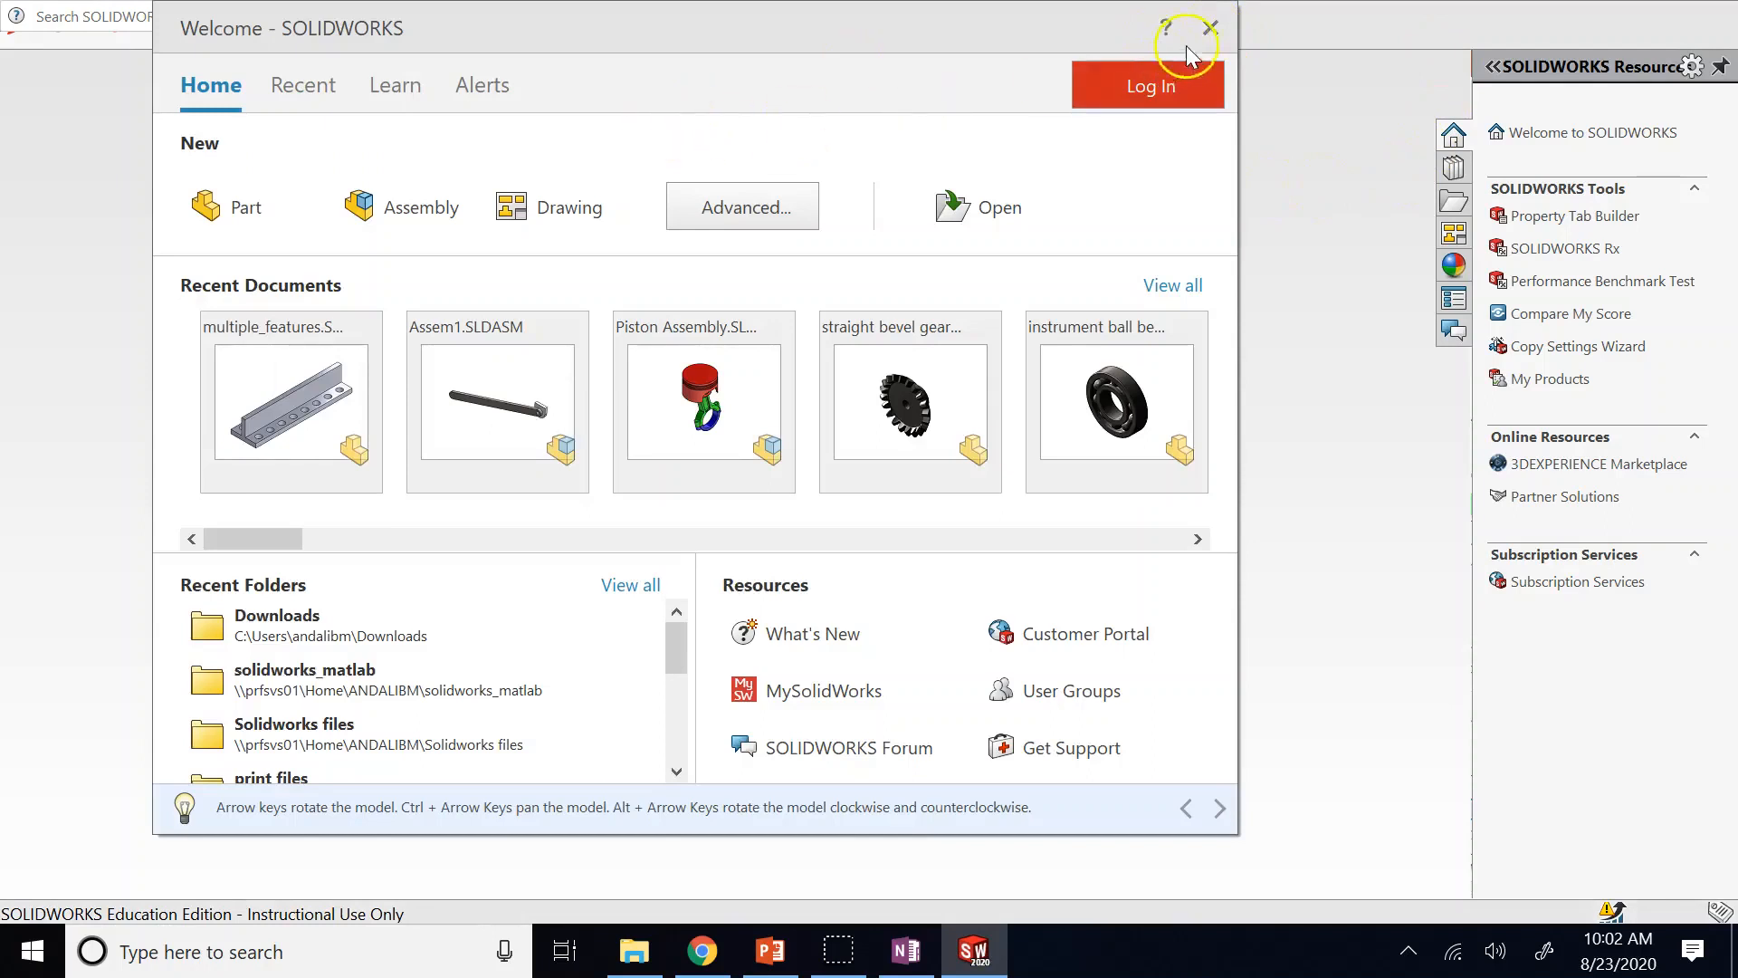
# Dismiss the welcome window and create a new part document.
pyautogui.click(1210, 28)
pyautogui.click(264, 16)
pyautogui.click(658, 273)
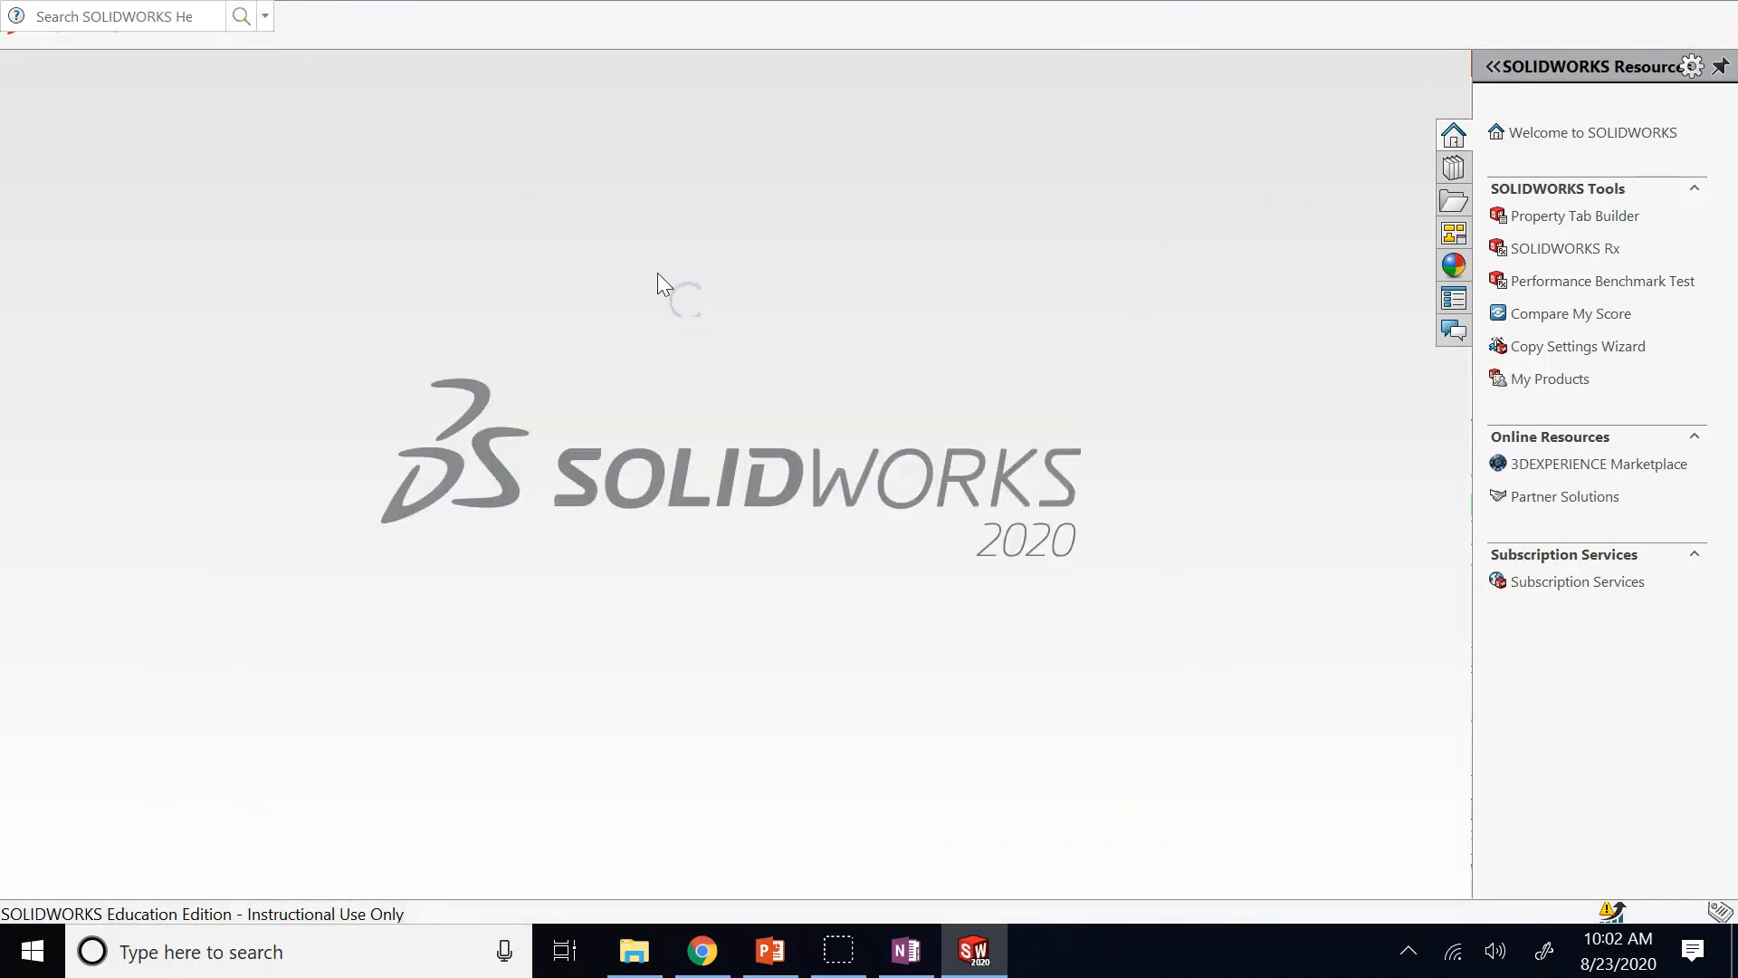
pyautogui.hotkey('ctrl', 'n')
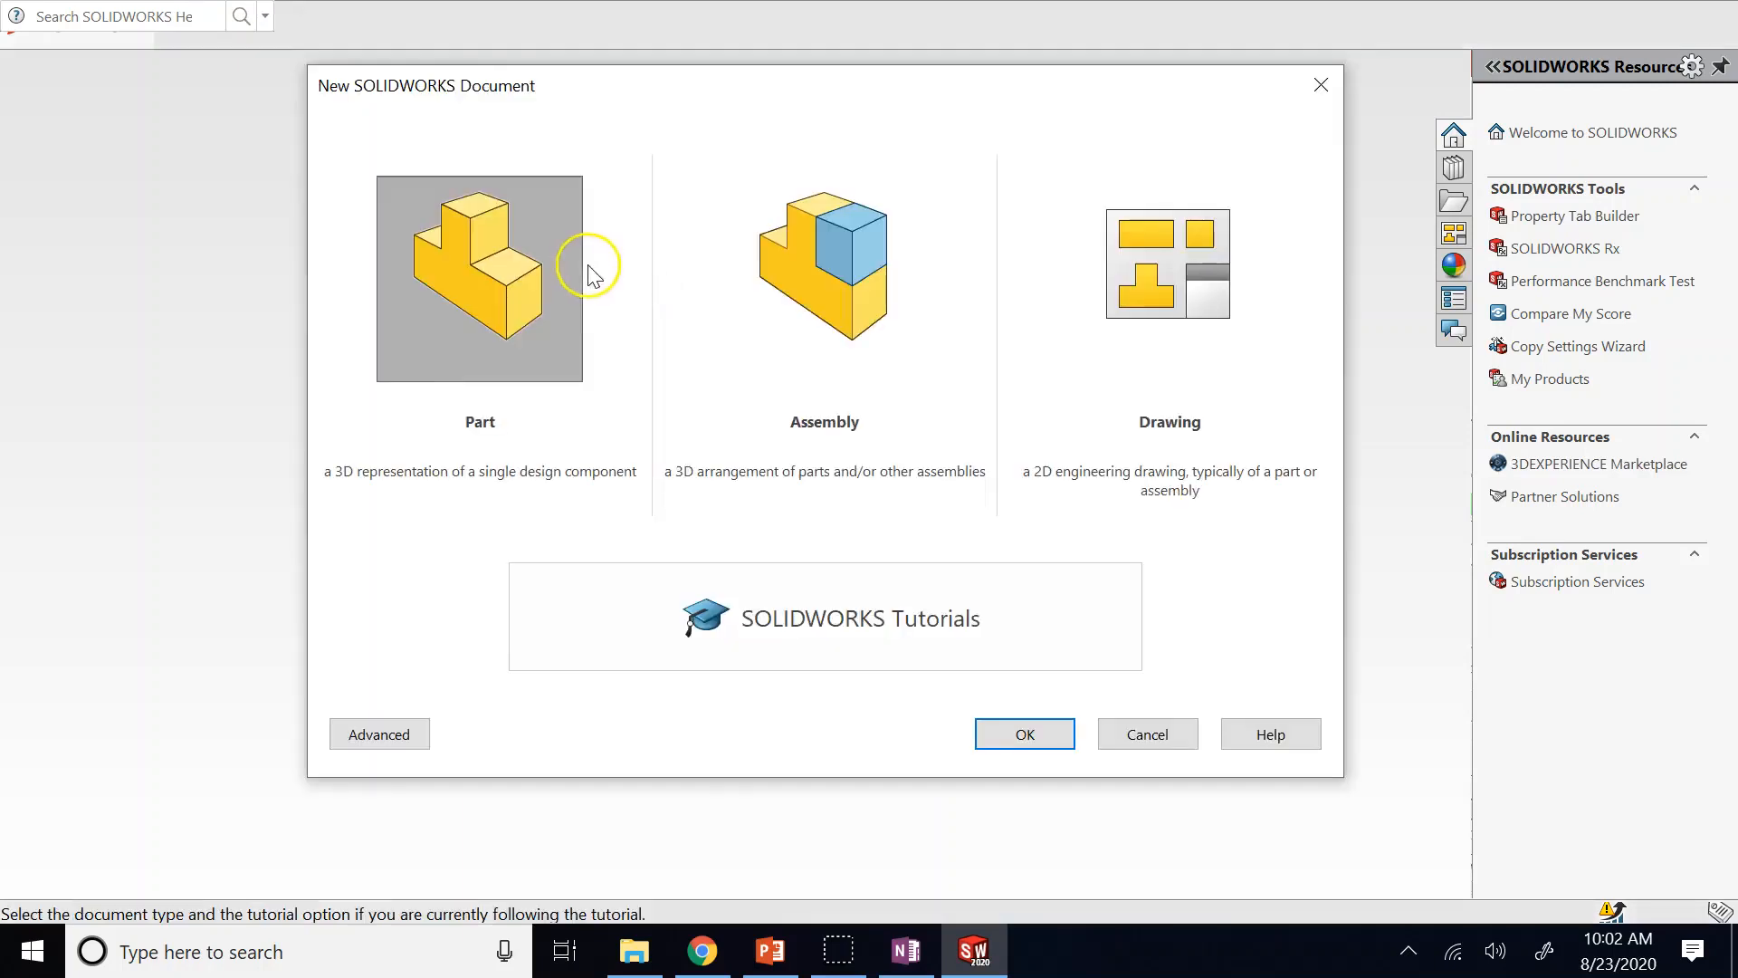
pyautogui.click(1005, 738)
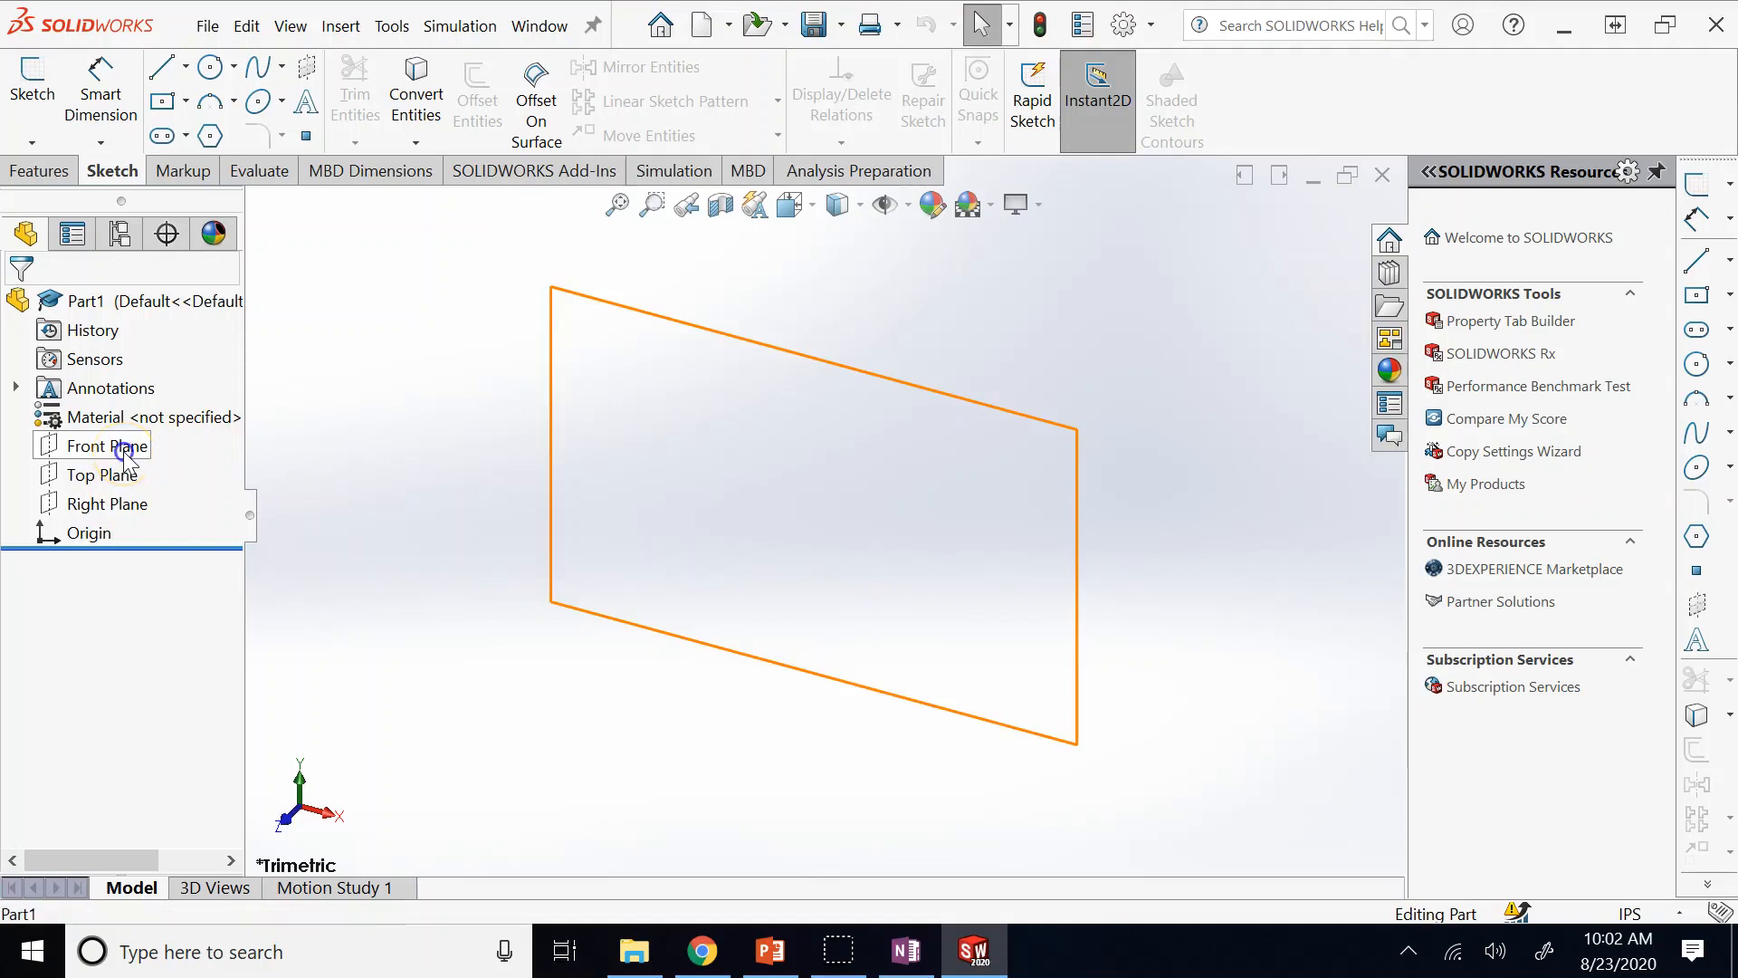
# Start a new sketch on the Front Plane.
pyautogui.click(122, 451)
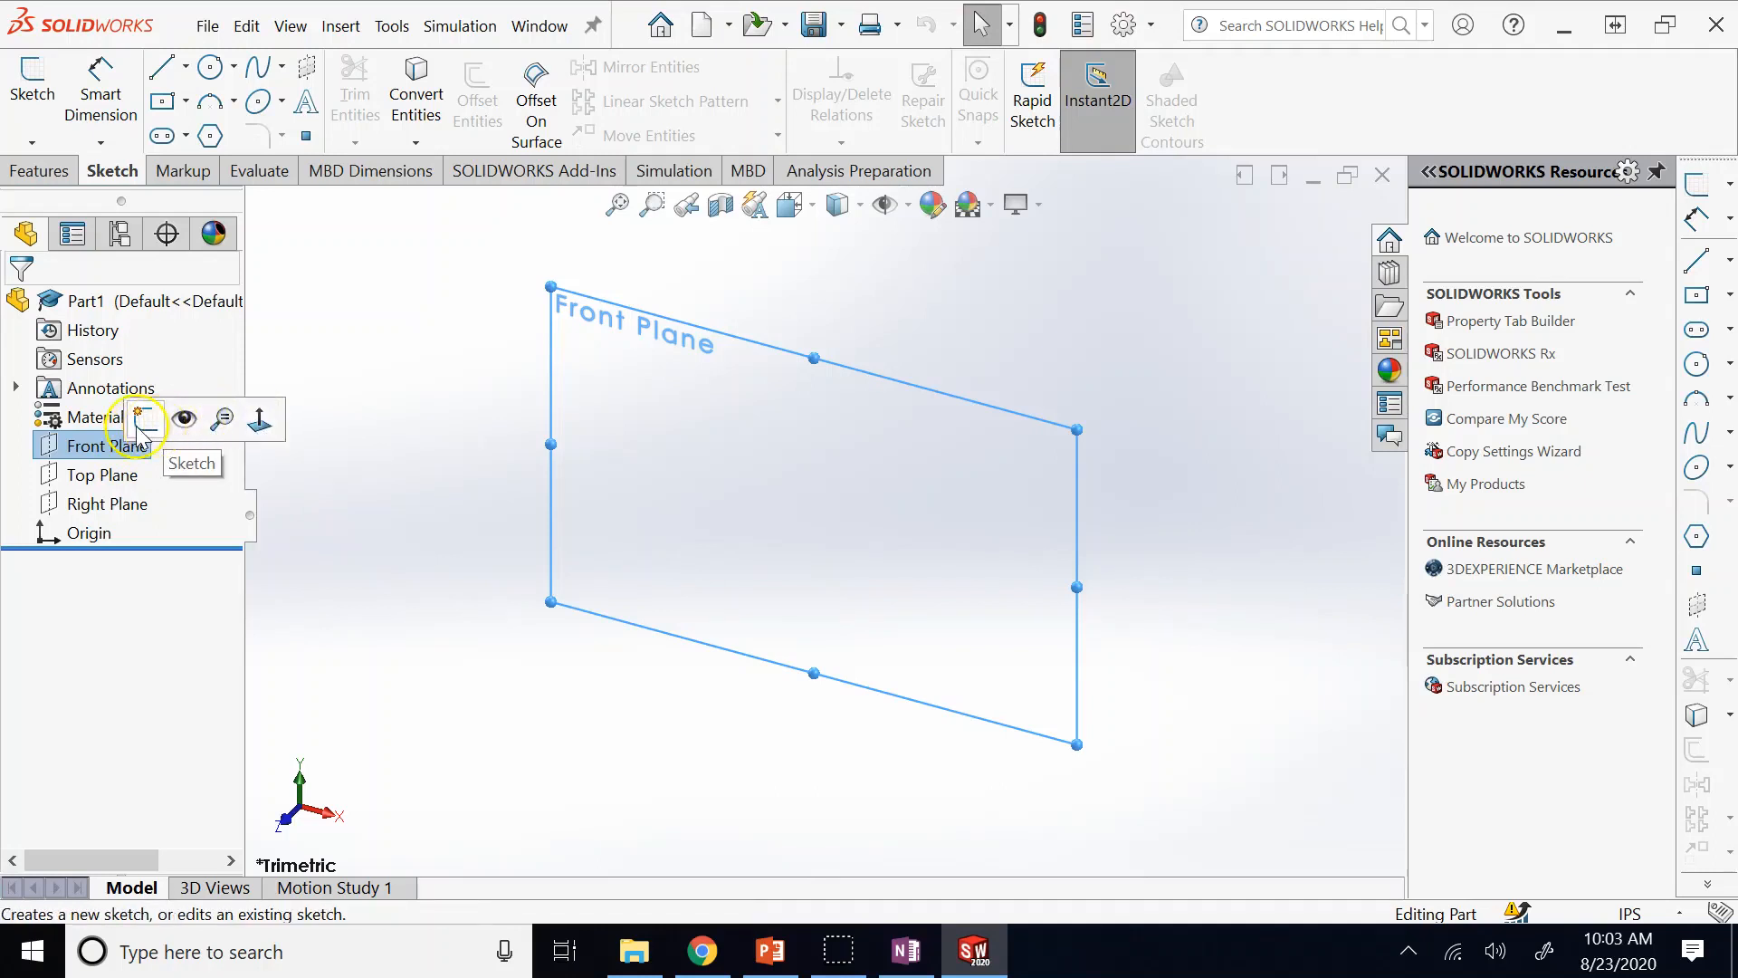
pyautogui.click(49, 177)
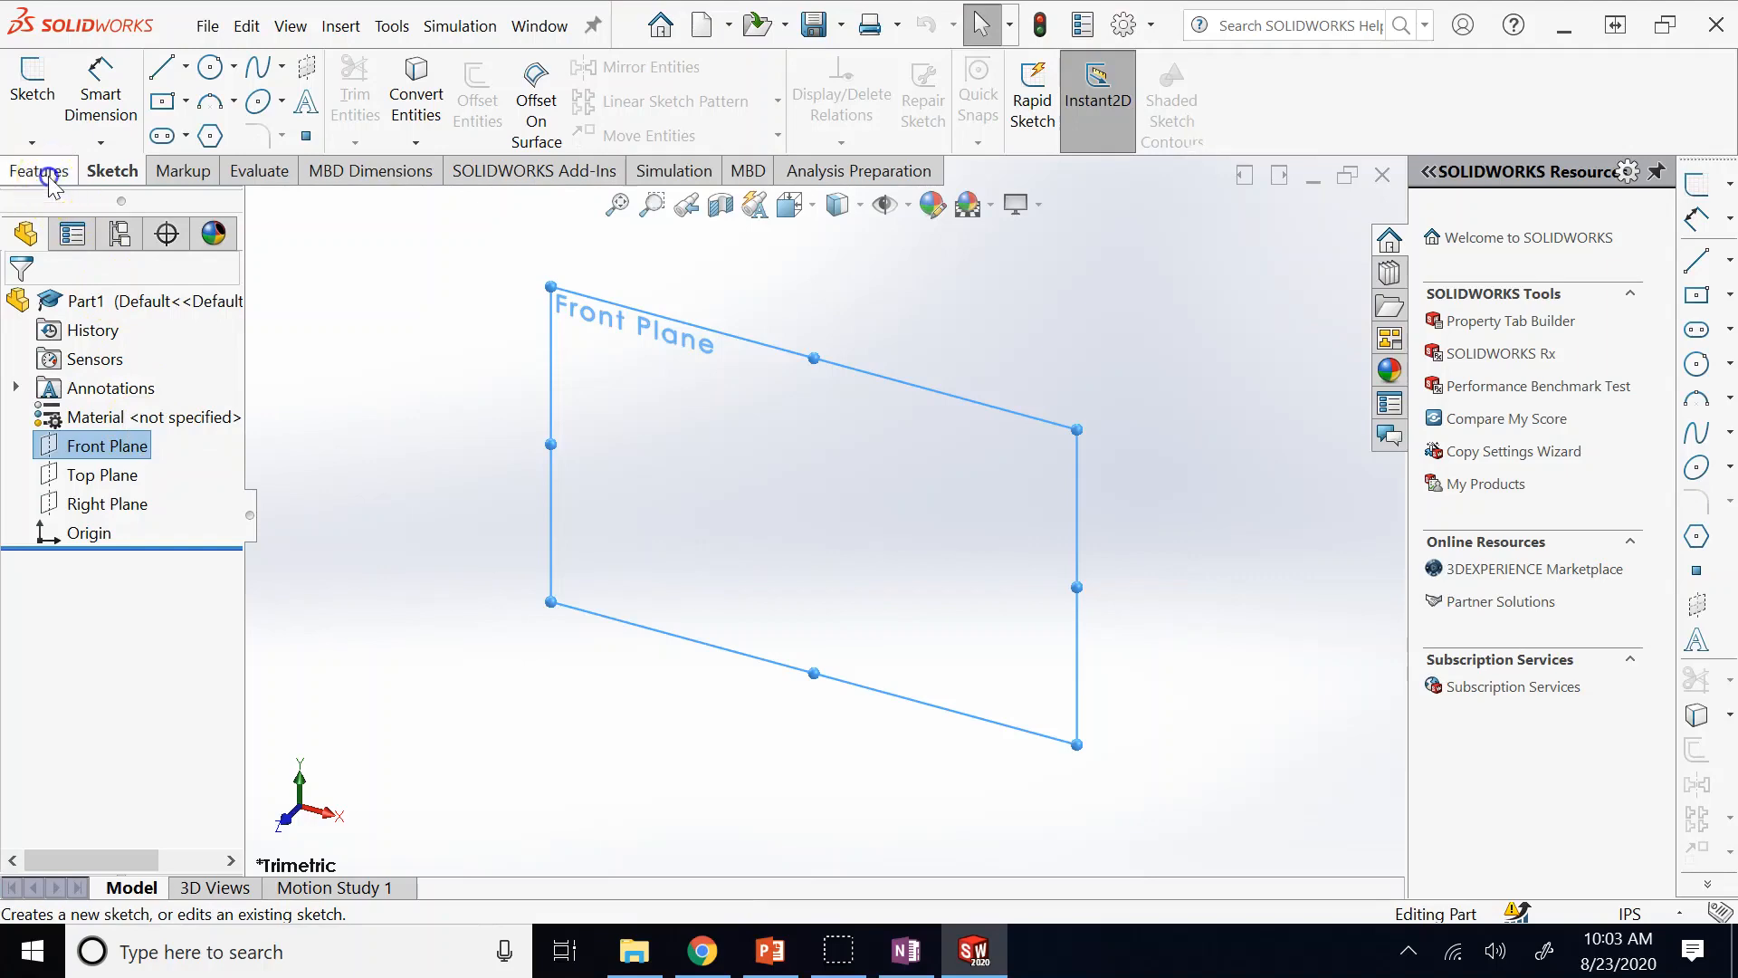
pyautogui.click(164, 174)
pyautogui.click(47, 179)
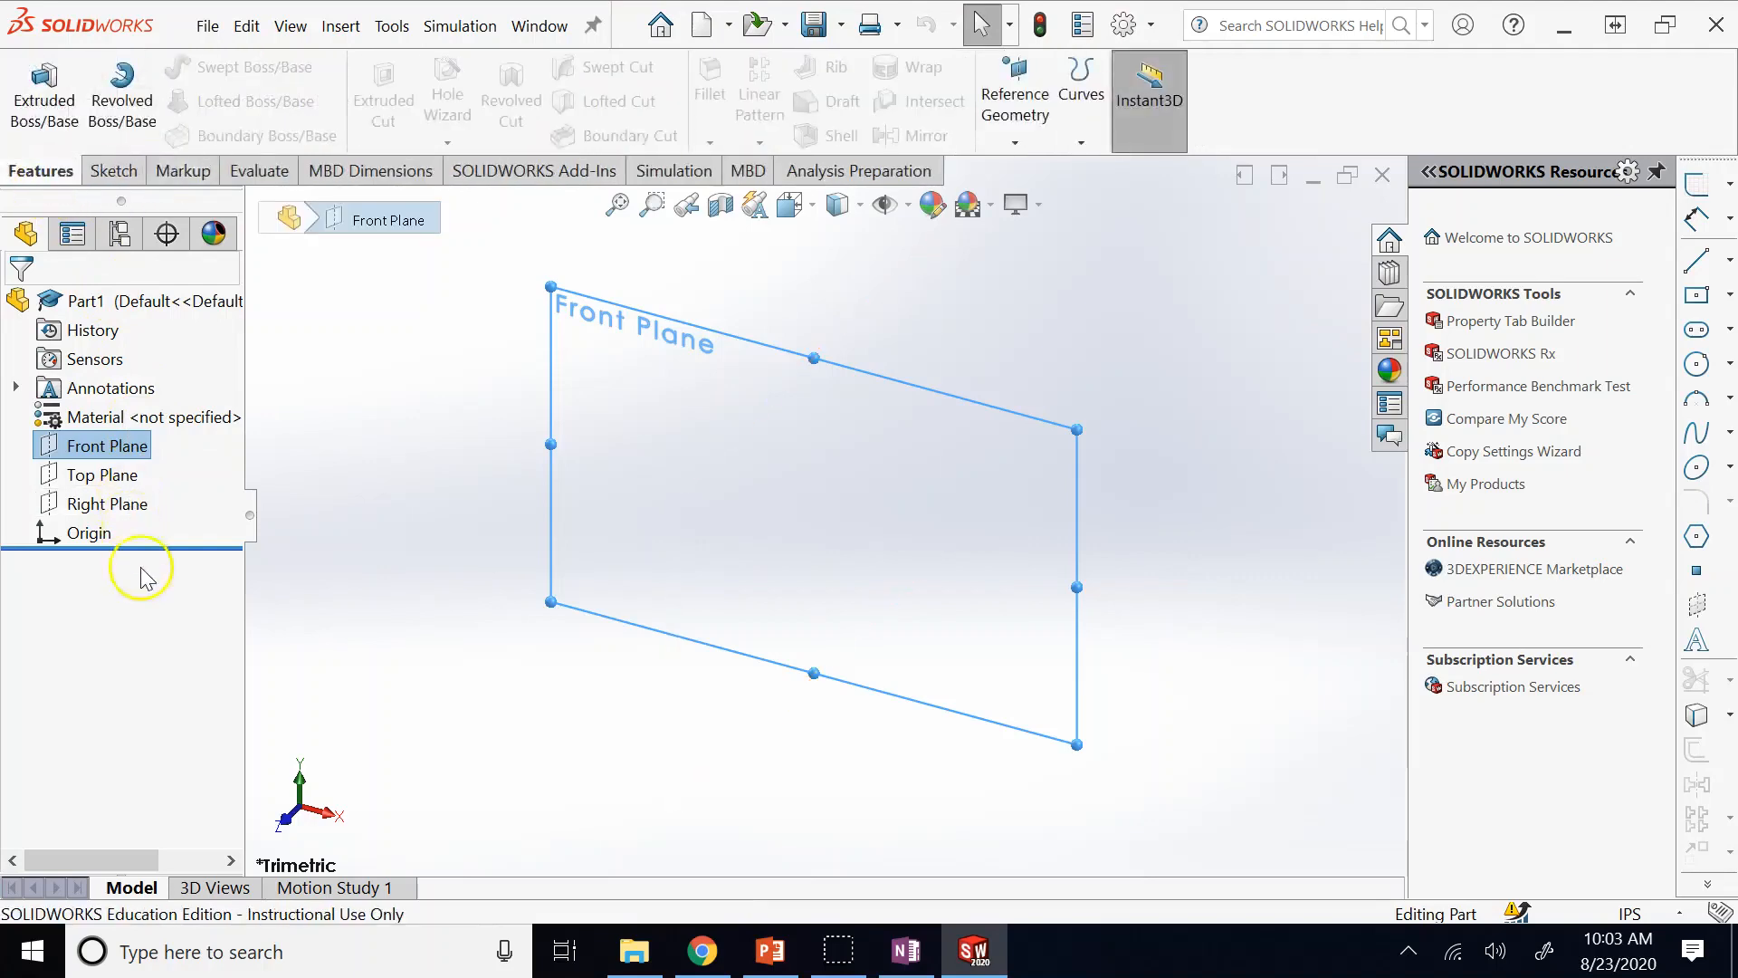
pyautogui.click(116, 177)
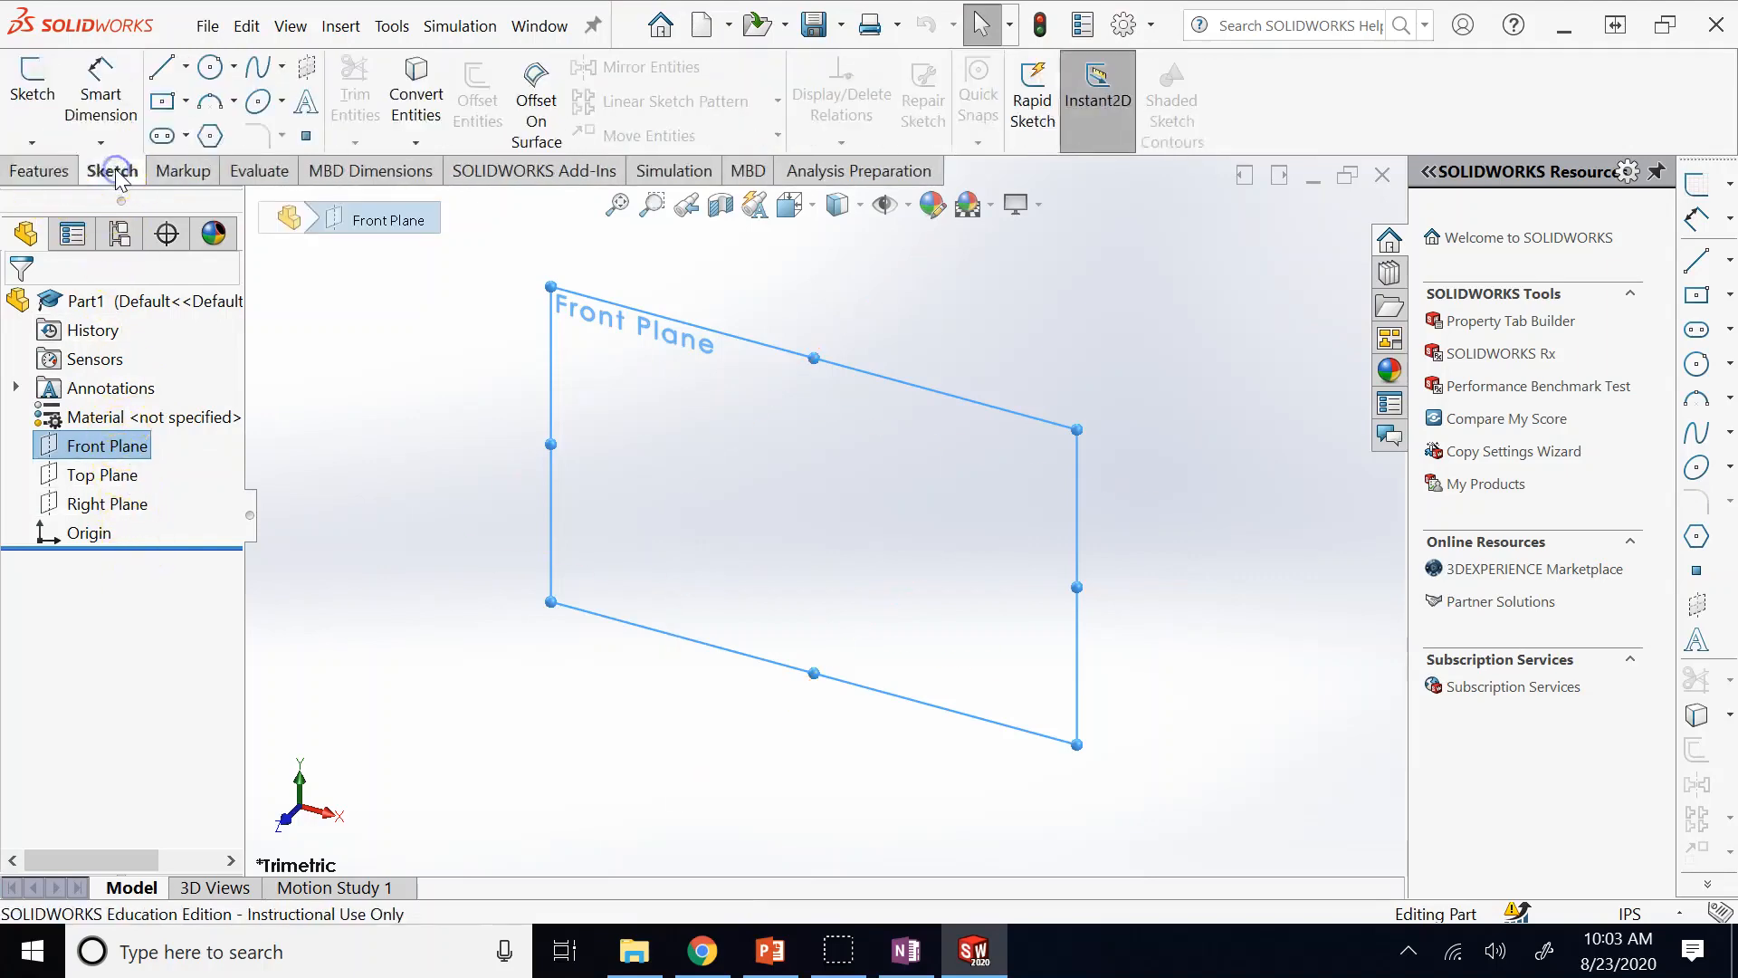
pyautogui.click(53, 84)
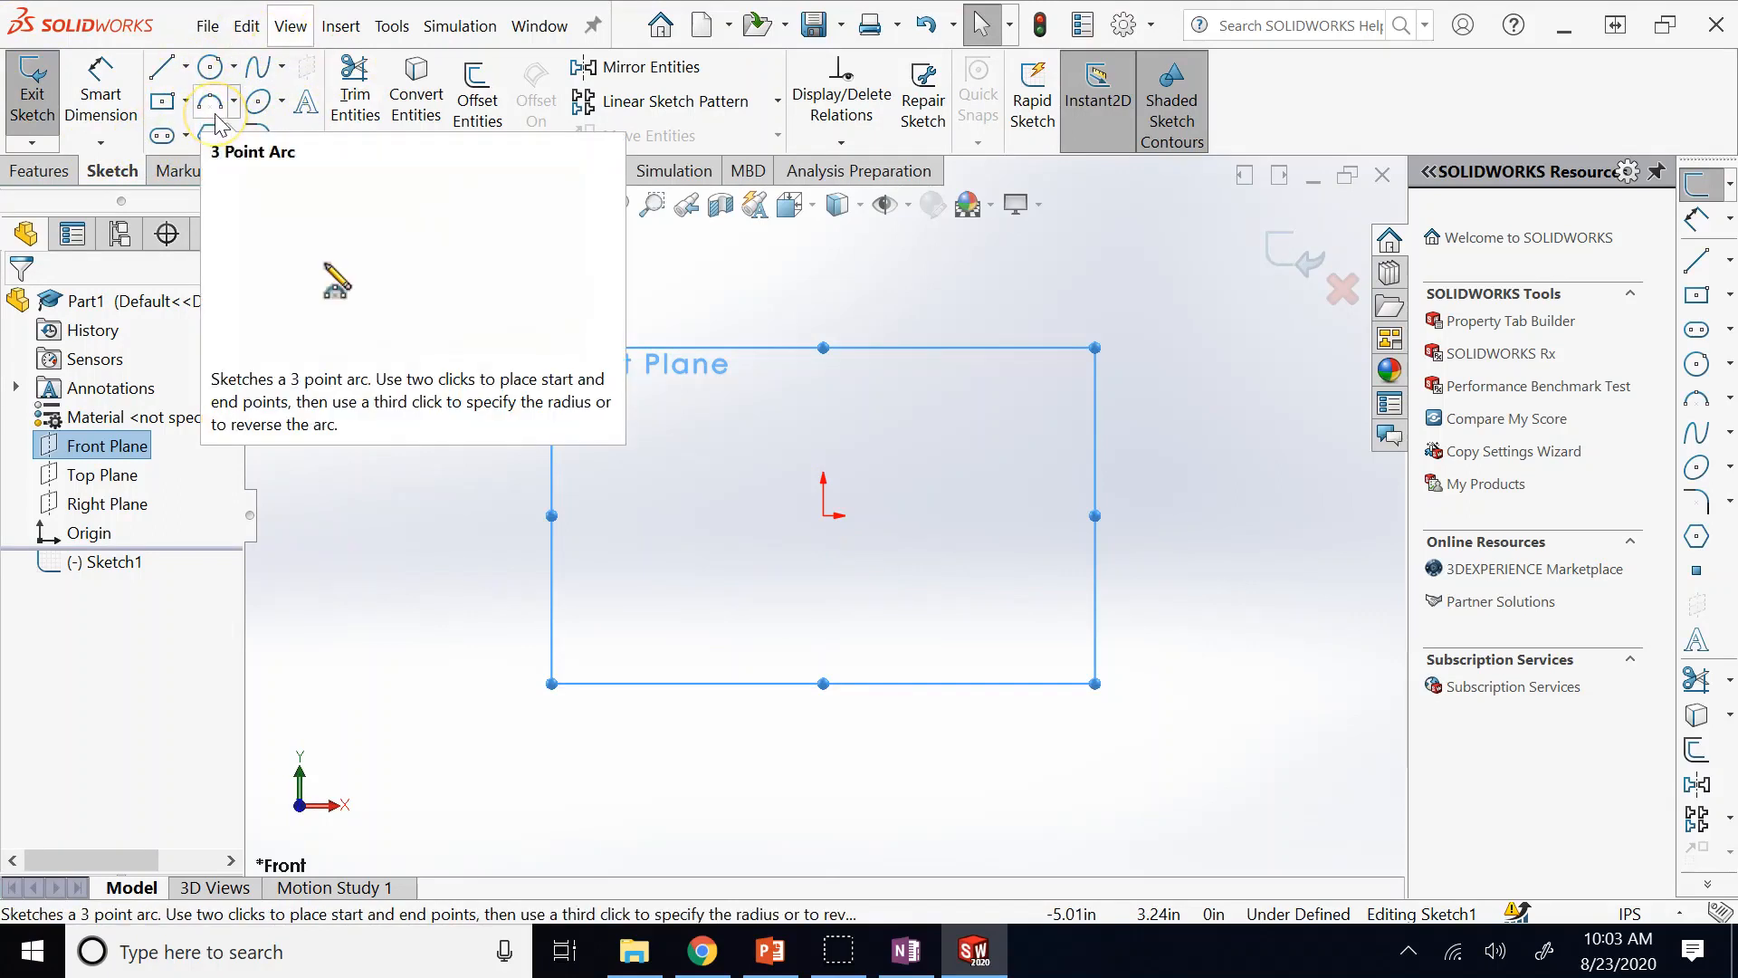
# Sketch a circle centred on the origin with a radius of about 1.69 in.
pyautogui.click(211, 68)
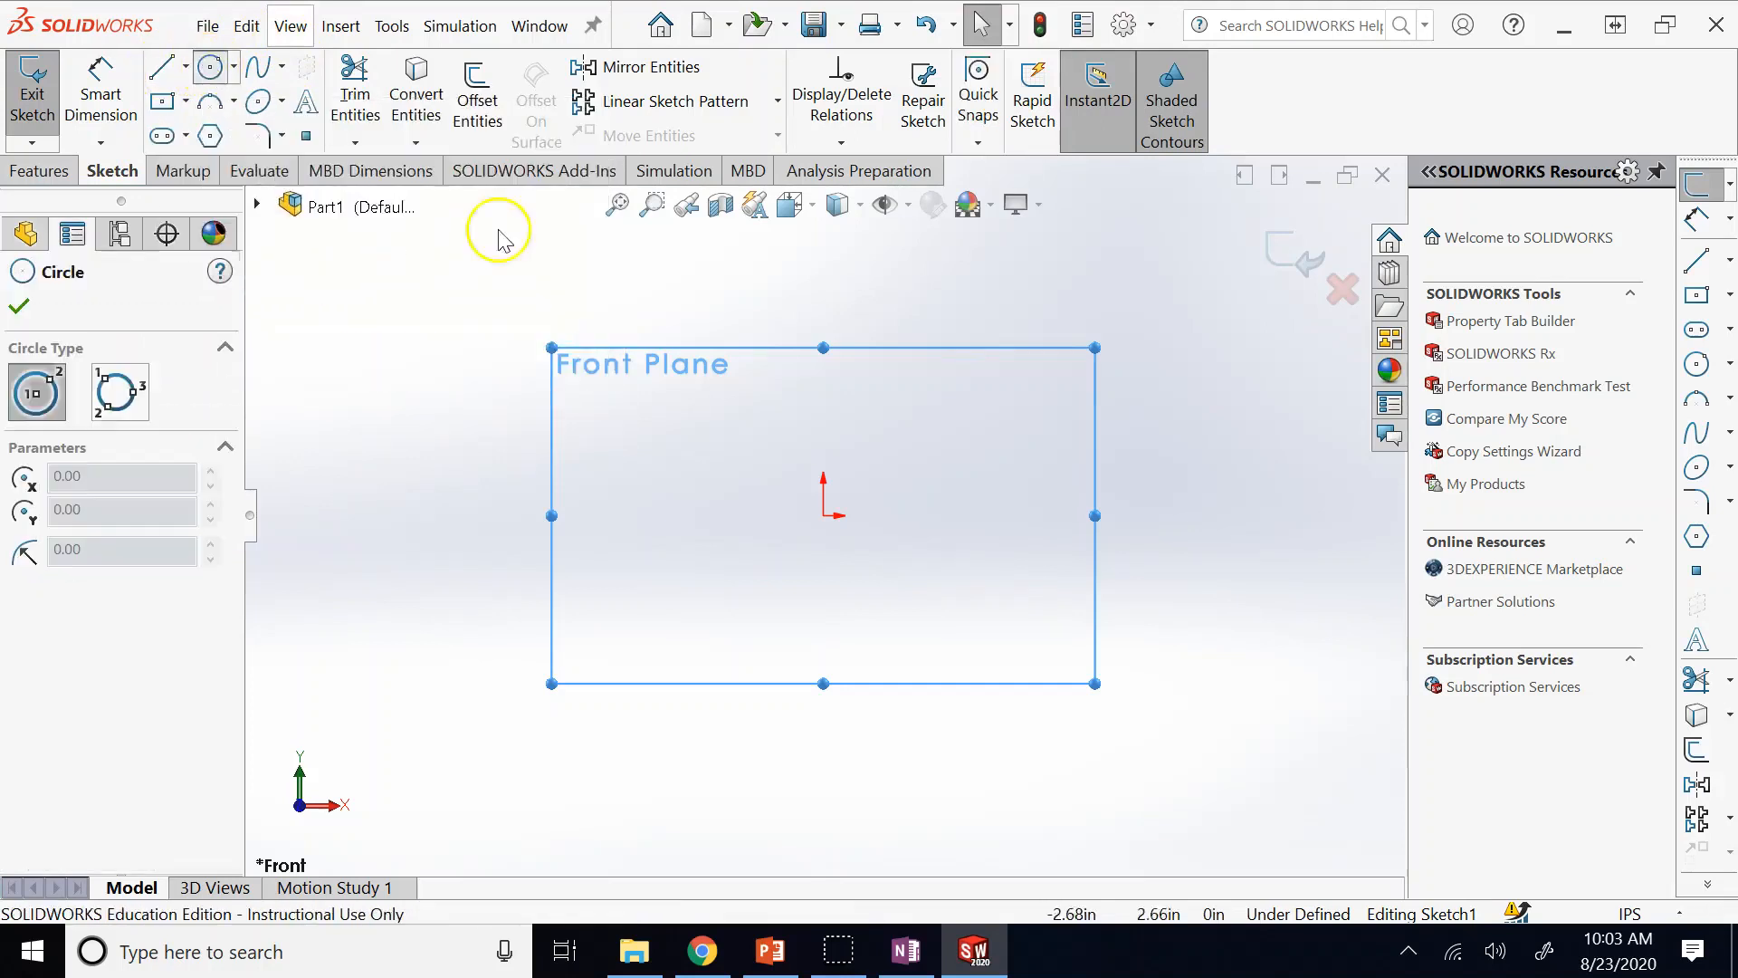
pyautogui.click(823, 516)
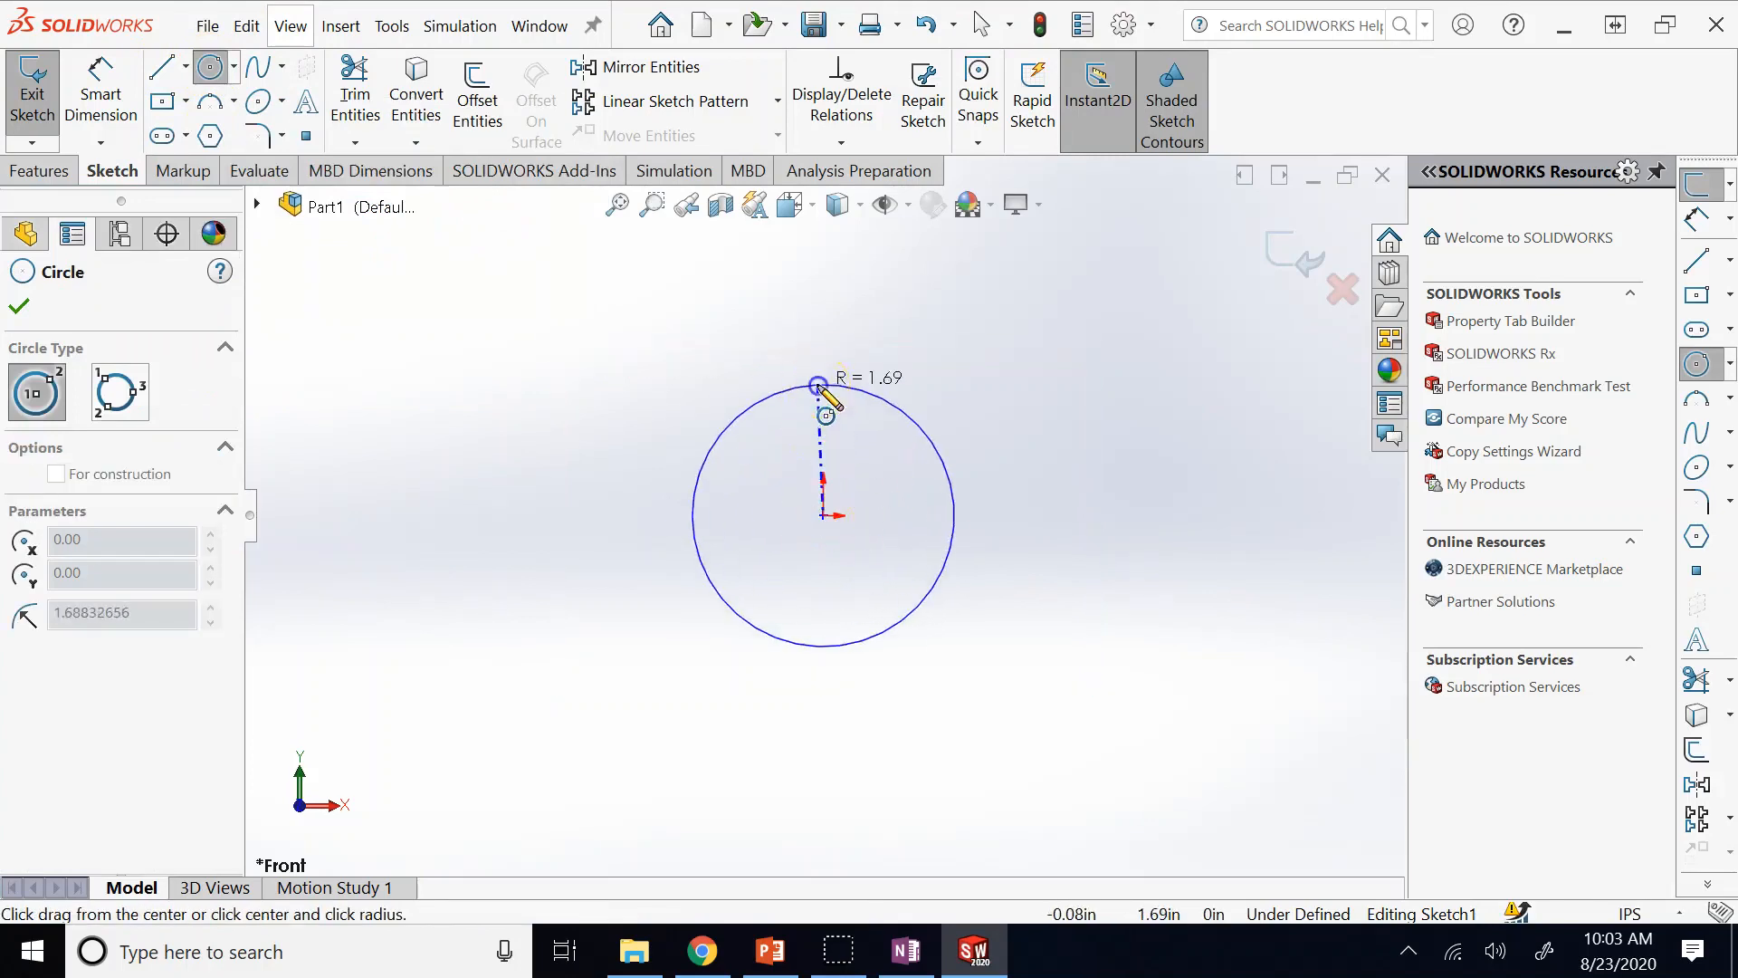
pyautogui.click(825, 384)
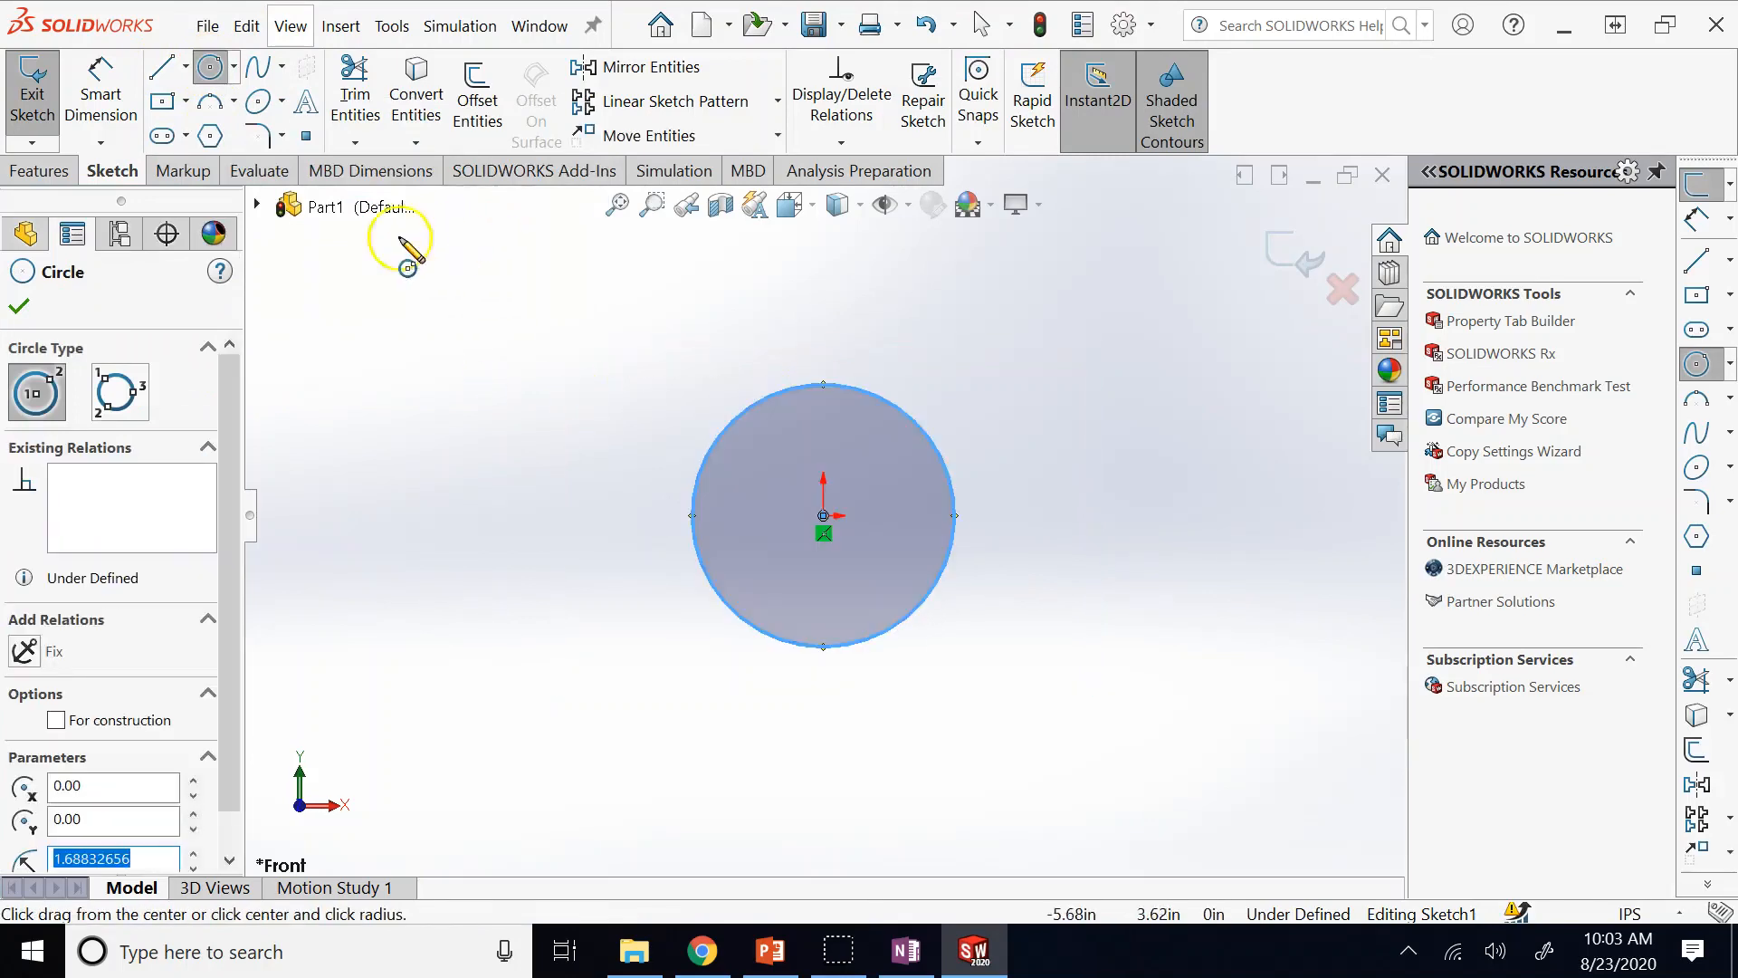
# Sketch an open chain of three connected lines that rises left of the circle and runs across above it.
pyautogui.click(162, 67)
pyautogui.click(379, 508)
pyautogui.click(533, 313)
pyautogui.click(710, 302)
pyautogui.click(1112, 334)
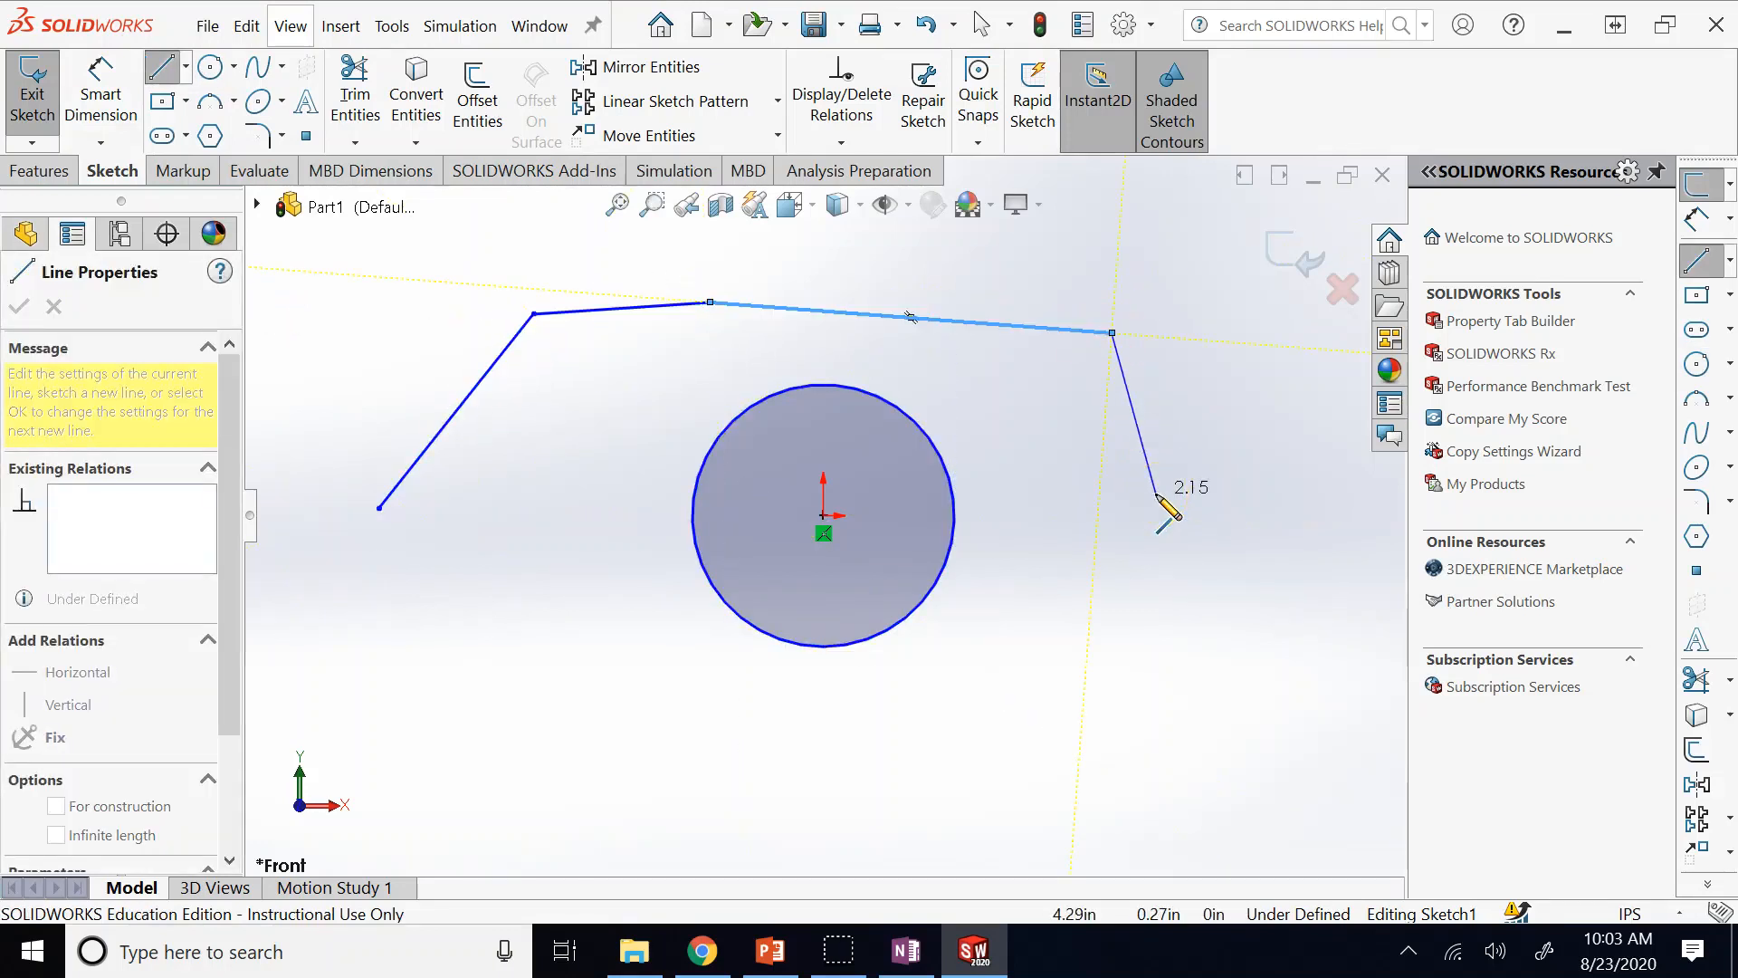
pyautogui.press('Escape')
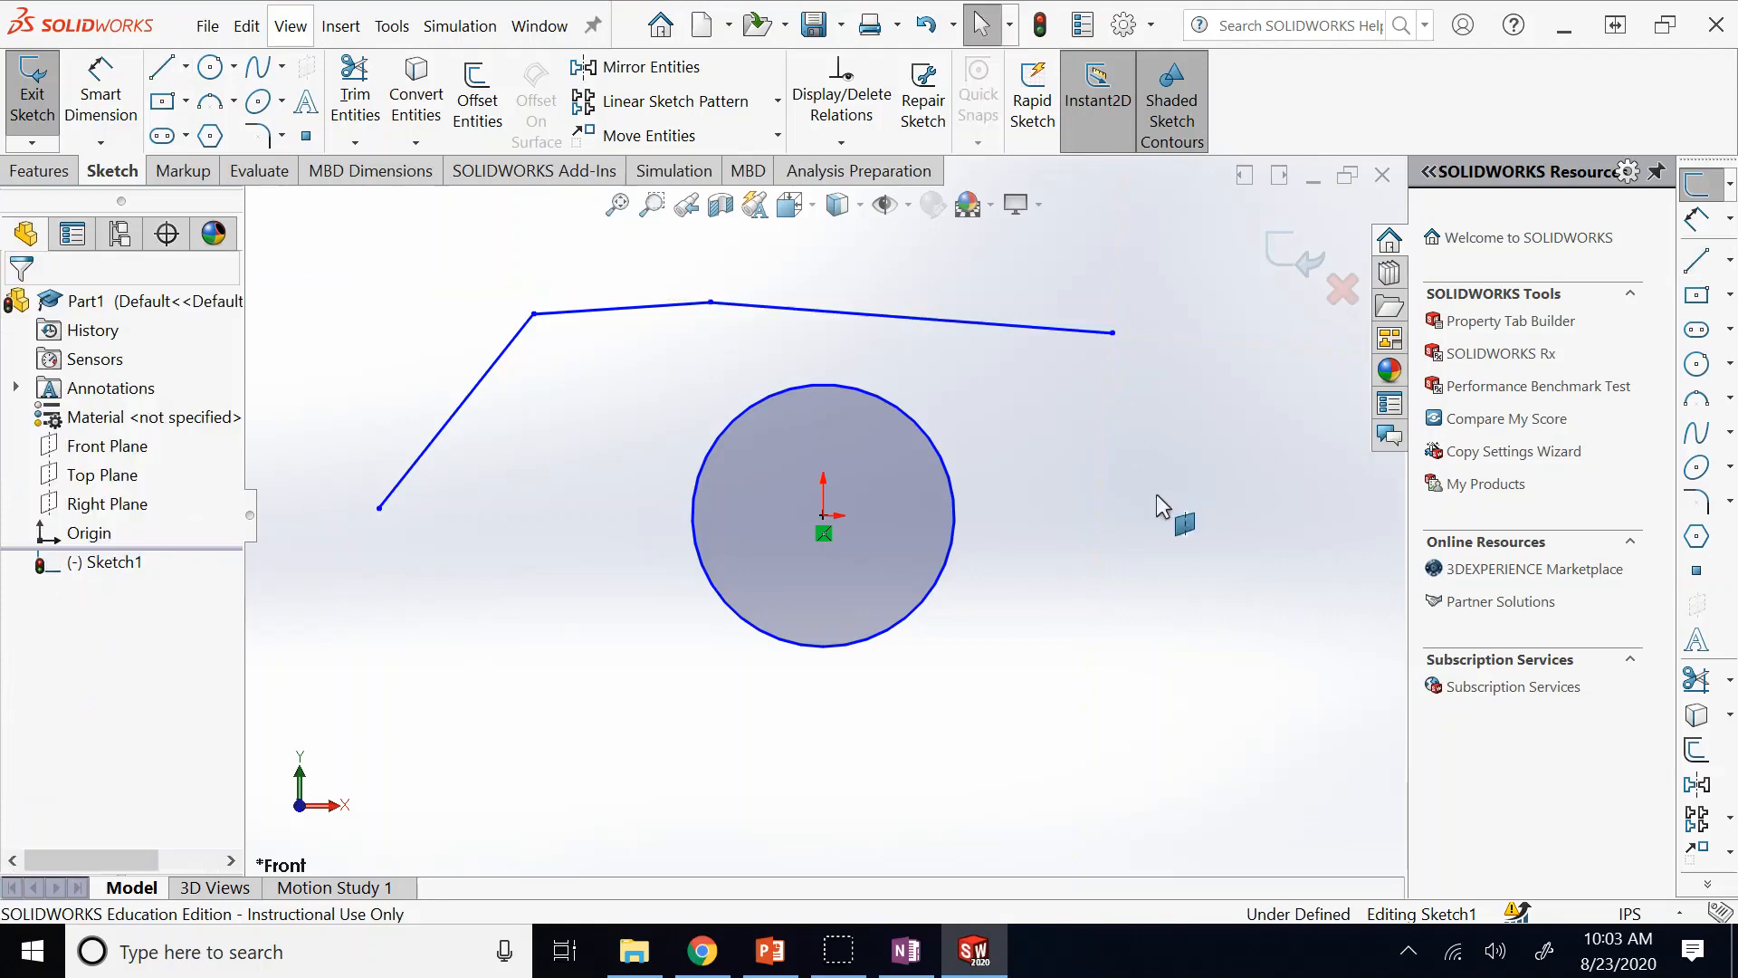
# Sketch a nearly square center rectangle to the lower left of the circle, overlapping the start of the line chain.
pyautogui.click(172, 110)
pyautogui.click(489, 603)
pyautogui.click(629, 748)
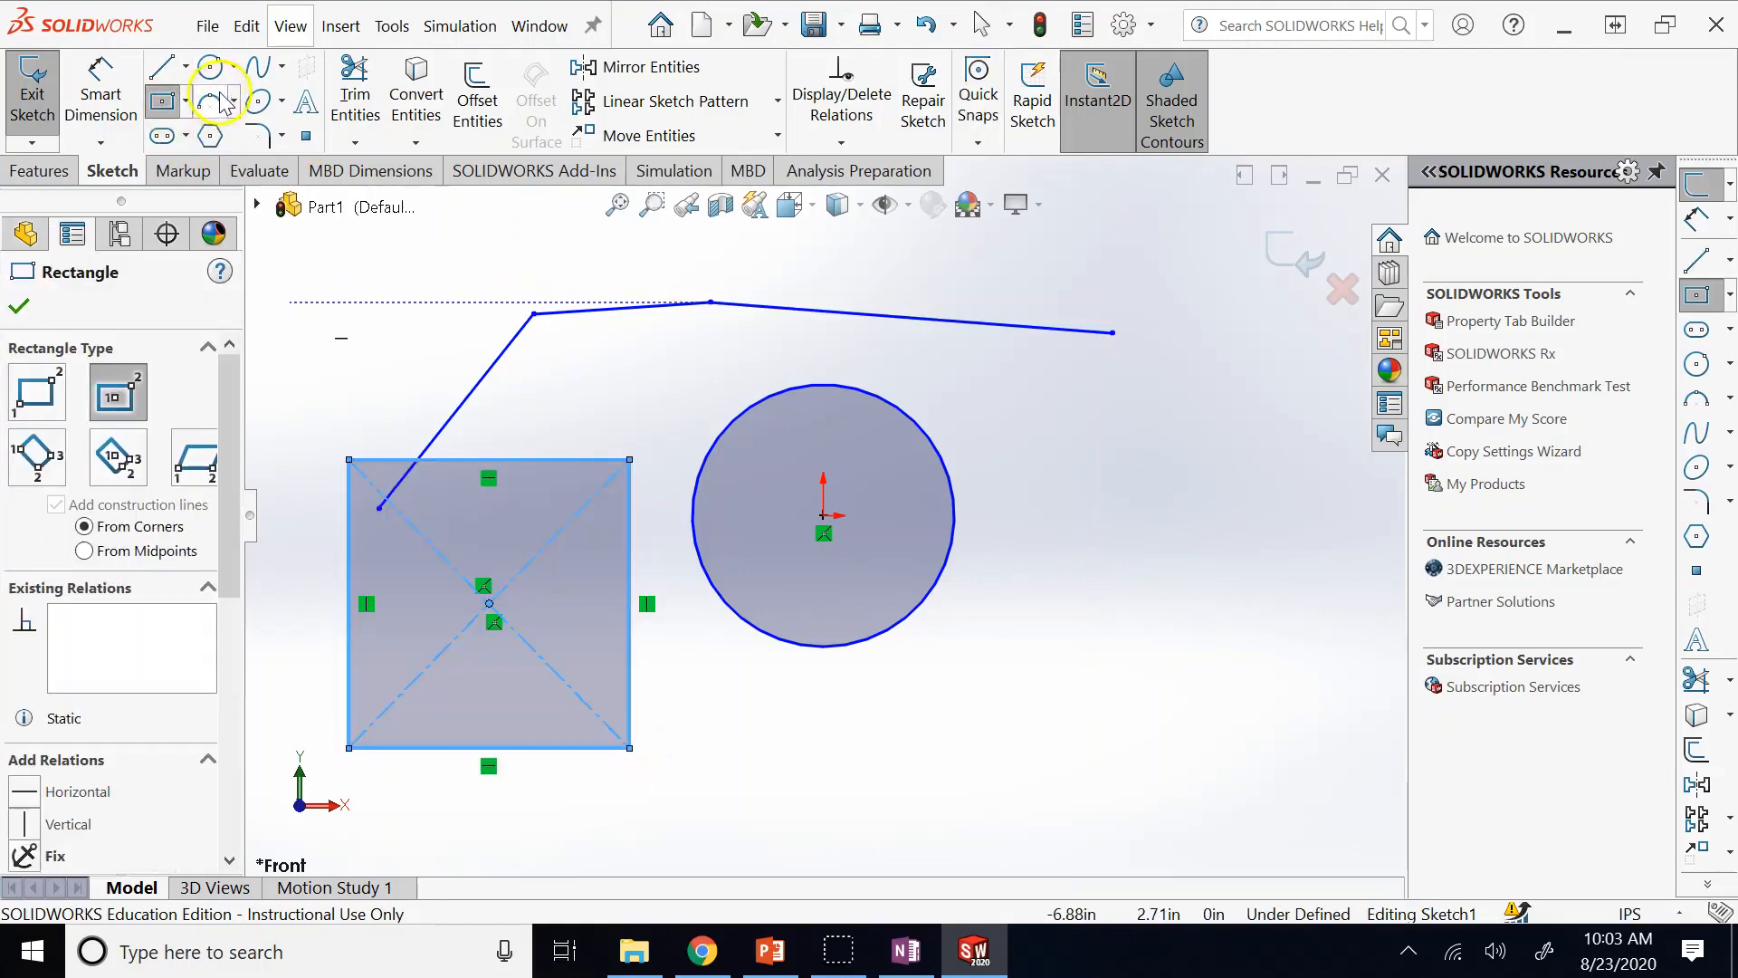
# Sketch a six-sided polygon with an inscribed circle to the right of the circle.
pyautogui.click(210, 136)
pyautogui.click(1137, 540)
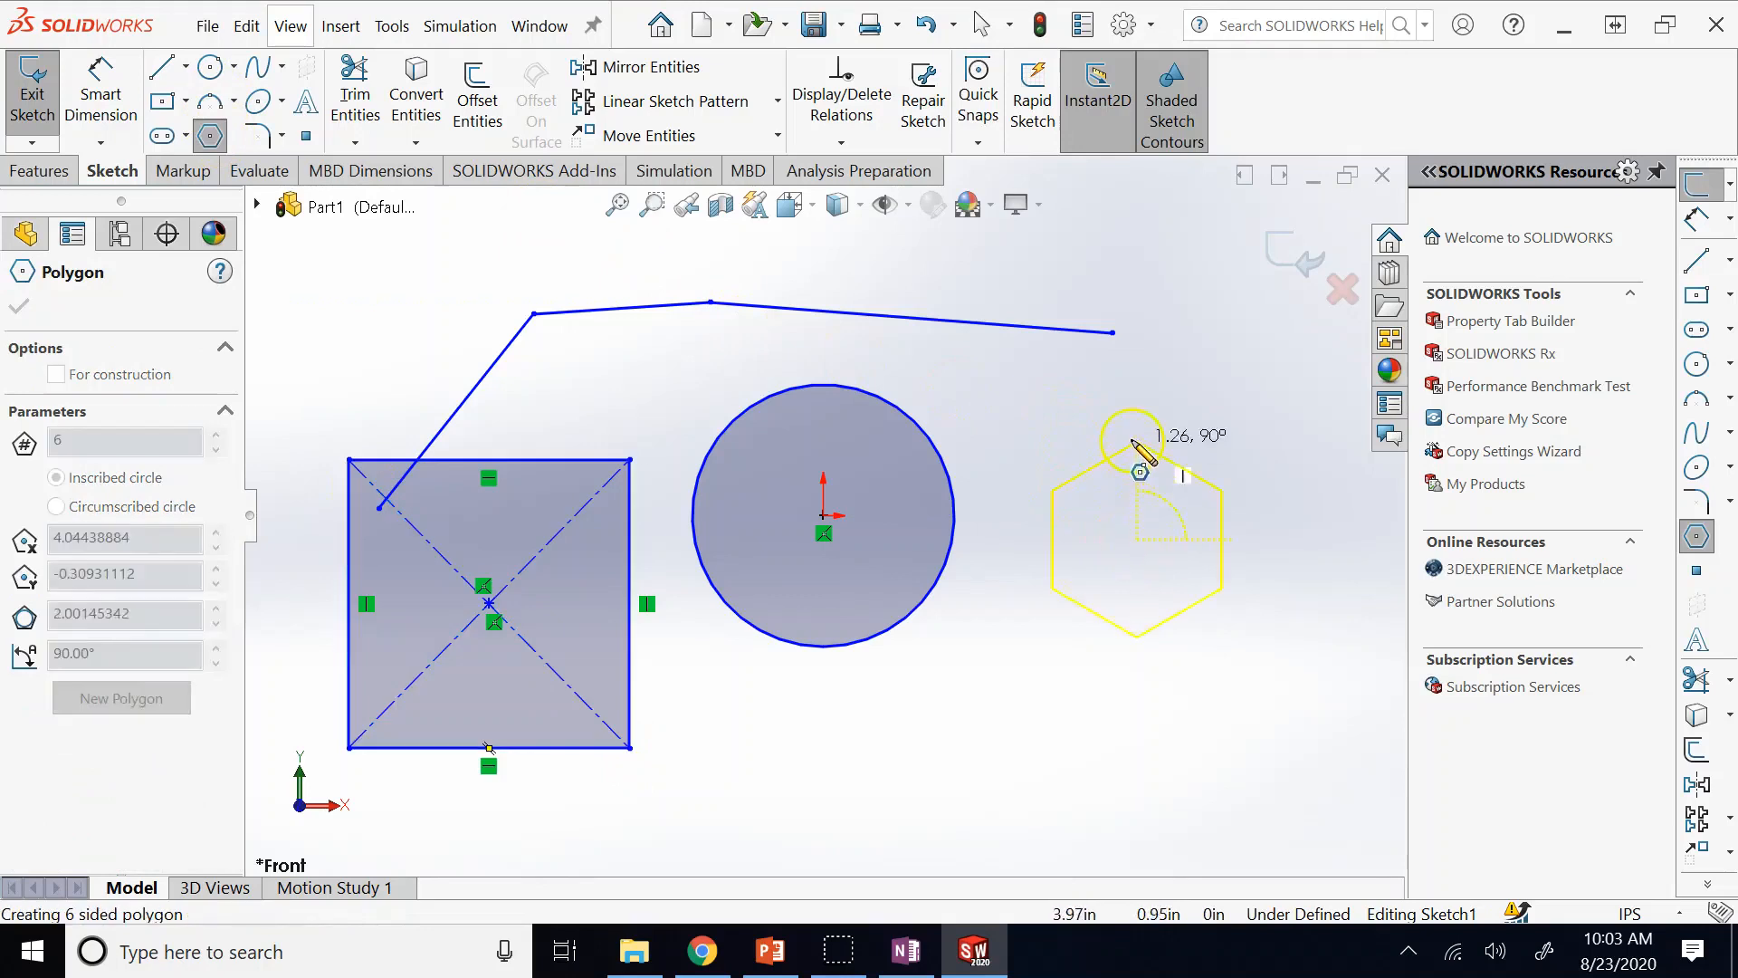
pyautogui.click(1131, 419)
# Sketch a slightly tilted straight slot about 2.35 in long and 1.19 in wide below the circle.
pyautogui.click(163, 136)
pyautogui.click(851, 711)
pyautogui.click(1033, 721)
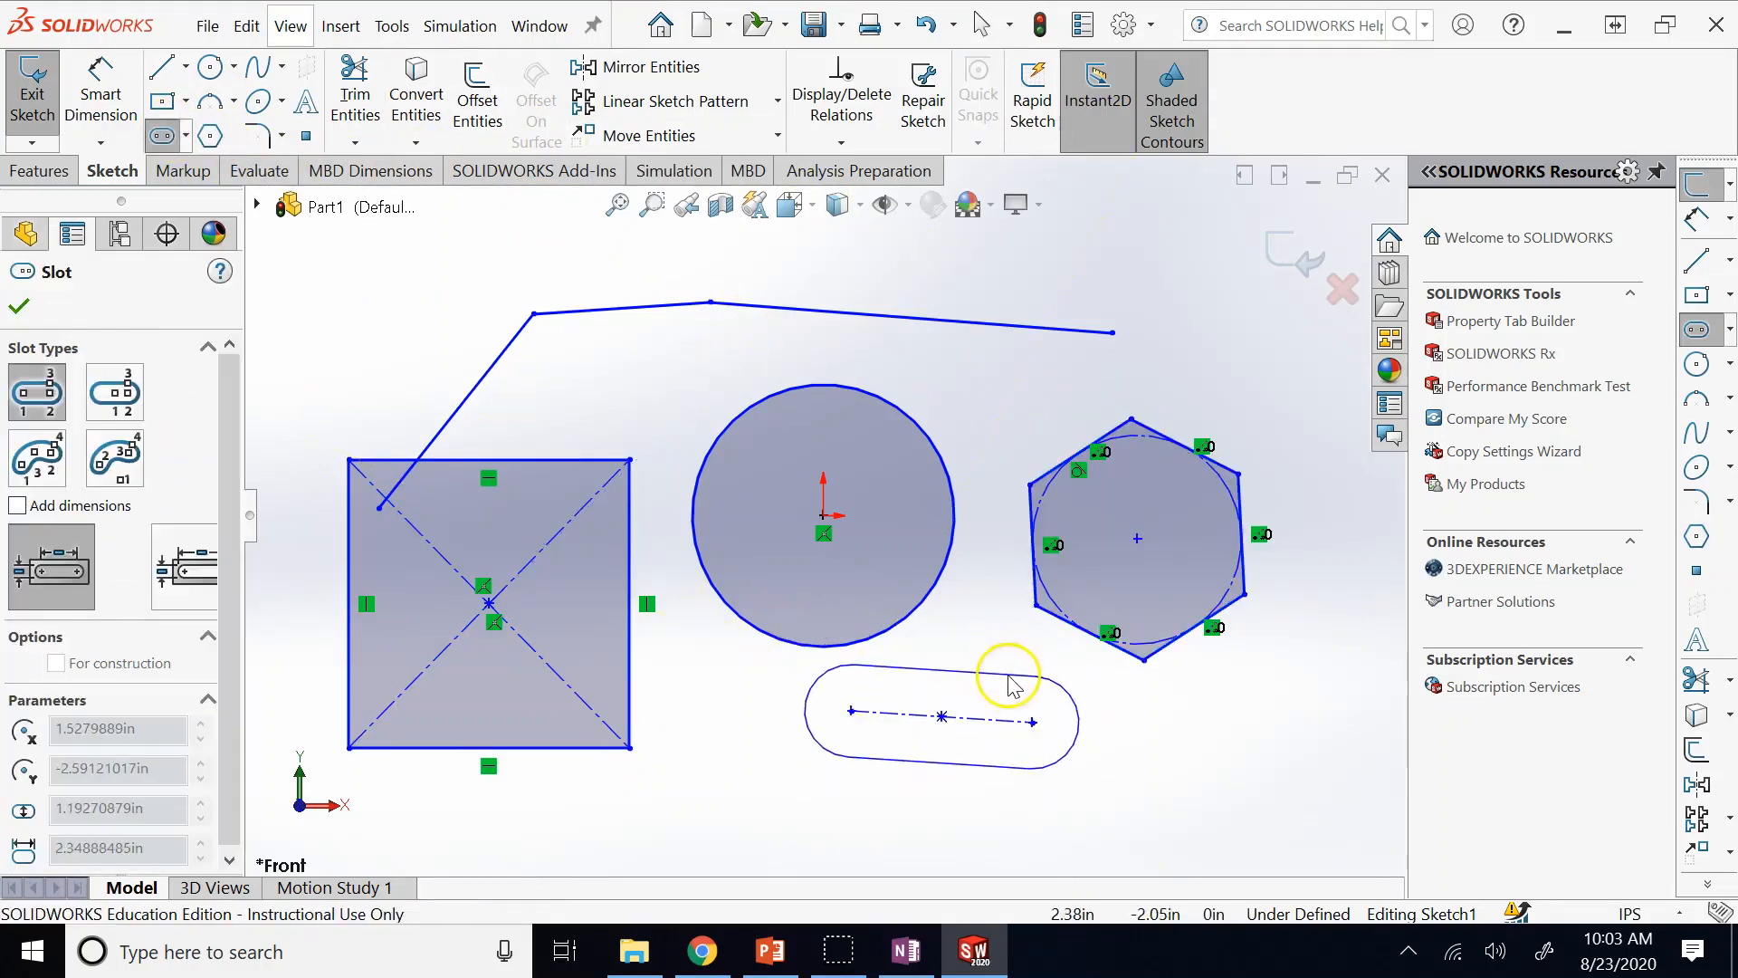
pyautogui.click(1010, 683)
# Sketch a 3 point arc of about 1.09 in radius and 108.4° above the start of the line chain.
pyautogui.click(210, 100)
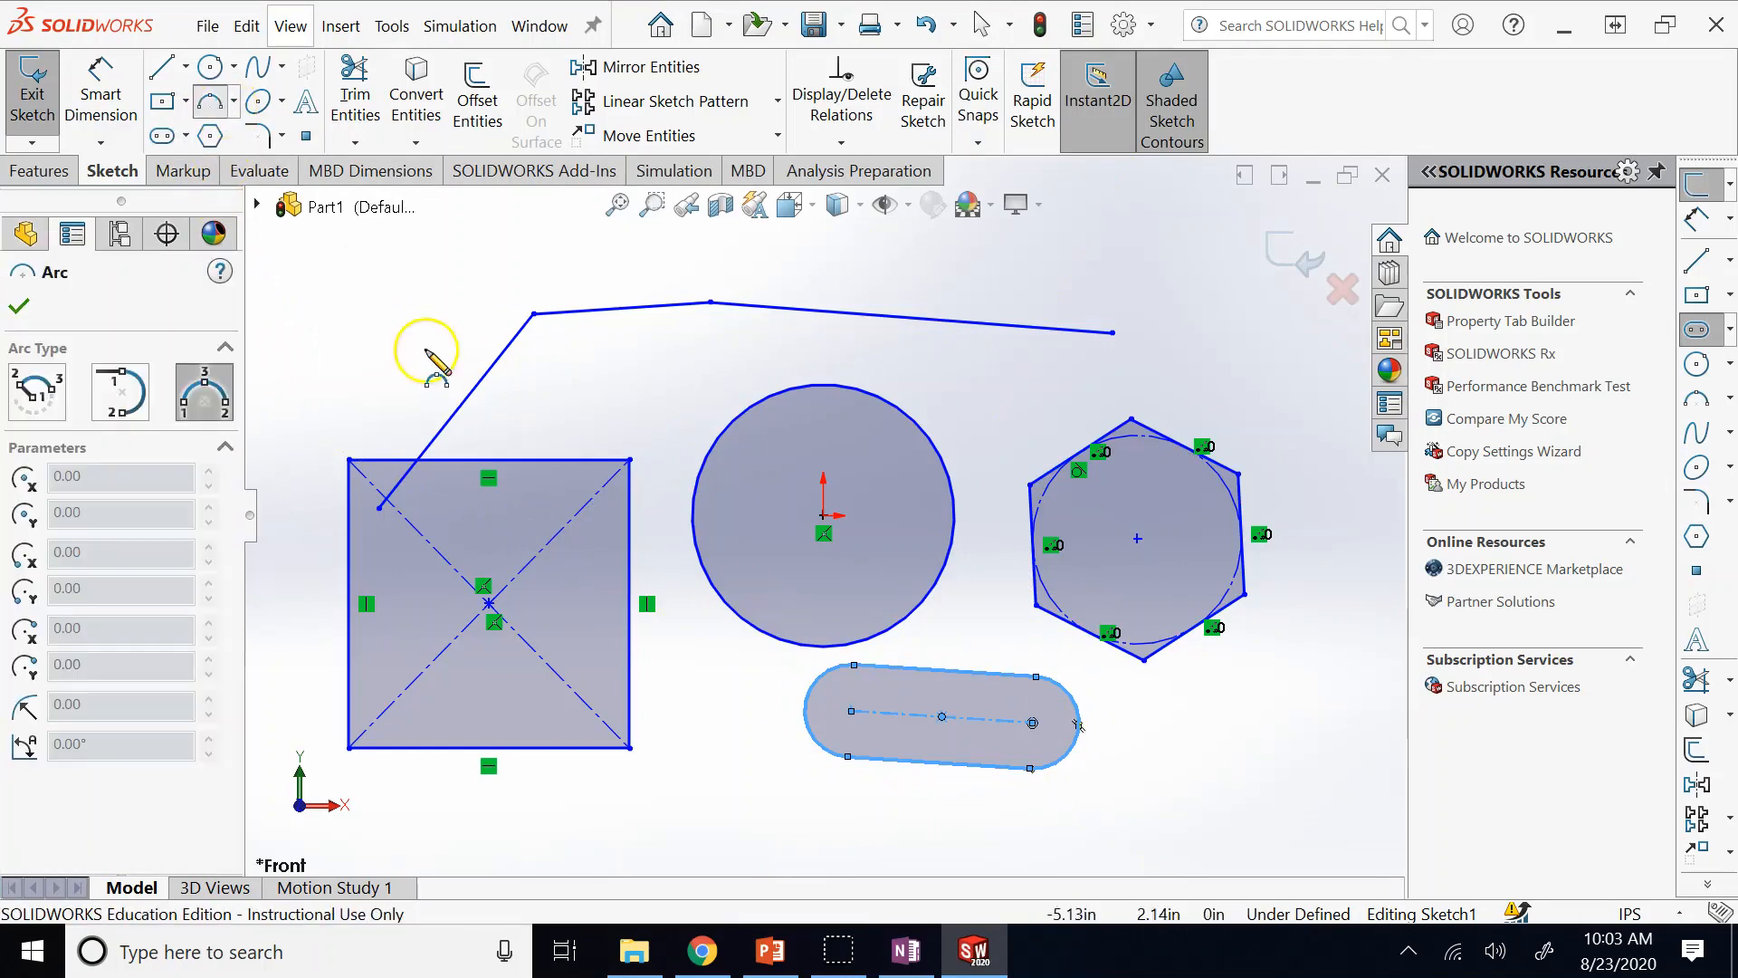
pyautogui.click(349, 279)
pyautogui.click(482, 246)
pyautogui.click(435, 229)
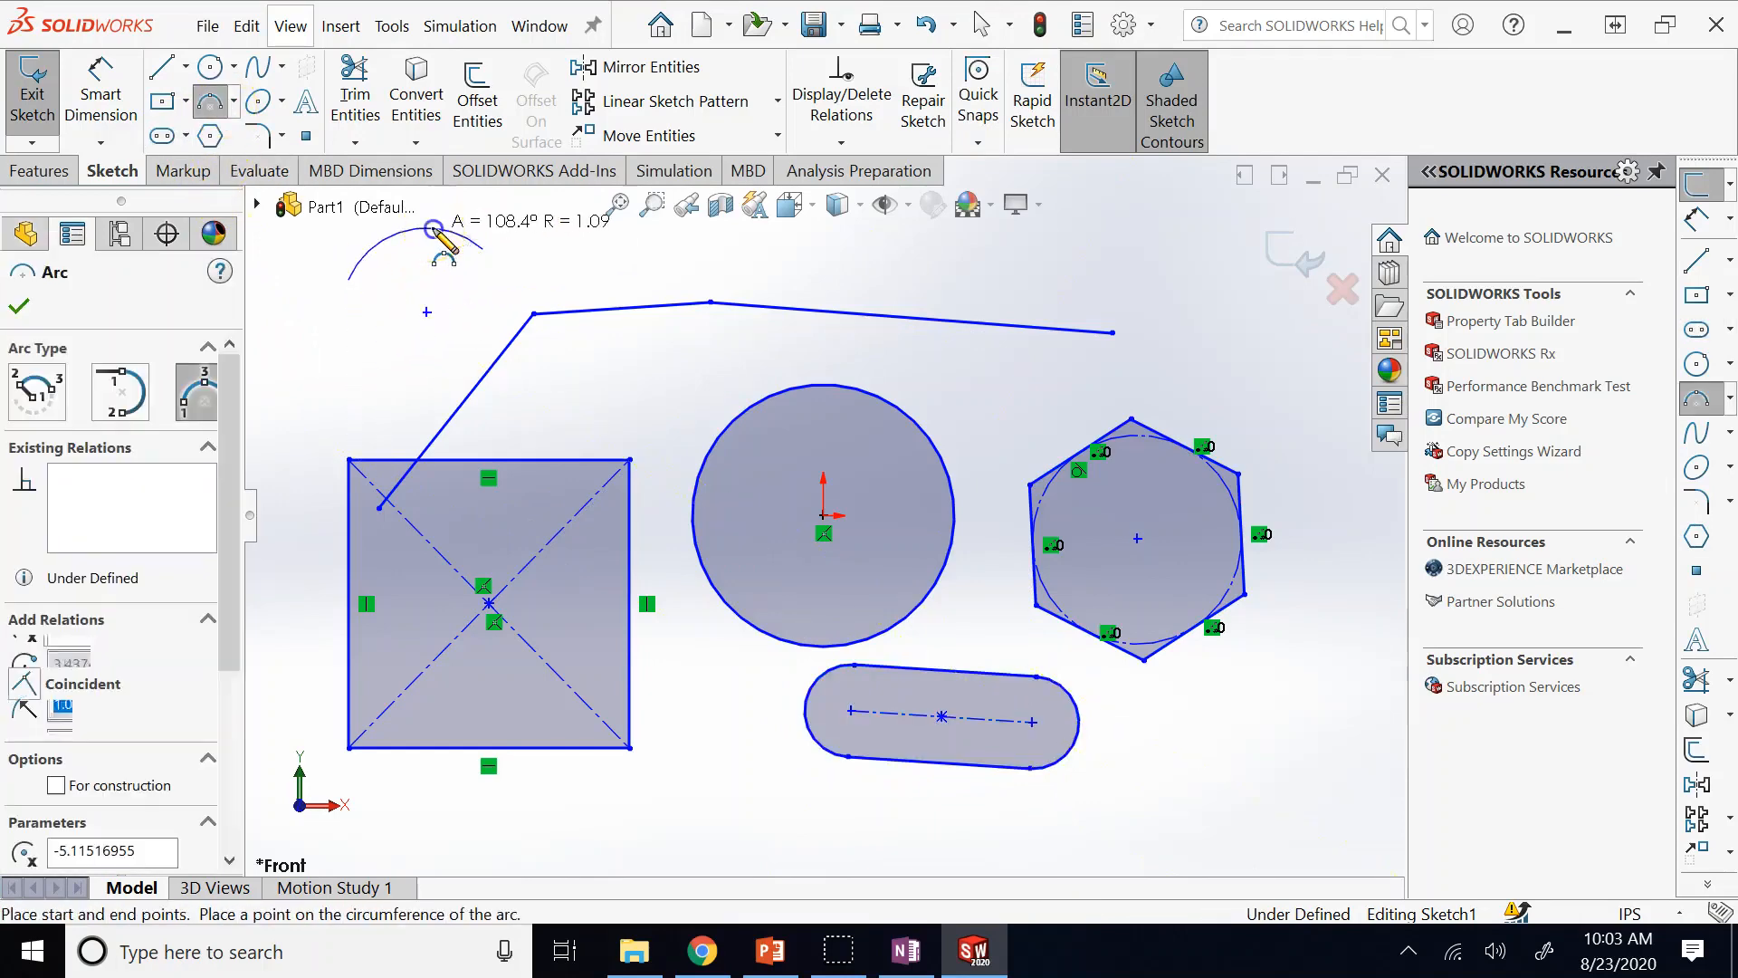
# Sketch an ellipse with radii of about 1.00 in and 0.59 in below the hexagon.
pyautogui.click(258, 100)
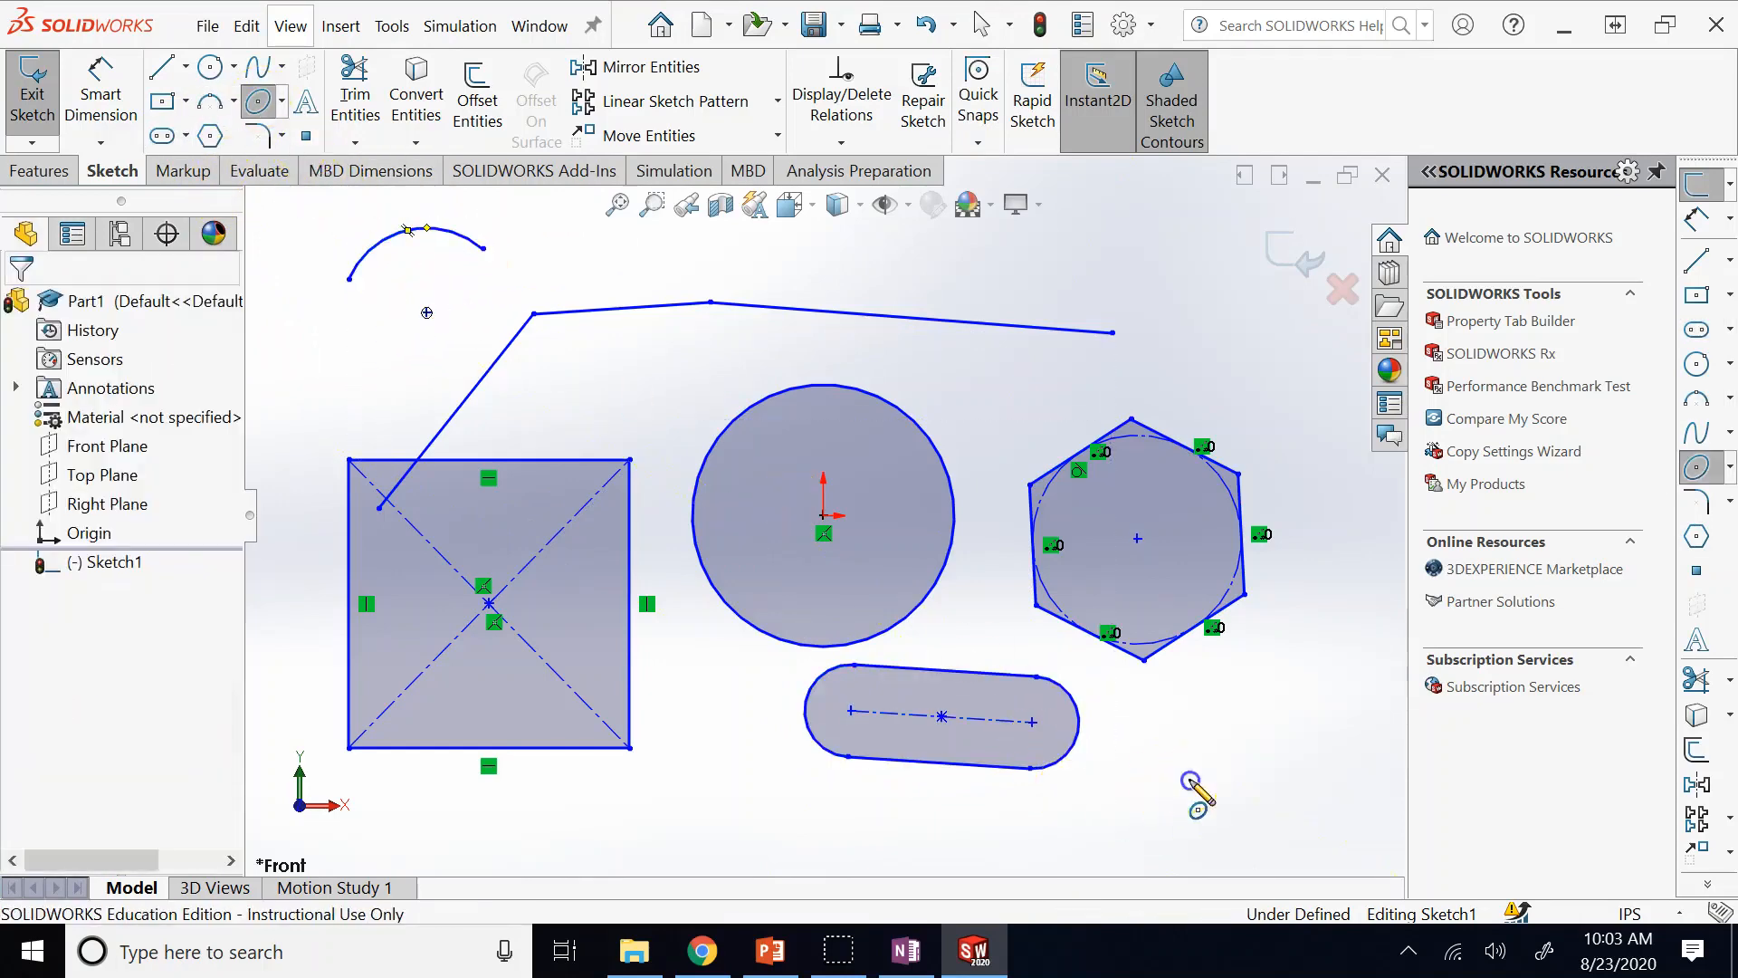
pyautogui.click(1190, 779)
pyautogui.click(1268, 771)
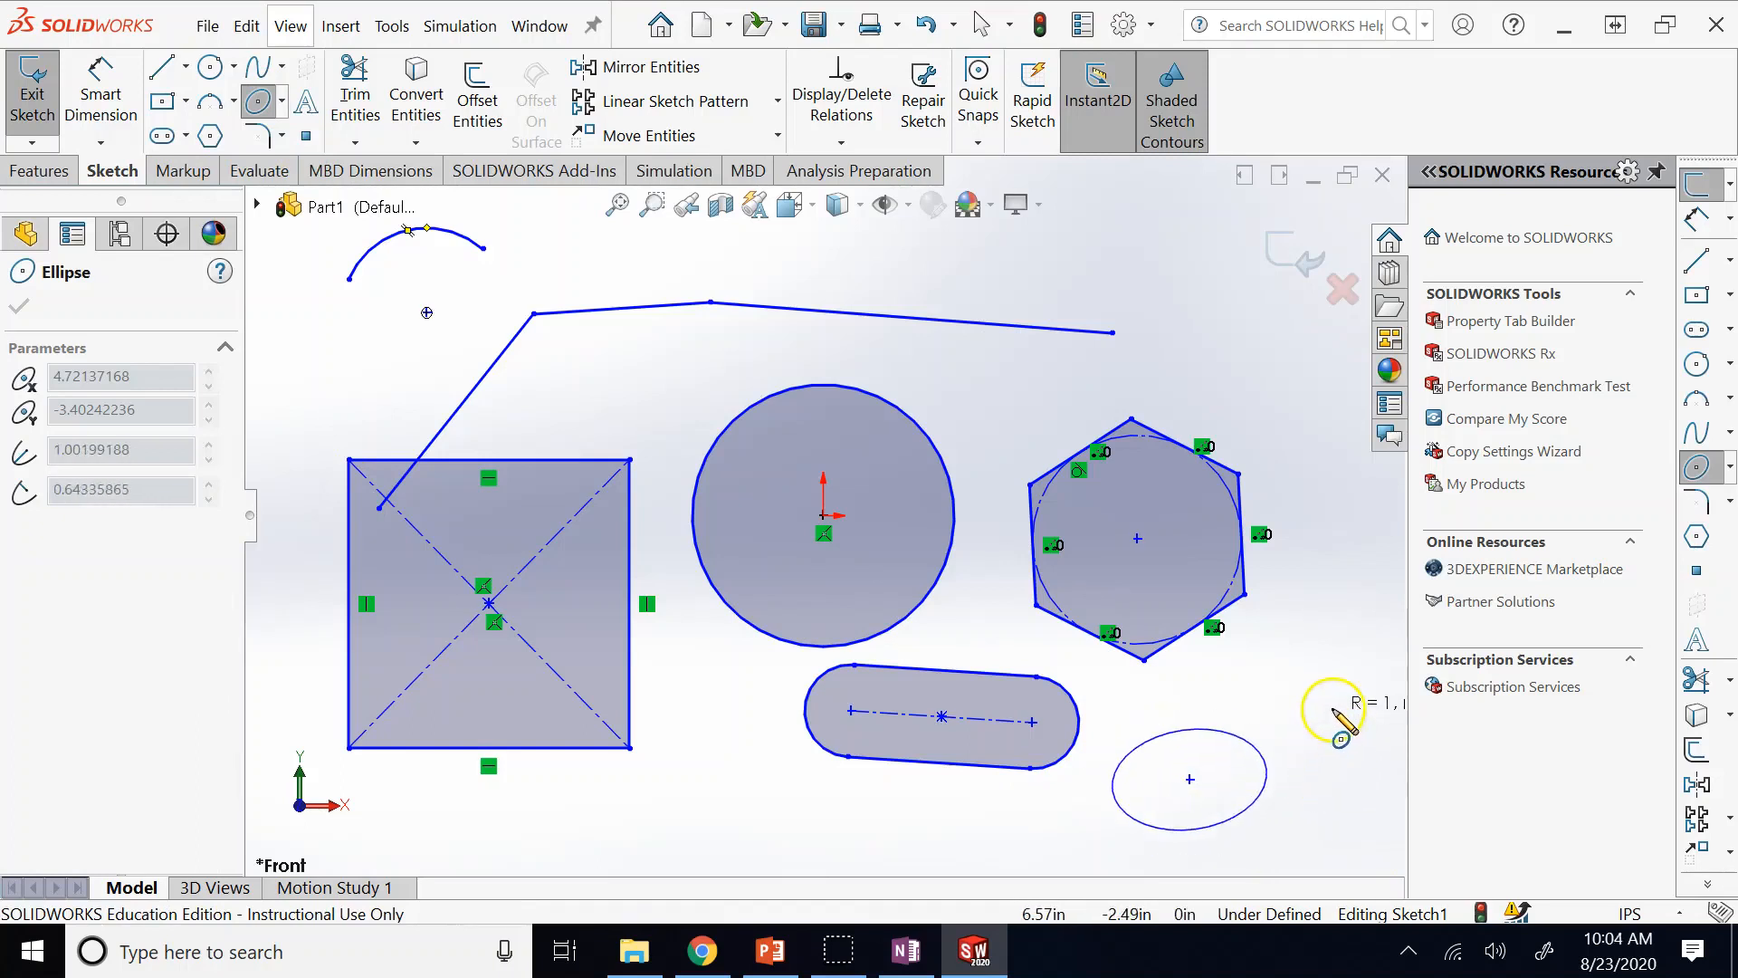
pyautogui.click(1333, 732)
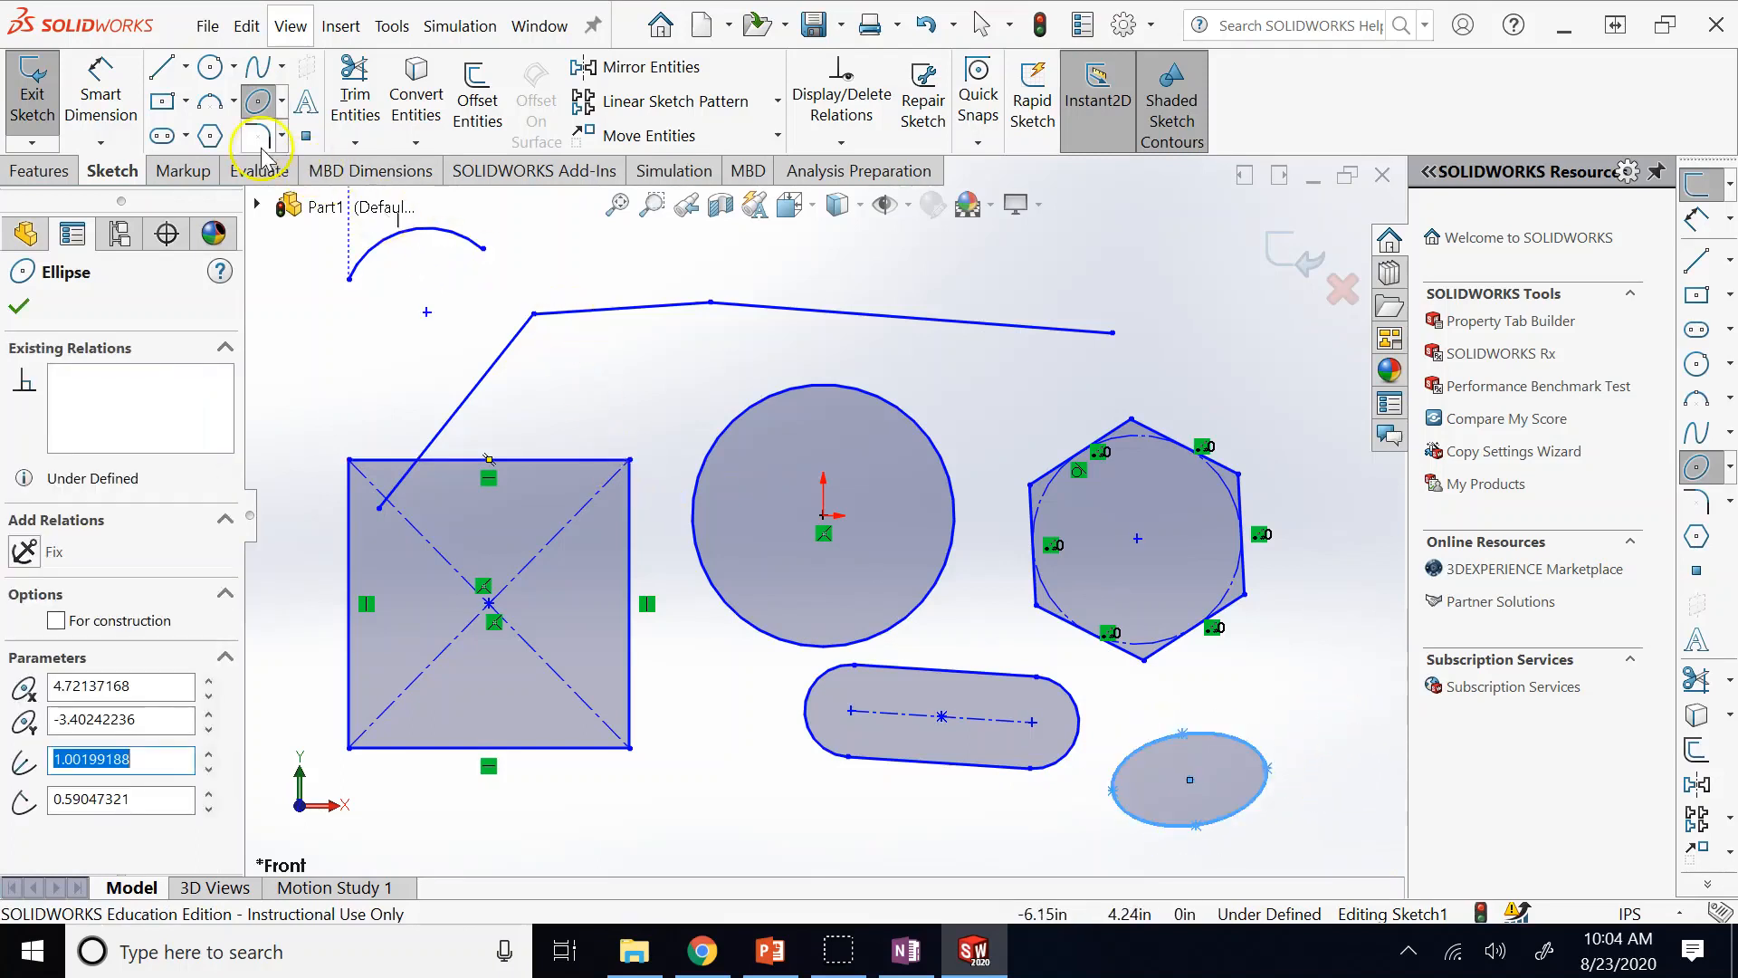
pyautogui.click(258, 101)
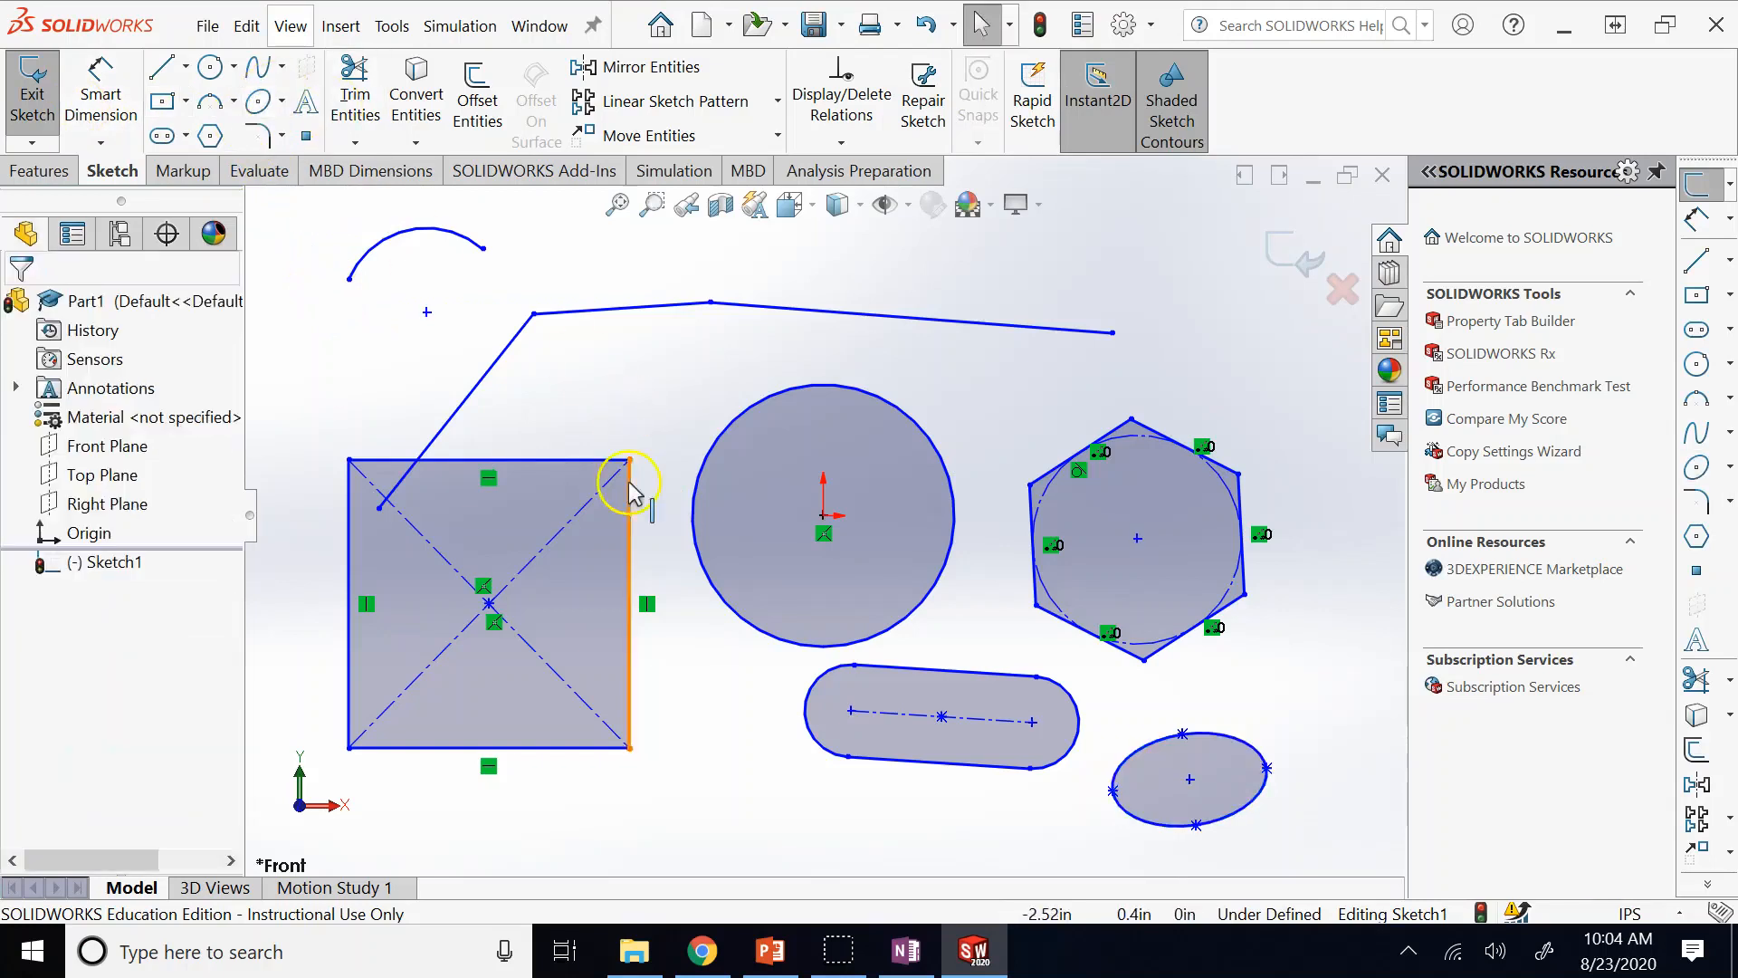
# Exit the sketch, keeping all the drawn shapes.
pyautogui.press('z')
pyautogui.press('z')
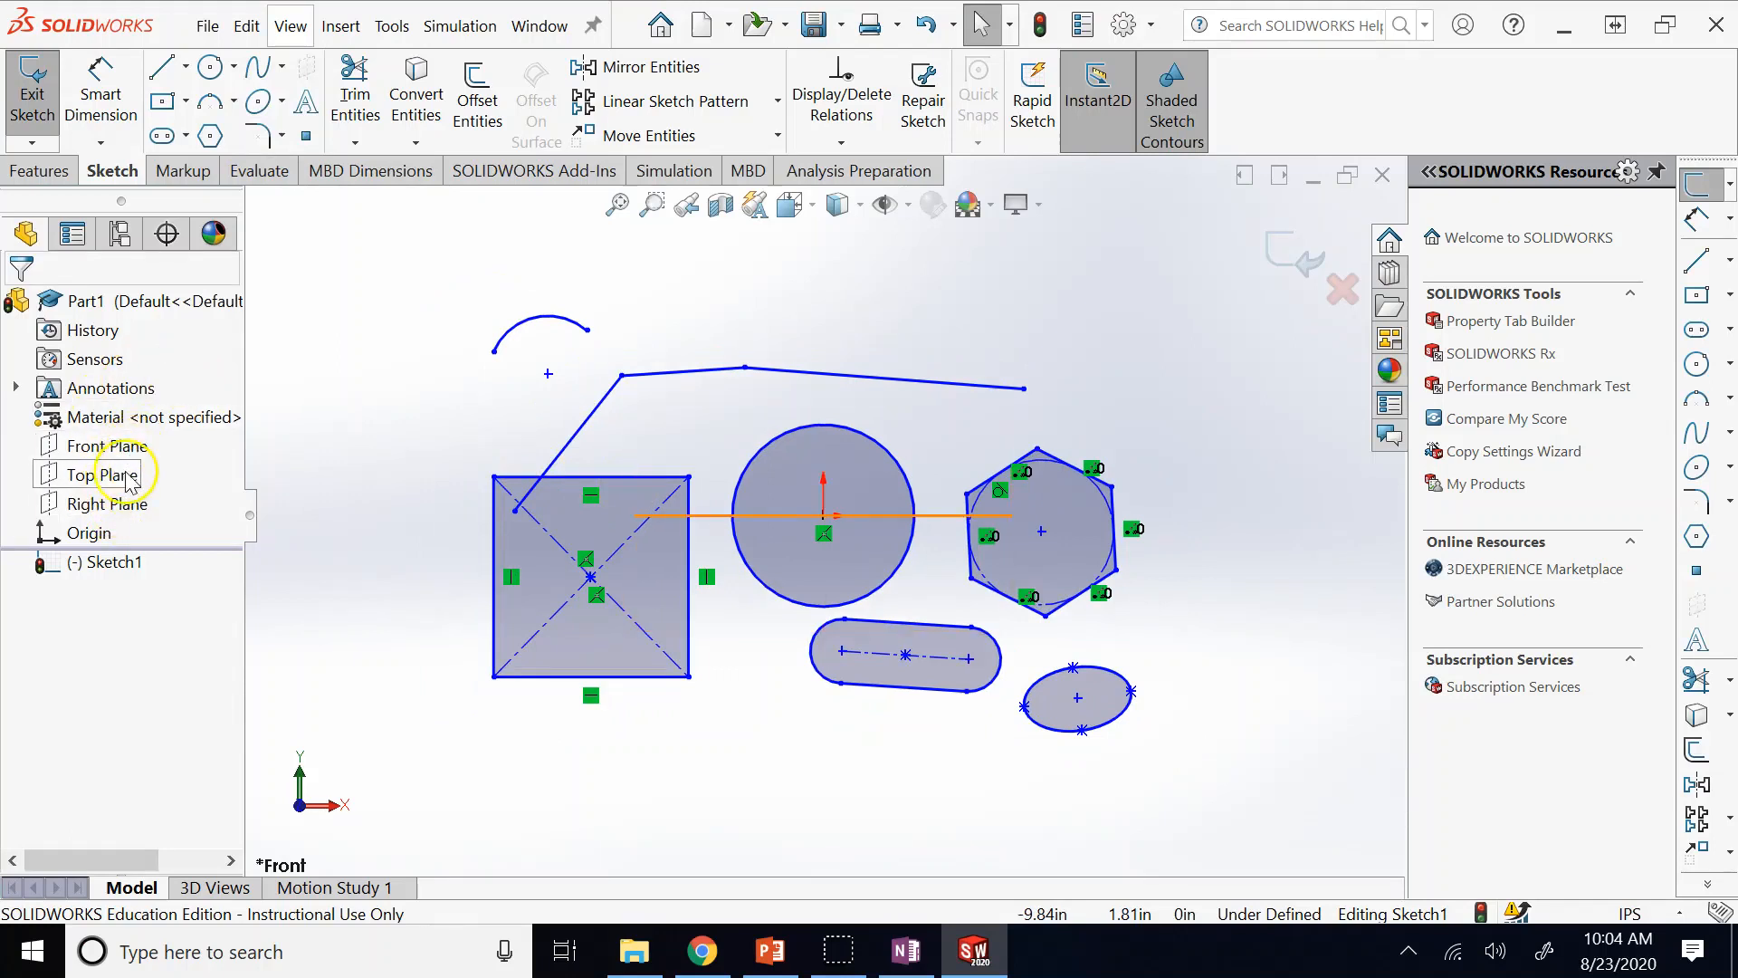
pyautogui.click(1287, 262)
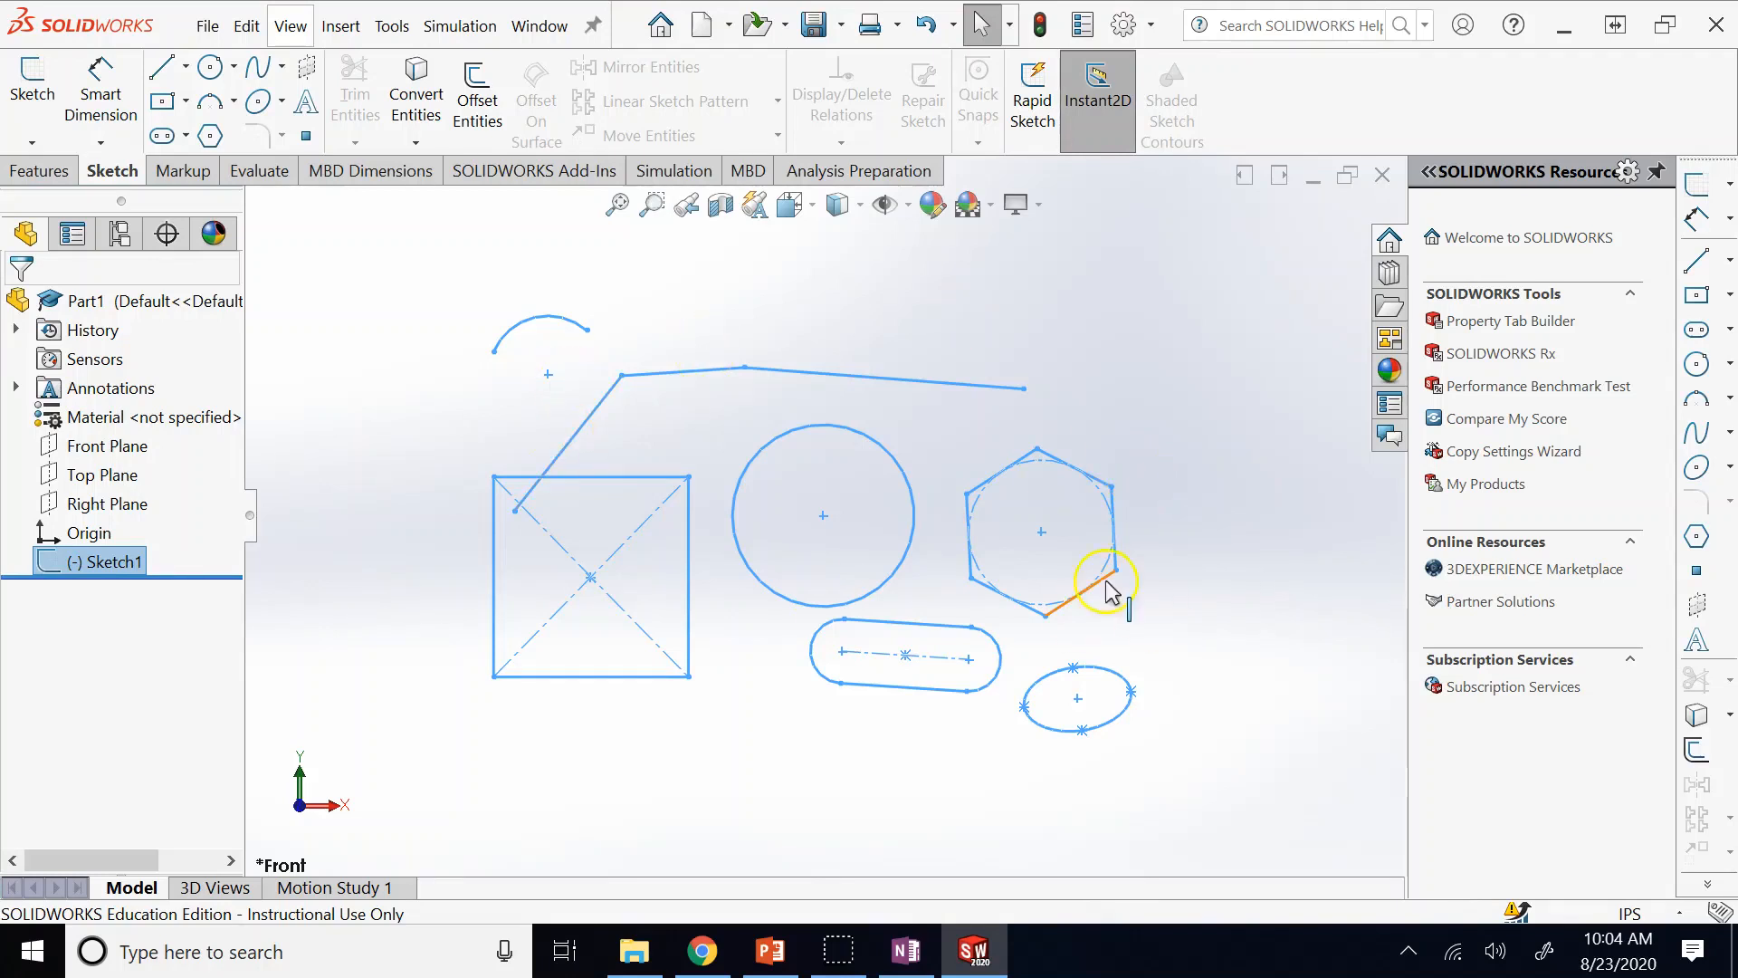
pyautogui.click(69, 174)
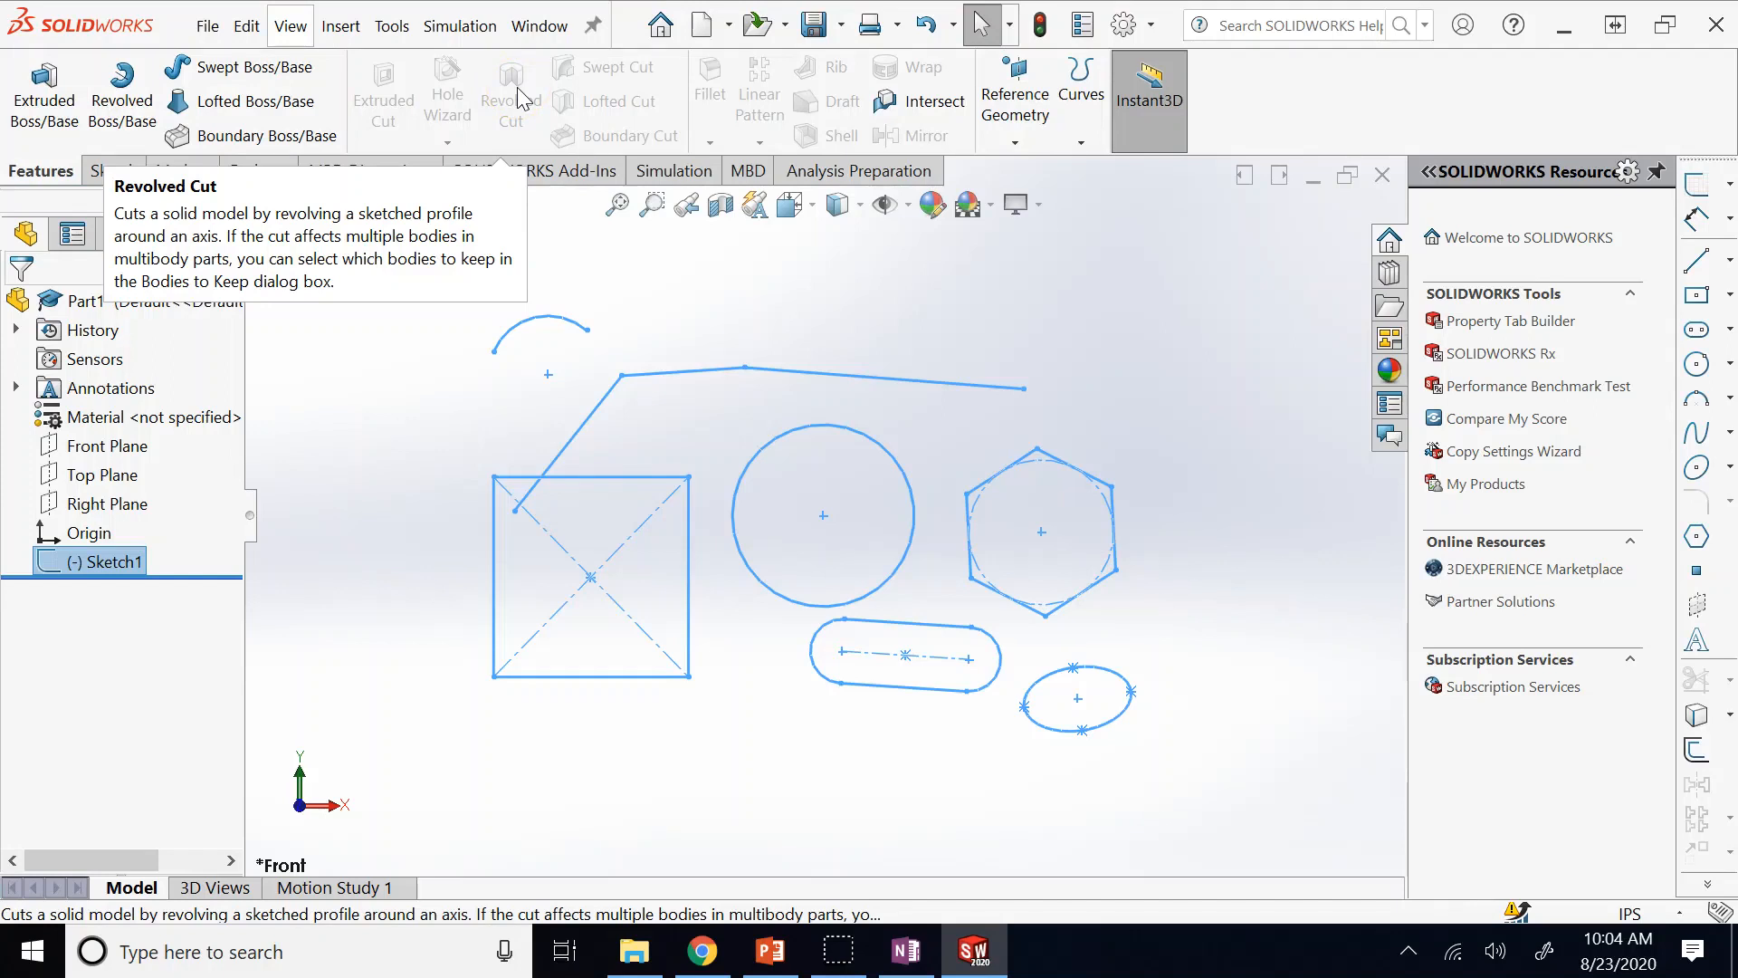
pyautogui.click(470, 300)
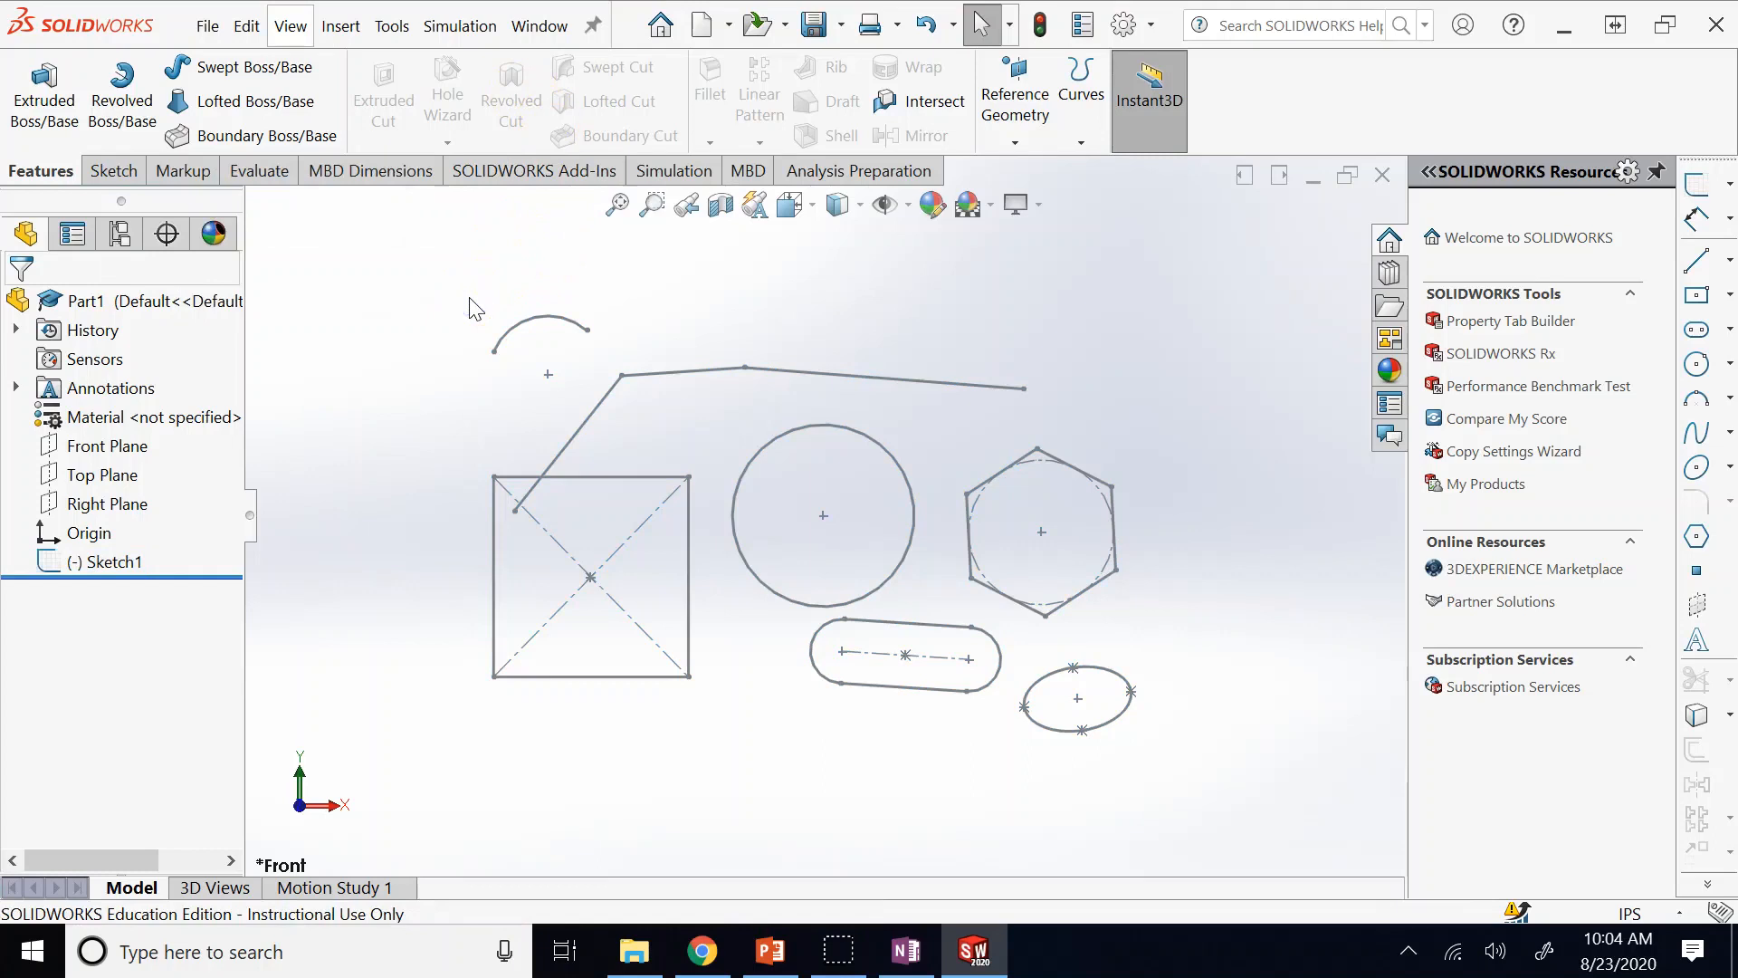
pyautogui.click(458, 312)
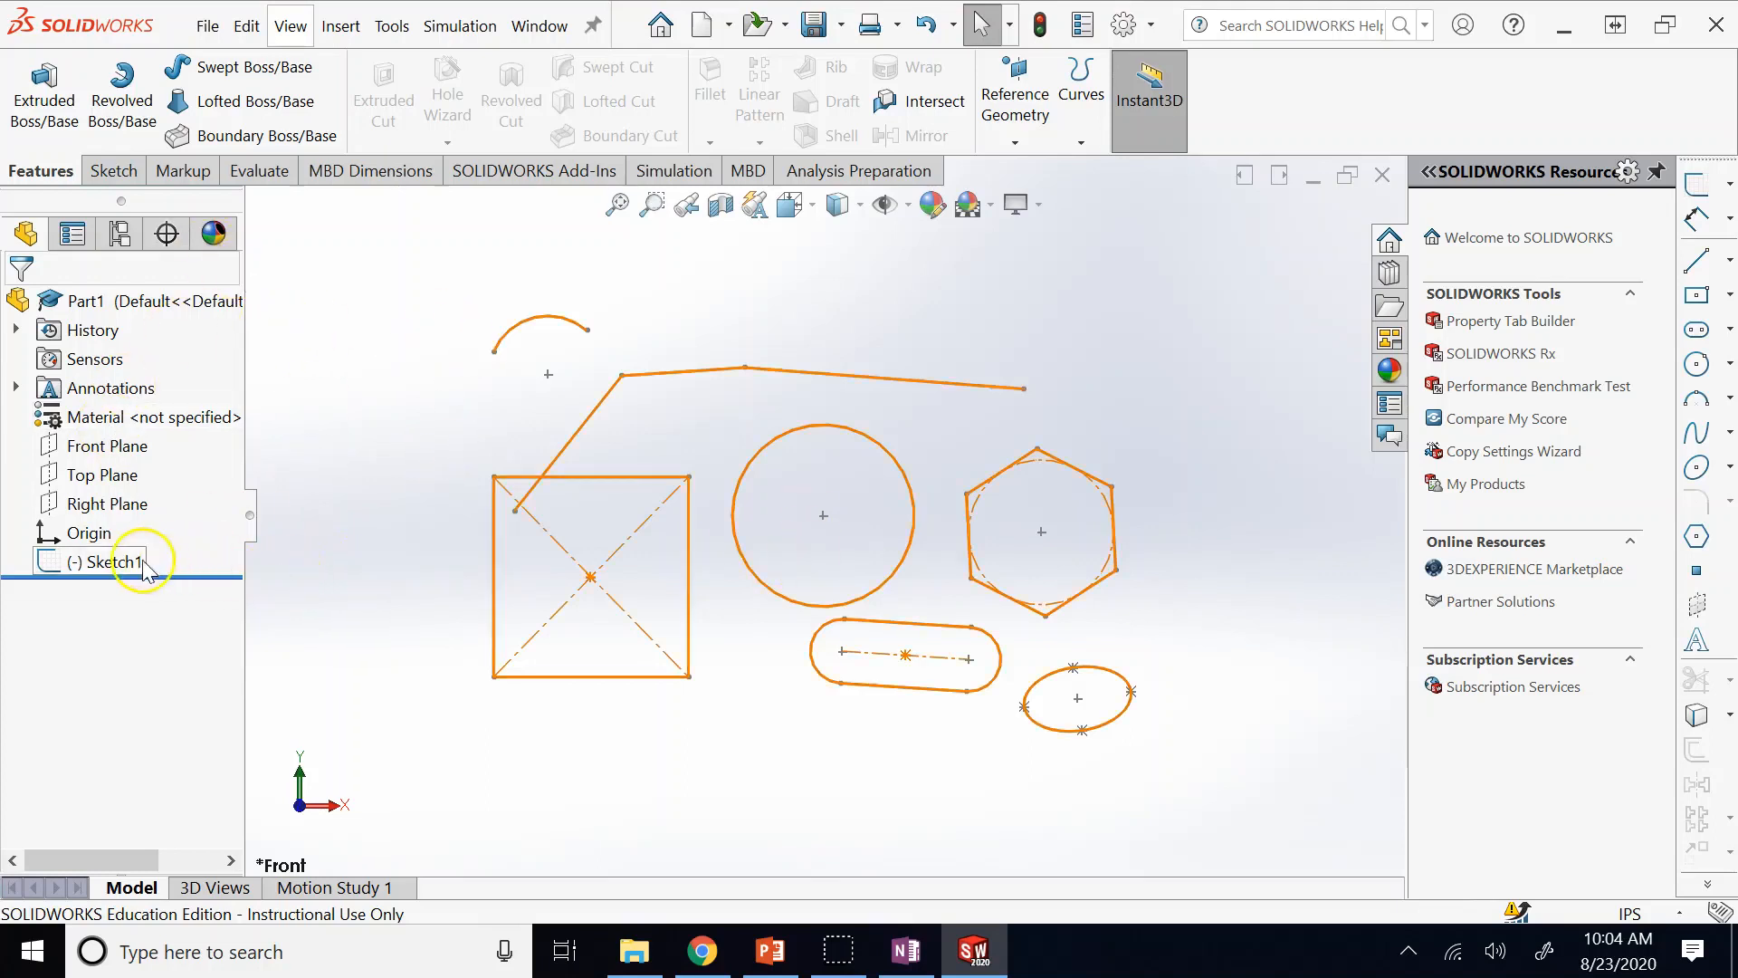
# Reopen the Front Plane sketch for editing.
pyautogui.click(107, 563)
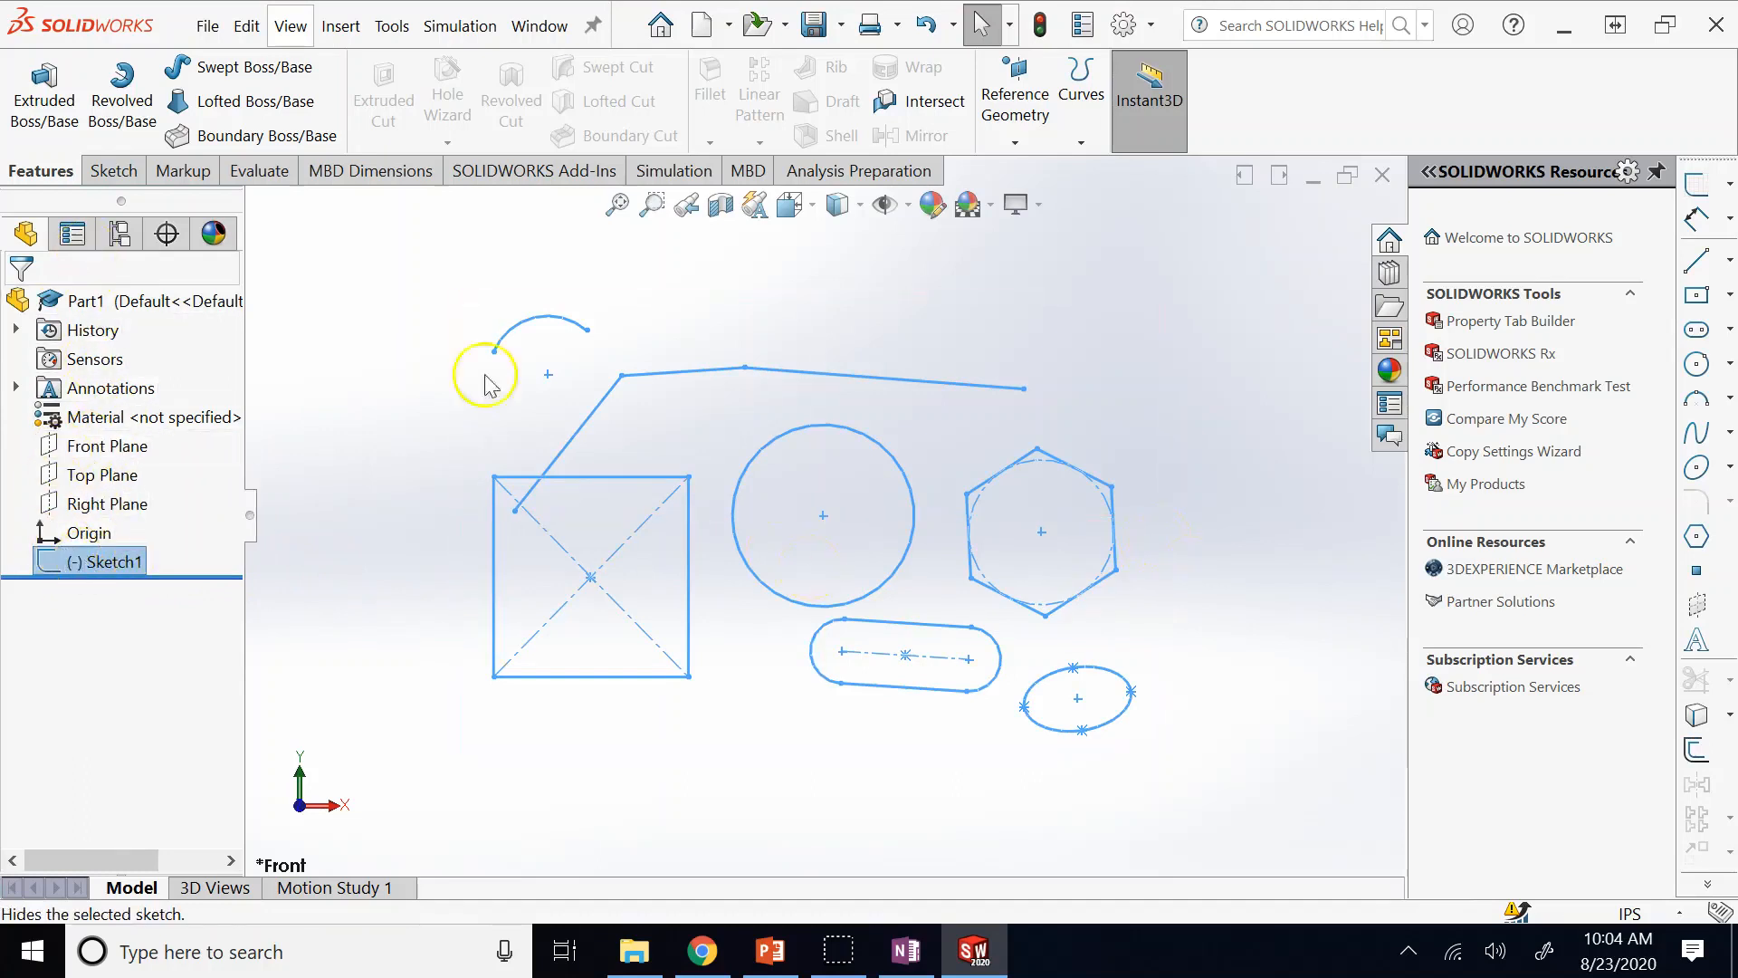
pyautogui.rightClick(69, 562)
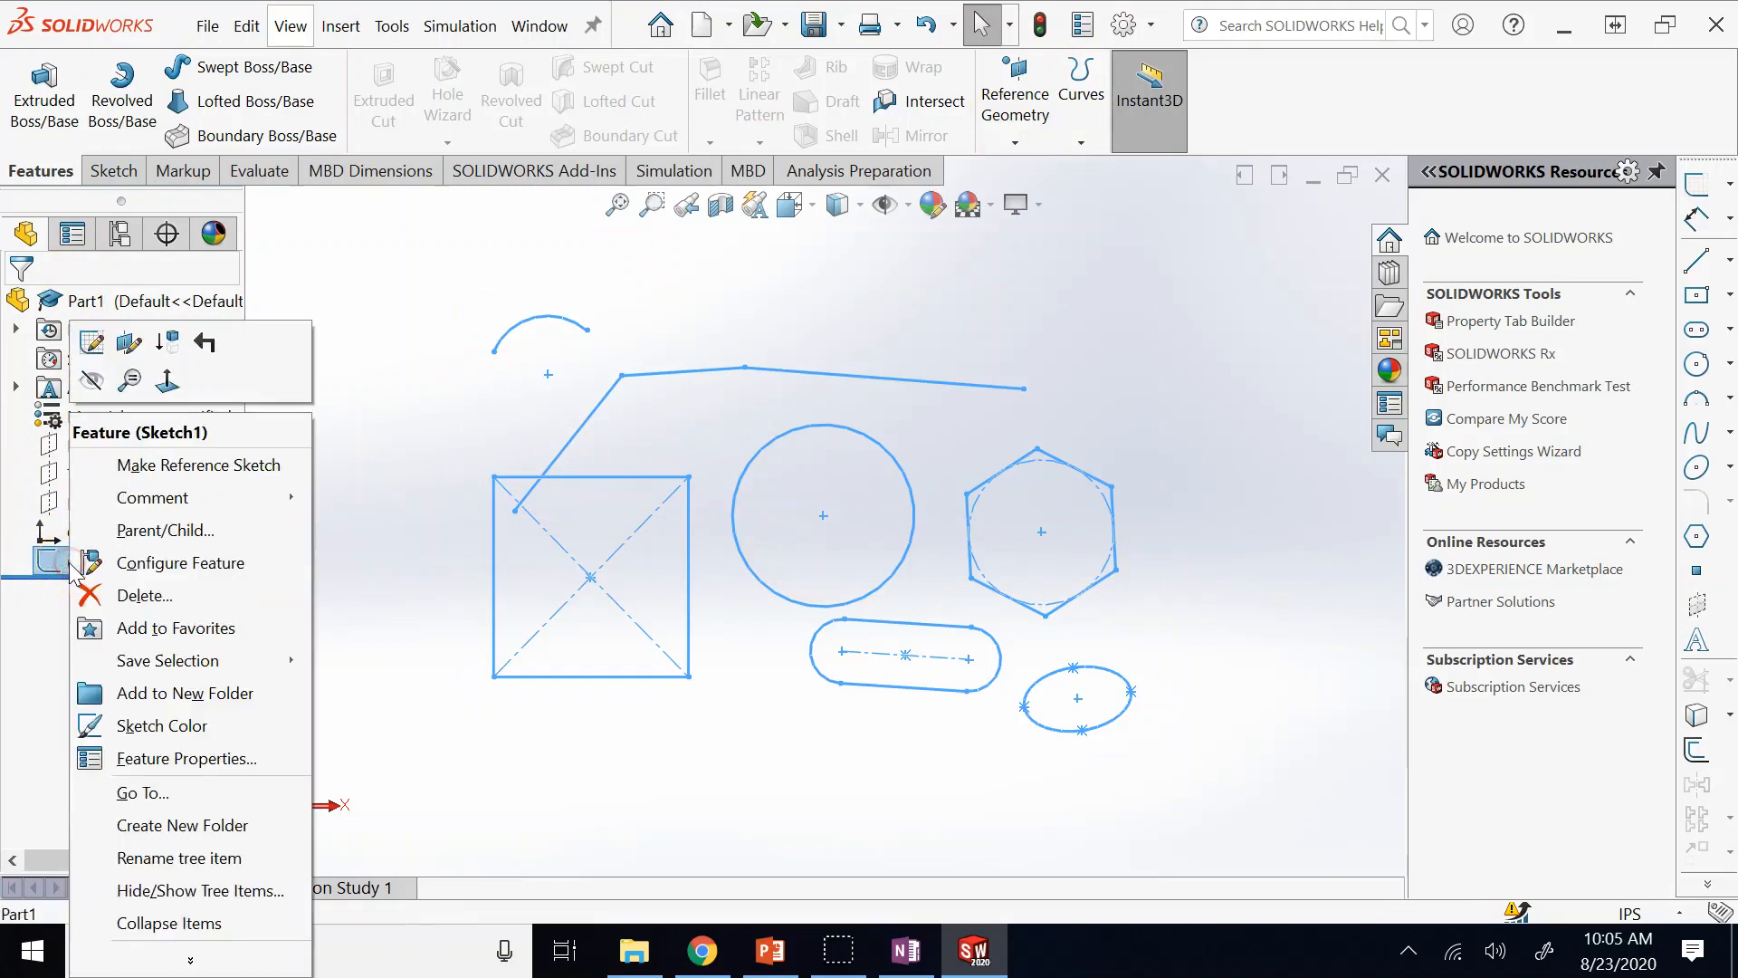
pyautogui.click(93, 344)
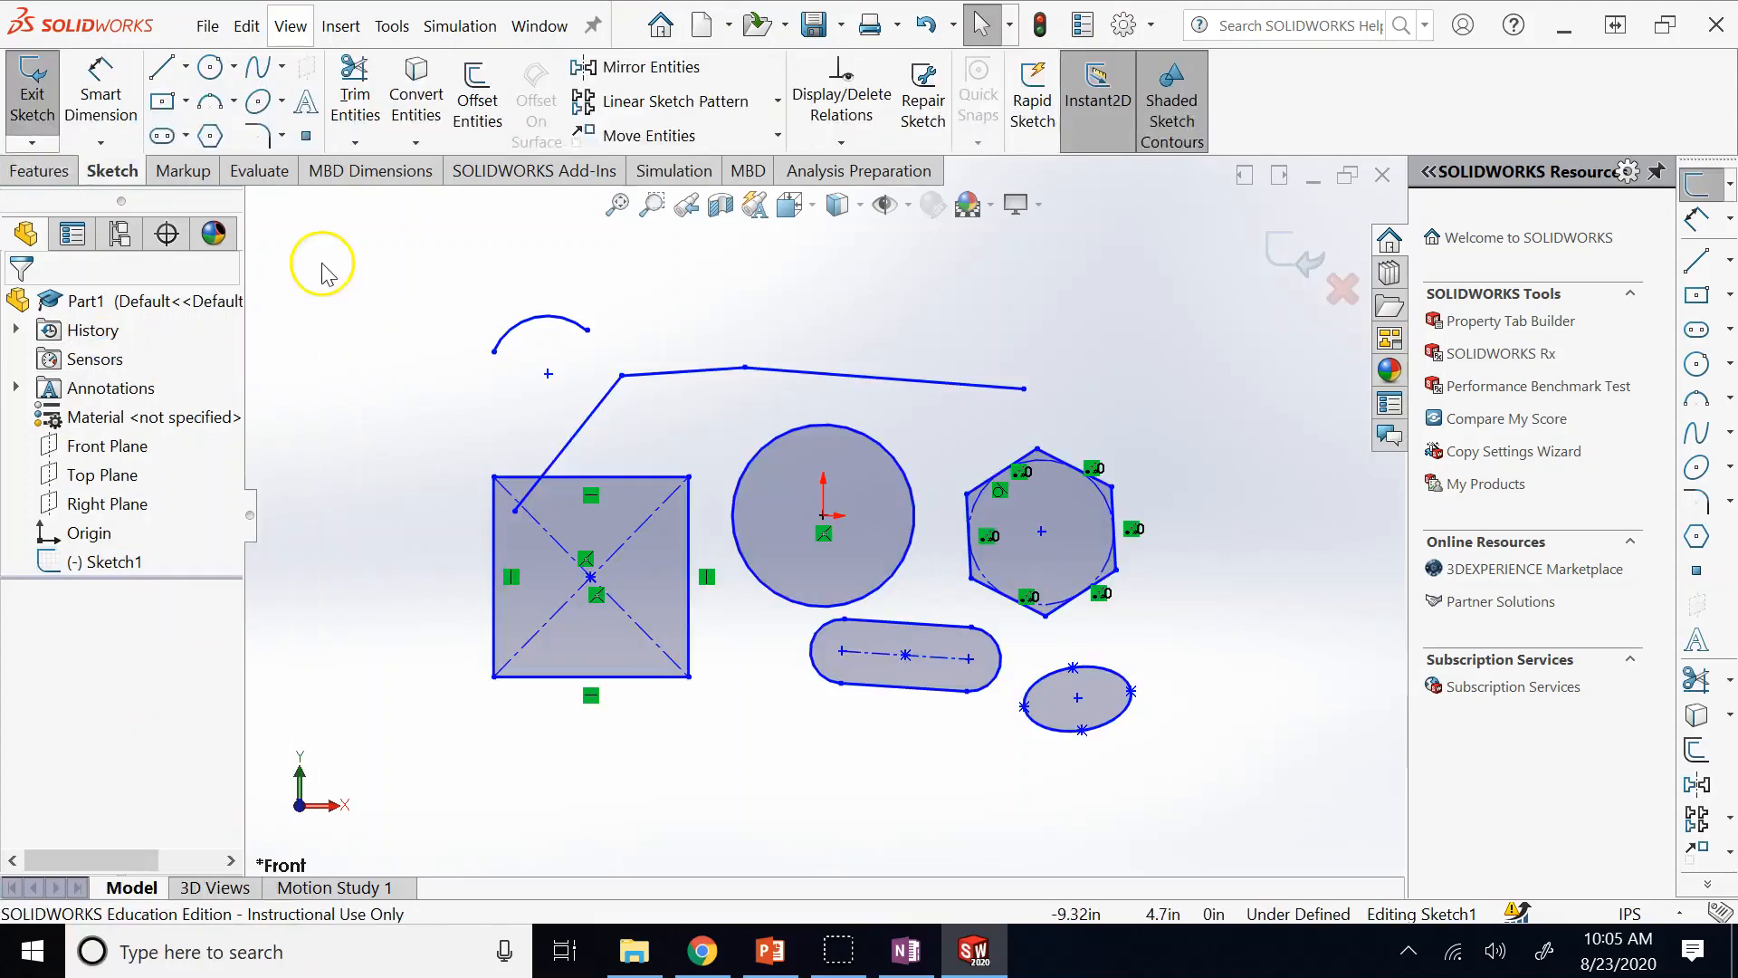
# Delete the arc and the three connected lines from the sketch.
pyautogui.moveTo(322, 265); pyautogui.dragTo(1247, 438)
pyautogui.press('Delete')
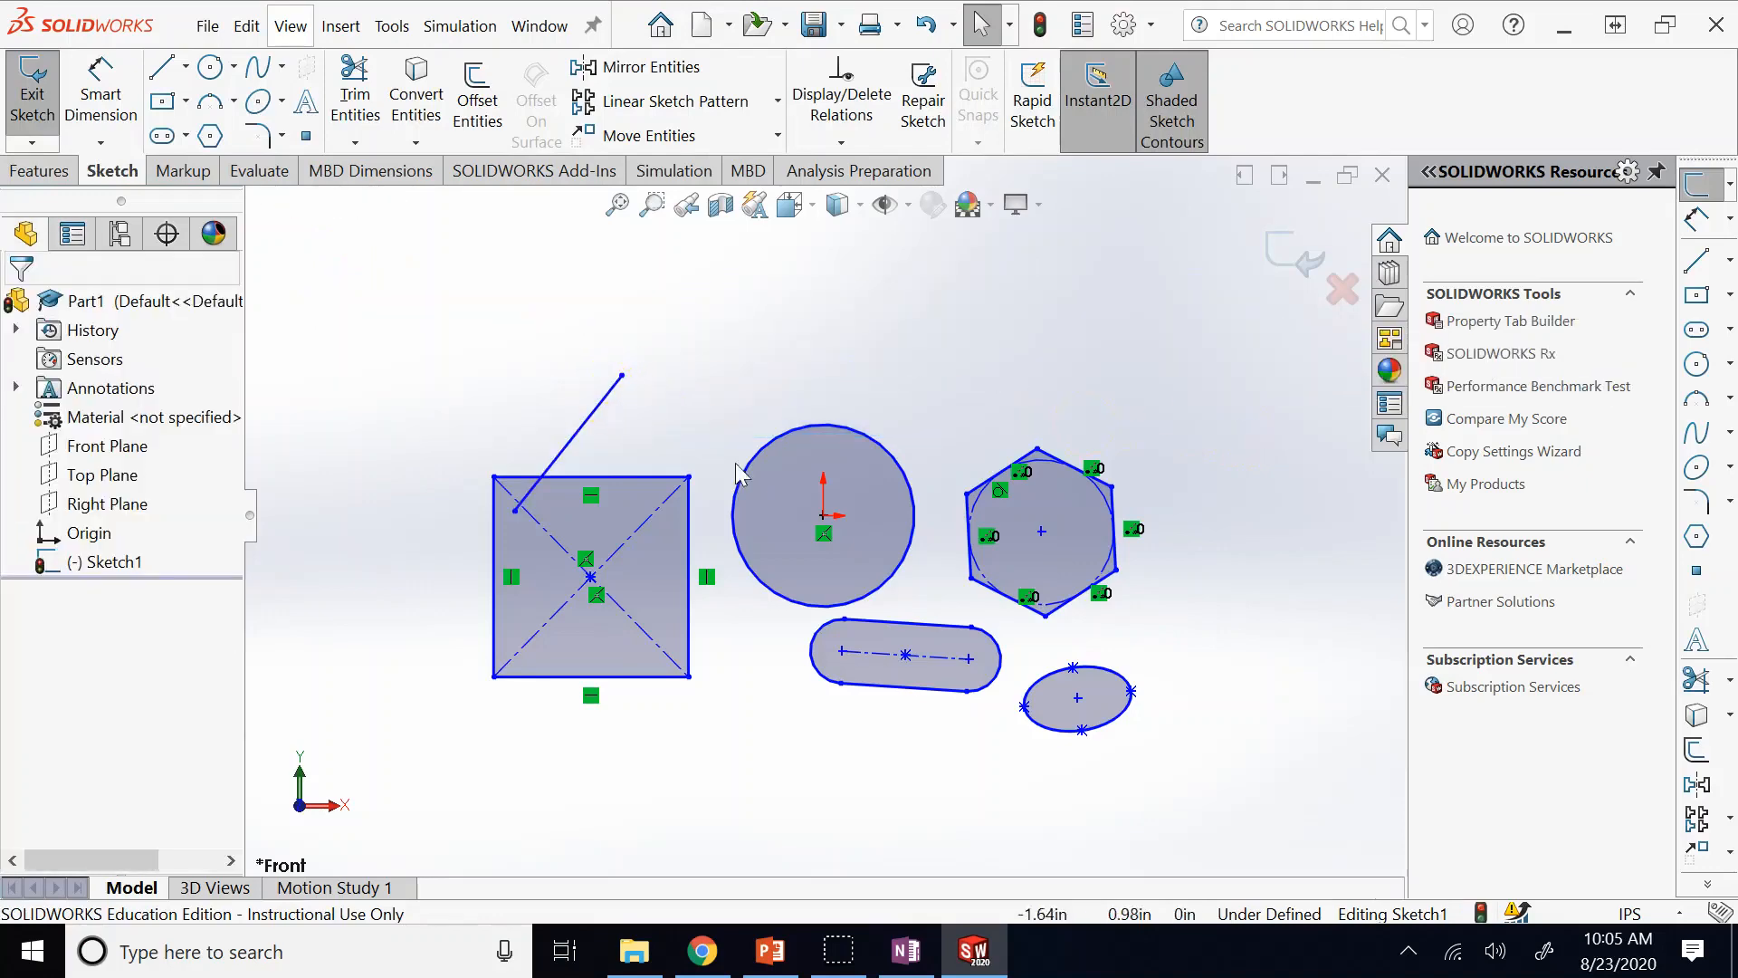
pyautogui.click(603, 408)
pyautogui.press('Delete')
# Delete the circle, hexagon, slot and ellipse from the sketch.
pyautogui.click(873, 441)
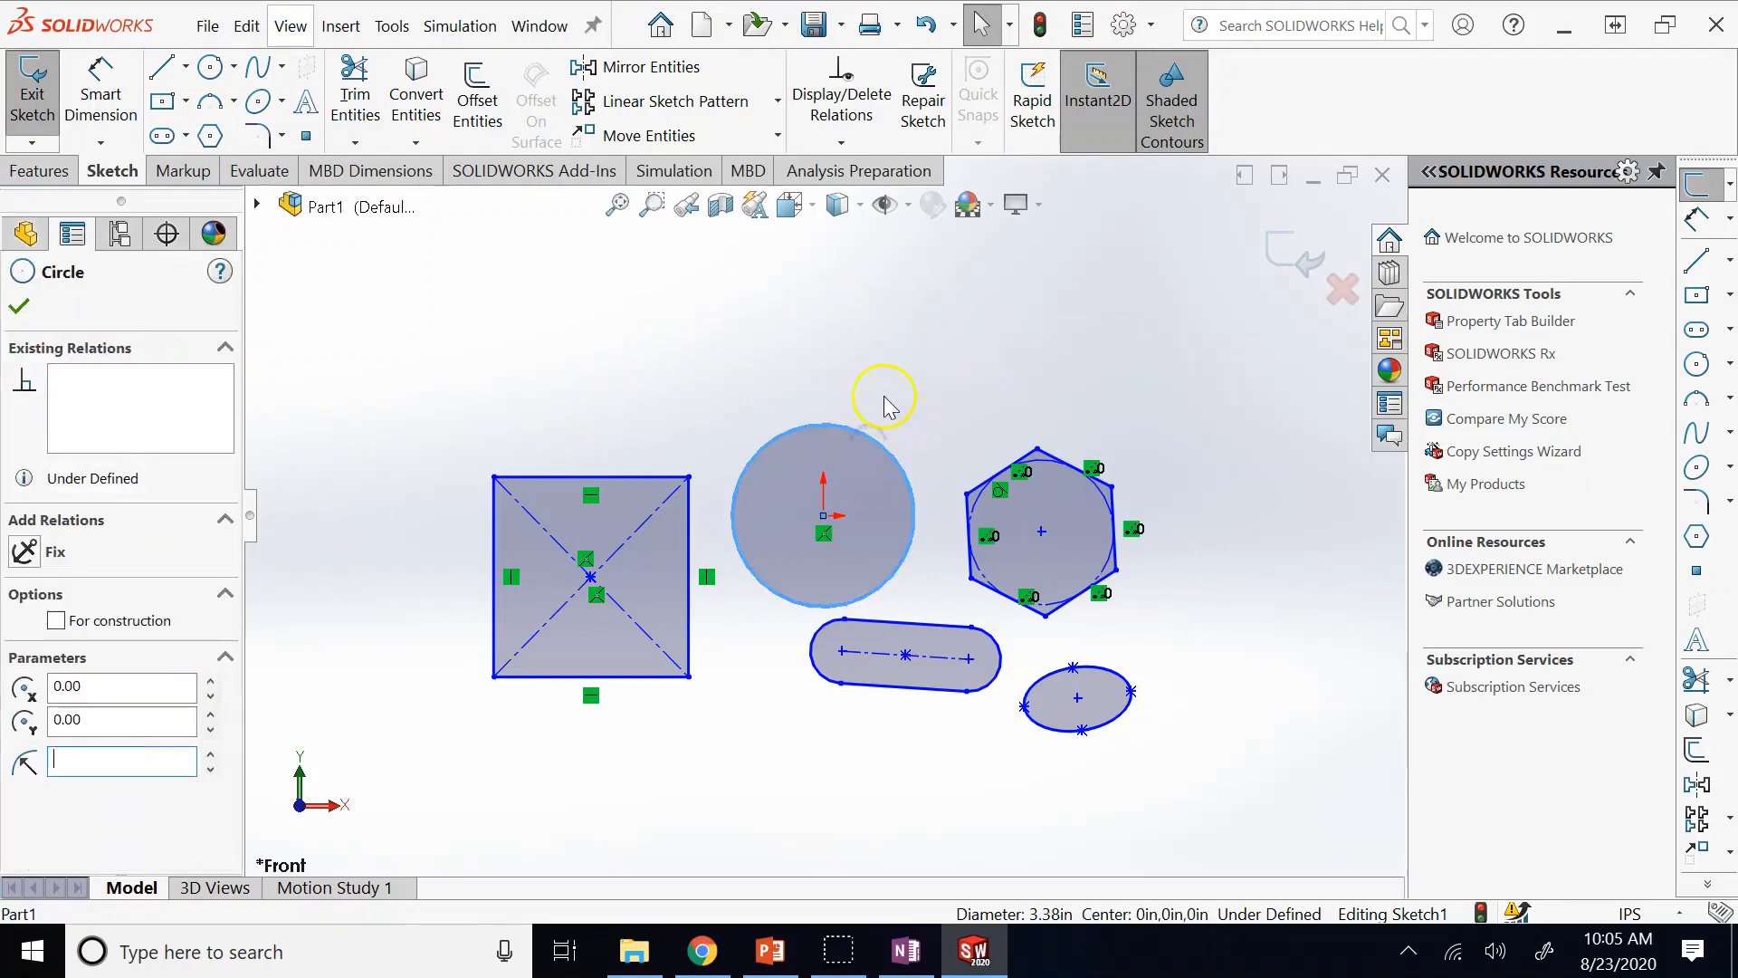
pyautogui.press('Delete')
pyautogui.moveTo(765, 383); pyautogui.dragTo(1222, 760)
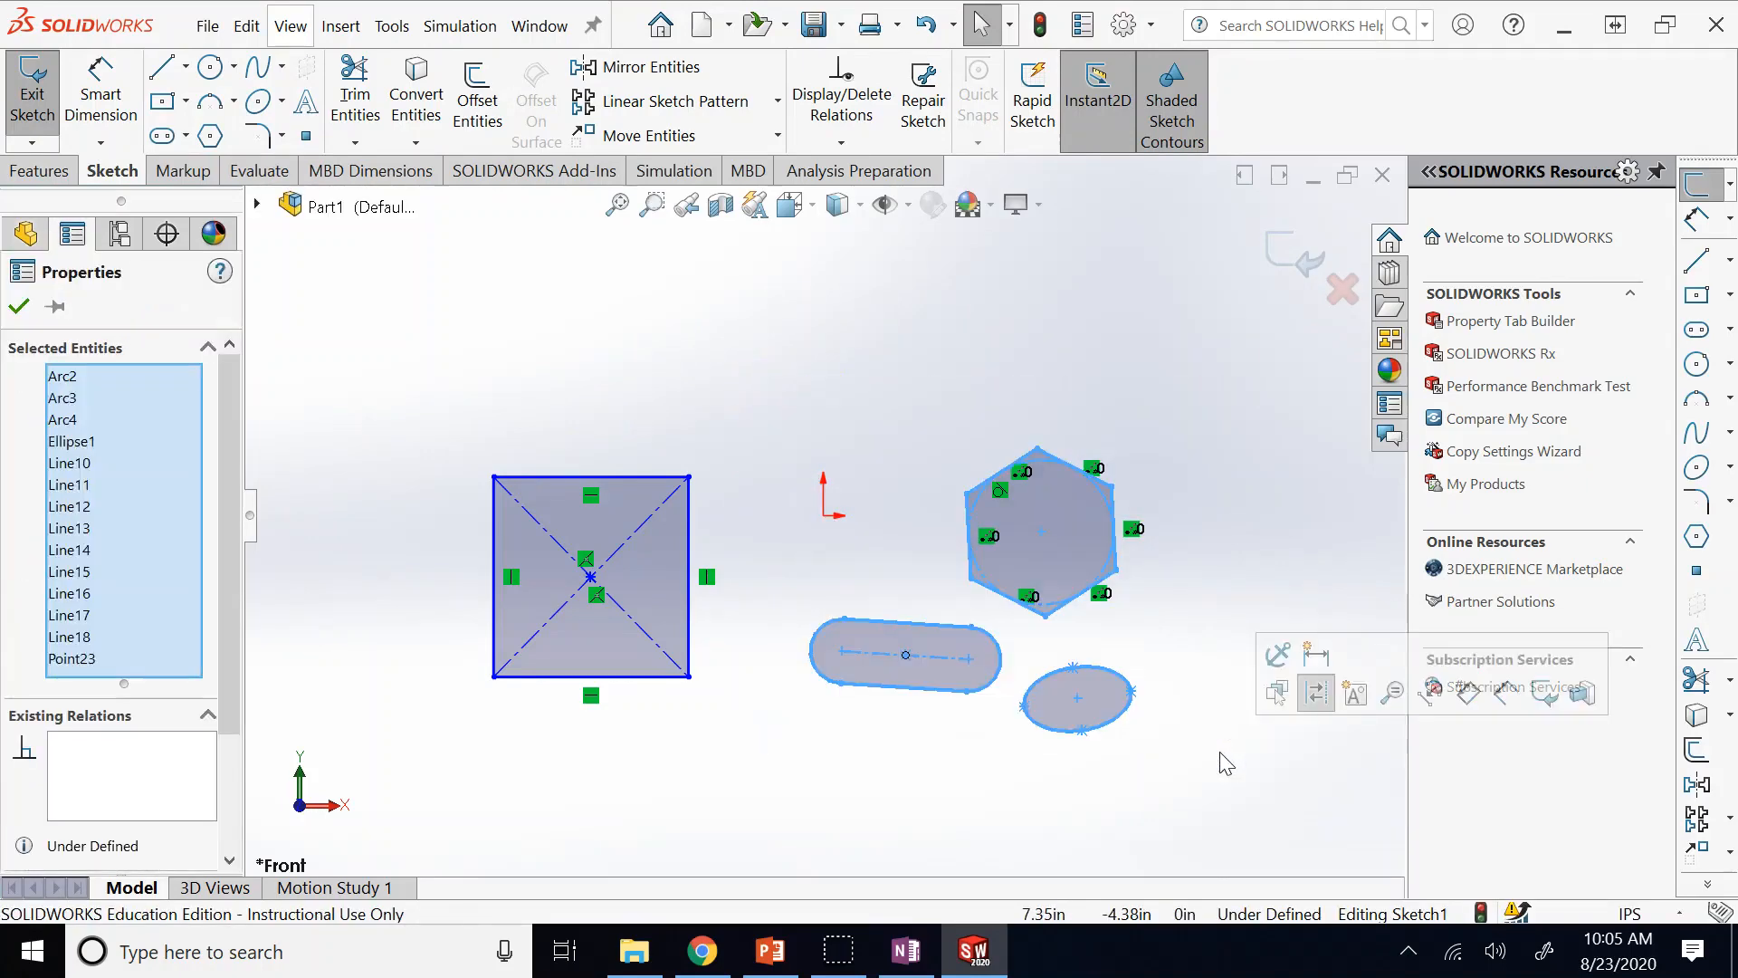
pyautogui.press('Delete')
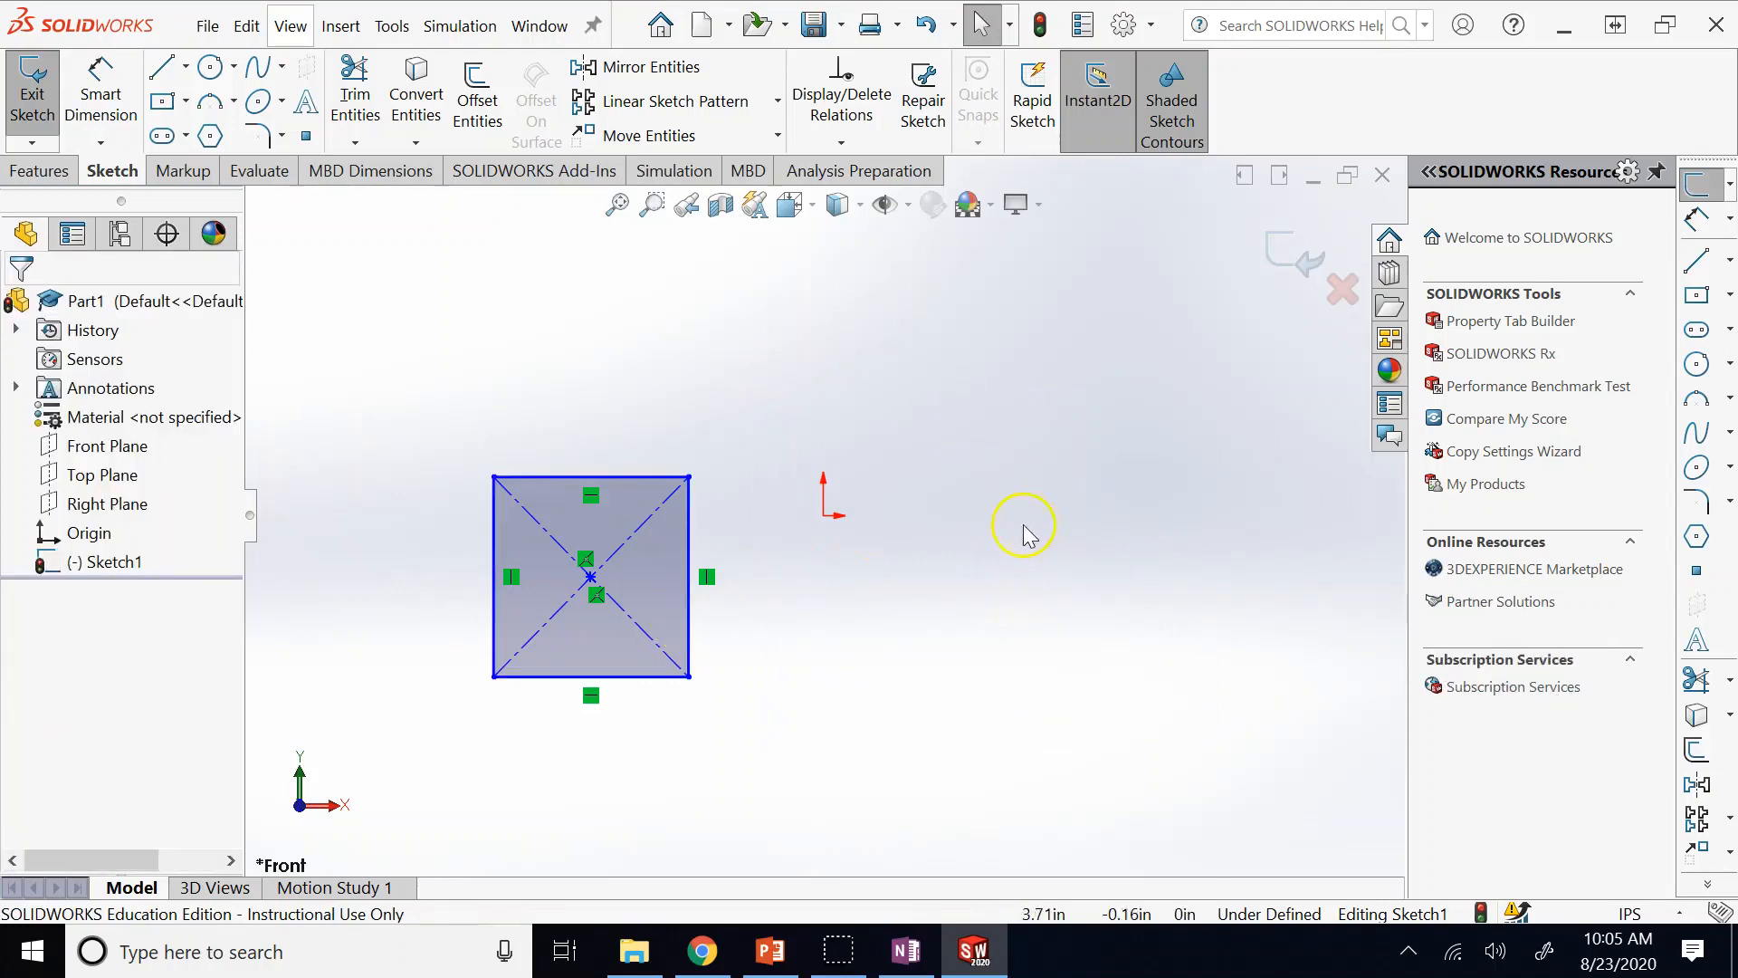
# Leave the sketch and discard the deletions made in this edit.
pyautogui.click(1343, 290)
pyautogui.click(915, 489)
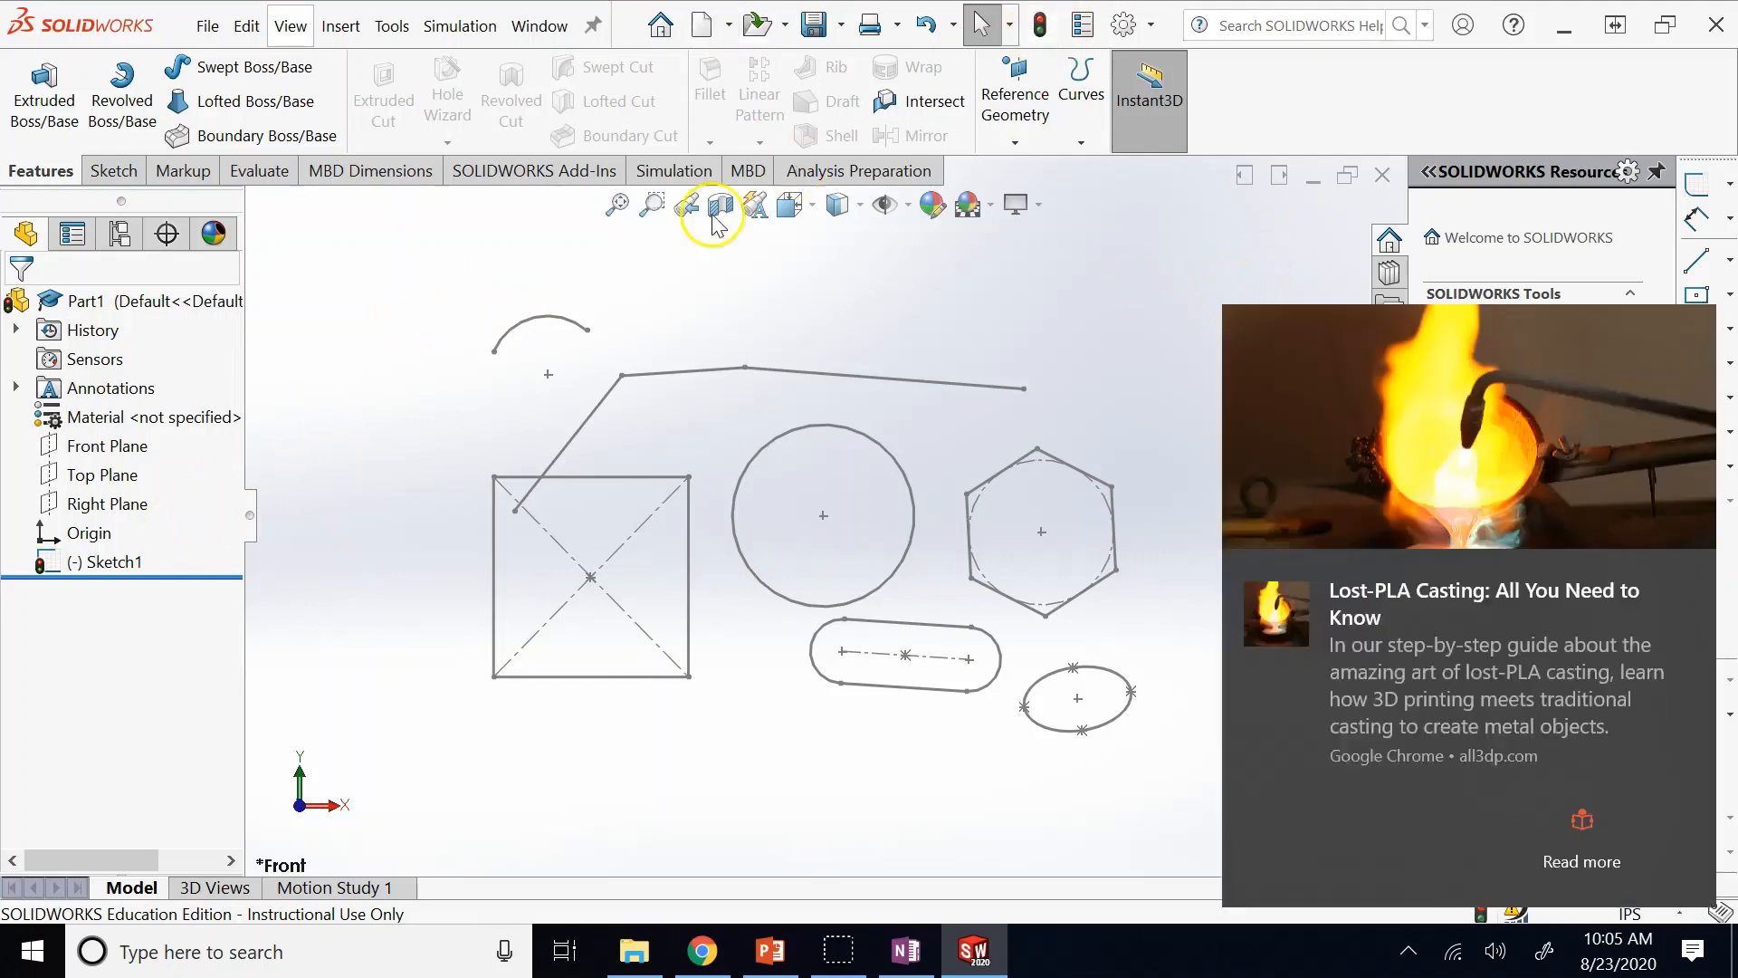
# Dismiss the desktop notification that covers part of the model window.
pyautogui.click(1723, 943)
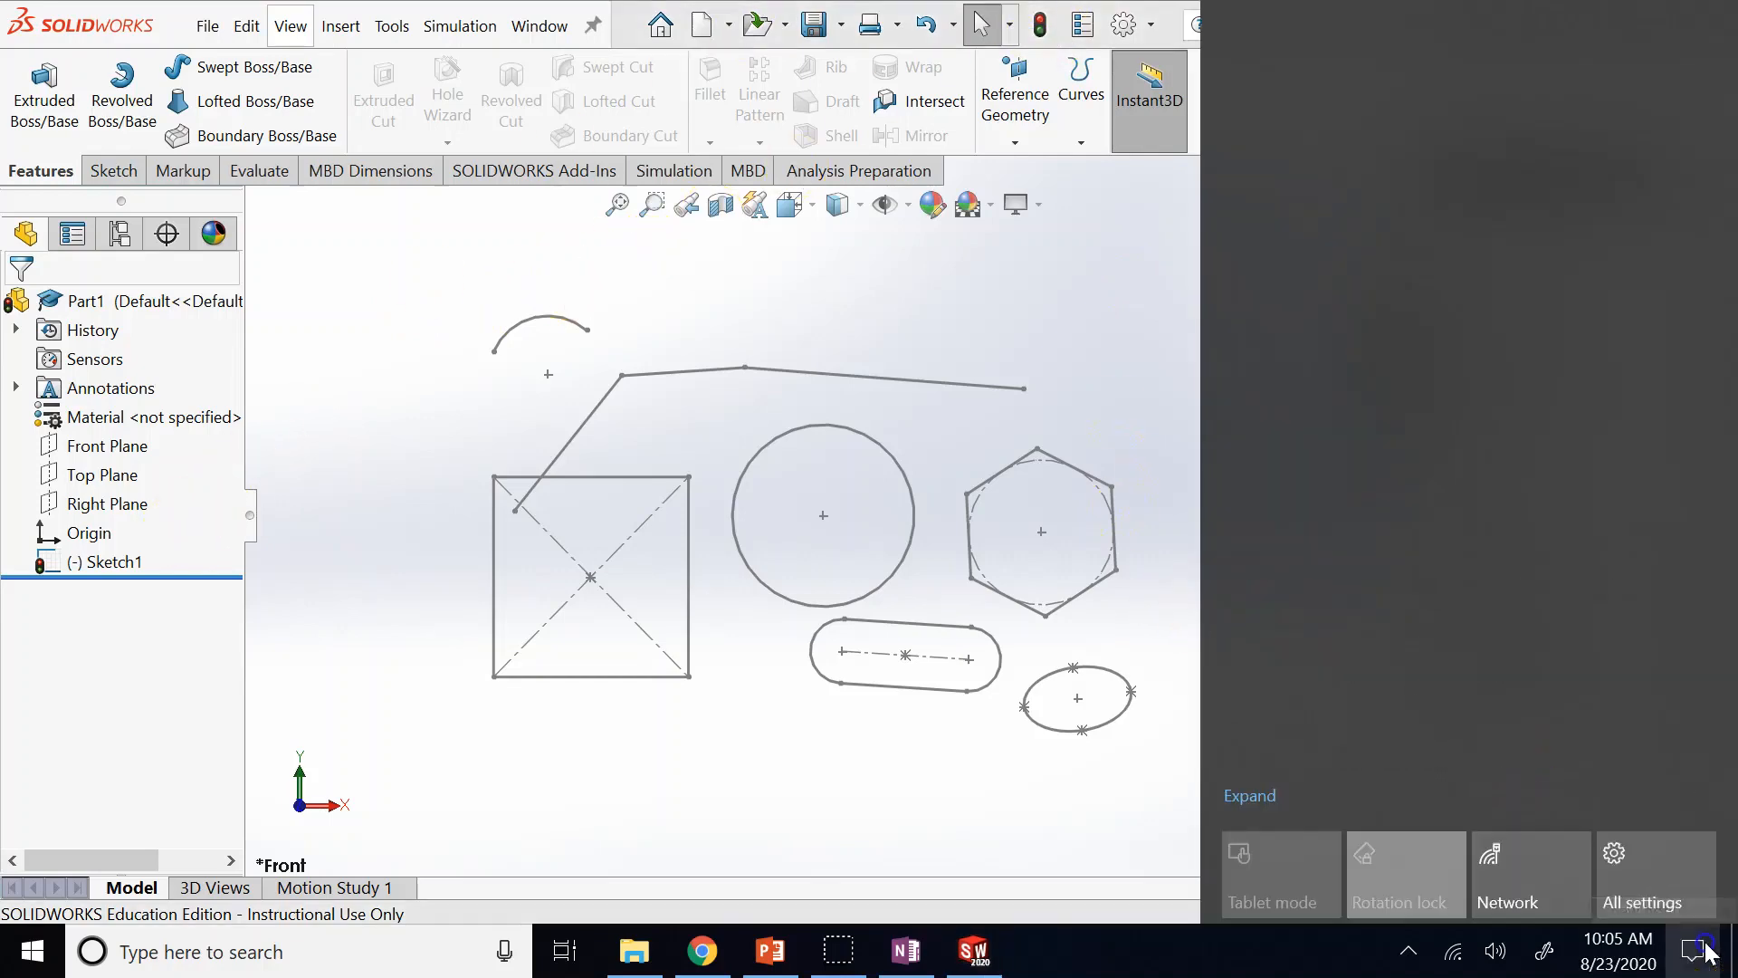
pyautogui.click(1640, 796)
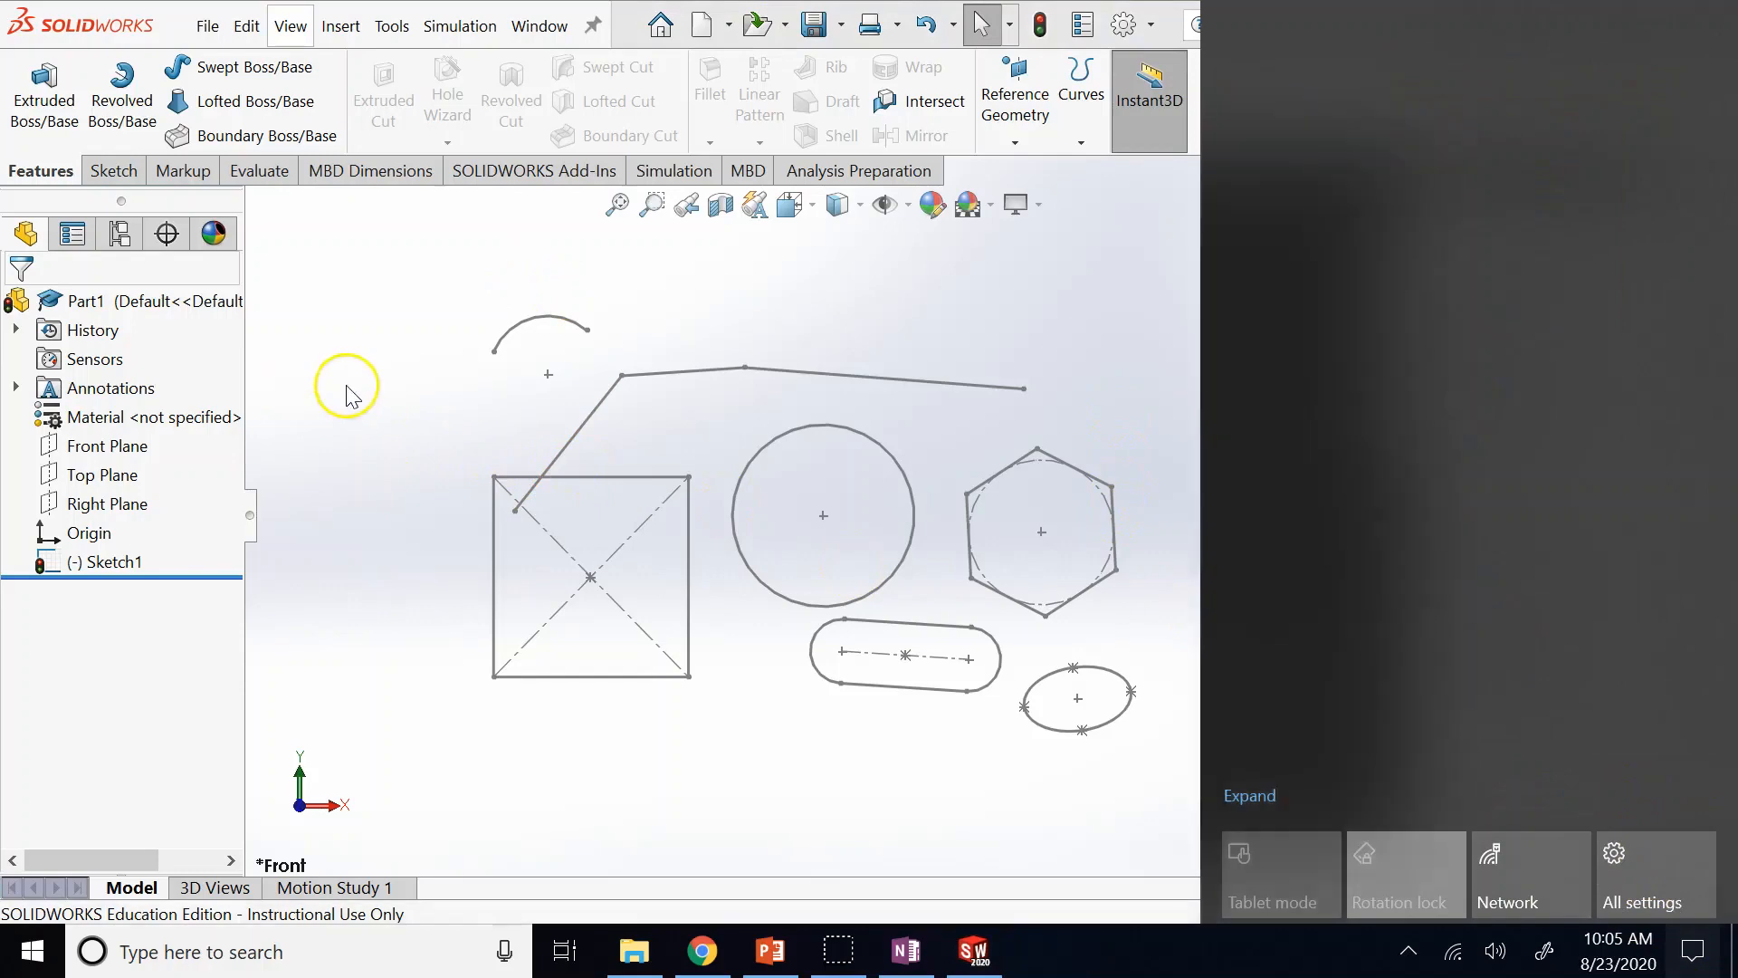
pyautogui.click(350, 388)
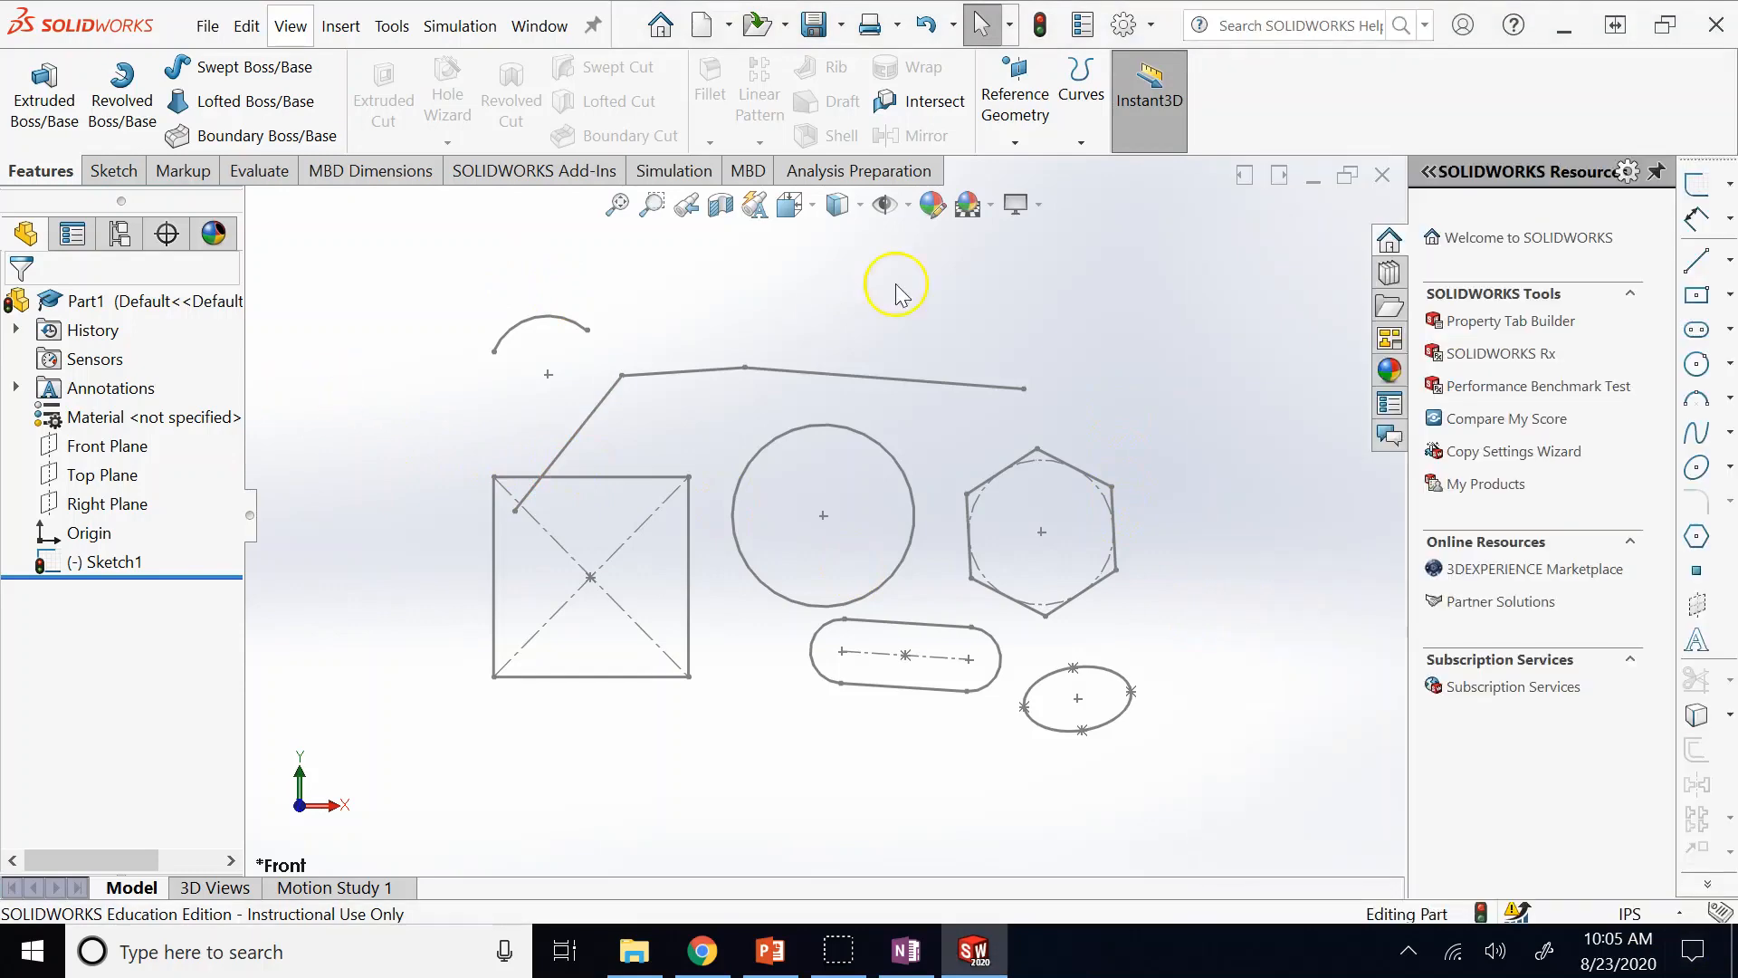
# Delete the sketch with the practice shapes from the part and confirm the deletion.
pyautogui.rightClick(118, 559)
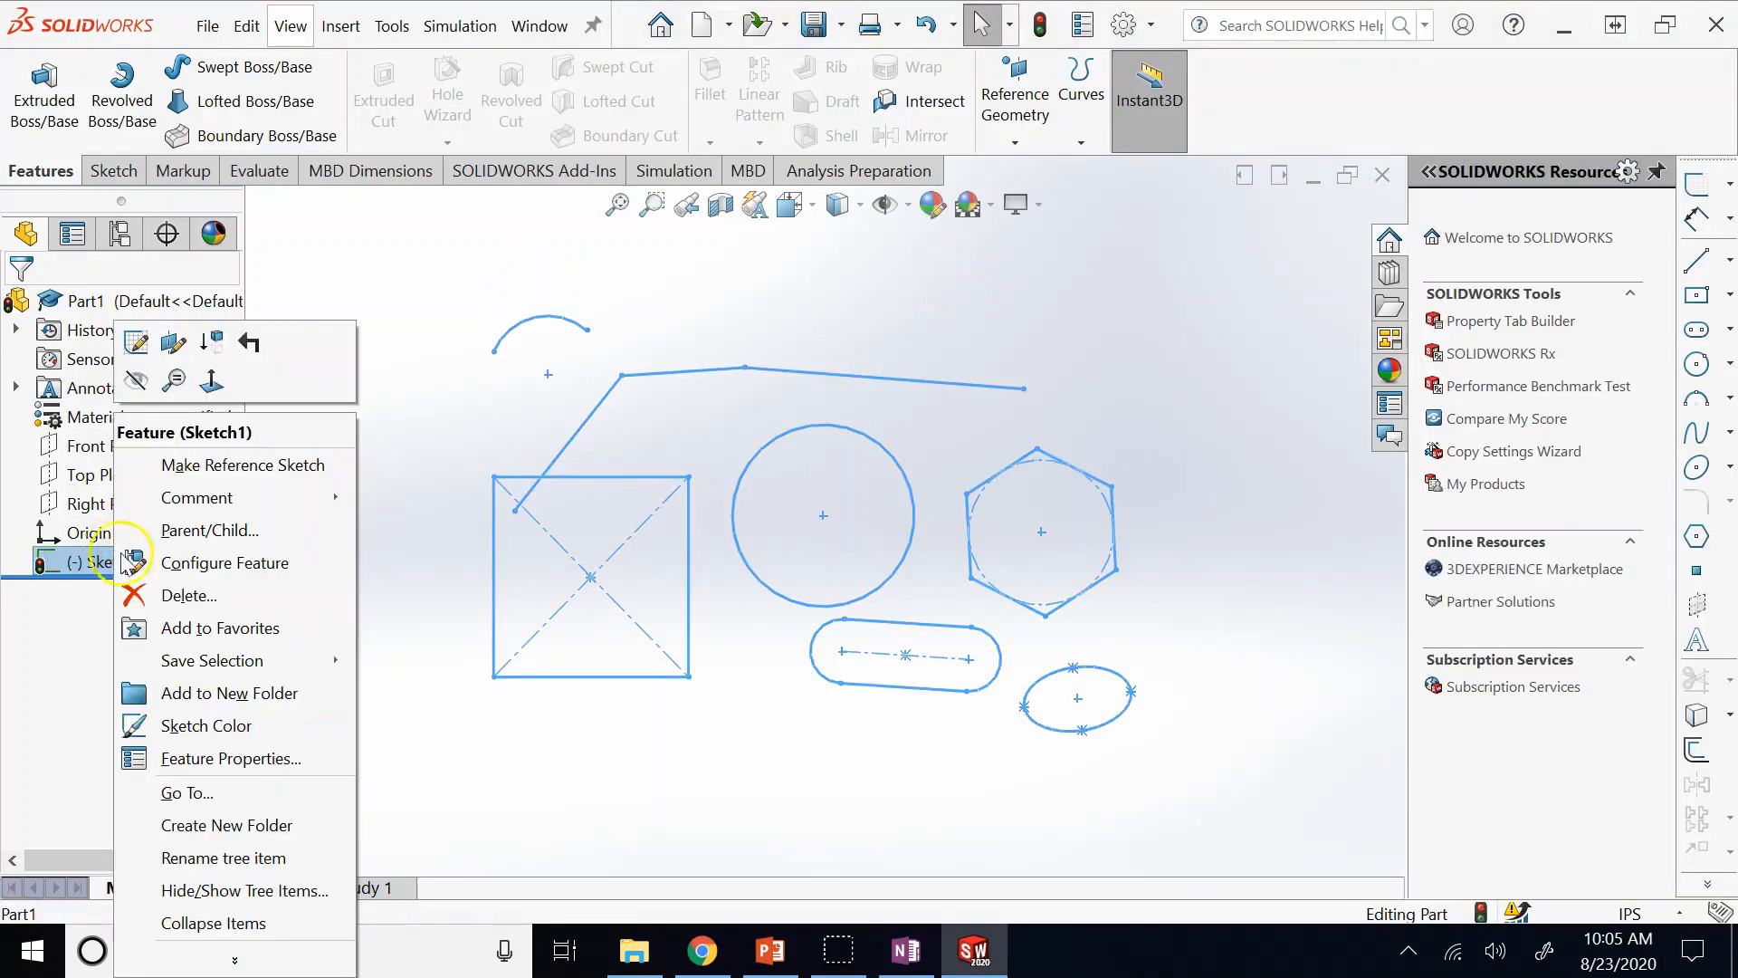
pyautogui.click(188, 595)
pyautogui.click(1021, 330)
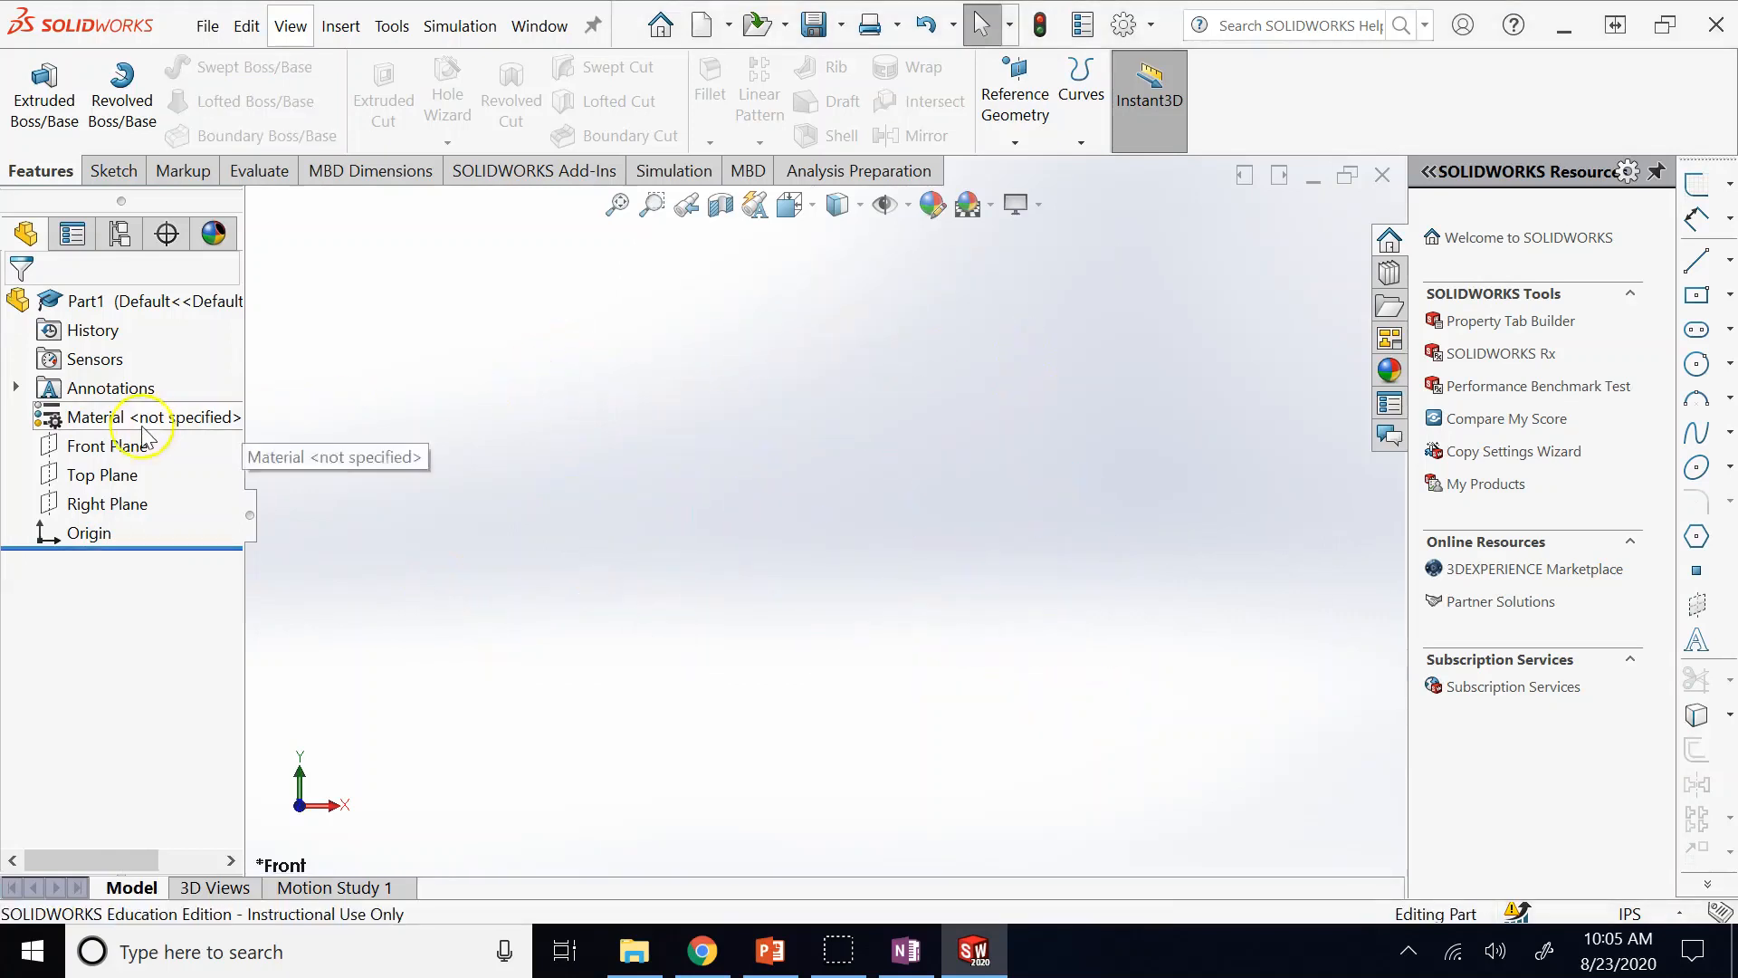
# Show the part in isometric view and set up a reference plane with the Front Plane as first reference.
pyautogui.hotkey('ctrl', '7')
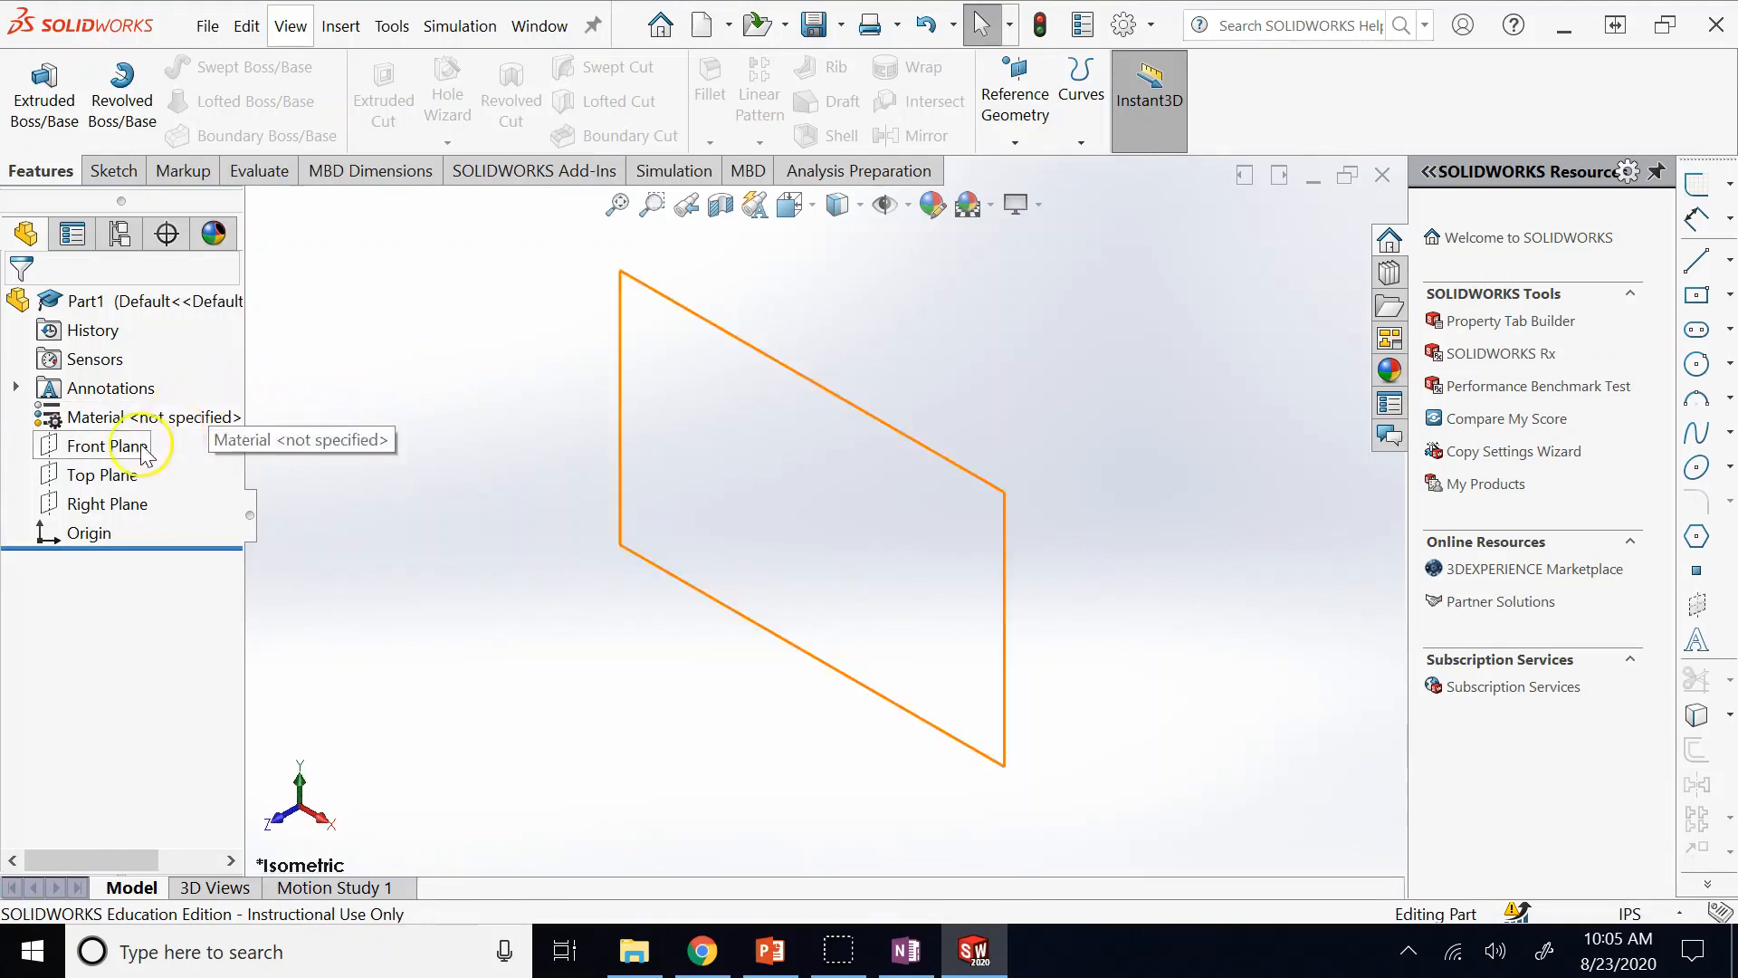
pyautogui.click(140, 447)
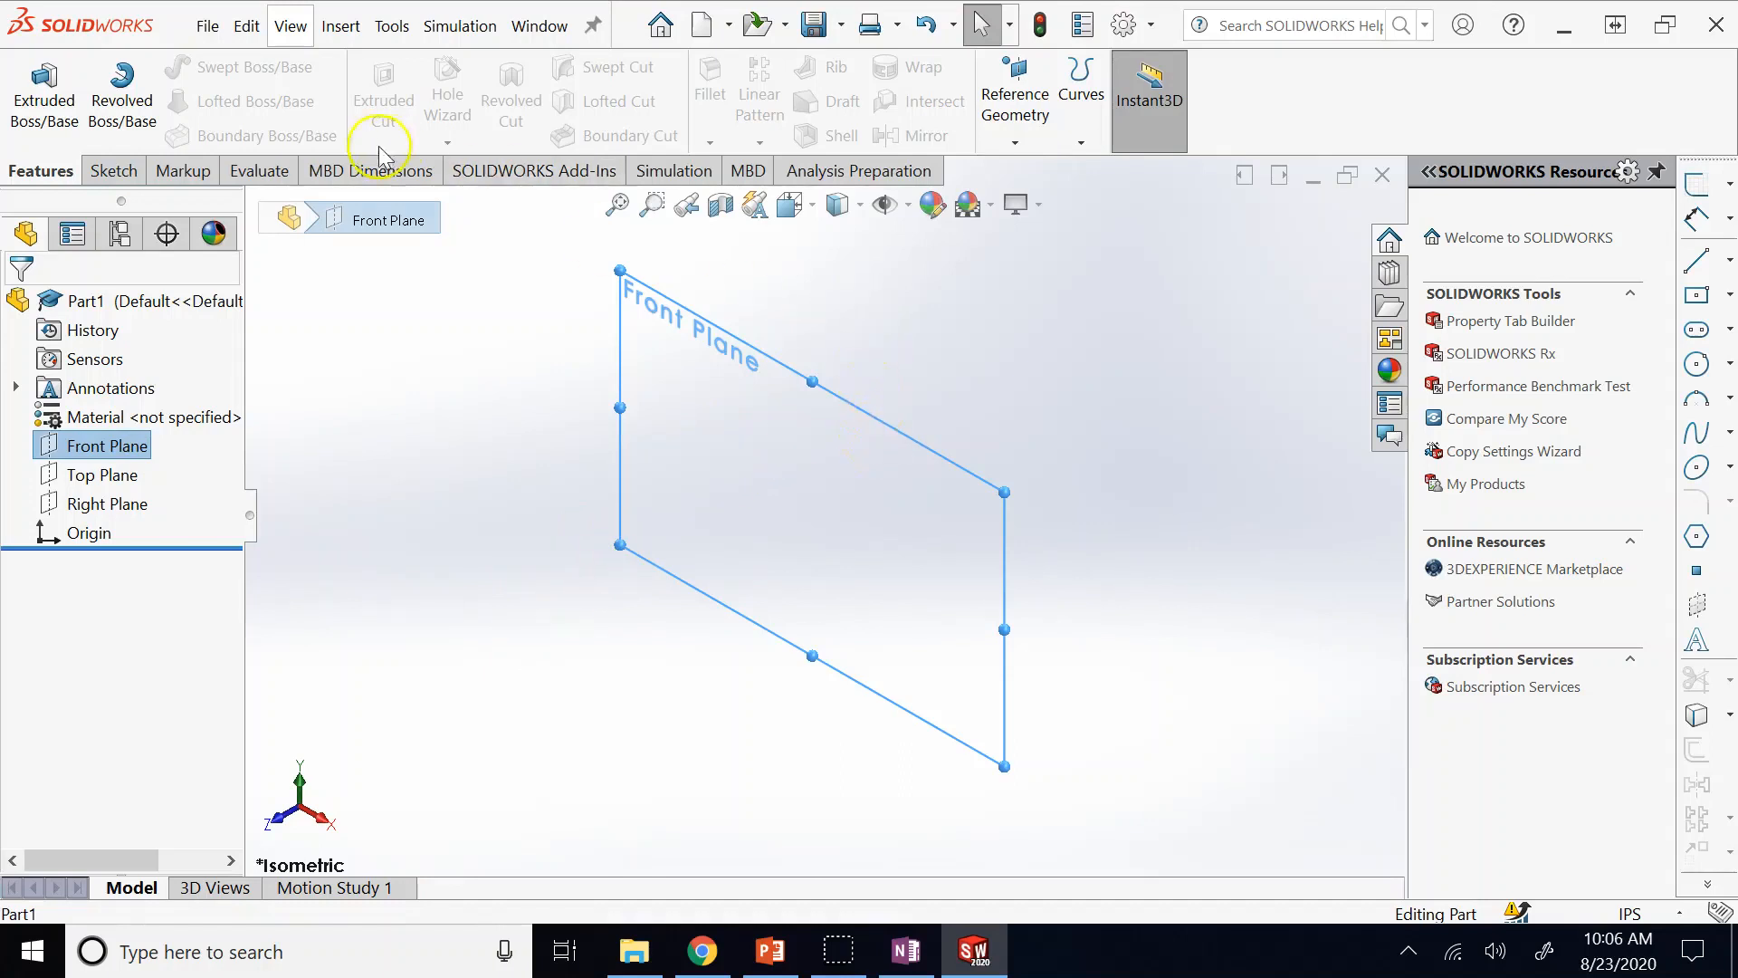
pyautogui.click(112, 170)
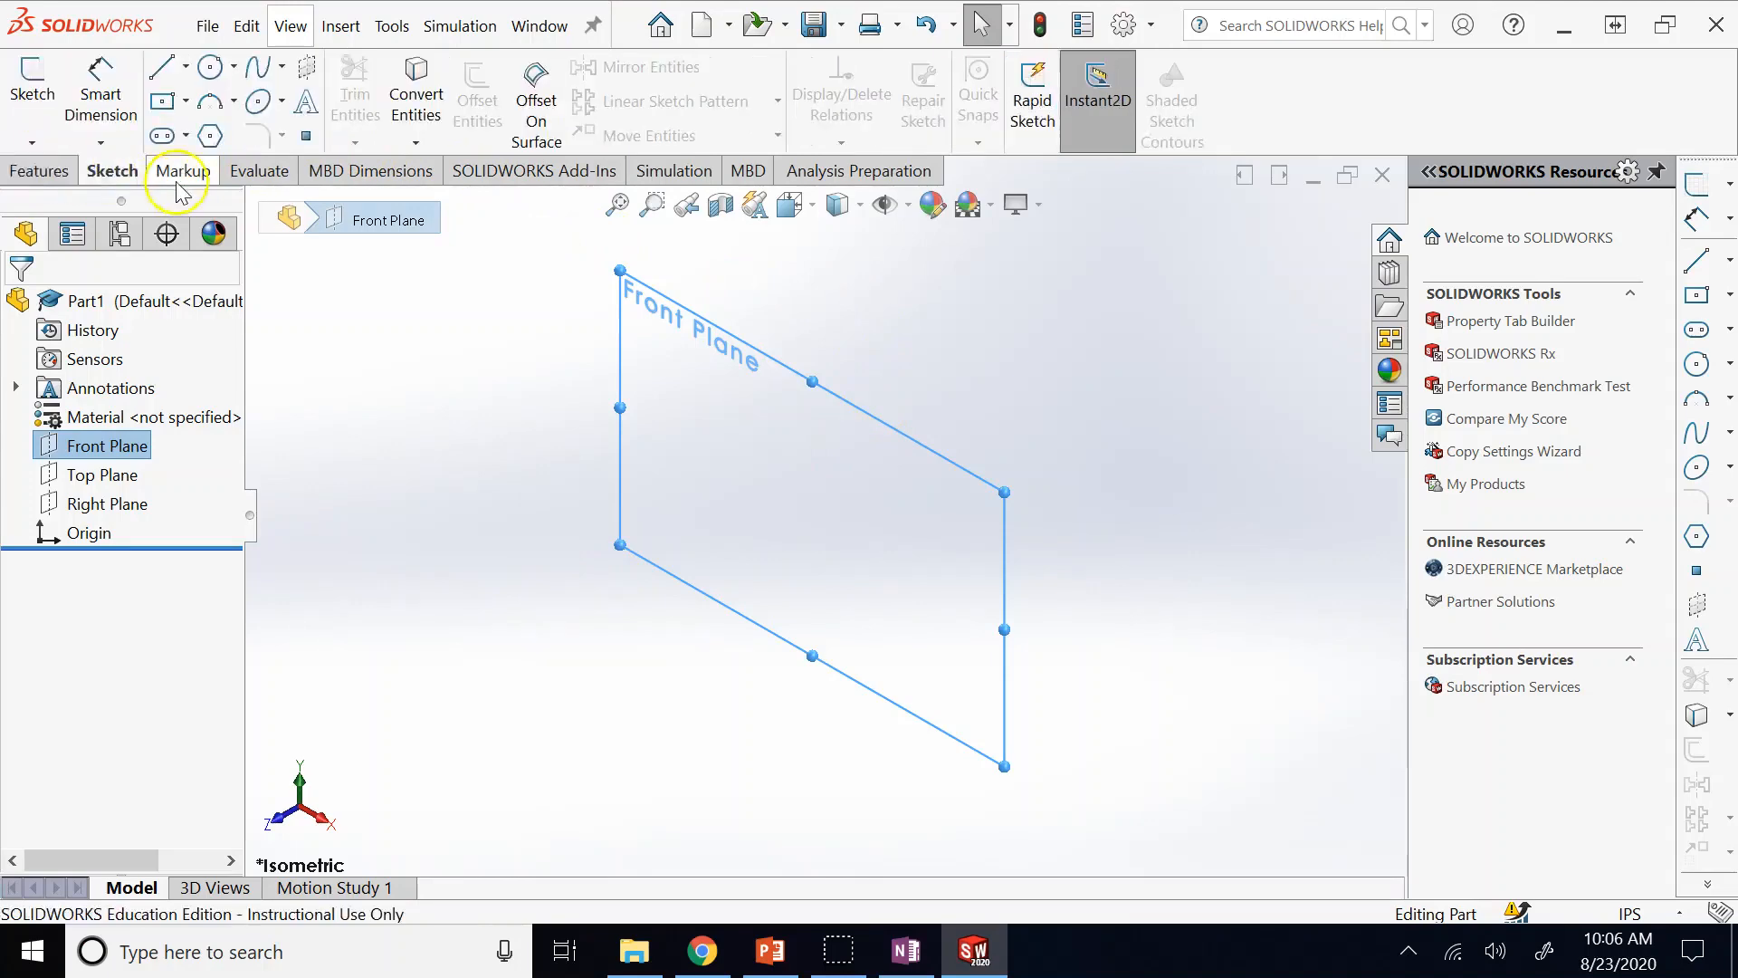
pyautogui.click(179, 174)
pyautogui.click(29, 174)
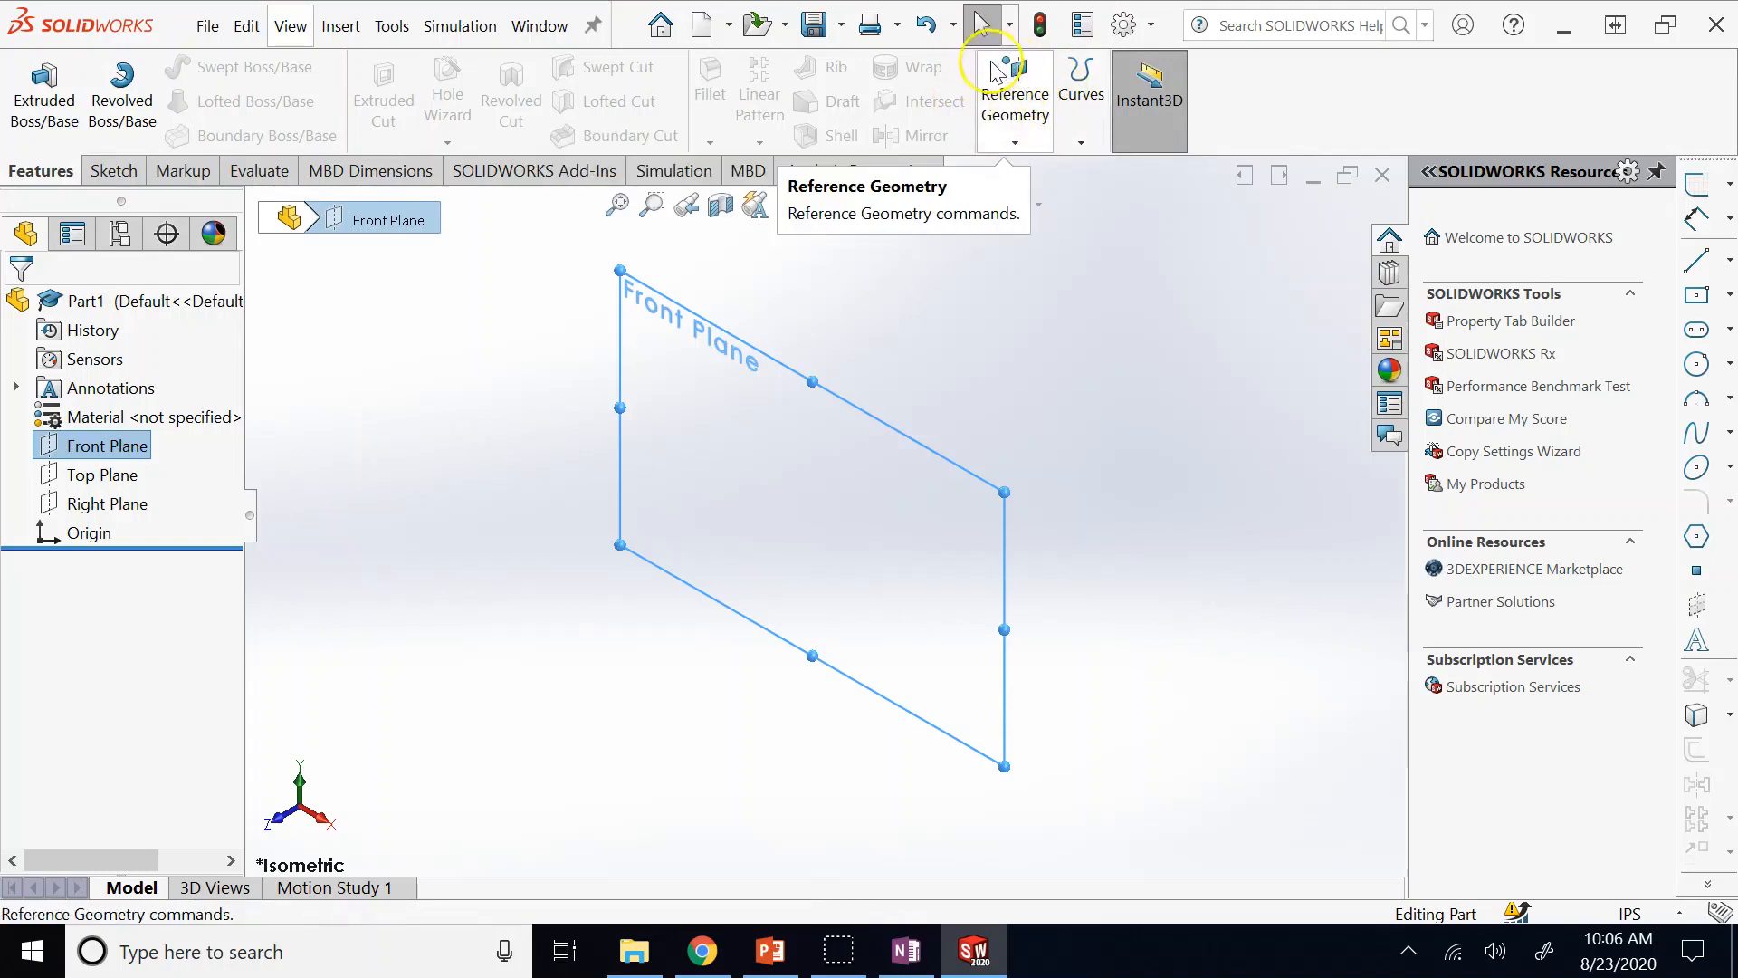
pyautogui.click(1015, 145)
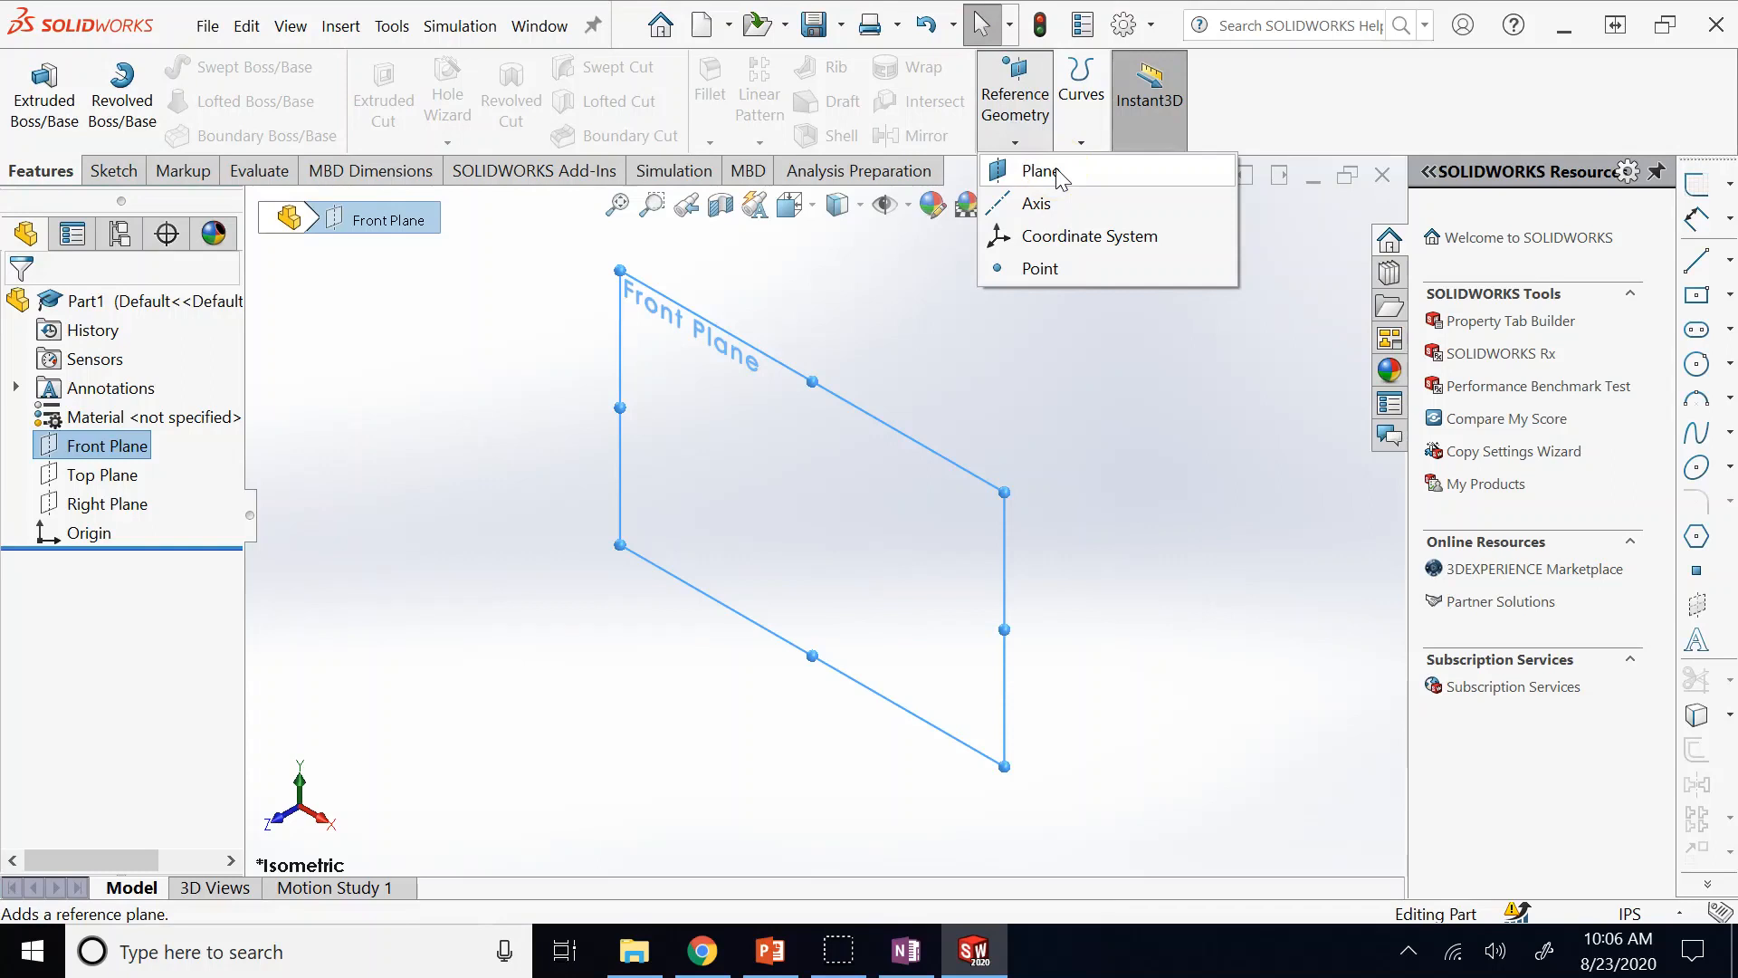
pyautogui.click(1041, 171)
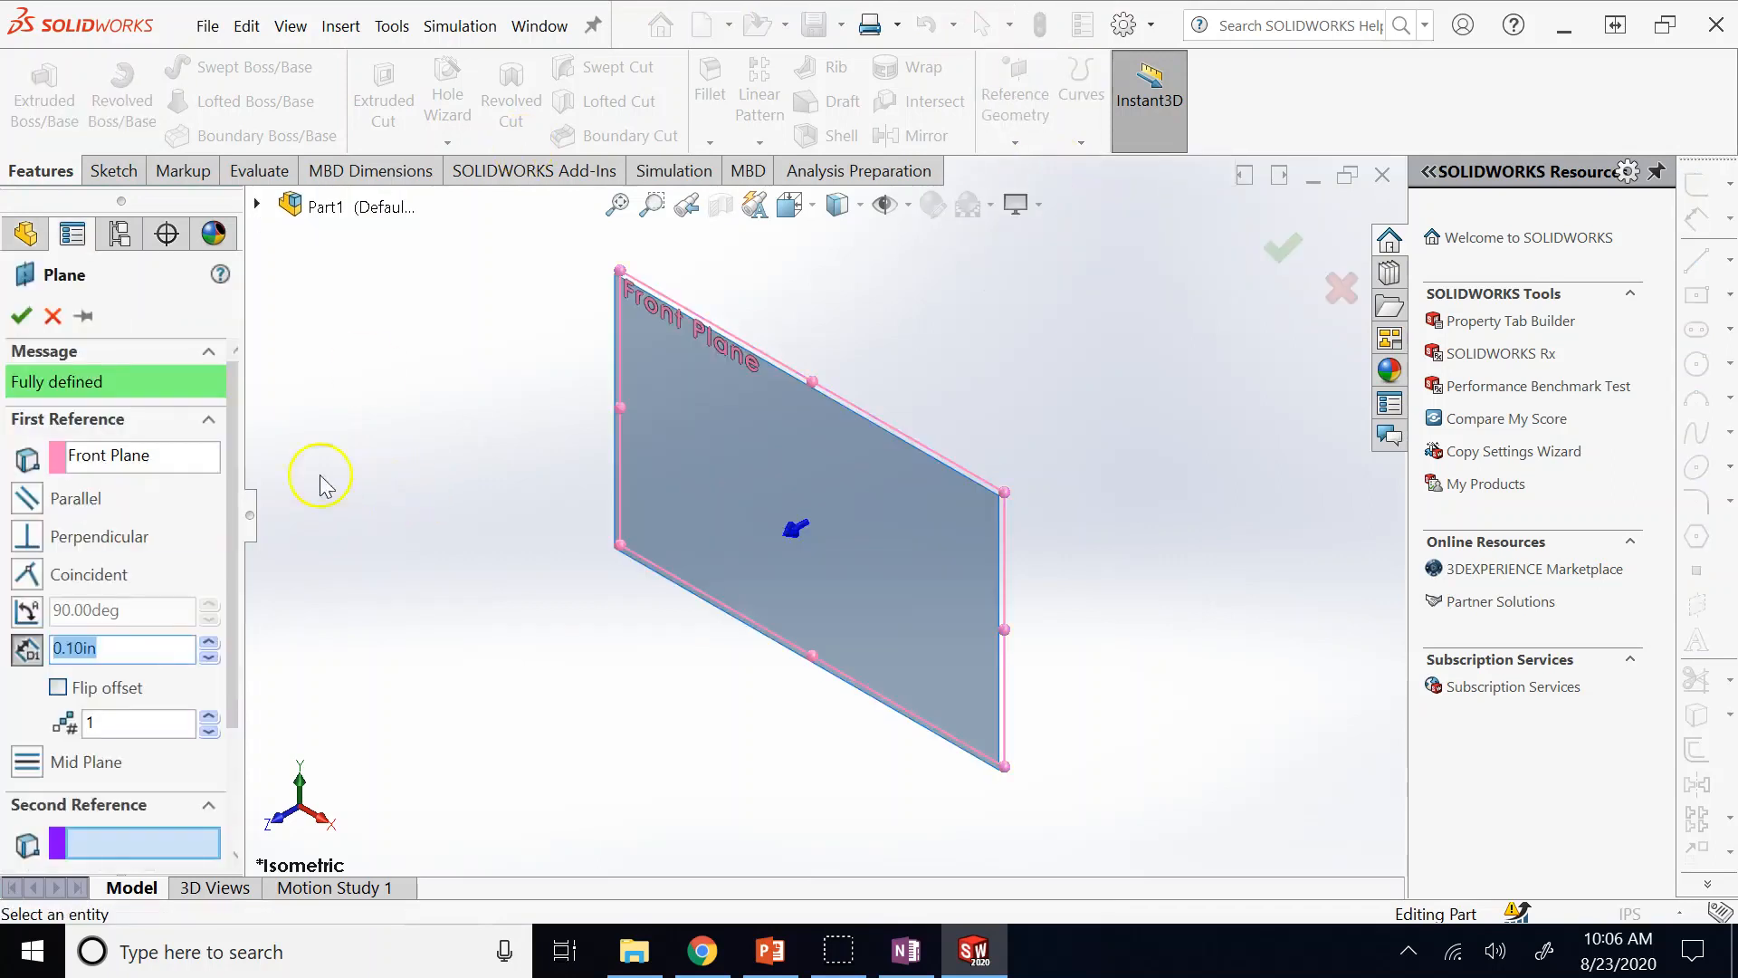
pyautogui.moveTo(233, 426); pyautogui.dragTo(224, 666)
pyautogui.moveTo(232, 503); pyautogui.dragTo(241, 351)
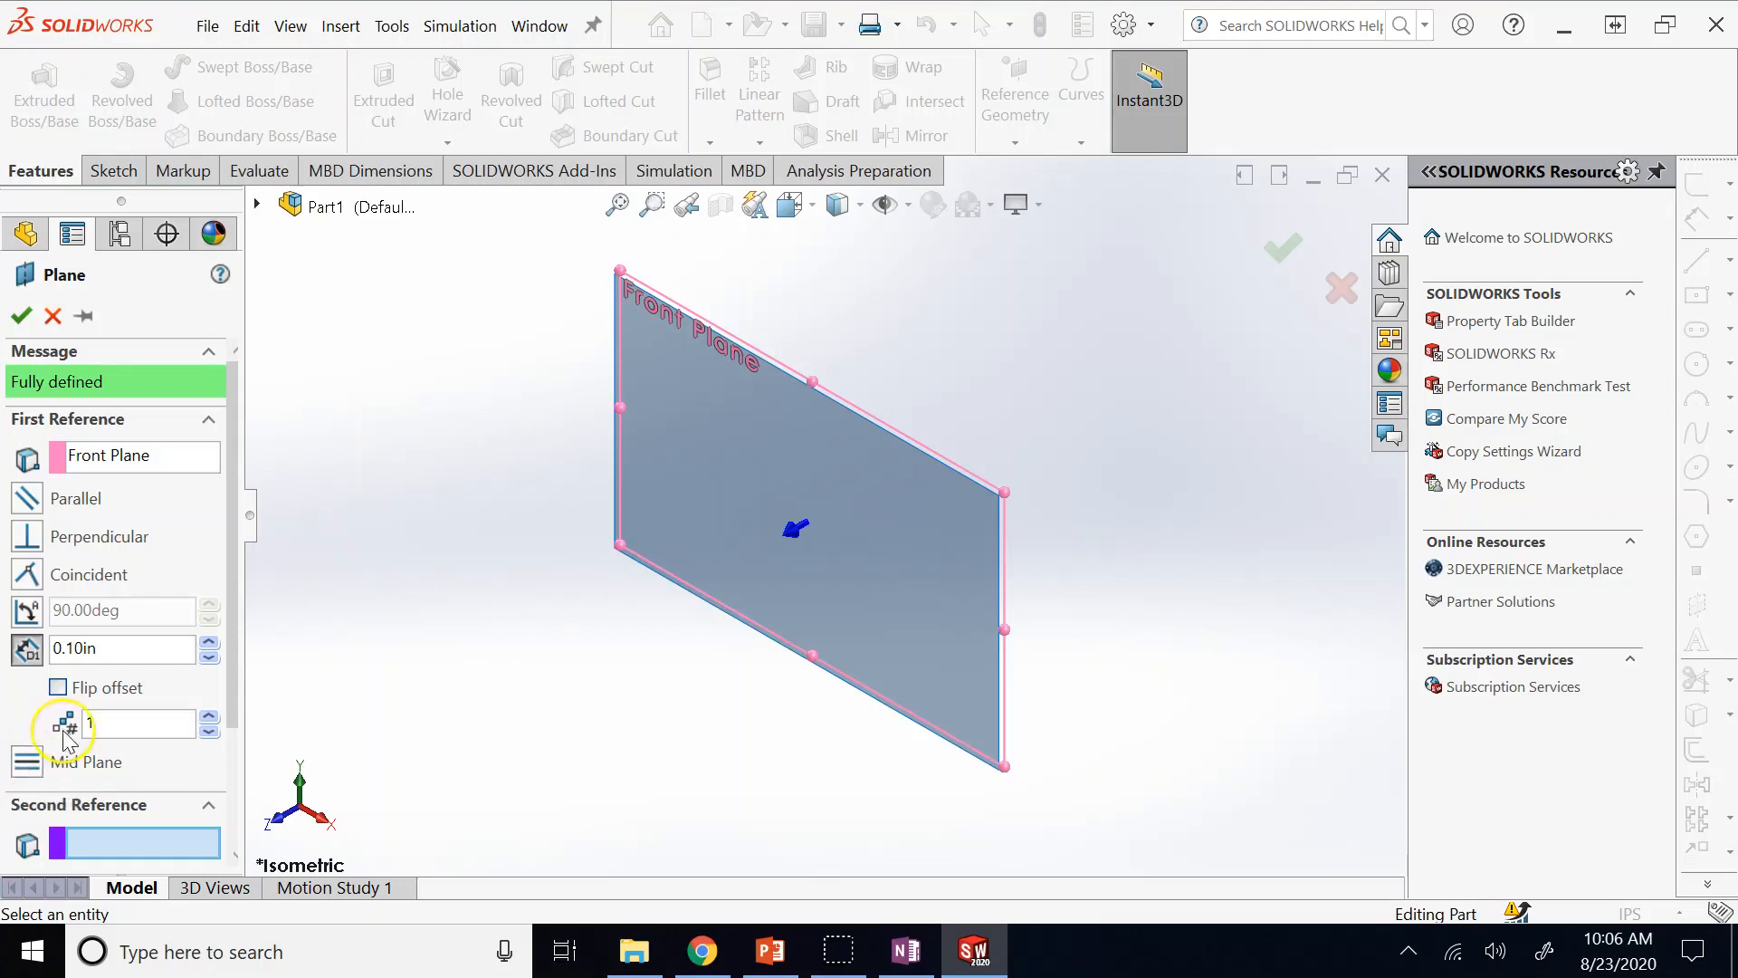
# Set the reference plane's offset distance to 3 in from the Front Plane and create it.
pyautogui.click(28, 498)
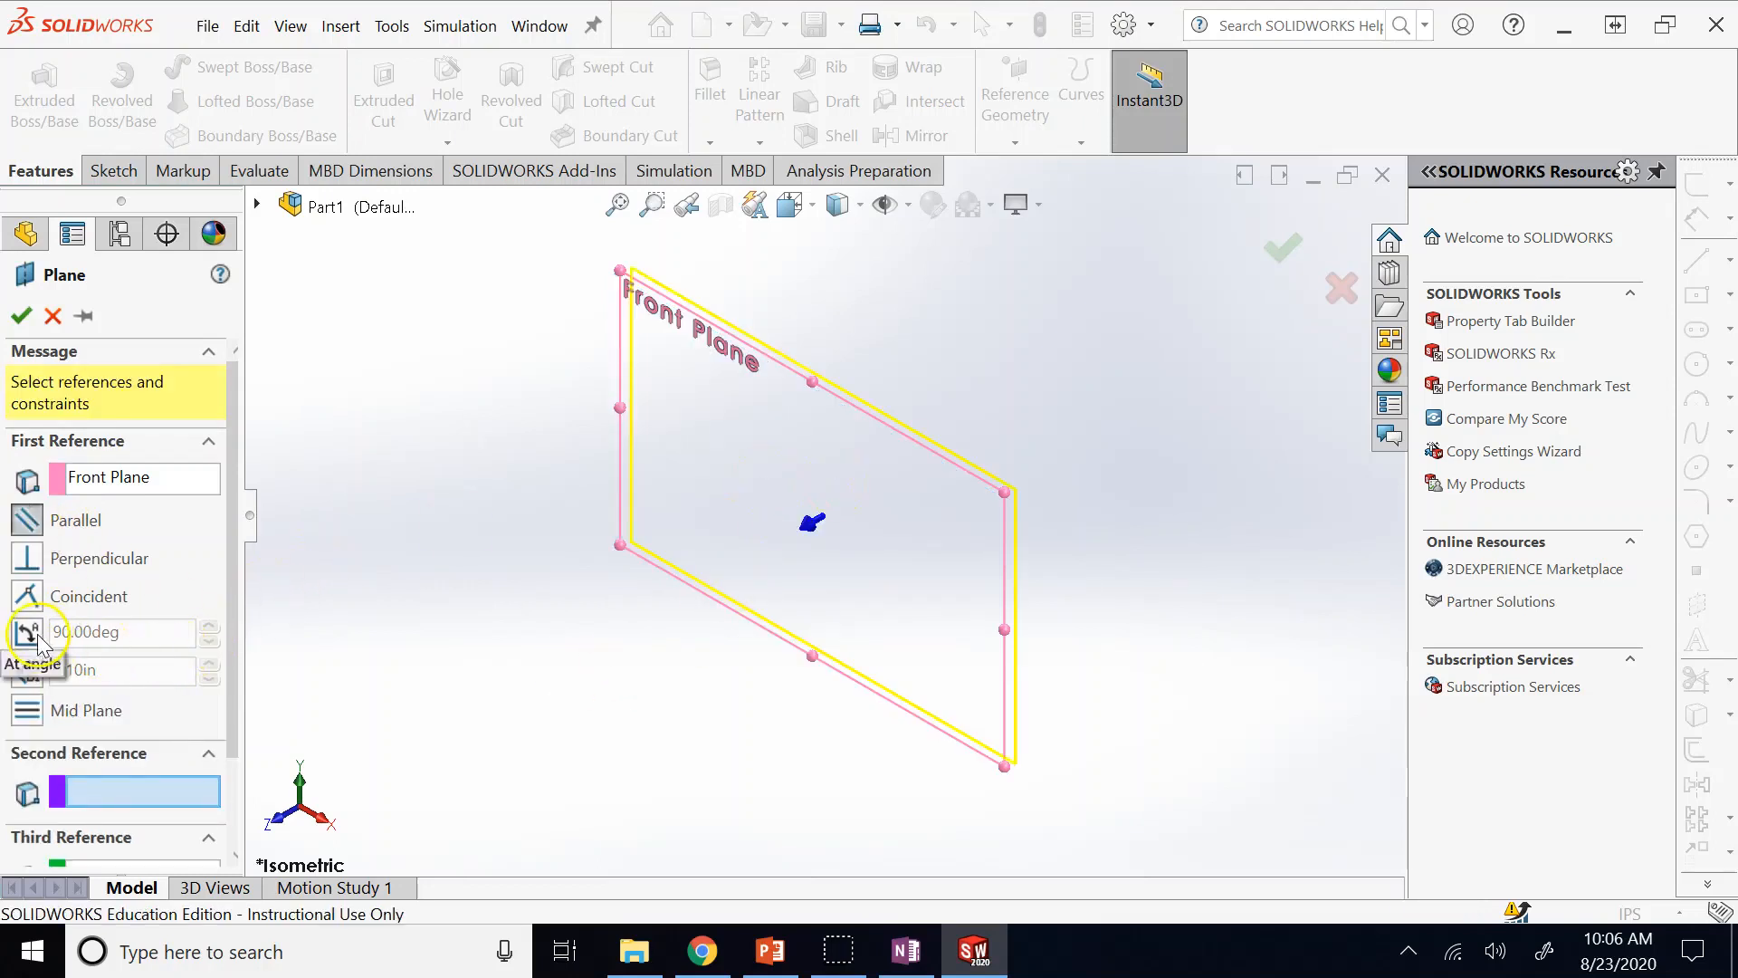
pyautogui.click(33, 668)
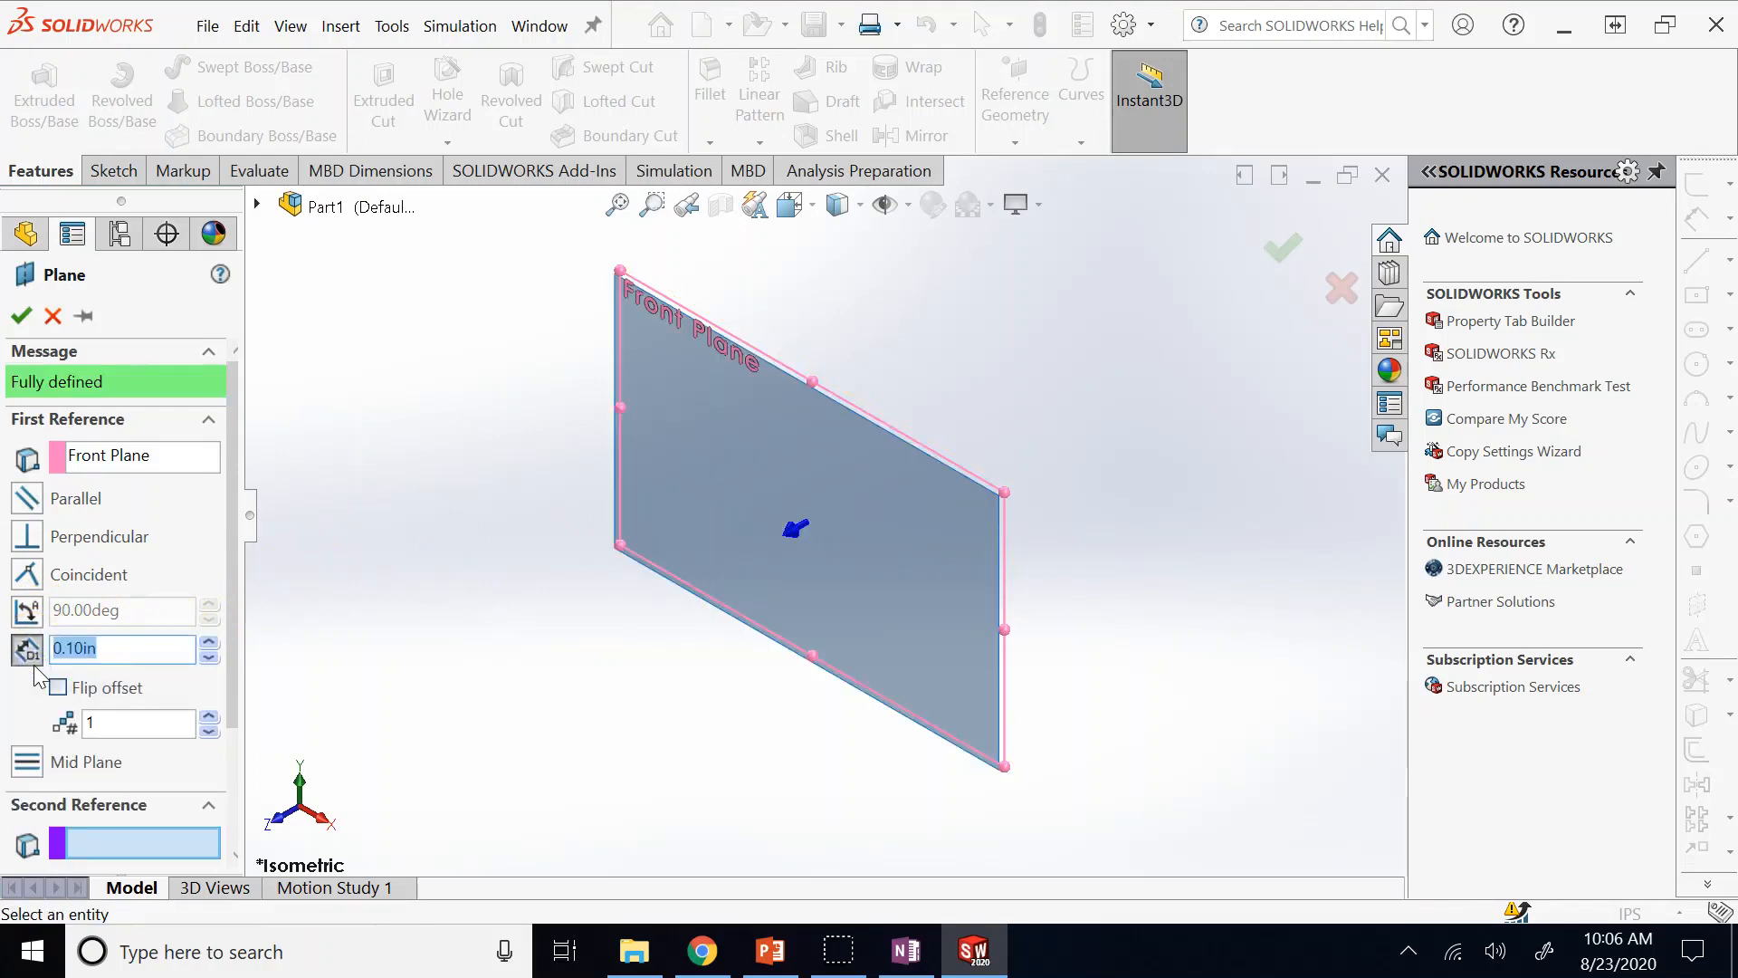
pyautogui.write('3')
pyautogui.press('Return')
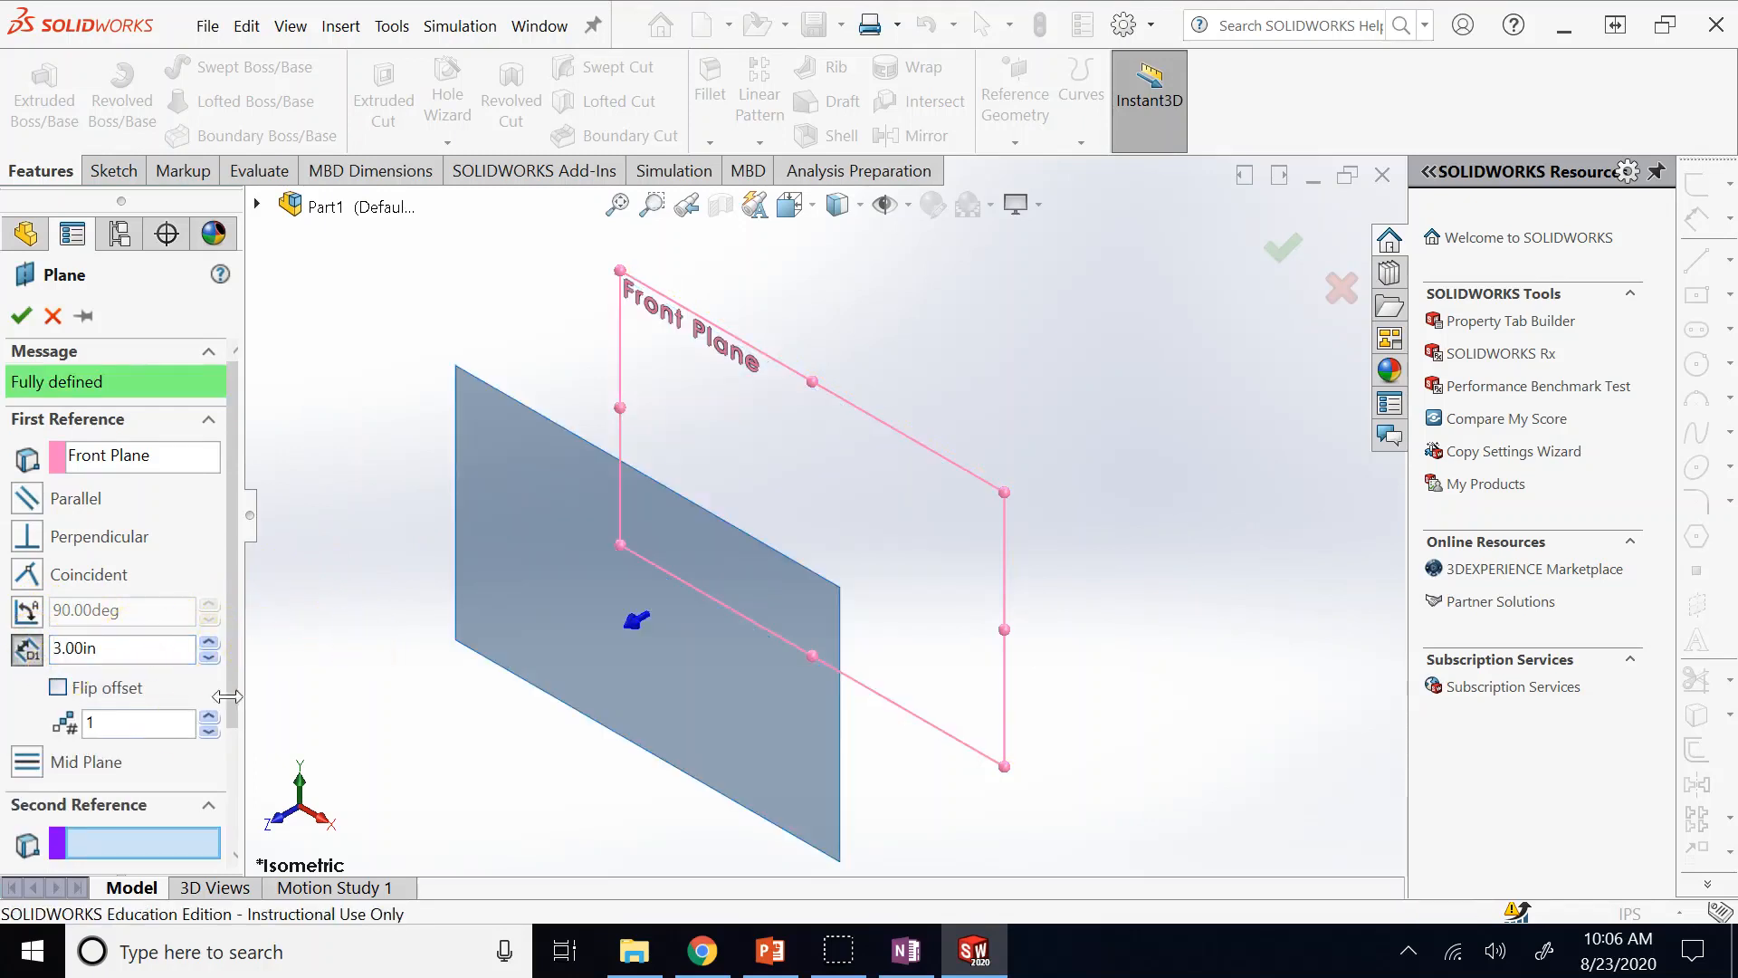
pyautogui.click(14, 304)
# Start a new sketch on the offset reference plane.
pyautogui.click(577, 594)
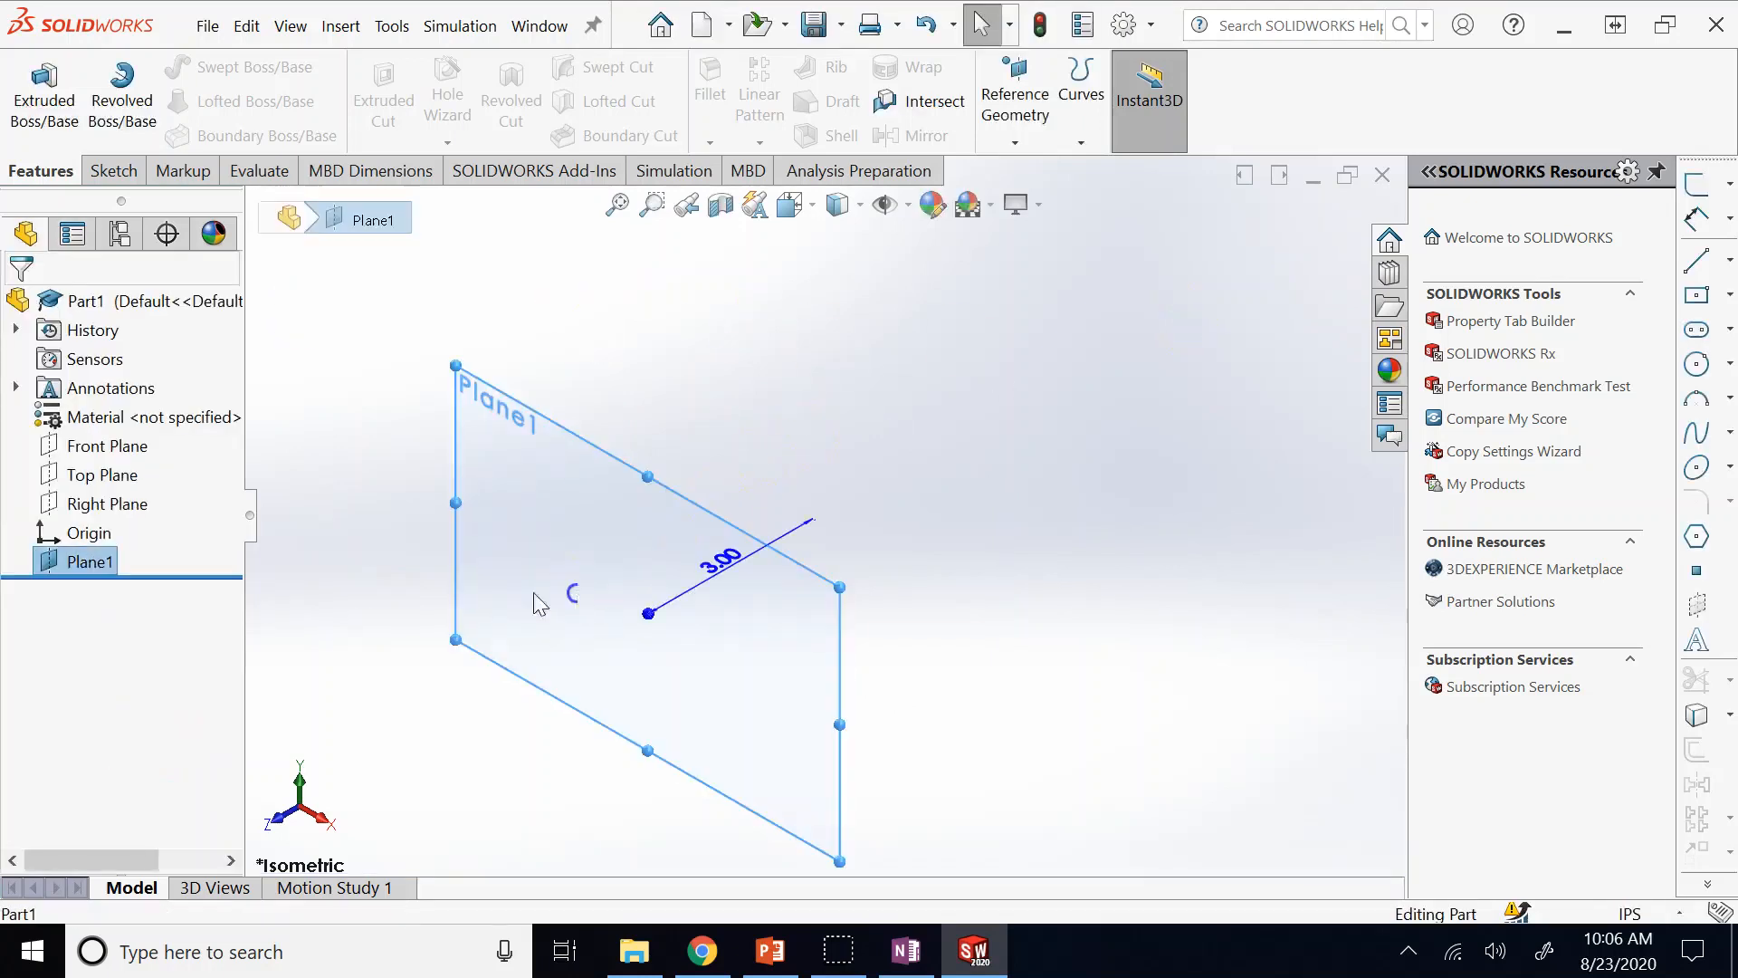
pyautogui.click(93, 562)
pyautogui.click(80, 534)
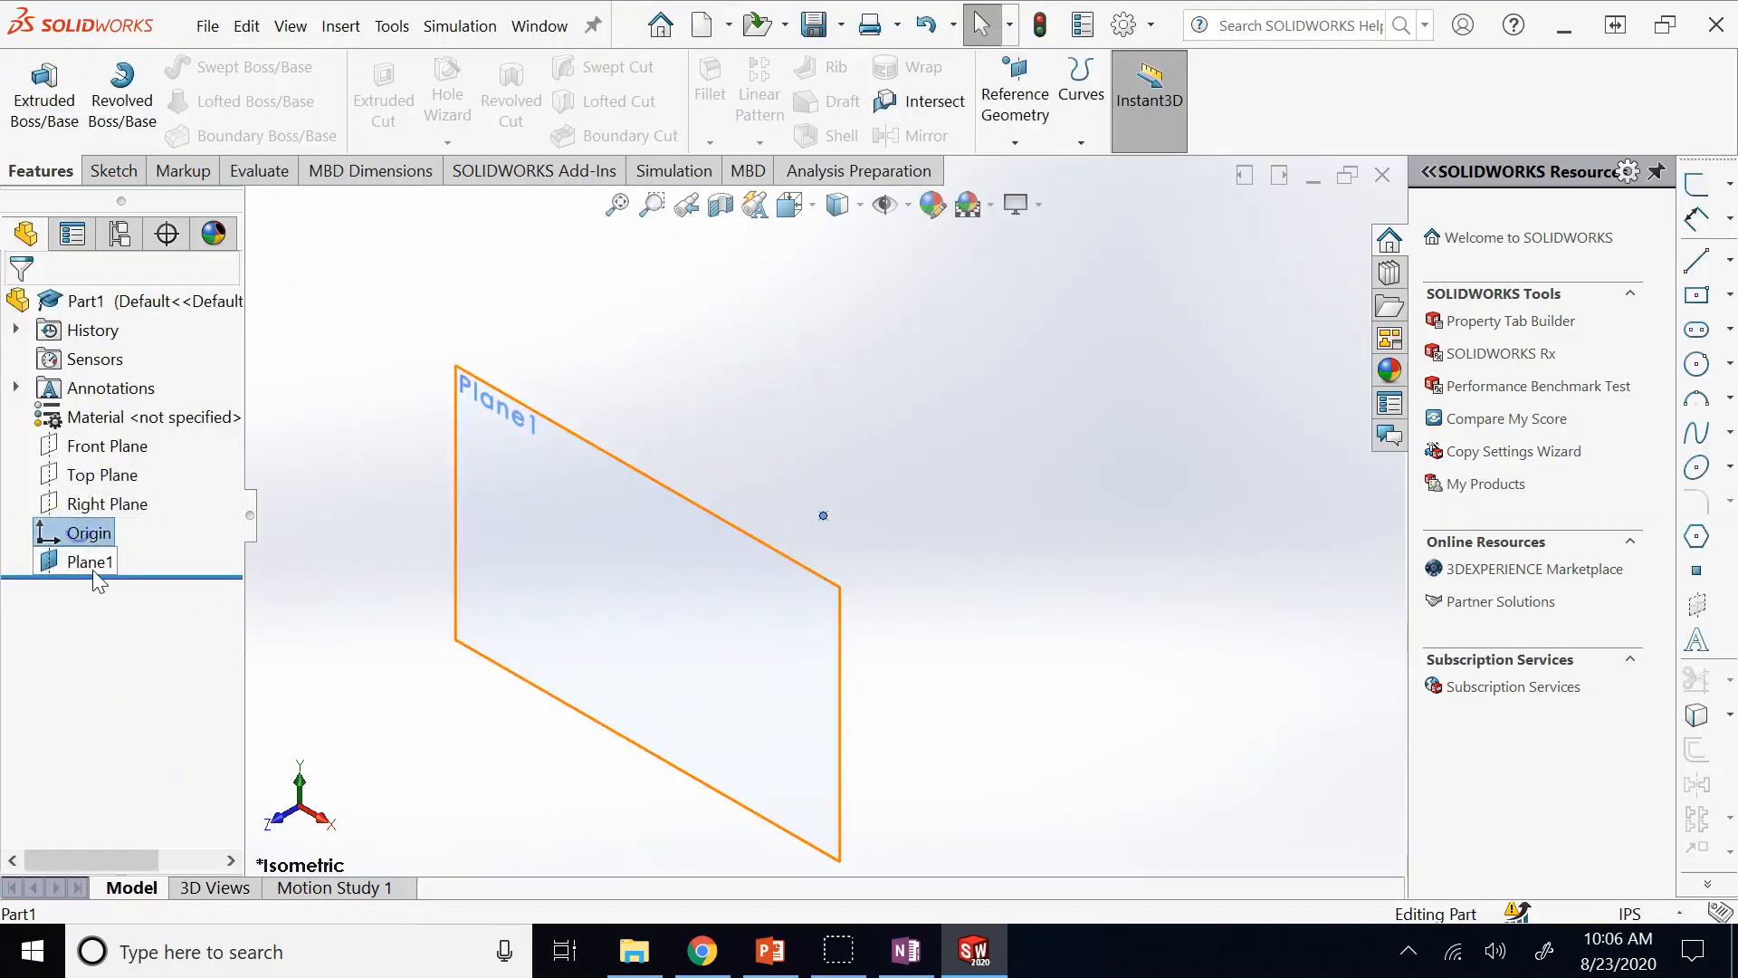
pyautogui.click(91, 563)
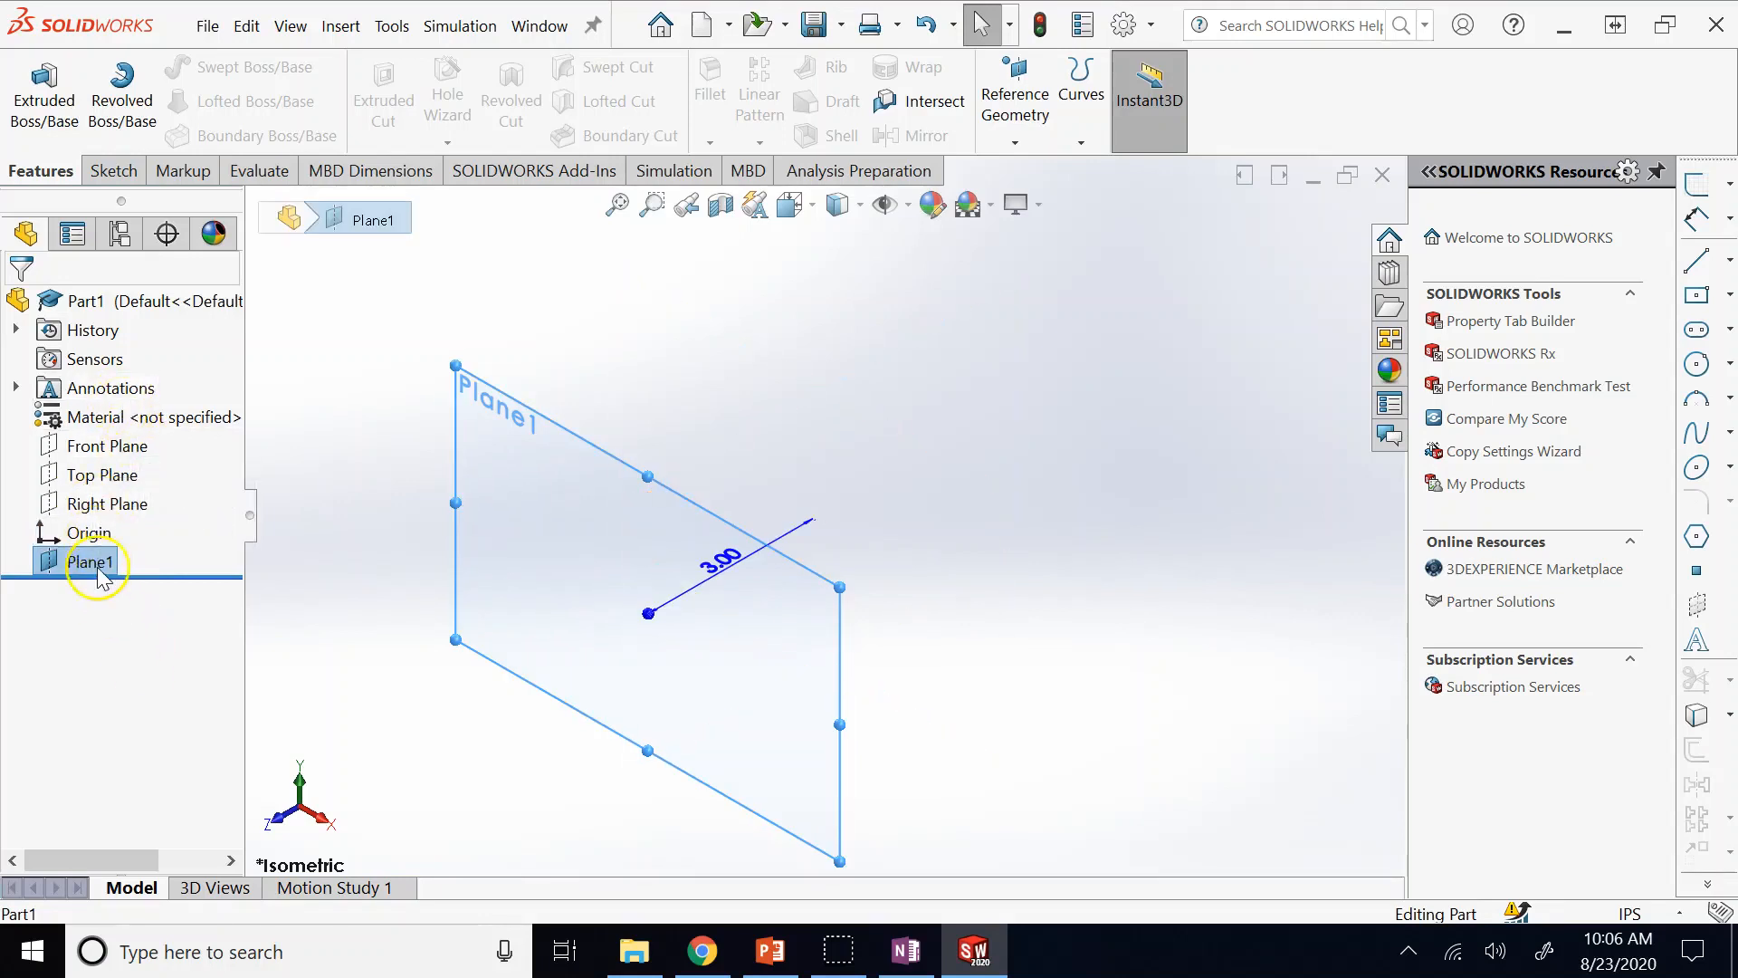
pyautogui.click(104, 564)
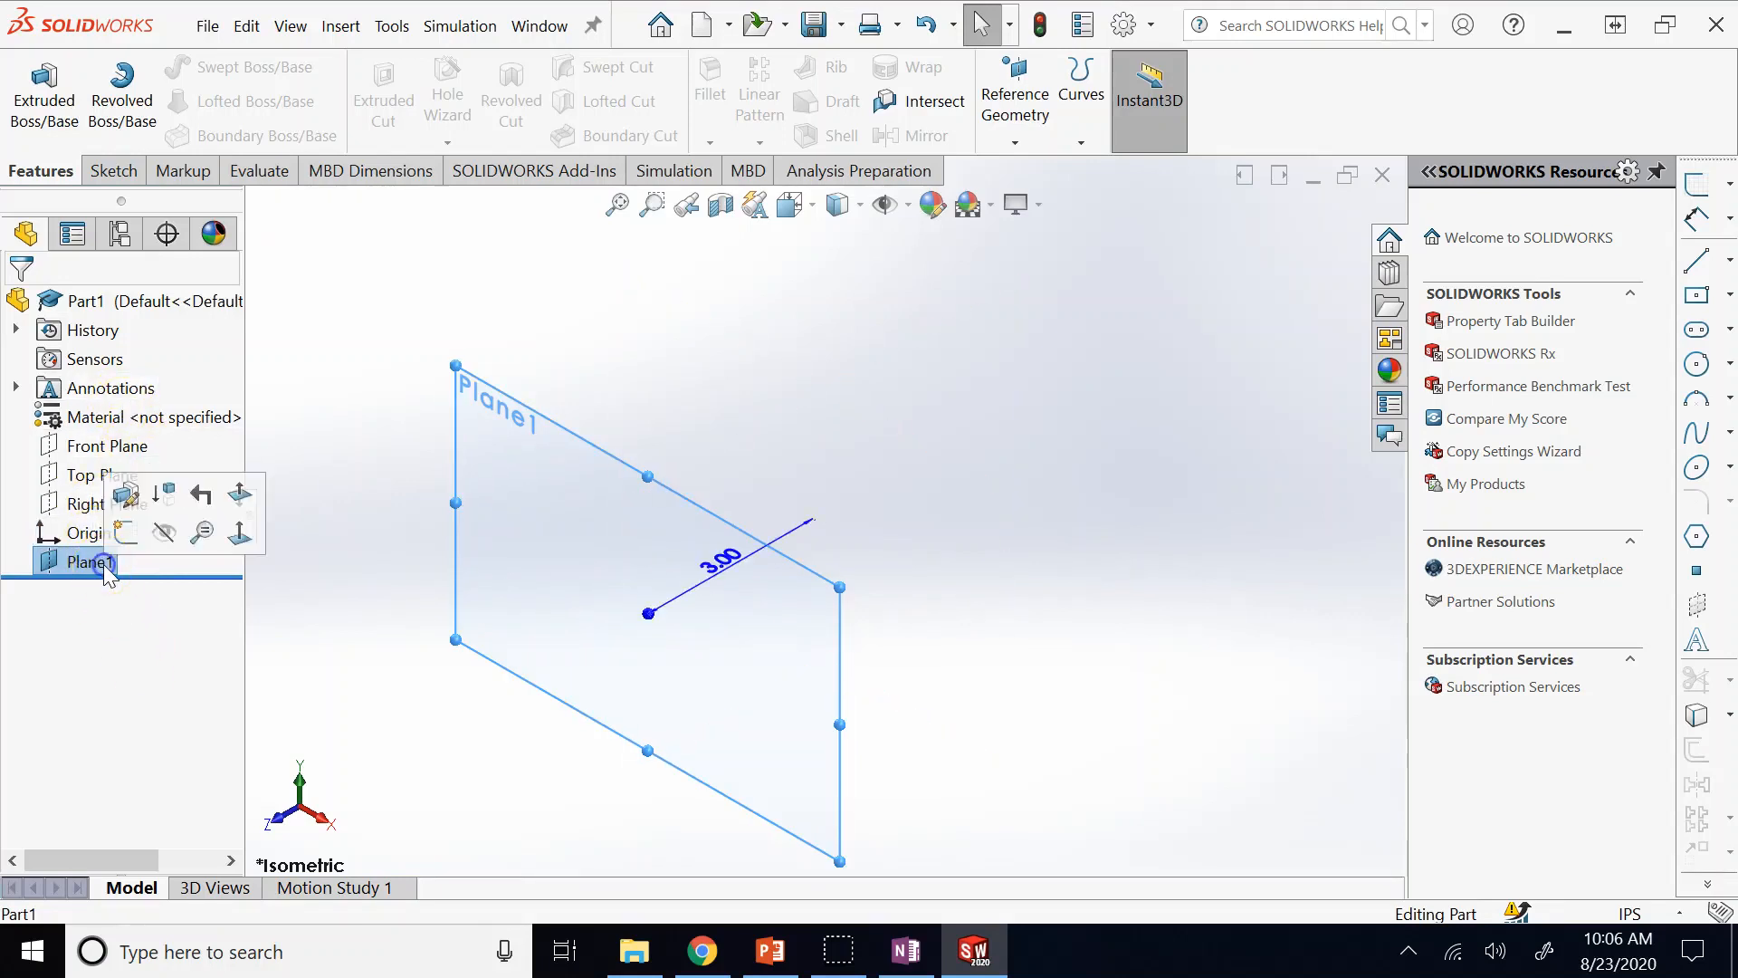
pyautogui.click(74, 559)
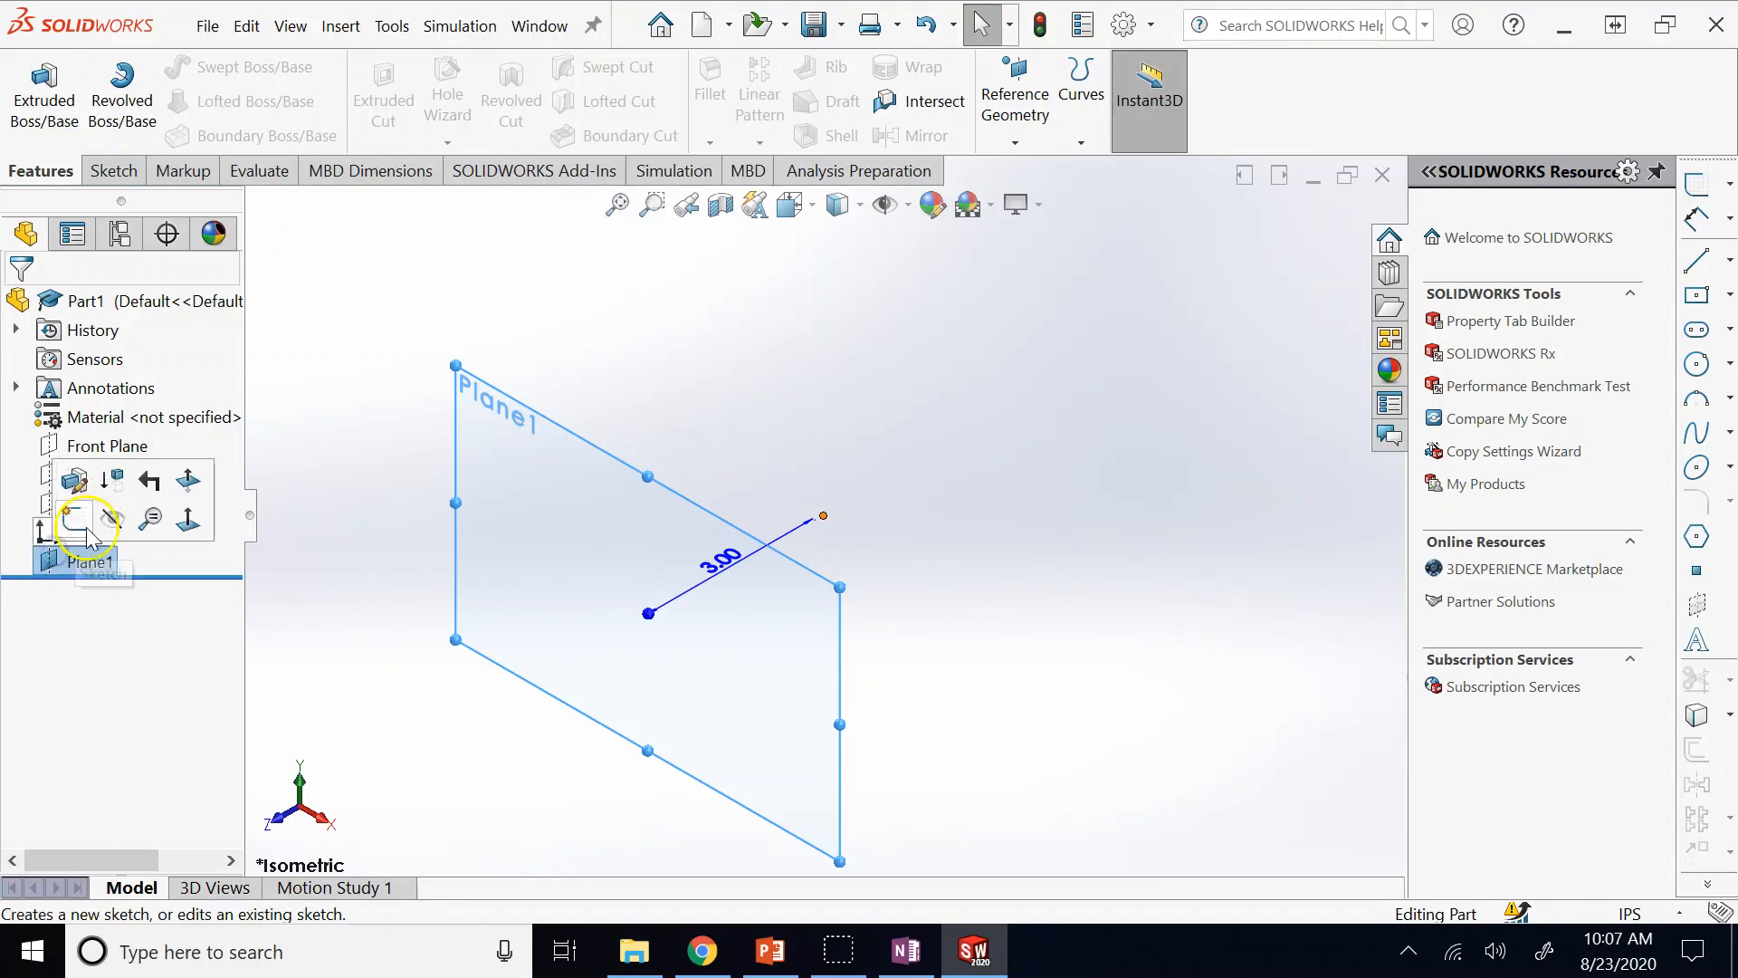
pyautogui.click(88, 533)
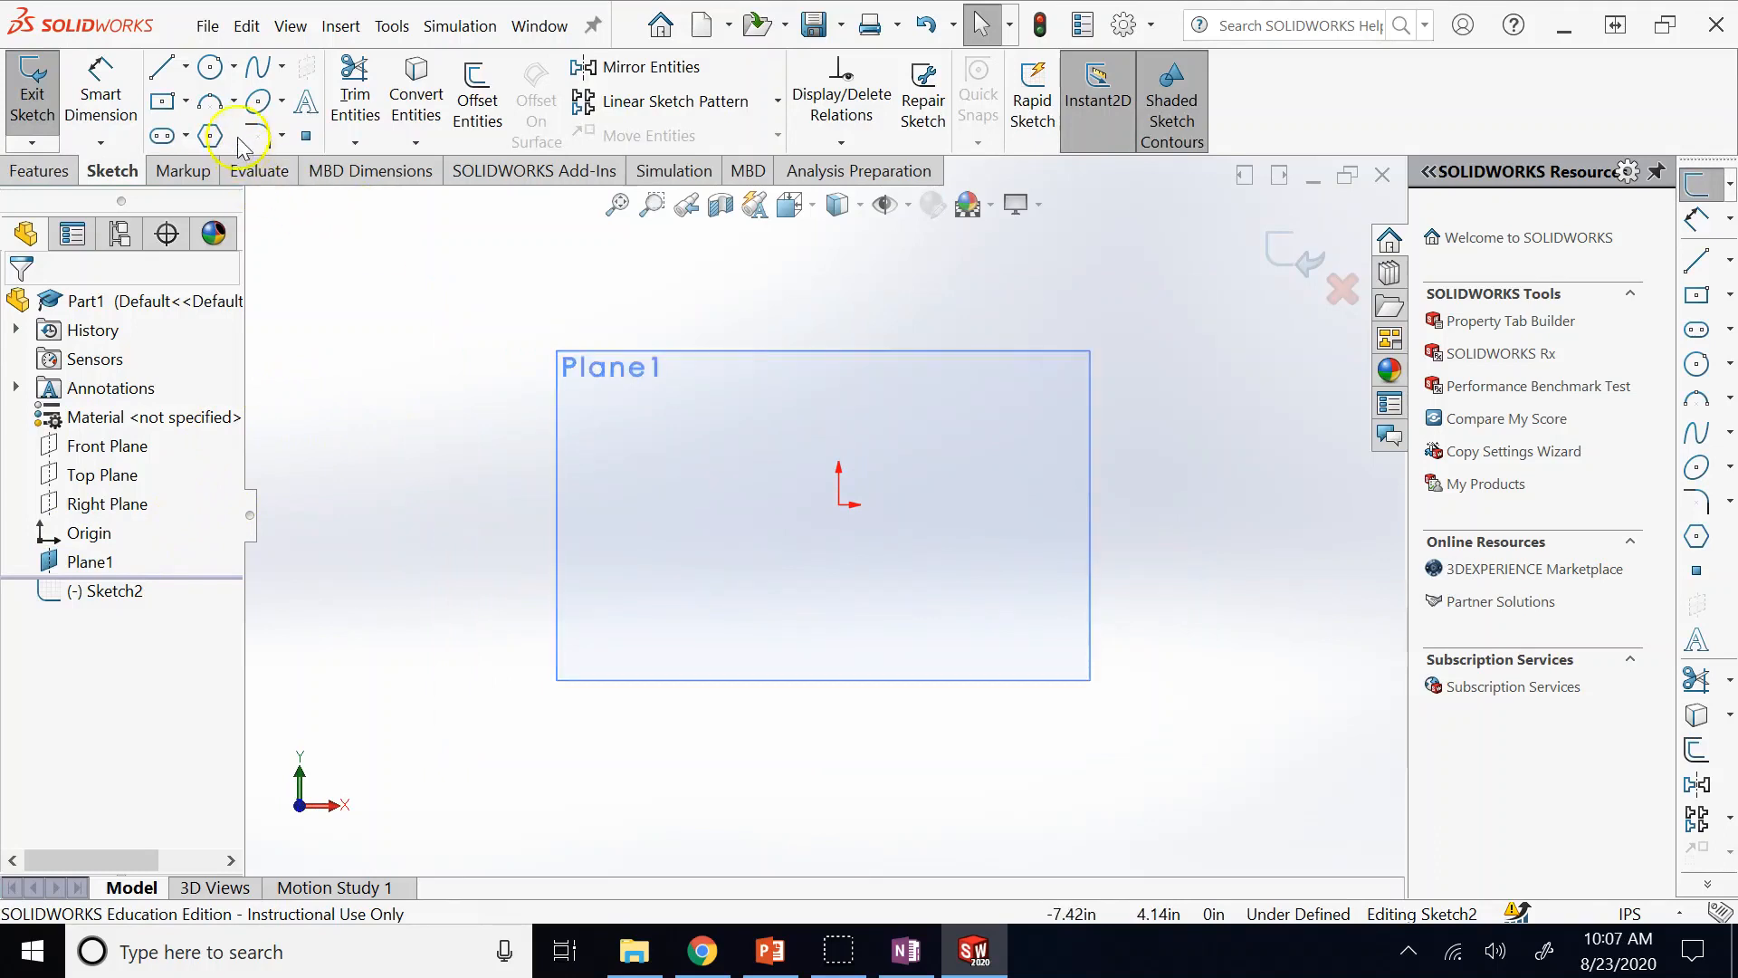
# Sketch a 7-sided polygon with an inscribed circle, centred on the origin, and exit the sketch.
pyautogui.click(210, 135)
pyautogui.doubleClick(147, 441)
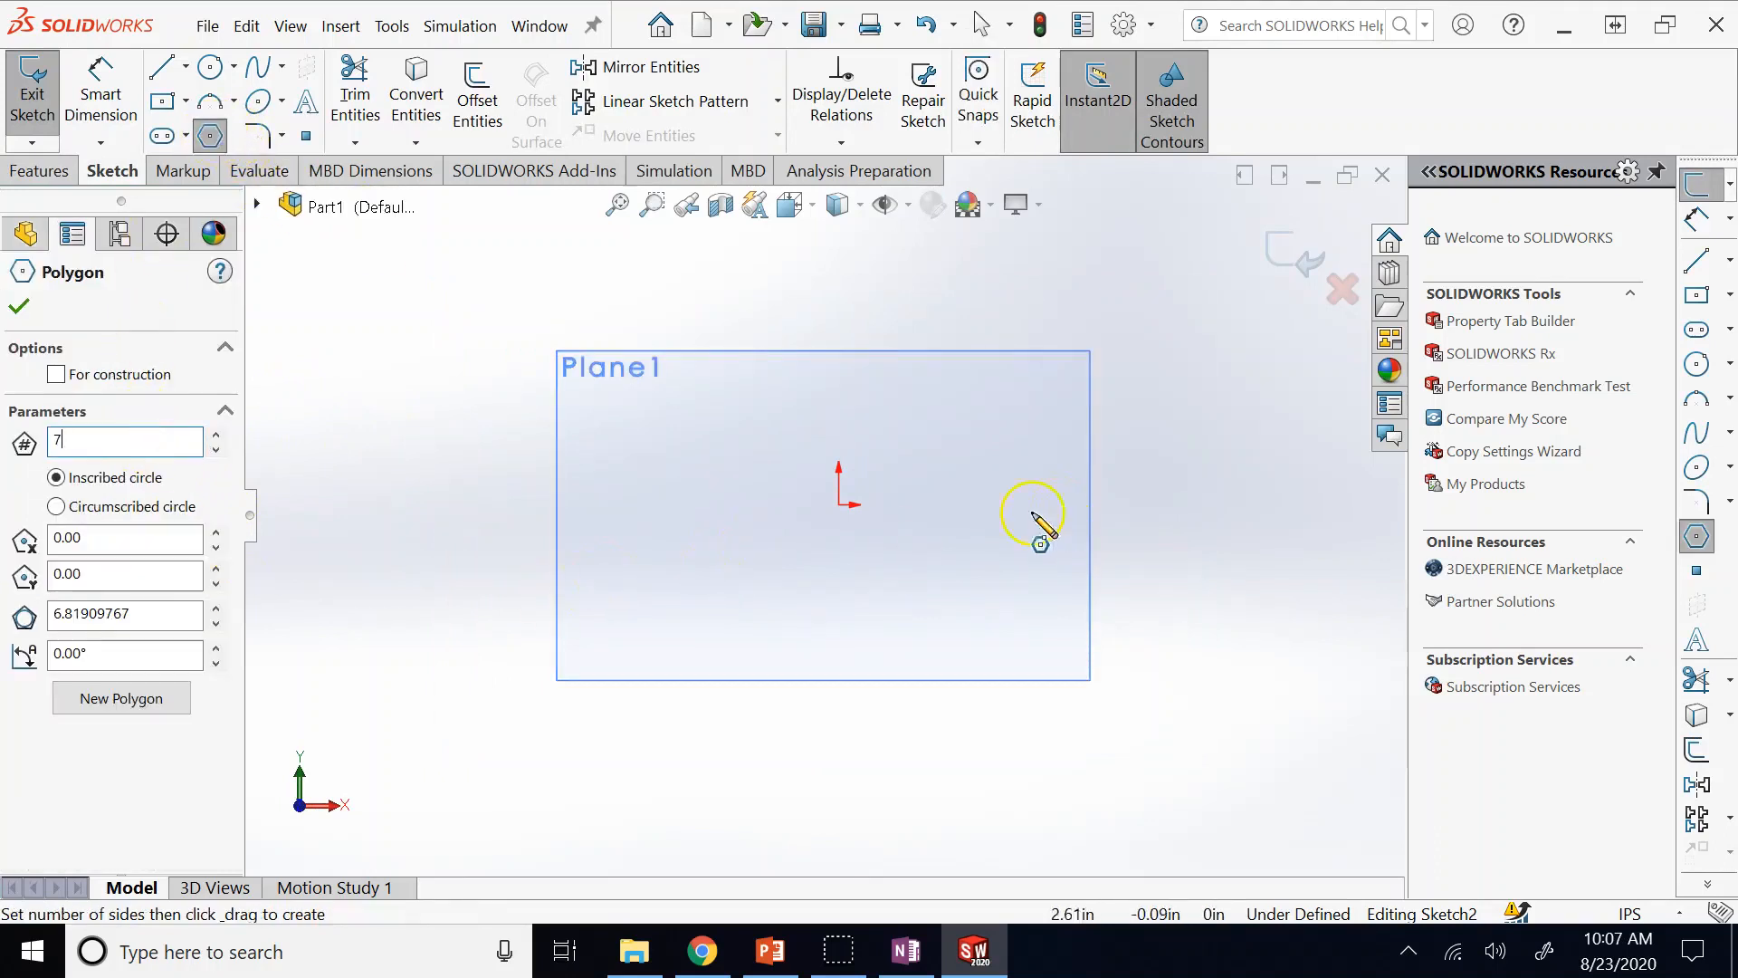
pyautogui.click(839, 504)
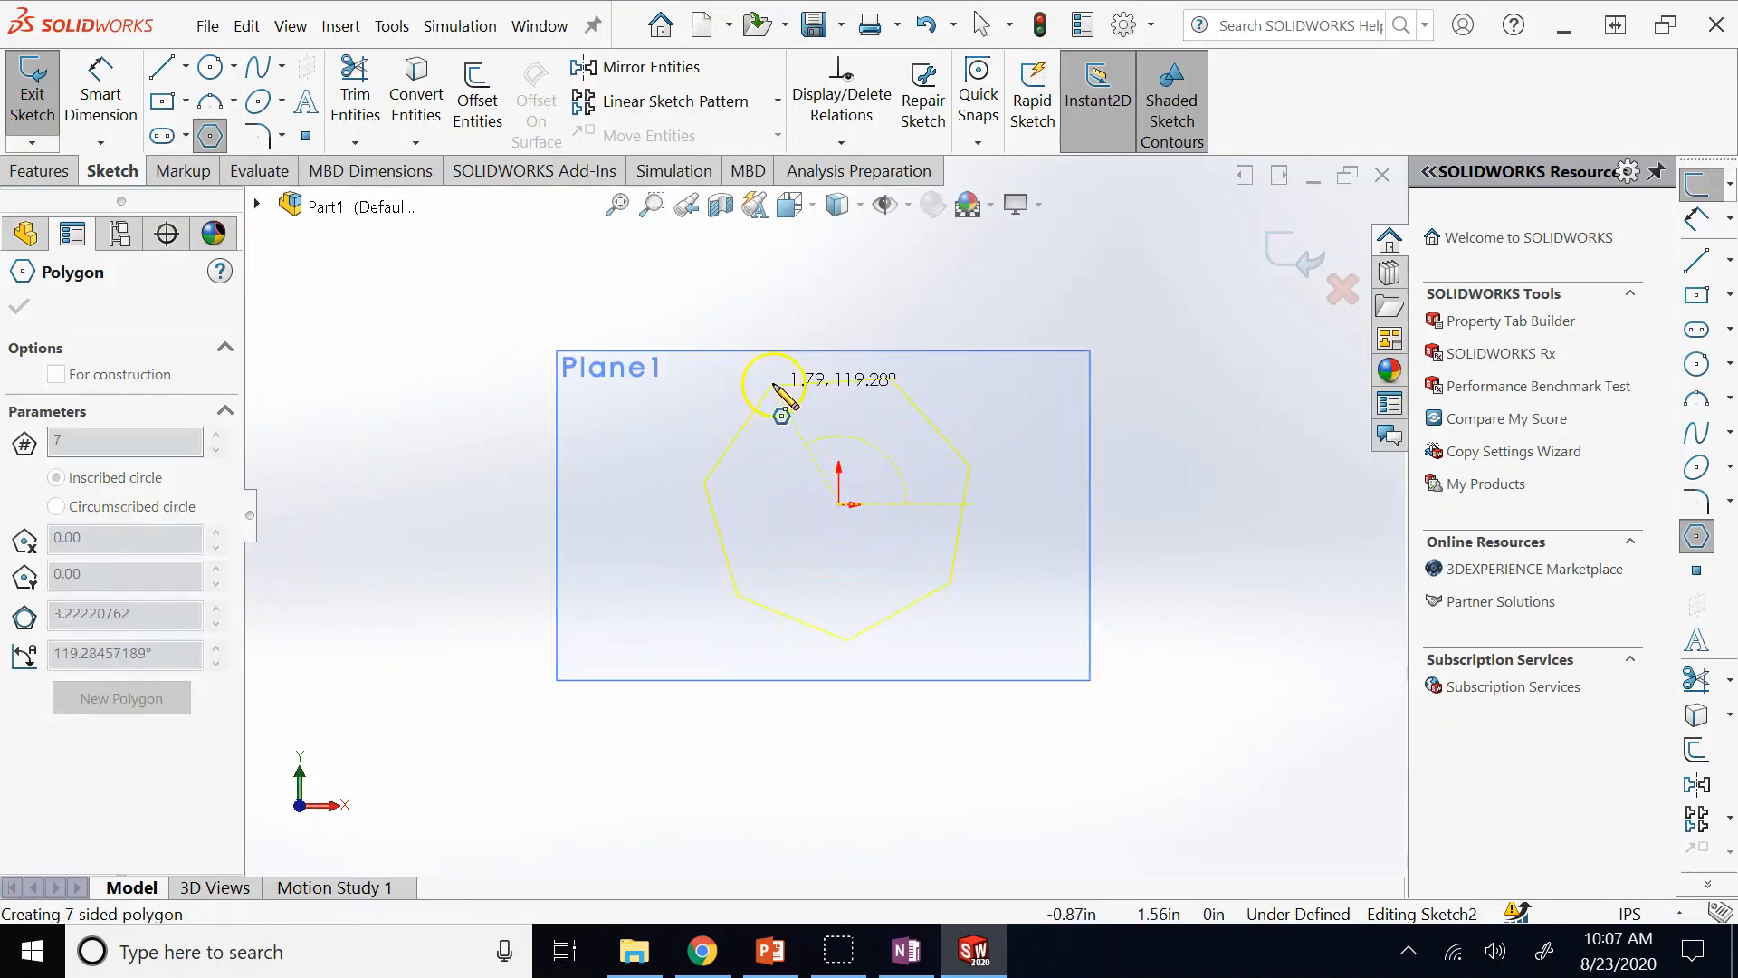
pyautogui.click(831, 381)
pyautogui.click(1284, 281)
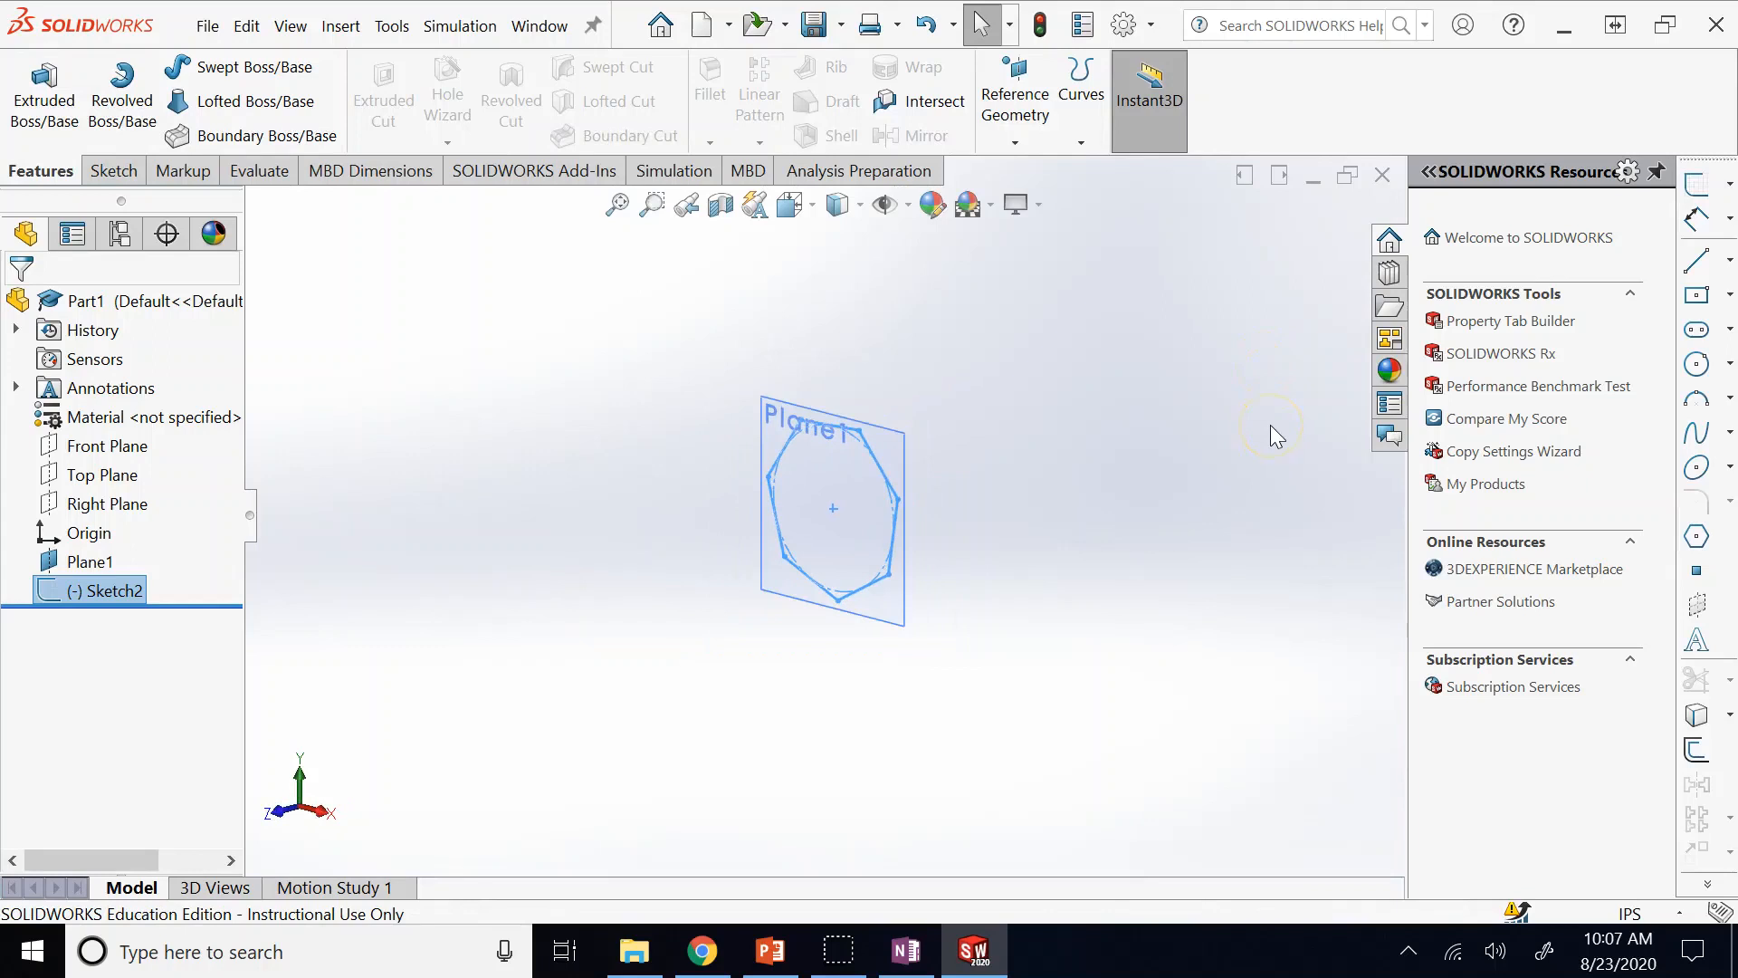
pyautogui.click(1209, 398)
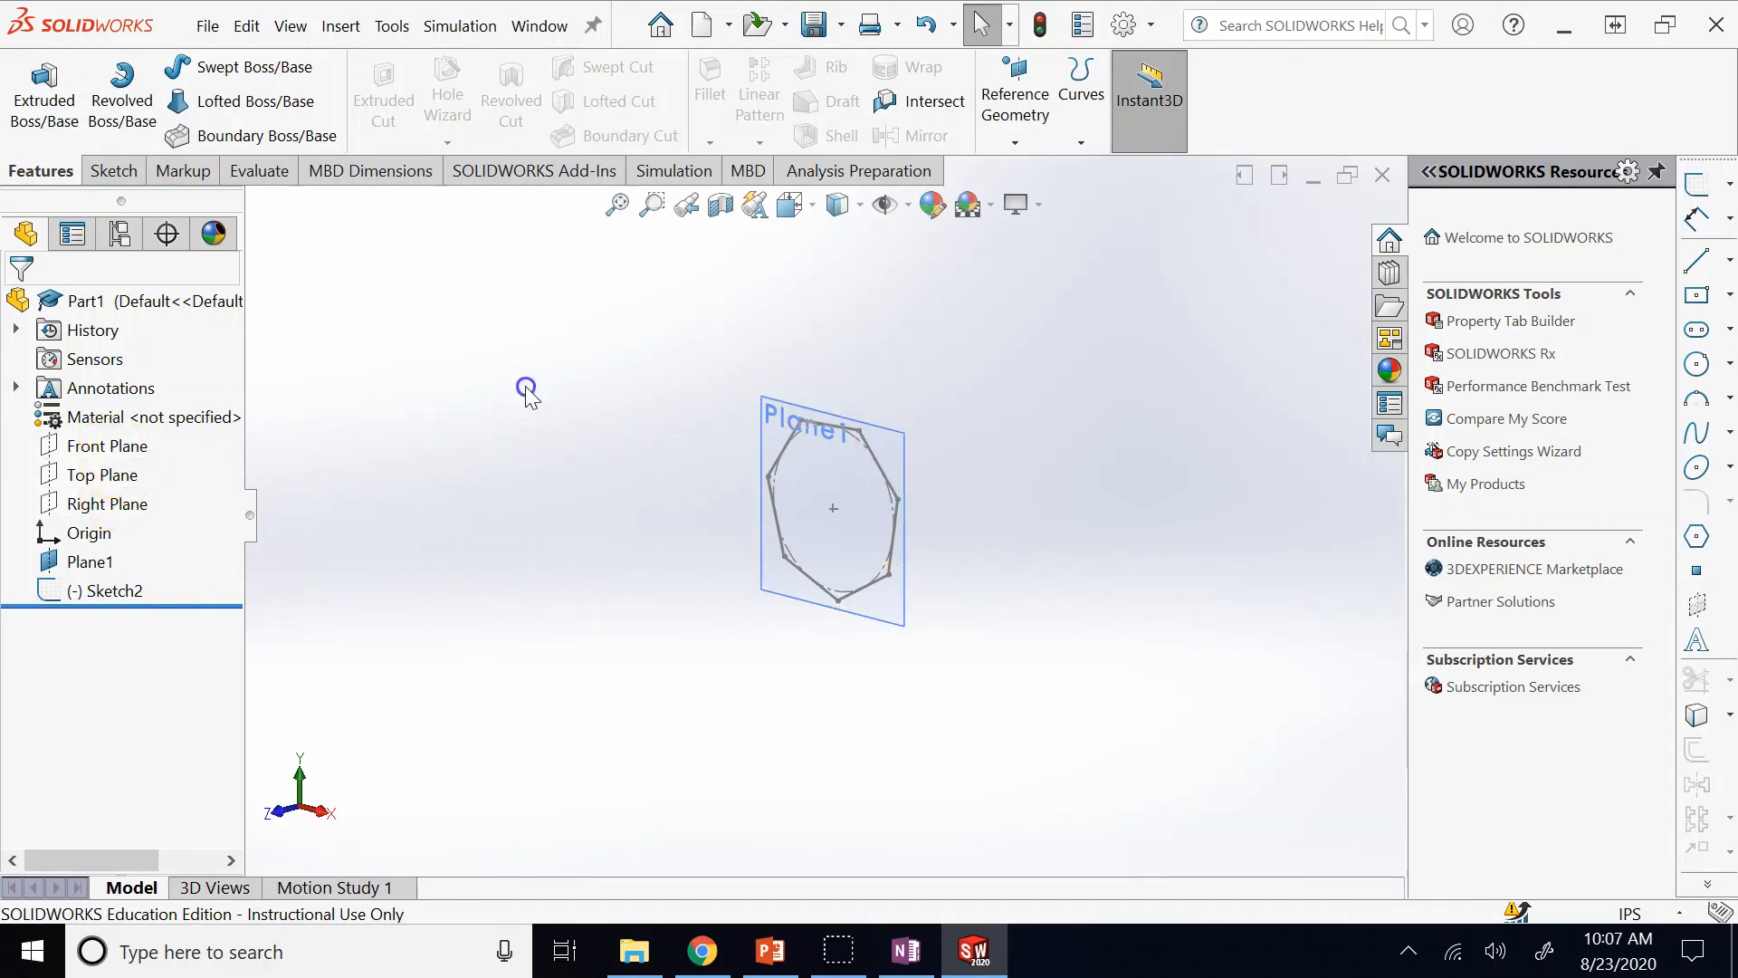
# Make the Front, Top and Right planes visible and hide the offset plane that carries the polygon sketch.
pyautogui.click(143, 450)
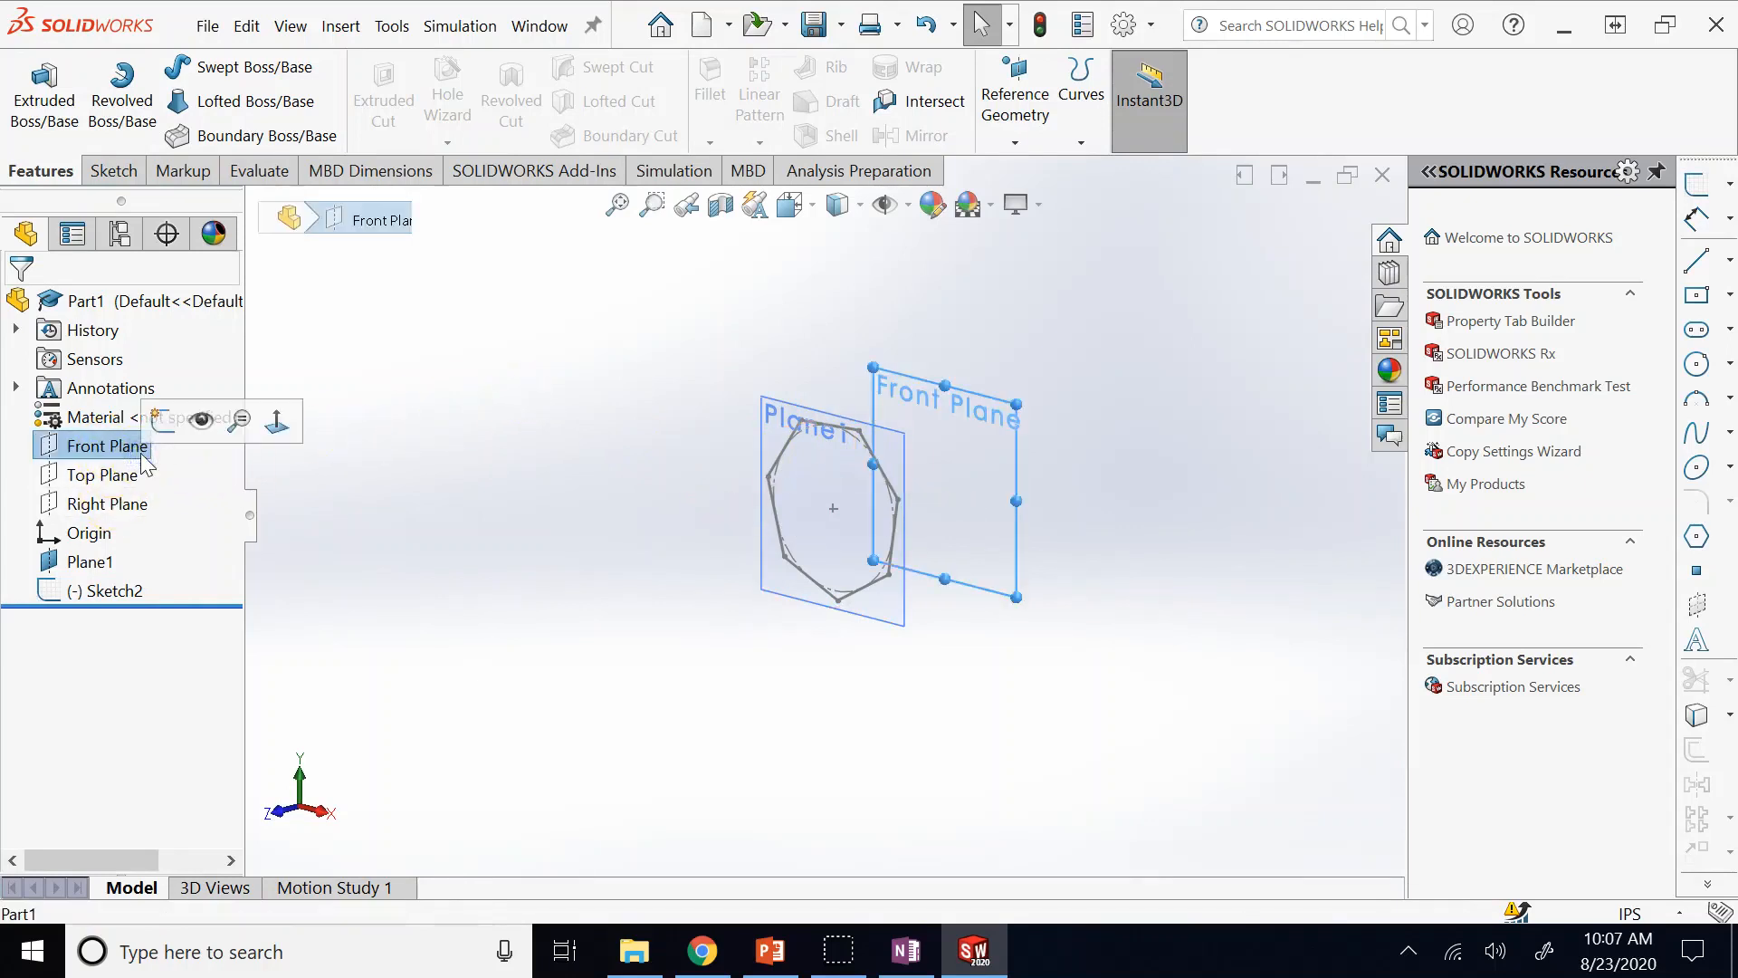
pyautogui.click(201, 422)
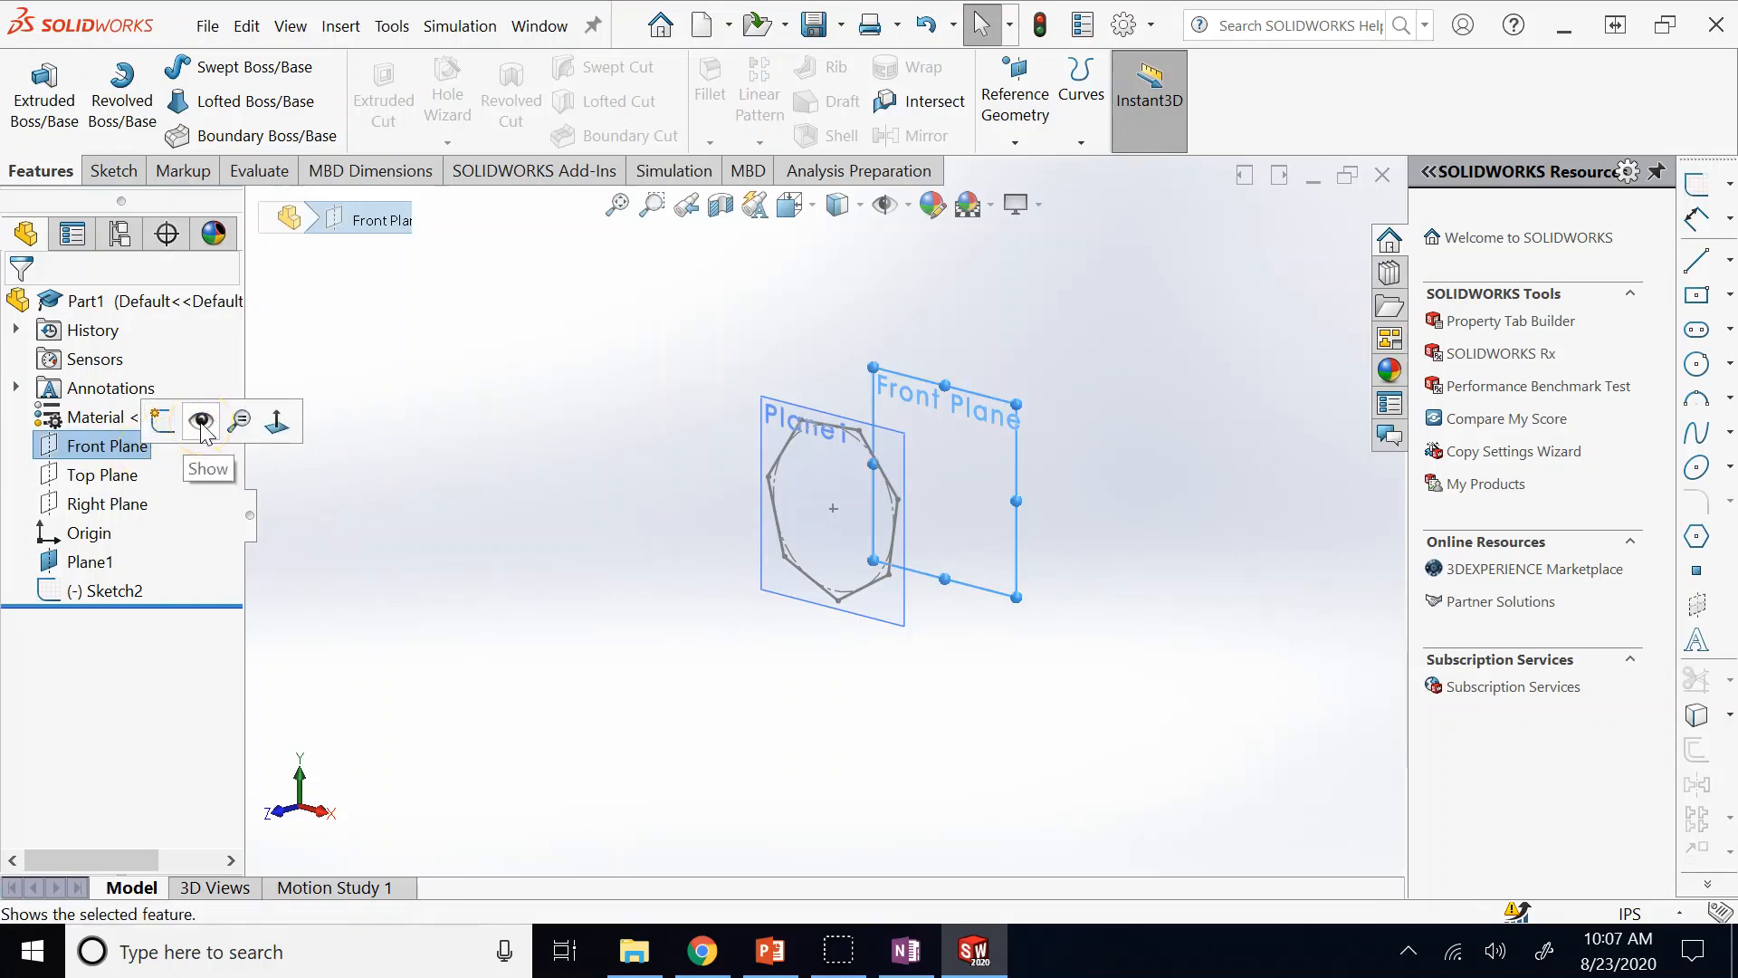
pyautogui.click(201, 422)
pyautogui.click(362, 552)
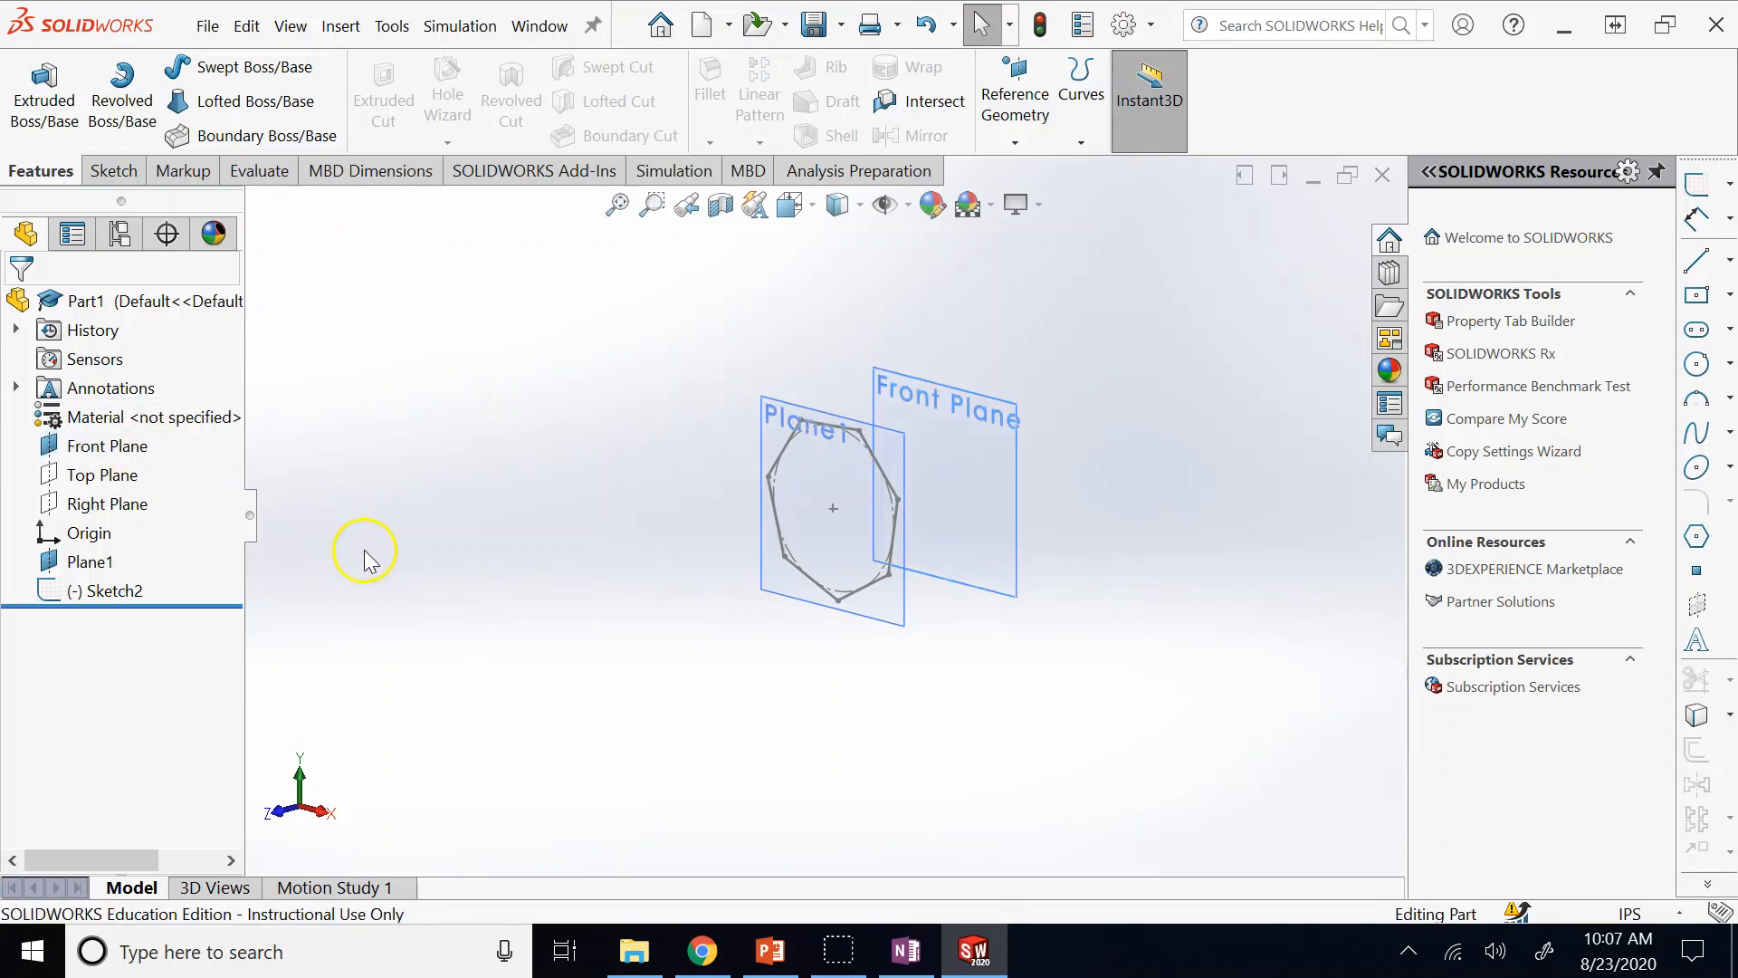
pyautogui.rightClick(131, 480)
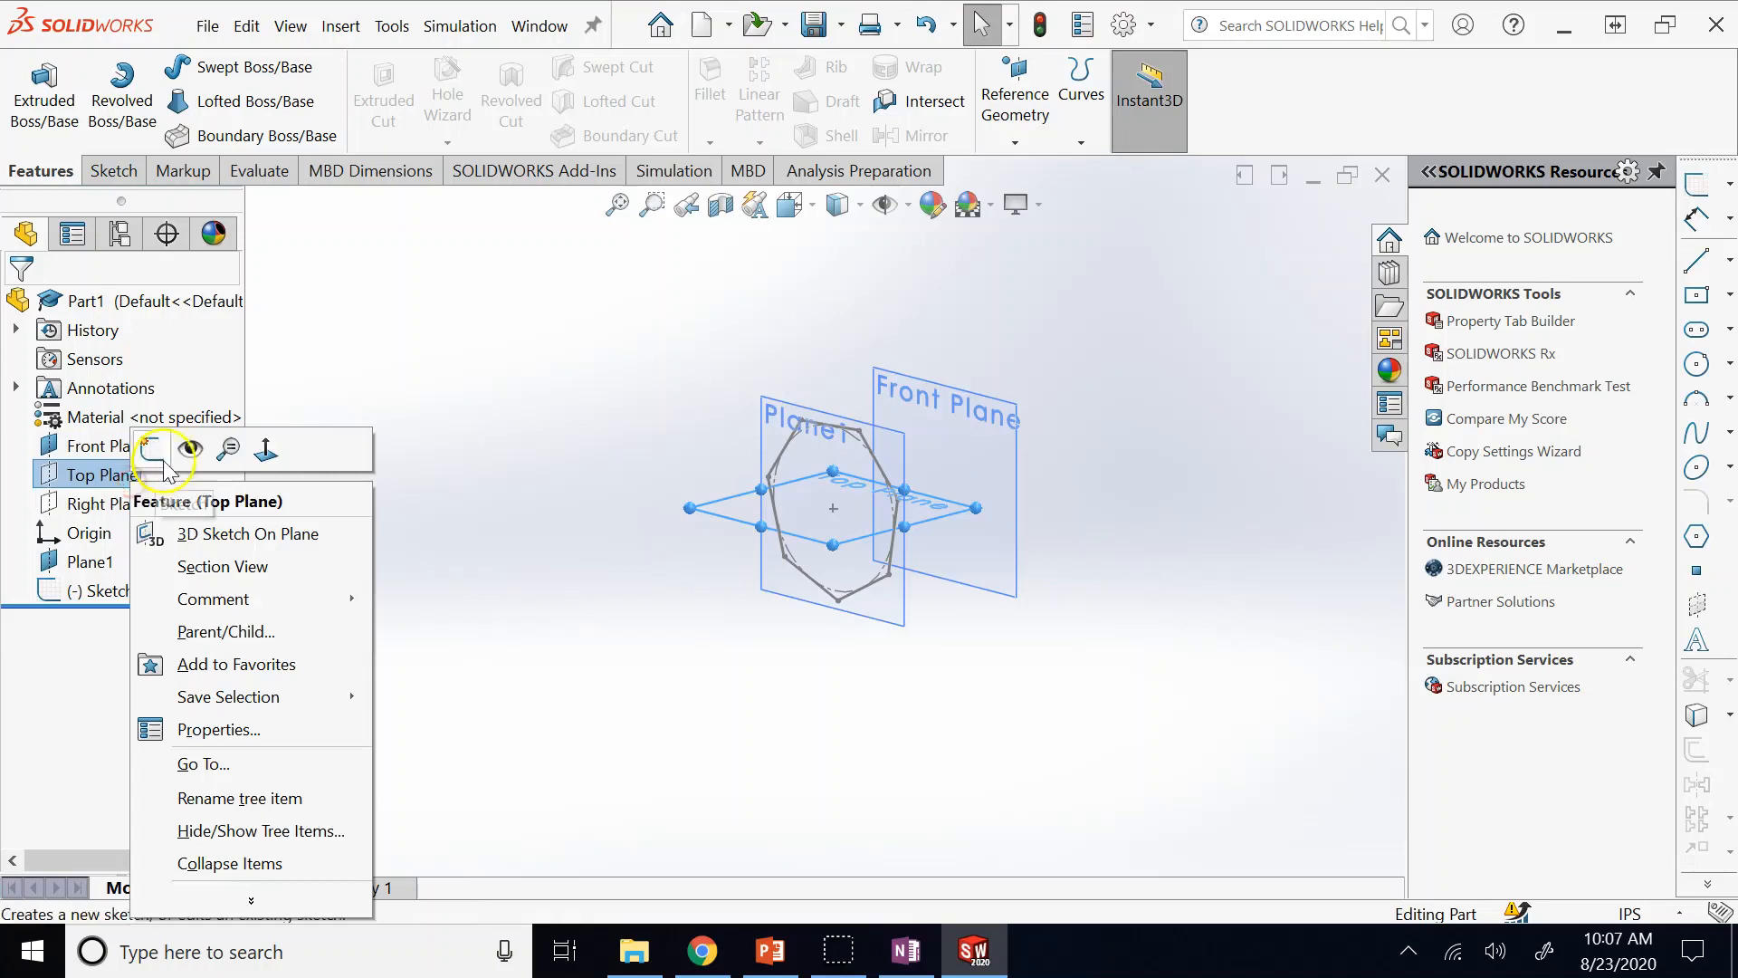
pyautogui.click(181, 448)
pyautogui.rightClick(118, 509)
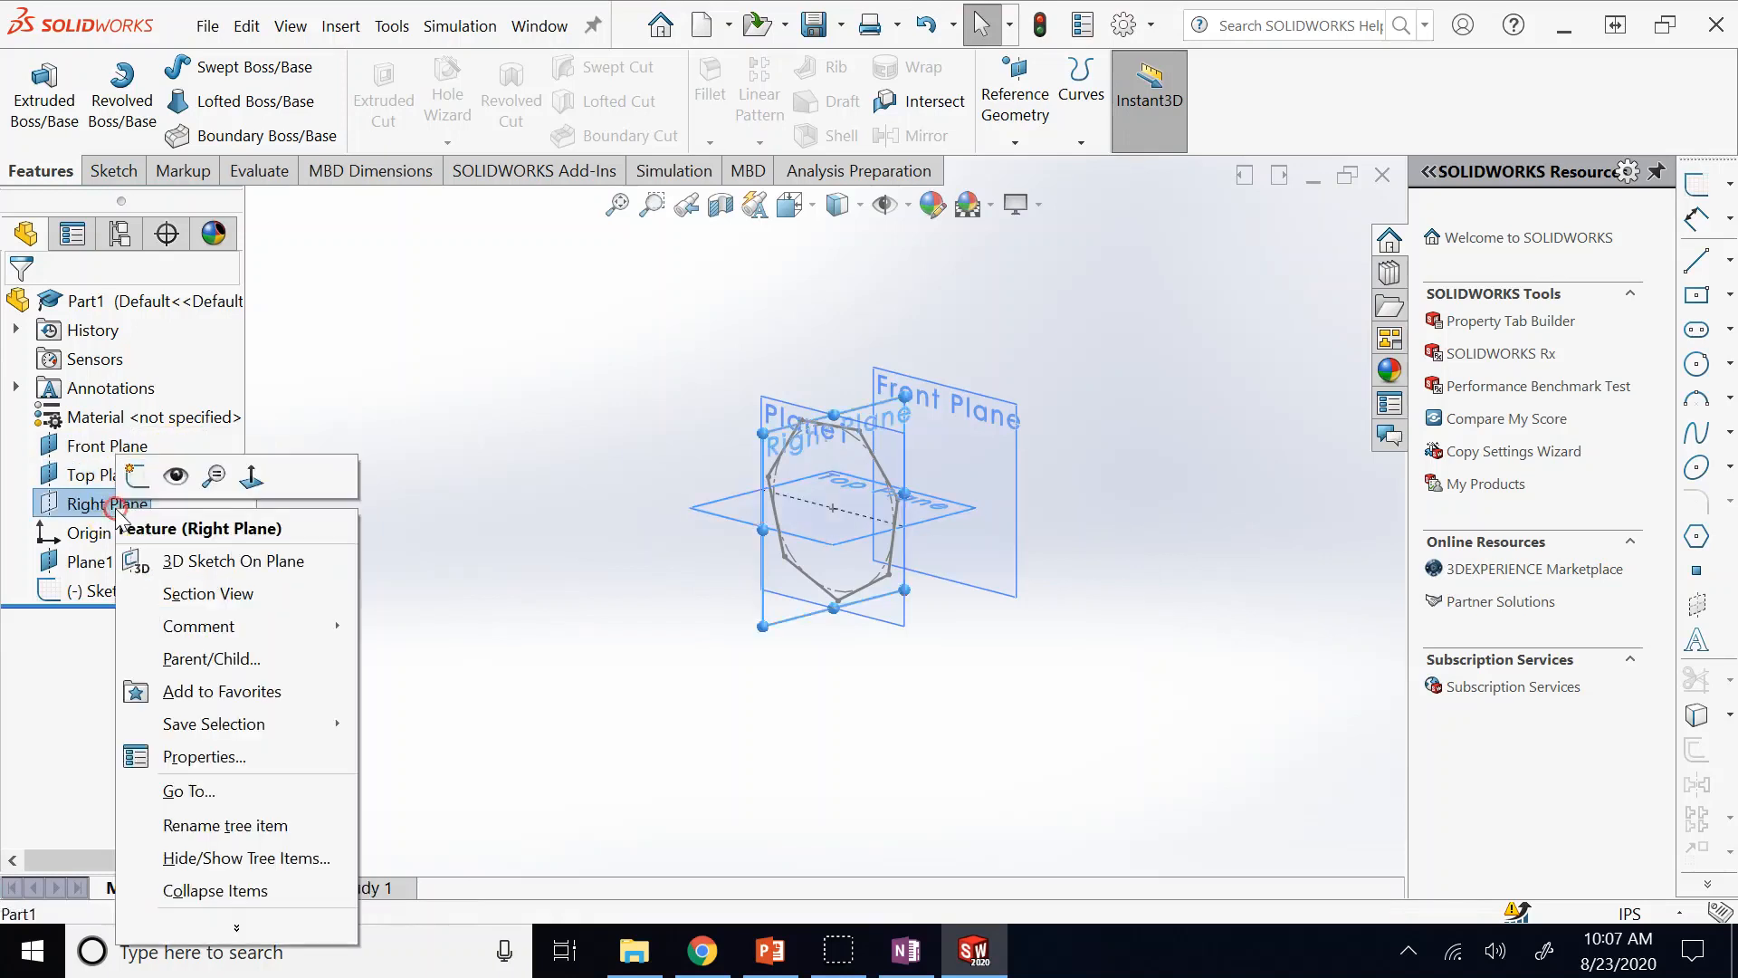
pyautogui.click(176, 475)
pyautogui.click(555, 518)
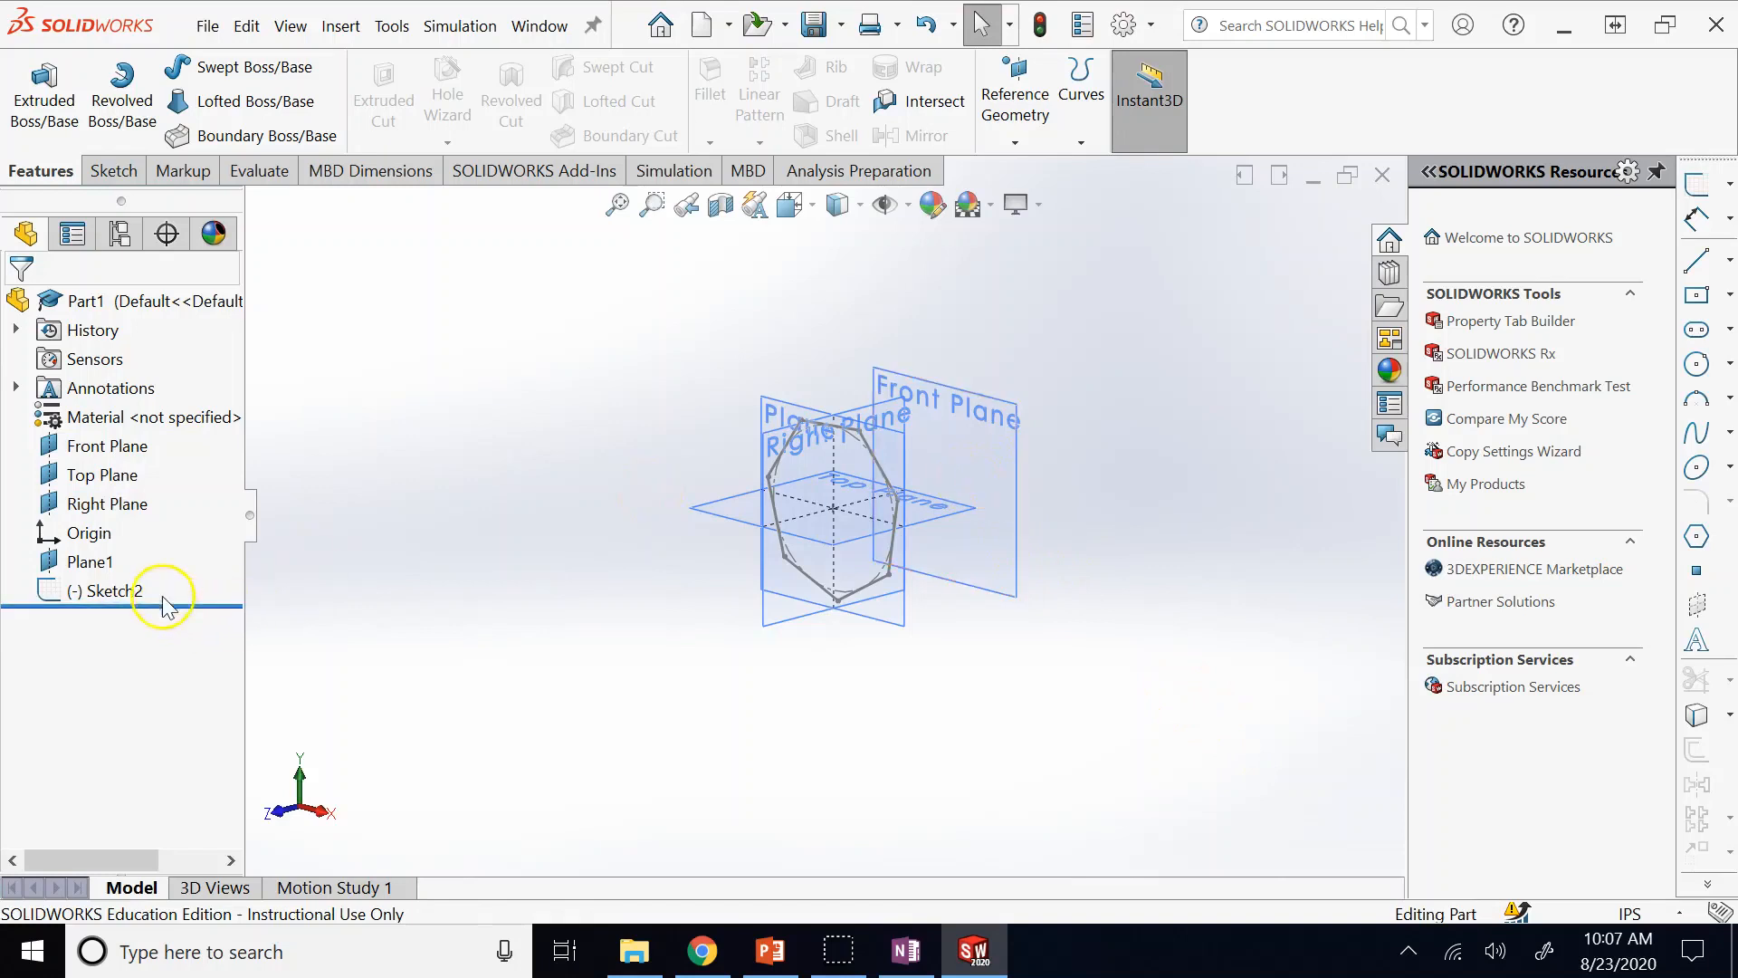
pyautogui.rightClick(104, 564)
pyautogui.click(166, 379)
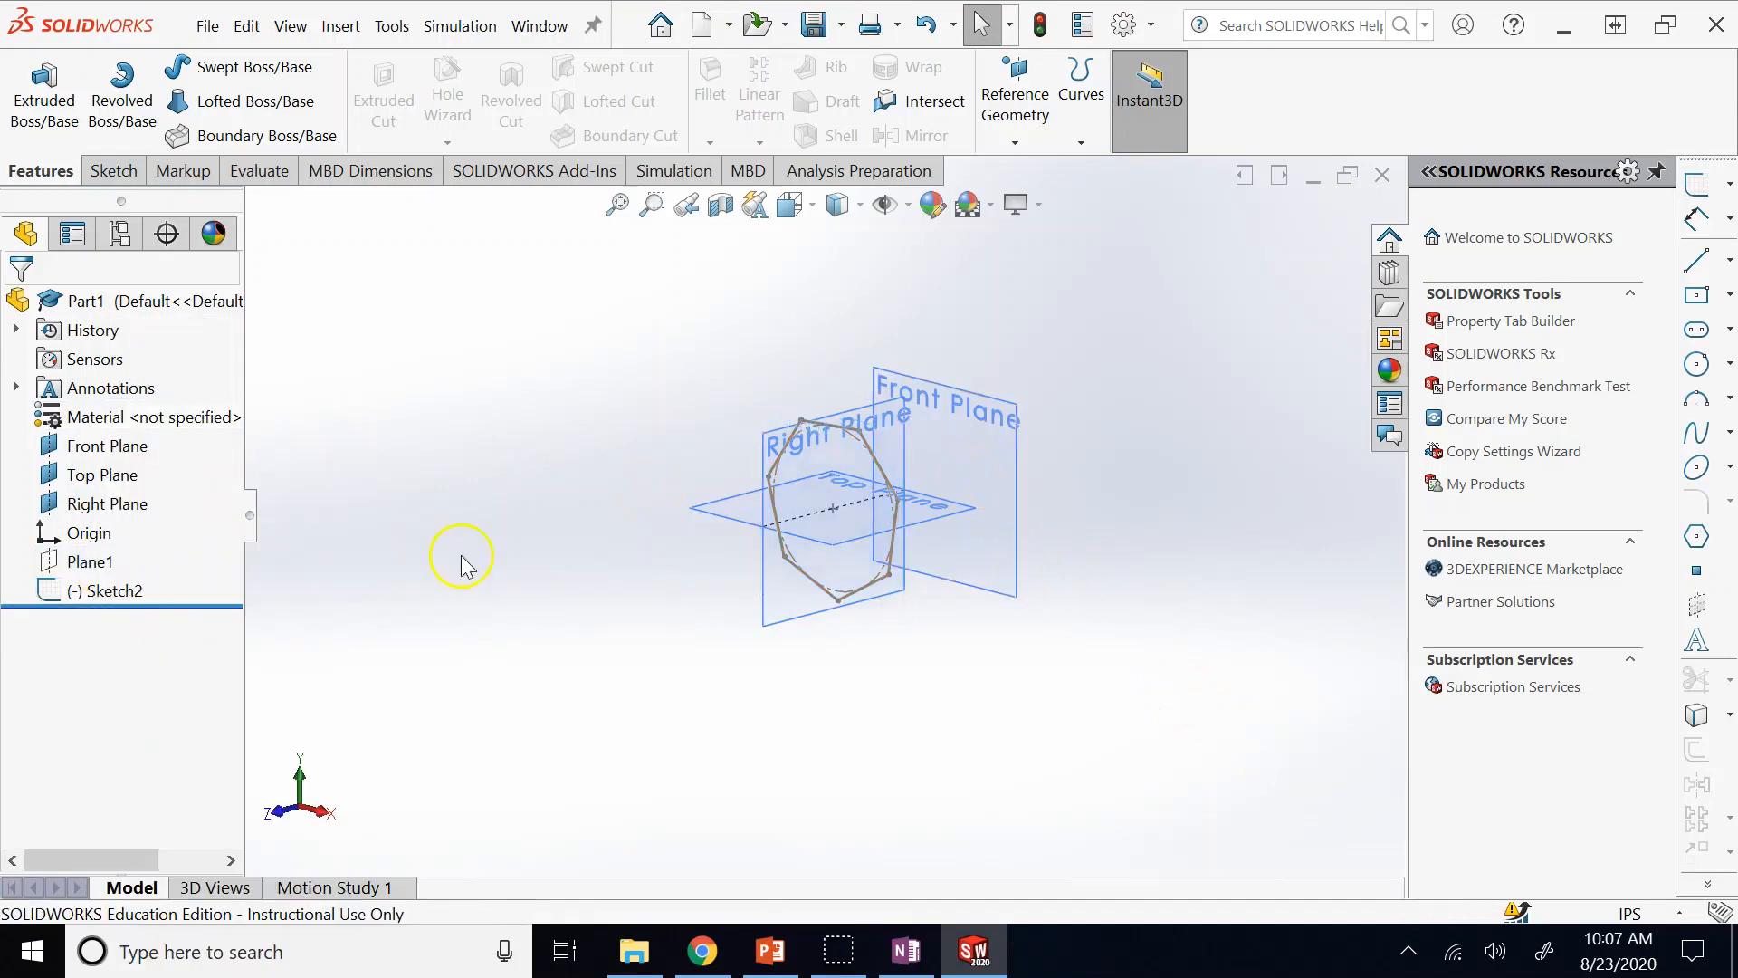
# Examine the polygon sketch's position relative to the three default planes from several angles.
pyautogui.press('Left')
pyautogui.press('Left')
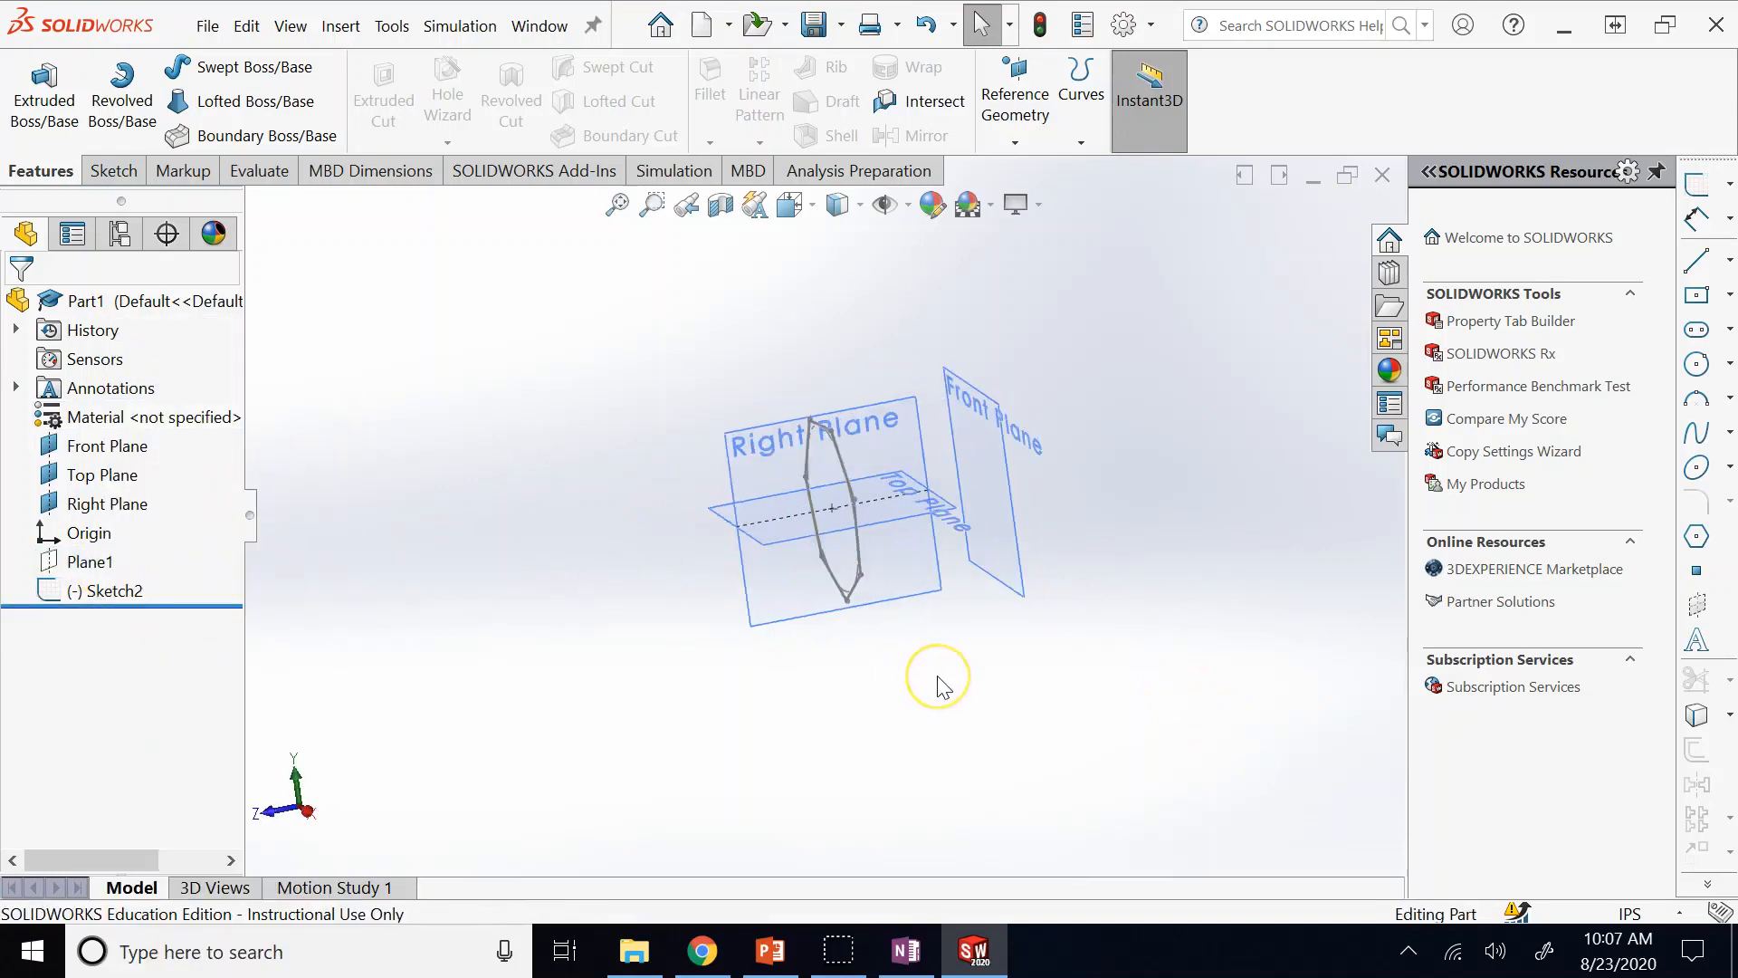
pyautogui.press('Down')
pyautogui.press('Down')
pyautogui.press('Down')
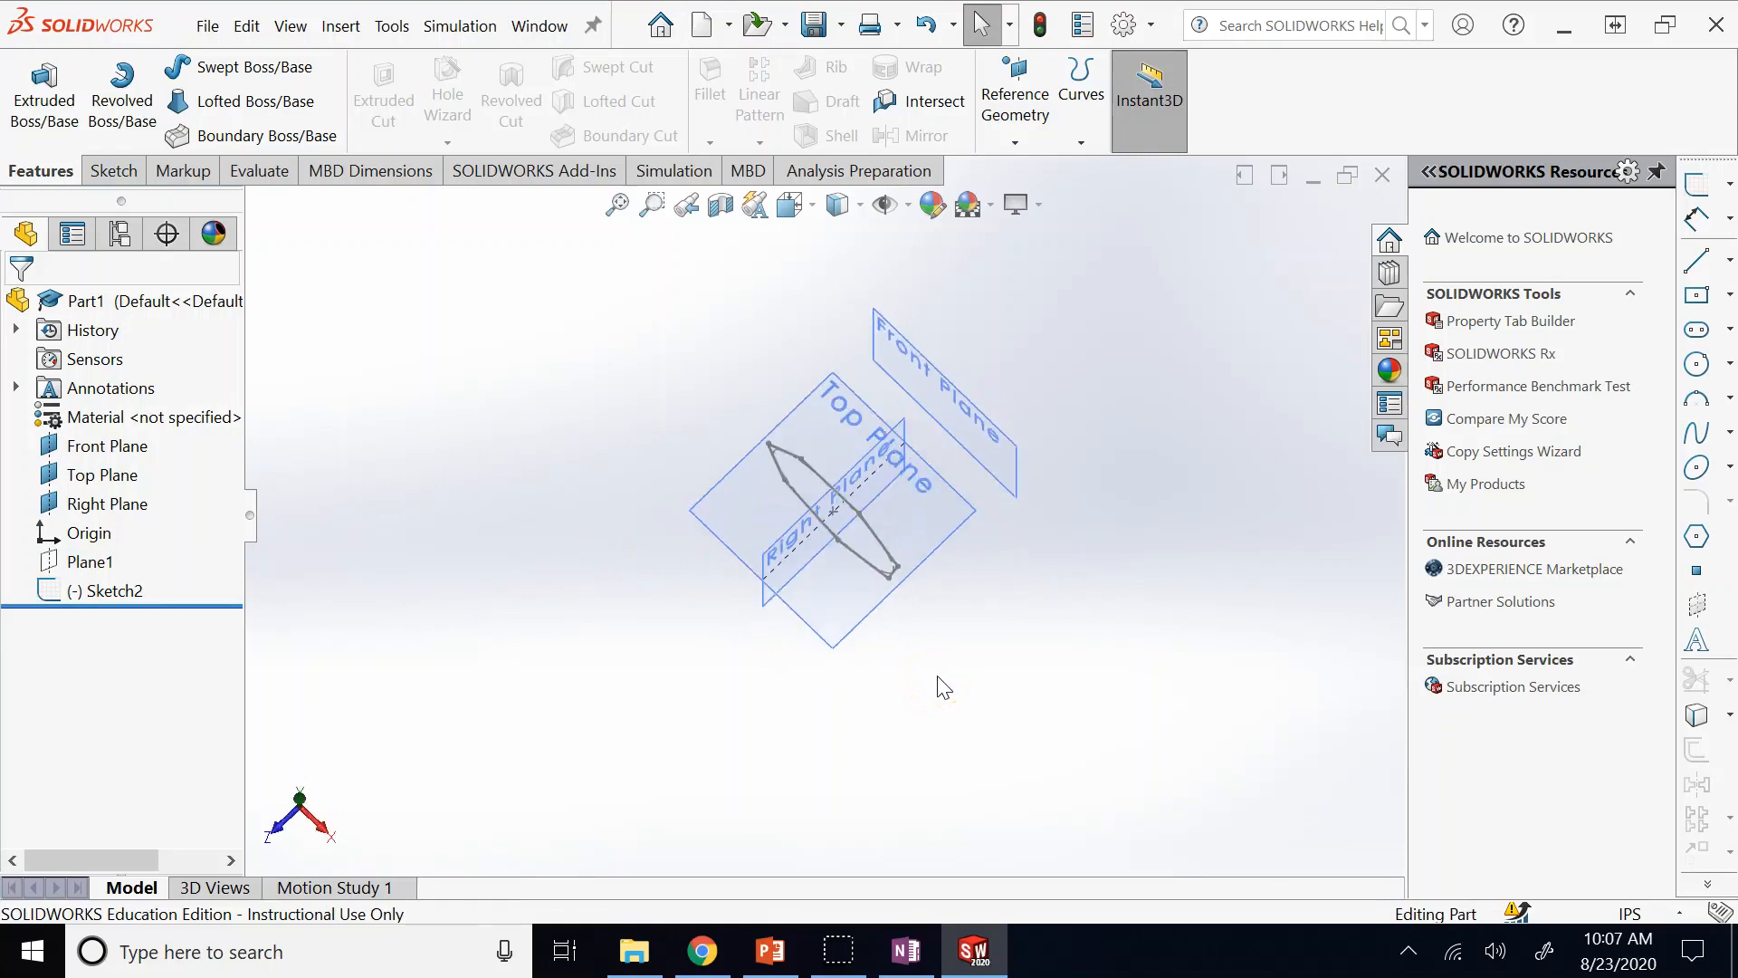
pyautogui.press('Up')
pyautogui.press('Up')
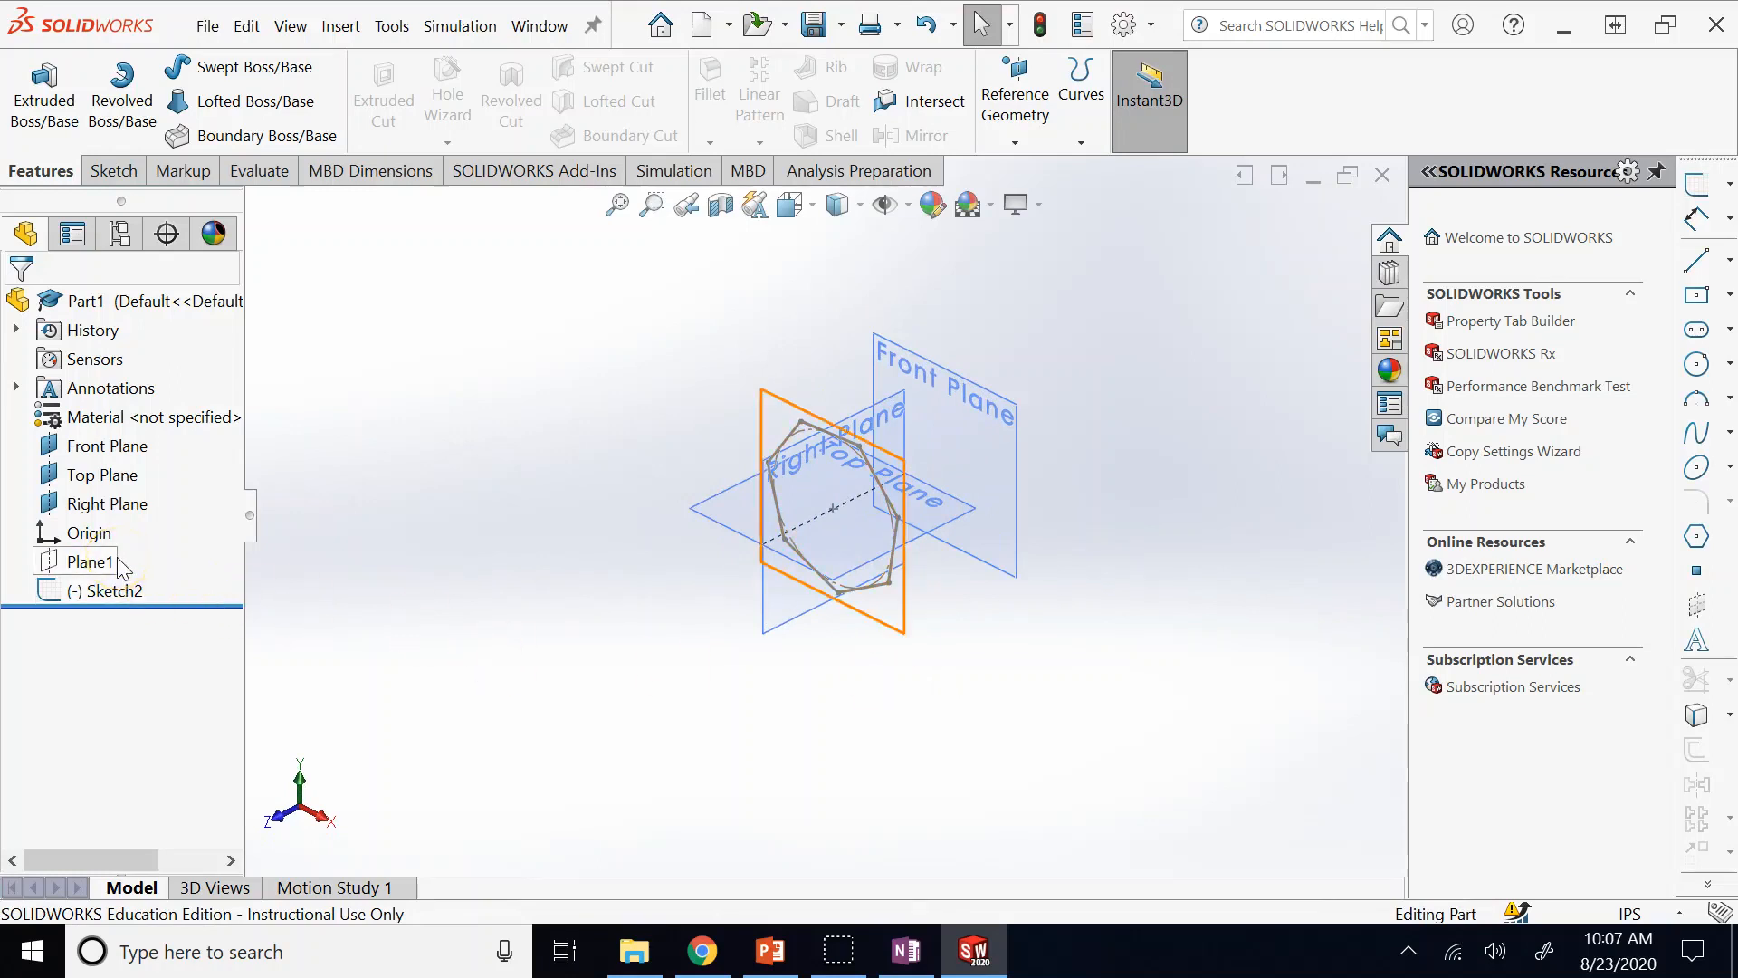
# Make the offset plane that carries the polygon sketch visible.
pyautogui.rightClick(120, 566)
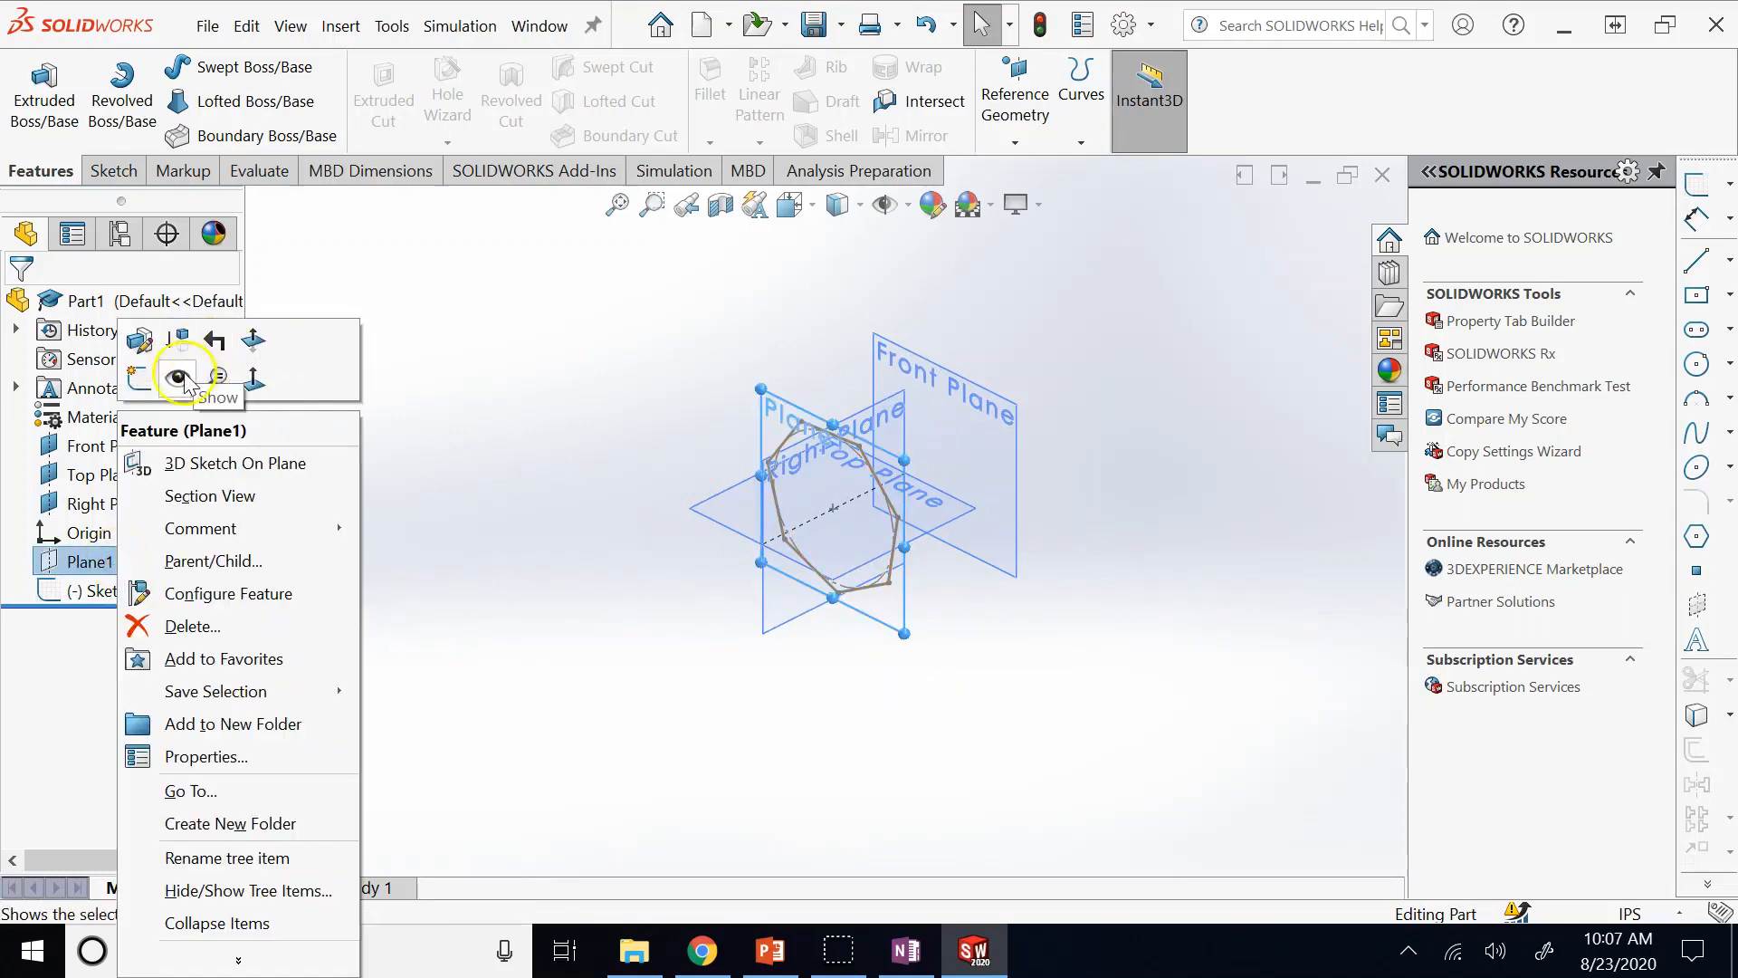
pyautogui.click(440, 404)
pyautogui.click(440, 405)
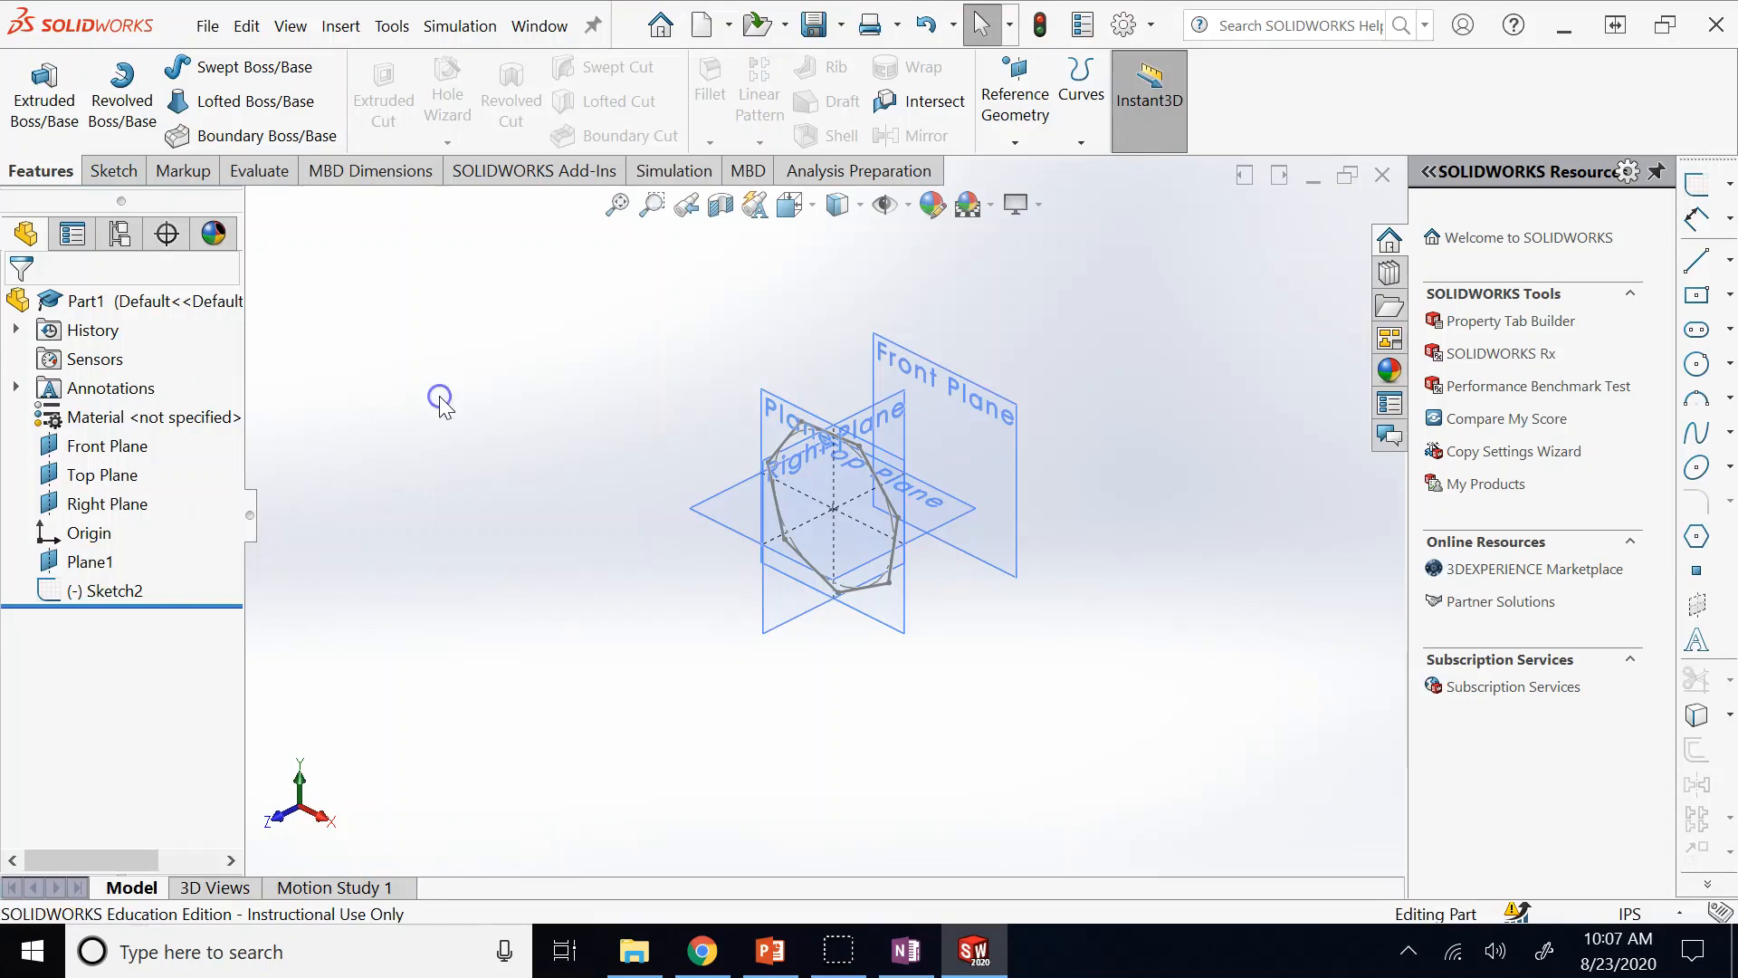
# Hide the Front, Top and Right planes and the offset plane so only the polygon sketch is displayed.
pyautogui.rightClick(138, 448)
pyautogui.click(200, 419)
pyautogui.rightClick(116, 486)
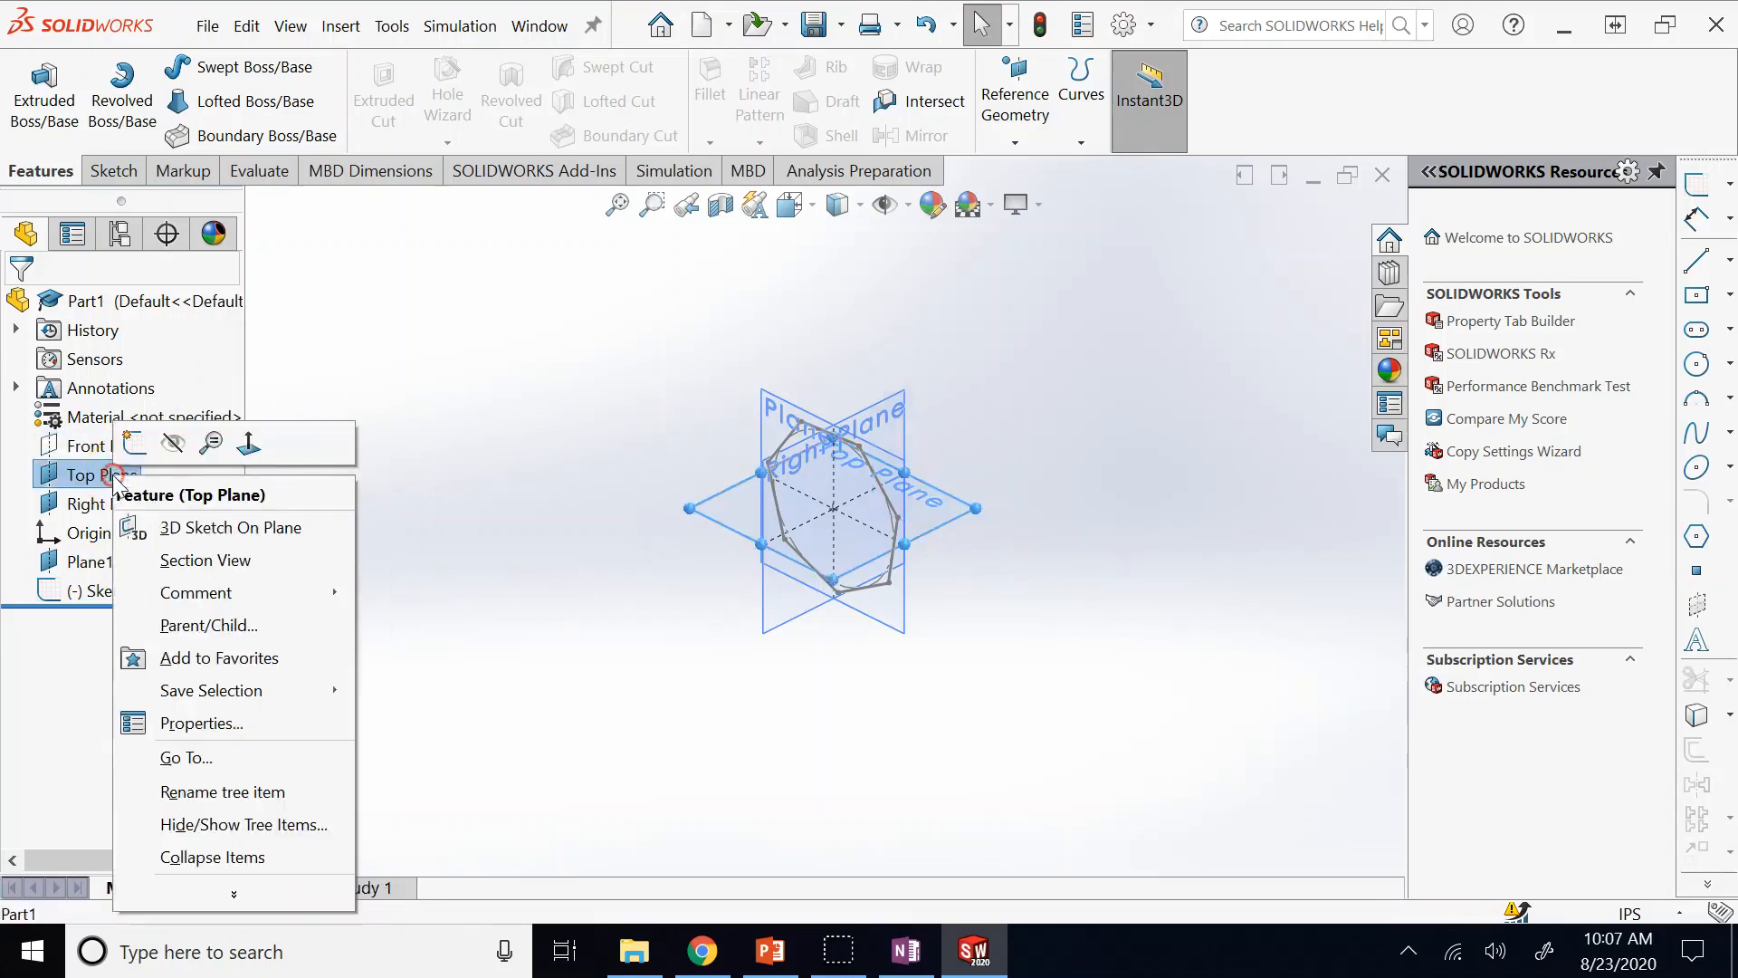
pyautogui.click(171, 448)
pyautogui.rightClick(116, 503)
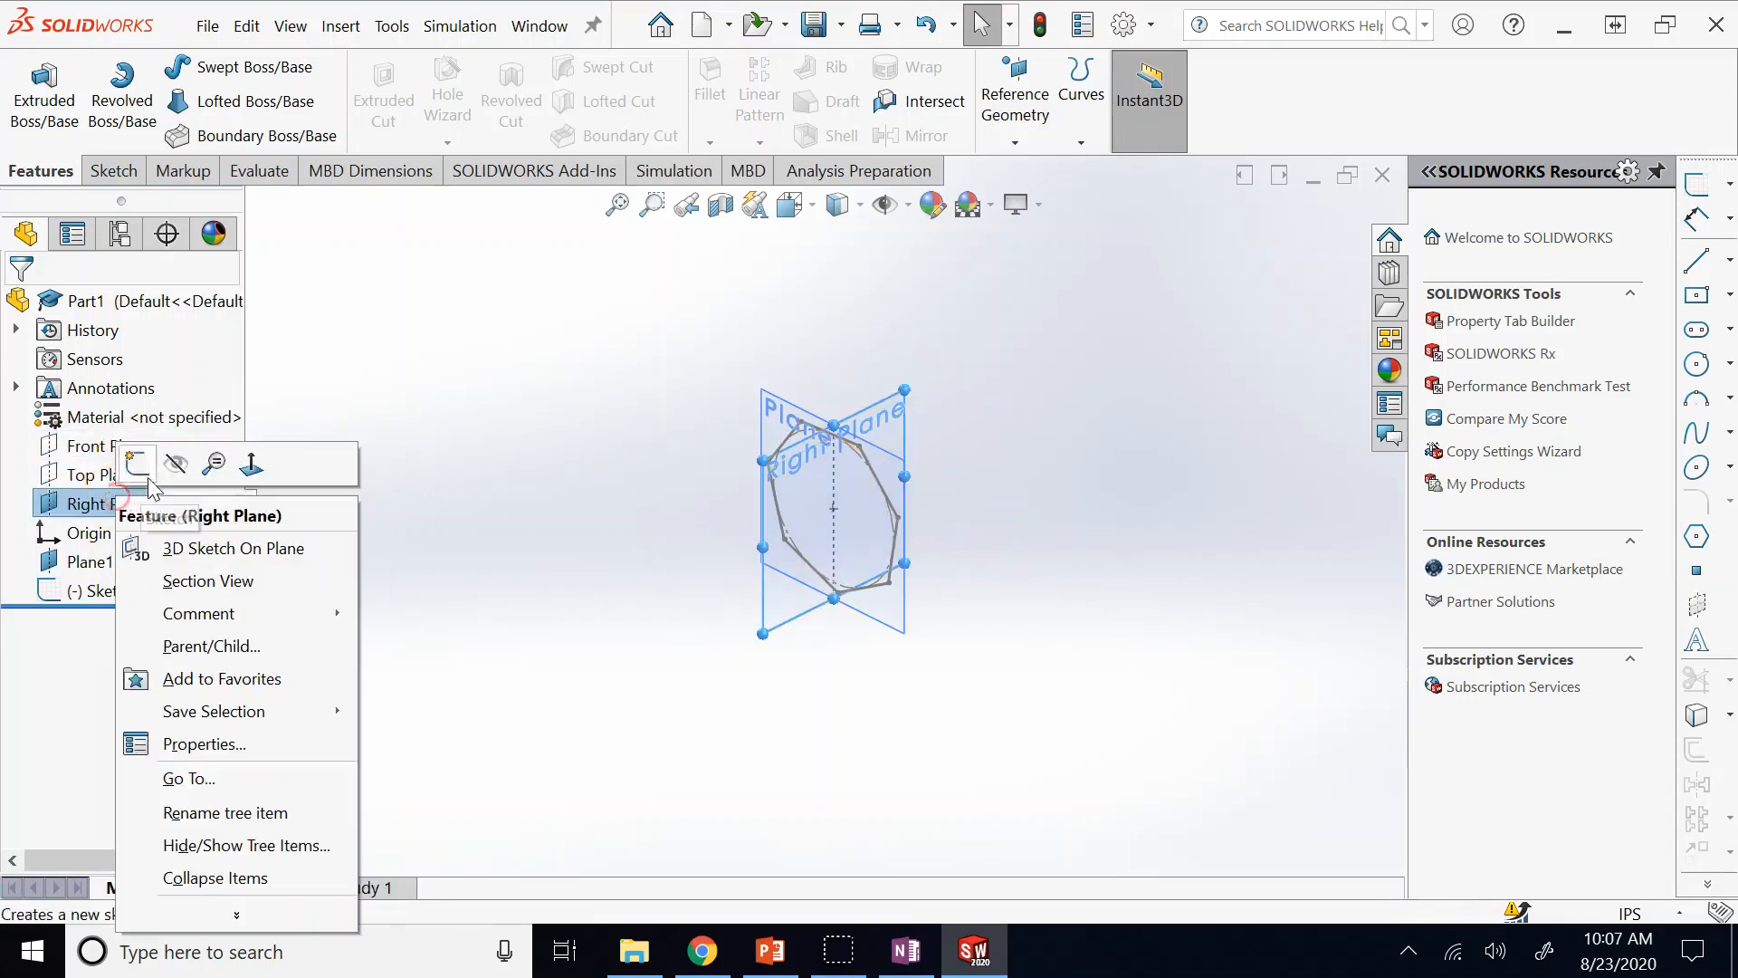
pyautogui.click(170, 464)
pyautogui.rightClick(91, 562)
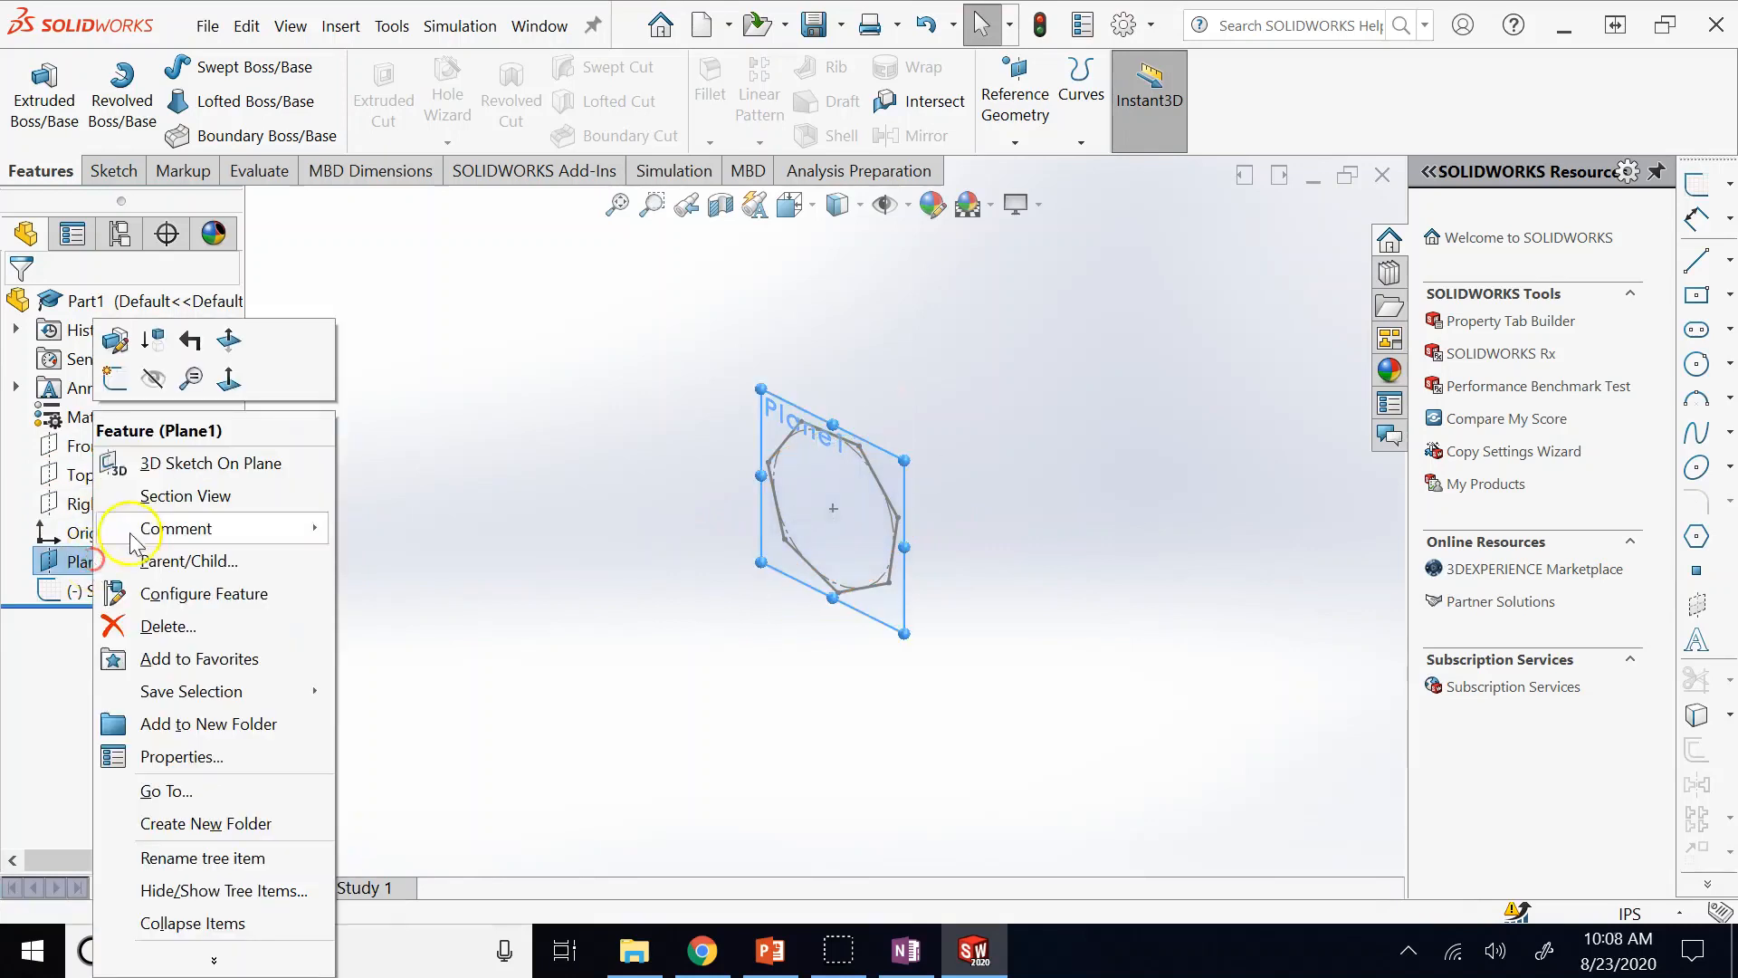
pyautogui.click(152, 380)
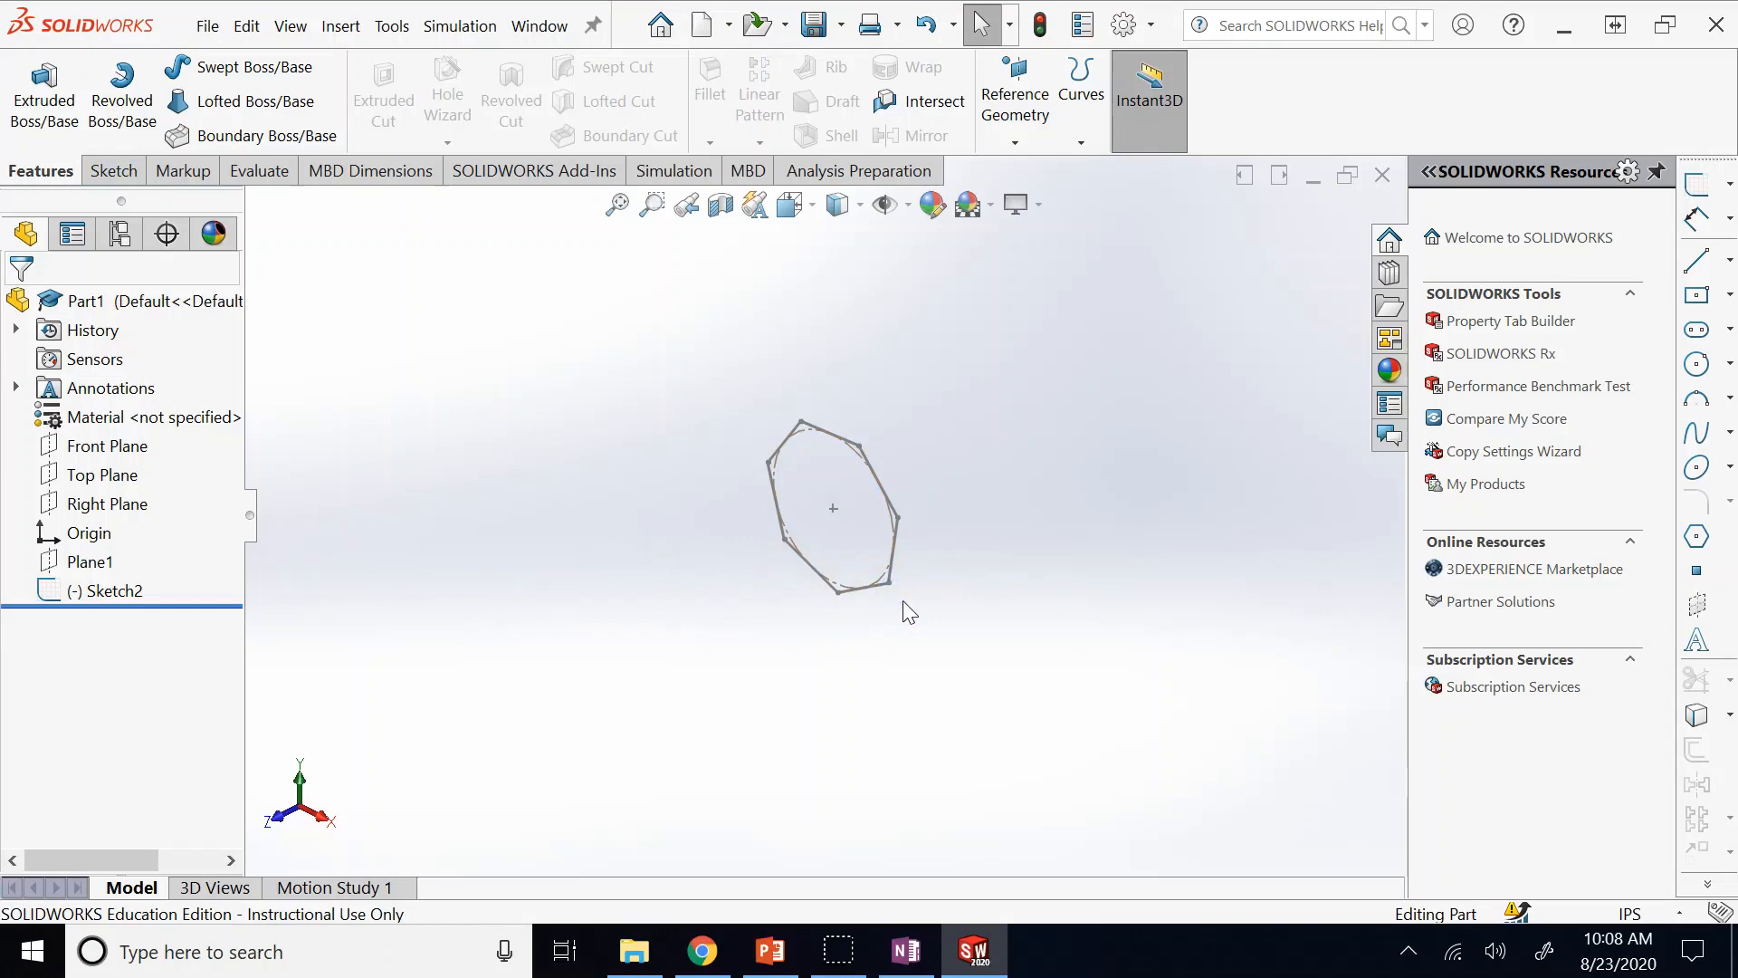
# Extrude the polygon sketch 4 in as a blind boss from its sketch plane.
pyautogui.click(107, 591)
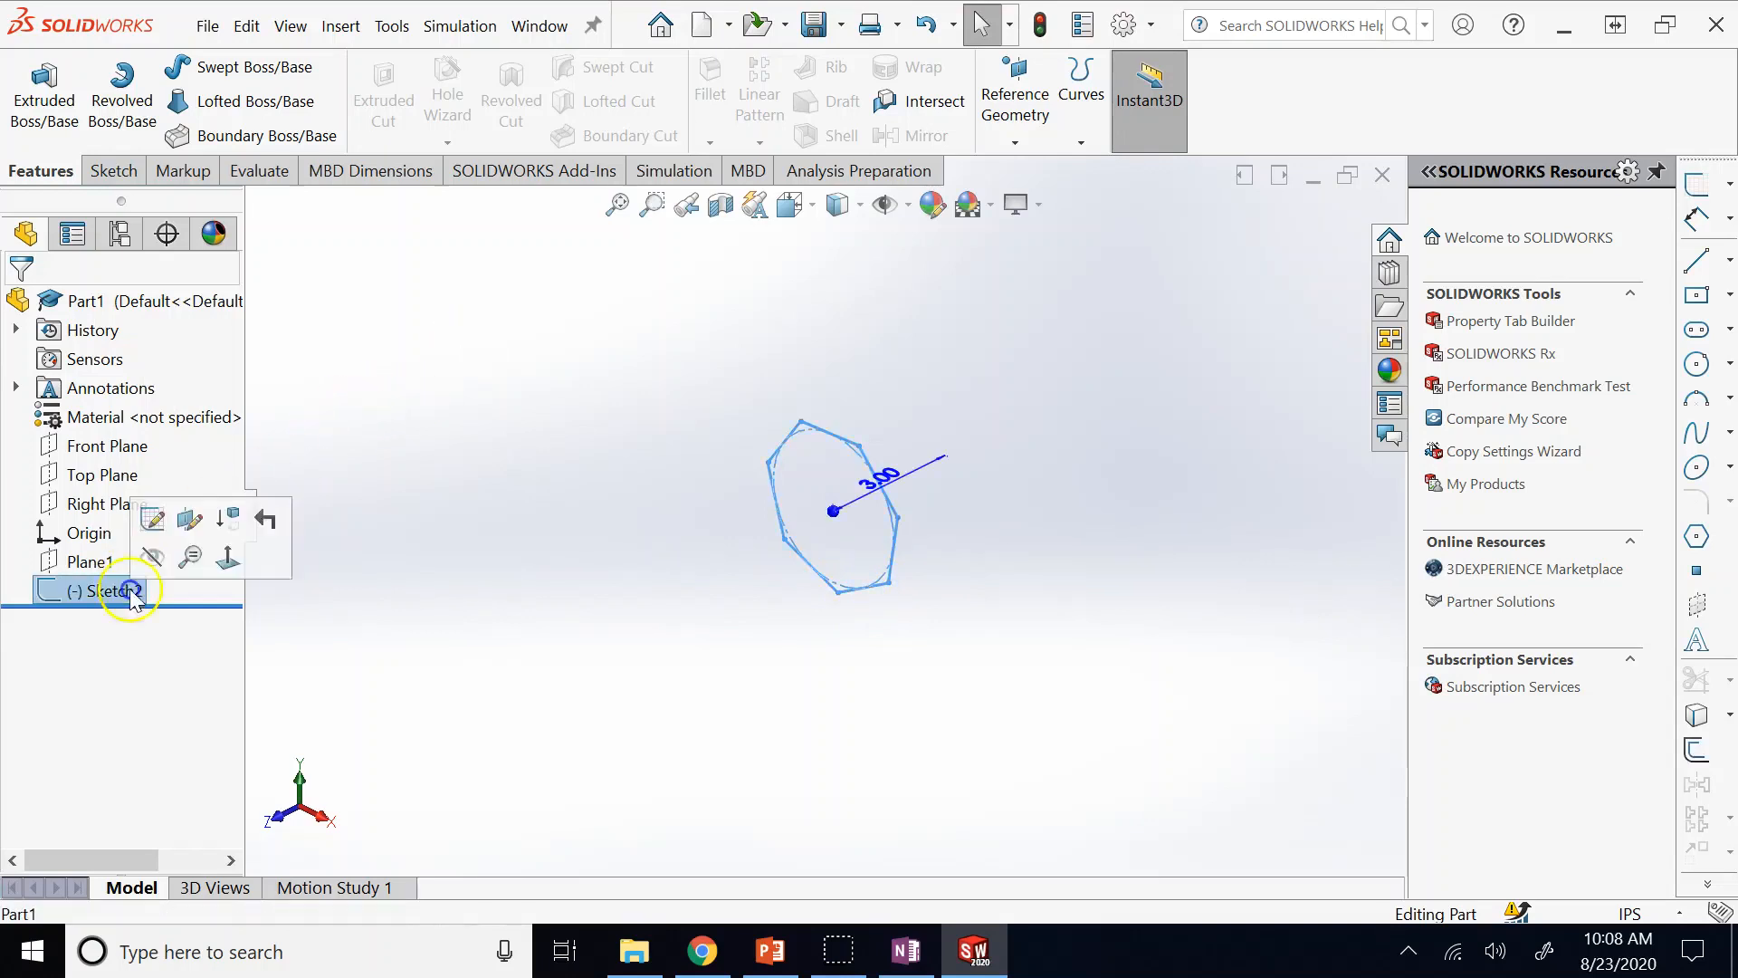
pyautogui.click(22, 125)
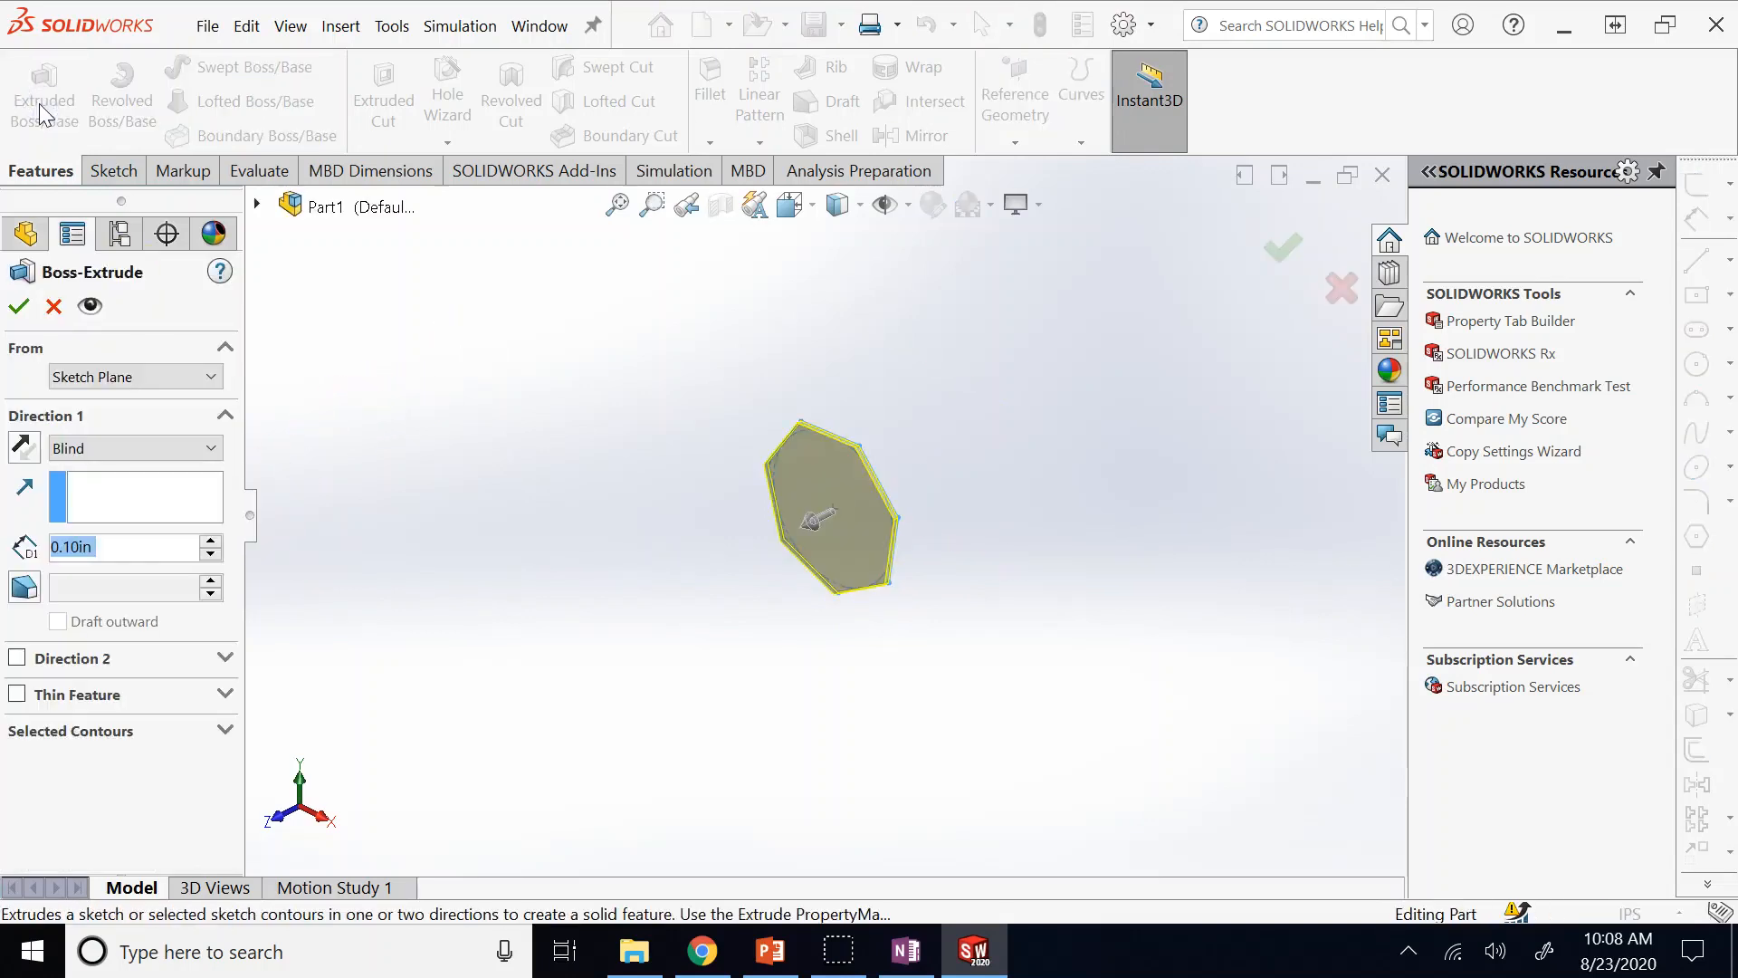
pyautogui.write('4')
pyautogui.press('Return')
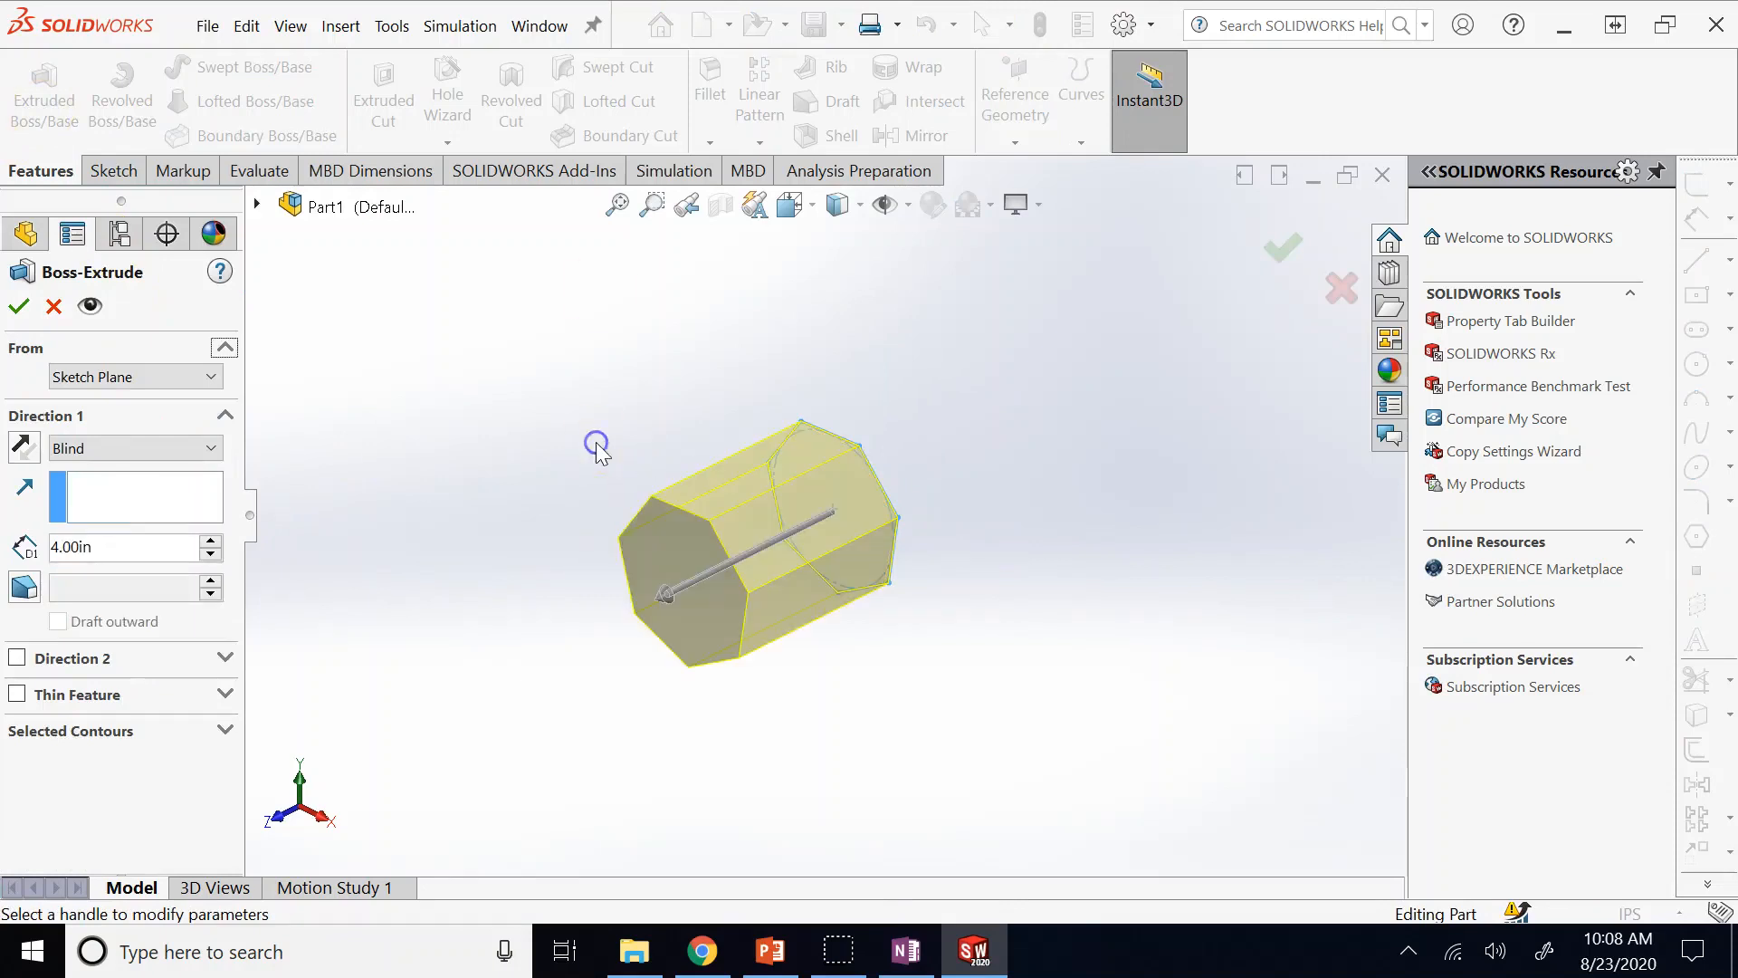
pyautogui.click(18, 306)
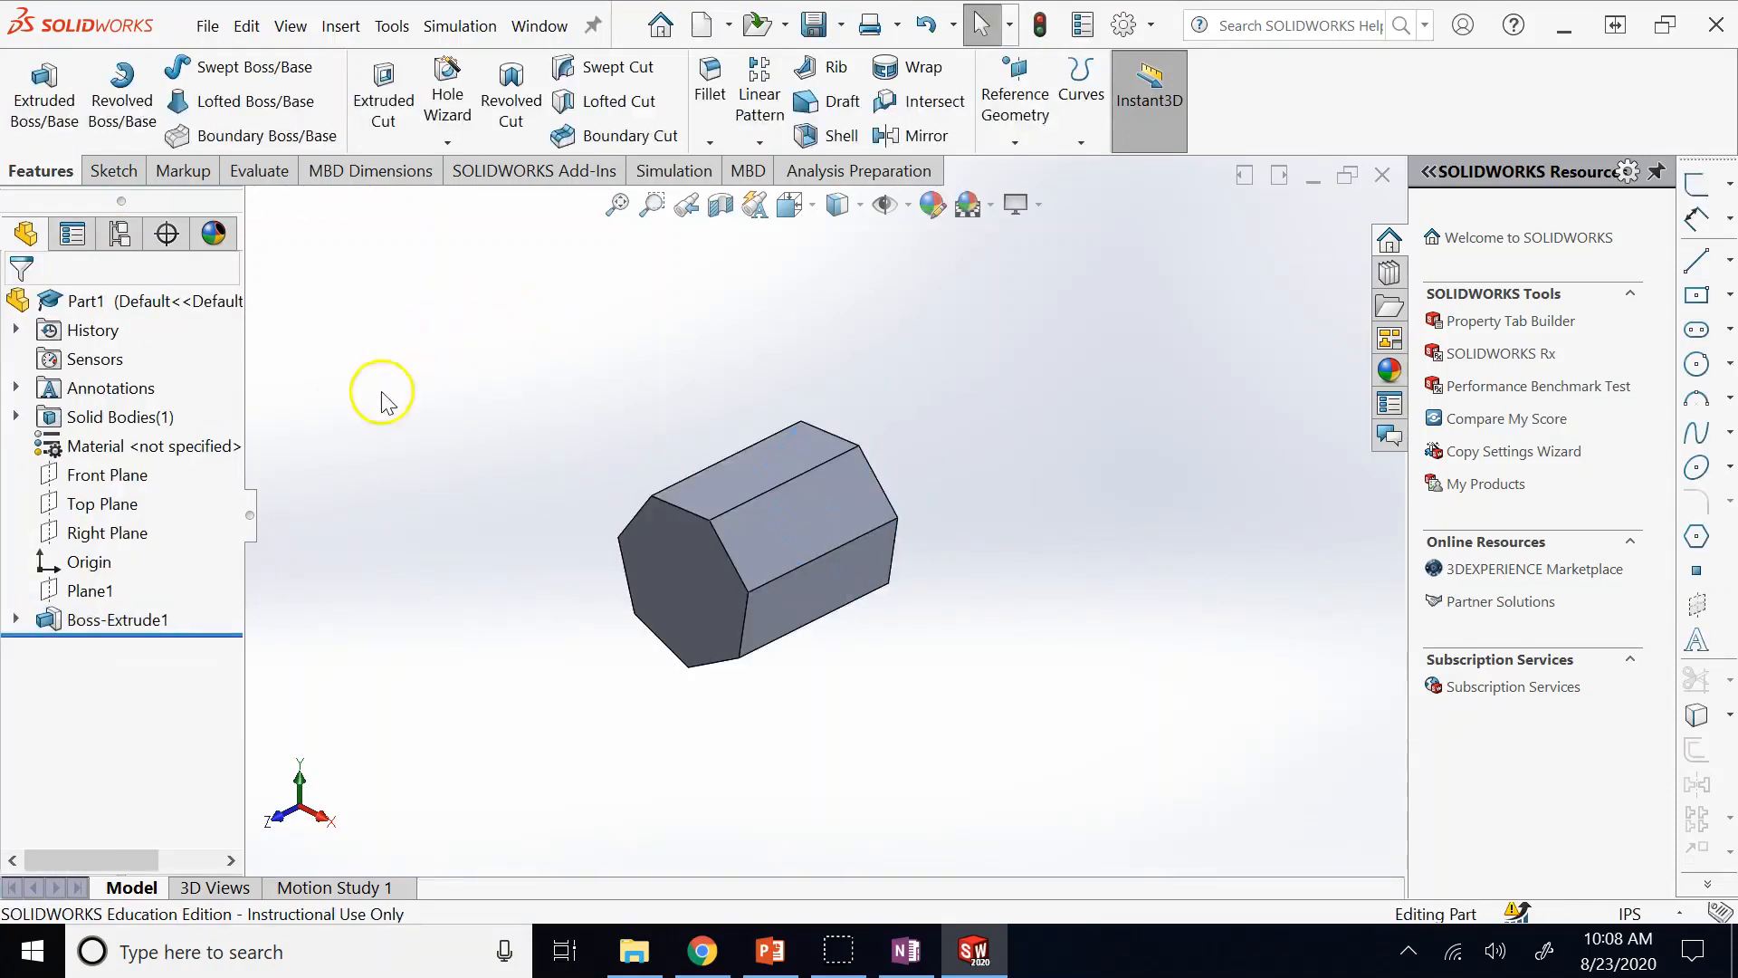
# Highlight the Top Plane and the offset plane to check where they lie relative to the extruded polygon.
pyautogui.click(85, 596)
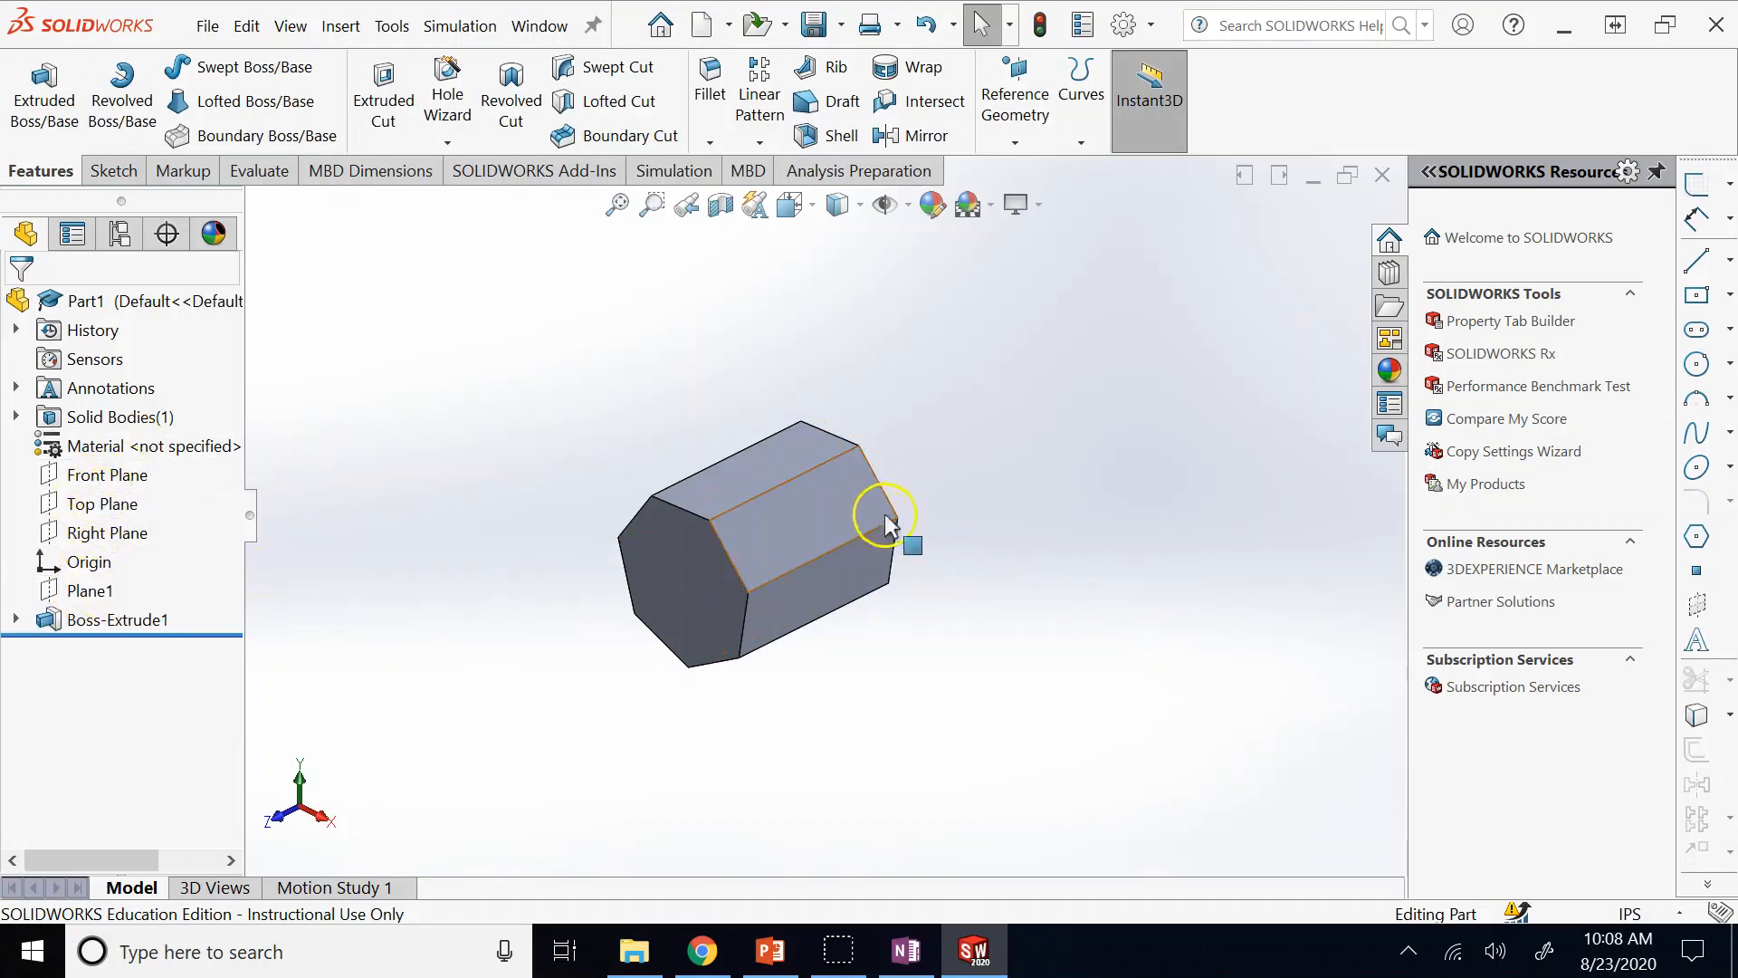
pyautogui.rightClick(126, 500)
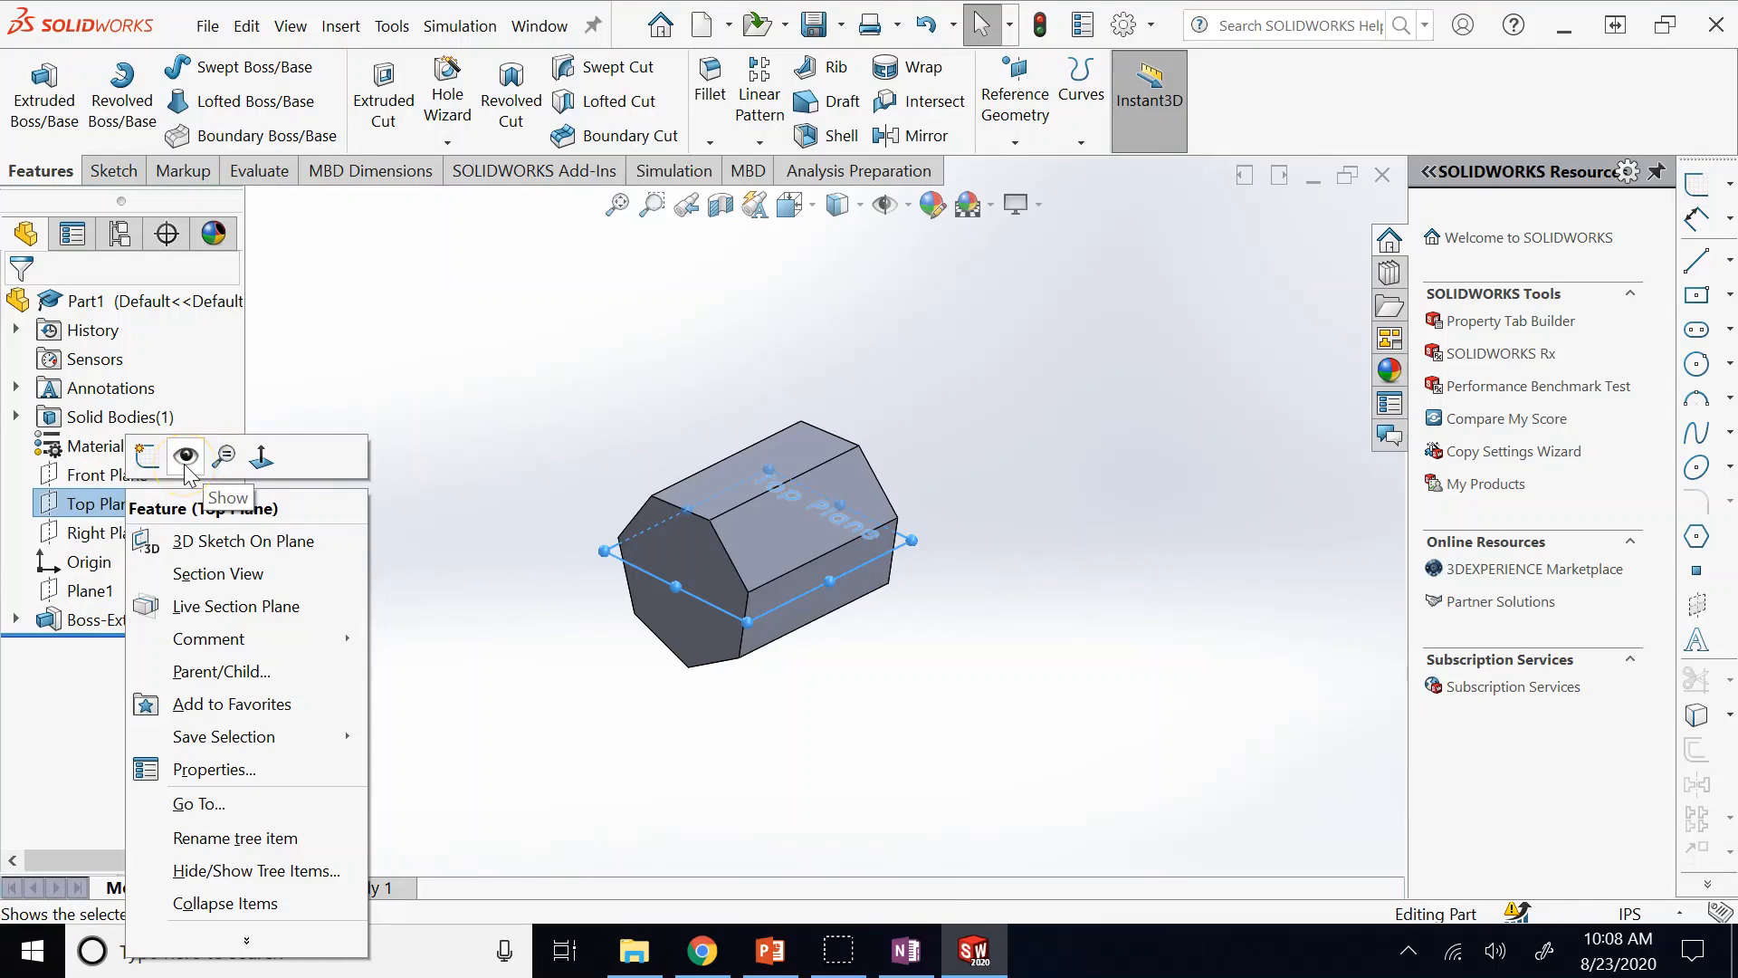
pyautogui.click(492, 363)
pyautogui.click(98, 595)
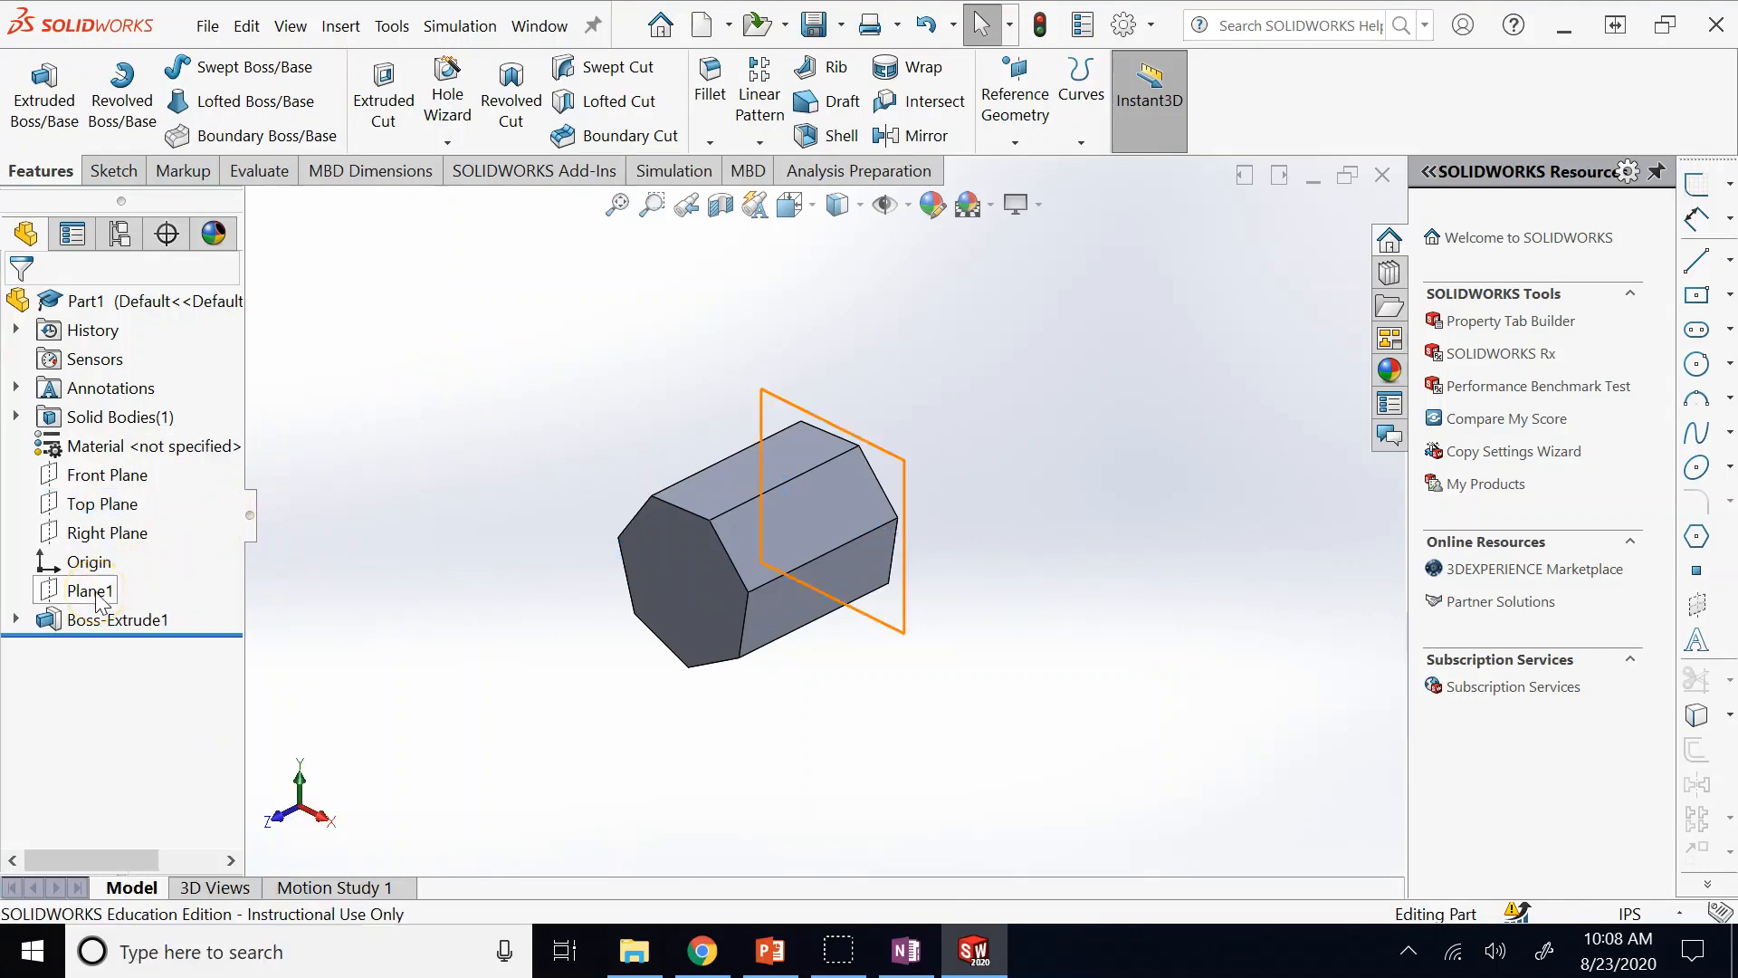
# Delete the polygon extrusion while keeping its absorbed sketch.
pyautogui.rightClick(107, 620)
pyautogui.click(161, 559)
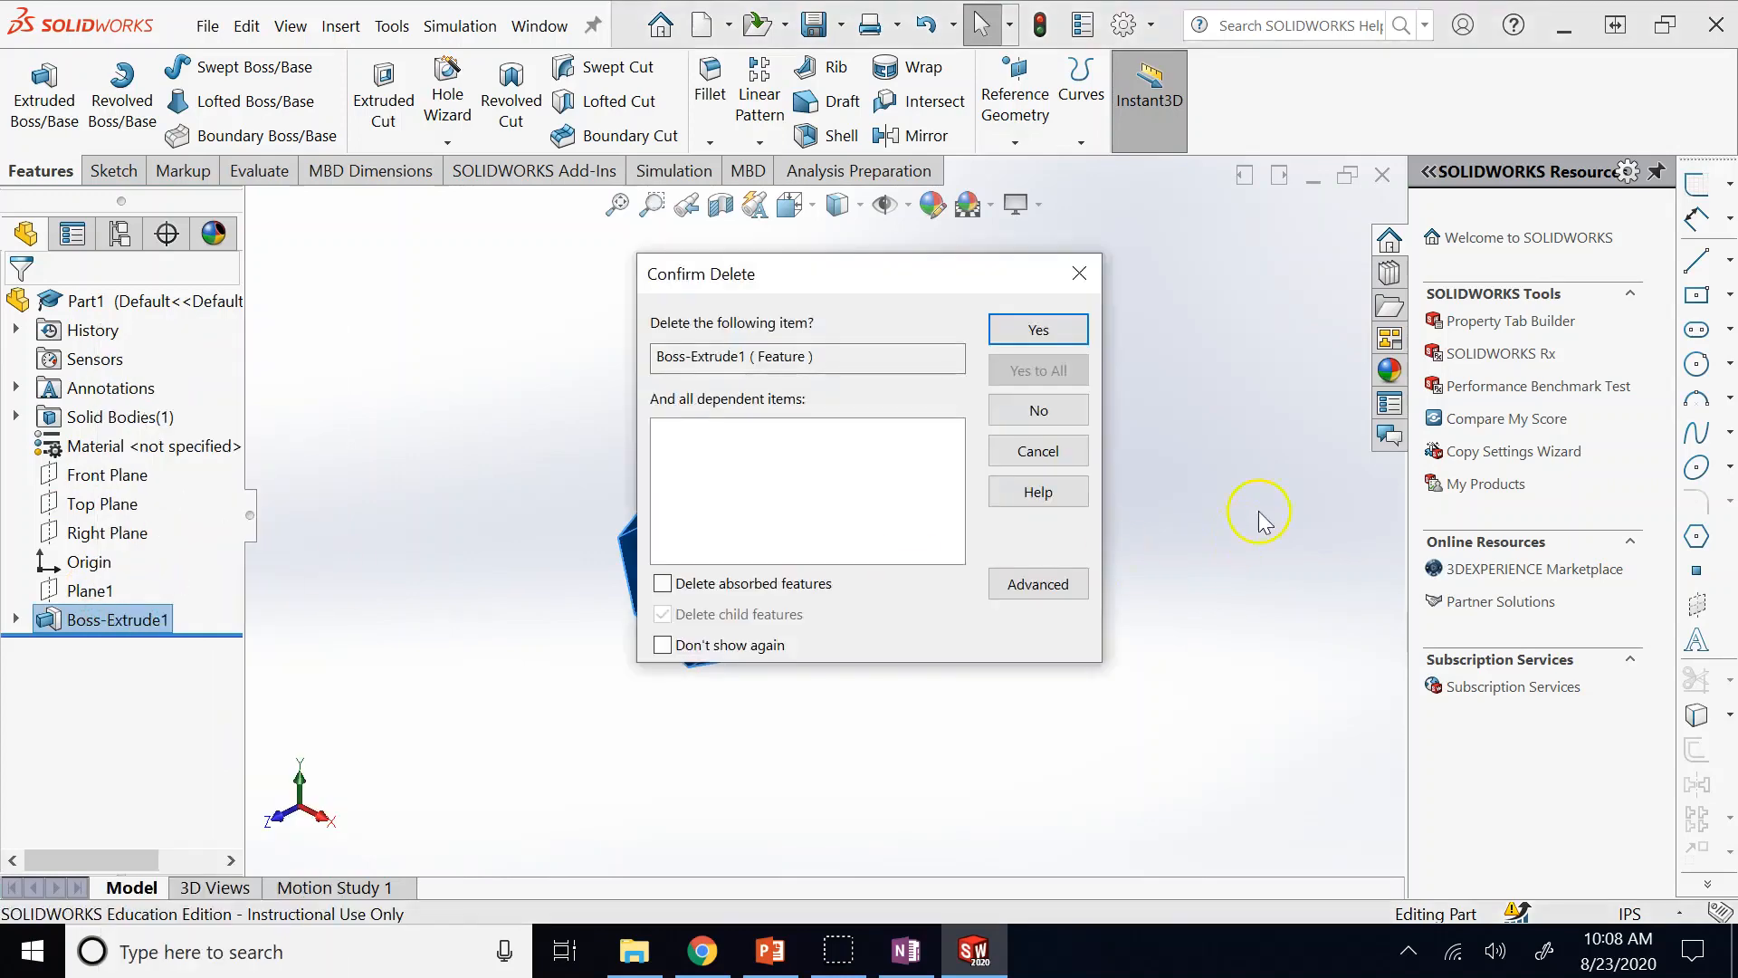
pyautogui.click(1043, 342)
# Start a new sketch on the offset plane that carries the polygon.
pyautogui.click(103, 564)
pyautogui.rightClick(103, 563)
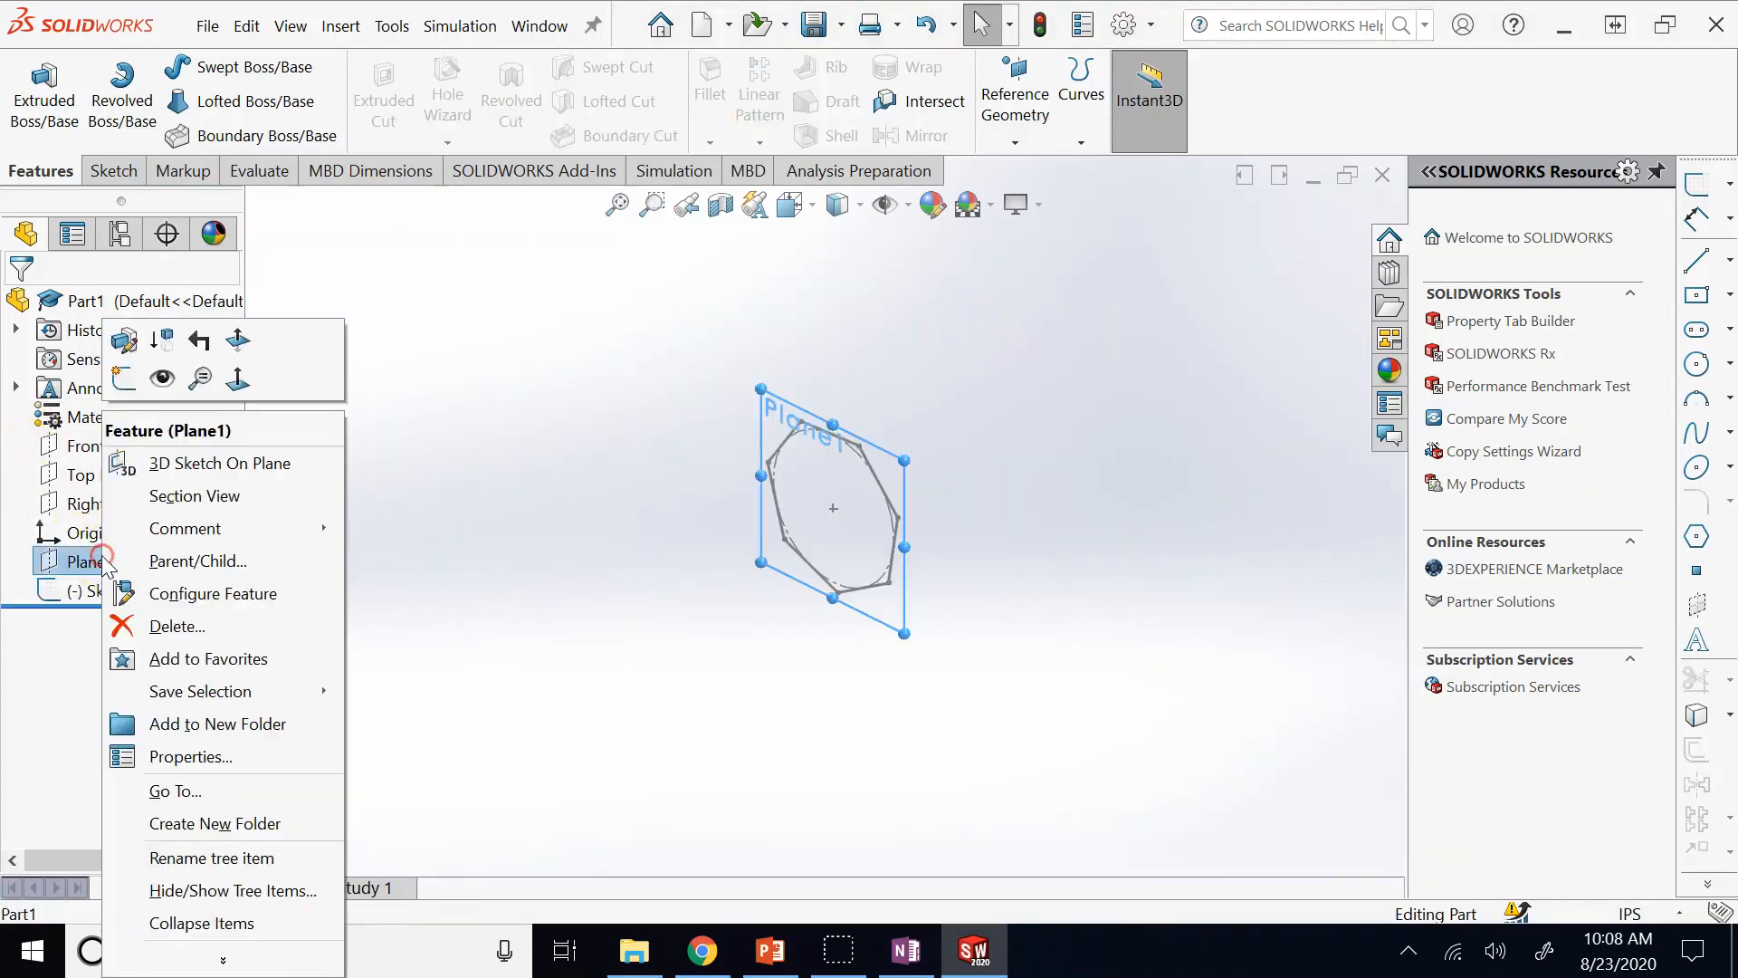
pyautogui.click(120, 377)
pyautogui.click(818, 570)
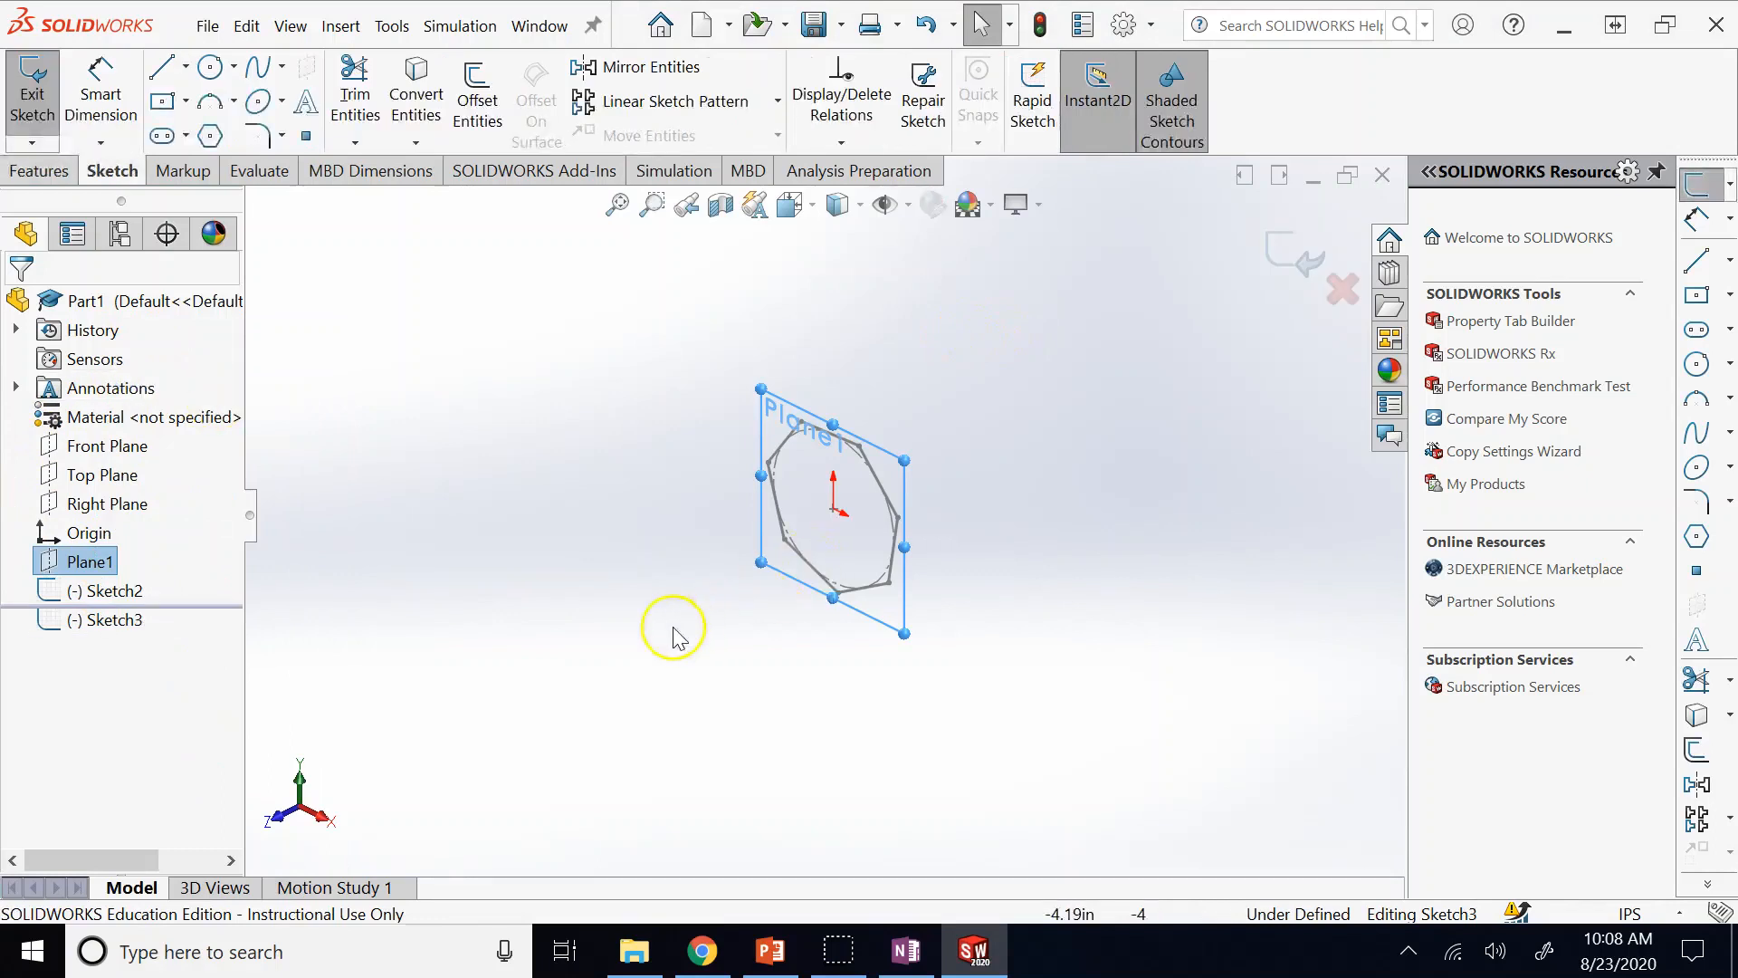
# Make the Front Plane and the offset plane visible, leaving the empty sketch in between.
pyautogui.rightClick(107, 446)
pyautogui.click(167, 411)
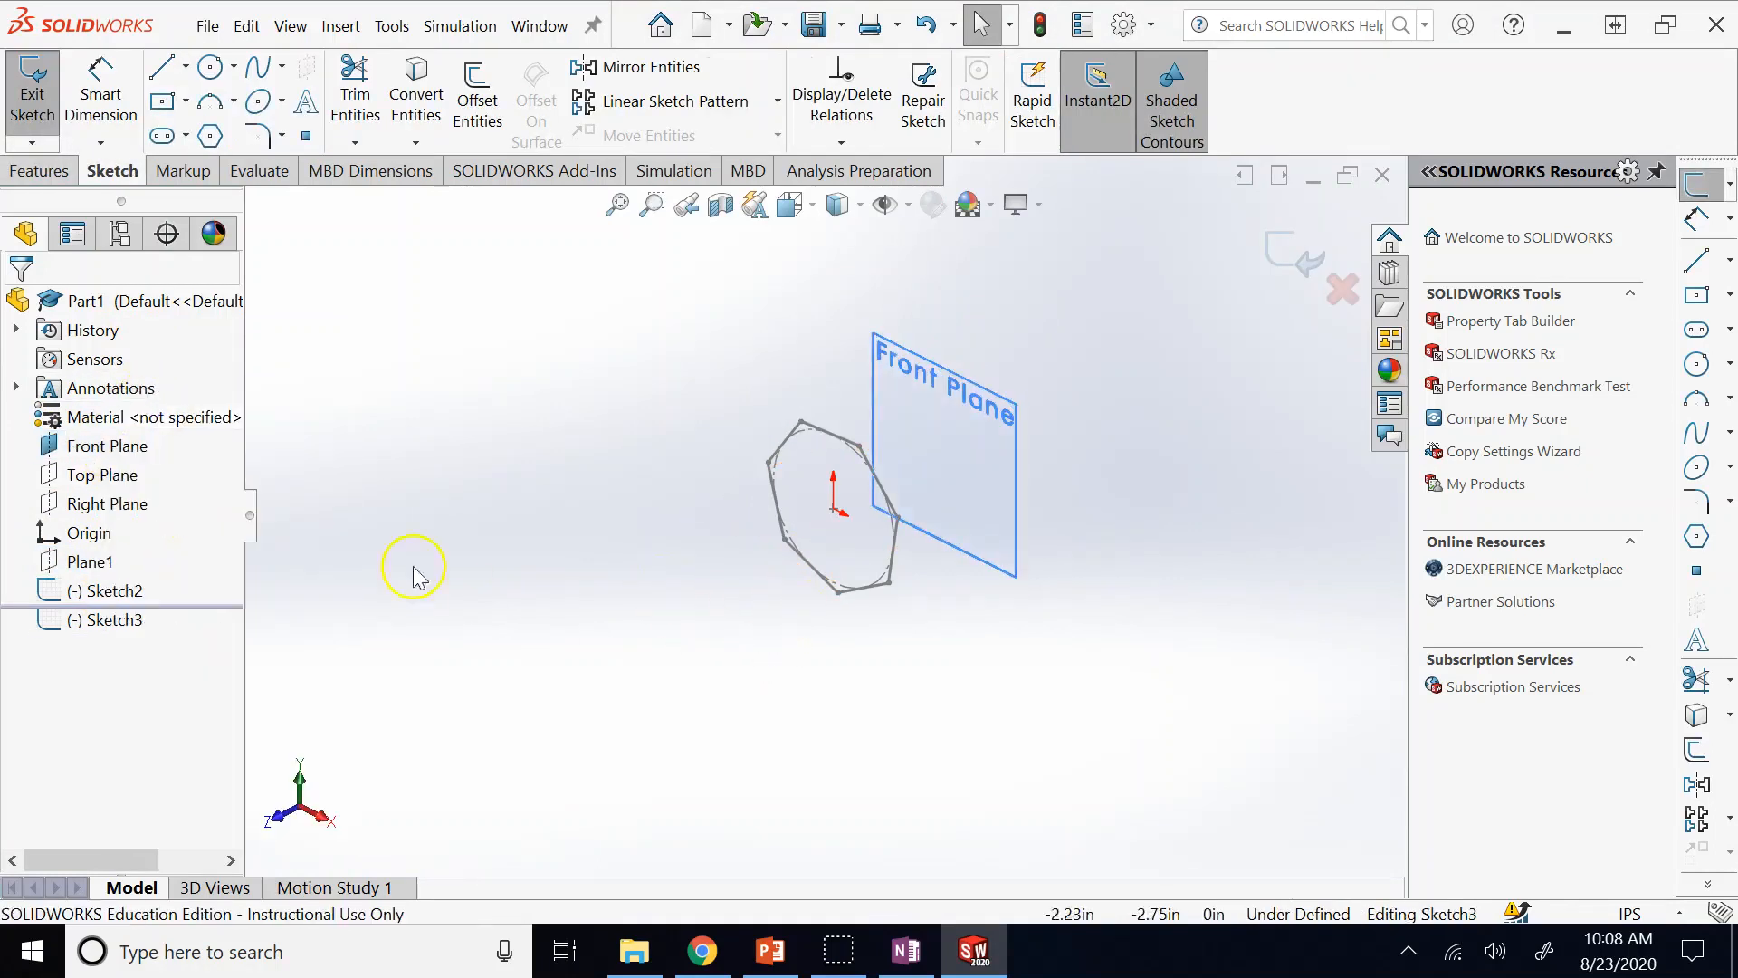
pyautogui.rightClick(102, 563)
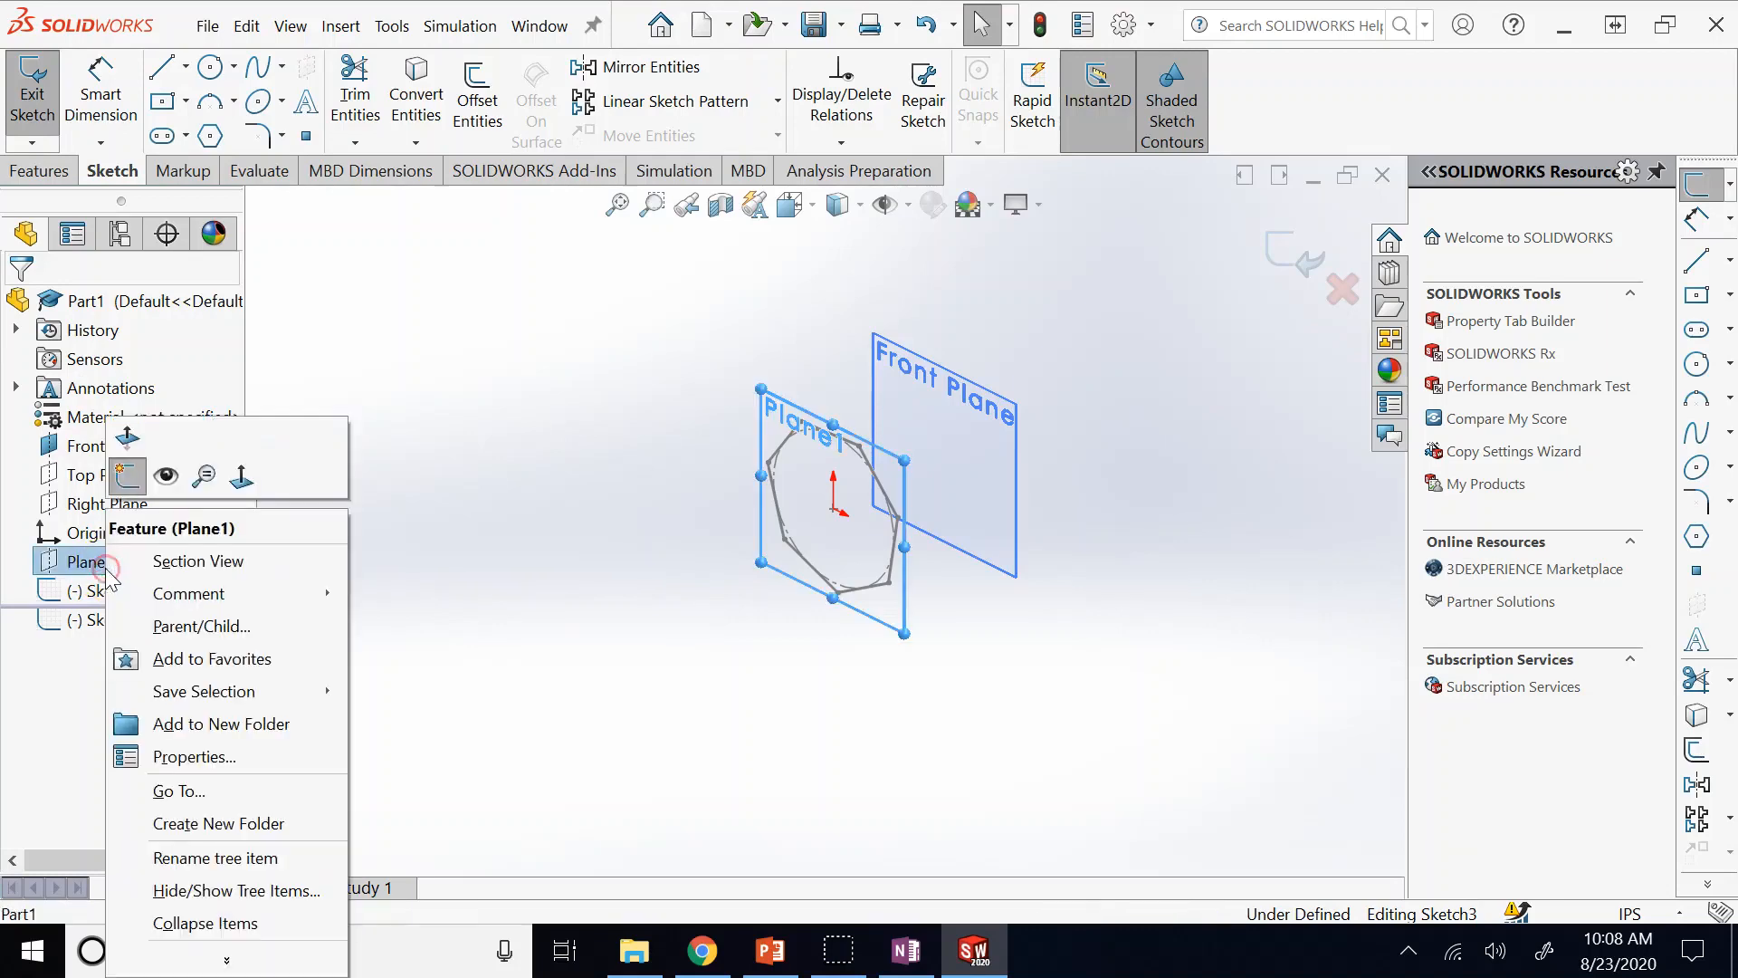
pyautogui.click(1290, 258)
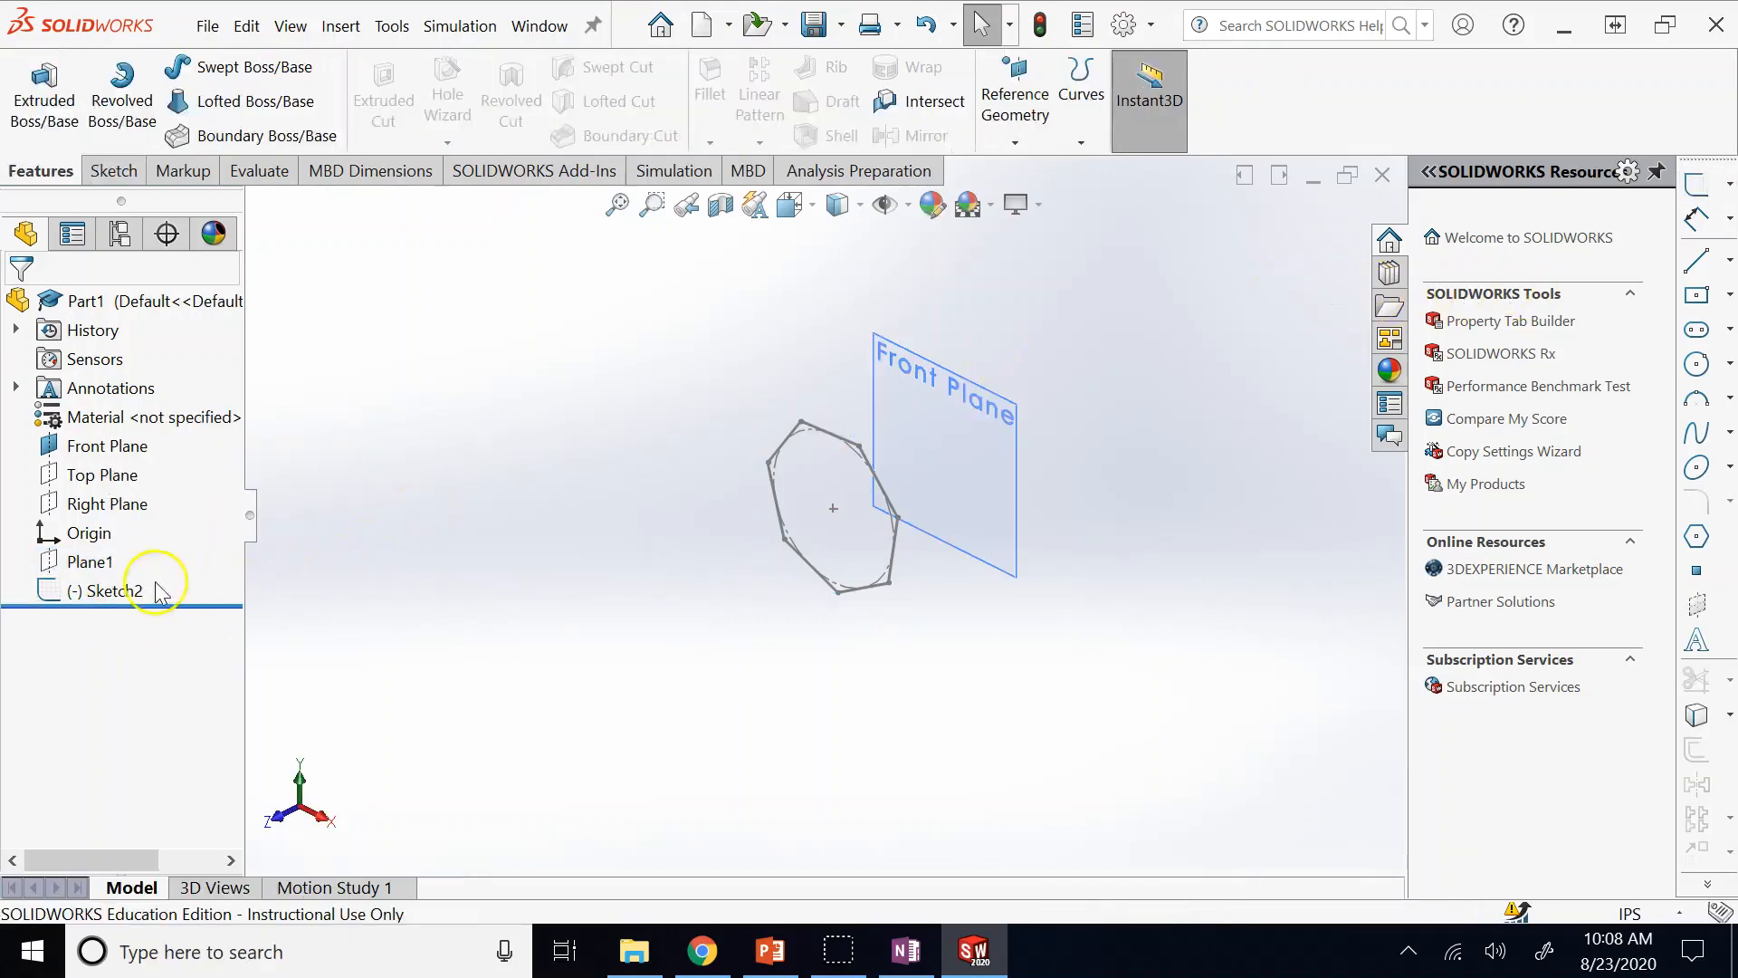
pyautogui.rightClick(88, 564)
pyautogui.click(151, 377)
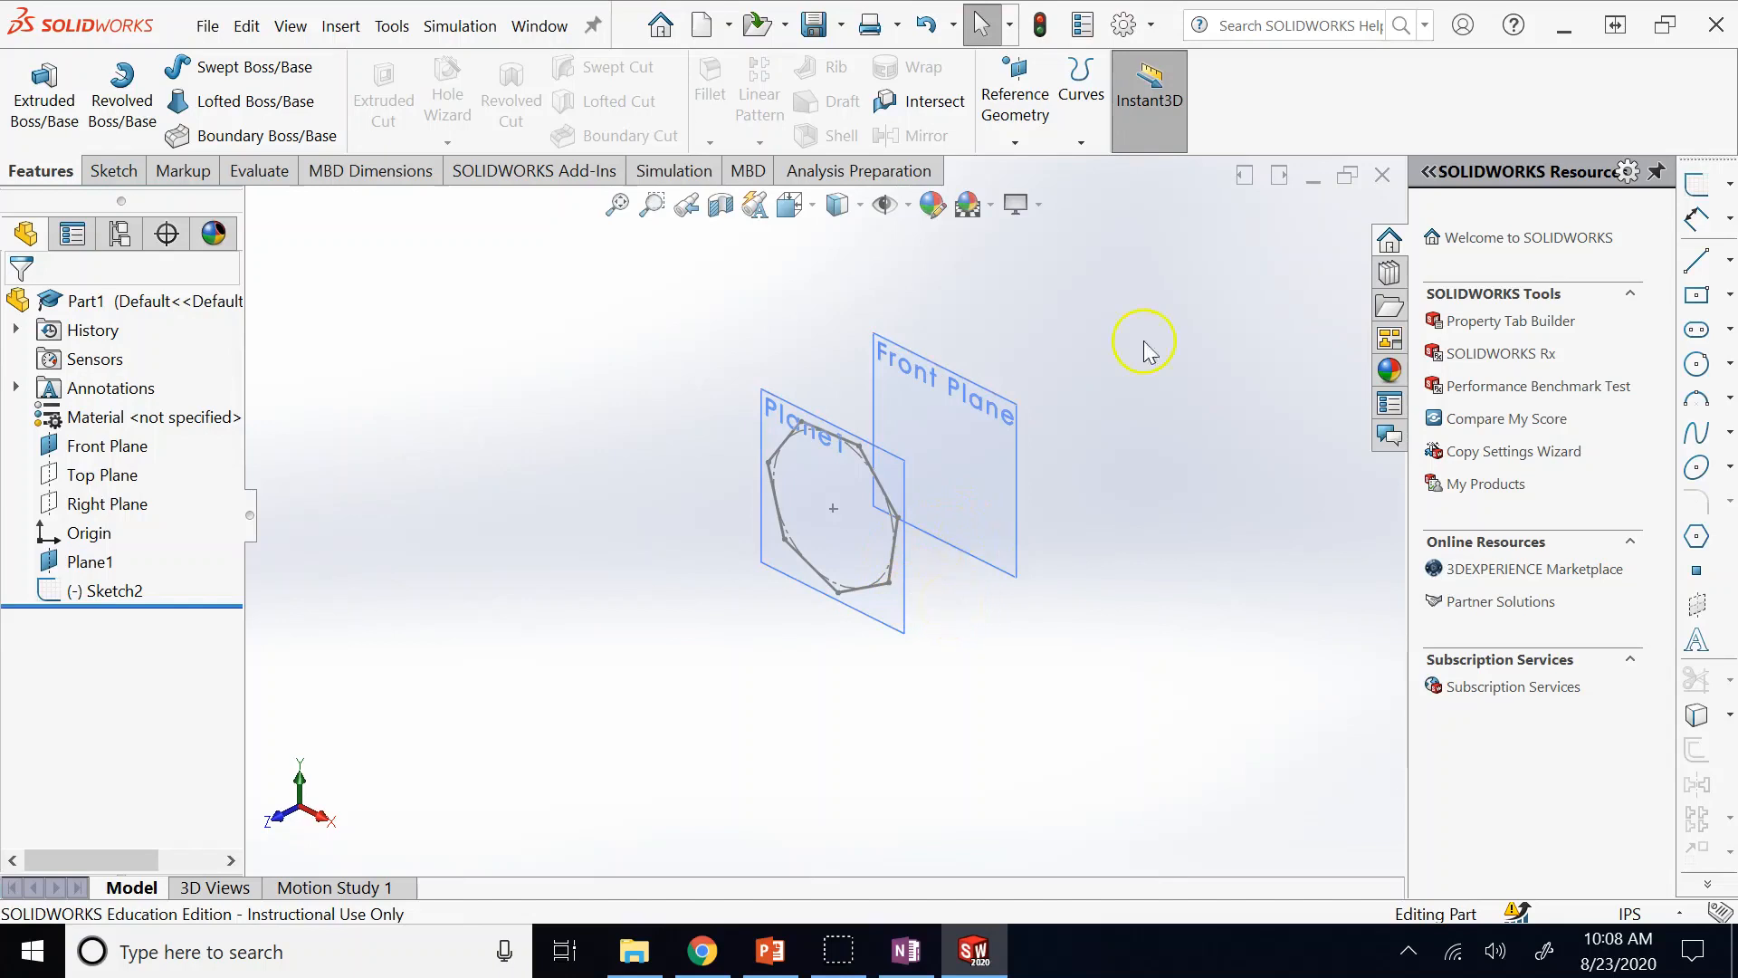
# Create a mid plane between the Front Plane and the offset plane.
pyautogui.click(1015, 142)
pyautogui.click(1051, 170)
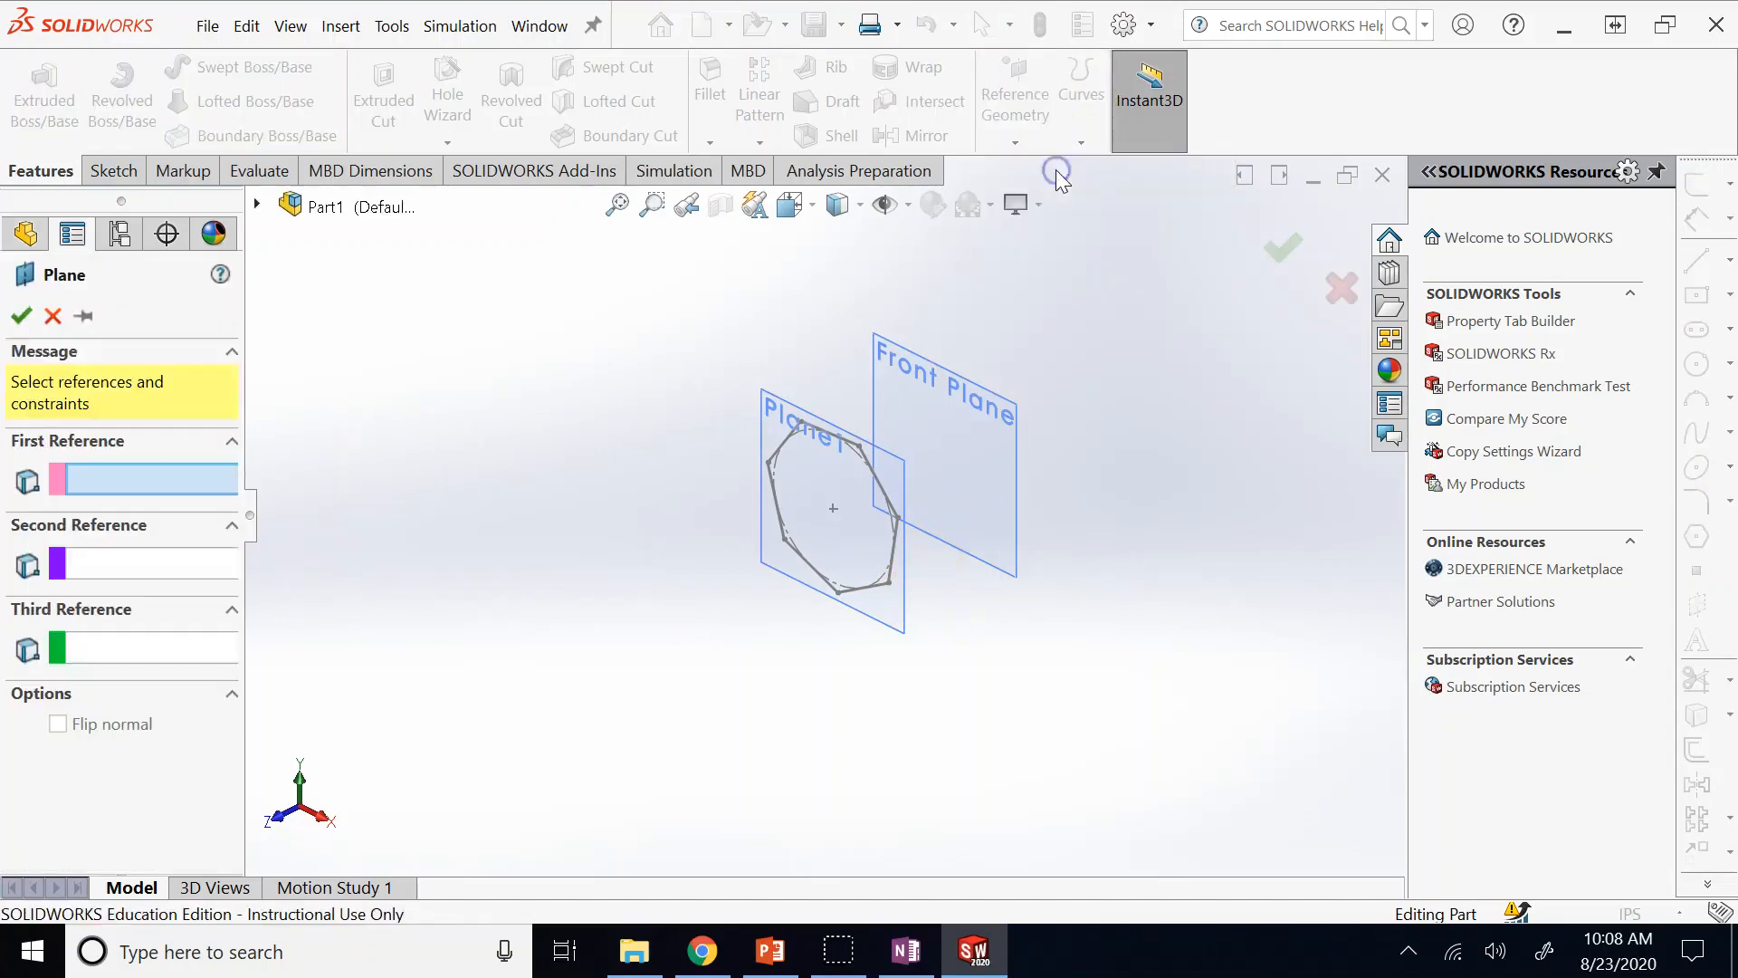
pyautogui.click(1014, 473)
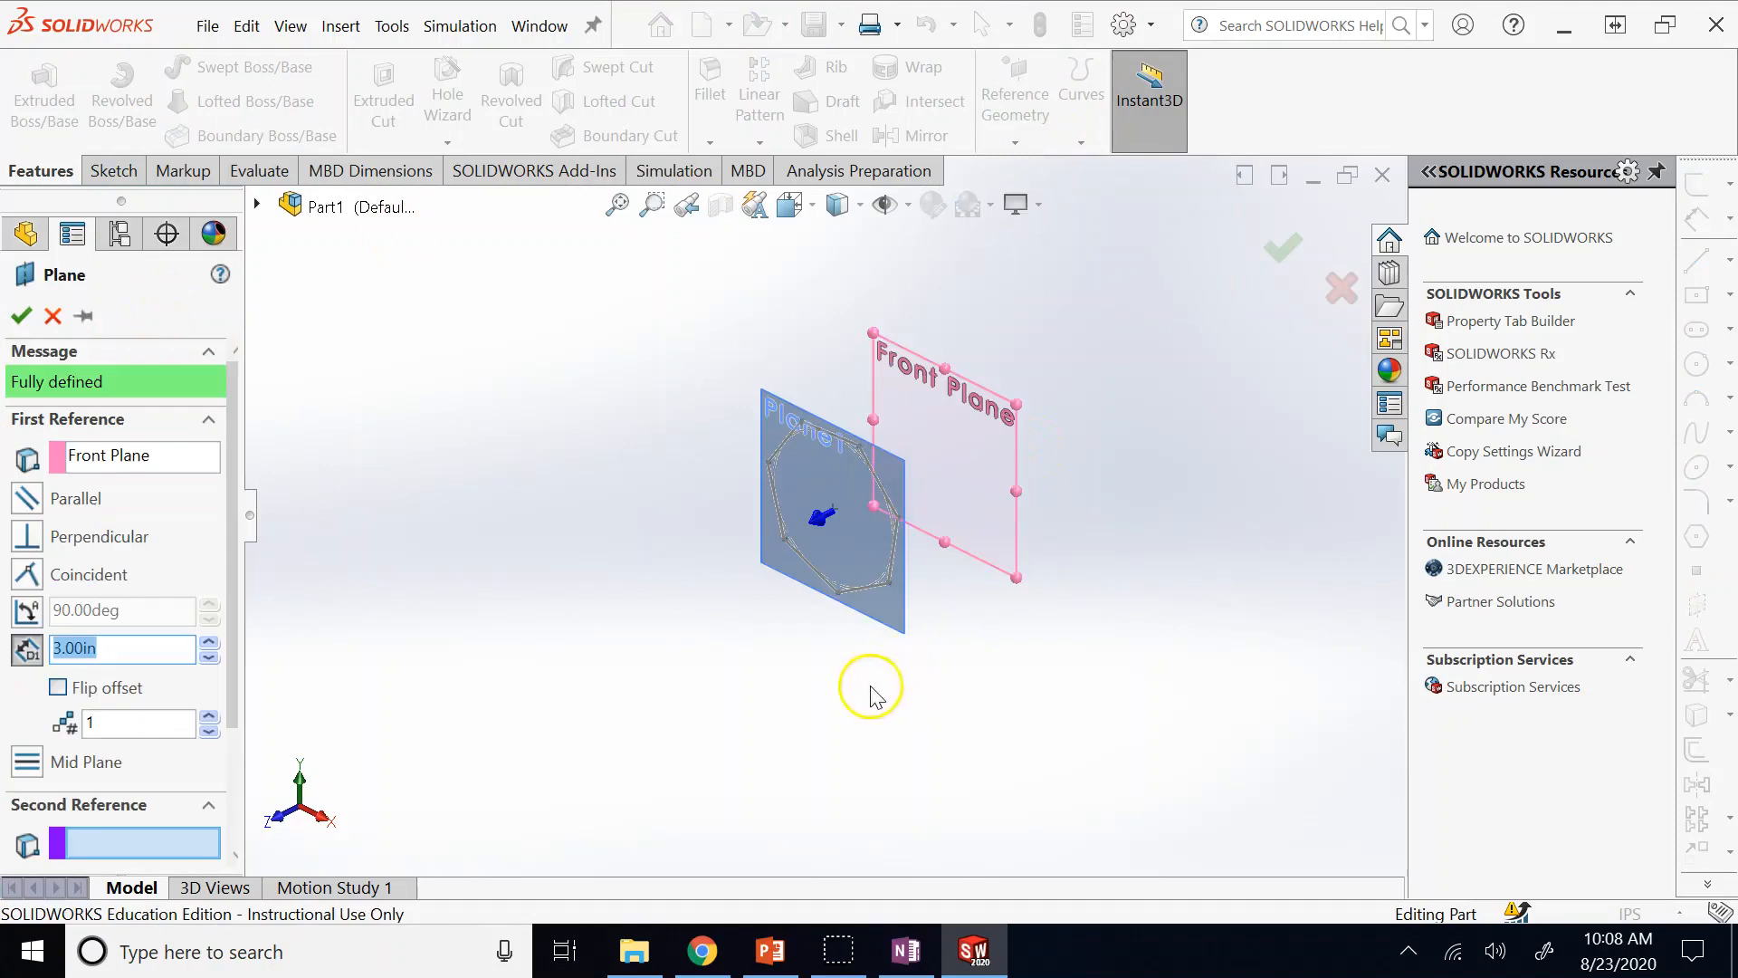
pyautogui.click(899, 623)
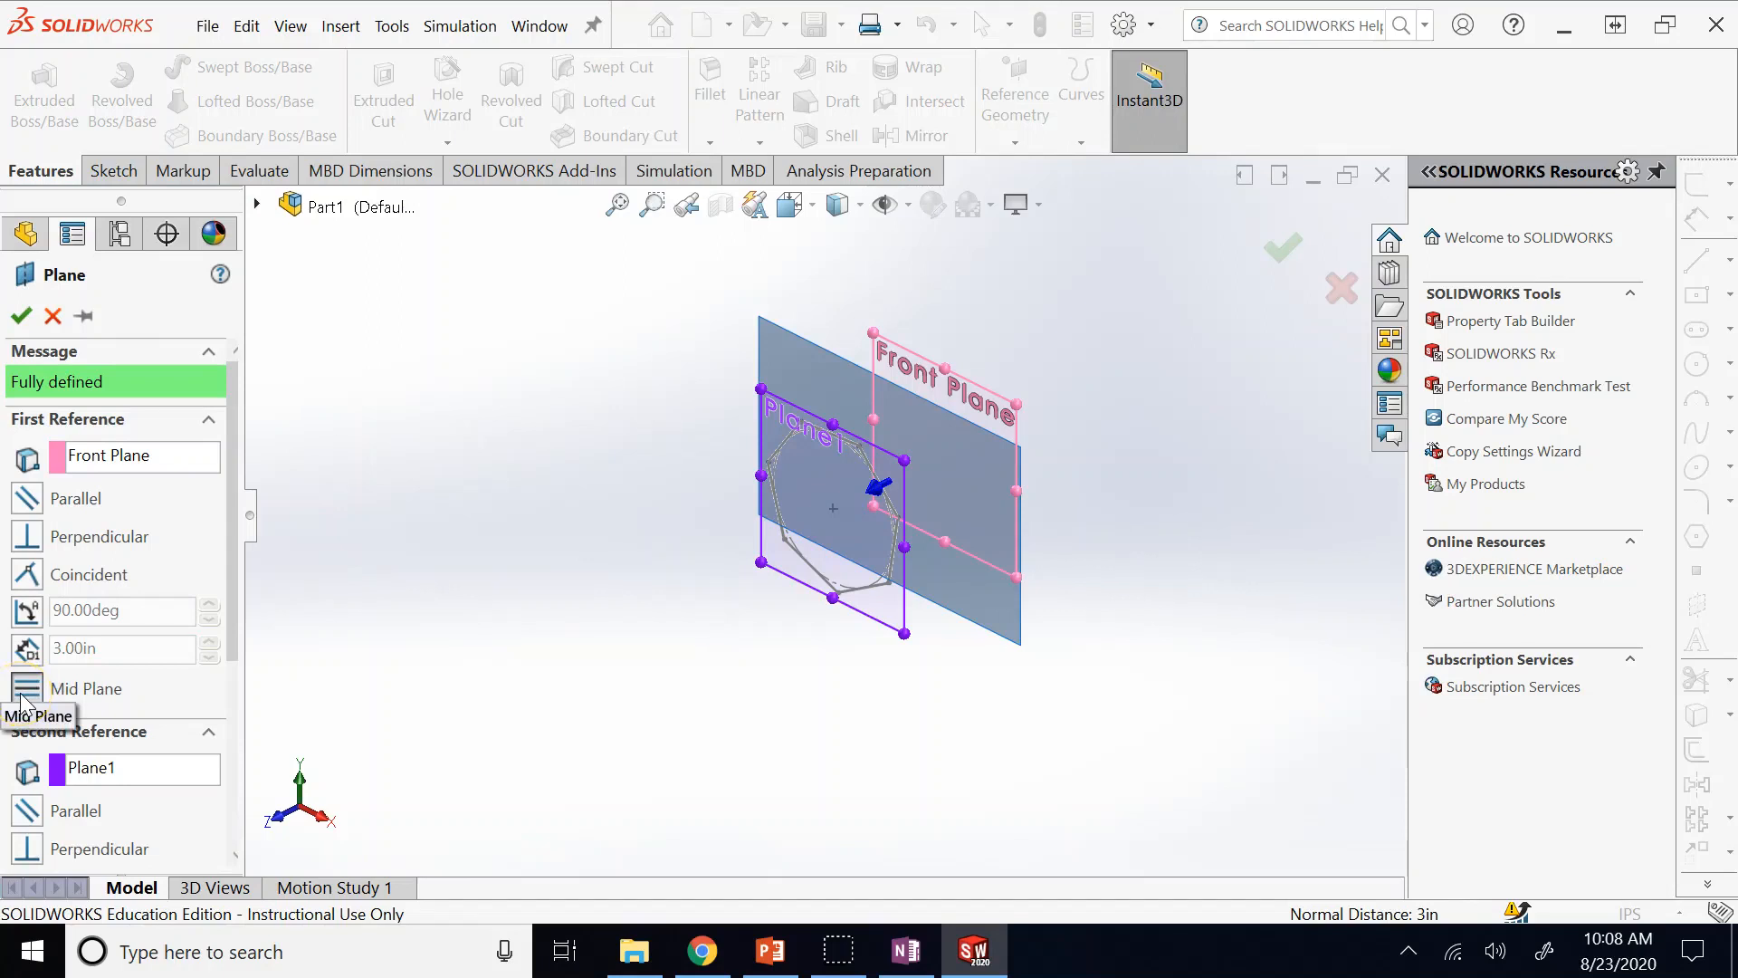
pyautogui.click(21, 315)
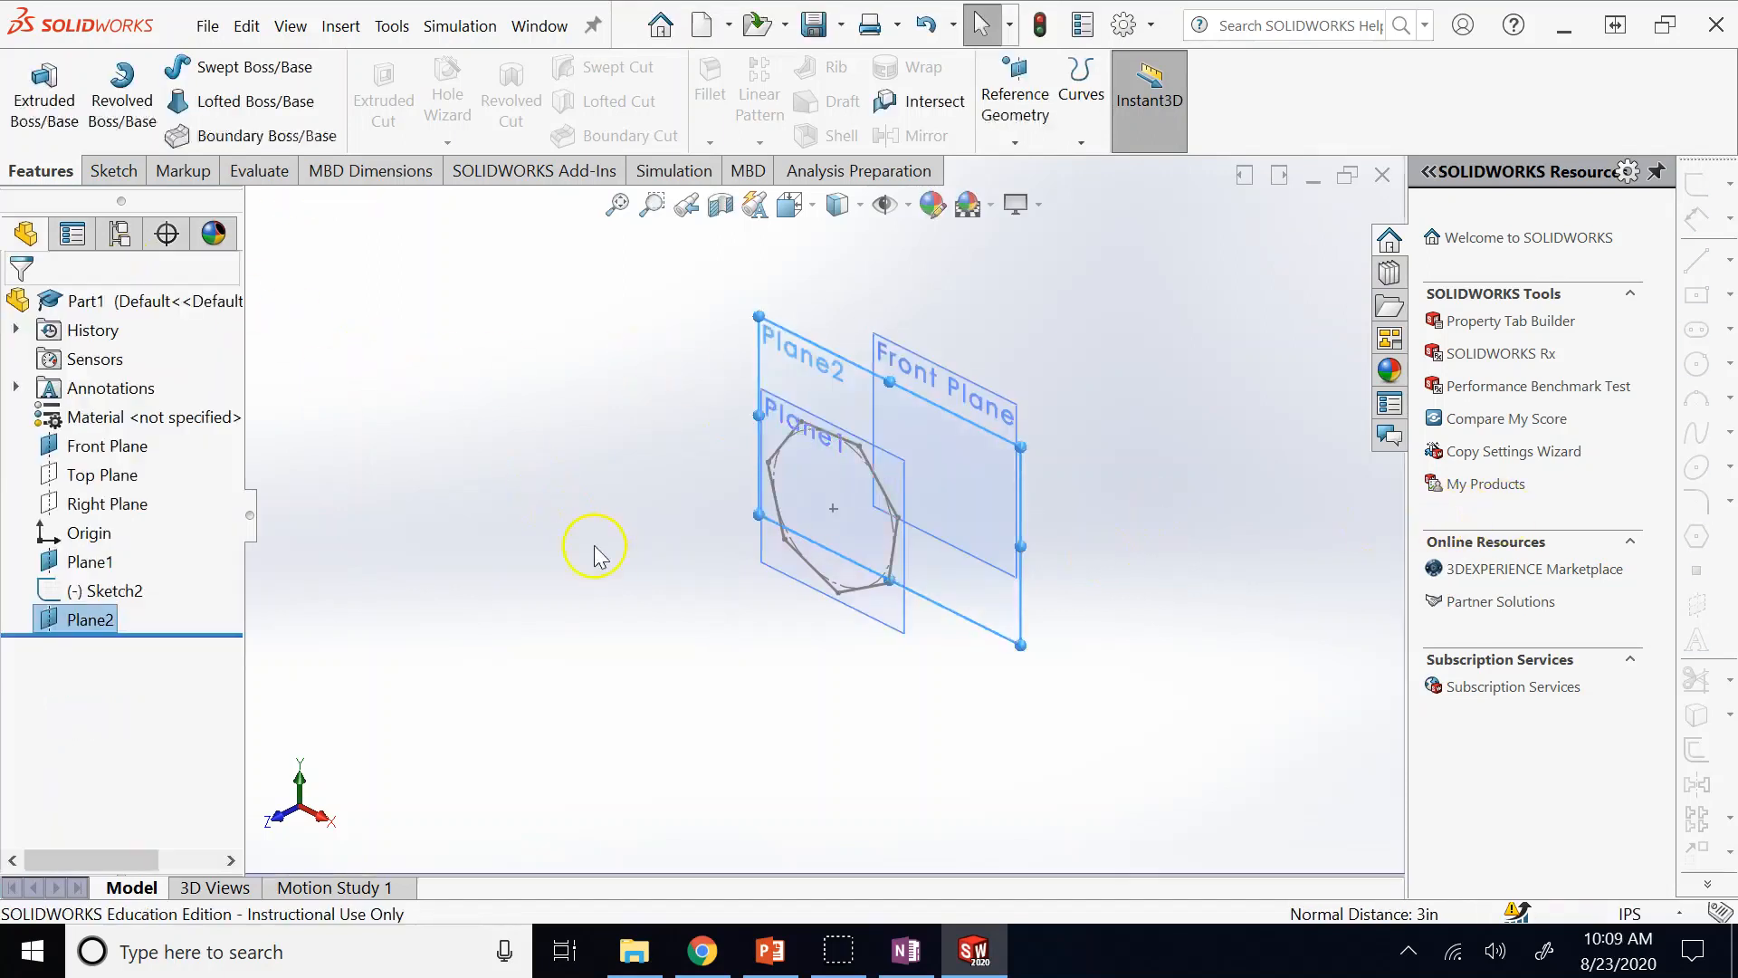
# Examine the mid plane's position between the Front Plane and the offset plane from the right side and in 3D.
pyautogui.click(797, 408)
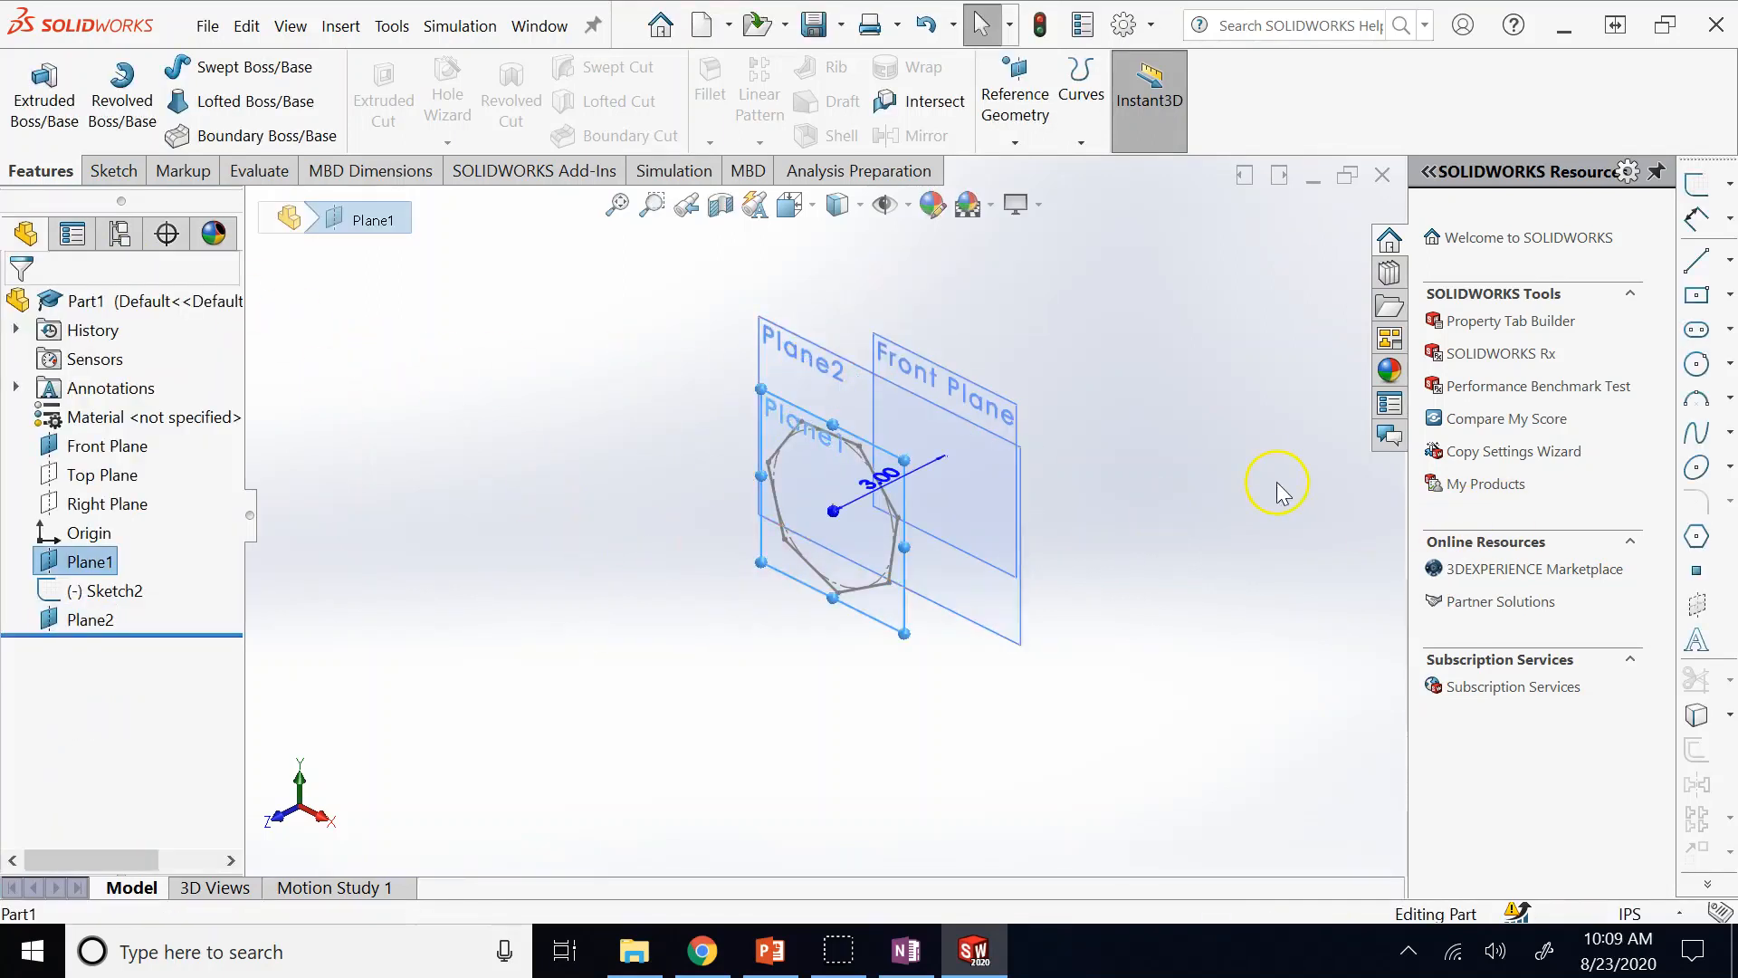
pyautogui.press('space')
pyautogui.click(763, 685)
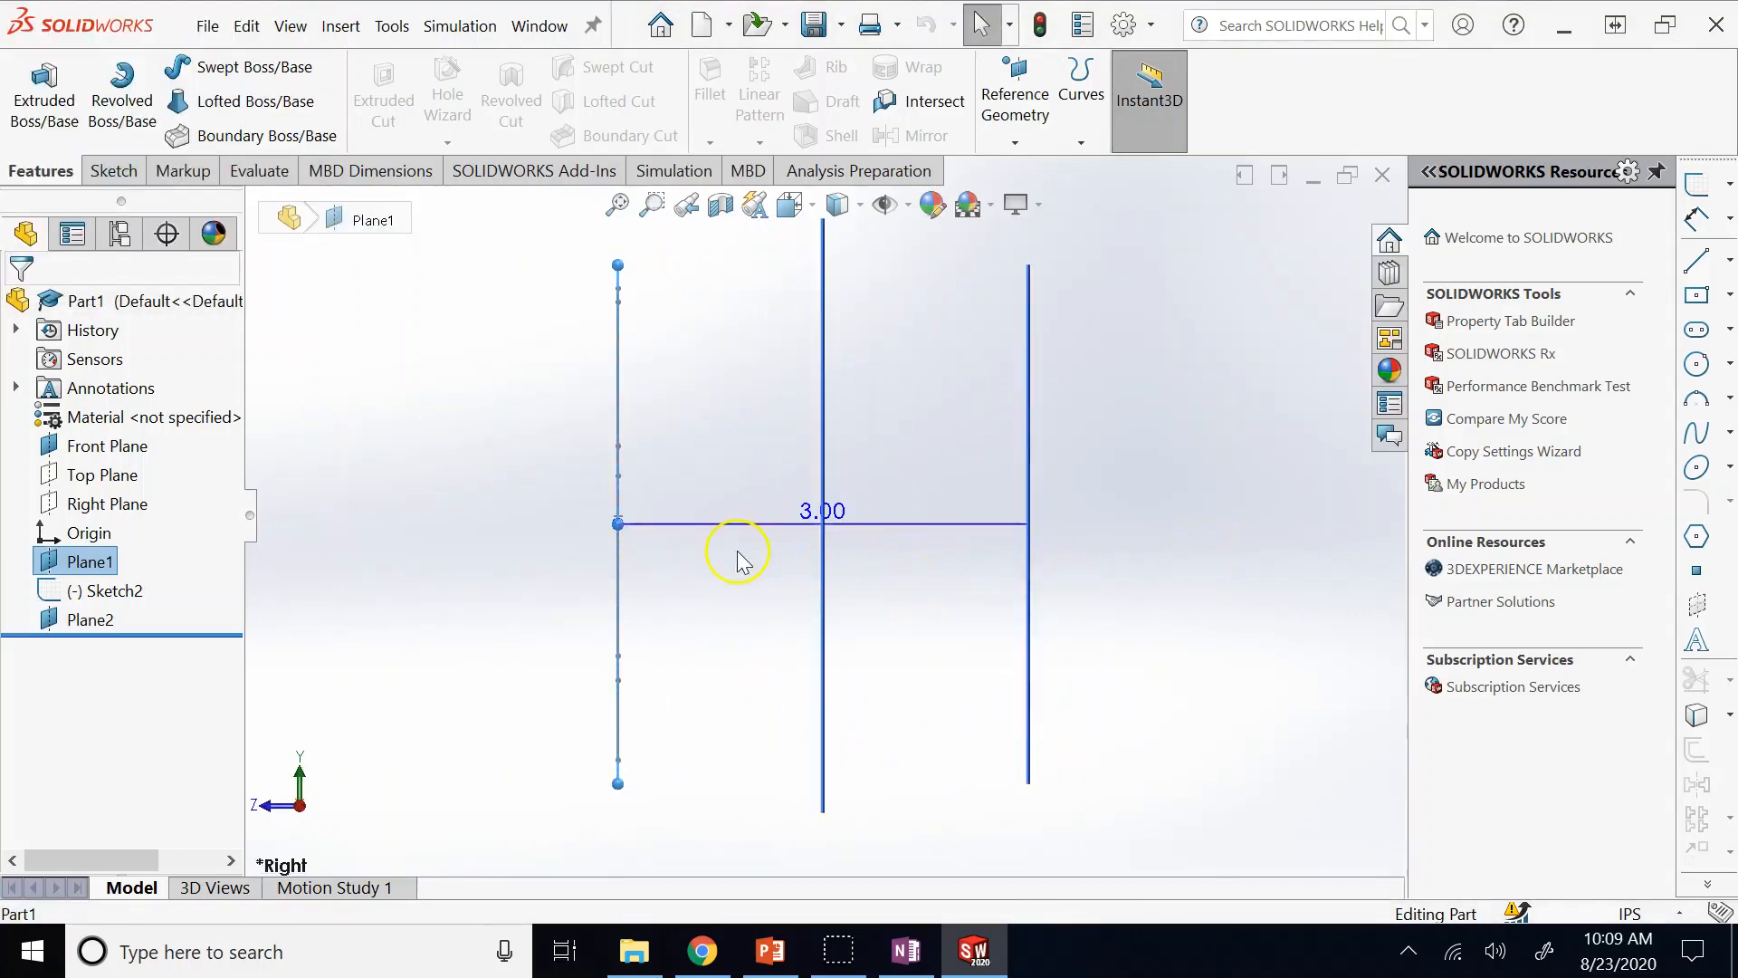
pyautogui.press('z')
pyautogui.hotkey('ctrl', '7')
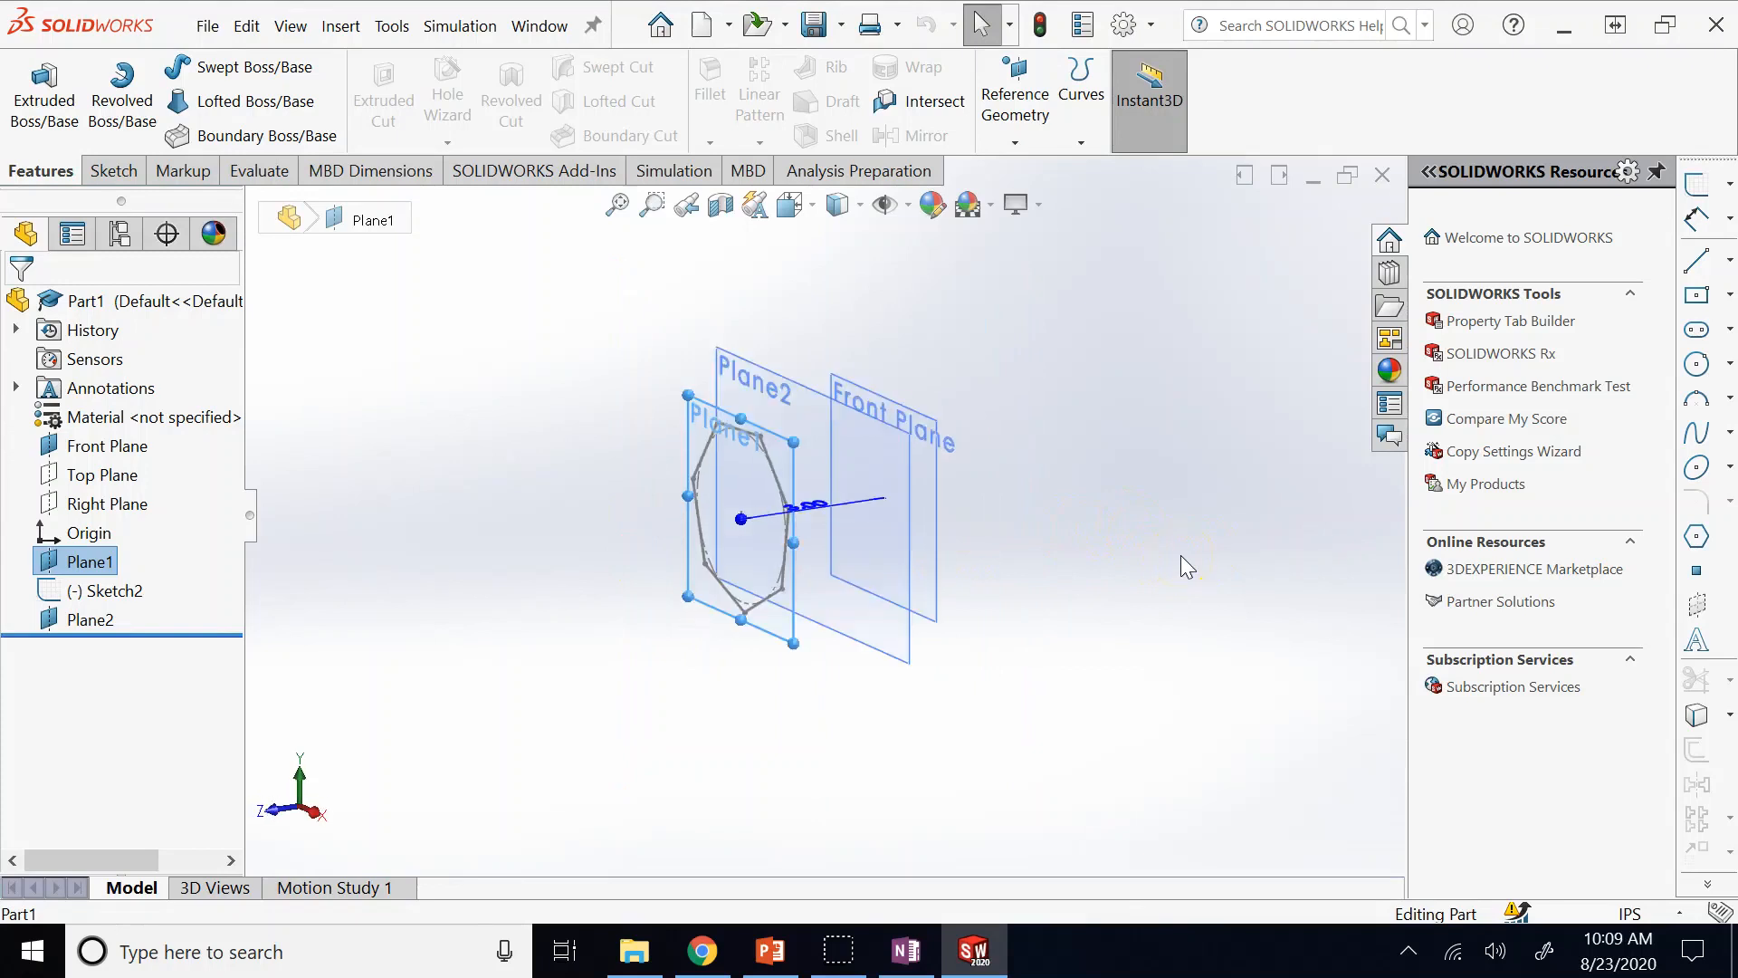
pyautogui.click(1200, 498)
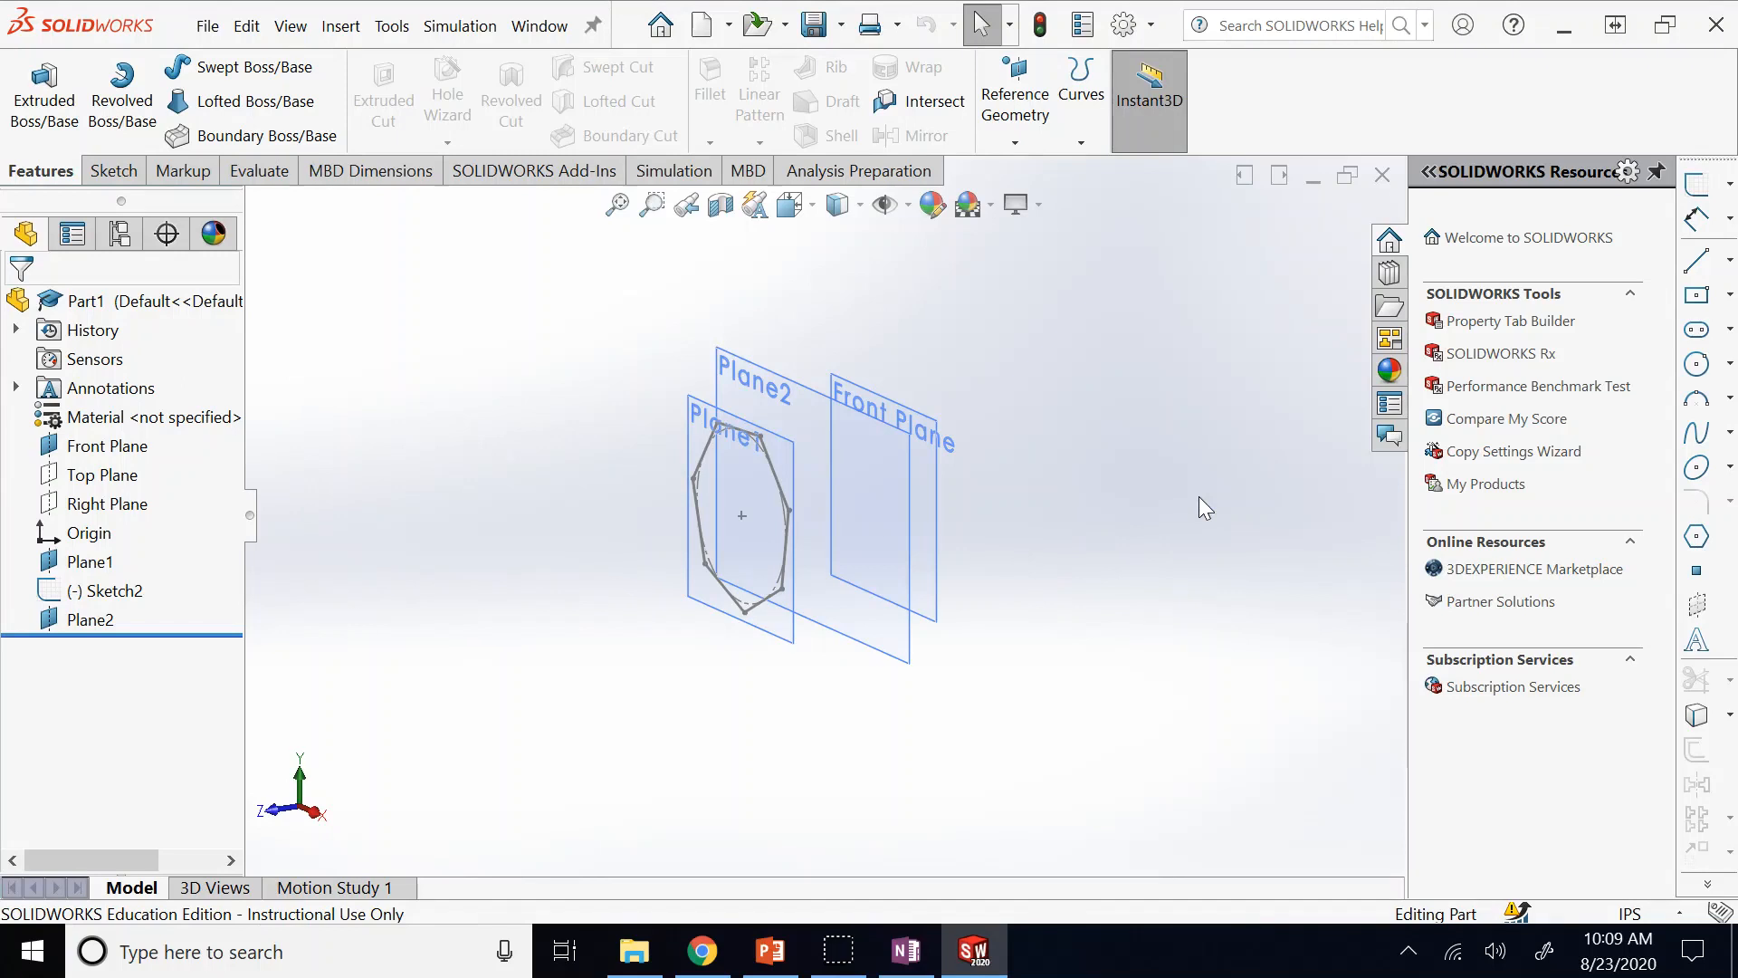
# Delete the mid plane located between the Front Plane and the offset plane.
pyautogui.rightClick(893, 638)
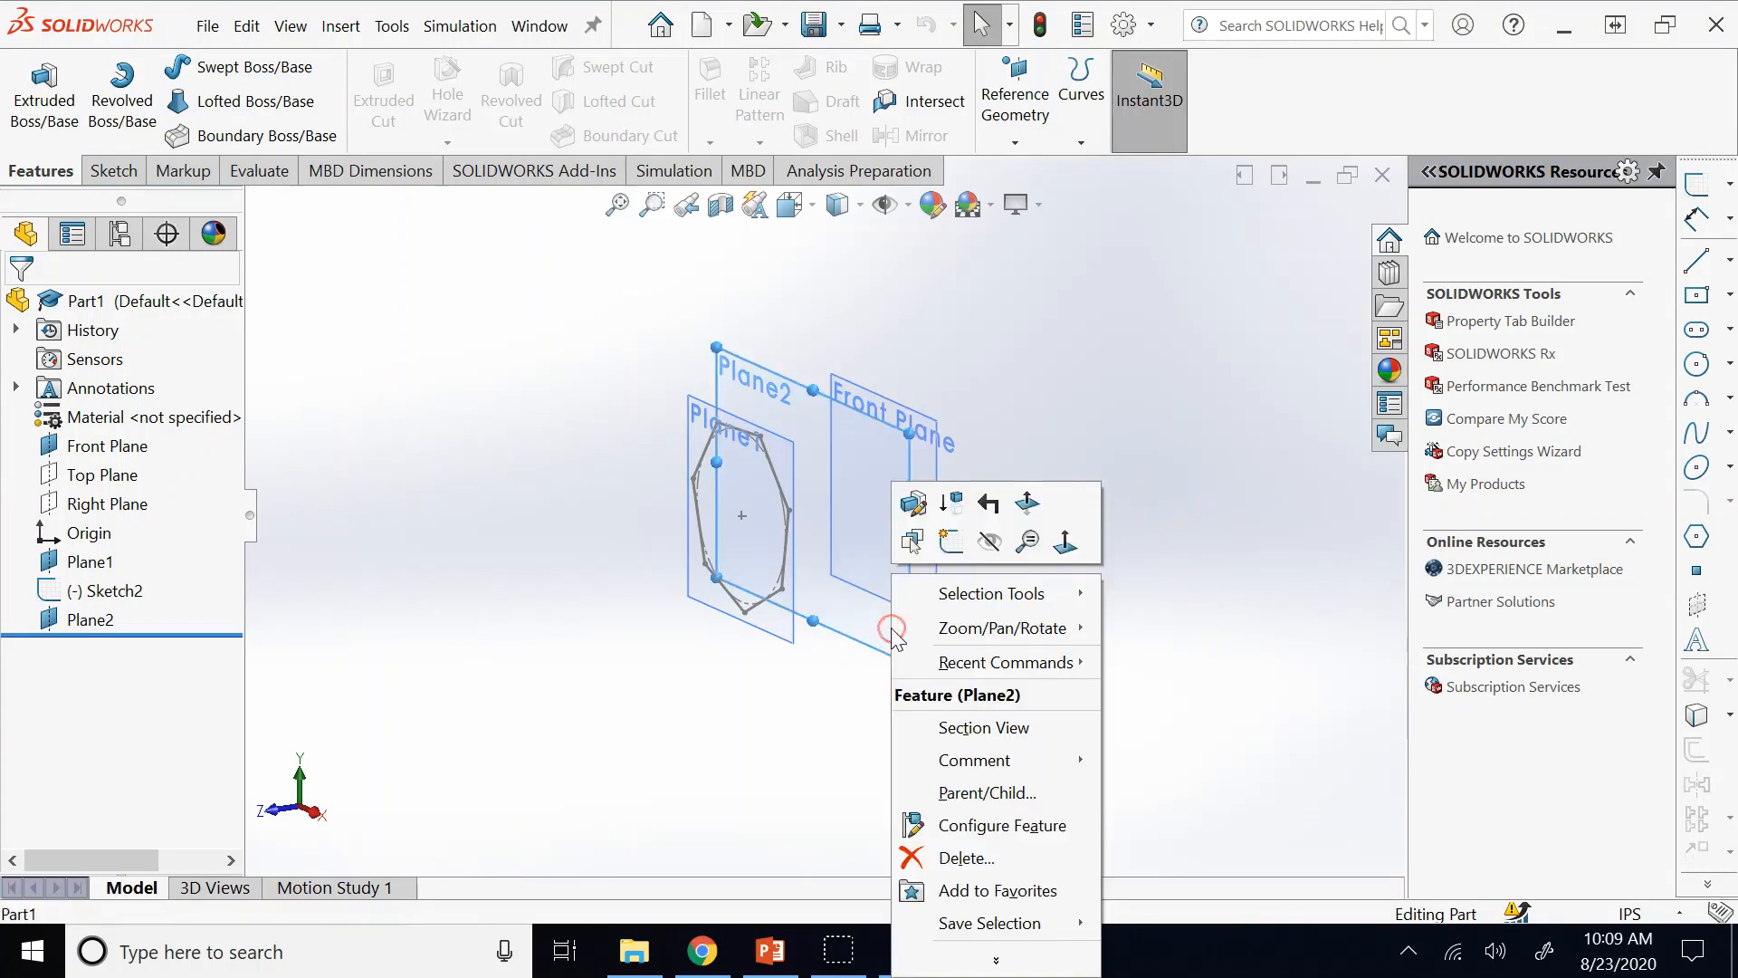
pyautogui.click(965, 858)
pyautogui.click(1032, 342)
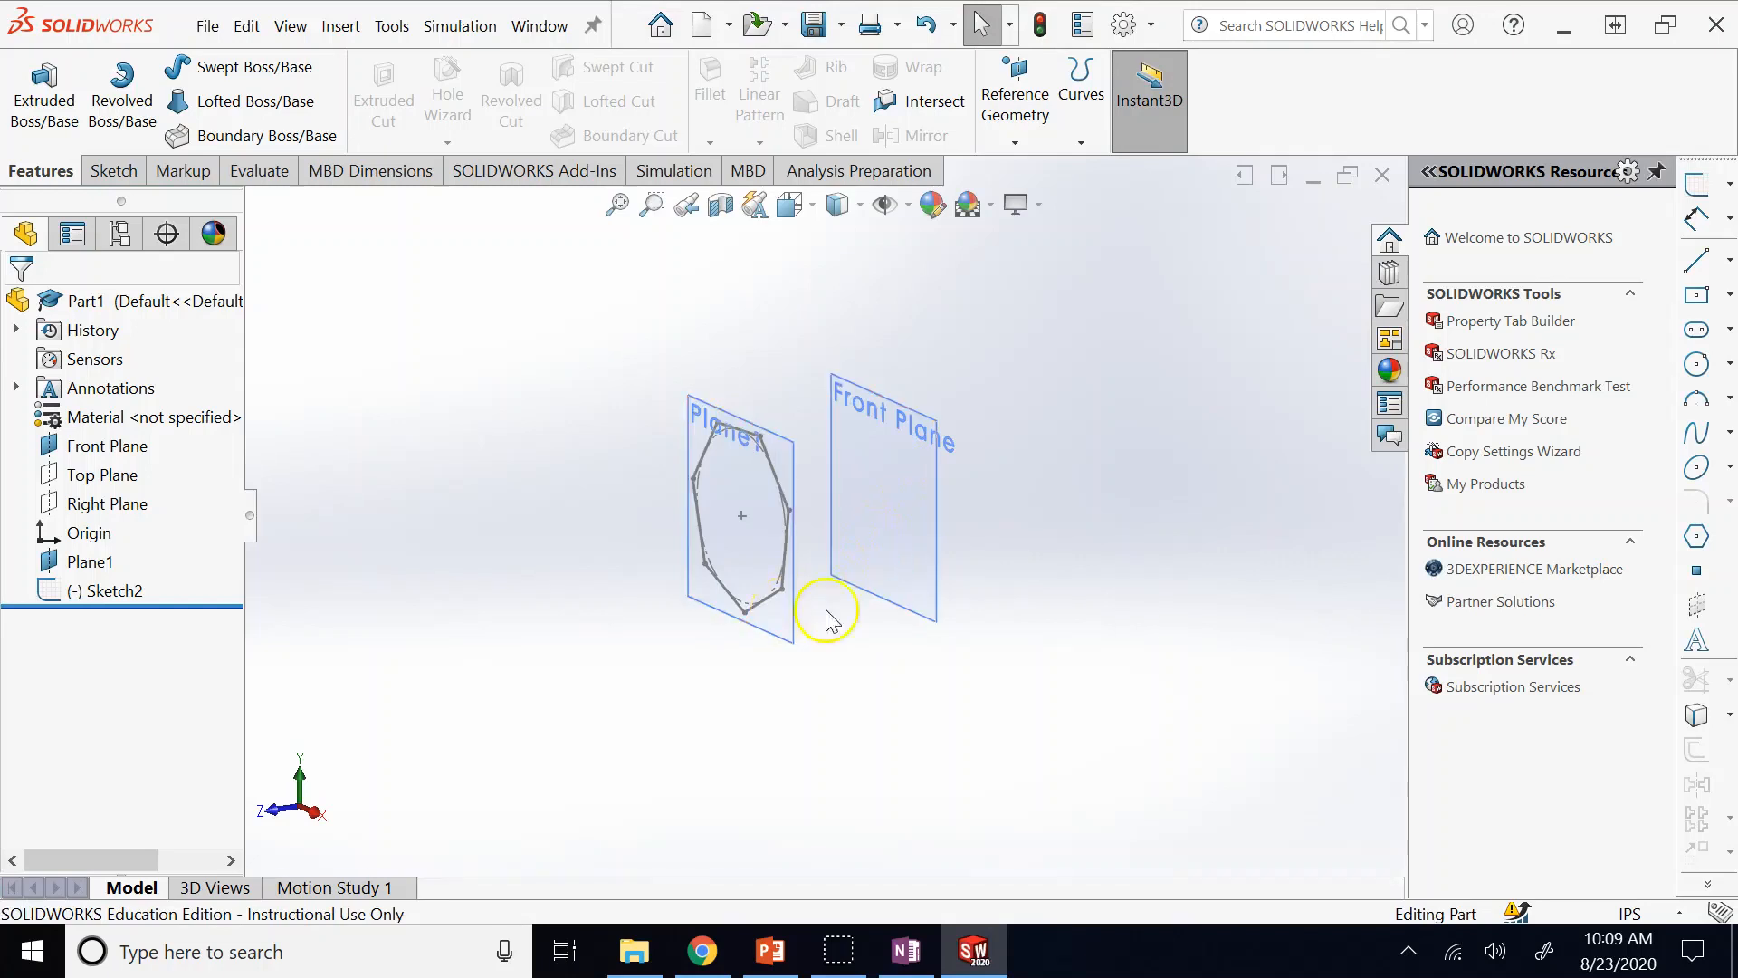
# Hide the Front Plane so only the offset plane with the polygon sketch is displayed.
pyautogui.rightClick(913, 579)
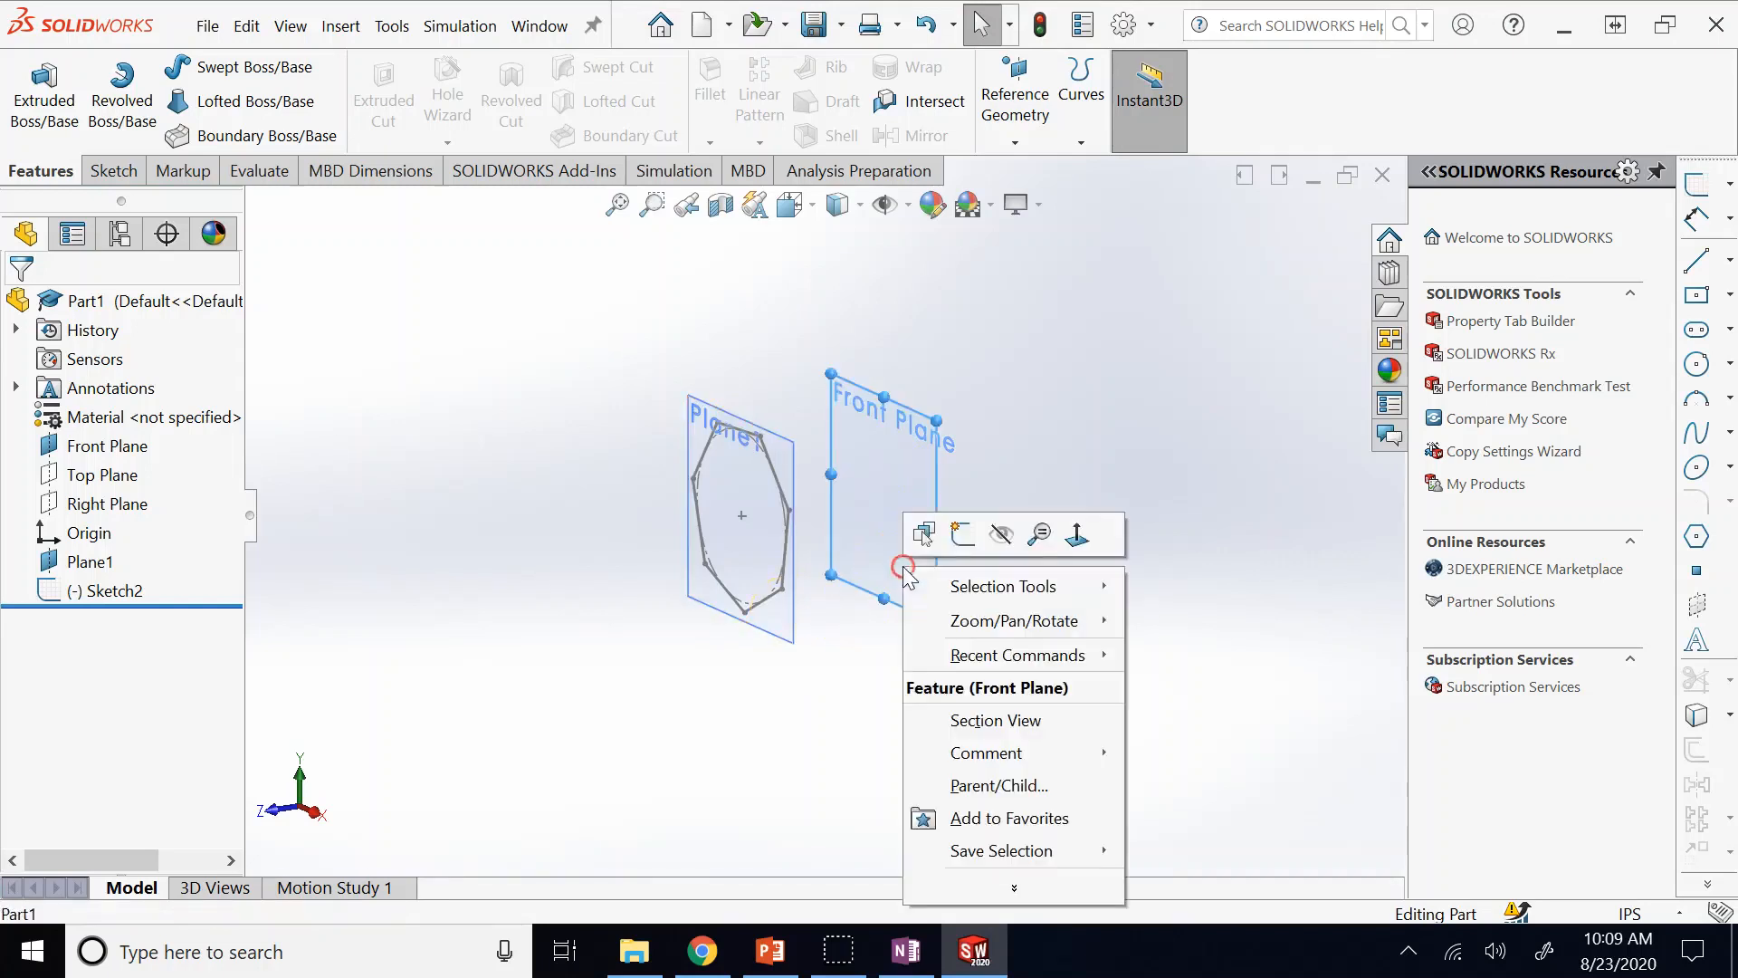
pyautogui.click(1001, 535)
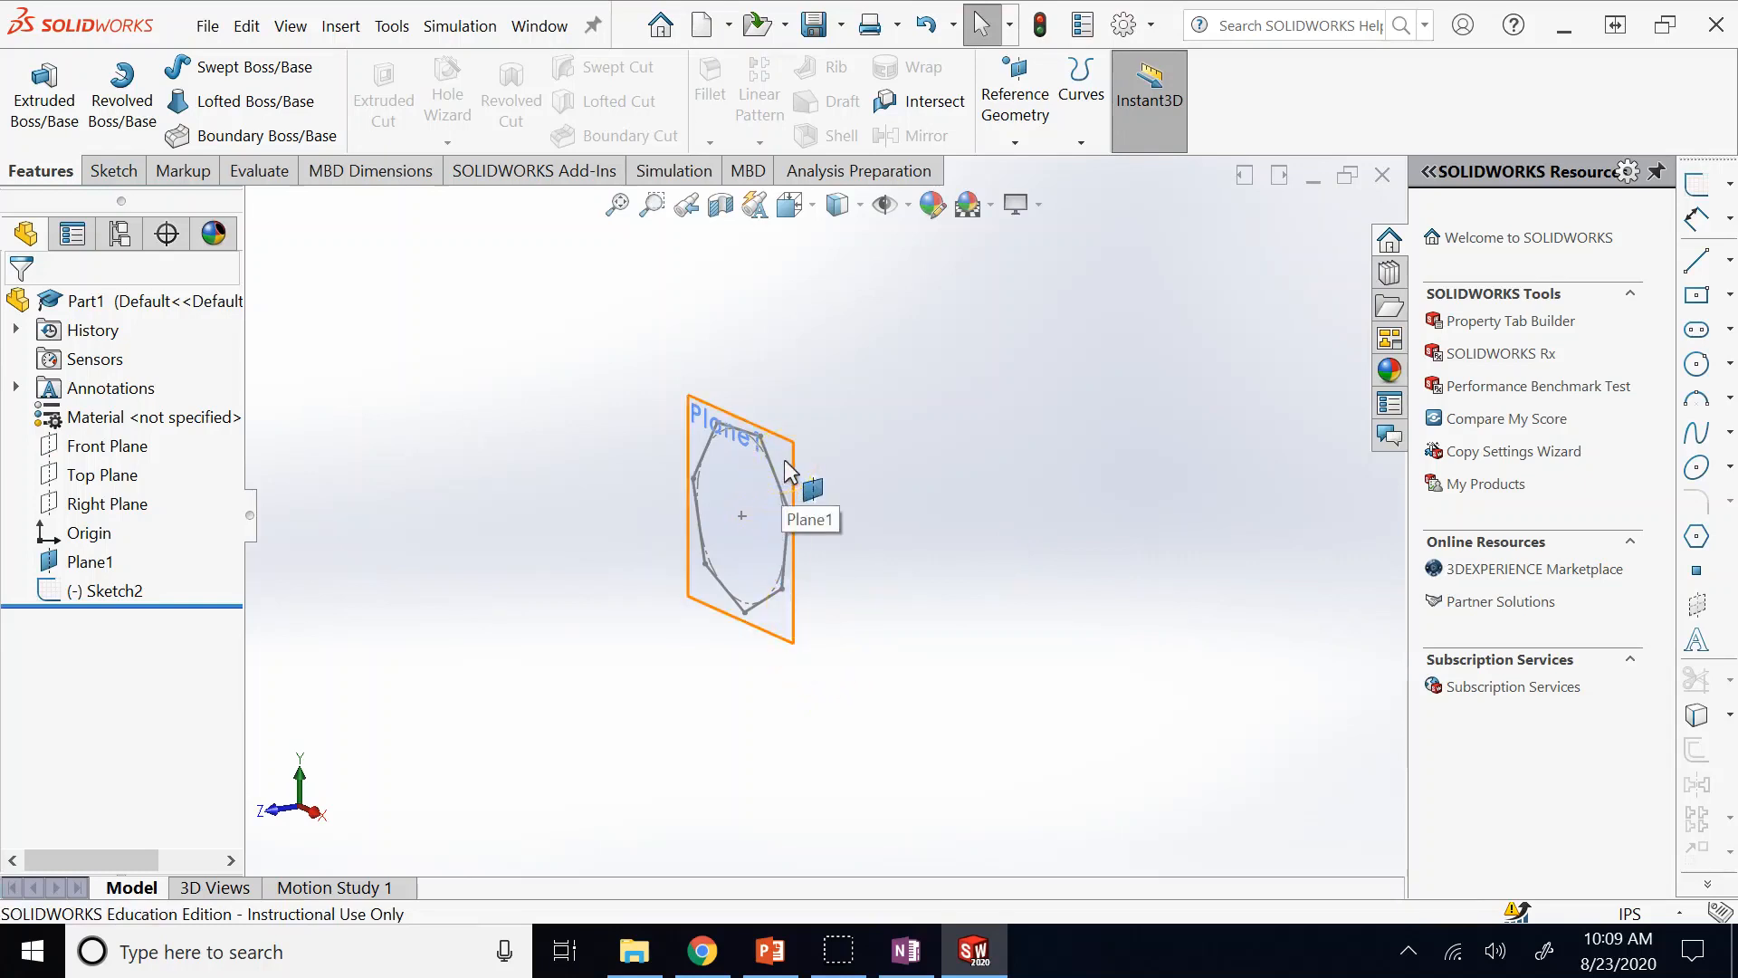
pyautogui.click(733, 524)
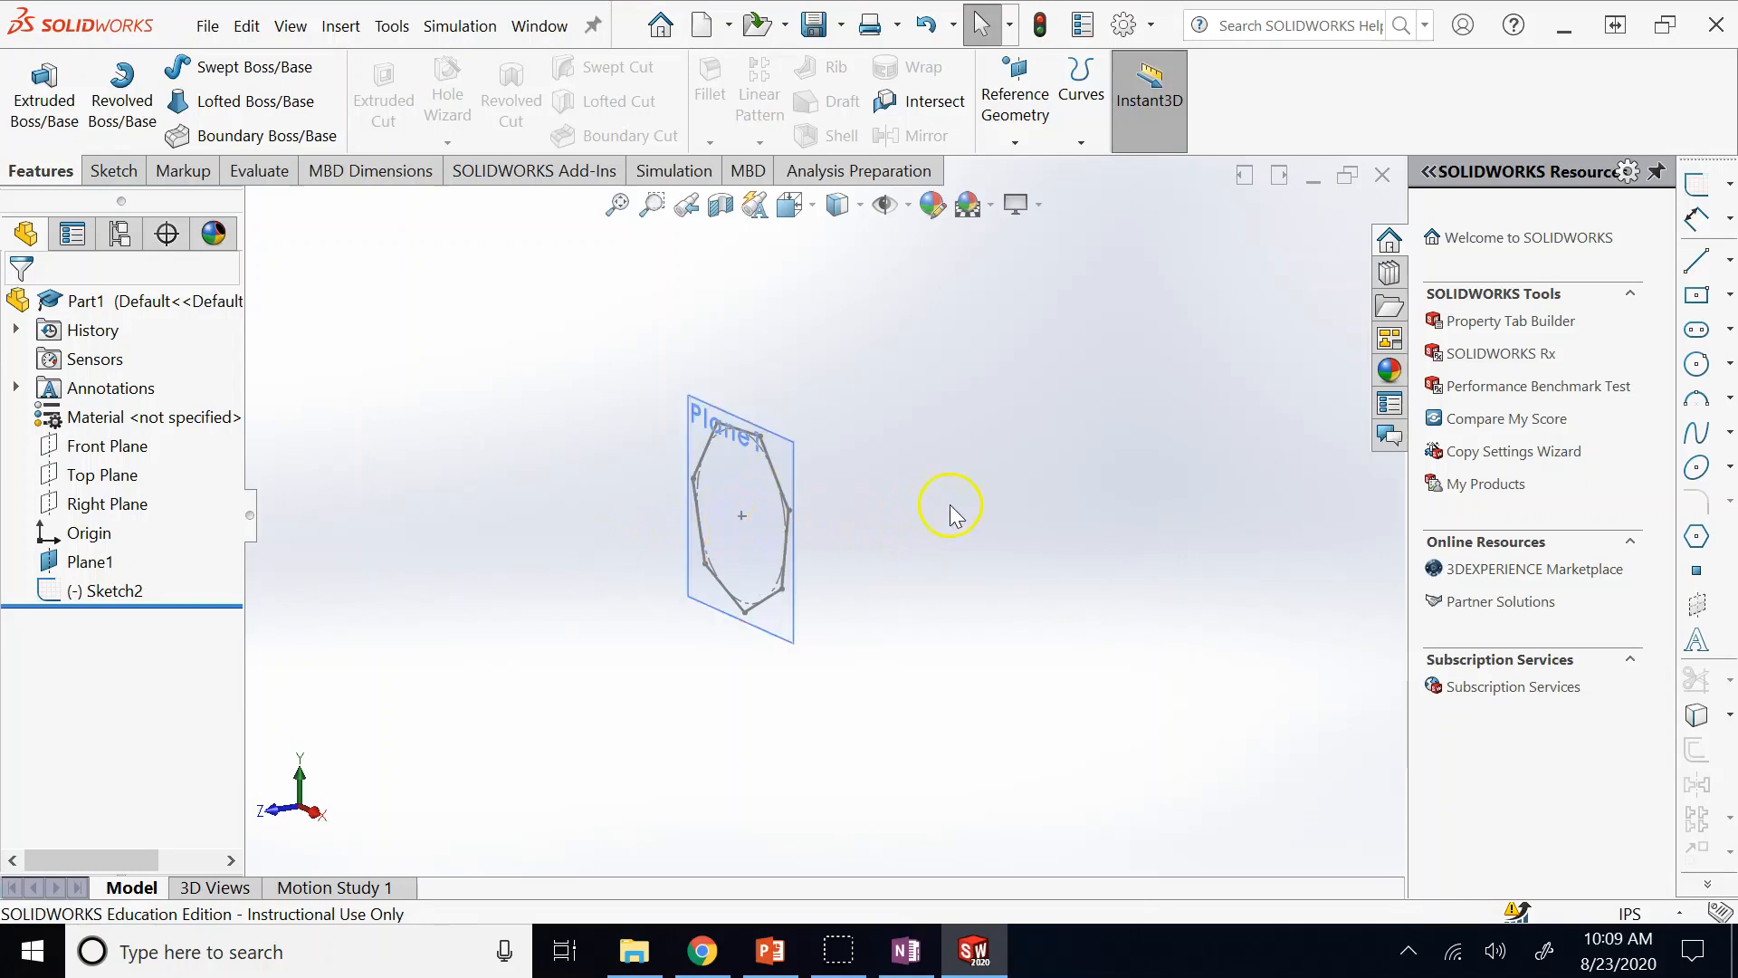
# Define a new reference plane perpendicular to the offset plane and coincident with the polygon's lower edge.
pyautogui.click(1014, 142)
pyautogui.click(1037, 171)
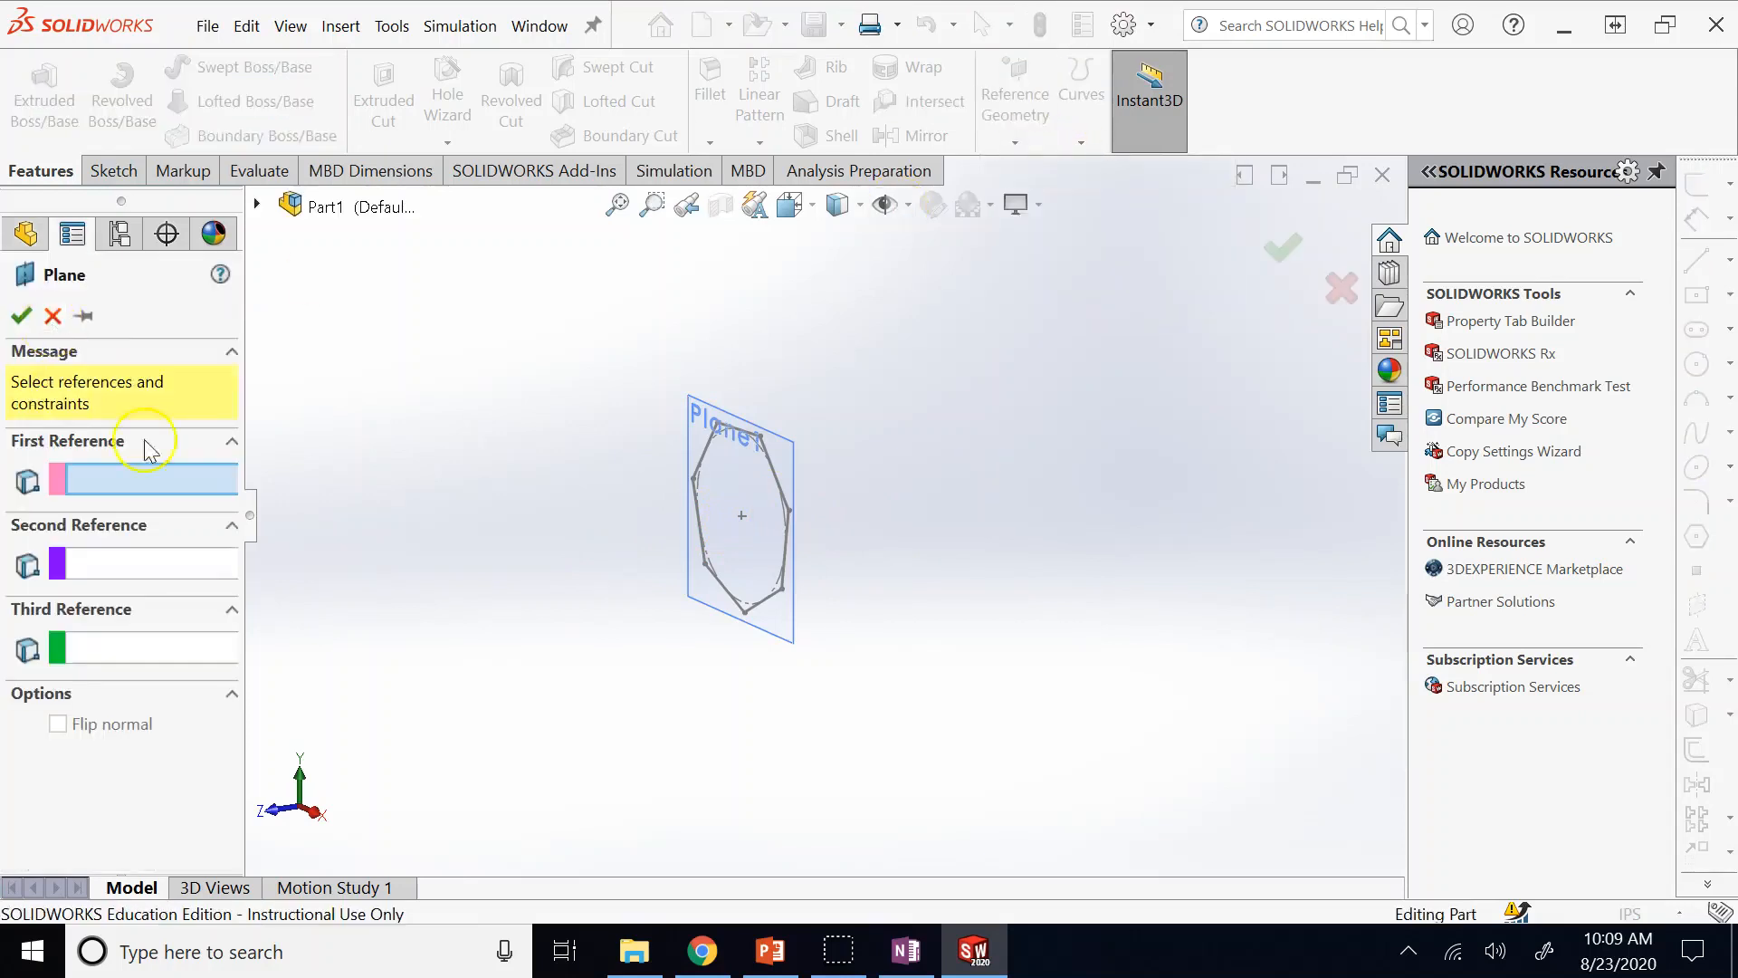
pyautogui.click(790, 627)
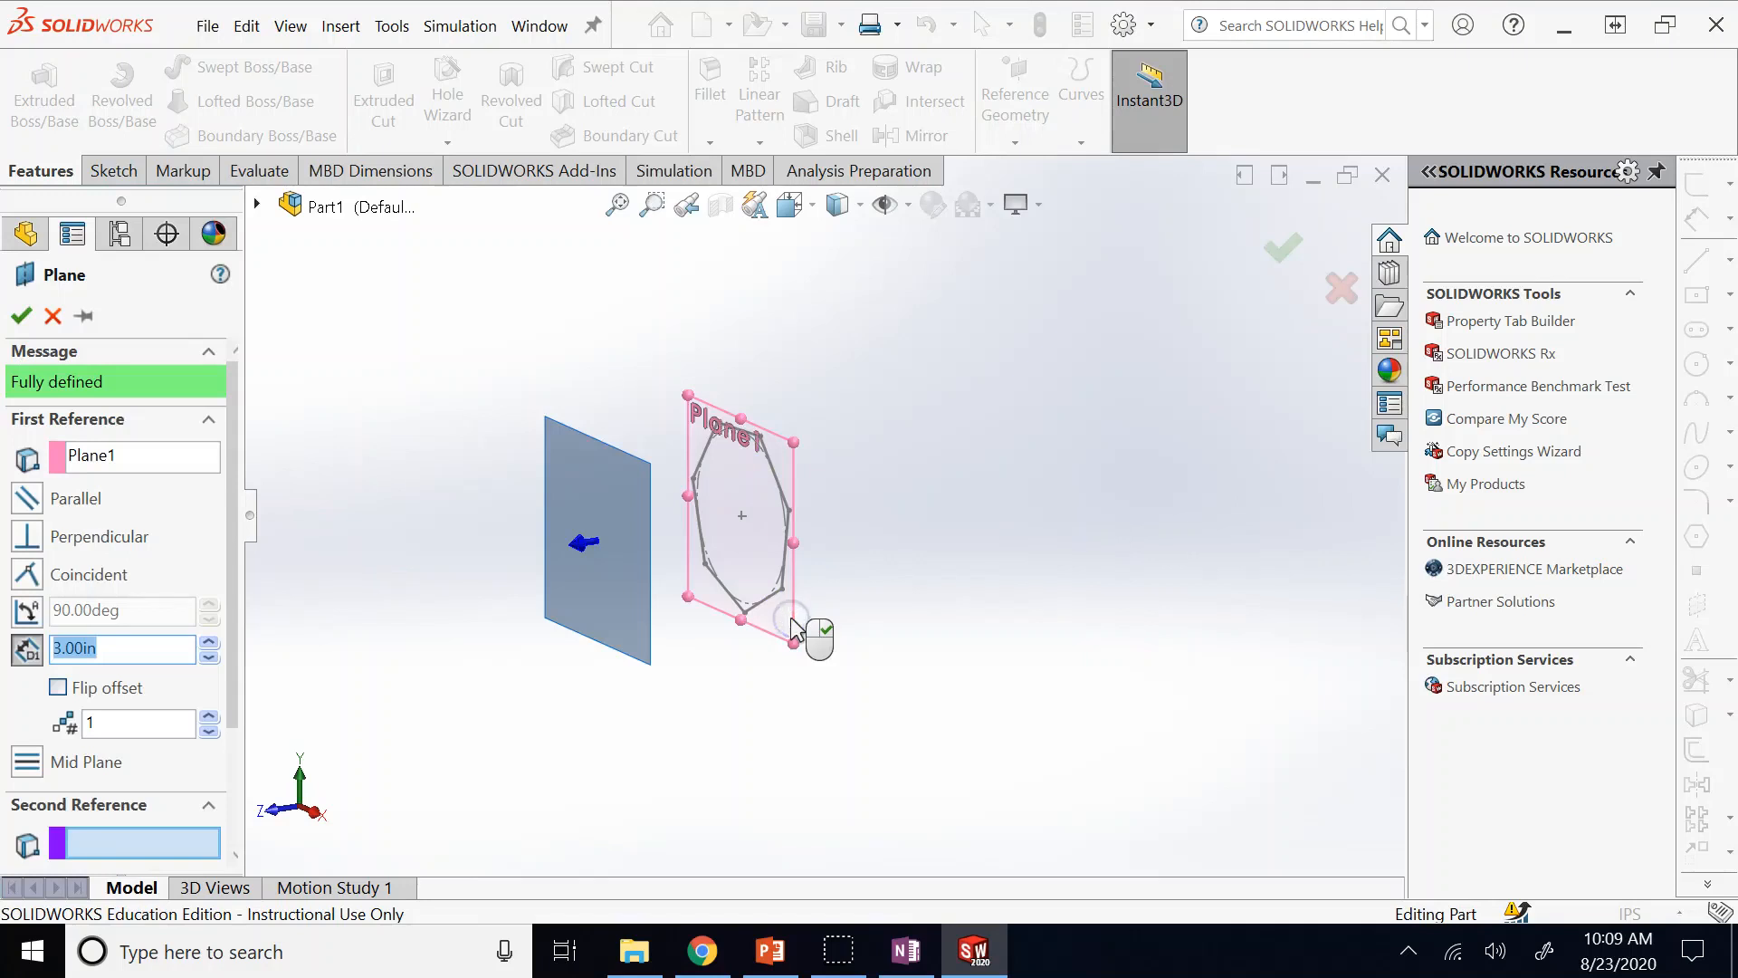
pyautogui.click(36, 541)
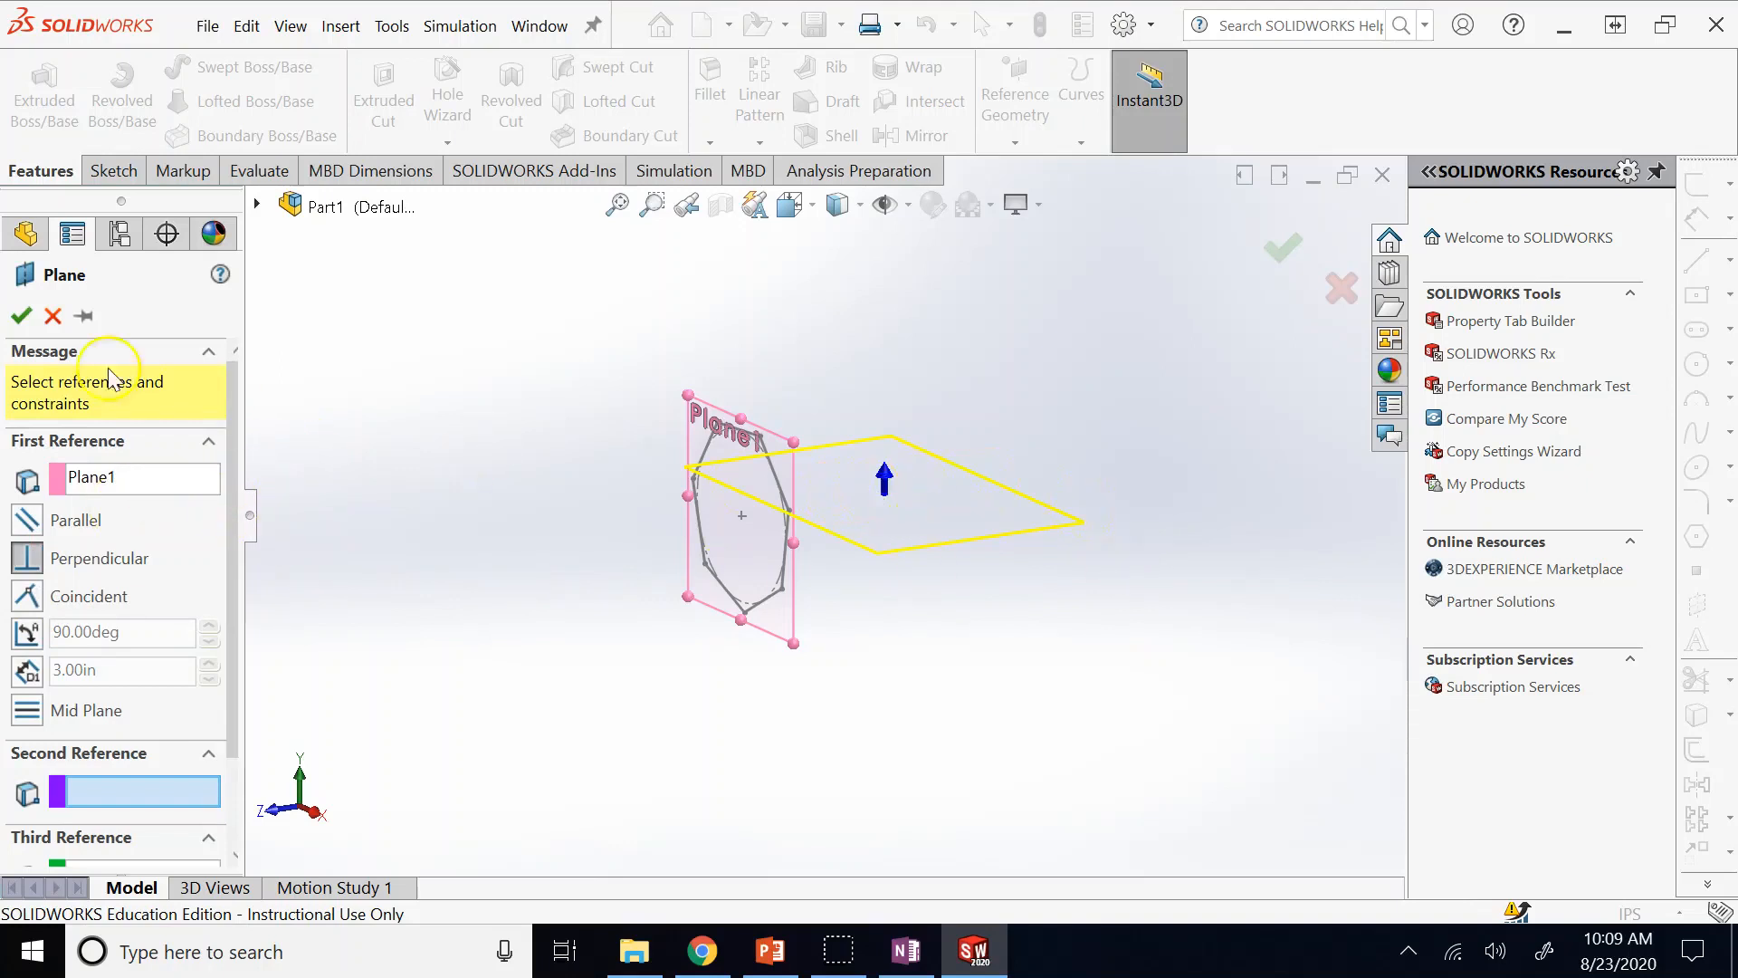
pyautogui.click(22, 317)
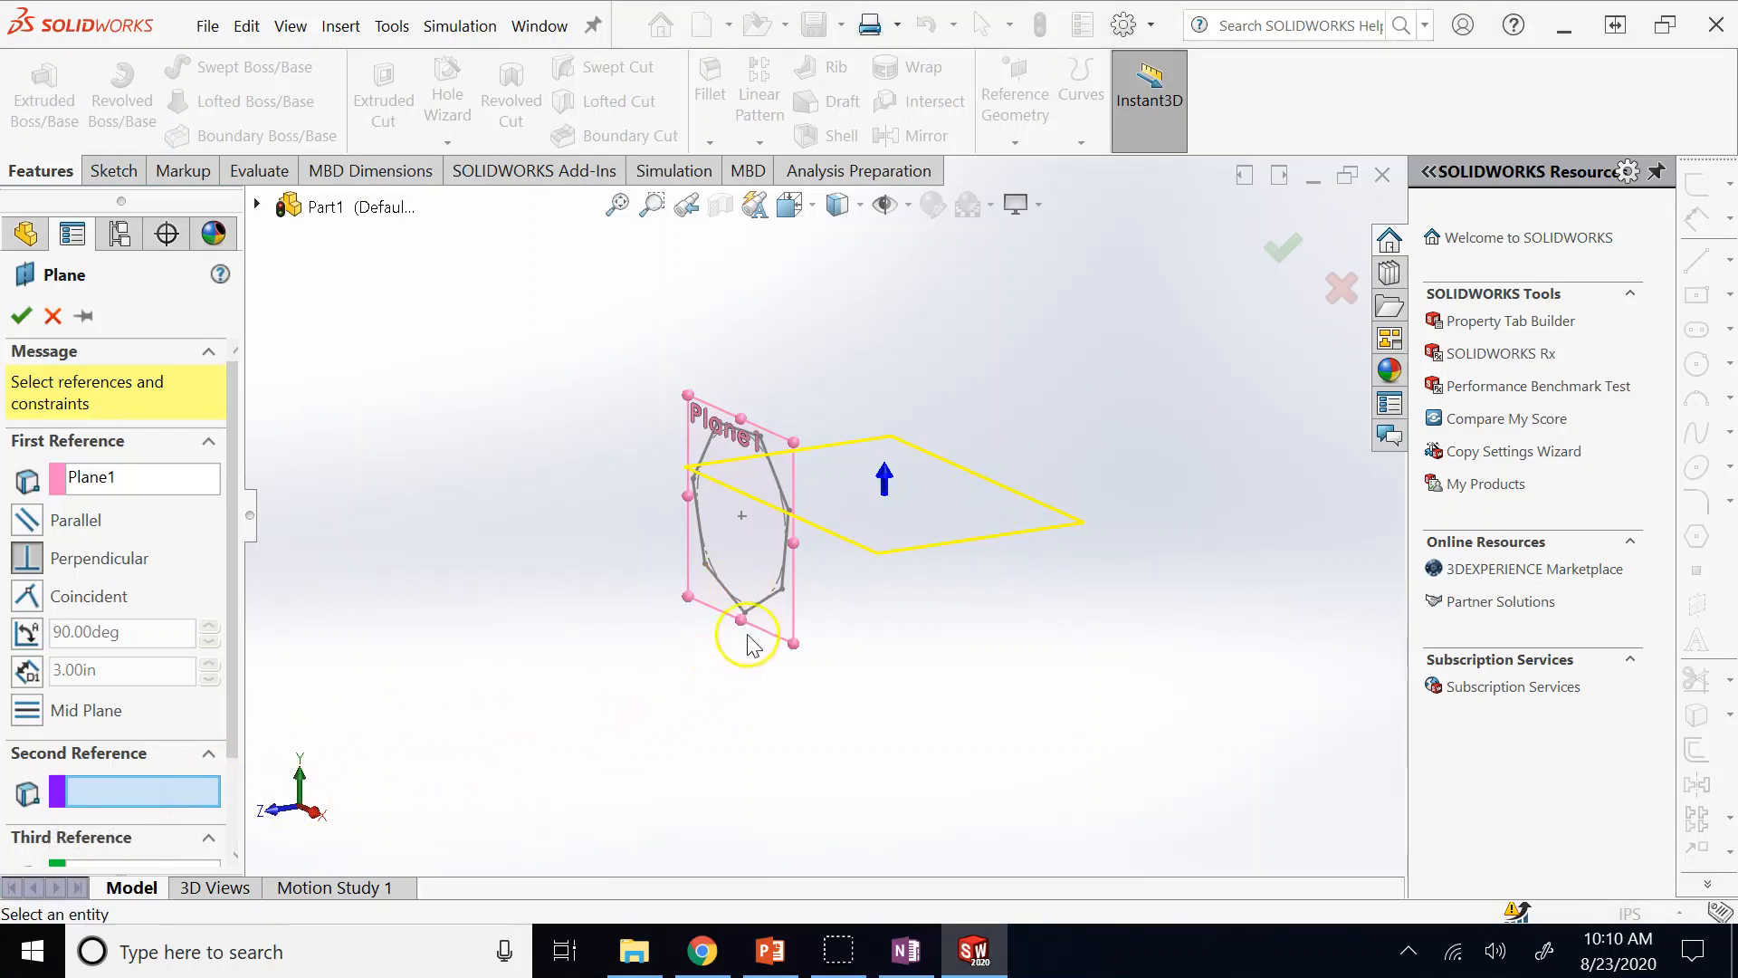
pyautogui.click(765, 606)
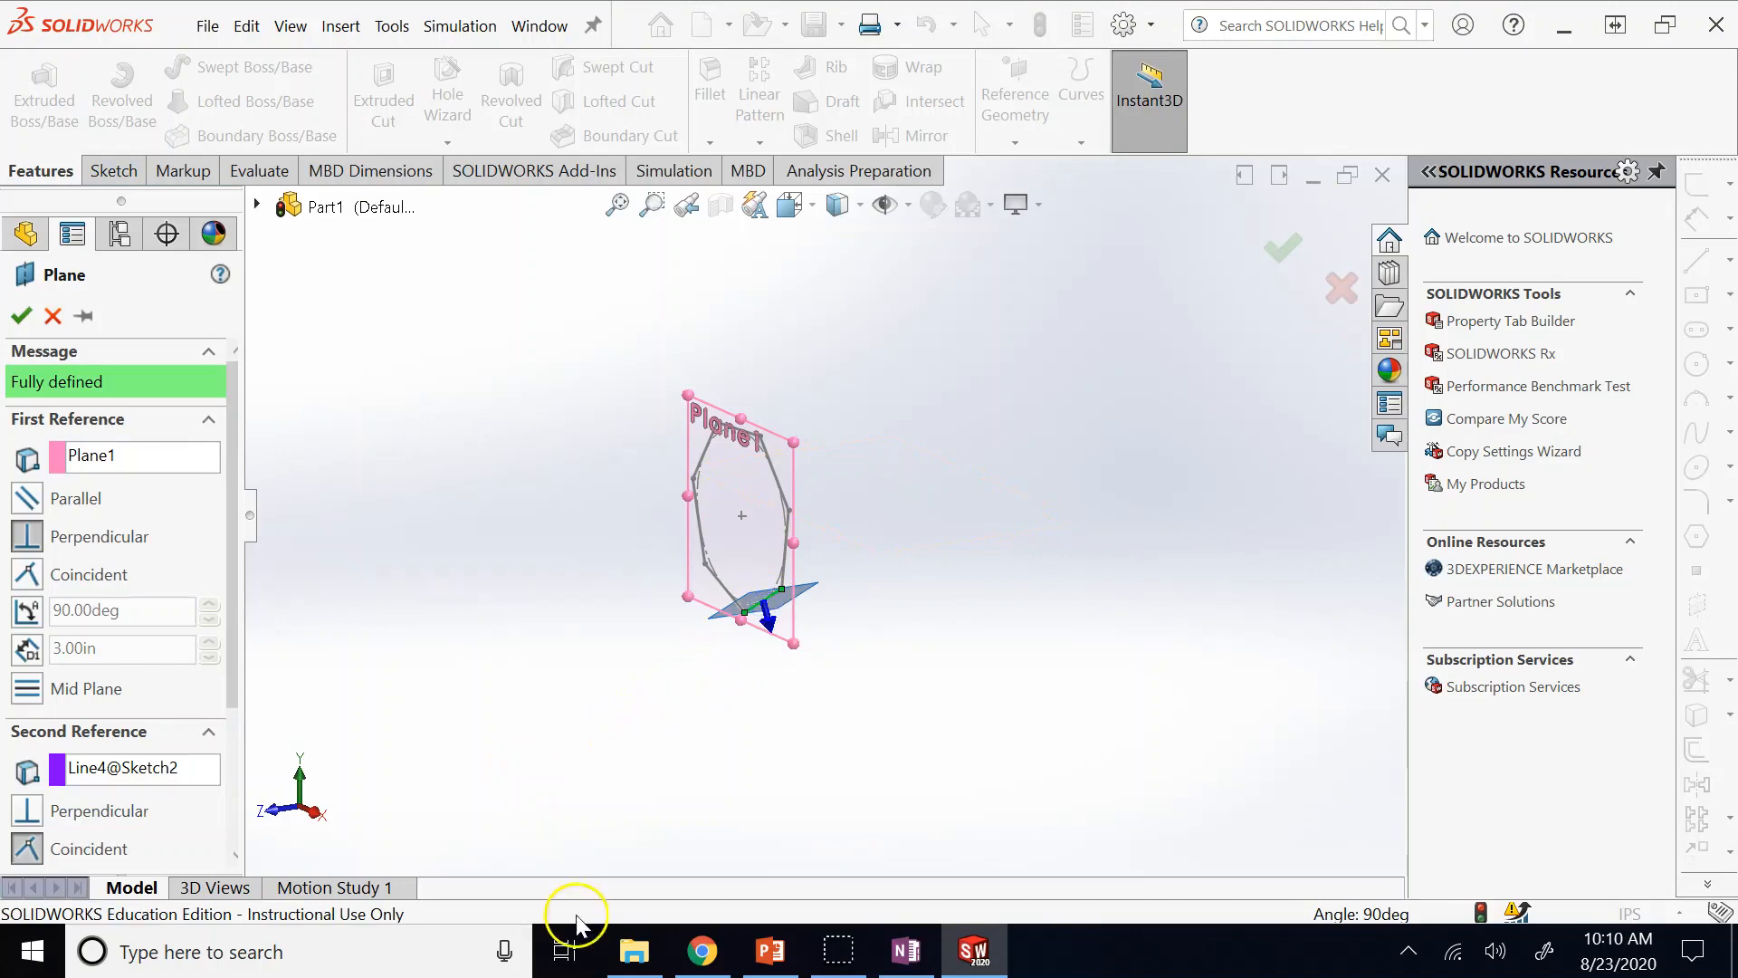
# Examine the perpendicular plane preview at the polygon's lower edge up close and from several angles.
pyautogui.scroll(-7, 774, 582)
pyautogui.scroll(4, 915, 415)
pyautogui.moveTo(915, 414)
pyautogui.mouseDown(button='middle')
pyautogui.moveTo(949, 476)
pyautogui.moveTo(854, 438)
pyautogui.moveTo(827, 516)
pyautogui.moveTo(905, 475)
pyautogui.mouseUp(button='middle')
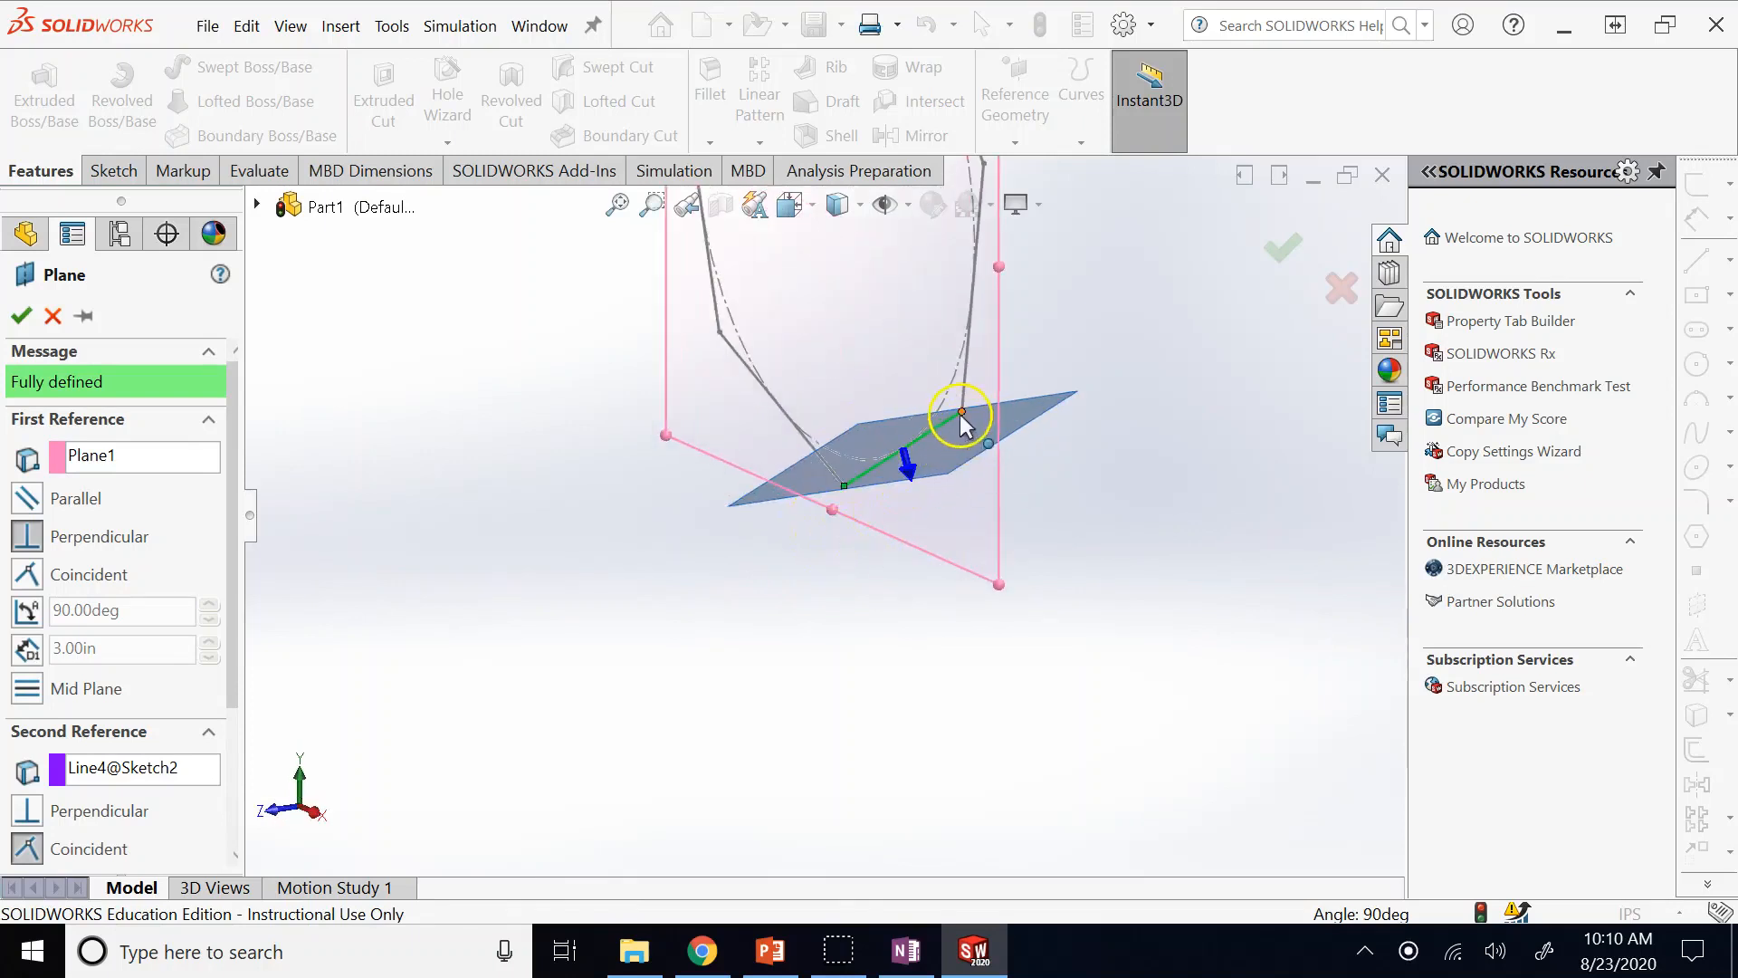
pyautogui.moveTo(970, 407); pyautogui.dragTo(888, 450, button='middle')
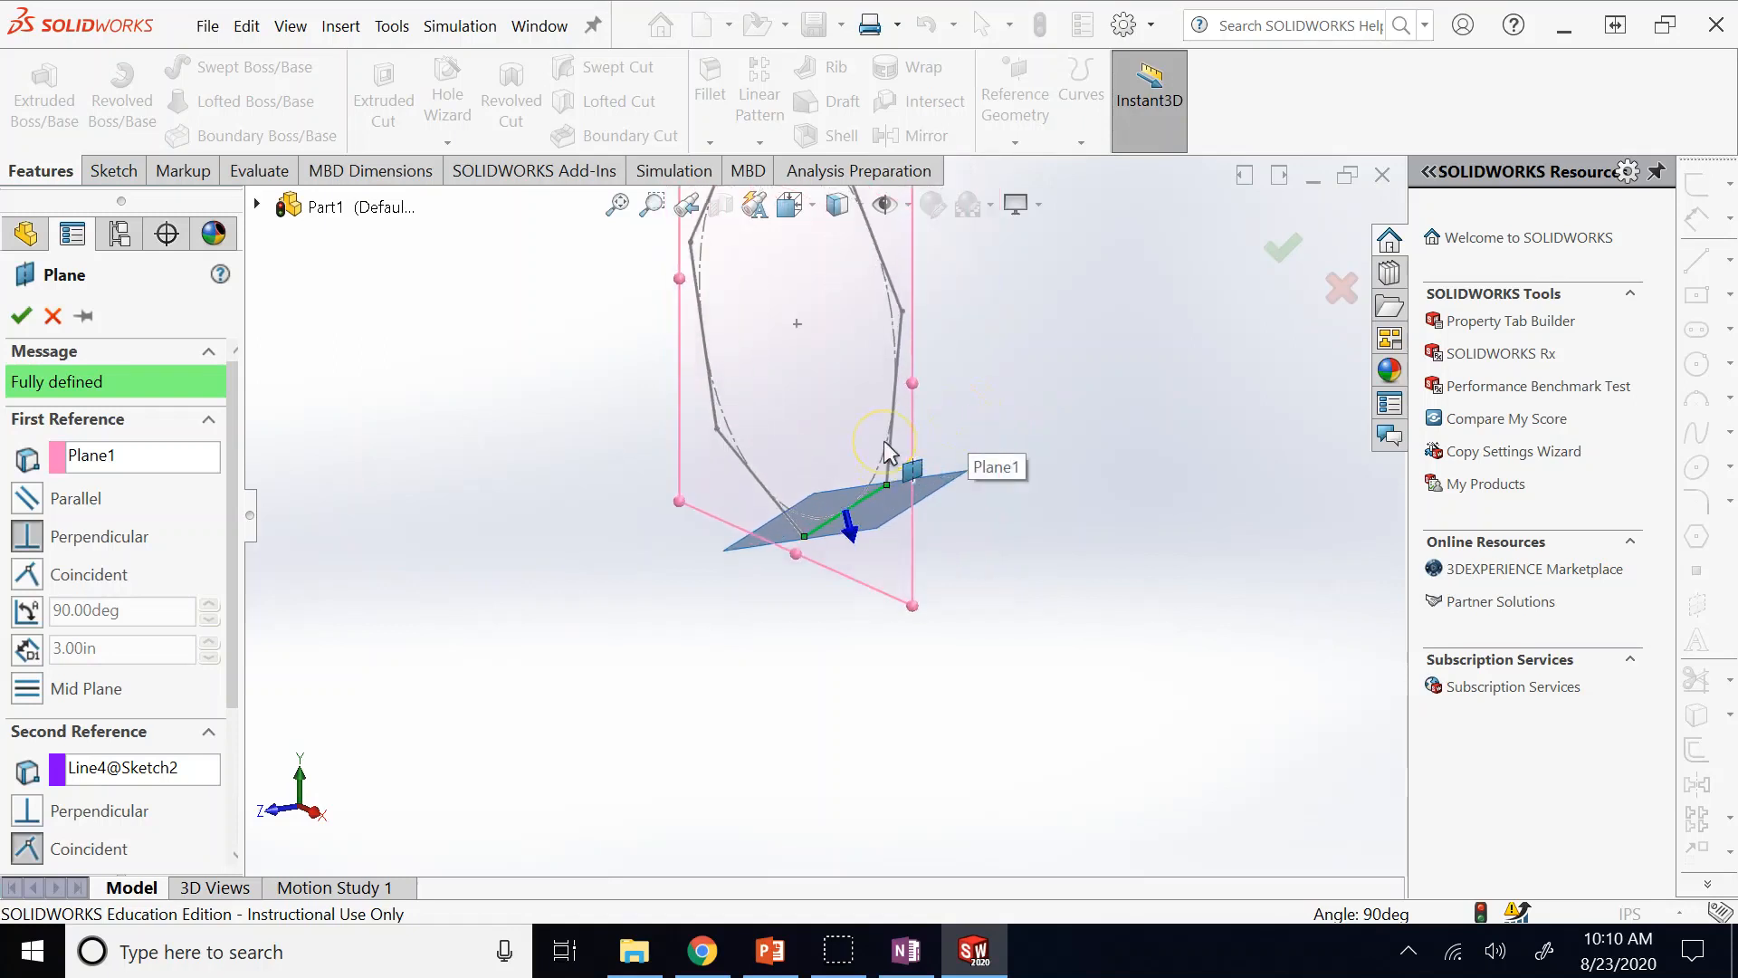
pyautogui.click(888, 453)
pyautogui.press('Left')
pyautogui.press('Left')
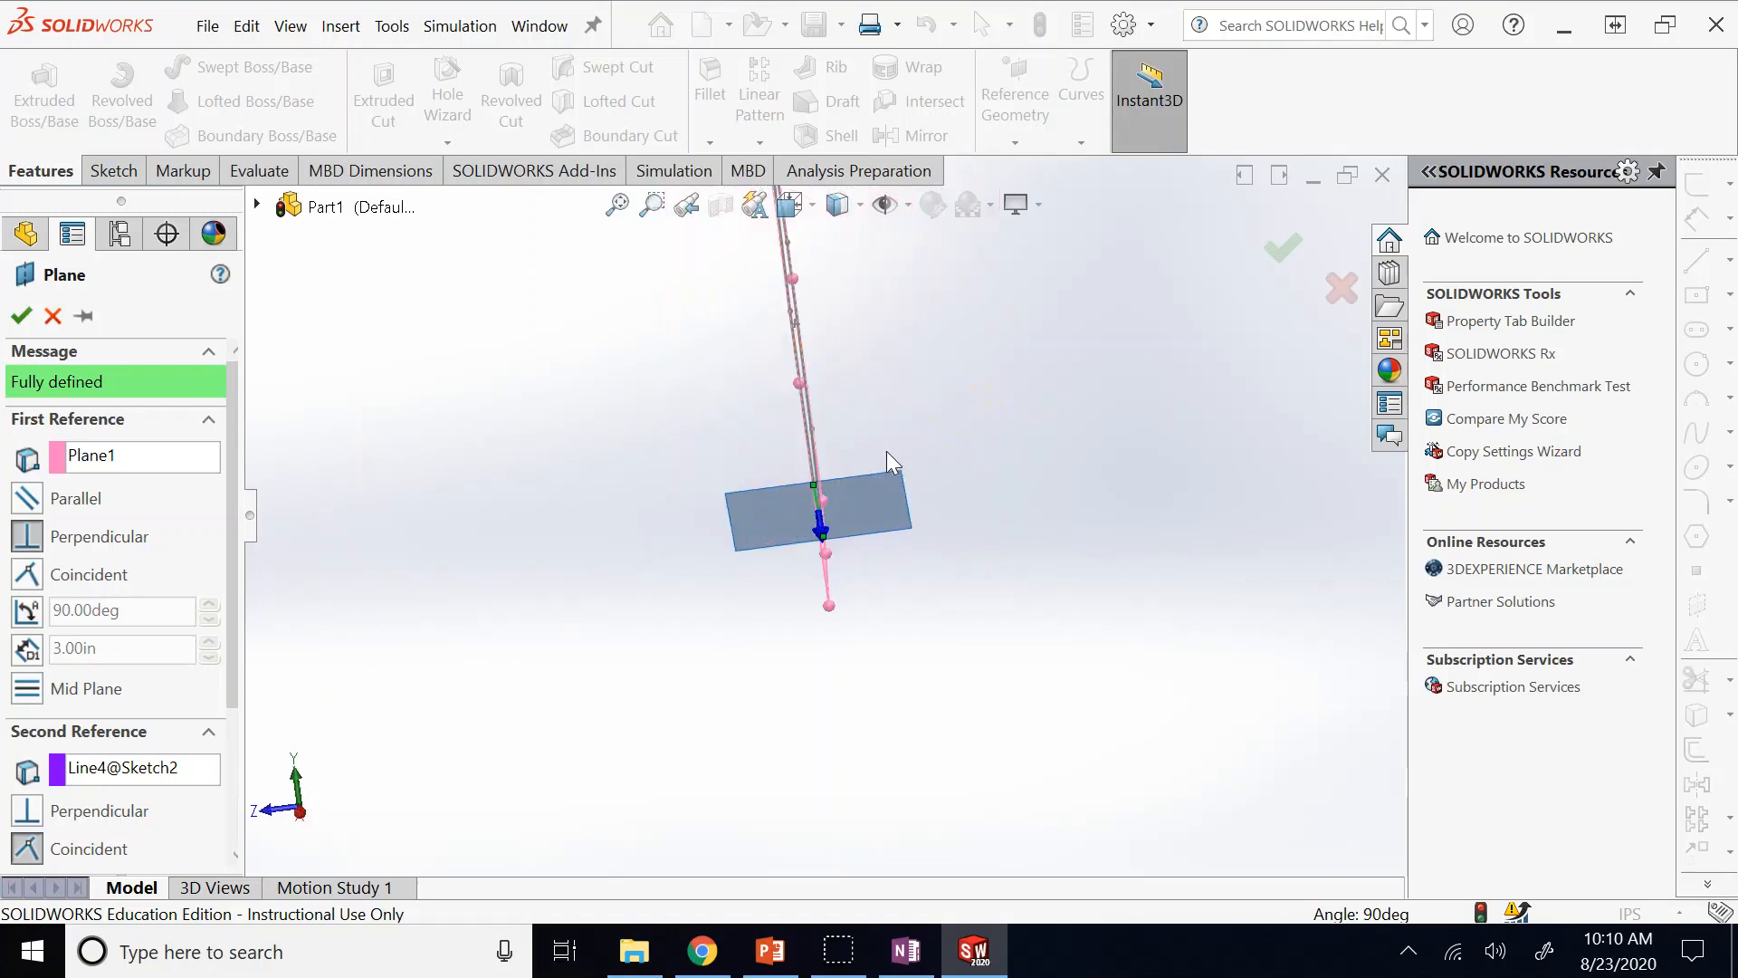
pyautogui.click(895, 420)
pyautogui.press('Right')
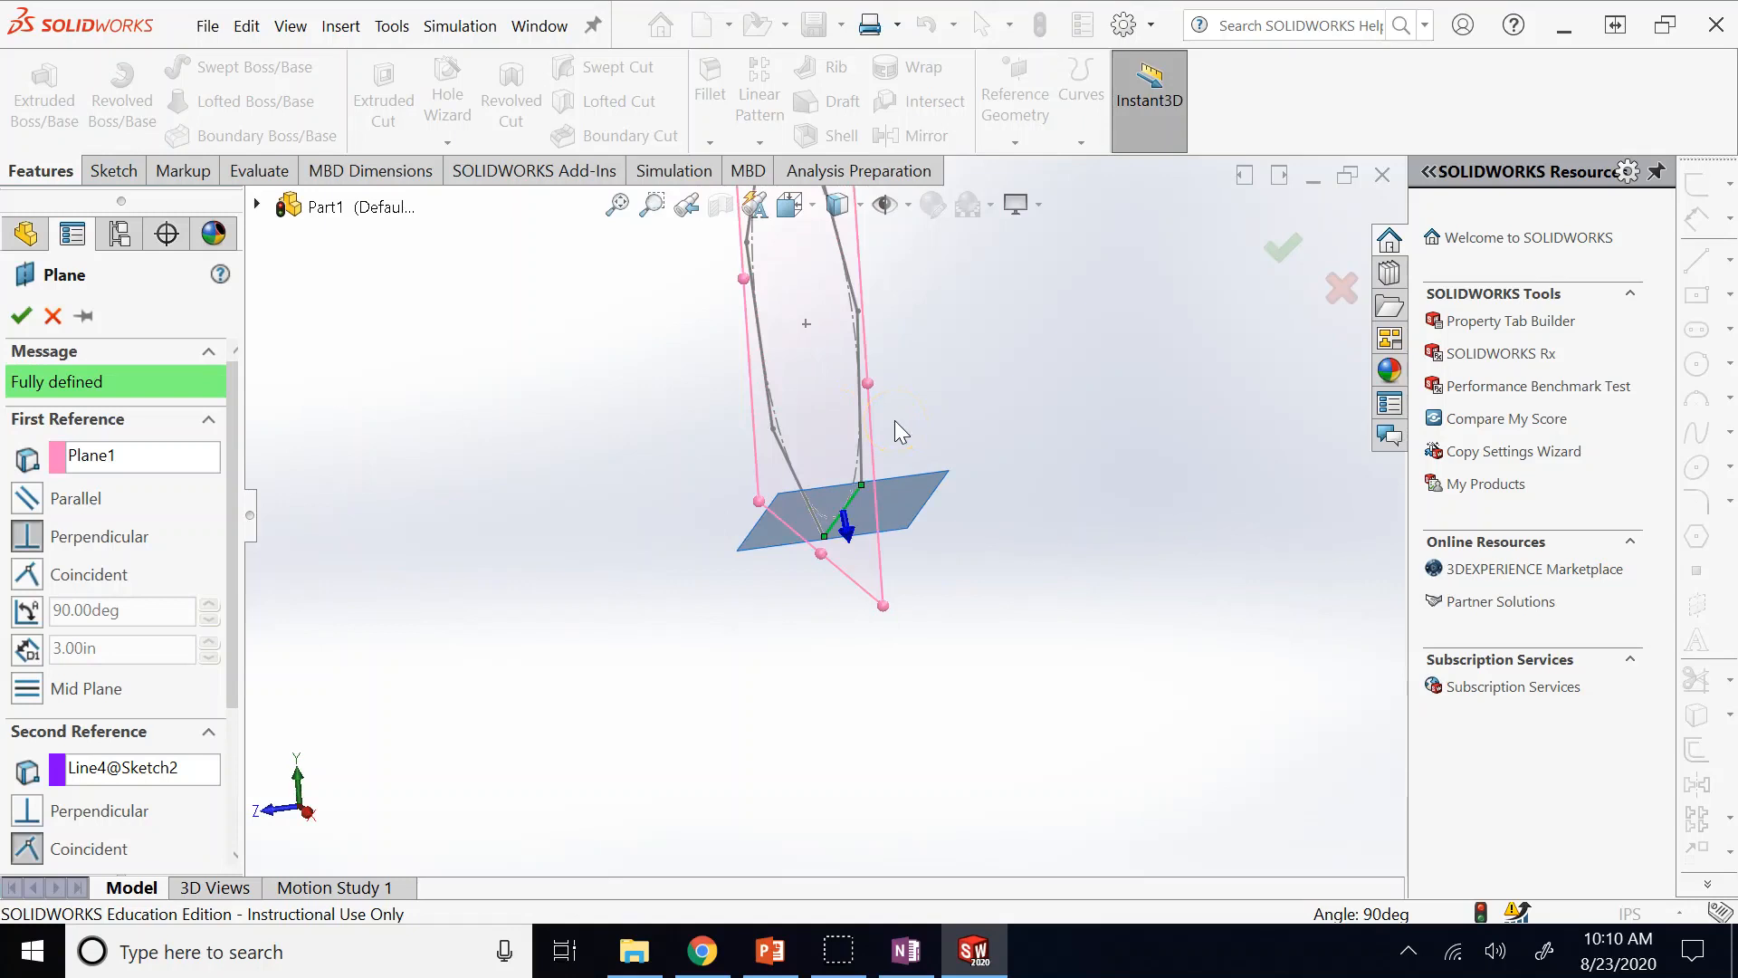
pyautogui.press('Right')
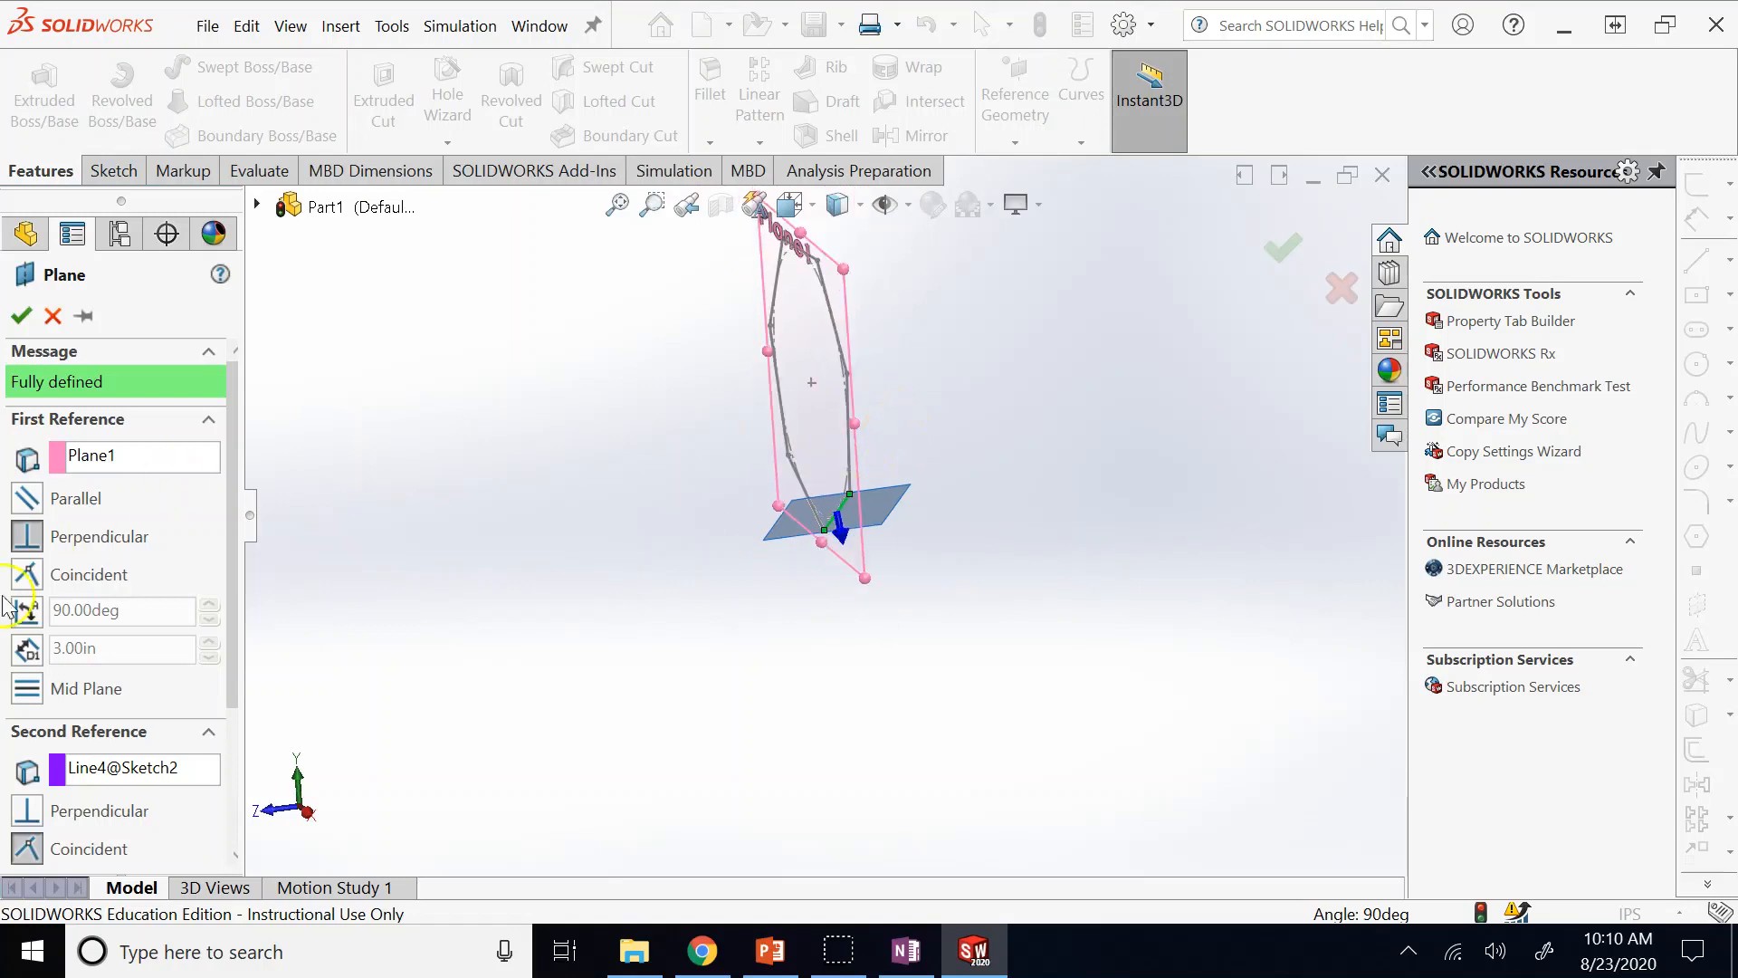
# Switch the new plane's constraint to the offset plane from perpendicular to an angle of 30 degrees and create it.
pyautogui.click(36, 608)
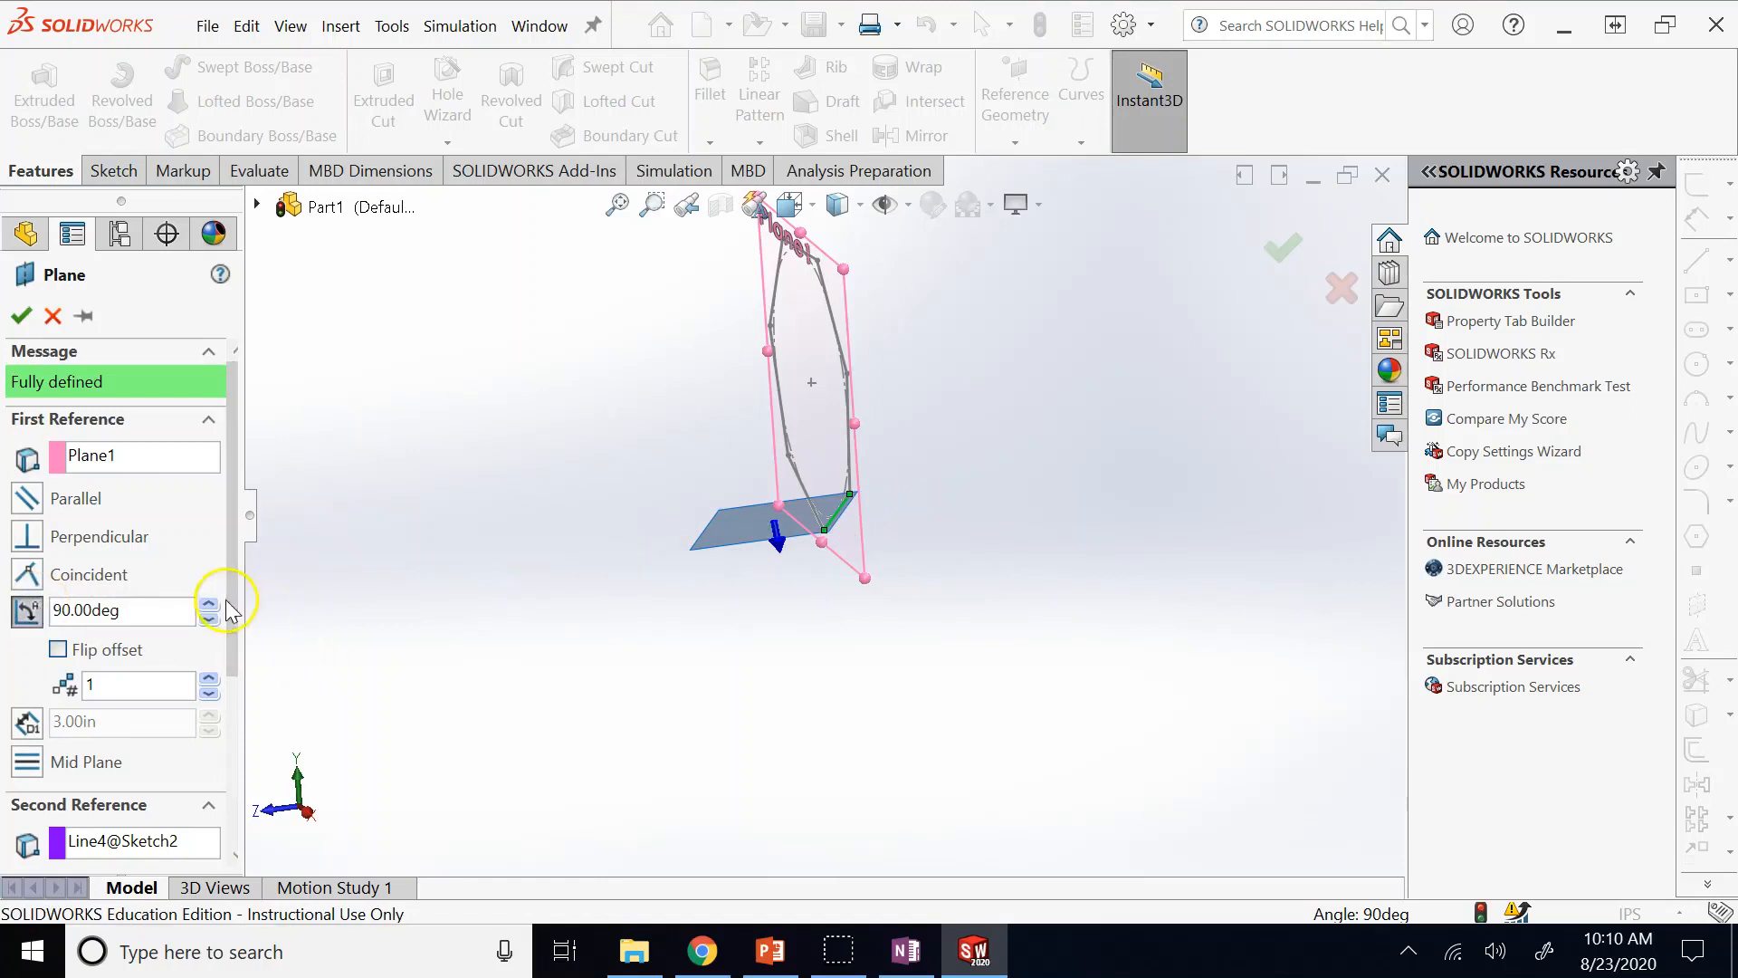
pyautogui.doubleClick(189, 613)
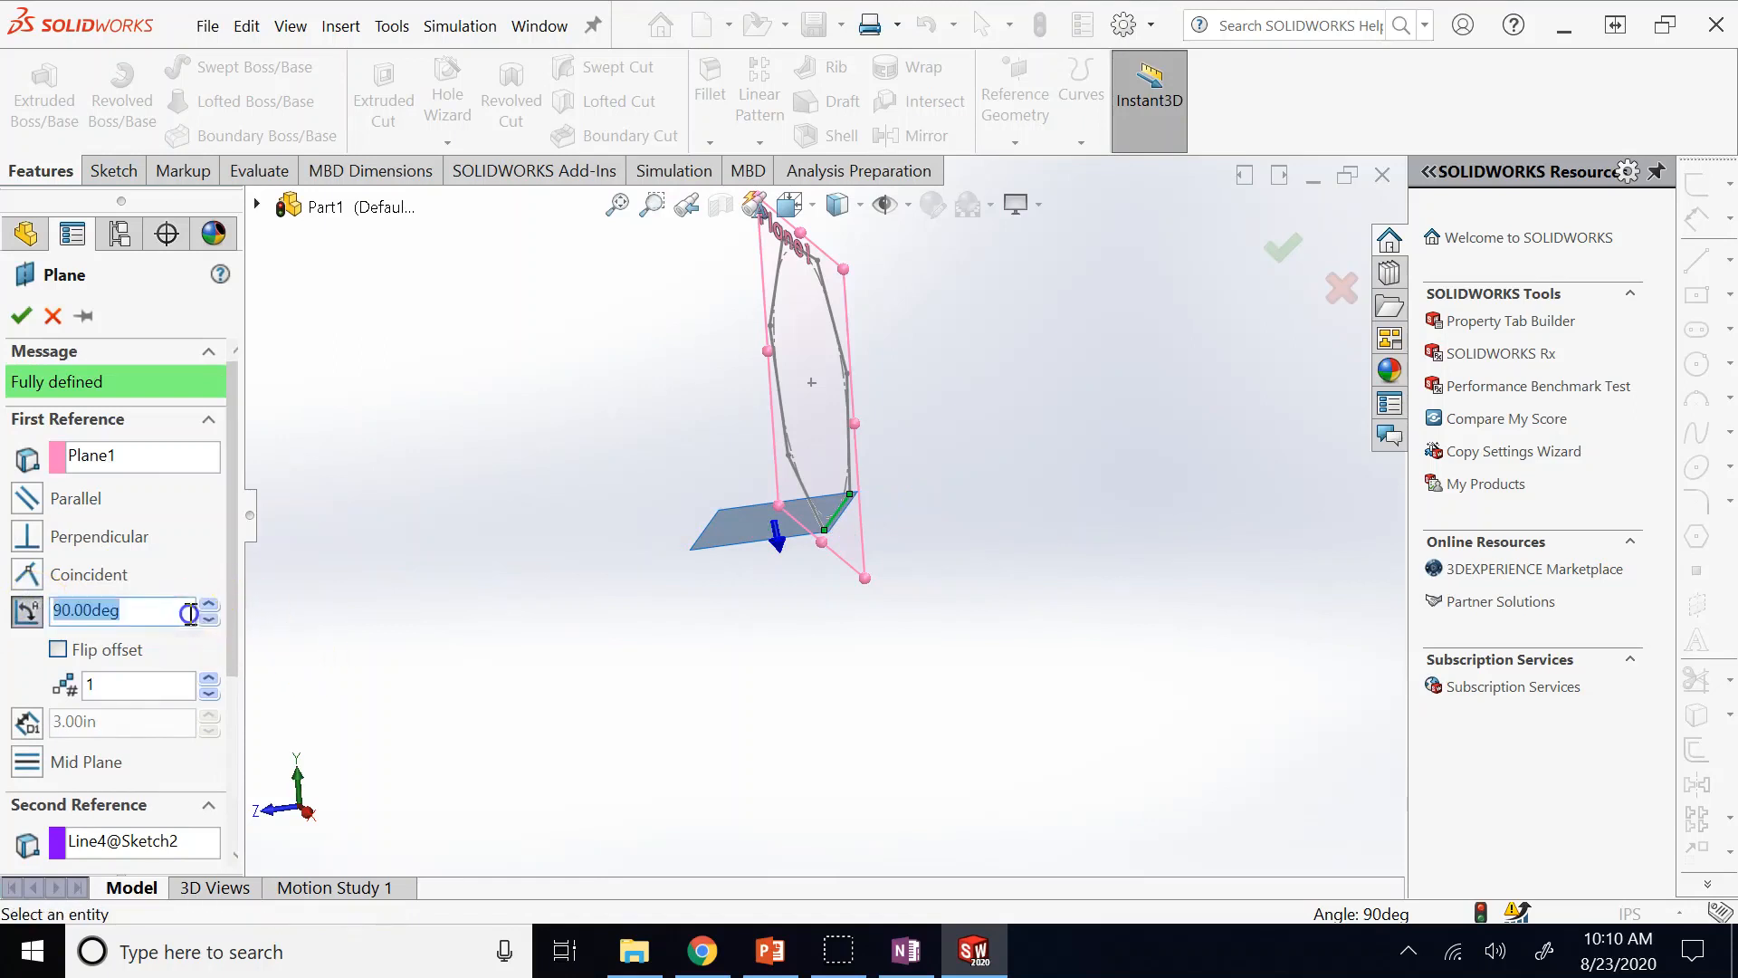
pyautogui.write('30')
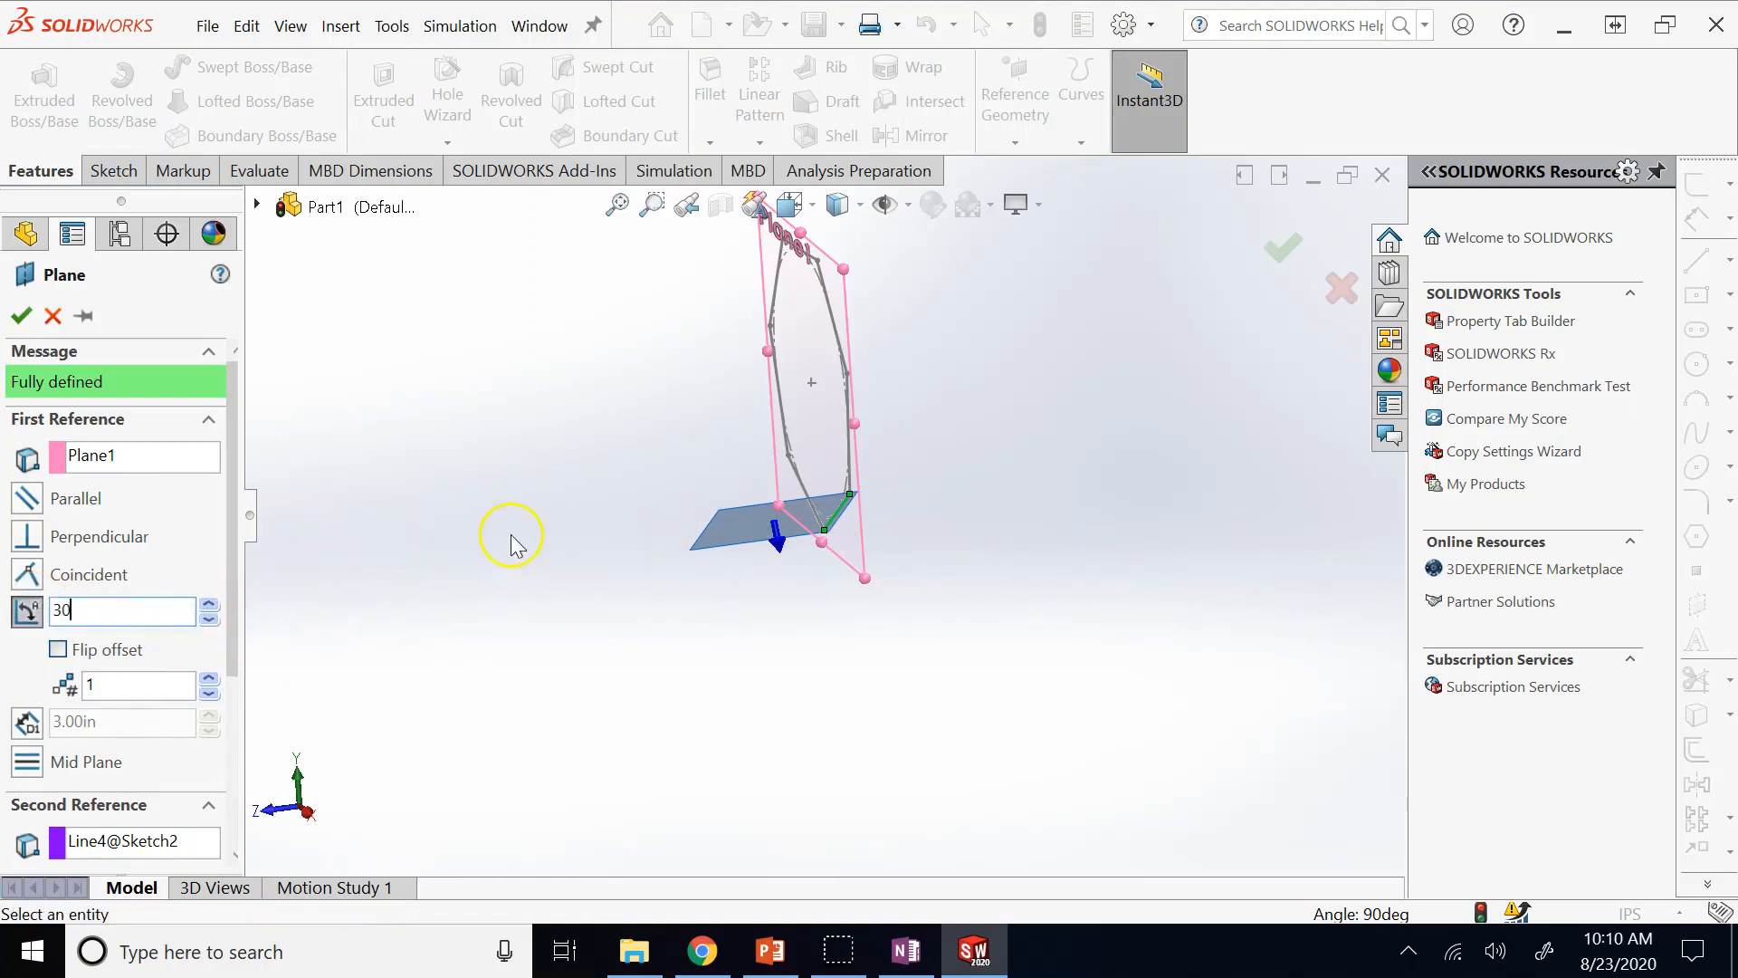
pyautogui.press('Return')
pyautogui.rightClick(516, 543)
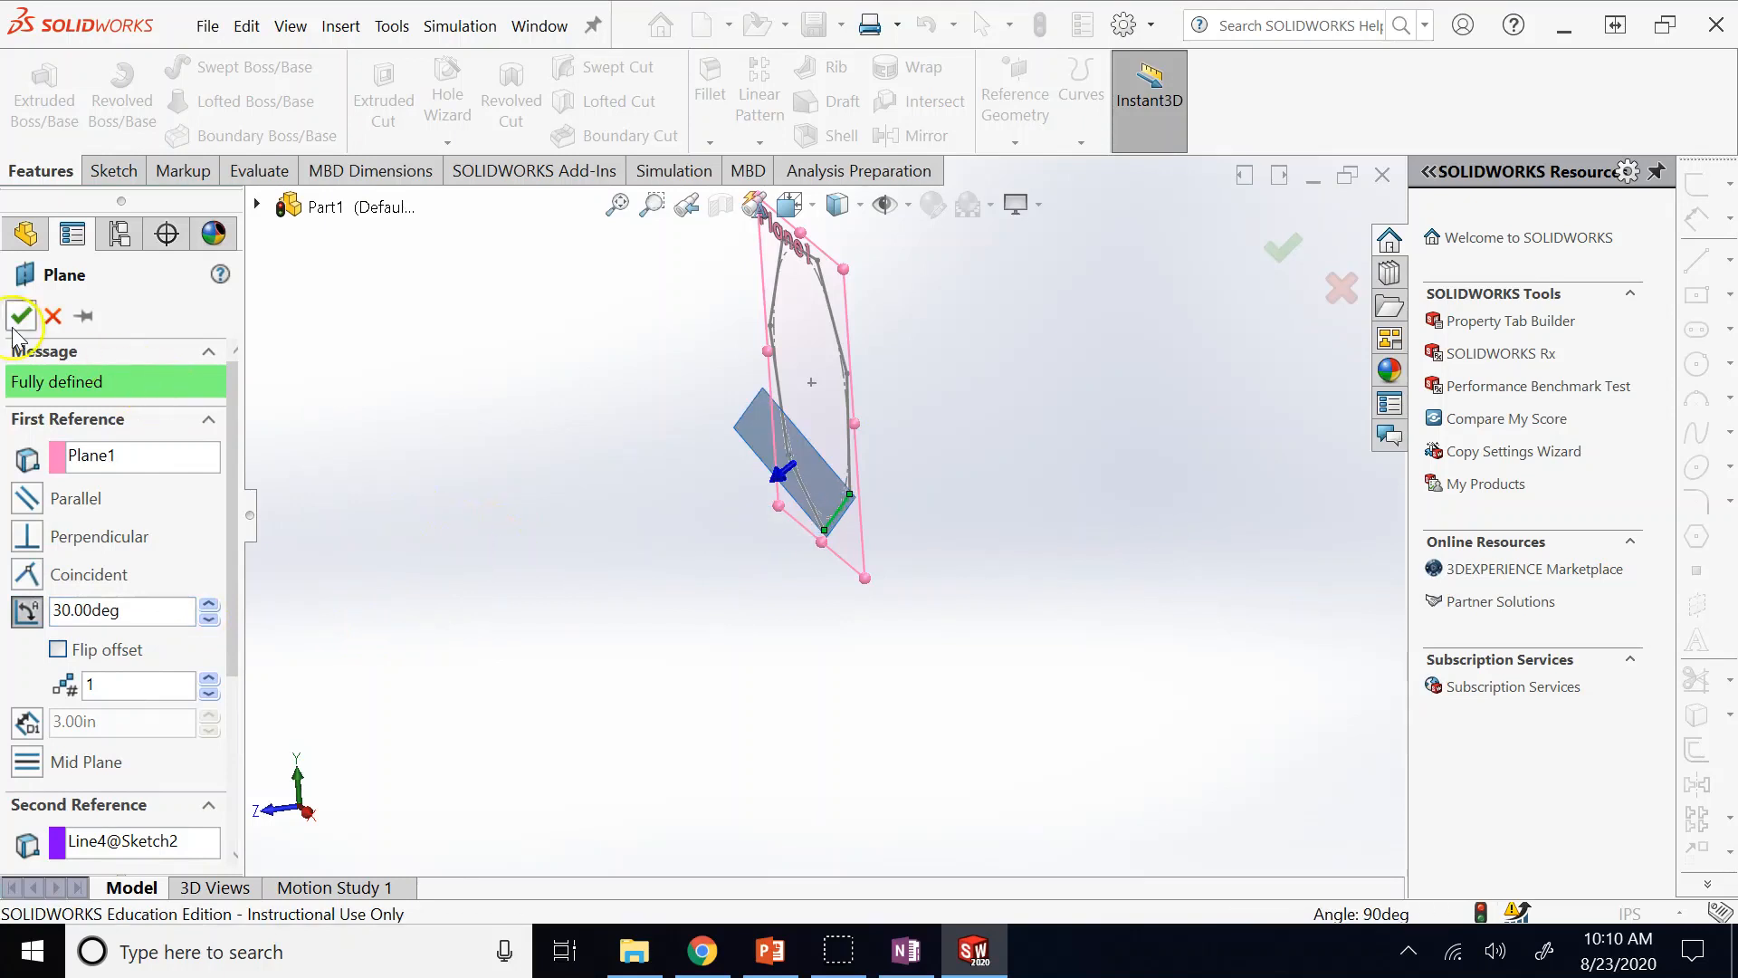
# Start a sketch on the angled plane, place a point near the plane's center and exit the sketch.
pyautogui.moveTo(612, 716); pyautogui.dragTo(807, 453, button='middle')
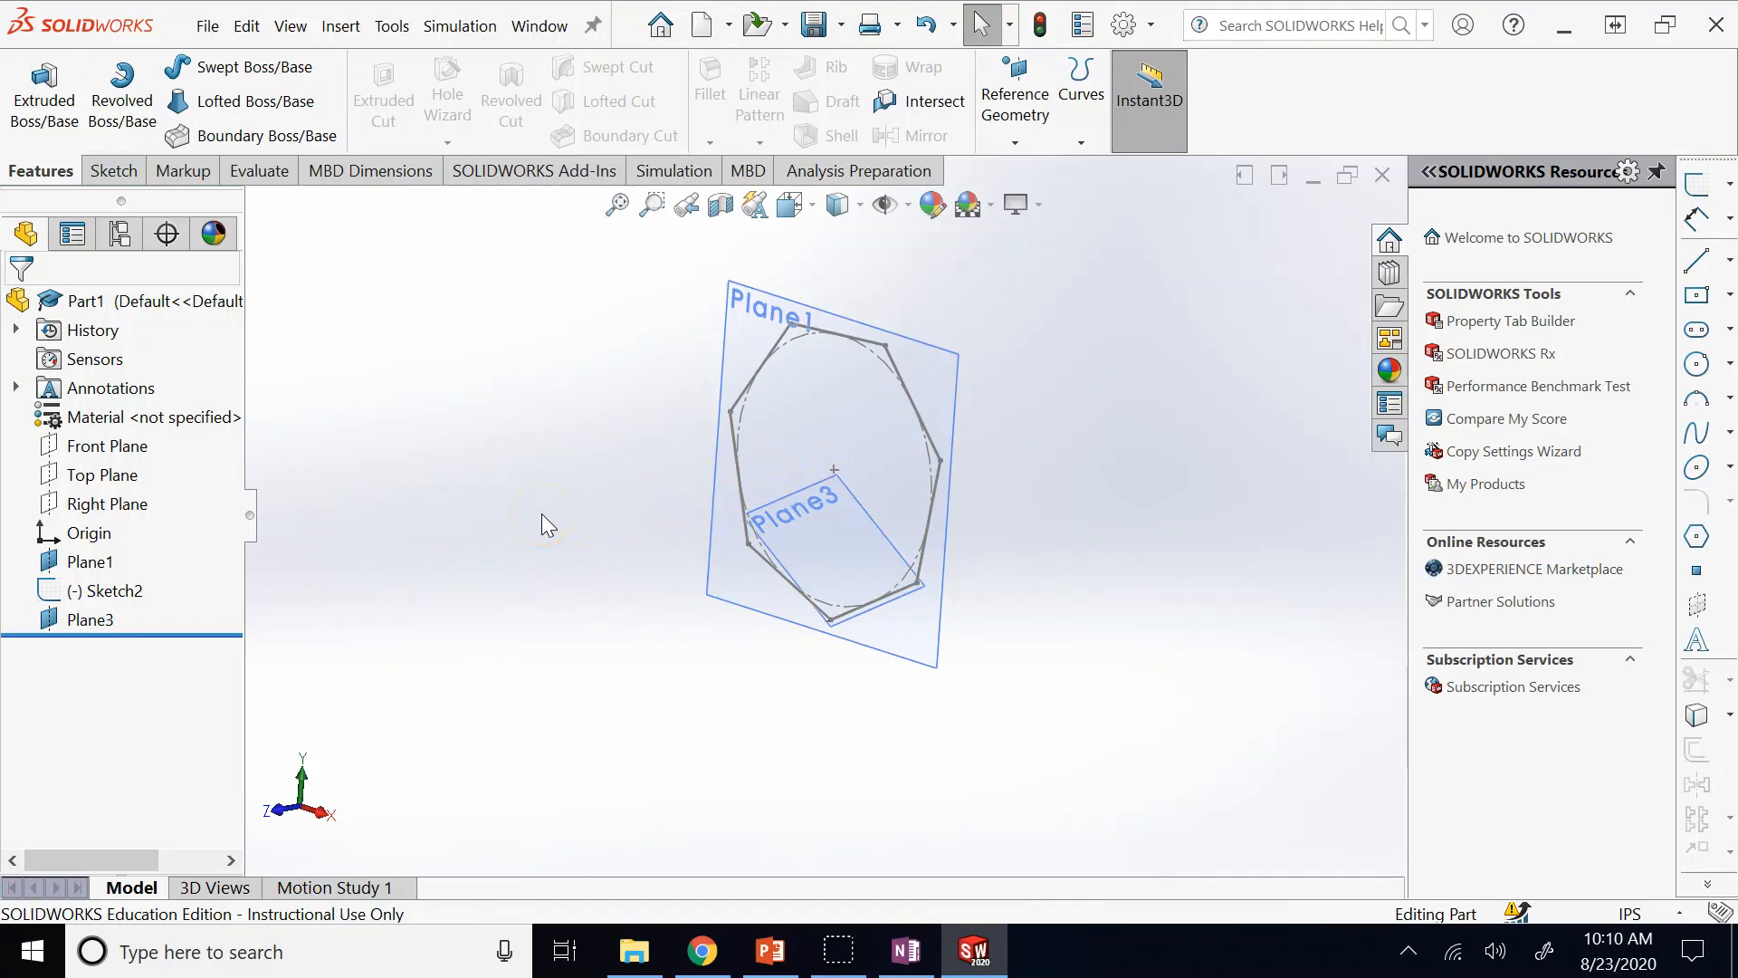
pyautogui.click(1010, 551)
pyautogui.hotkey('ctrl', '4')
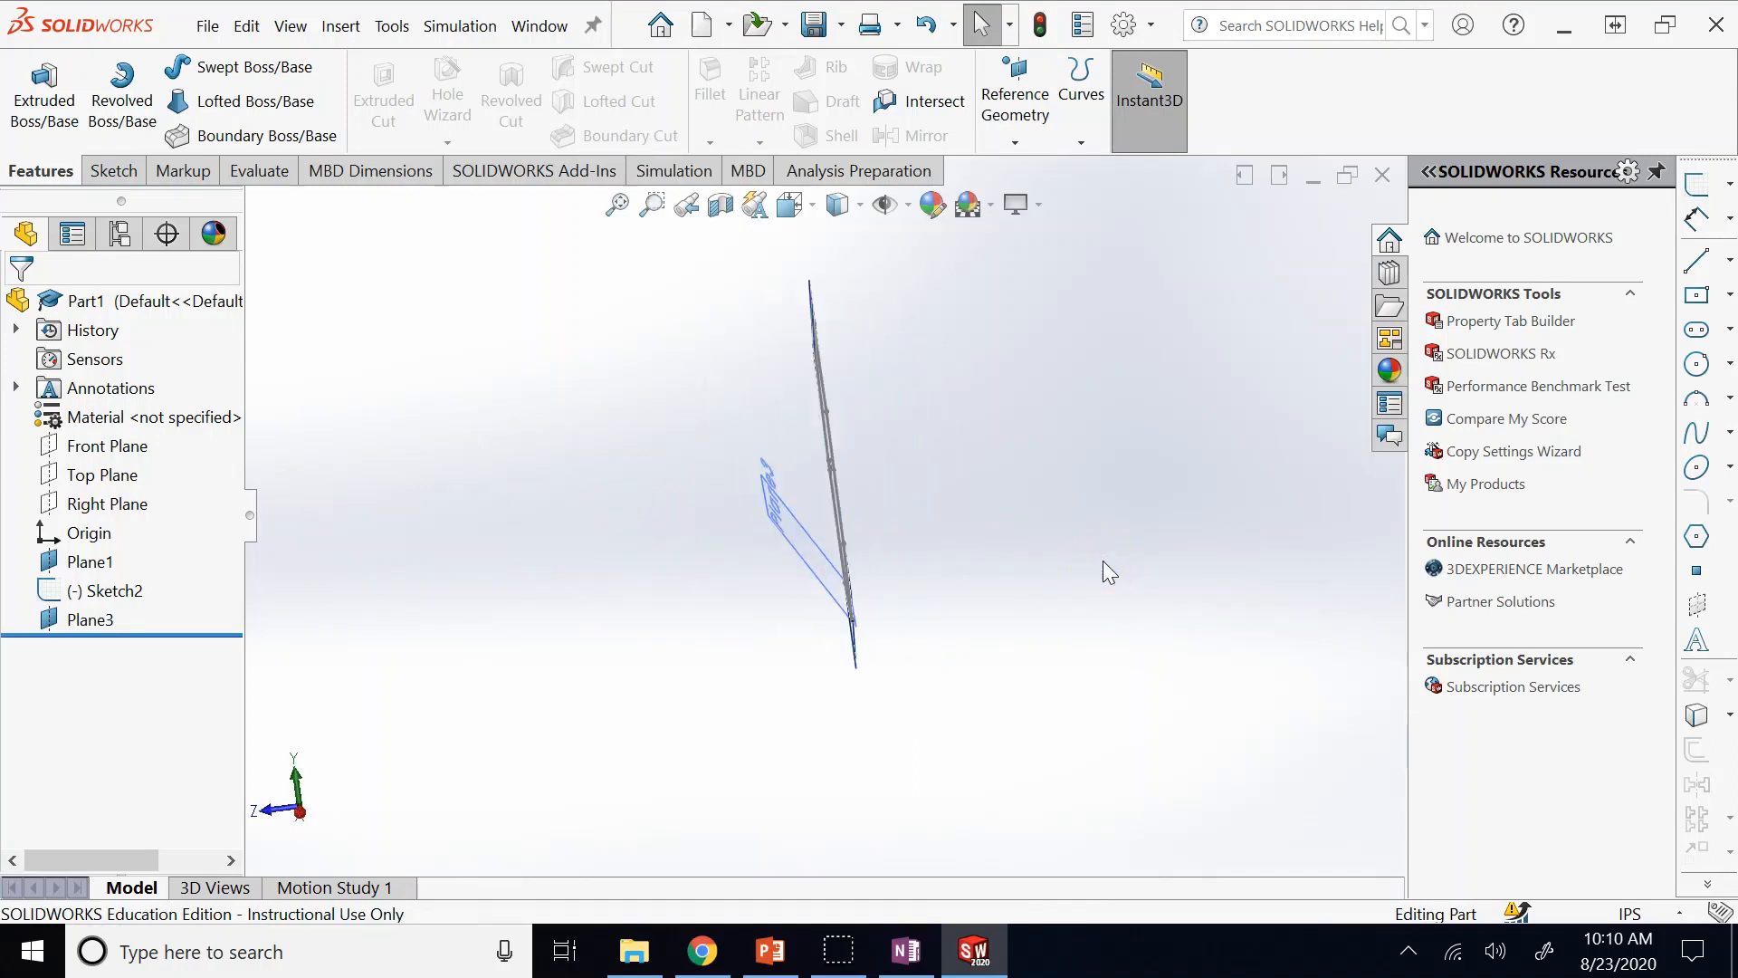
pyautogui.hotkey('ctrl', 'shift', 'z')
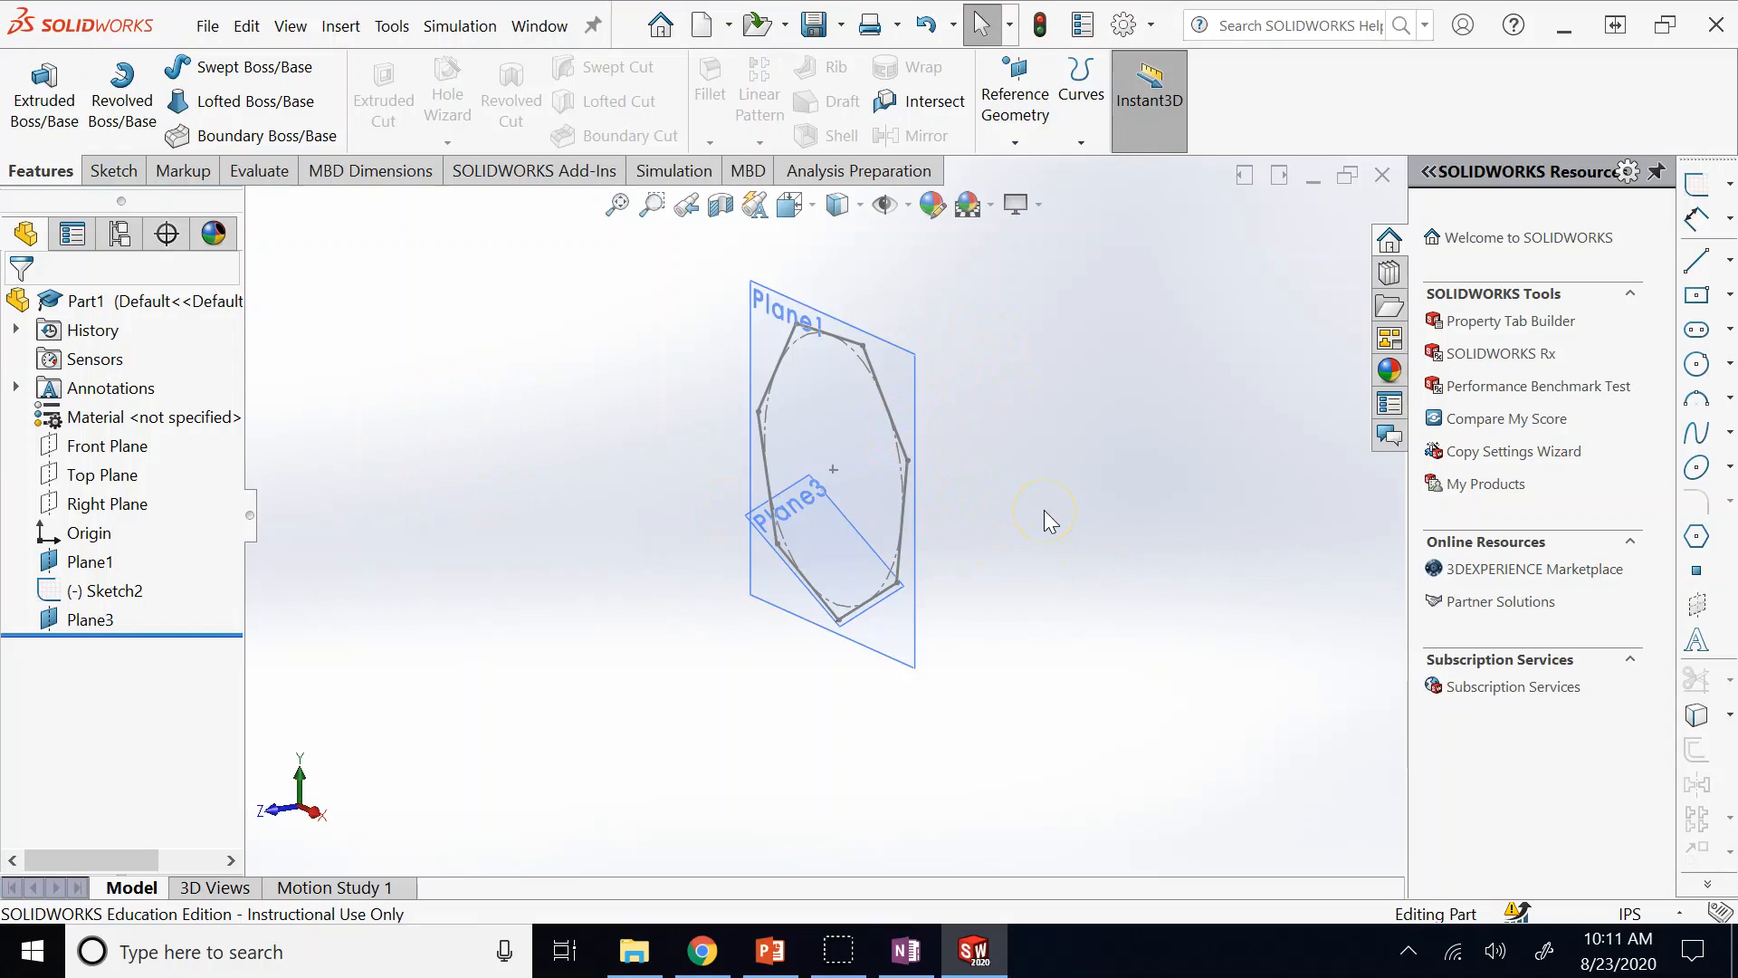
pyautogui.click(822, 551)
pyautogui.click(917, 489)
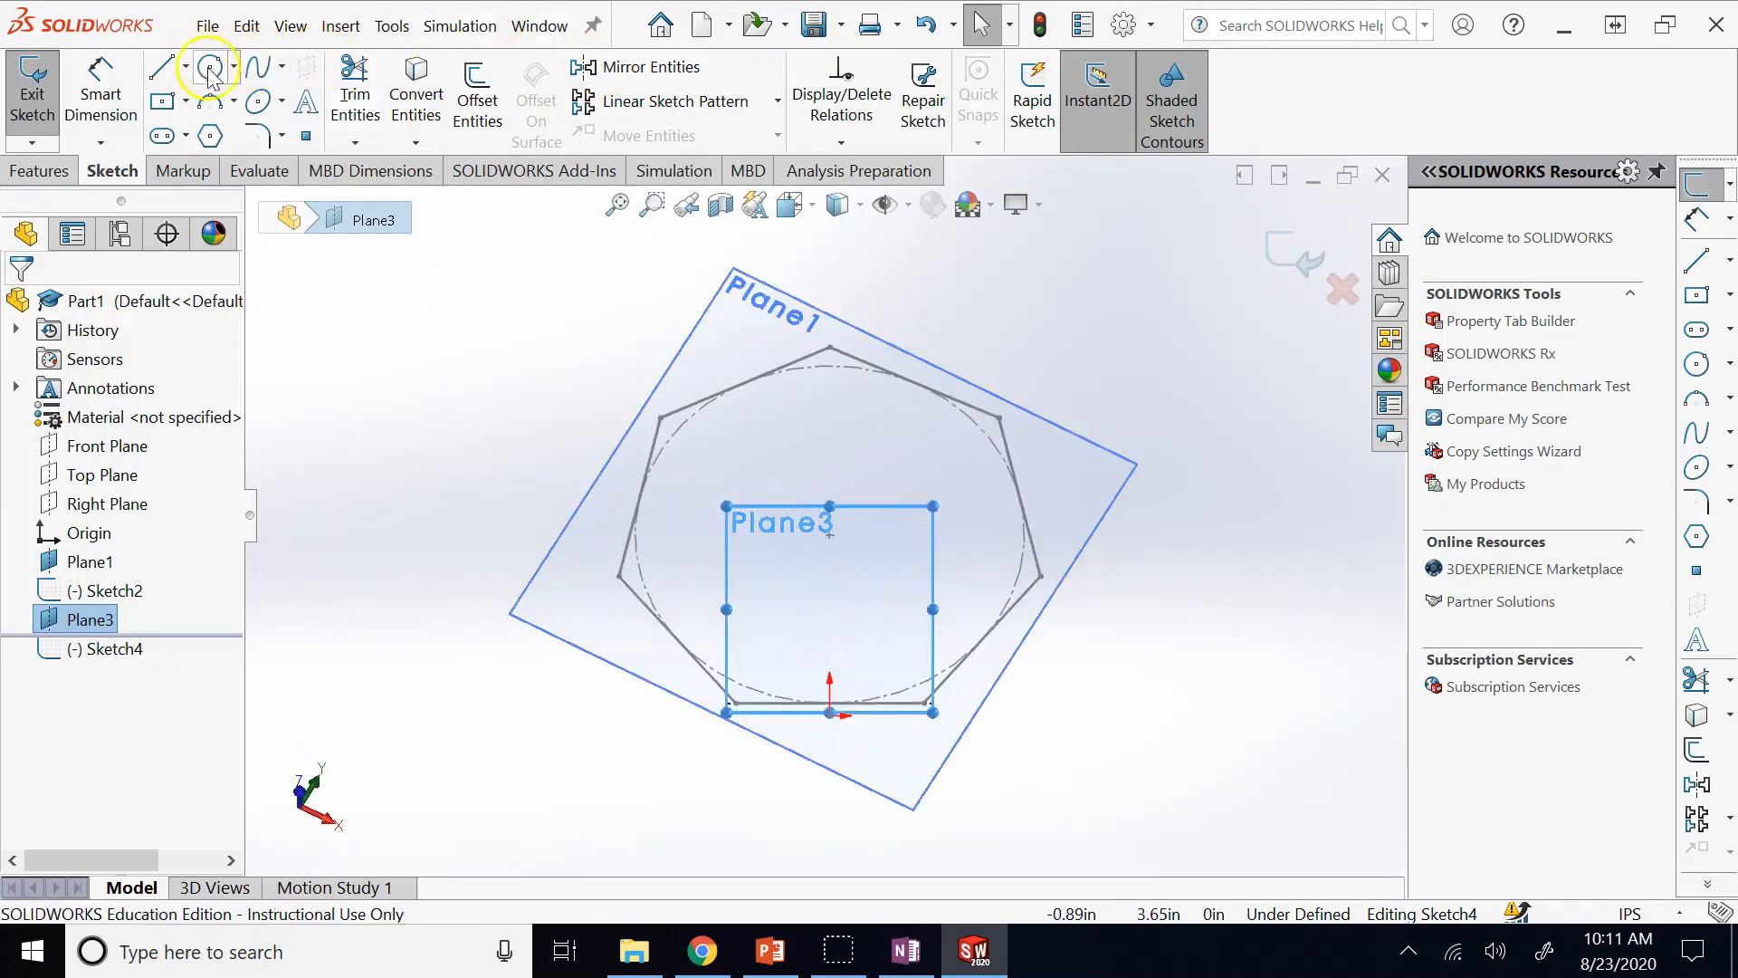
pyautogui.click(306, 136)
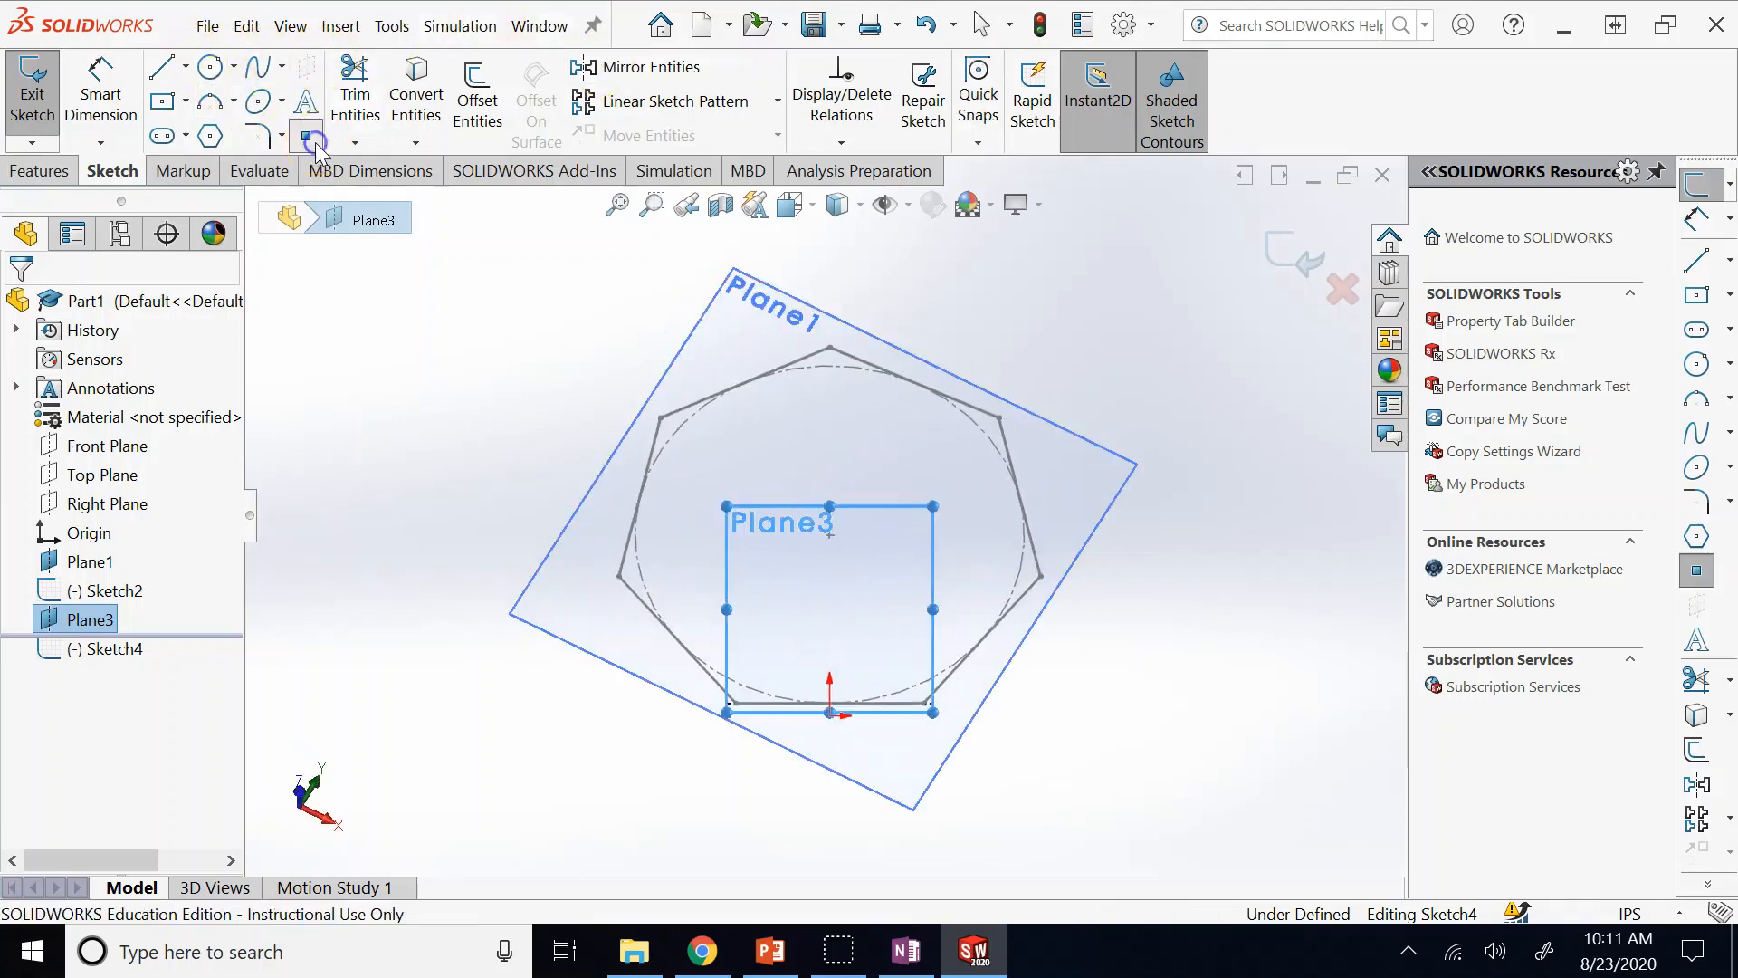
pyautogui.click(830, 589)
pyautogui.click(1311, 261)
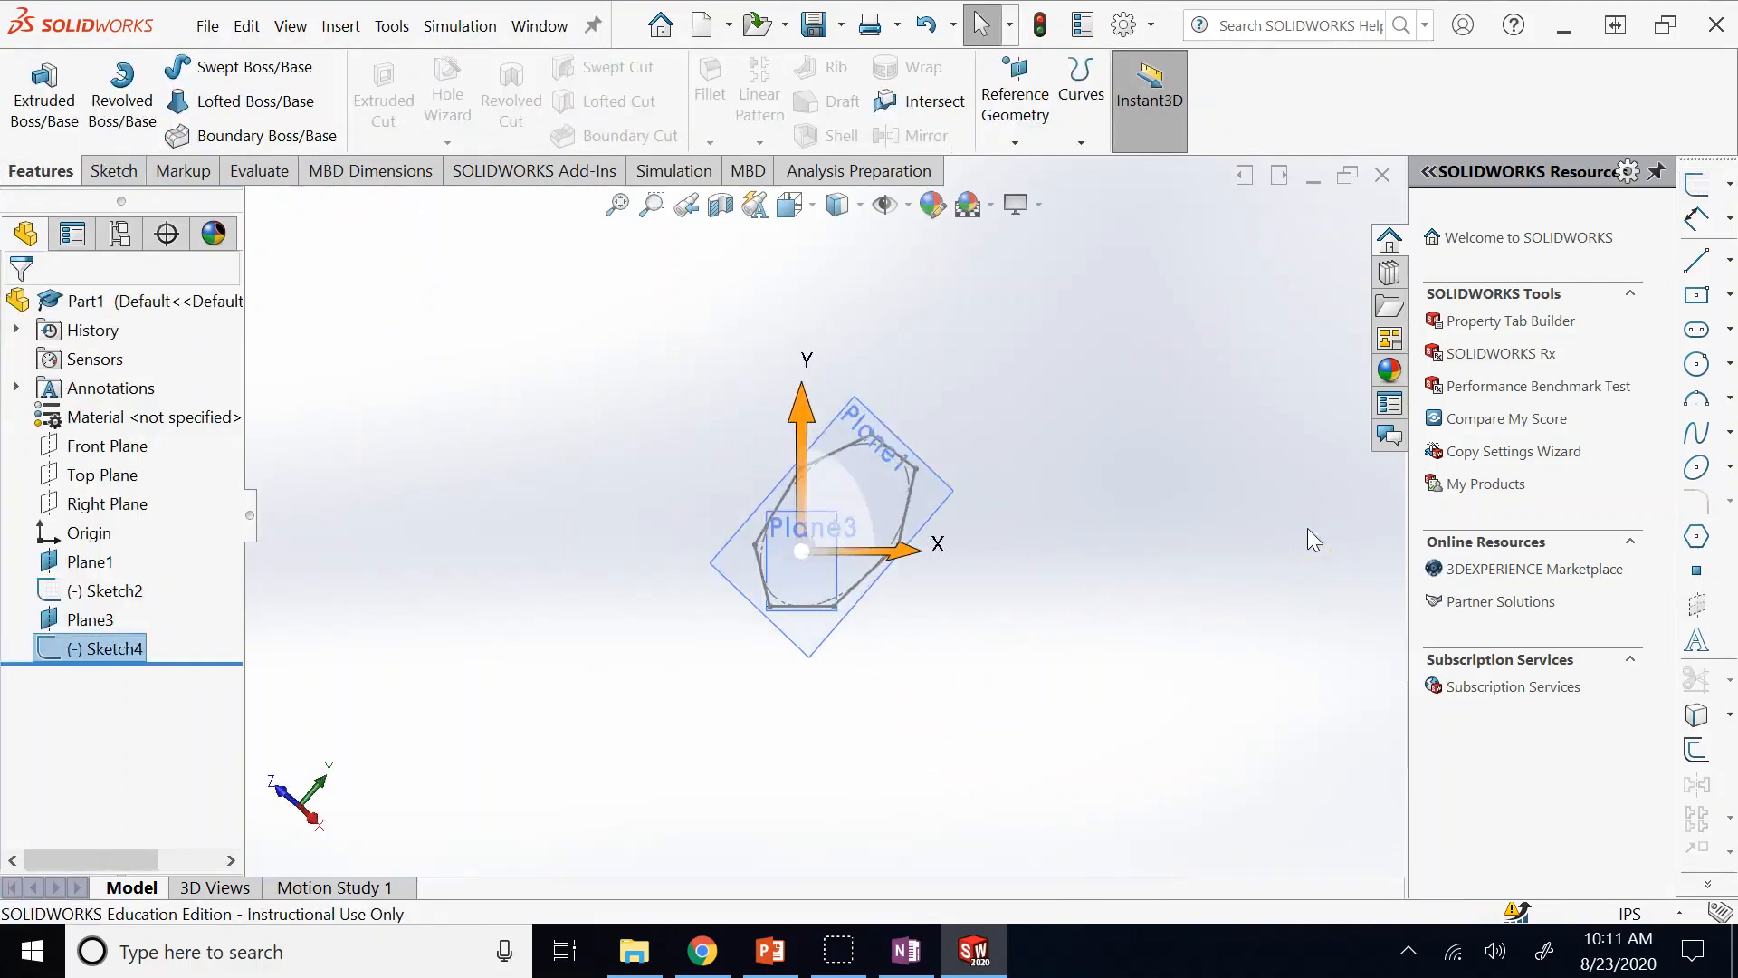
# Hide the offset plane so only the angled plane and the sketches are displayed.
pyautogui.moveTo(1307, 529)
pyautogui.mouseDown(button='middle')
pyautogui.moveTo(1125, 535)
pyautogui.moveTo(1023, 507)
pyautogui.mouseUp(button='middle')
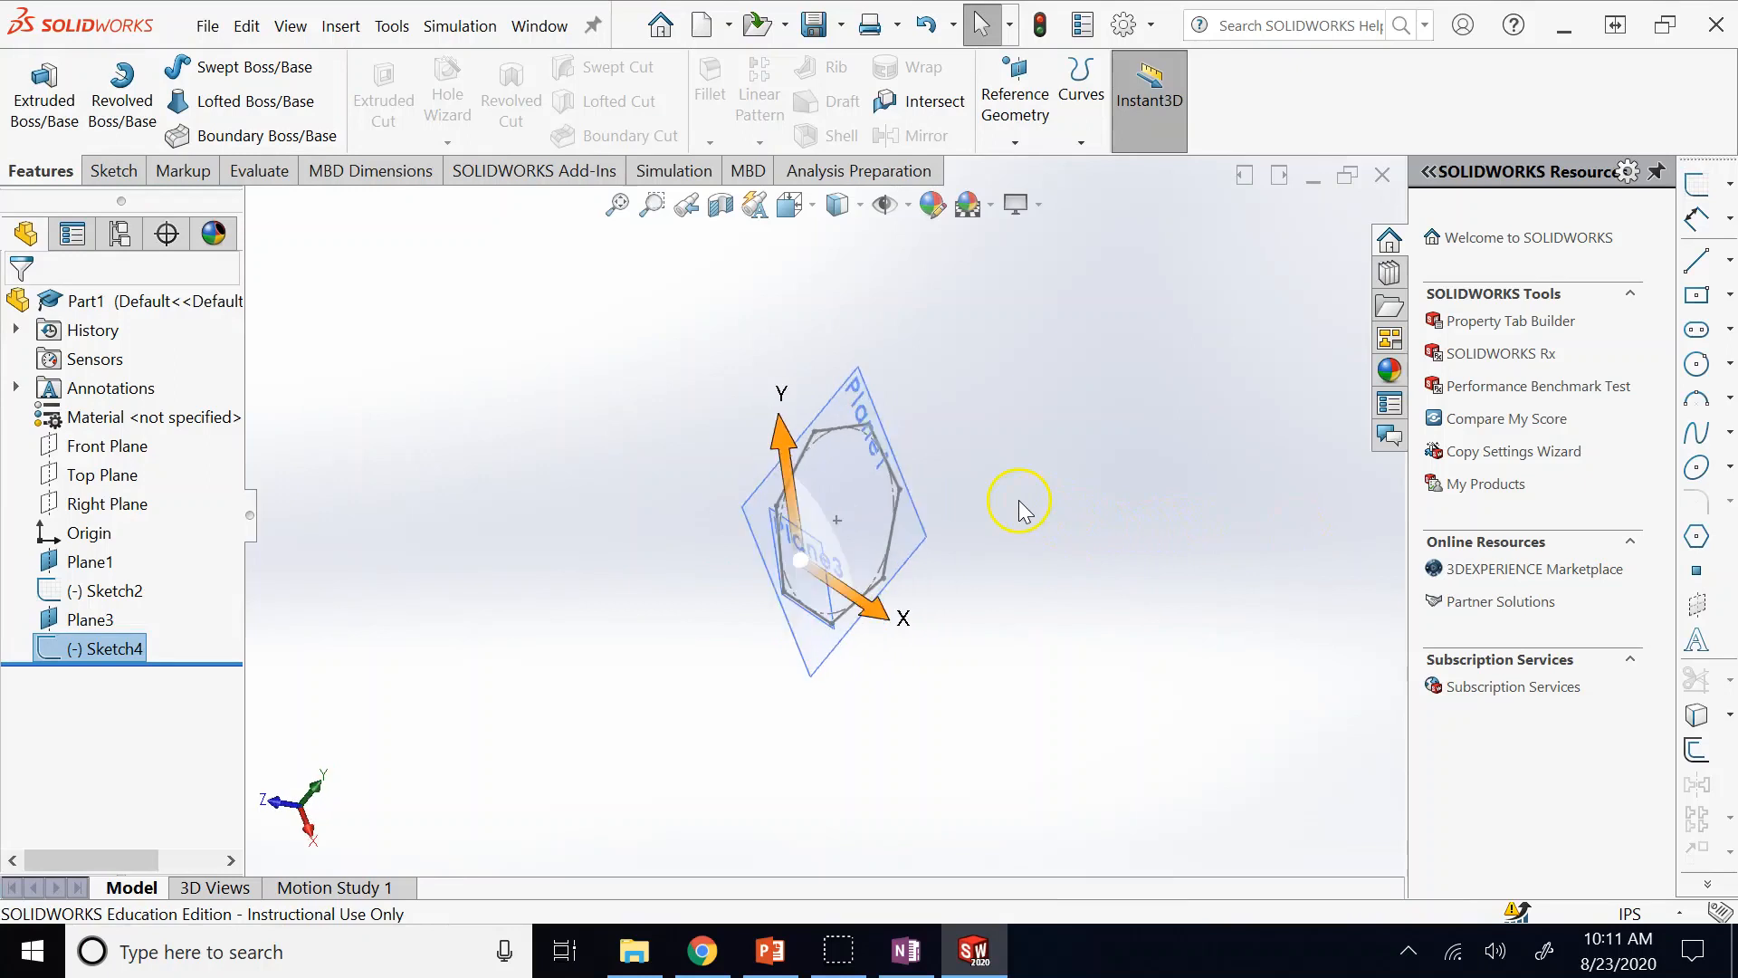
pyautogui.rightClick(896, 547)
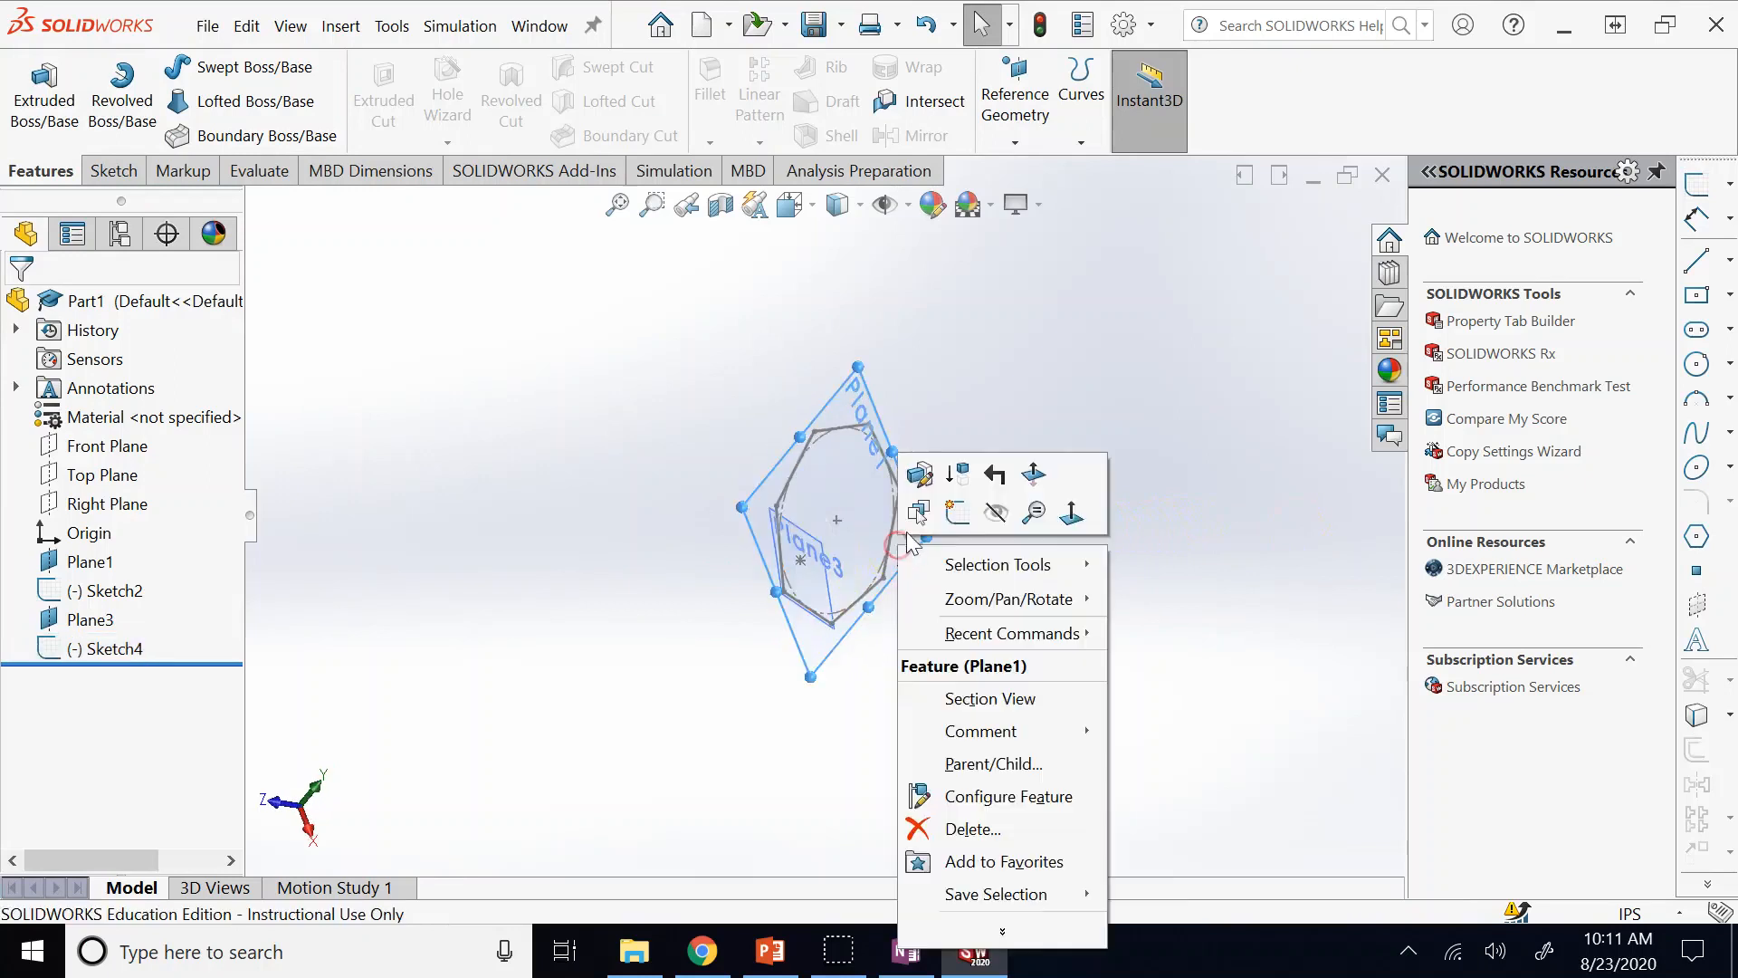
pyautogui.click(1001, 511)
pyautogui.scroll(-3, 860, 629)
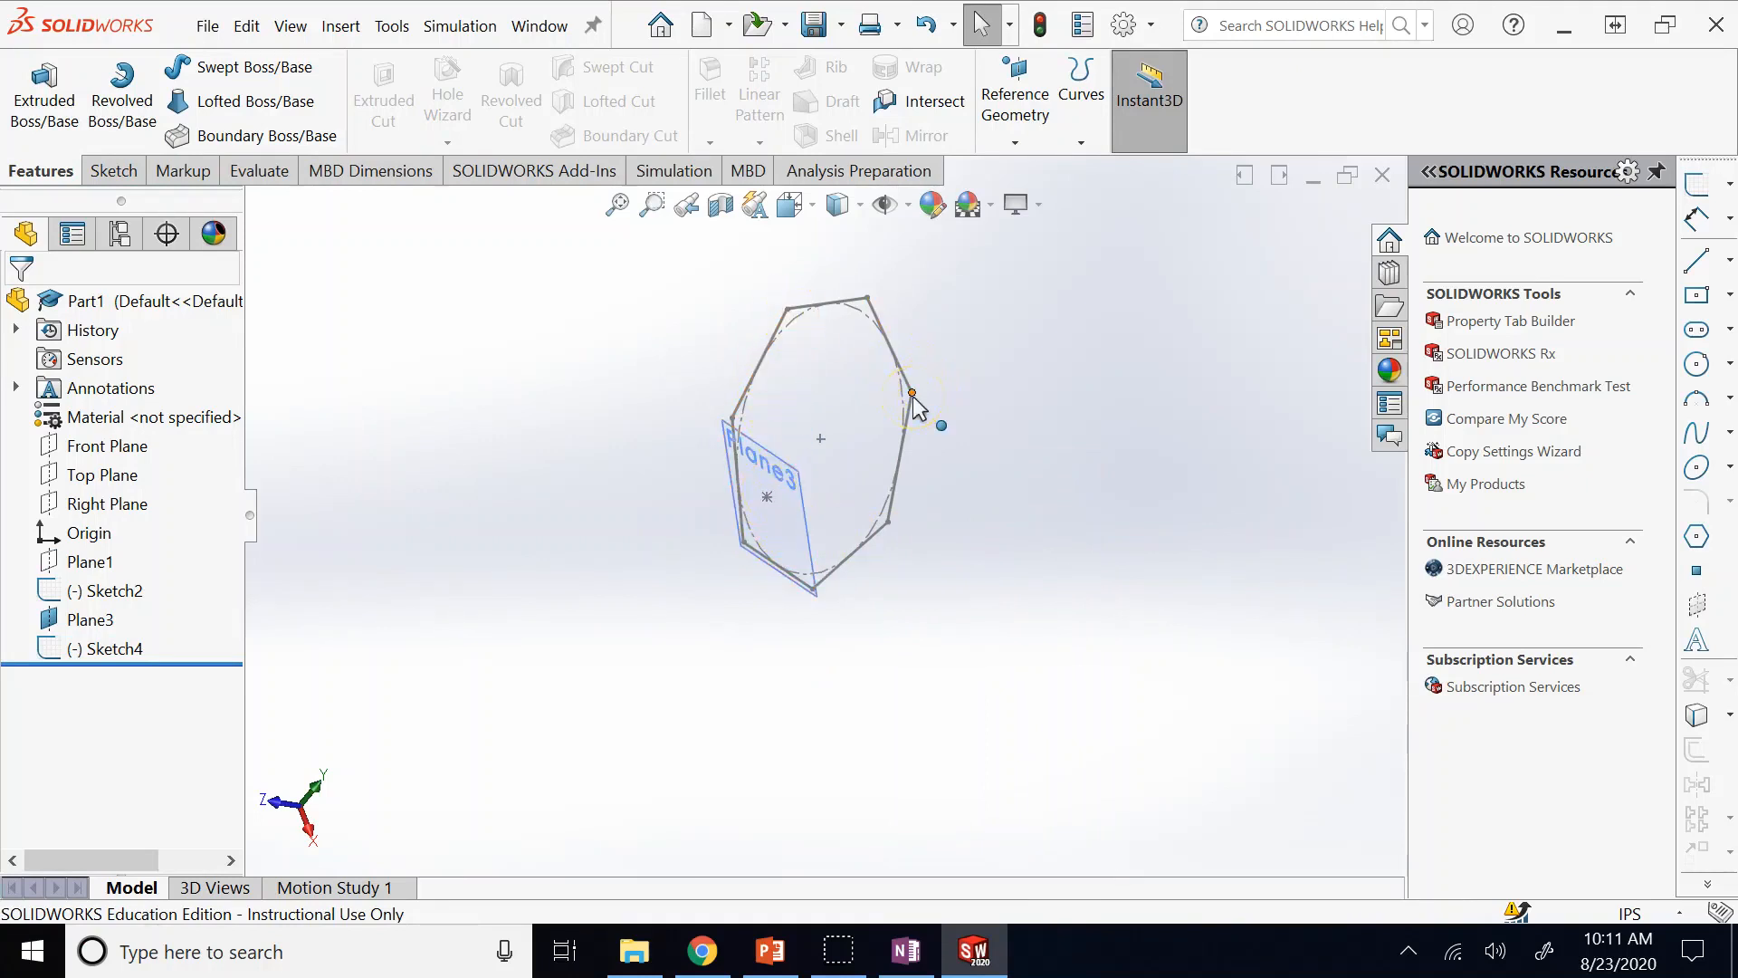
# Create a reference plane through three points: the sketched point on the angled plane and two upper vertices of the polygon.
pyautogui.click(1015, 142)
pyautogui.click(1032, 169)
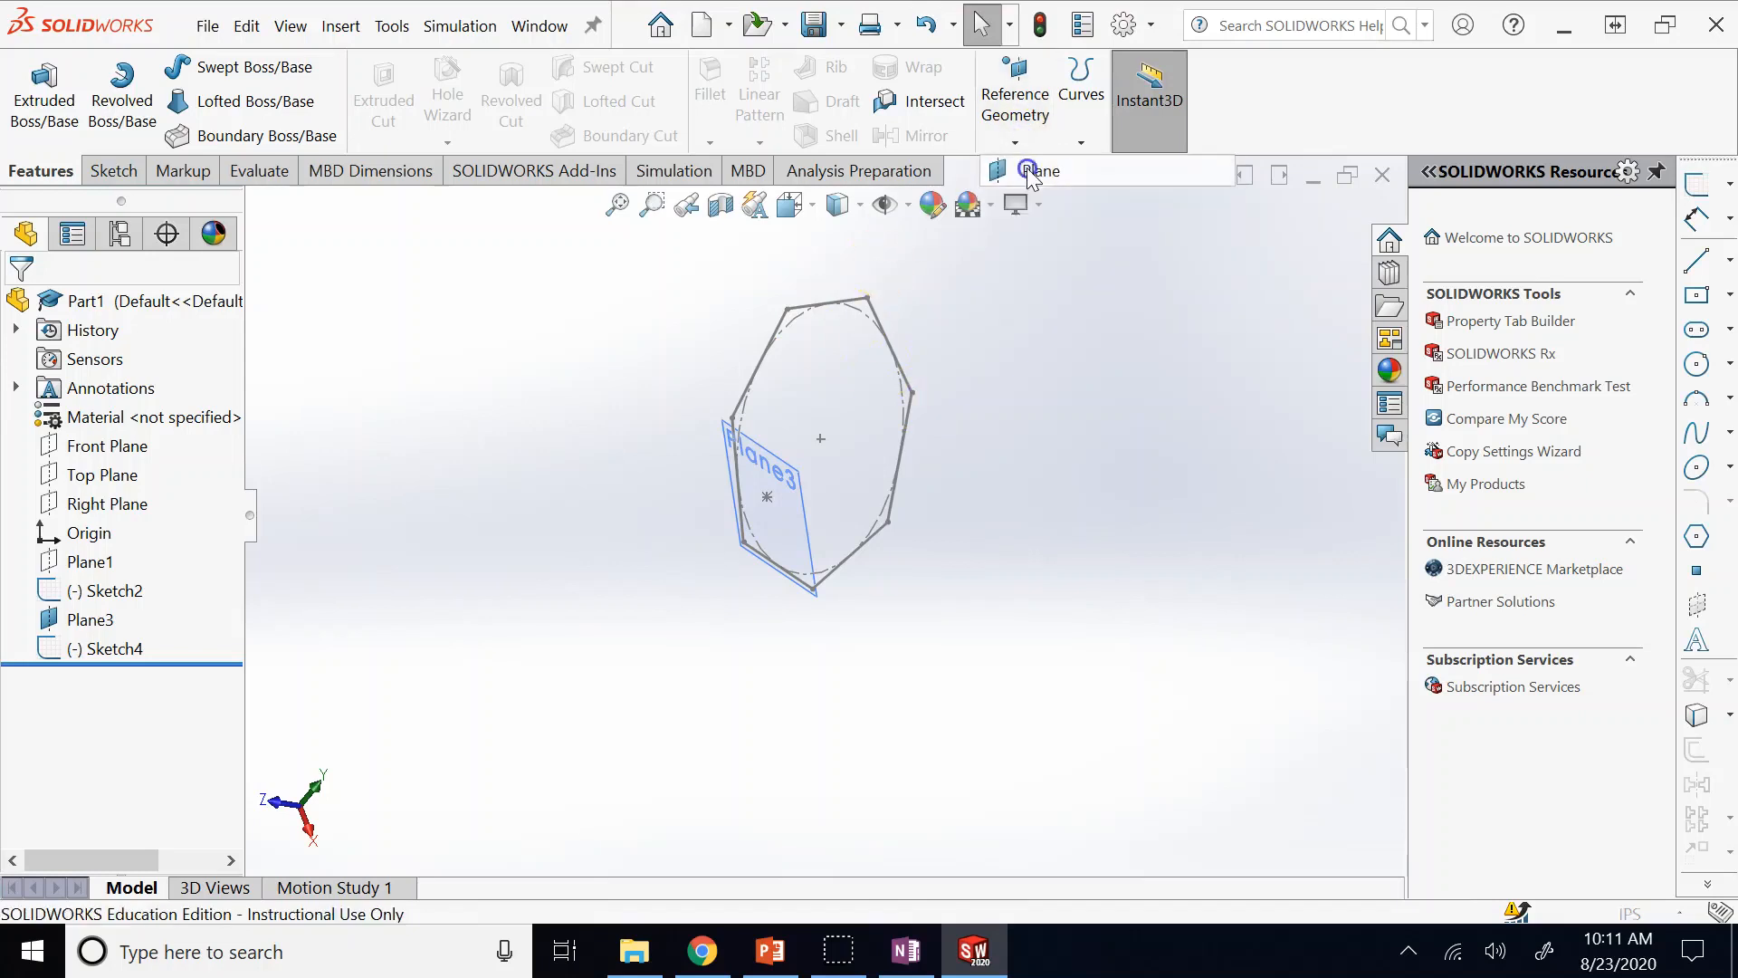
pyautogui.click(767, 496)
pyautogui.click(788, 312)
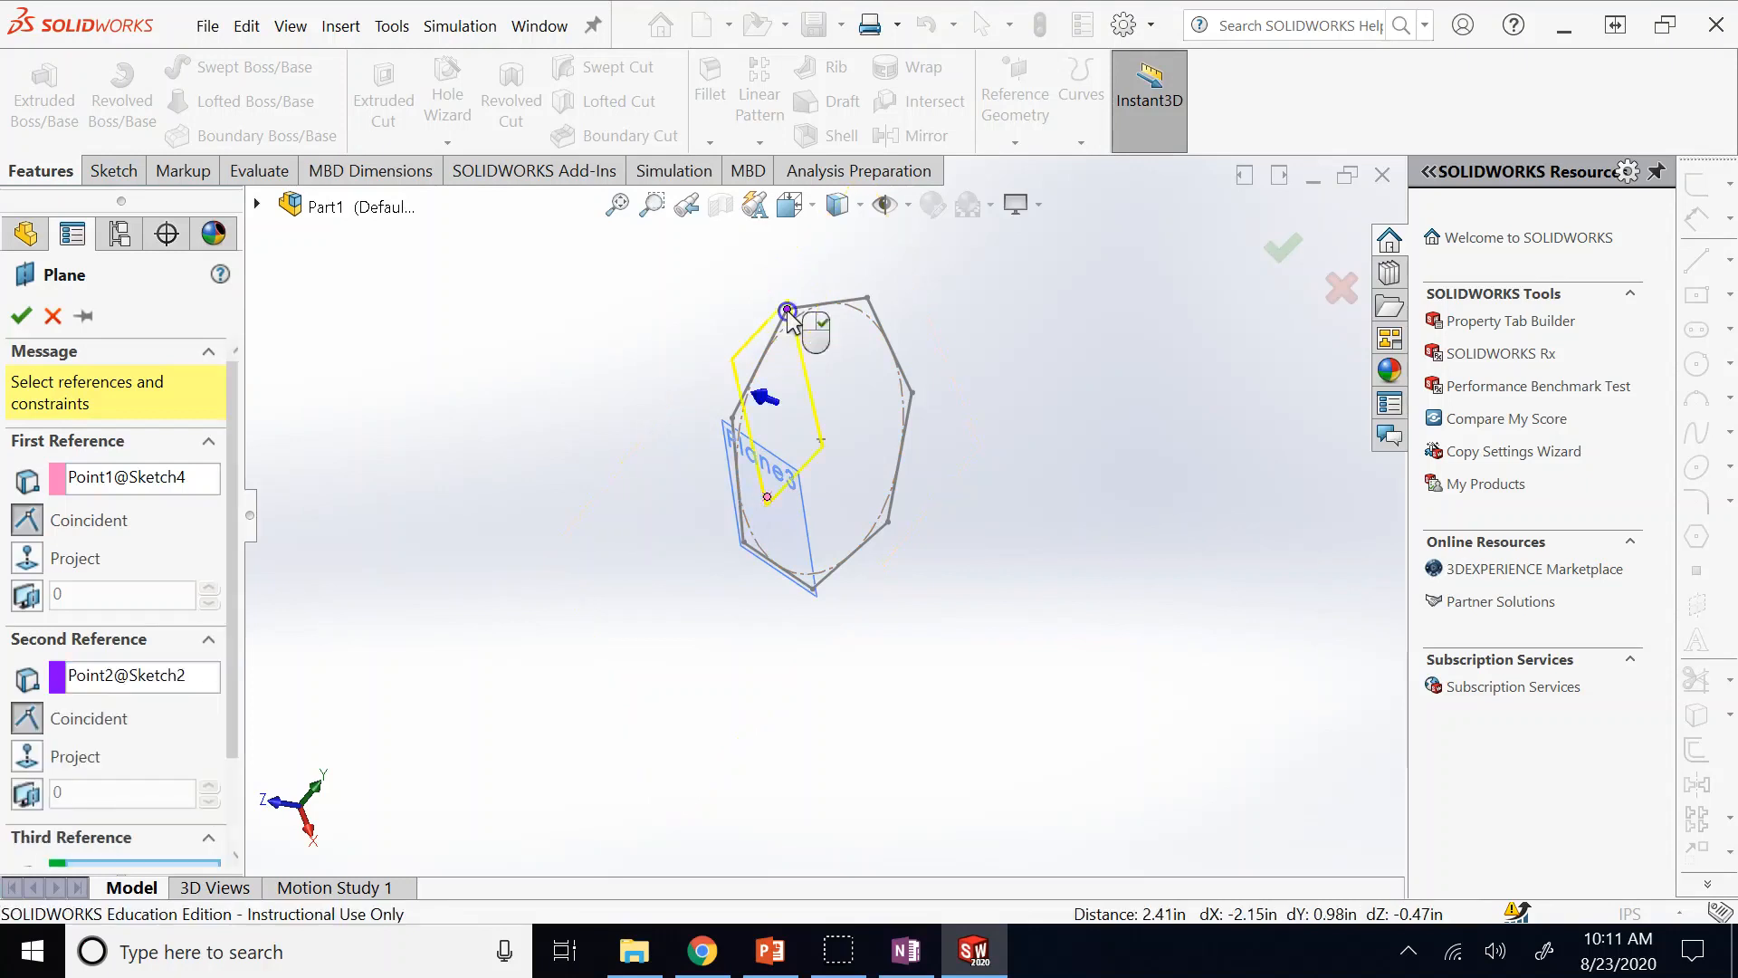
pyautogui.click(913, 392)
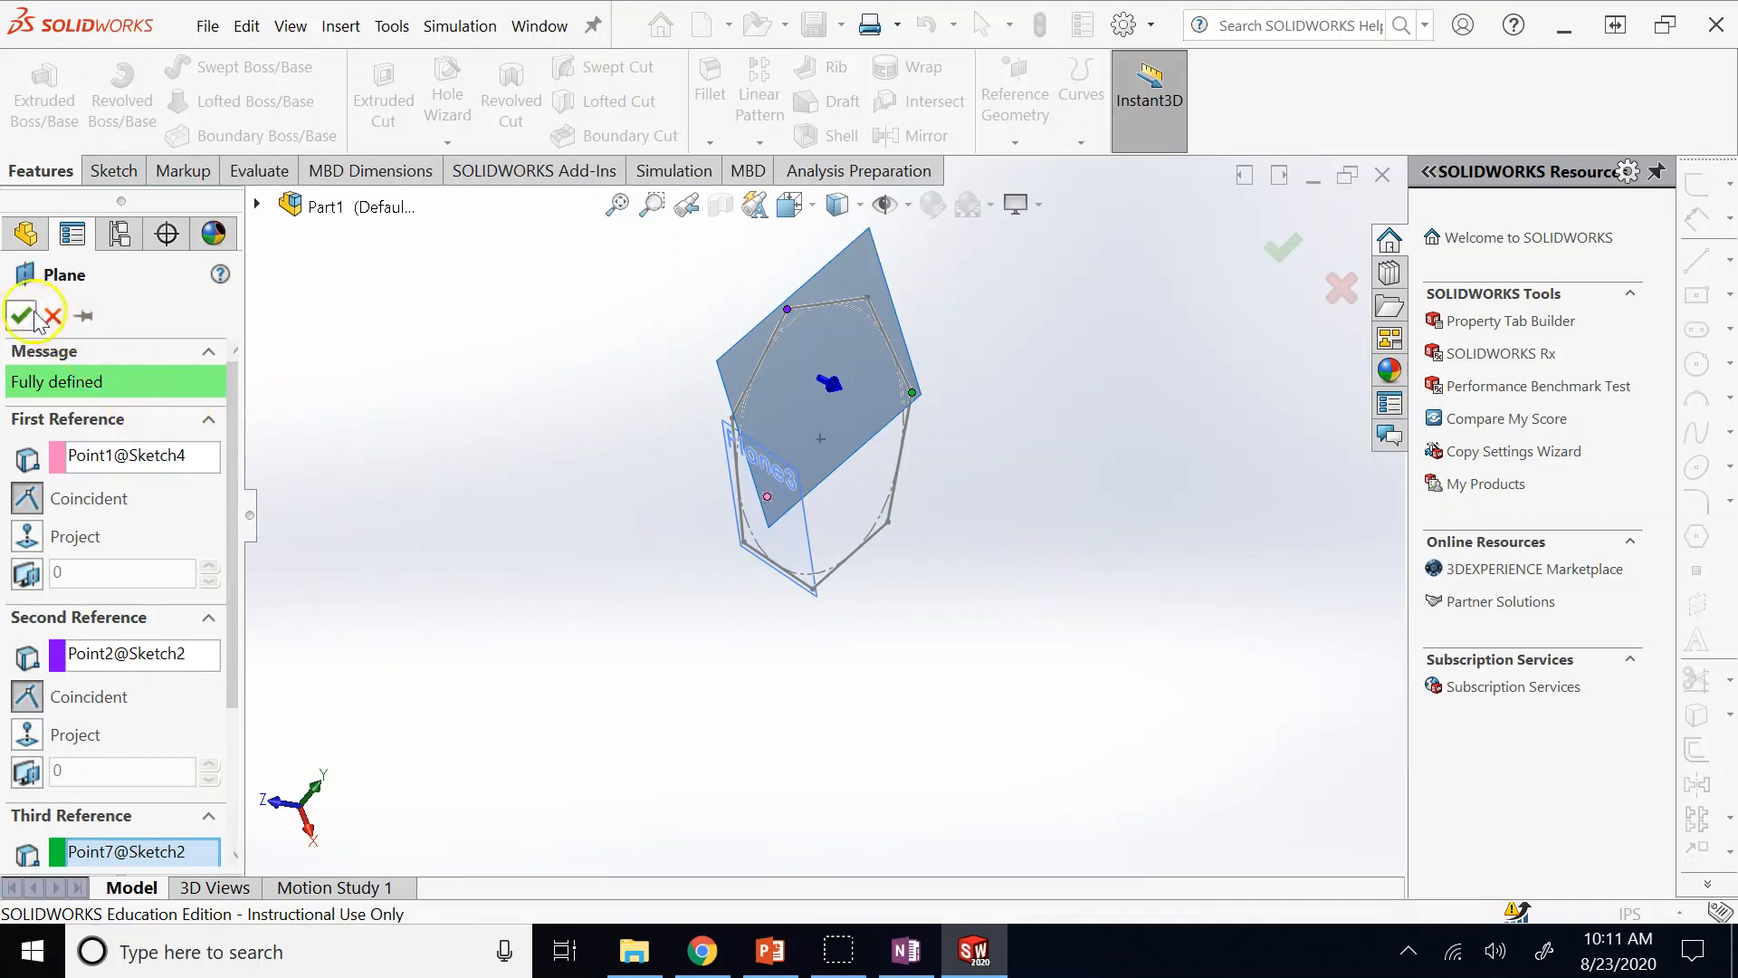
pyautogui.click(335, 493)
# Delete the offset plane and the angled plane together with all dependent sketches and planes.
pyautogui.moveTo(1036, 904); pyautogui.dragTo(1047, 878, button='middle')
pyautogui.press('Left')
pyautogui.press('Left')
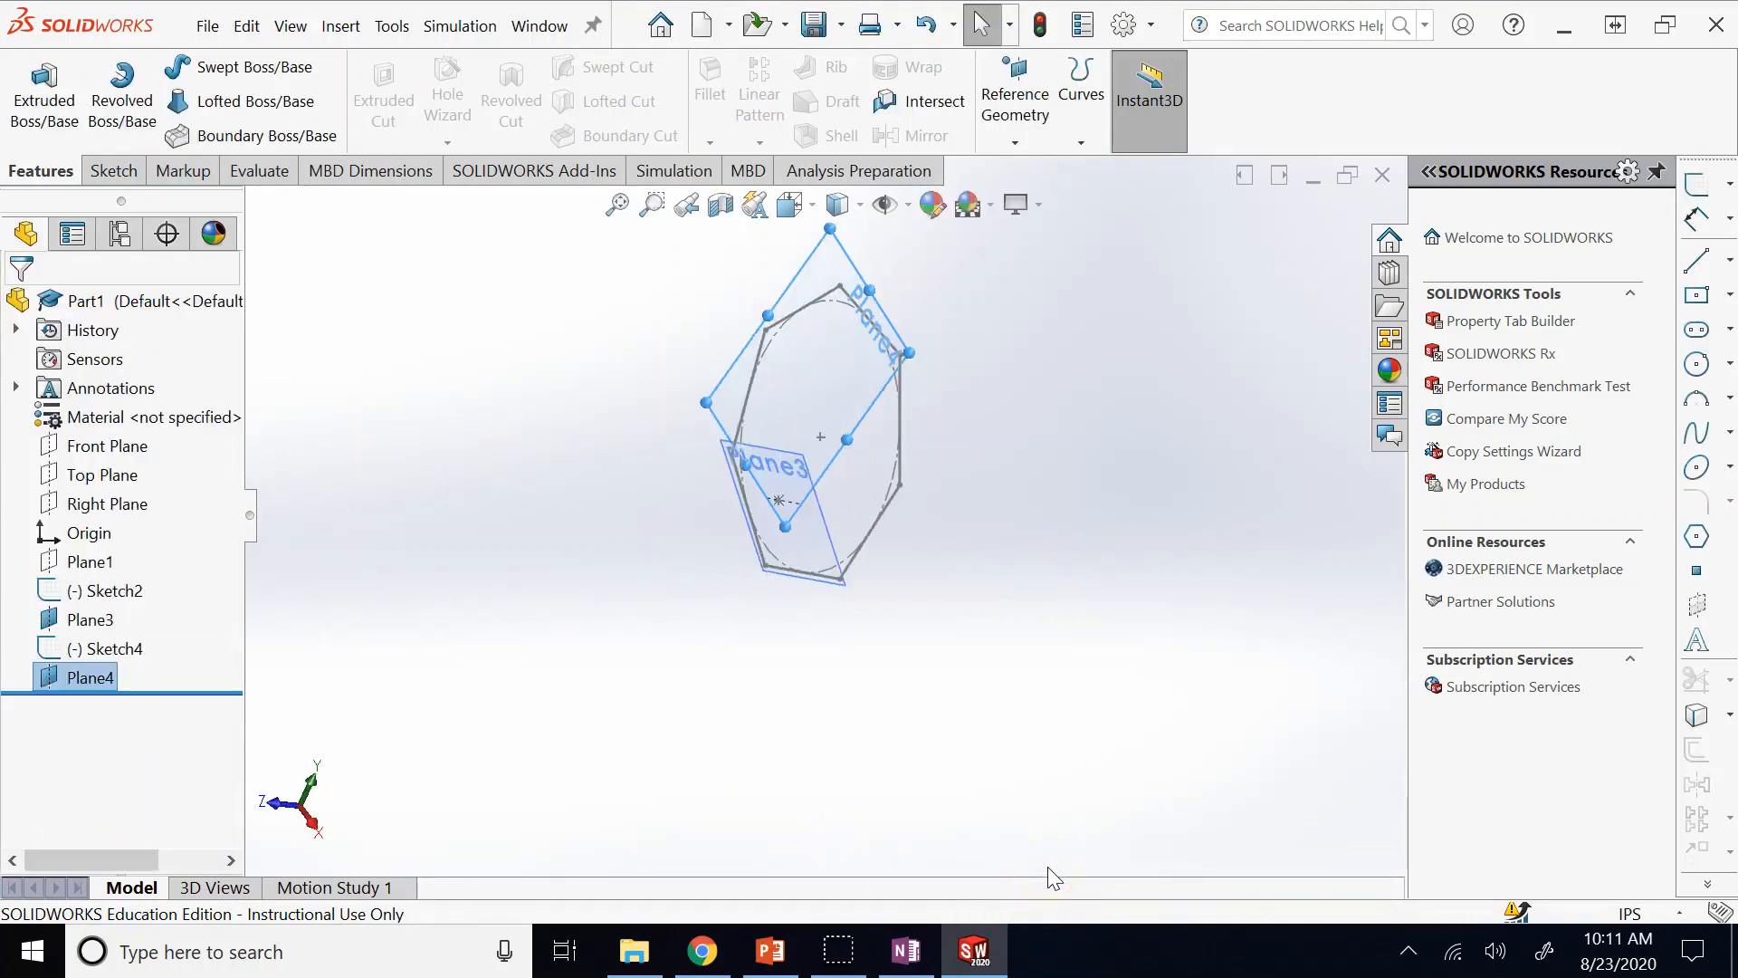
pyautogui.press('Left')
pyautogui.press('Left')
pyautogui.press('Left')
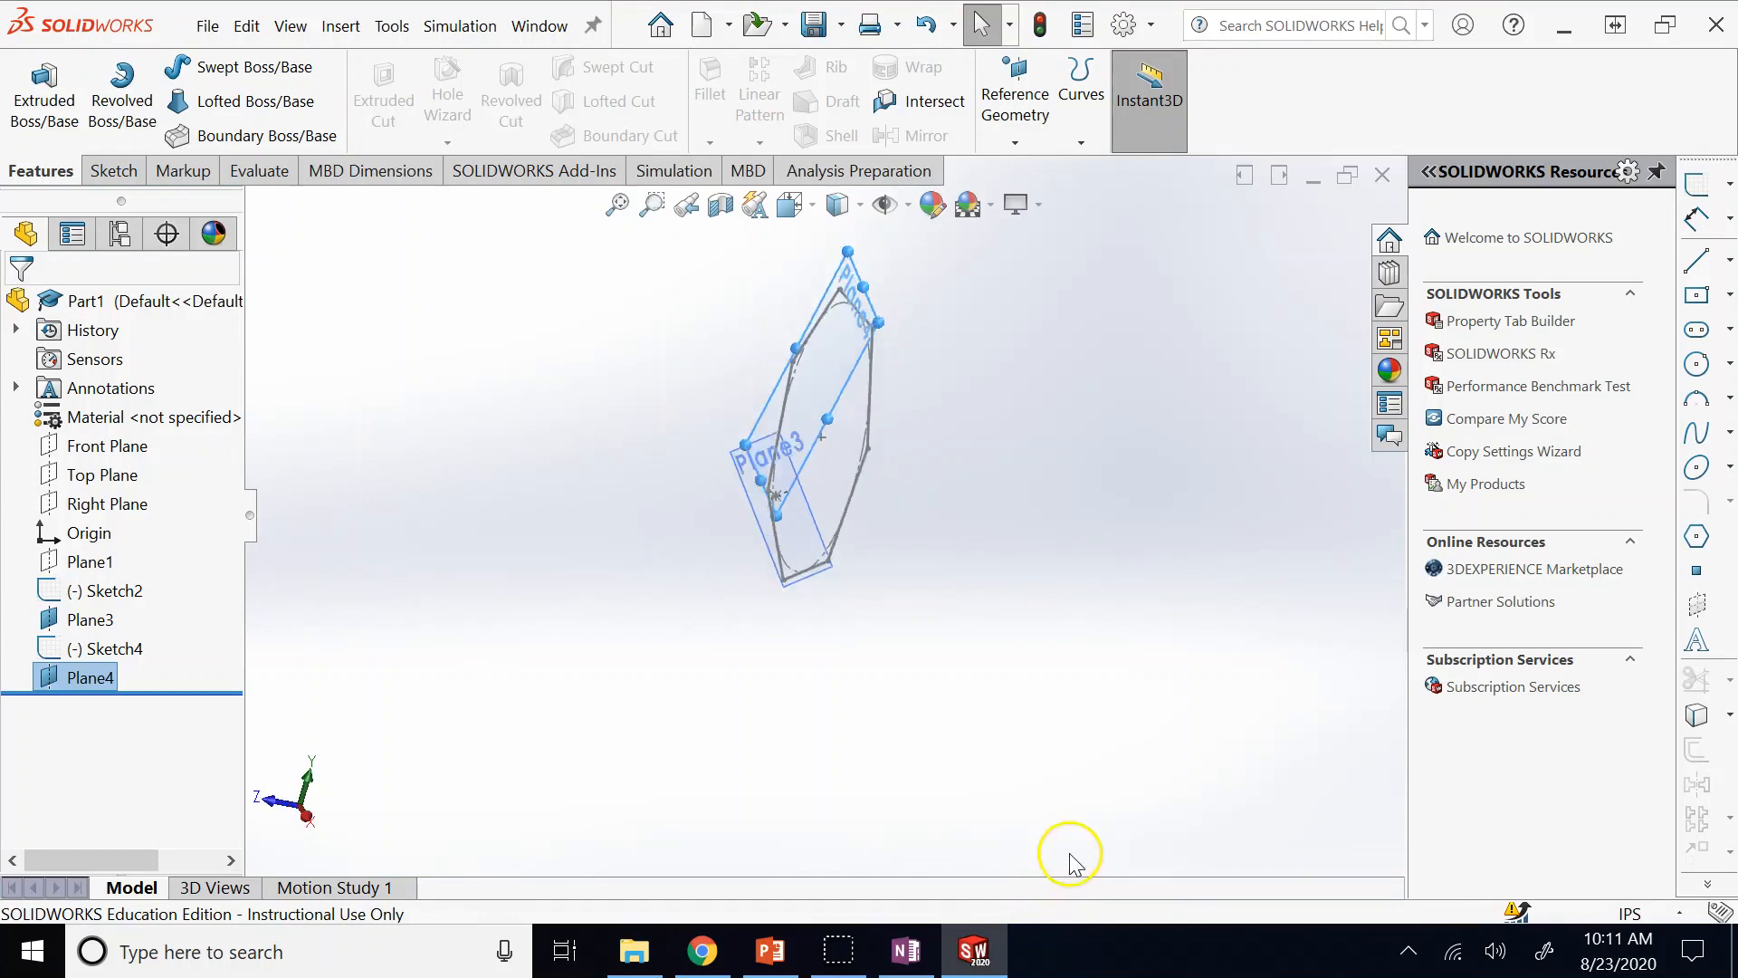
pyautogui.click(95, 562)
pyautogui.keyDown('ctrl'); pyautogui.click(90, 619); pyautogui.keyUp('ctrl')
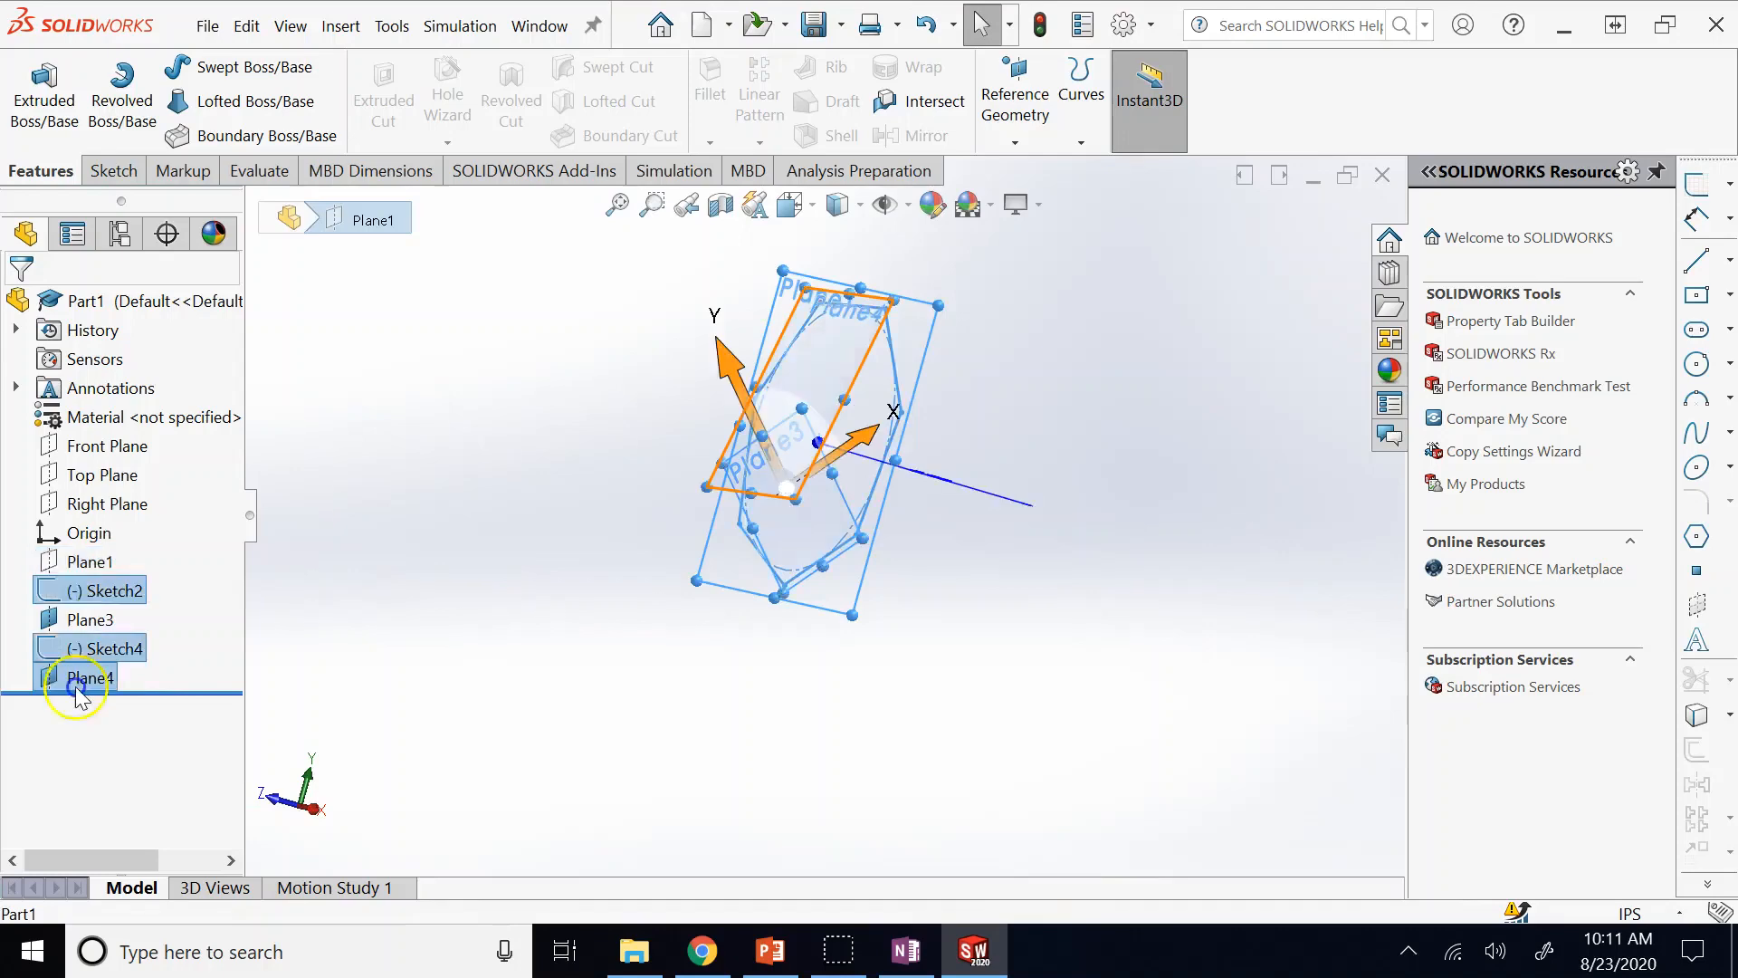
pyautogui.rightClick(91, 619)
pyautogui.click(134, 591)
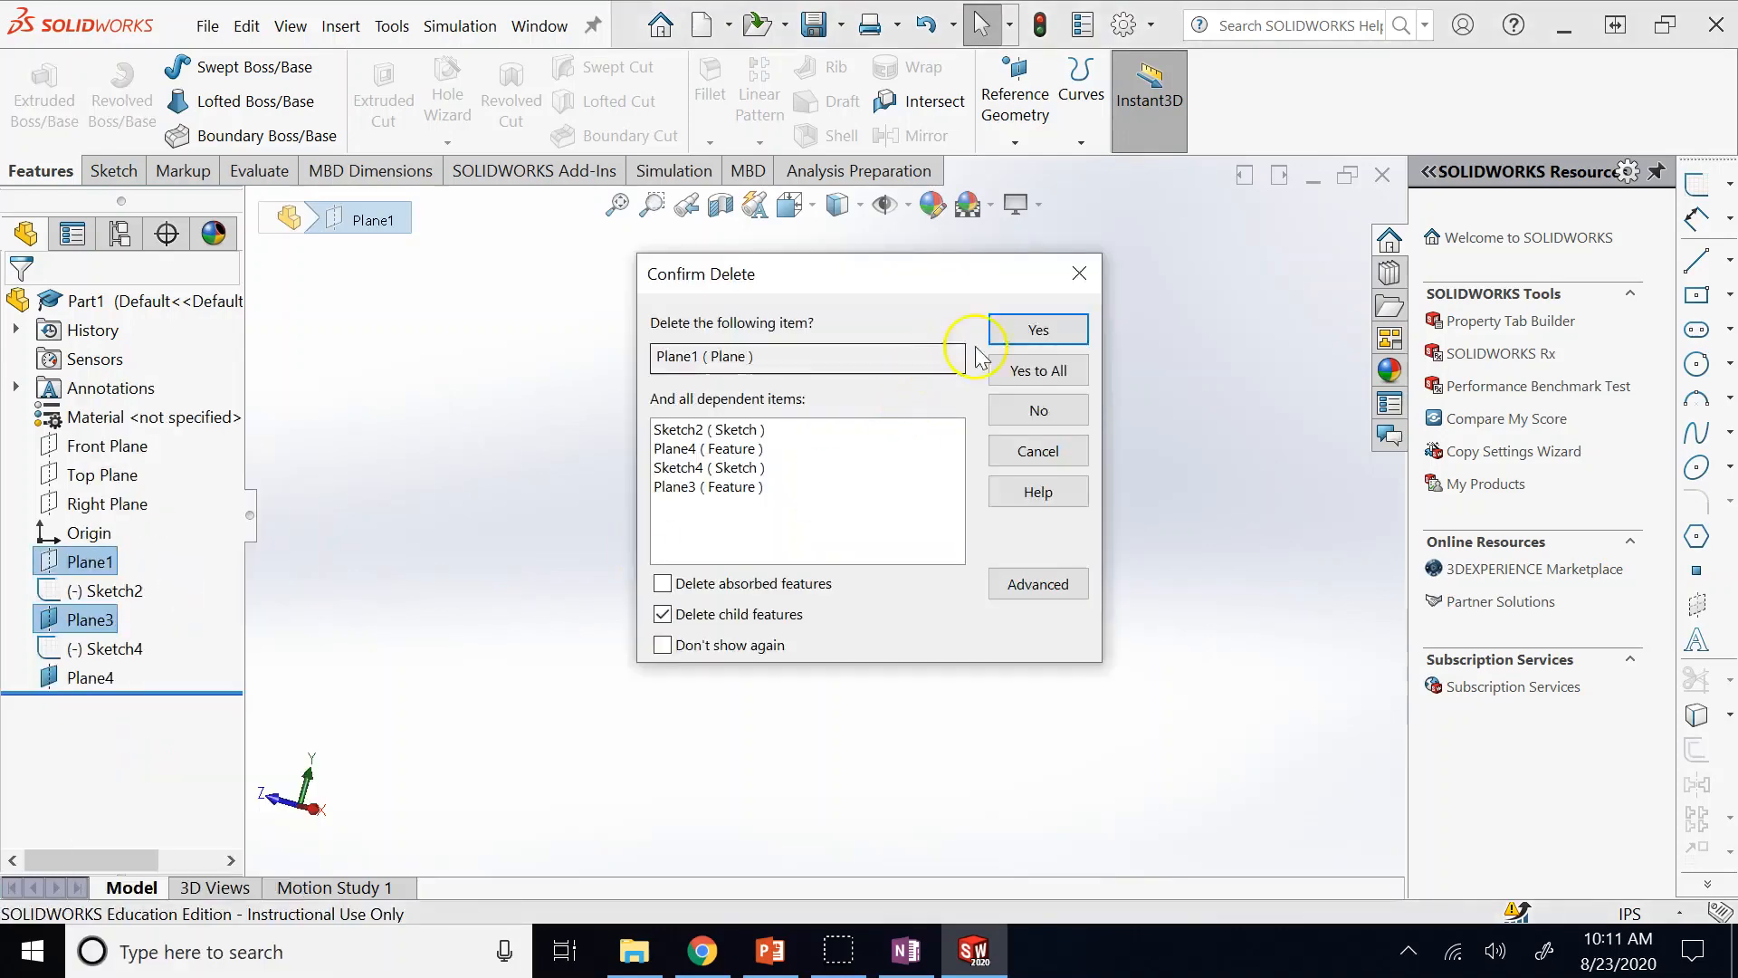
pyautogui.click(1018, 332)
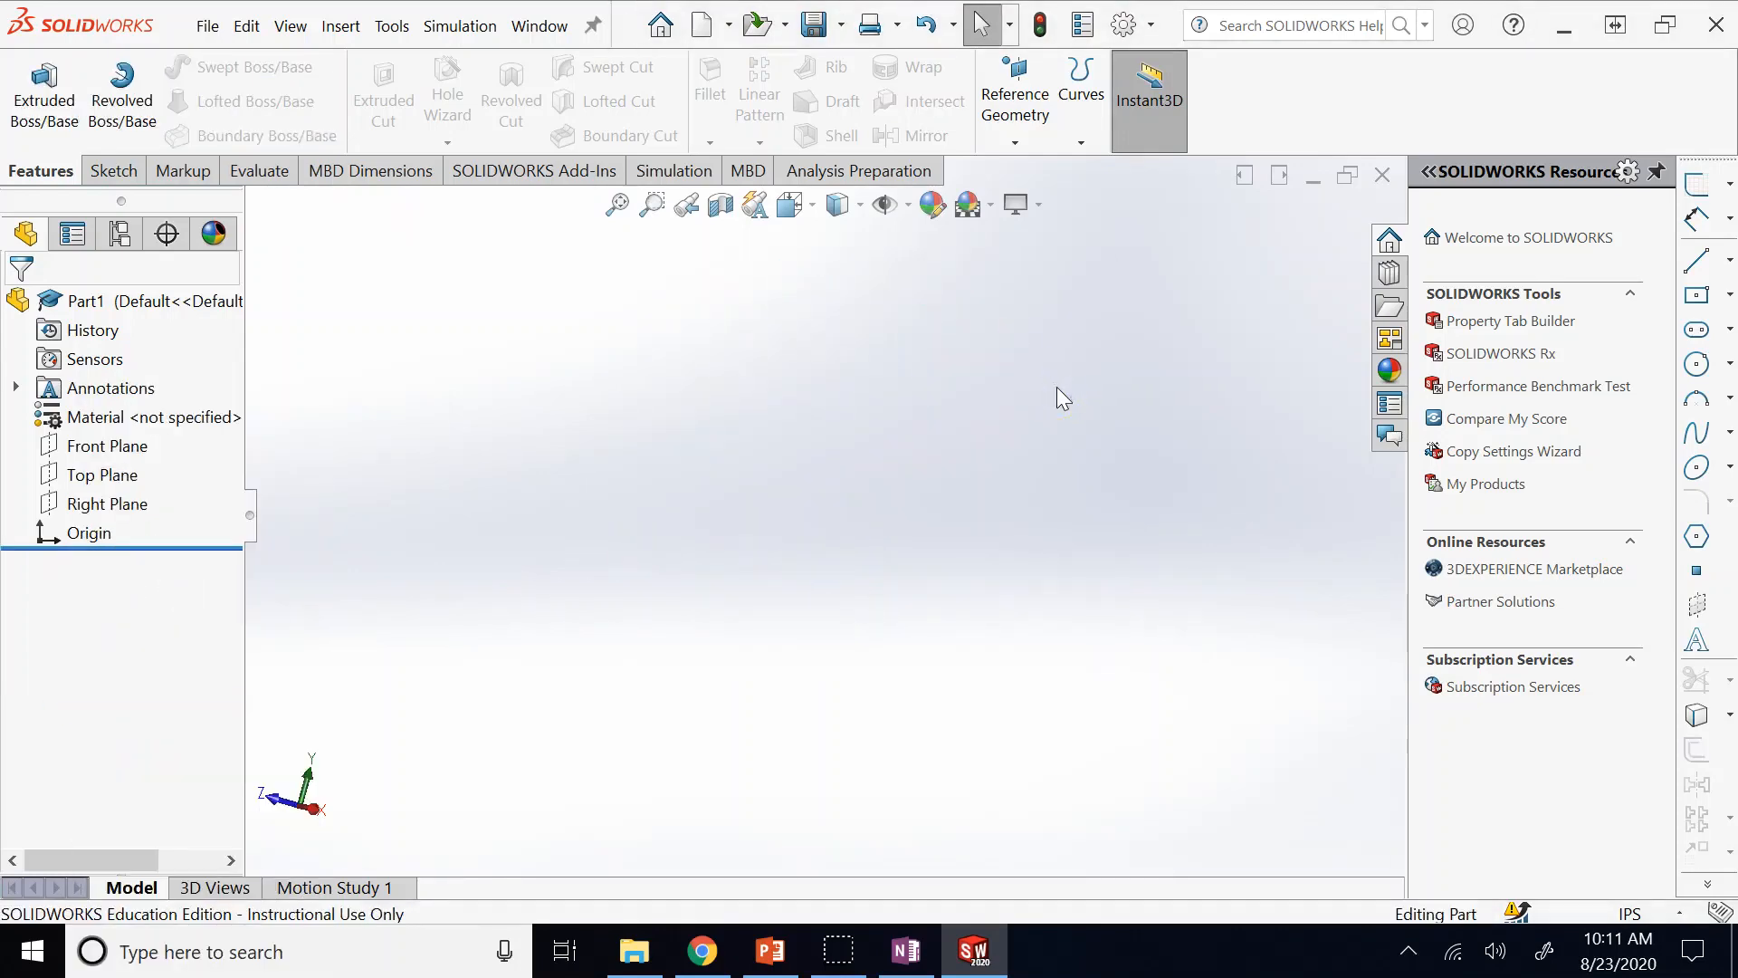
# Switch to the Sketching presentation in PowerPoint, open the "2D vs. 3D Sketches" slide and look through the slide thumbnails.
pyautogui.click(777, 954)
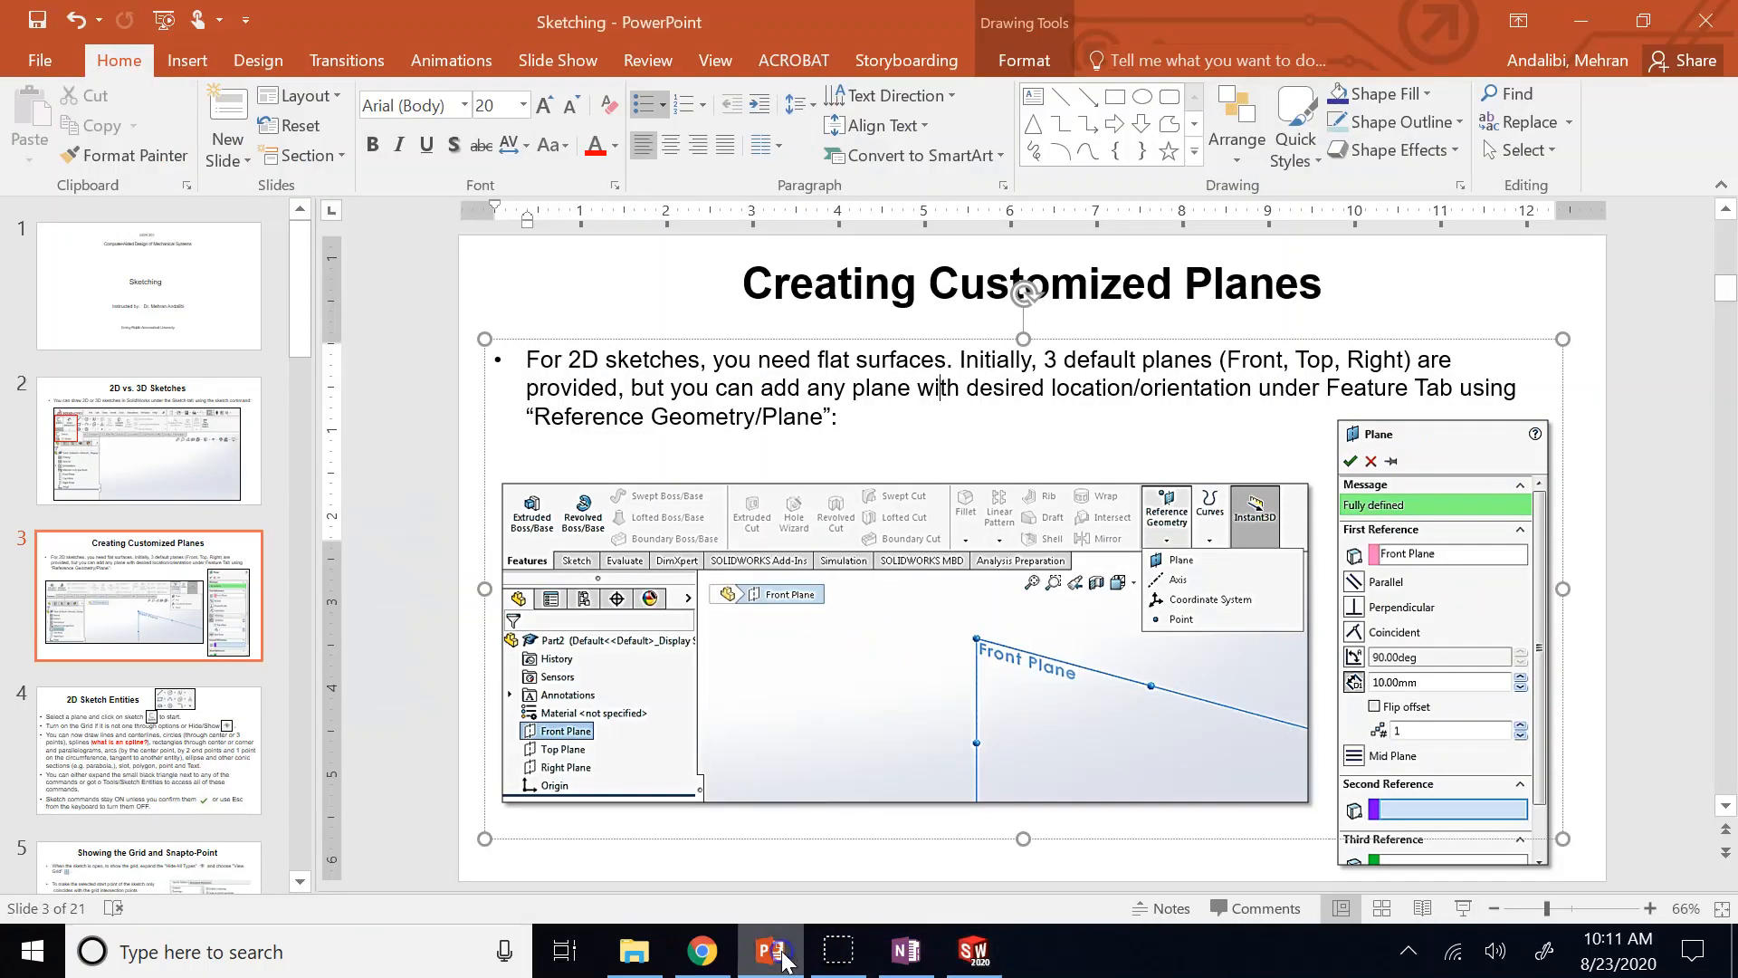
pyautogui.click(201, 452)
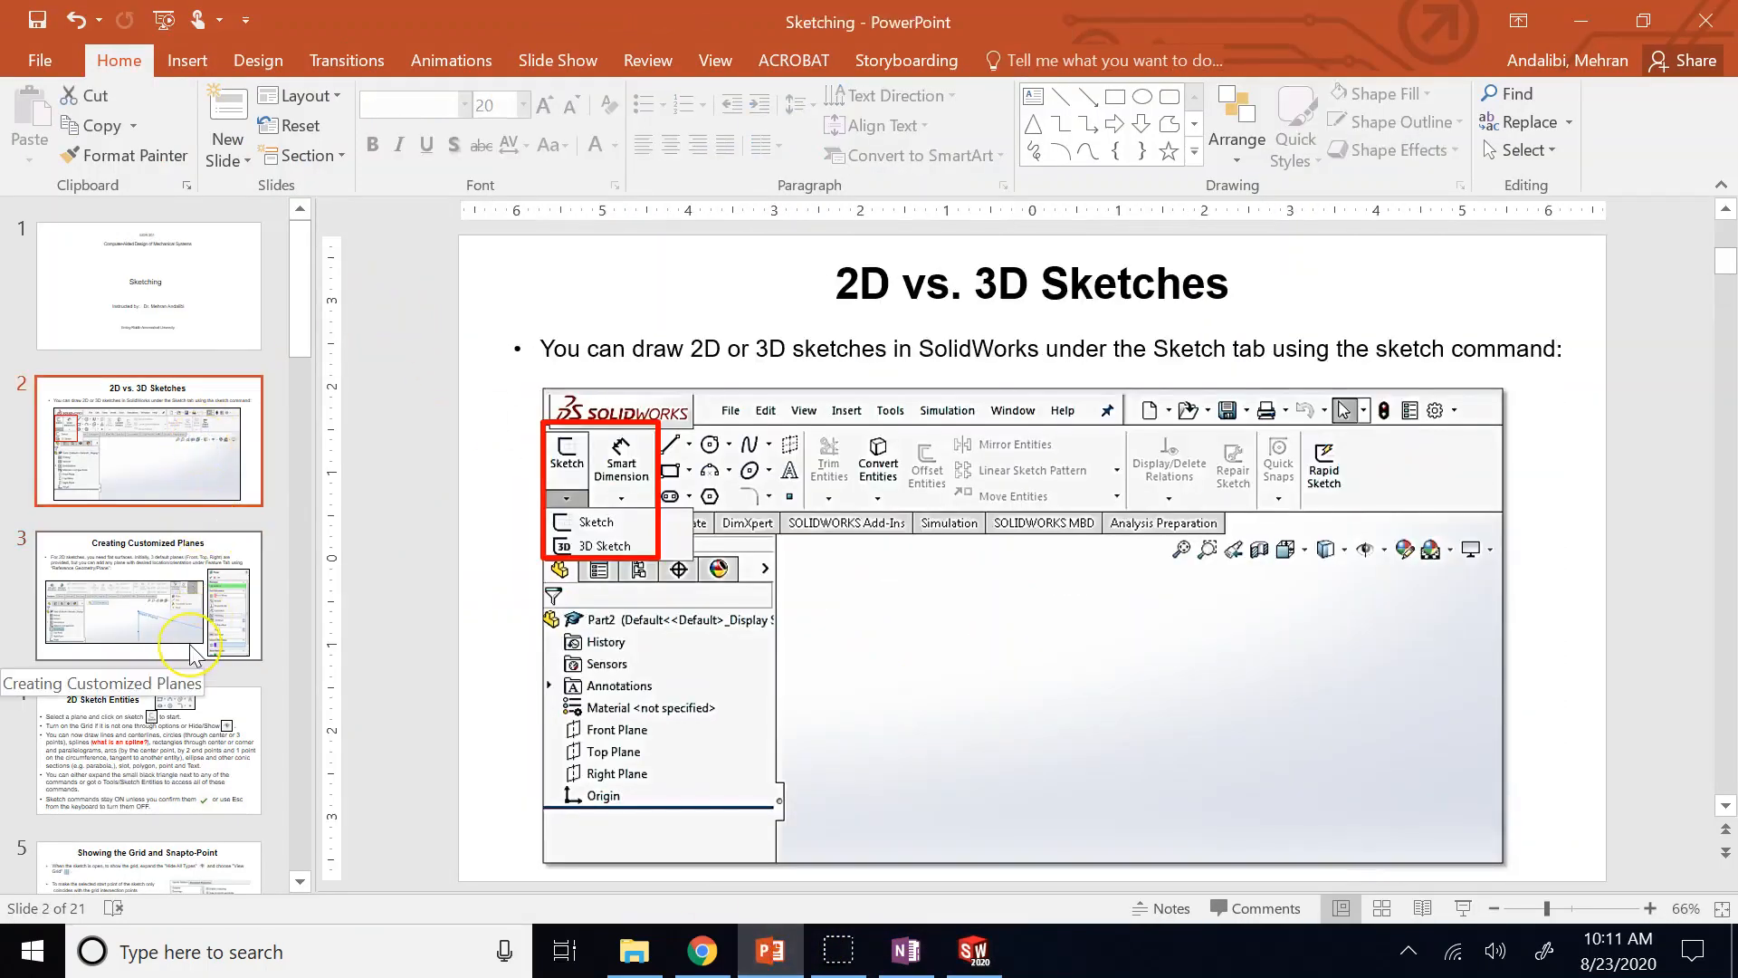
pyautogui.scroll(-10, 191, 646)
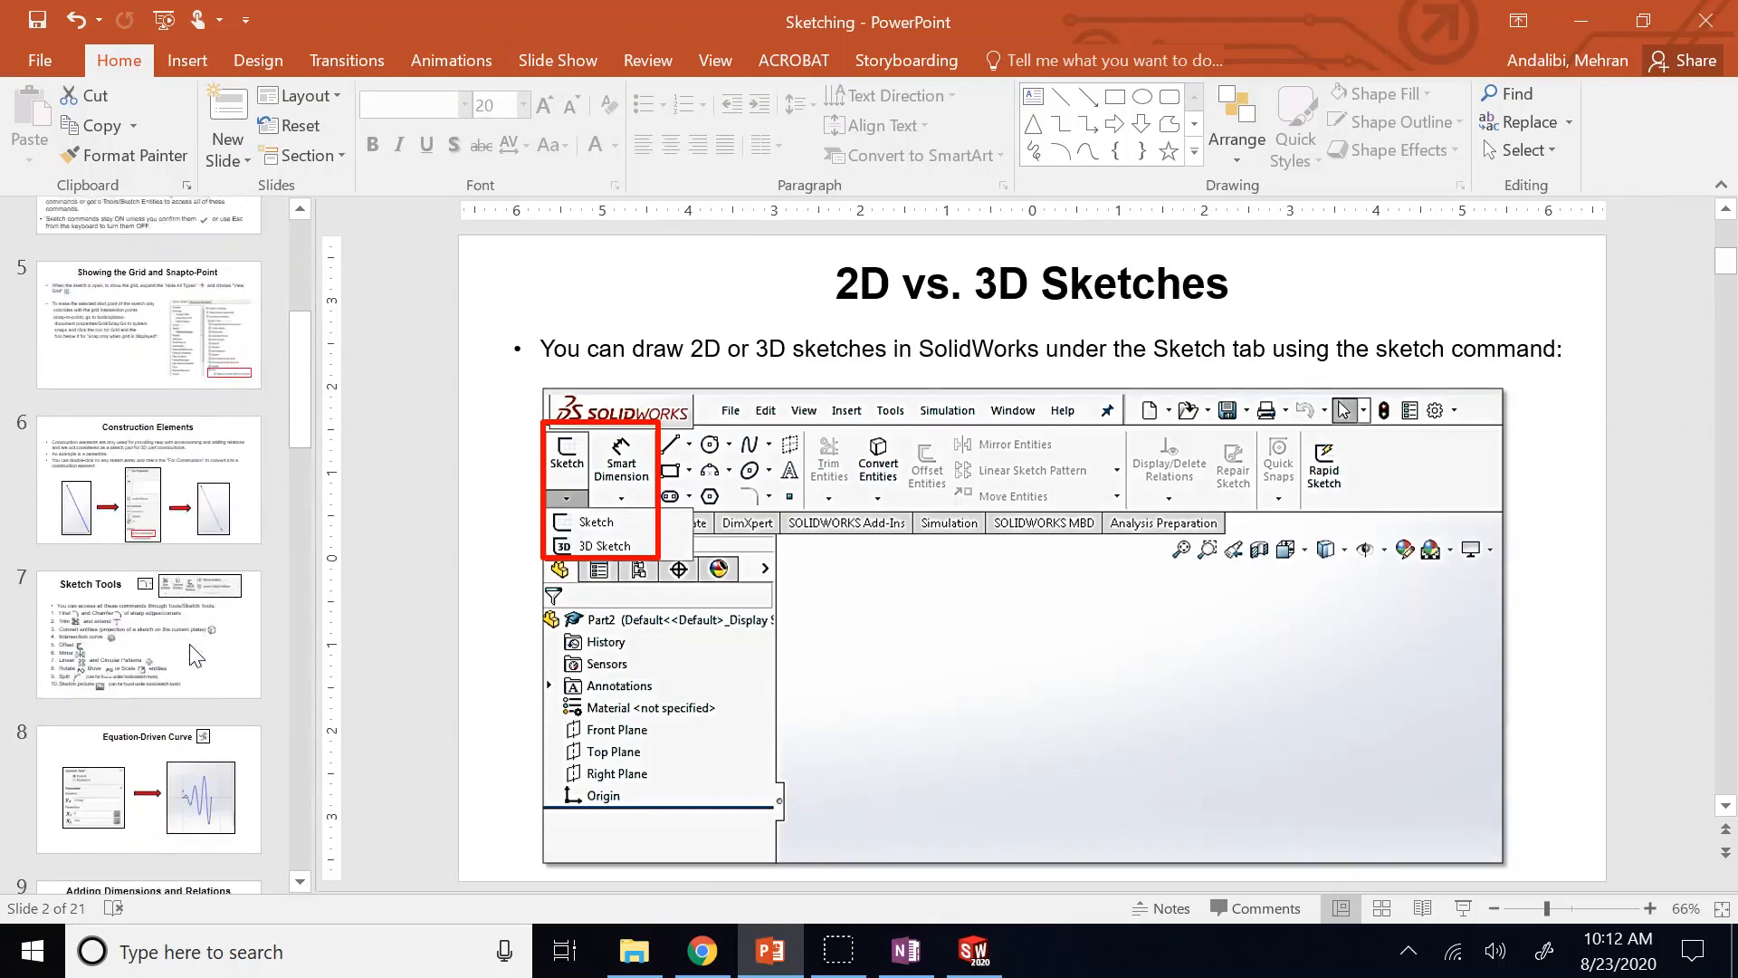
pyautogui.scroll(-2, 190, 644)
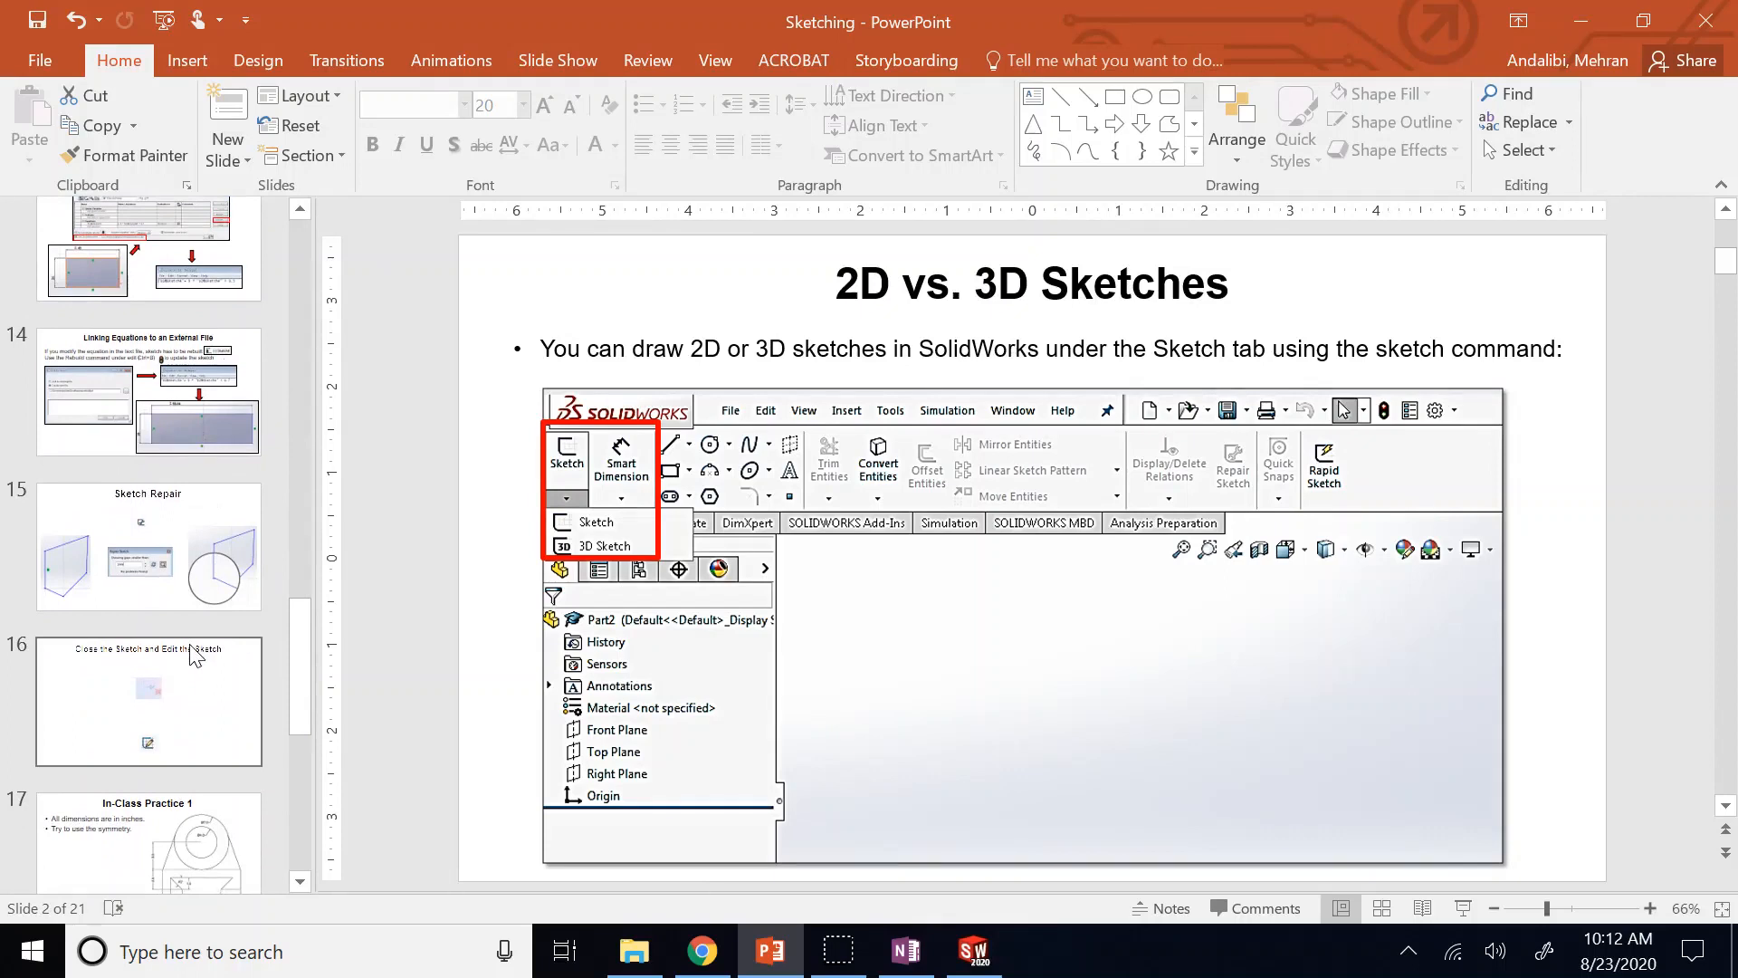
# Look at the "Close the Sketch and Edit the Sketch" and "In-Class Practice 1" slides.
pyautogui.scroll(-1, 195, 653)
pyautogui.click(194, 653)
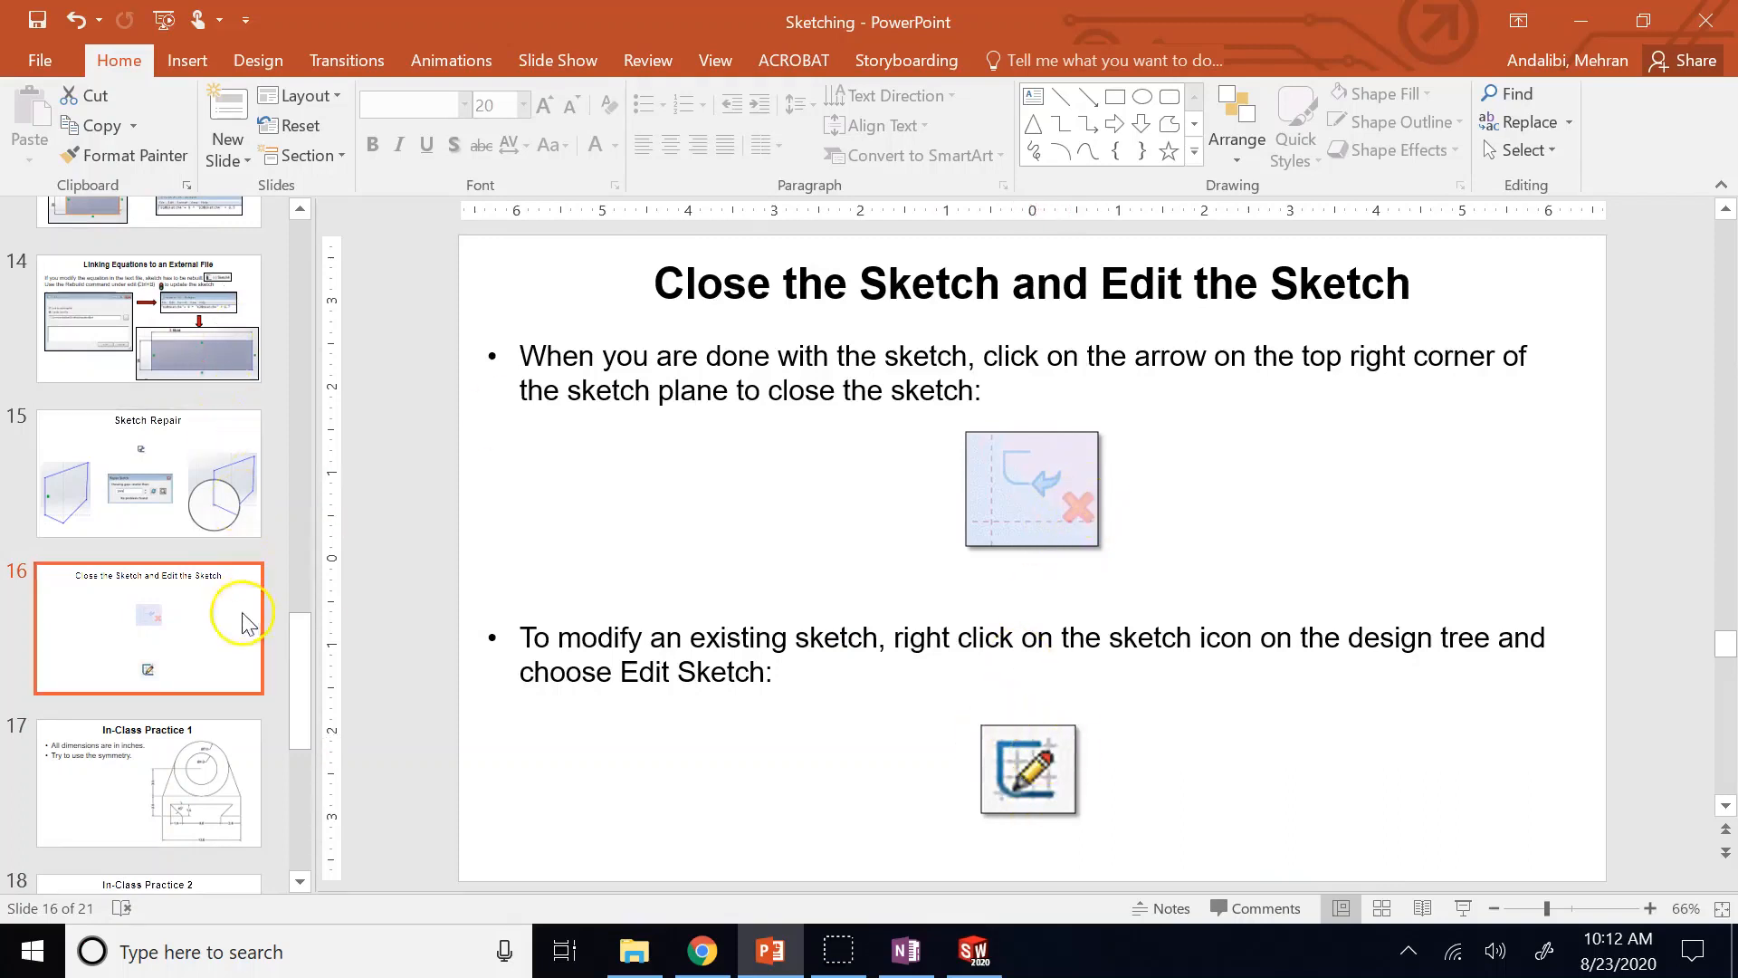
pyautogui.click(181, 765)
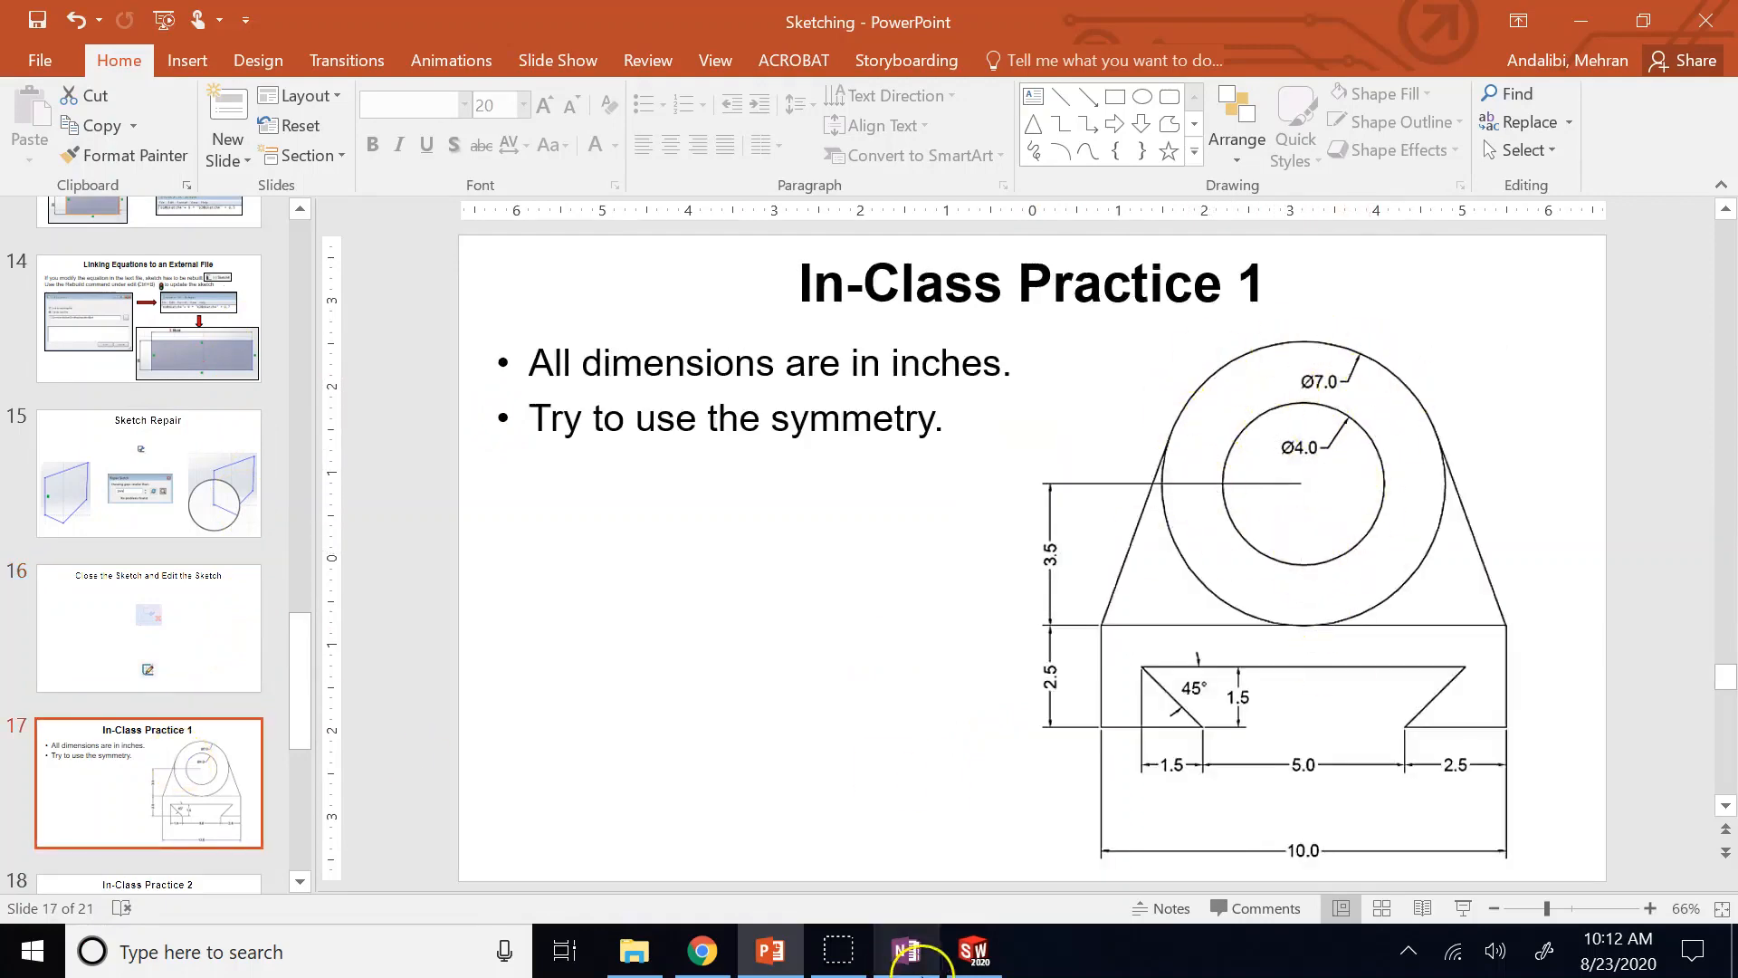
# Switch to SOLIDWORKS, start a sketch on the Front Plane and draw a circle of about 2.87 in radius centred on the origin.
pyautogui.click(975, 952)
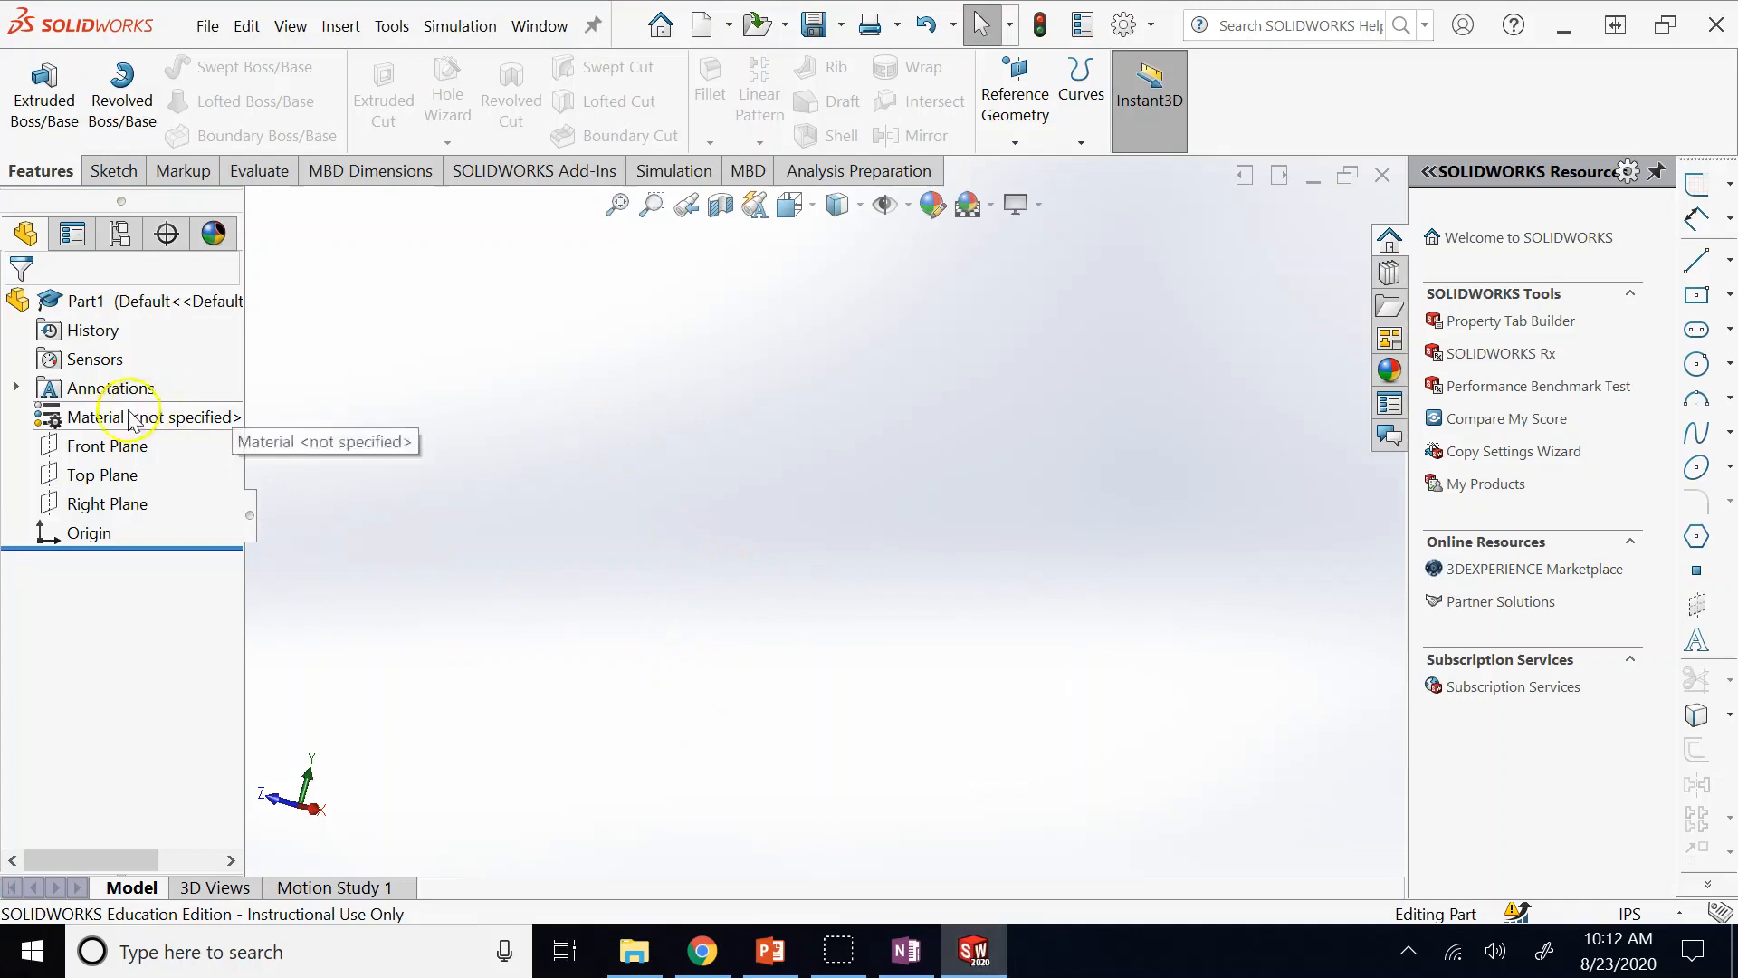
pyautogui.click(132, 449)
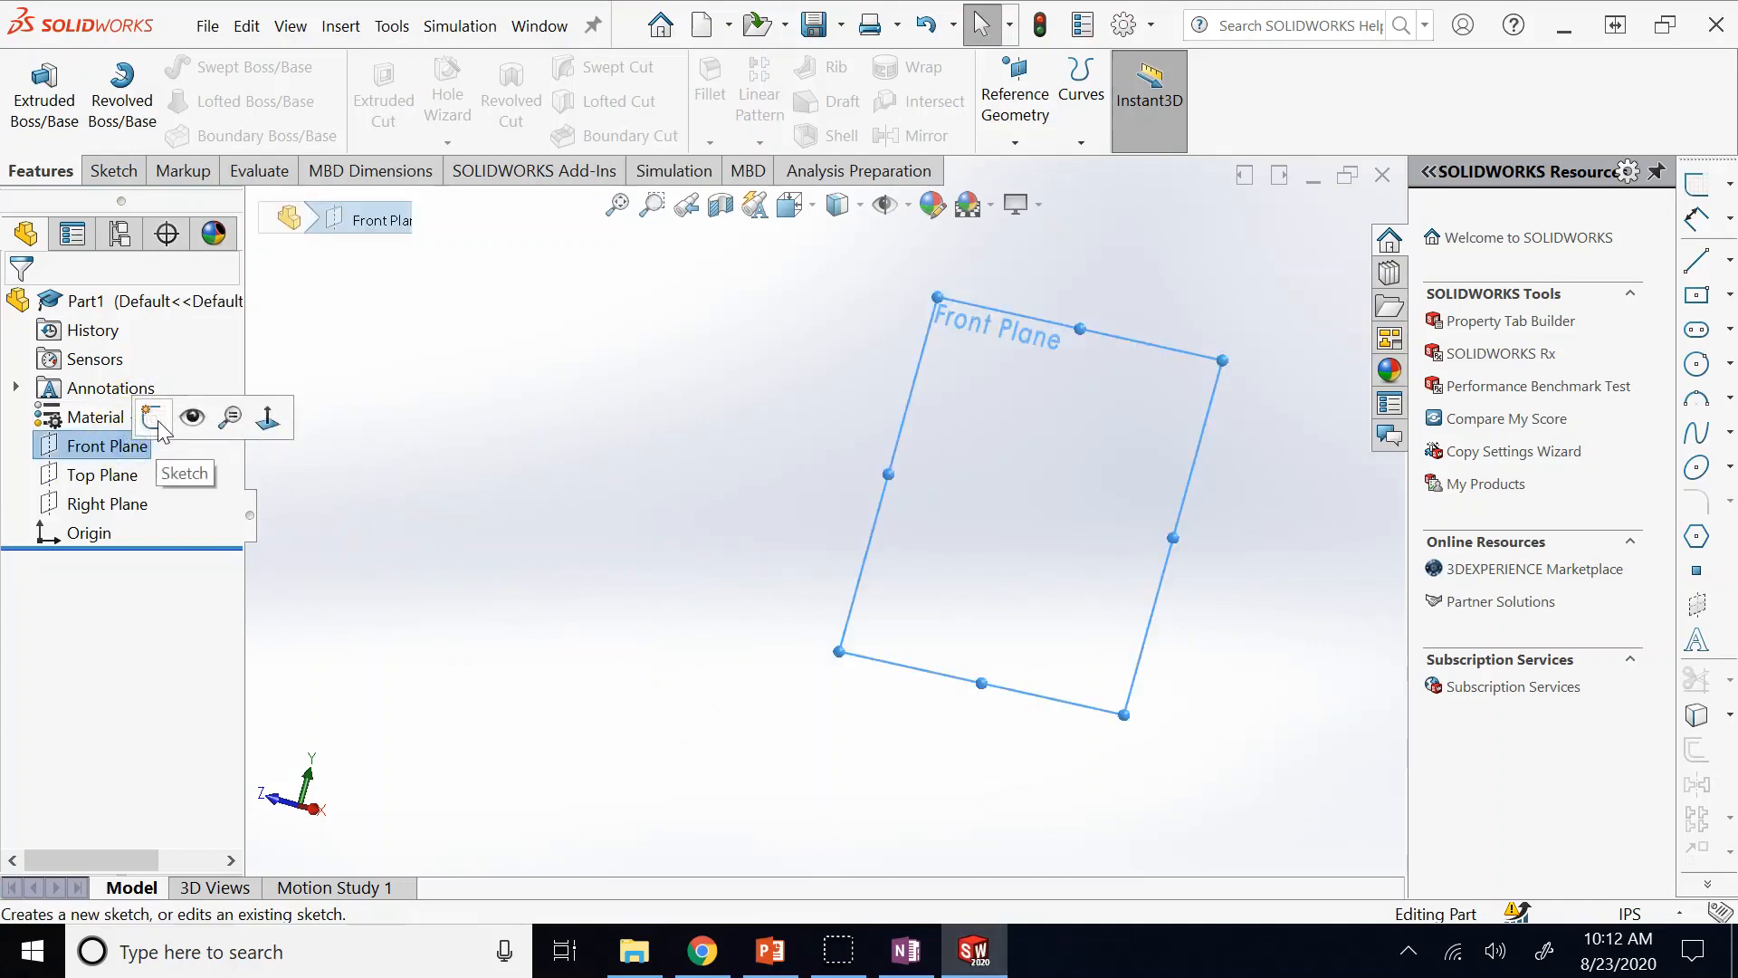
pyautogui.click(158, 424)
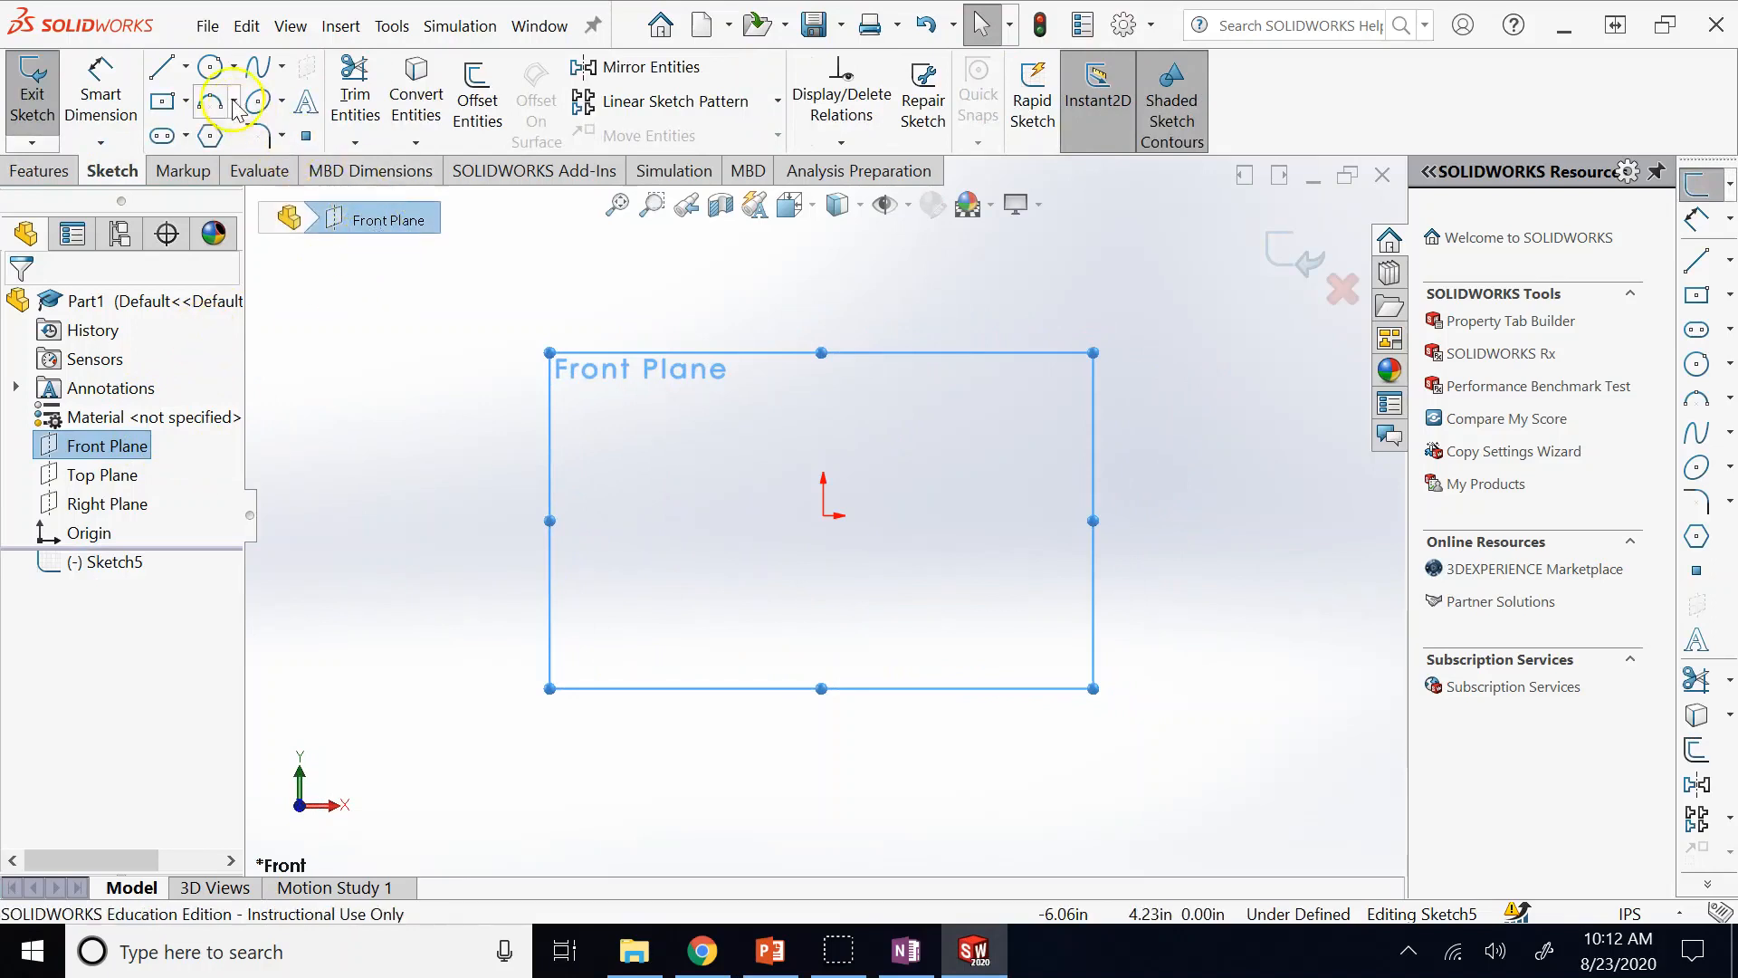
pyautogui.click(213, 69)
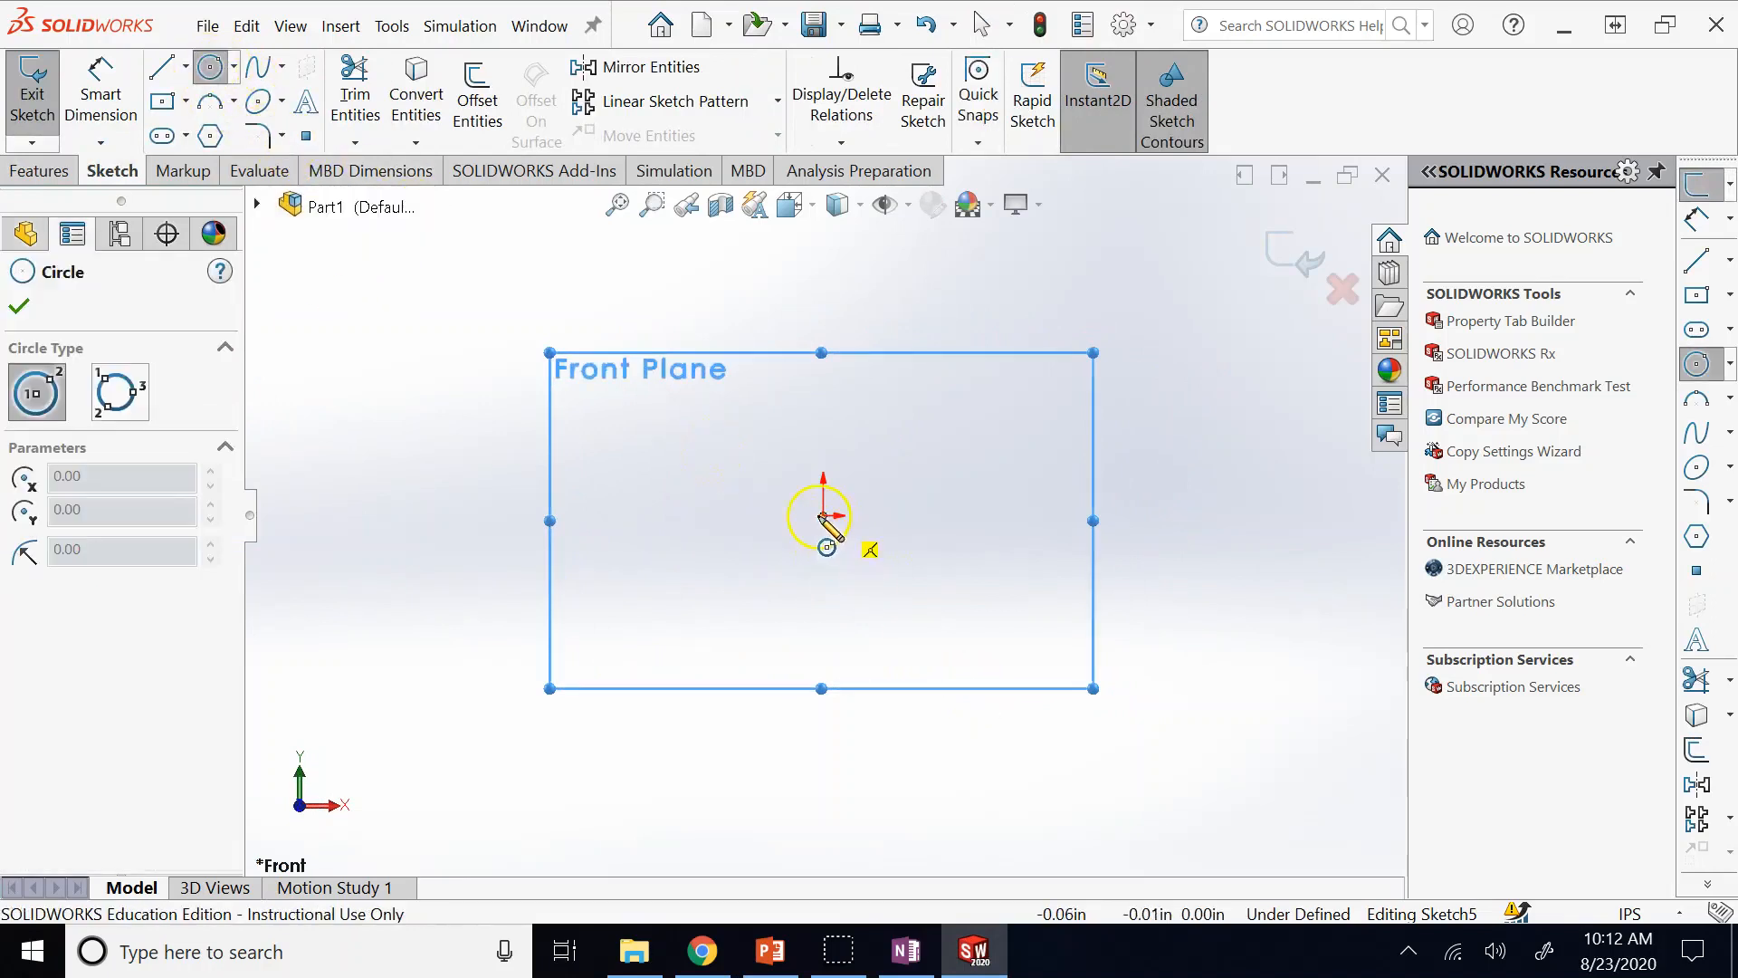
pyautogui.moveTo(823, 514); pyautogui.dragTo(824, 292)
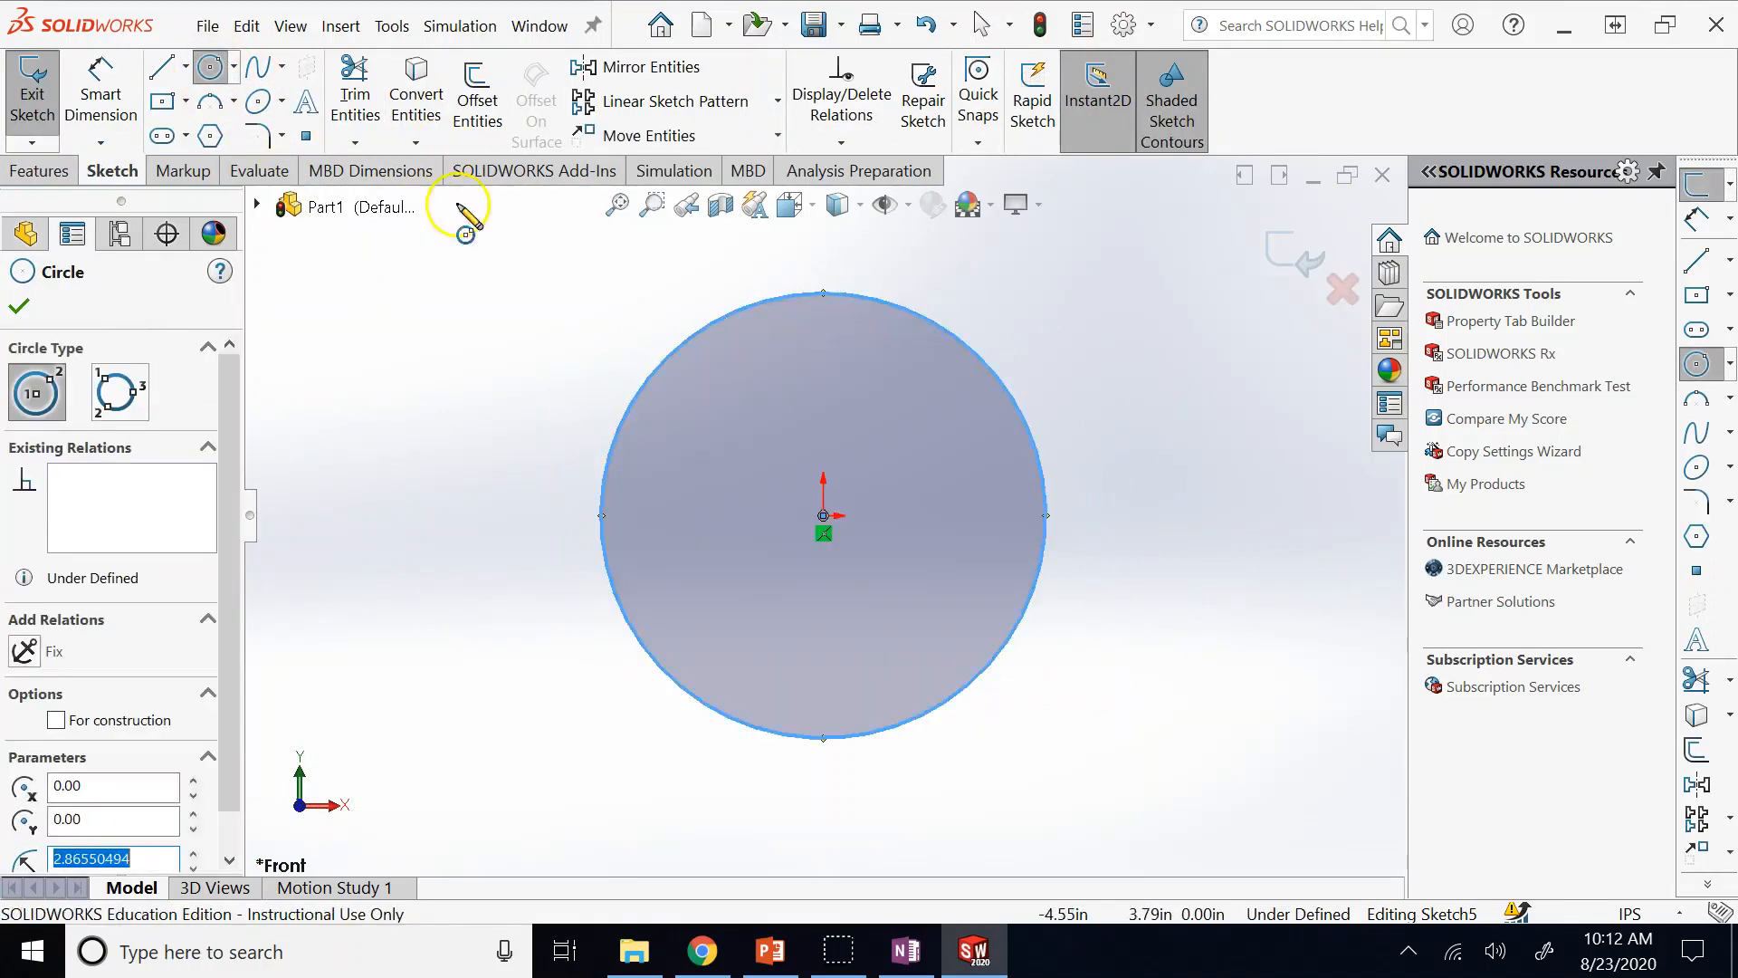
# Draw a smaller concentric circle at the origin inside the first one and close the sketch.
pyautogui.click(821, 513)
pyautogui.click(790, 373)
pyautogui.press('Escape')
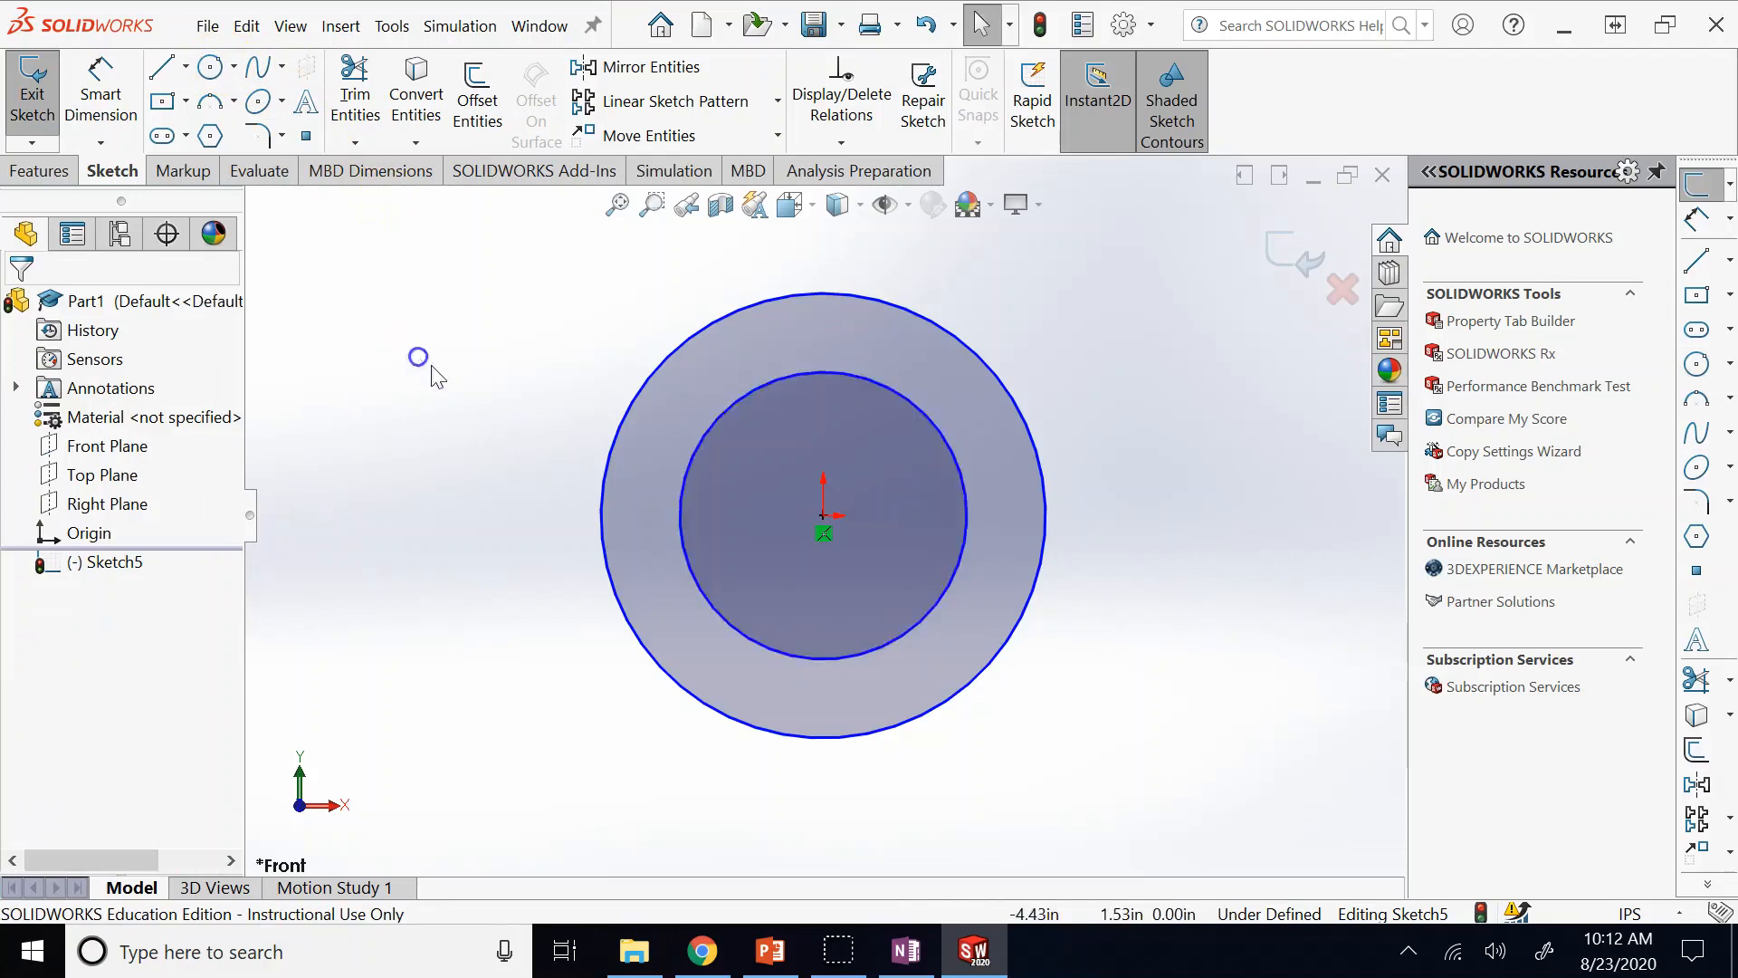
pyautogui.press('z')
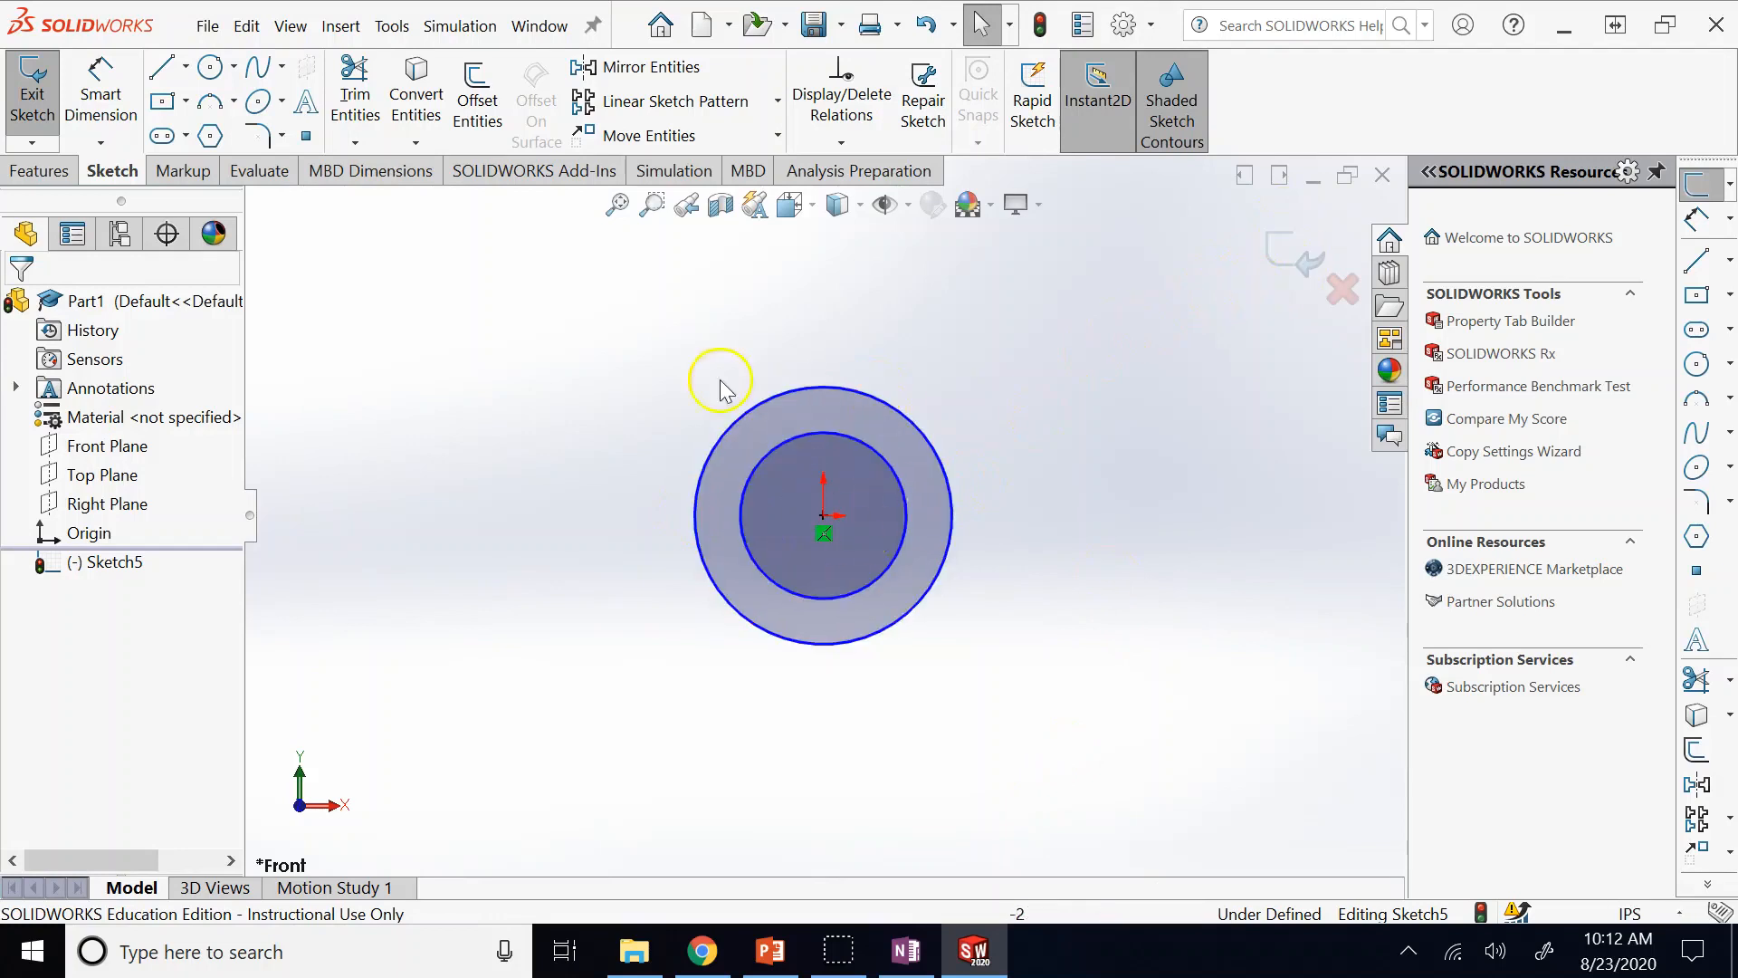
pyautogui.click(1287, 261)
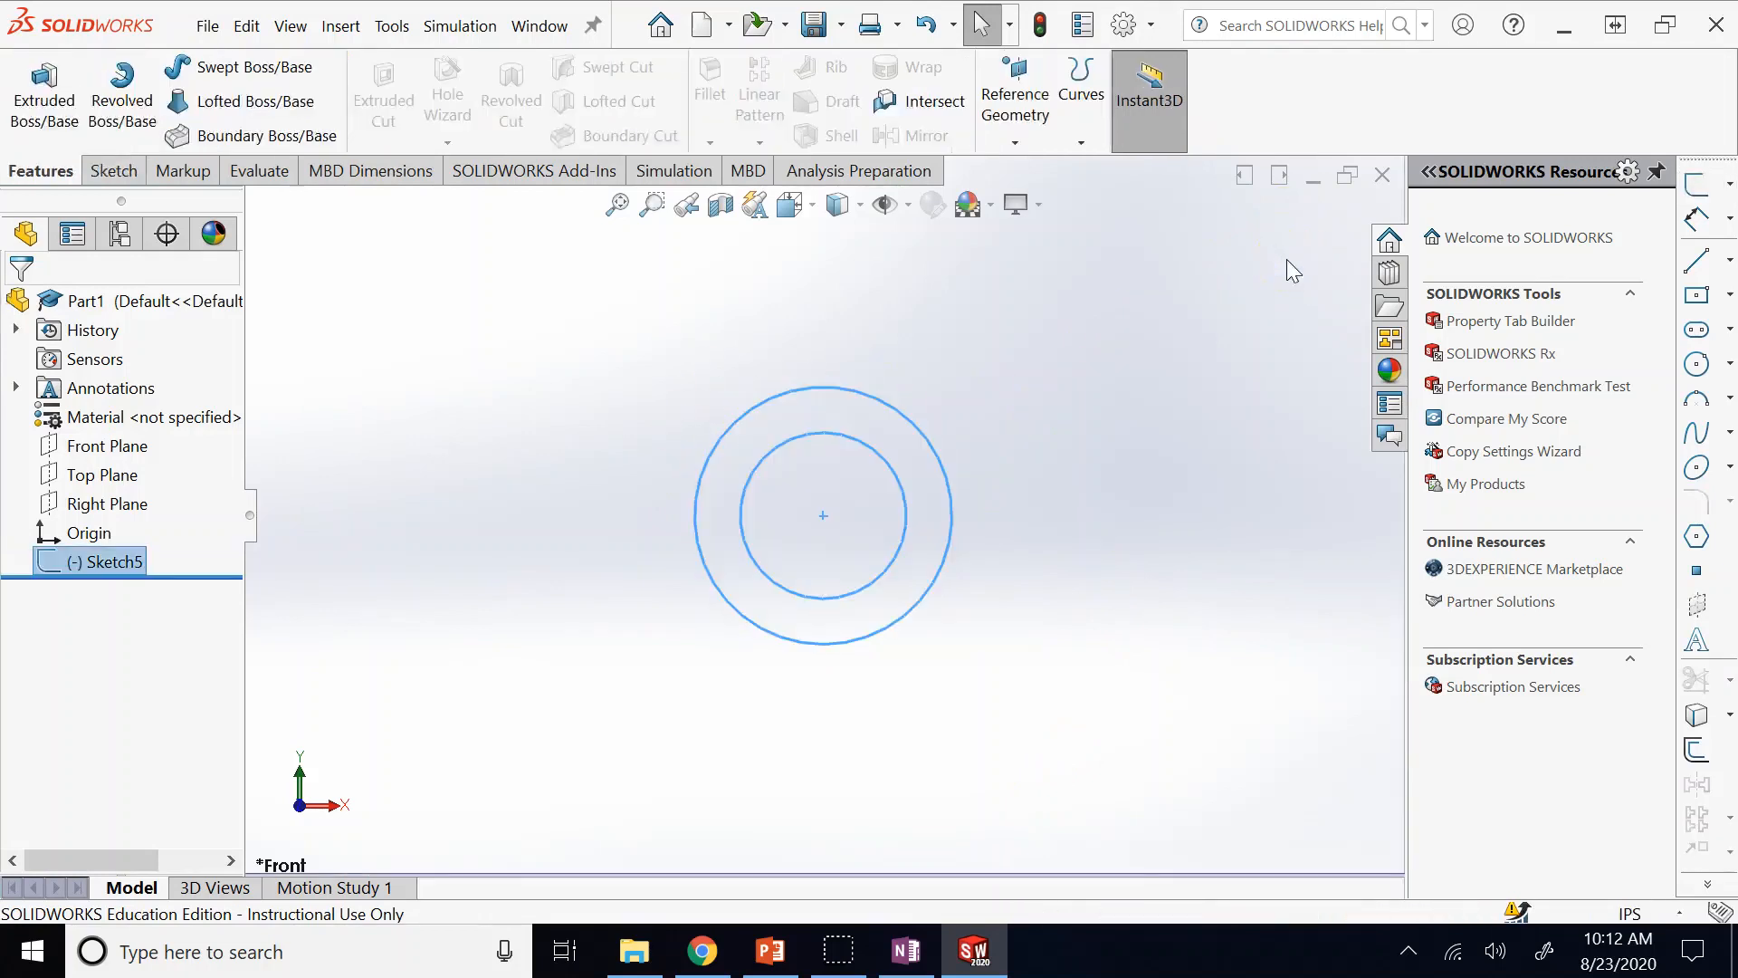
pyautogui.hotkey('ctrl', '7')
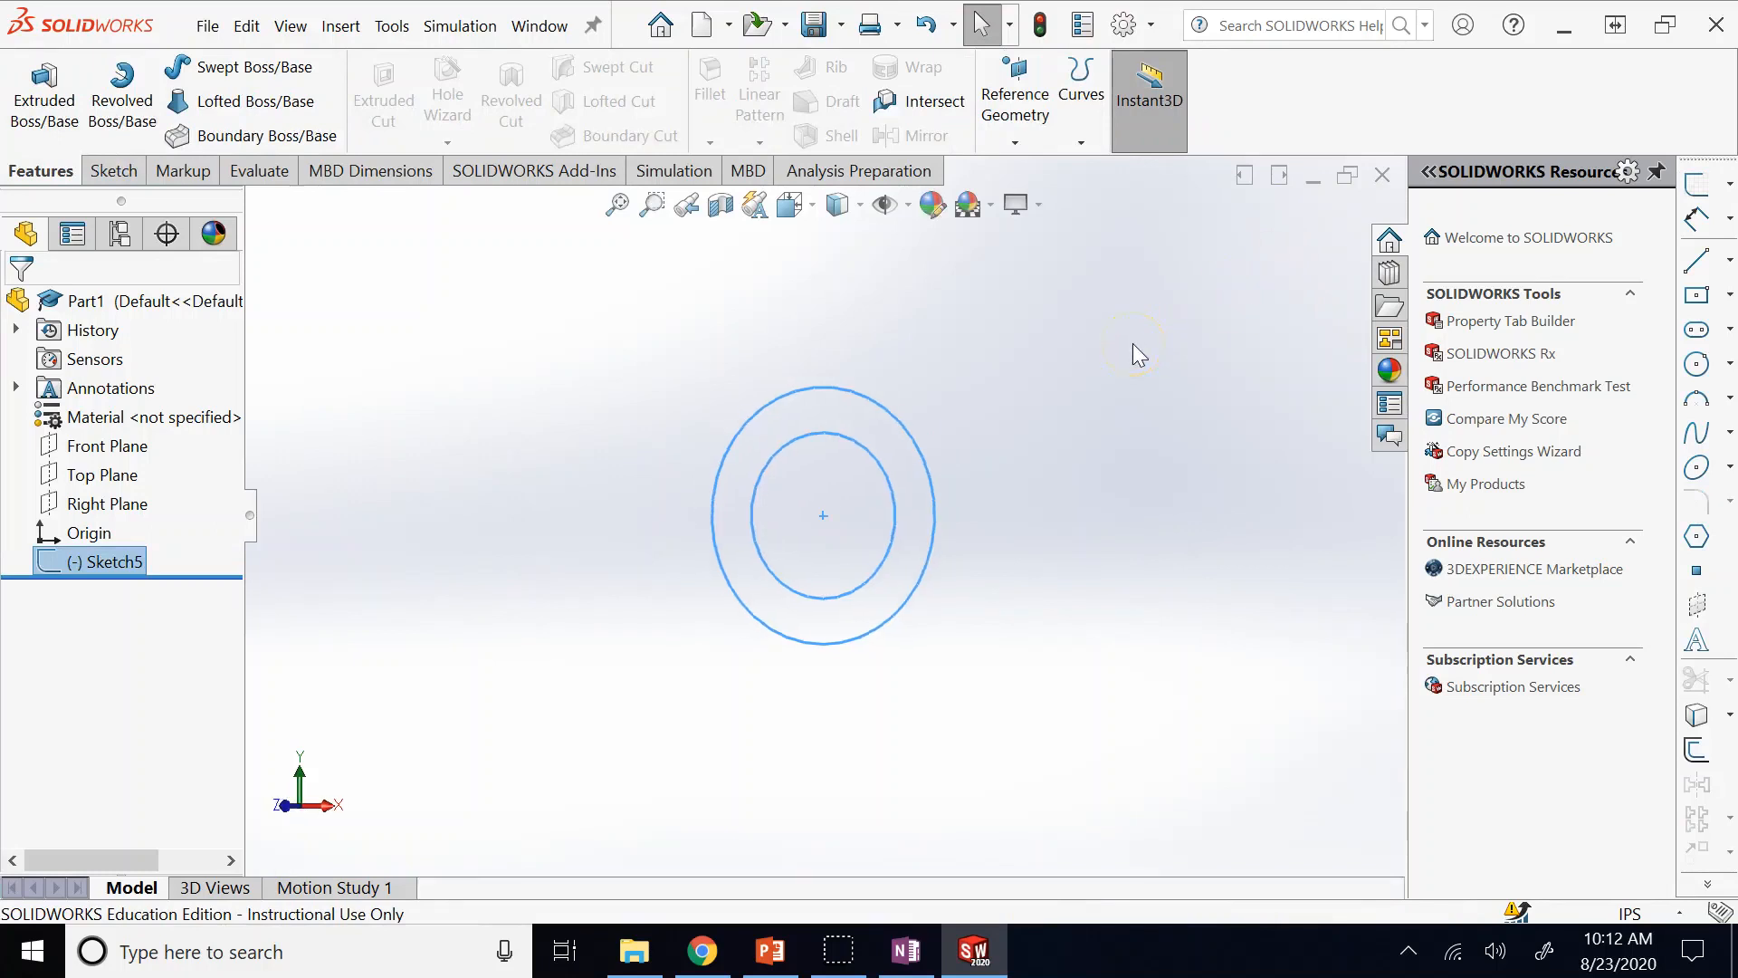
# Edit the circle sketch, shrinking both circles with the inner one at about 1.32 in radius, and exit by discarding the changes.
pyautogui.click(115, 489)
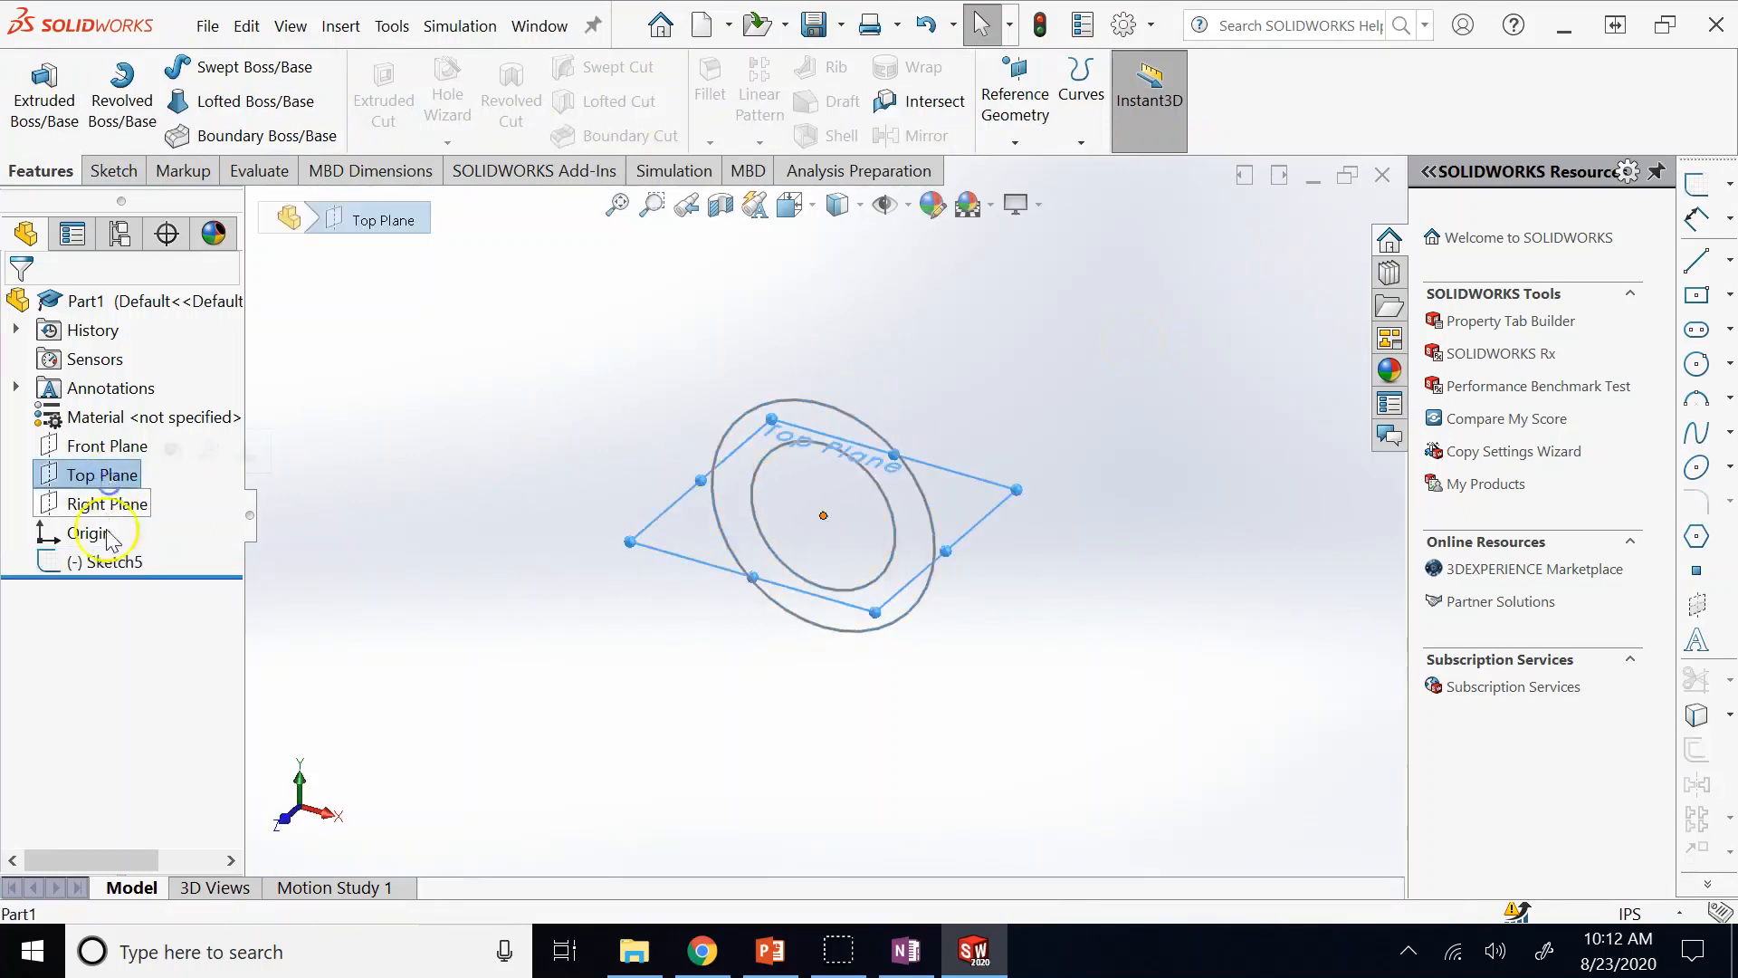
pyautogui.click(107, 561)
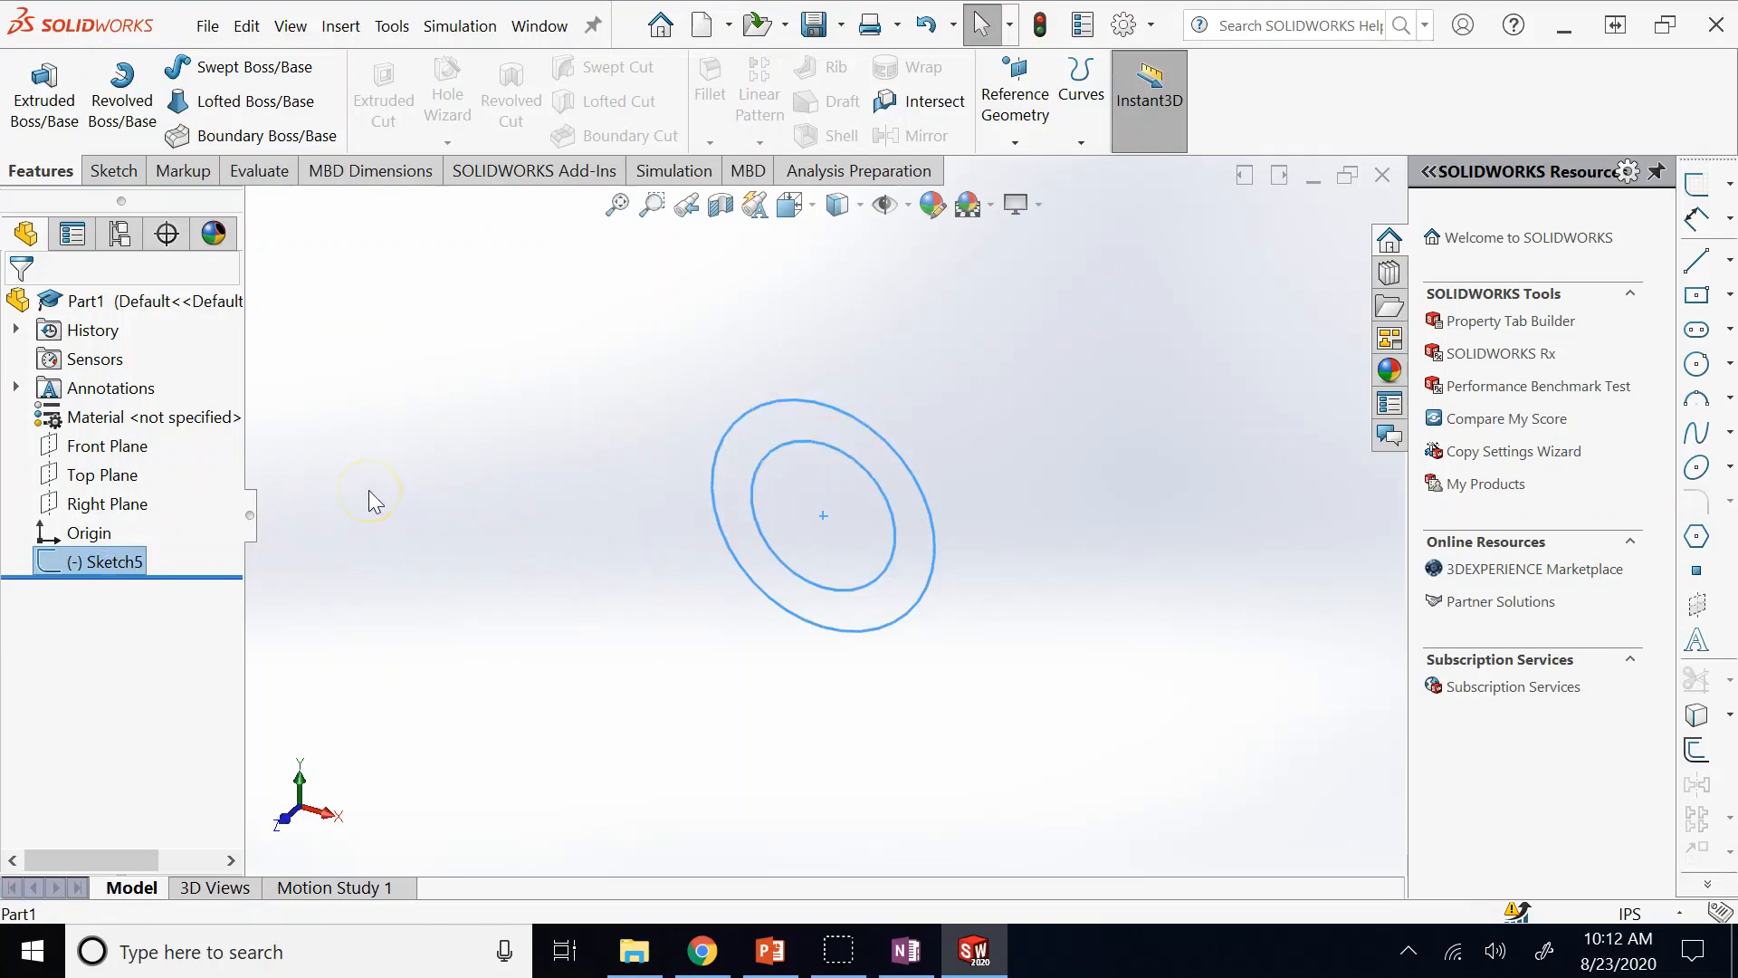
pyautogui.rightClick(127, 560)
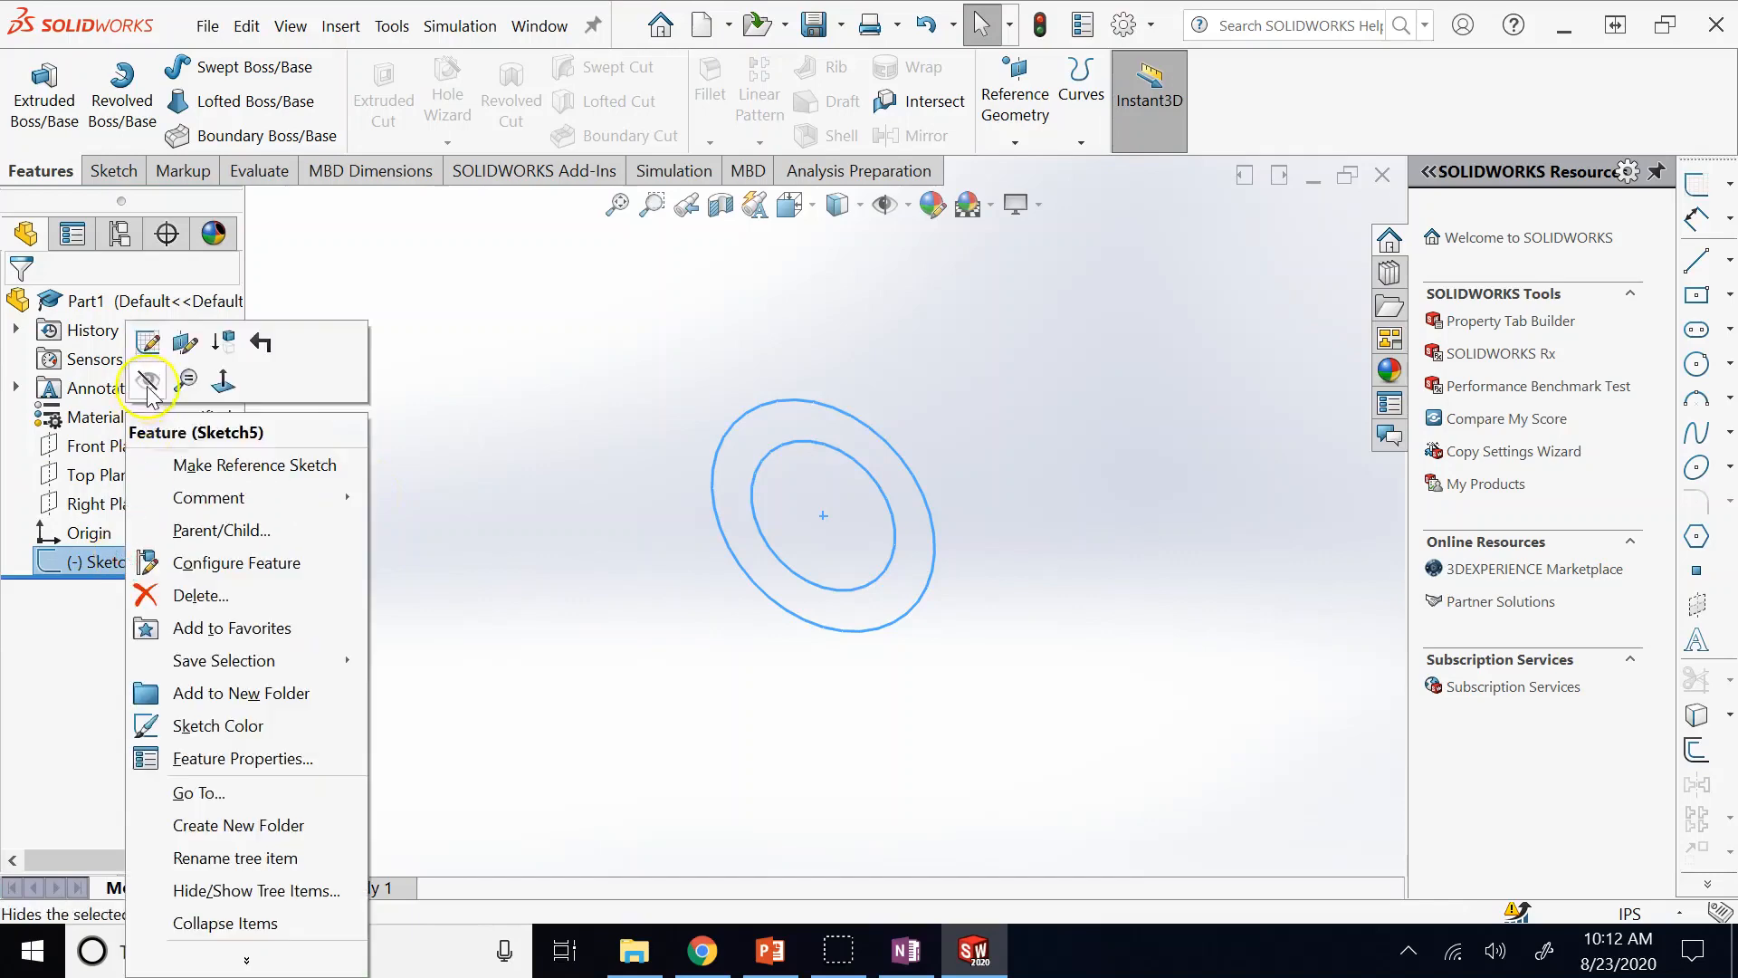
pyautogui.click(148, 344)
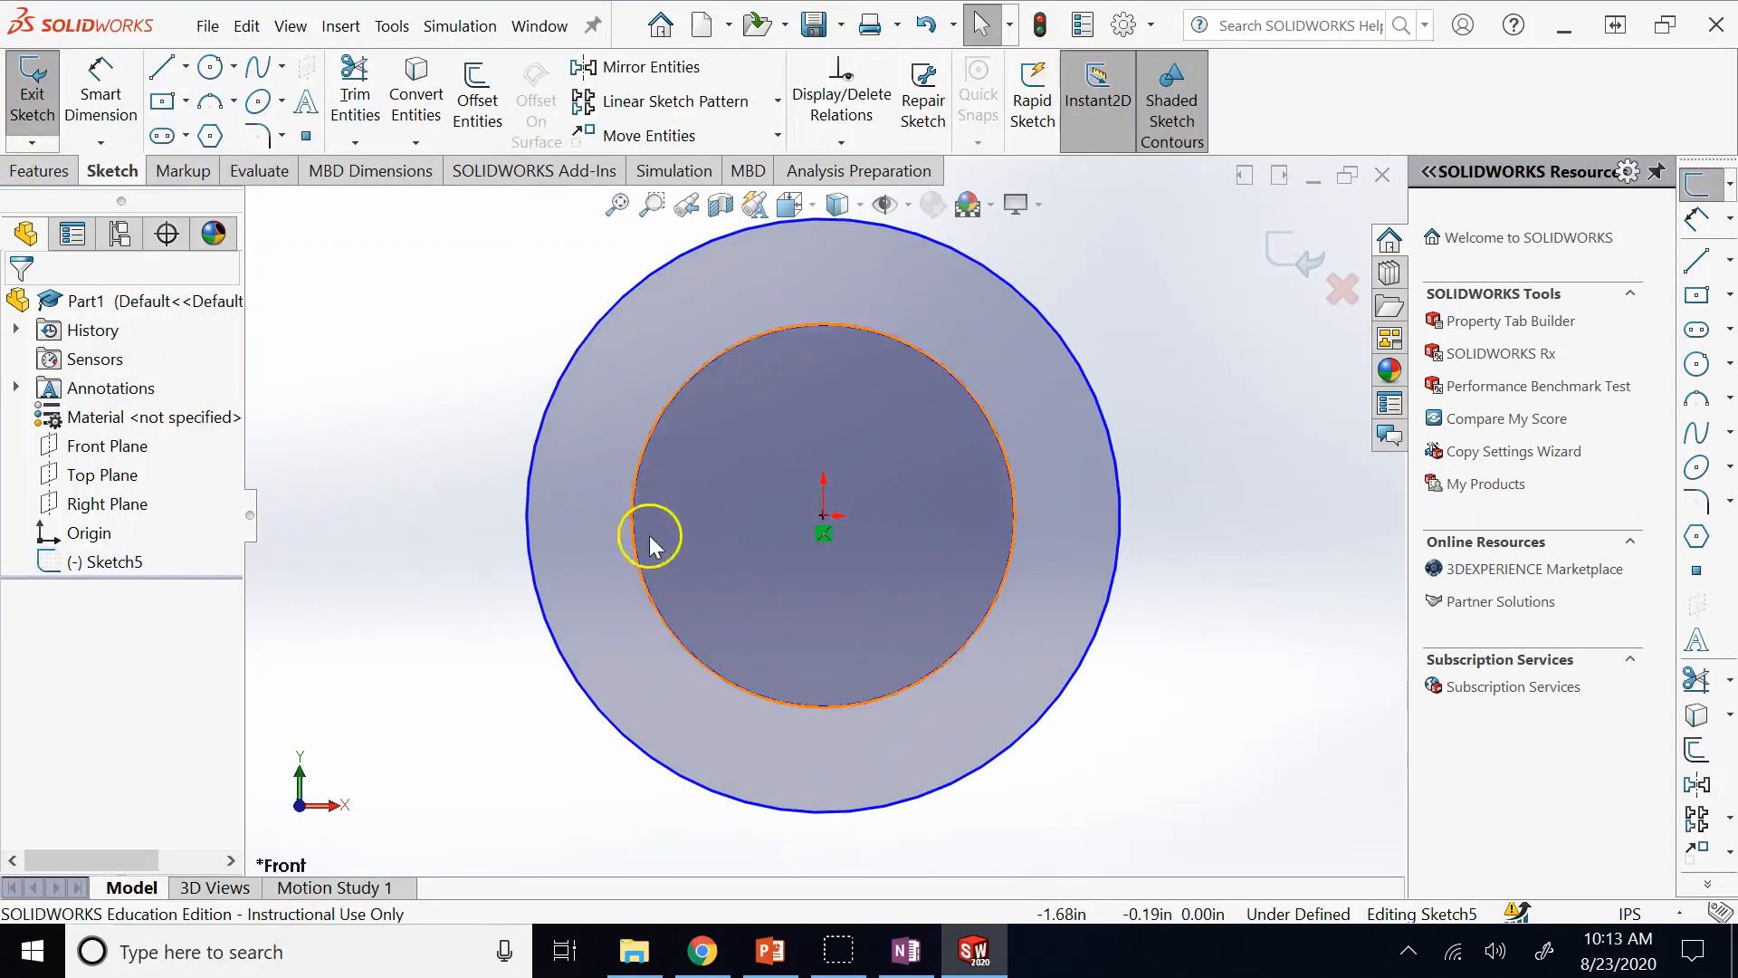
pyautogui.moveTo(942, 242); pyautogui.dragTo(854, 385)
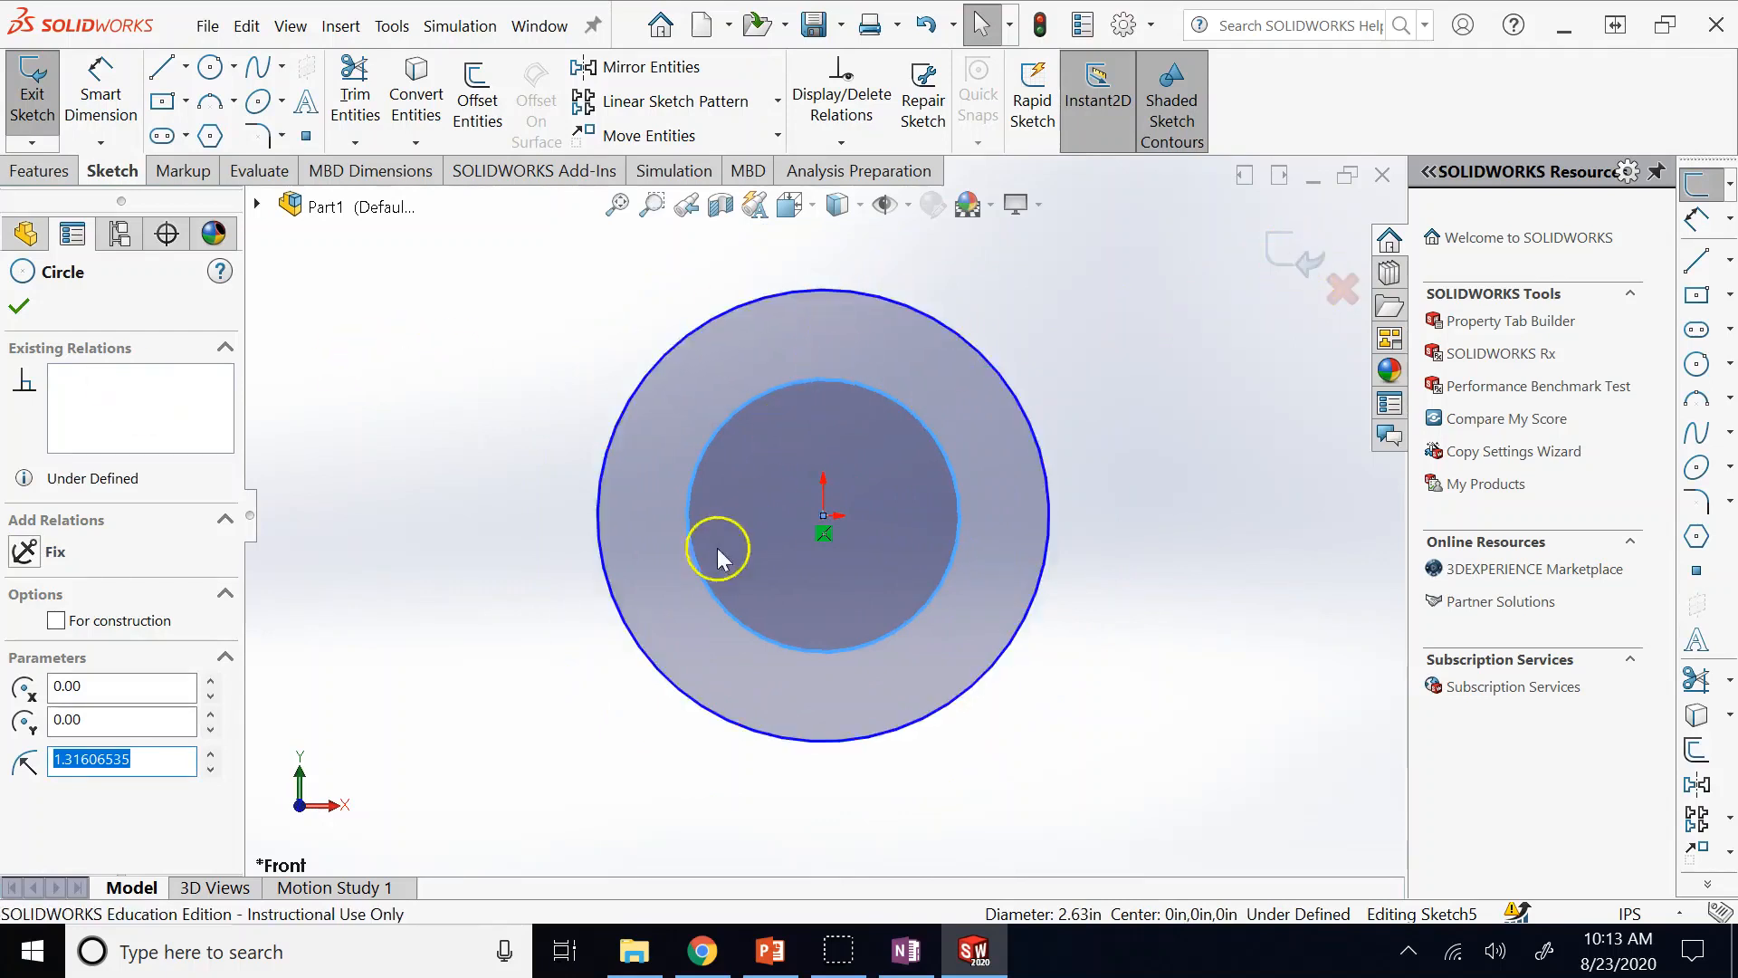
pyautogui.click(1343, 290)
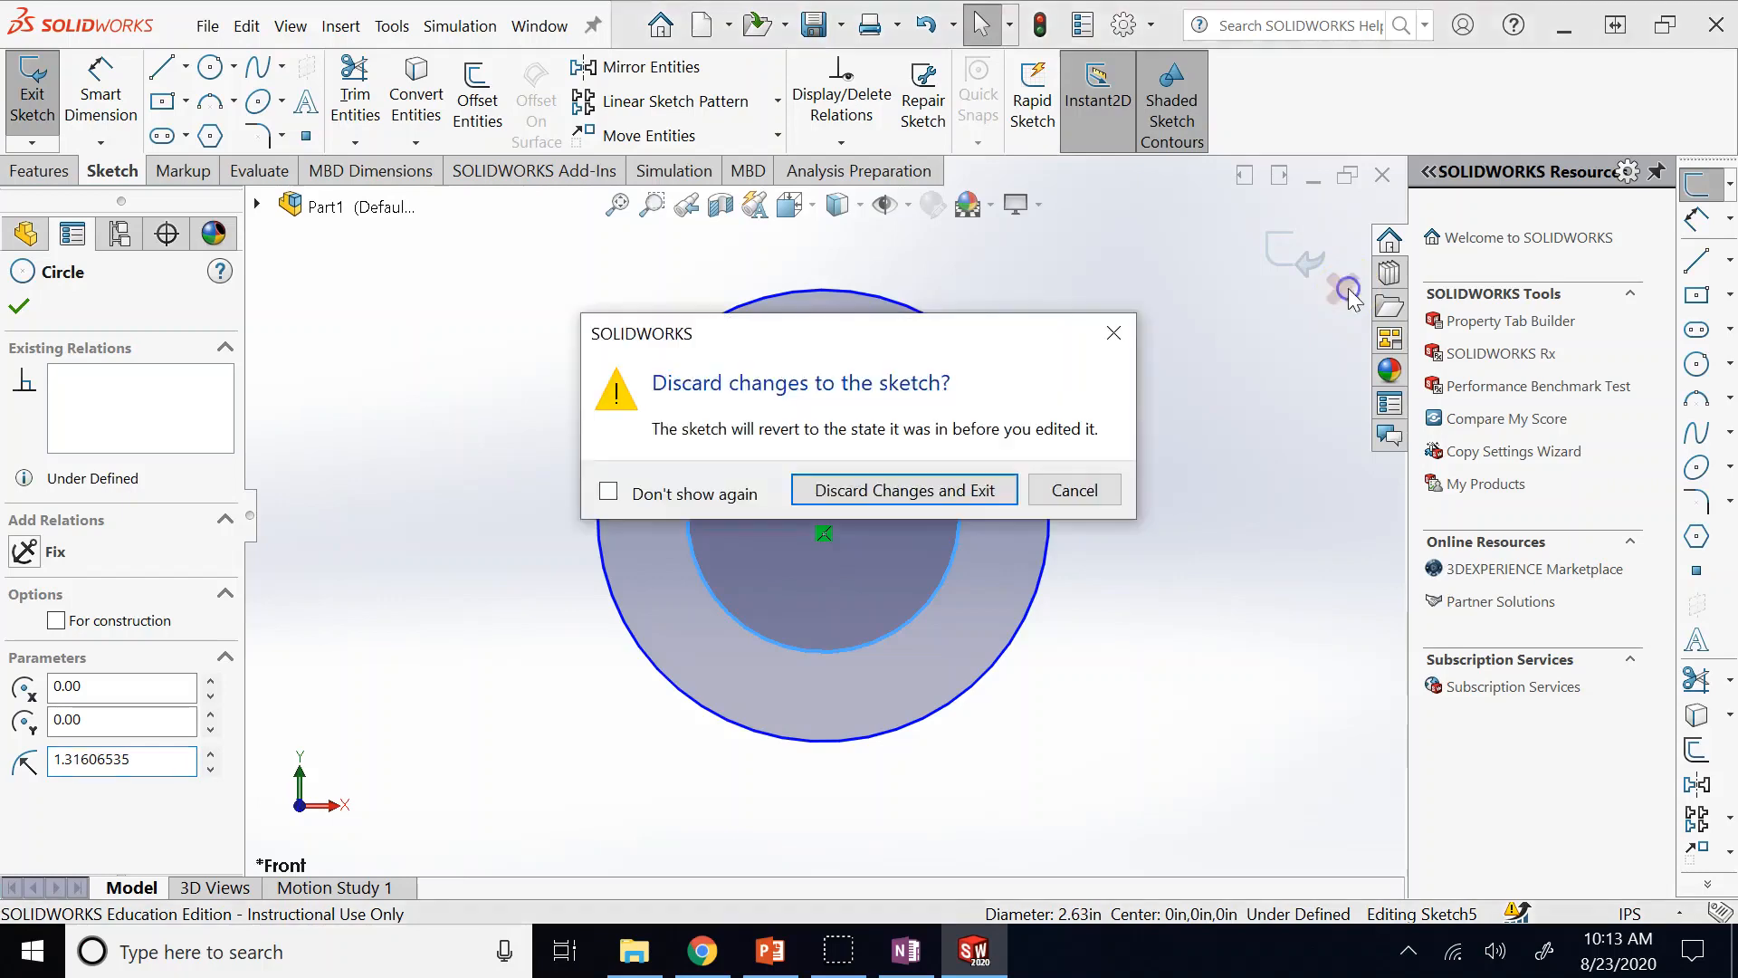
pyautogui.click(965, 503)
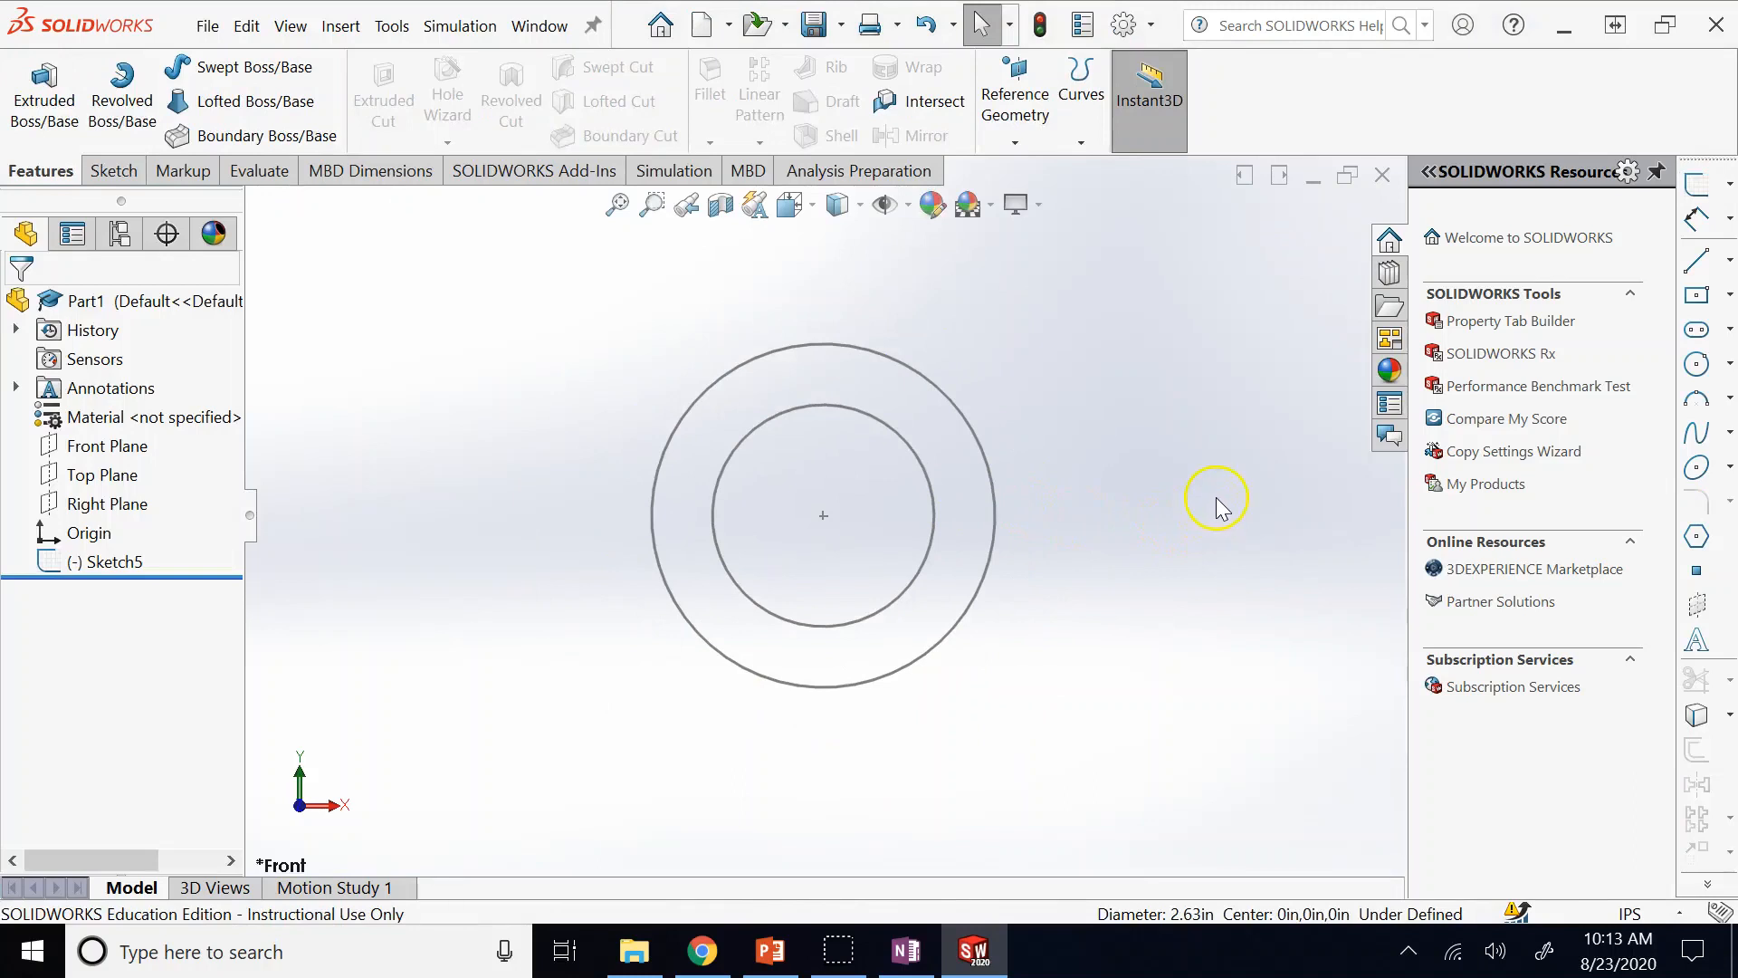
pyautogui.moveTo(1211, 622); pyautogui.dragTo(895, 524, button='middle')
pyautogui.click(465, 451)
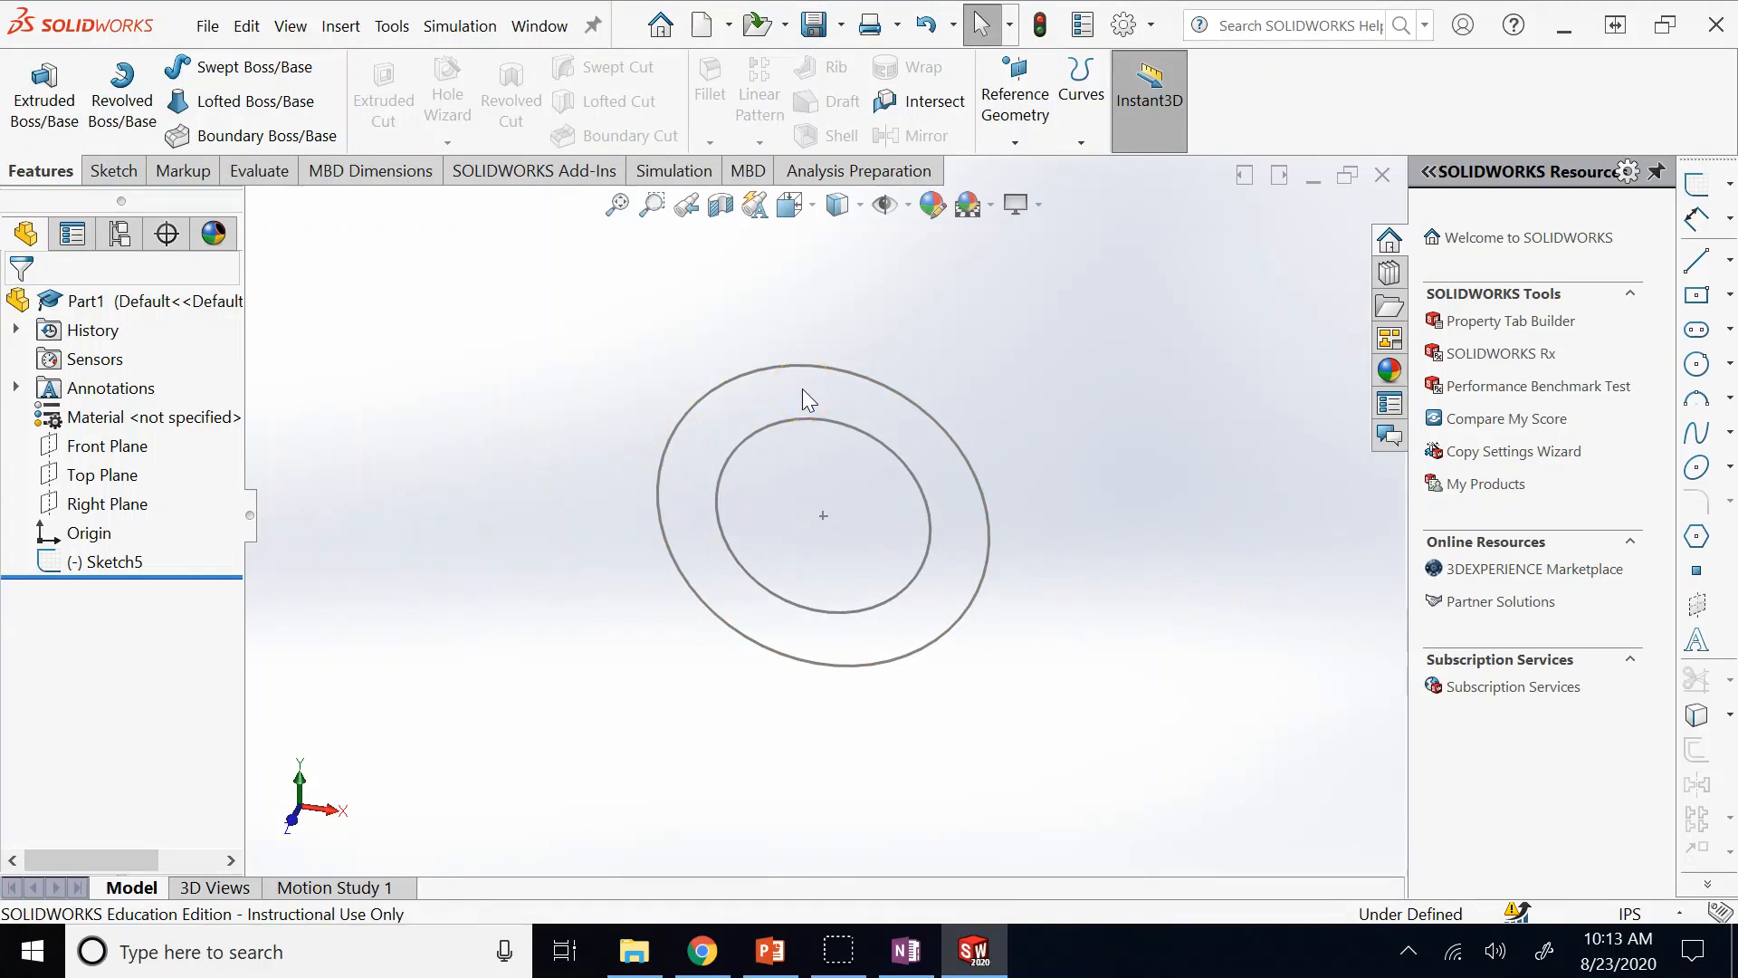
pyautogui.rightClick(127, 560)
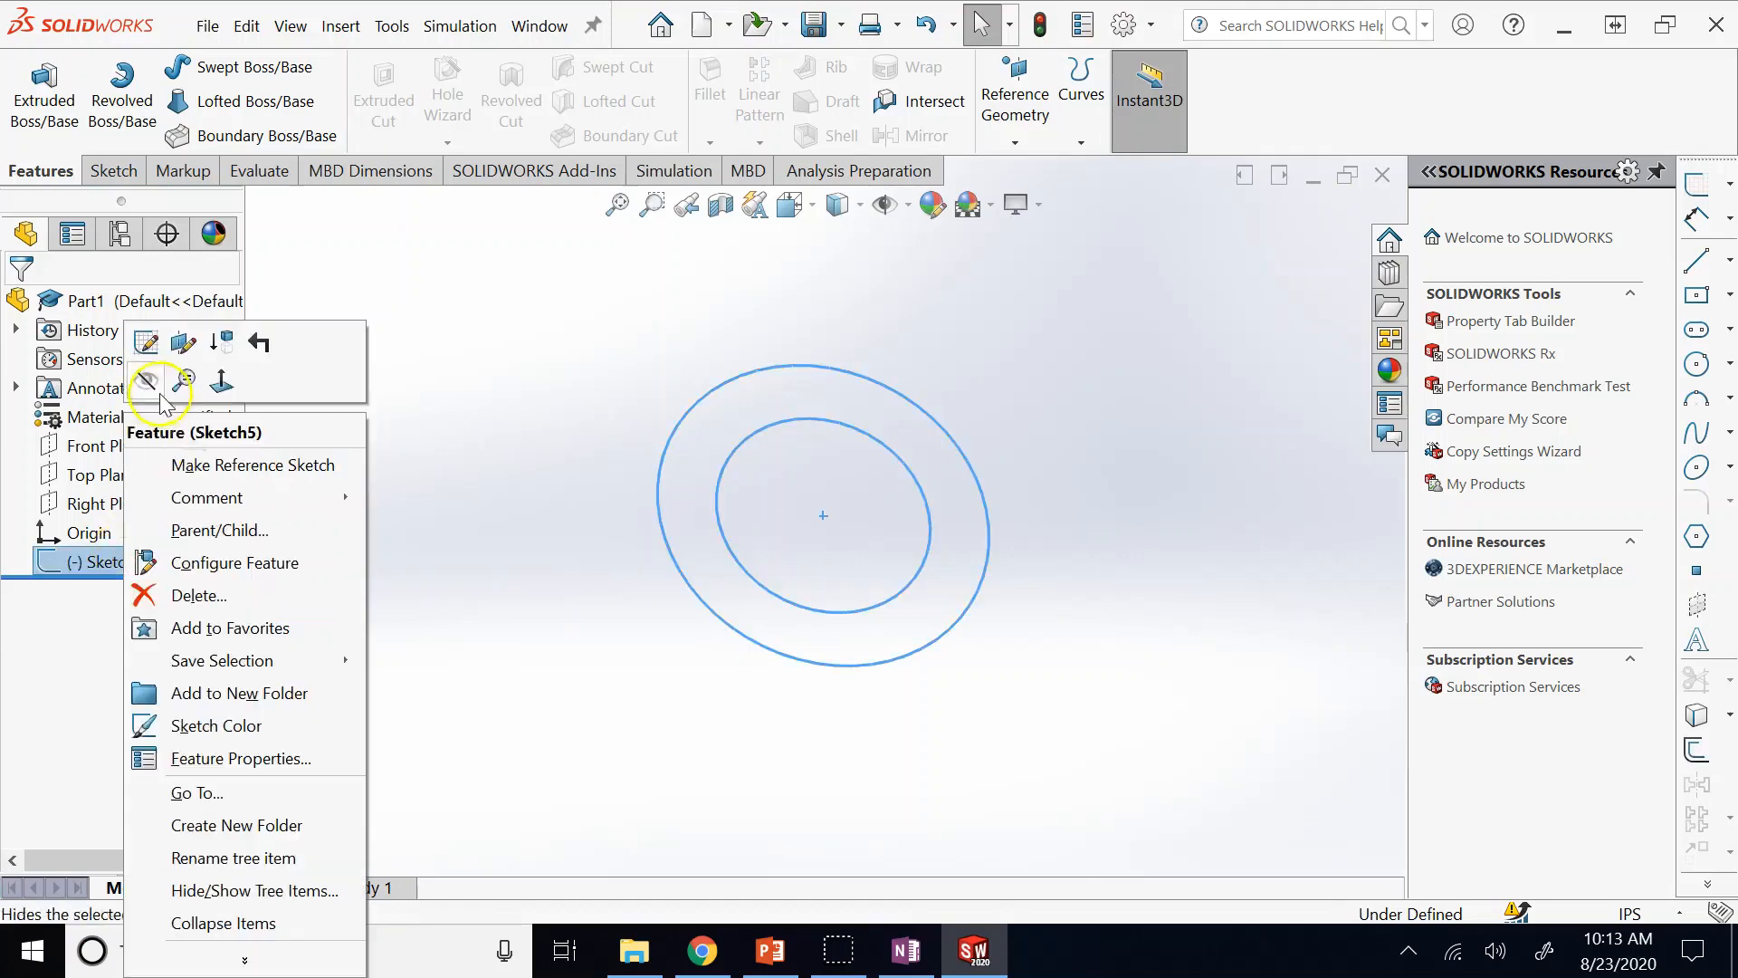
pyautogui.click(414, 359)
pyautogui.click(116, 503)
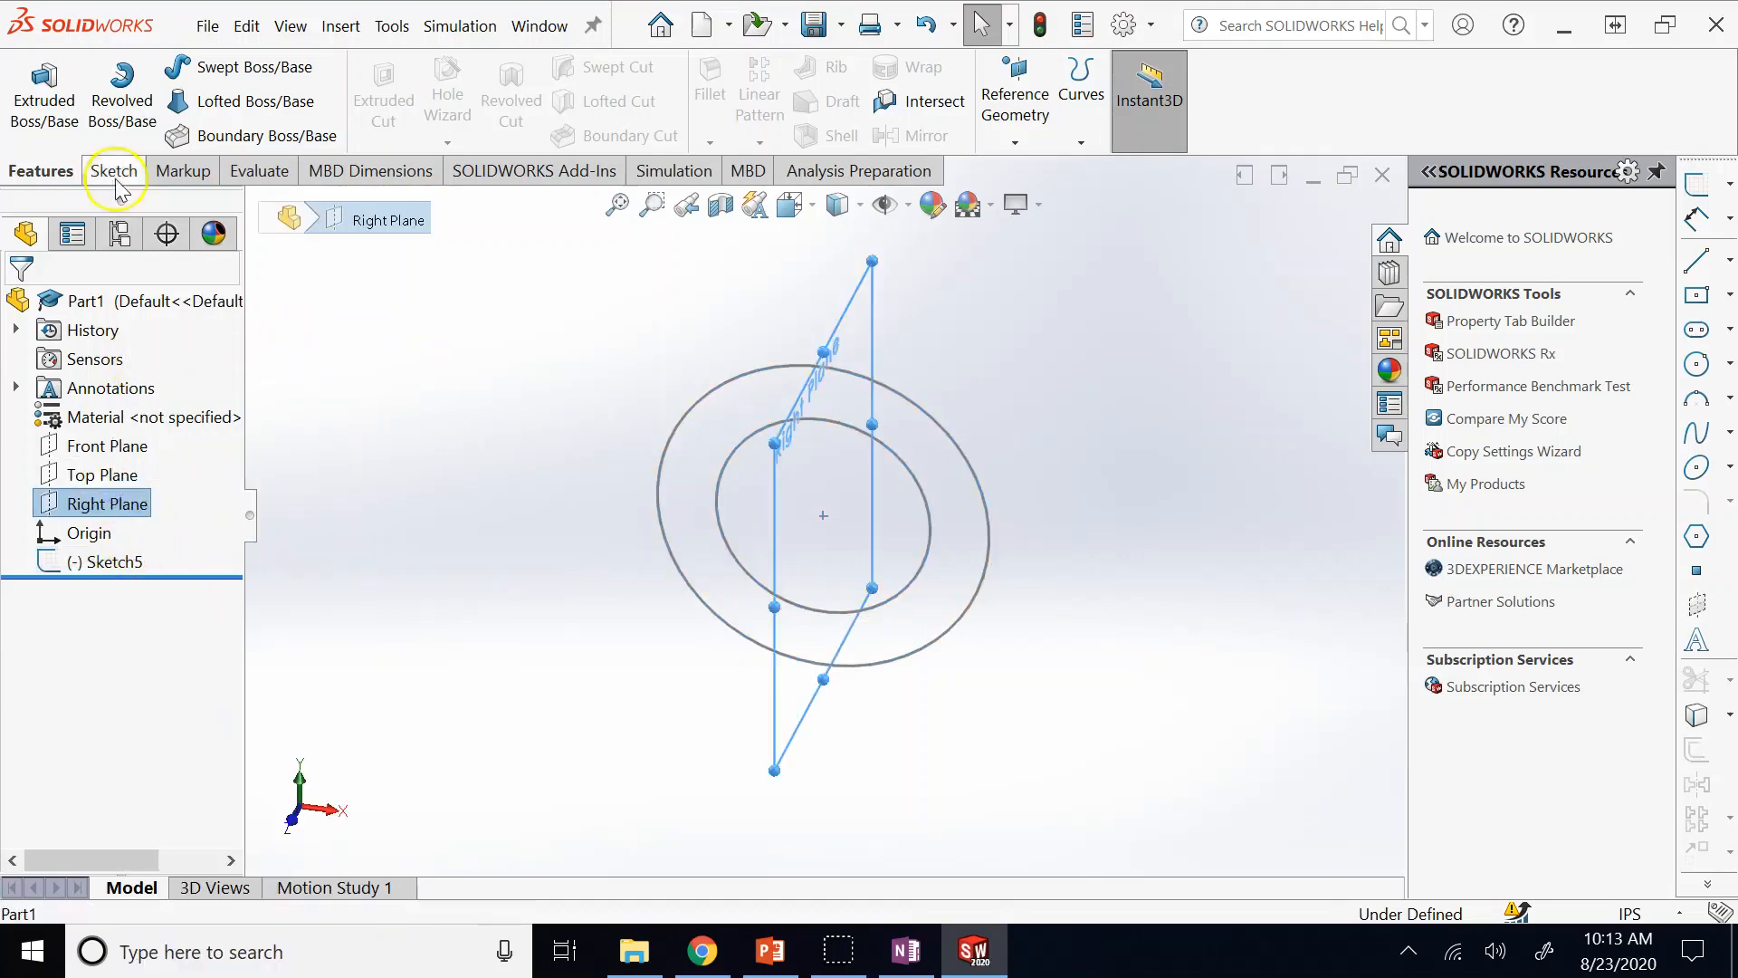
pyautogui.click(116, 172)
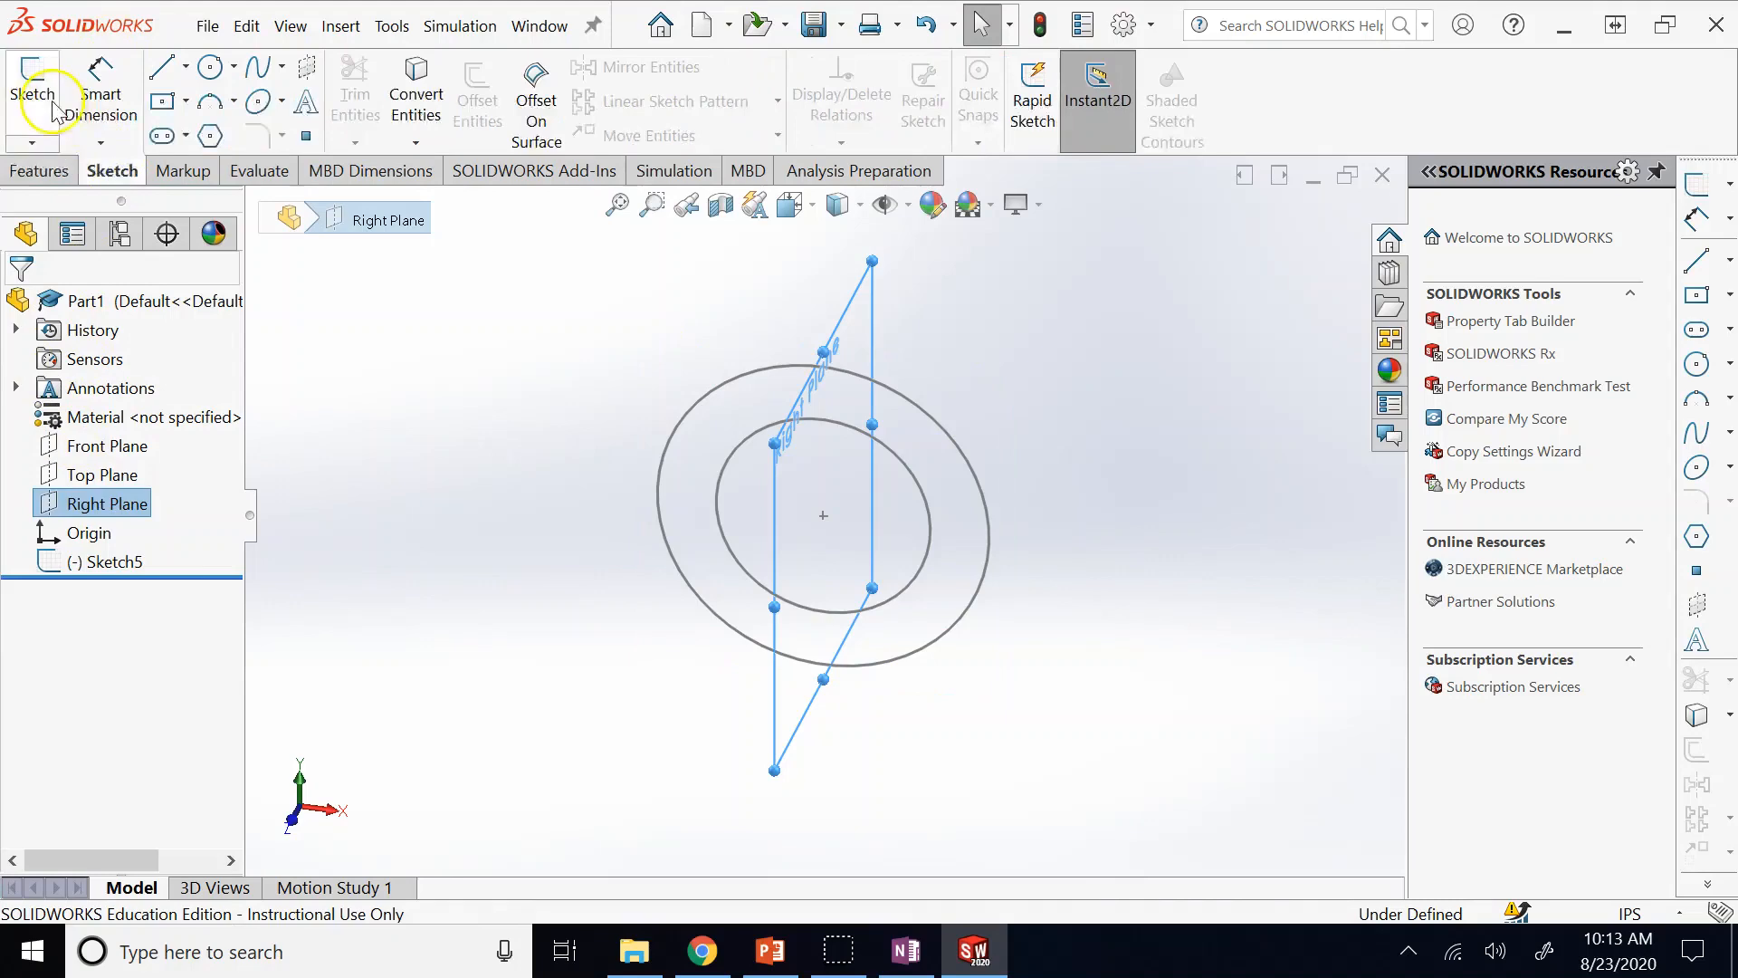
pyautogui.click(876, 776)
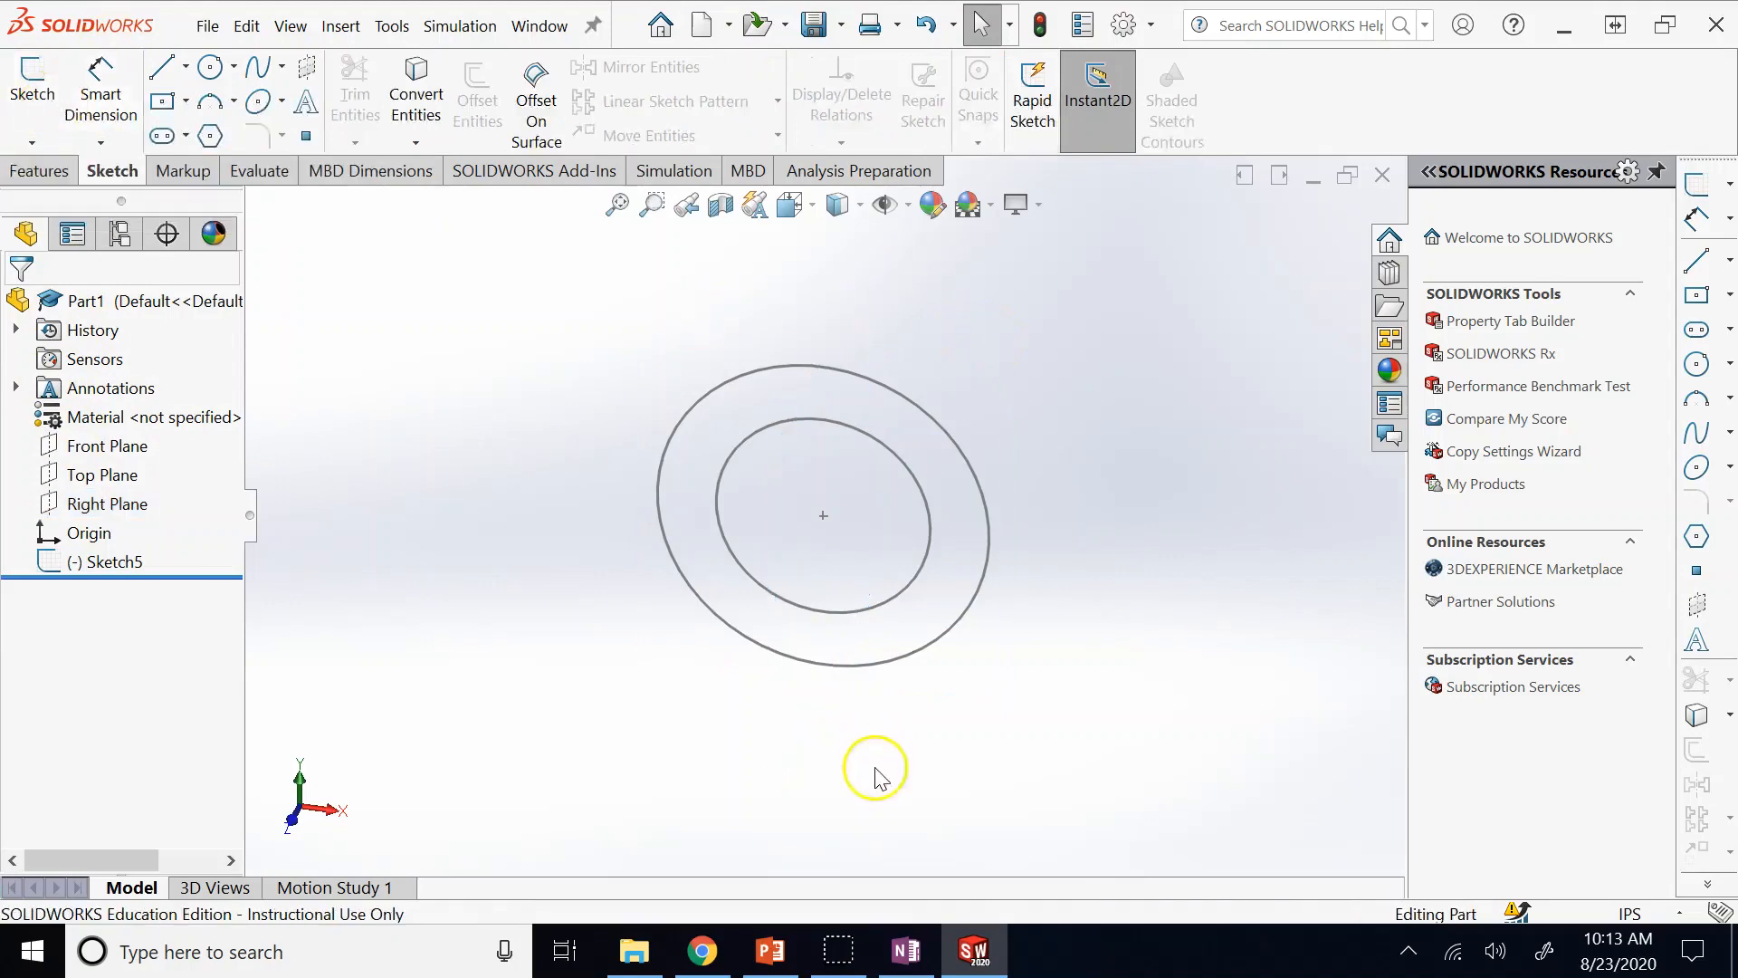
# Switch to PowerPoint and move the "Close the Sketch and Edit the Sketch" slide to position 4, after "Creating Customized Planes".
pyautogui.click(771, 950)
pyautogui.scroll(2, 308, 652)
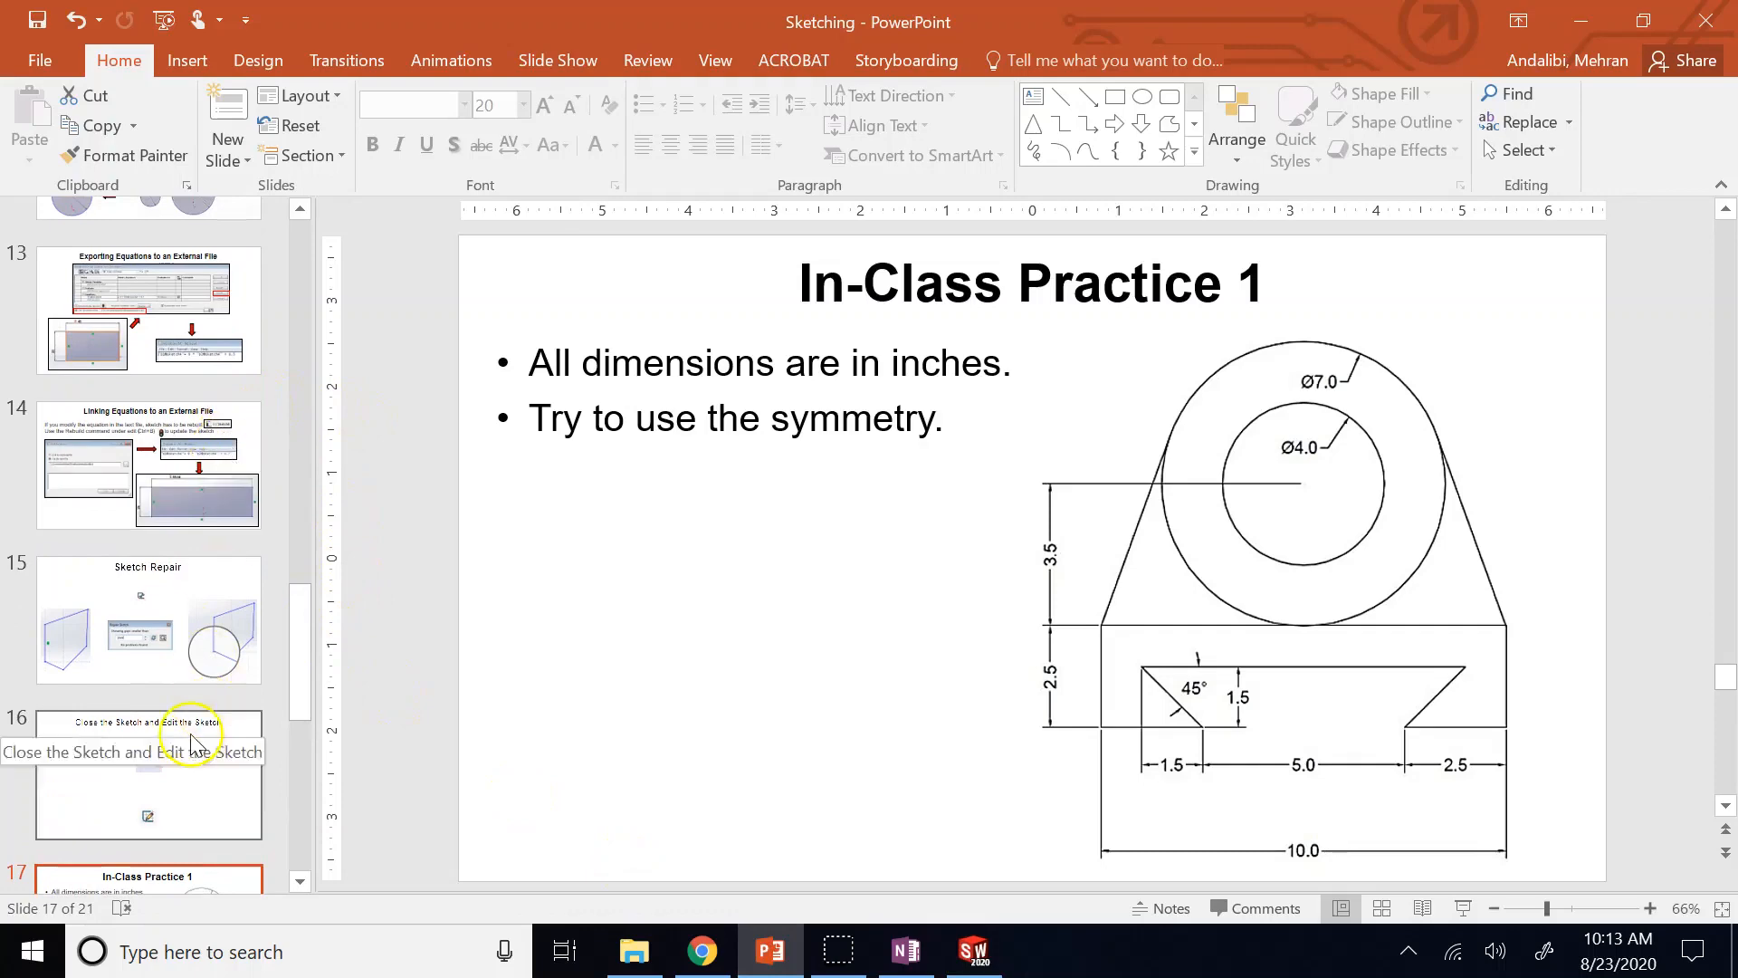
pyautogui.click(181, 772)
pyautogui.scroll(15, 178, 781)
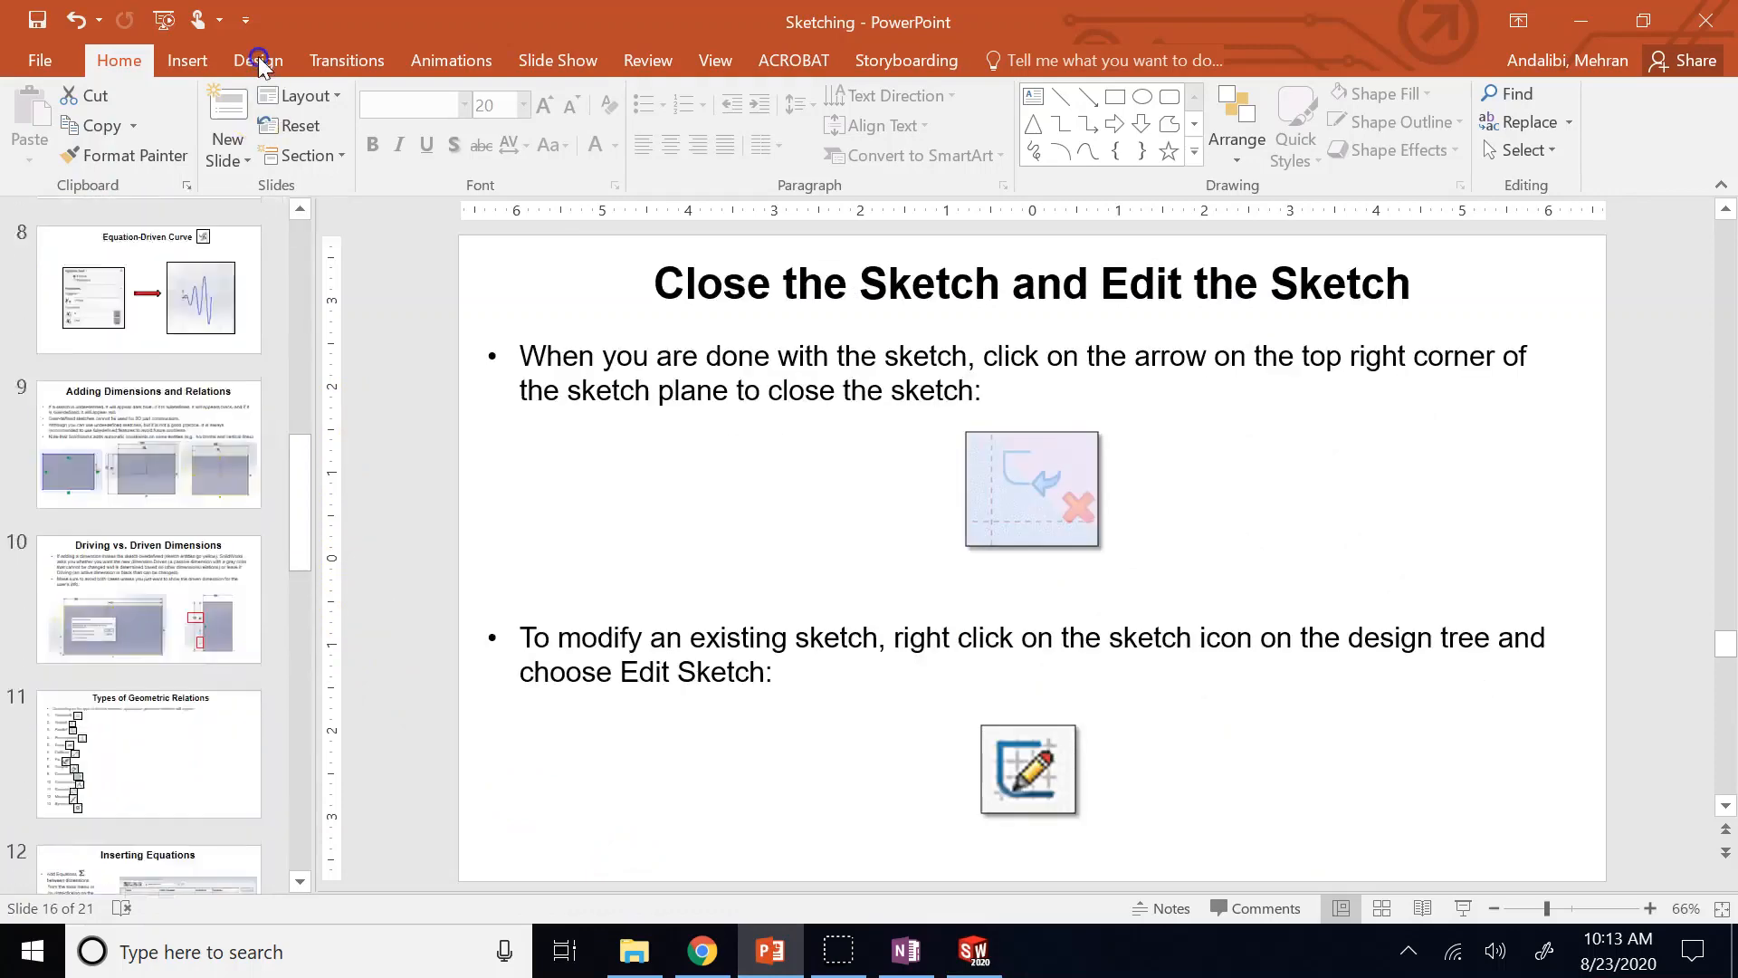
pyautogui.moveTo(263, 63); pyautogui.dragTo(166, 729)
pyautogui.click(11, 9)
pyautogui.click(36, 20)
# Review the "2D vs. 3D Sketches" slide and the "2D Sketch Entities" slide.
pyautogui.scroll(-1, 145, 366)
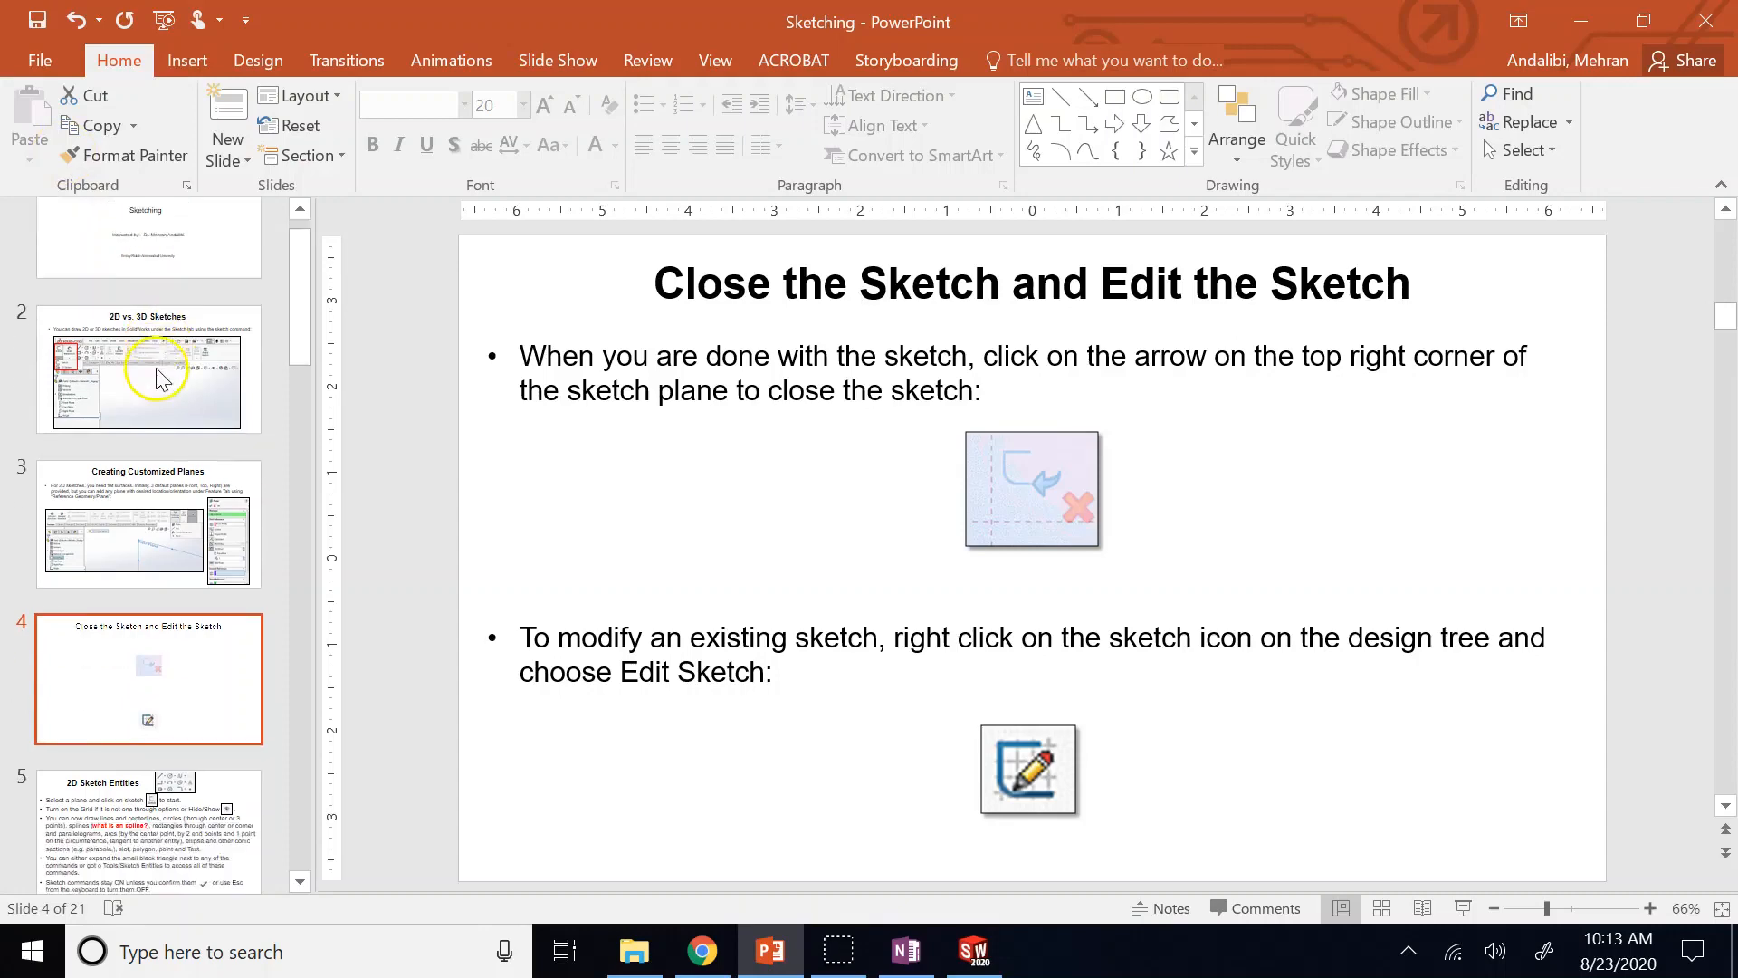
pyautogui.click(187, 371)
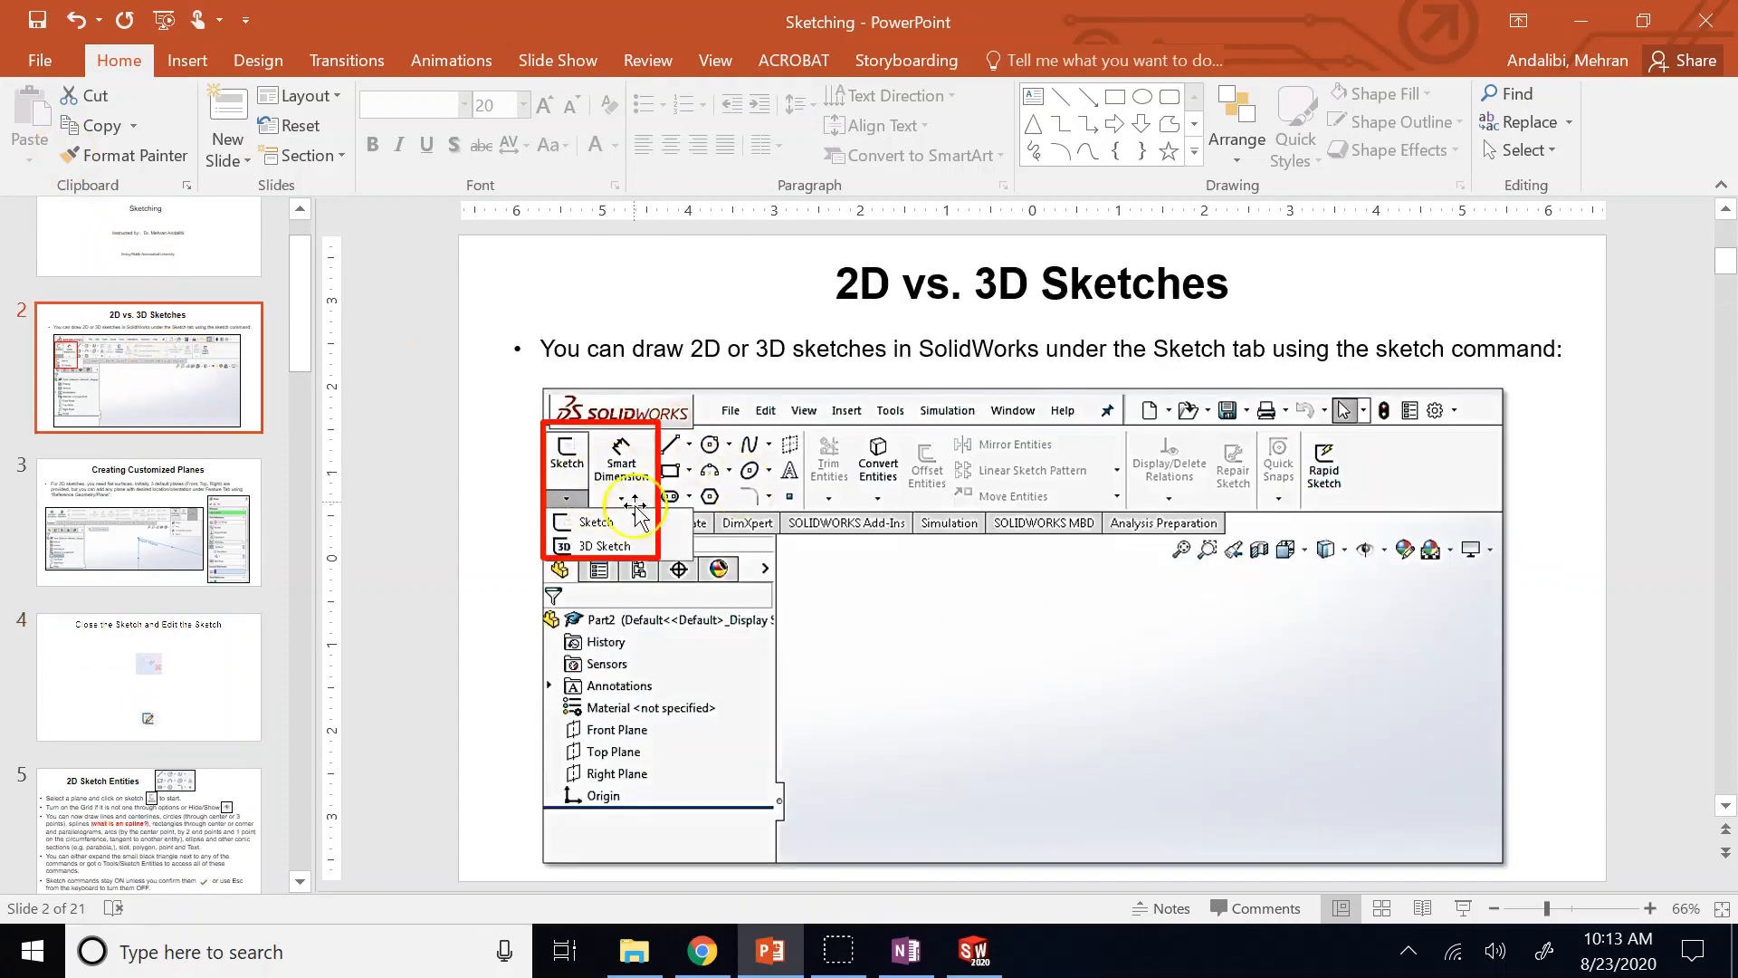
pyautogui.click(145, 820)
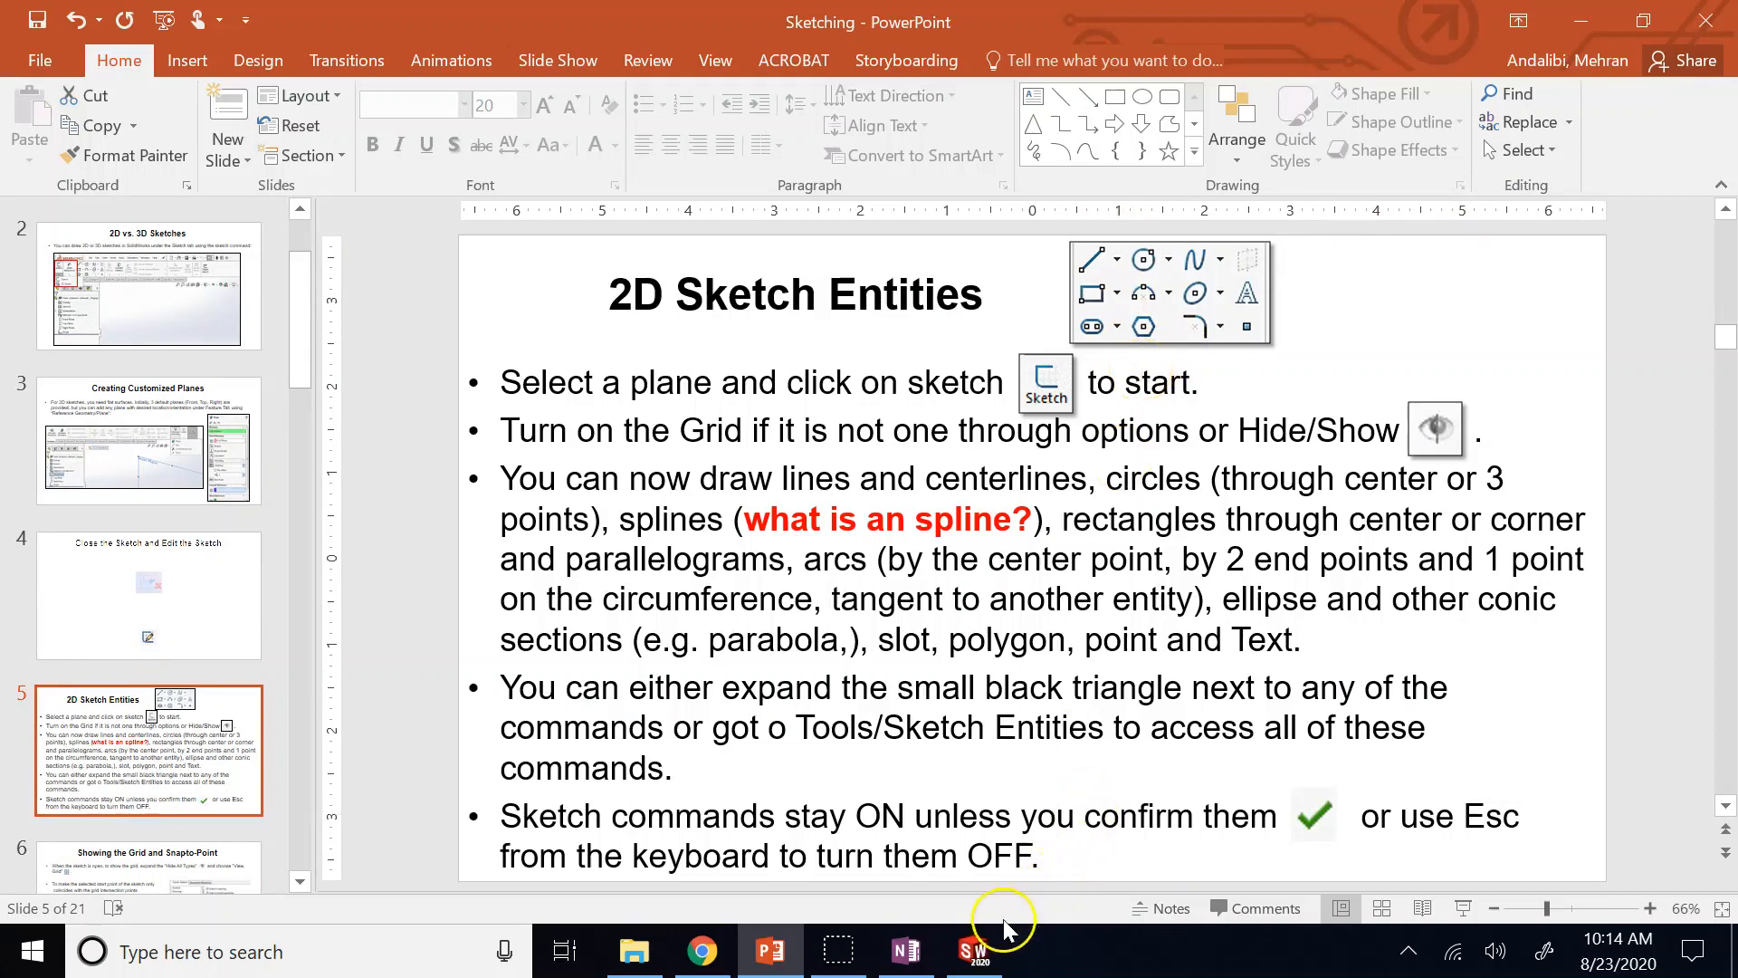
# Switch to SOLIDWORKS, reopen the circle sketch for editing and delete both concentric circles.
pyautogui.click(976, 951)
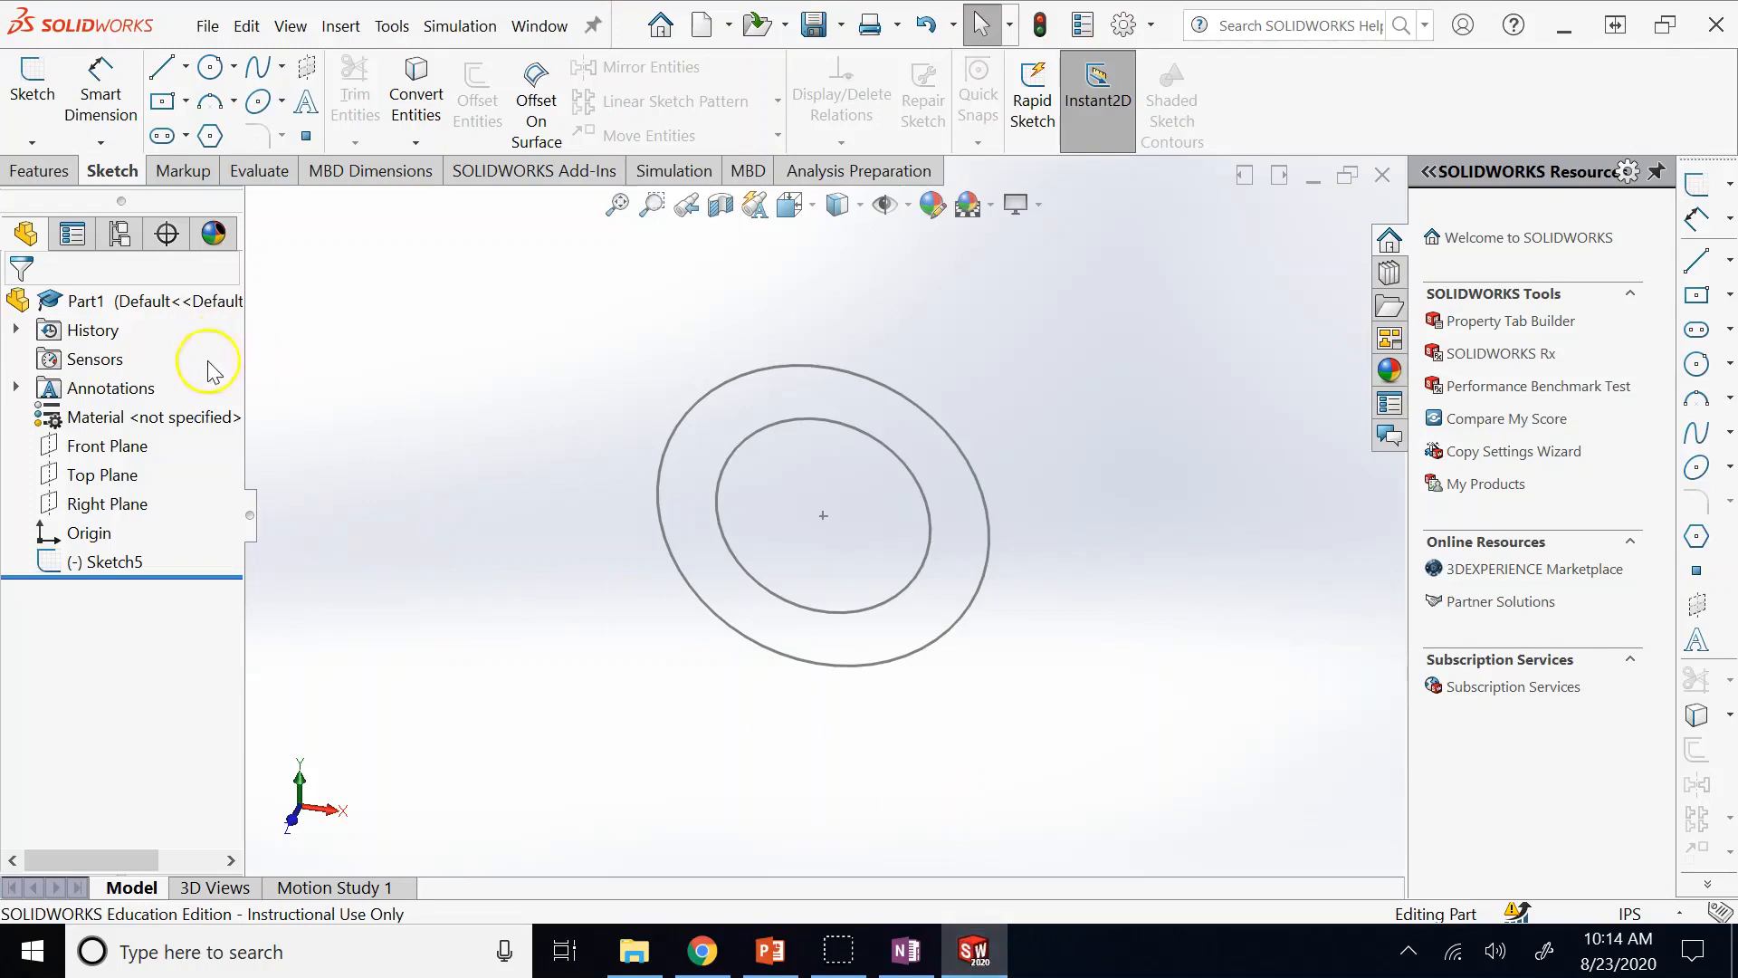
pyautogui.click(117, 561)
pyautogui.click(154, 483)
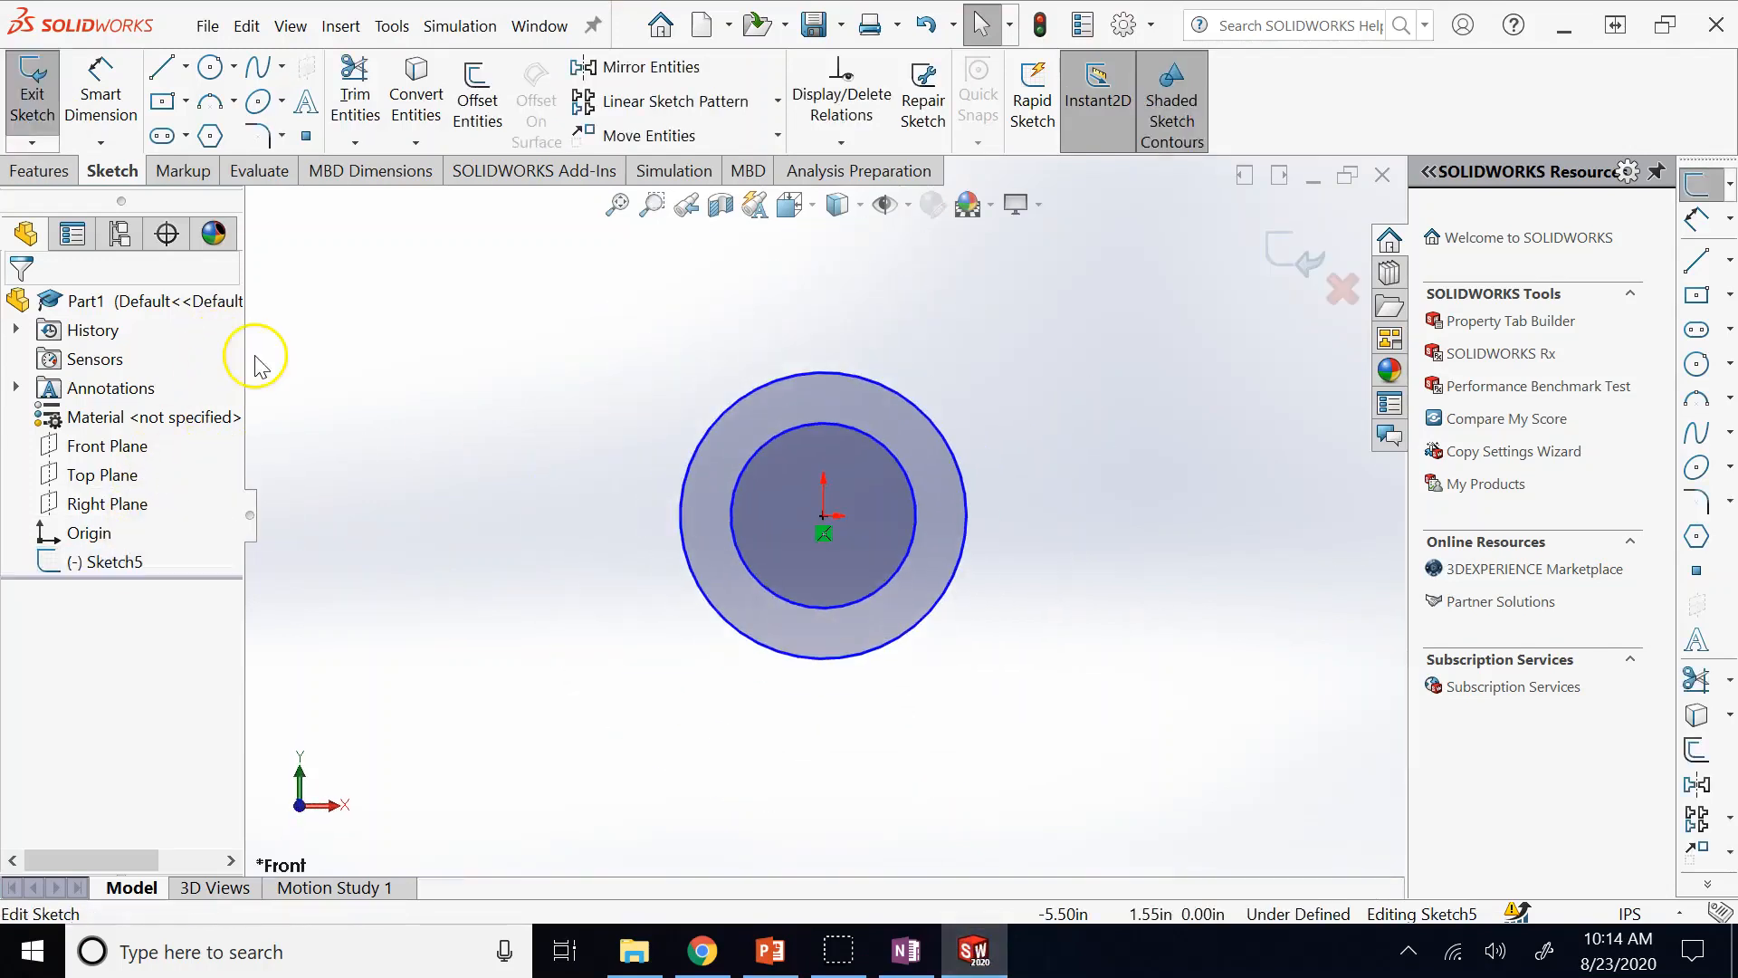
pyautogui.moveTo(562, 303); pyautogui.dragTo(1131, 743)
pyautogui.press('Delete')
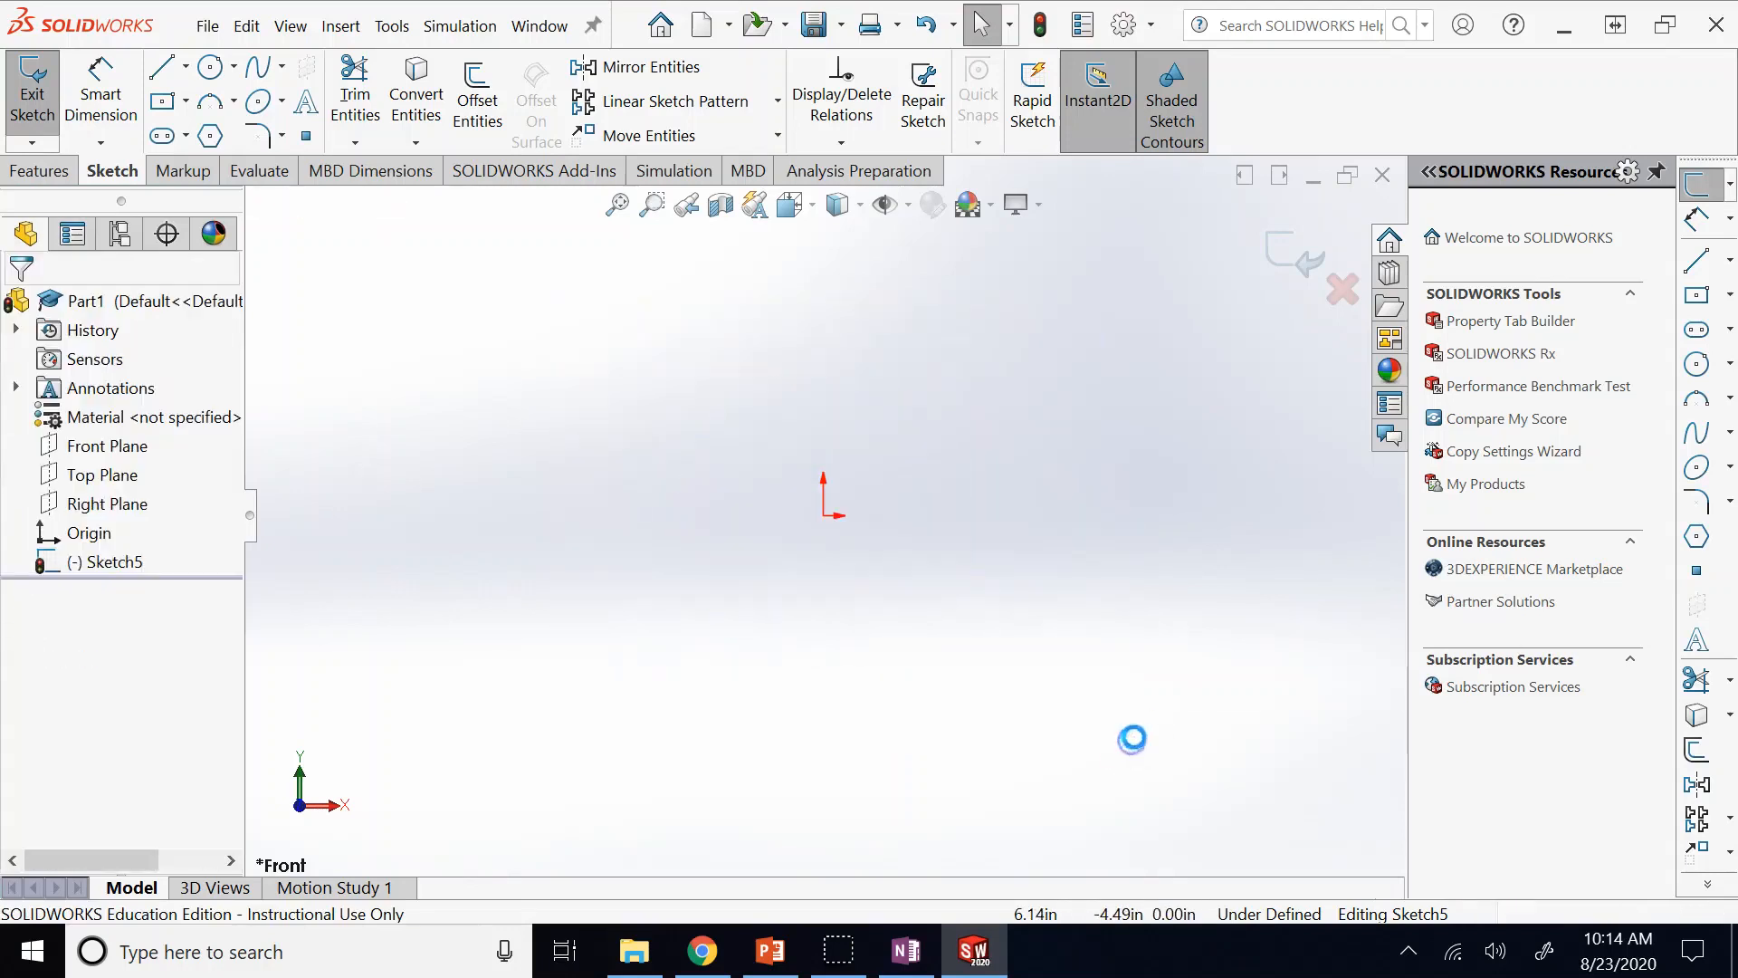
# Sketch a closed nine-sided outline around the origin with connected lines, including one notch on the side left of the origin.
pyautogui.click(172, 83)
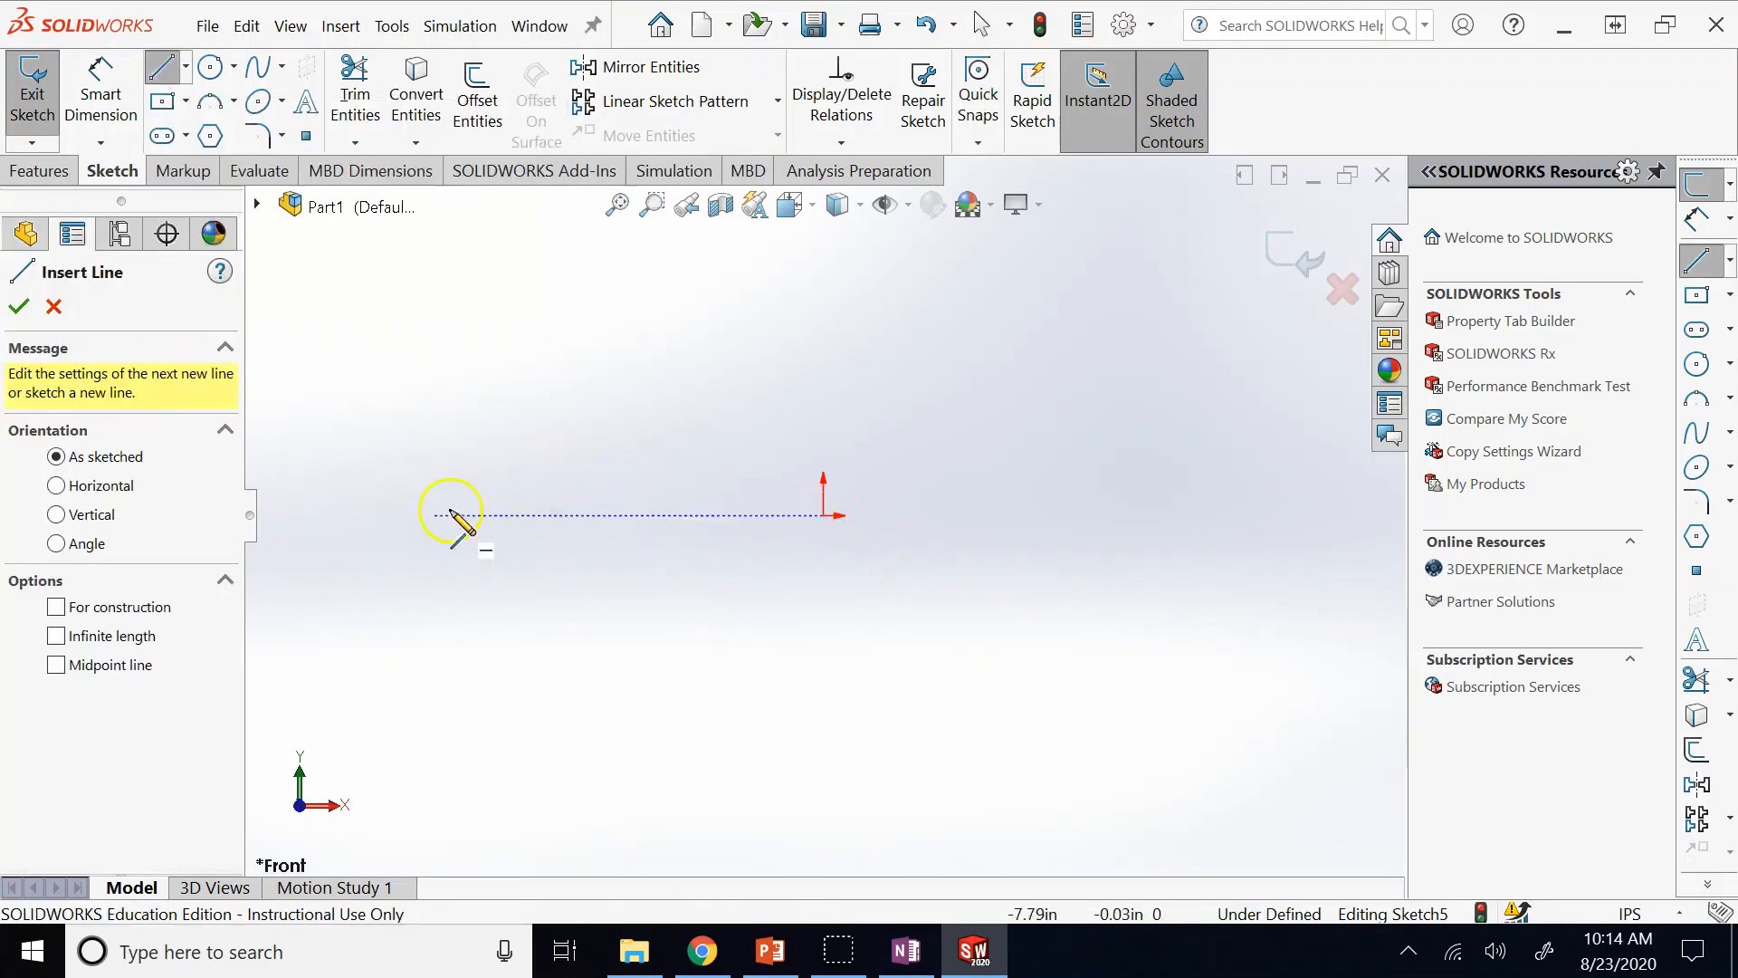
pyautogui.click(390, 549)
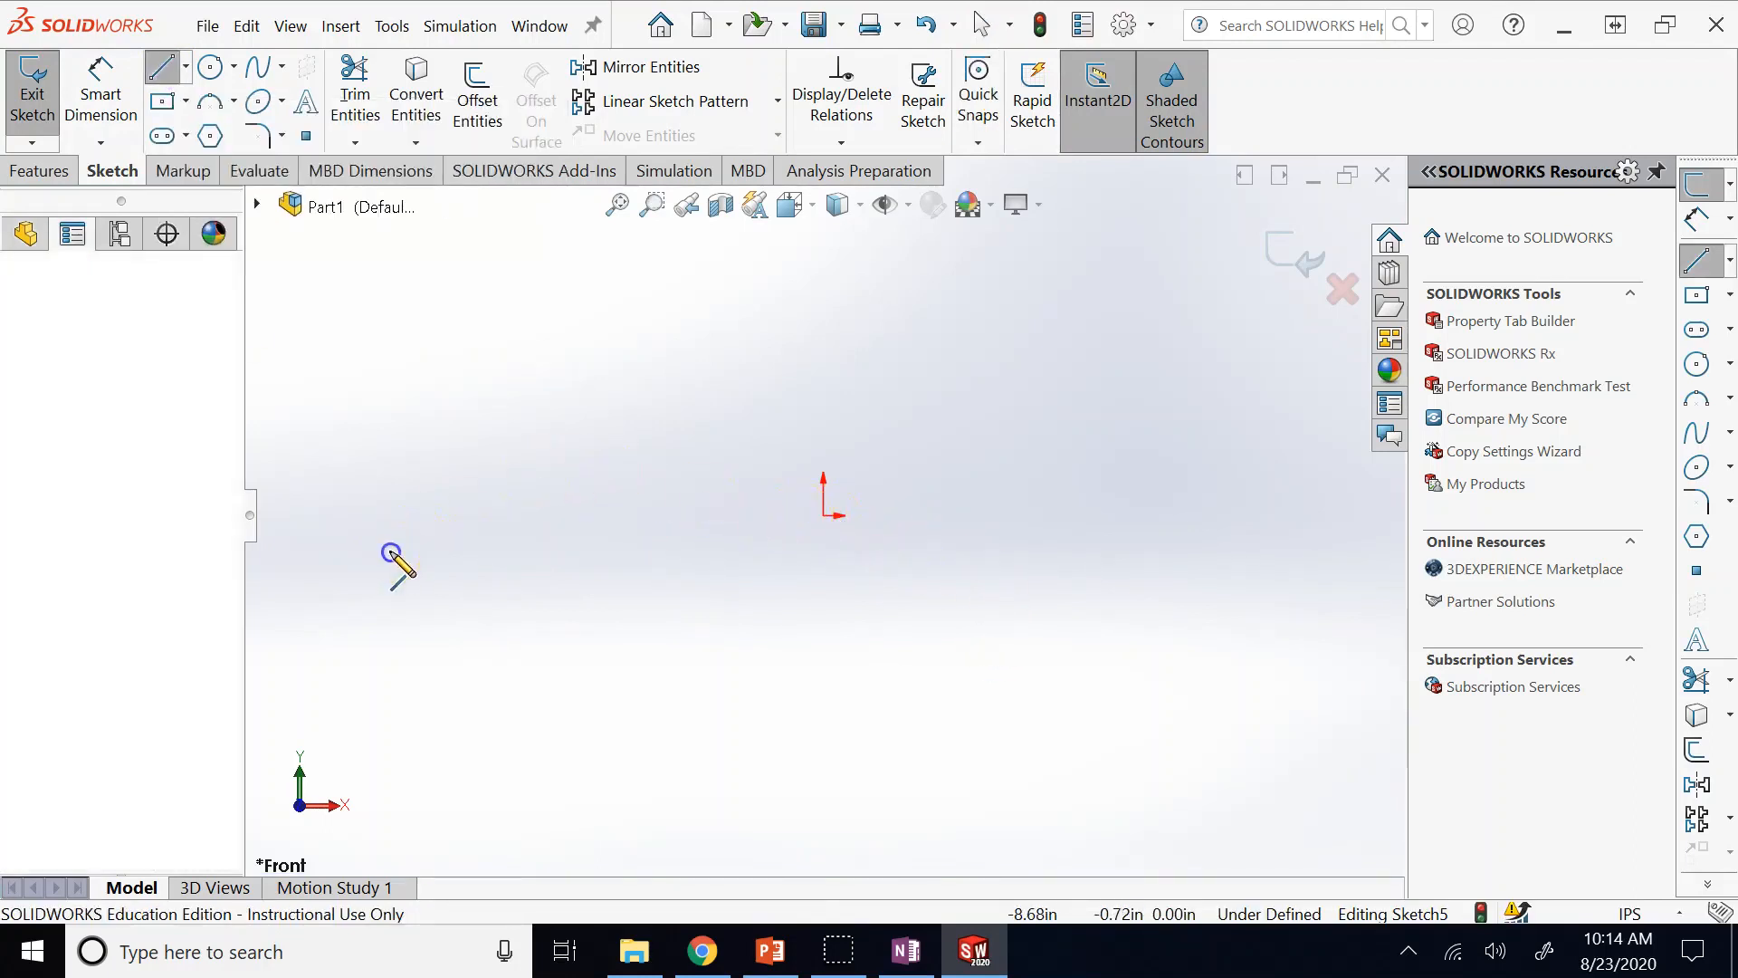
pyautogui.click(656, 298)
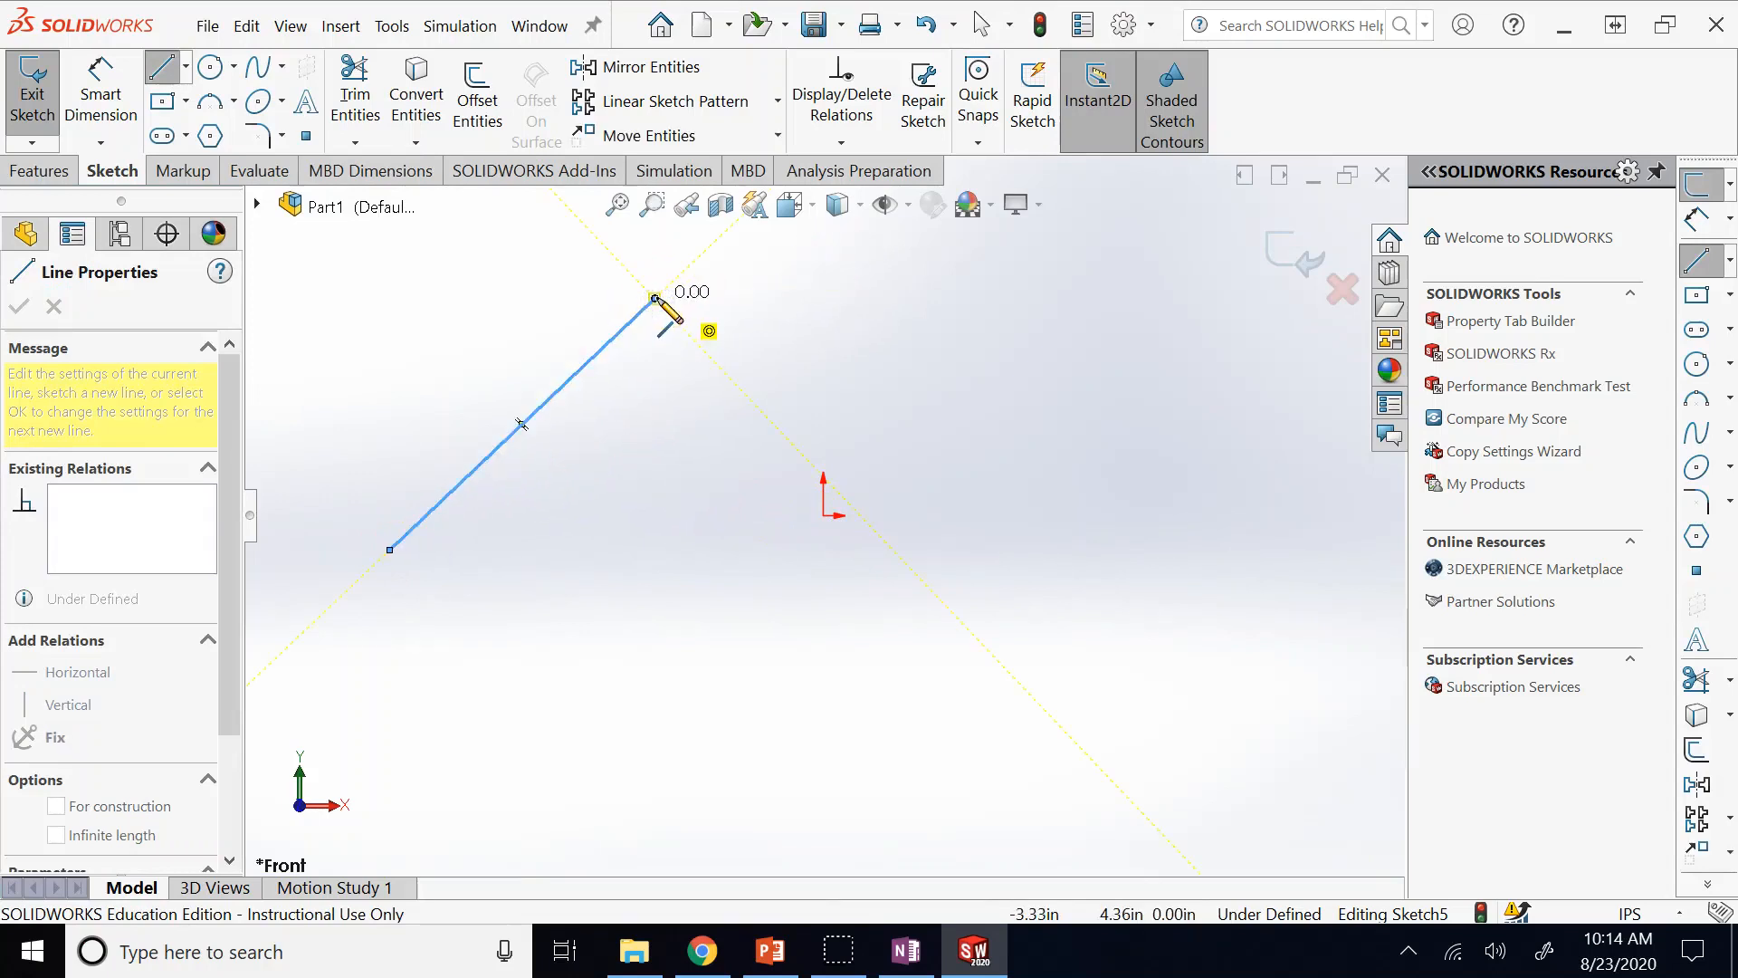
pyautogui.click(980, 299)
pyautogui.click(1145, 423)
pyautogui.click(1154, 582)
pyautogui.click(1018, 762)
pyautogui.click(735, 799)
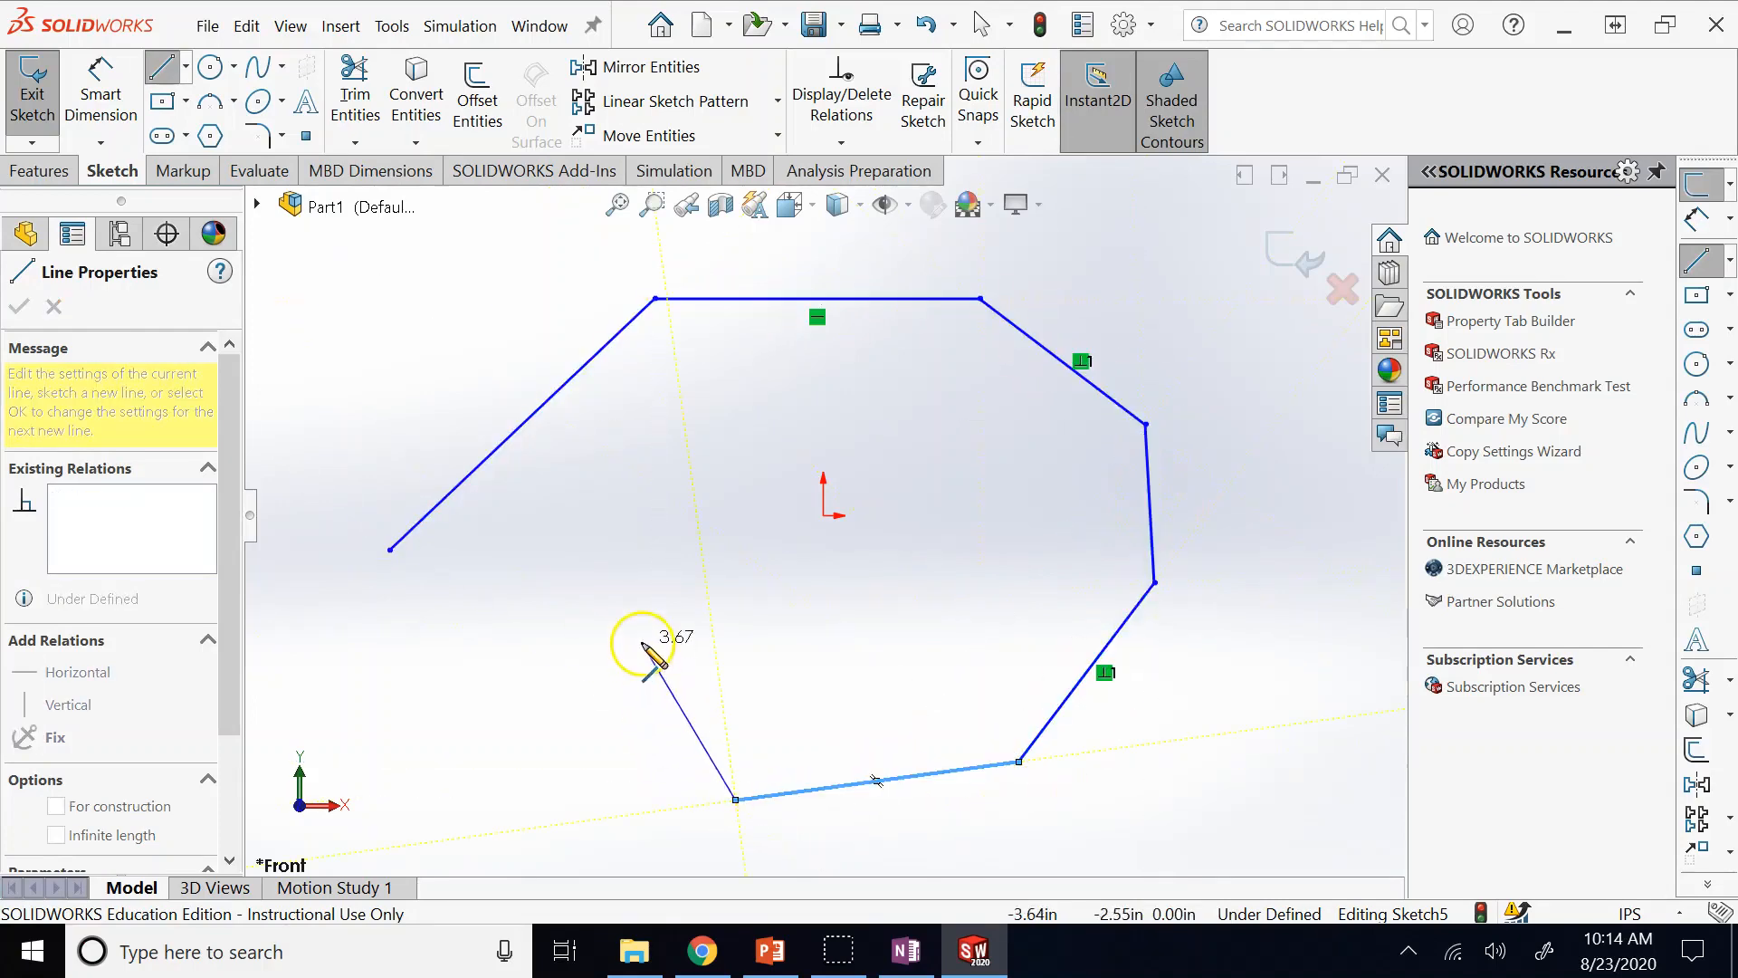
pyautogui.click(547, 672)
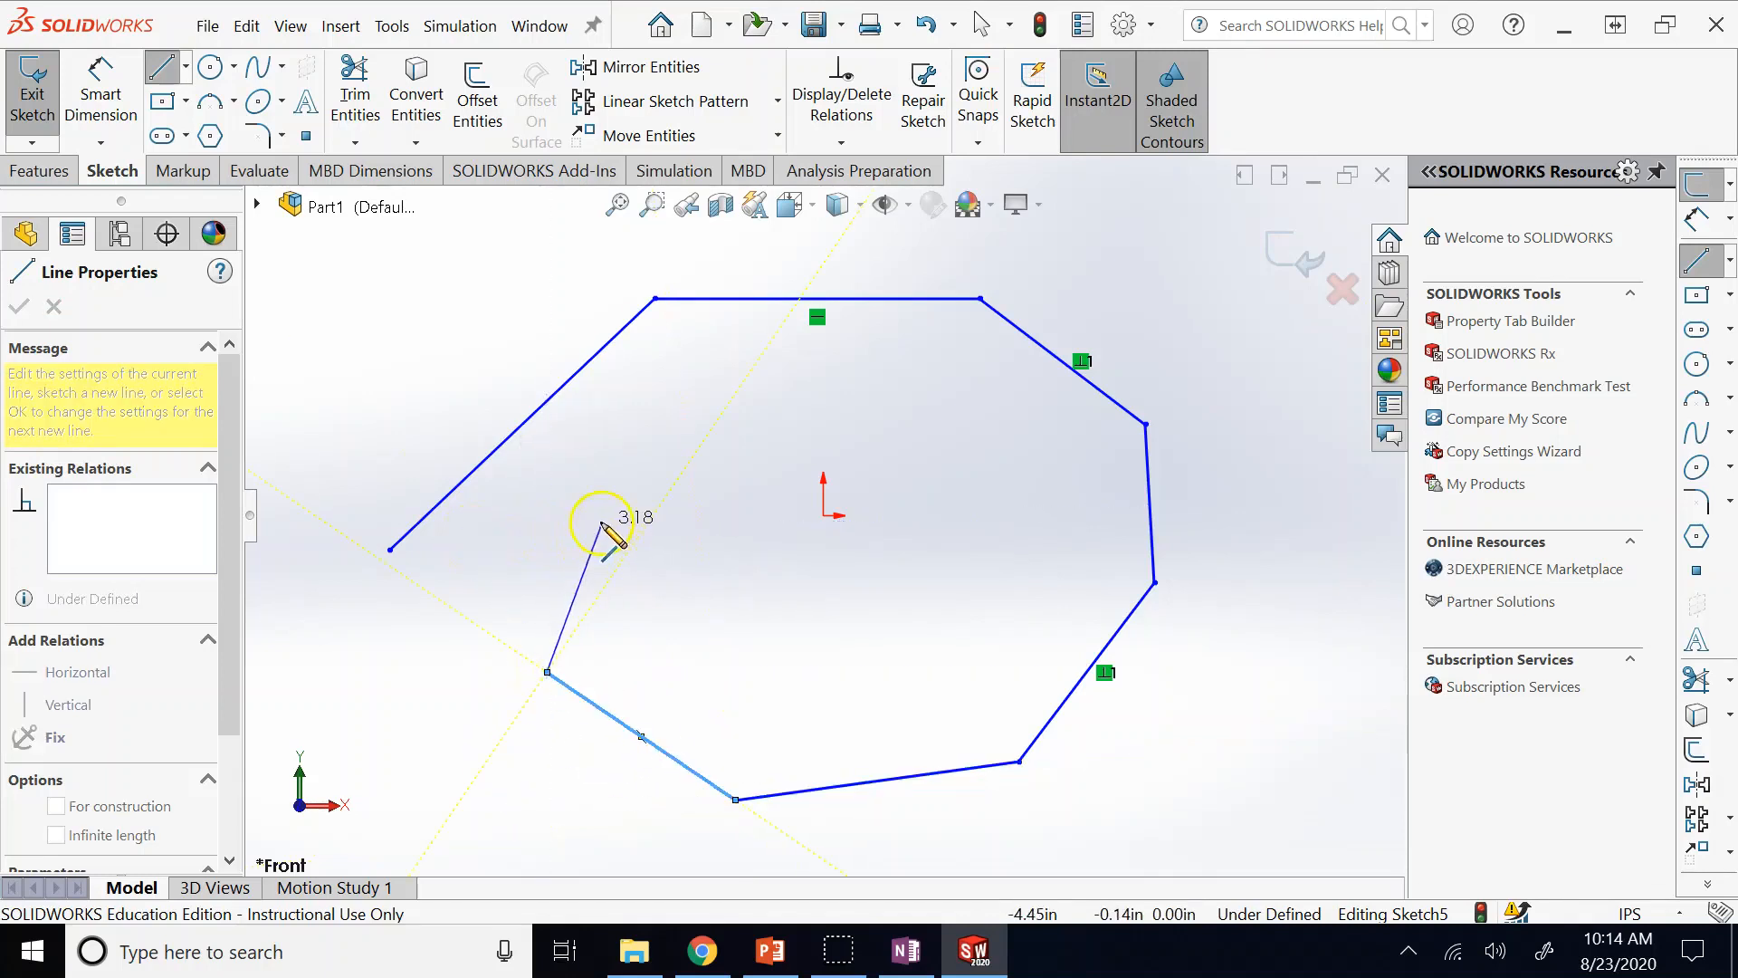
pyautogui.click(564, 502)
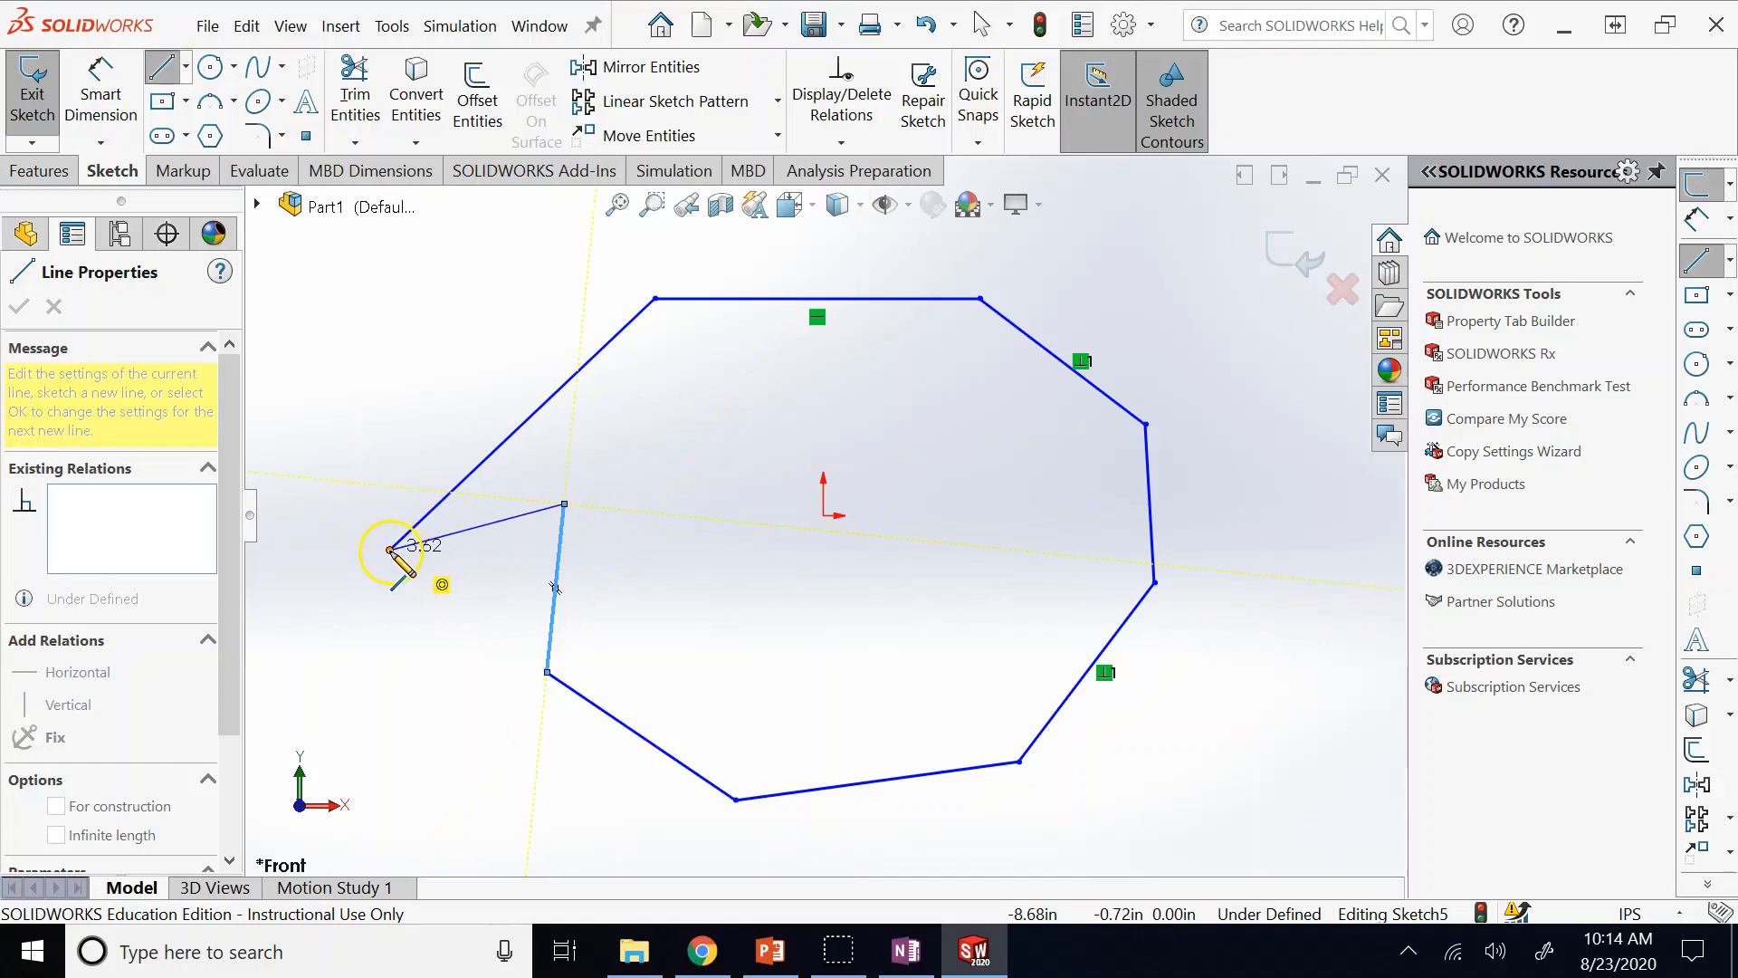
pyautogui.click(389, 550)
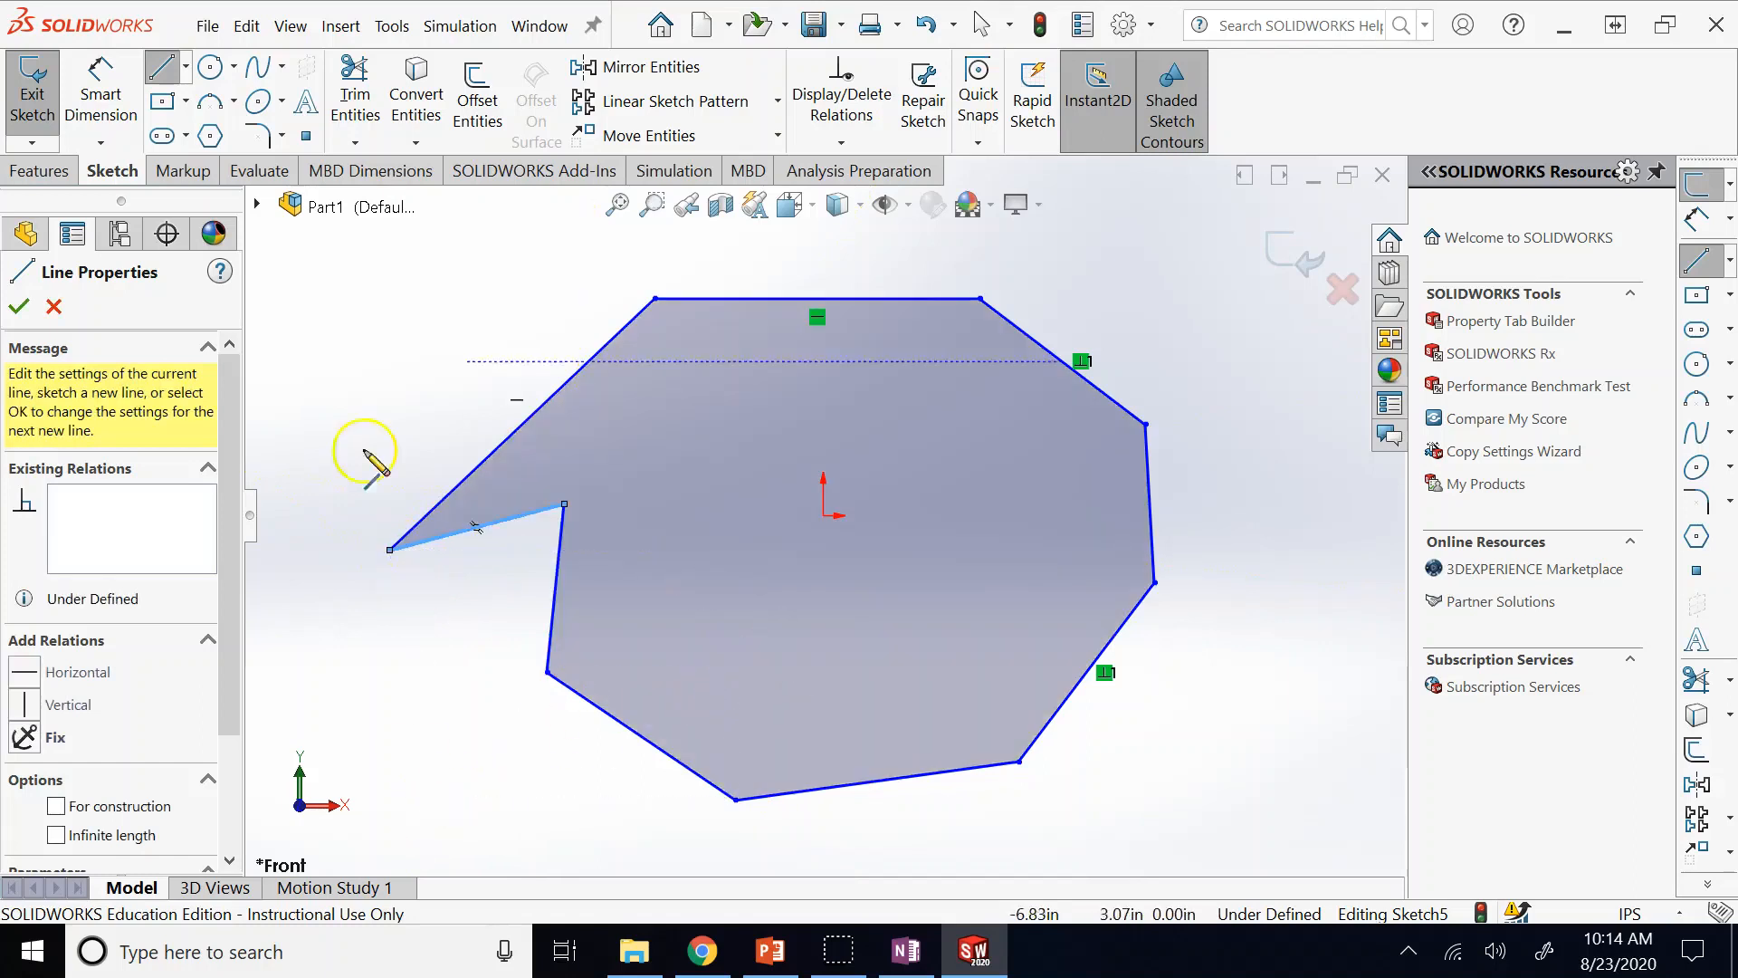
# Sketch a separate open chain of three connected lines to the left of the closed outline and end the chain.
pyautogui.press('z')
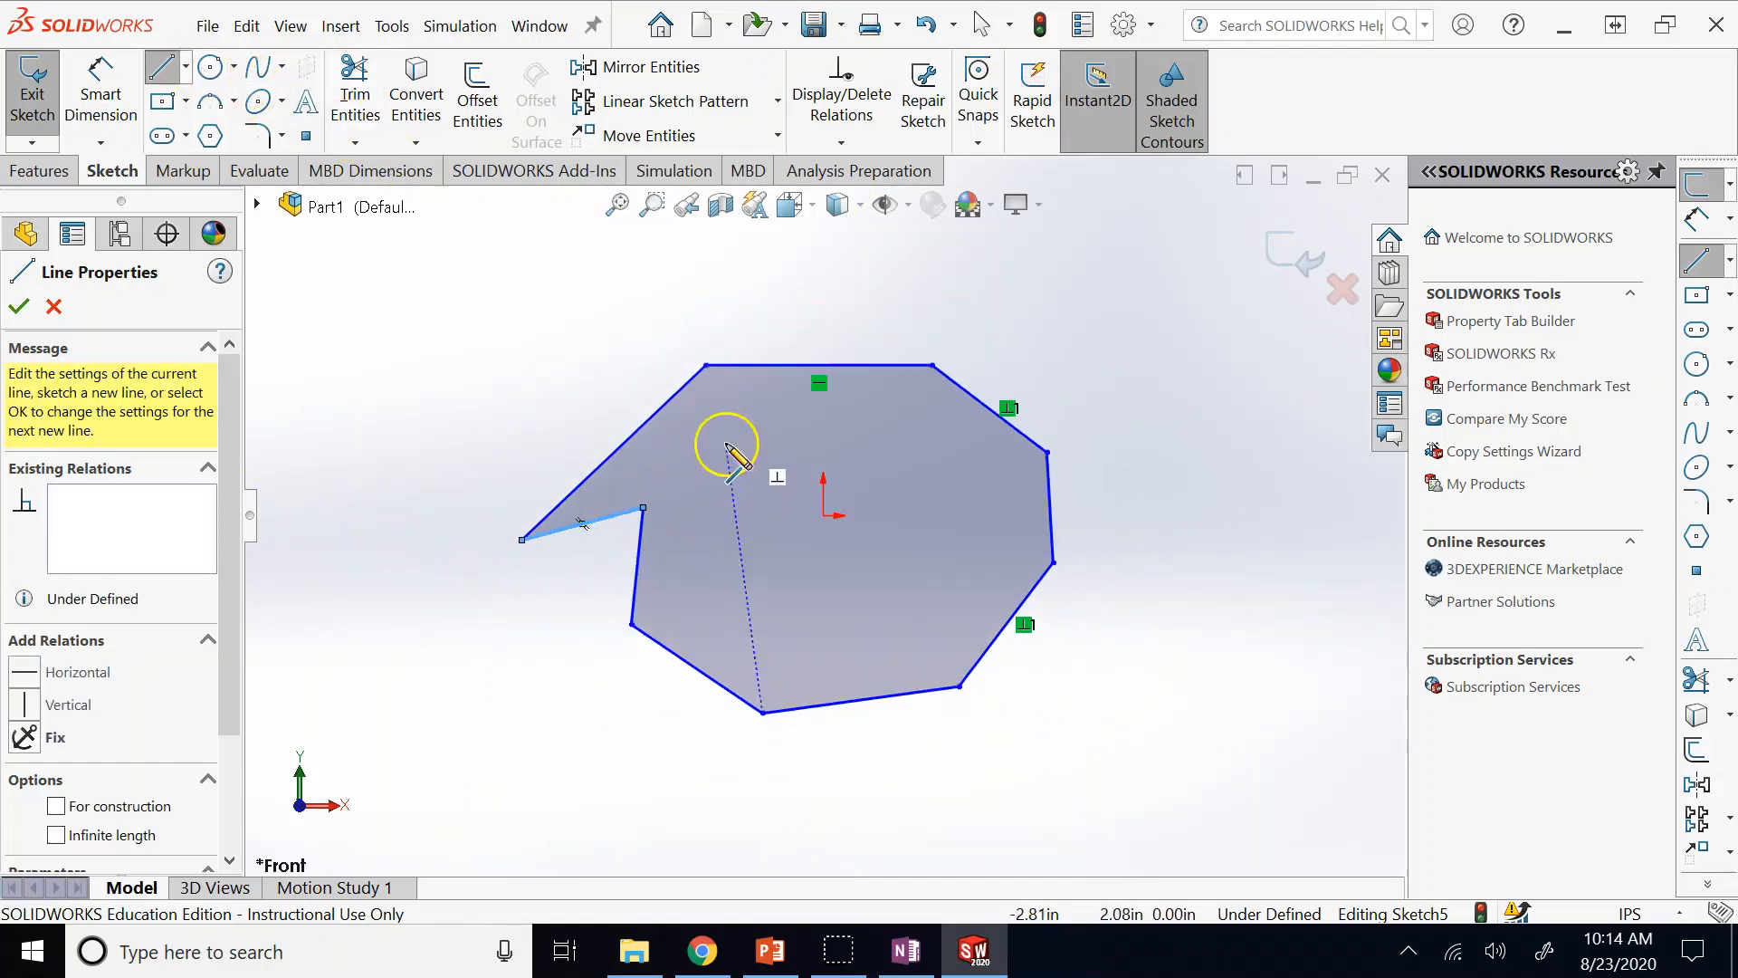
pyautogui.click(431, 323)
pyautogui.click(367, 451)
pyautogui.click(416, 713)
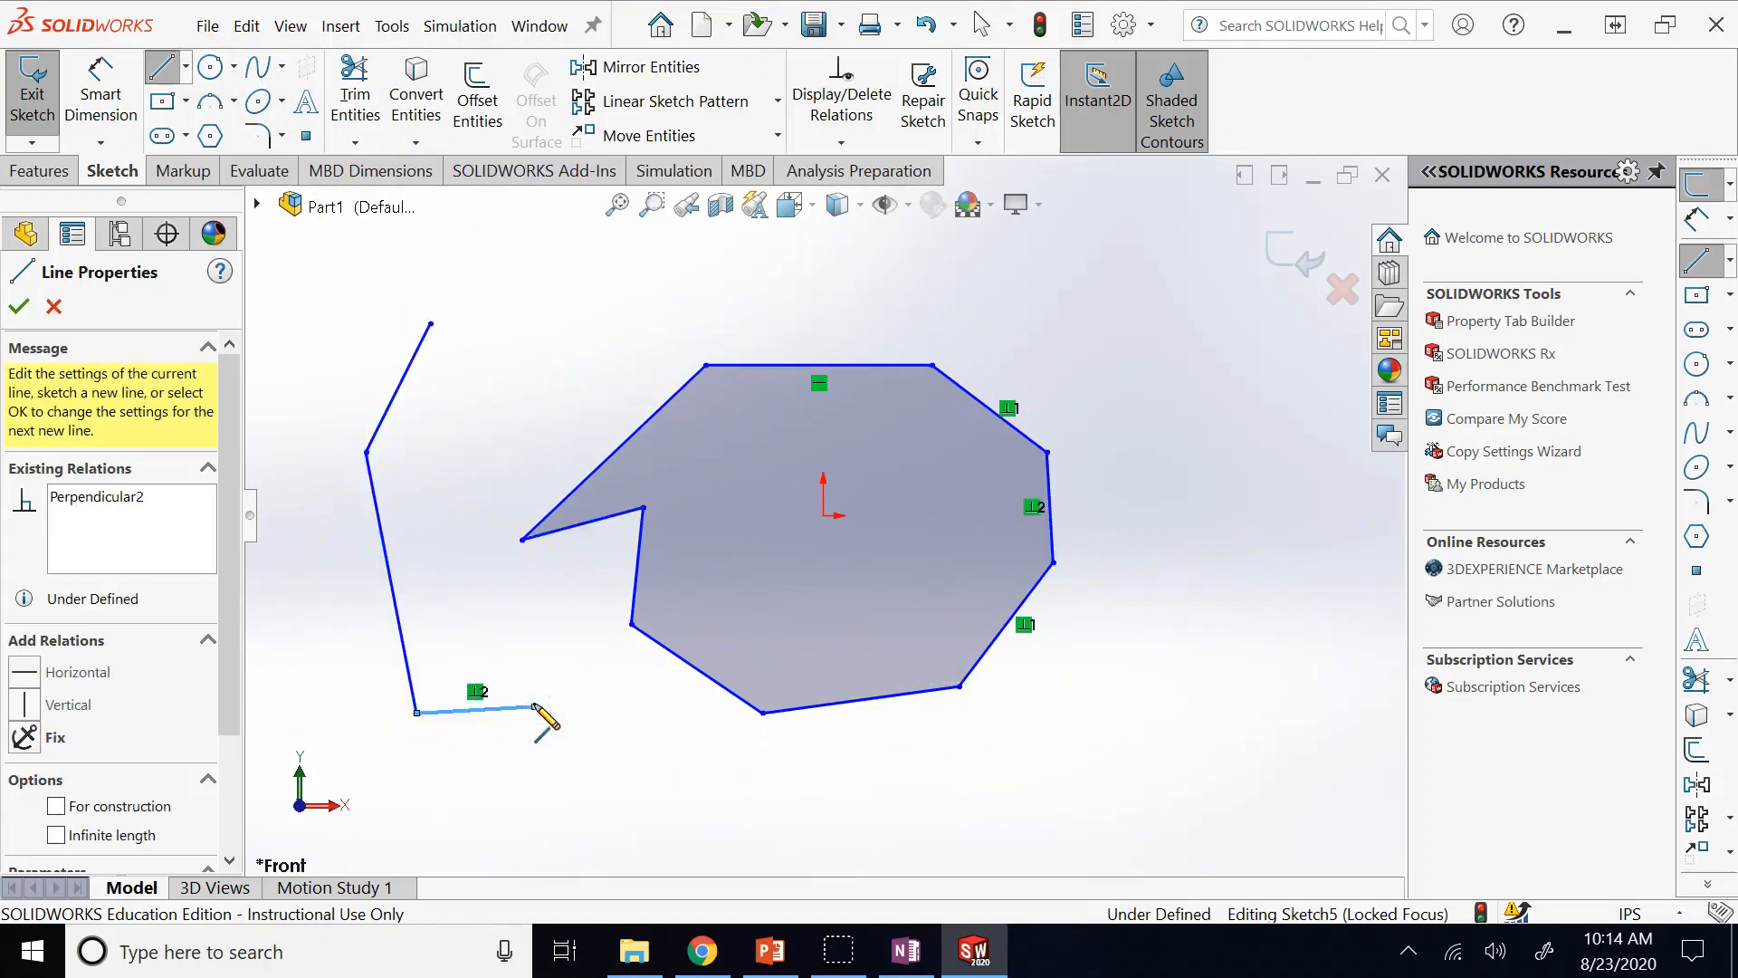
pyautogui.click(163, 67)
pyautogui.press('Escape')
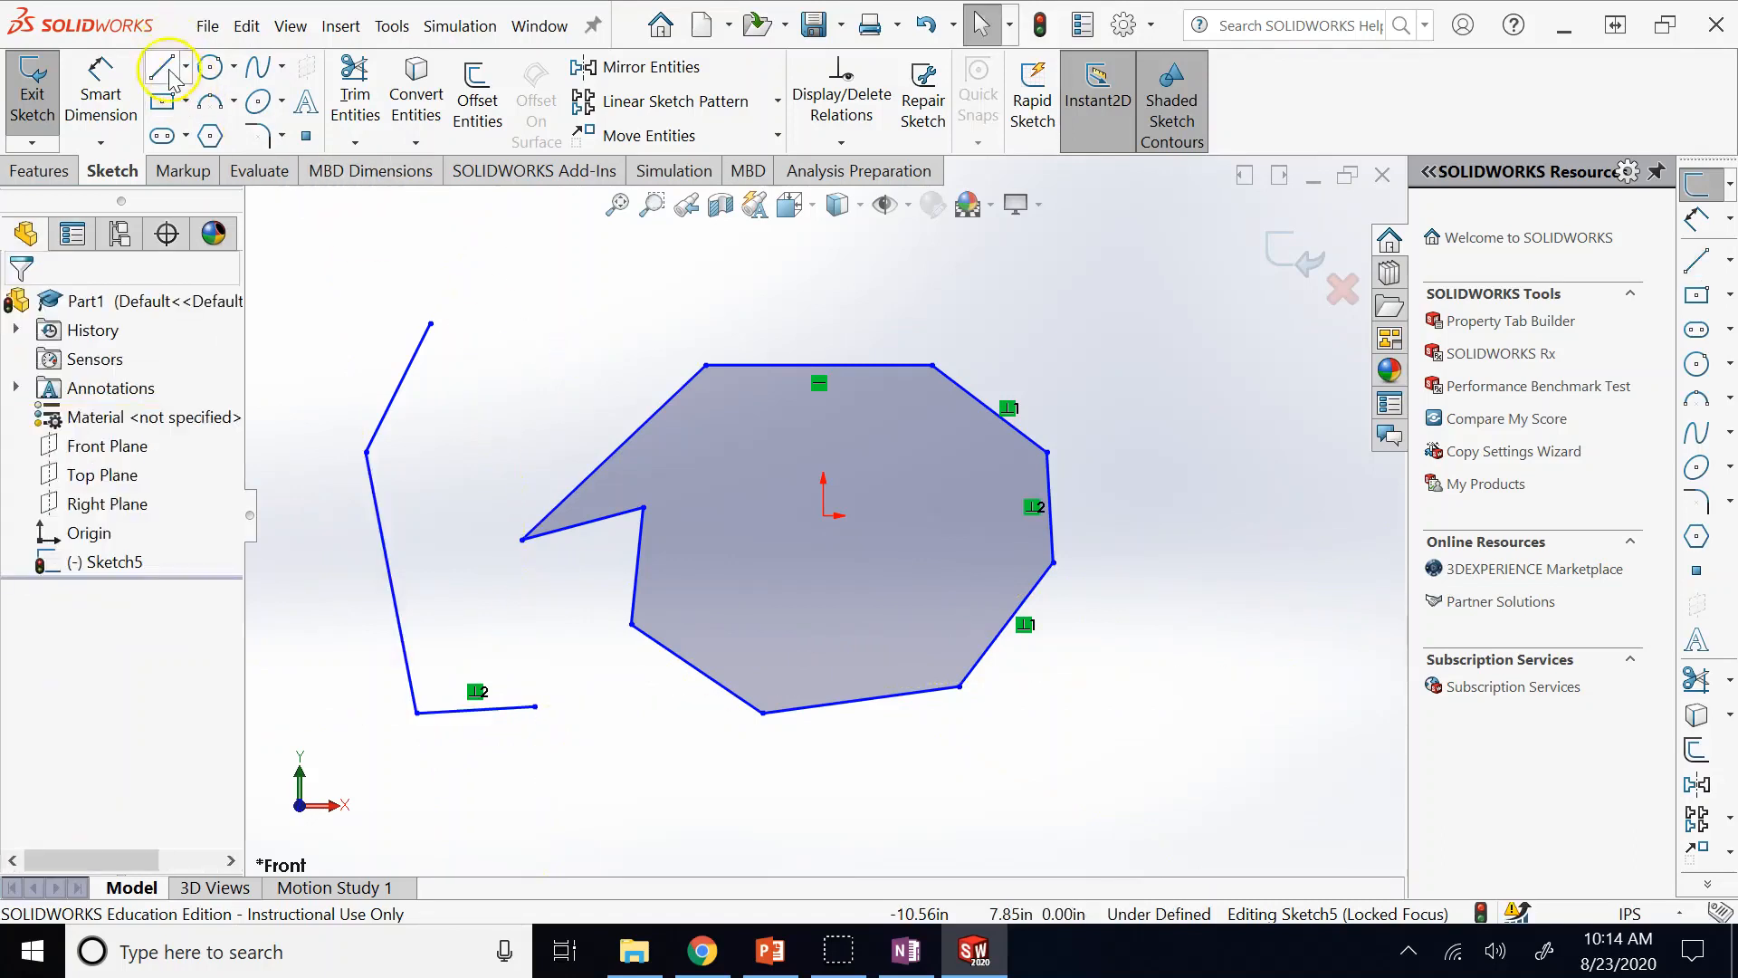
# Add two connected lines from the open chain's upper end to the pointed corner of the closed outline.
pyautogui.click(163, 67)
pyautogui.click(431, 323)
pyautogui.click(534, 387)
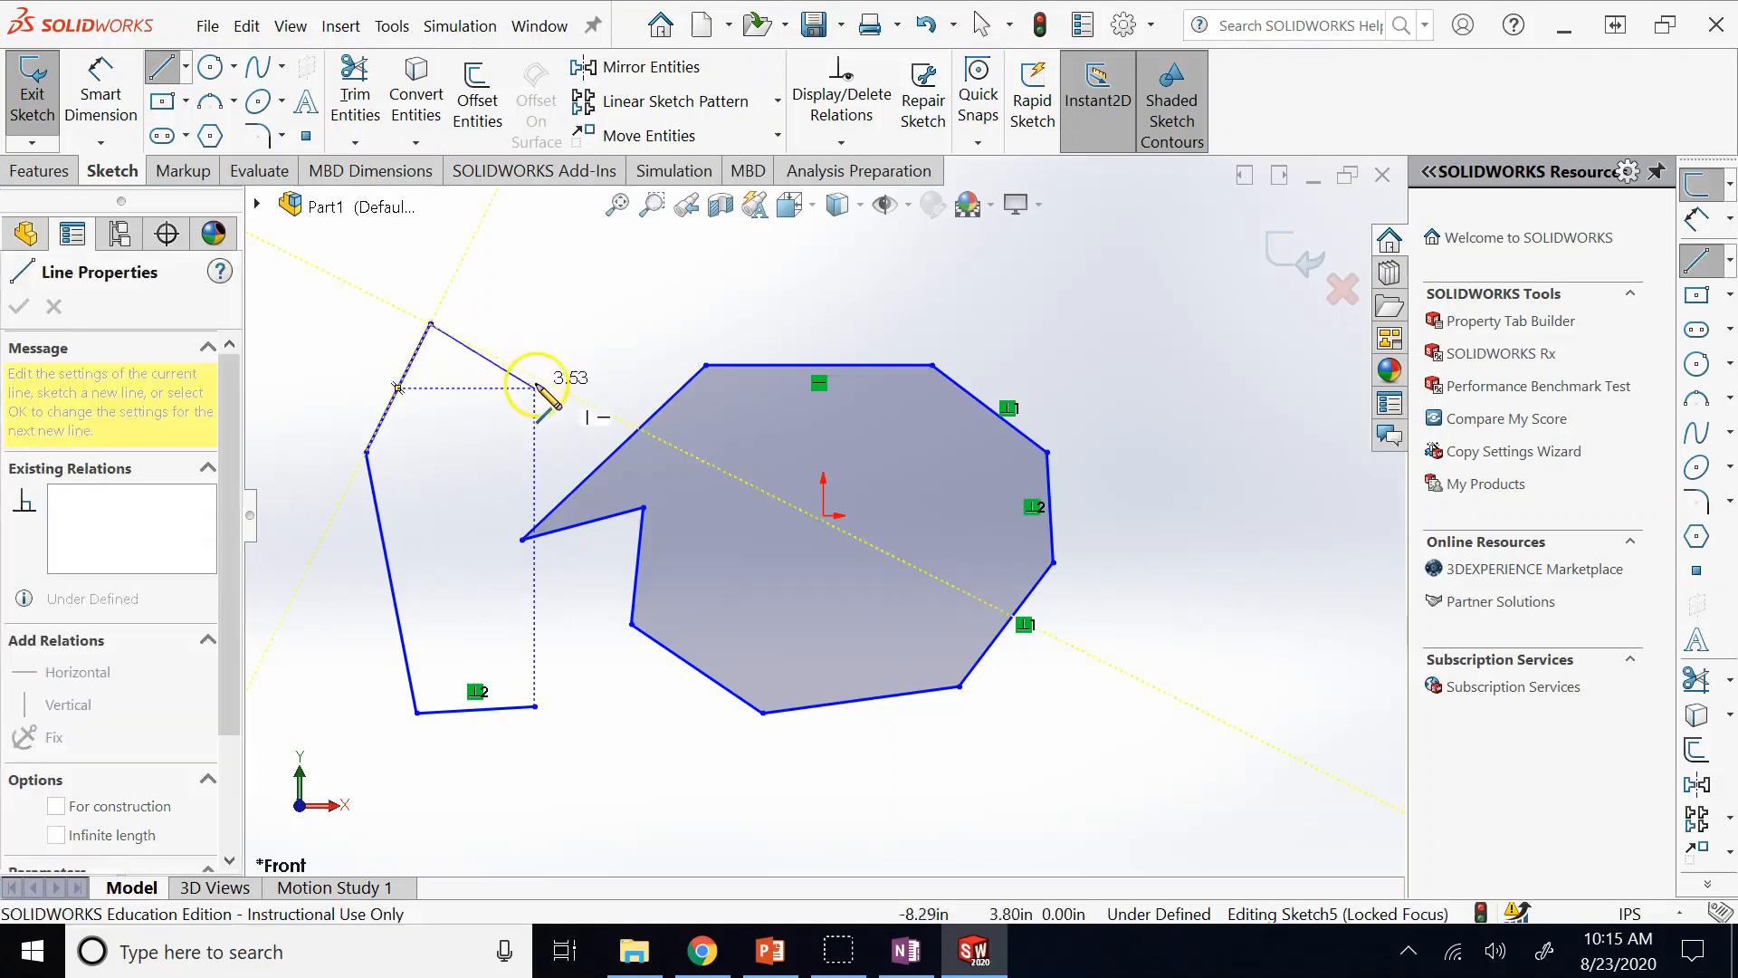
pyautogui.click(522, 539)
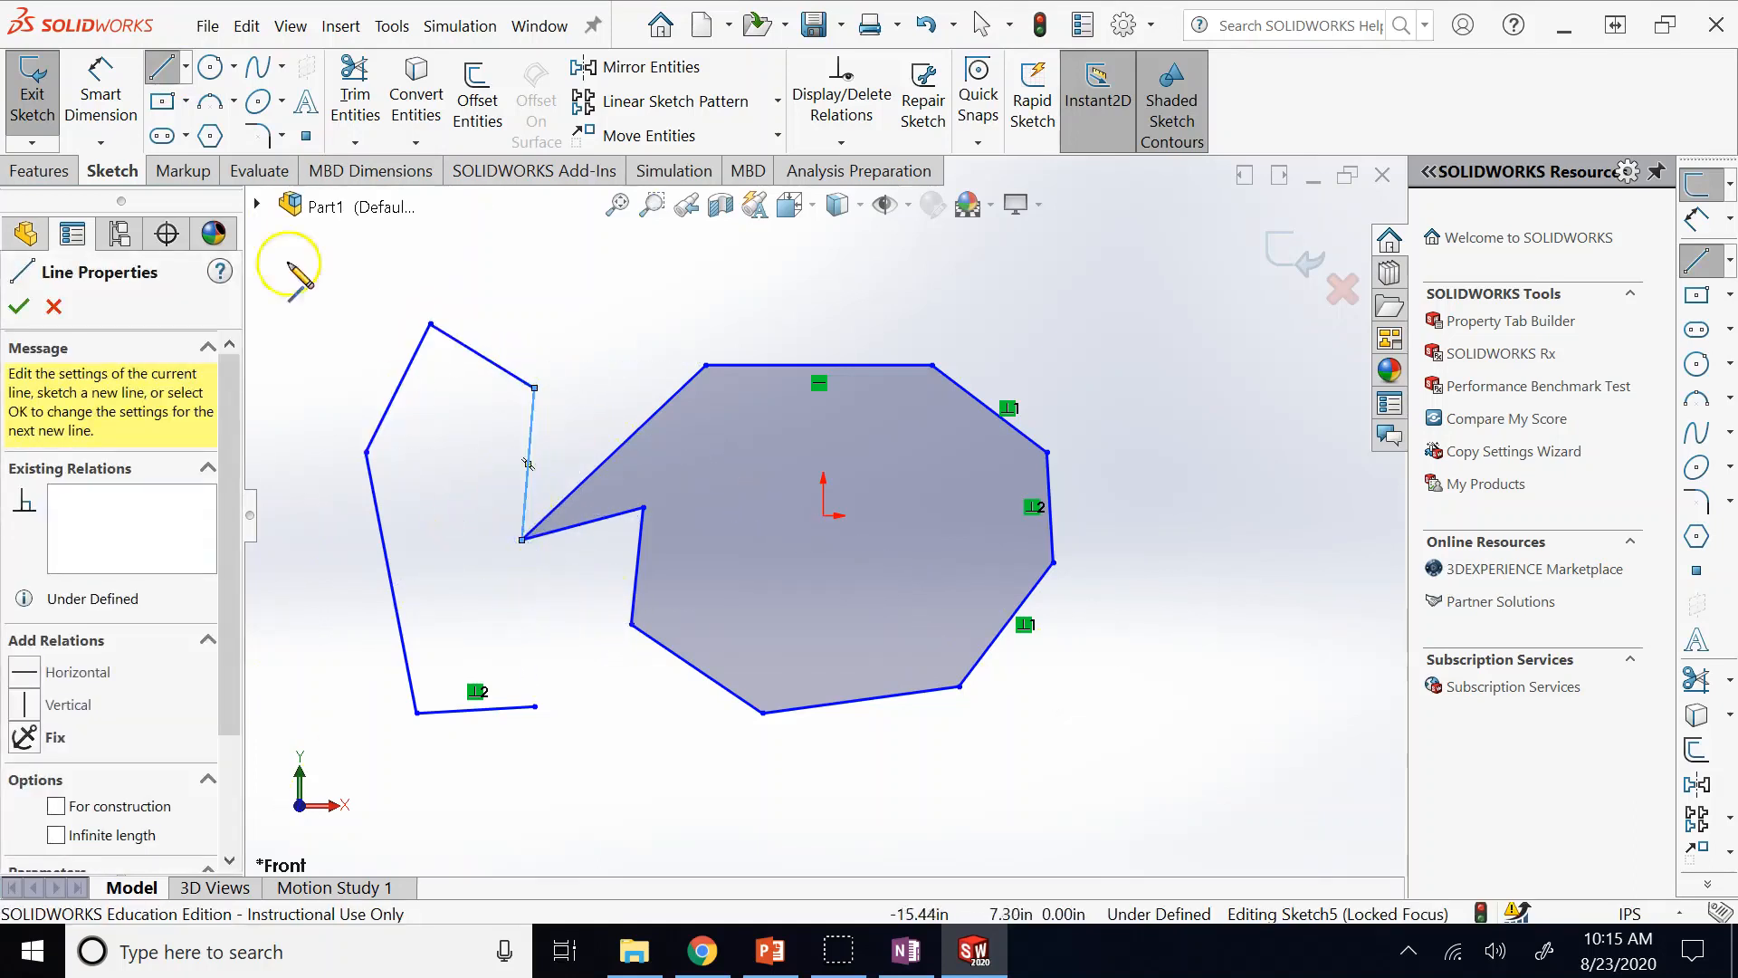
# Continue the chain from its lower end with two connected lines, leaving the last endpoint open, and end the Line command.
pyautogui.click(534, 706)
pyautogui.click(589, 597)
pyautogui.click(474, 570)
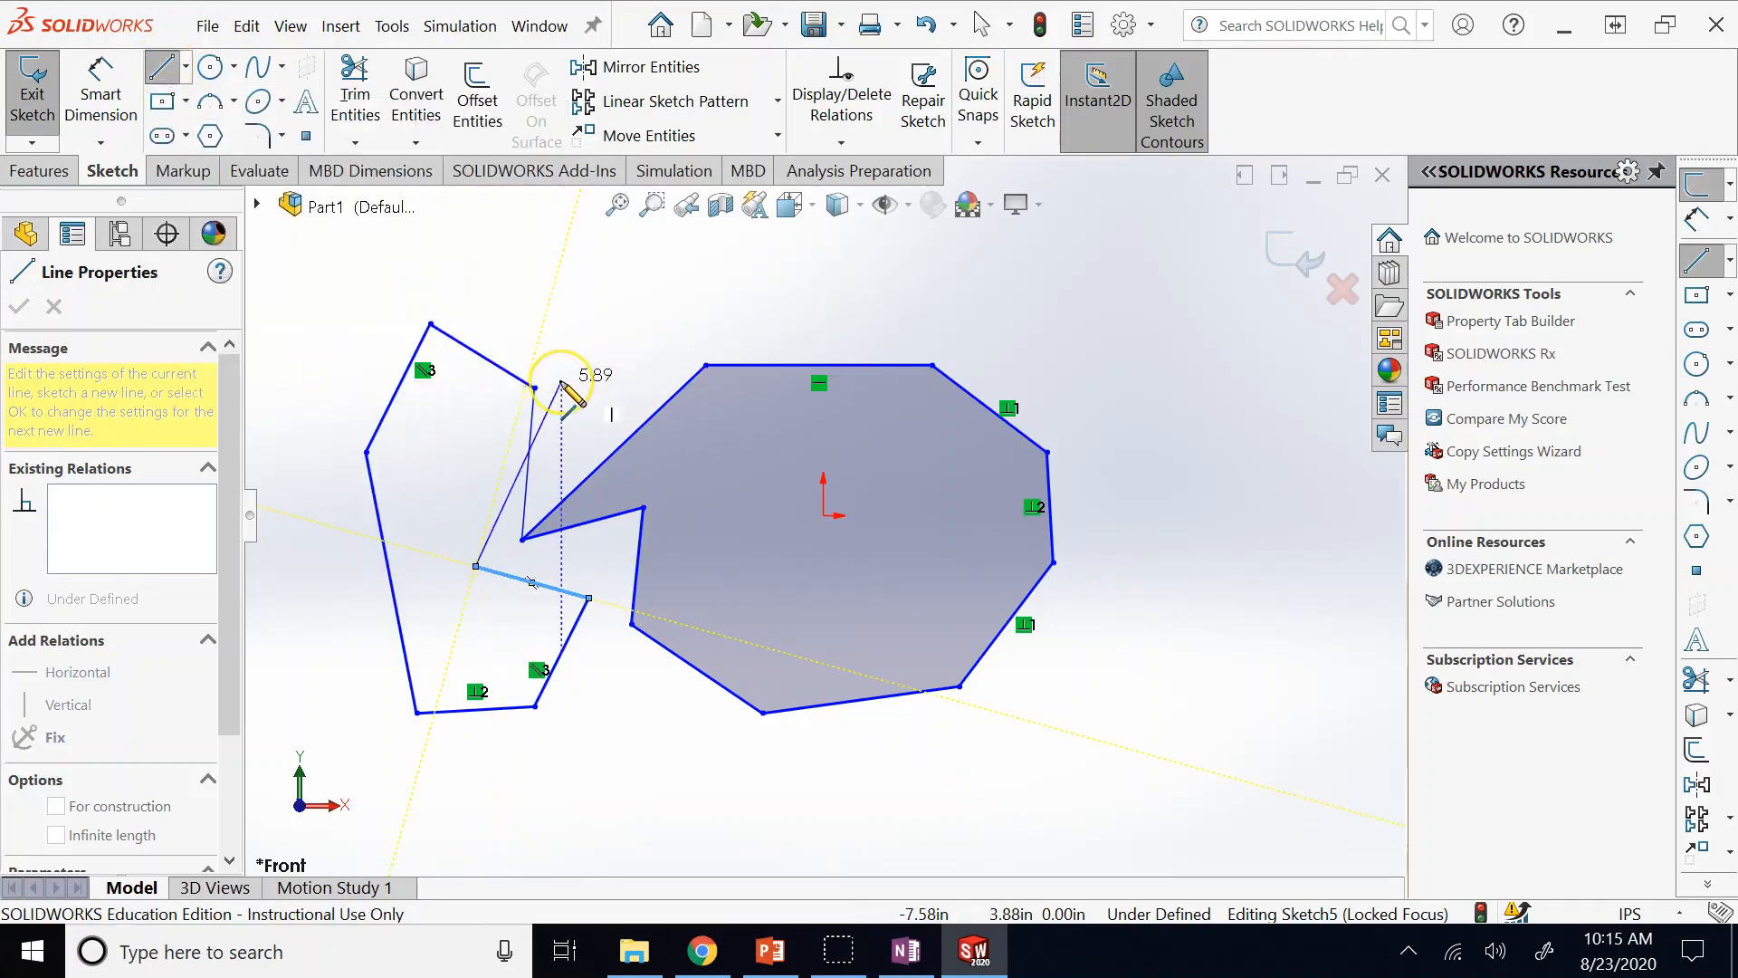
pyautogui.press('Escape')
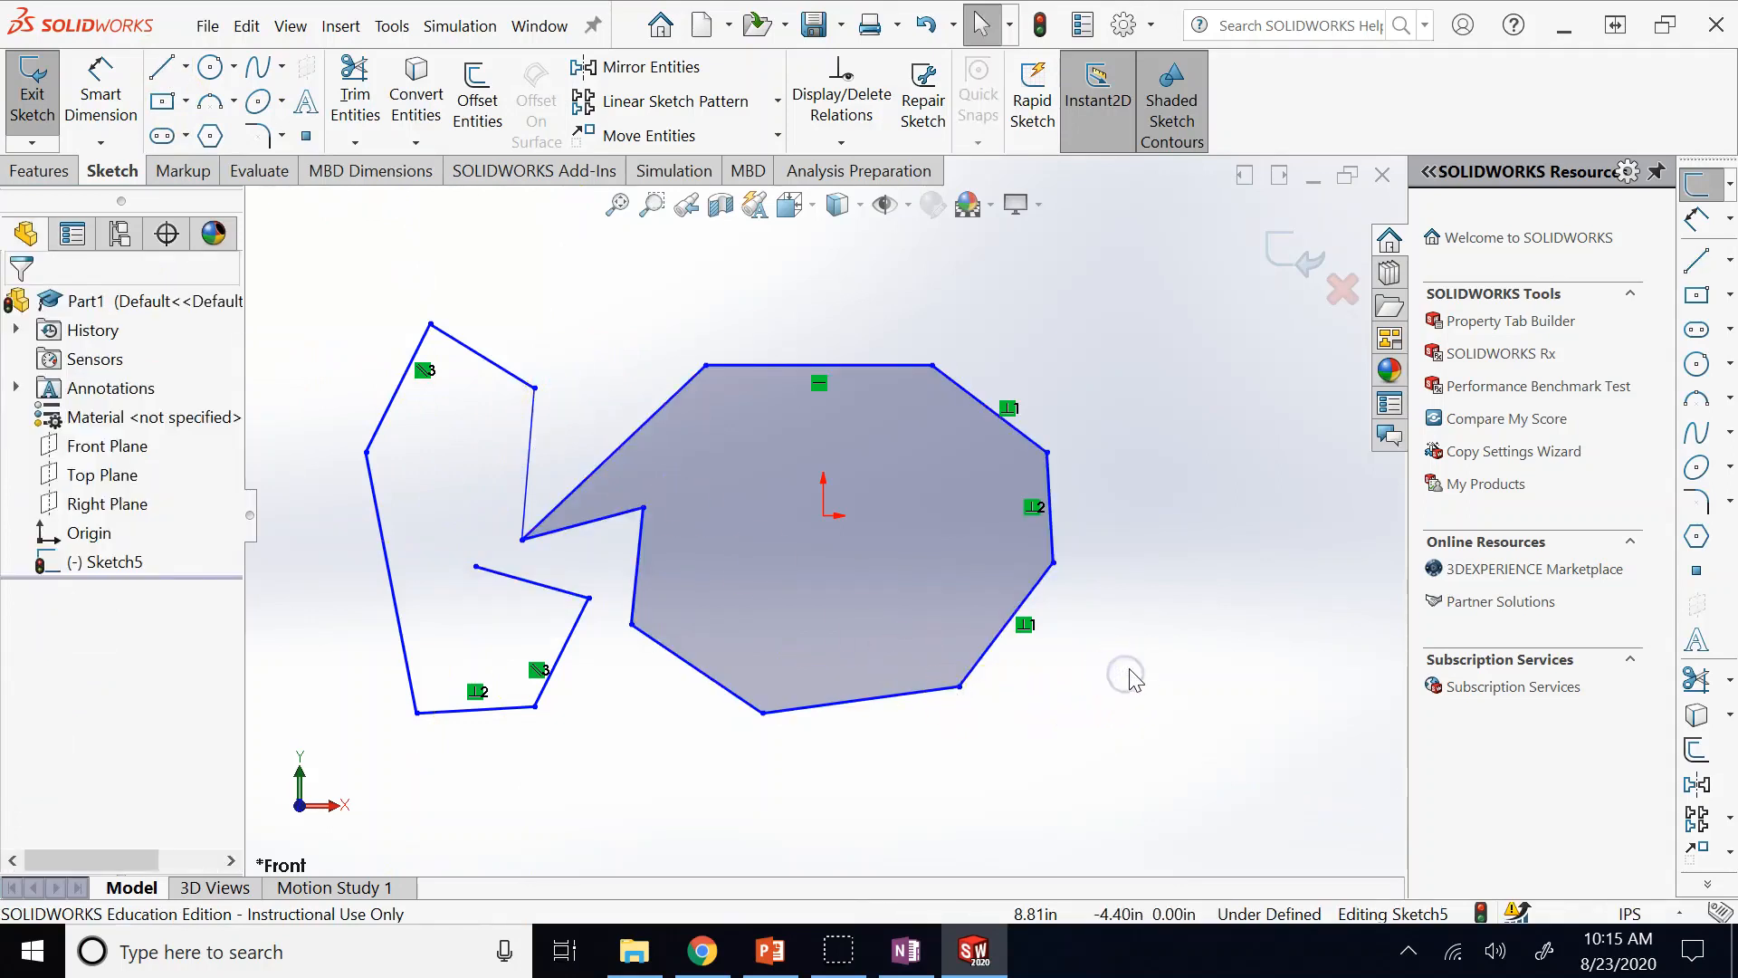
# Select the closed outline and the attached line chain together and delete them.
pyautogui.press('z')
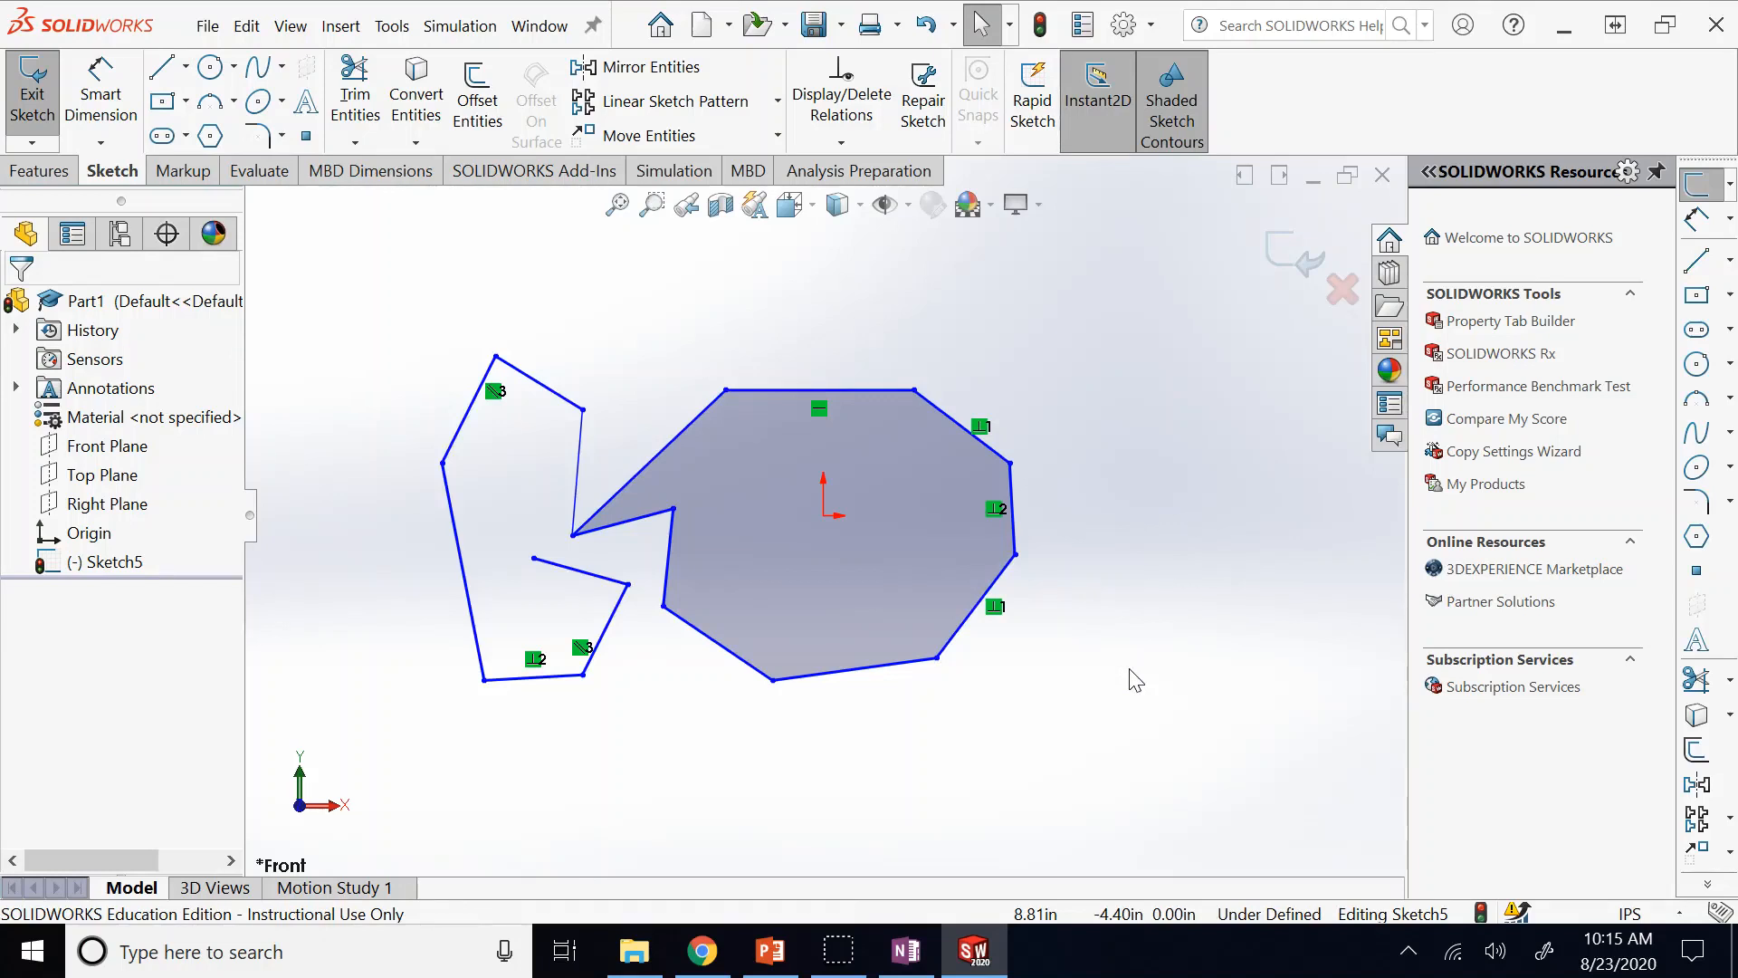
pyautogui.moveTo(369, 311)
pyautogui.mouseDown()
pyautogui.moveTo(818, 567)
pyautogui.moveTo(1100, 760)
pyautogui.mouseUp()
pyautogui.press('Delete')
pyautogui.click(154, 79)
pyautogui.click(185, 67)
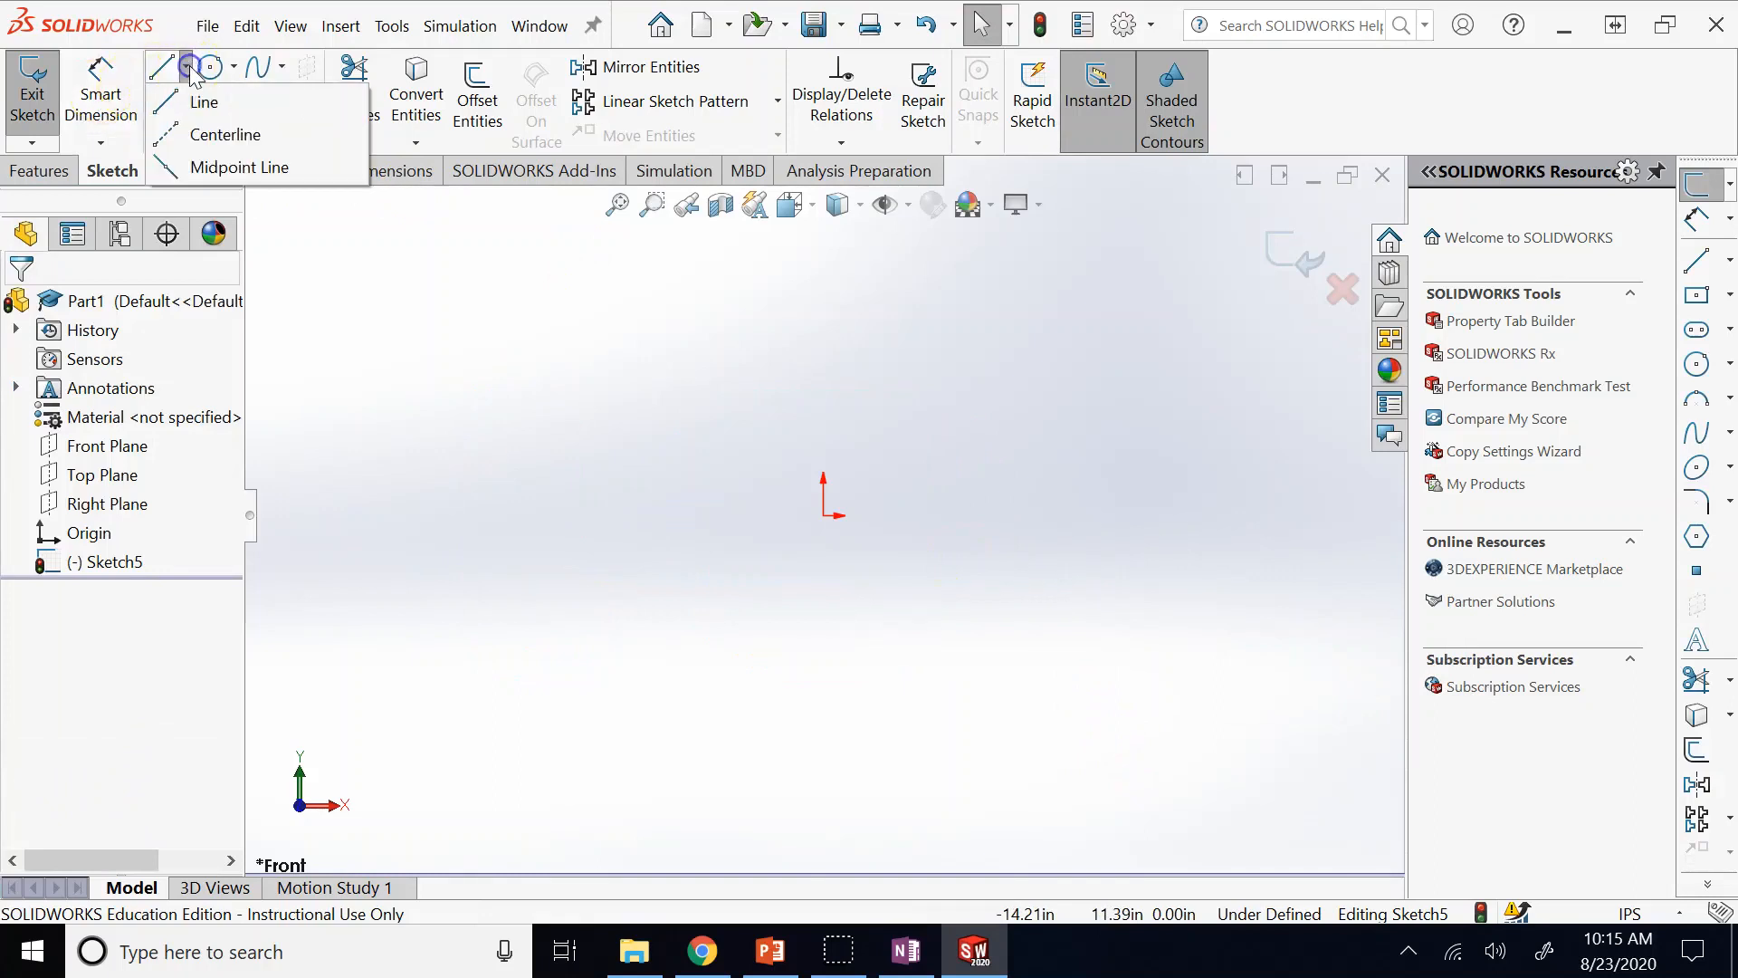
pyautogui.click(240, 167)
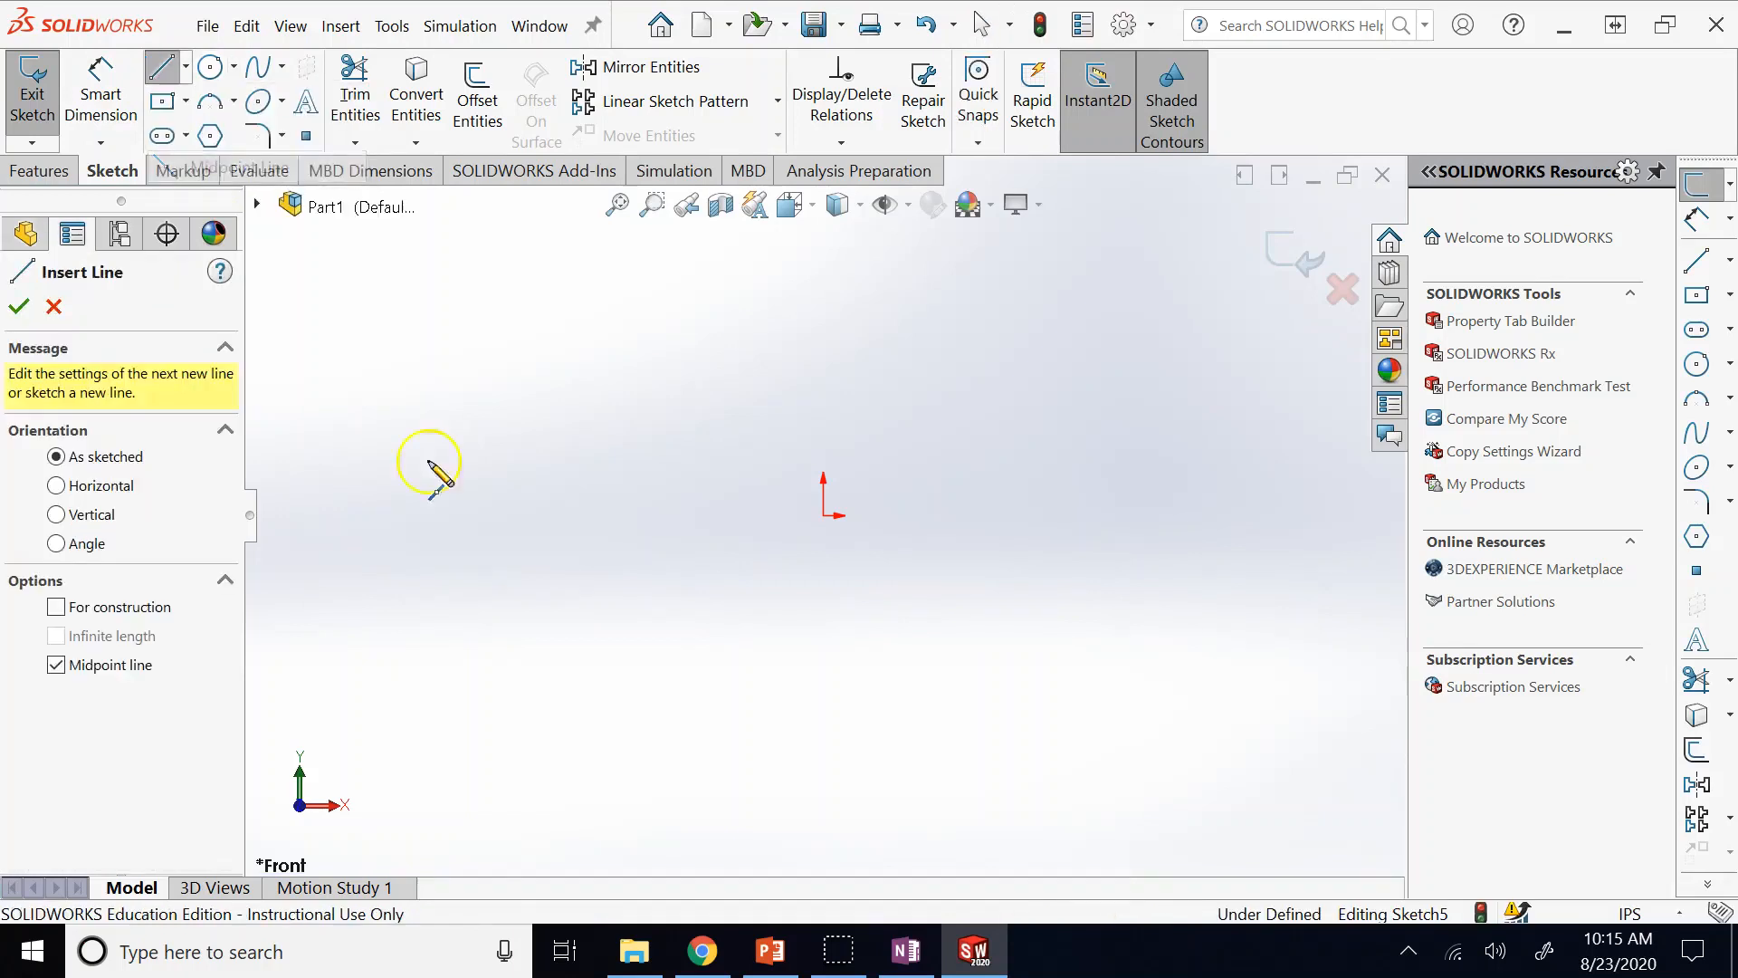
pyautogui.click(489, 501)
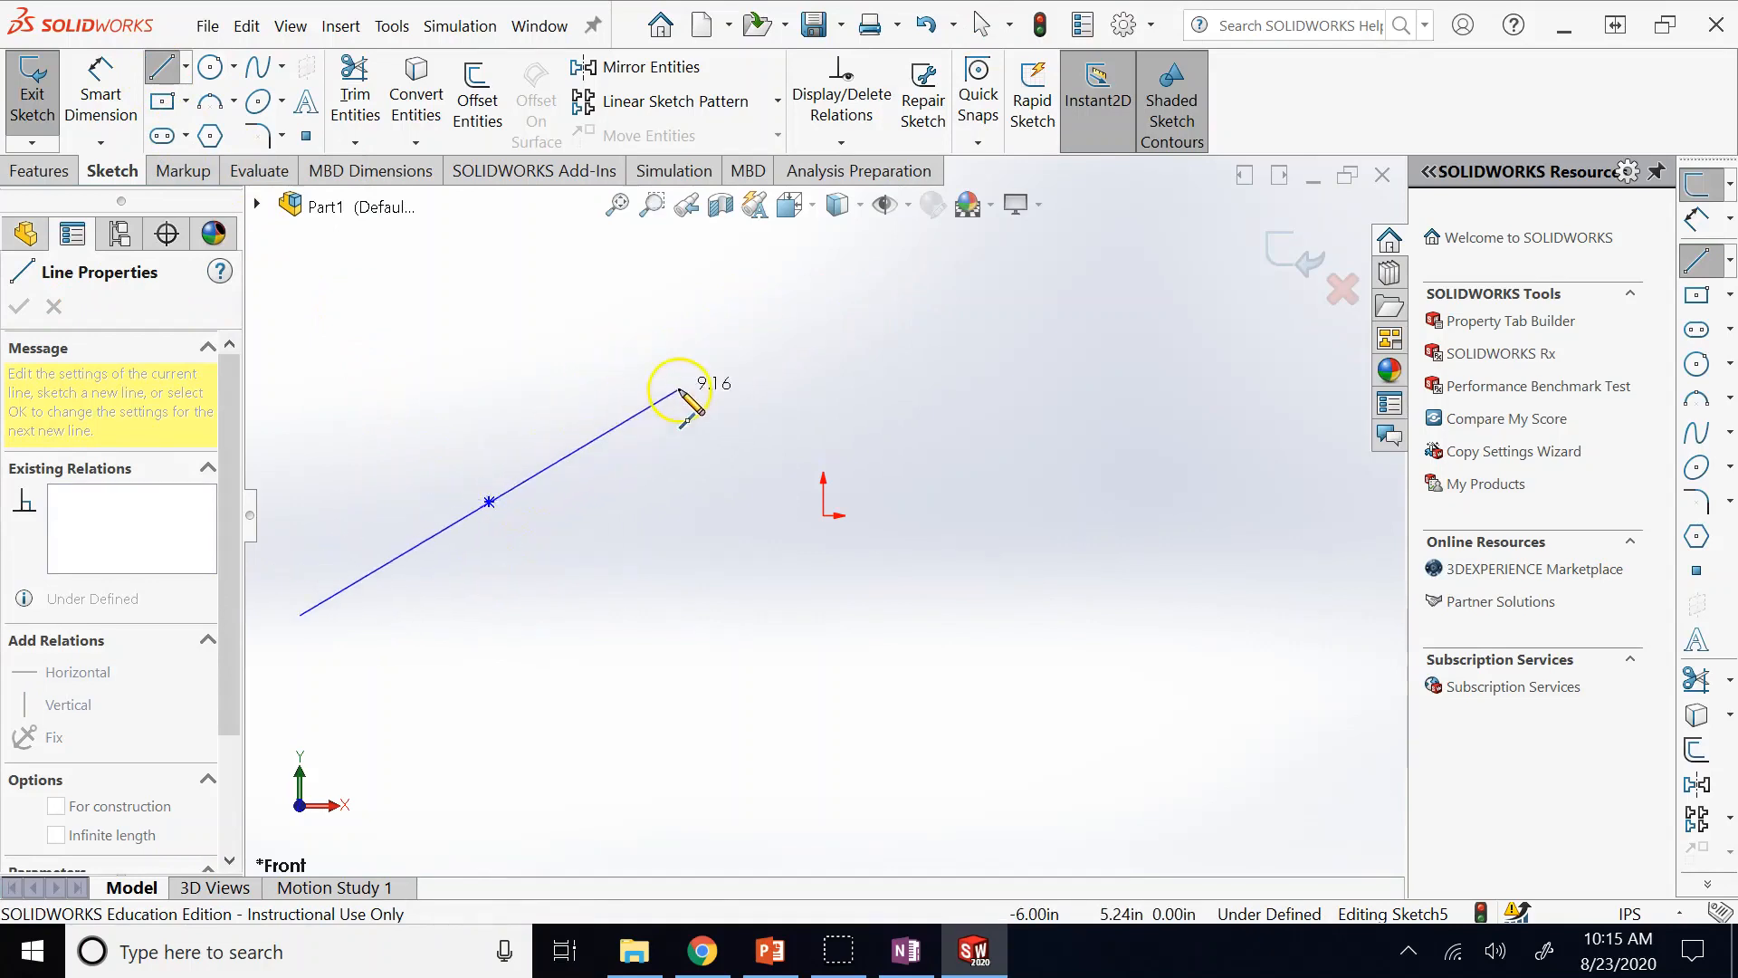
pyautogui.click(163, 67)
# Sketch a standard sloped line by its two endpoints, above and to the left of the origin.
pyautogui.click(186, 71)
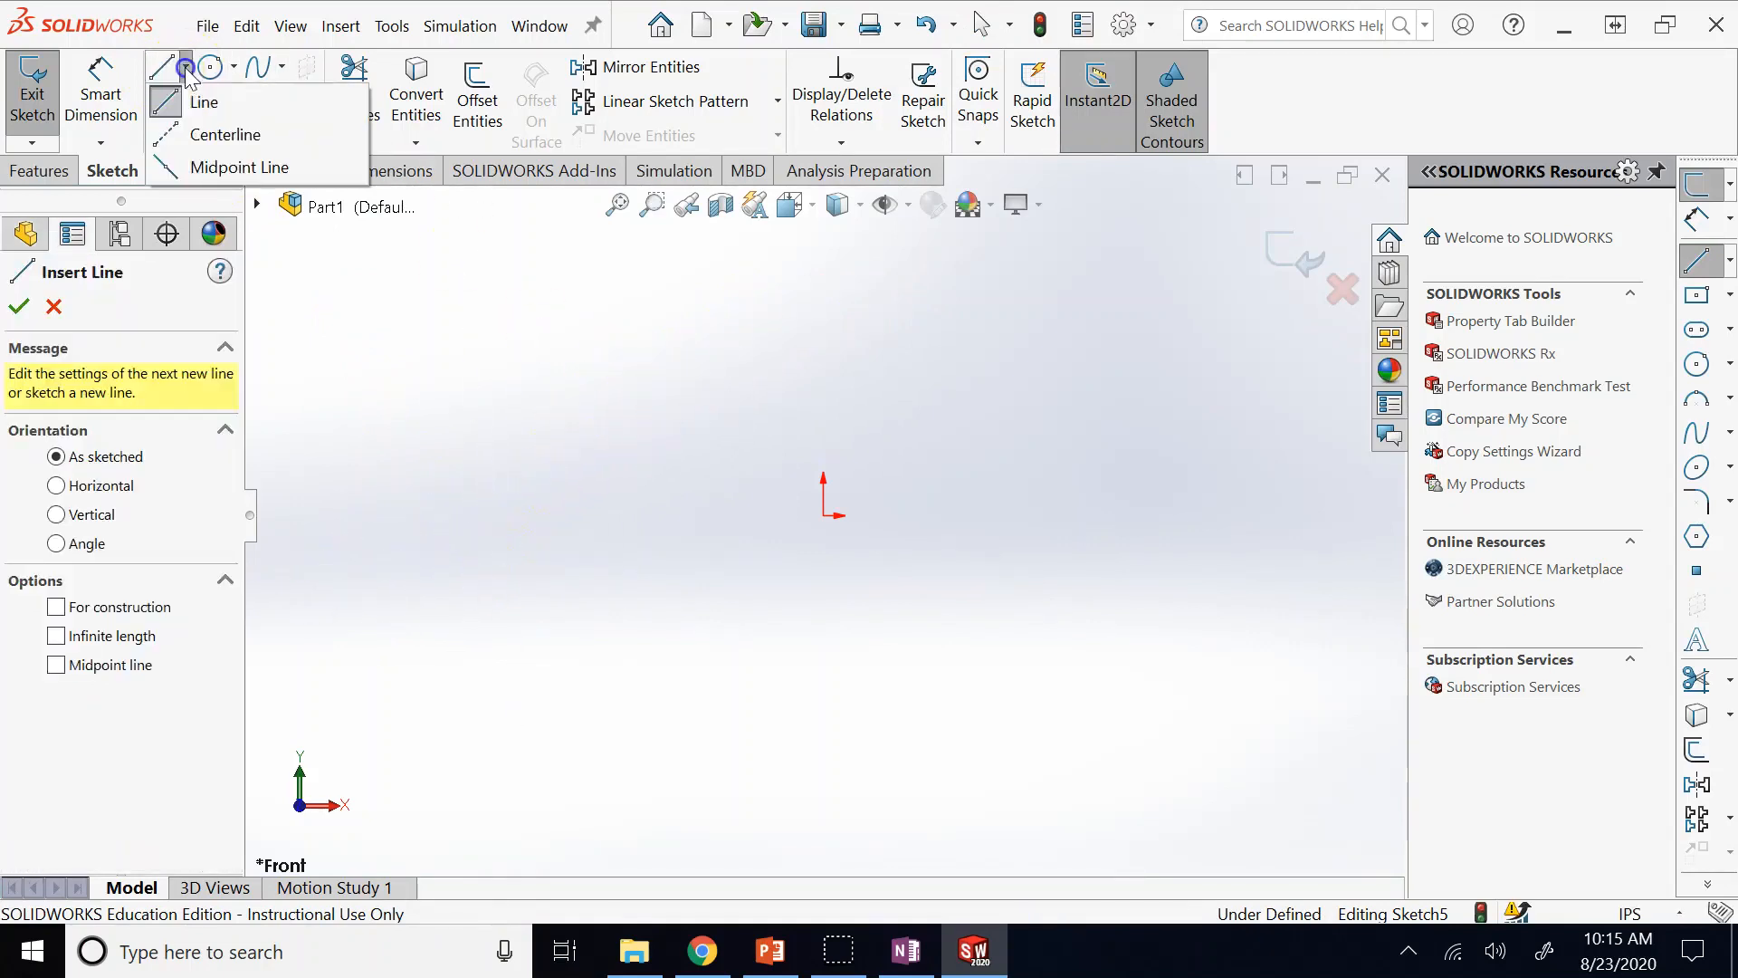
pyautogui.click(204, 101)
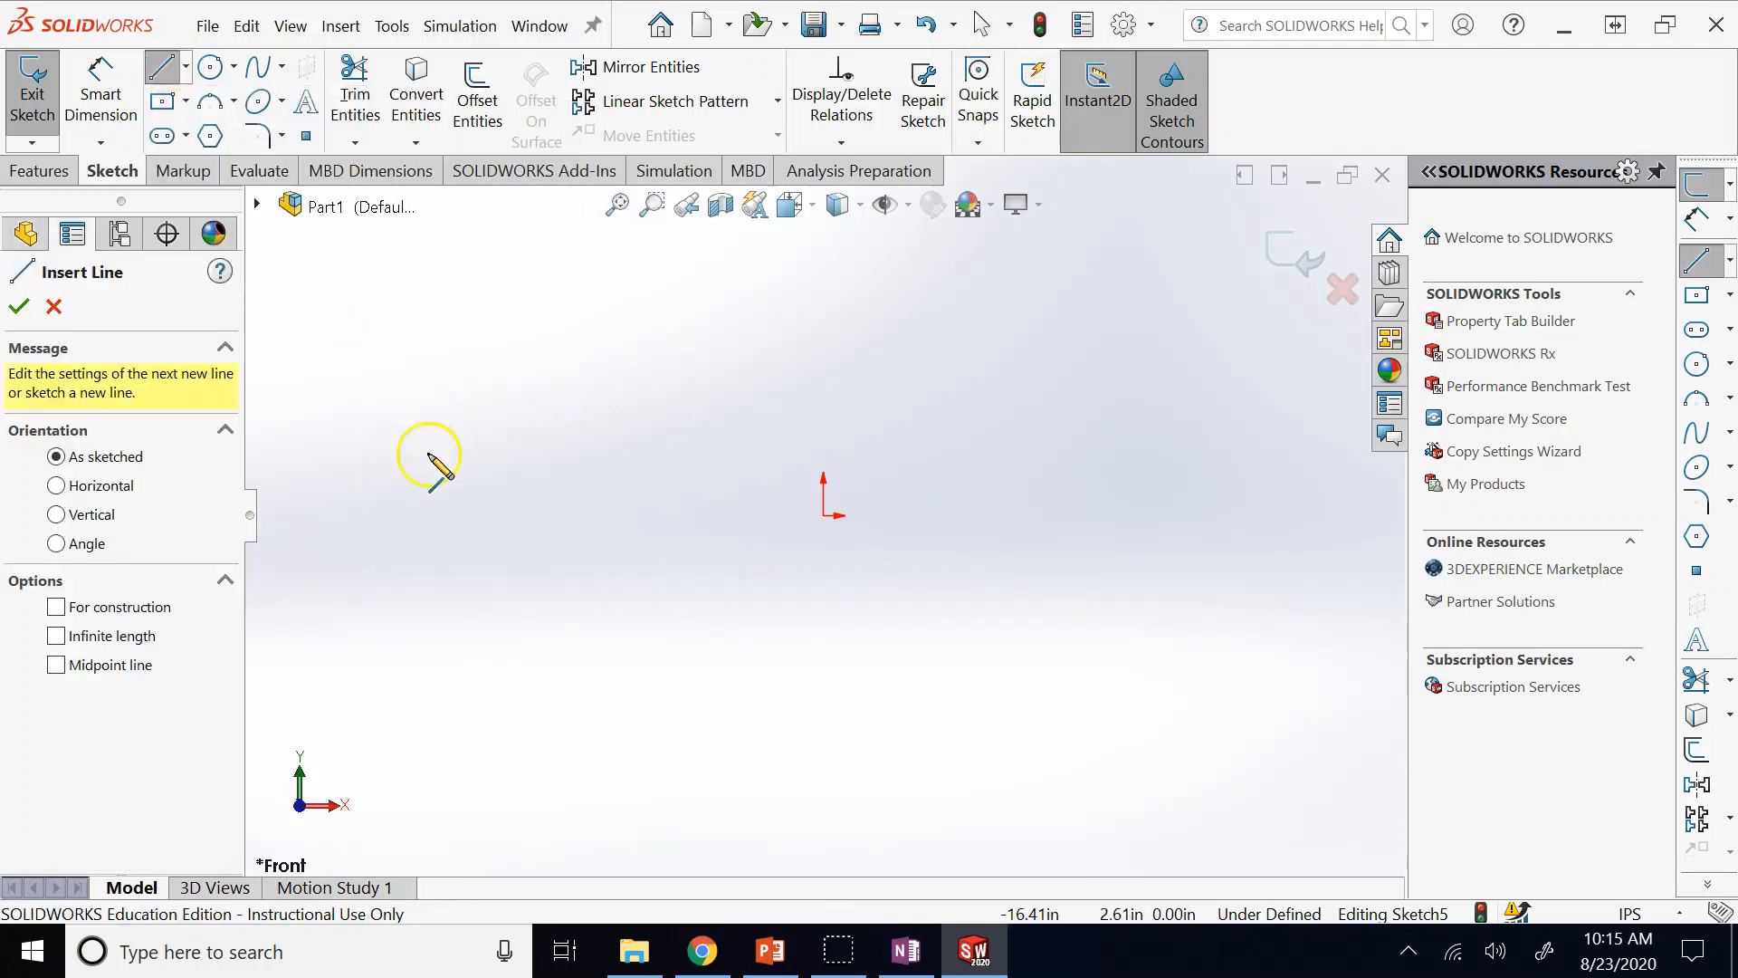
pyautogui.click(339, 544)
pyautogui.click(771, 335)
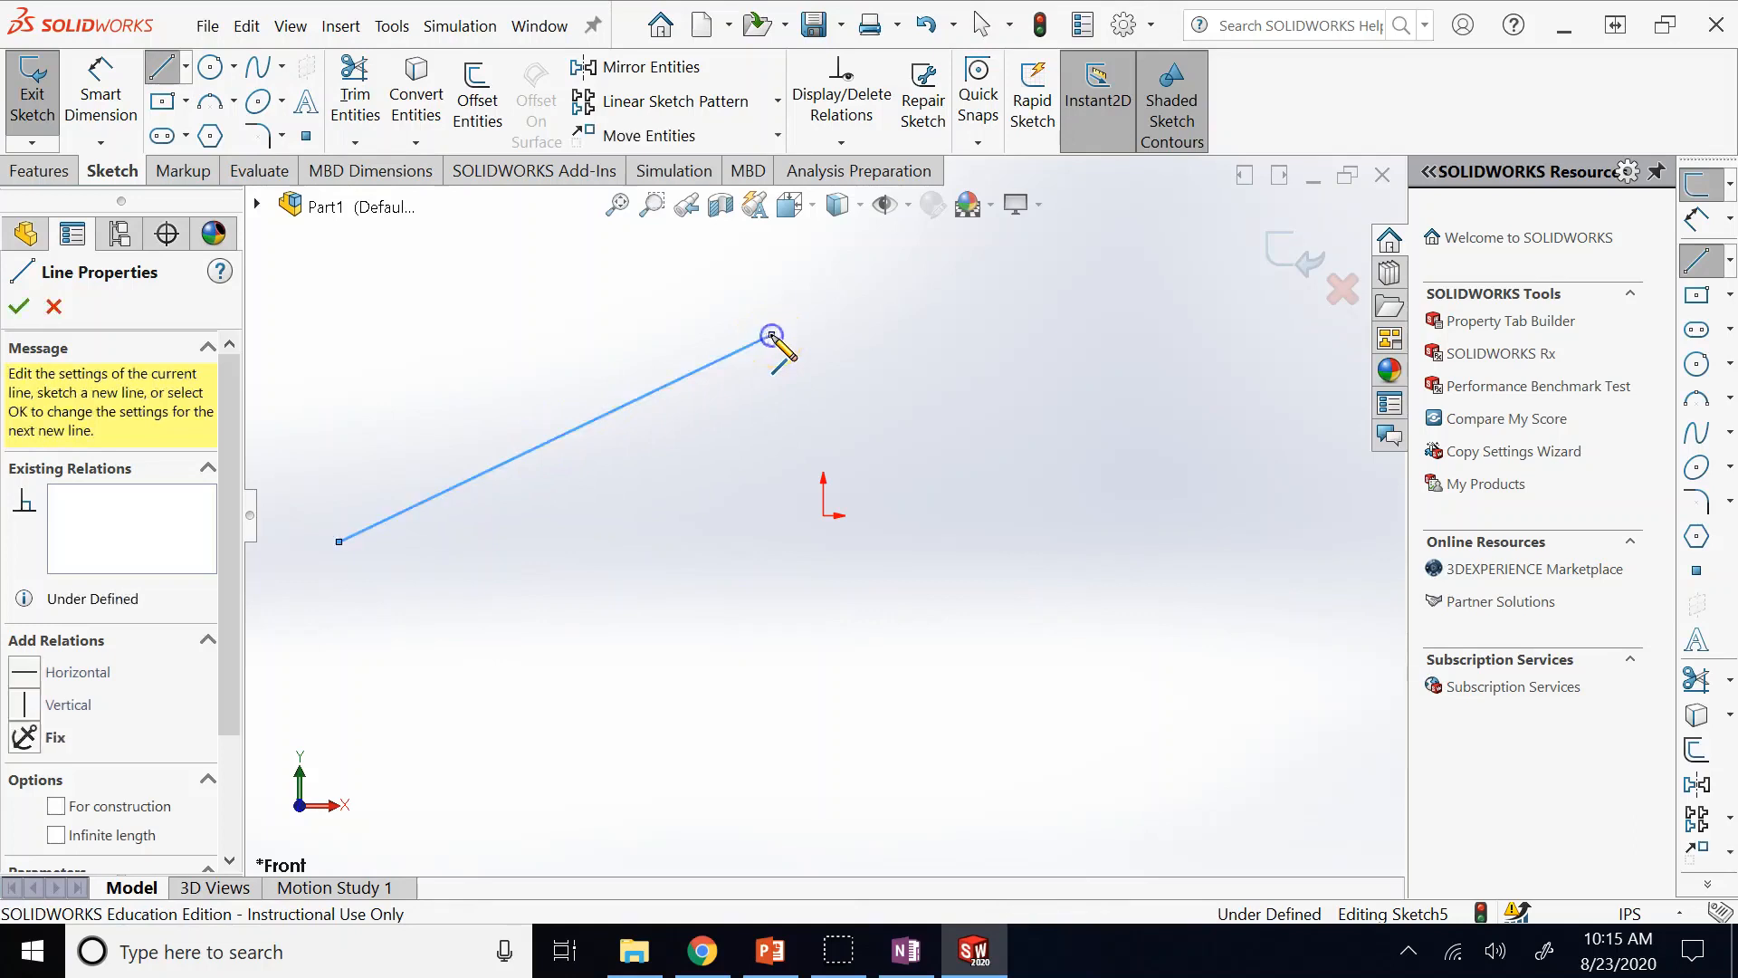
# Sketch a sloped midpoint line about 29.1 in long, with its midpoint below the origin, and end the command.
pyautogui.click(185, 68)
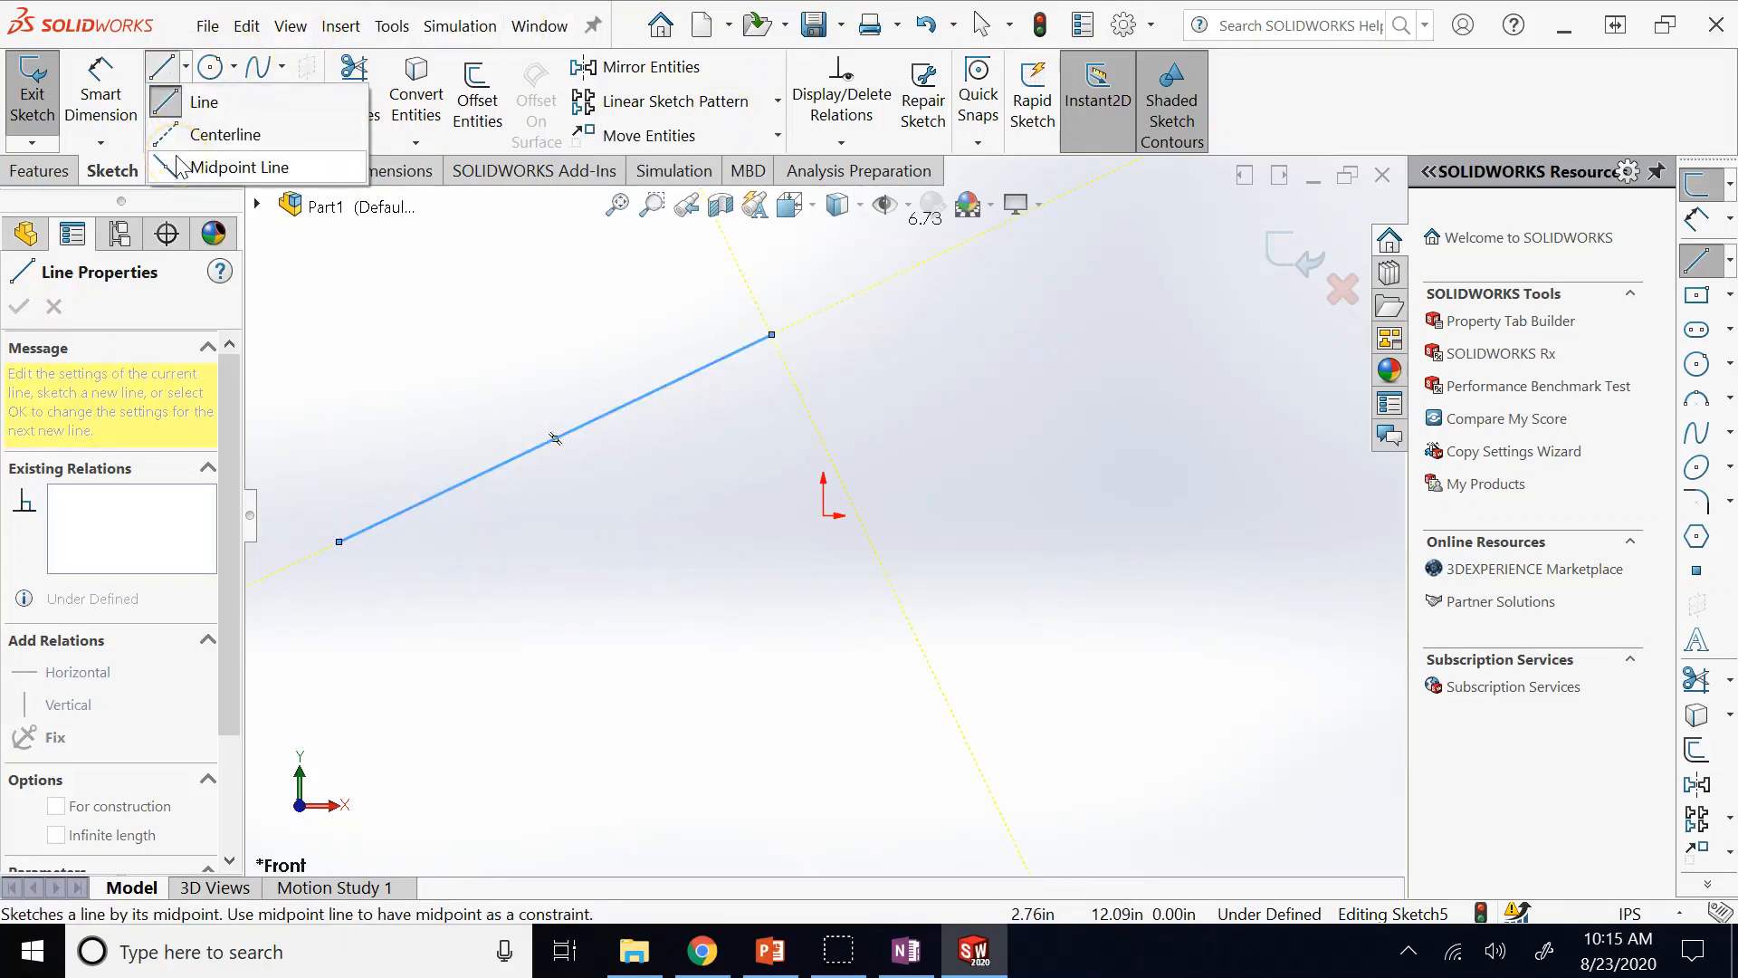
pyautogui.click(181, 167)
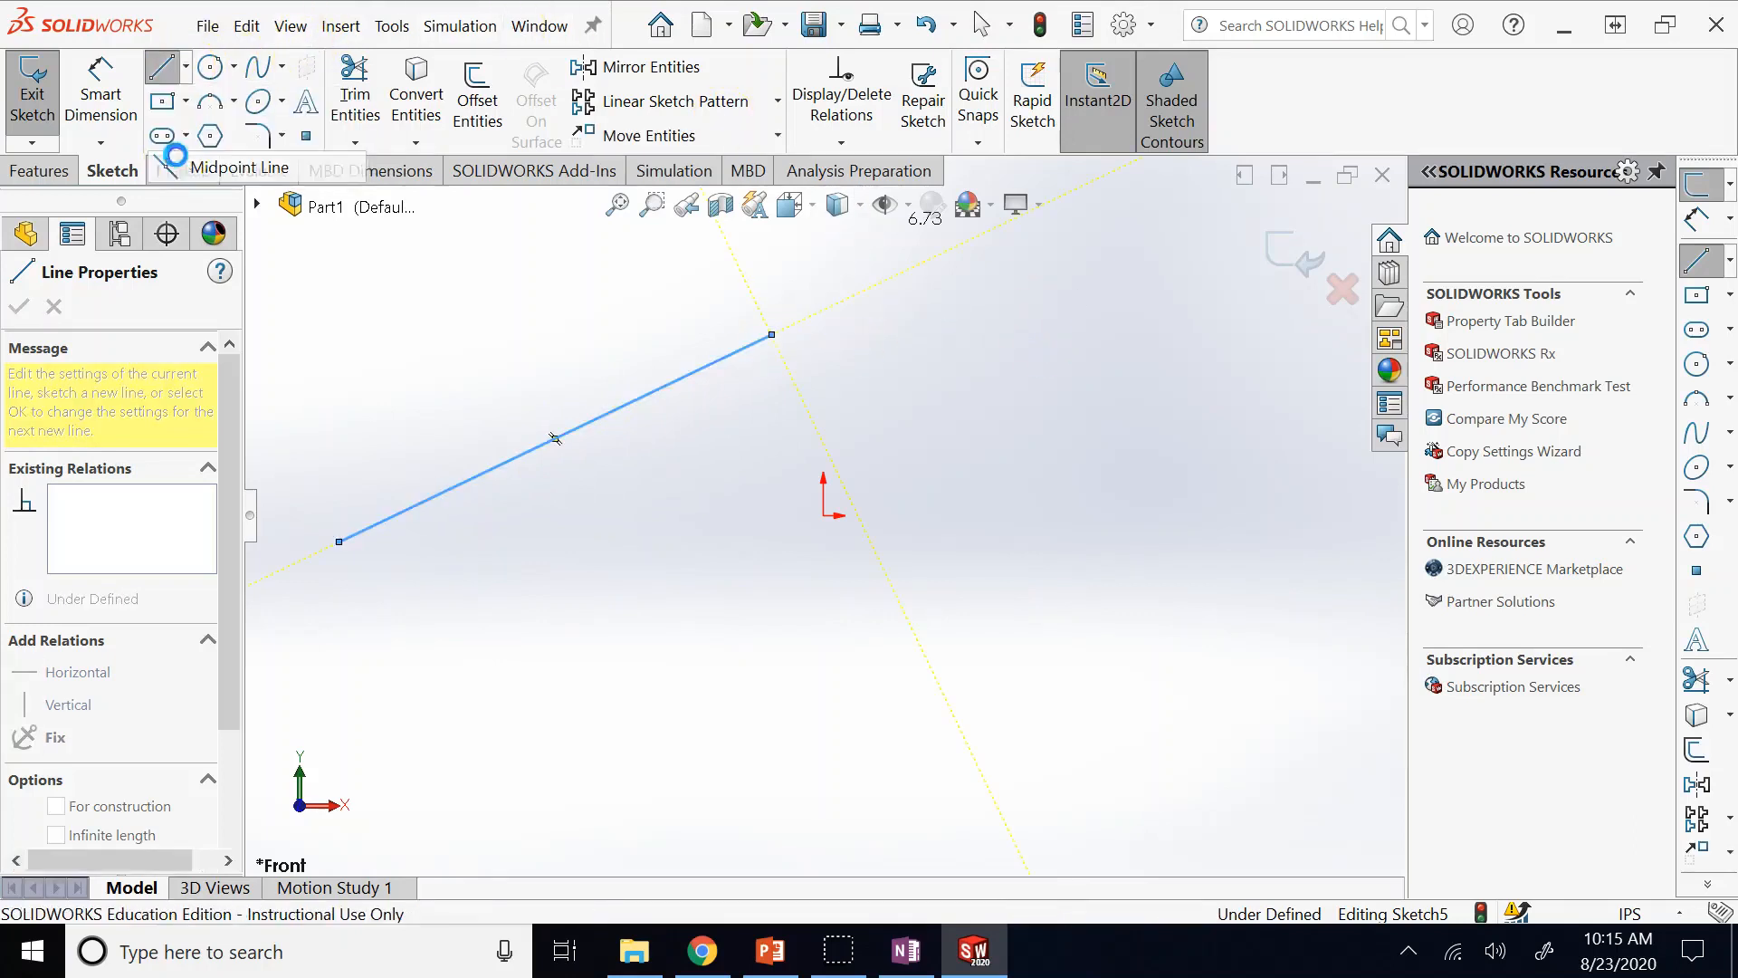
pyautogui.click(831, 684)
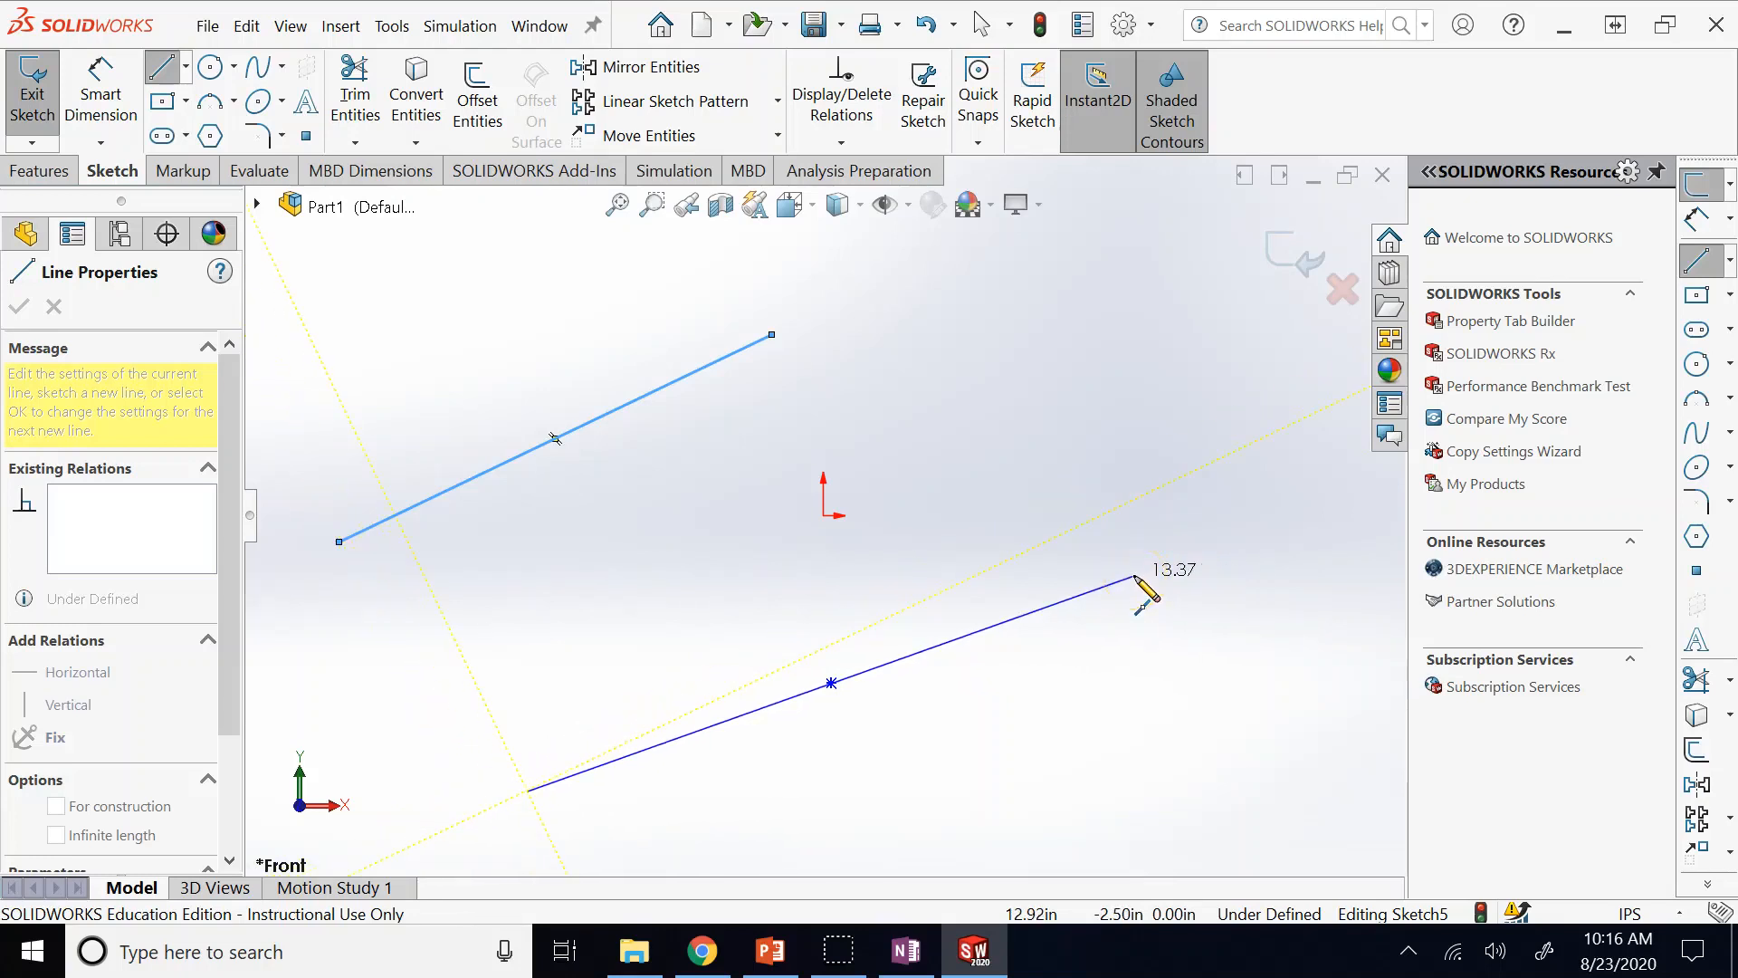
pyautogui.click(1167, 763)
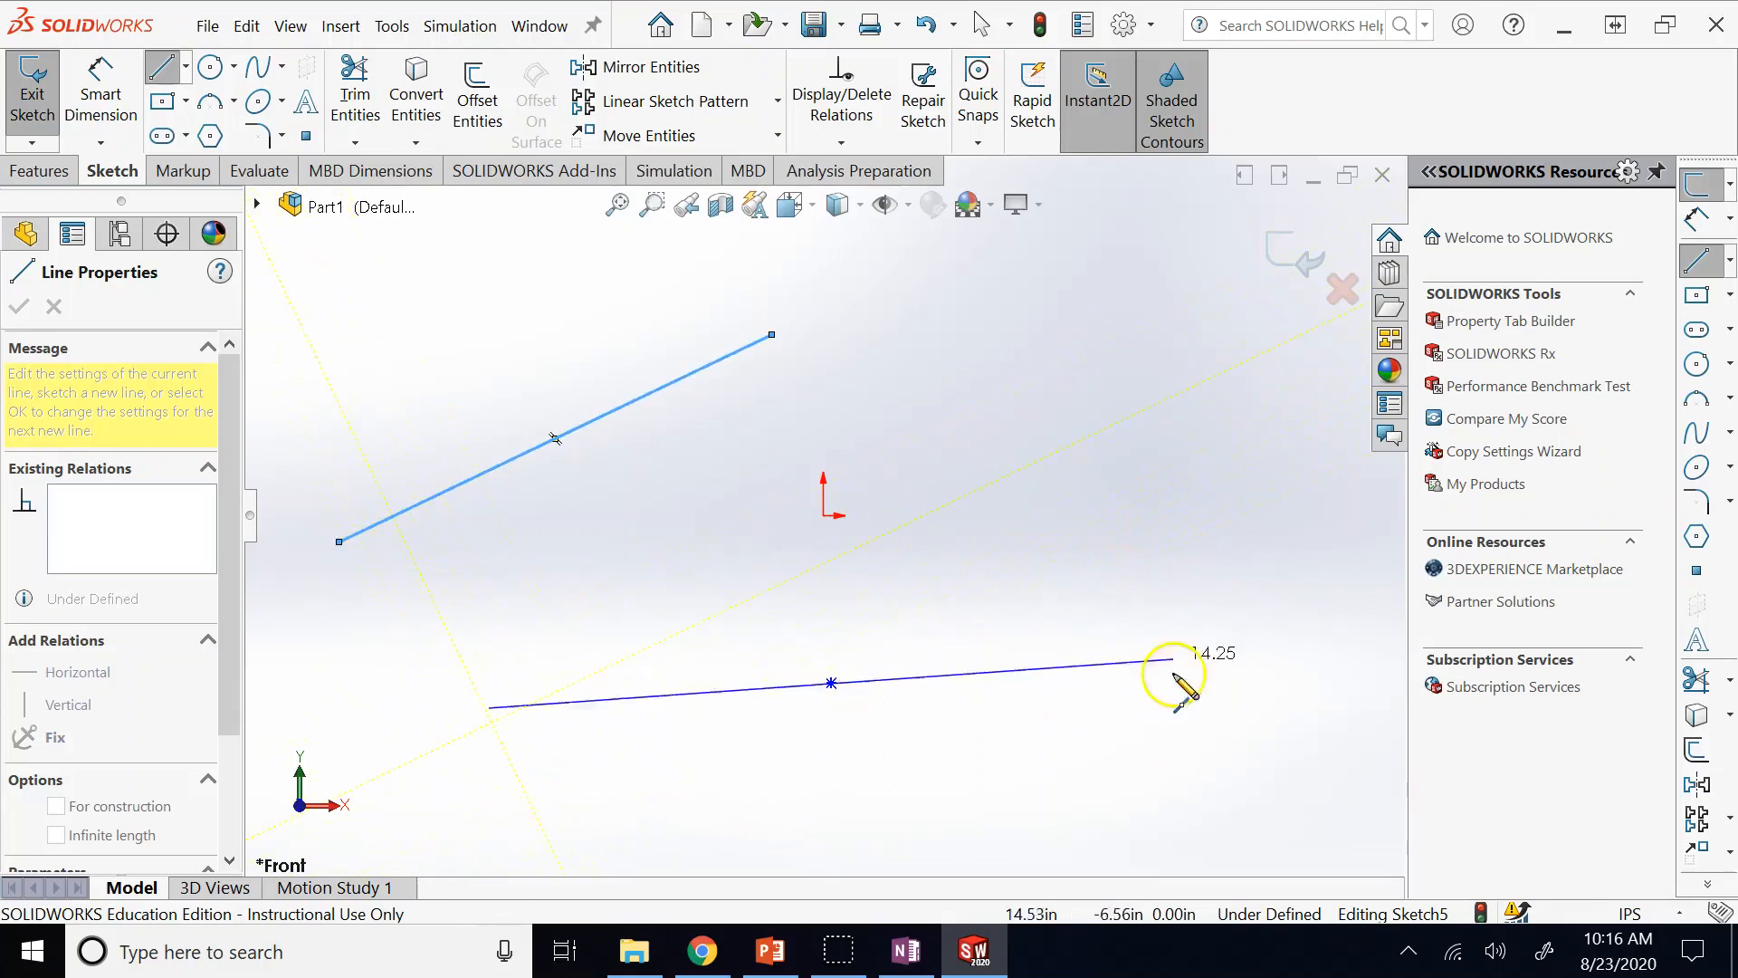
pyautogui.click(1173, 608)
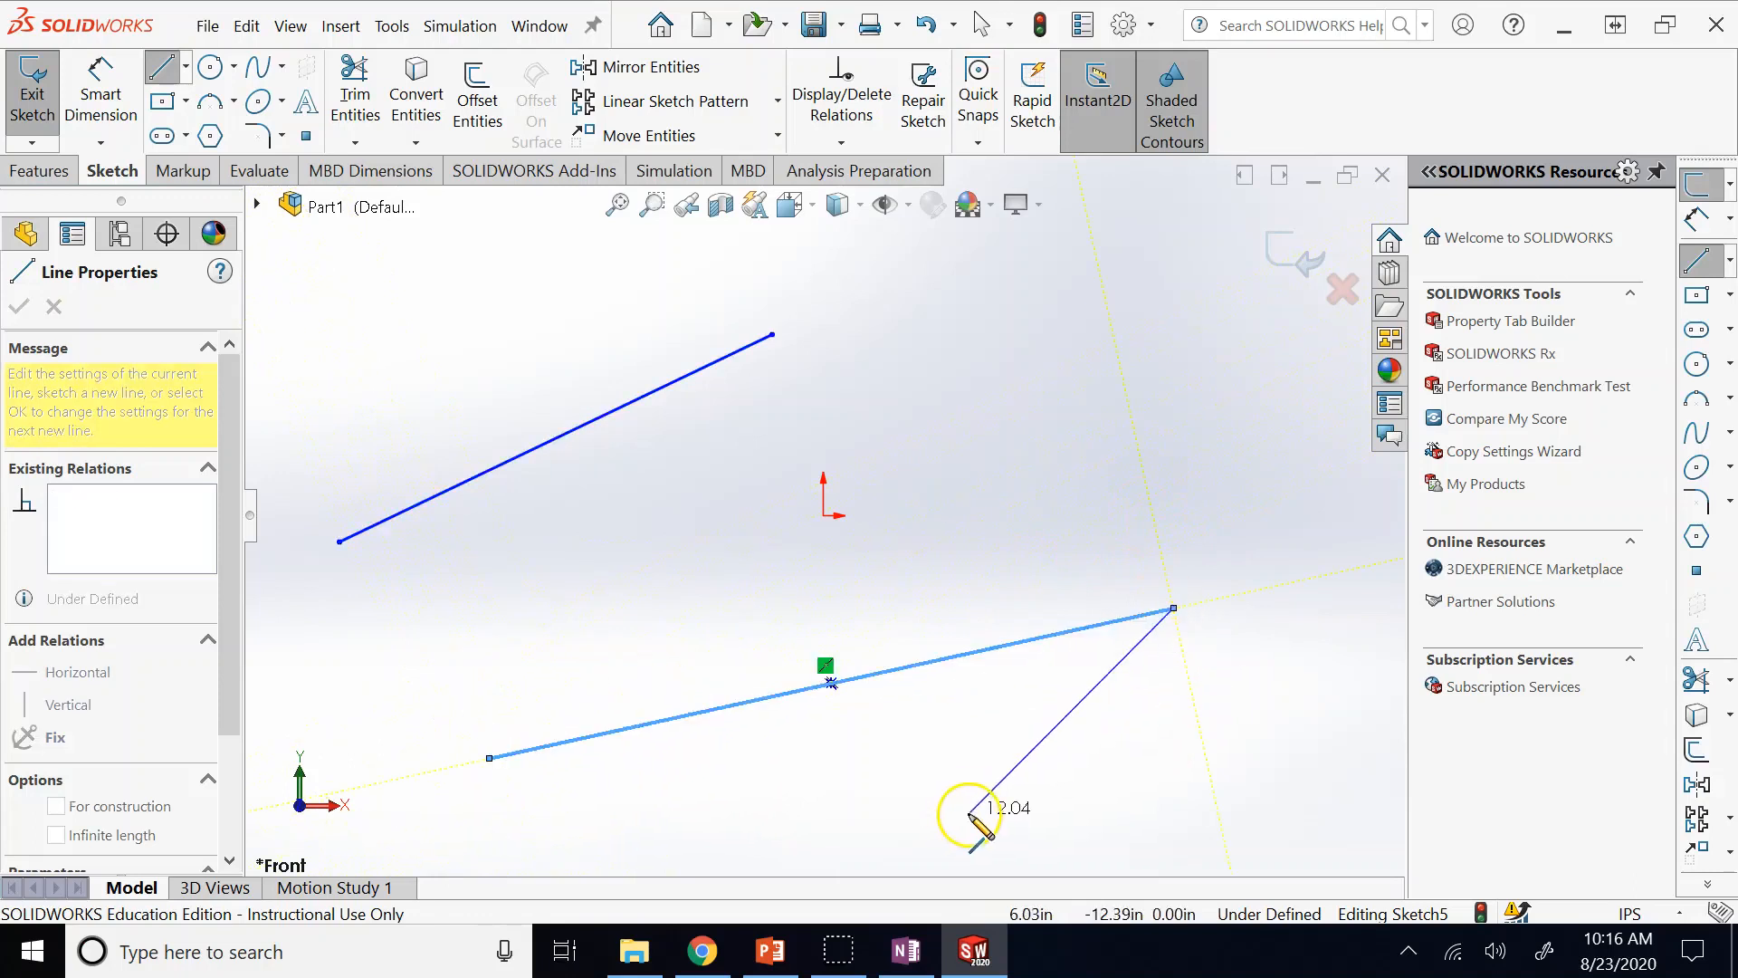
pyautogui.press('Escape')
pyautogui.press('Escape')
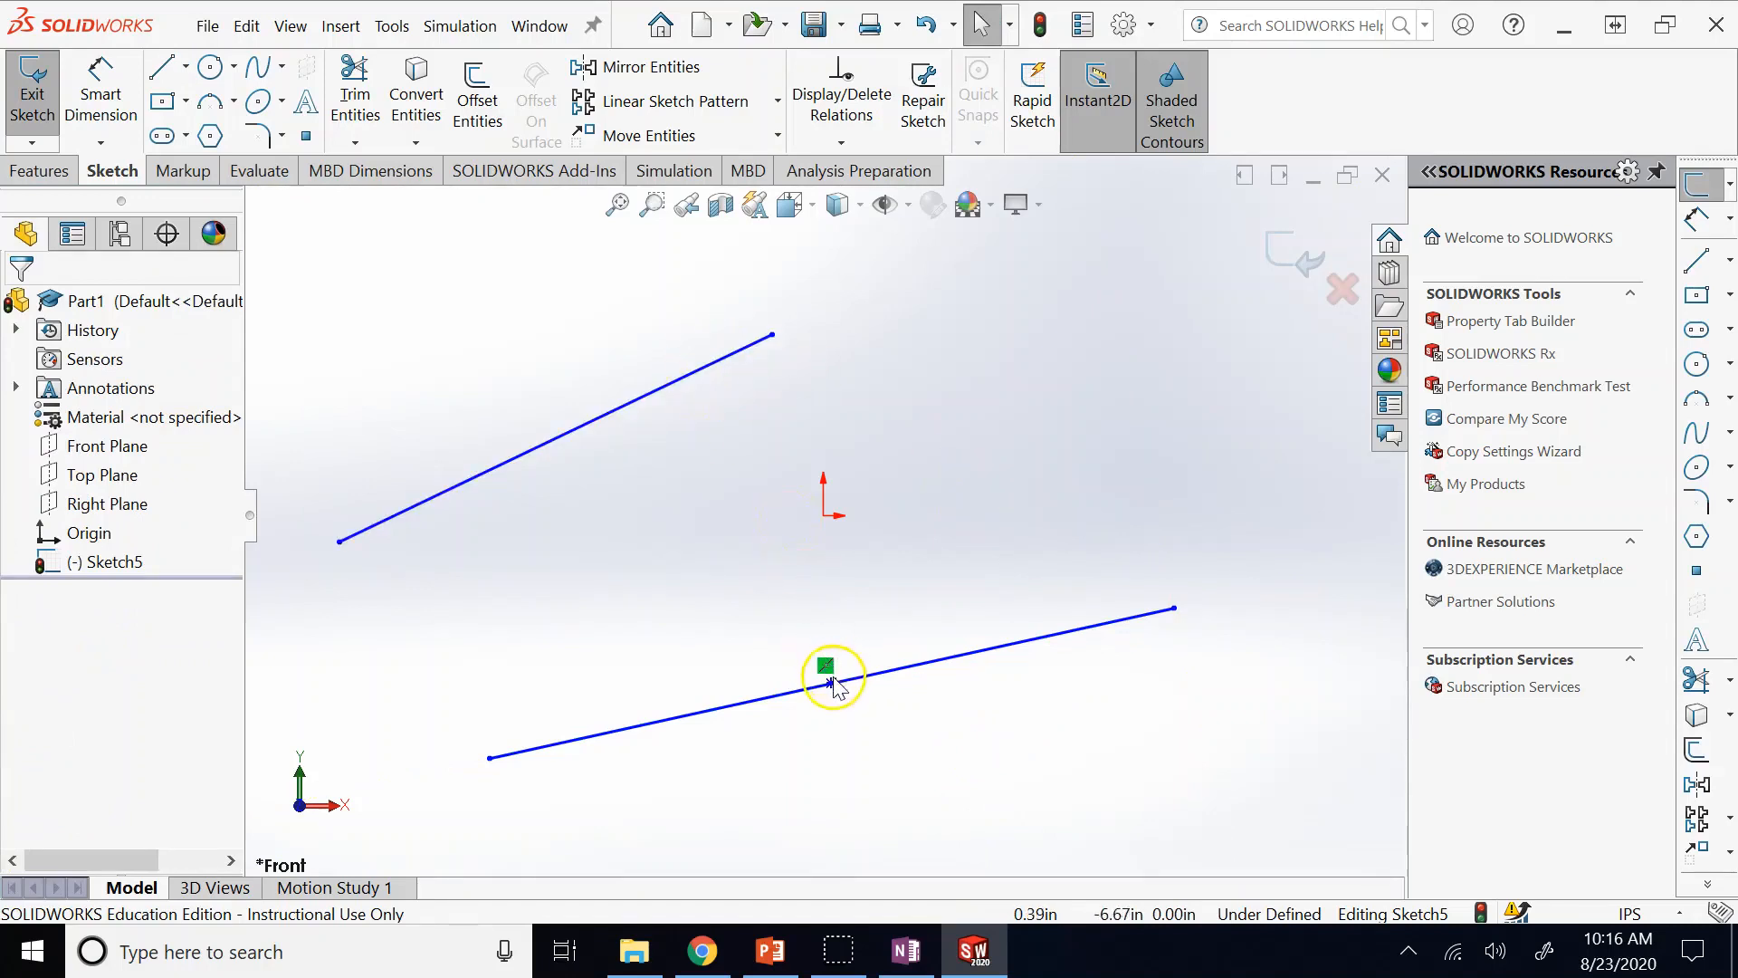
# Delete the standard line and the midpoint line to empty the sketch.
pyautogui.moveTo(323, 308)
pyautogui.mouseDown()
pyautogui.moveTo(440, 350)
pyautogui.moveTo(1114, 765)
pyautogui.mouseUp()
pyautogui.press('Delete')
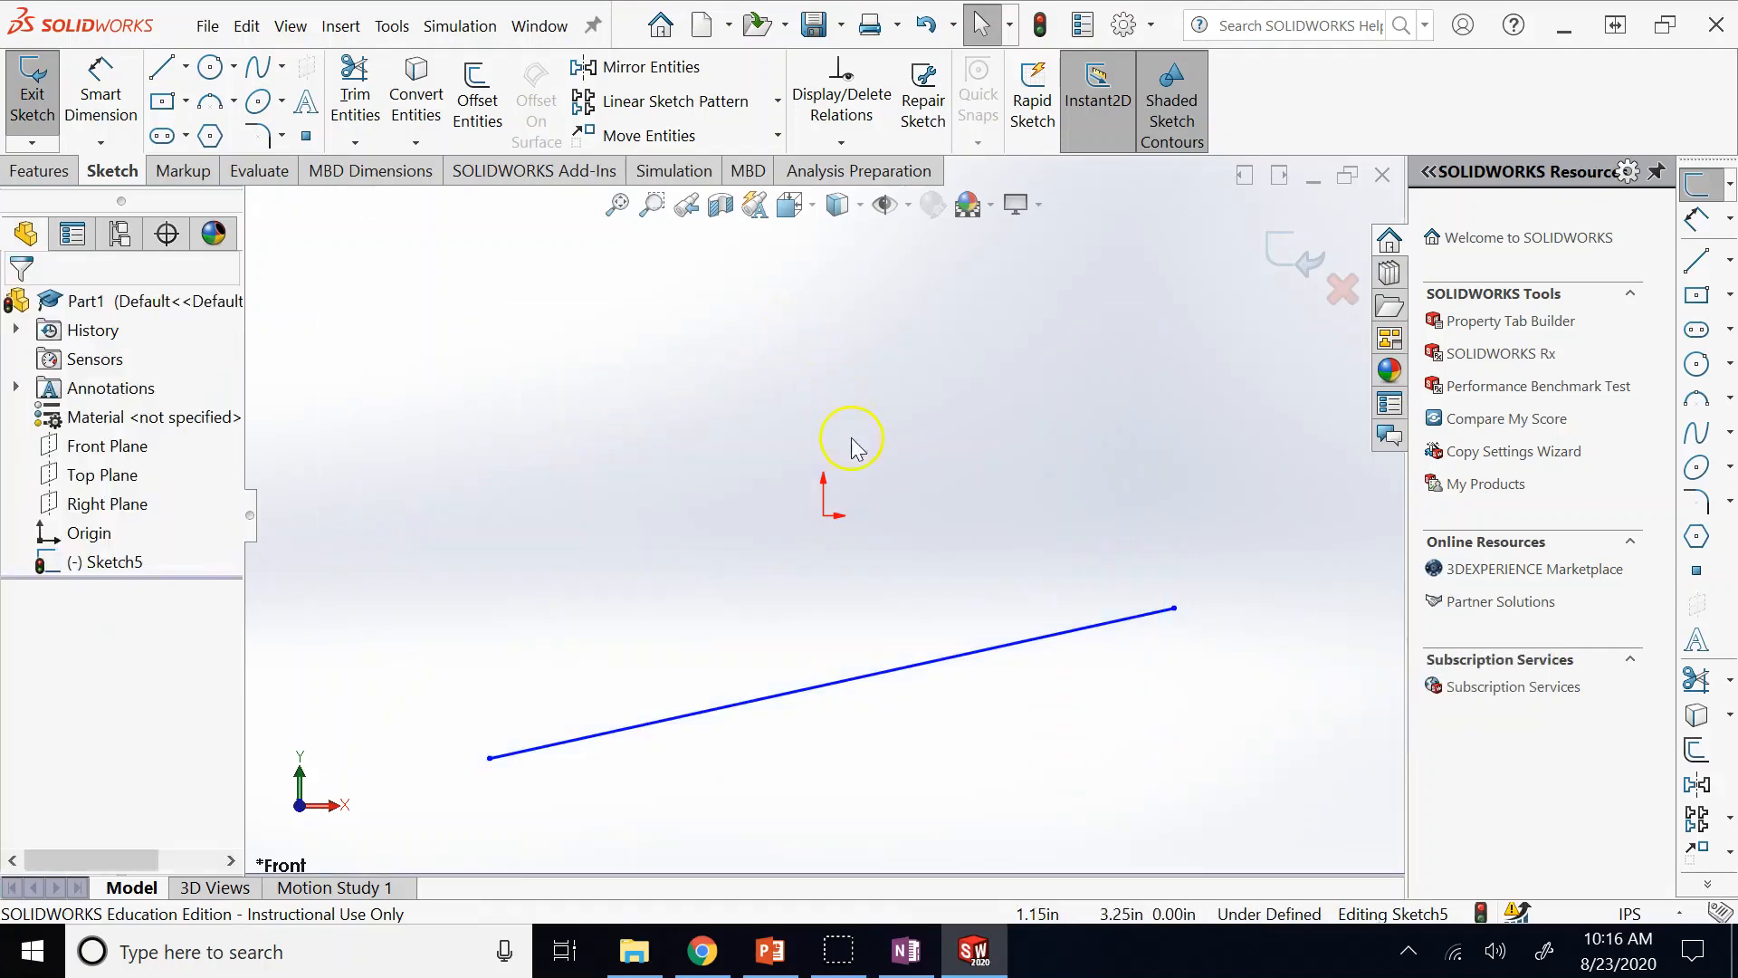
pyautogui.click(978, 678)
pyautogui.press('Delete')
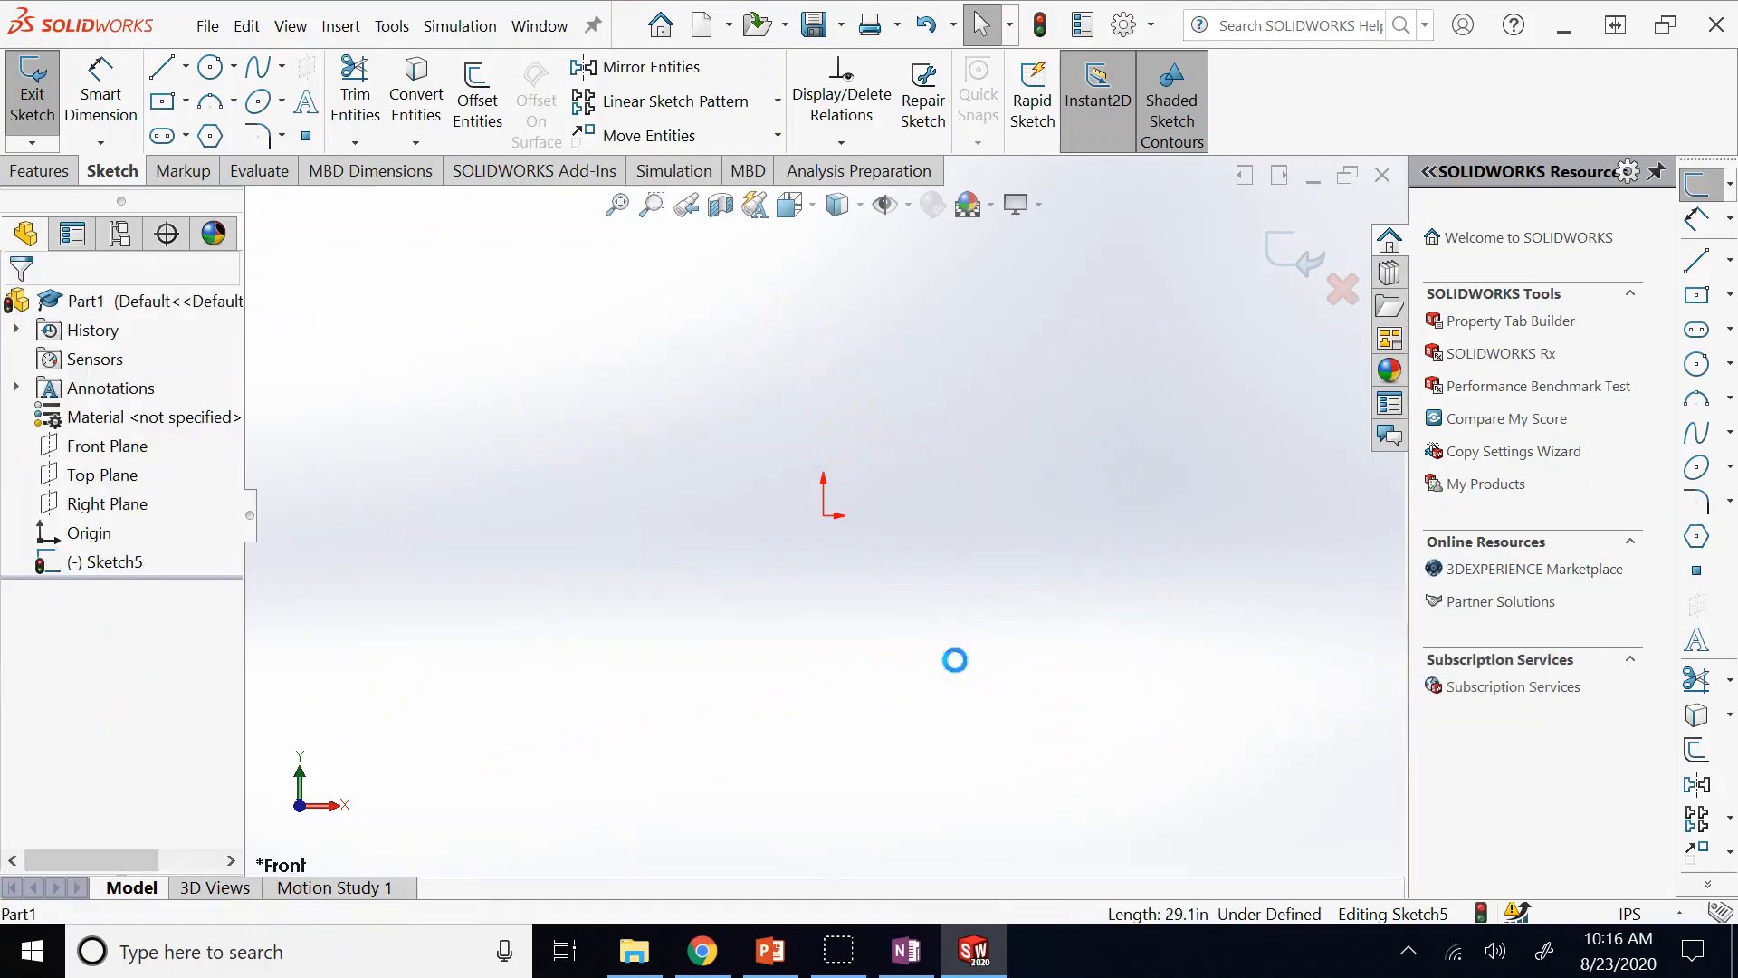
# Sketch a vertical centerline passing through the origin and end the command.
pyautogui.click(185, 66)
pyautogui.click(206, 134)
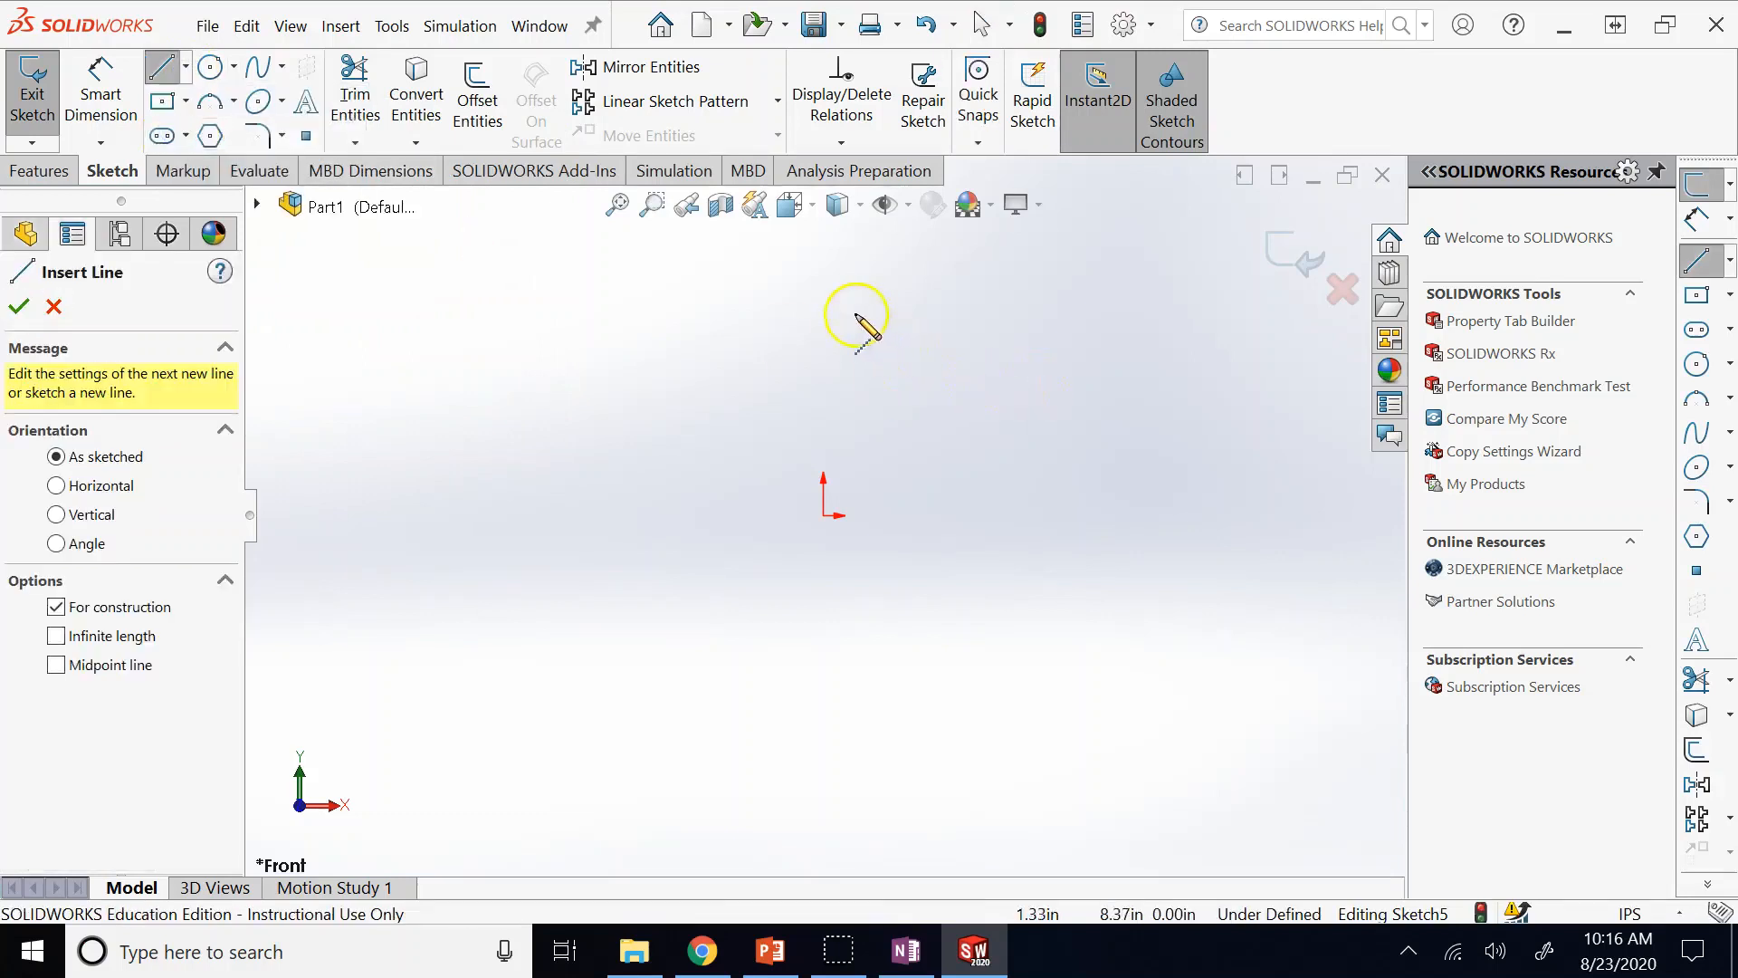
pyautogui.click(823, 303)
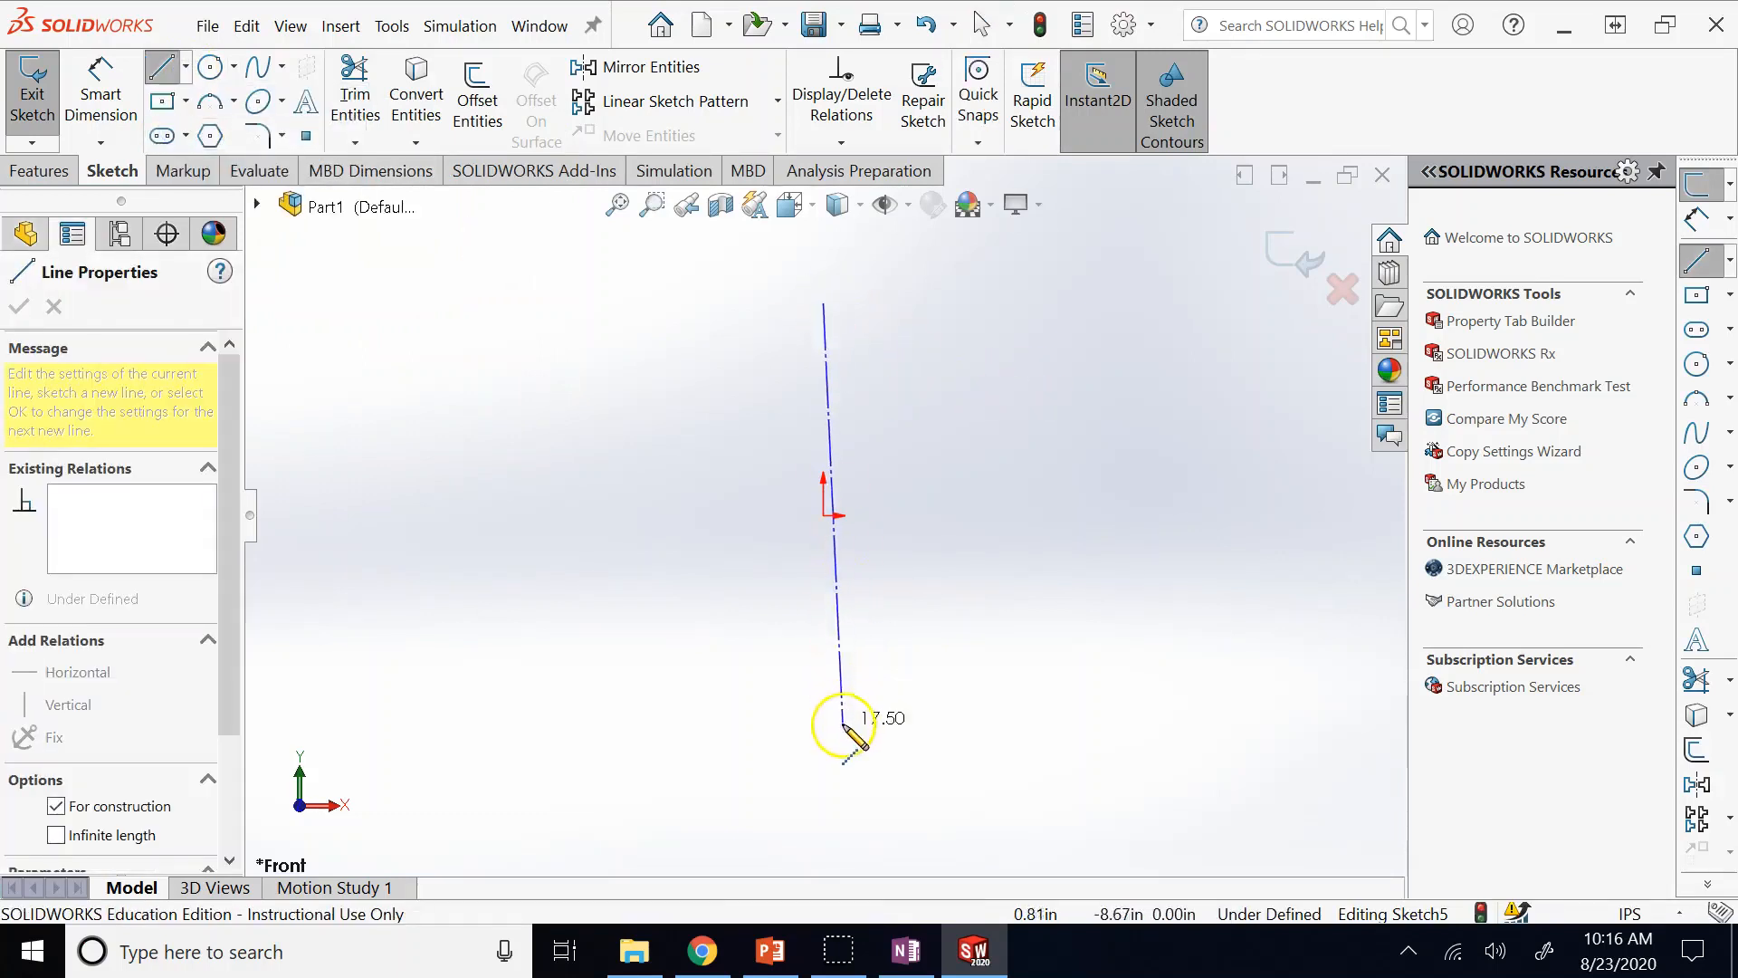
pyautogui.click(823, 761)
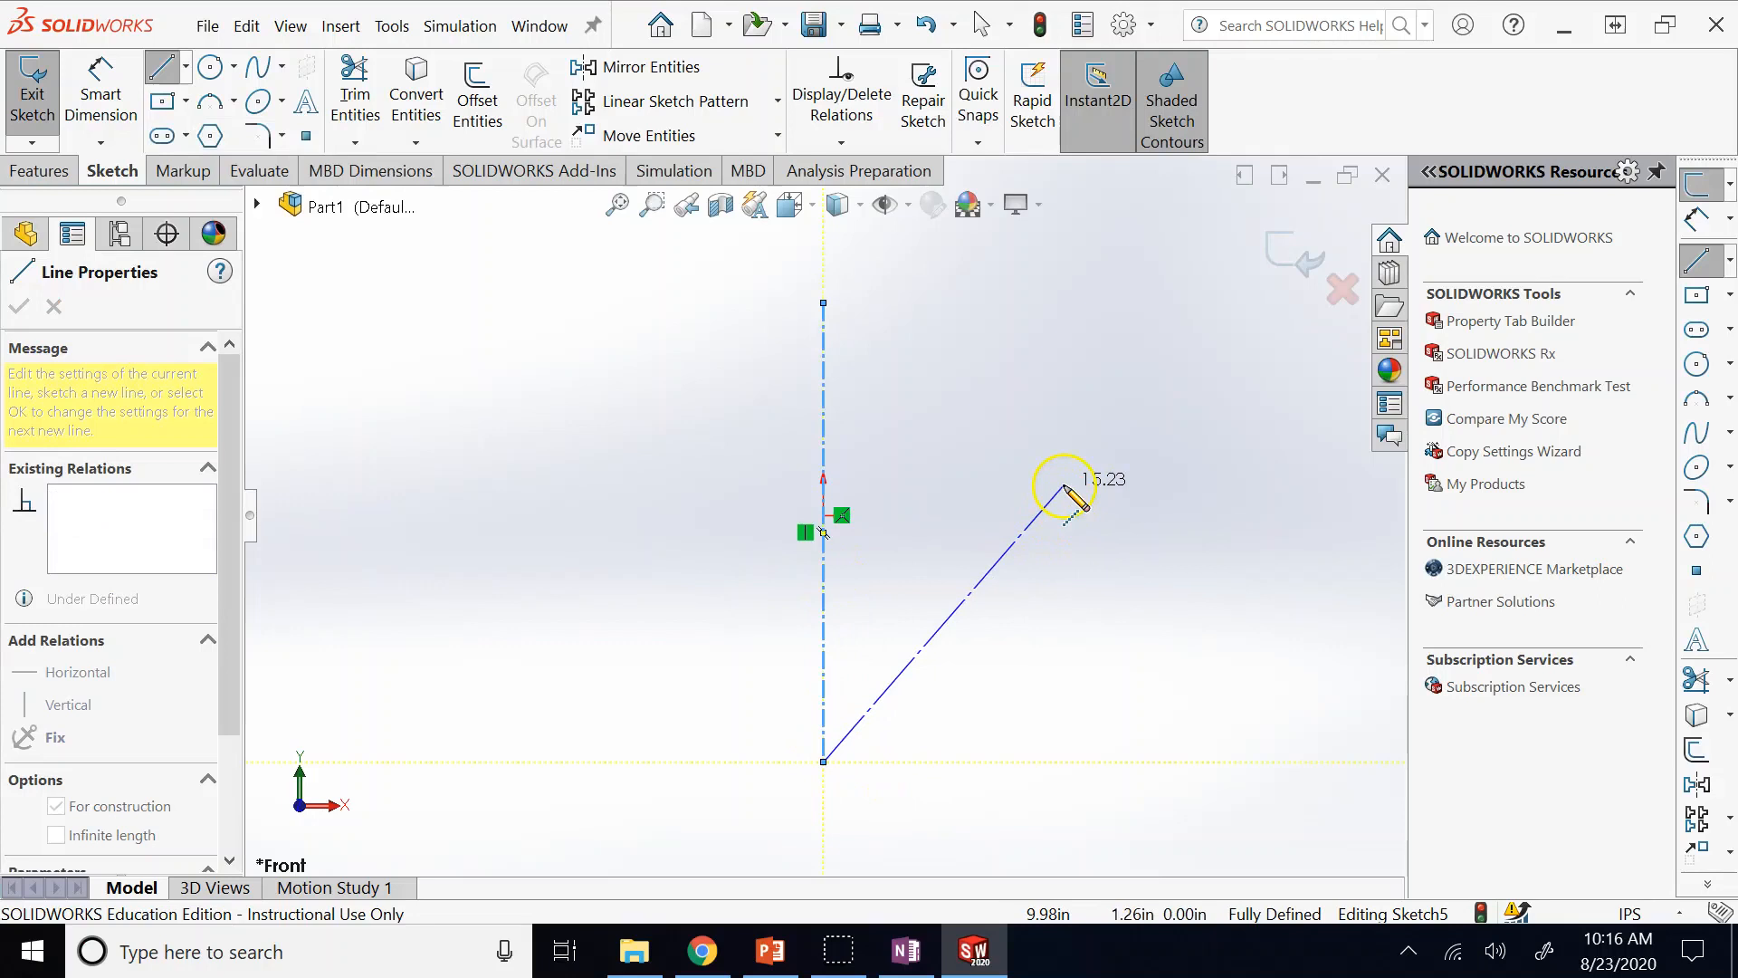
pyautogui.press('Escape')
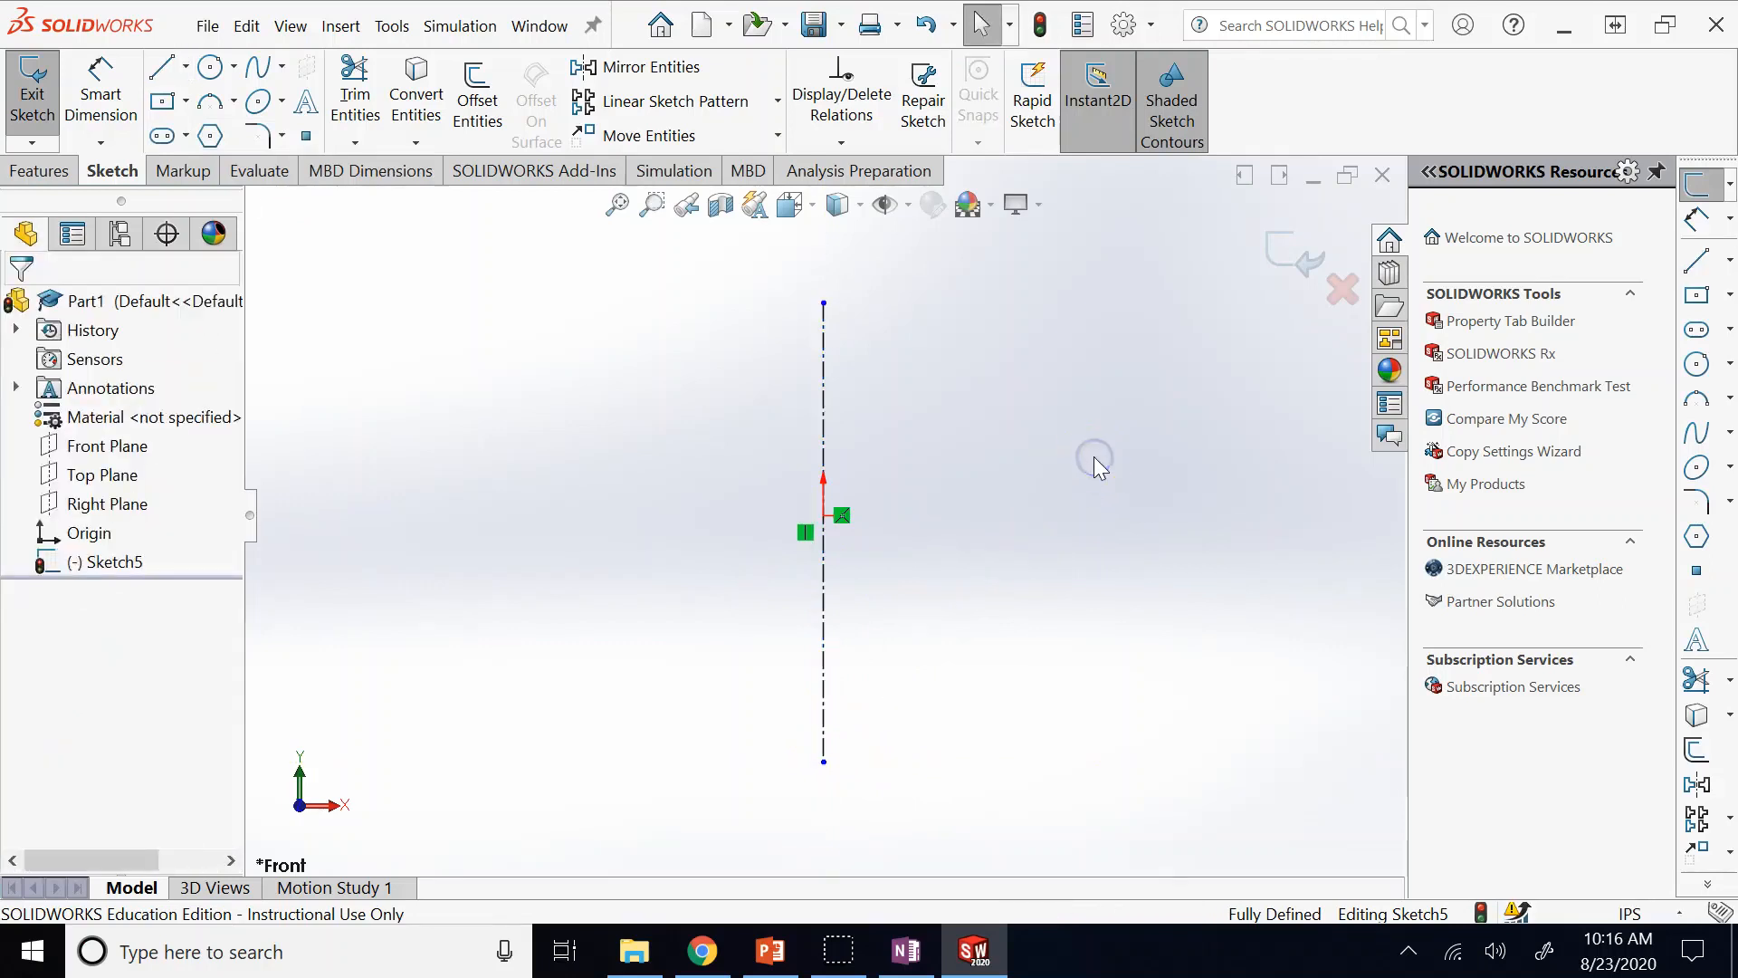
pyautogui.click(654, 73)
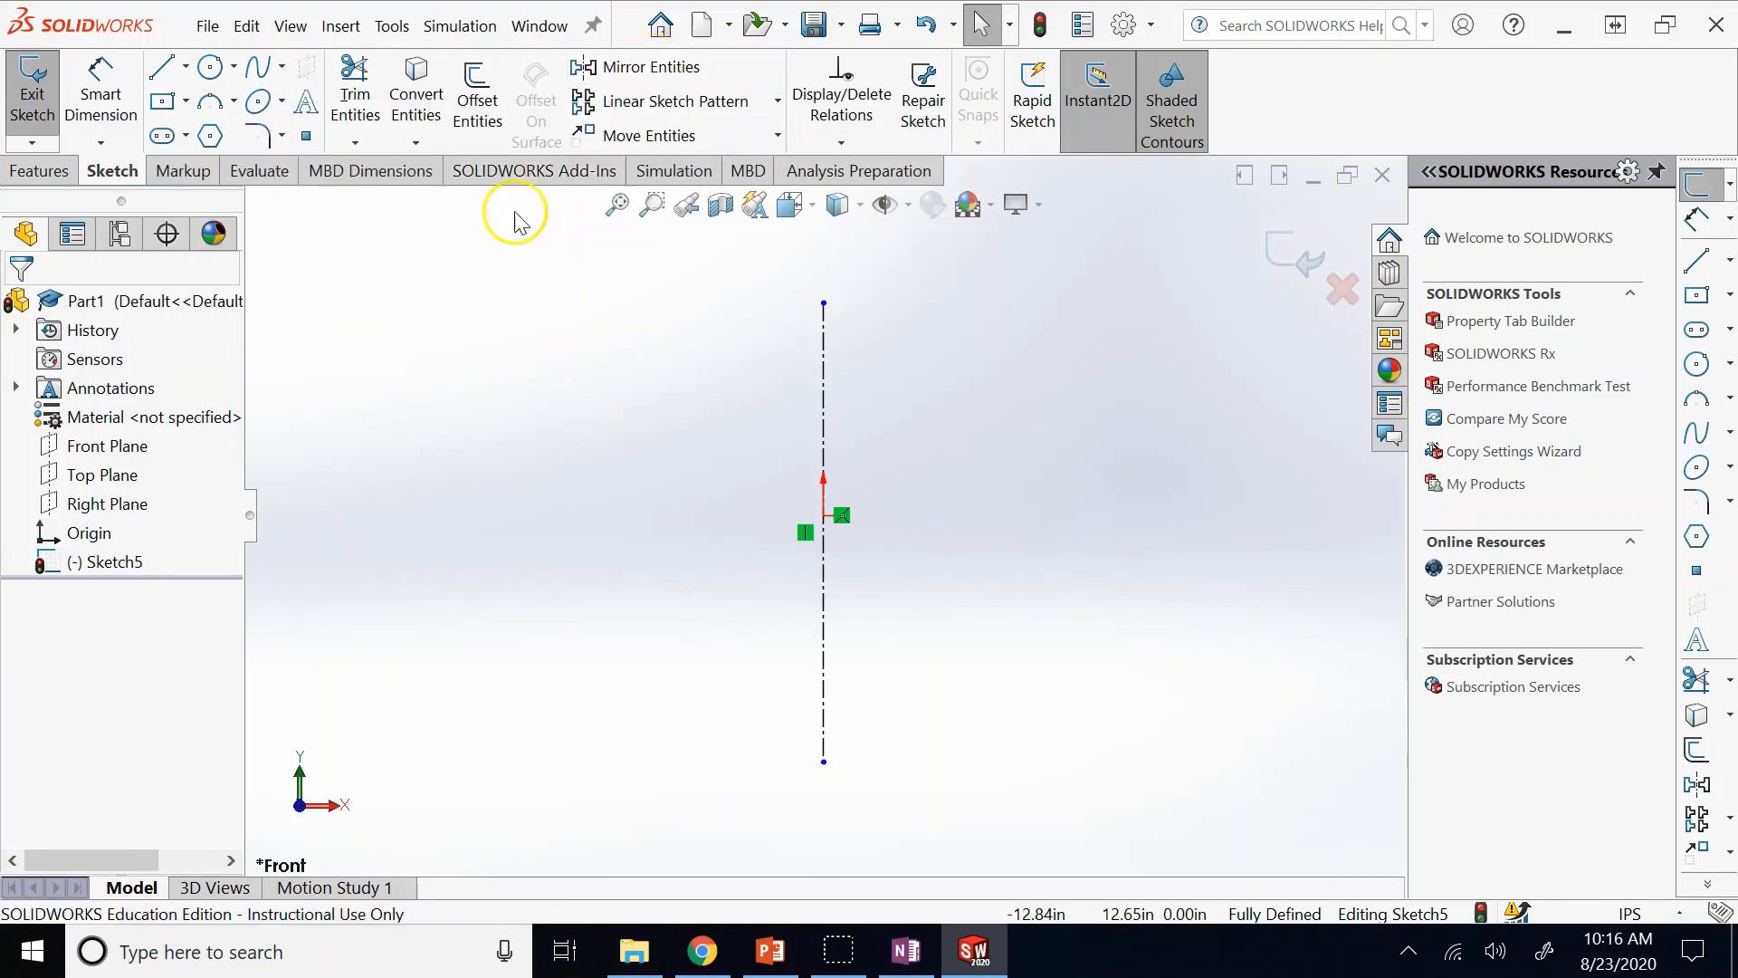
pyautogui.click(674, 76)
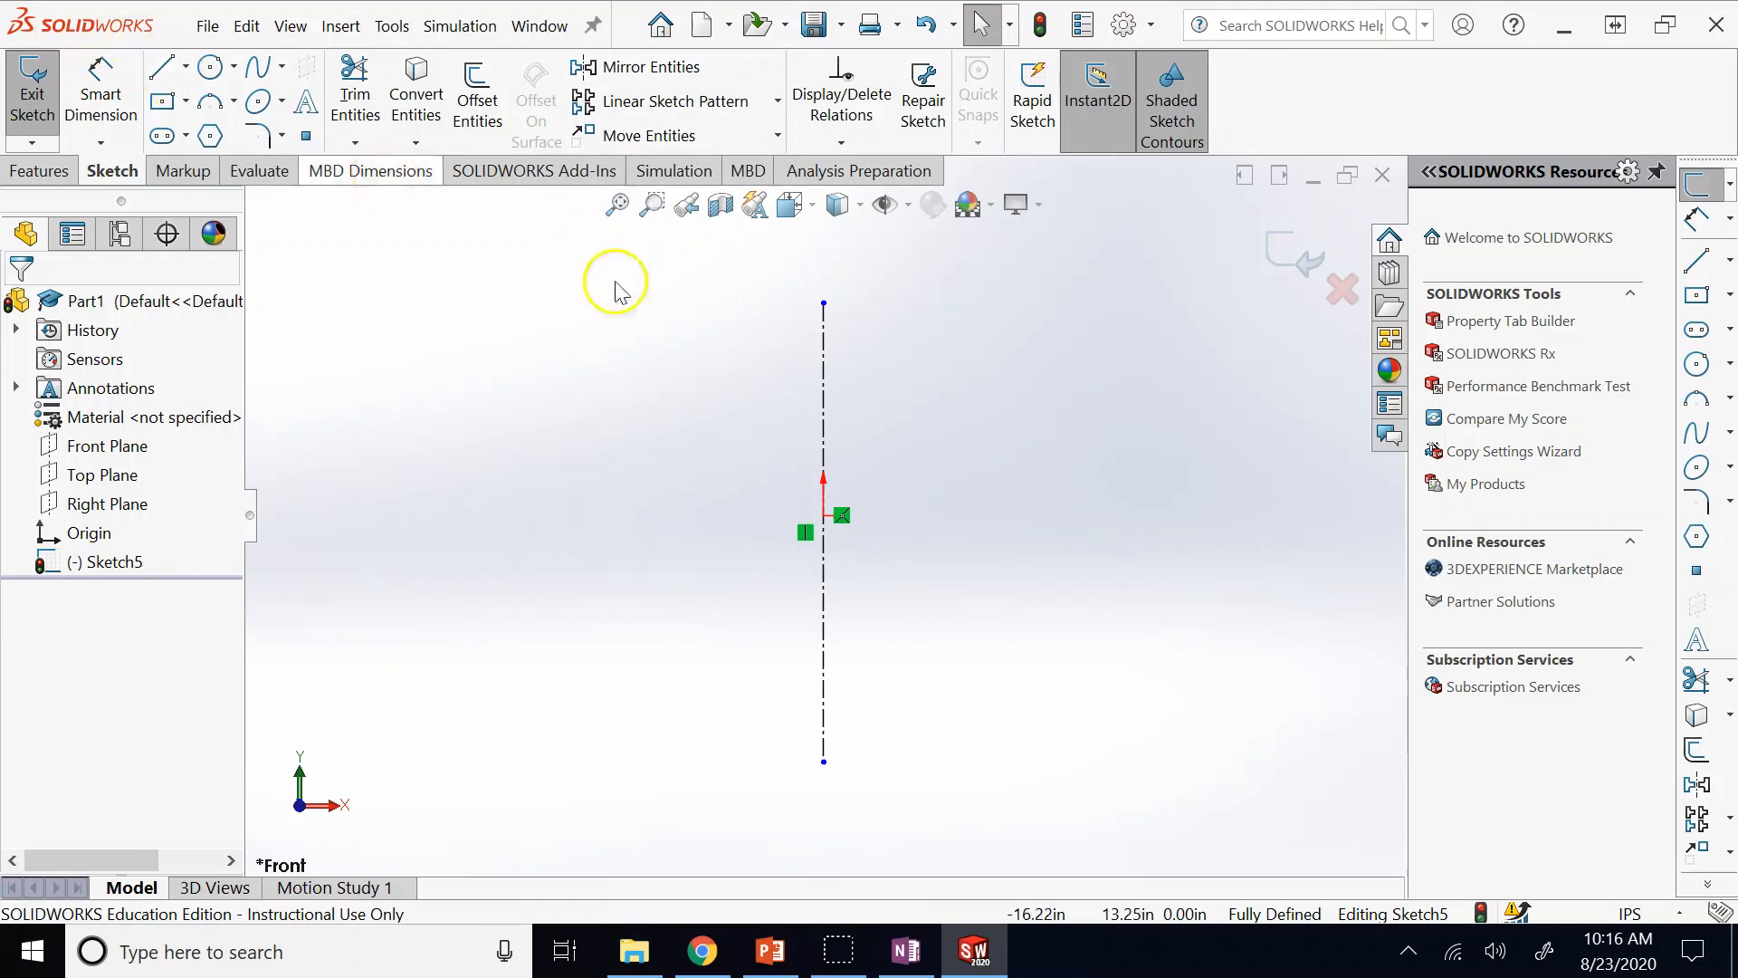
# Delete the vertical centerline to empty the sketch.
pyautogui.moveTo(757, 281); pyautogui.dragTo(938, 779)
pyautogui.press('Delete')
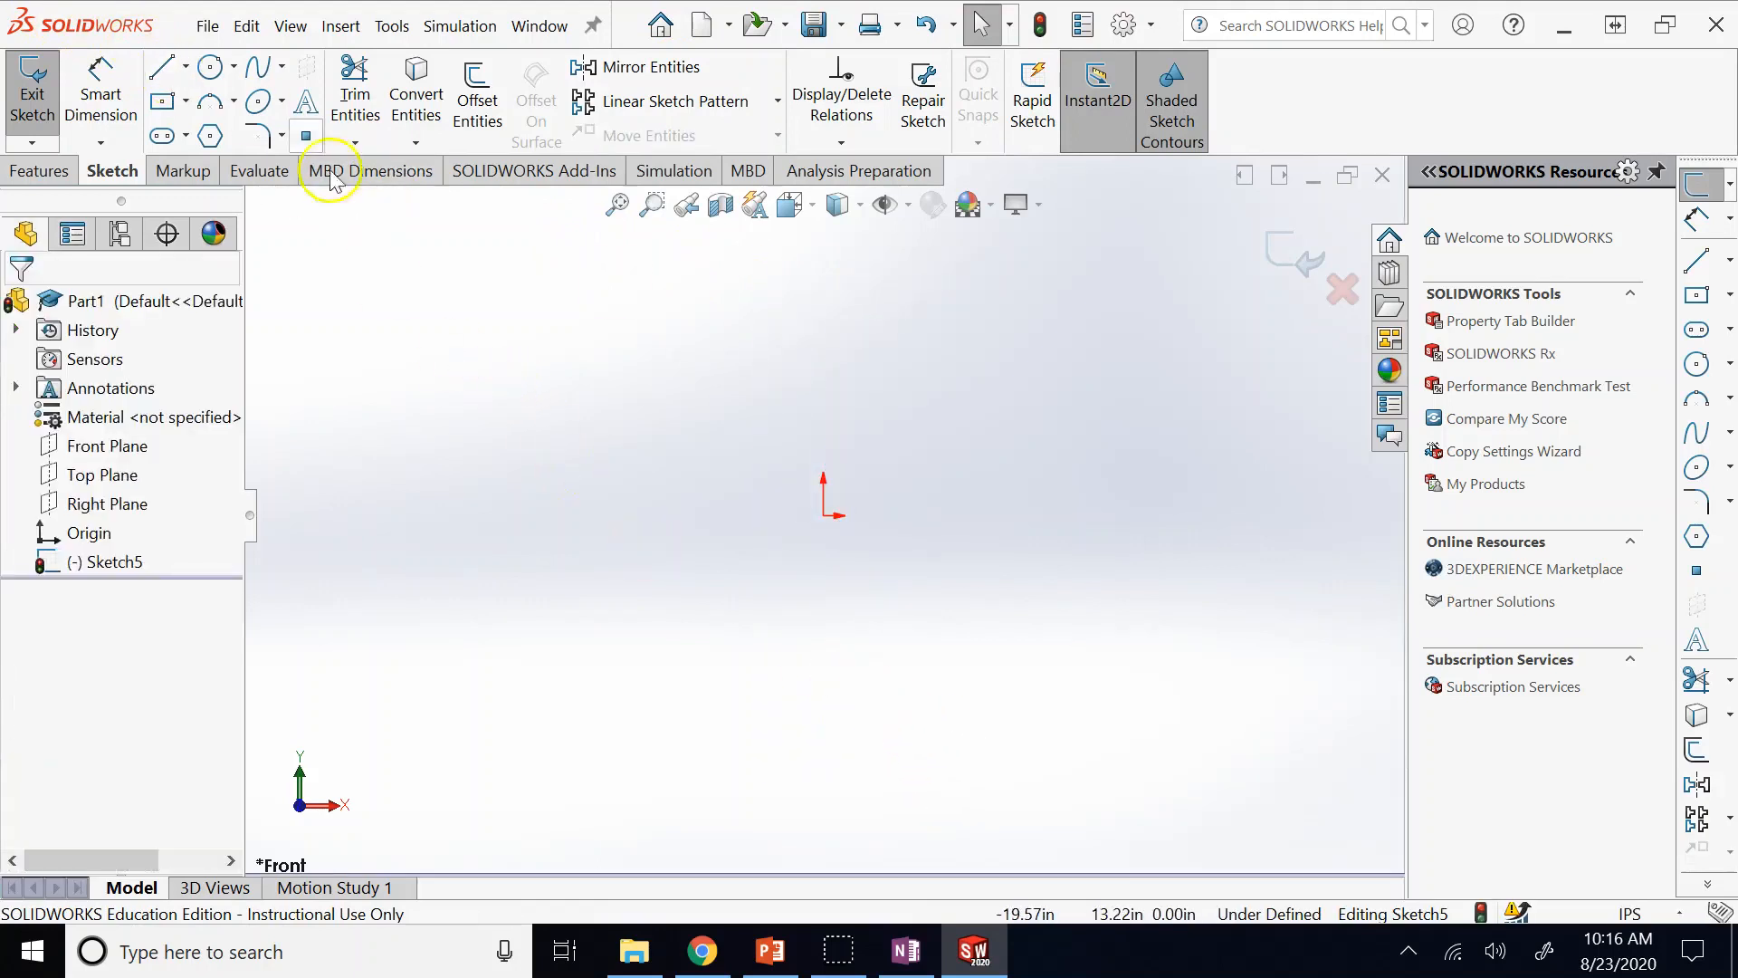
# Sketch a center-point circle with a radius of about 6.21 in, above and to the left of the origin.
pyautogui.click(205, 68)
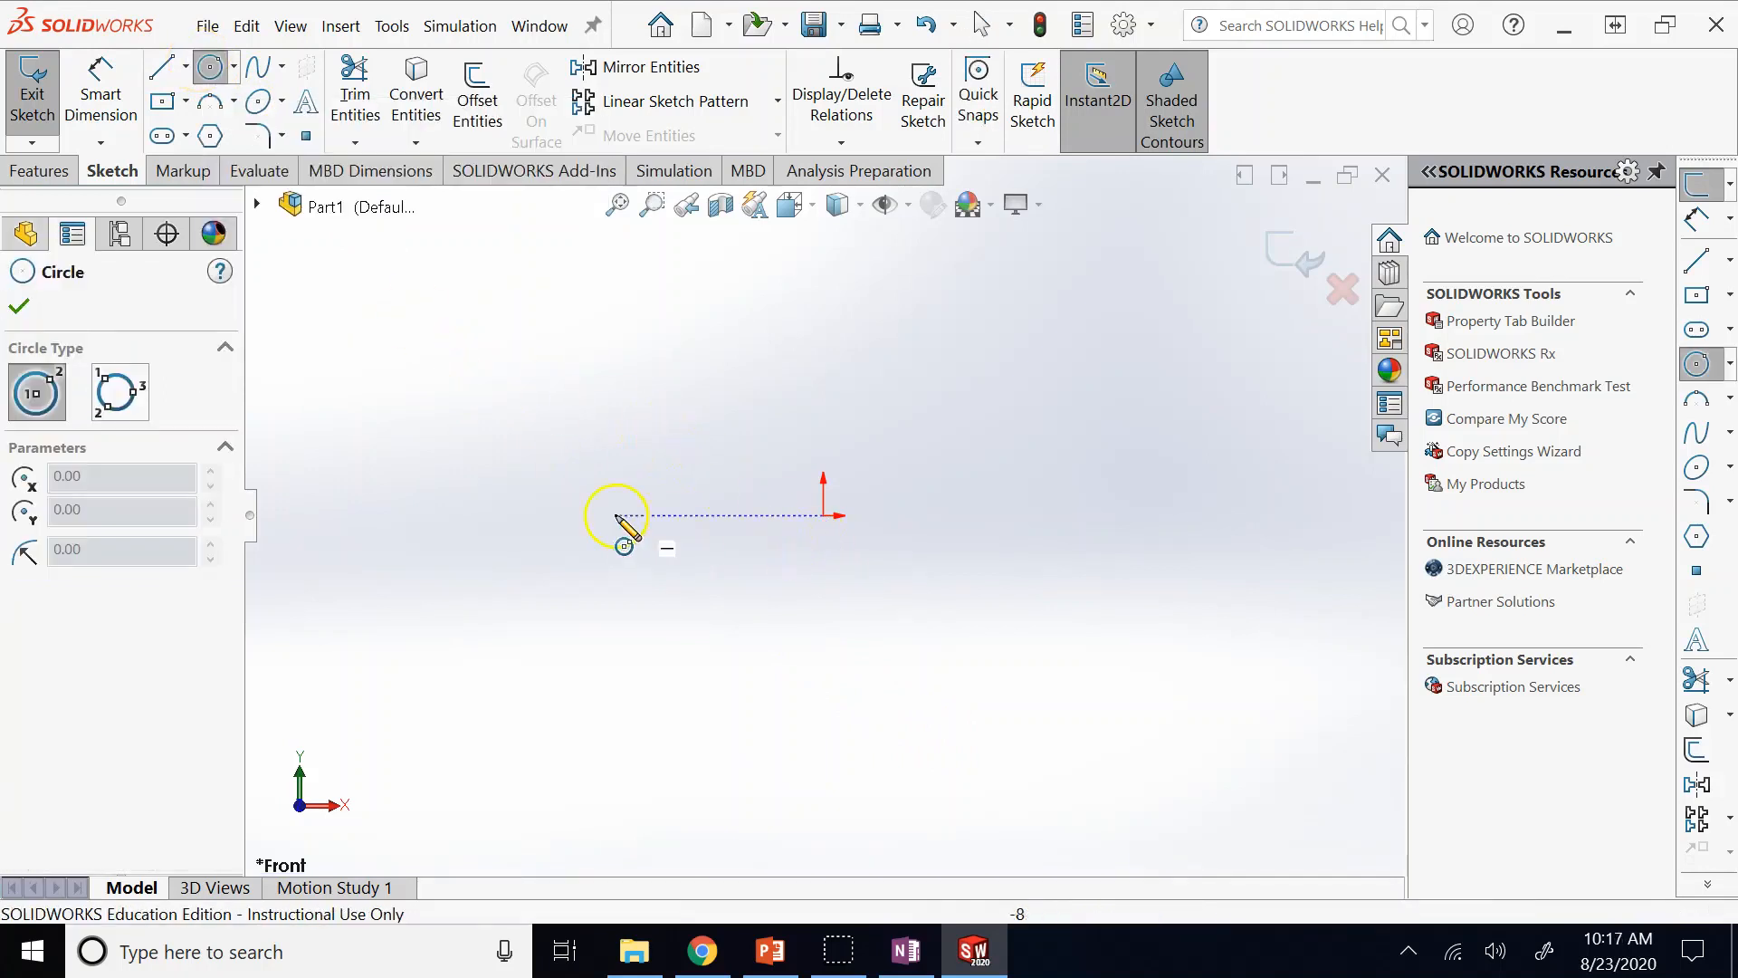
pyautogui.click(549, 456)
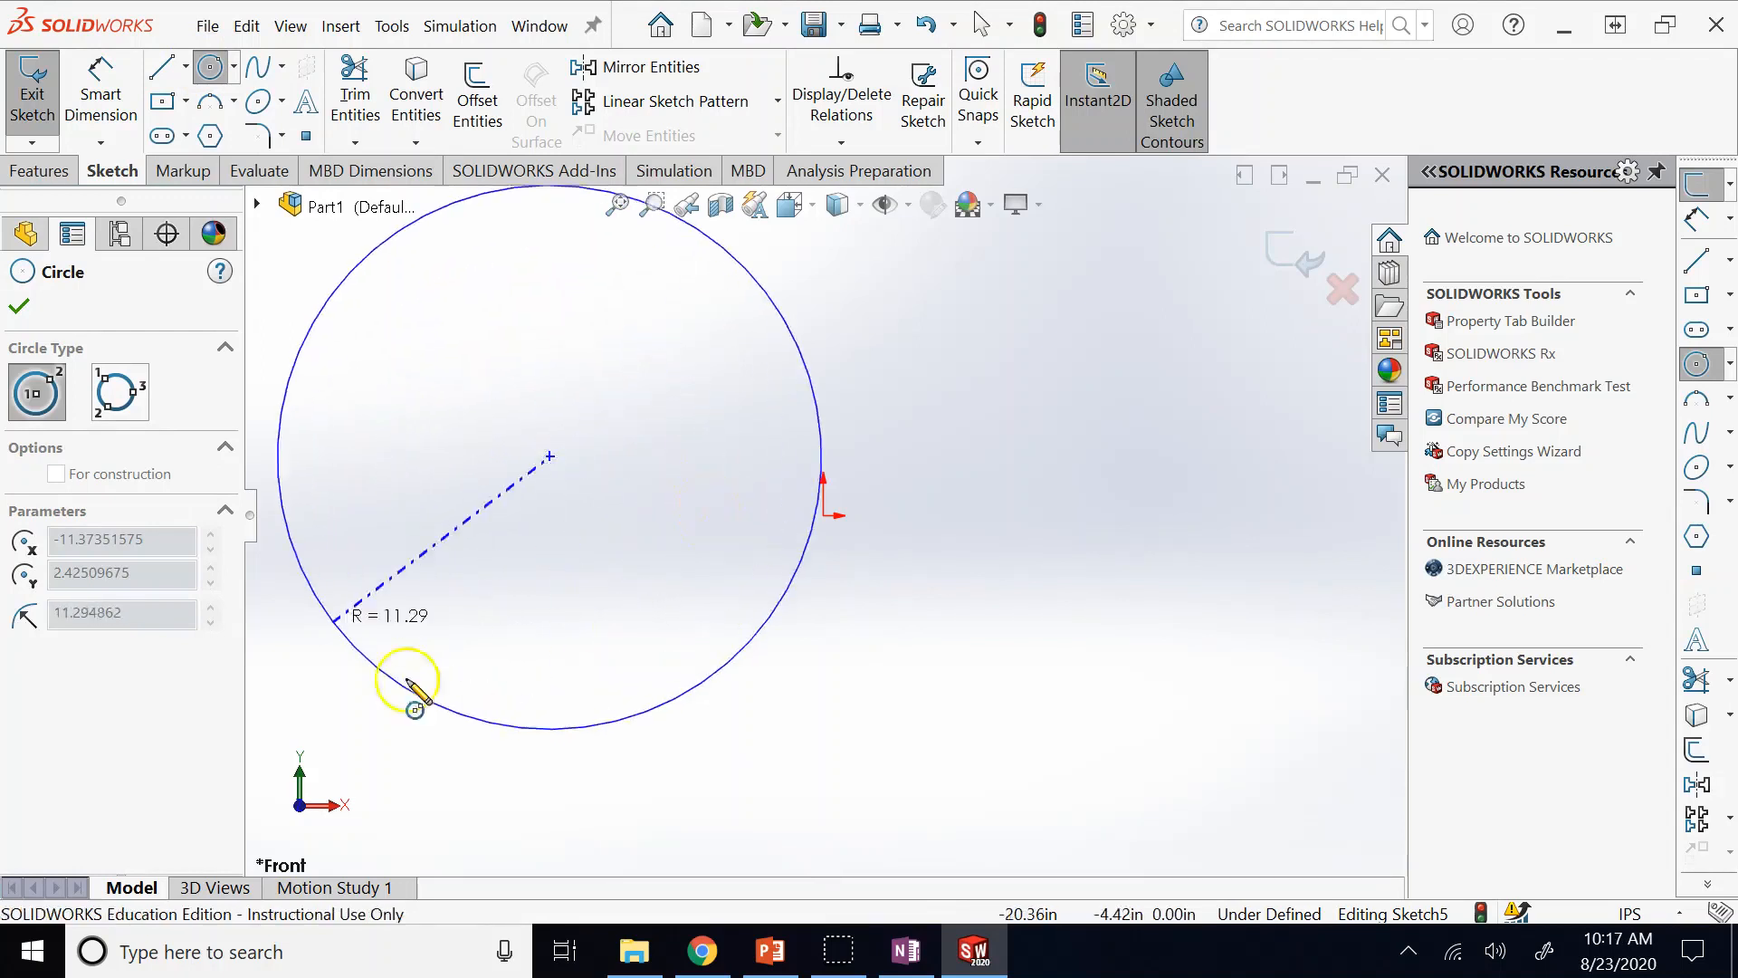
pyautogui.click(470, 334)
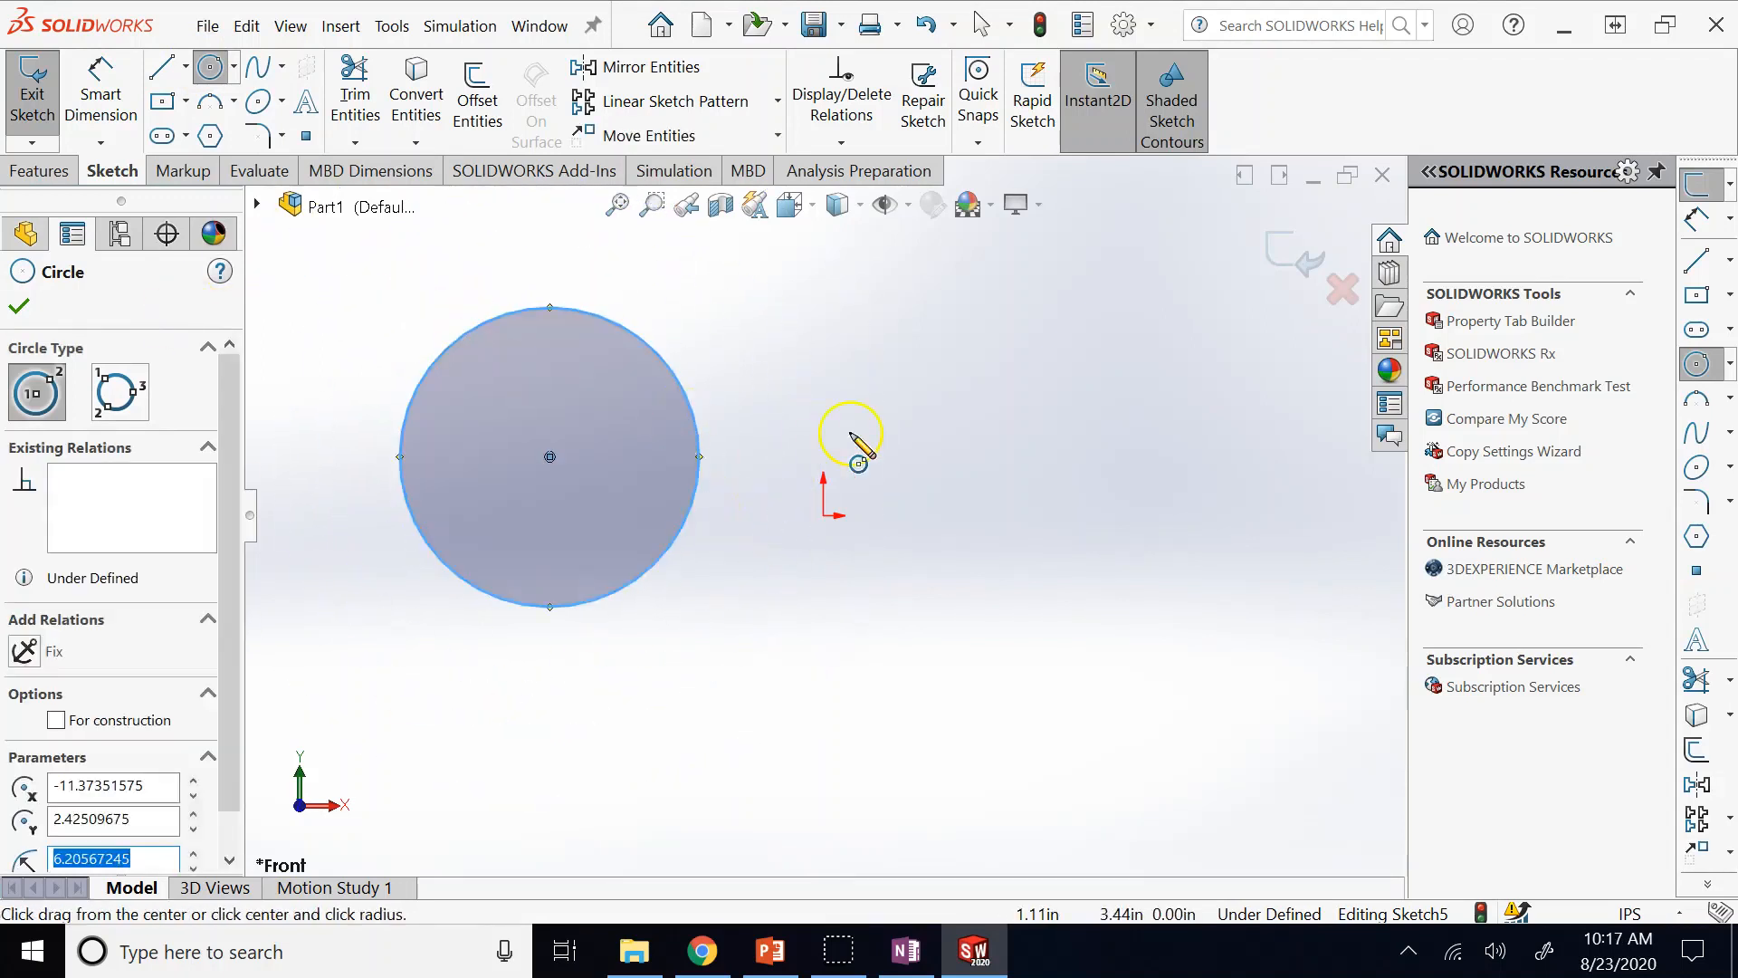
# Sketch a three-point perimeter circle with a radius of about 6.77 in to the right of the origin and end the command.
pyautogui.click(233, 67)
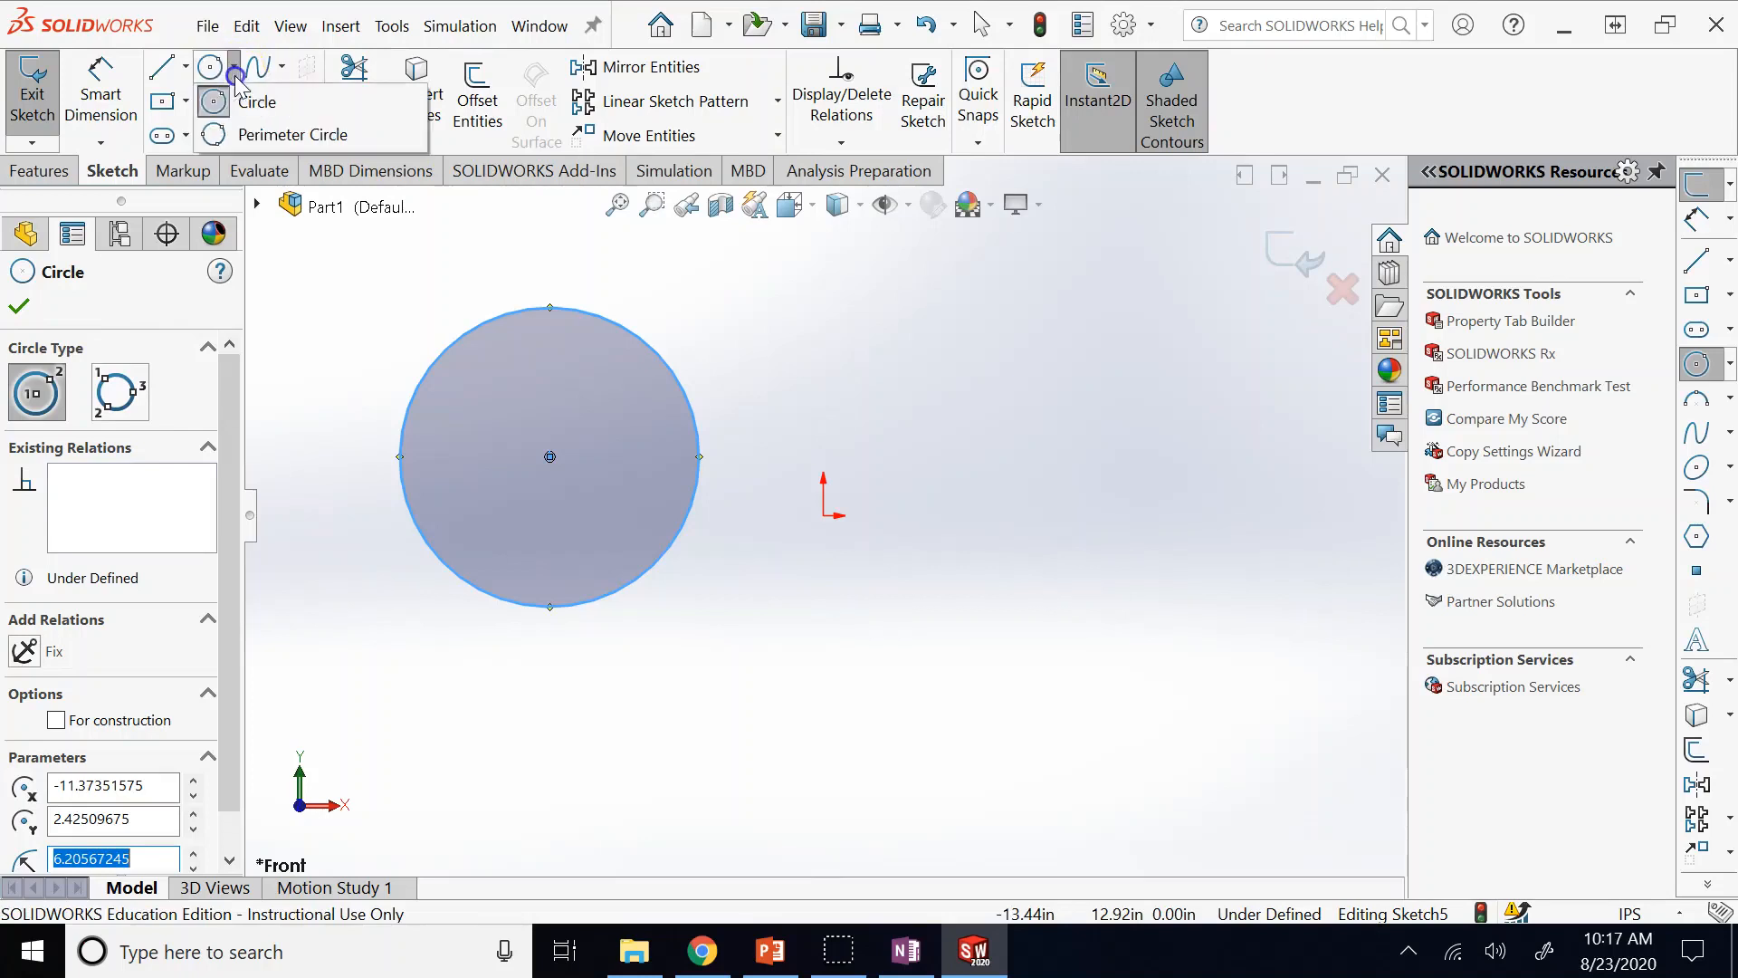
pyautogui.click(251, 136)
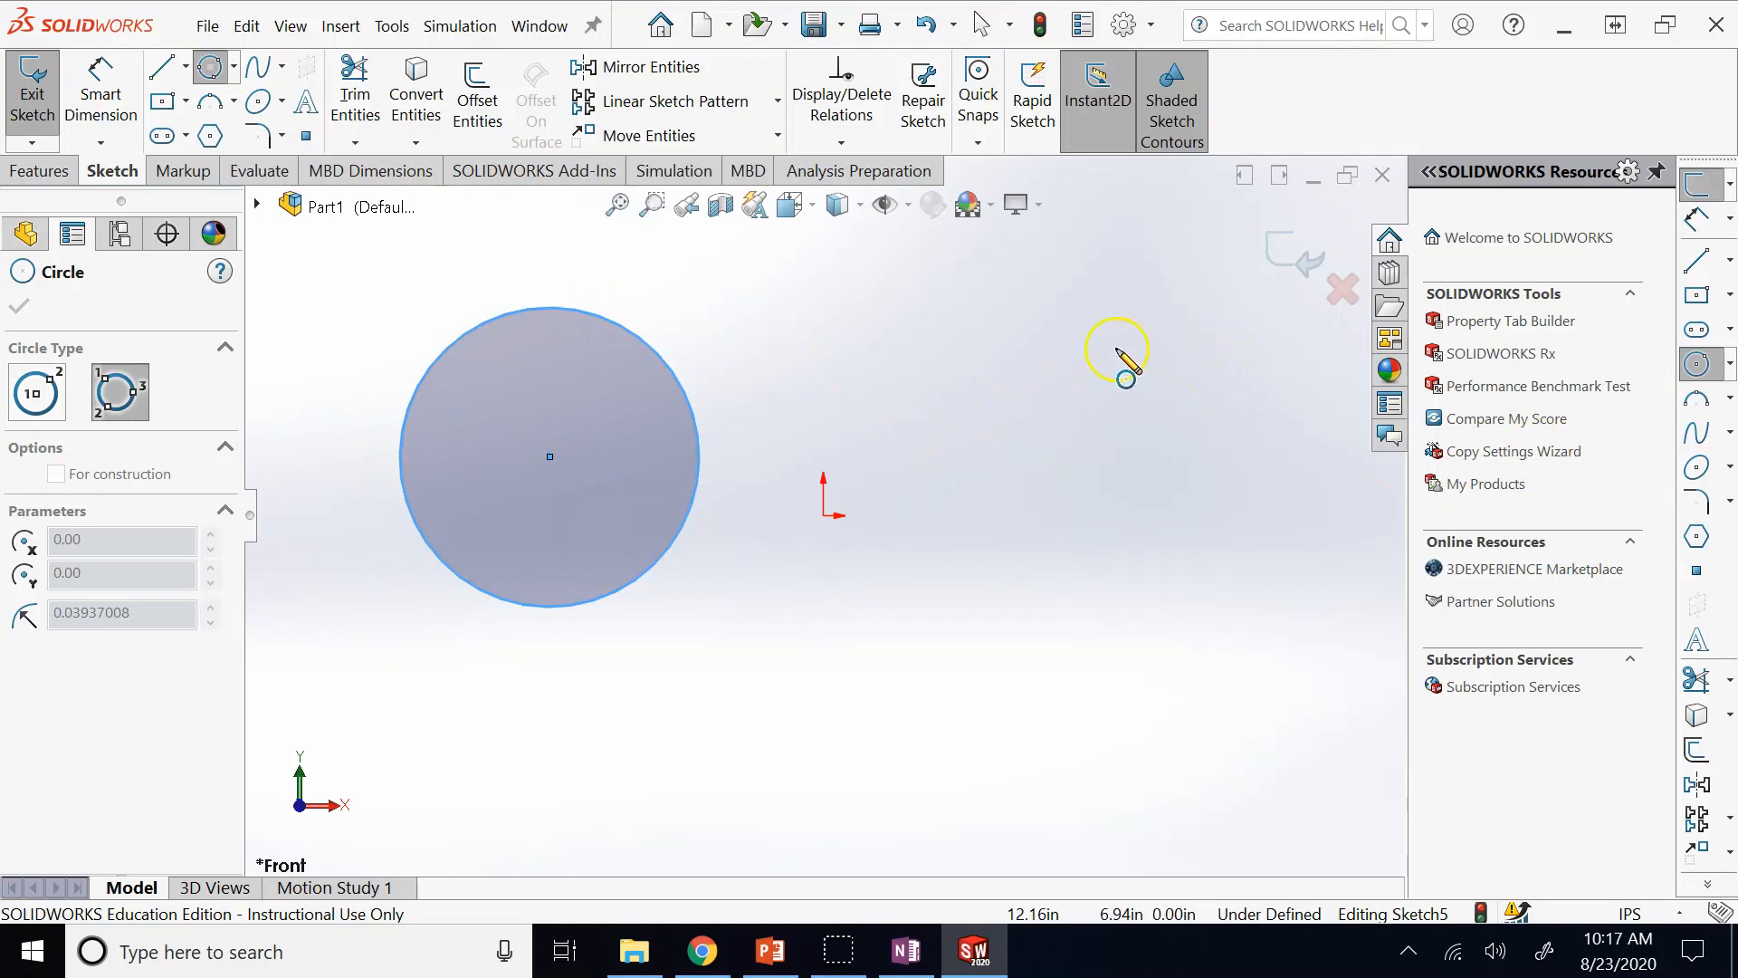
pyautogui.click(1050, 361)
pyautogui.click(1280, 551)
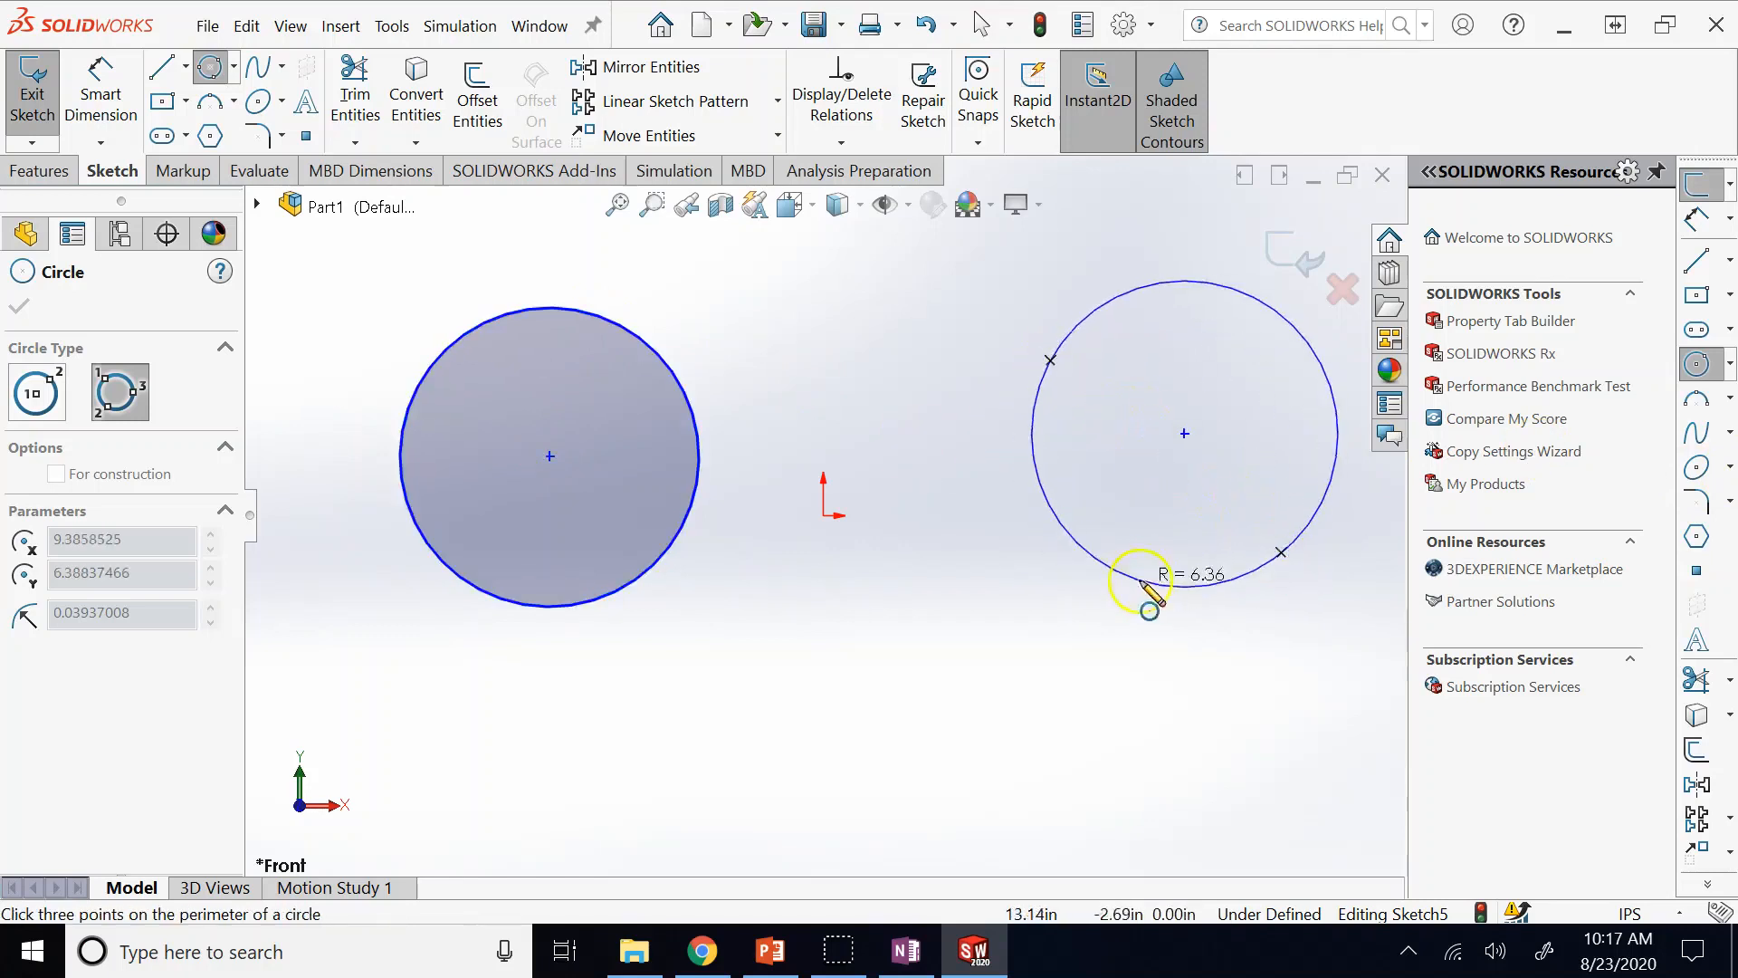
pyautogui.click(1014, 625)
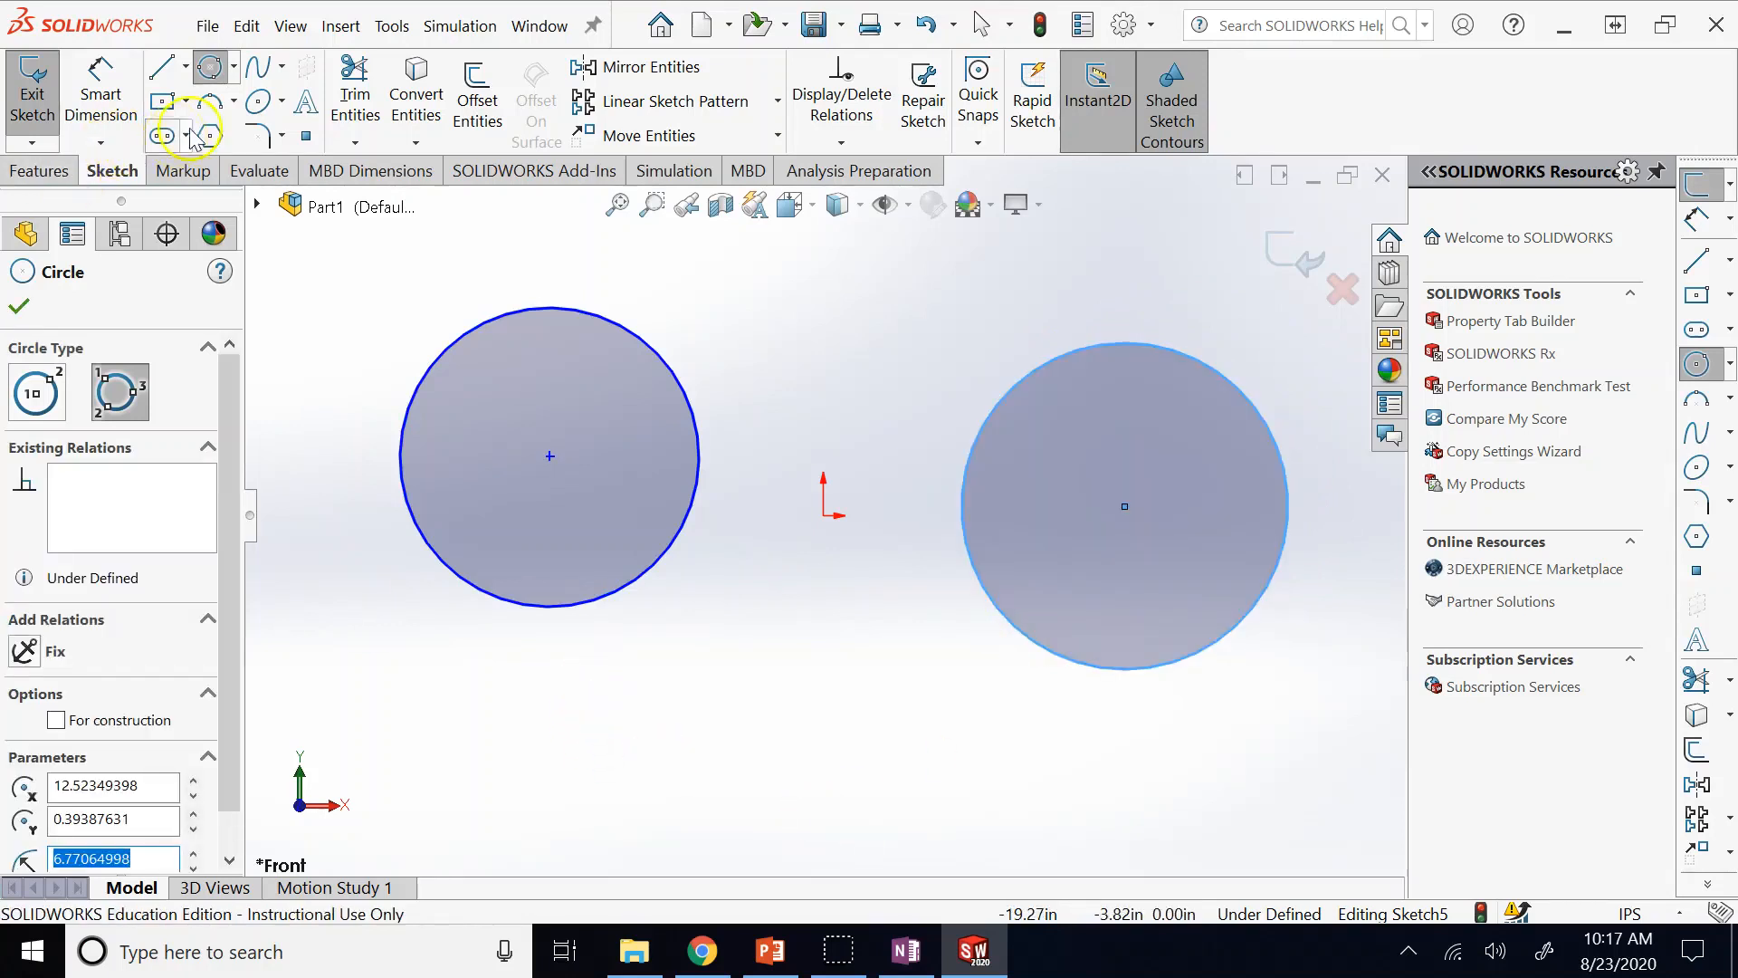
pyautogui.click(209, 74)
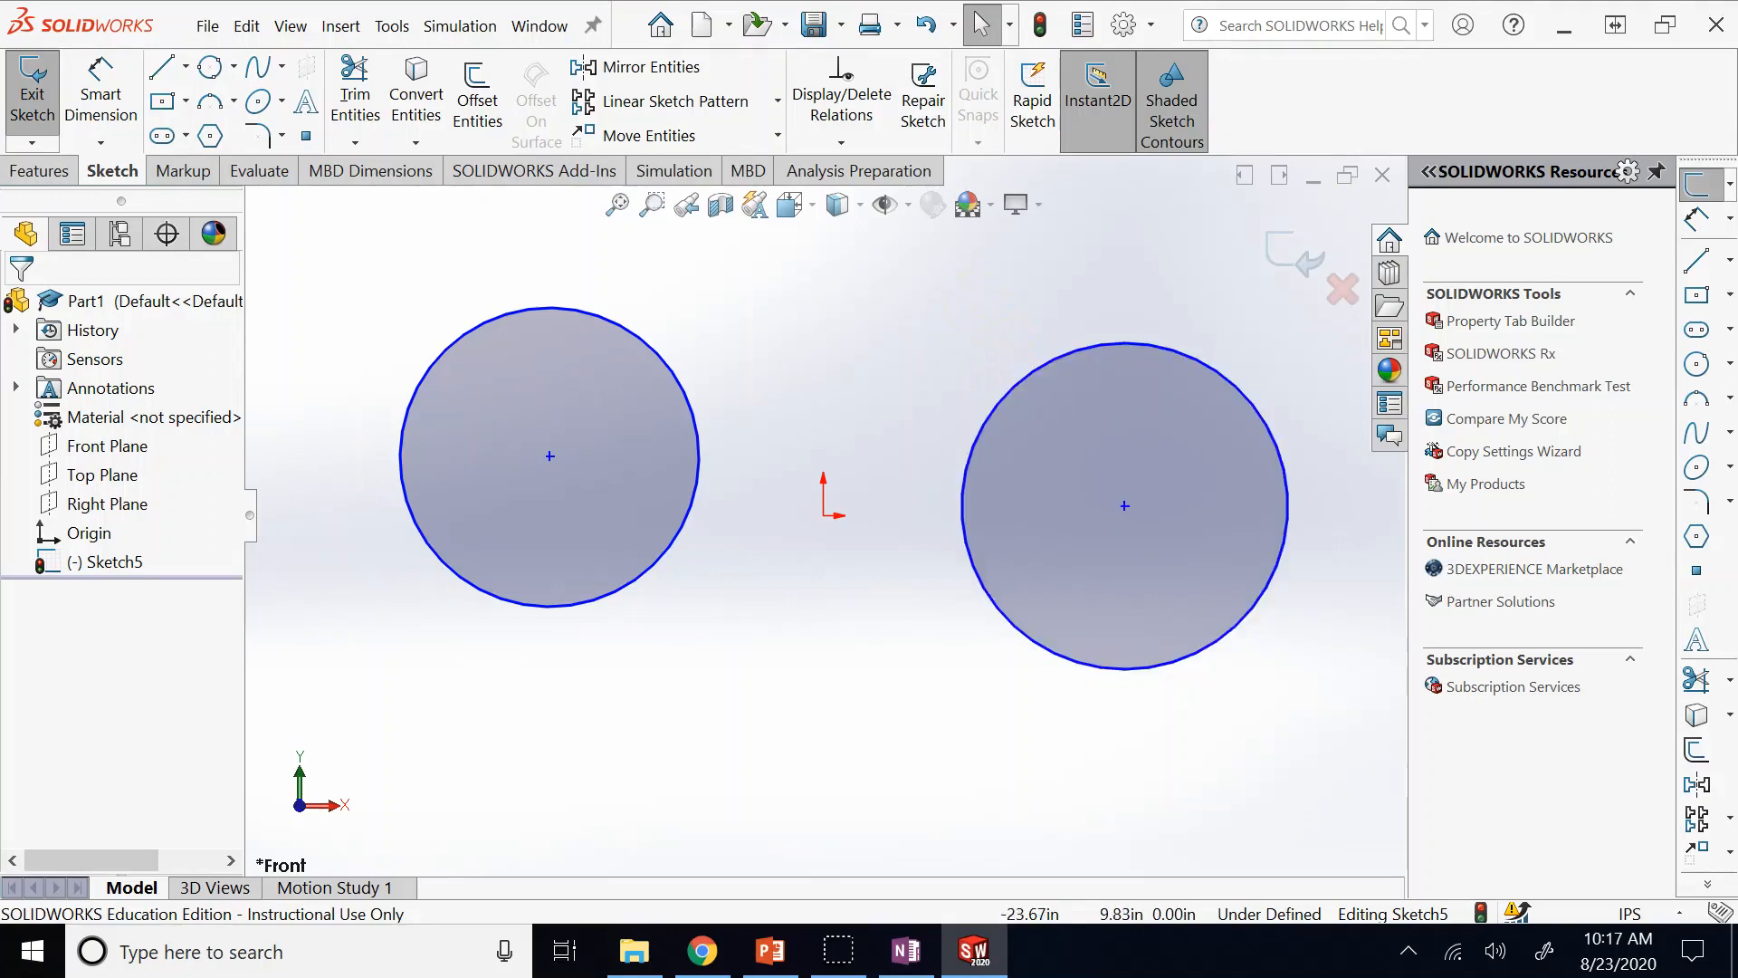
# Delete the perimeter circle and the center-point circle to empty the sketch.
pyautogui.click(1029, 370)
pyautogui.press('Delete')
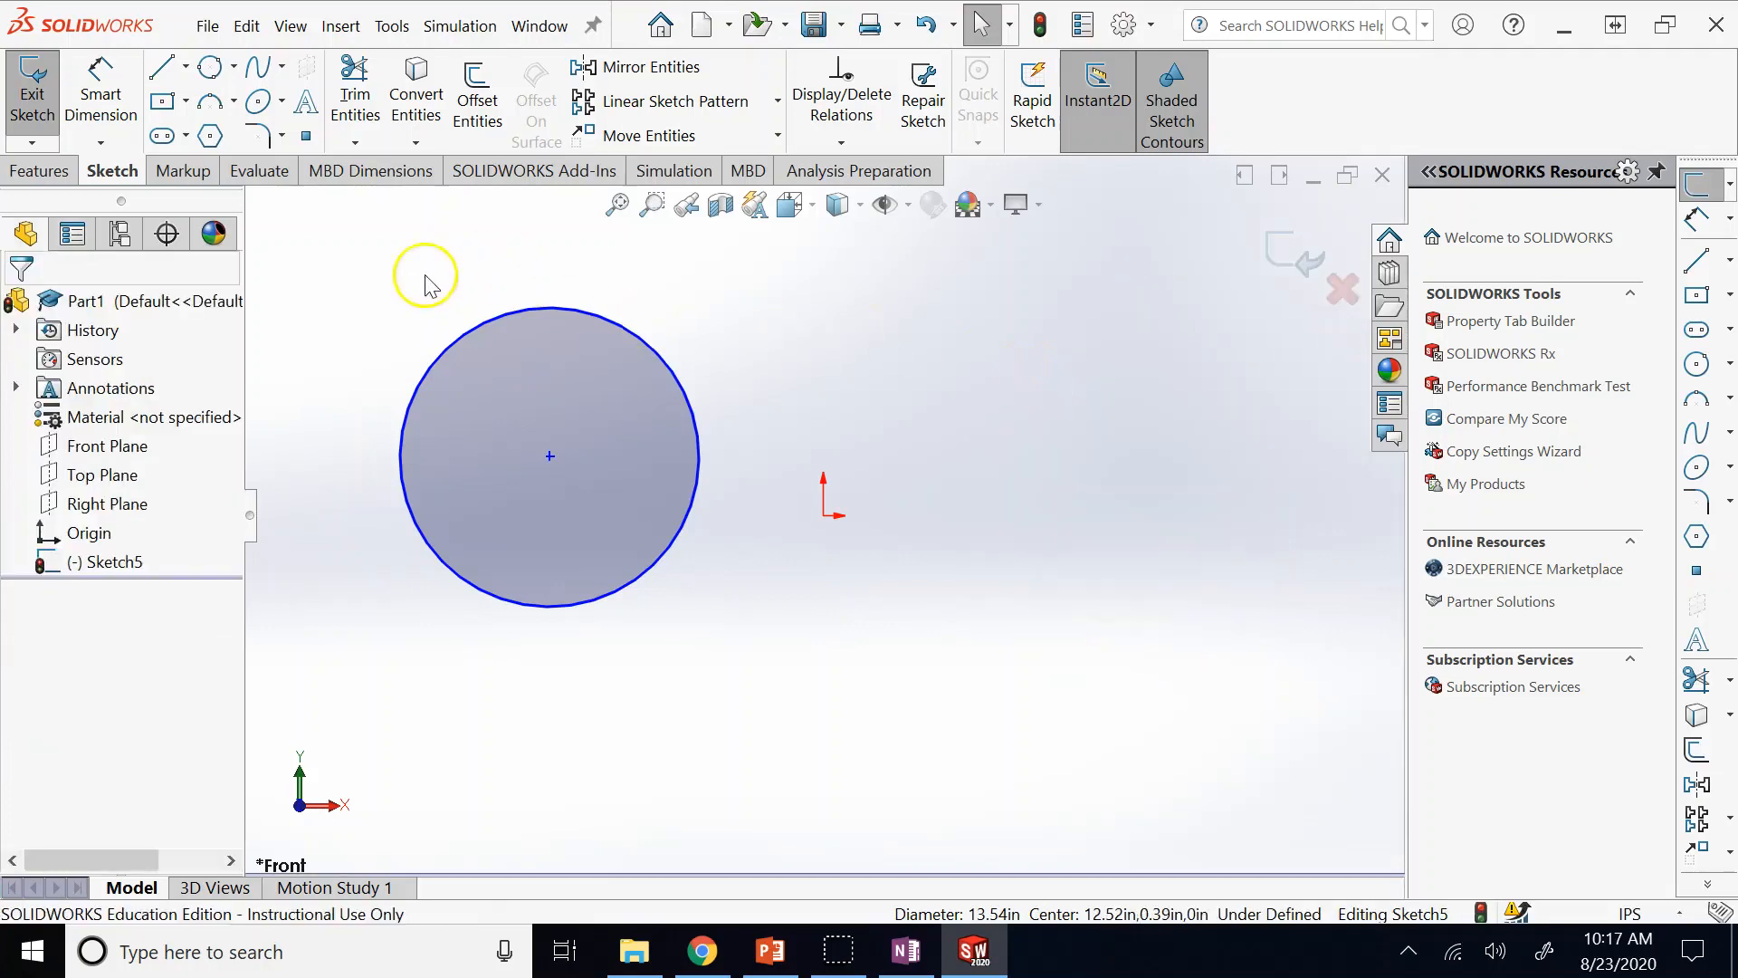
pyautogui.moveTo(328, 268); pyautogui.dragTo(732, 668)
pyautogui.press('Delete')
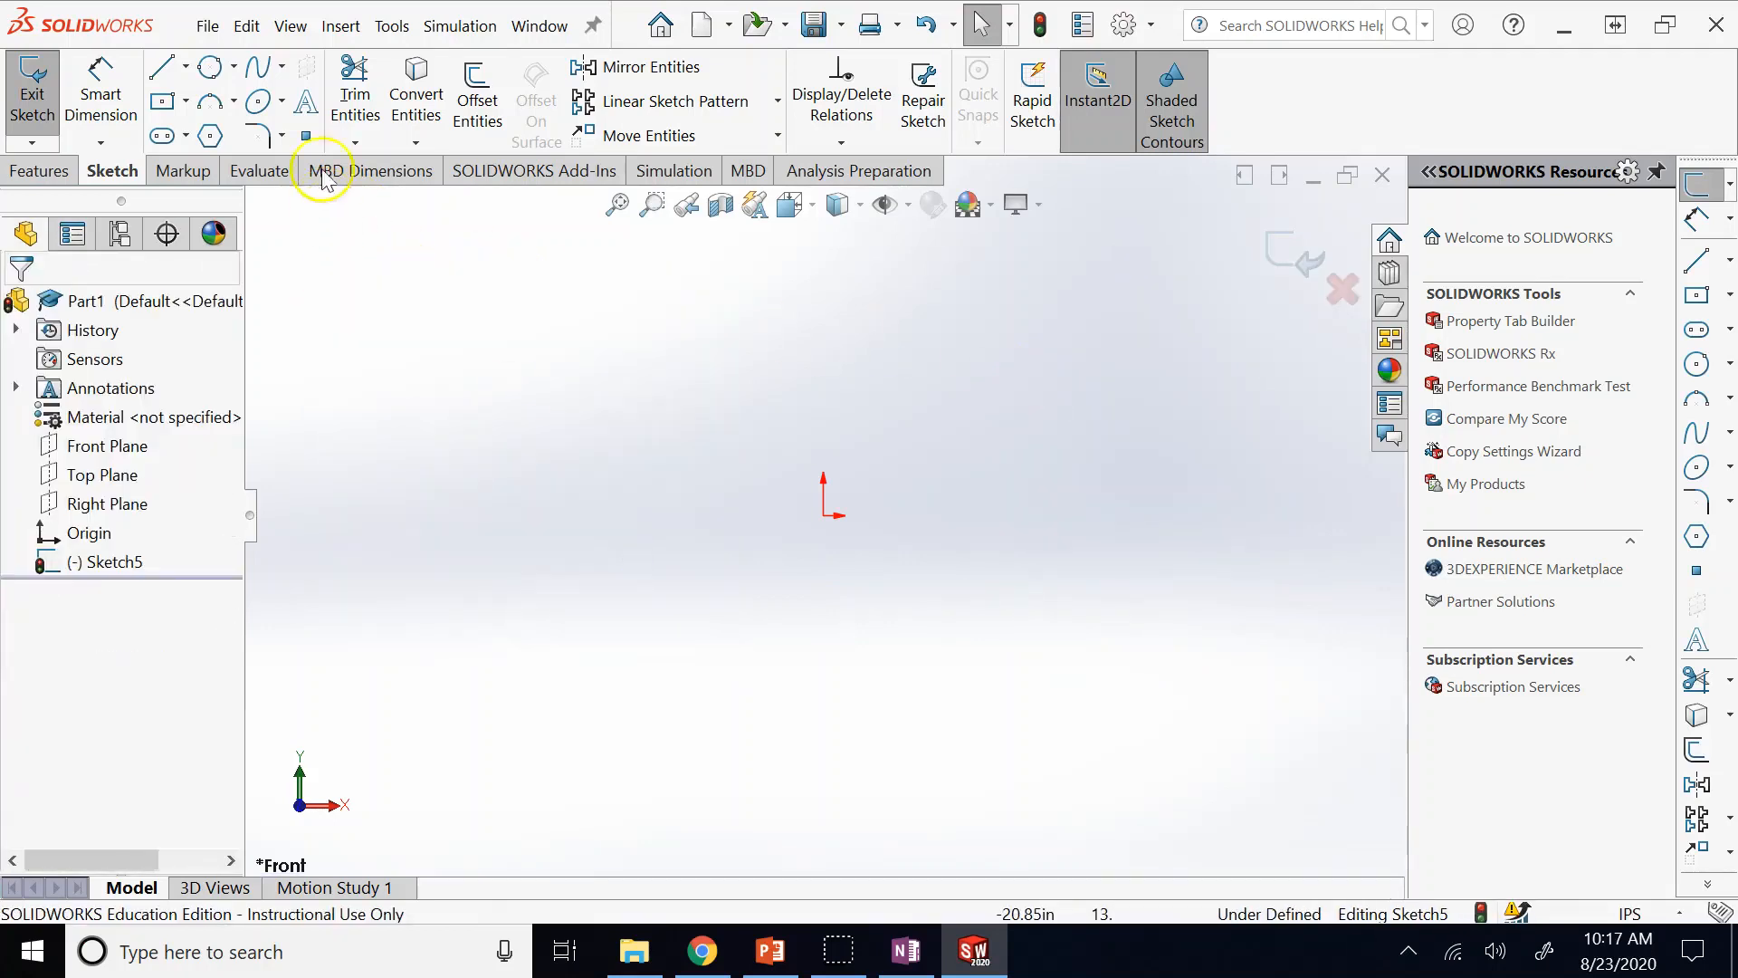
# Sketch a closed wavy spline through many points around the origin, ending on its start point, and end the command.
pyautogui.click(257, 71)
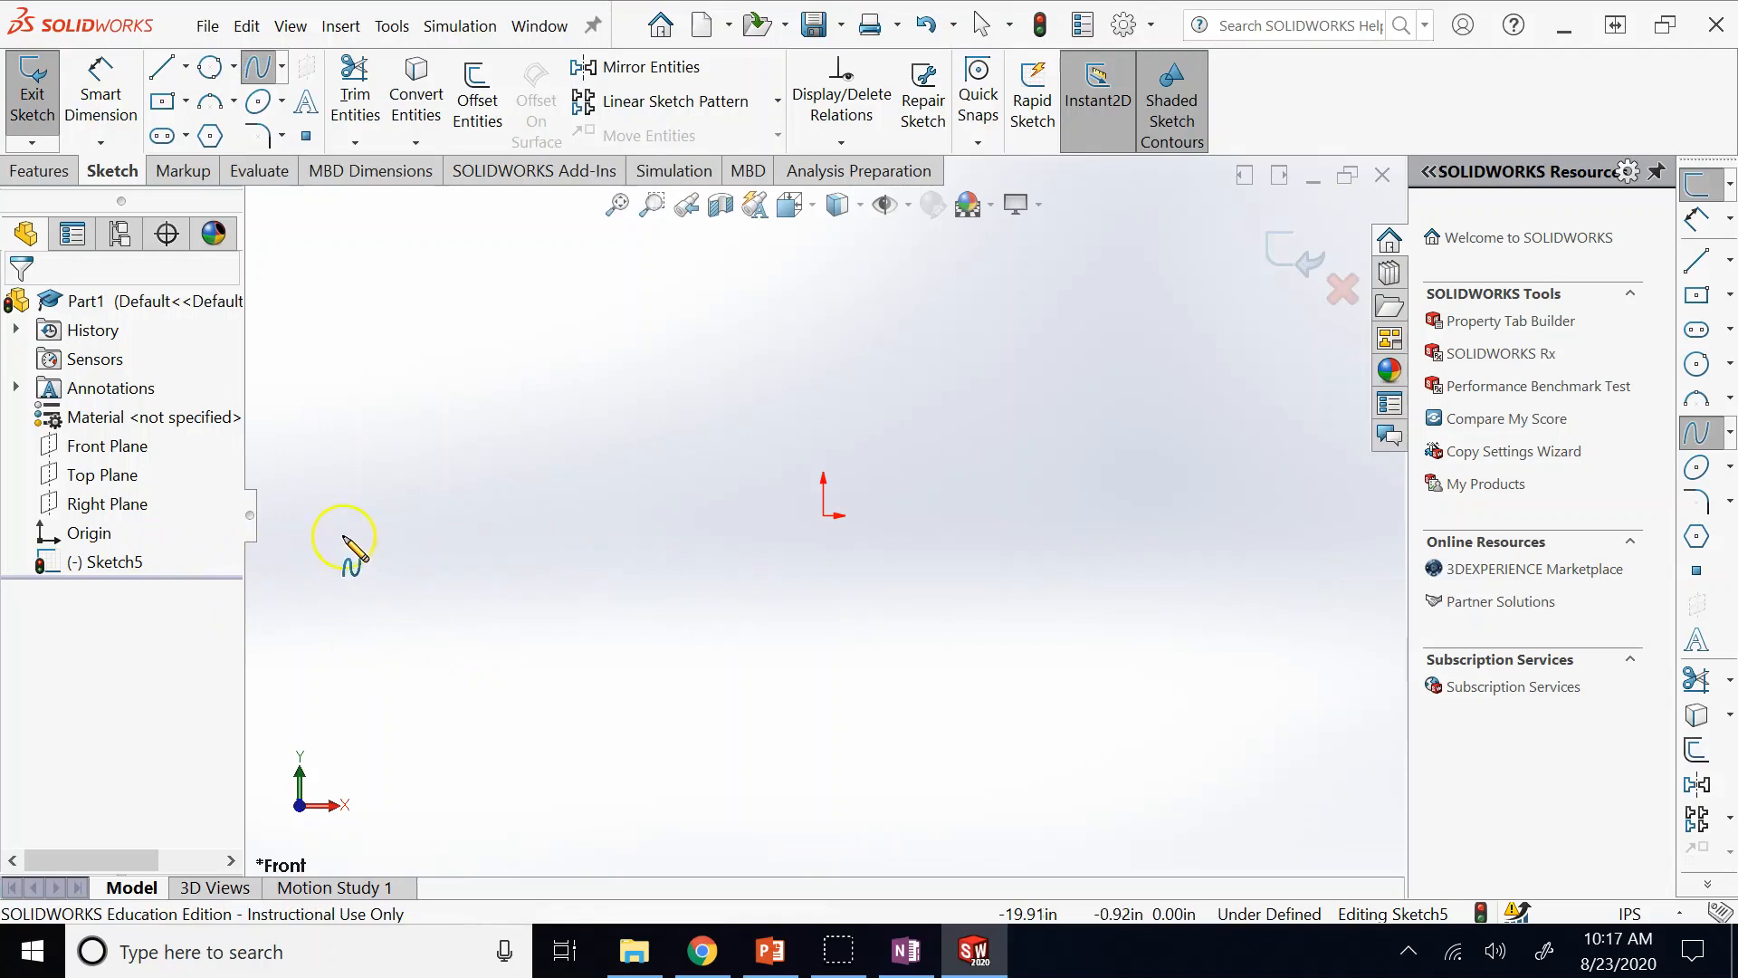
pyautogui.click(336, 504)
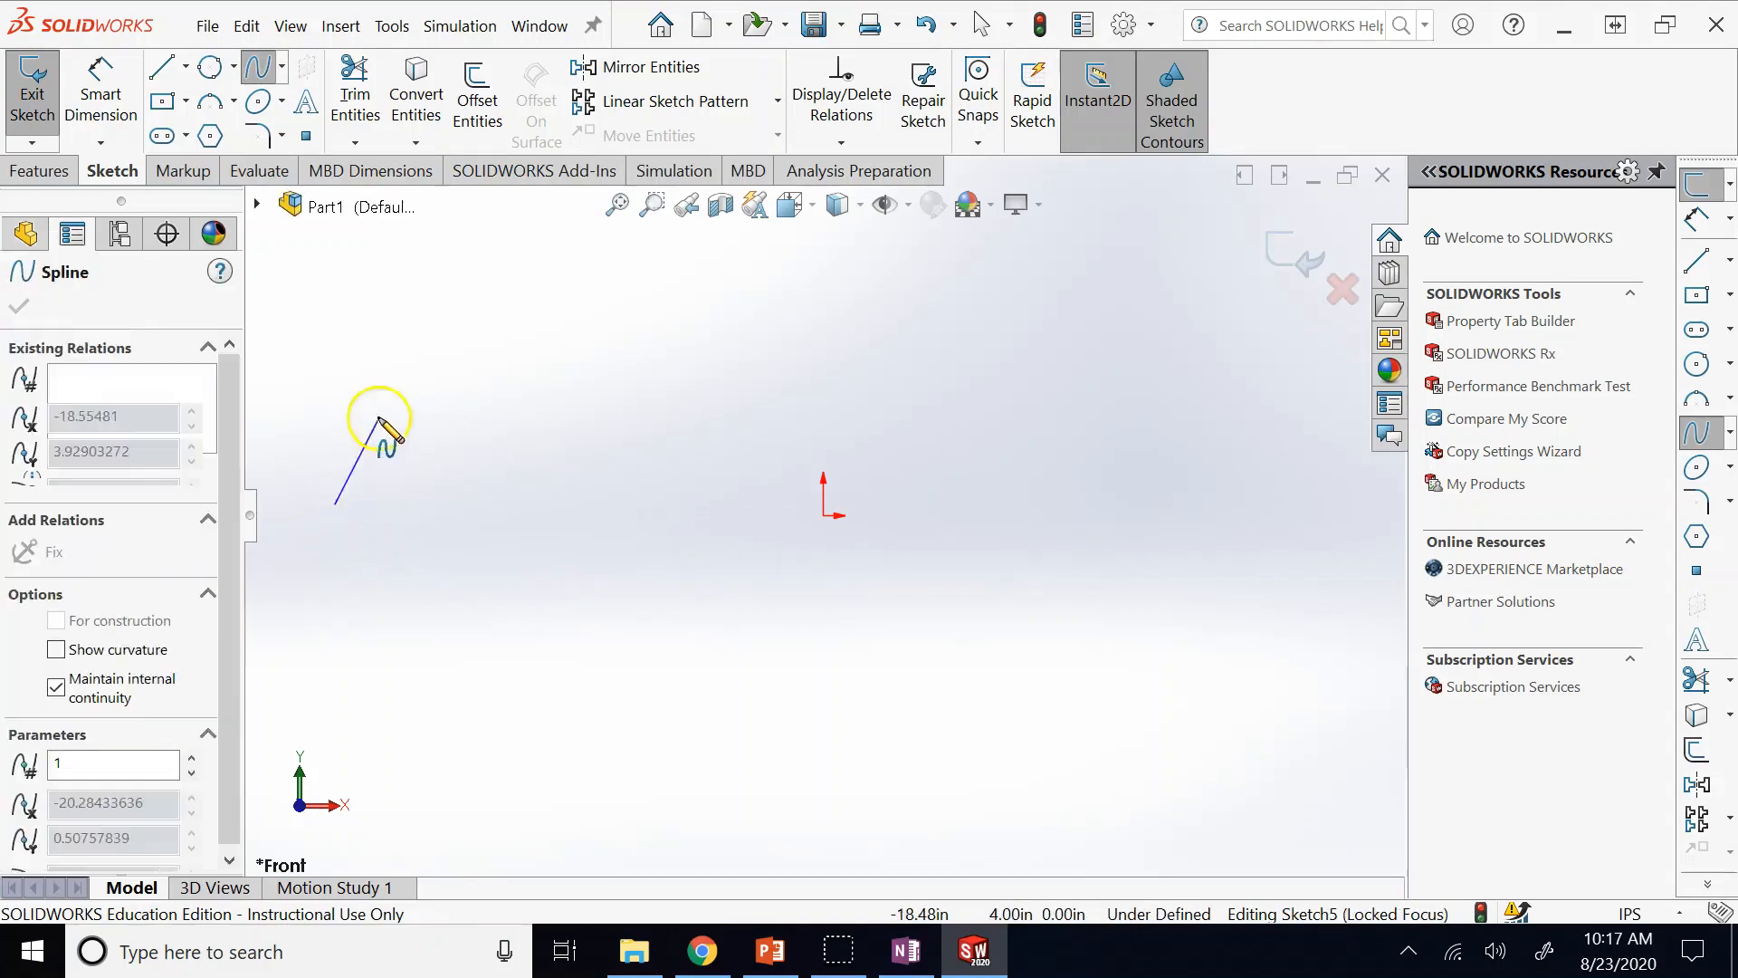
pyautogui.click(430, 378)
pyautogui.click(569, 366)
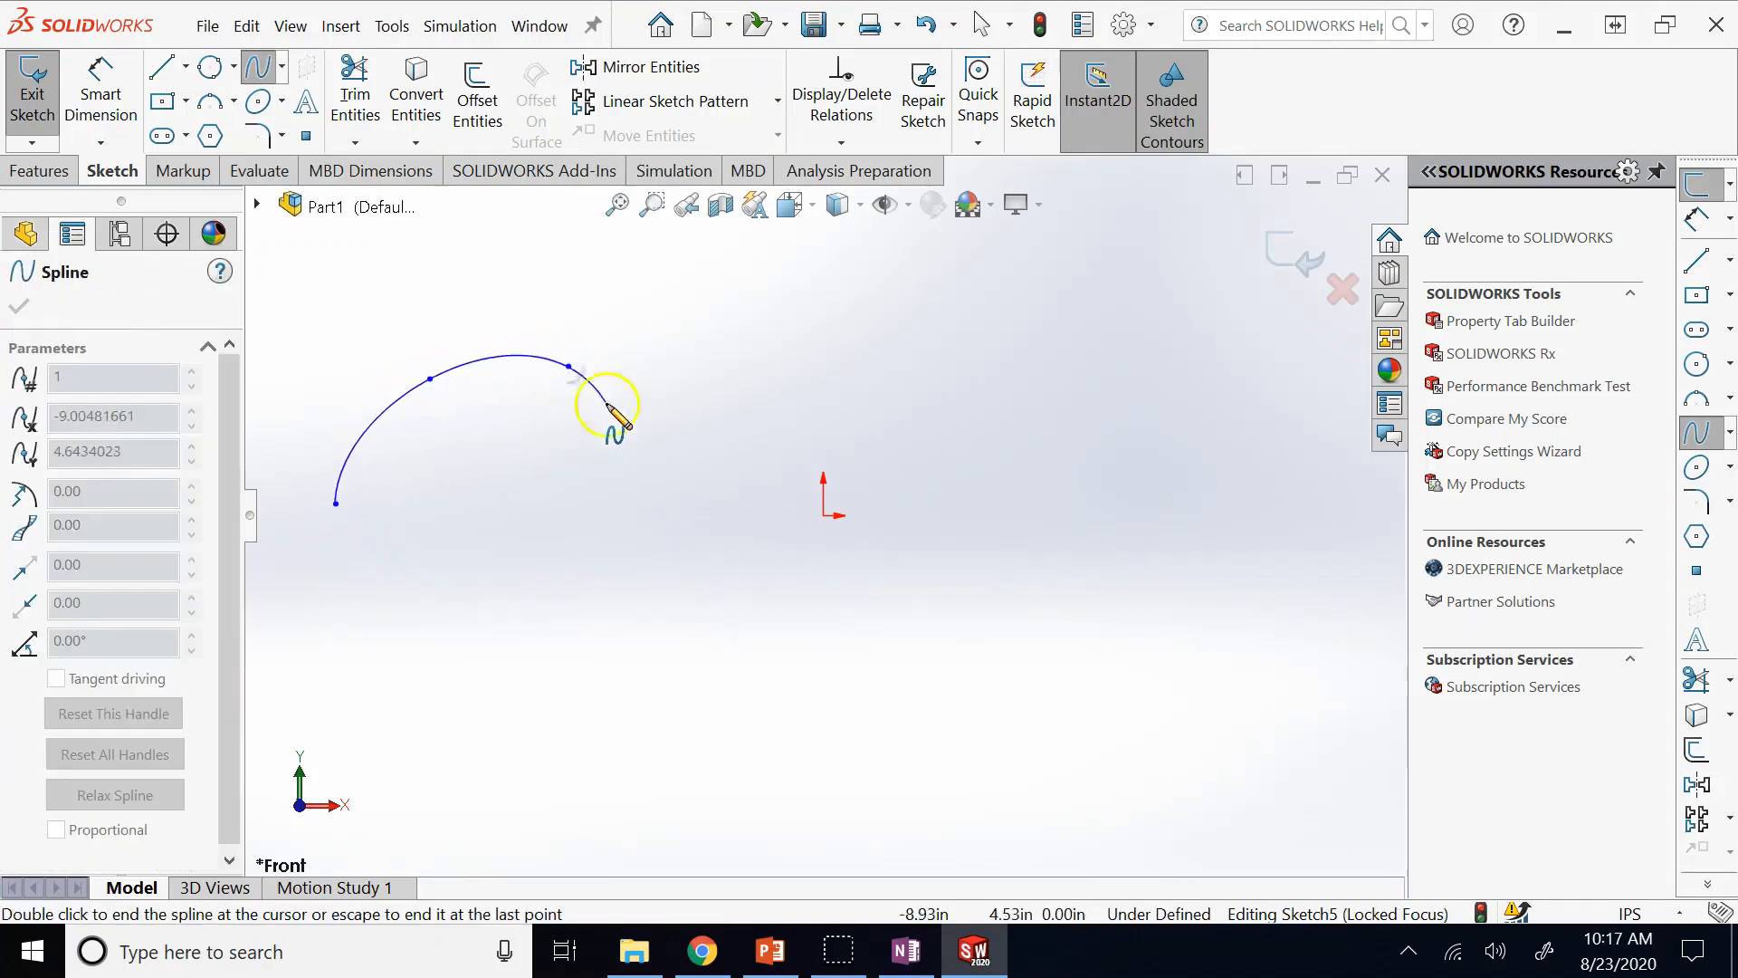
pyautogui.click(661, 480)
pyautogui.click(748, 454)
pyautogui.click(816, 374)
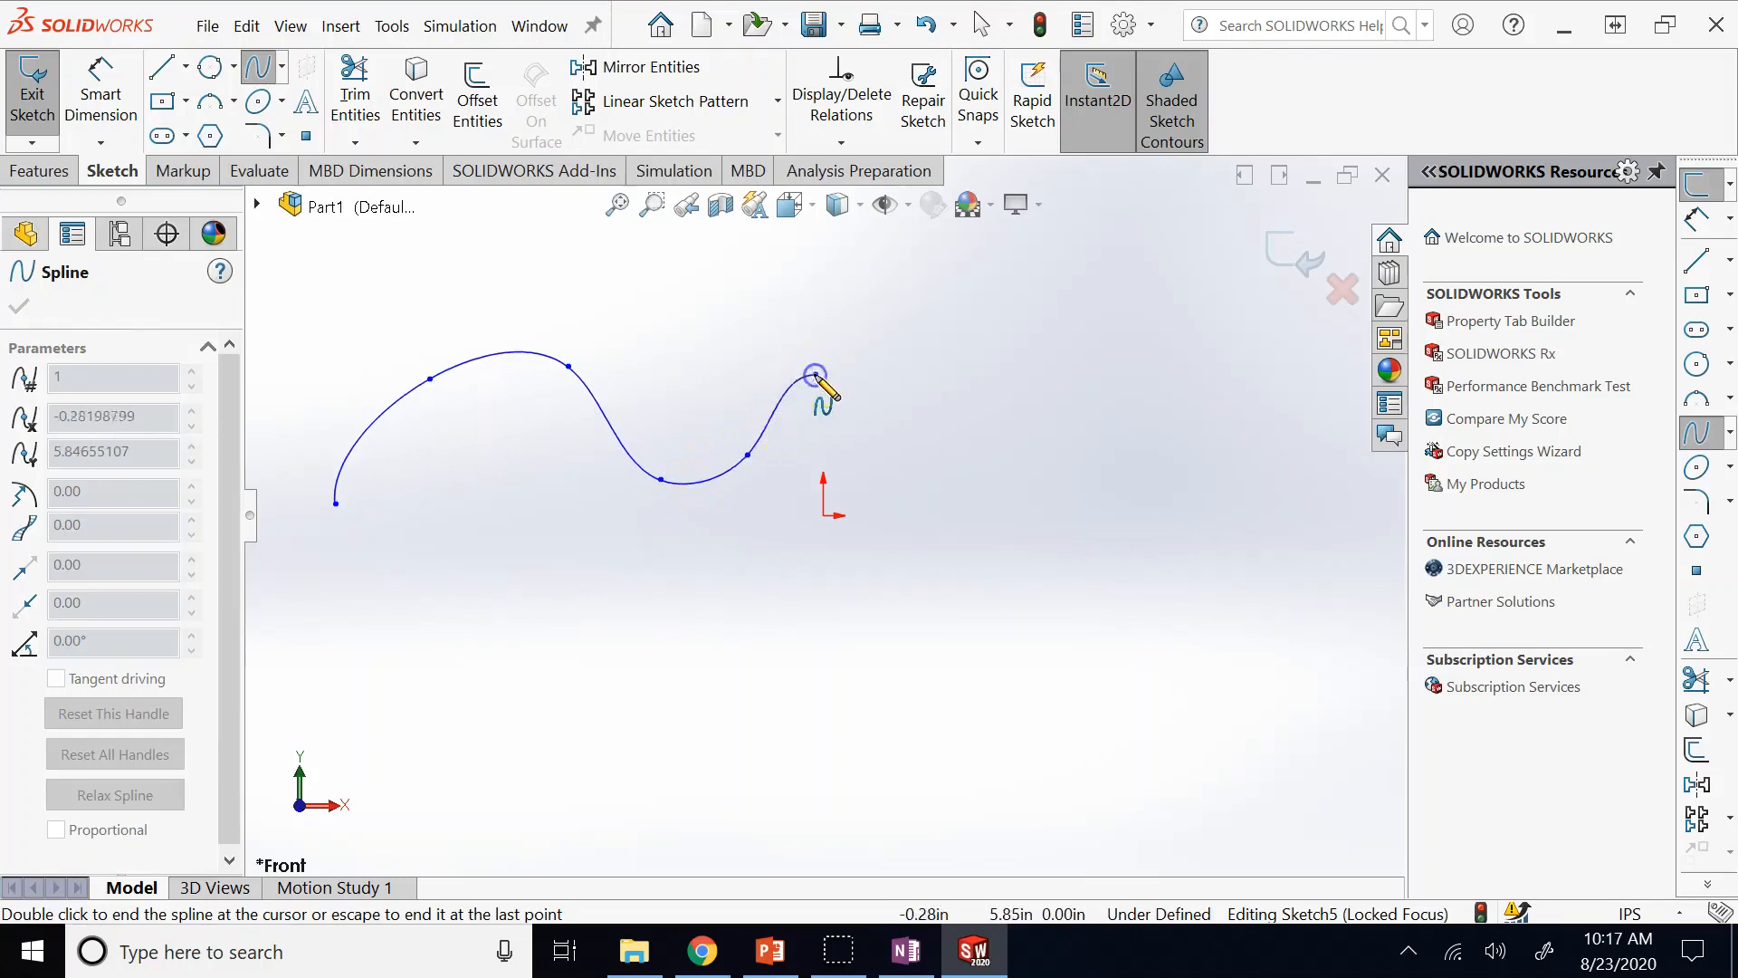
pyautogui.click(918, 377)
pyautogui.click(1104, 458)
pyautogui.click(1243, 600)
pyautogui.click(1100, 834)
pyautogui.click(1080, 754)
pyautogui.click(1059, 642)
pyautogui.doubleClick(955, 570)
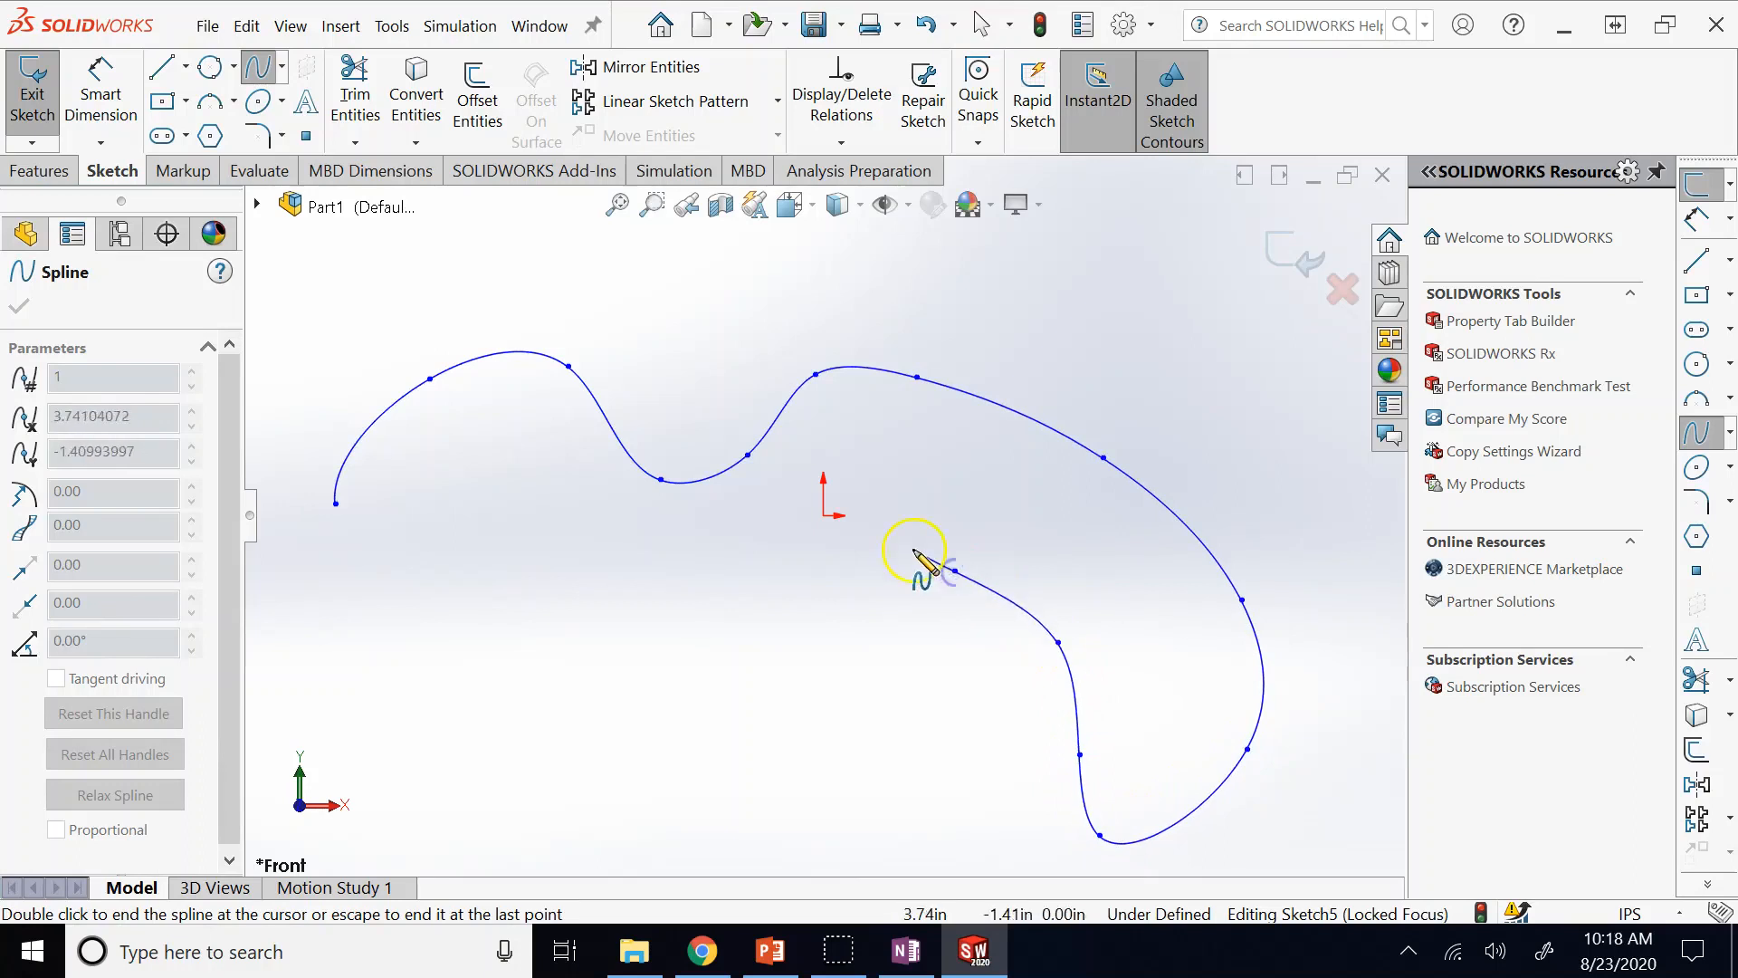
pyautogui.click(824, 628)
pyautogui.click(740, 660)
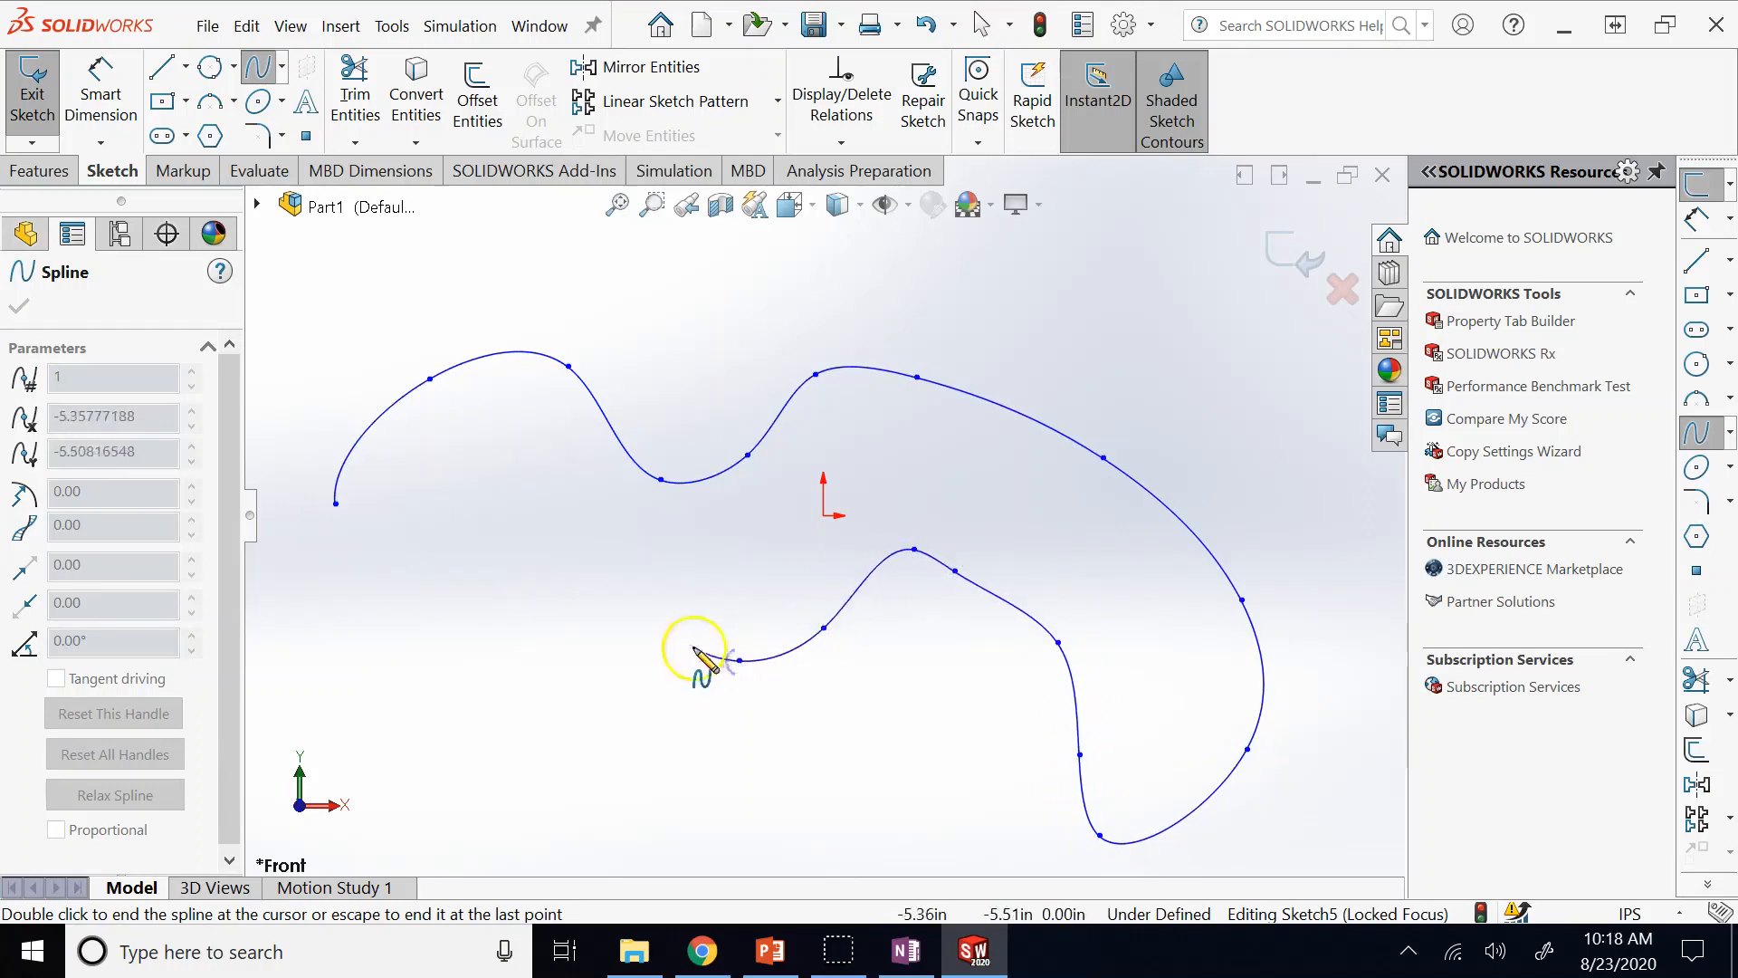
pyautogui.click(645, 643)
pyautogui.click(574, 541)
pyautogui.click(479, 515)
pyautogui.click(450, 572)
pyautogui.click(443, 691)
pyautogui.click(355, 745)
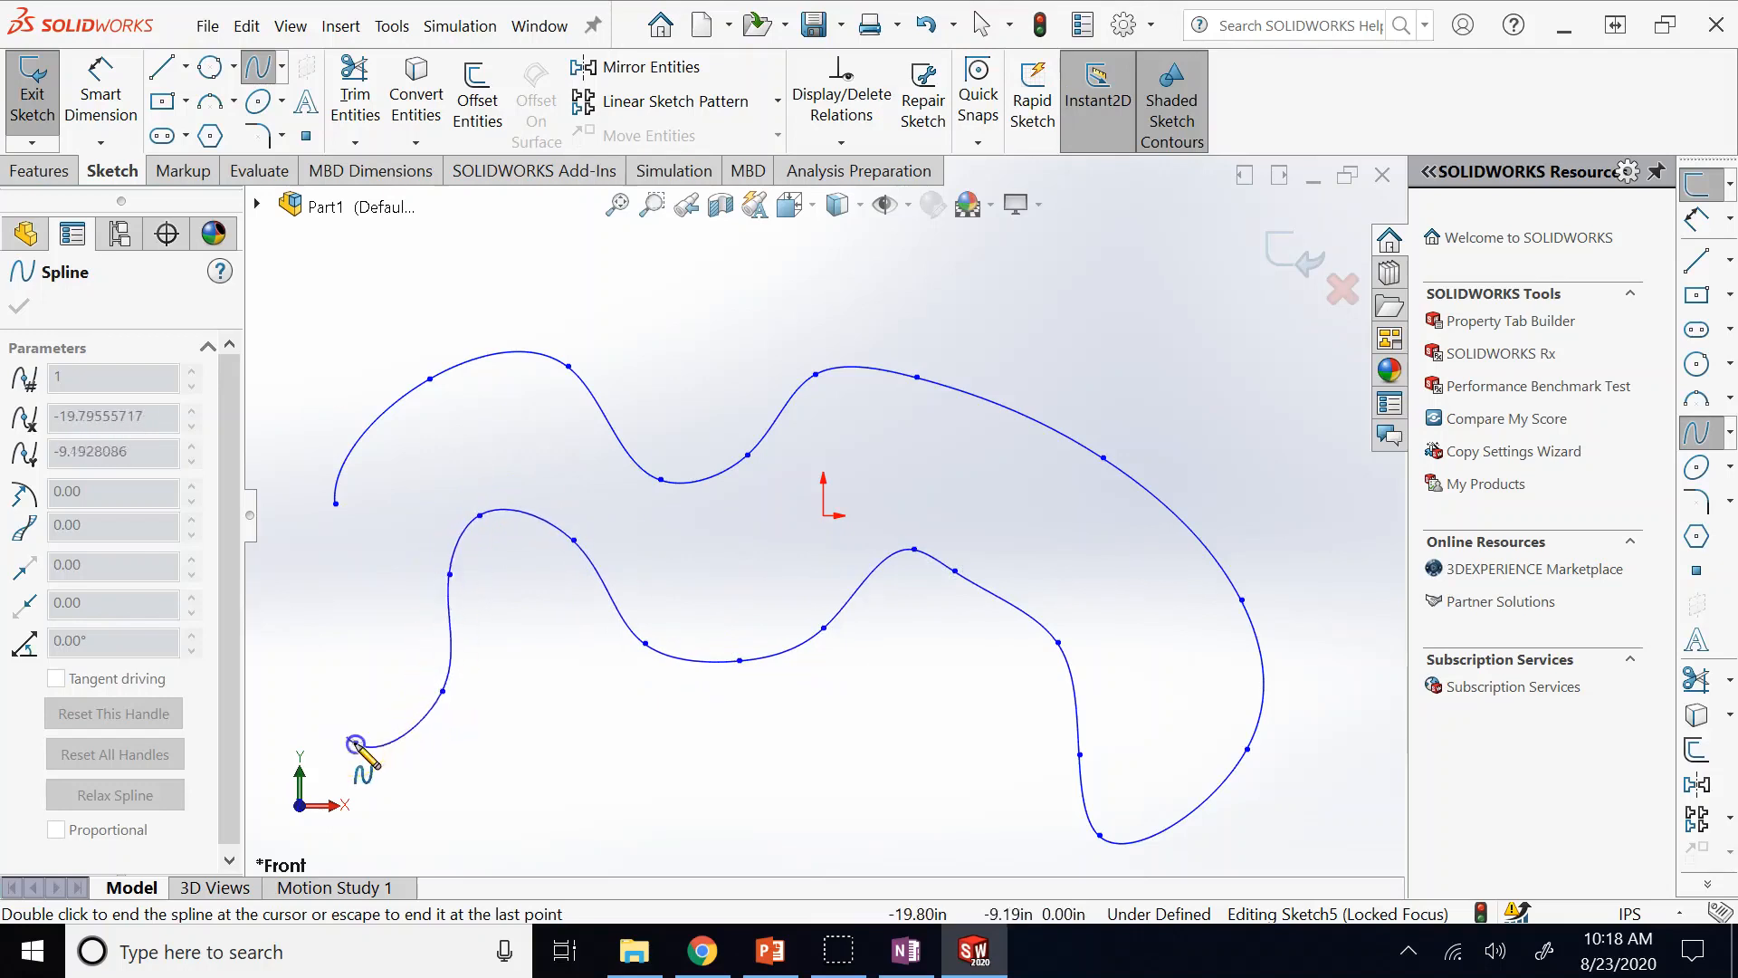
pyautogui.click(294, 613)
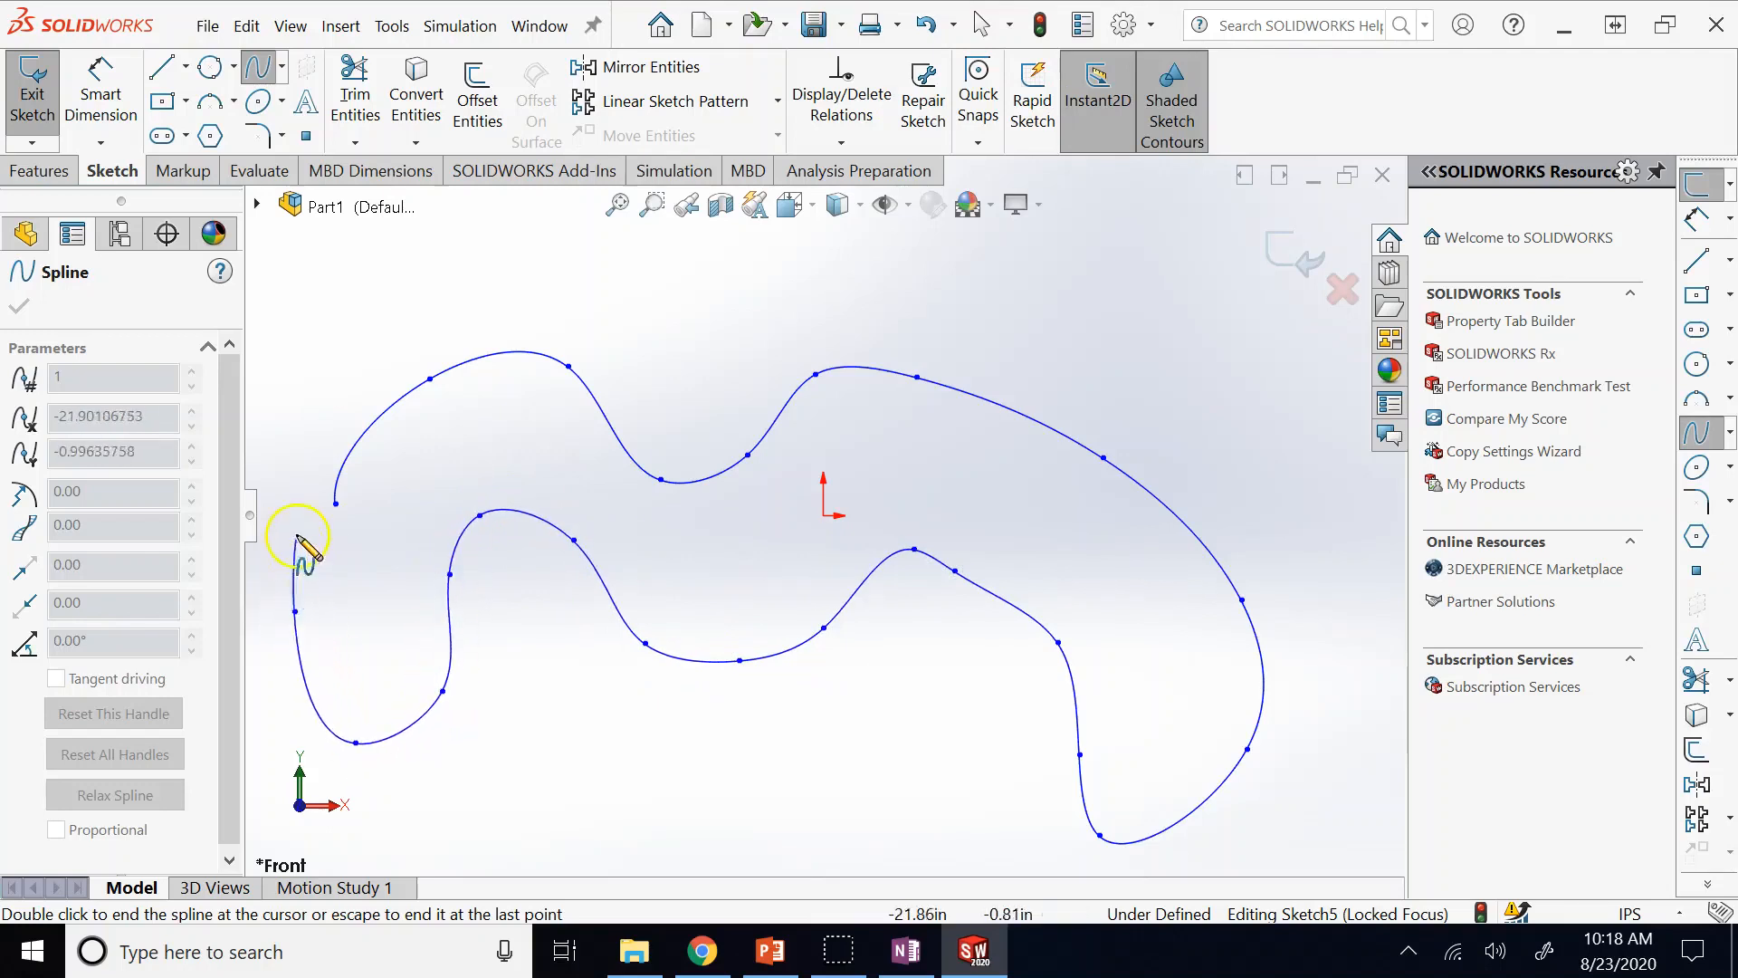
pyautogui.click(335, 503)
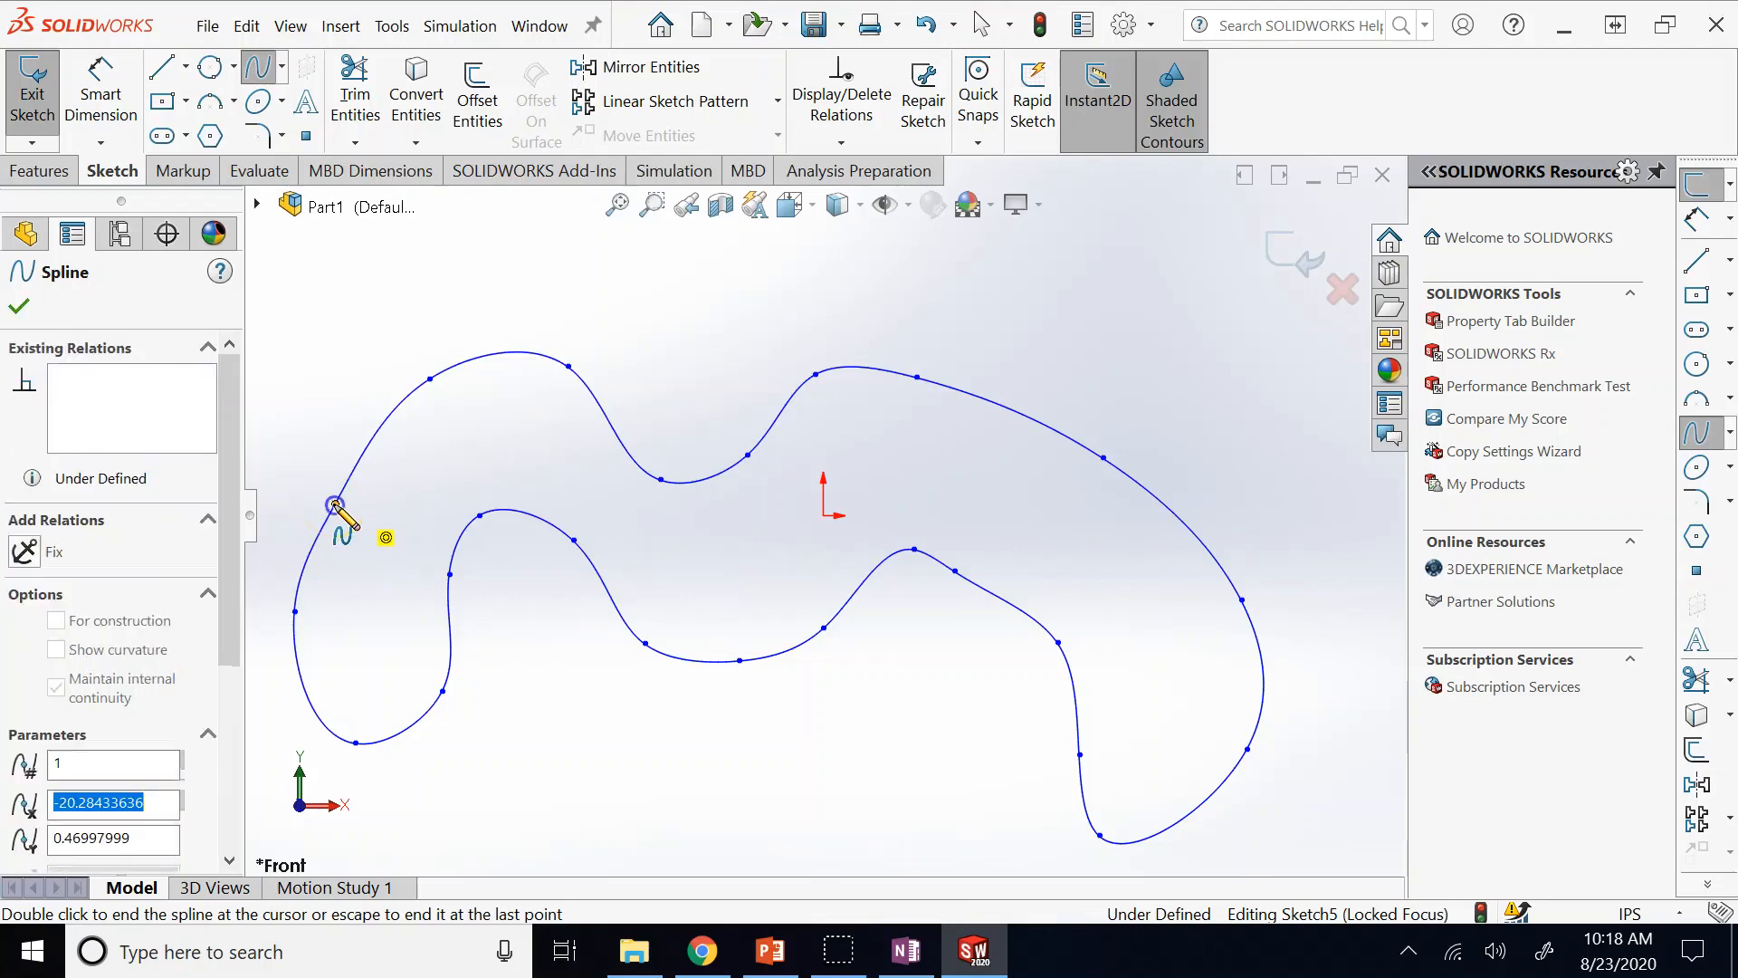
pyautogui.press('Escape')
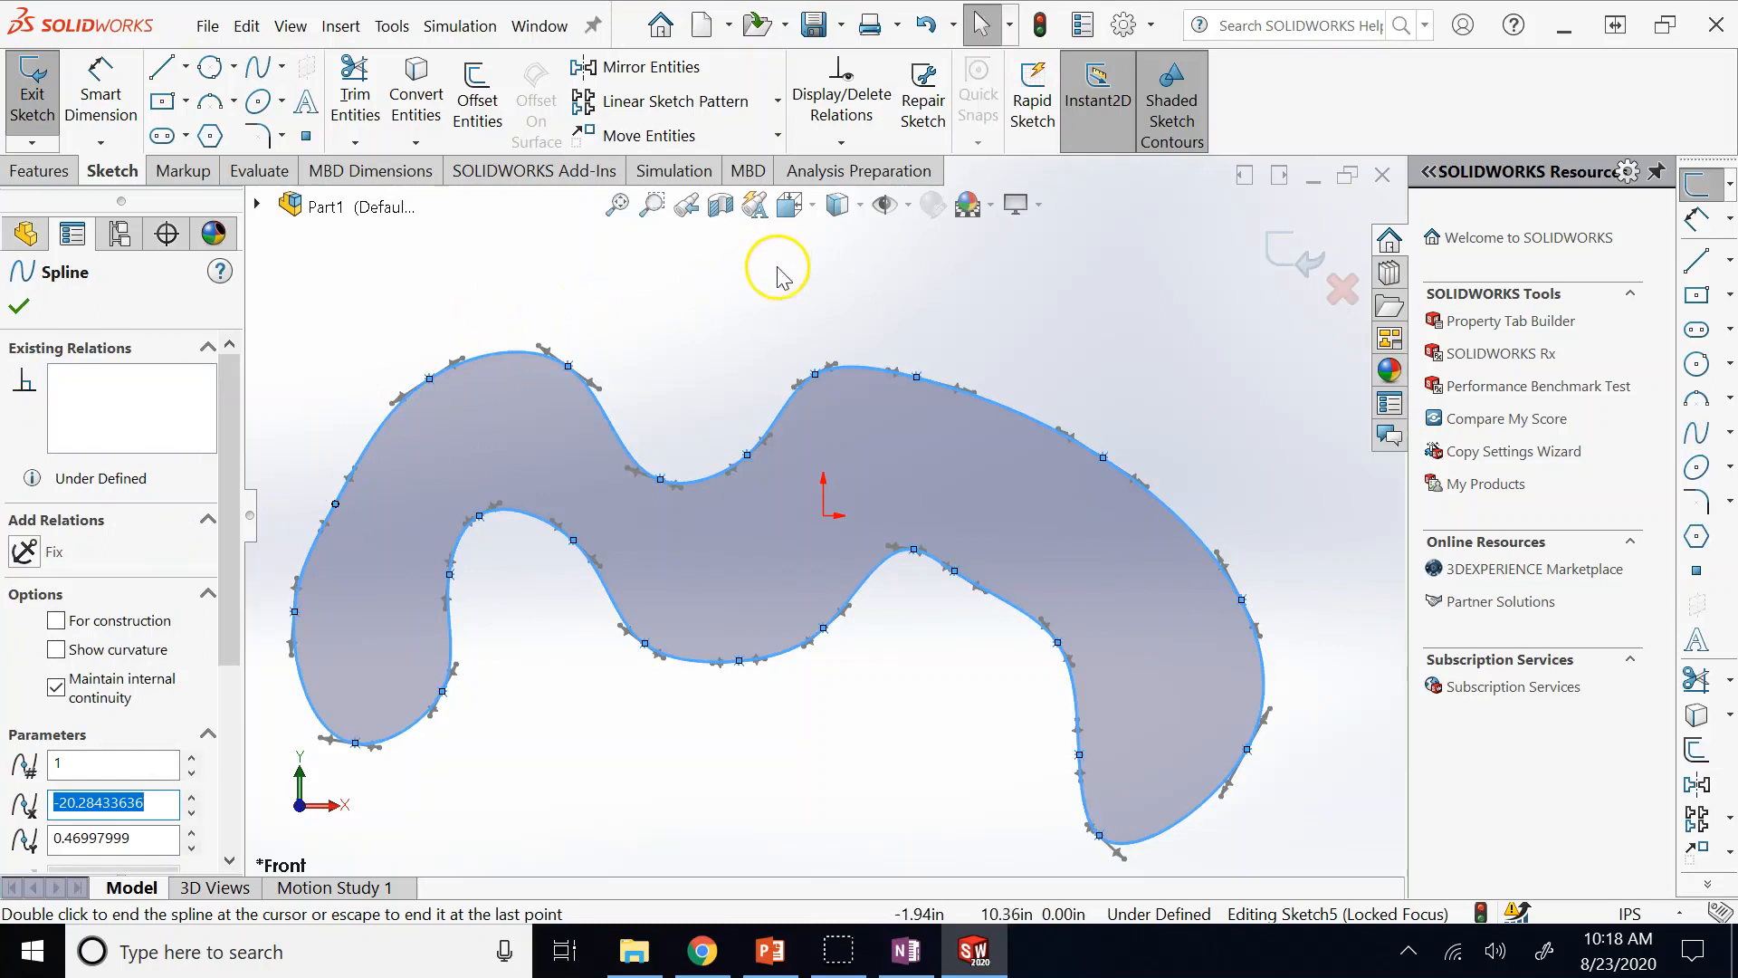
pyautogui.press('f')
pyautogui.click(1241, 476)
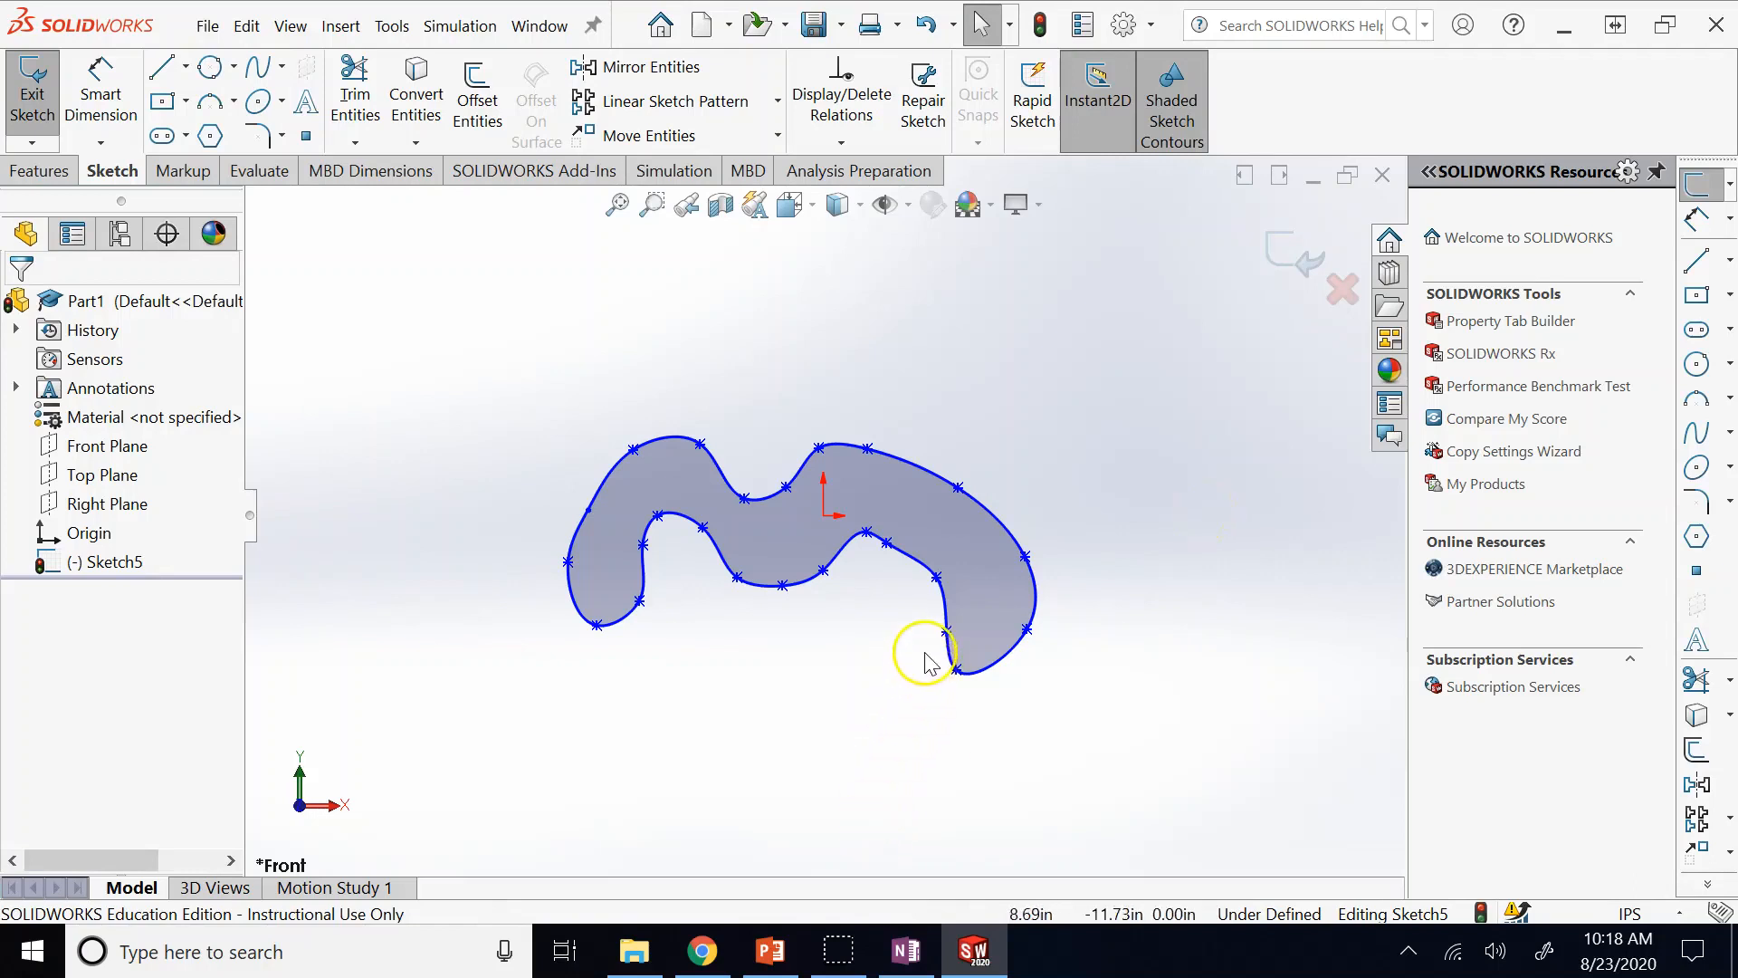
pyautogui.scroll(1, 923, 555)
pyautogui.scroll(-4, 861, 574)
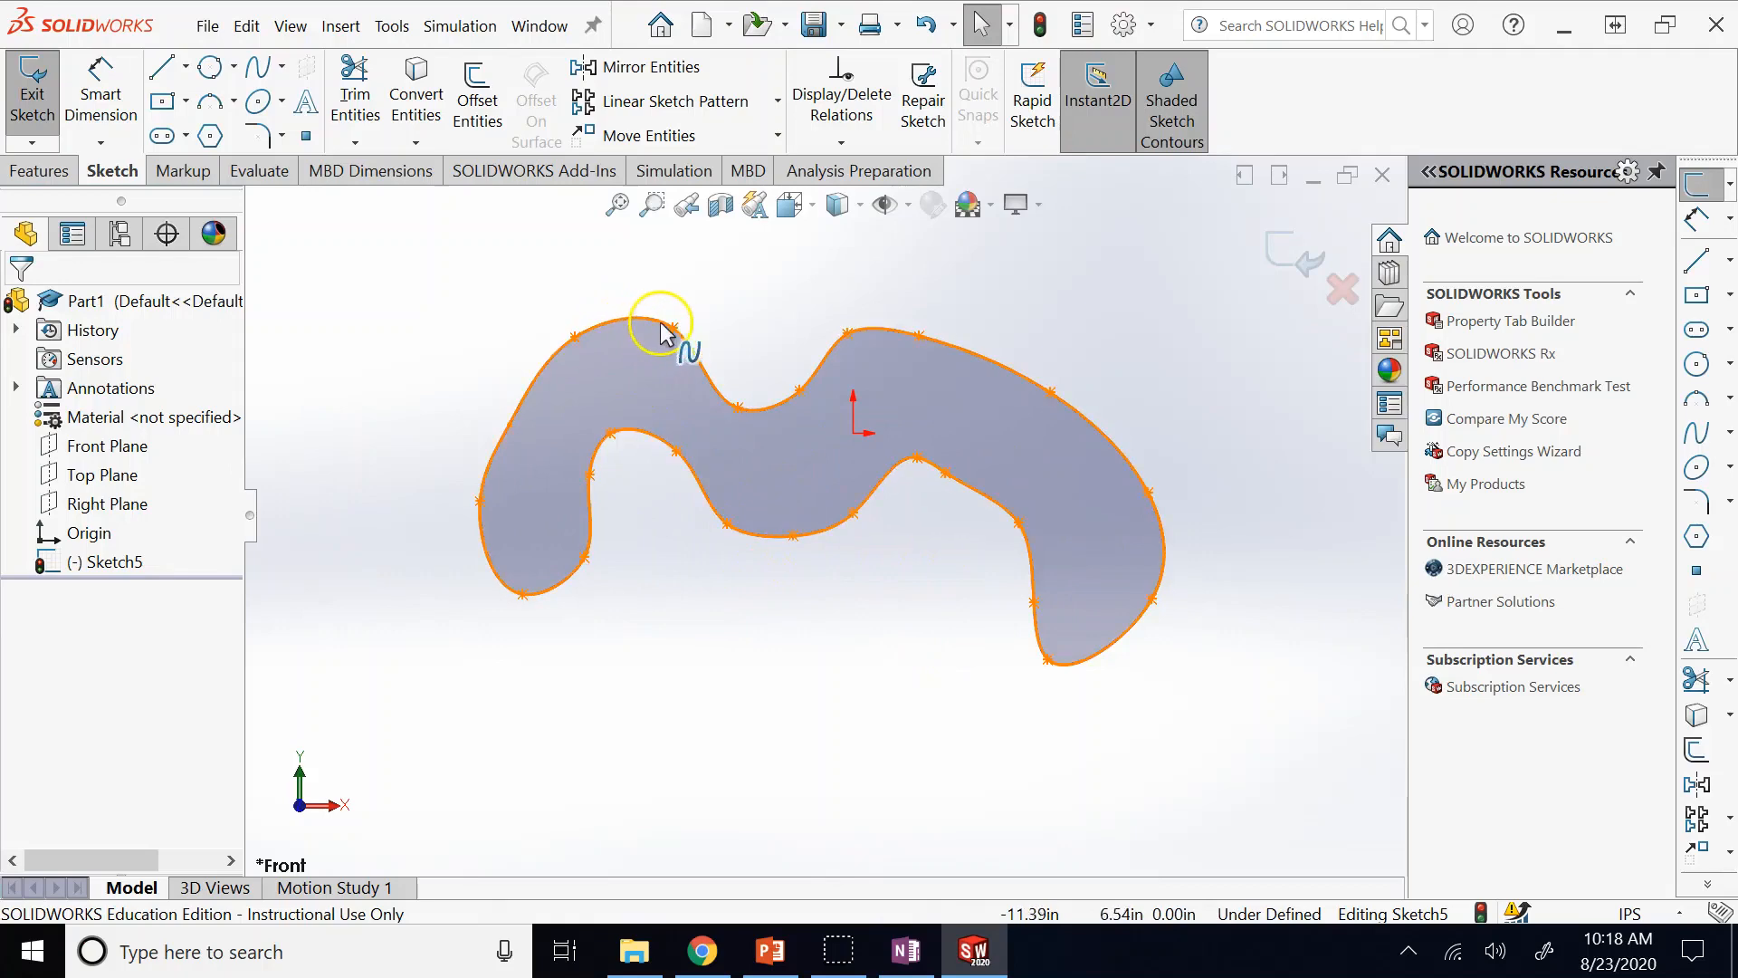
pyautogui.click(716, 397)
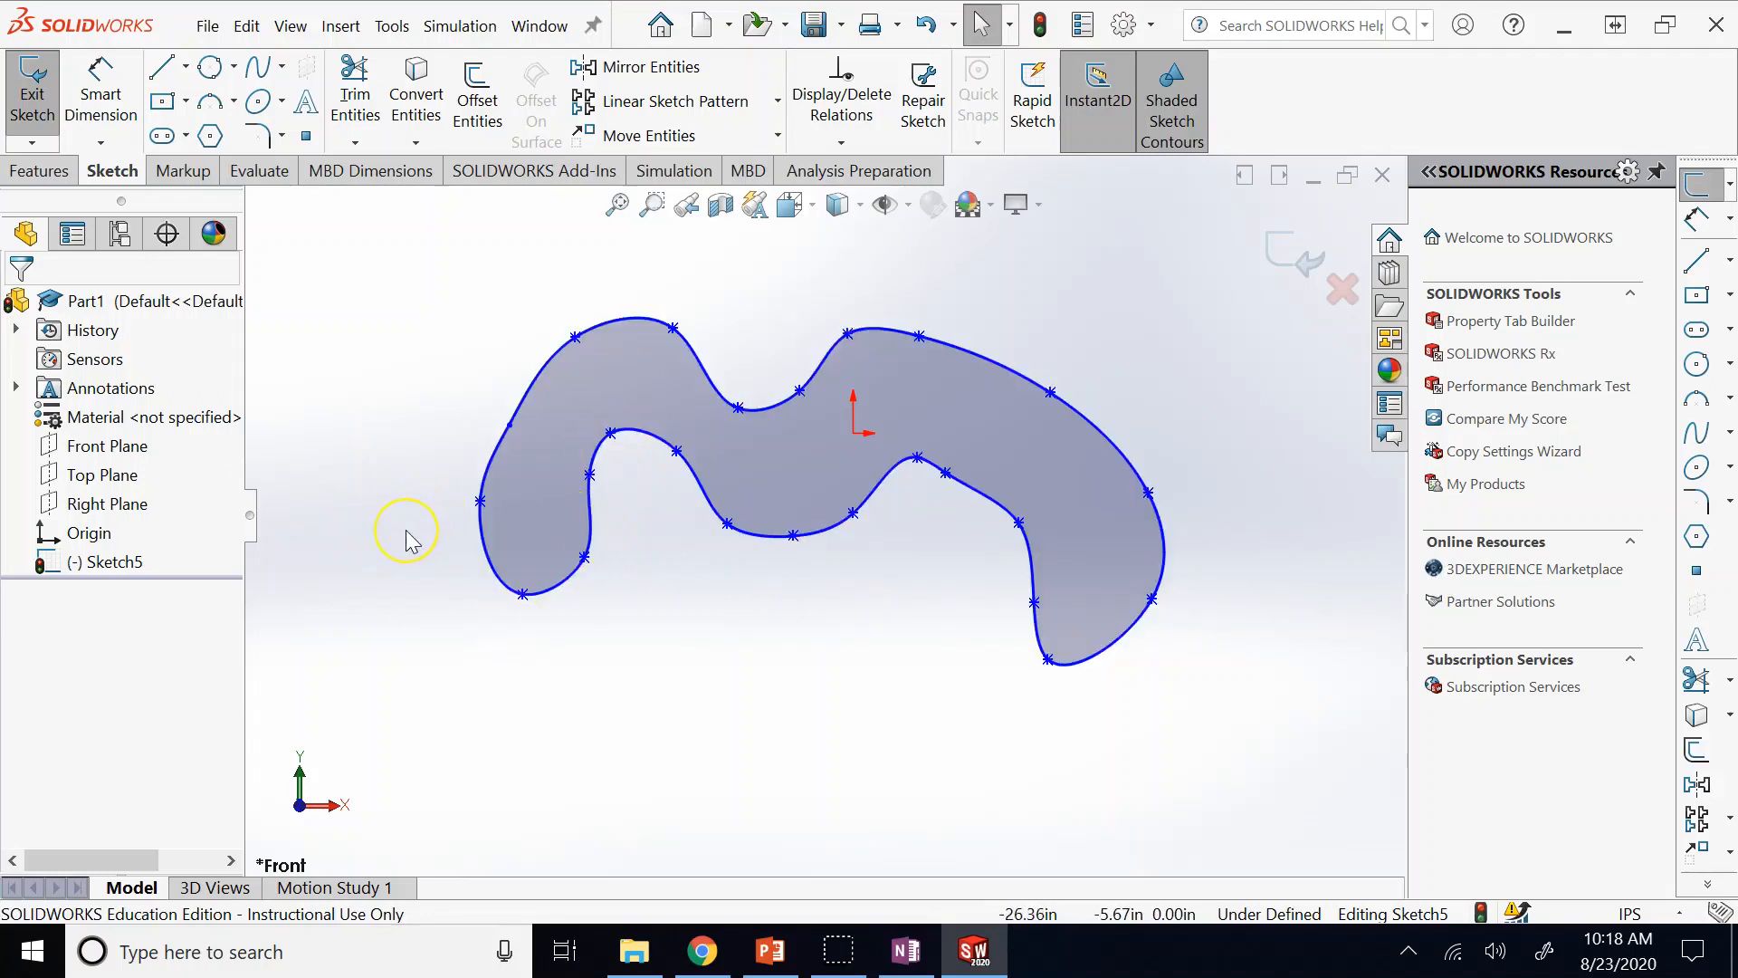
# Switch to OneNote and choose a black pen for drawing on the blank page.
pyautogui.moveTo(928, 950)
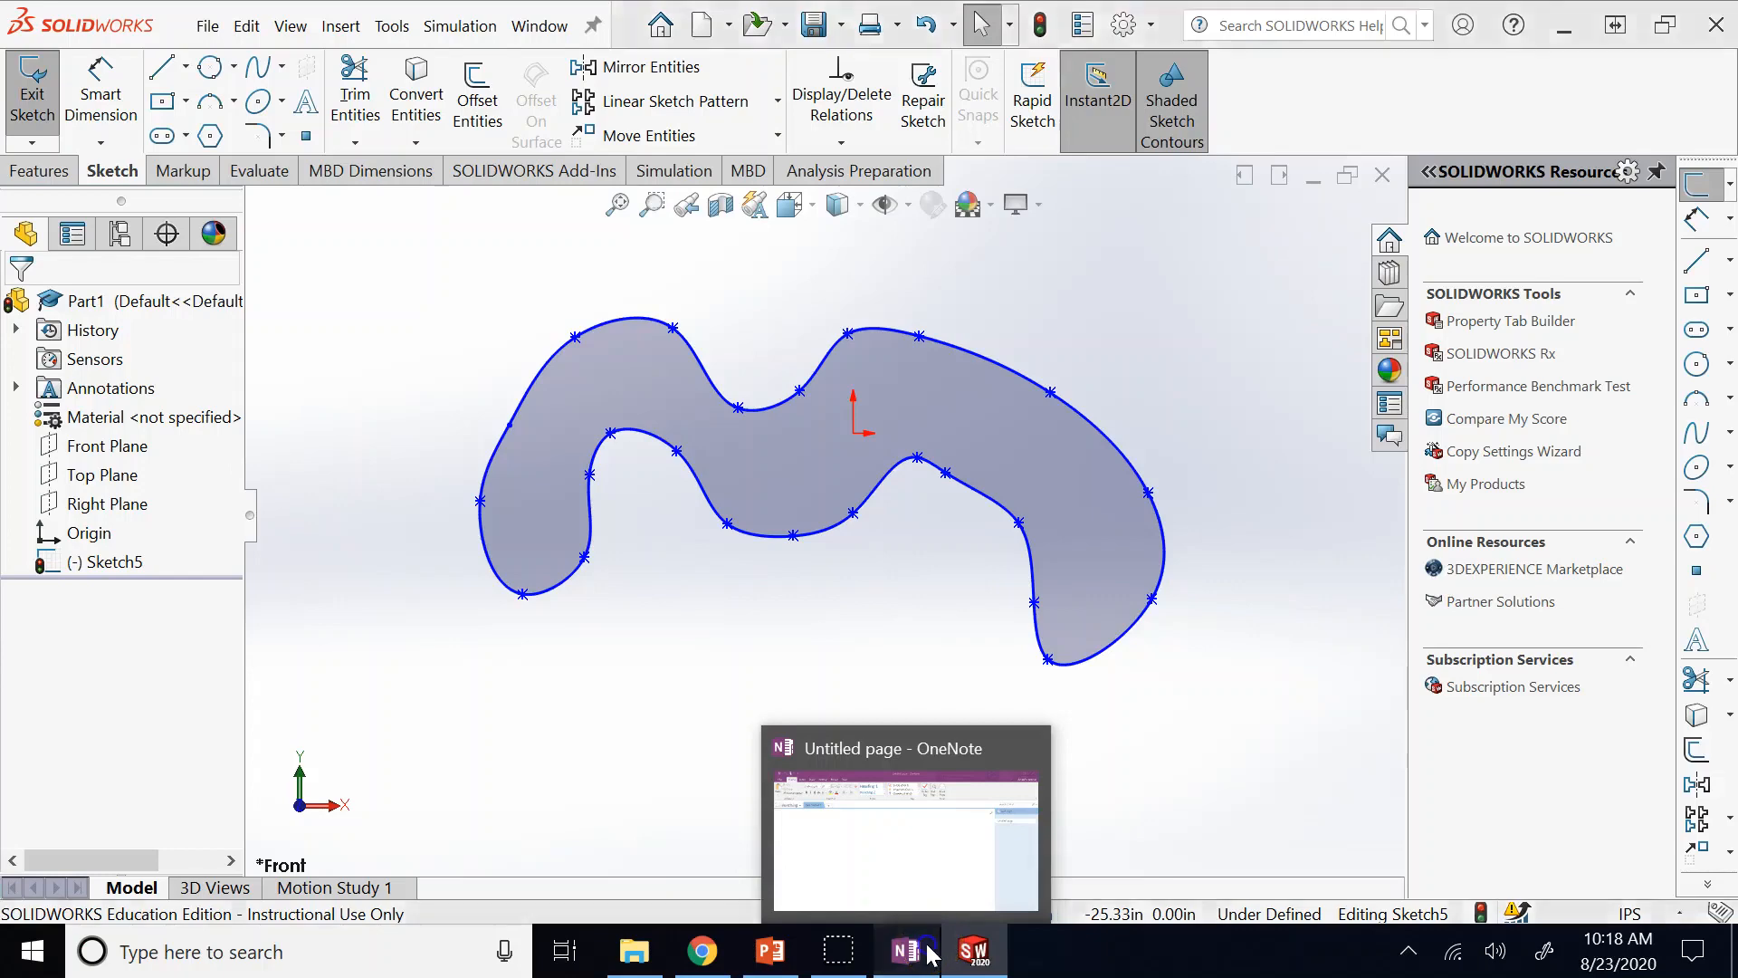
pyautogui.click(933, 955)
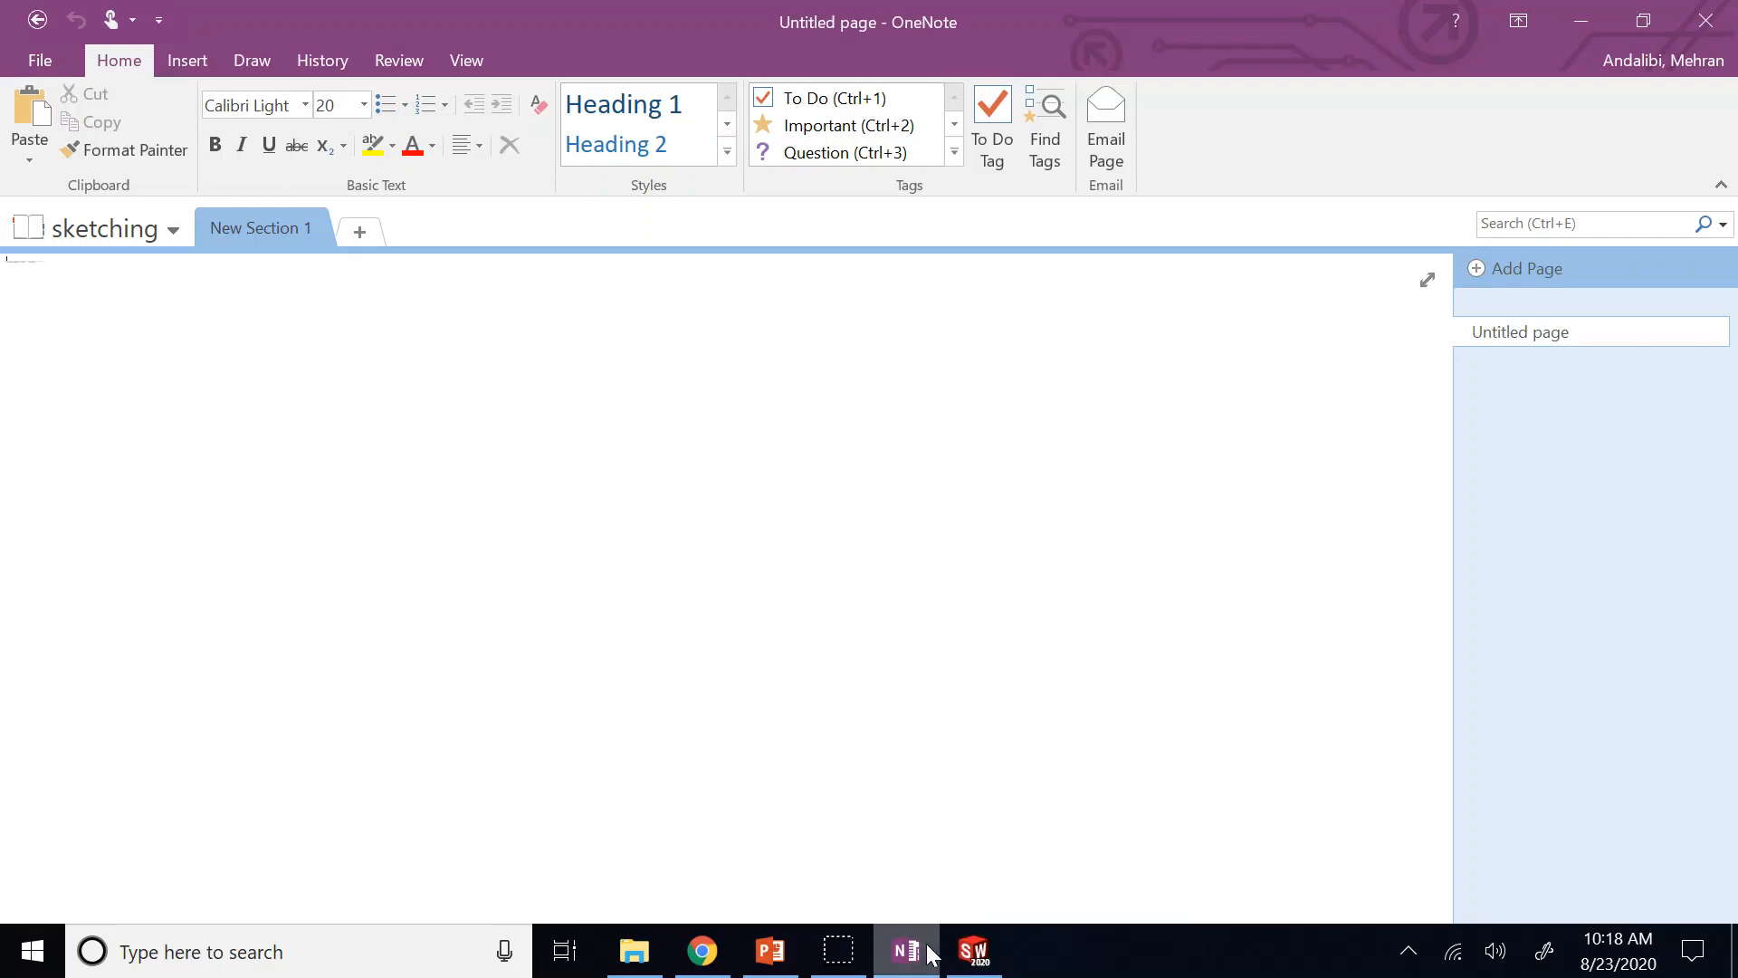
pyautogui.click(1498, 661)
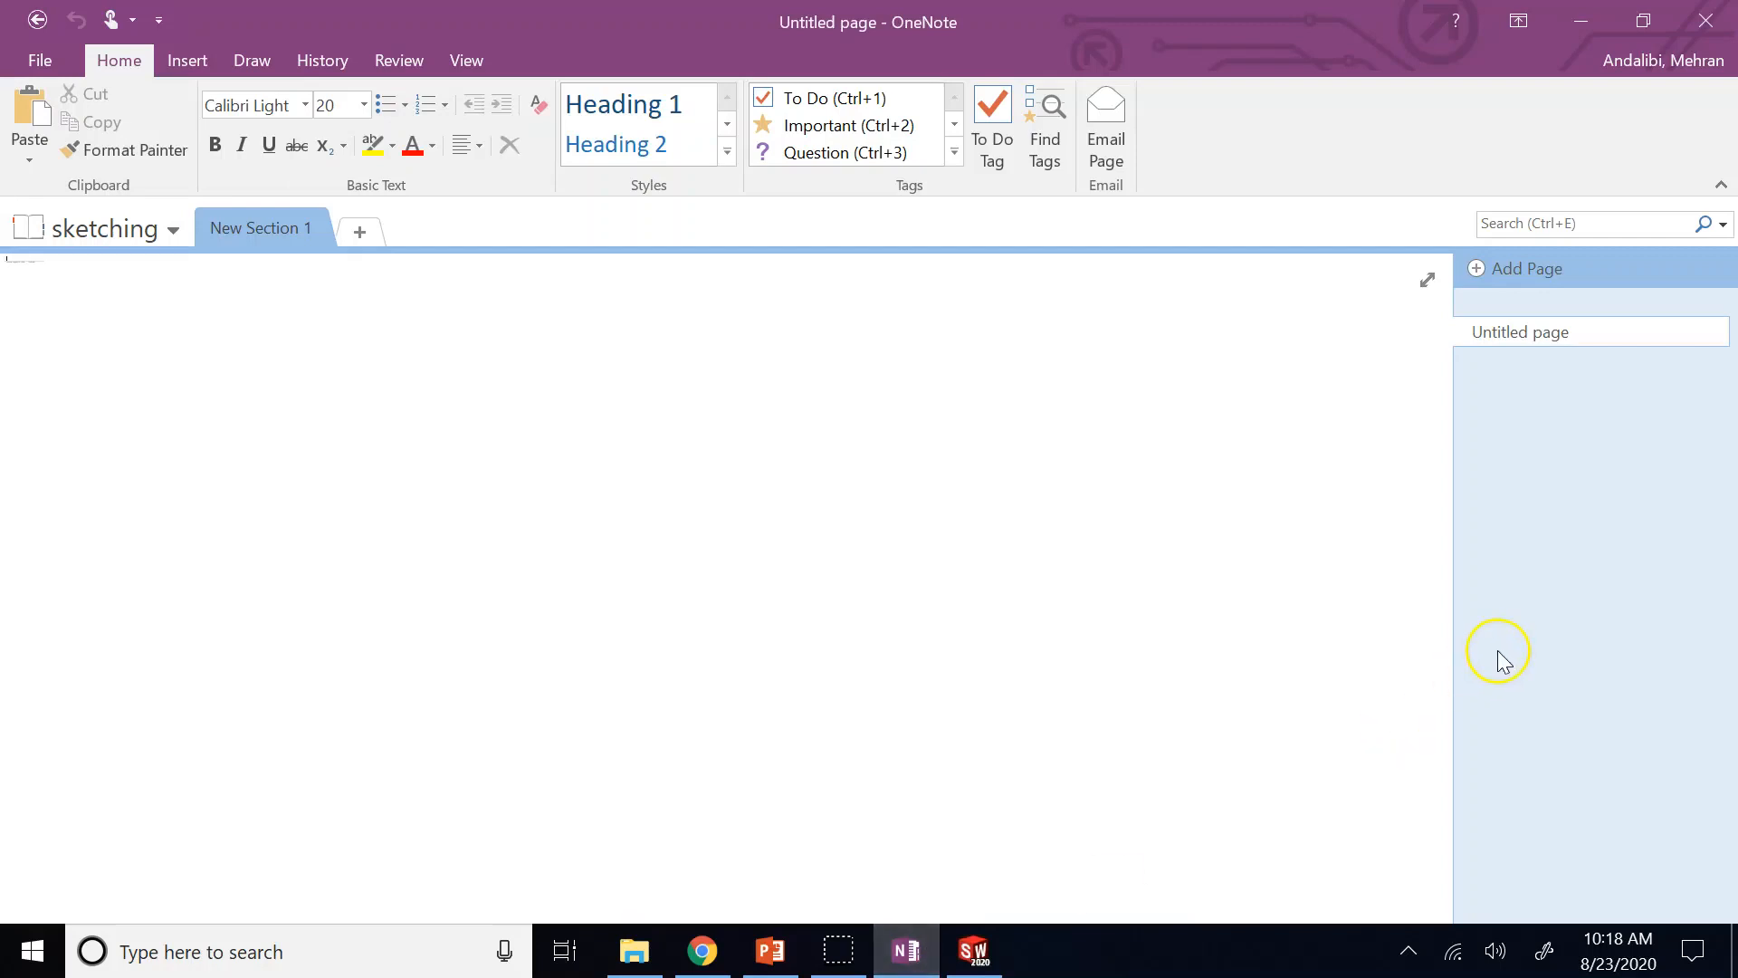
pyautogui.click(253, 60)
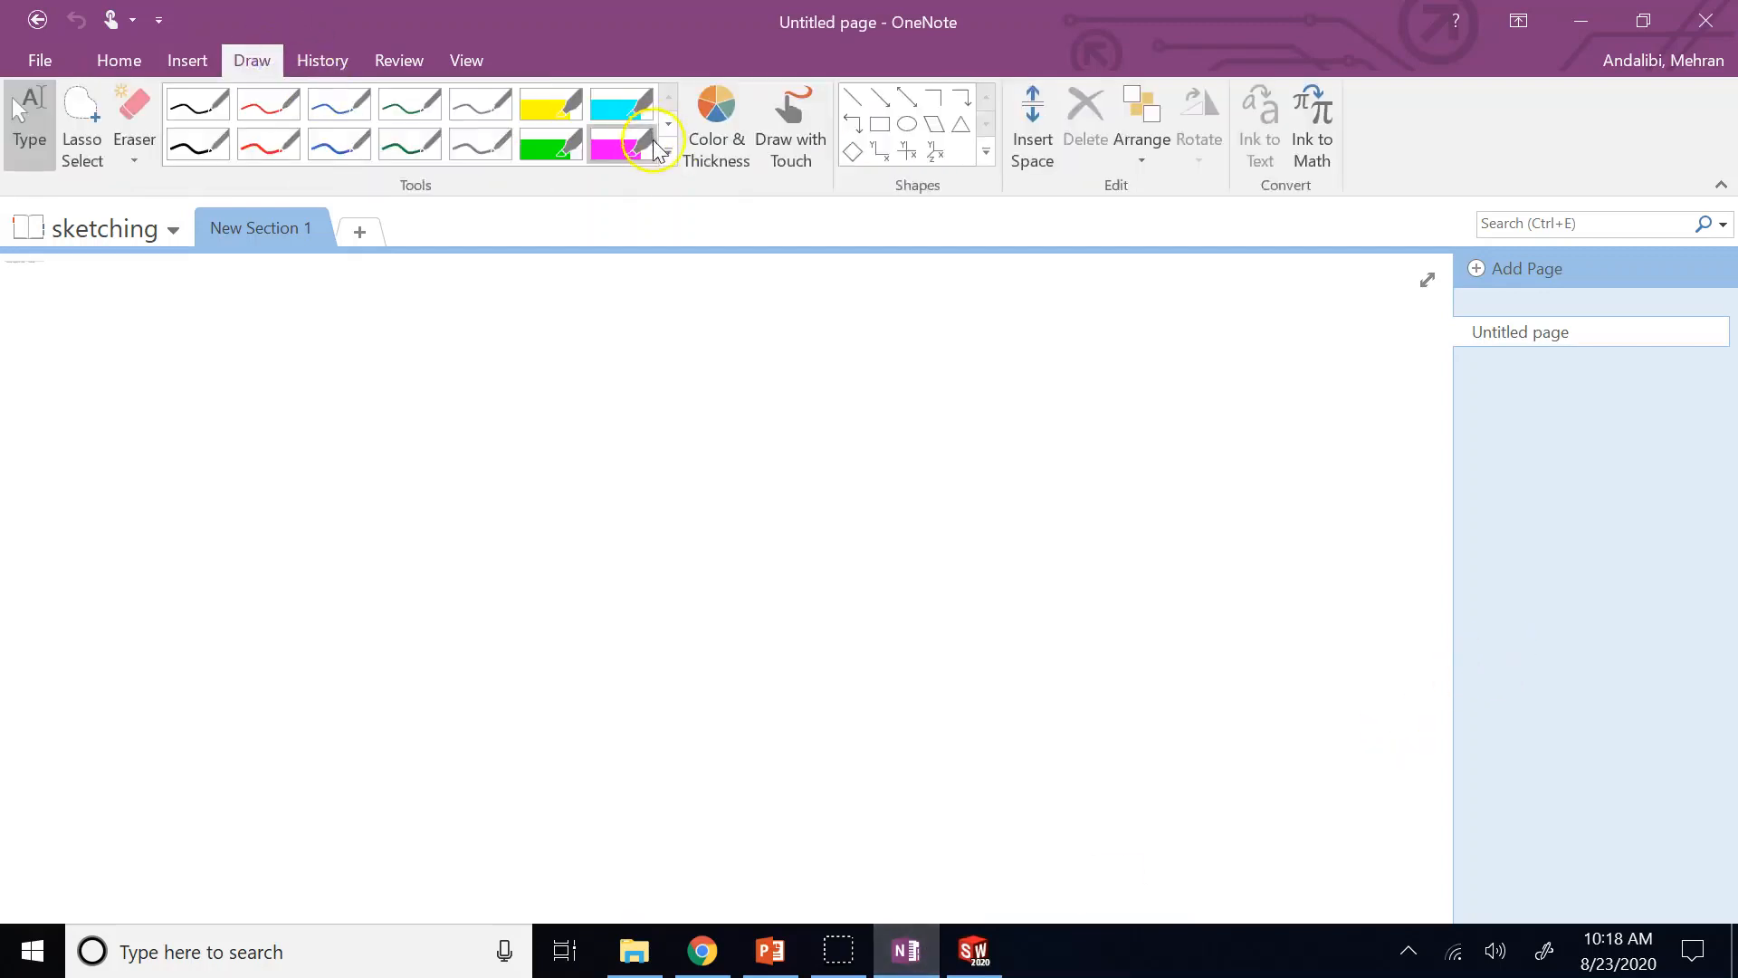
pyautogui.click(701, 145)
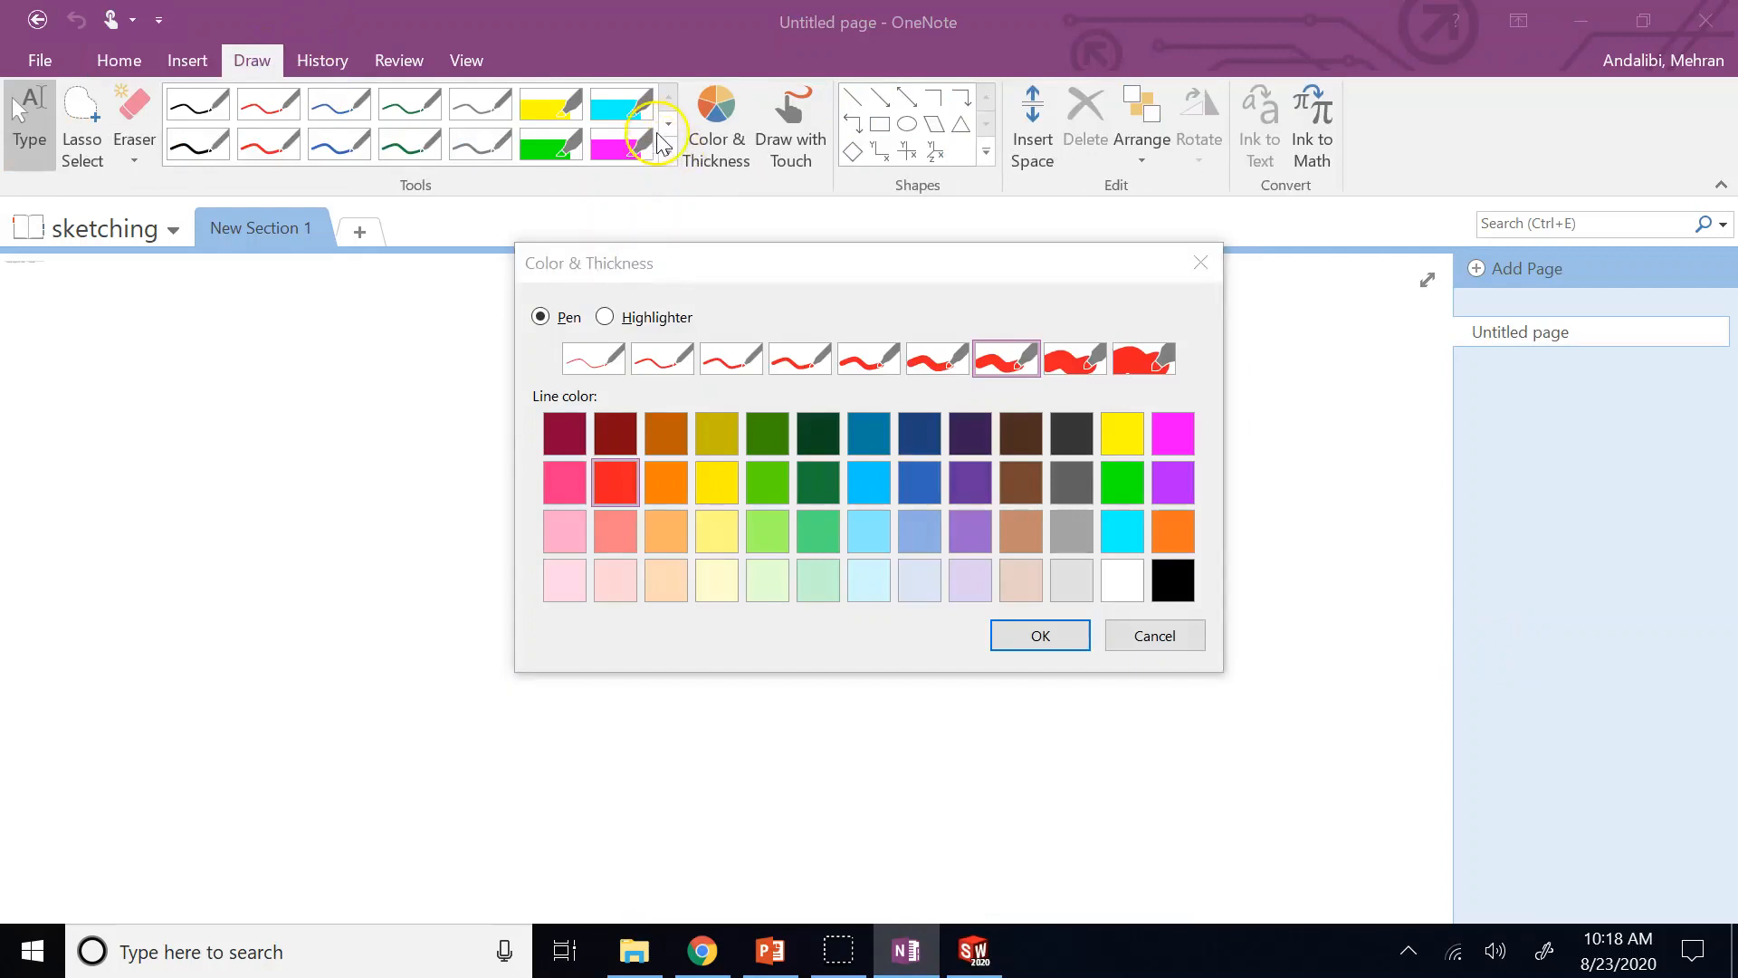
pyautogui.click(1198, 255)
pyautogui.click(196, 145)
# Draw a vertical and a horizontal coordinate axis that cross each other, each with an arrowhead on its positive end.
pyautogui.moveTo(278, 353)
pyautogui.mouseDown()
pyautogui.moveTo(292, 317)
pyautogui.moveTo(328, 338)
pyautogui.mouseUp()
pyautogui.moveTo(303, 459); pyautogui.dragTo(302, 760)
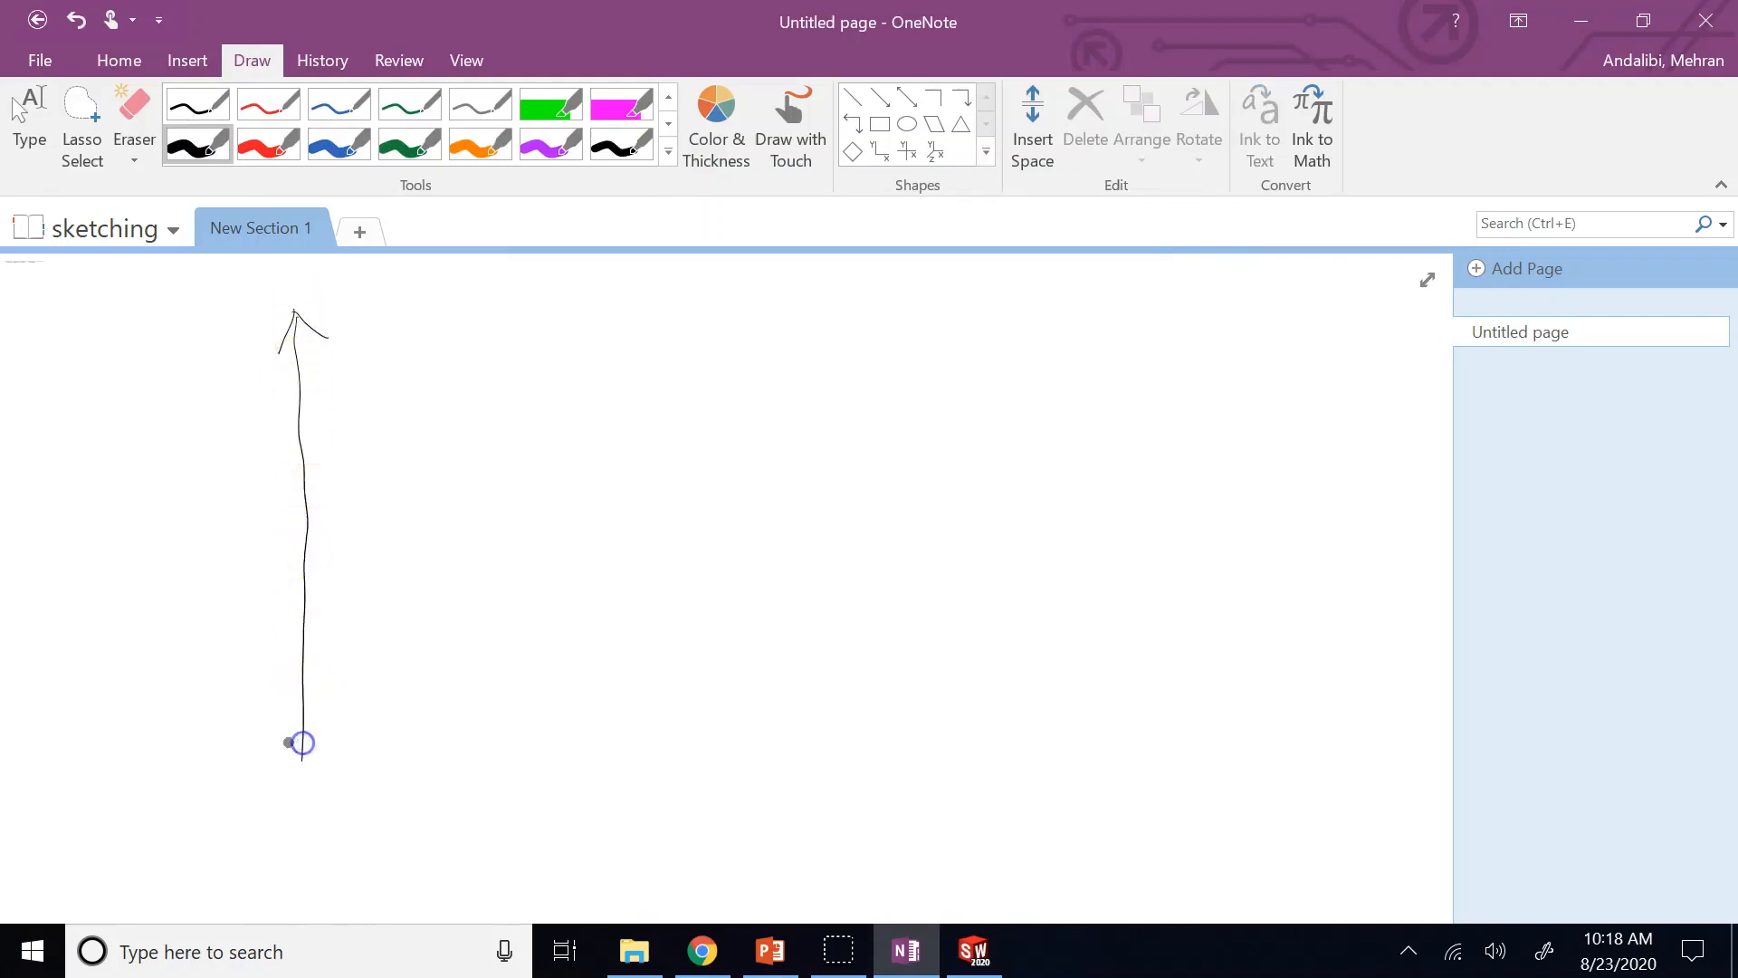
pyautogui.moveTo(168, 545); pyautogui.dragTo(810, 562)
pyautogui.moveTo(777, 543); pyautogui.dragTo(815, 563)
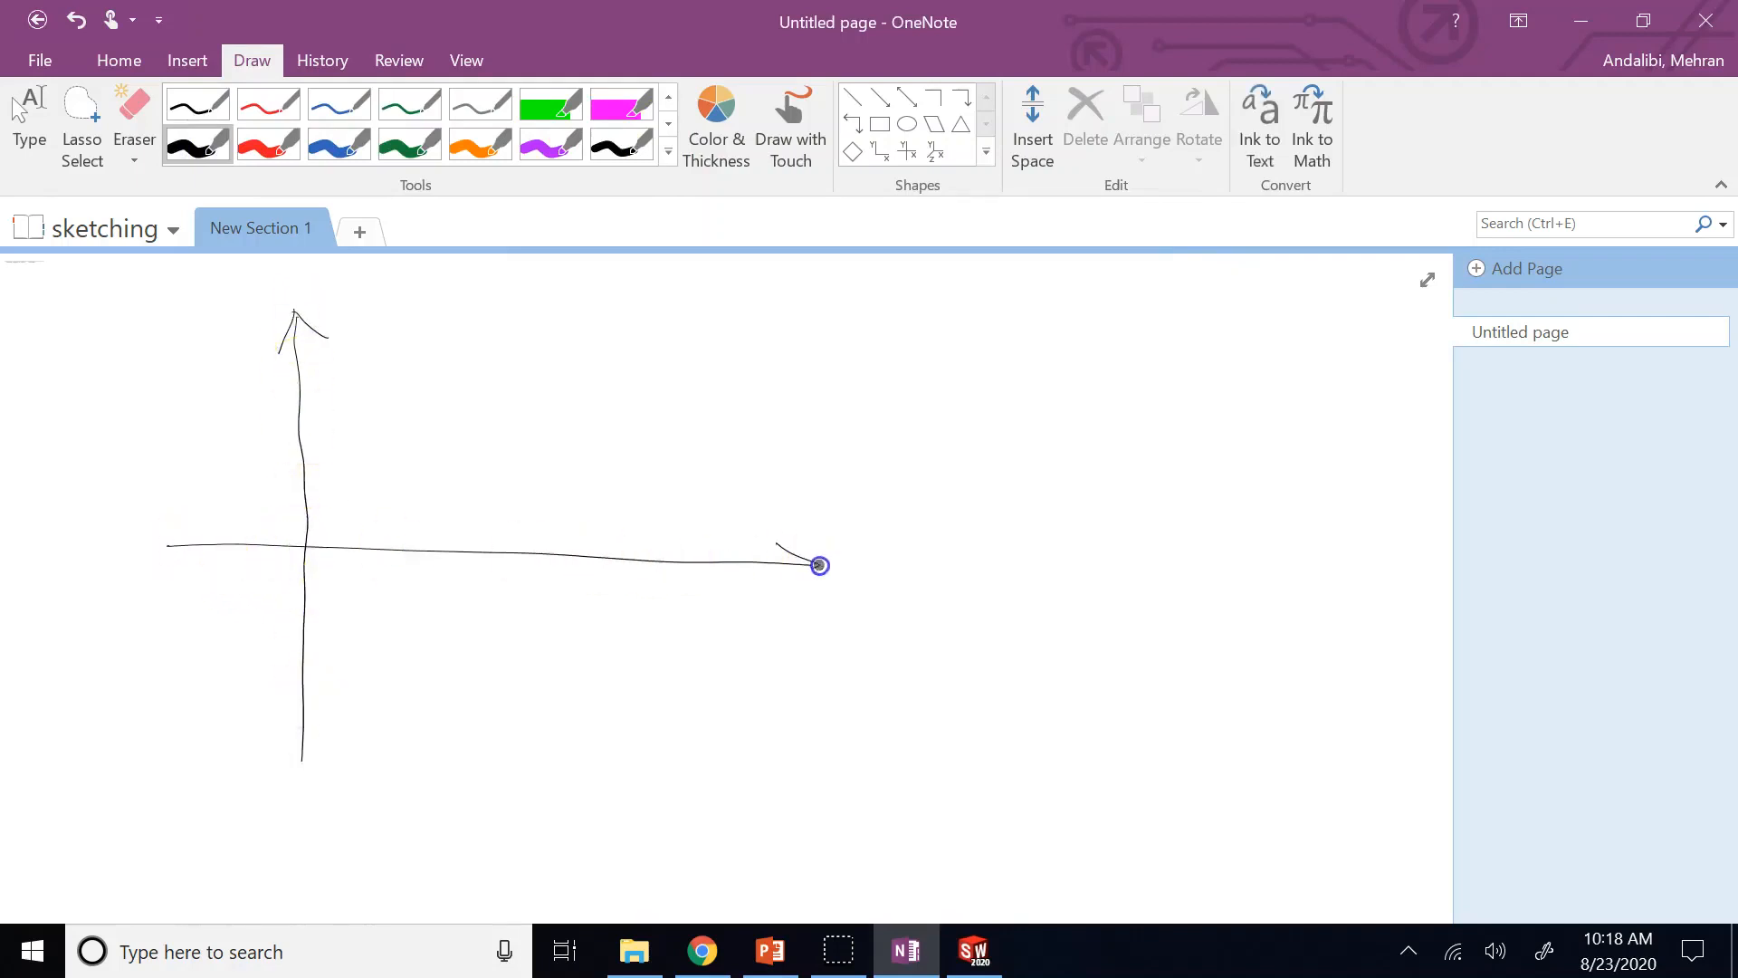
# Plot six points at alternating heights above the horizontal axis and connect them with one smooth wavy curve.
pyautogui.click(368, 487)
pyautogui.click(435, 400)
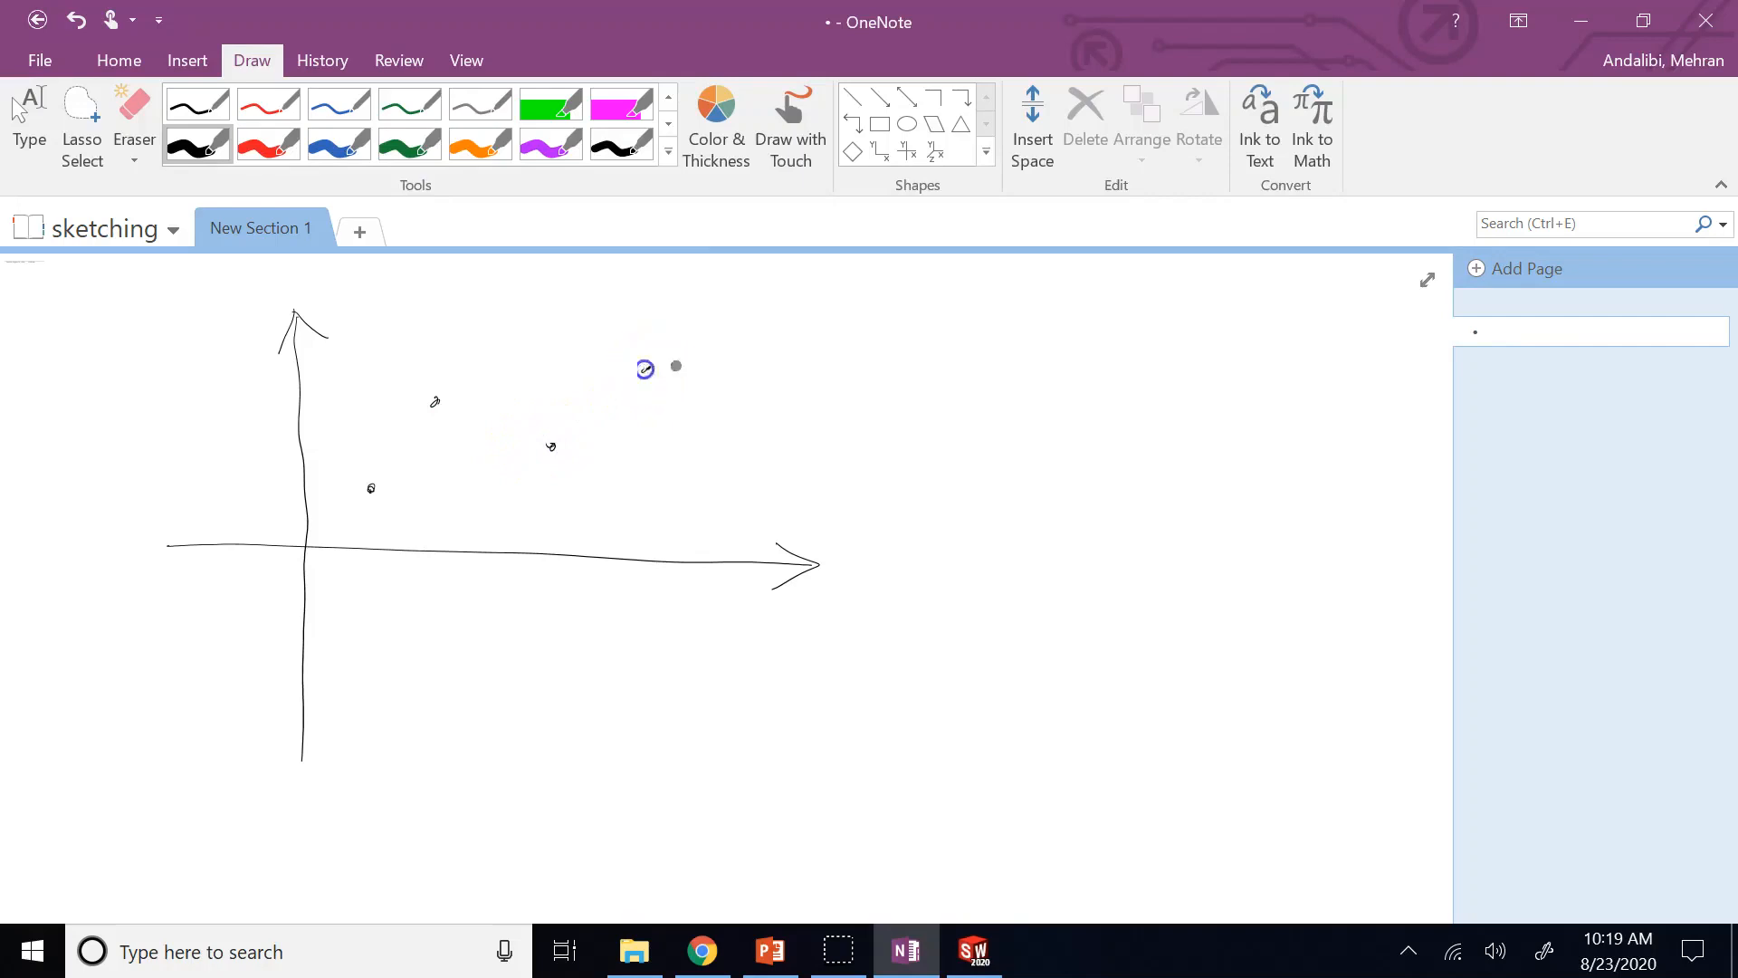
pyautogui.click(765, 424)
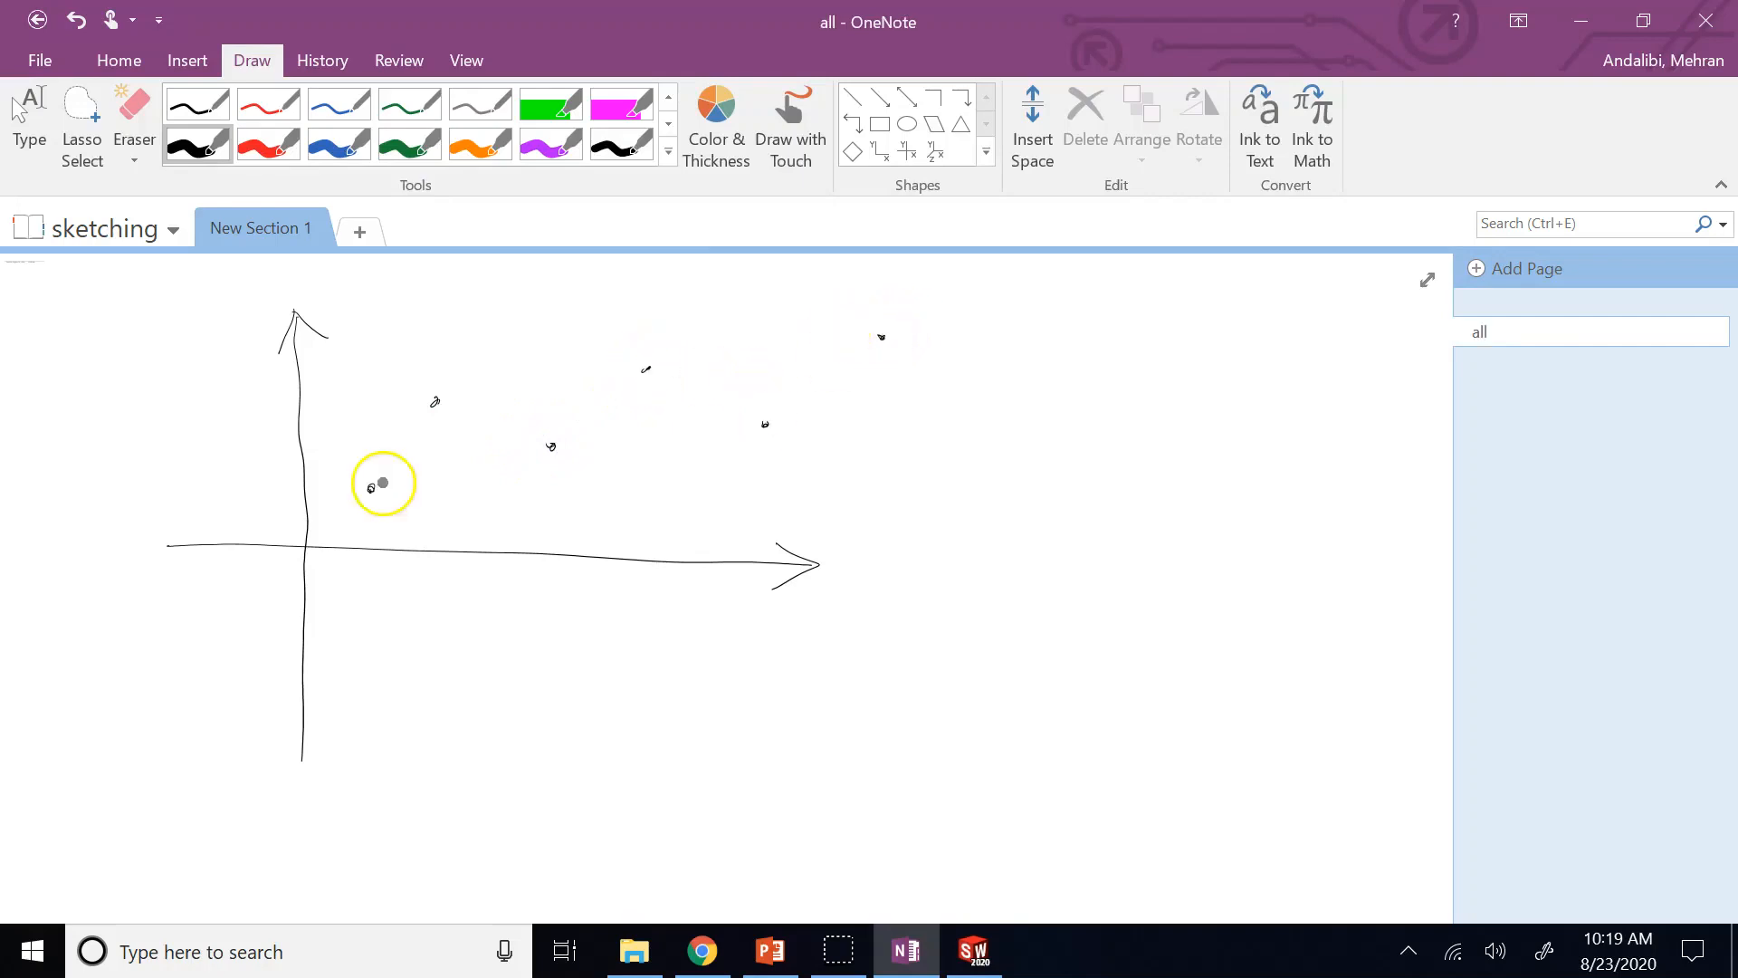
pyautogui.moveTo(370, 487); pyautogui.dragTo(391, 446)
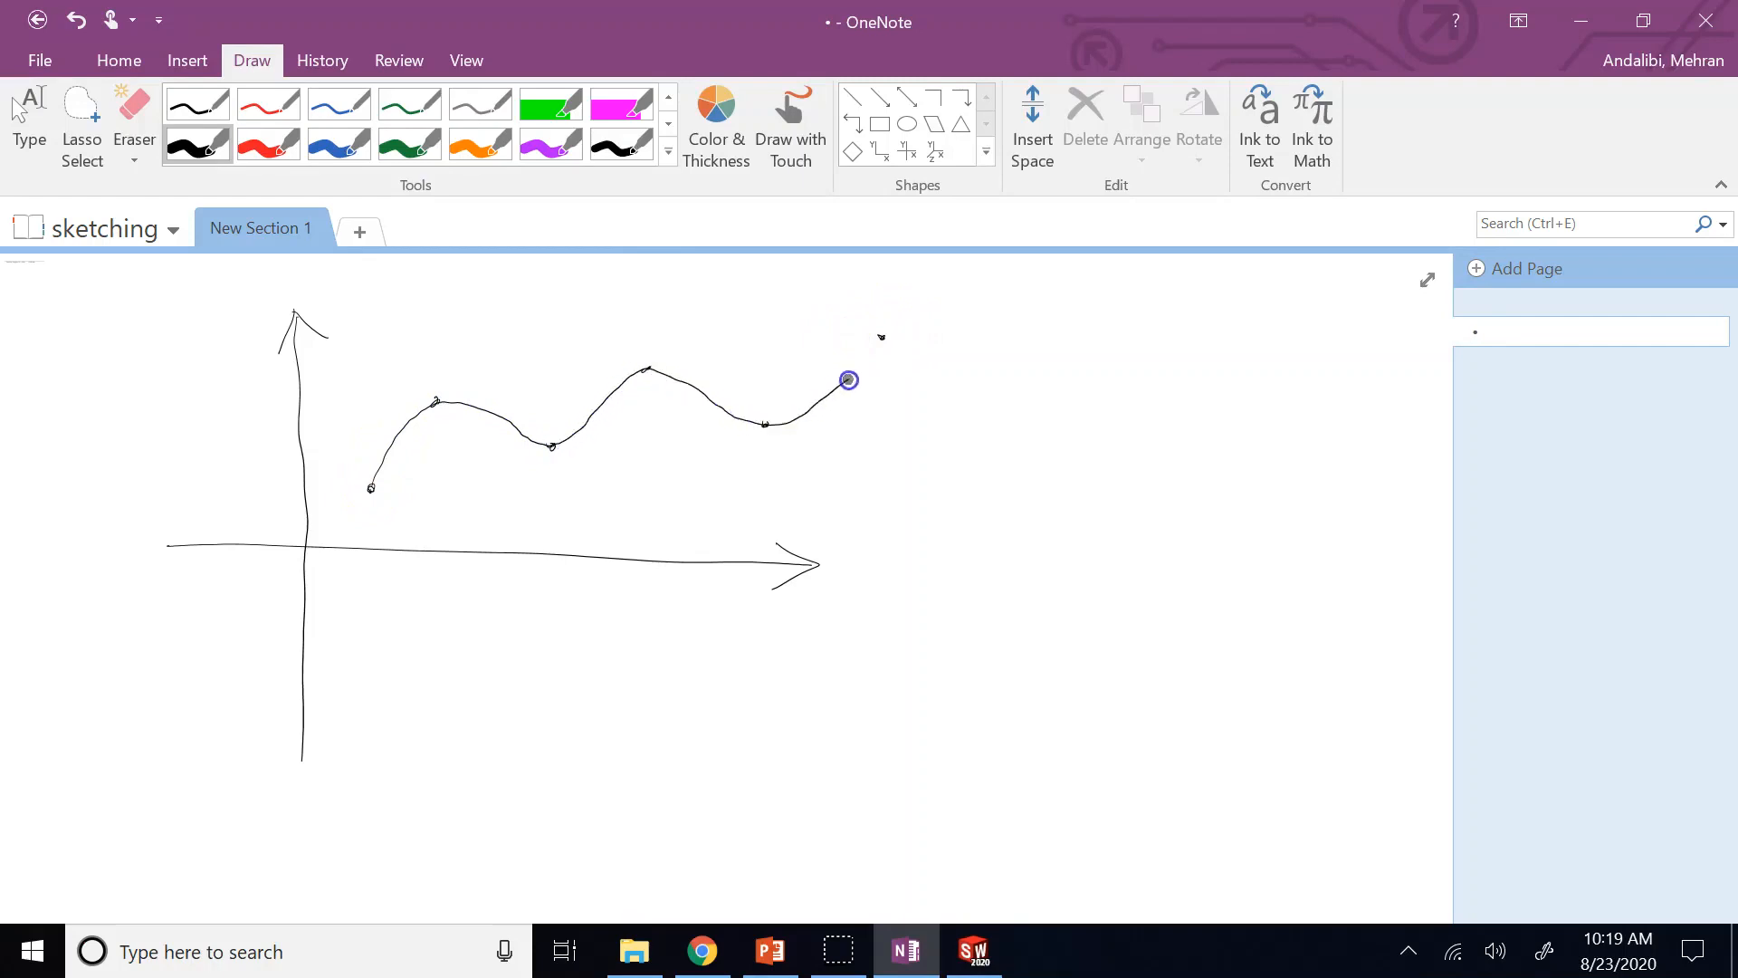
# Label the vertical axis f(x) by hand above its arrowhead.
pyautogui.moveTo(257, 264)
pyautogui.mouseDown()
pyautogui.moveTo(242, 320)
pyautogui.moveTo(250, 302)
pyautogui.mouseUp()
pyautogui.moveTo(271, 277)
pyautogui.mouseDown()
pyautogui.moveTo(272, 312)
pyautogui.moveTo(300, 306)
pyautogui.moveTo(281, 308)
pyautogui.mouseUp()
pyautogui.moveTo(311, 275); pyautogui.dragTo(314, 315)
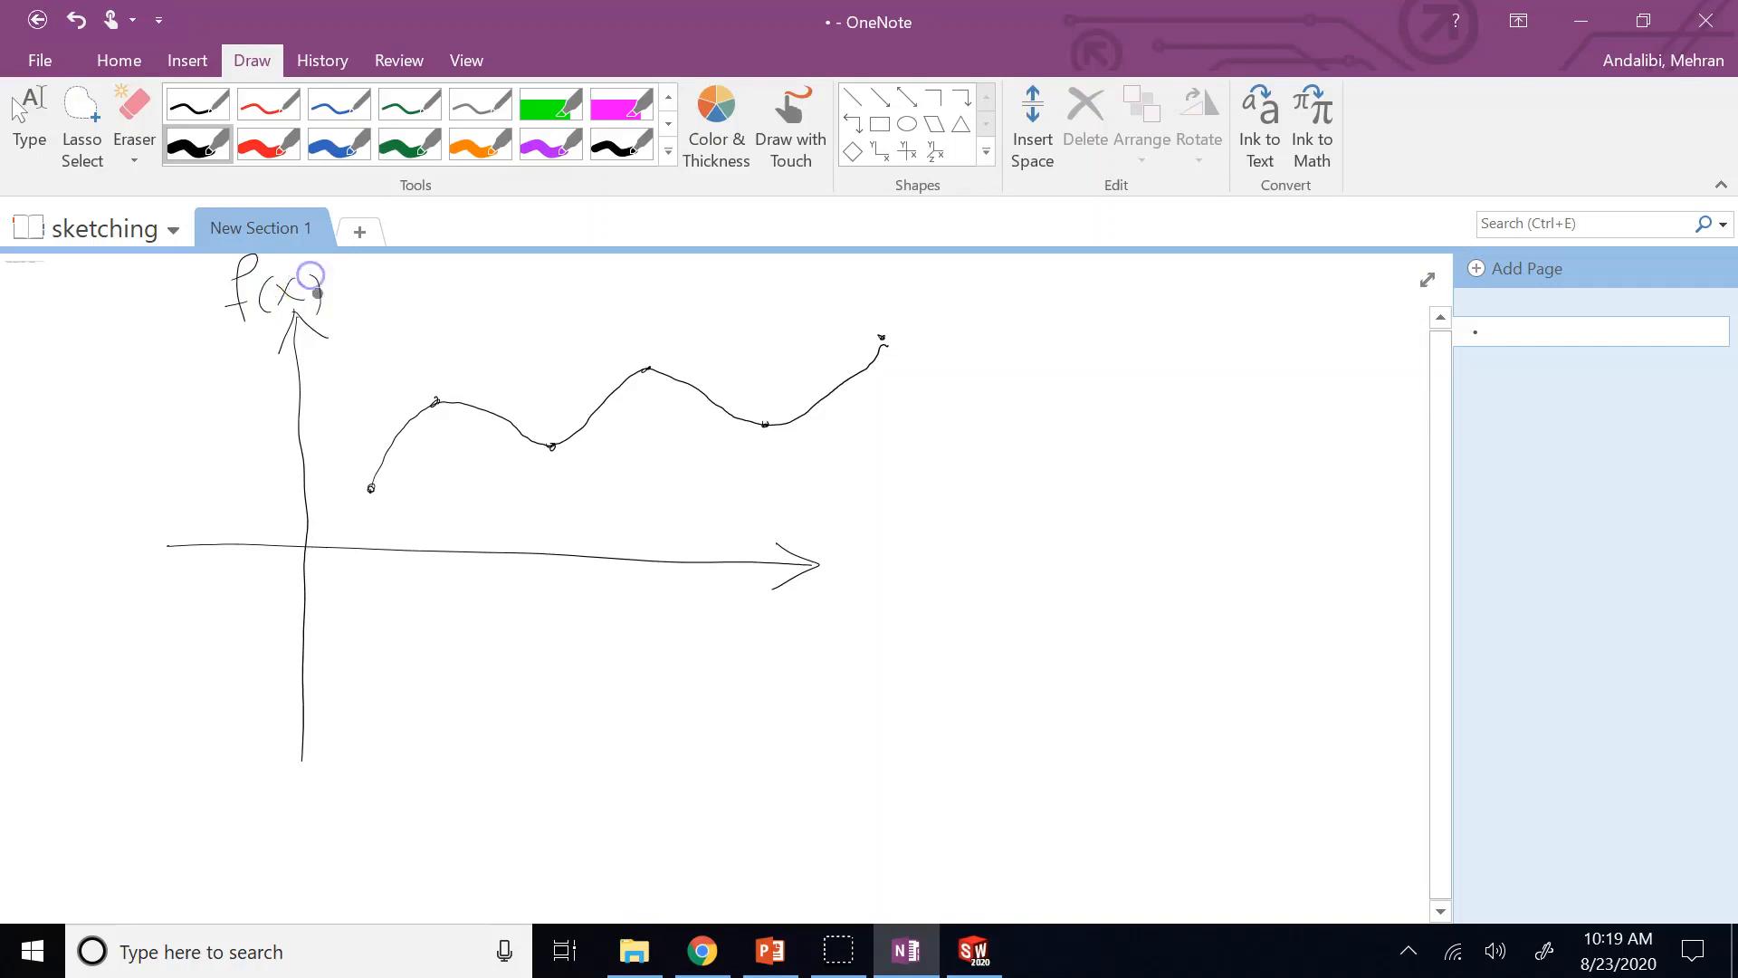
# Label the horizontal axis x beside its arrowhead and thicken the curve's last point in black.
pyautogui.moveTo(859, 580); pyautogui.dragTo(896, 603)
pyautogui.moveTo(871, 606); pyautogui.dragTo(892, 575)
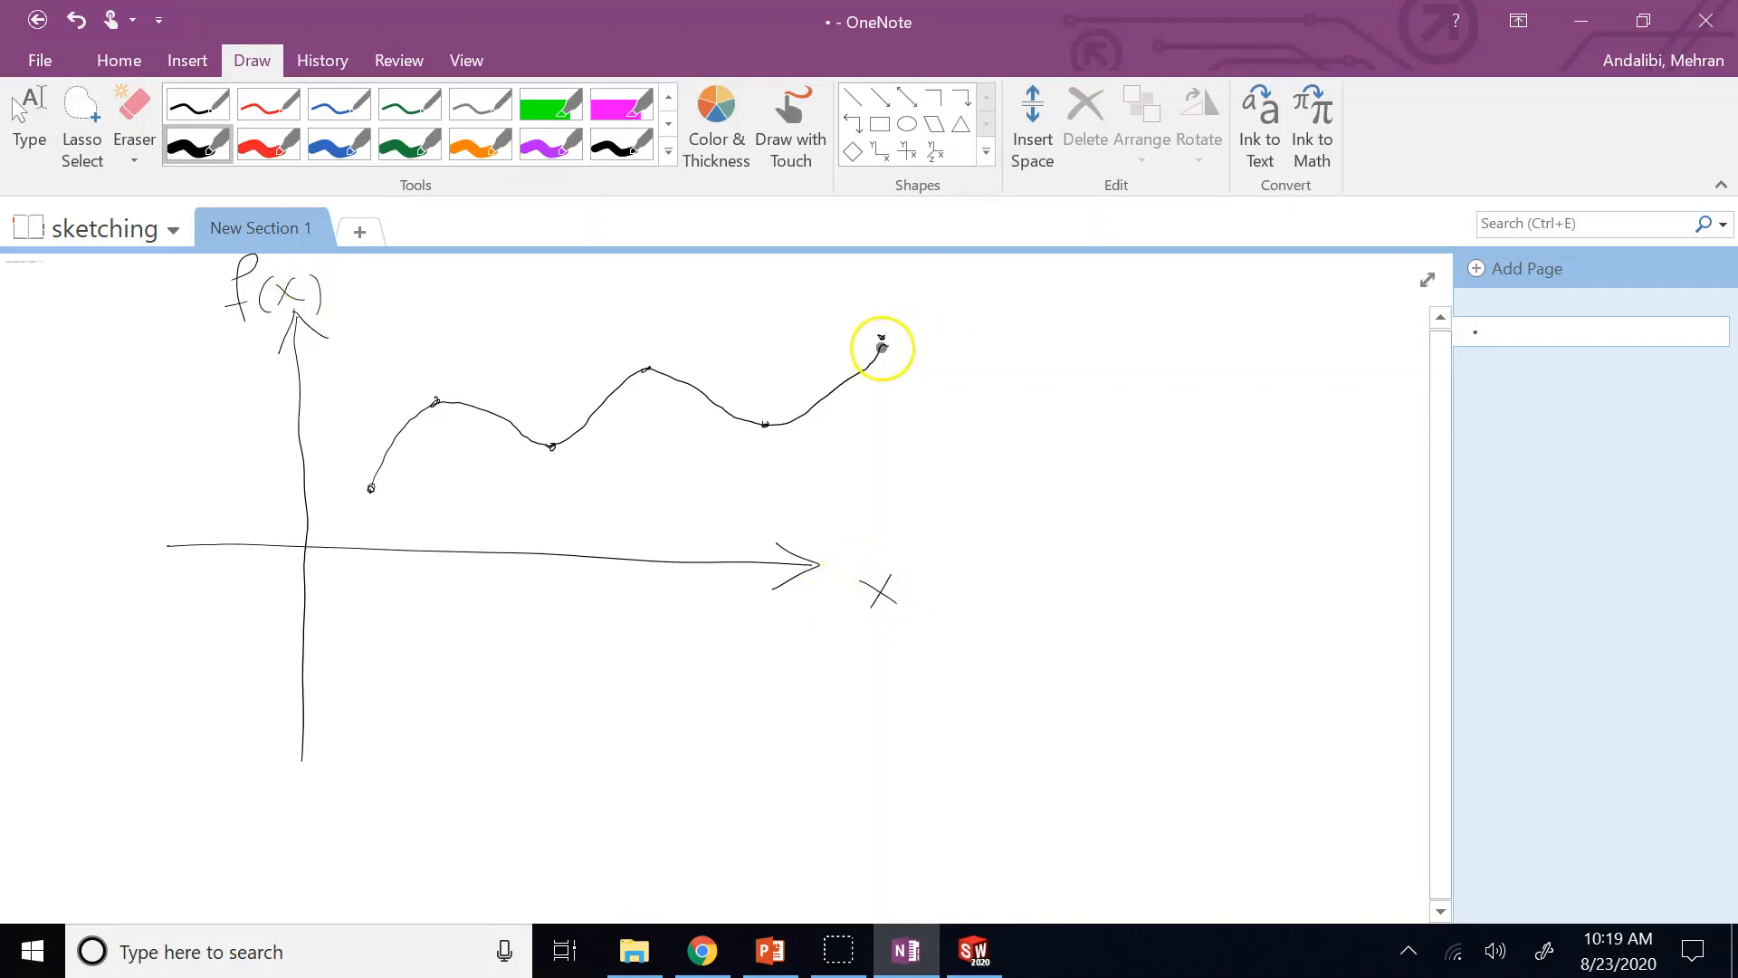
pyautogui.moveTo(876, 336); pyautogui.dragTo(884, 342)
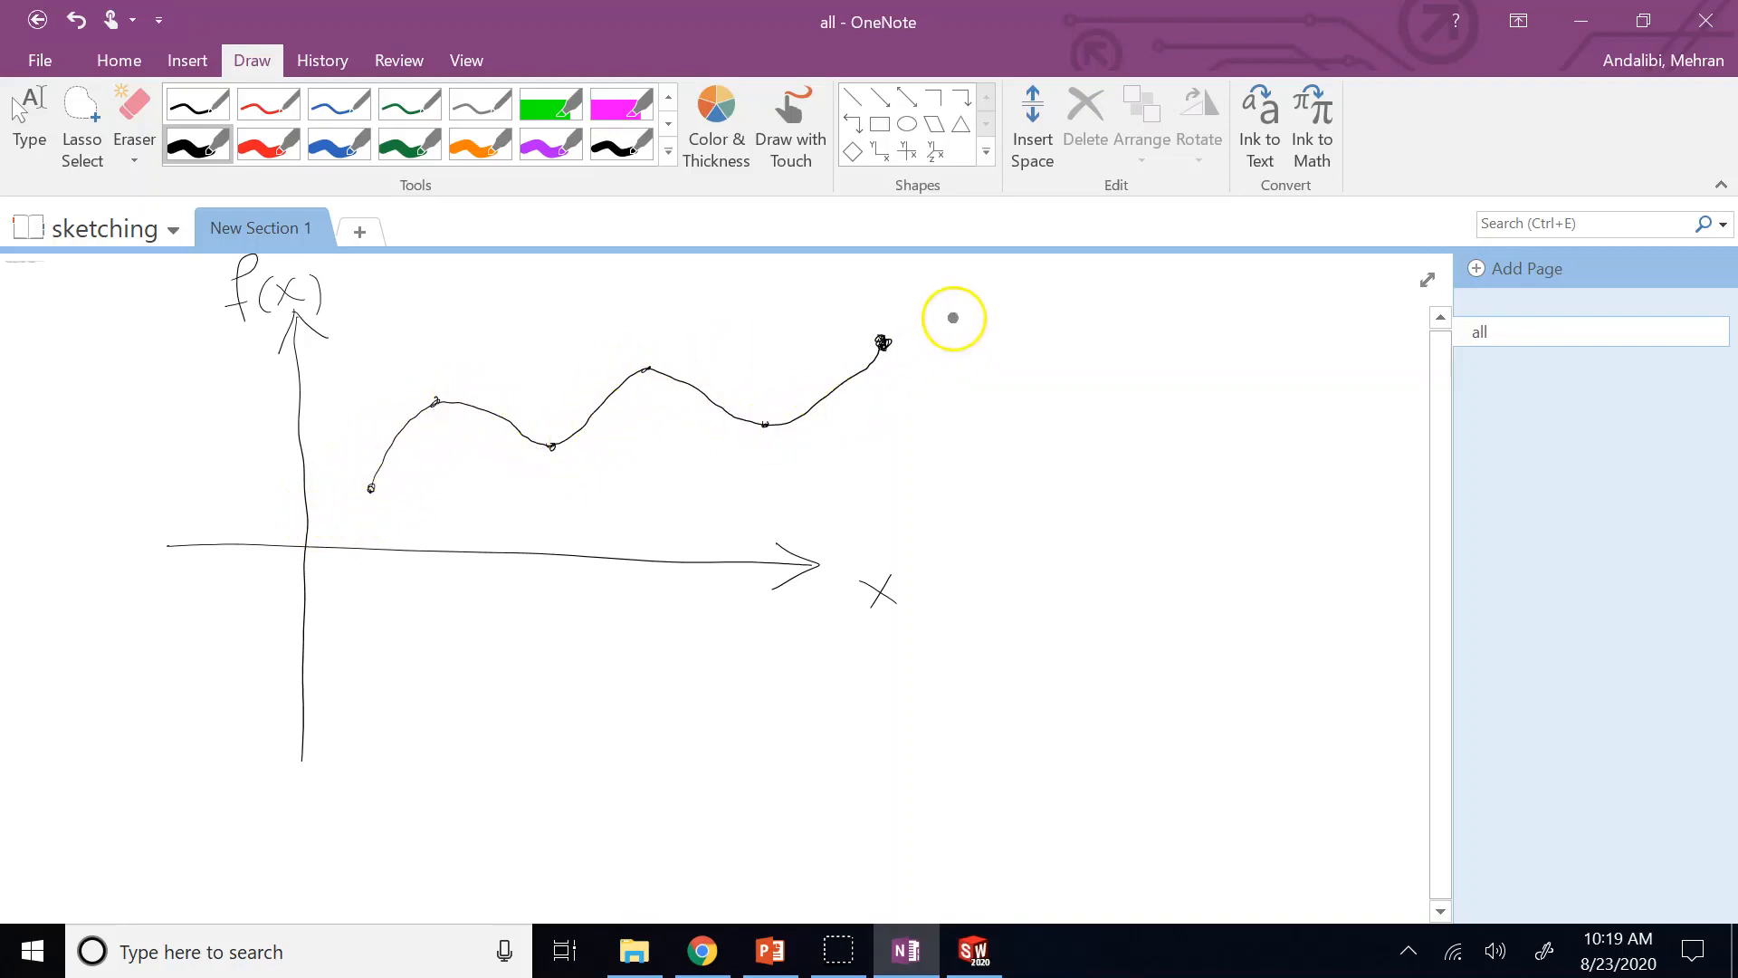
# Label the five curve segments between the plotted points f1 to f5 in red ink.
pyautogui.click(265, 145)
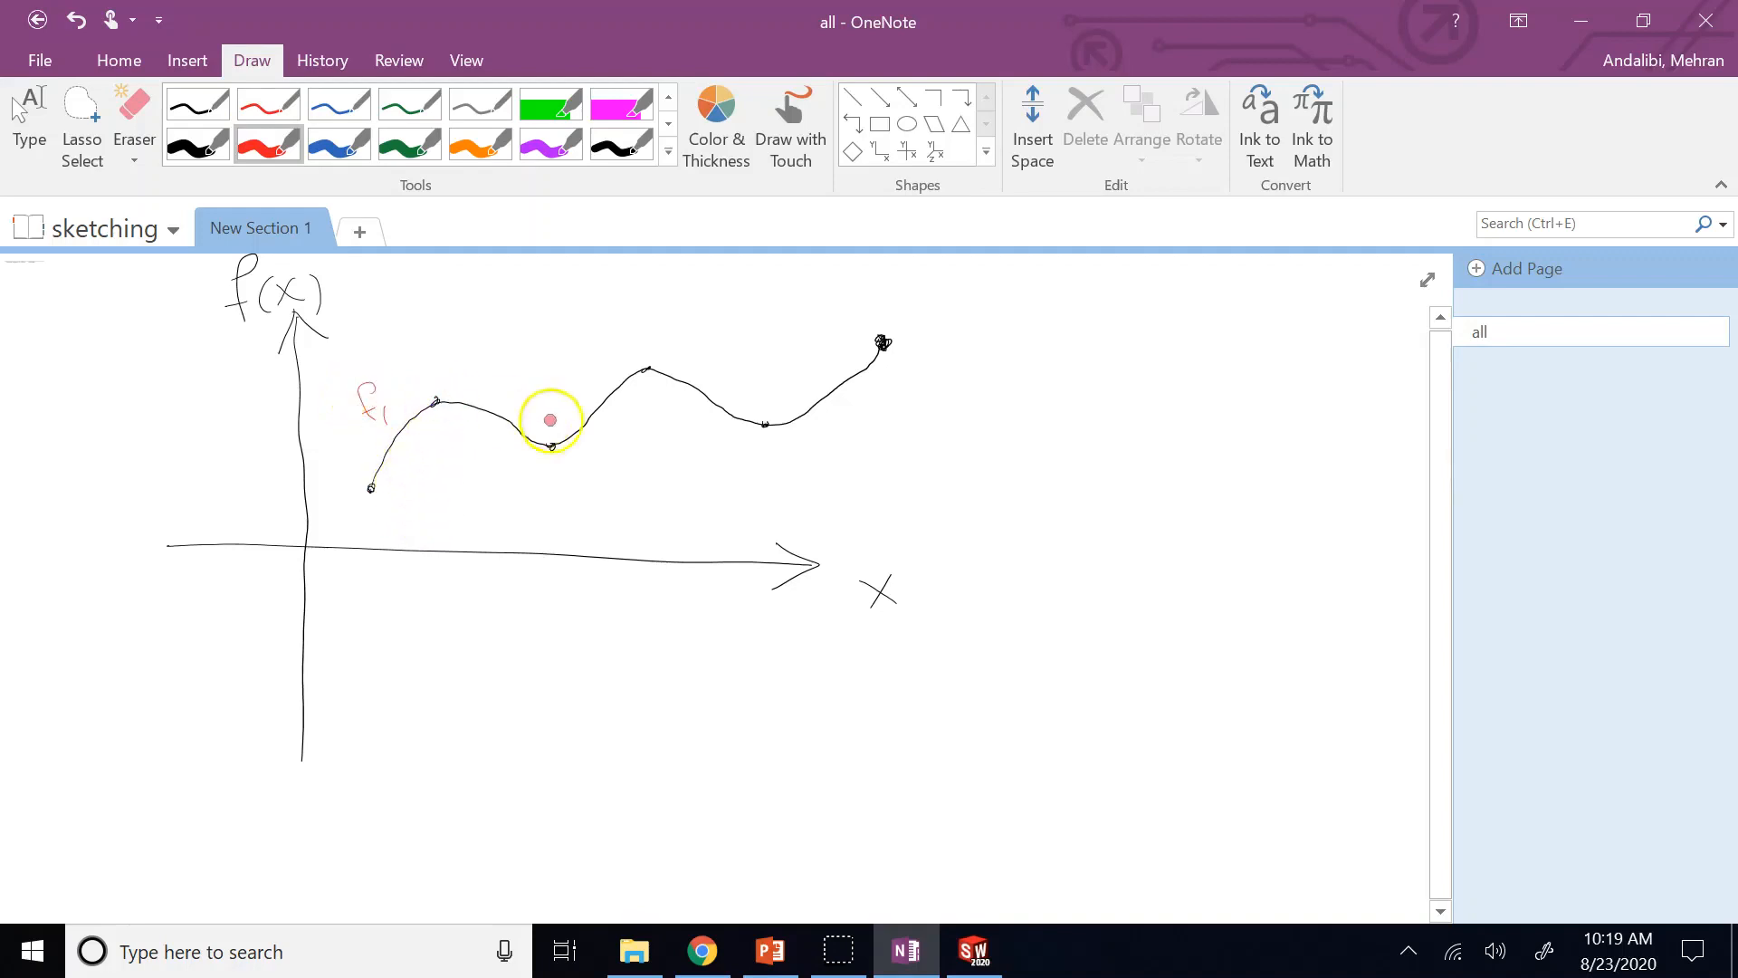
pyautogui.moveTo(493, 373)
pyautogui.mouseDown()
pyautogui.moveTo(498, 416)
pyautogui.moveTo(529, 412)
pyautogui.mouseUp()
pyautogui.moveTo(583, 353)
pyautogui.mouseDown()
pyautogui.moveTo(565, 383)
pyautogui.moveTo(581, 389)
pyautogui.mouseUp()
pyautogui.moveTo(698, 349)
pyautogui.mouseDown()
pyautogui.moveTo(695, 380)
pyautogui.moveTo(720, 393)
pyautogui.mouseUp()
pyautogui.moveTo(824, 340); pyautogui.dragTo(812, 382)
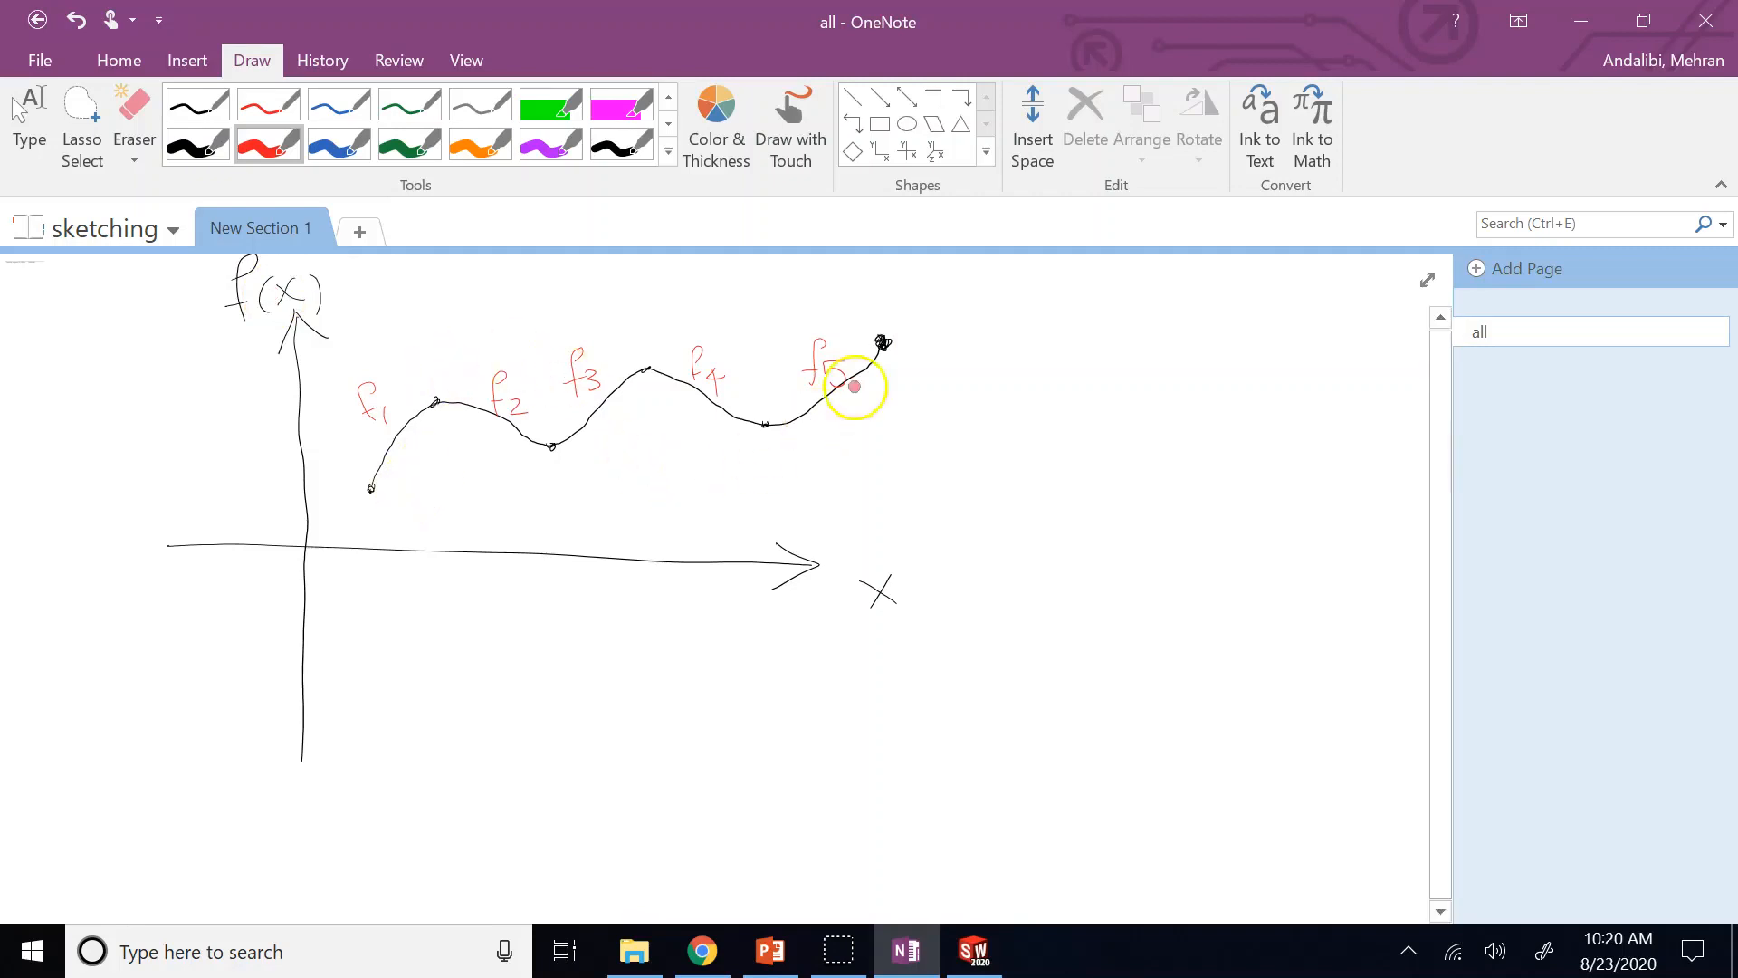
# Draw blue curved lines from the labels f1 to f5 that converge into one arrowhead beyond the curve's last point.
pyautogui.click(342, 145)
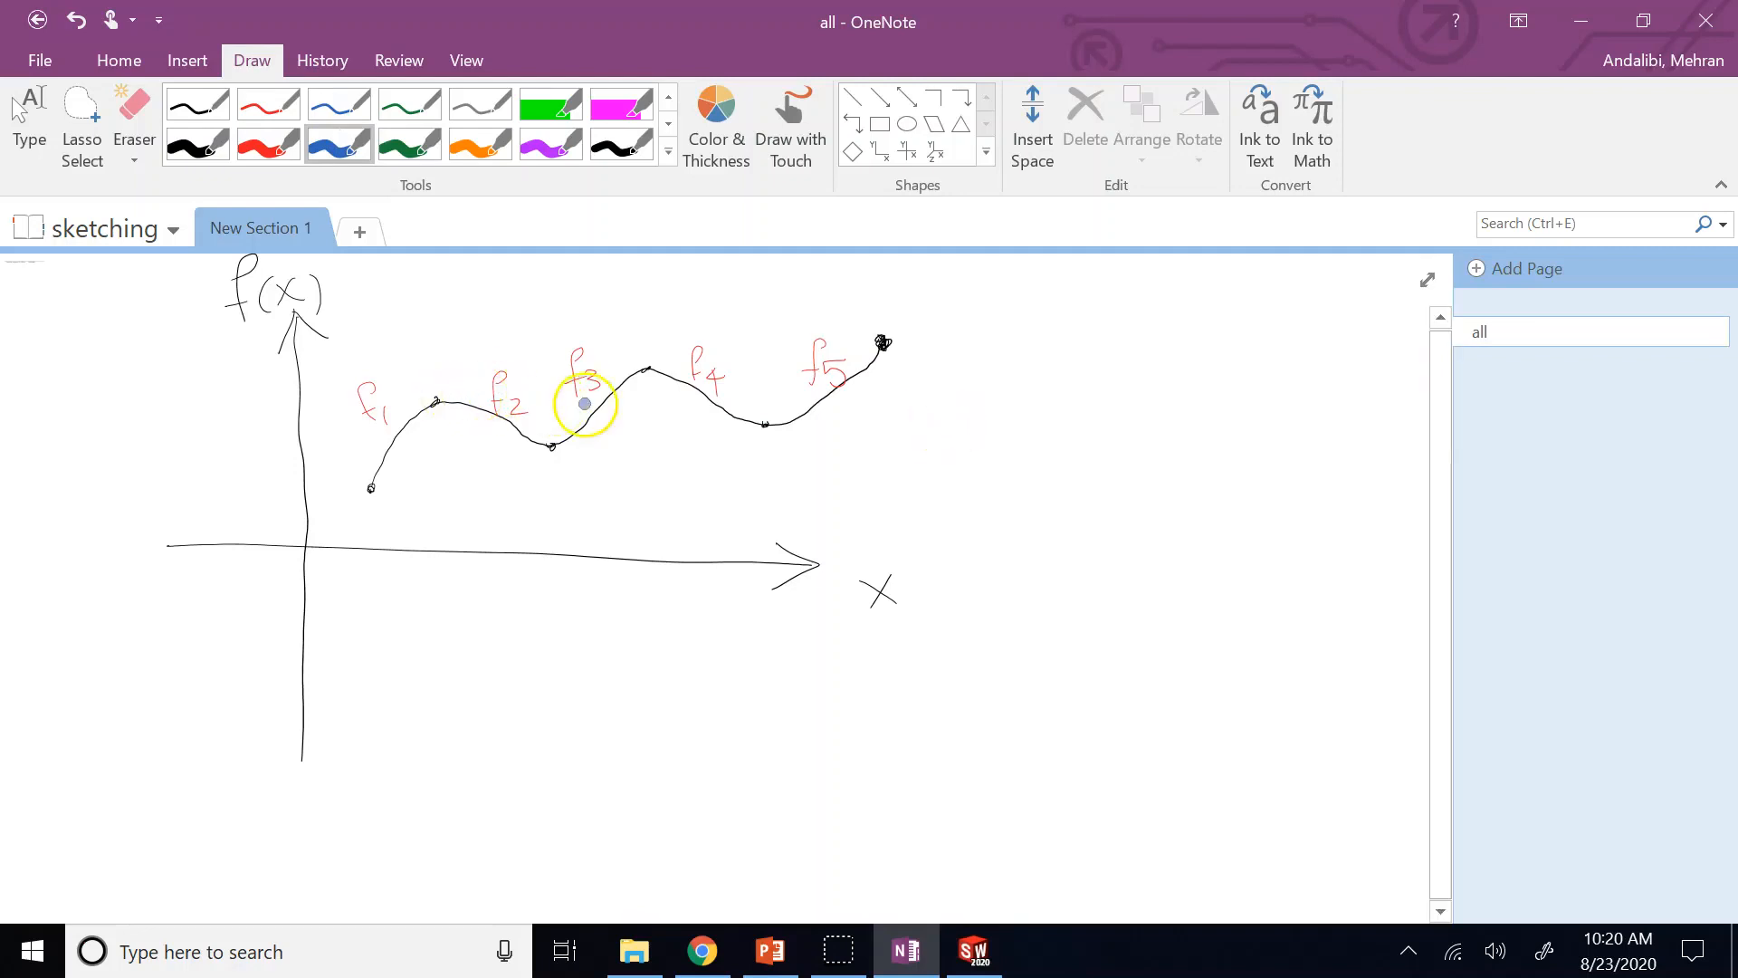
pyautogui.moveTo(391, 387)
pyautogui.mouseDown()
pyautogui.moveTo(893, 284)
pyautogui.moveTo(1003, 312)
pyautogui.mouseUp()
pyautogui.moveTo(512, 355)
pyautogui.mouseDown()
pyautogui.moveTo(606, 318)
pyautogui.moveTo(1039, 314)
pyautogui.mouseUp()
pyautogui.moveTo(600, 359)
pyautogui.mouseDown()
pyautogui.moveTo(796, 306)
pyautogui.moveTo(1032, 315)
pyautogui.mouseUp()
pyautogui.moveTo(720, 360); pyautogui.dragTo(1024, 319)
pyautogui.moveTo(842, 347)
pyautogui.mouseDown()
pyautogui.moveTo(923, 313)
pyautogui.moveTo(1036, 319)
pyautogui.mouseUp()
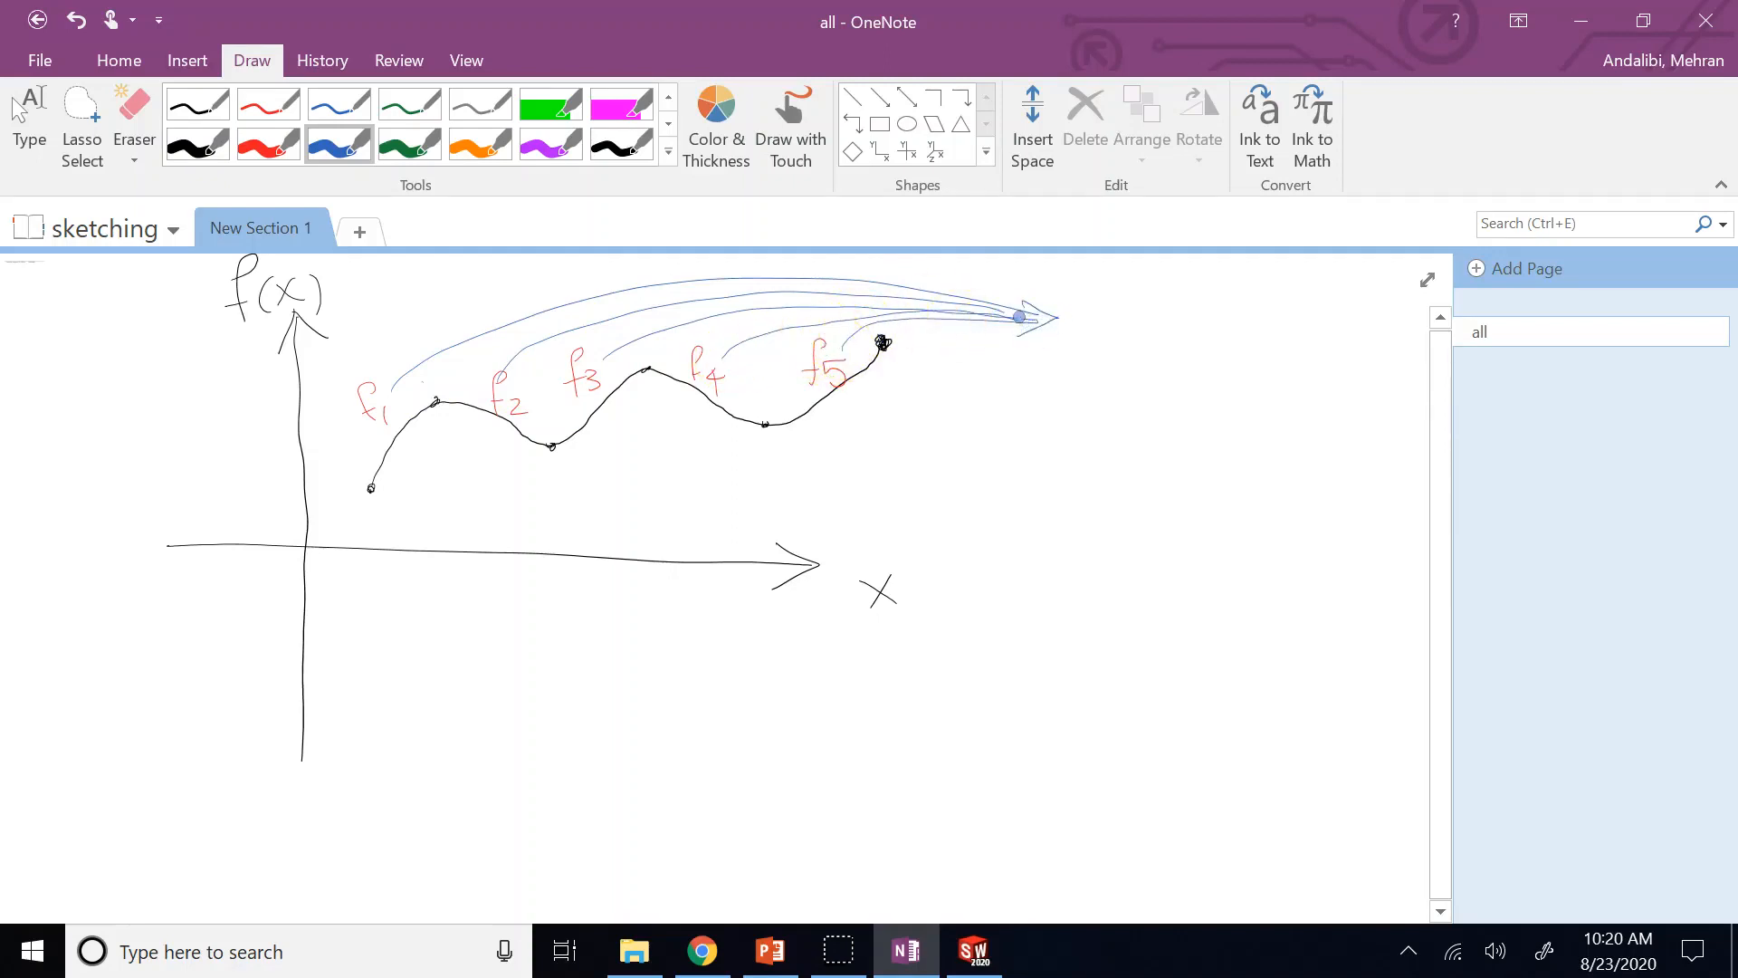
pyautogui.moveTo(167, 545); pyautogui.dragTo(175, 571)
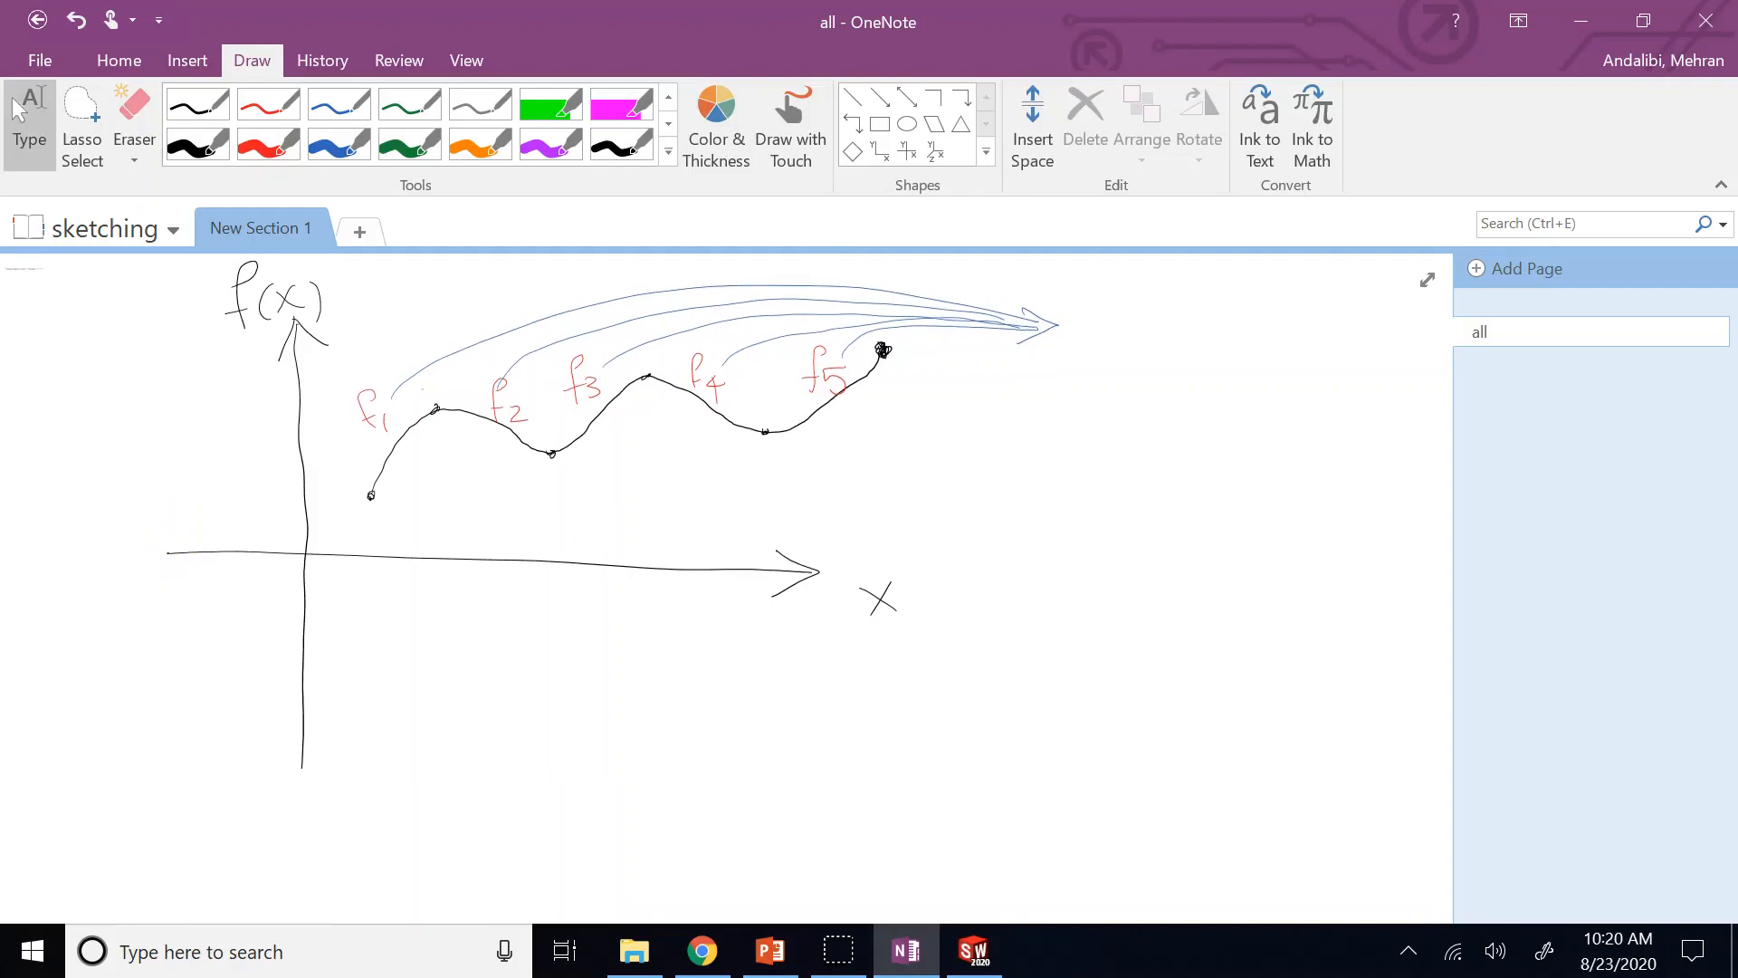
# Write "cubic polynomials" in blue next to the common arrowhead.
pyautogui.moveTo(1112, 316); pyautogui.dragTo(1157, 338)
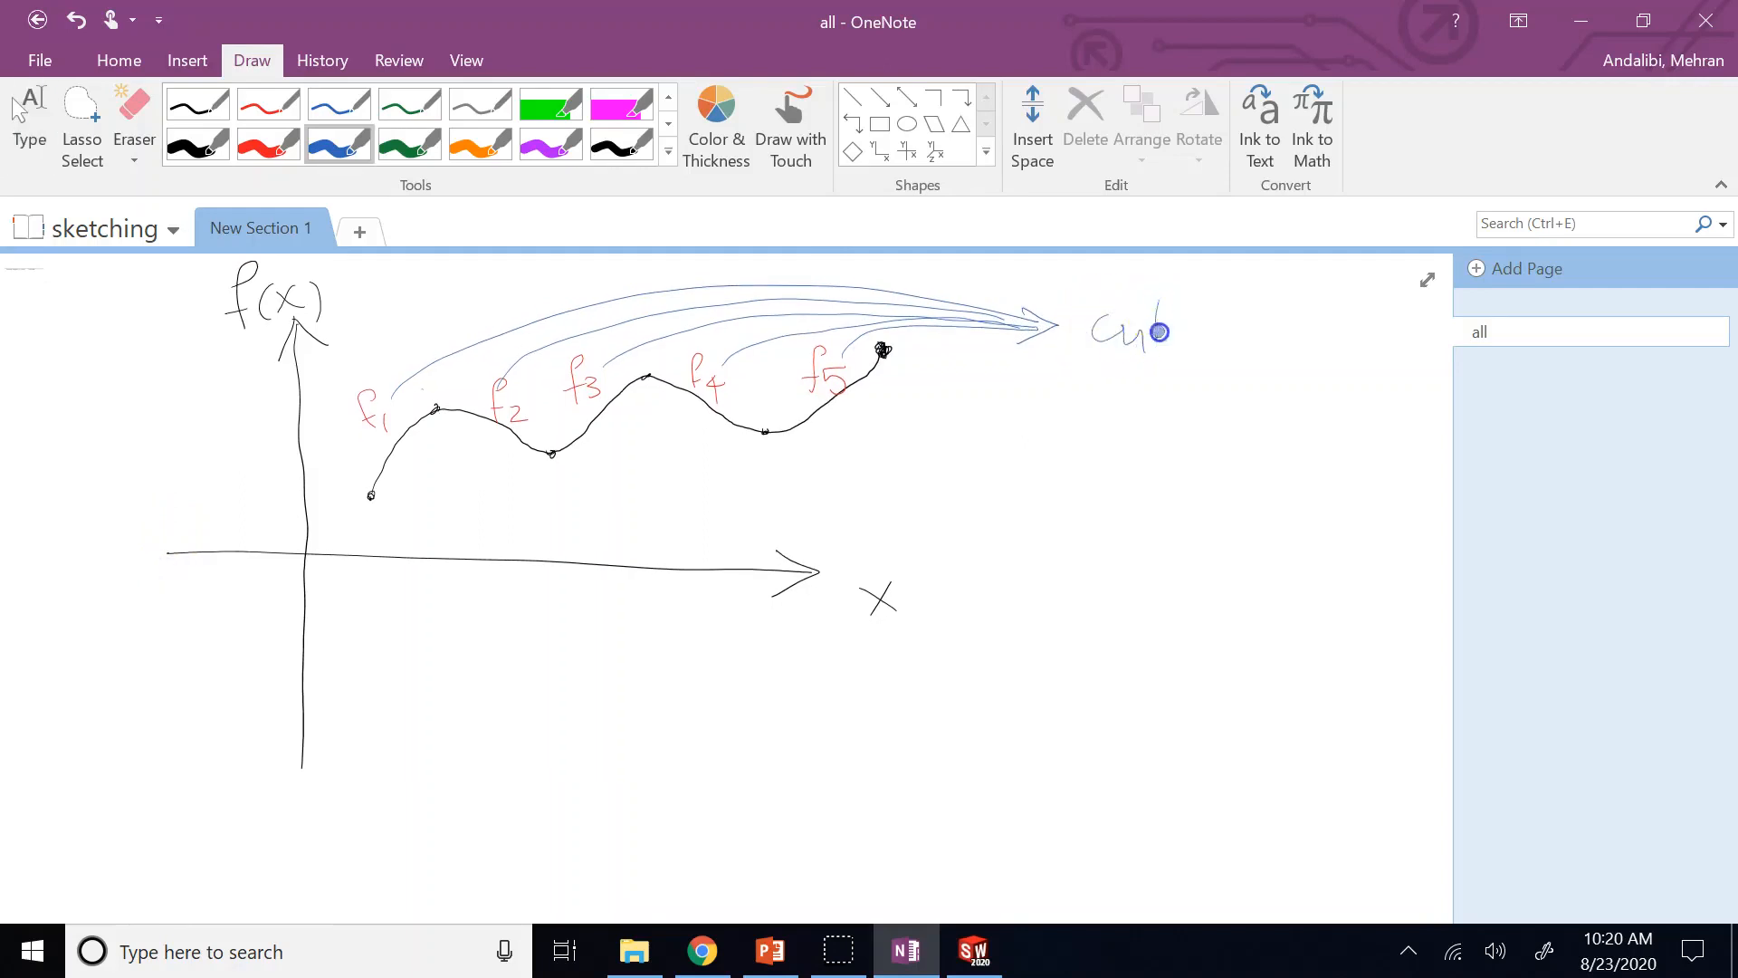
pyautogui.moveTo(1257, 315)
pyautogui.mouseDown()
pyautogui.moveTo(1253, 370)
pyautogui.moveTo(1270, 337)
pyautogui.moveTo(1298, 344)
pyautogui.mouseUp()
pyautogui.moveTo(1303, 336); pyautogui.dragTo(1435, 372)
pyautogui.click(1393, 345)
# Write "(cubis splines)" in parentheses beneath "cubic polynomials" in the same blue ink.
pyautogui.moveTo(1095, 384)
pyautogui.mouseDown()
pyautogui.moveTo(1088, 441)
pyautogui.moveTo(1119, 433)
pyautogui.mouseUp()
pyautogui.moveTo(1130, 409); pyautogui.dragTo(1150, 408)
pyautogui.moveTo(1162, 389)
pyautogui.mouseDown()
pyautogui.moveTo(1166, 424)
pyautogui.moveTo(1182, 413)
pyautogui.moveTo(1269, 448)
pyautogui.mouseUp()
pyautogui.moveTo(1273, 412); pyautogui.dragTo(1304, 436)
pyautogui.moveTo(1315, 414); pyautogui.dragTo(1313, 434)
pyautogui.hotkey('ctrl', 'z')
pyautogui.moveTo(1374, 415); pyautogui.dragTo(1365, 442)
pyautogui.moveTo(1388, 399); pyautogui.dragTo(1397, 453)
pyautogui.click(1301, 389)
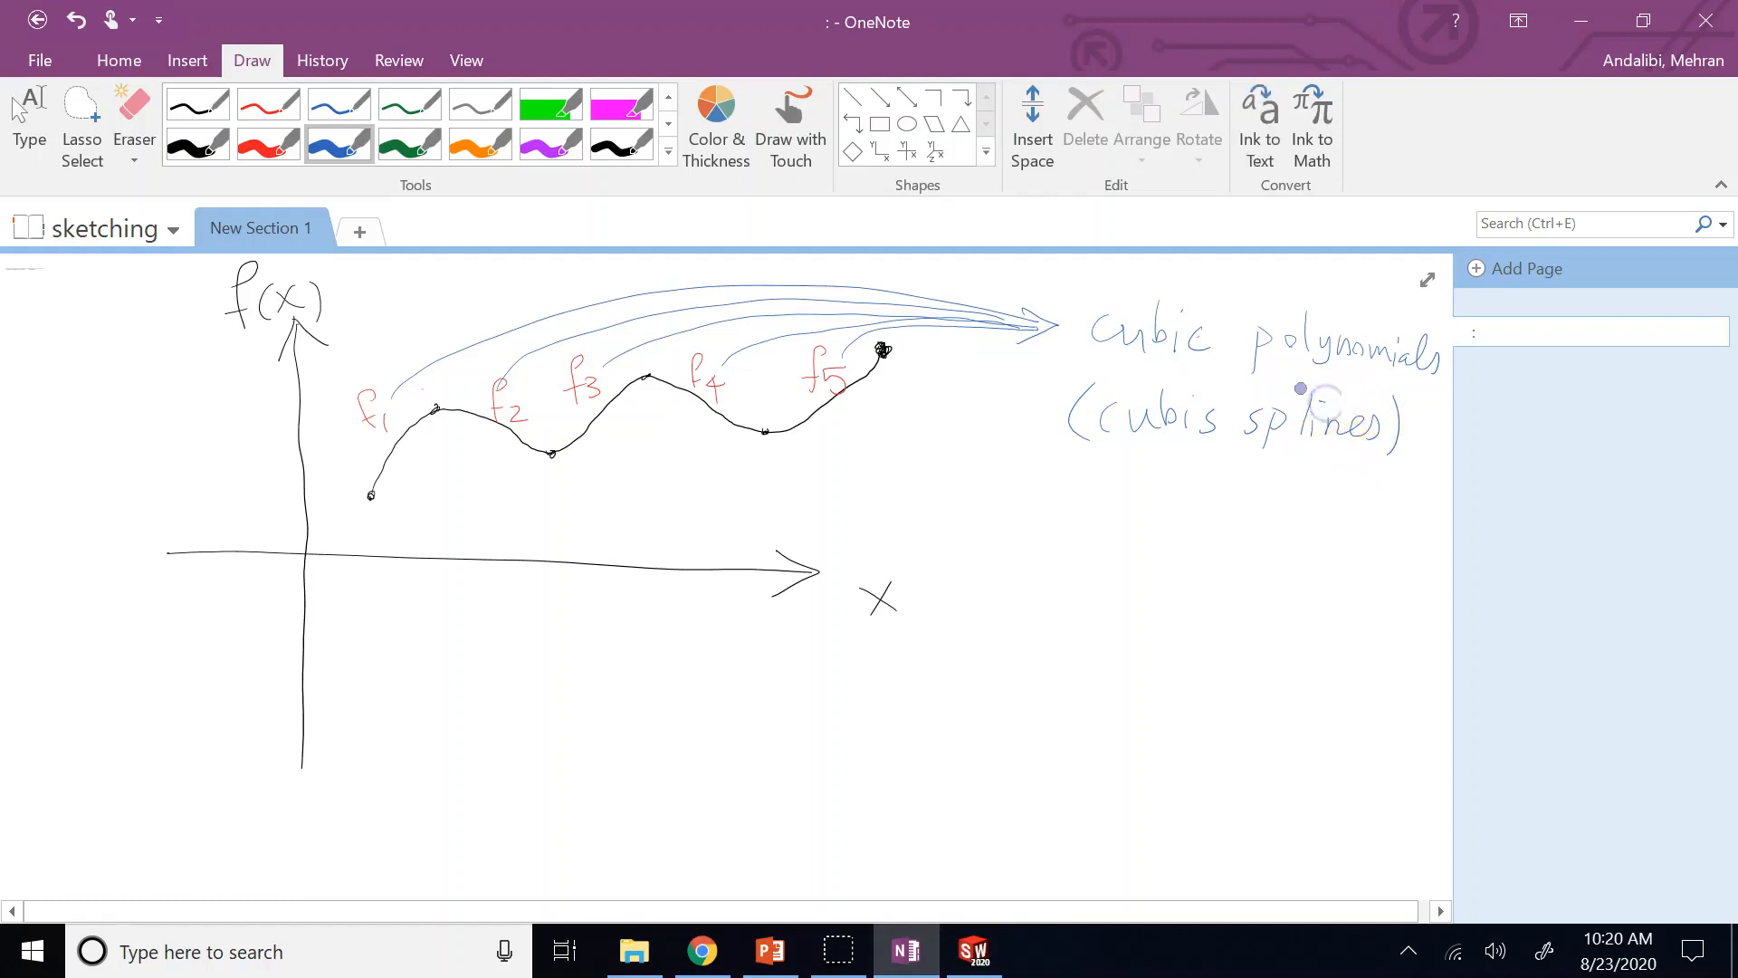
# Write the cubic equation f1(x) = a0 + a1x + a2x² + a3x³ by hand beneath "(cubis splines)".
pyautogui.moveTo(1040, 485)
pyautogui.mouseDown()
pyautogui.moveTo(1021, 562)
pyautogui.moveTo(1032, 534)
pyautogui.mouseUp()
pyautogui.moveTo(1051, 536)
pyautogui.mouseDown()
pyautogui.moveTo(1052, 566)
pyautogui.moveTo(1119, 565)
pyautogui.mouseUp()
pyautogui.moveTo(1119, 527)
pyautogui.mouseDown()
pyautogui.moveTo(1092, 566)
pyautogui.moveTo(1168, 543)
pyautogui.mouseUp()
pyautogui.moveTo(1204, 542); pyautogui.dragTo(1210, 555)
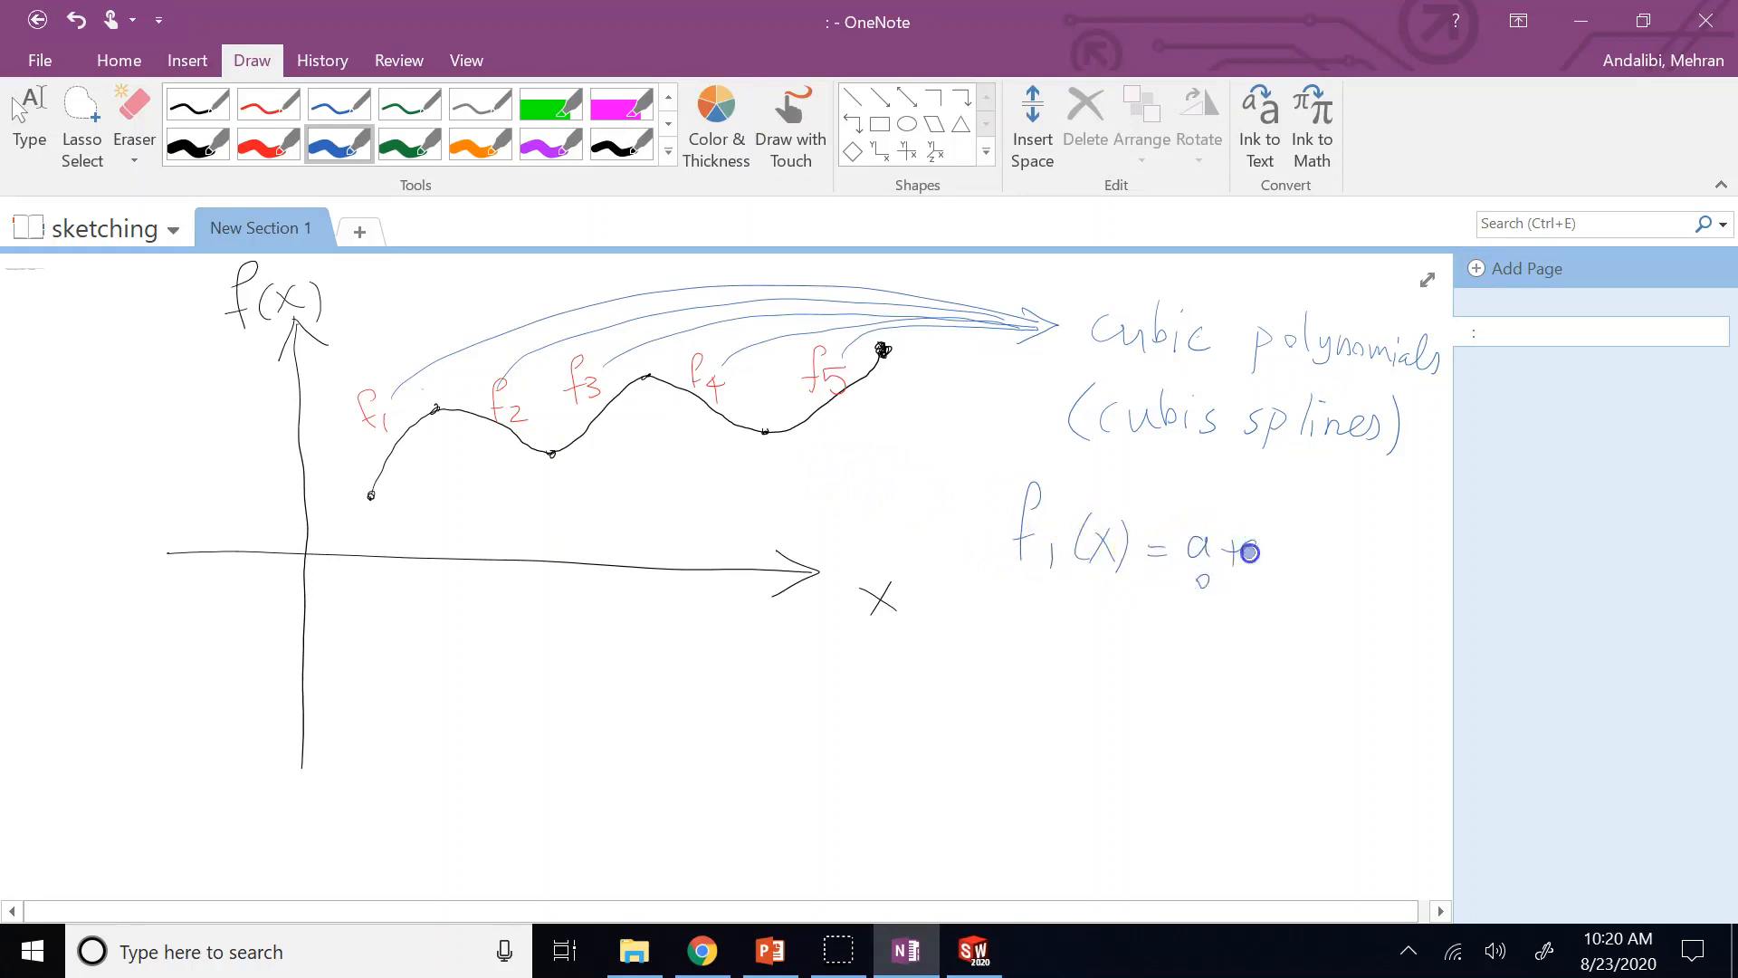
pyautogui.moveTo(1276, 541); pyautogui.dragTo(1264, 563)
pyautogui.moveTo(1301, 542); pyautogui.dragTo(1331, 597)
pyautogui.moveTo(1344, 540)
pyautogui.mouseDown()
pyautogui.moveTo(1361, 566)
pyautogui.moveTo(1345, 568)
pyautogui.mouseUp()
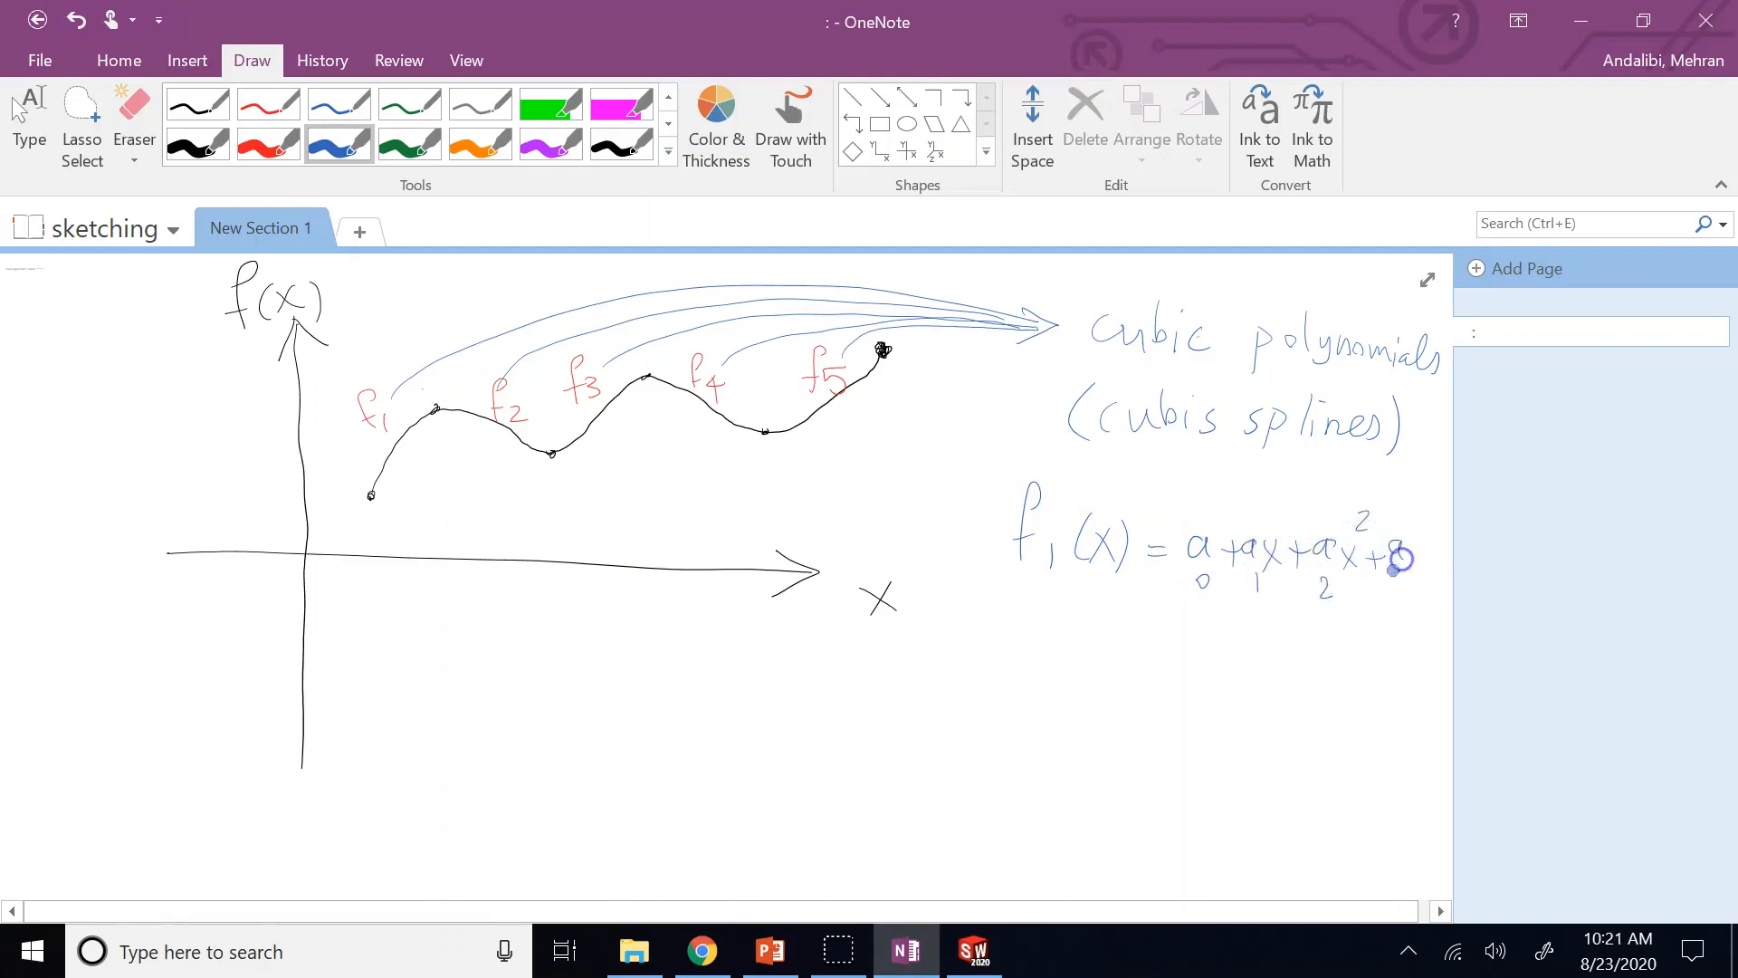
pyautogui.moveTo(1404, 544); pyautogui.dragTo(1429, 563)
pyautogui.moveTo(1428, 538); pyautogui.dragTo(1415, 565)
pyautogui.moveTo(1417, 501); pyautogui.dragTo(1419, 523)
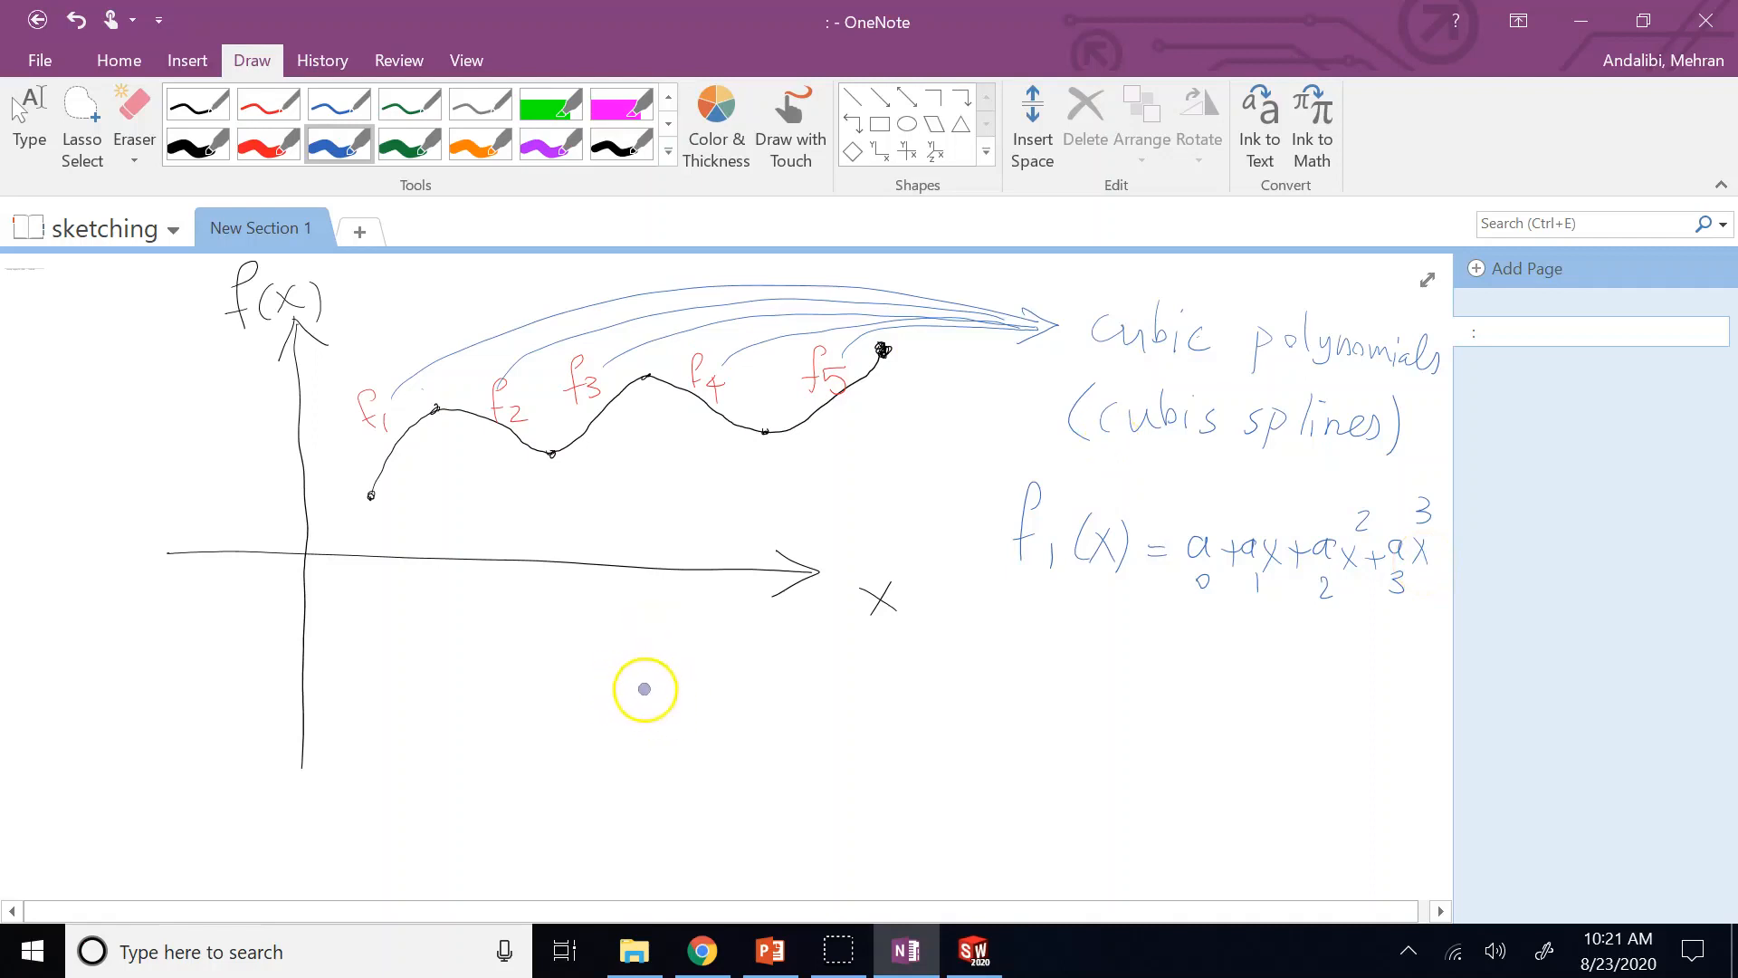
# Write the line "If you click on N points:" in blue beneath the graph and the cubic equation.
pyautogui.moveTo(605, 660); pyautogui.dragTo(634, 653)
pyautogui.moveTo(624, 667)
pyautogui.mouseDown()
pyautogui.moveTo(623, 700)
pyautogui.moveTo(718, 711)
pyautogui.mouseUp()
pyautogui.moveTo(741, 685); pyautogui.dragTo(834, 701)
pyautogui.moveTo(860, 659)
pyautogui.mouseDown()
pyautogui.moveTo(865, 700)
pyautogui.moveTo(1003, 688)
pyautogui.moveTo(1114, 641)
pyautogui.moveTo(1165, 671)
pyautogui.moveTo(1283, 670)
pyautogui.moveTo(1289, 686)
pyautogui.mouseUp()
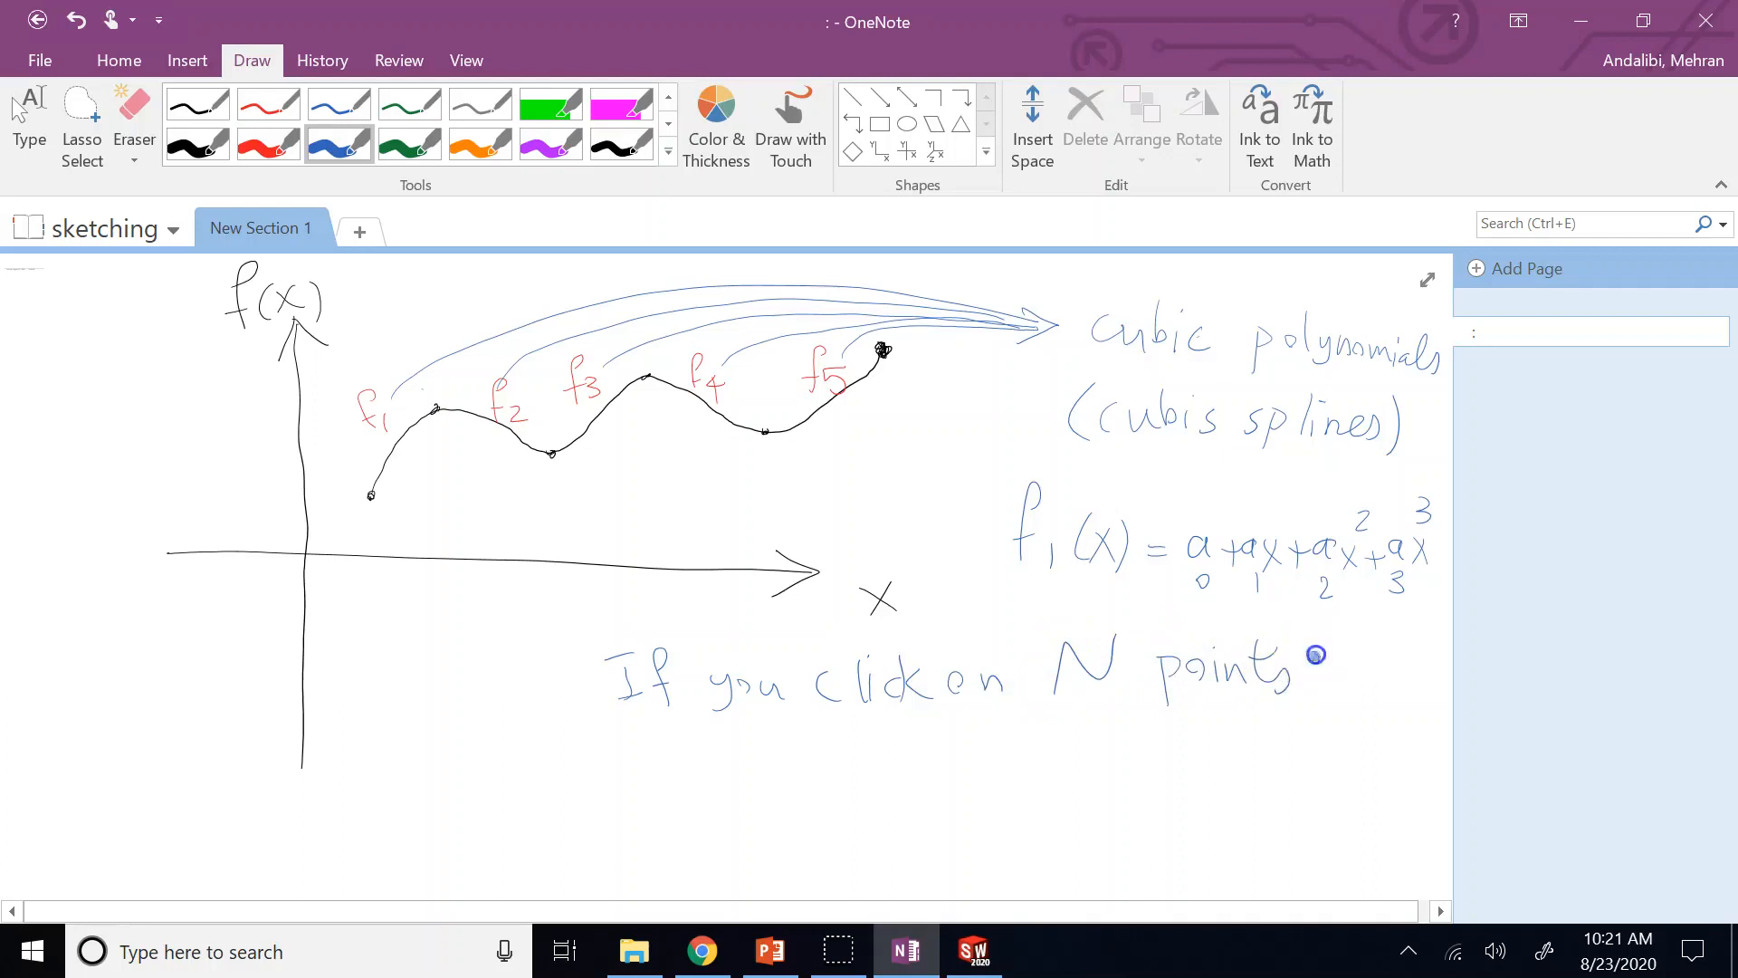
# Write "4x(N-1) coefficients have to be calculated" beneath the line about N points.
pyautogui.moveTo(684, 770); pyautogui.dragTo(694, 828)
pyautogui.moveTo(735, 765)
pyautogui.mouseDown()
pyautogui.moveTo(733, 826)
pyautogui.moveTo(715, 820)
pyautogui.mouseUp()
pyautogui.moveTo(715, 802)
pyautogui.mouseDown()
pyautogui.moveTo(710, 820)
pyautogui.moveTo(766, 783)
pyautogui.moveTo(784, 794)
pyautogui.mouseUp()
pyautogui.moveTo(789, 776)
pyautogui.mouseDown()
pyautogui.moveTo(804, 819)
pyautogui.moveTo(829, 826)
pyautogui.mouseUp()
pyautogui.moveTo(895, 783)
pyautogui.mouseDown()
pyautogui.moveTo(897, 807)
pyautogui.moveTo(978, 748)
pyautogui.moveTo(980, 797)
pyautogui.mouseUp()
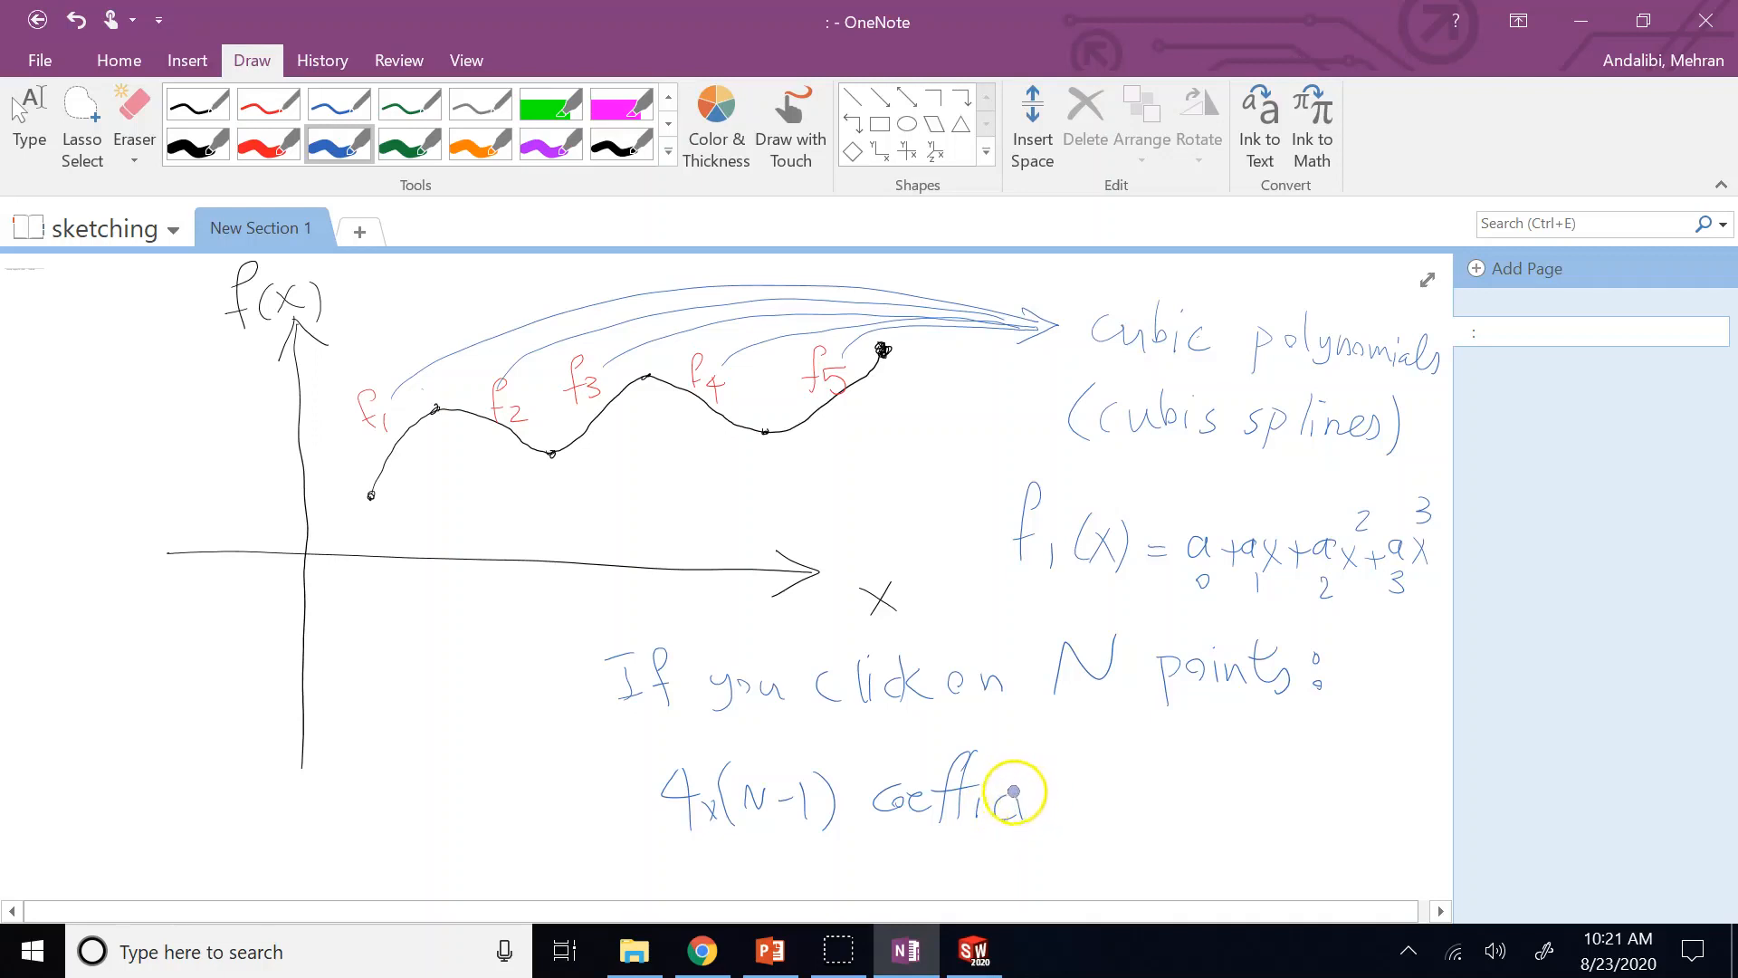
pyautogui.moveTo(1051, 800)
pyautogui.mouseDown()
pyautogui.moveTo(1099, 776)
pyautogui.moveTo(1172, 776)
pyautogui.moveTo(1149, 772)
pyautogui.moveTo(1200, 805)
pyautogui.moveTo(1308, 810)
pyautogui.mouseUp()
pyautogui.moveTo(1094, 846)
pyautogui.mouseDown()
pyautogui.moveTo(1286, 883)
pyautogui.moveTo(1300, 837)
pyautogui.moveTo(1369, 874)
pyautogui.mouseUp()
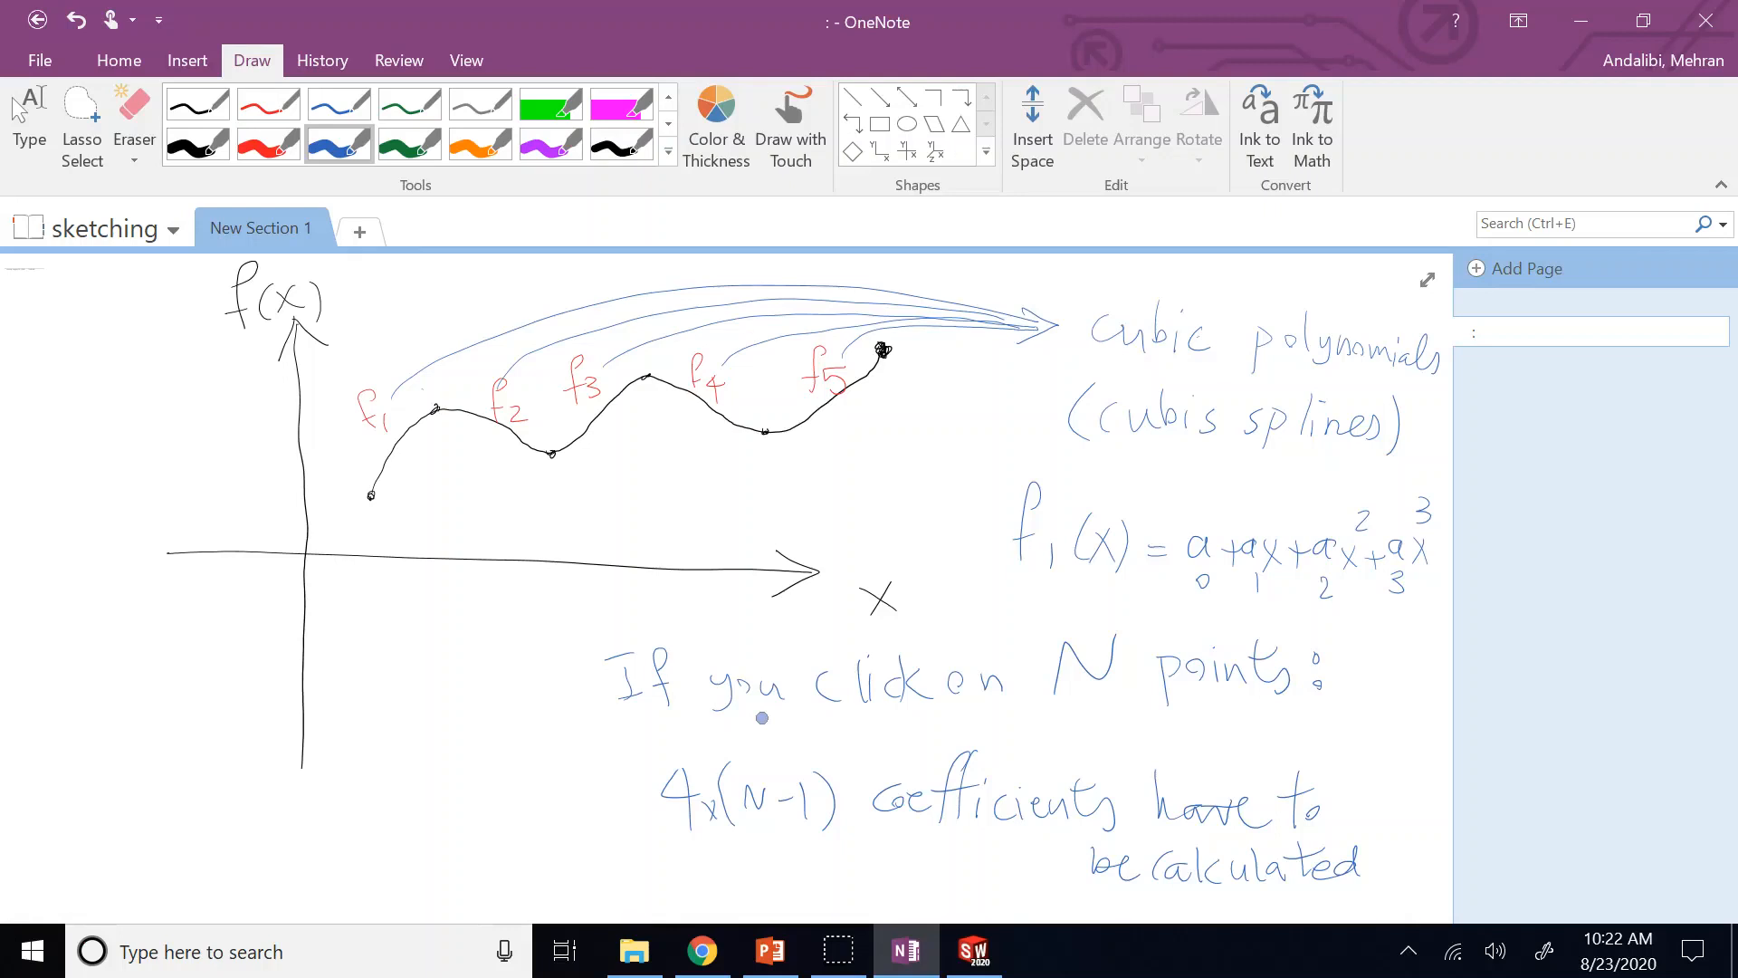
# Draw a green arrow away from the f(x) label and write "continuous and smooth" at its tip.
pyautogui.click(409, 143)
pyautogui.moveTo(219, 316)
pyautogui.mouseDown()
pyautogui.moveTo(151, 355)
pyautogui.moveTo(184, 351)
pyautogui.mouseUp()
pyautogui.moveTo(43, 414)
pyautogui.mouseDown()
pyautogui.moveTo(74, 423)
pyautogui.moveTo(116, 391)
pyautogui.moveTo(225, 373)
pyautogui.mouseUp()
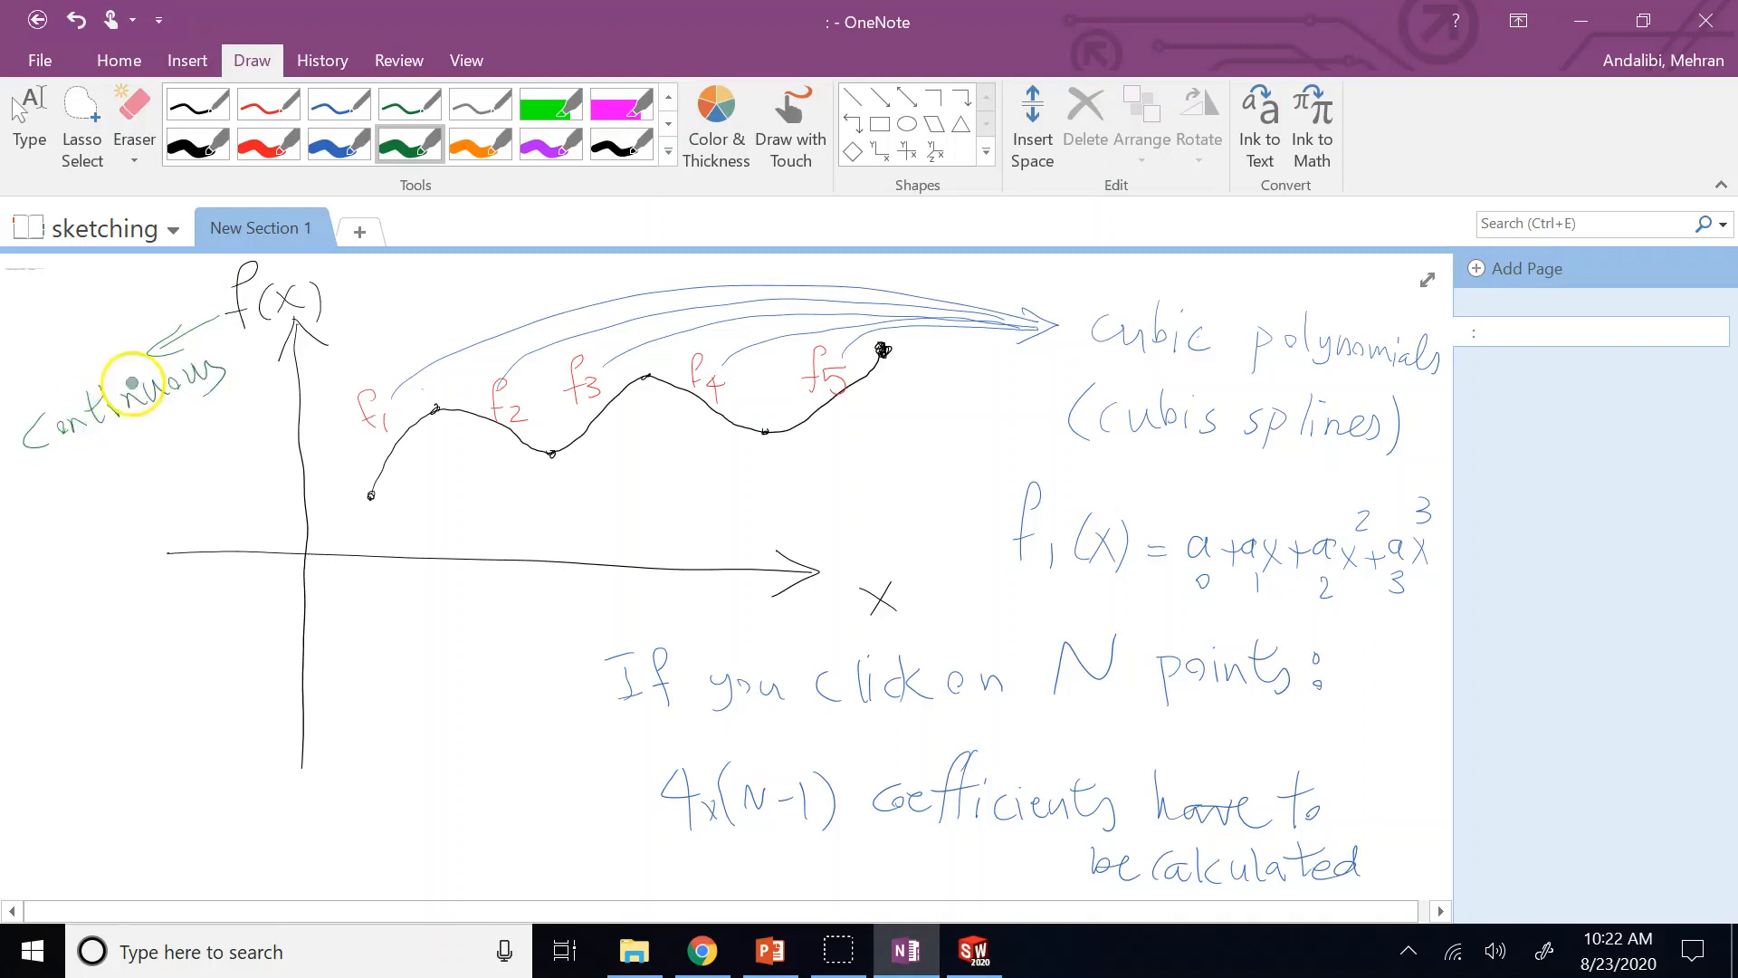
pyautogui.moveTo(124, 450)
pyautogui.mouseDown()
pyautogui.moveTo(155, 450)
pyautogui.moveTo(163, 424)
pyautogui.mouseUp()
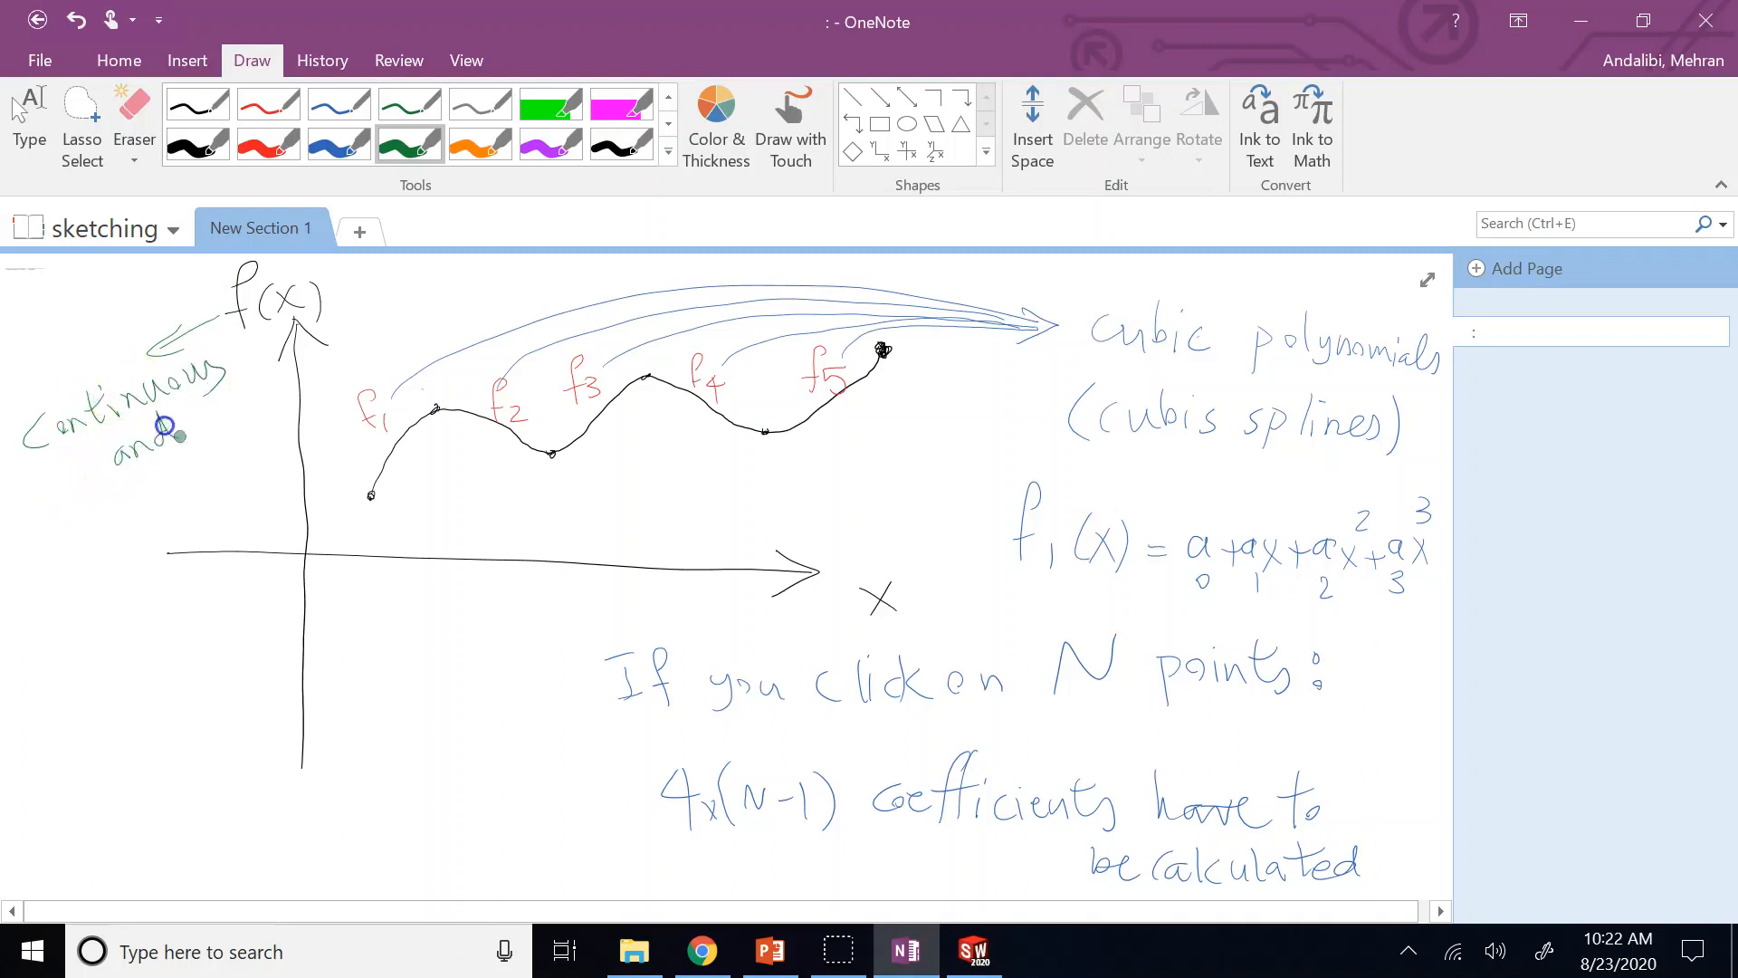
pyautogui.moveTo(78, 505)
pyautogui.mouseDown()
pyautogui.moveTo(73, 528)
pyautogui.moveTo(199, 474)
pyautogui.mouseUp()
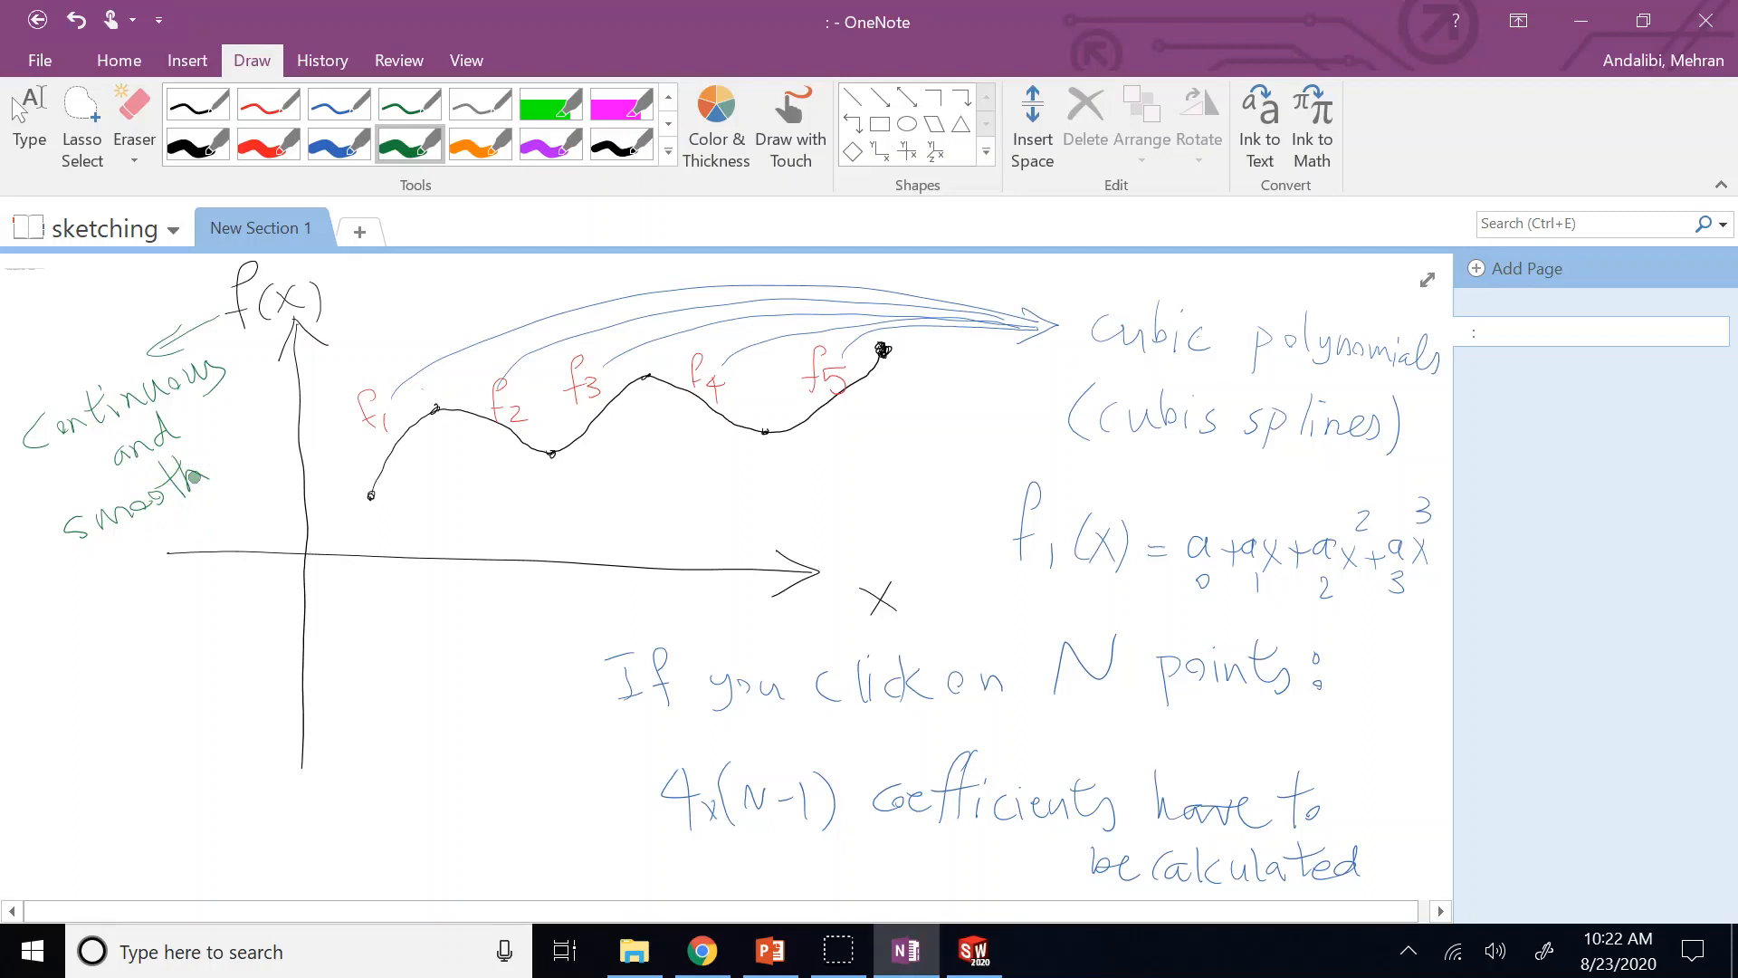
# Choose the thick green pen for annotating the graph.
pyautogui.click(324, 152)
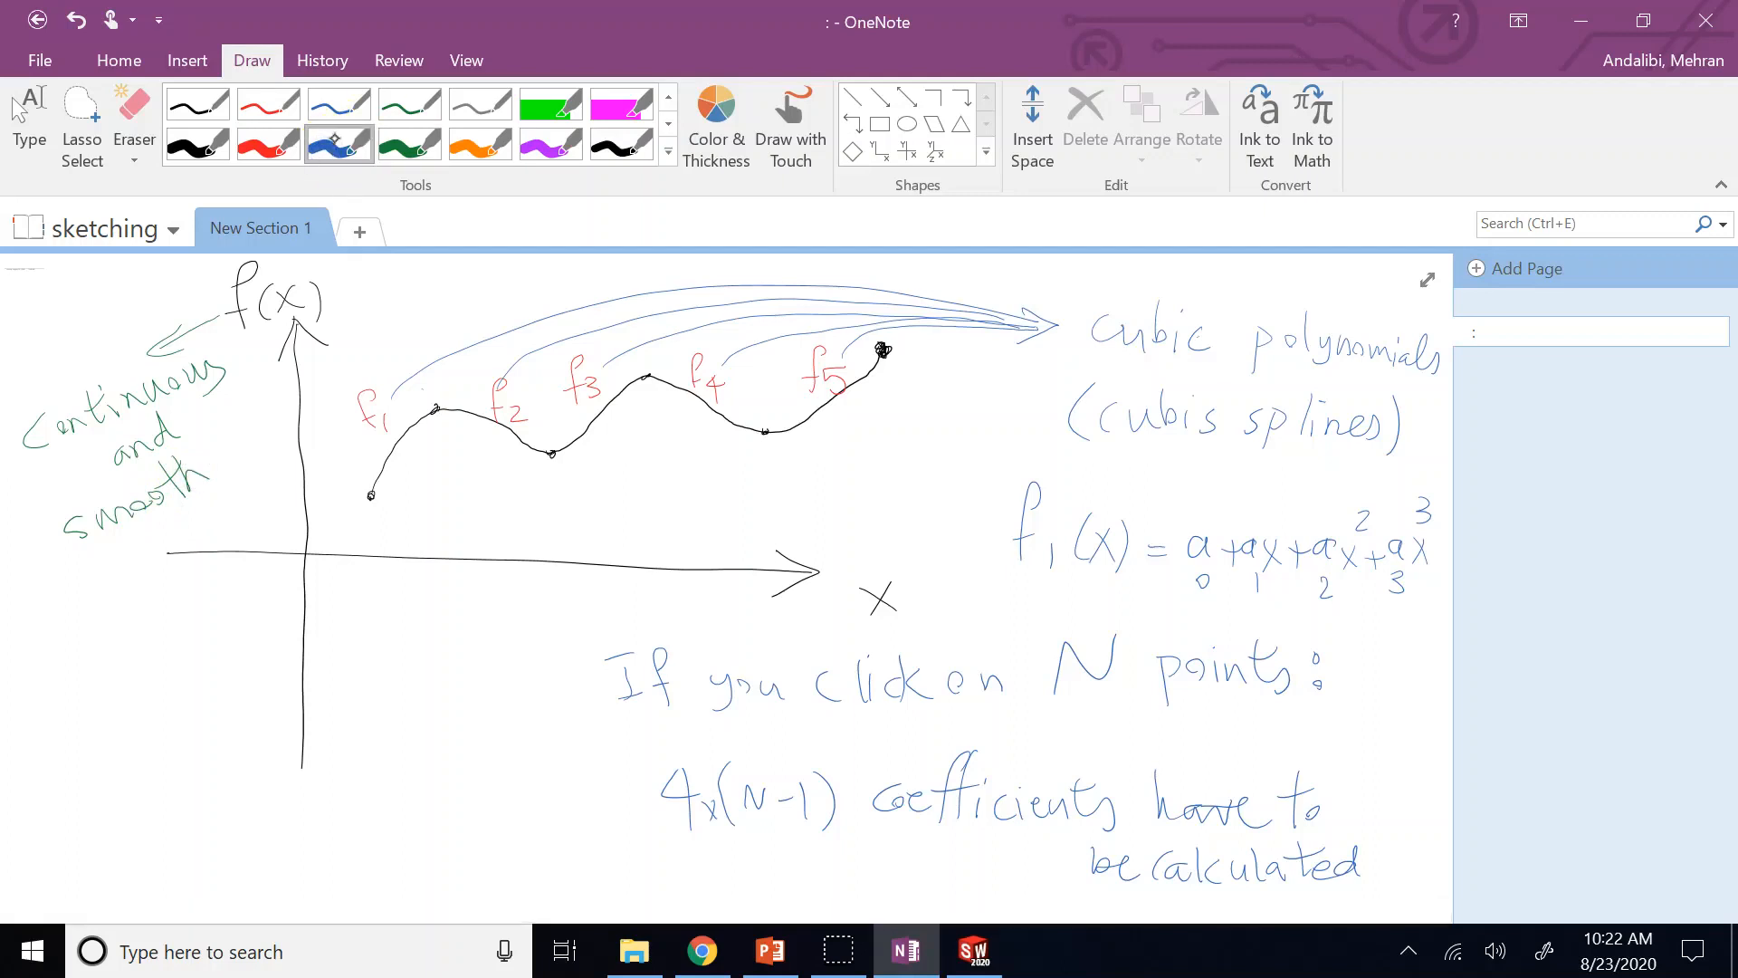
pyautogui.click(267, 145)
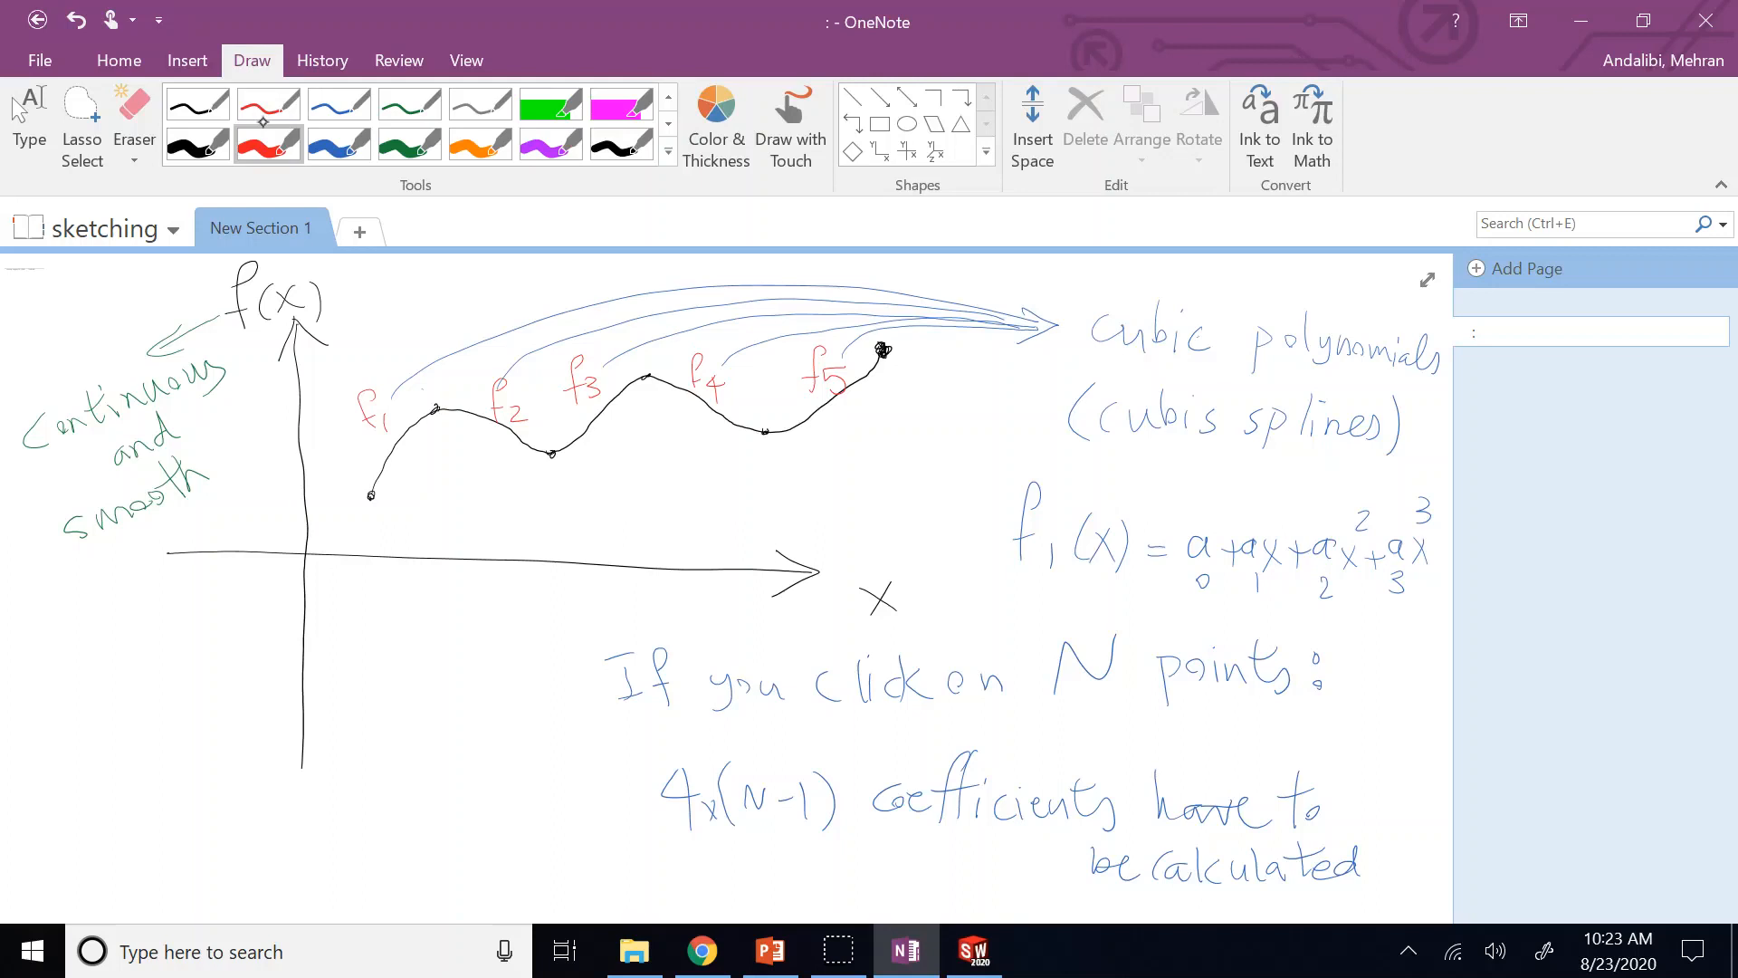
pyautogui.click(401, 136)
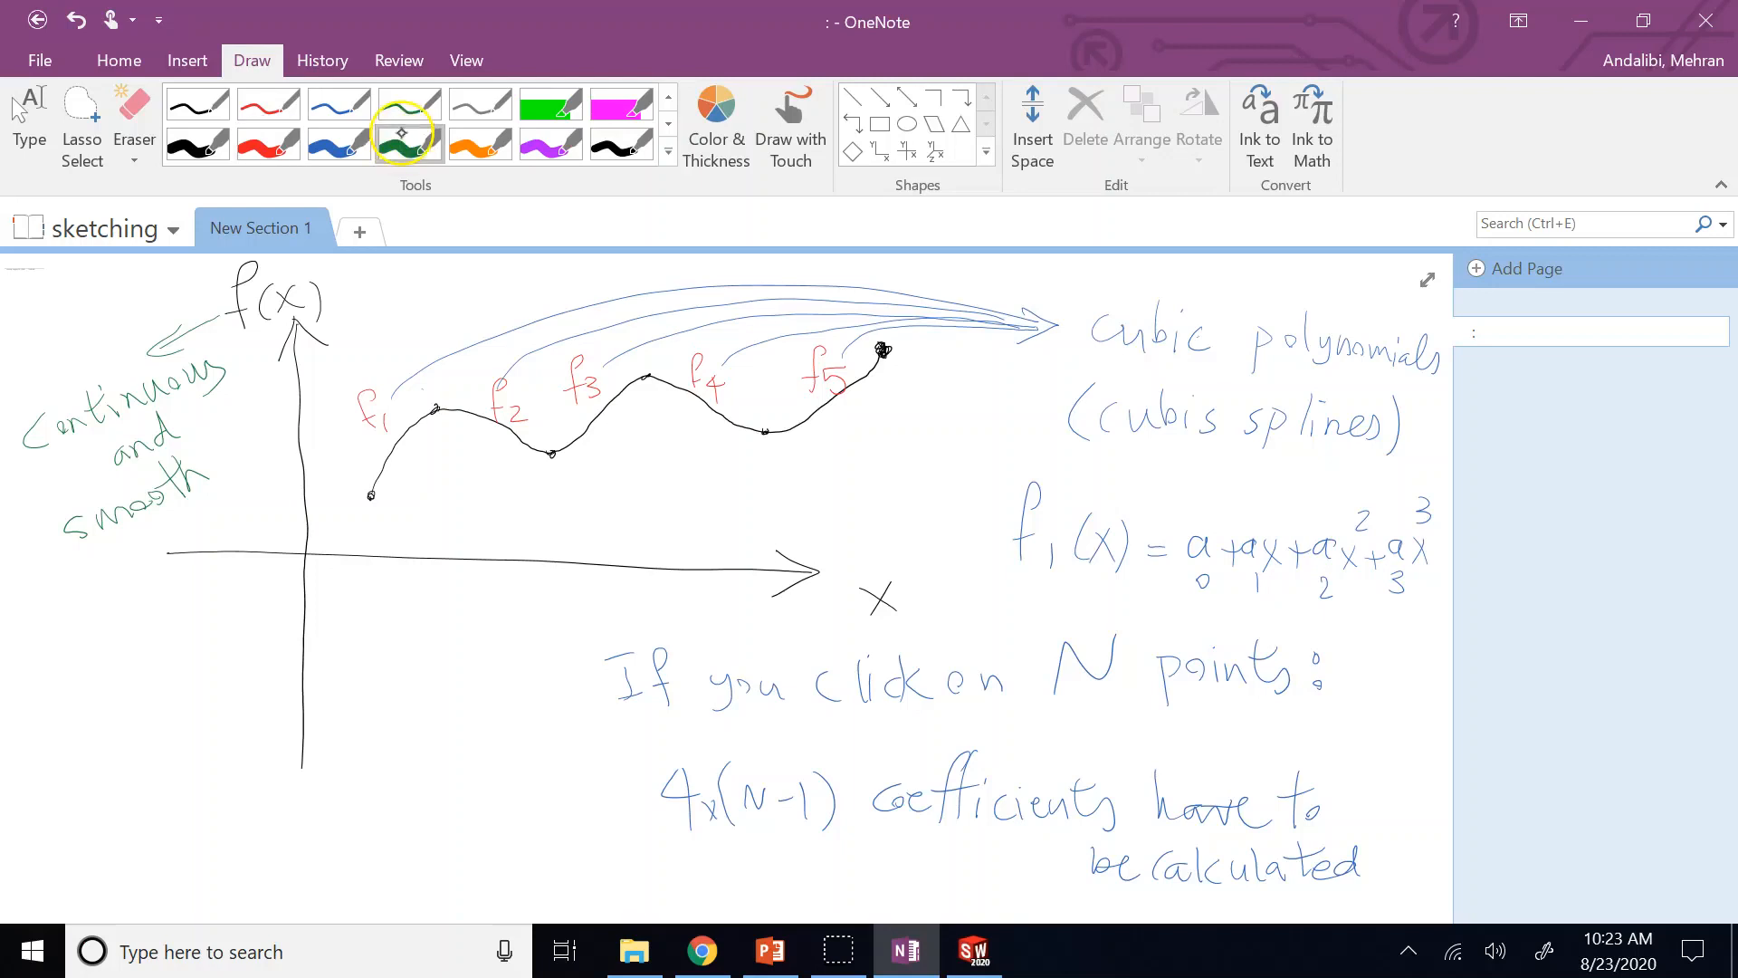
pyautogui.click(439, 407)
pyautogui.moveTo(440, 407); pyautogui.dragTo(428, 559)
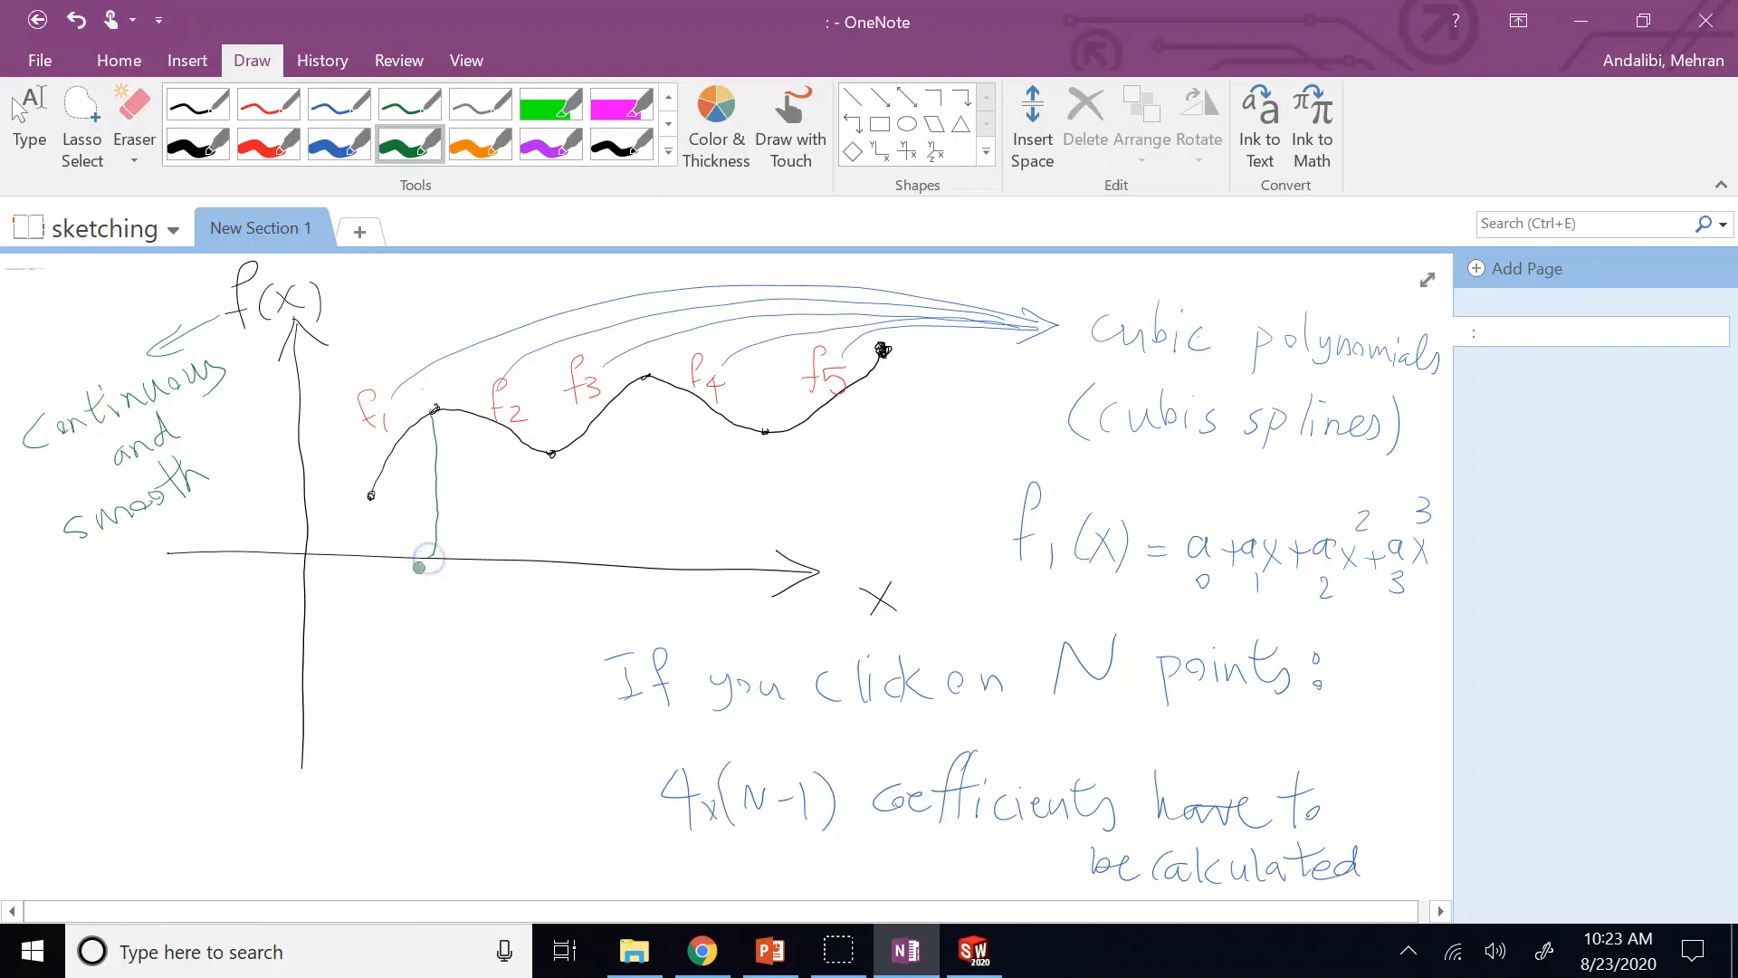
pyautogui.hotkey('ctrl', 'z')
# Drop green dashed lines from the curve's first two points to the horizontal axis, labelled x1 and x2, and thicken the second point in green.
pyautogui.click(439, 412)
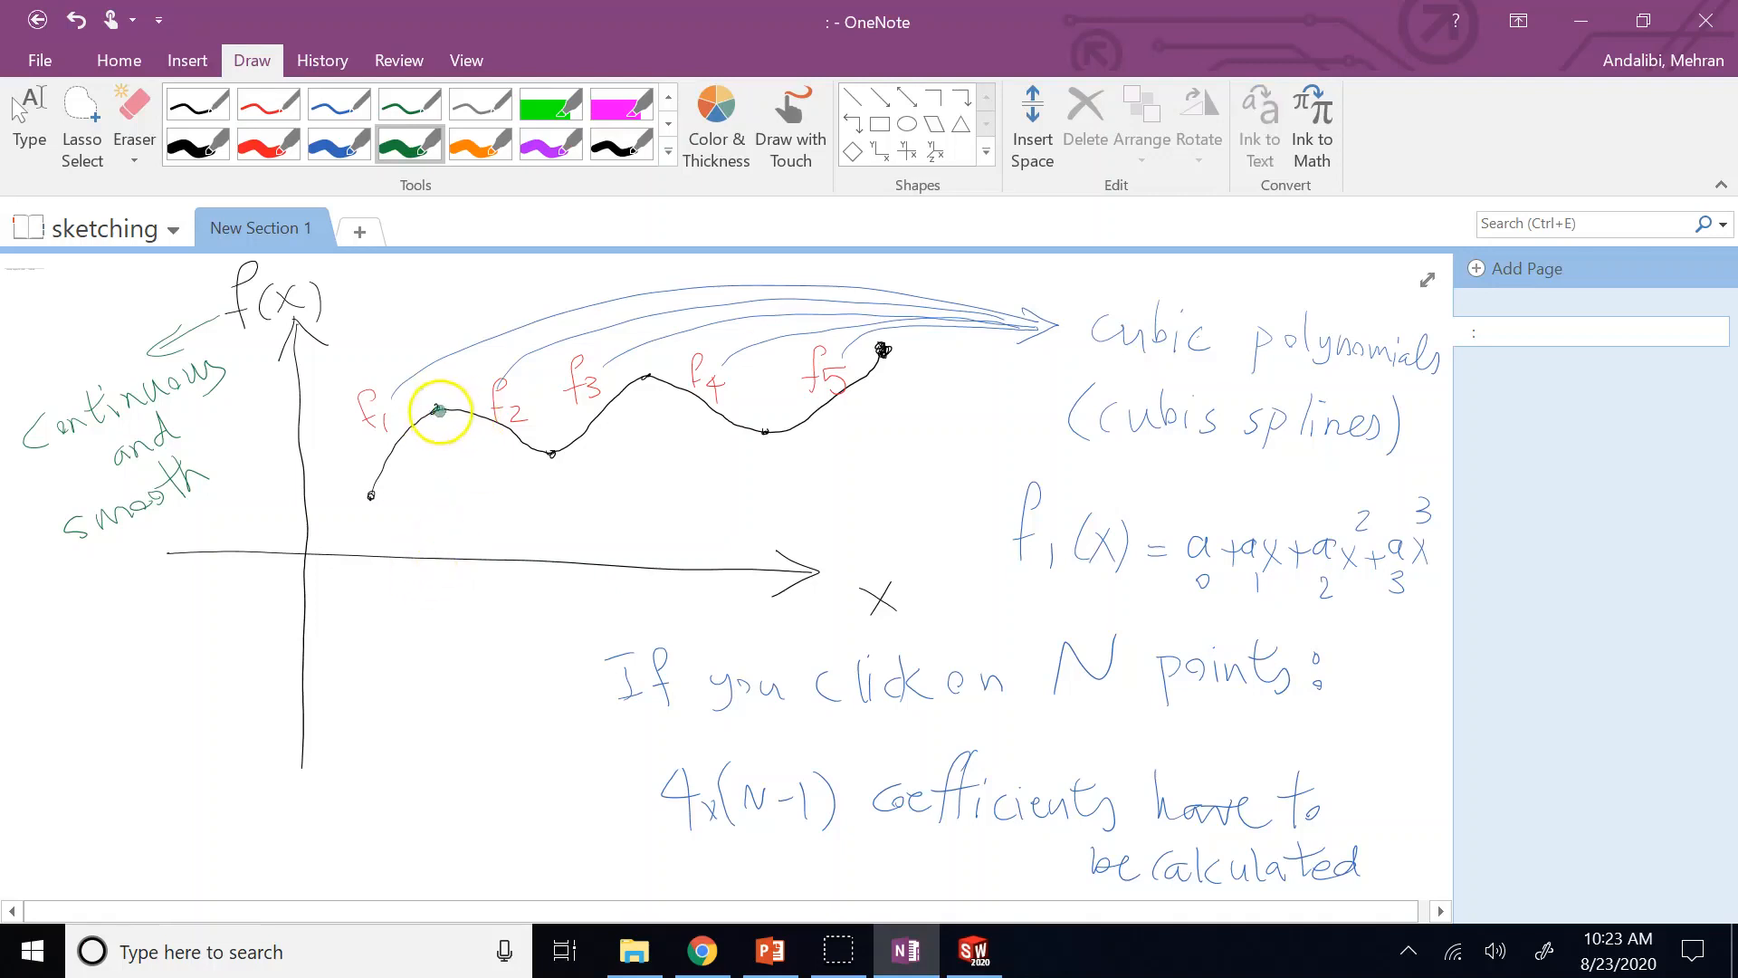
pyautogui.moveTo(438, 412)
pyautogui.mouseDown()
pyautogui.moveTo(426, 579)
pyautogui.moveTo(464, 606)
pyautogui.mouseUp()
pyautogui.moveTo(369, 498)
pyautogui.mouseDown()
pyautogui.moveTo(361, 606)
pyautogui.moveTo(381, 621)
pyautogui.moveTo(350, 605)
pyautogui.mouseUp()
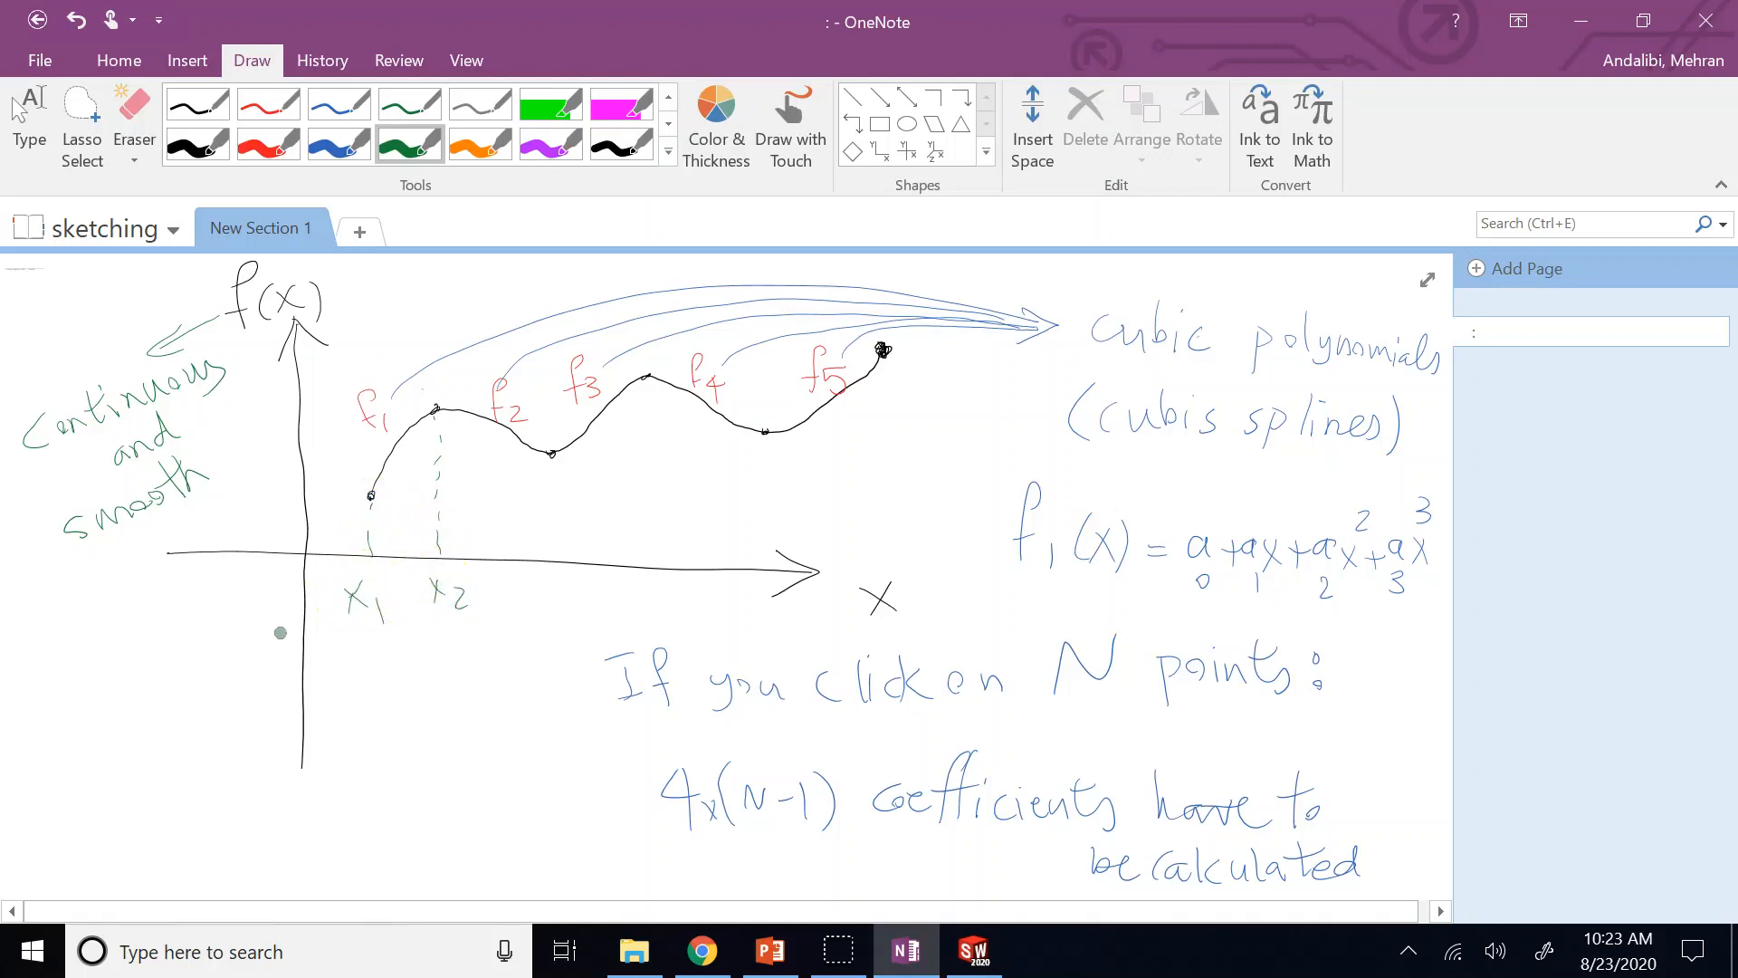
pyautogui.moveTo(442, 405); pyautogui.dragTo(439, 413)
# Write f1(x2) = f2(x2) in green below the axes and draw a black arrow to it from "continuous".
pyautogui.scroll(-1, 117, 664)
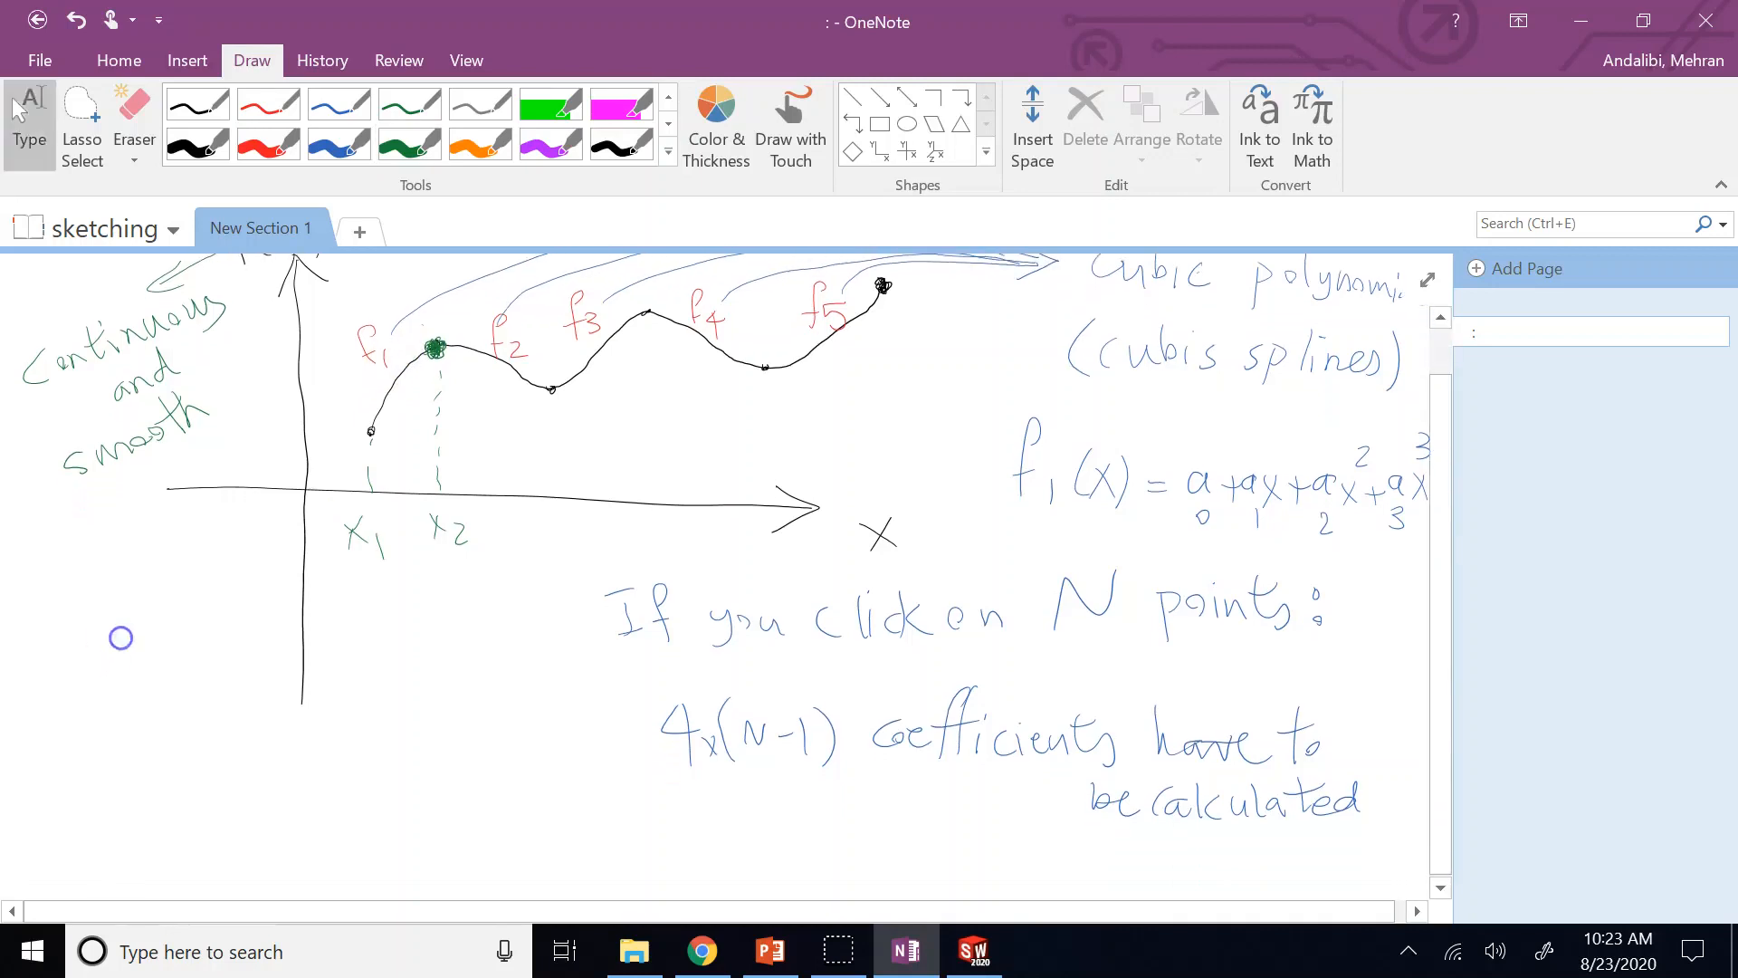
pyautogui.moveTo(109, 757)
pyautogui.mouseDown()
pyautogui.moveTo(93, 756)
pyautogui.moveTo(101, 791)
pyautogui.moveTo(154, 769)
pyautogui.moveTo(186, 807)
pyautogui.moveTo(225, 812)
pyautogui.moveTo(313, 761)
pyautogui.moveTo(307, 782)
pyautogui.moveTo(355, 812)
pyautogui.moveTo(391, 804)
pyautogui.moveTo(432, 761)
pyautogui.moveTo(496, 810)
pyautogui.mouseUp()
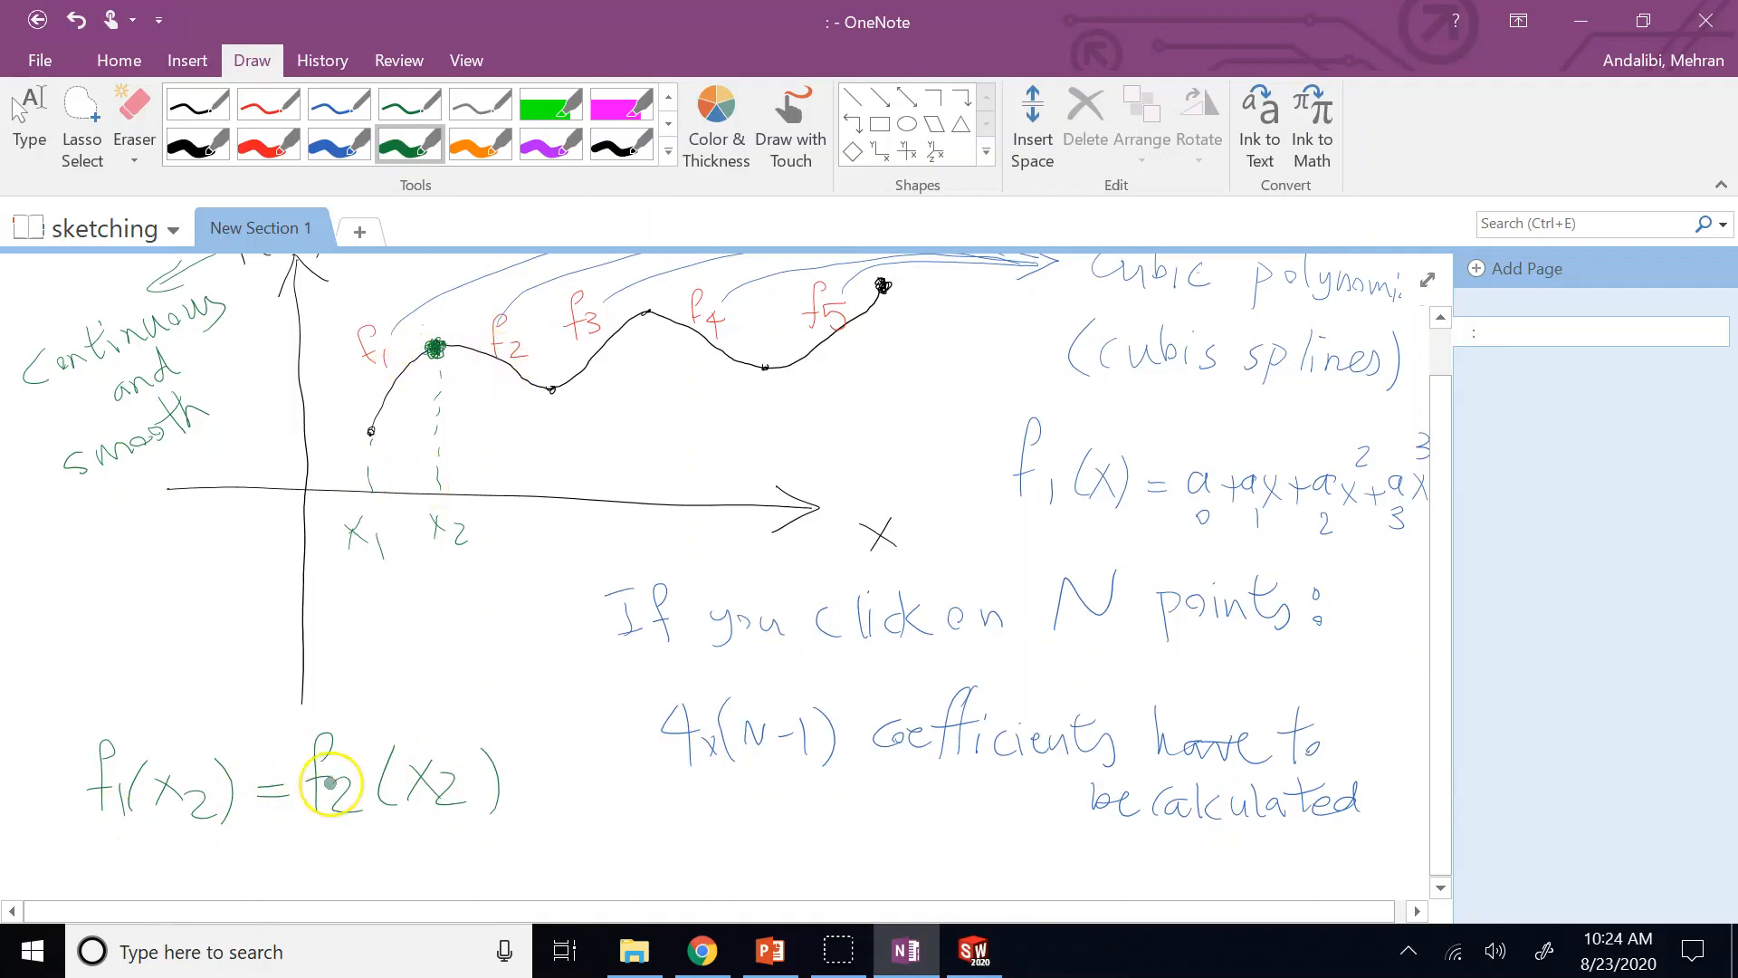
pyautogui.click(197, 143)
pyautogui.moveTo(54, 376)
pyautogui.mouseDown()
pyautogui.moveTo(67, 584)
pyautogui.moveTo(143, 732)
pyautogui.mouseUp()
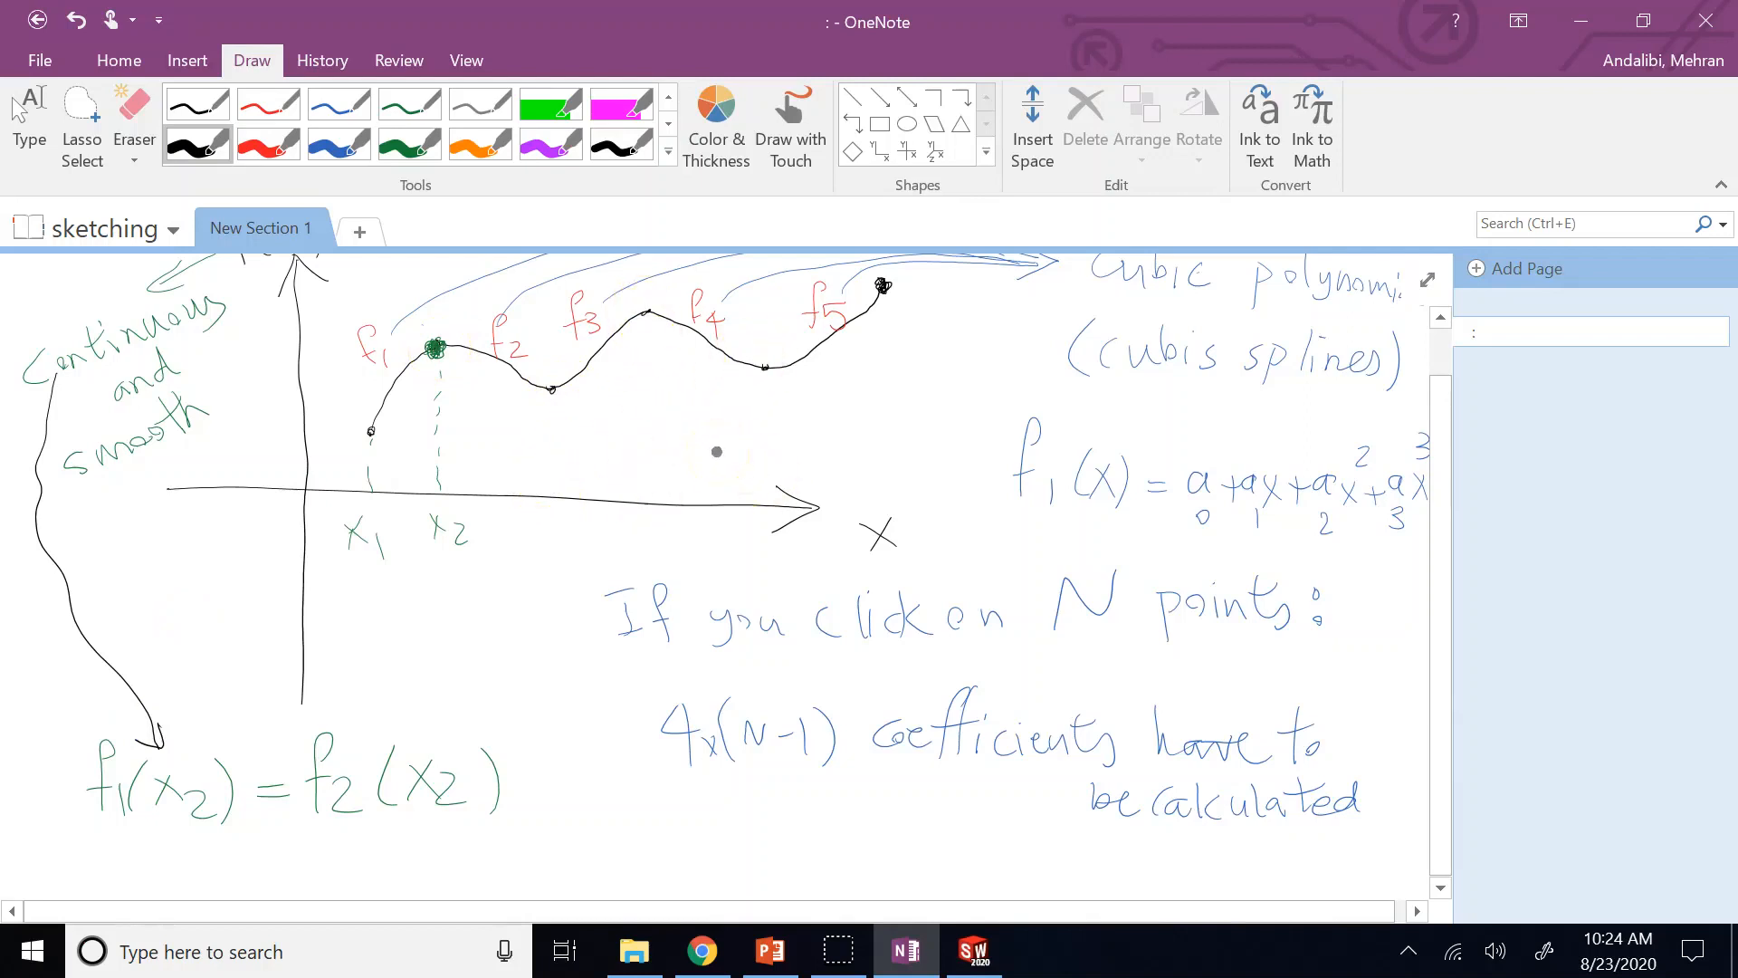
# Write the first-derivative condition f1'(x2) = f2'(x2) in blue beneath the green continuity equation.
pyautogui.click(339, 145)
pyautogui.scroll(-2, 86, 473)
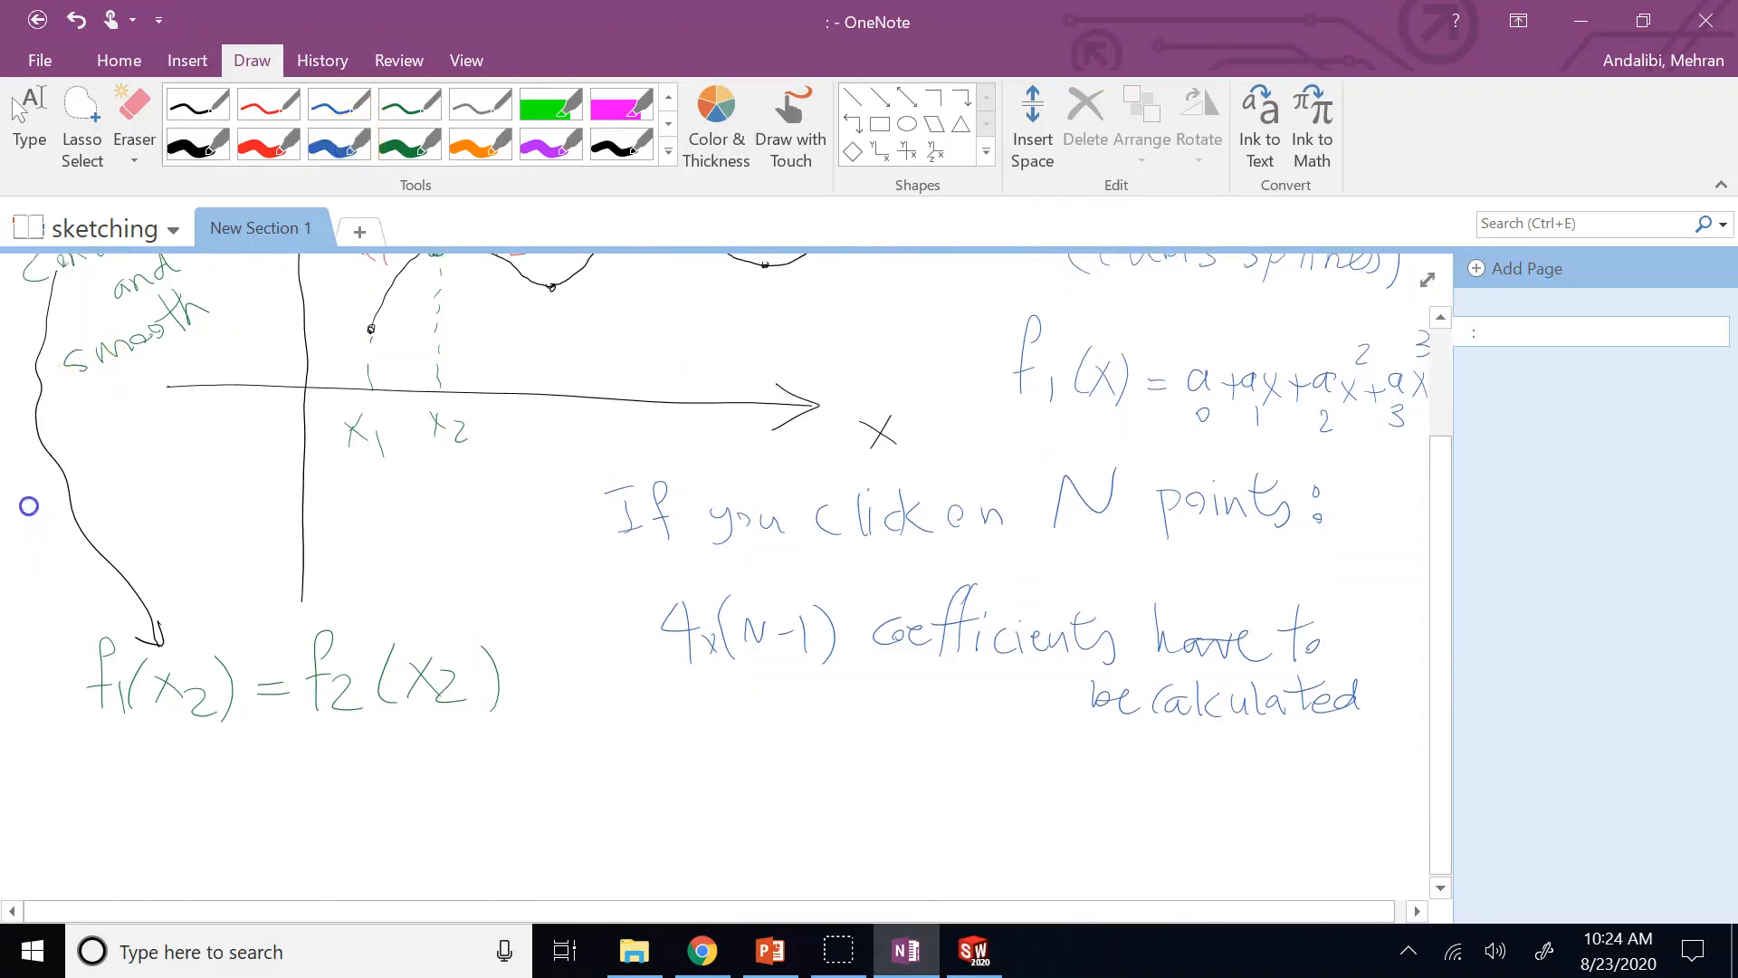
pyautogui.scroll(1, 63, 561)
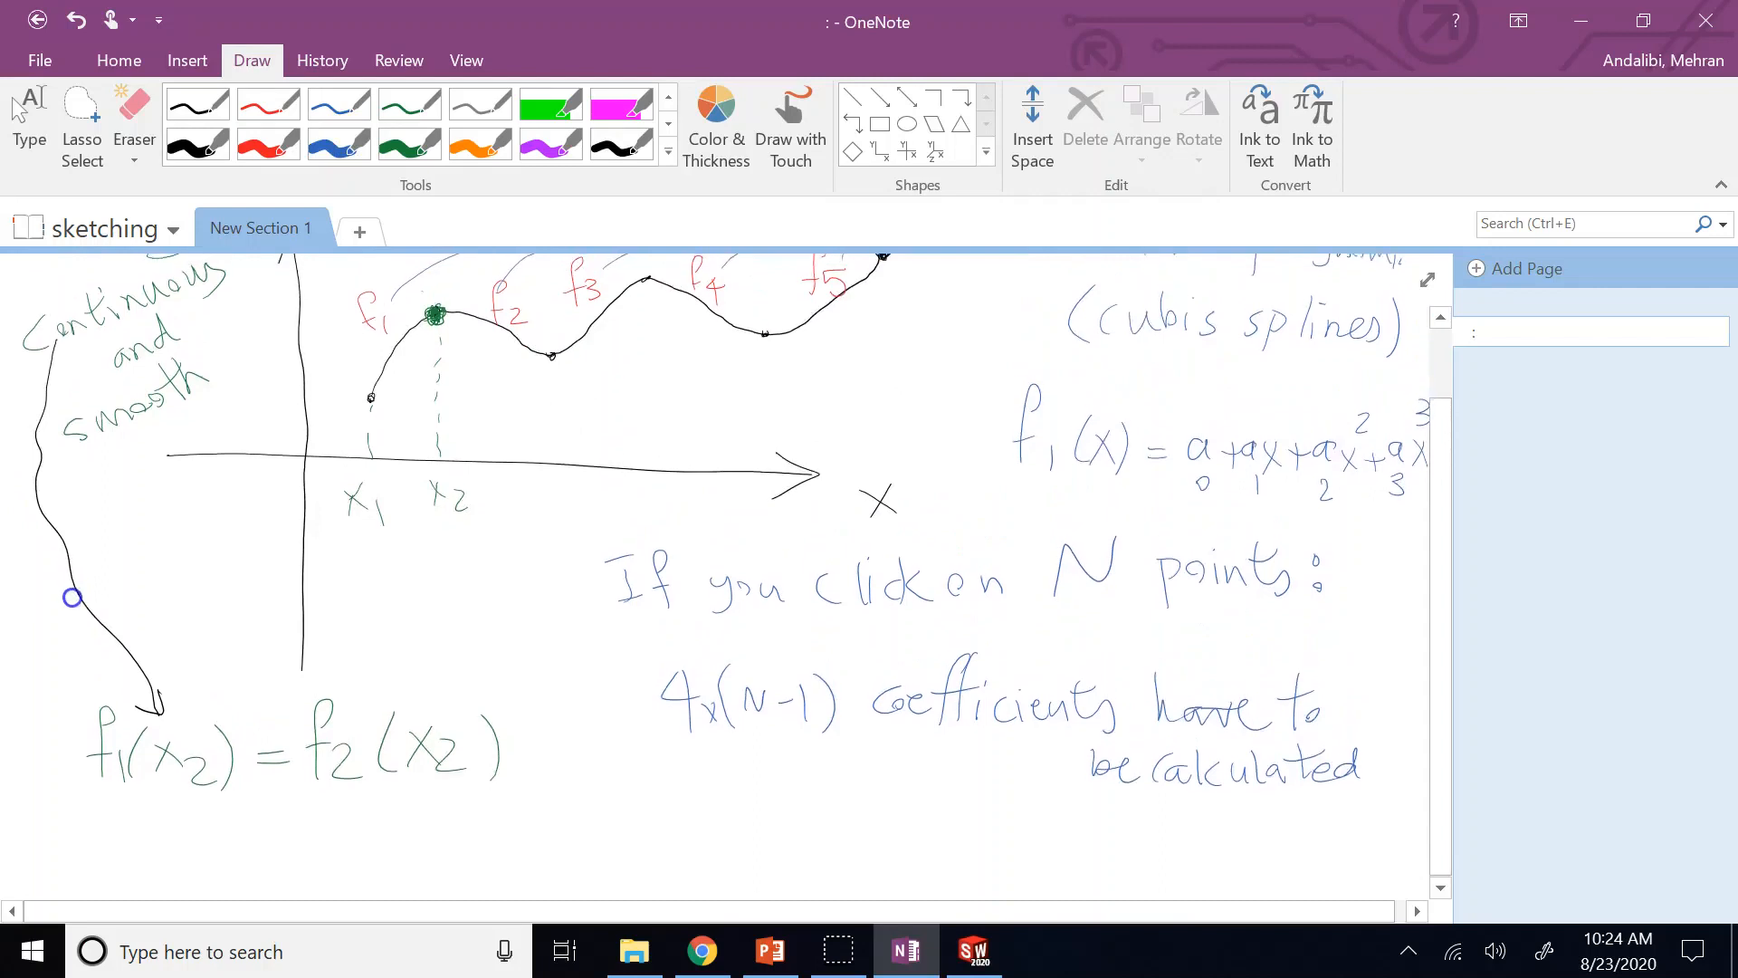
pyautogui.press('Escape')
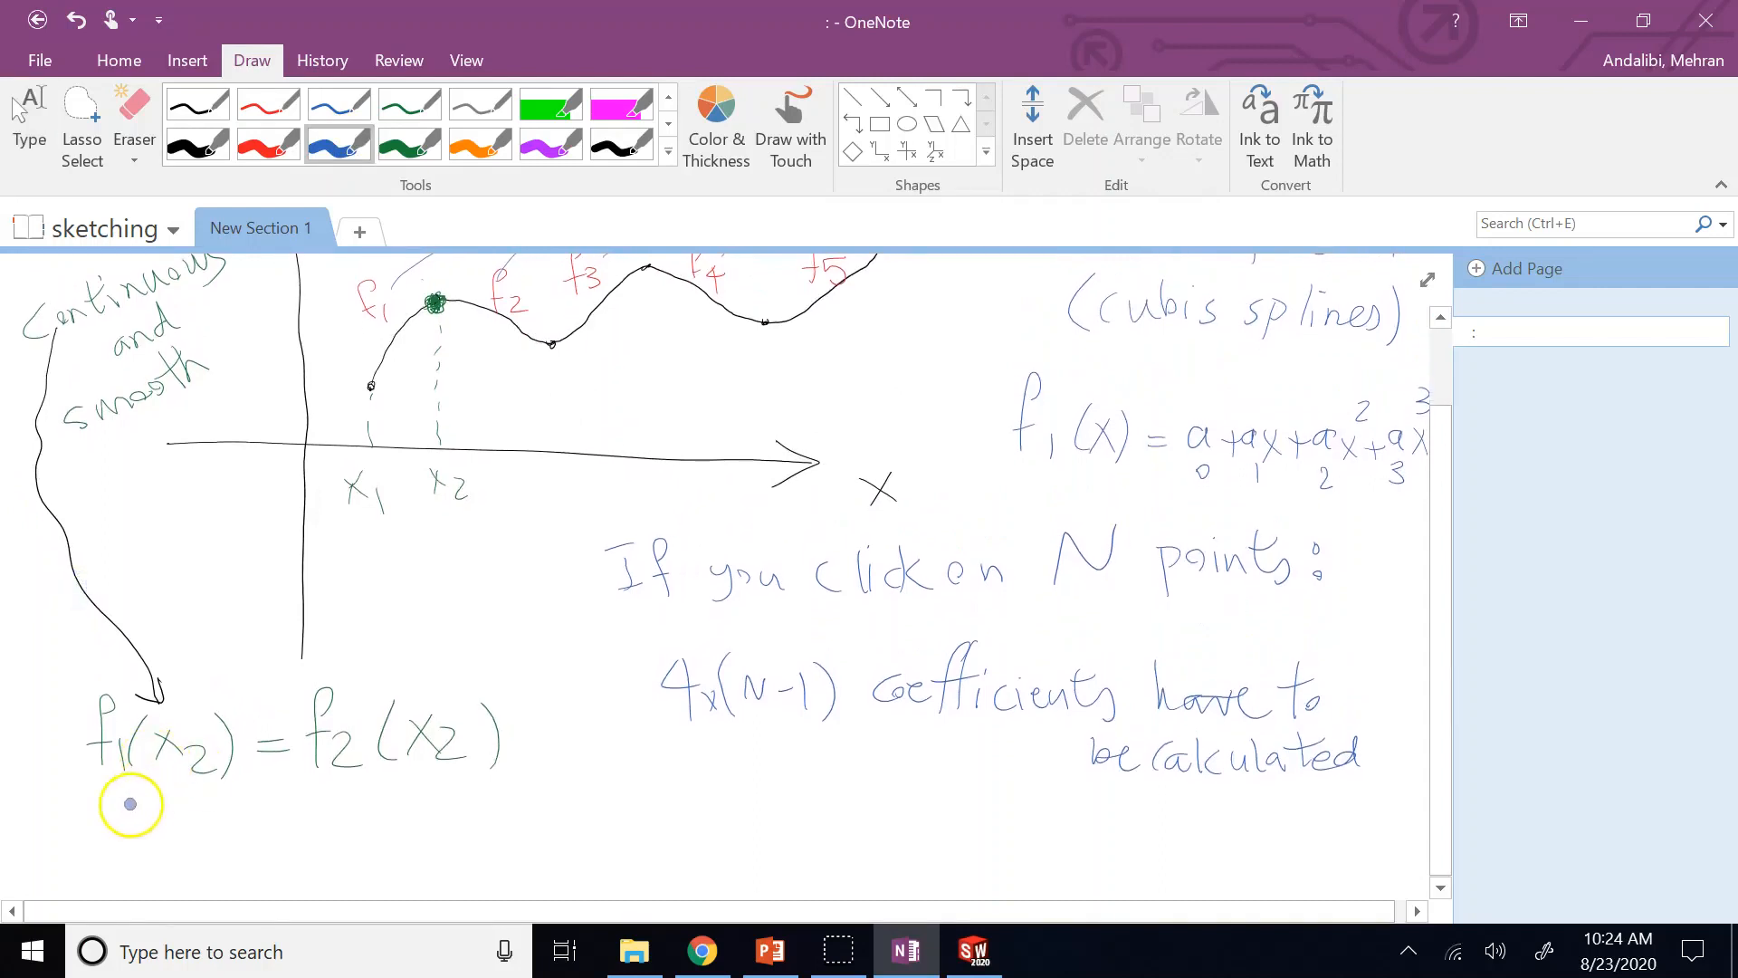
pyautogui.moveTo(185, 849); pyautogui.dragTo(218, 874)
pyautogui.moveTo(234, 800); pyautogui.dragTo(232, 821)
pyautogui.moveTo(253, 831)
pyautogui.mouseDown()
pyautogui.moveTo(246, 871)
pyautogui.moveTo(277, 866)
pyautogui.moveTo(281, 836)
pyautogui.moveTo(310, 871)
pyautogui.moveTo(372, 846)
pyautogui.mouseUp()
pyautogui.moveTo(351, 858); pyautogui.dragTo(373, 857)
pyautogui.moveTo(418, 798)
pyautogui.mouseDown()
pyautogui.moveTo(409, 861)
pyautogui.moveTo(447, 867)
pyautogui.moveTo(452, 815)
pyautogui.mouseUp()
pyautogui.moveTo(477, 820)
pyautogui.mouseDown()
pyautogui.moveTo(471, 858)
pyautogui.moveTo(543, 869)
pyautogui.mouseUp()
# Add f1''(x2) = f2''(x2) below and group both derivative equations with a brace and a blue arrow from "smooth".
pyautogui.scroll(1, 162, 730)
pyautogui.scroll(1, 161, 730)
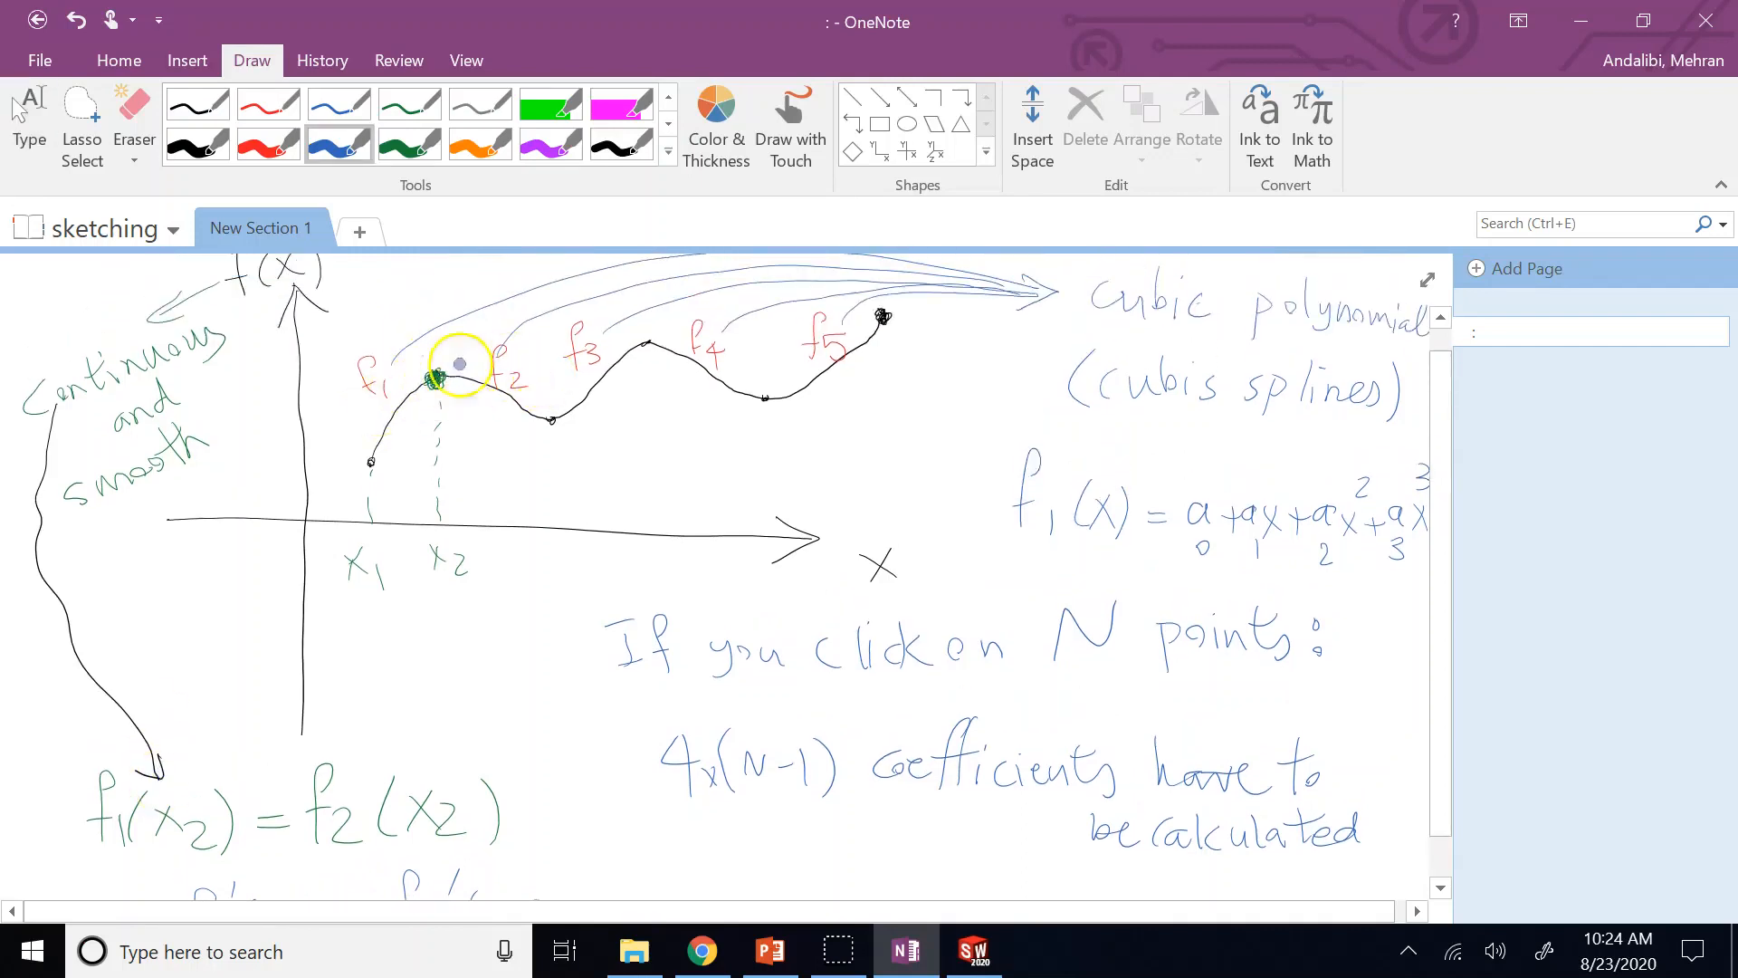
pyautogui.click(411, 382)
pyautogui.scroll(-4, 62, 576)
pyautogui.press('Escape')
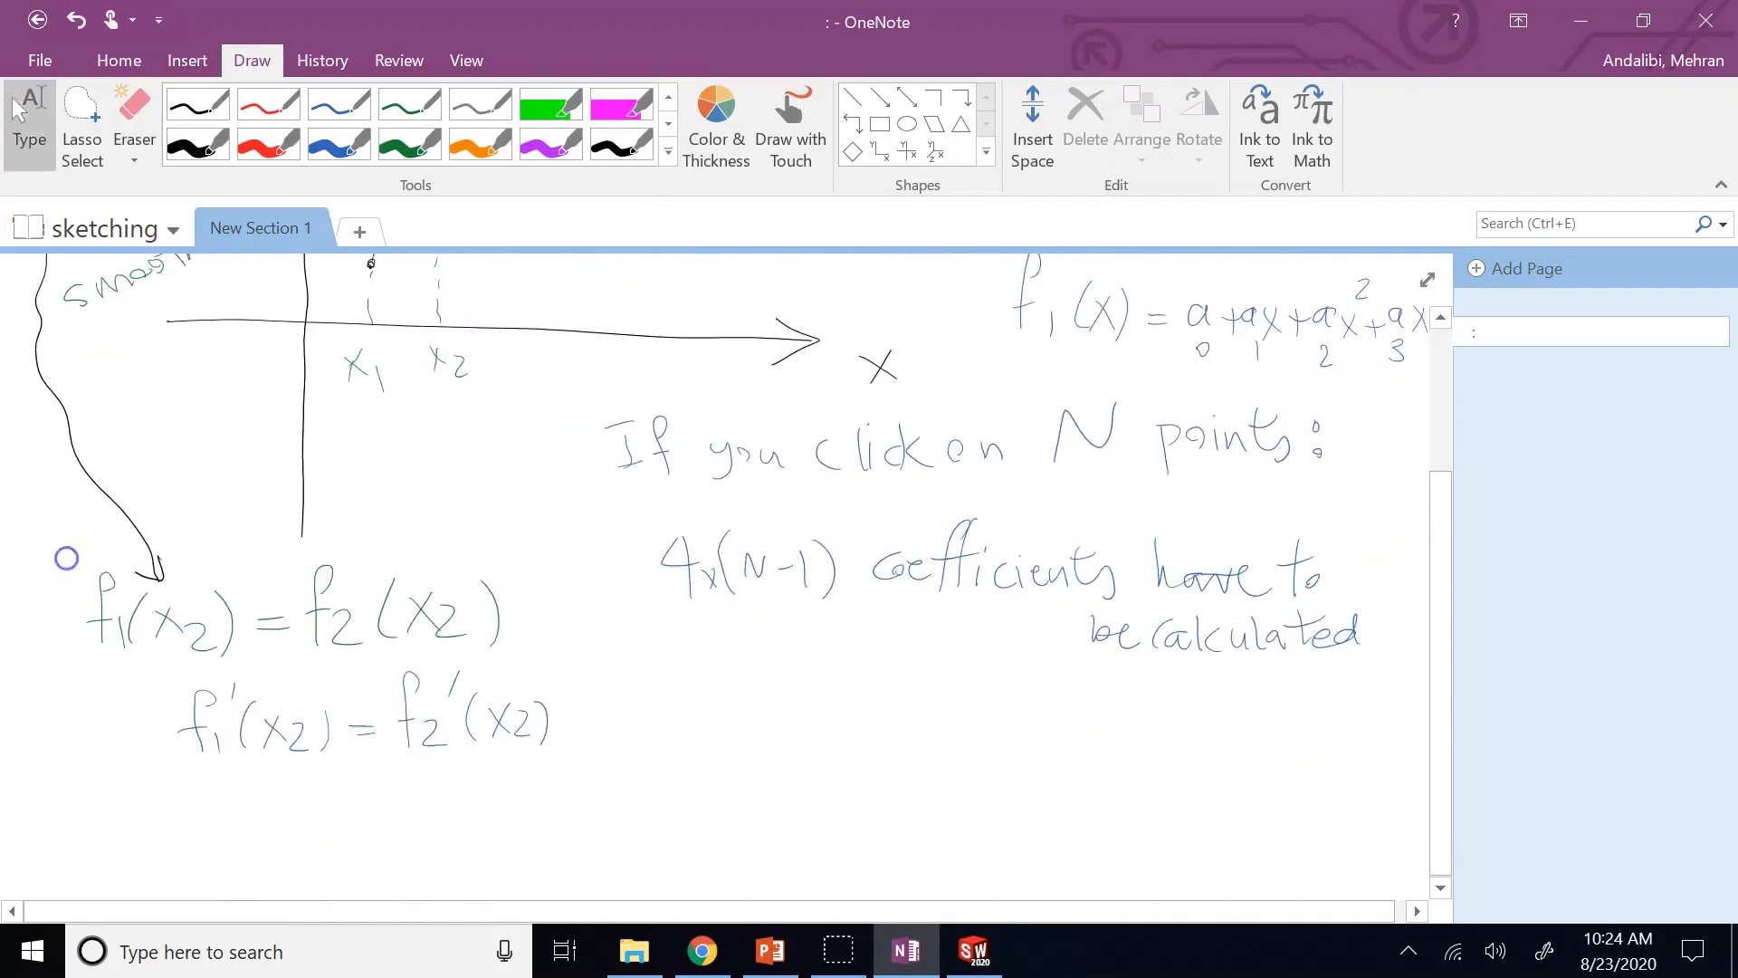
pyautogui.moveTo(113, 299)
pyautogui.mouseDown()
pyautogui.moveTo(31, 524)
pyautogui.moveTo(108, 721)
pyautogui.moveTo(97, 731)
pyautogui.moveTo(159, 748)
pyautogui.moveTo(214, 842)
pyautogui.moveTo(214, 827)
pyautogui.moveTo(214, 866)
pyautogui.moveTo(214, 819)
pyautogui.moveTo(245, 799)
pyautogui.moveTo(276, 862)
pyautogui.moveTo(295, 813)
pyautogui.moveTo(326, 871)
pyautogui.moveTo(435, 877)
pyautogui.moveTo(474, 803)
pyautogui.moveTo(569, 846)
pyautogui.mouseUp()
pyautogui.scroll(3, 163, 661)
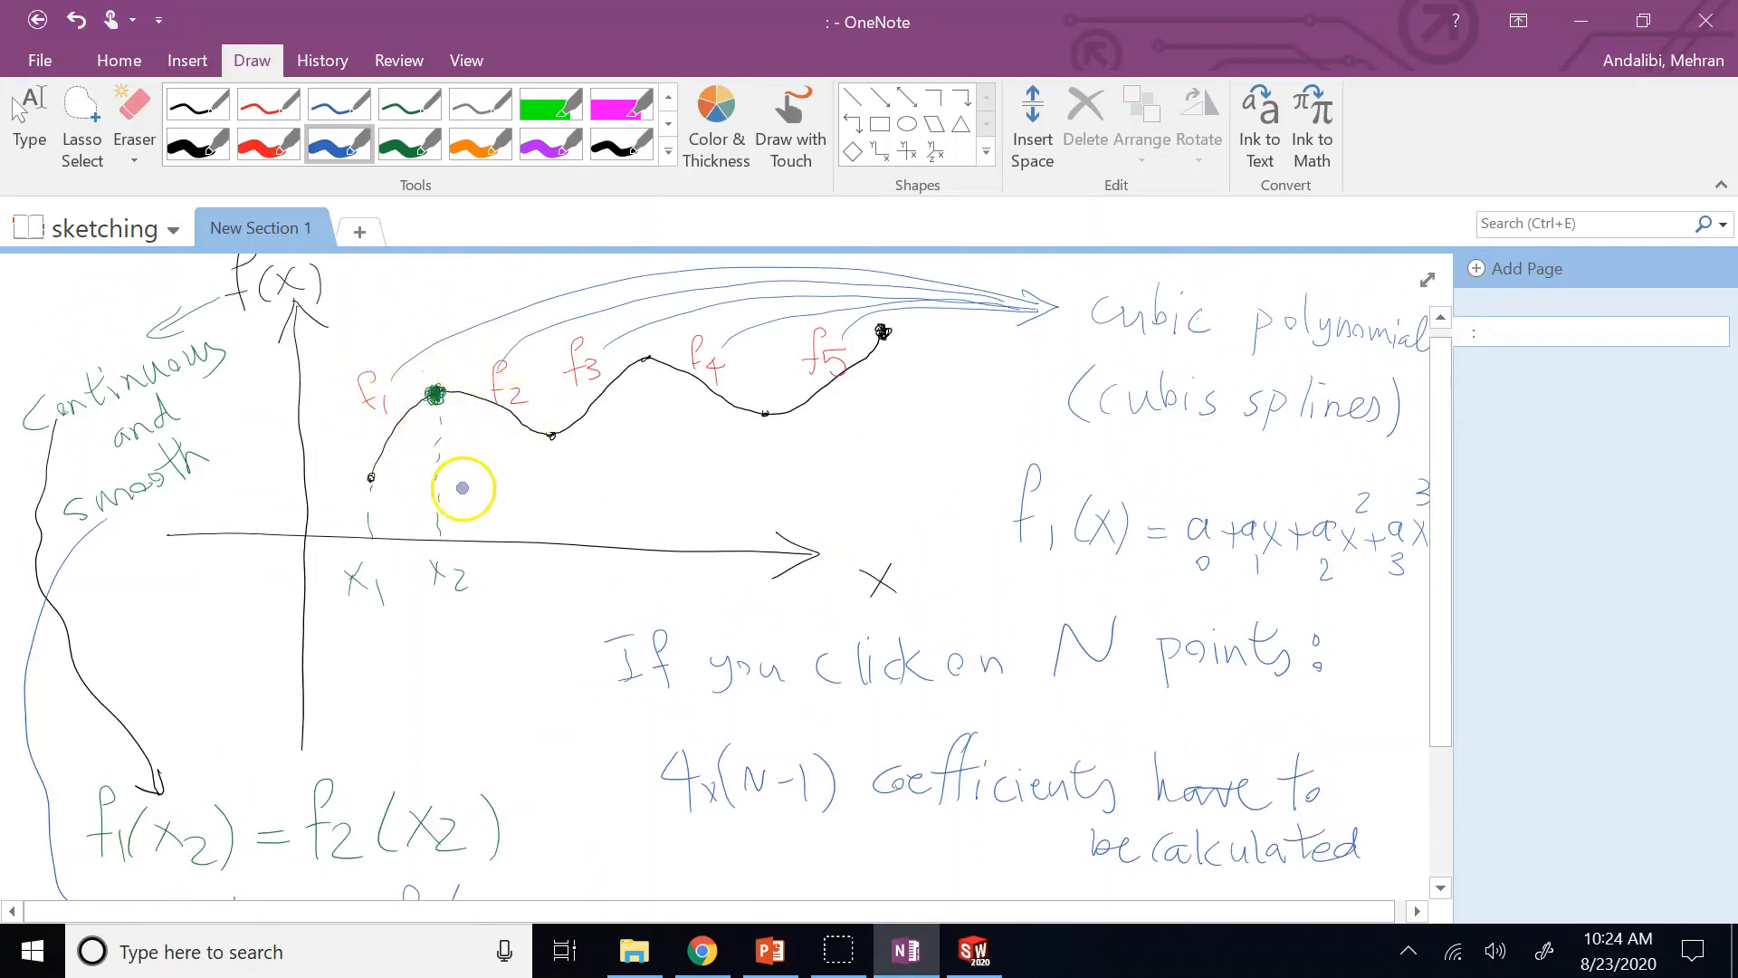
pyautogui.scroll(-5, 463, 488)
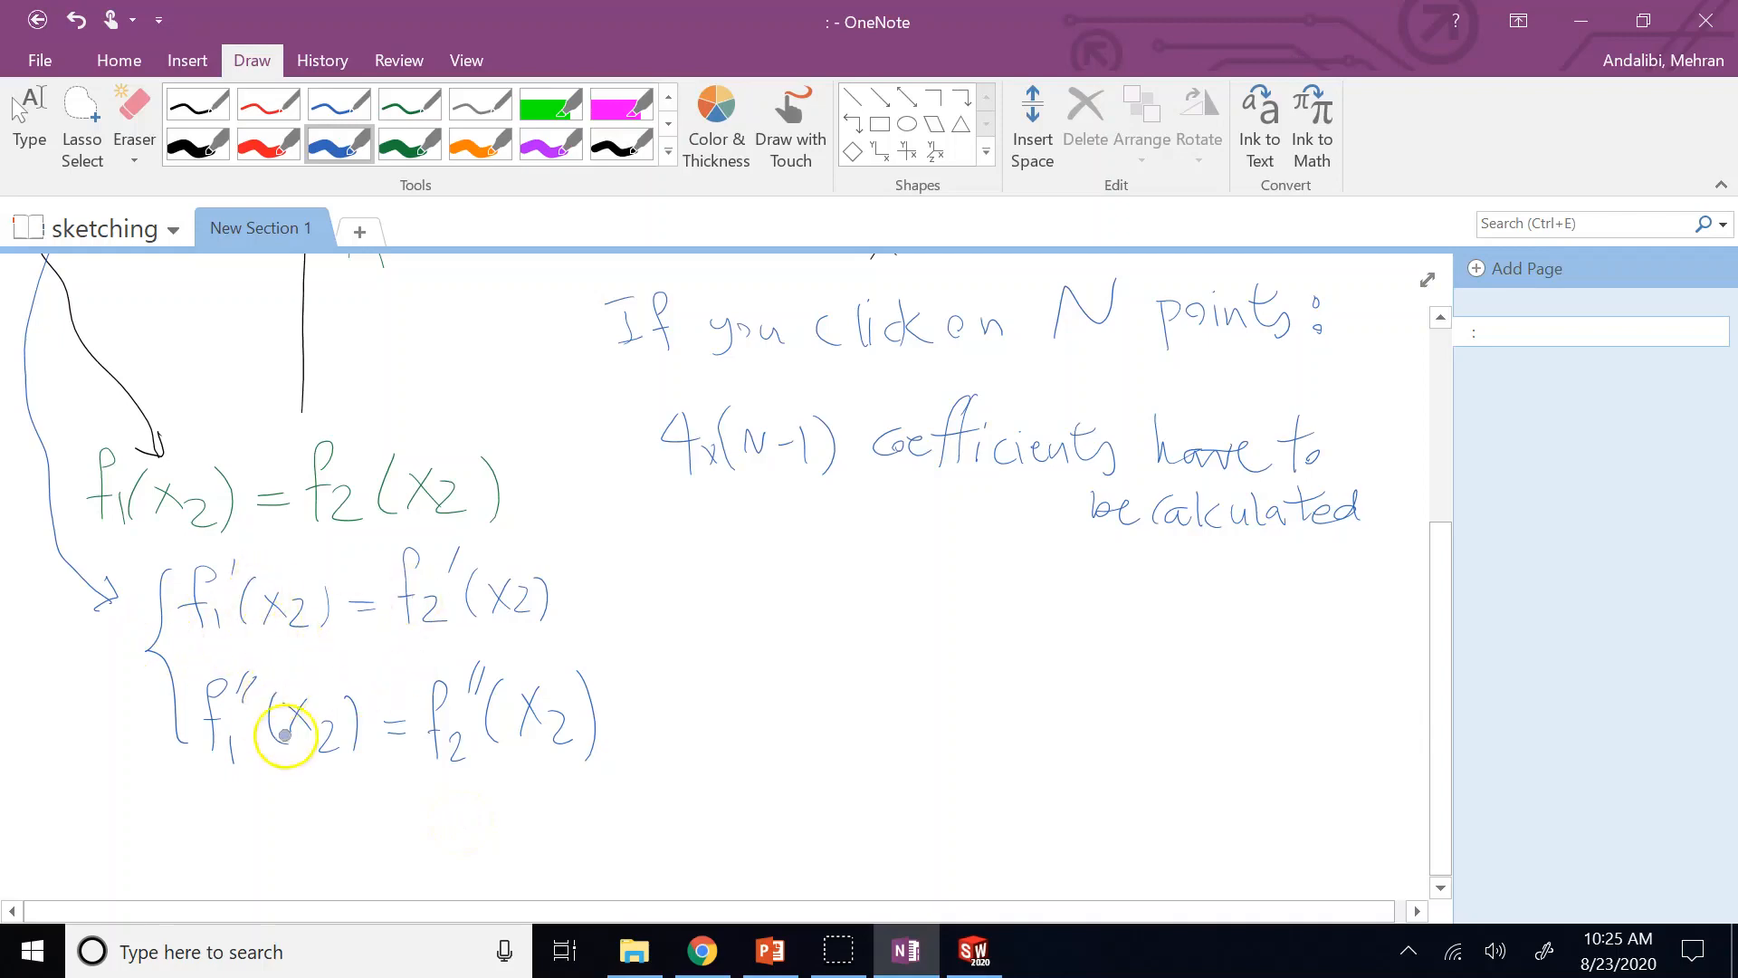
pyautogui.scroll(3, 142, 830)
pyautogui.scroll(-2, 141, 829)
pyautogui.scroll(2, 314, 824)
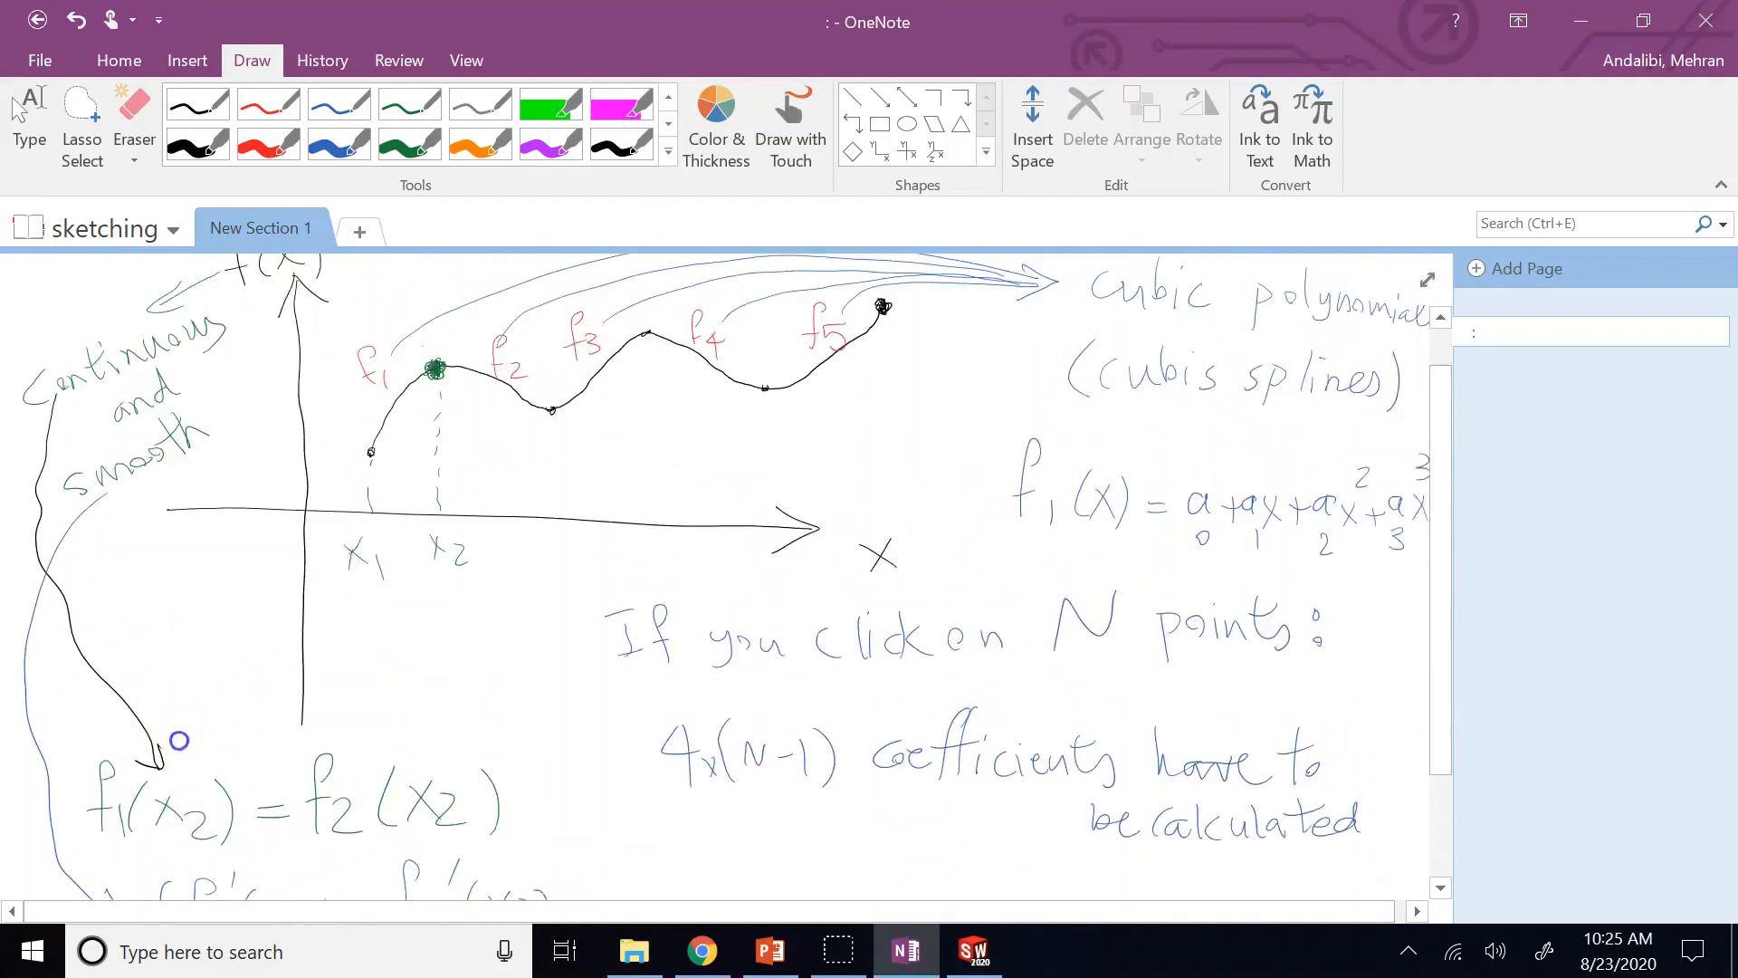
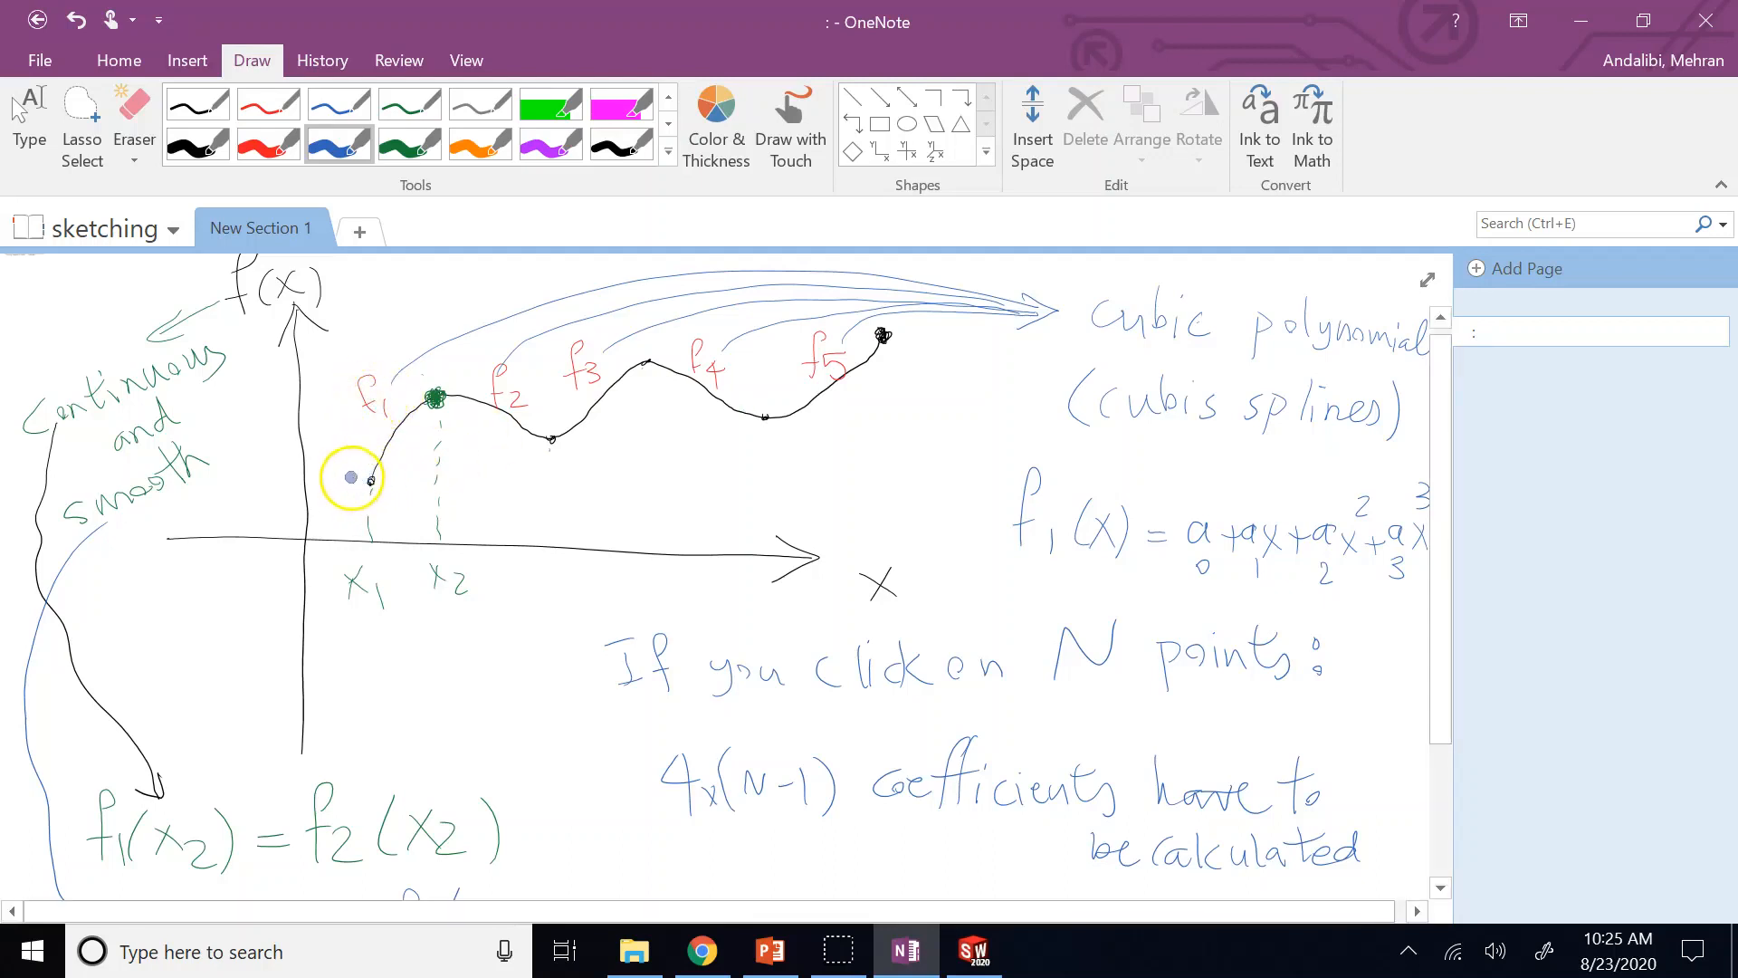
# Project the curve's first point to the vertical axis with a blue dashed line labelled y1 and write f1(x1) = y1 below the horizontal axis.
pyautogui.moveTo(363, 480); pyautogui.dragTo(349, 481)
pyautogui.moveTo(341, 481)
pyautogui.mouseDown()
pyautogui.moveTo(254, 494)
pyautogui.moveTo(268, 493)
pyautogui.mouseUp()
pyautogui.moveTo(201, 620)
pyautogui.mouseDown()
pyautogui.moveTo(187, 652)
pyautogui.moveTo(252, 651)
pyautogui.moveTo(275, 685)
pyautogui.mouseUp()
pyautogui.moveTo(300, 655); pyautogui.dragTo(370, 684)
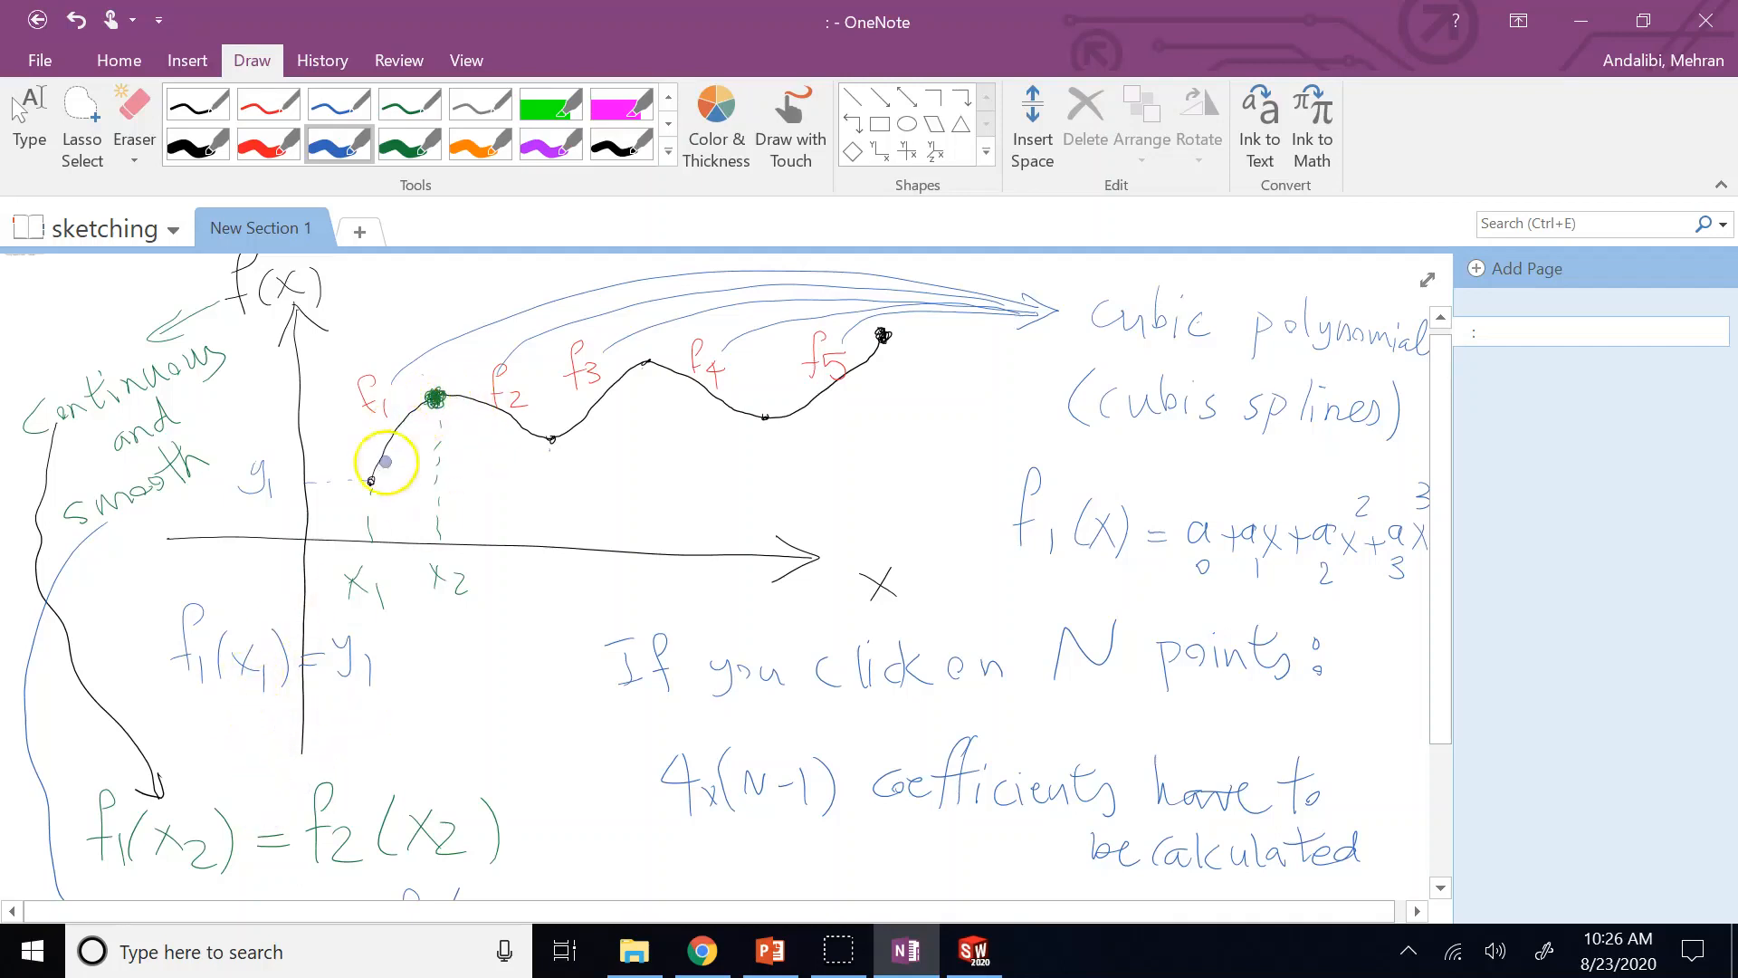
# Extend the green continuity equation with = y2 in blue and draw a level line from the second point to a y2 label.
pyautogui.moveTo(114, 686); pyautogui.dragTo(19, 605)
pyautogui.moveTo(384, 722); pyautogui.dragTo(431, 728)
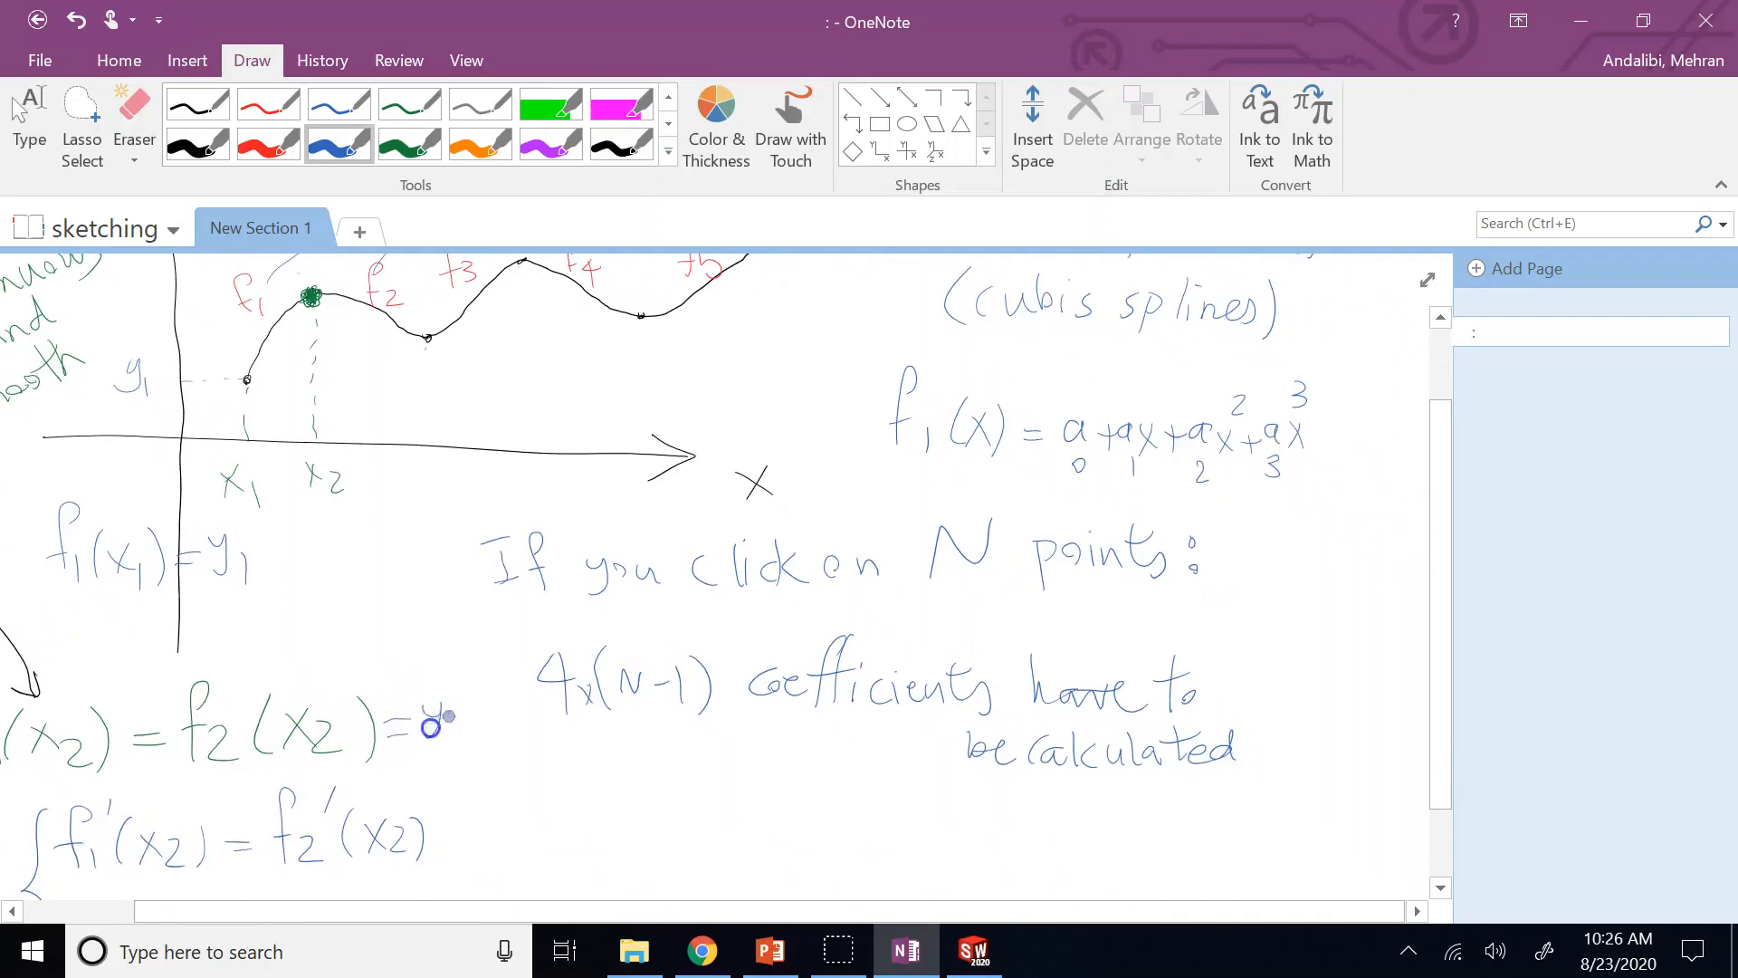
pyautogui.moveTo(86, 695); pyautogui.dragTo(212, 811)
pyautogui.moveTo(399, 408); pyautogui.dragTo(243, 437)
pyautogui.moveTo(265, 432); pyautogui.dragTo(282, 451)
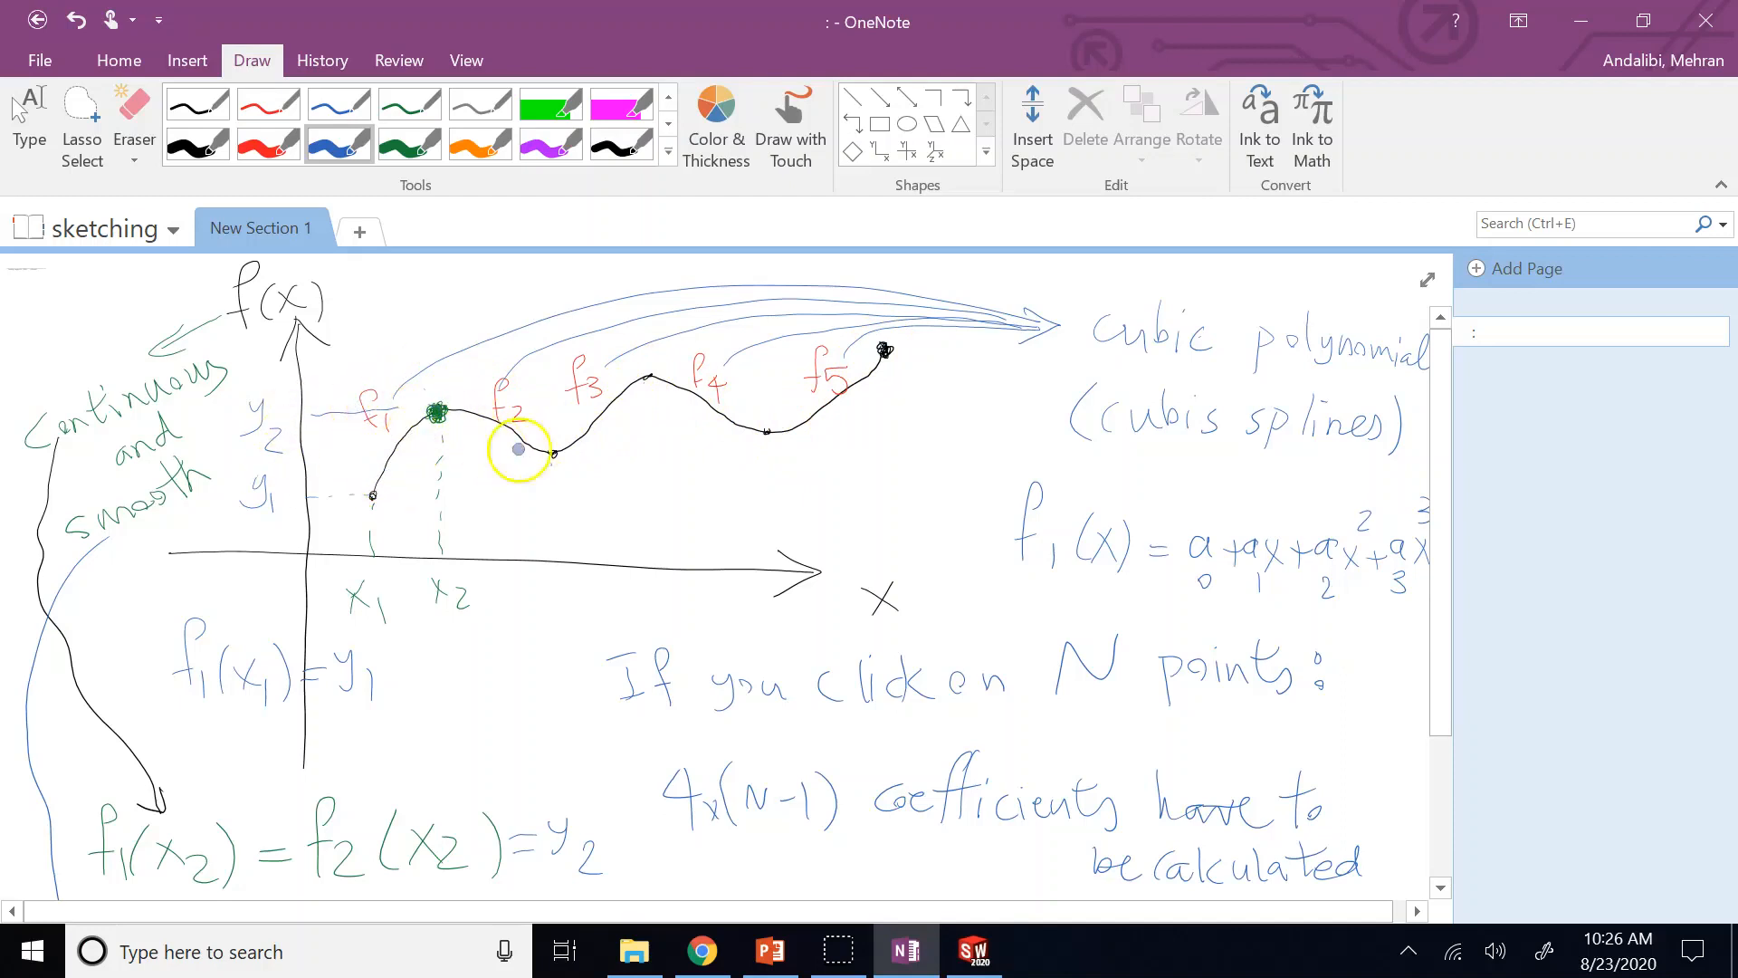
pyautogui.scroll(-1, 389, 749)
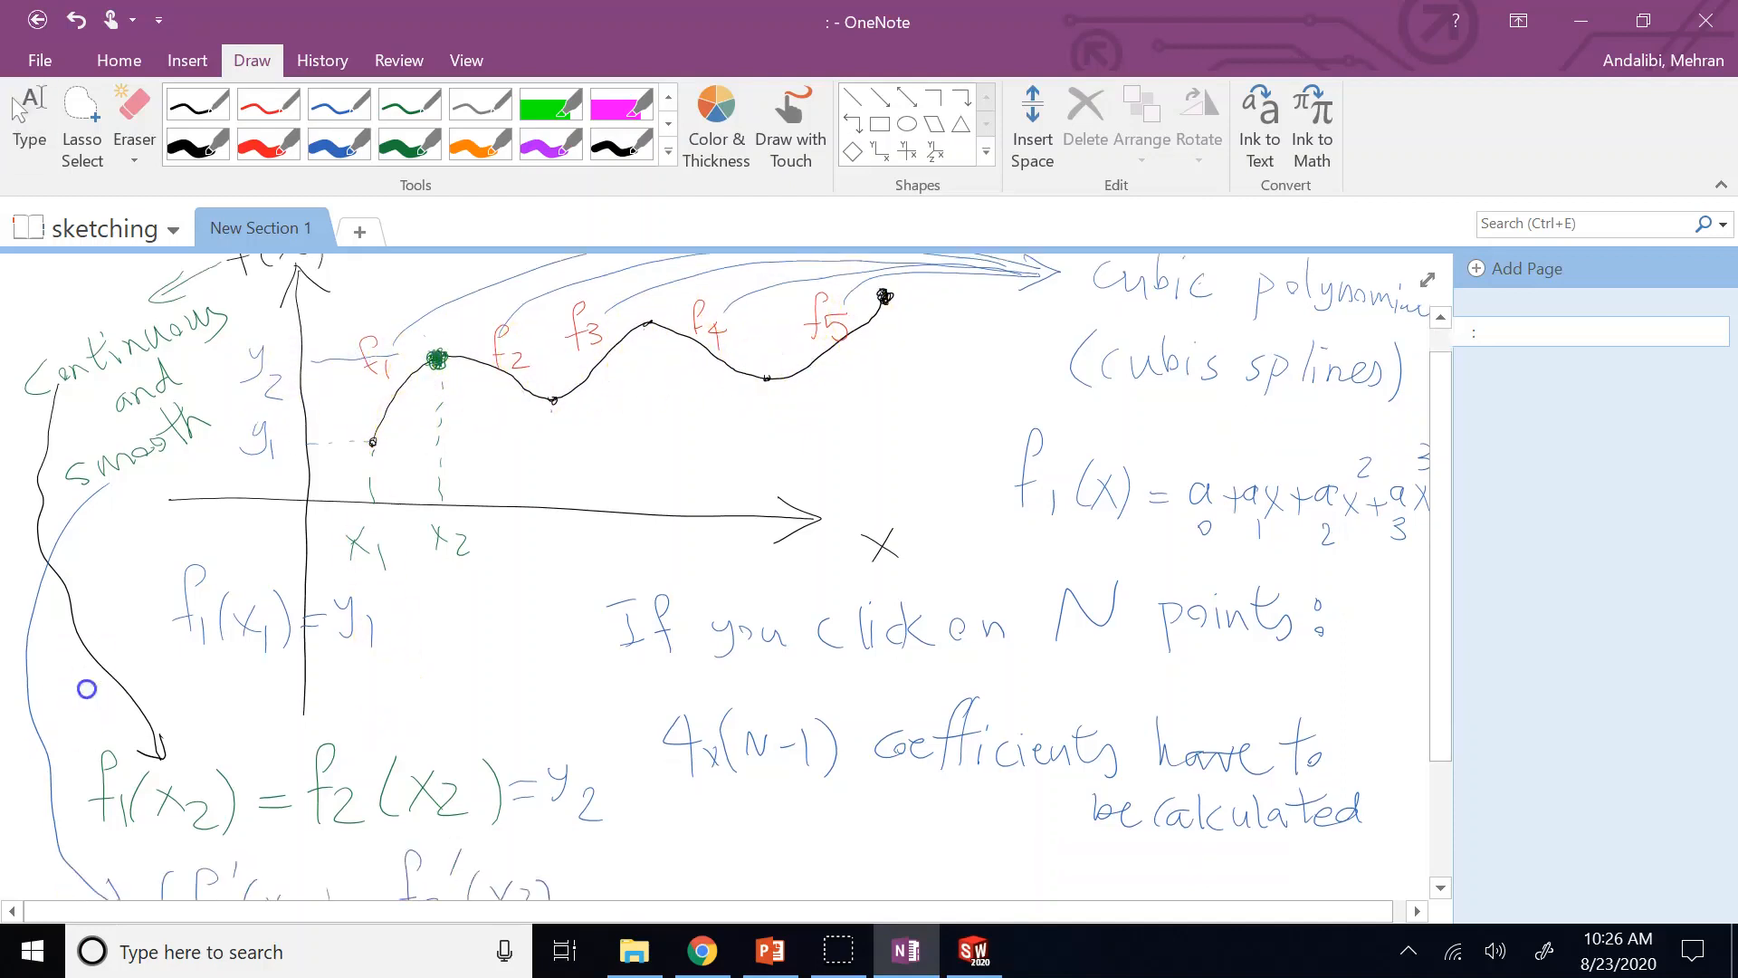
pyautogui.scroll(1, 419, 763)
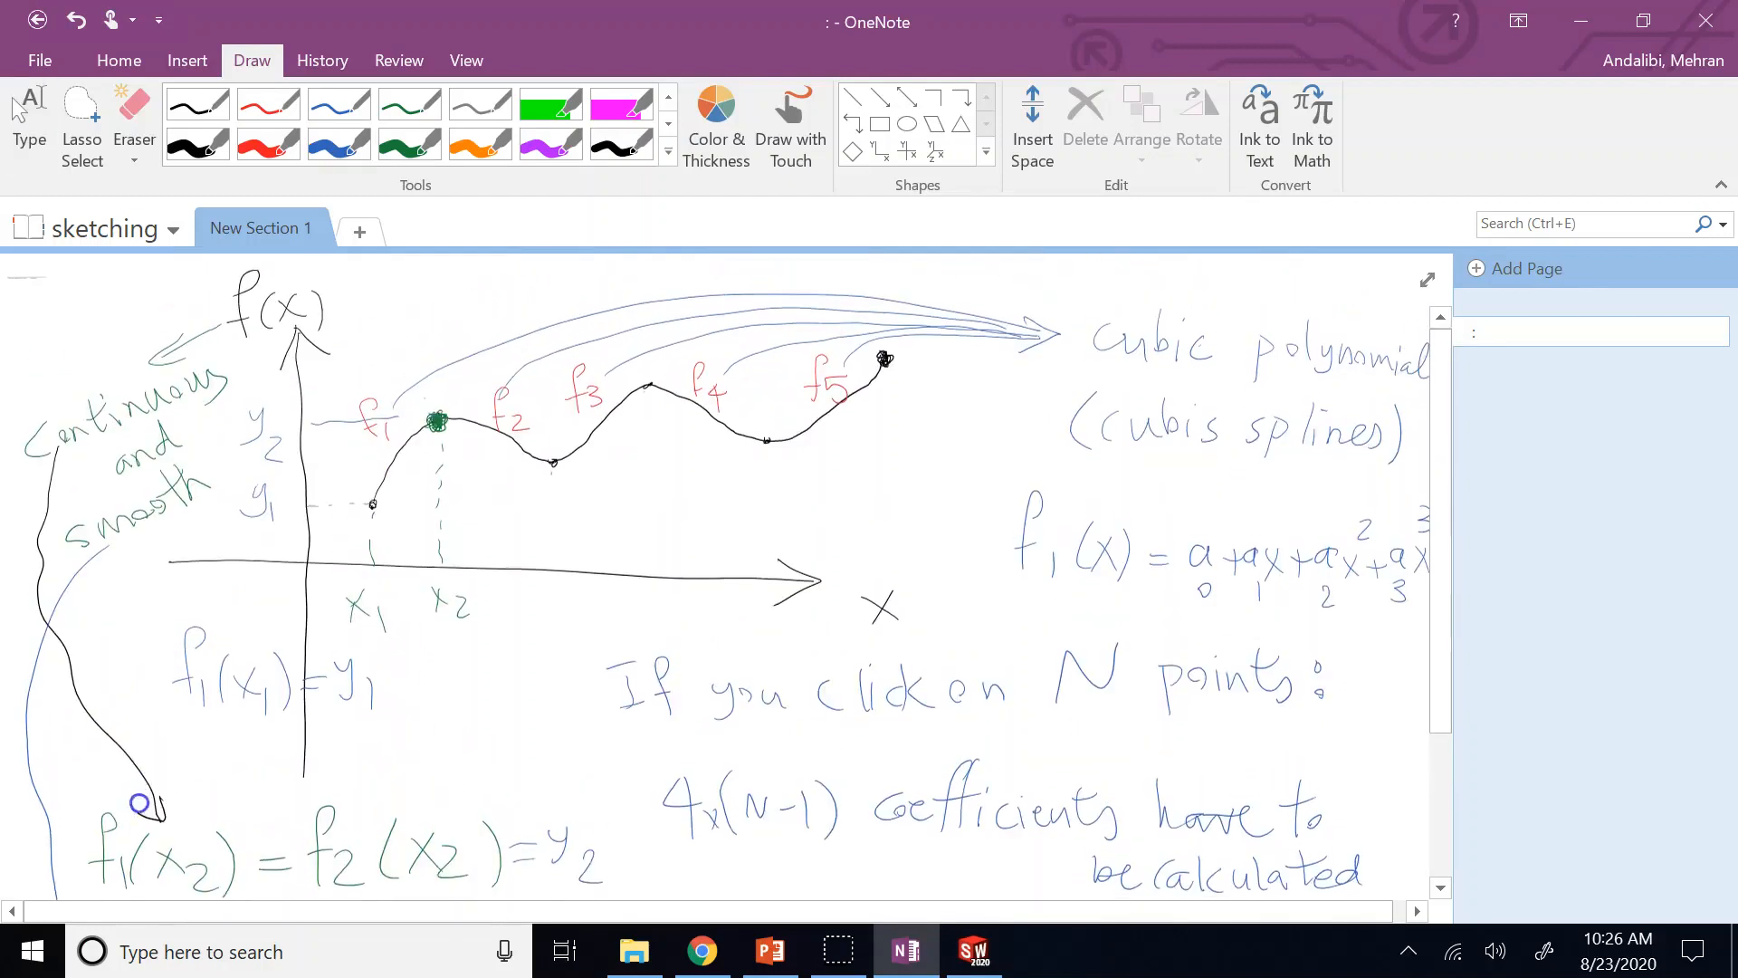
pyautogui.press('Escape')
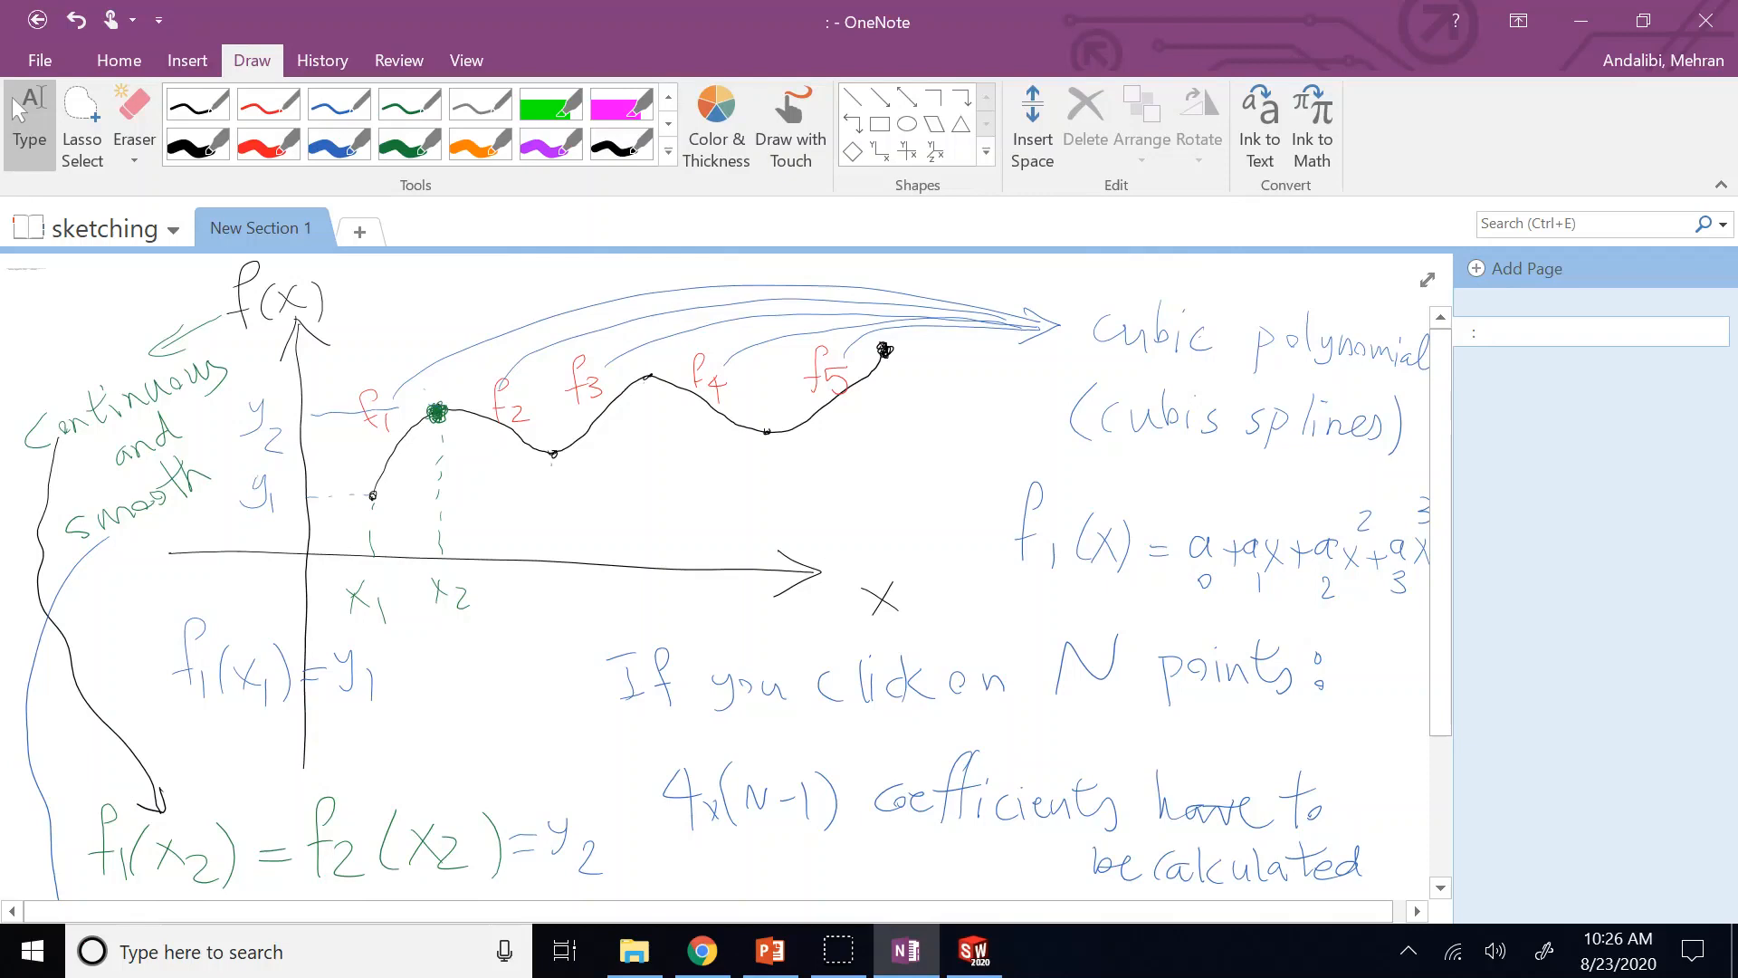
# Mark the curve's first and last points in orange.
pyautogui.click(457, 145)
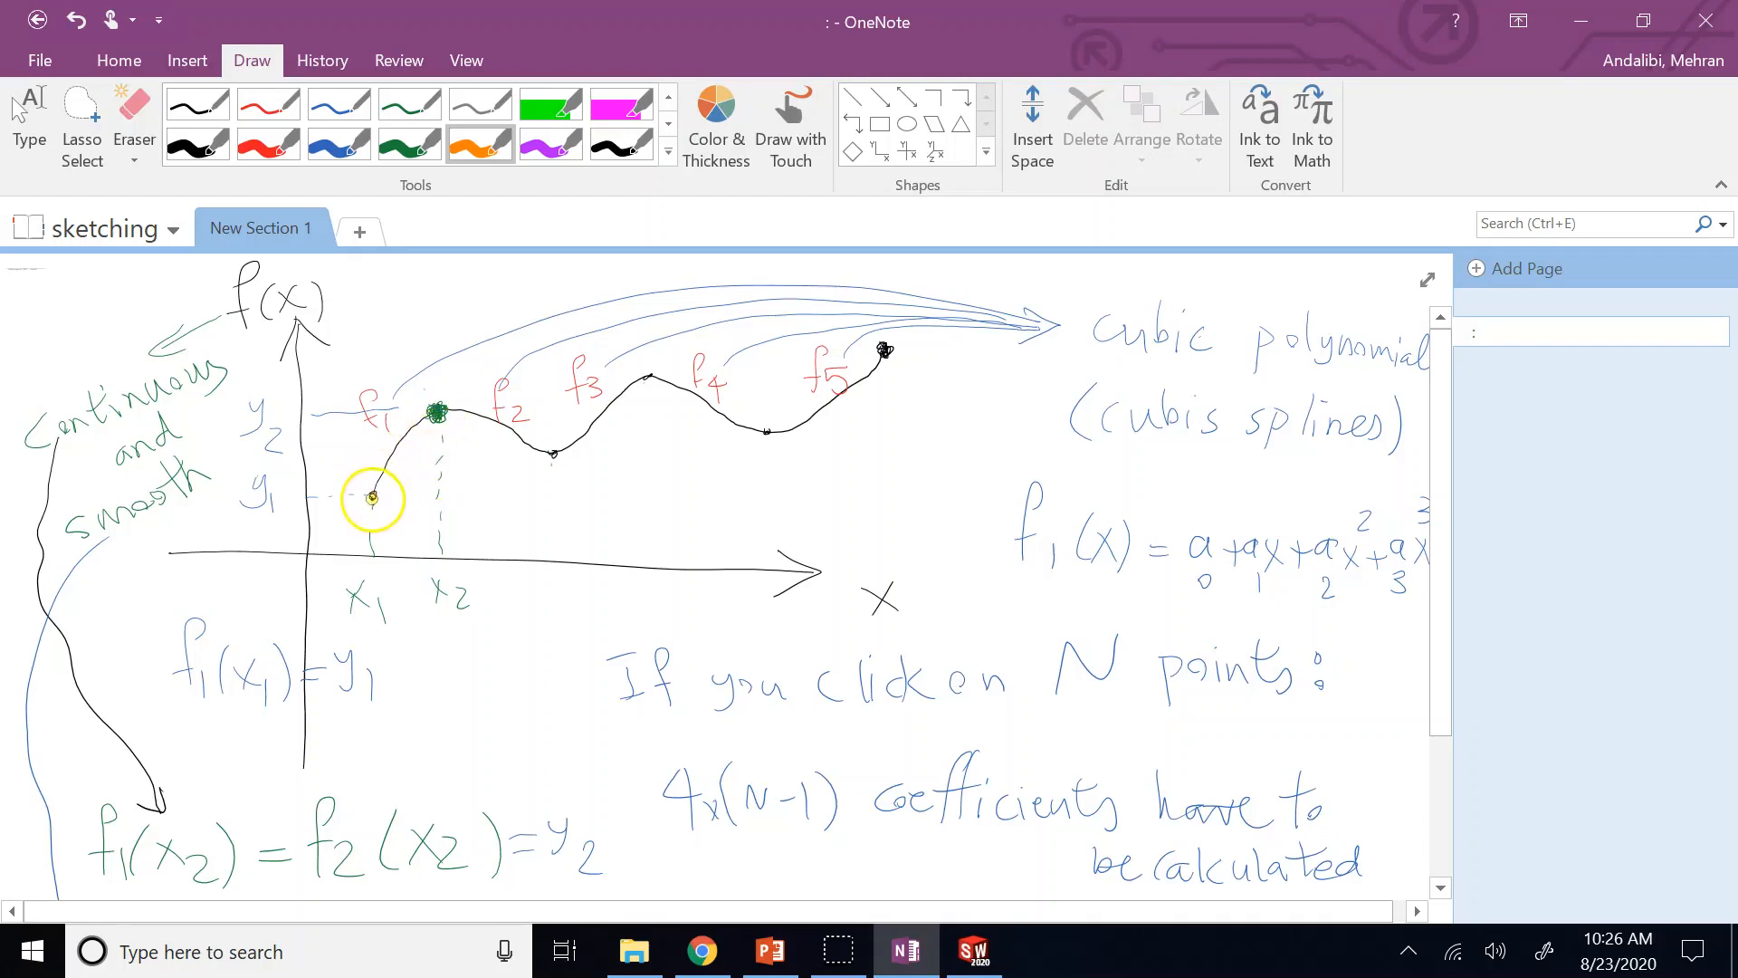
pyautogui.click(368, 496)
pyautogui.click(884, 354)
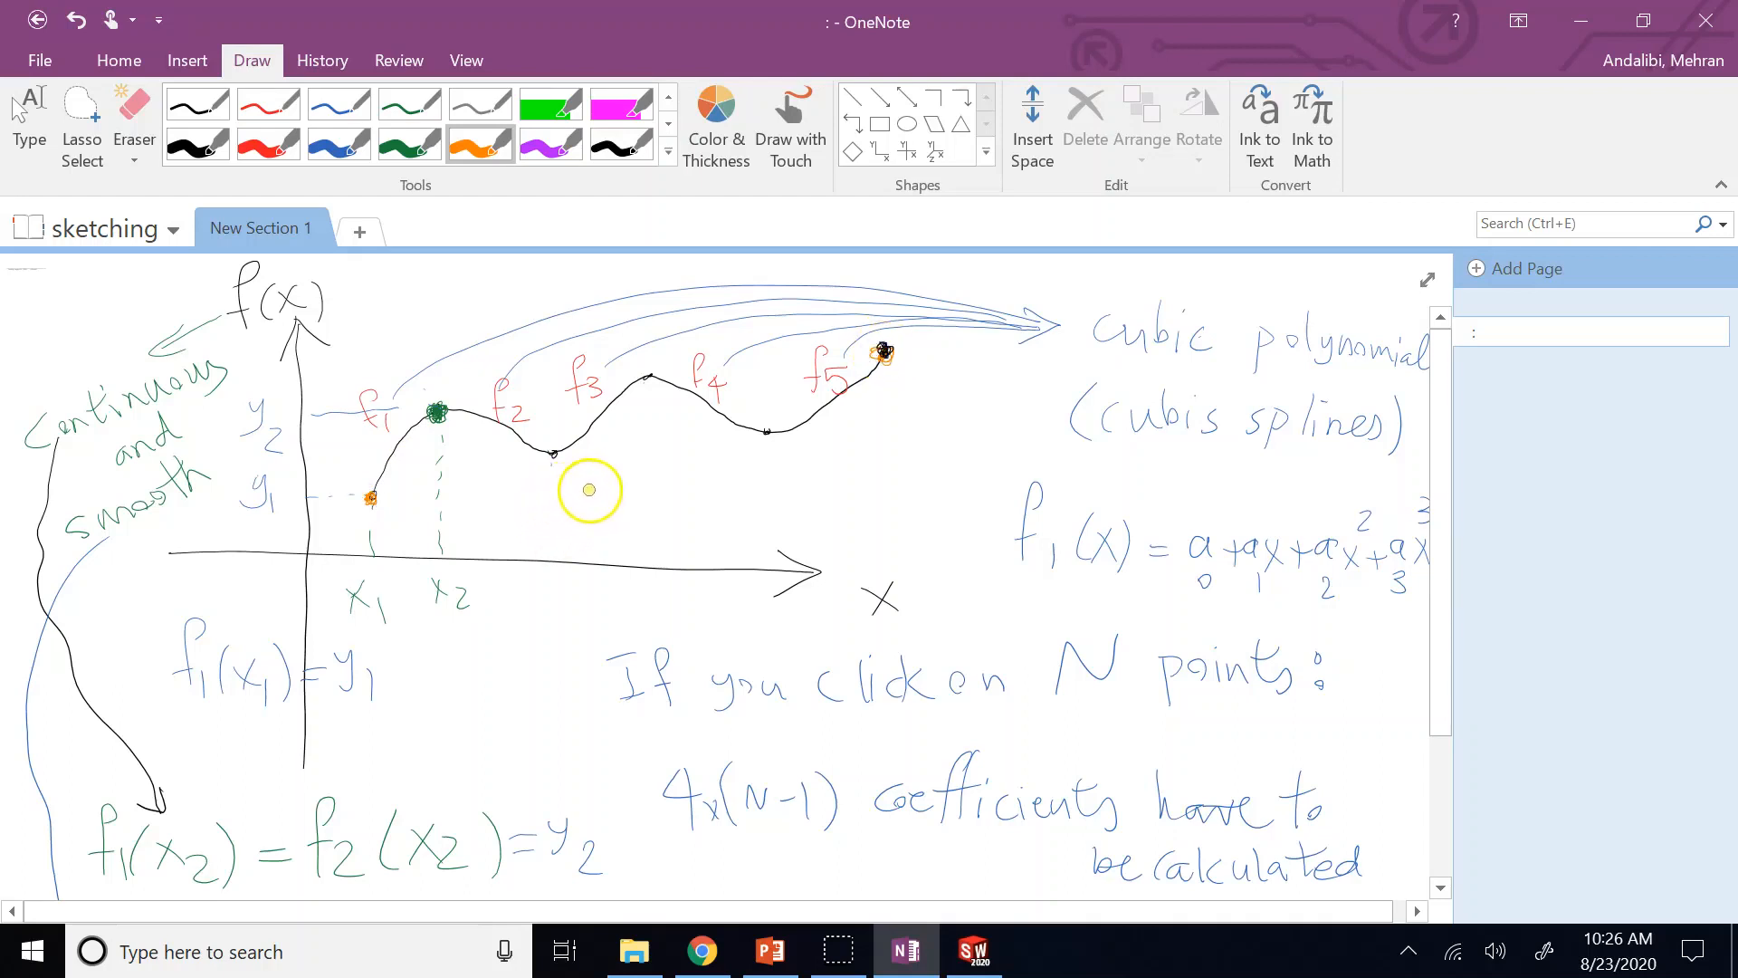
# Write f1''(x1) = f5''(x6) = 0 in orange below the curve and drop a dashed line from the last point, labelled x6.
pyautogui.moveTo(576, 477)
pyautogui.mouseDown()
pyautogui.moveTo(562, 538)
pyautogui.moveTo(572, 510)
pyautogui.moveTo(584, 543)
pyautogui.moveTo(588, 490)
pyautogui.mouseUp()
pyautogui.moveTo(599, 477); pyautogui.dragTo(615, 534)
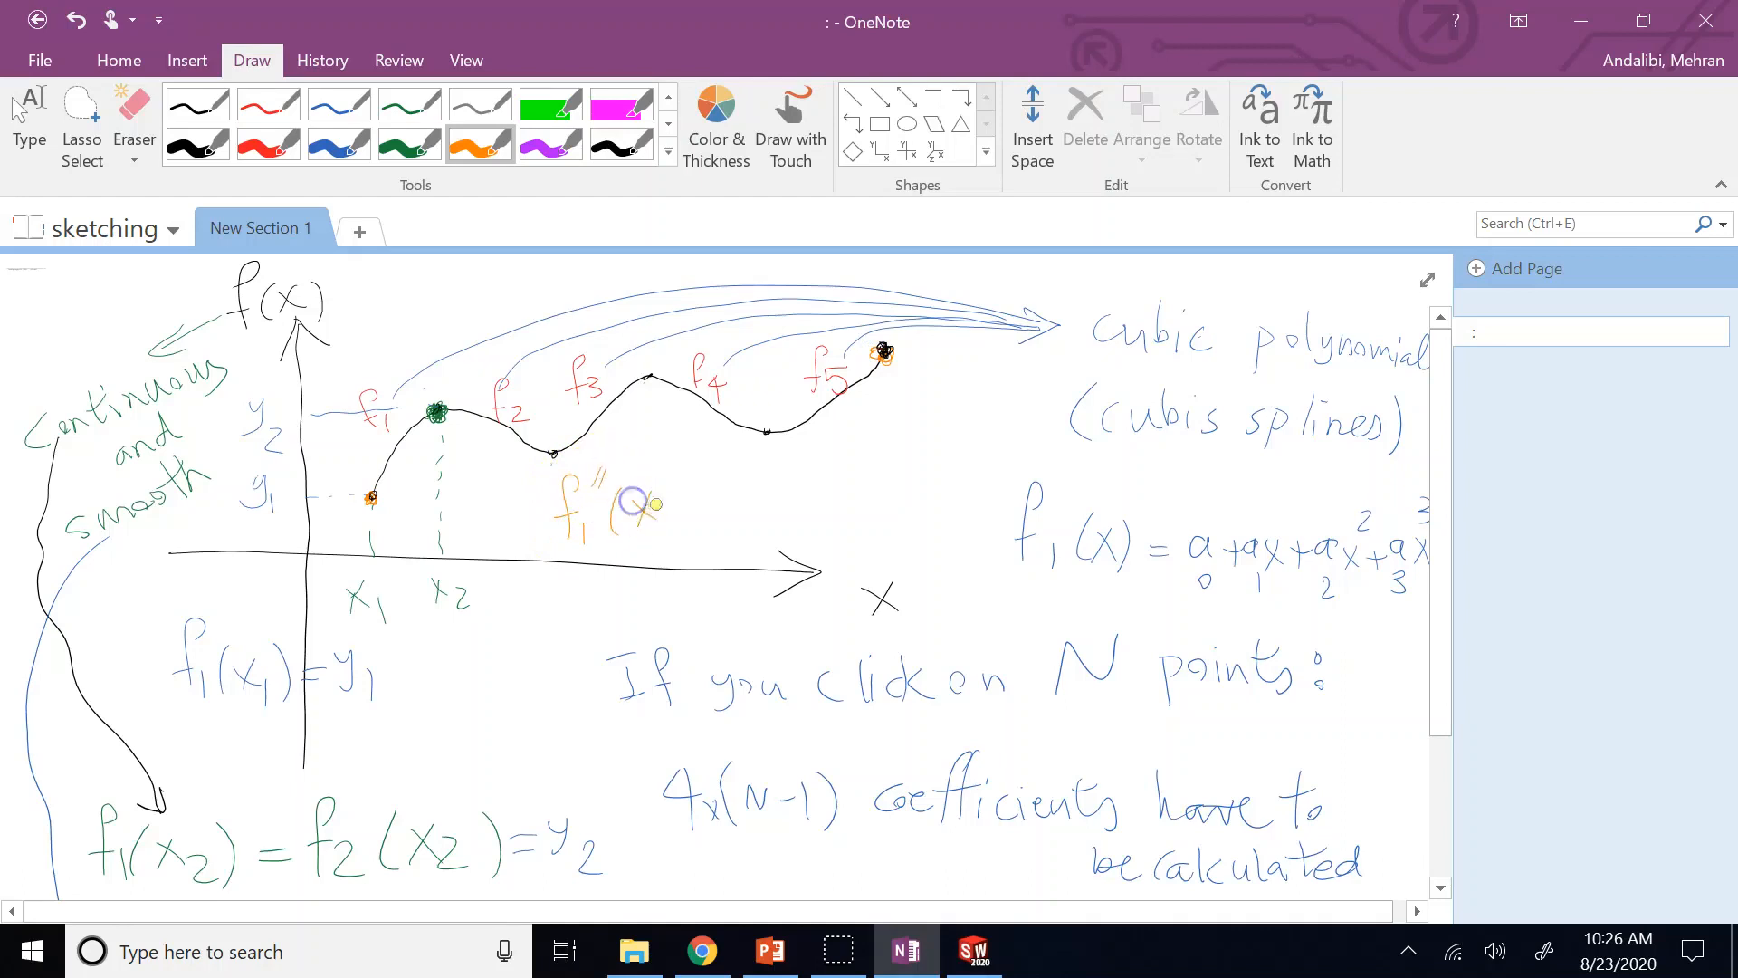
pyautogui.moveTo(711, 509); pyautogui.dragTo(730, 508)
pyautogui.moveTo(713, 519); pyautogui.dragTo(765, 540)
pyautogui.moveTo(768, 502); pyautogui.dragTo(795, 471)
pyautogui.moveTo(809, 452); pyautogui.dragTo(810, 541)
pyautogui.moveTo(886, 368); pyautogui.dragTo(889, 387)
pyautogui.moveTo(886, 457); pyautogui.dragTo(884, 484)
pyautogui.moveTo(910, 557); pyautogui.dragTo(898, 579)
pyautogui.moveTo(941, 557); pyautogui.dragTo(933, 589)
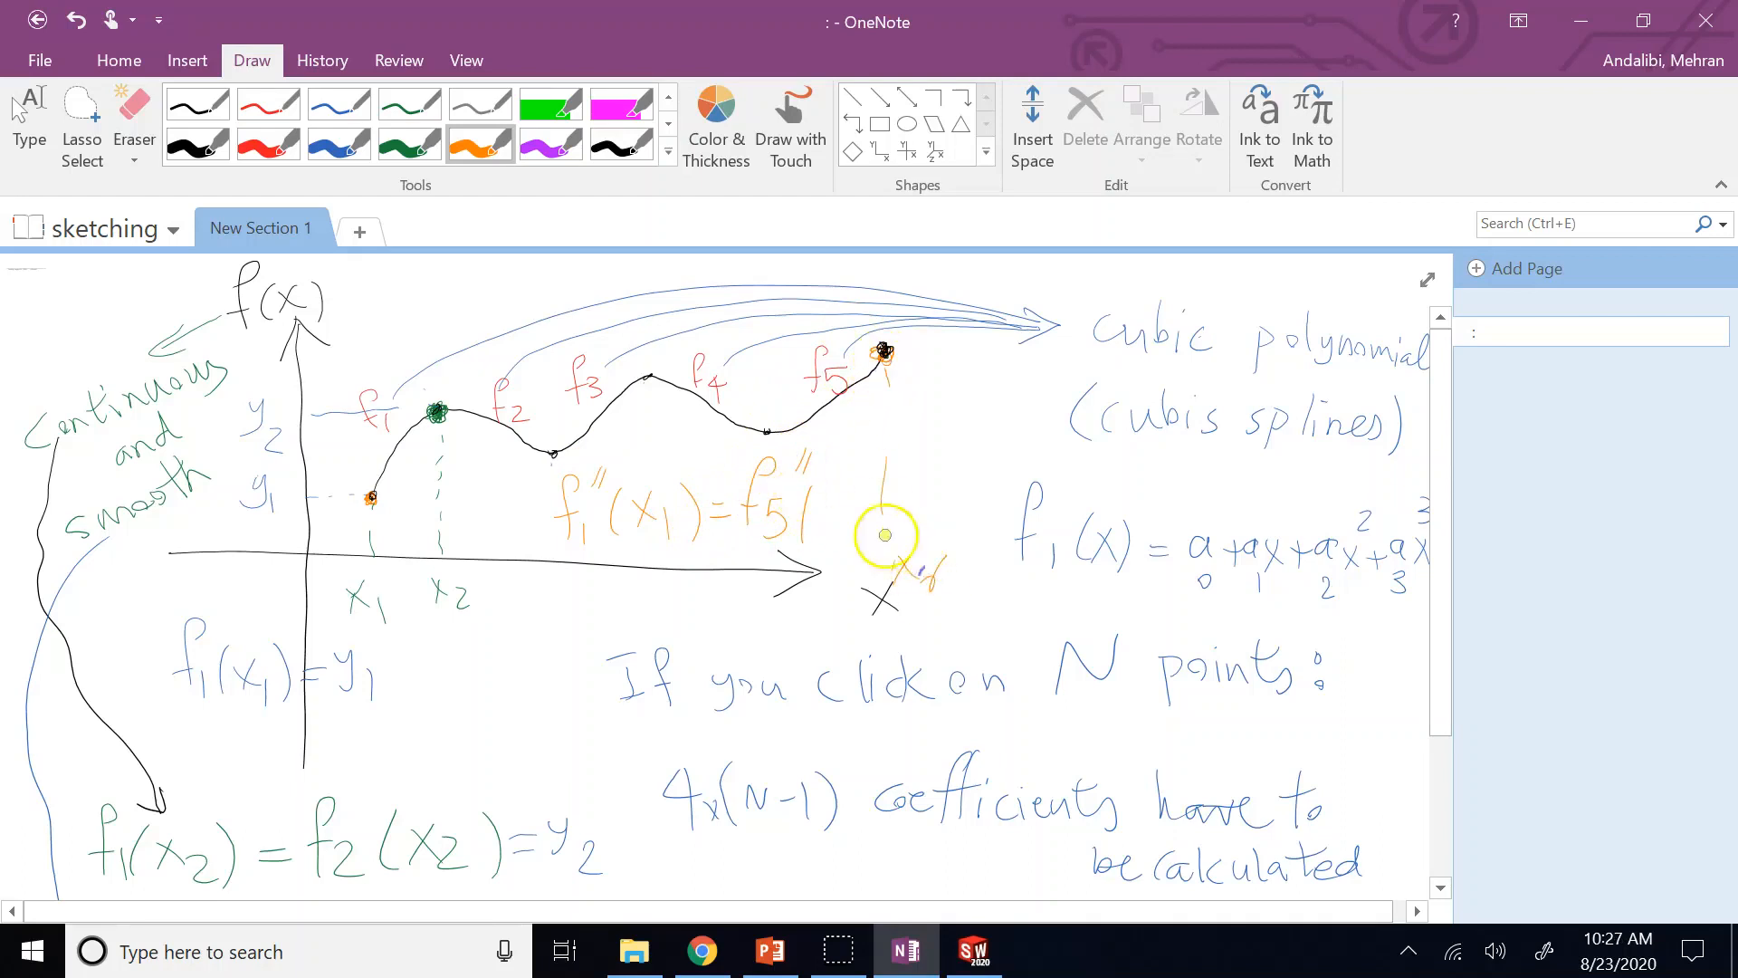
pyautogui.moveTo(821, 509)
pyautogui.mouseDown()
pyautogui.moveTo(850, 539)
pyautogui.moveTo(885, 516)
pyautogui.mouseUp()
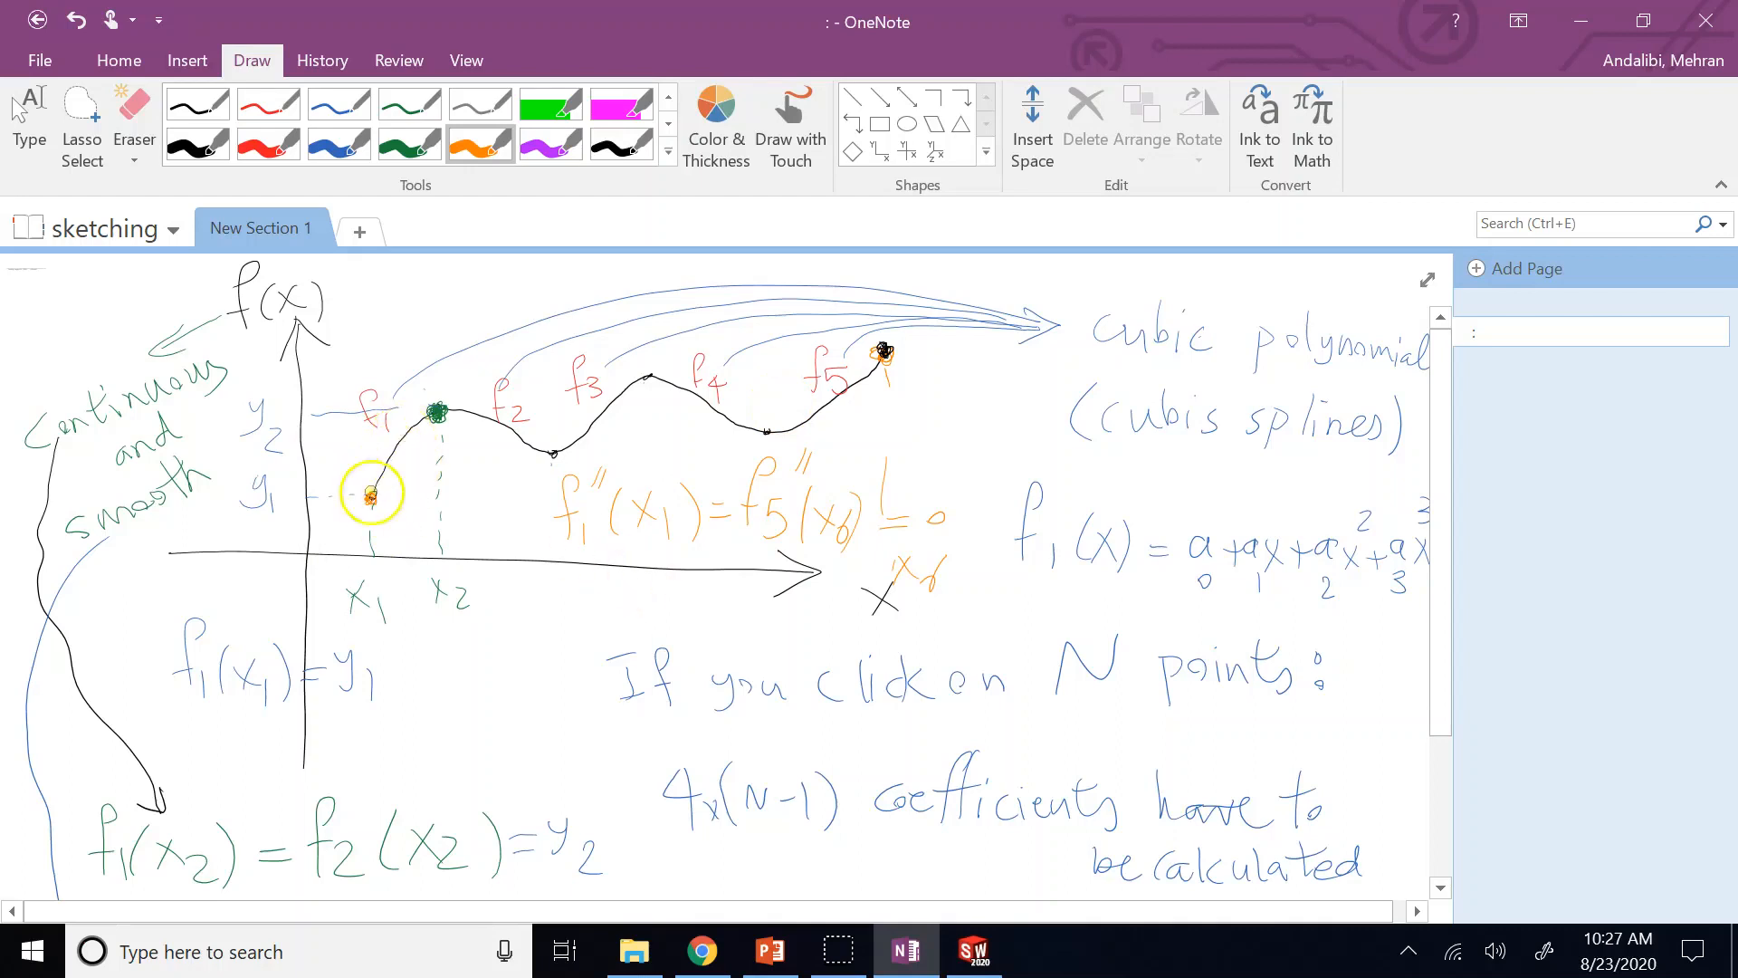
# Draw orange tangent arrows at both curve ends and write the braced end-slope conditions f1'(x1) = a and f5'(x6) = b.
pyautogui.moveTo(373, 494); pyautogui.dragTo(387, 455)
pyautogui.moveTo(883, 358); pyautogui.dragTo(851, 406)
pyautogui.moveTo(562, 577)
pyautogui.mouseDown()
pyautogui.moveTo(547, 615)
pyautogui.moveTo(582, 555)
pyautogui.moveTo(597, 582)
pyautogui.moveTo(710, 590)
pyautogui.mouseUp()
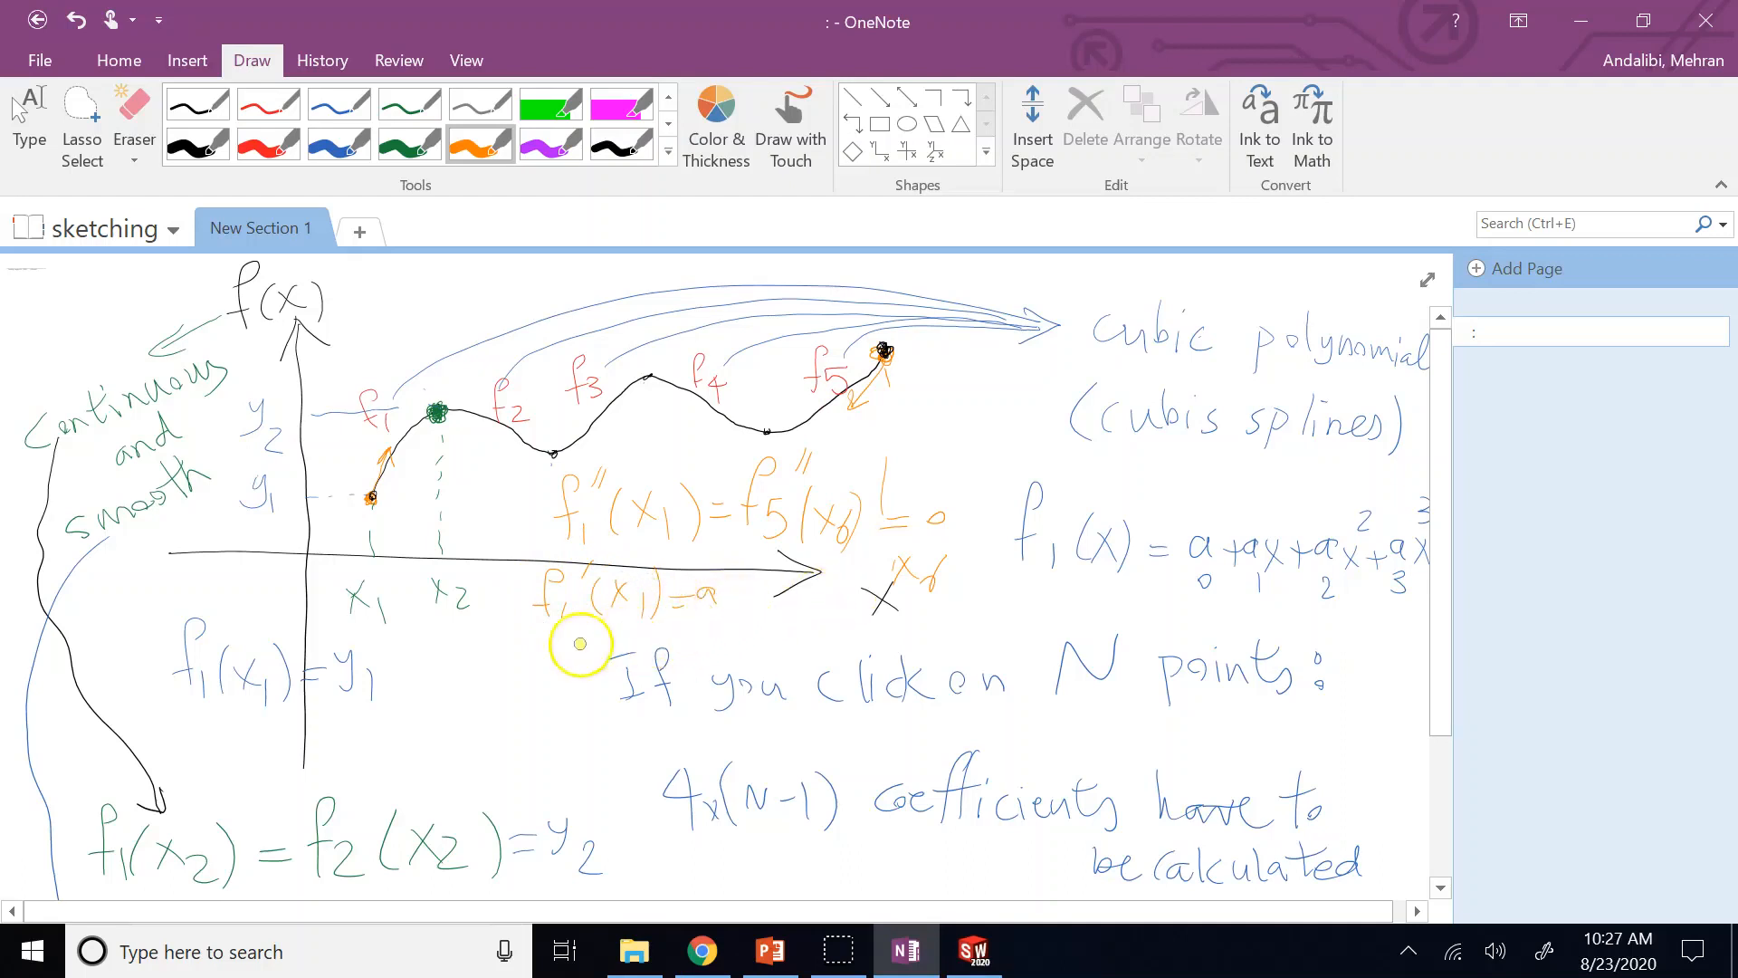
pyautogui.moveTo(543, 632)
pyautogui.mouseDown()
pyautogui.moveTo(546, 679)
pyautogui.moveTo(621, 623)
pyautogui.moveTo(638, 640)
pyautogui.moveTo(667, 628)
pyautogui.moveTo(661, 664)
pyautogui.moveTo(724, 638)
pyautogui.mouseUp()
pyautogui.click(549, 649)
pyautogui.moveTo(518, 565); pyautogui.dragTo(514, 670)
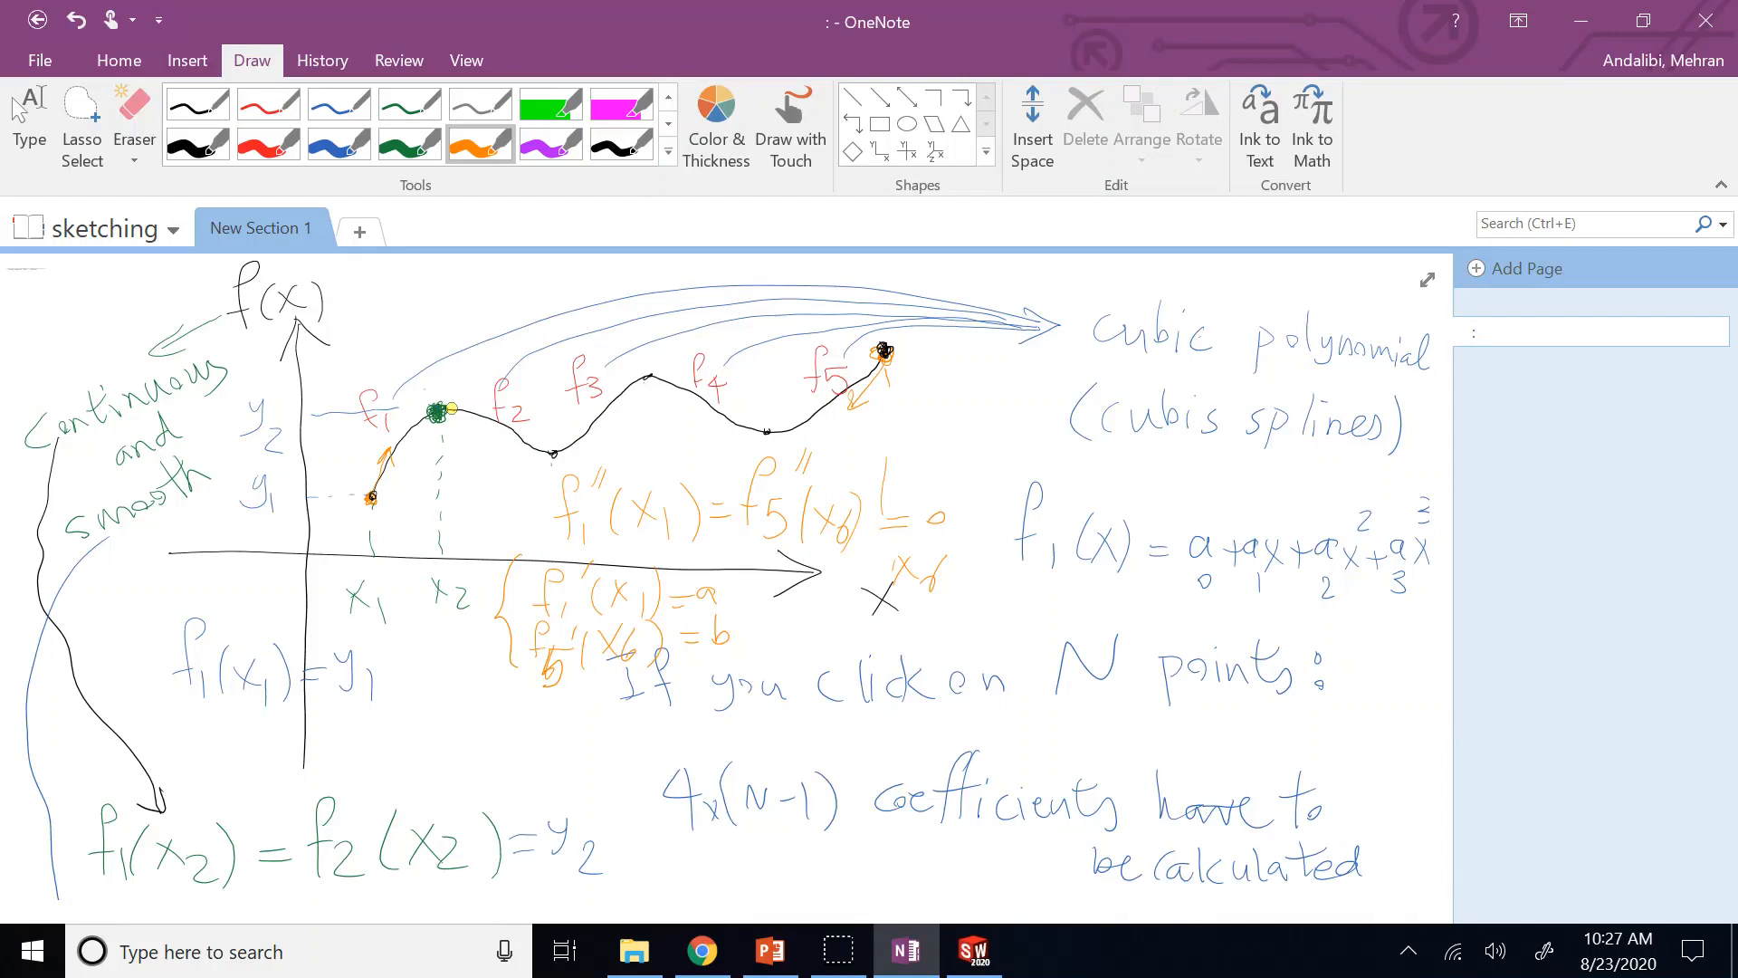
# Switch to SOLIDWORKS and delete the entire closed wavy spline from the sketch.
pyautogui.hotkey('alt', 'Tab')
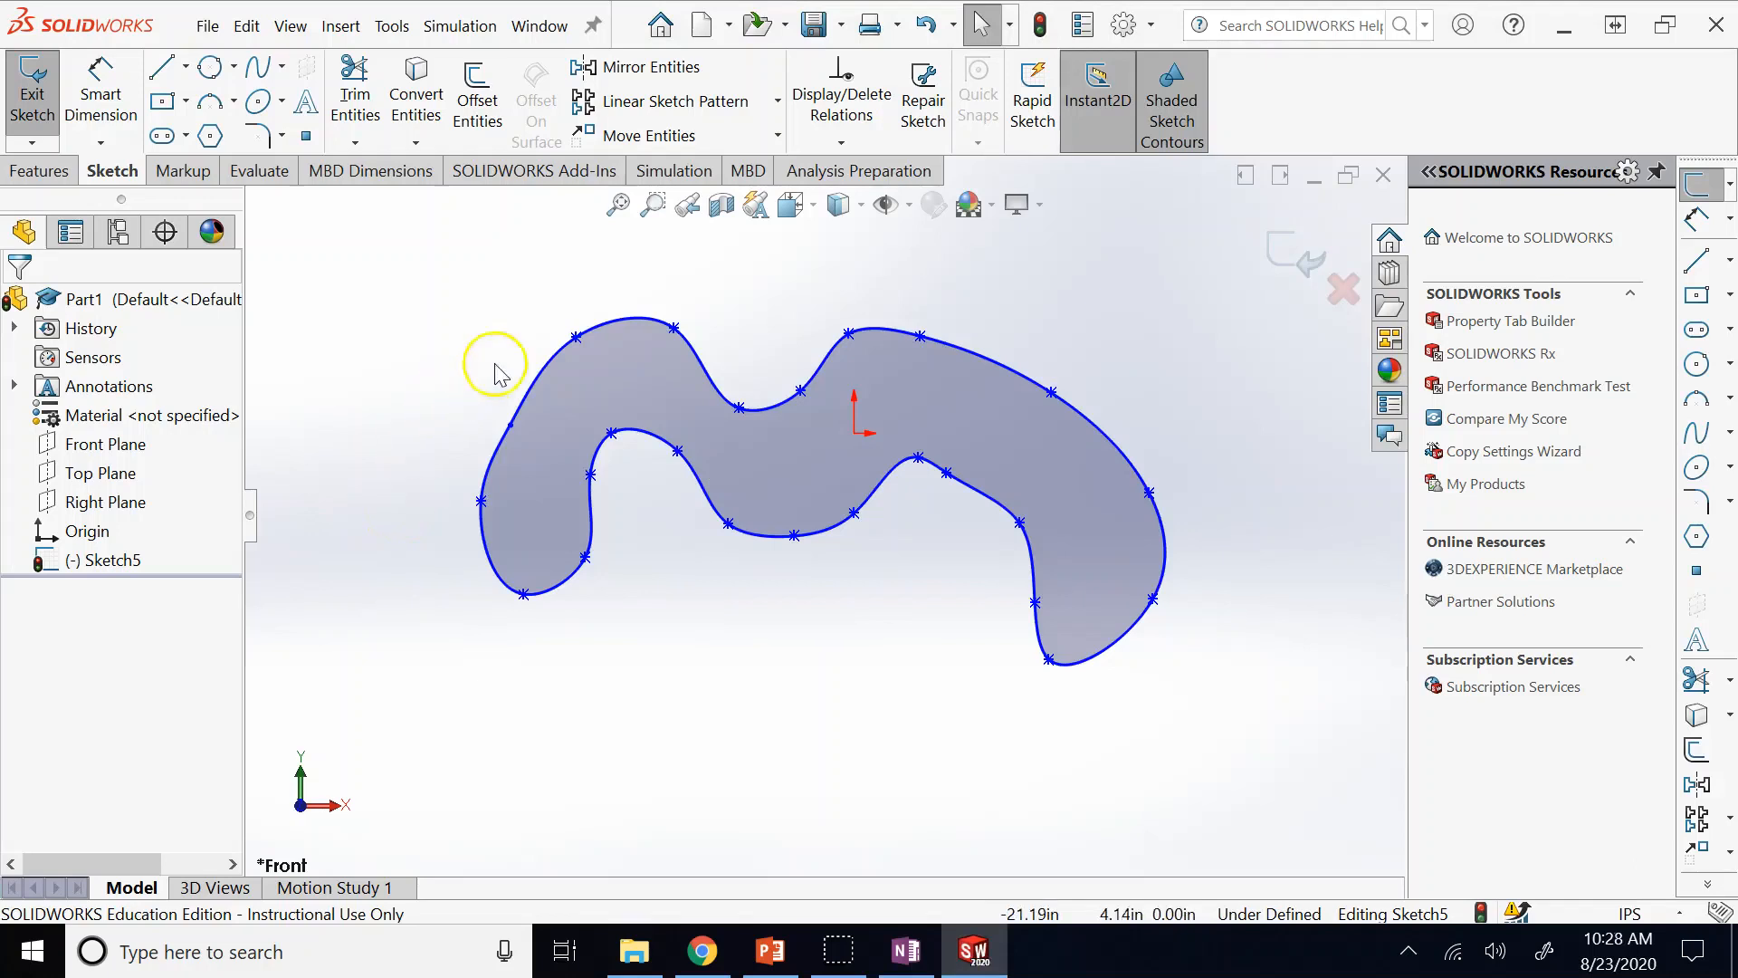
pyautogui.moveTo(383, 284); pyautogui.dragTo(1253, 716)
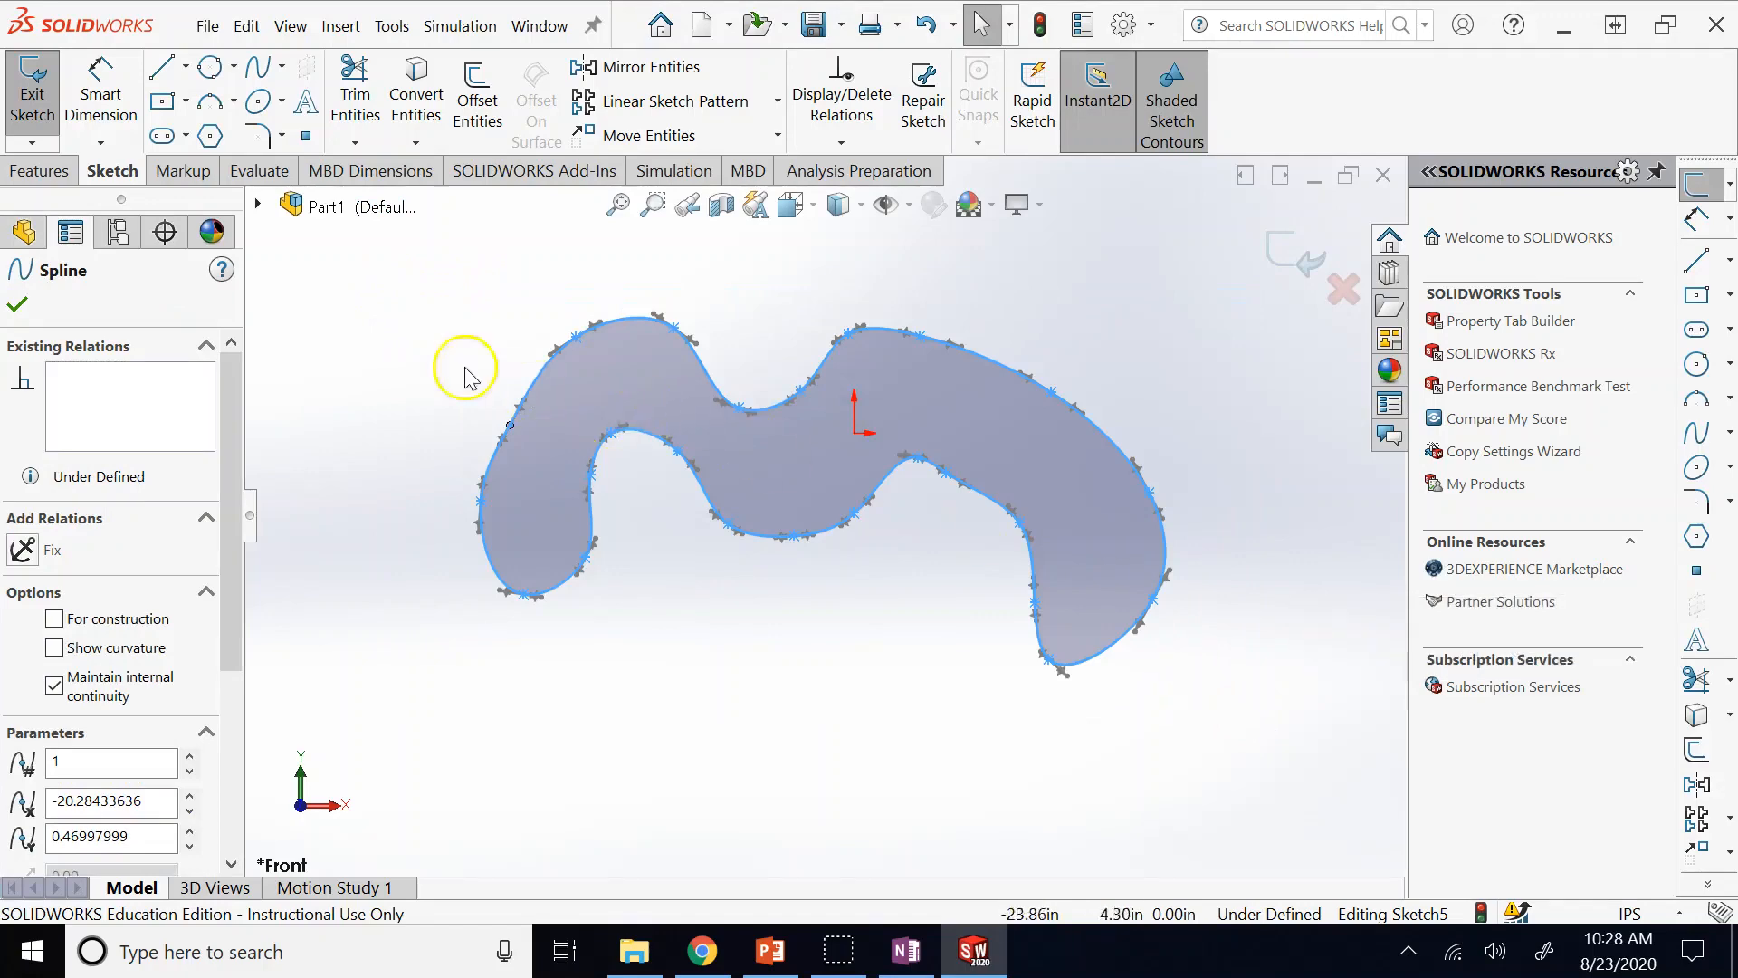
pyautogui.click(395, 319)
pyautogui.moveTo(389, 286); pyautogui.dragTo(1215, 688)
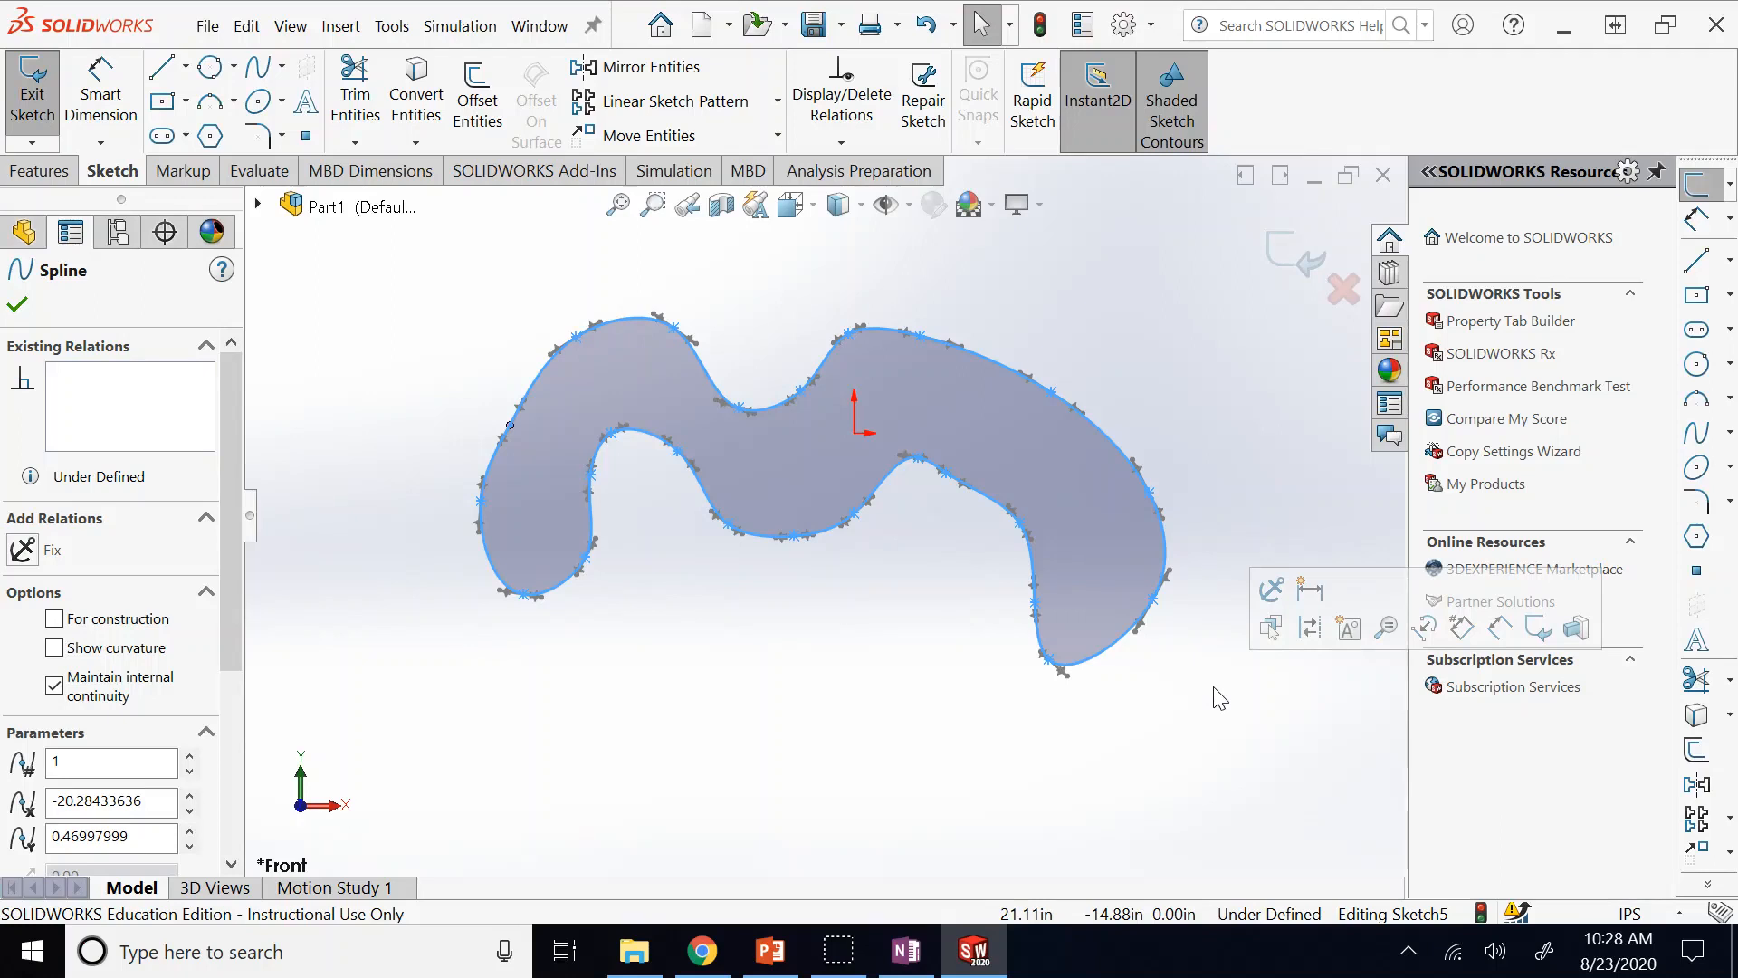
pyautogui.click(1121, 312)
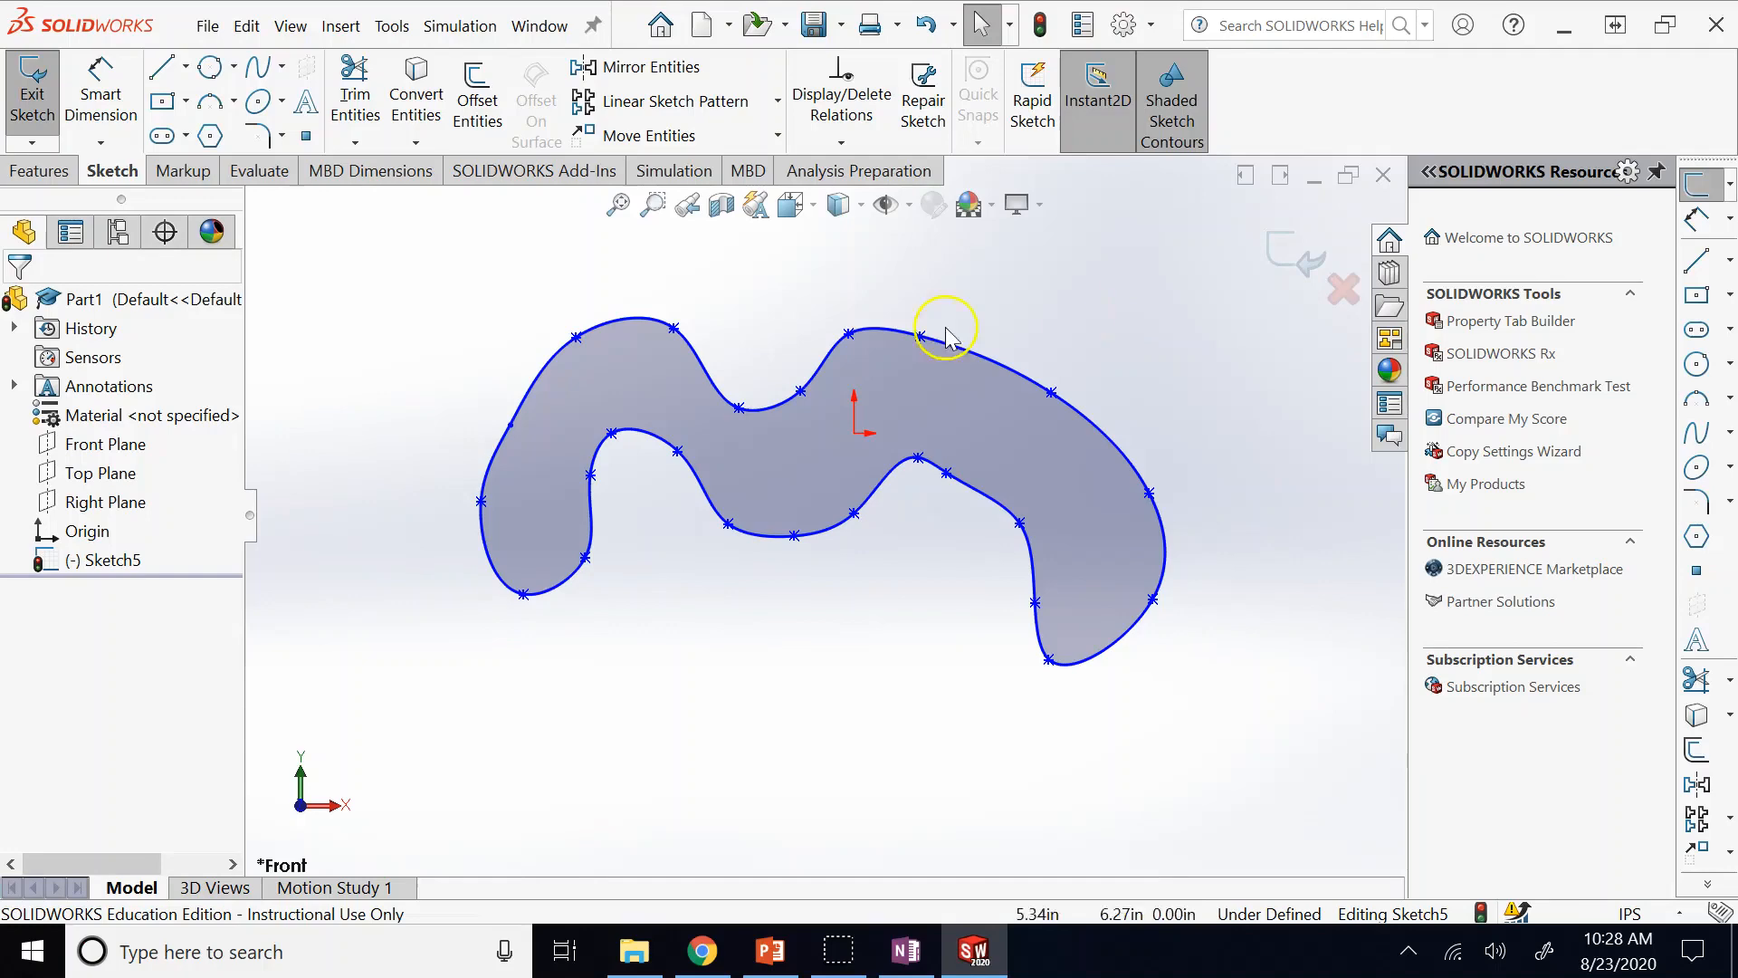
pyautogui.moveTo(377, 282)
pyautogui.mouseDown()
pyautogui.moveTo(609, 426)
pyautogui.moveTo(1282, 686)
pyautogui.mouseUp()
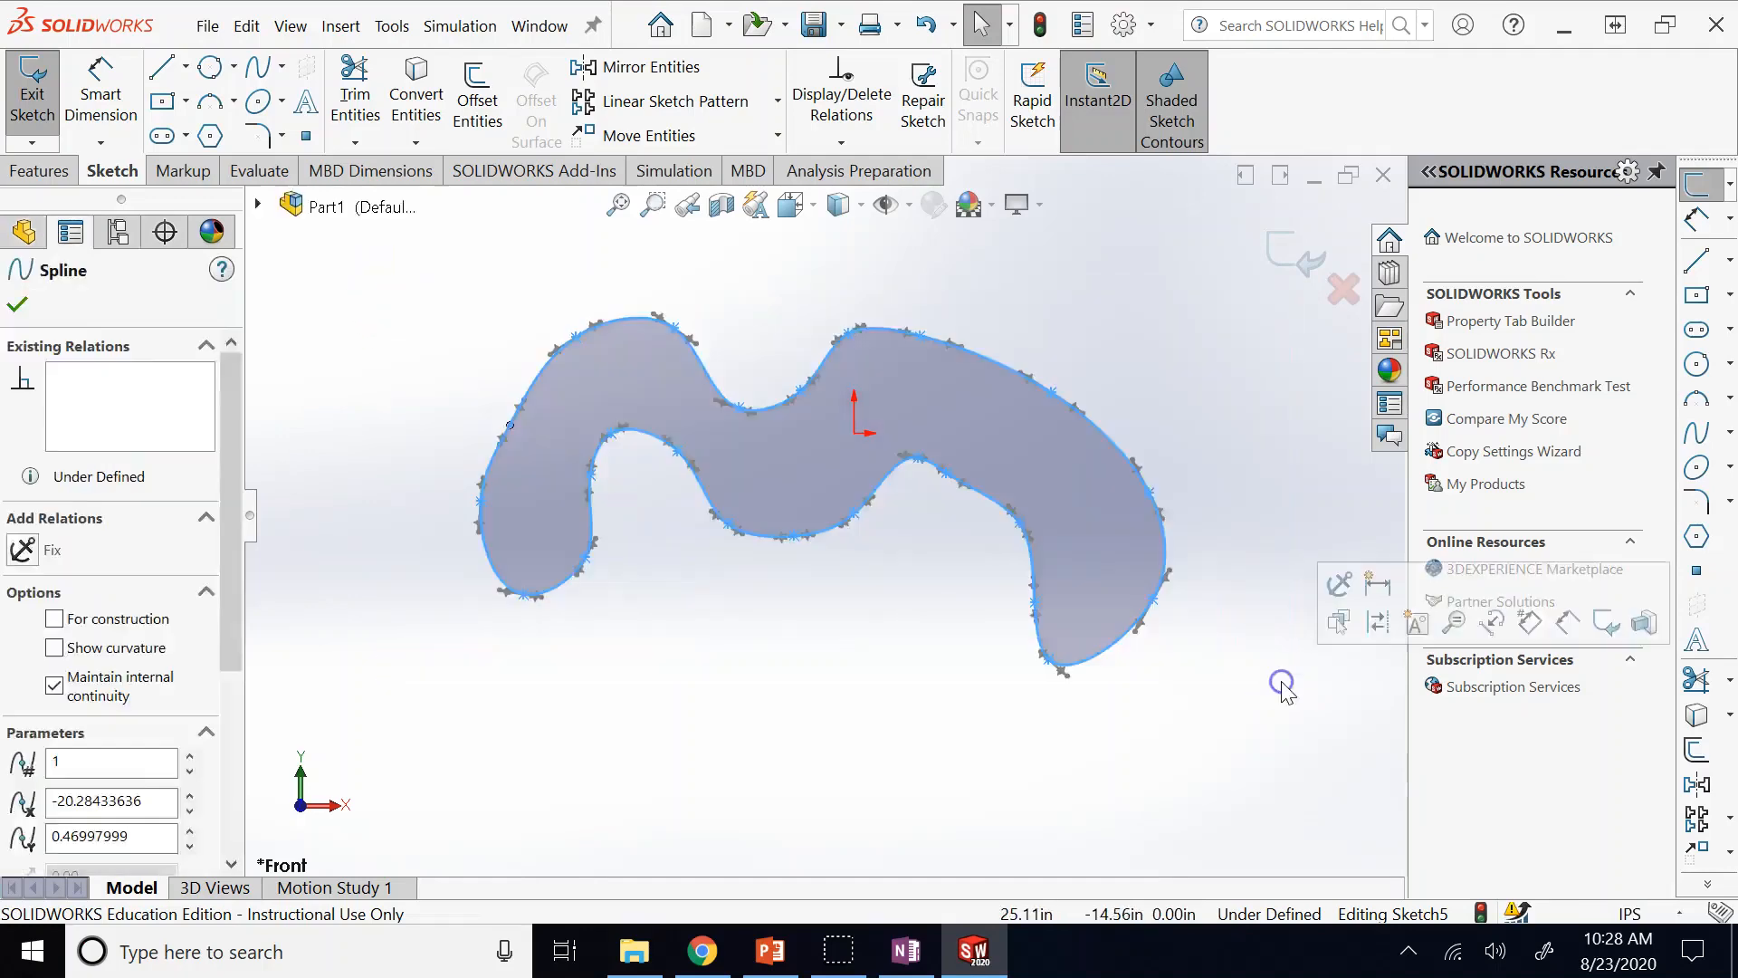
pyautogui.press('Delete')
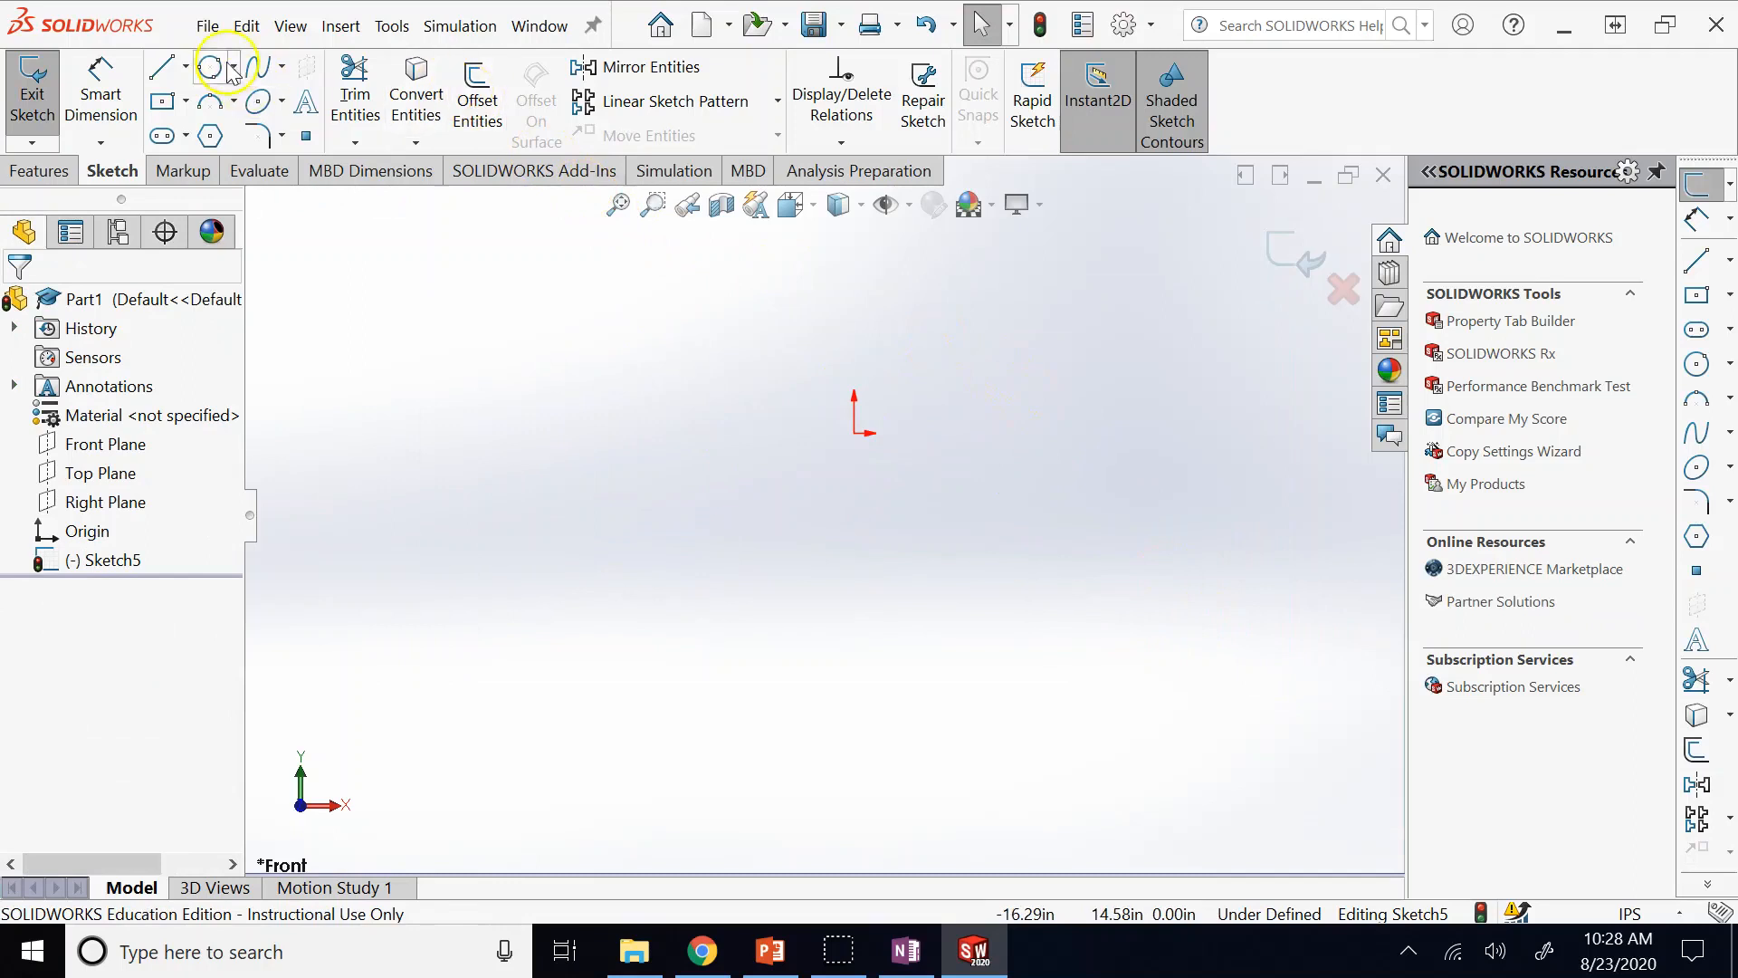
# Sketch a six-point open spline from the origin, arching up and along positive X, as the upper edge of an airfoil shape.
pyautogui.click(259, 66)
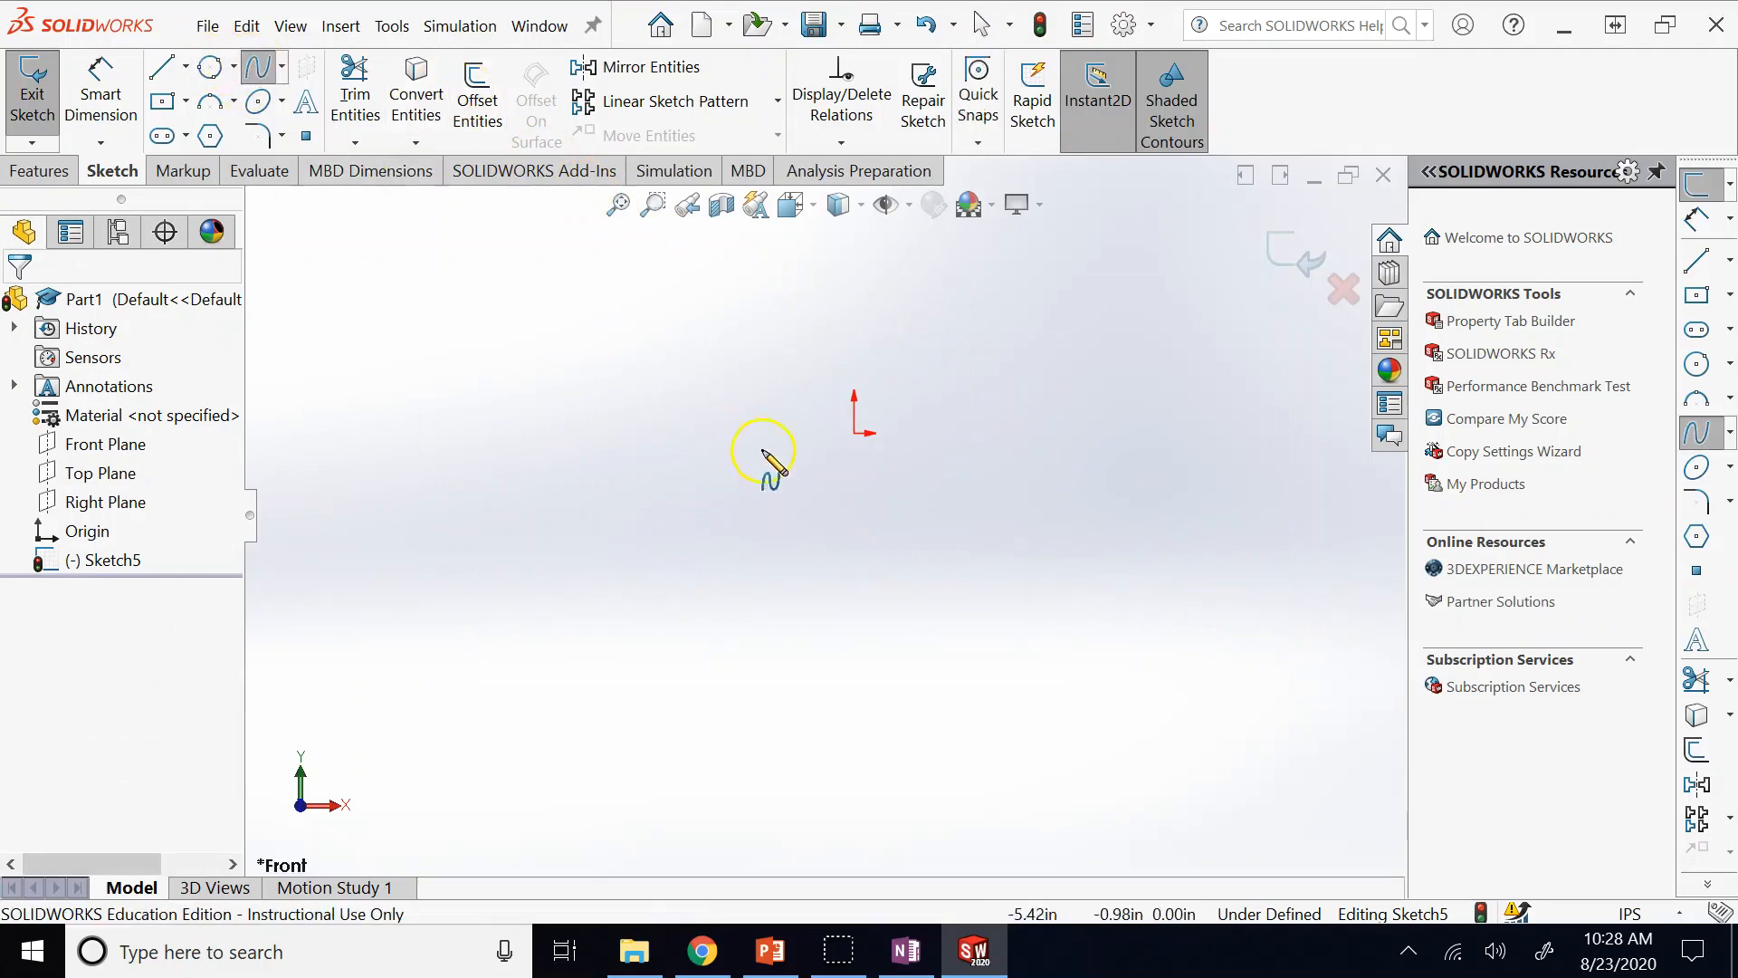
pyautogui.click(854, 431)
pyautogui.click(872, 387)
pyautogui.click(937, 361)
pyautogui.click(1026, 360)
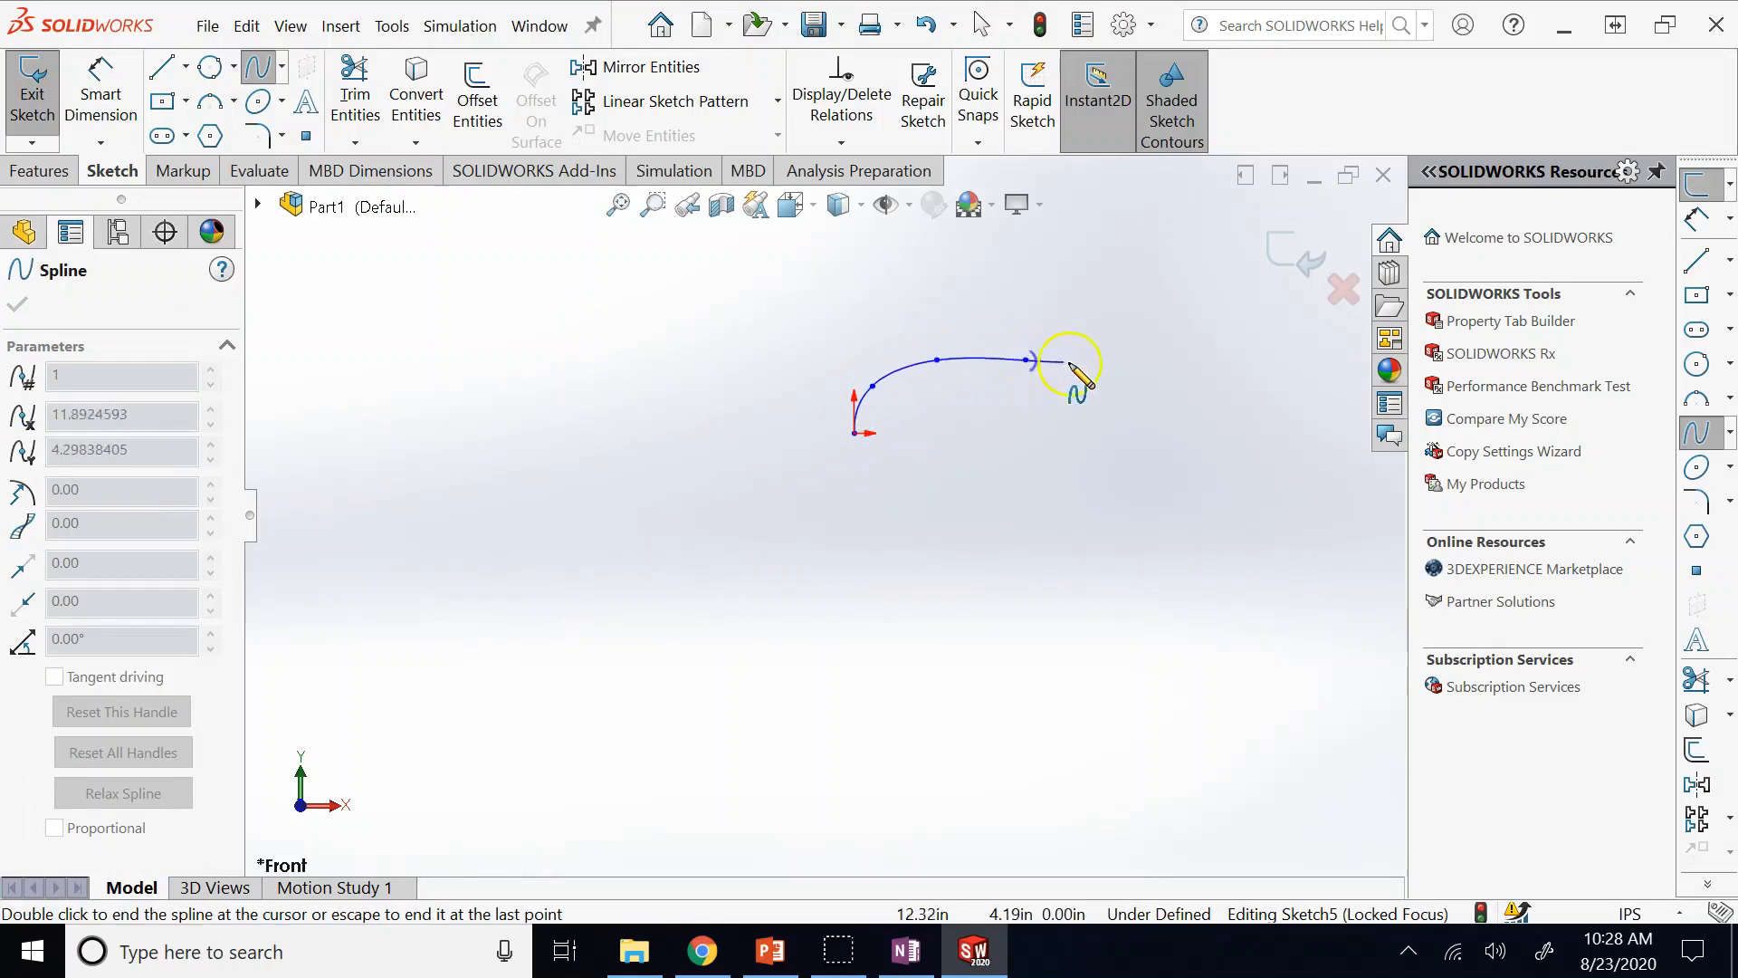
pyautogui.click(1150, 387)
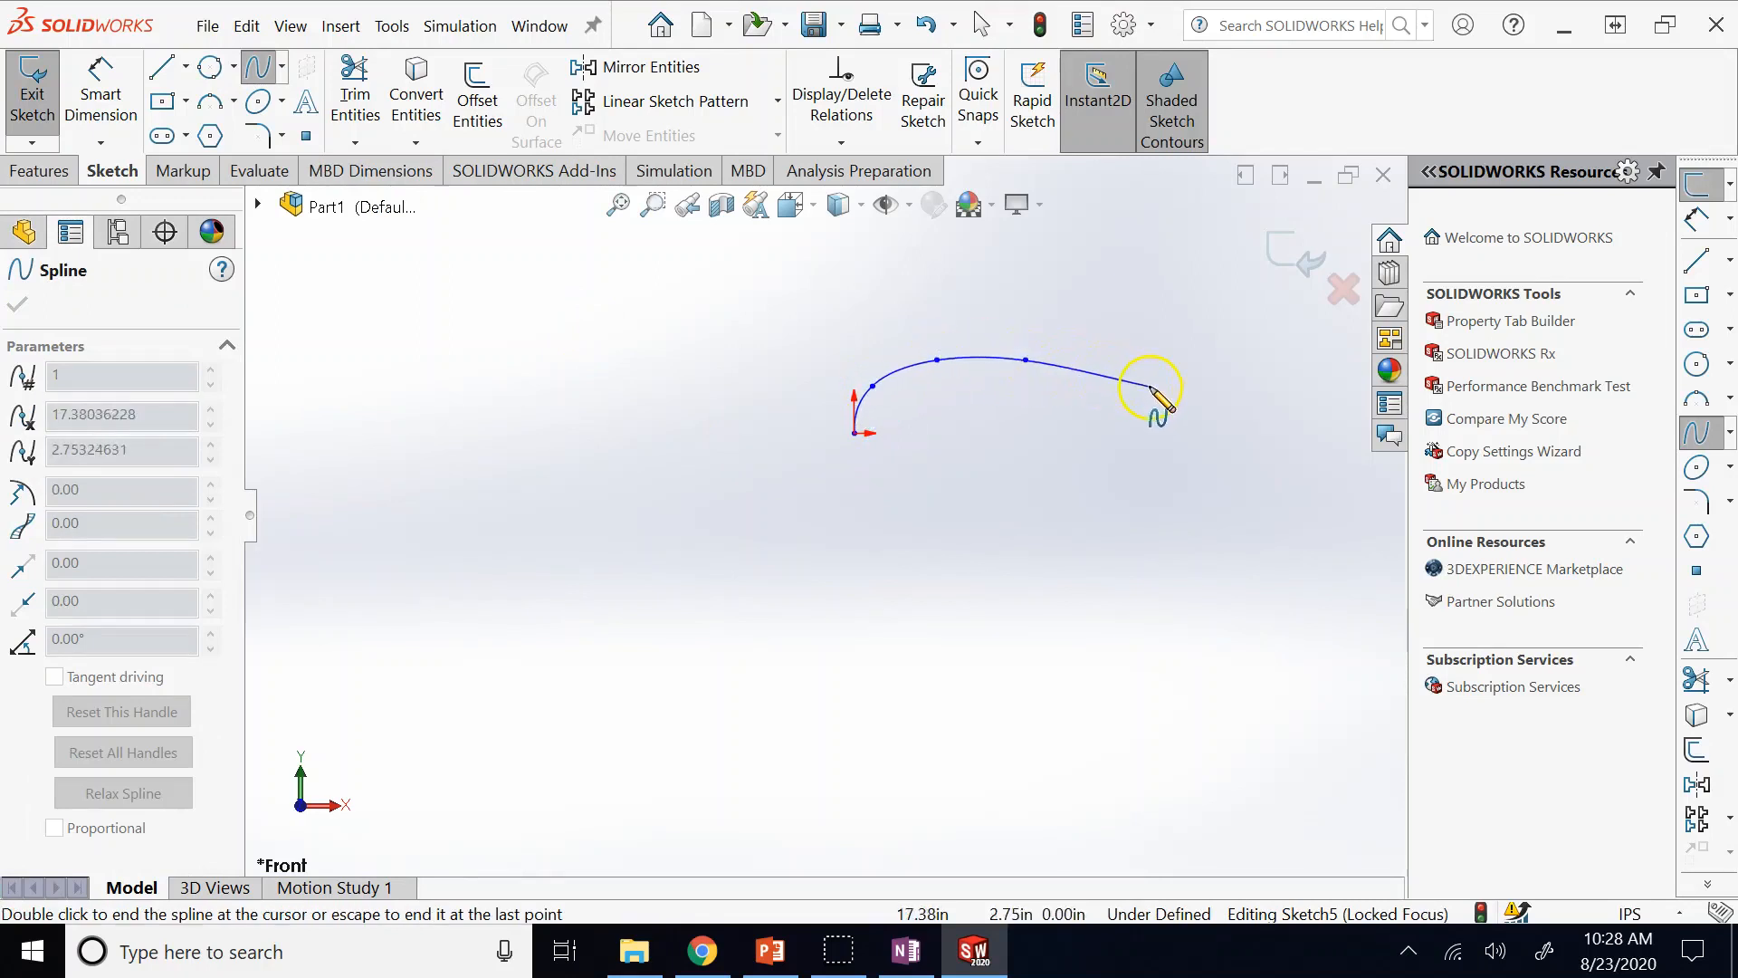
pyautogui.doubleClick(1262, 433)
# Sketch a second, nearly flat spline below from the origin to the upper spline's far endpoint, closing the airfoil profile.
pyautogui.click(263, 68)
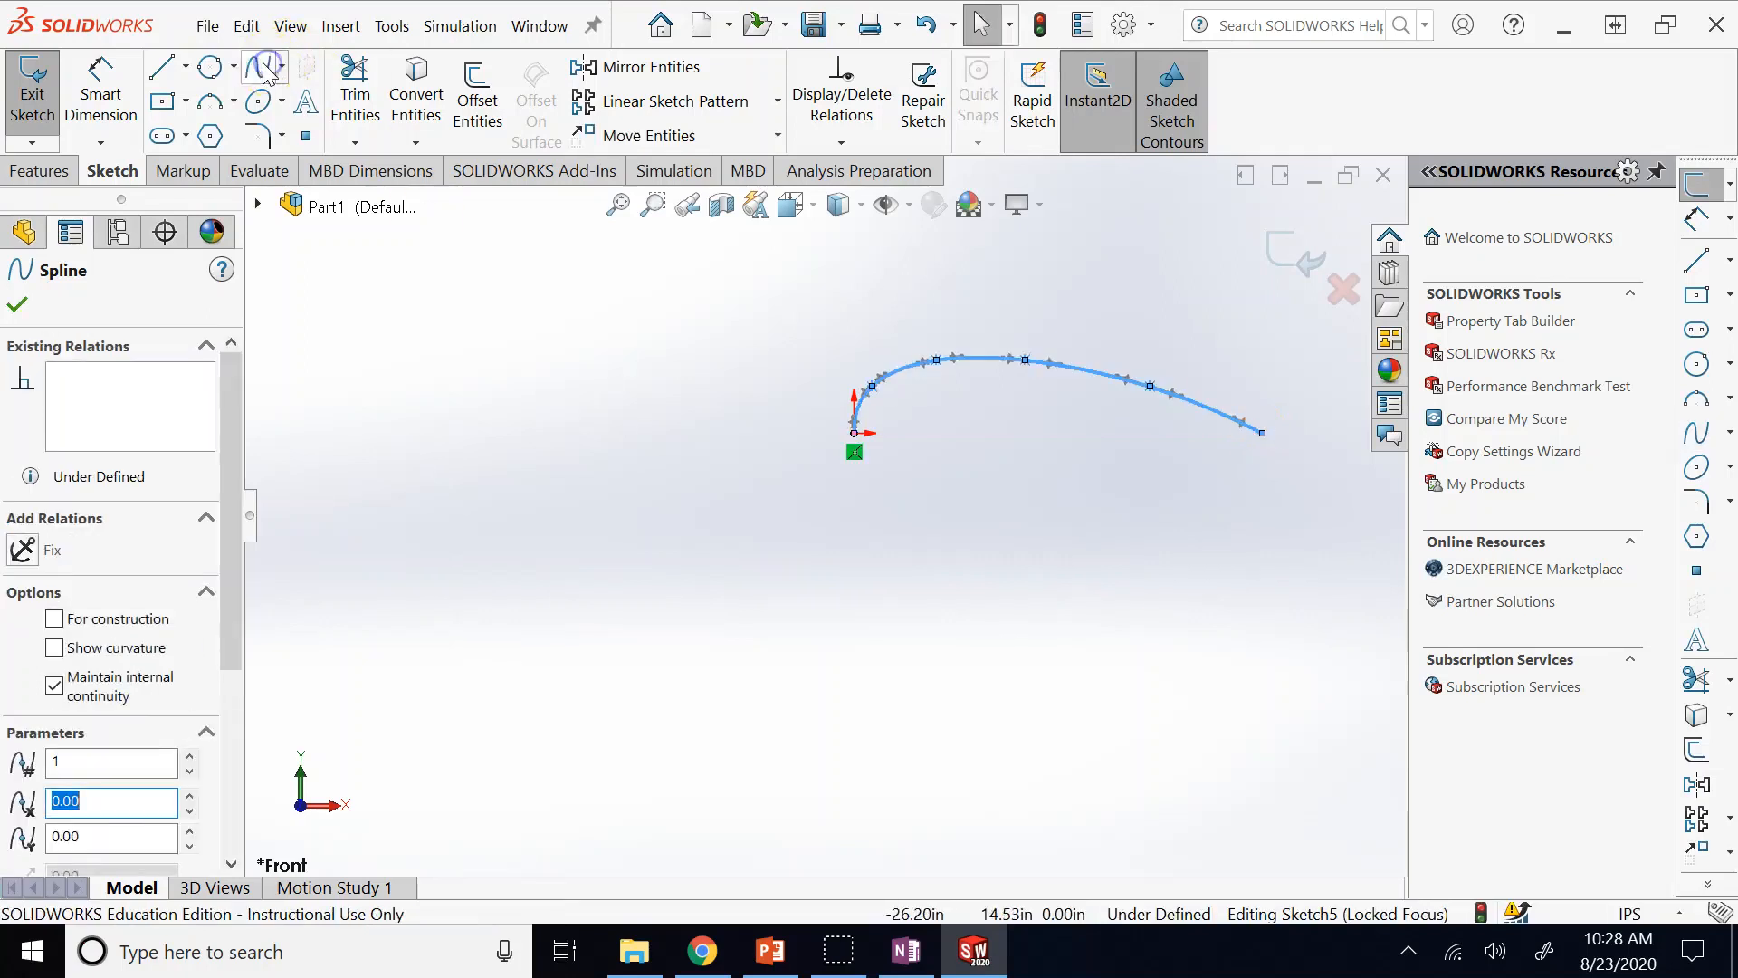
pyautogui.click(854, 433)
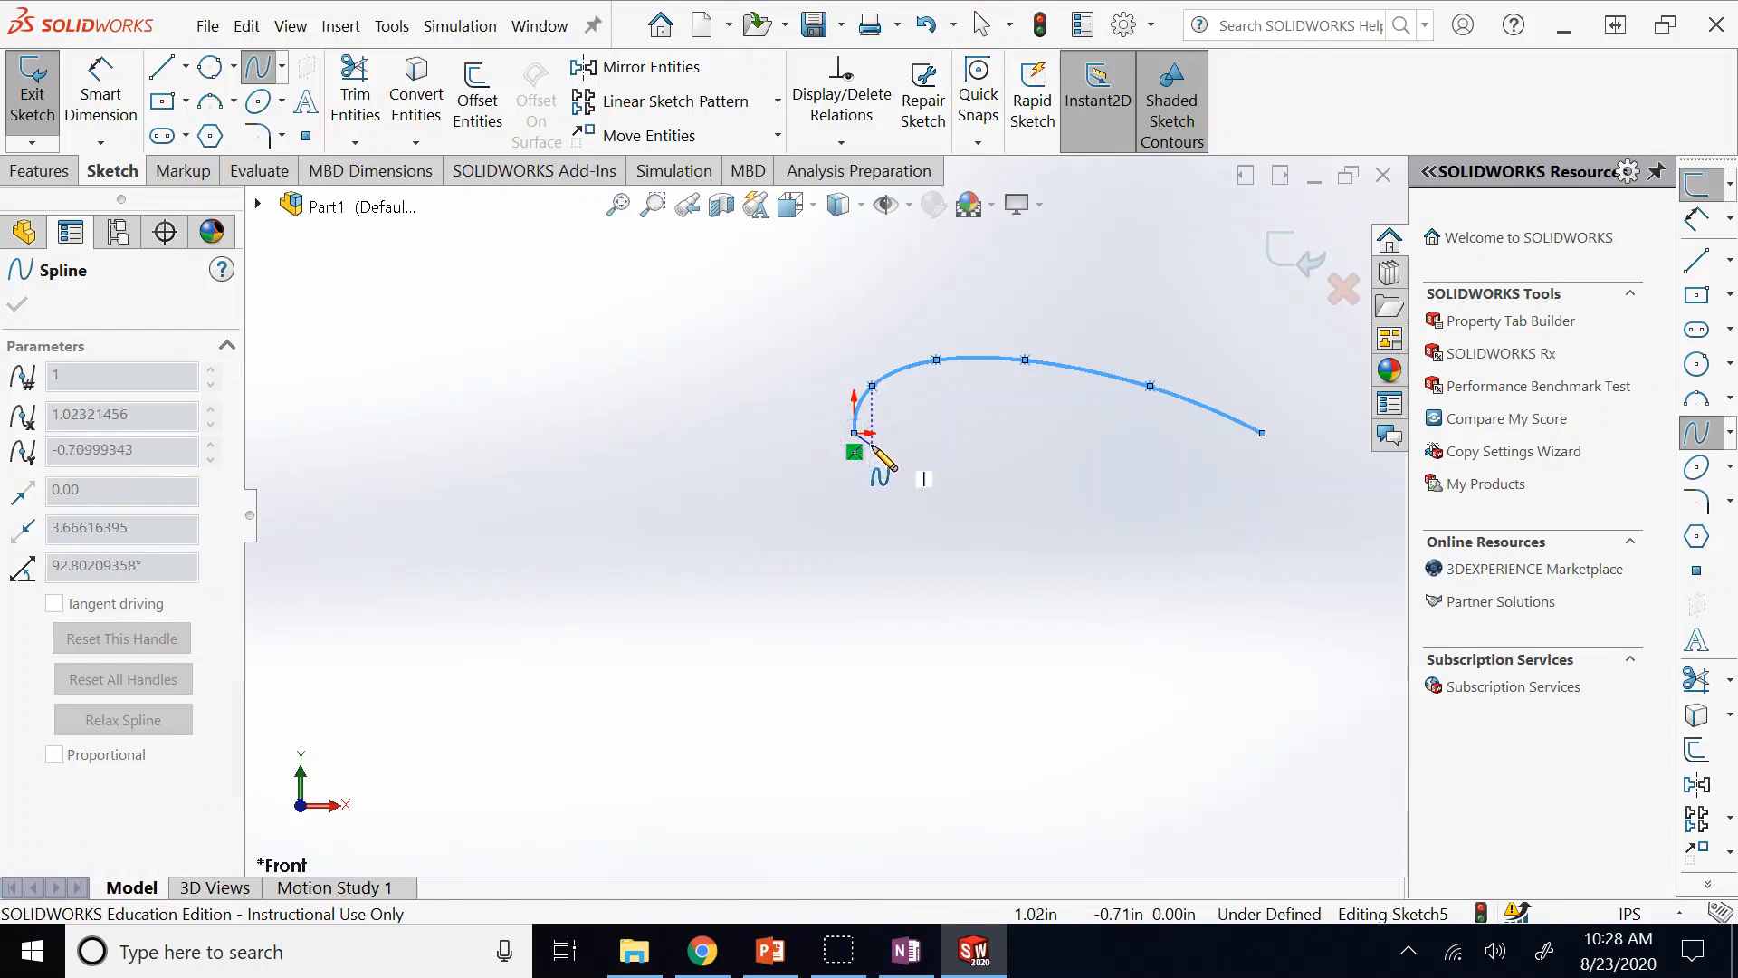
pyautogui.click(874, 450)
pyautogui.click(908, 457)
pyautogui.click(1000, 471)
pyautogui.click(1002, 454)
pyautogui.click(1102, 451)
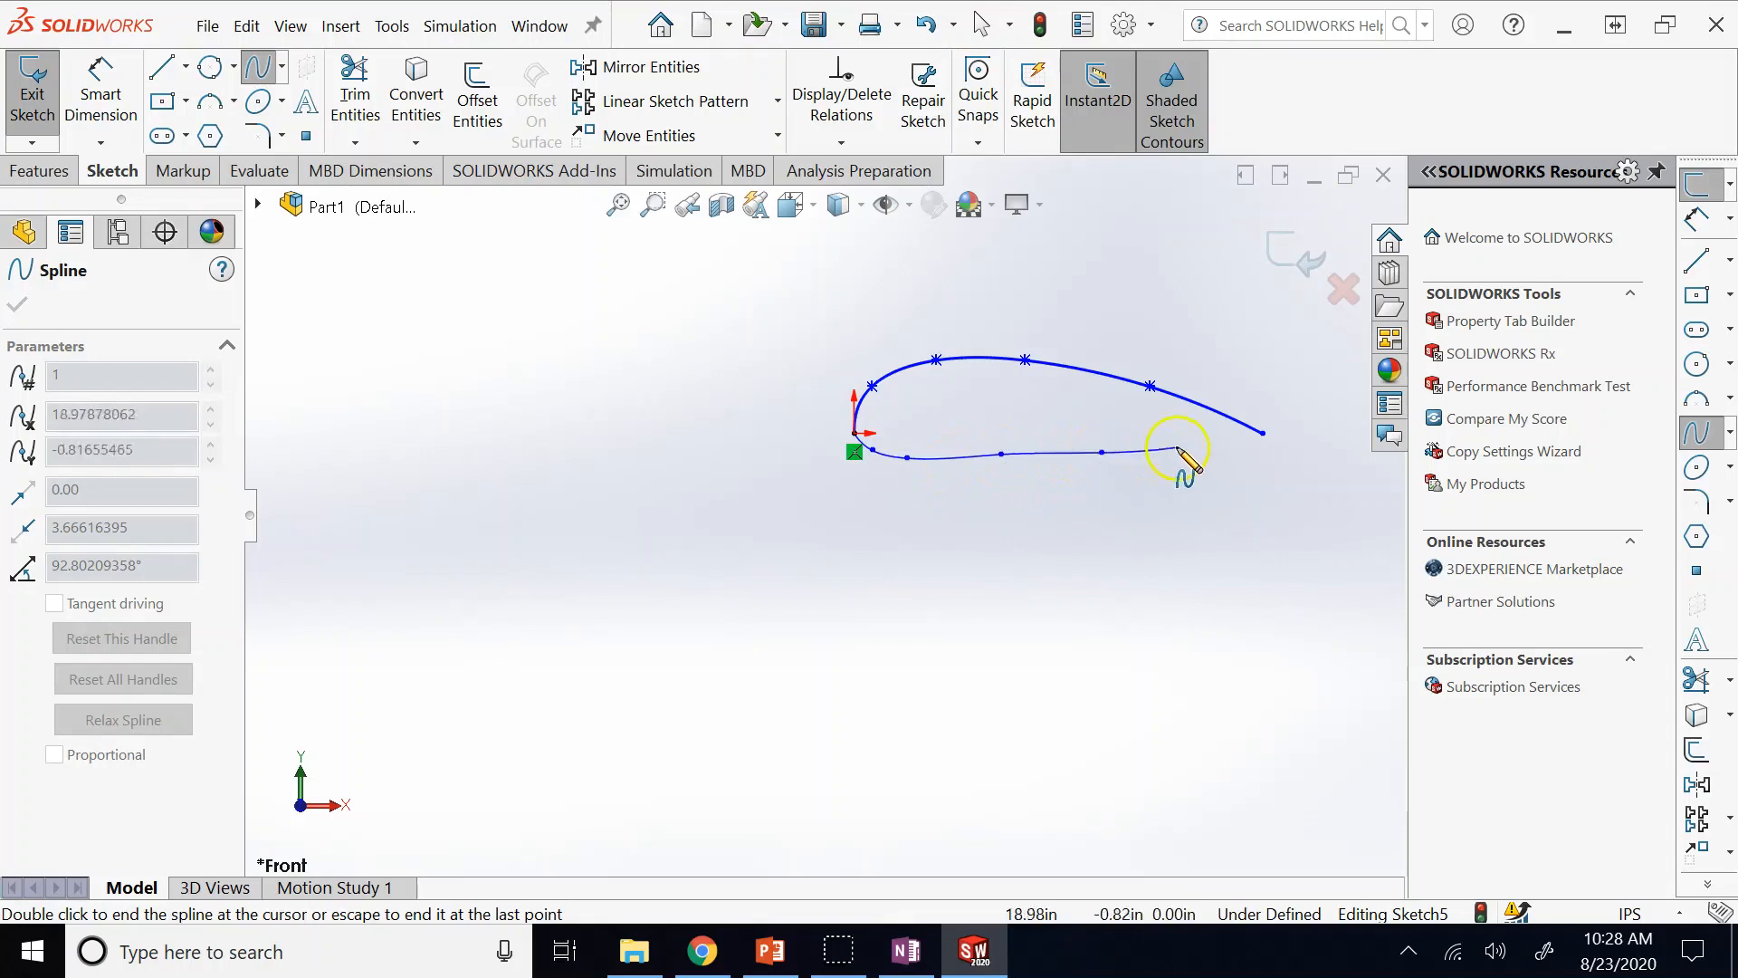
pyautogui.doubleClick(1263, 434)
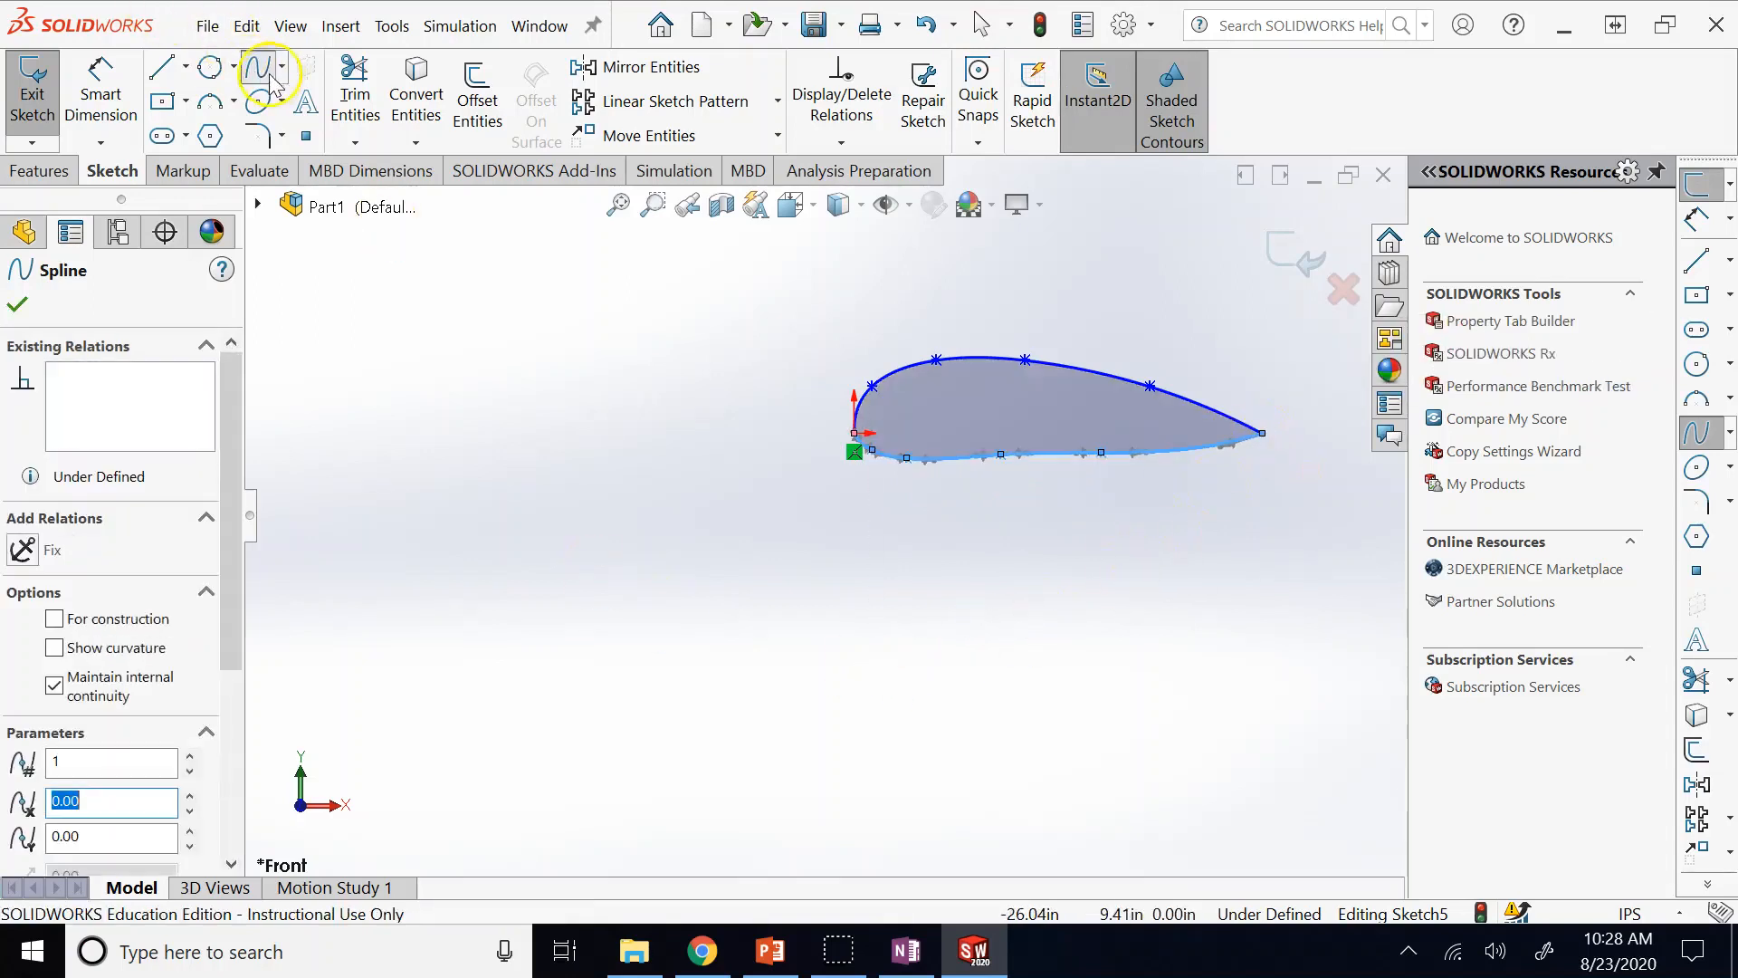
pyautogui.press('Escape')
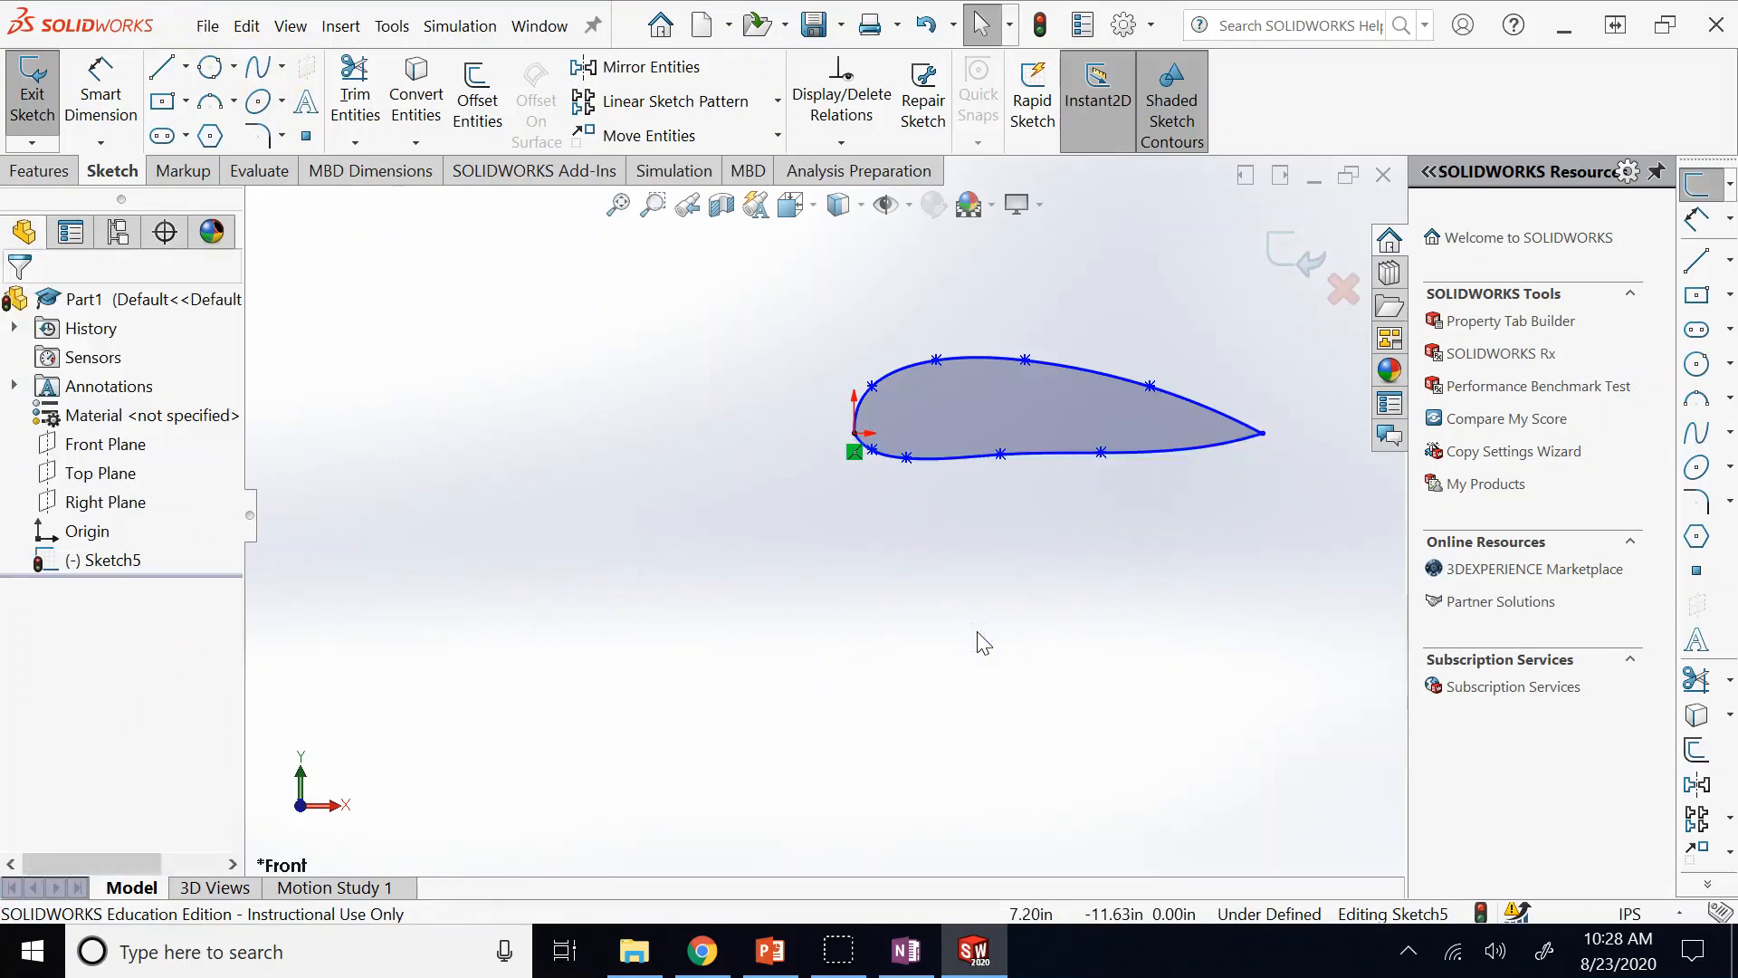
# Shift the lower spline's middle point slightly toward the trailing tip to smooth the profile's lower edge.
pyautogui.hotkey('ctrl', 'Left')
pyautogui.hotkey('ctrl', 'Left')
pyautogui.hotkey('ctrl', 'Left')
pyautogui.hotkey('ctrl', 'Down')
pyautogui.hotkey('ctrl', 'Down')
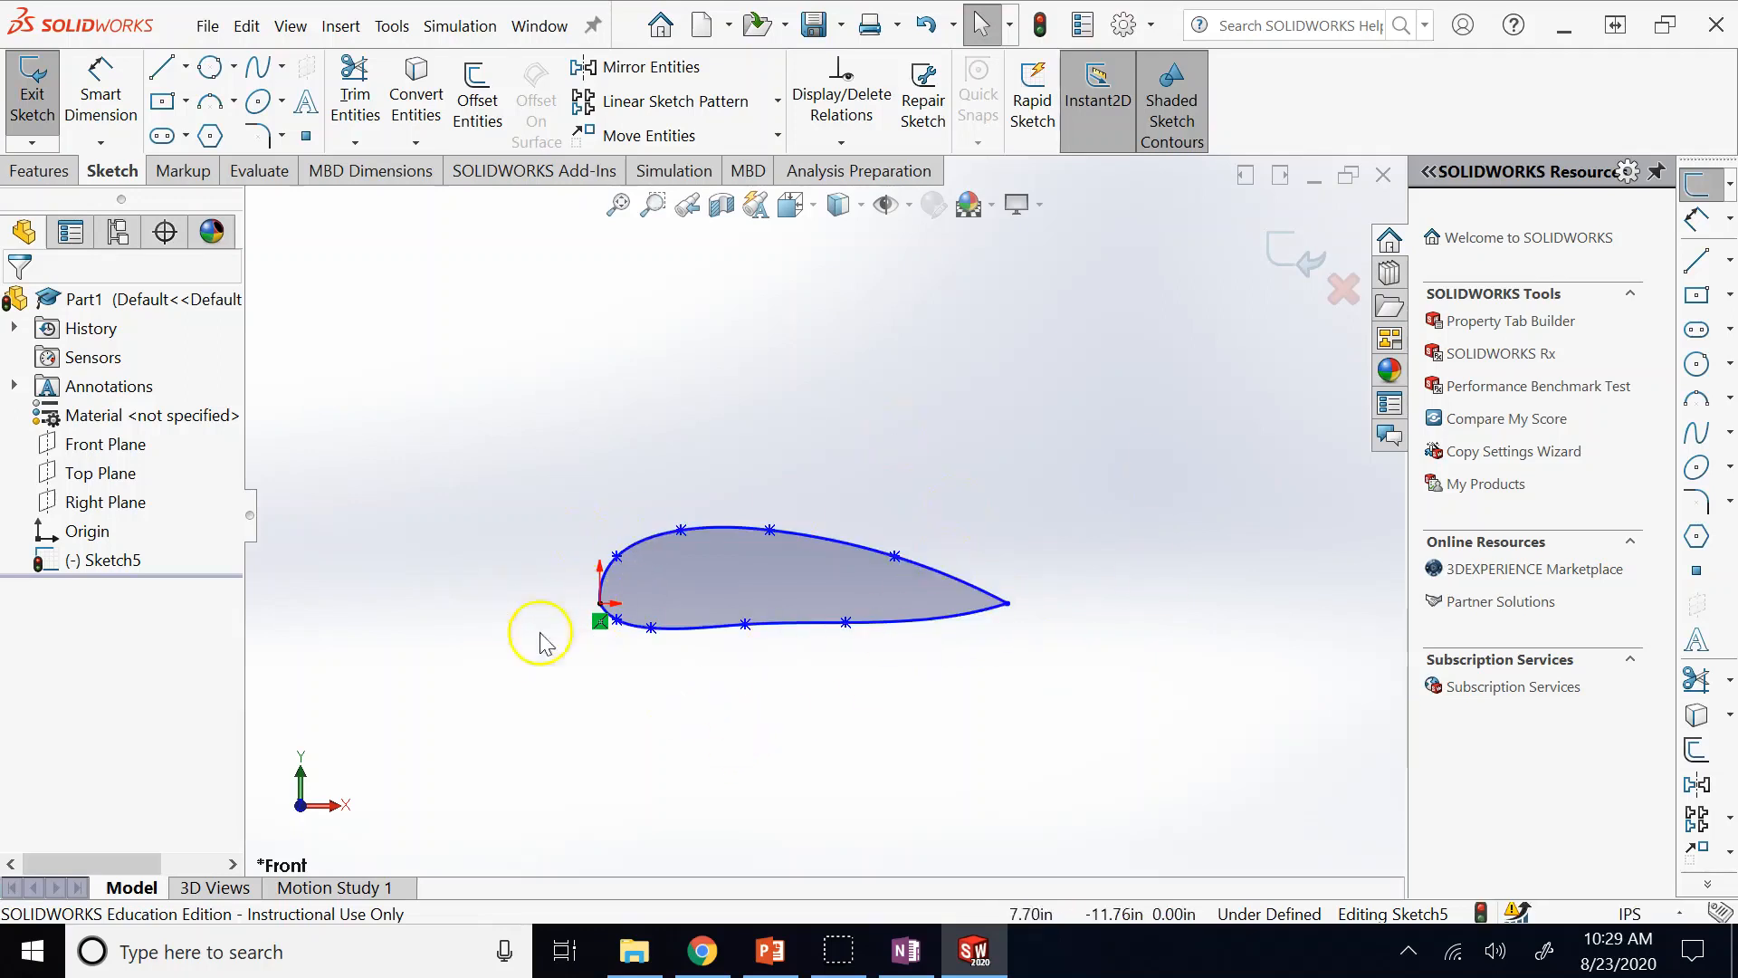
pyautogui.scroll(-1, 765, 697)
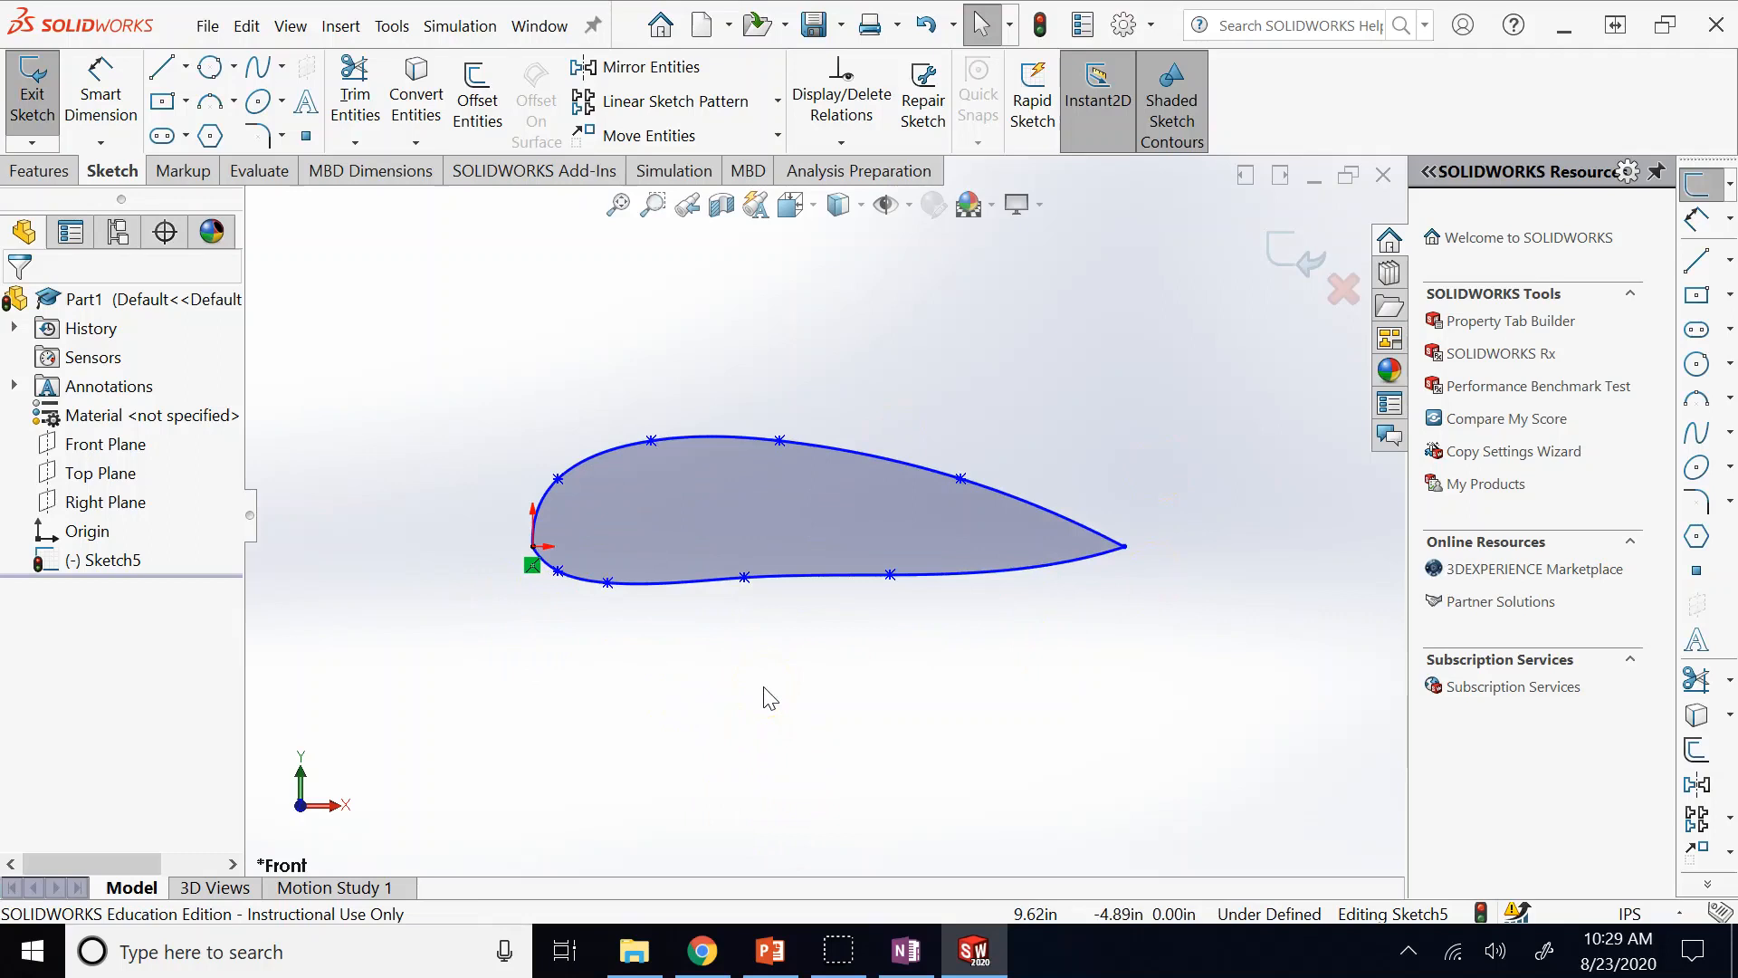
pyautogui.click(739, 338)
pyautogui.moveTo(745, 580)
pyautogui.mouseDown()
pyautogui.moveTo(776, 640)
pyautogui.moveTo(760, 543)
pyautogui.moveTo(768, 605)
pyautogui.moveTo(765, 581)
pyautogui.mouseUp()
pyautogui.click(729, 308)
# Pull the upper spline's four interior points slightly inward, placing the first two at about (1.02, 2.49) and (4.94, 4.07) in.
pyautogui.moveTo(559, 480)
pyautogui.mouseDown()
pyautogui.moveTo(574, 489)
pyautogui.moveTo(558, 484)
pyautogui.mouseUp()
pyautogui.click(481, 357)
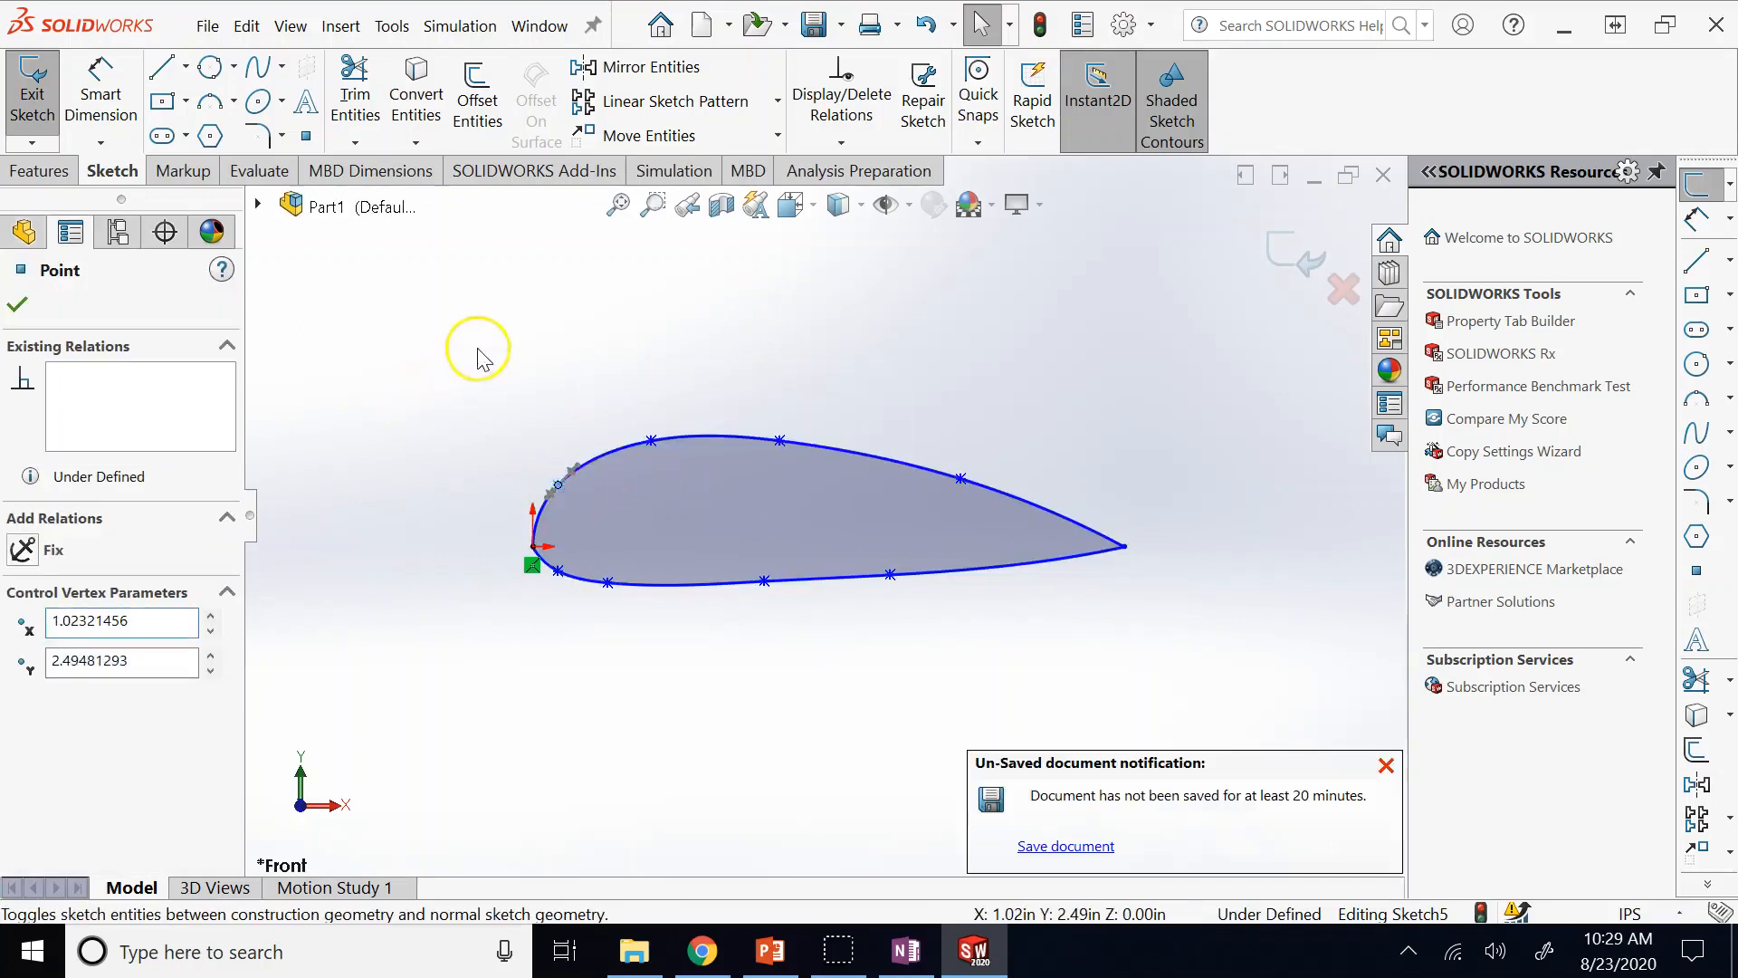
pyautogui.moveTo(652, 442)
pyautogui.mouseDown()
pyautogui.moveTo(676, 473)
pyautogui.moveTo(658, 449)
pyautogui.mouseUp()
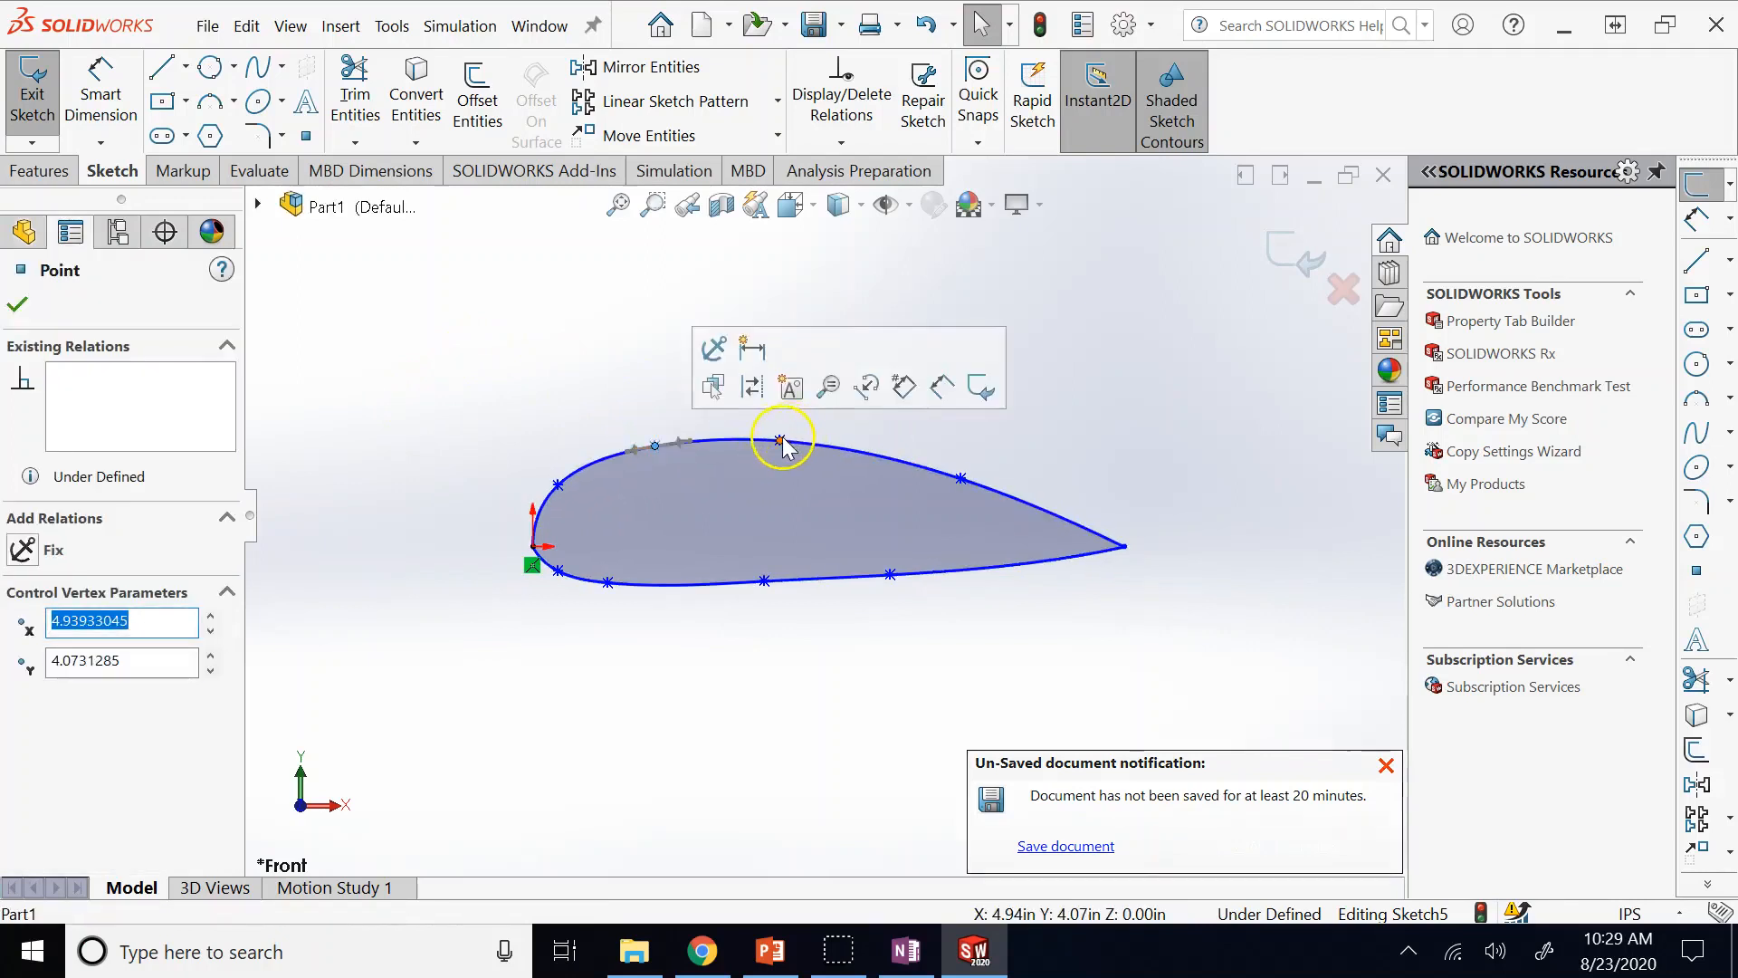
pyautogui.moveTo(791, 454)
pyautogui.mouseDown()
pyautogui.moveTo(792, 469)
pyautogui.moveTo(786, 451)
pyautogui.mouseUp()
pyautogui.click(934, 272)
pyautogui.click(960, 478)
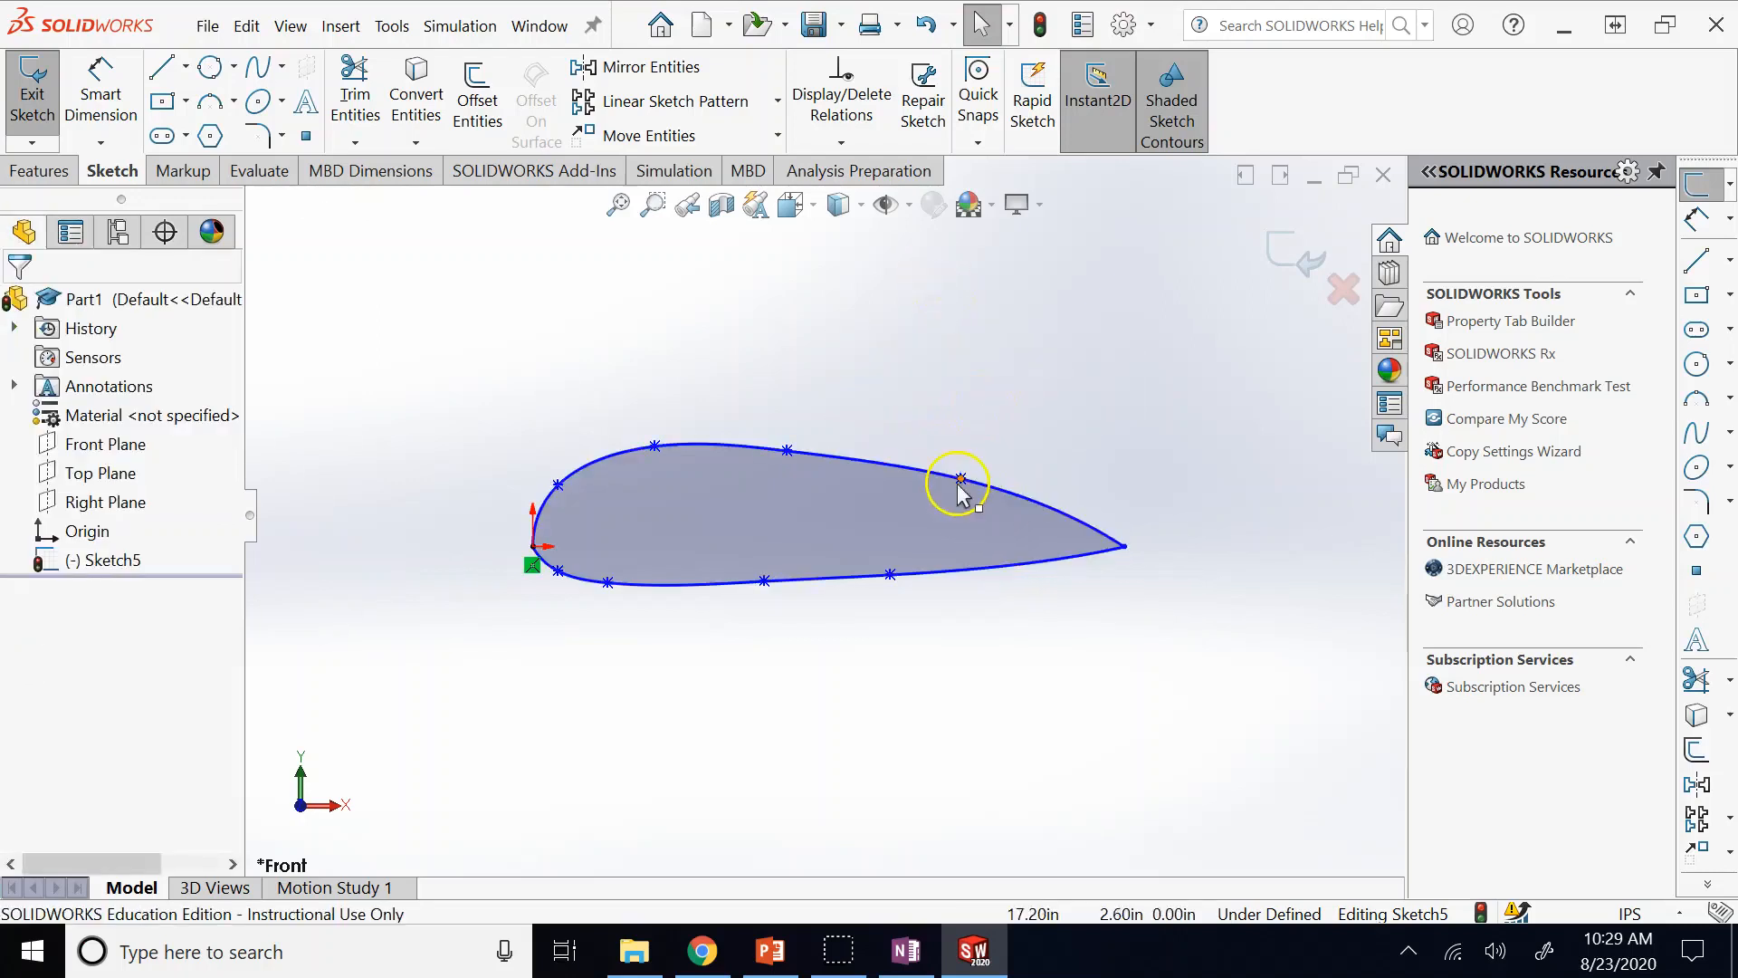
pyautogui.moveTo(960, 478); pyautogui.dragTo(952, 485)
pyautogui.click(871, 360)
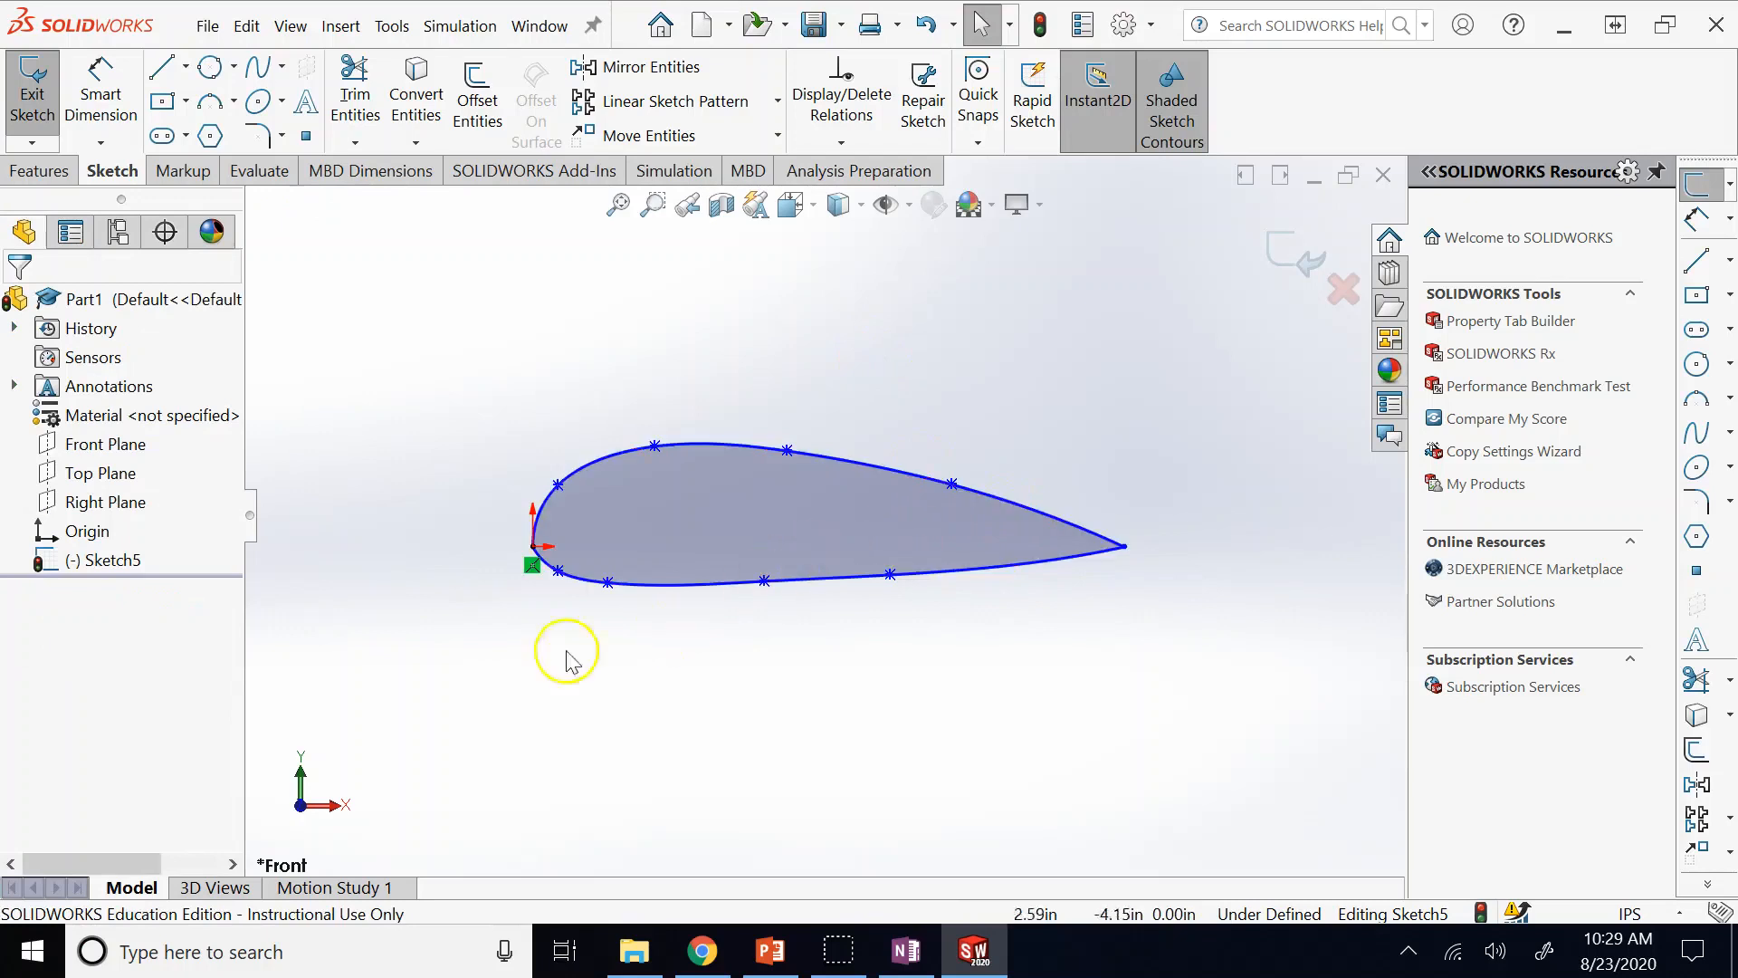
pyautogui.click(1160, 649)
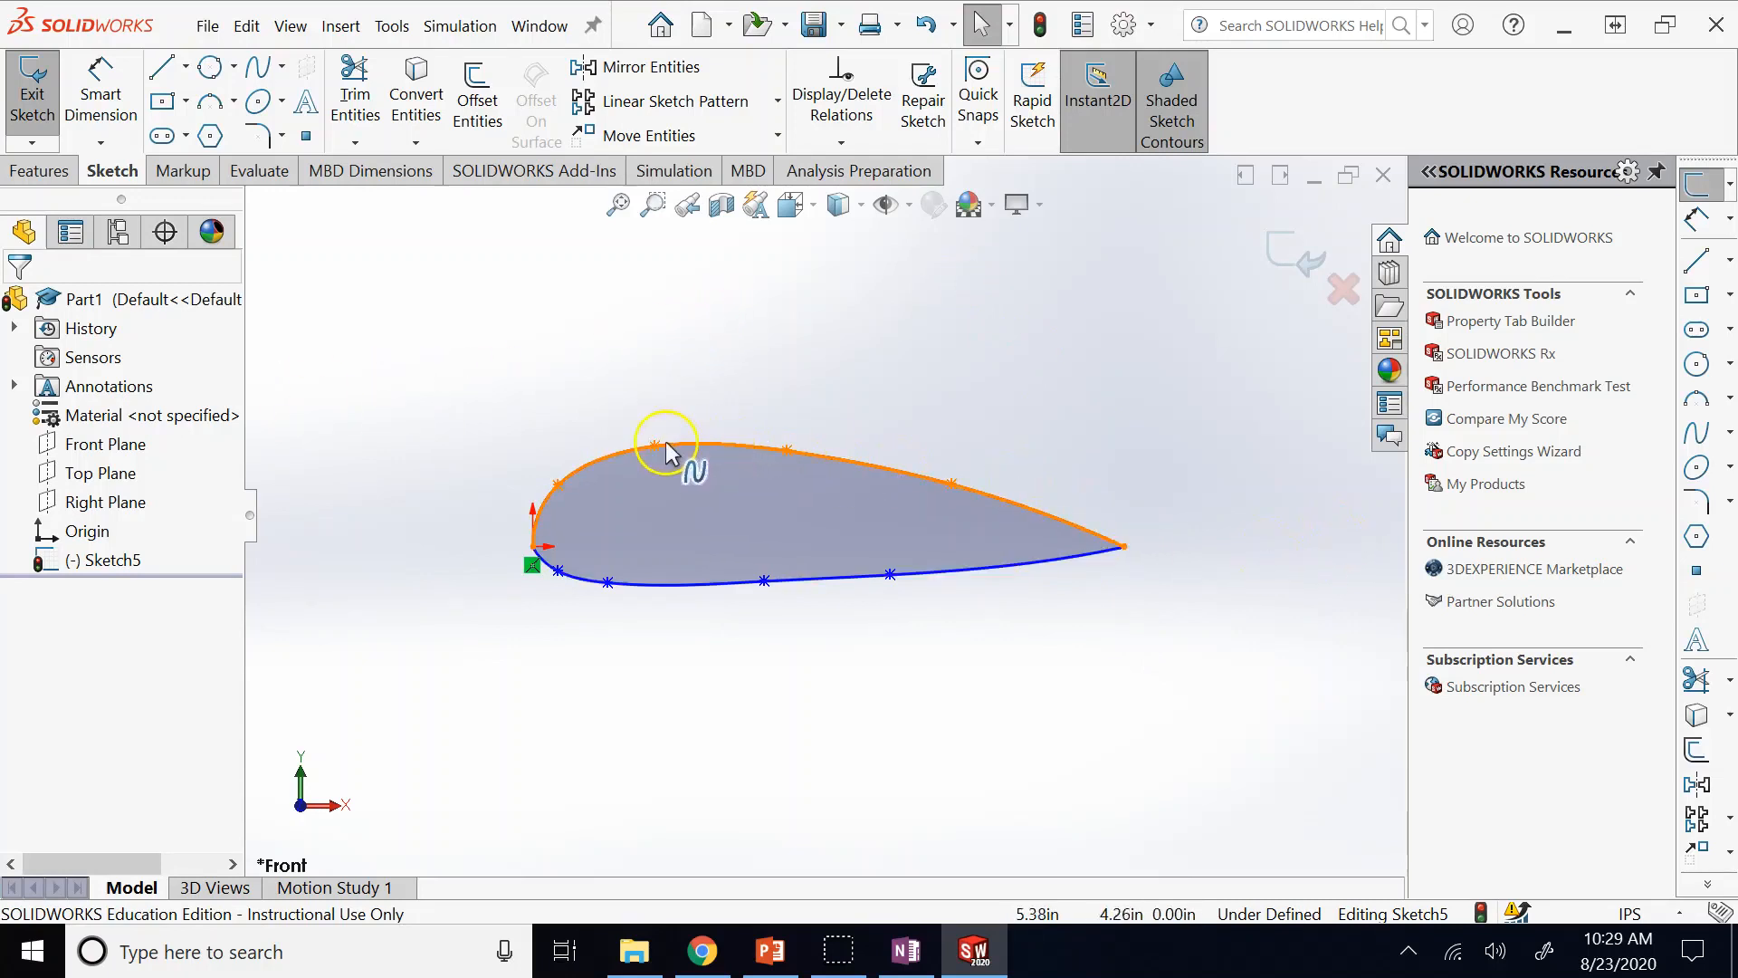
# Insert an extra spline point on the airfoil's lower spline, between its second and third interior points.
pyautogui.rightClick(718, 453)
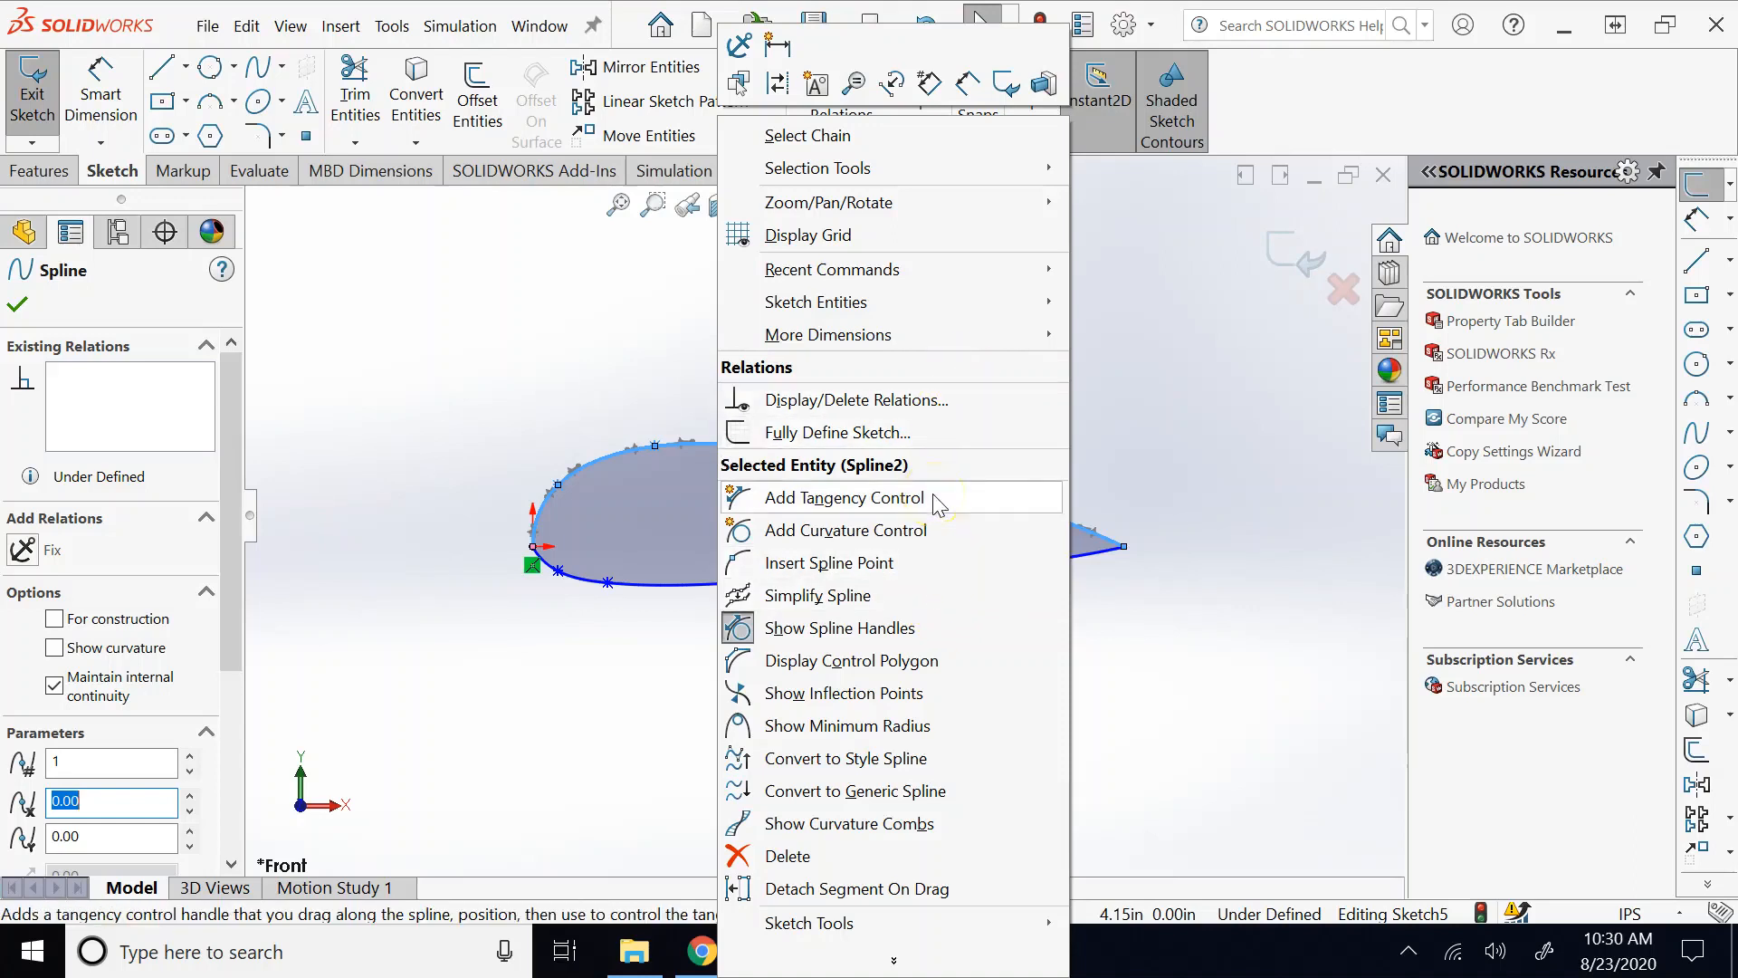
pyautogui.click(824, 563)
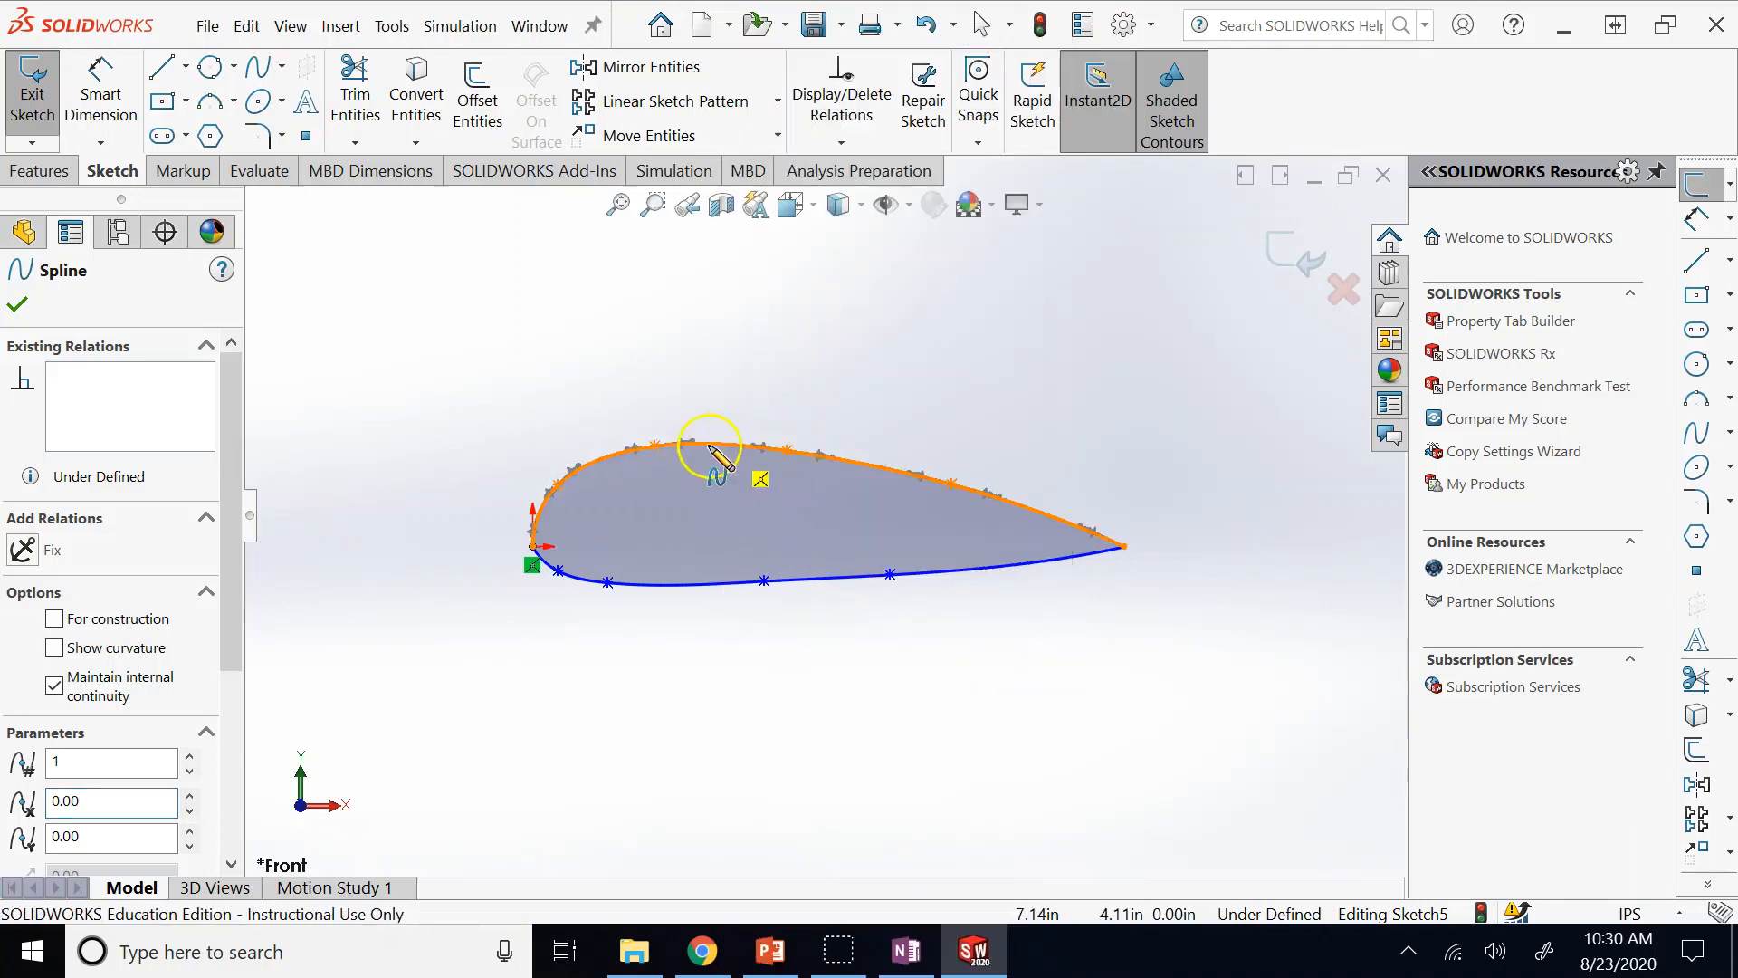
pyautogui.click(679, 584)
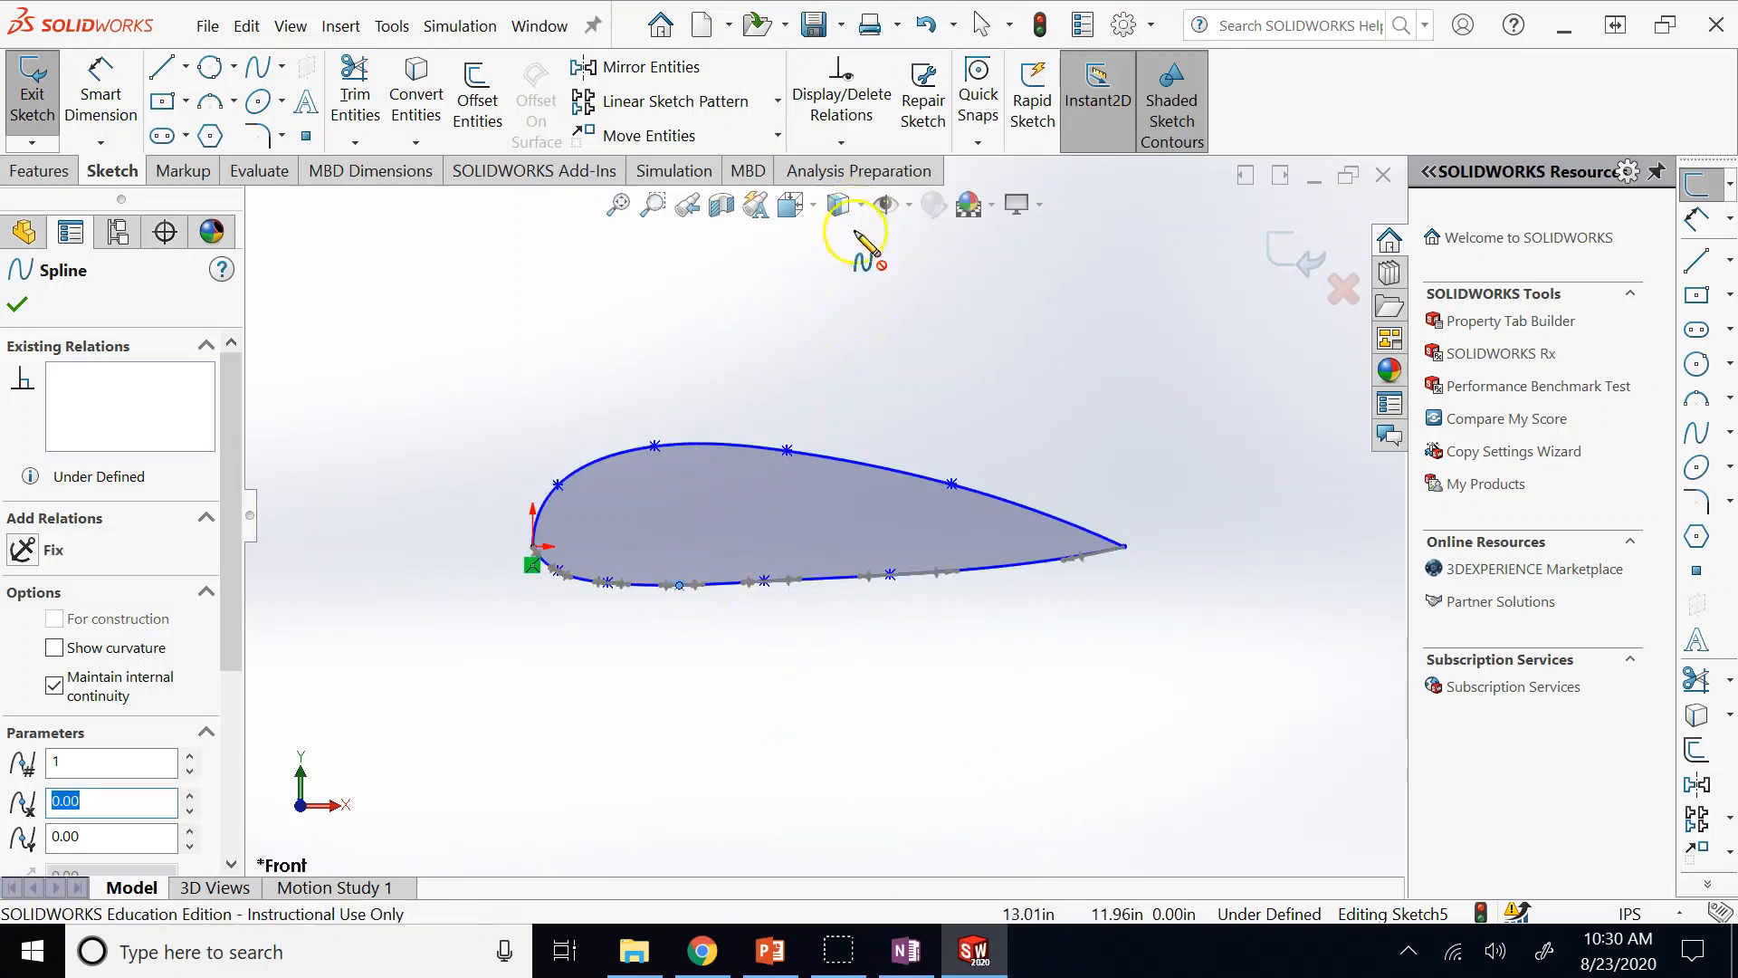
pyautogui.press('Escape')
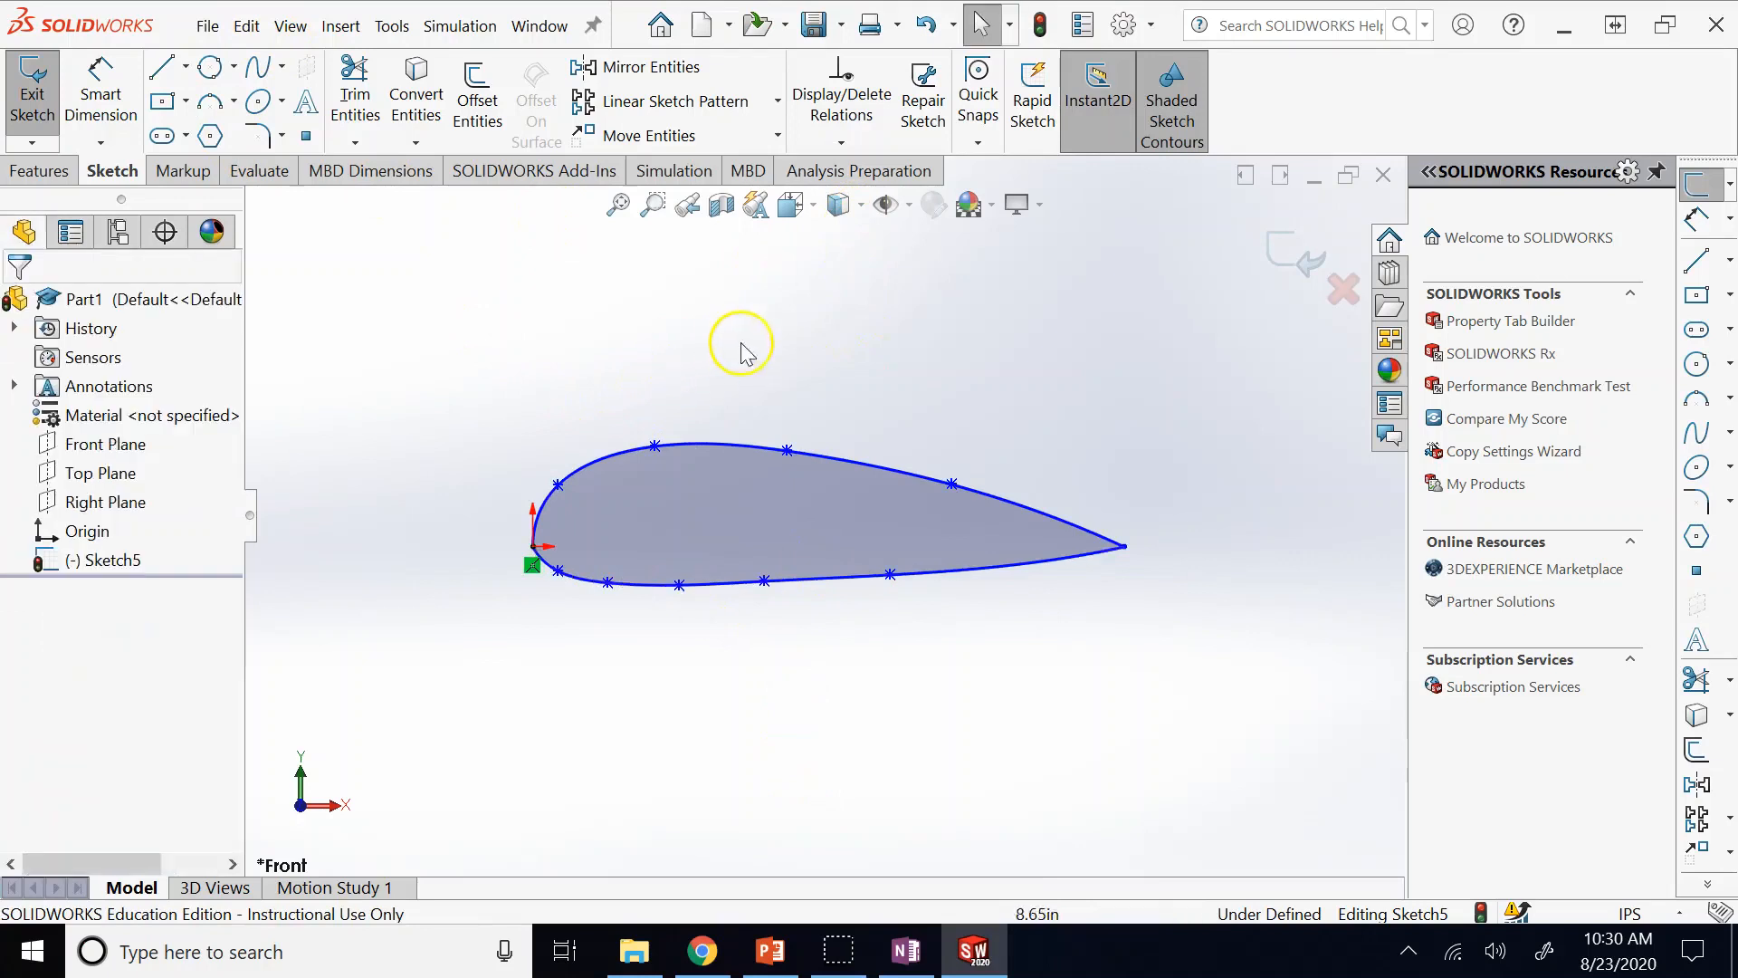
# Insert another spline point on the lower spline near the trailing tip and shift it to about (19.73, -0.59) in.
pyautogui.rightClick(601, 342)
pyautogui.doubleClick(1012, 566)
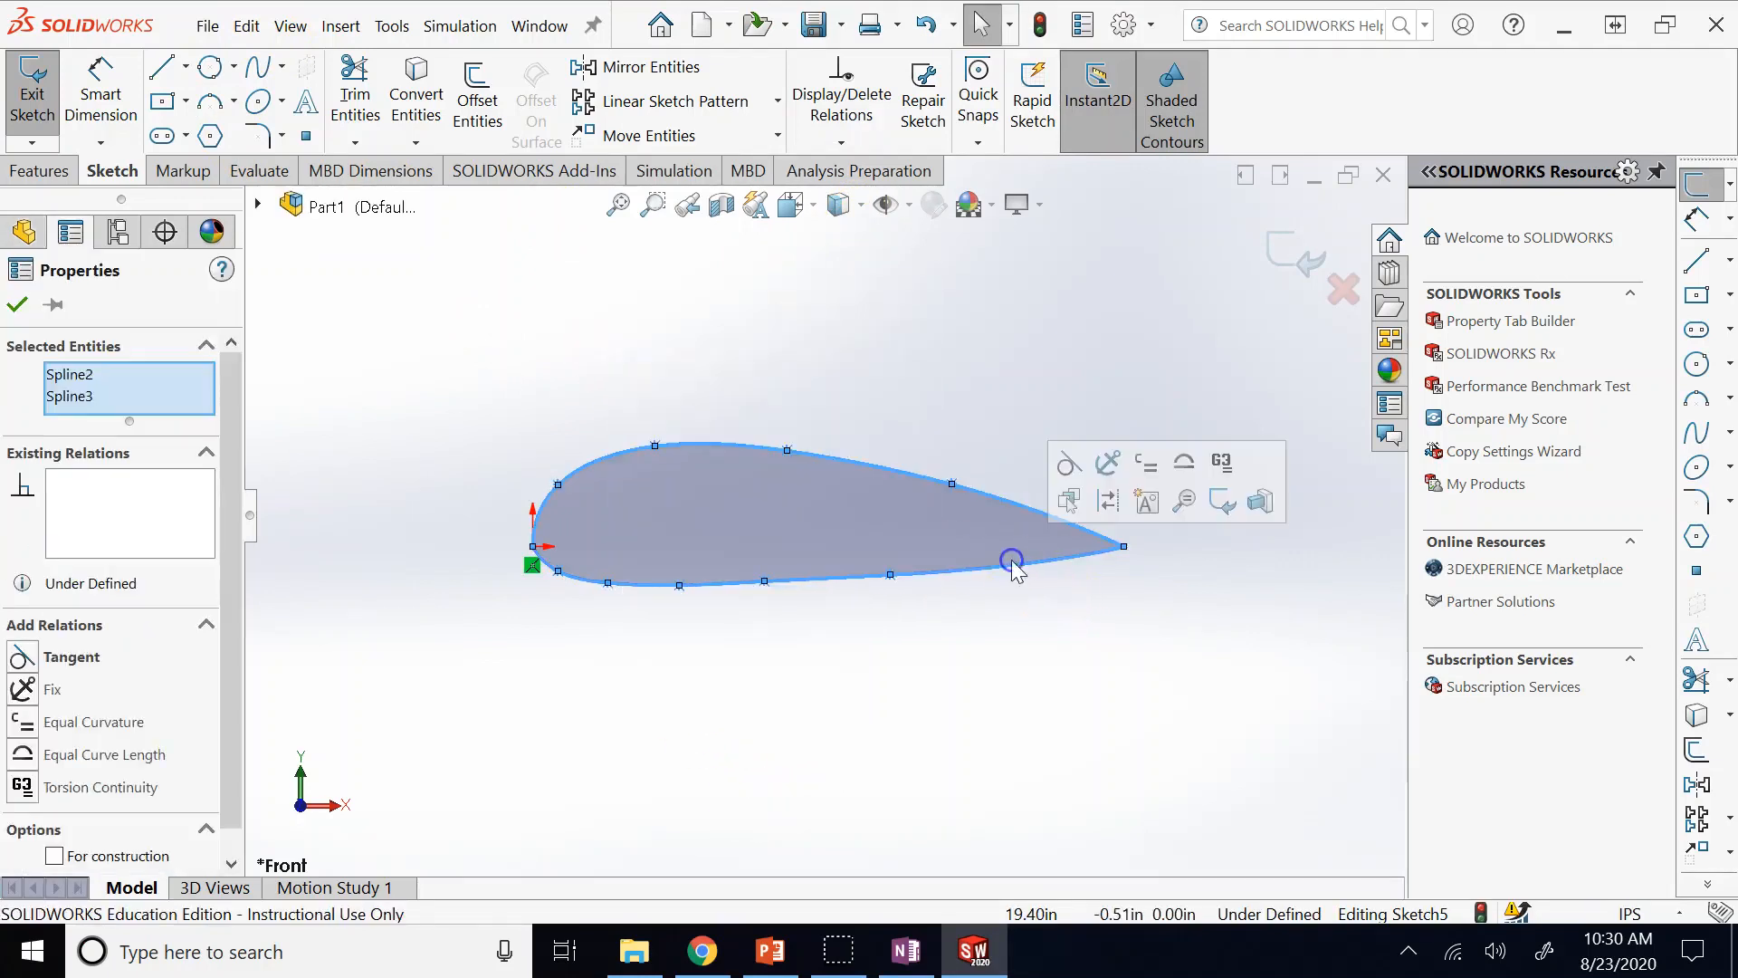
pyautogui.click(1007, 585)
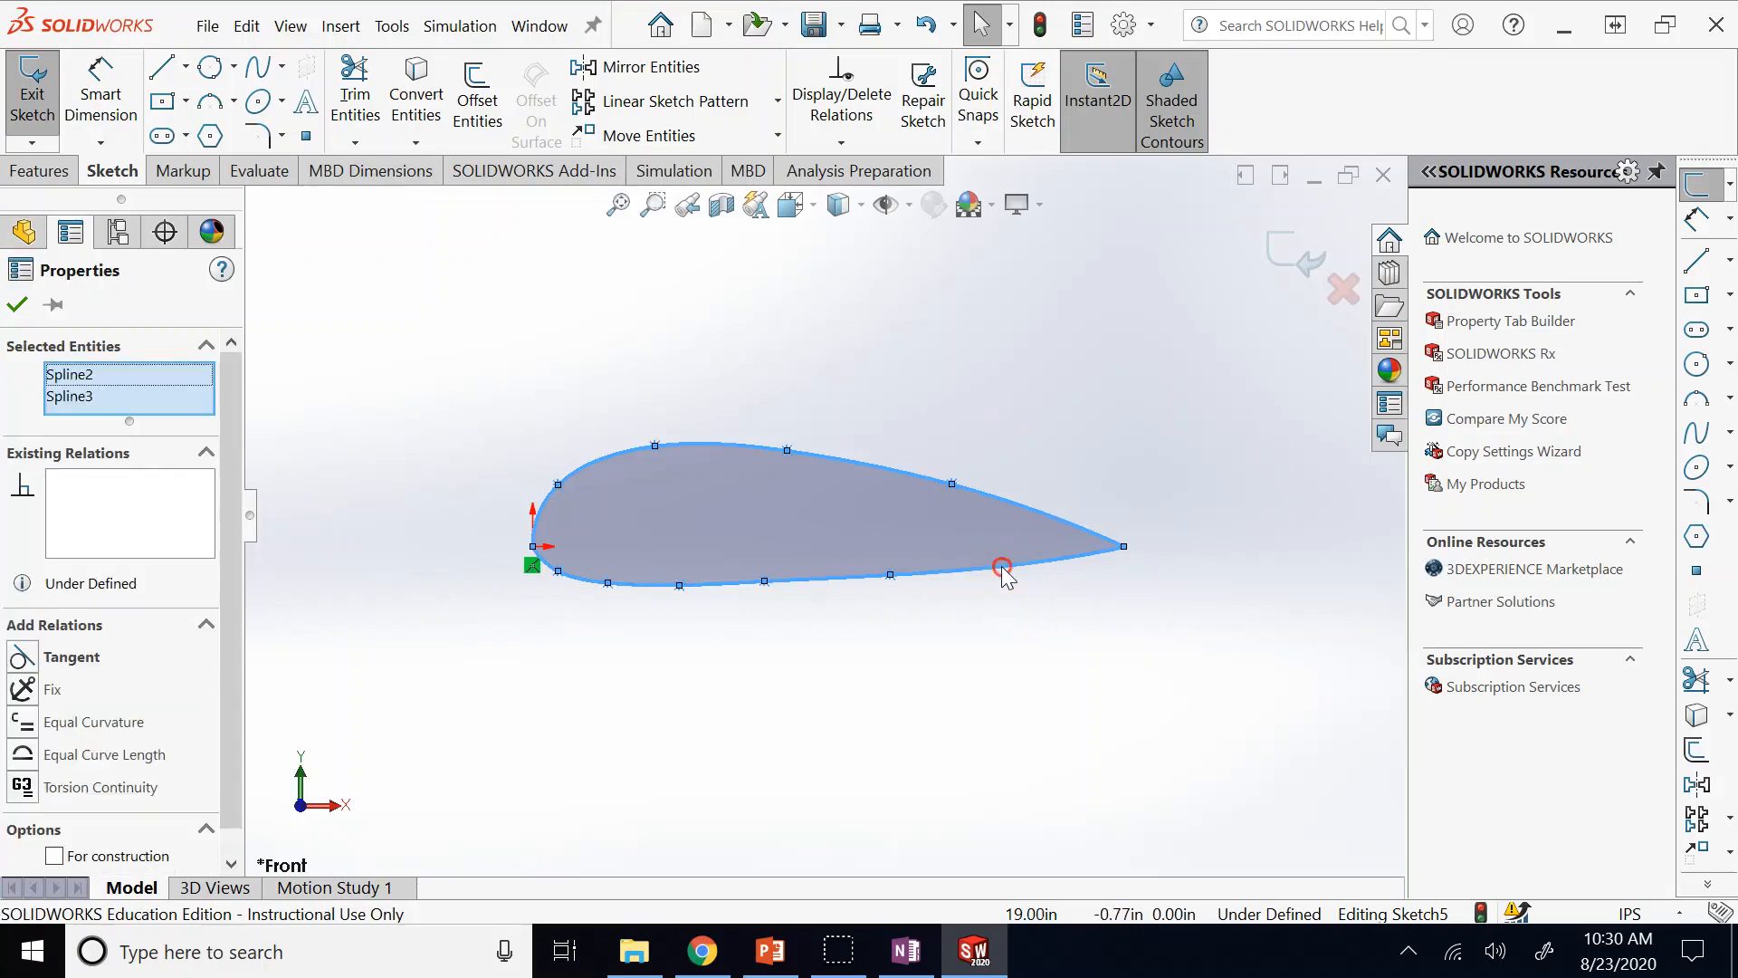
pyautogui.rightClick(1001, 567)
pyautogui.click(1138, 629)
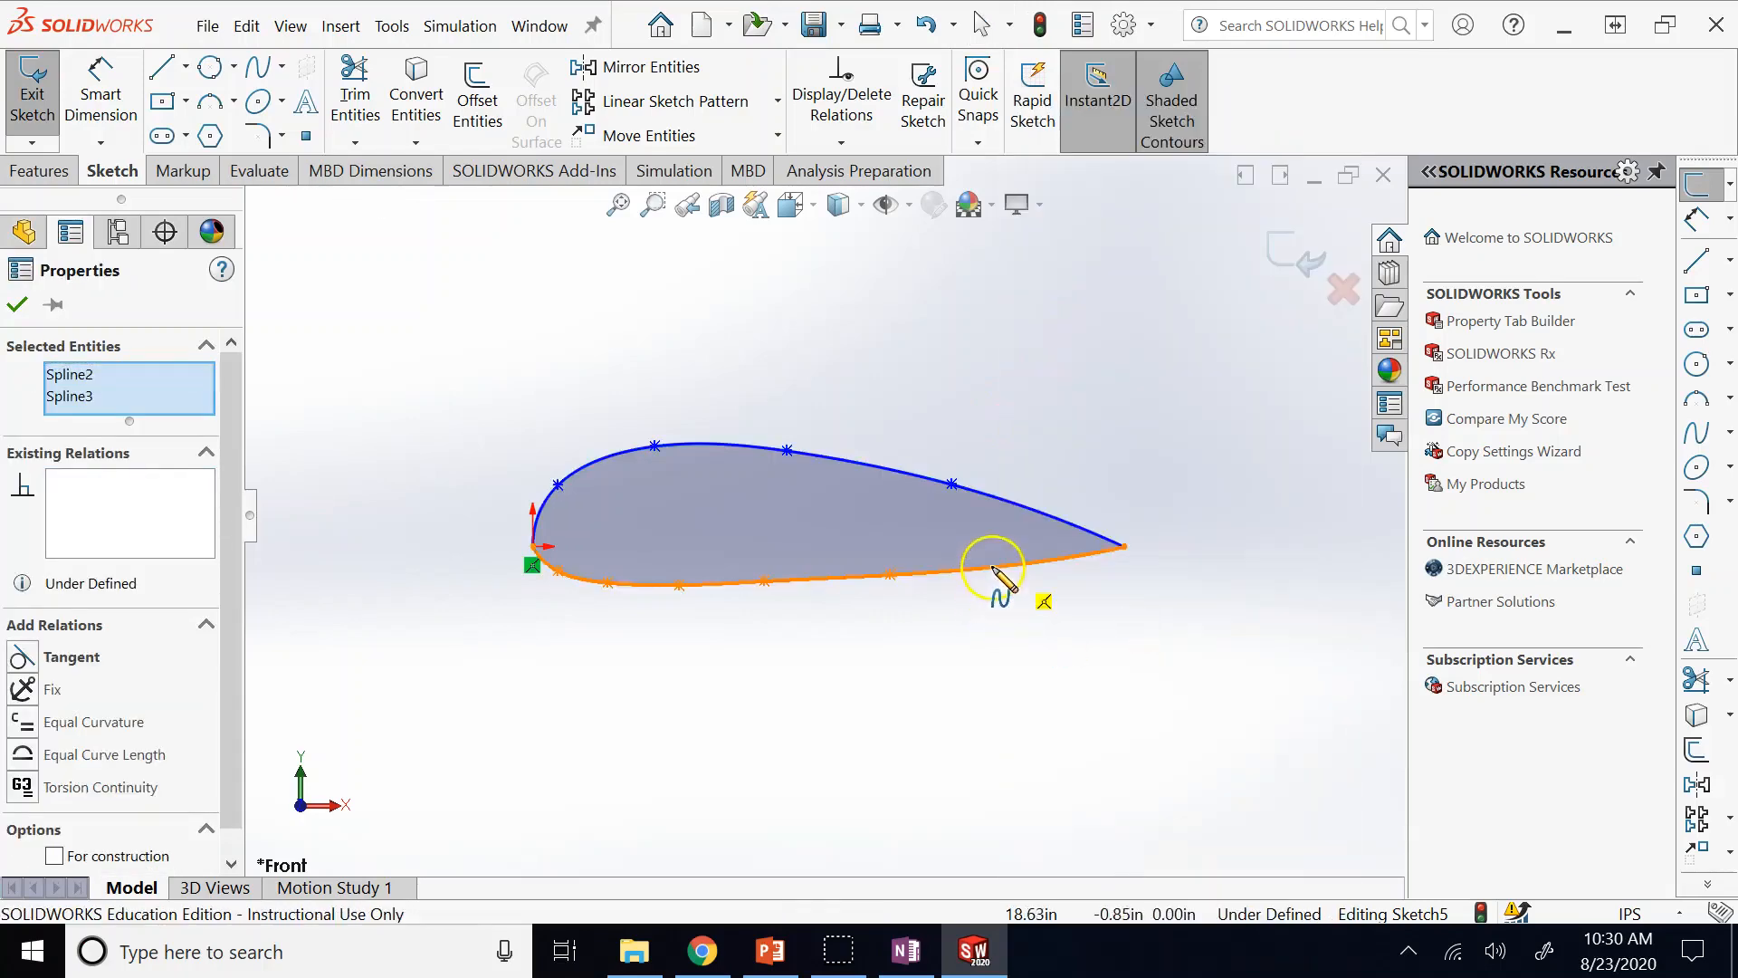
pyautogui.click(998, 567)
pyautogui.press('Escape')
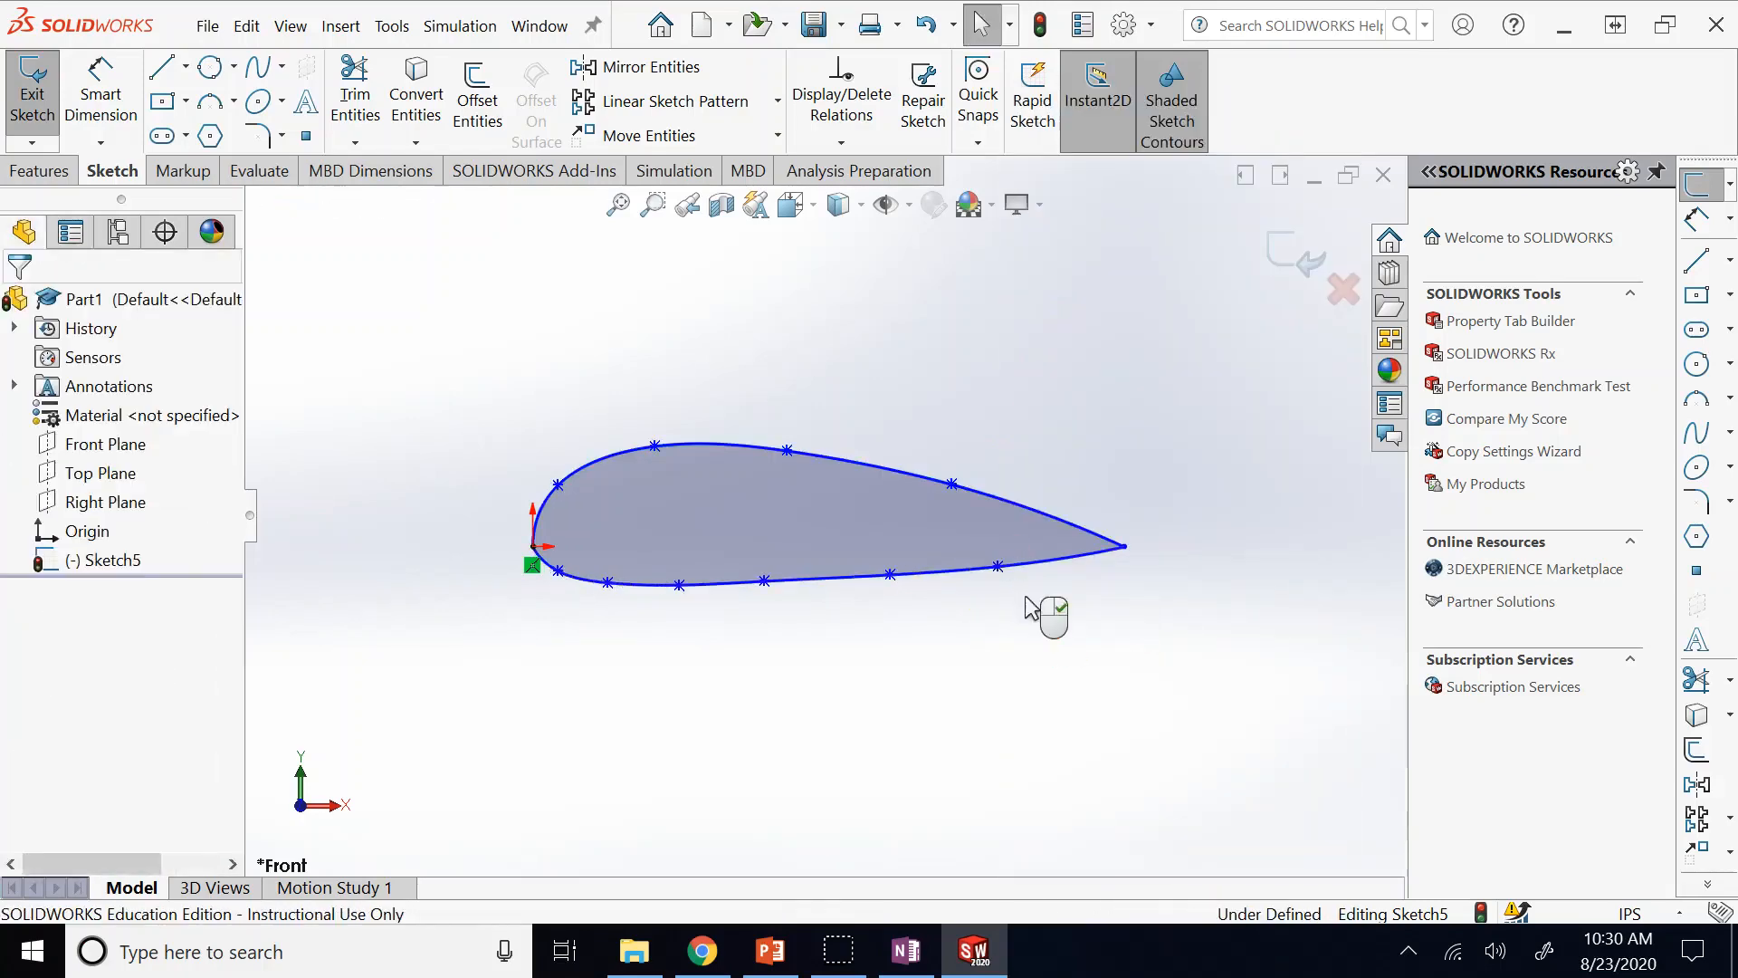
pyautogui.click(1000, 566)
pyautogui.moveTo(1003, 568); pyautogui.dragTo(1021, 565)
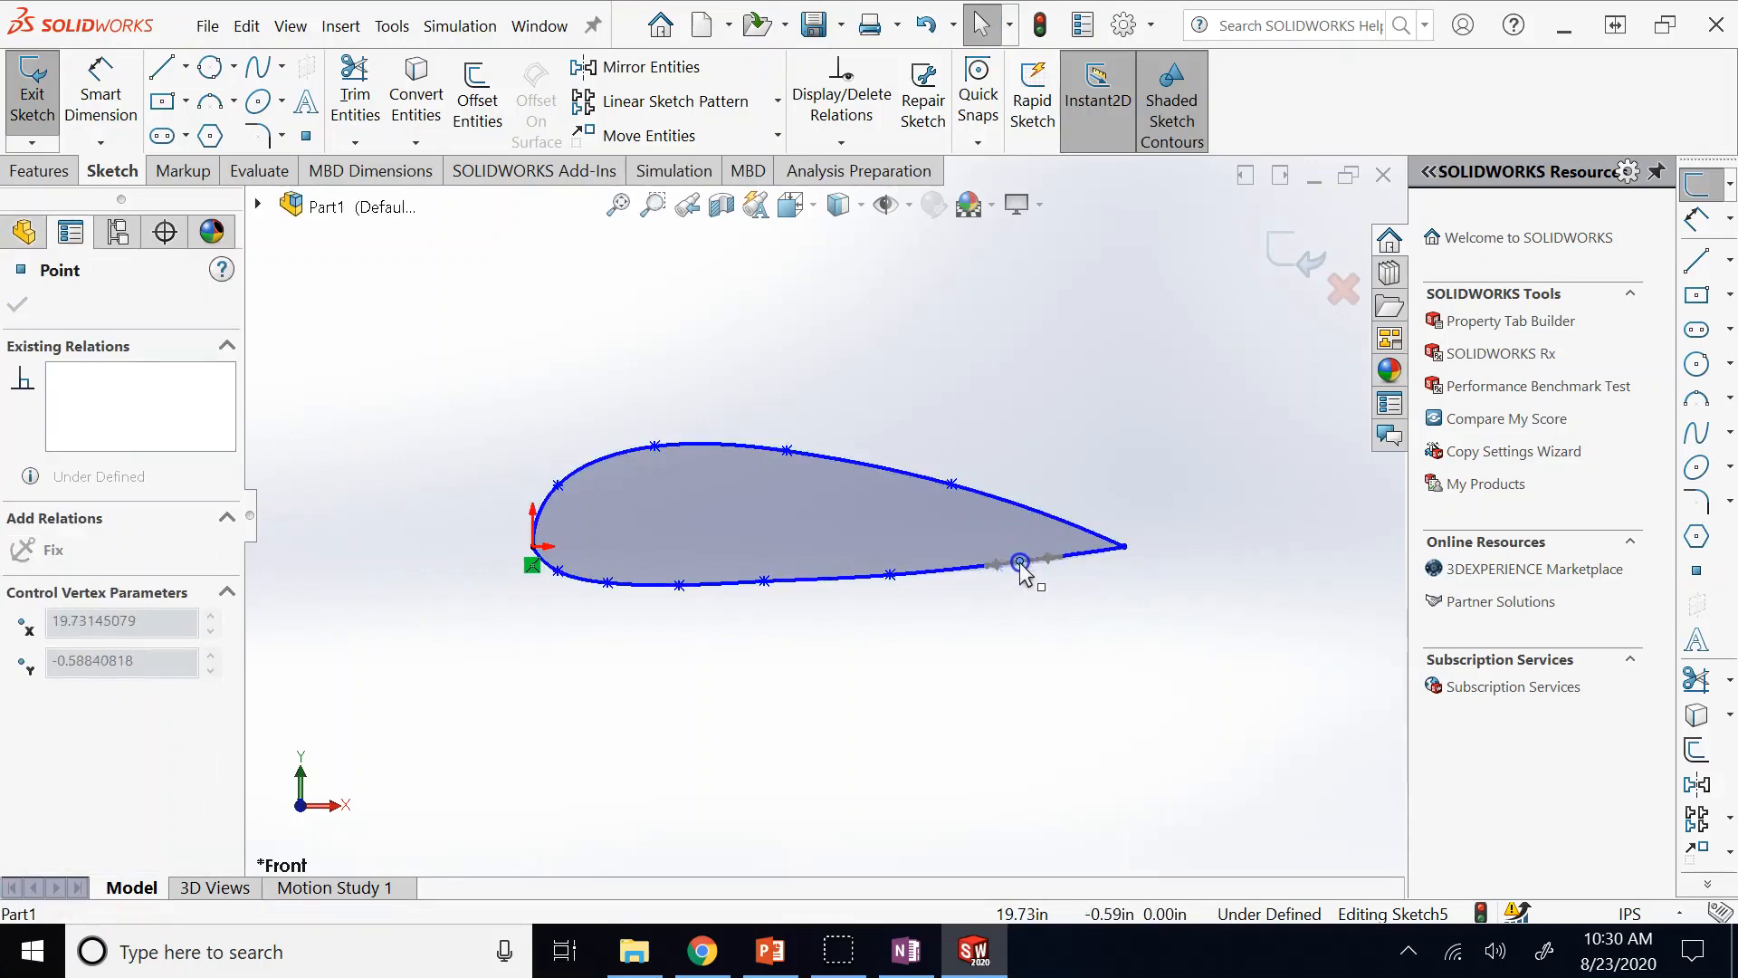
# Delete both airfoil splines from the sketch.
pyautogui.click(1025, 343)
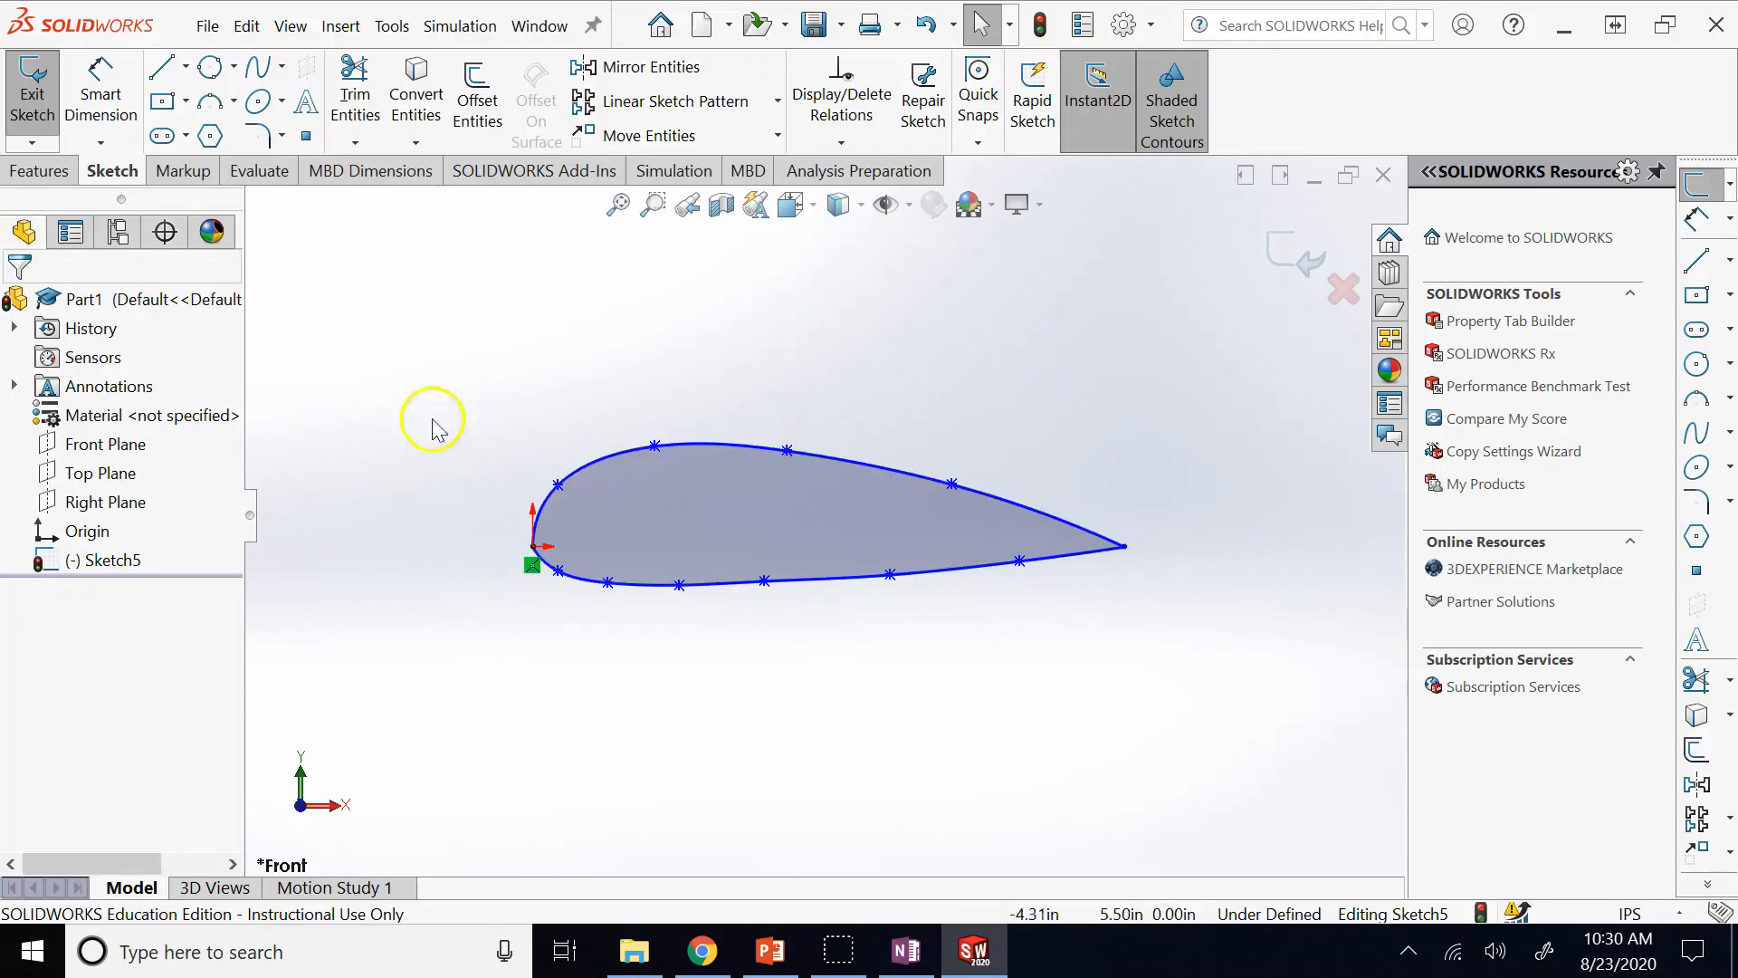
pyautogui.moveTo(389, 371); pyautogui.dragTo(1189, 634)
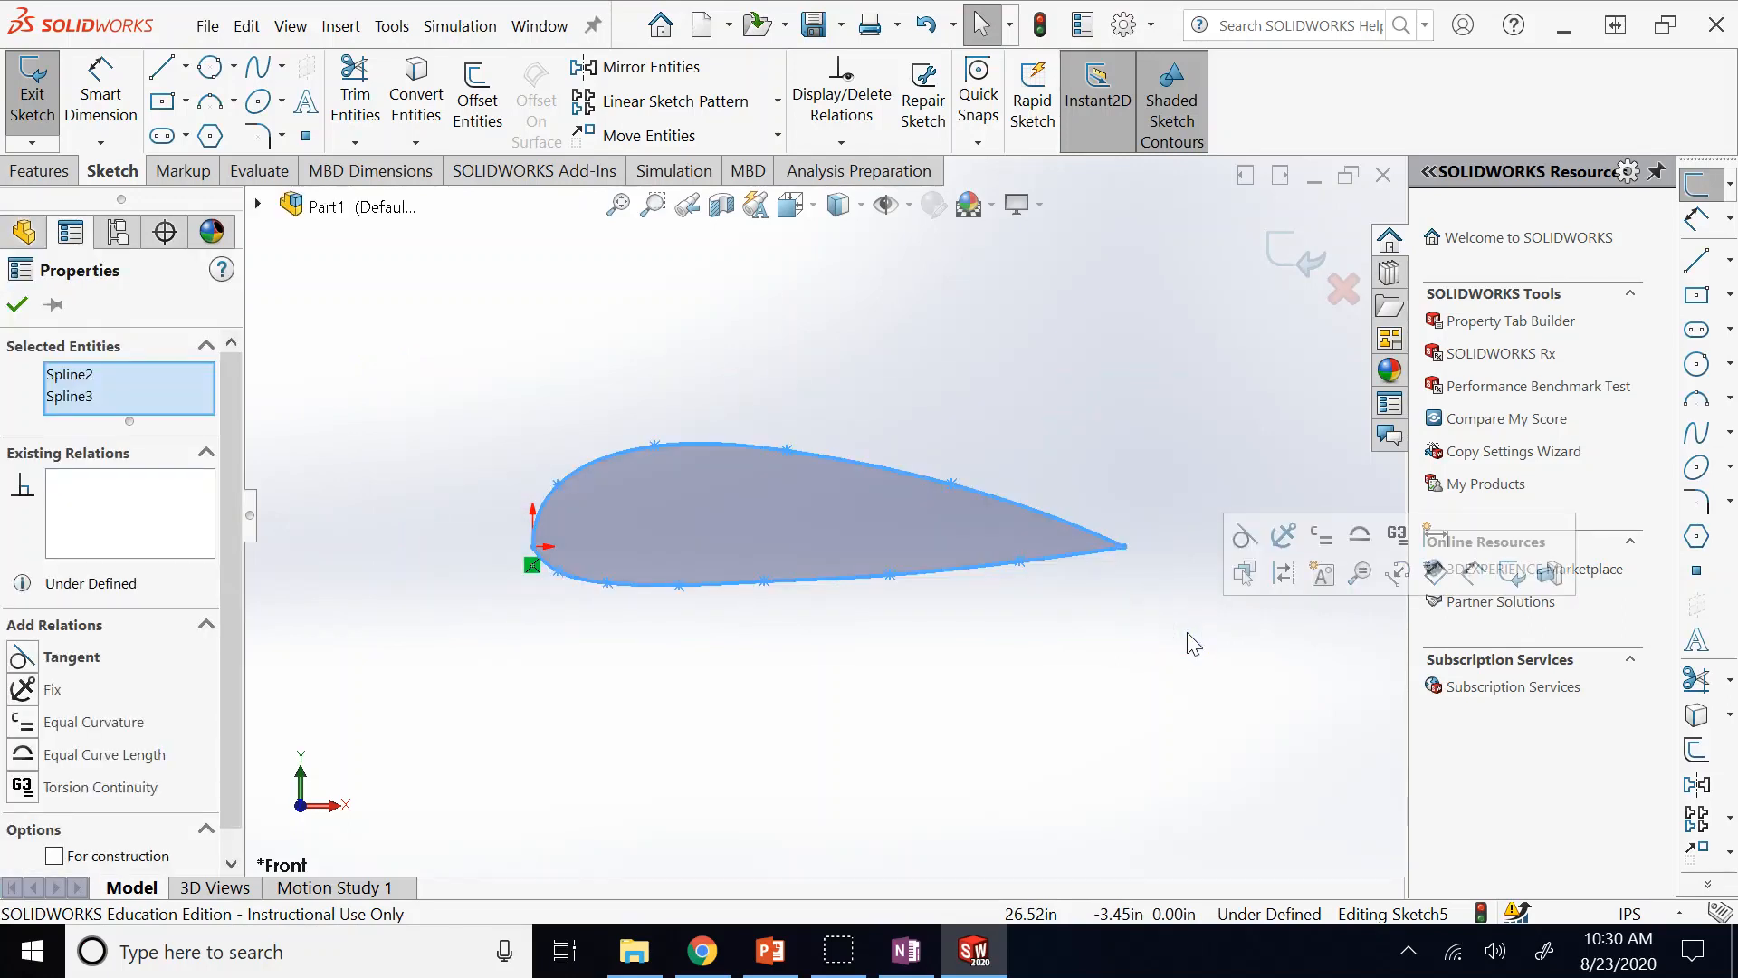
pyautogui.press('Delete')
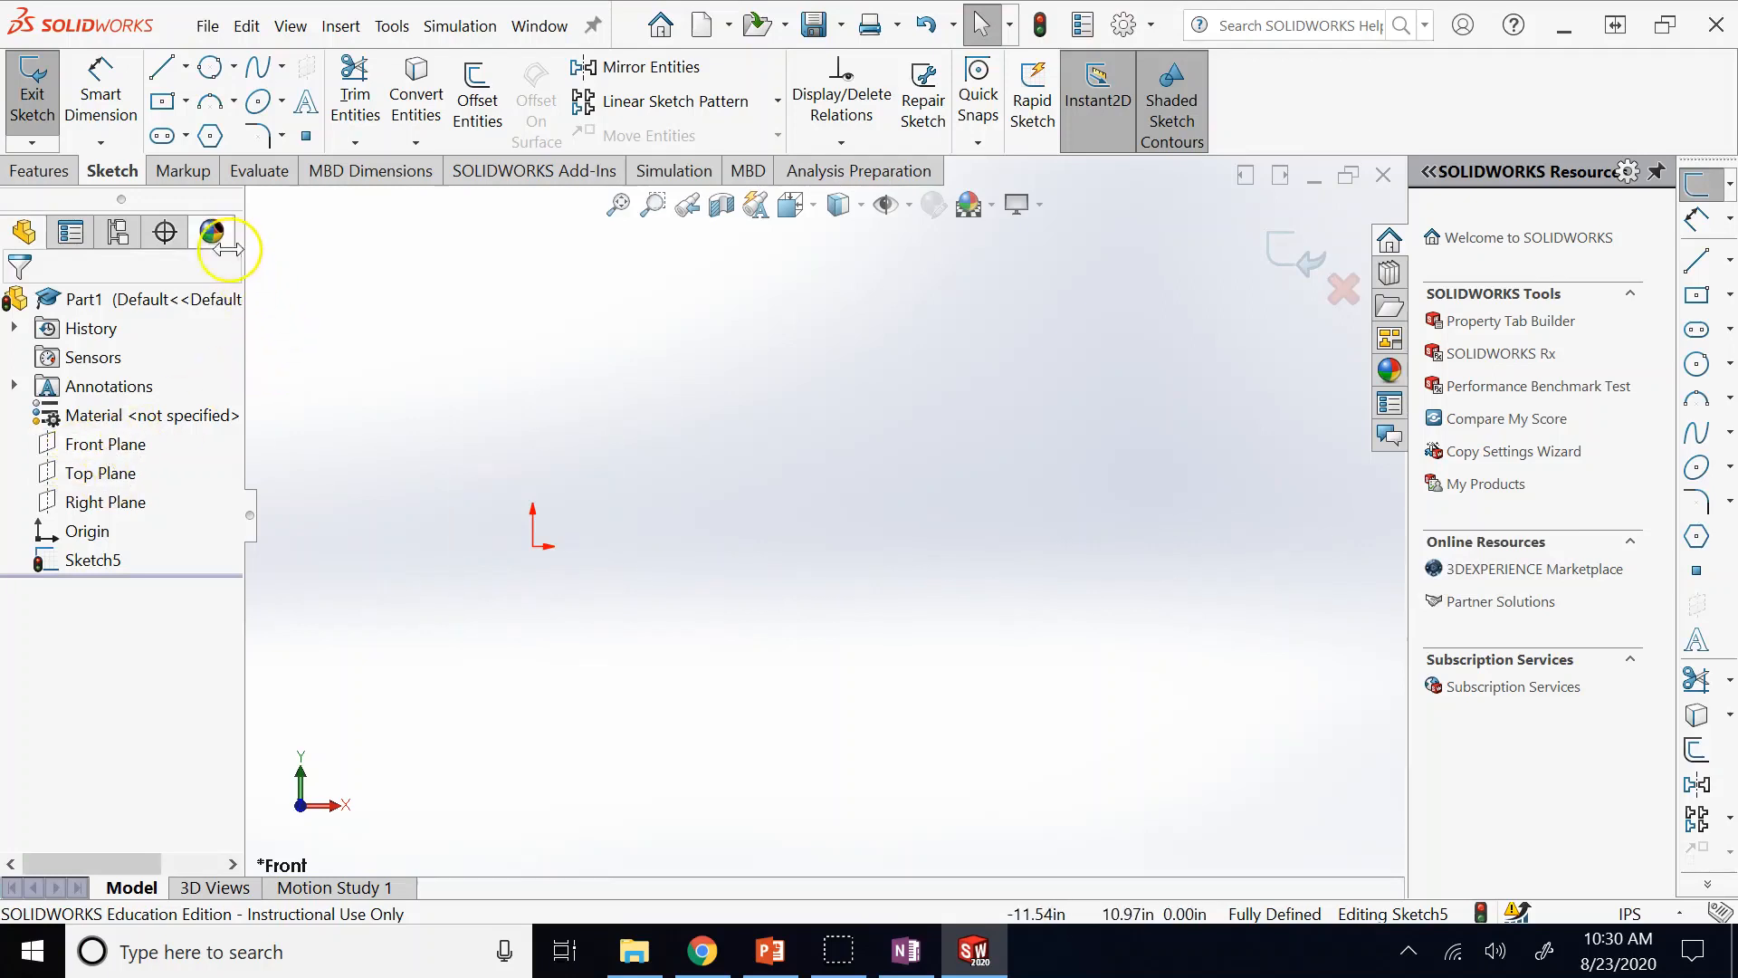
# Sketch a corner rectangle about 24.12 by 13.25 in around the origin, extending mostly toward positive X.
pyautogui.click(185, 100)
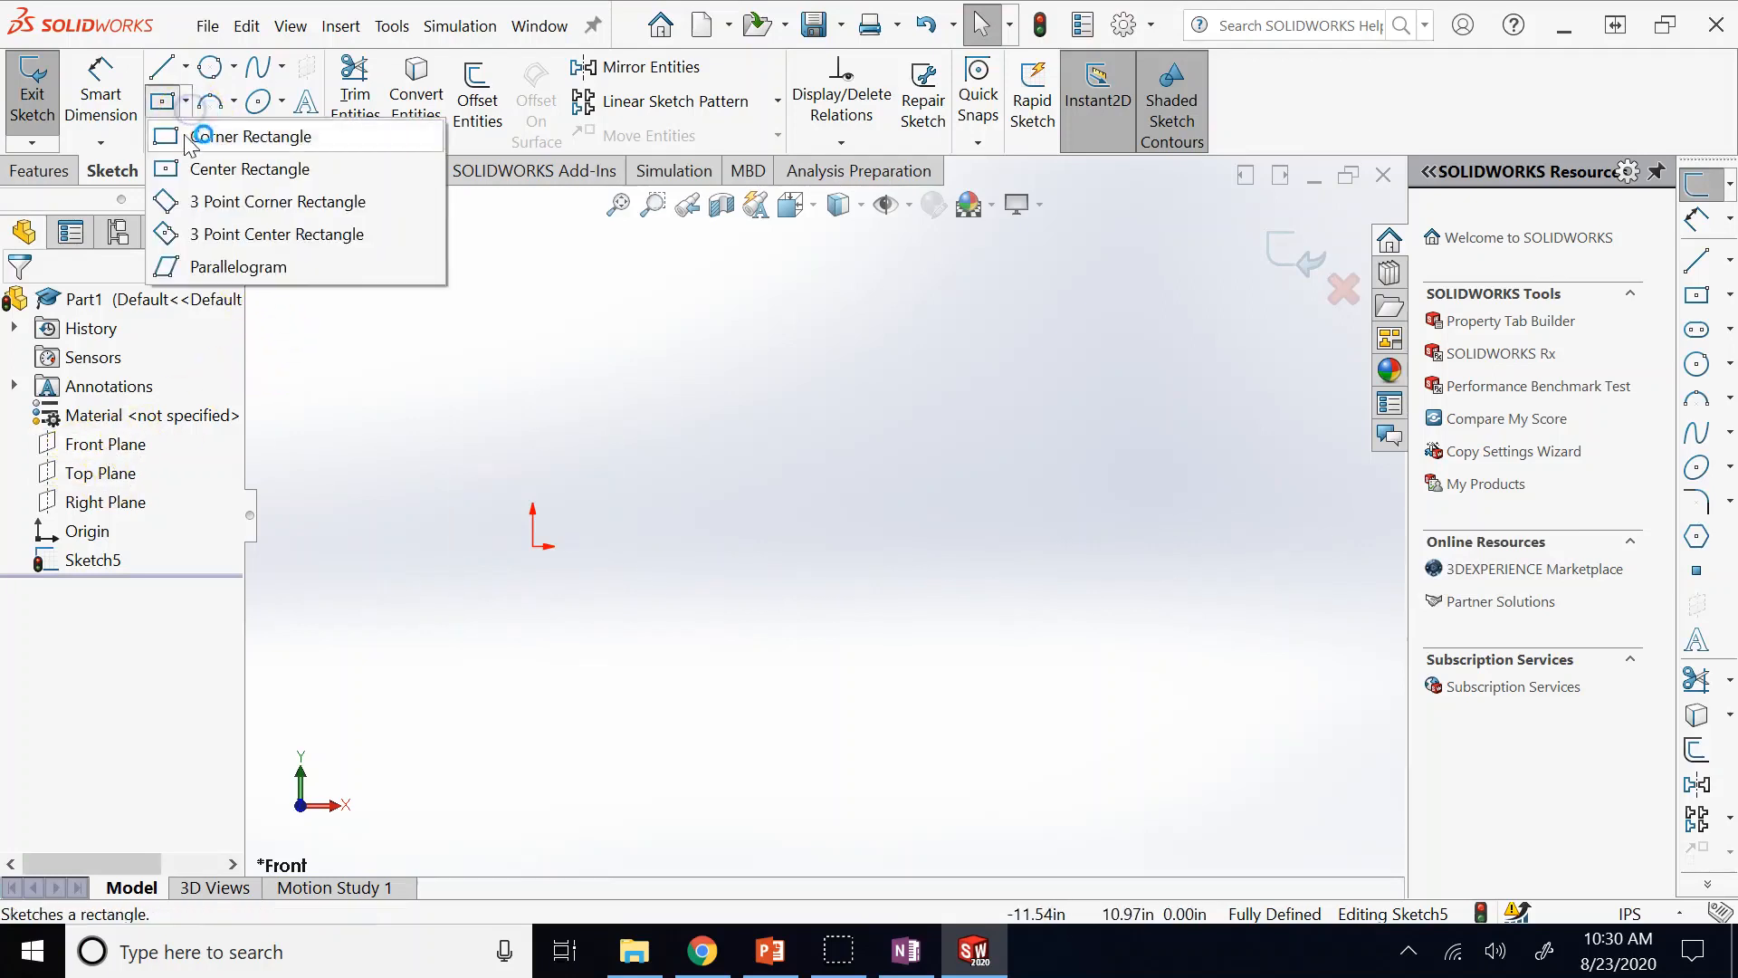
pyautogui.click(181, 136)
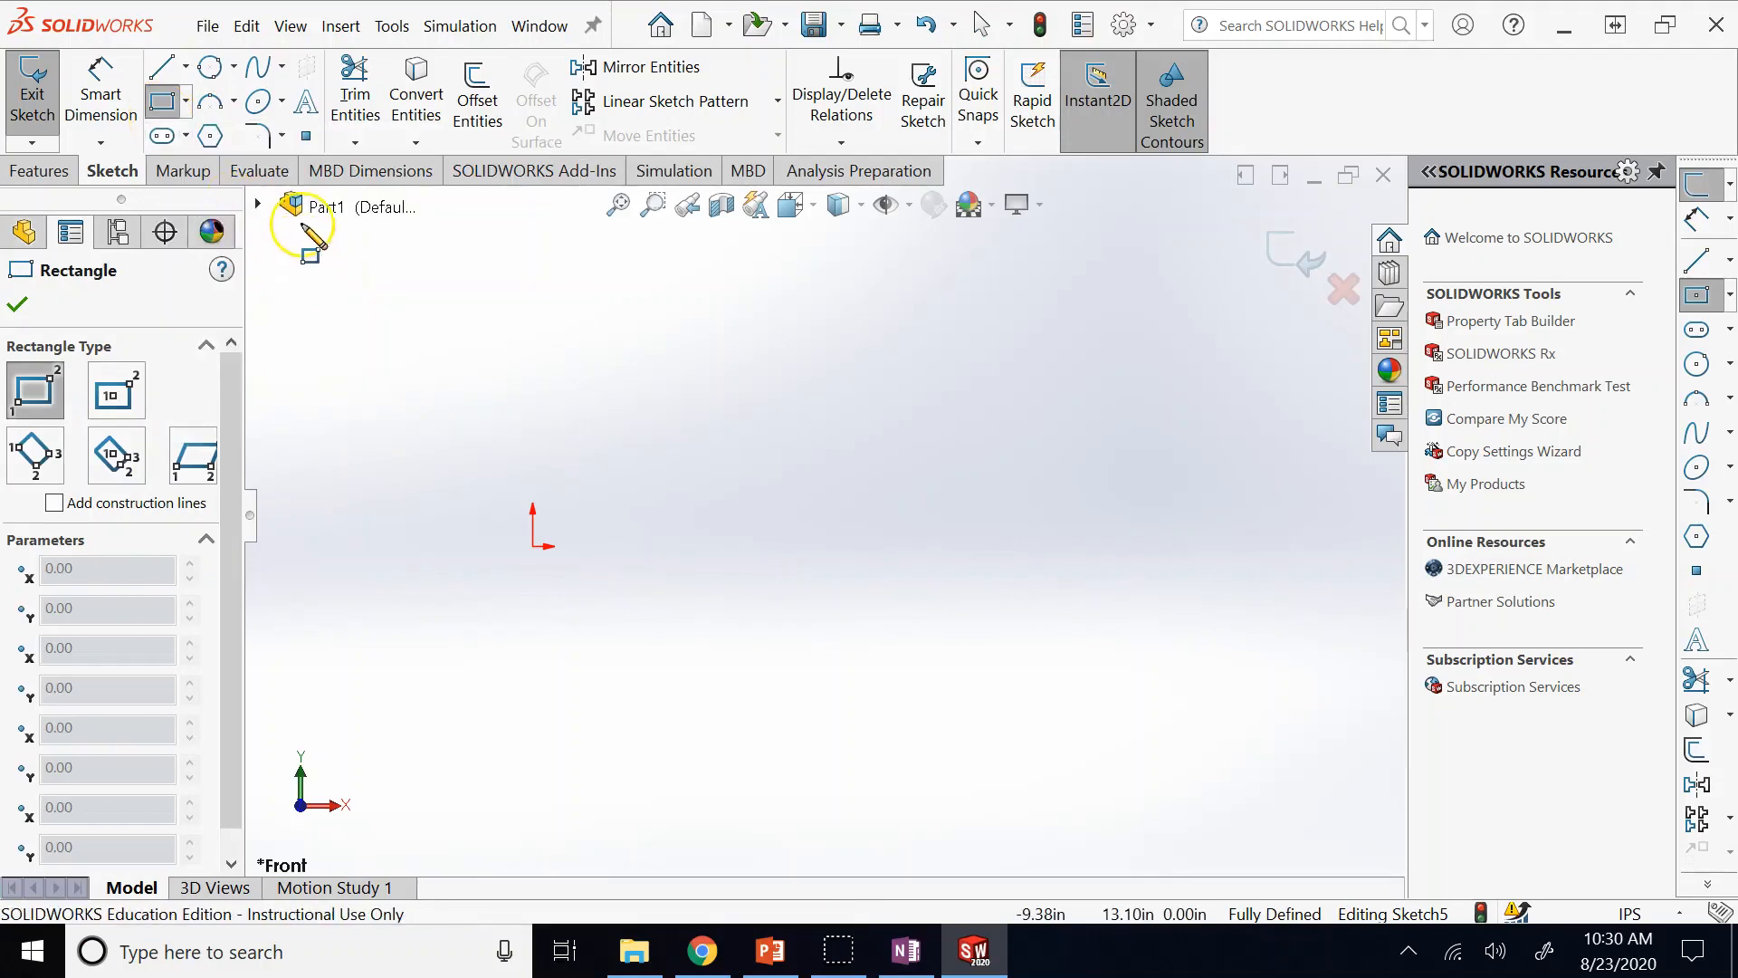
pyautogui.click(503, 327)
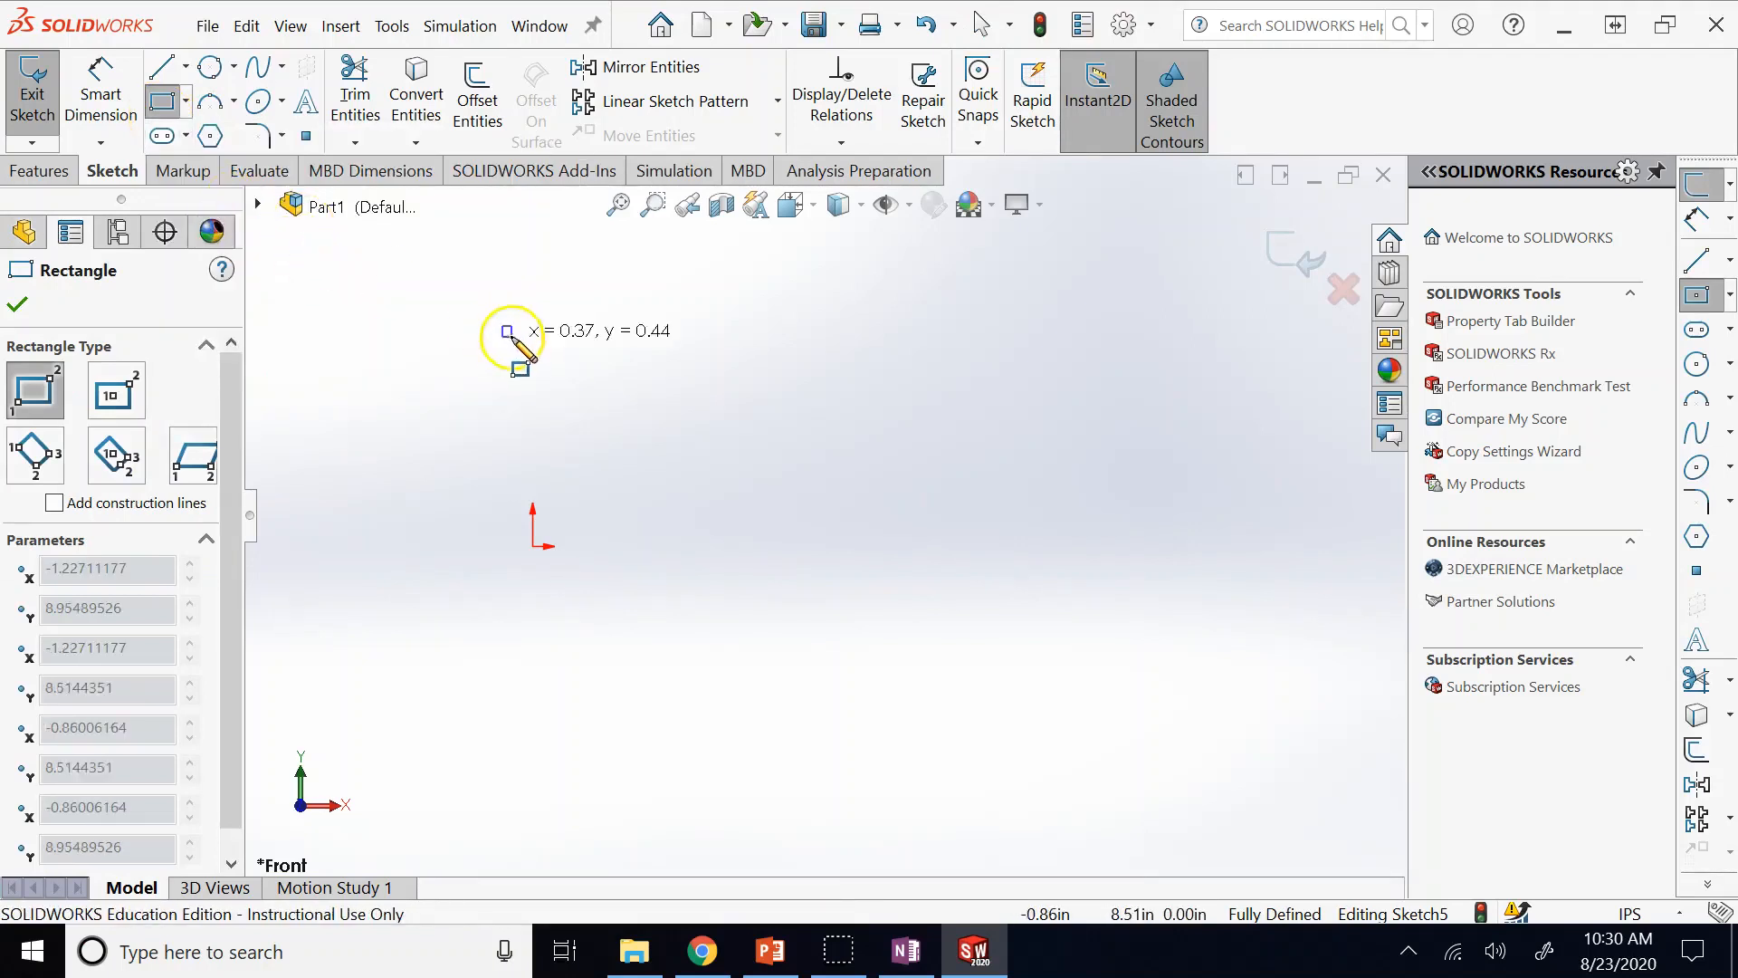
pyautogui.click(1098, 652)
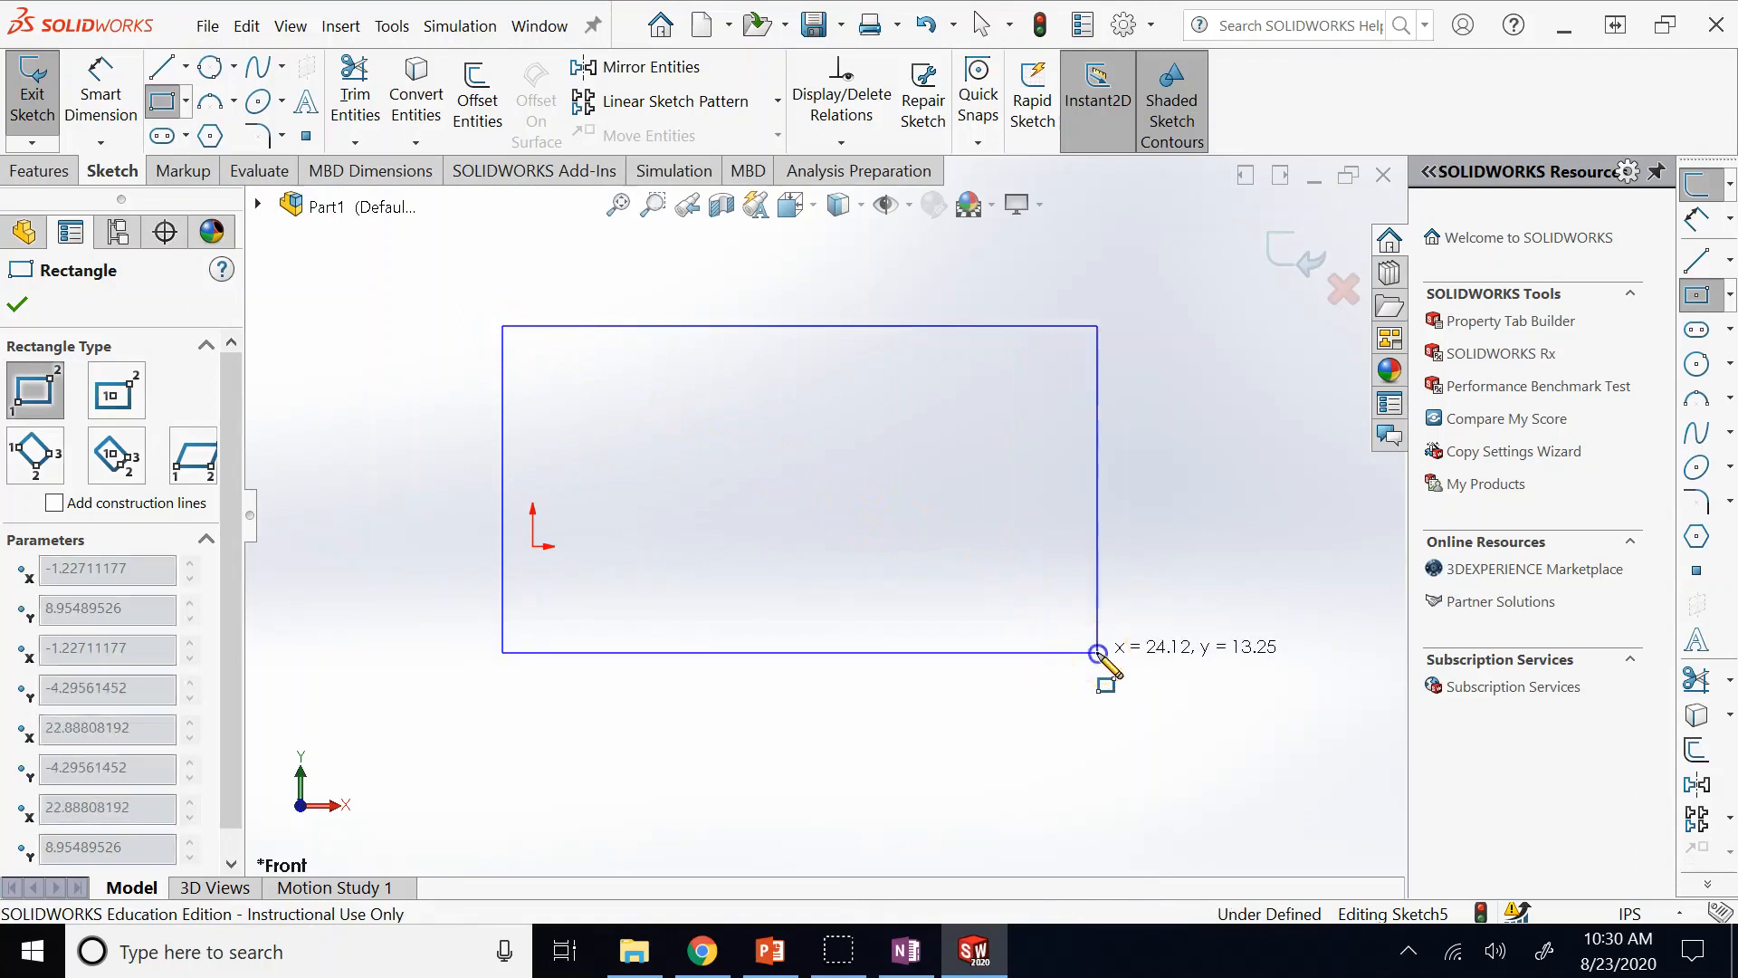
pyautogui.click(1098, 652)
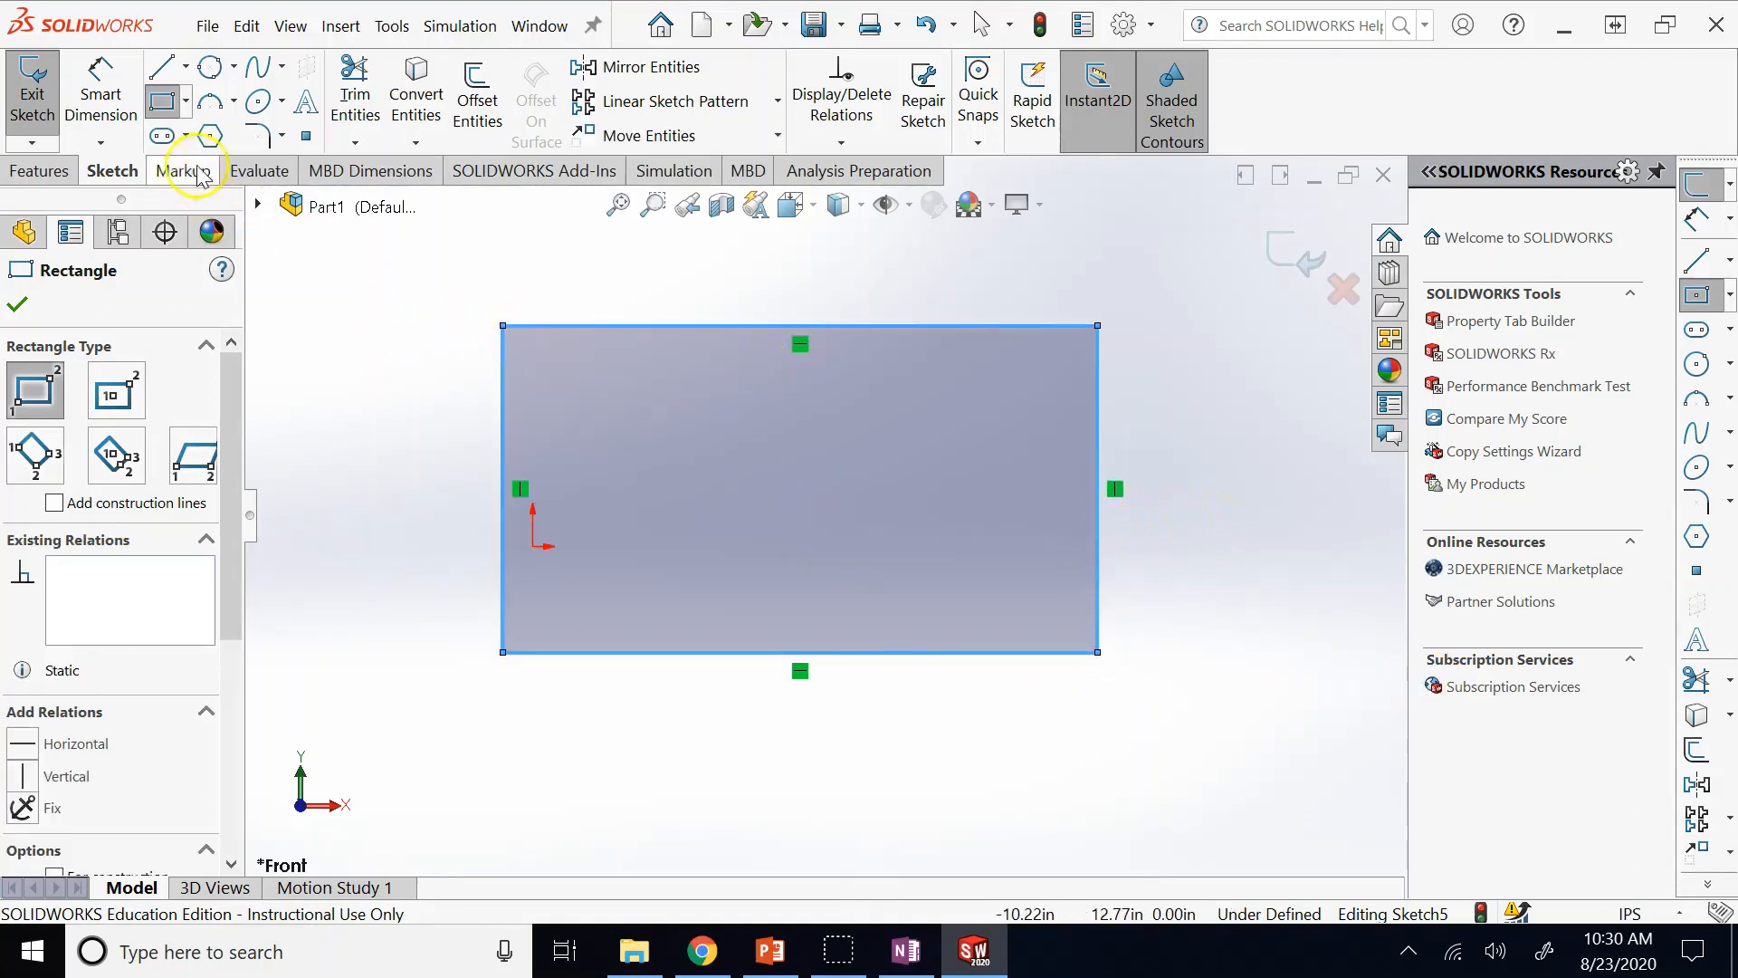
# Sketch a wide center rectangle centered on the origin, extending past the corner rectangle's edge on the negative X side.
pyautogui.click(185, 102)
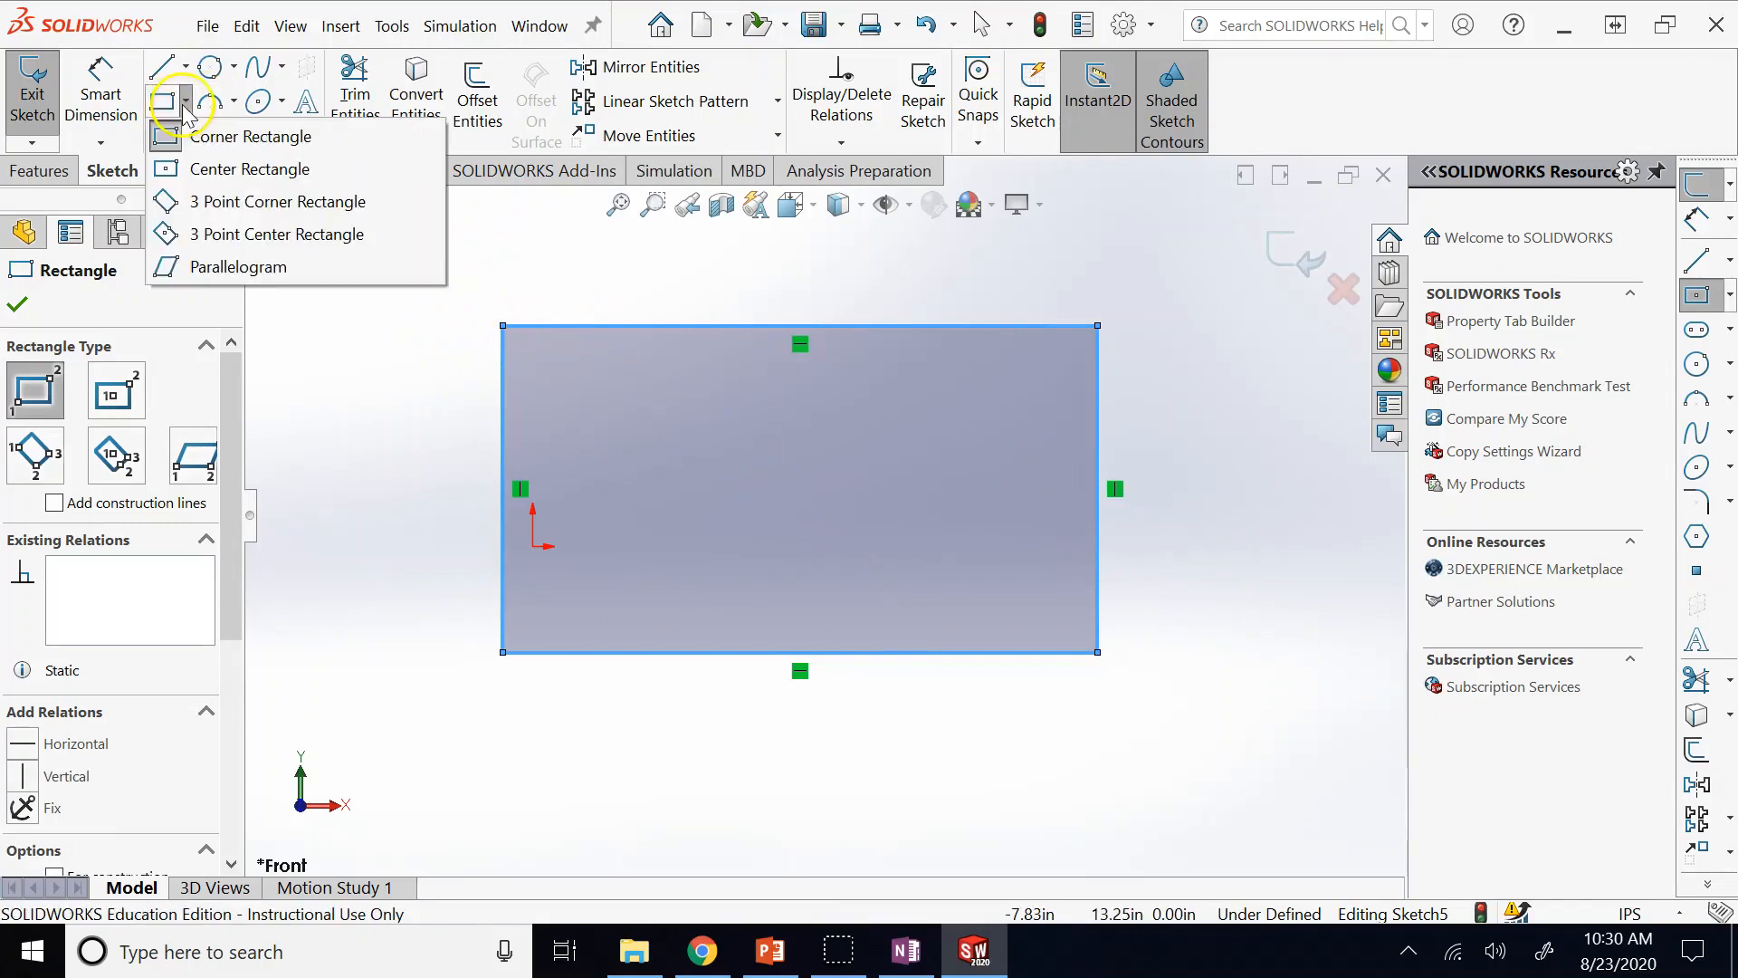
pyautogui.click(236, 179)
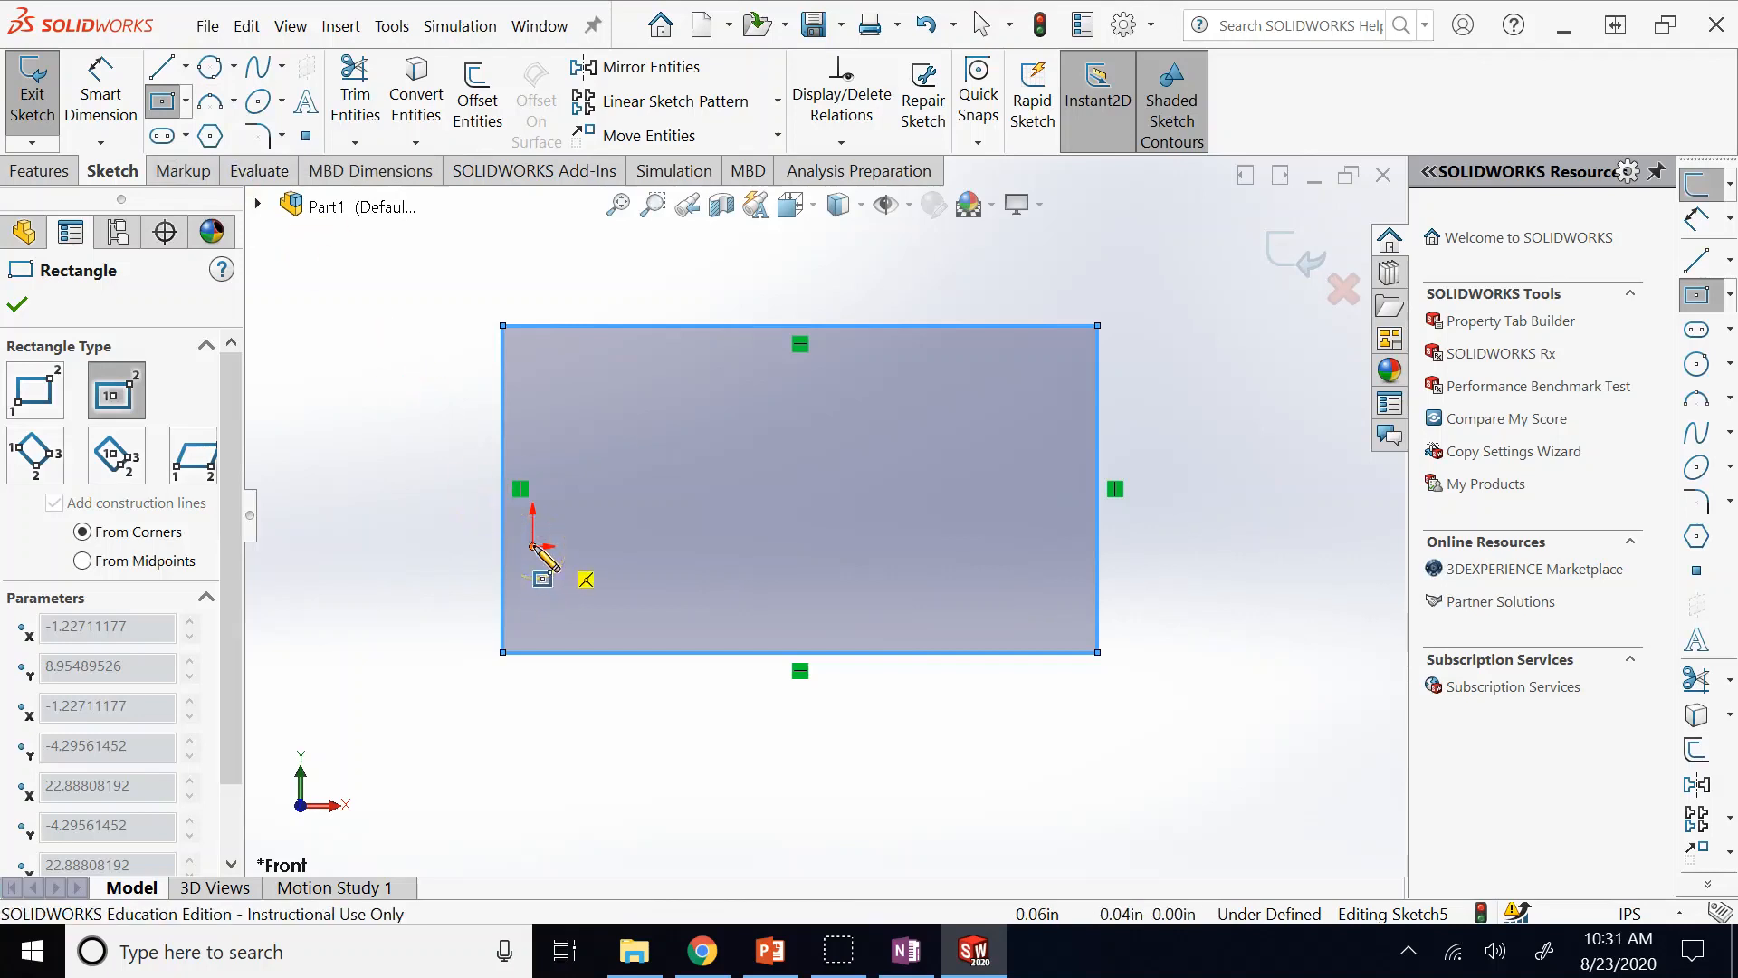
pyautogui.click(533, 547)
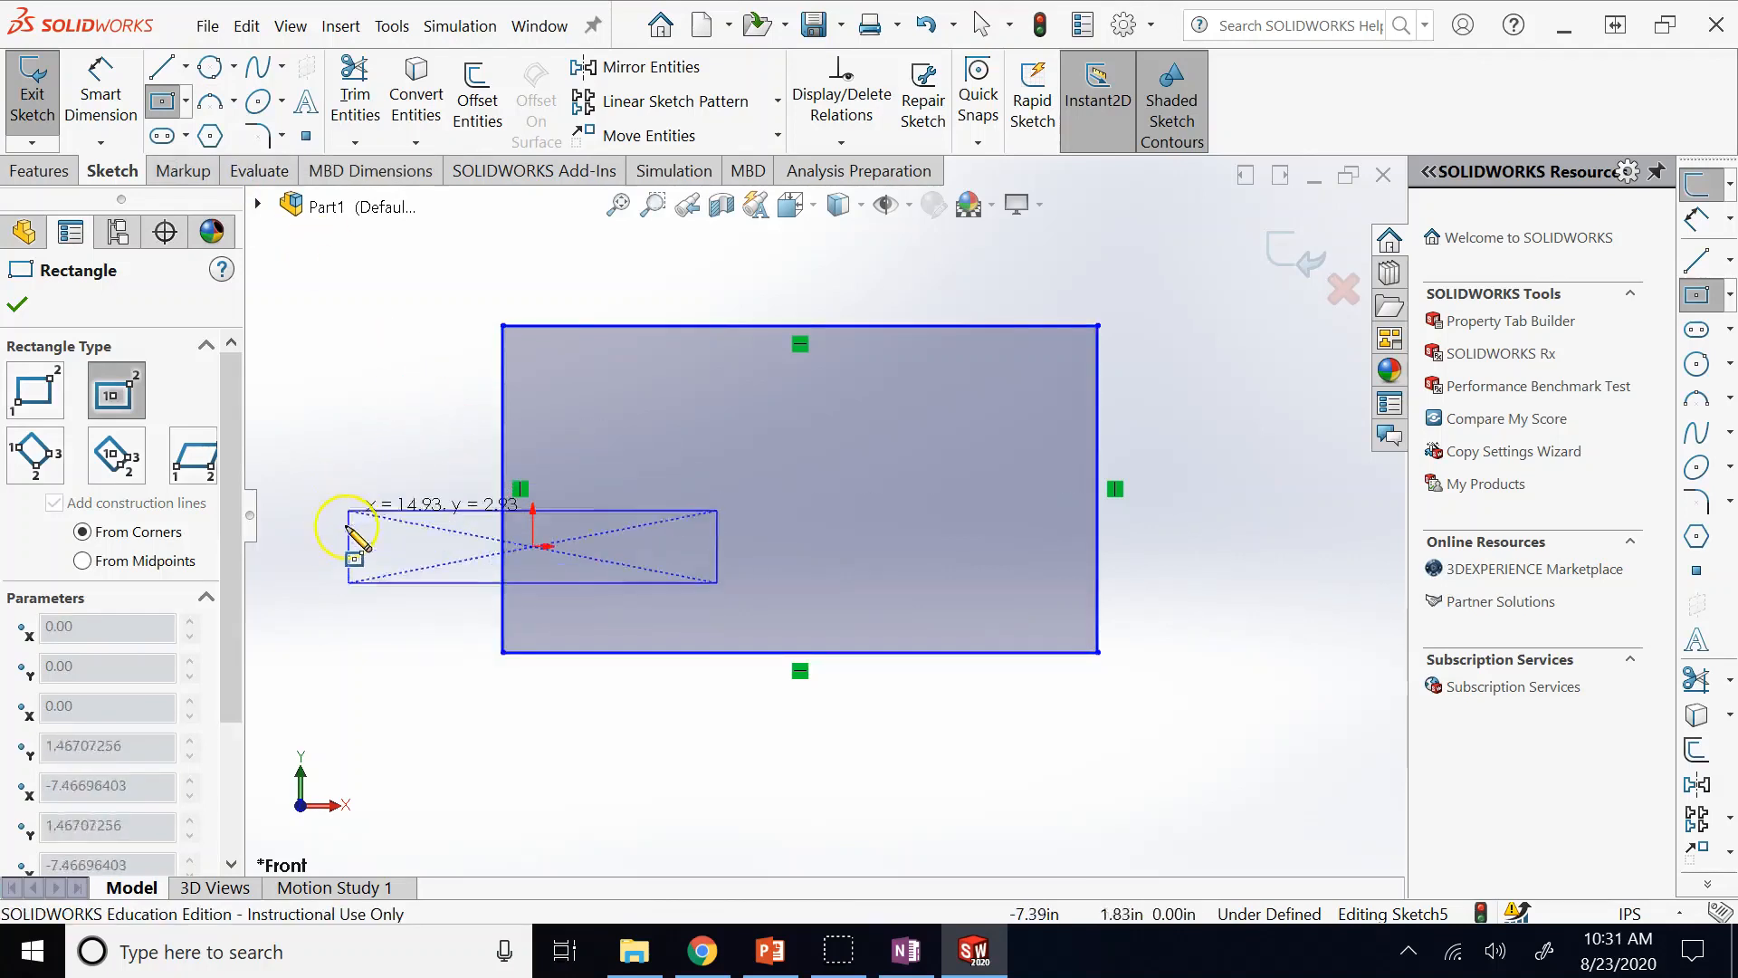
pyautogui.click(315, 478)
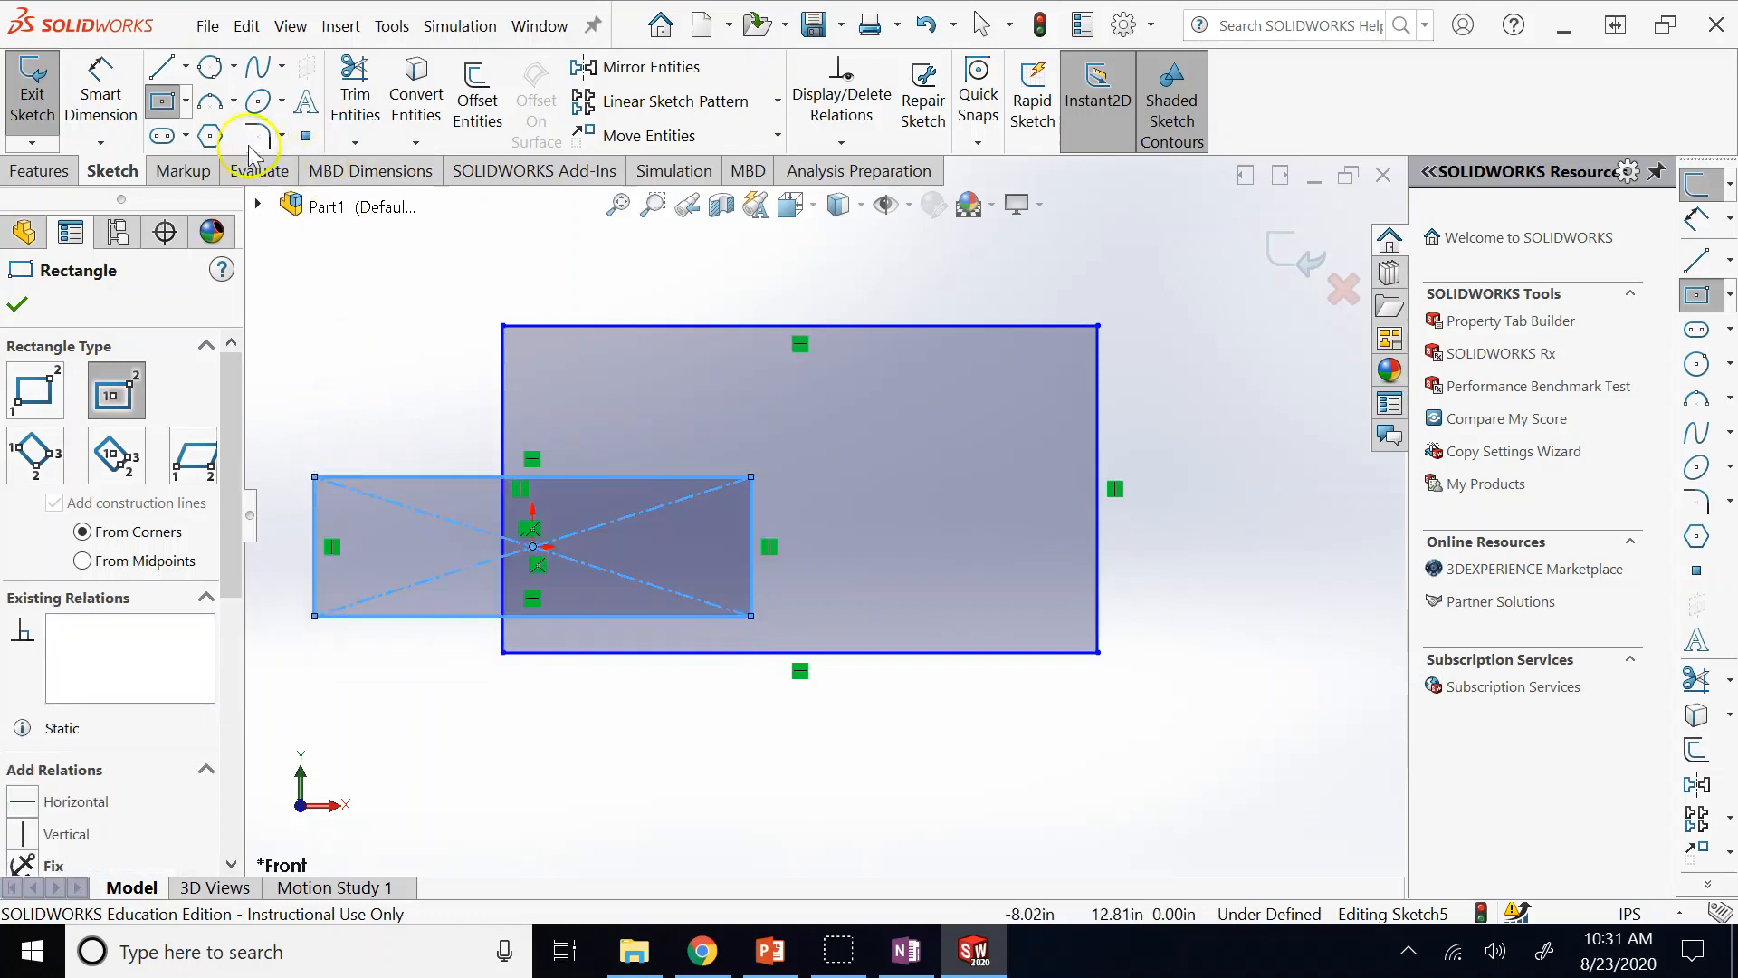
pyautogui.click(163, 101)
# Delete all four edges of the large corner rectangle, keeping only the center rectangle.
pyautogui.moveTo(343, 251); pyautogui.dragTo(1245, 470)
pyautogui.press('Delete')
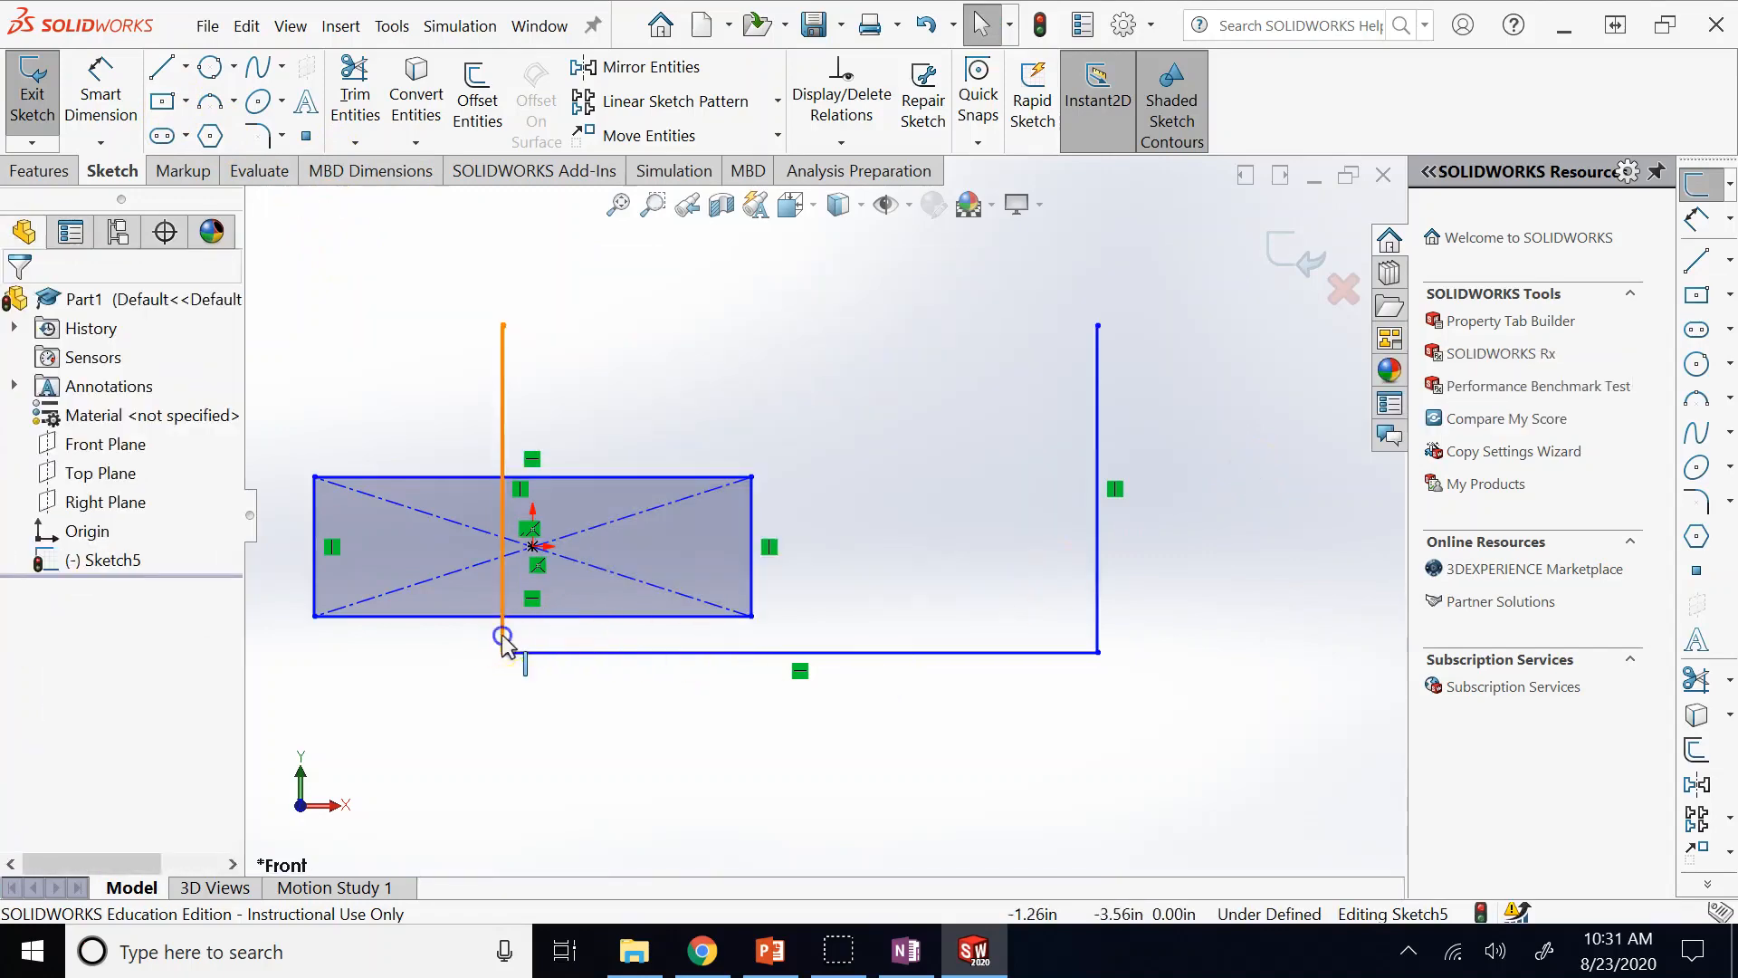
pyautogui.click(504, 638)
pyautogui.press('Delete')
pyautogui.click(664, 653)
pyautogui.press('Delete')
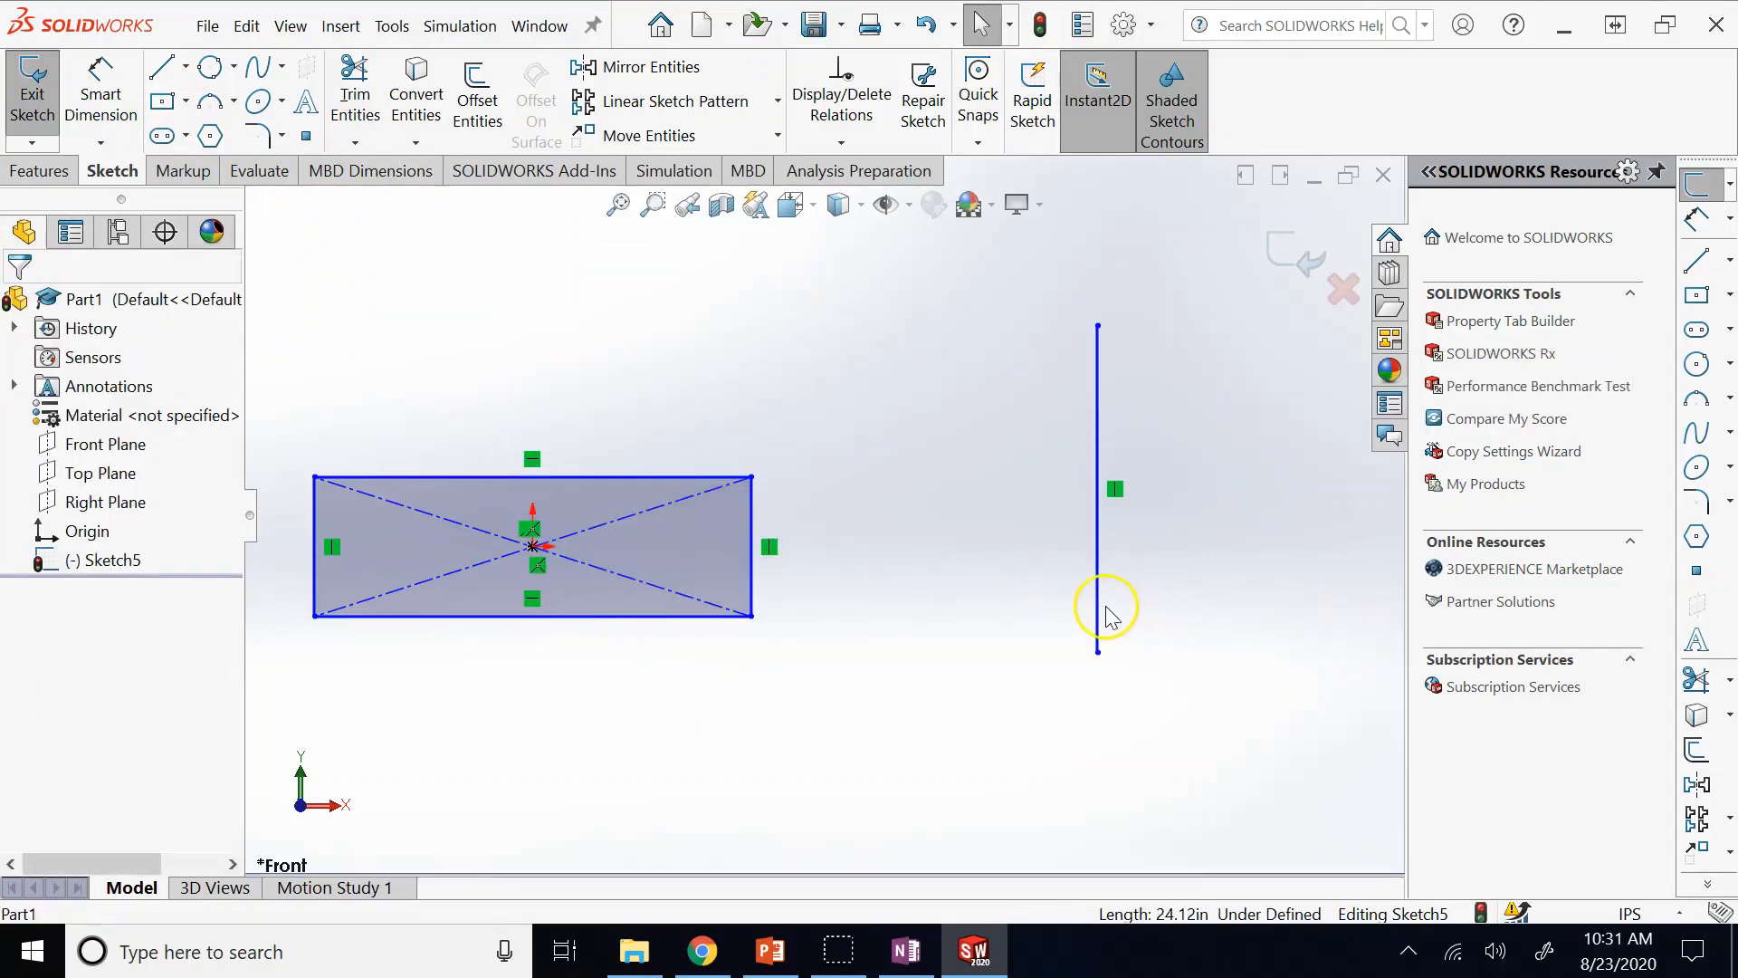
pyautogui.click(1098, 605)
pyautogui.press('Delete')
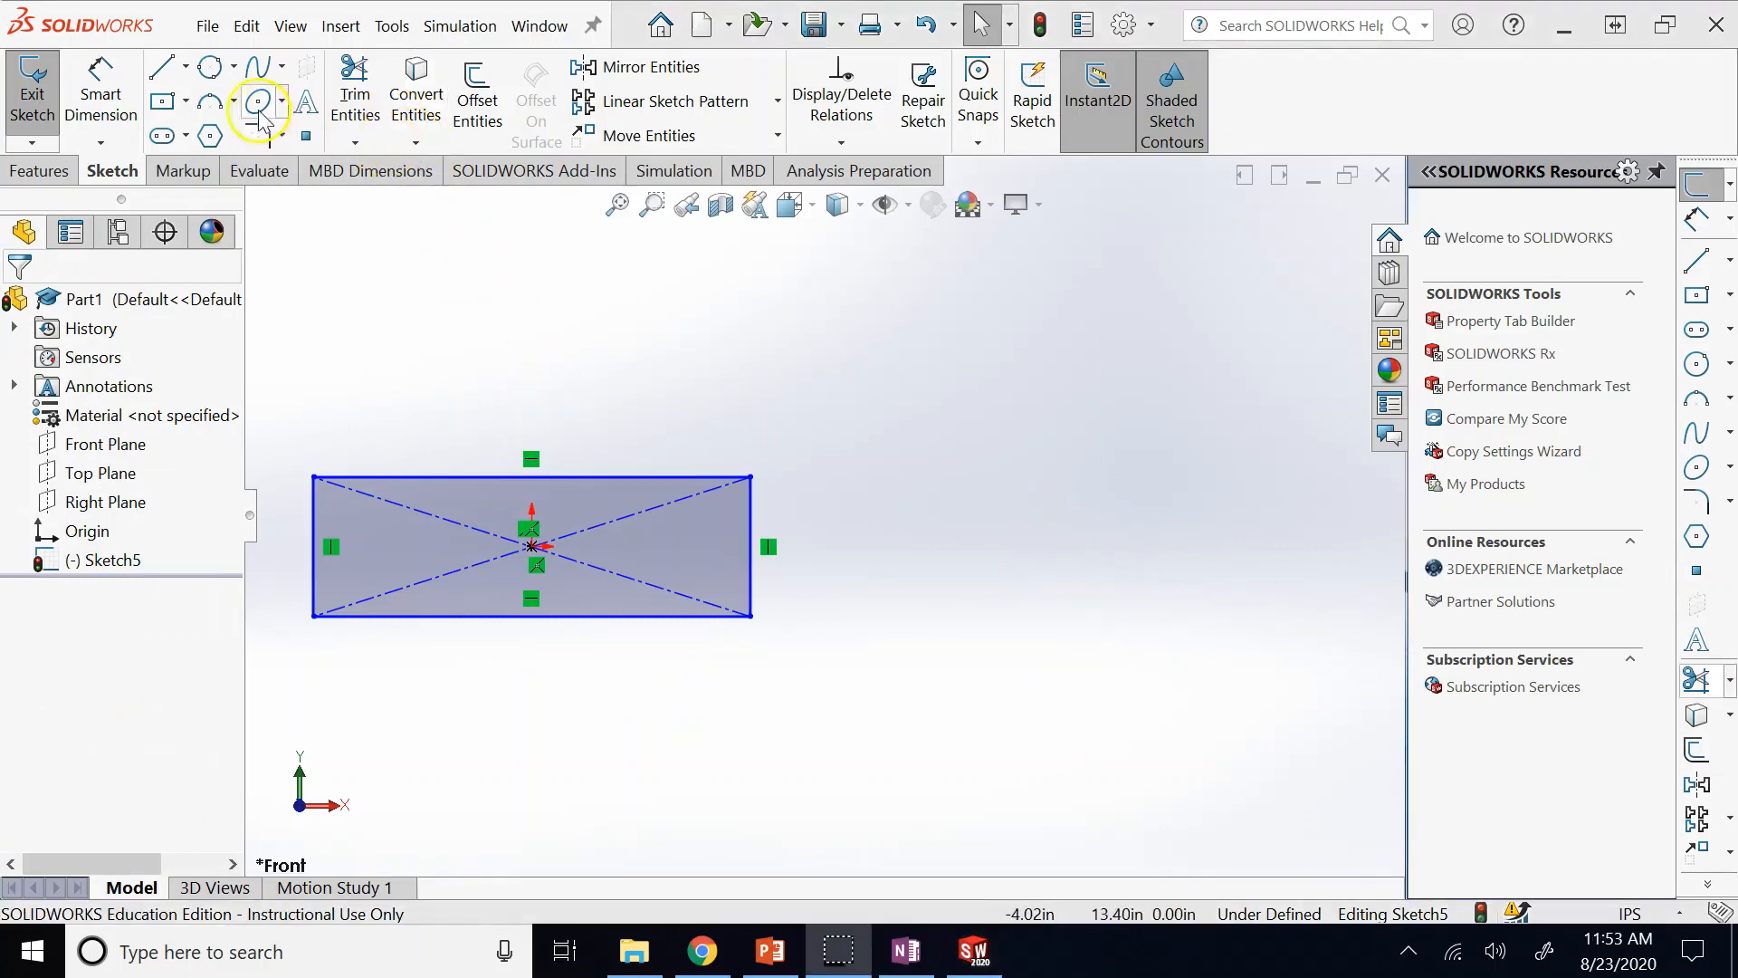
pyautogui.click(188, 101)
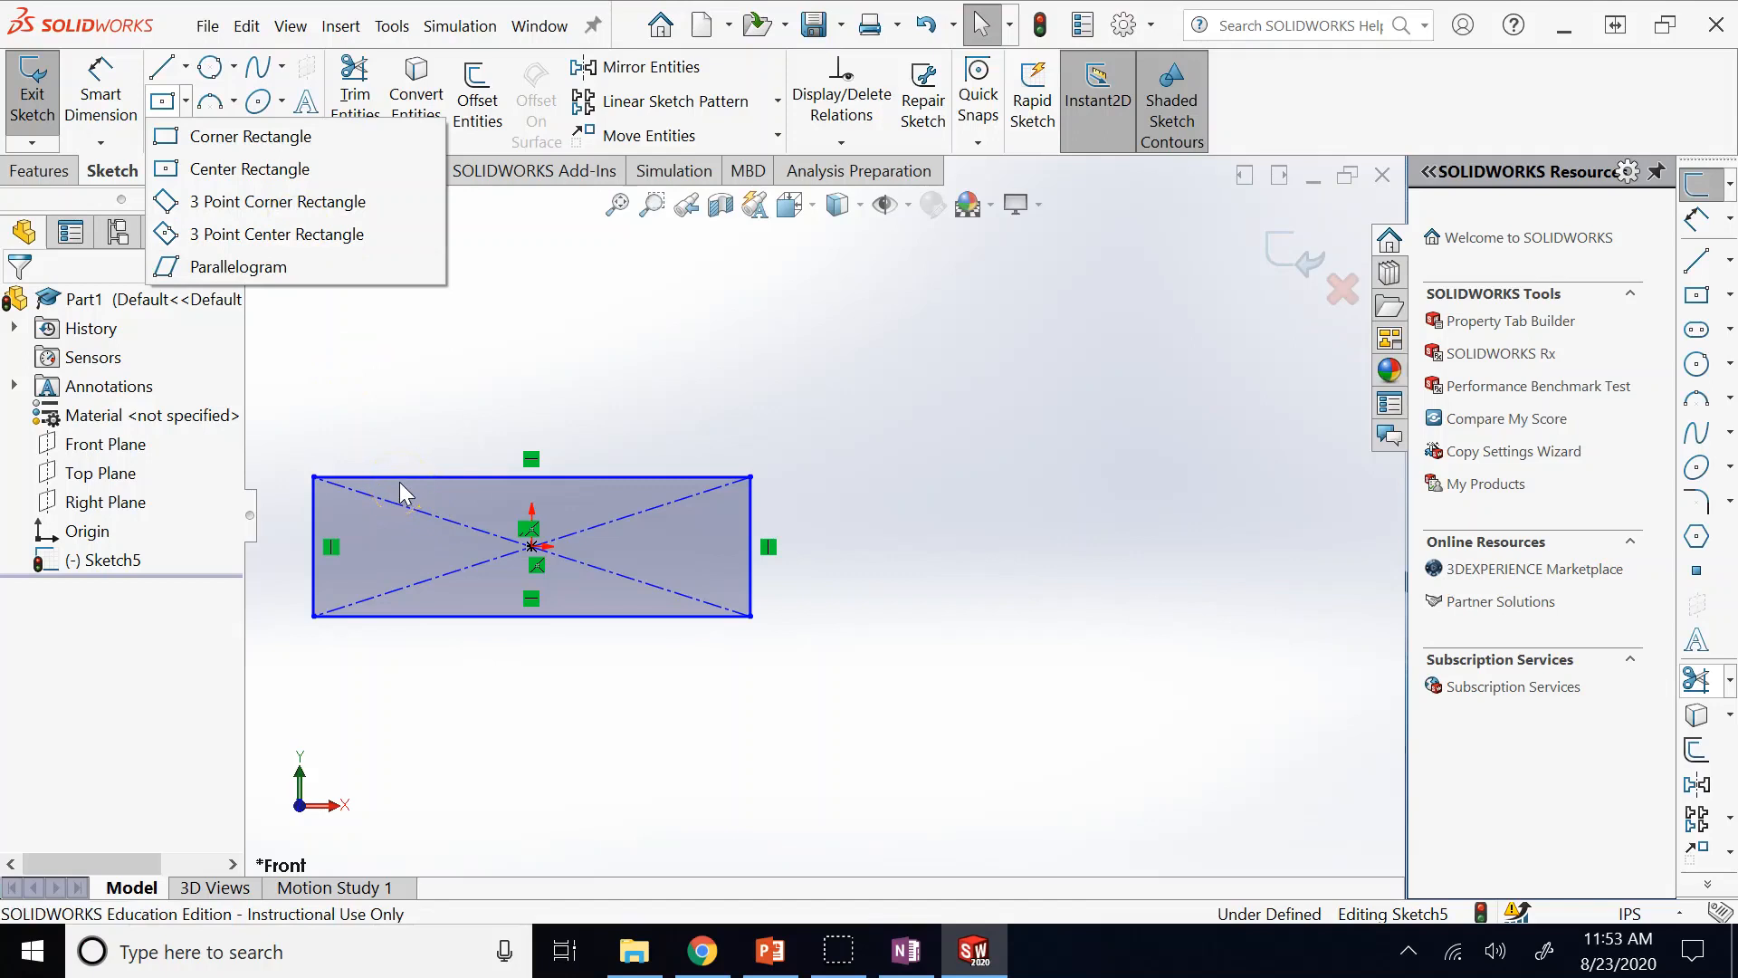
pyautogui.click(388, 439)
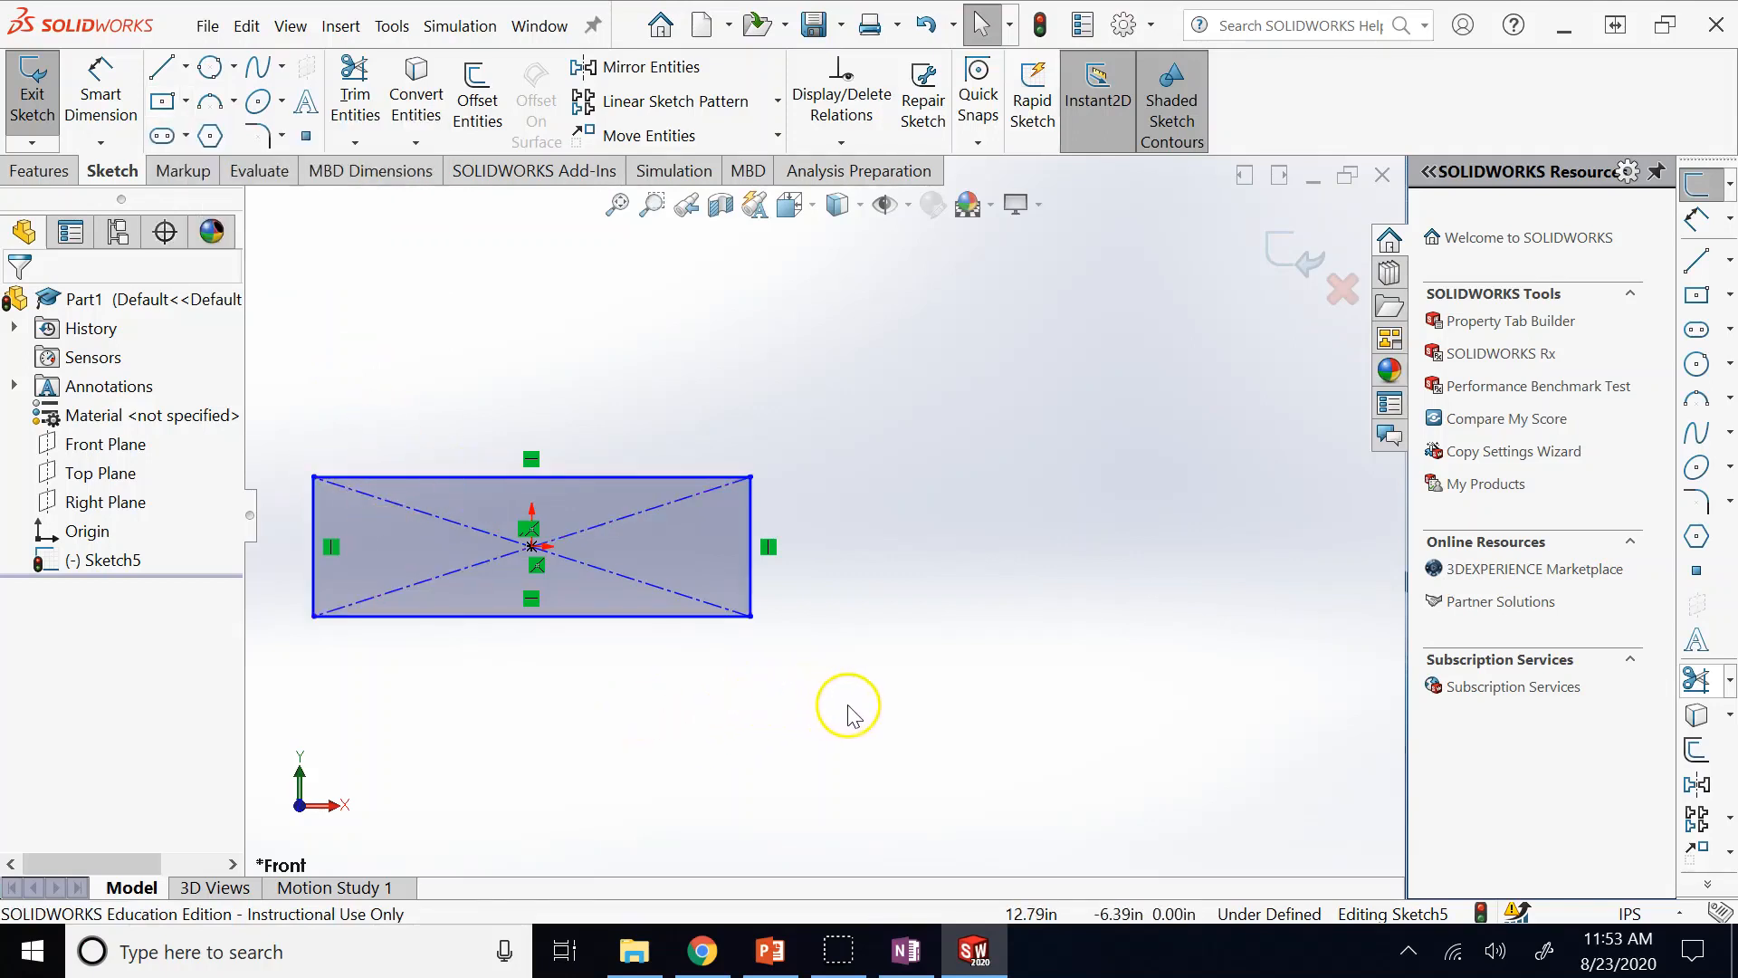
pyautogui.click(186, 100)
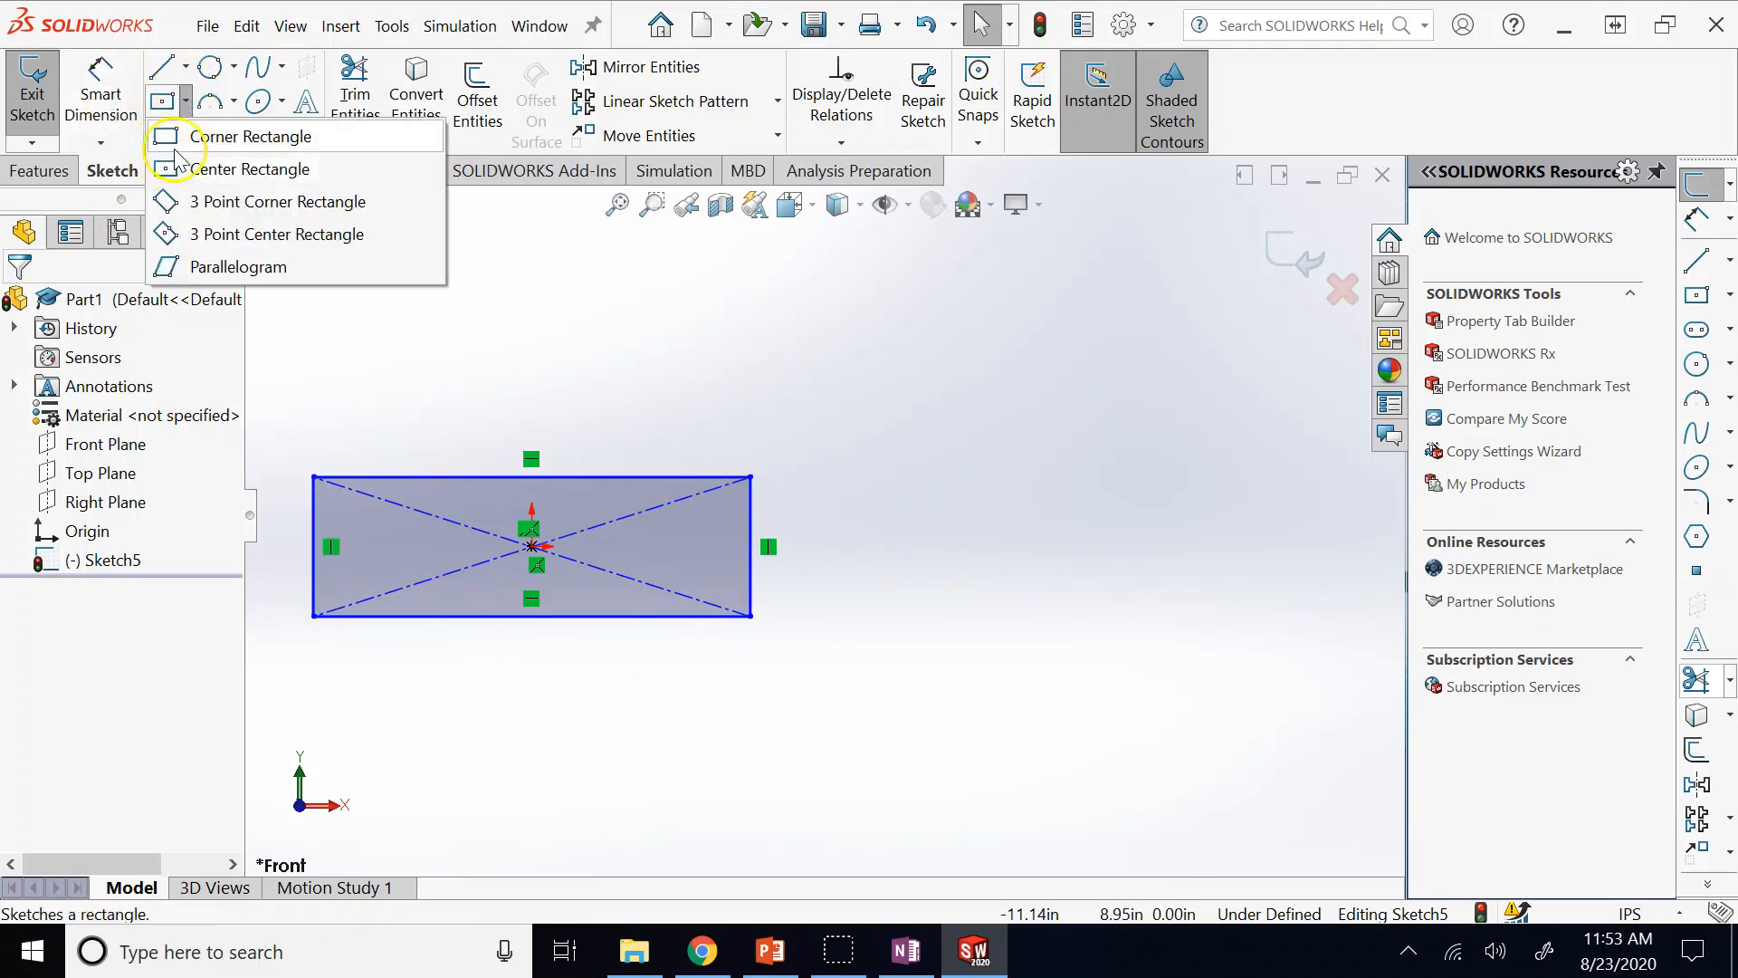
# Select the entire center rectangle, including its construction diagonals and center point.
pyautogui.moveTo(926, 720)
pyautogui.mouseDown()
pyautogui.moveTo(399, 421)
pyautogui.moveTo(290, 439)
pyautogui.mouseUp()
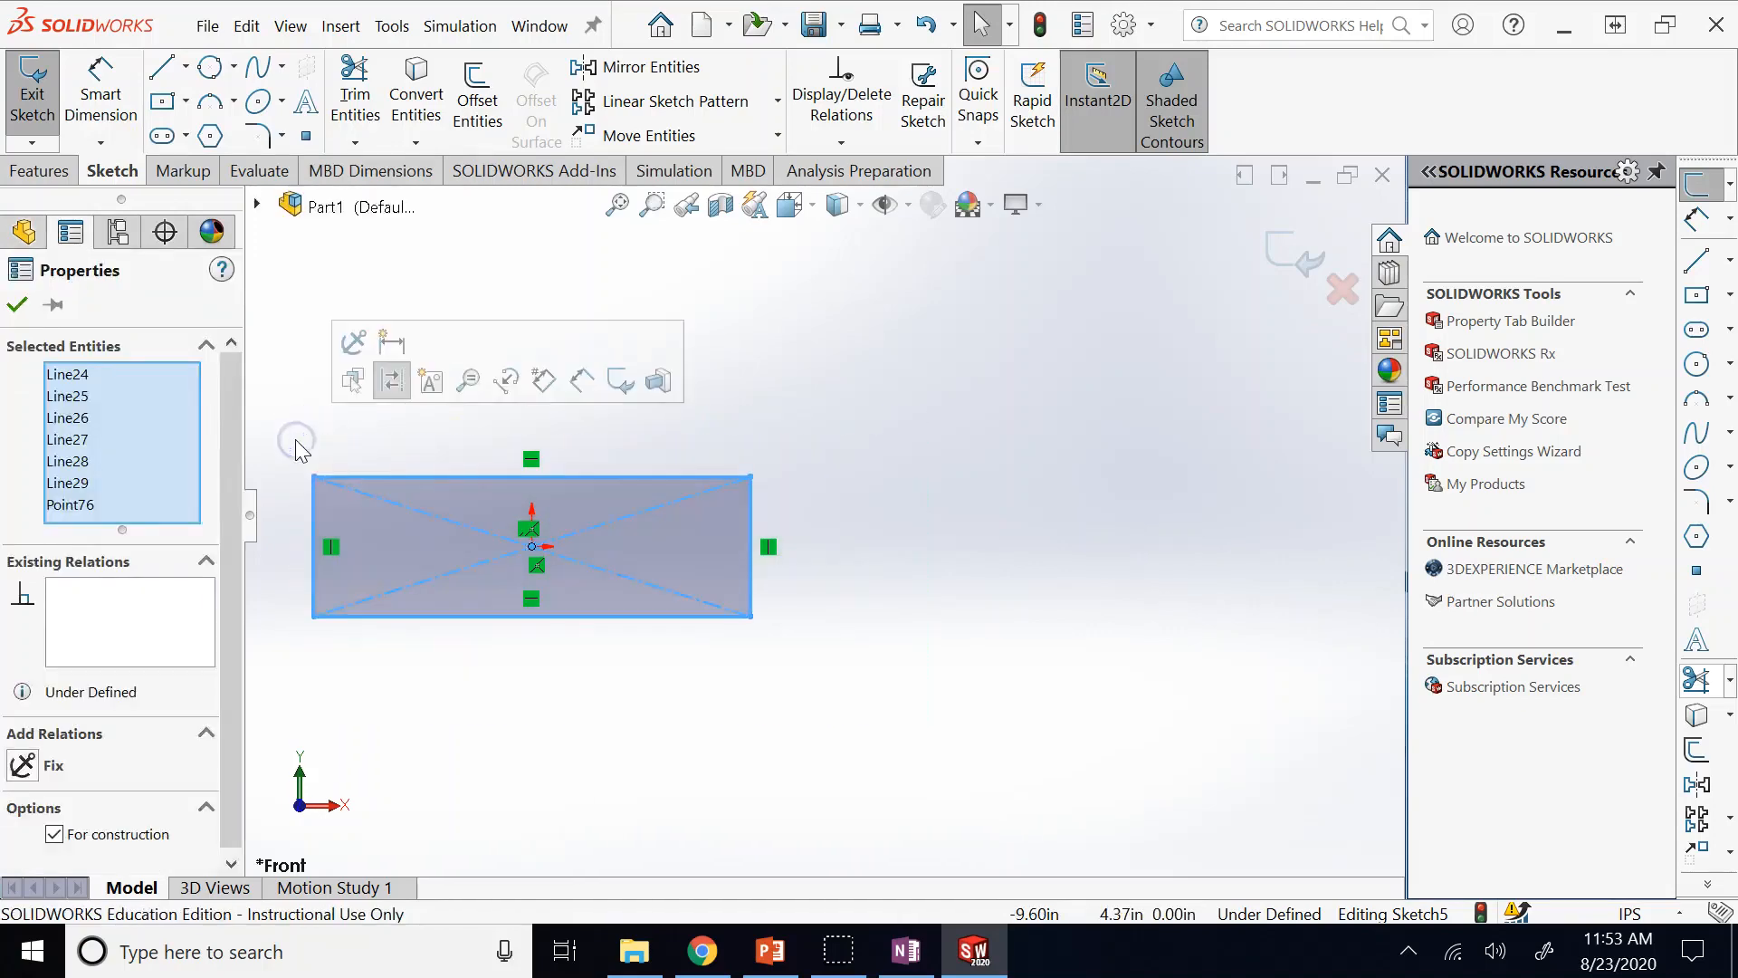
# Delete the existing center rectangle and sketch a tilted 3 Point Center Rectangle centered on the origin.
pyautogui.press('Delete')
pyautogui.click(162, 100)
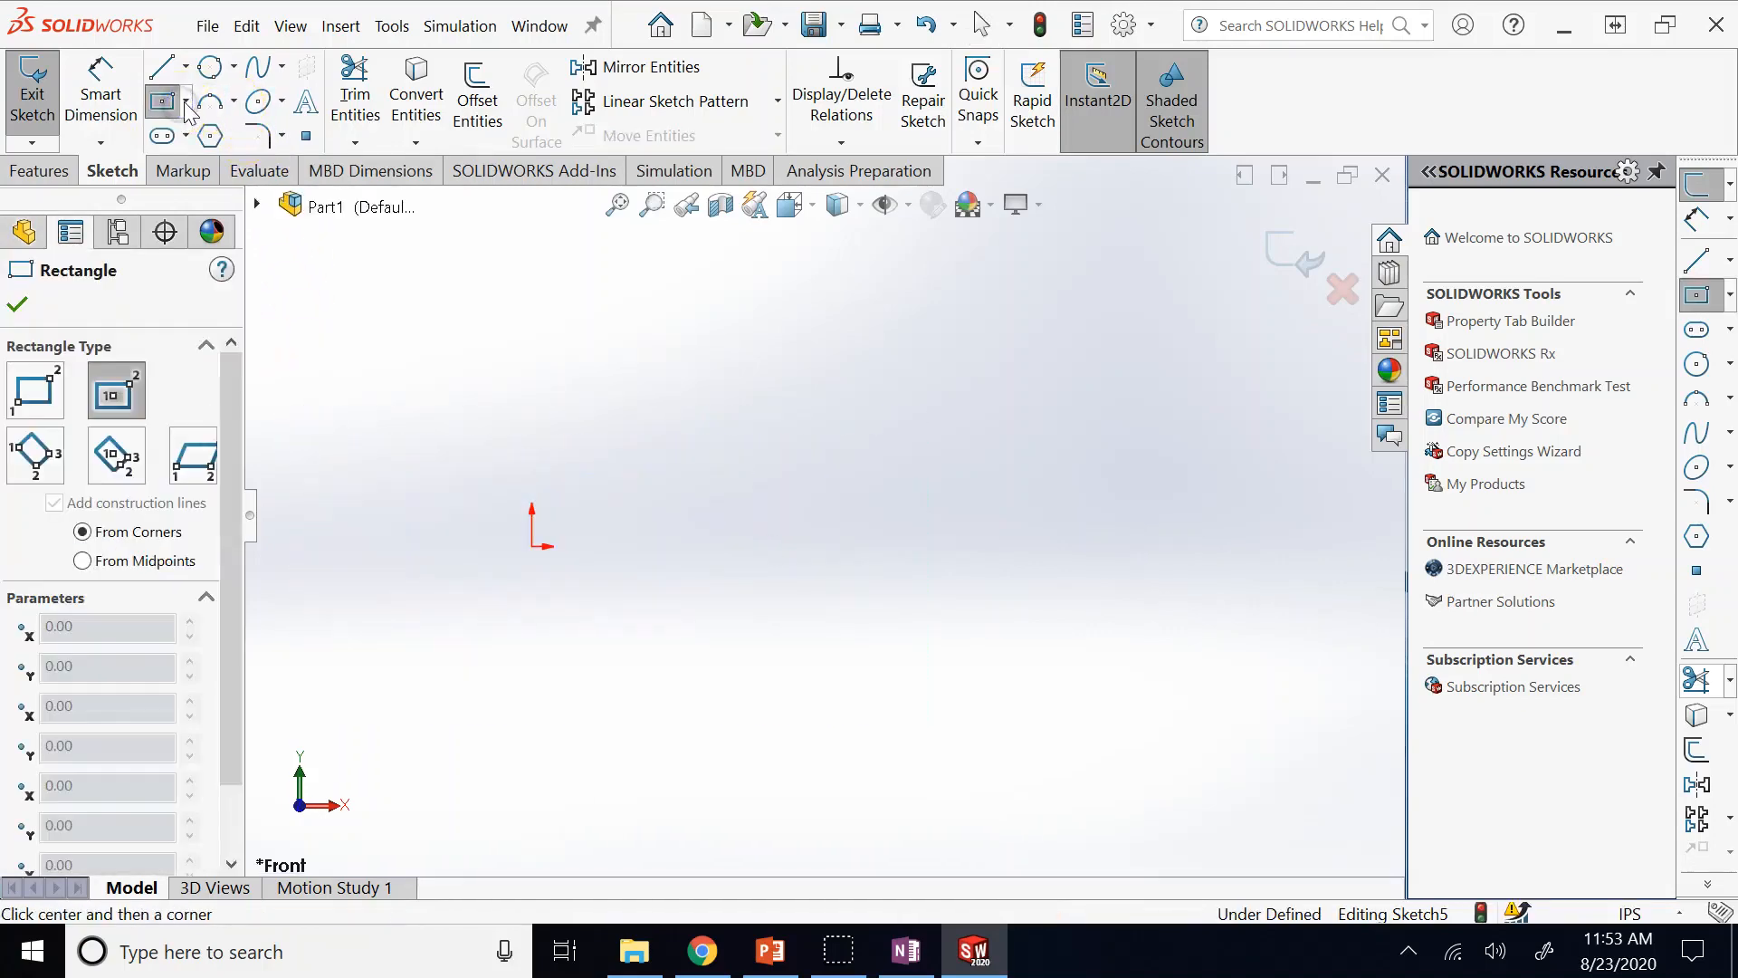
pyautogui.click(185, 100)
pyautogui.click(234, 234)
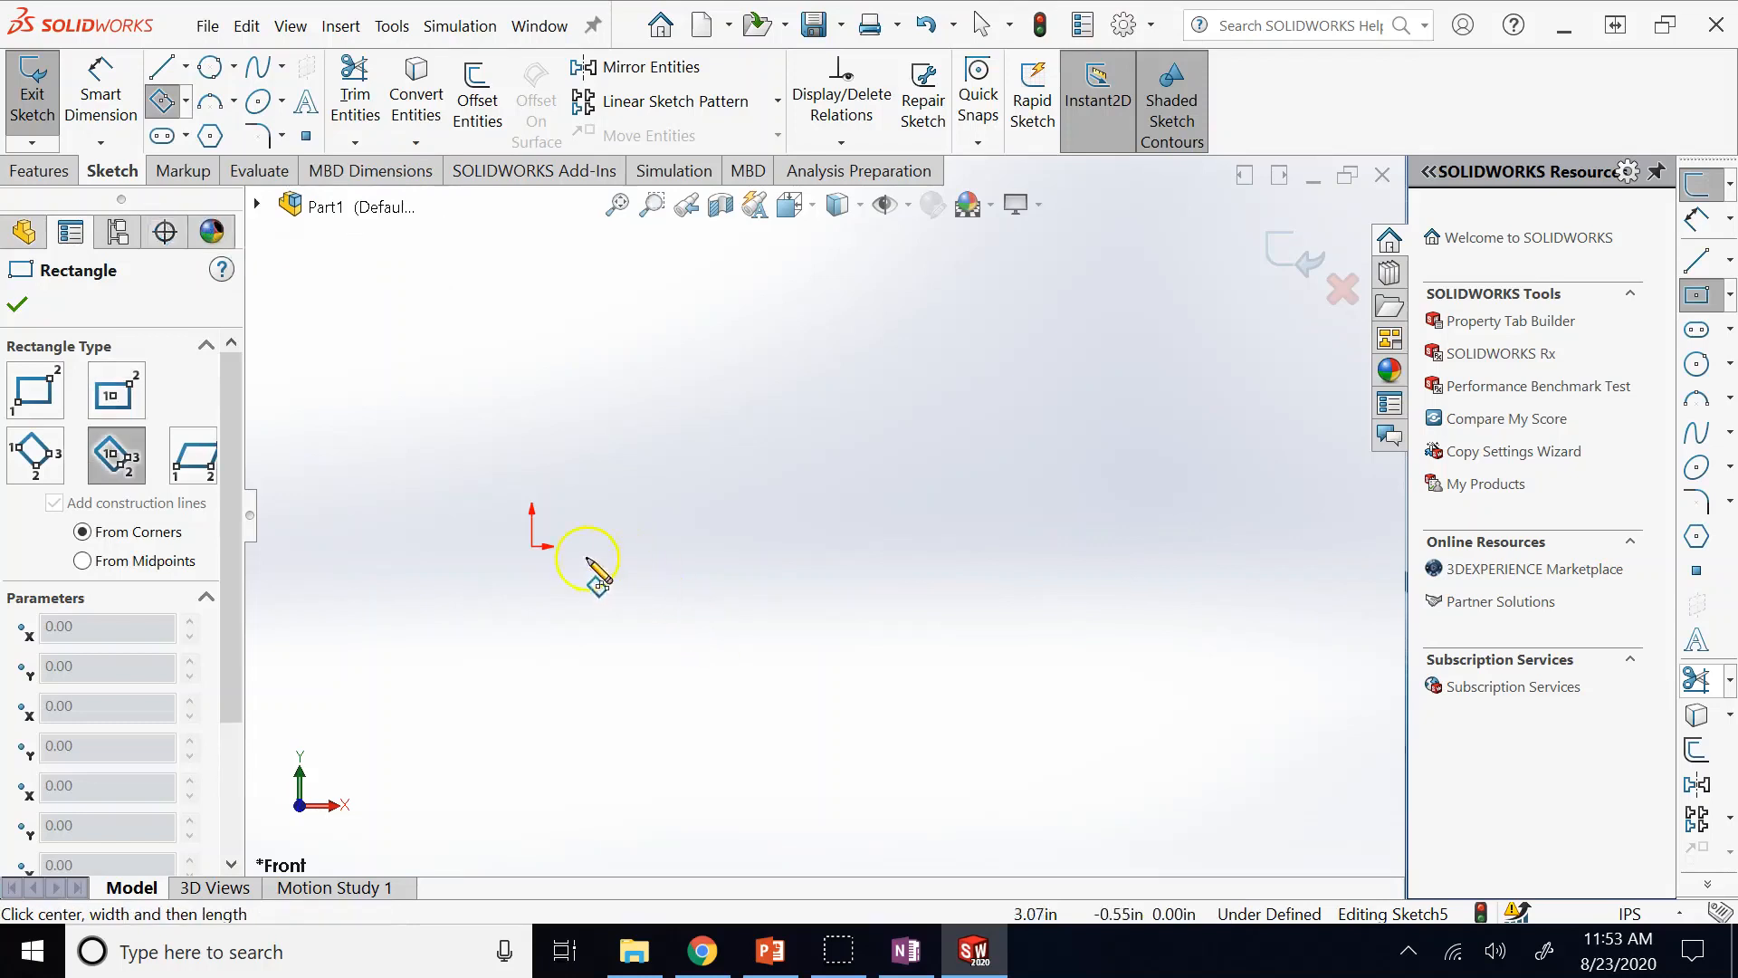
pyautogui.click(534, 547)
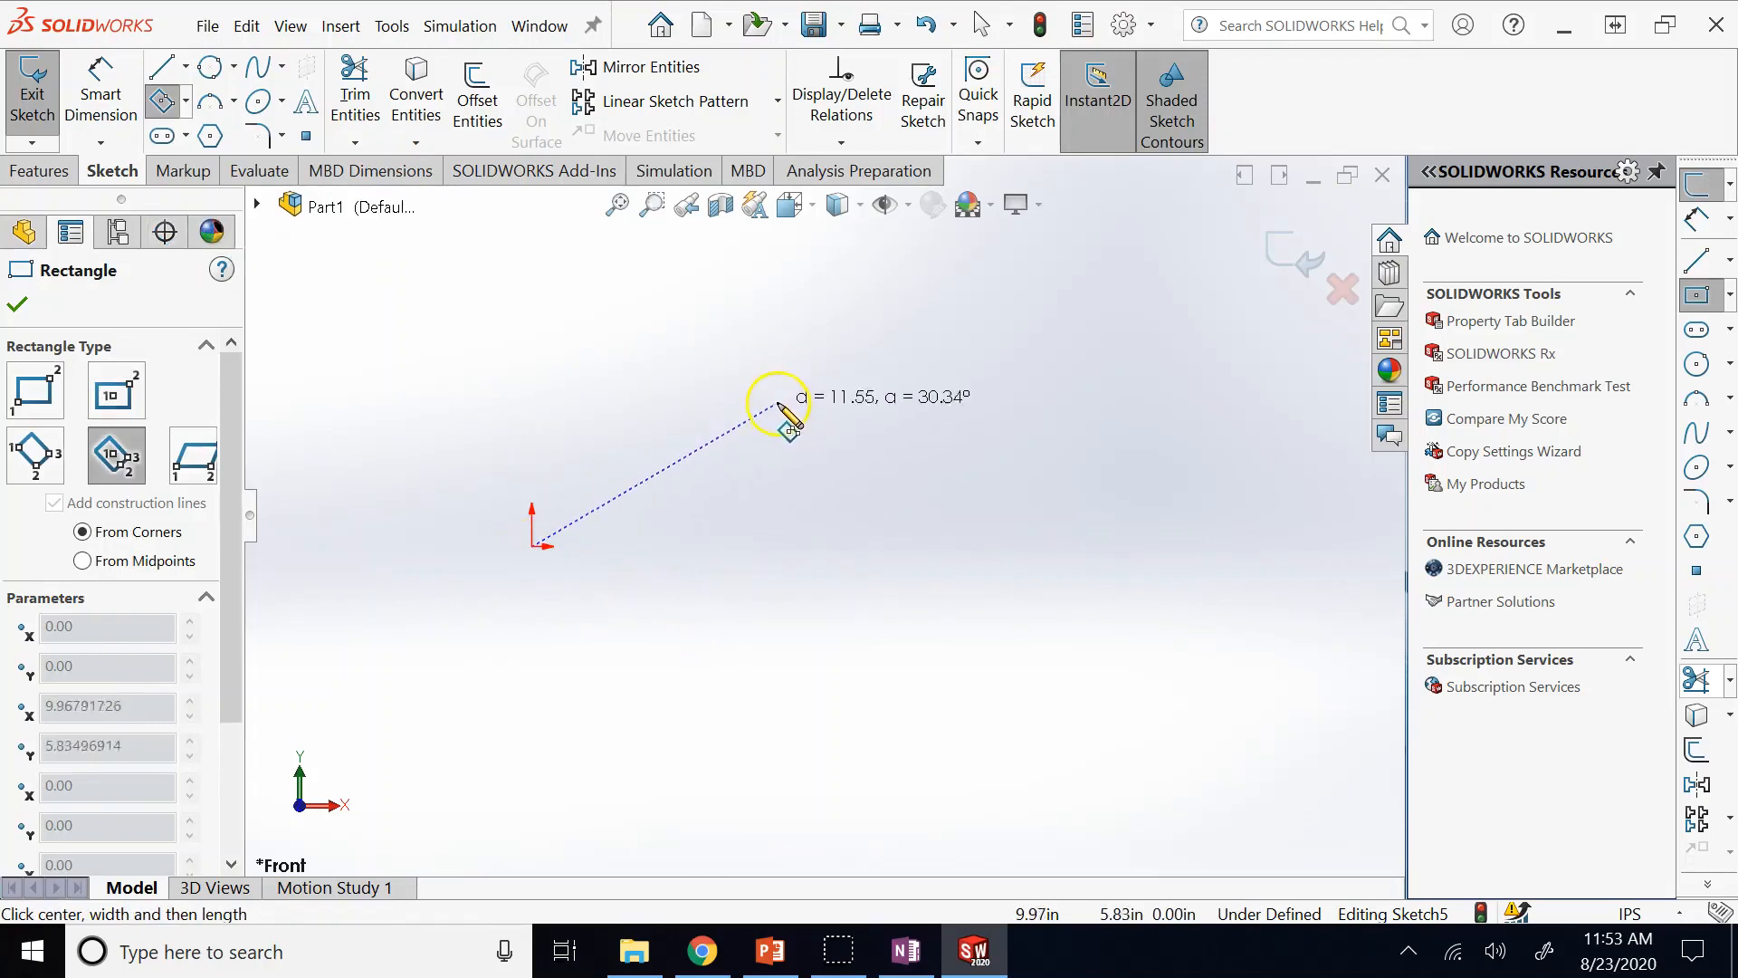
pyautogui.click(704, 391)
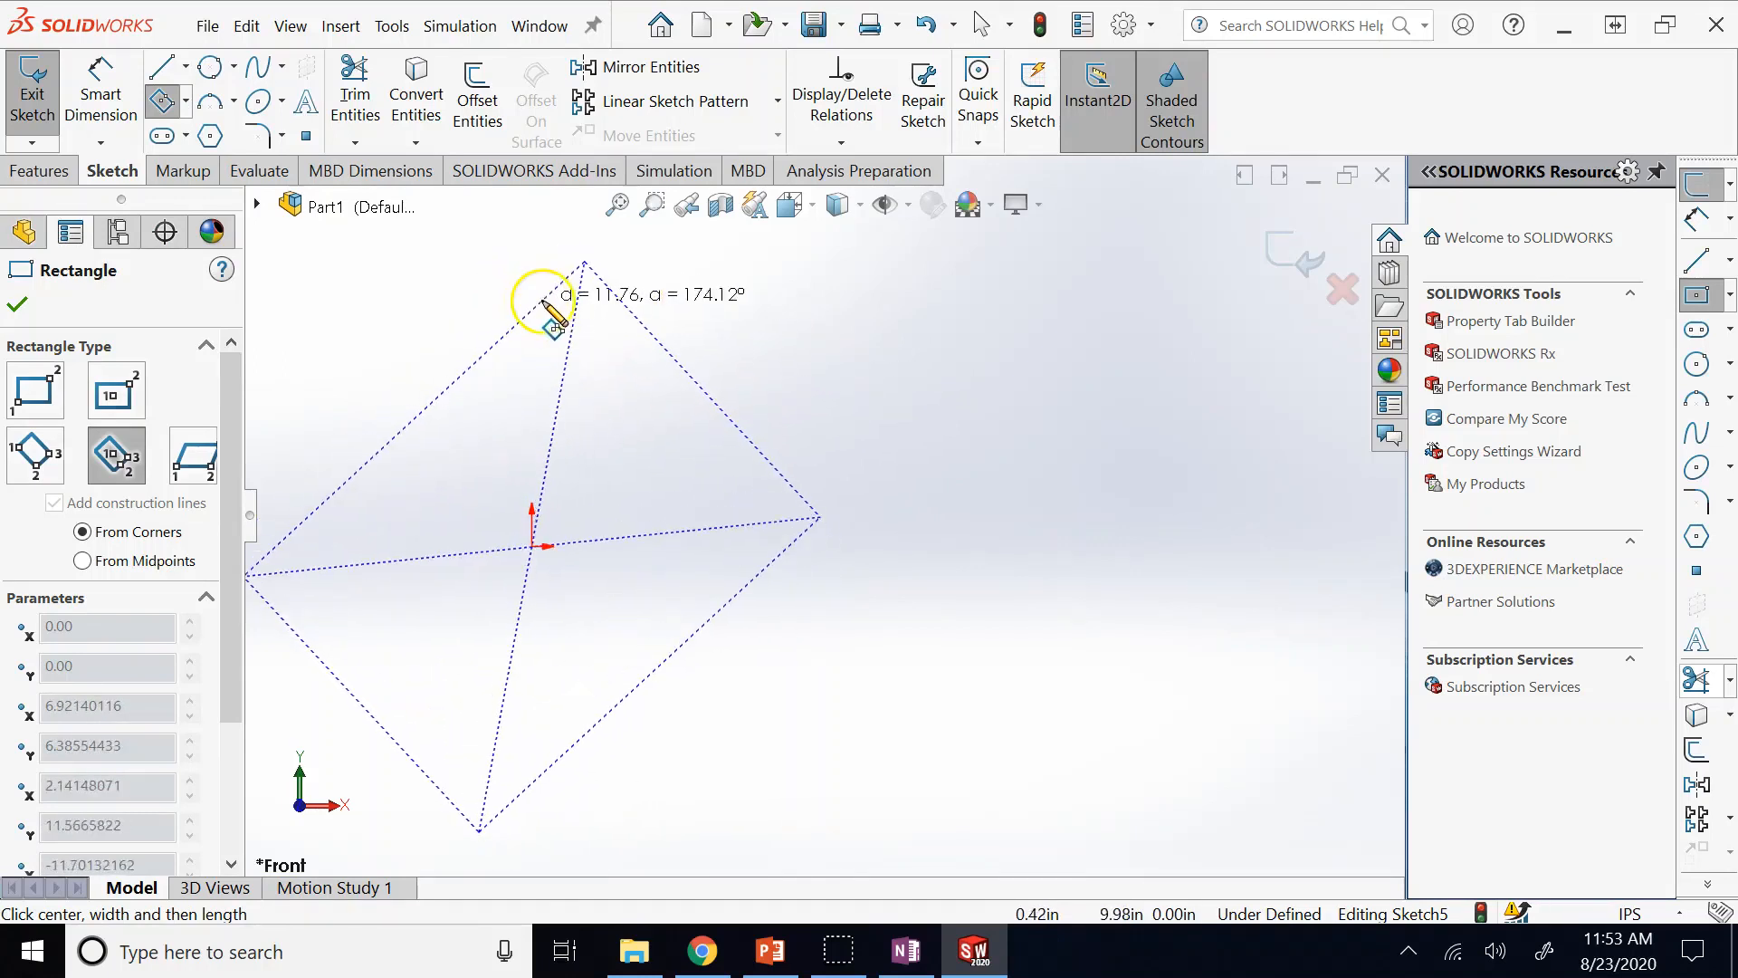
pyautogui.click(551, 305)
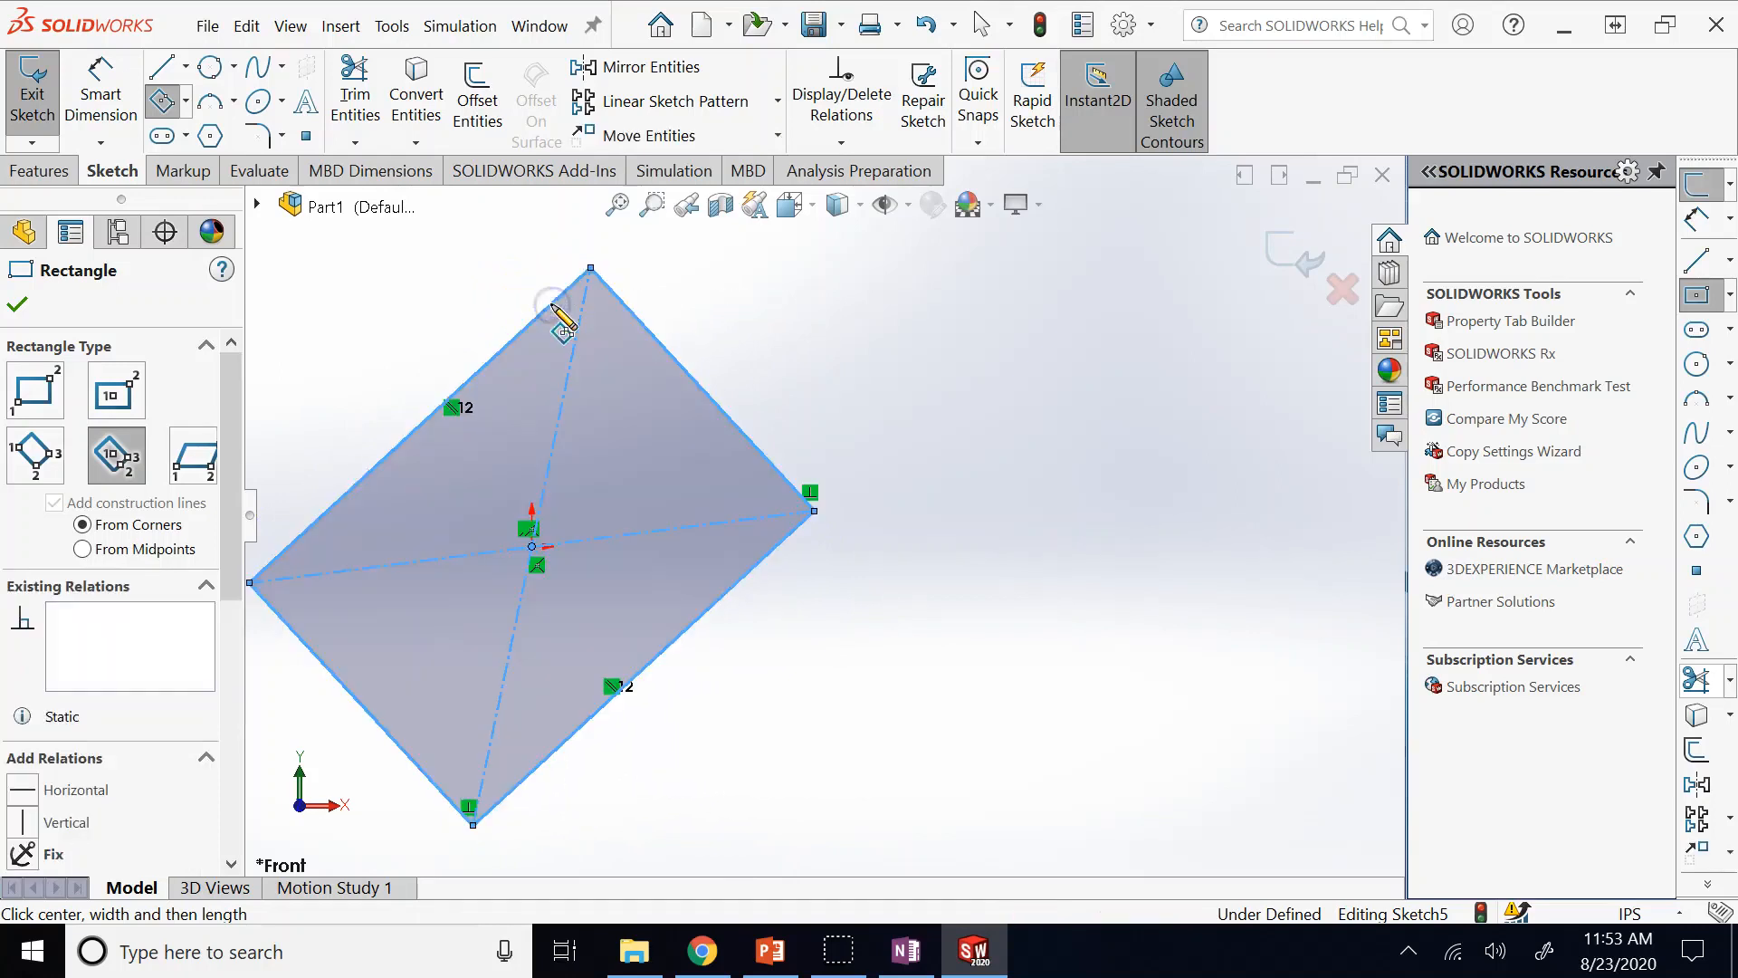
pyautogui.scroll(3, 920, 449)
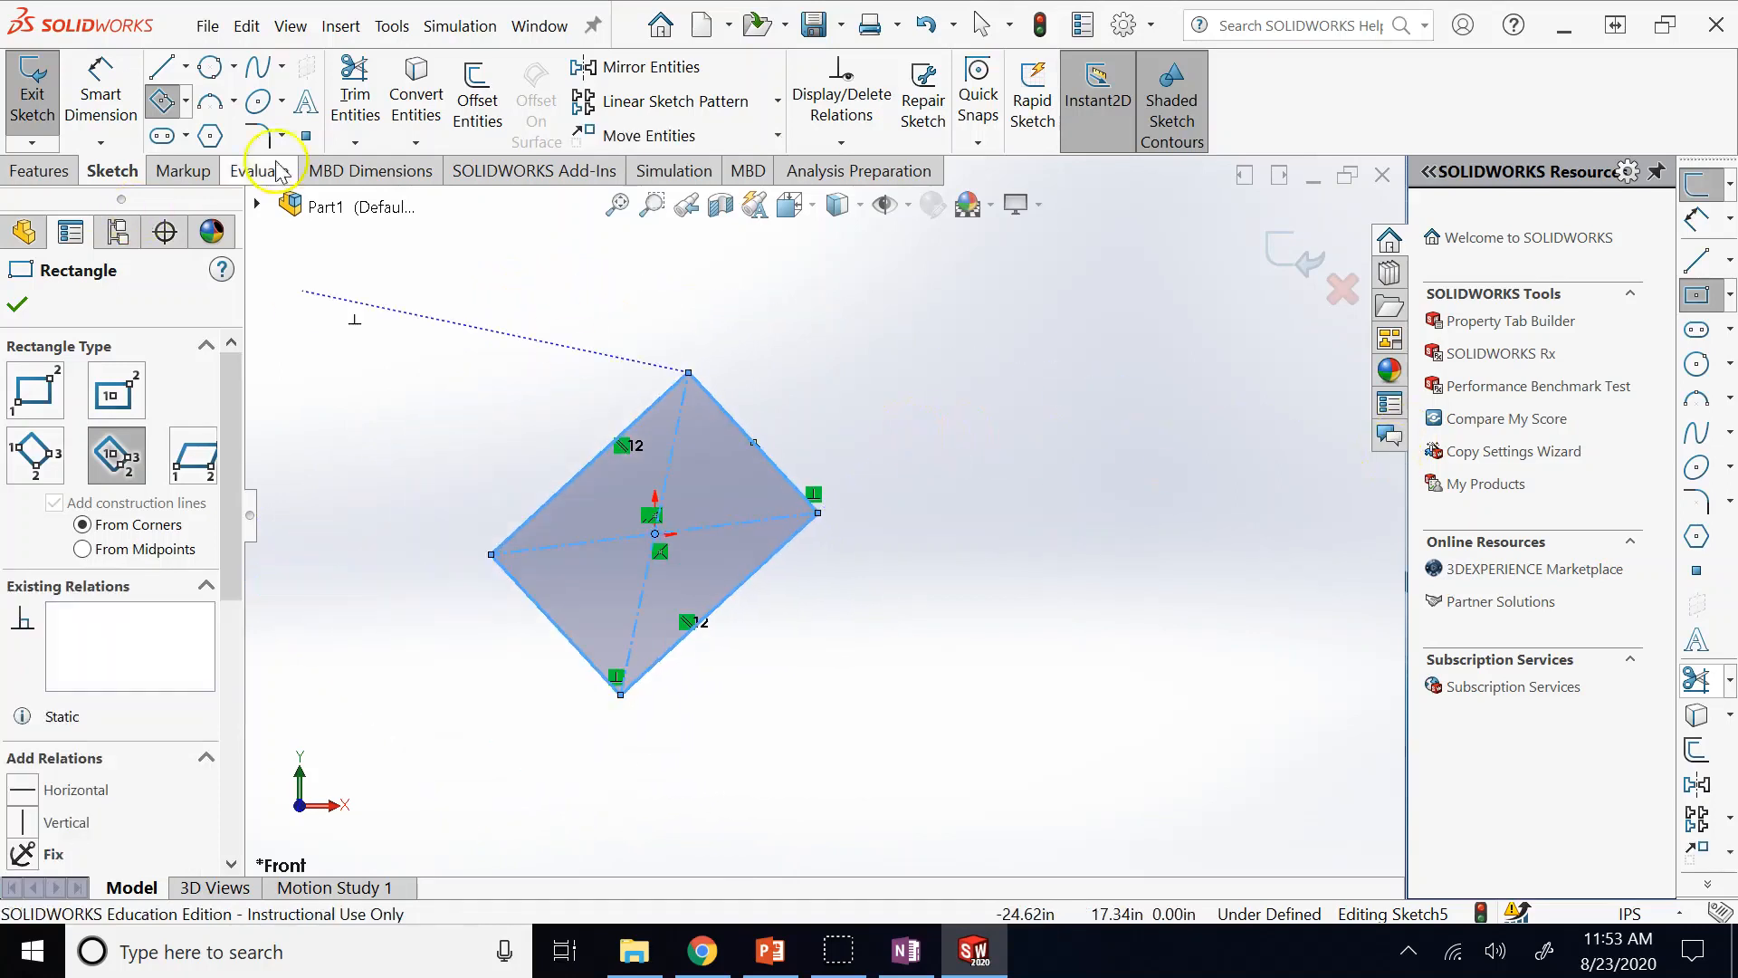
# Sketch a slanted parallelogram in the empty space beside the tilted rectangle, on its positive X side.
pyautogui.click(186, 102)
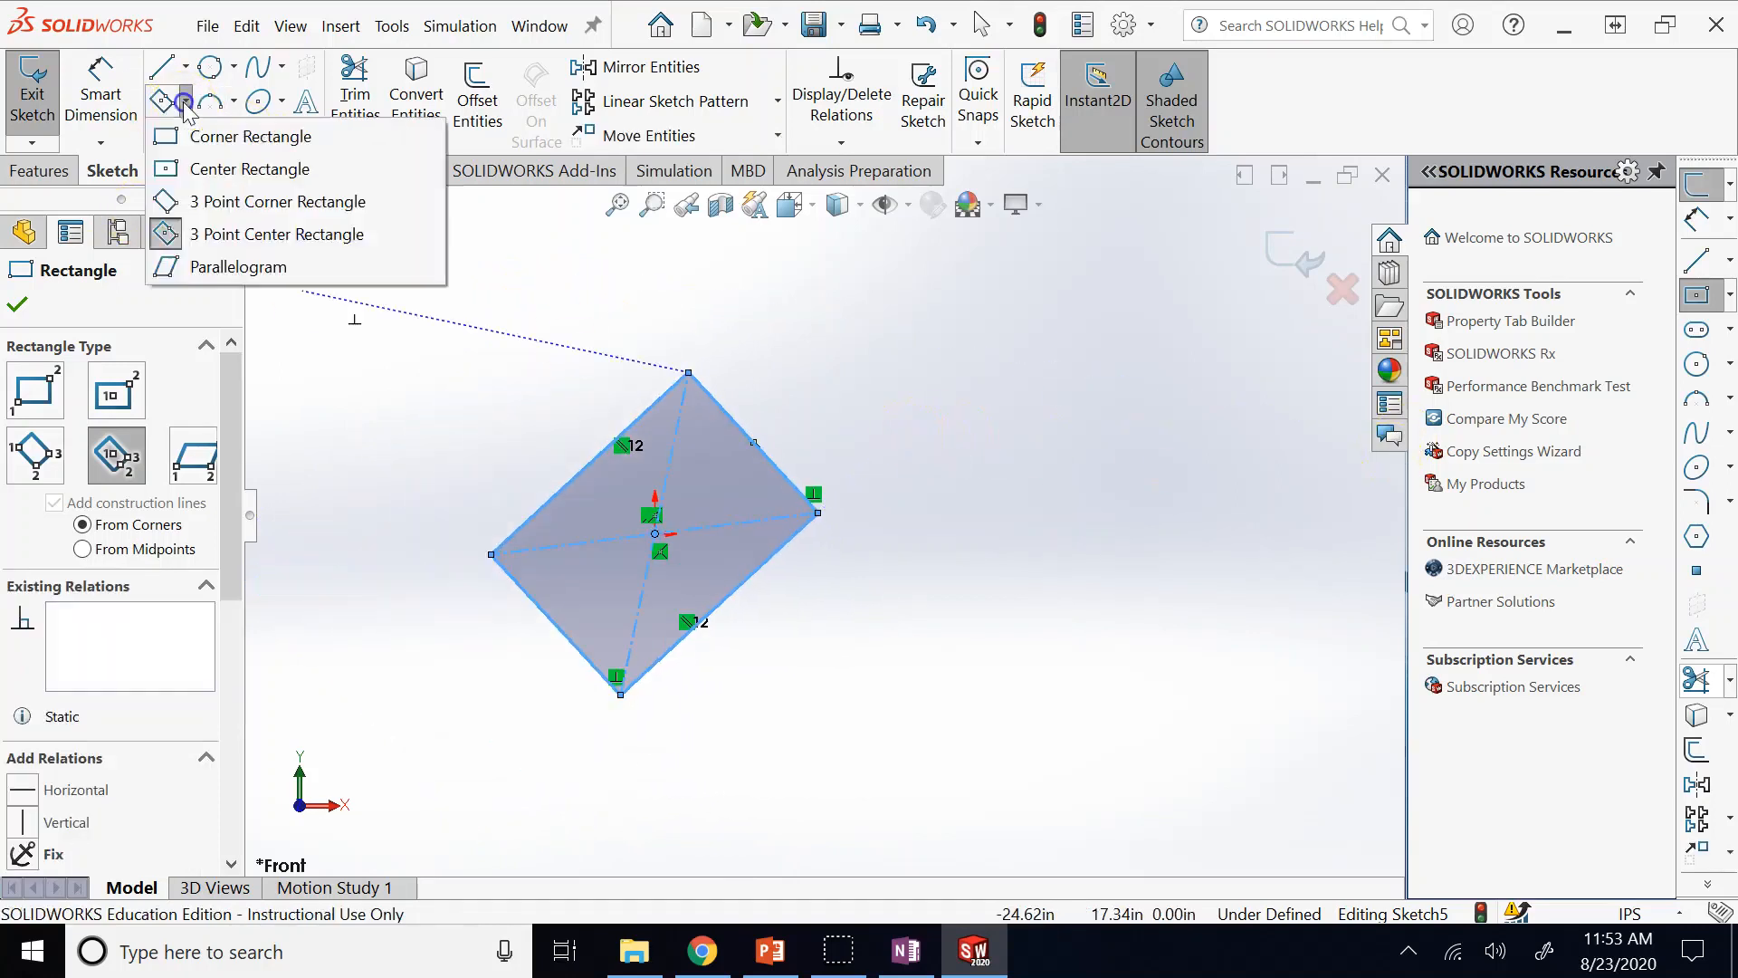
pyautogui.click(208, 265)
pyautogui.click(987, 604)
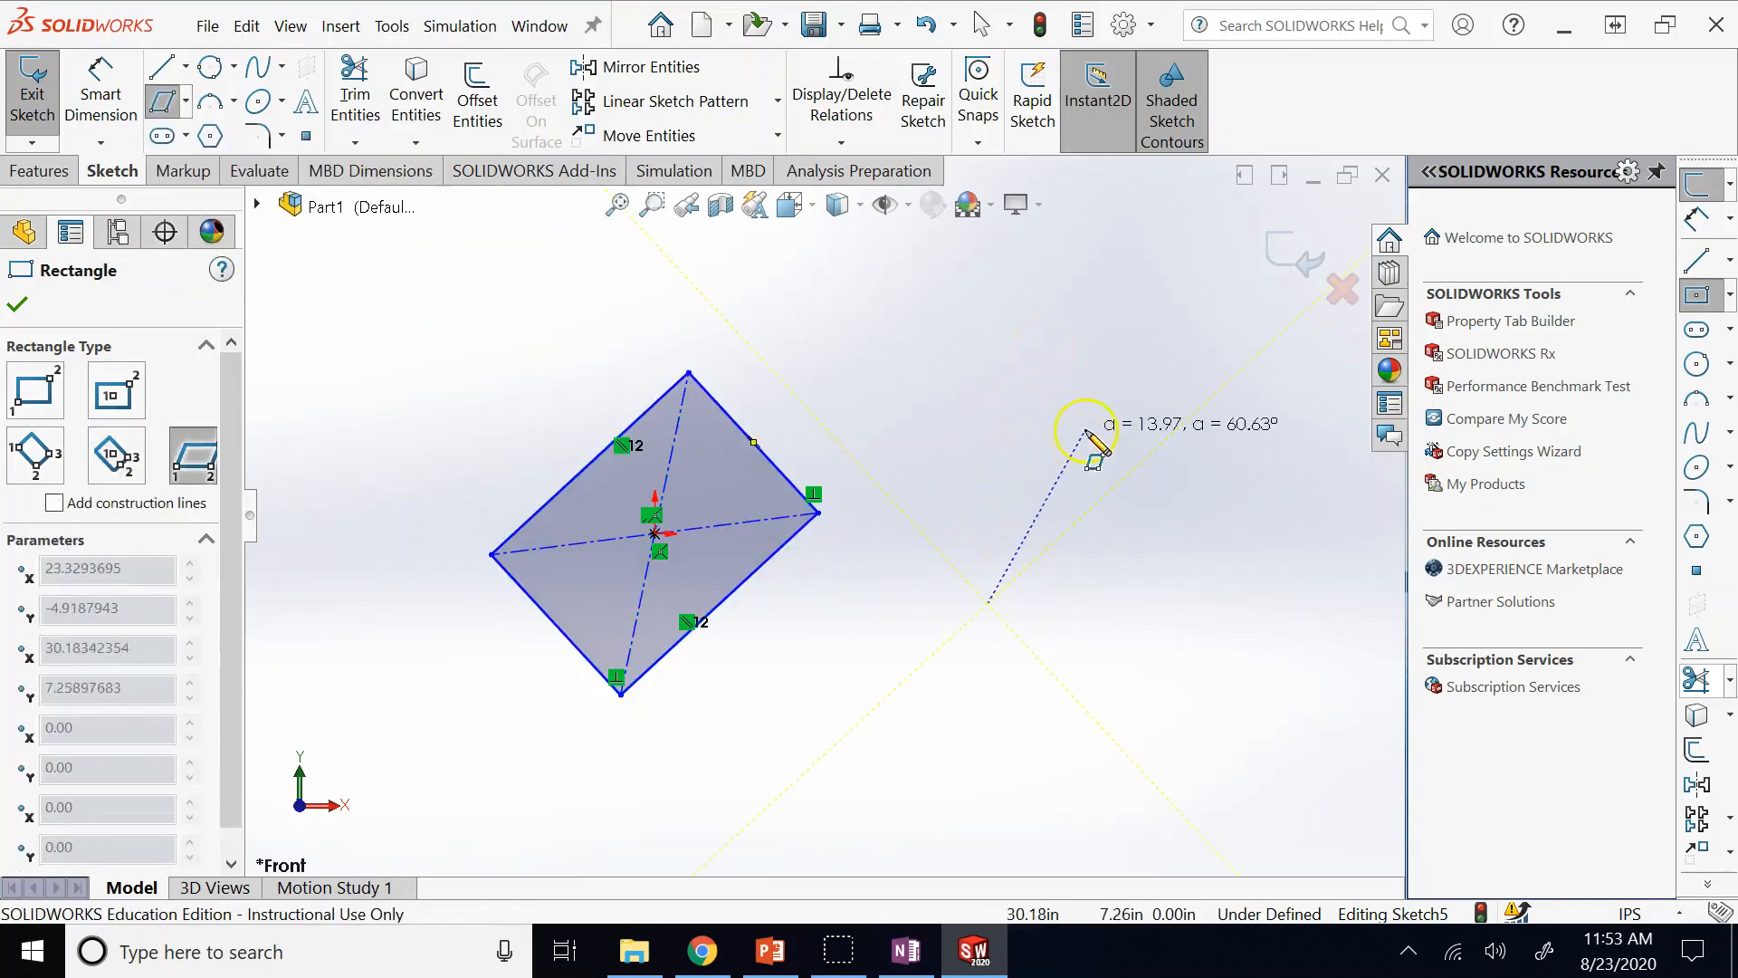
pyautogui.click(1097, 386)
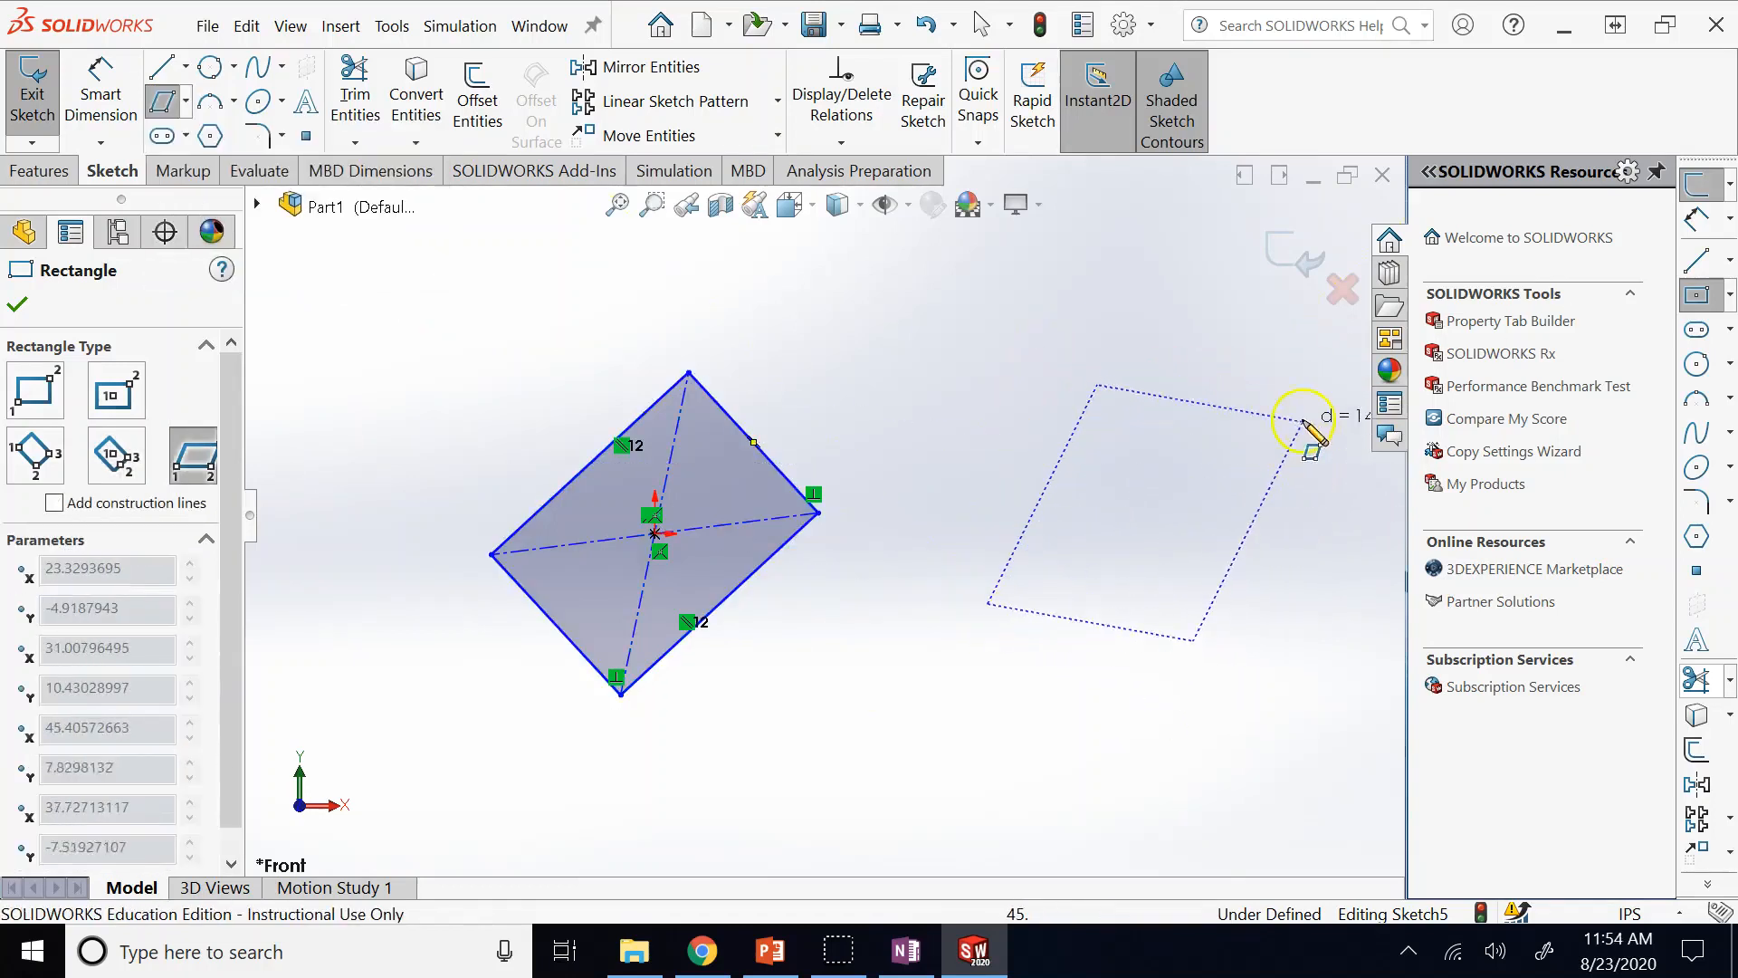
pyautogui.click(1292, 324)
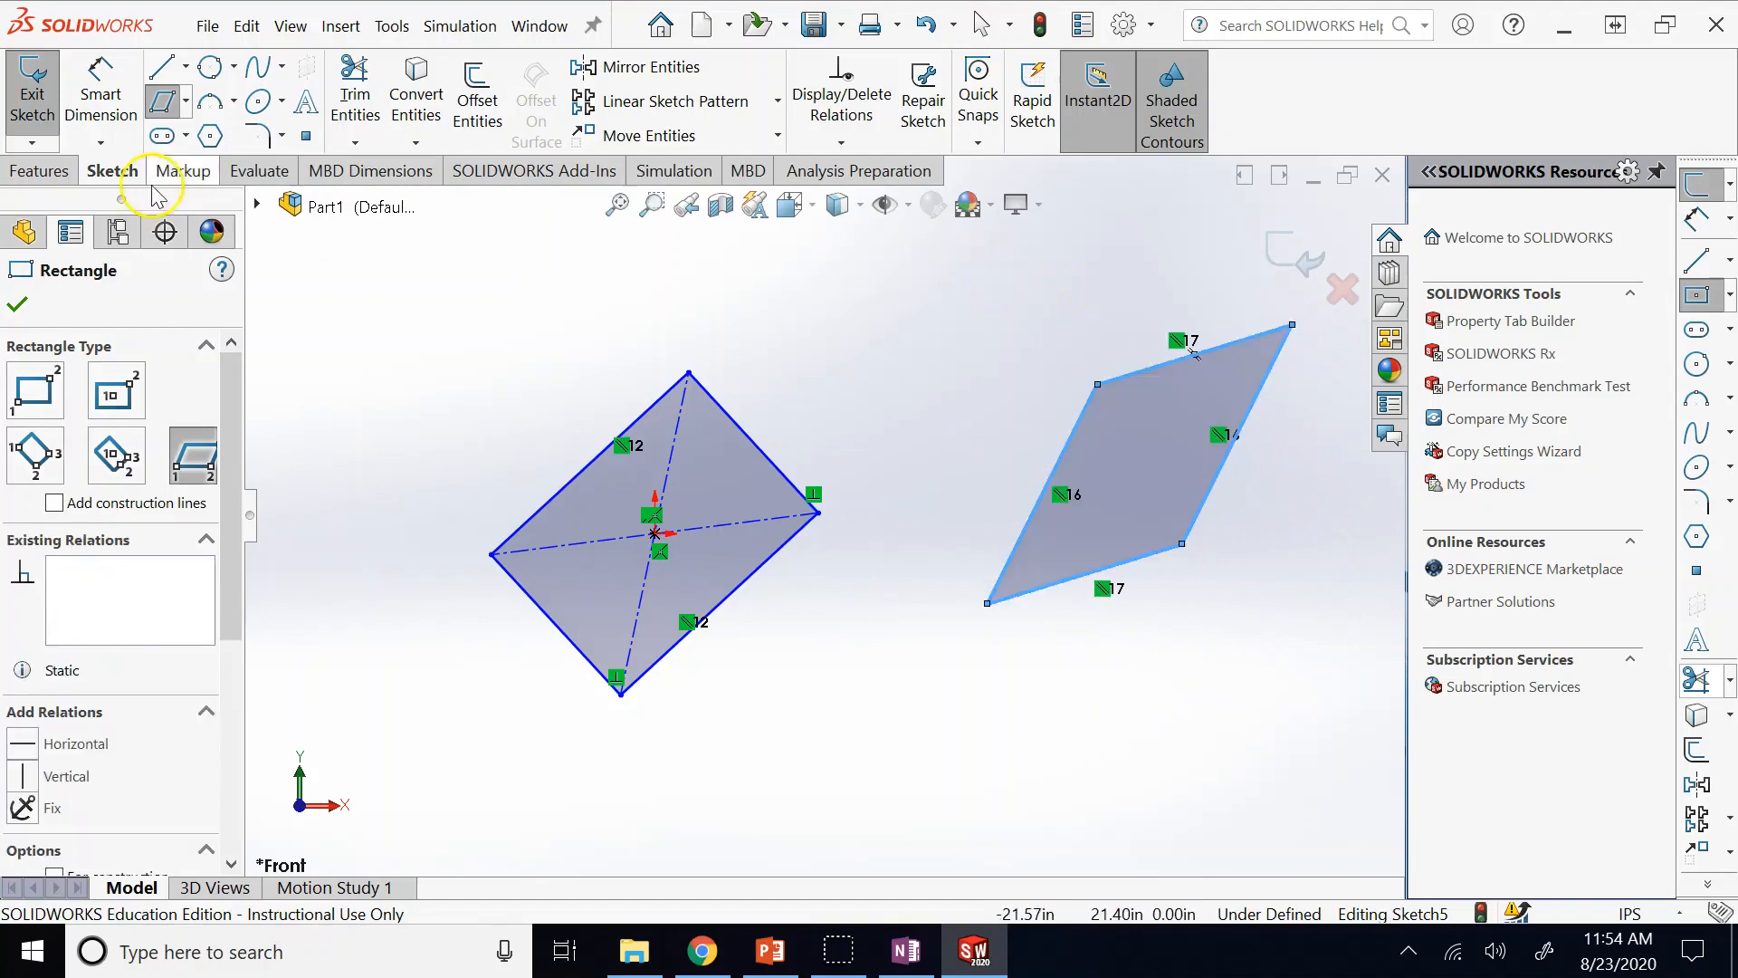
# Delete both the tilted rectangle and the parallelogram from the sketch.
pyautogui.click(163, 100)
pyautogui.moveTo(331, 282)
pyautogui.mouseDown()
pyautogui.moveTo(1129, 733)
pyautogui.moveTo(1345, 826)
pyautogui.mouseUp()
pyautogui.press('Delete')
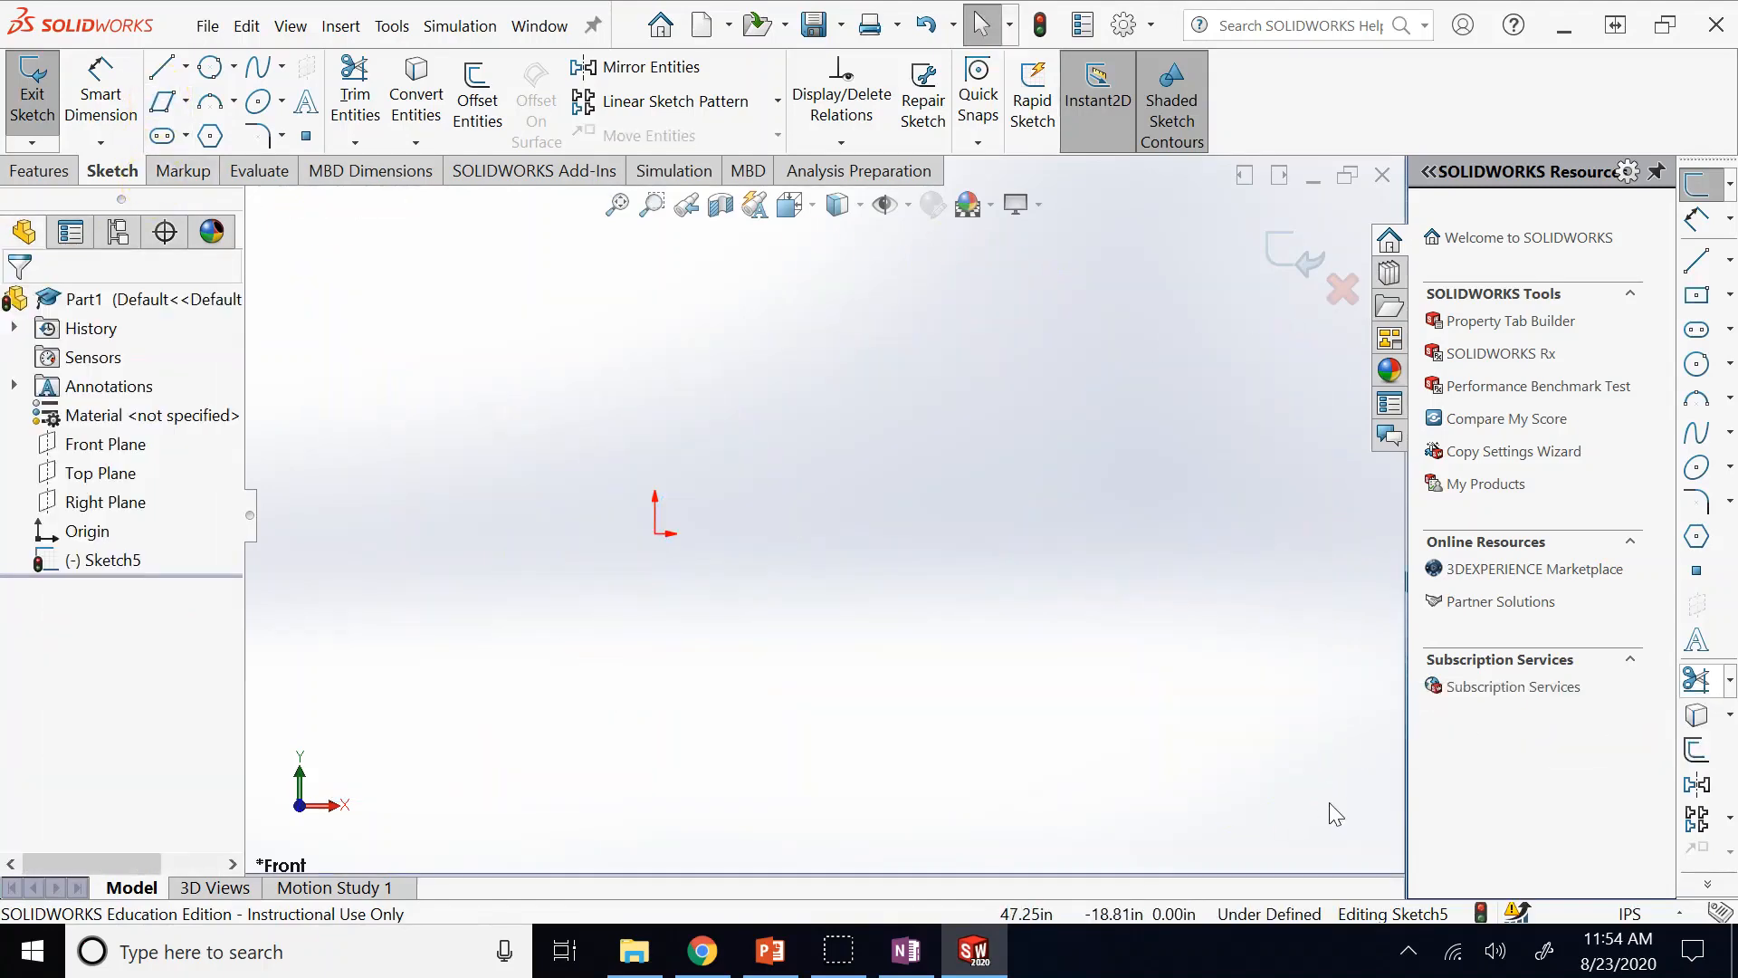
# Sketch a Centerpoint Arc with a radius of about 17.26 in, centered on the origin and opening toward positive X.
pyautogui.click(234, 103)
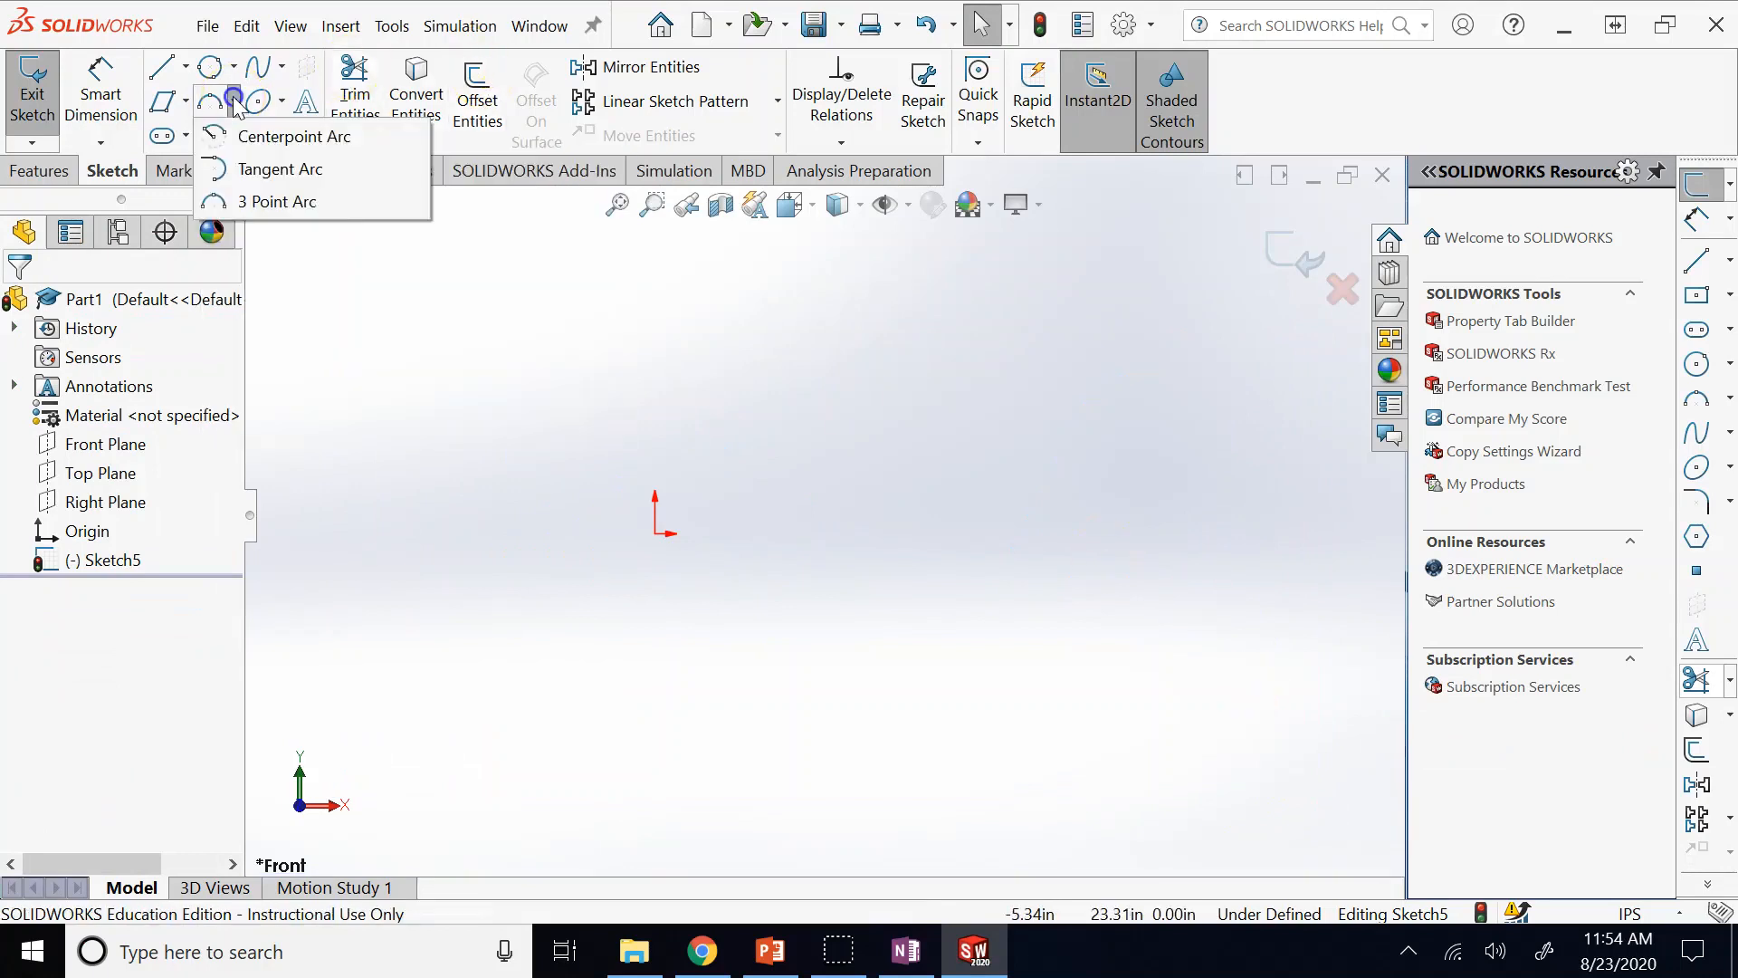
pyautogui.click(210, 107)
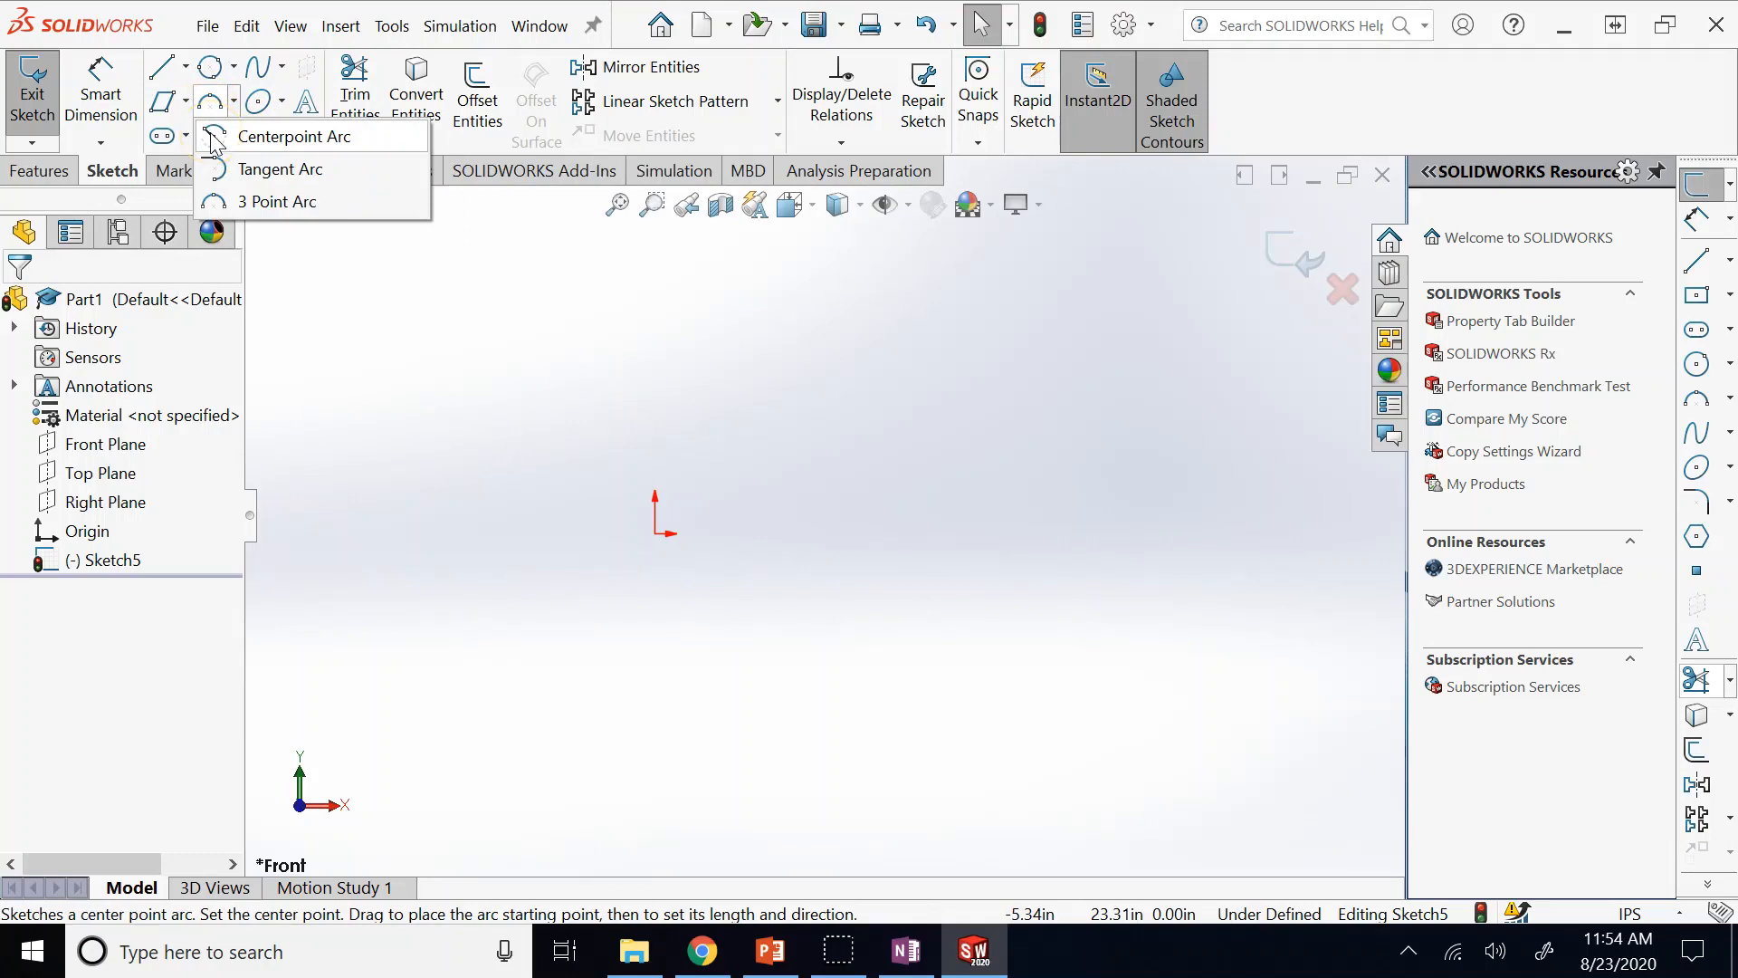
pyautogui.click(214, 138)
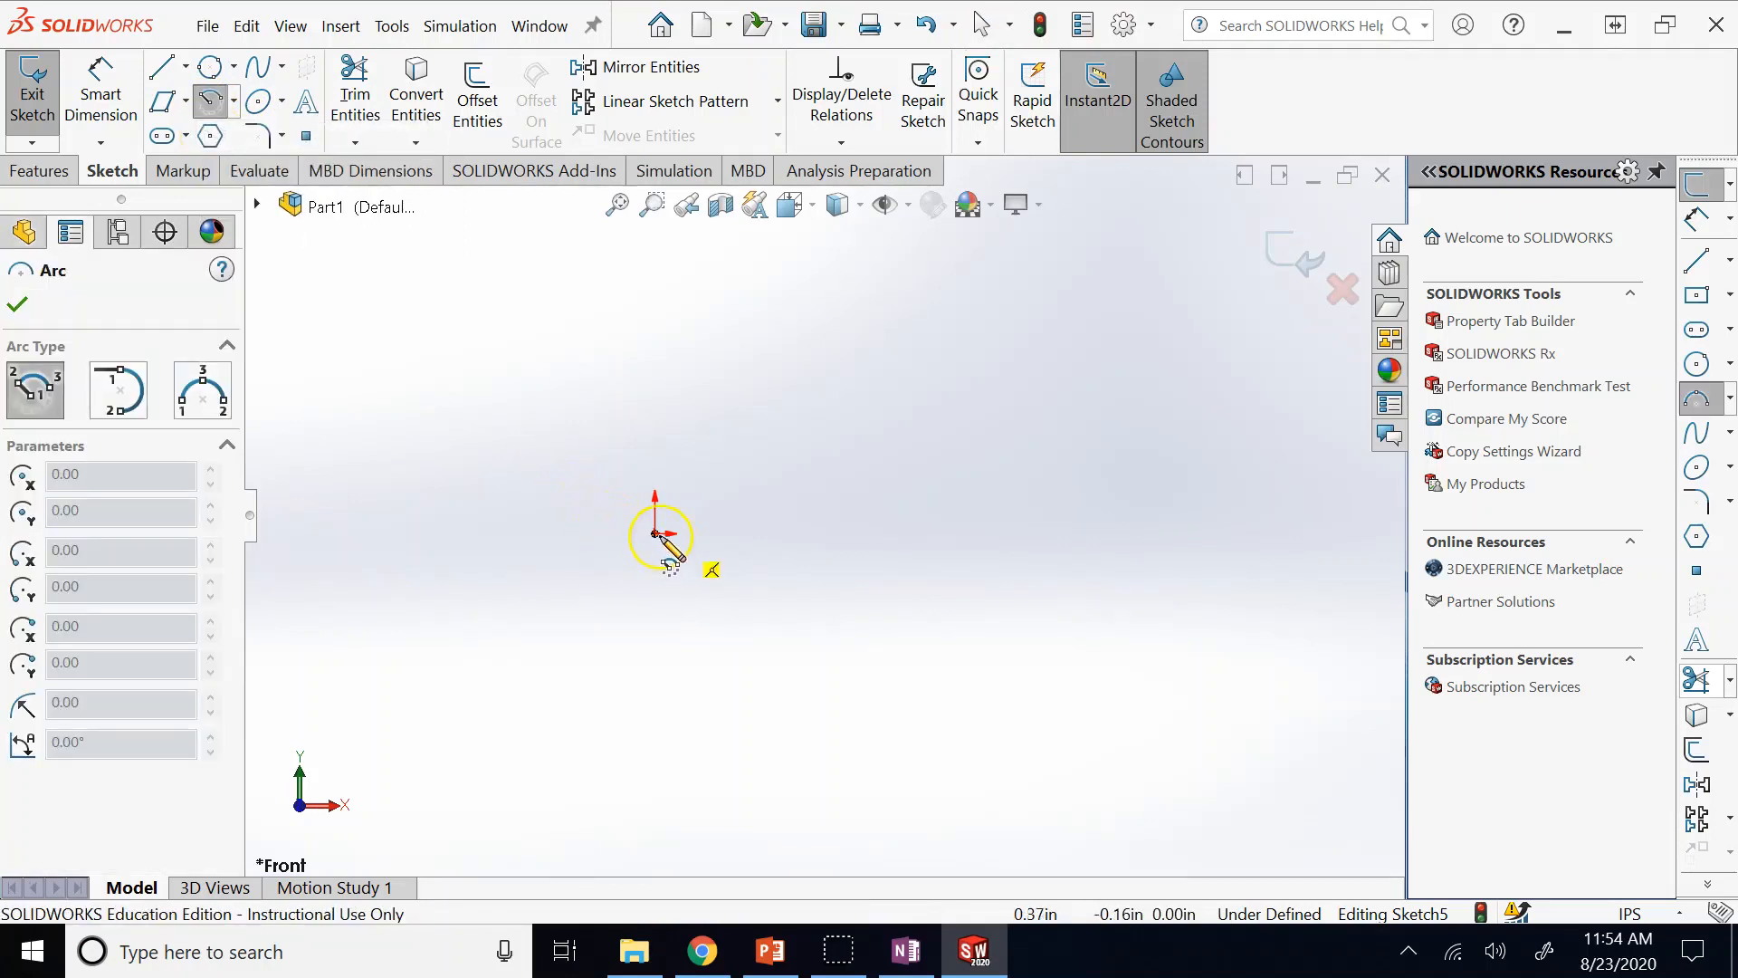
pyautogui.moveTo(655, 534); pyautogui.dragTo(639, 288)
pyautogui.click(639, 288)
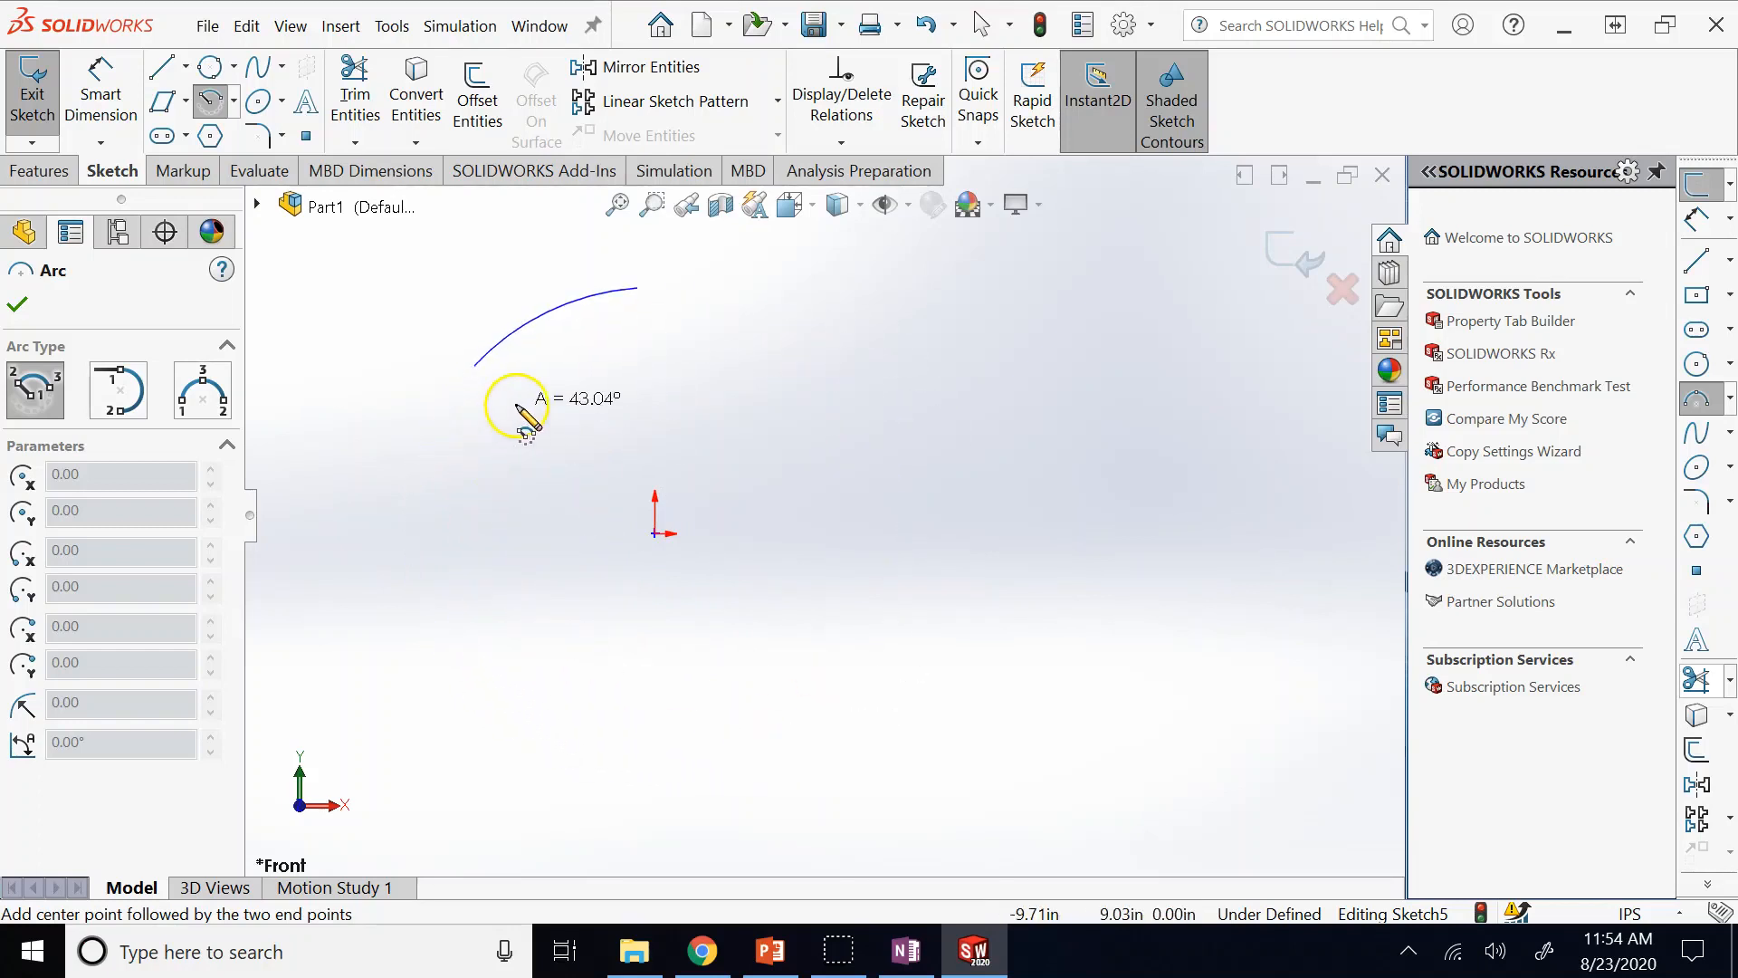
pyautogui.click(565, 686)
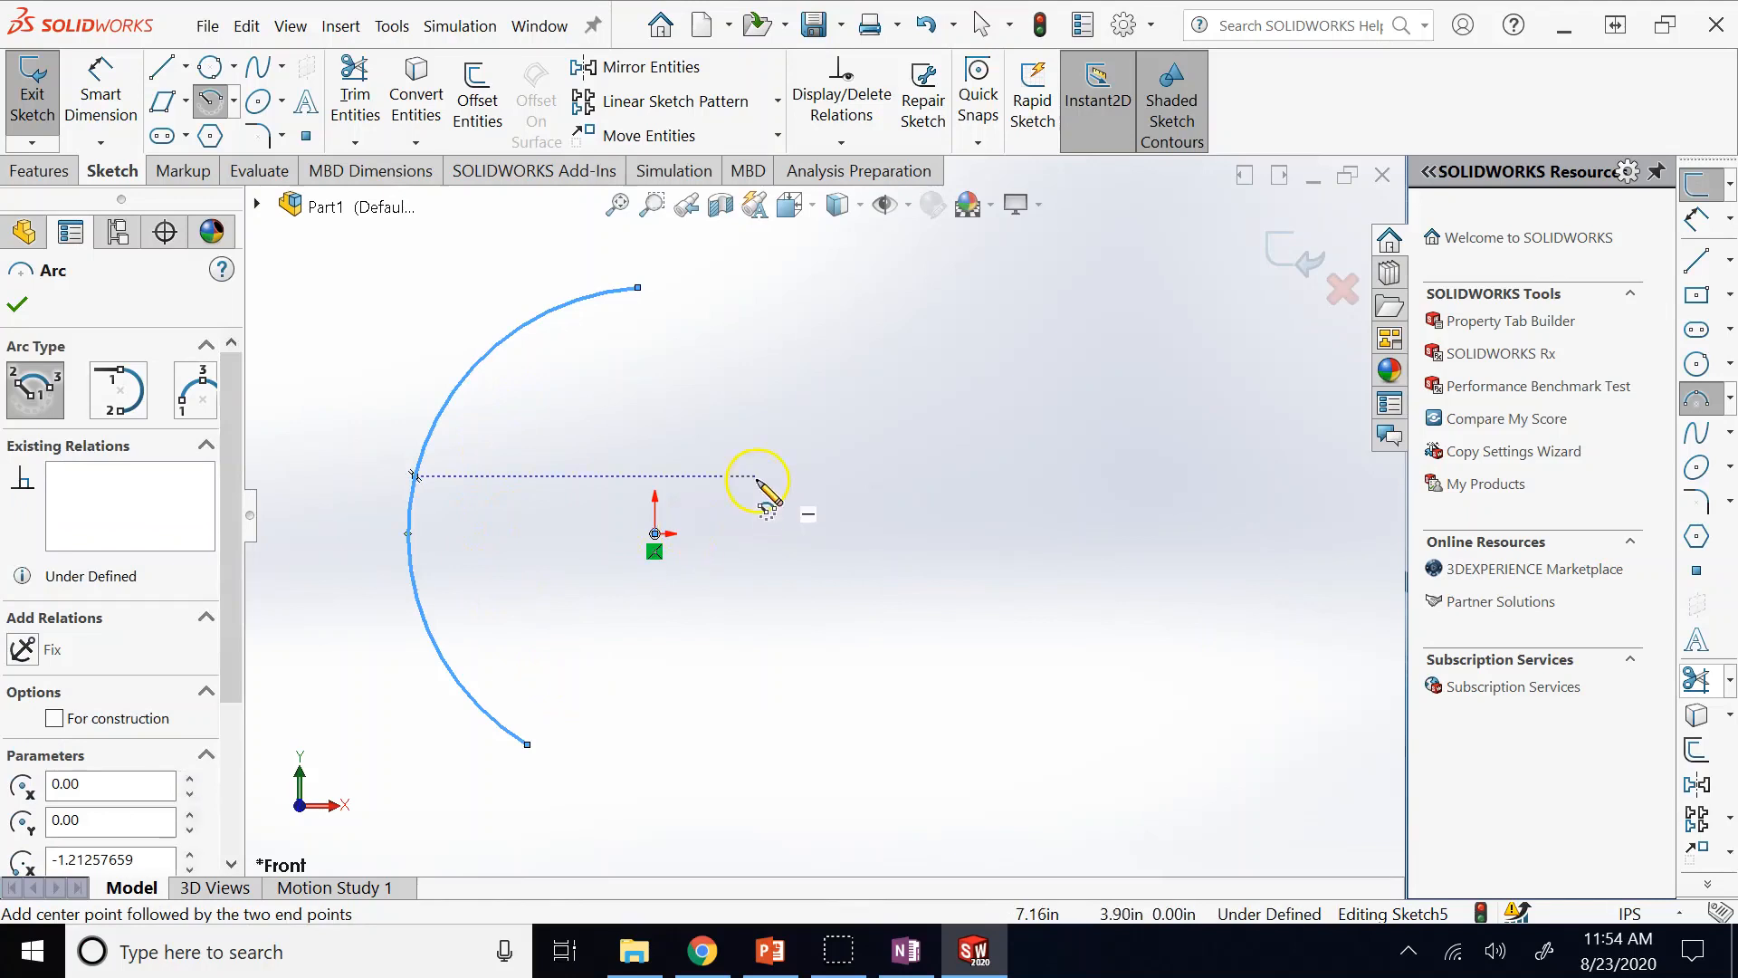
# Sketch a 3 Point Arc from the large arc's lower endpoint to the origin, bulging toward positive X.
pyautogui.click(234, 103)
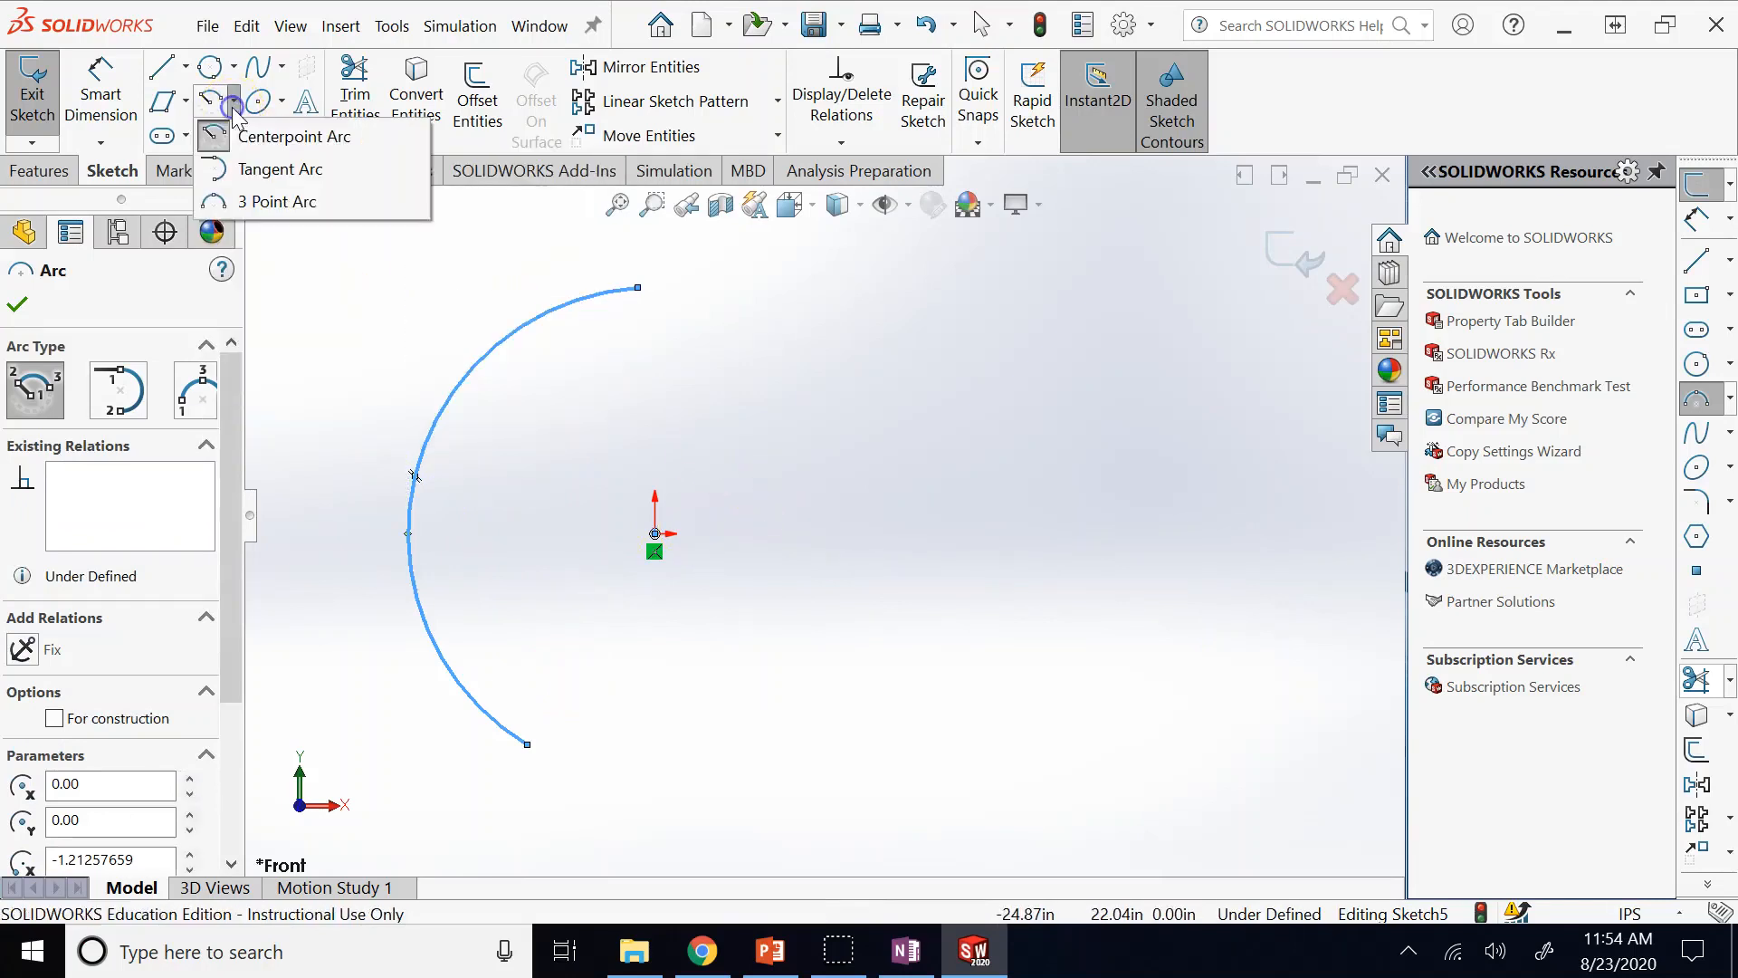
pyautogui.click(283, 202)
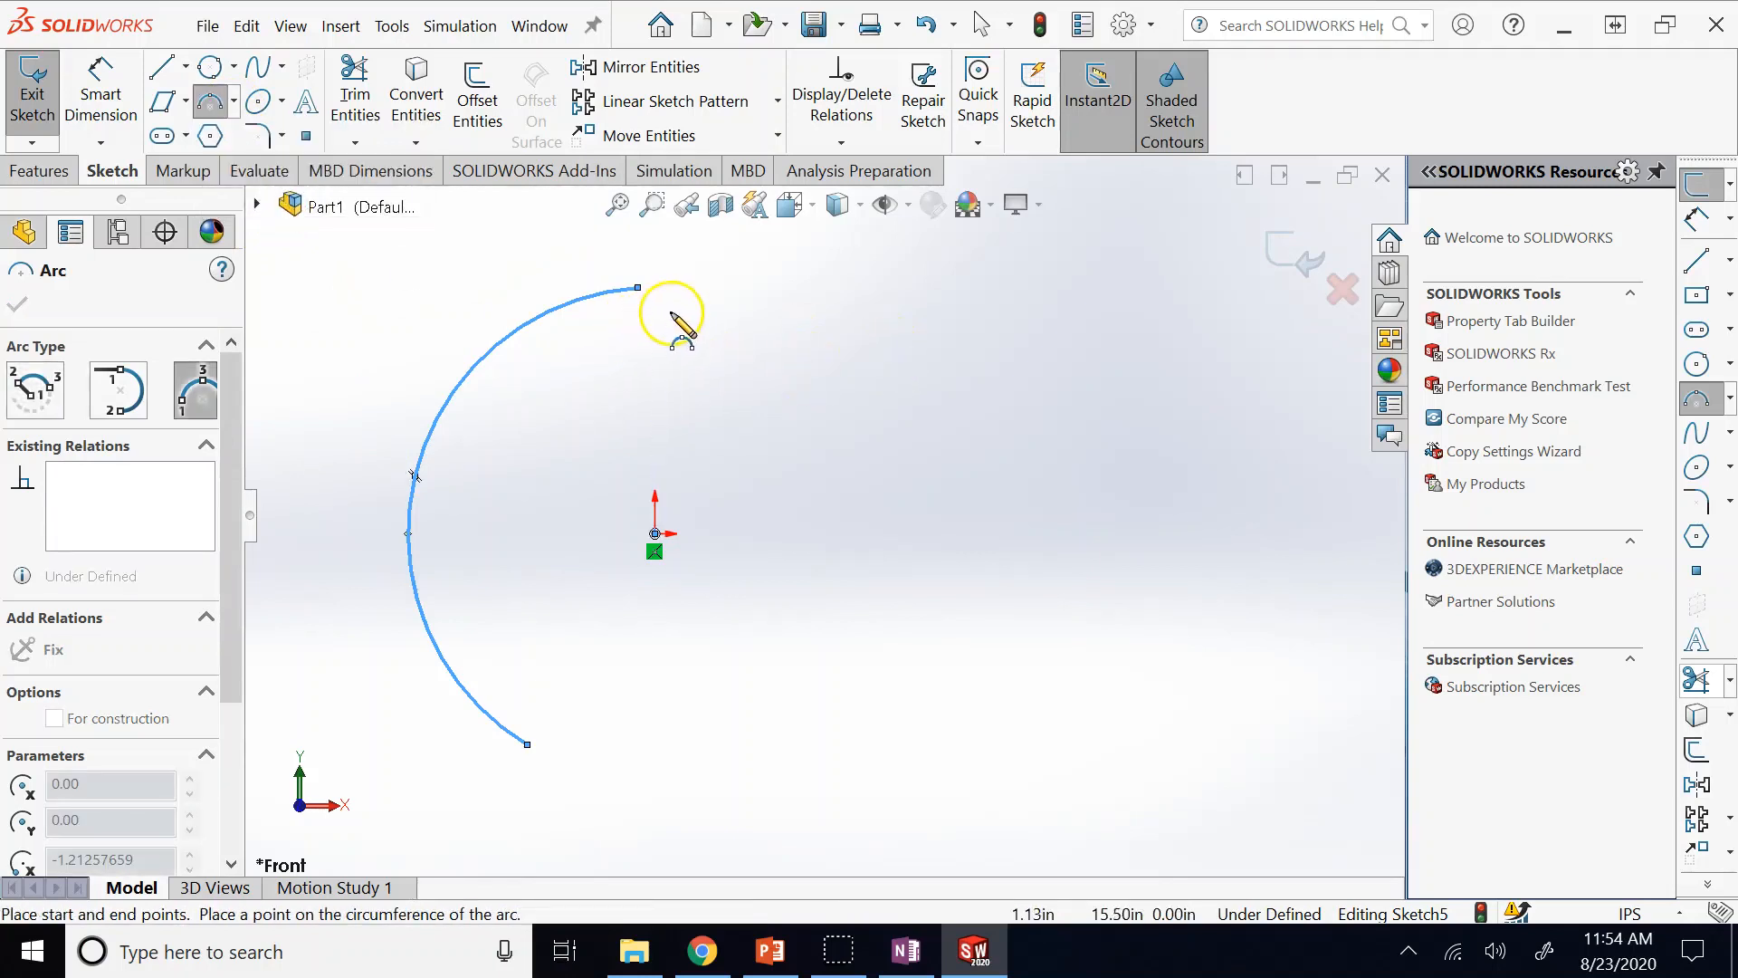
pyautogui.click(528, 744)
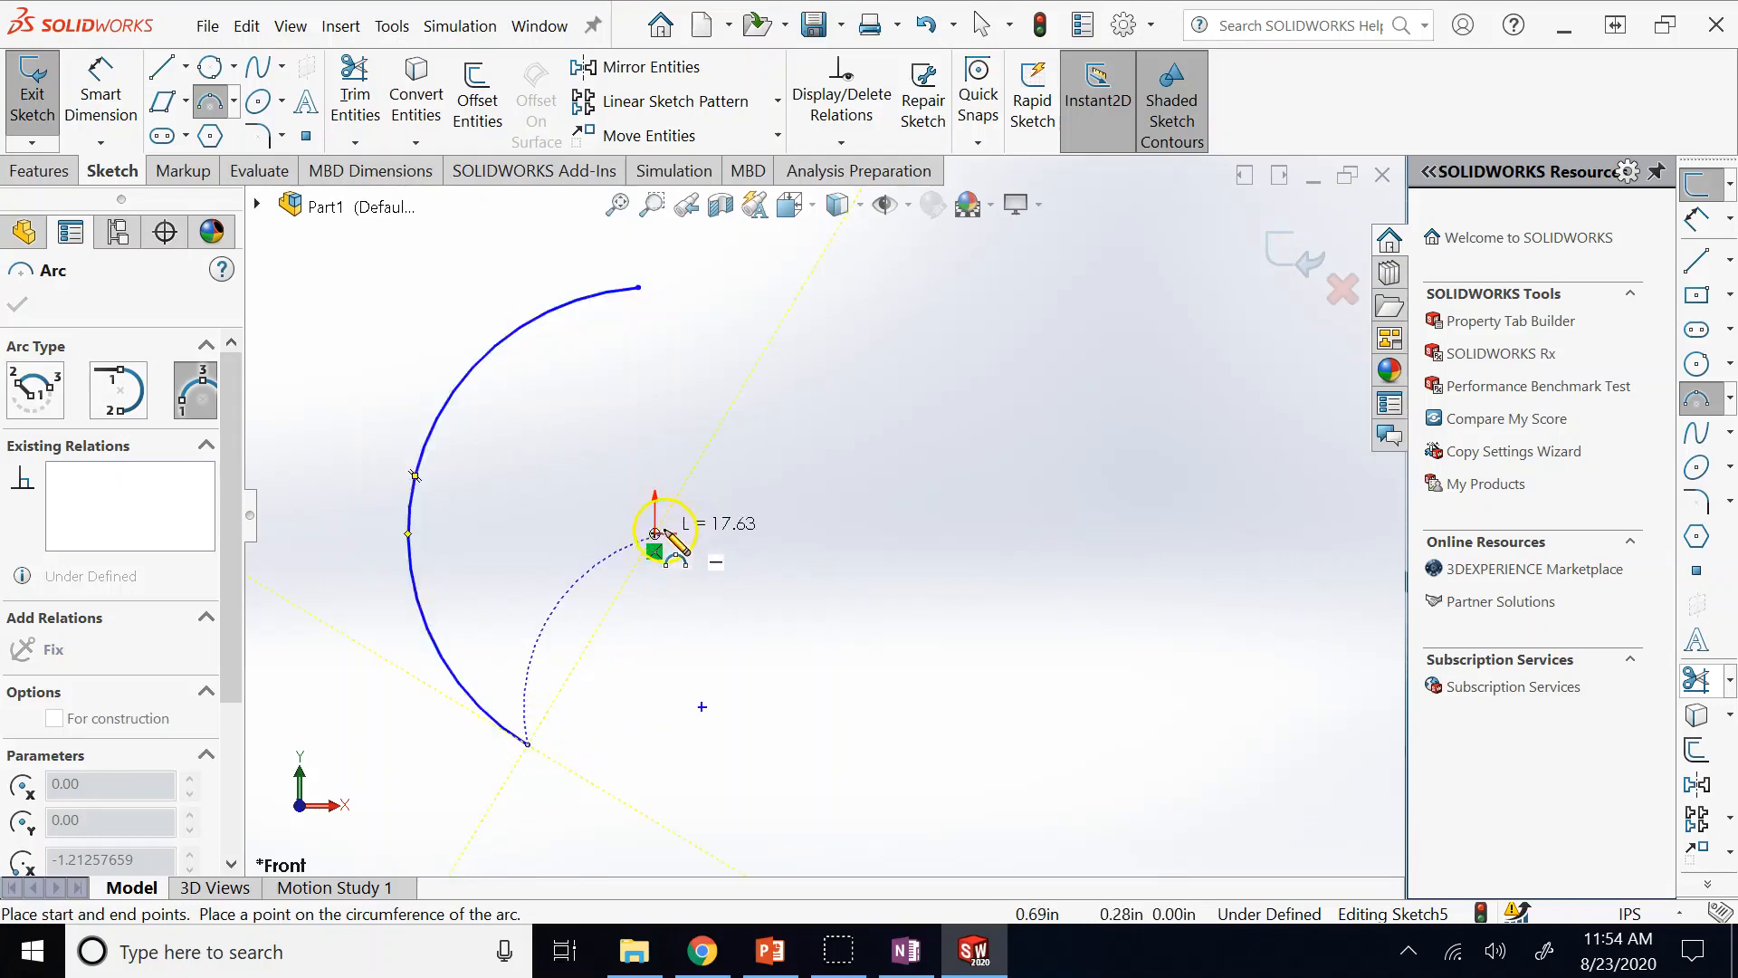
pyautogui.click(654, 532)
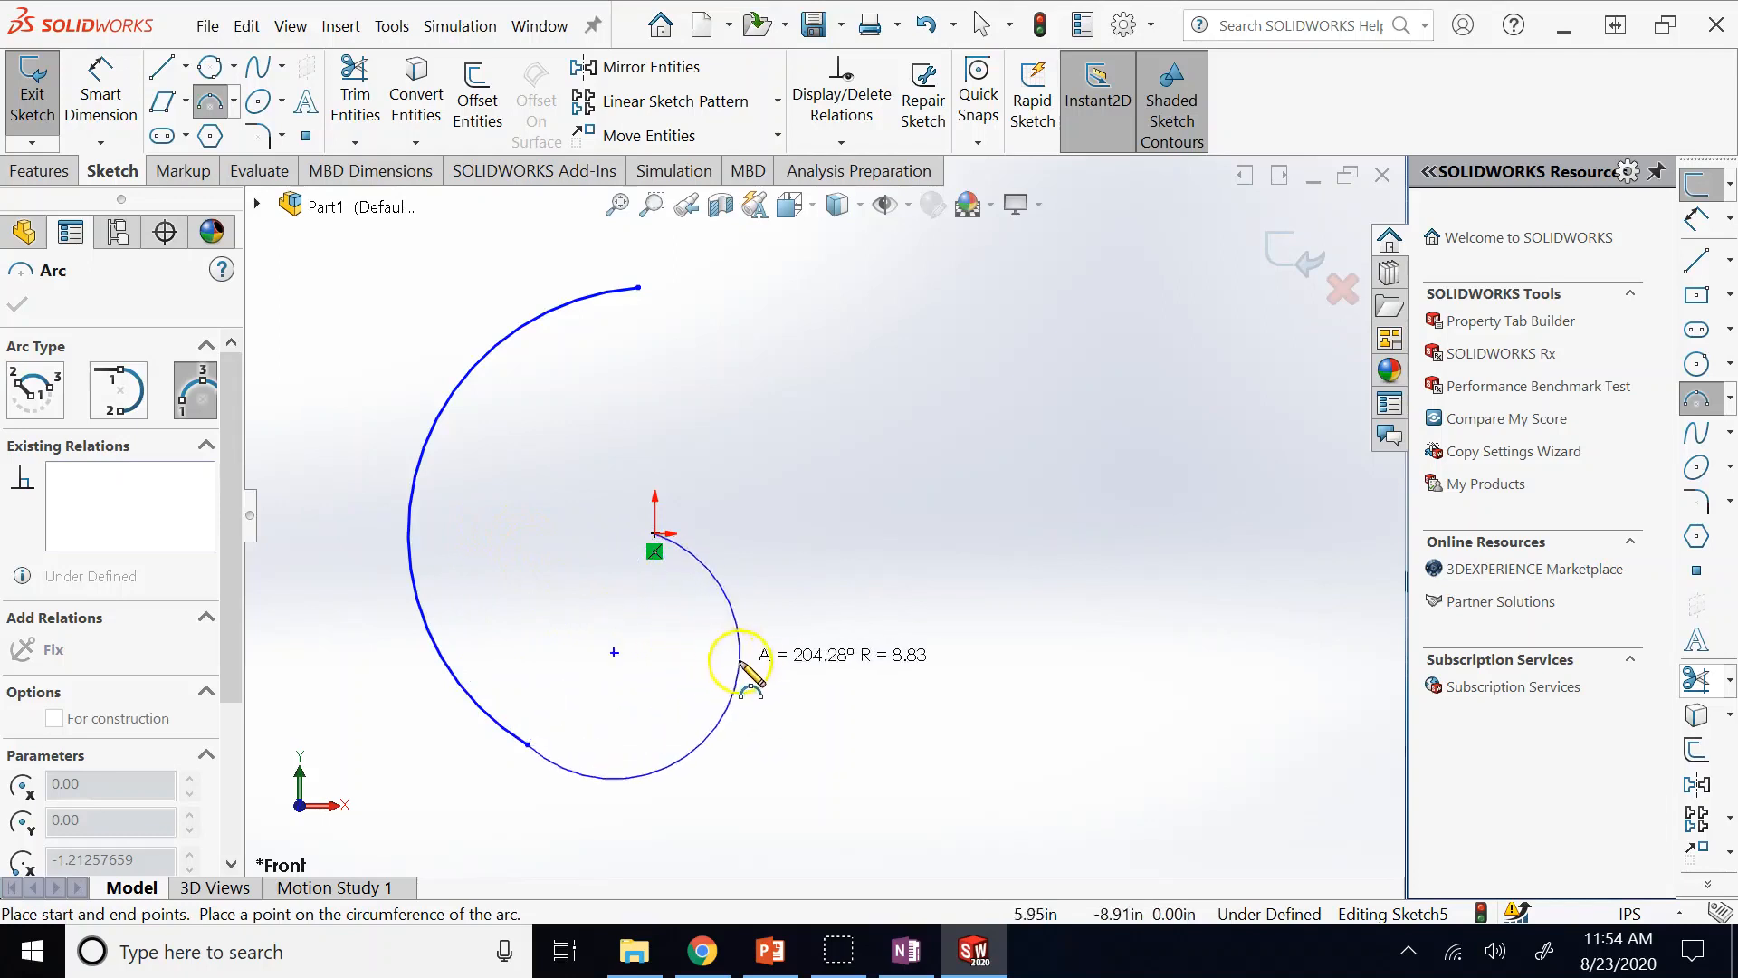
pyautogui.click(704, 653)
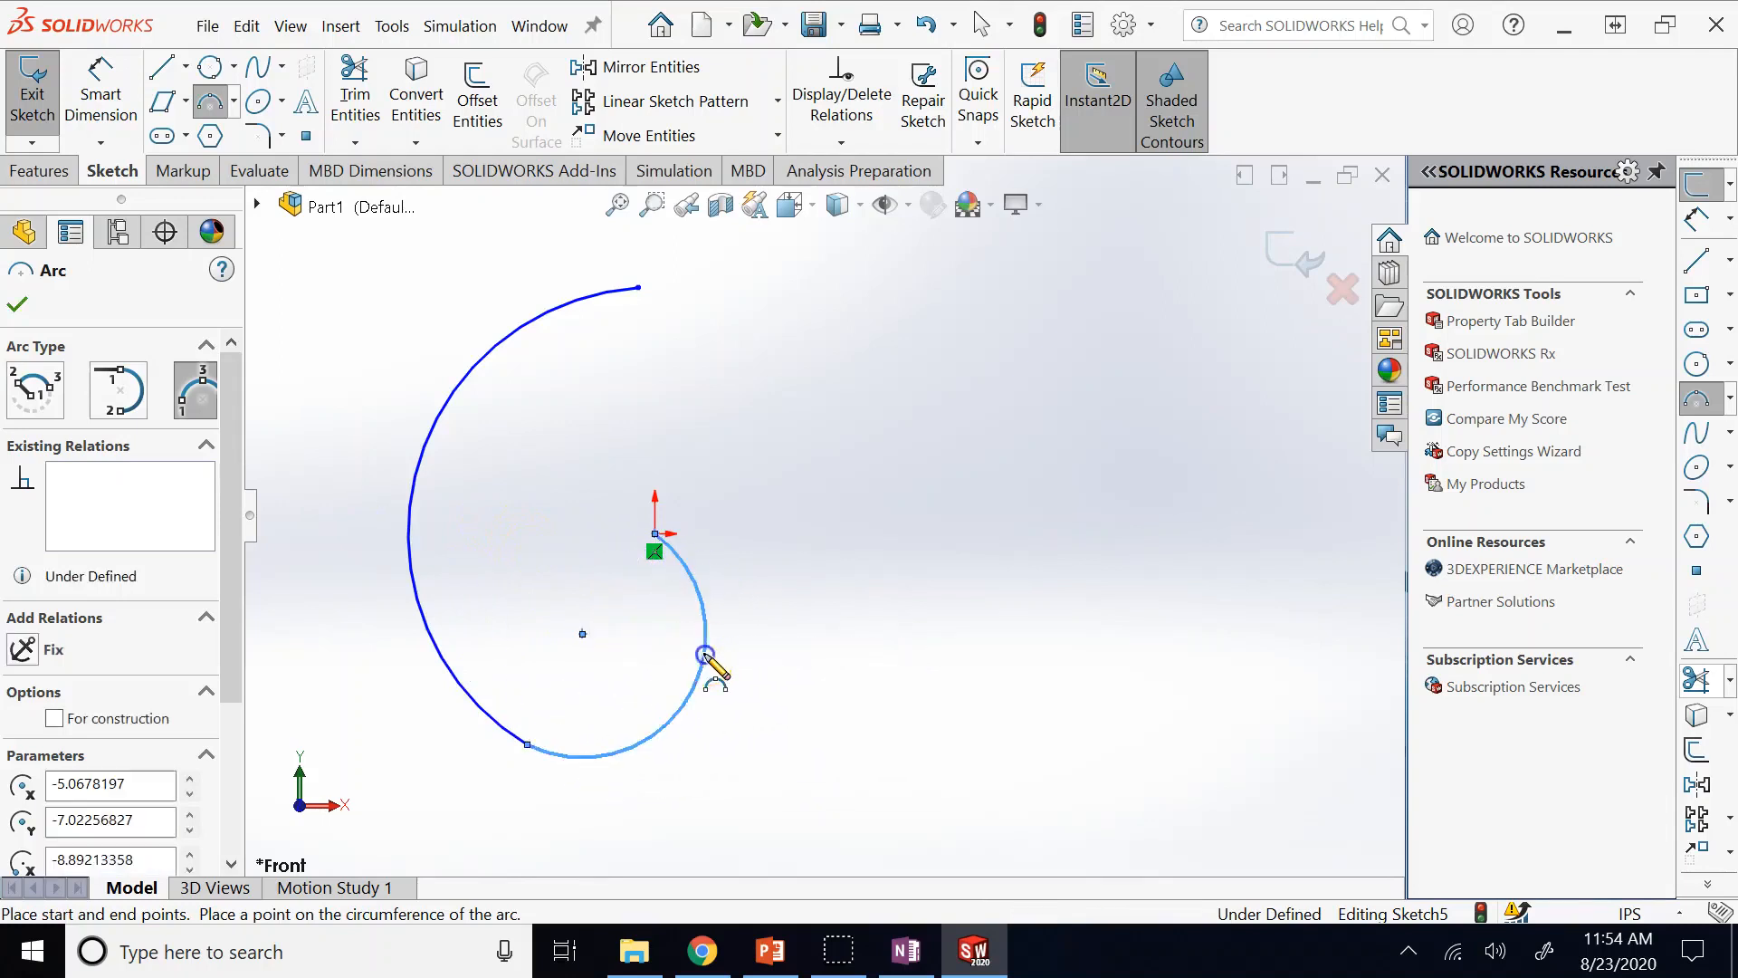
# Delete the large centerpoint arc, keeping the 3 Point Arc that ends at the origin.
pyautogui.click(216, 103)
pyautogui.click(236, 101)
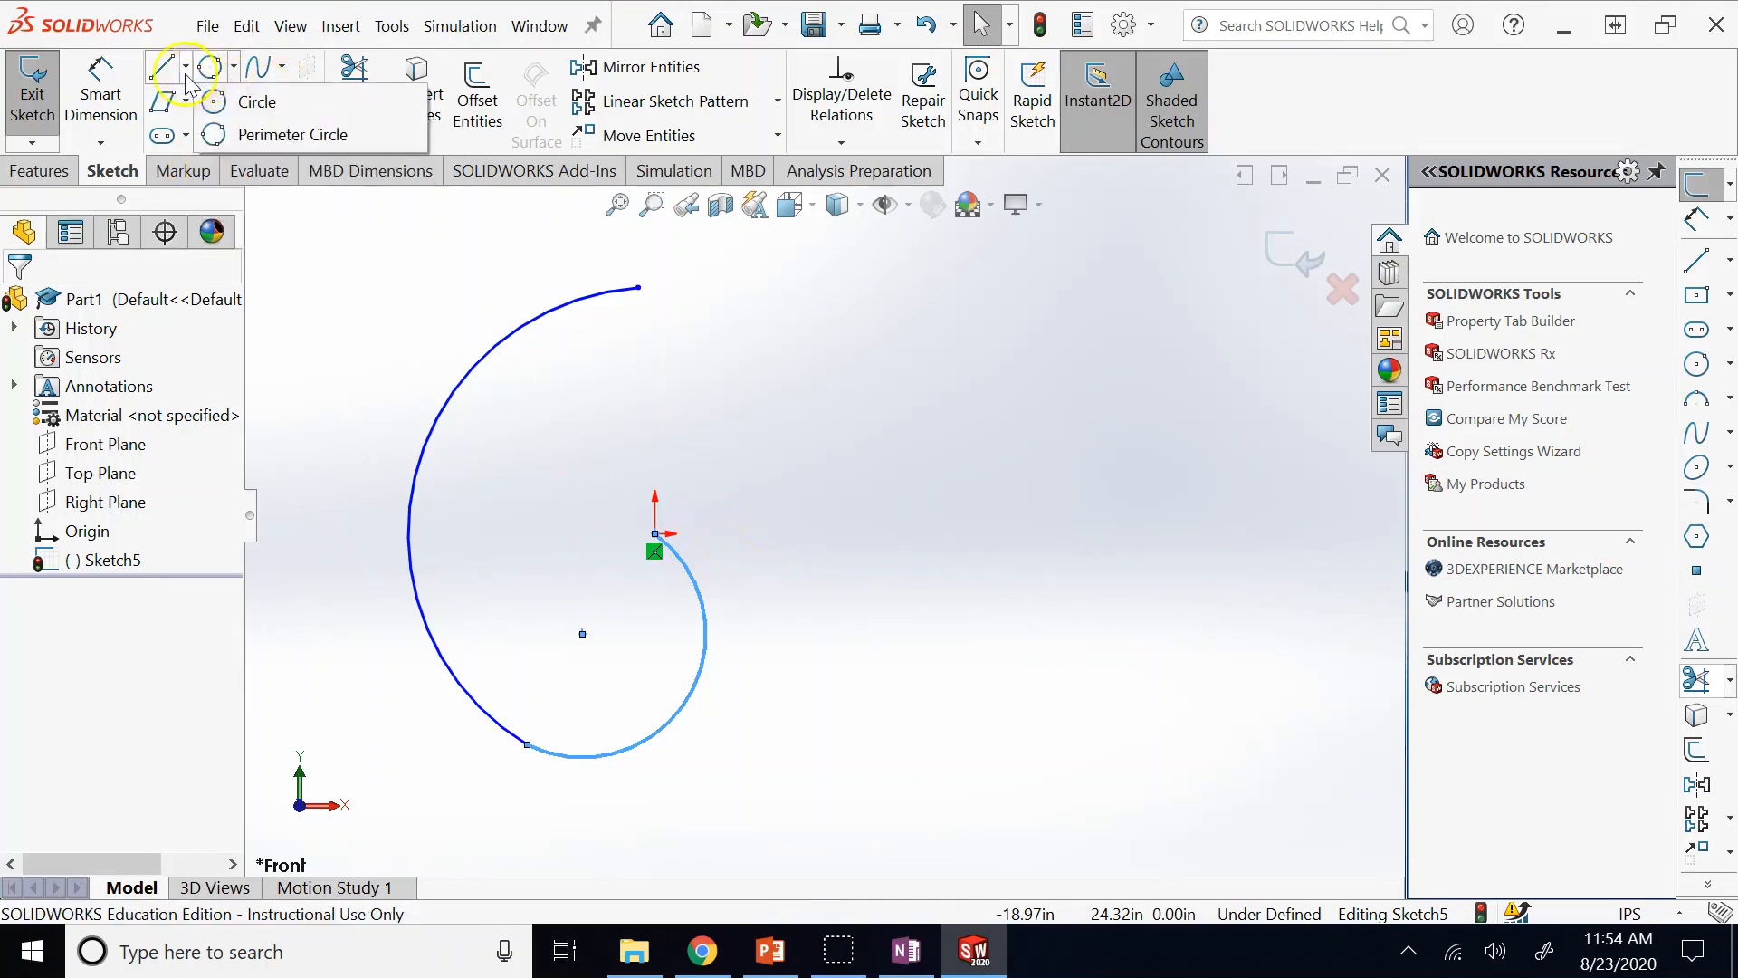
pyautogui.click(507, 337)
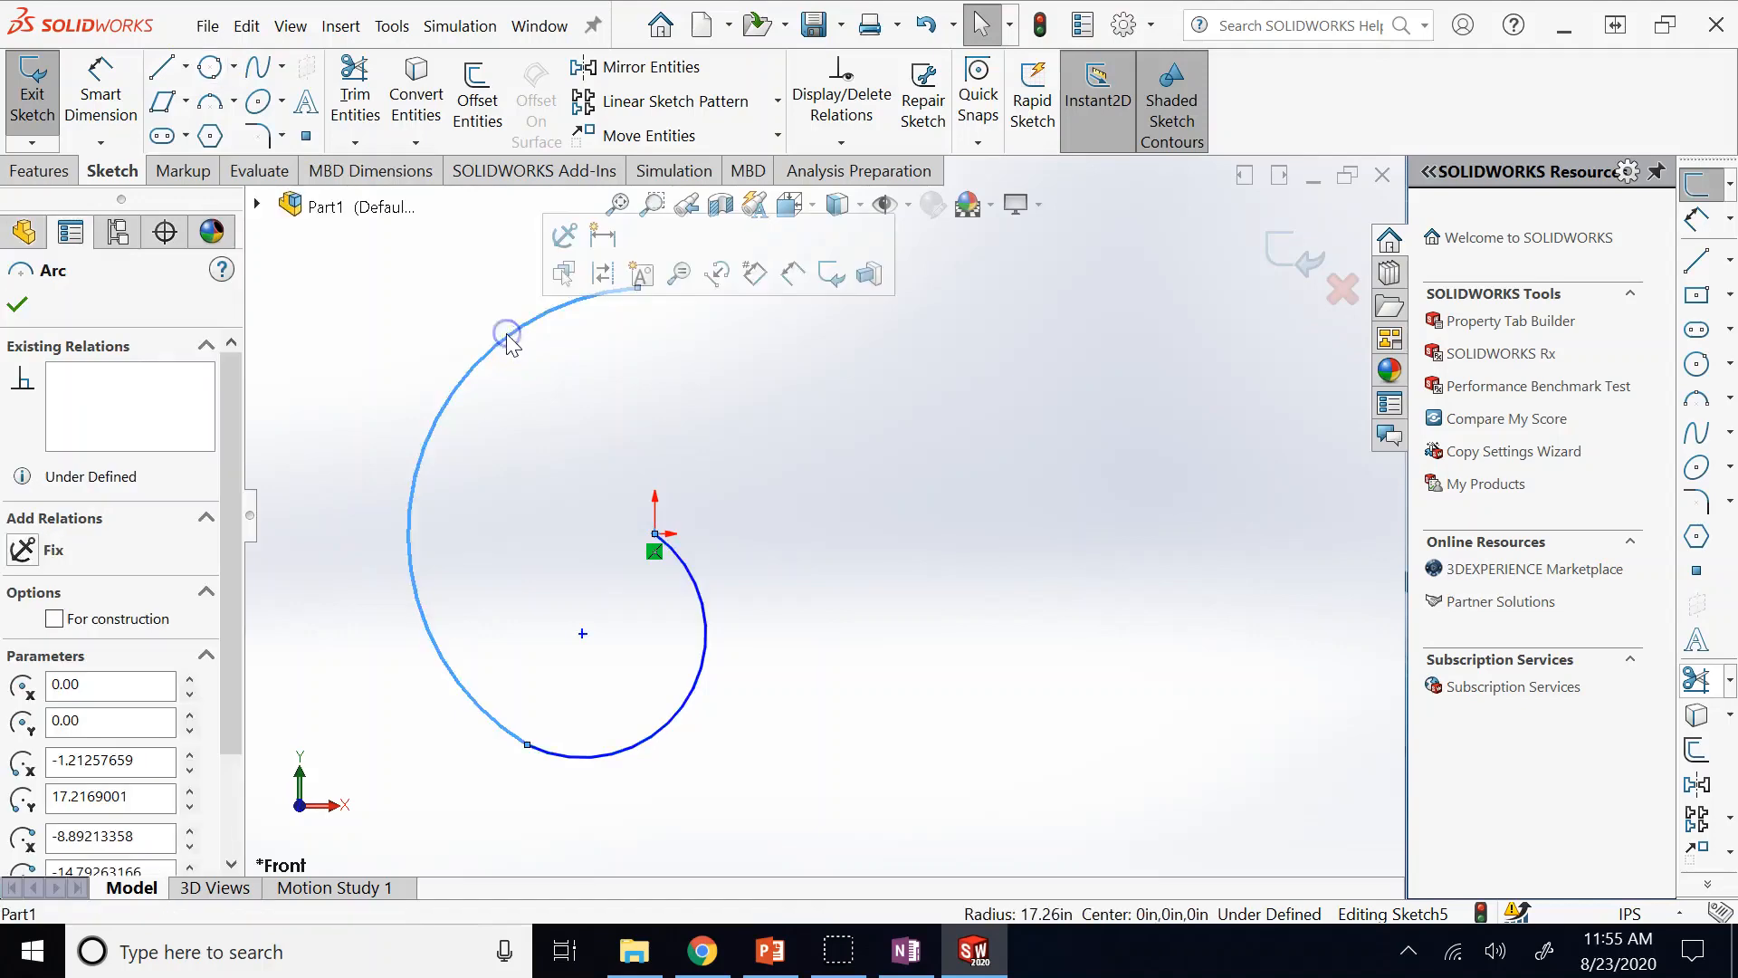
pyautogui.press('Delete')
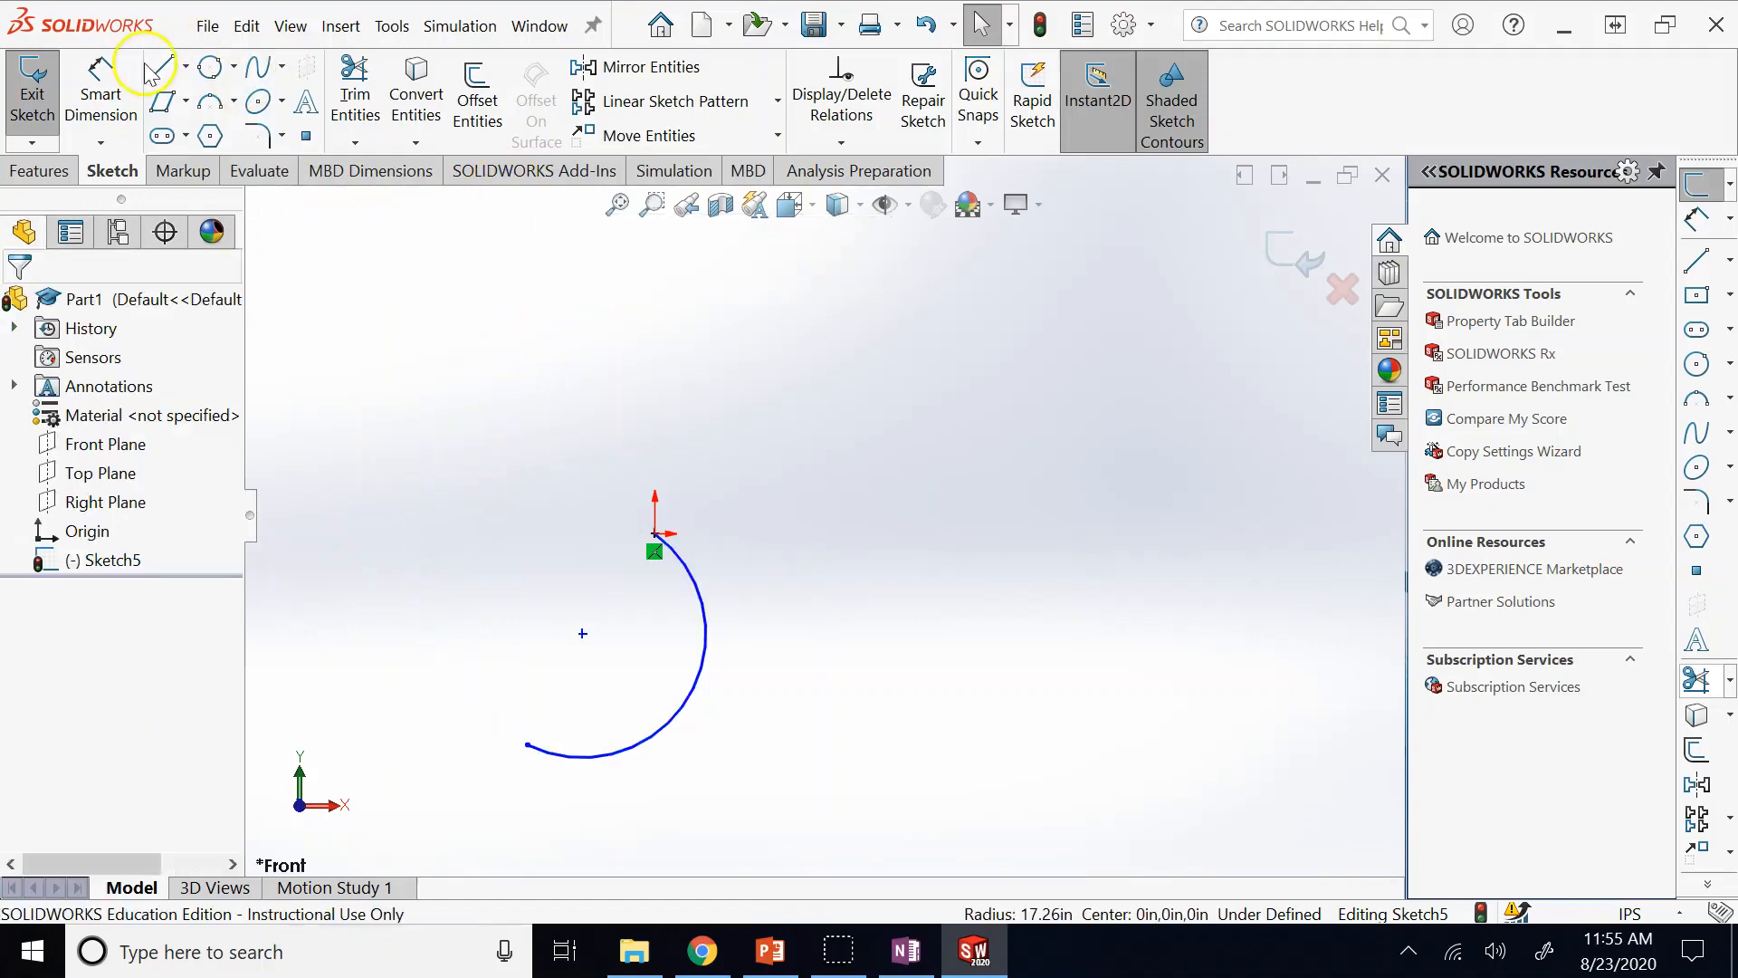
# Sketch a sloping line about 32.27 in long from the upper empty area down to the arc's free endpoint.
pyautogui.click(172, 69)
pyautogui.click(331, 329)
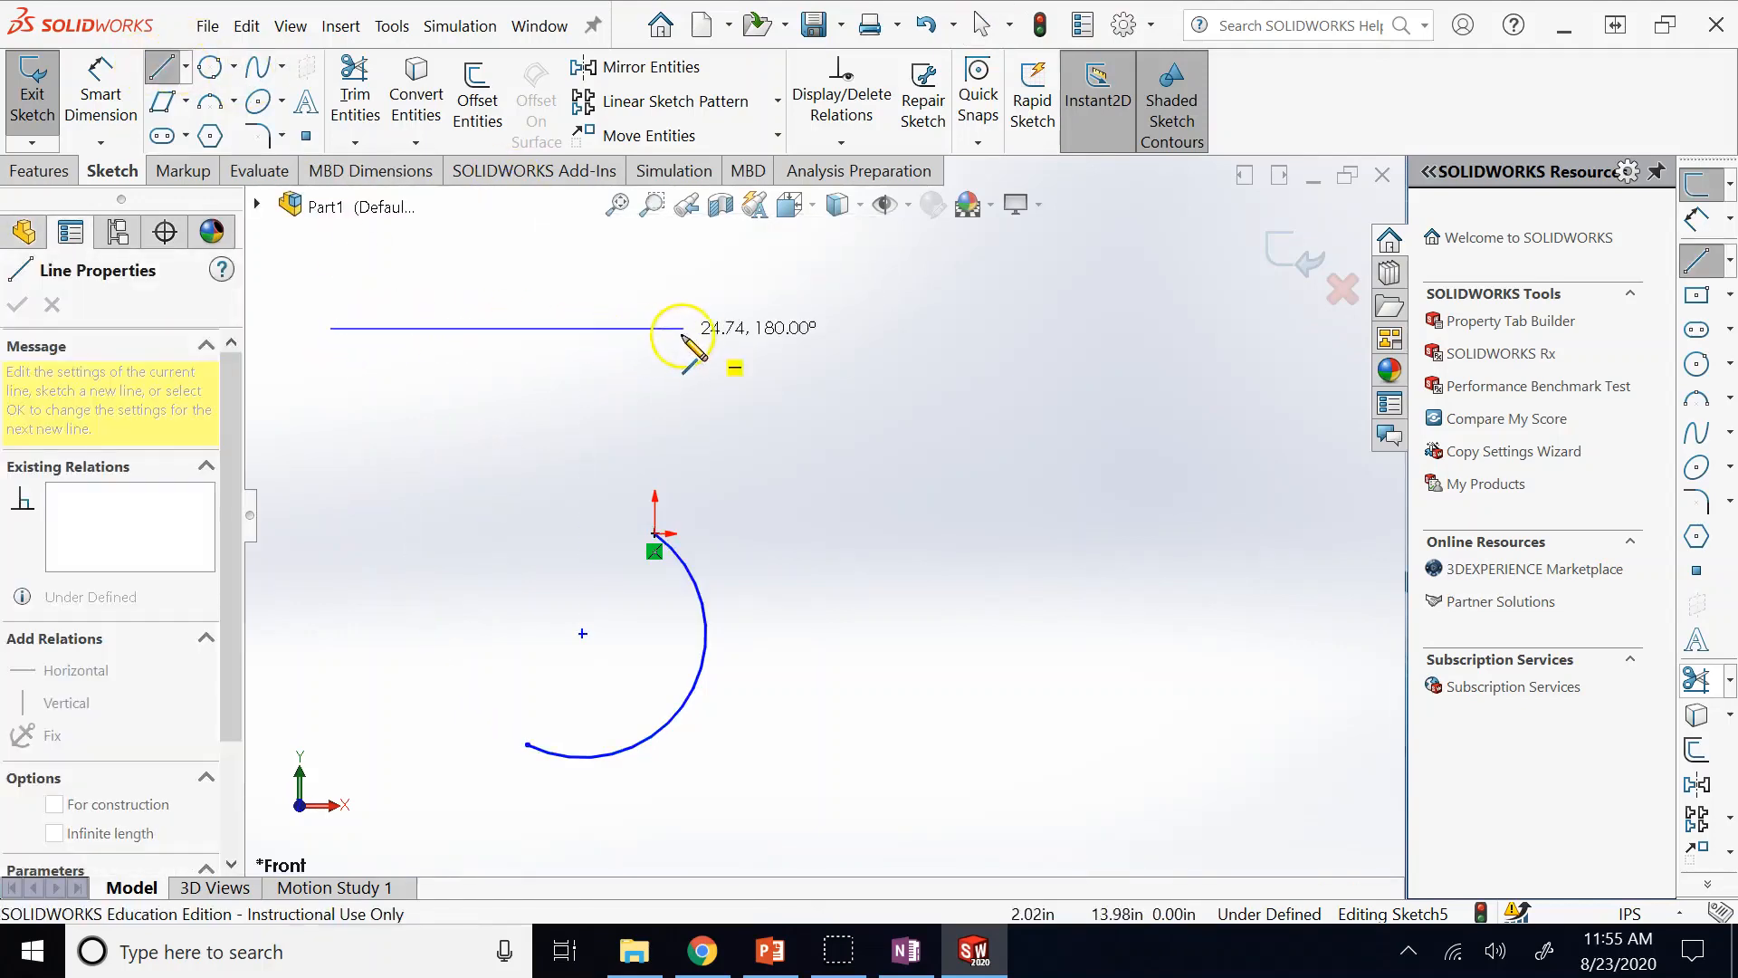
pyautogui.click(529, 745)
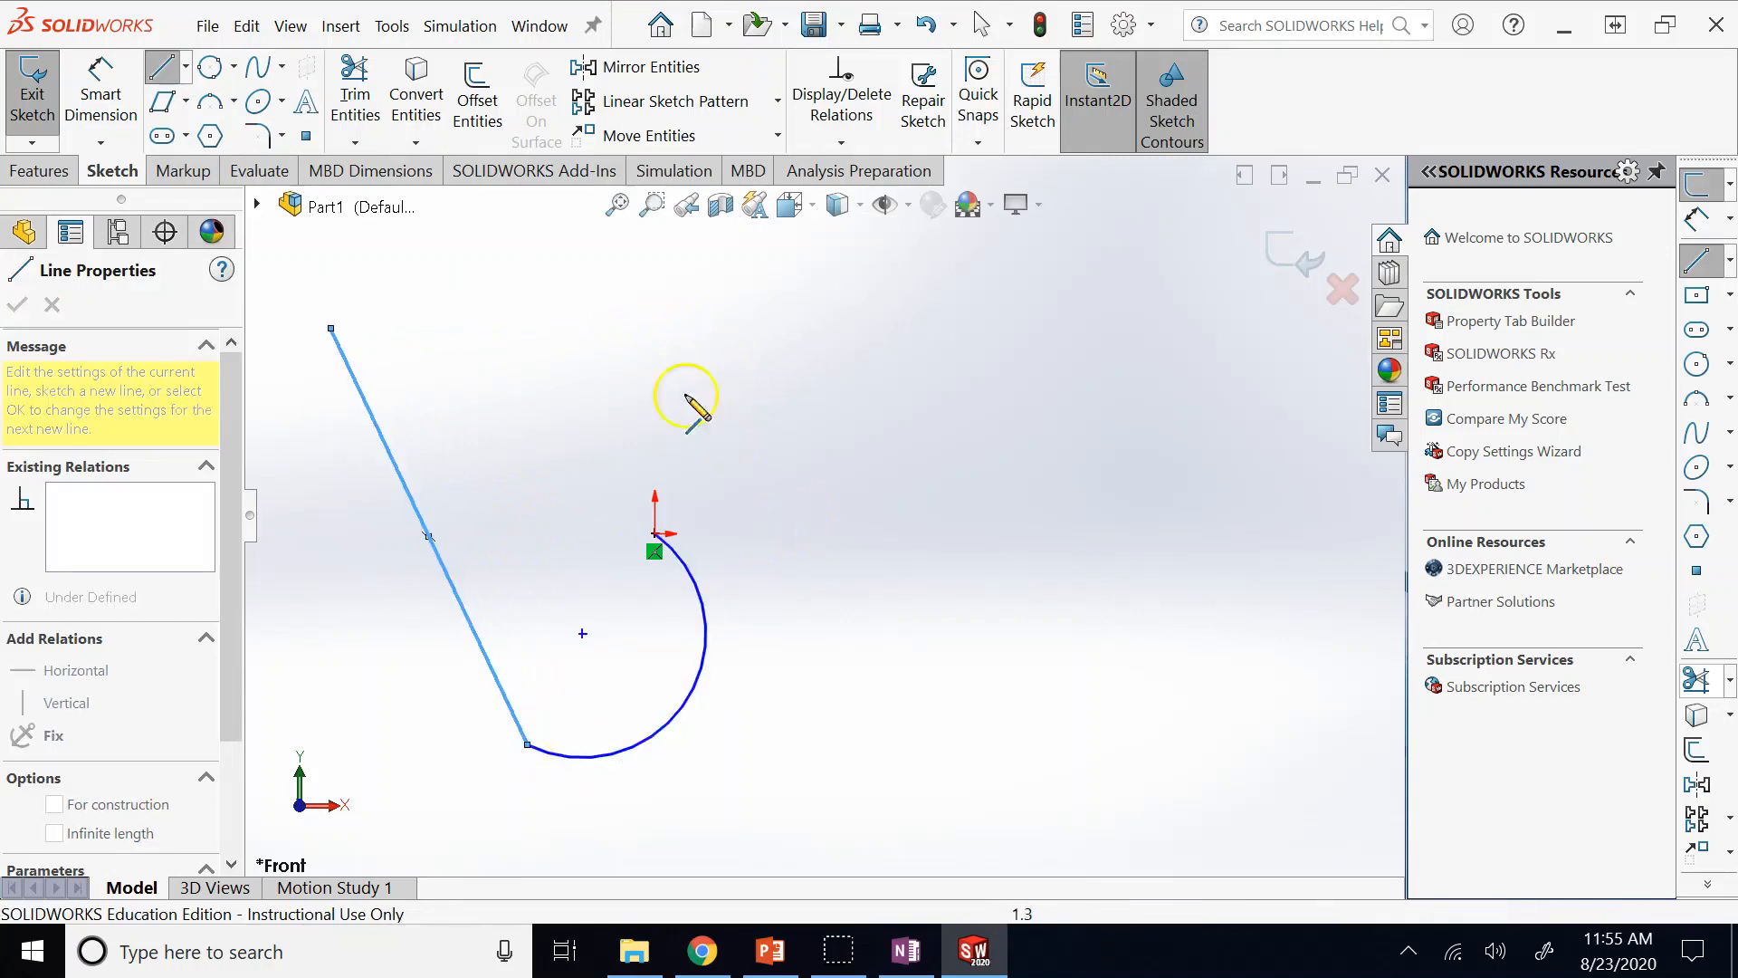
pyautogui.press('Escape')
pyautogui.press('Escape')
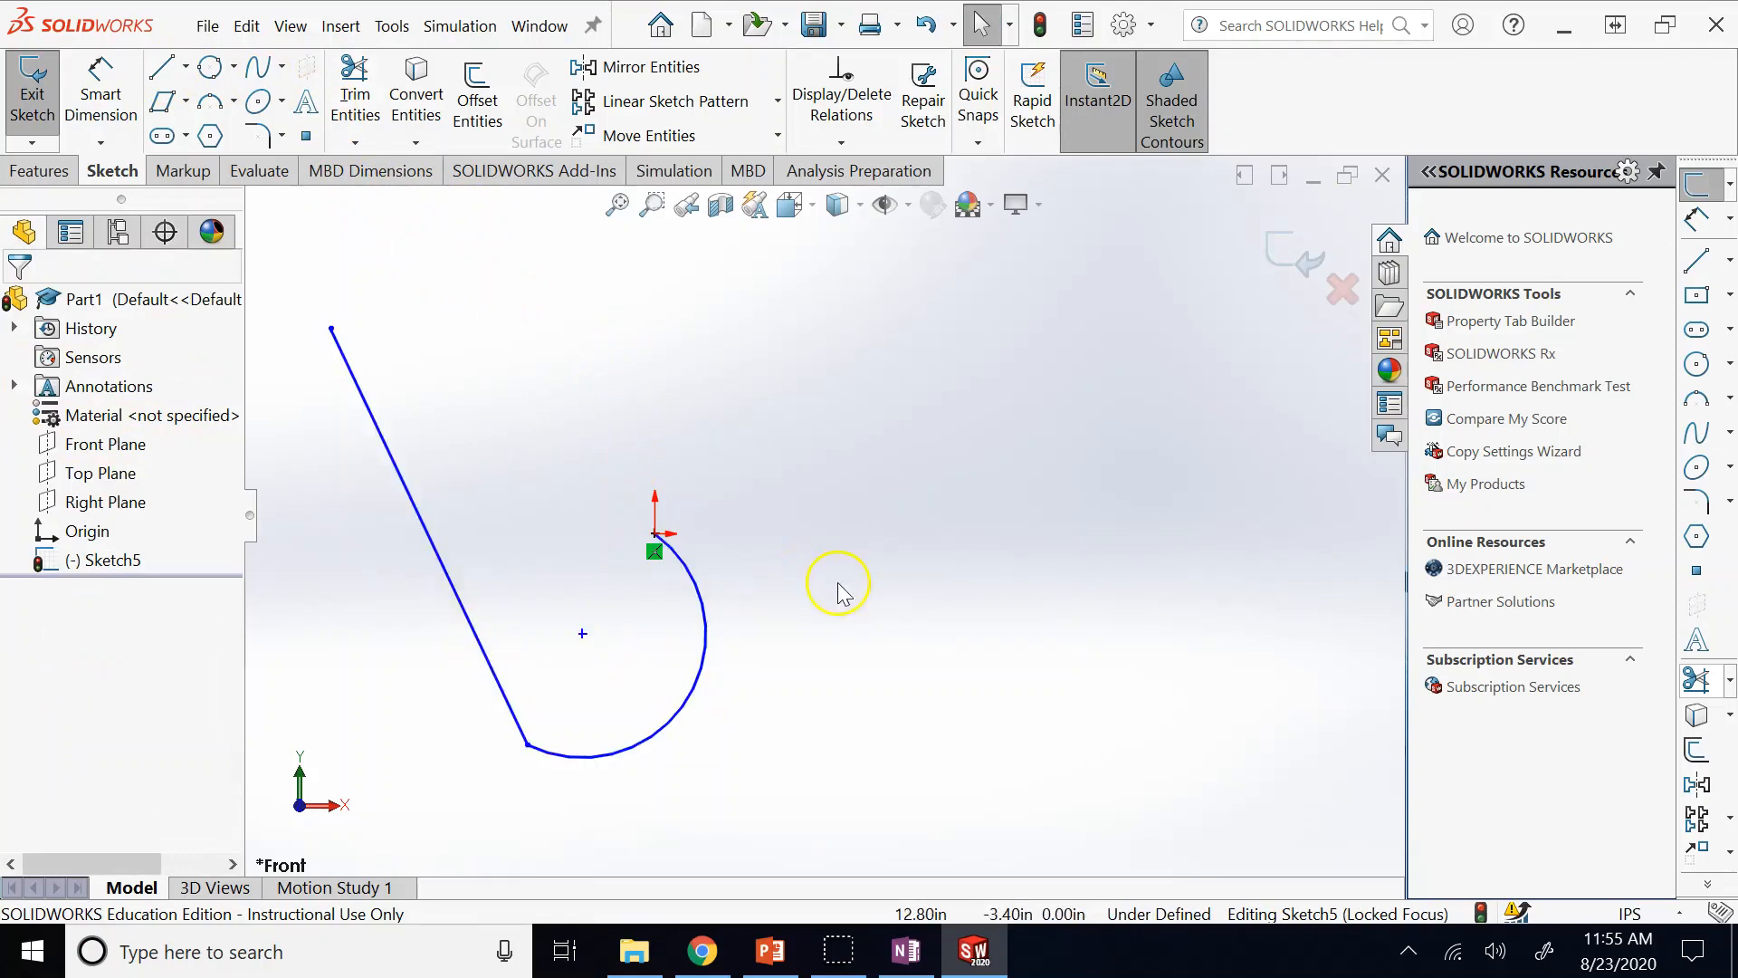
# Add a Tangent relation between the sloping line and the arc.
pyautogui.click(499, 657)
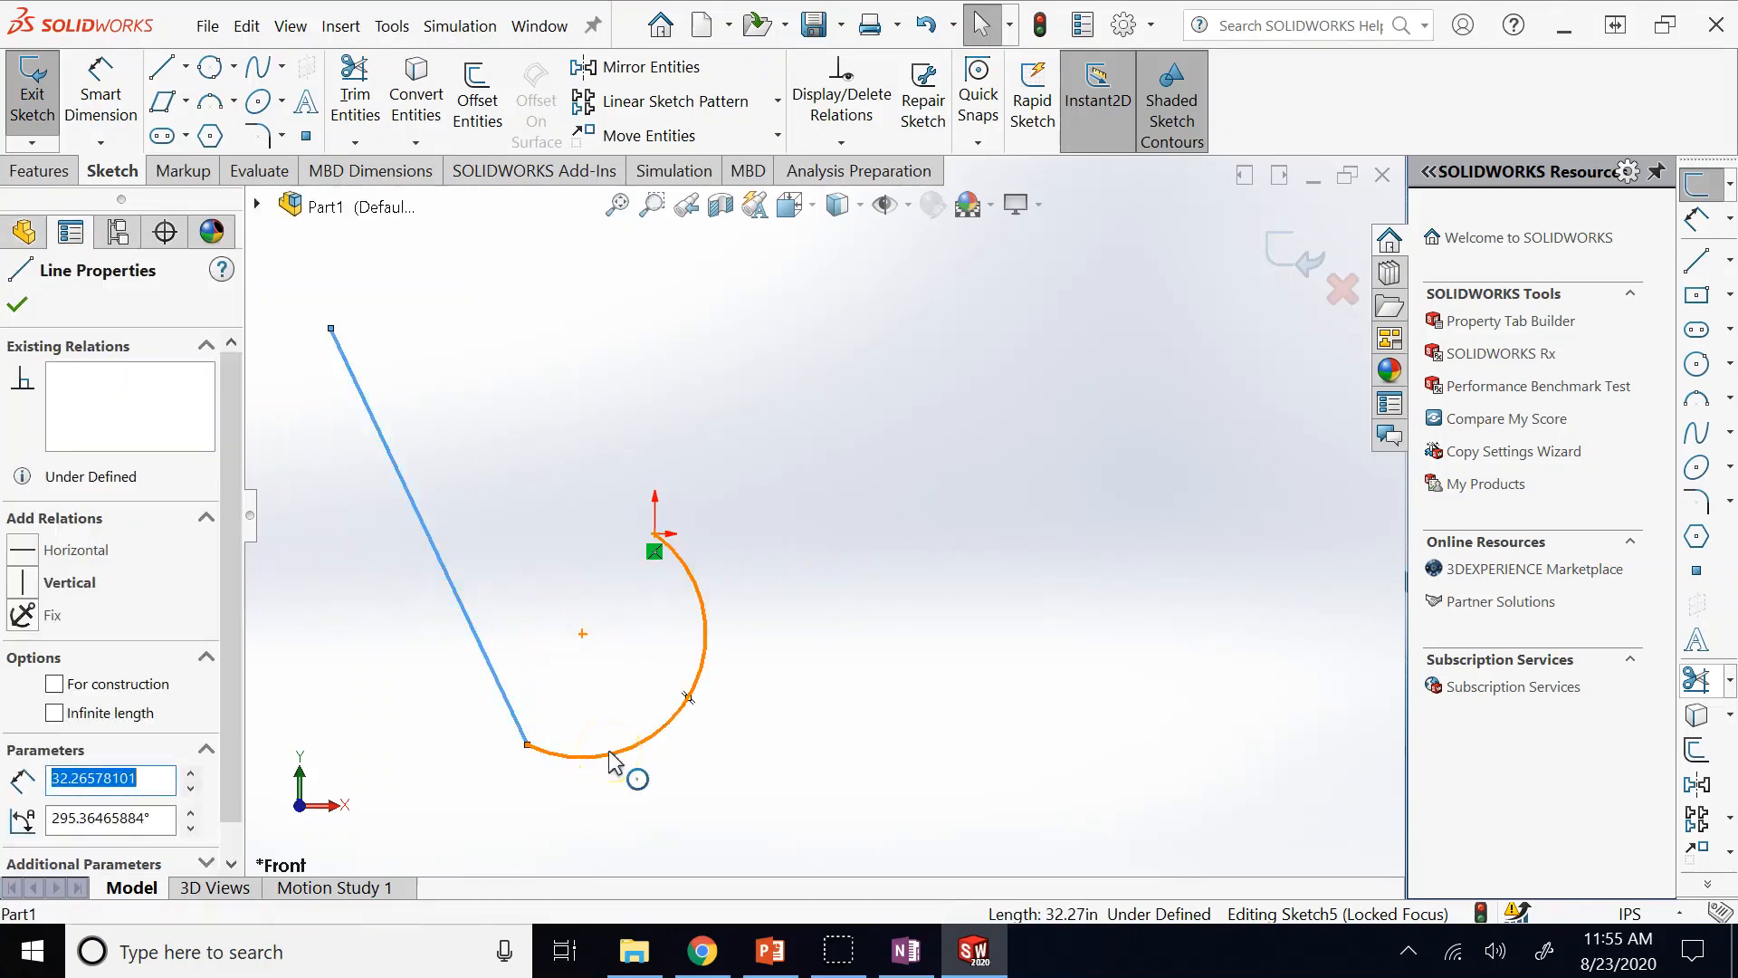
pyautogui.keyDown('ctrl'); pyautogui.click(609, 751); pyautogui.keyUp('ctrl')
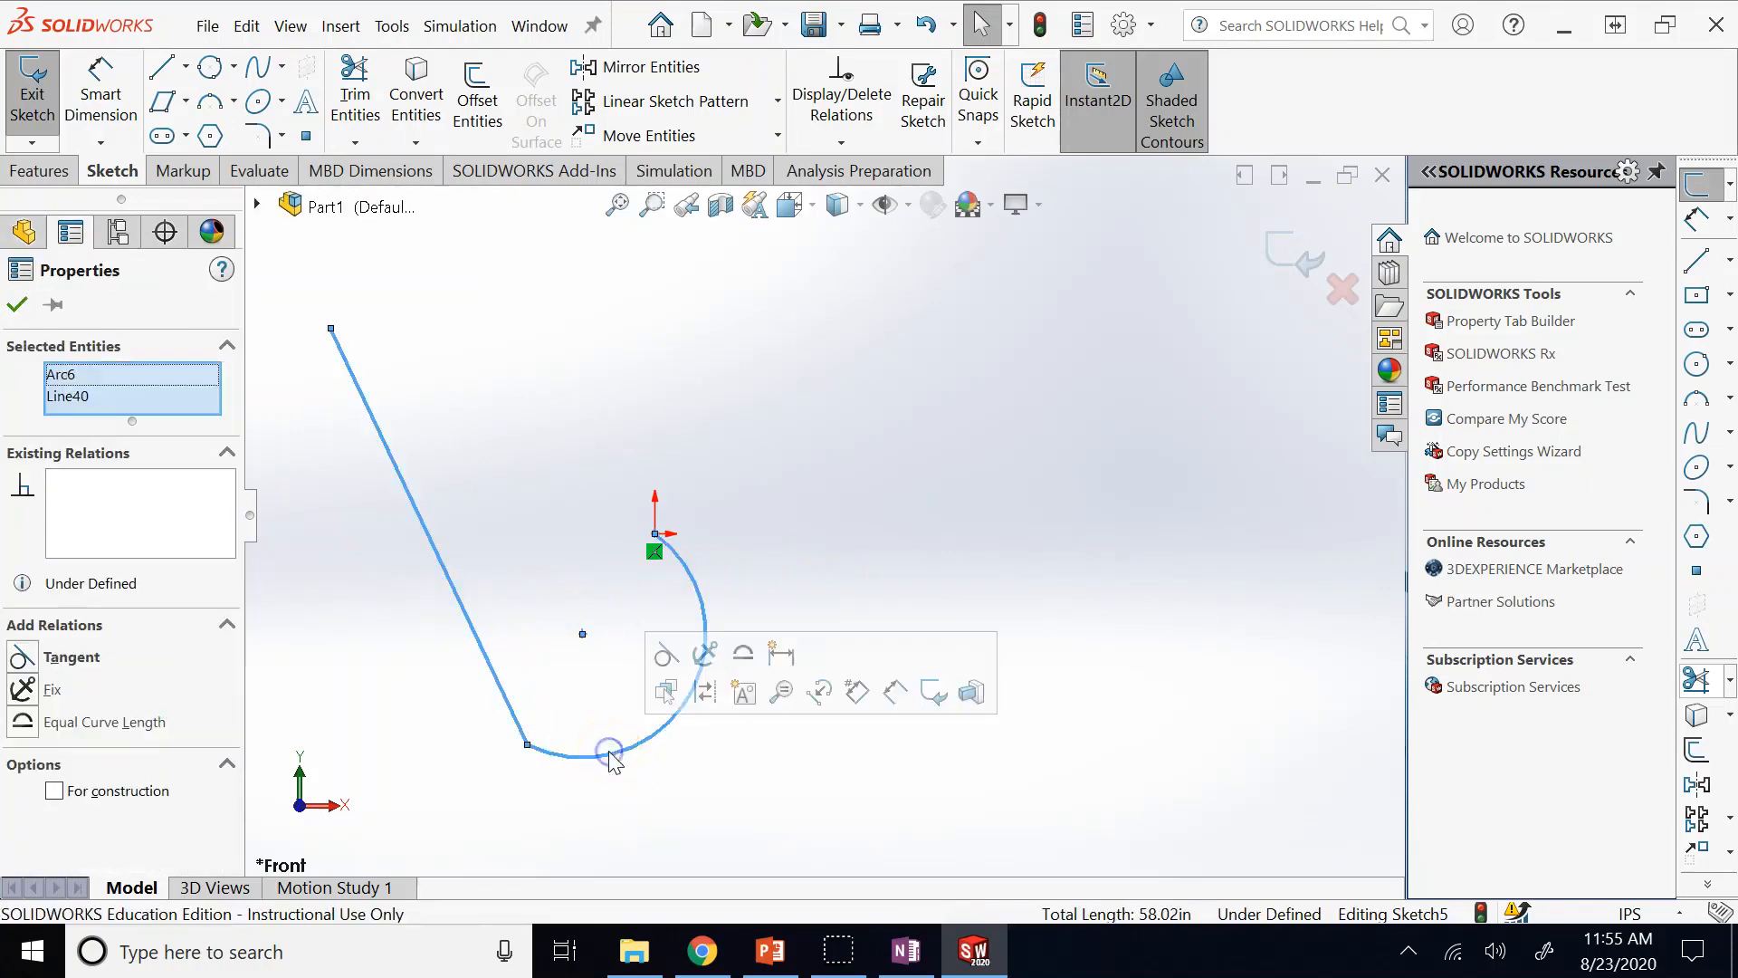
pyautogui.click(38, 670)
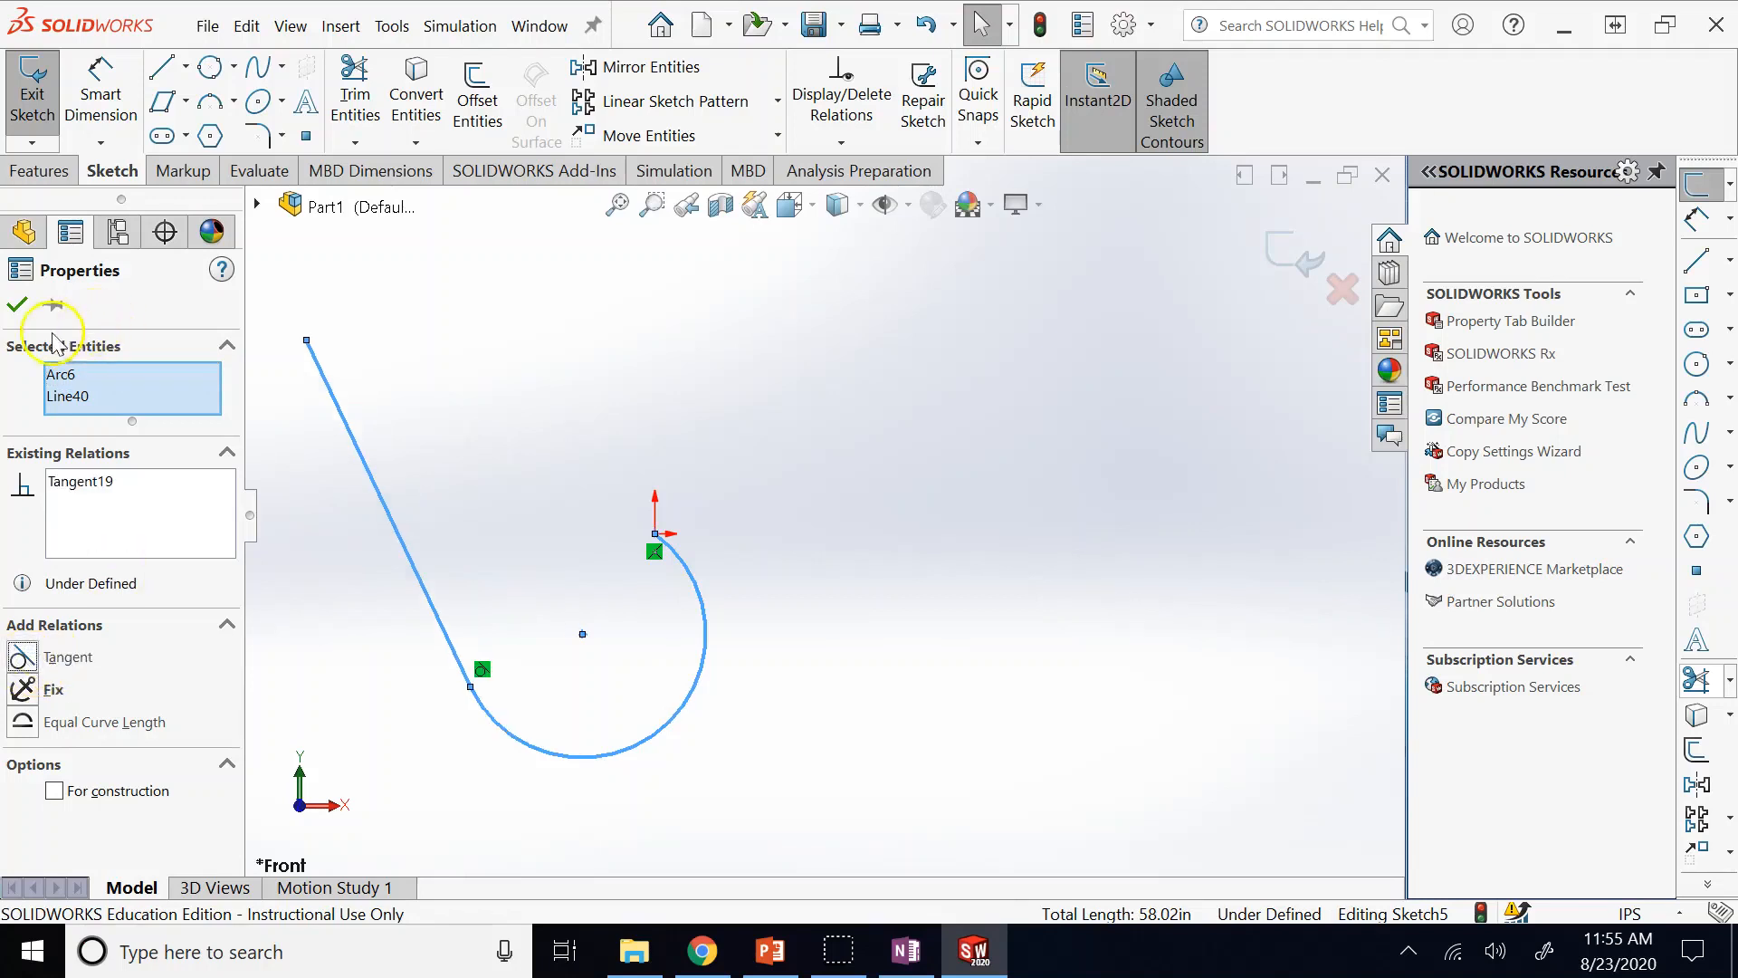
pyautogui.click(18, 306)
# Delete the line and the arc together, clearing the sketch.
pyautogui.click(233, 100)
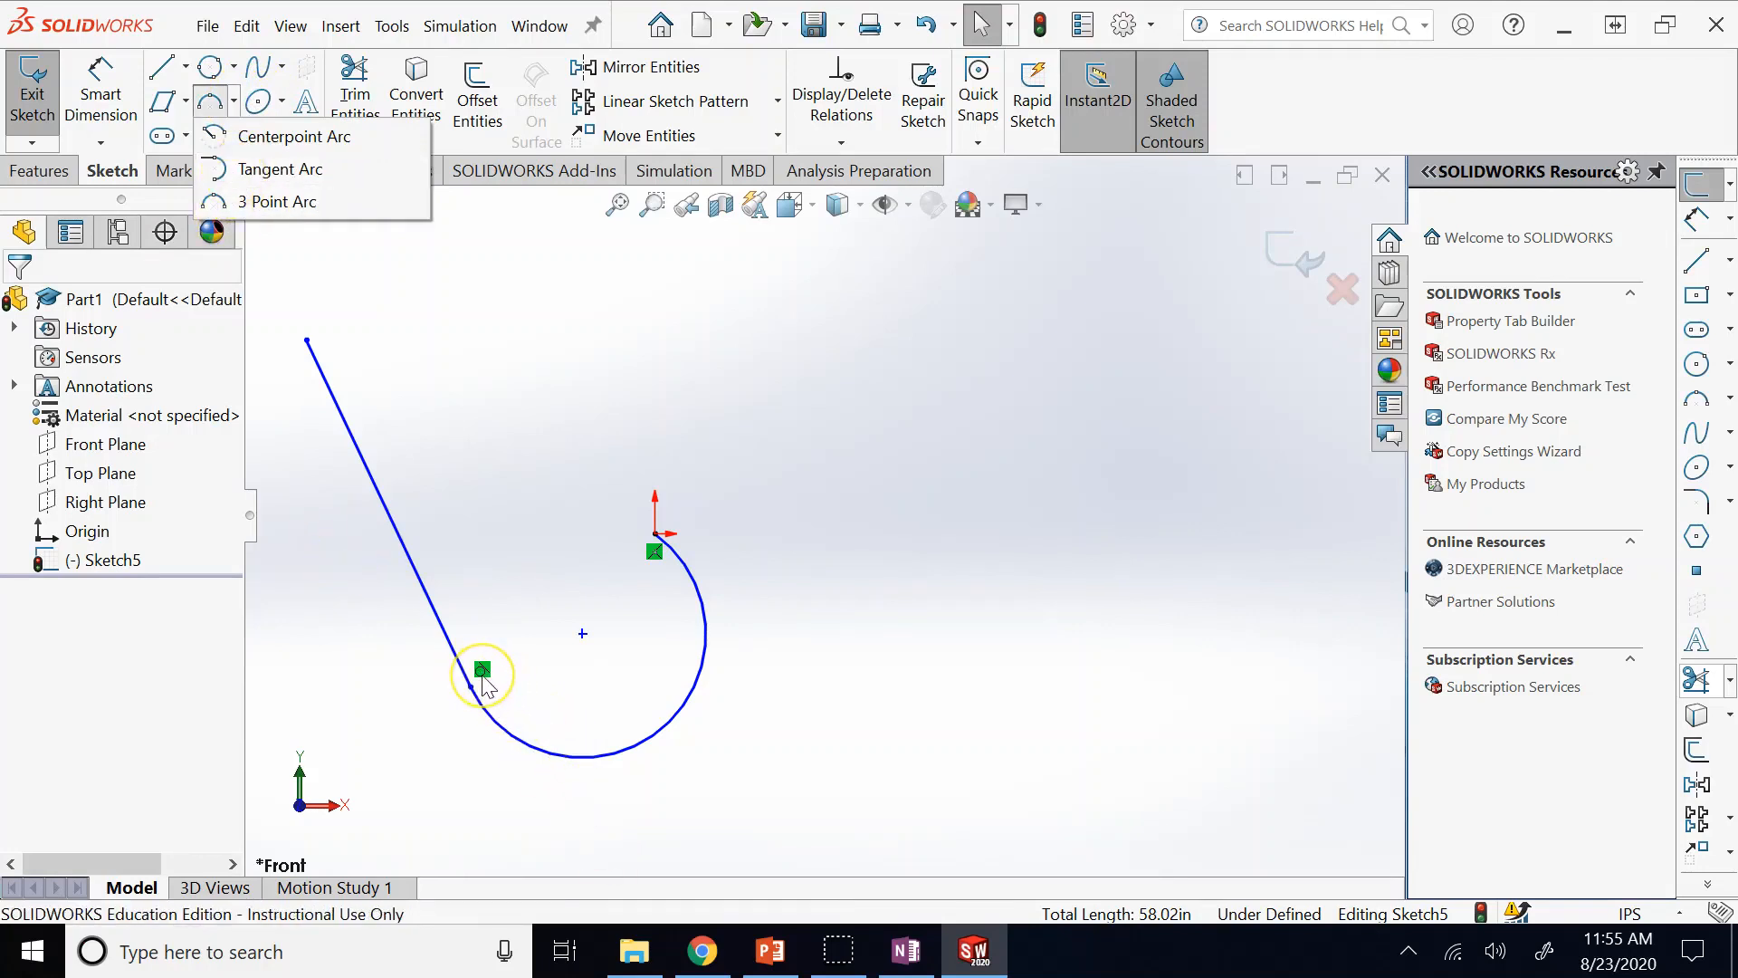
pyautogui.moveTo(848, 742); pyautogui.dragTo(304, 311)
pyautogui.press('Delete')
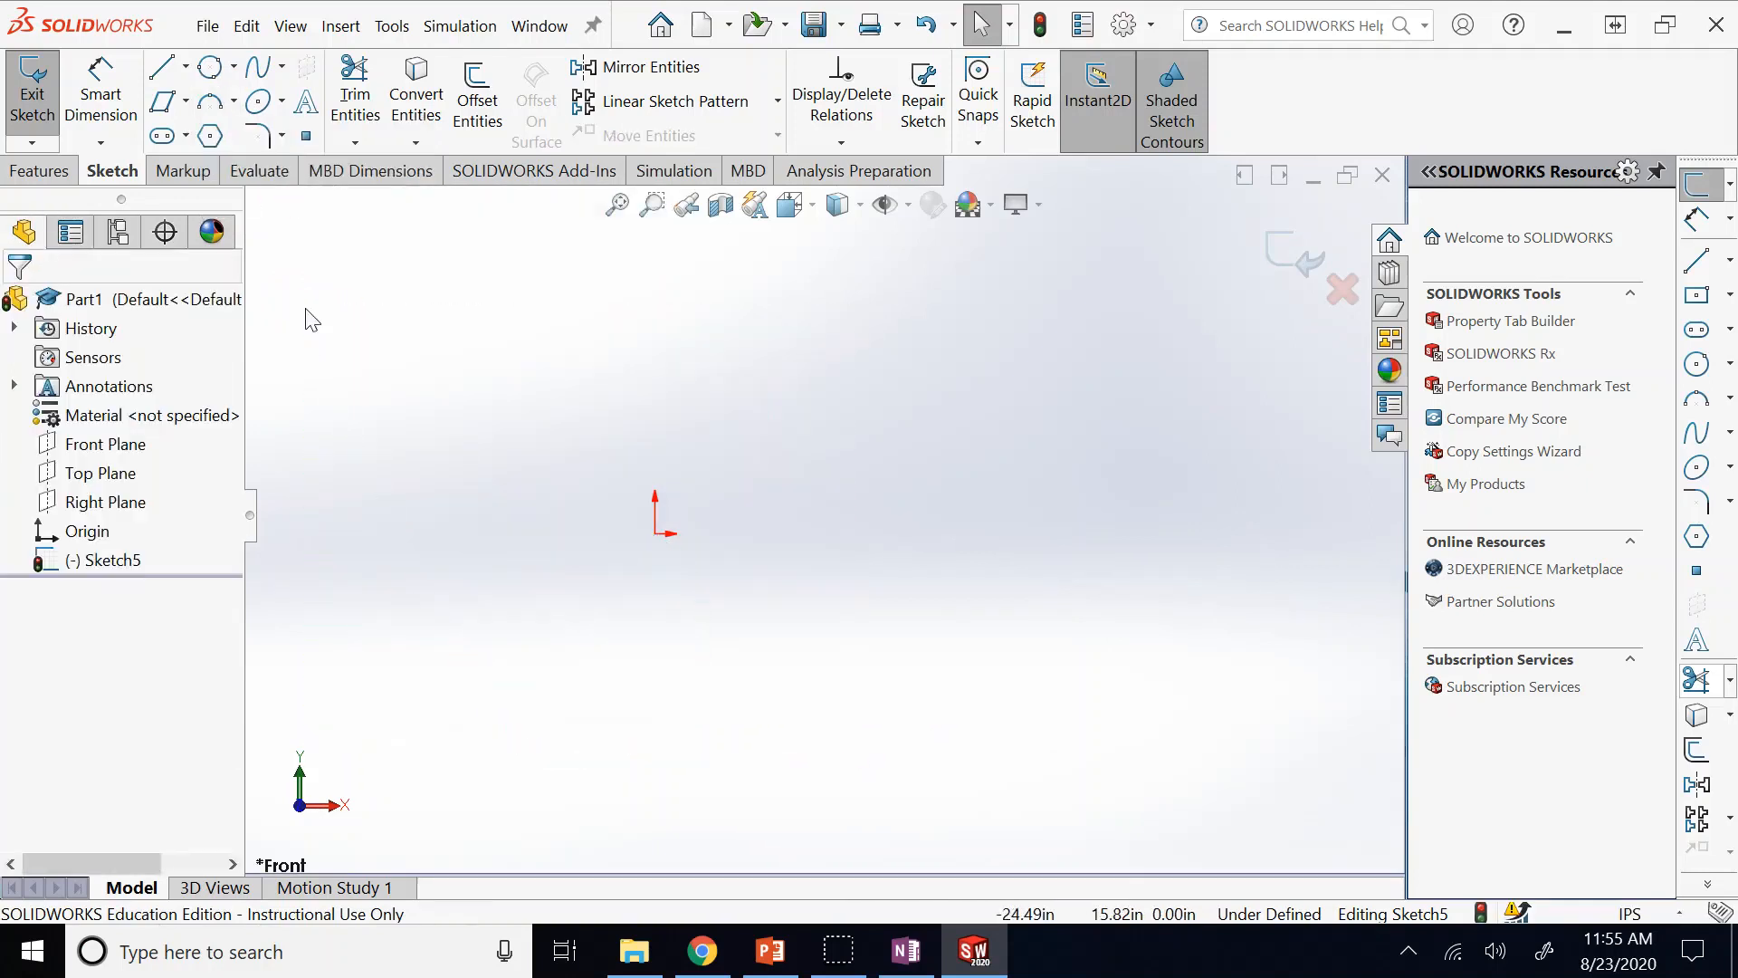
# Sketch a horizontal ellipse centred on the origin with radii of about 19.48 in and 9.29 in.
pyautogui.click(282, 103)
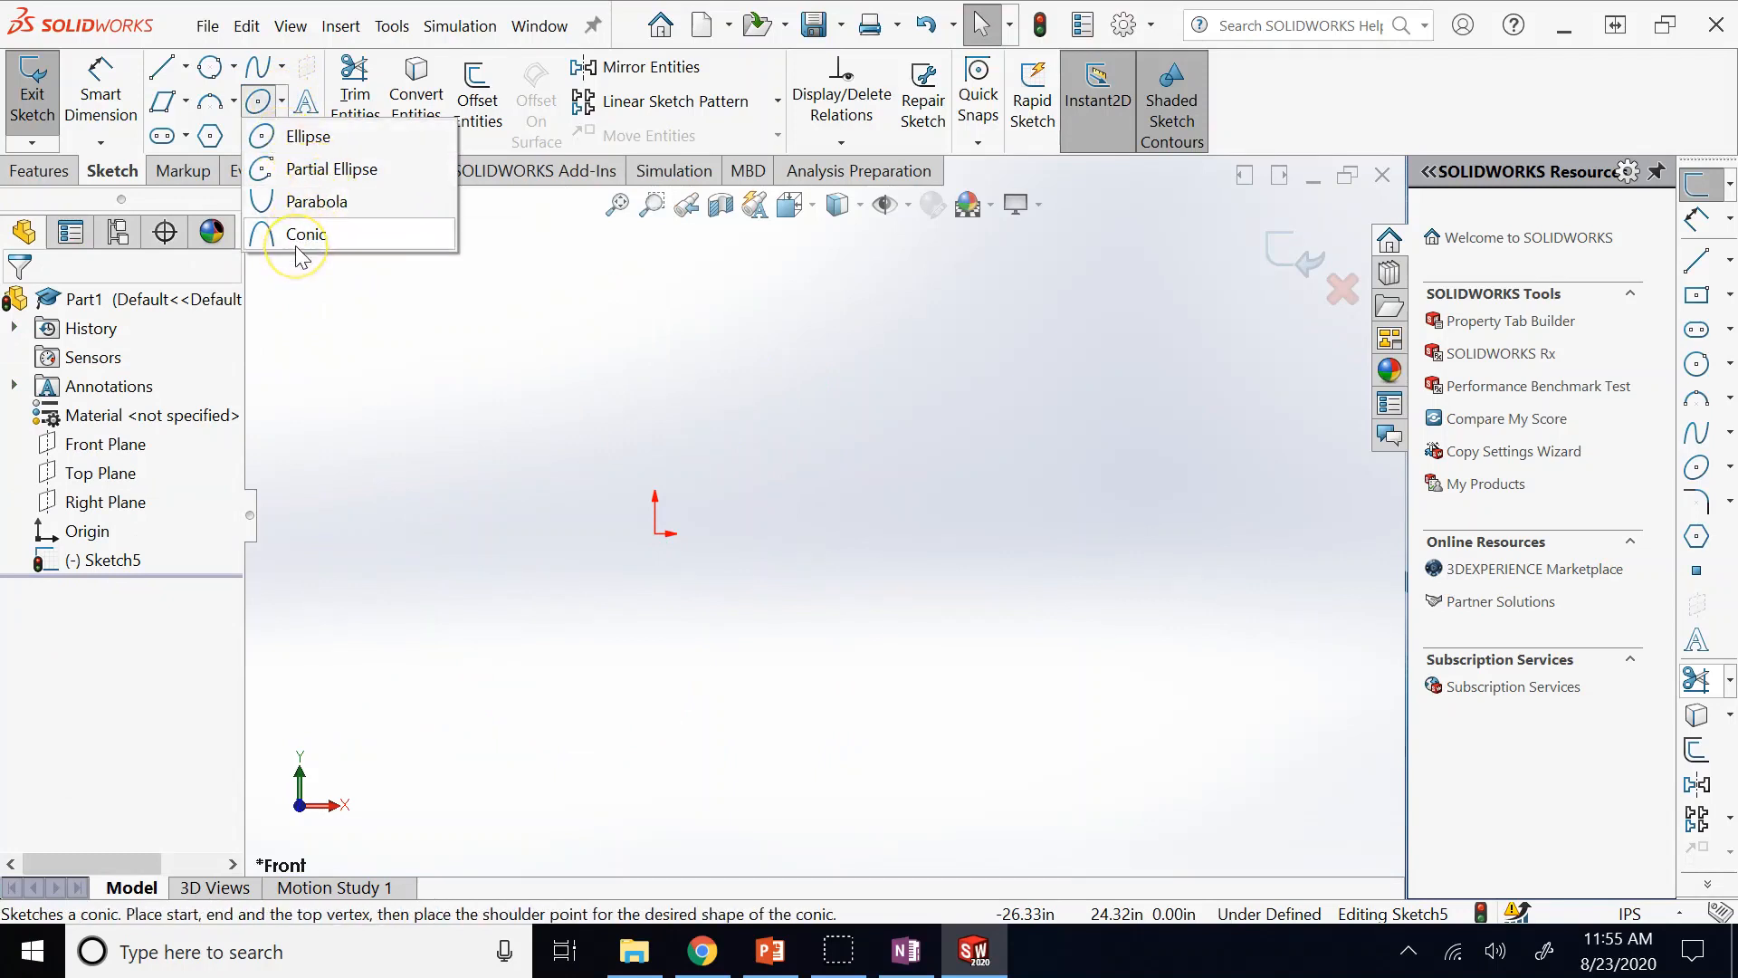
pyautogui.click(294, 136)
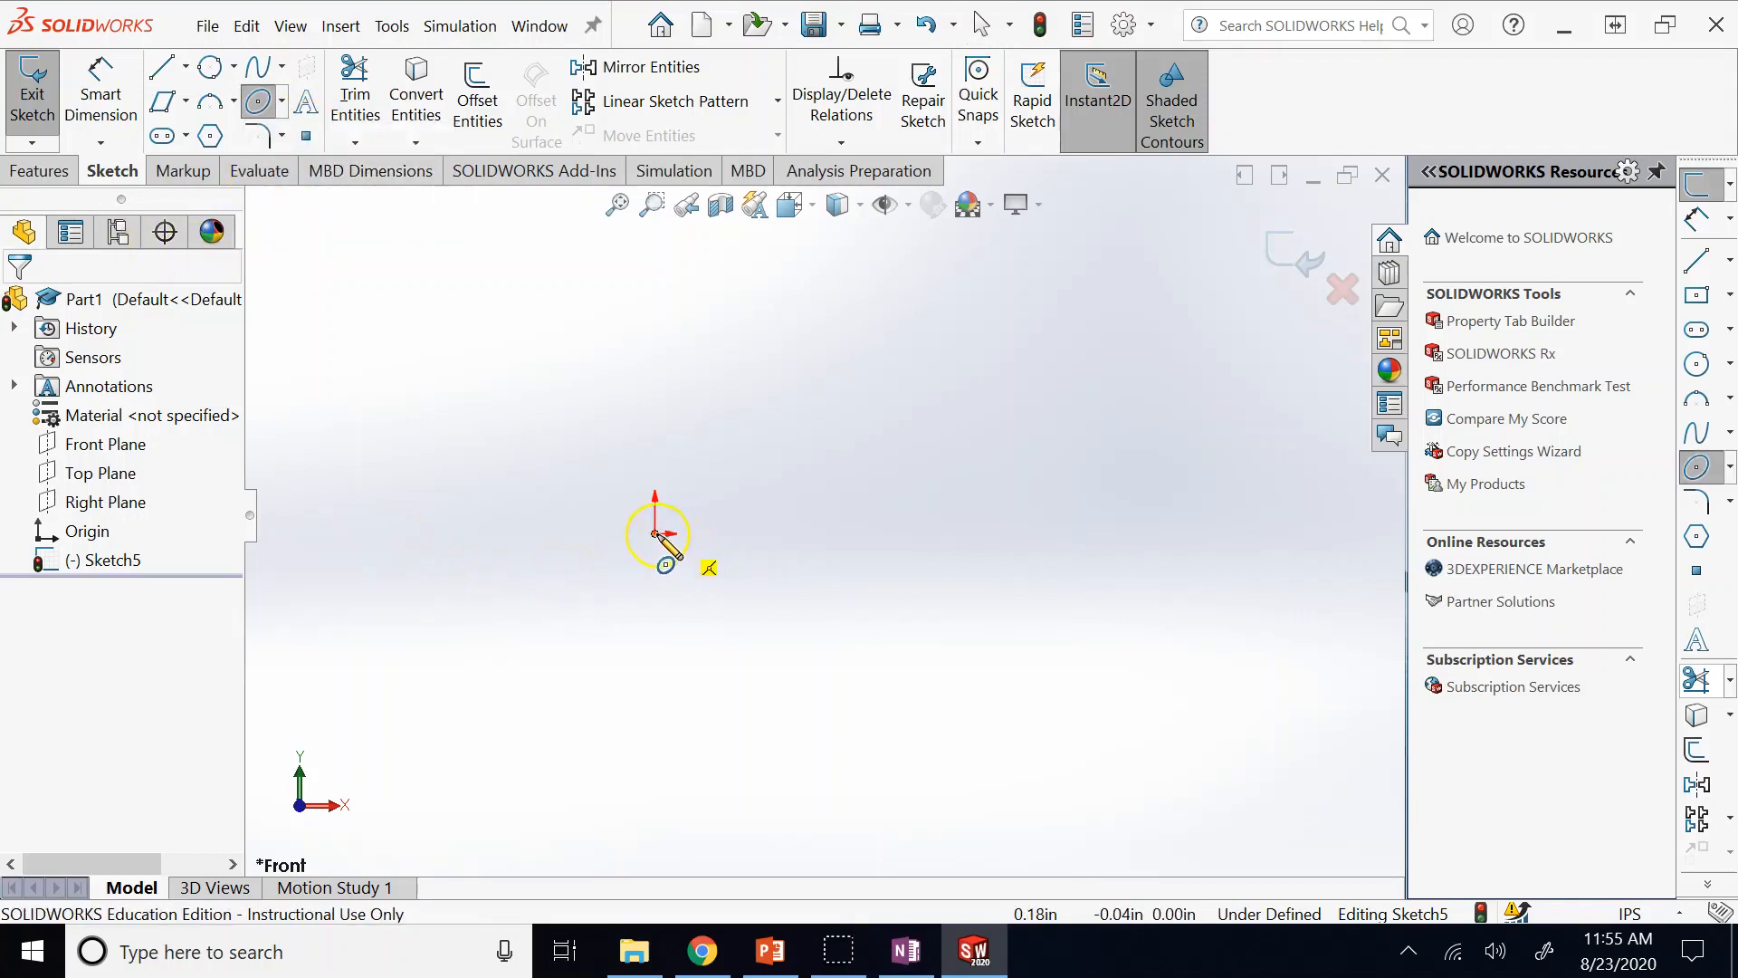
pyautogui.click(654, 534)
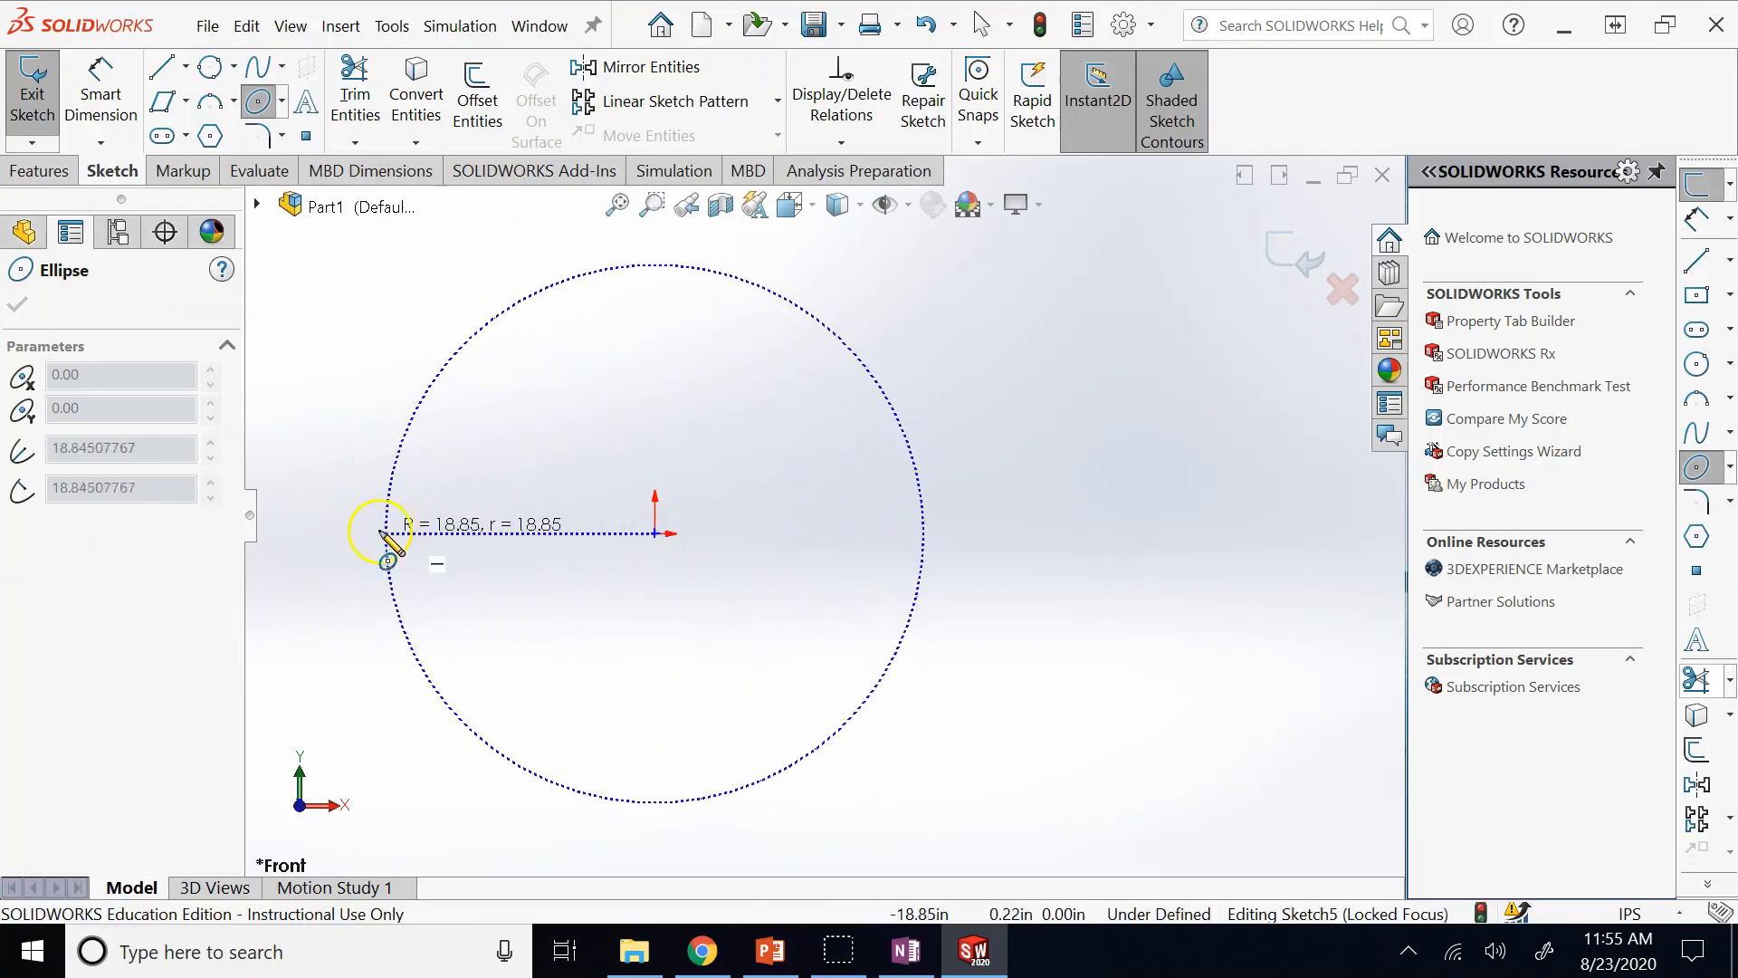
pyautogui.click(378, 532)
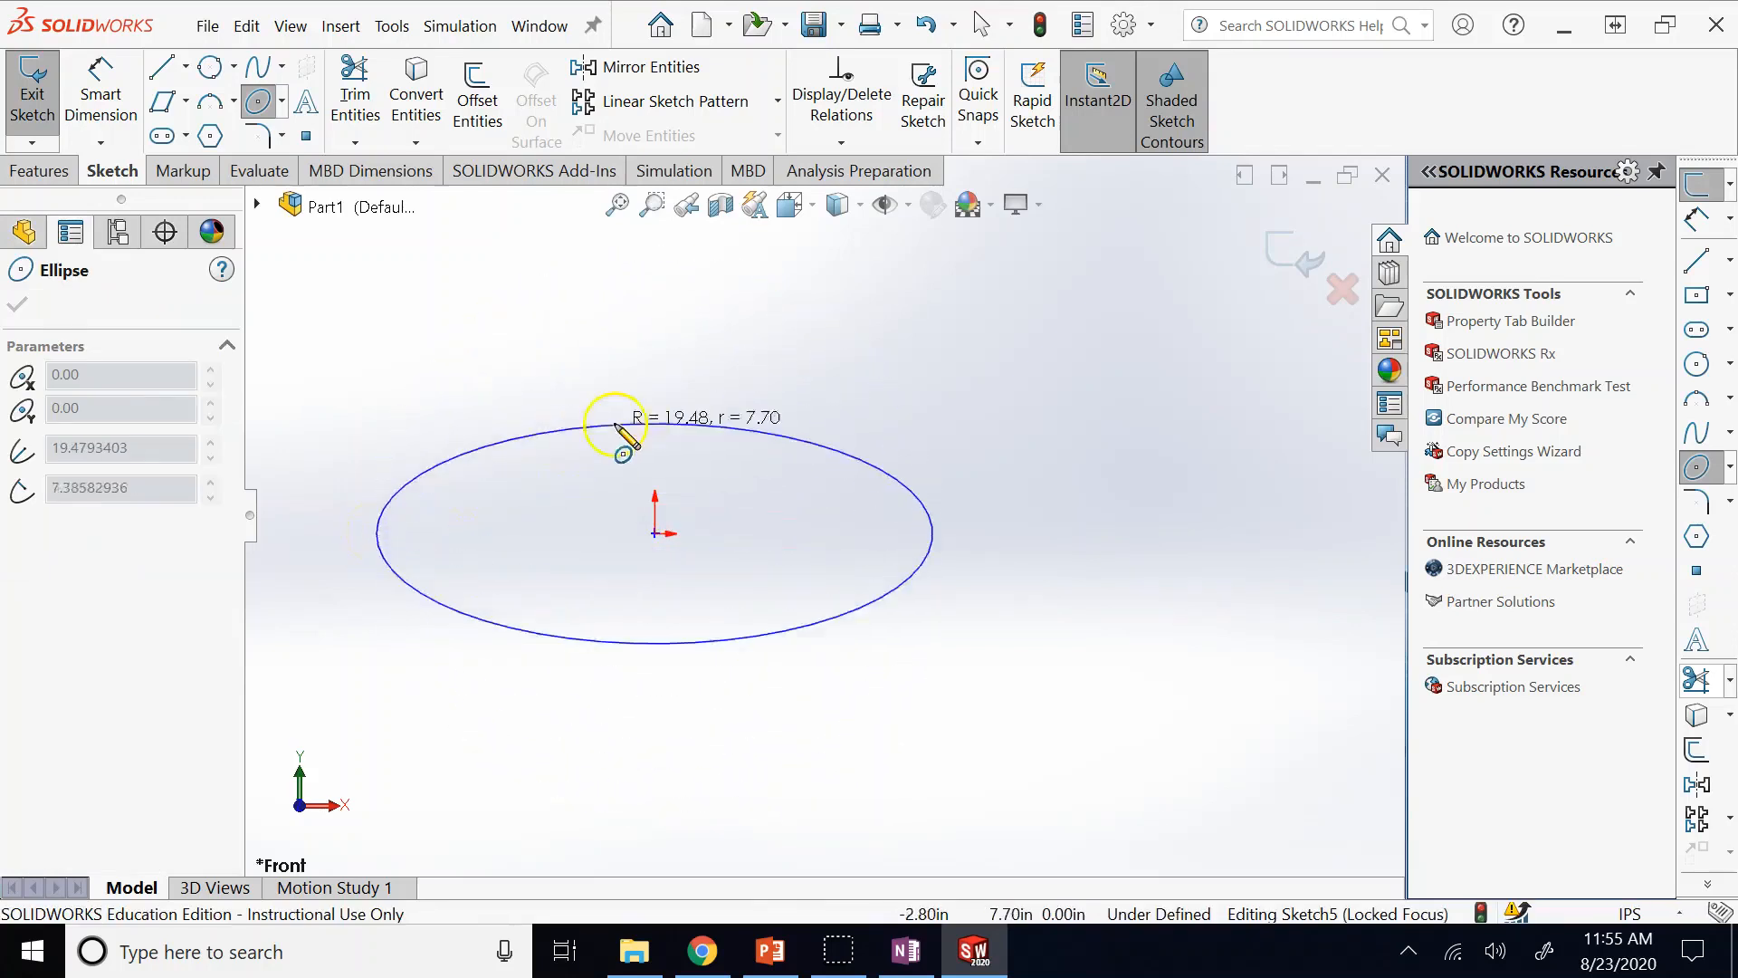
pyautogui.click(671, 401)
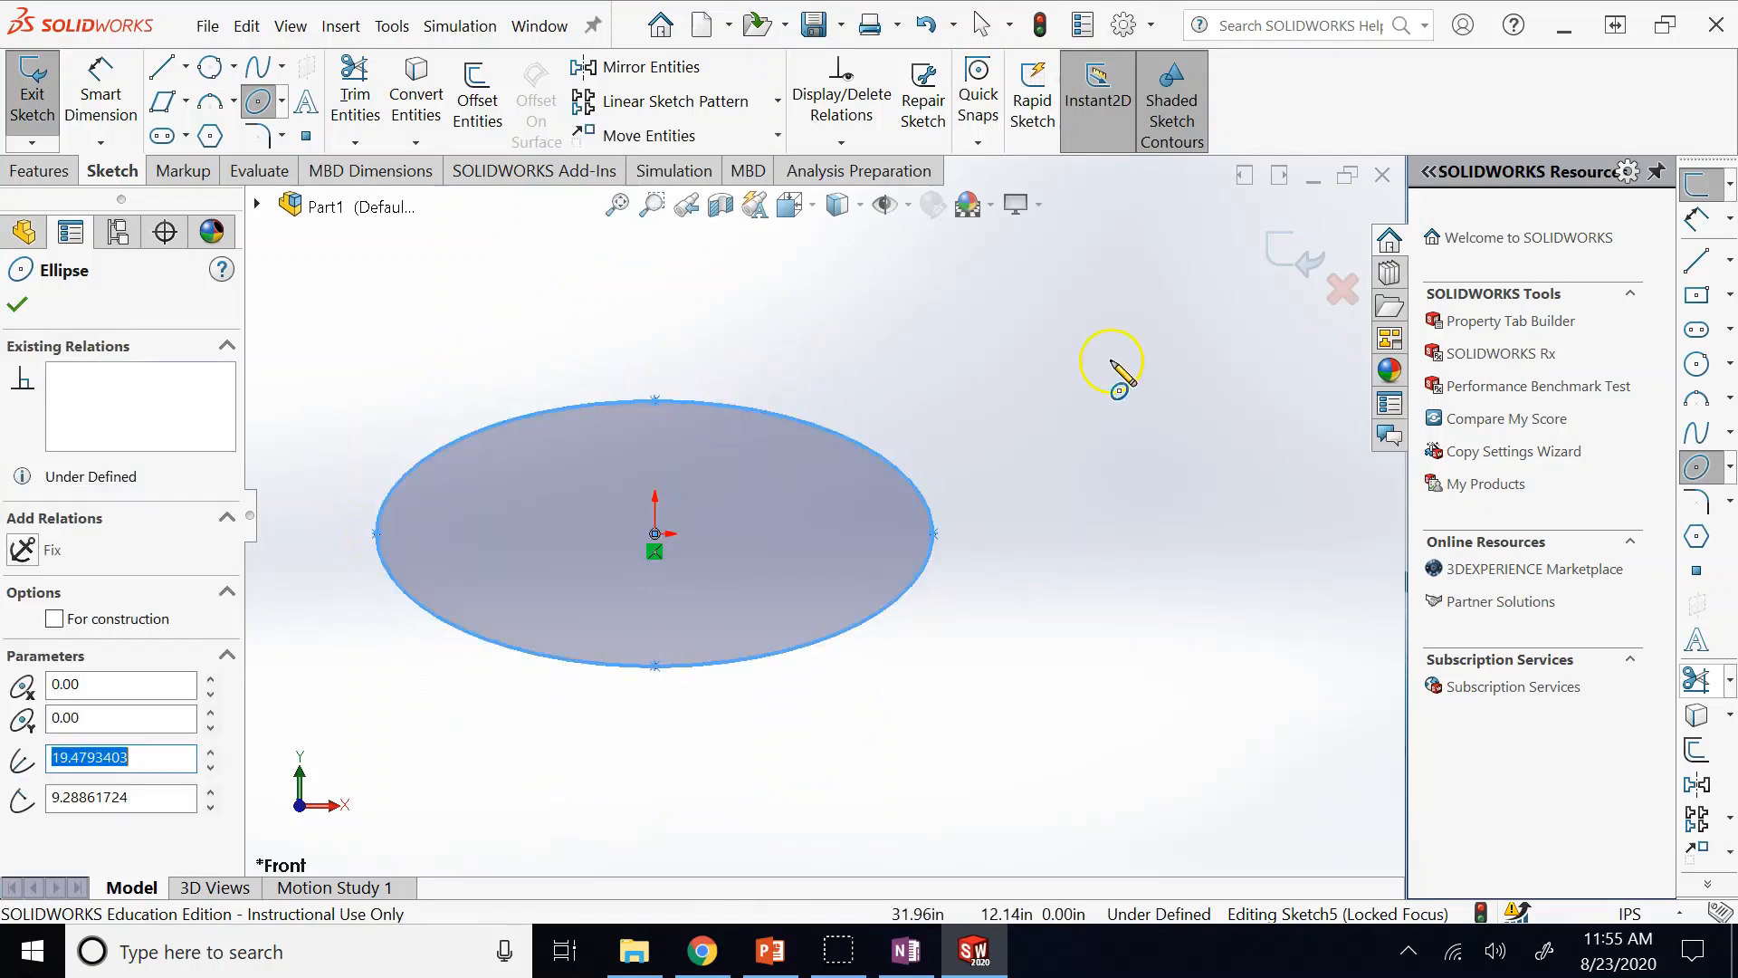
# Sketch a horizontal Straight Slot below the ellipse, about 26.17 in between centres and 7.22 in wide.
pyautogui.click(282, 101)
pyautogui.click(186, 136)
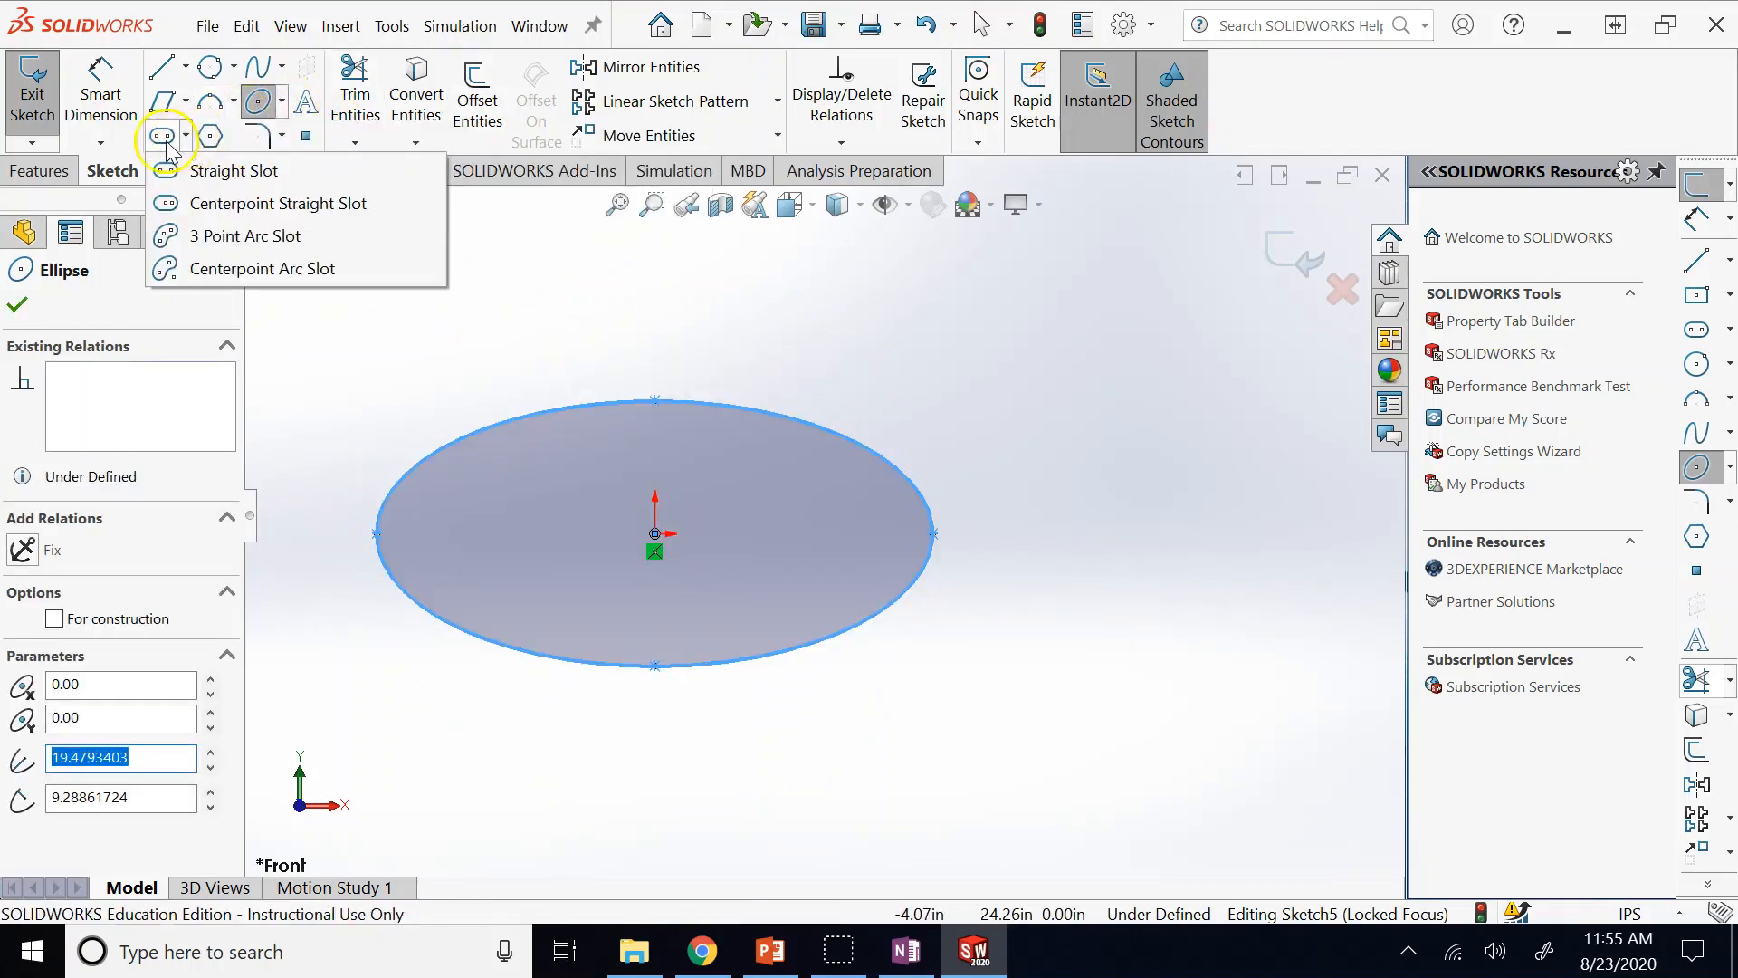
pyautogui.click(227, 170)
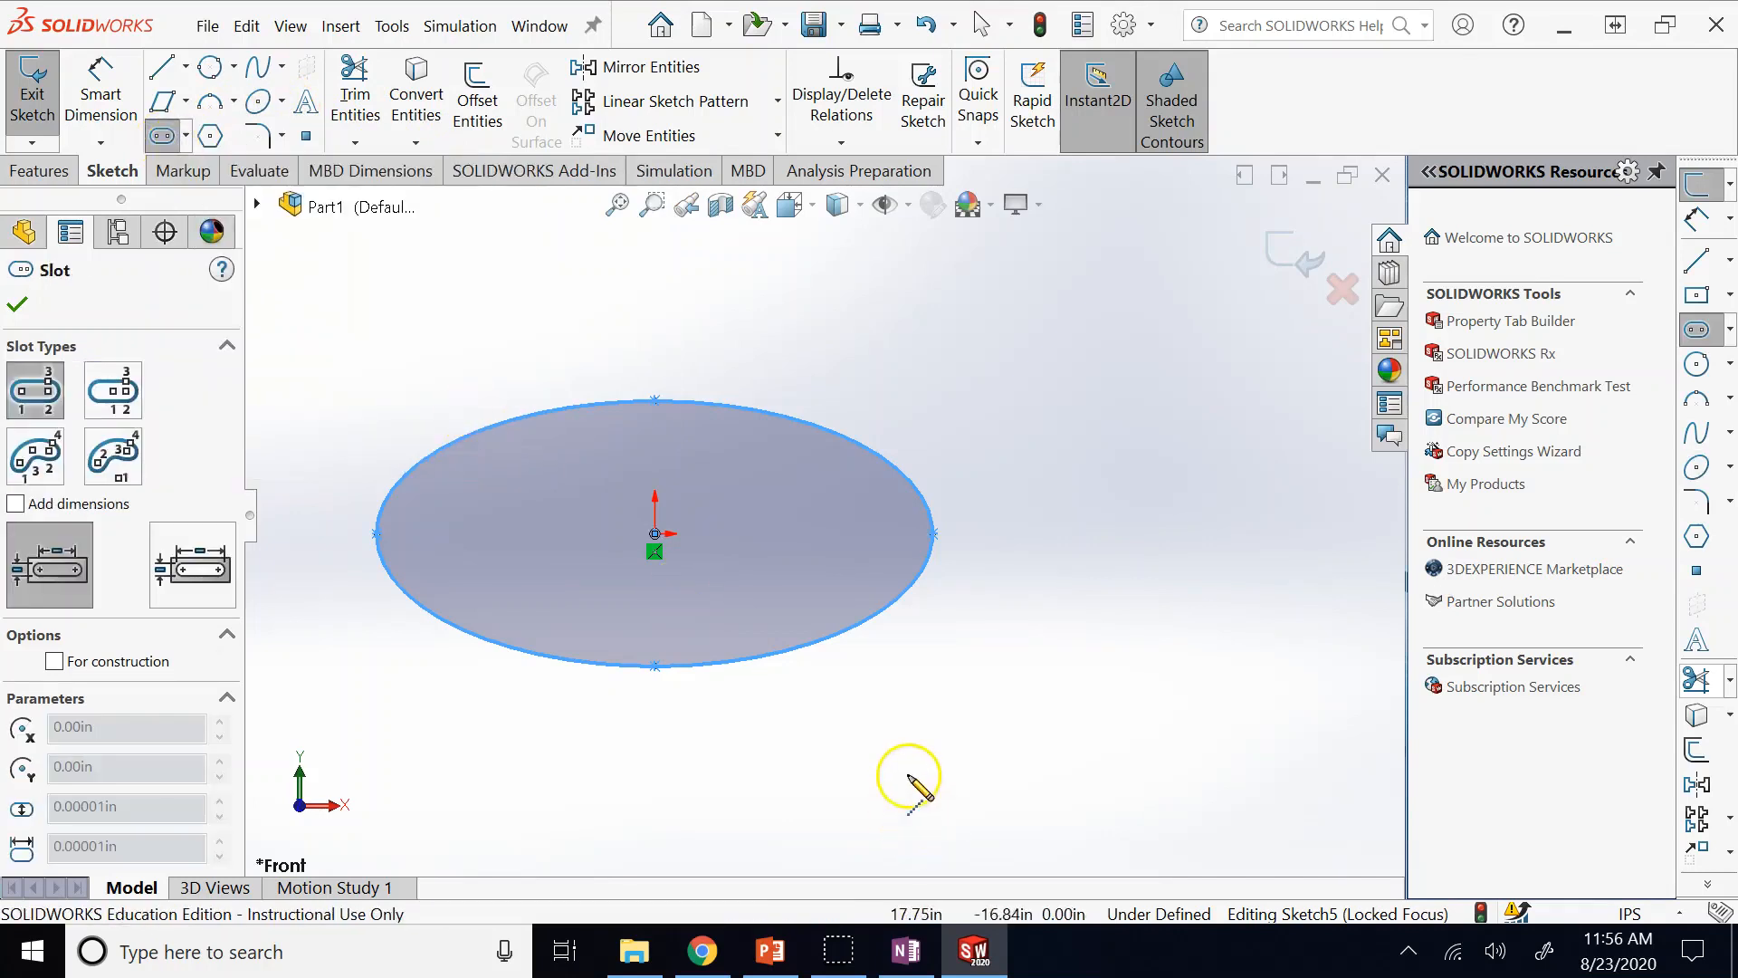
pyautogui.scroll(3, 869, 774)
pyautogui.scroll(-3, 769, 702)
pyautogui.scroll(1, 742, 684)
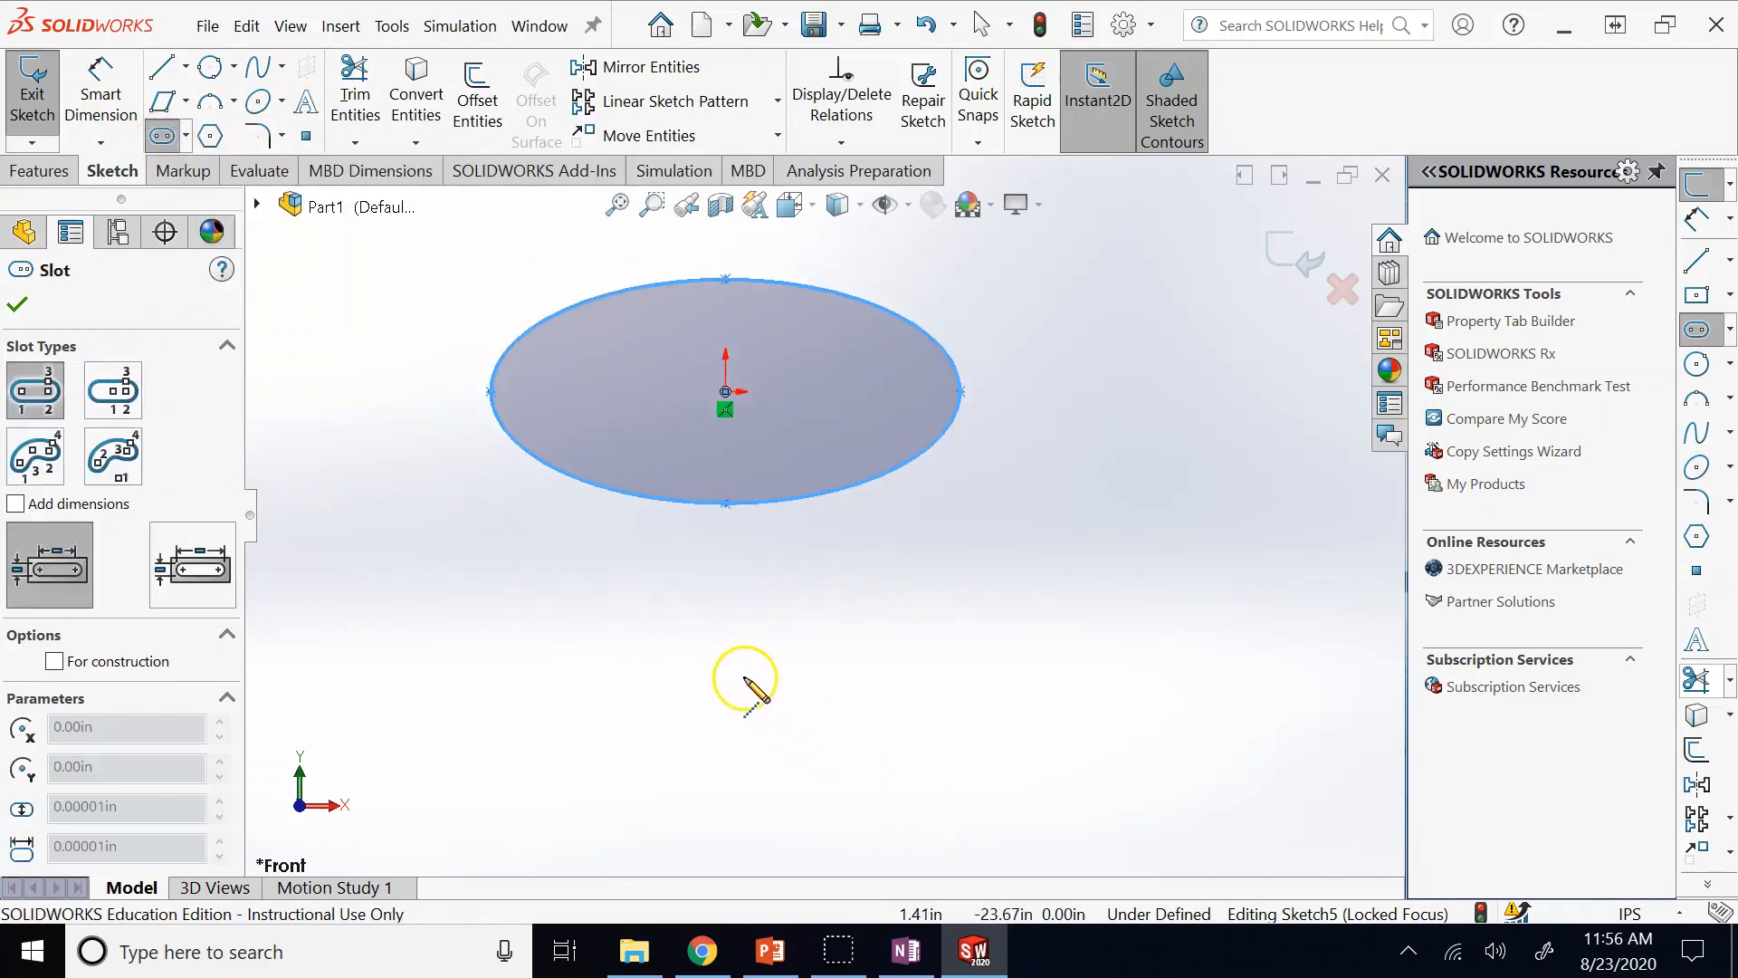
pyautogui.click(695, 686)
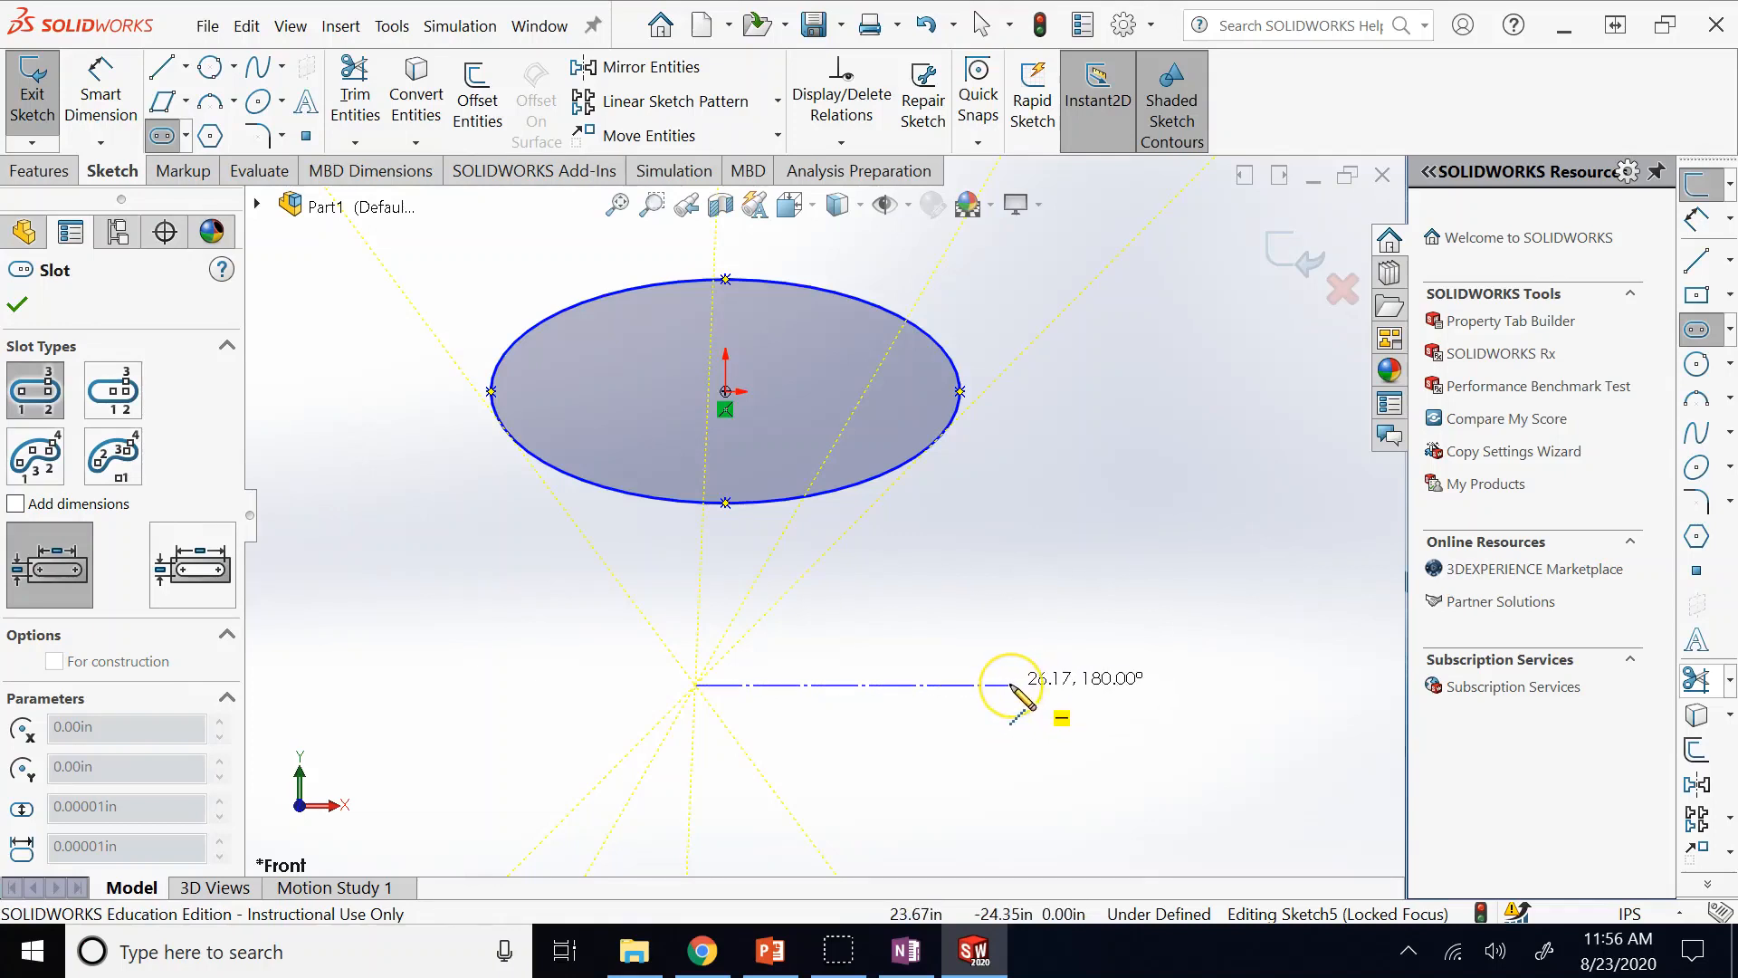
pyautogui.click(1011, 685)
pyautogui.click(1001, 646)
pyautogui.click(1006, 651)
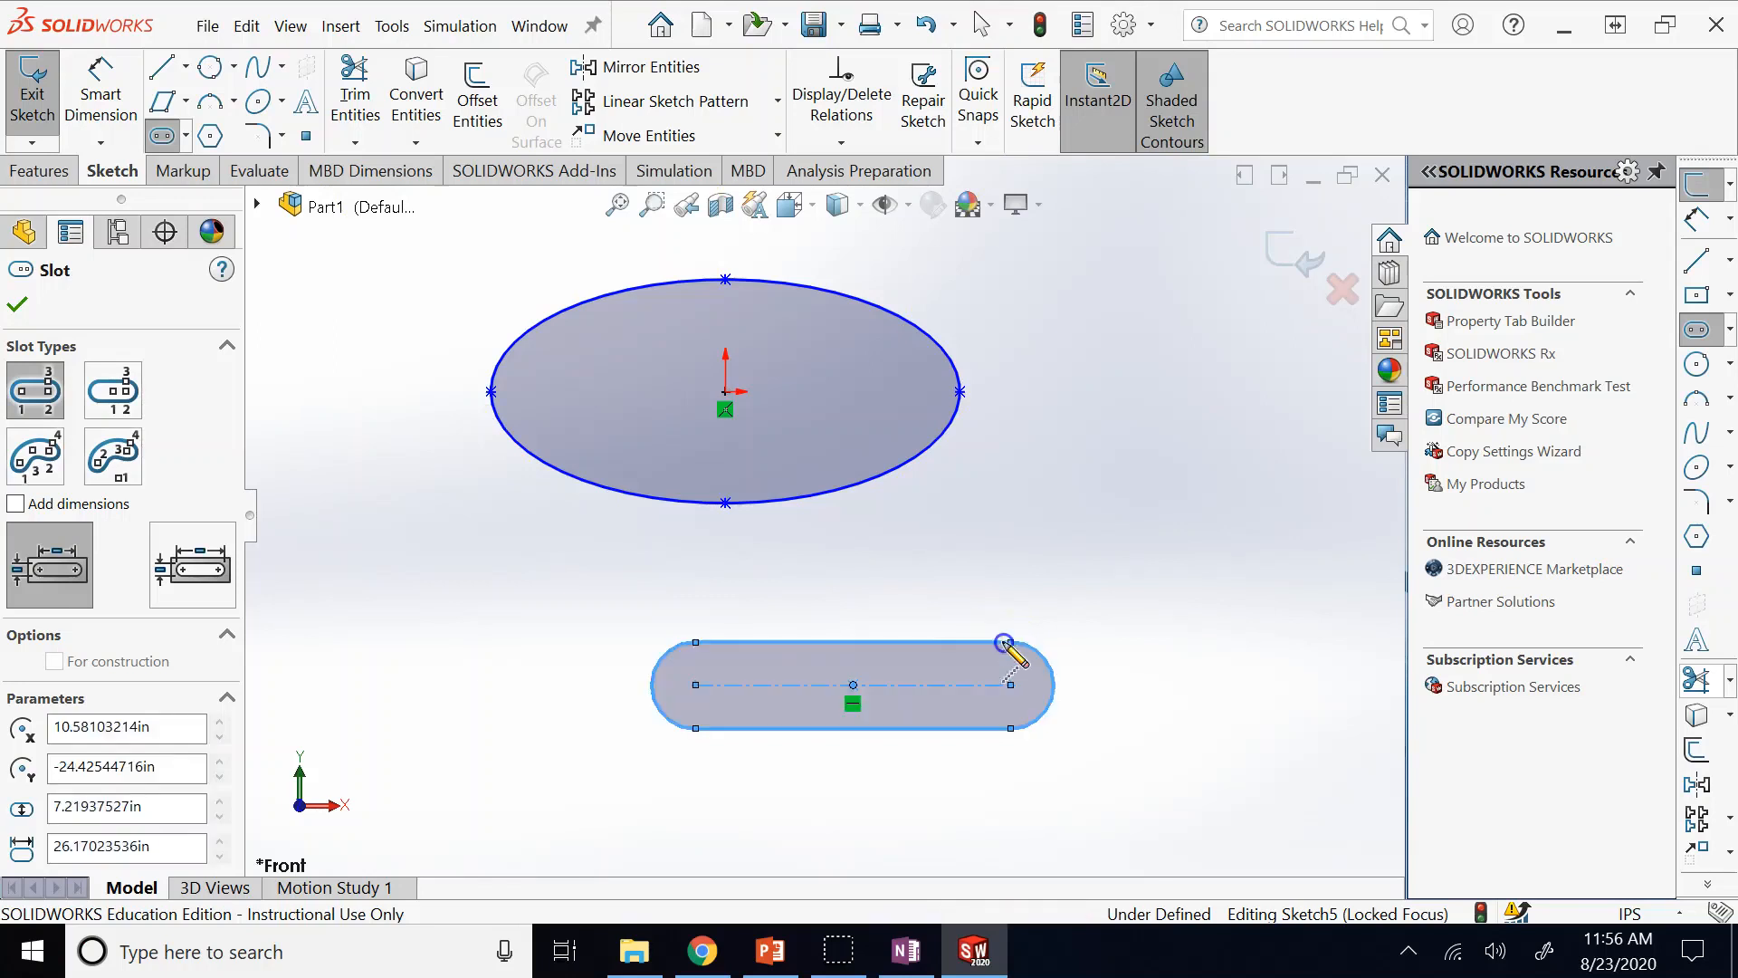
pyautogui.click(59, 193)
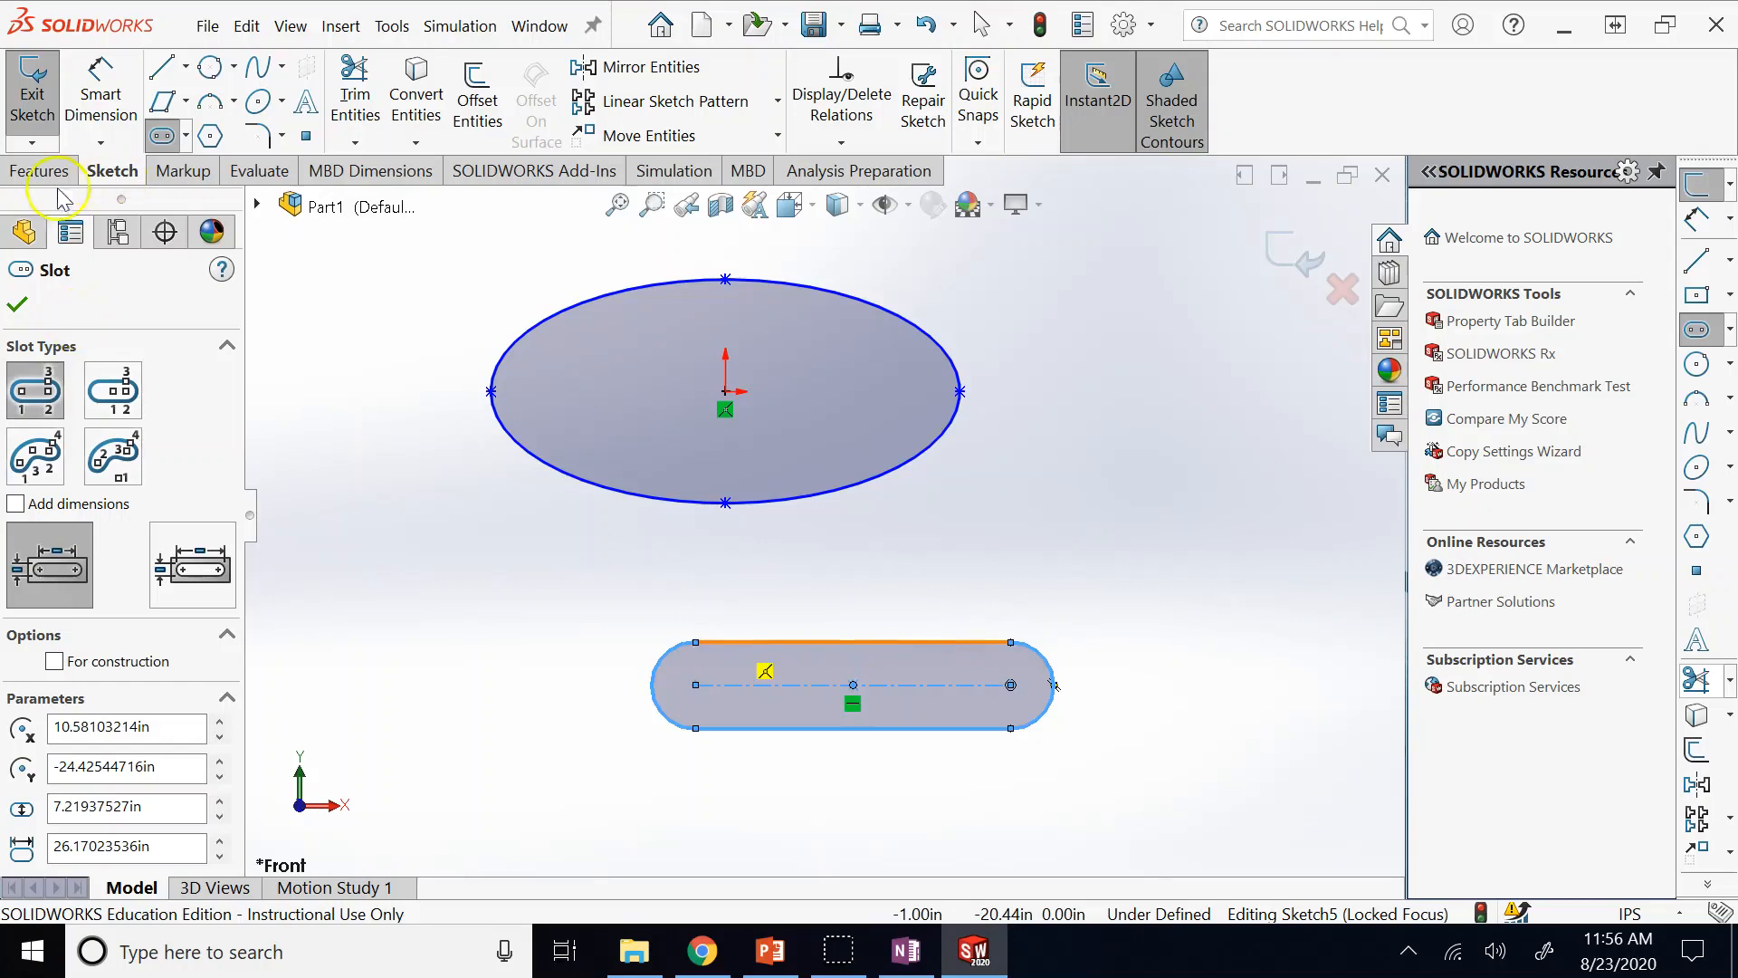
# Sketch a Centerpoint Arc Slot to the left of the ellipse, with about 20.43 in radius, 123.7° sweep and 12.85 in width.
pyautogui.click(183, 140)
pyautogui.click(165, 269)
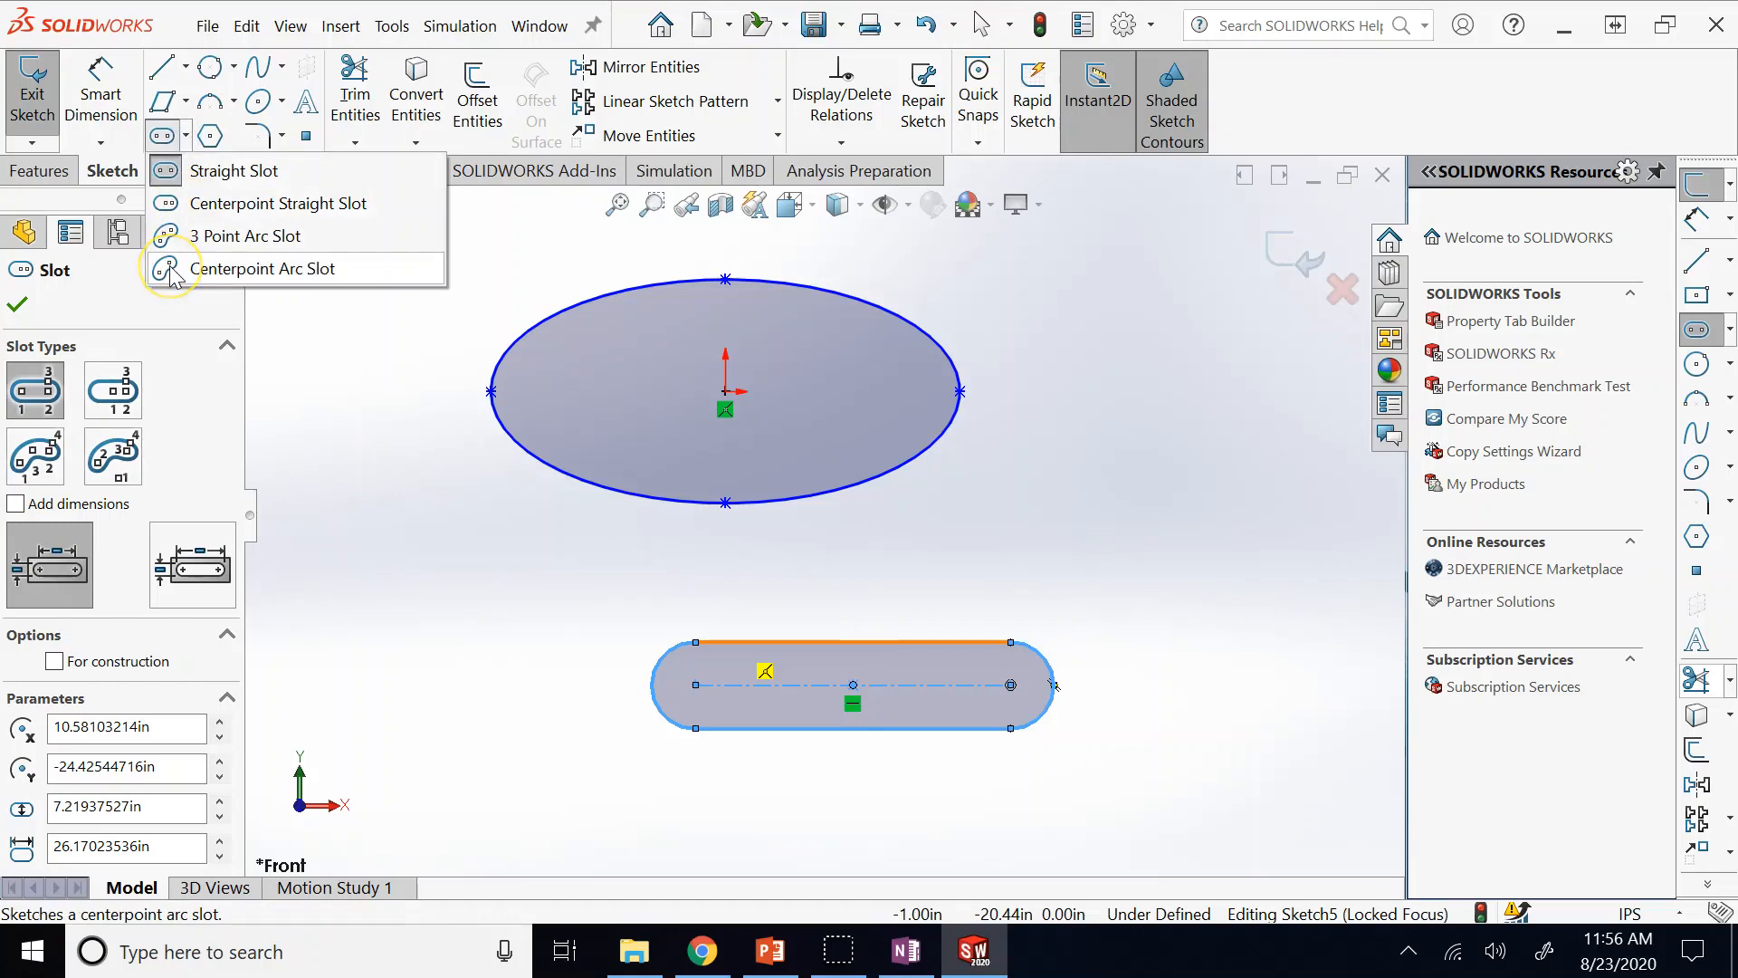
pyautogui.press('z')
pyautogui.click(457, 571)
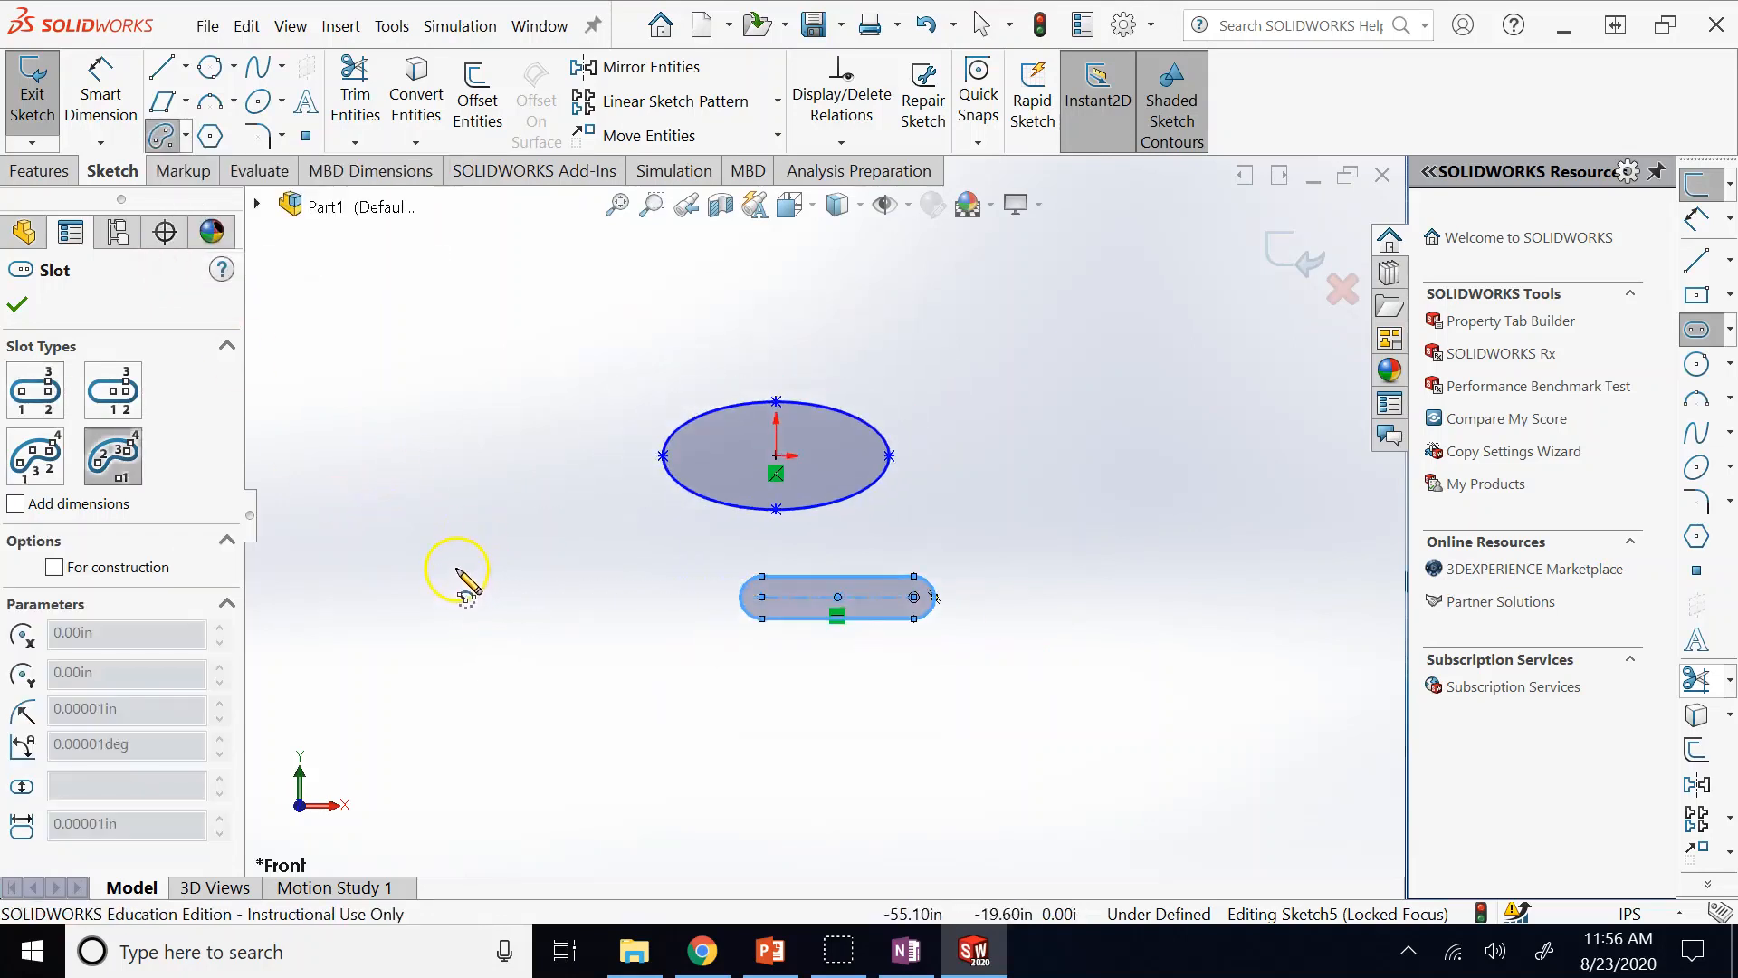
pyautogui.click(387, 473)
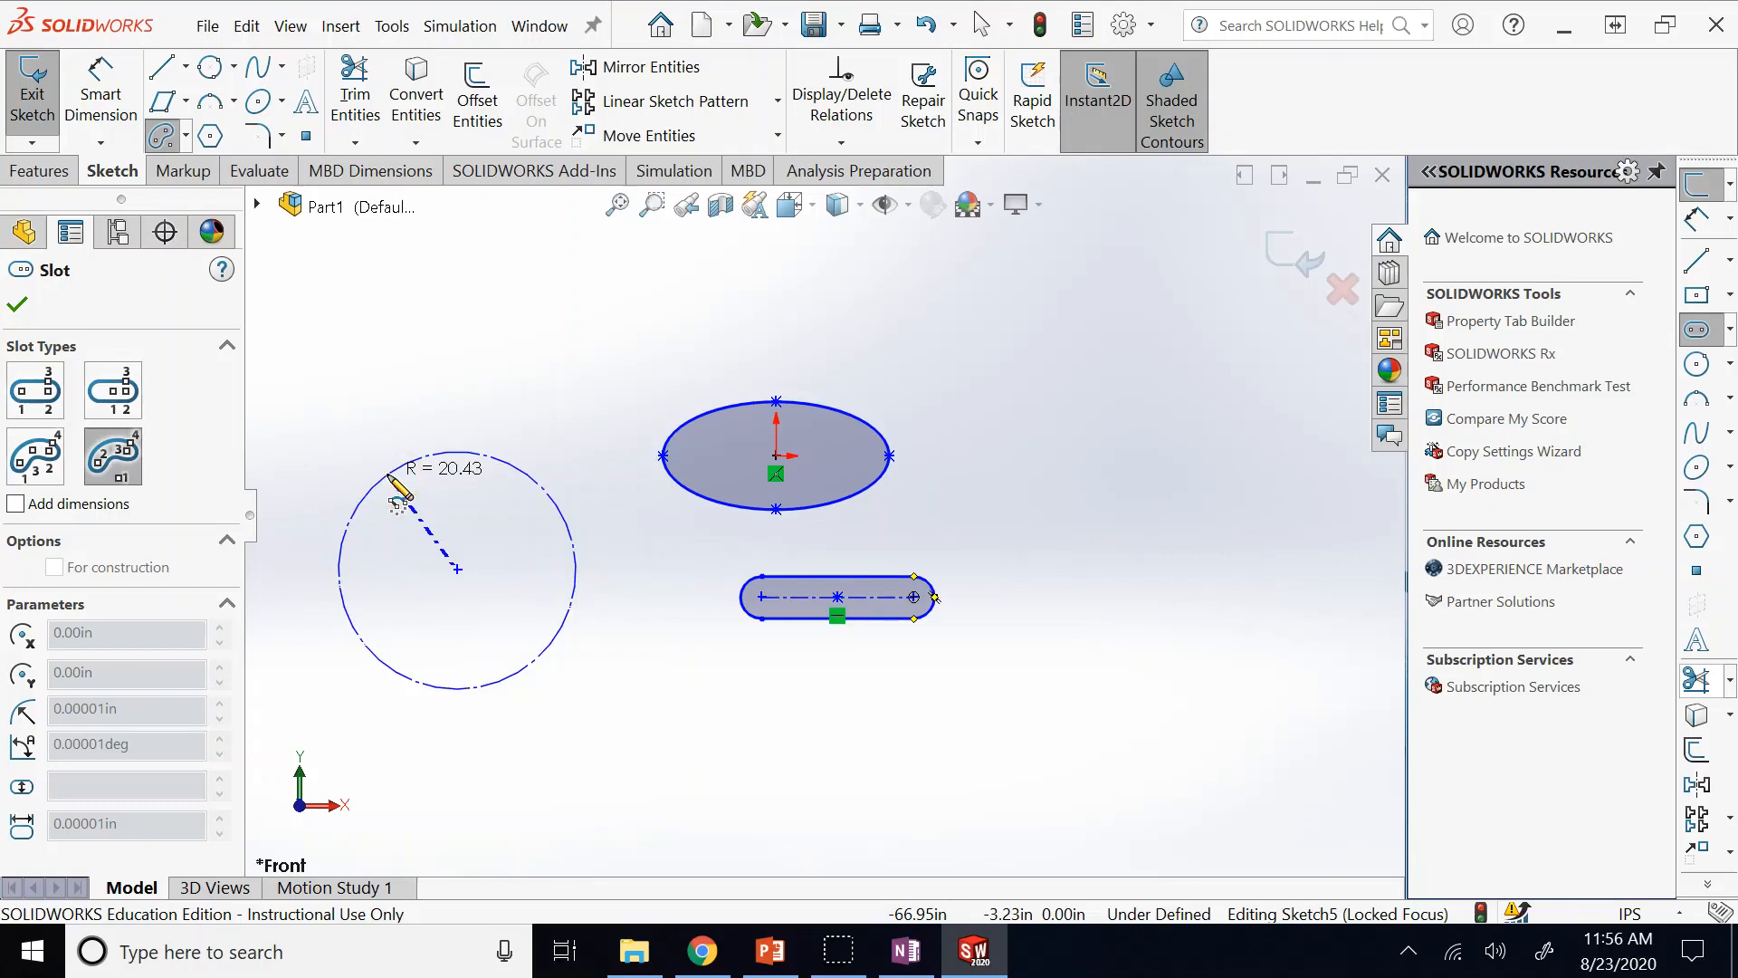
pyautogui.click(374, 677)
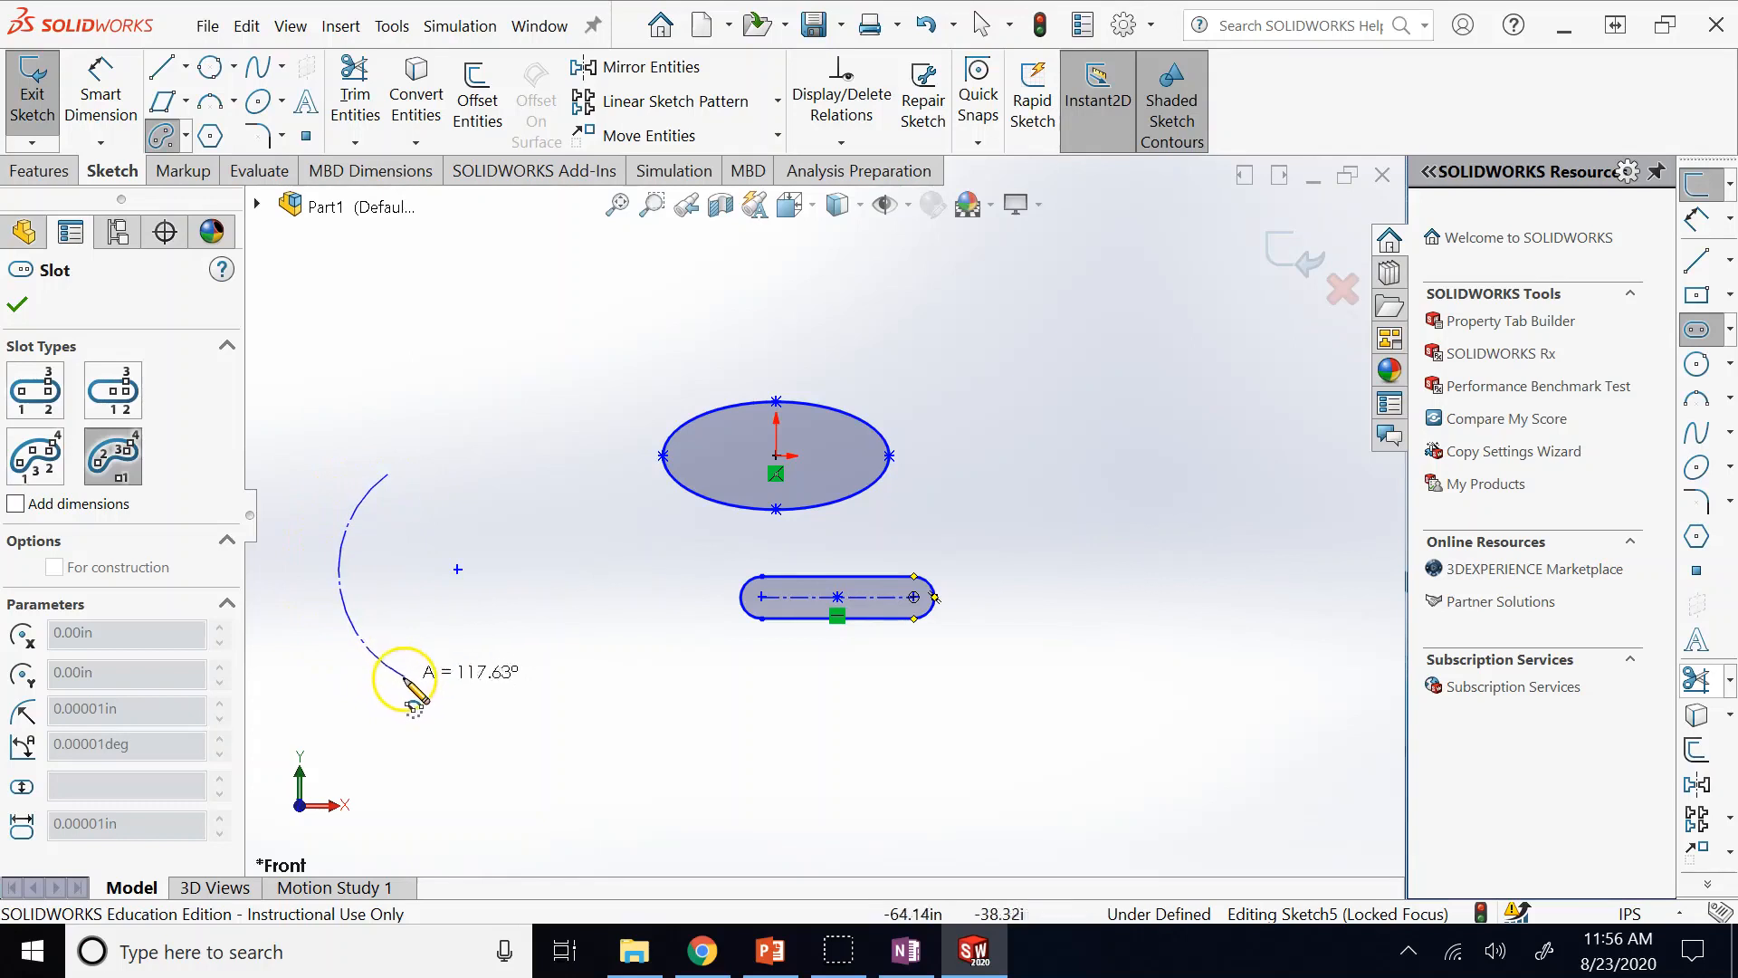
pyautogui.click(416, 684)
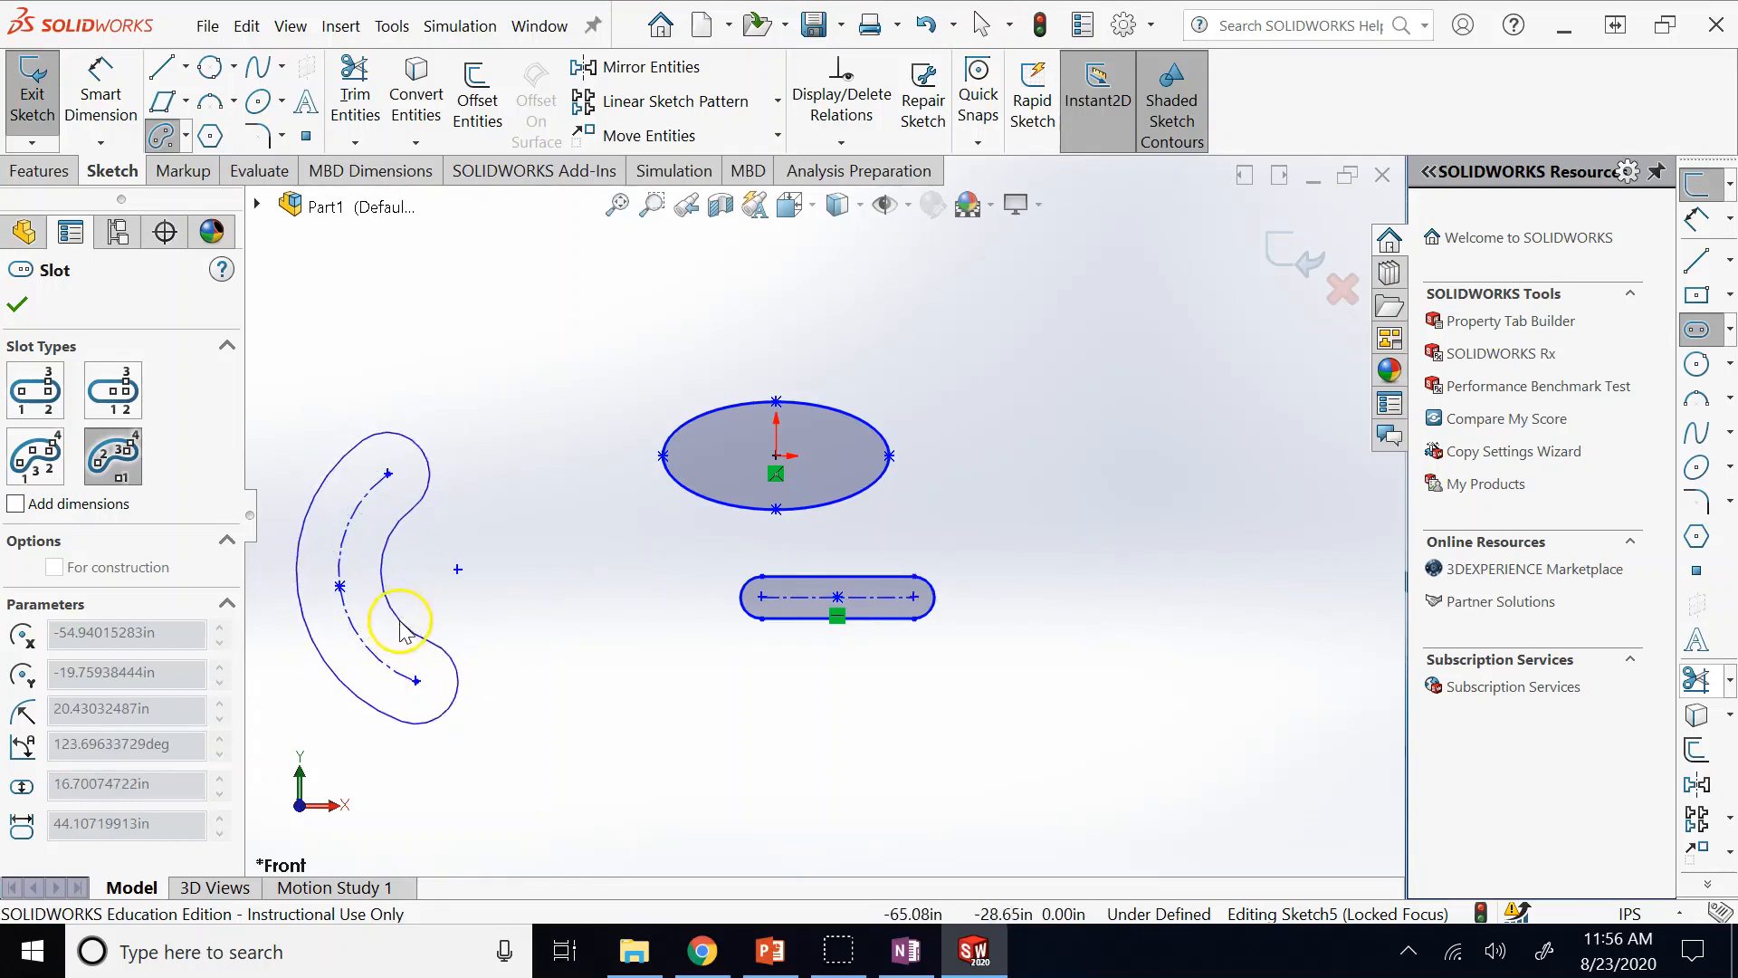
pyautogui.click(391, 623)
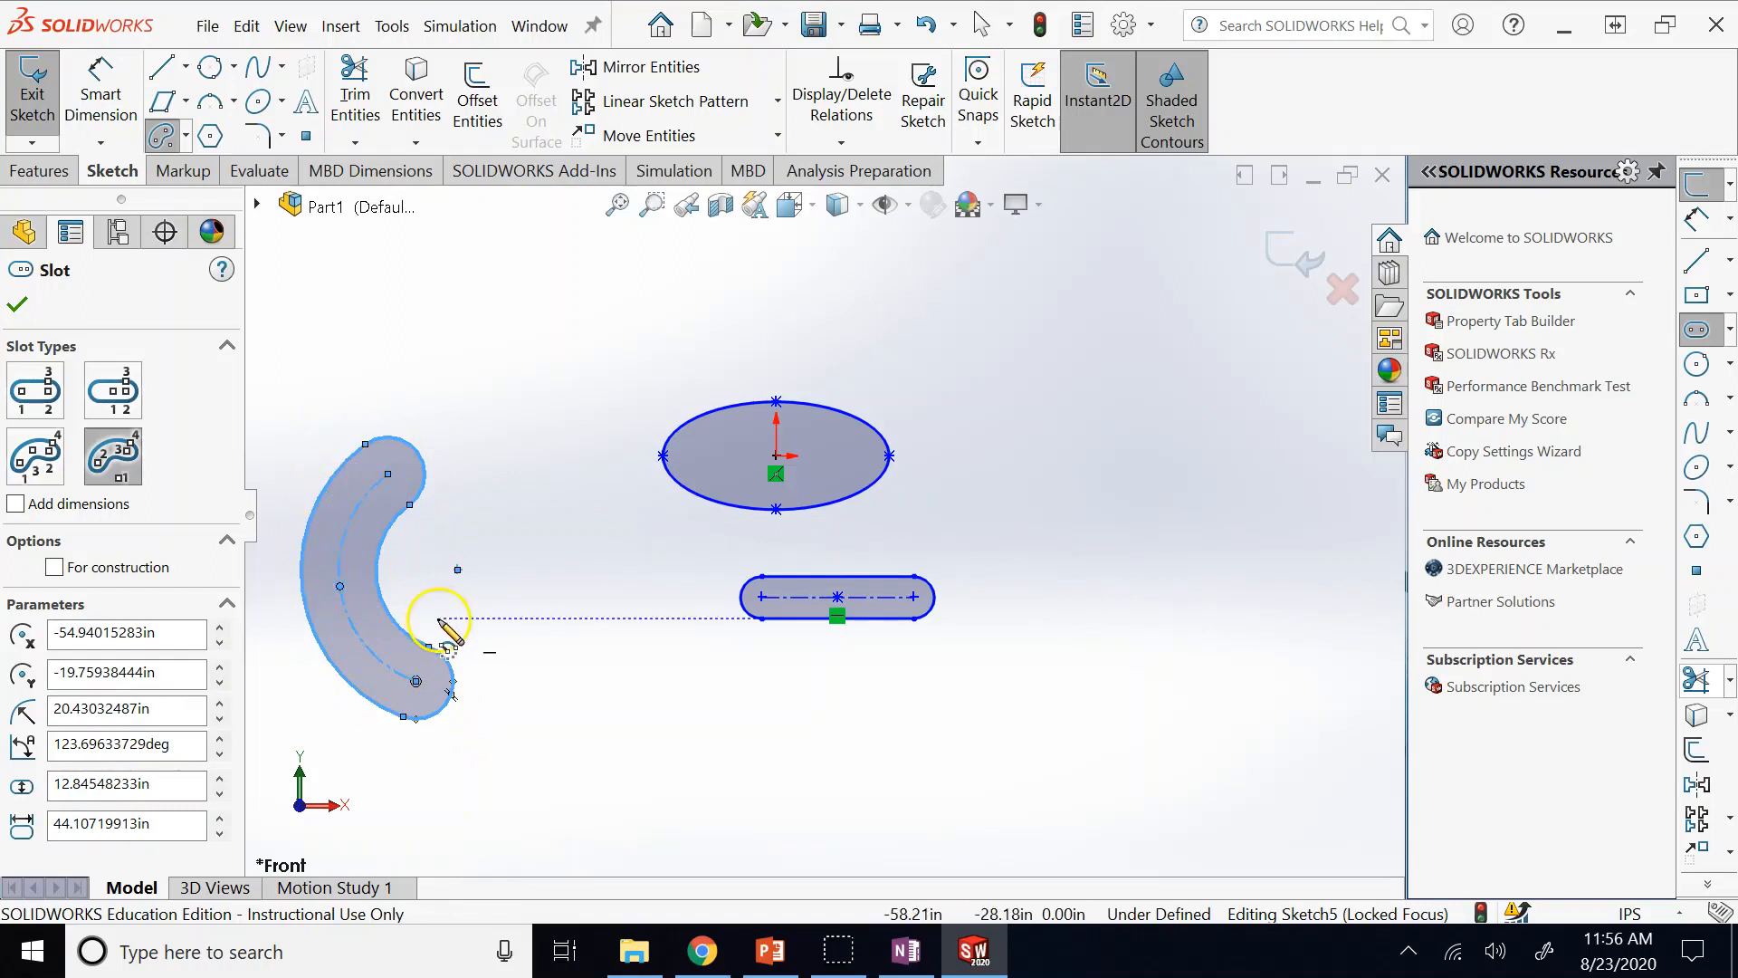
# Sketch a six-sided inscribed-circle polygon to the right of the straight slot, about 50.96 in circle diameter, with one vertex straight up.
pyautogui.click(209, 138)
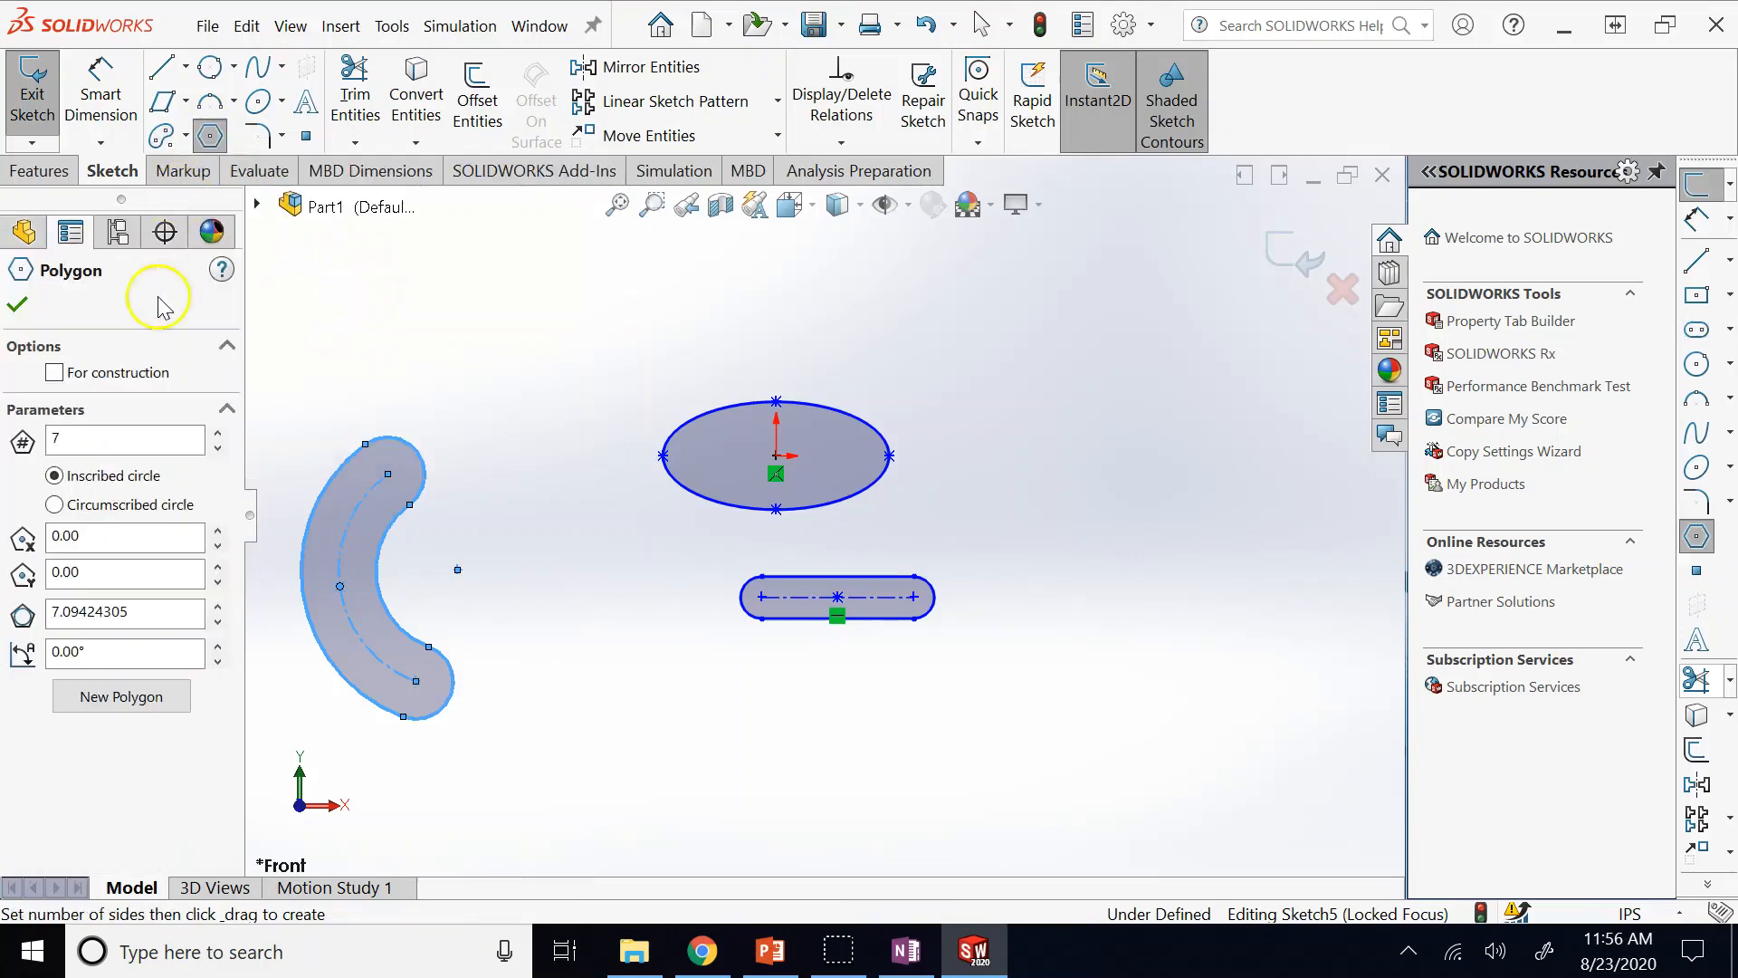
pyautogui.click(218, 449)
pyautogui.click(218, 449)
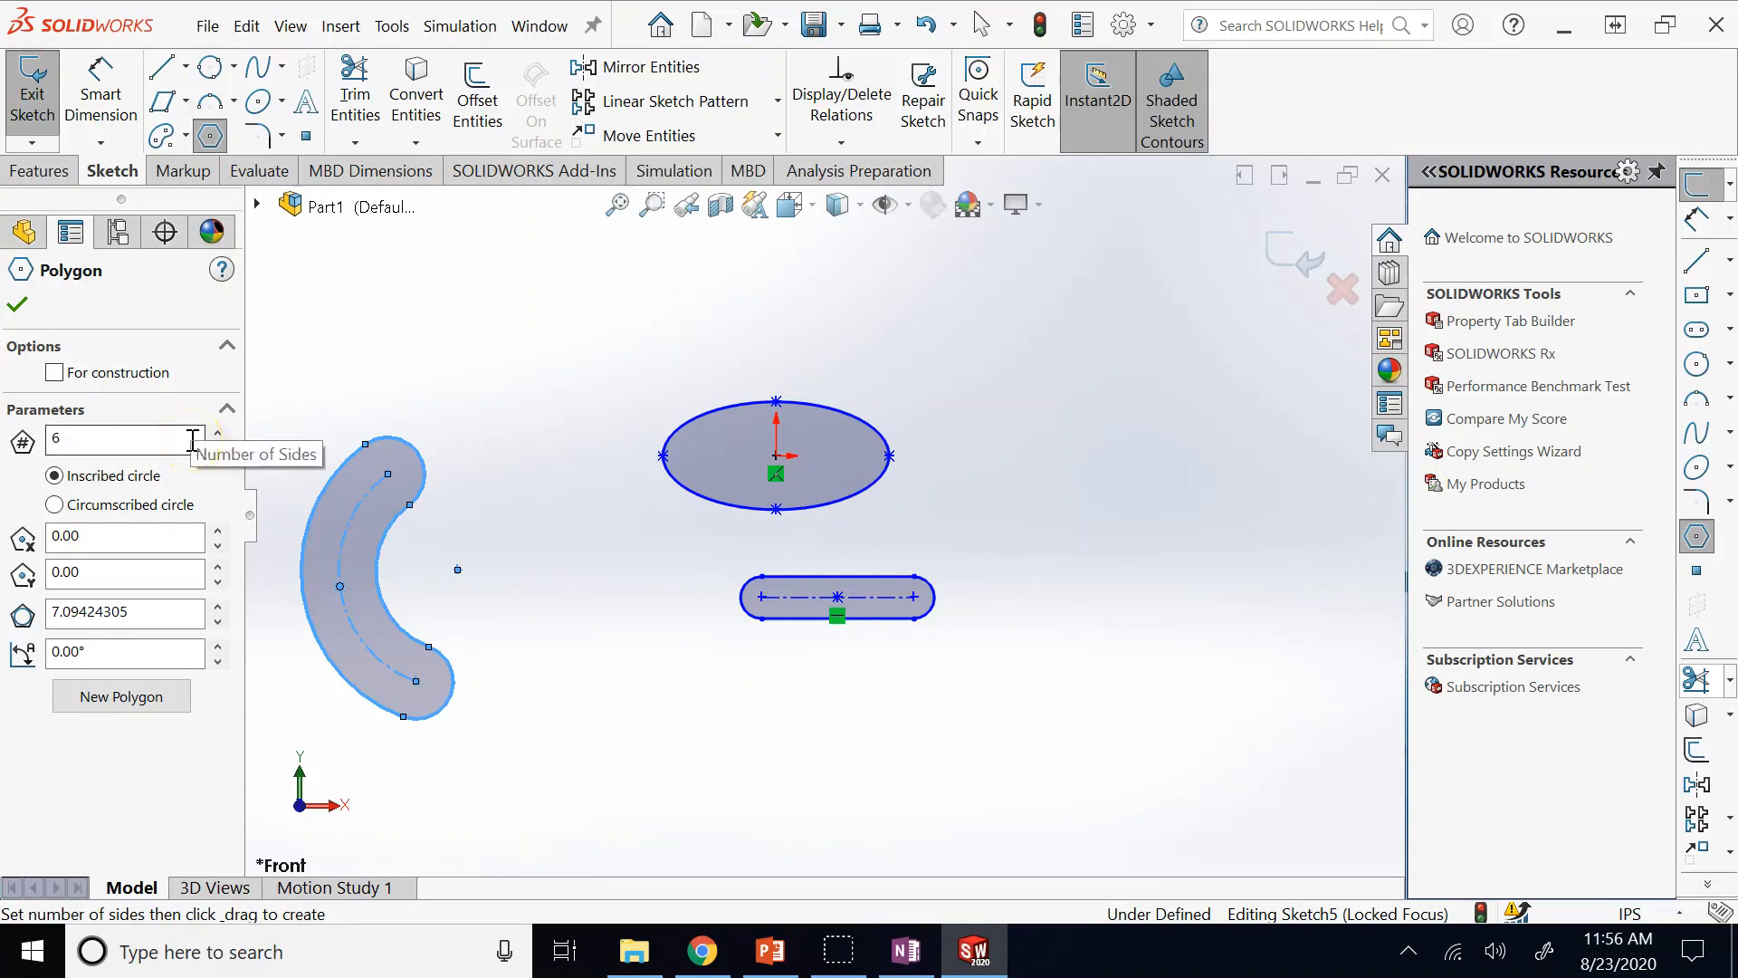
pyautogui.click(1157, 675)
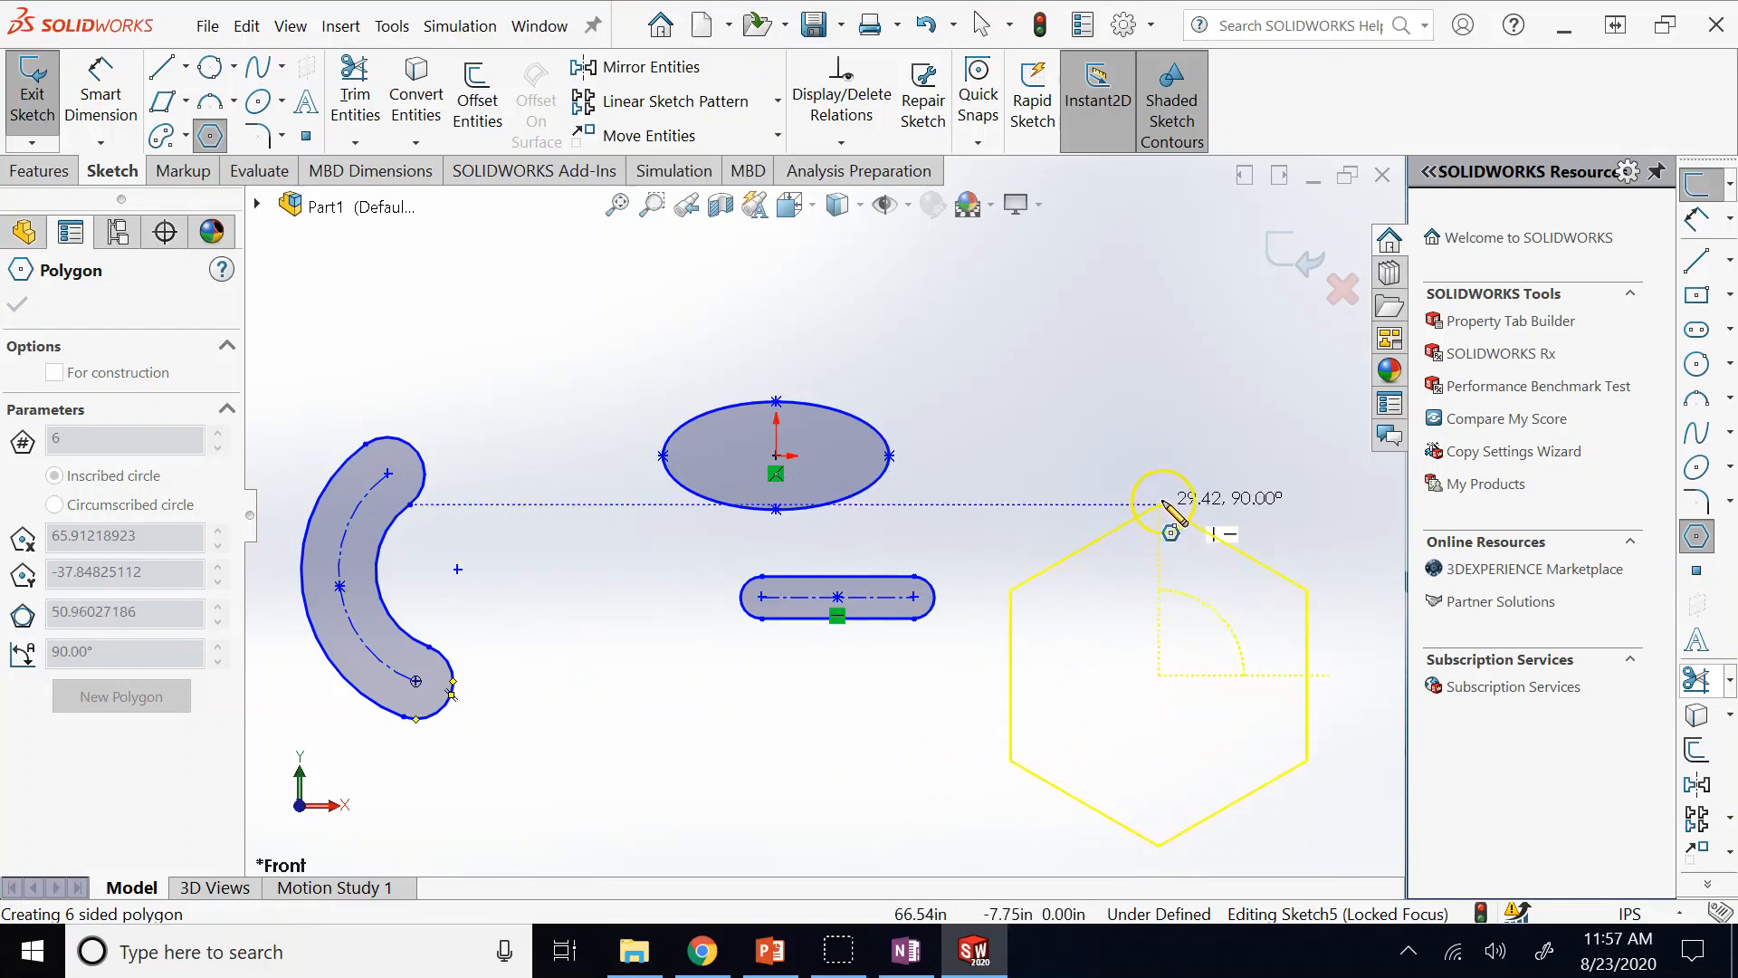
pyautogui.click(1162, 501)
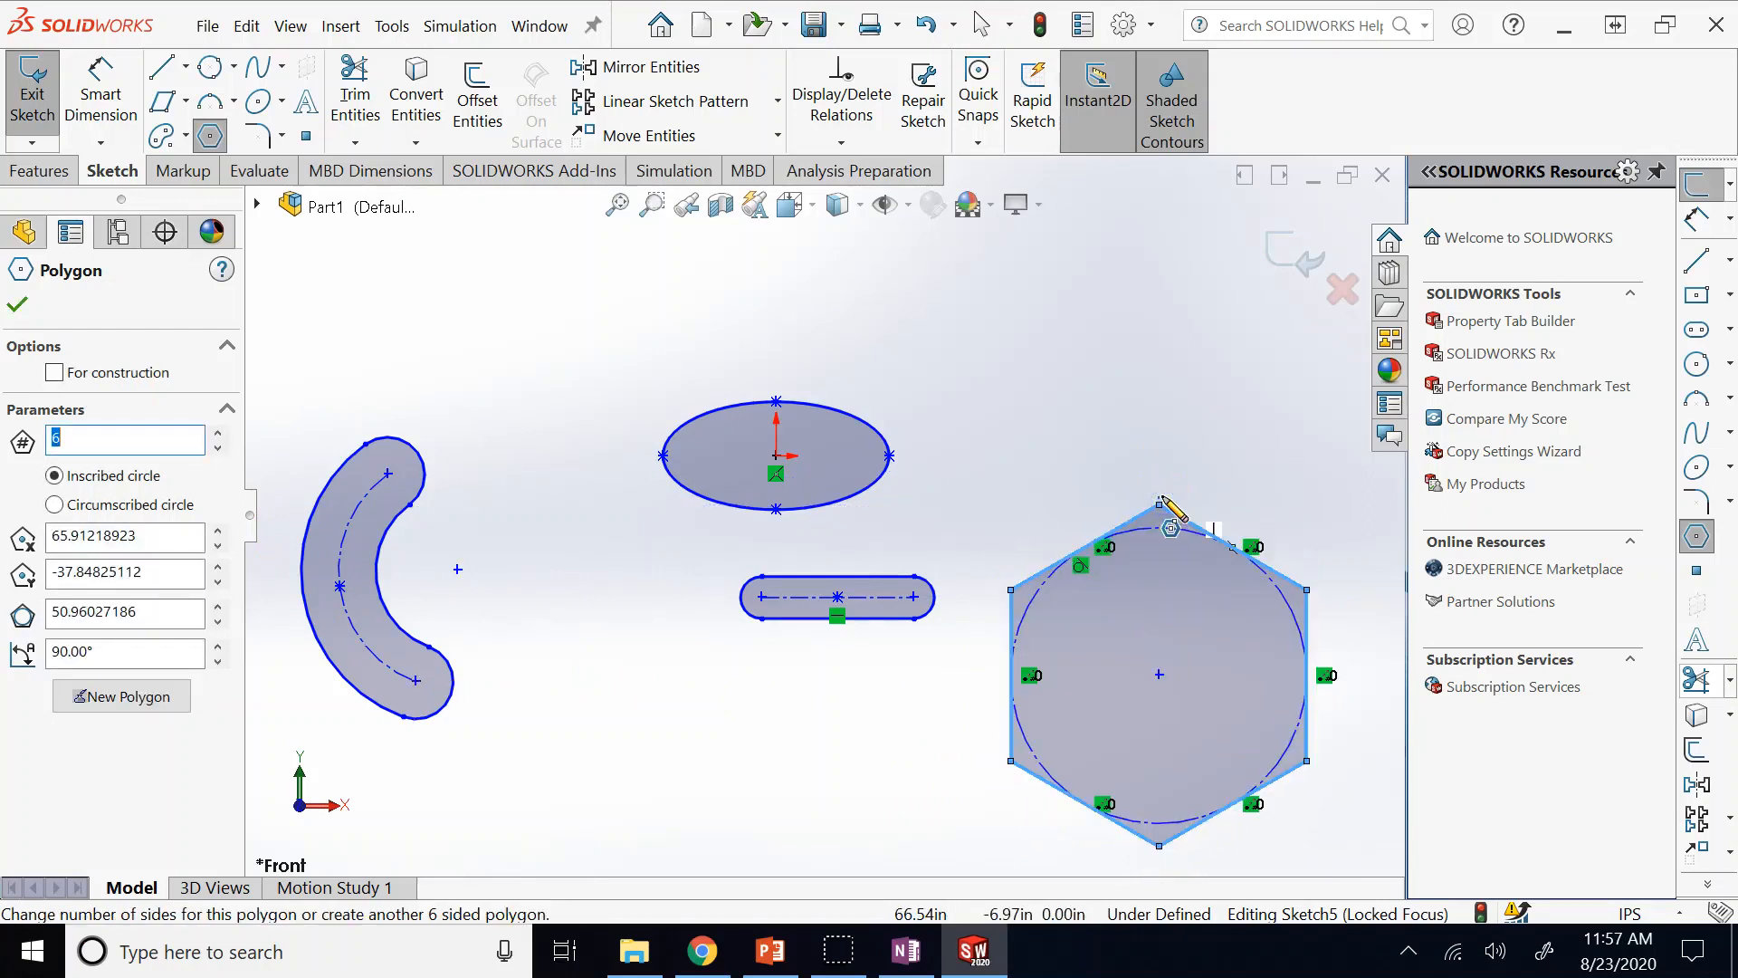
# Sketch a second six-sided polygon between the arc slot and the large hexagon, with an inscribed circle about 42.67 in across and a nearly horizontal top edge.
pyautogui.click(638, 783)
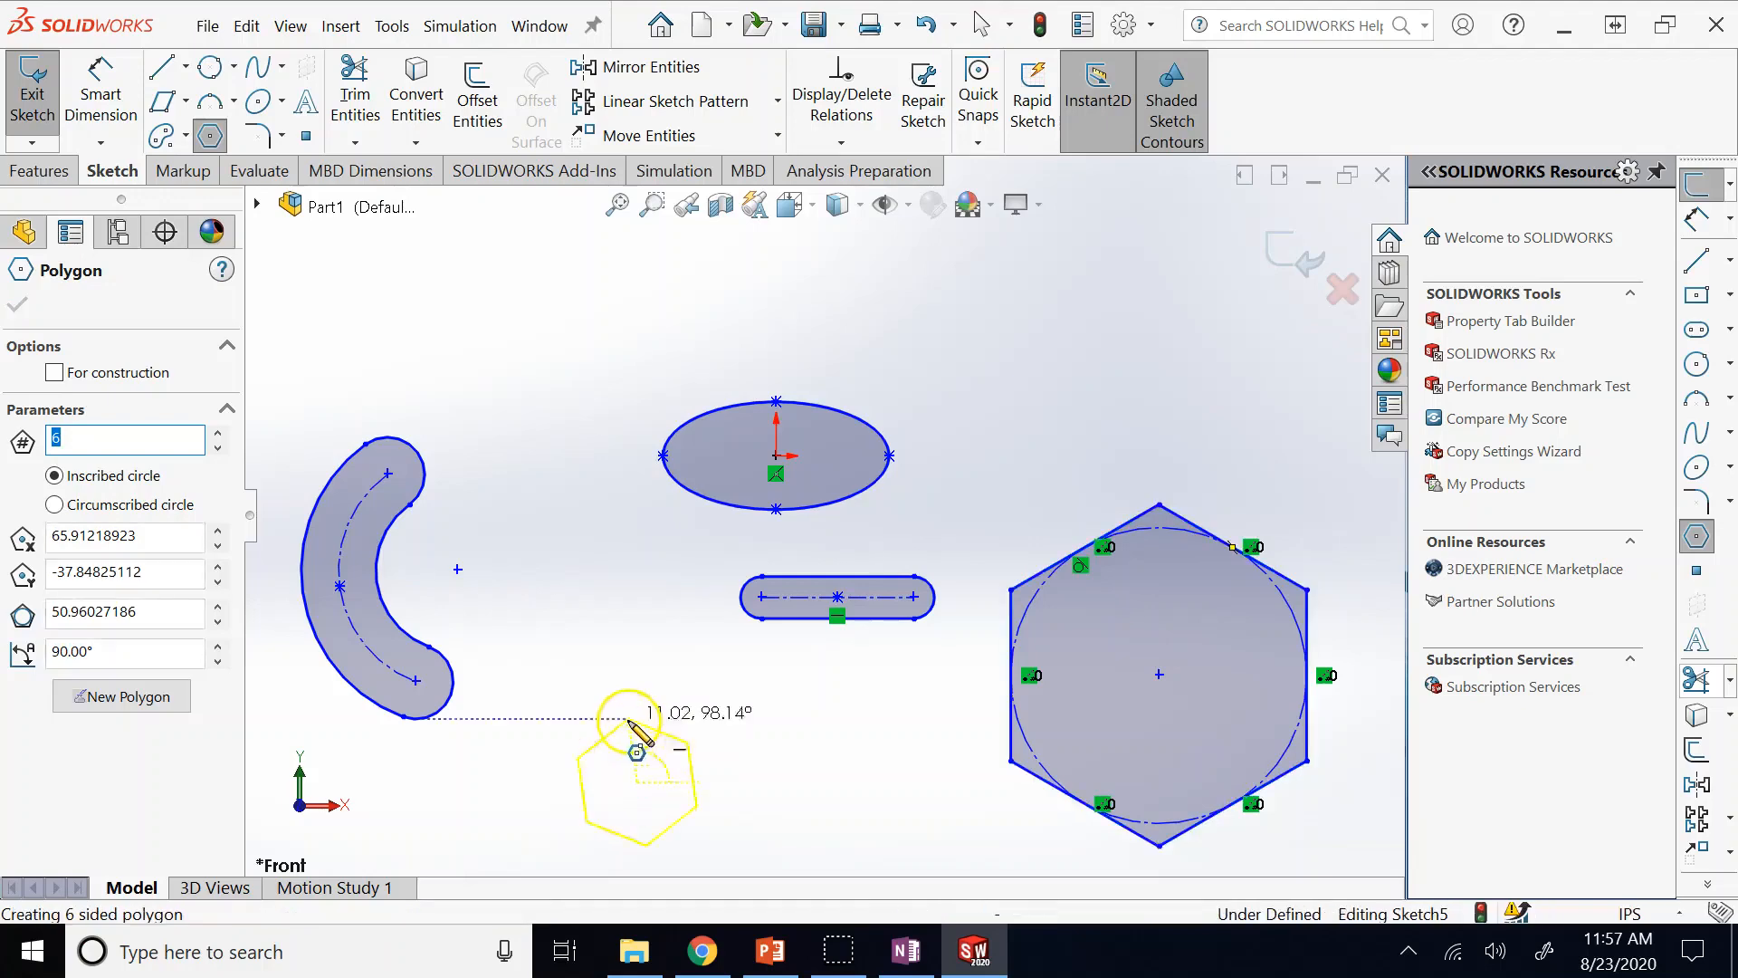
pyautogui.press('f')
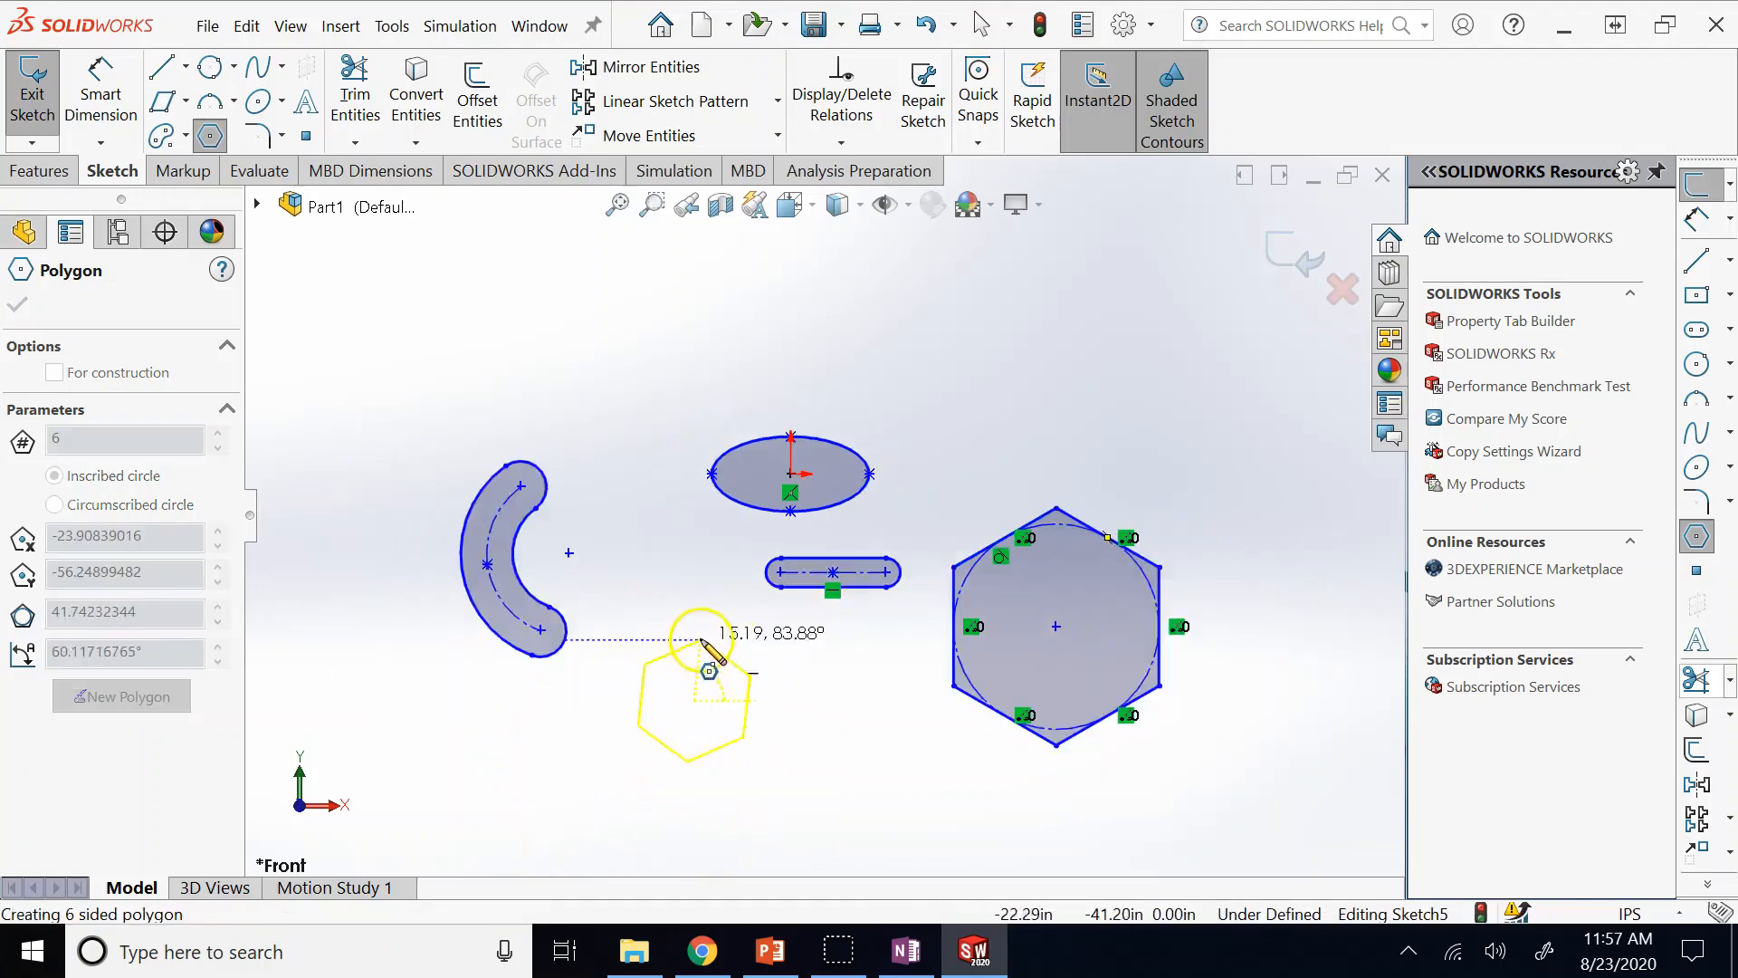
pyautogui.scroll(-3, 711, 647)
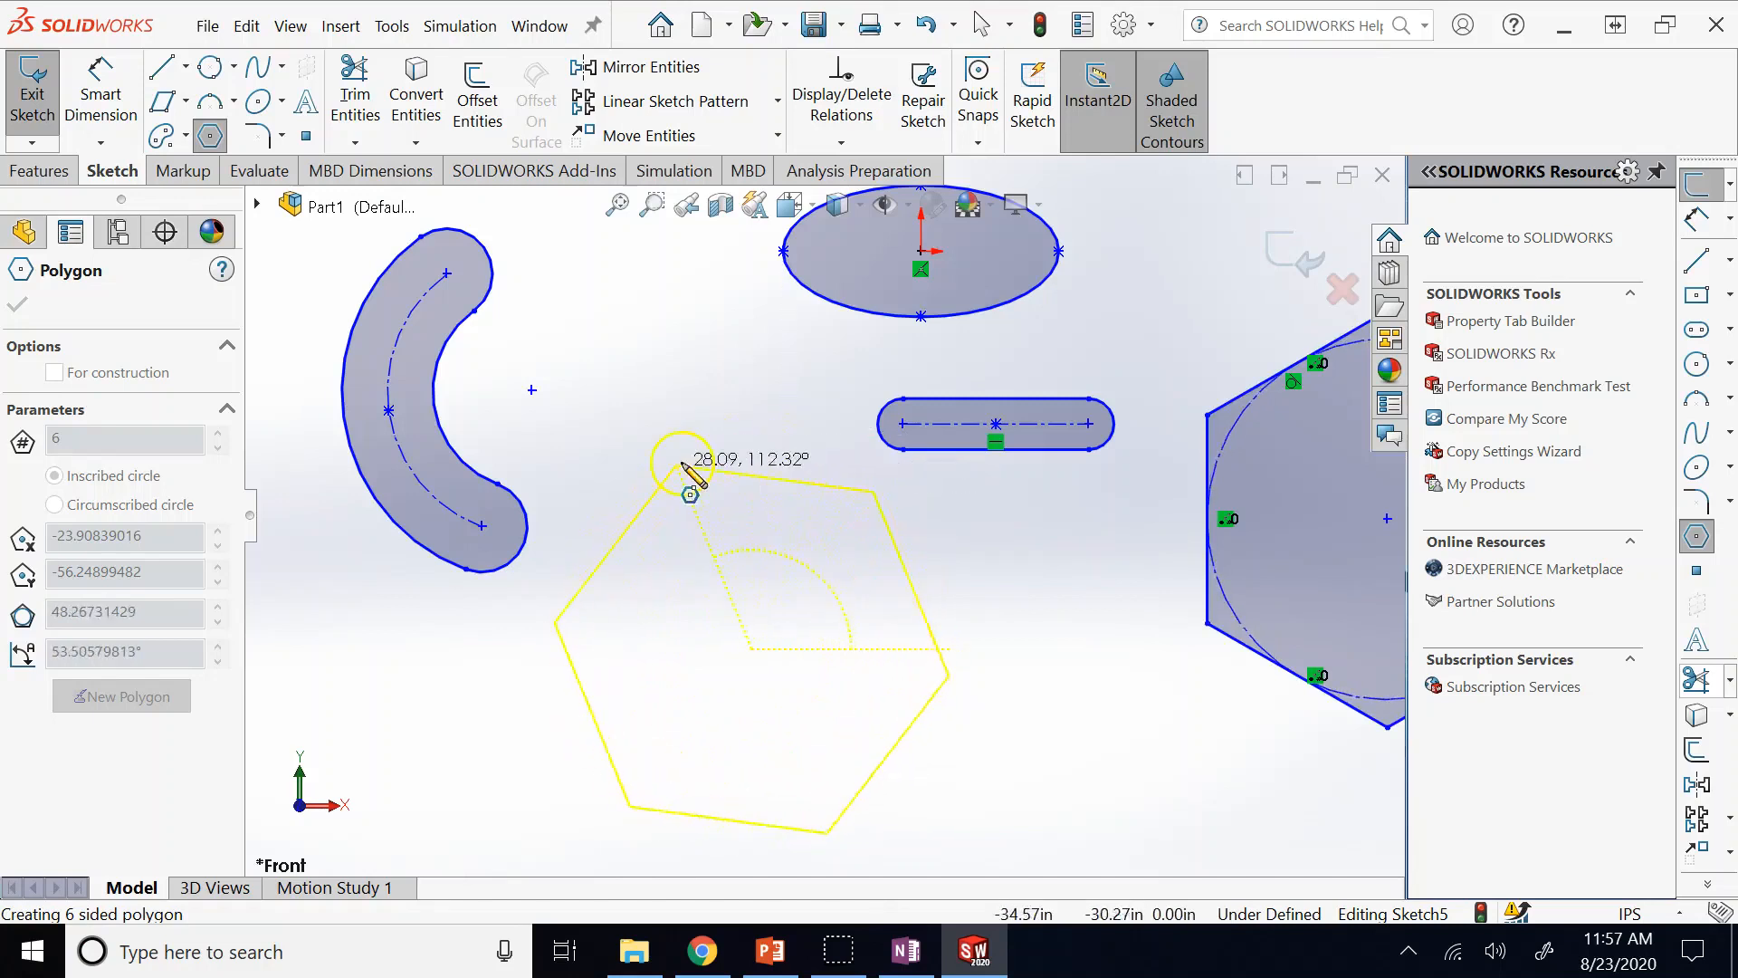
pyautogui.click(665, 498)
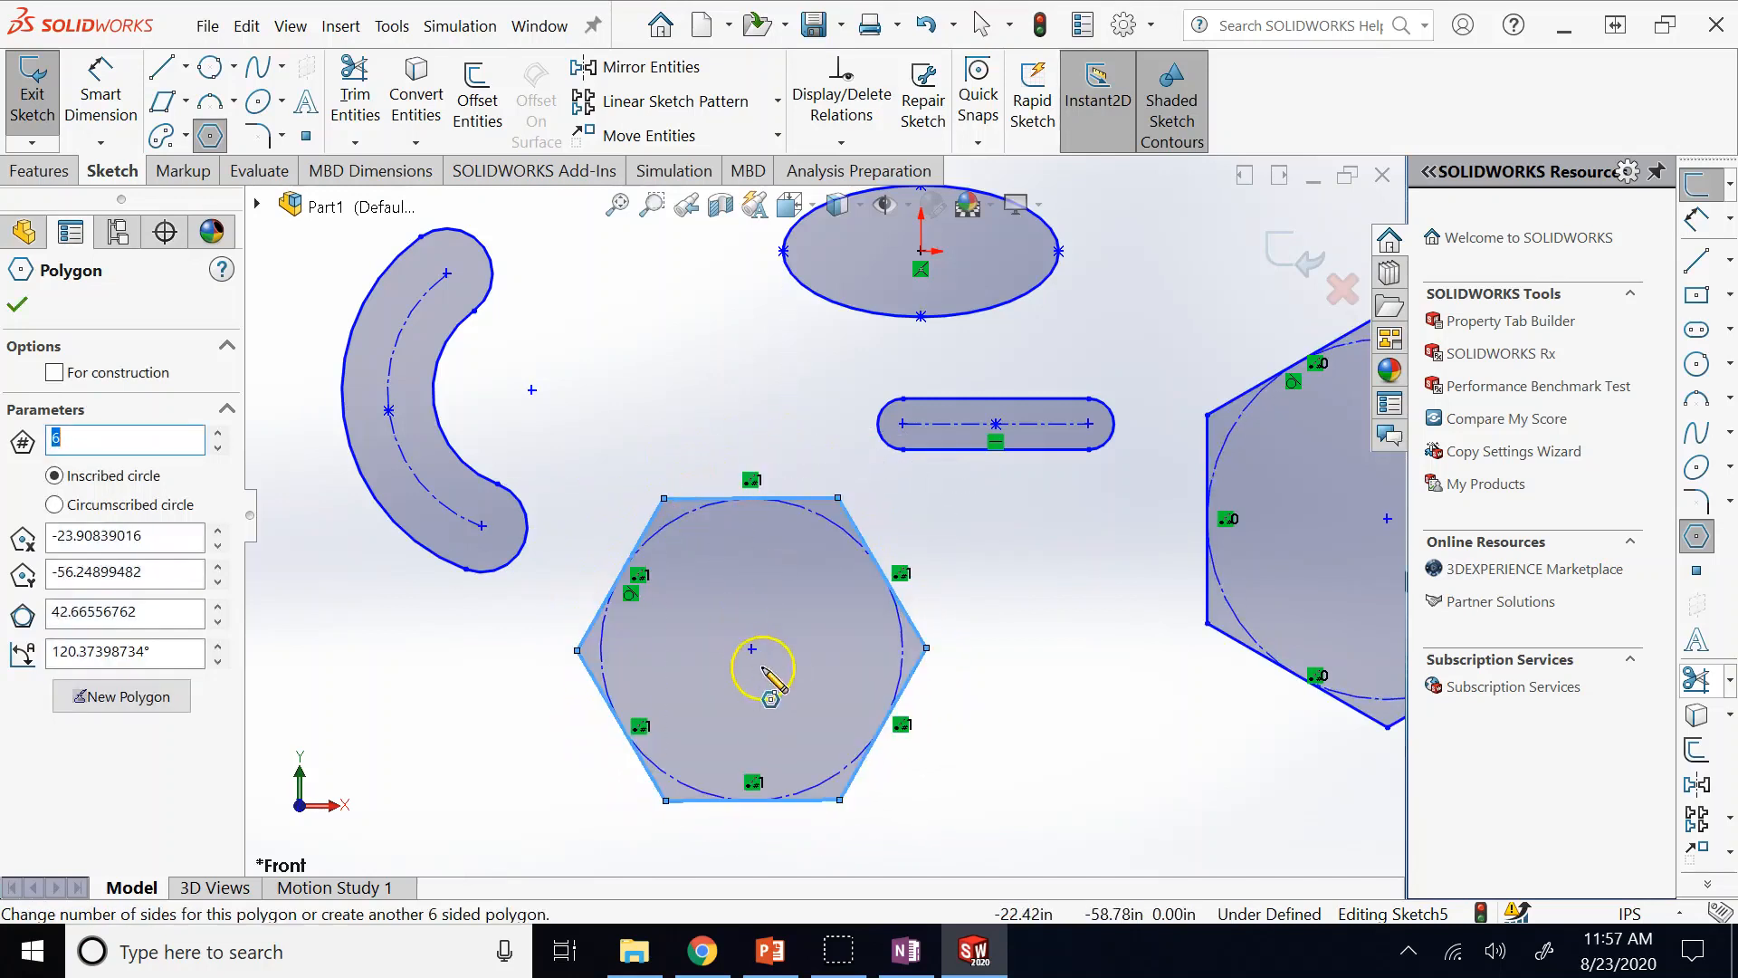
pyautogui.click(216, 137)
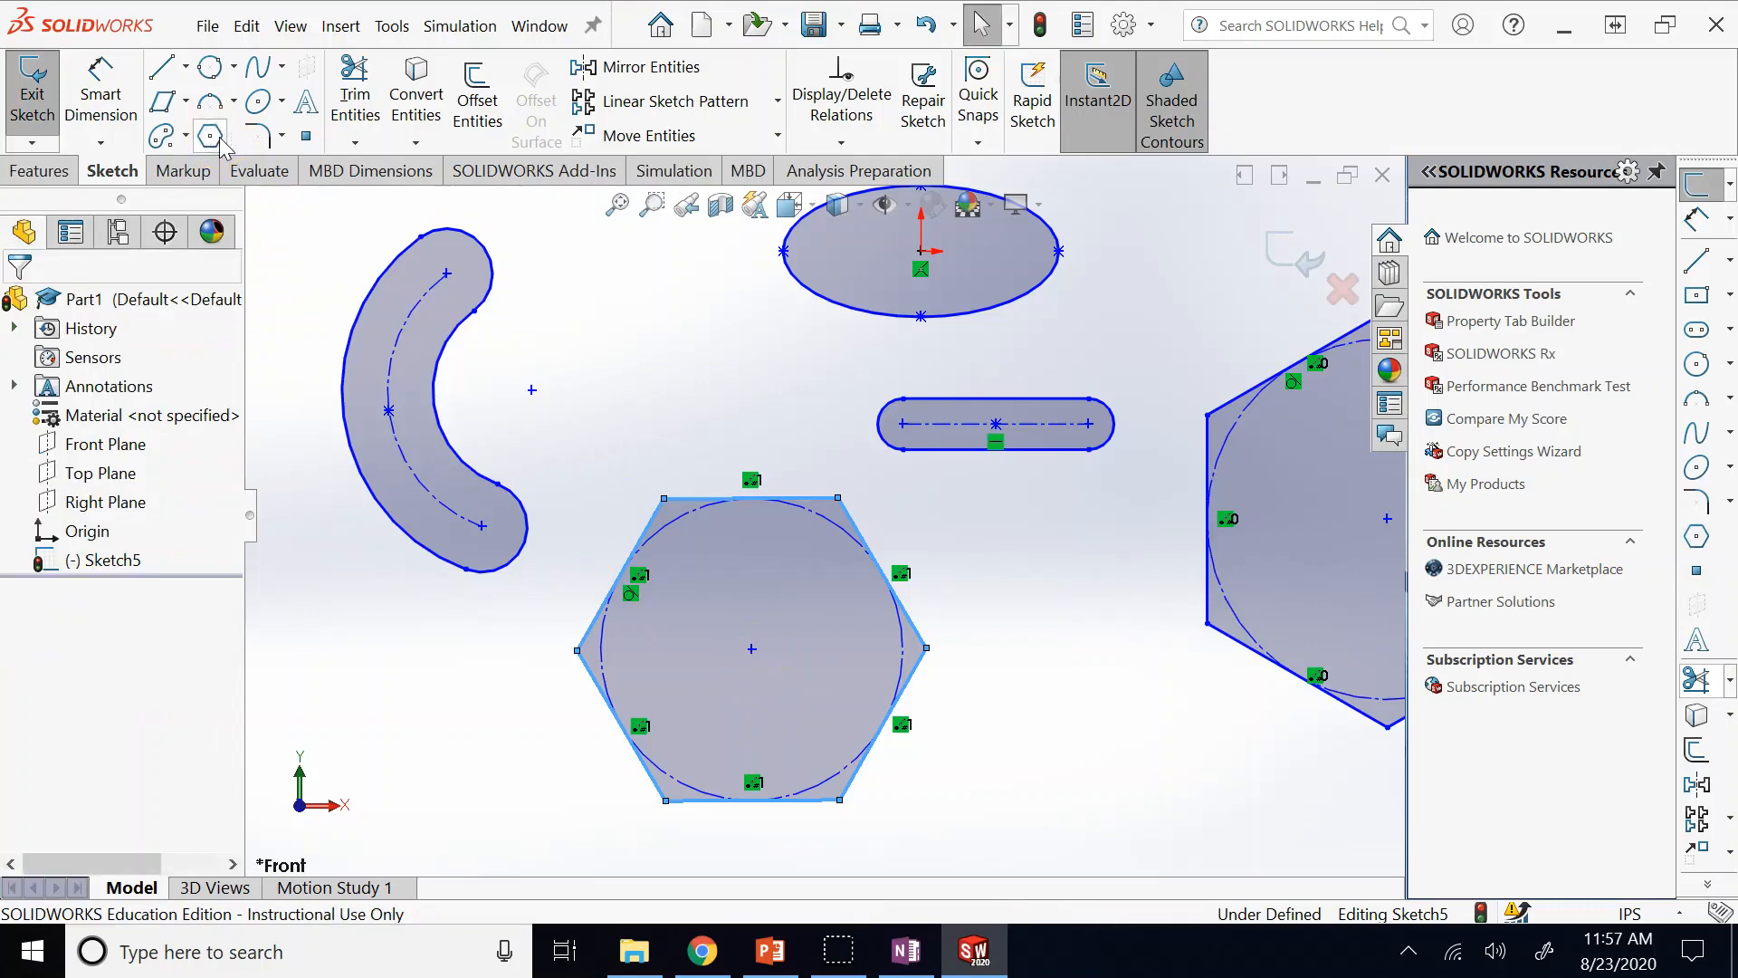
# Place six separate sketch points in the empty area below the arc slot and left of the smaller hexagon.
pyautogui.click(308, 137)
pyautogui.click(352, 637)
pyautogui.click(467, 637)
pyautogui.click(490, 725)
pyautogui.click(388, 727)
pyautogui.click(400, 673)
pyautogui.click(334, 545)
pyautogui.press('f')
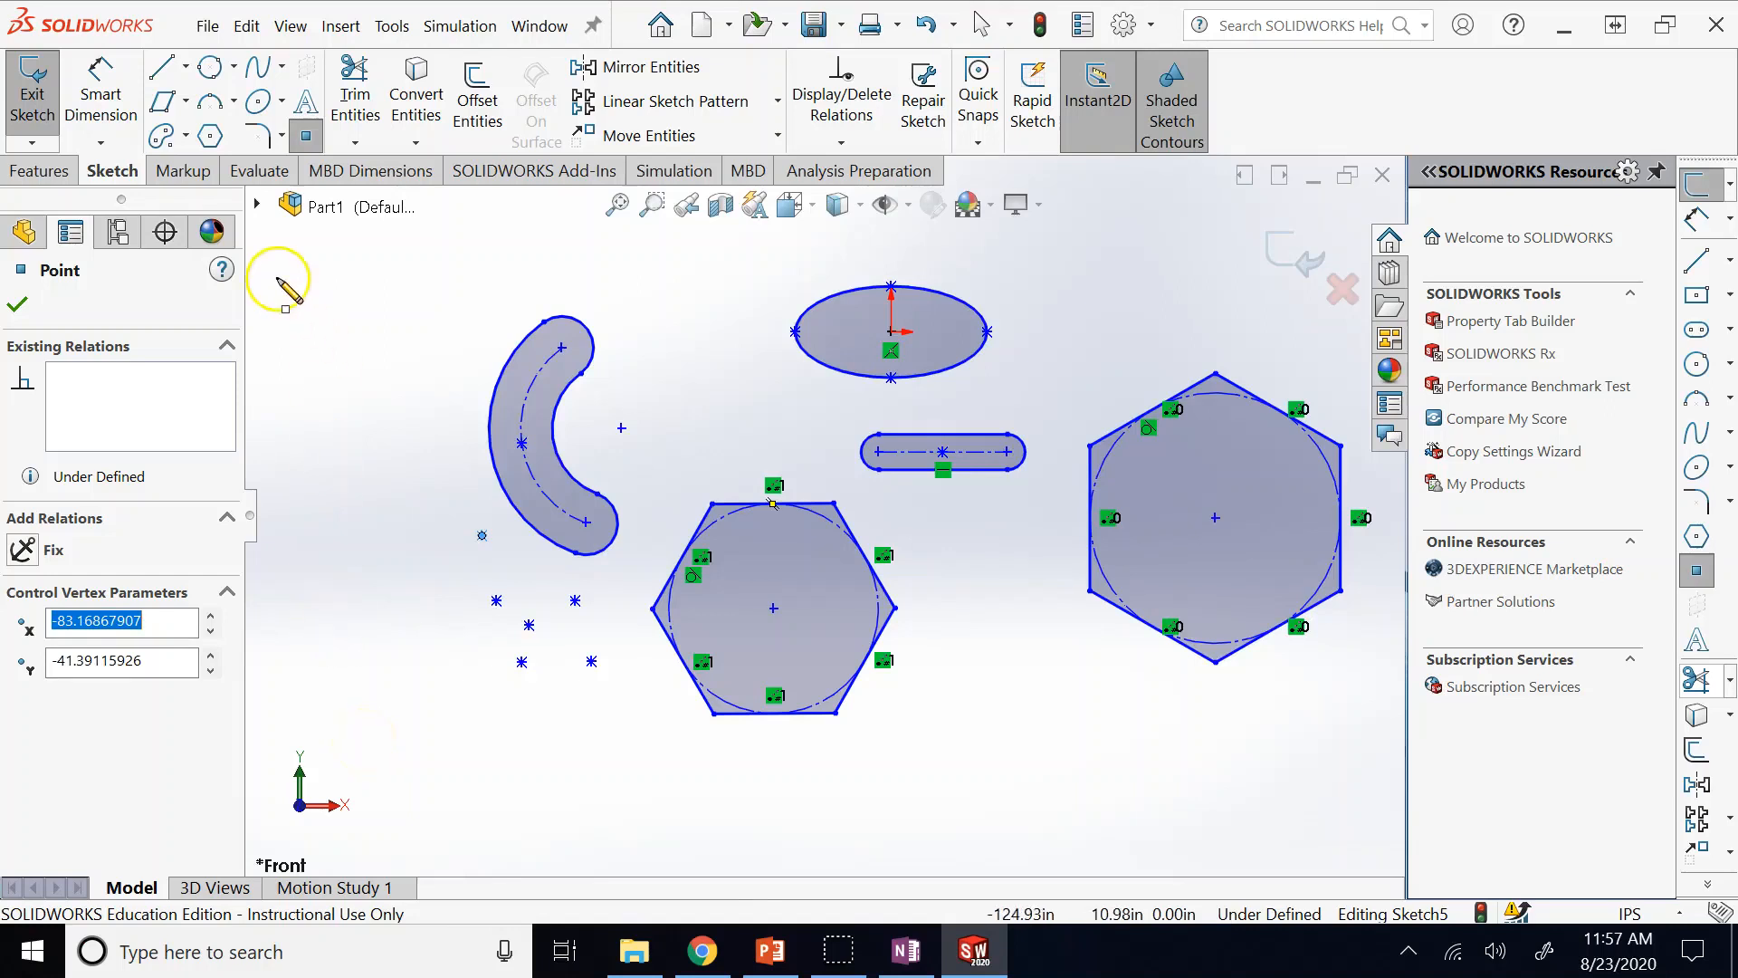
pyautogui.click(306, 136)
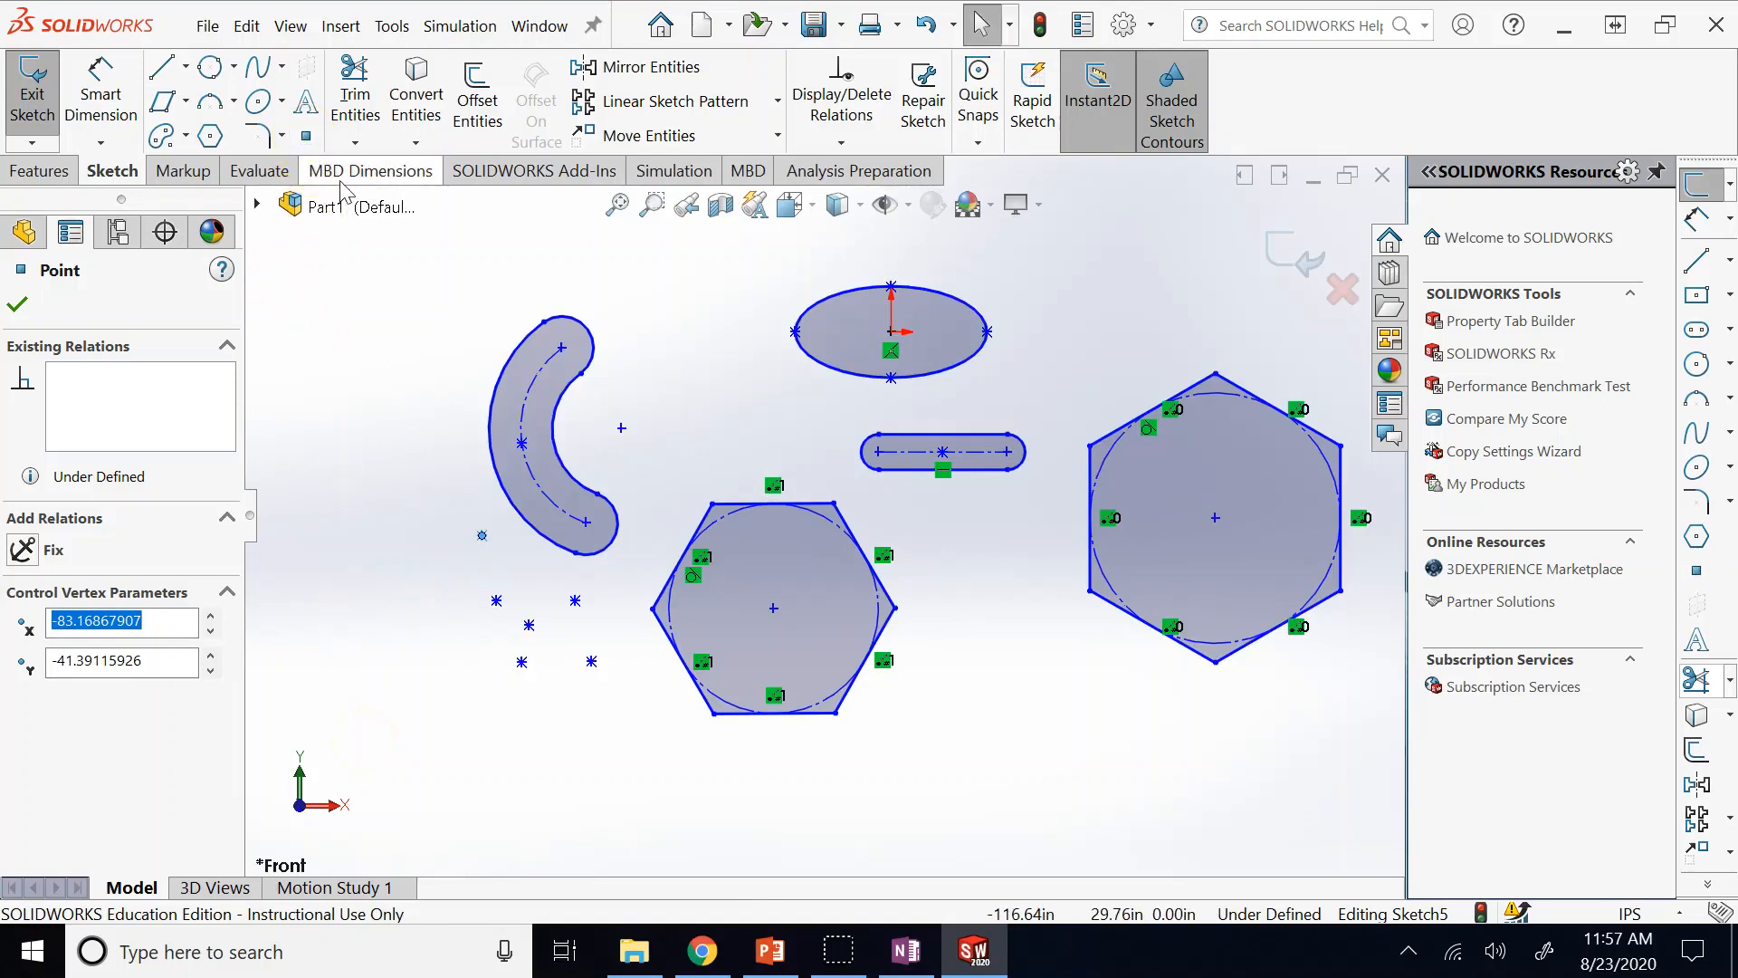
# Apply a 4.00 in Sketch Fillet to the upper-left corner of the smaller hexagon.
pyautogui.click(281, 136)
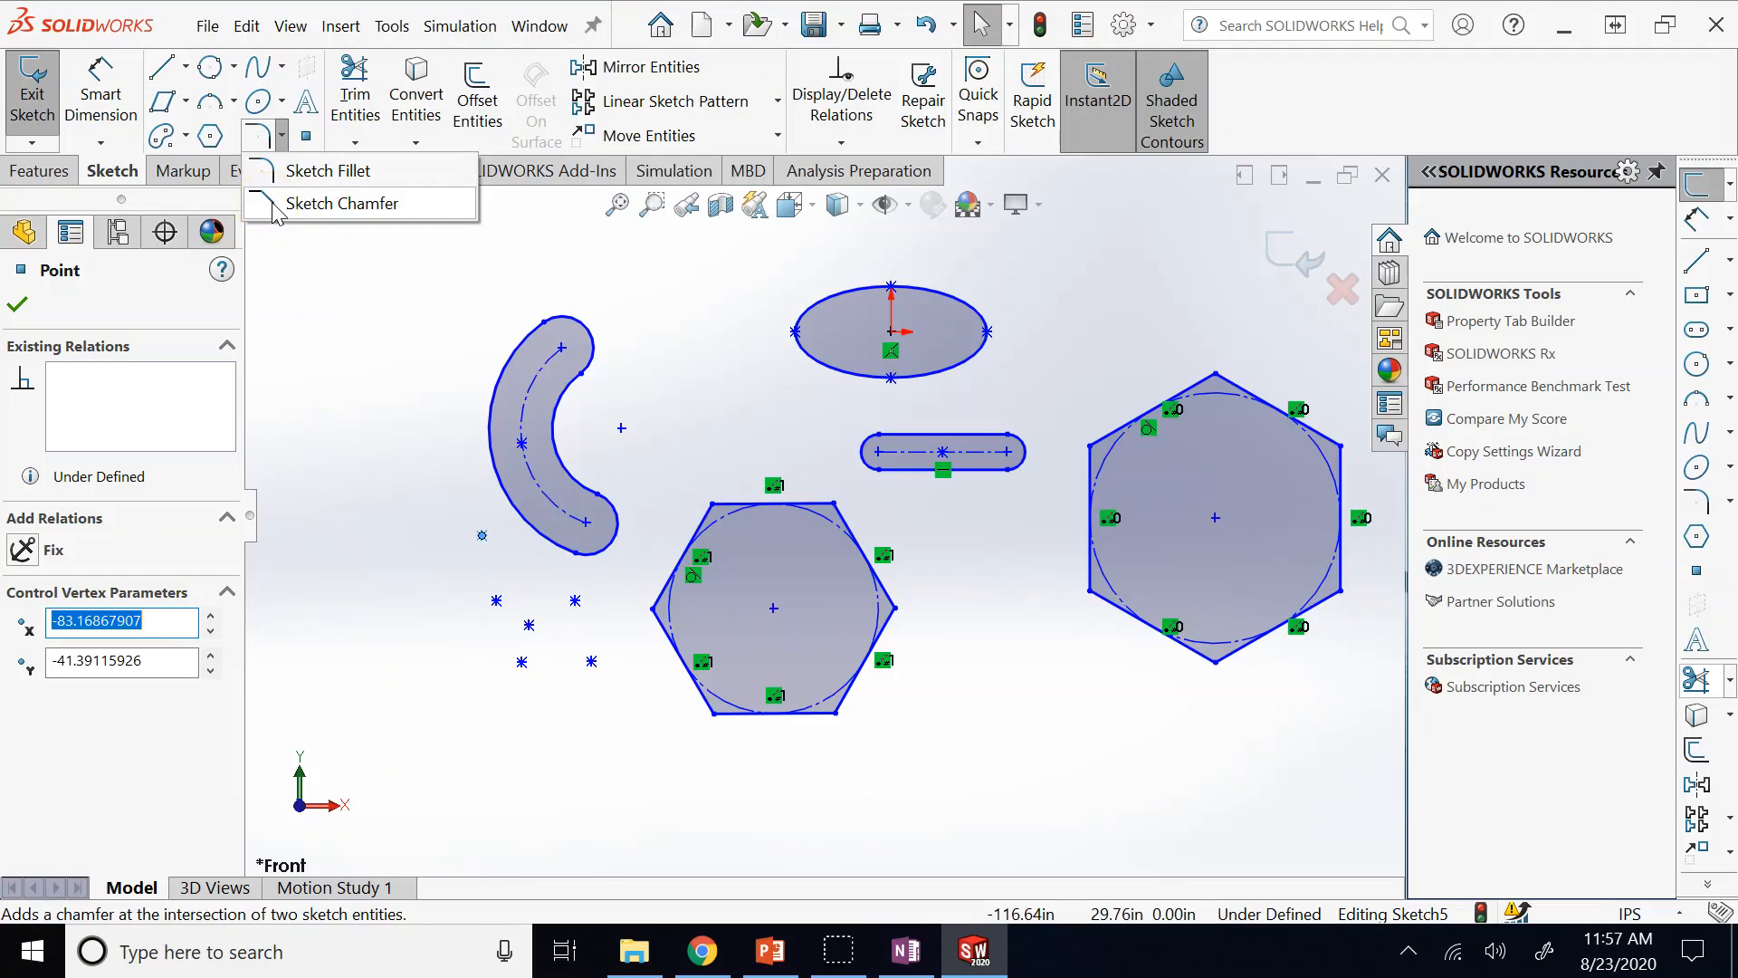
pyautogui.click(298, 170)
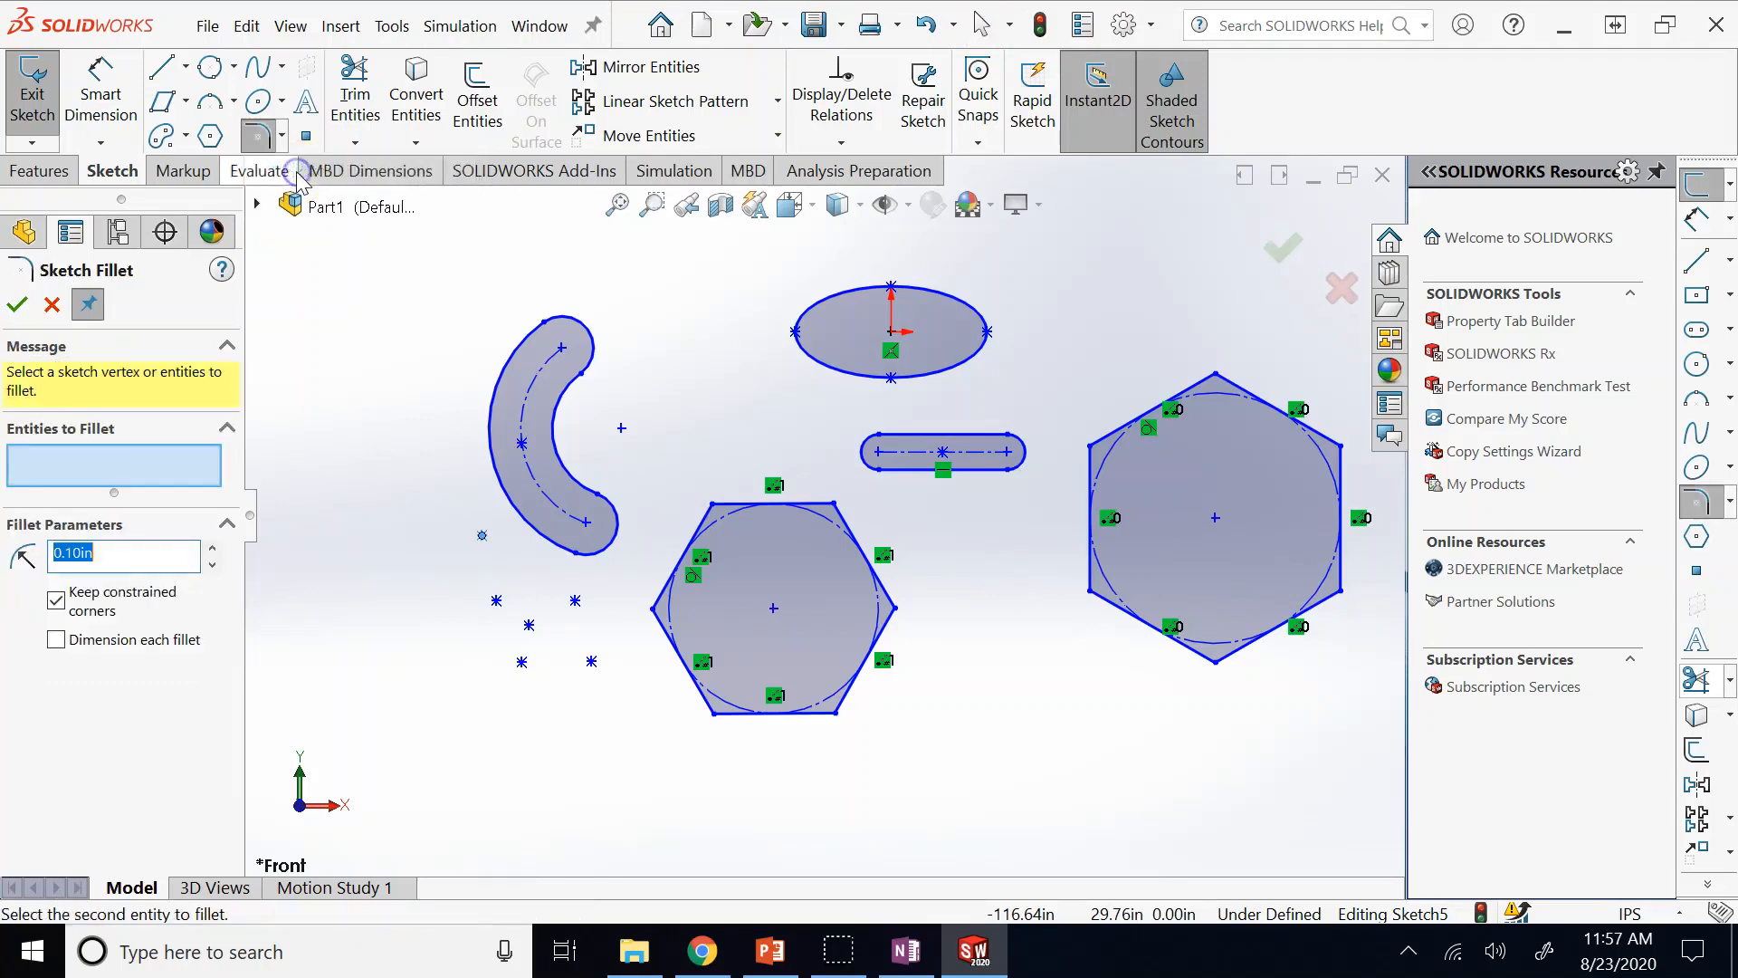
pyautogui.scroll(-2, 729, 496)
pyautogui.scroll(-3, 730, 497)
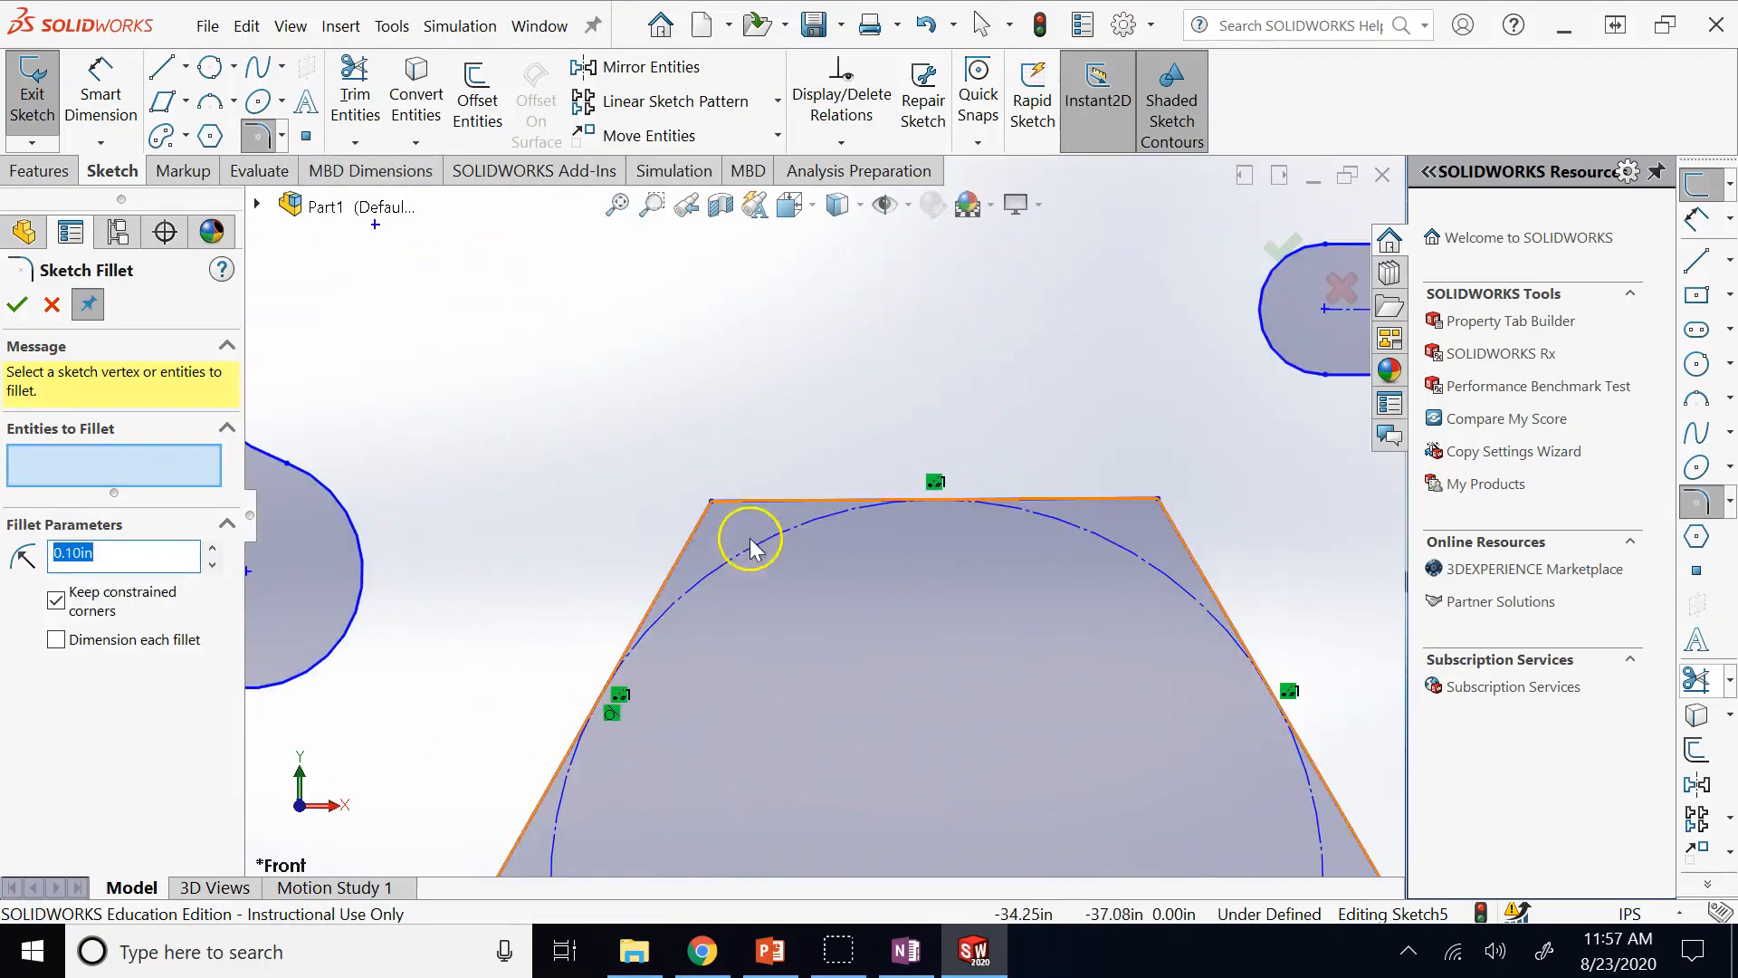
pyautogui.click(712, 502)
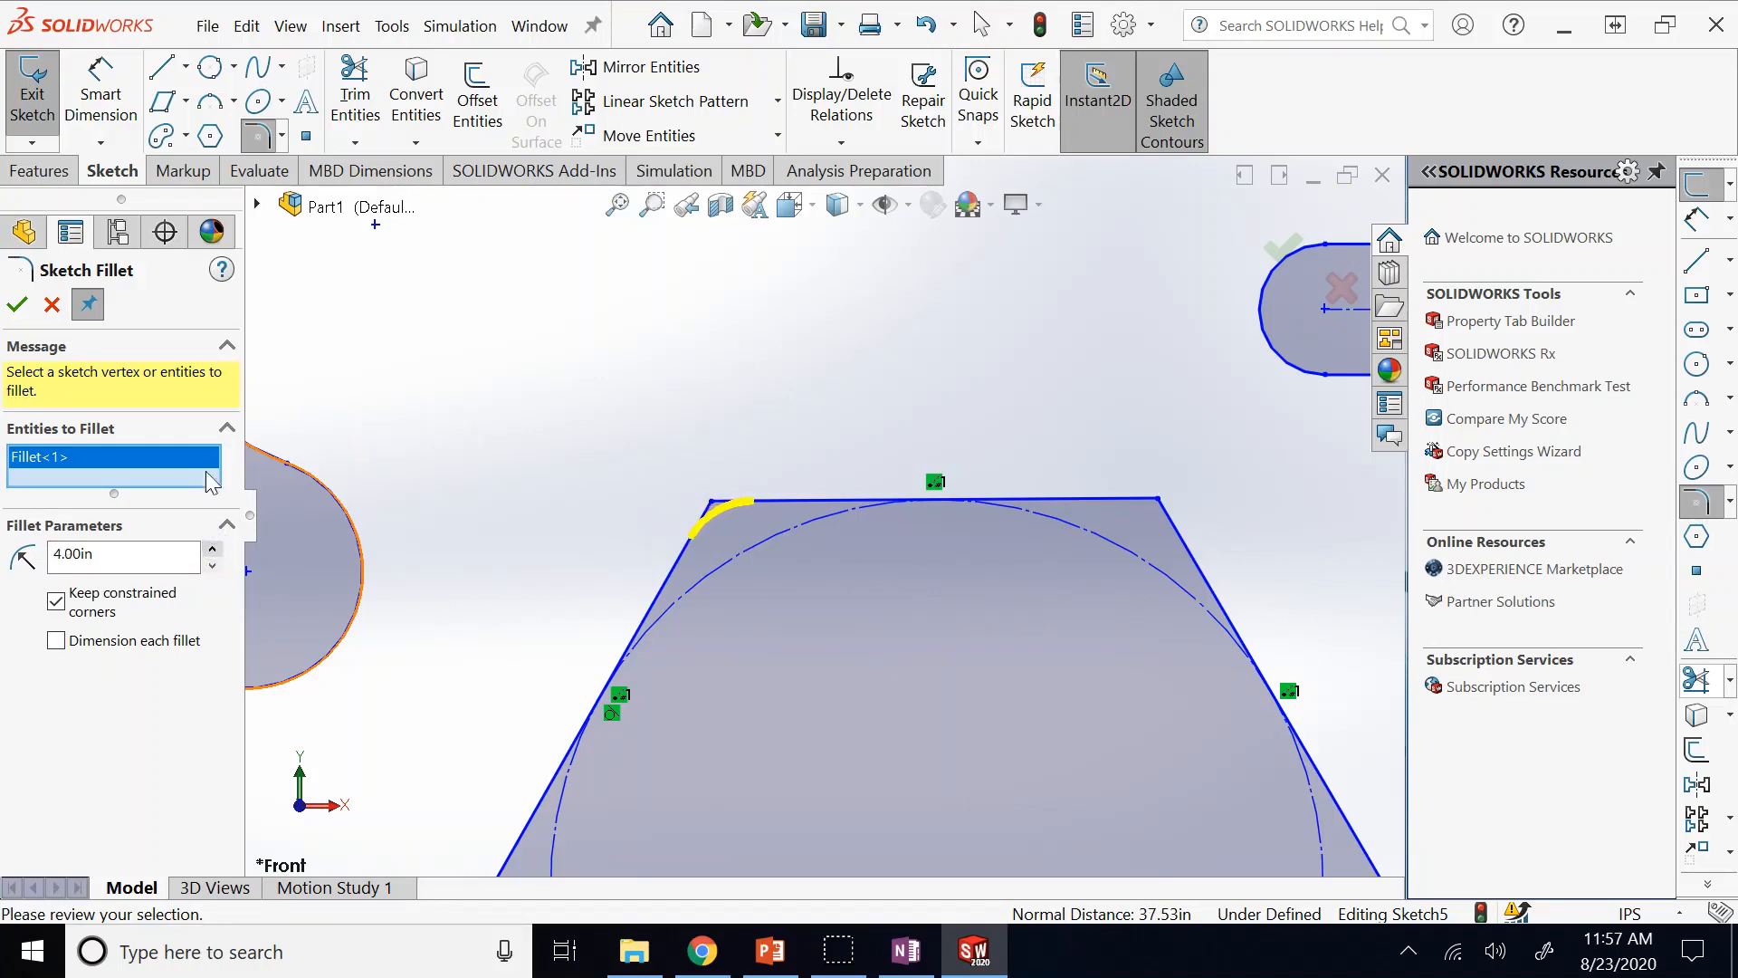
pyautogui.click(28, 310)
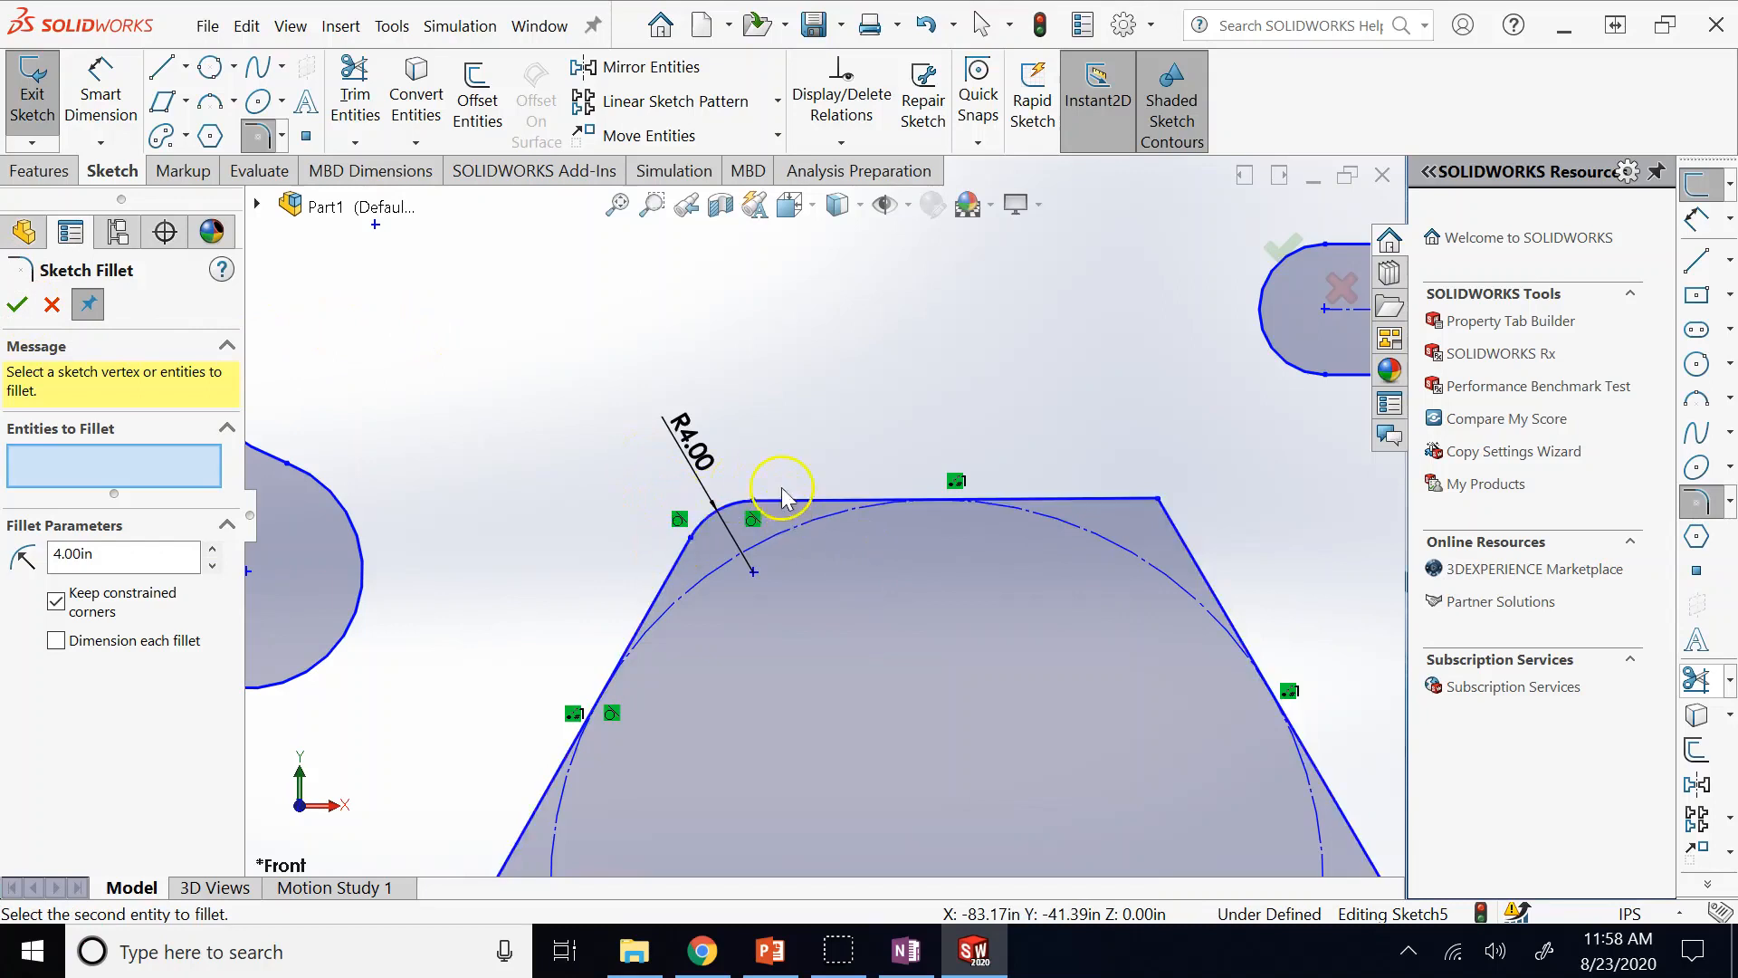
# Apply a Sketch Chamfer with equal distances of 0.39370079 in to the upper-right corner of the smaller hexagon.
pyautogui.click(284, 137)
pyautogui.click(303, 203)
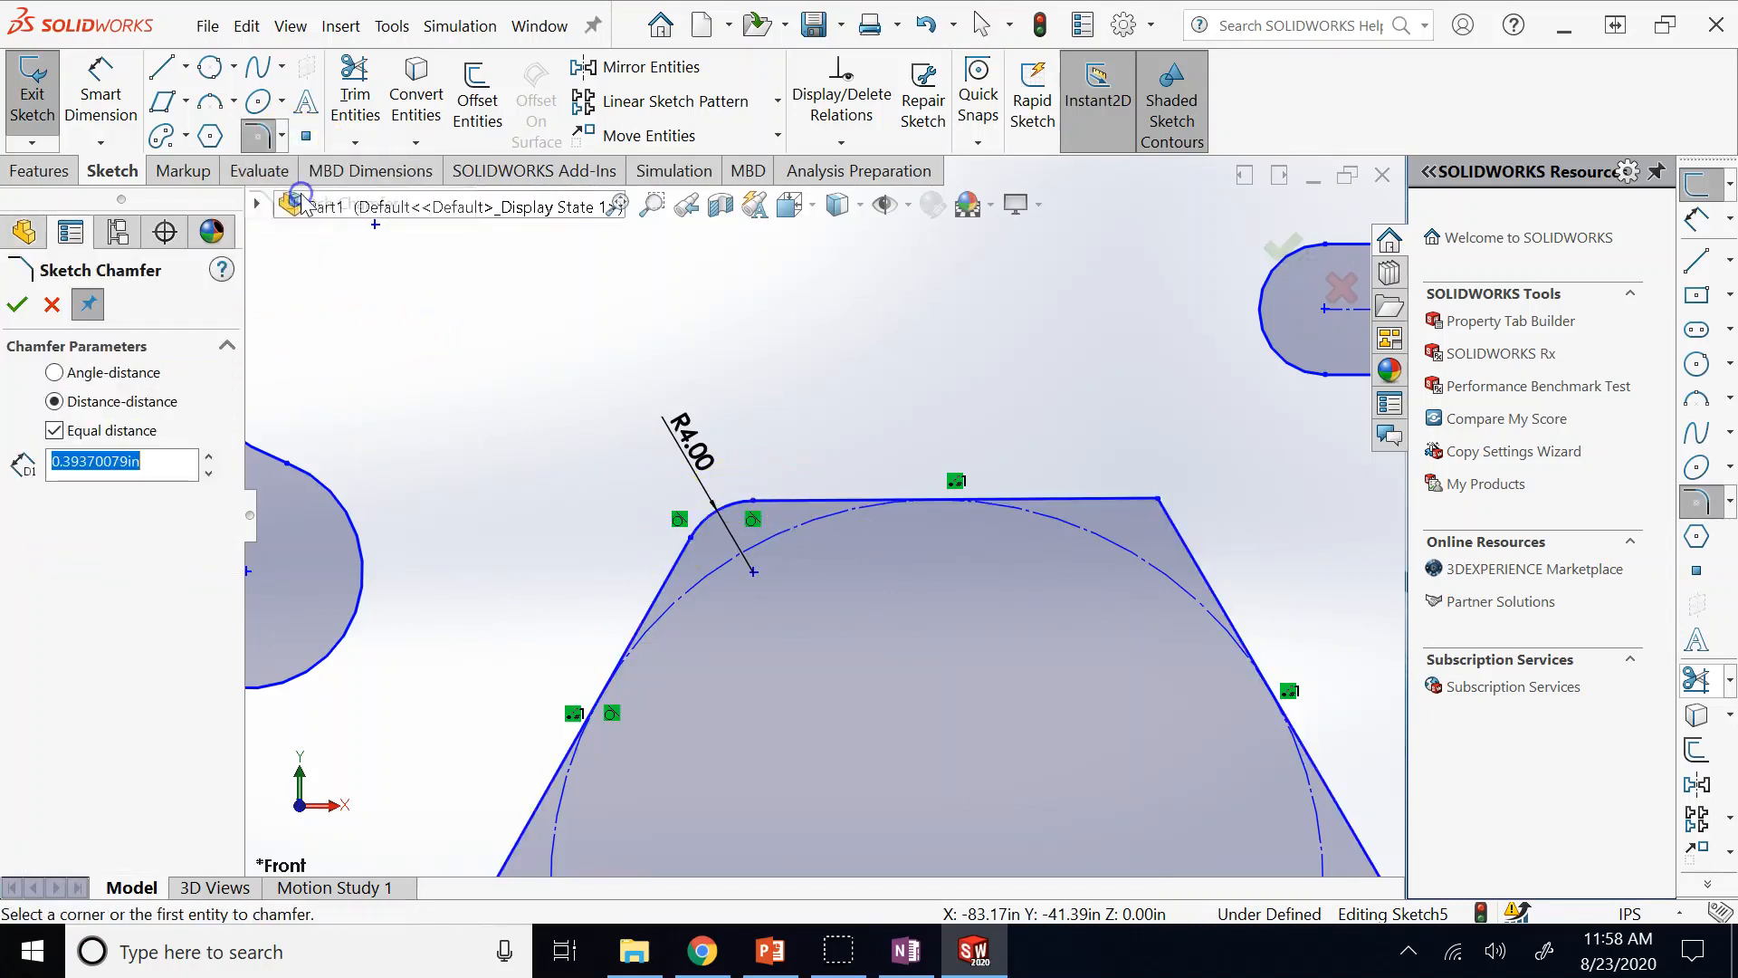
pyautogui.click(1114, 501)
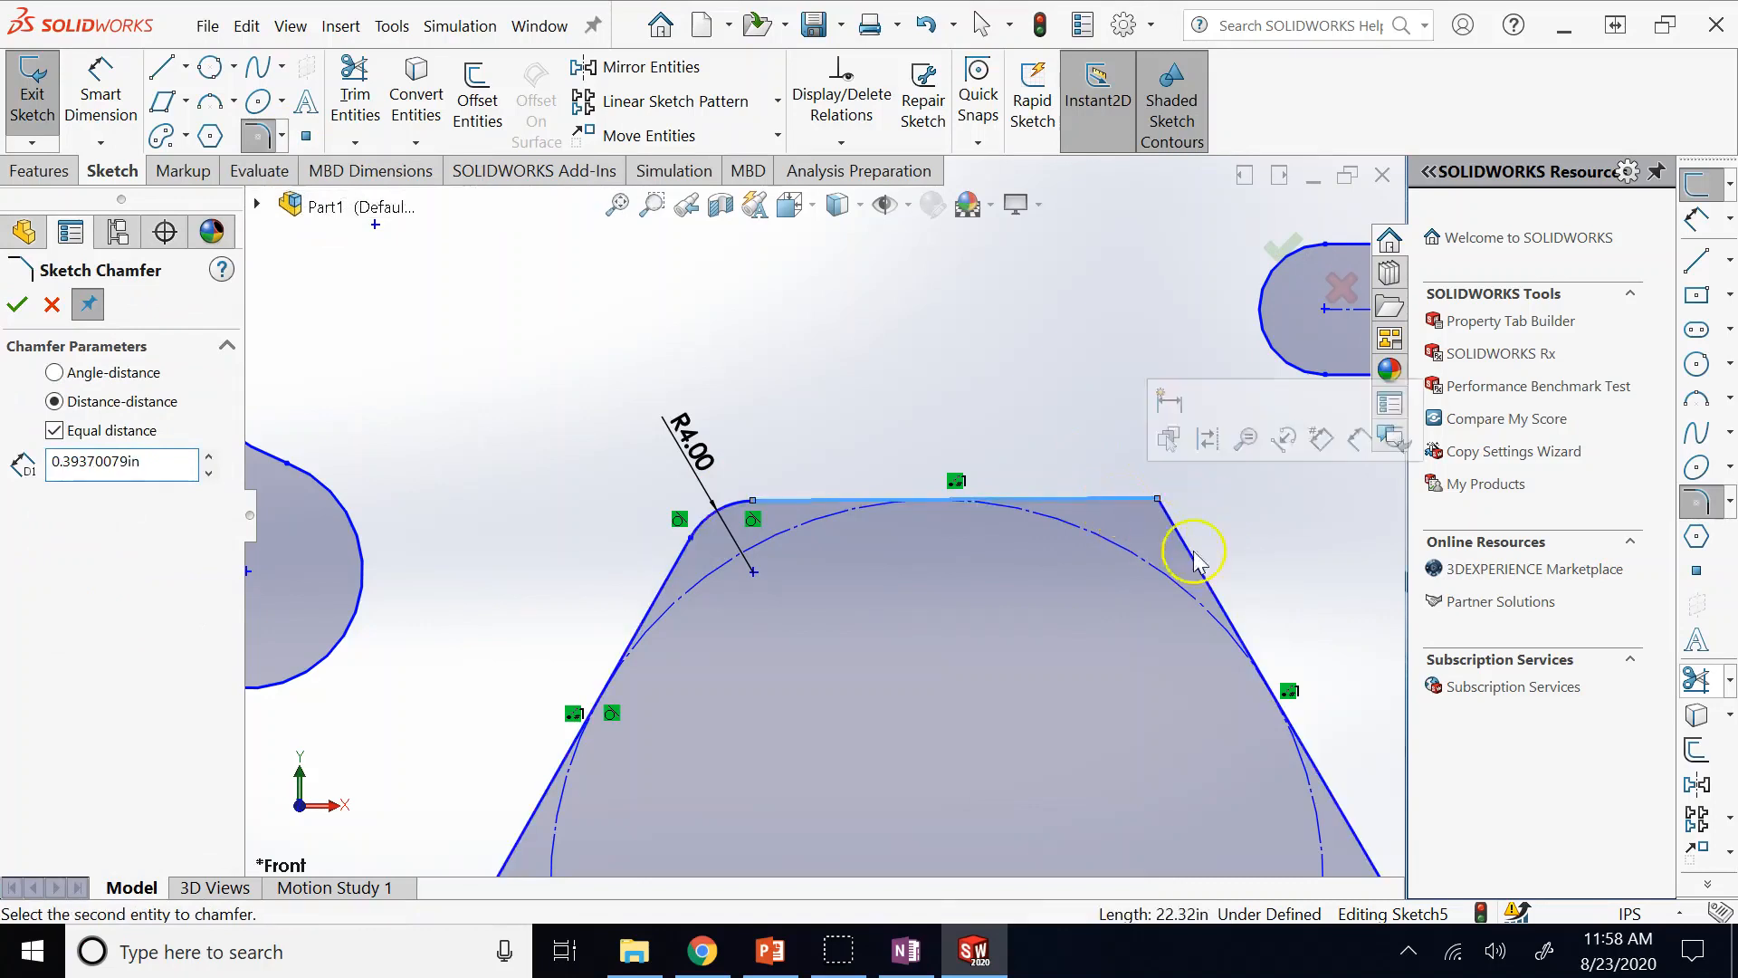
pyautogui.click(1177, 540)
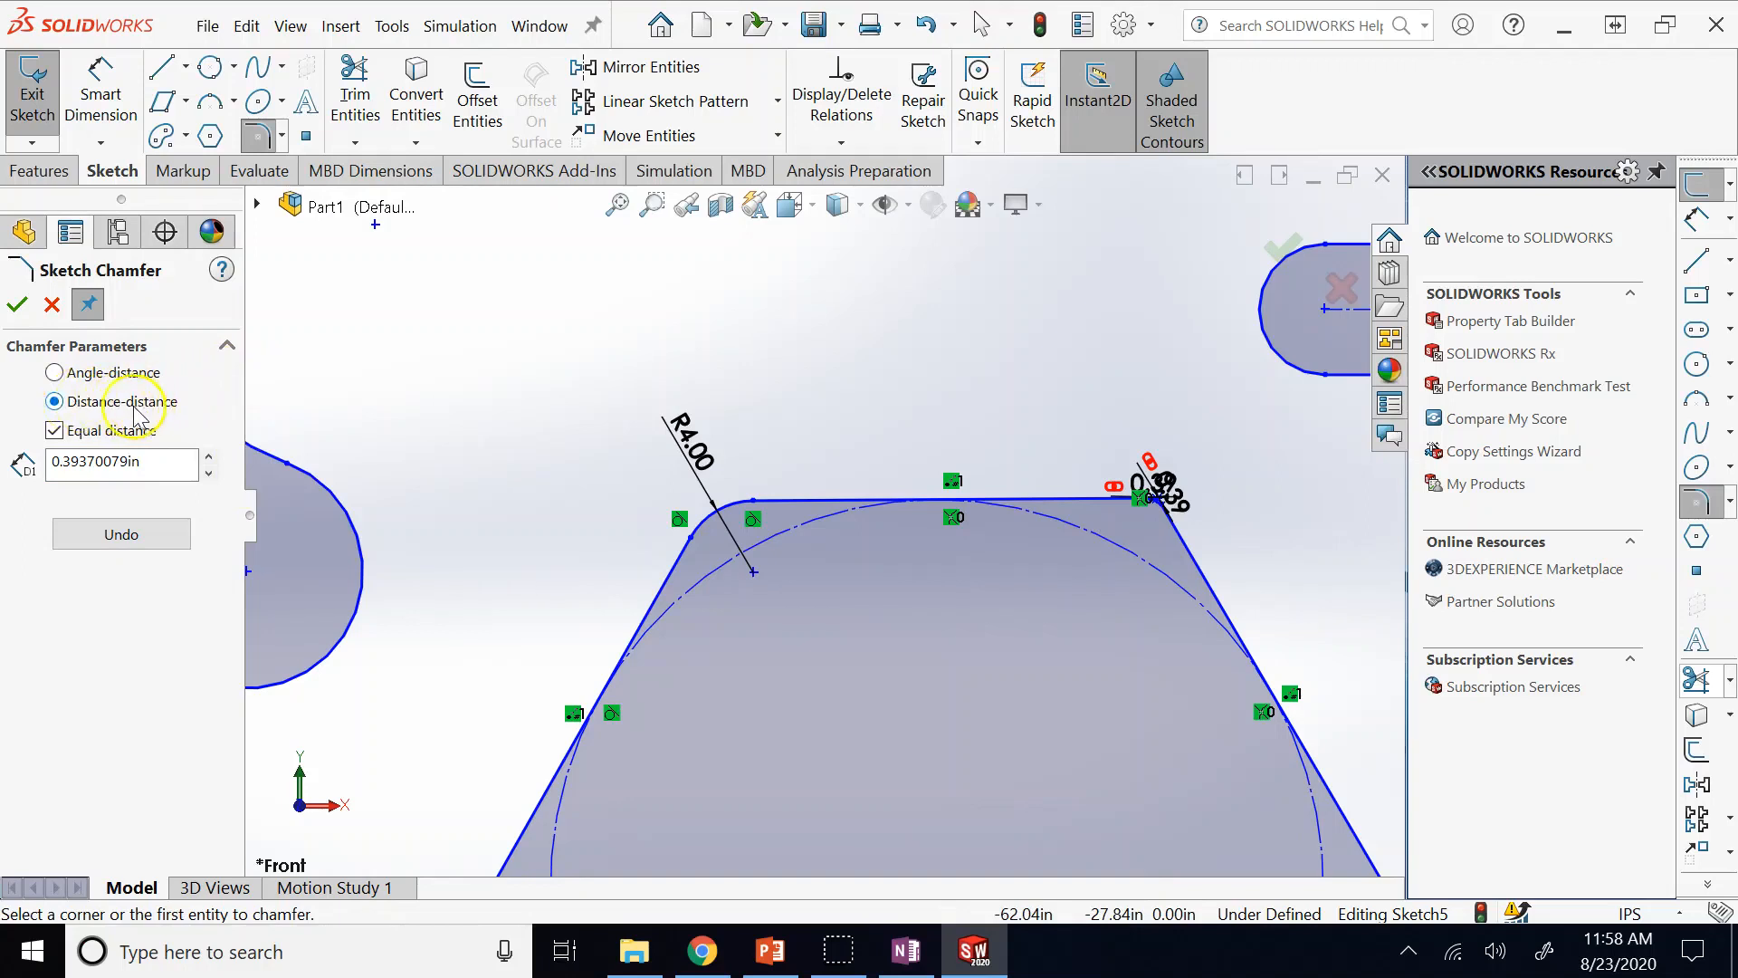
pyautogui.click(54, 373)
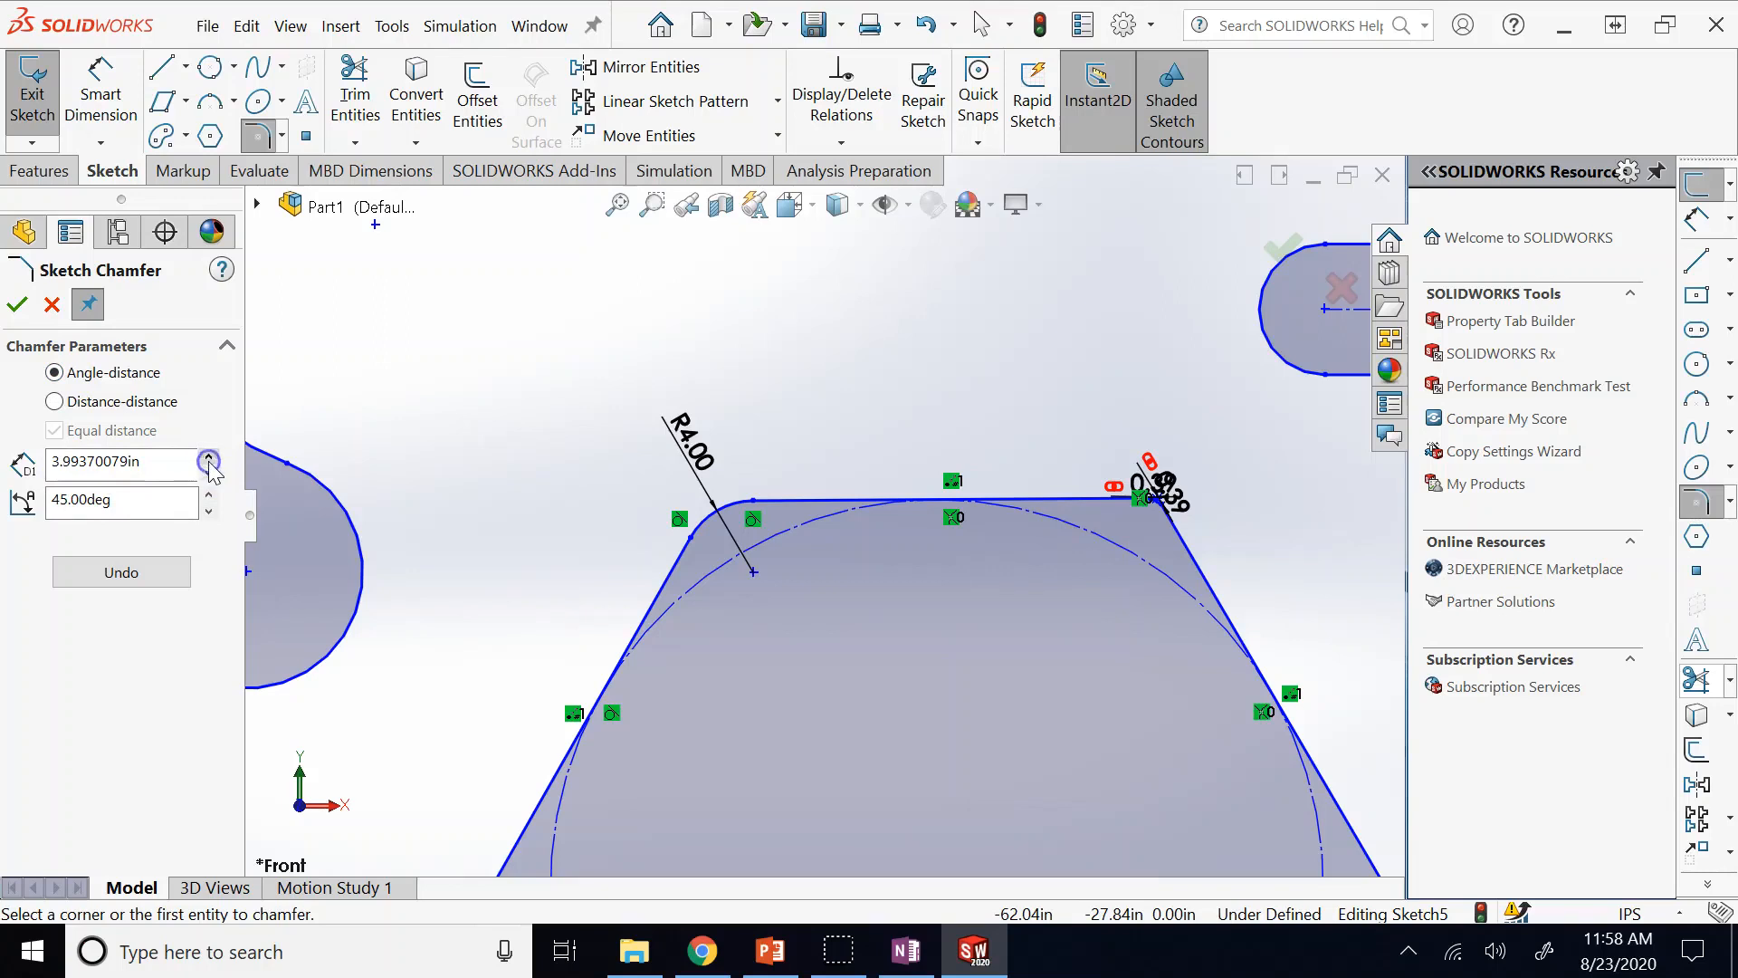
pyautogui.click(129, 567)
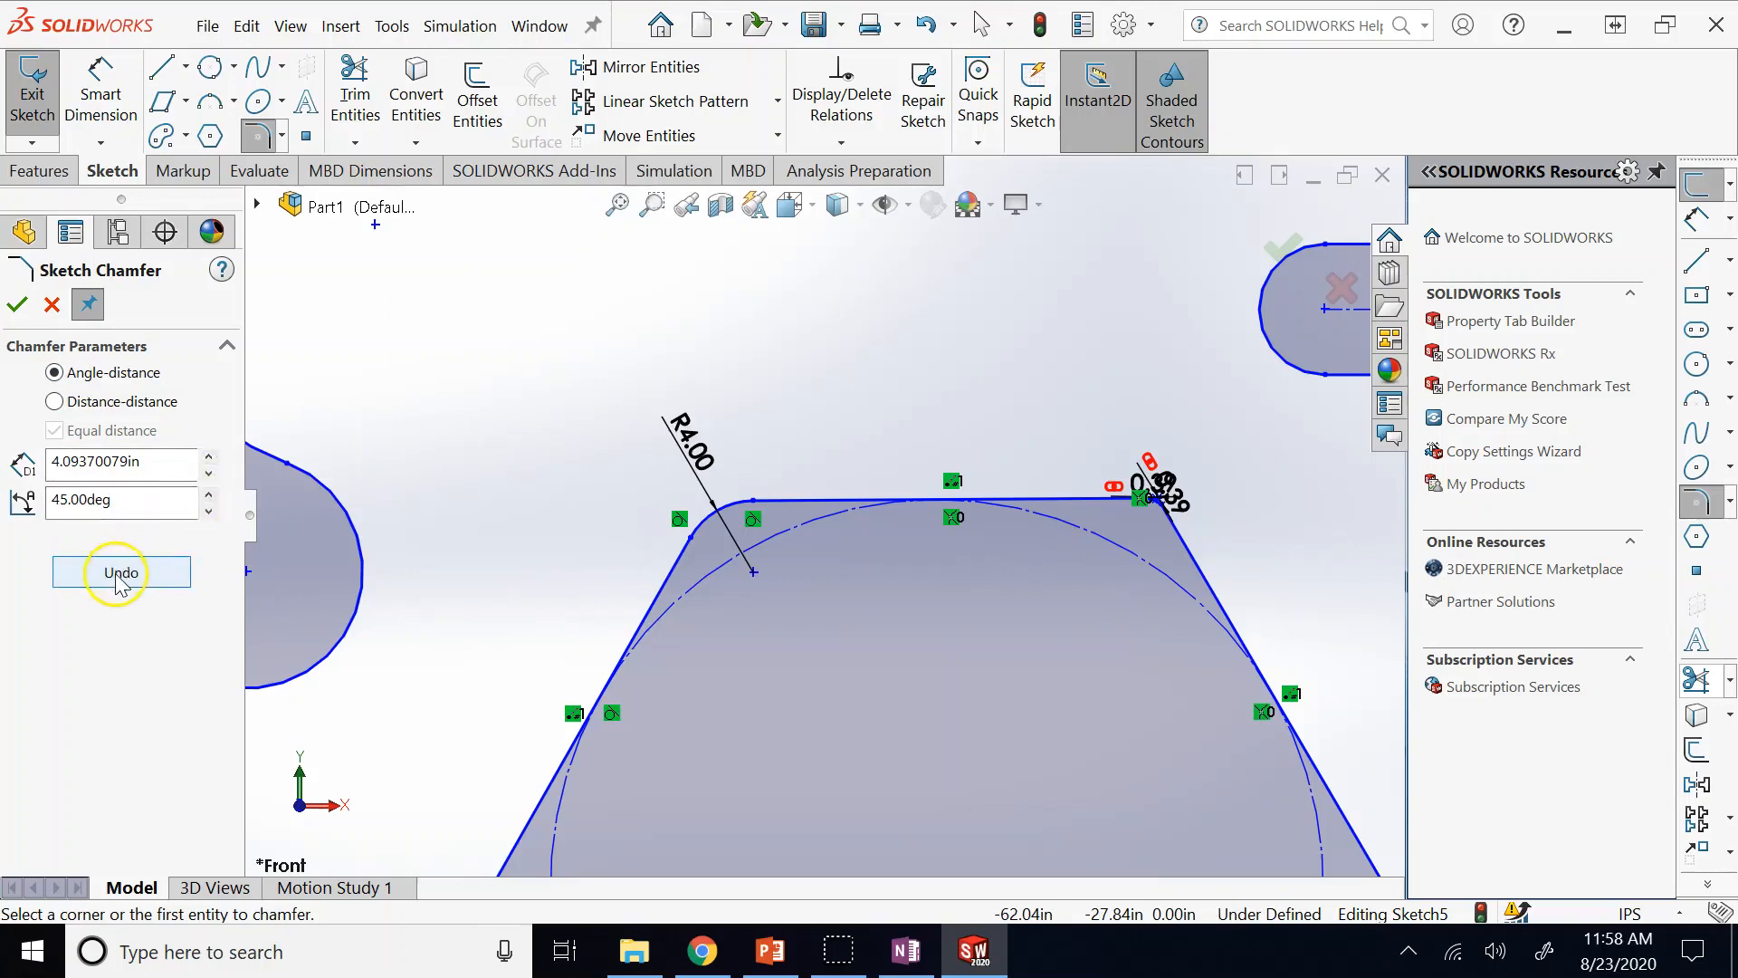
pyautogui.click(17, 306)
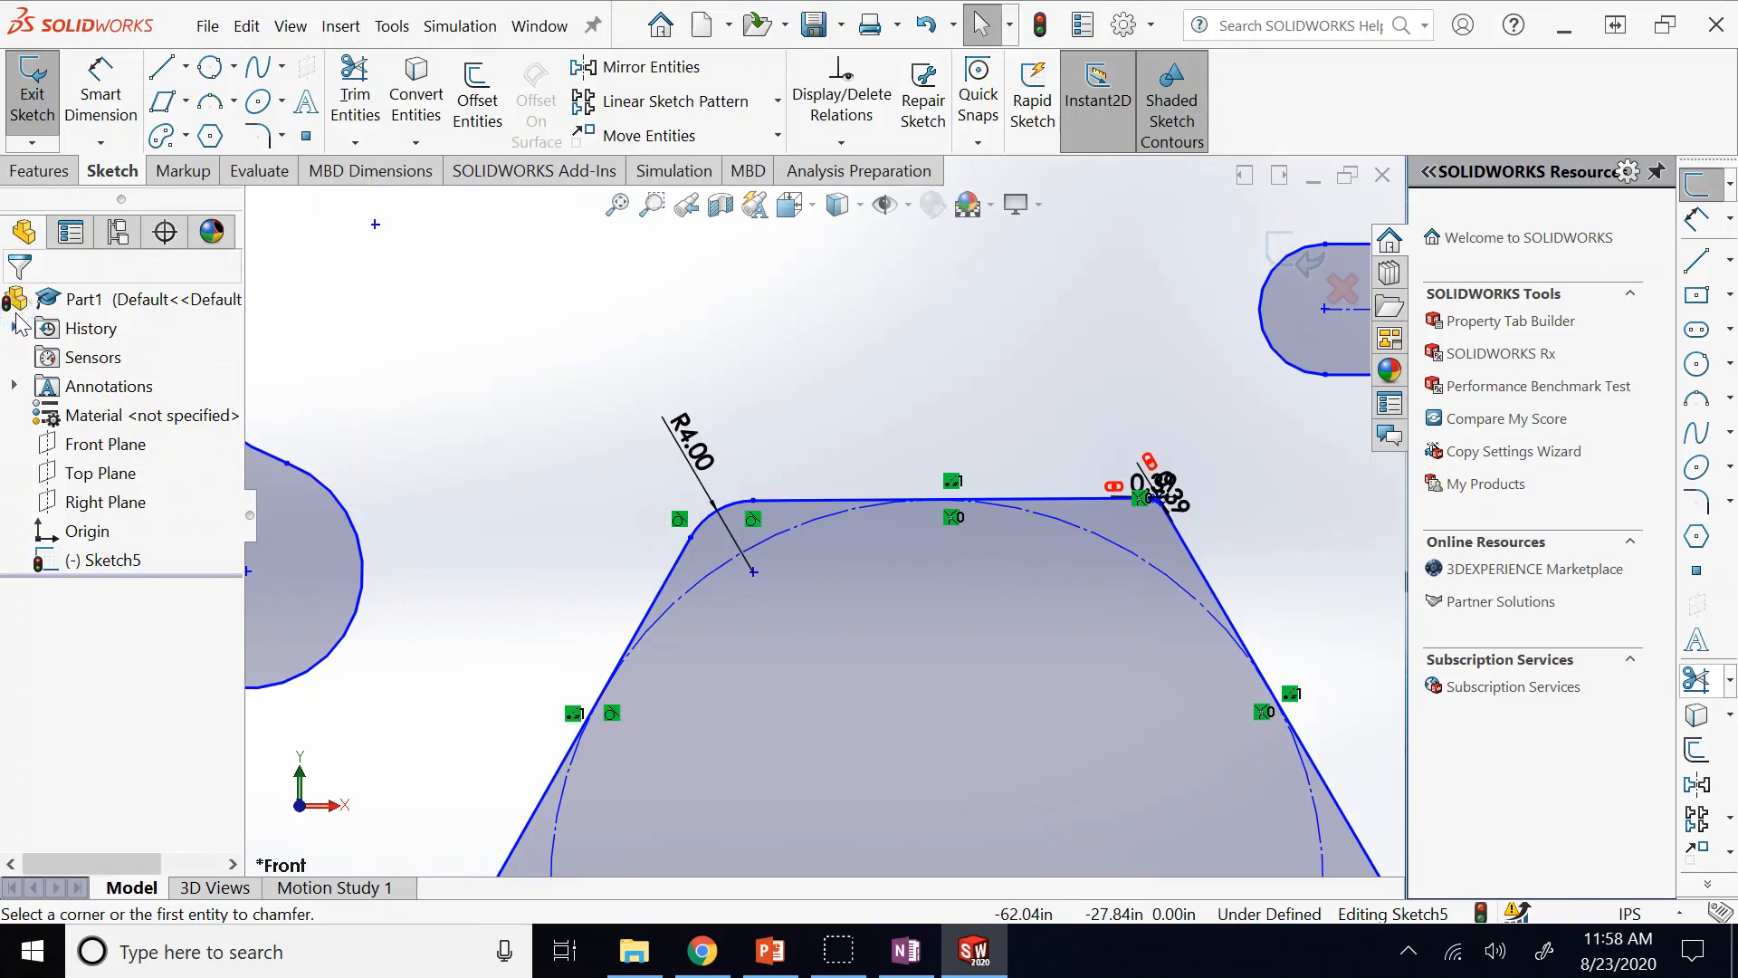
# Undo the equal-distance chamfer on the smaller hexagon's upper-right corner and clear the selection.
pyautogui.scroll(-5, 1127, 484)
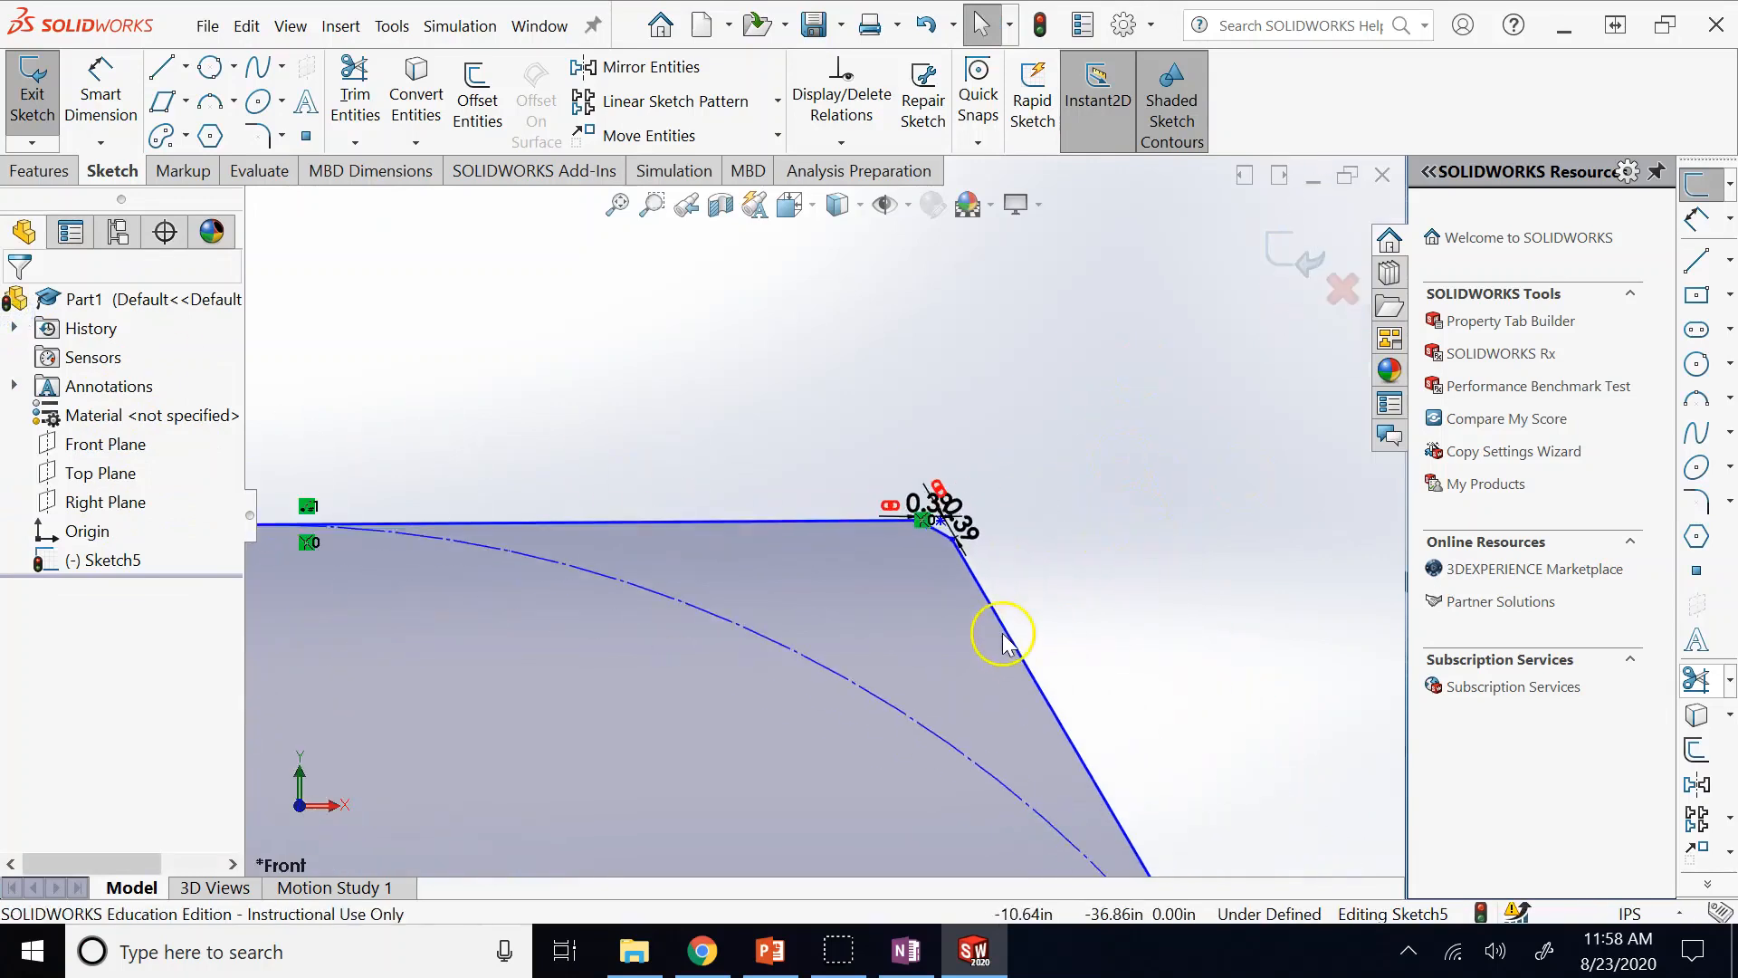
pyautogui.scroll(-3, 942, 600)
pyautogui.scroll(-1, 854, 376)
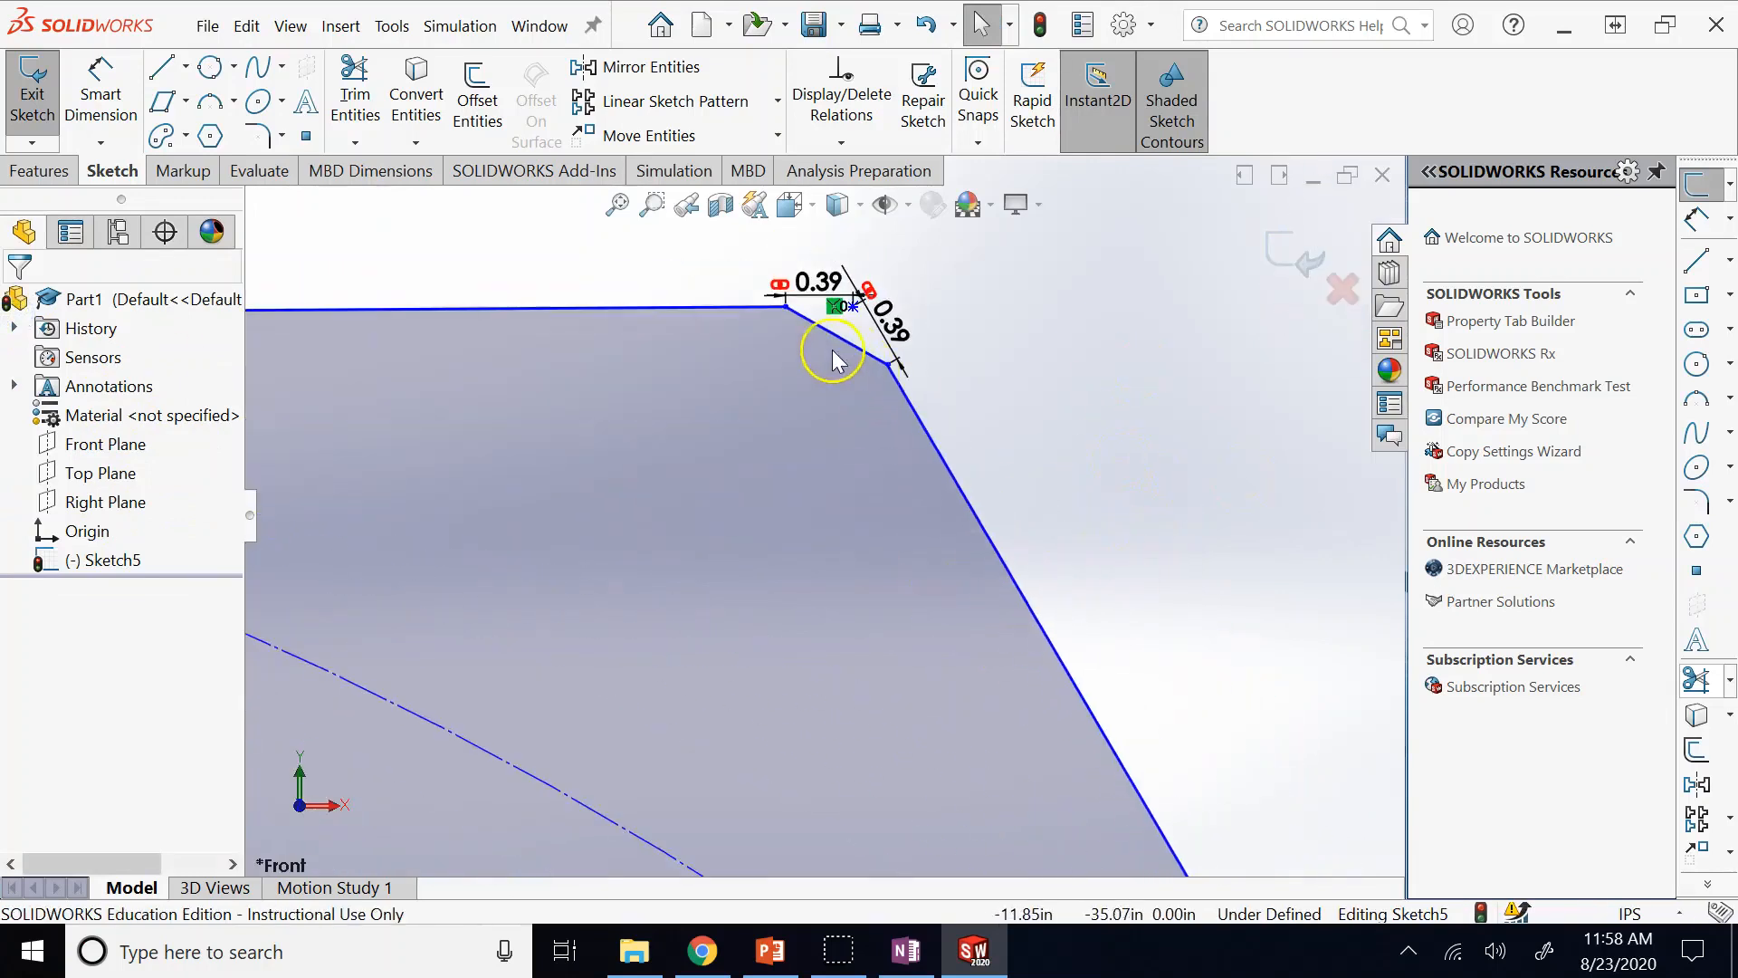
pyautogui.scroll(-2, 831, 276)
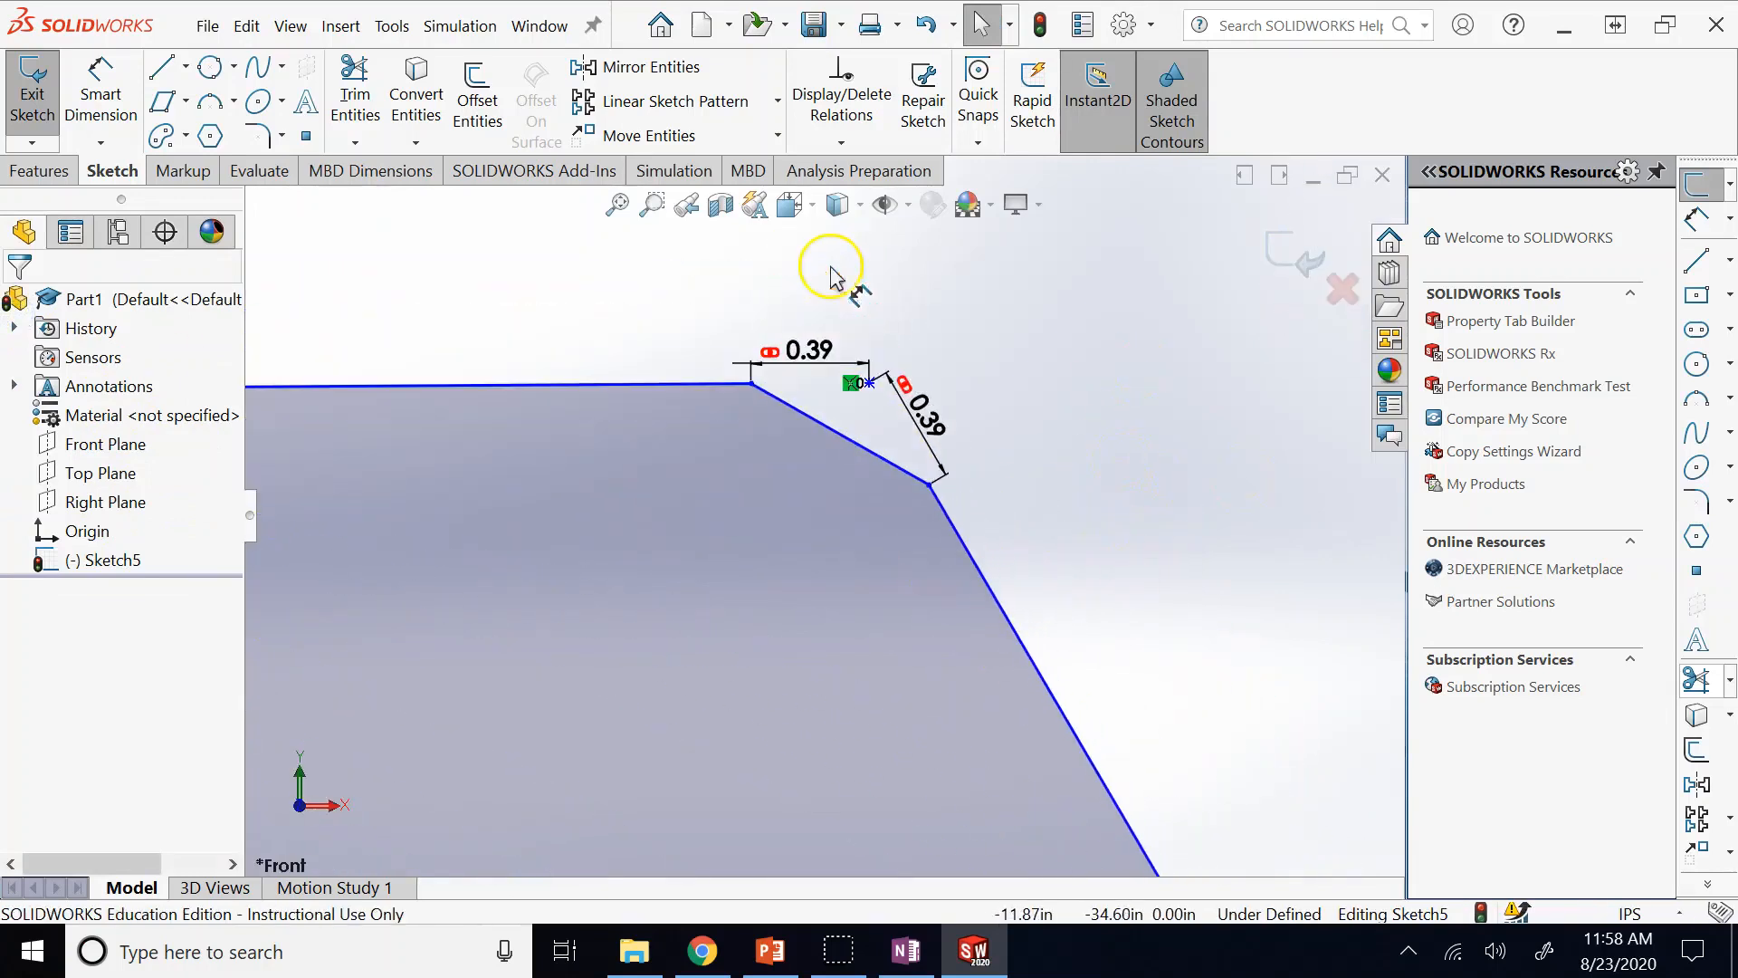
pyautogui.doubleClick(928, 416)
pyautogui.click(679, 302)
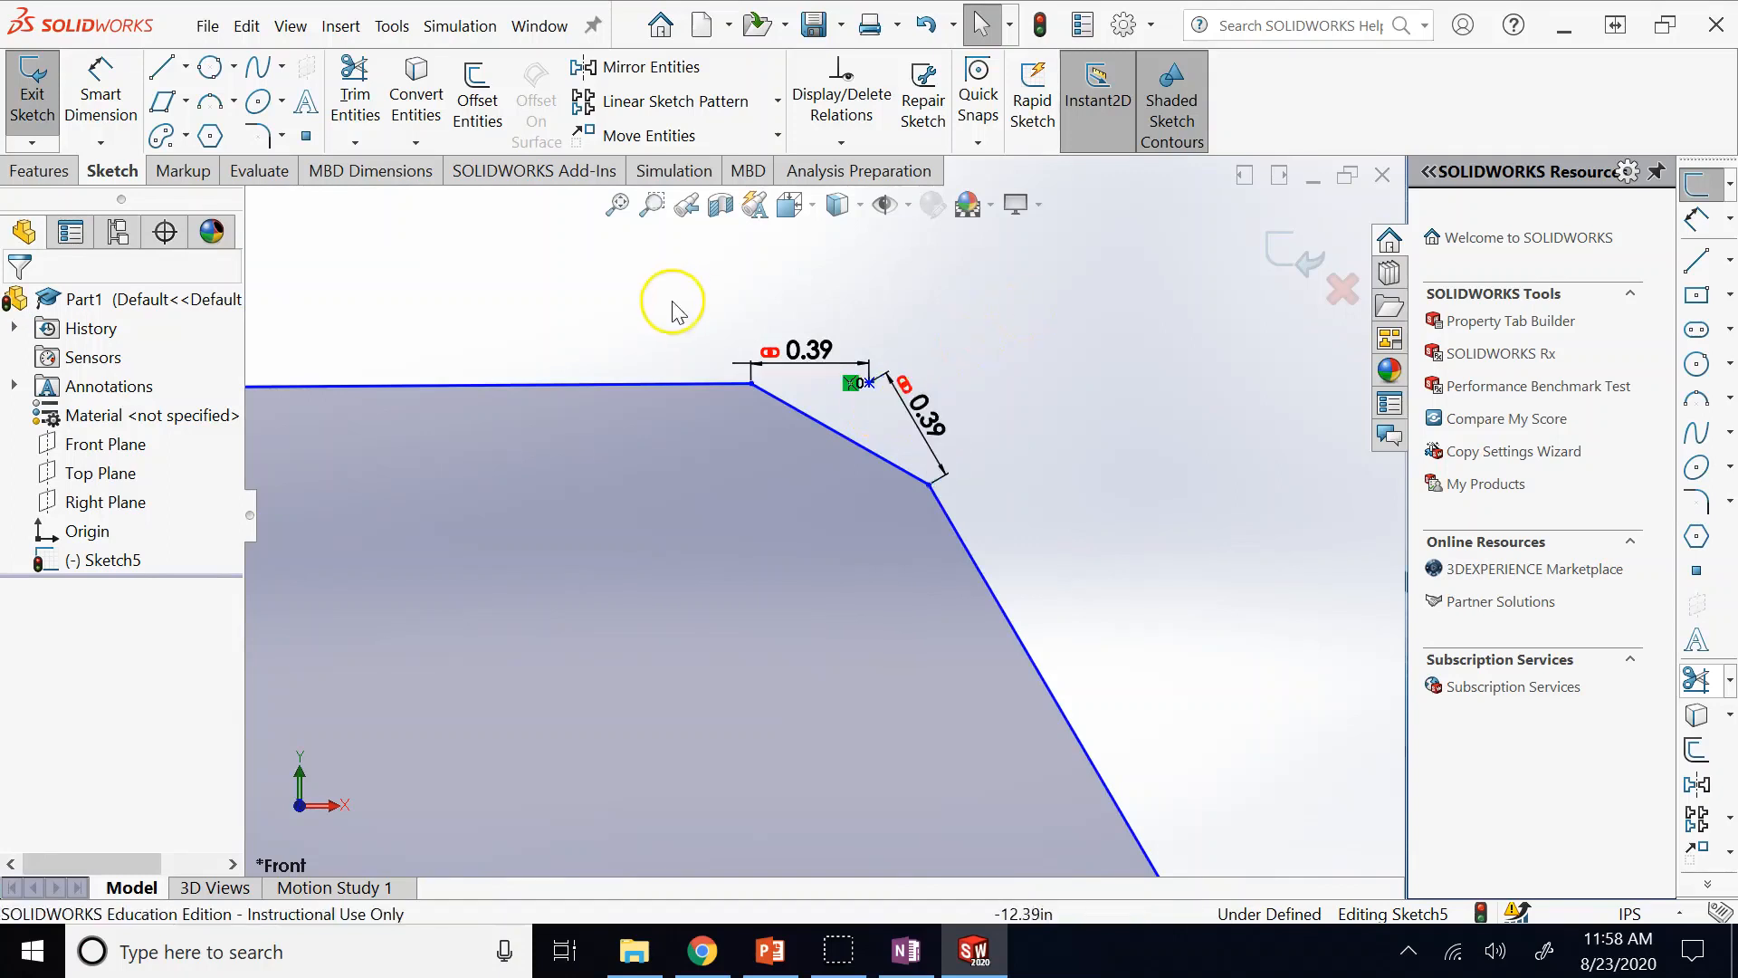
pyautogui.hotkey('ctrl', 'z')
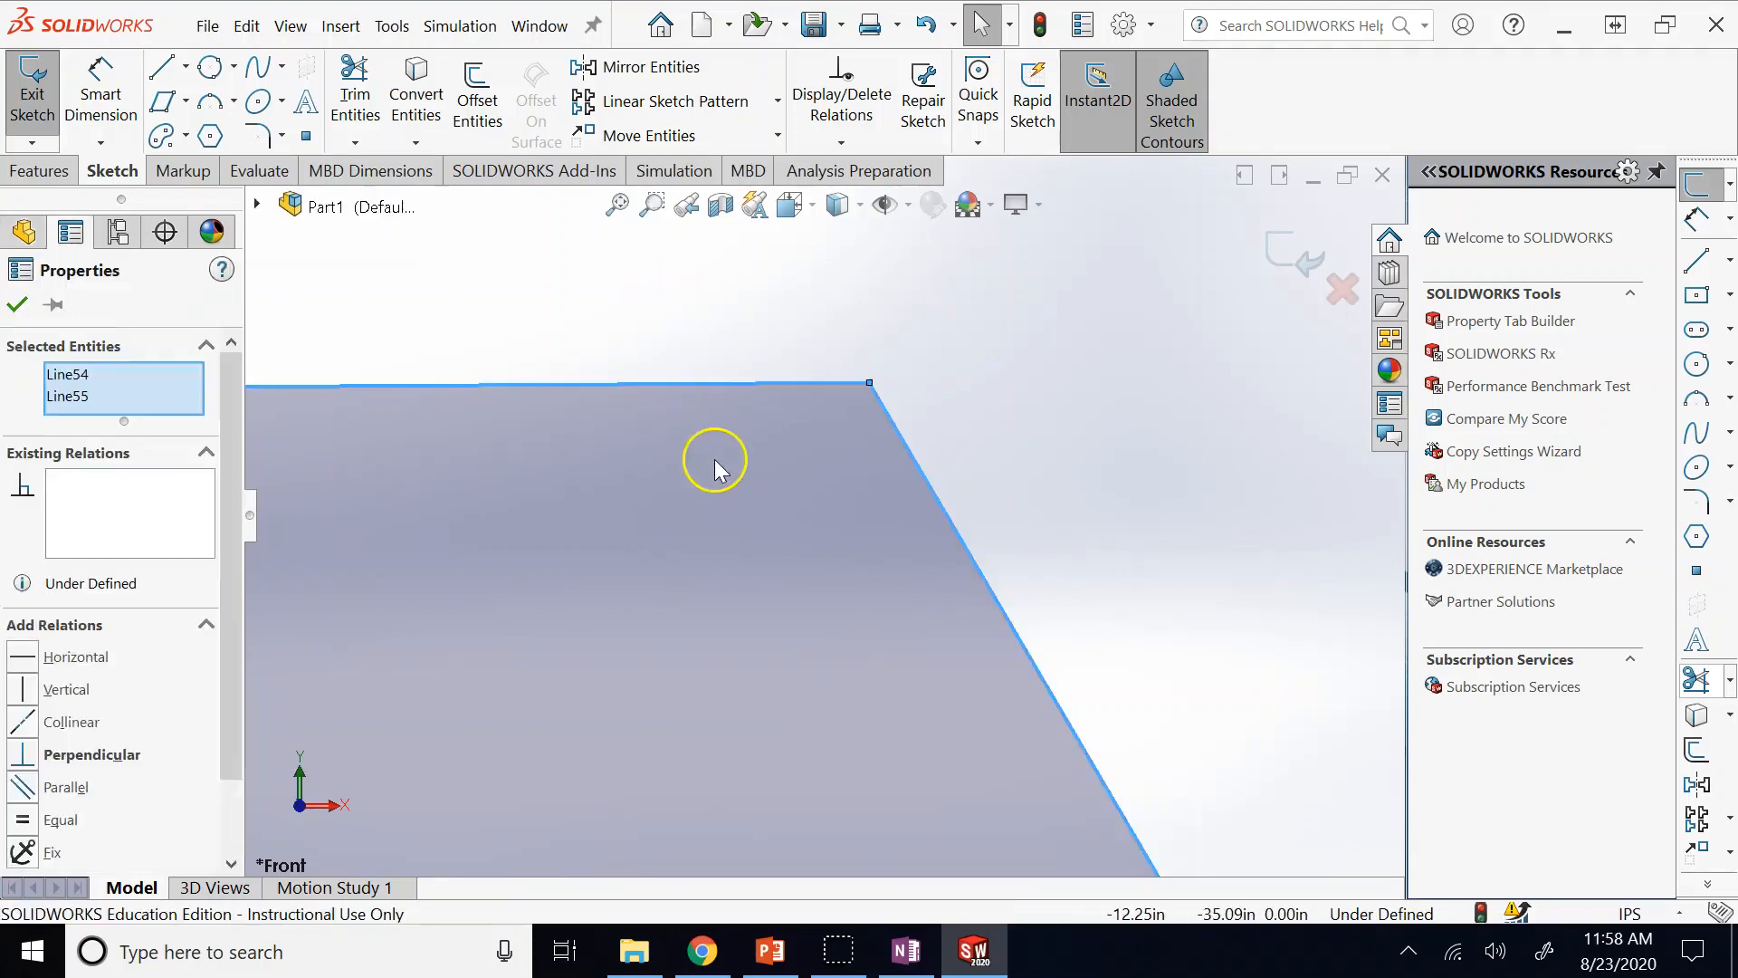
pyautogui.click(627, 323)
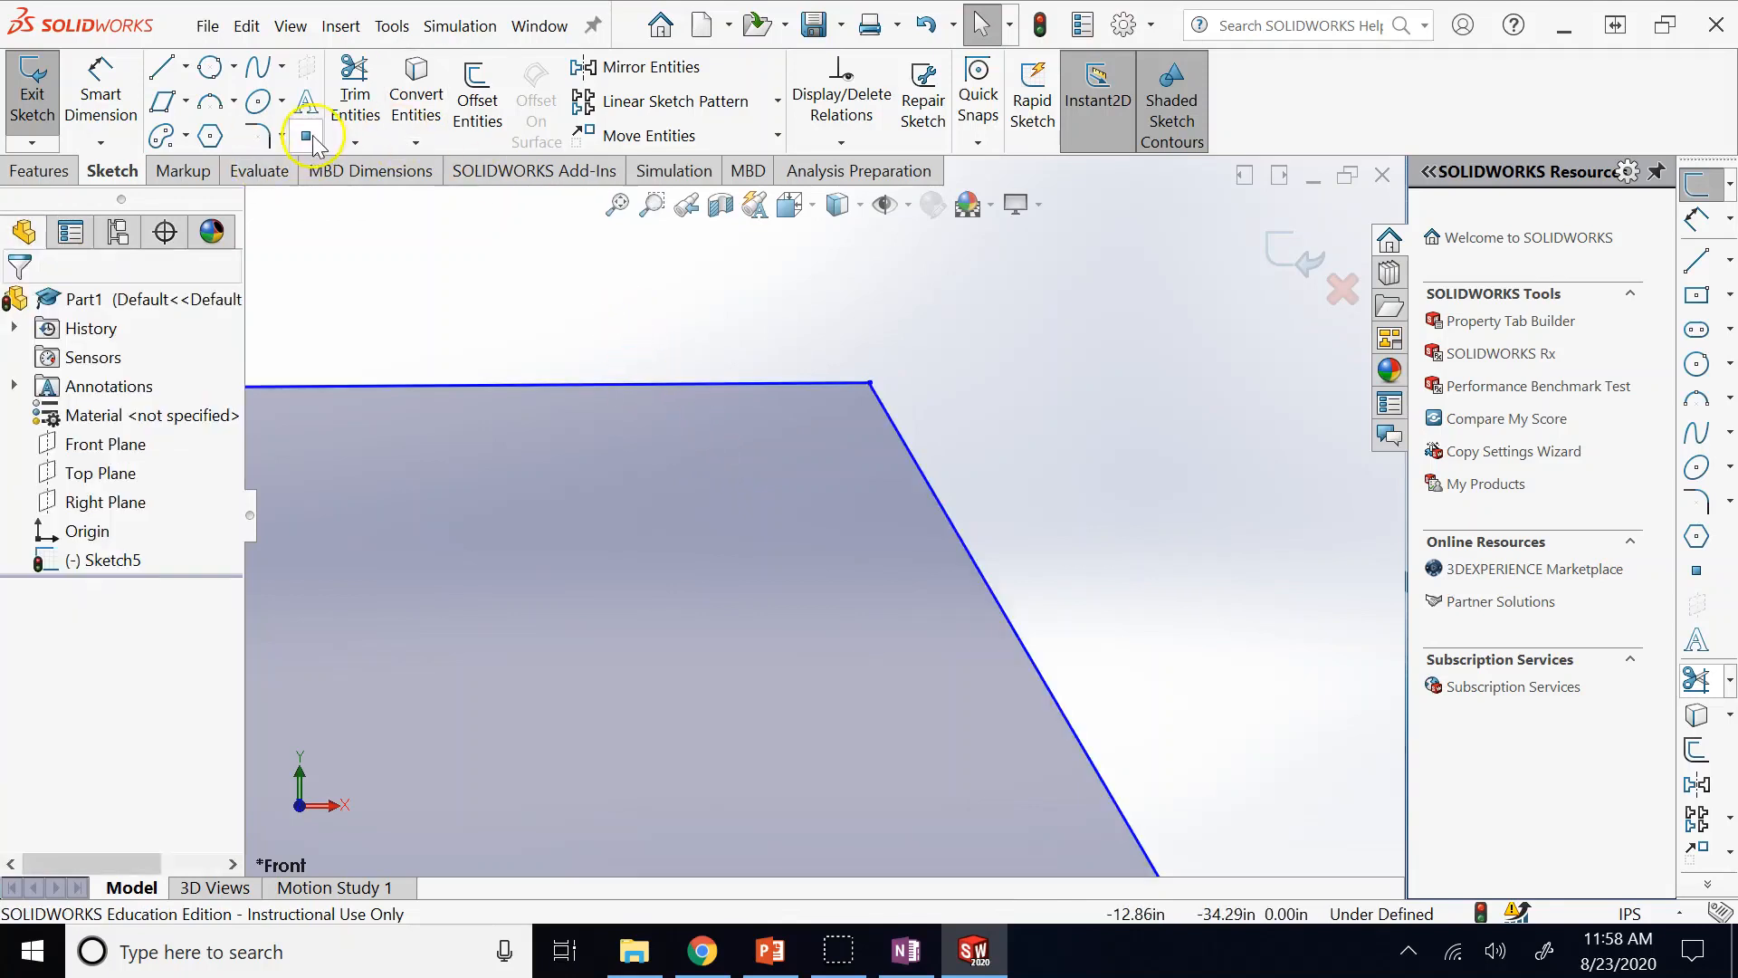
# Apply an angle-distance Sketch Chamfer of 3.00 in at 45° to the upper-right corner of the smaller hexagon.
pyautogui.click(282, 134)
pyautogui.click(299, 203)
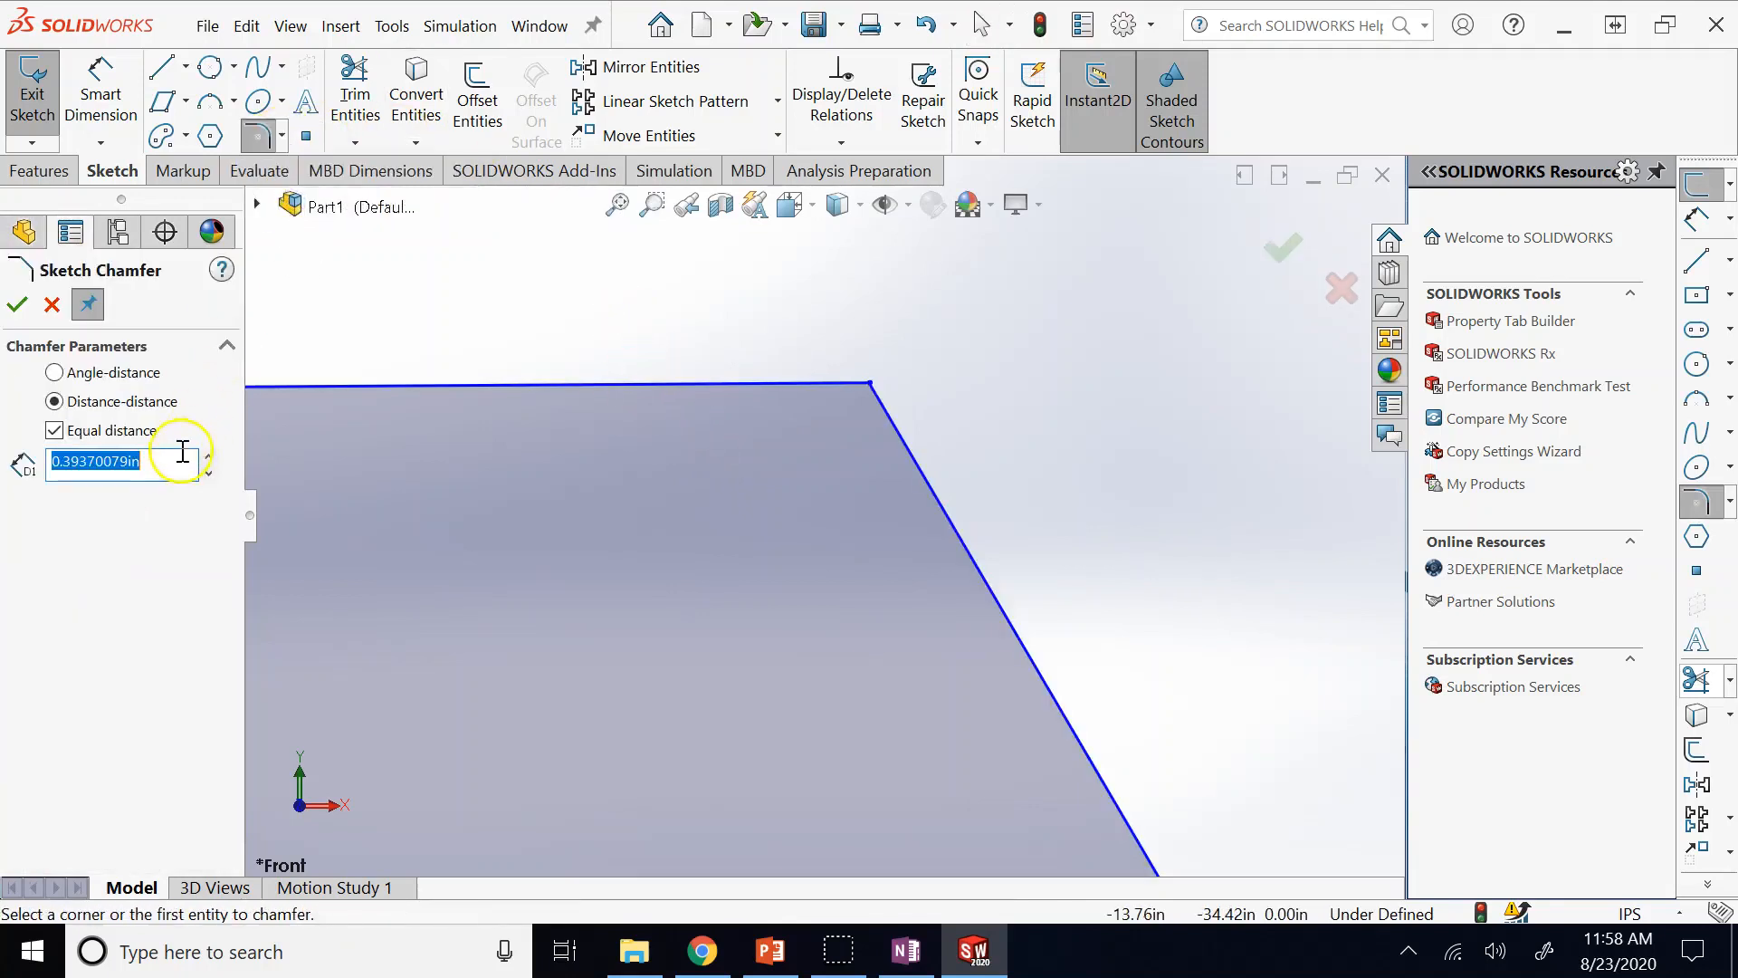
pyautogui.click(136, 372)
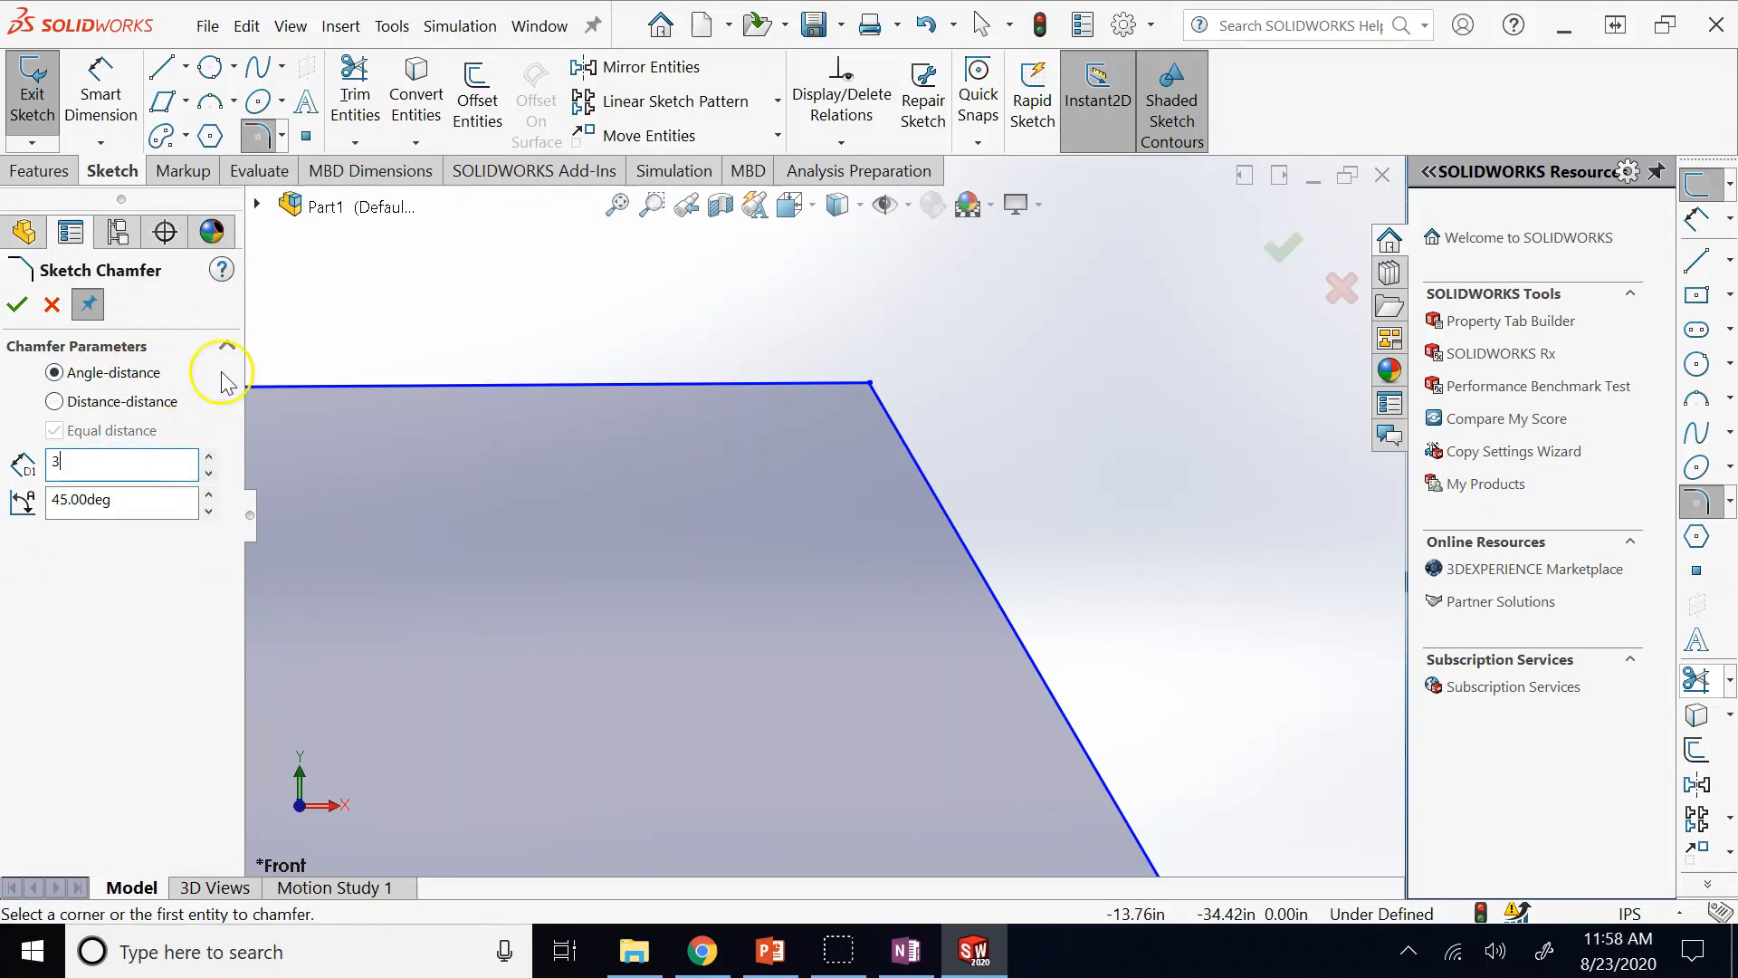
pyautogui.click(611, 385)
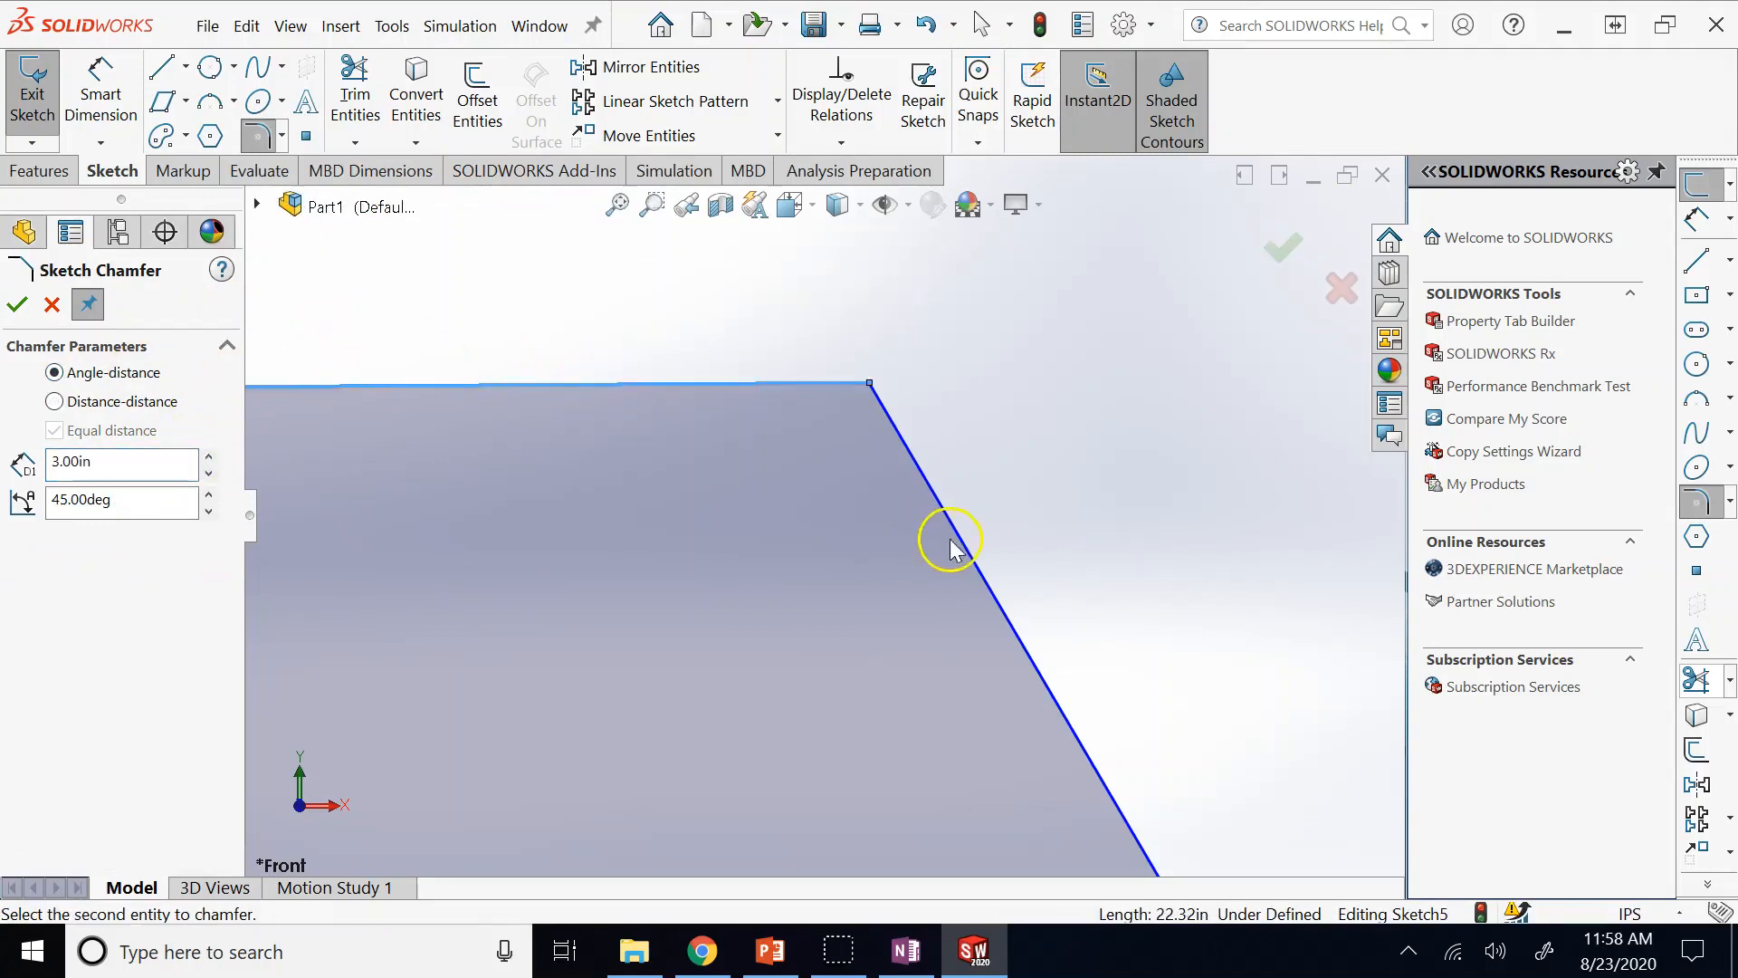
pyautogui.click(967, 546)
pyautogui.scroll(8, 829, 623)
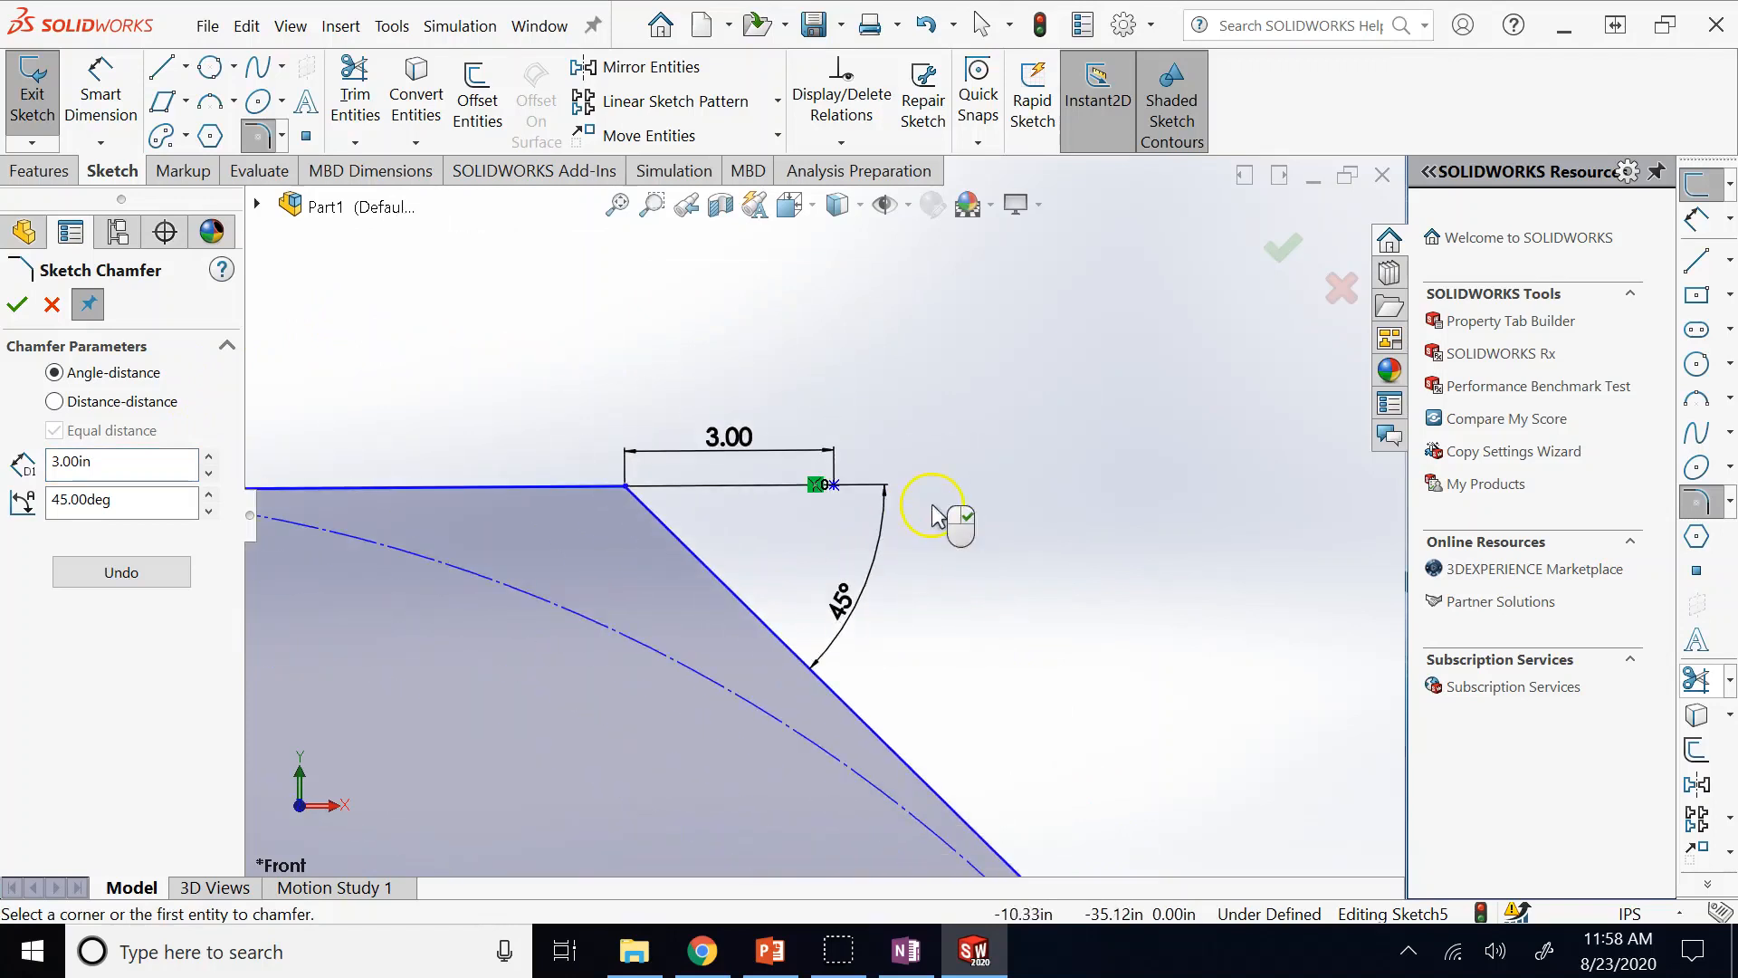
pyautogui.scroll(6, 814, 694)
pyautogui.scroll(-2, 865, 672)
pyautogui.scroll(4, 866, 681)
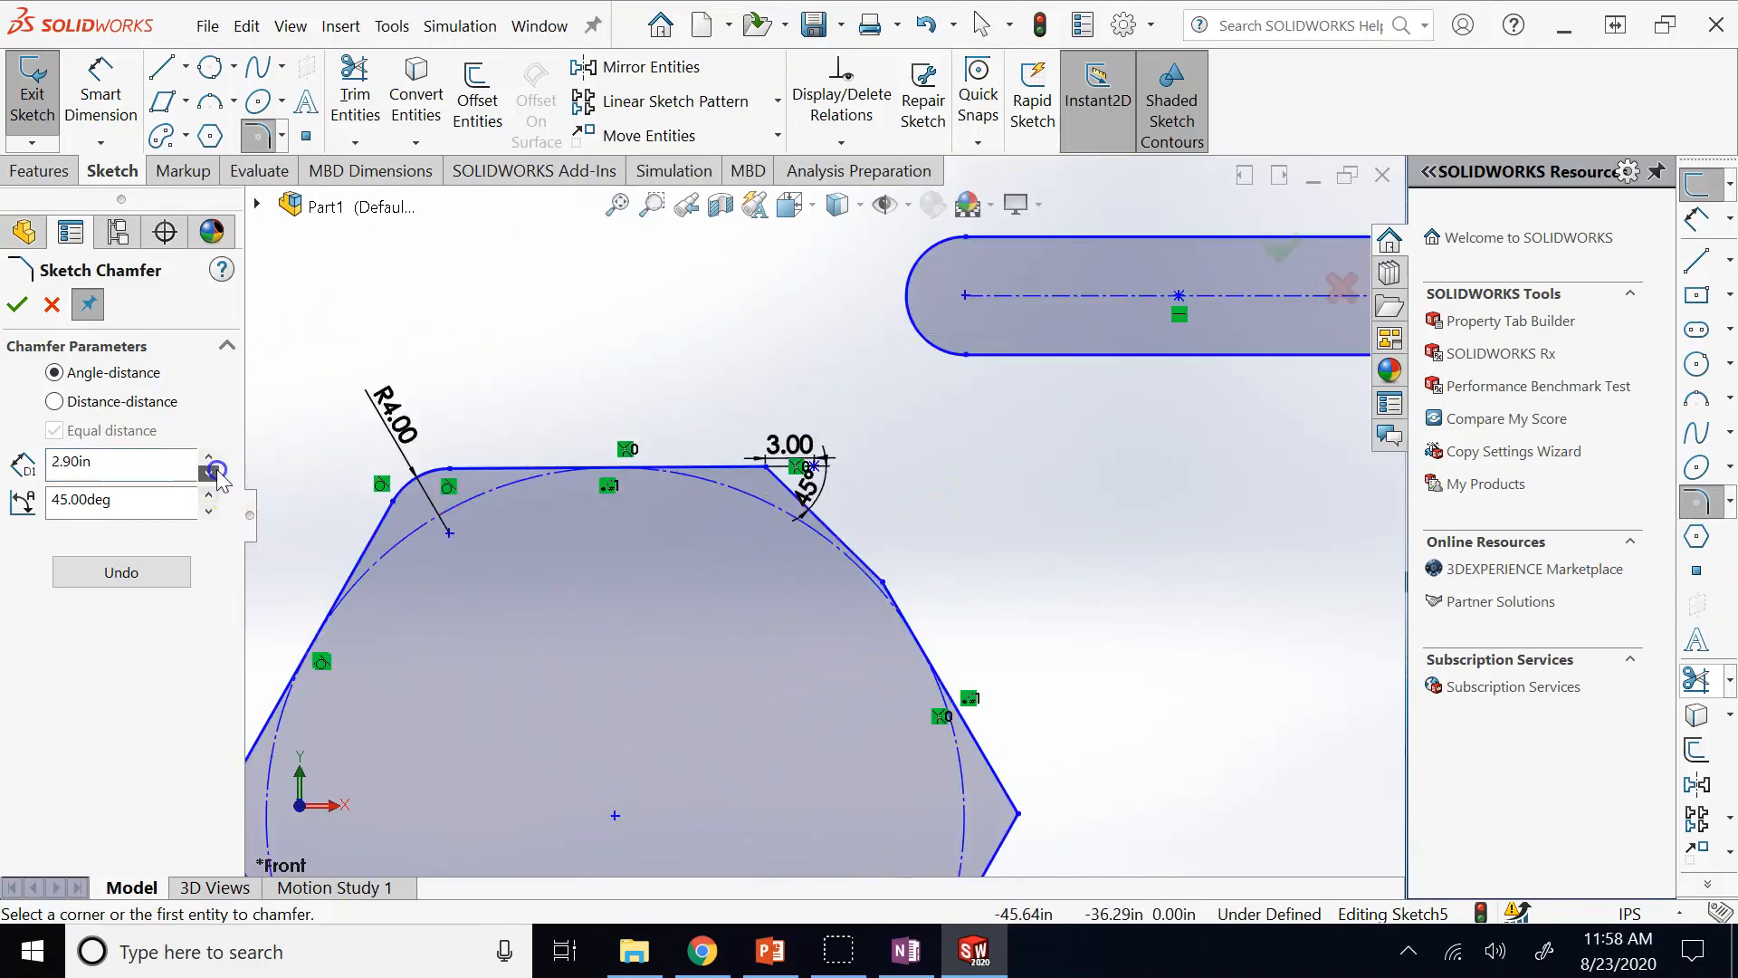
pyautogui.click(16, 304)
# Set the chamfer's distance dimension on the smaller hexagon to 1.00 in.
pyautogui.doubleClick(790, 444)
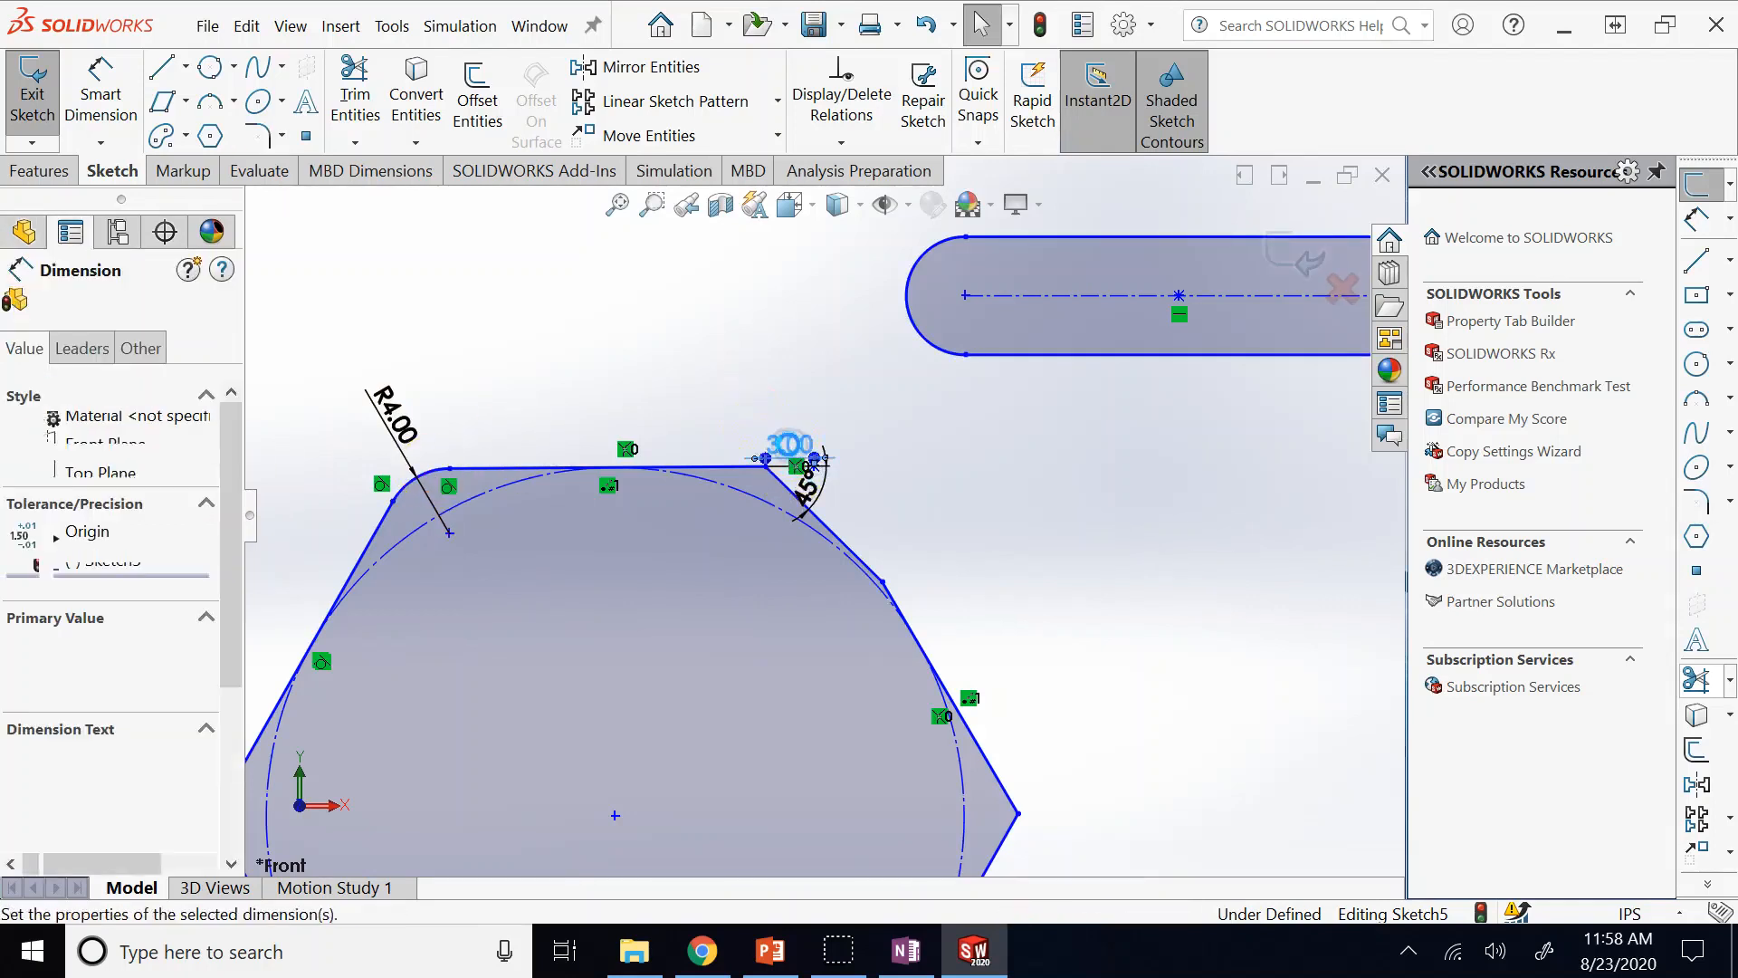
pyautogui.write('1')
pyautogui.press('Return')
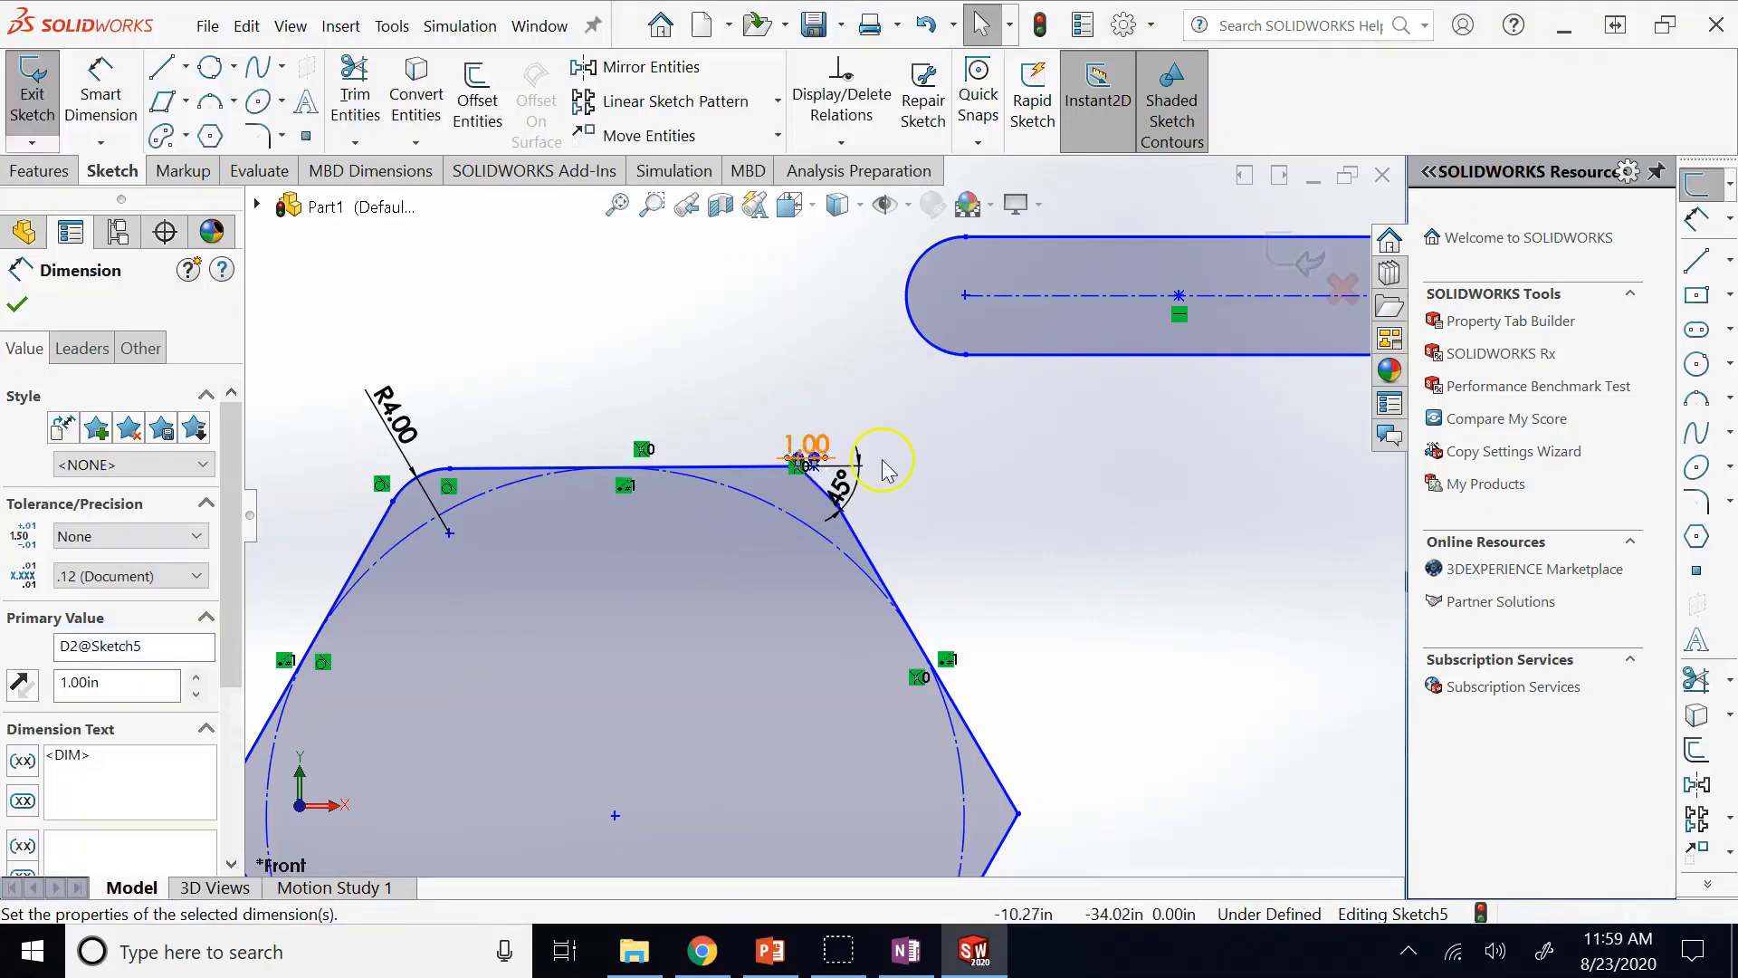
# Examine the chamfered and filleted corners of the smaller hexagon along with their dimensions and relations.
pyautogui.scroll(-2, 776, 601)
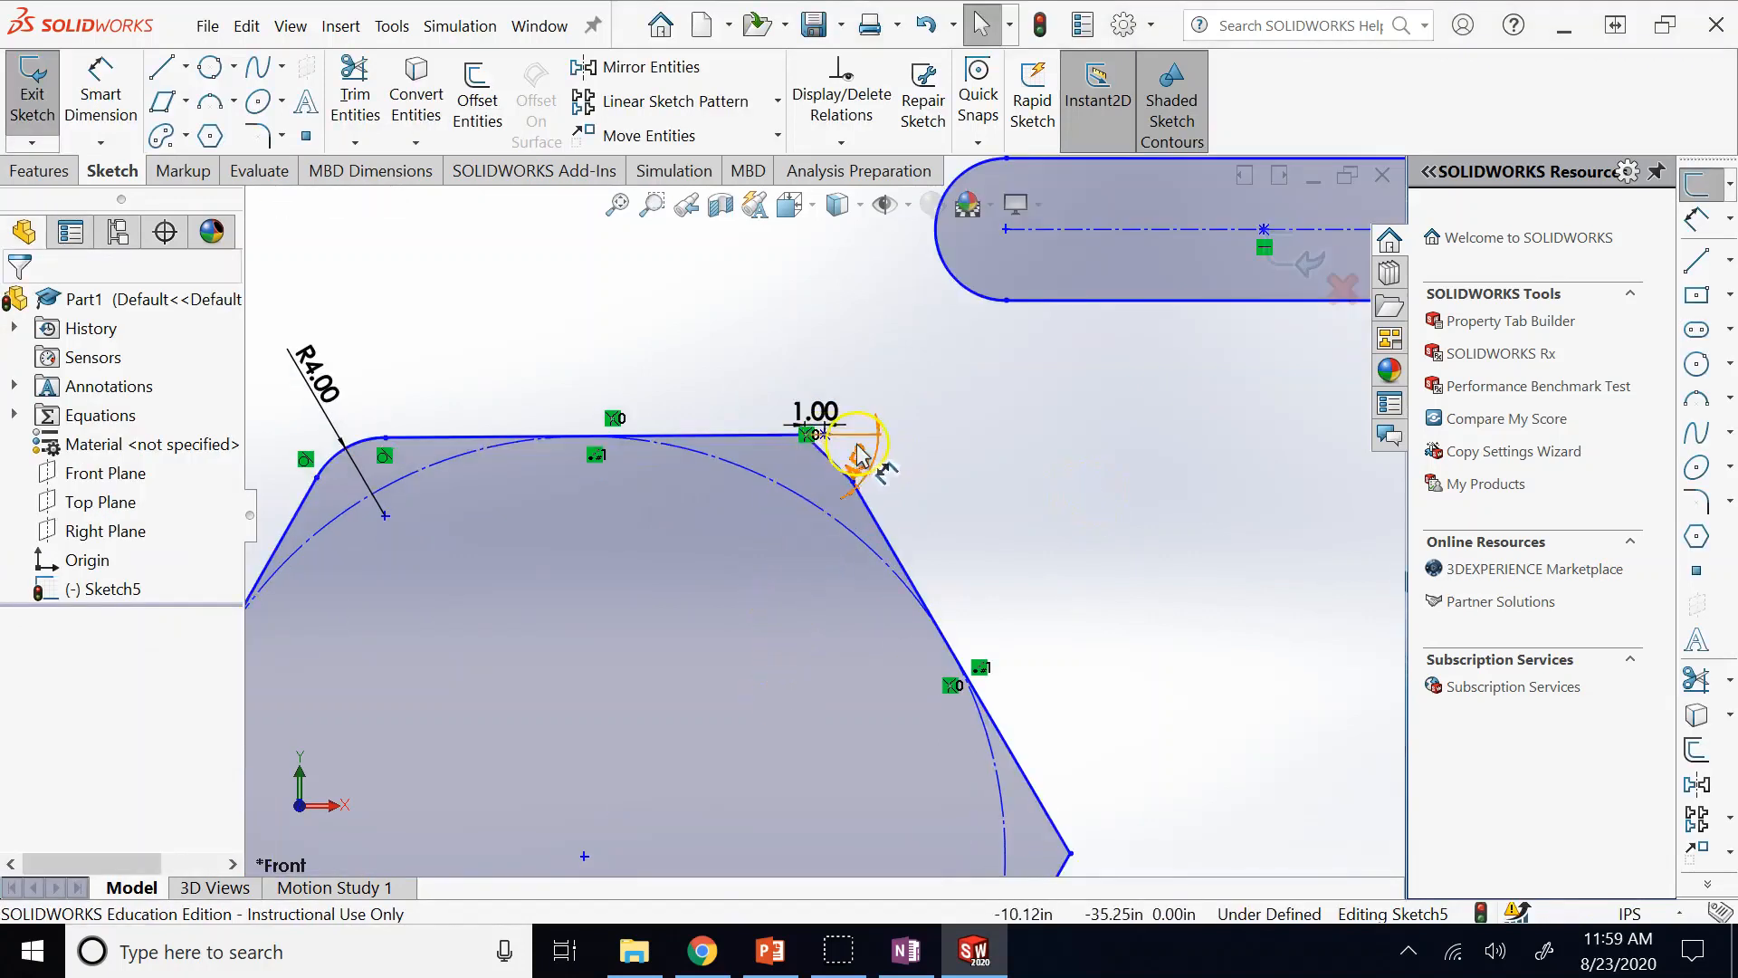
pyautogui.scroll(-8, 815, 504)
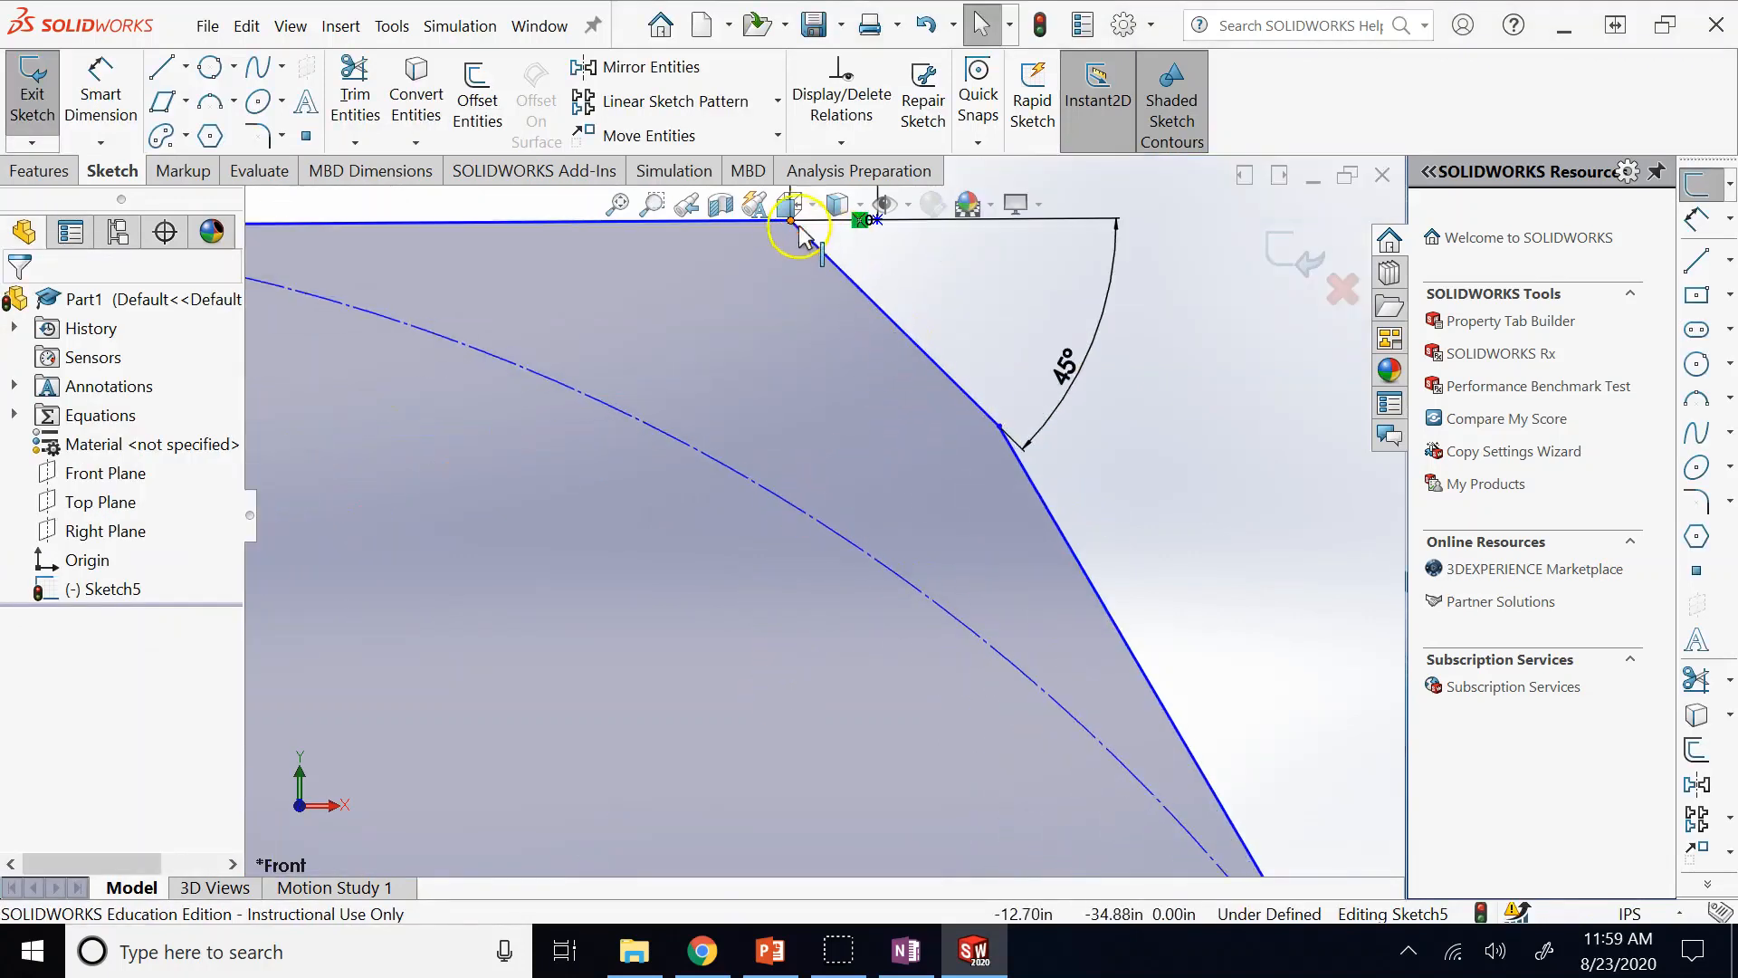
pyautogui.scroll(3, 994, 444)
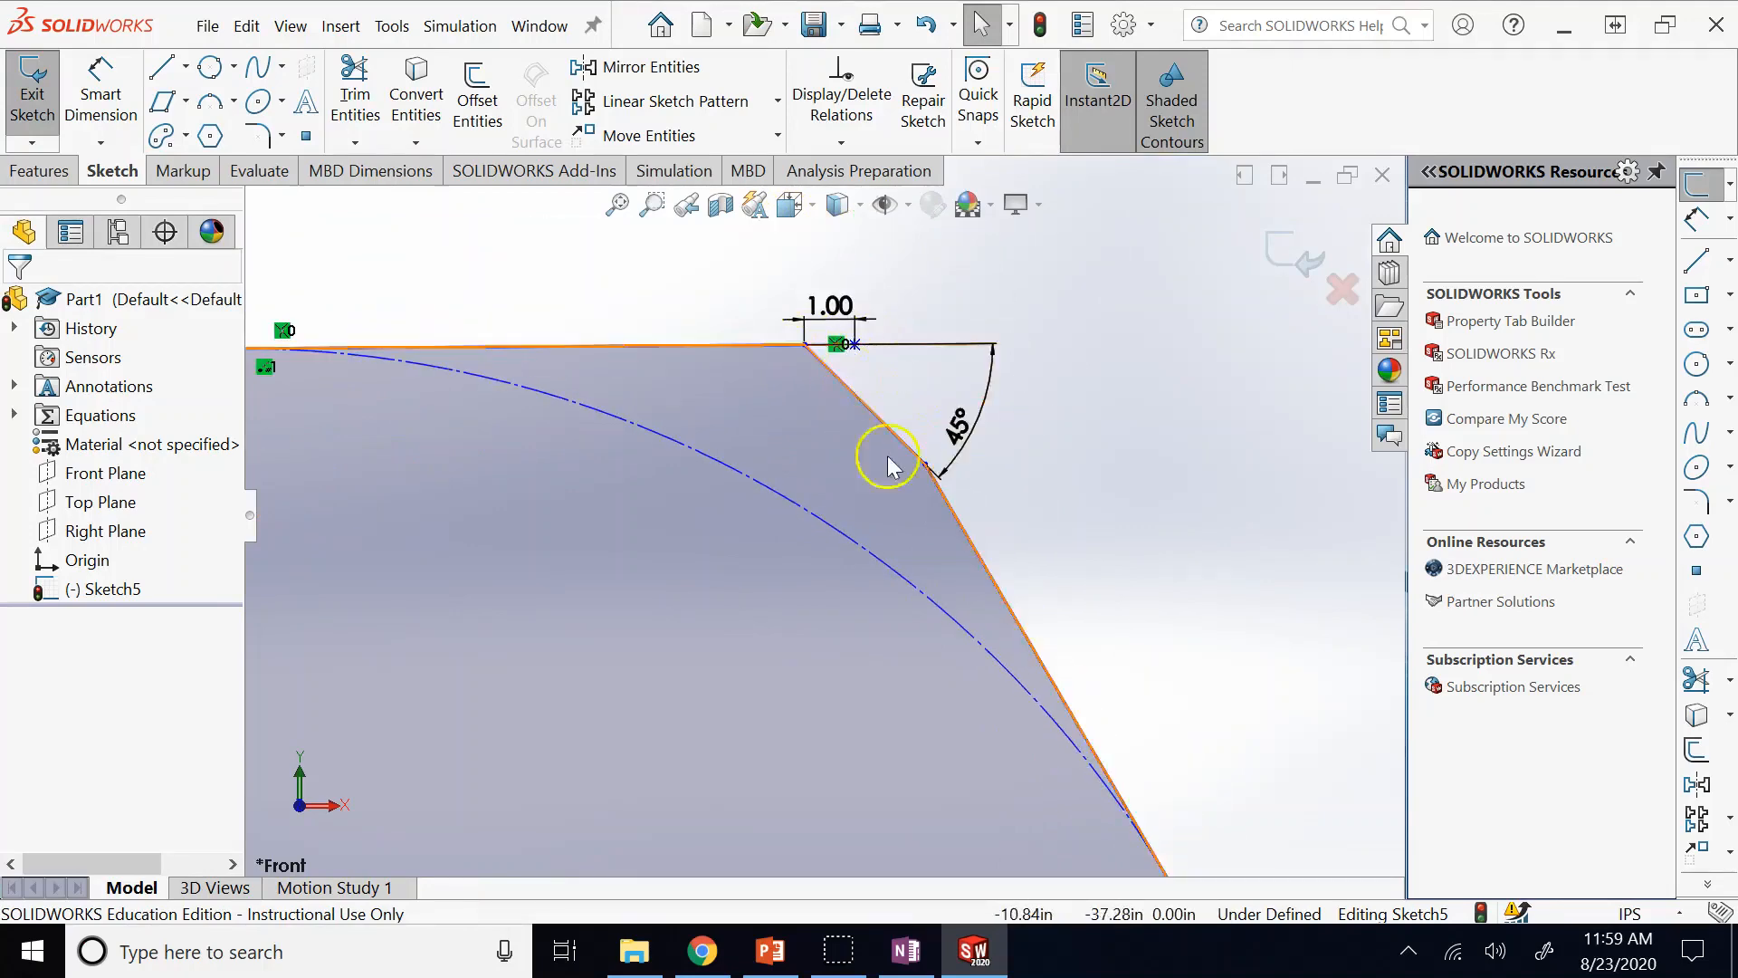
pyautogui.scroll(3, 908, 504)
pyautogui.scroll(2, 951, 639)
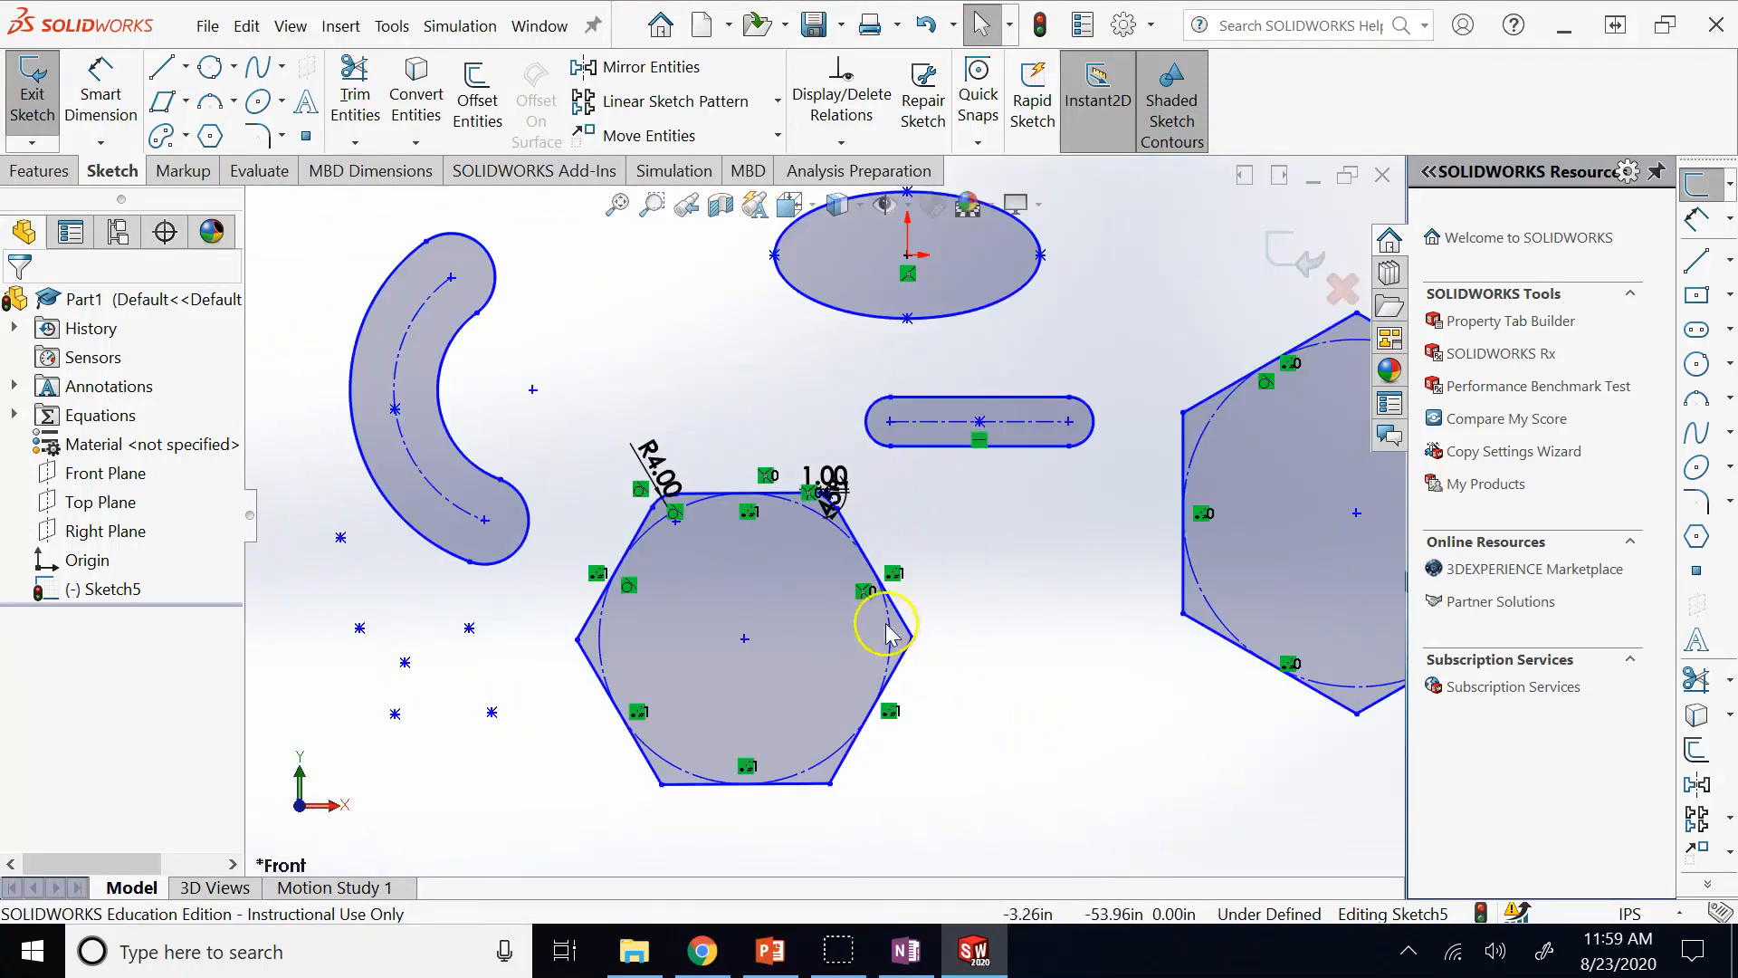
pyautogui.scroll(-4, 826, 496)
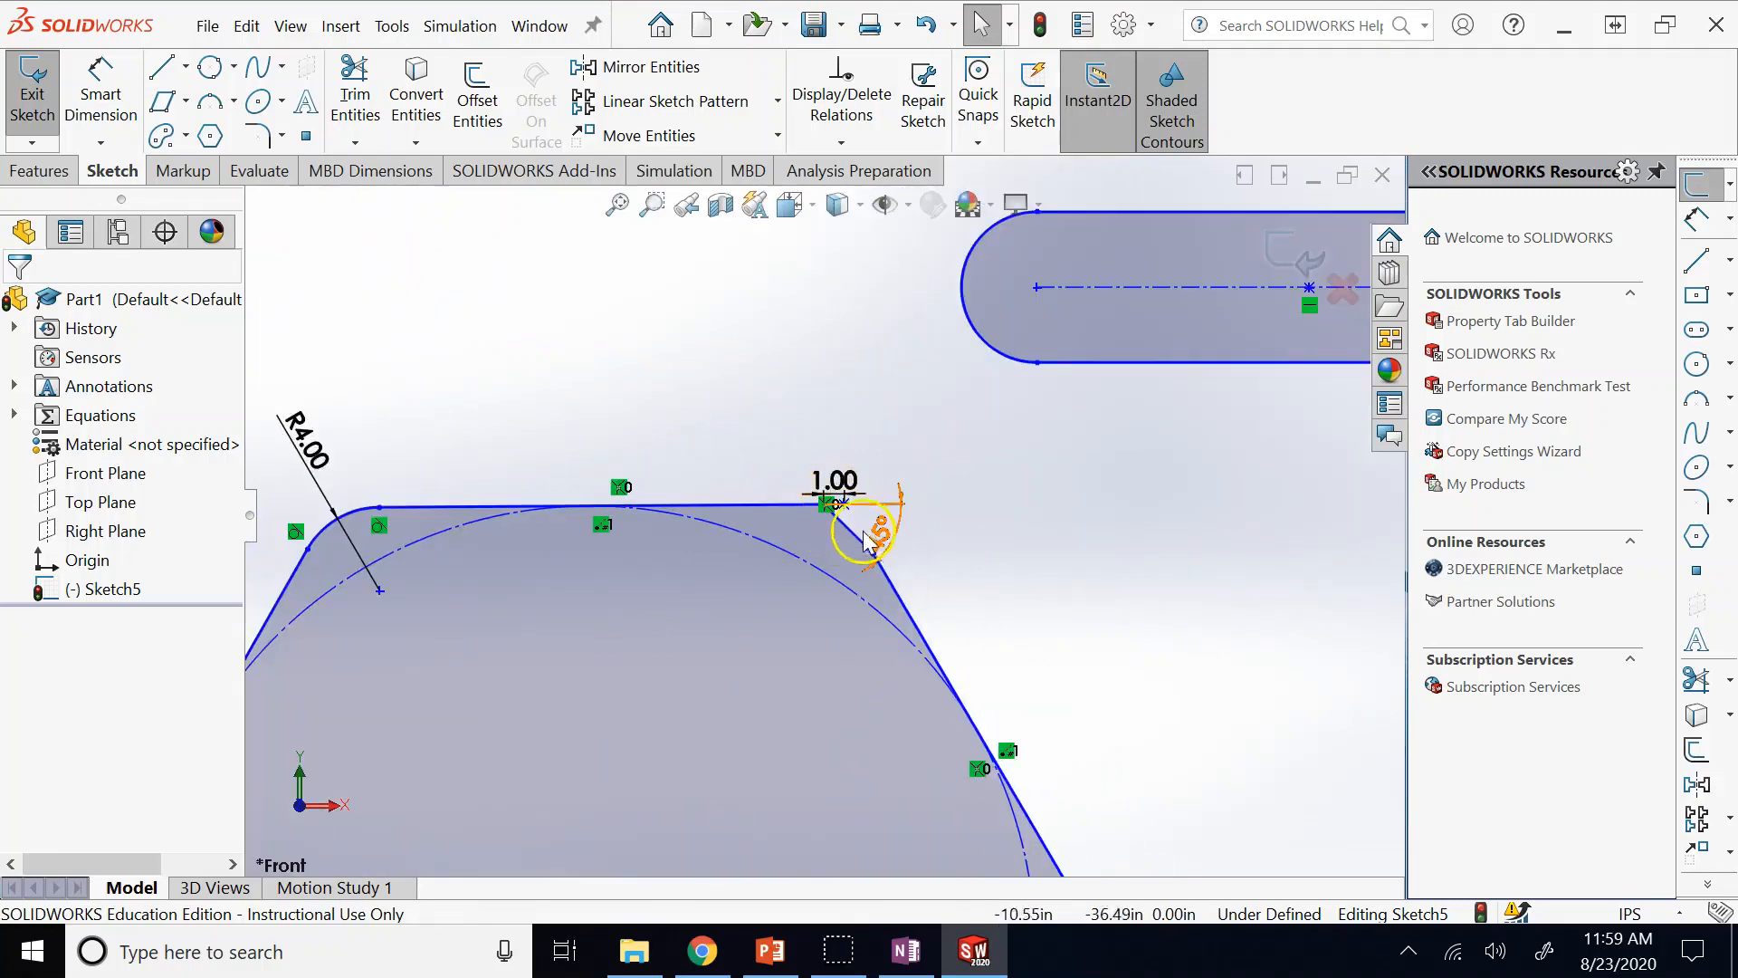
pyautogui.scroll(3, 887, 580)
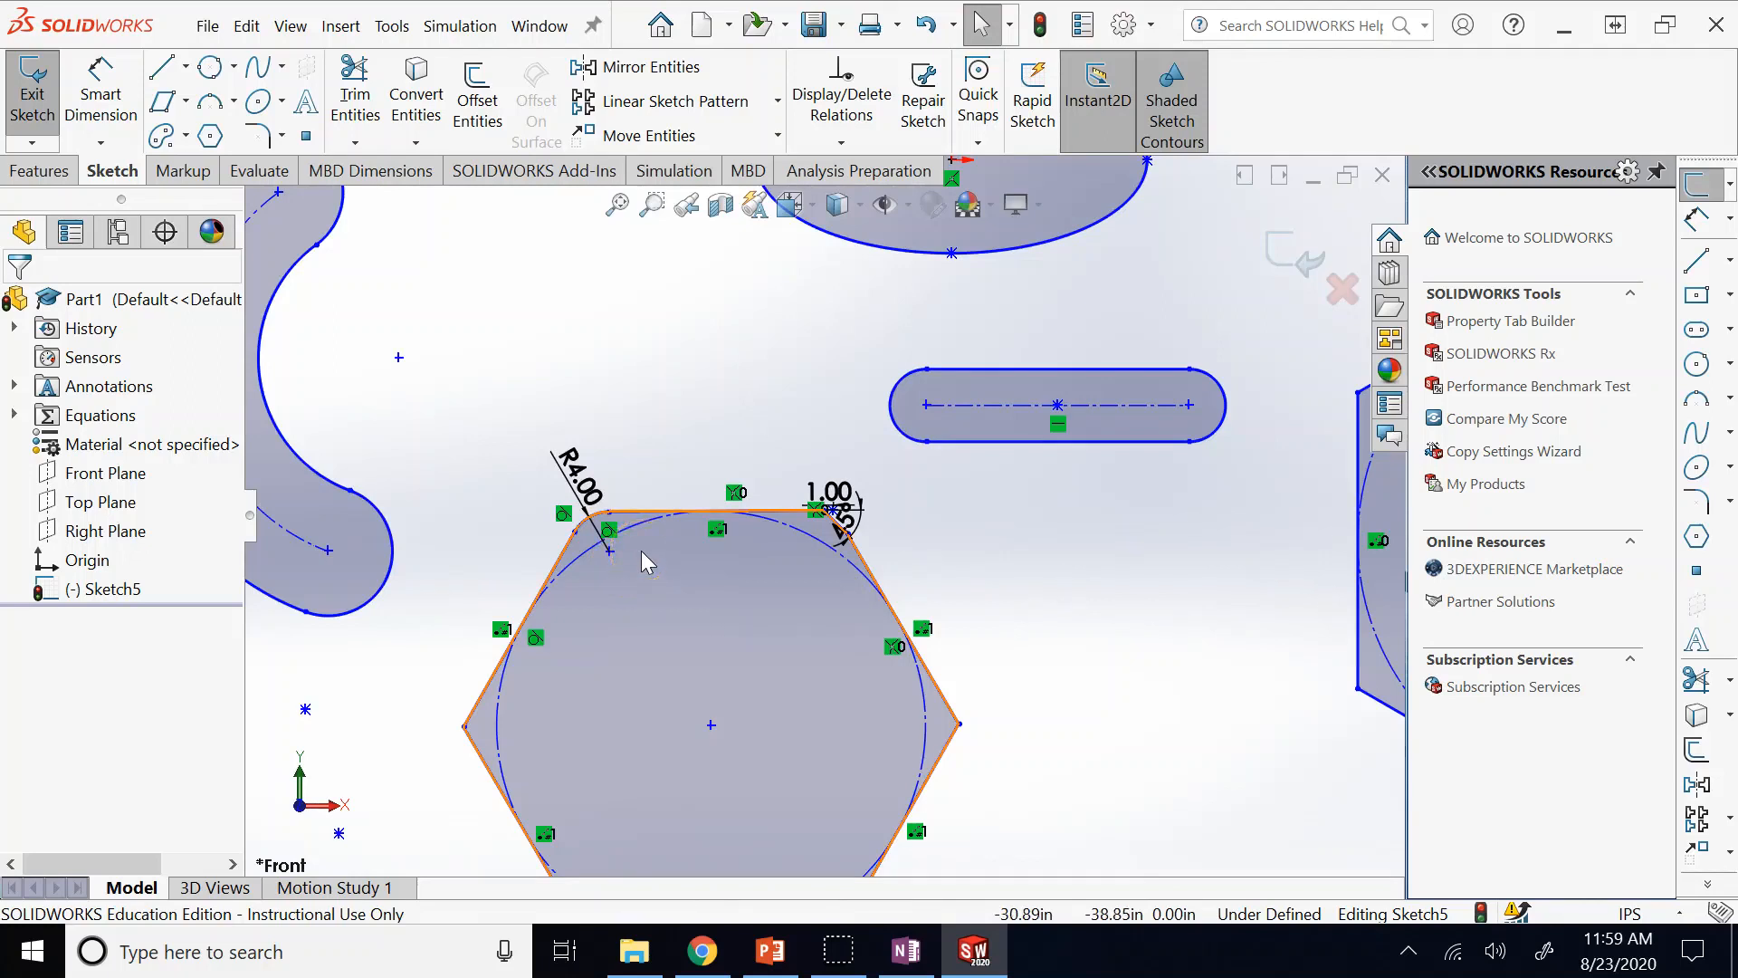
pyautogui.scroll(-2, 640, 438)
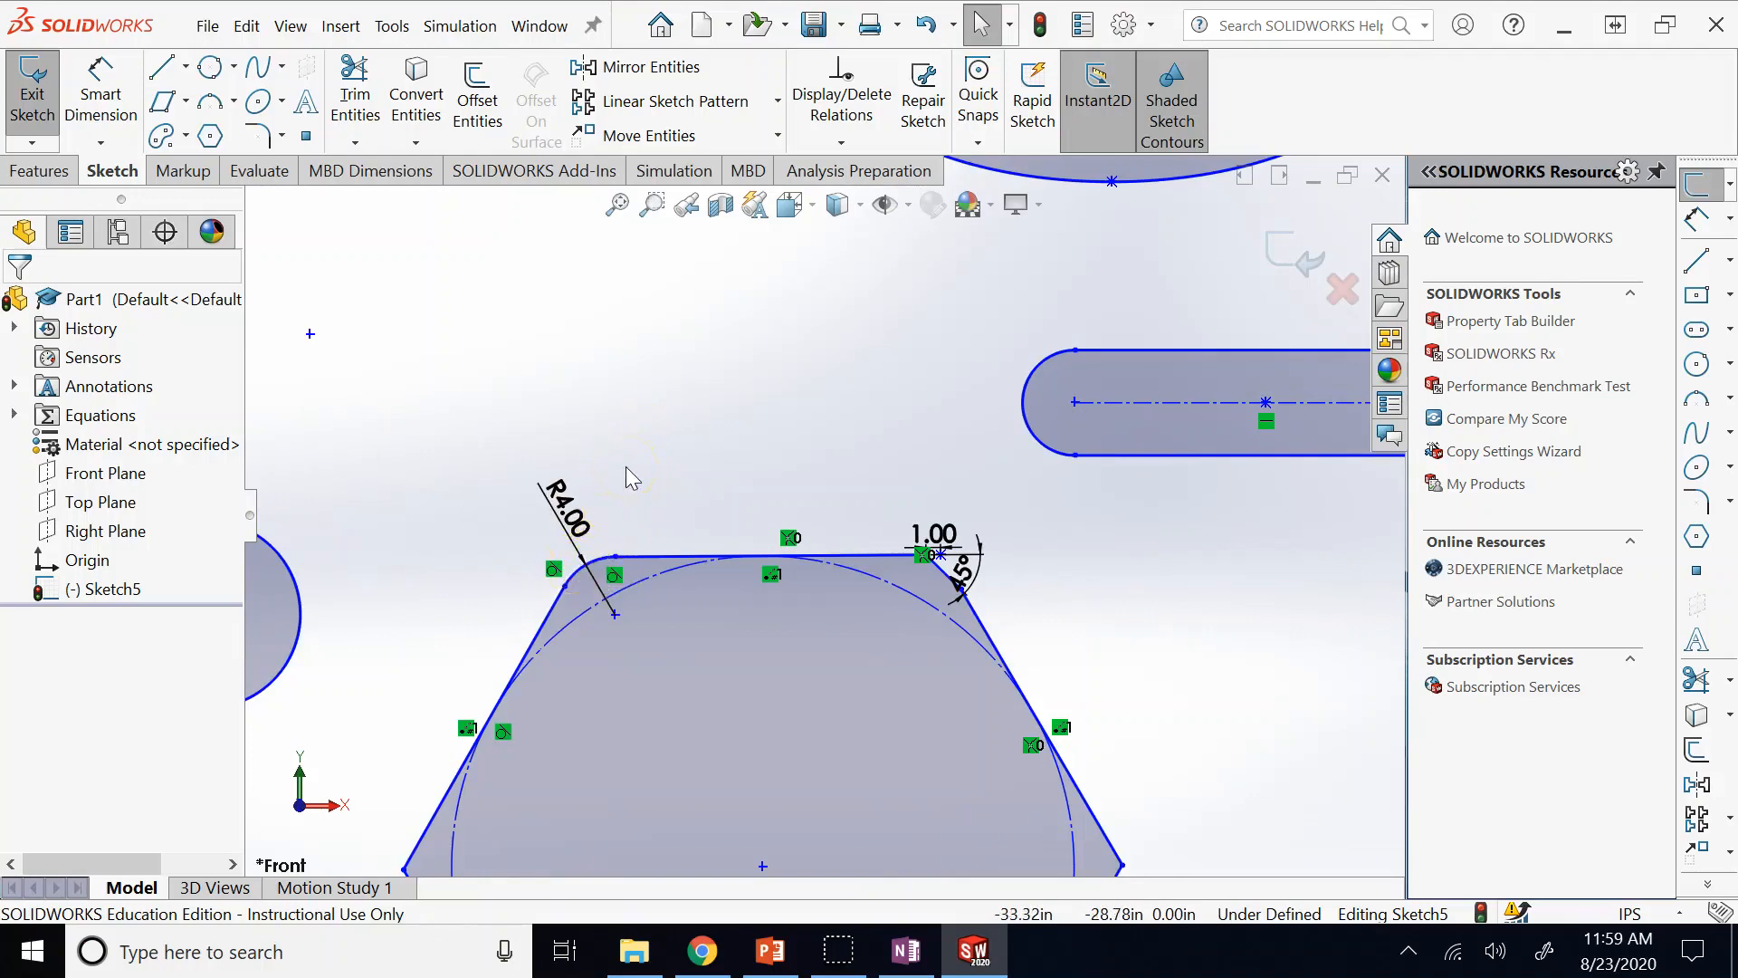
pyautogui.scroll(4, 763, 775)
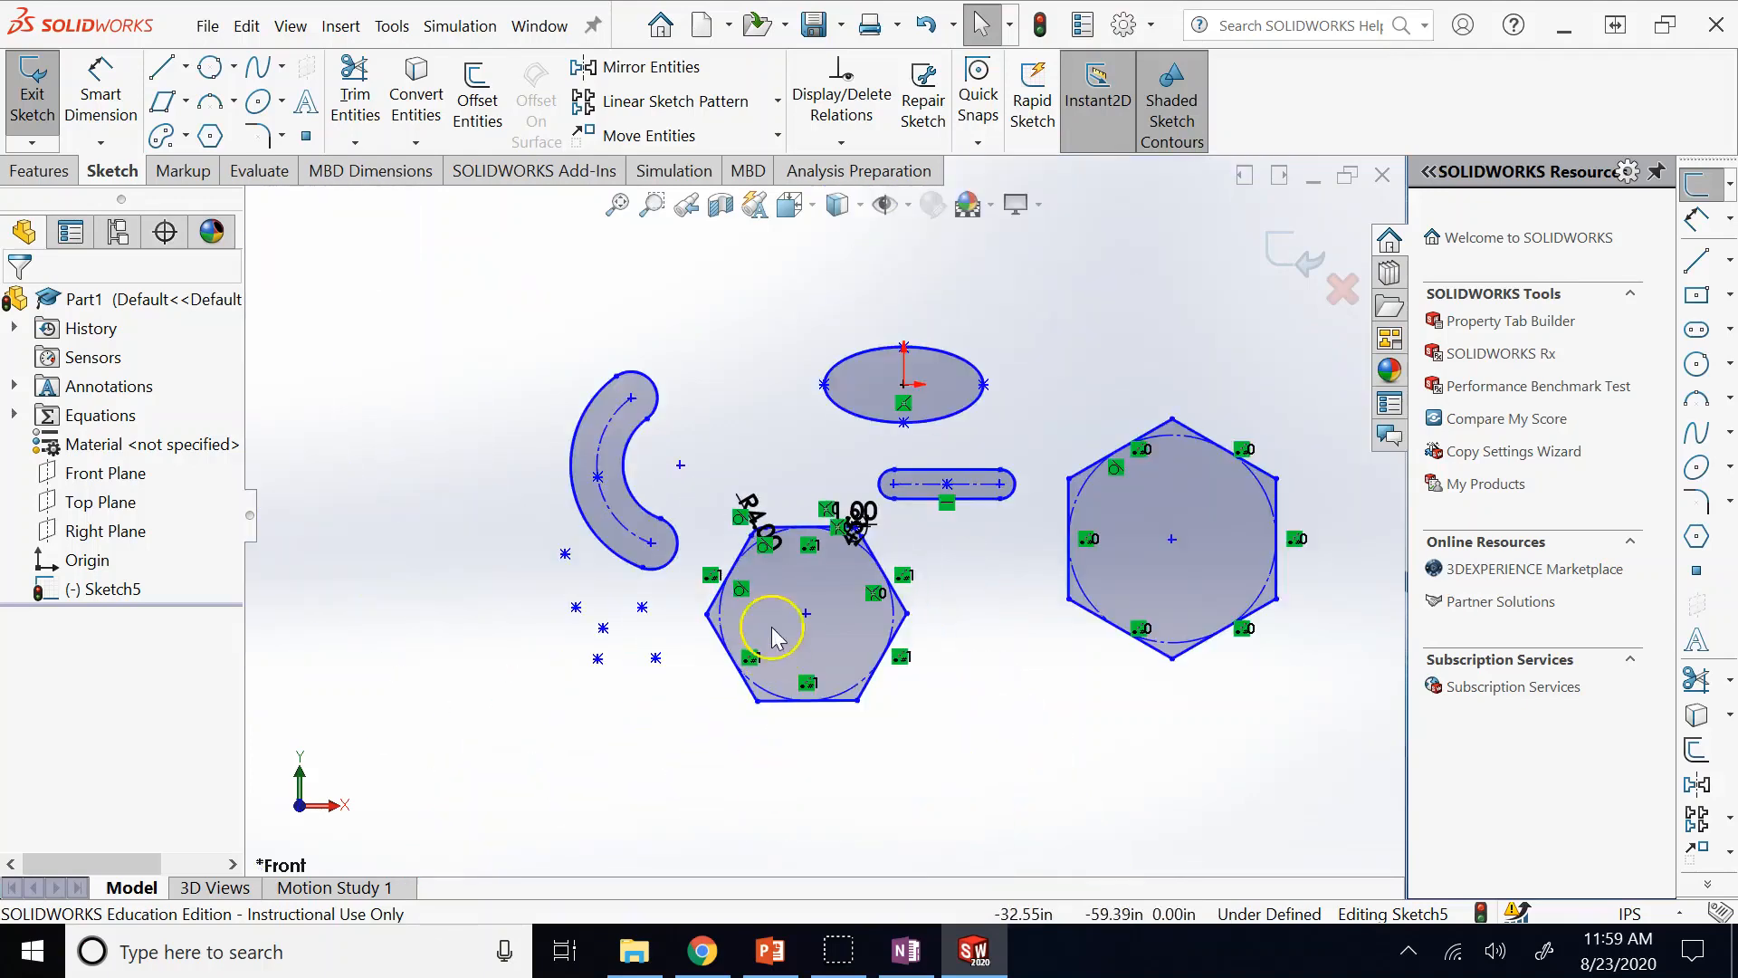
pyautogui.scroll(-3, 772, 634)
pyautogui.scroll(-1, 771, 631)
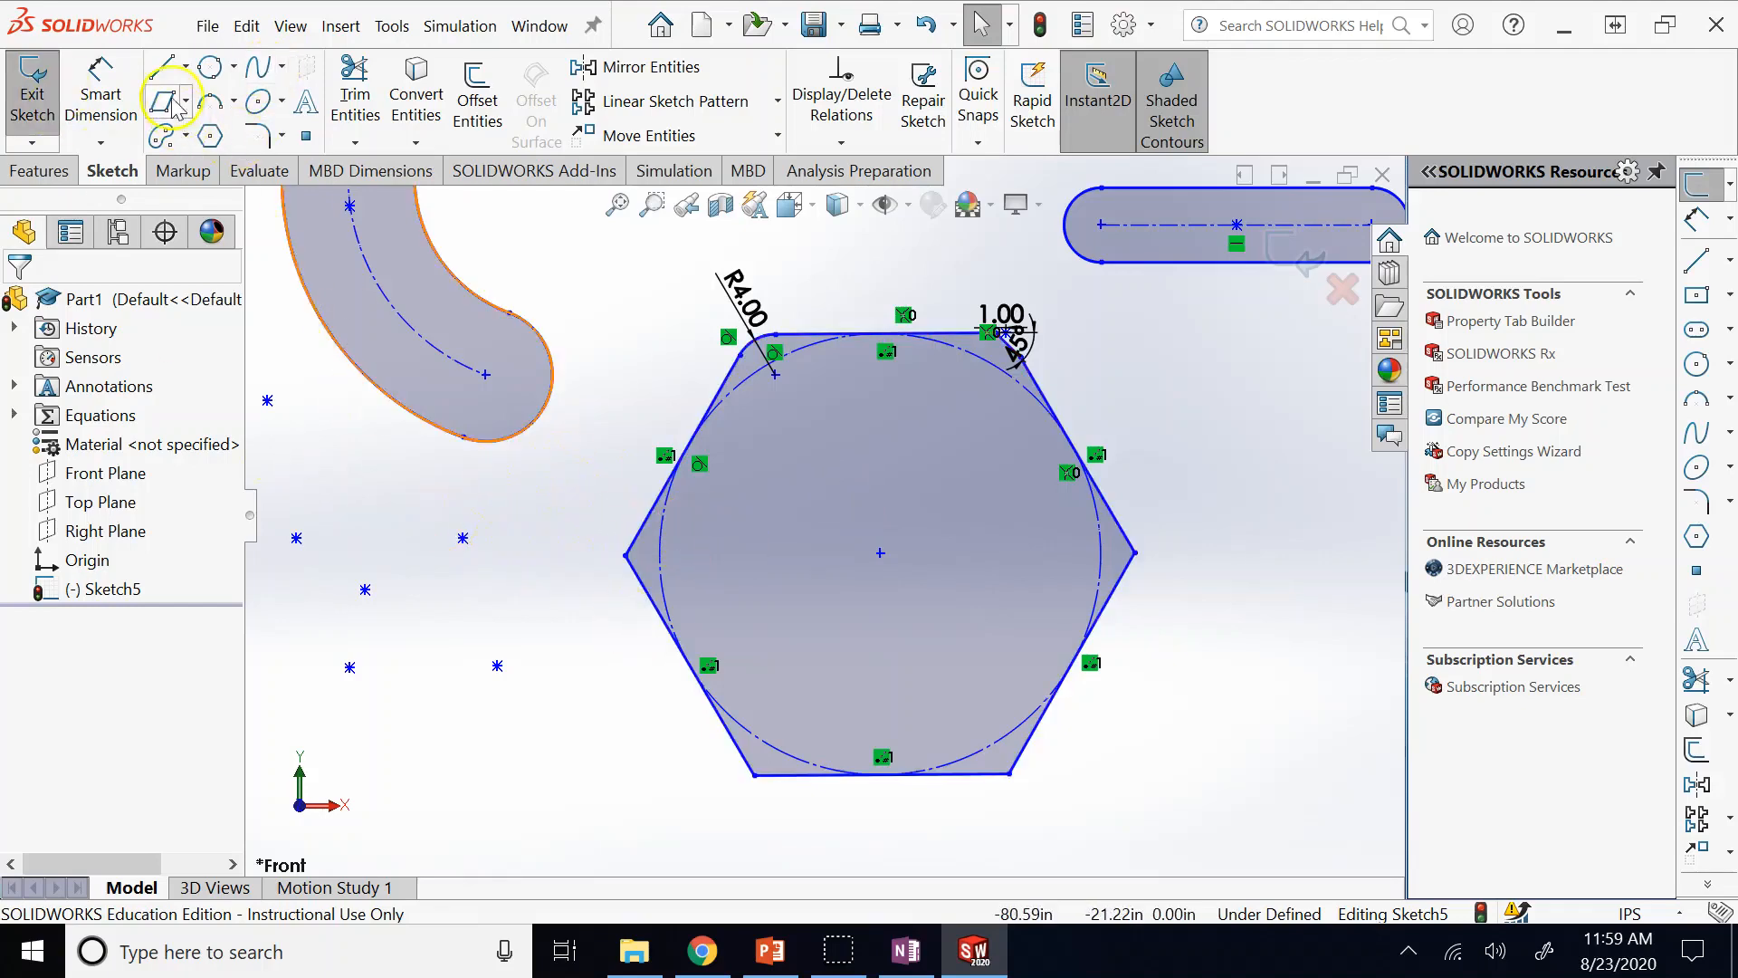
# Sketch a closed, irregular six-line profile with an inward notch on its left side, below and left of the sketch points.
pyautogui.click(163, 66)
pyautogui.press('f')
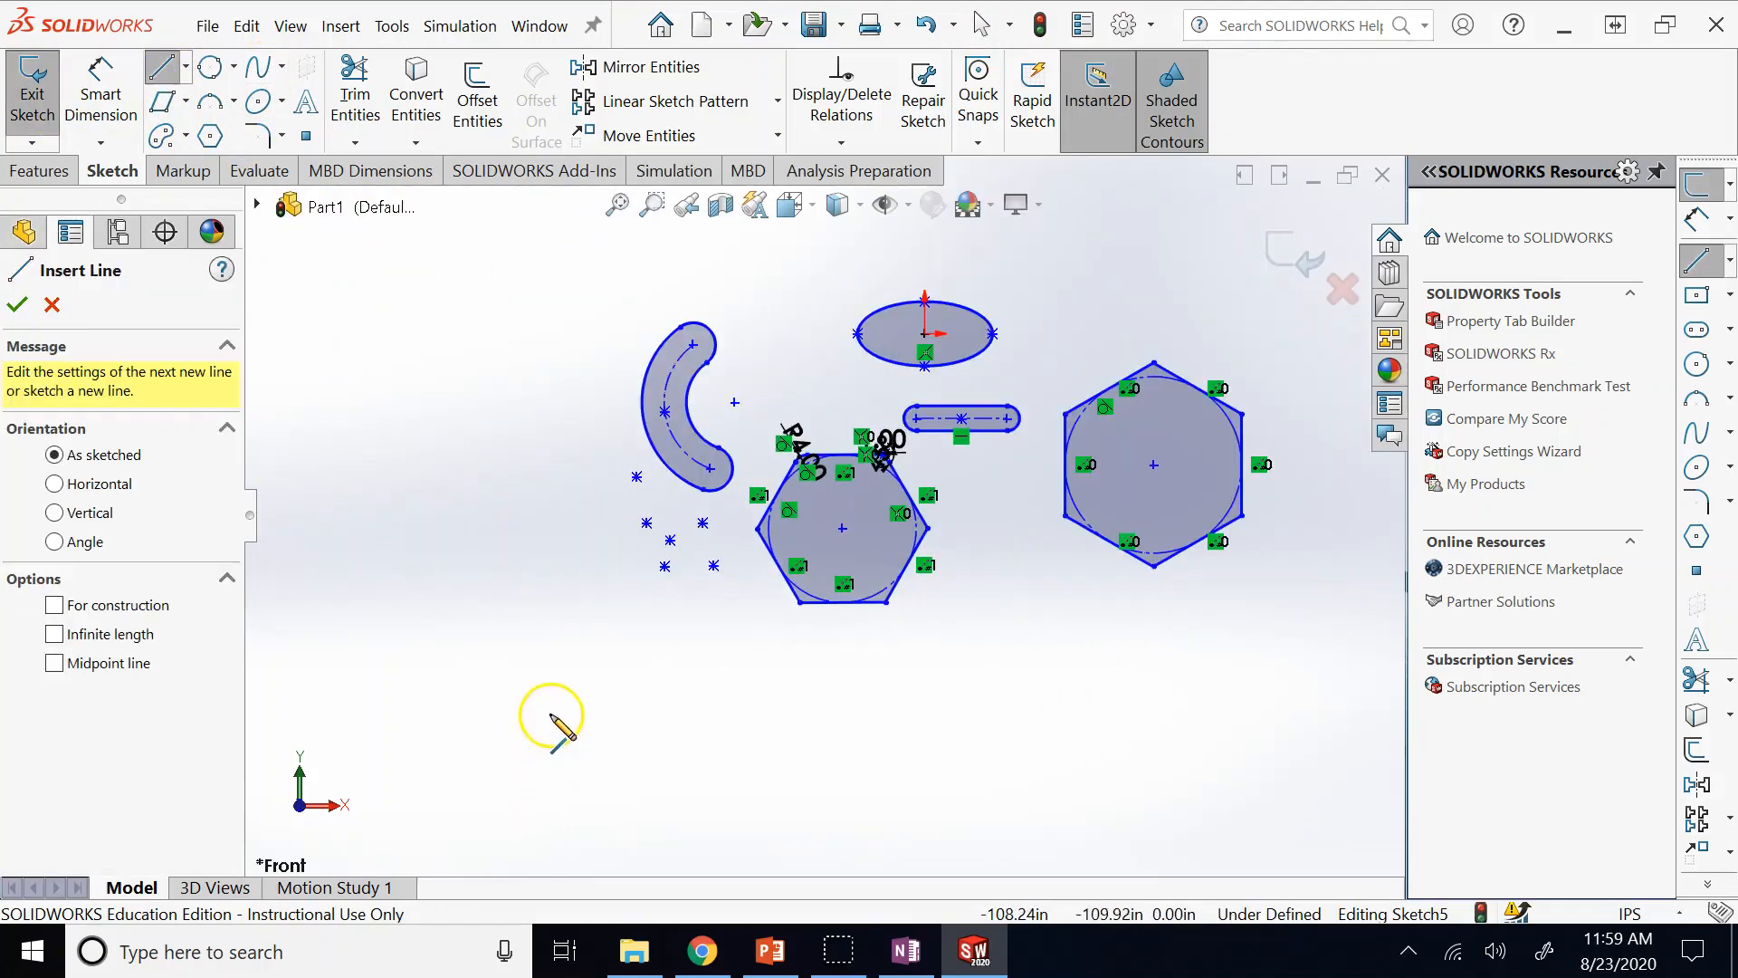
pyautogui.click(446, 623)
pyautogui.click(560, 702)
pyautogui.click(435, 819)
pyautogui.click(745, 805)
pyautogui.click(680, 645)
pyautogui.click(516, 490)
pyautogui.click(447, 622)
pyautogui.click(163, 68)
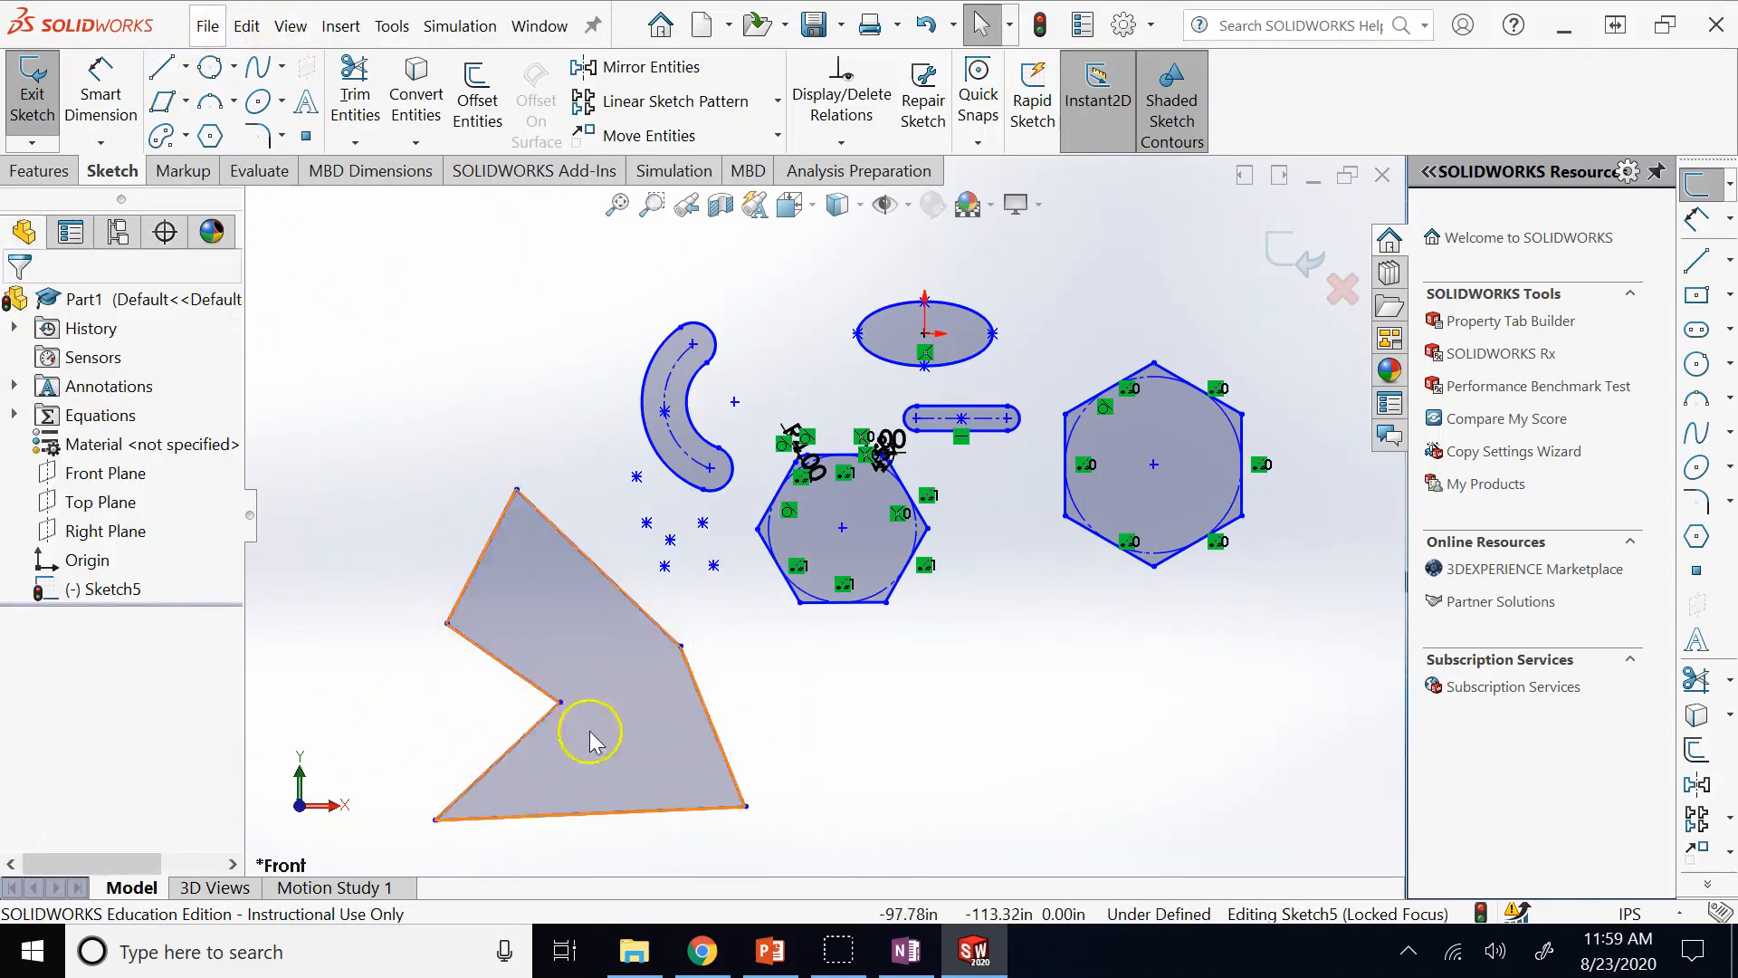
# Delete both slots, the ellipse, both hexagons and all separate sketch points, keeping only the irregular six-line profile.
pyautogui.click(595, 302)
pyautogui.moveTo(595, 302)
pyautogui.mouseDown()
pyautogui.moveTo(1101, 494)
pyautogui.moveTo(1154, 497)
pyautogui.moveTo(1042, 493)
pyautogui.mouseUp()
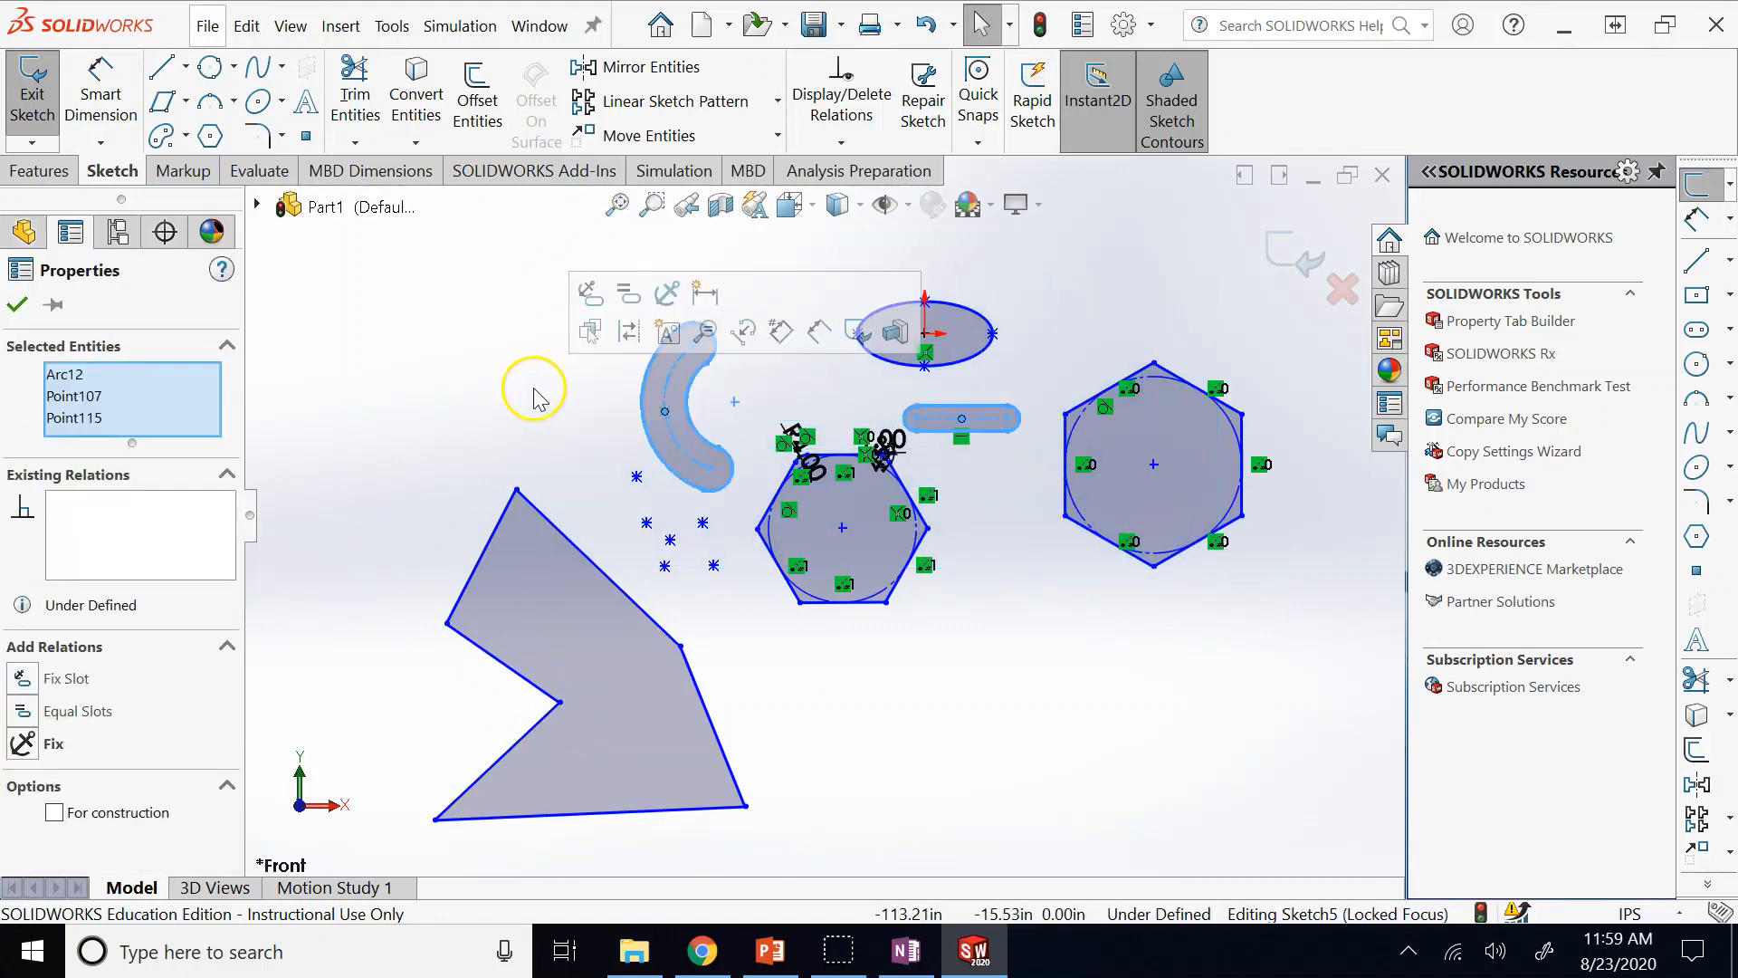
pyautogui.press('Delete')
pyautogui.moveTo(1316, 693); pyautogui.dragTo(756, 242)
pyautogui.press('Delete')
pyautogui.moveTo(619, 452); pyautogui.dragTo(751, 589)
pyautogui.press('Delete')
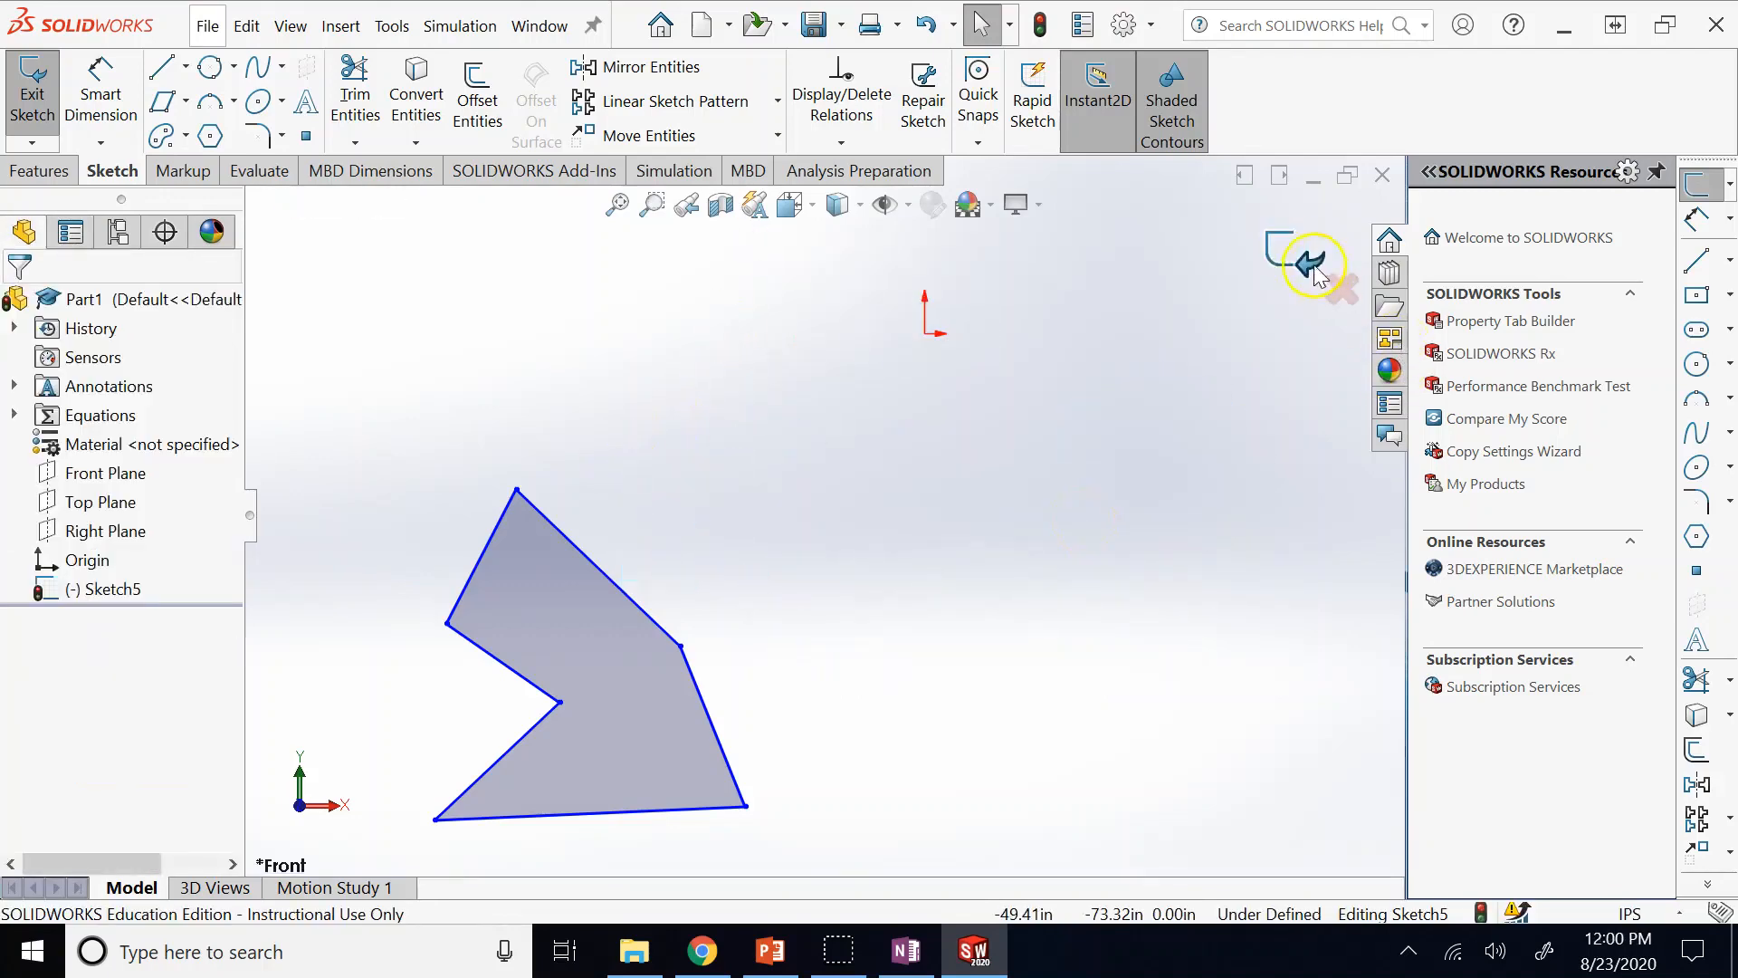
# Close the sketch and extrude the irregular six-line profile with a blind depth of 2.00 in.
pyautogui.click(1314, 271)
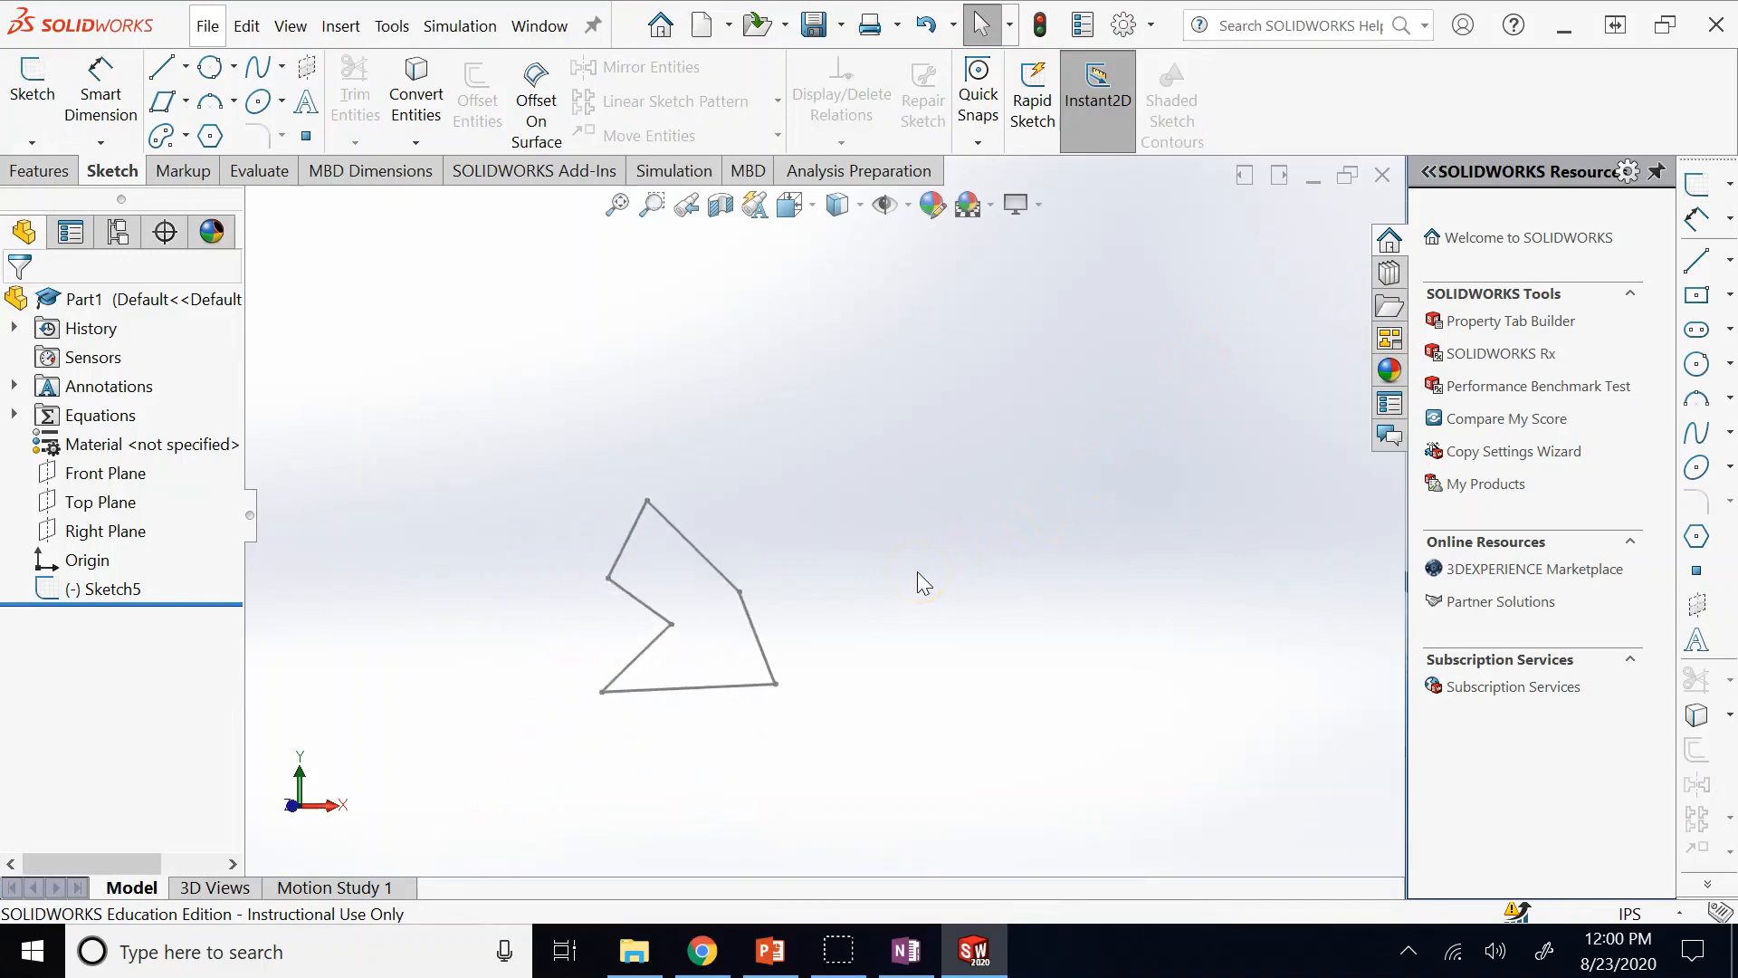
pyautogui.click(36, 170)
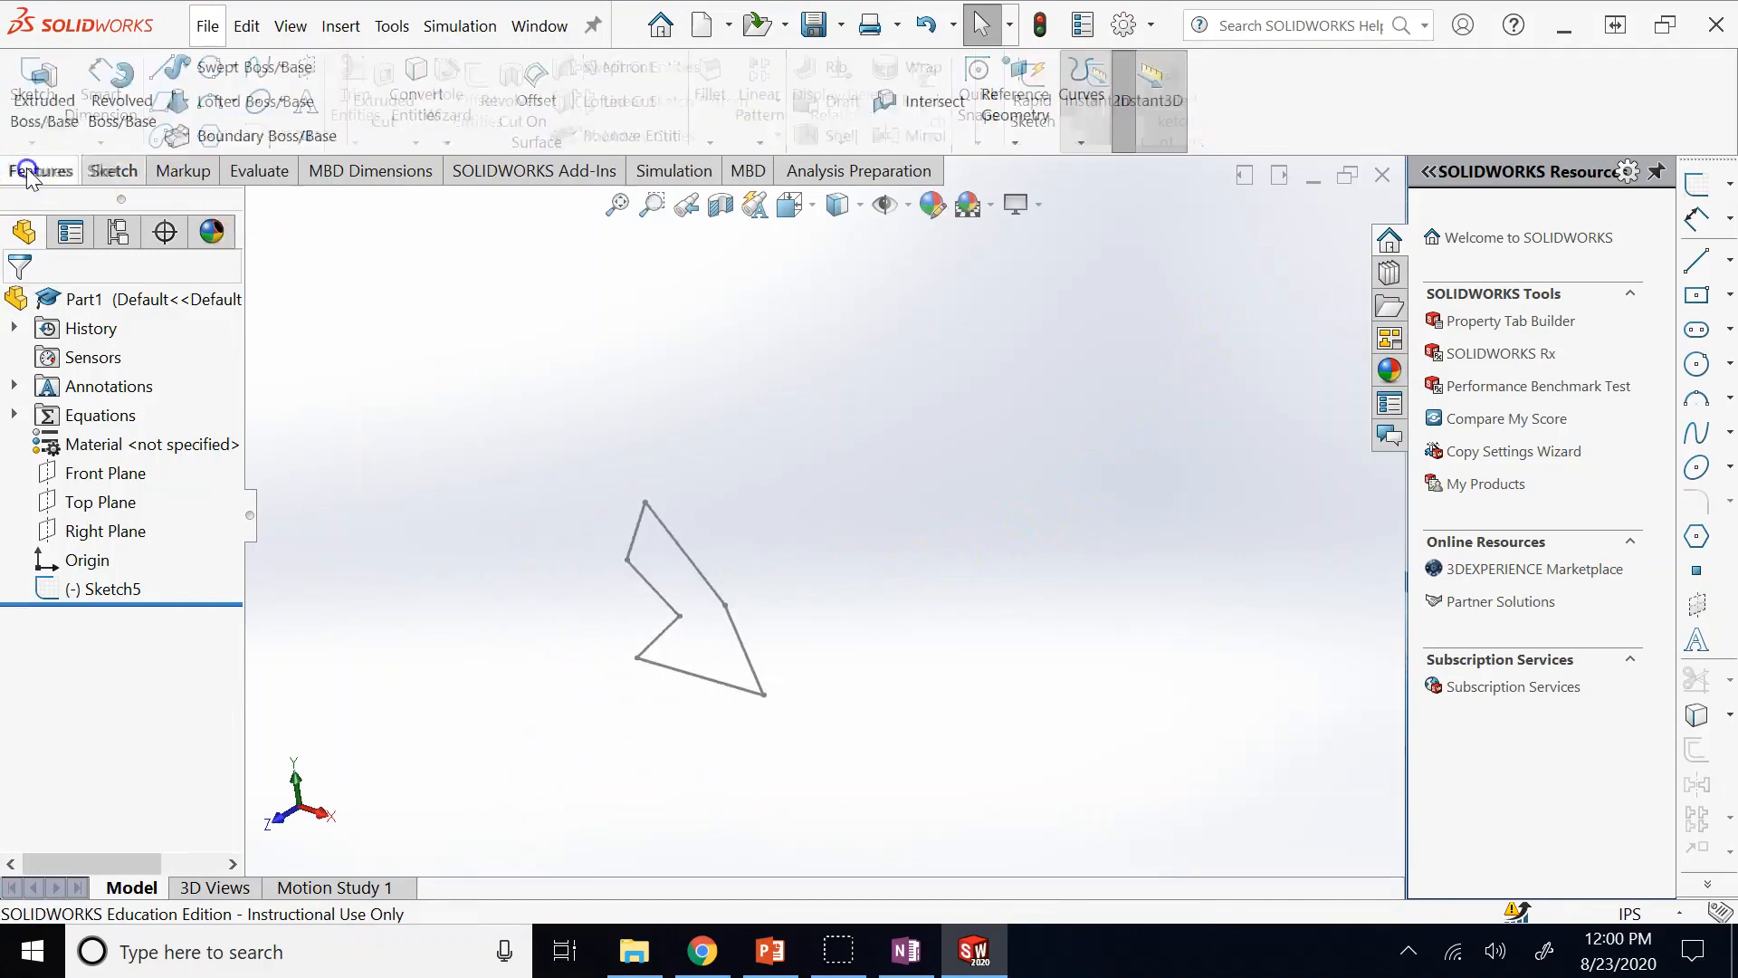
pyautogui.click(43, 95)
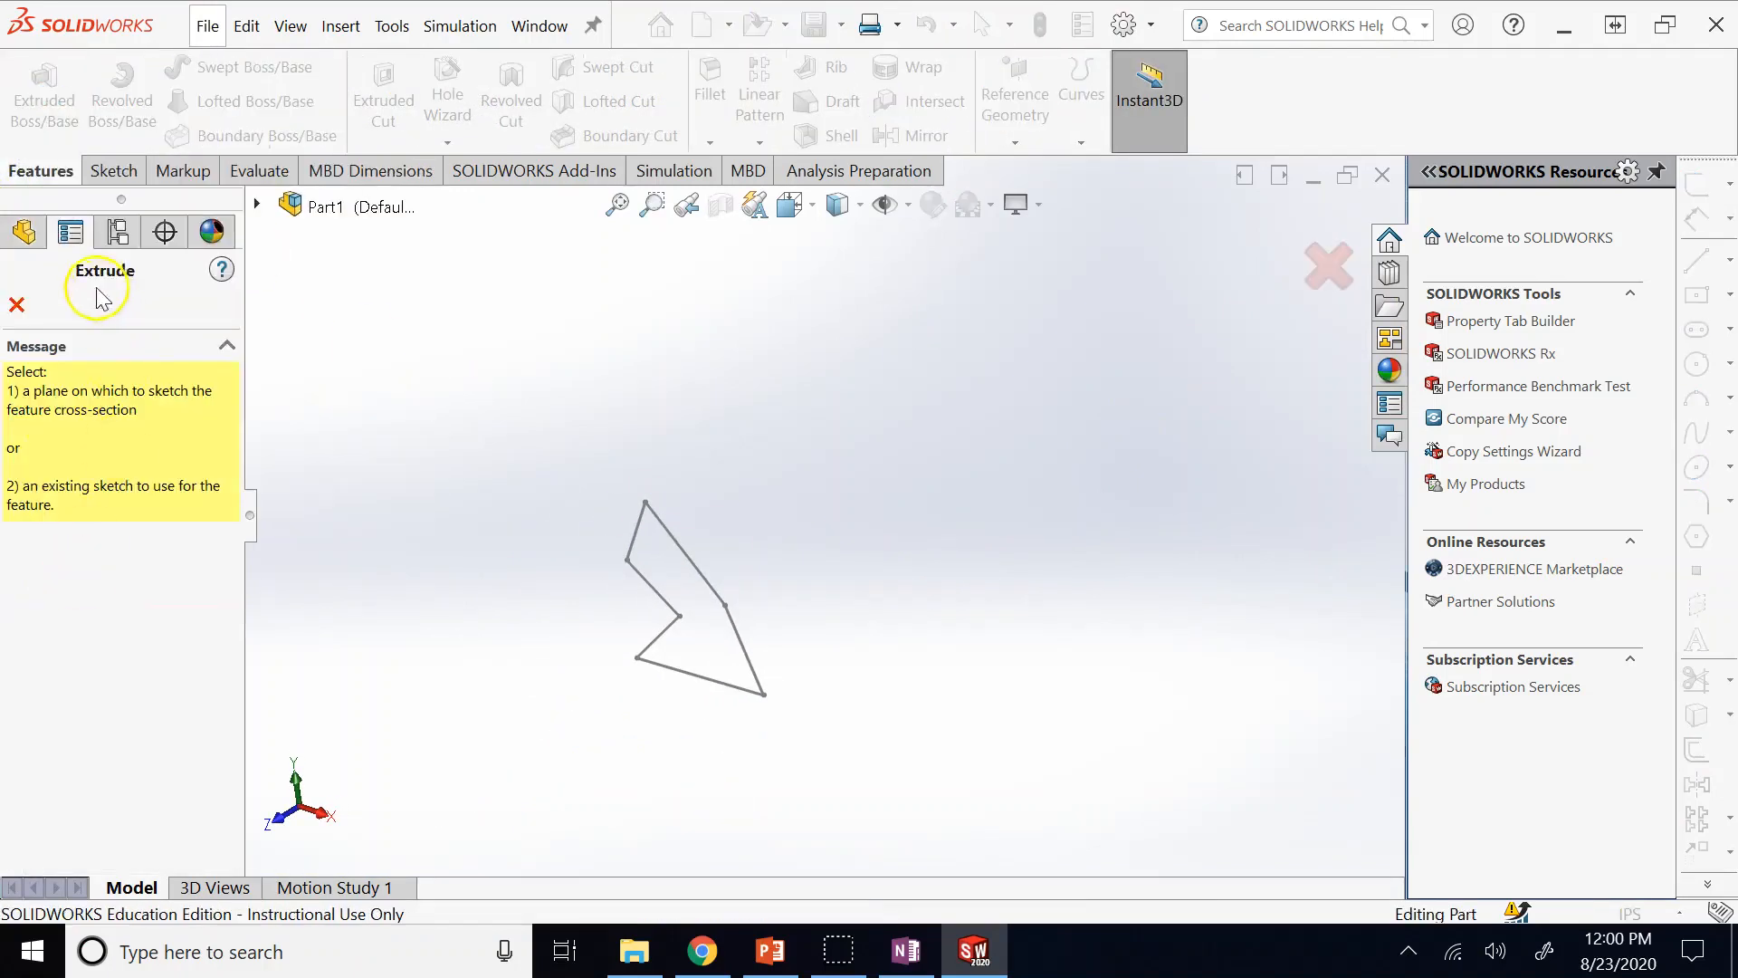
pyautogui.click(25, 233)
pyautogui.click(142, 589)
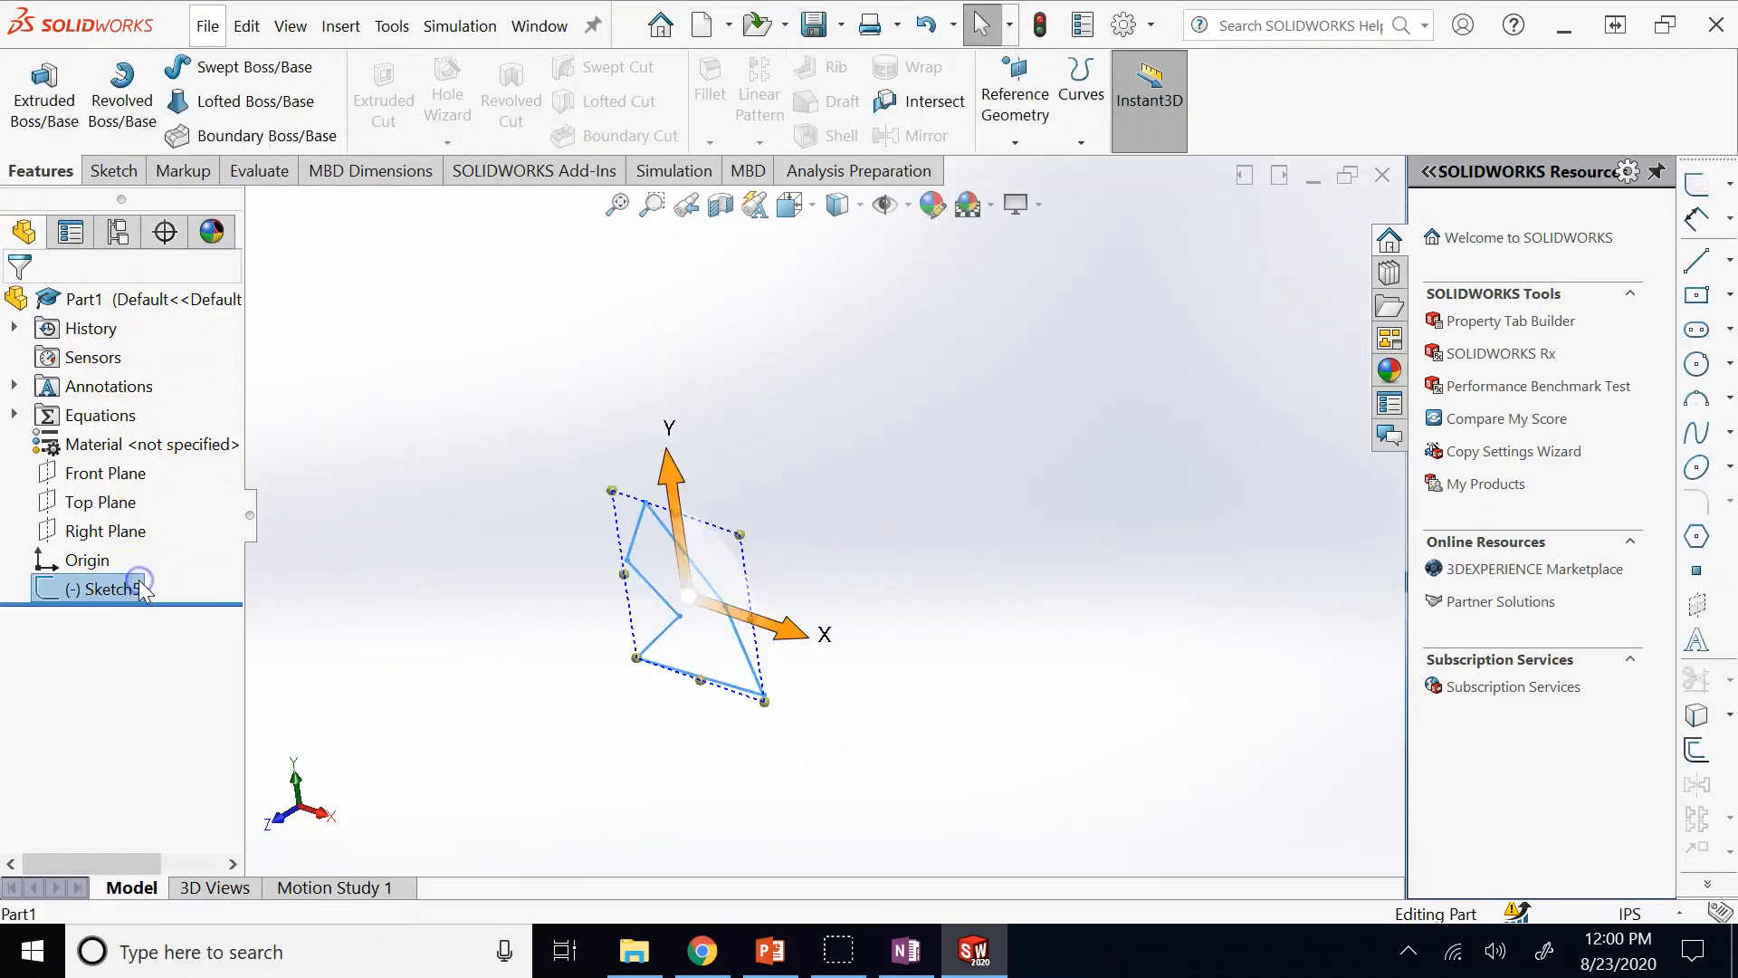
pyautogui.click(53, 68)
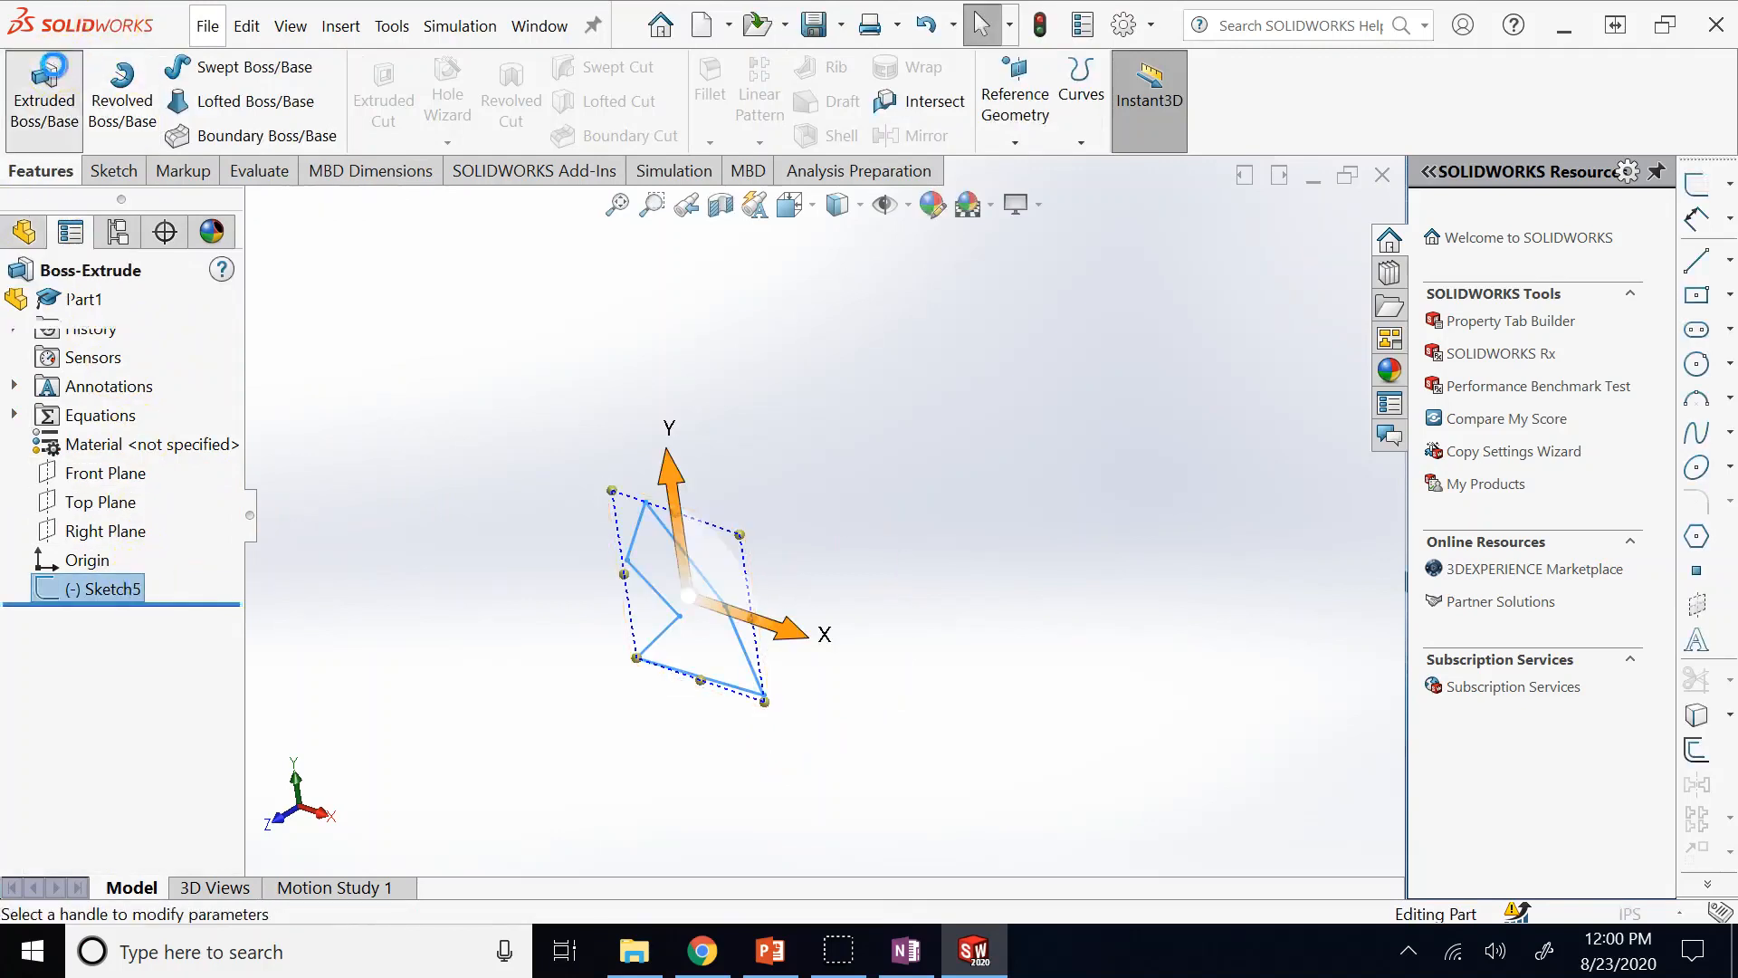
pyautogui.write('2')
pyautogui.press('Return')
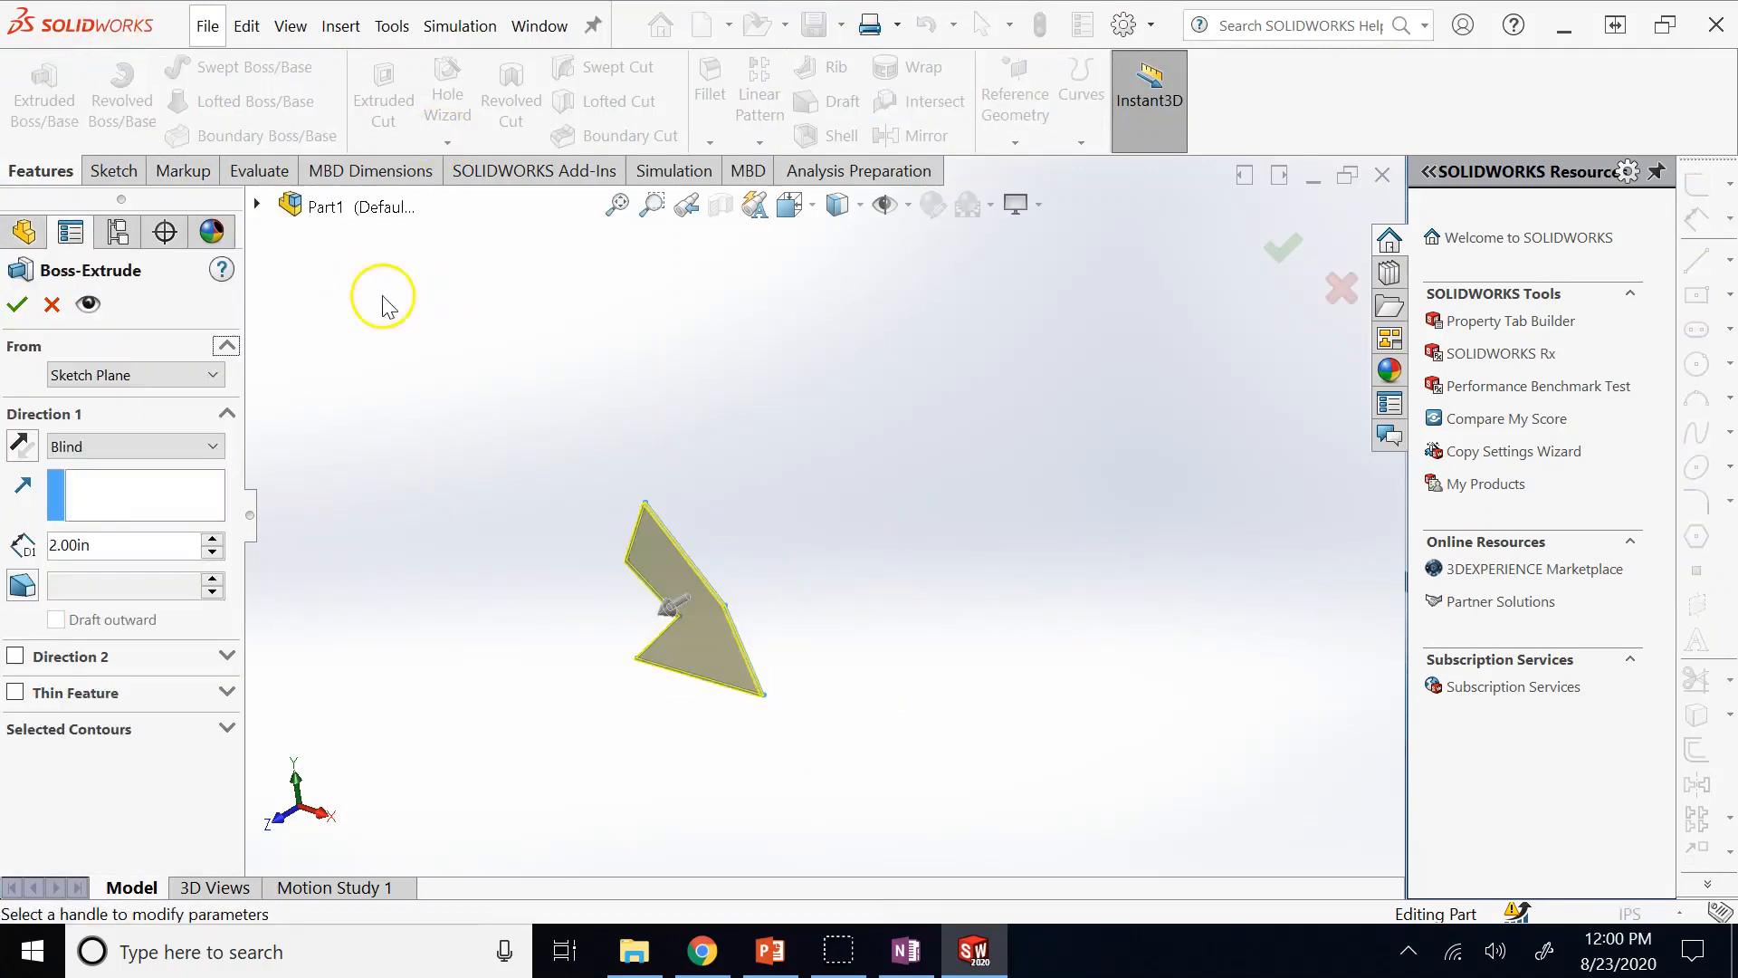
pyautogui.click(18, 305)
# Edit the extrusion of the irregular profile and set its blind depth to 10.00 in.
pyautogui.moveTo(580, 561); pyautogui.dragTo(628, 610, button='middle')
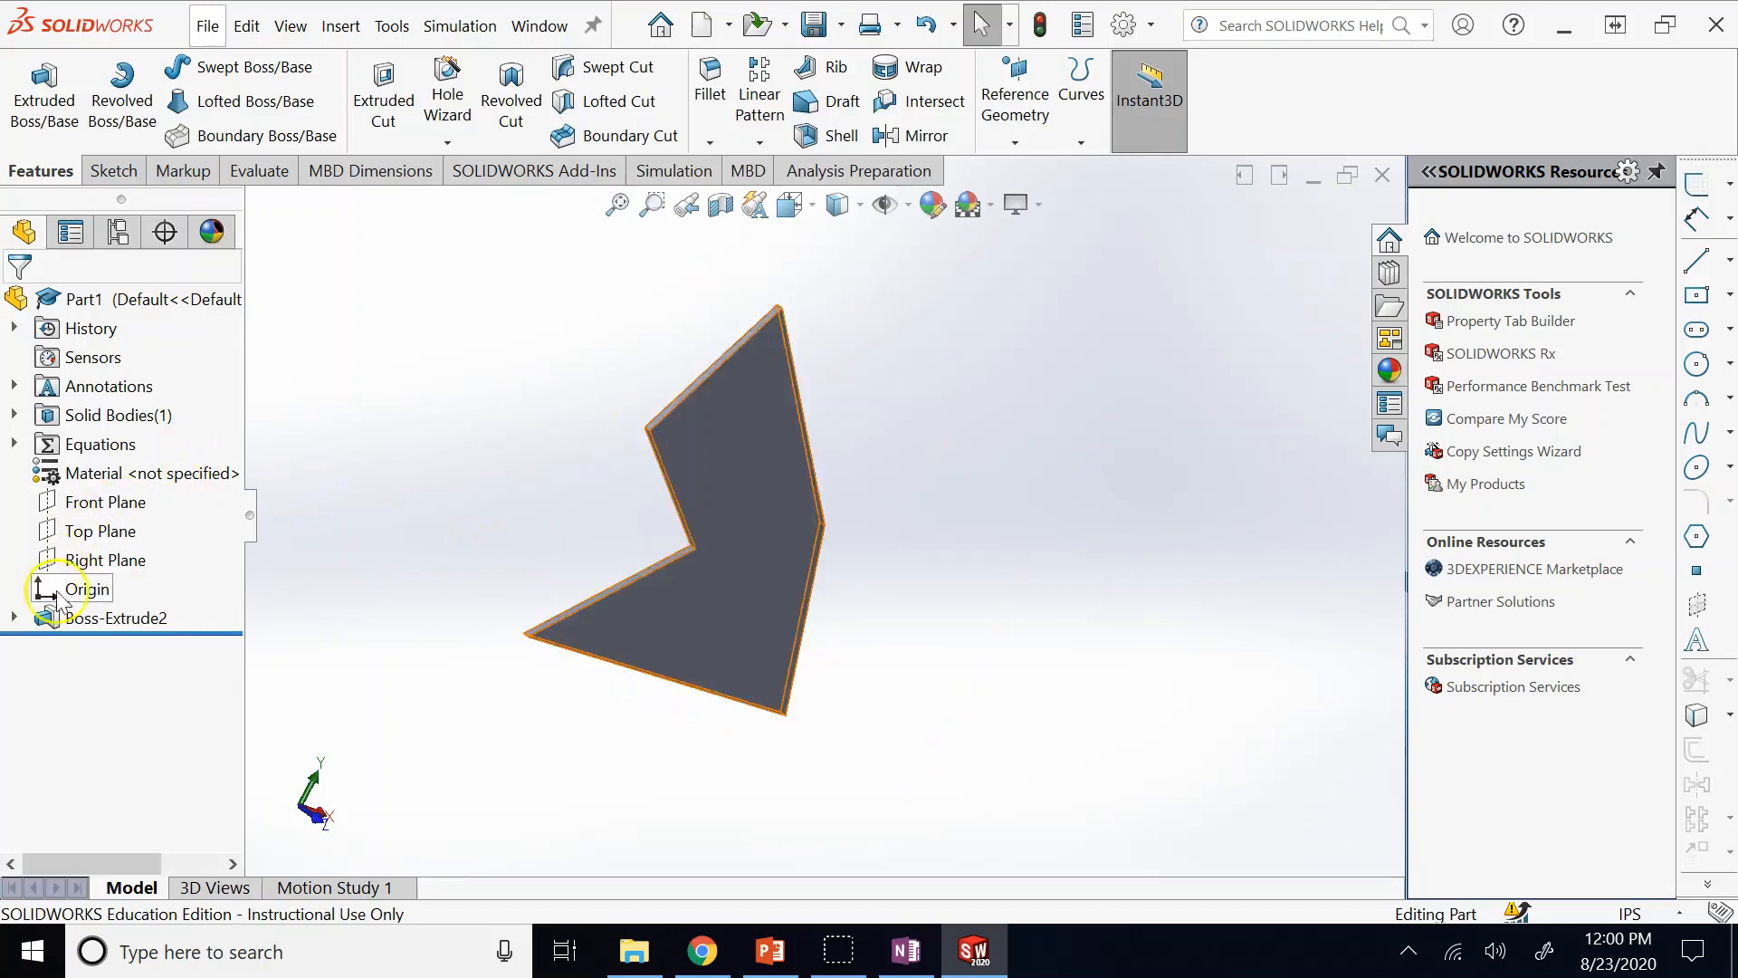
pyautogui.click(90, 618)
pyautogui.click(107, 556)
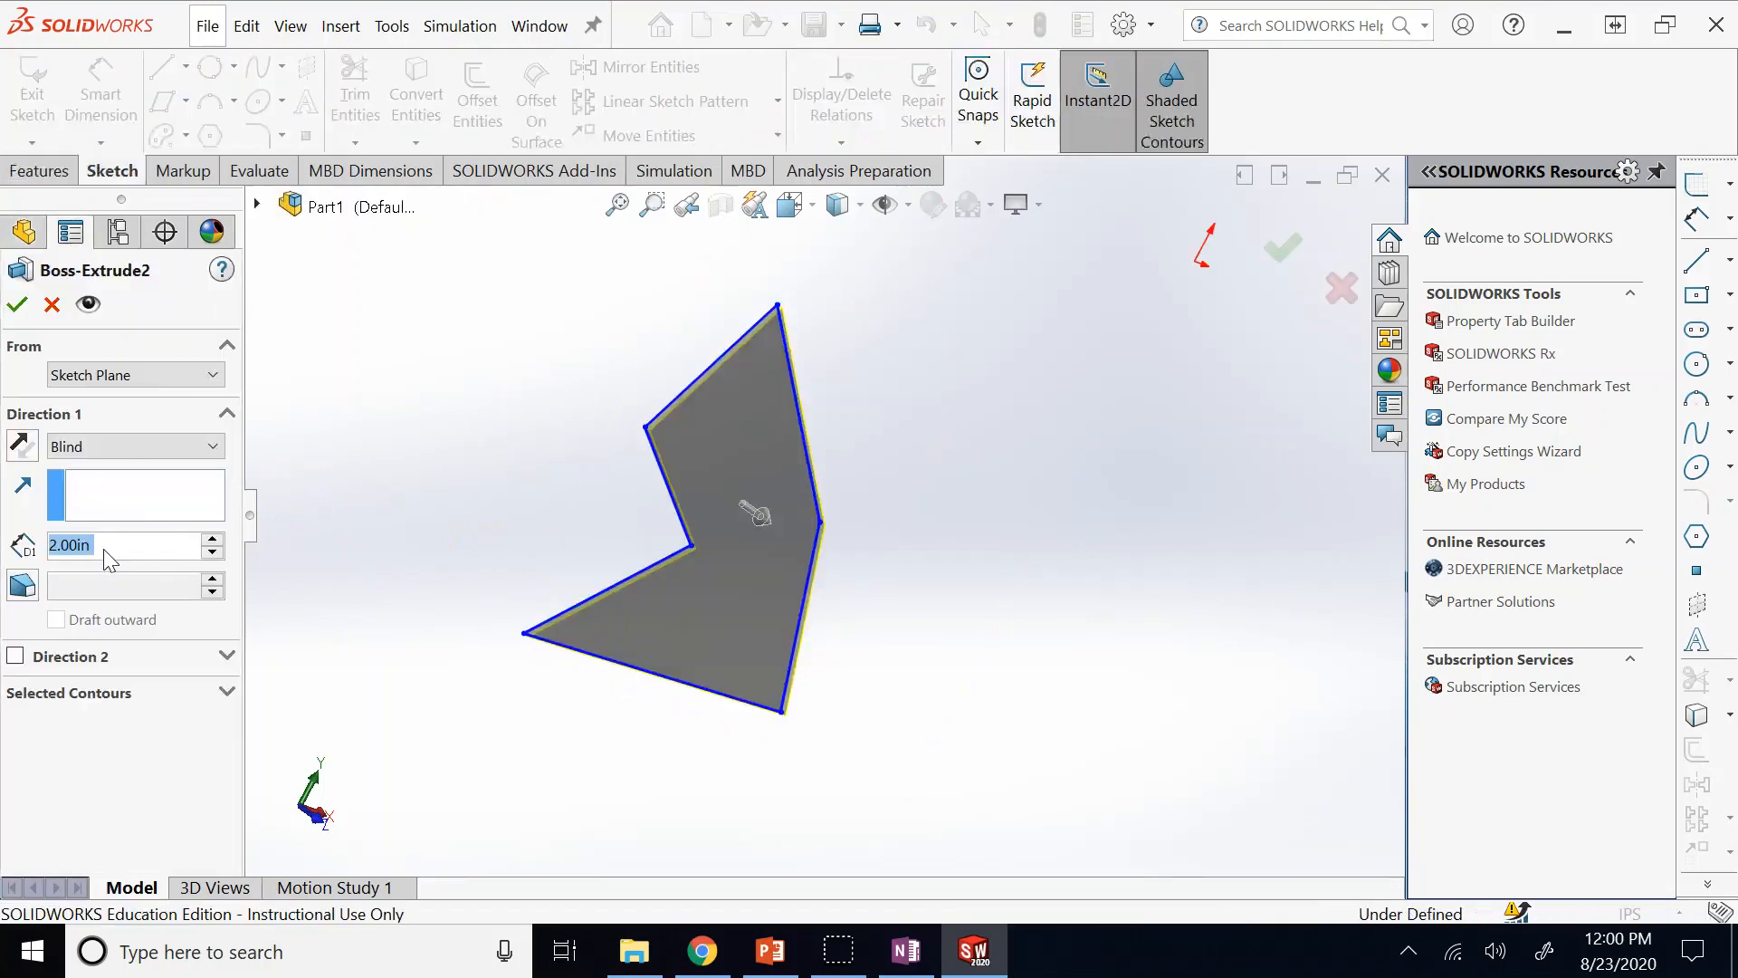
pyautogui.write('10')
pyautogui.press('Return')
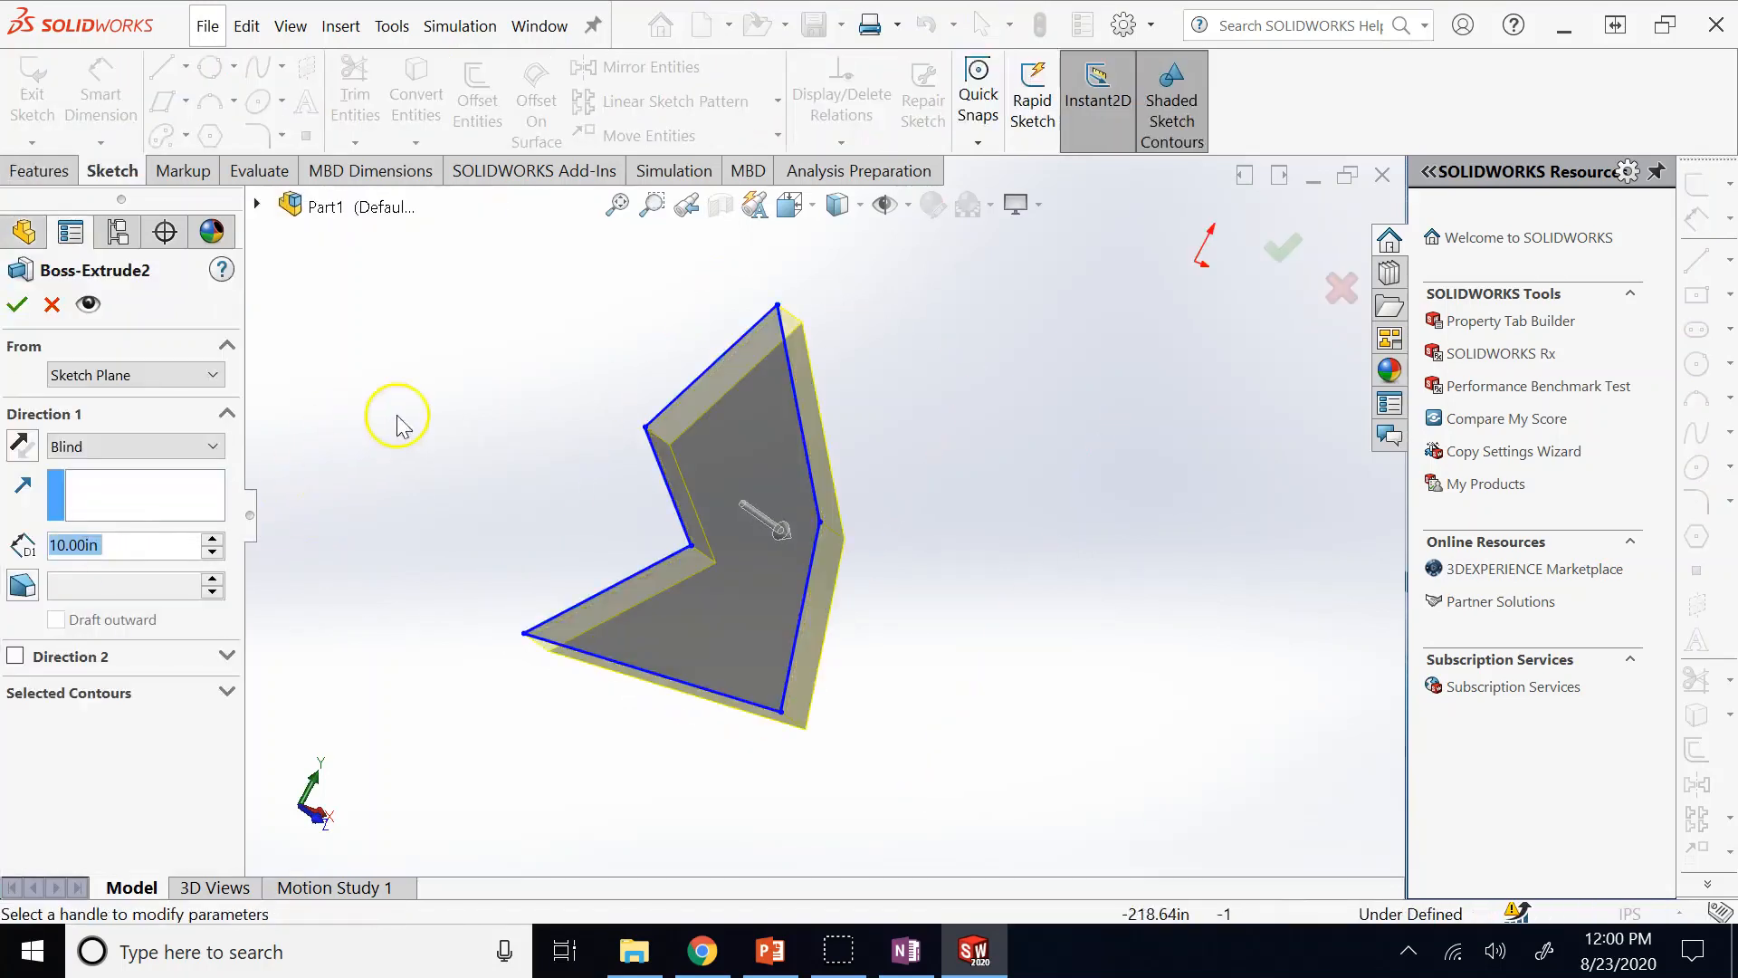
pyautogui.click(32, 307)
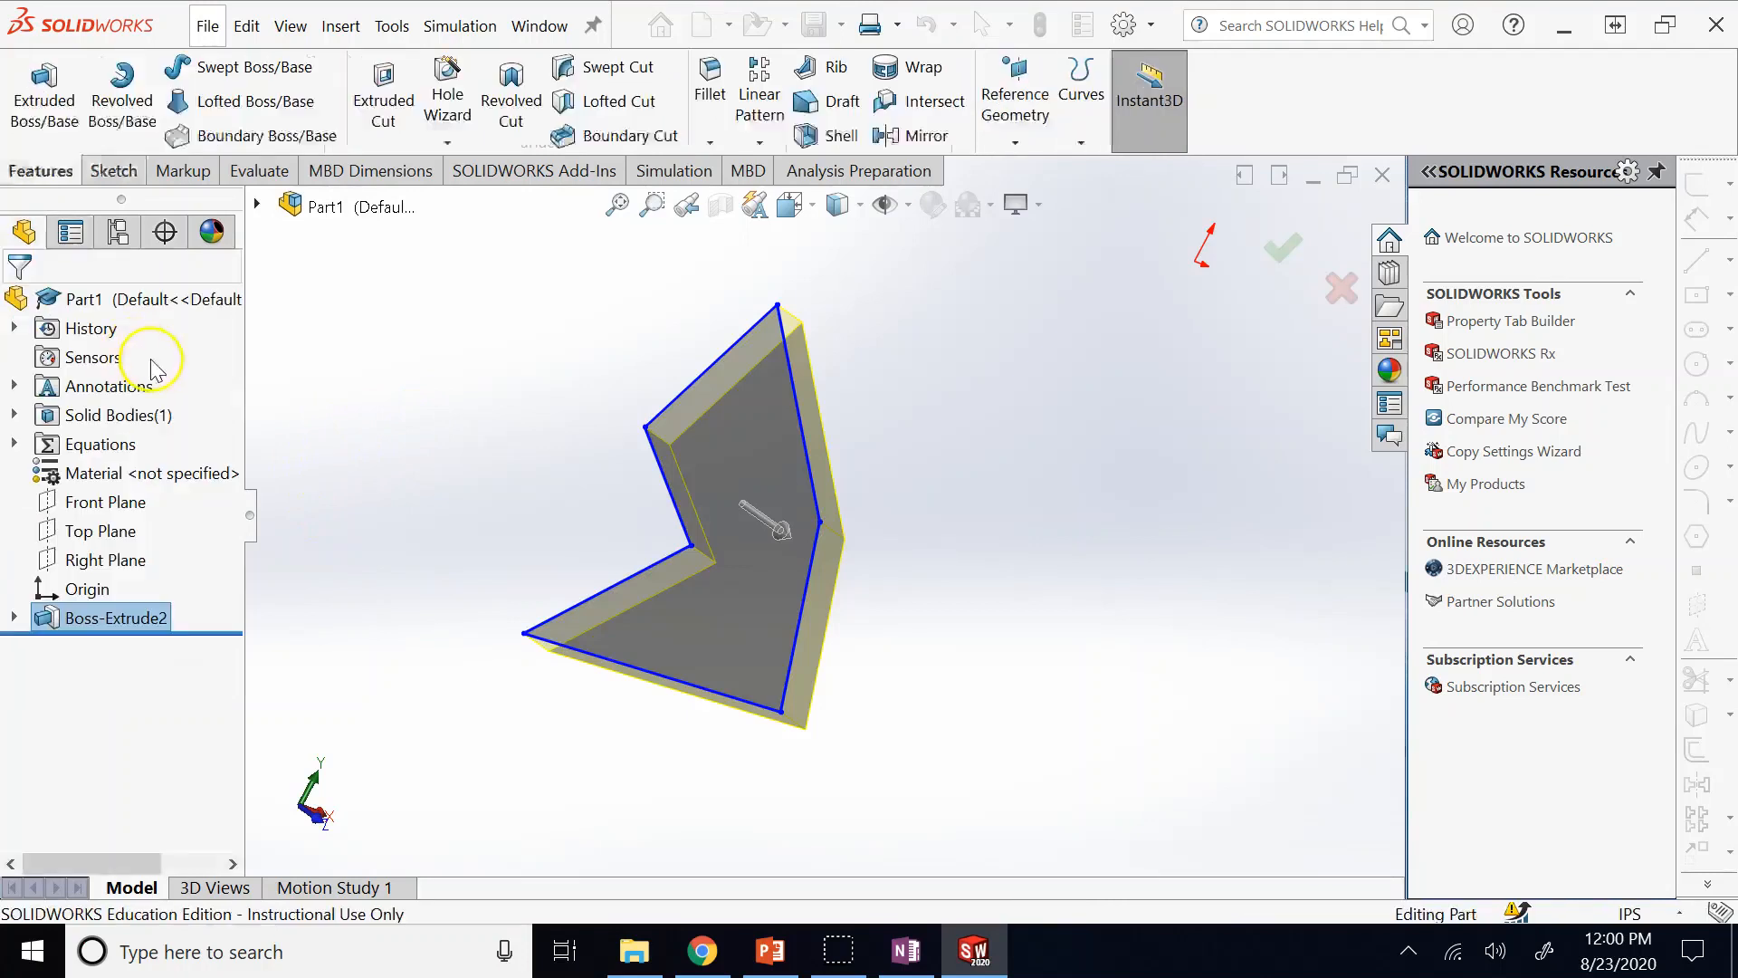
# Examine the sharp inner corner edge of the notch on the extruded part.
pyautogui.moveTo(612, 477); pyautogui.dragTo(683, 453, button='middle')
pyautogui.scroll(-5, 699, 498)
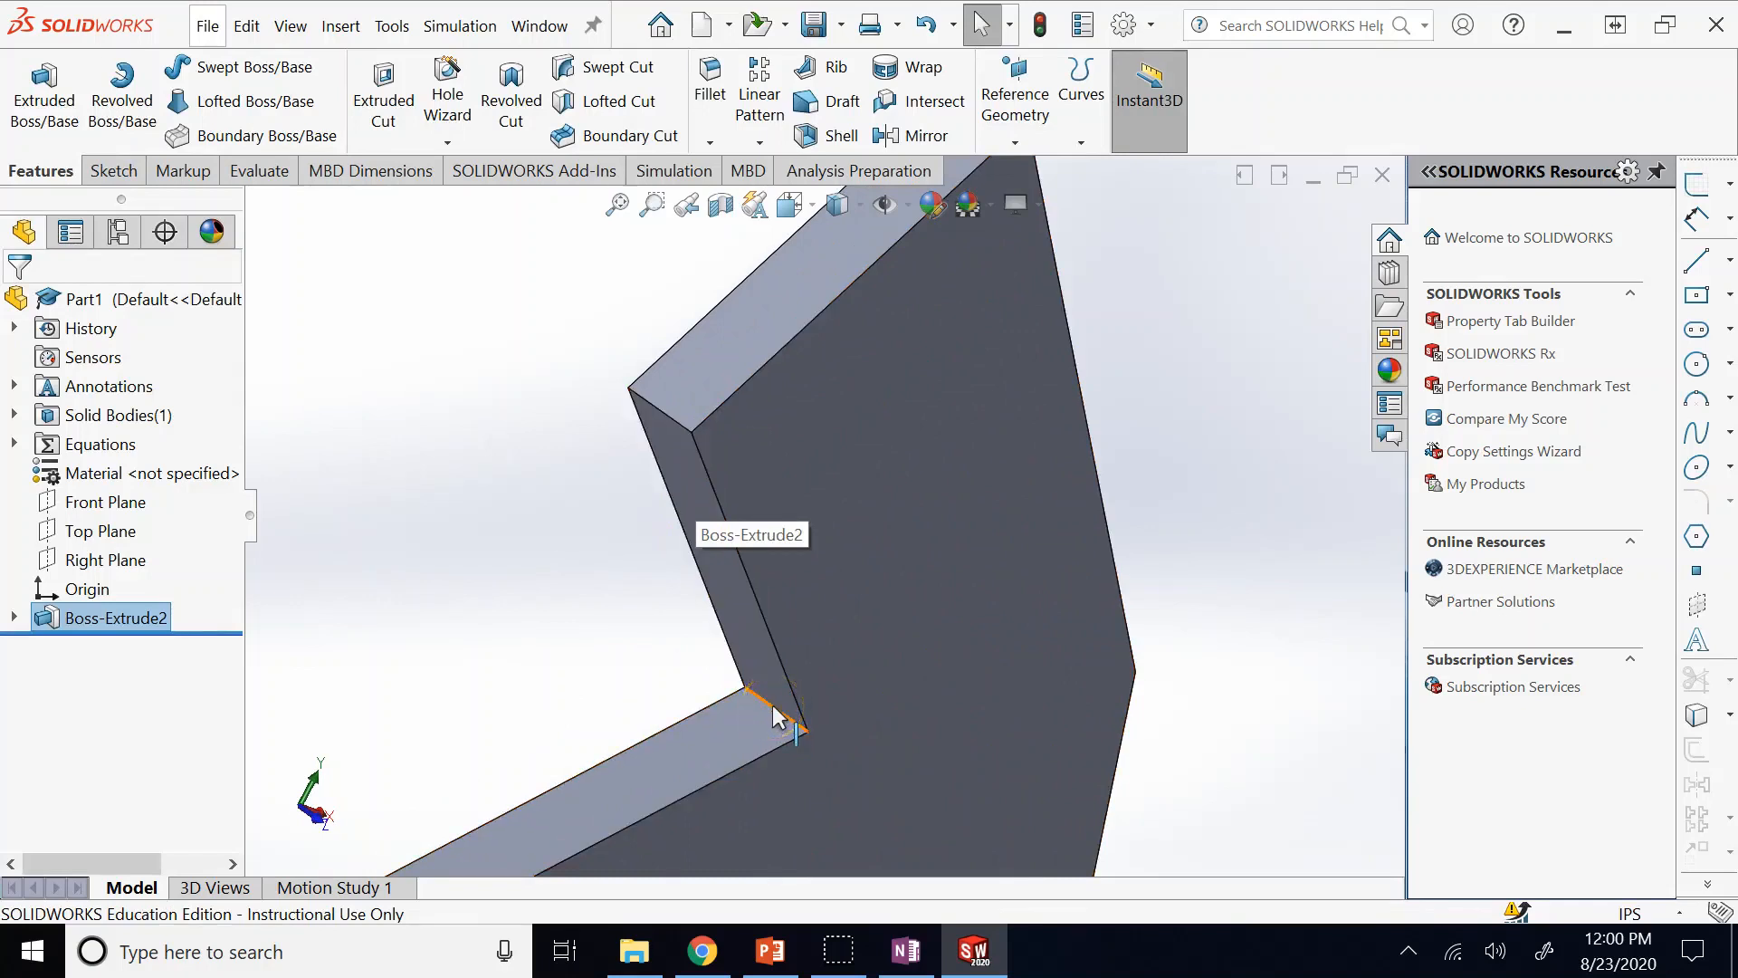
pyautogui.scroll(2, 777, 716)
pyautogui.click(821, 666)
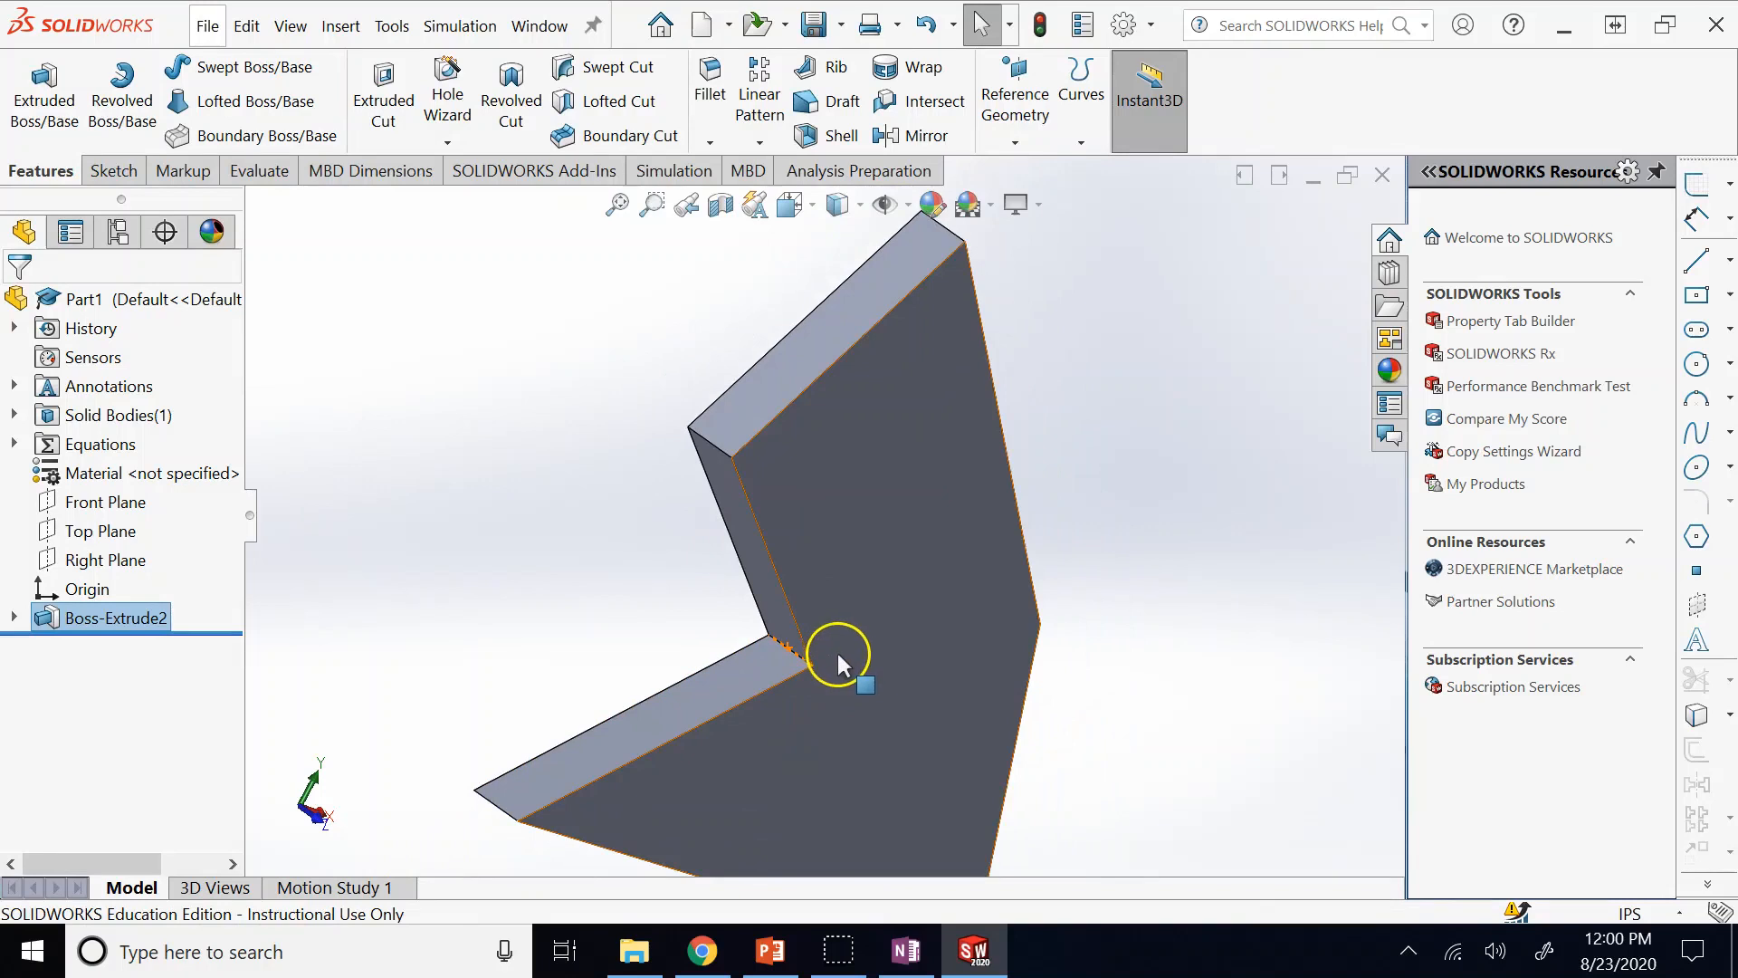
pyautogui.scroll(-3, 818, 650)
pyautogui.click(573, 442)
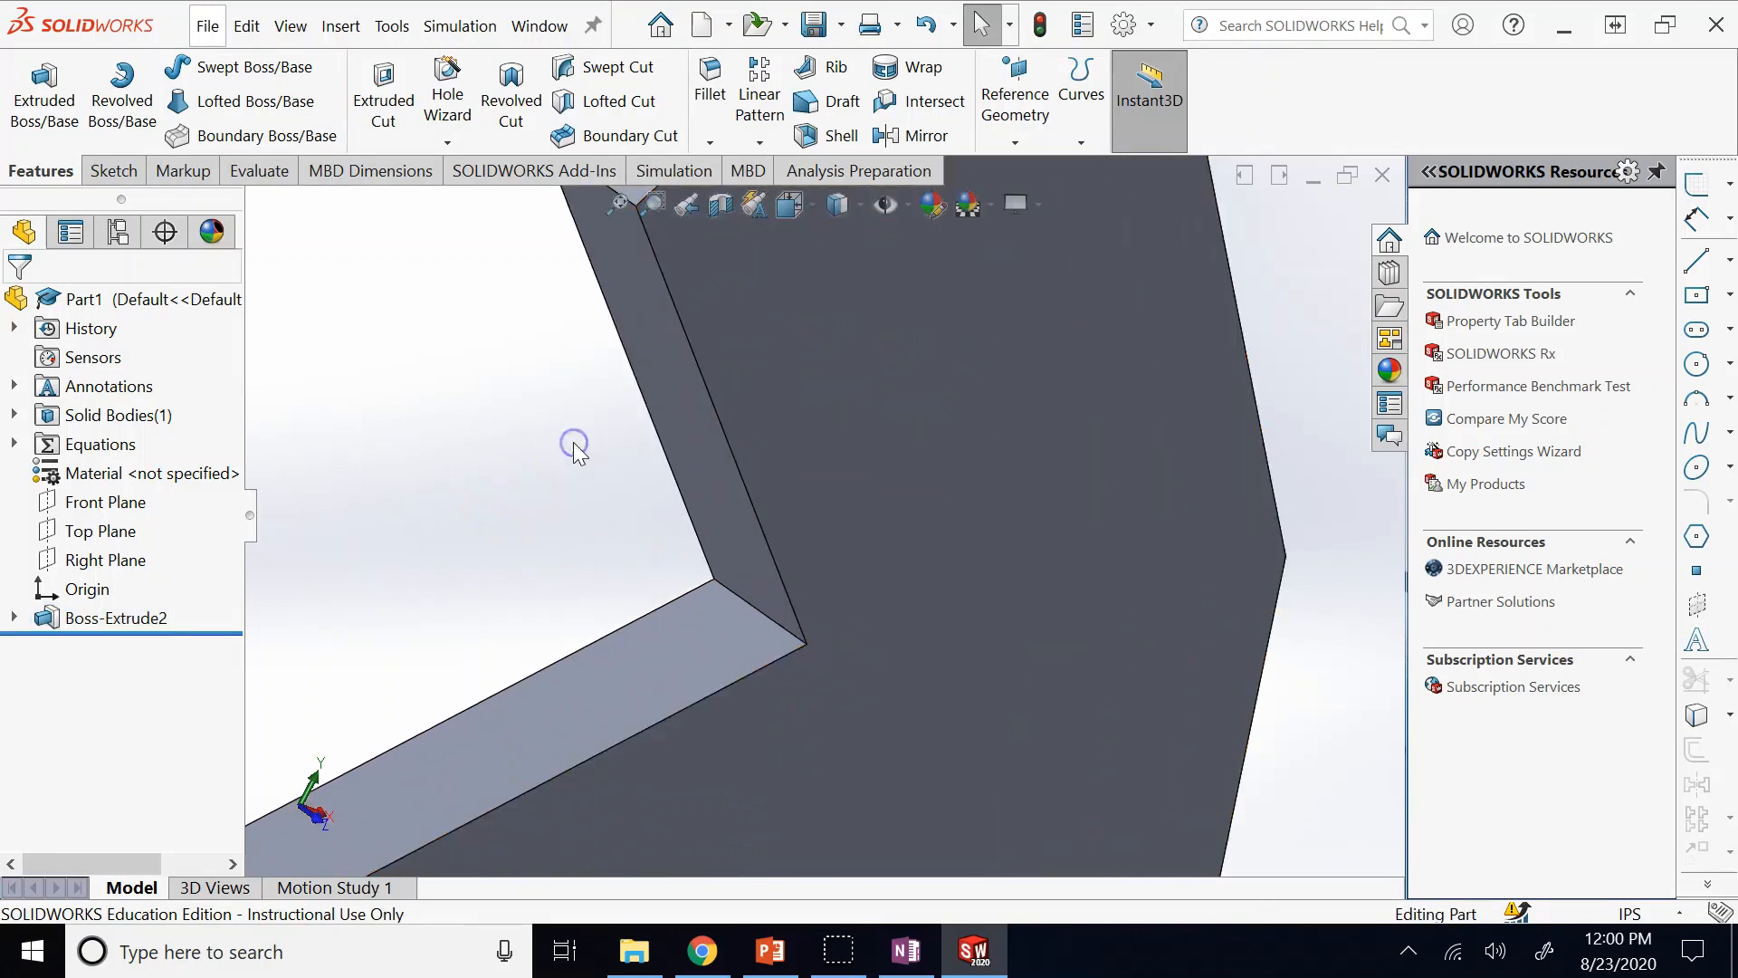
pyautogui.scroll(2, 573, 442)
pyautogui.scroll(3, 573, 442)
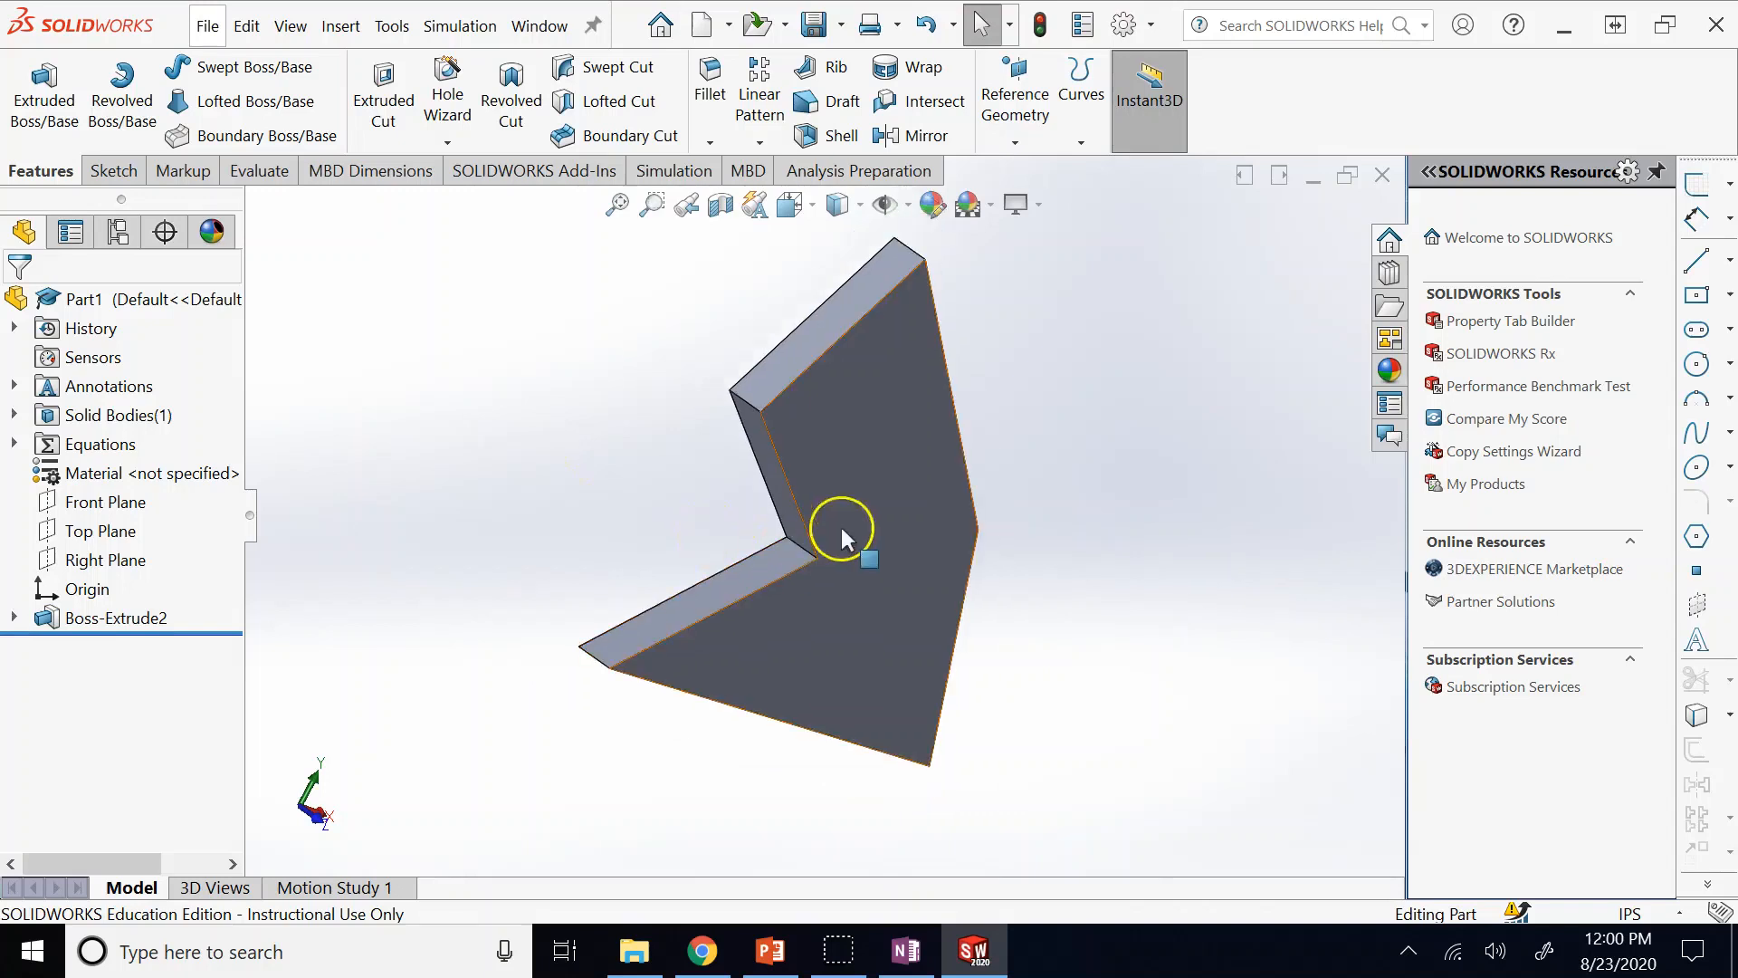
pyautogui.scroll(-2, 850, 475)
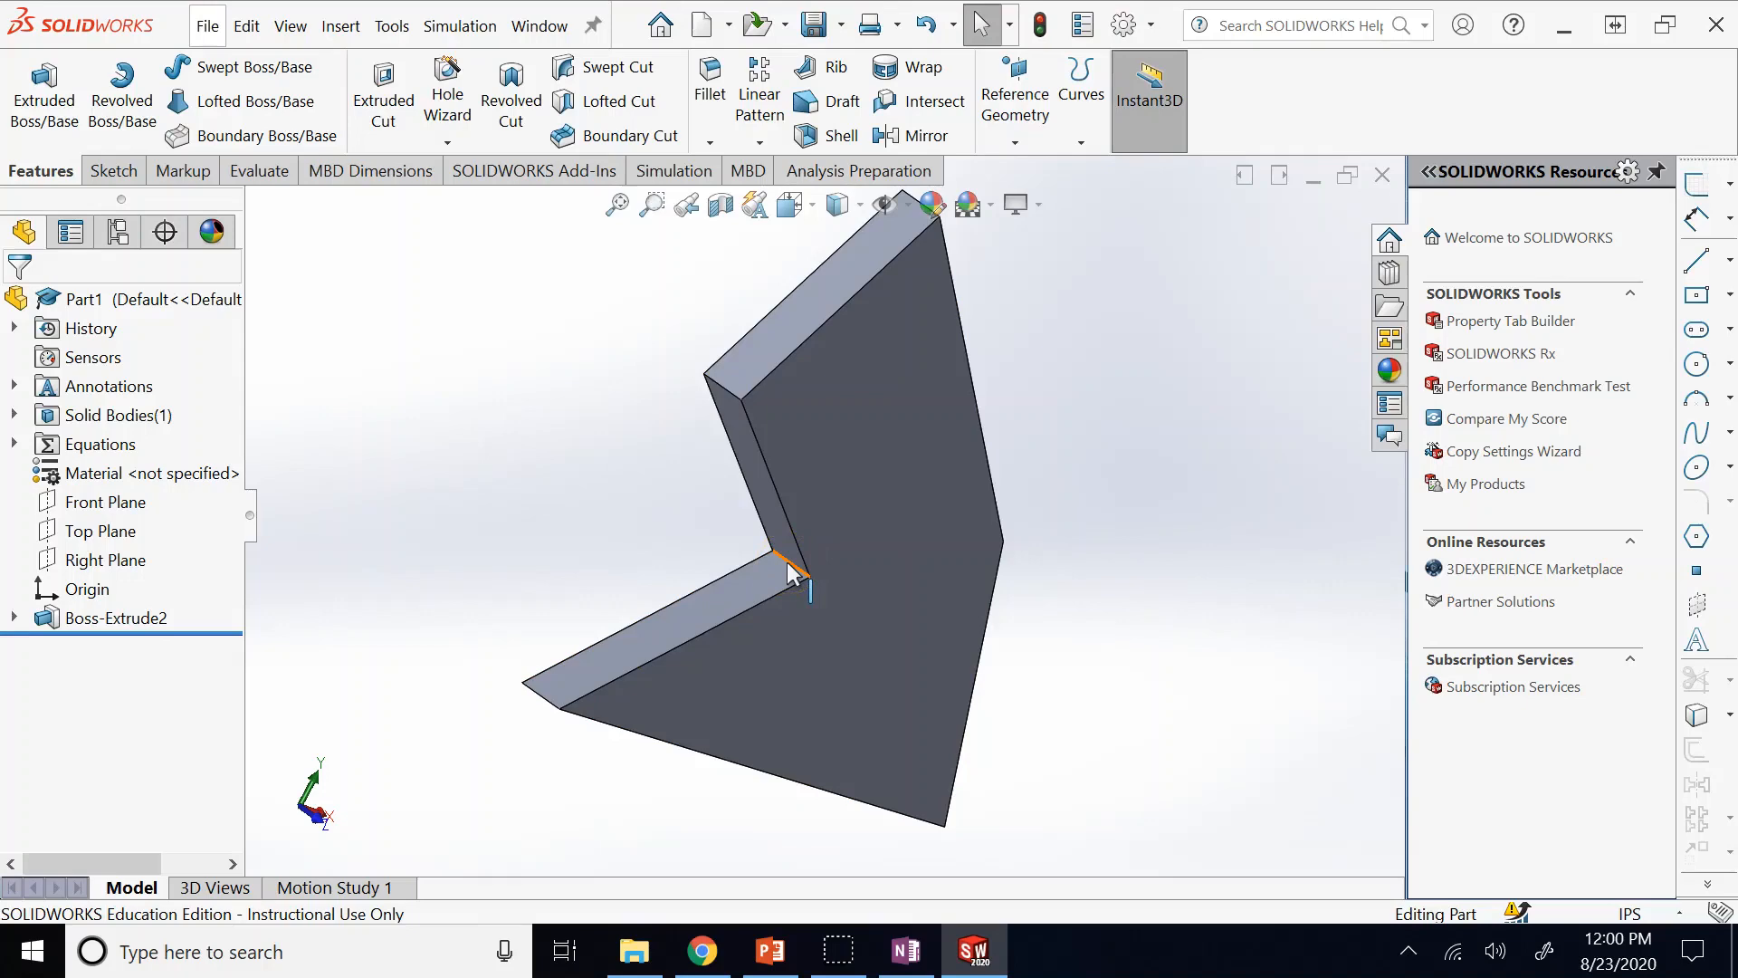
# Edit the extrusion's sketch, add a 4.00 in sketch fillet at the notch's inner corner, and rebuild the part.
pyautogui.click(13, 618)
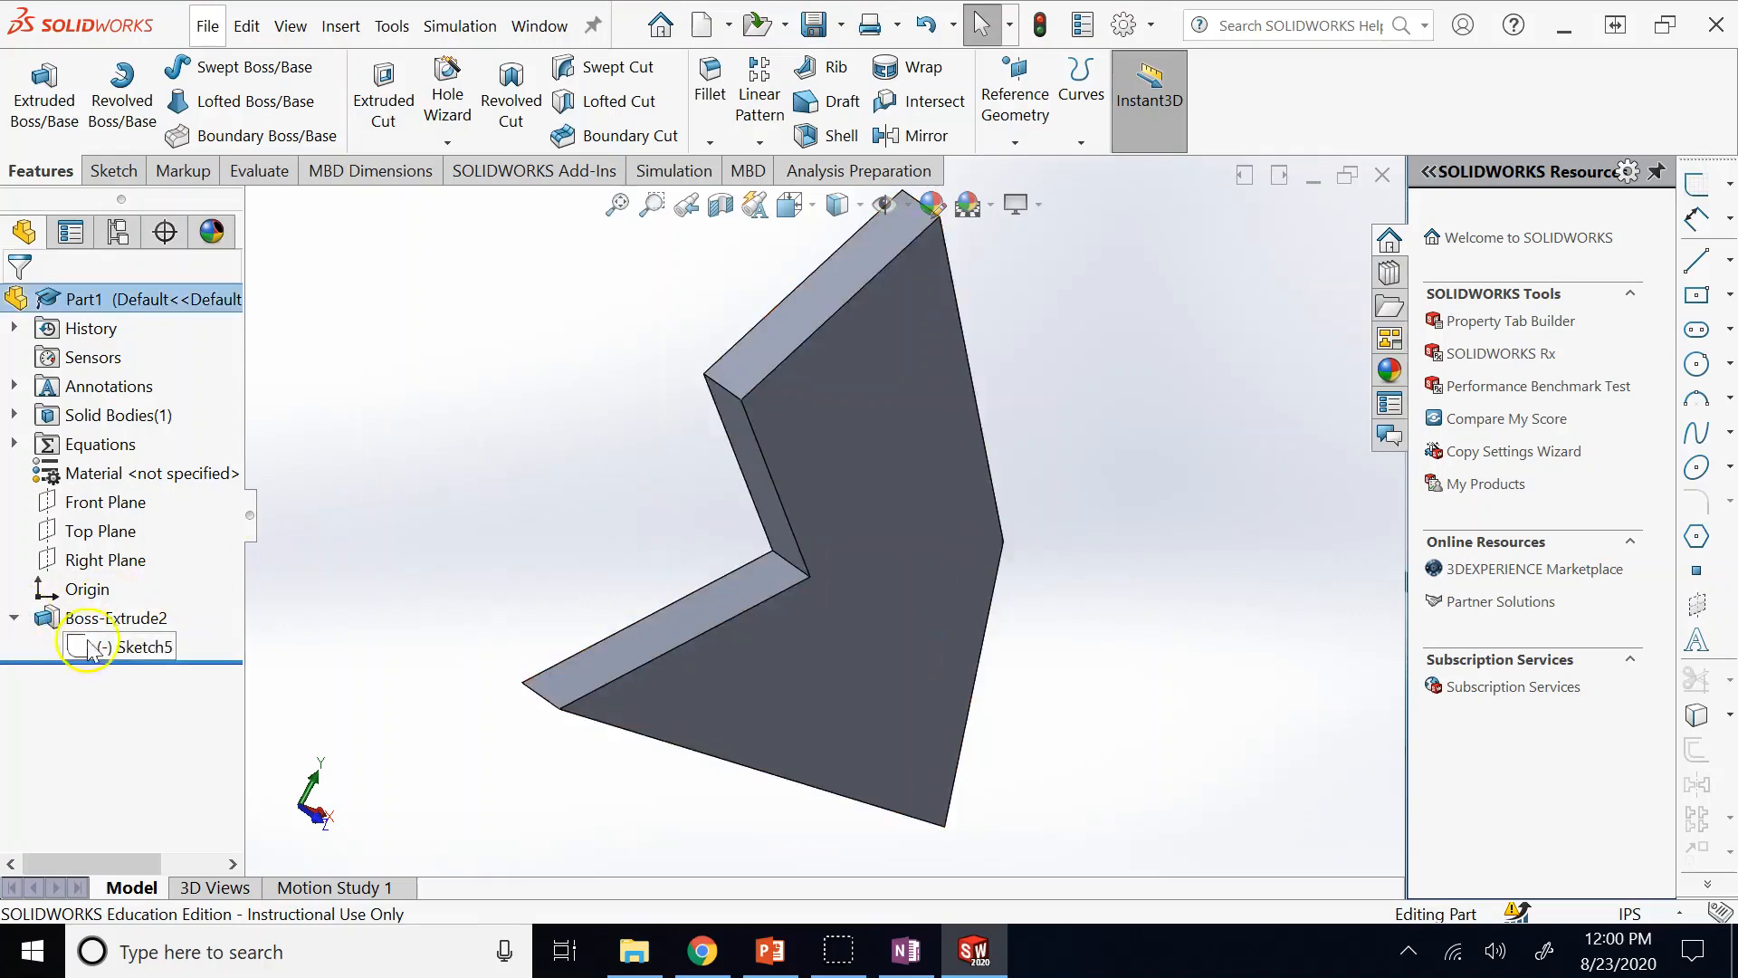
pyautogui.click(125, 650)
pyautogui.click(143, 580)
pyautogui.scroll(-3, 801, 556)
pyautogui.hotkey('ctrl', '8')
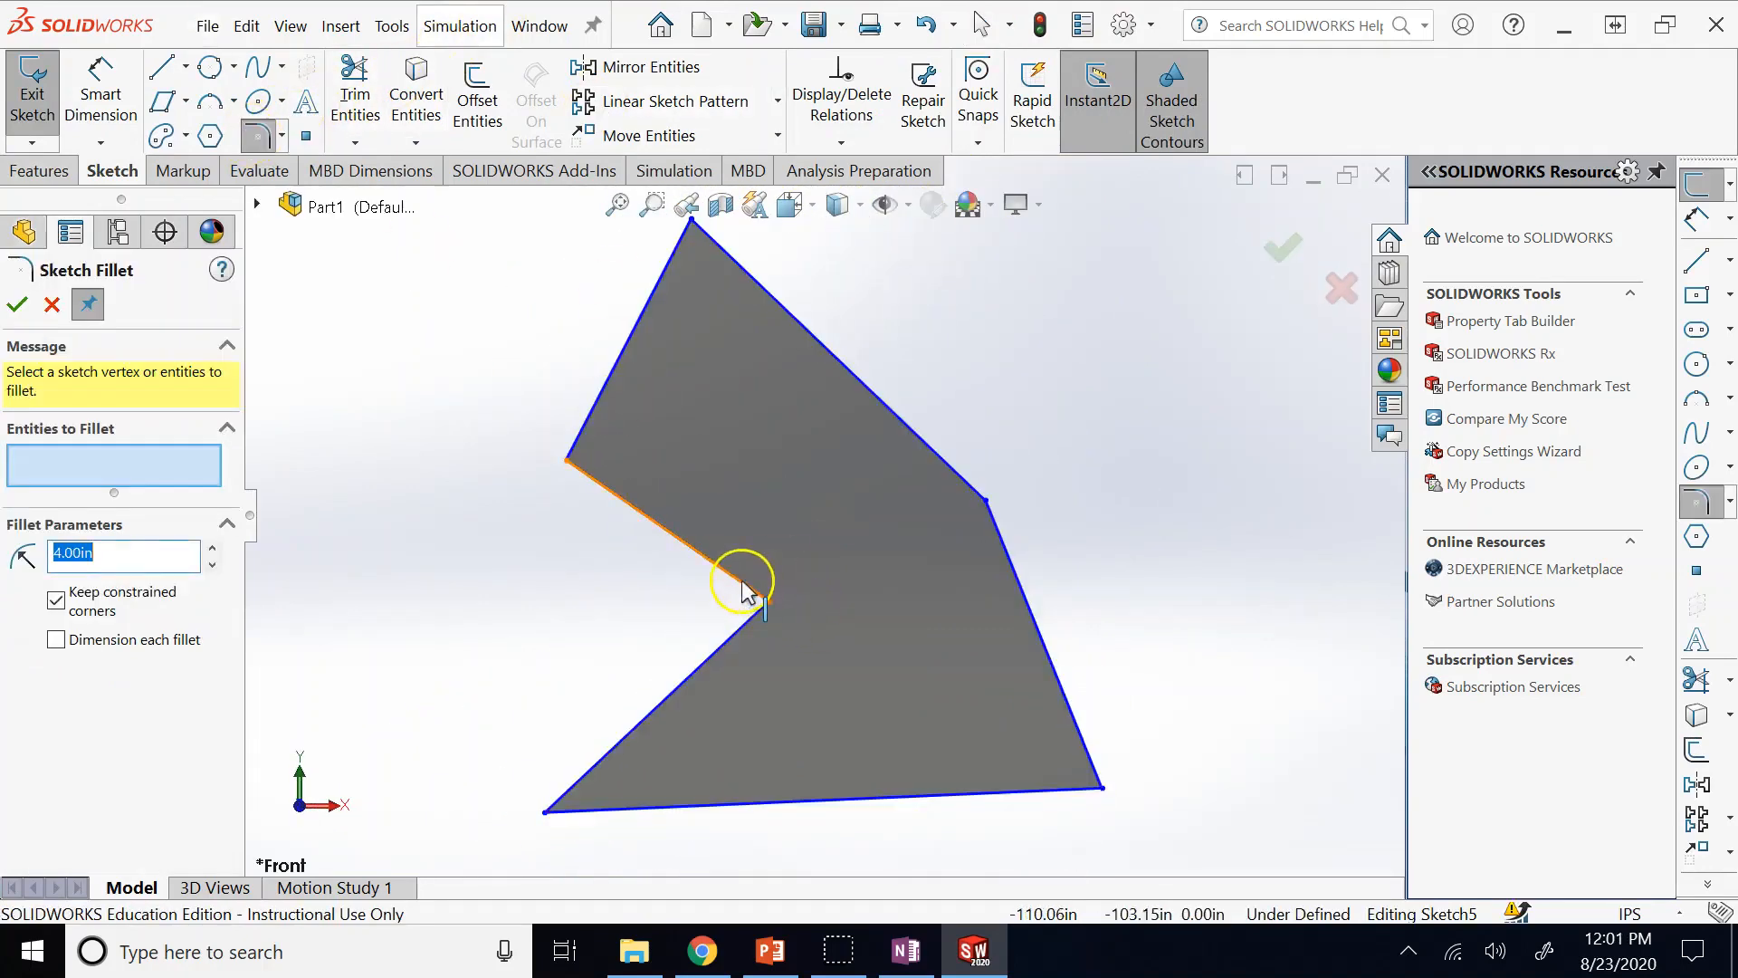
pyautogui.click(753, 618)
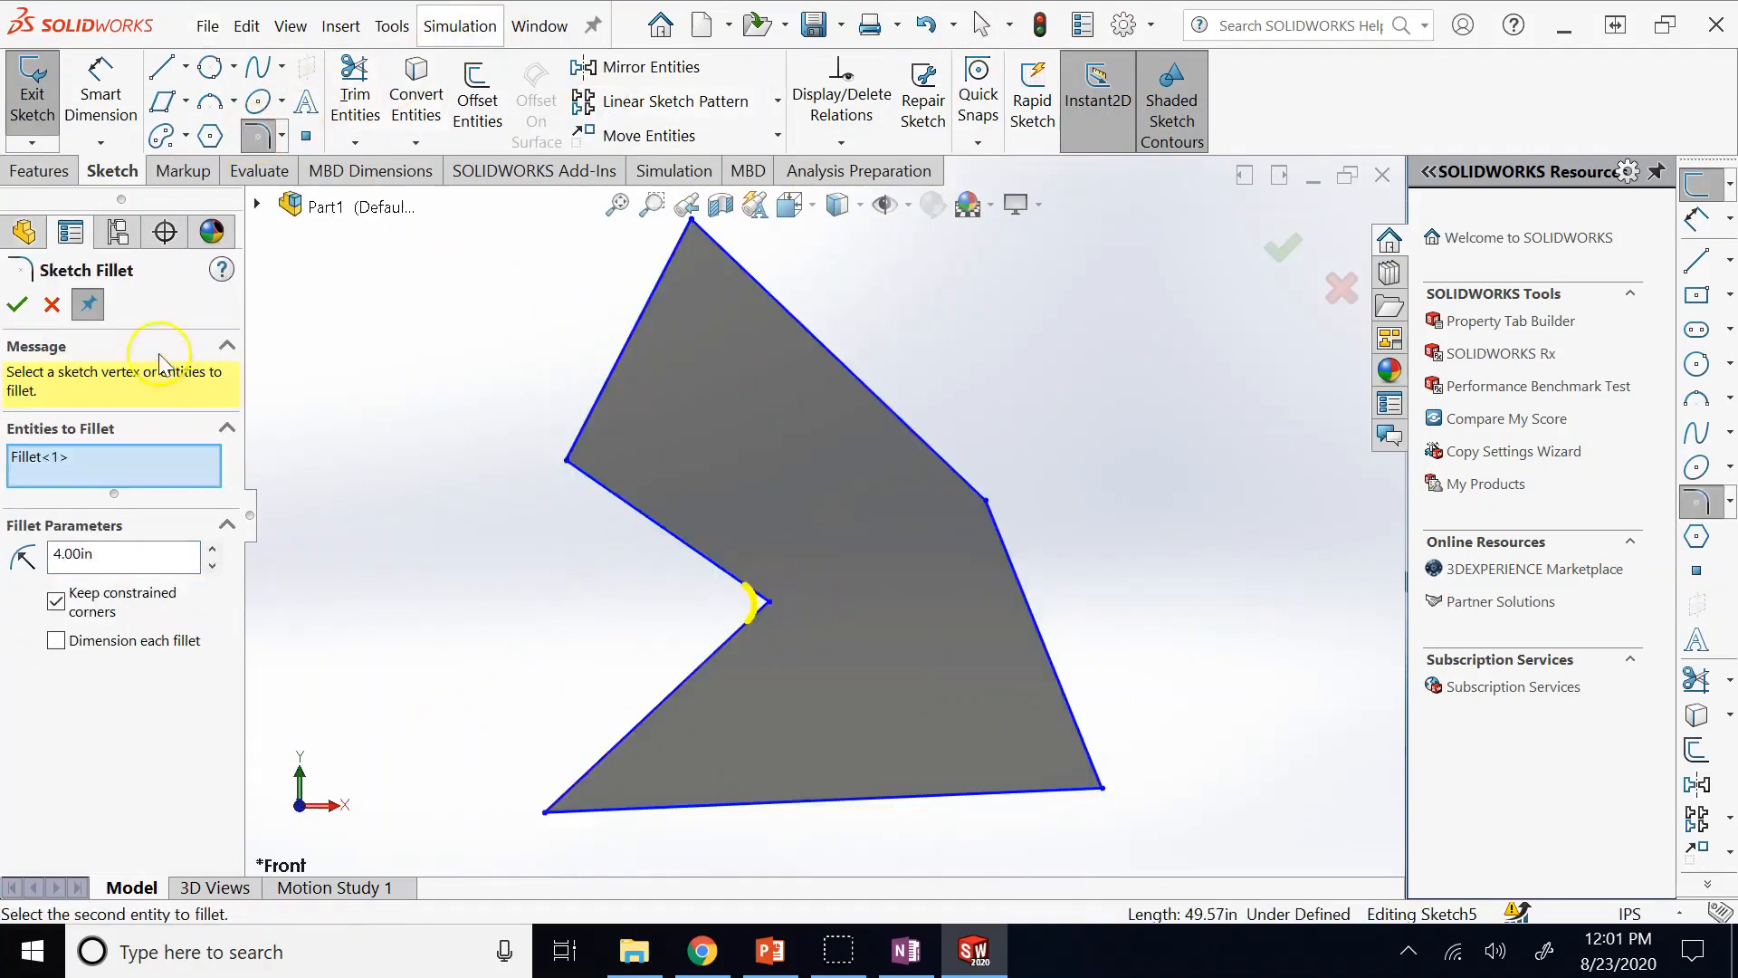
pyautogui.click(17, 304)
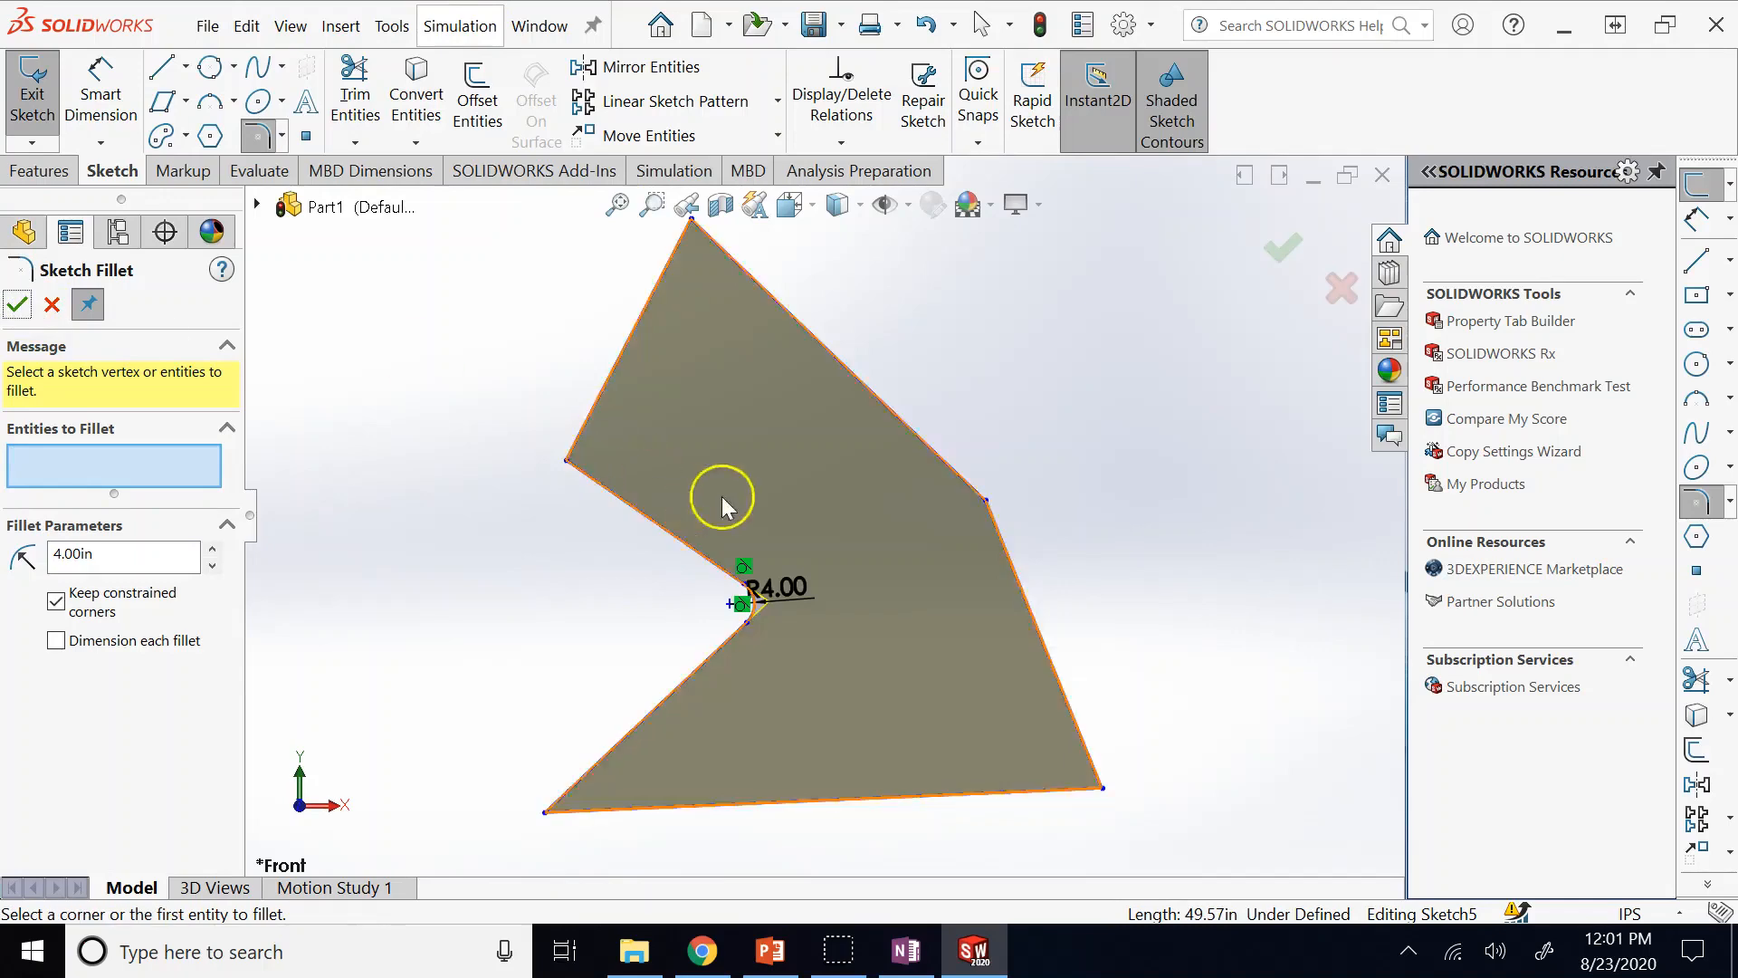
pyautogui.click(1289, 255)
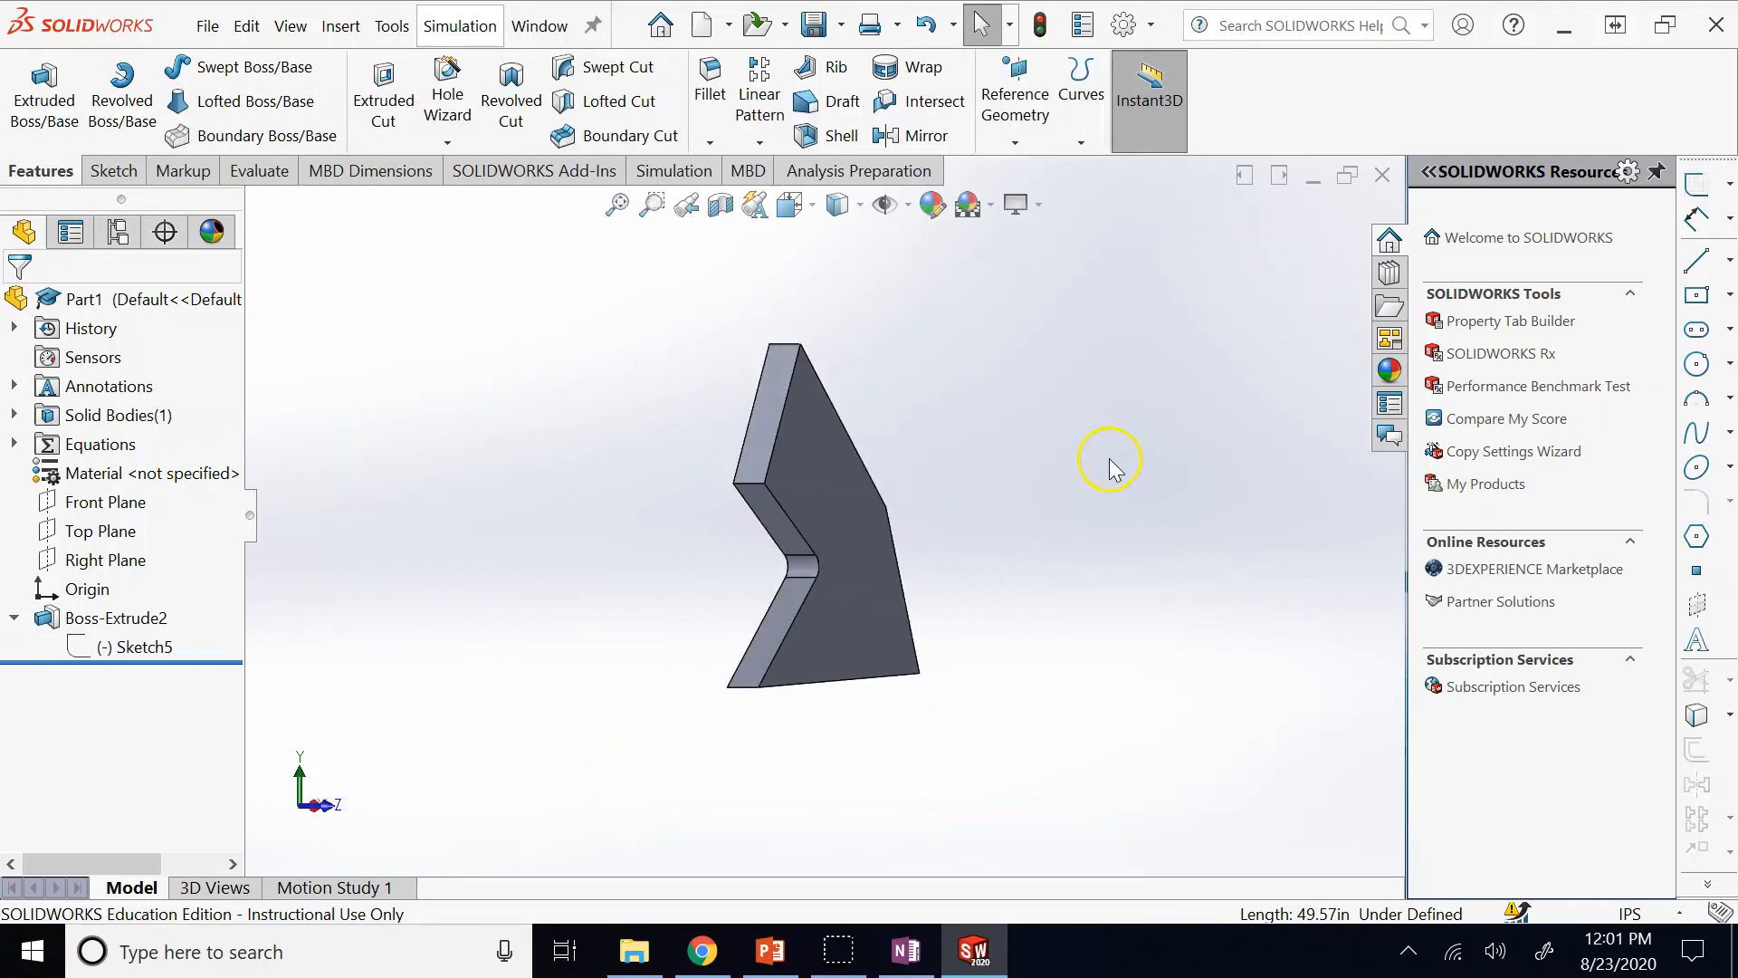
# Examine the rounded inner corner of the notch on the solid from an angled view.
pyautogui.moveTo(818, 582); pyautogui.dragTo(817, 580, button='middle')
pyautogui.scroll(-3, 782, 567)
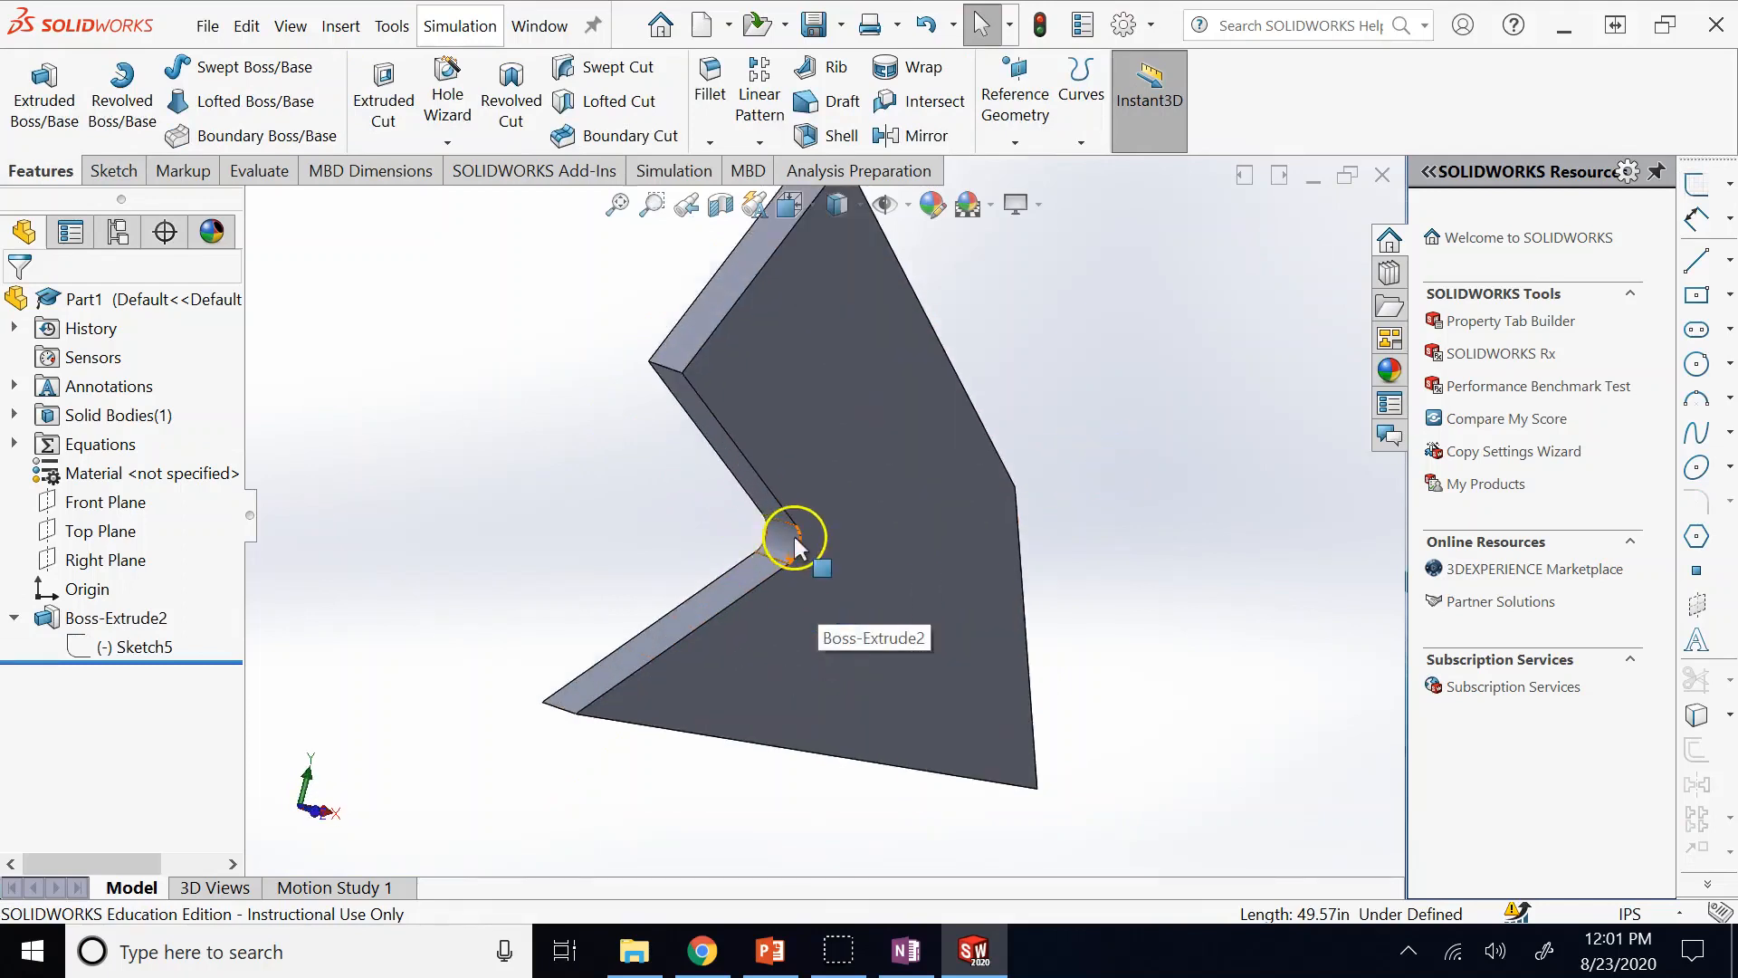
pyautogui.click(779, 542)
pyautogui.click(643, 506)
pyautogui.scroll(2, 642, 506)
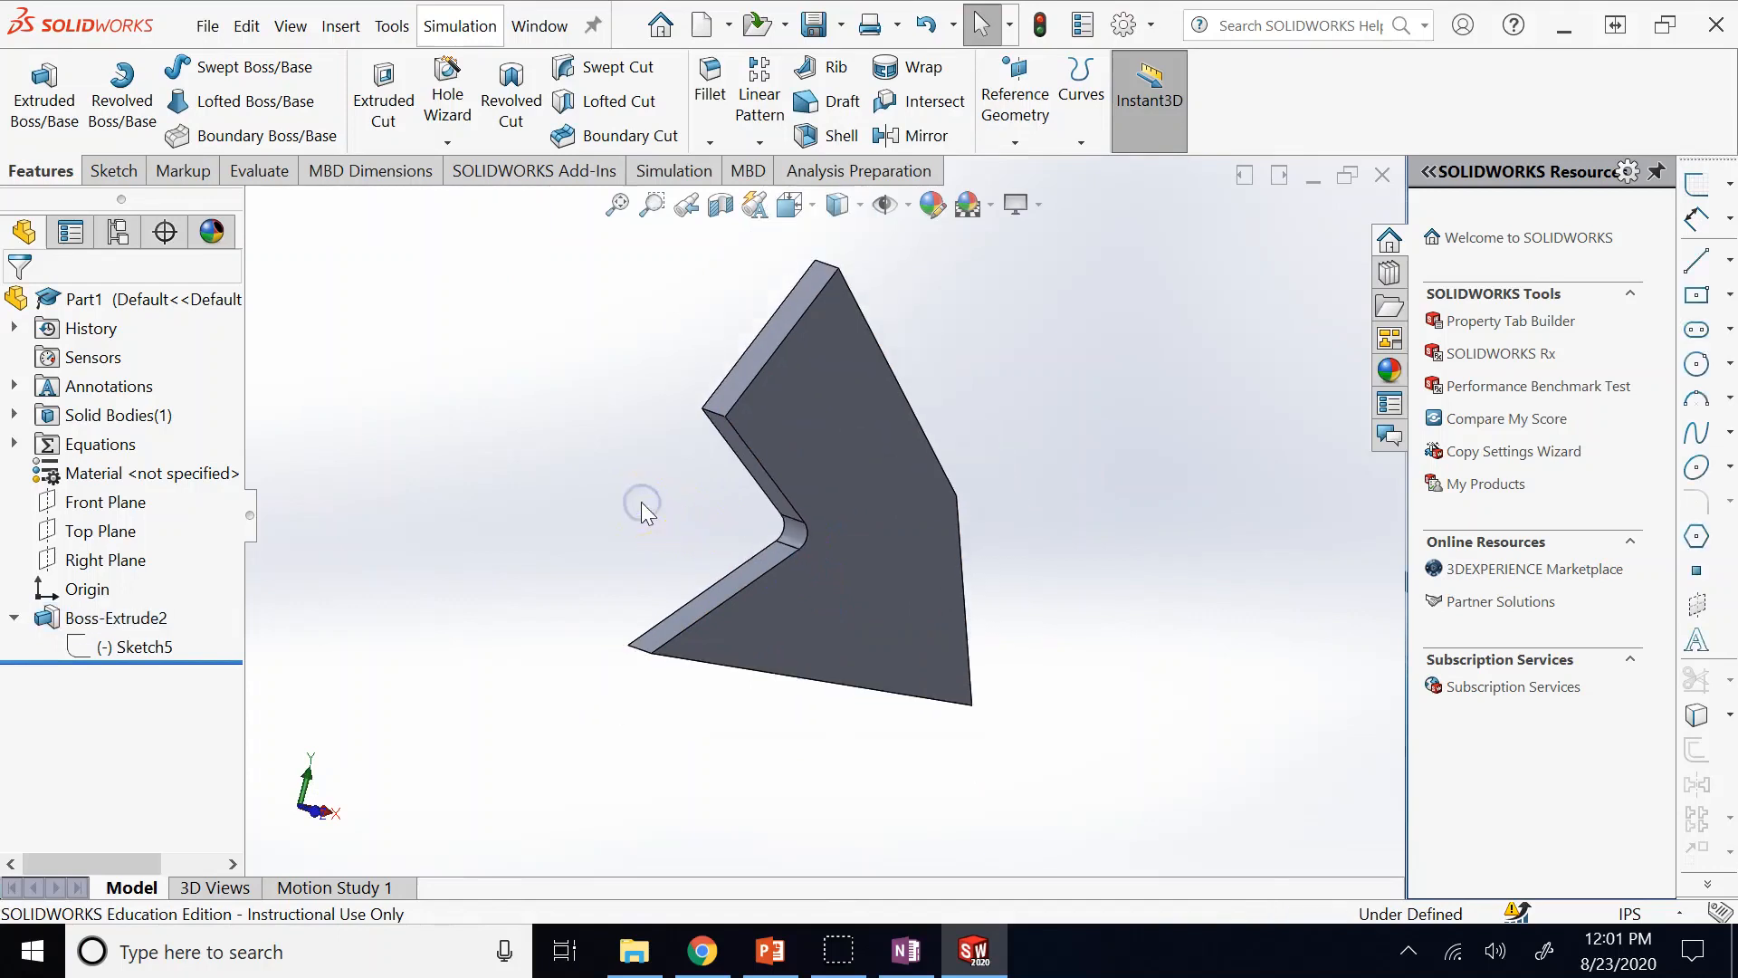
pyautogui.moveTo(951, 299); pyautogui.dragTo(824, 623, button='middle')
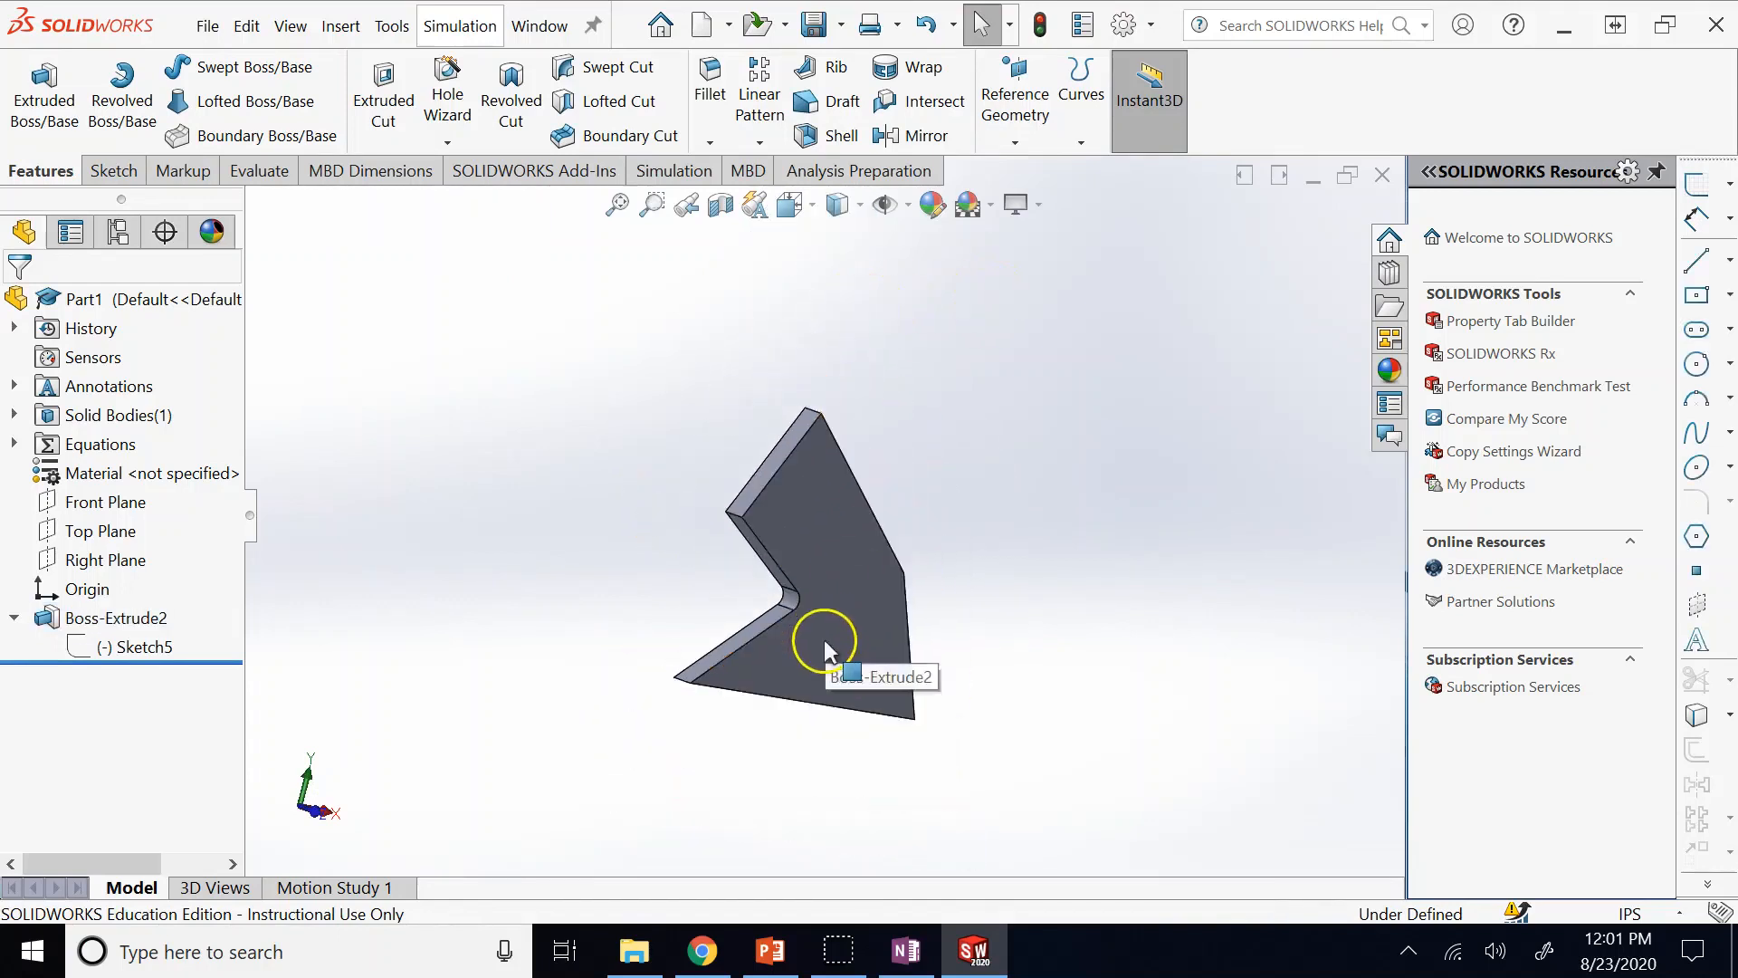
pyautogui.scroll(-2, 824, 639)
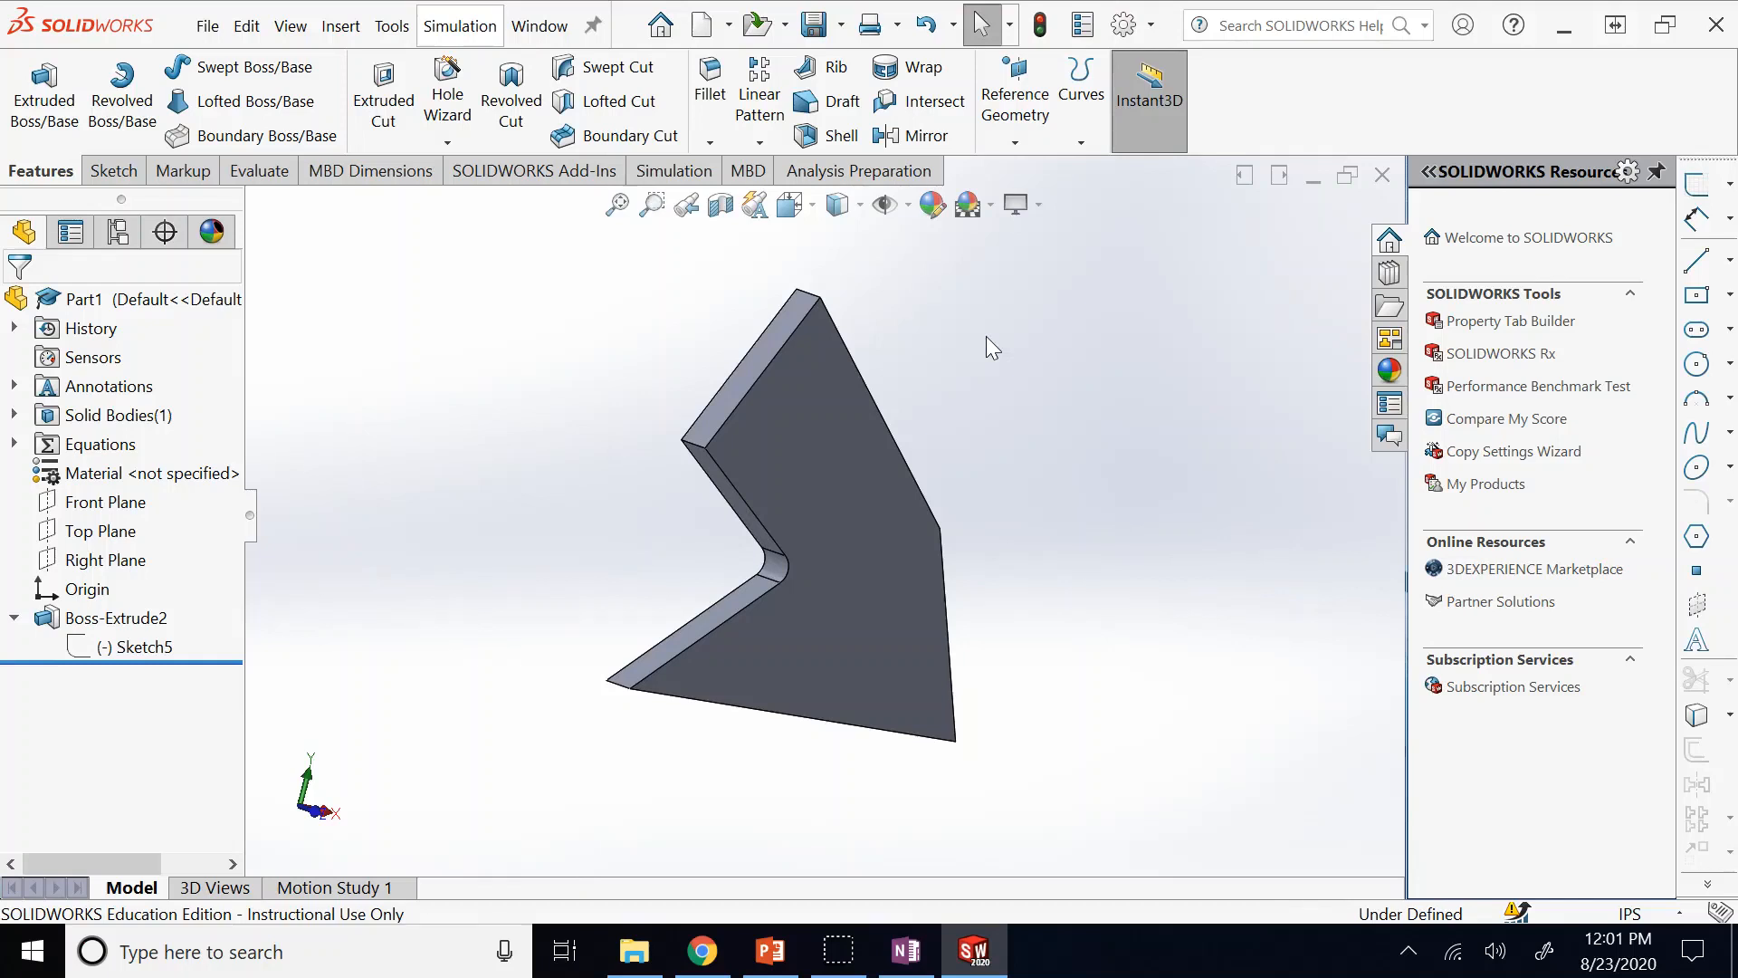
pyautogui.click(853, 355)
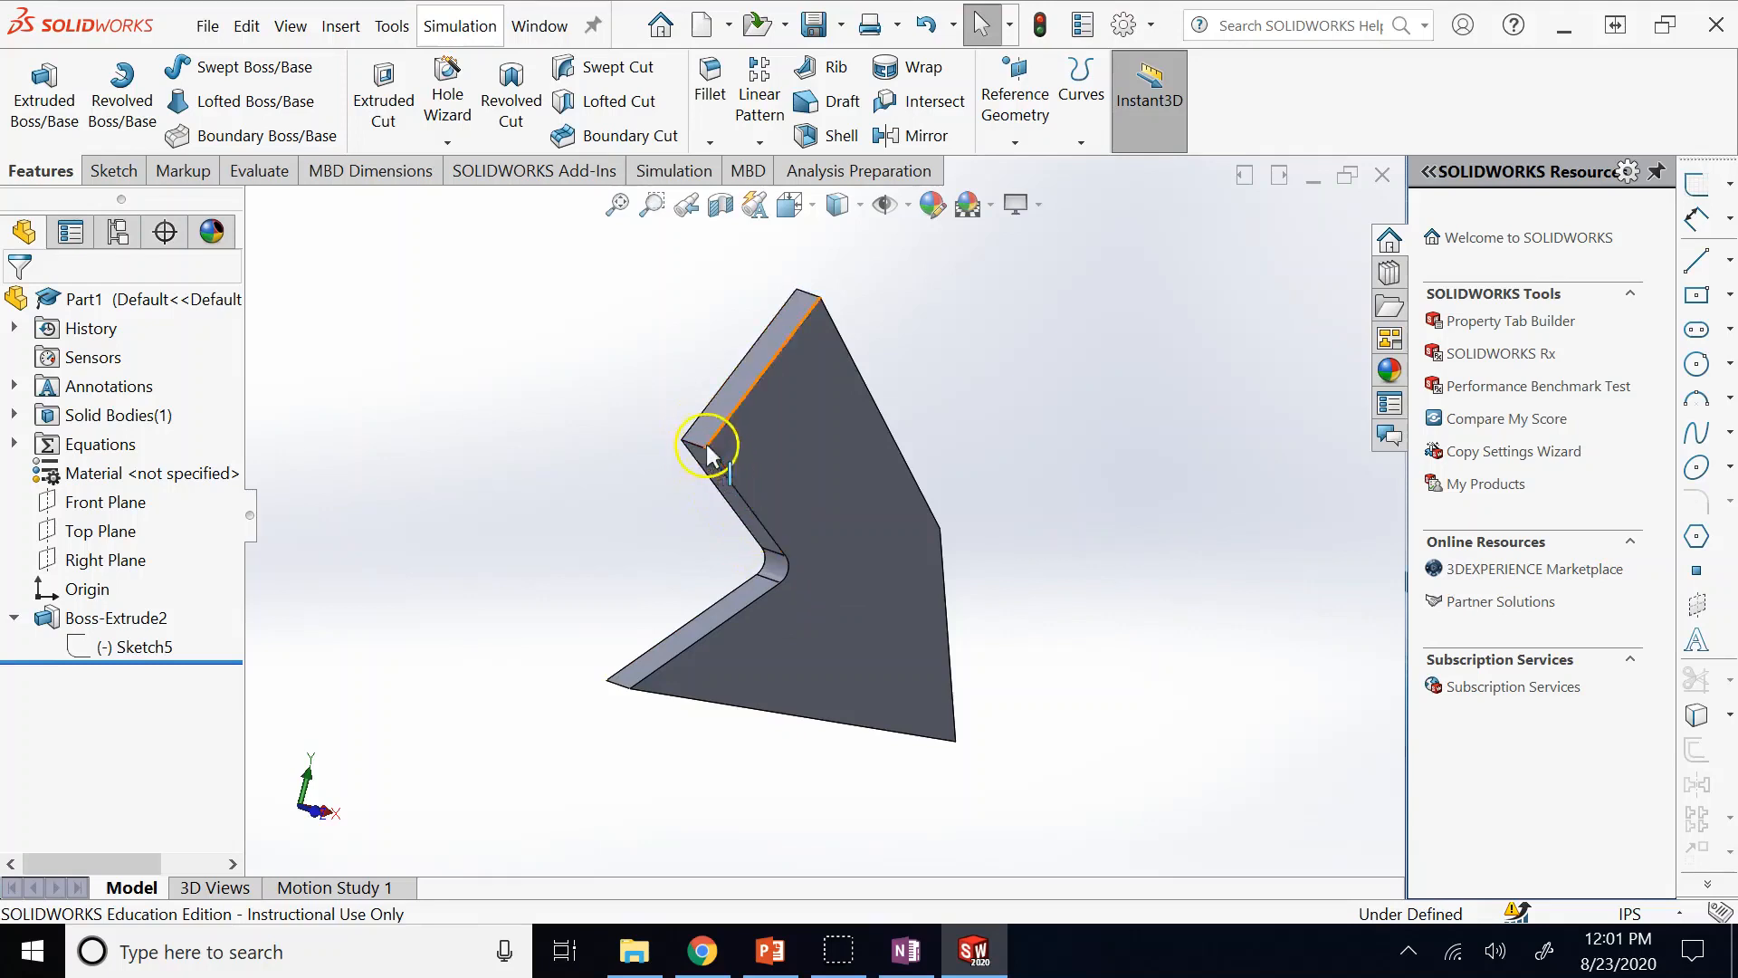
# Orient the part to the front view and inspect its outline and sharp lower right corner.
pyautogui.press('Left')
pyautogui.press('Left')
pyautogui.press('Left')
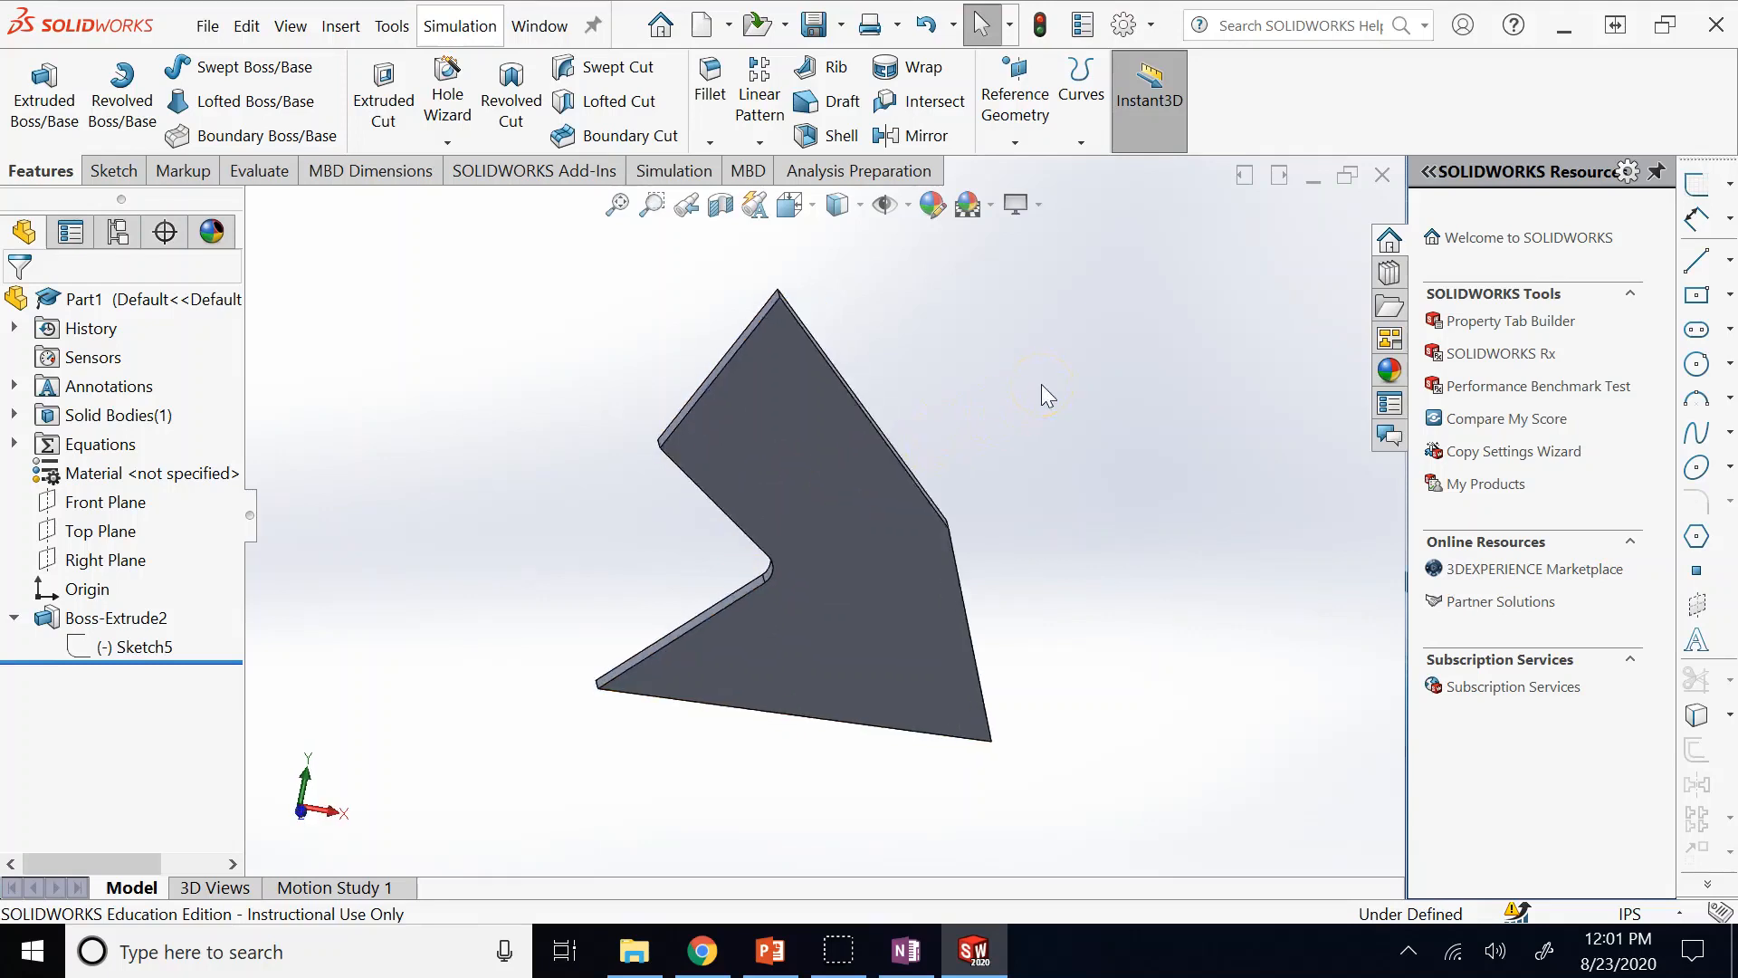
pyautogui.press('space')
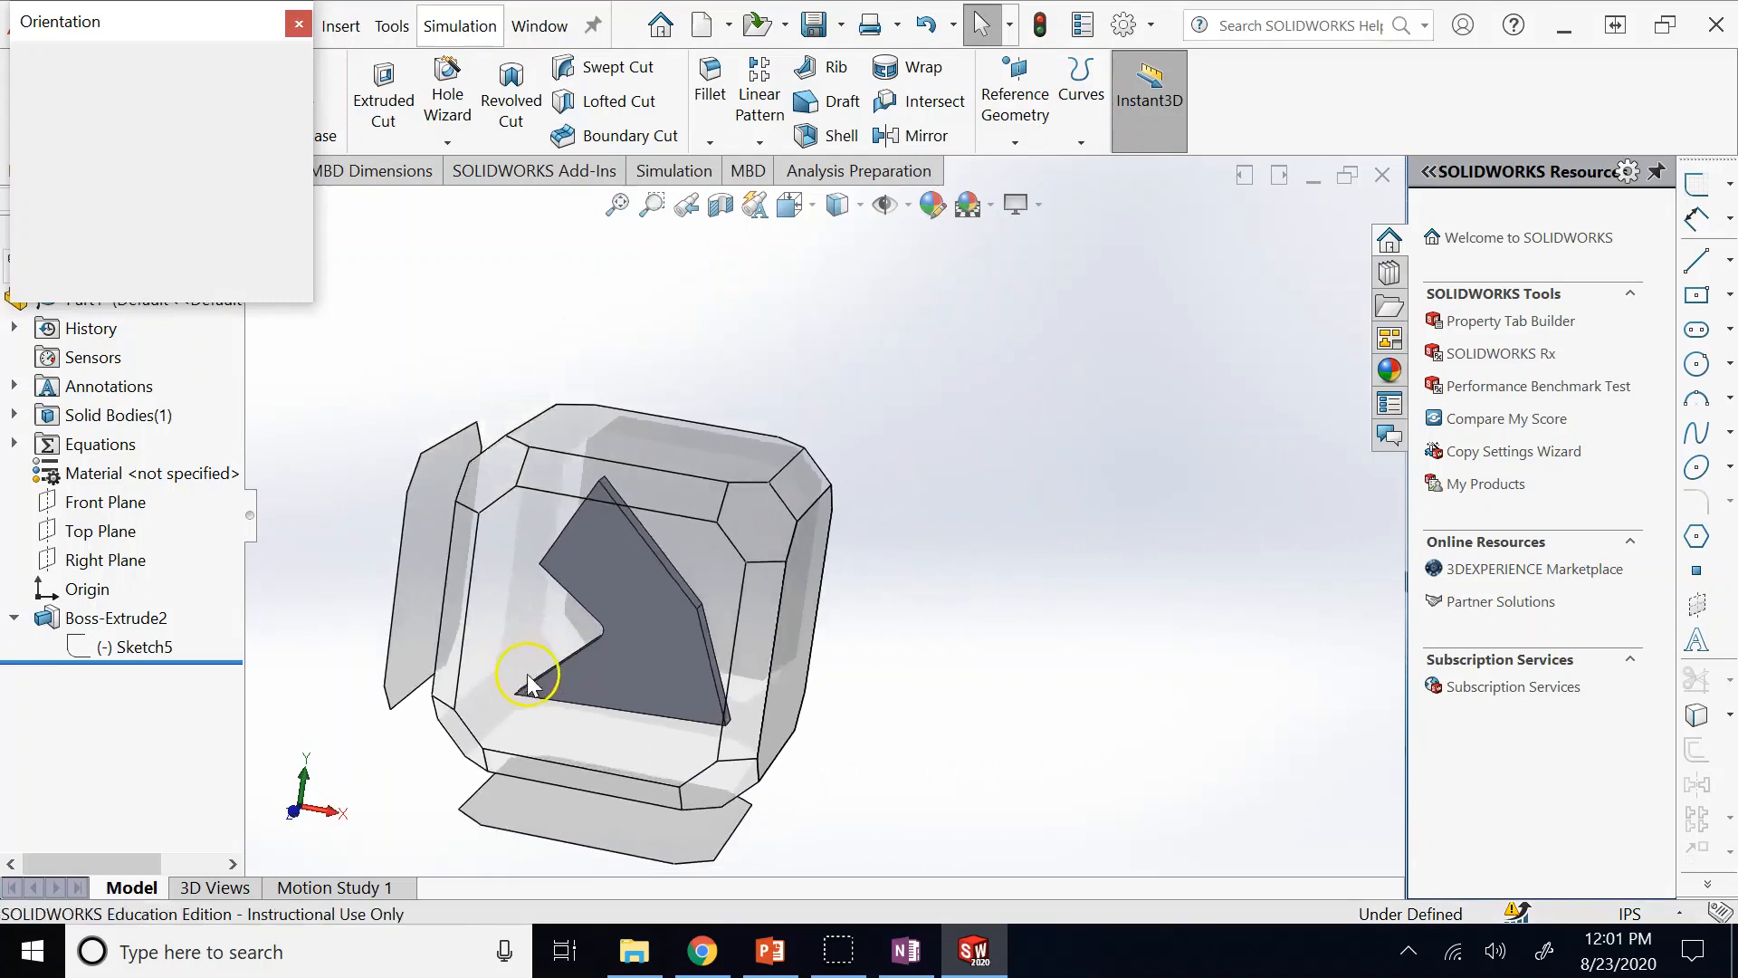
pyautogui.click(517, 628)
pyautogui.scroll(-1, 866, 662)
pyautogui.scroll(1, 865, 662)
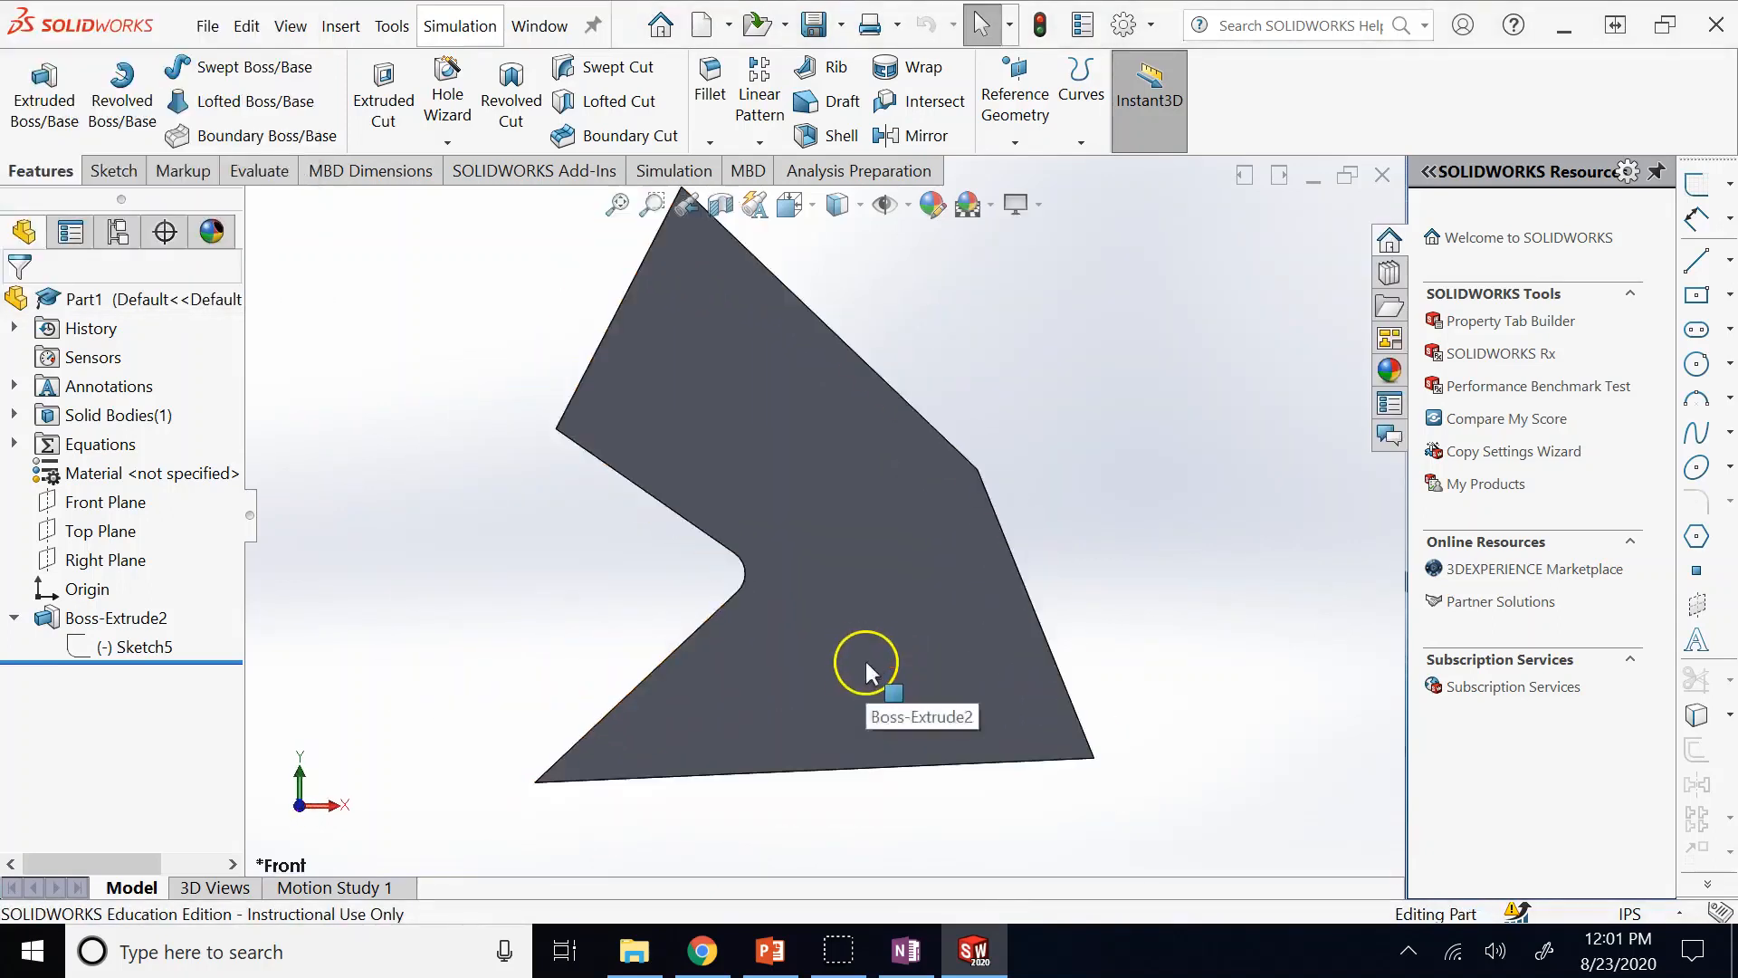
pyautogui.scroll(-6, 1047, 777)
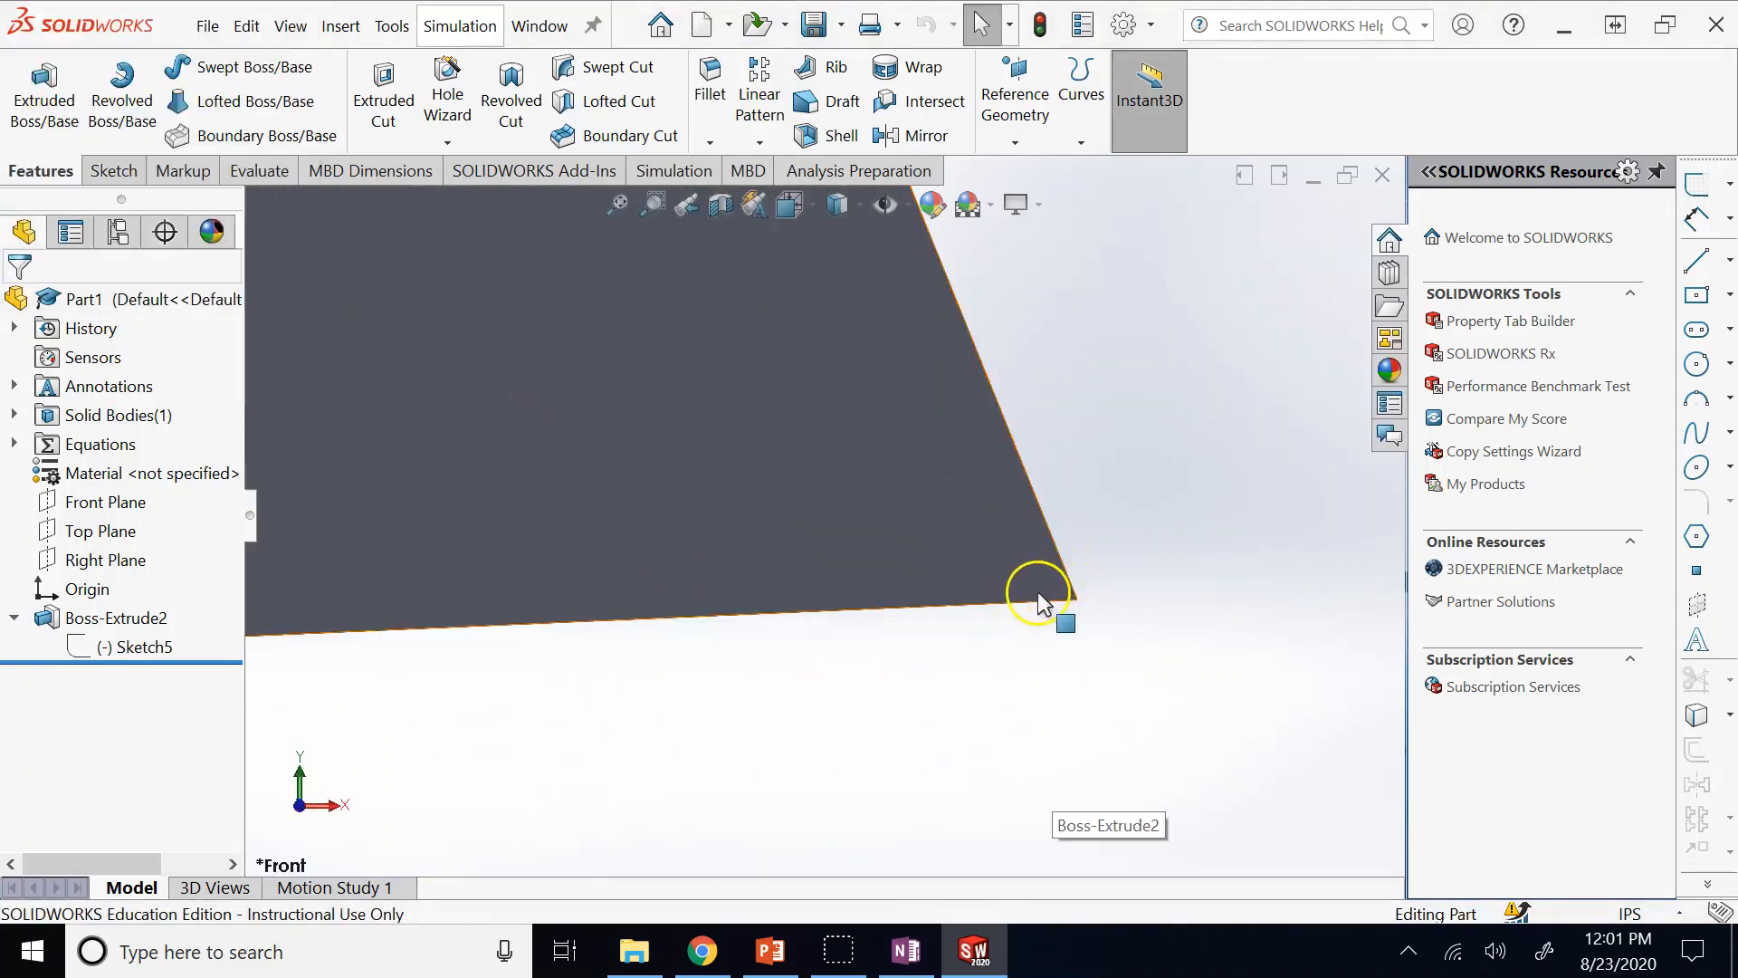
pyautogui.scroll(4, 1069, 586)
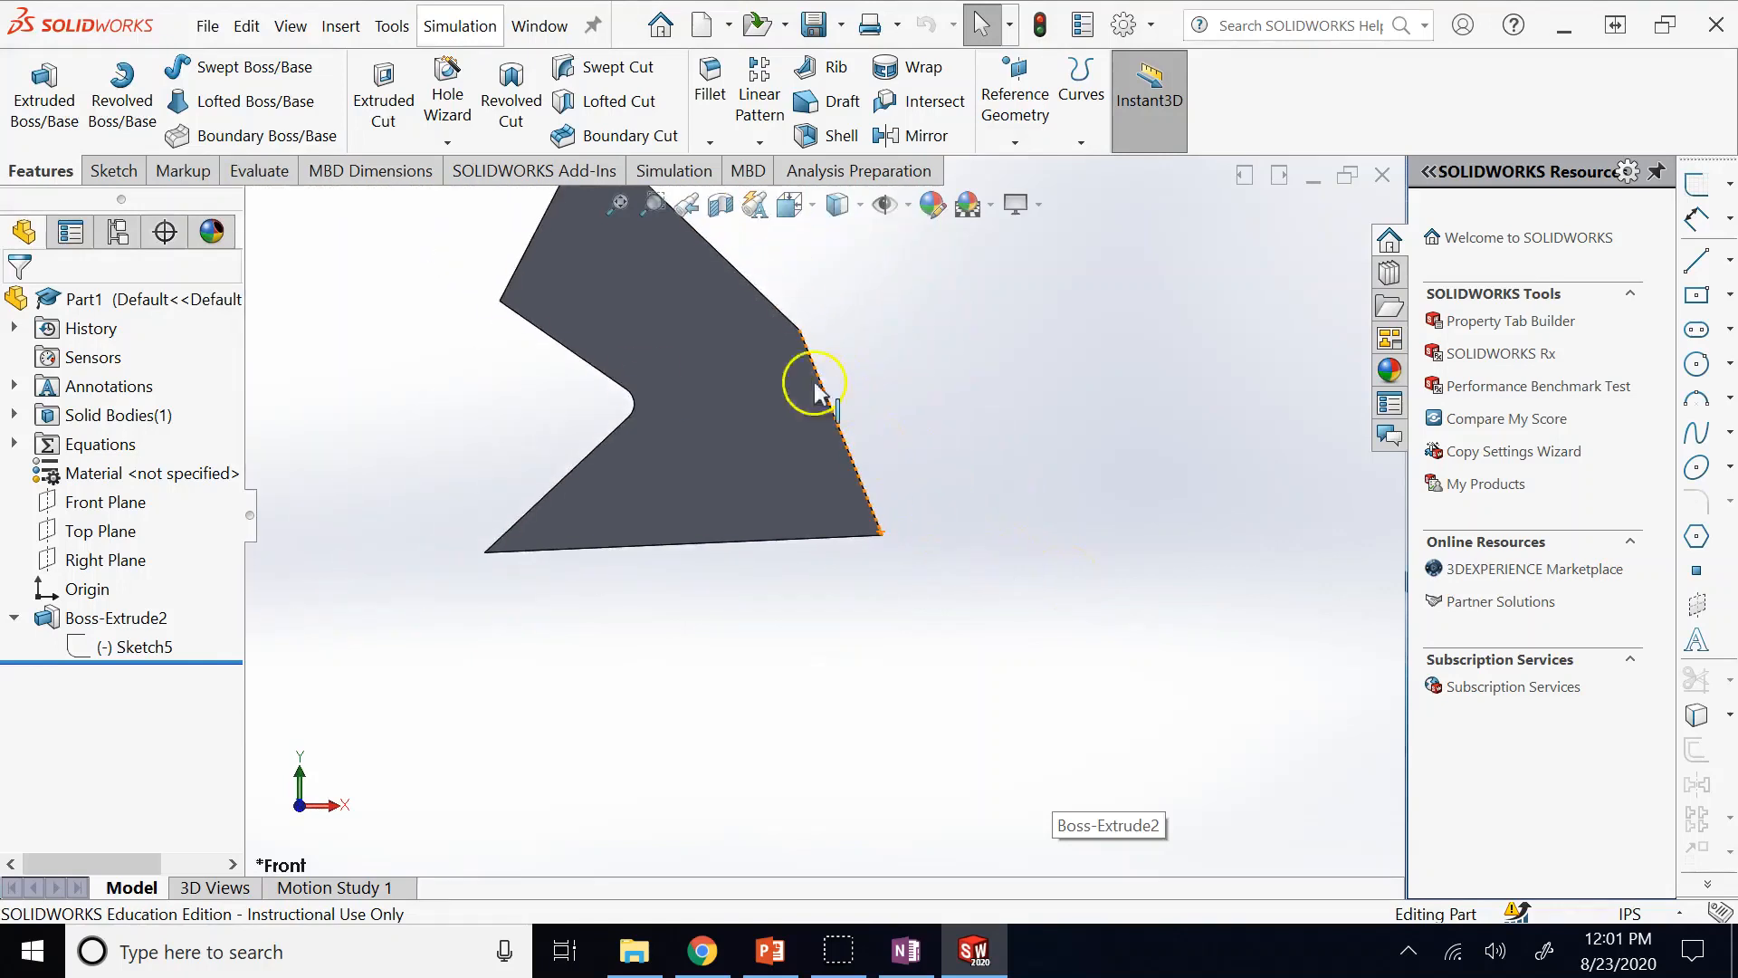
# Start a sketch on the part's front face, draw a small corner rectangle to the right of the notch, and exit the sketch.
pyautogui.click(741, 408)
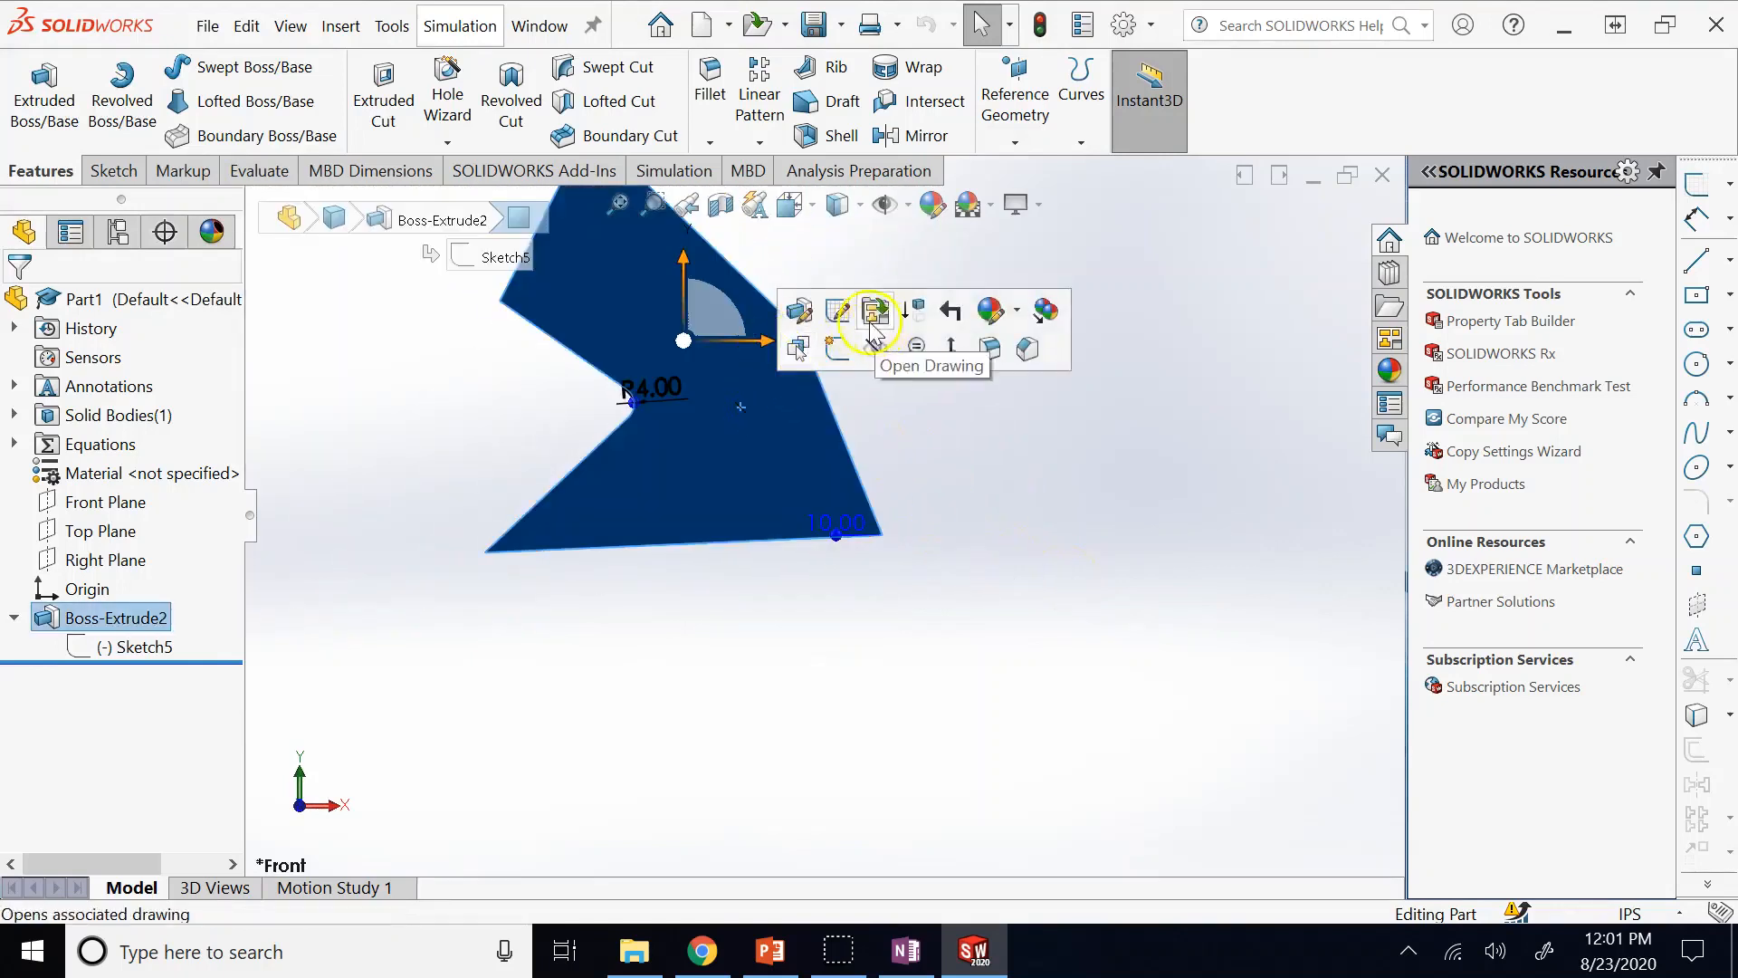
pyautogui.click(839, 350)
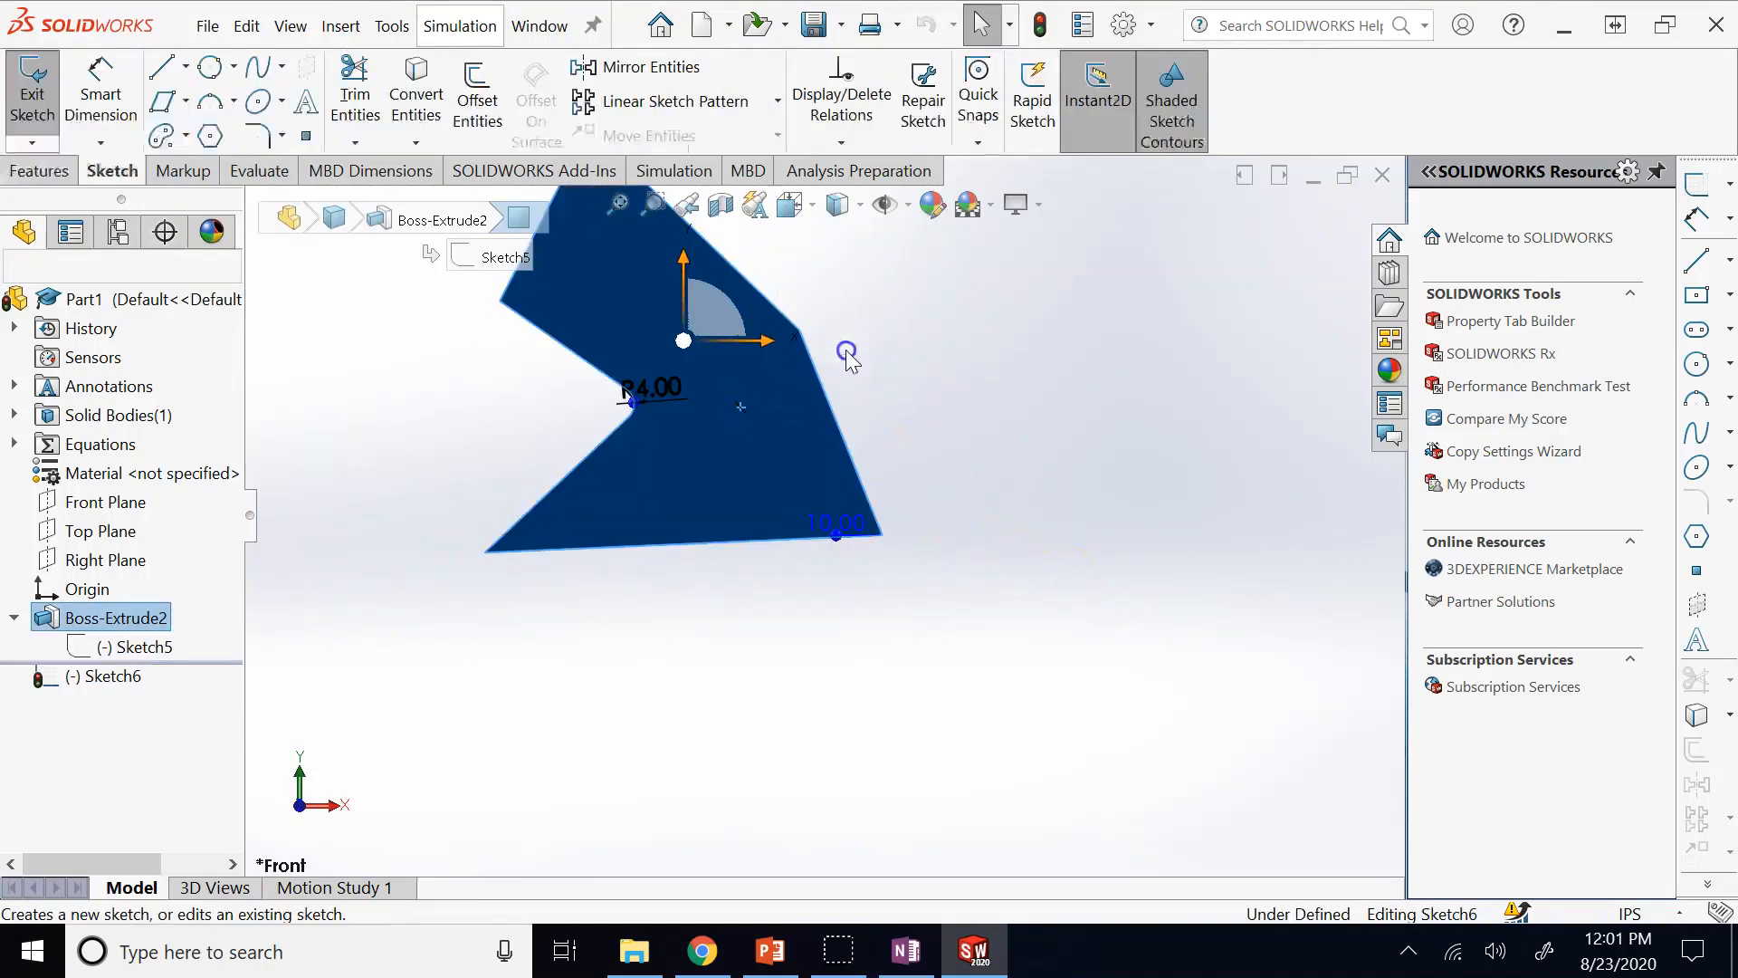
pyautogui.click(186, 101)
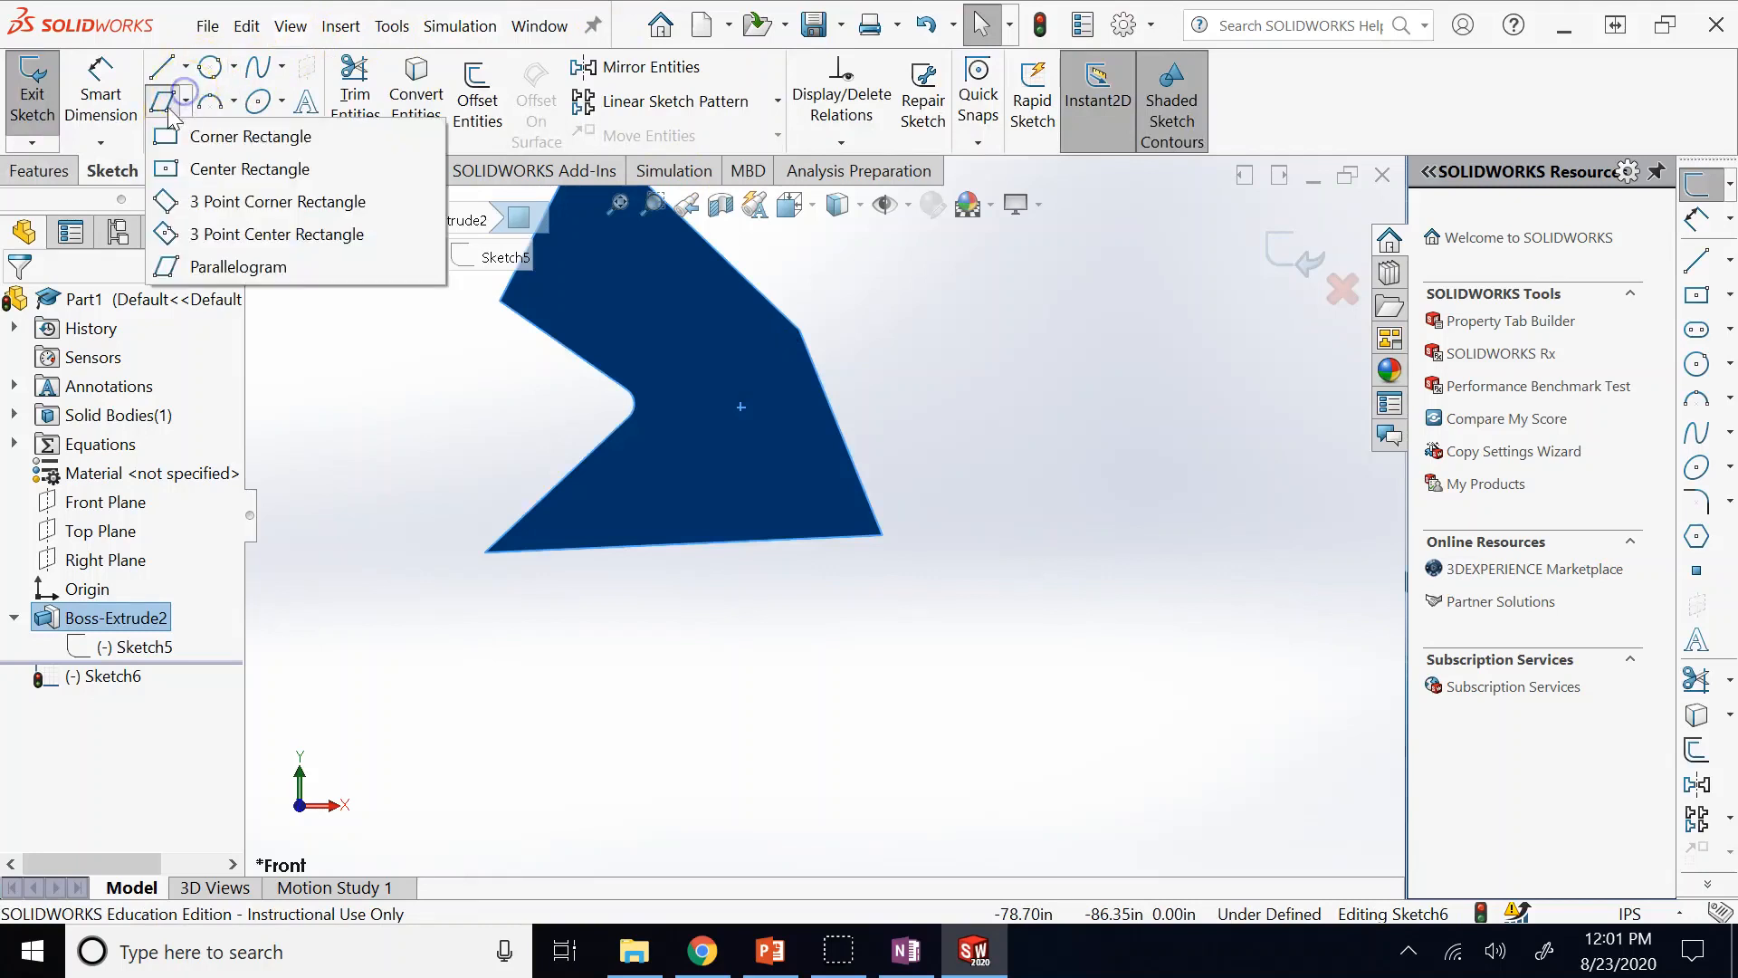
pyautogui.click(167, 140)
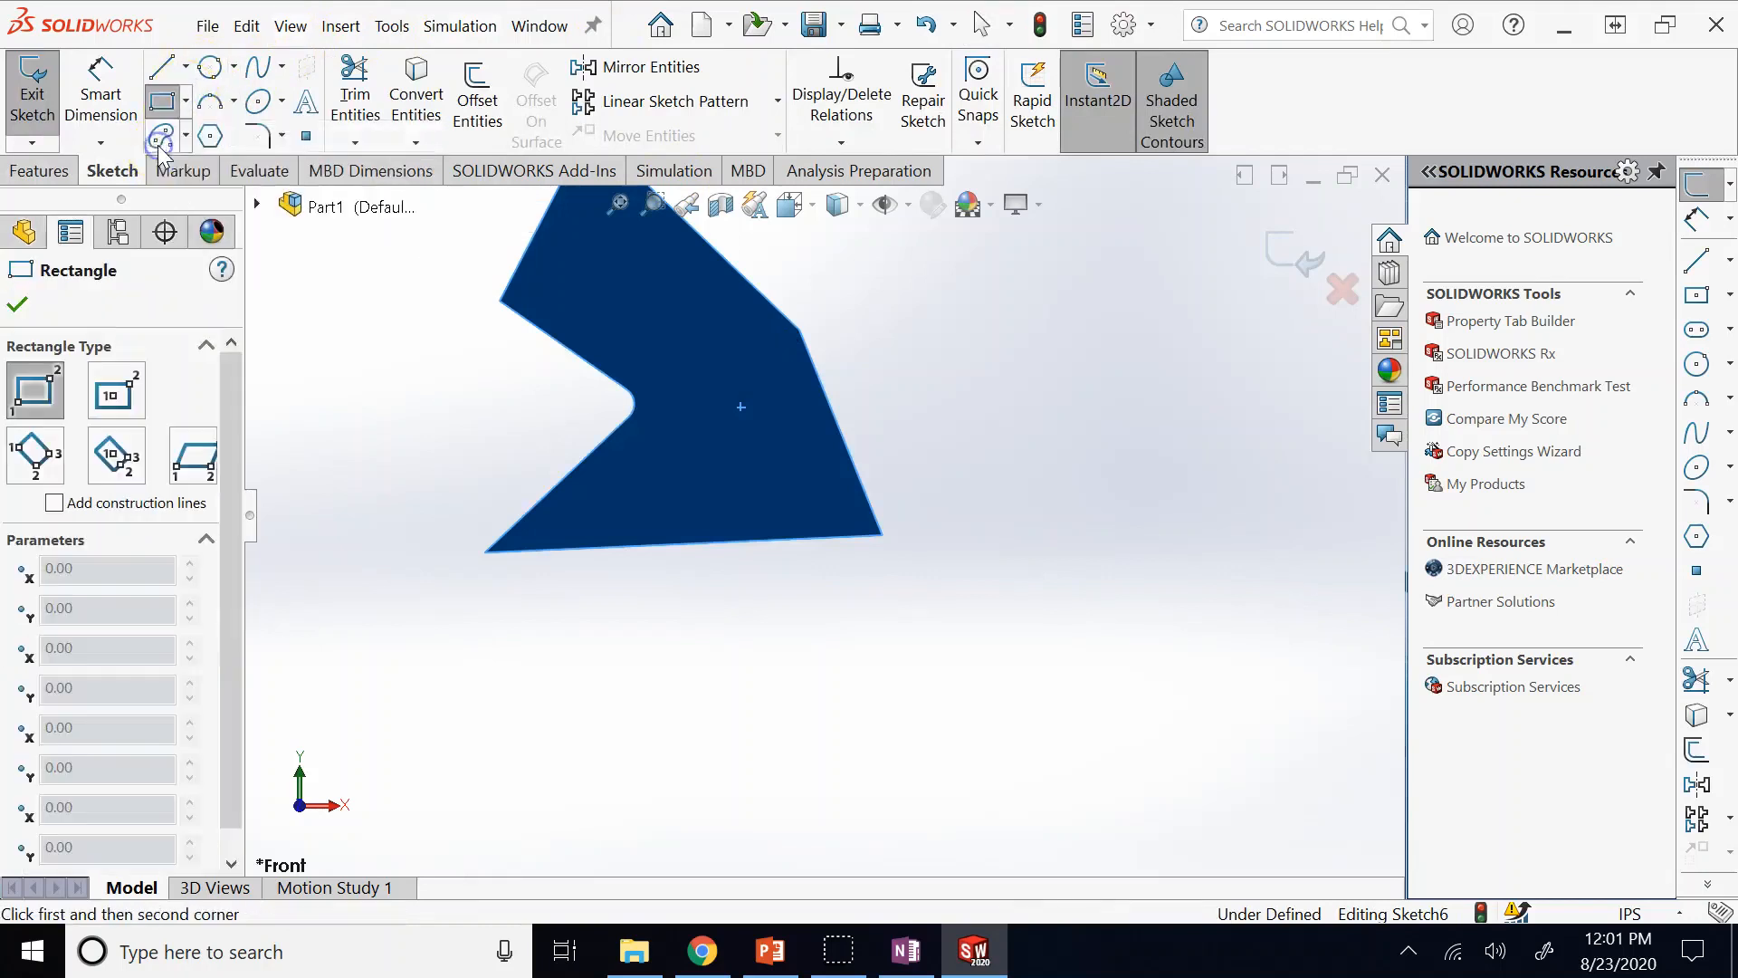
pyautogui.click(674, 331)
pyautogui.click(767, 419)
pyautogui.click(1302, 255)
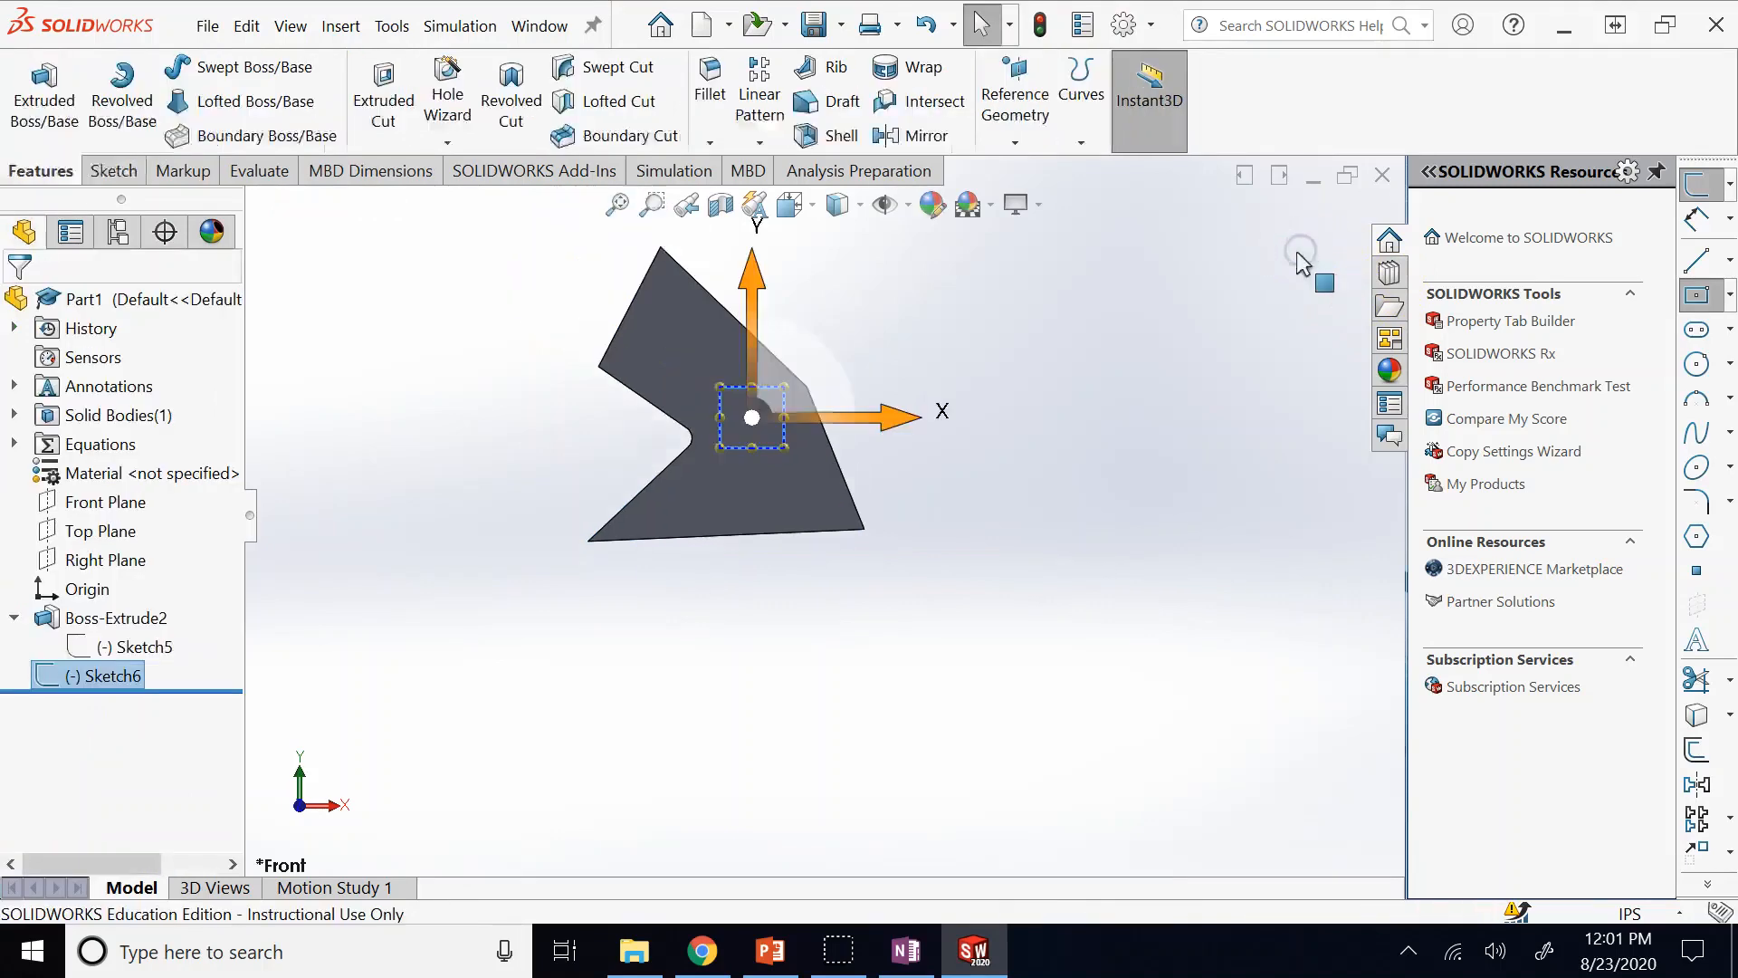
# Cut-extrude the rectangle sketched on the front face to a blind depth of 4 in.
pyautogui.click(388, 100)
pyautogui.write('1')
pyautogui.press('Return')
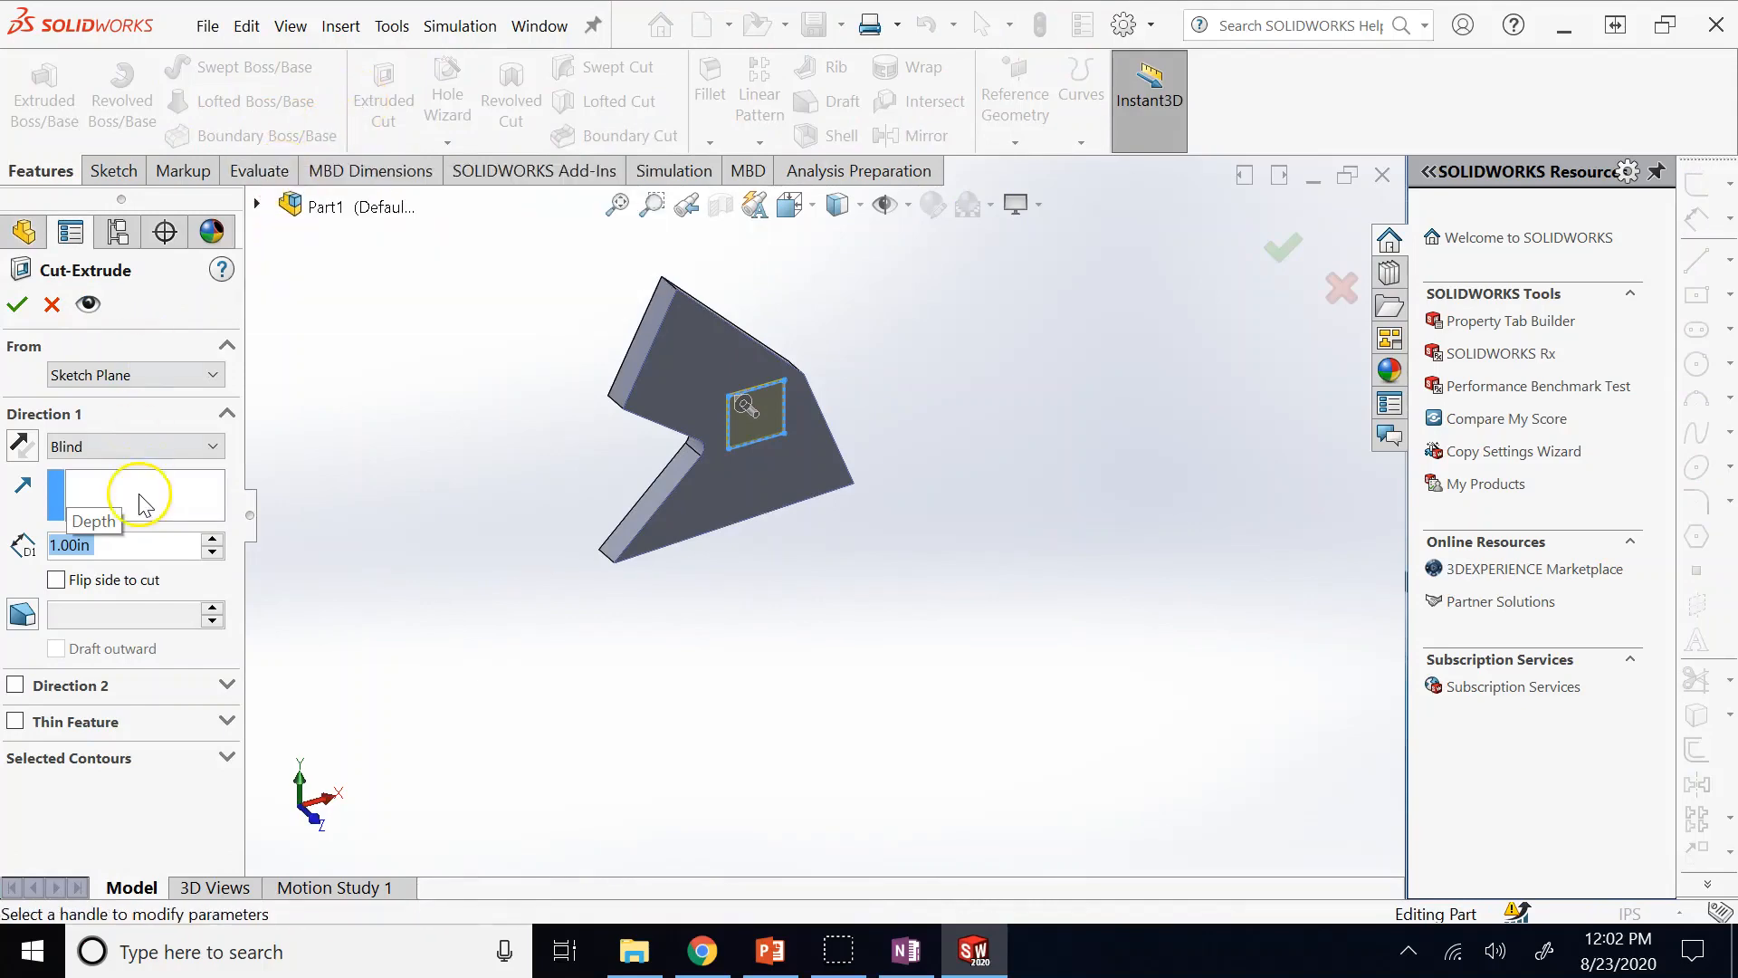
pyautogui.write('4')
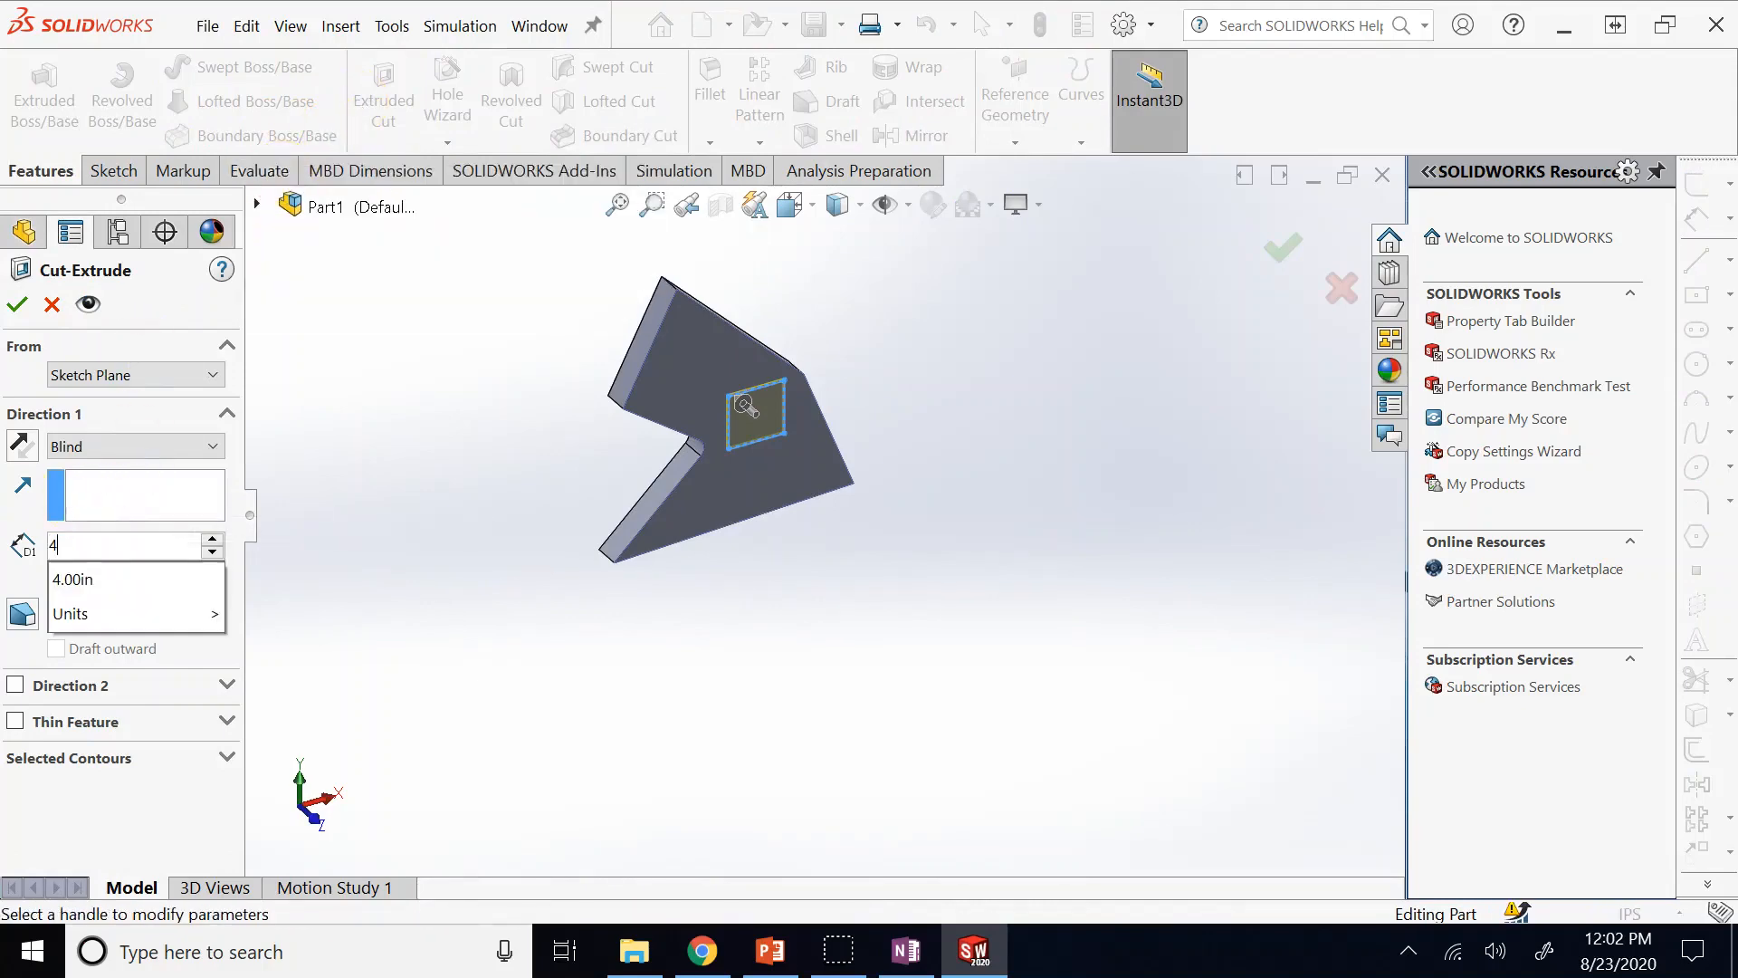
pyautogui.click(17, 304)
# Orient the part to the front view and inspect the rectangular pocket's outline.
pyautogui.scroll(-2, 701, 448)
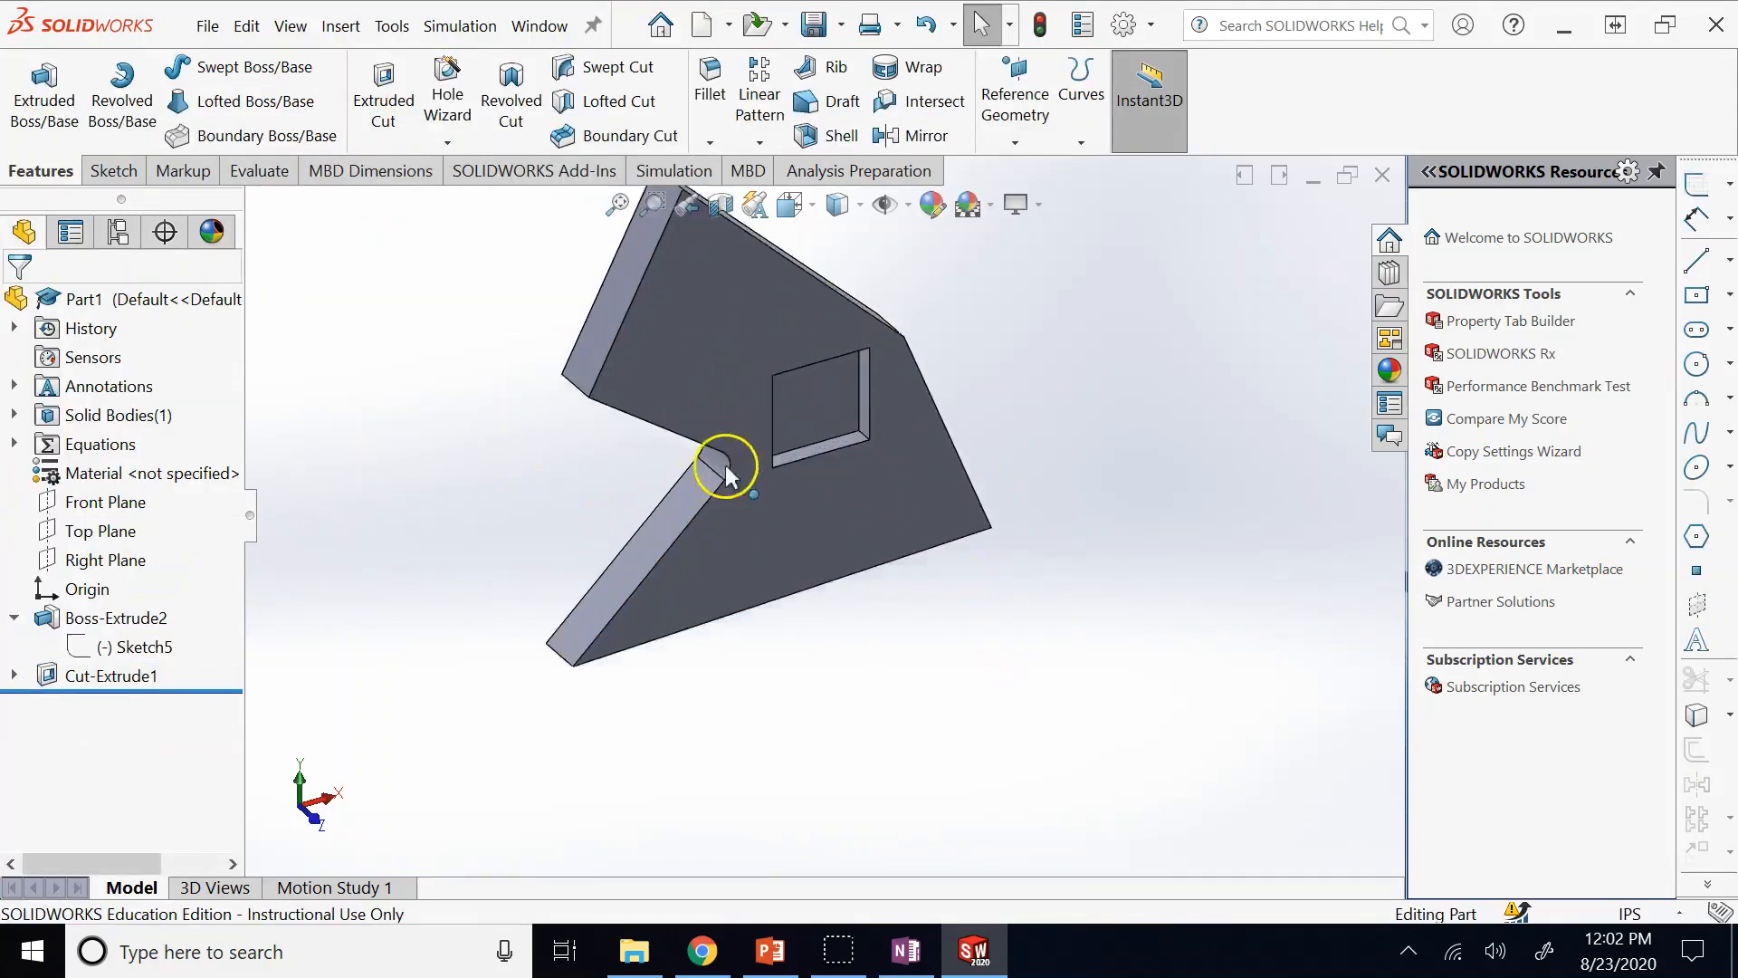
pyautogui.scroll(-2, 701, 444)
pyautogui.press('space')
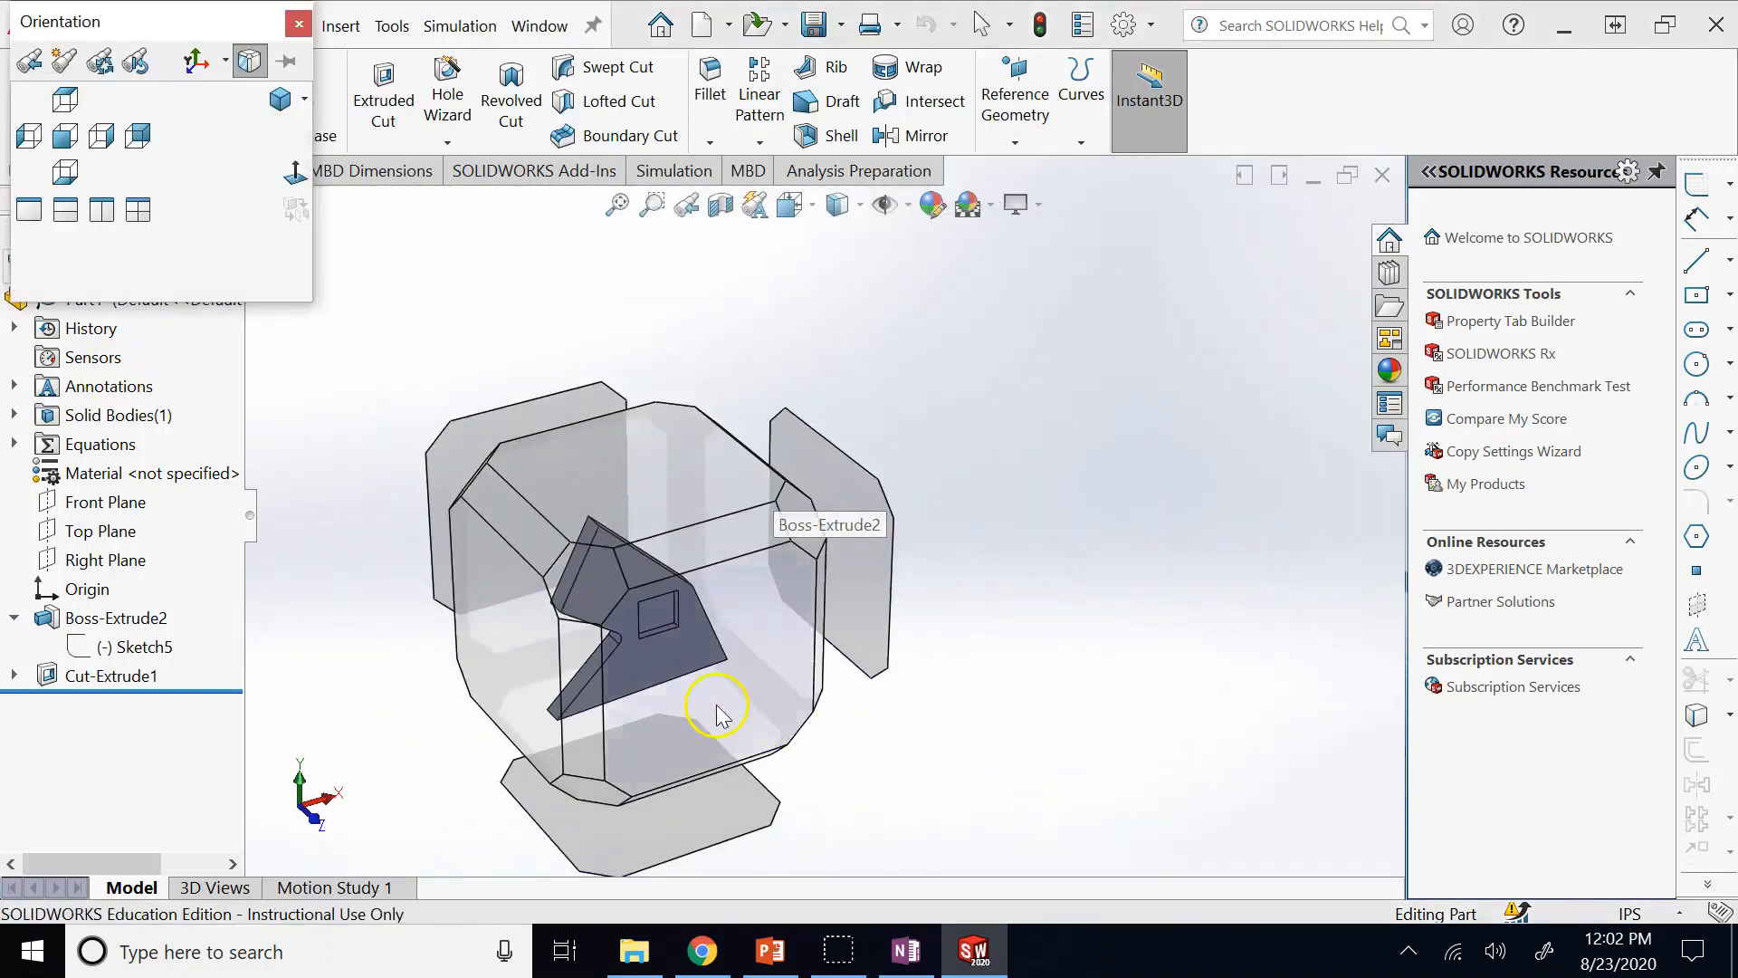
pyautogui.click(785, 724)
pyautogui.scroll(-3, 891, 694)
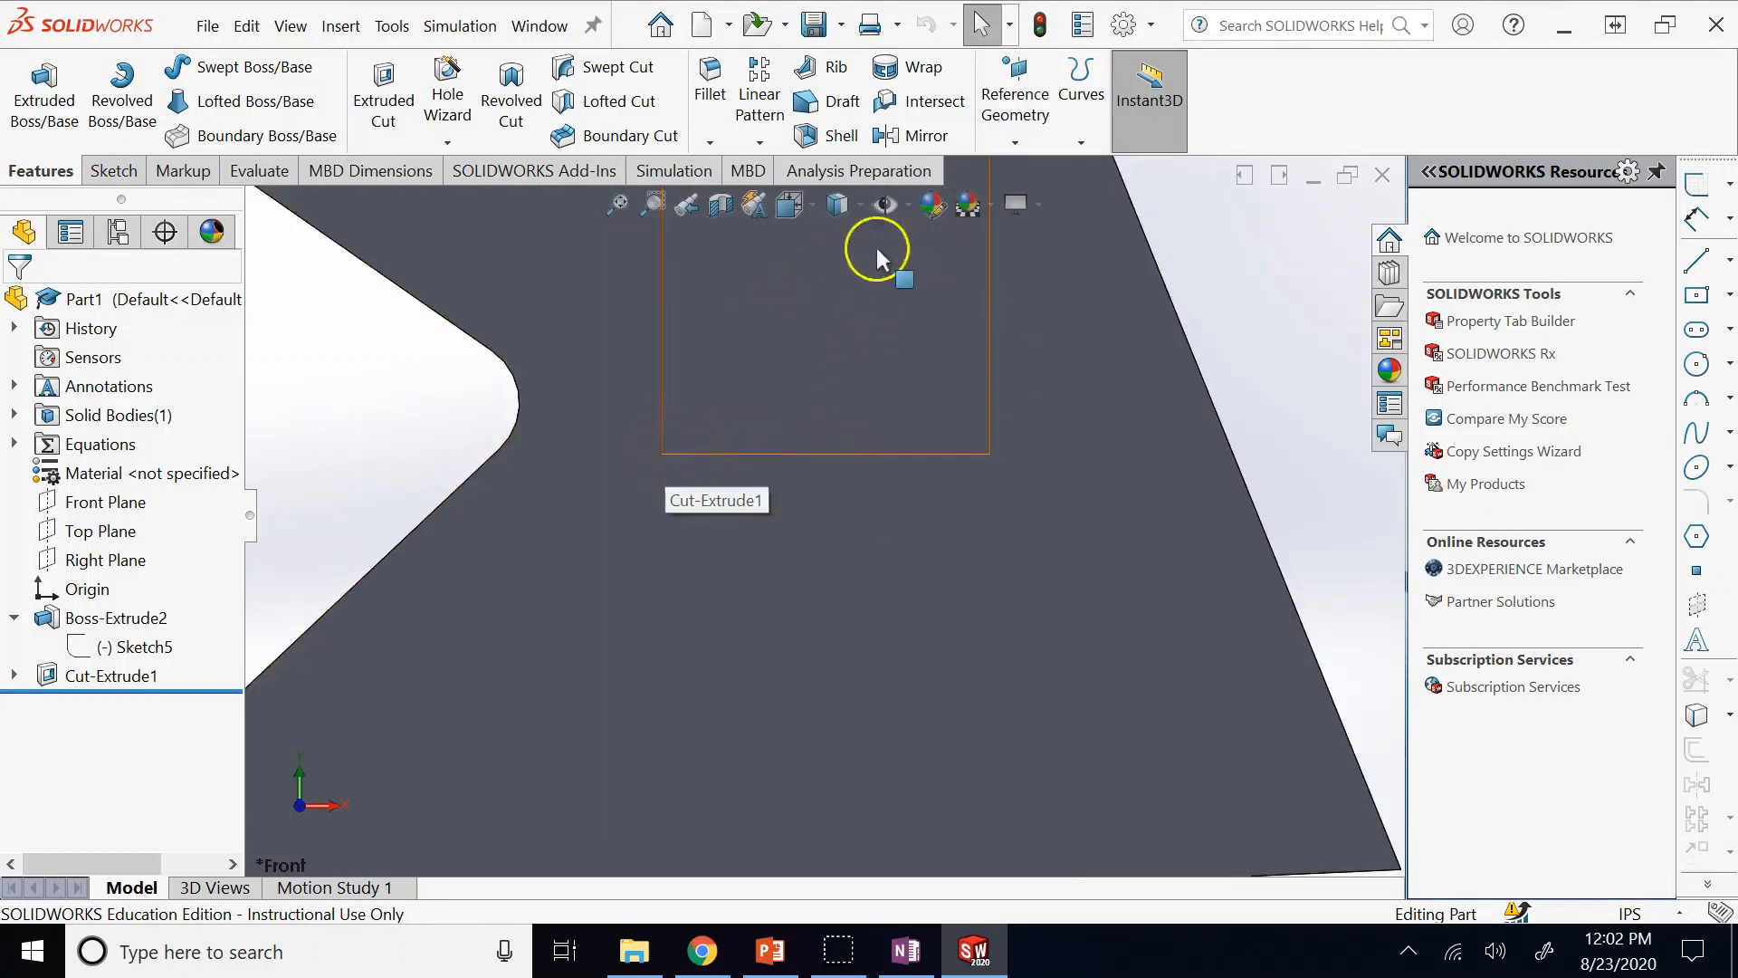
pyautogui.scroll(6, 846, 387)
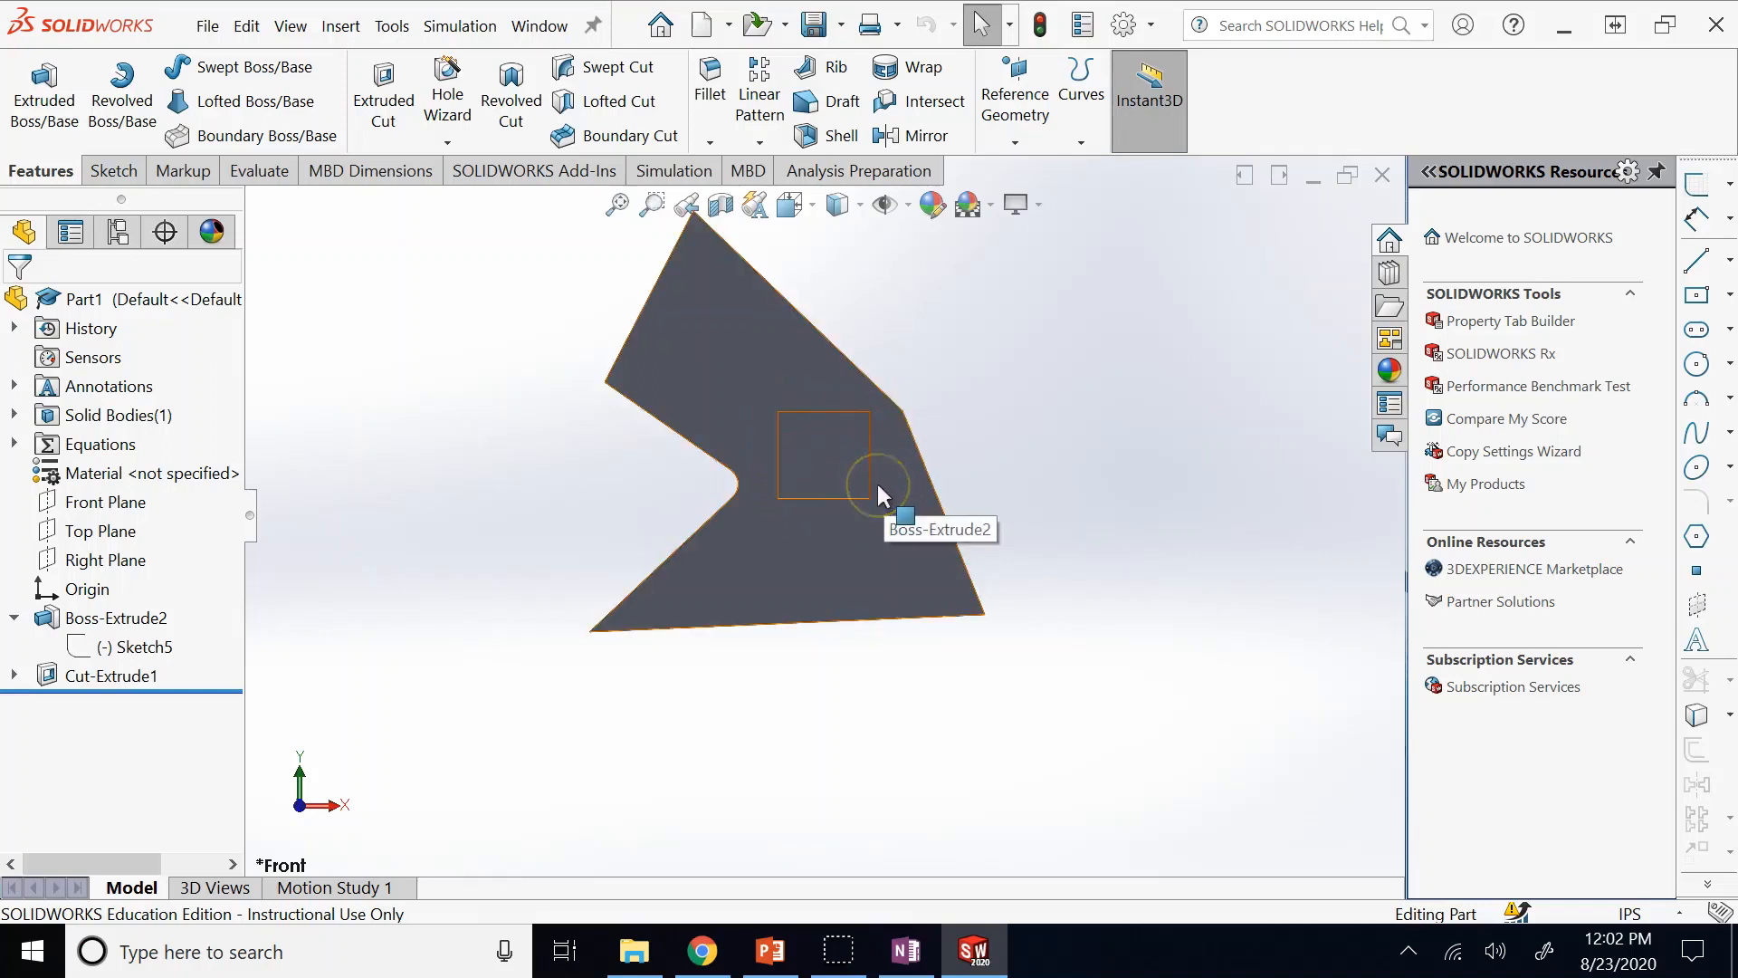
pyautogui.click(870, 413)
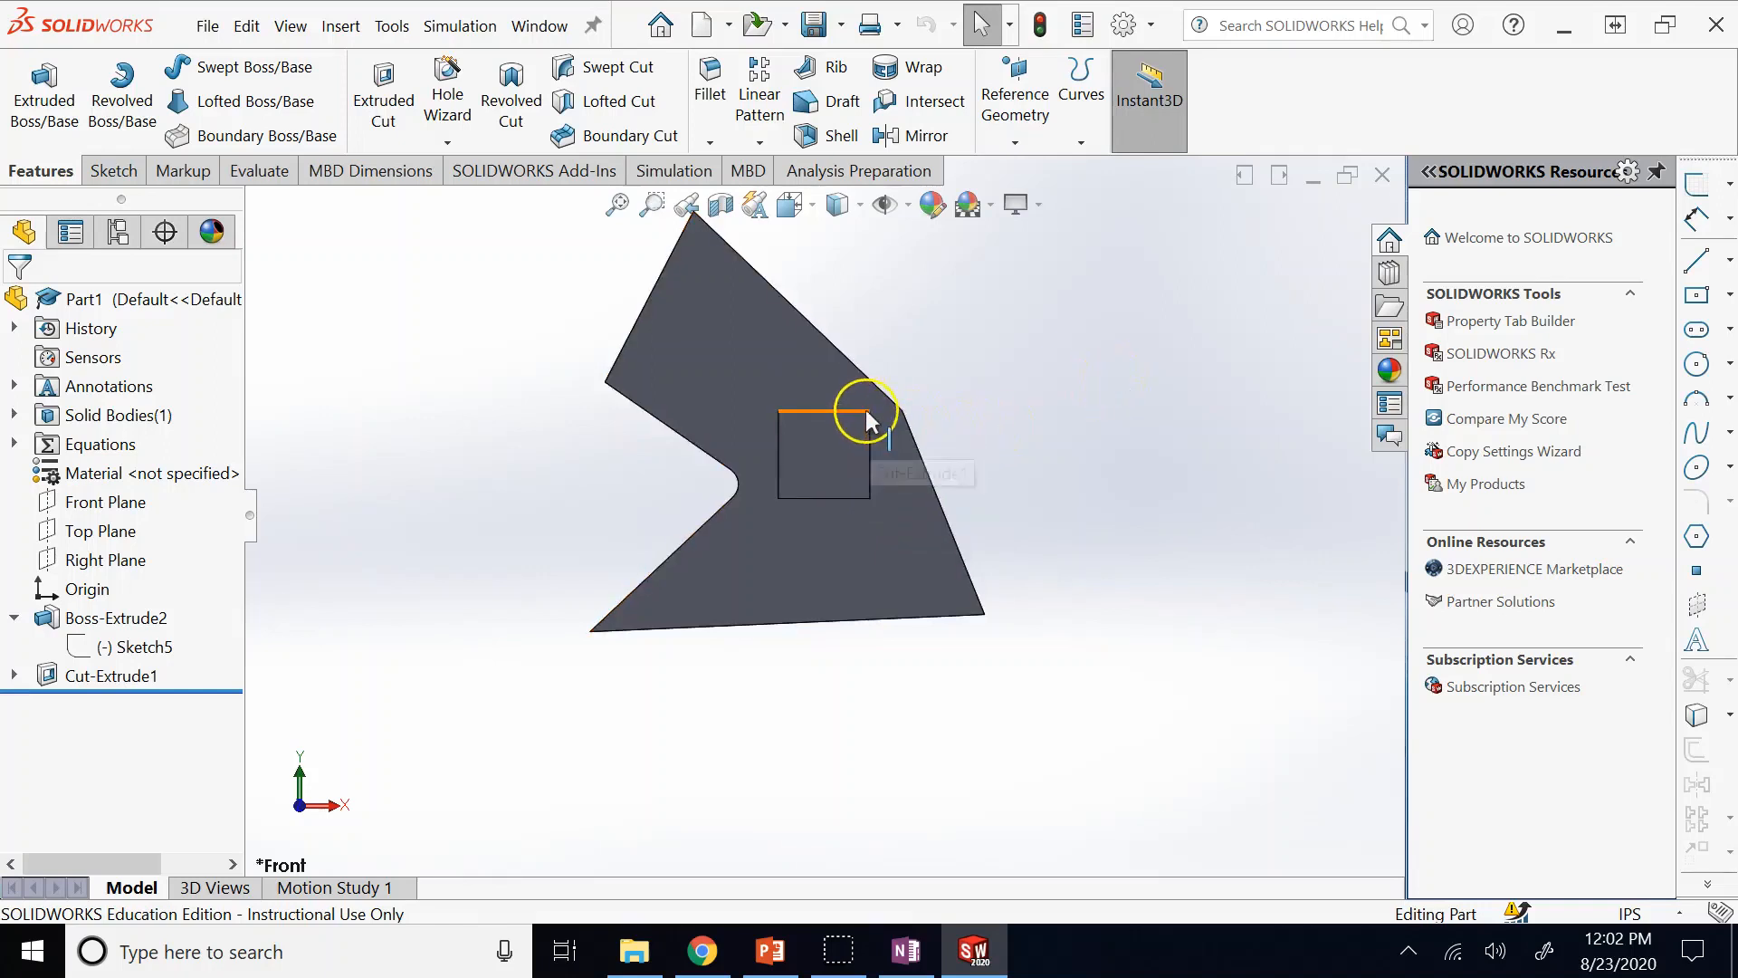
pyautogui.click(868, 413)
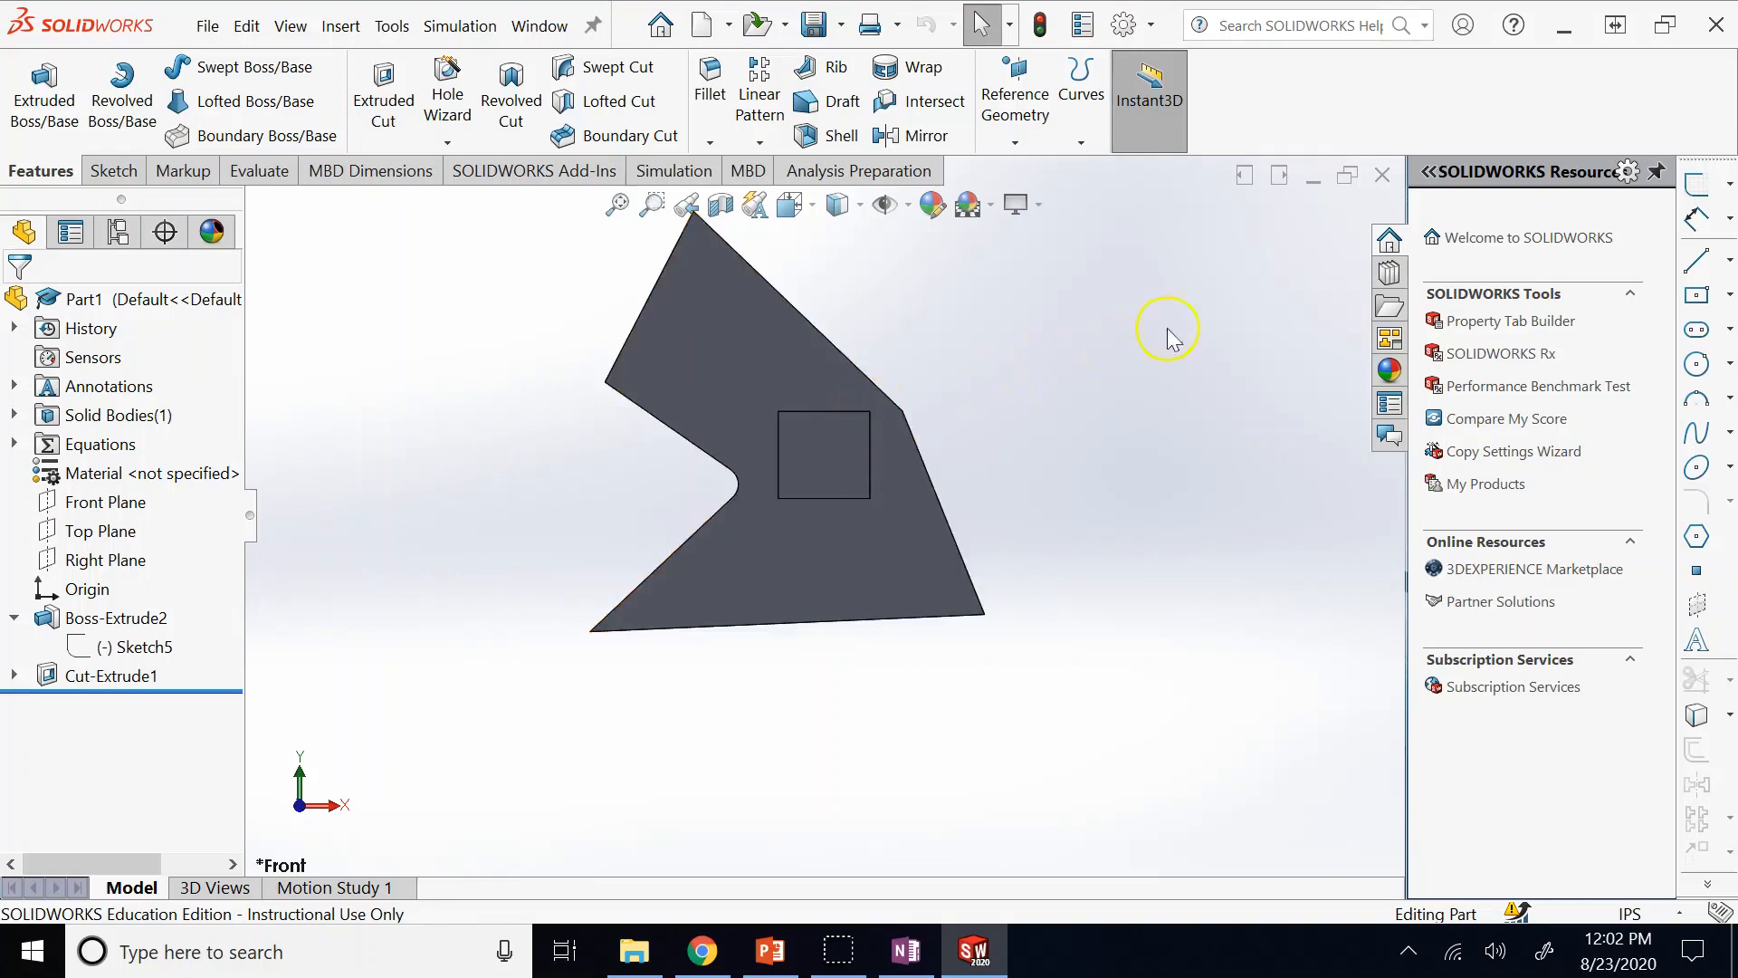
# Rotate the part to an angled view and examine the depth of the rectangular pocket.
pyautogui.press('Left')
pyautogui.press('Left')
pyautogui.press('Left')
pyautogui.press('Up')
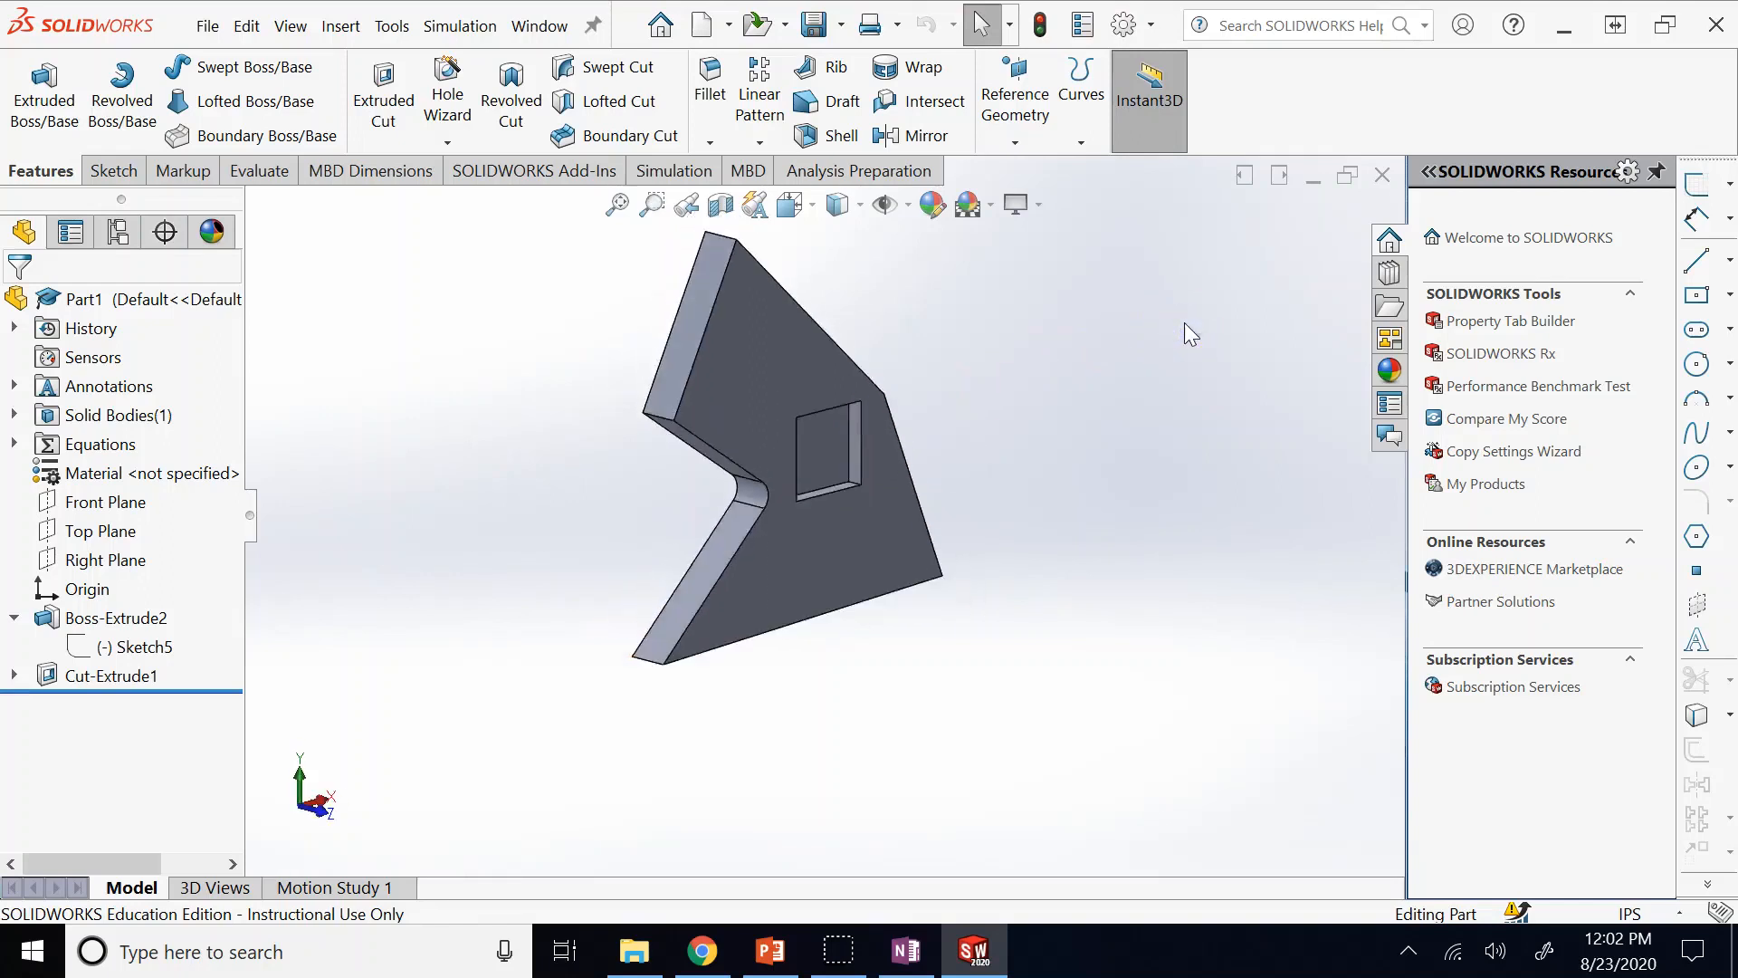
pyautogui.click(1126, 302)
pyautogui.moveTo(830, 366); pyautogui.dragTo(833, 376, button='middle')
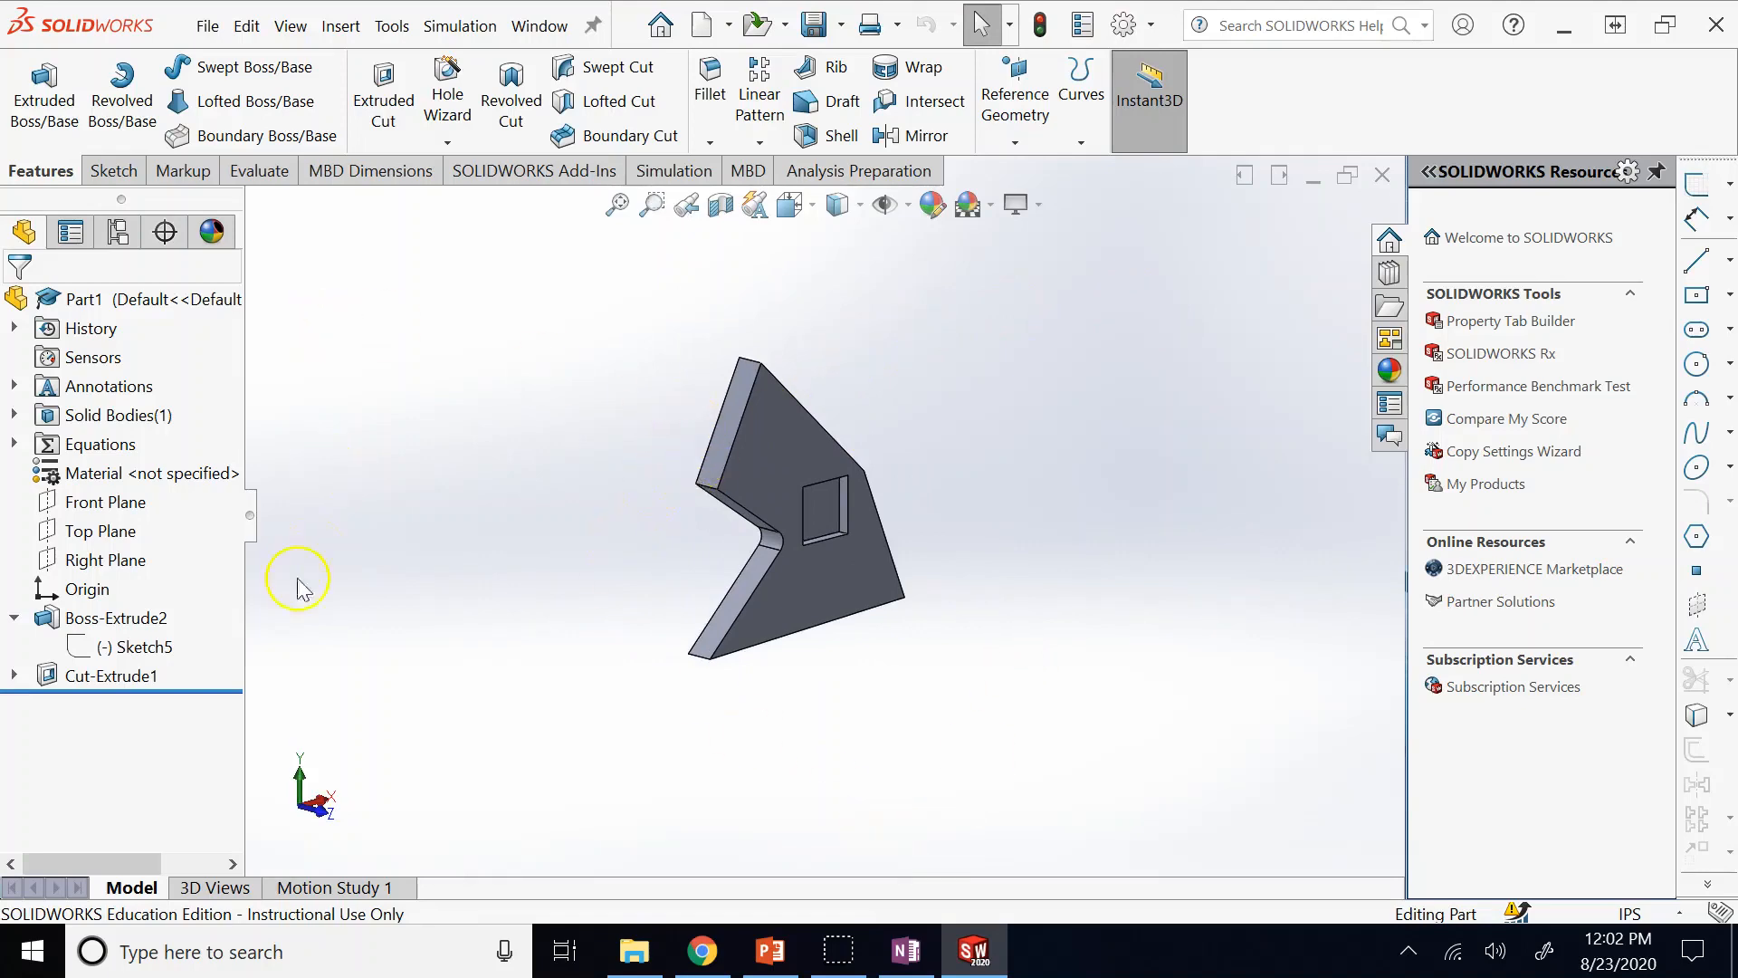
# Delete the solid extrusion together with its dependent cut, keeping the irregular profile sketch.
pyautogui.rightClick(131, 627)
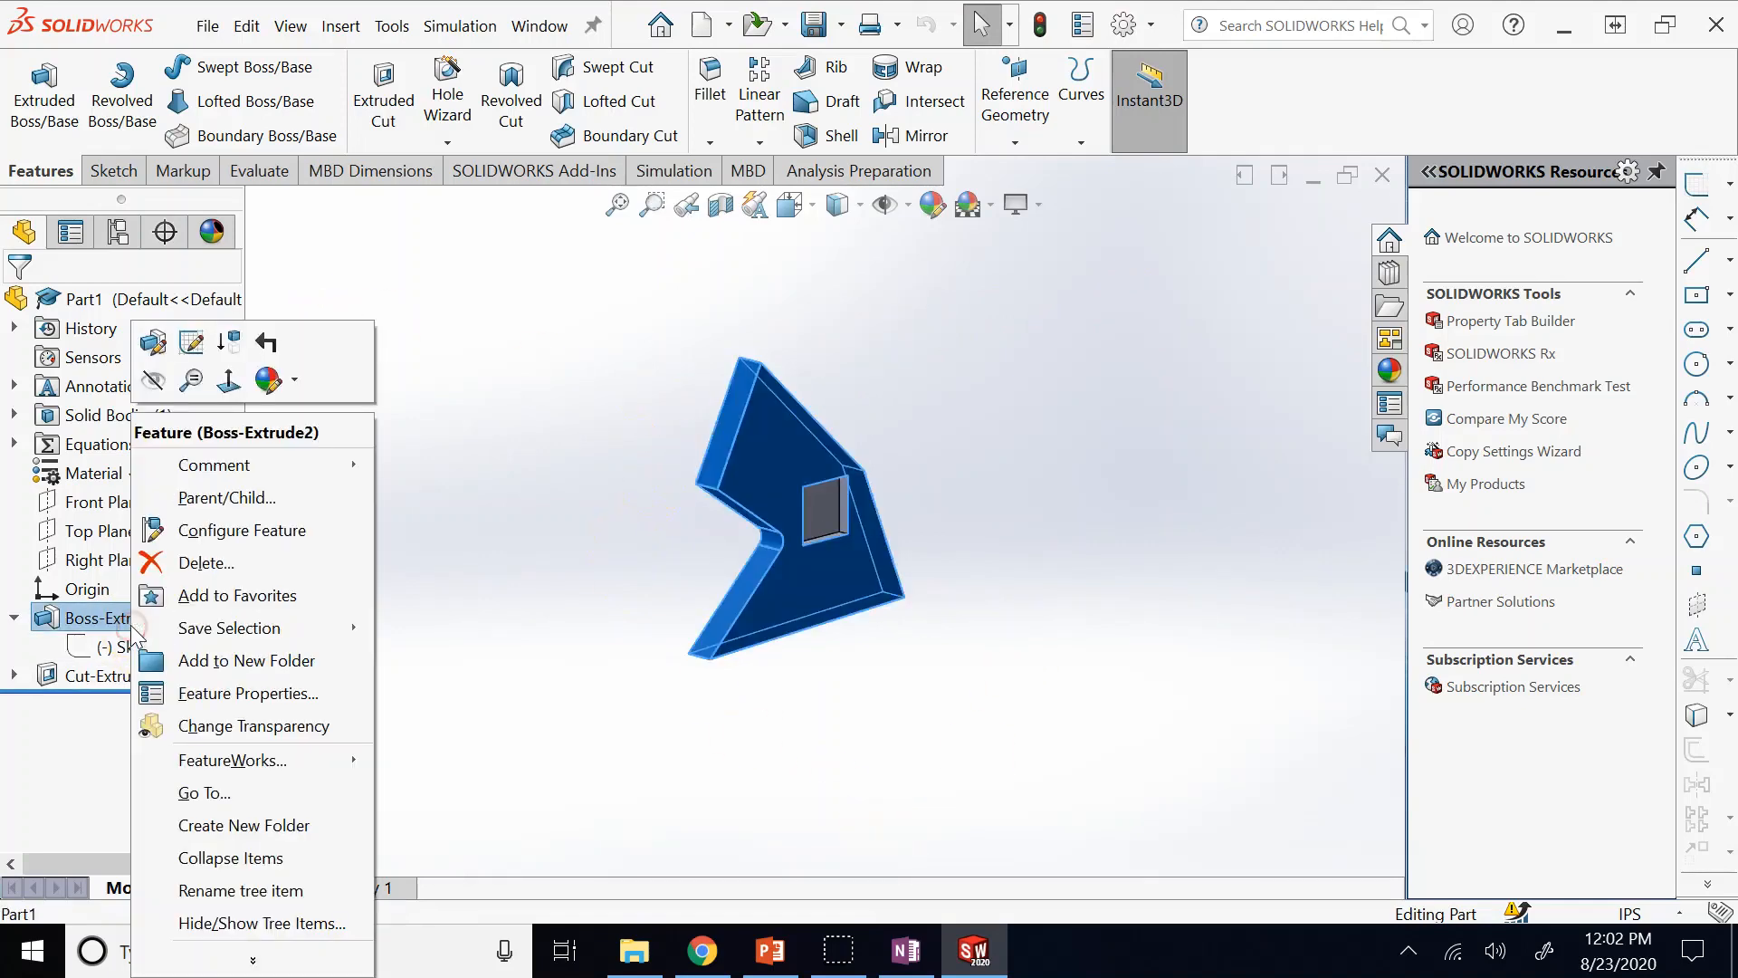
pyautogui.click(201, 558)
pyautogui.click(1014, 340)
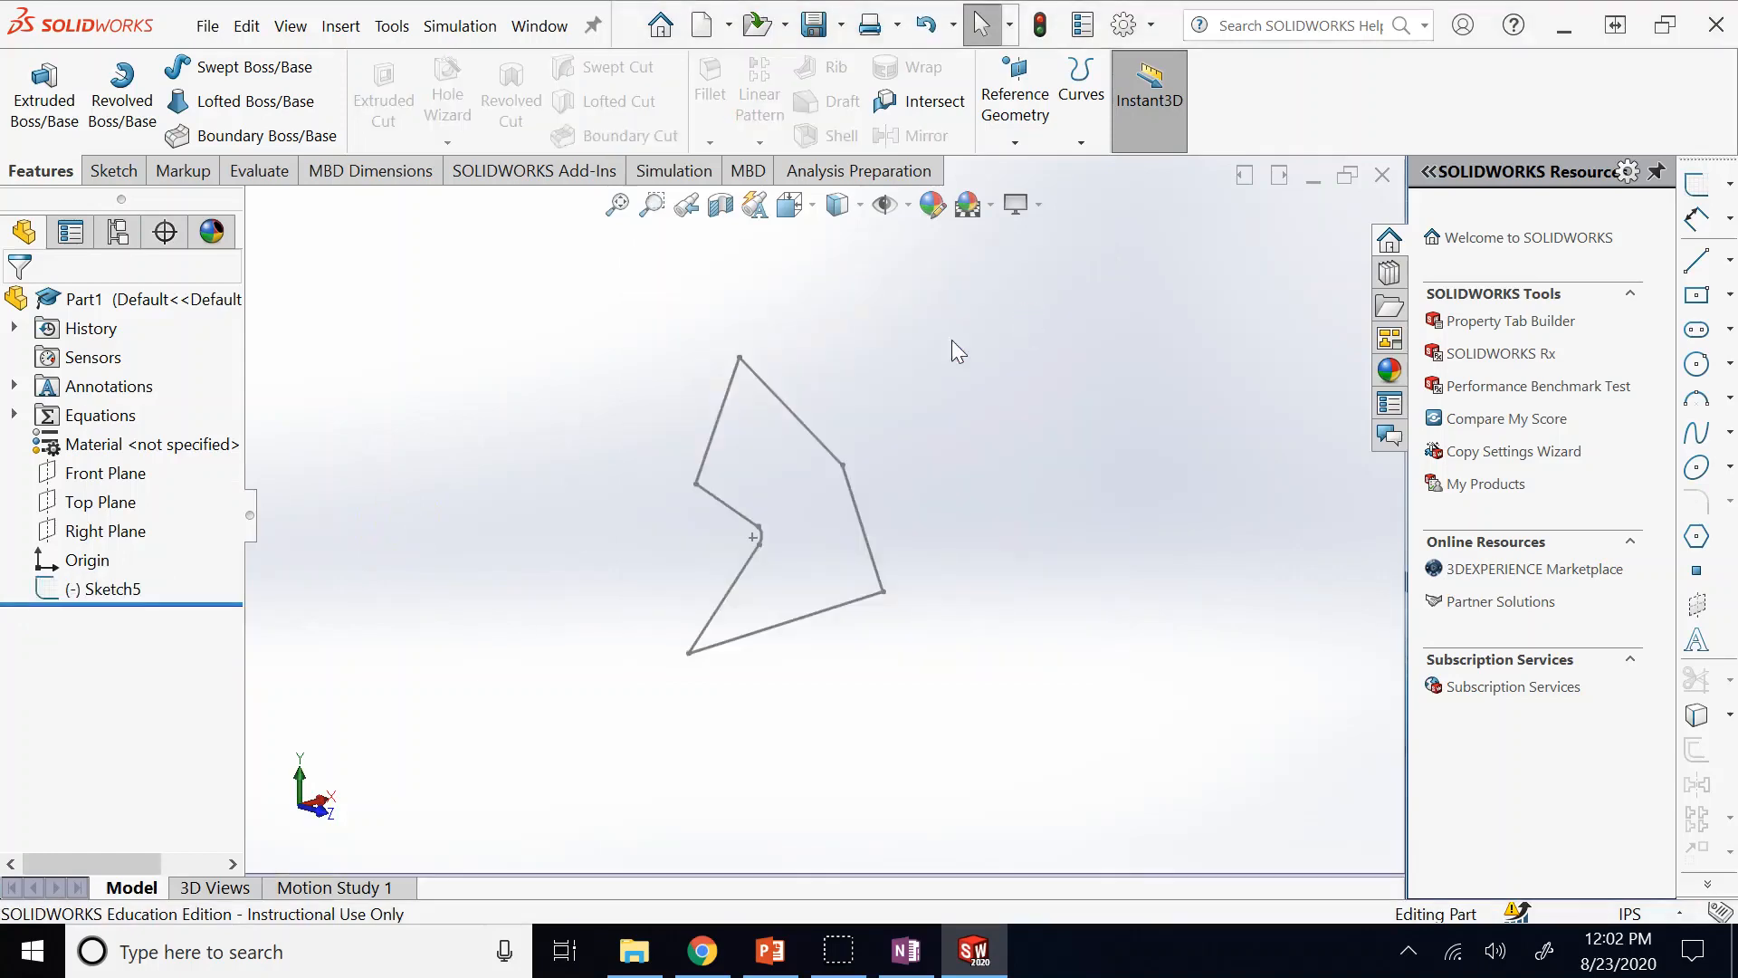
pyautogui.click(99, 589)
pyautogui.click(98, 514)
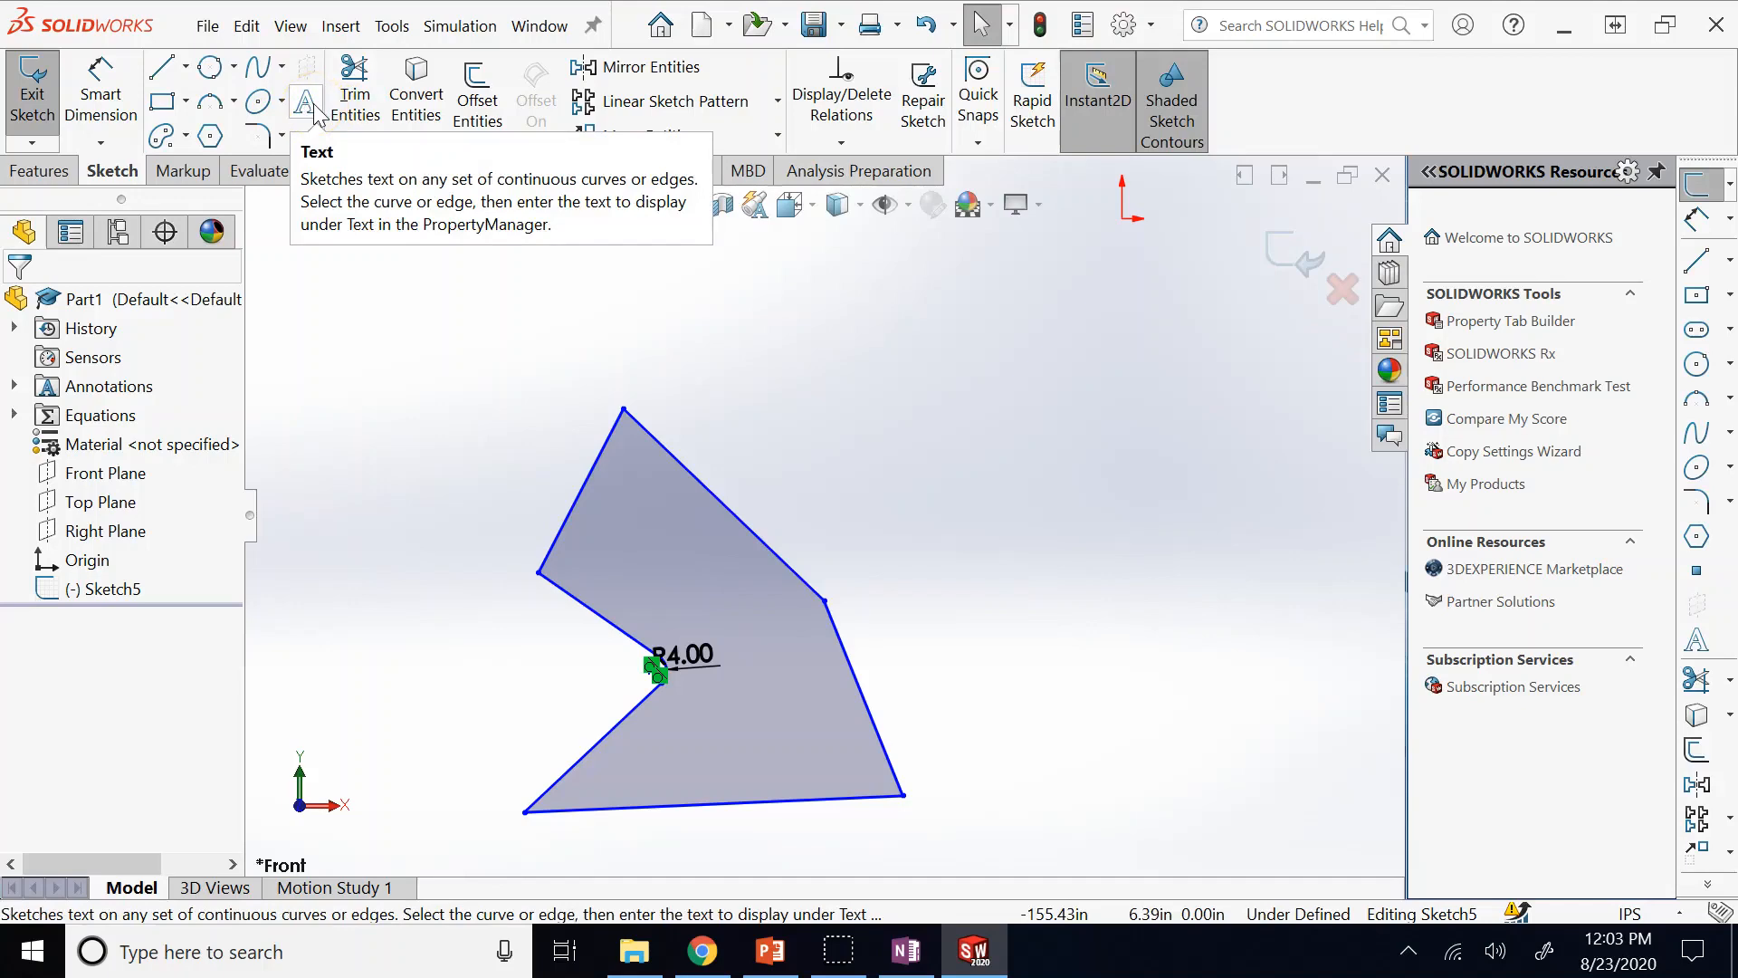
pyautogui.scroll(1, 316, 112)
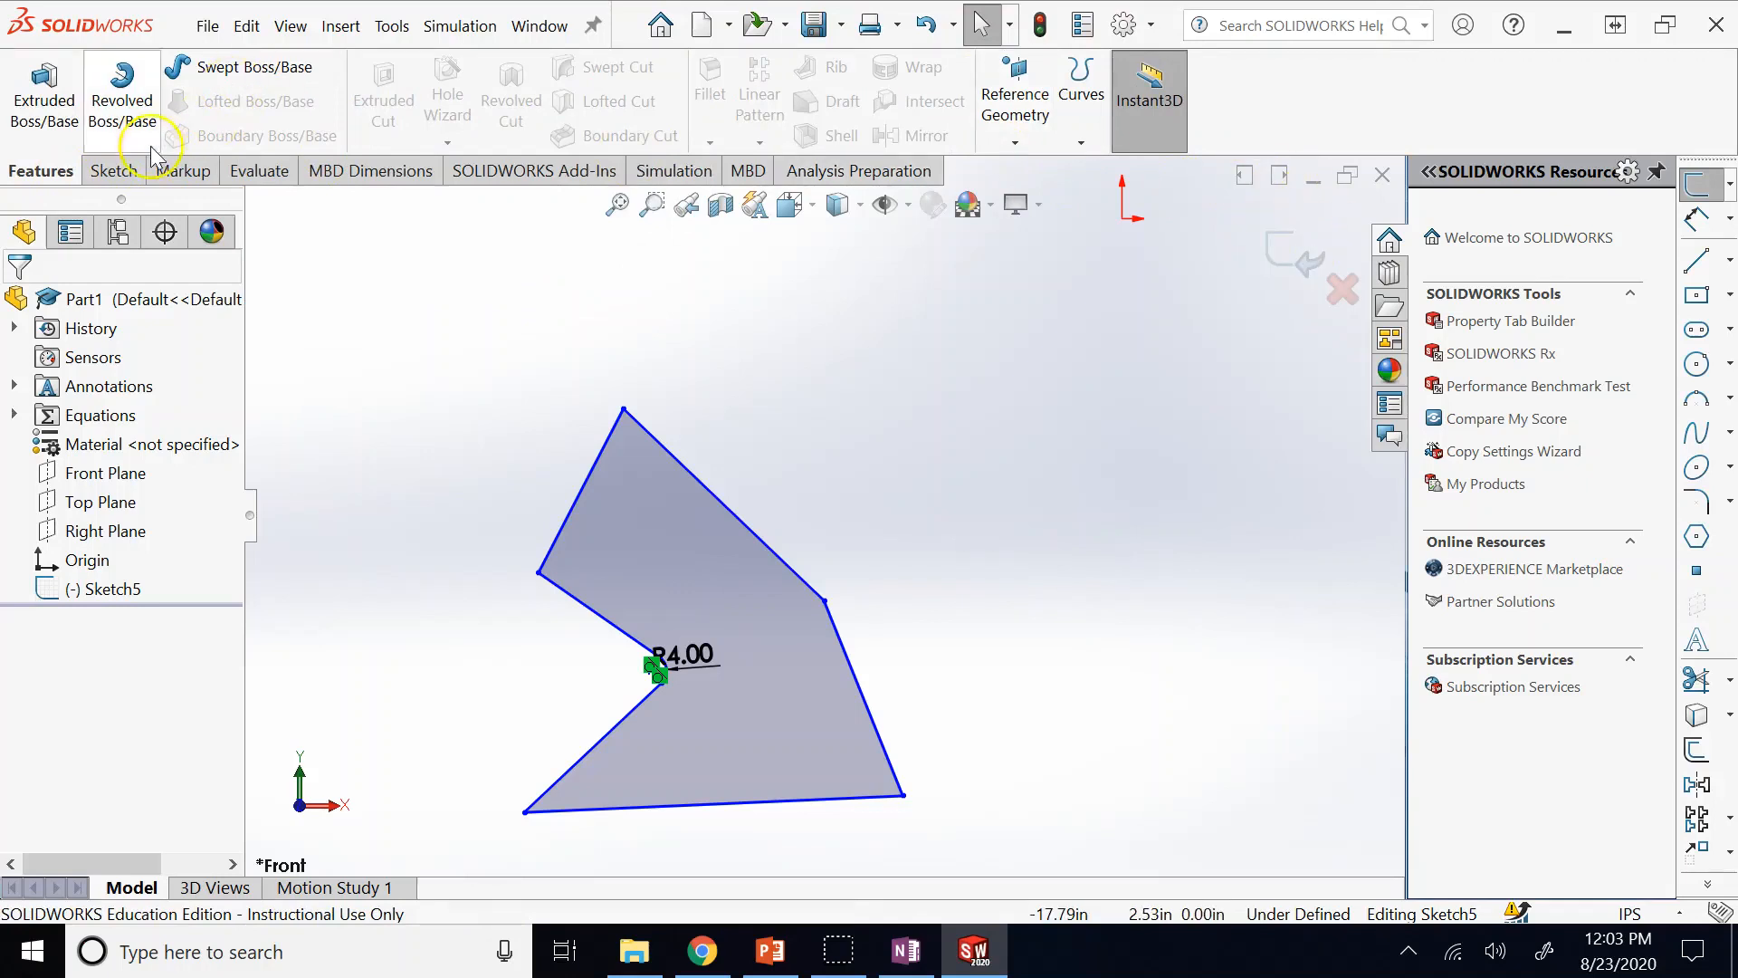
pyautogui.click(127, 171)
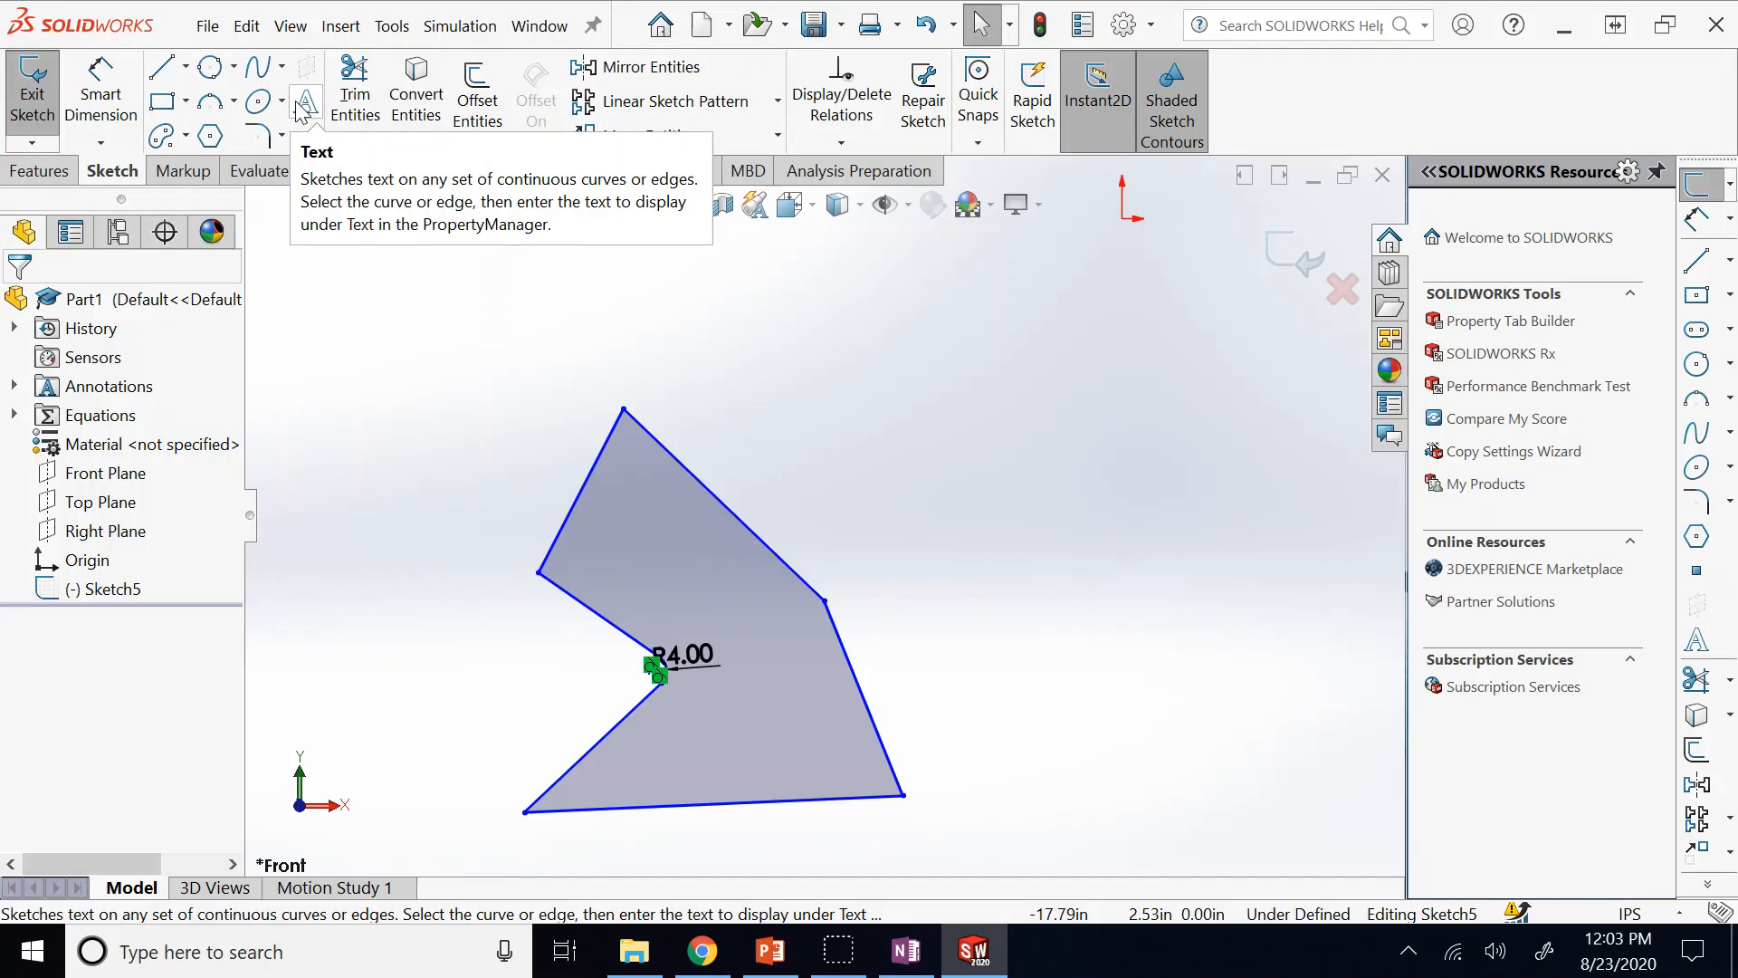
pyautogui.scroll(1, 302, 111)
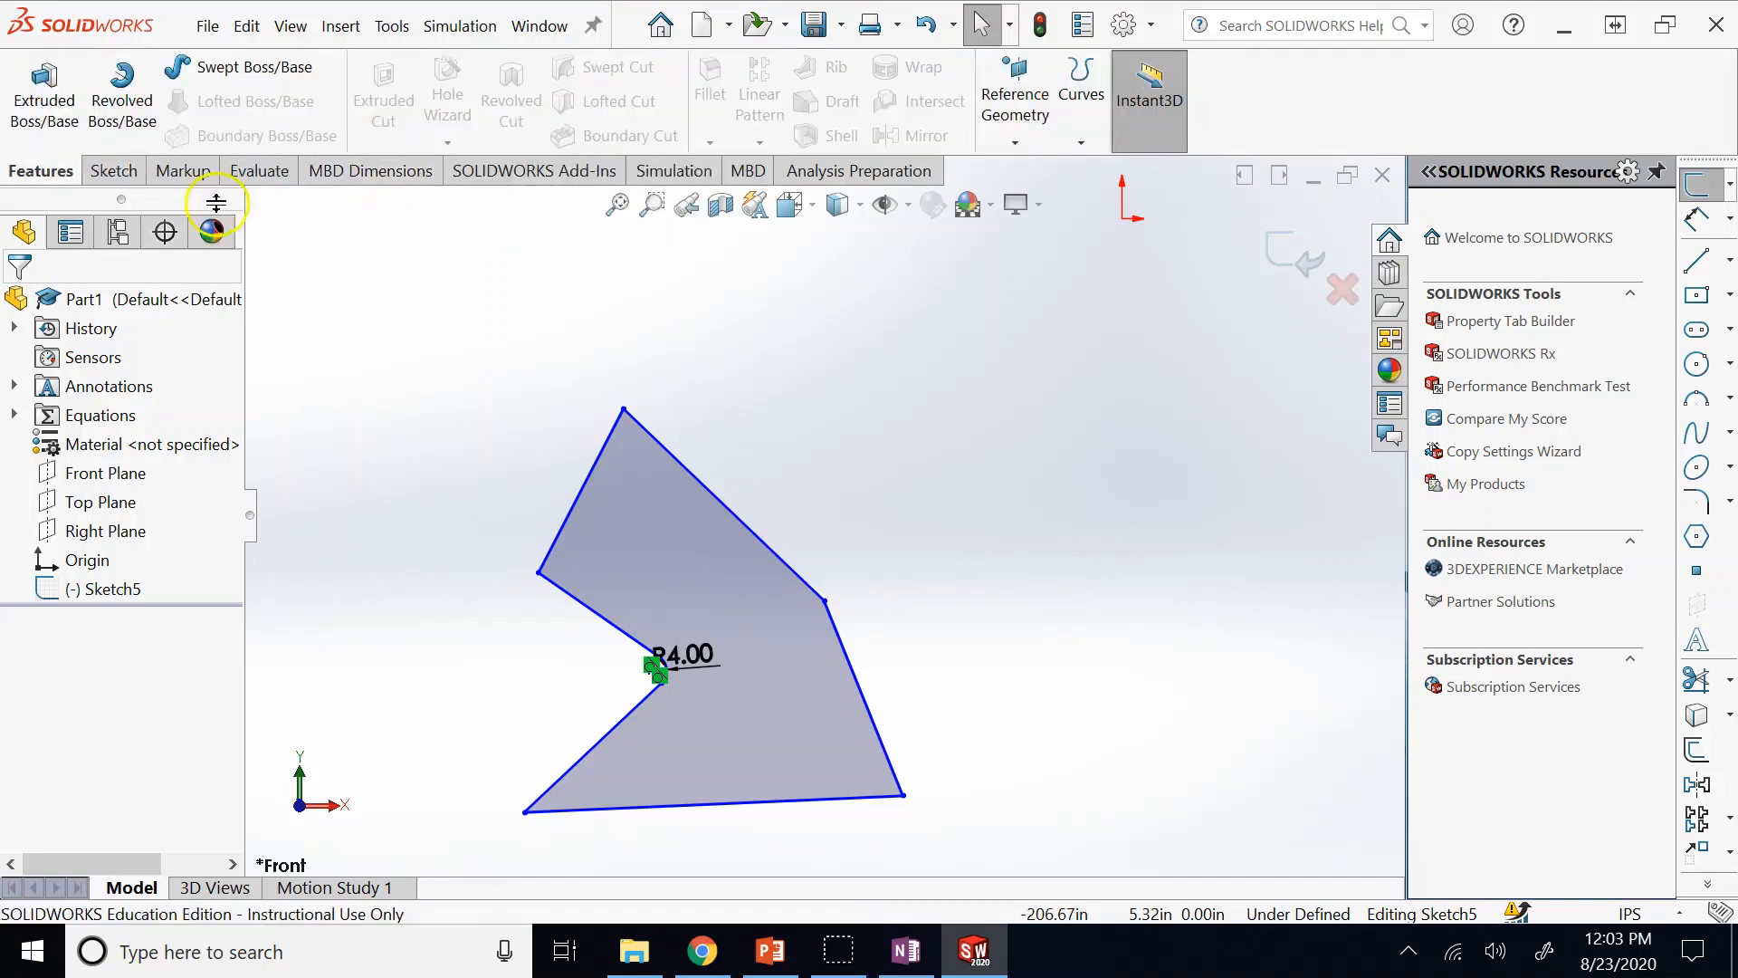
pyautogui.scroll(-1, 208, 197)
pyautogui.click(1300, 253)
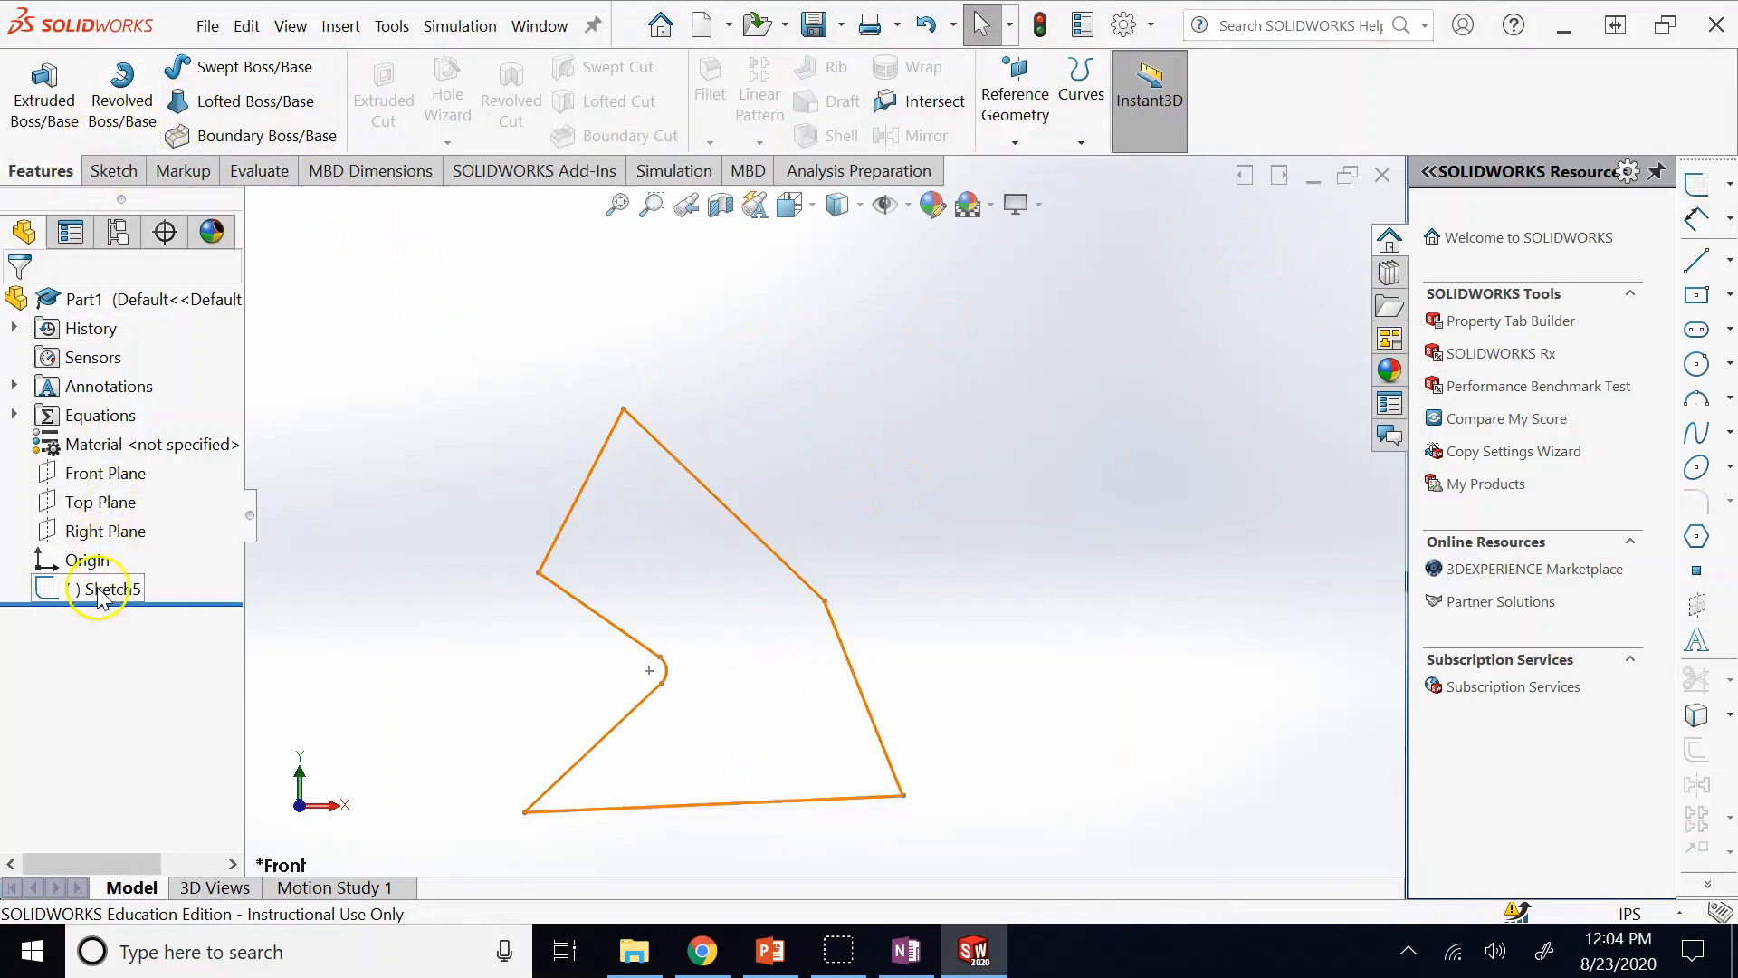
# Extrude the irregular profile sketch to a blind depth of 10 in.
pyautogui.click(102, 589)
pyautogui.click(44, 95)
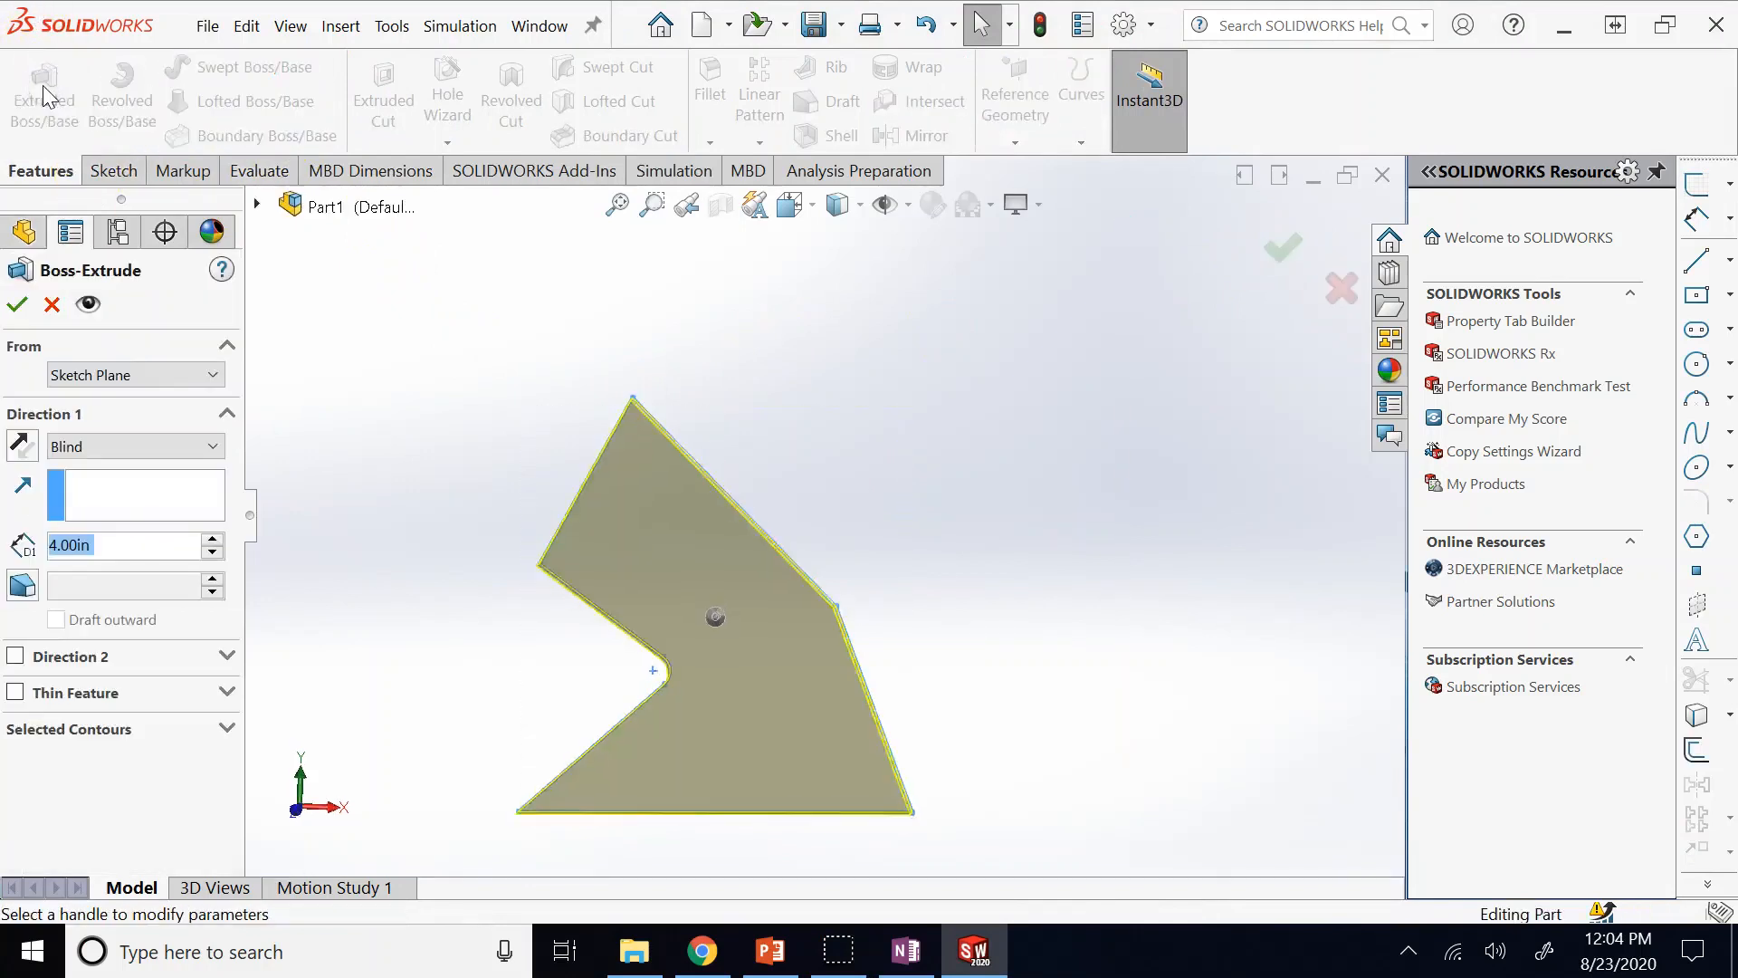
pyautogui.write('10')
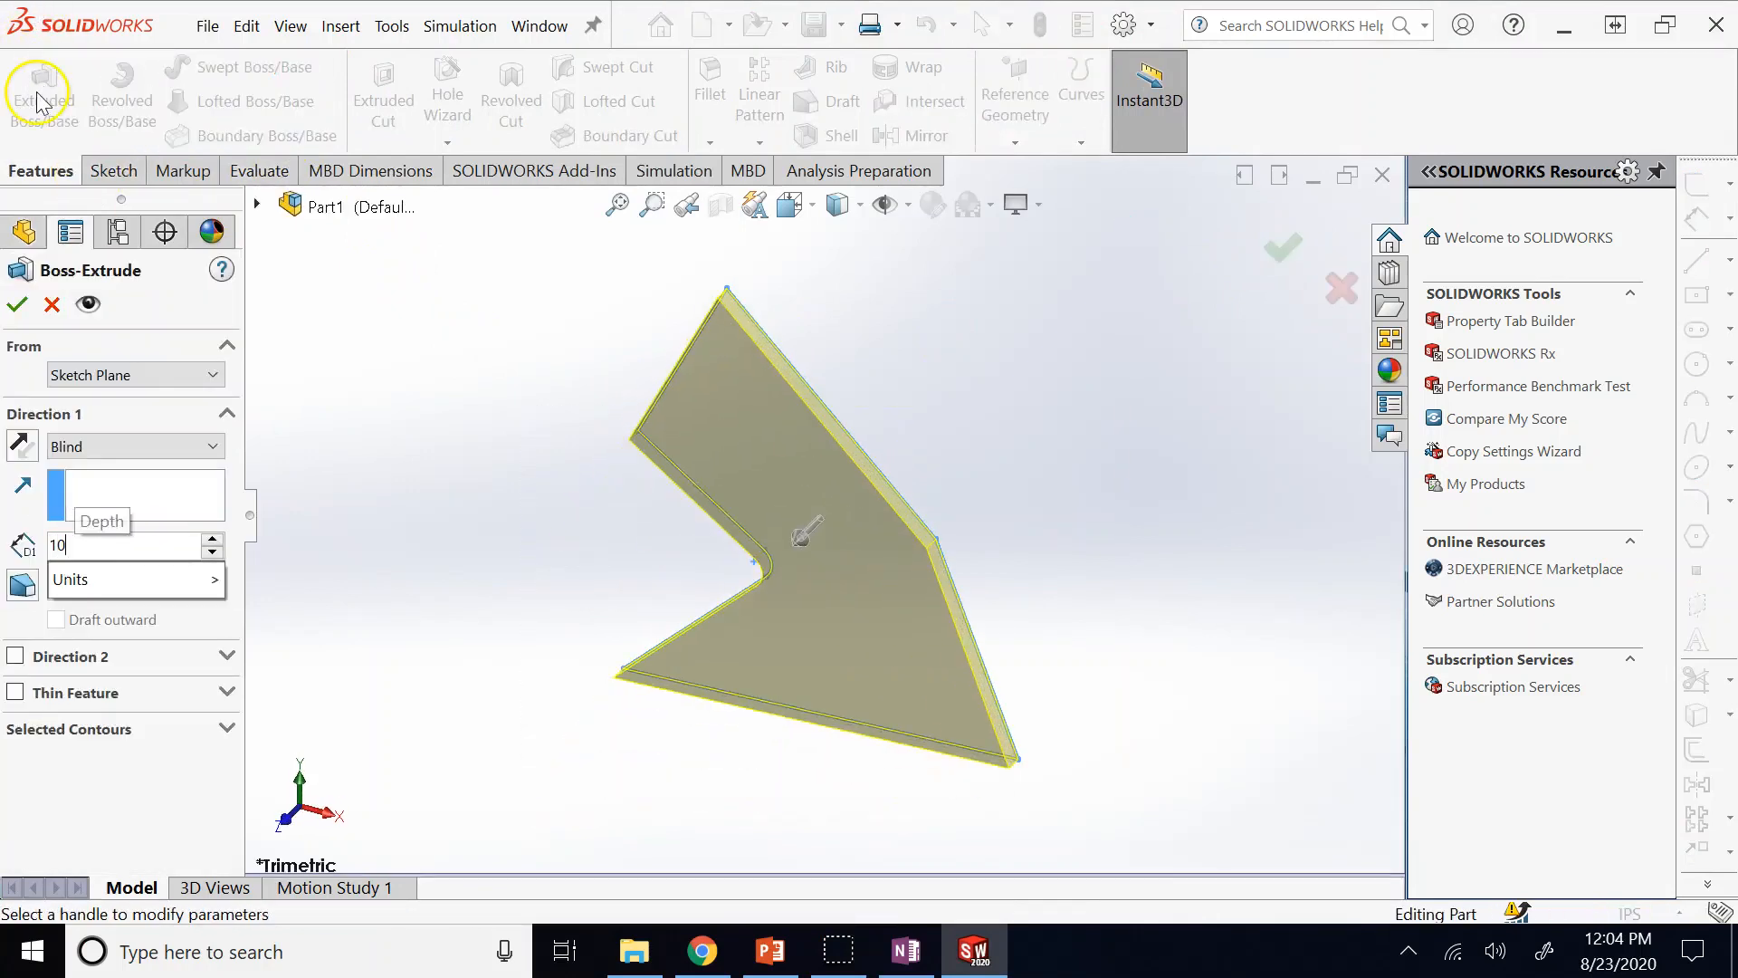
pyautogui.press('Return')
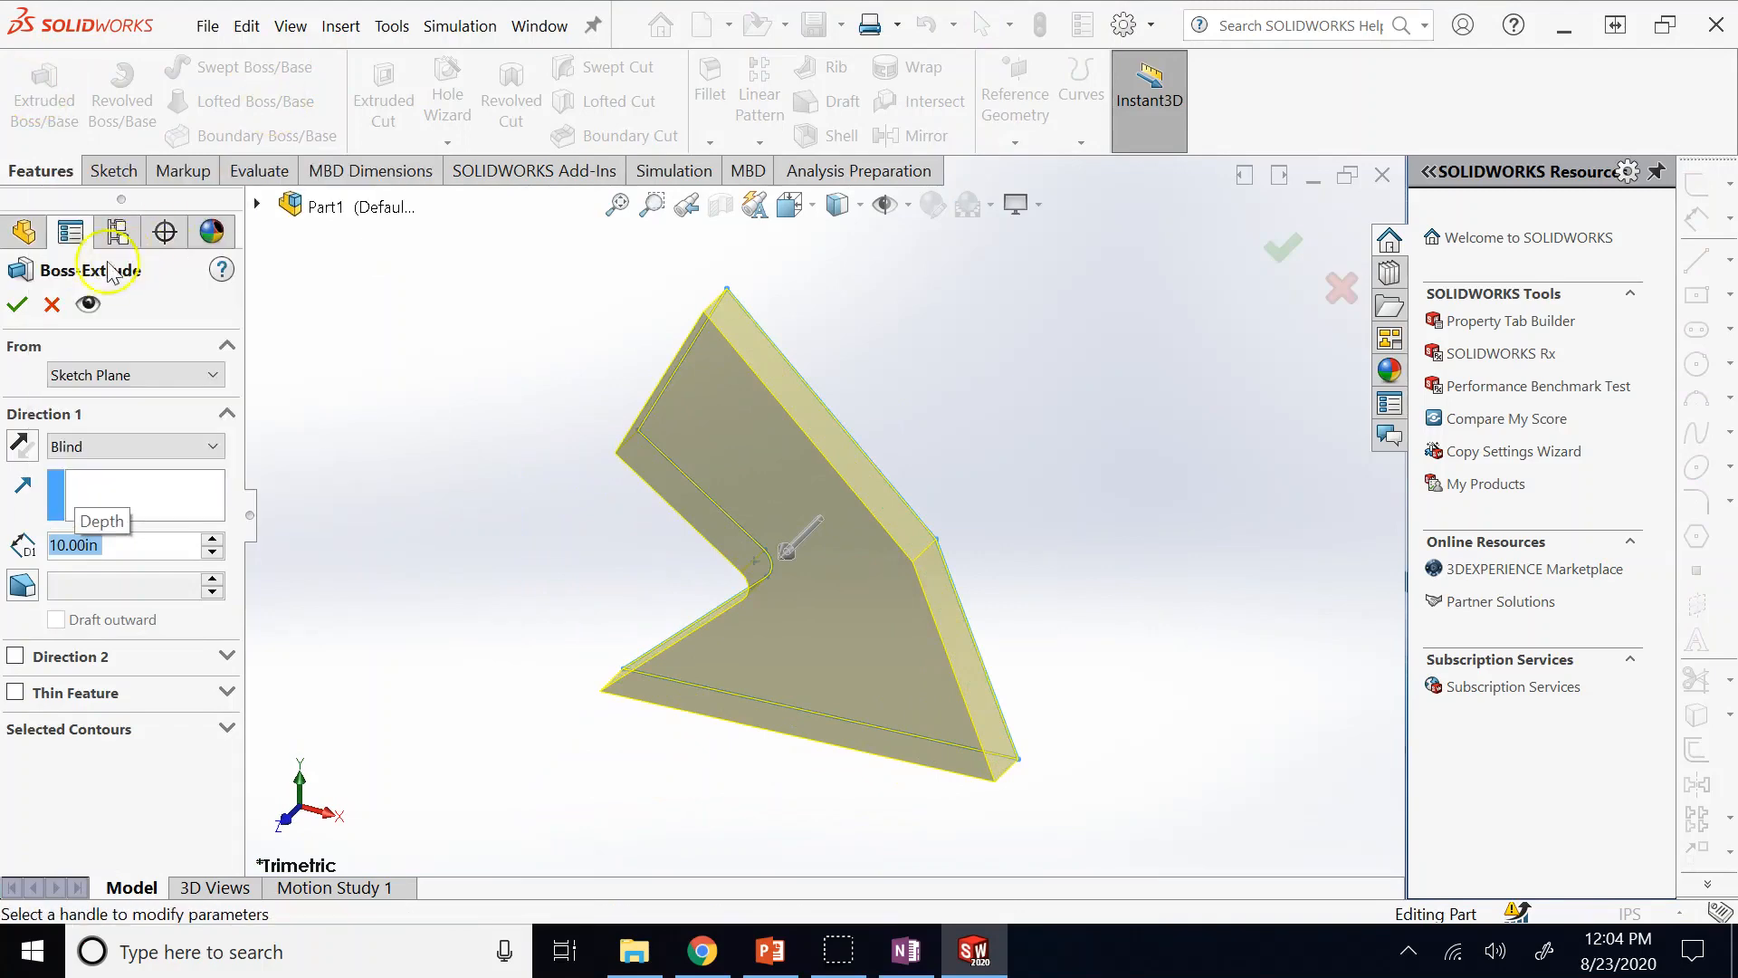
pyautogui.click(17, 304)
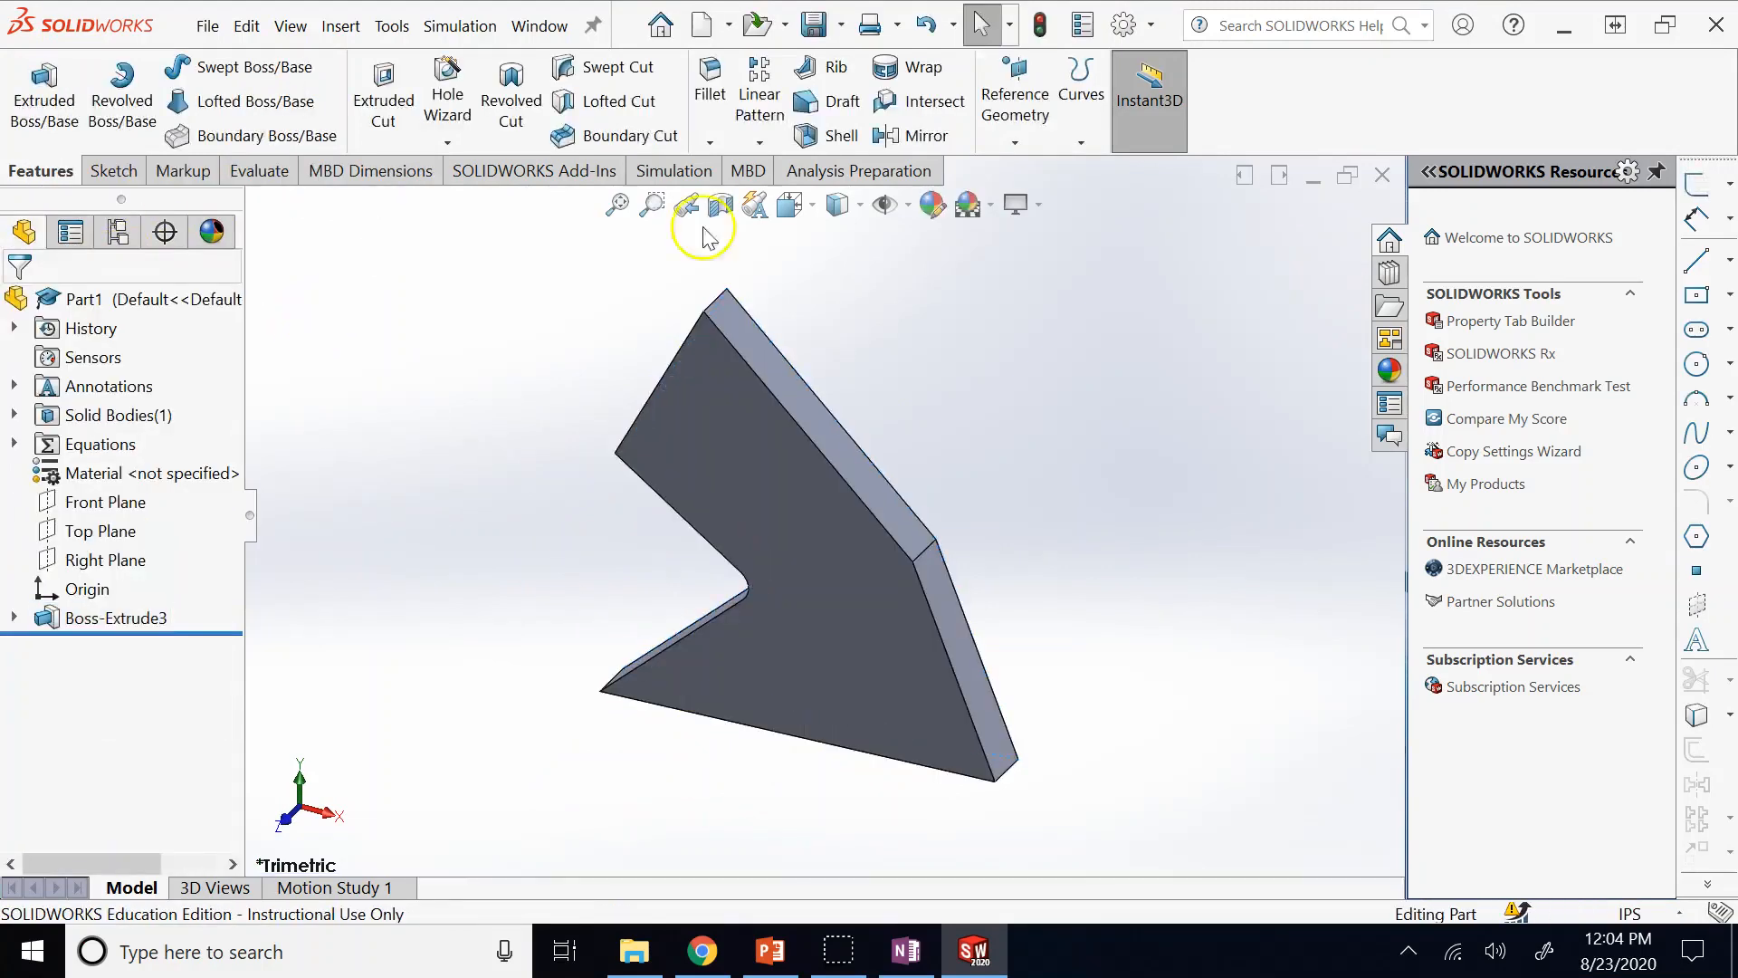
# Start a sketch on the solid's front face and draw a slightly sloped centerline below and to the right of the notch.
pyautogui.click(831, 594)
pyautogui.click(924, 543)
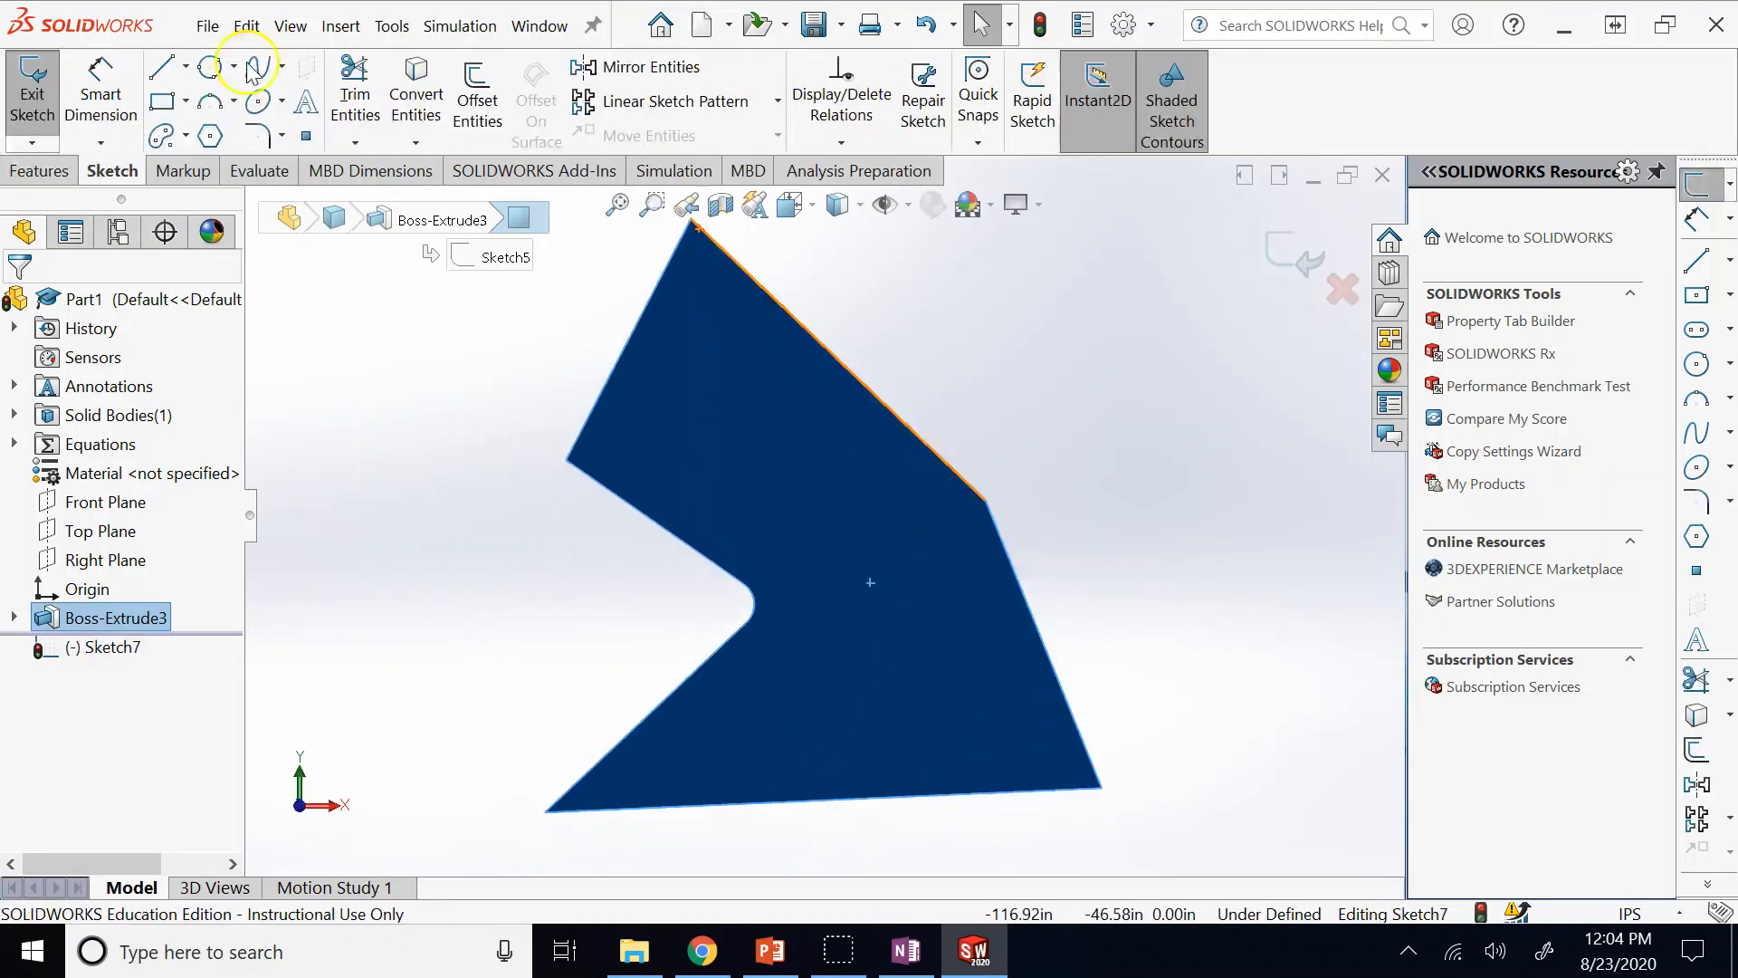
pyautogui.click(412, 465)
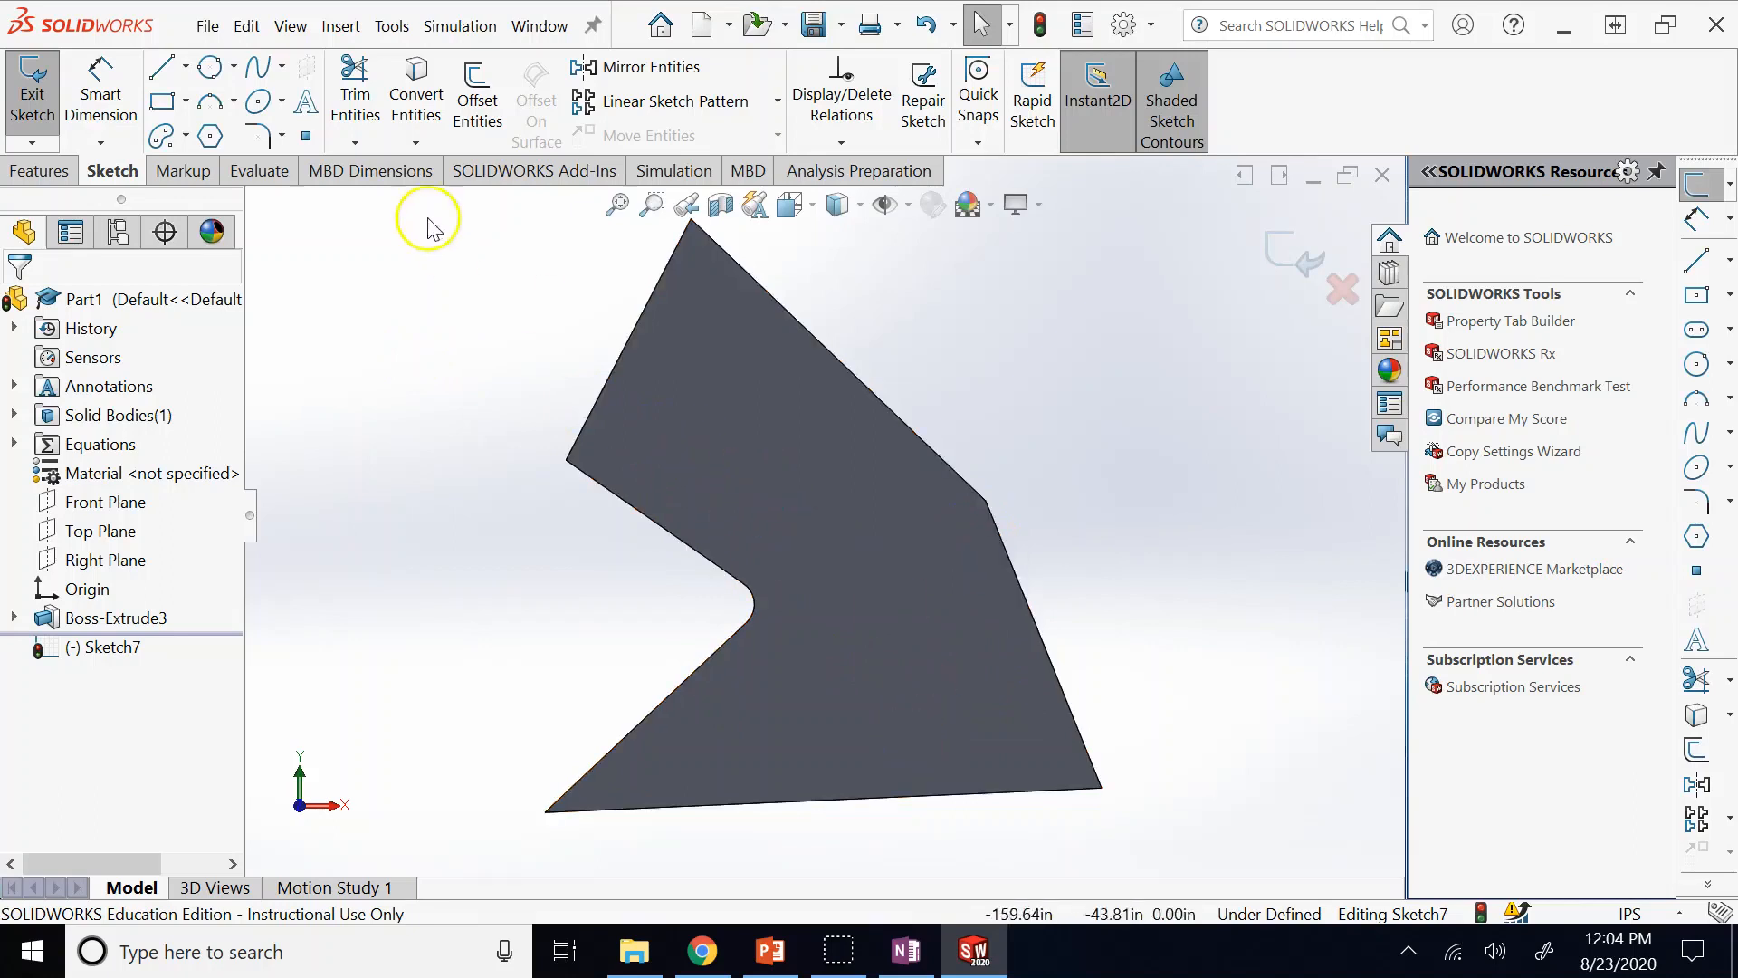
pyautogui.click(185, 67)
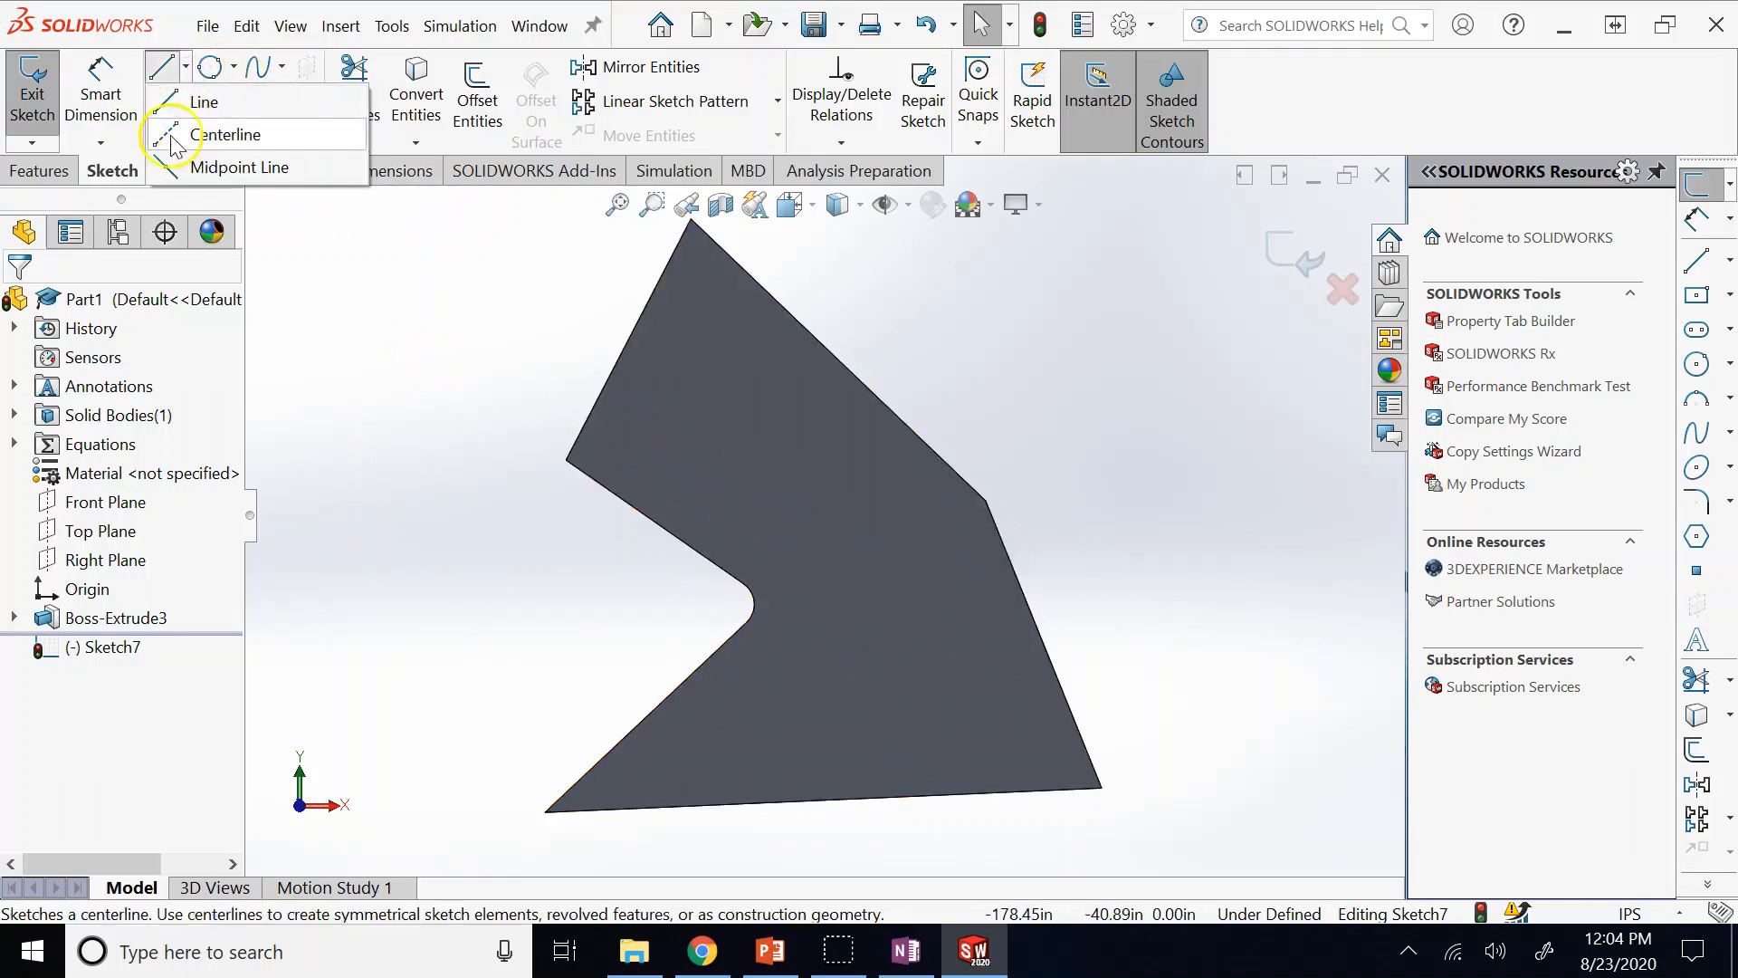
pyautogui.click(224, 134)
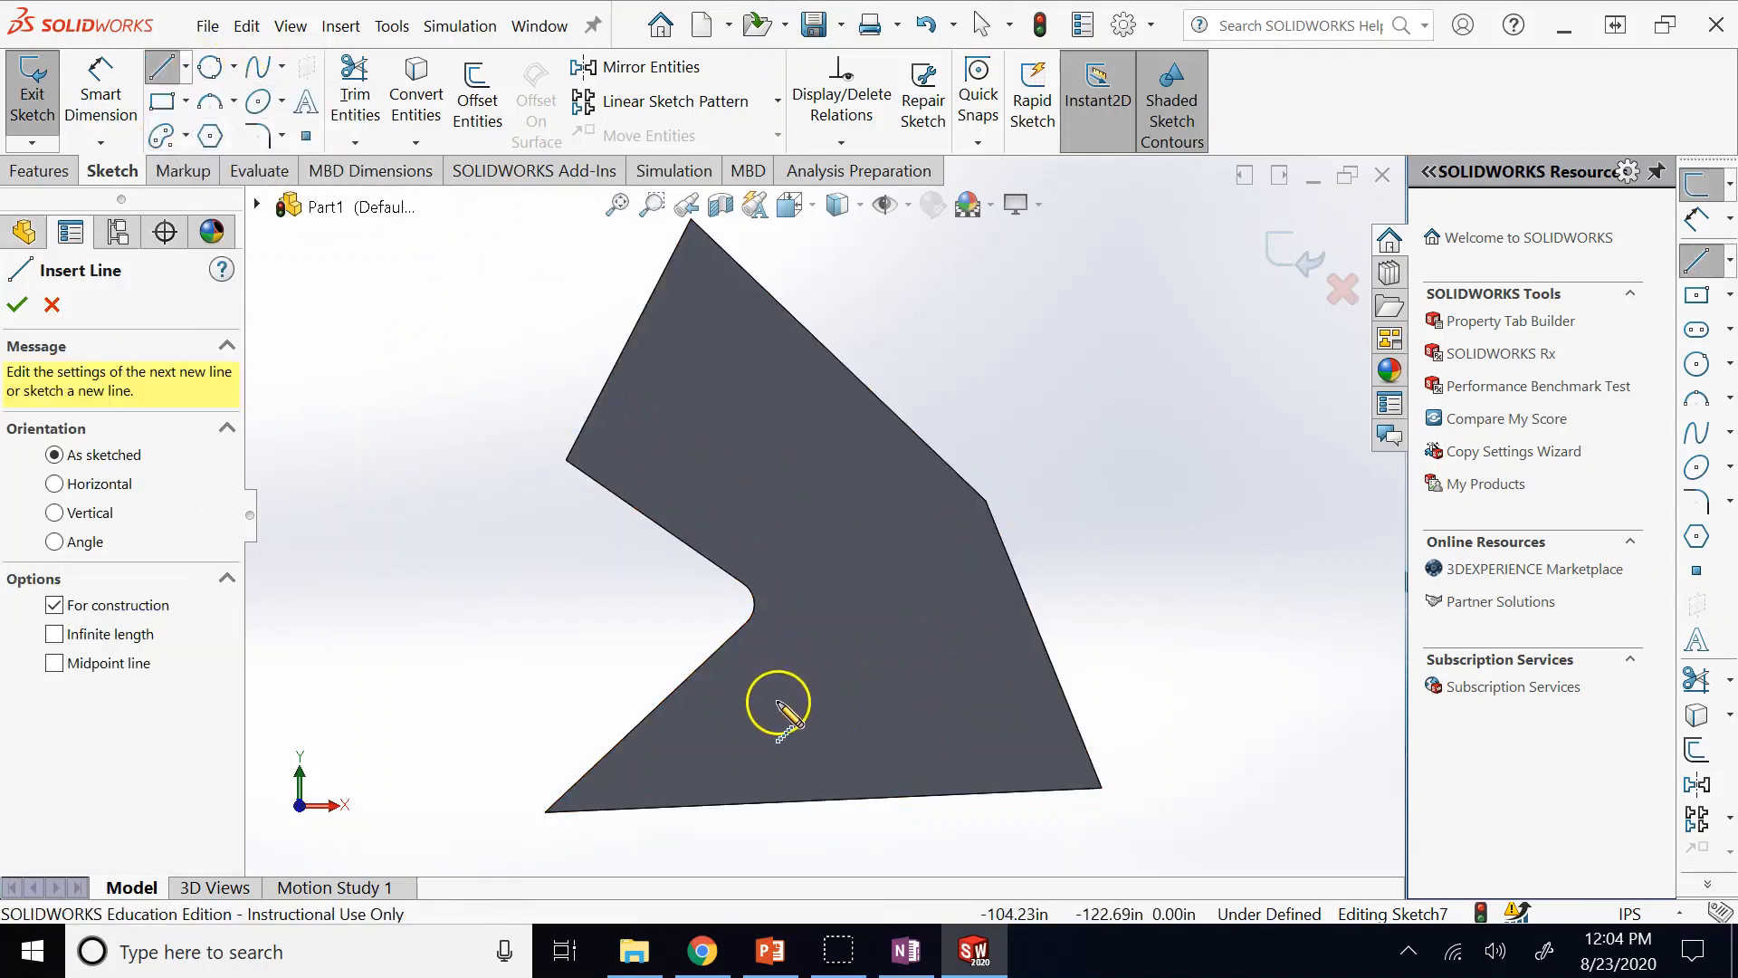
pyautogui.click(937, 695)
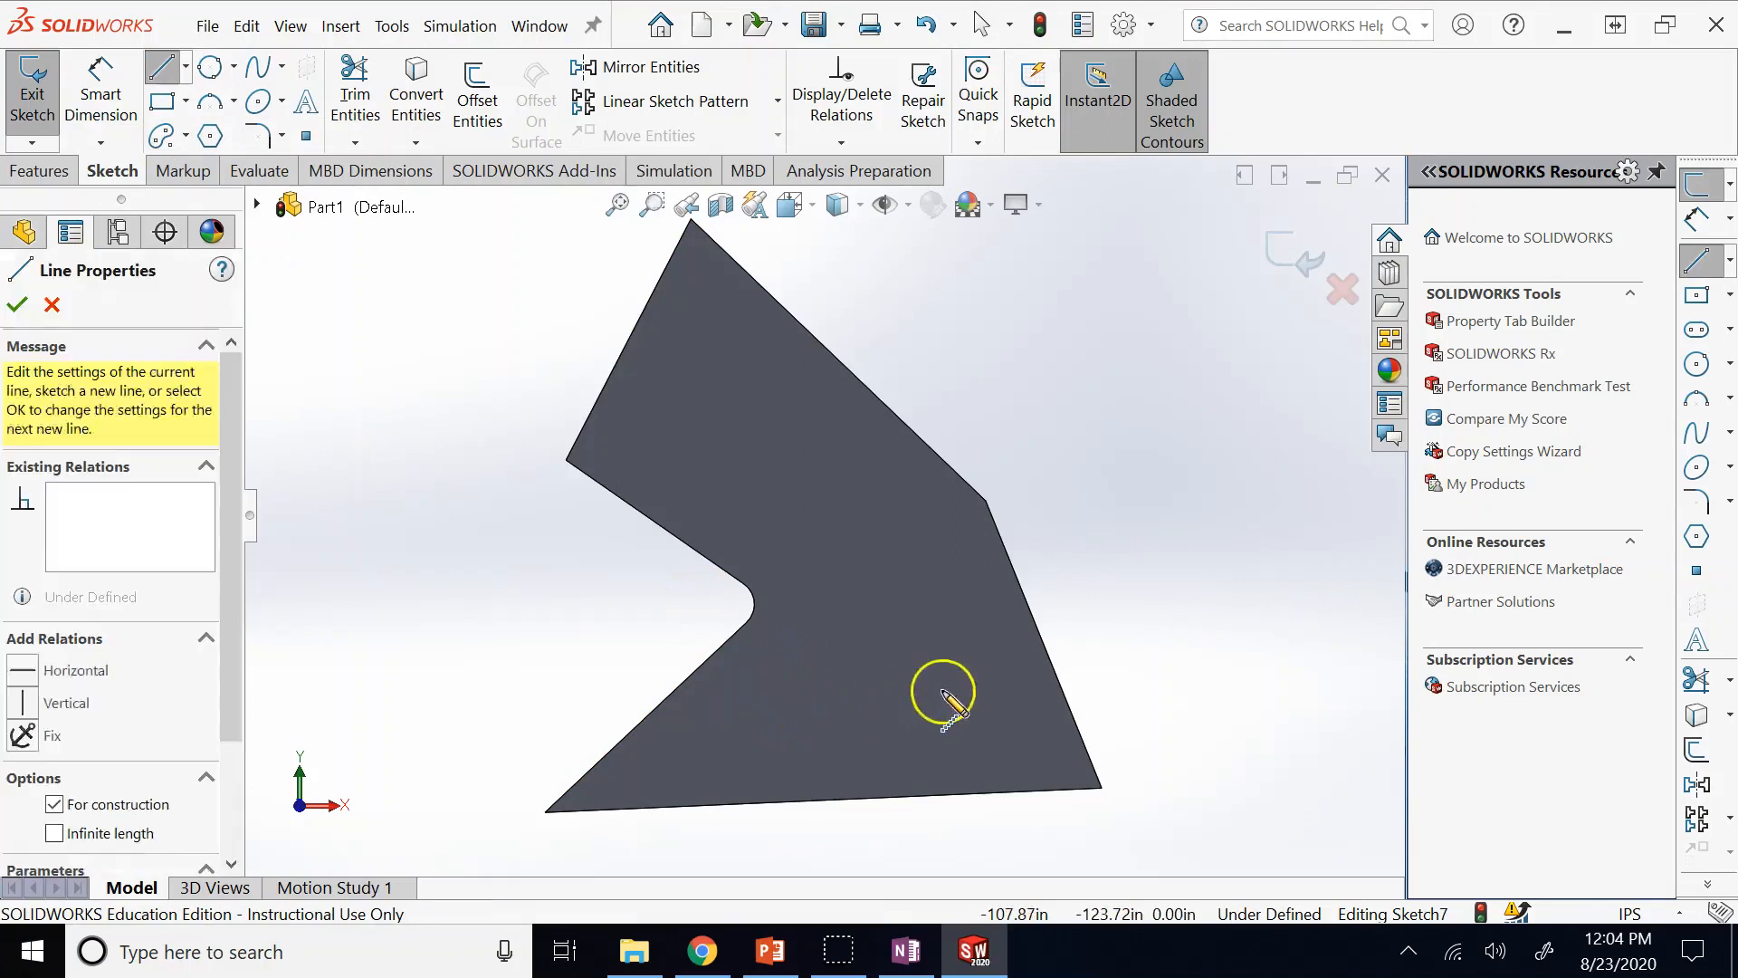
pyautogui.click(979, 693)
# Add the sketch text "MY LOGO" along the centerline and make it bold.
pyautogui.click(306, 137)
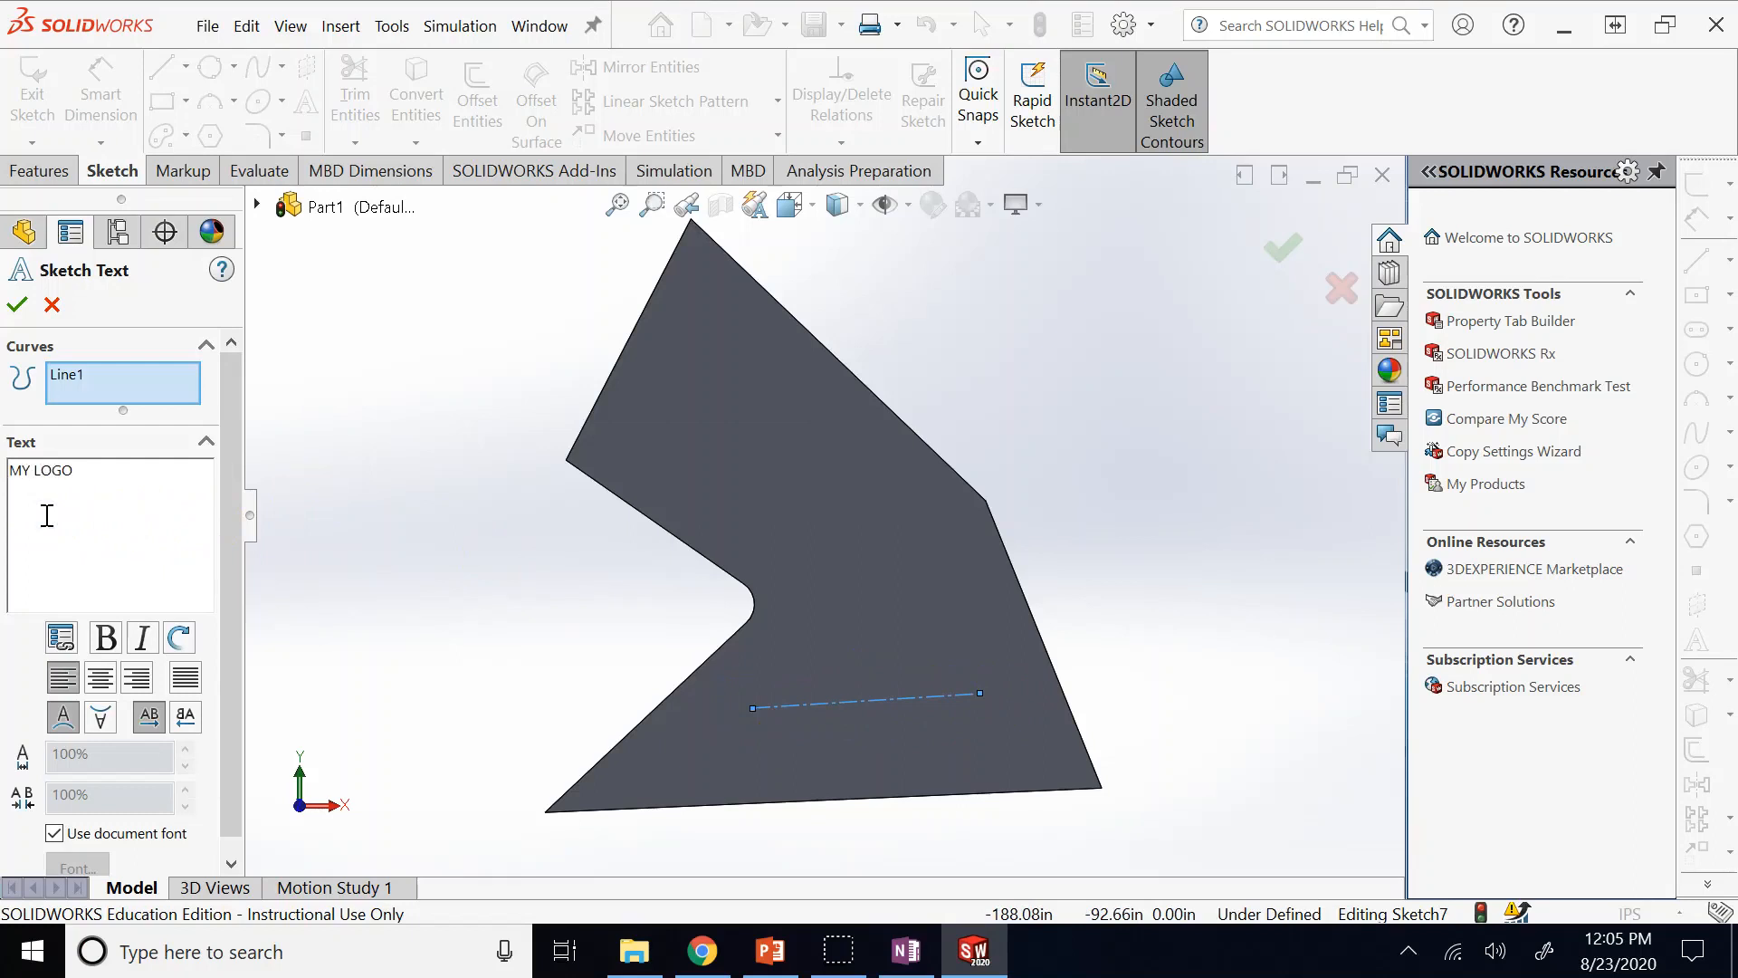
pyautogui.moveTo(101, 471); pyautogui.dragTo(9, 471)
pyautogui.click(106, 638)
# Turn off the document font for the text and open its font settings without changing them.
pyautogui.click(54, 833)
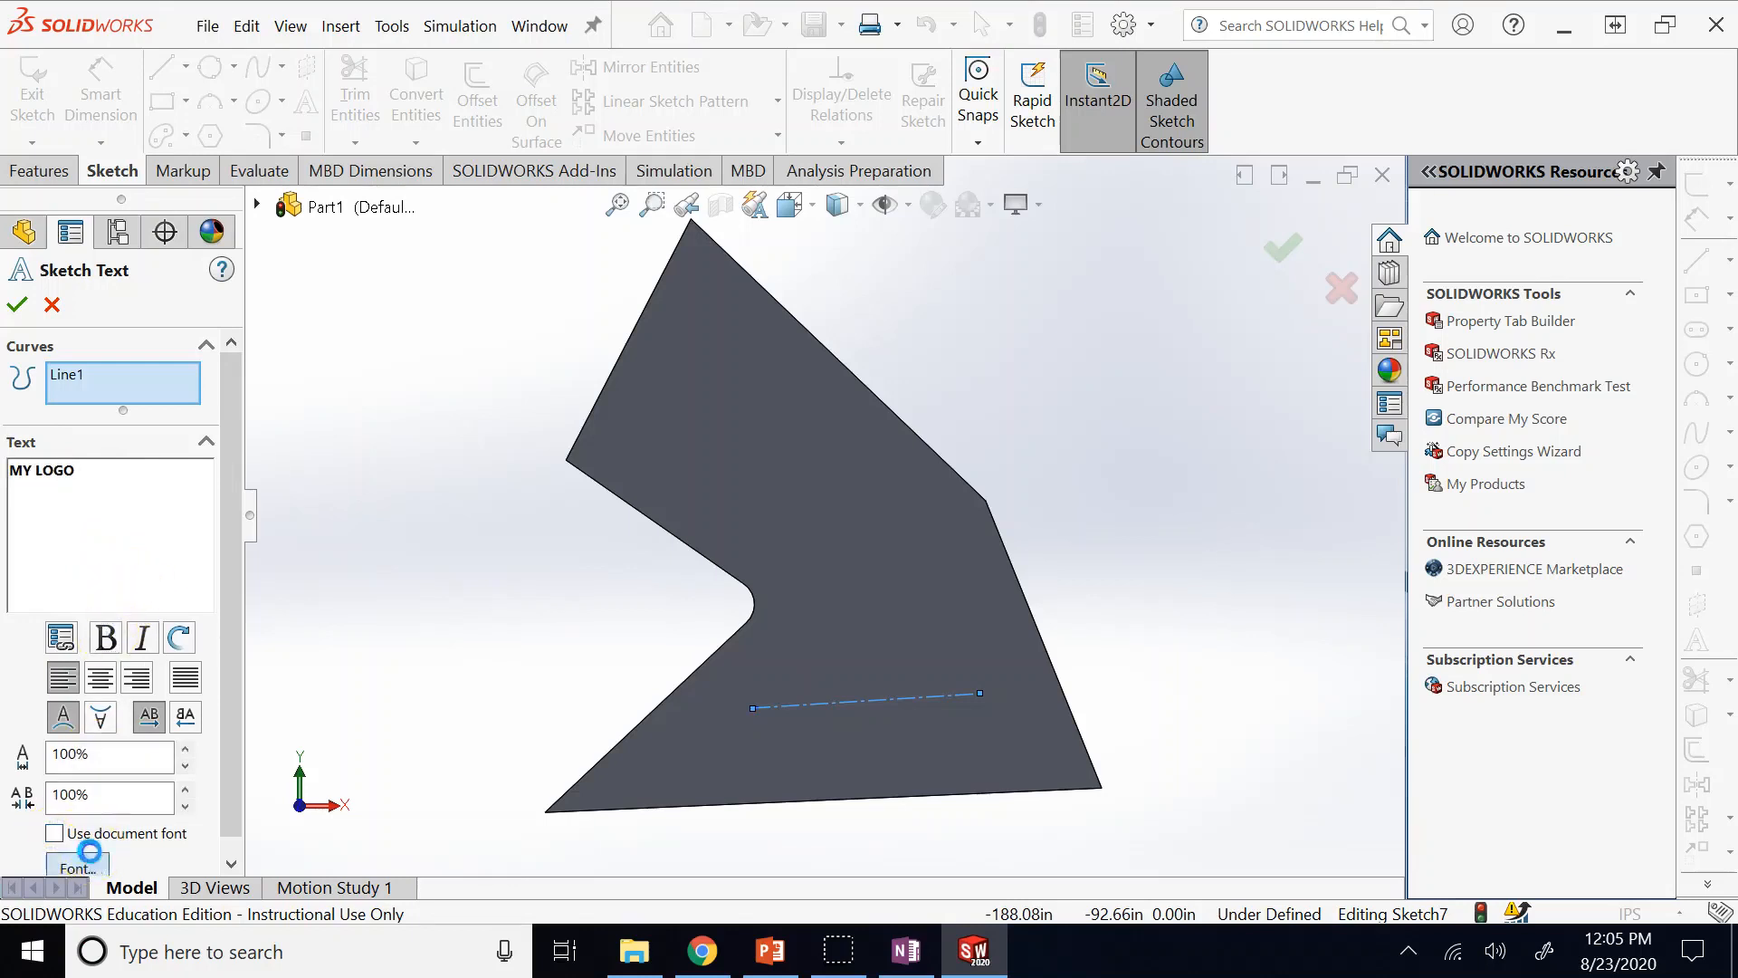
pyautogui.click(91, 858)
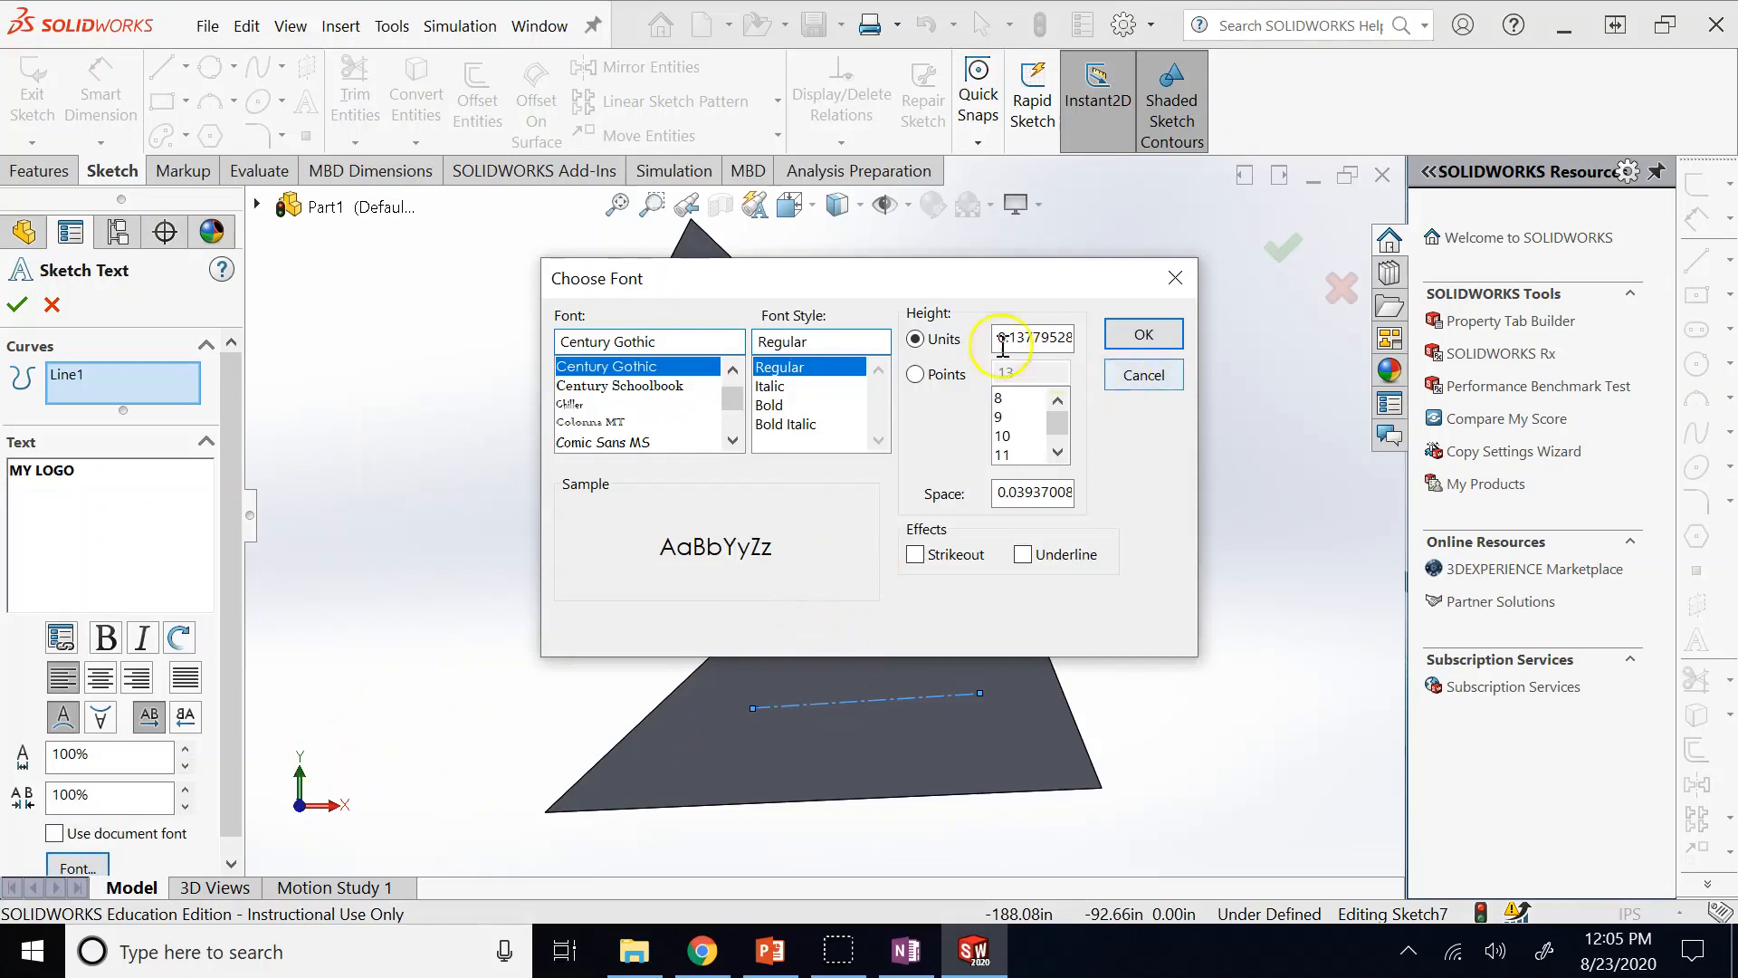
pyautogui.click(1145, 374)
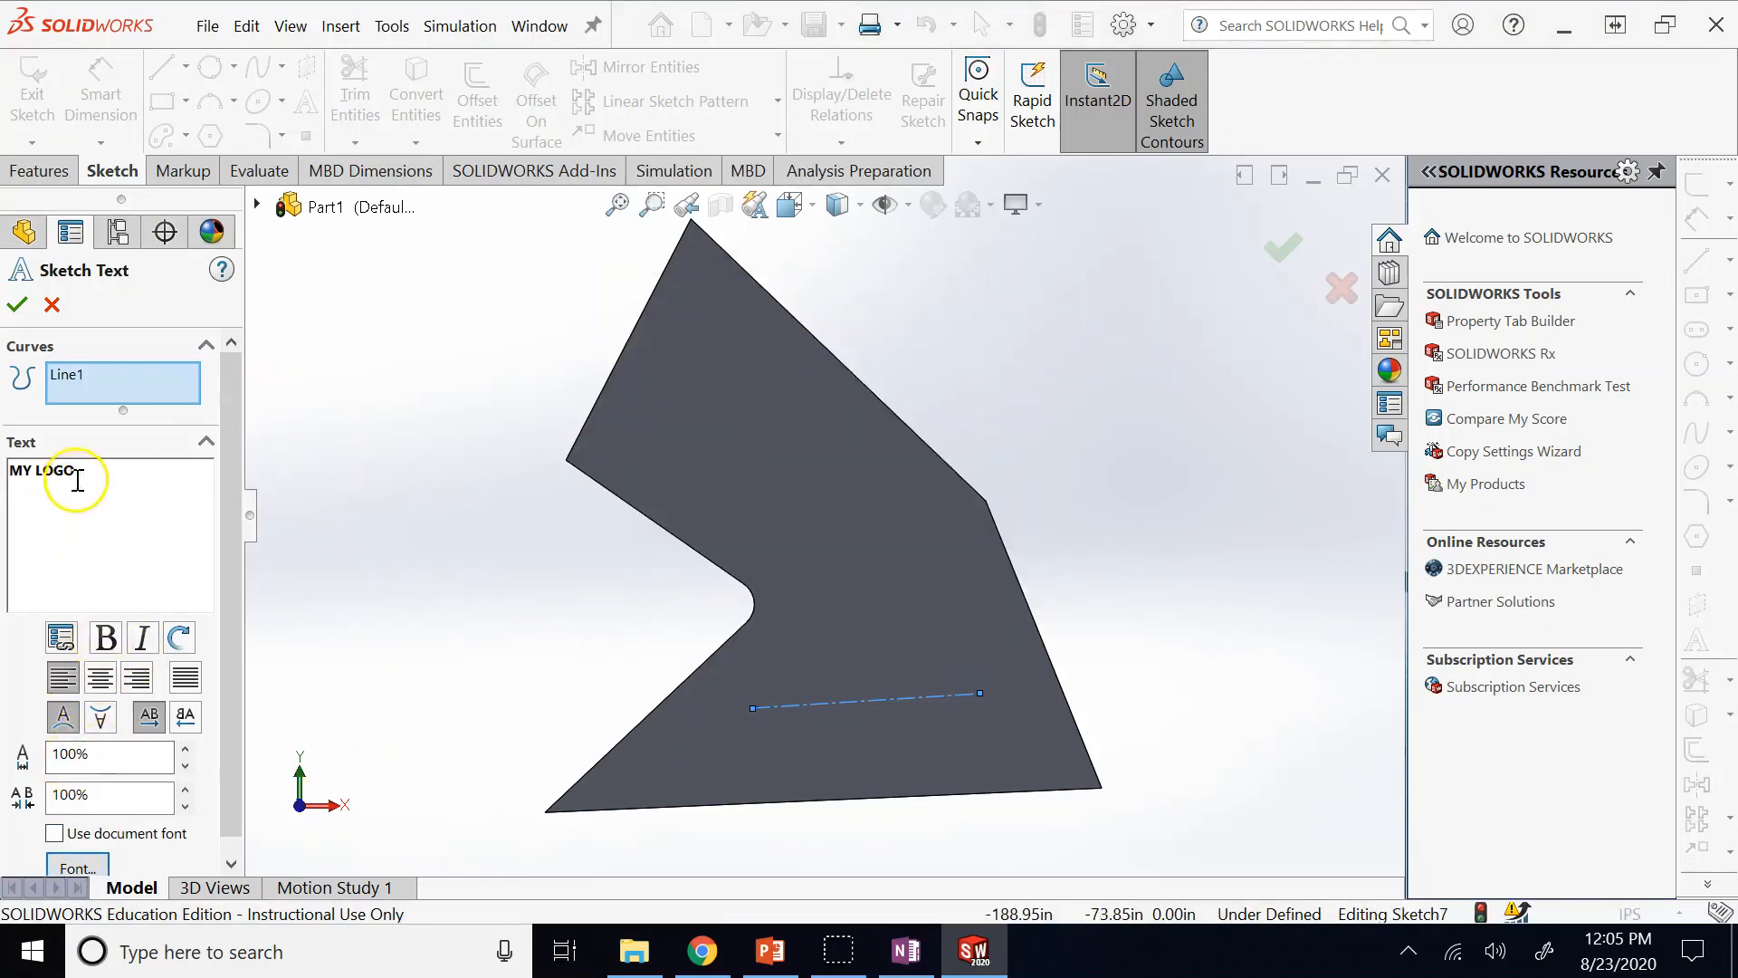
# Set the text's width factor and character spacing to 110% and switch it back to the document font.
pyautogui.moveTo(76, 471); pyautogui.dragTo(9, 471)
pyautogui.click(102, 639)
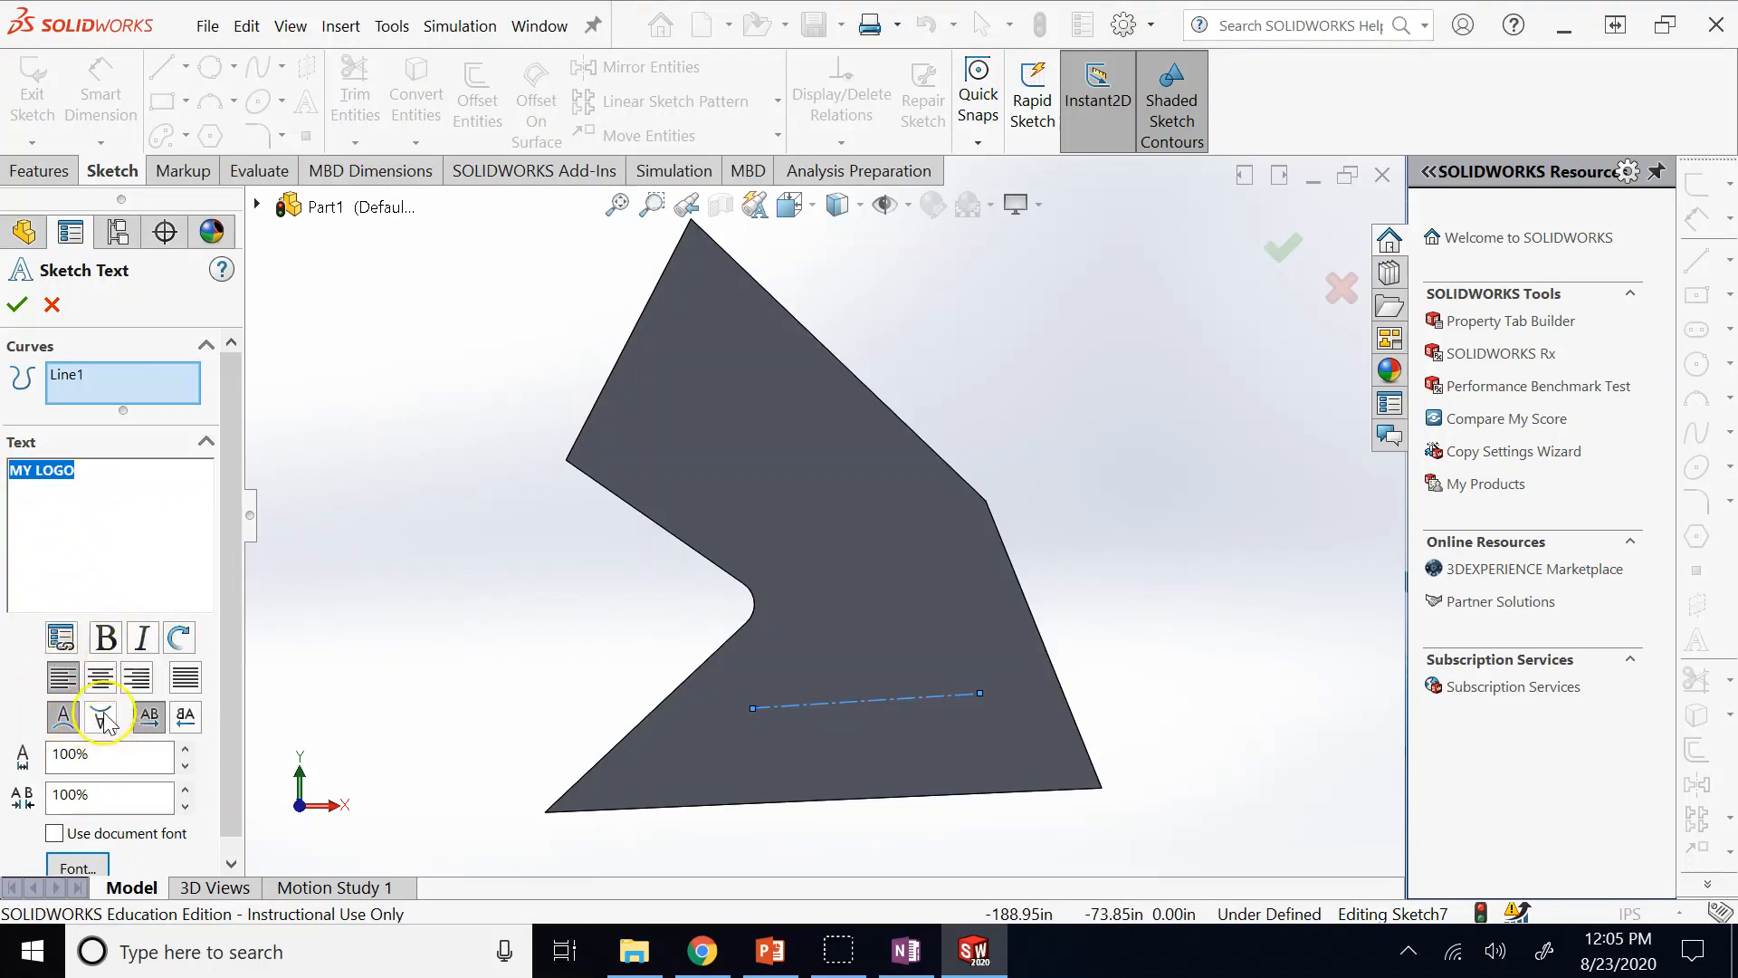
pyautogui.click(205, 707)
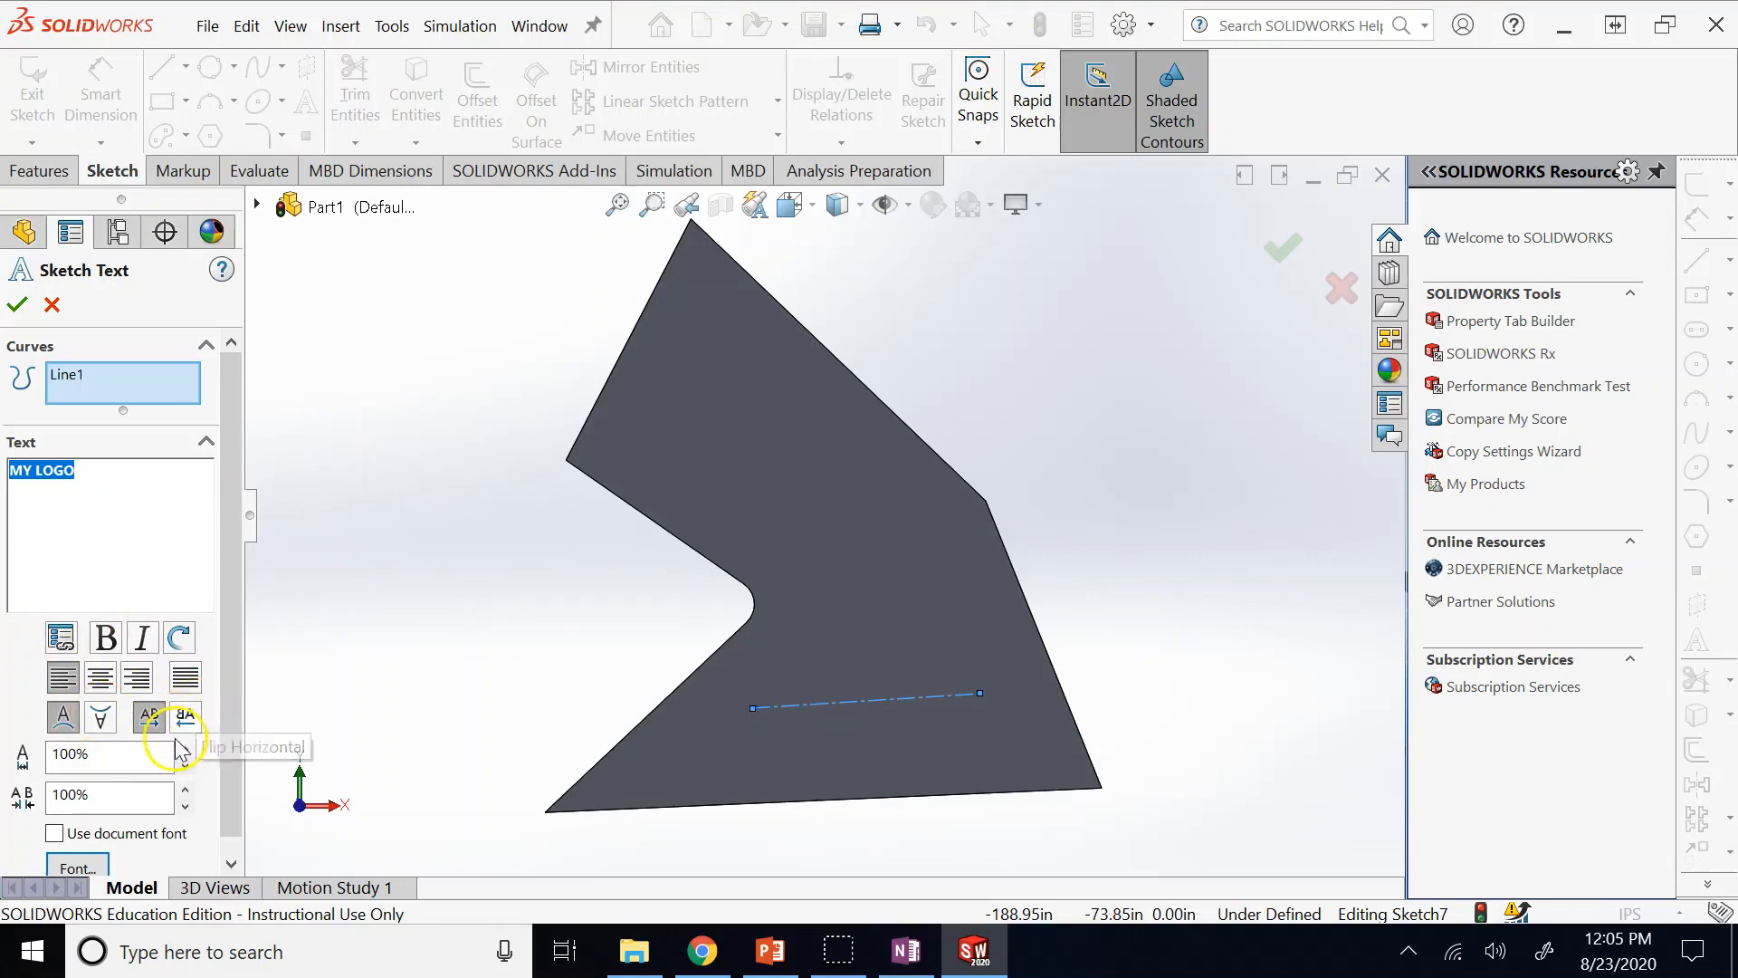
pyautogui.click(187, 747)
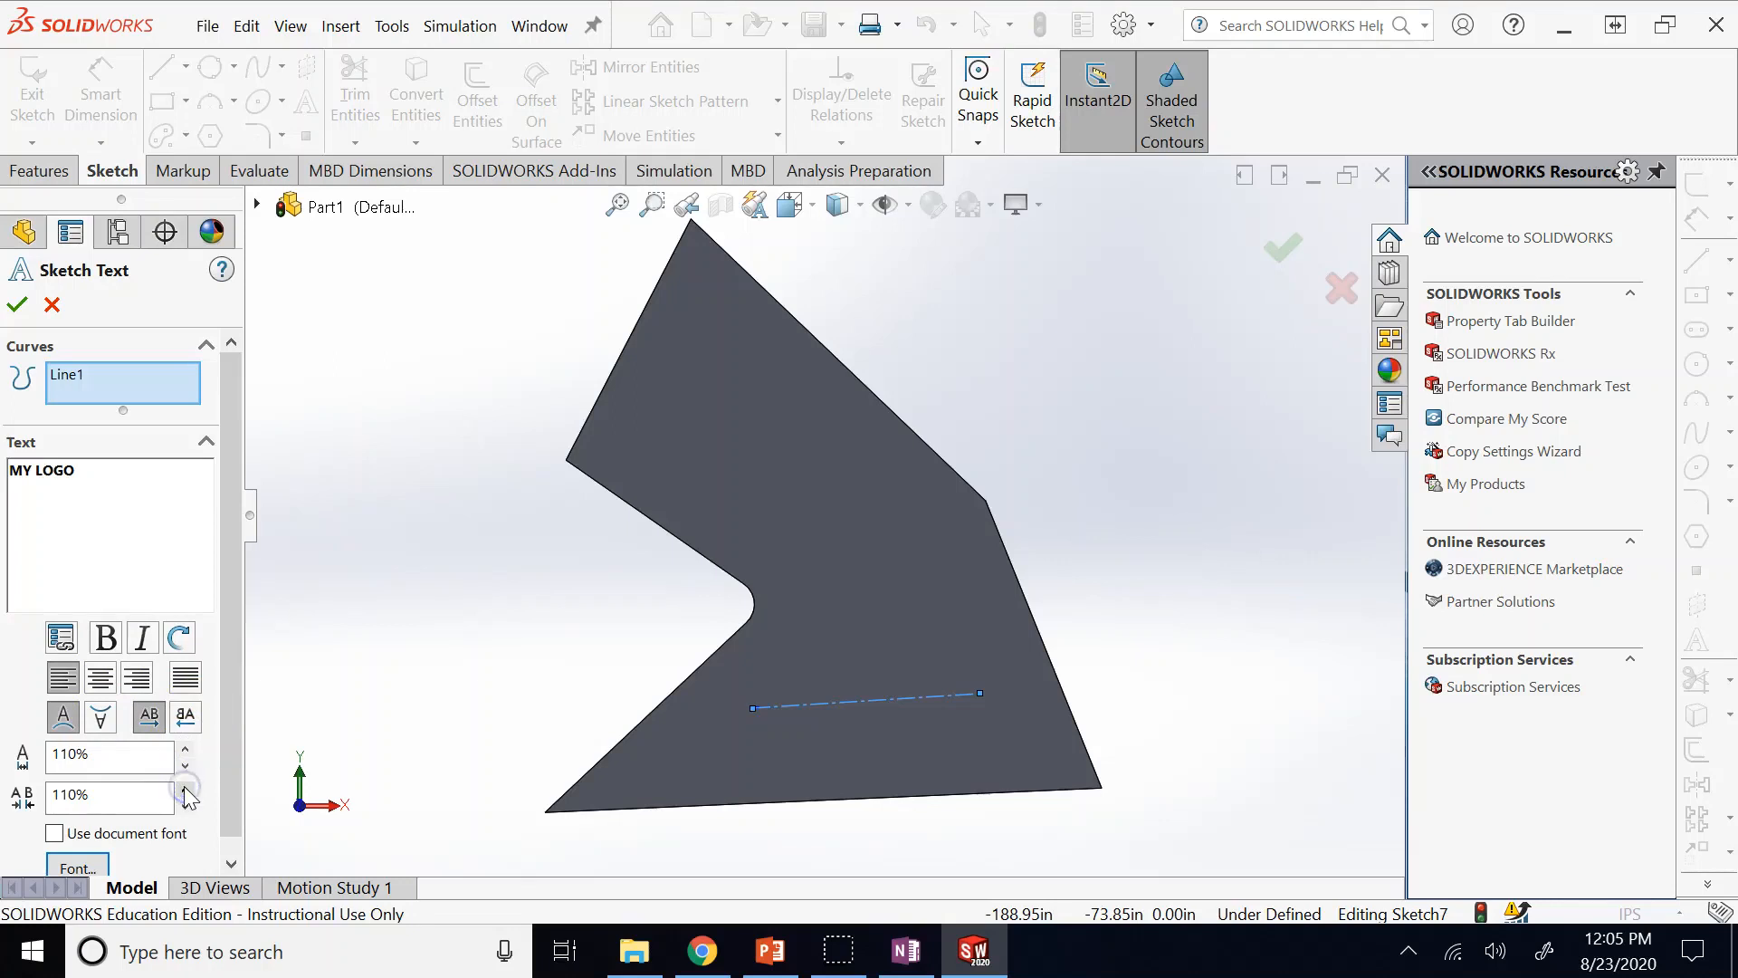
pyautogui.click(54, 833)
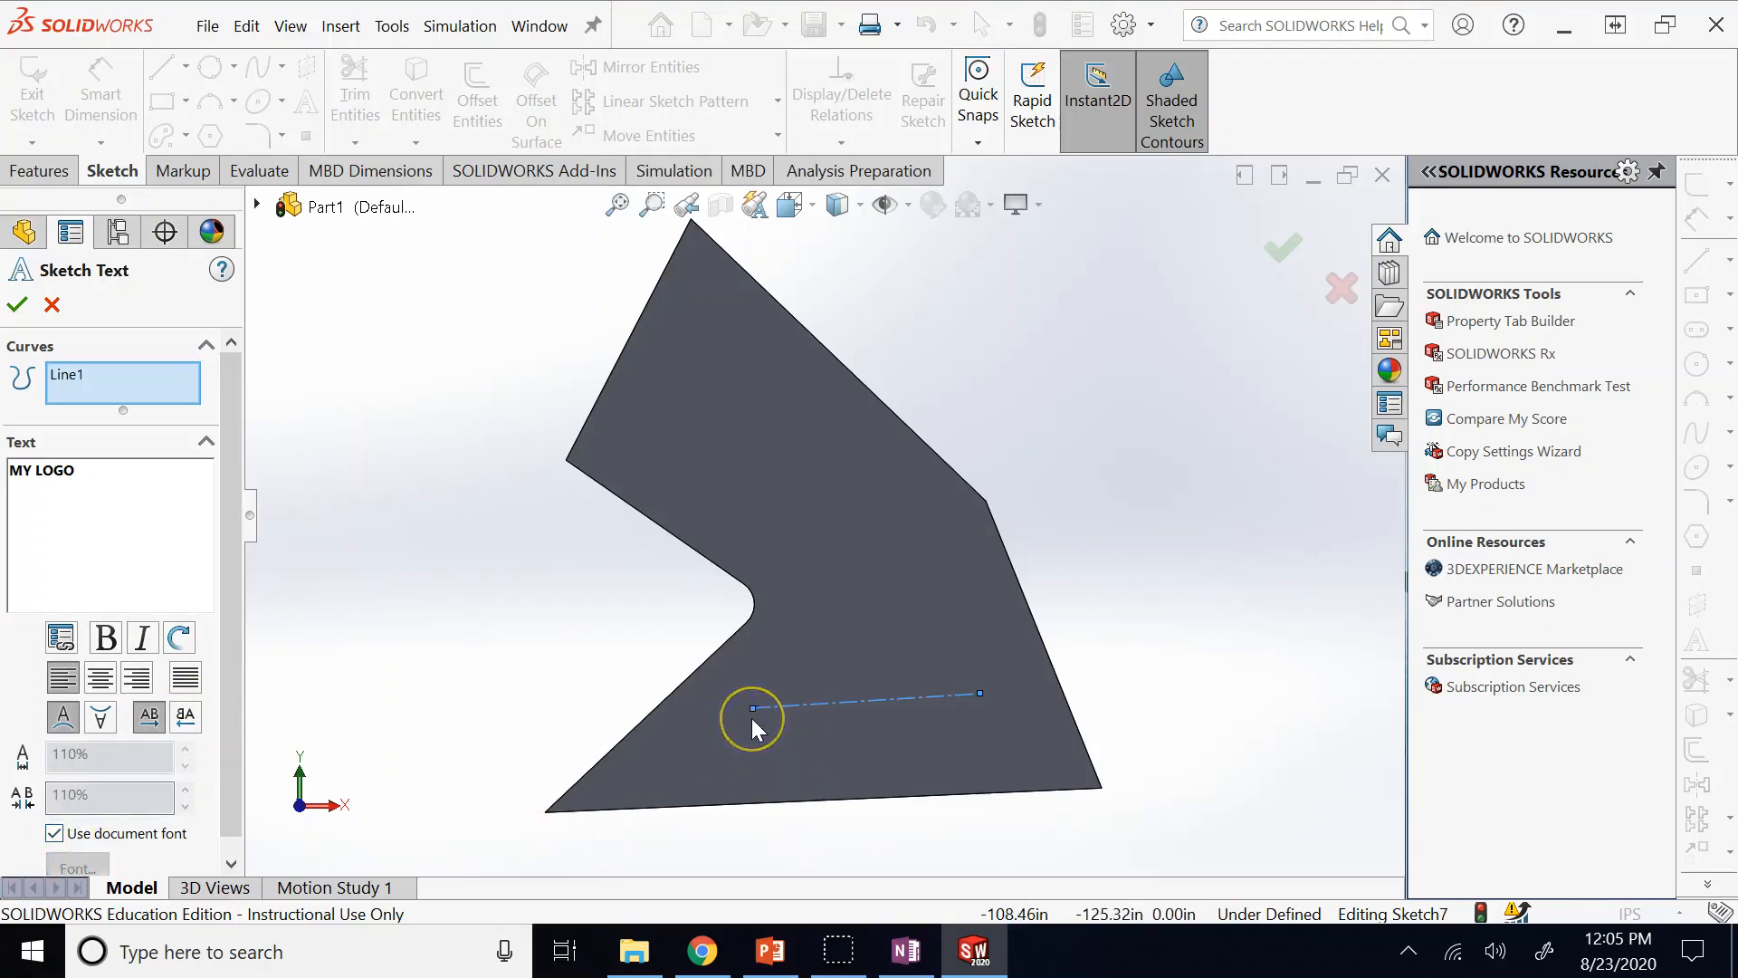
# Inspect the size of the sketch text at the start of the centerline.
pyautogui.scroll(3, 752, 719)
pyautogui.scroll(-5, 763, 644)
pyautogui.scroll(-4, 838, 567)
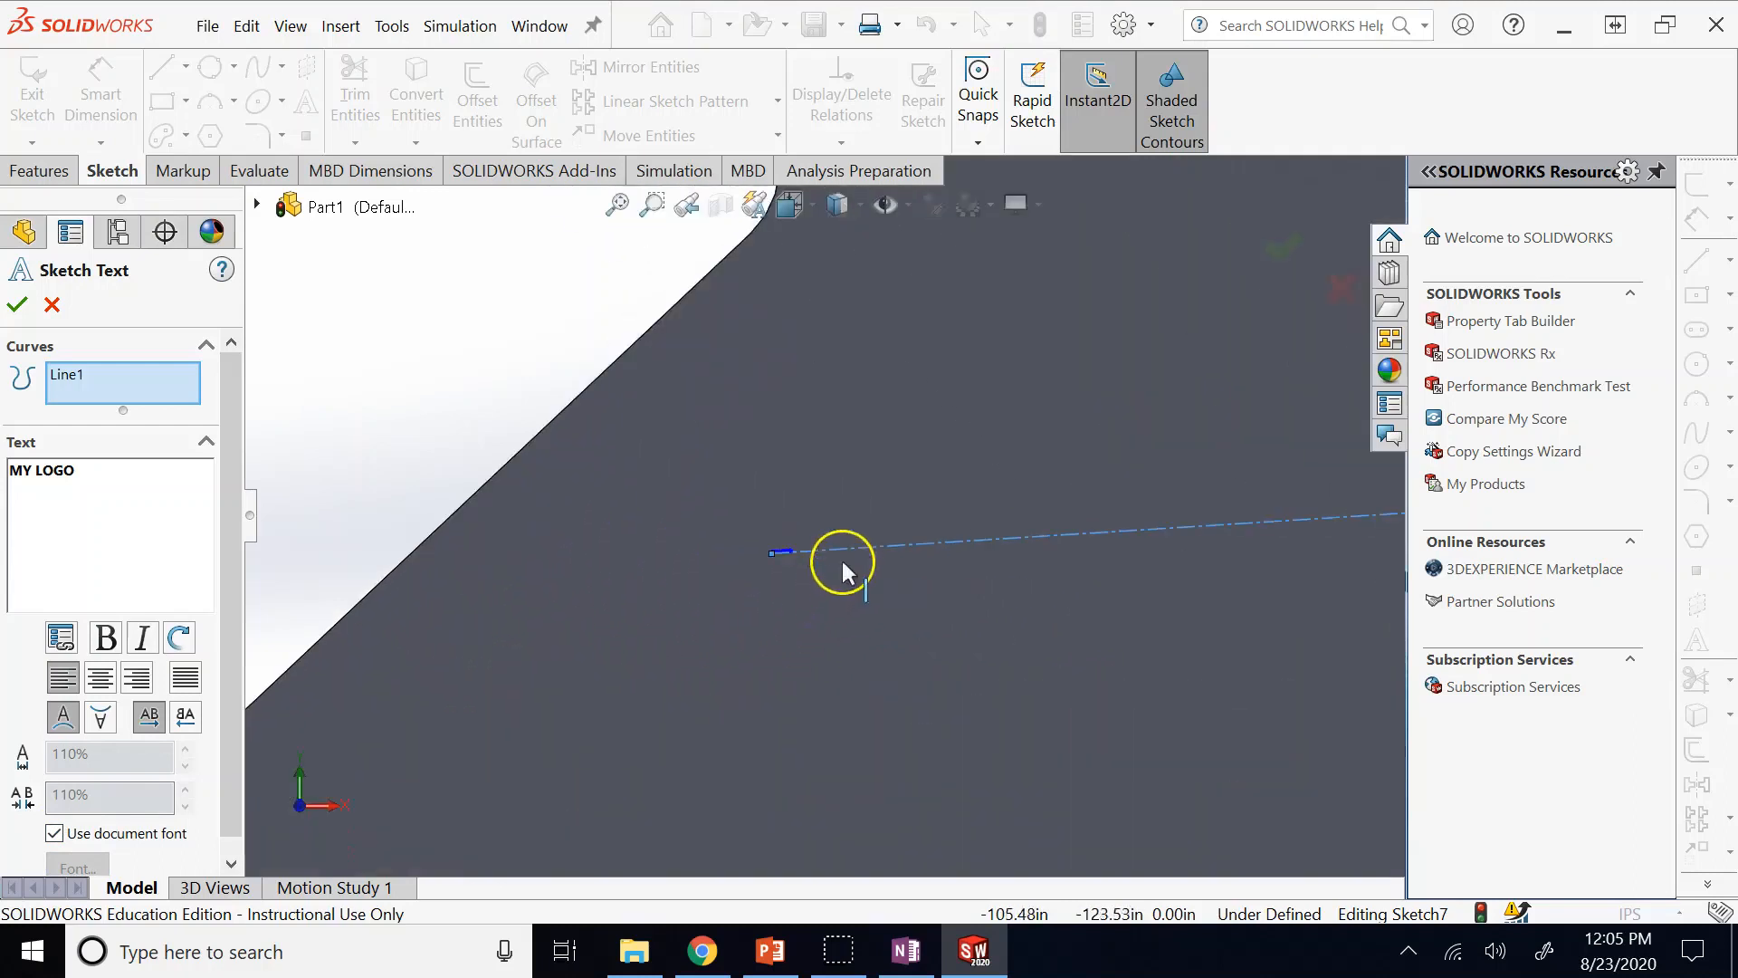
# Turn off the document font for the sketch text and set its width factor and character spacing to 120%.
pyautogui.scroll(-5, 755, 580)
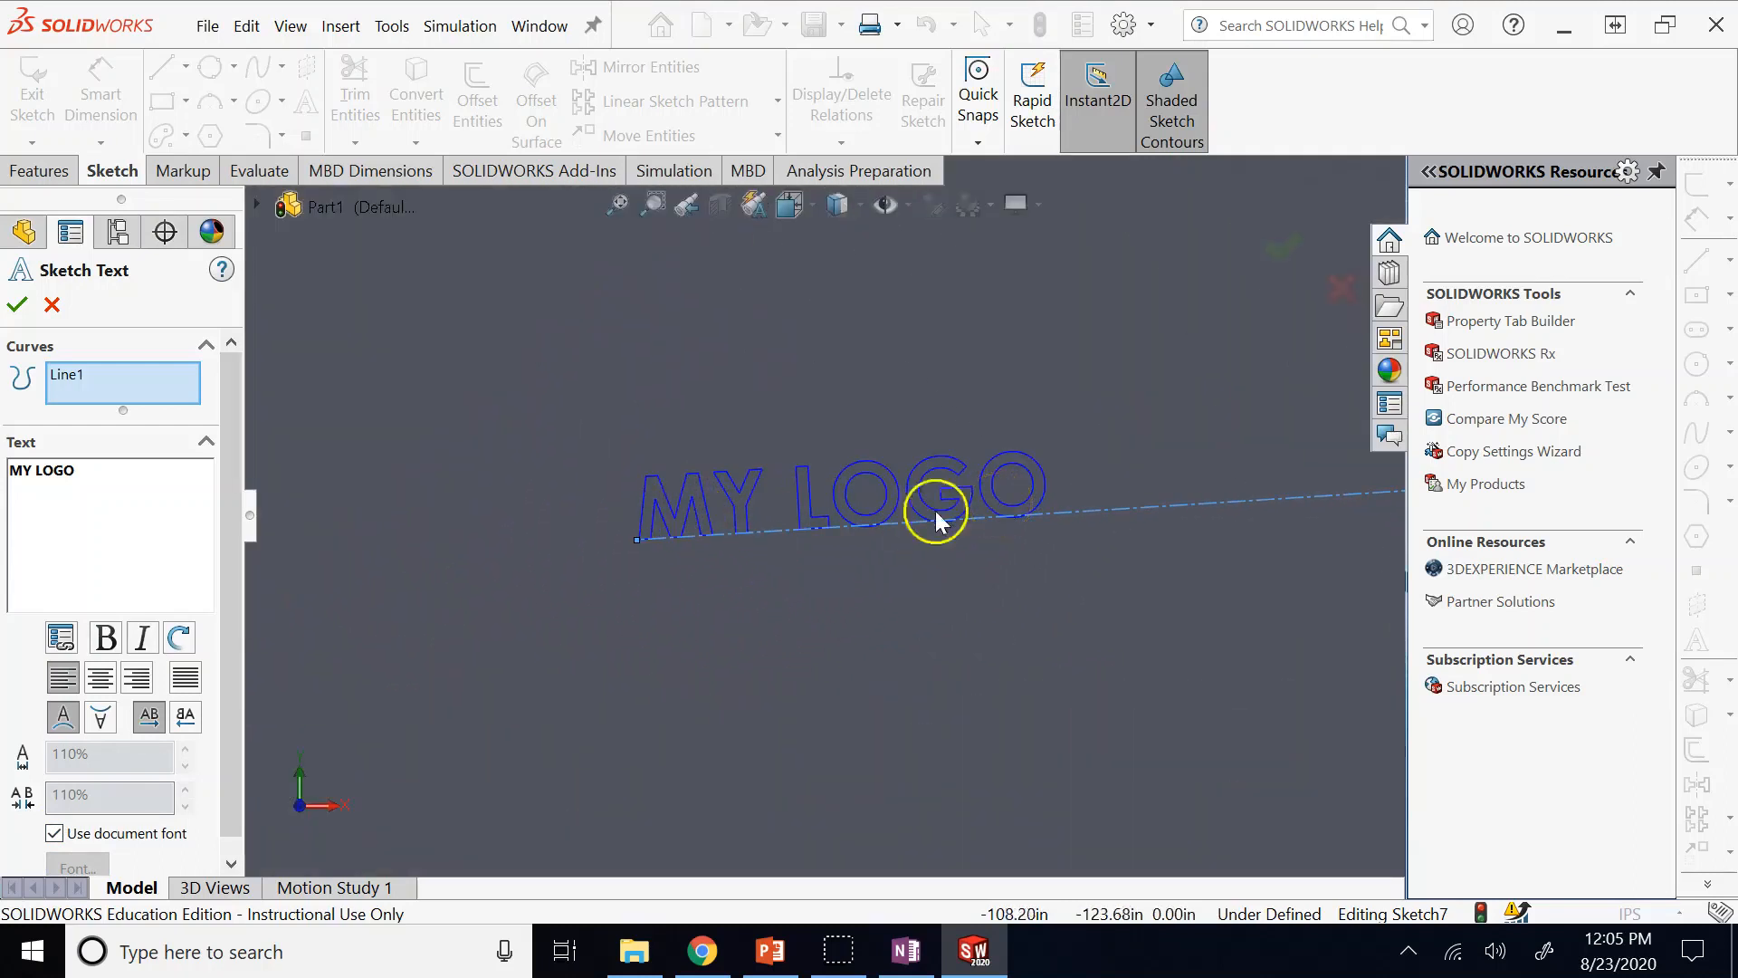
pyautogui.click(55, 833)
pyautogui.click(187, 789)
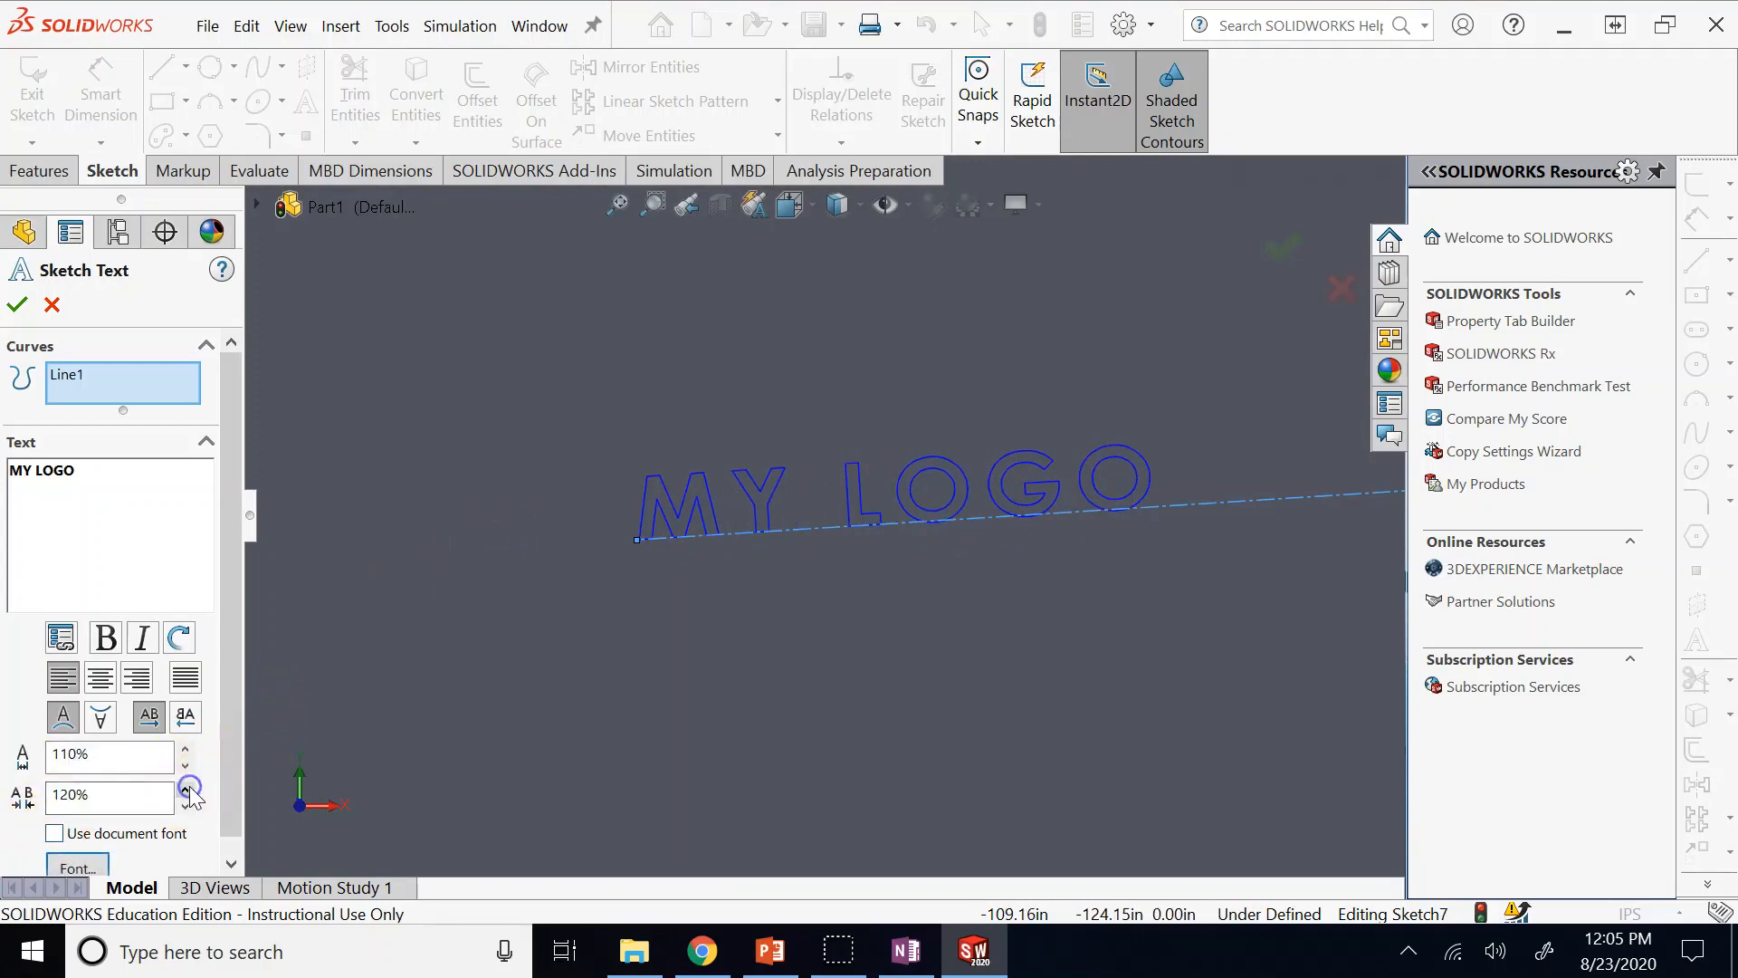
pyautogui.click(186, 788)
pyautogui.click(187, 803)
pyautogui.click(185, 747)
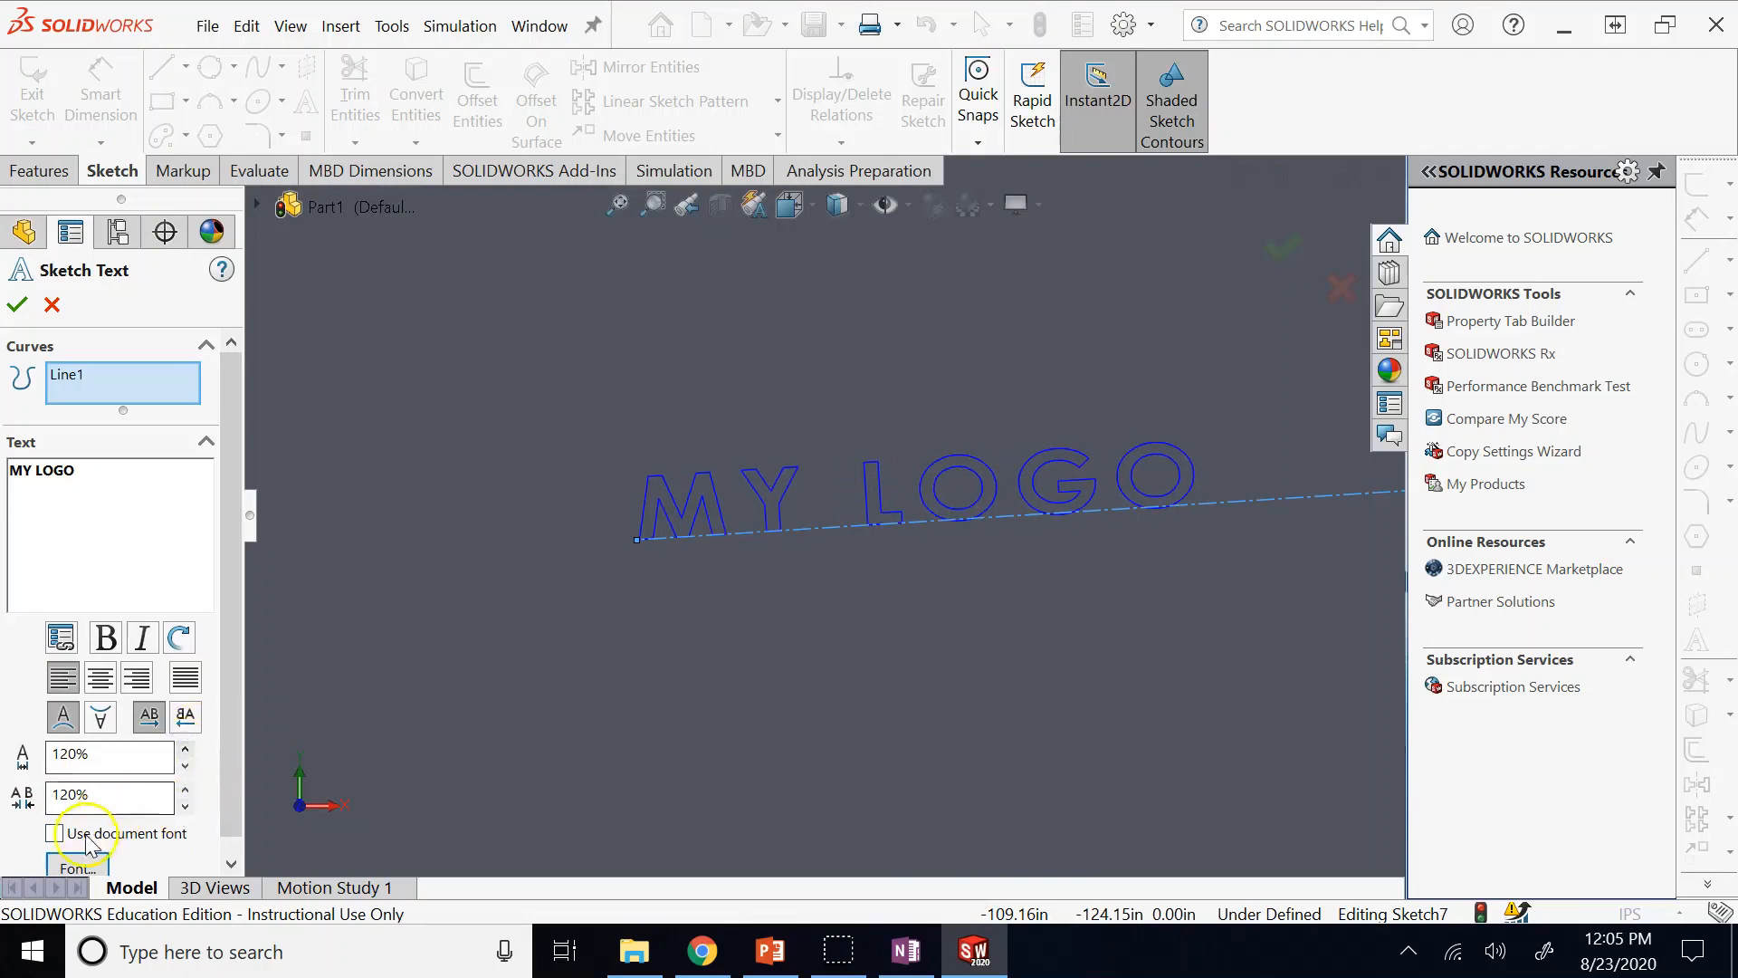
pyautogui.click(54, 834)
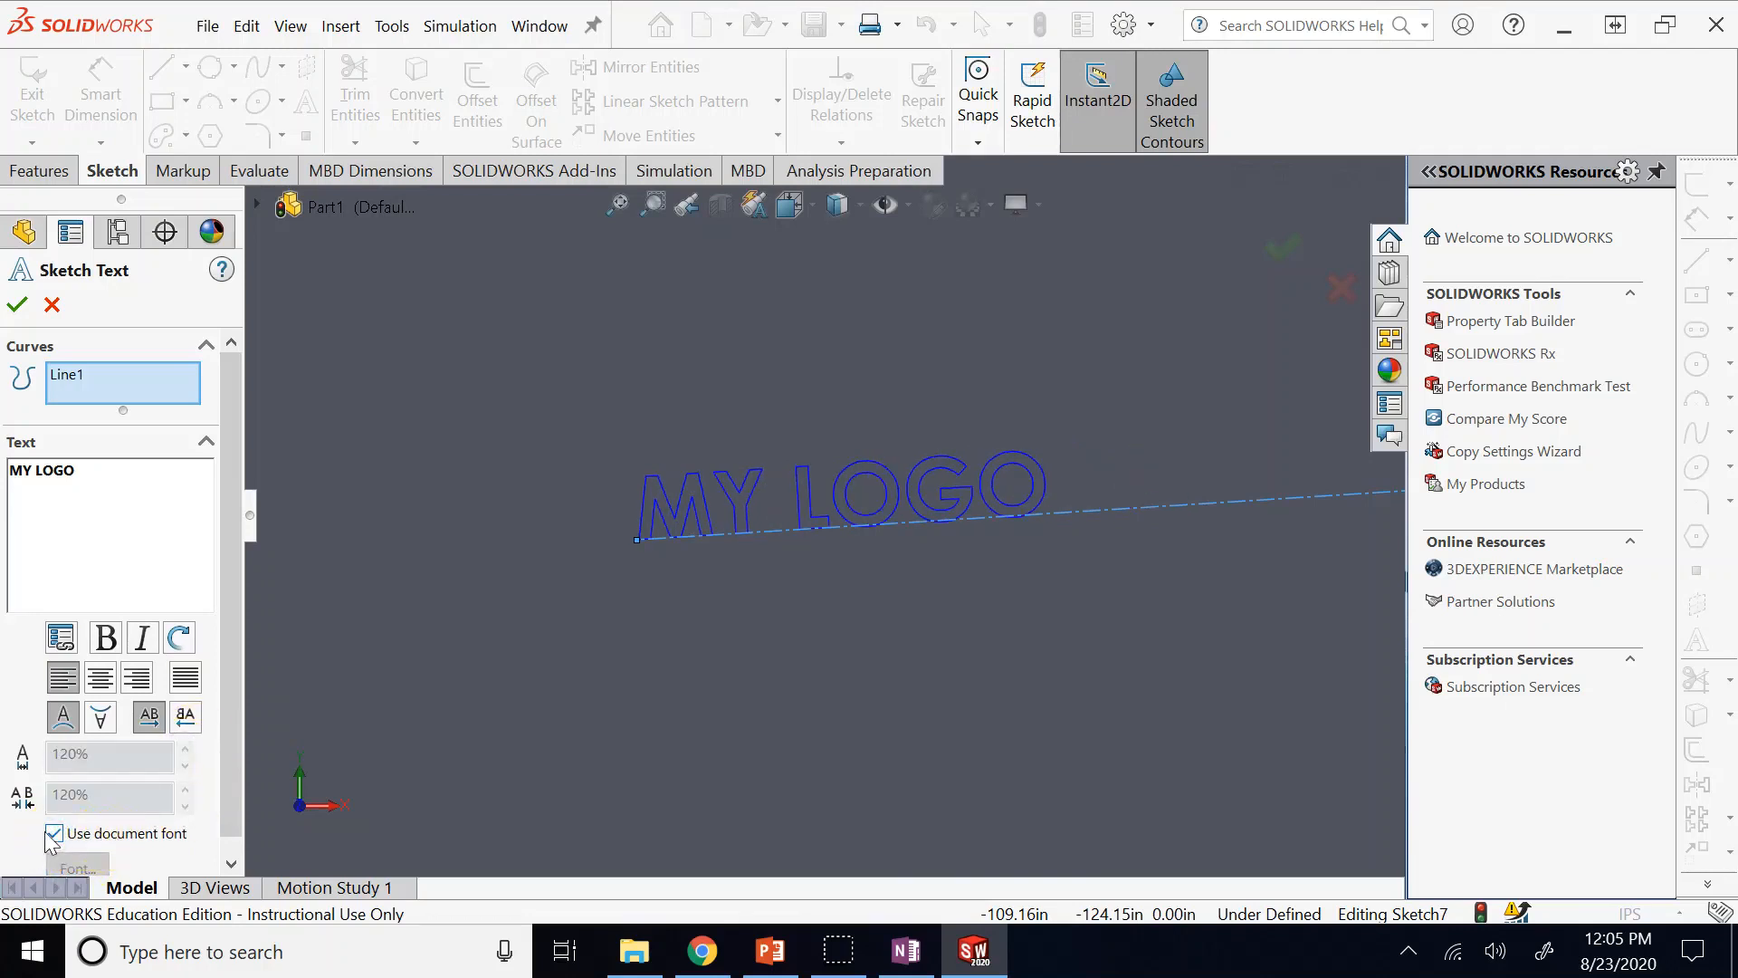
pyautogui.click(55, 834)
# Specify the sketch text's font height in points and set it to 120.
pyautogui.click(80, 864)
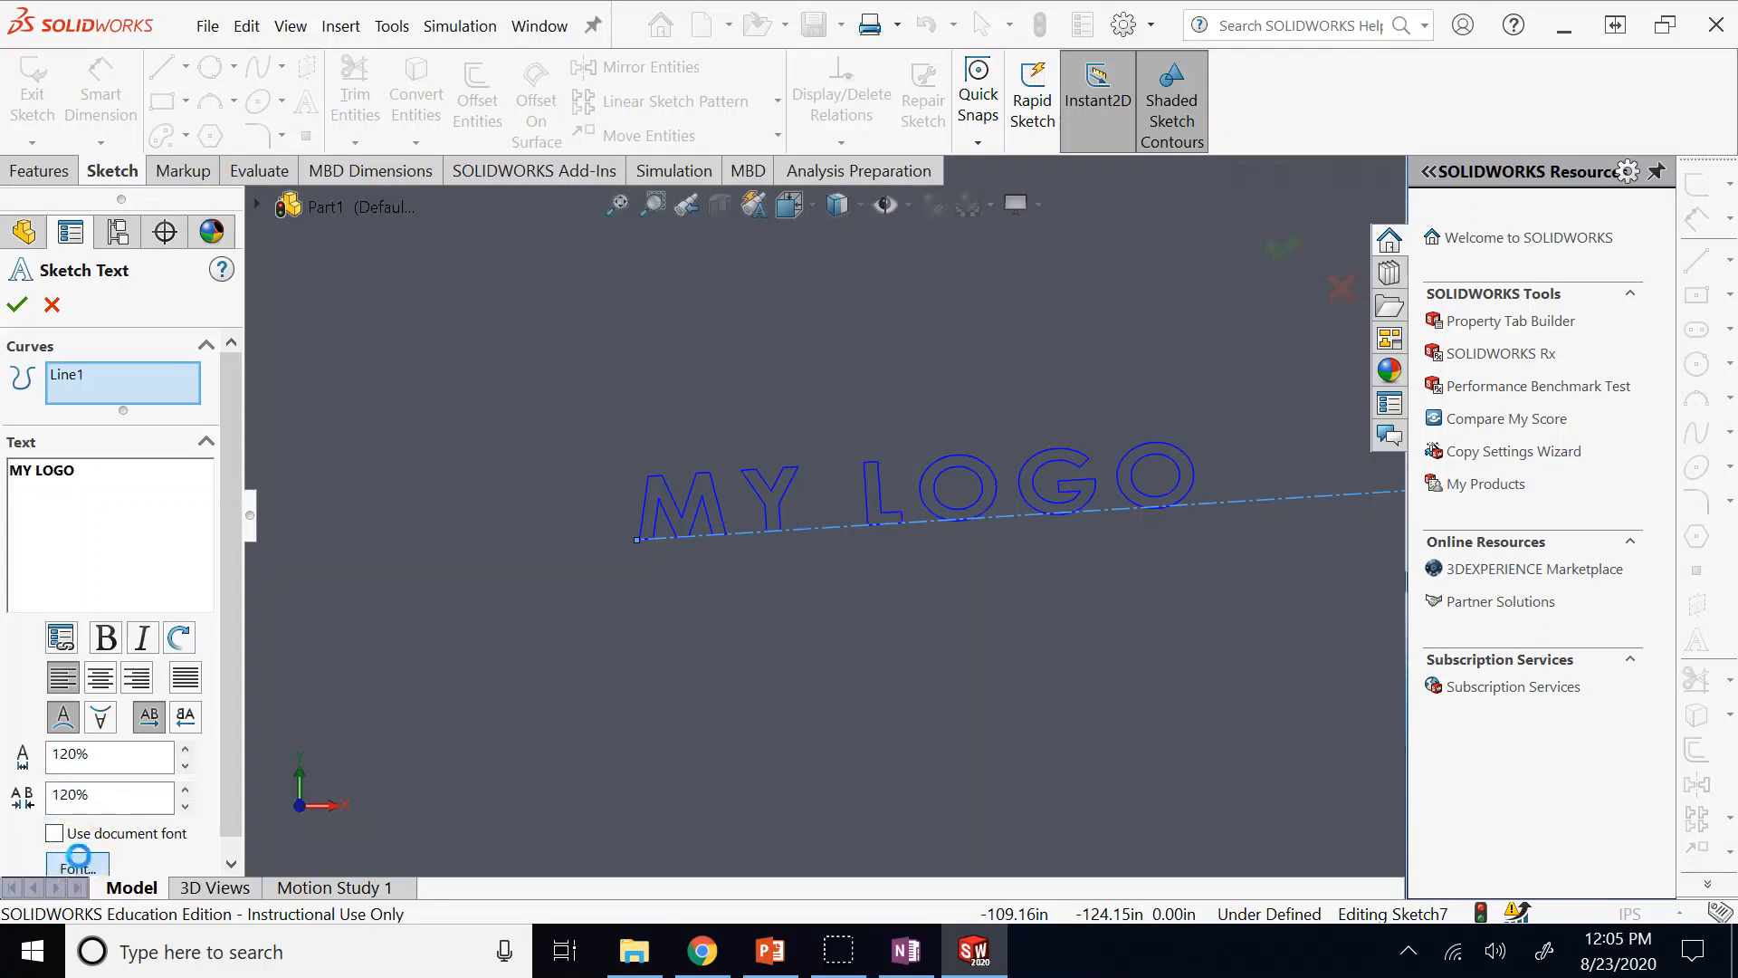
pyautogui.click(916, 375)
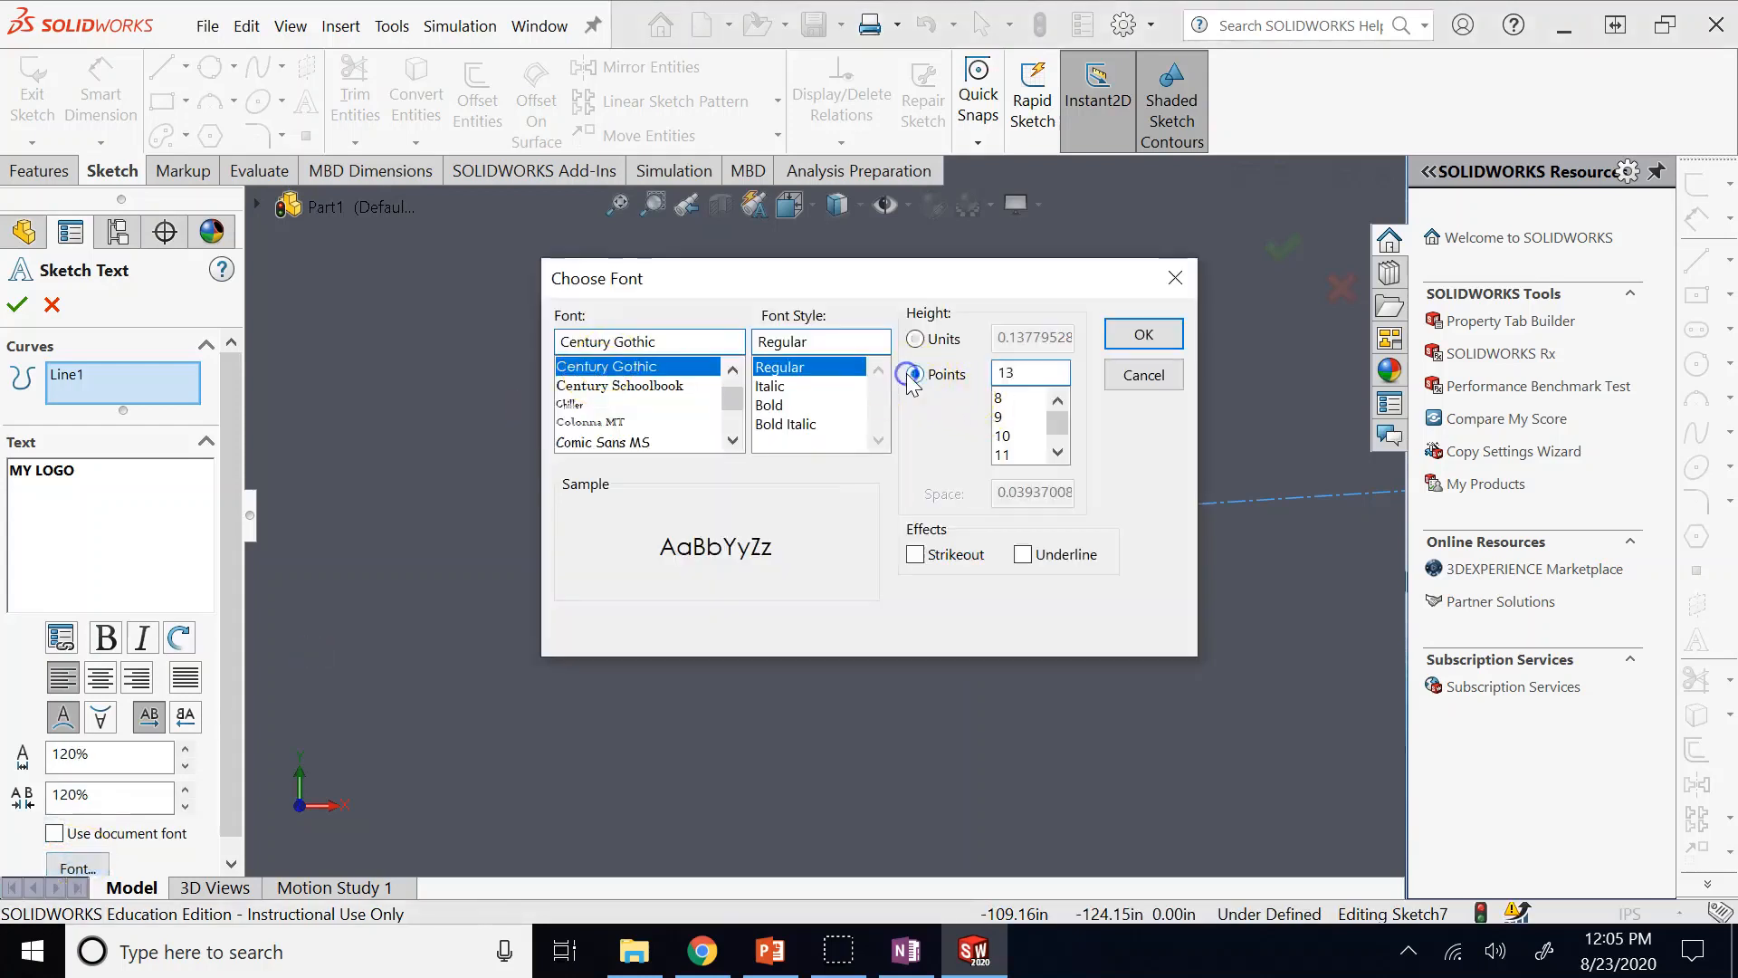
pyautogui.moveTo(1064, 432); pyautogui.dragTo(1062, 455)
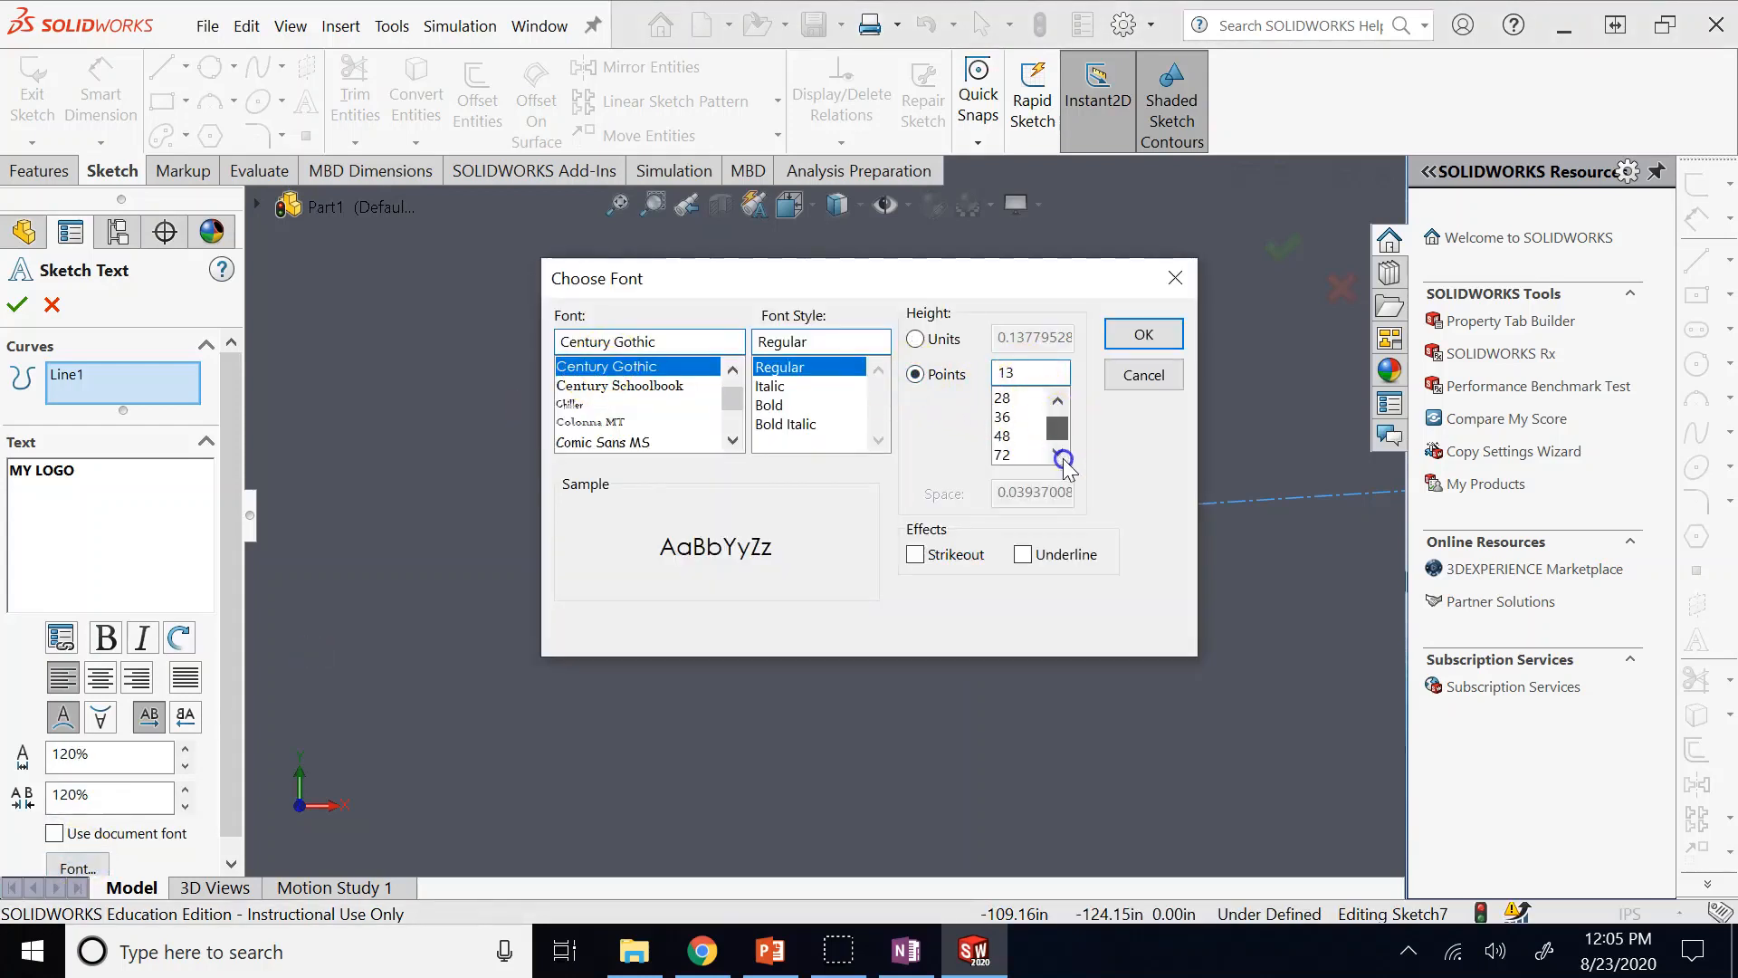
pyautogui.click(1005, 454)
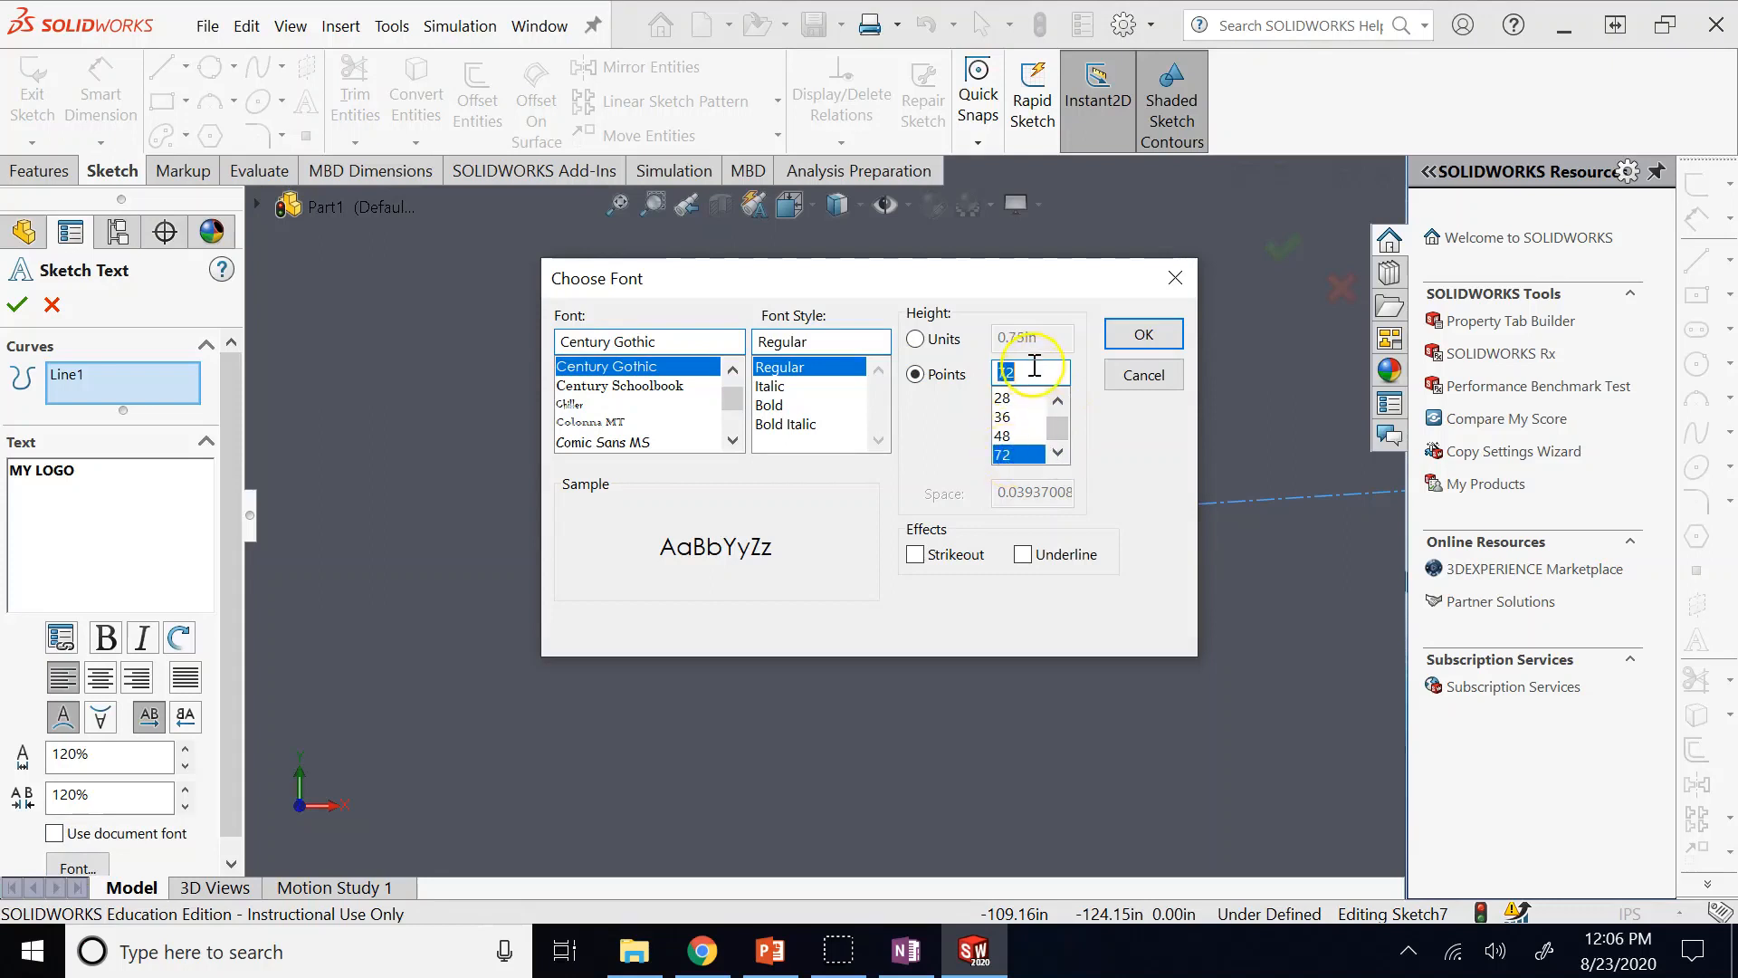
pyautogui.write('120')
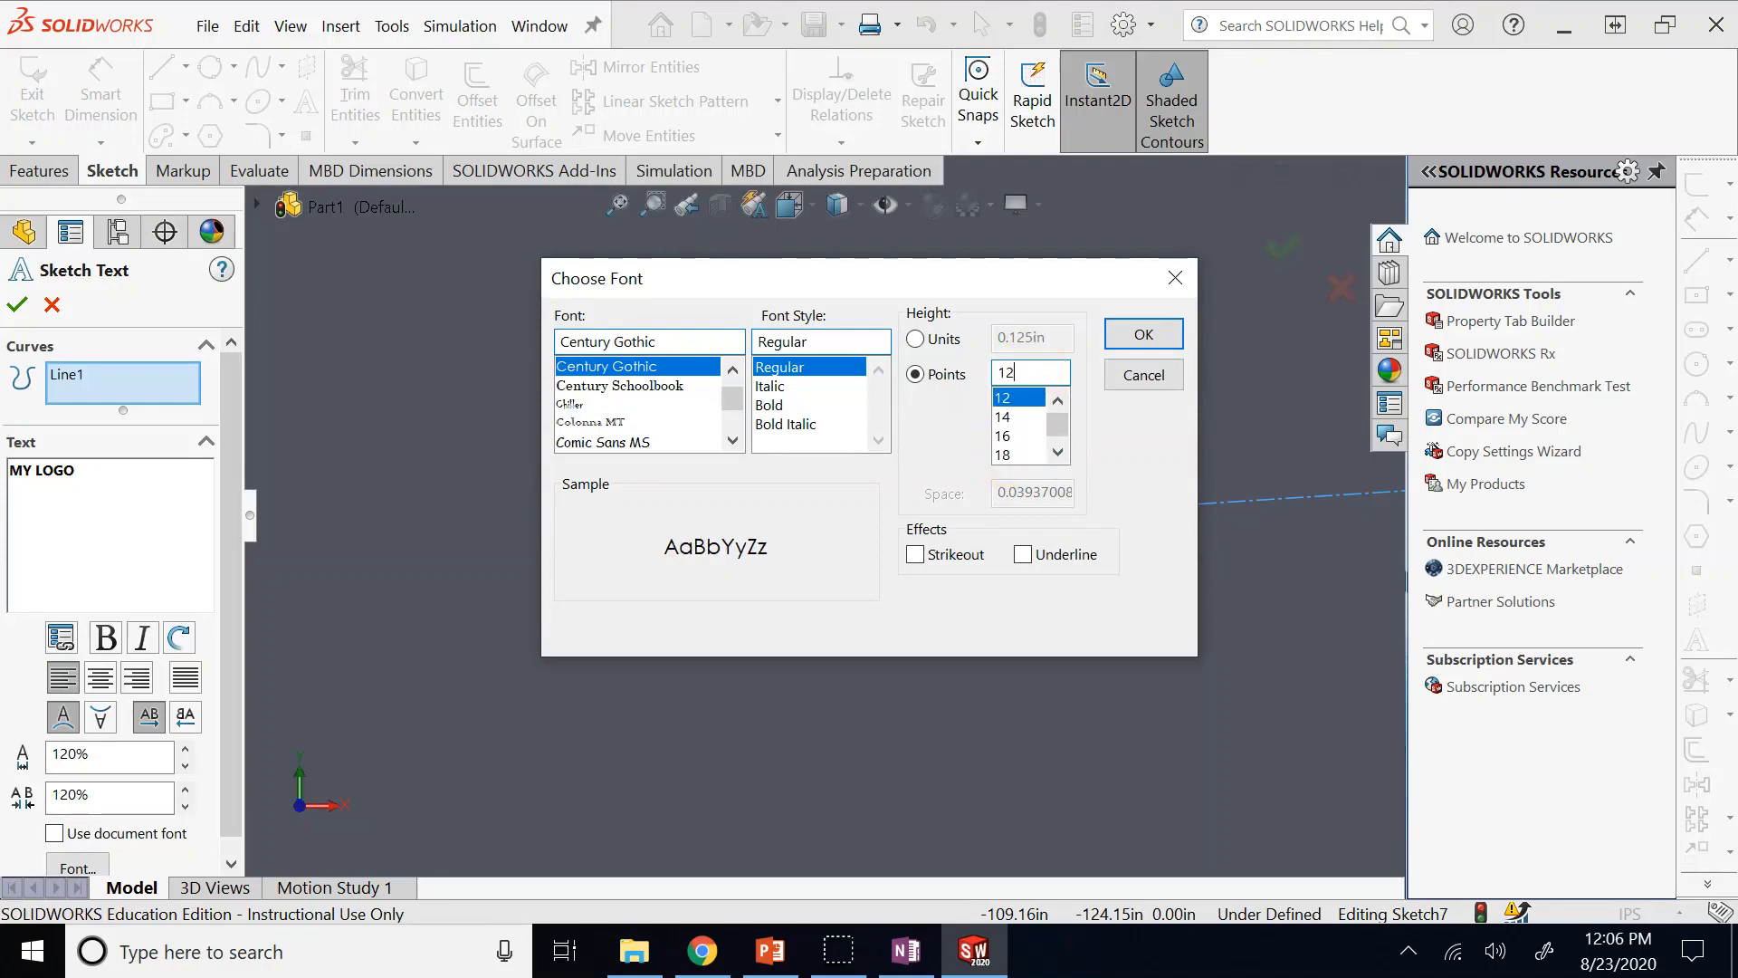
pyautogui.click(1143, 334)
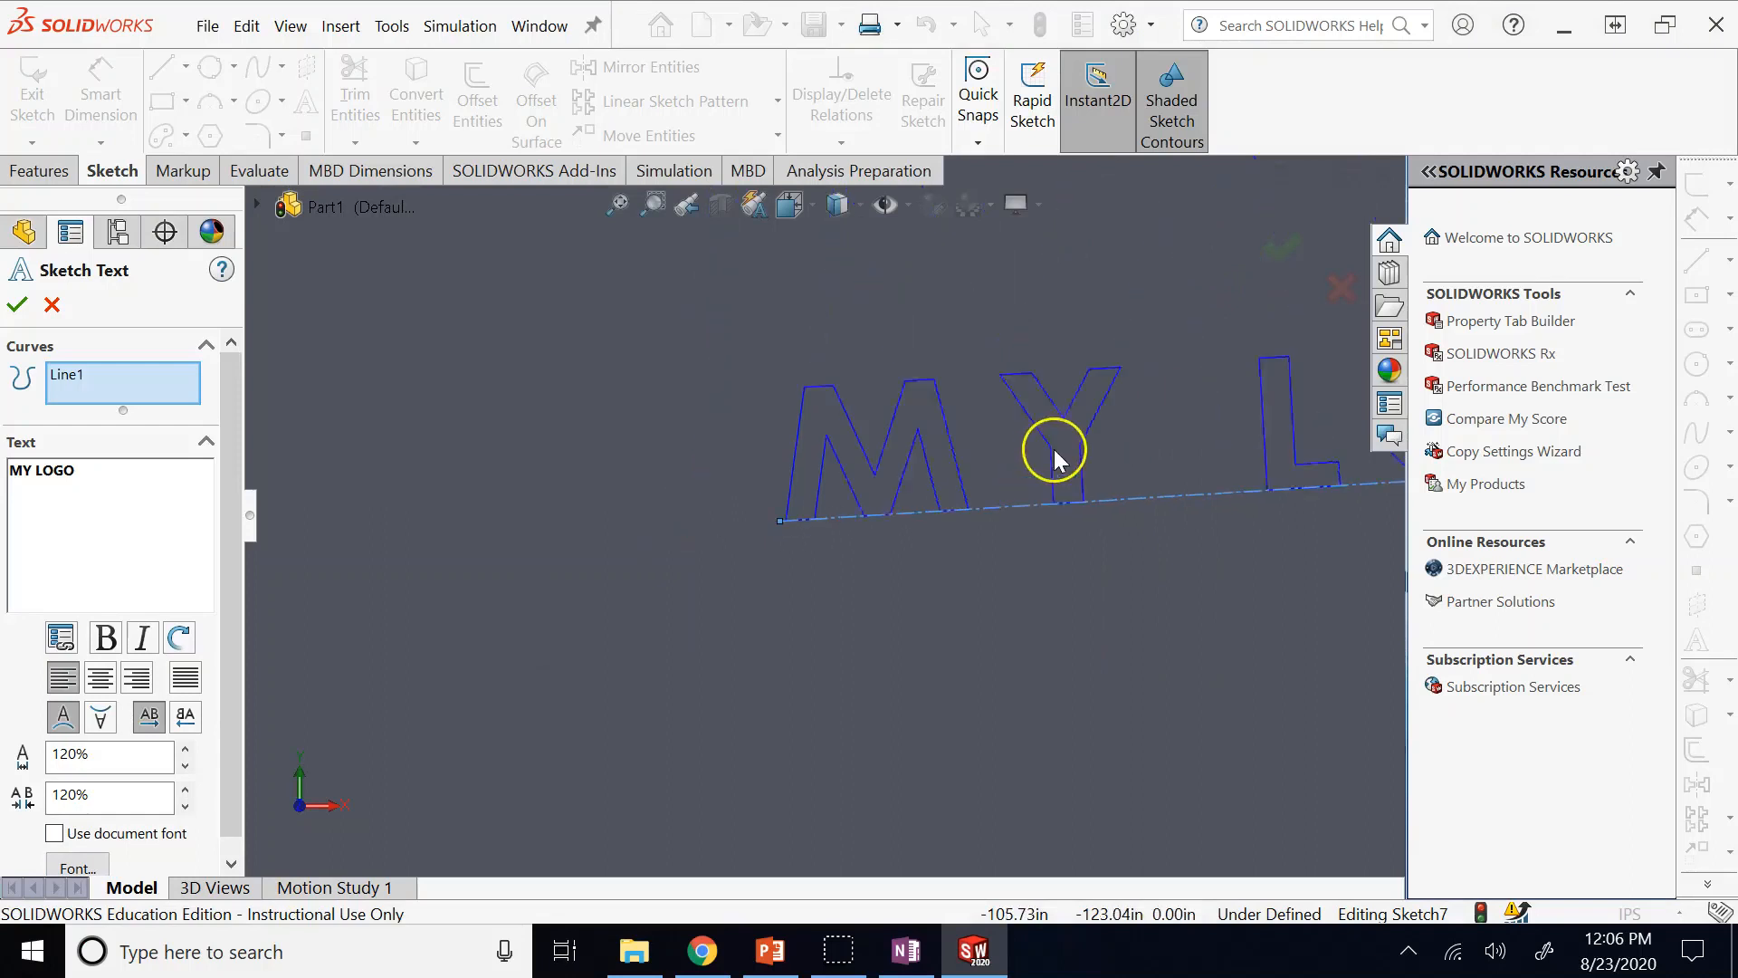
pyautogui.scroll(5, 1054, 449)
pyautogui.scroll(2, 1081, 576)
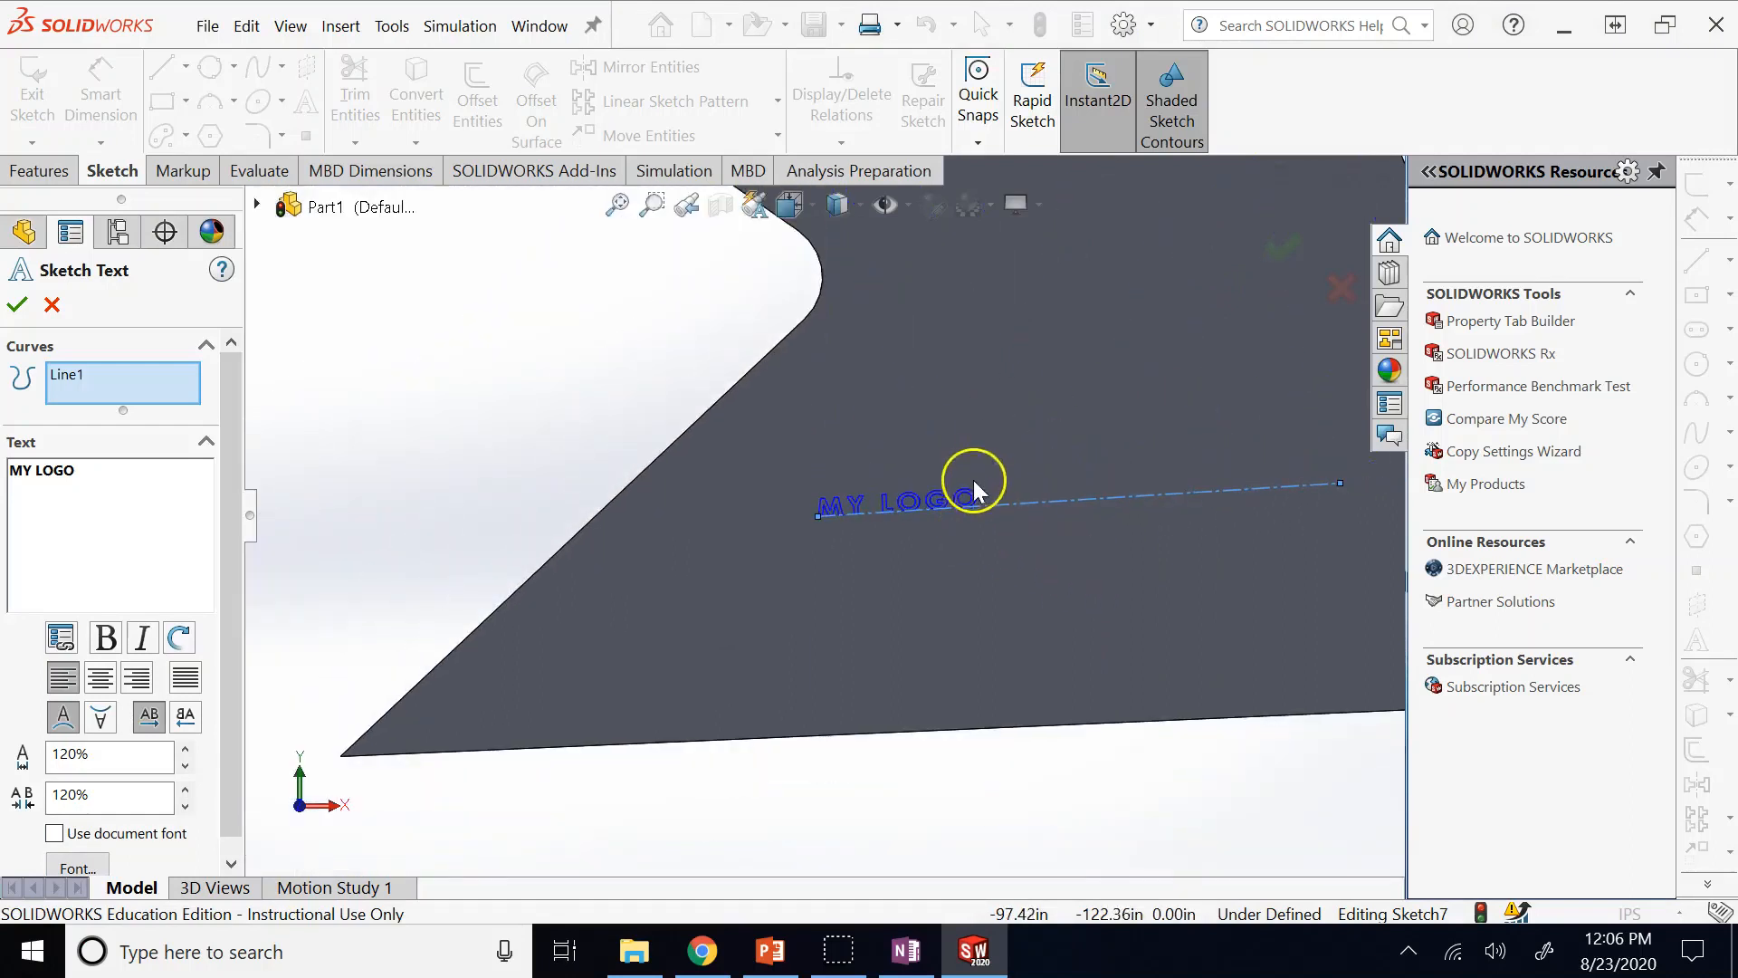
pyautogui.scroll(-1, 974, 482)
pyautogui.scroll(2, 939, 497)
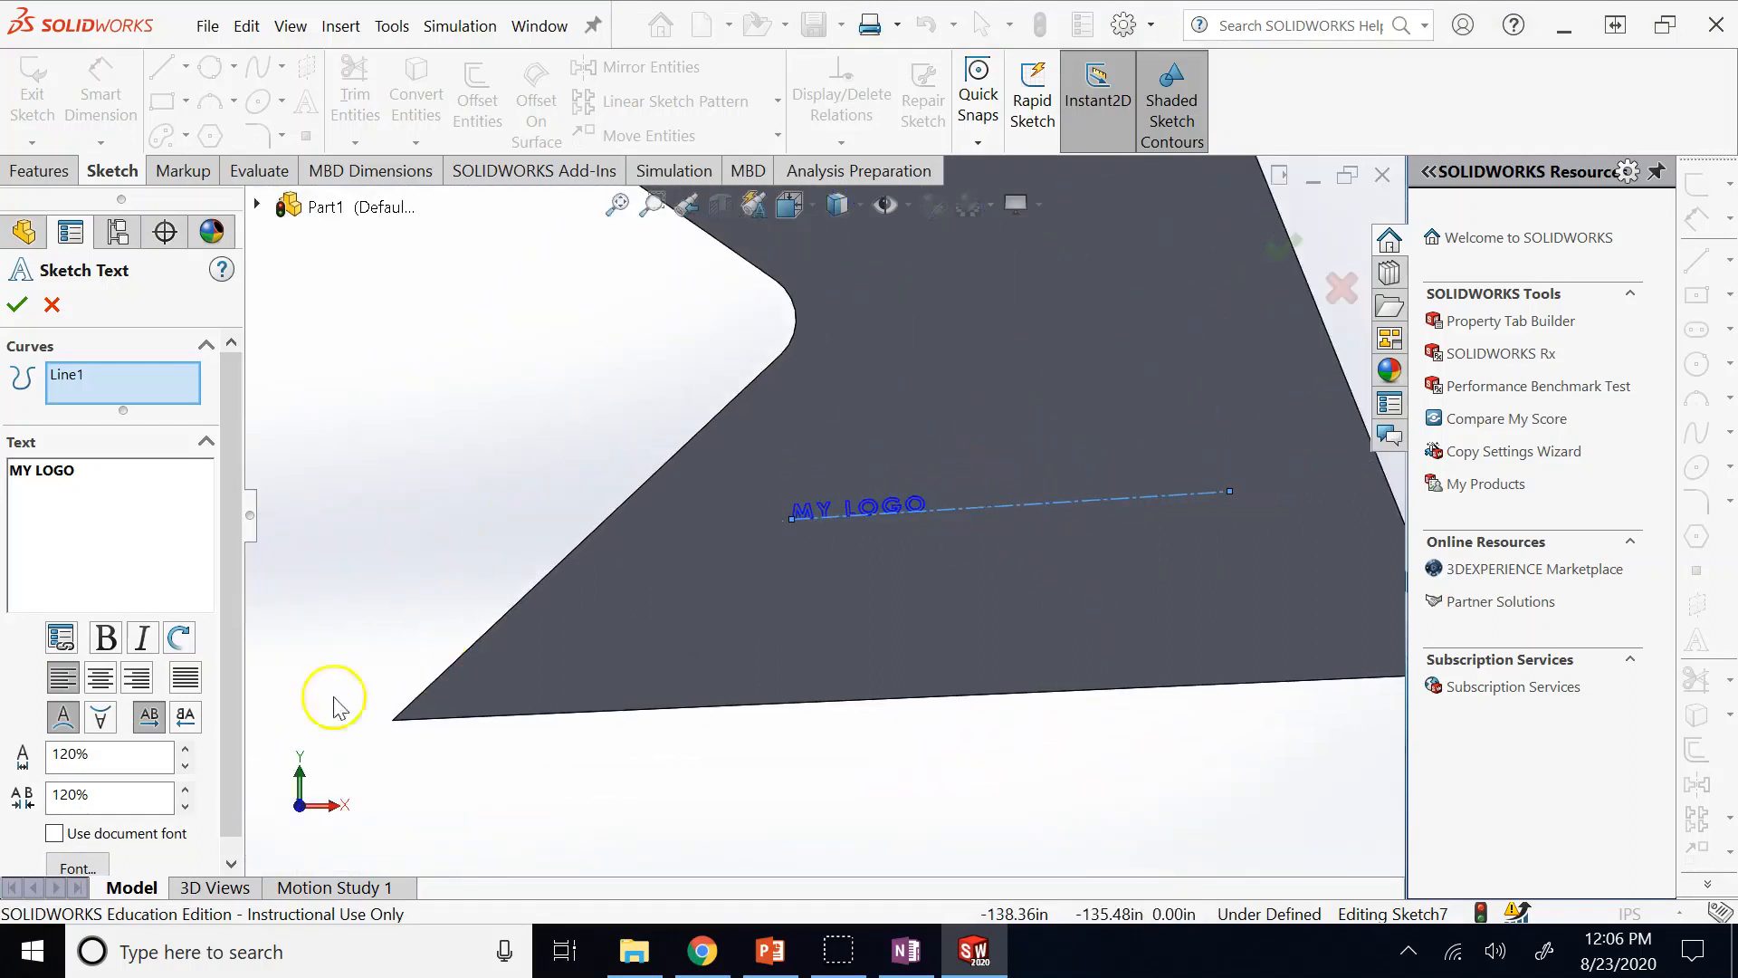
# Enlarge the font height until "MY LOGO" spans the whole centerline, accept the text and exit the sketch.
pyautogui.click(80, 856)
pyautogui.doubleClick(1042, 373)
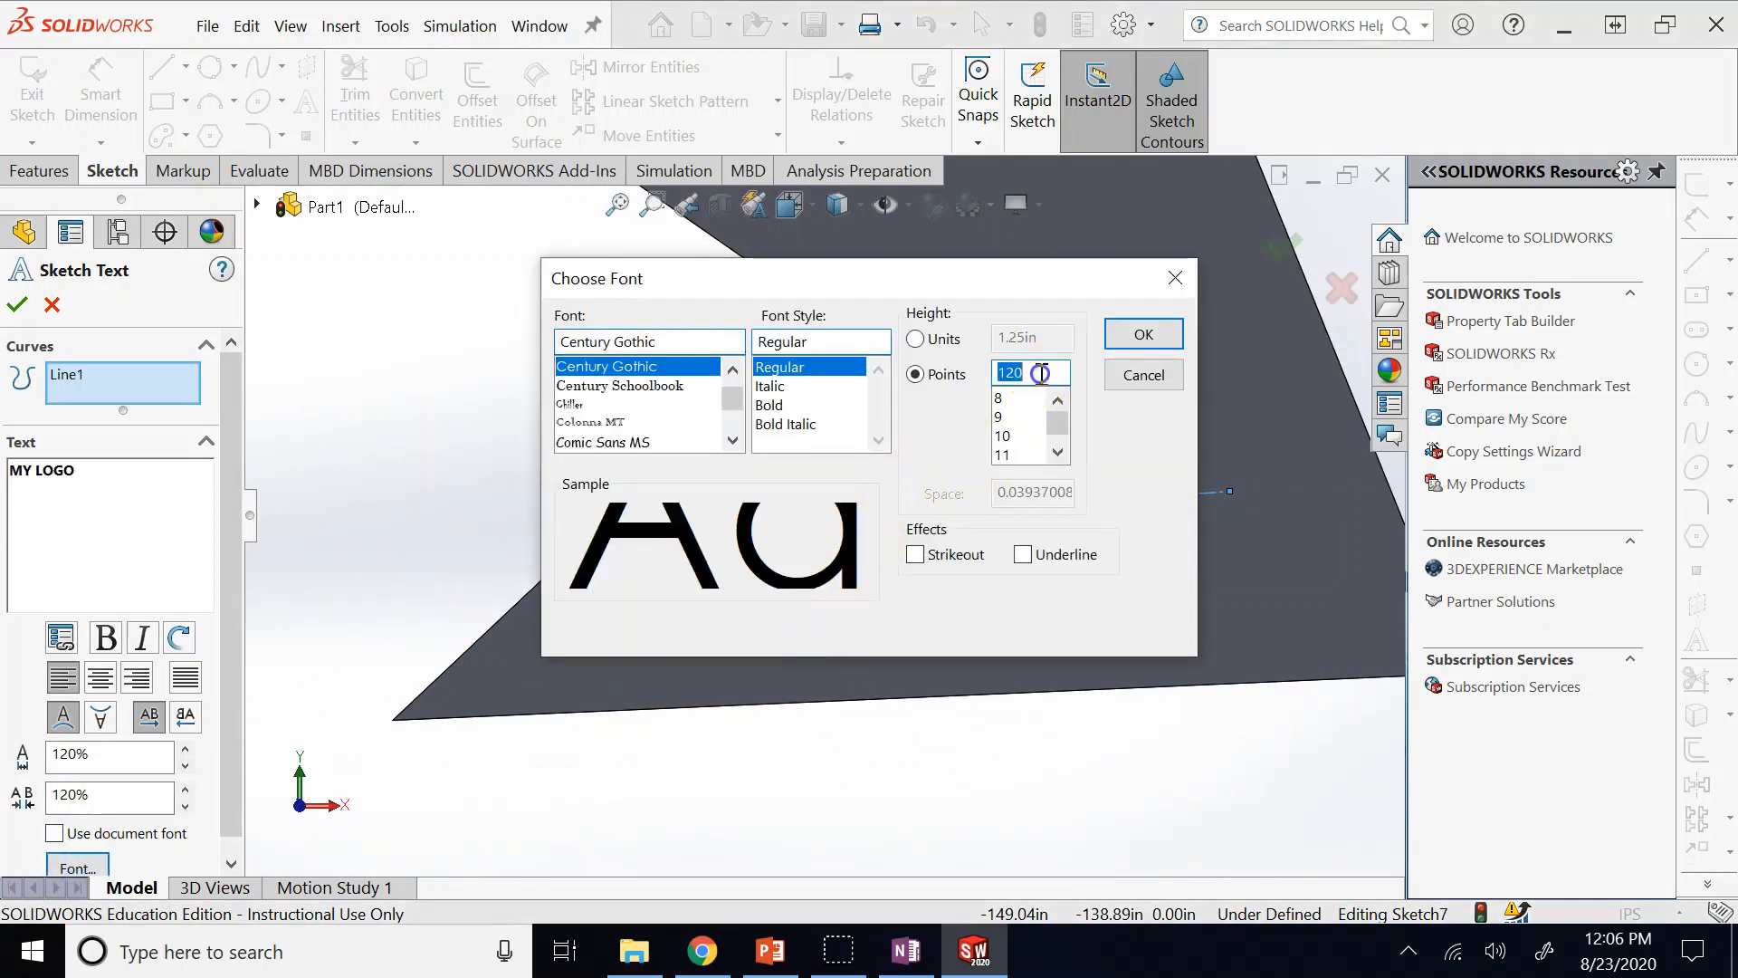
pyautogui.write('40')
pyautogui.press('Return')
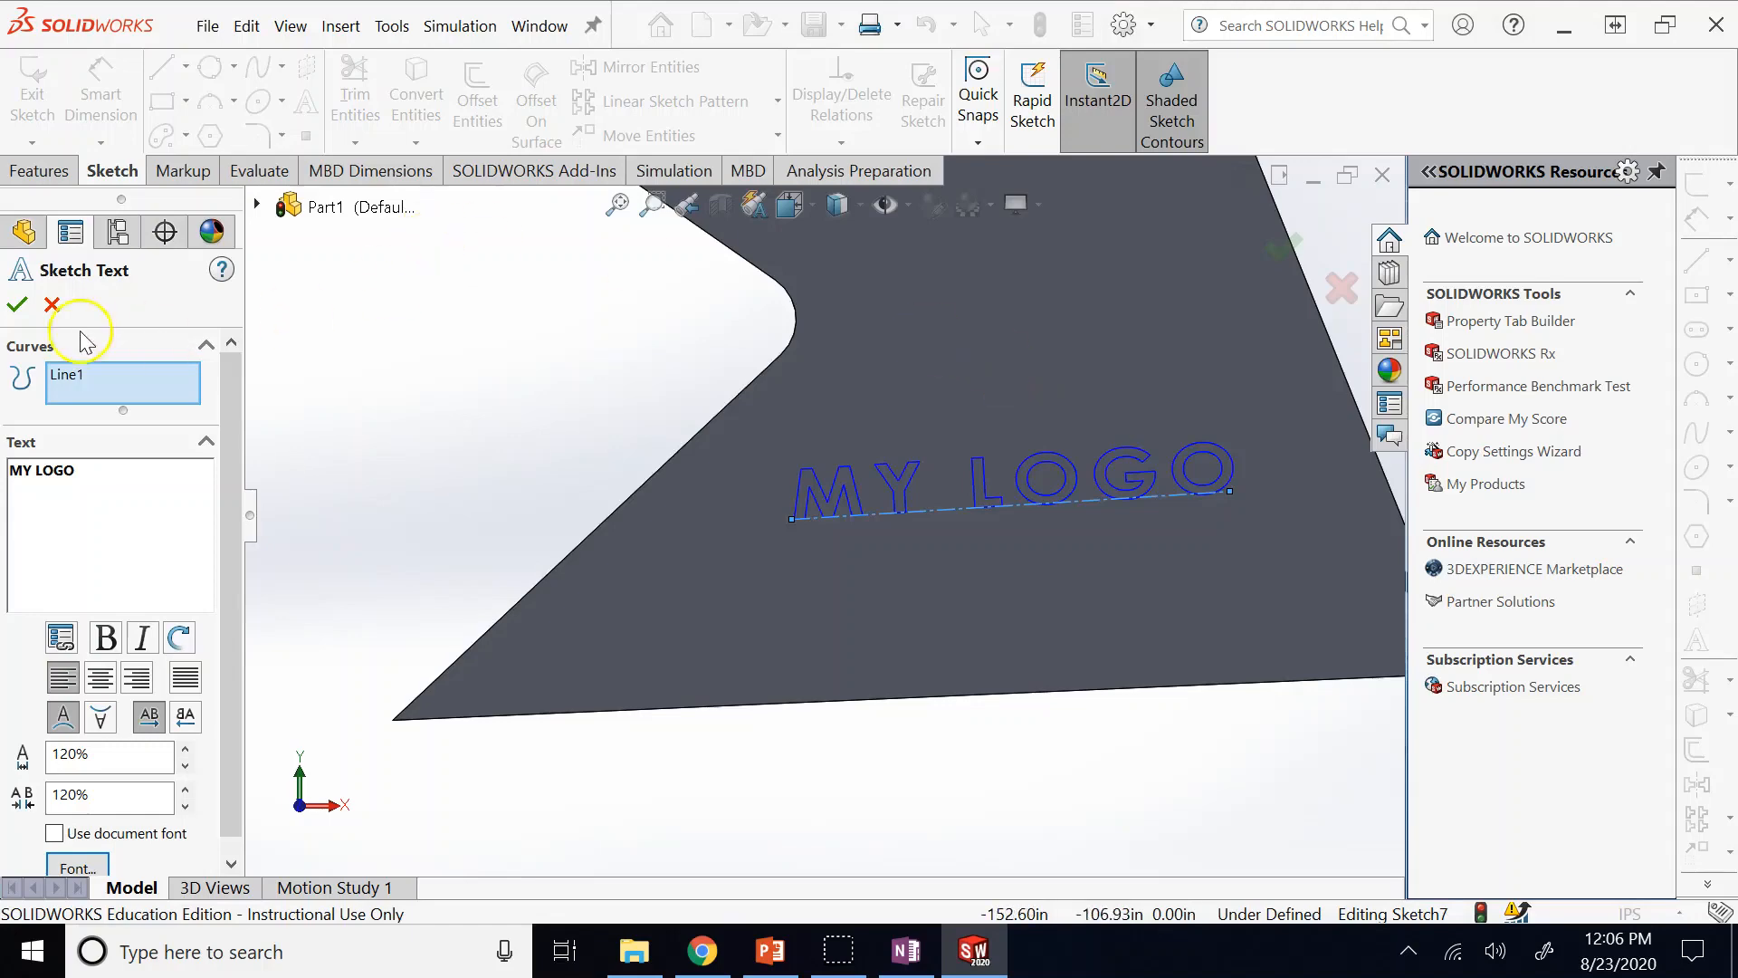
pyautogui.click(18, 304)
pyautogui.press('f')
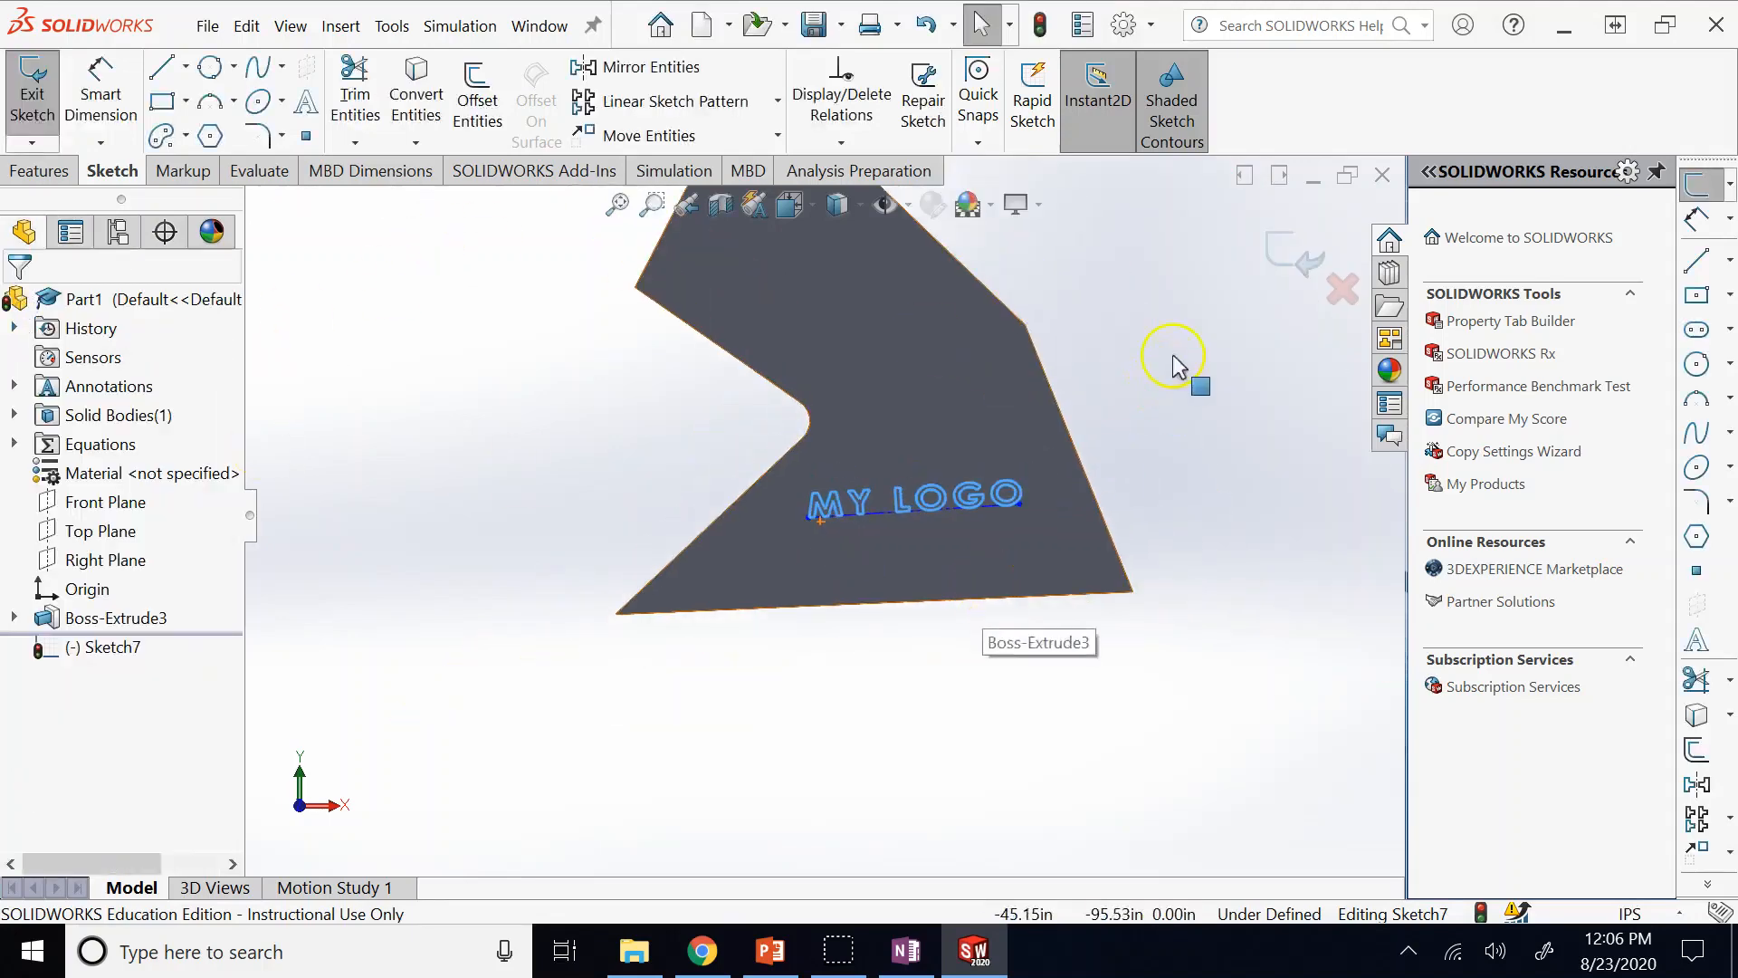
pyautogui.click(1276, 254)
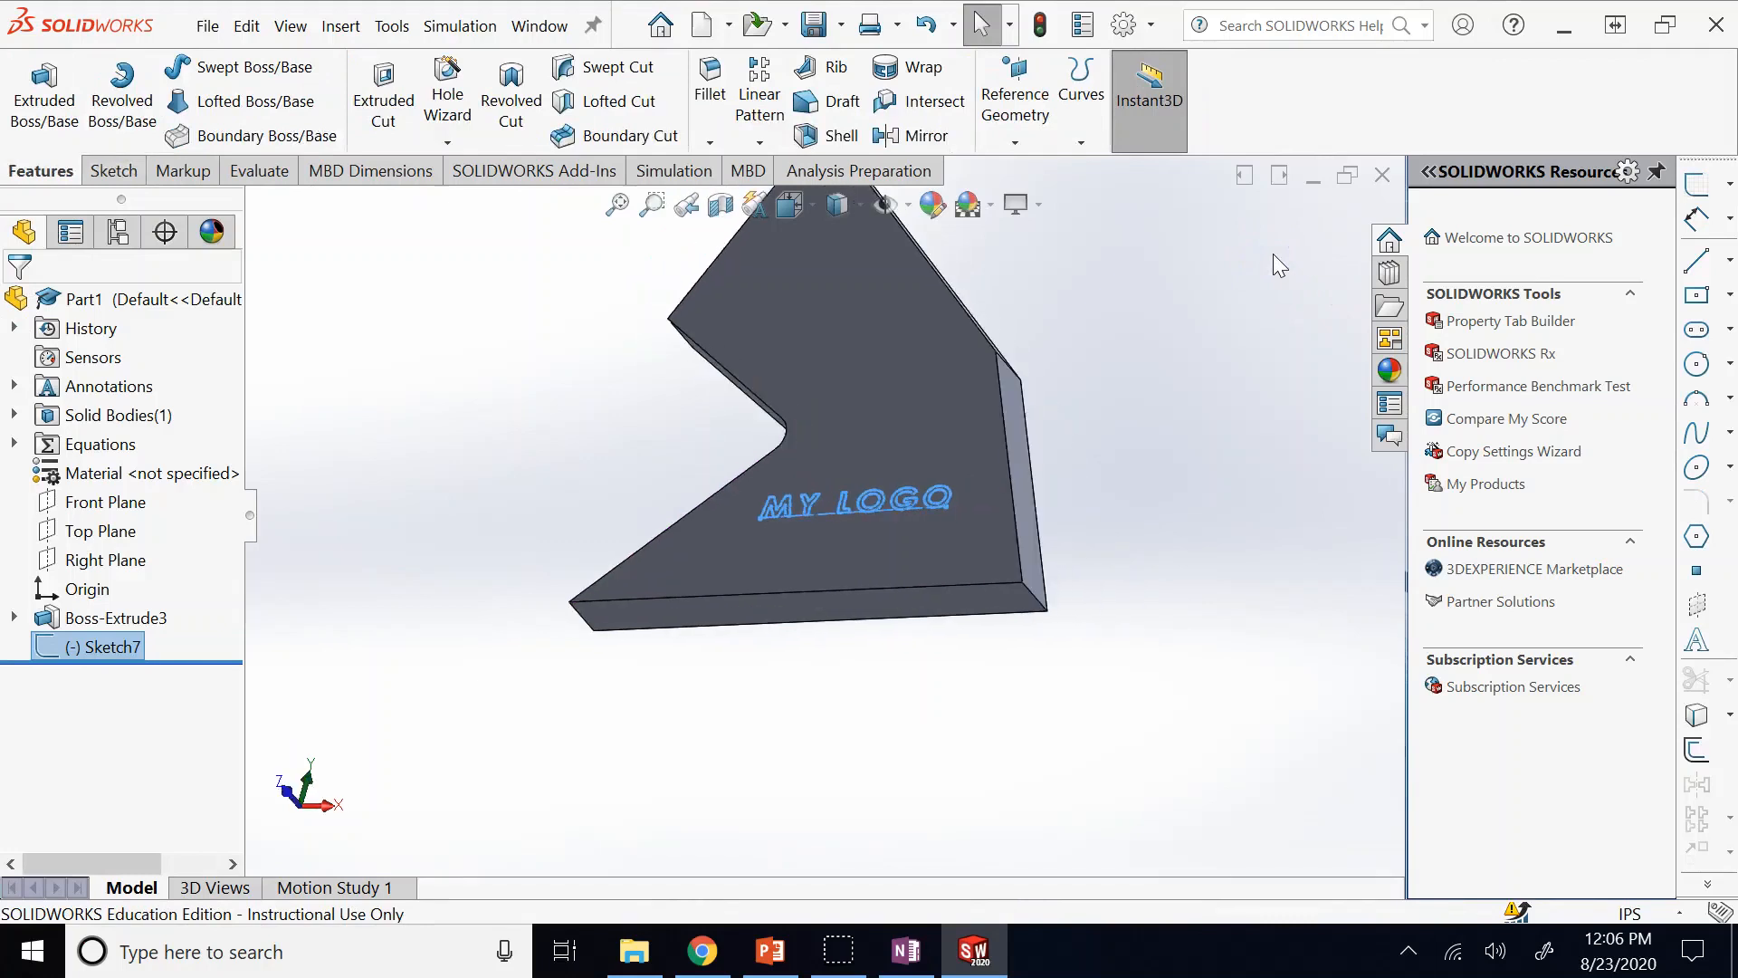
# Extrude the "MY LOGO" text sketch 2 in outward from the front face as a raised boss.
pyautogui.click(76, 103)
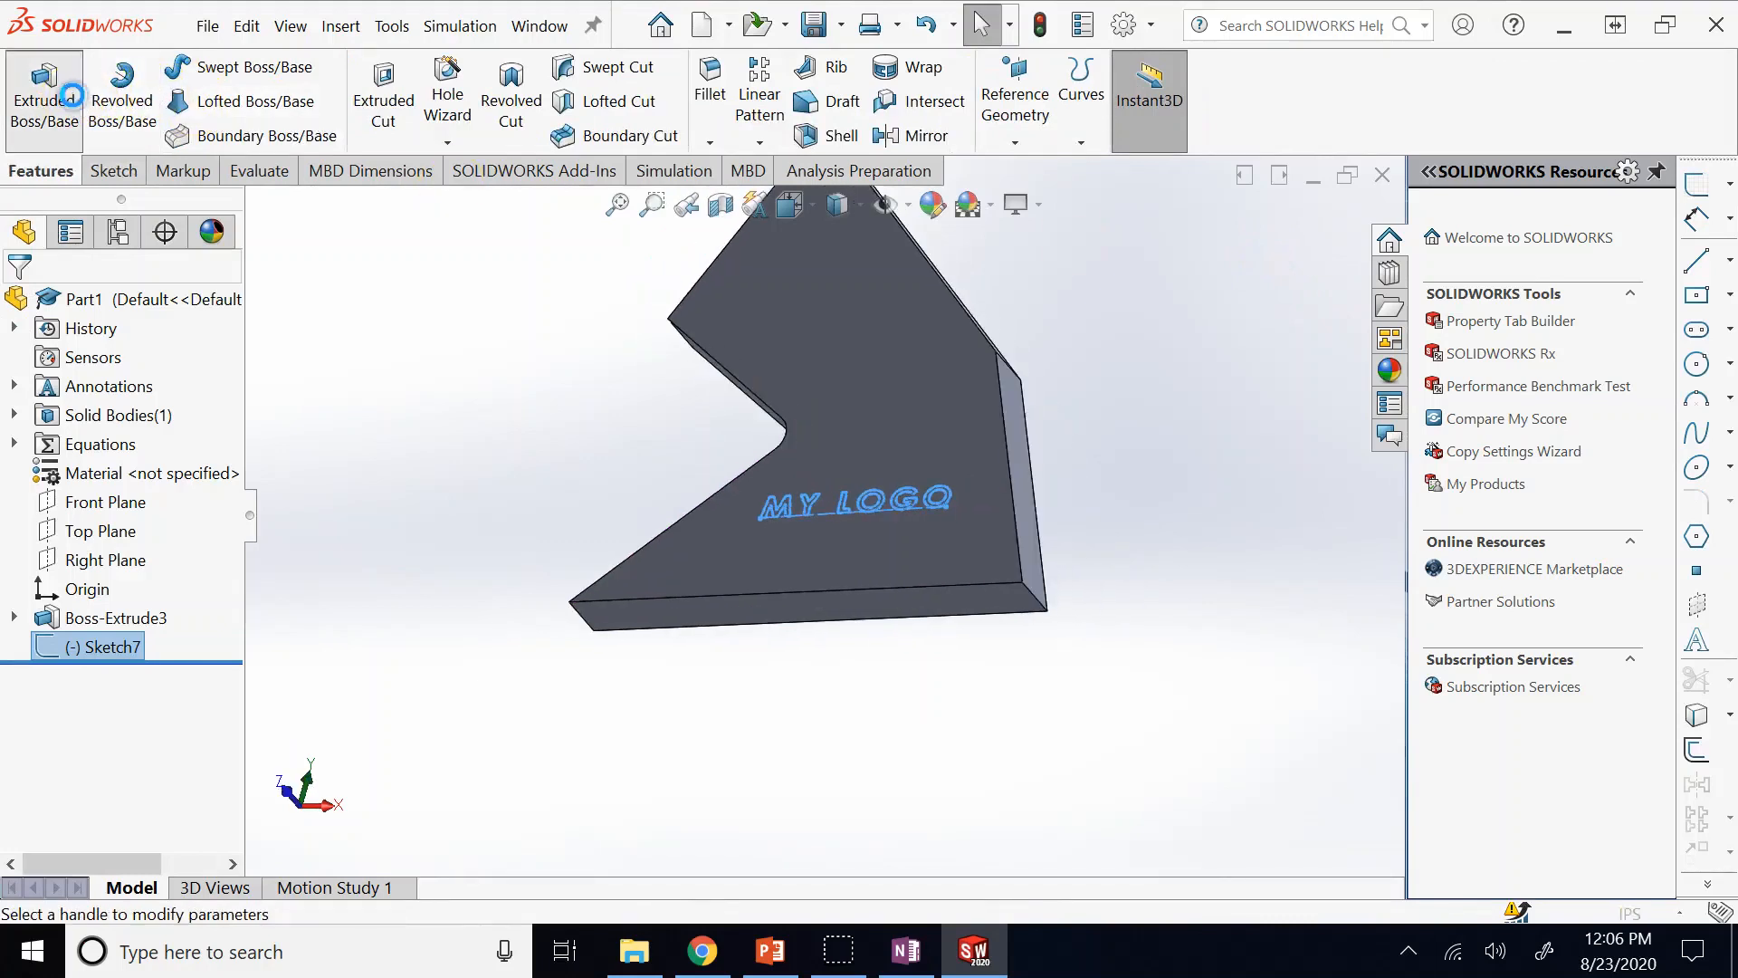
pyautogui.write('1')
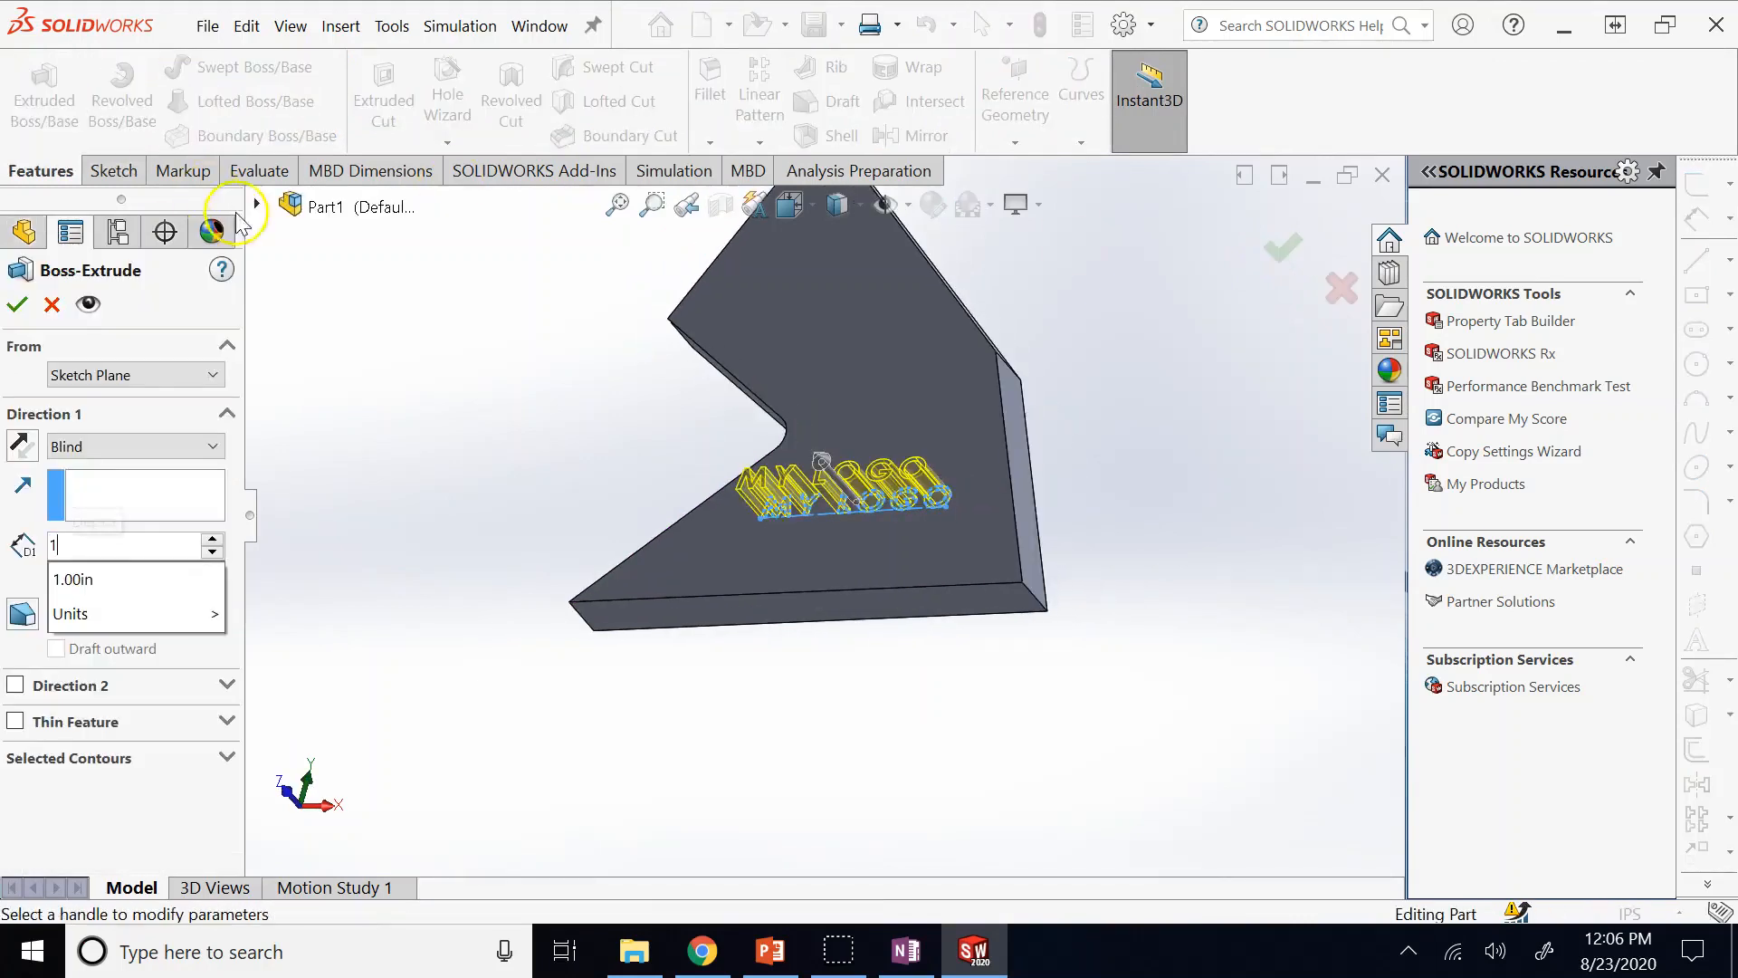
pyautogui.press('Return')
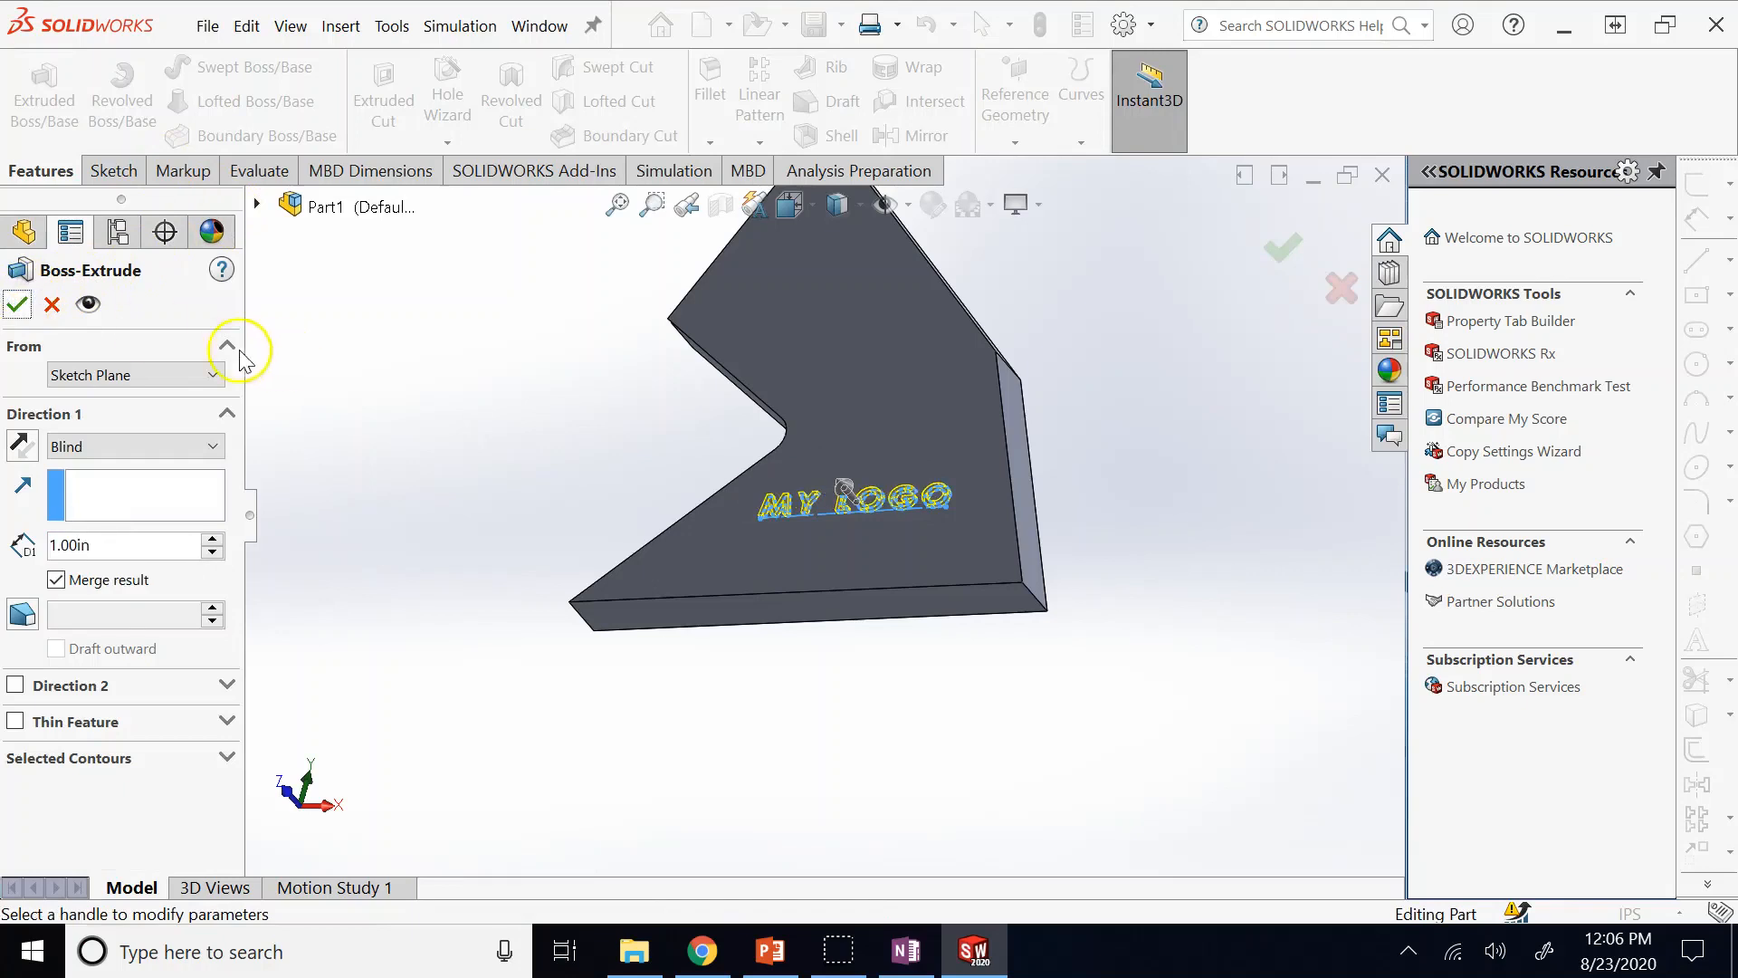
pyautogui.doubleClick(118, 544)
pyautogui.write('2')
pyautogui.press('Return')
pyautogui.press('Return')
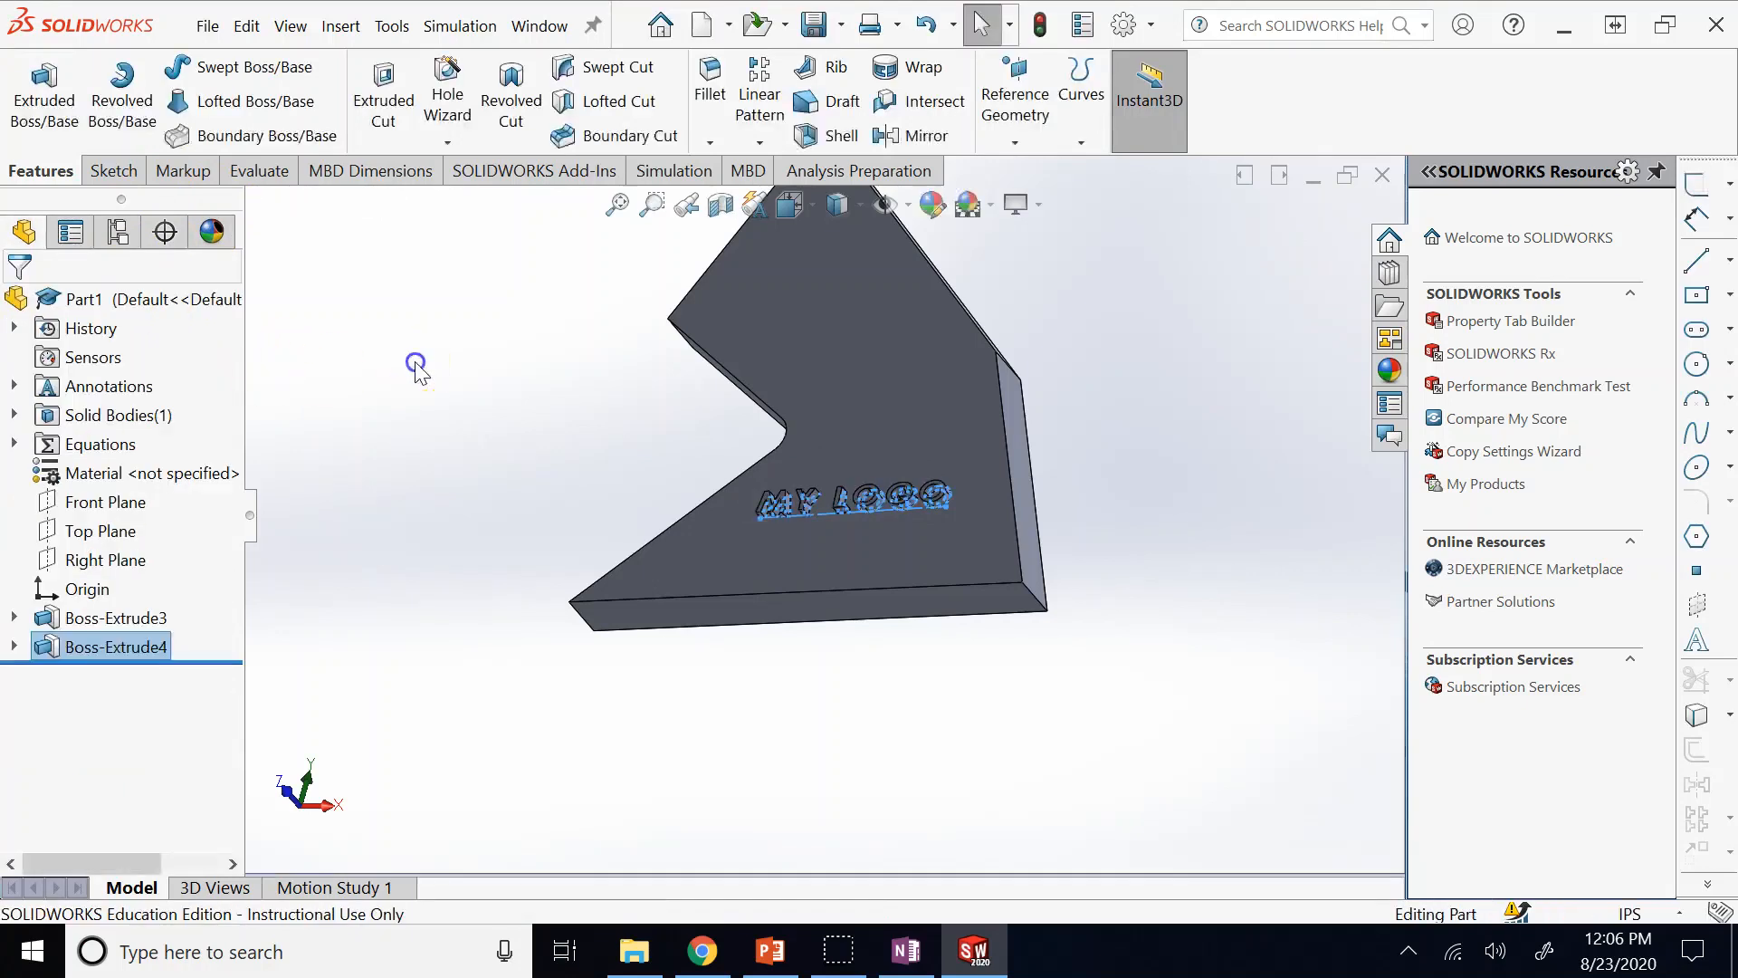
# Delete the raised "MY LOGO" extrusion while keeping its text sketch.
pyautogui.scroll(-2, 444, 381)
pyautogui.moveTo(450, 399); pyautogui.dragTo(1376, 398, button='middle')
pyautogui.scroll(3, 1340, 458)
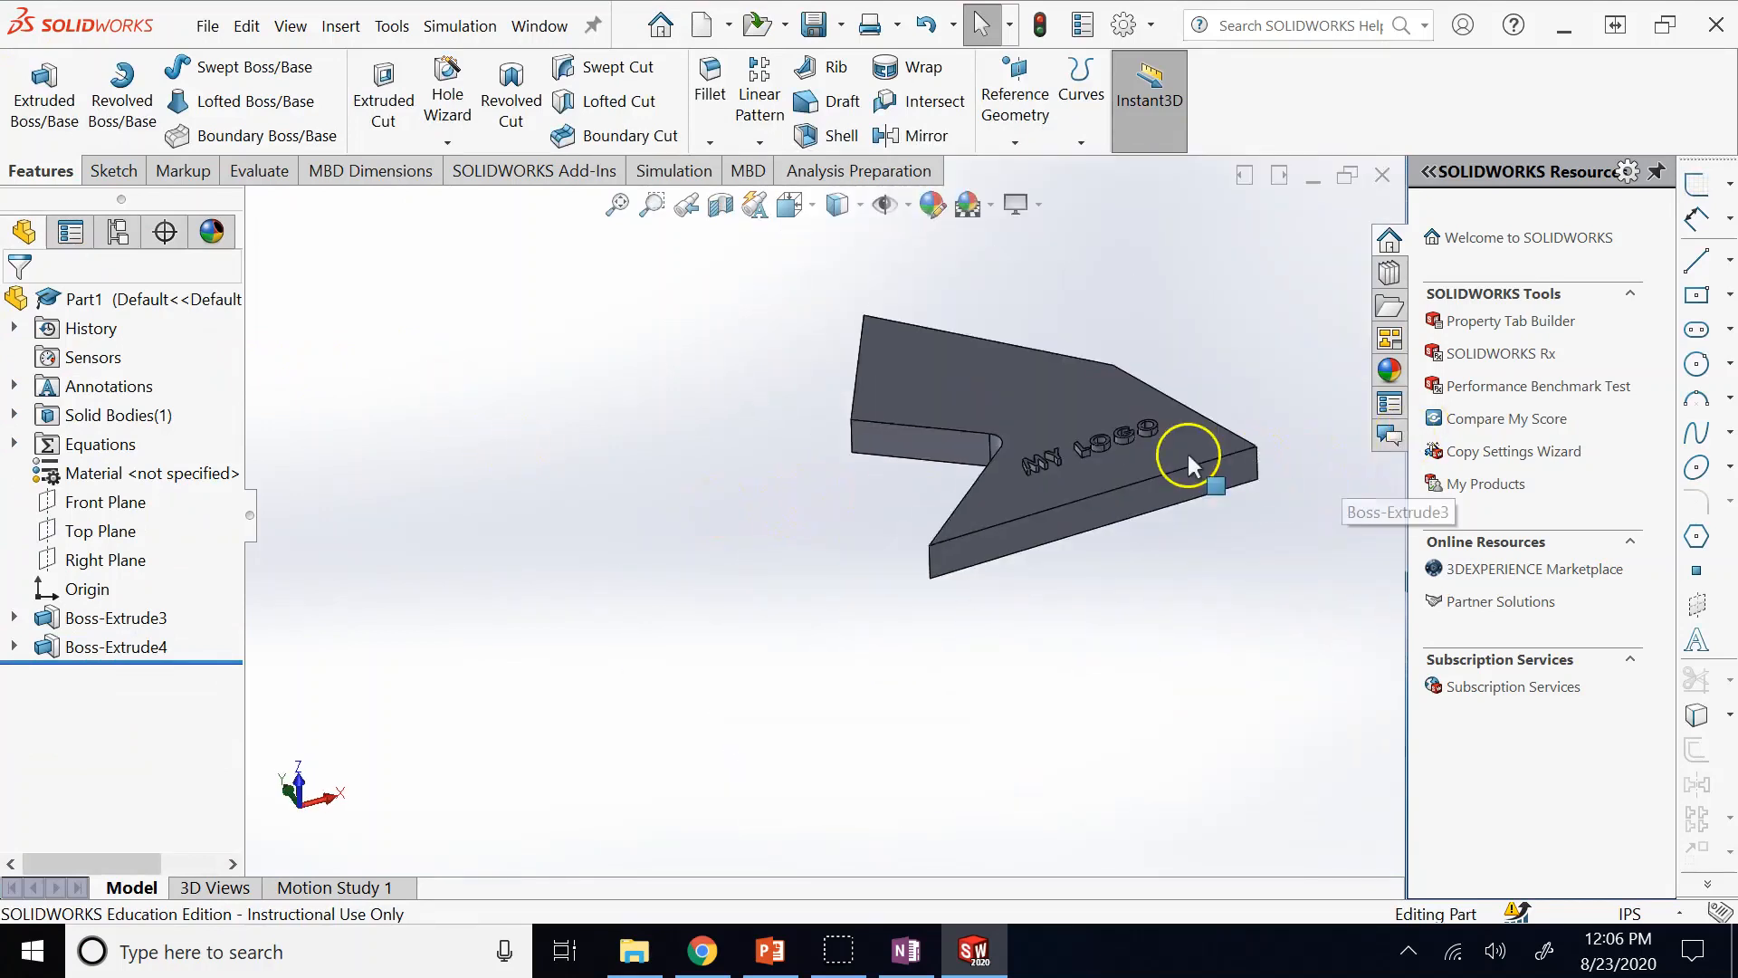
pyautogui.moveTo(1185, 454); pyautogui.dragTo(1062, 501, button='middle')
pyautogui.scroll(-5, 1062, 501)
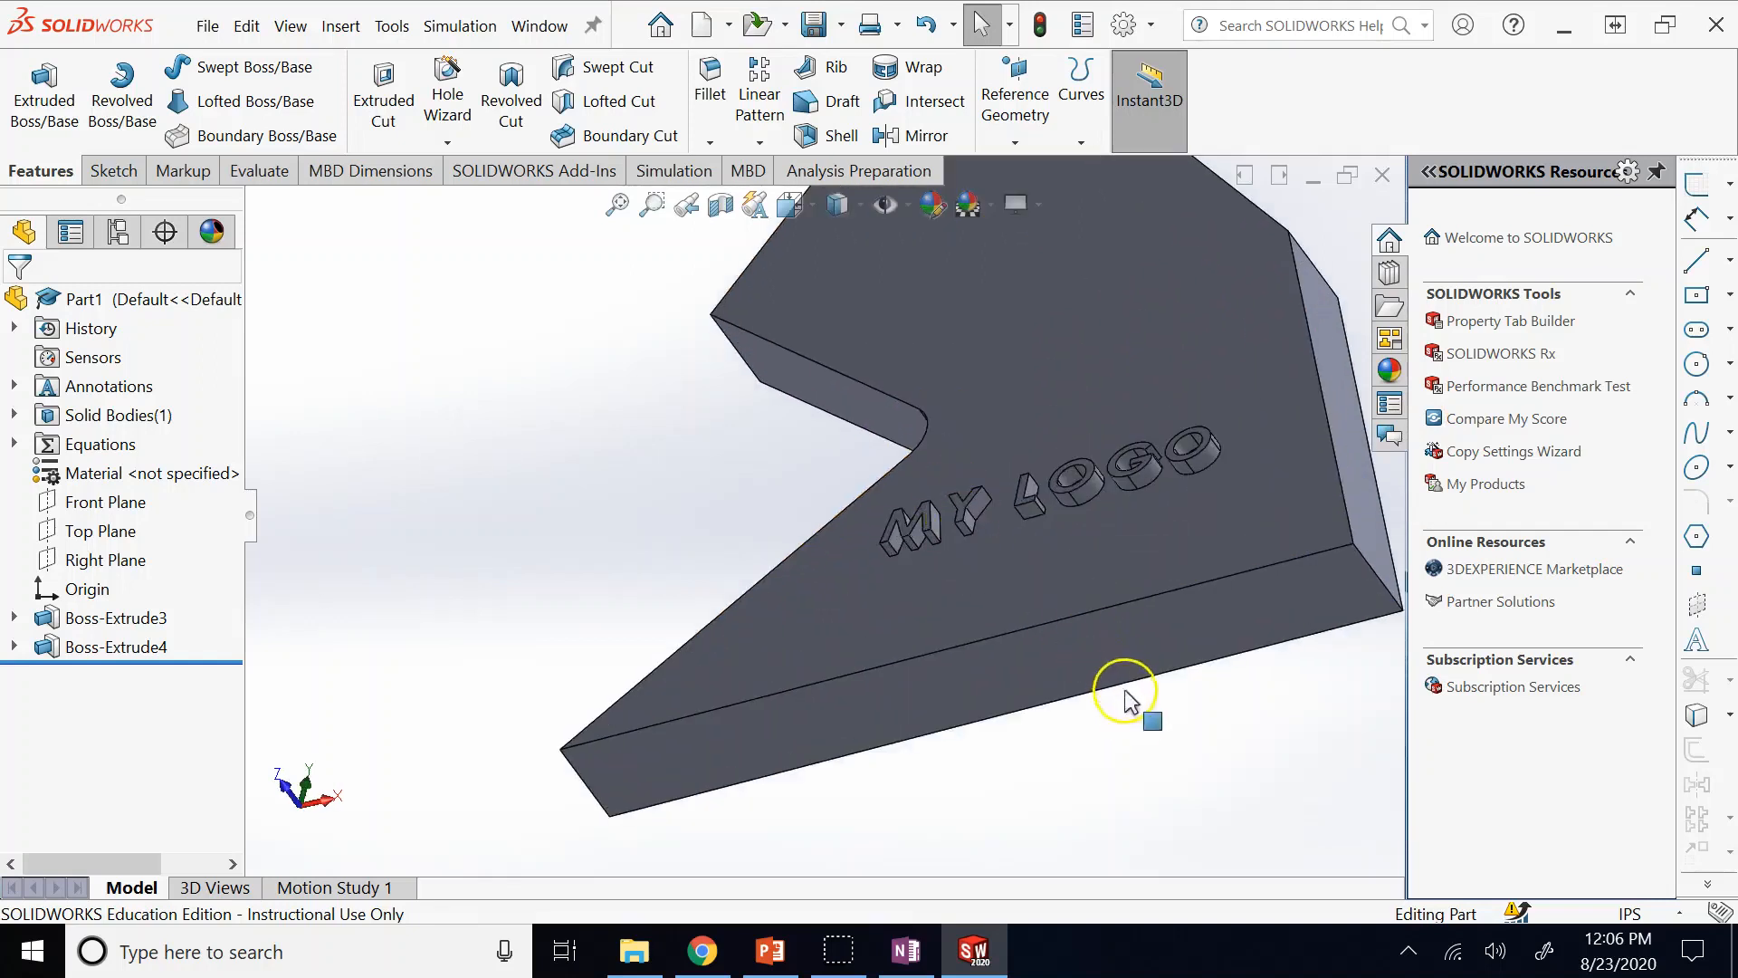
pyautogui.moveTo(1133, 712); pyautogui.dragTo(1132, 657, button='middle')
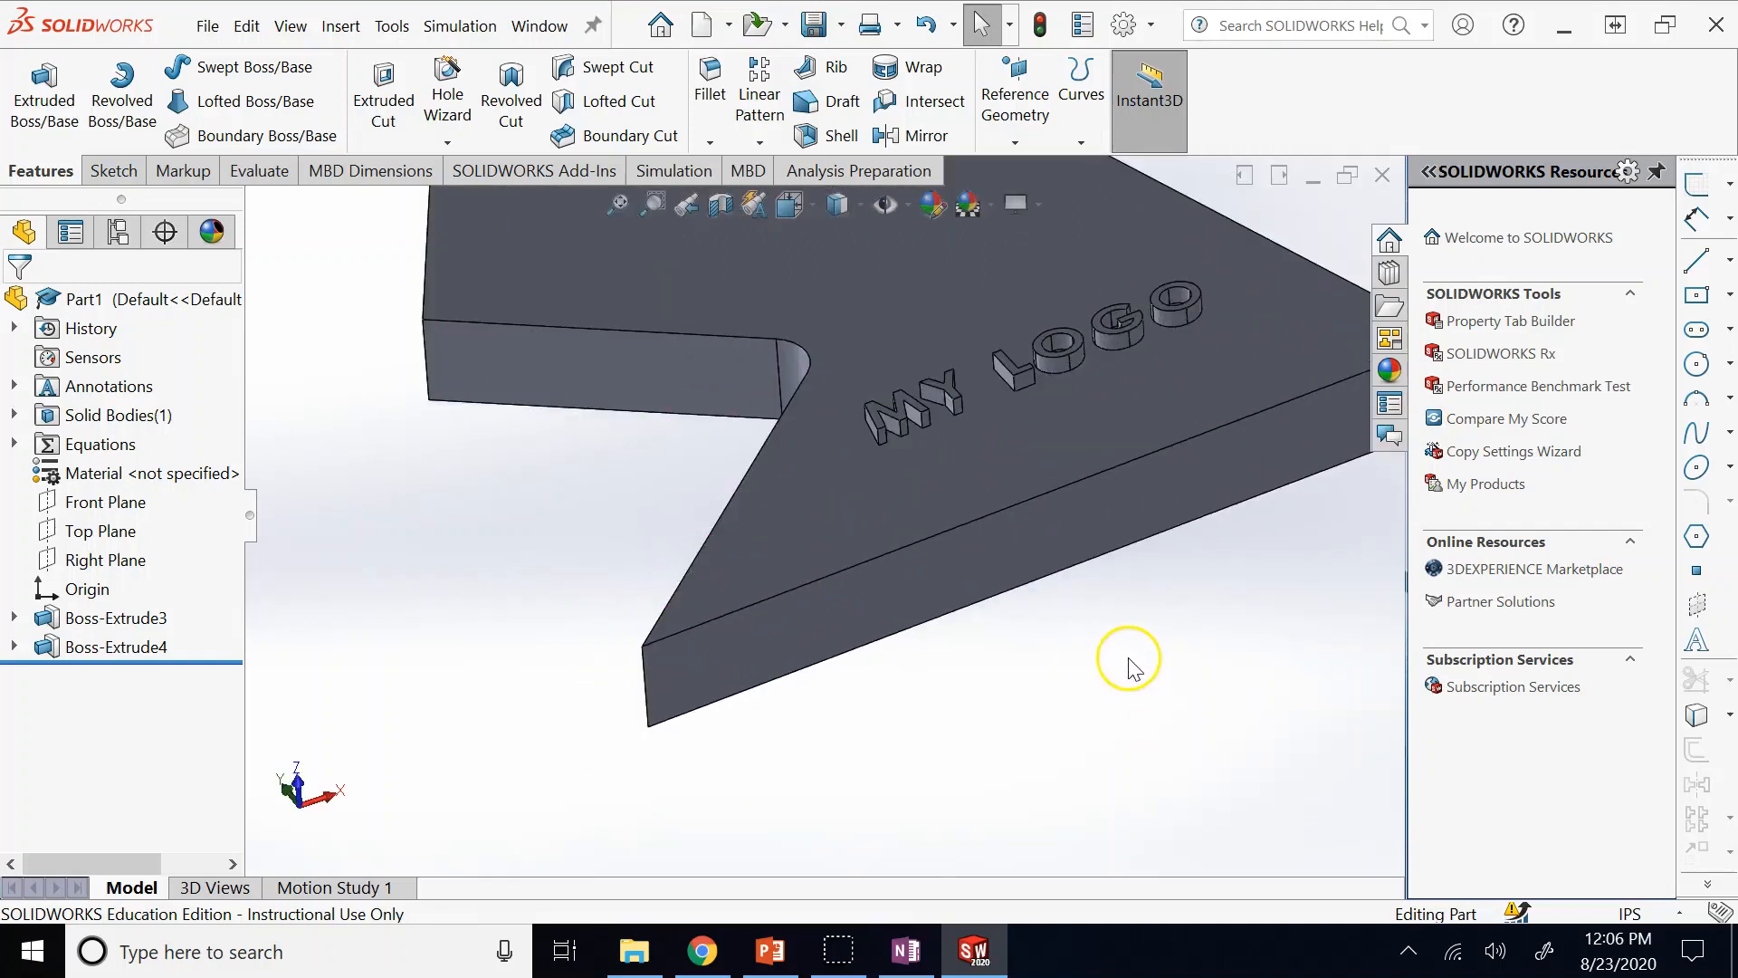
pyautogui.rightClick(72, 645)
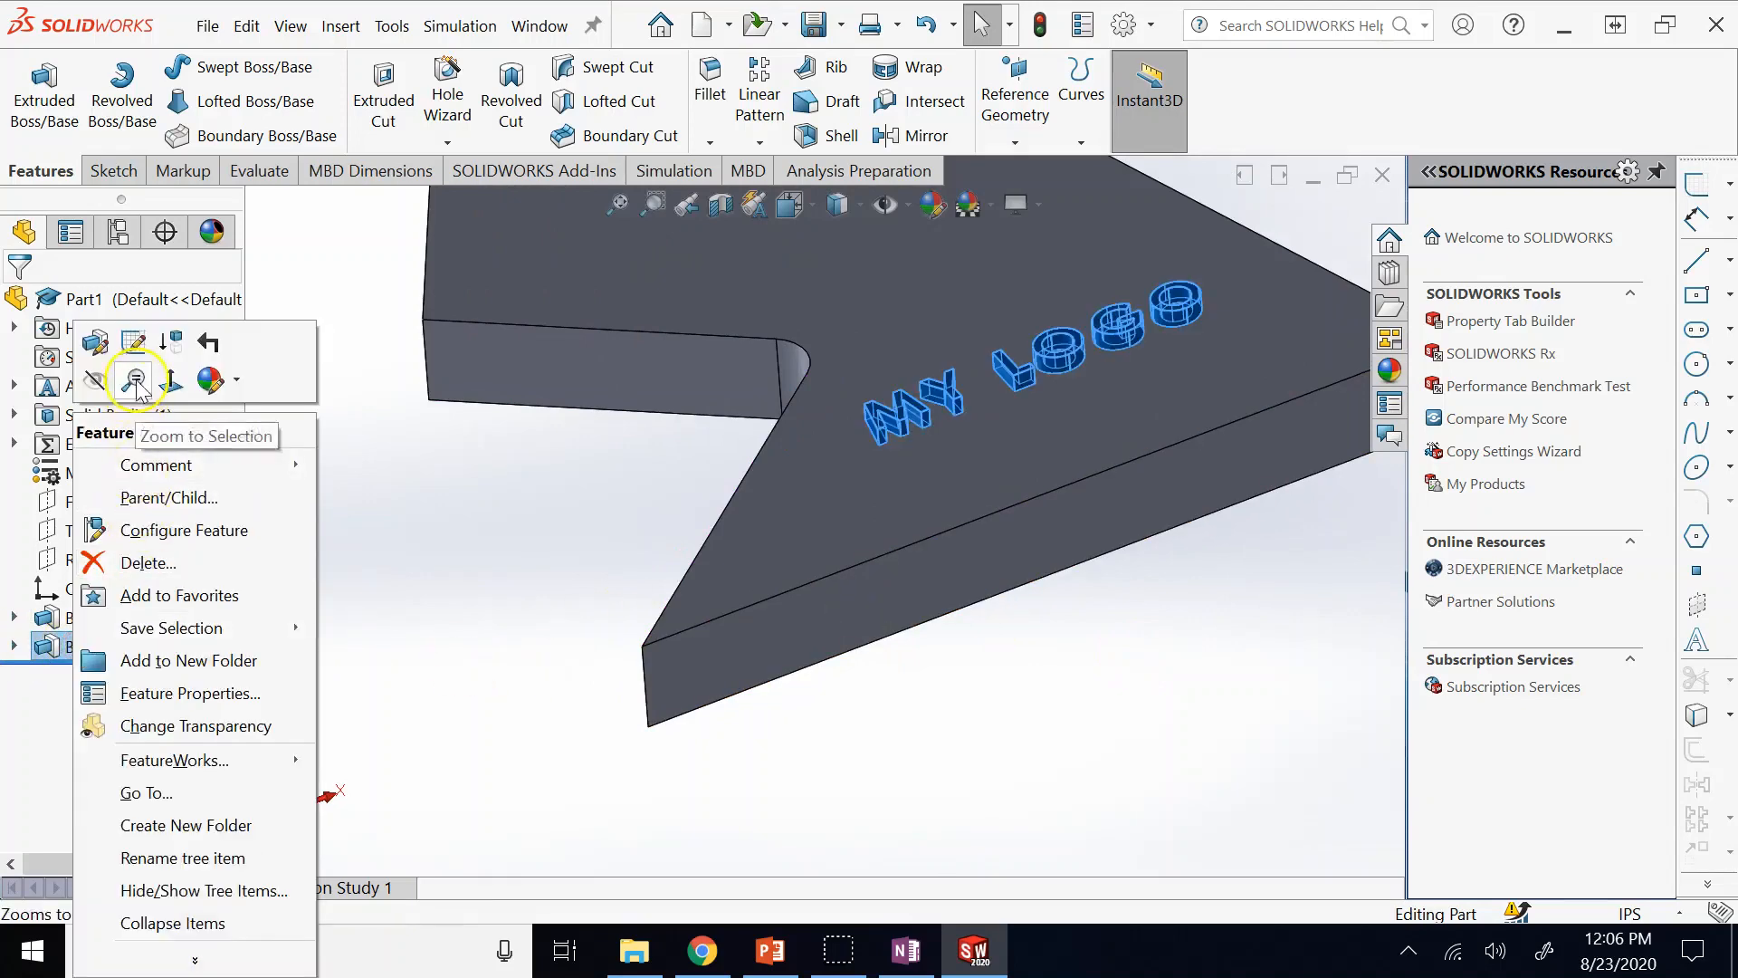
pyautogui.click(178, 576)
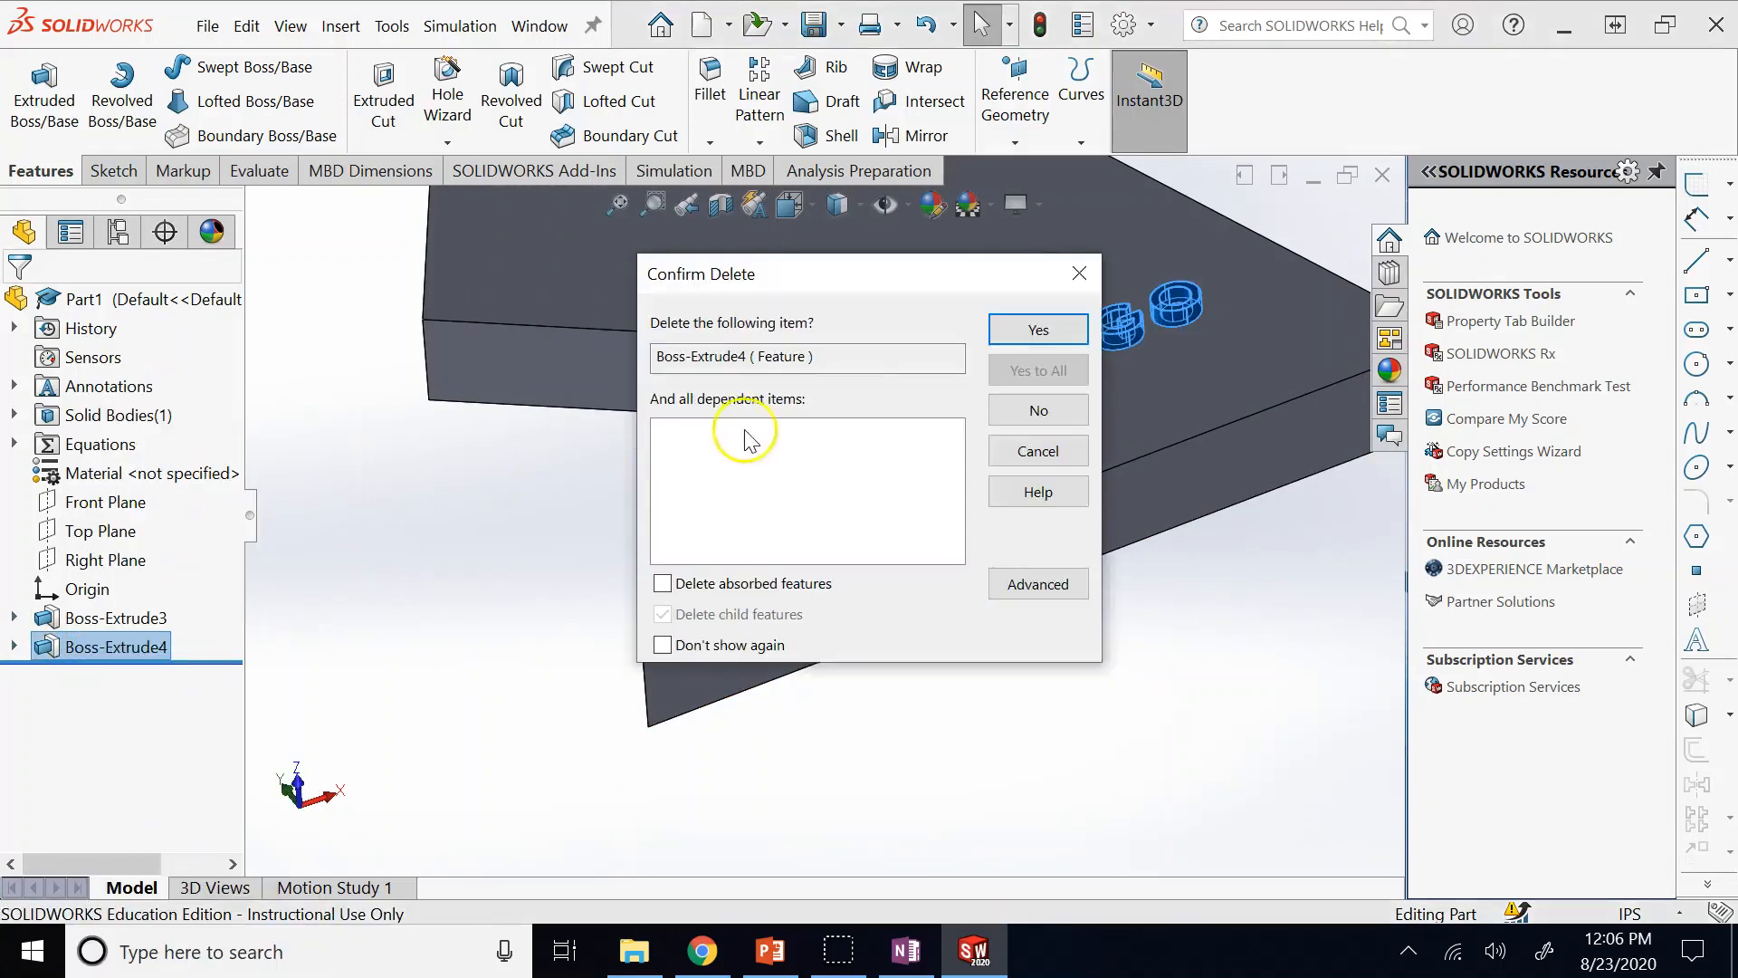
pyautogui.click(1024, 328)
# Cut the "MY LOGO" text sketch 2 in deep into the front face with a blind Extruded Cut.
pyautogui.click(108, 646)
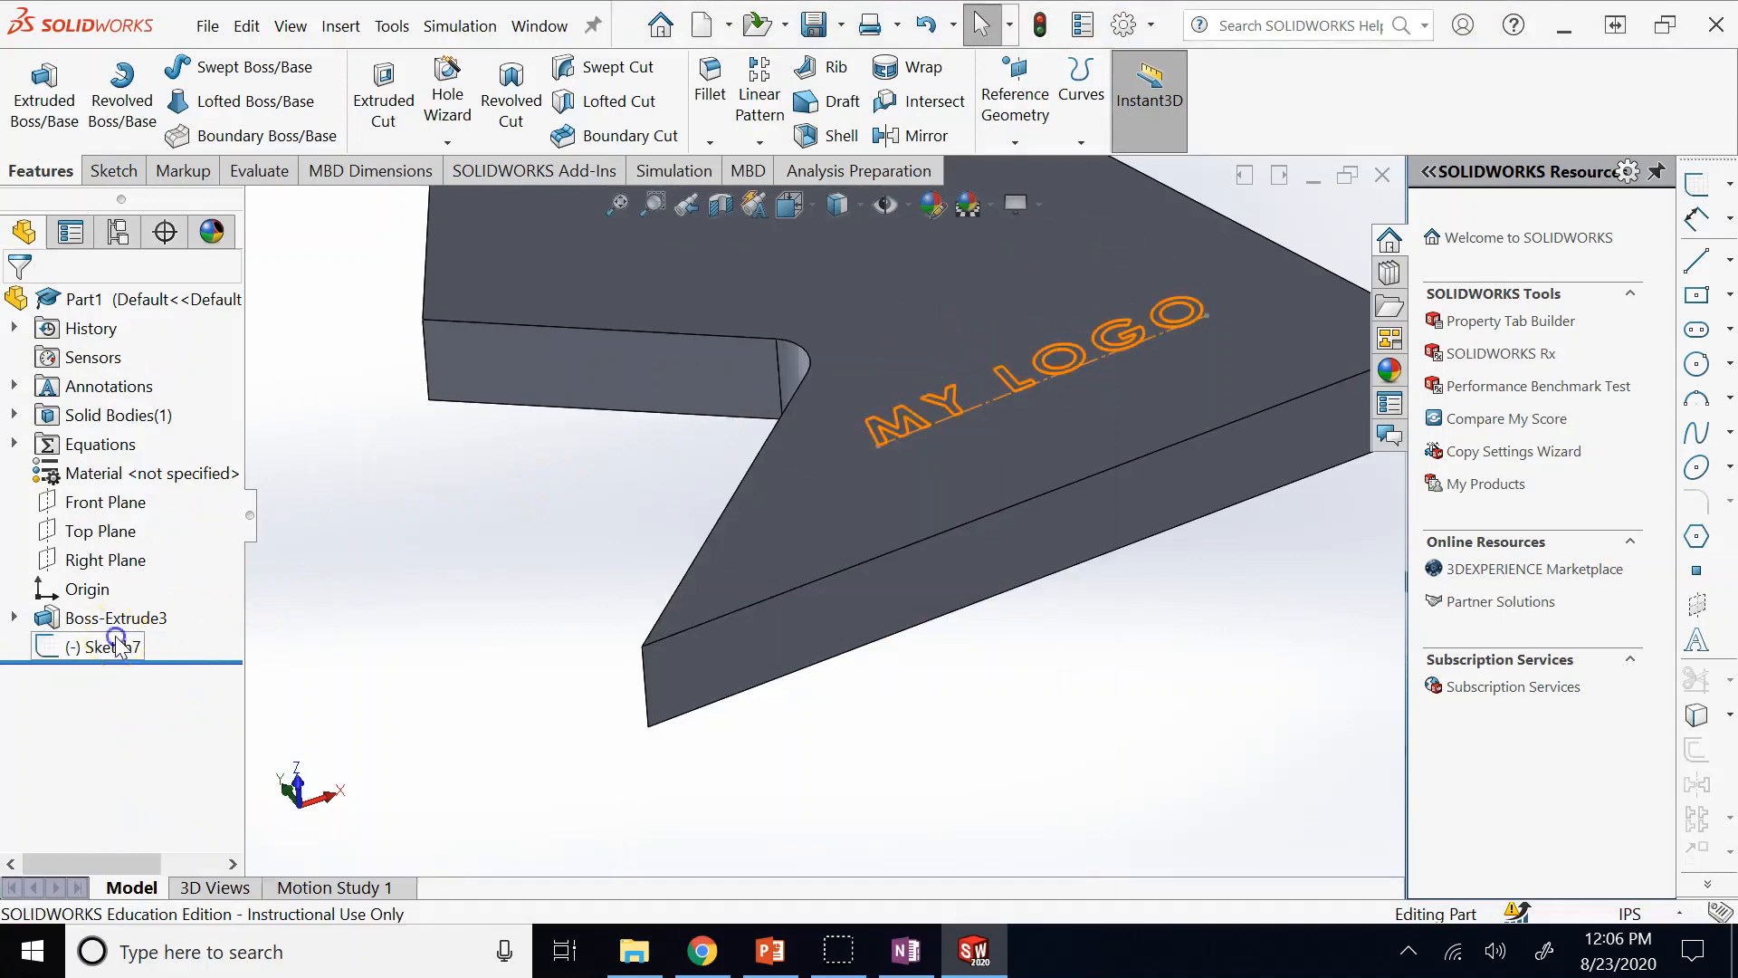
pyautogui.click(362, 86)
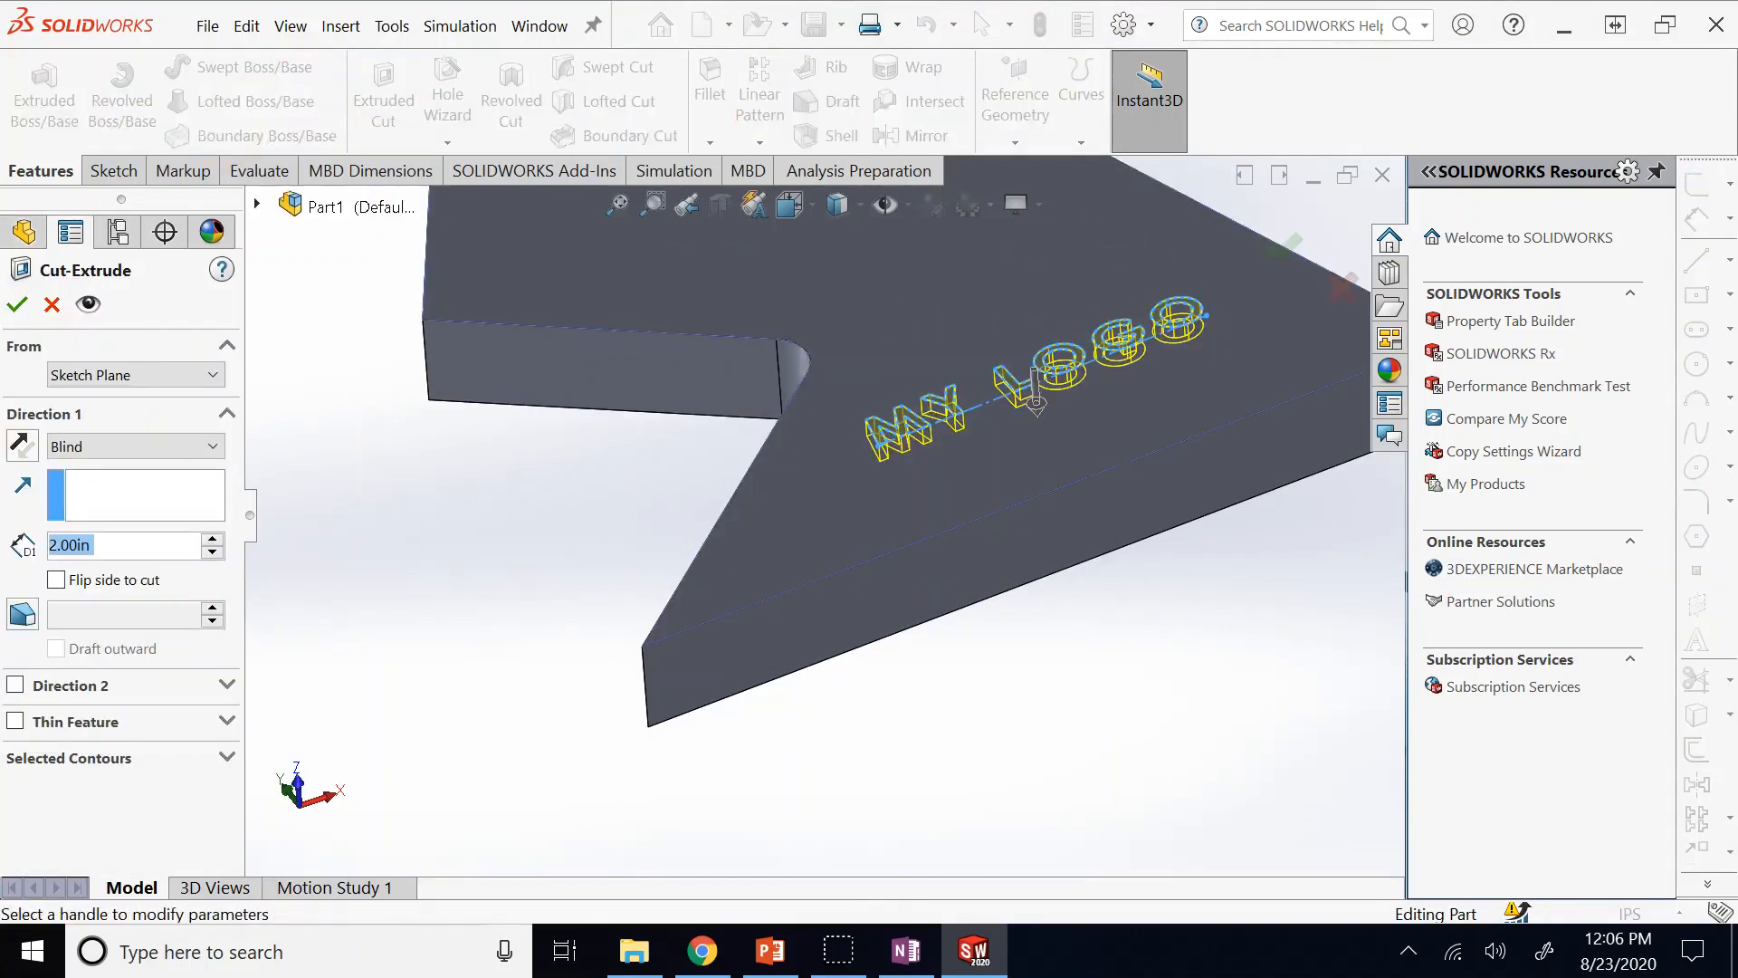
pyautogui.click(18, 304)
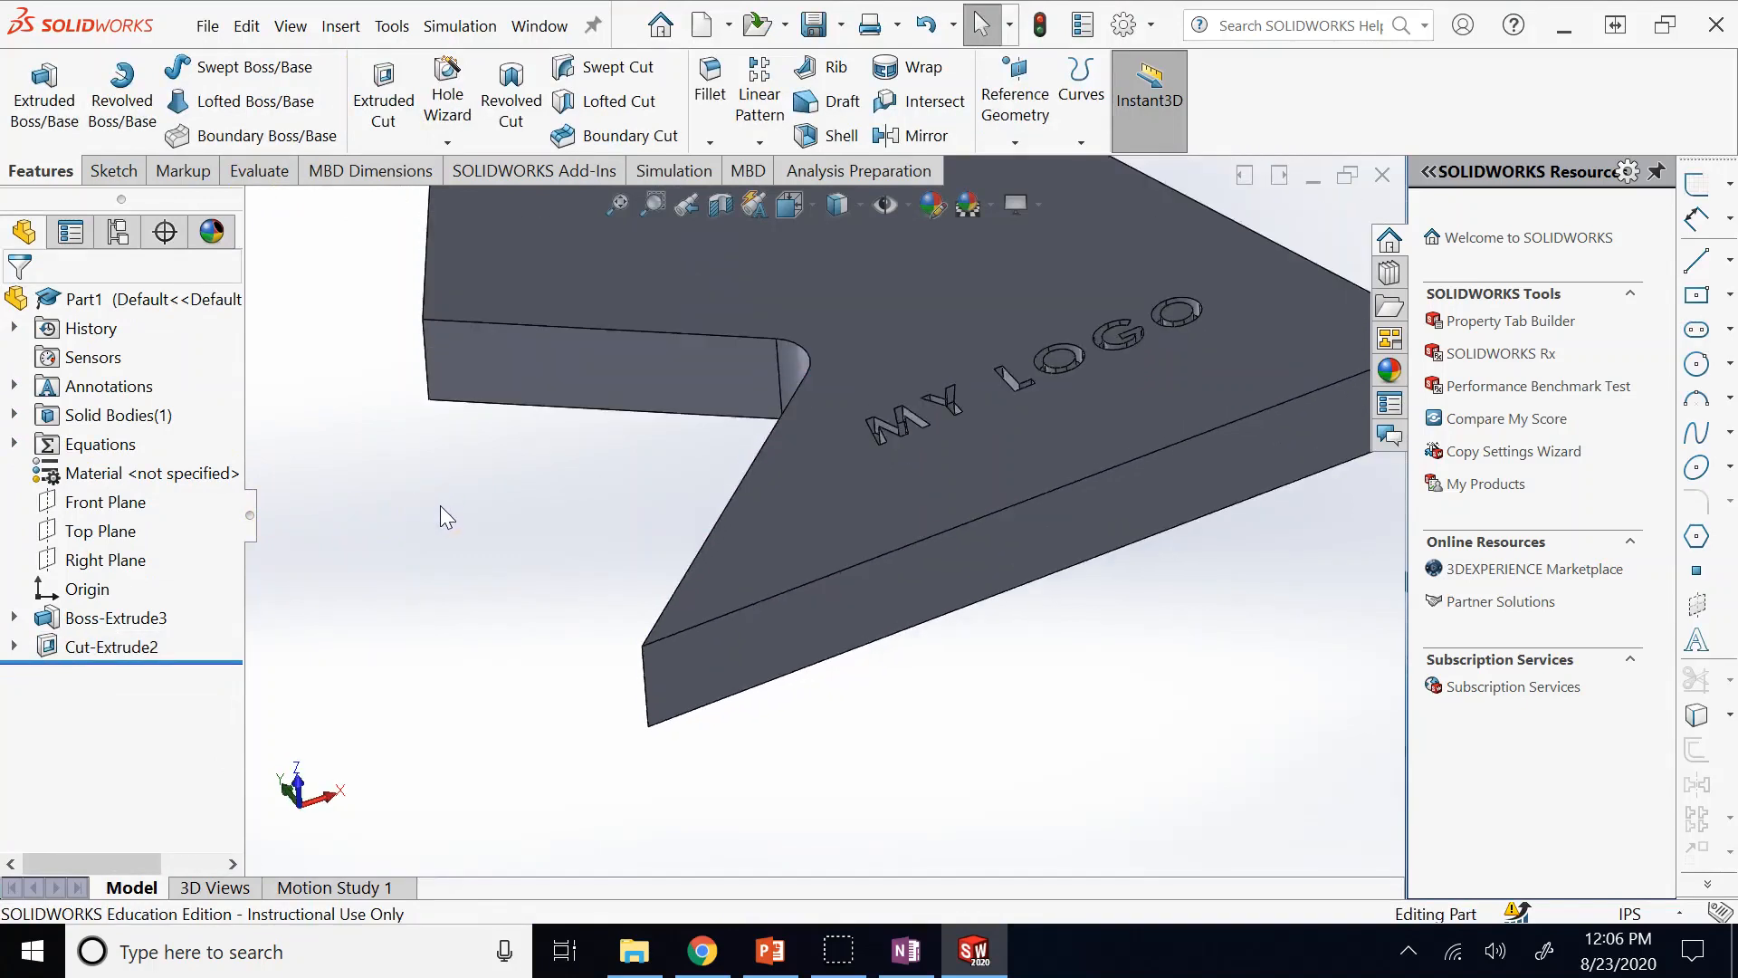
# Examine the engraved "MY LOGO" text and the part from several viewing angles.
pyautogui.scroll(2, 1061, 466)
pyautogui.press('Left')
pyautogui.press('Left')
pyautogui.press('Left')
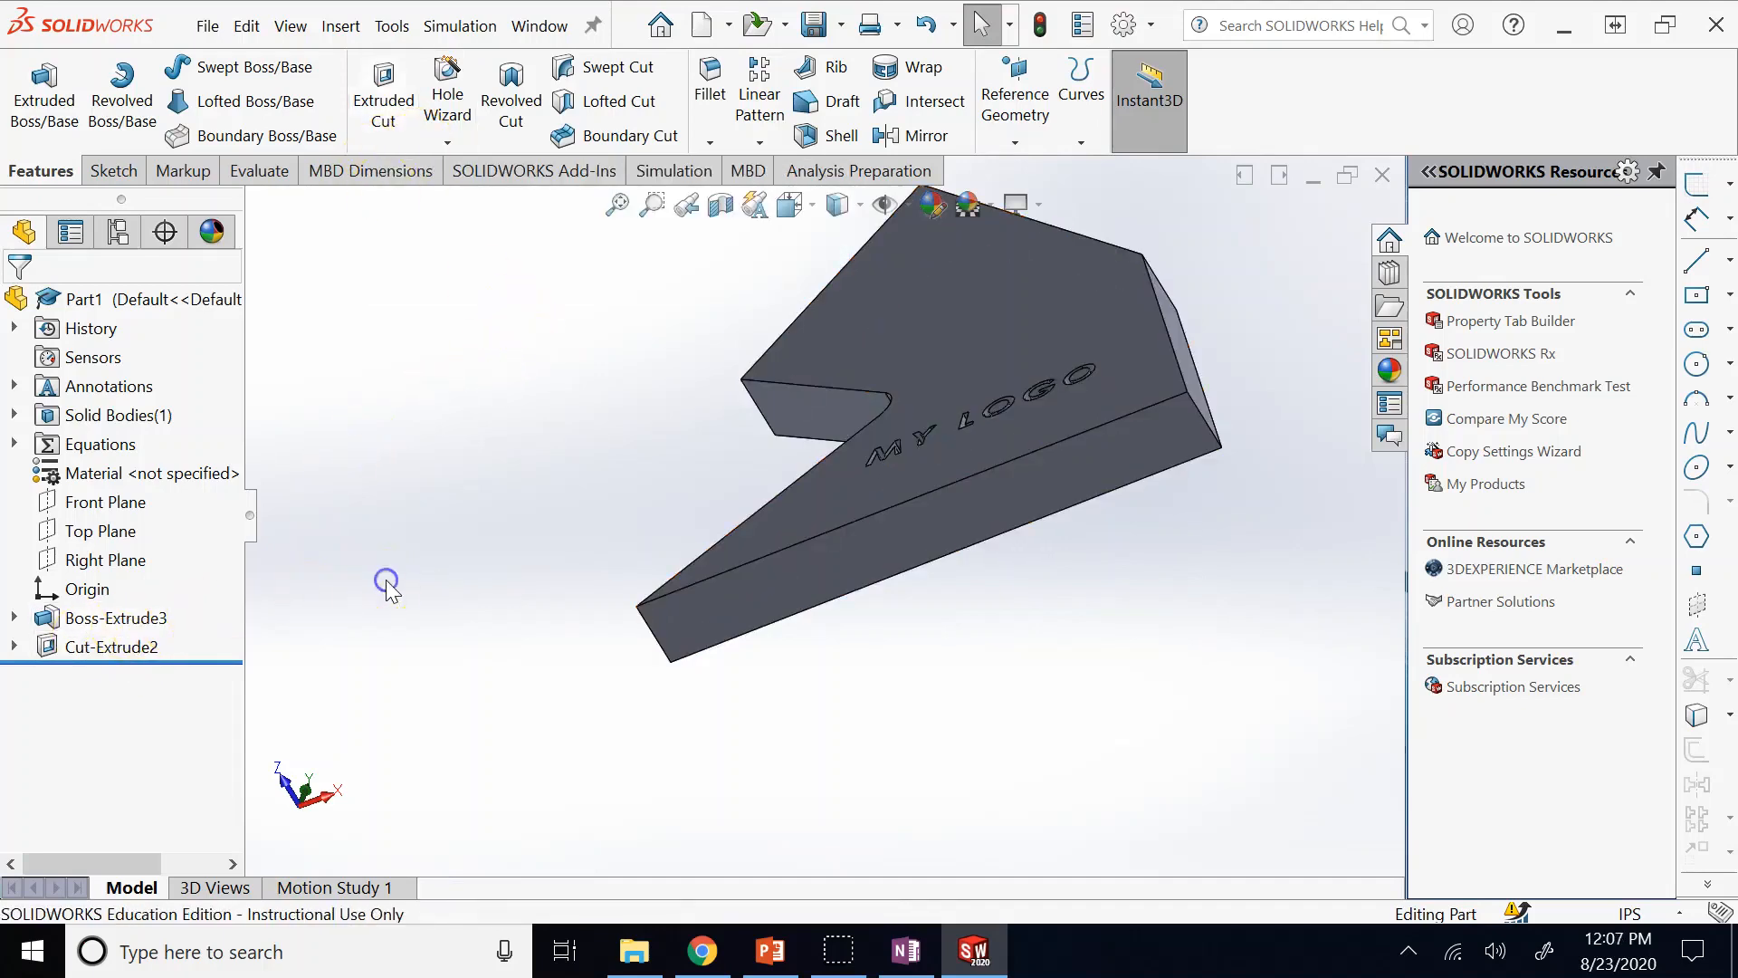
pyautogui.press('Left')
pyautogui.press('Left')
pyautogui.press('Down')
pyautogui.press('Down')
pyautogui.press('Down')
pyautogui.press('Down')
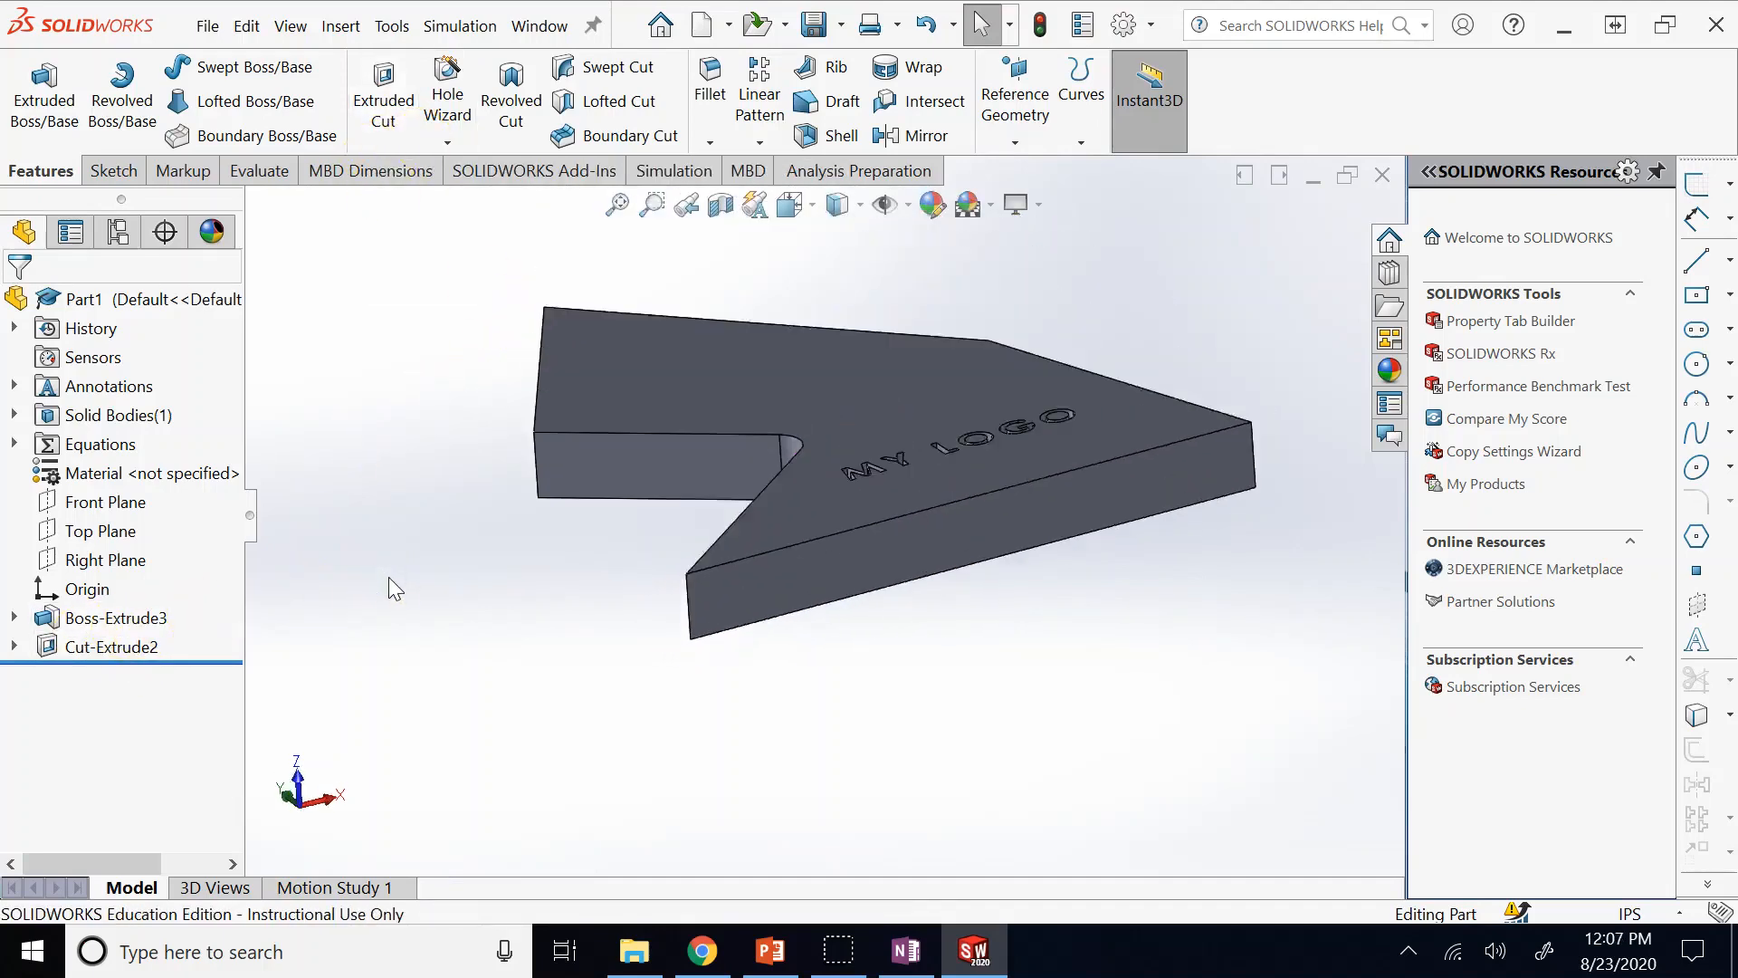
pyautogui.press('Up')
pyautogui.press('Up')
pyautogui.press('Up')
pyautogui.press('Up')
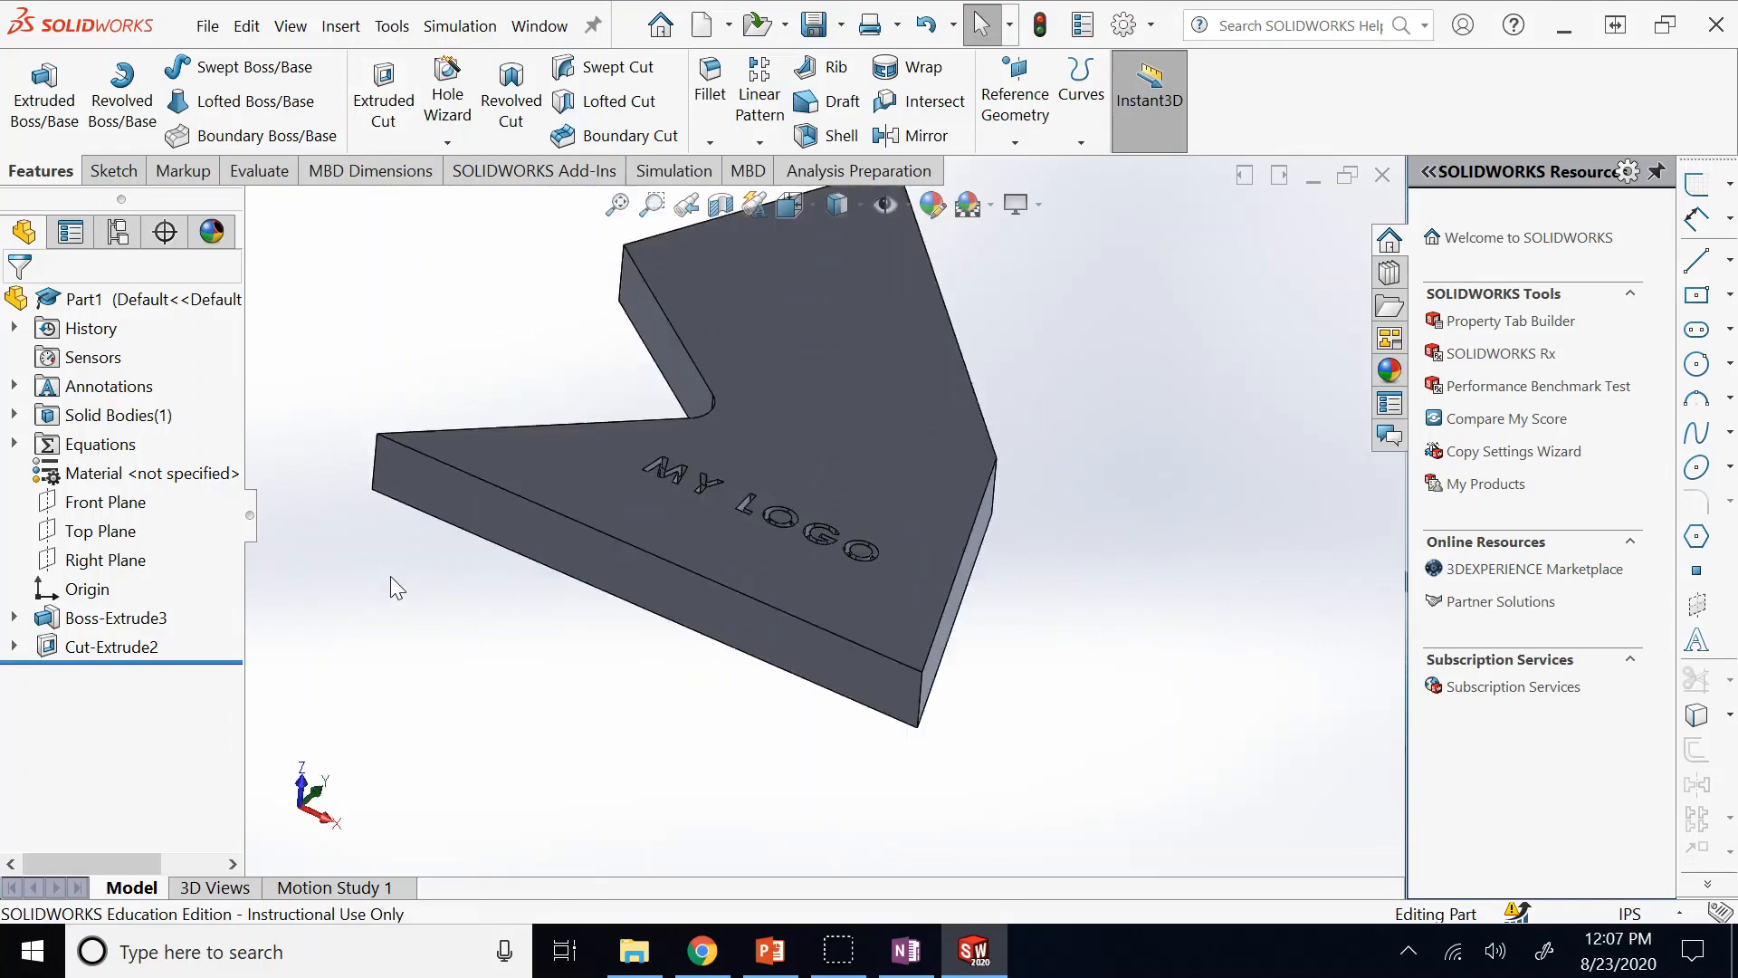
# Open the text sketch beneath the "MY LOGO" cut for editing.
pyautogui.click(15, 646)
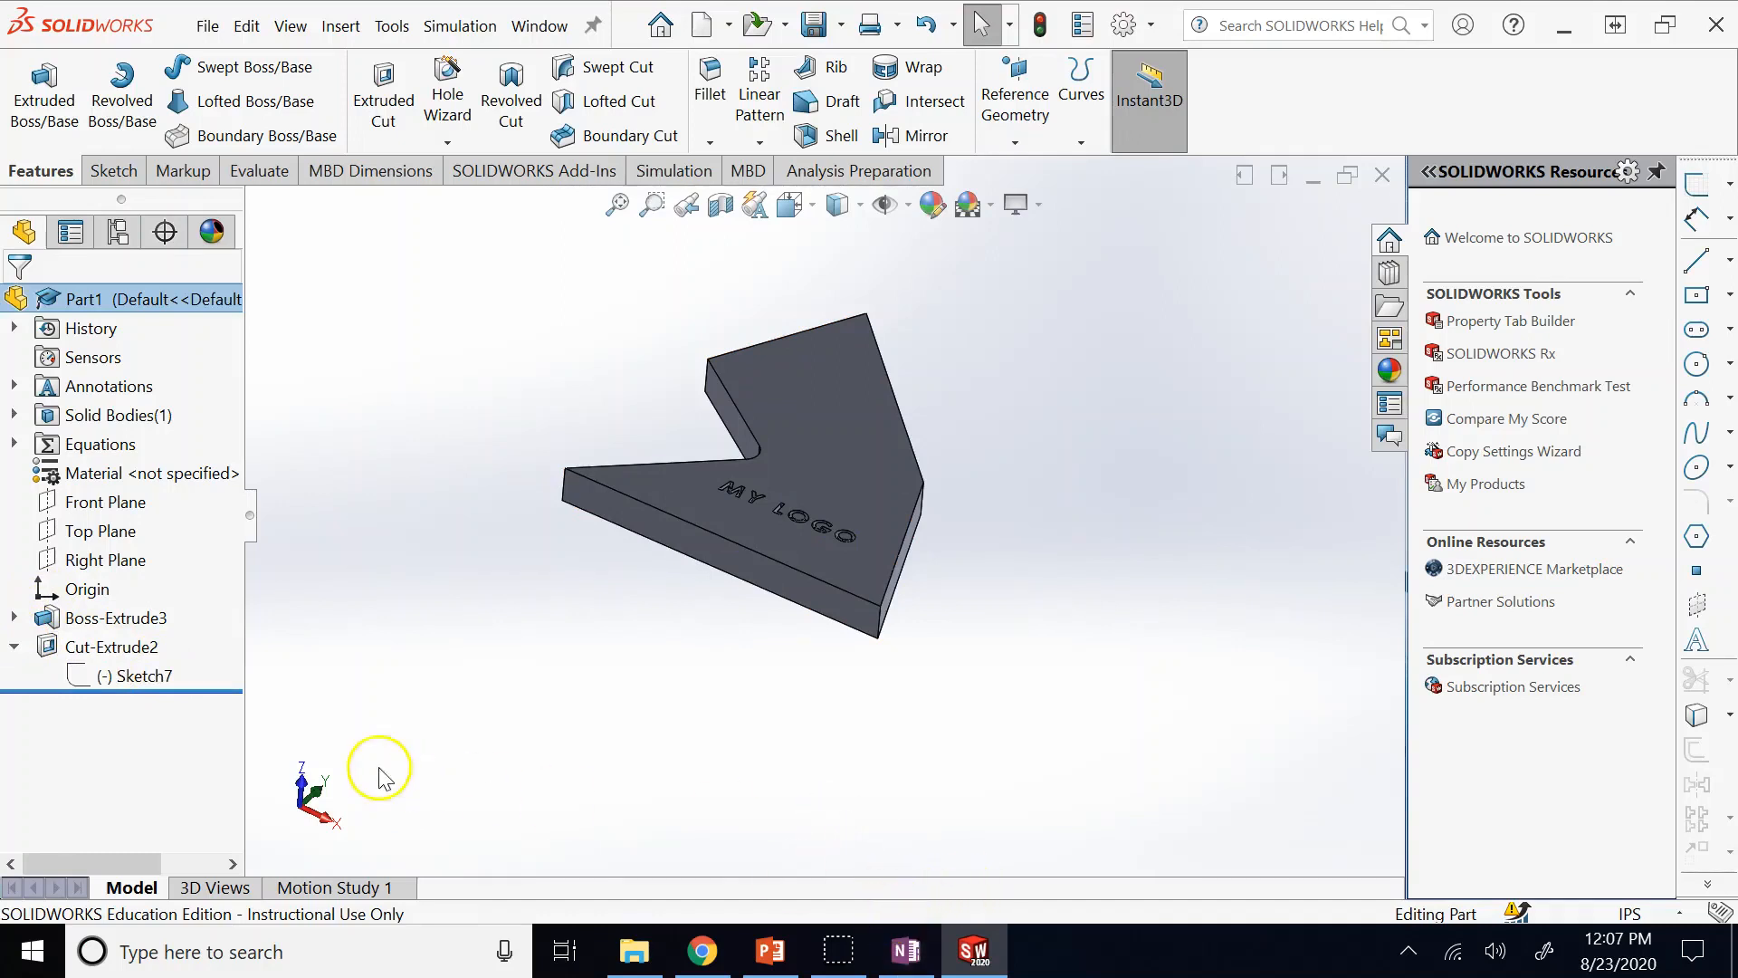
pyautogui.click(122, 678)
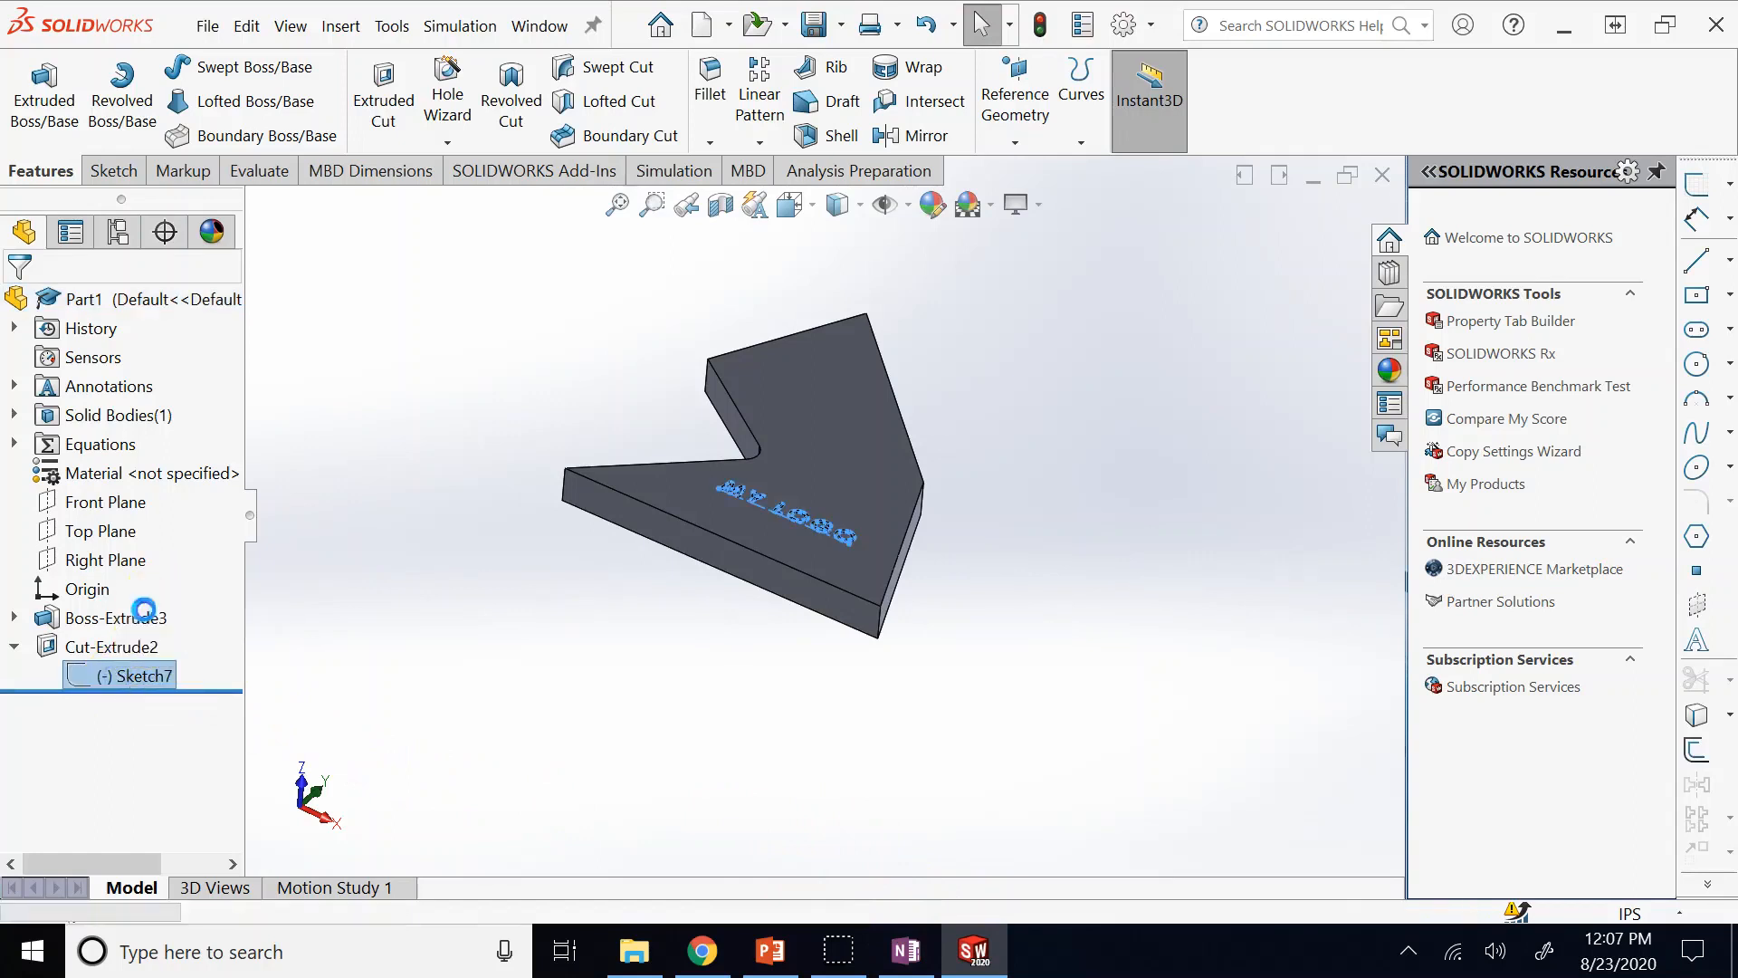
pyautogui.click(148, 607)
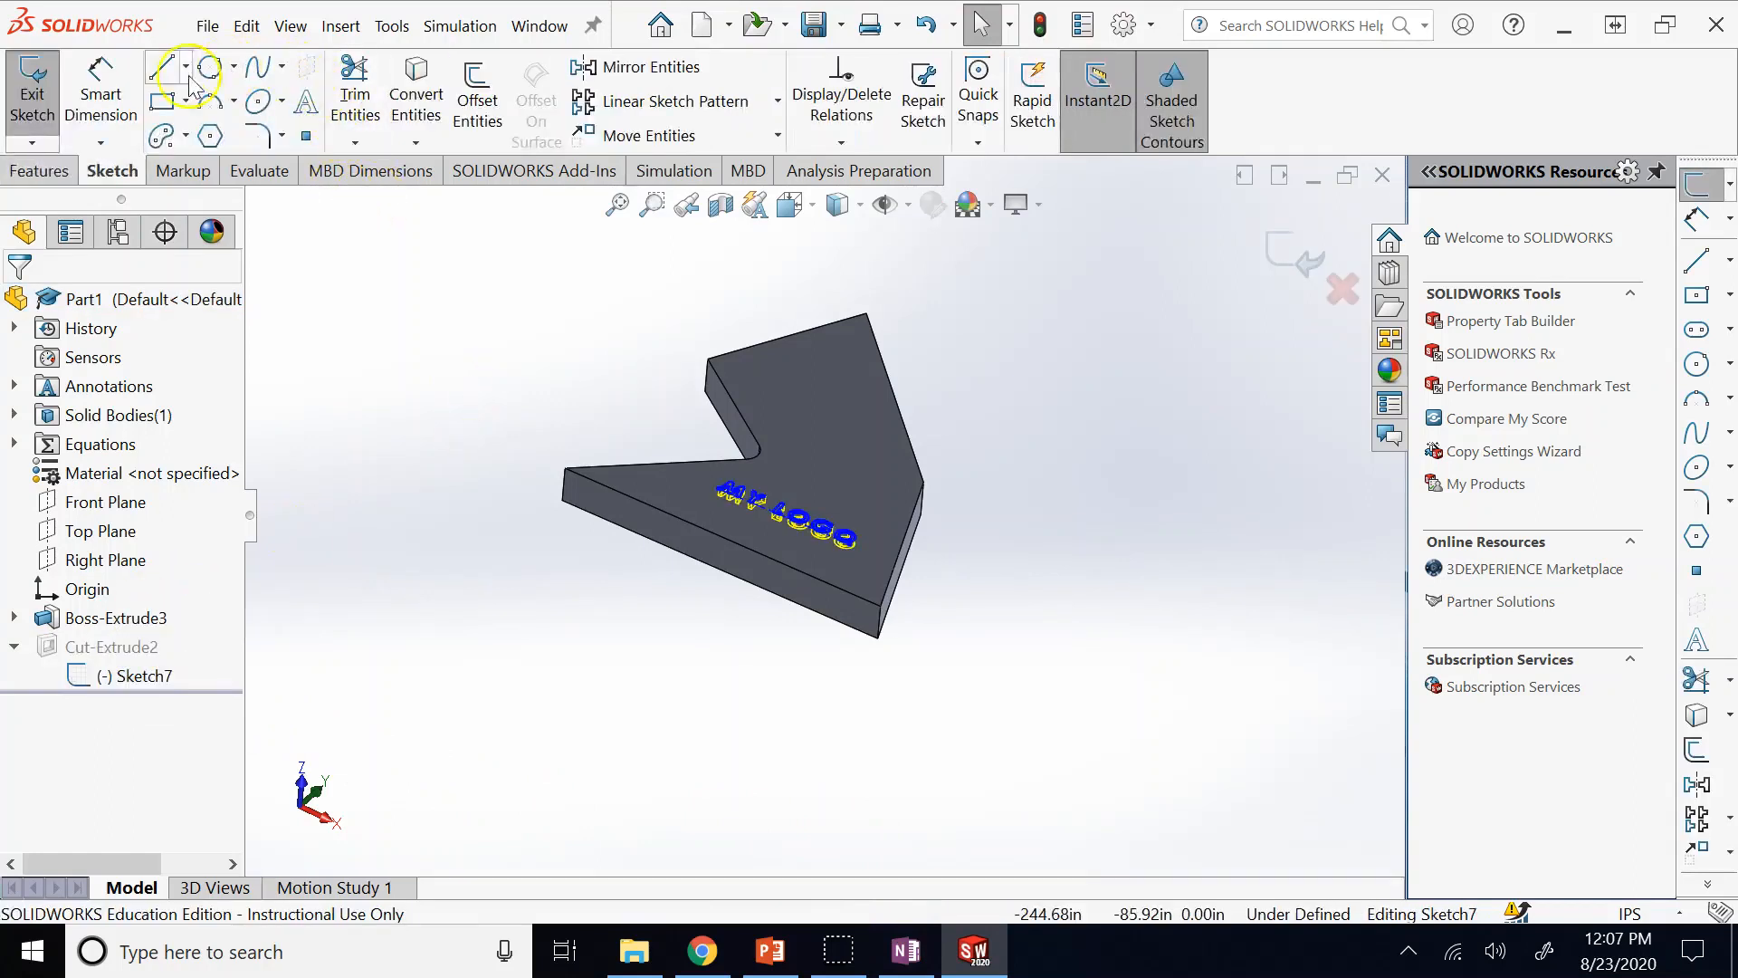
pyautogui.click(218, 77)
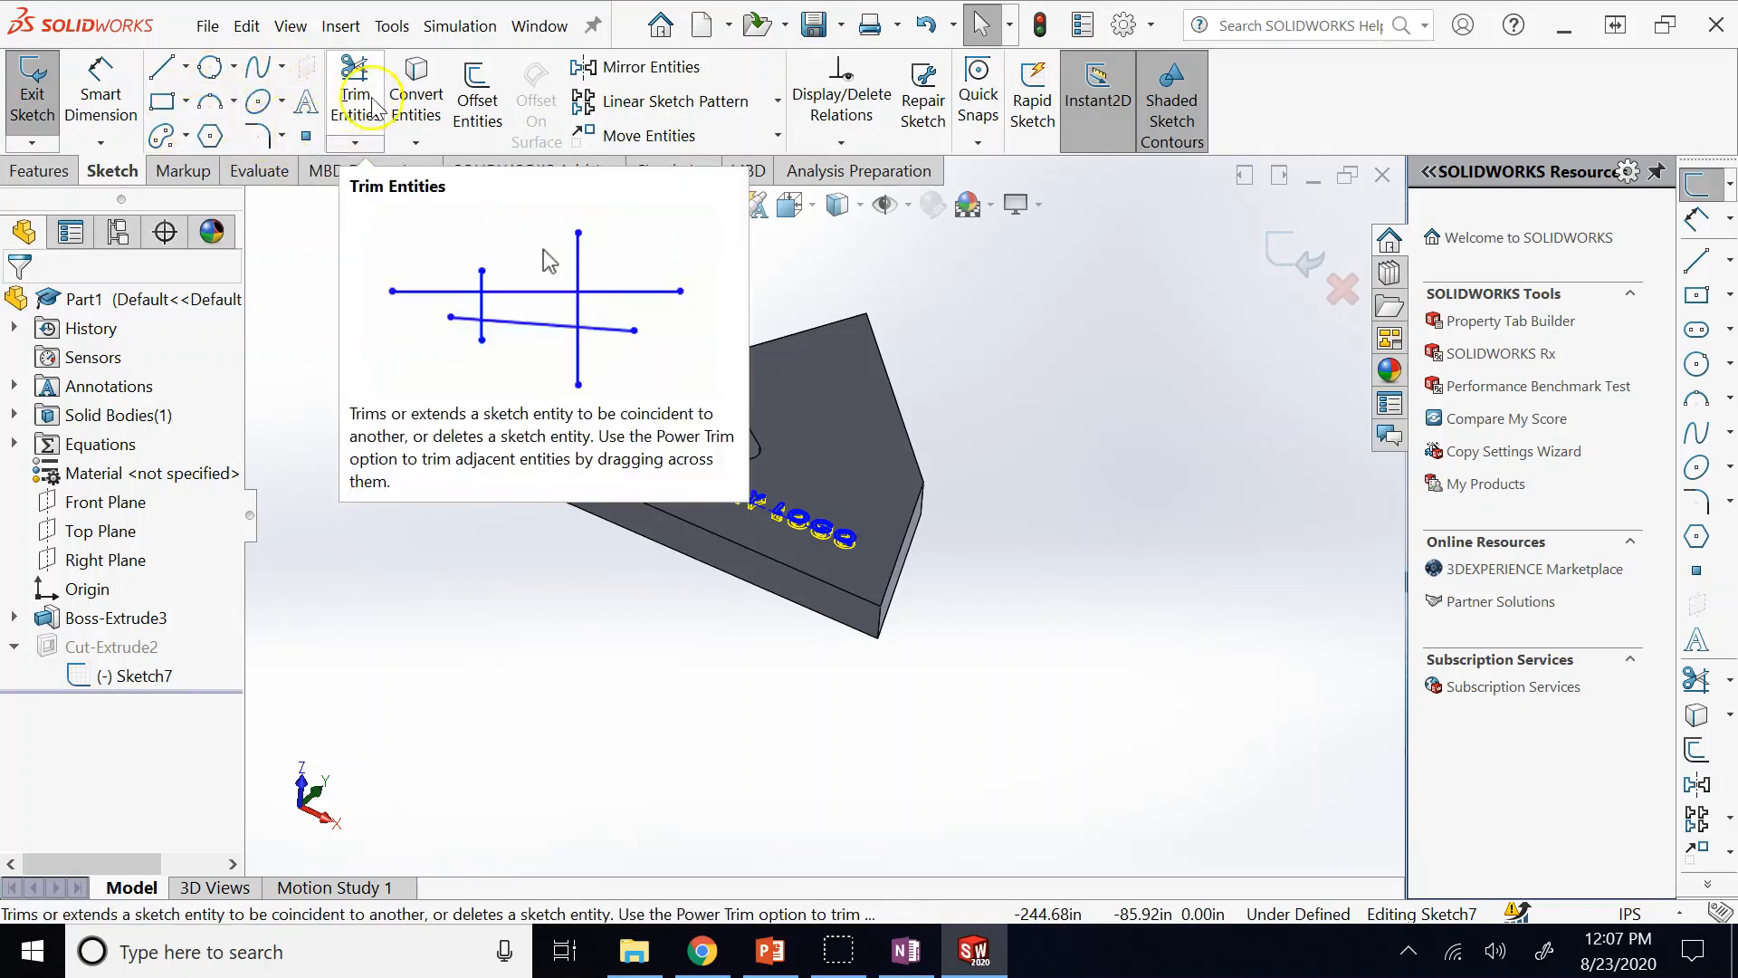
# Switch to the Sketching presentation in PowerPoint and review its slides up to the Sketch Tools overview.
pyautogui.click(833, 122)
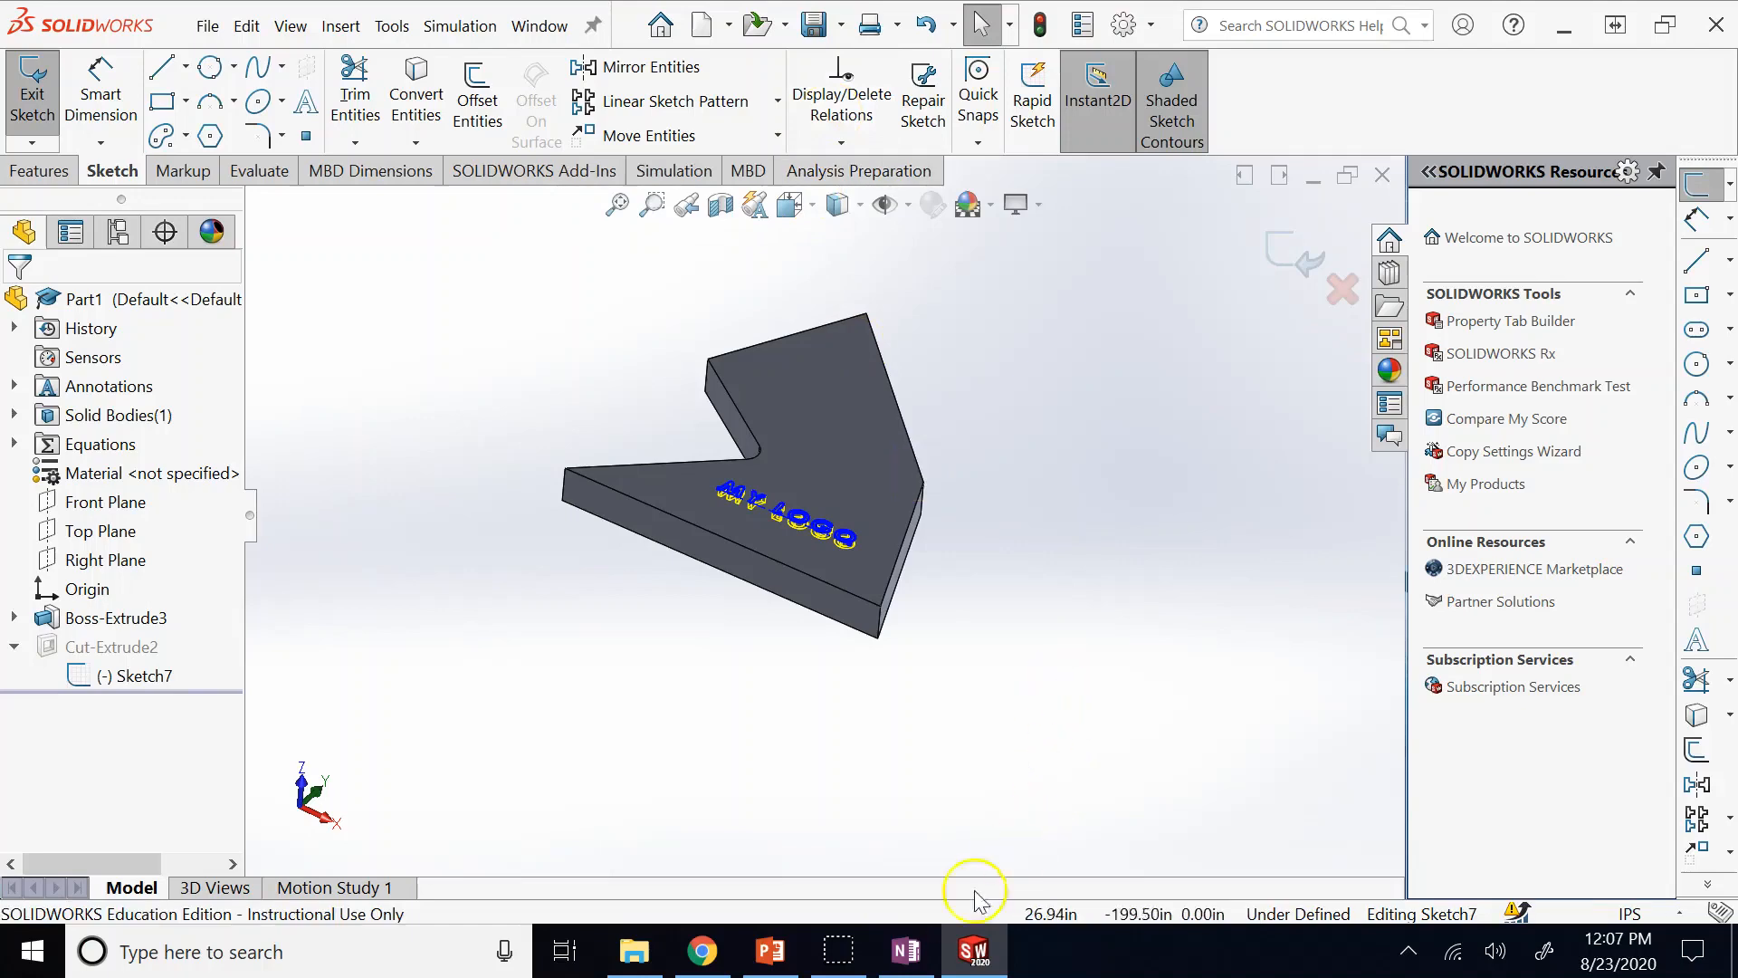
pyautogui.click(771, 950)
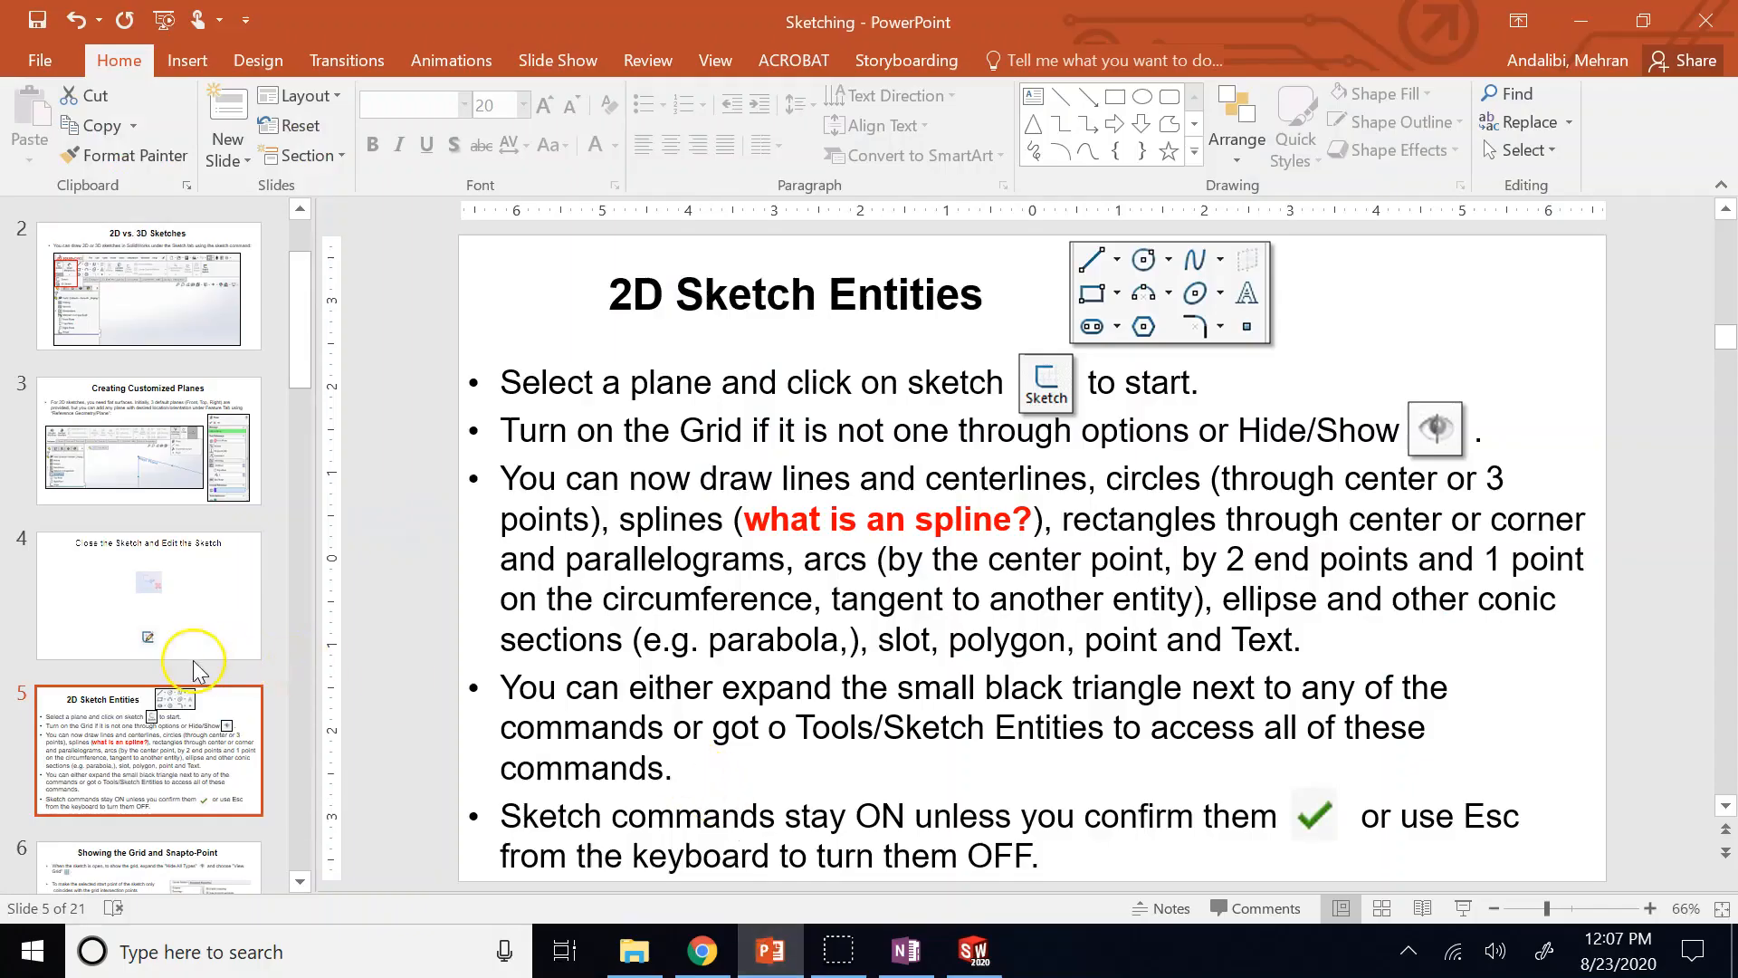
pyautogui.click(149, 865)
pyautogui.scroll(-3, 254, 715)
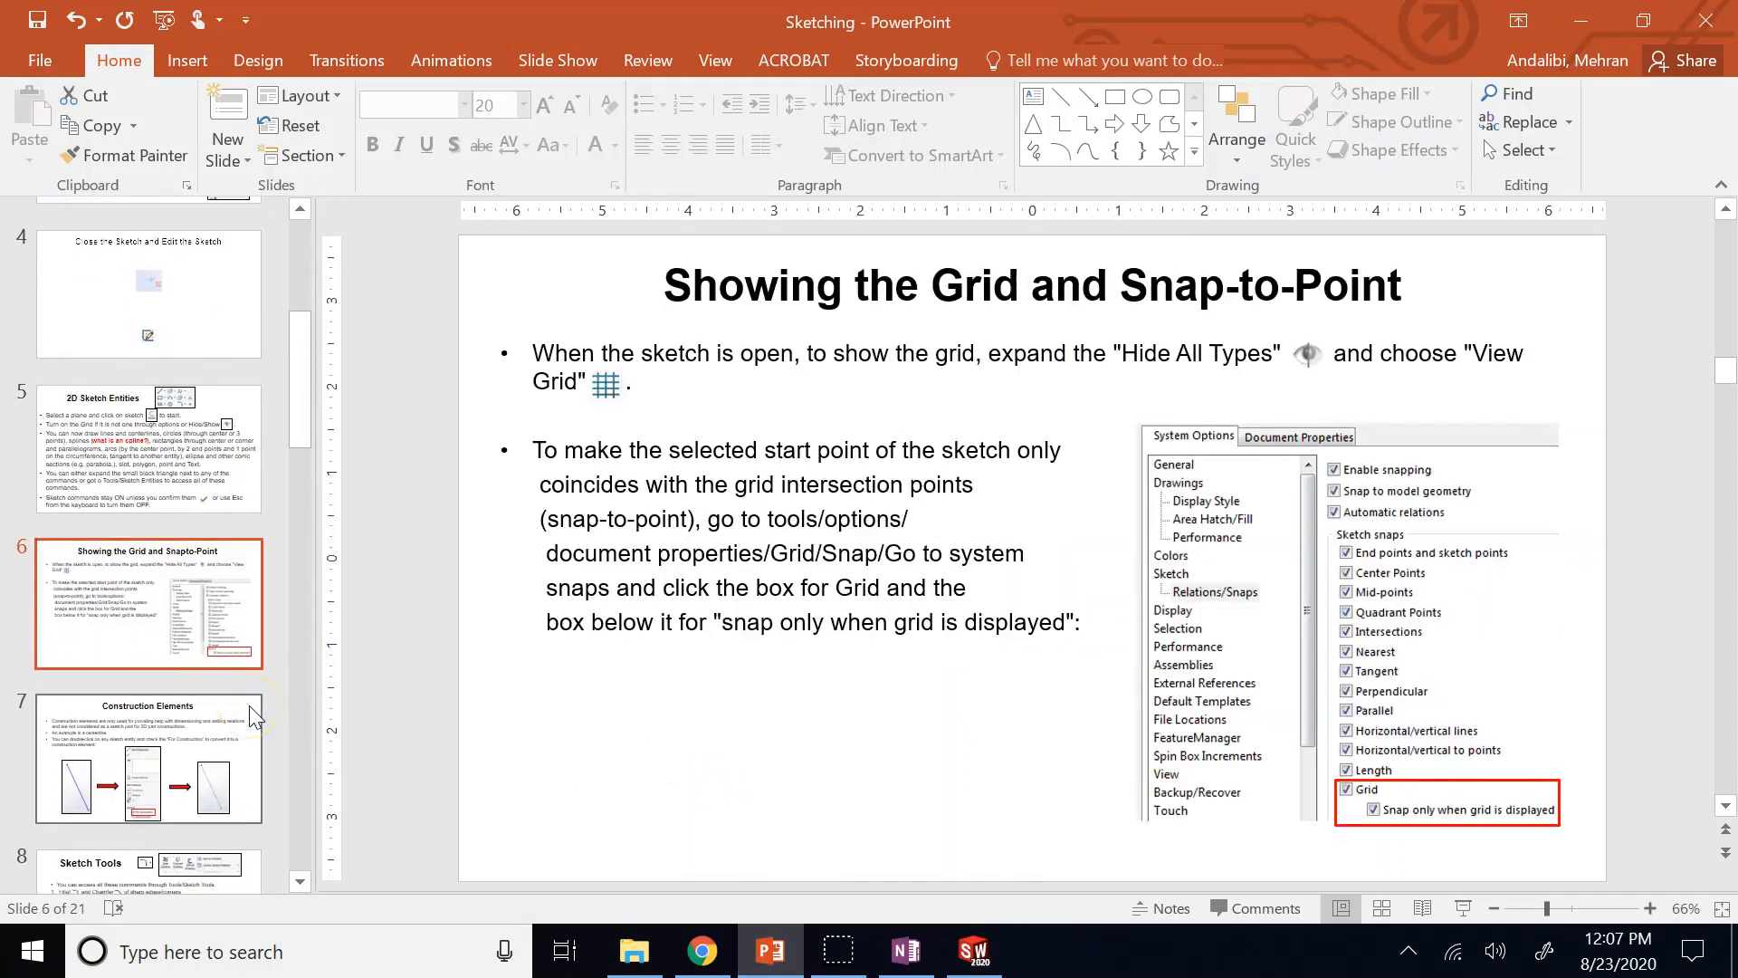
pyautogui.click(149, 724)
pyautogui.click(163, 656)
pyautogui.click(184, 808)
pyautogui.scroll(-3, 184, 808)
pyautogui.click(184, 809)
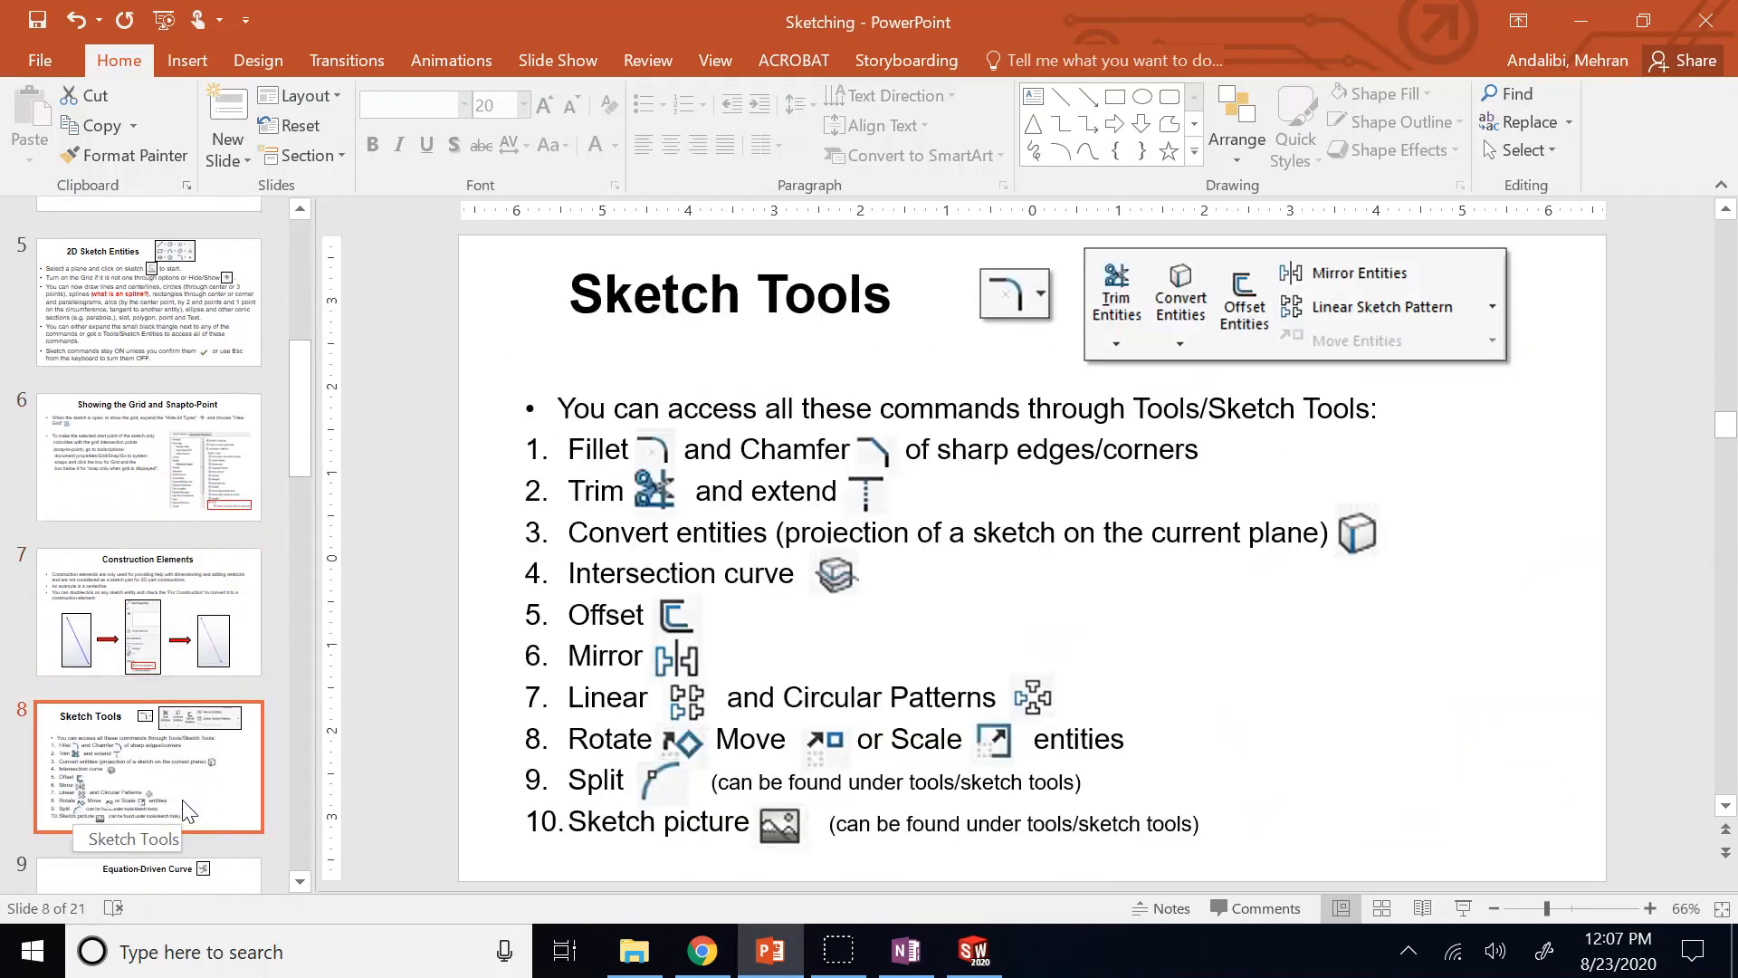
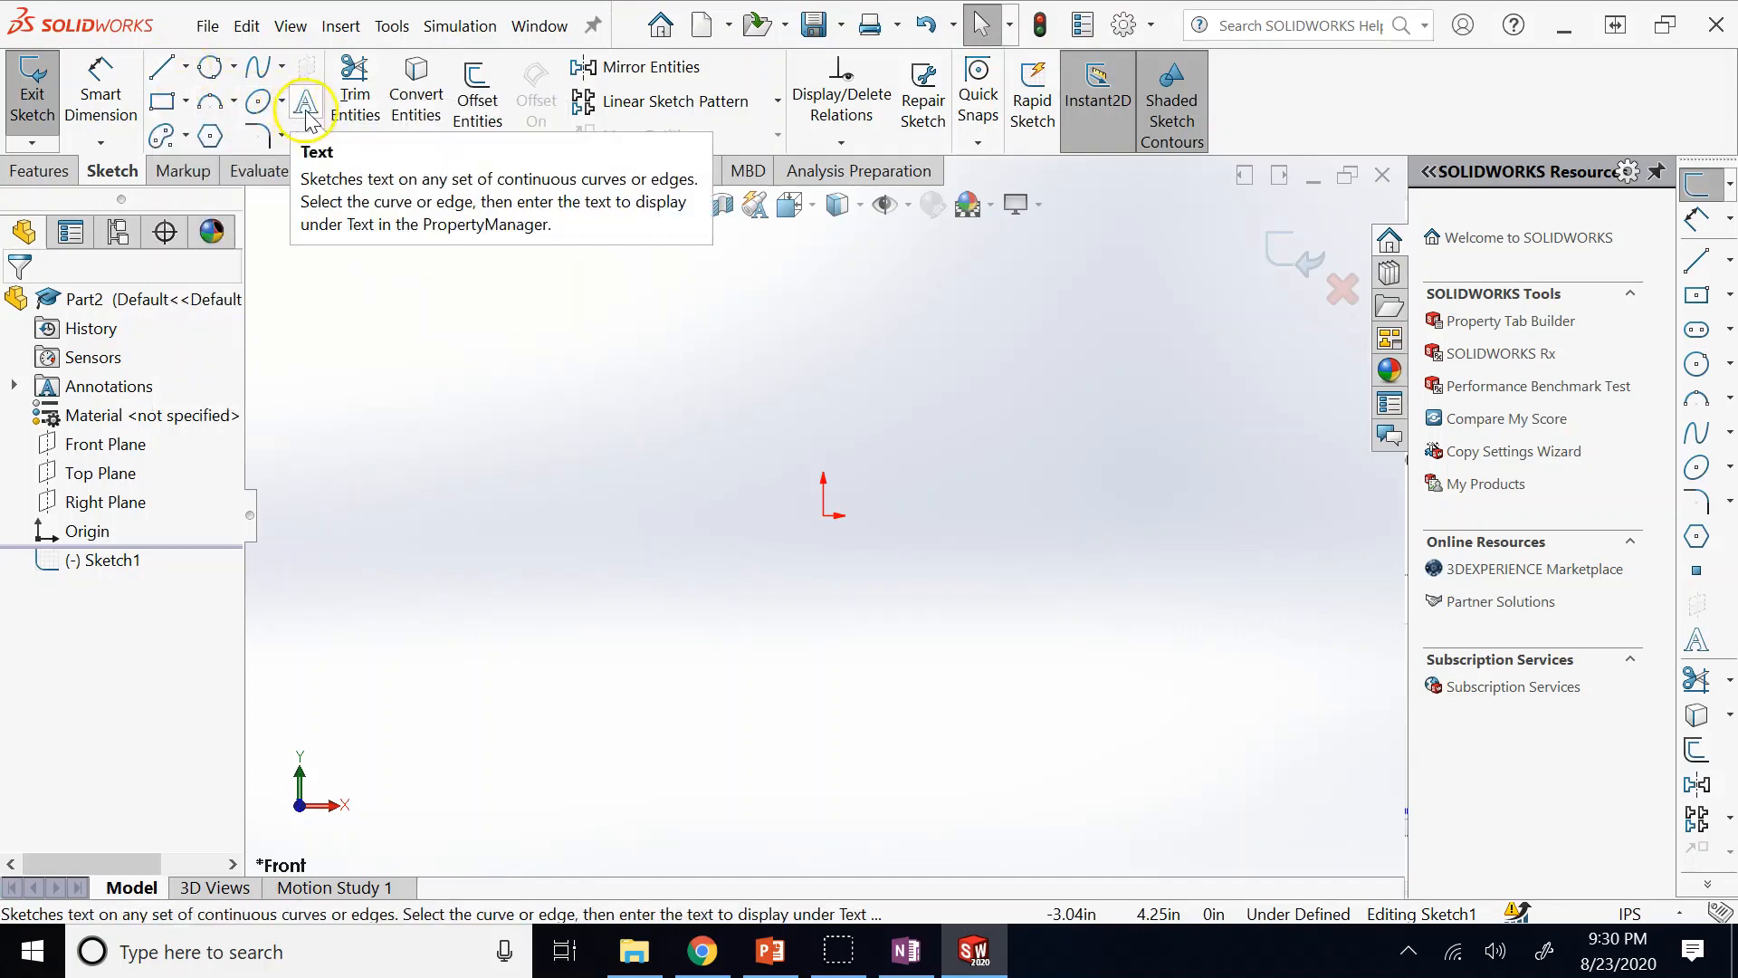
# Sketch a three-point arc of about 2.9 in radius that curves over the origin on the Front plane.
pyautogui.click(186, 68)
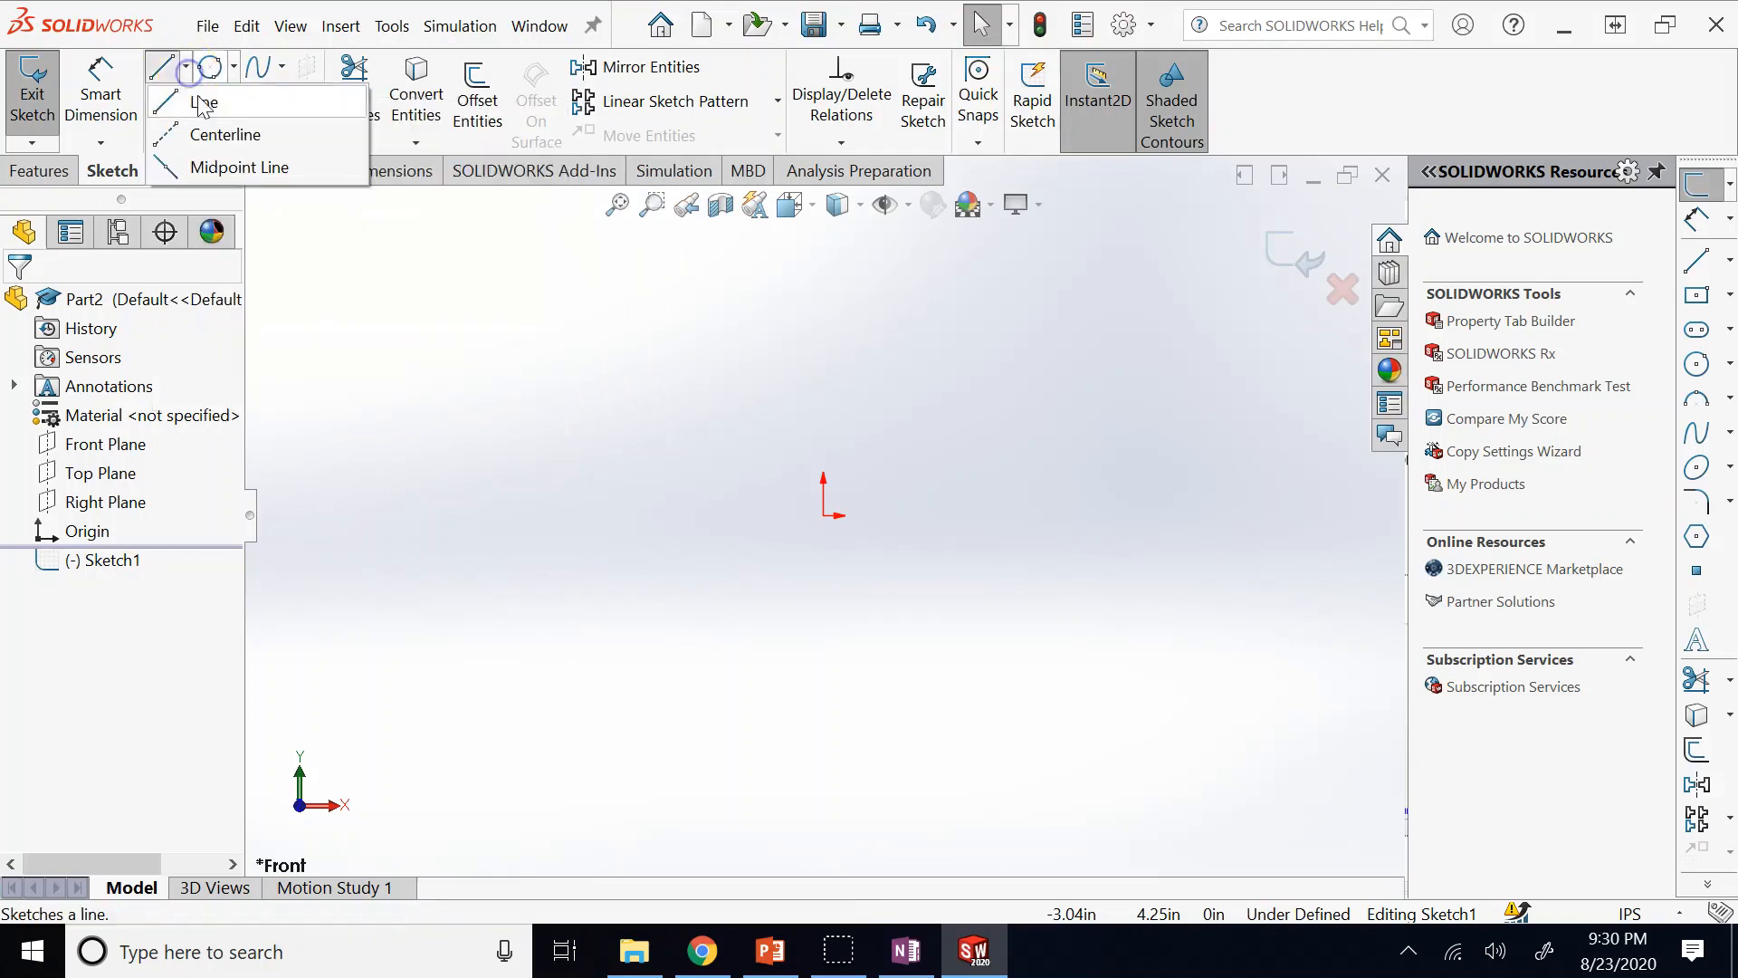
pyautogui.click(543, 379)
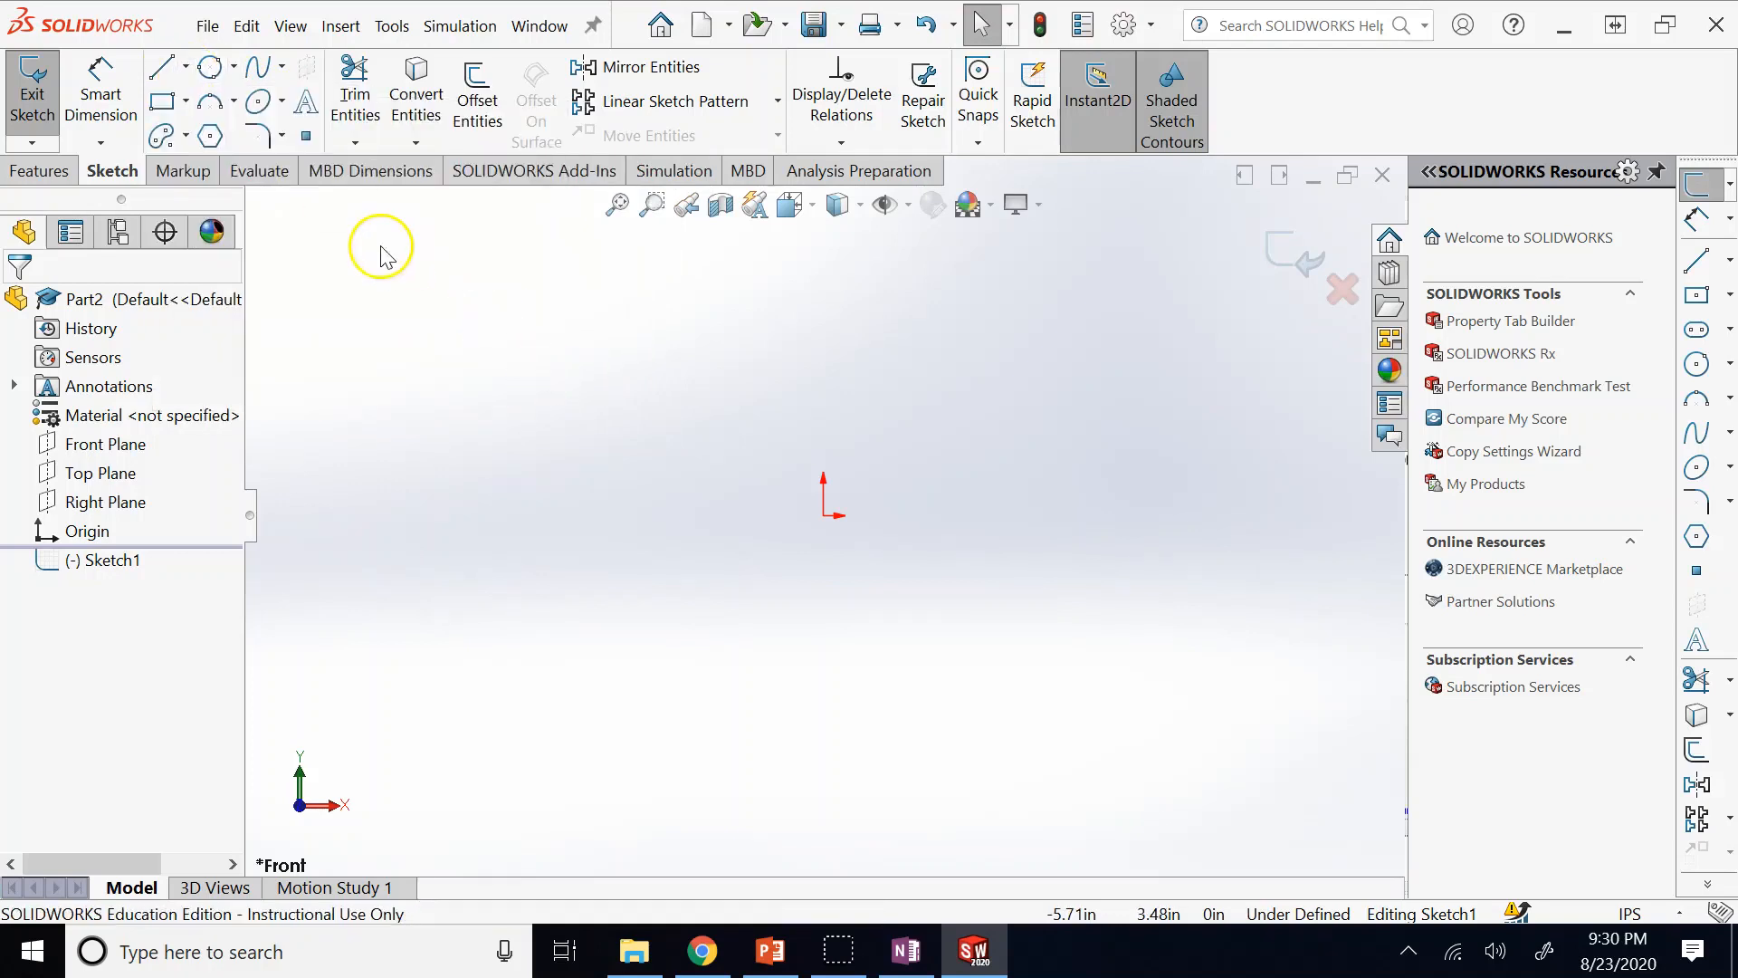
pyautogui.click(210, 100)
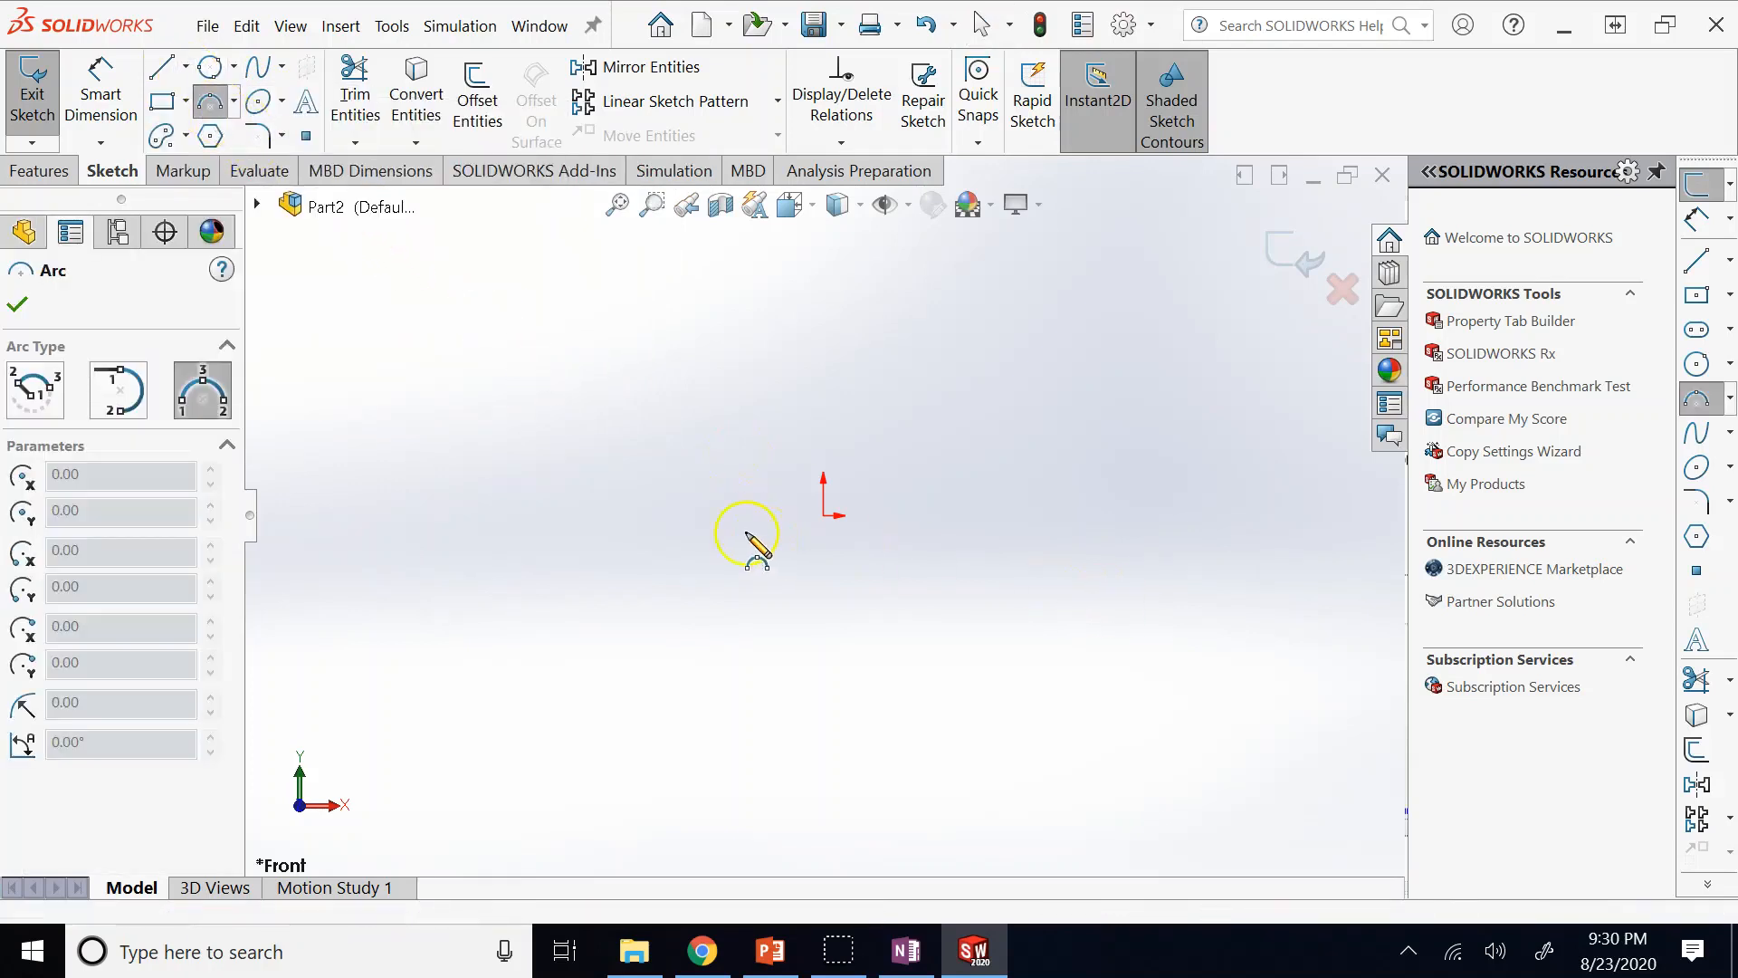
pyautogui.click(594, 515)
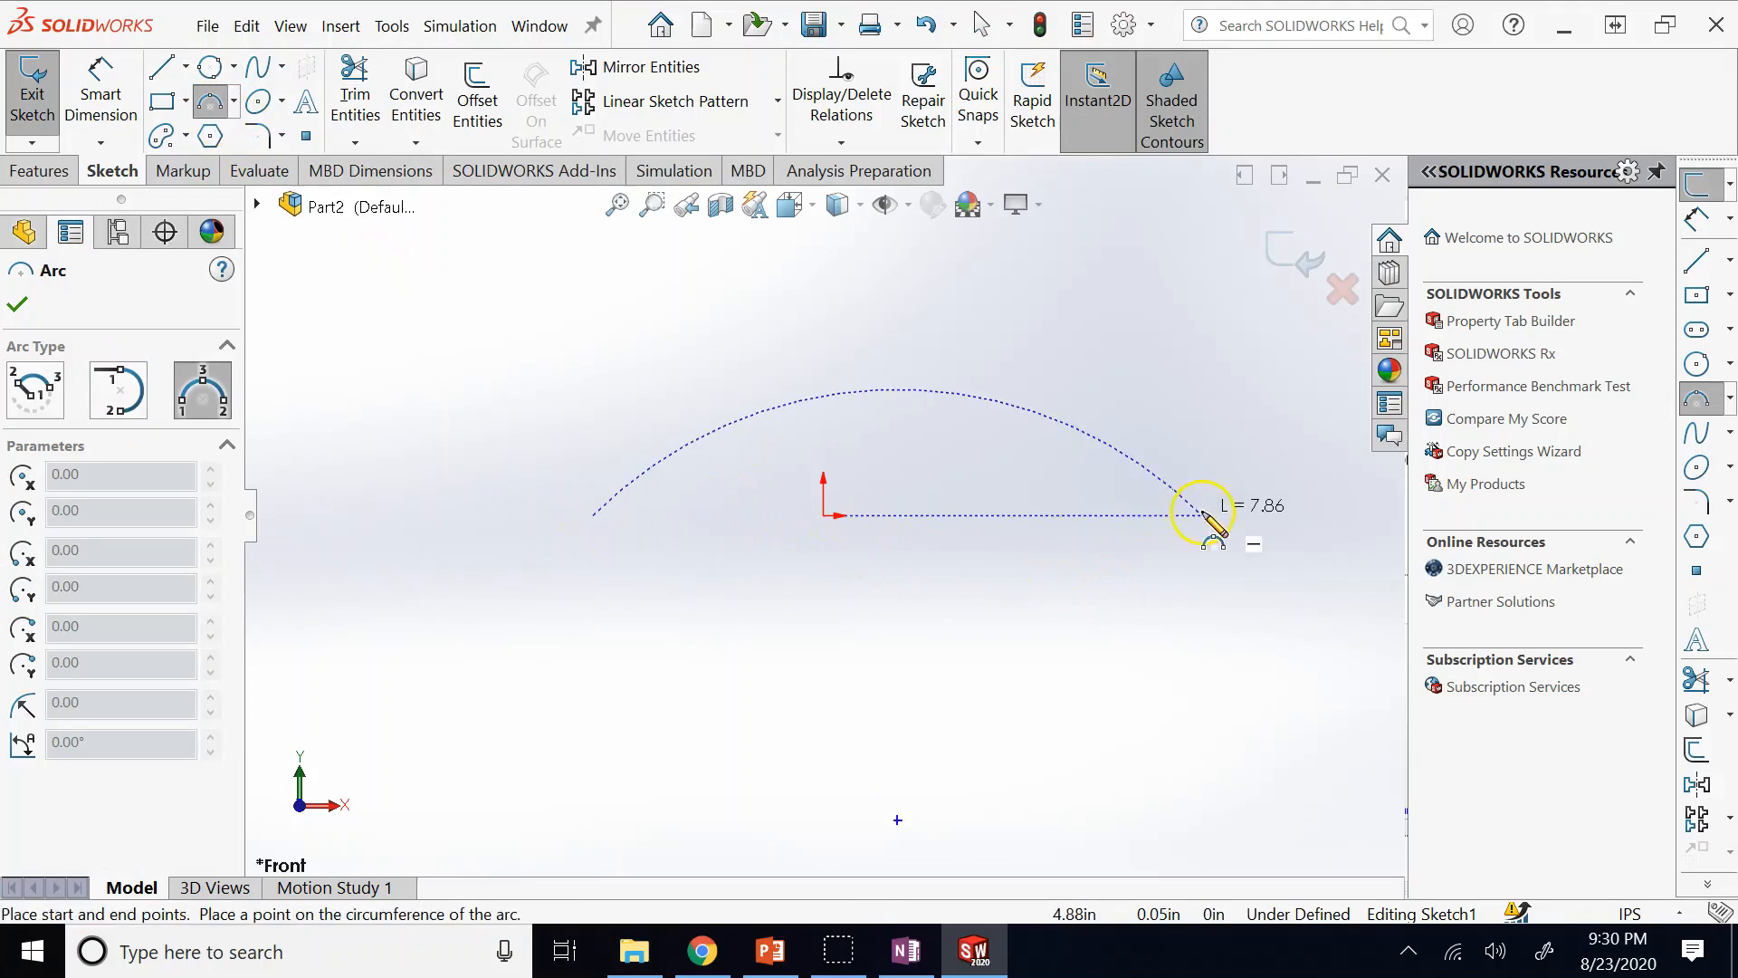
pyautogui.click(1038, 515)
pyautogui.click(961, 390)
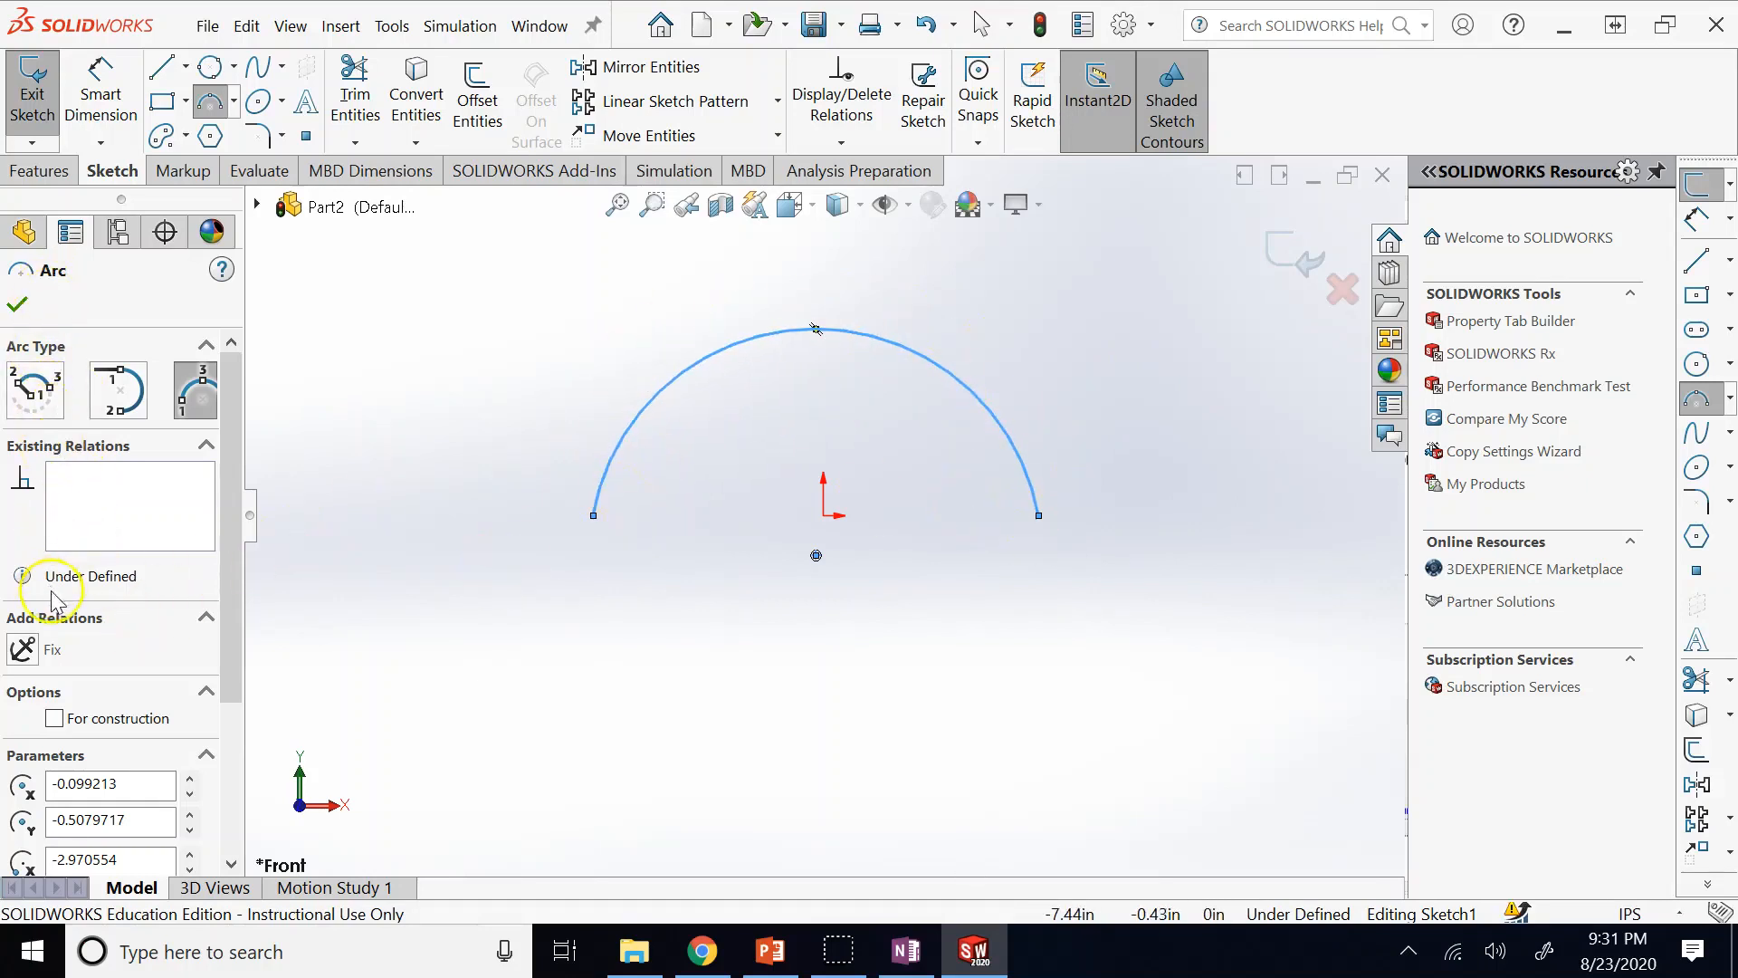
# Convert the arc to construction geometry and exit the sketch.
pyautogui.click(55, 720)
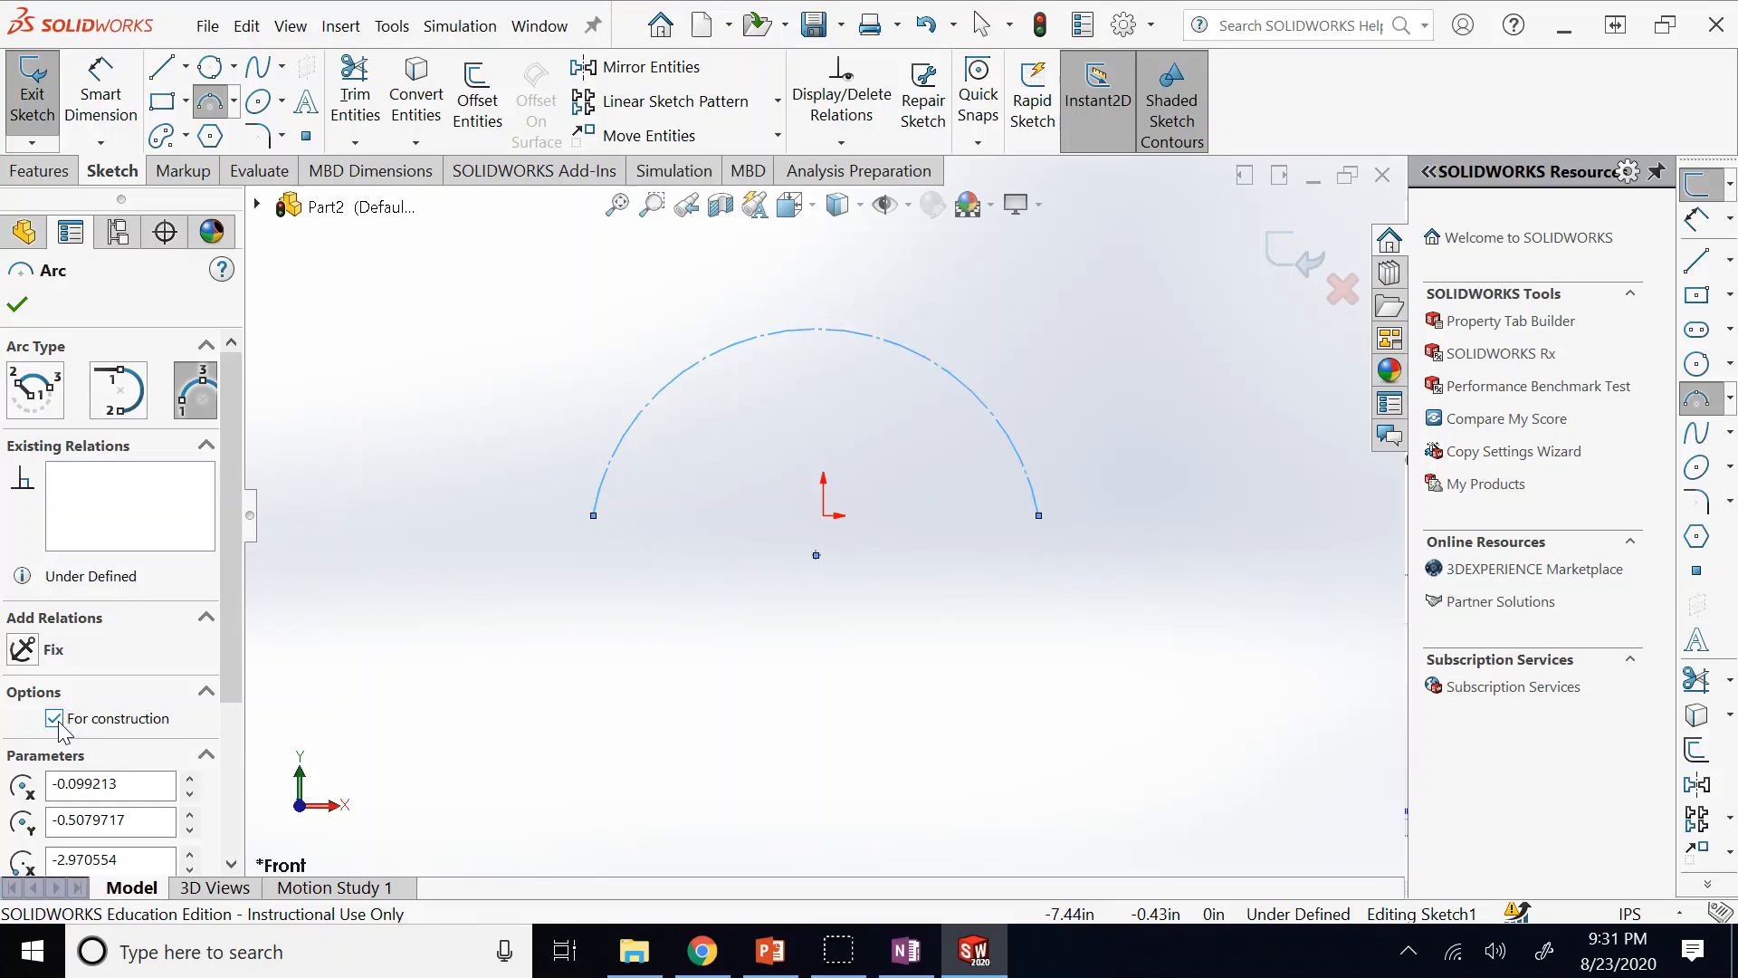
pyautogui.click(18, 305)
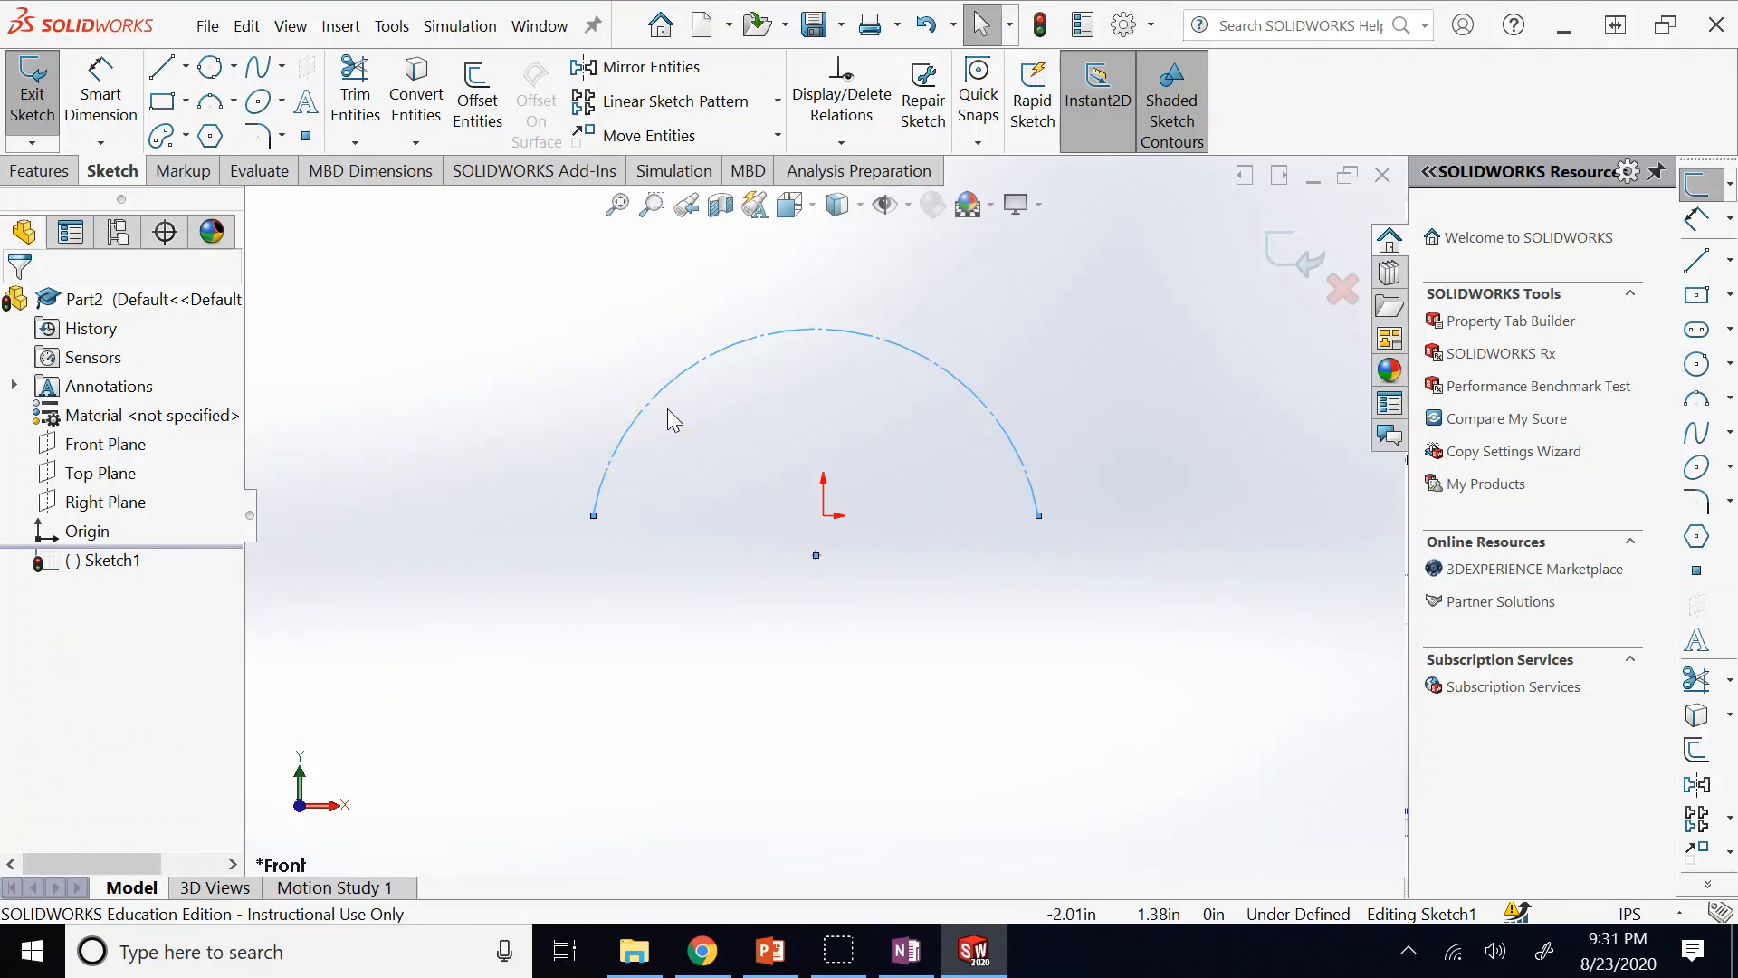
pyautogui.click(1285, 246)
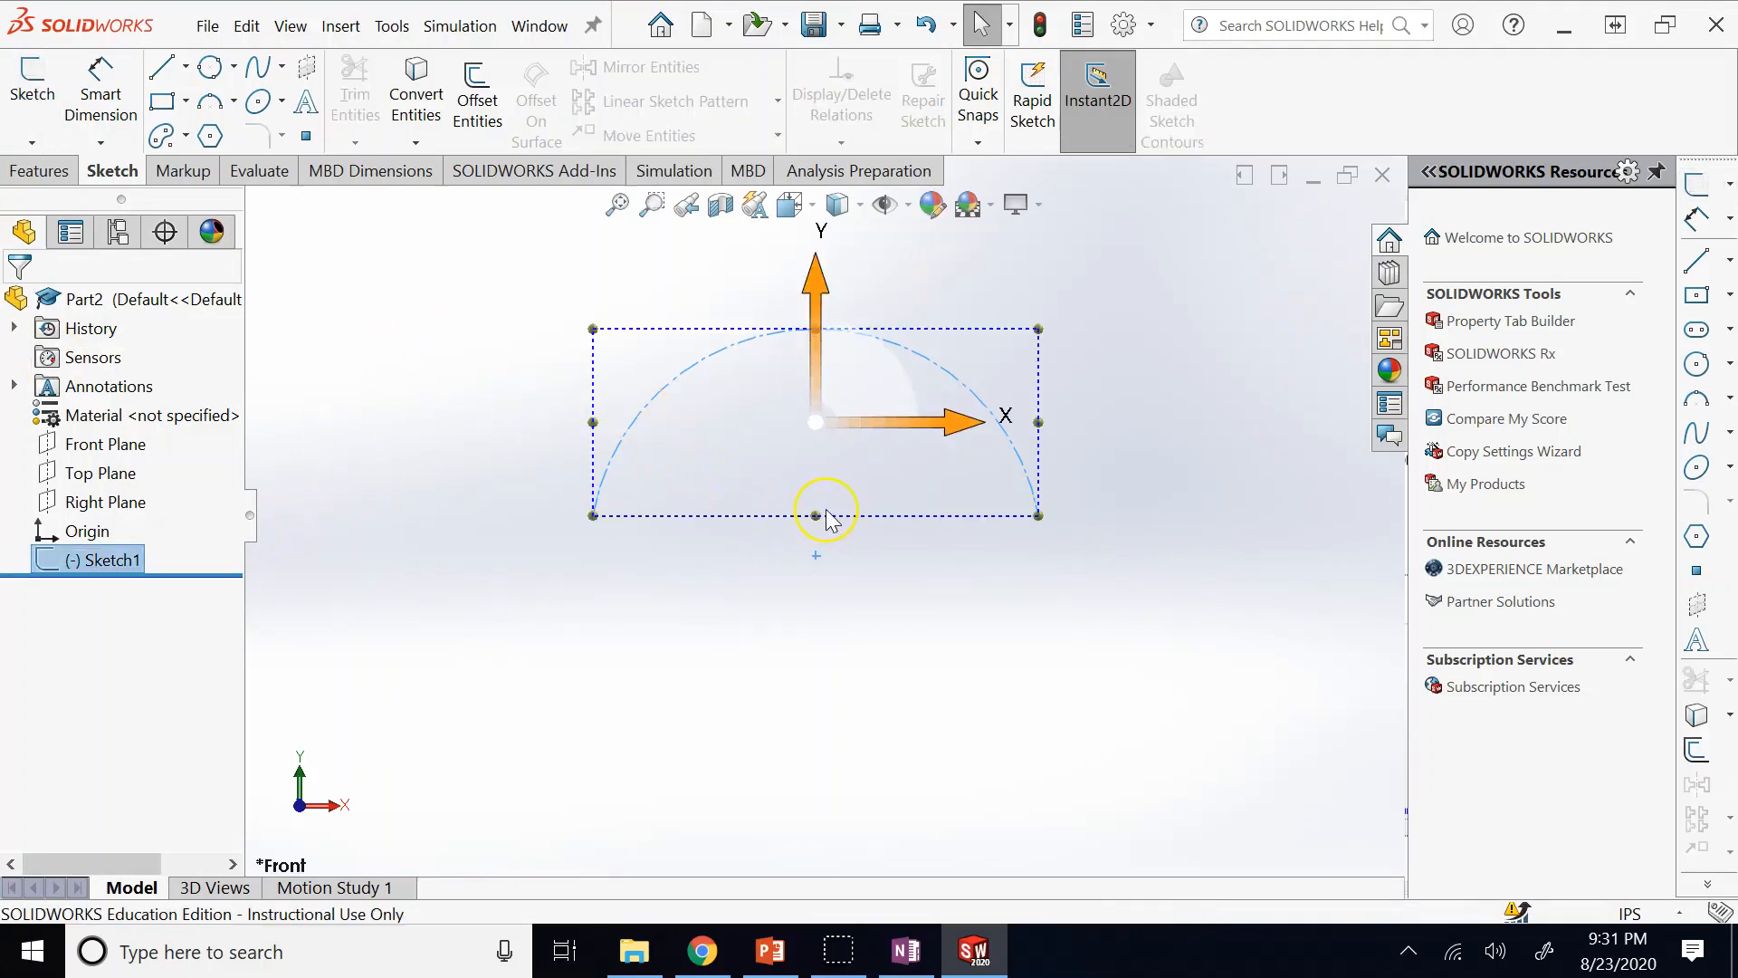
# Reopen the arc sketch and add the sketch text "This is a demo" along the arc.
pyautogui.click(72, 560)
pyautogui.click(100, 482)
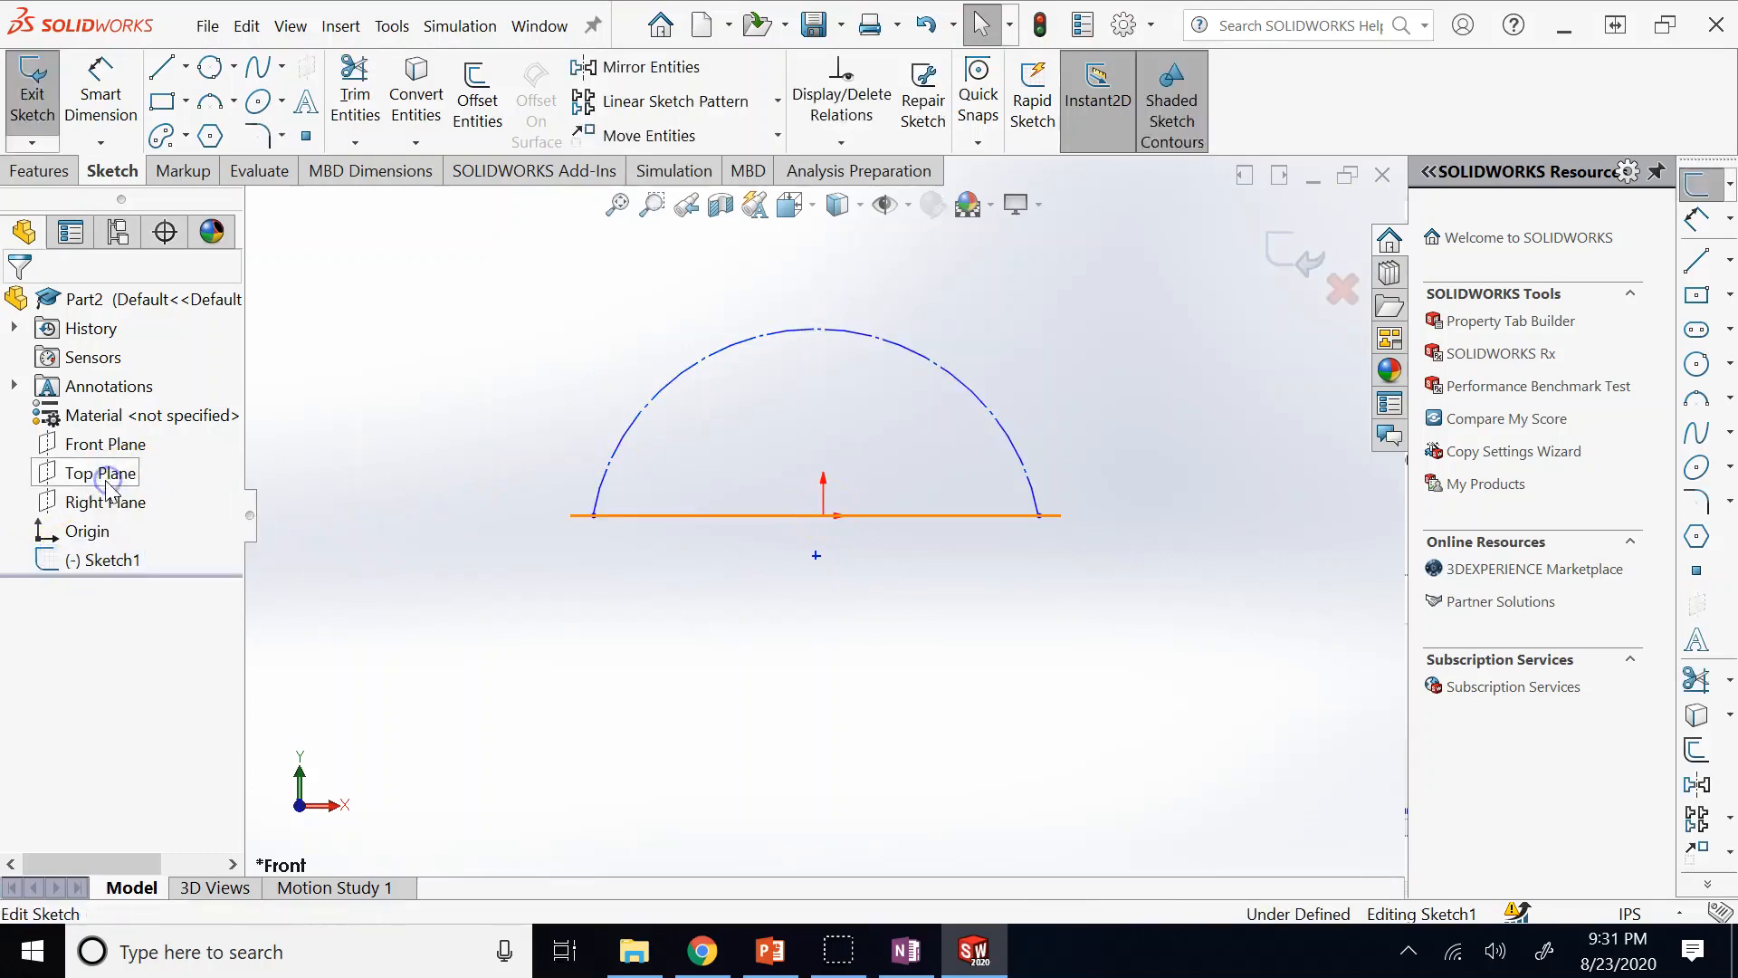
pyautogui.click(667, 380)
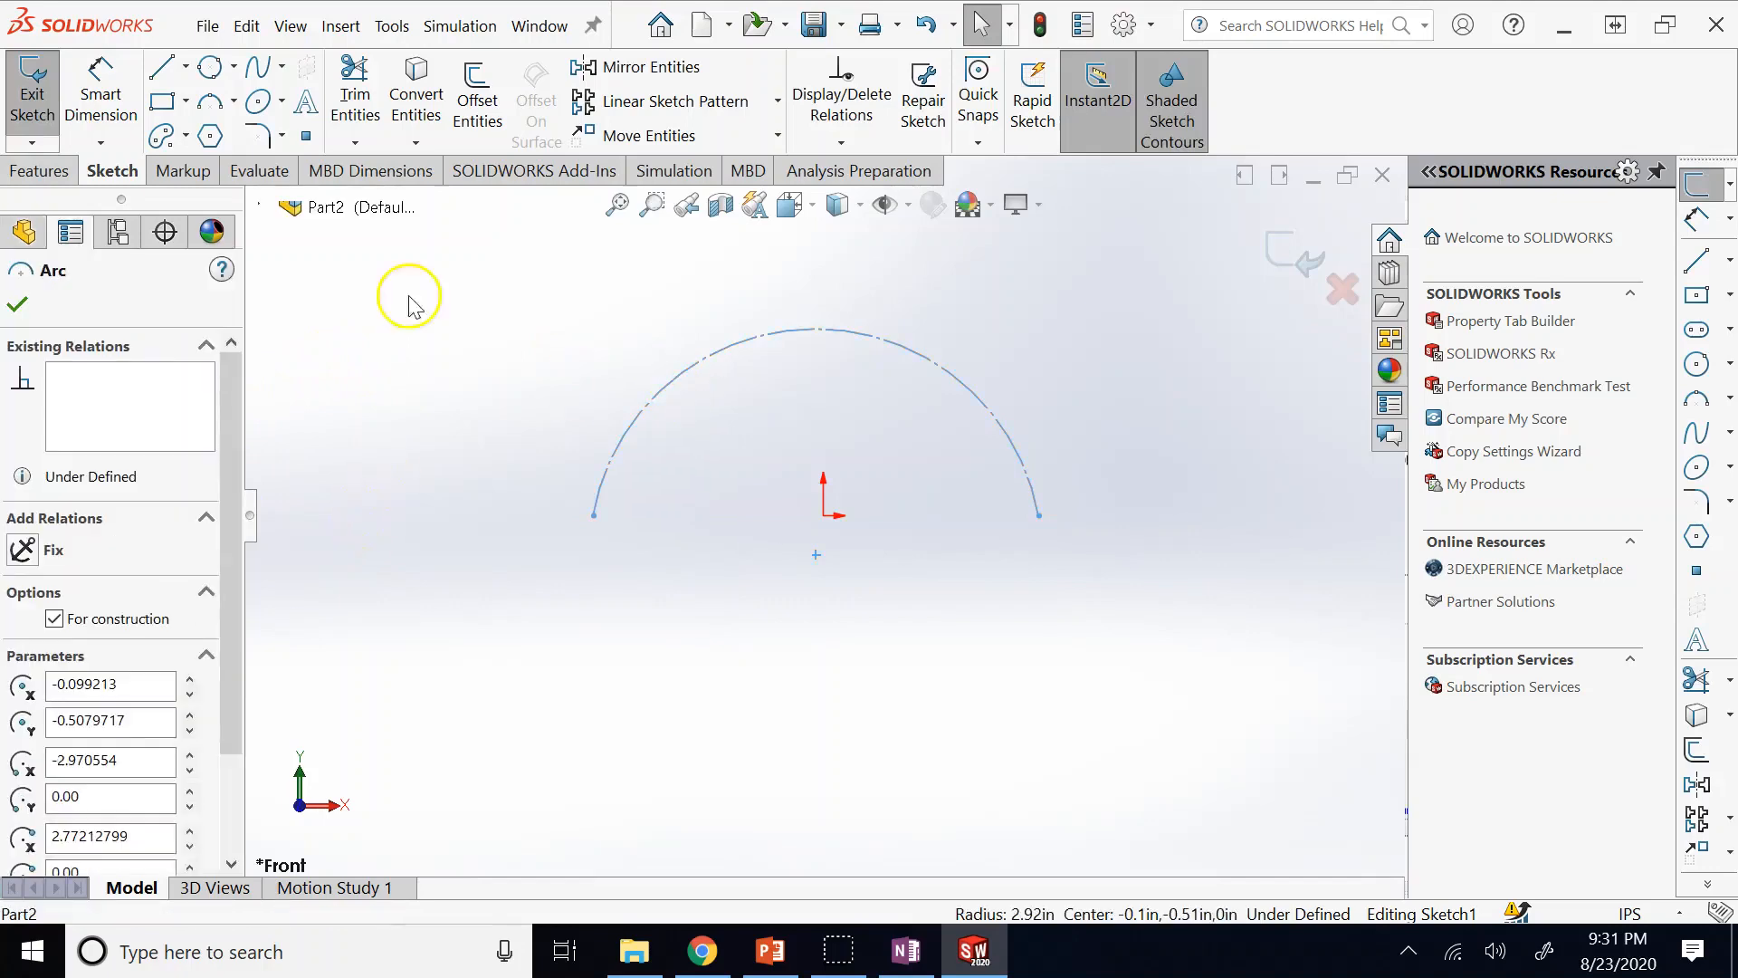
pyautogui.click(312, 103)
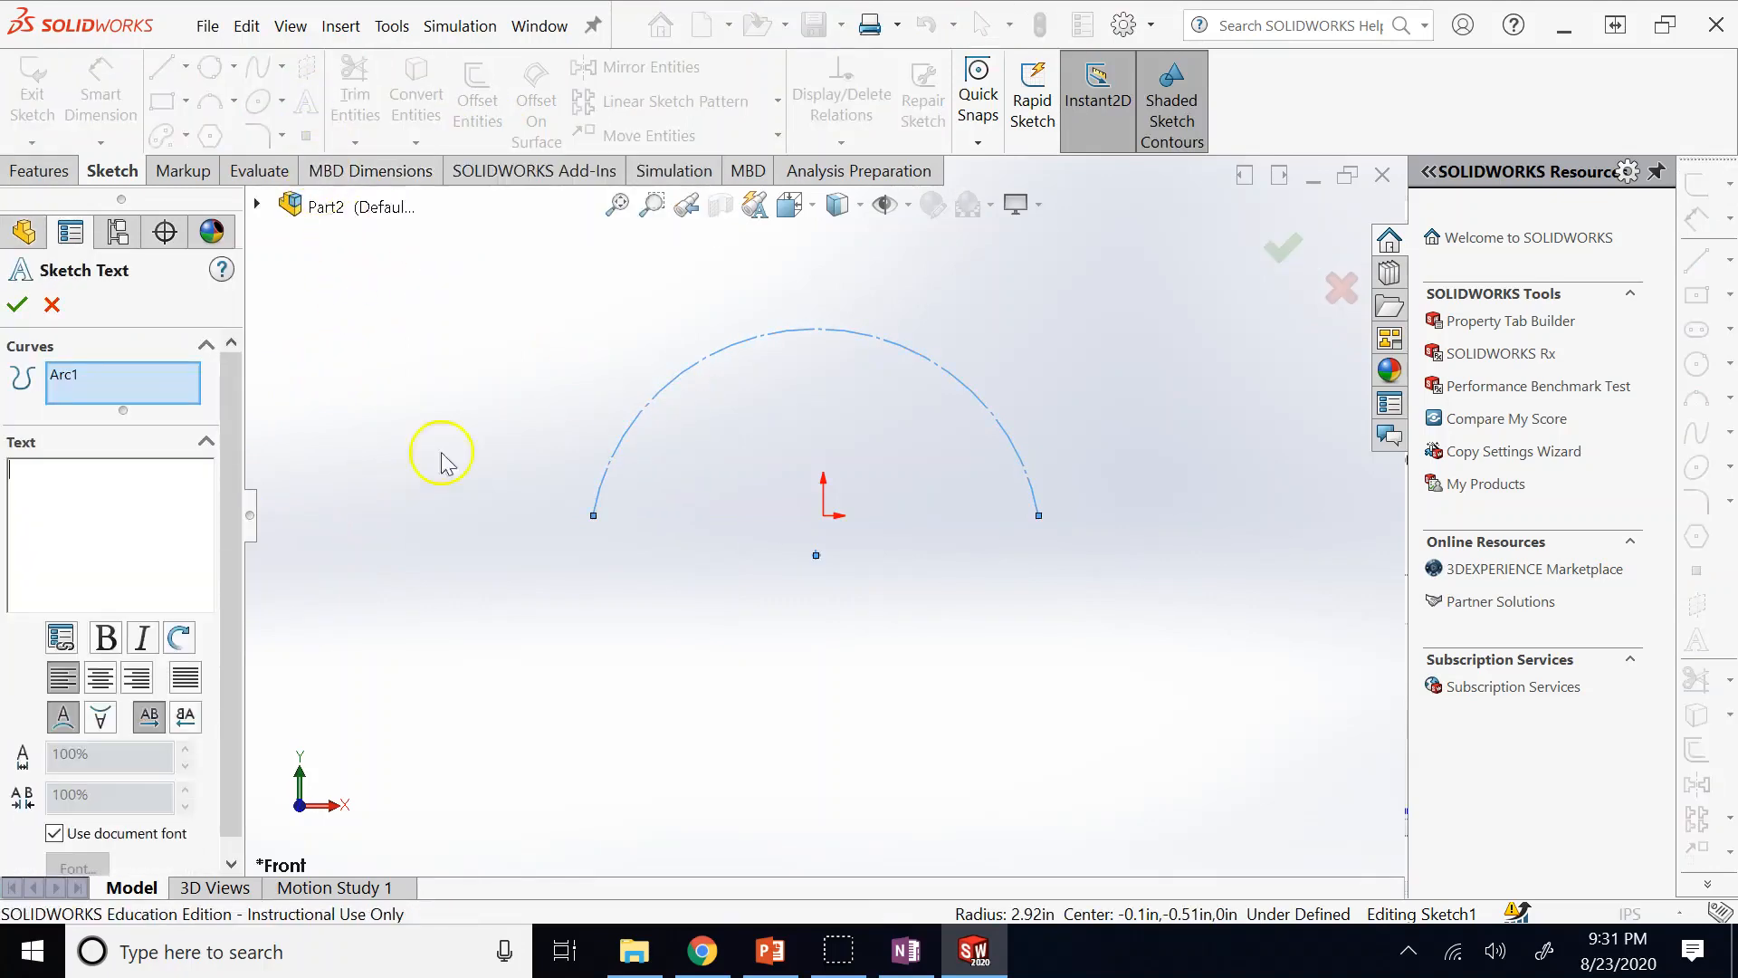
pyautogui.click(44, 476)
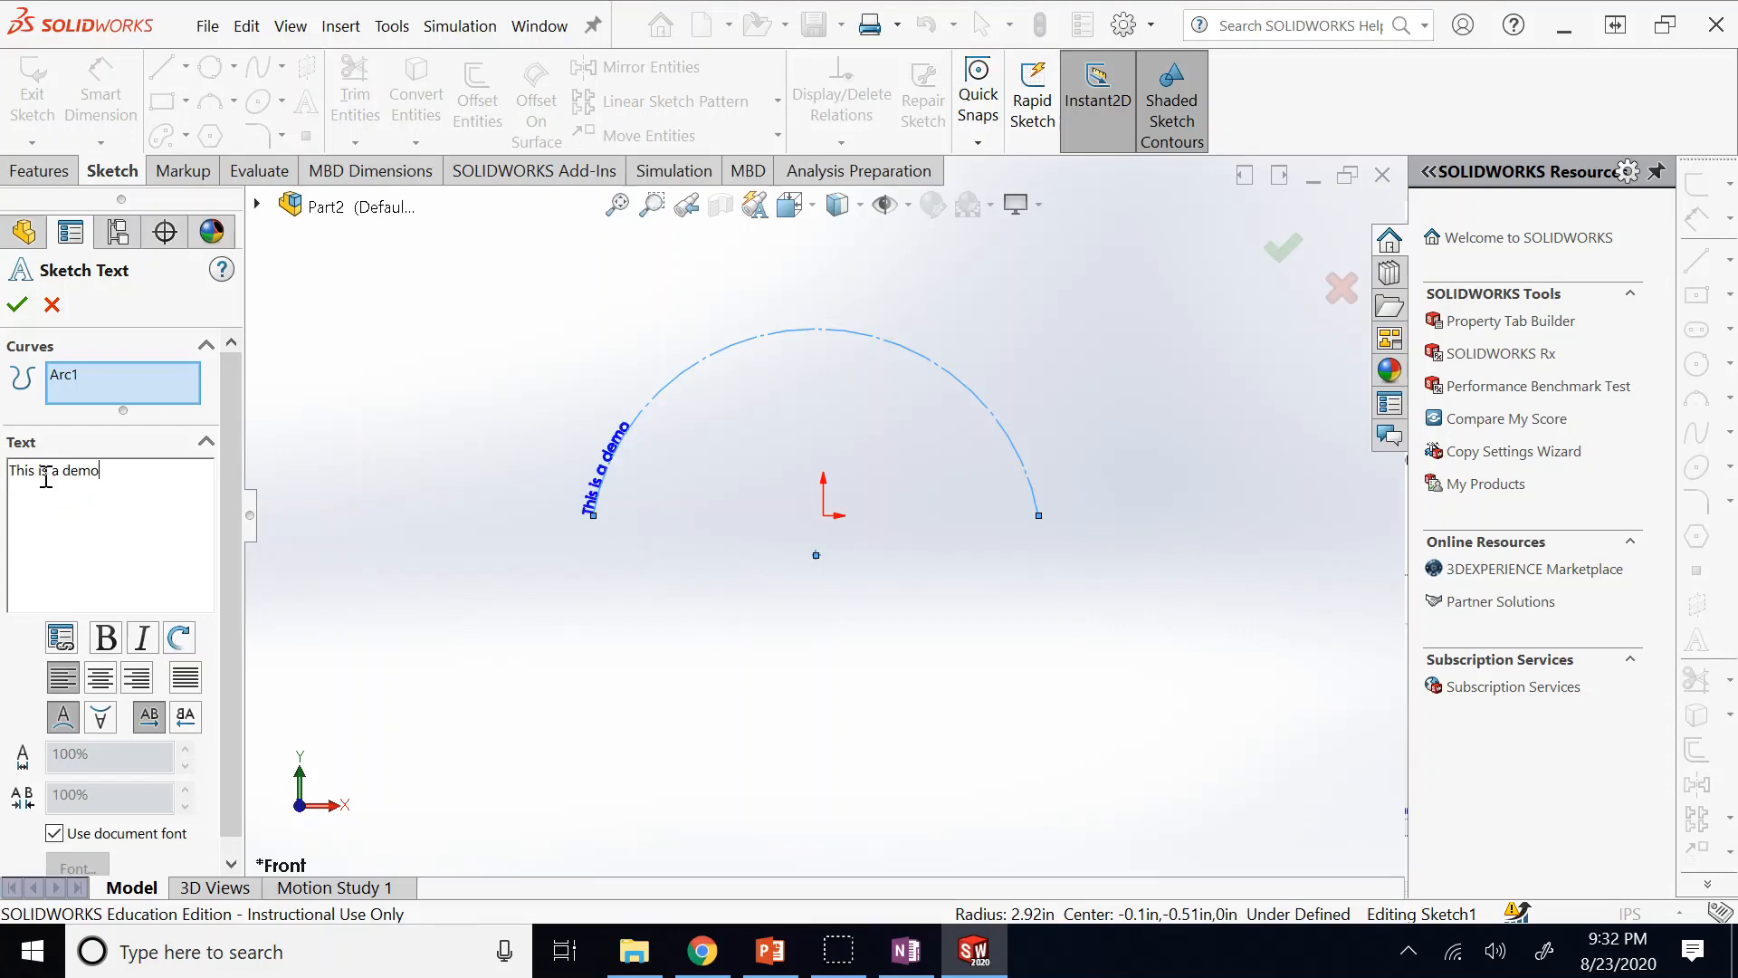
# Make the arc text bold, disable the document font, and set its width factor and spacing to 110%.
pyautogui.moveTo(116, 483); pyautogui.dragTo(9, 471)
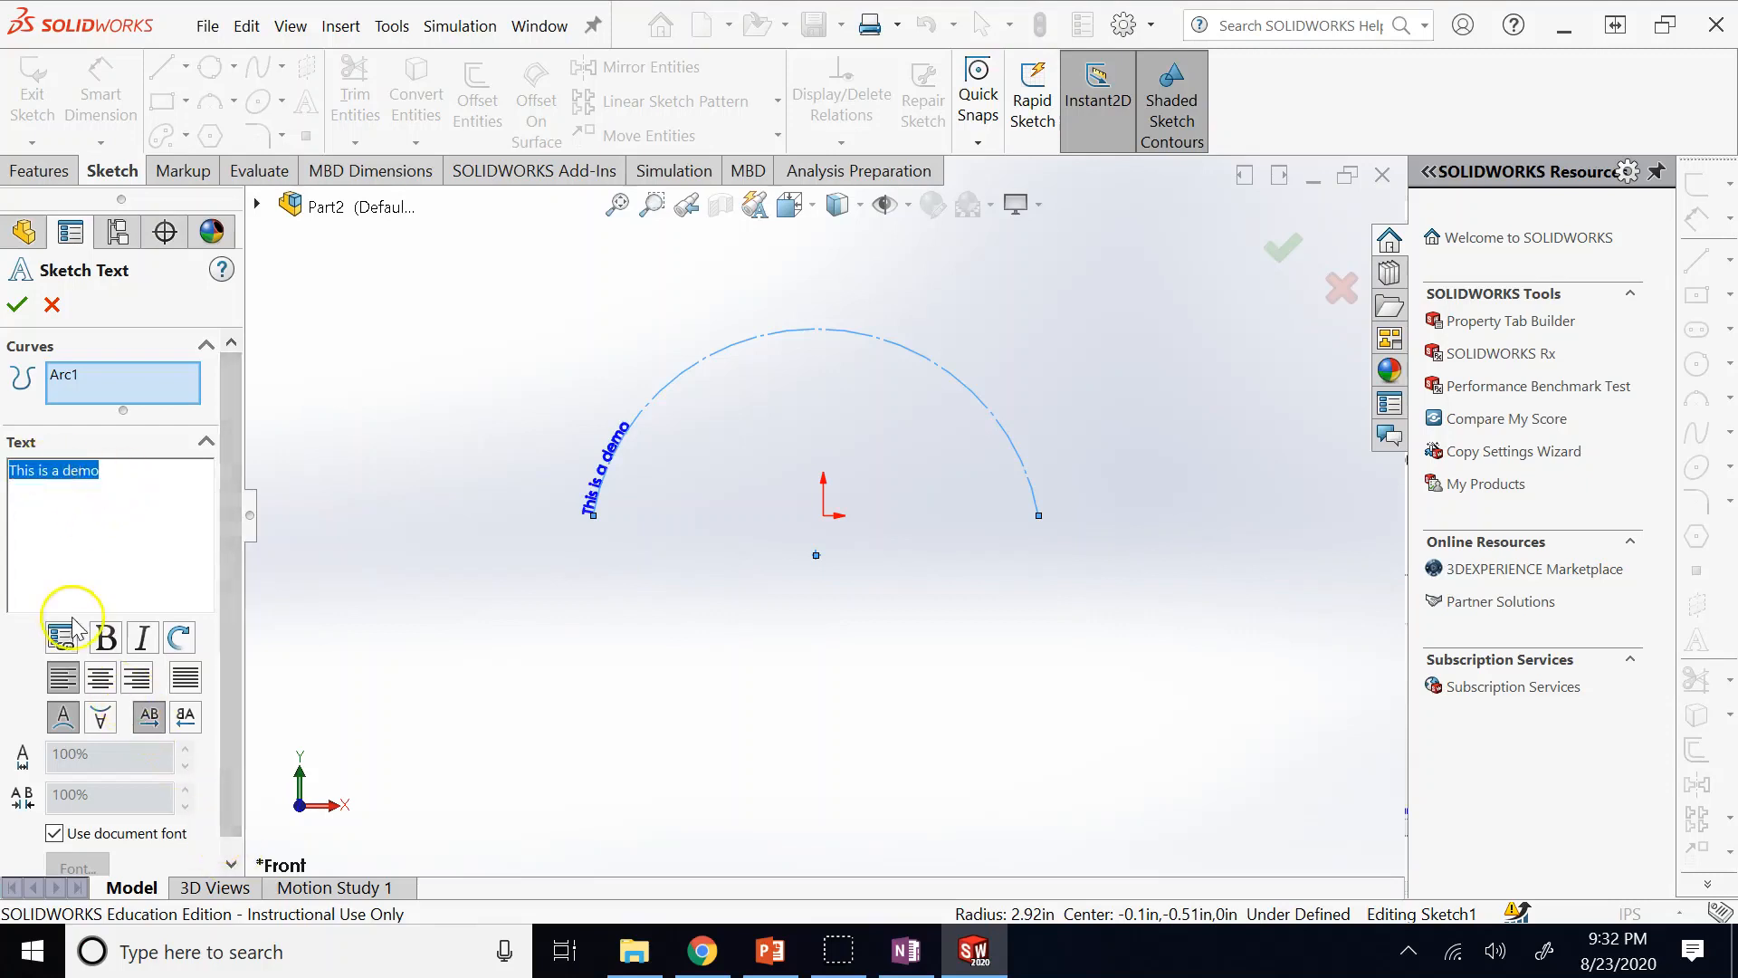
pyautogui.click(106, 637)
pyautogui.click(54, 833)
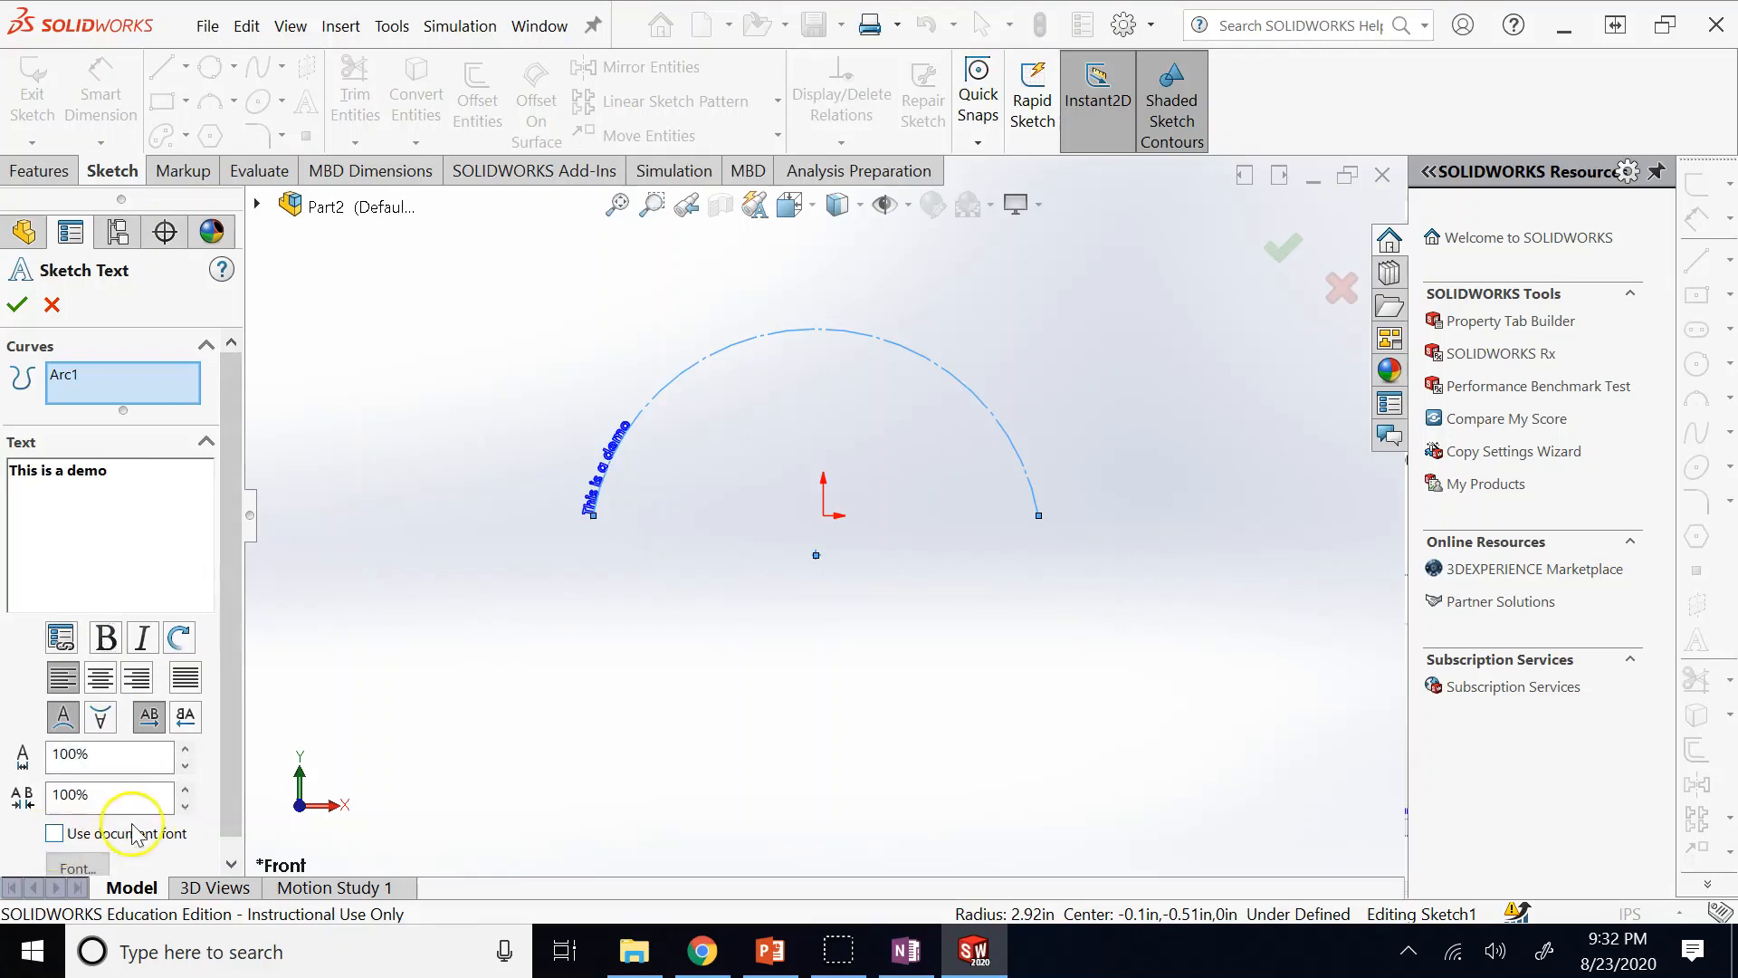
pyautogui.click(185, 787)
pyautogui.click(185, 750)
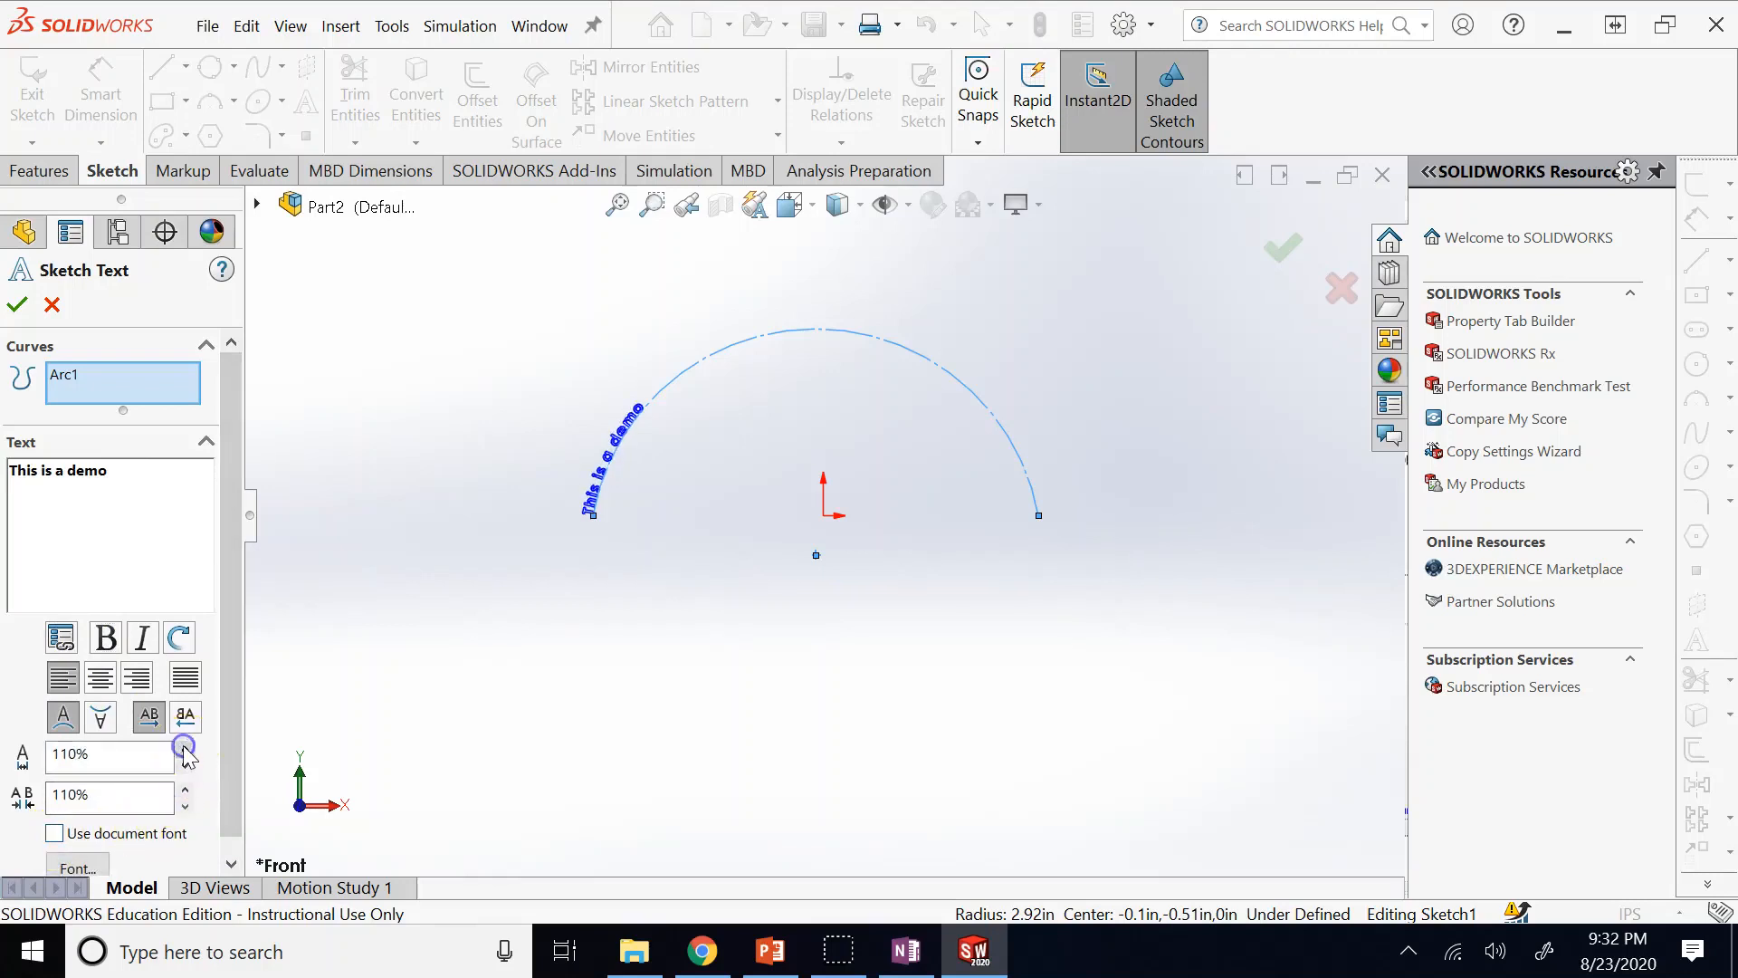
# Define the arc text's font height in points and choose a much larger size, keeping Century Gothic Regular.
pyautogui.click(78, 867)
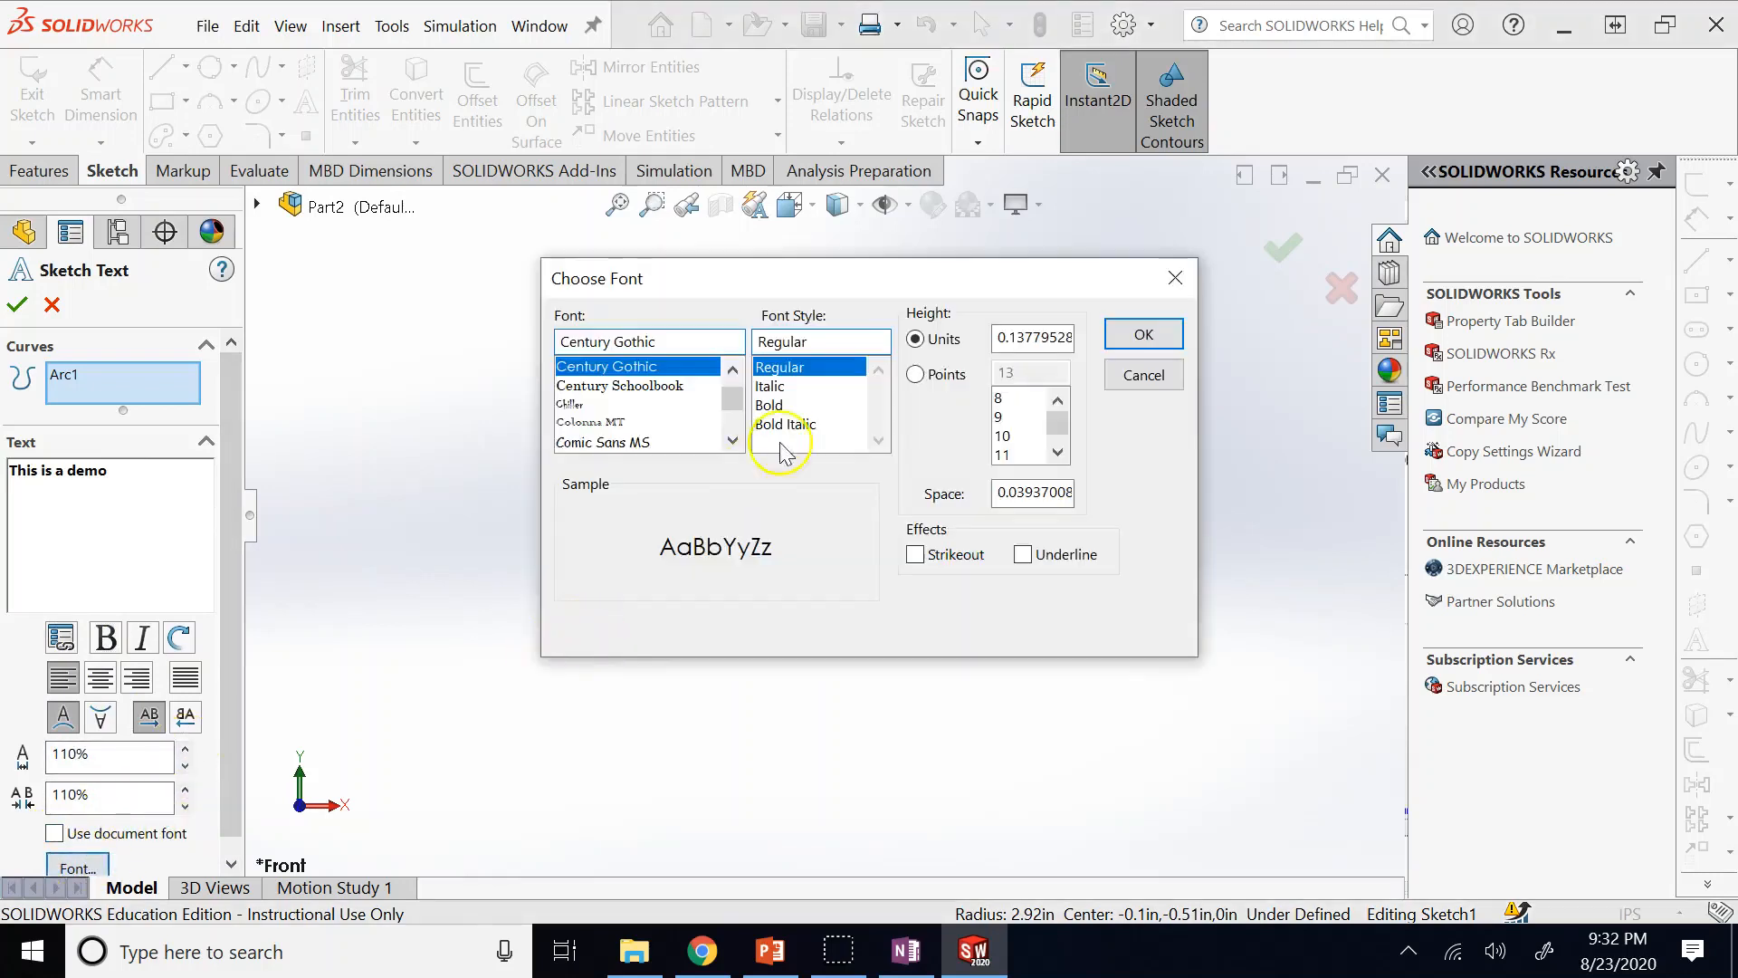
pyautogui.click(916, 374)
pyautogui.scroll(-1, 1054, 444)
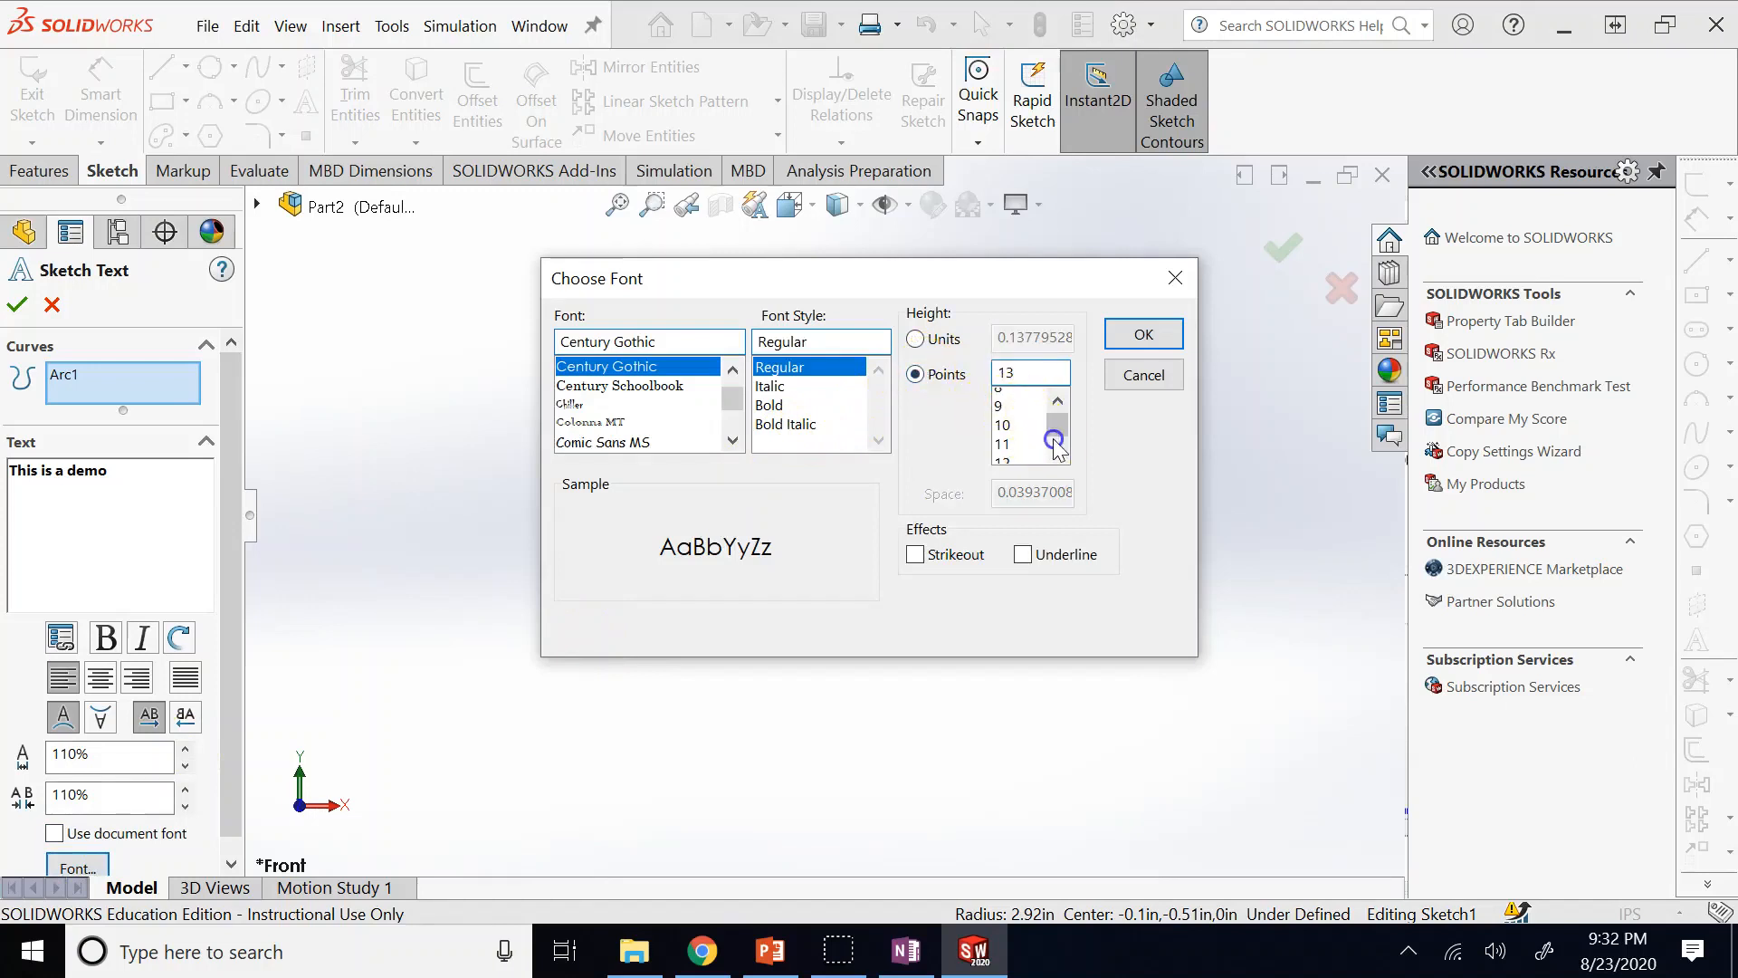
pyautogui.scroll(-1, 1055, 444)
pyautogui.scroll(-2, 1059, 450)
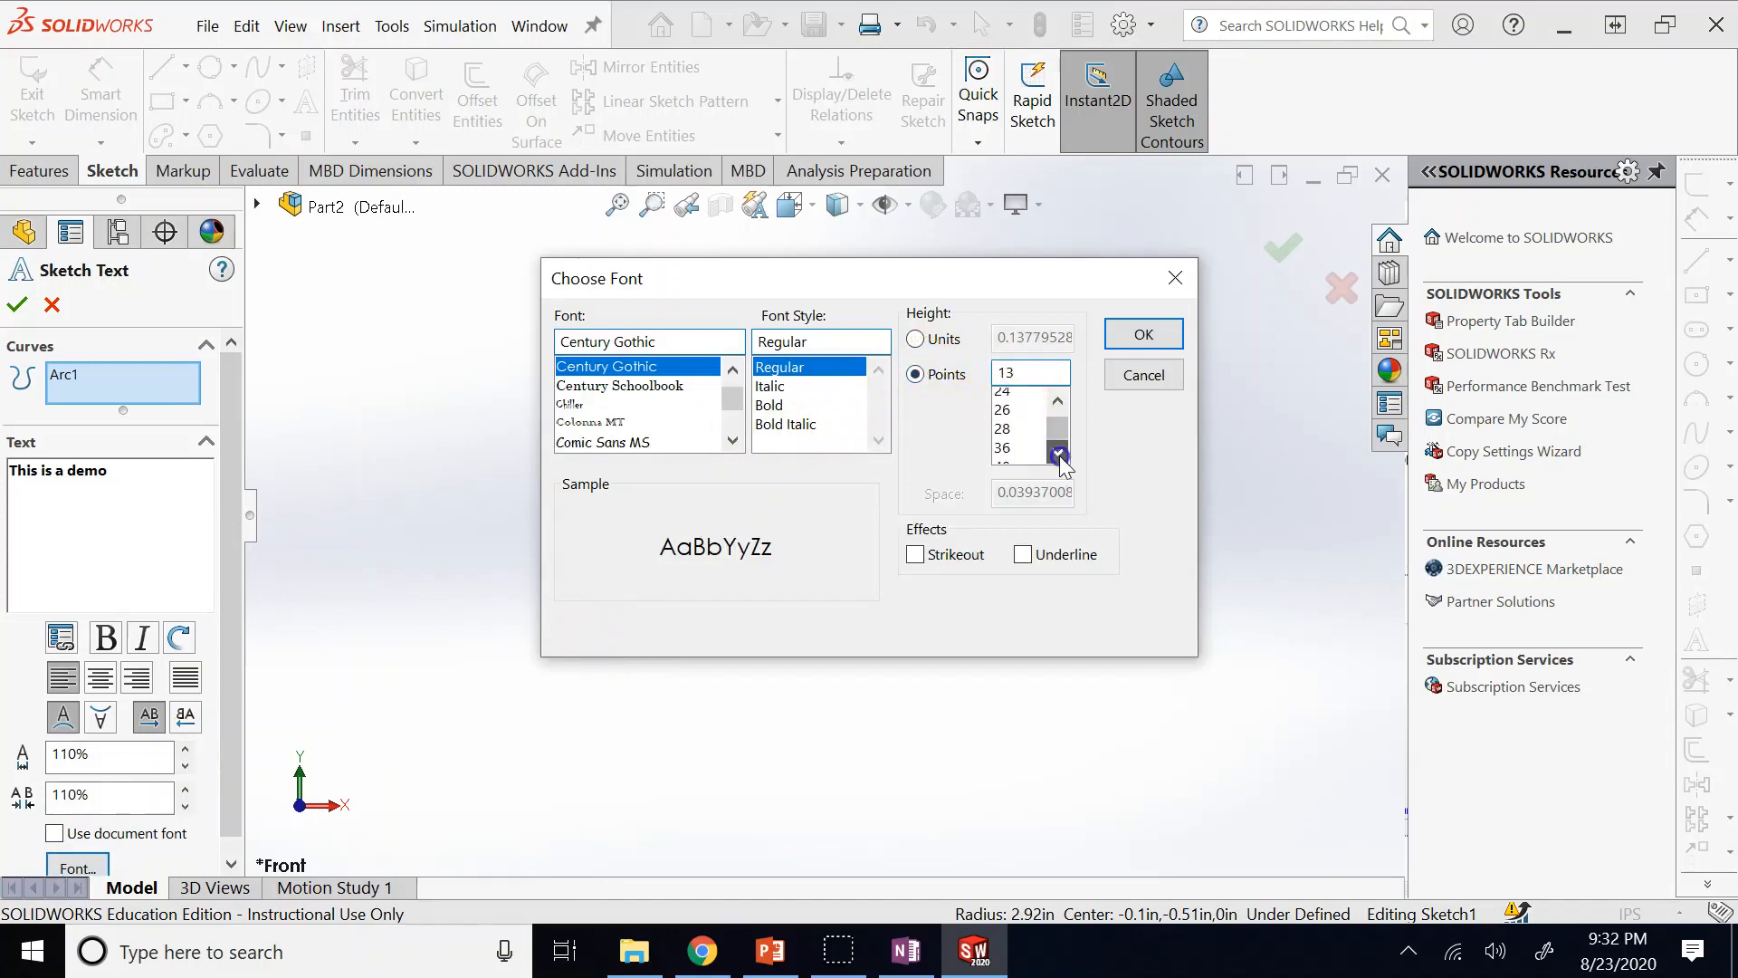
pyautogui.click(1014, 455)
pyautogui.click(1139, 335)
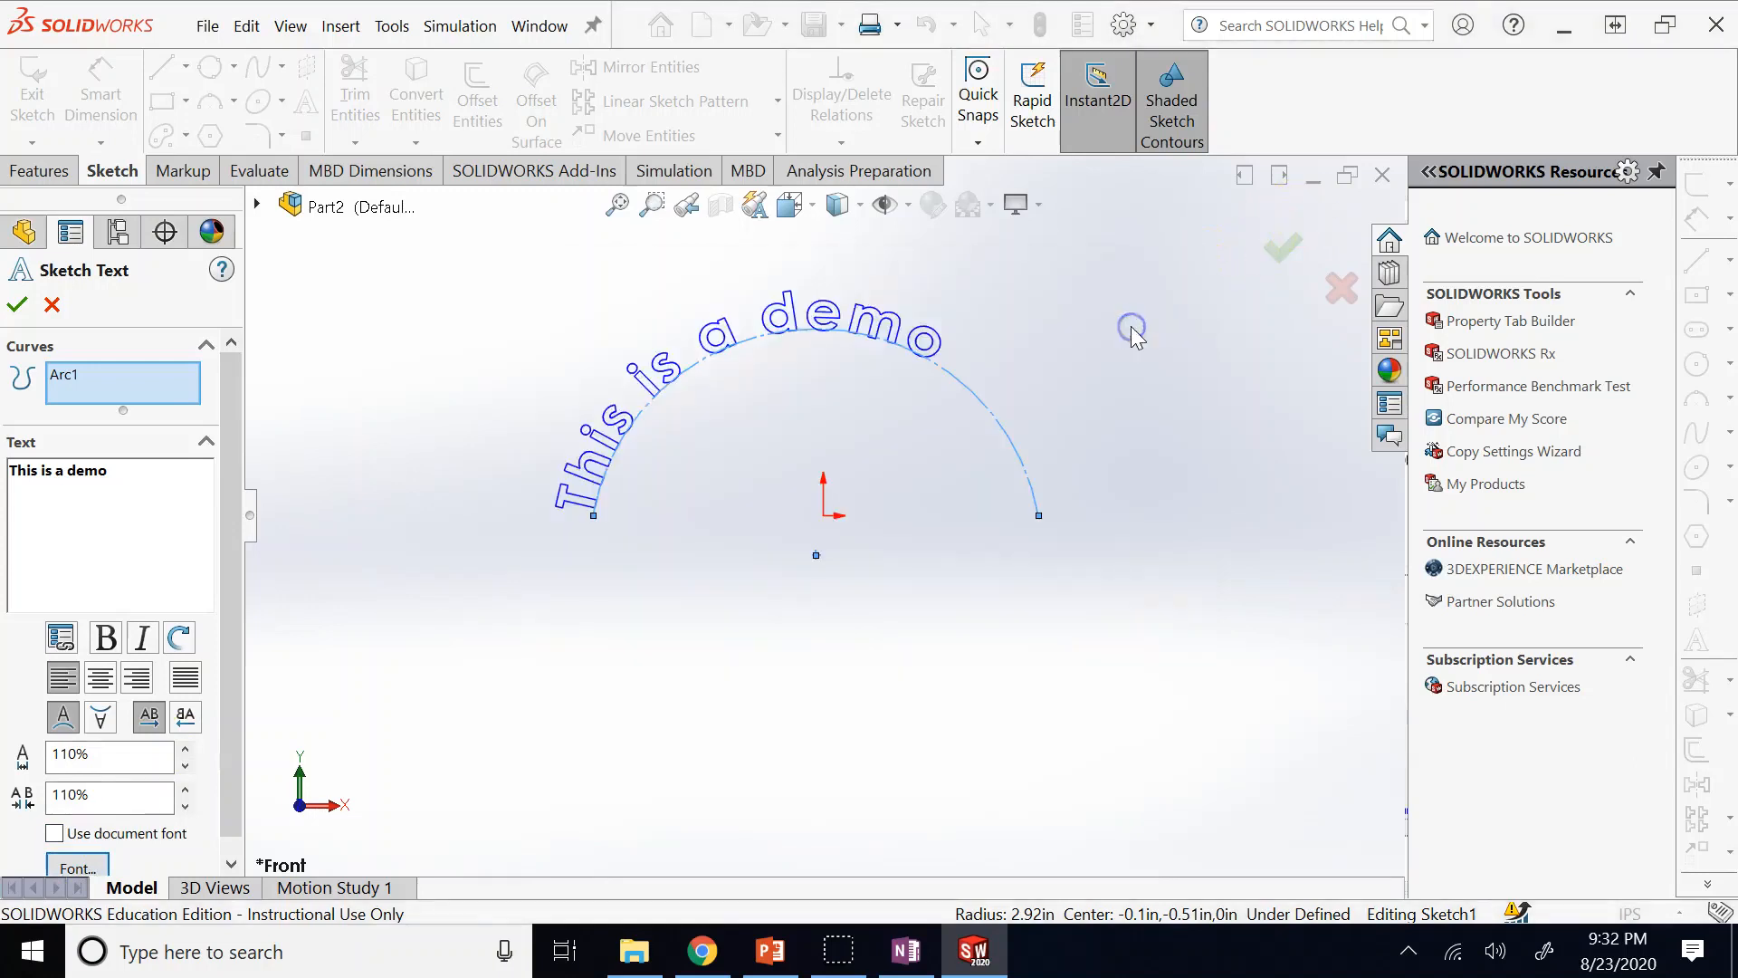
# Add extra spaces before and between the words of "This is a demo", accept the text and exit the sketch.
pyautogui.click(8, 470)
pyautogui.click(41, 471)
pyautogui.click(61, 471)
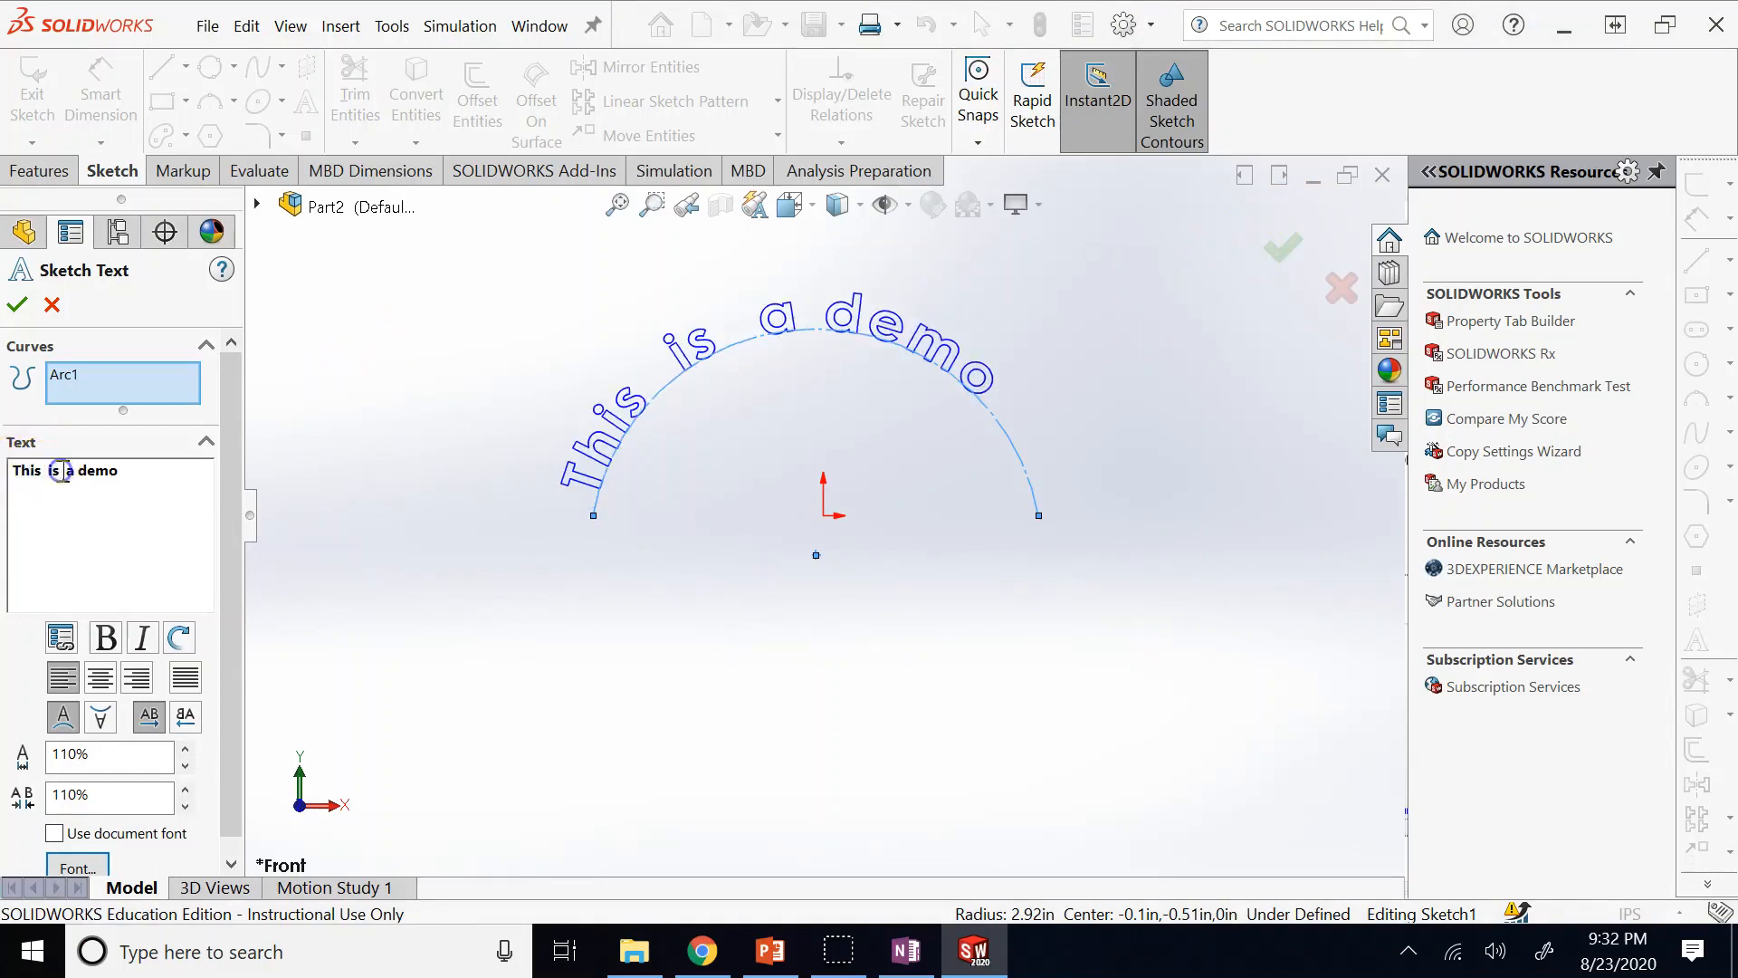
pyautogui.click(76, 471)
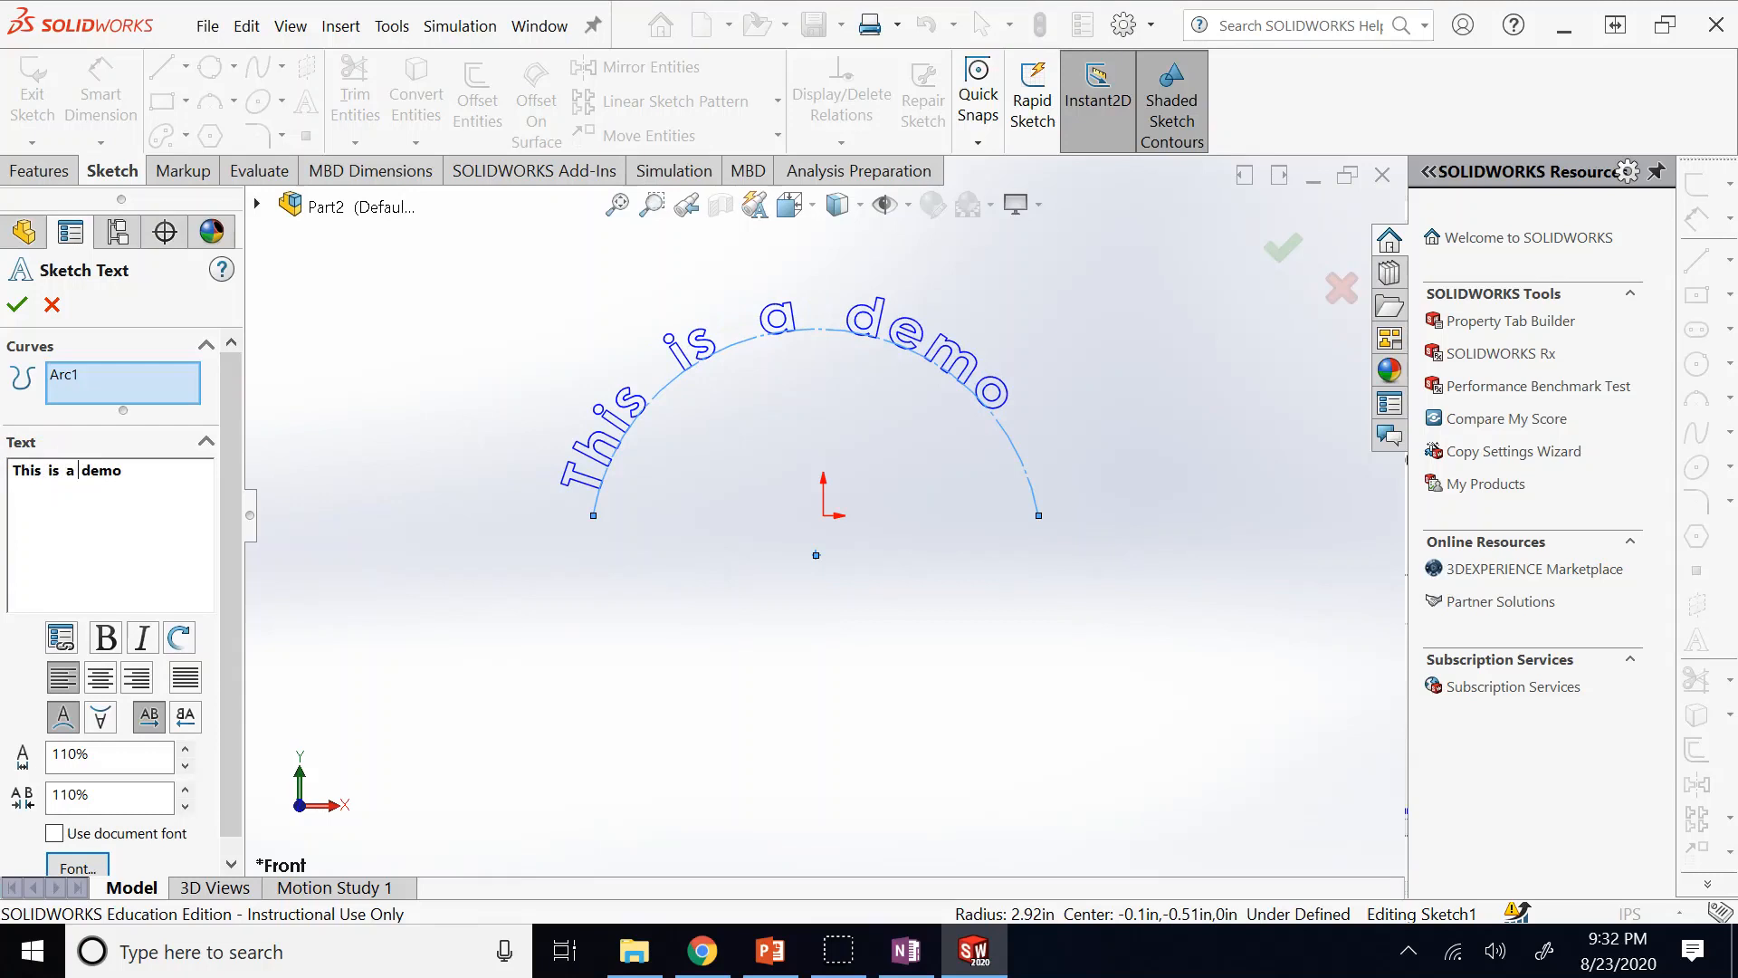
pyautogui.click(17, 304)
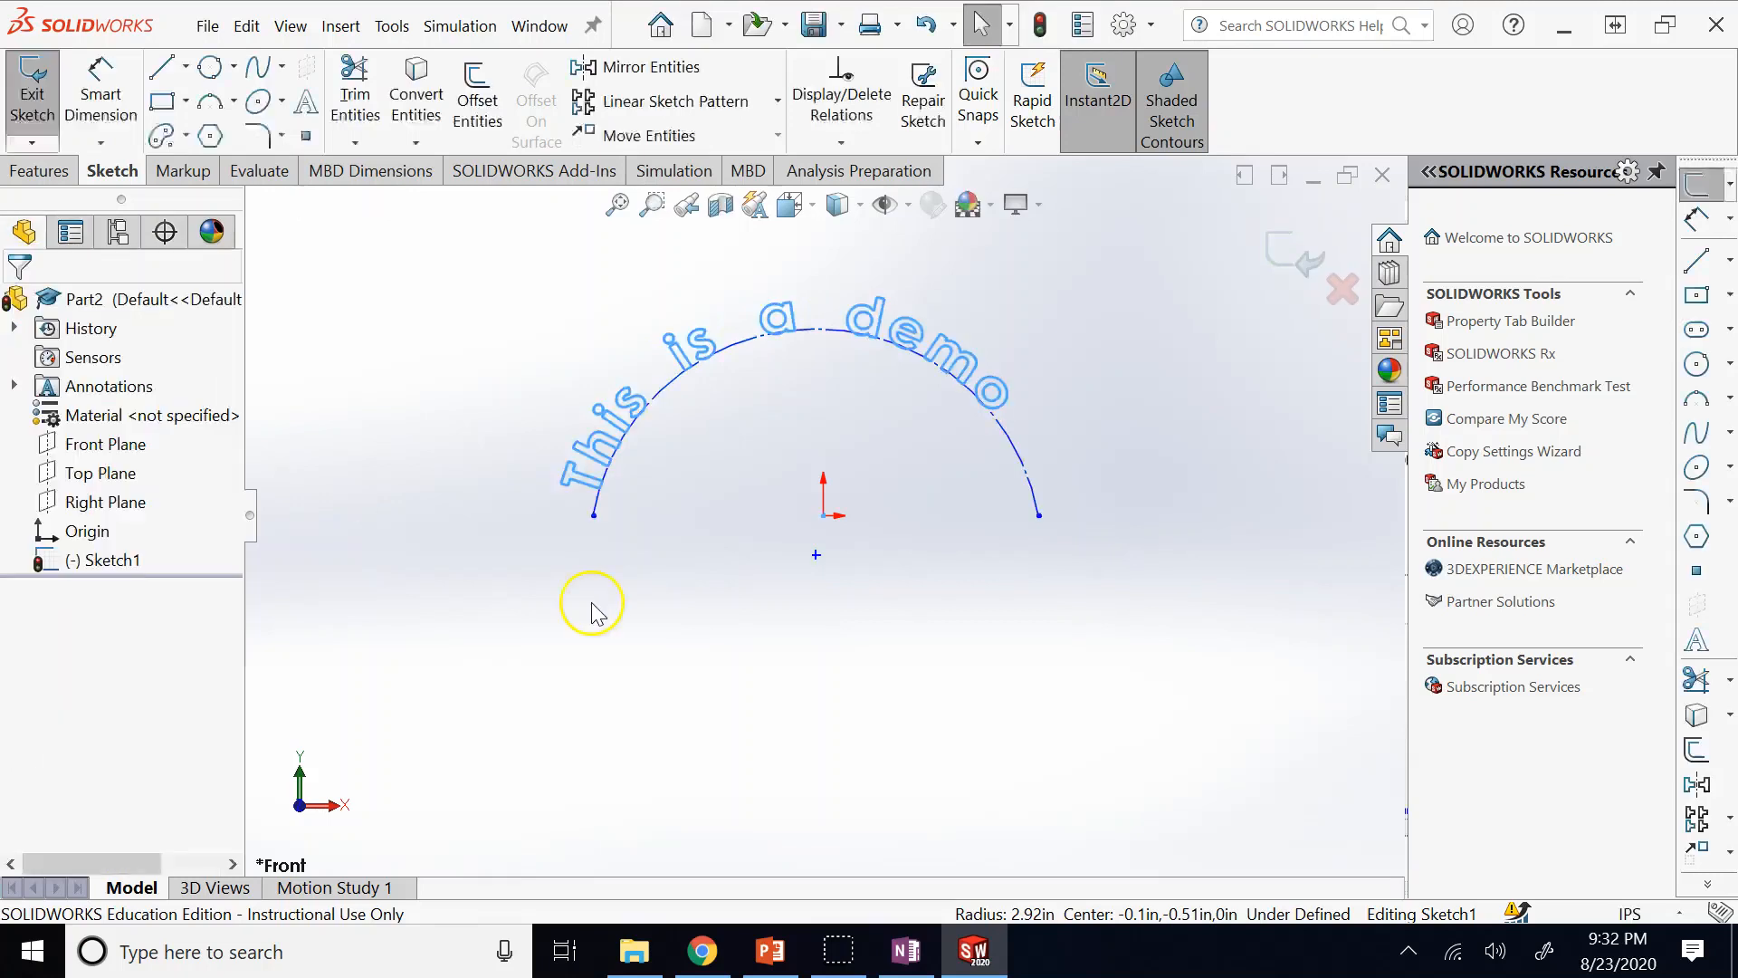
pyautogui.click(1290, 256)
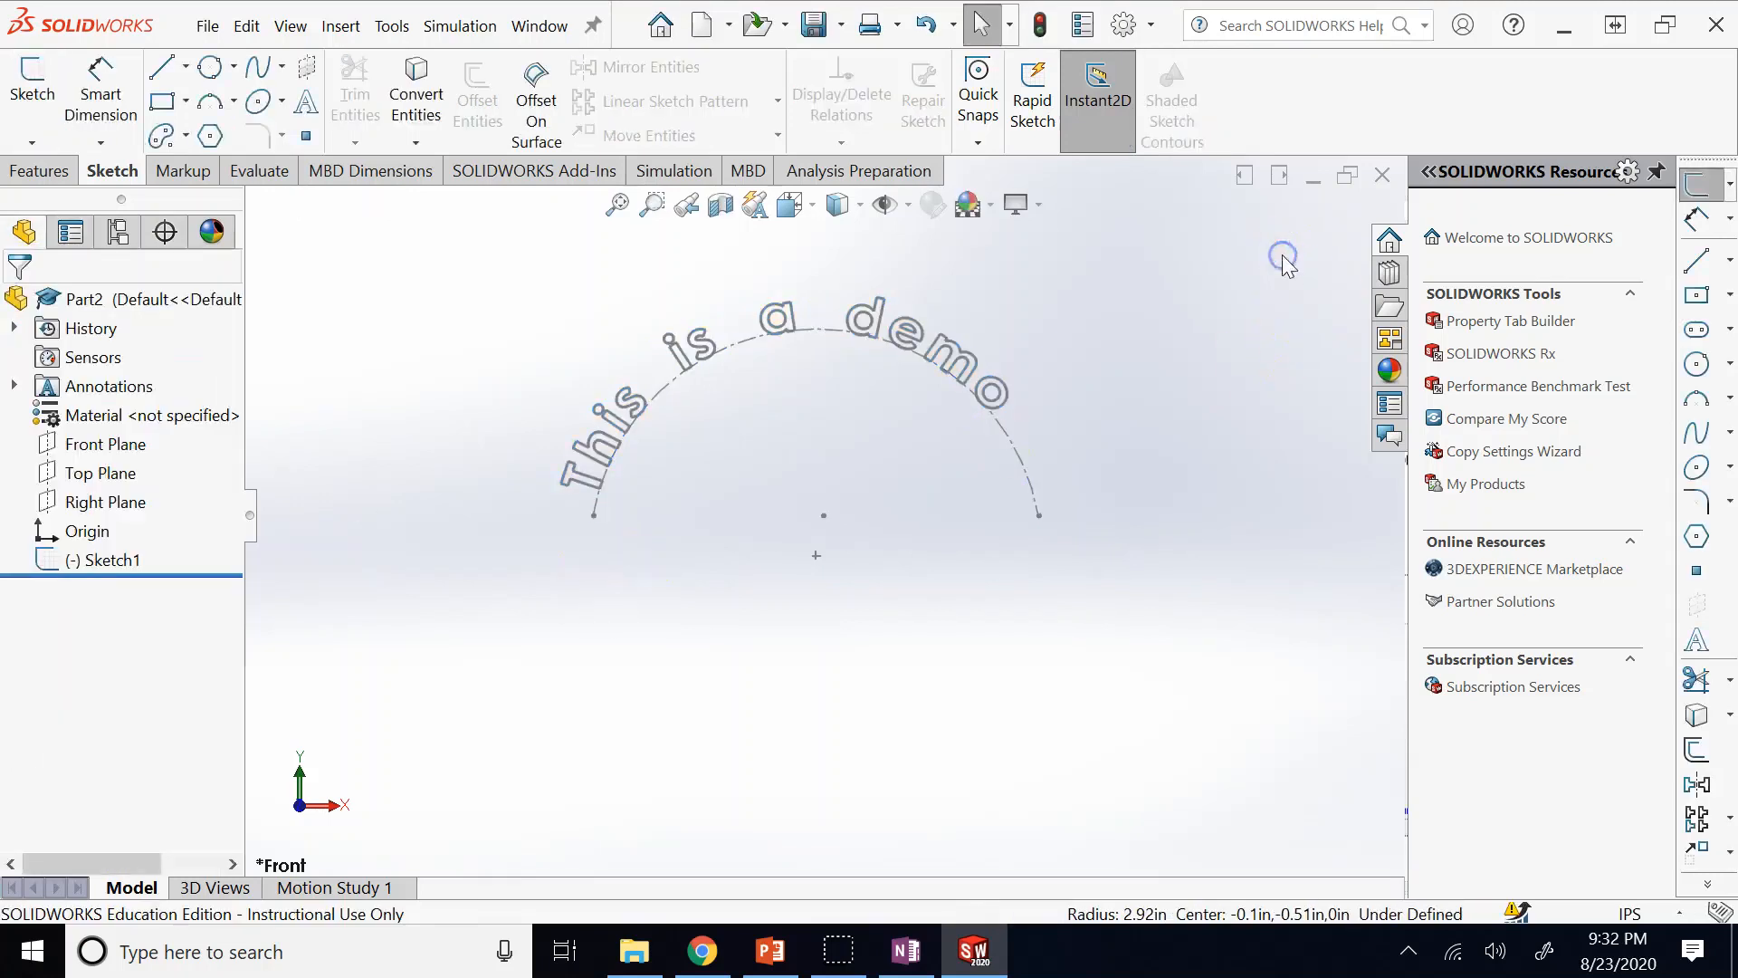
# Extrude the curved "This is a demo" text sketch as a blind boss 0.10 in deep.
pyautogui.click(127, 560)
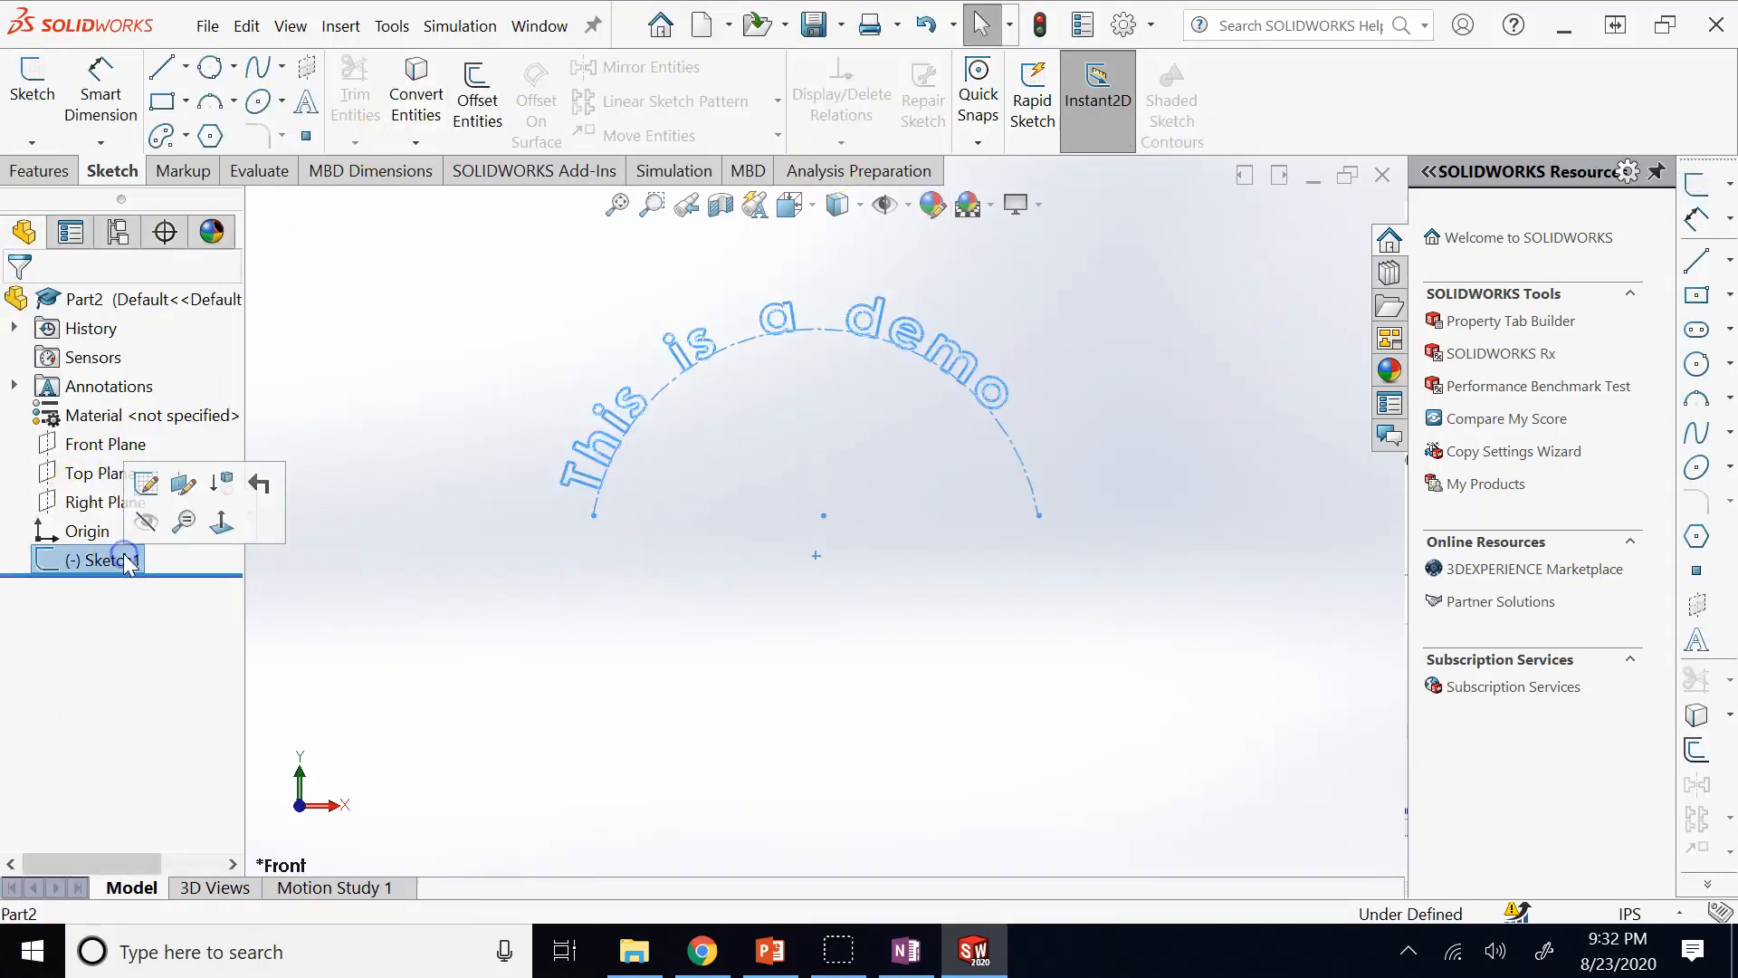
pyautogui.click(32, 172)
pyautogui.click(47, 76)
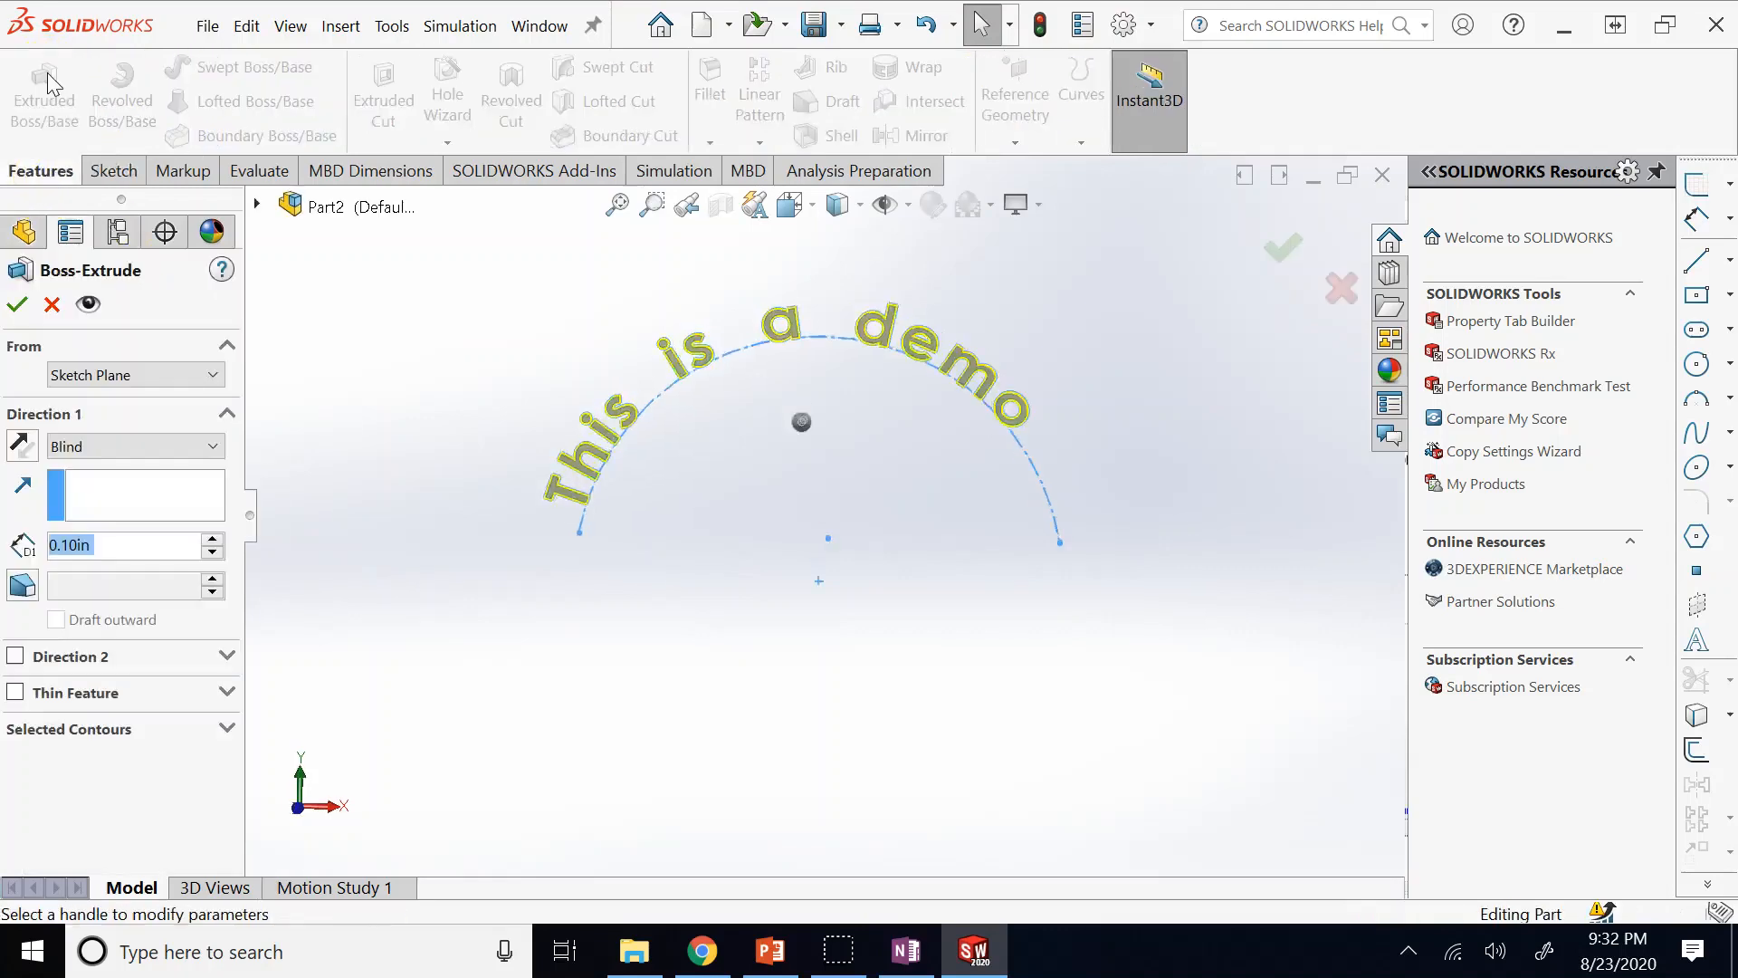
pyautogui.click(16, 305)
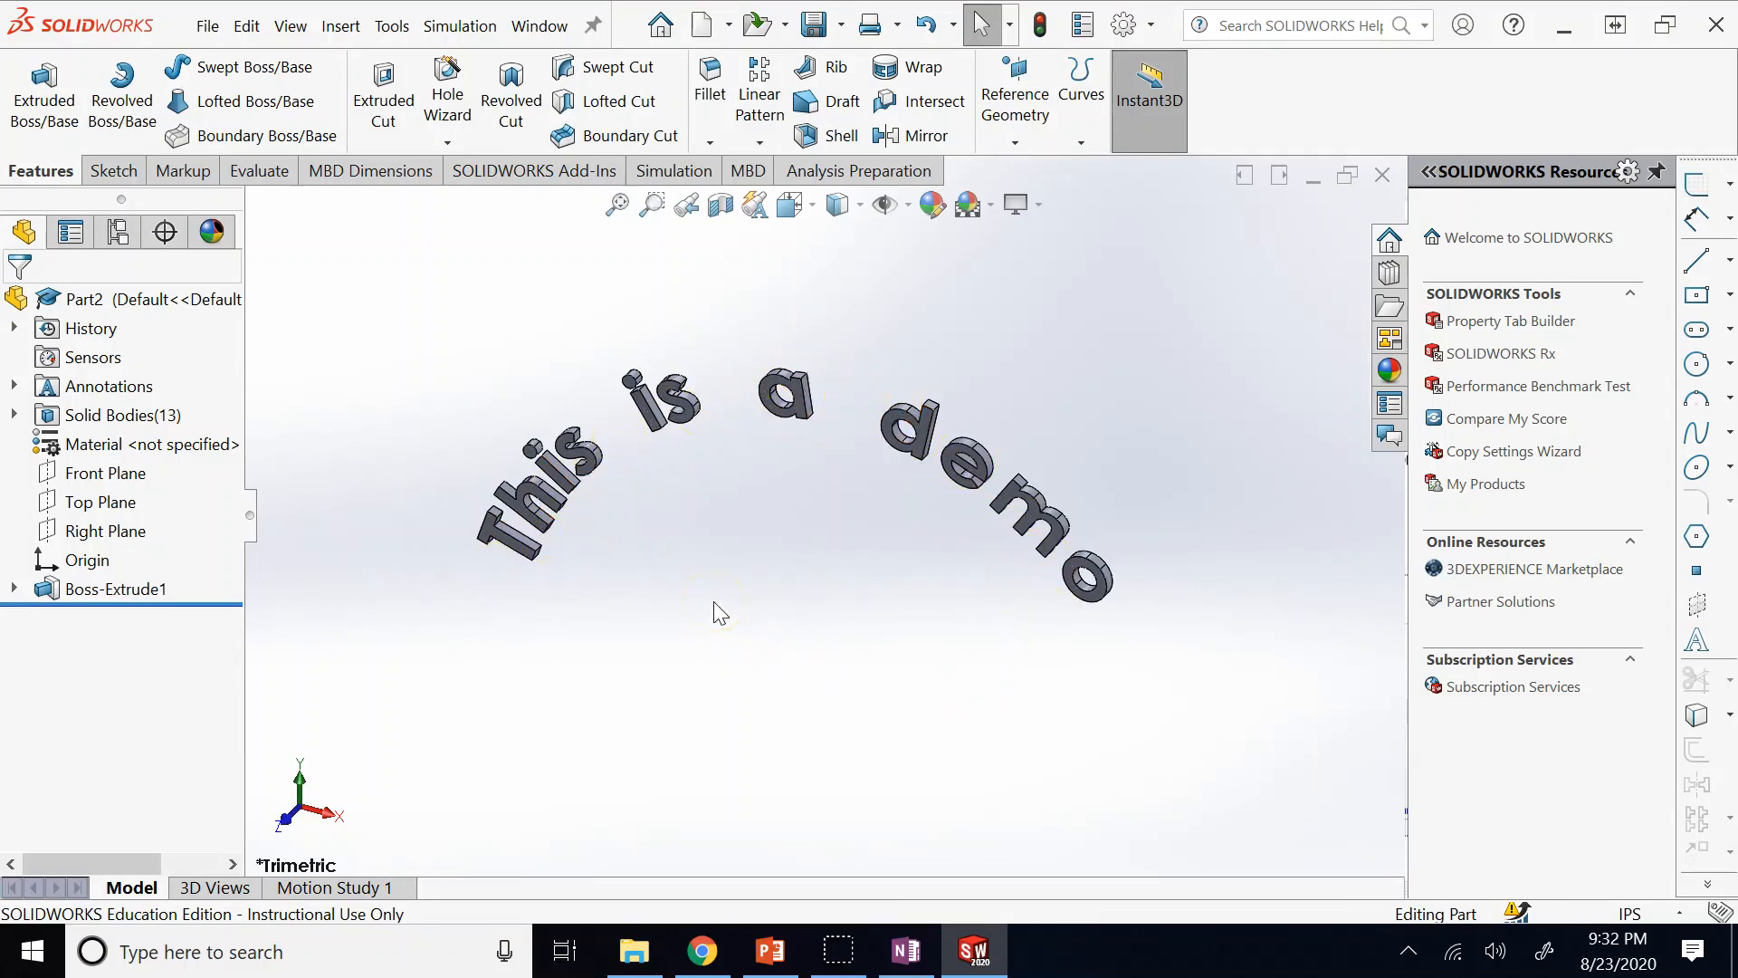
pyautogui.click(966, 602)
# Review the Showing the Grid and Snap-to-Point slide in PowerPoint and return to SOLIDWORKS.
pyautogui.moveTo(784, 942)
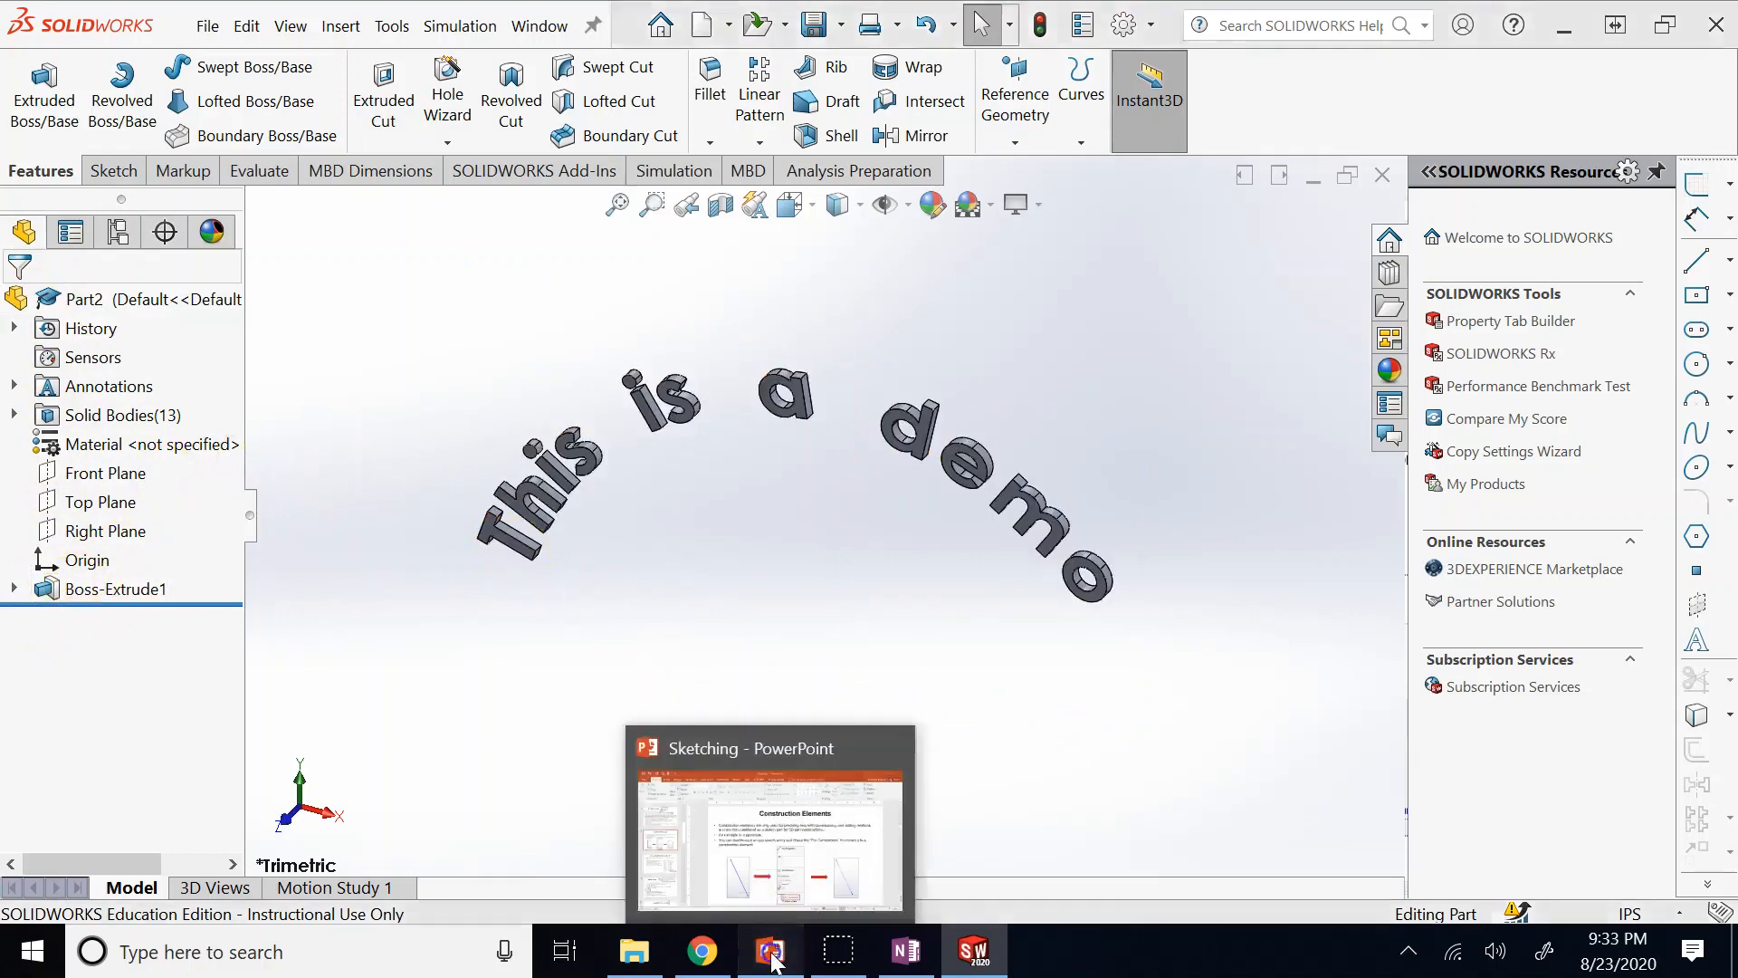
pyautogui.click(760, 728)
pyautogui.click(156, 600)
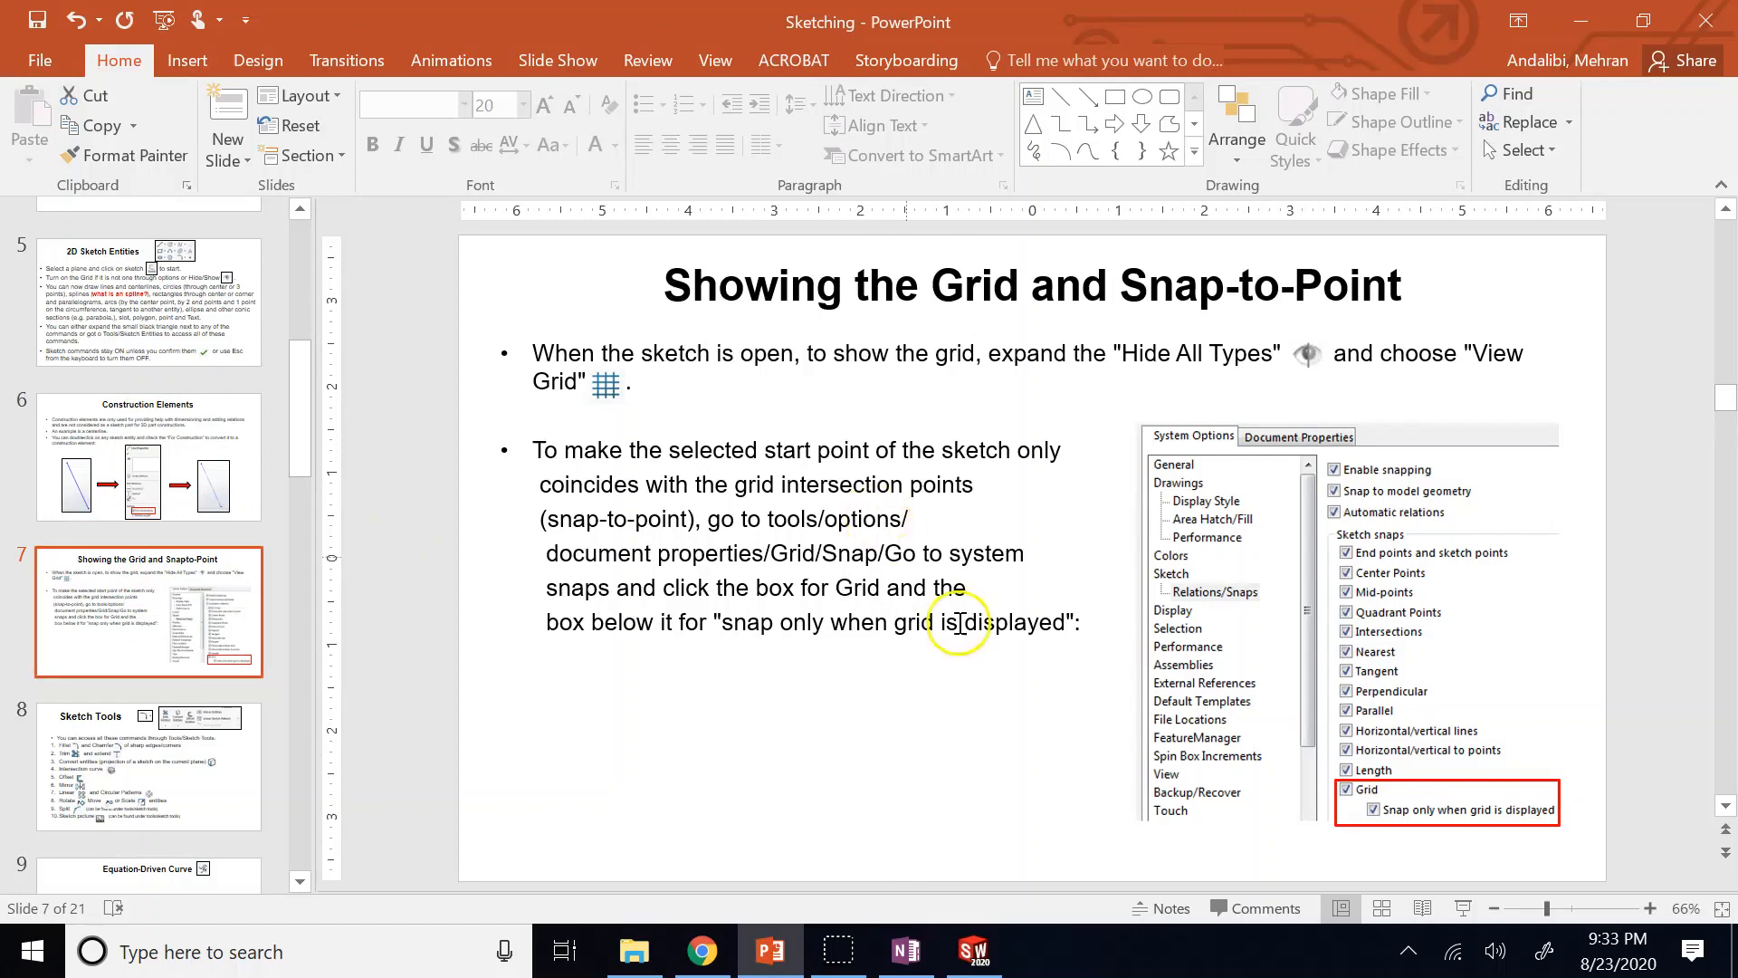
pyautogui.click(985, 949)
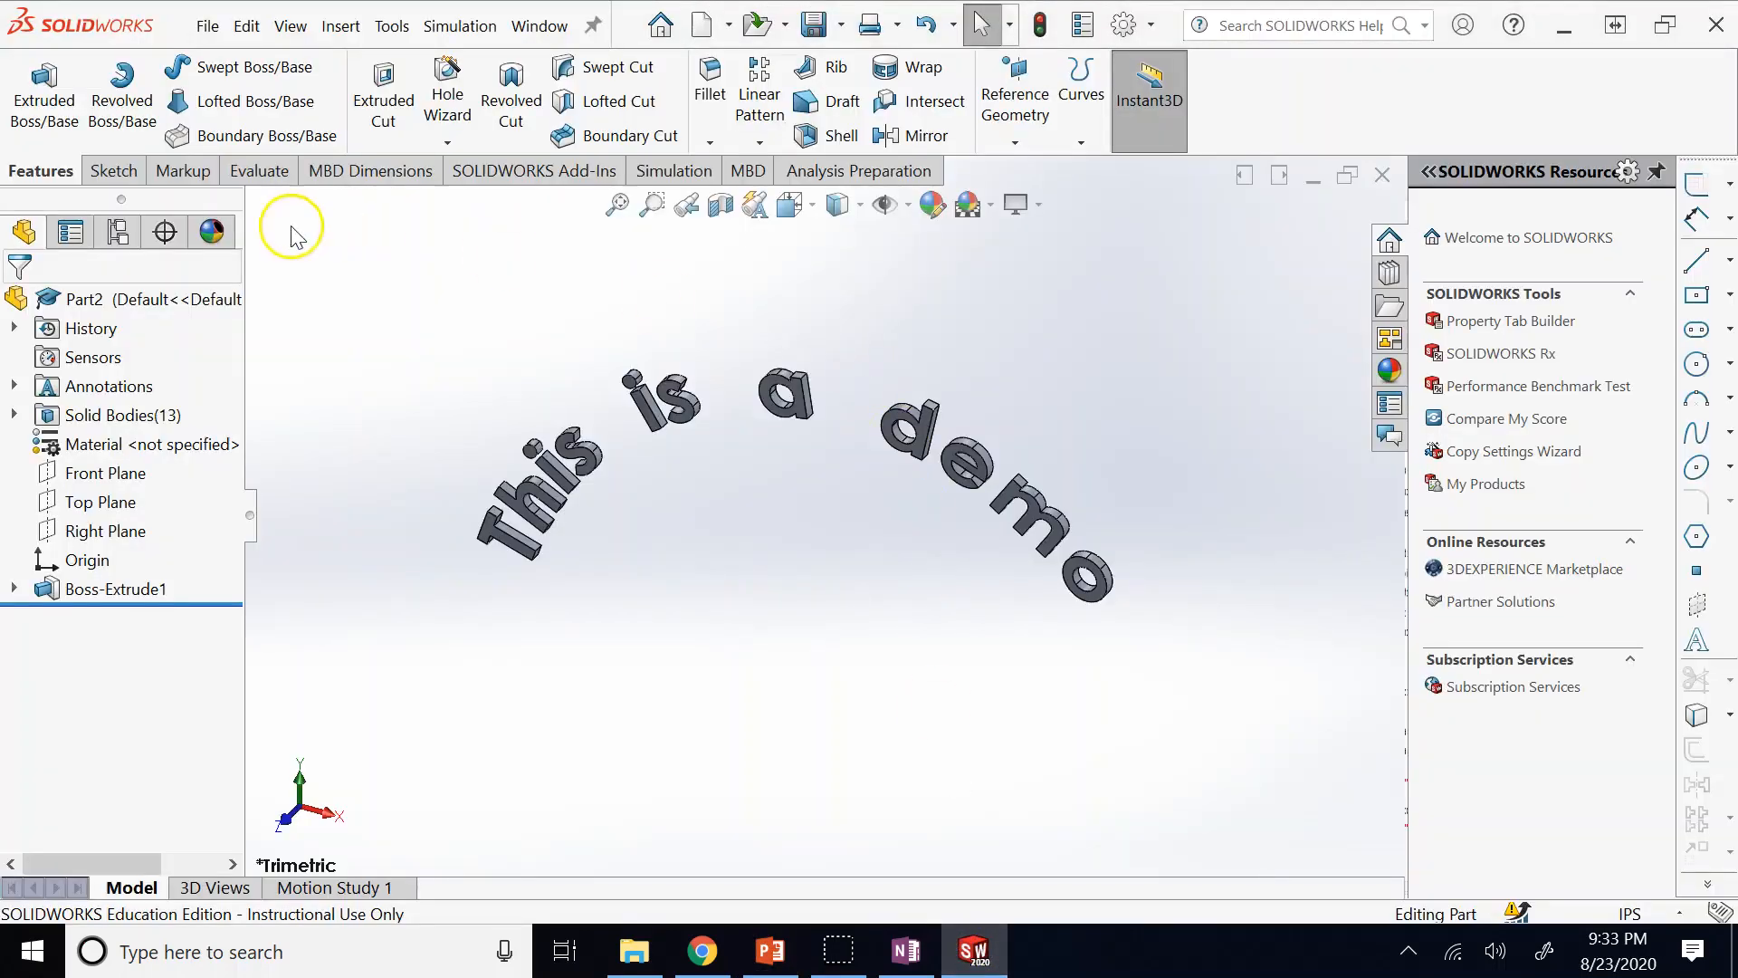
# Delete the boss extrusion of the curved text while keeping its underlying sketch.
pyautogui.click(45, 593)
pyautogui.click(15, 588)
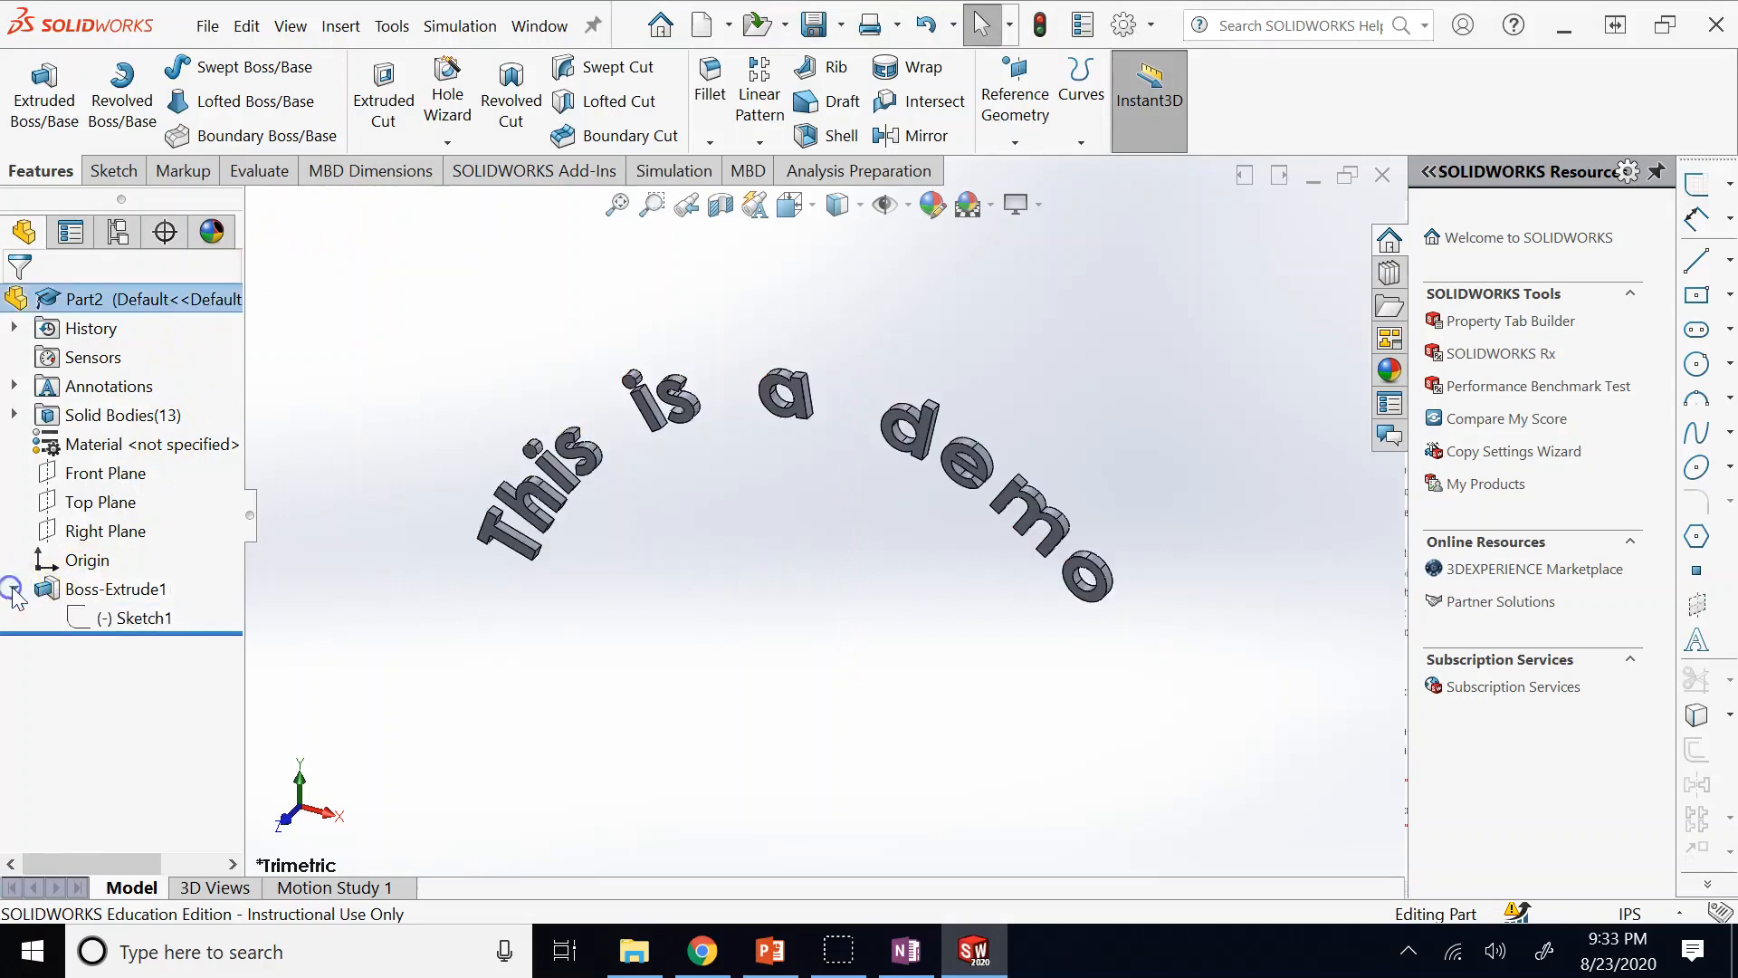
pyautogui.click(49, 589)
pyautogui.rightClick(71, 584)
pyautogui.click(135, 562)
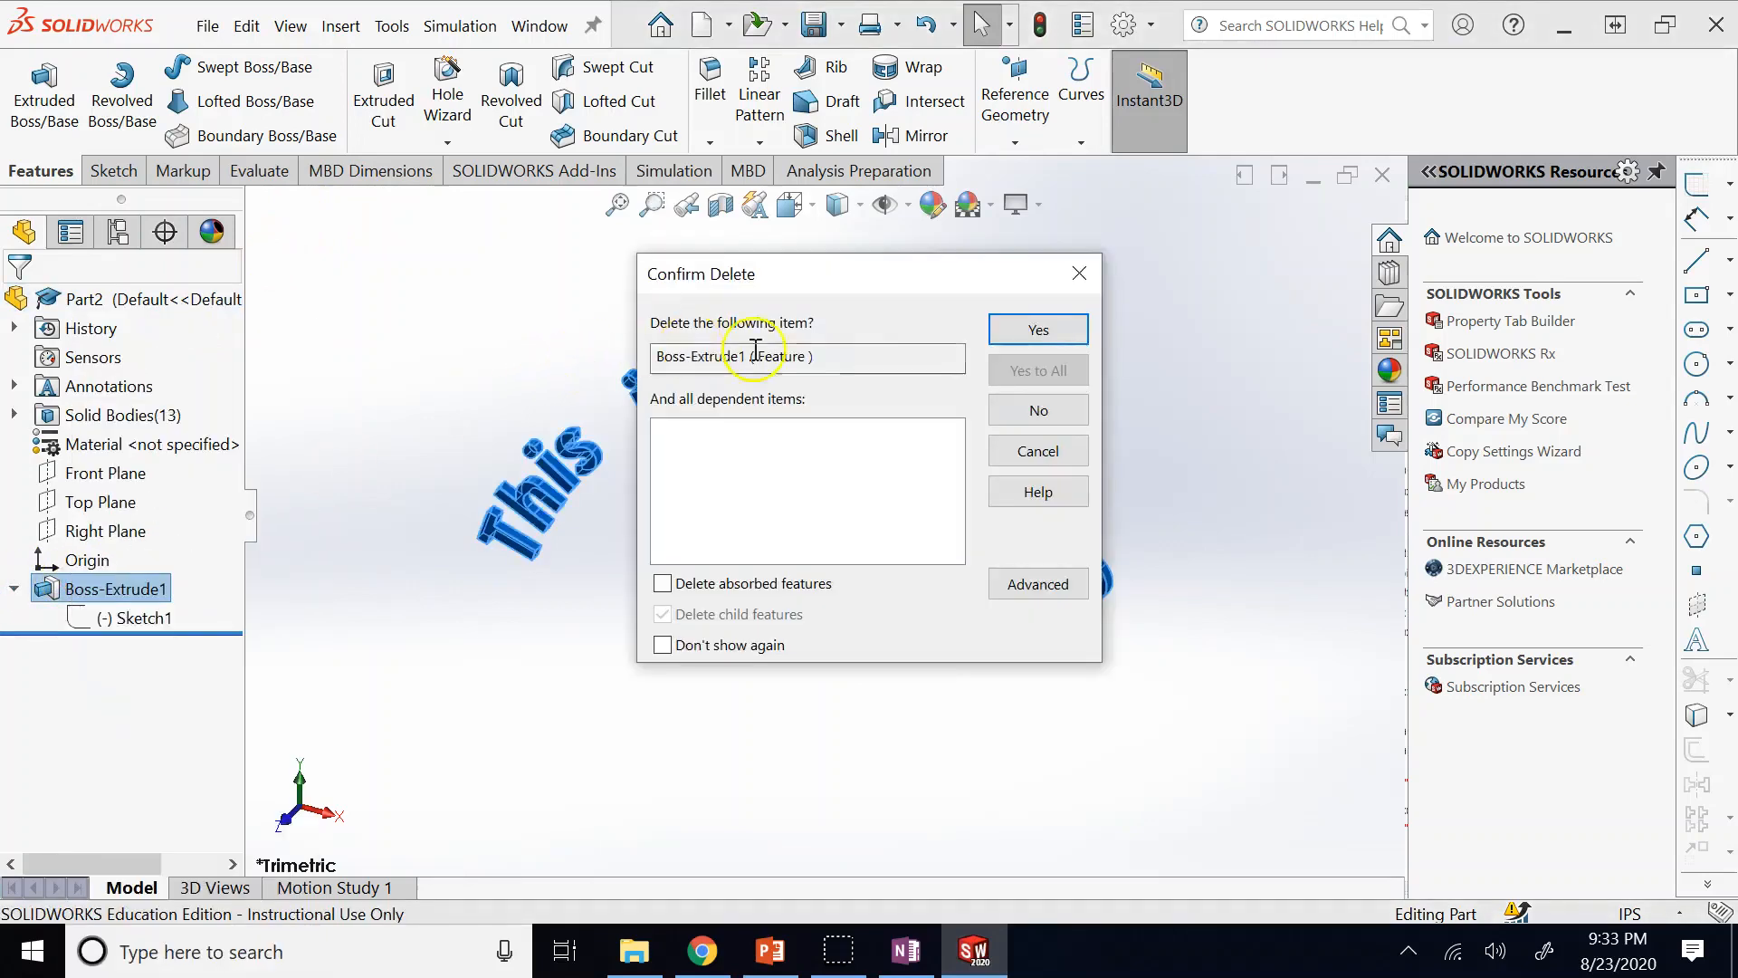
pyautogui.click(1038, 328)
# Reopen the curved "This is a demo" text sketch for editing.
pyautogui.click(127, 559)
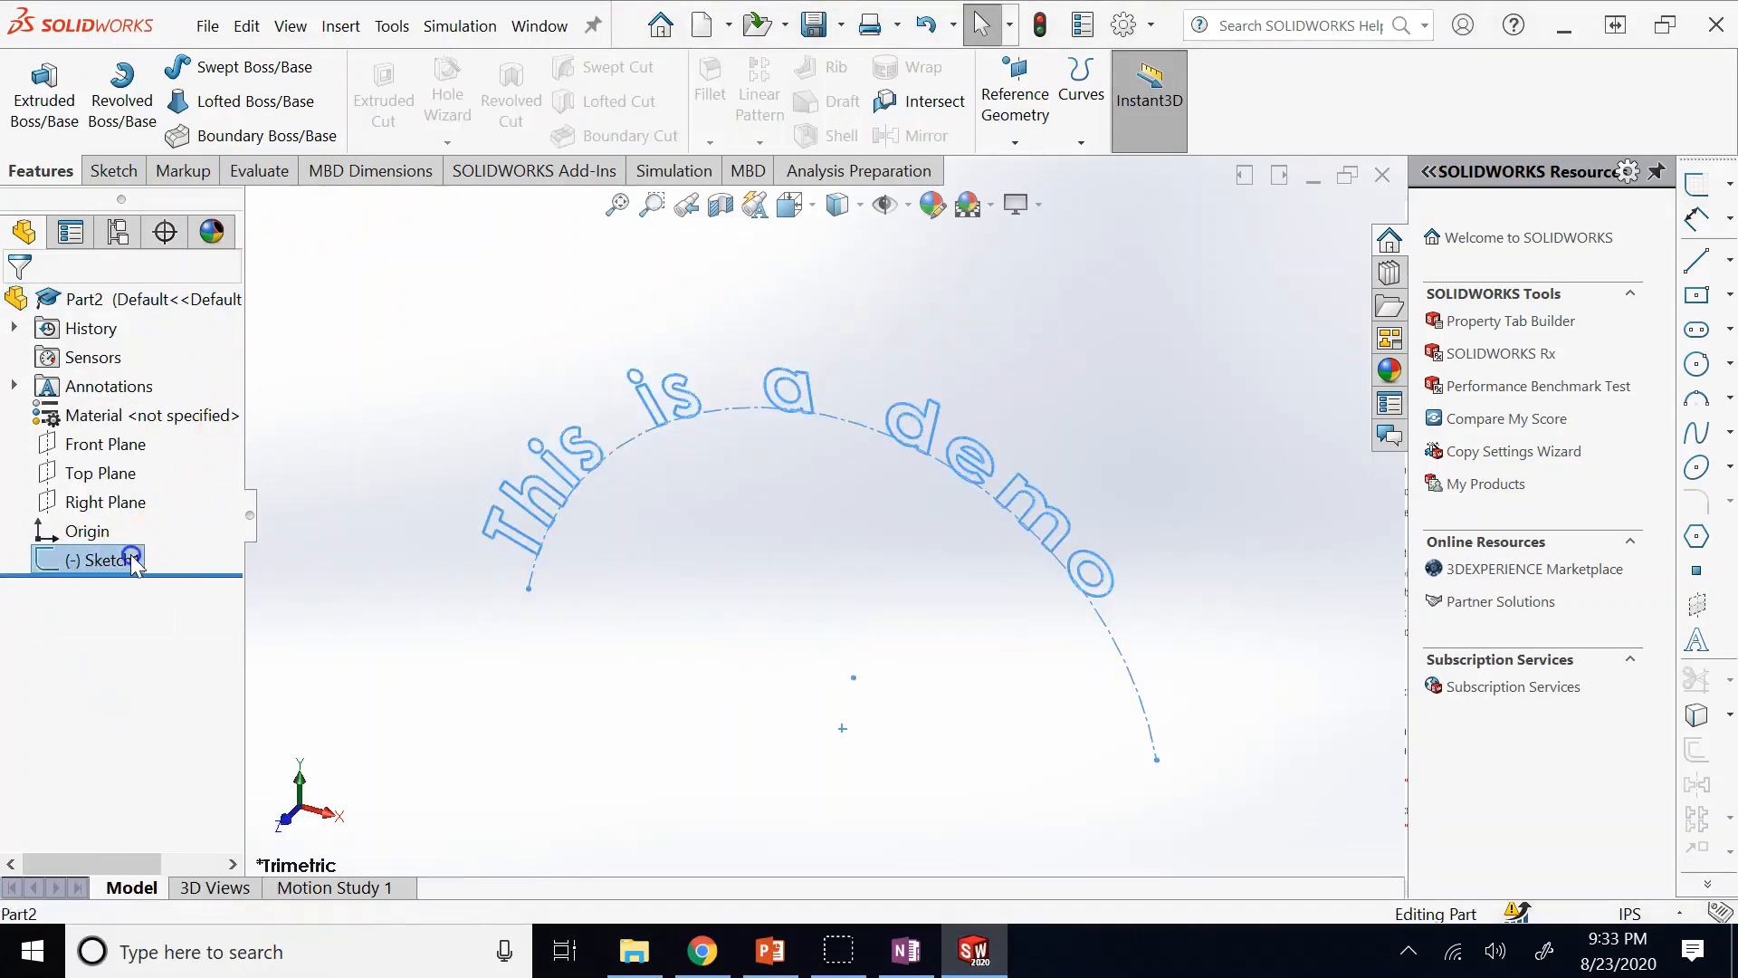
pyautogui.click(153, 484)
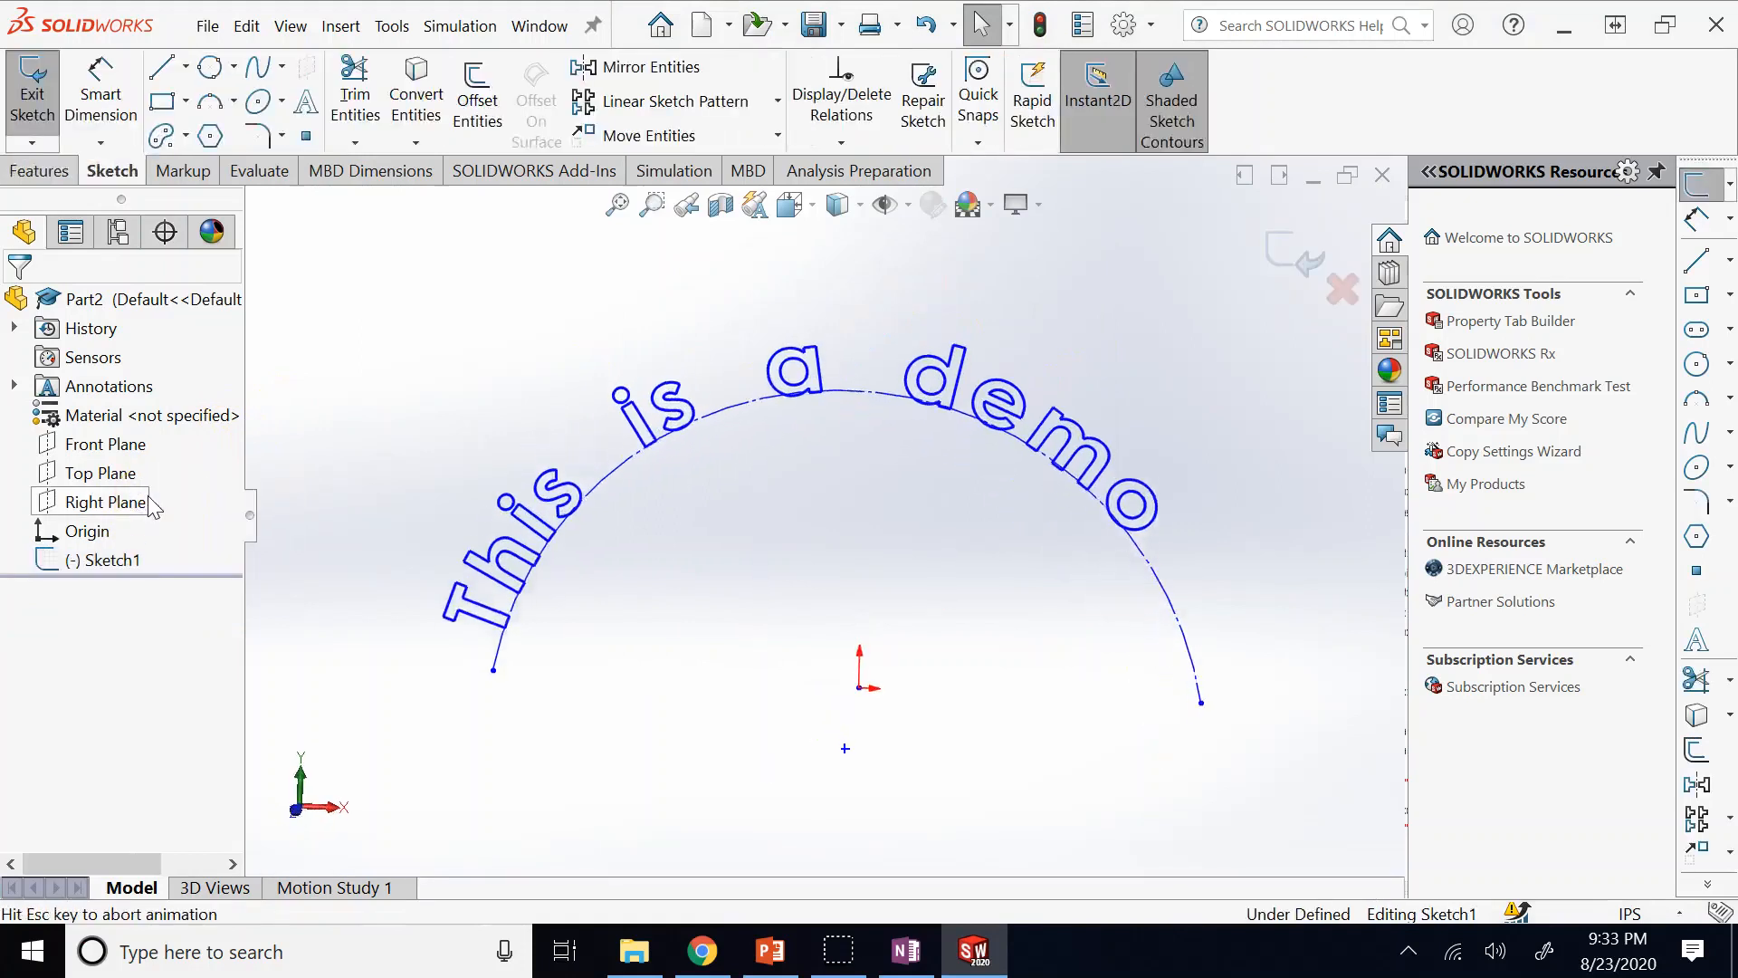
pyautogui.scroll(3, 838, 636)
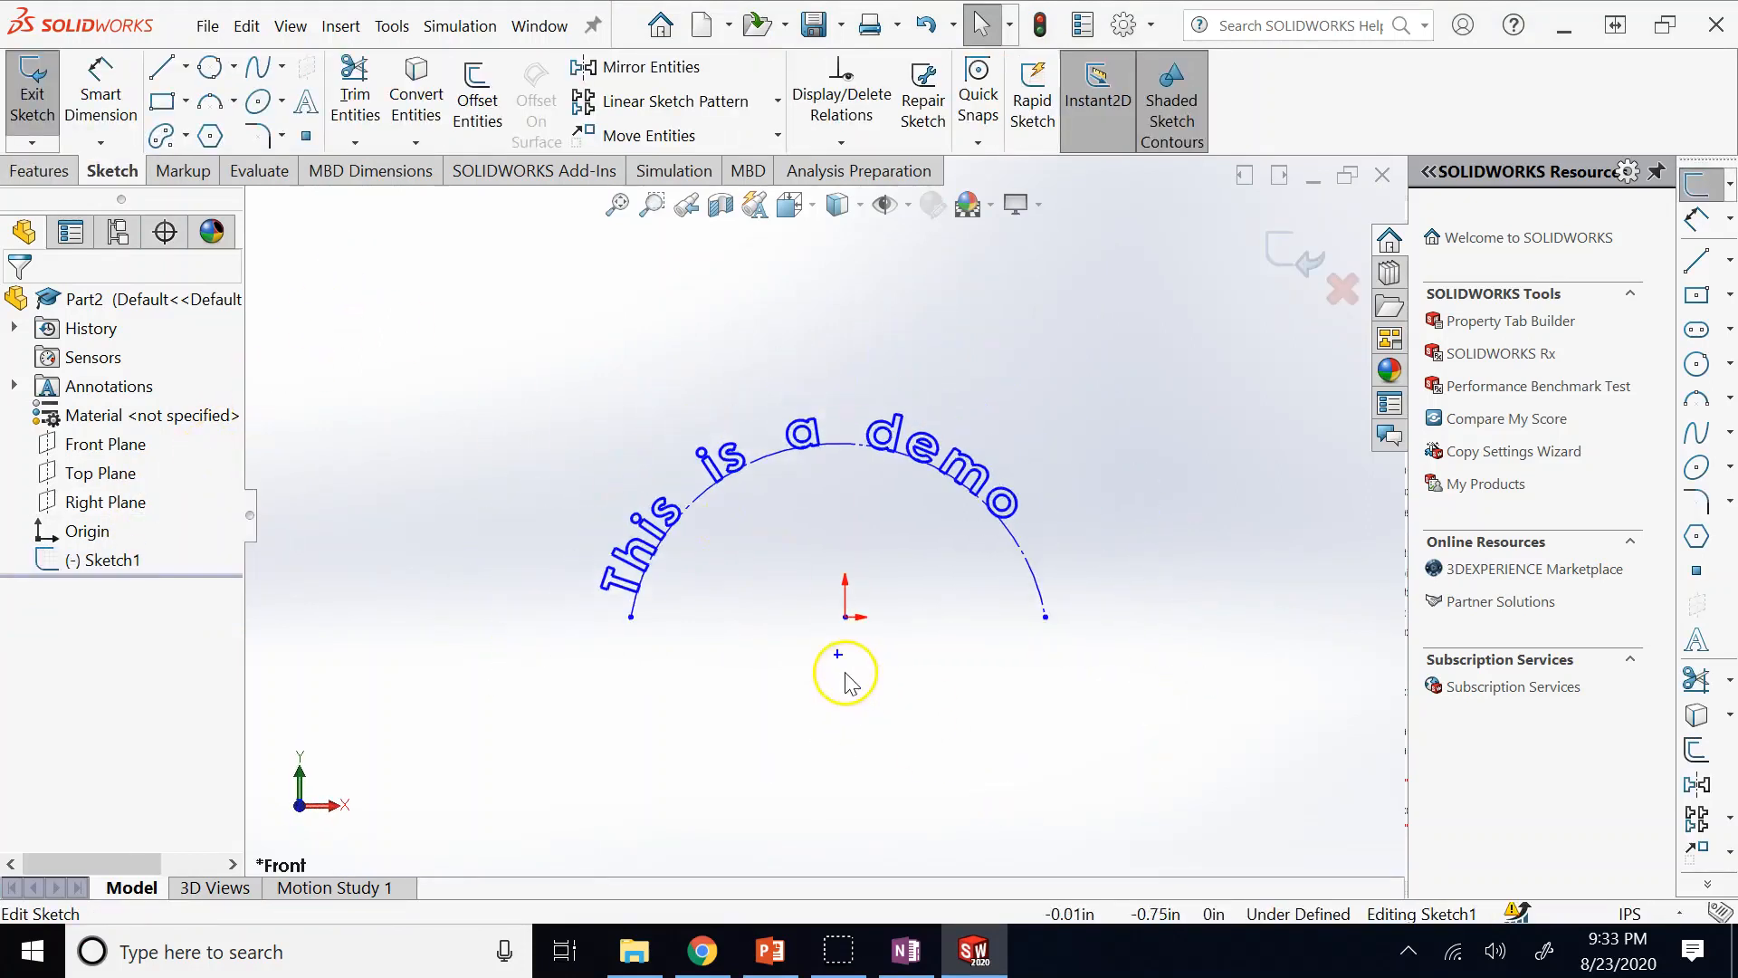
pyautogui.scroll(4, 829, 625)
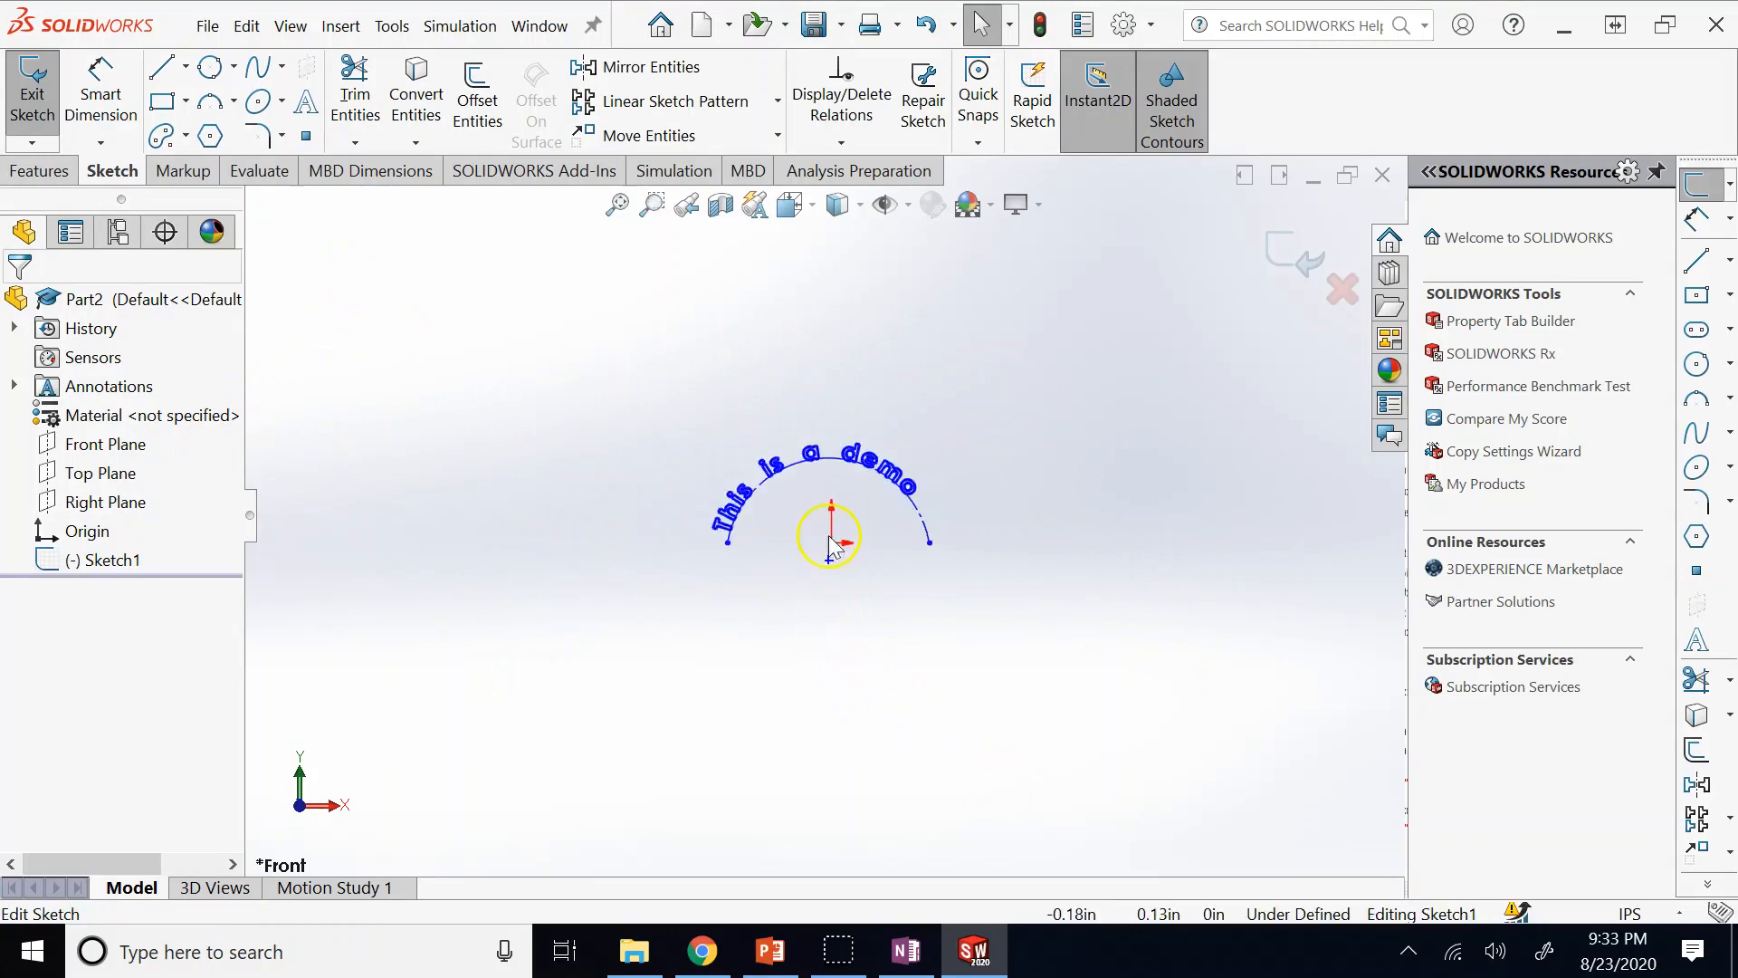
pyautogui.scroll(-5, 861, 473)
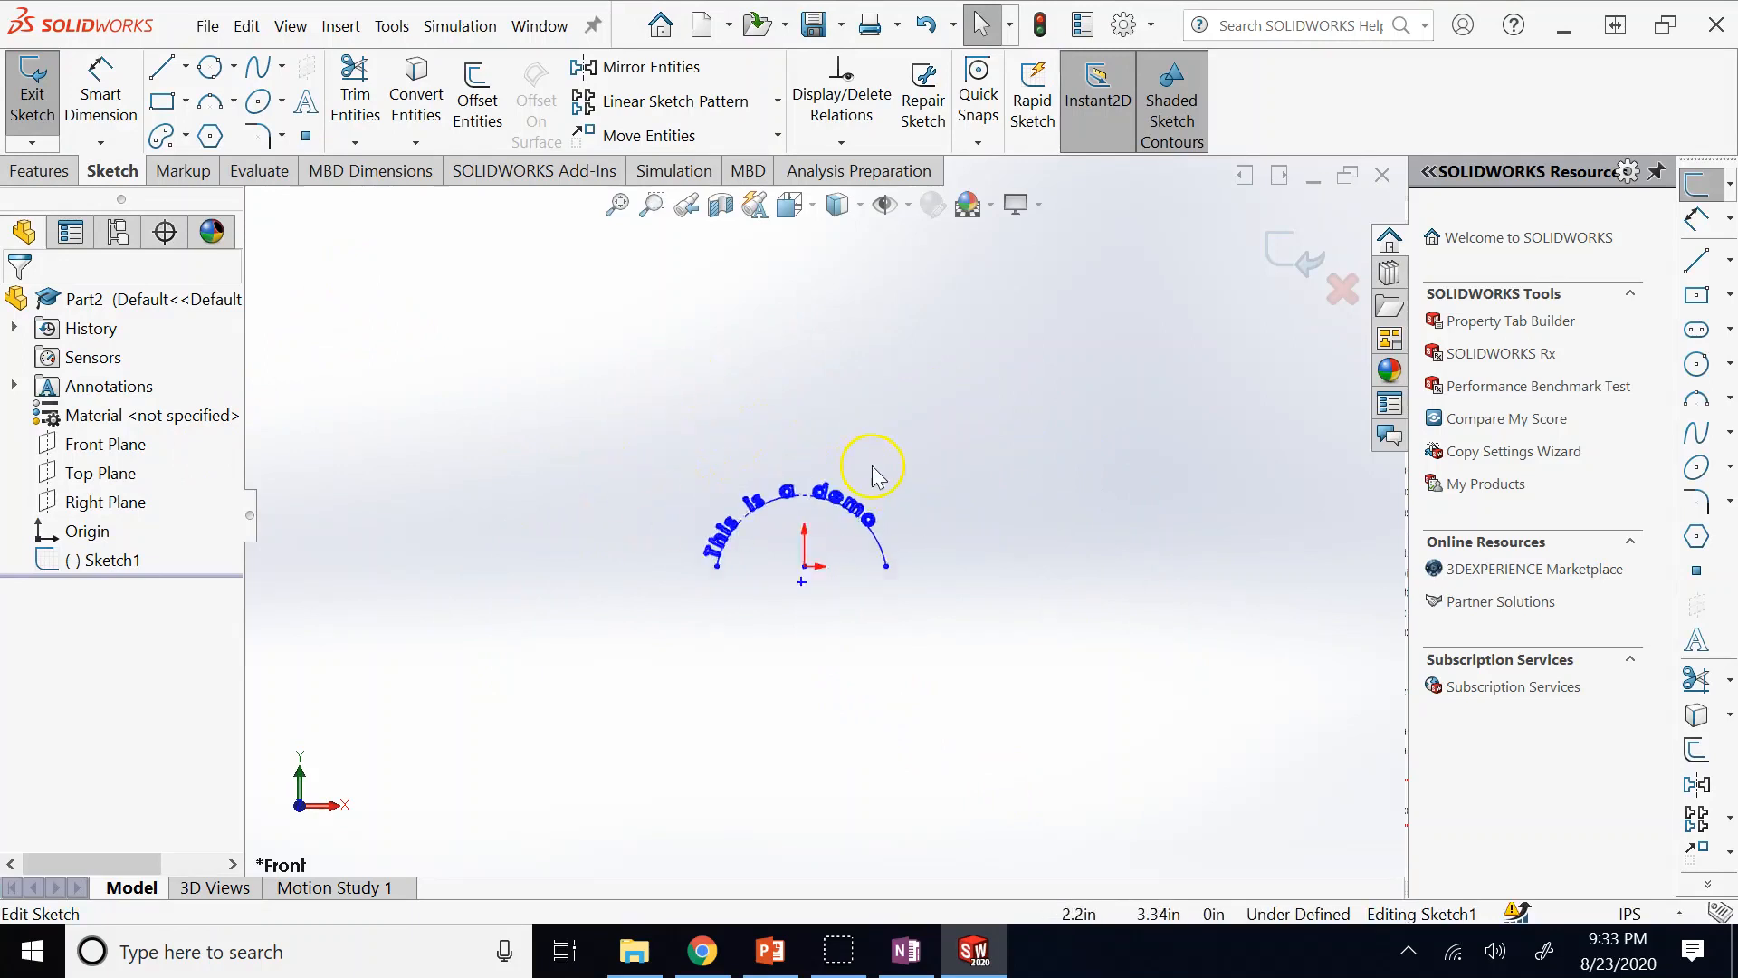
pyautogui.scroll(-2, 790, 579)
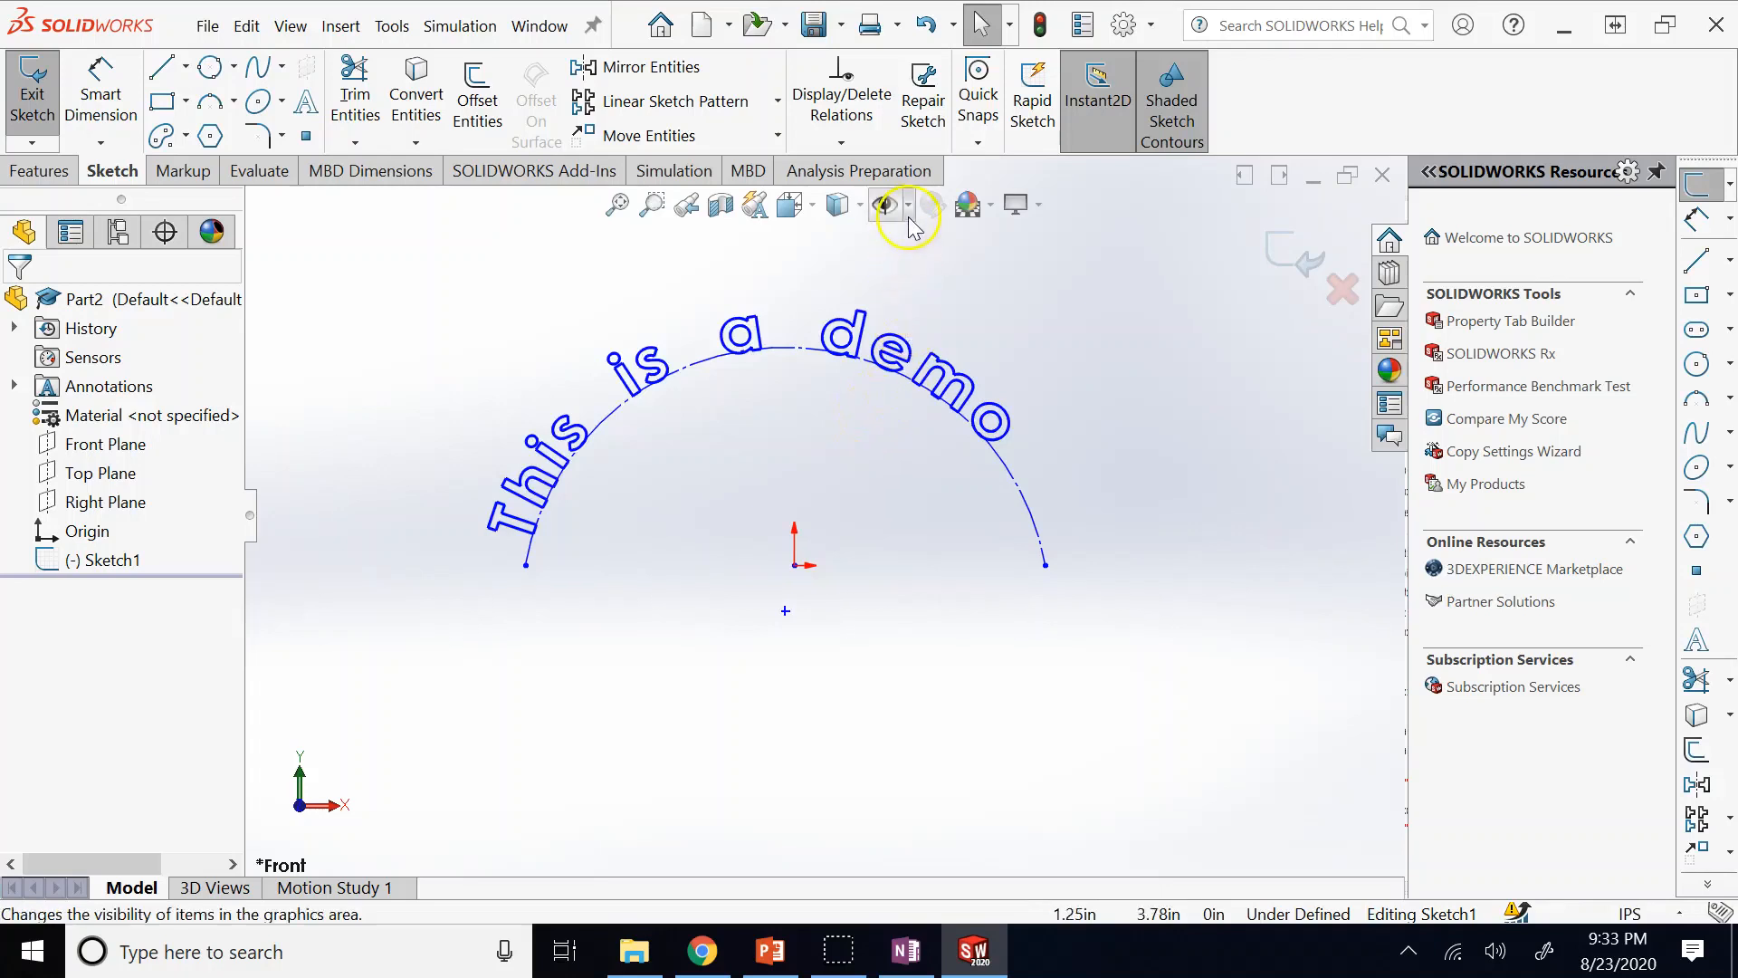
# Enable the Grid sketch snap, limited to when the grid is displayed, in the Relations/Snaps system options.
pyautogui.click(392, 25)
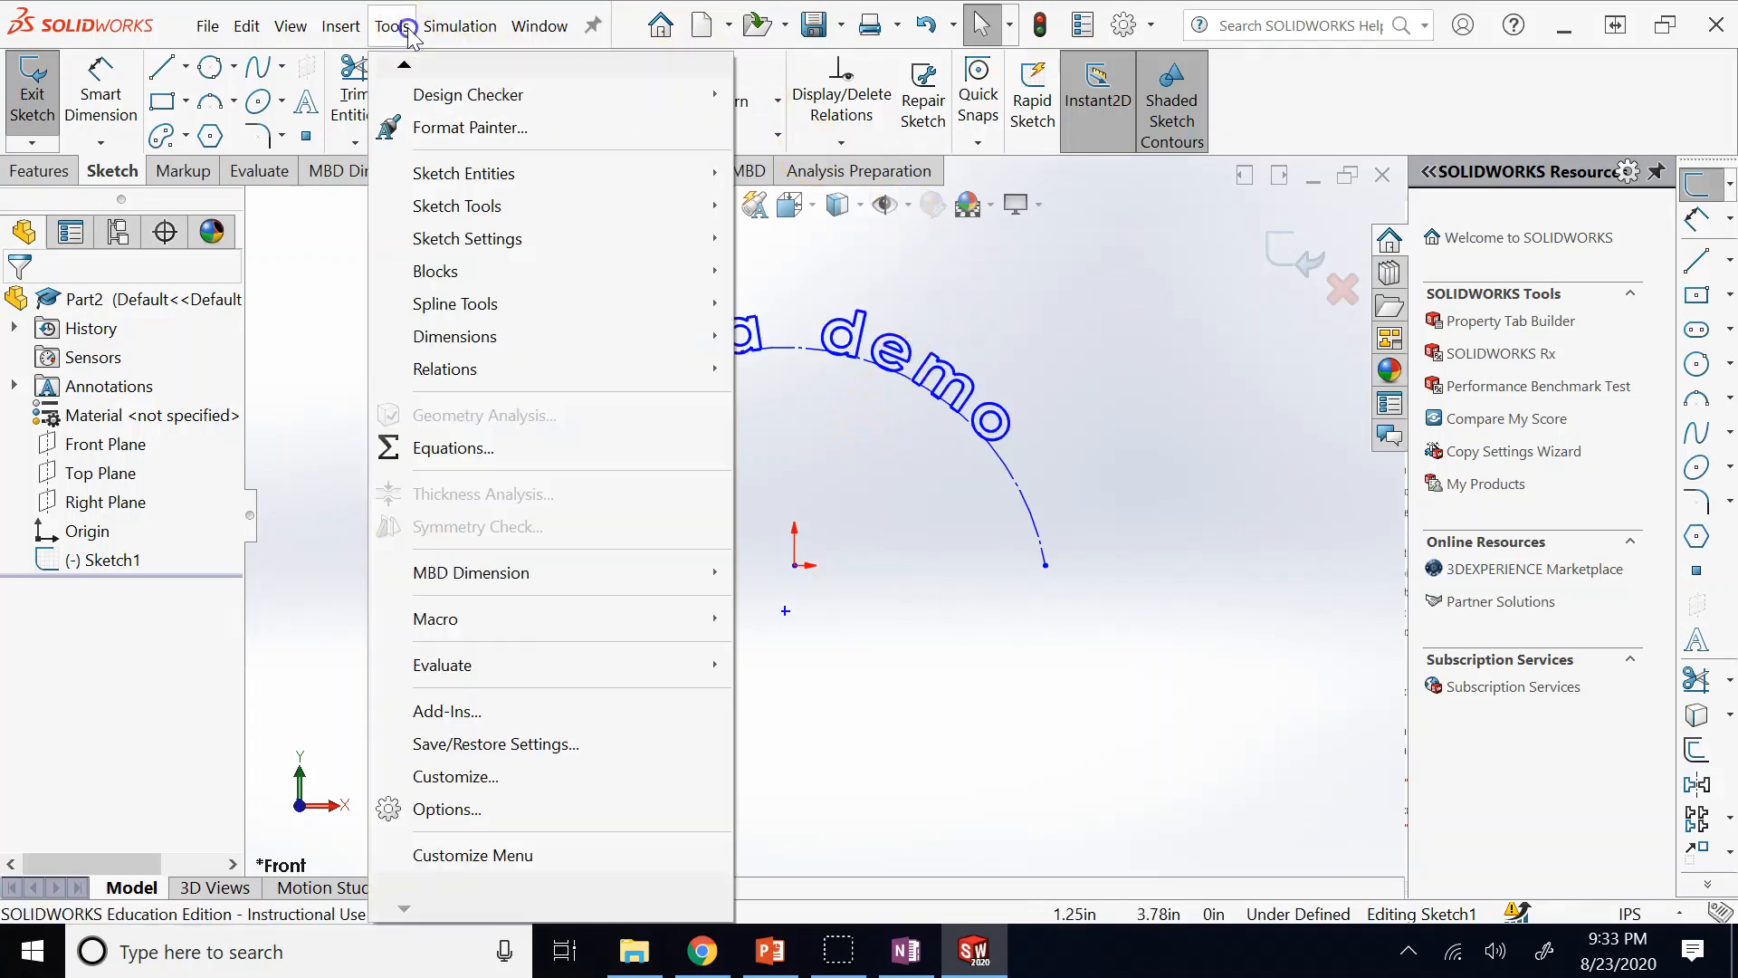
pyautogui.click(507, 812)
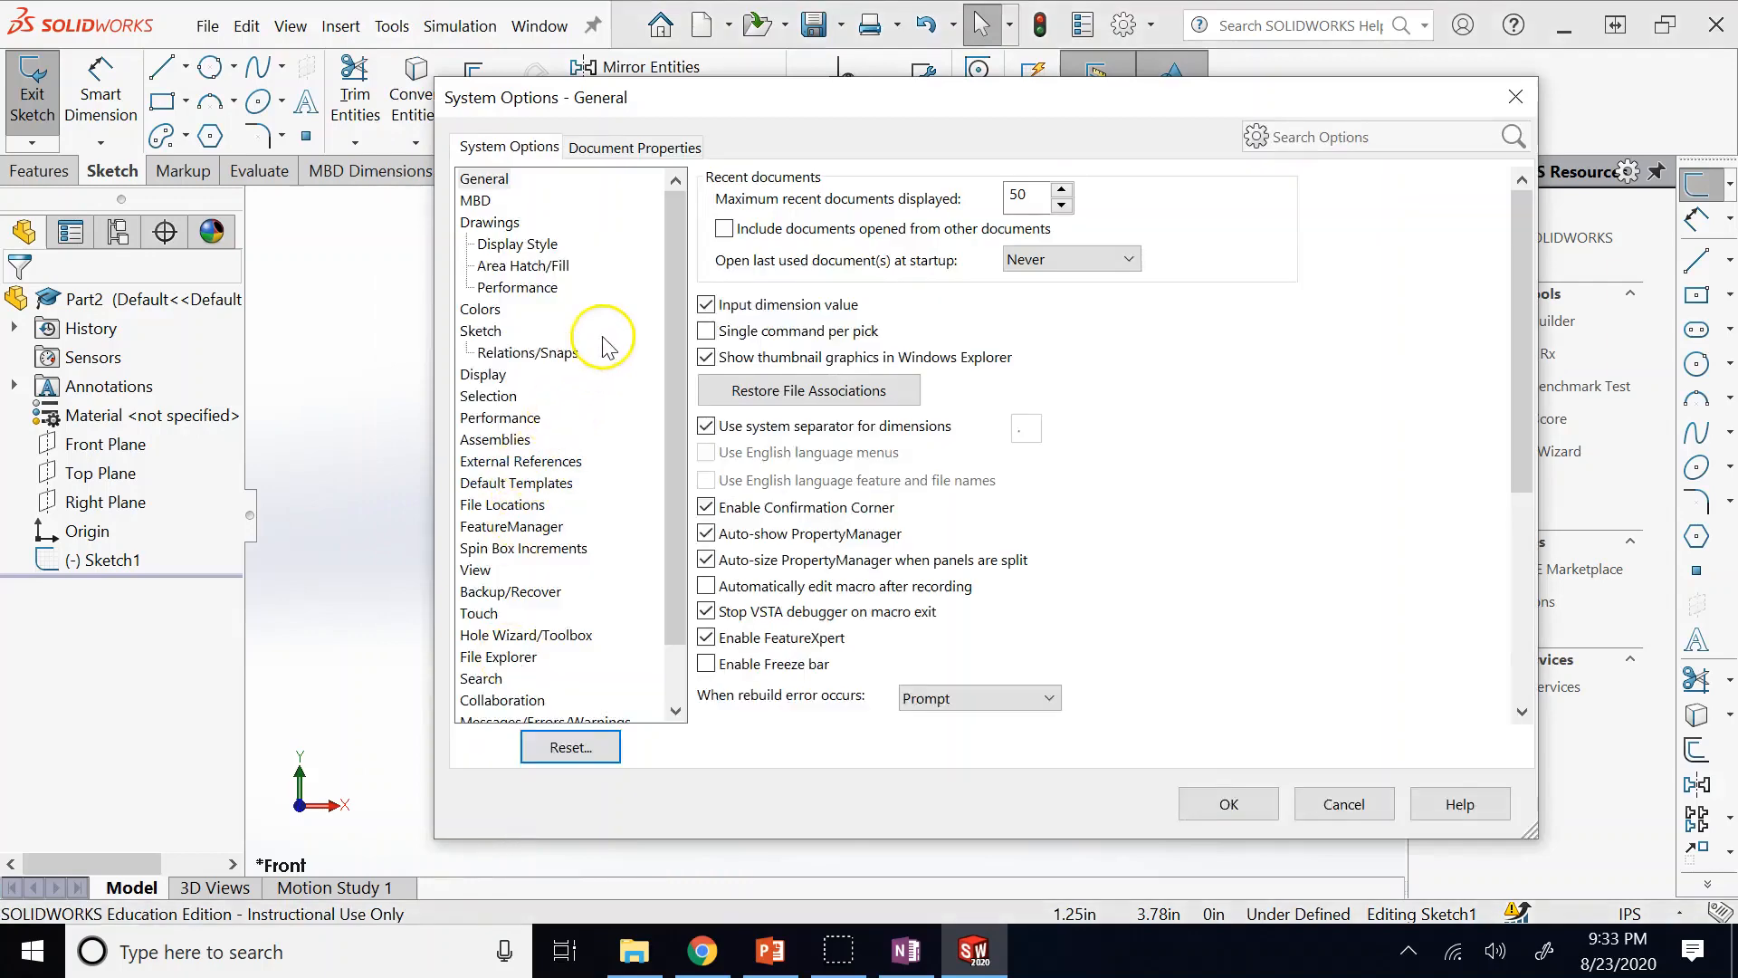
pyautogui.click(483, 333)
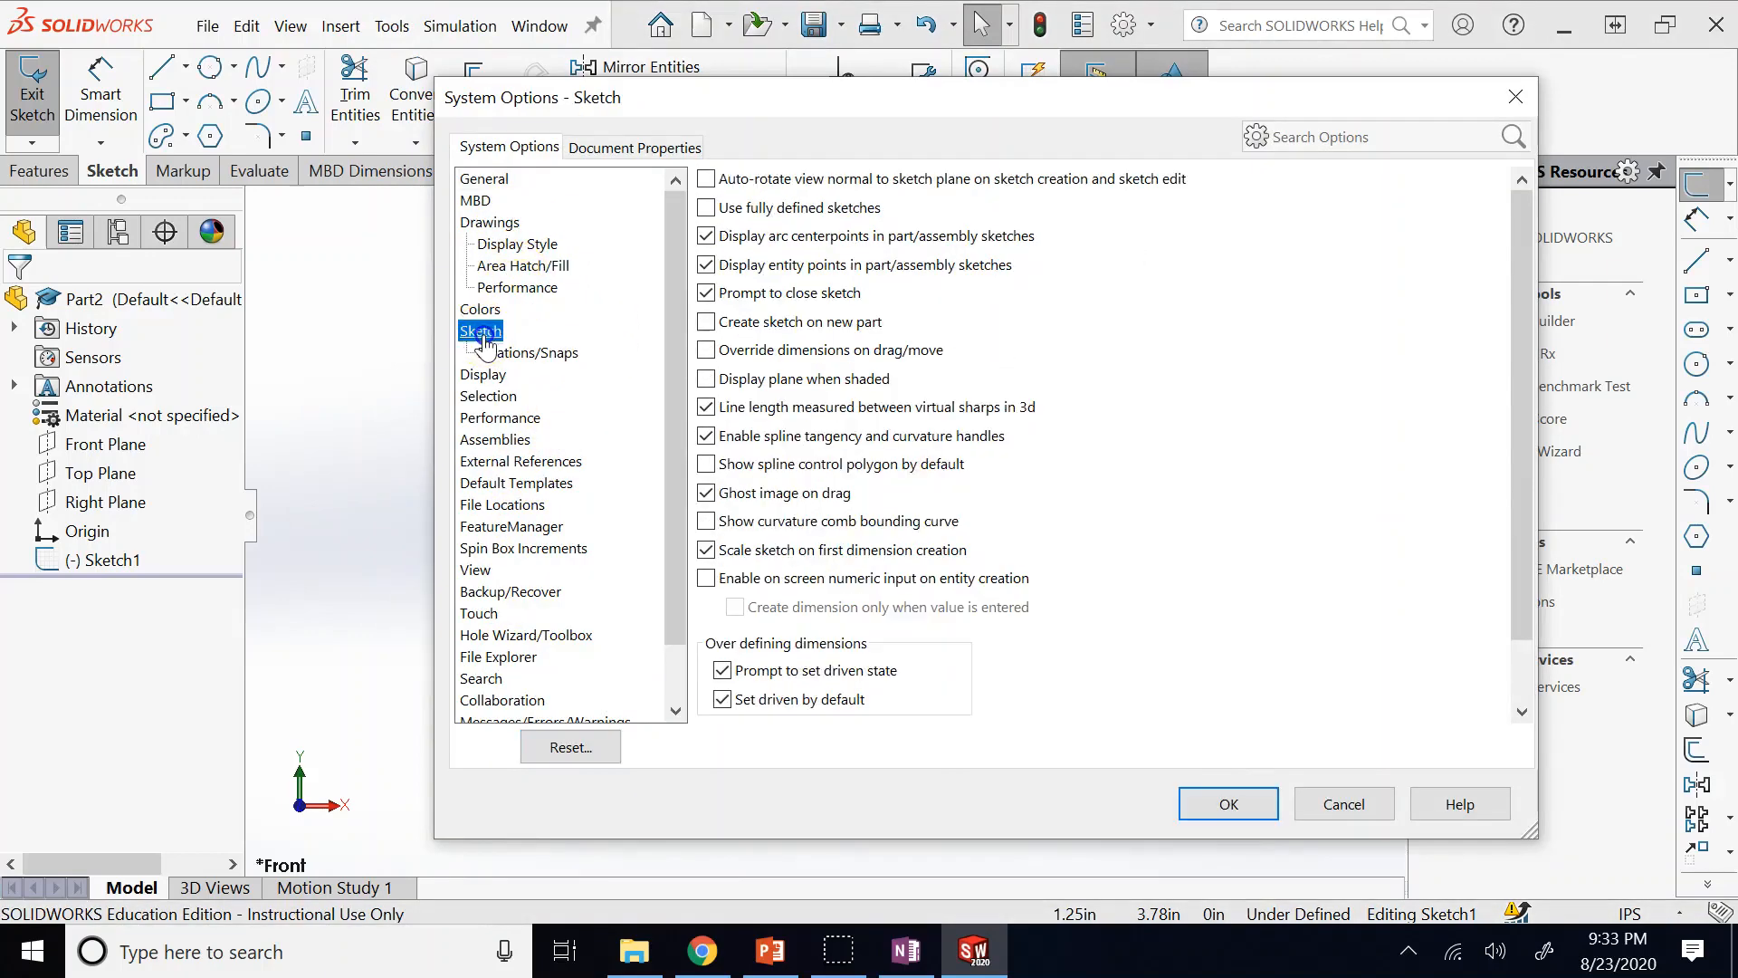
pyautogui.click(522, 352)
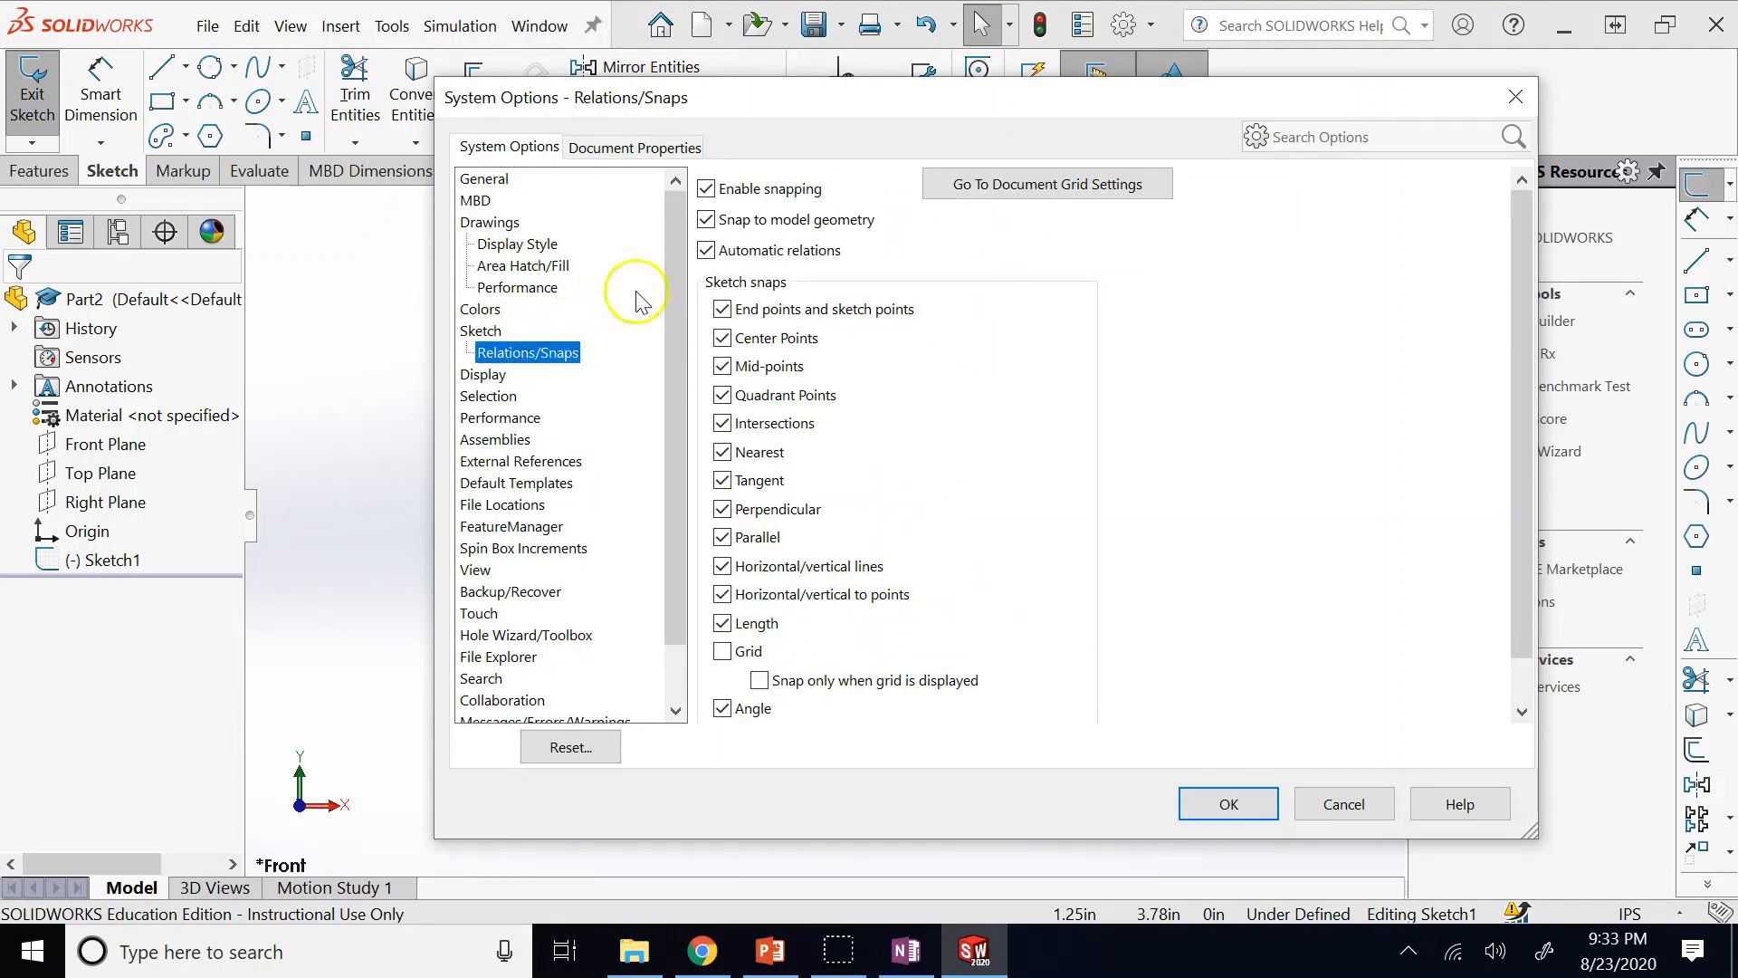
pyautogui.click(723, 655)
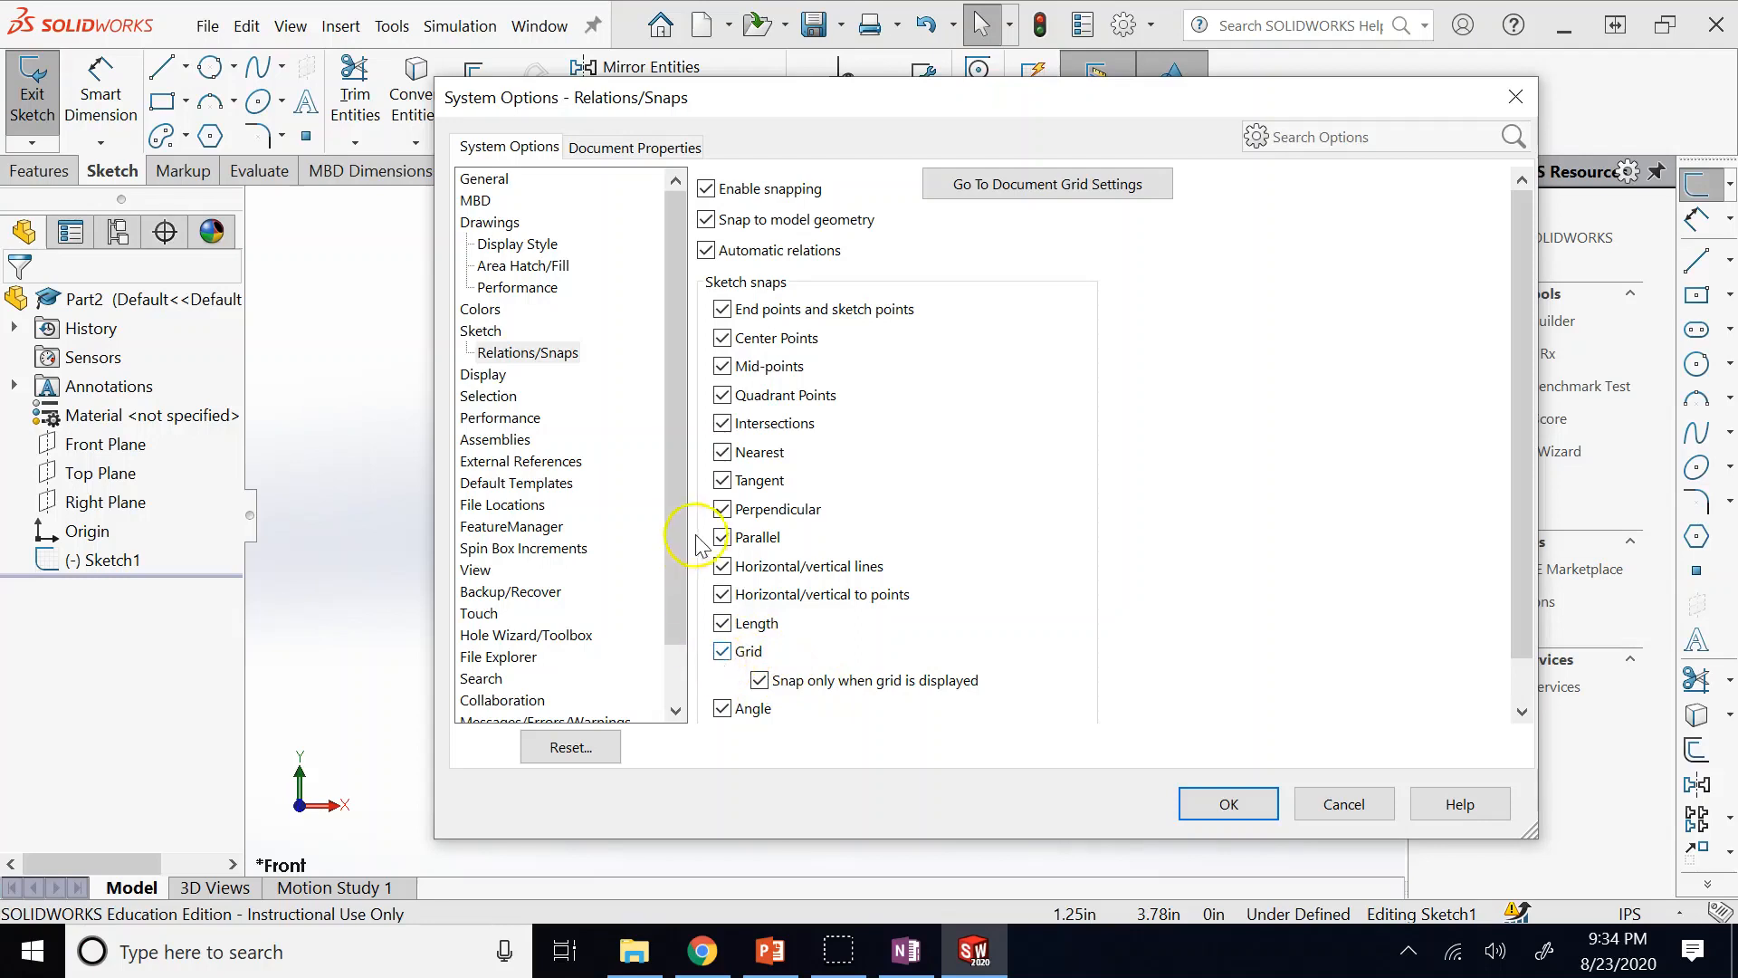
# Look through the Display system options for a grid display setting.
pyautogui.click(483, 375)
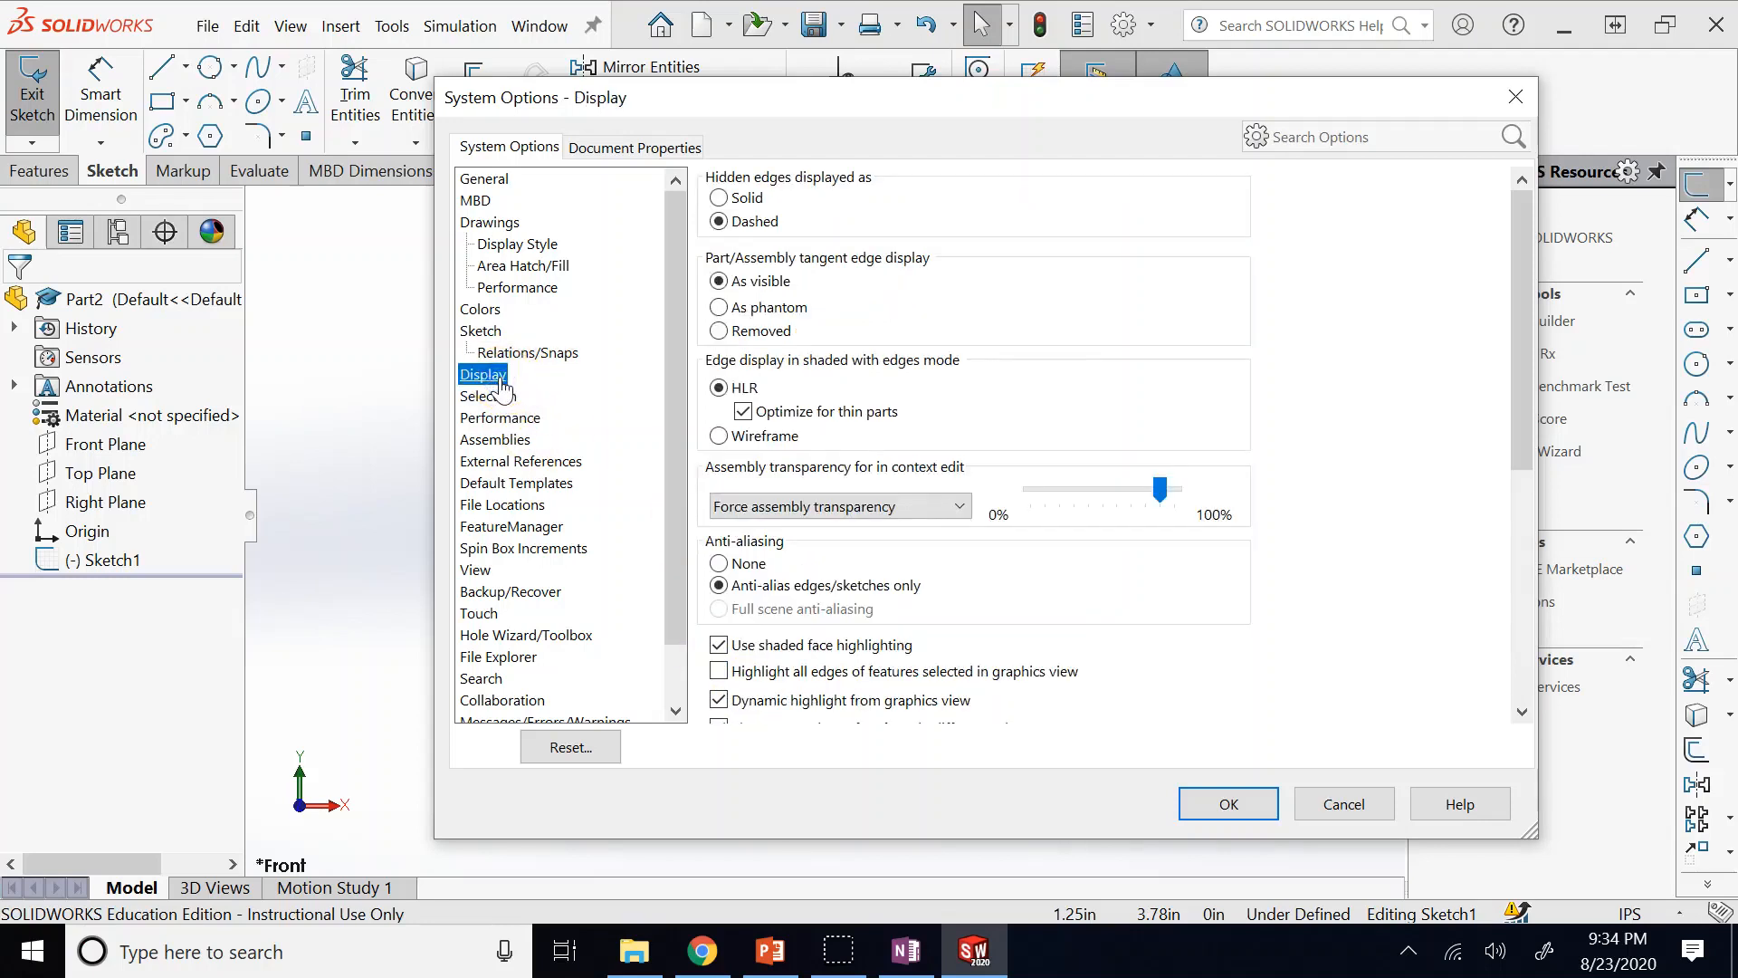
pyautogui.scroll(-3, 887, 425)
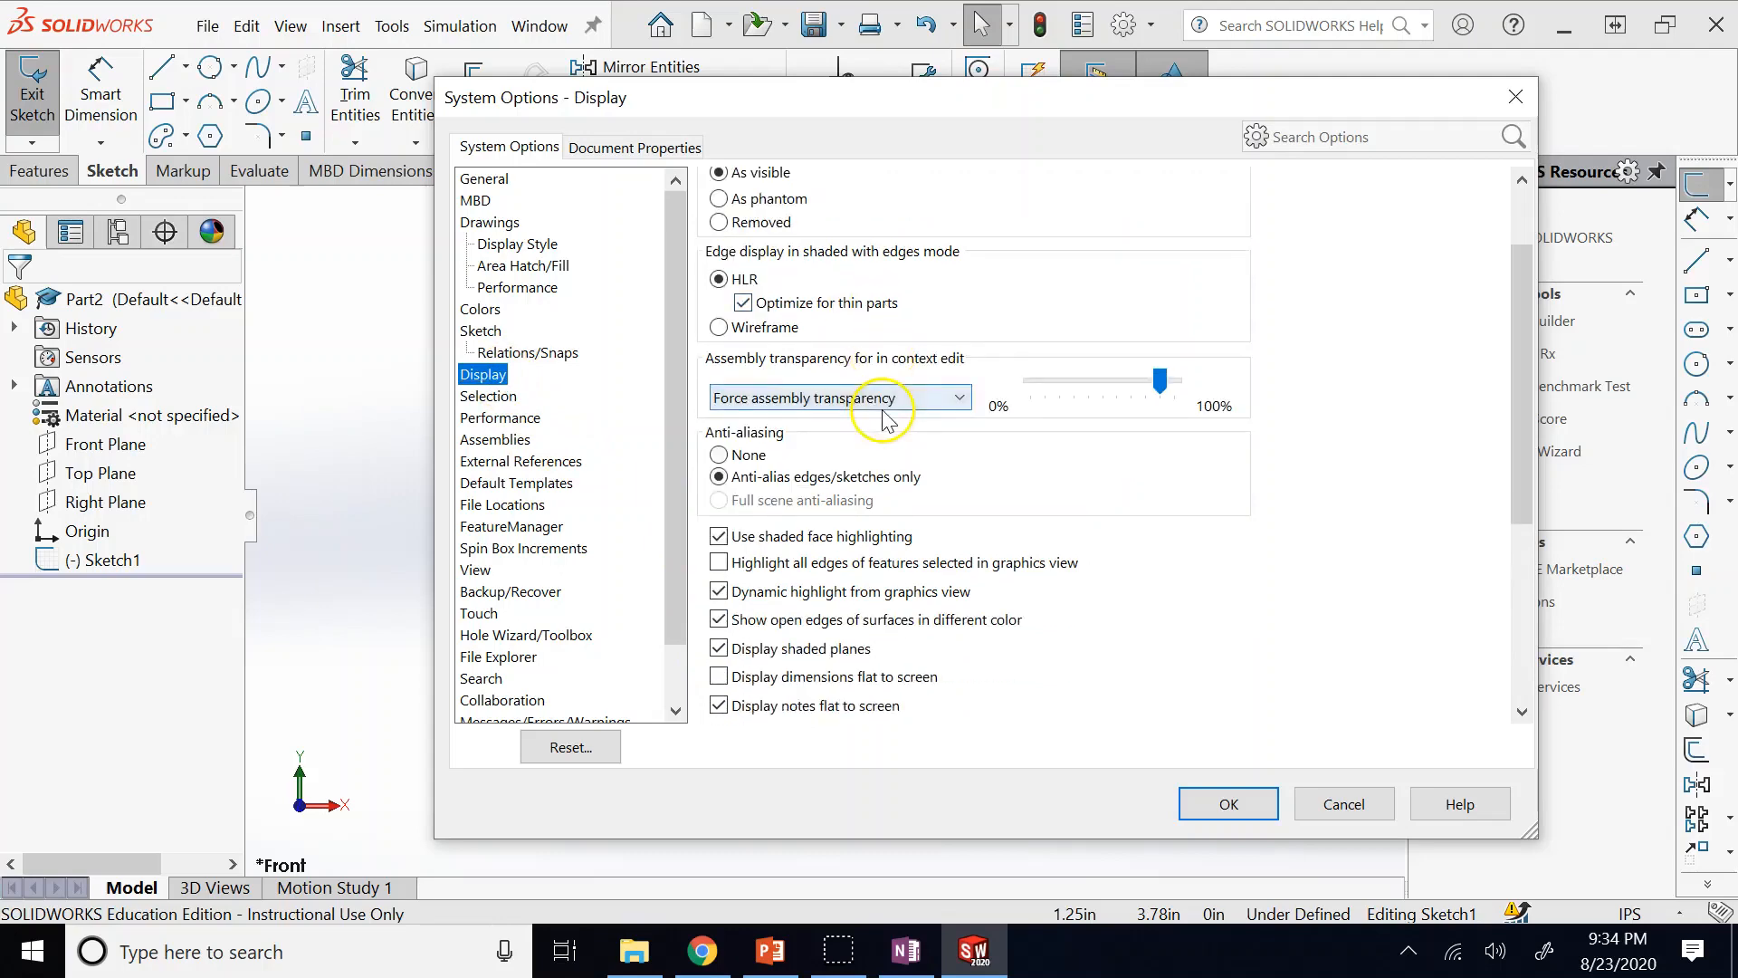
pyautogui.scroll(-5, 887, 433)
pyautogui.scroll(8, 892, 440)
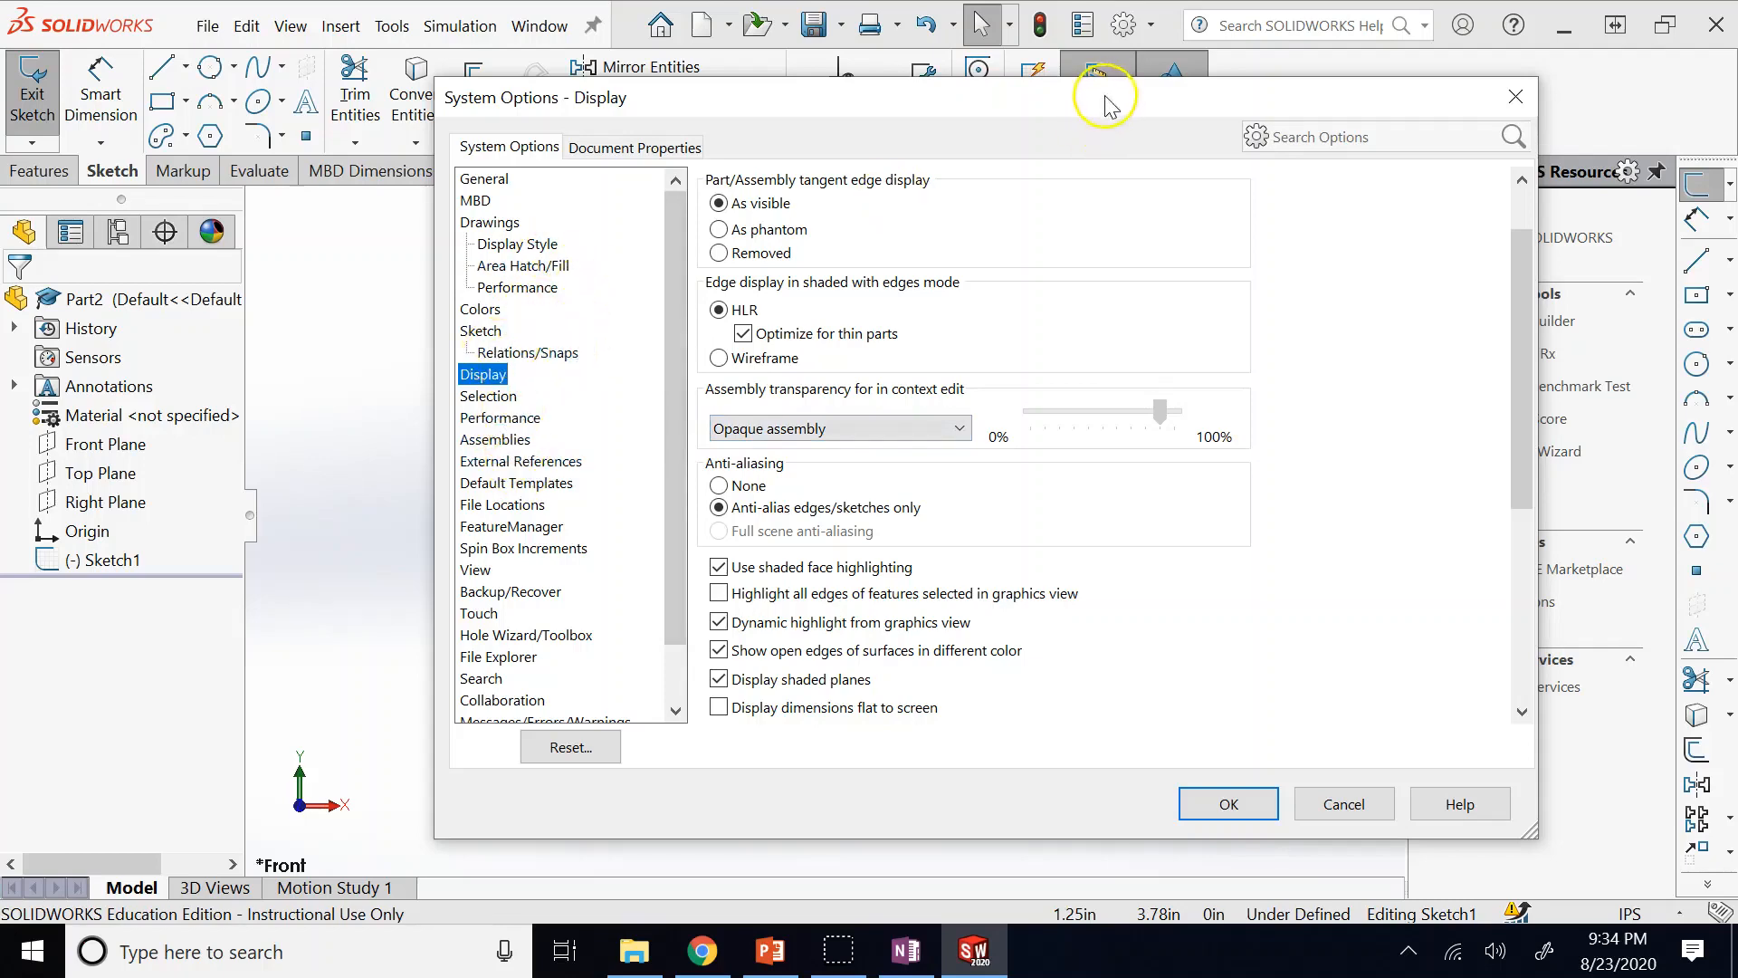
pyautogui.moveTo(1098, 97); pyautogui.dragTo(1118, 378)
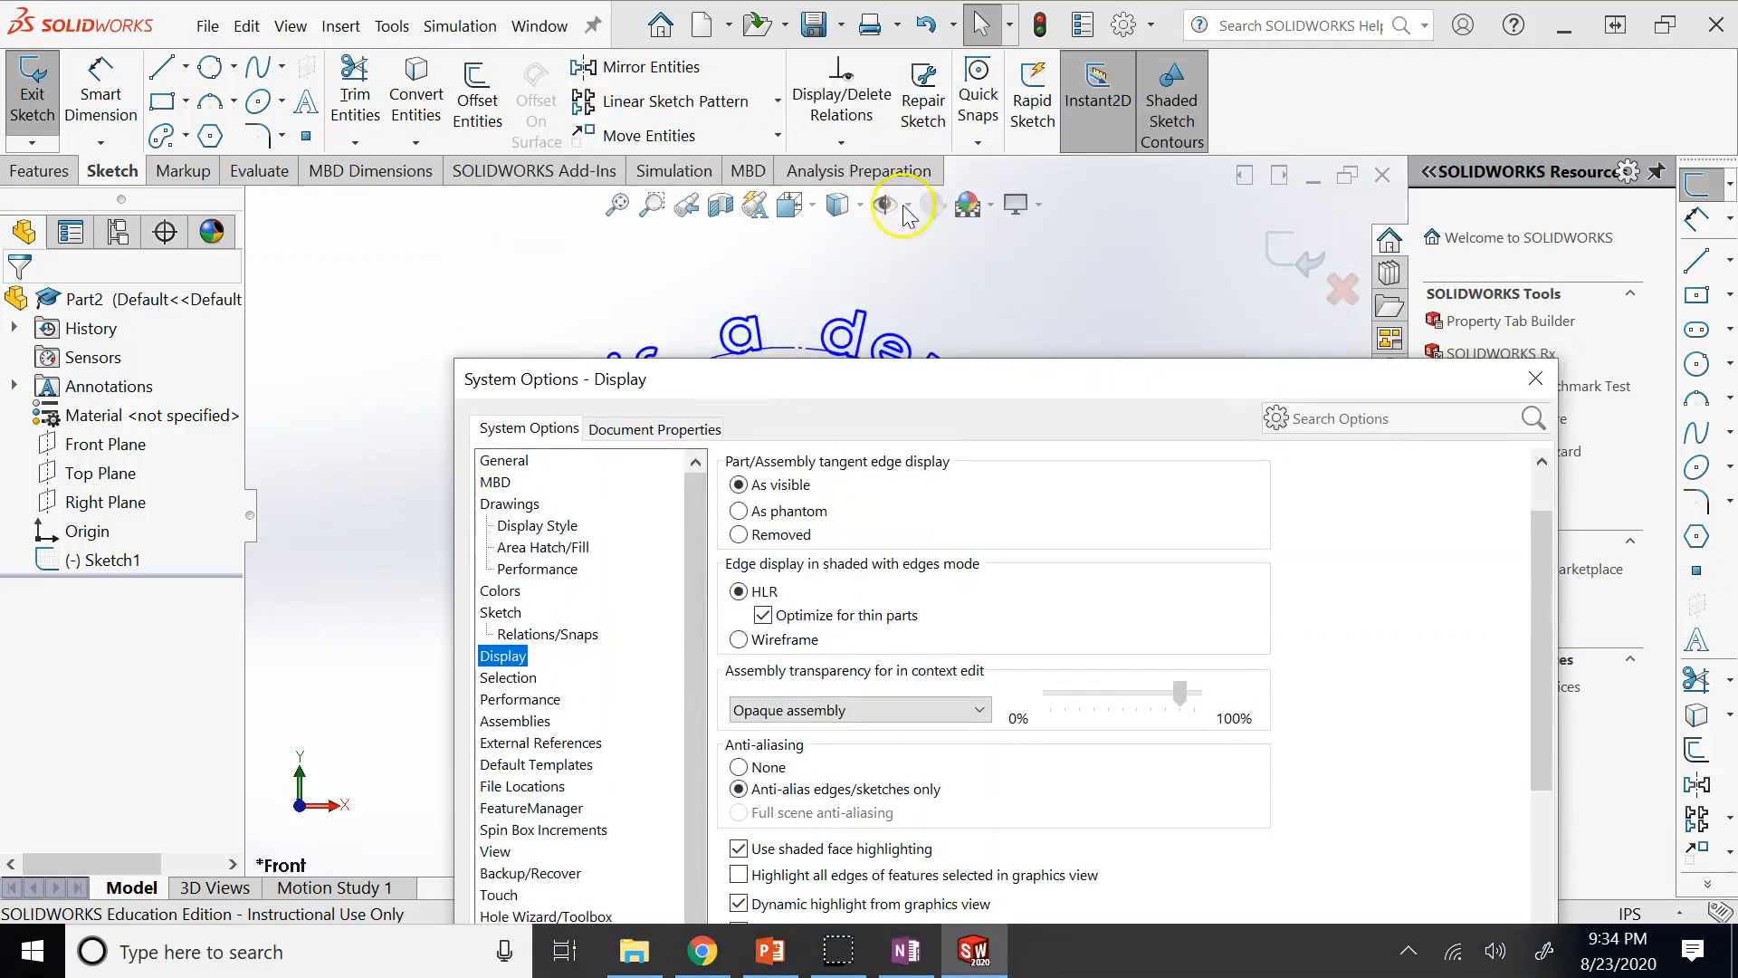
pyautogui.moveTo(932, 385); pyautogui.dragTo(872, 150)
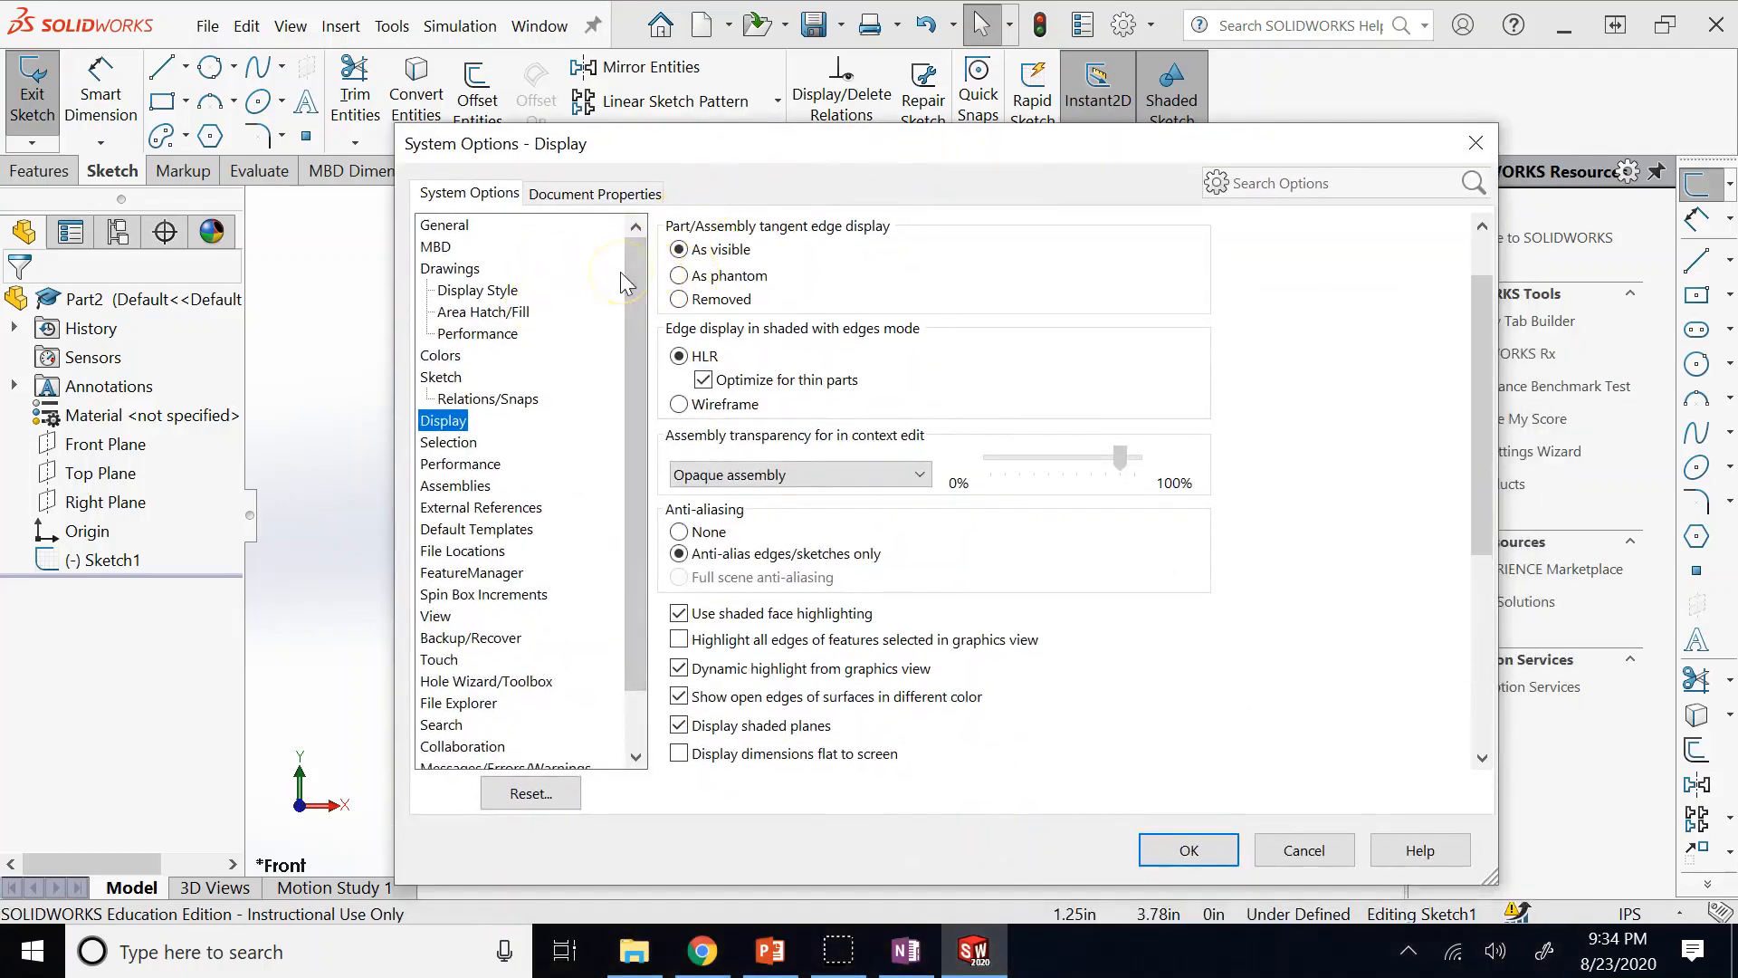
# Turn on Display grid in the document's Grid/Snap properties and apply the options.
pyautogui.click(587, 194)
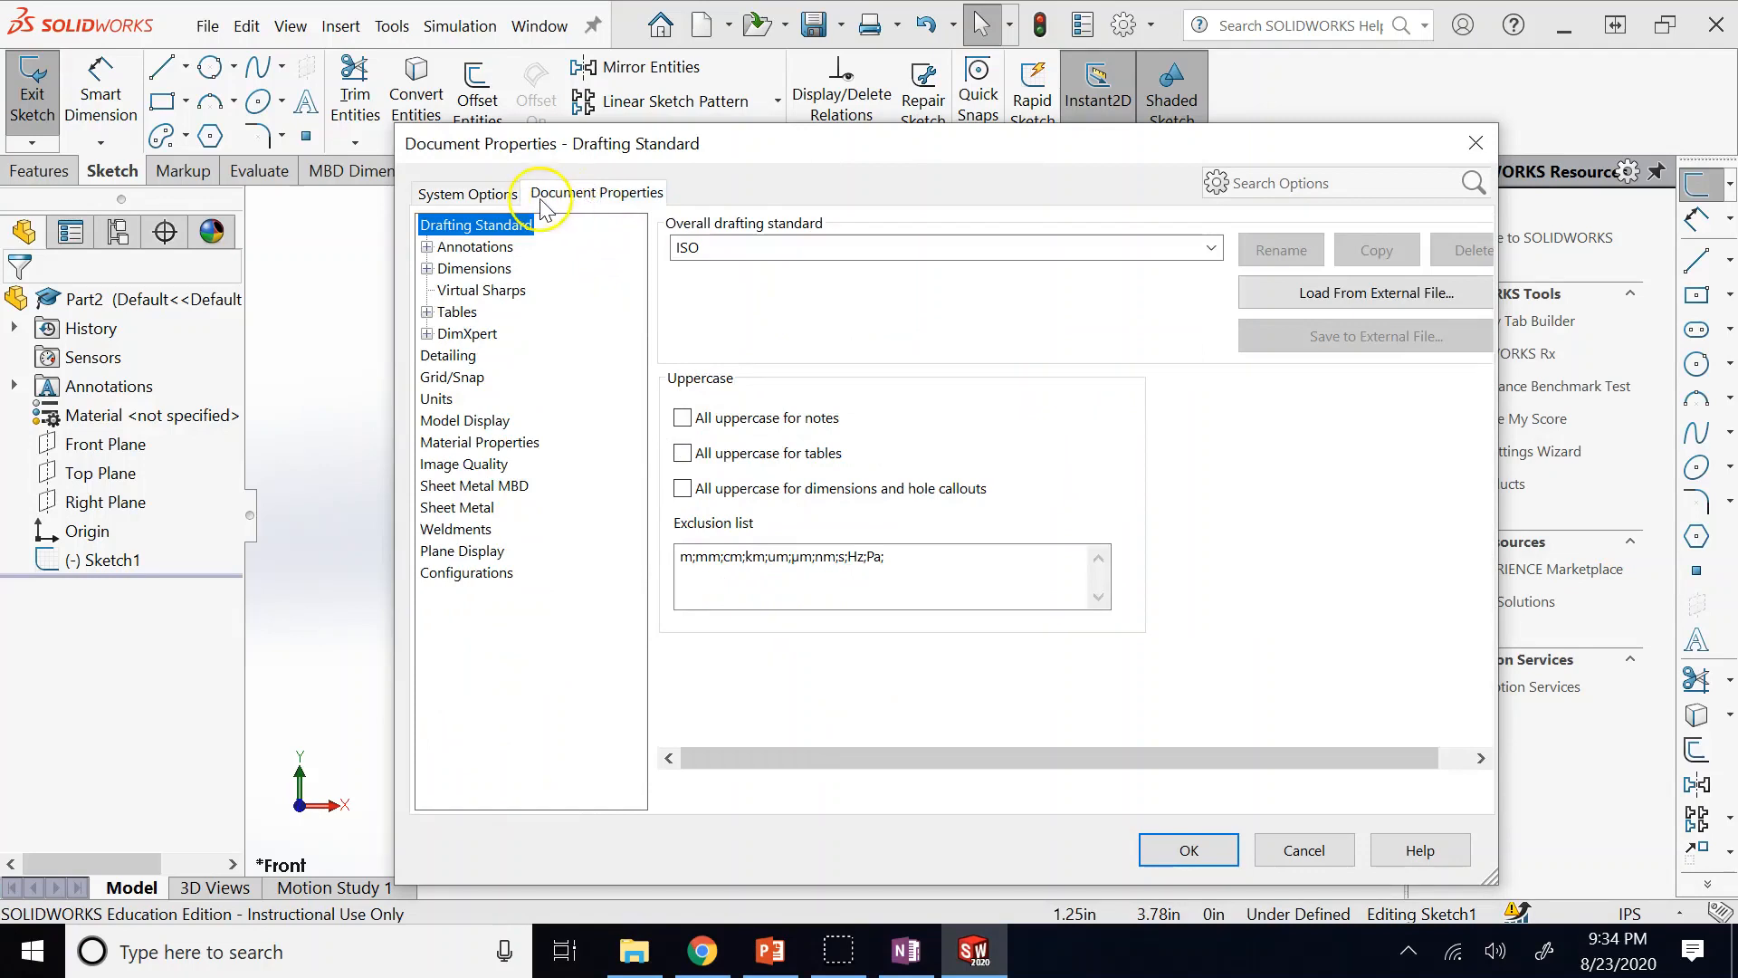
pyautogui.click(472, 391)
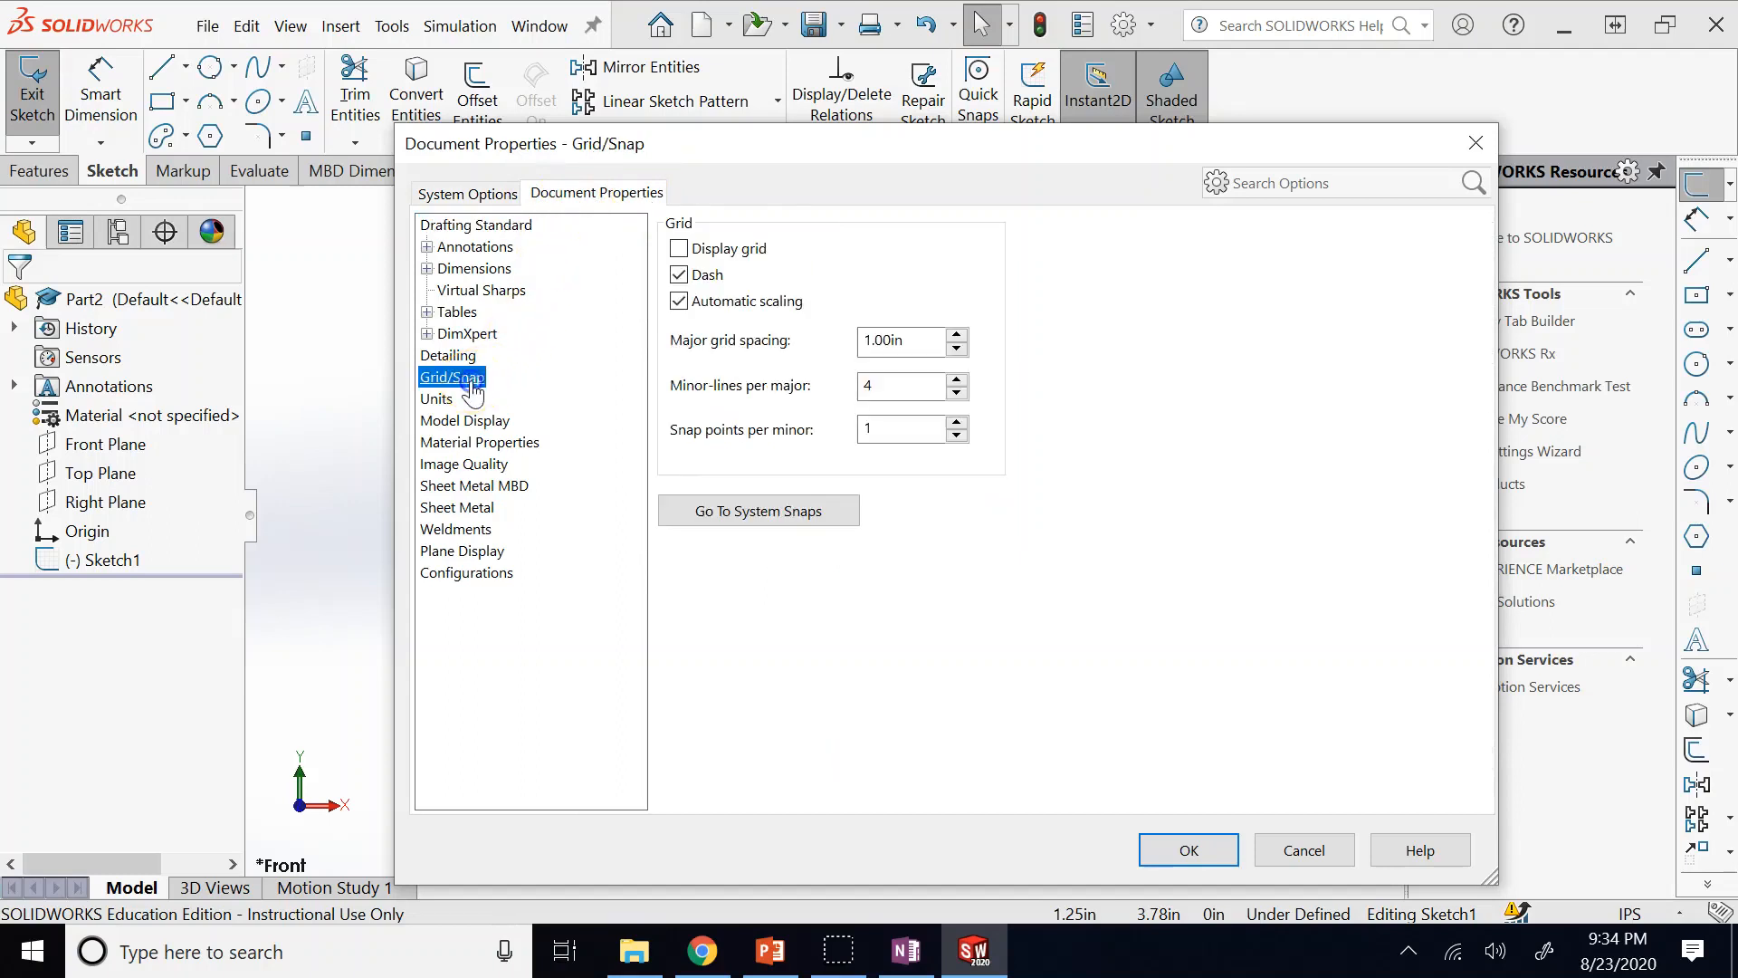
pyautogui.click(681, 251)
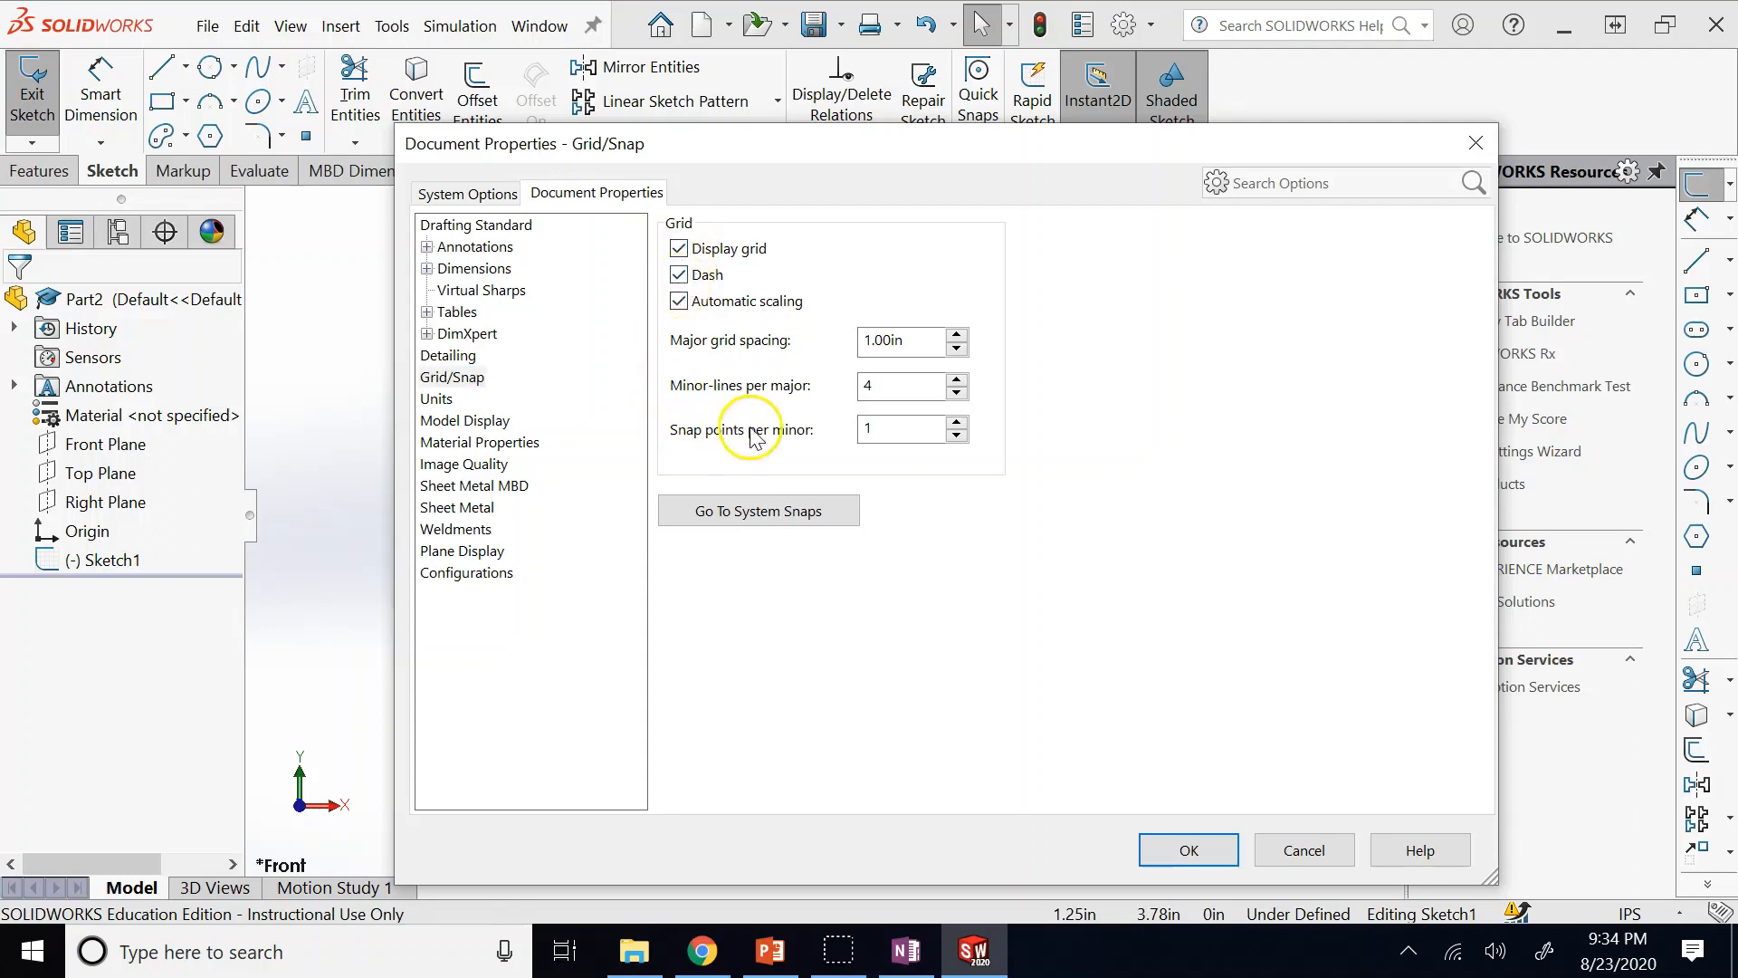
pyautogui.click(1200, 850)
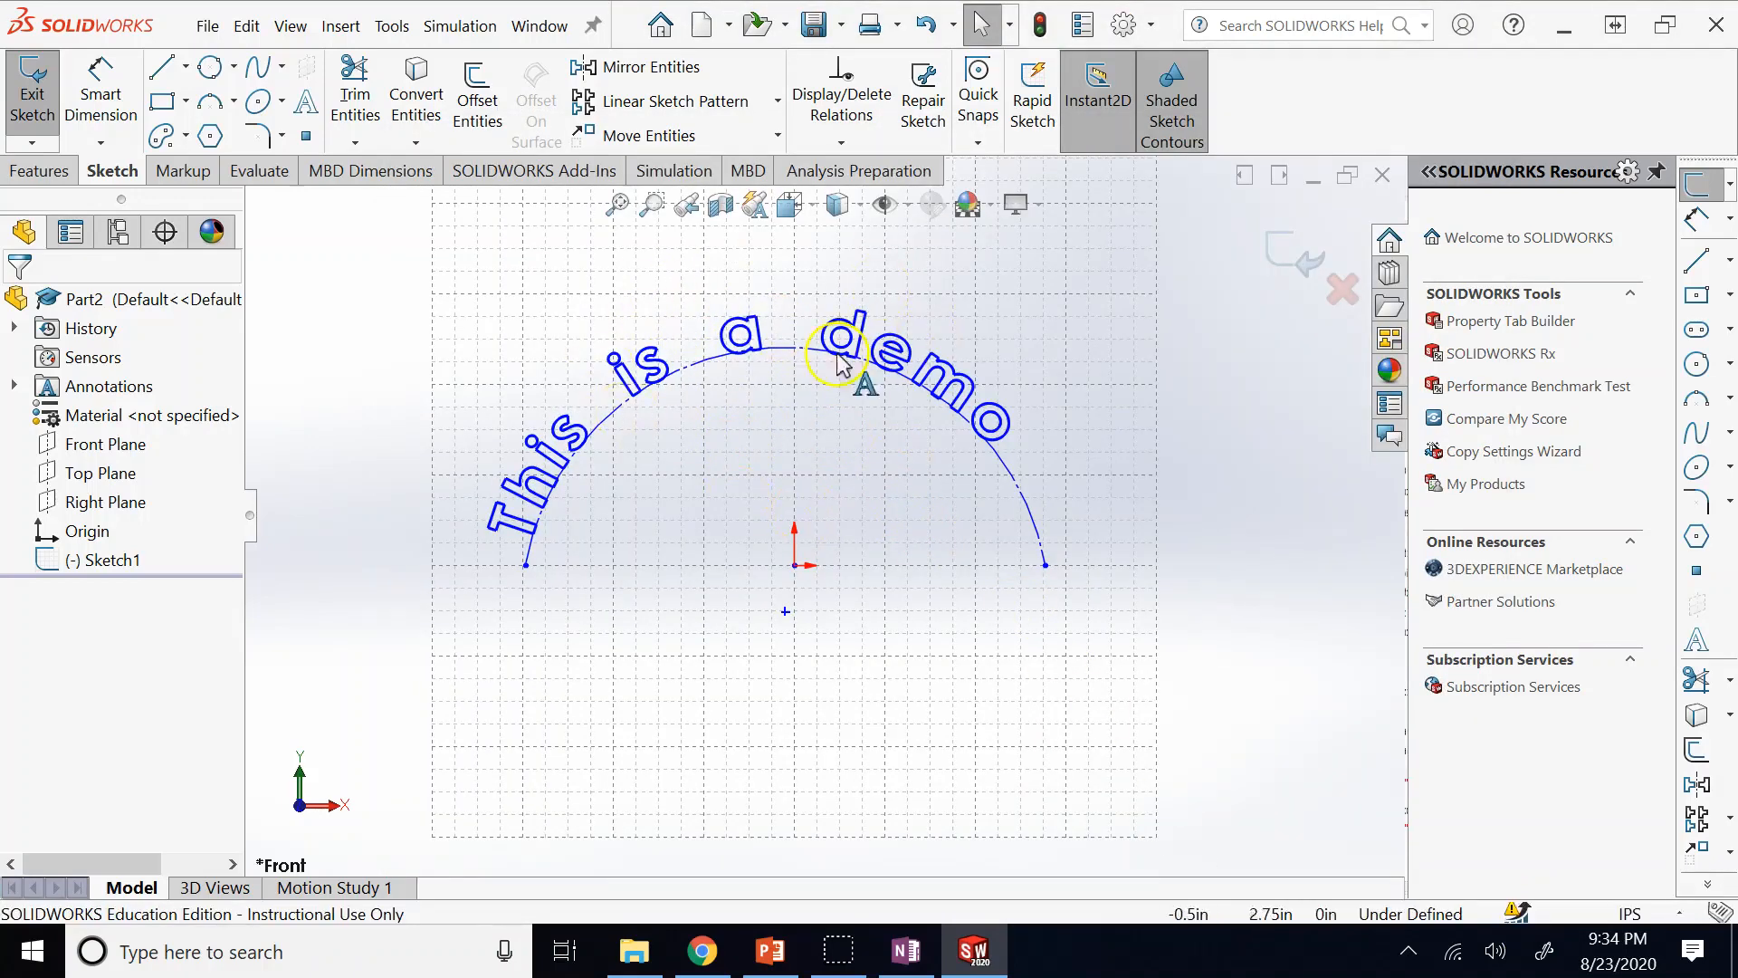
# Try drawing a small corner rectangle on the grid beneath the text arc to test grid snapping, and close the tool.
pyautogui.scroll(4, 776, 465)
pyautogui.scroll(-6, 736, 518)
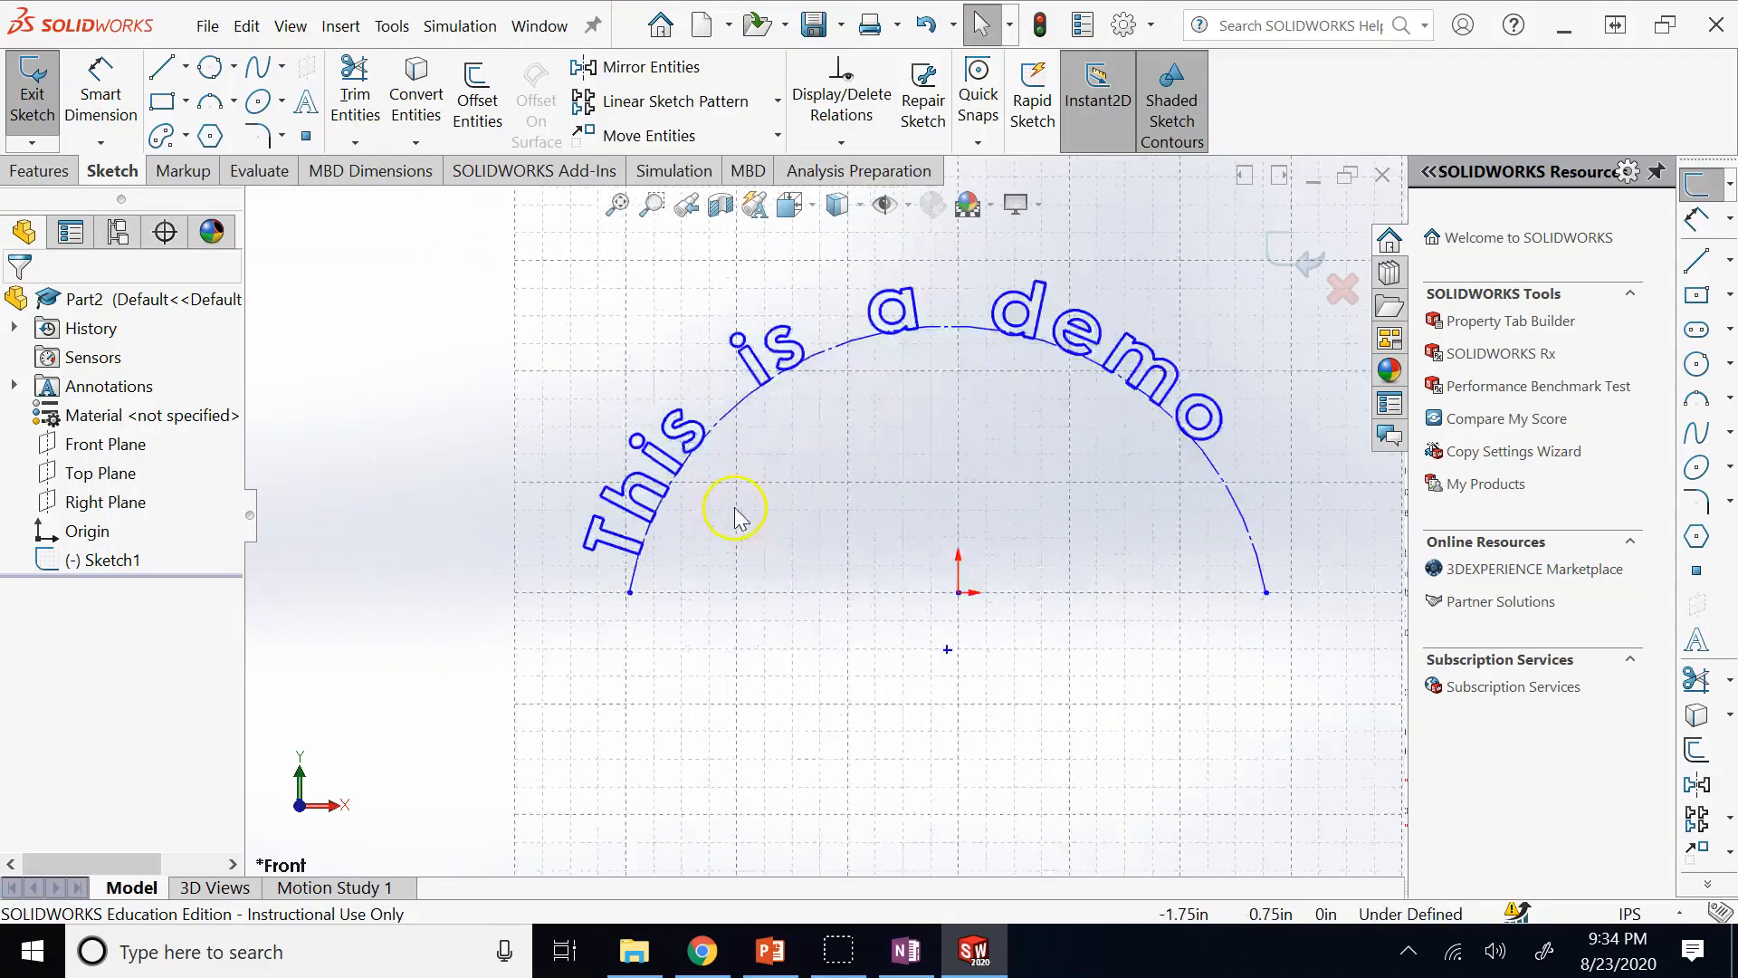
pyautogui.scroll(-2, 735, 518)
pyautogui.scroll(-4, 970, 544)
pyautogui.scroll(5, 941, 525)
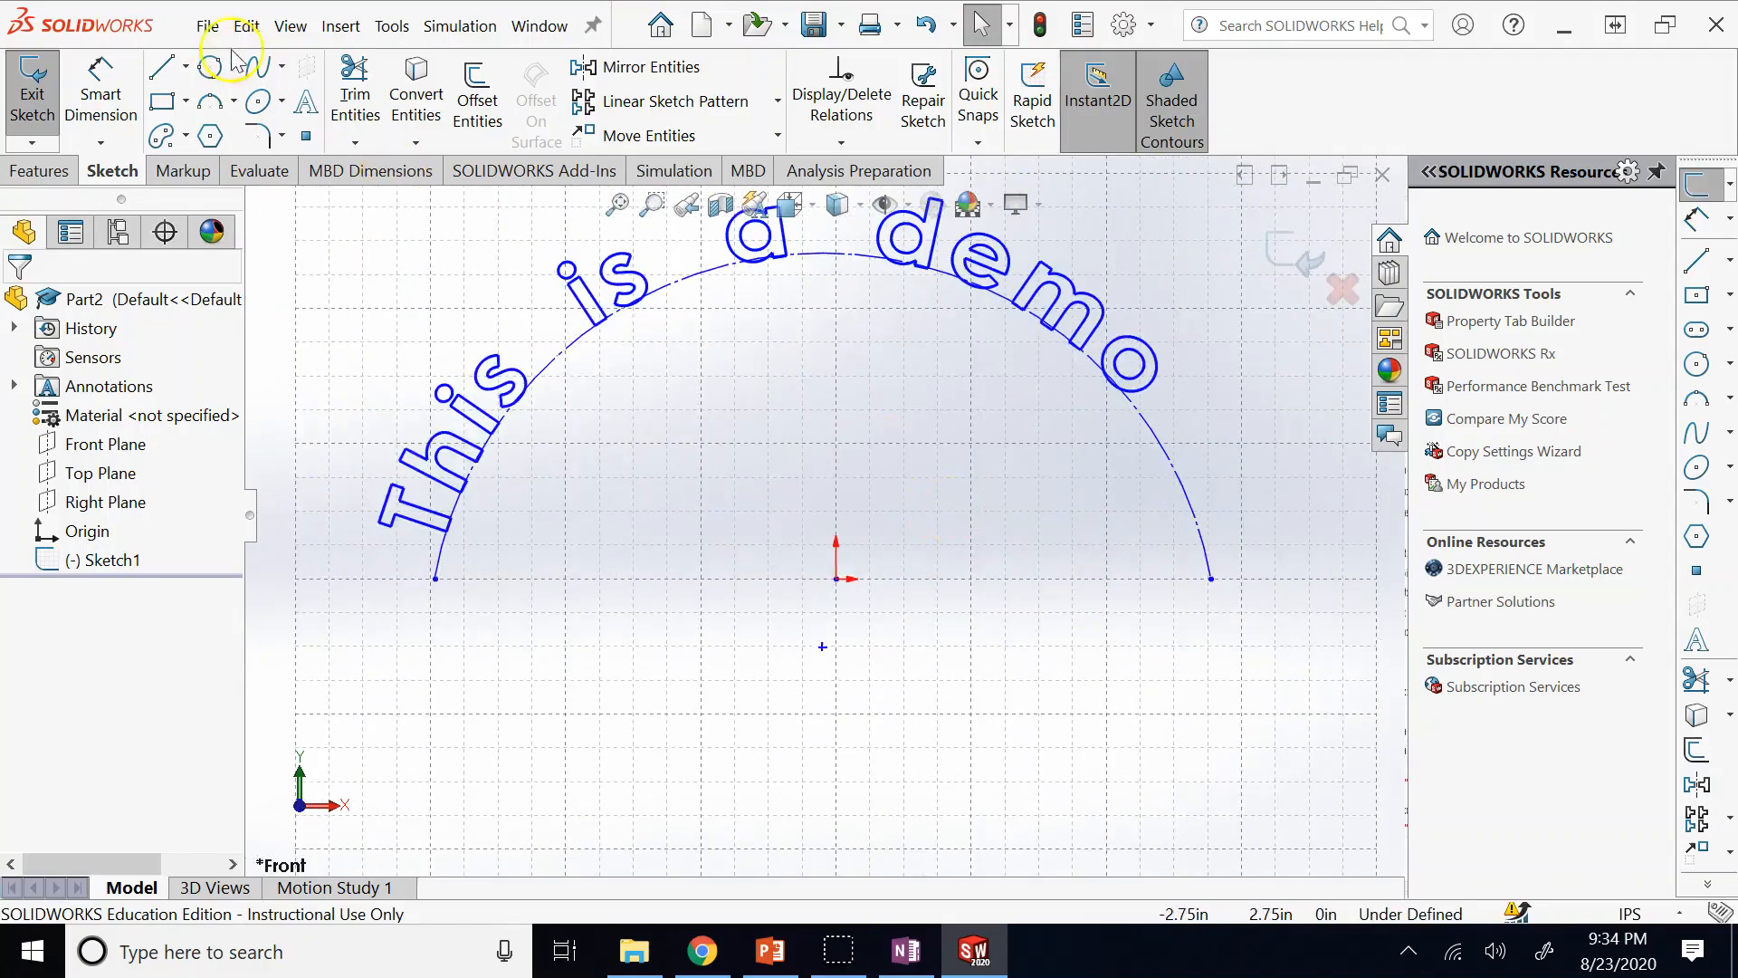
pyautogui.click(162, 101)
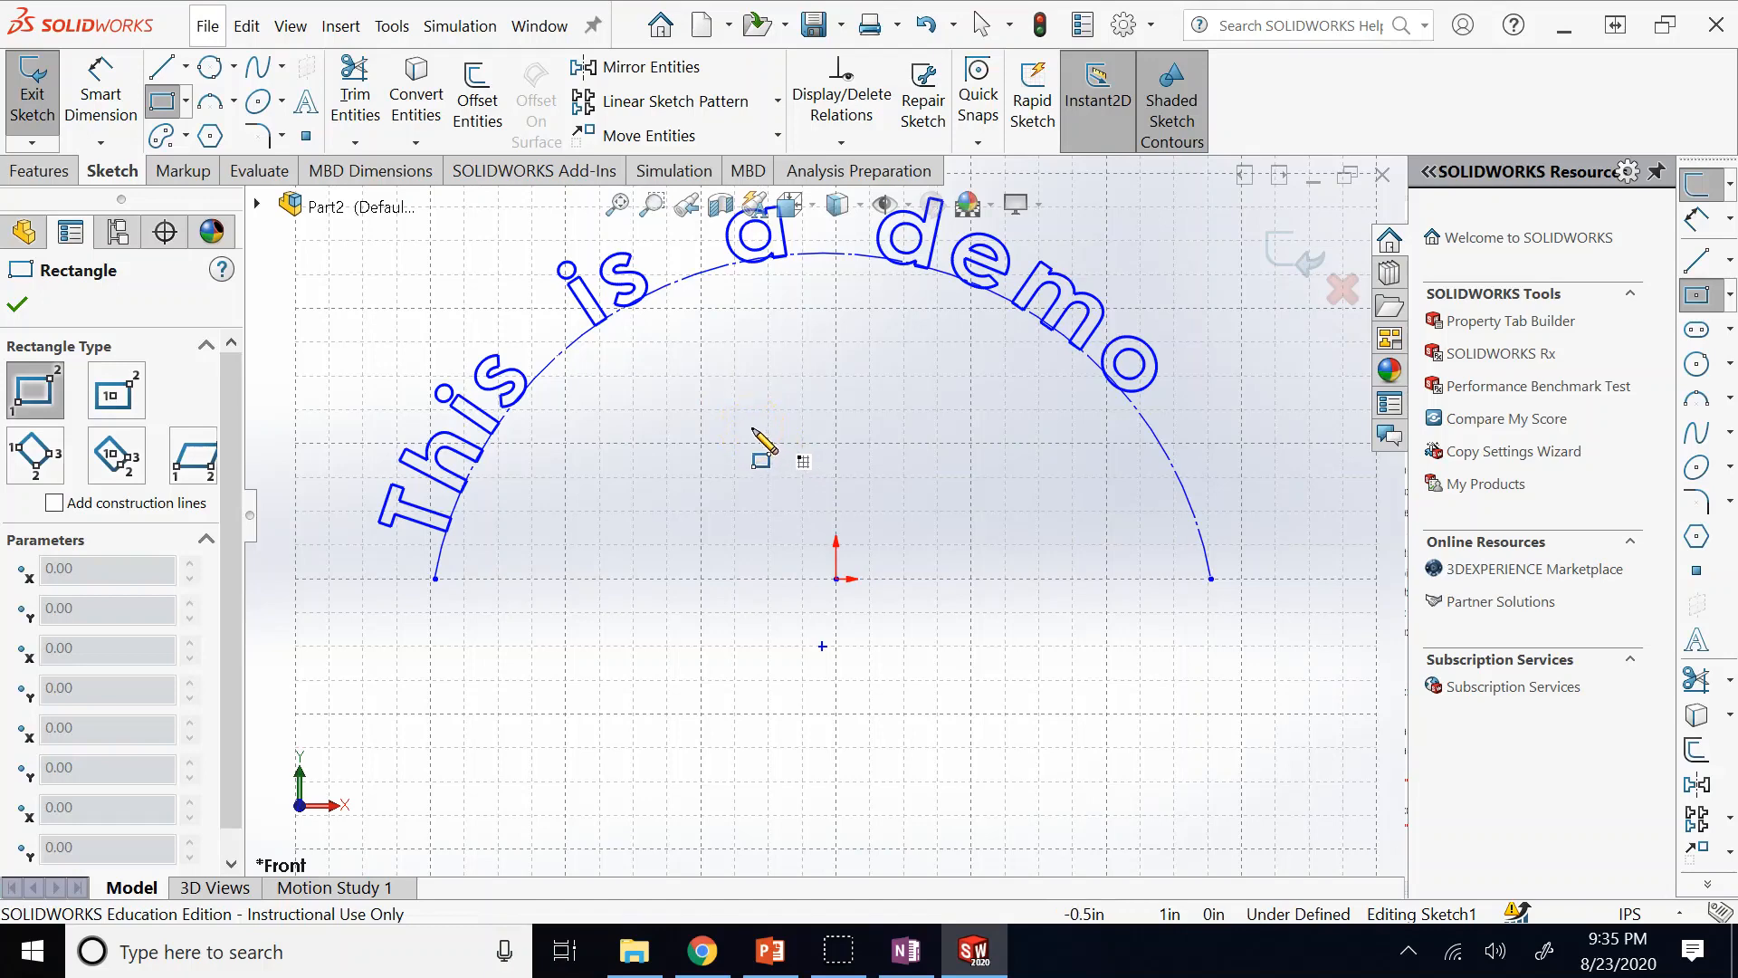
pyautogui.click(734, 442)
pyautogui.click(767, 409)
pyautogui.click(737, 417)
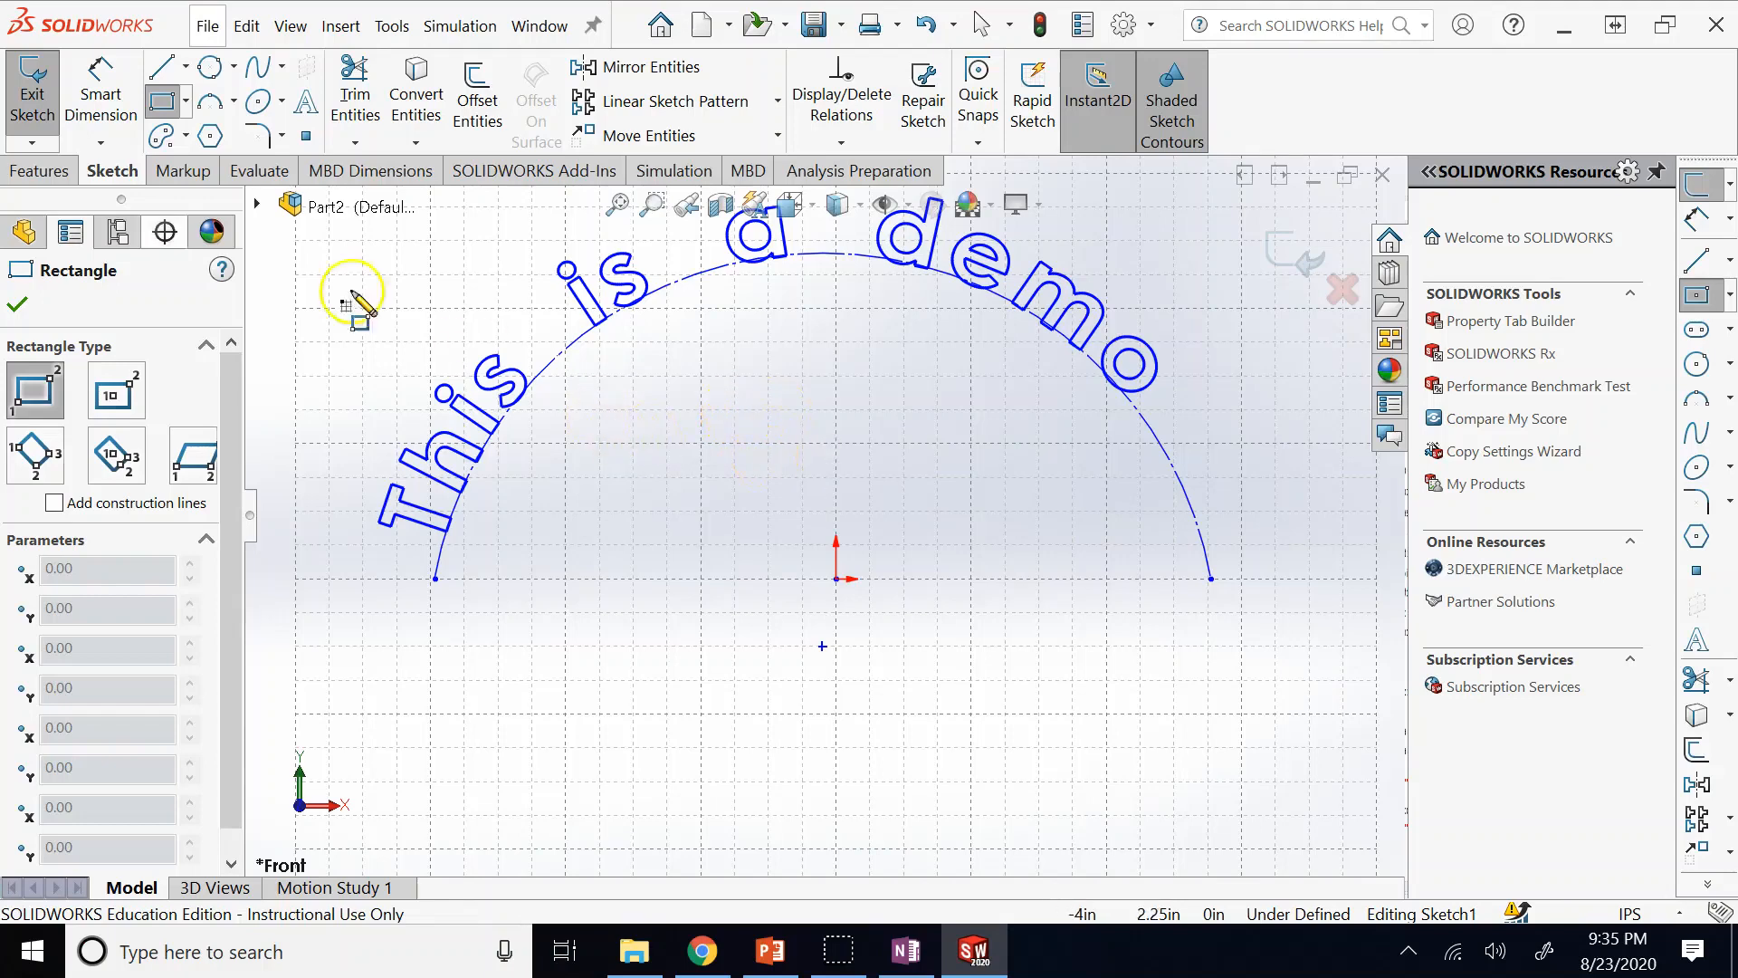
pyautogui.click(20, 309)
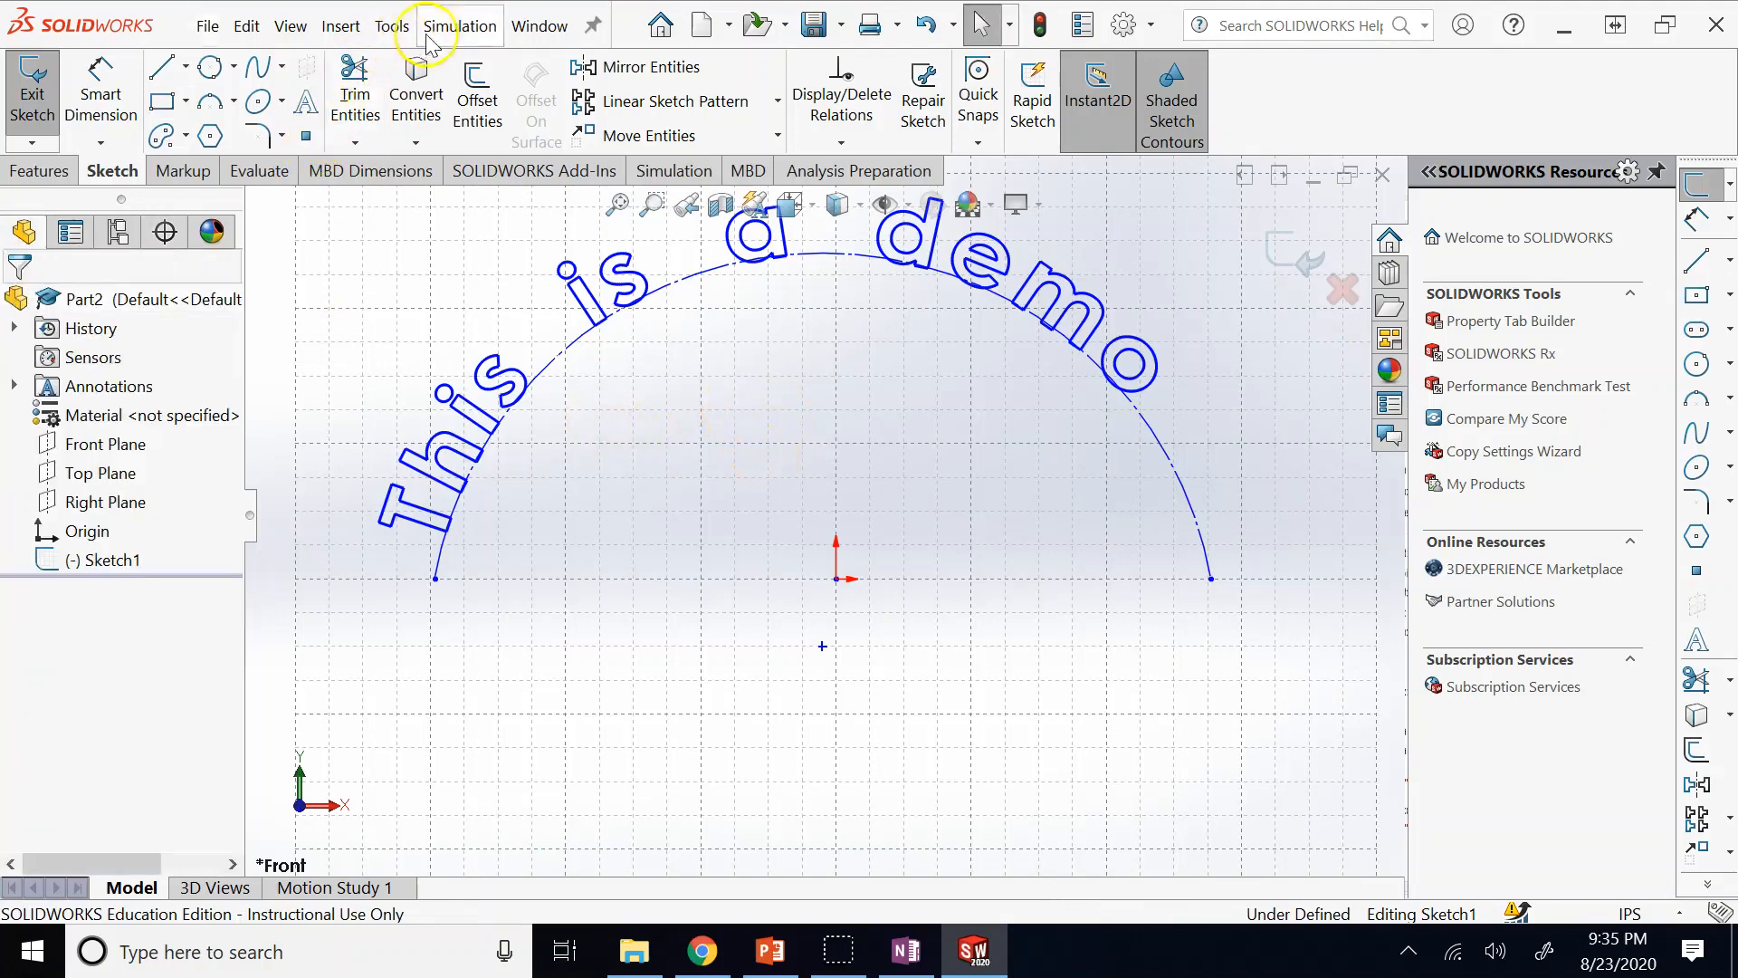
# Turn off "Snap only when grid is displayed" in the Relations/Snaps system options and apply the change.
pyautogui.click(392, 26)
pyautogui.click(477, 802)
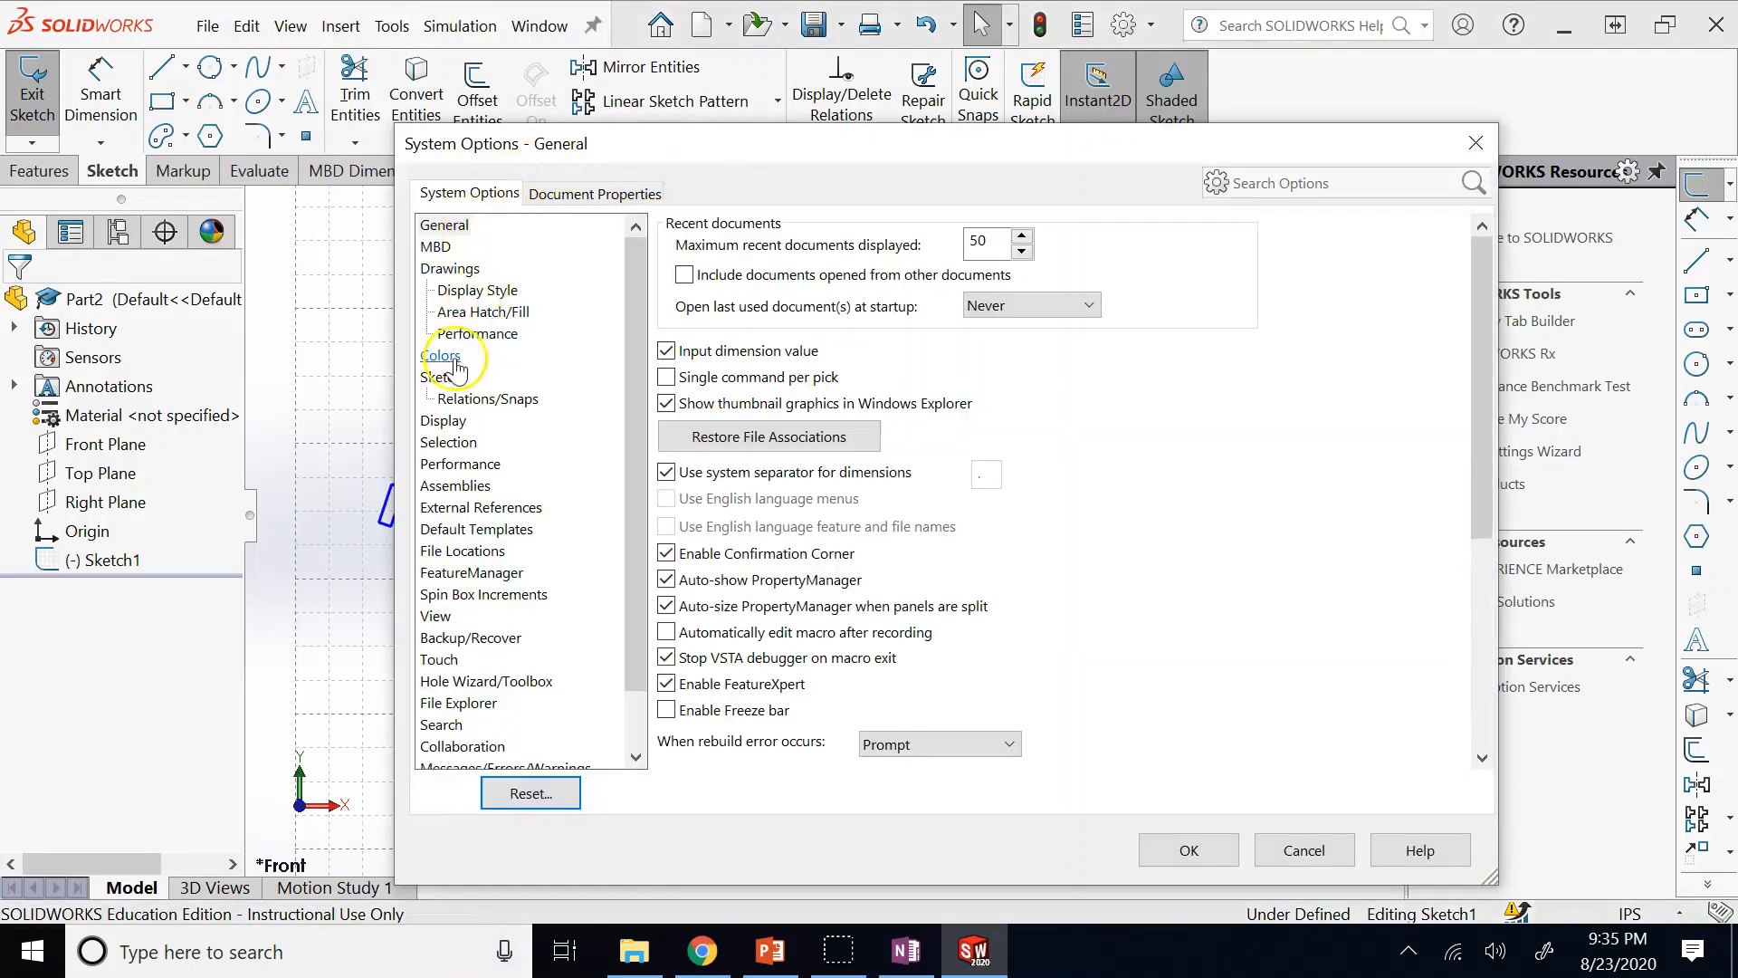
pyautogui.click(466, 399)
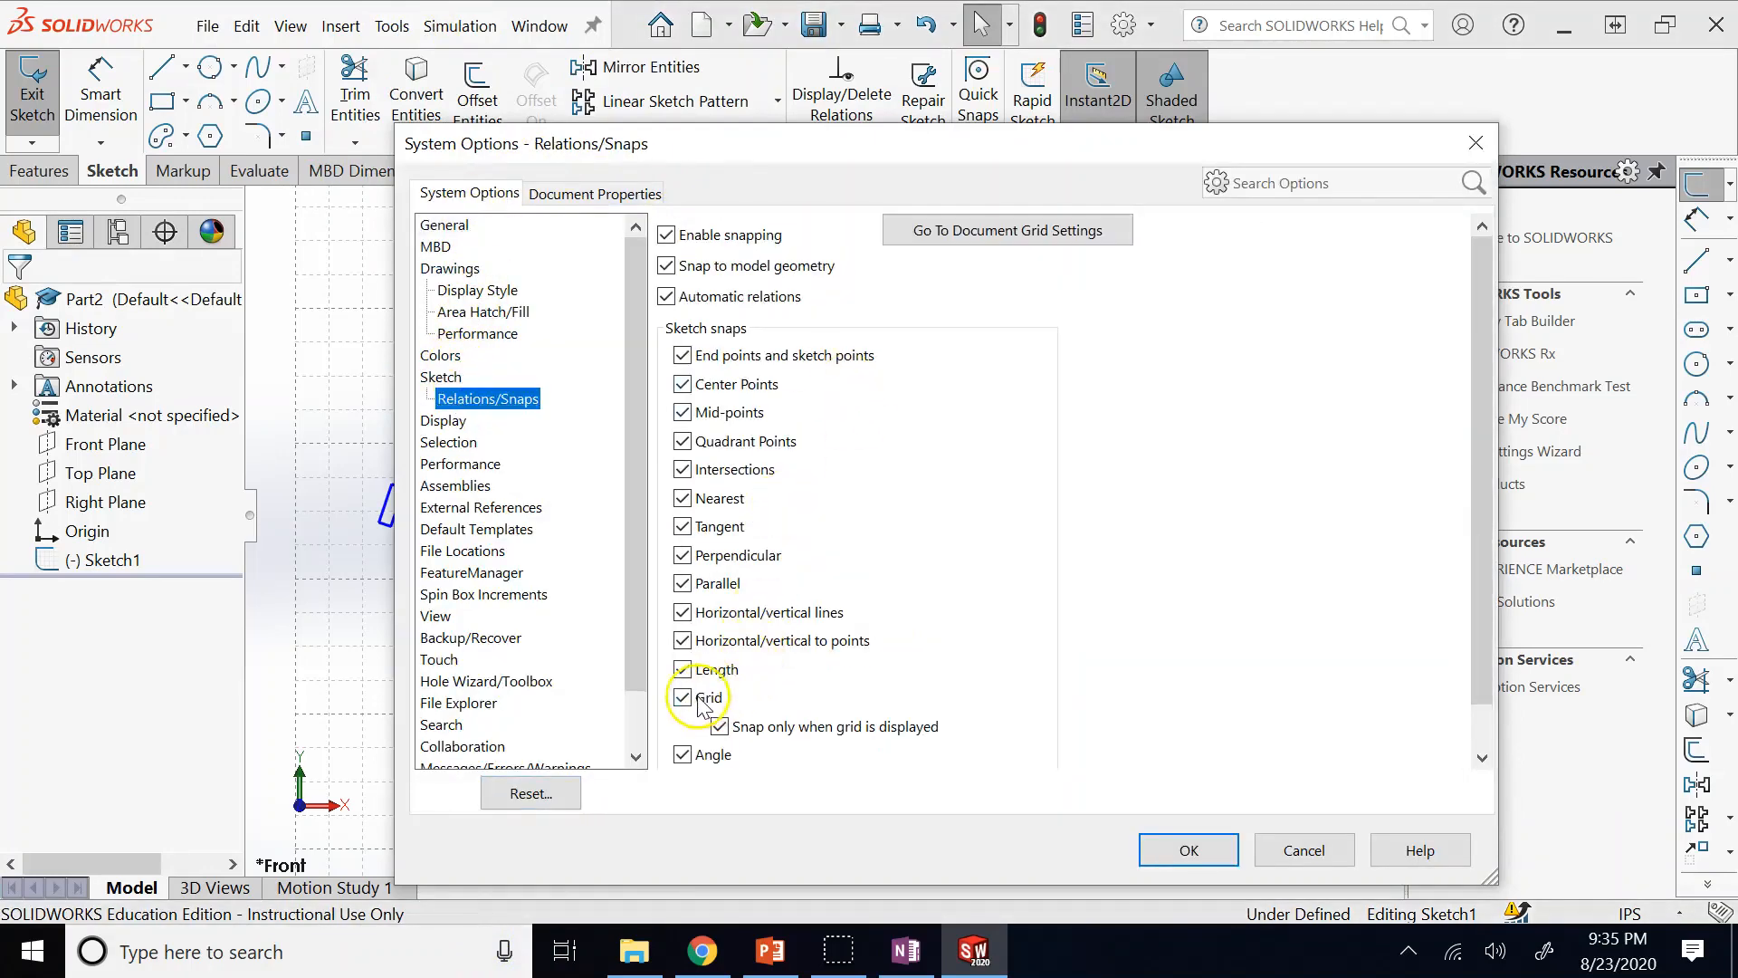
pyautogui.click(721, 727)
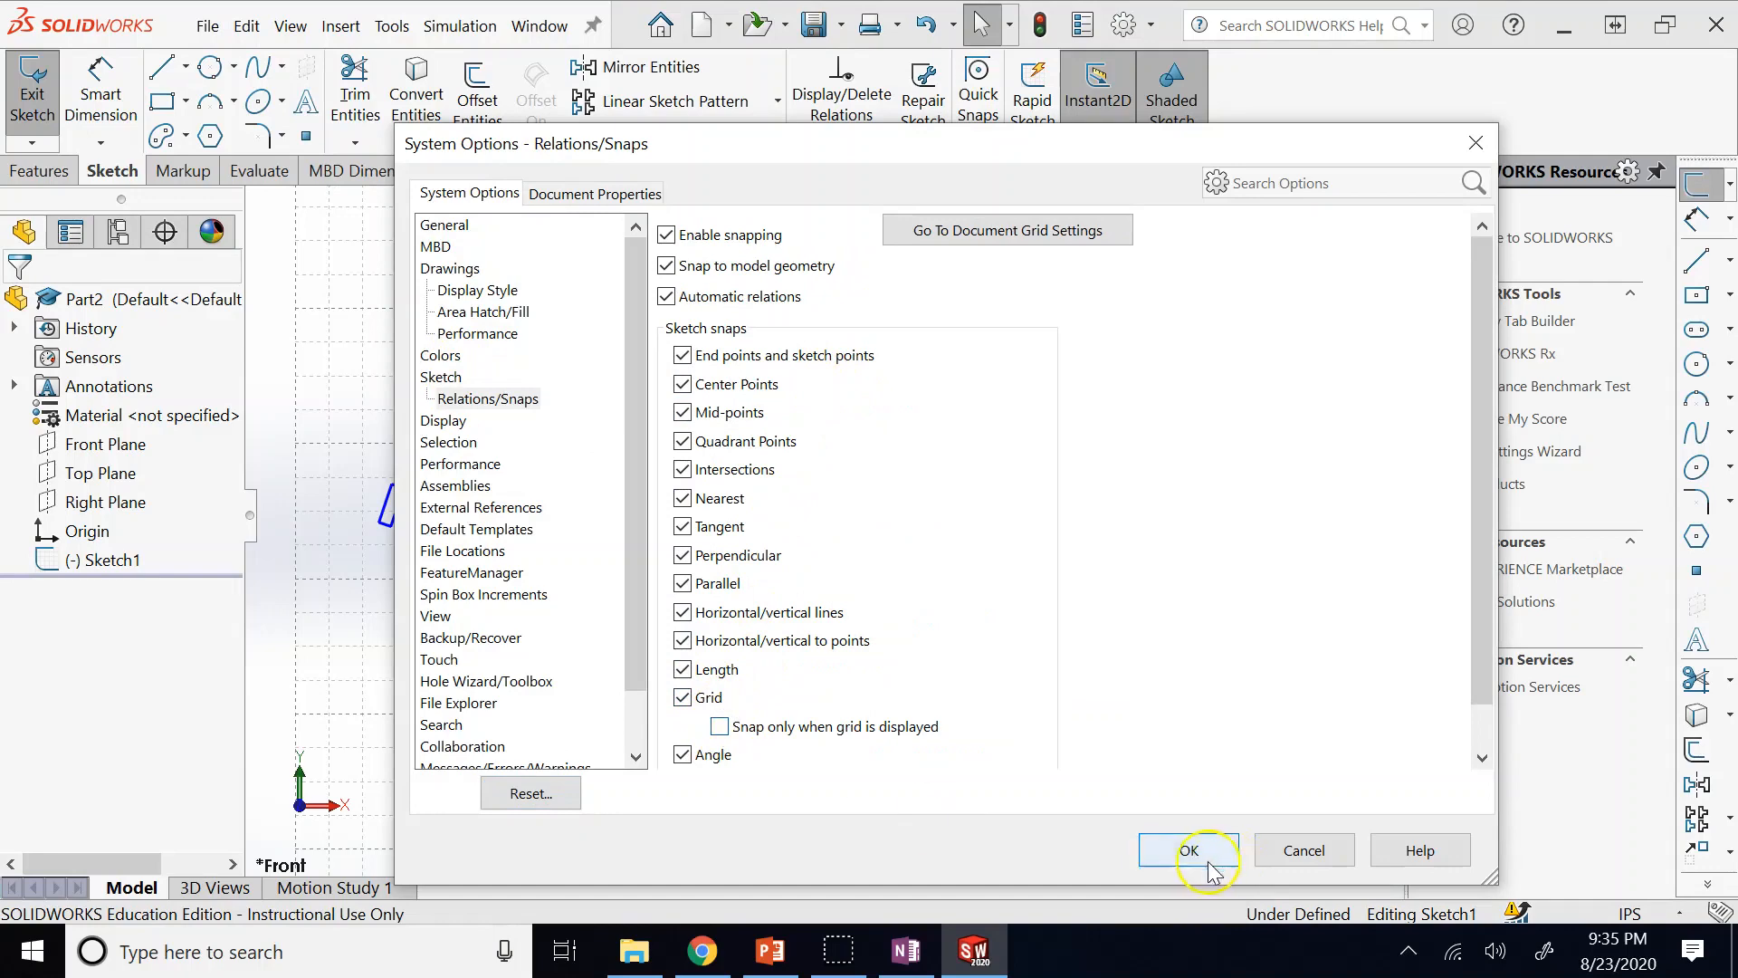
pyautogui.press('Return')
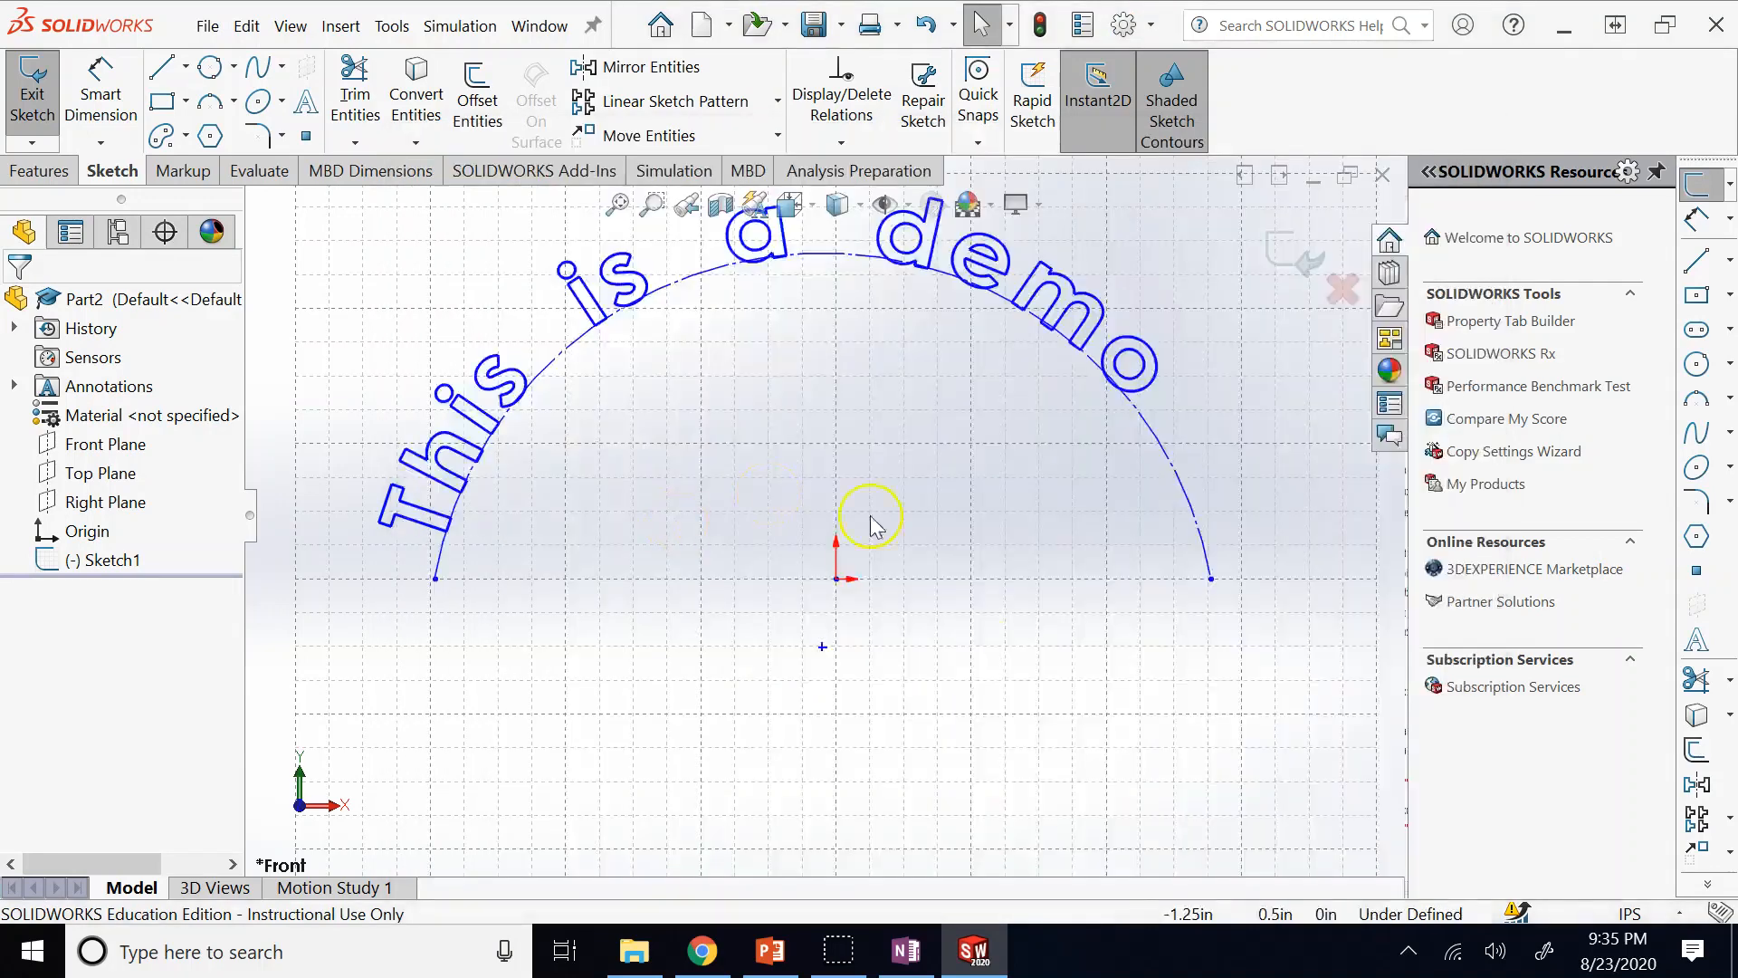
# Turn off the Grid sketch snap in the Relations/Snaps system options and apply the change.
pyautogui.click(161, 100)
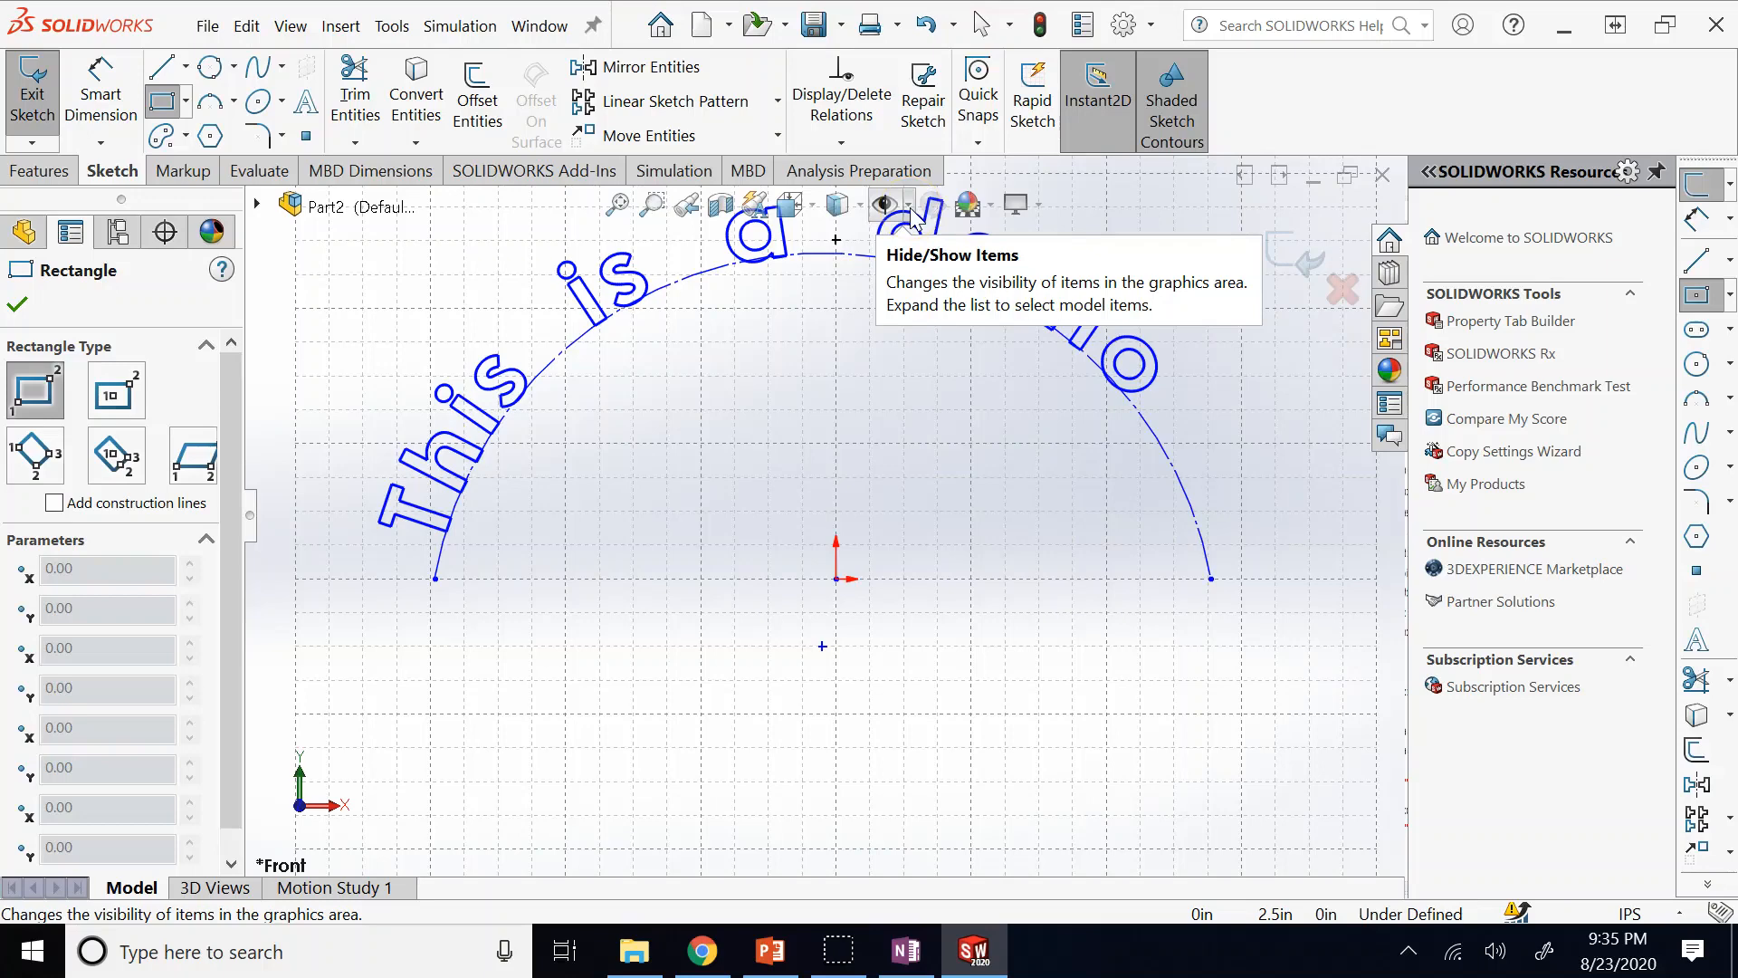
pyautogui.click(416, 18)
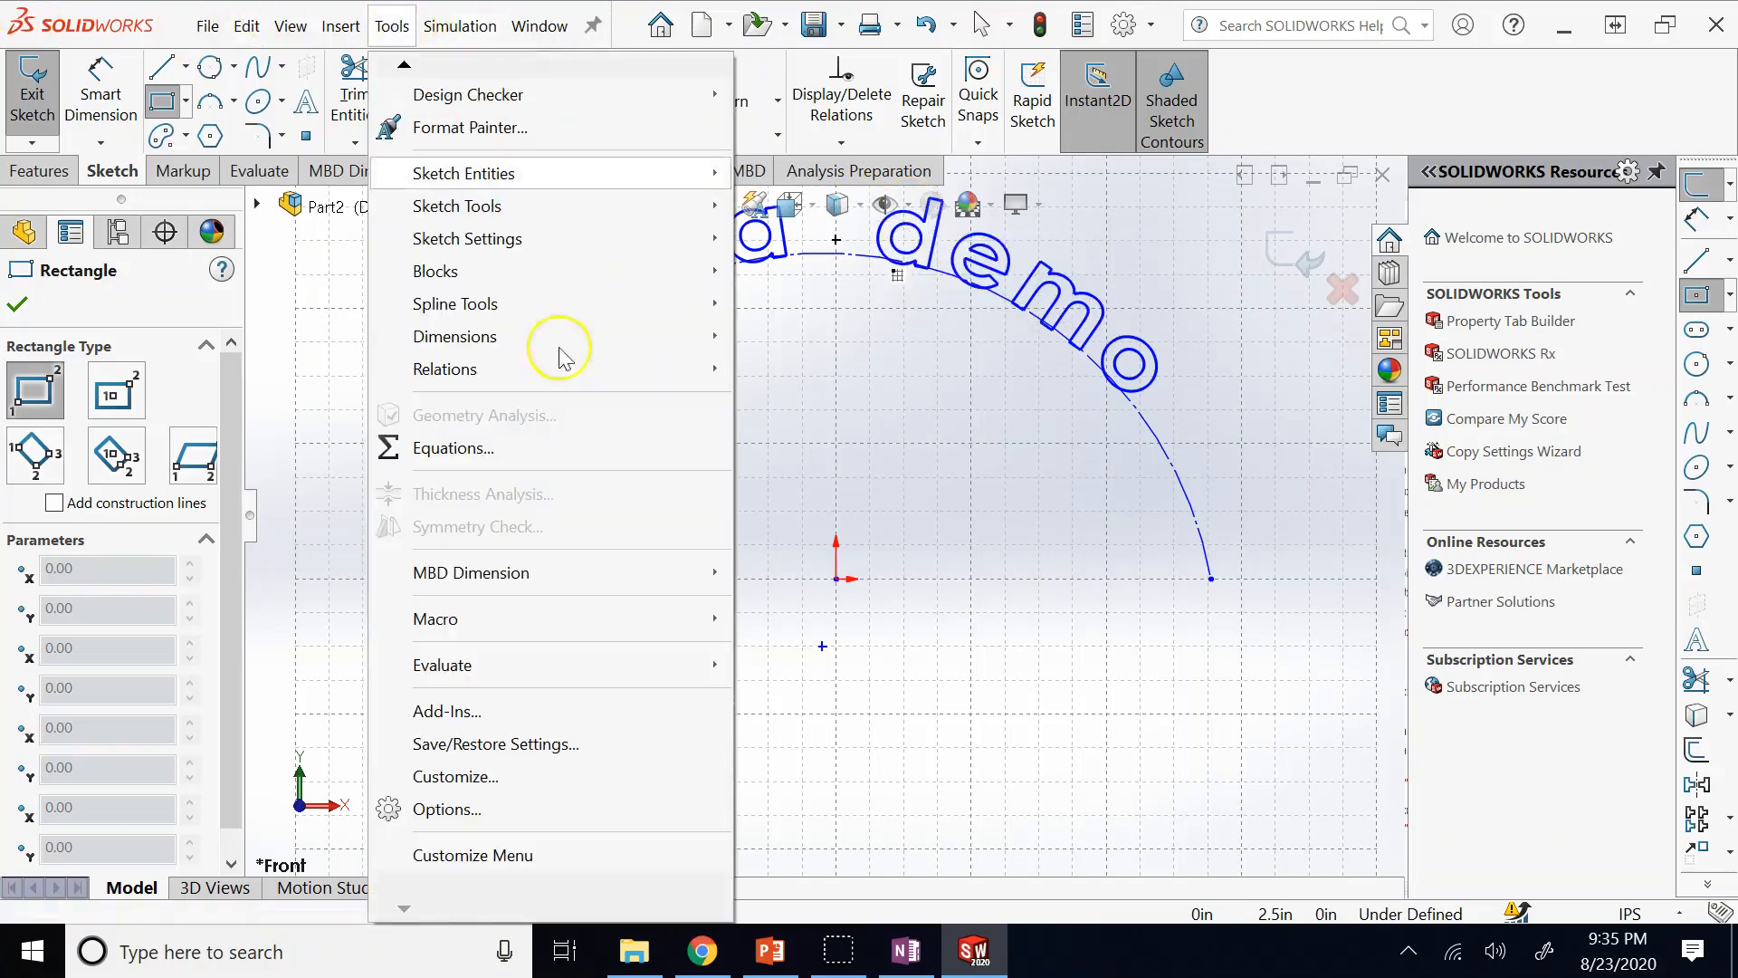
pyautogui.click(442, 813)
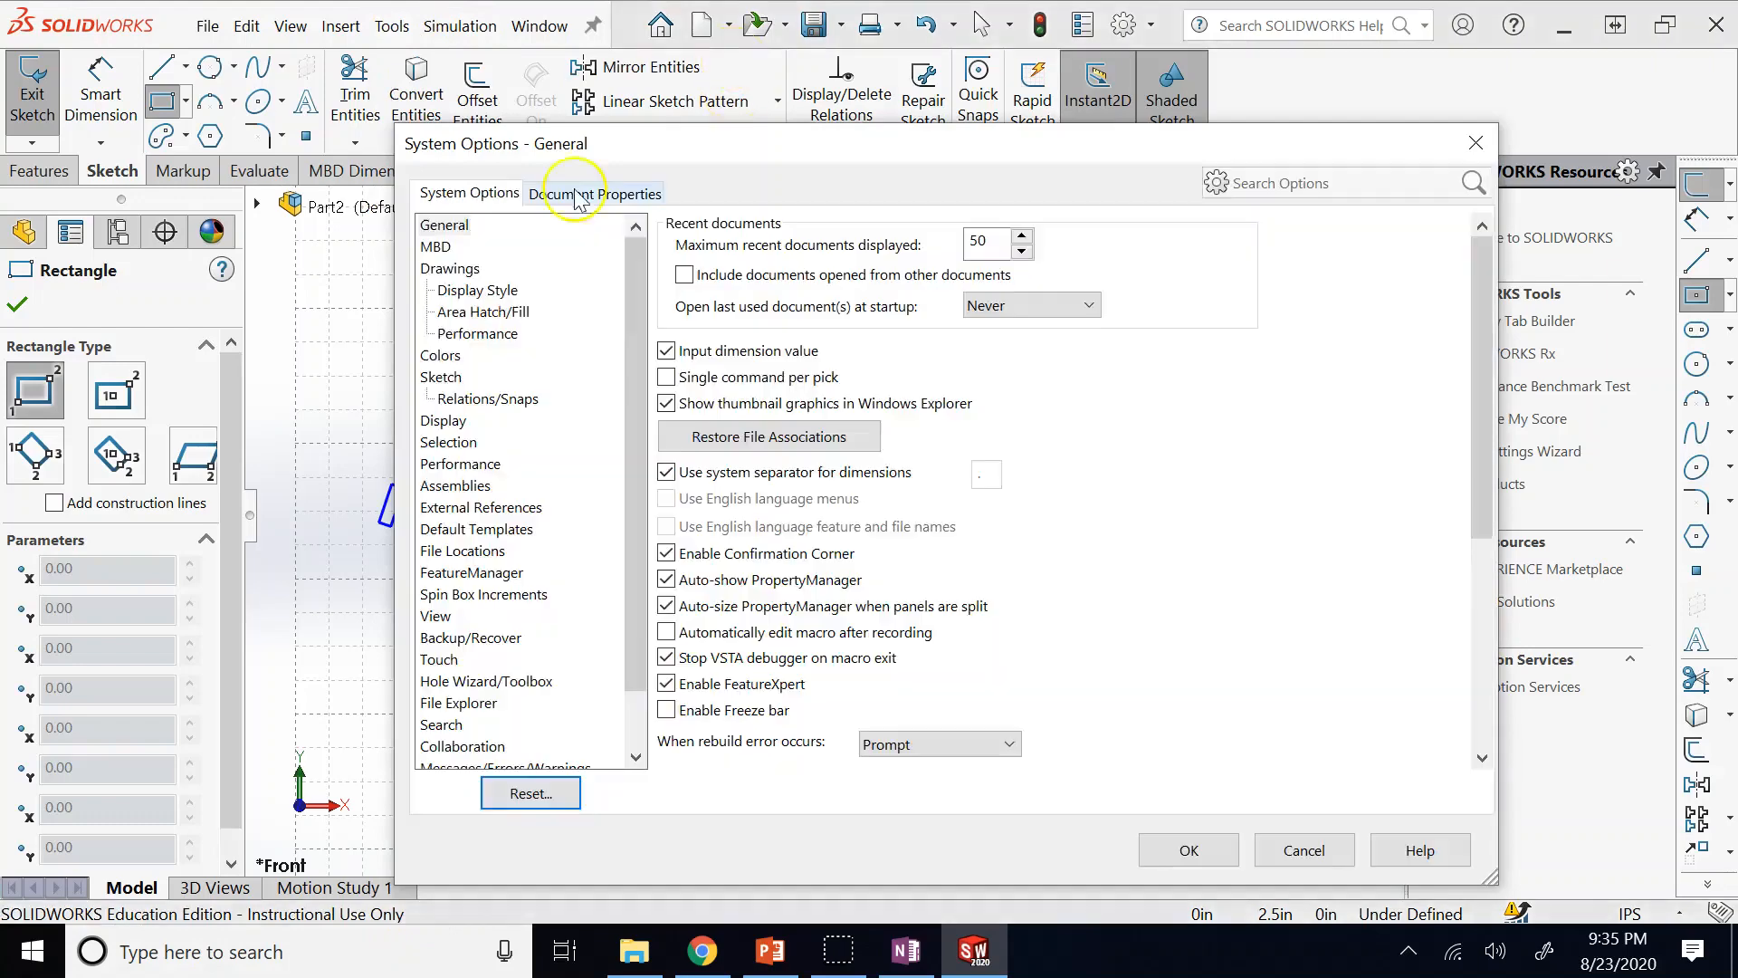
pyautogui.click(488, 398)
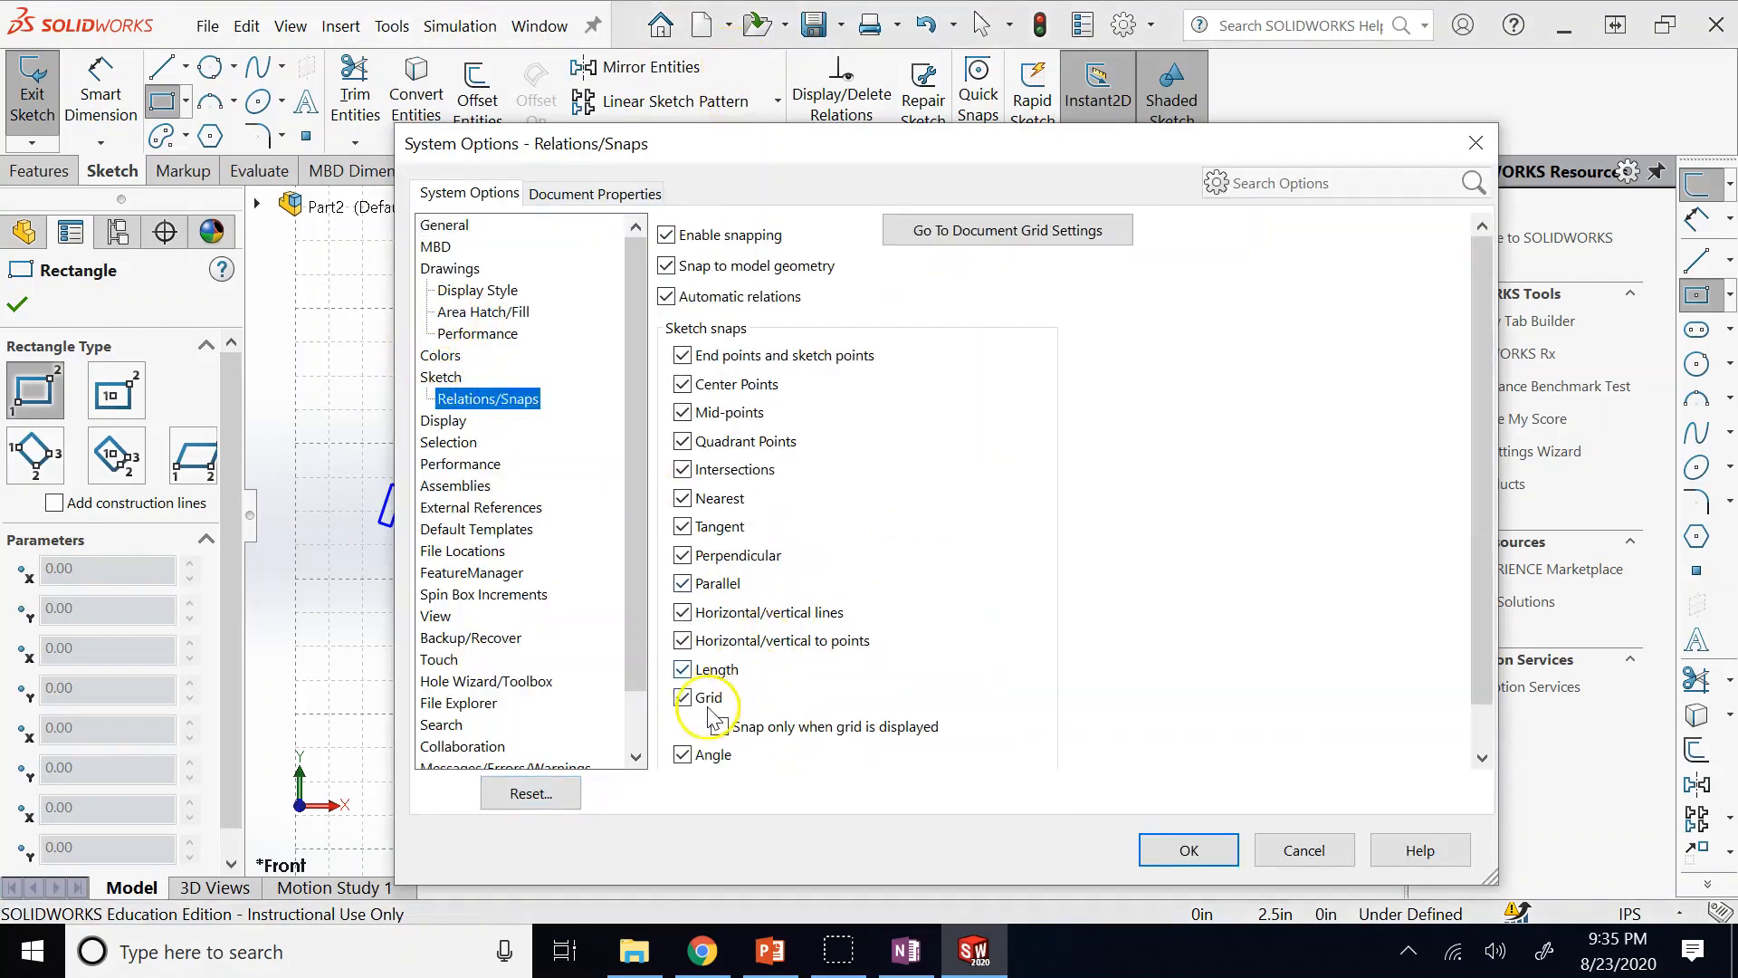
pyautogui.click(683, 697)
pyautogui.click(1177, 847)
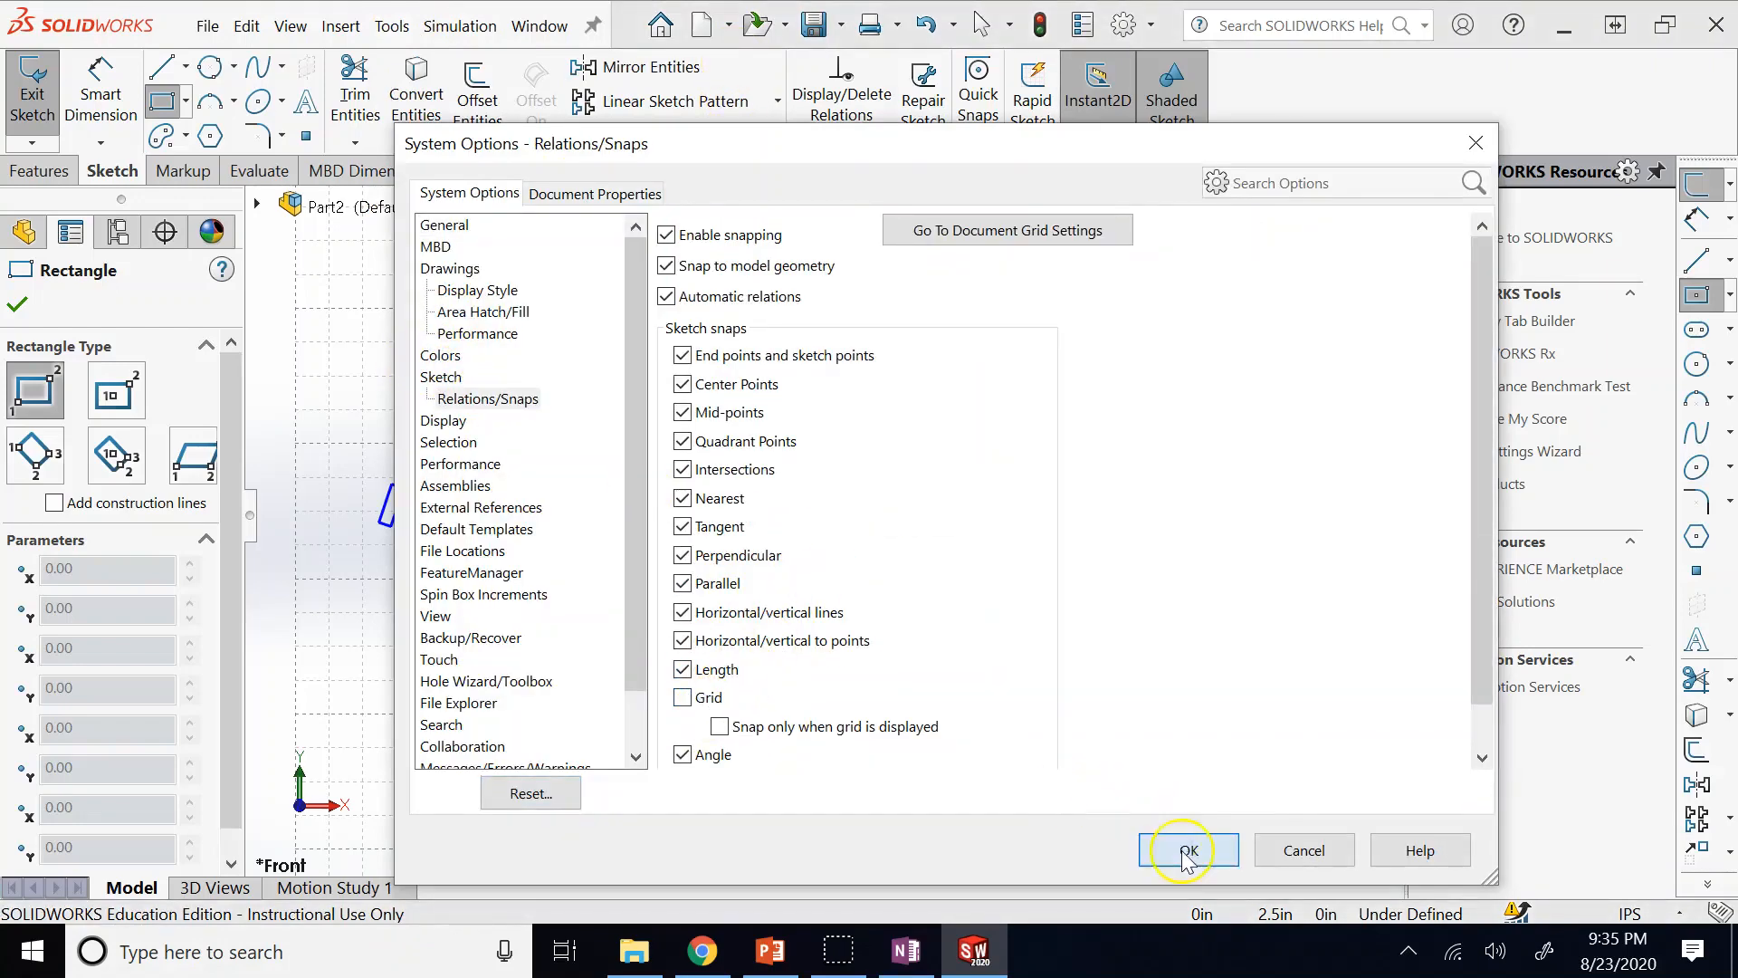
# Draw a small, wide corner rectangle off the grid points beneath the text arc, then close the tool and clear the selection.
pyautogui.click(1184, 806)
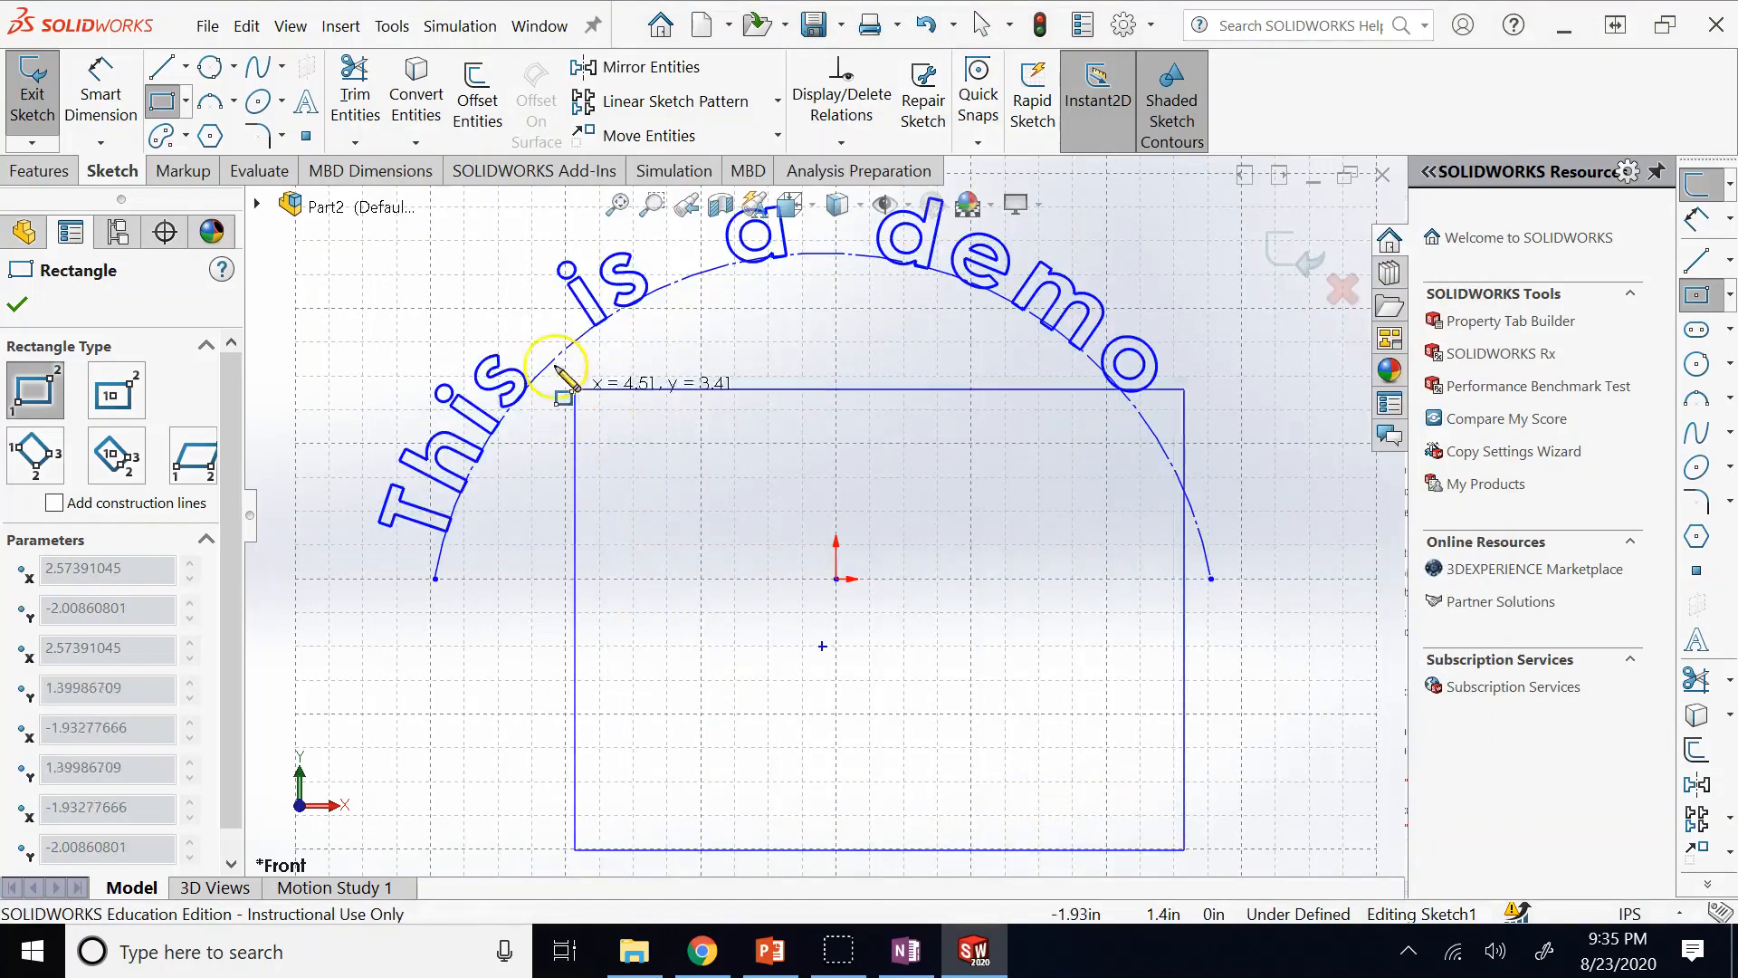
pyautogui.click(160, 107)
pyautogui.click(162, 104)
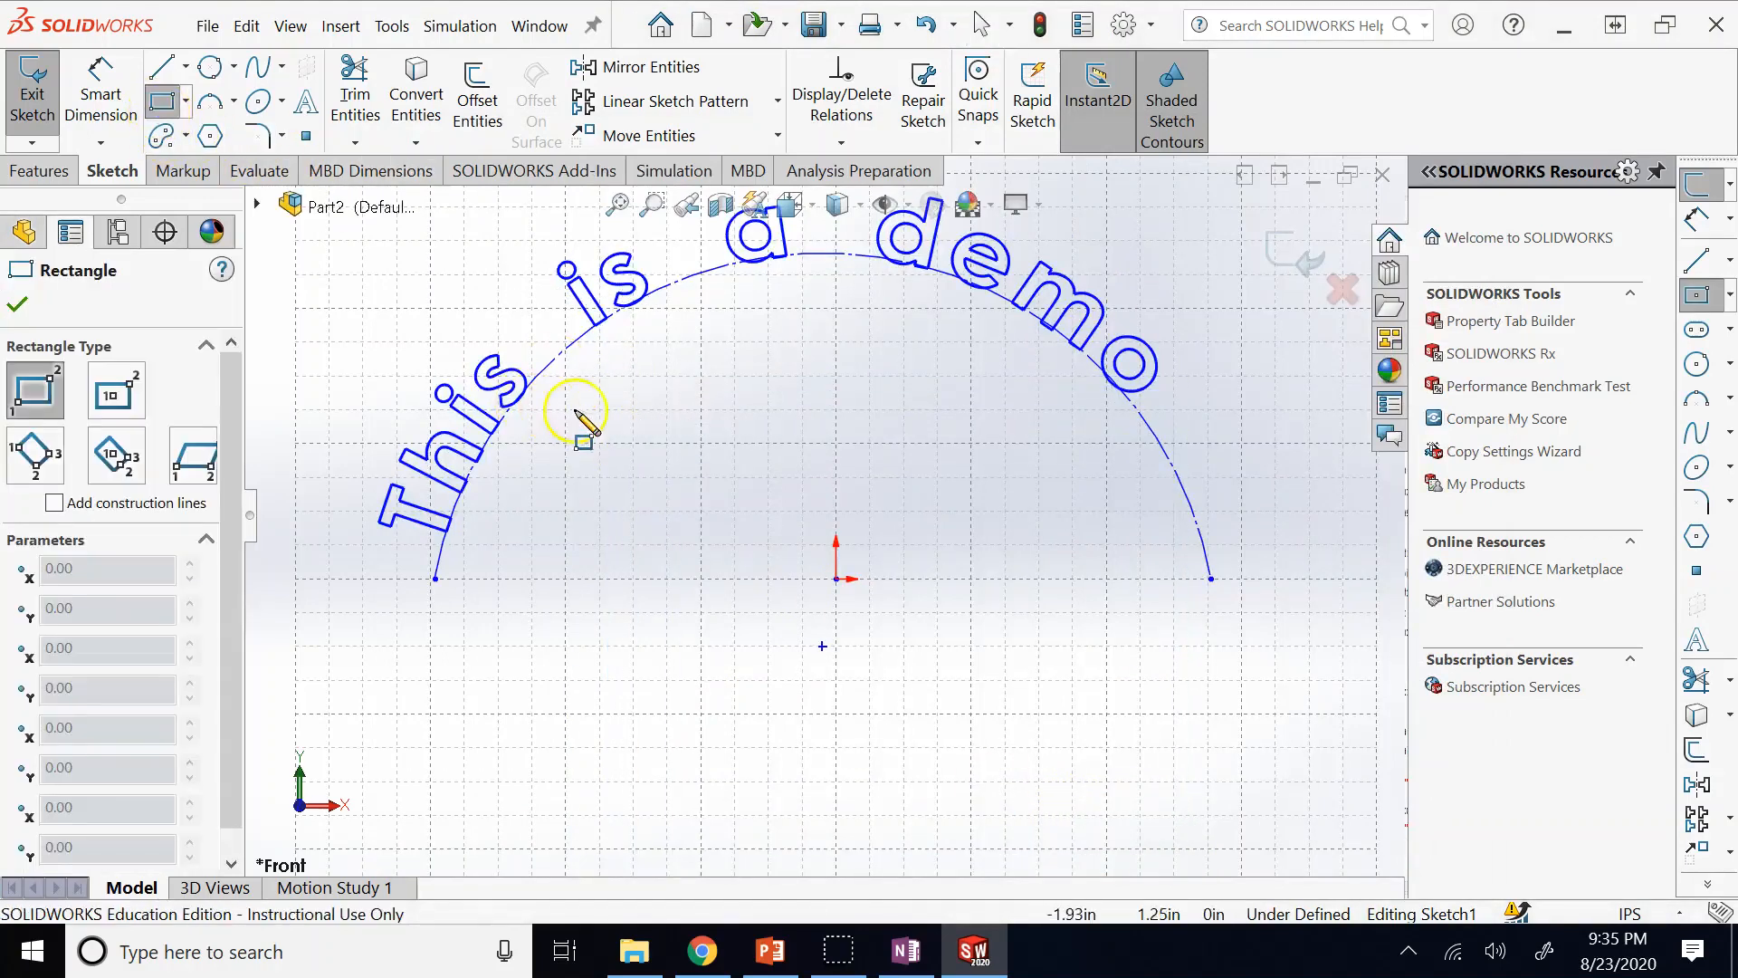
pyautogui.click(651, 426)
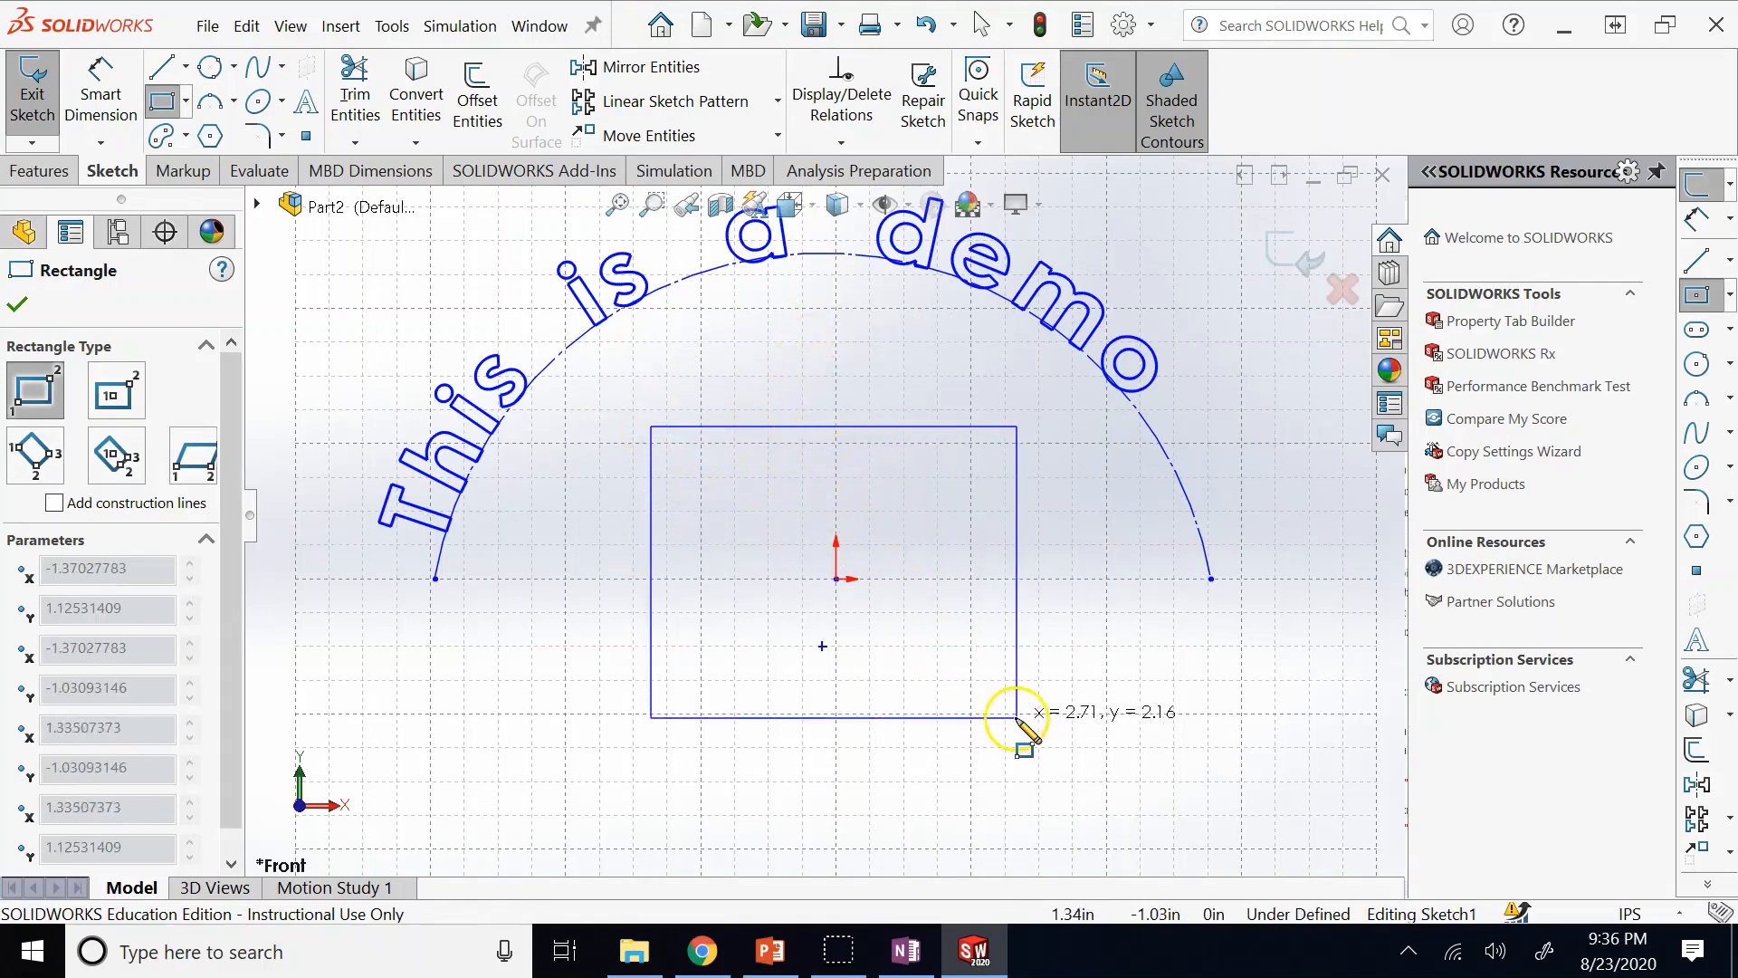
pyautogui.click(855, 463)
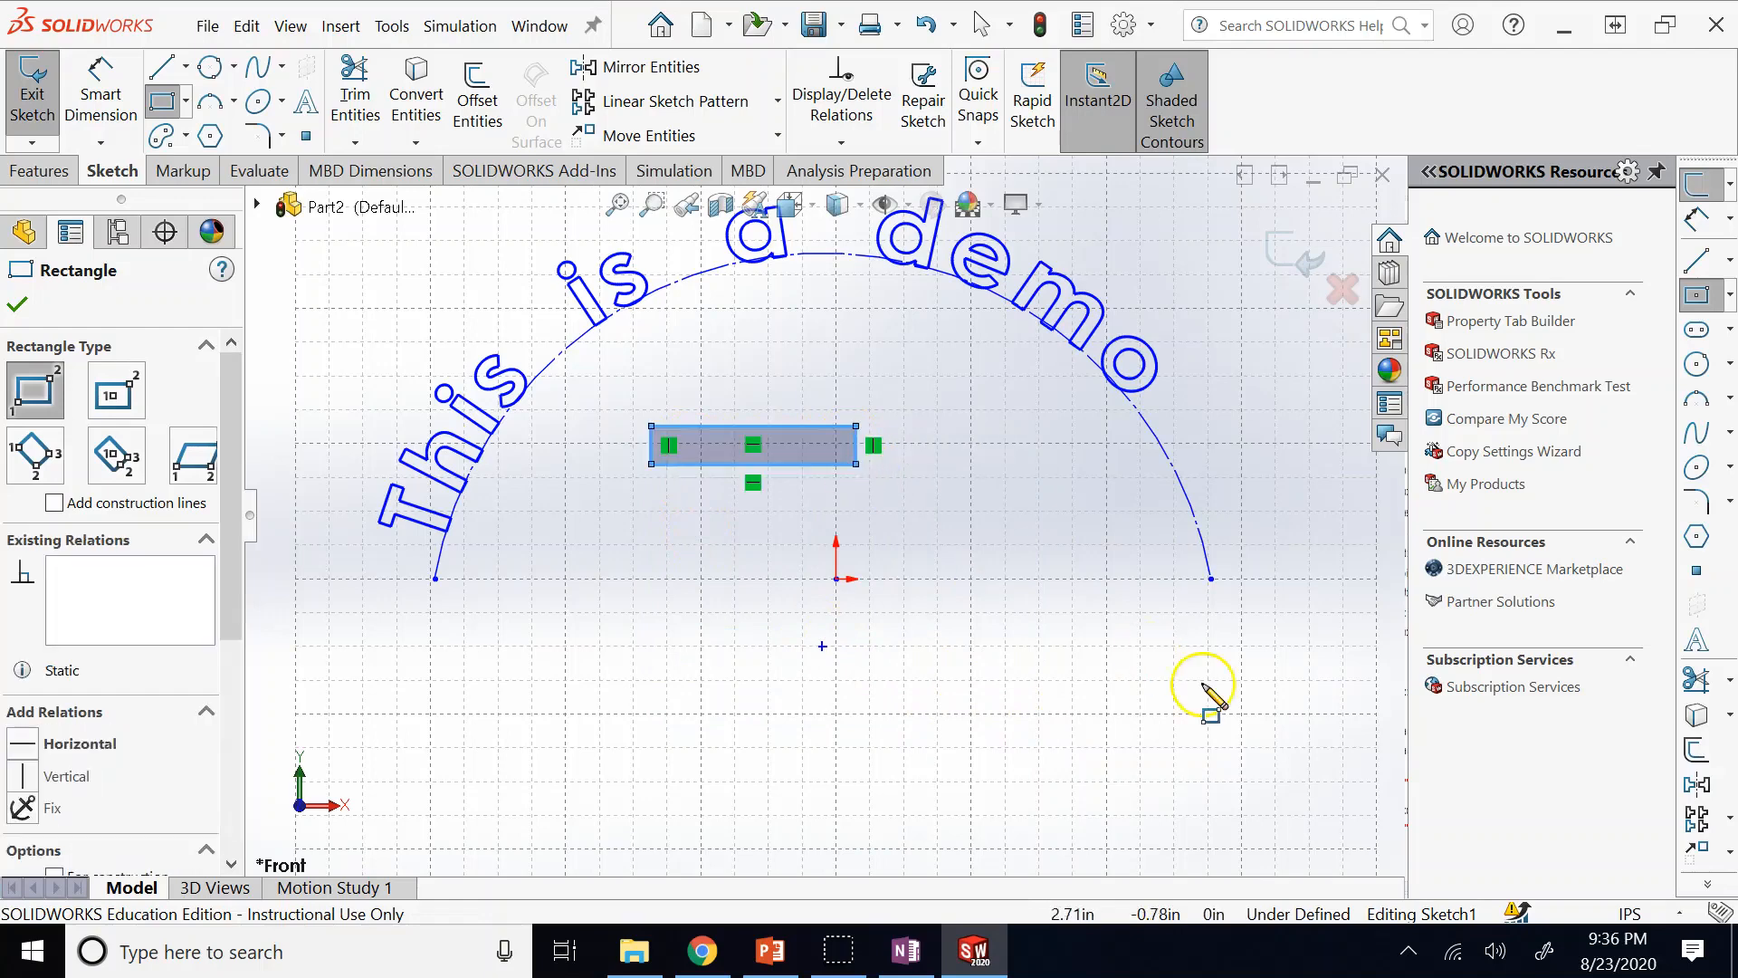
pyautogui.click(163, 100)
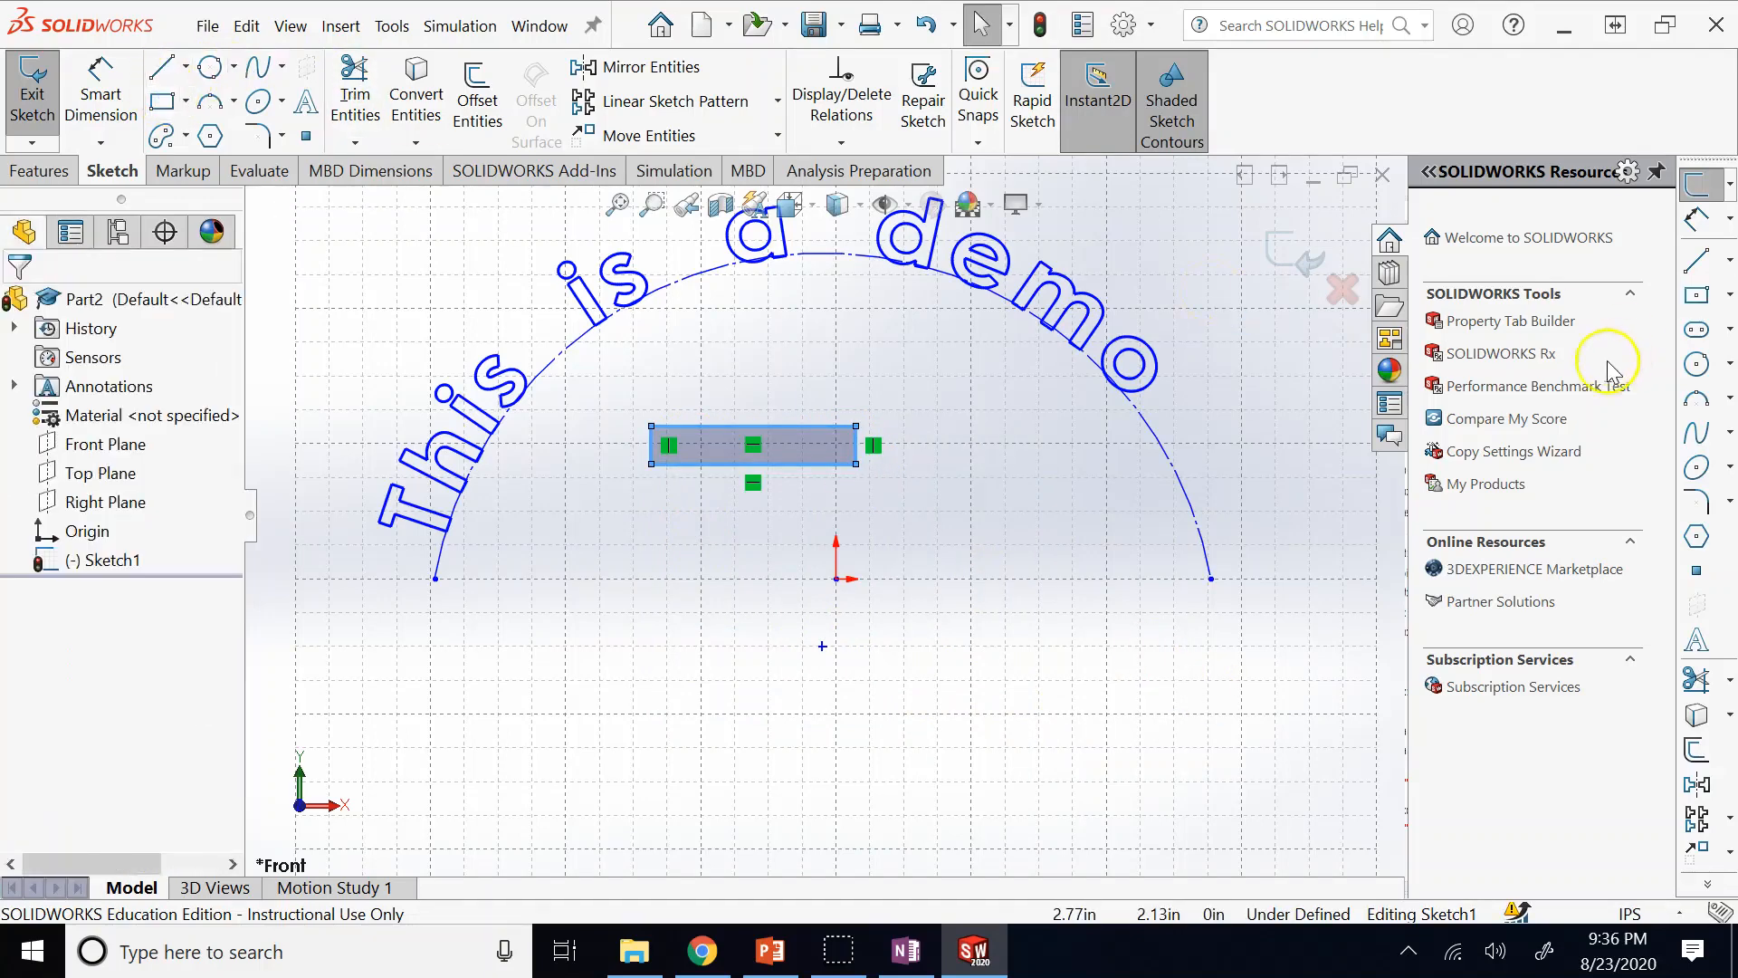
pyautogui.click(1247, 533)
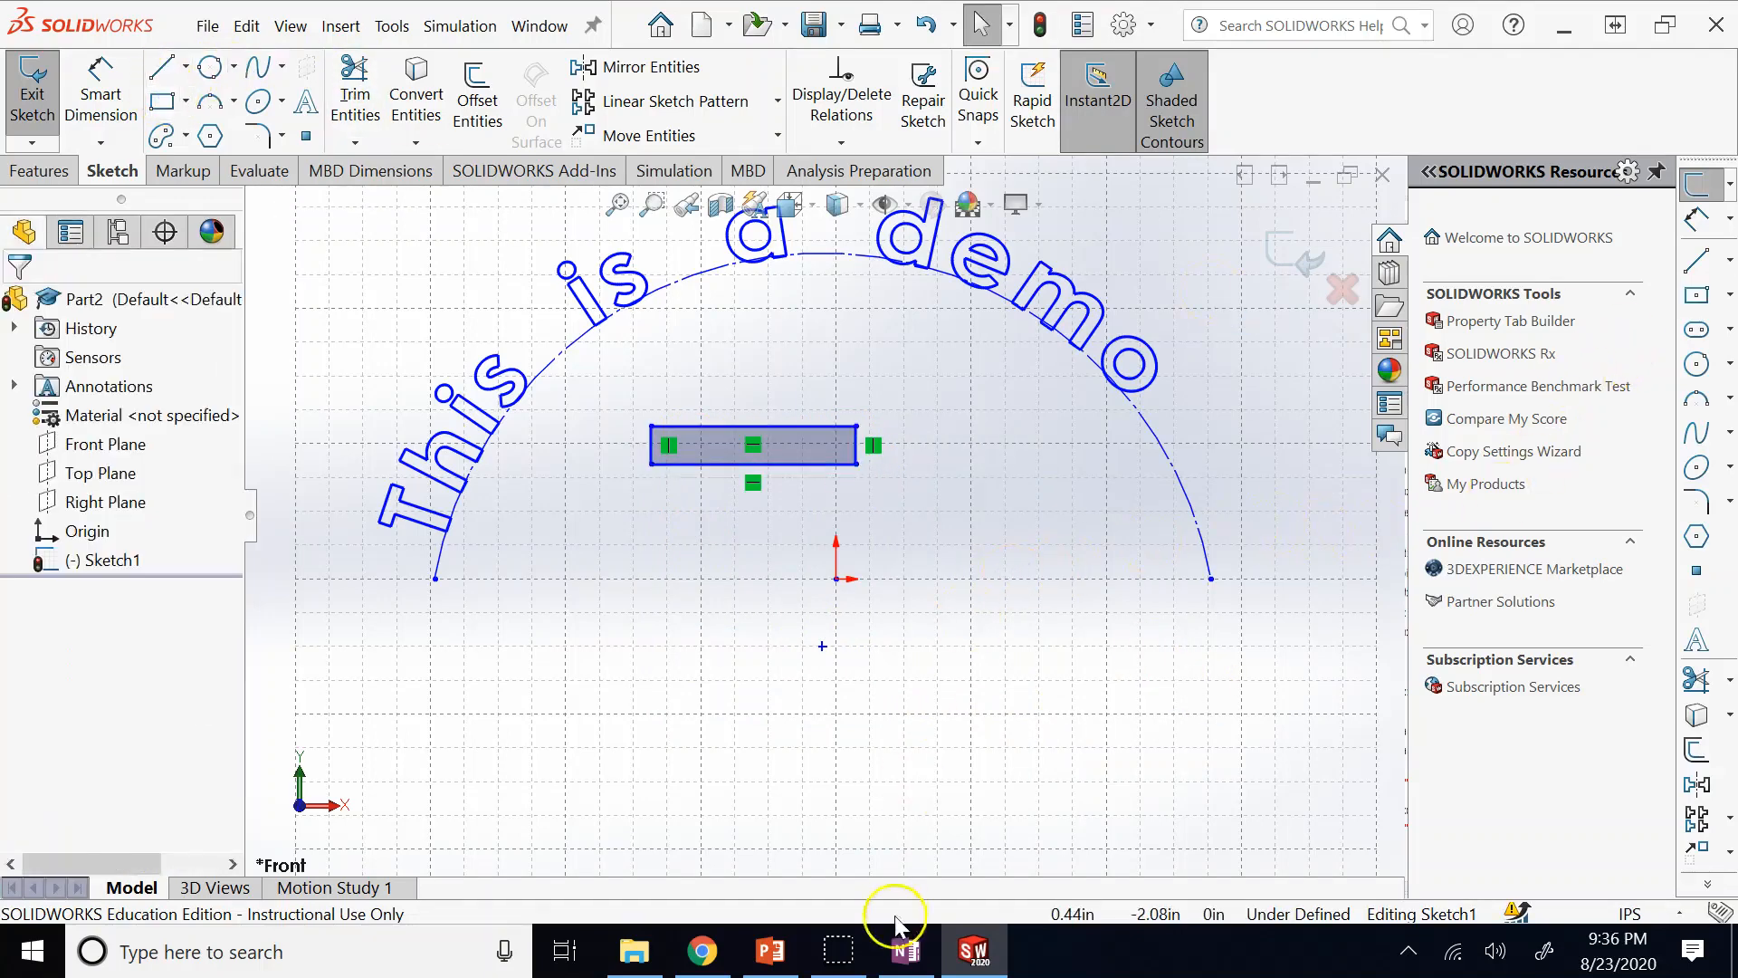
# Switch to PowerPoint to review the grid, Sketch Tools and 2D Sketch Entities slides, and return to SOLIDWORKS.
pyautogui.click(770, 950)
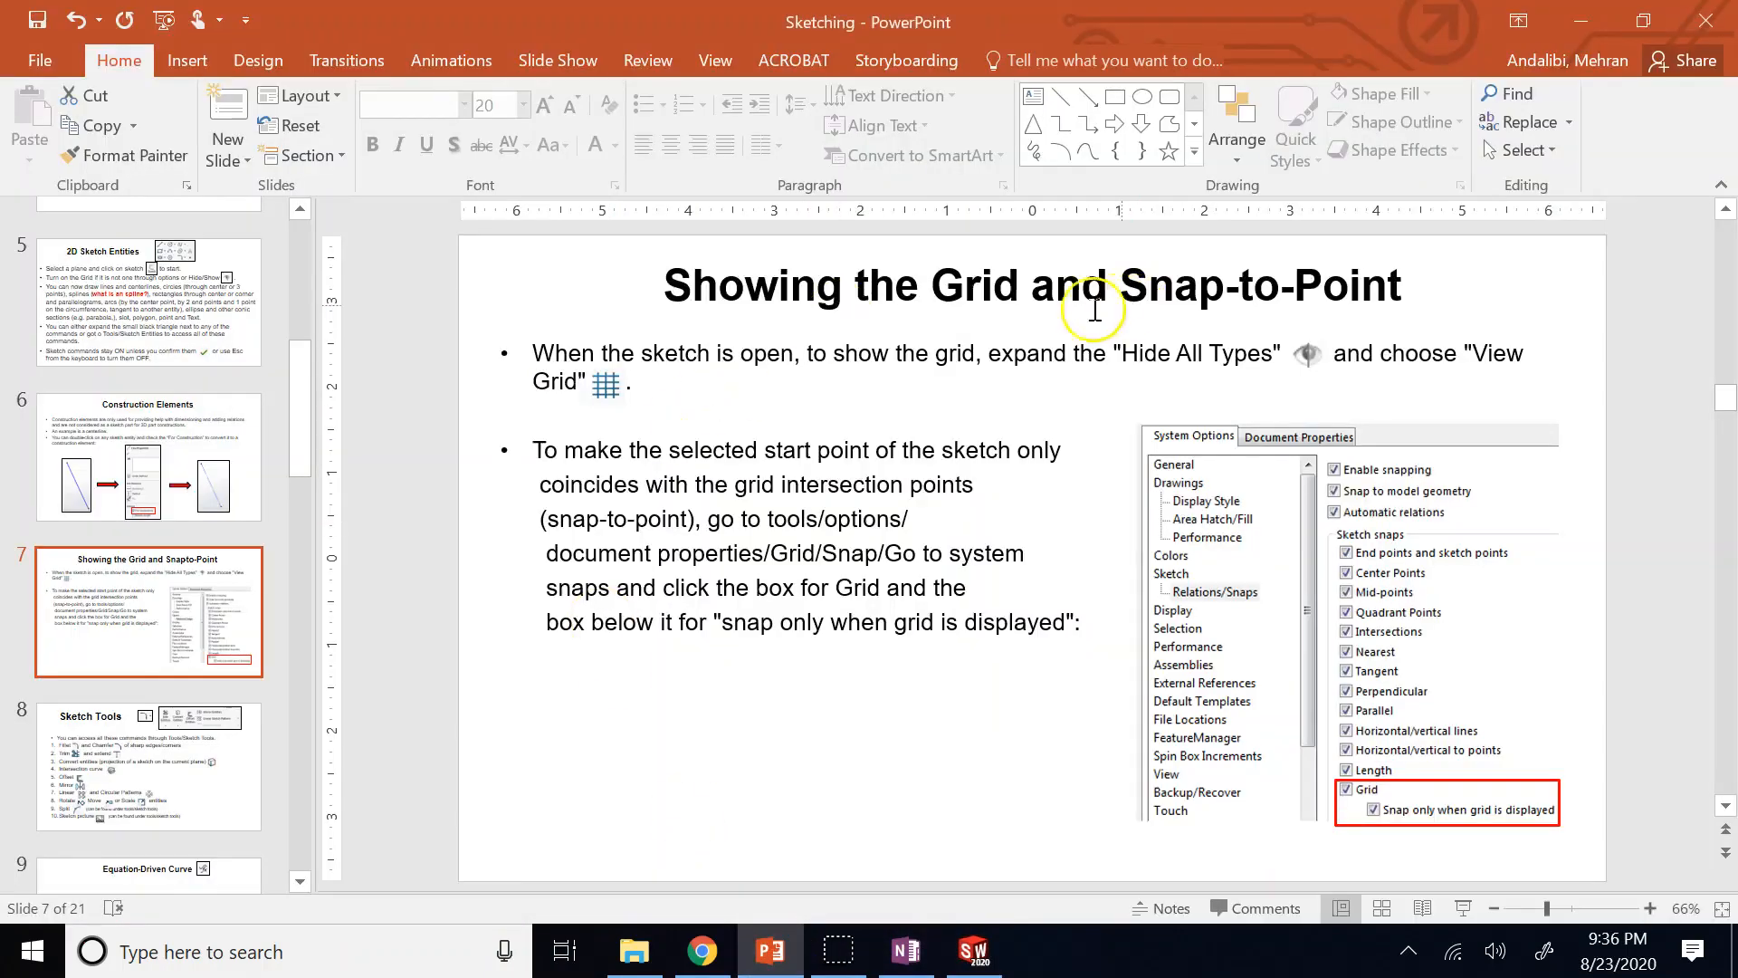
pyautogui.click(157, 746)
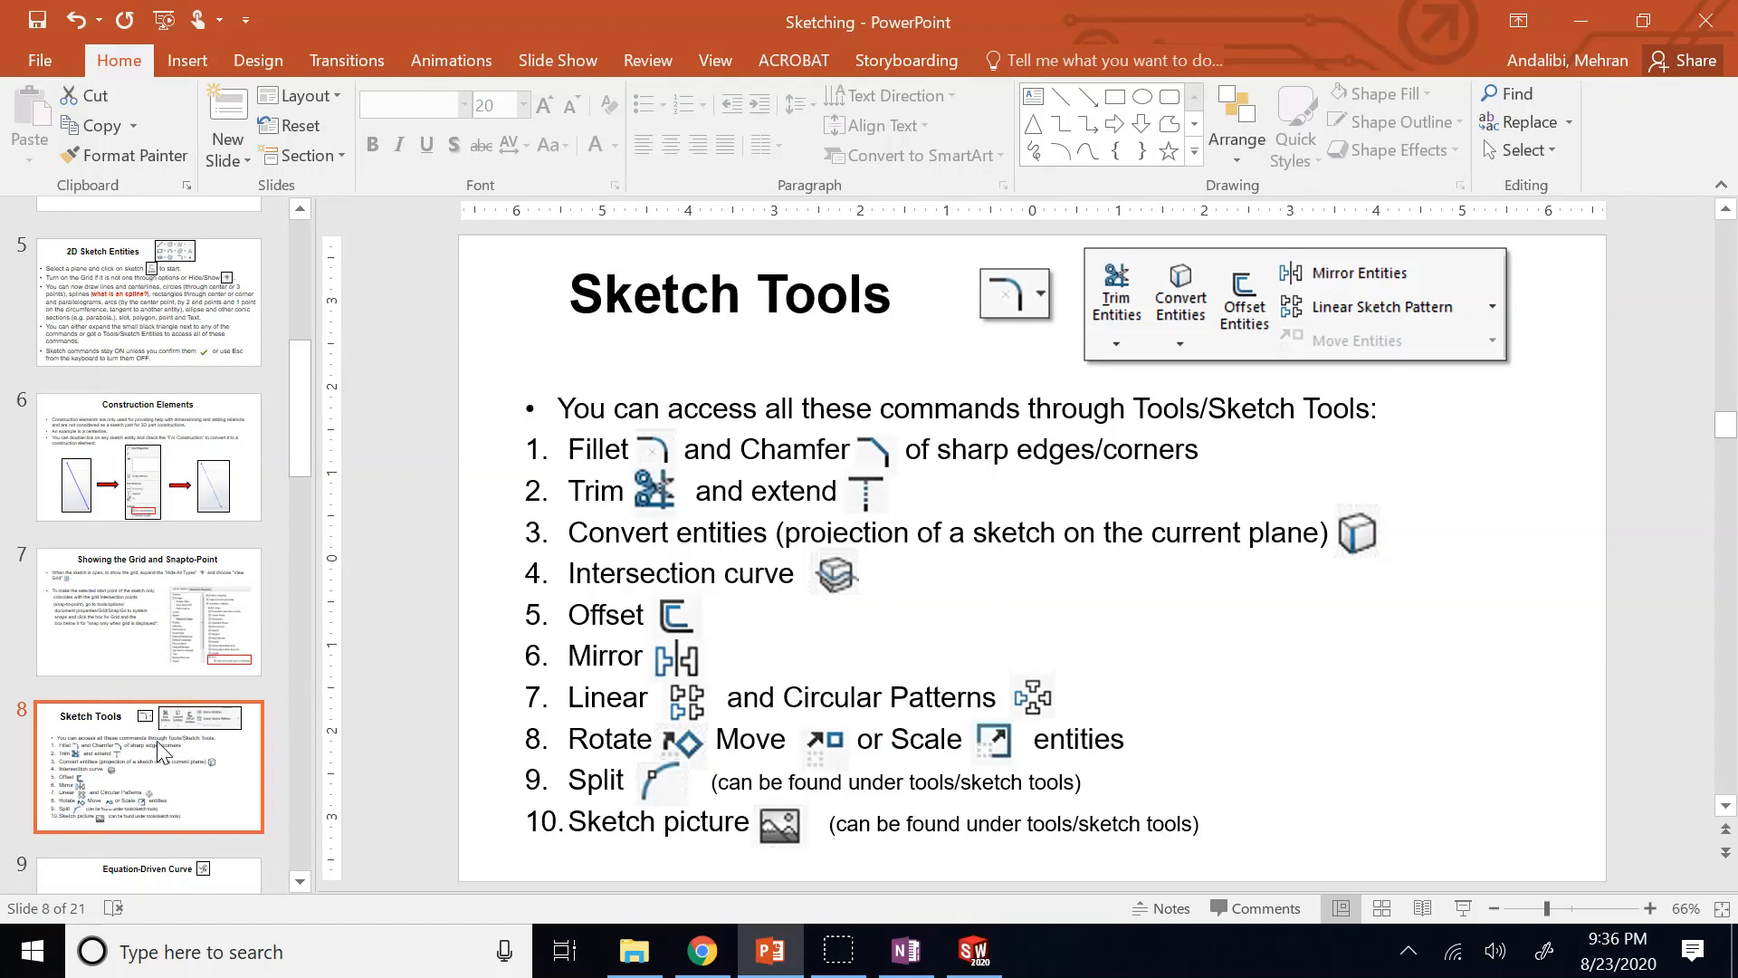
pyautogui.click(170, 347)
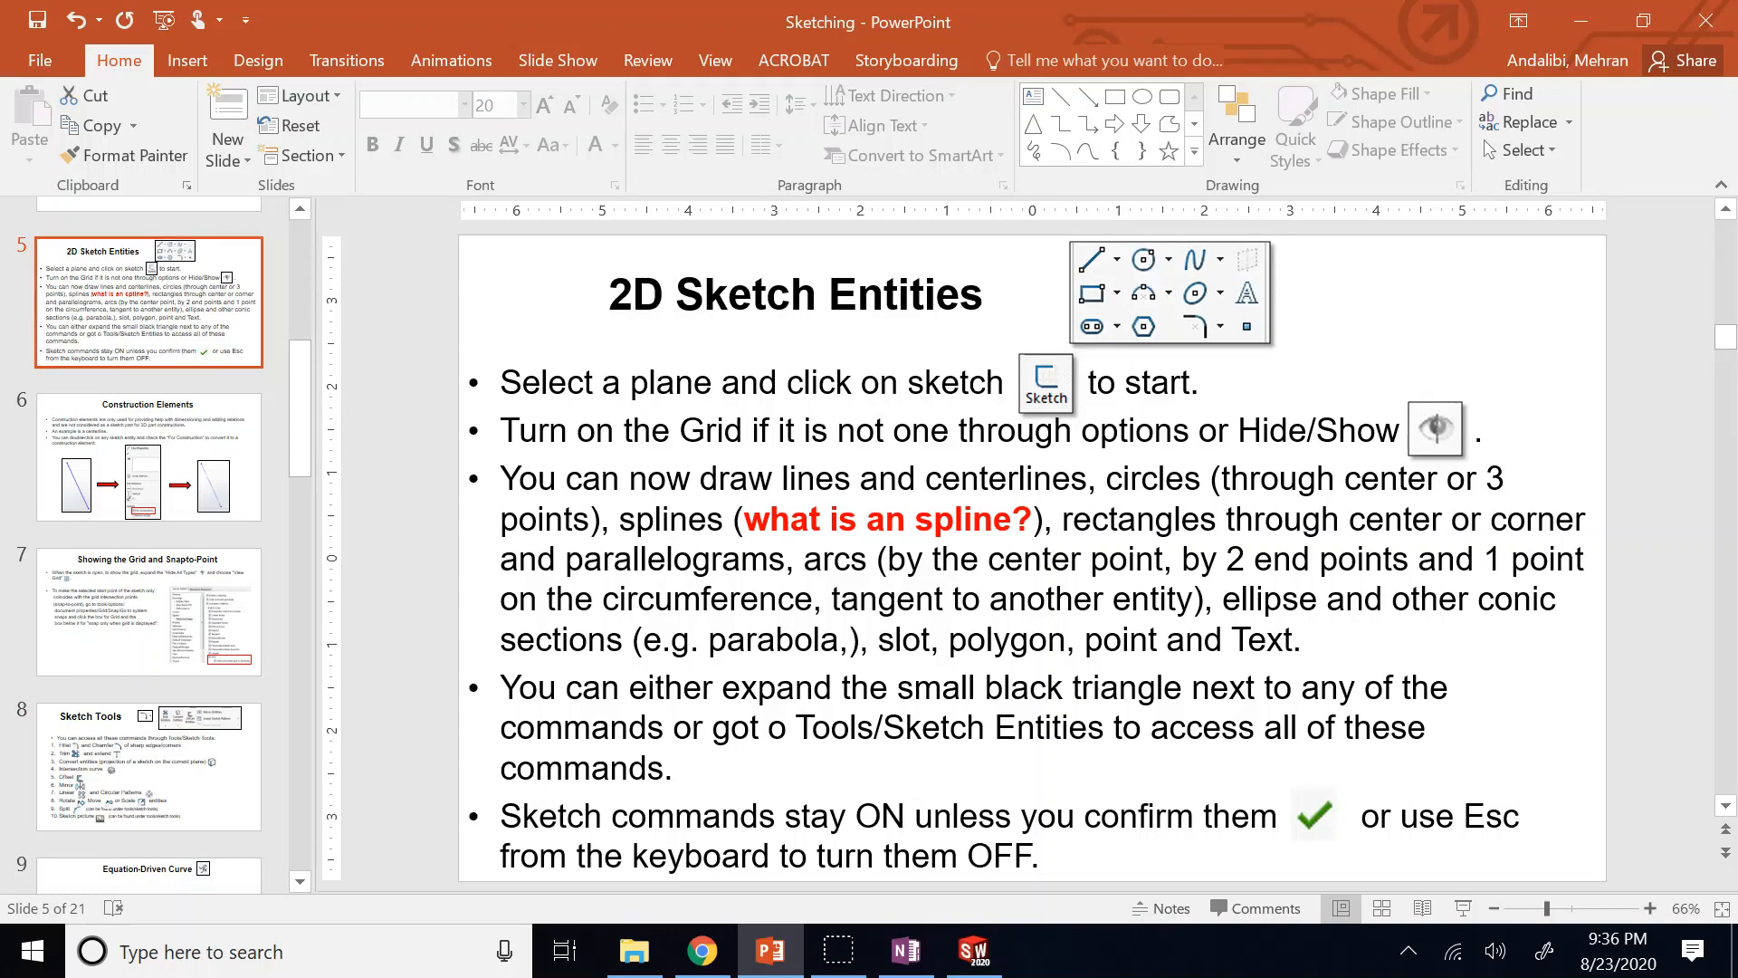
pyautogui.click(218, 749)
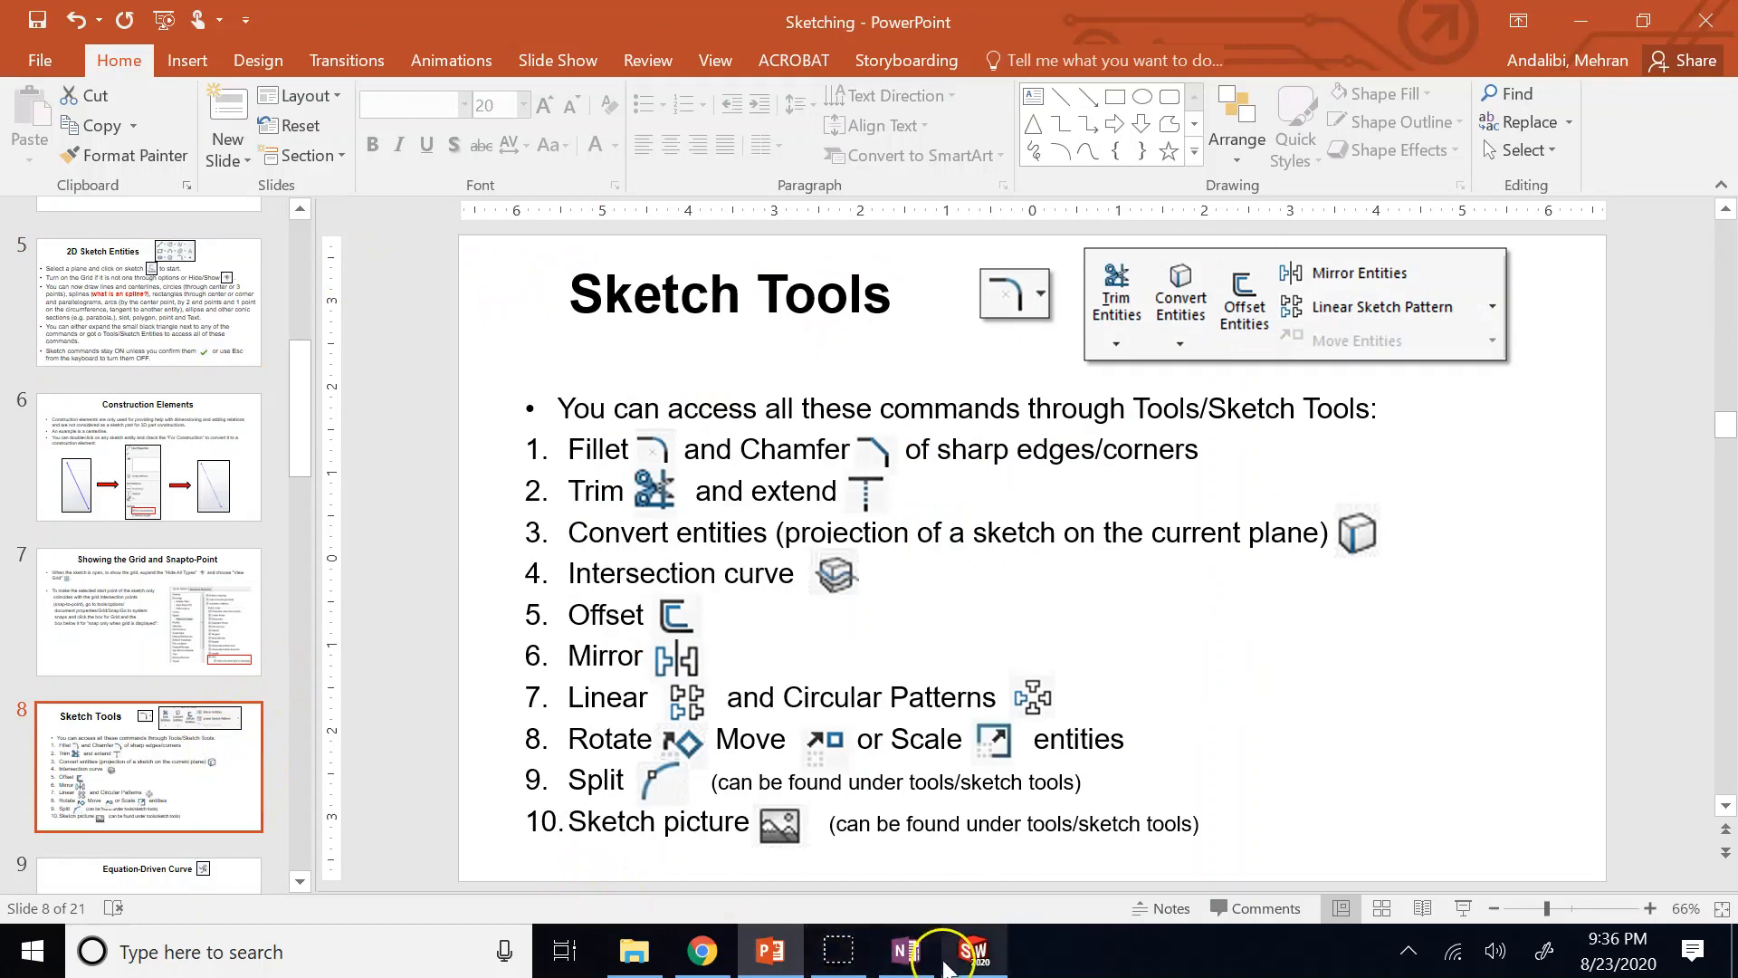
pyautogui.click(974, 950)
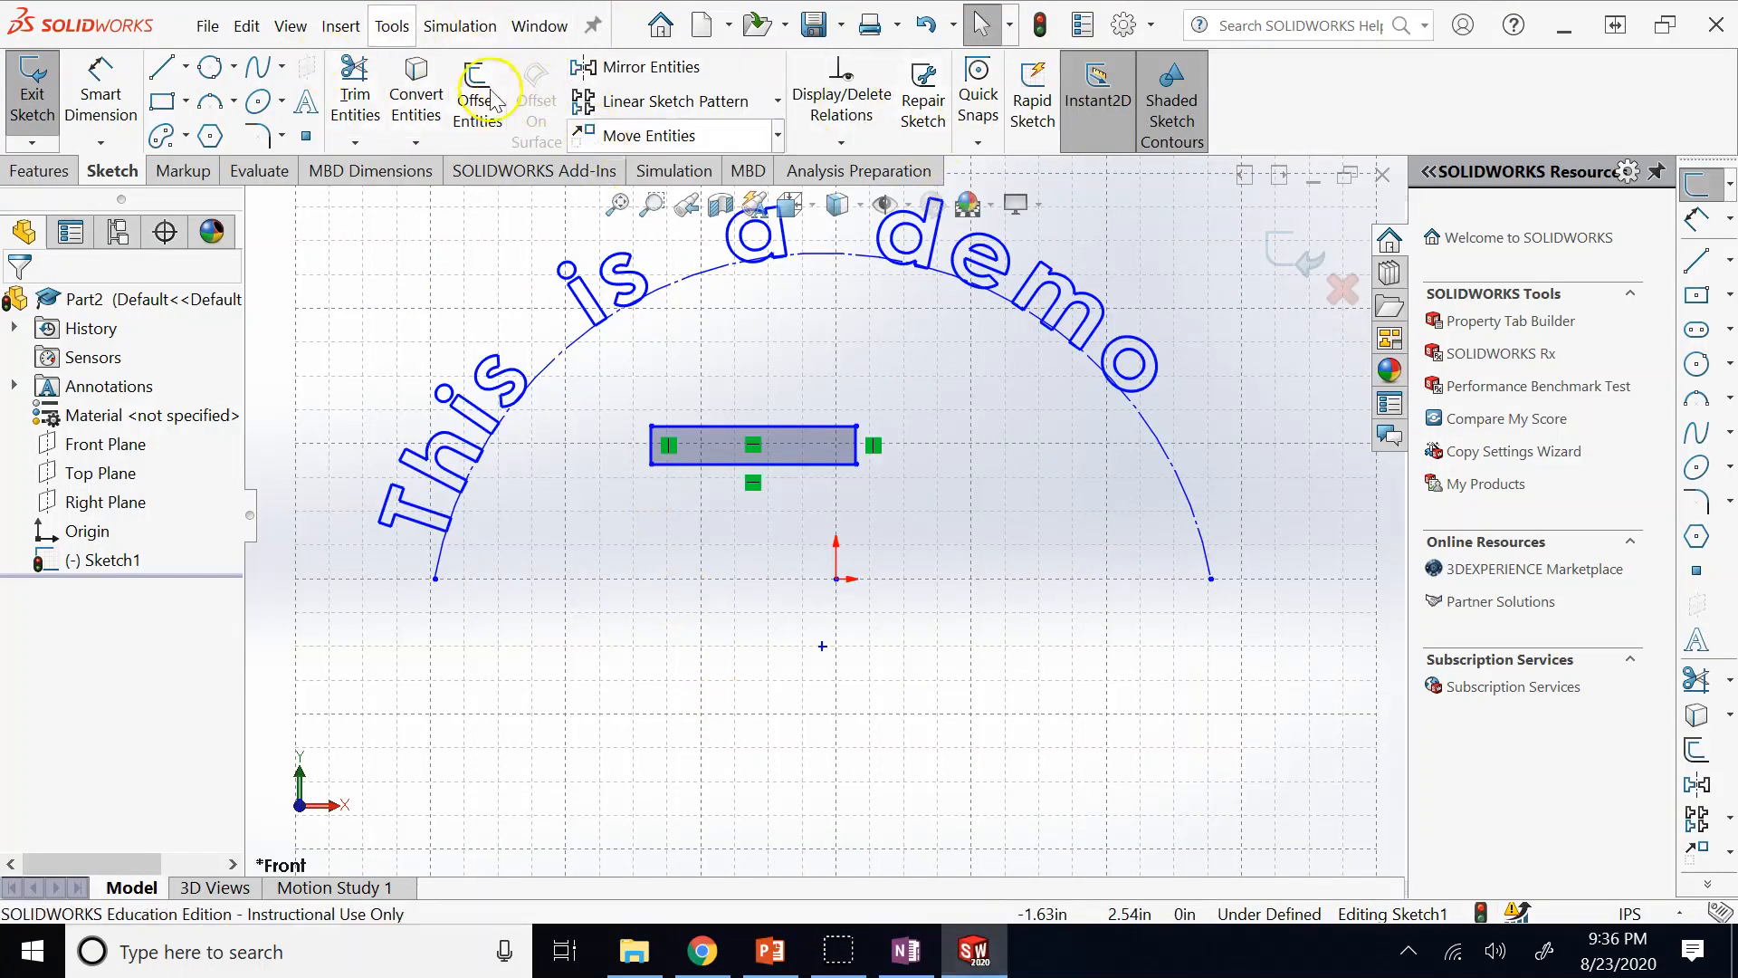
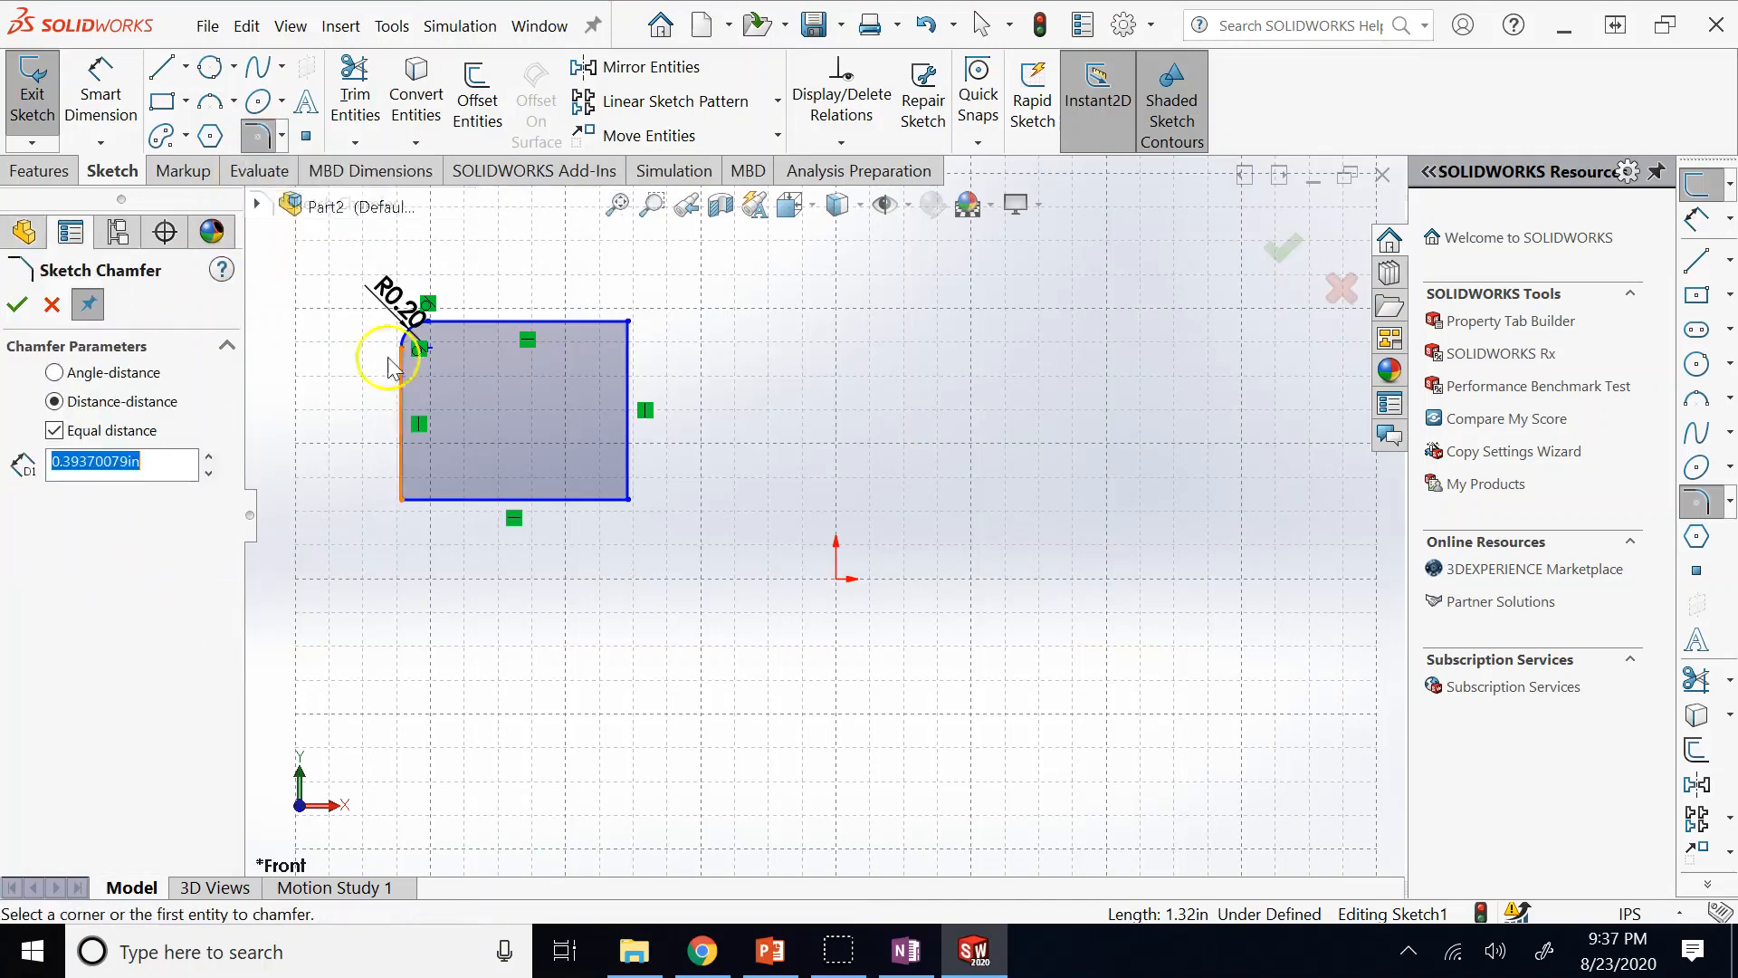
# Chamfer the lower-left corner of the rectangle with an equal distance of 0.39370079 in.
pyautogui.click(404, 466)
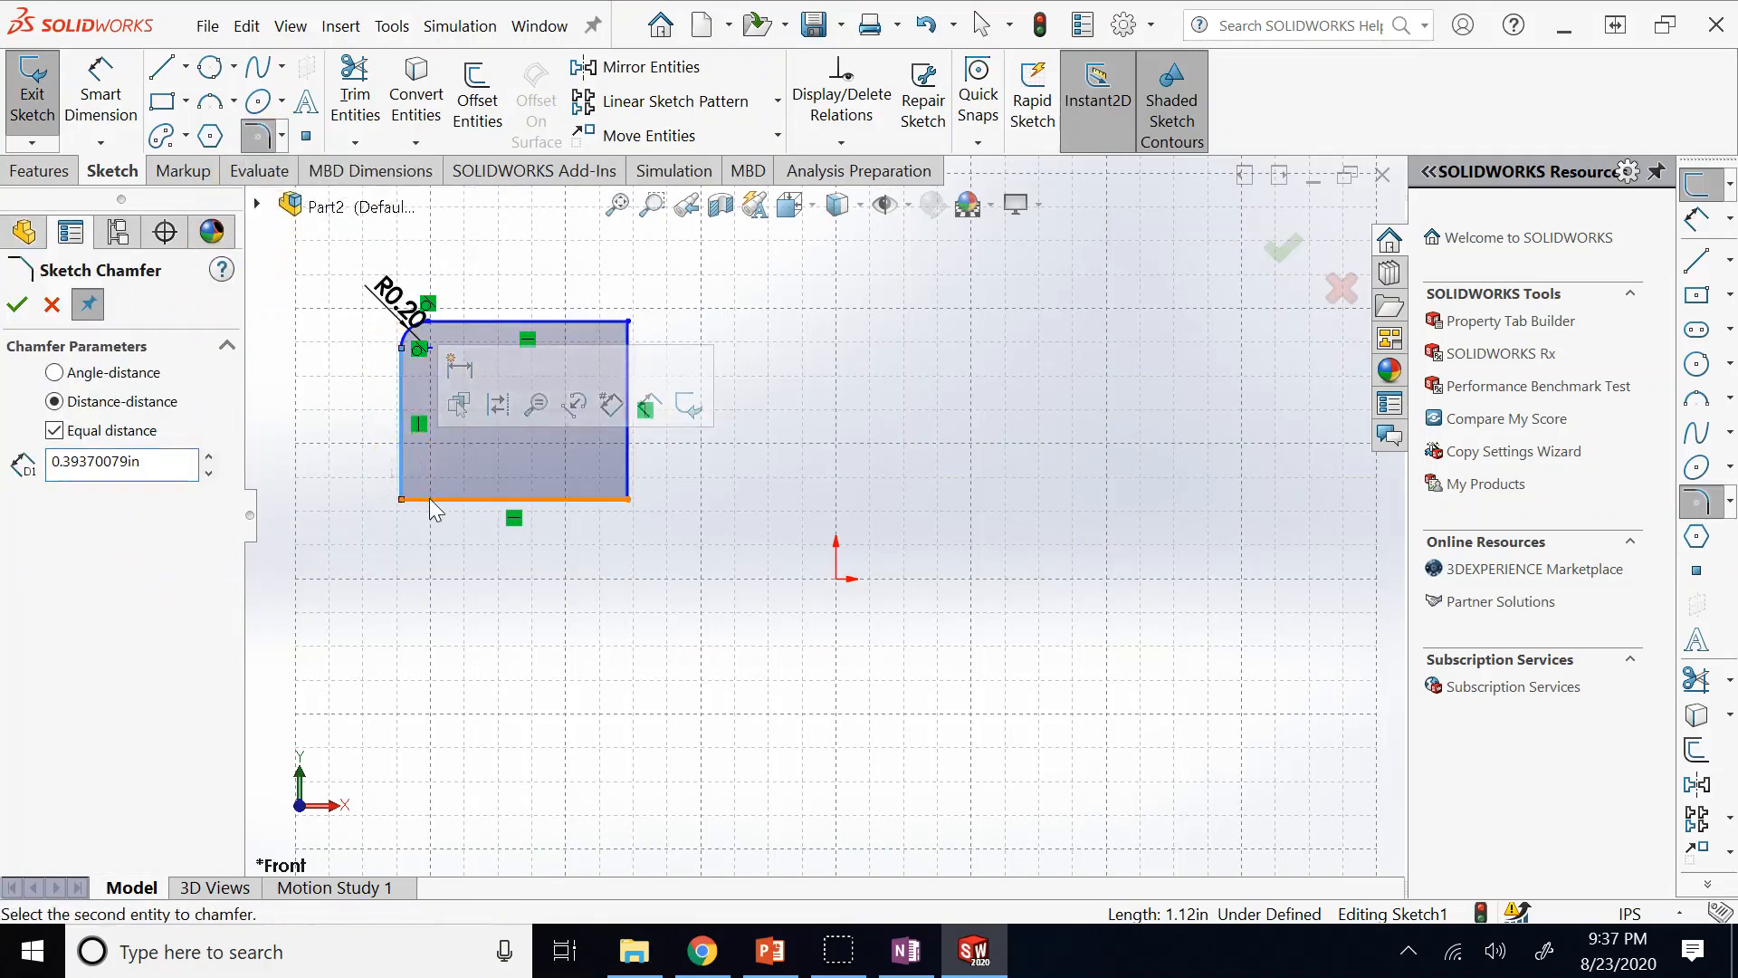
pyautogui.click(435, 500)
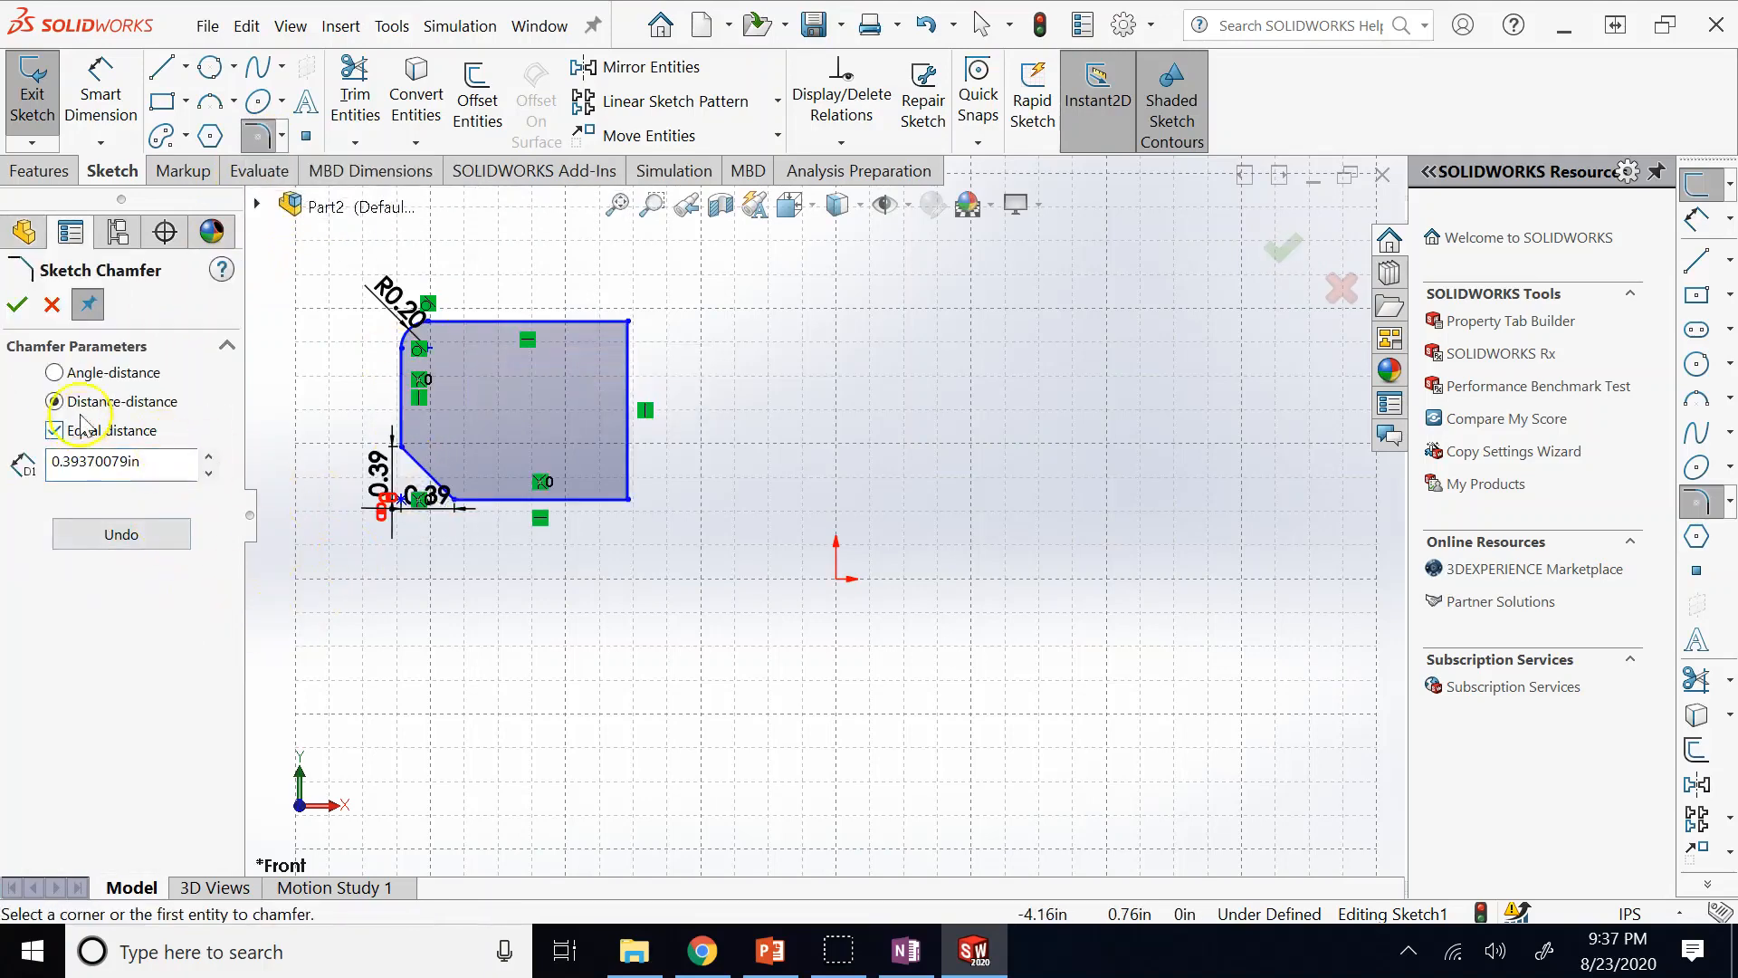
# Undo the equal-distance chamfer and chamfer the same lower-left corner by angle-distance with 0.39370079 in and 45 degrees.
pyautogui.click(56, 374)
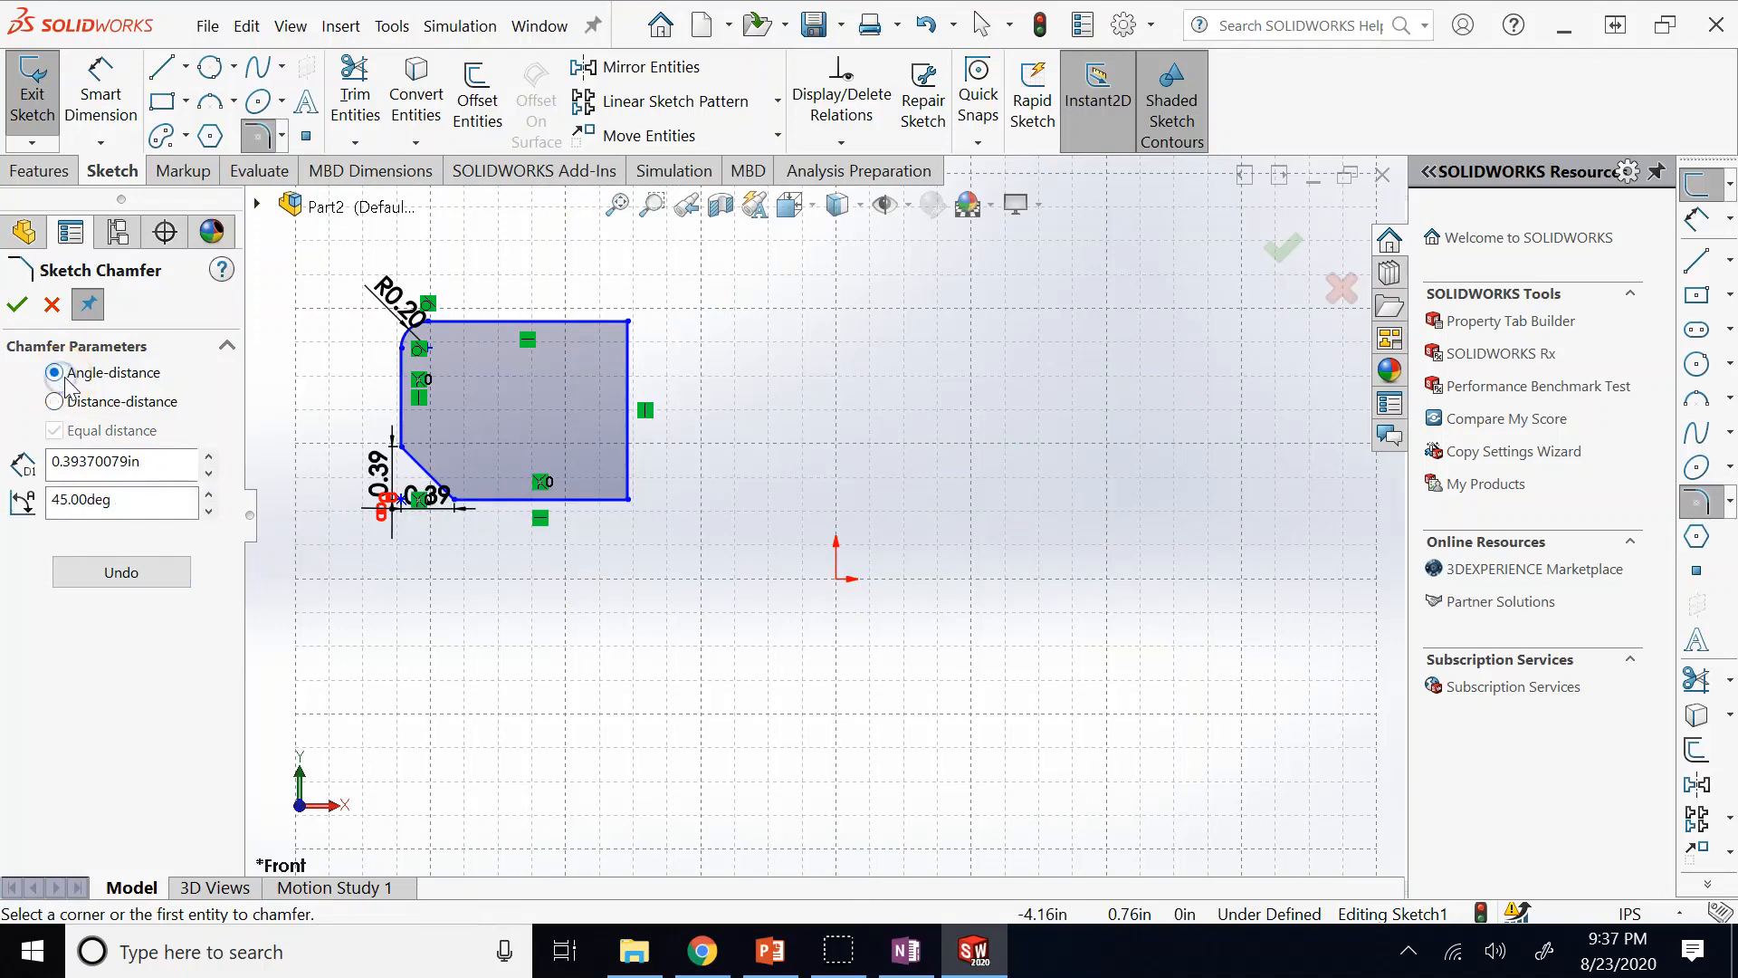
pyautogui.click(165, 573)
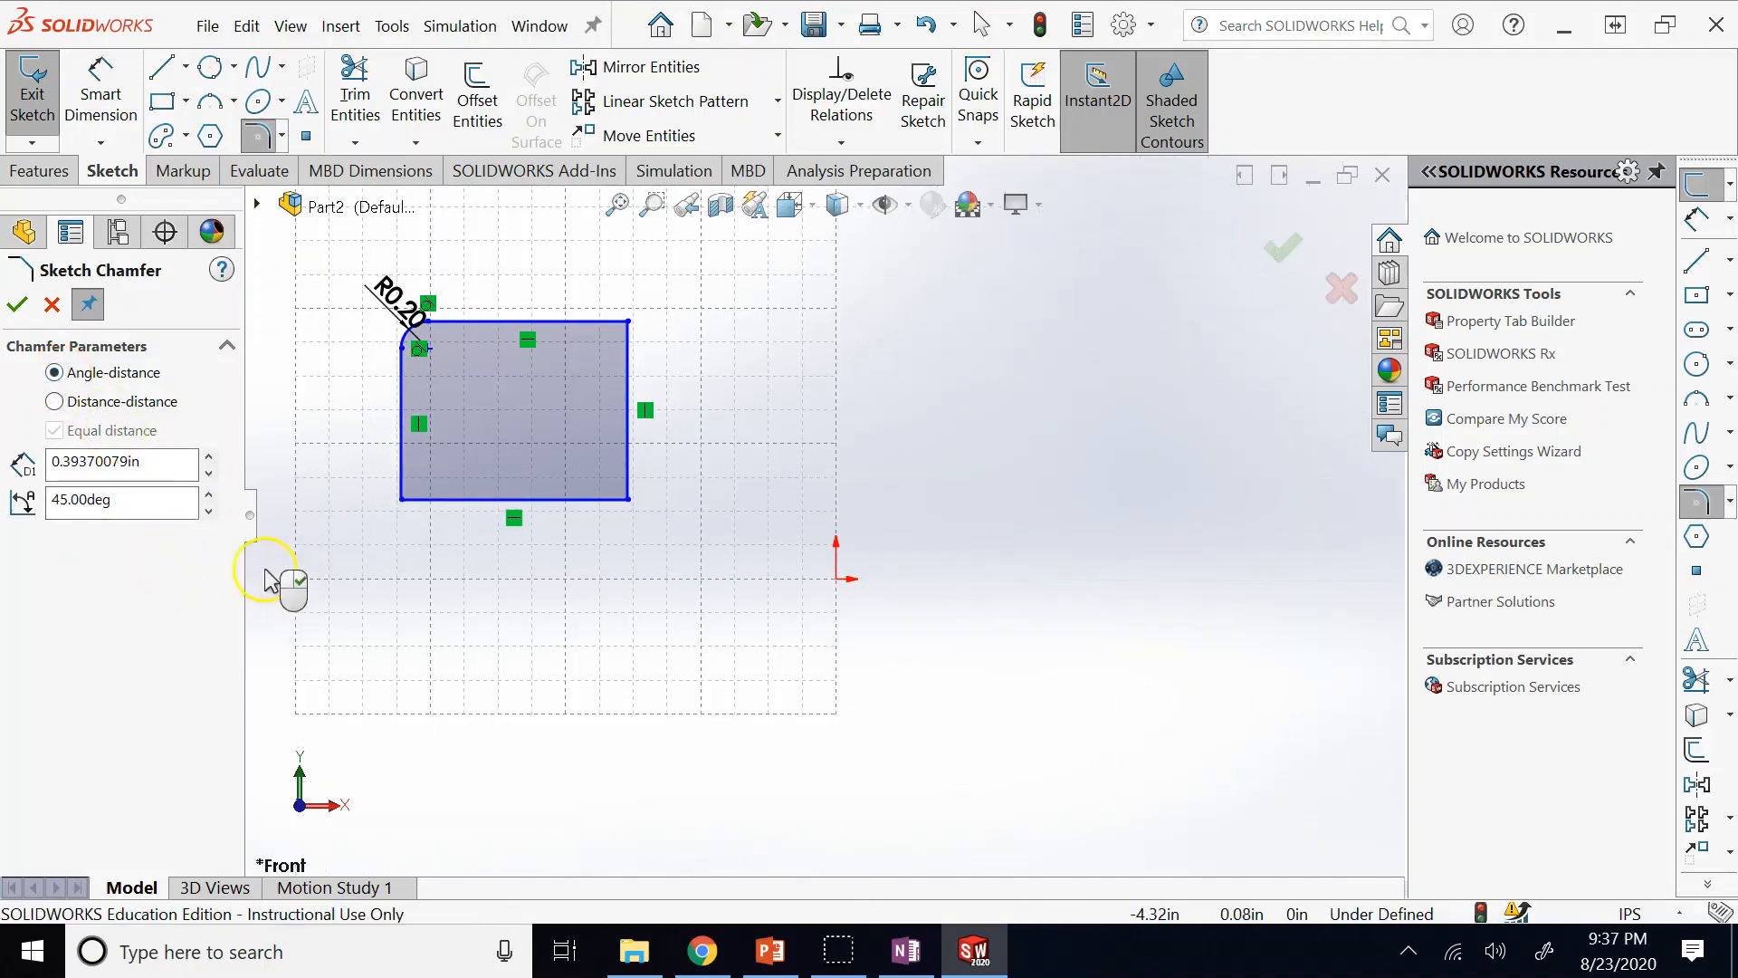
pyautogui.click(403, 458)
pyautogui.click(417, 503)
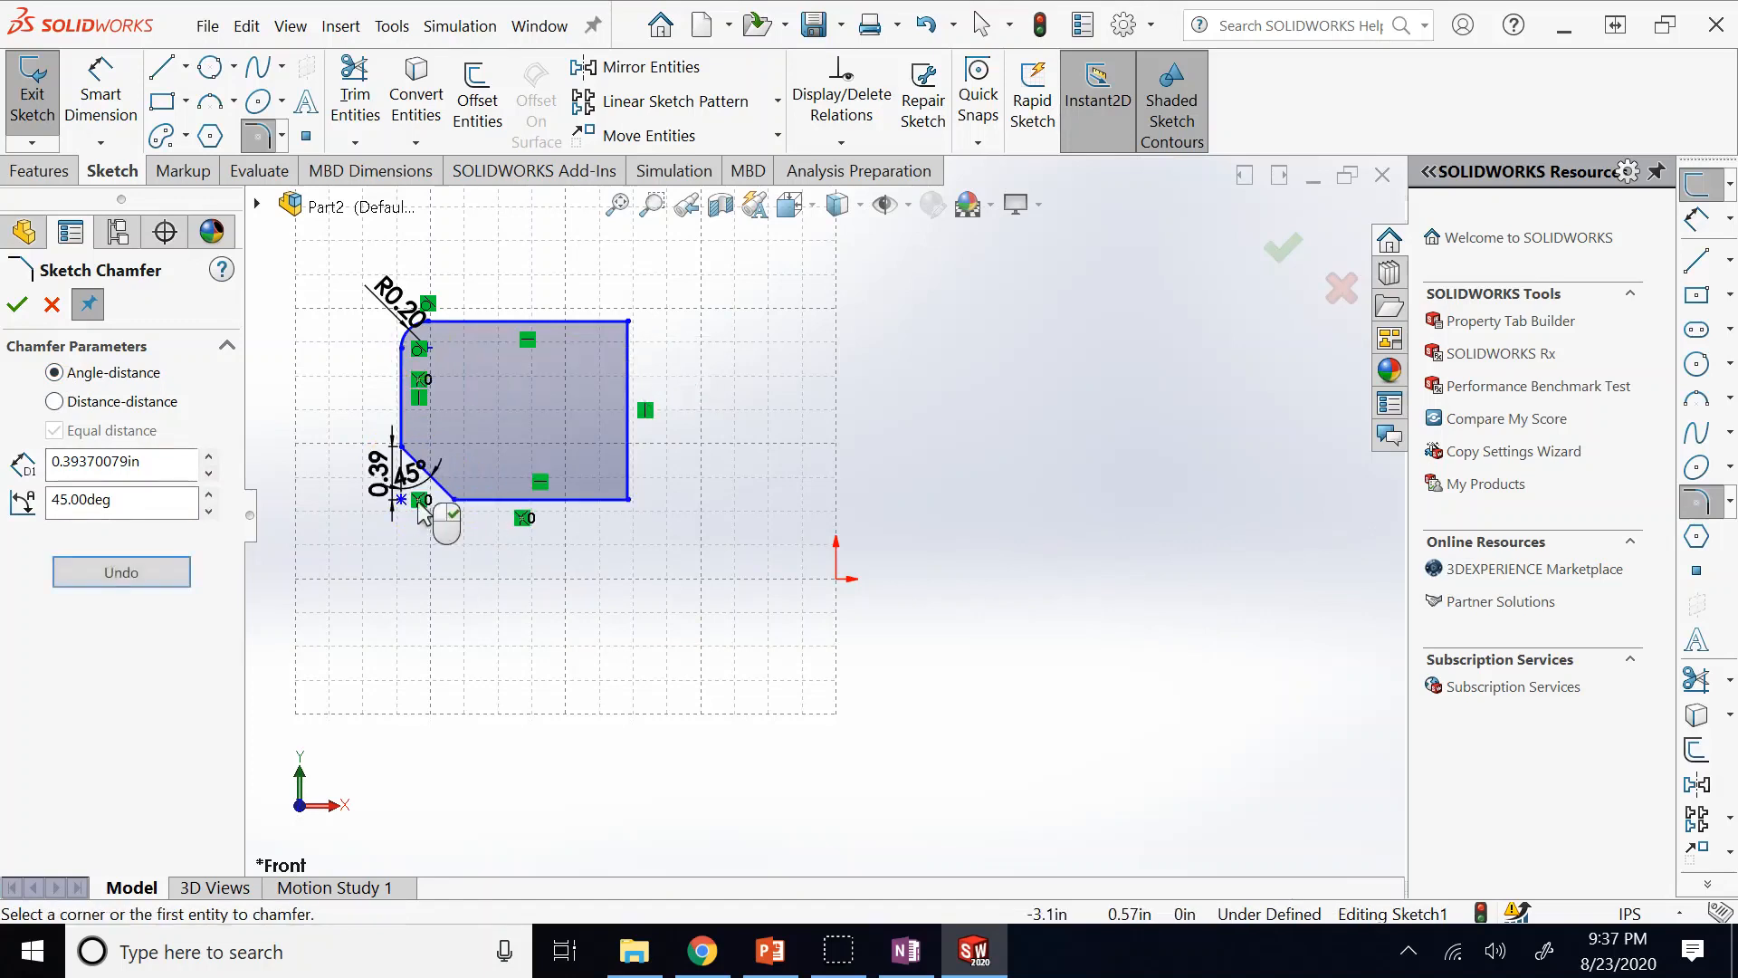
pyautogui.click(16, 304)
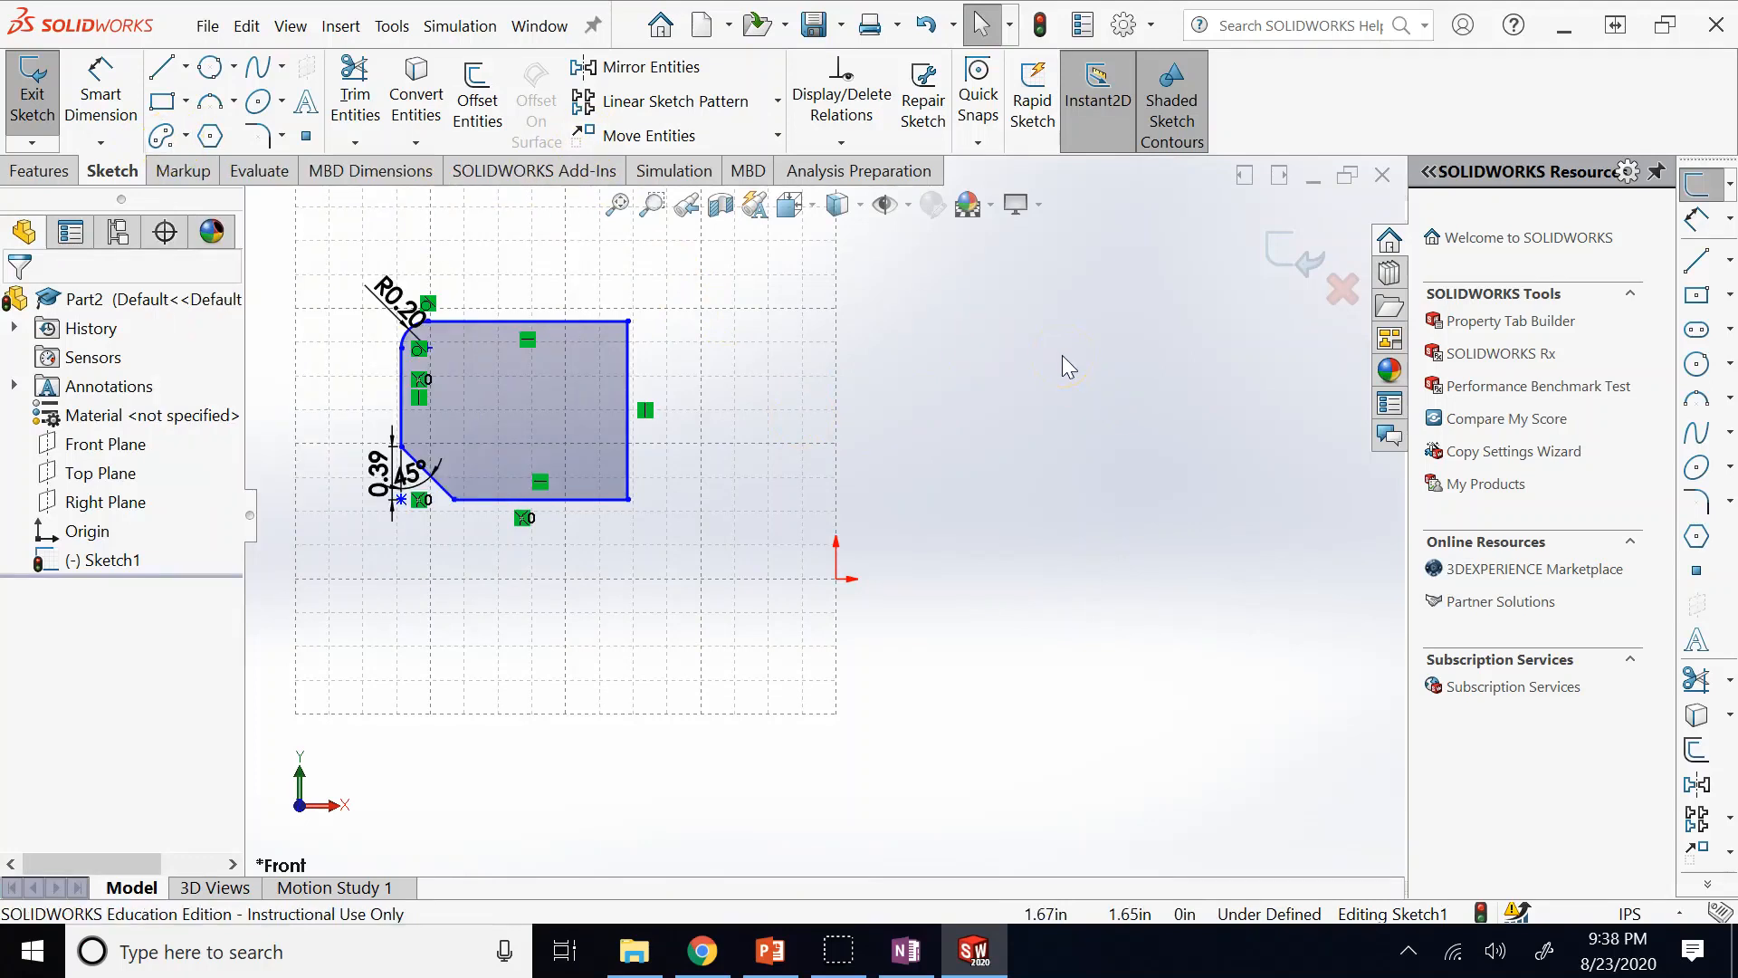
# Sketch a vertical centerline just right of the rectangle, extending from above its top edge down to the height of the origin.
pyautogui.click(185, 63)
pyautogui.click(192, 135)
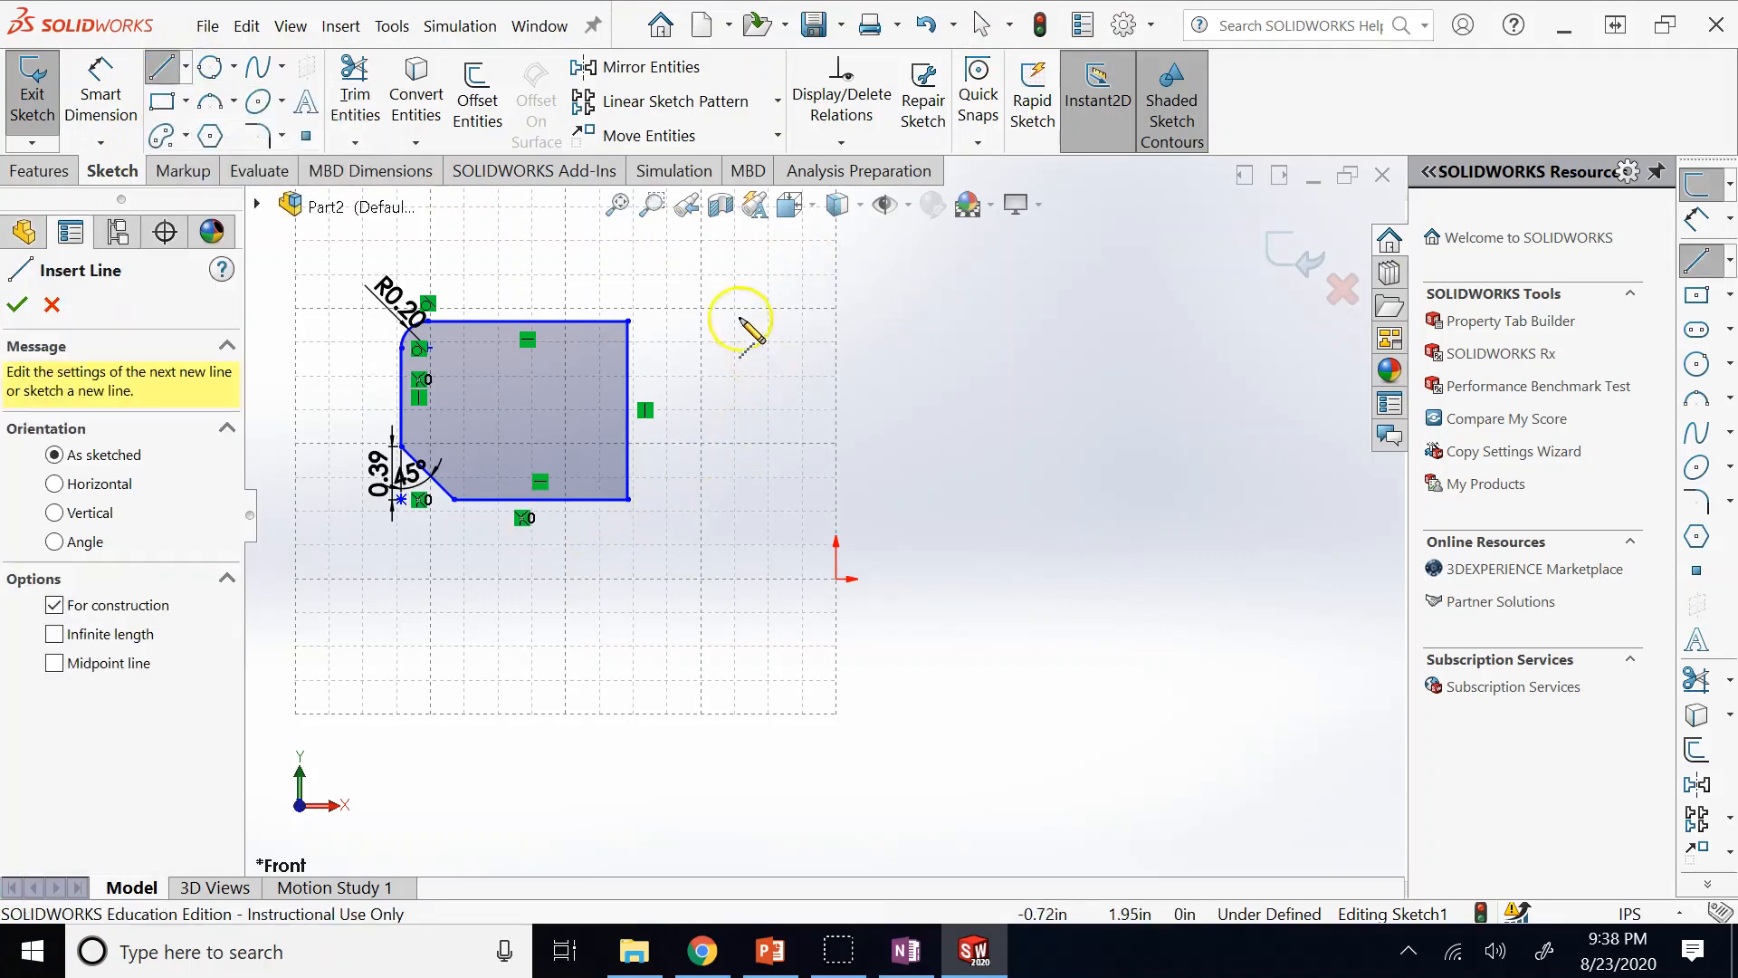
pyautogui.click(701, 286)
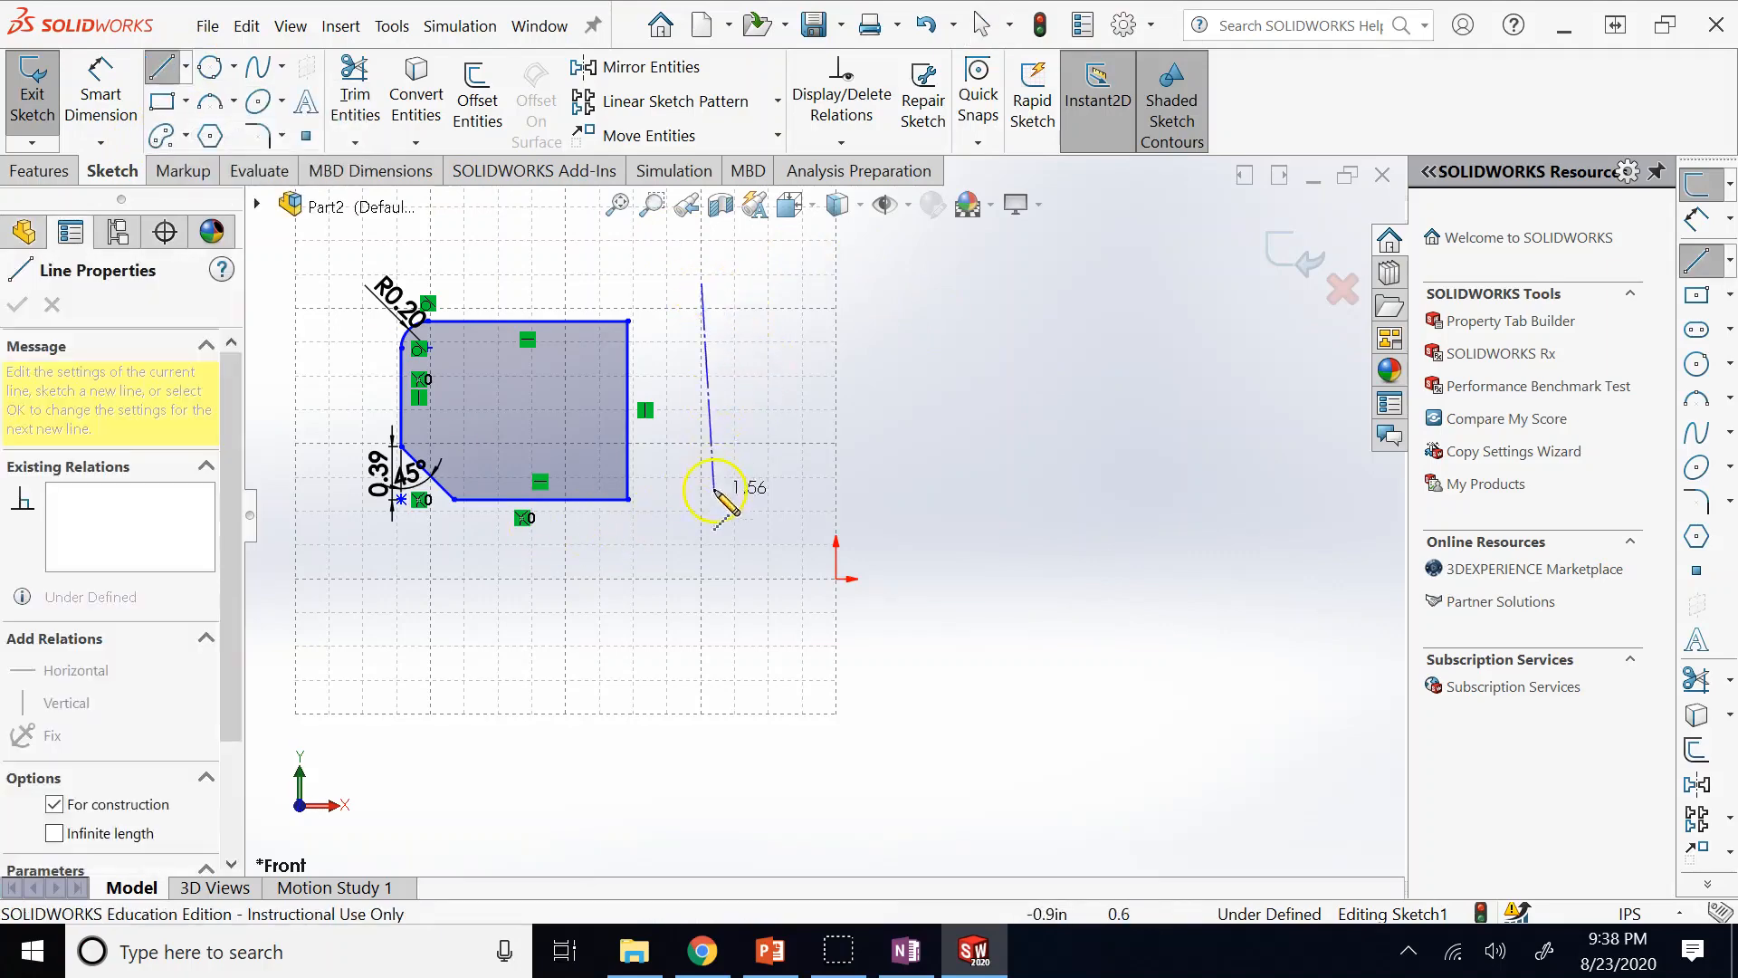
pyautogui.doubleClick(702, 578)
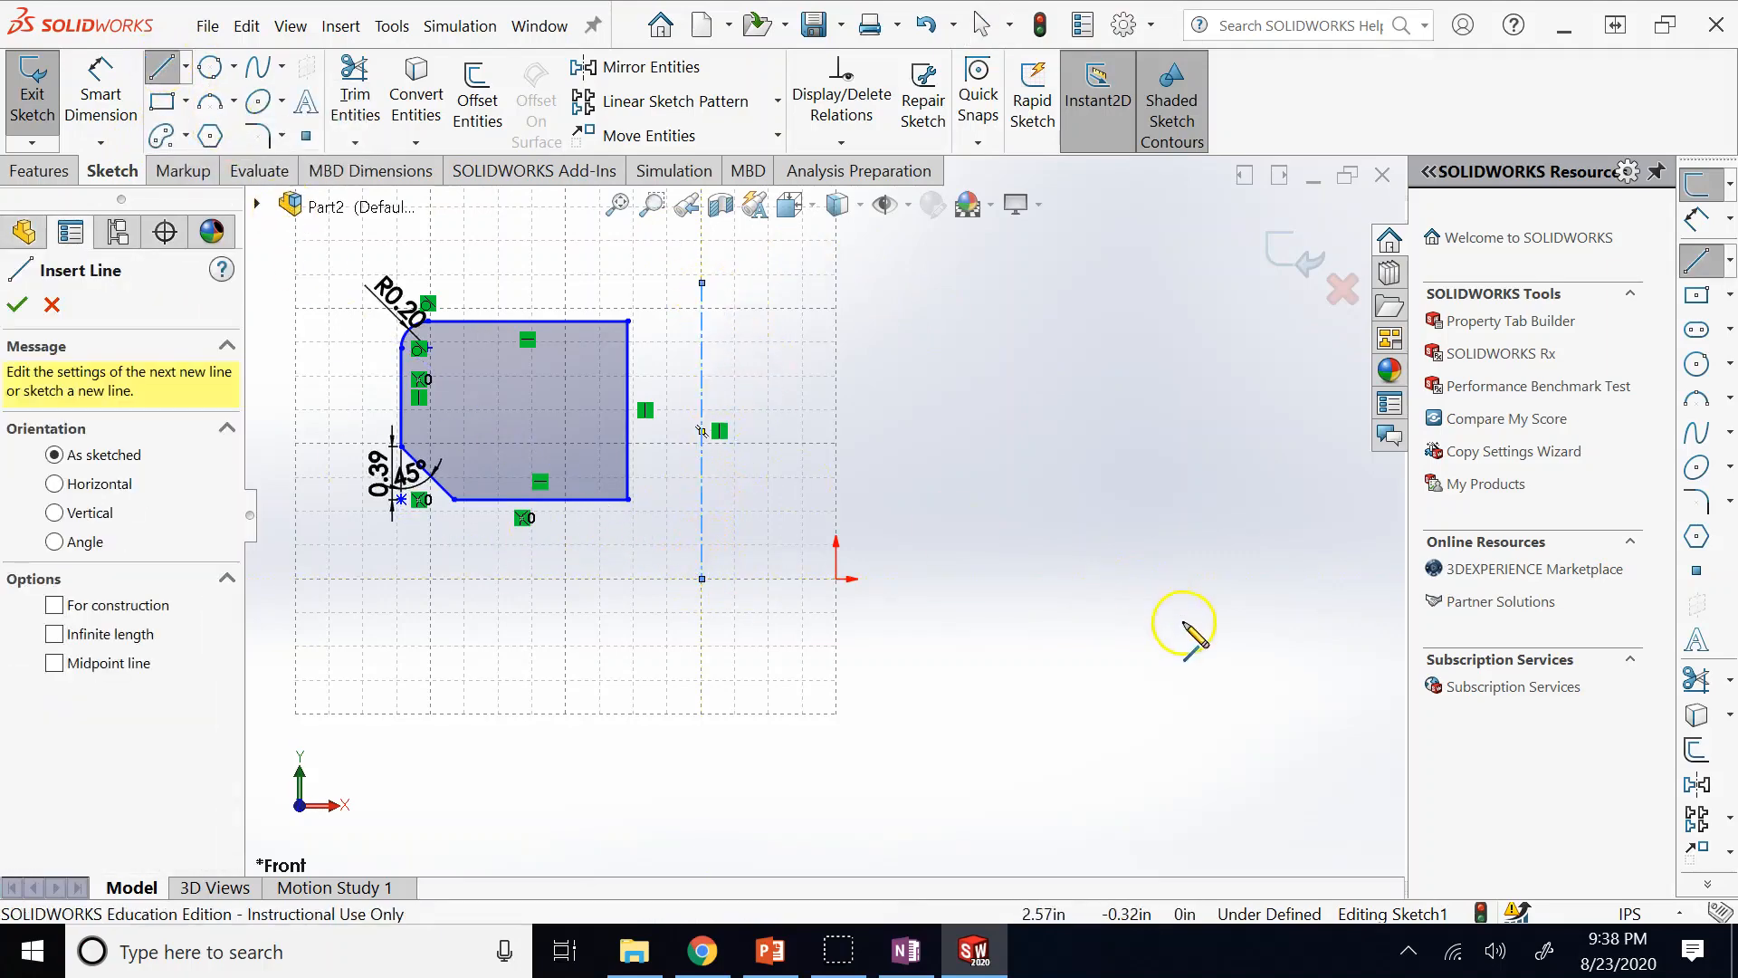
pyautogui.press('Escape')
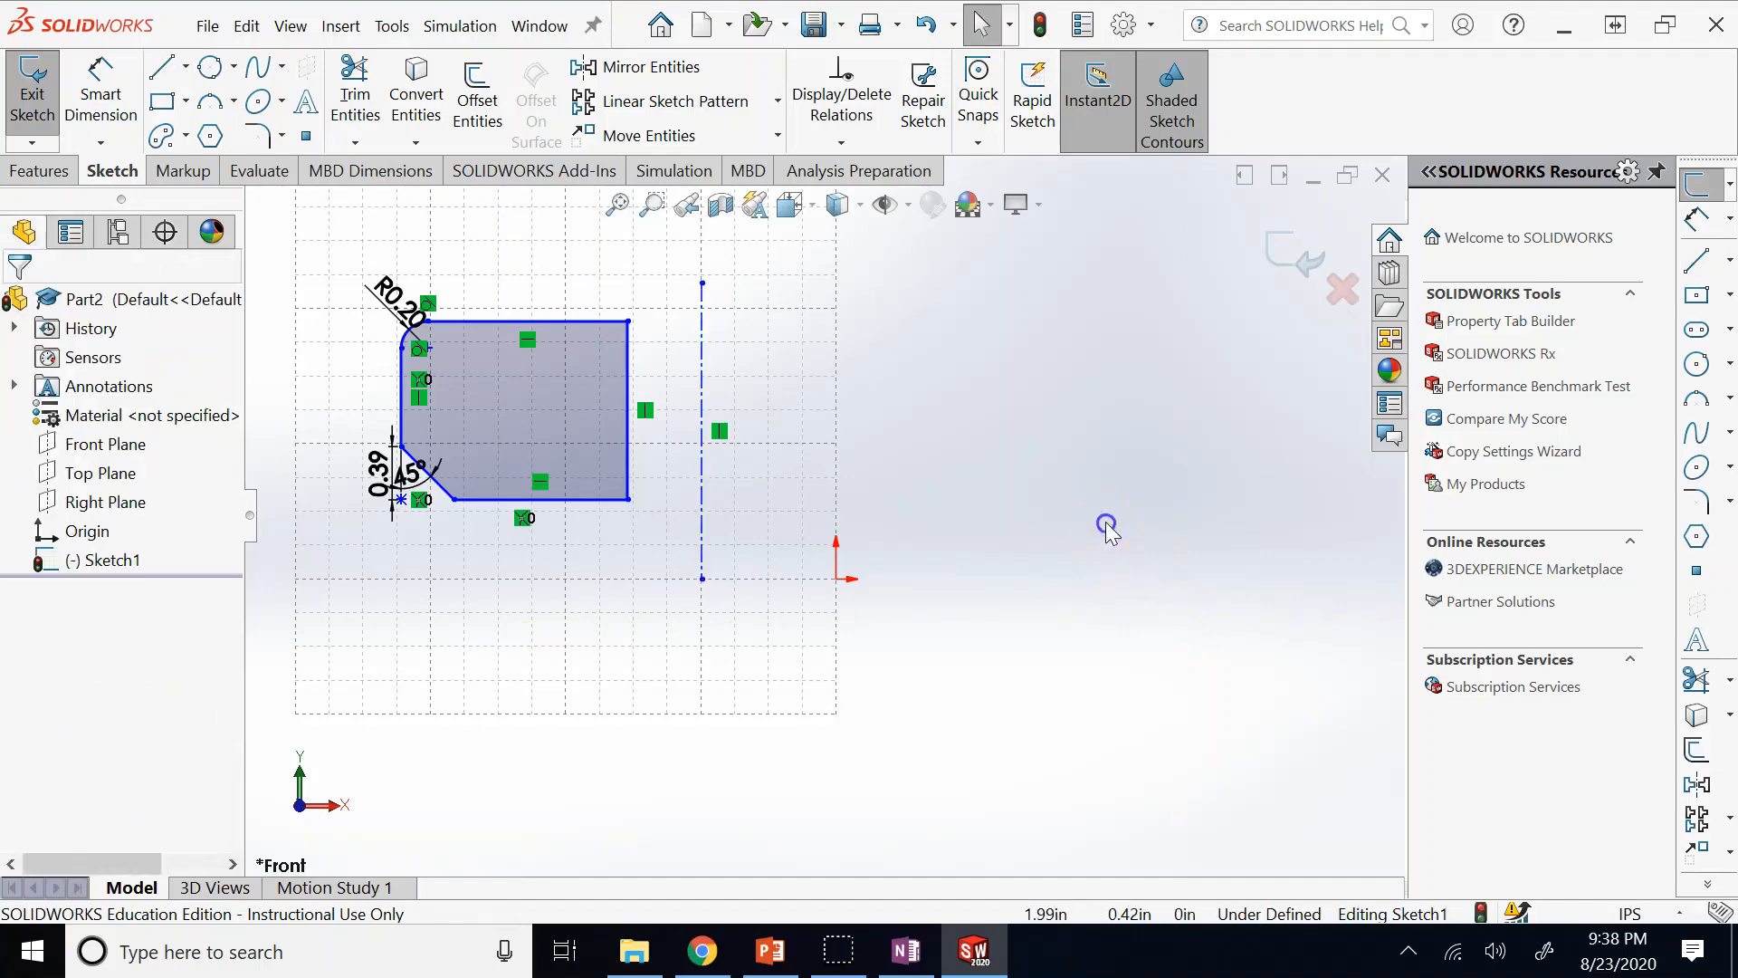
# Mirror the whole filleted and chamfered profile about the vertical centerline with Copy on, keeping the centerline out of the entities to mirror.
pyautogui.moveTo(324, 248); pyautogui.dragTo(669, 574)
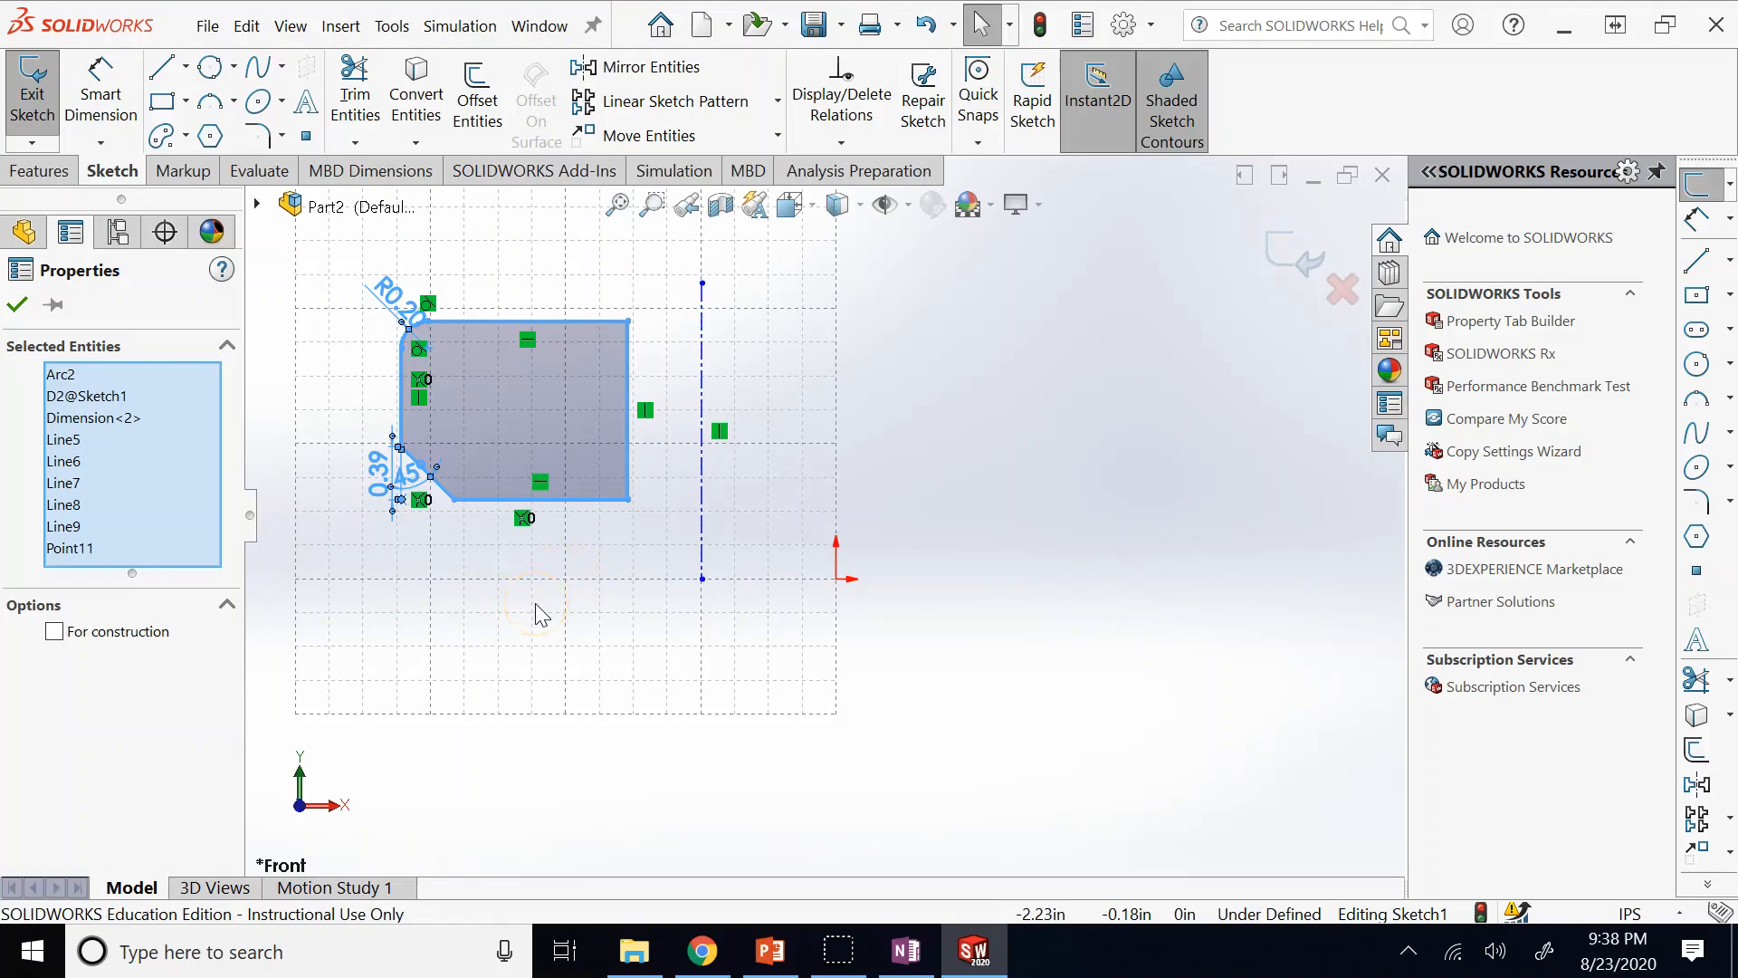
pyautogui.click(660, 73)
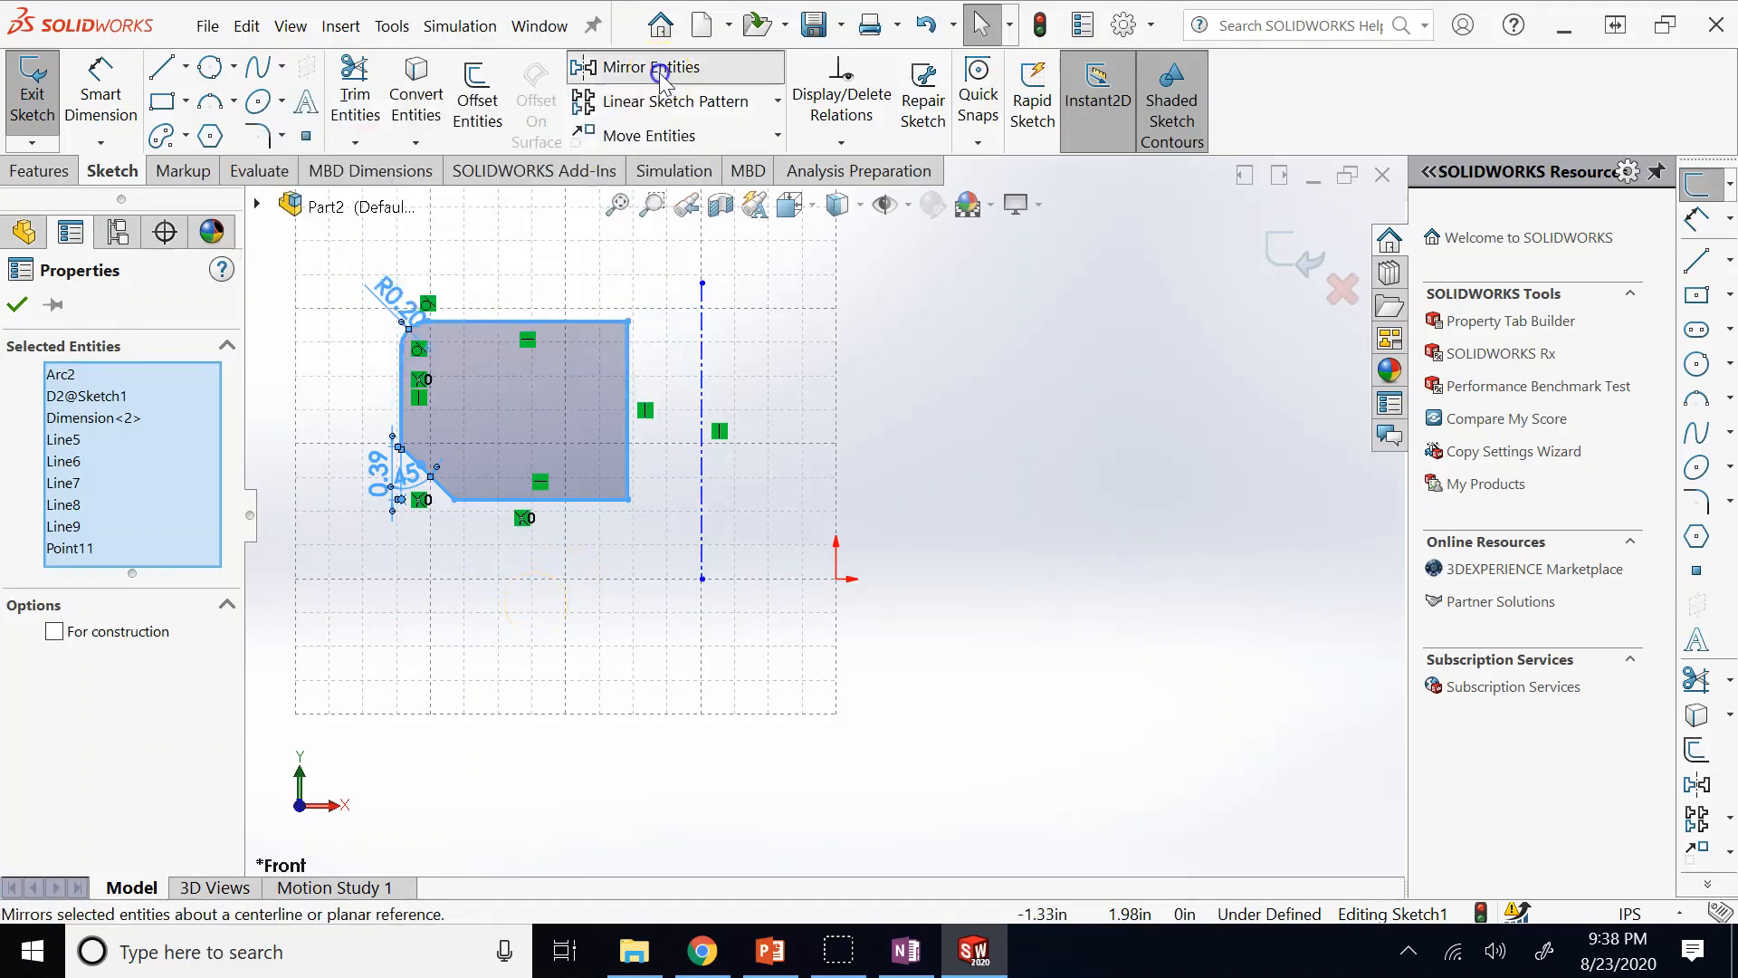
pyautogui.click(705, 326)
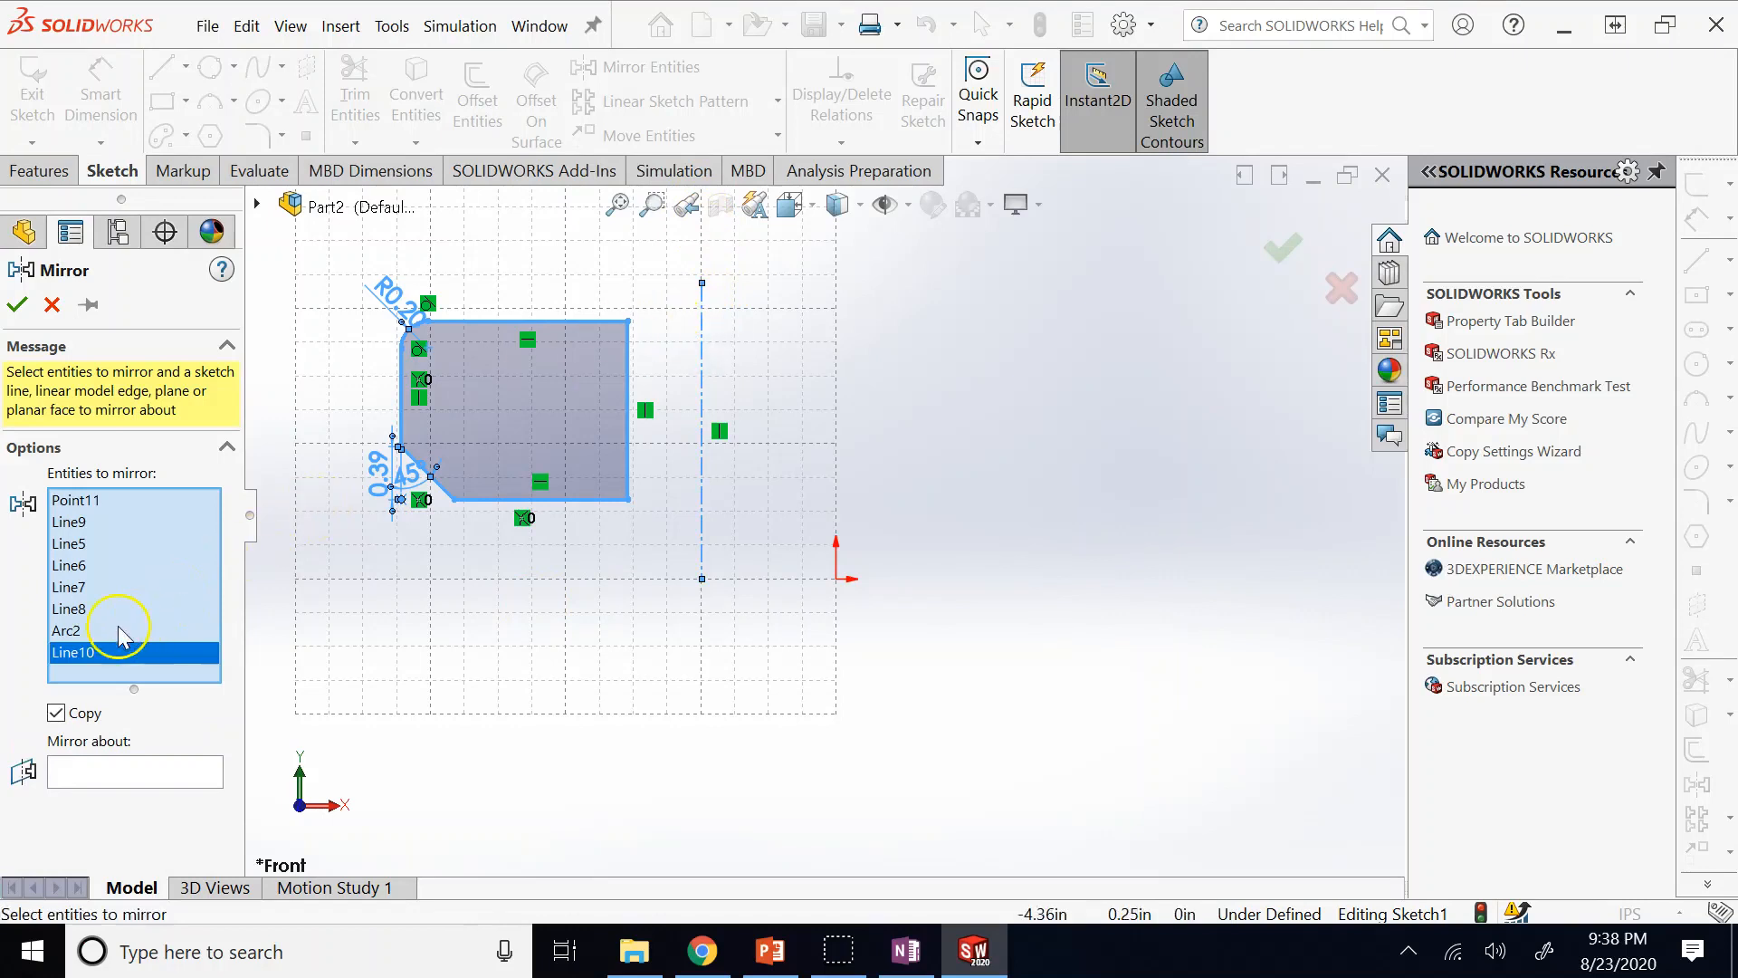
pyautogui.click(92, 630)
pyautogui.click(90, 654)
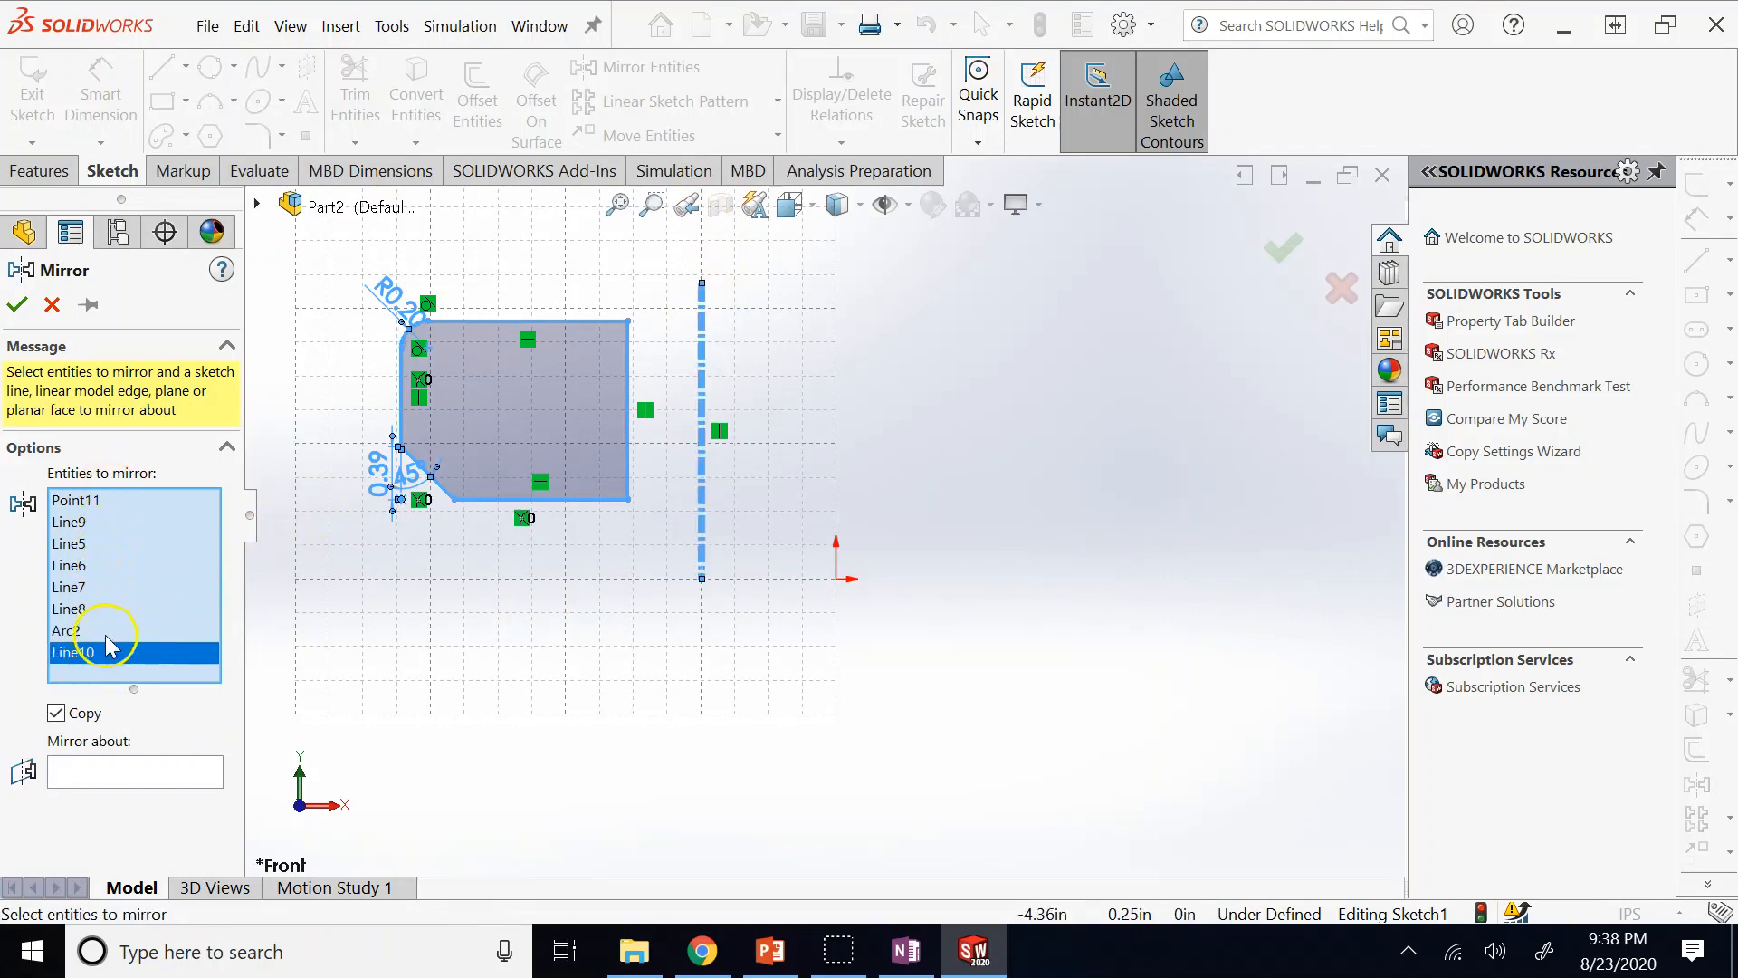
pyautogui.press('Delete')
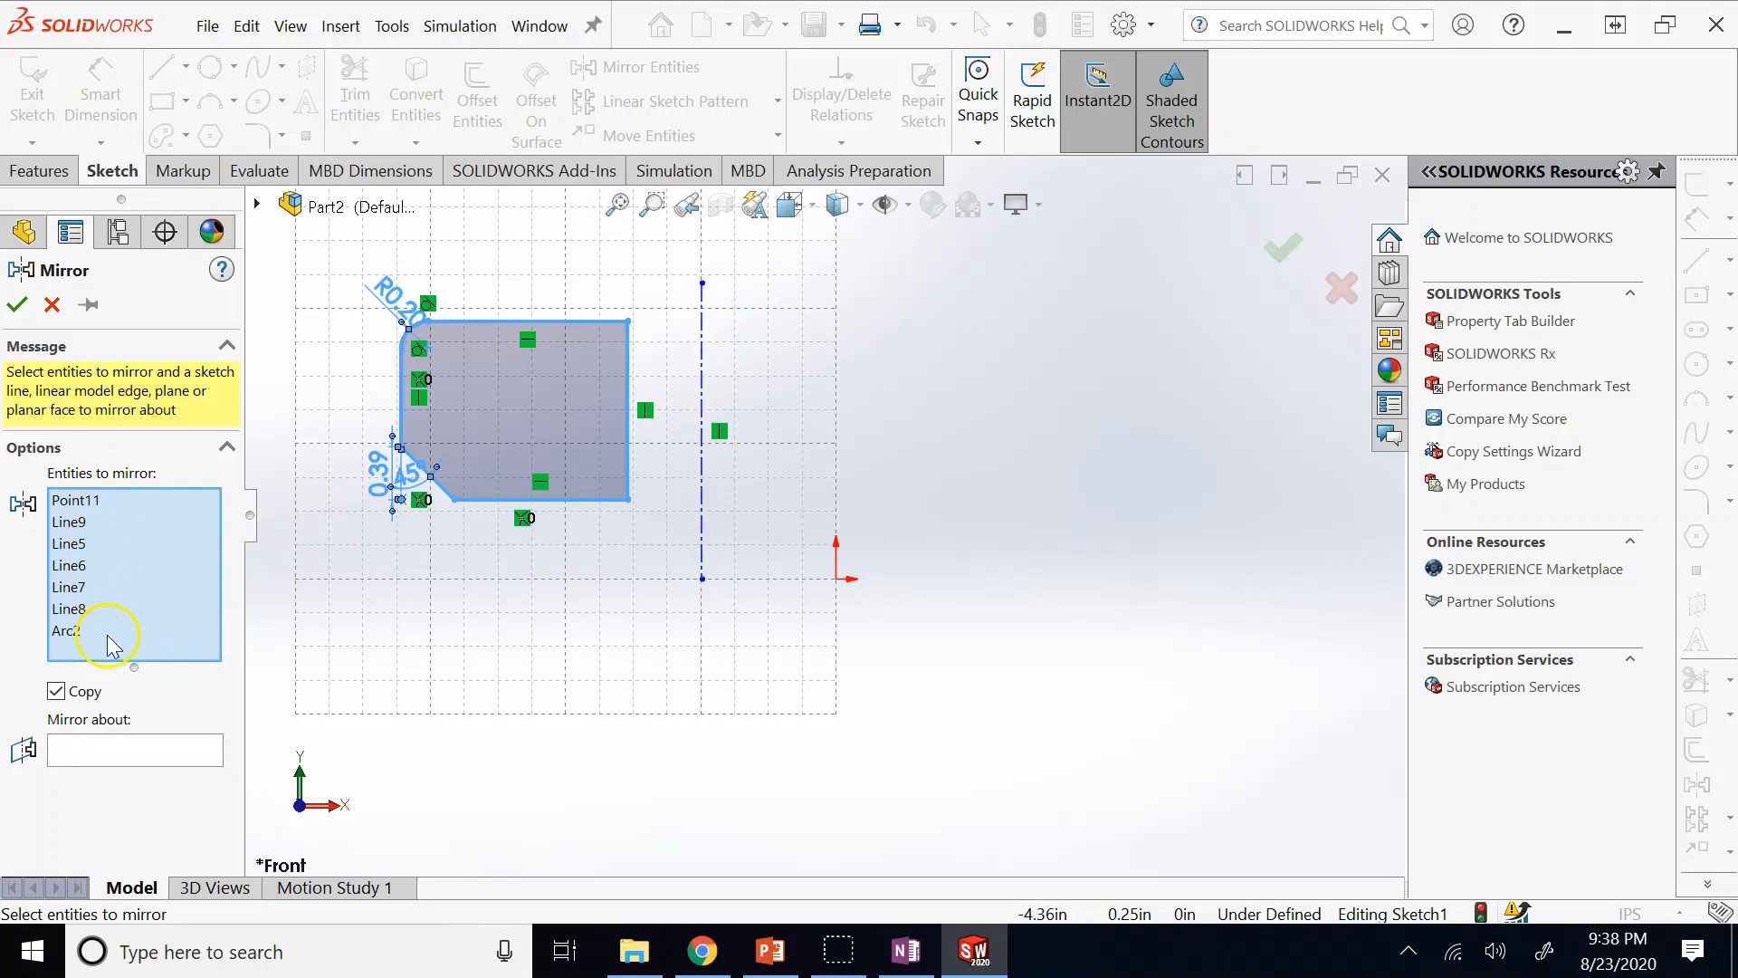
pyautogui.click(81, 758)
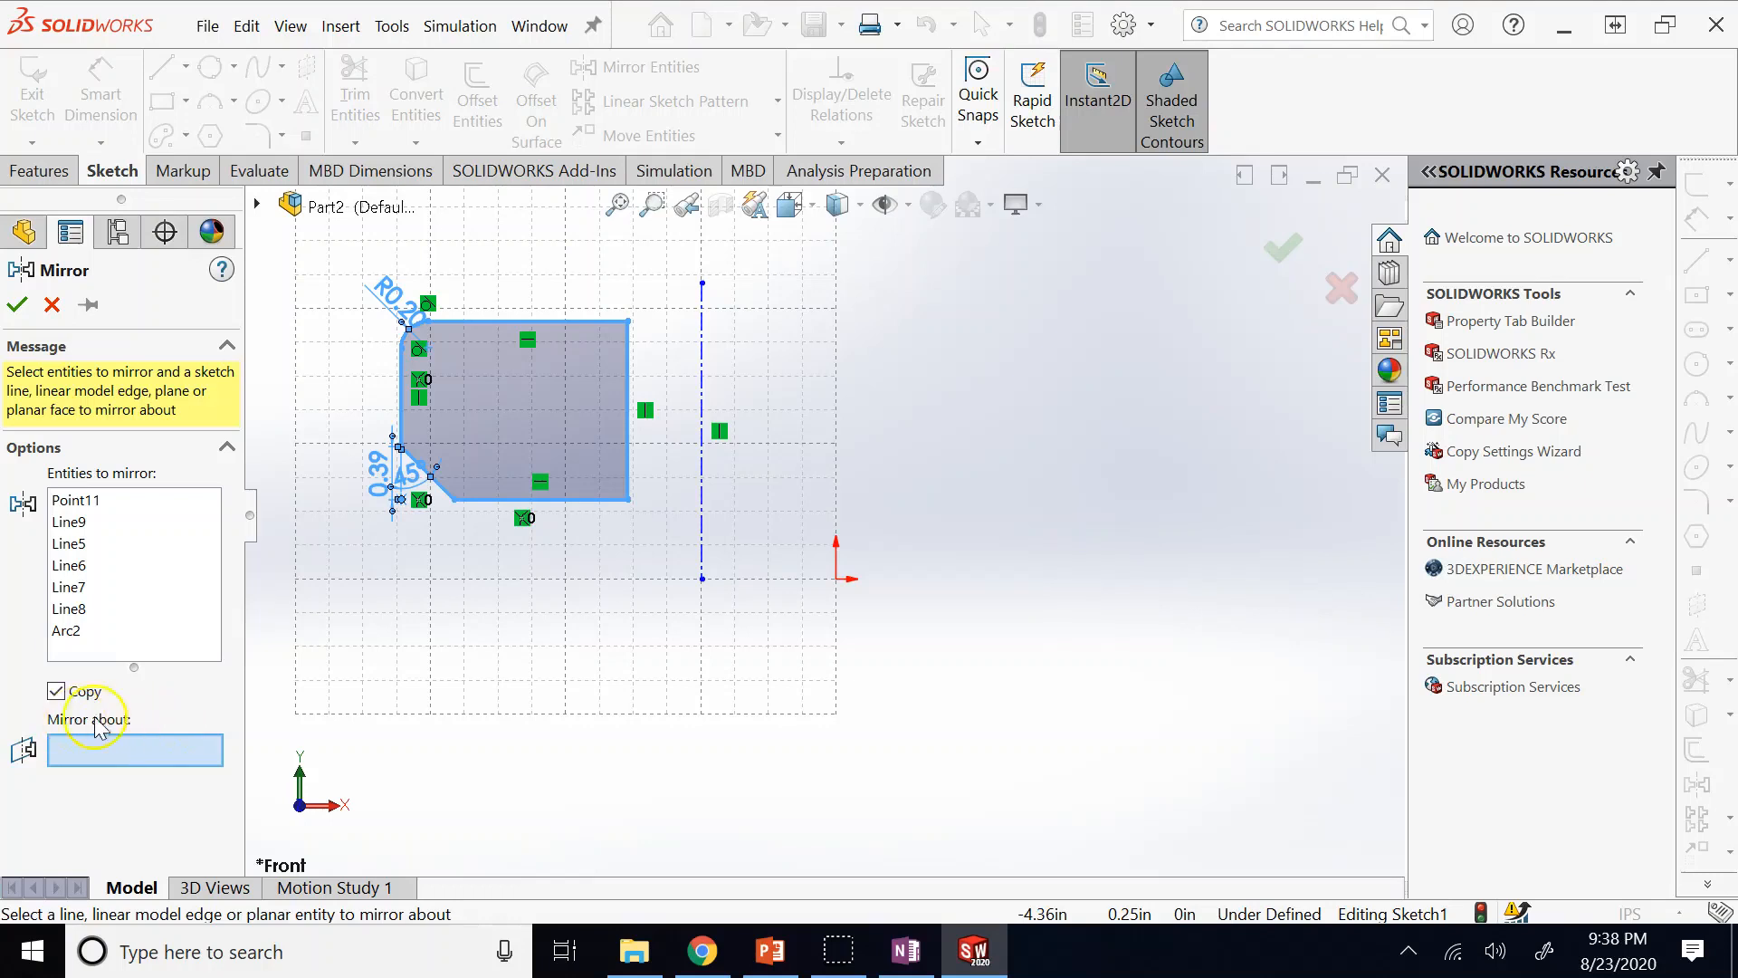
pyautogui.click(703, 475)
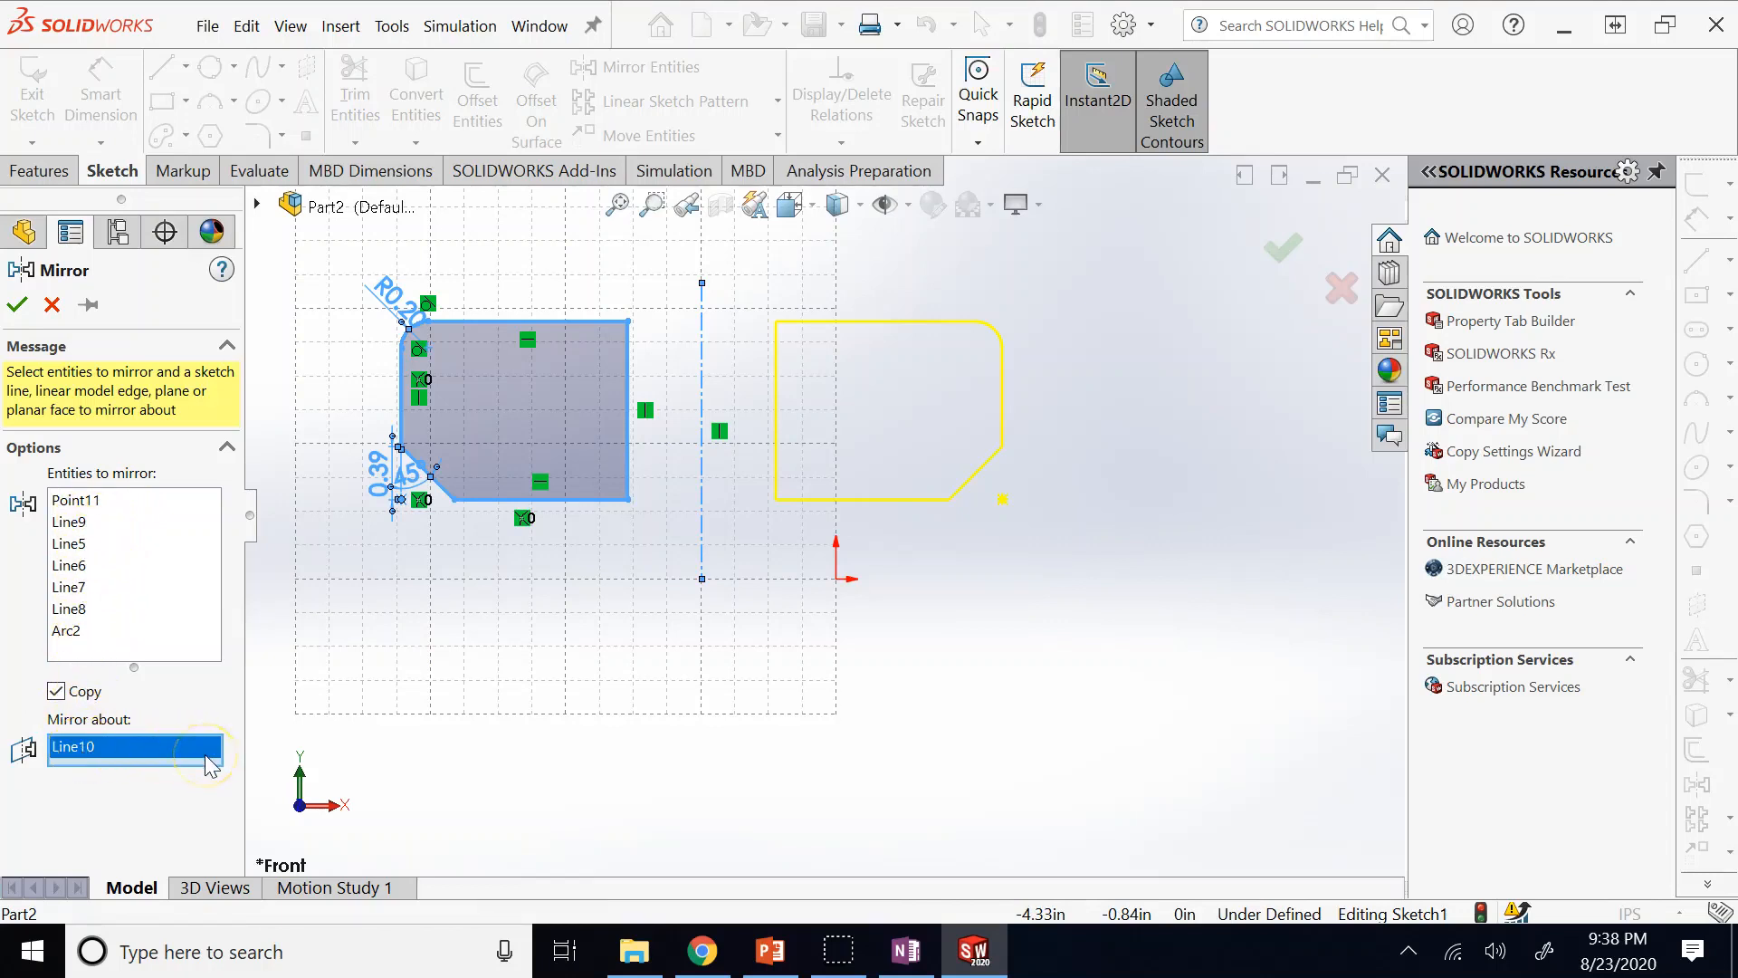
pyautogui.click(15, 305)
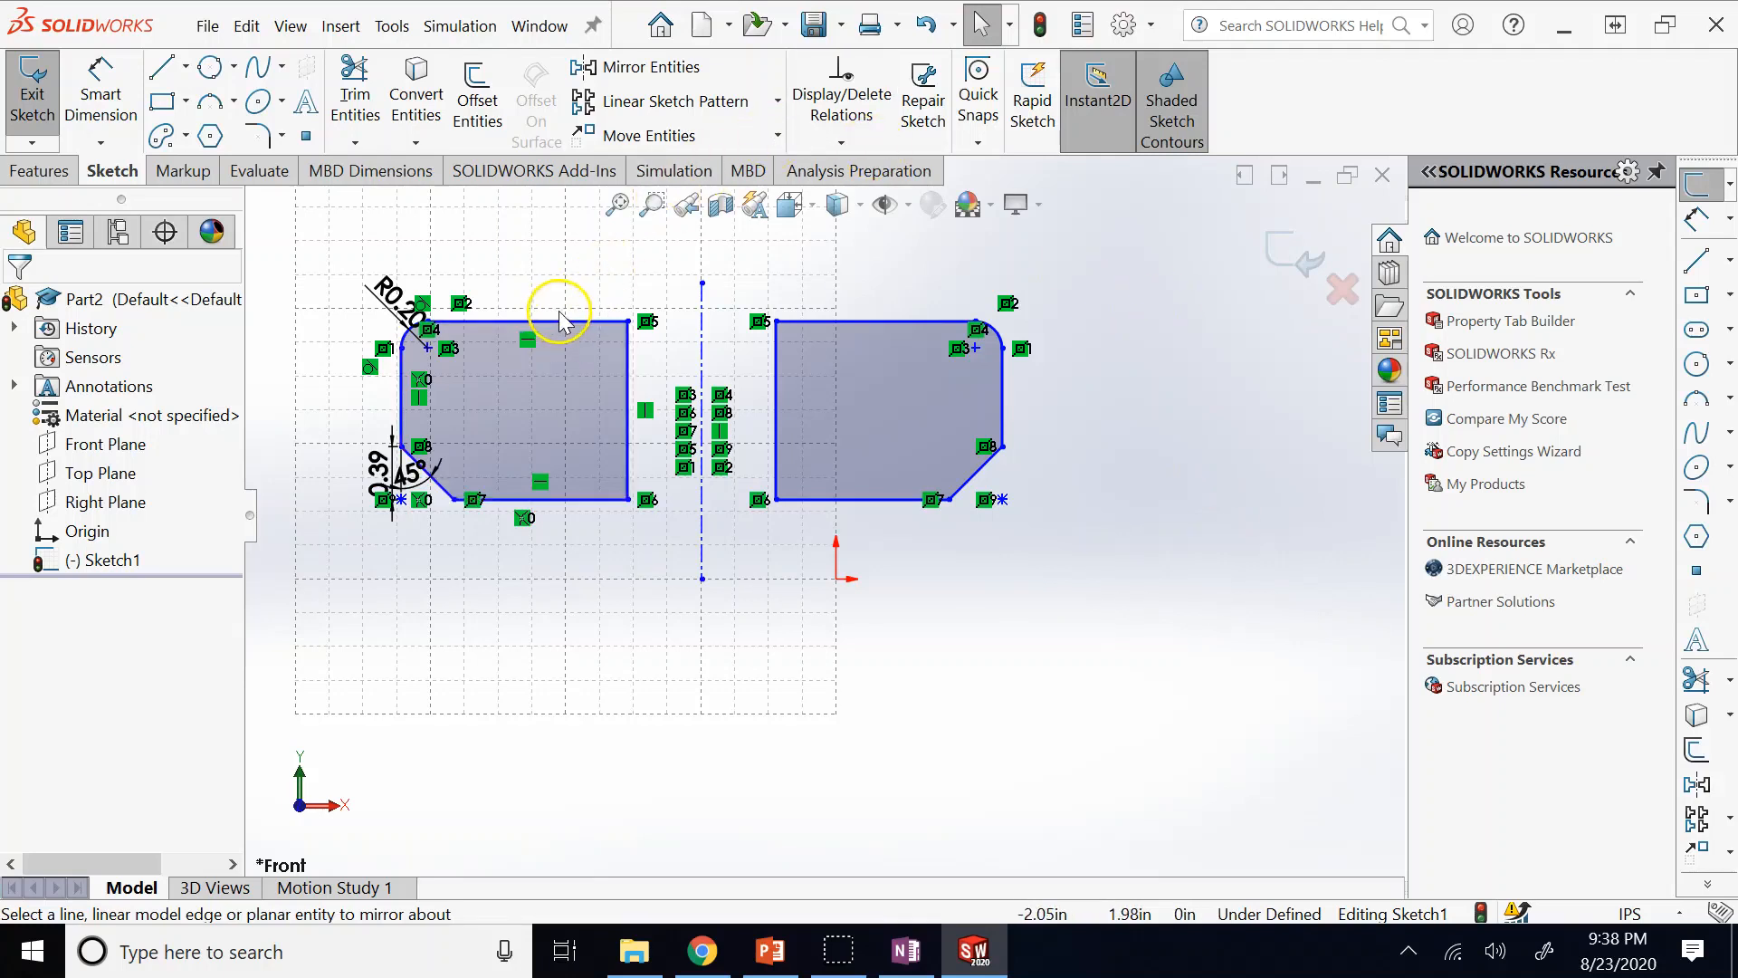
# Delete both mirrored profiles and the vertical centerline, clearing the sketch.
pyautogui.moveTo(277, 236)
pyautogui.mouseDown()
pyautogui.moveTo(381, 286)
pyautogui.moveTo(1190, 505)
pyautogui.moveTo(1187, 555)
pyautogui.mouseUp()
pyautogui.press('Delete')
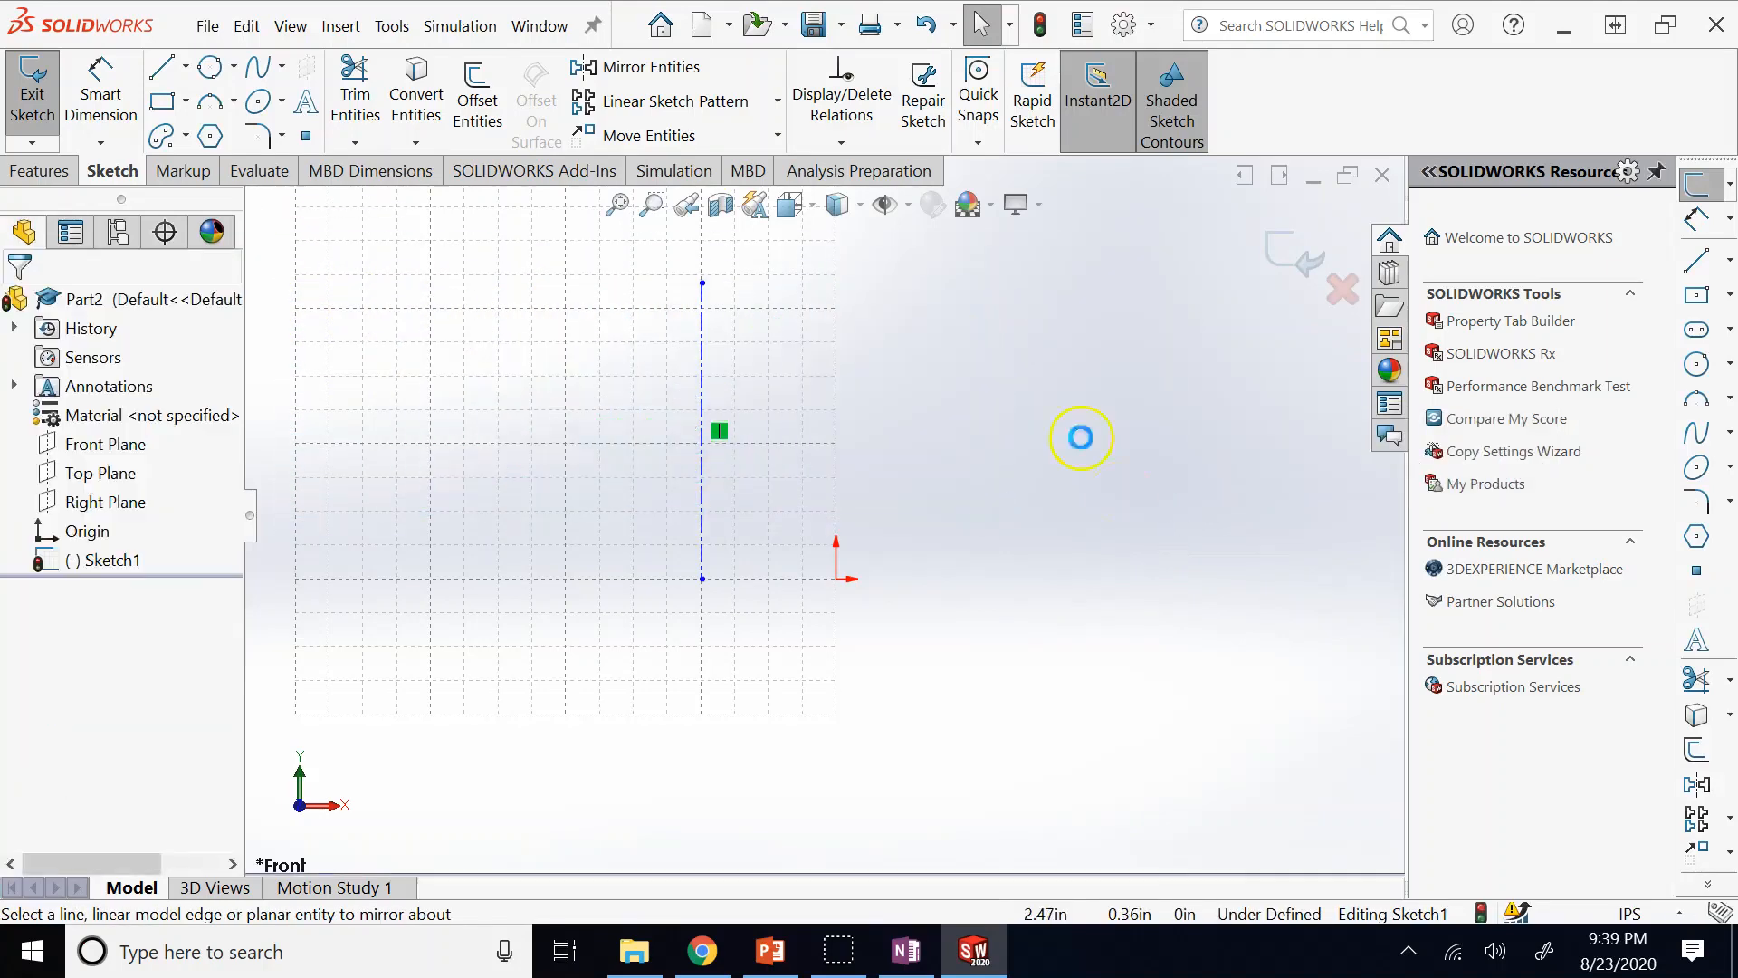
pyautogui.click(702, 337)
pyautogui.press('Delete')
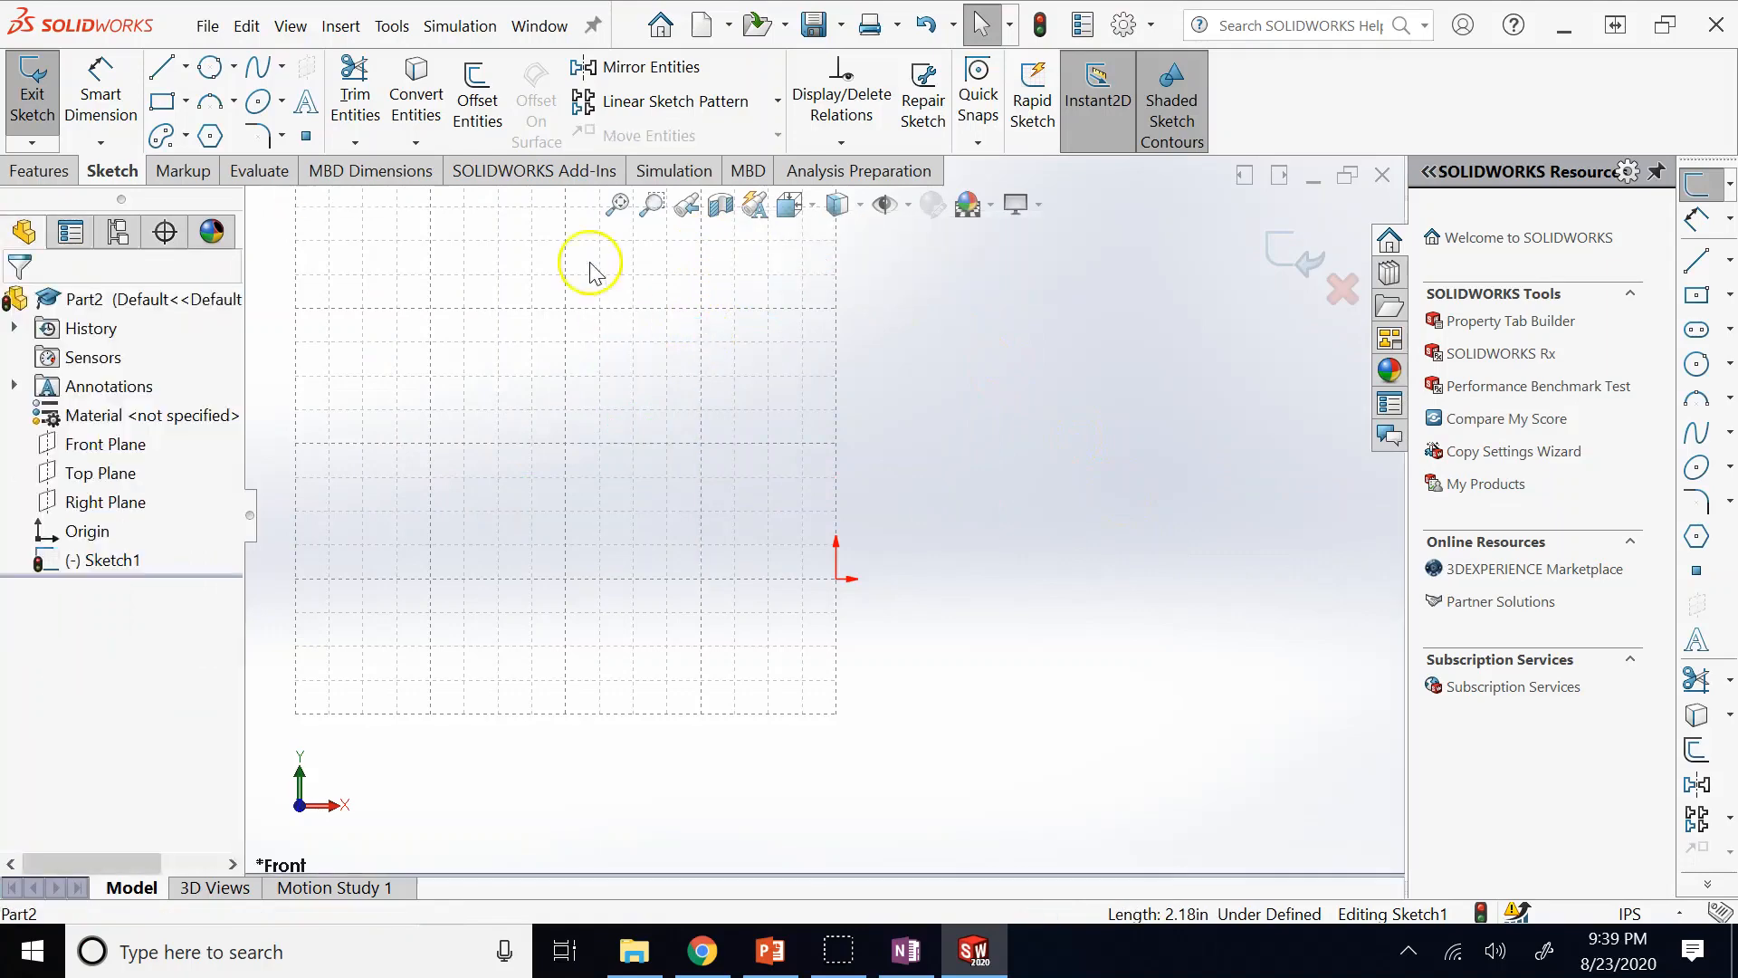
# Sketch a center-point circle of about 0.48 in radius, above and to the left of the origin.
pyautogui.click(212, 67)
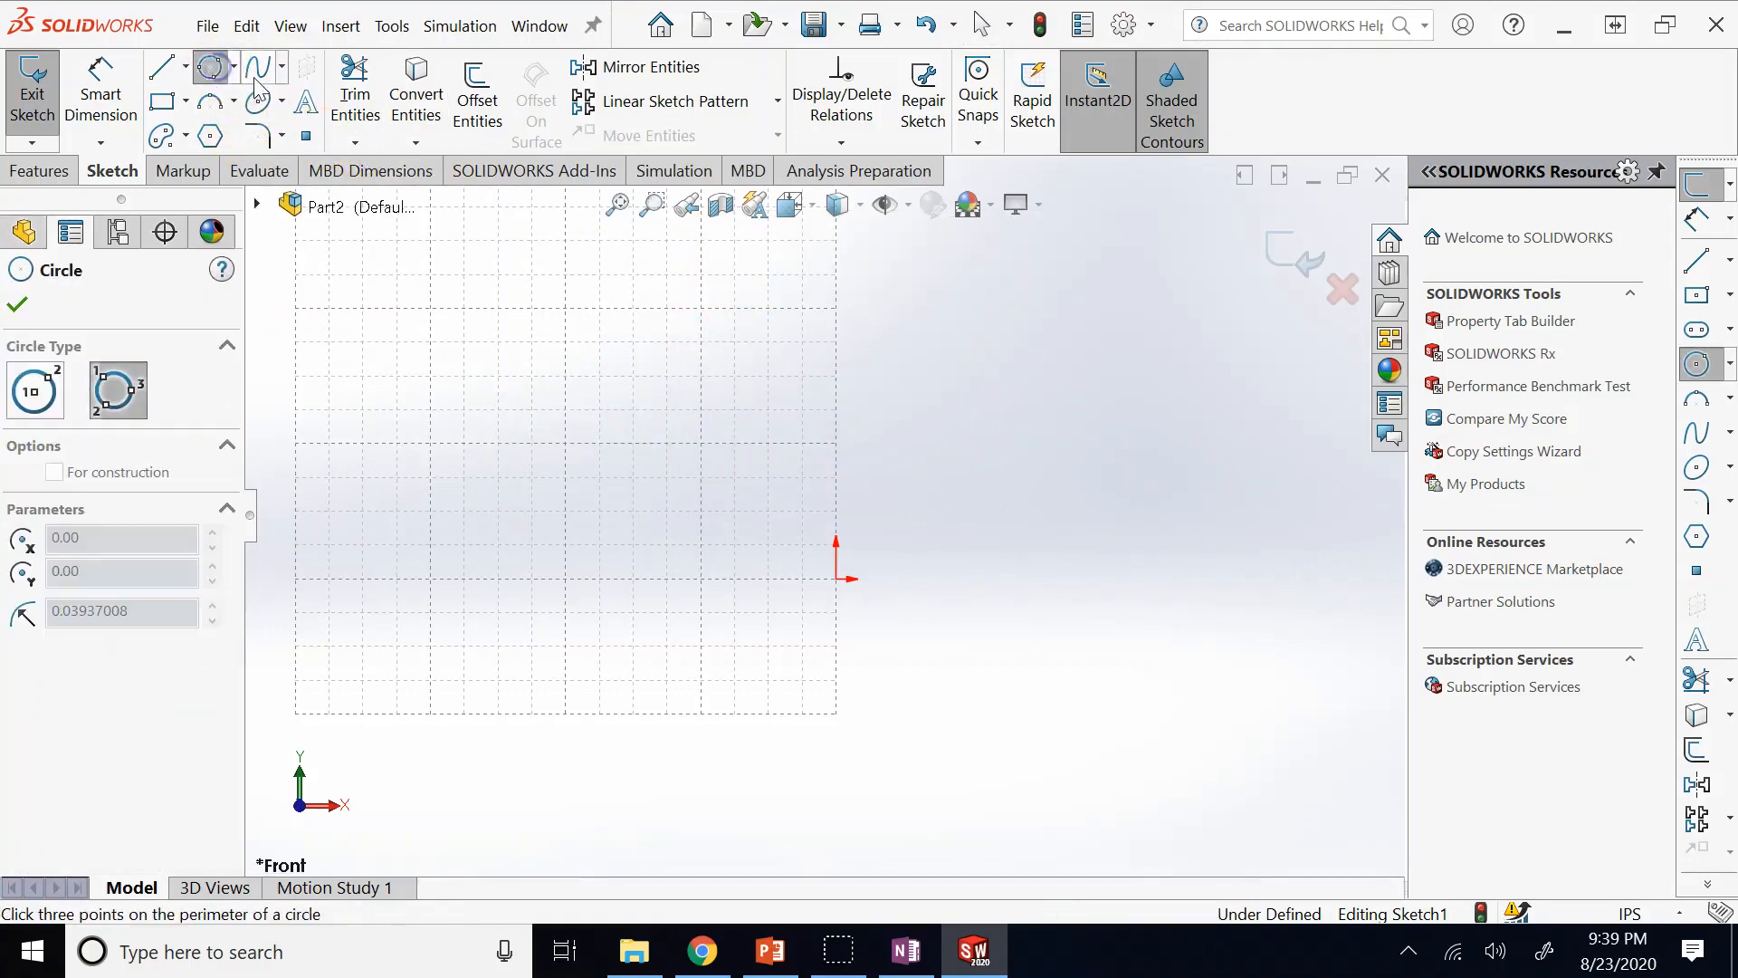
pyautogui.click(233, 67)
pyautogui.click(249, 102)
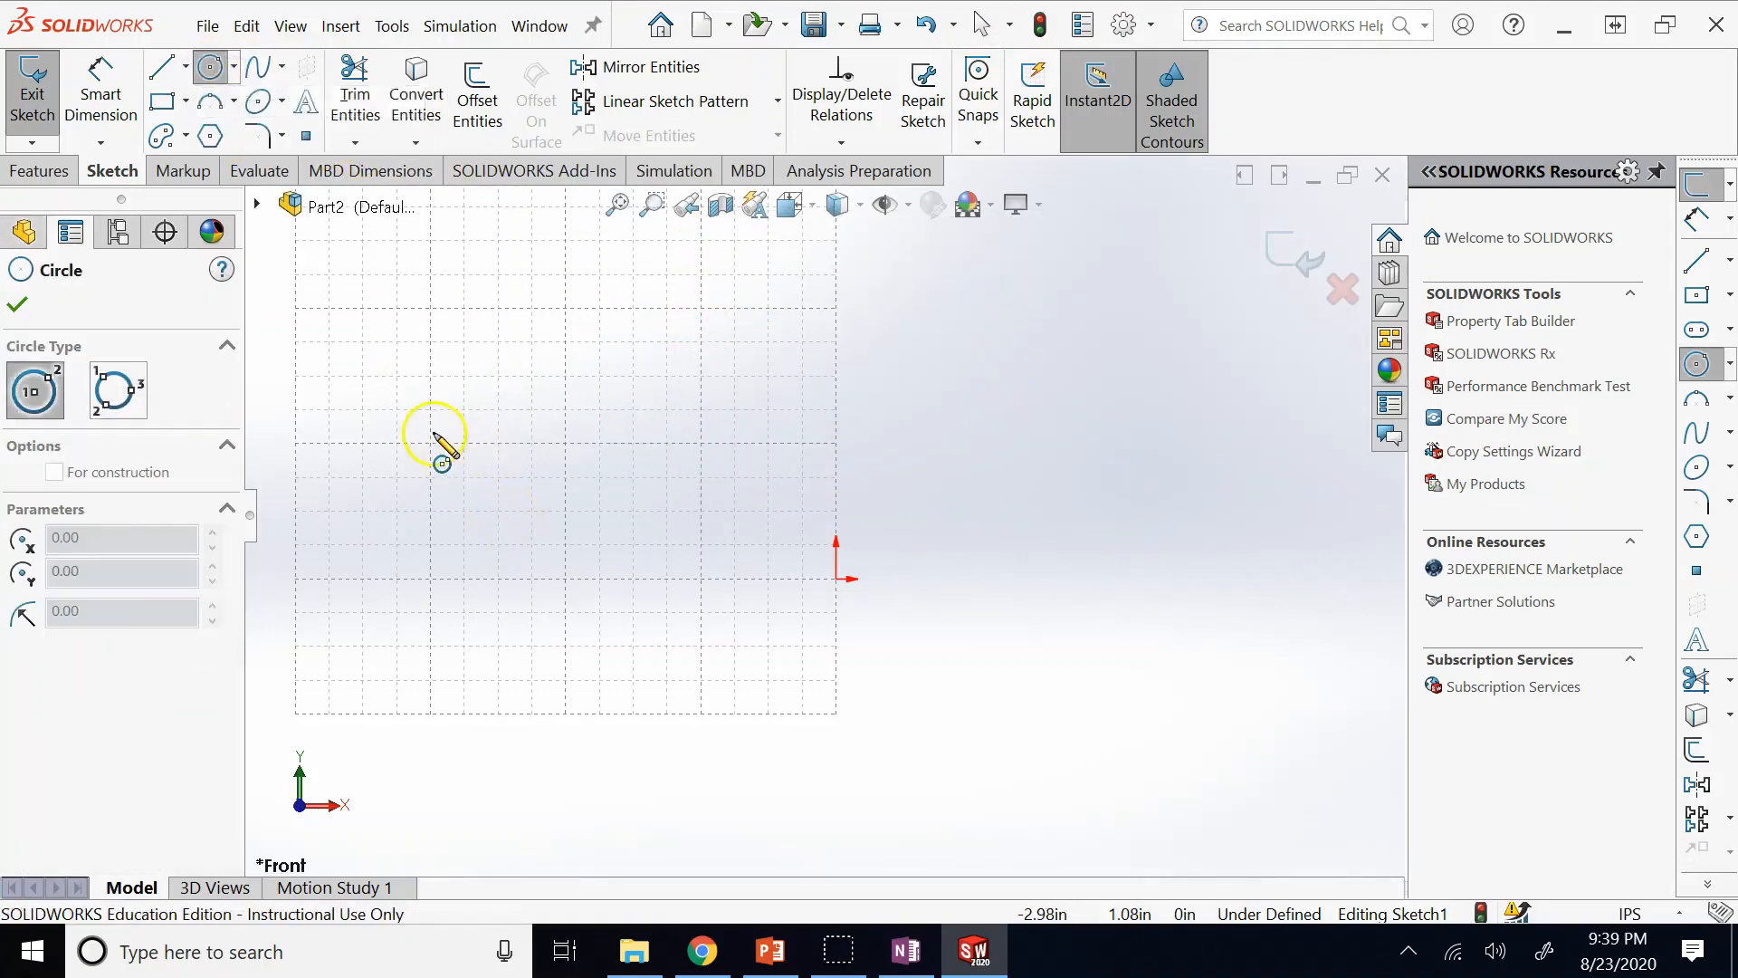
pyautogui.moveTo(434, 432); pyautogui.dragTo(435, 369)
pyautogui.click(211, 67)
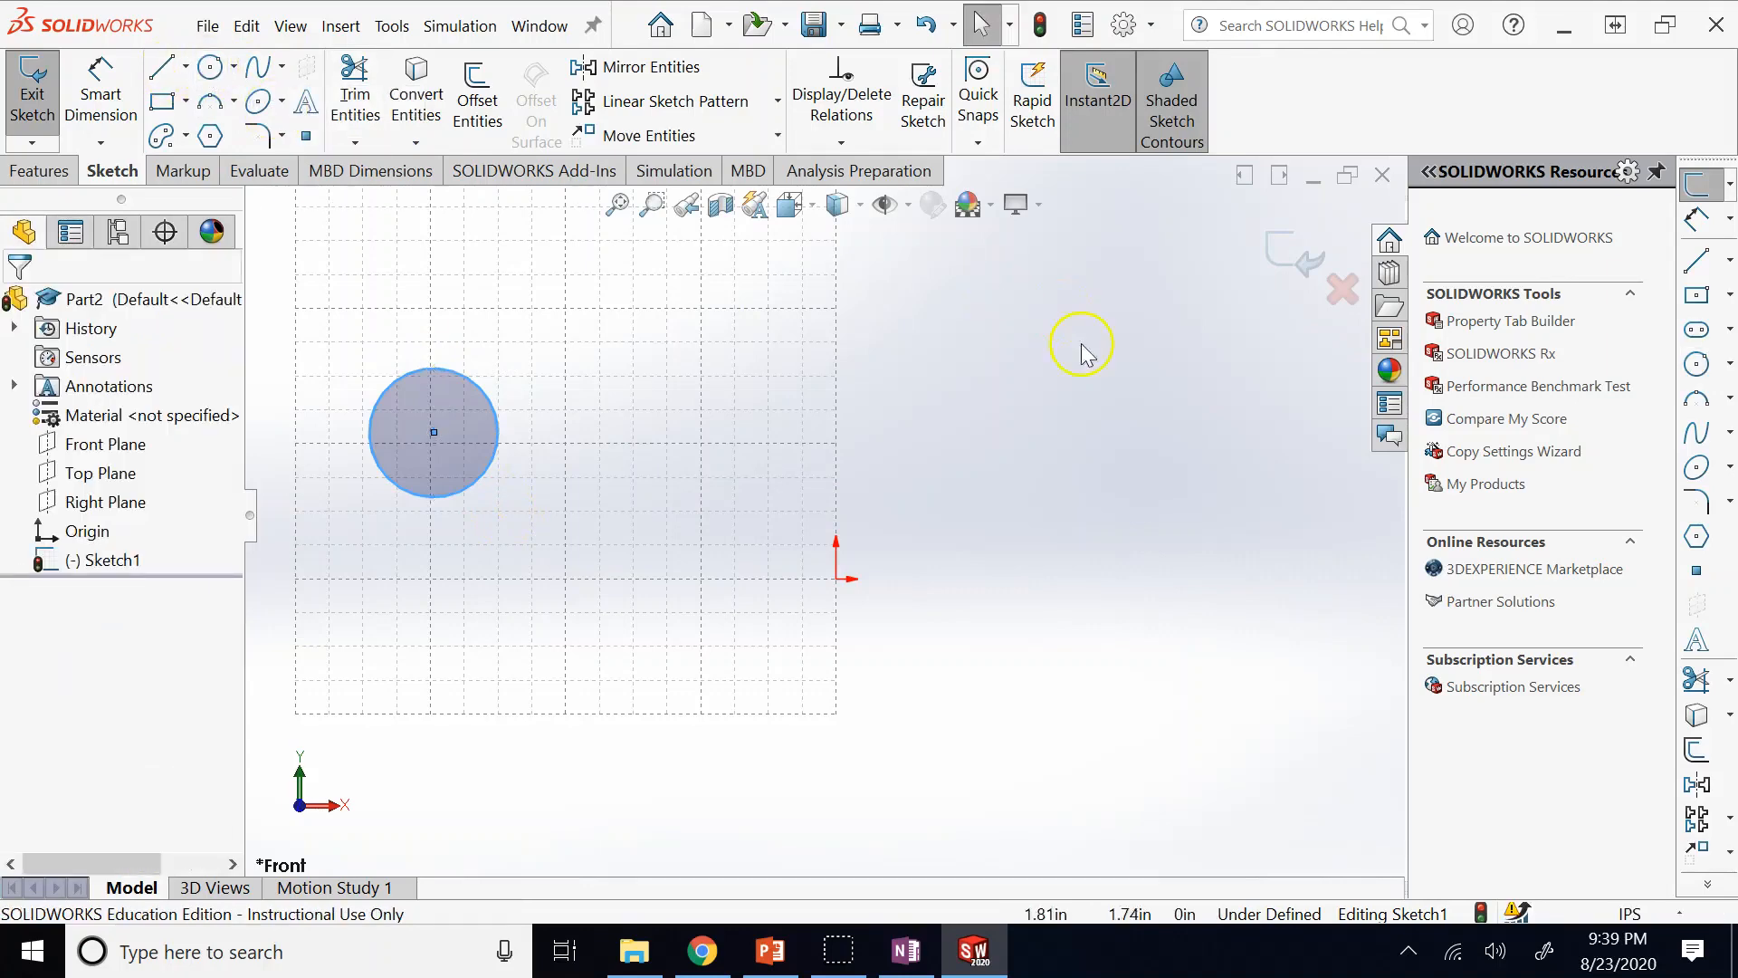
# Offset the circle outward by 0.30 in with Add dimensions on, trying Reverse but leaving it off.
pyautogui.click(481, 398)
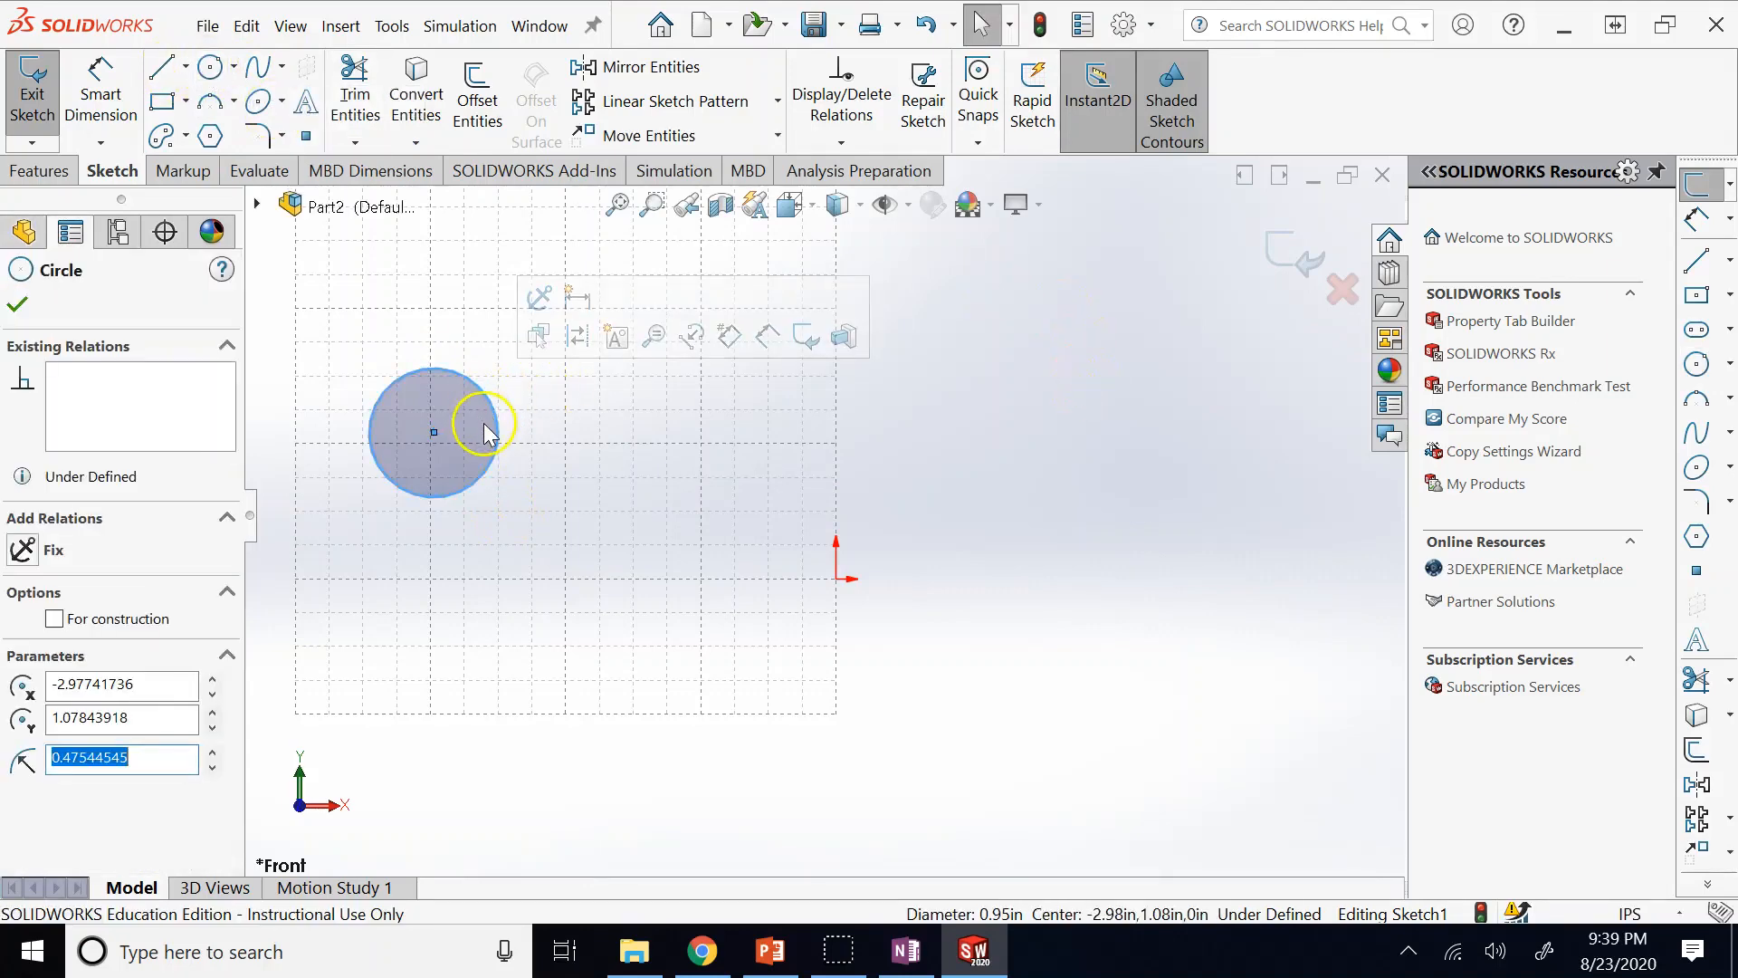
pyautogui.click(504, 74)
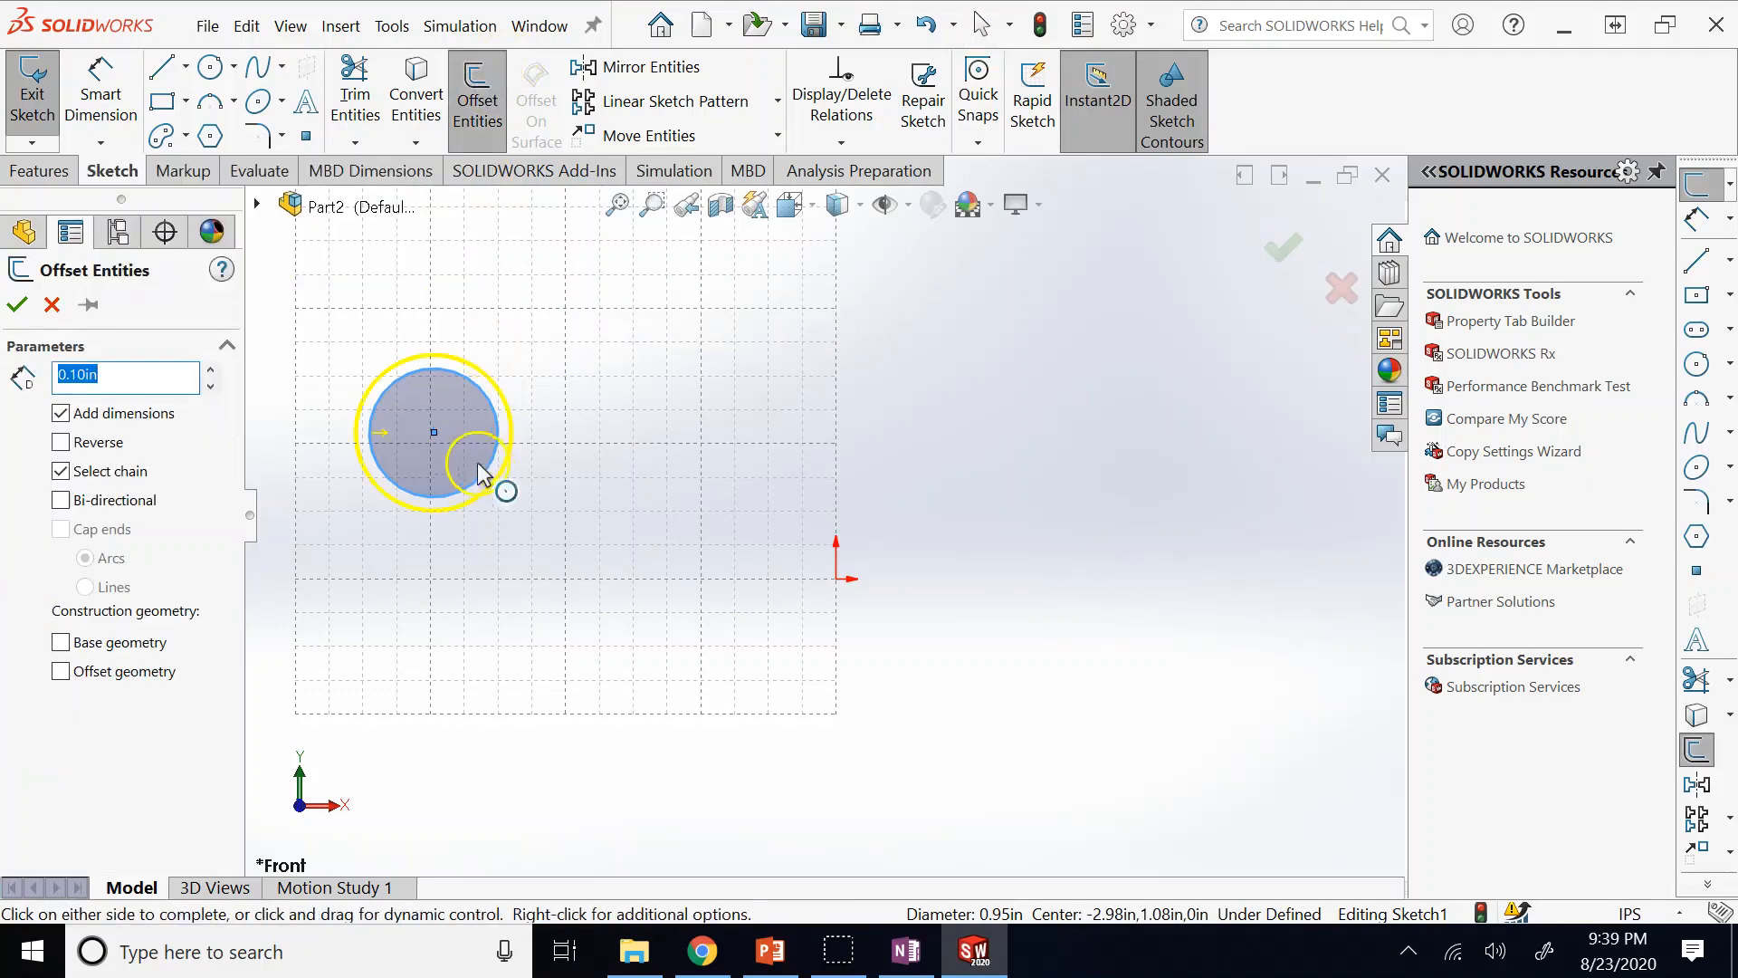
pyautogui.click(211, 371)
pyautogui.click(211, 371)
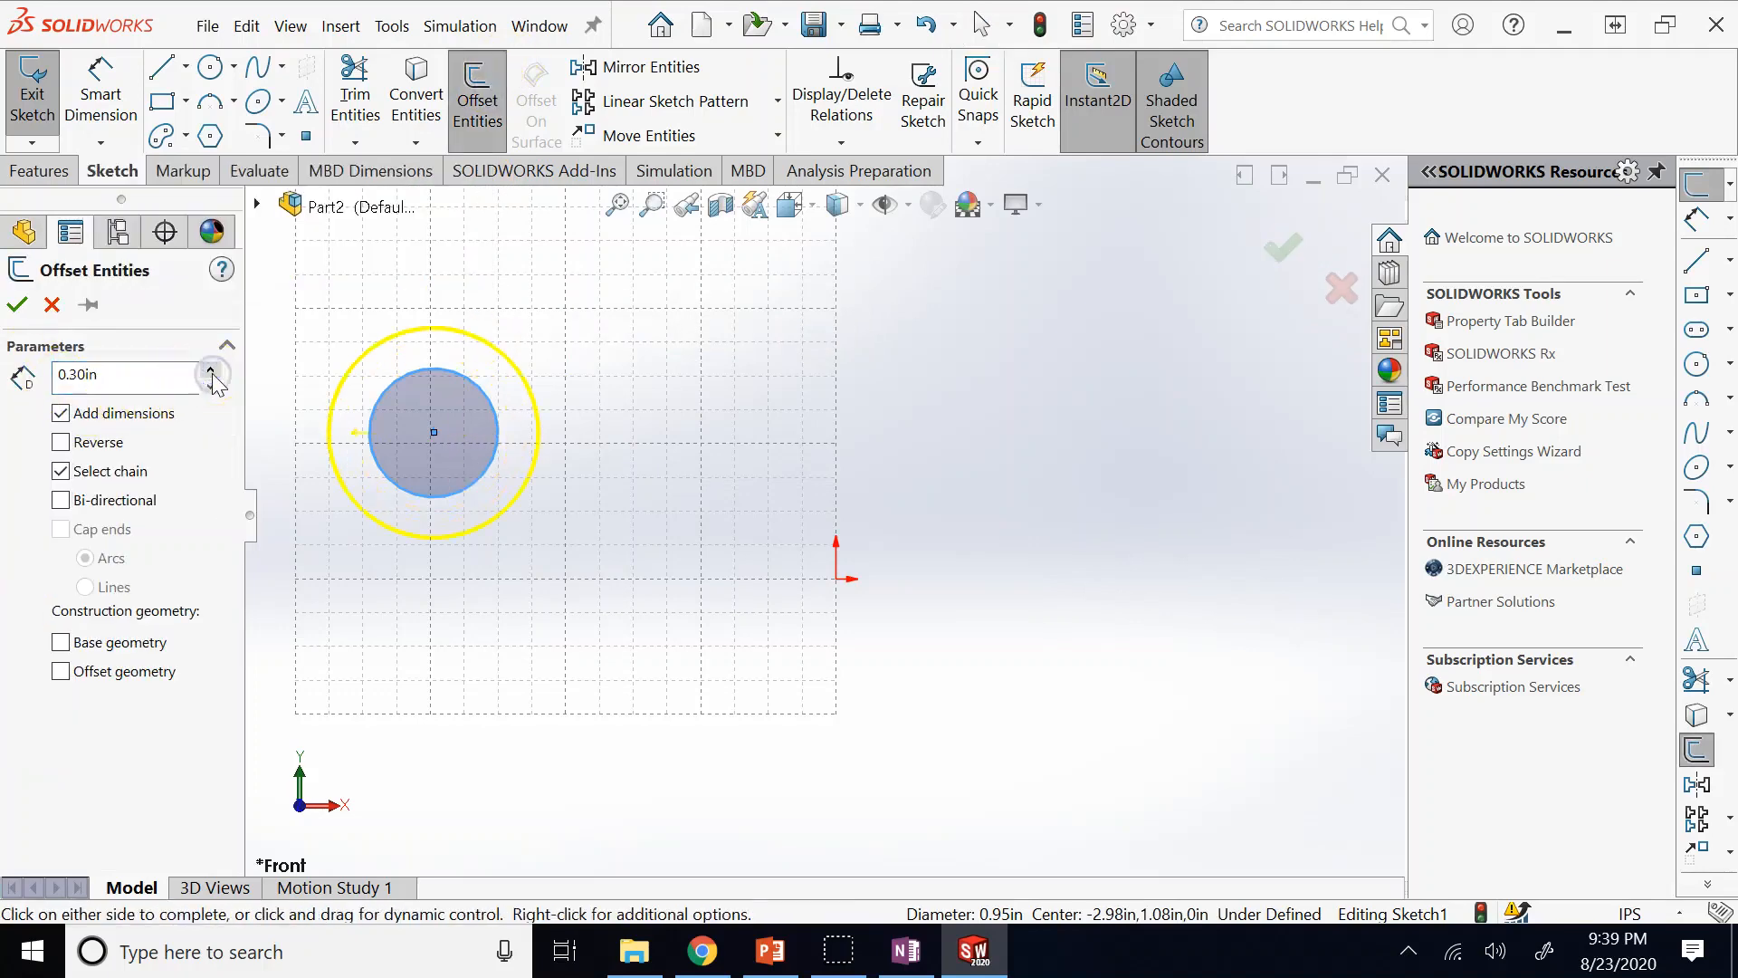
pyautogui.click(211, 371)
pyautogui.click(211, 388)
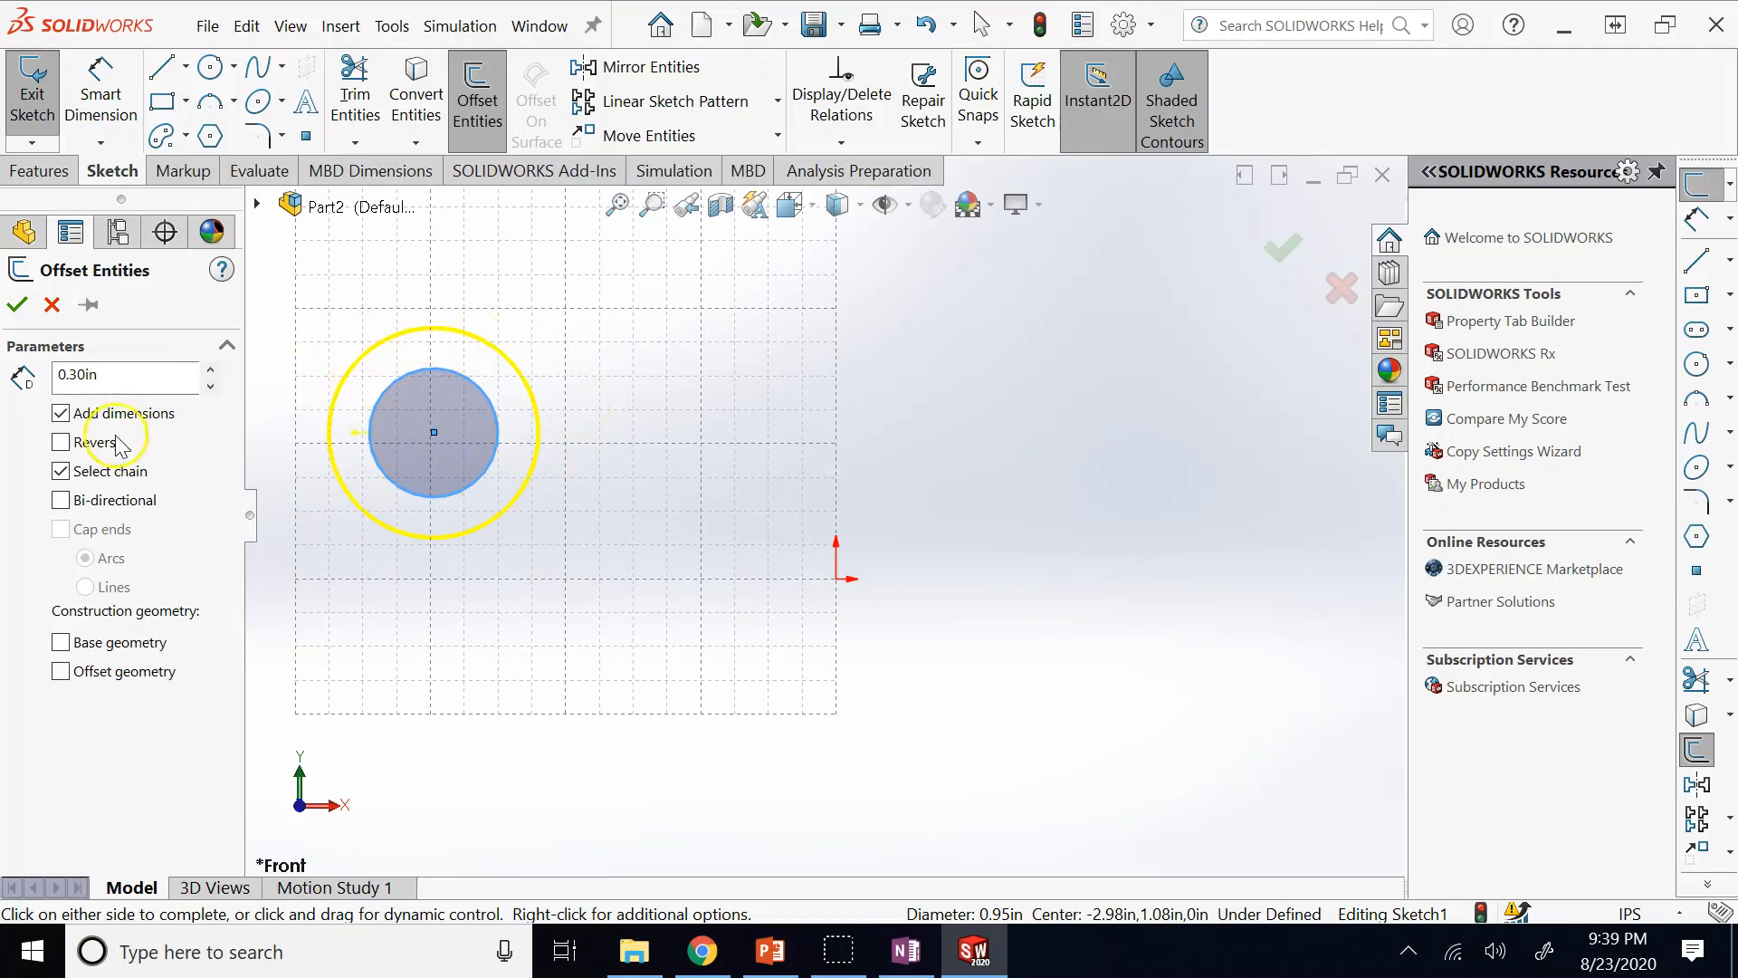
pyautogui.click(62, 441)
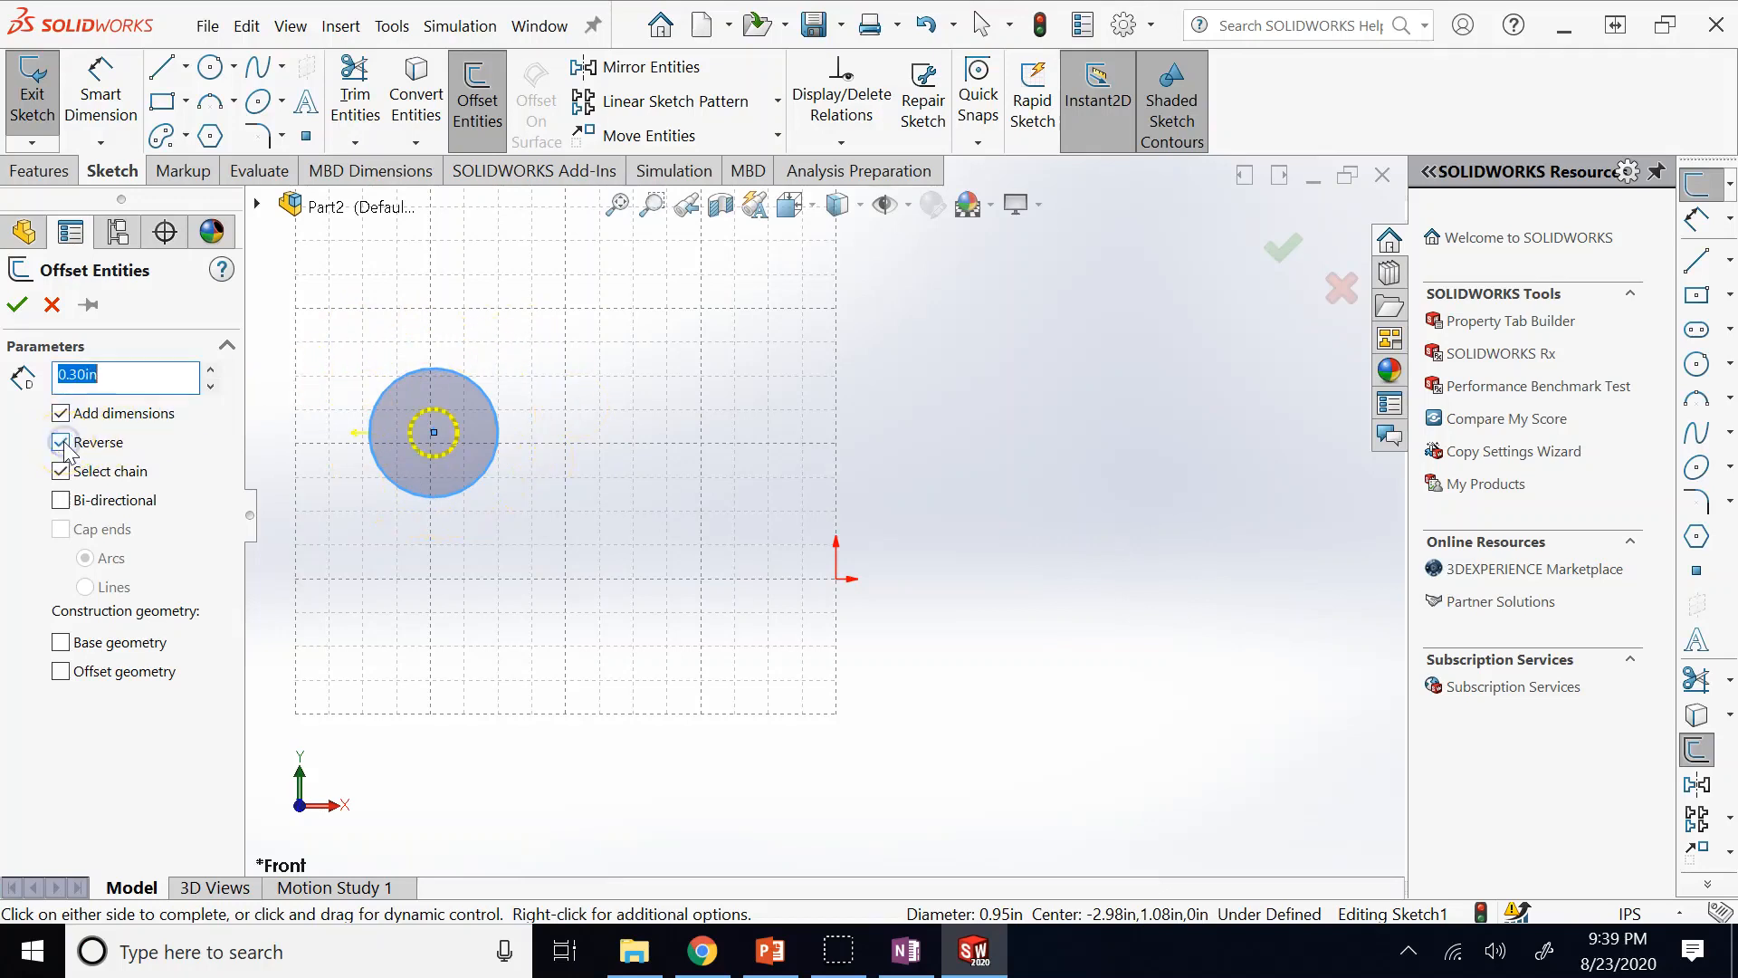
pyautogui.click(61, 442)
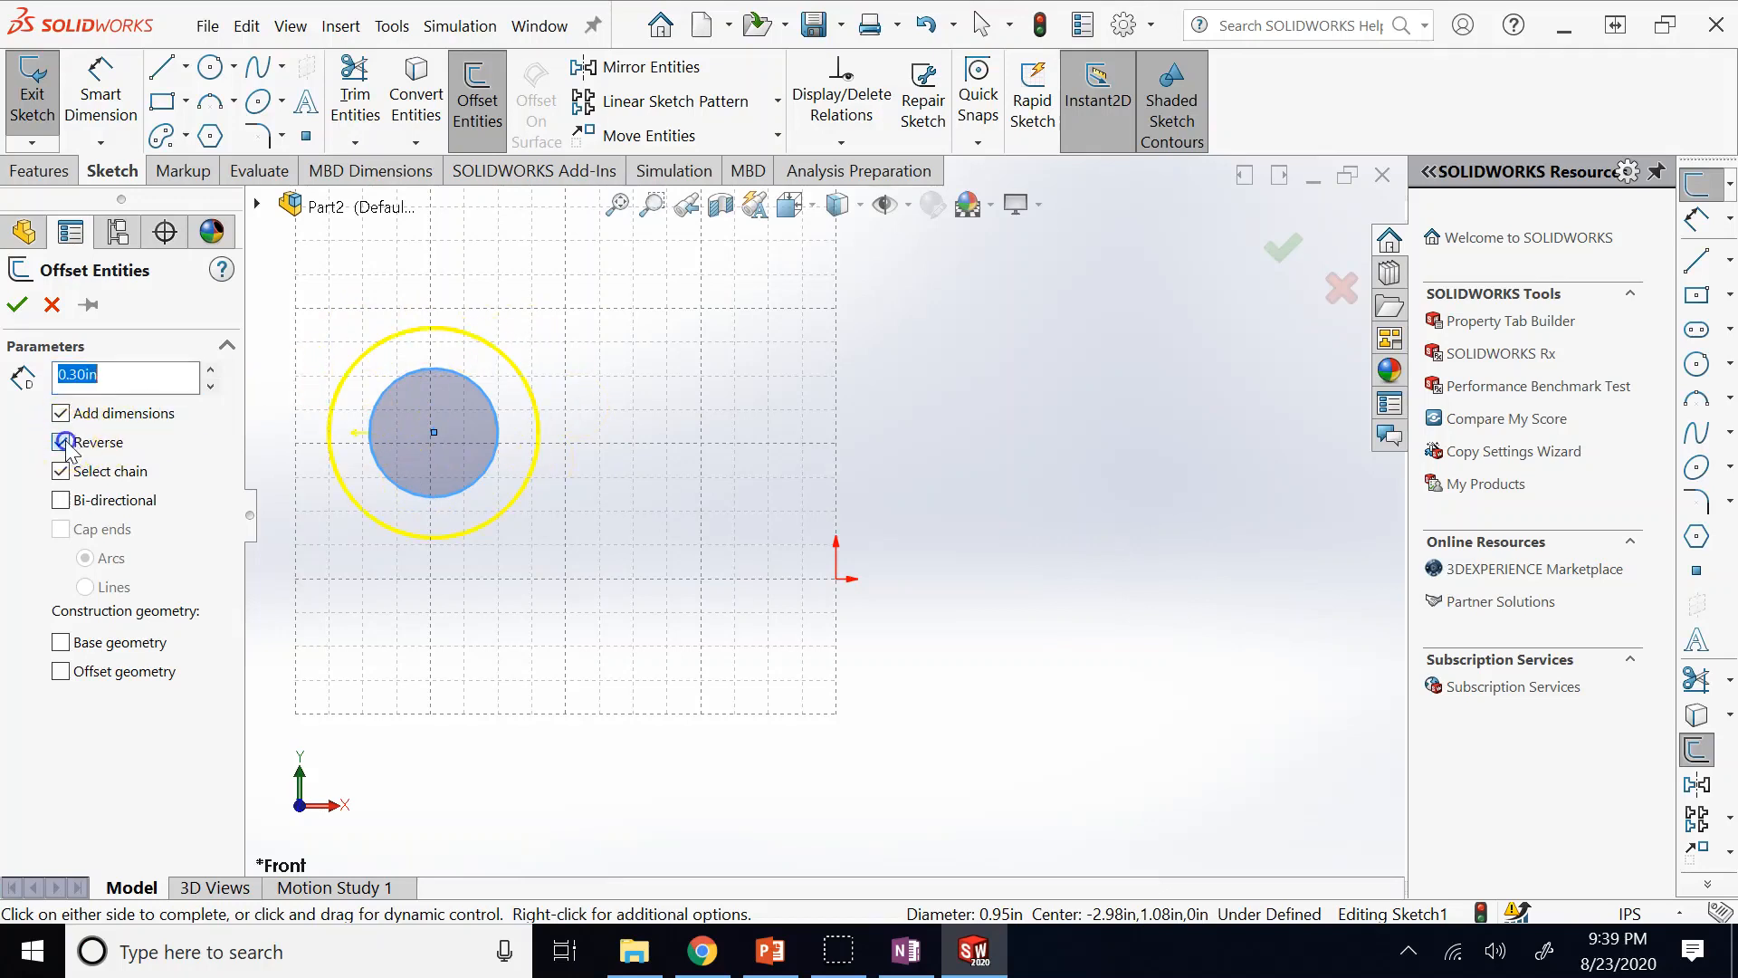
pyautogui.click(18, 305)
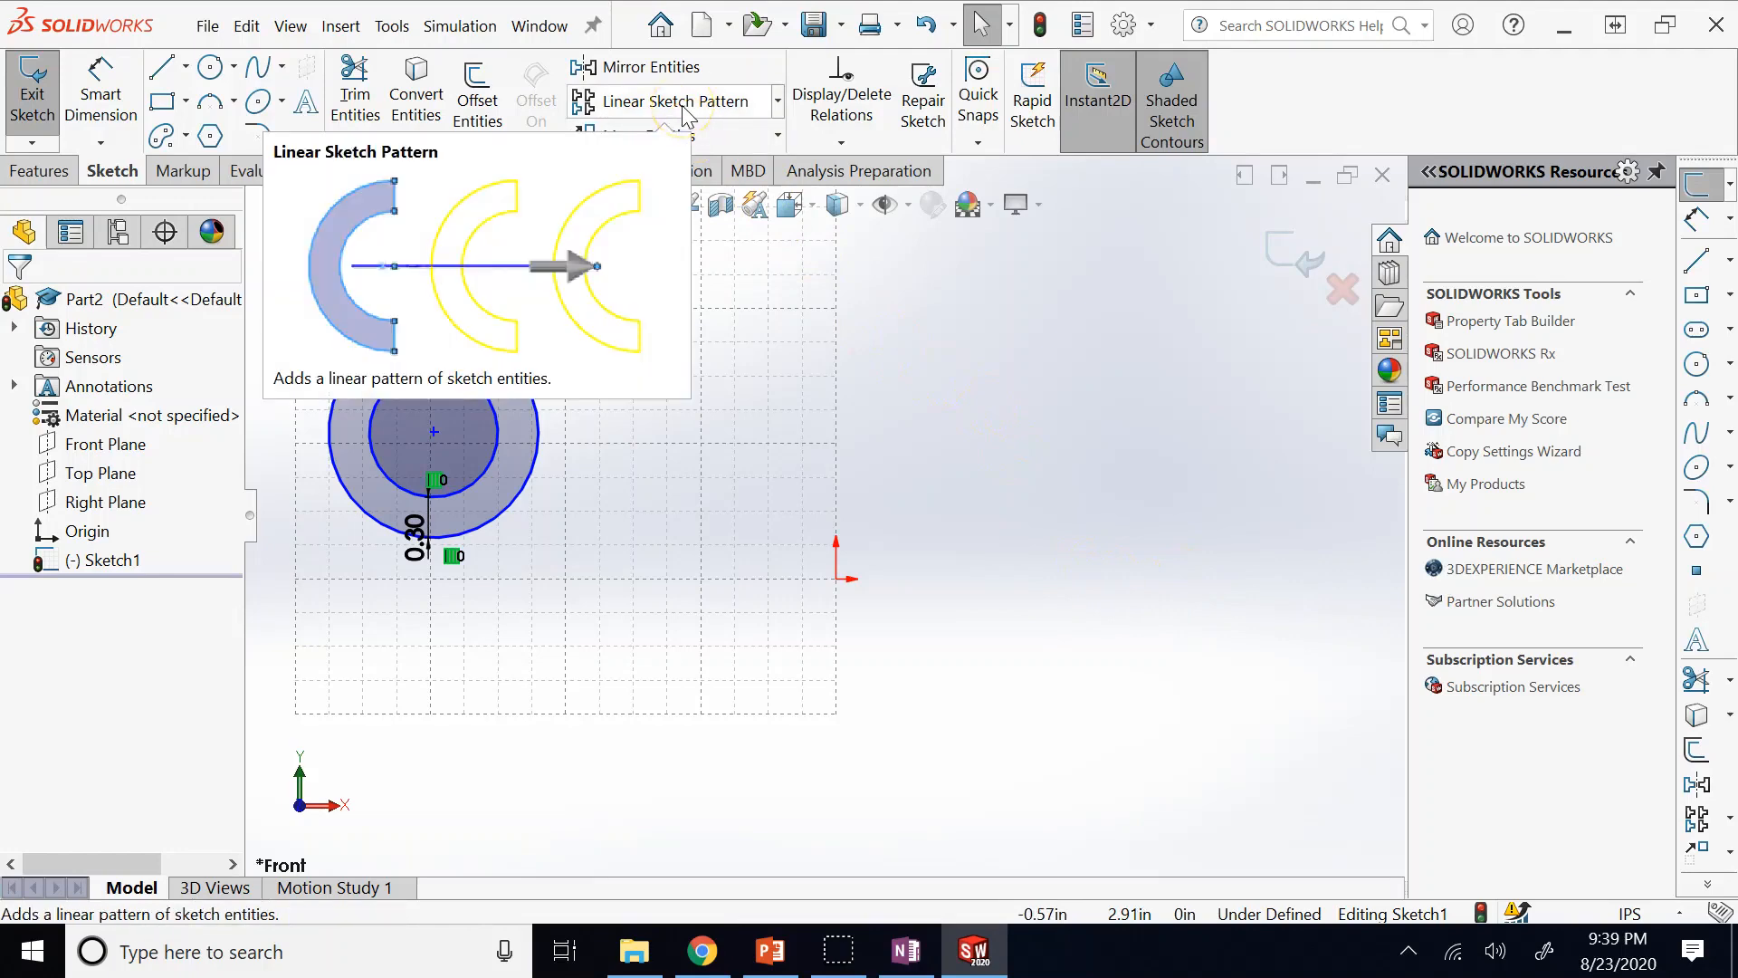
# Delete the outer offset circle, keeping the original circle.
pyautogui.click(776, 101)
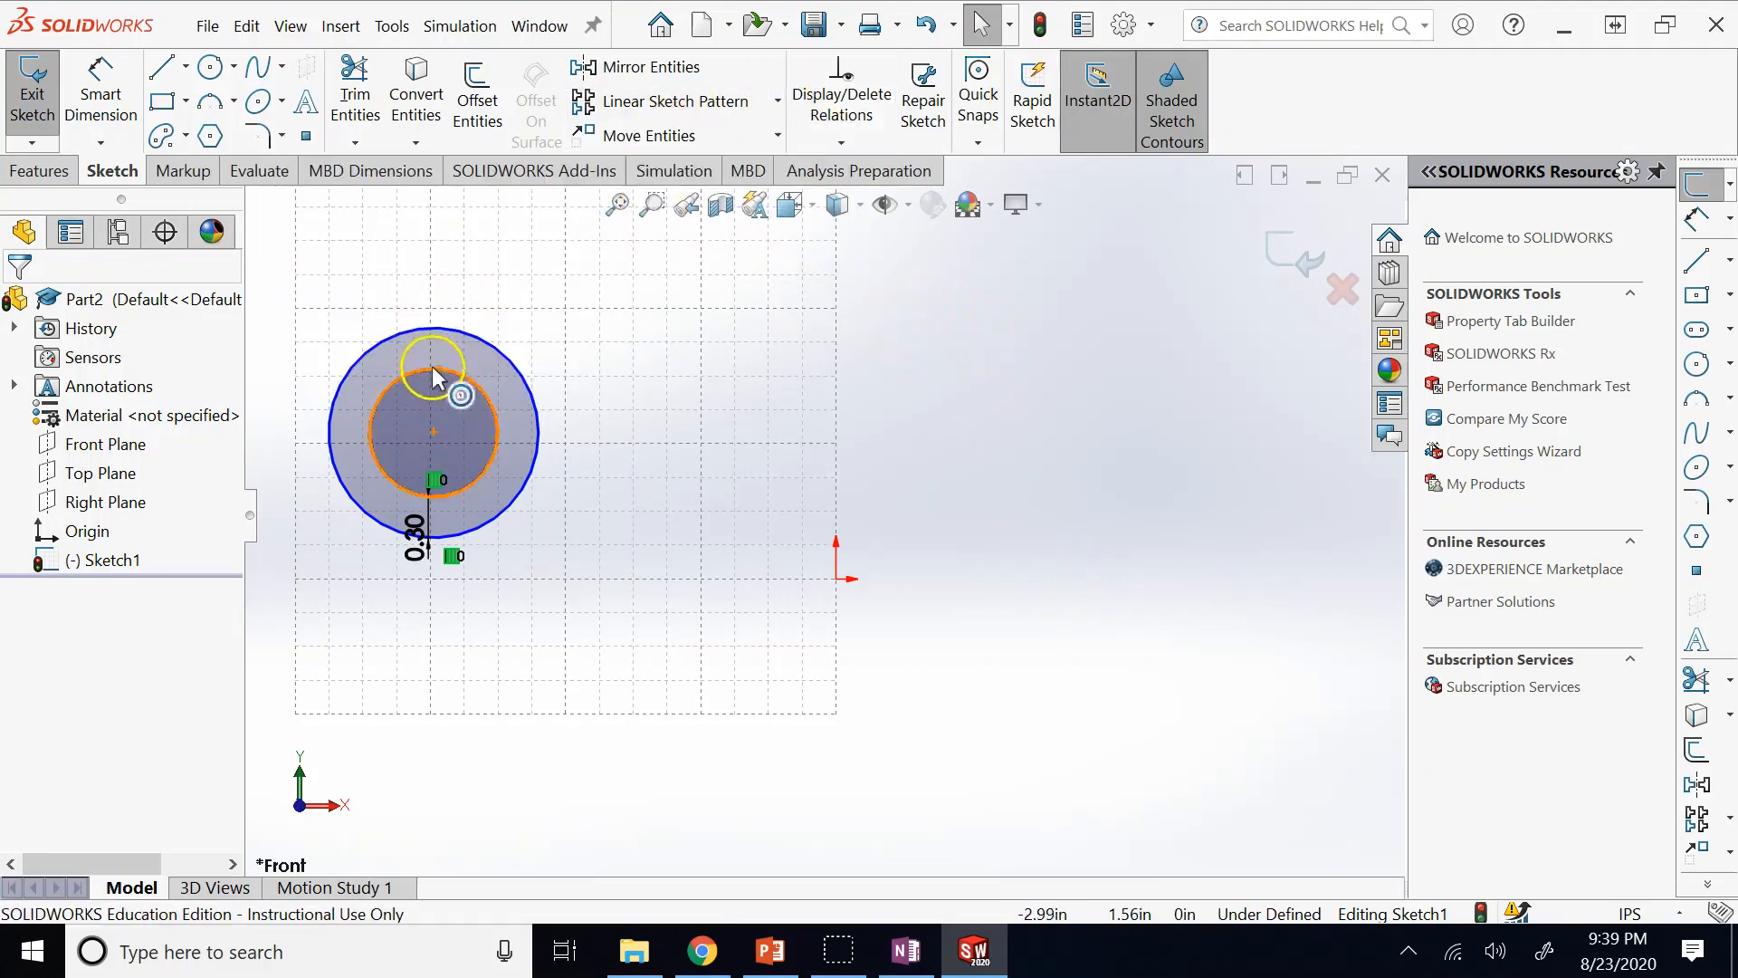
pyautogui.click(438, 327)
pyautogui.press('Delete')
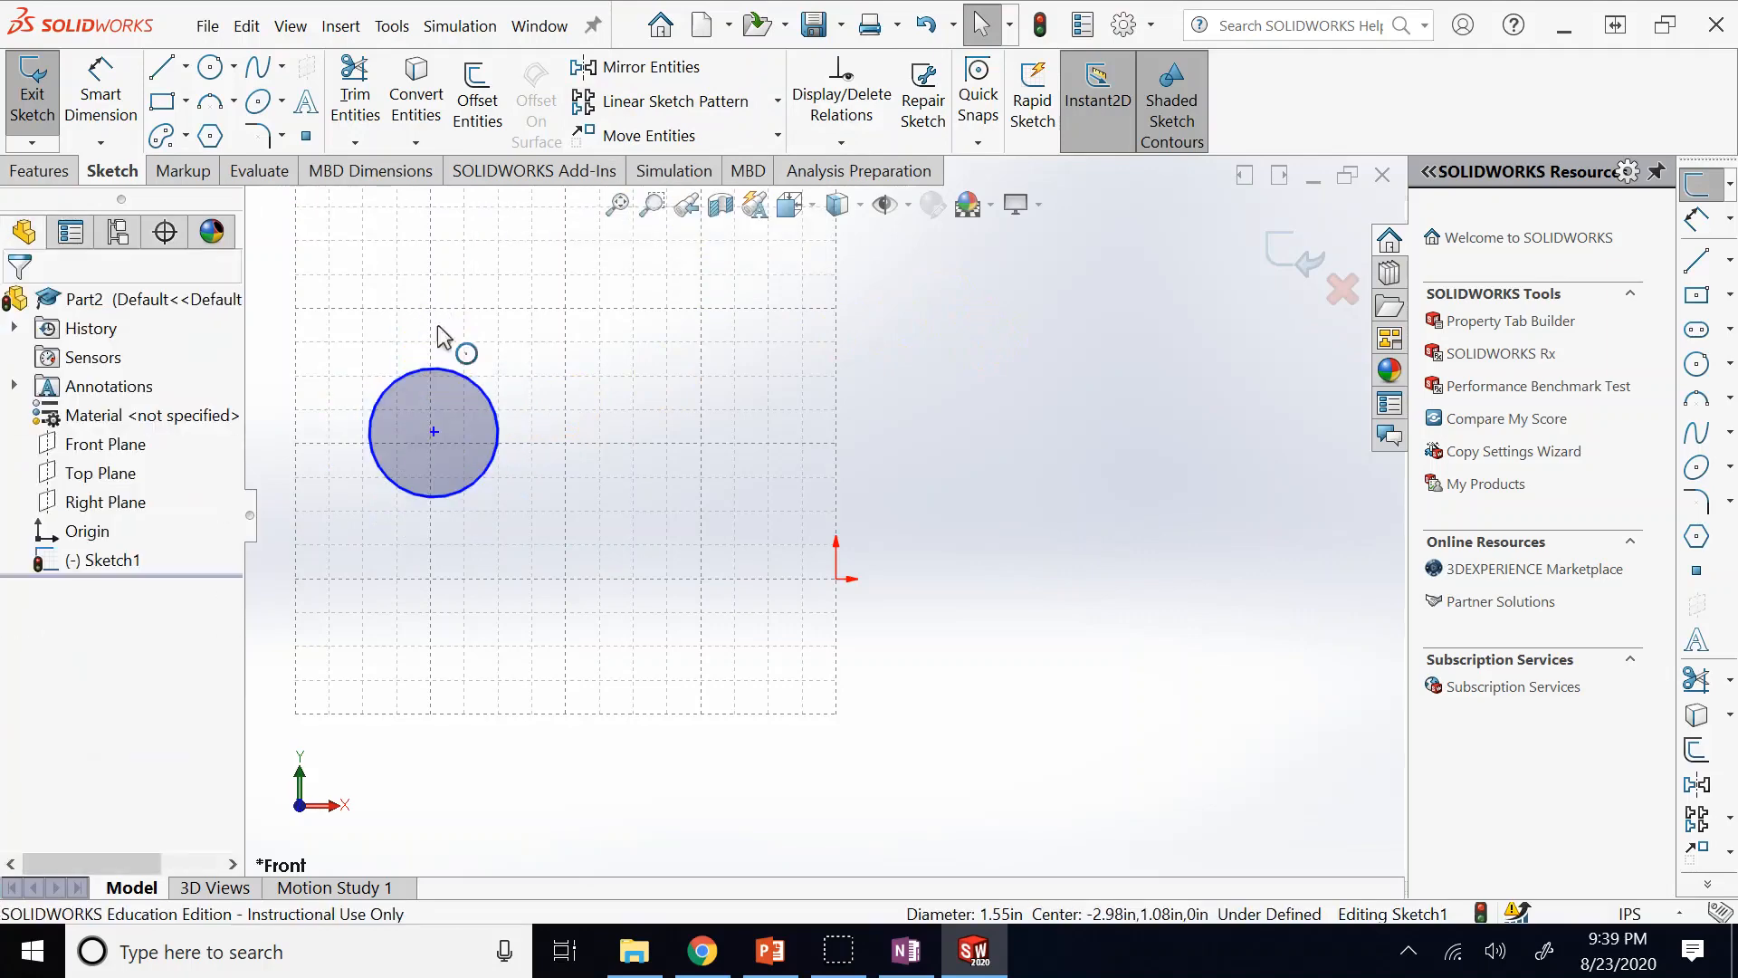
# Set up a linear sketch pattern of the circle with 4 instances spaced 1.5 in along the X-axis.
pyautogui.click(477, 391)
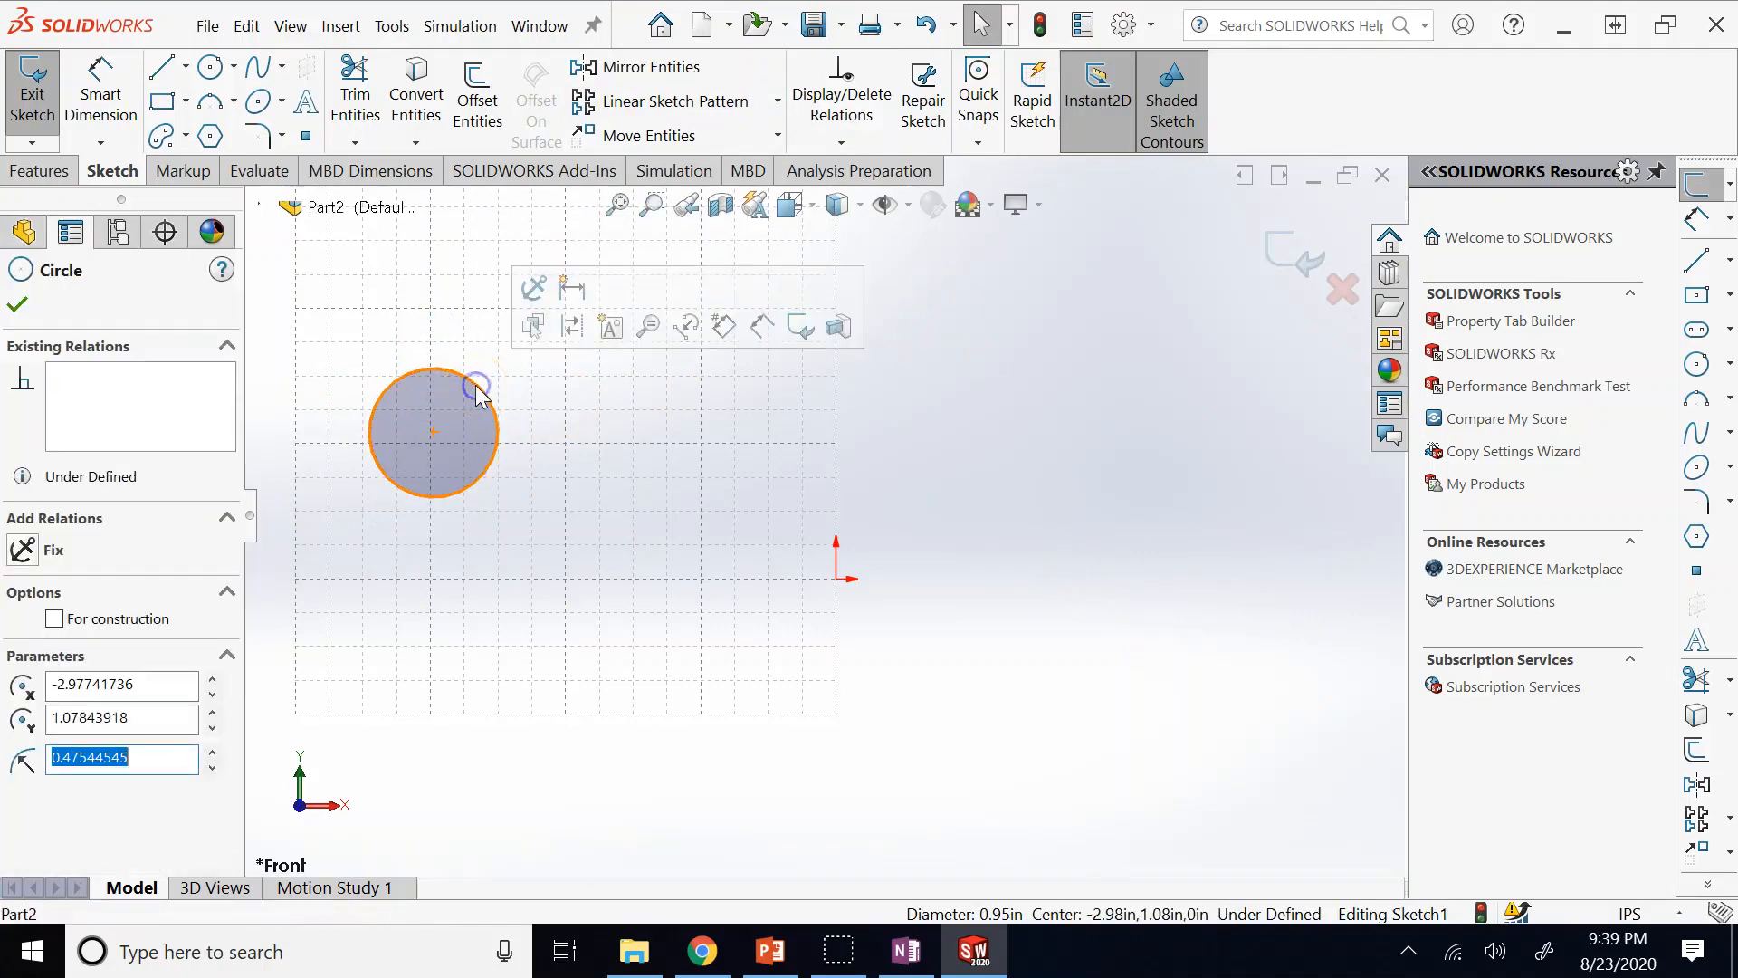
pyautogui.click(605, 109)
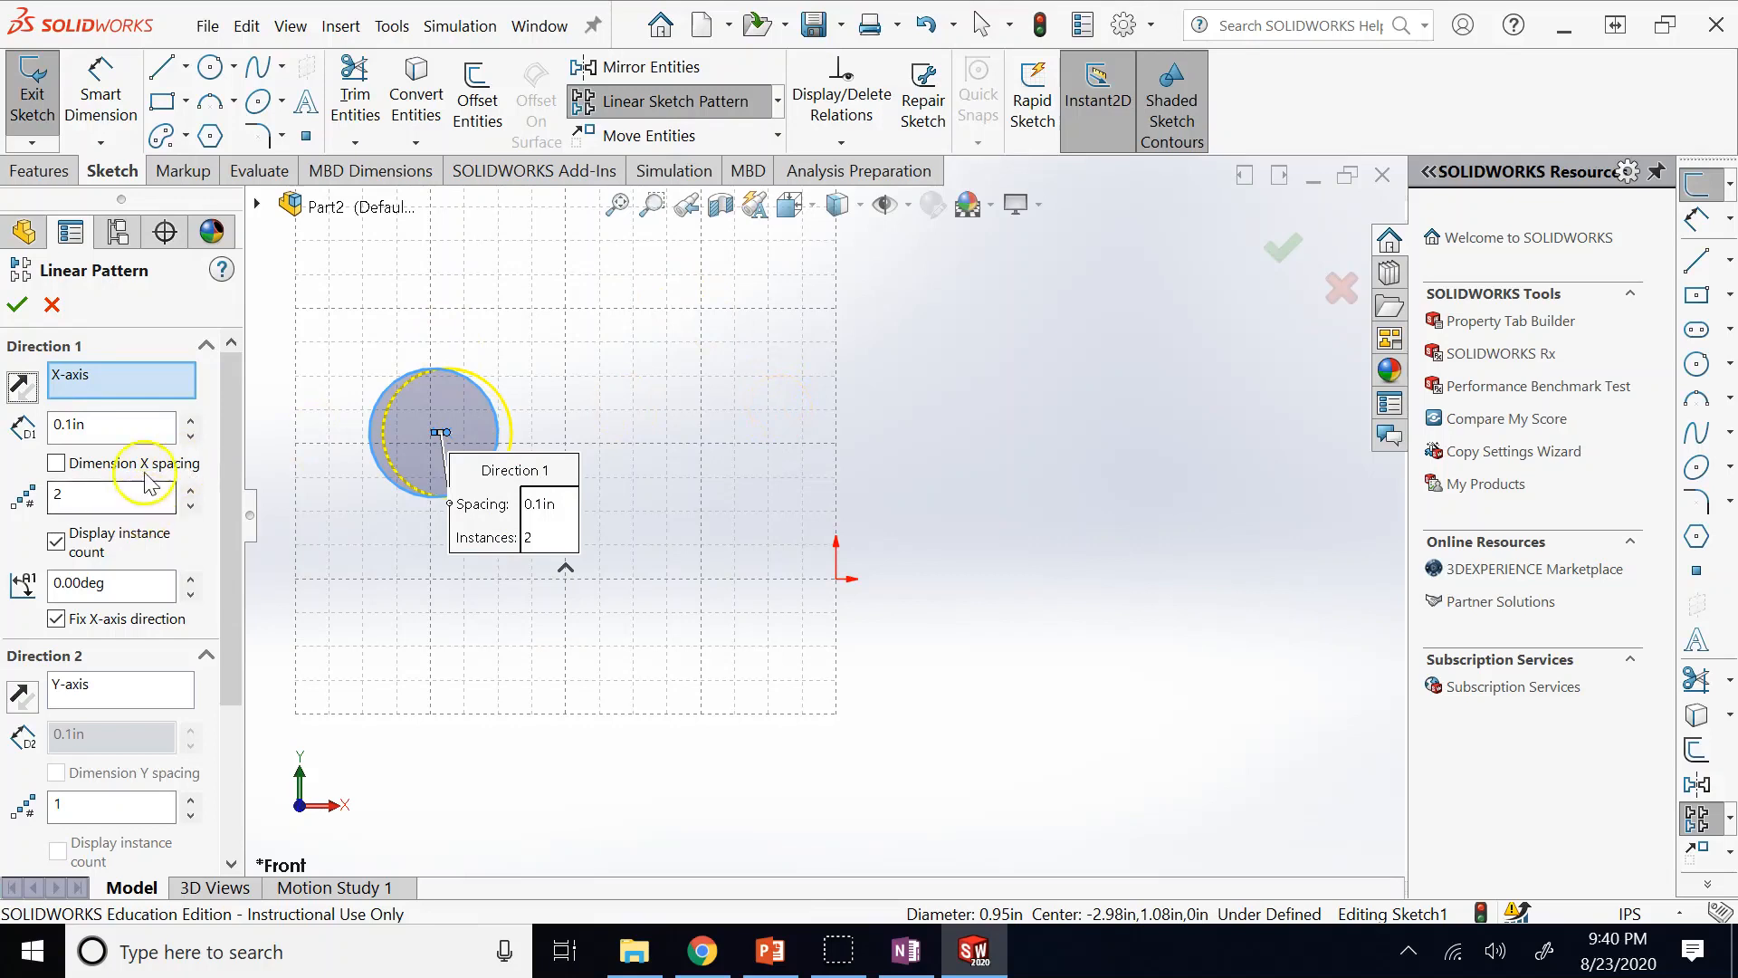
pyautogui.click(192, 491)
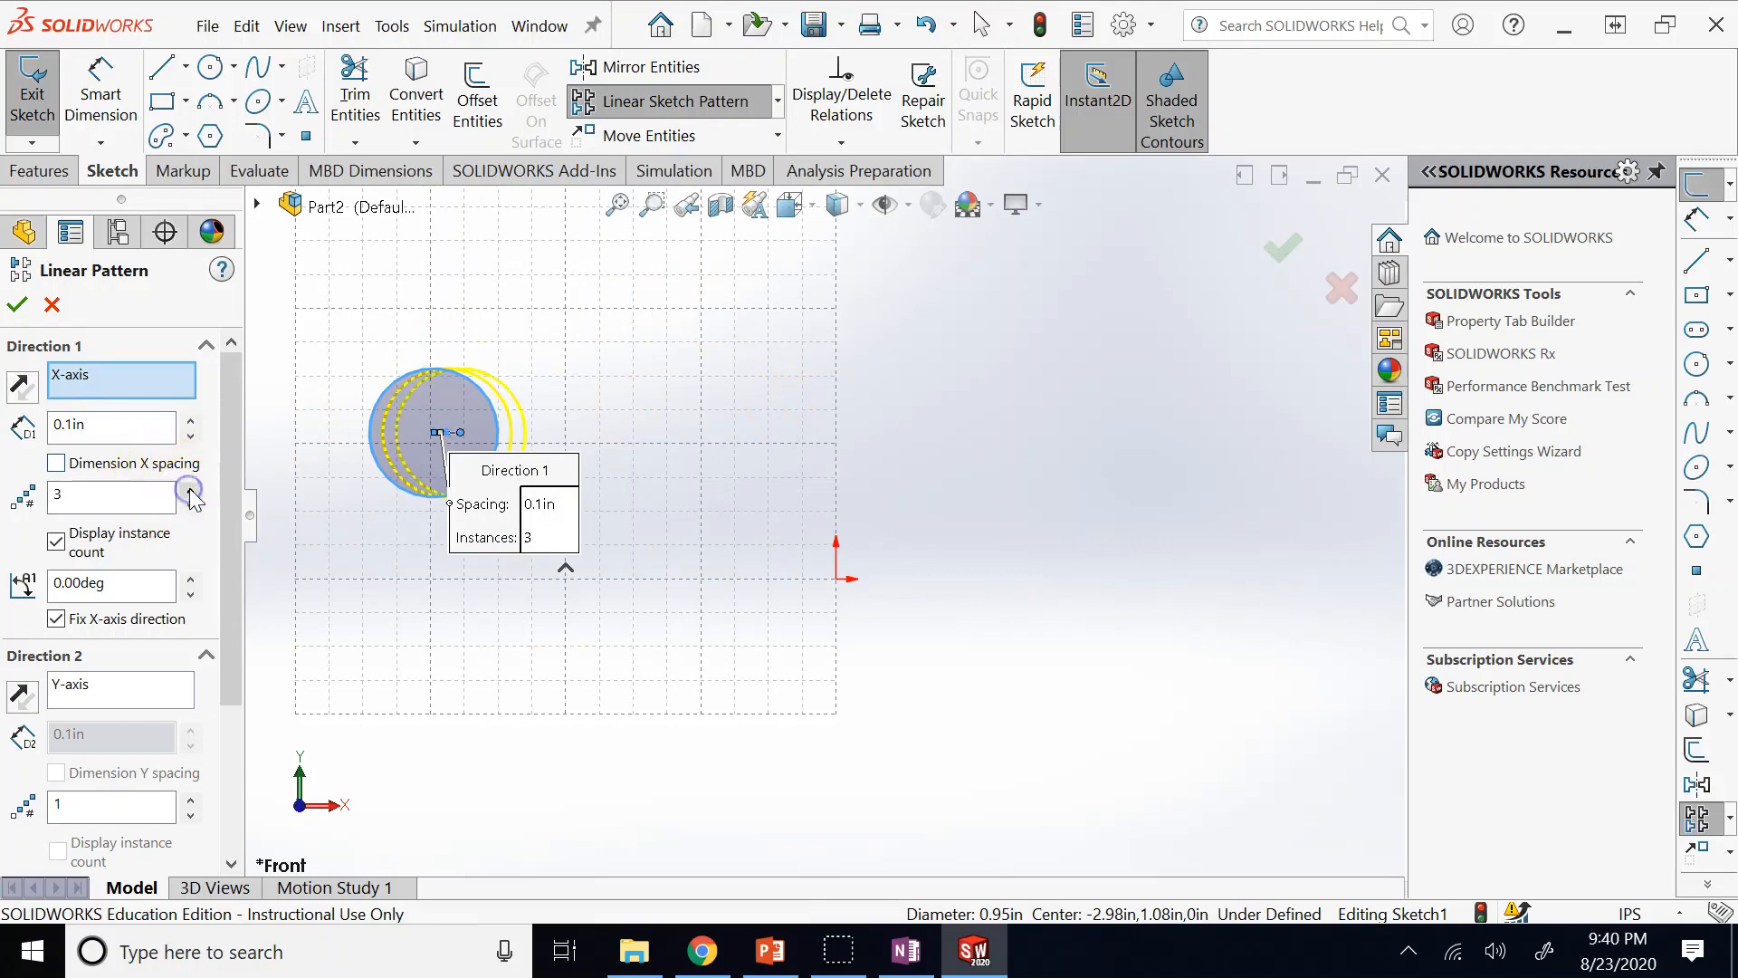
pyautogui.moveTo(192, 423); pyautogui.dragTo(193, 423)
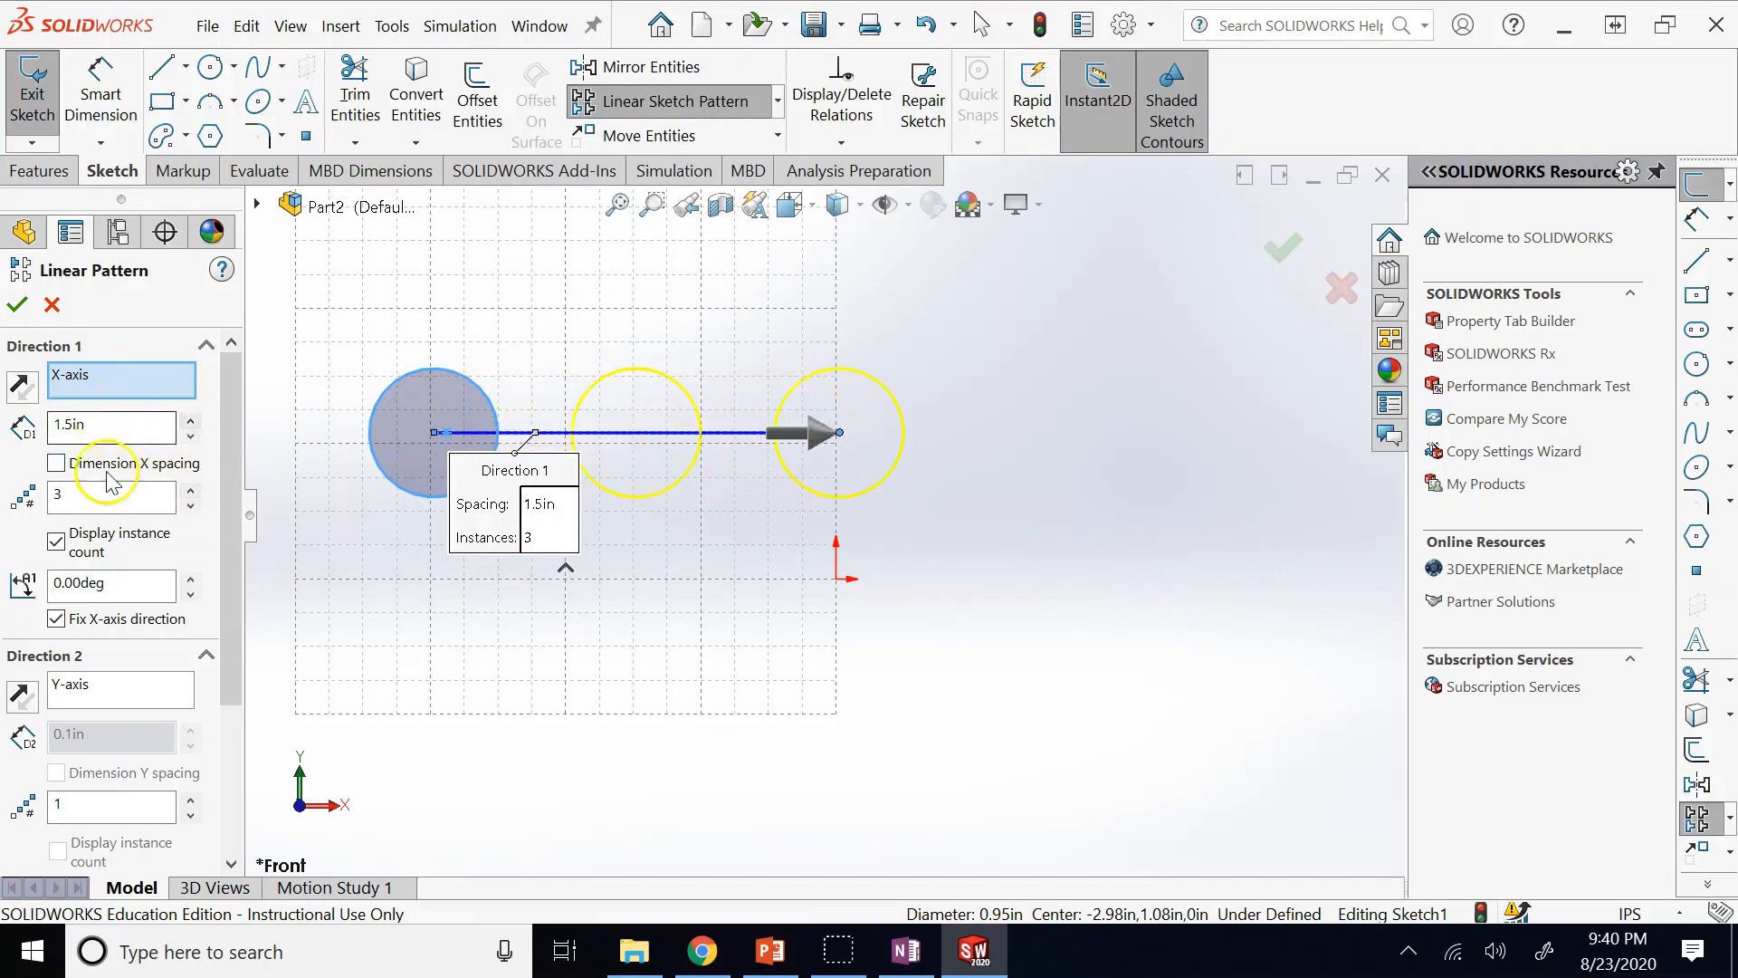
pyautogui.click(191, 492)
pyautogui.click(191, 491)
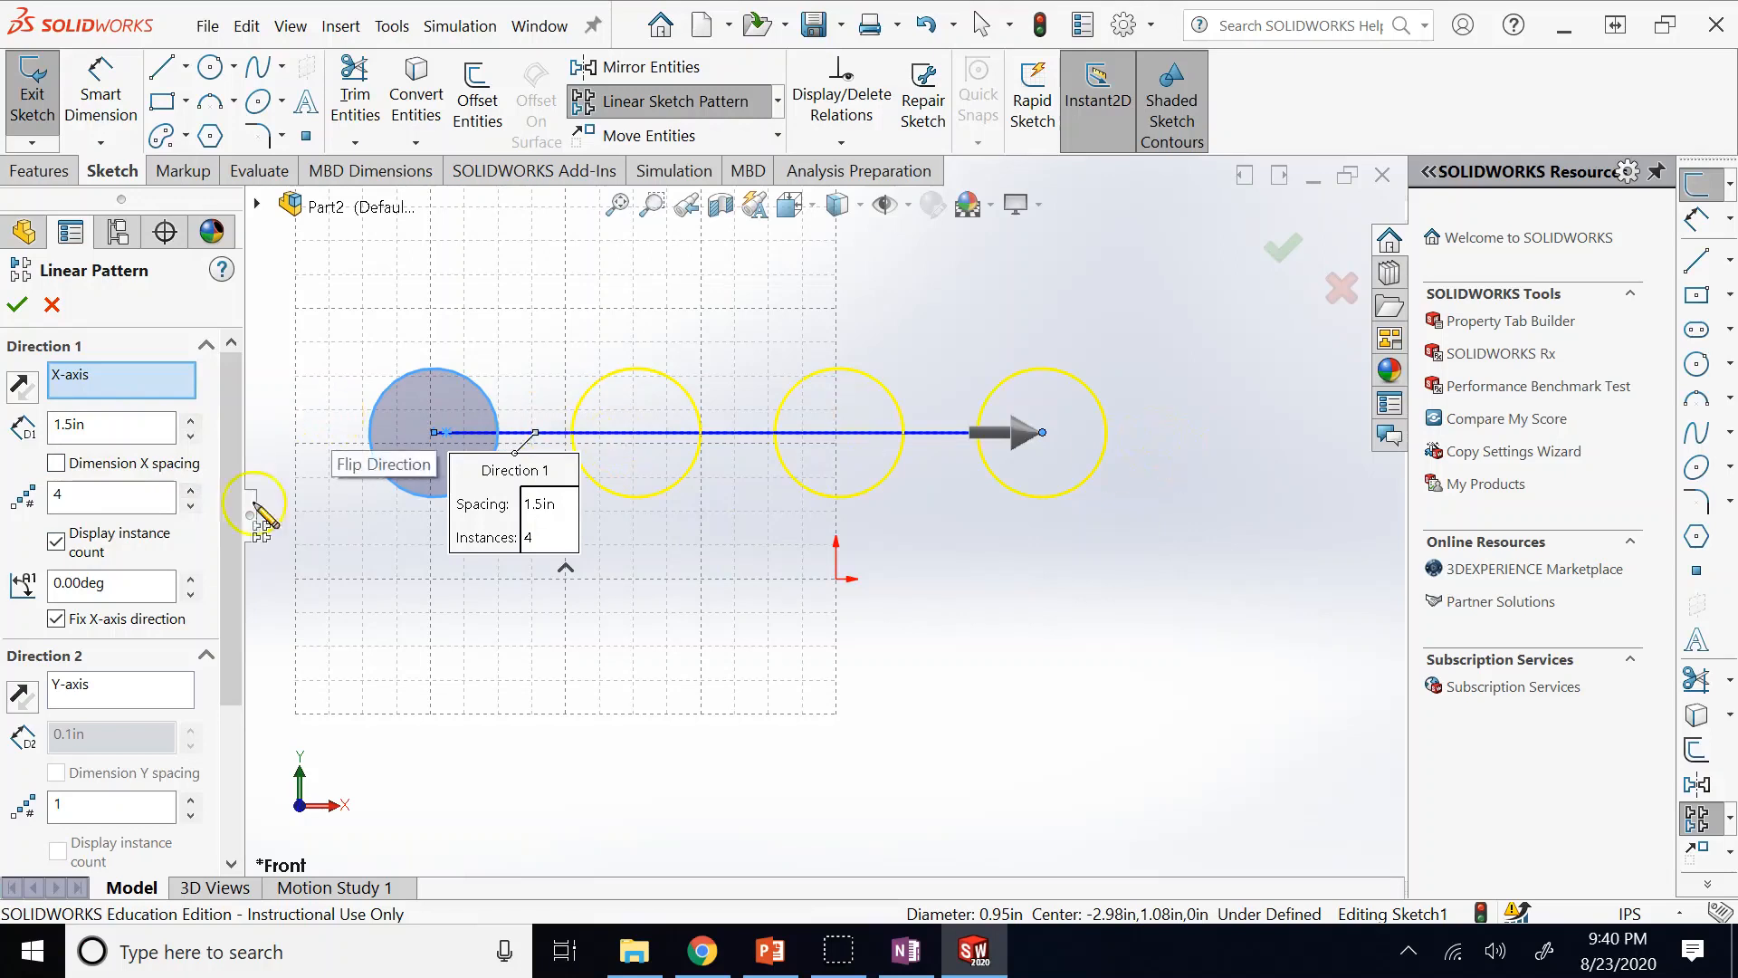
# Add a second pattern direction with 2 instances spaced 1.6 in along the Y-axis, reversed to run downward, and complete the pattern.
pyautogui.click(191, 800)
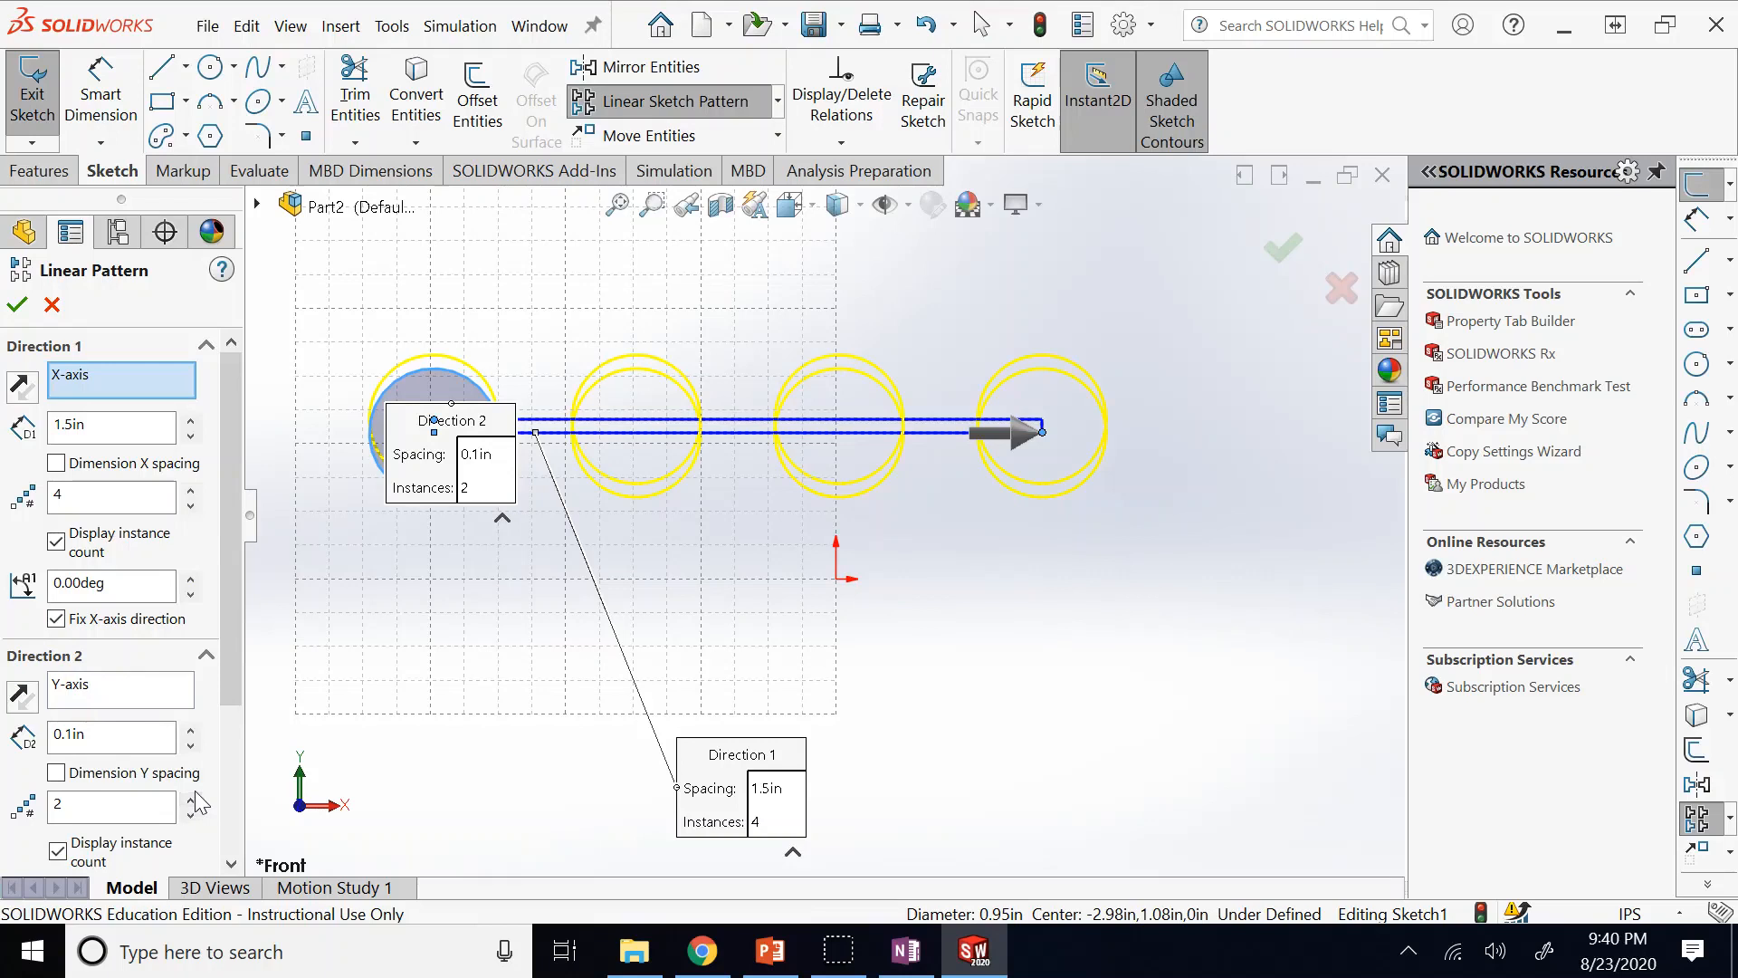
pyautogui.click(191, 728)
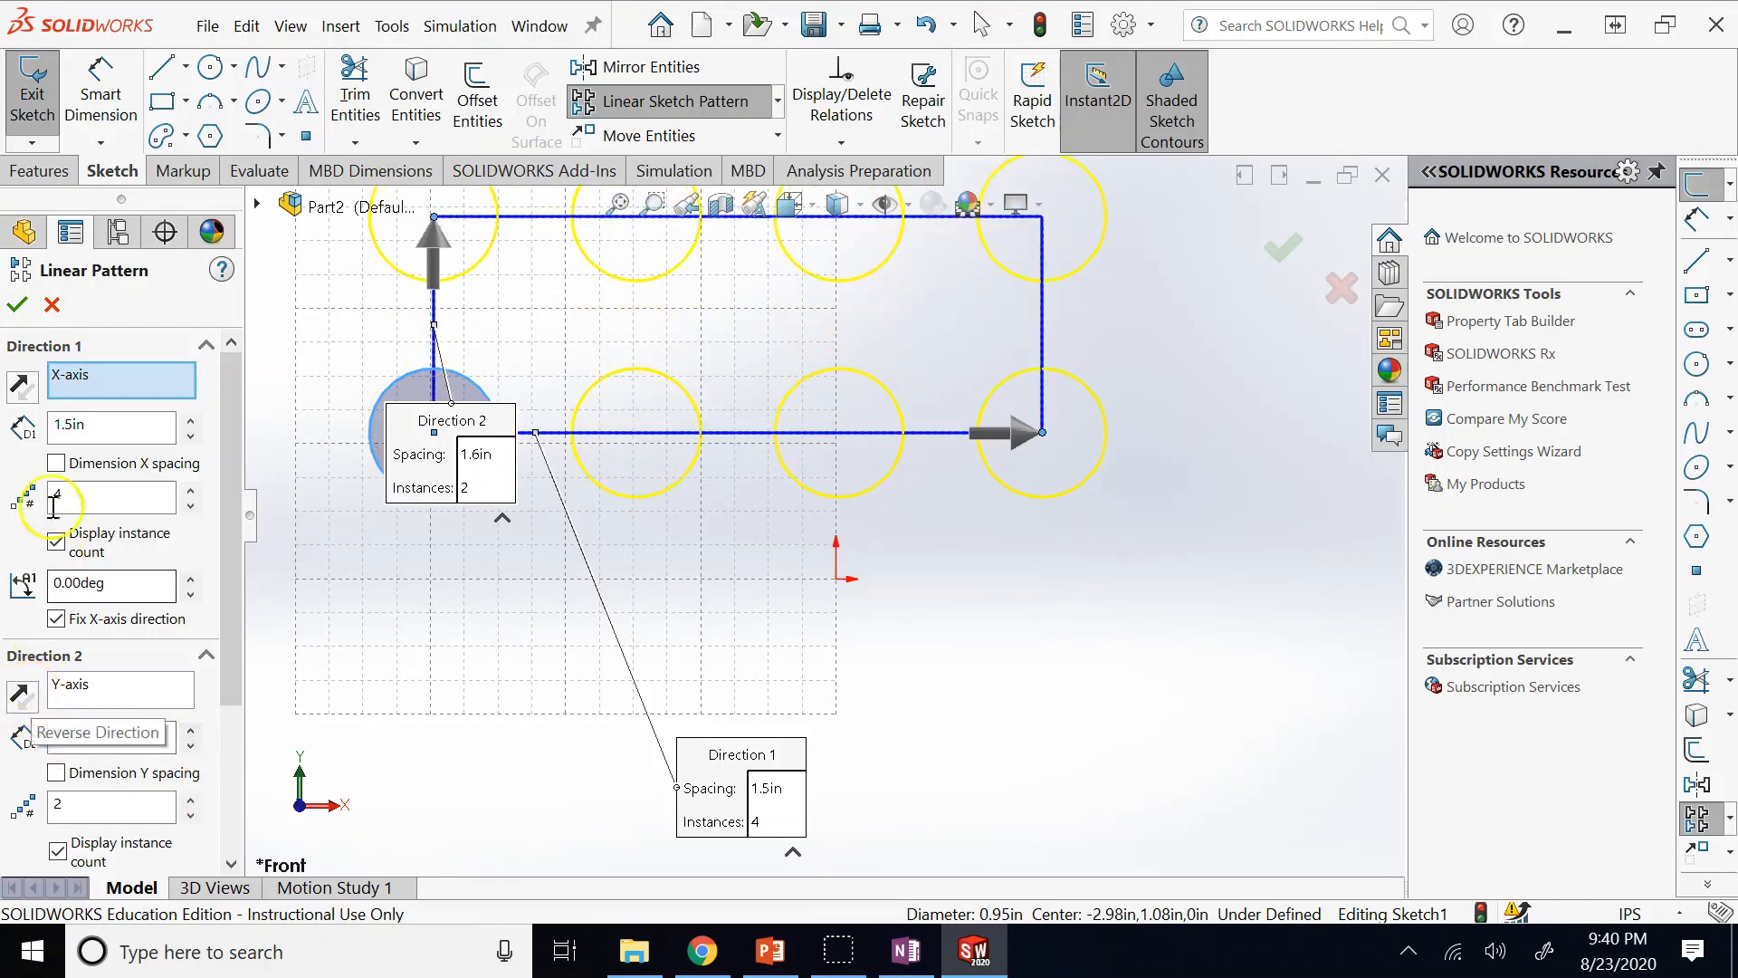
pyautogui.click(22, 389)
pyautogui.click(21, 389)
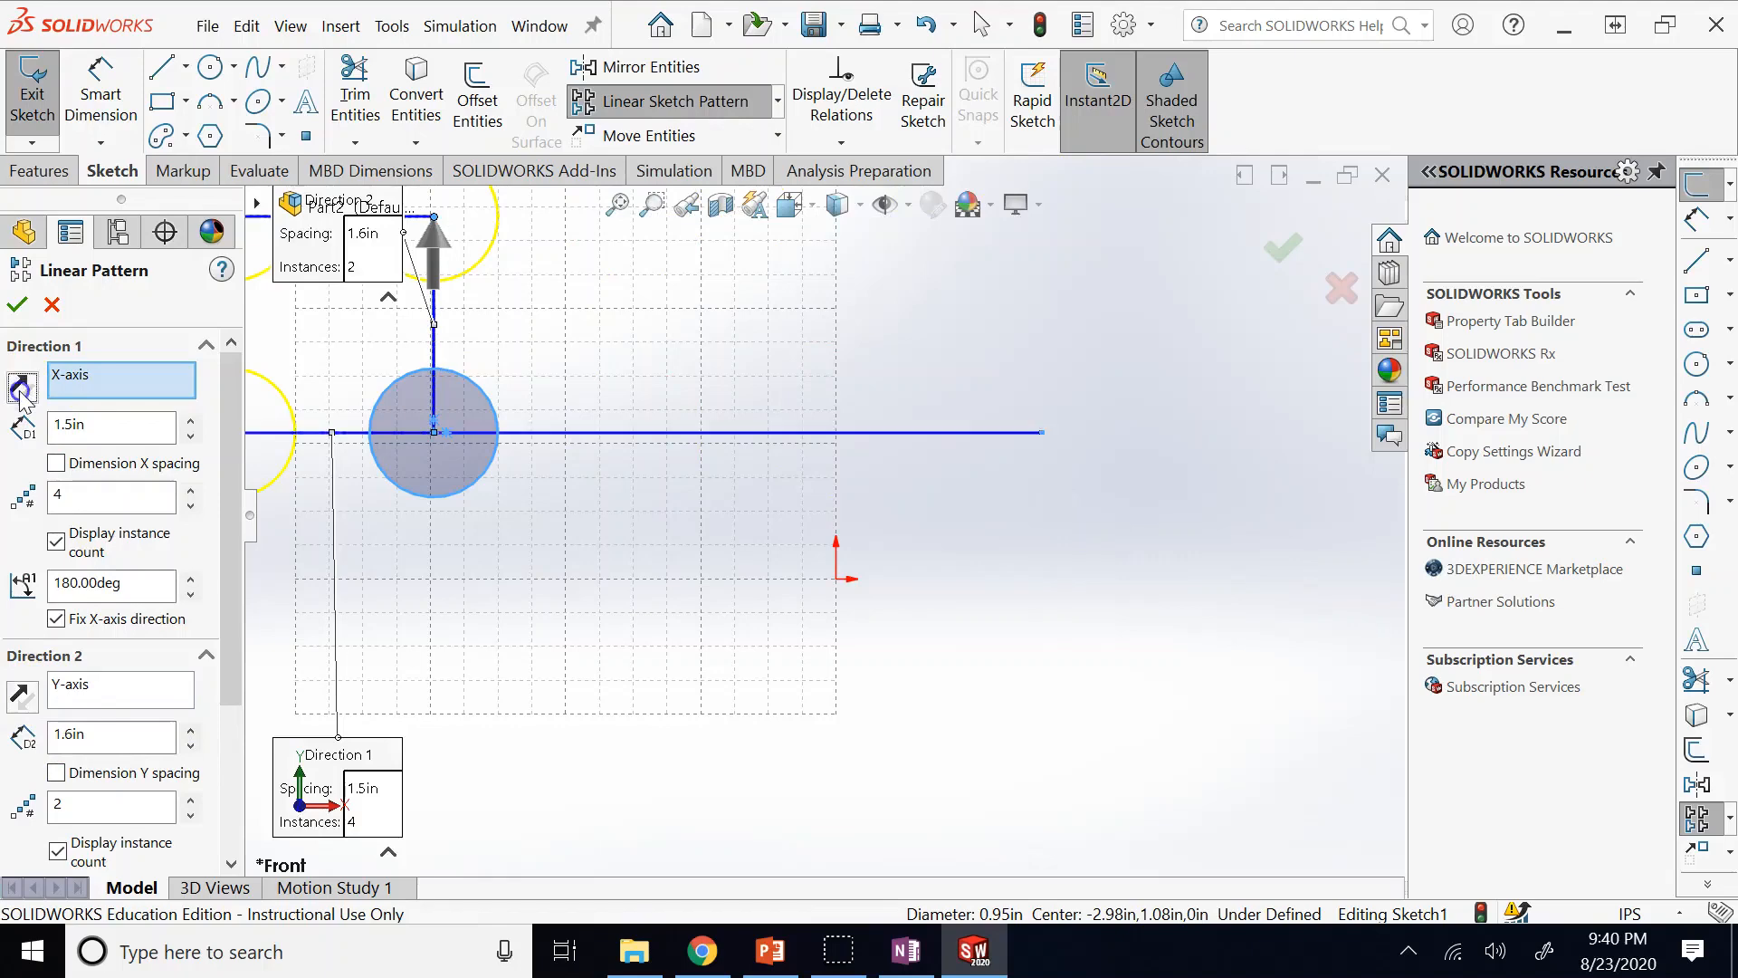
pyautogui.click(21, 695)
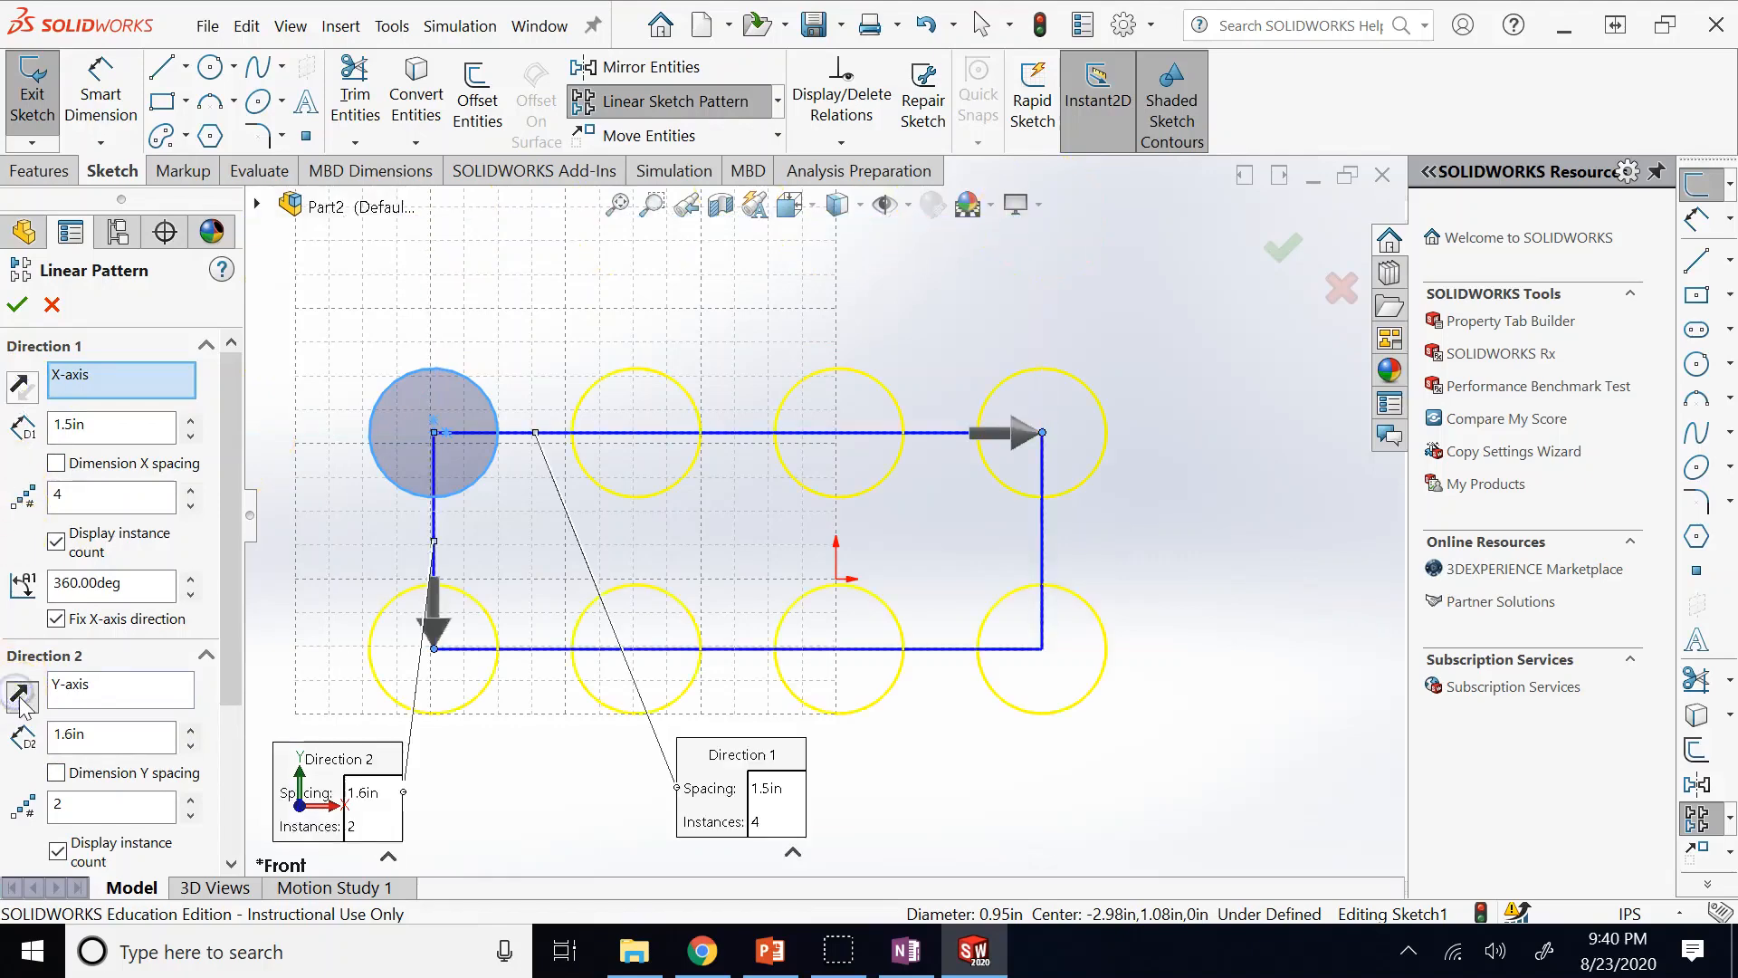
pyautogui.click(17, 304)
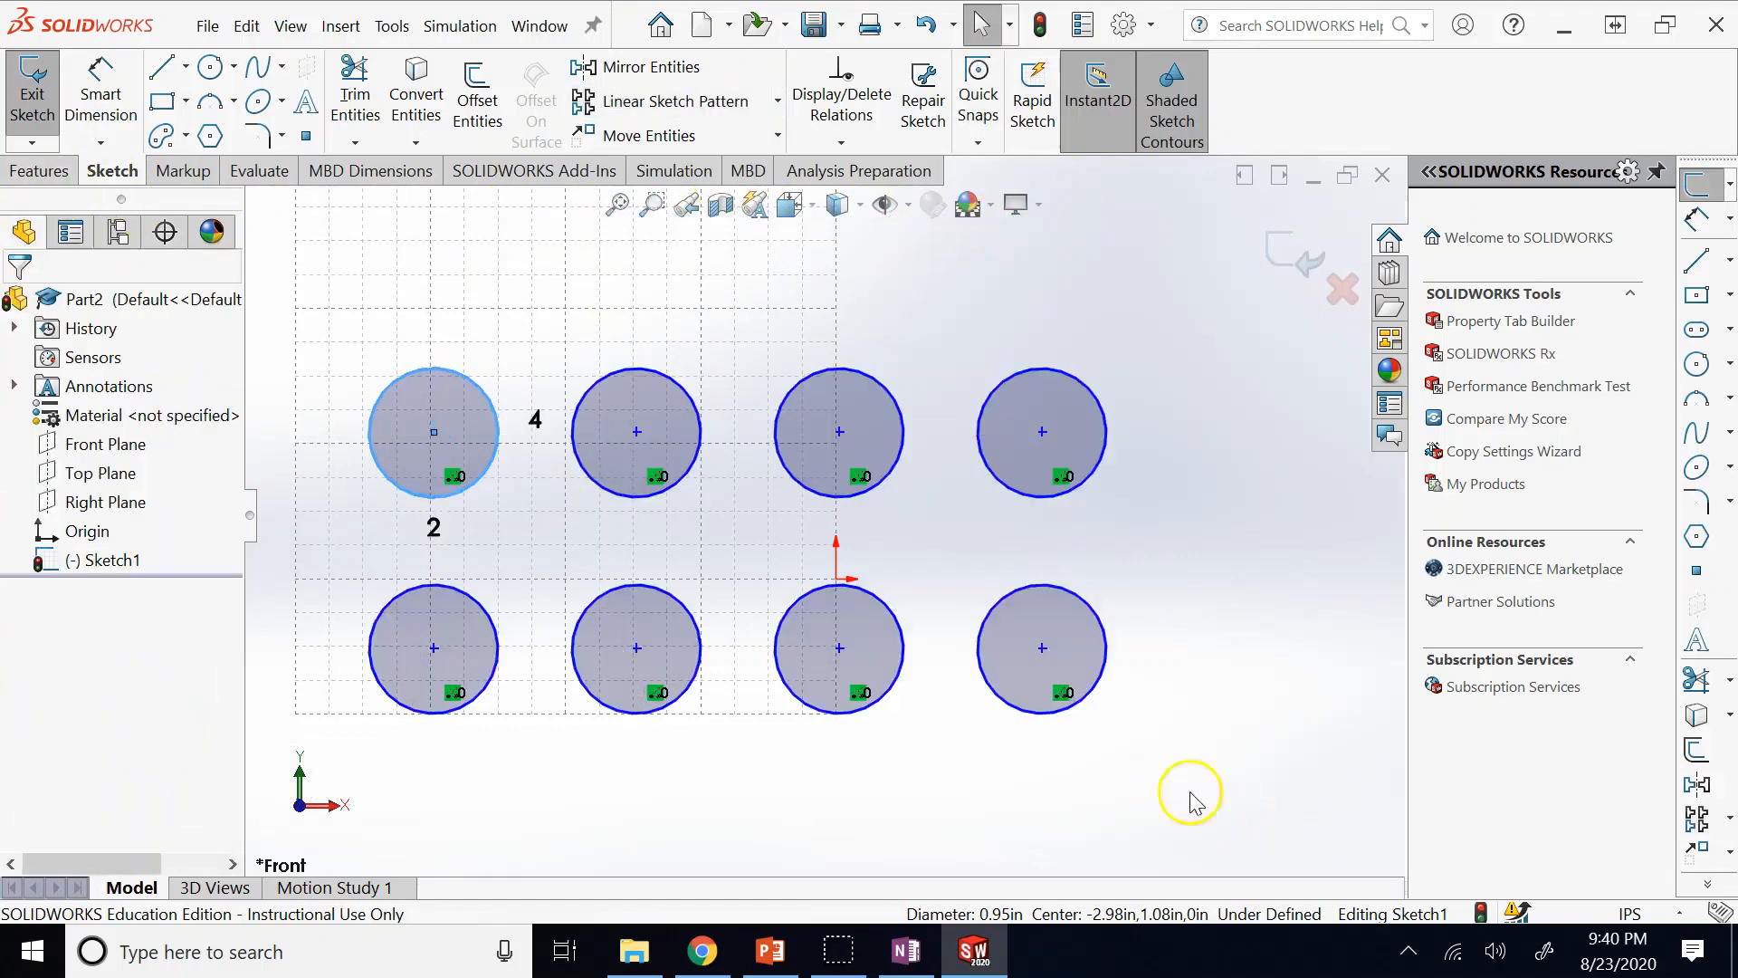
pyautogui.click(1143, 758)
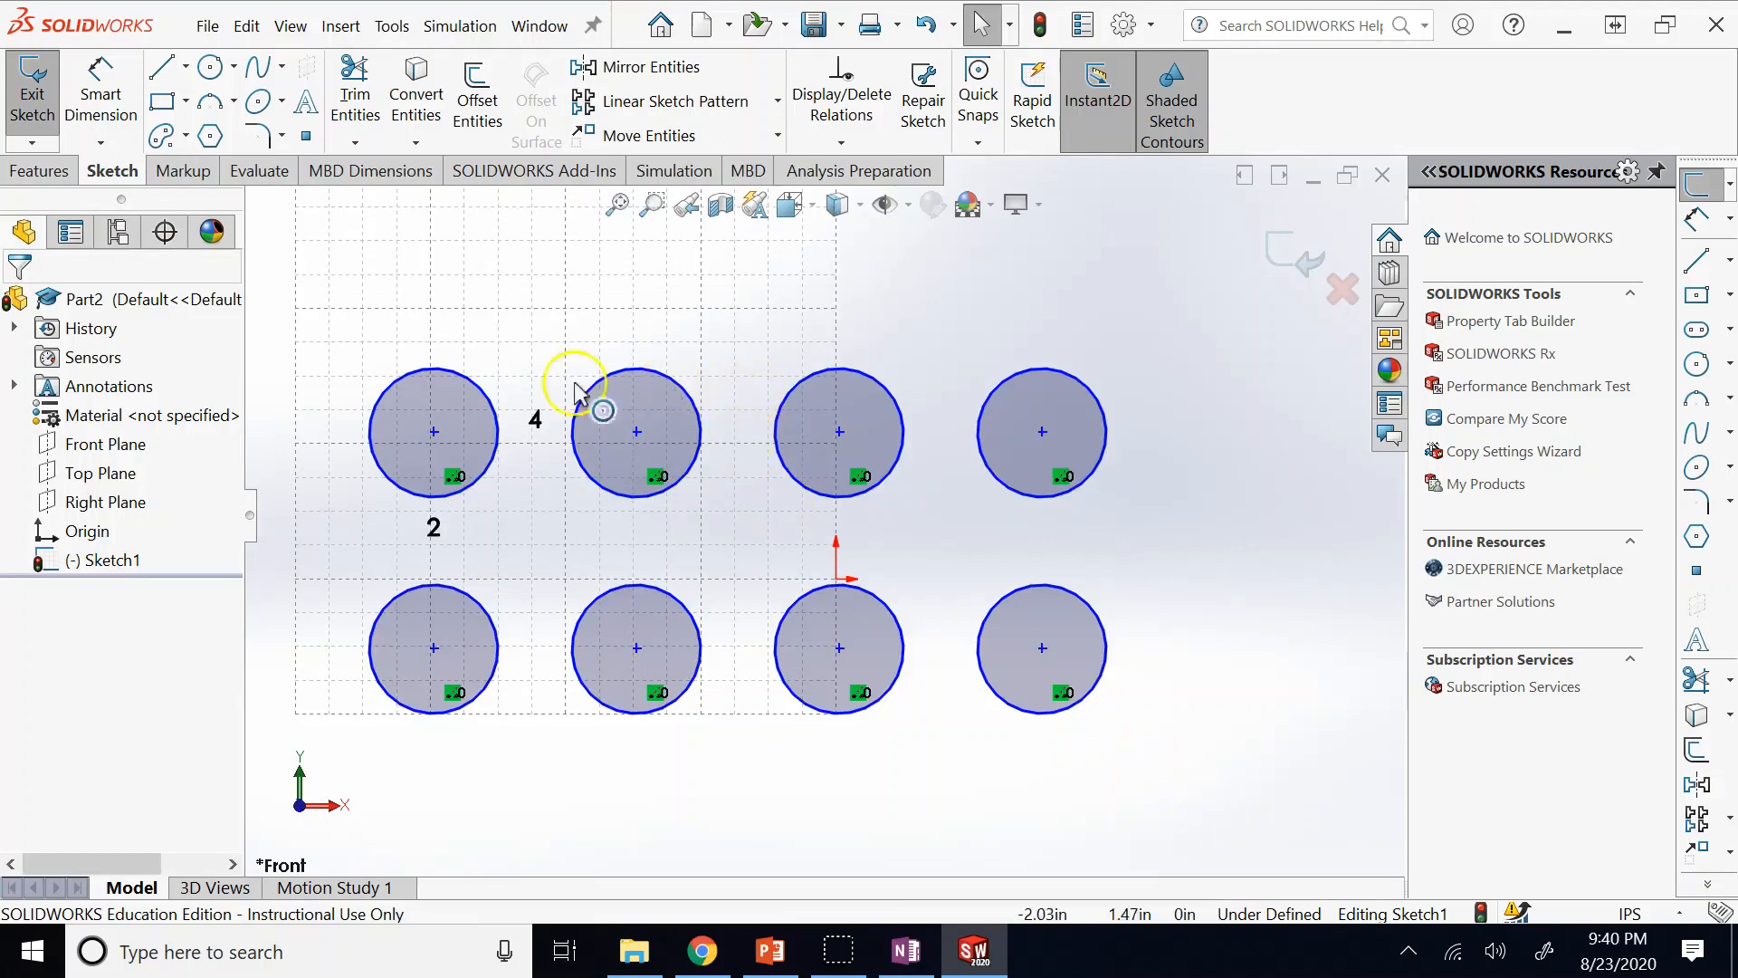
# Delete all the patterned copies, keeping only the original upper-left circle.
pyautogui.moveTo(1207, 804); pyautogui.dragTo(569, 283)
pyautogui.press('Delete')
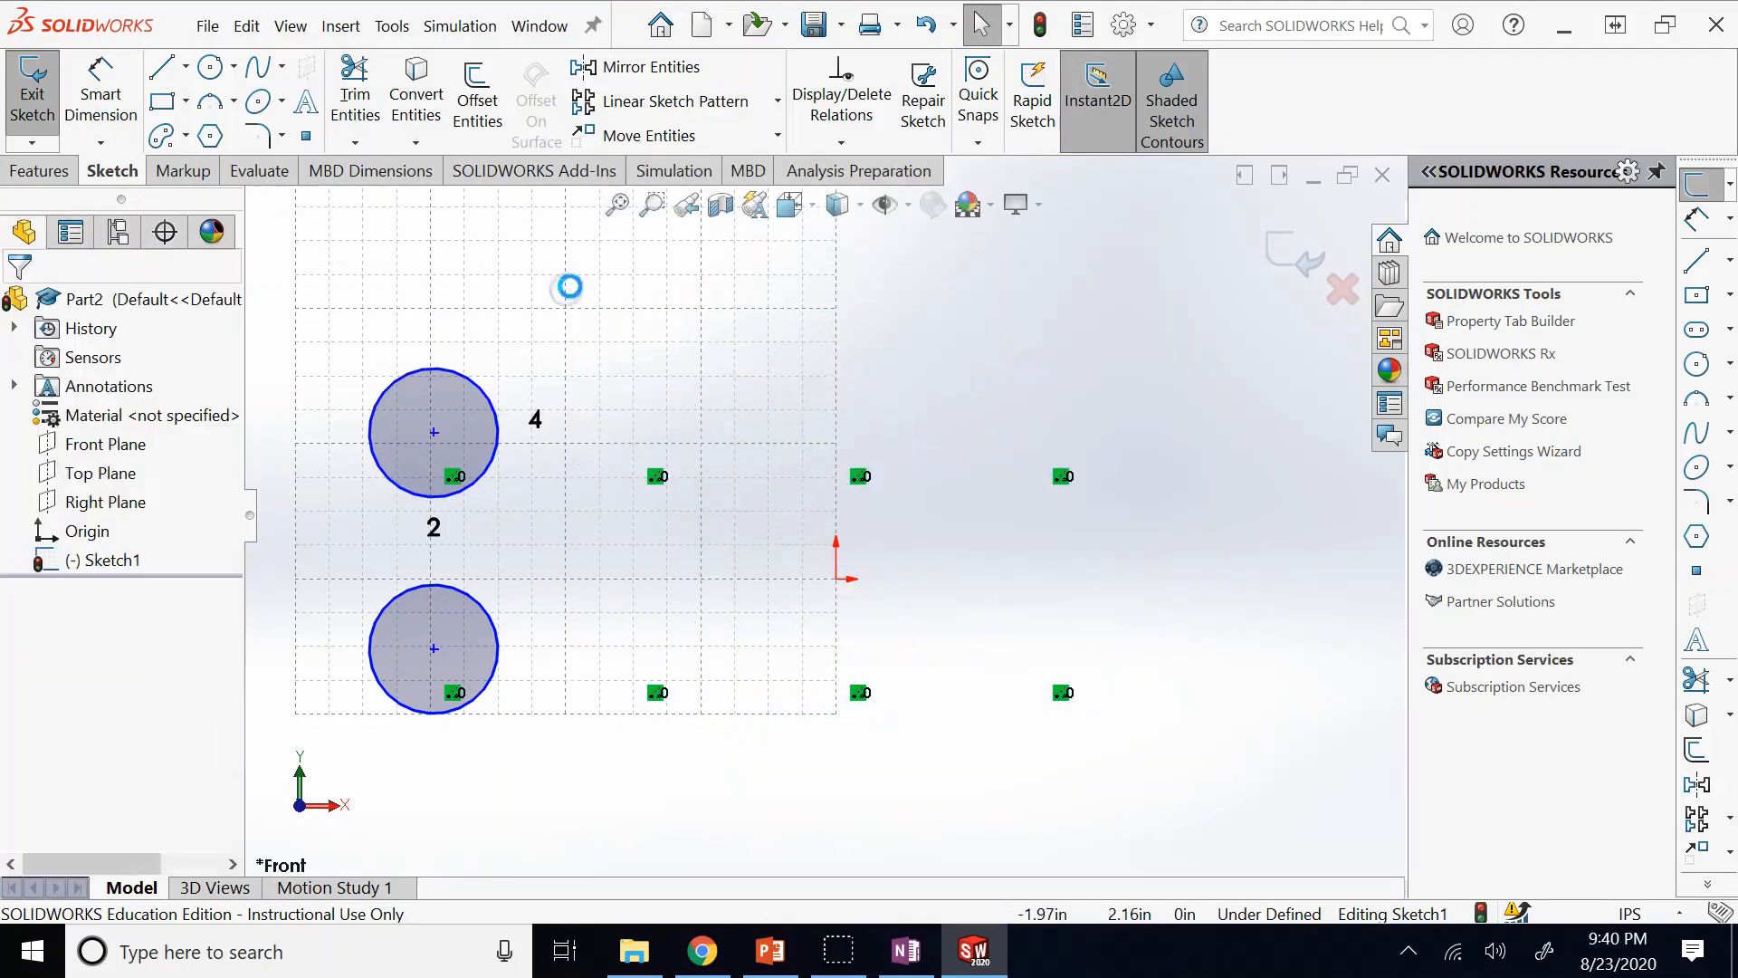
pyautogui.click(471, 602)
pyautogui.press('Delete')
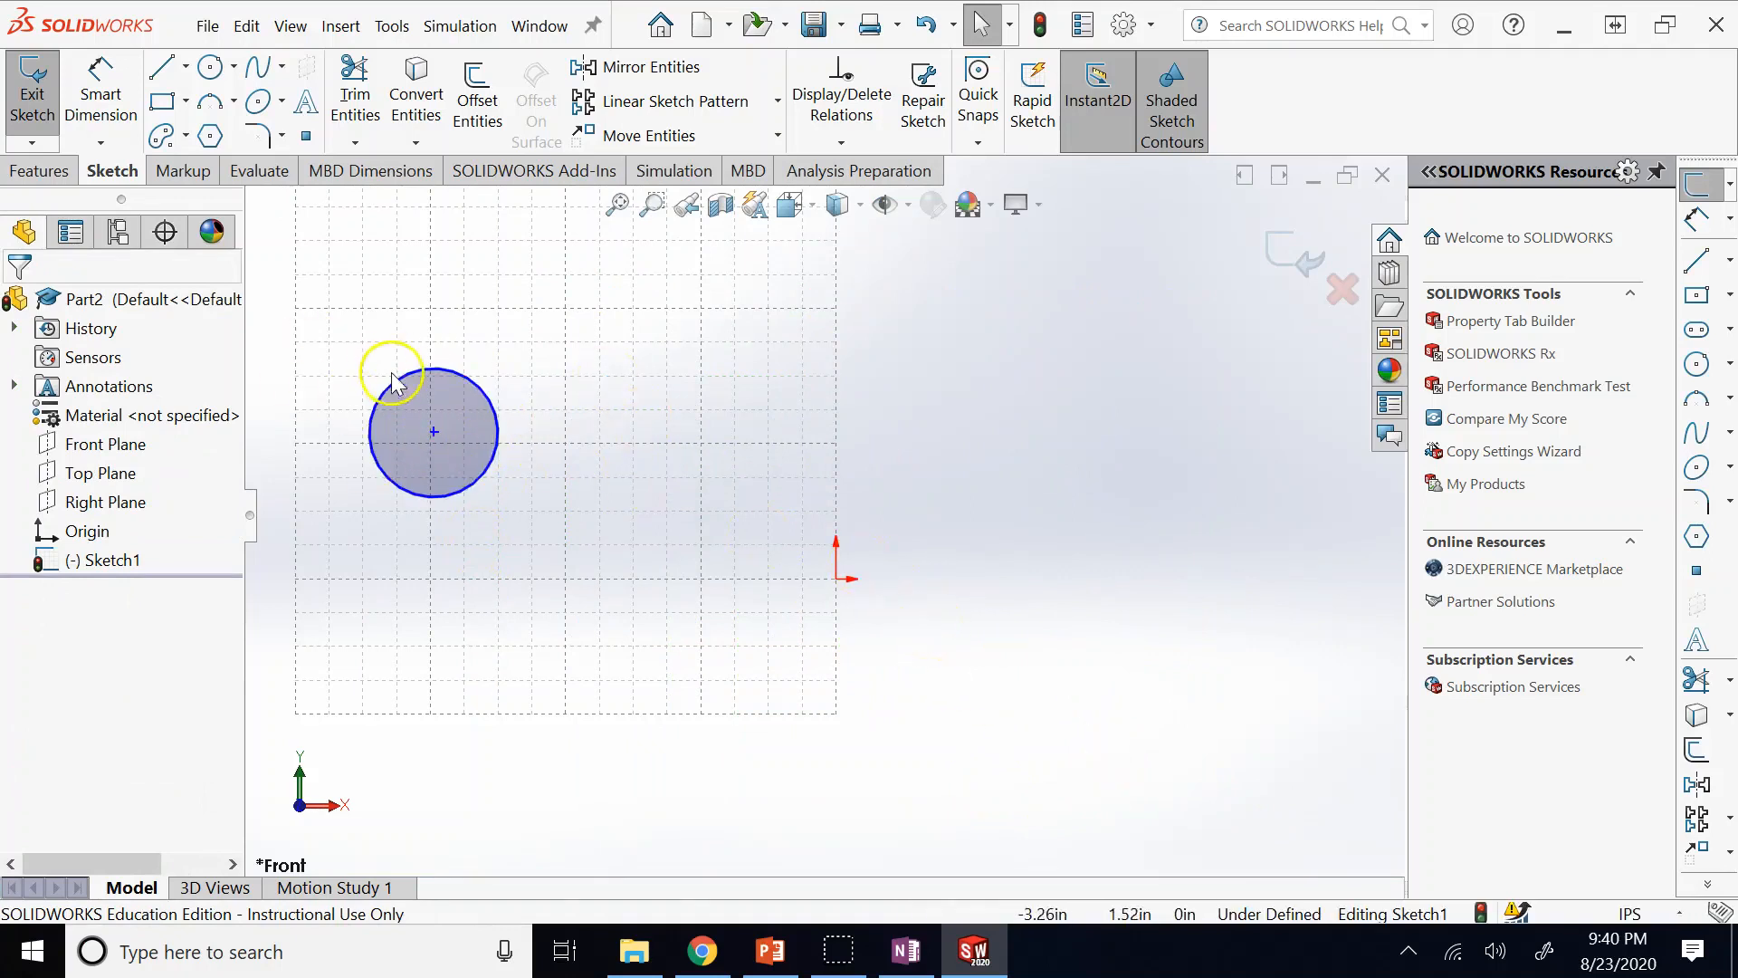
pyautogui.moveTo(321, 342); pyautogui.dragTo(540, 534)
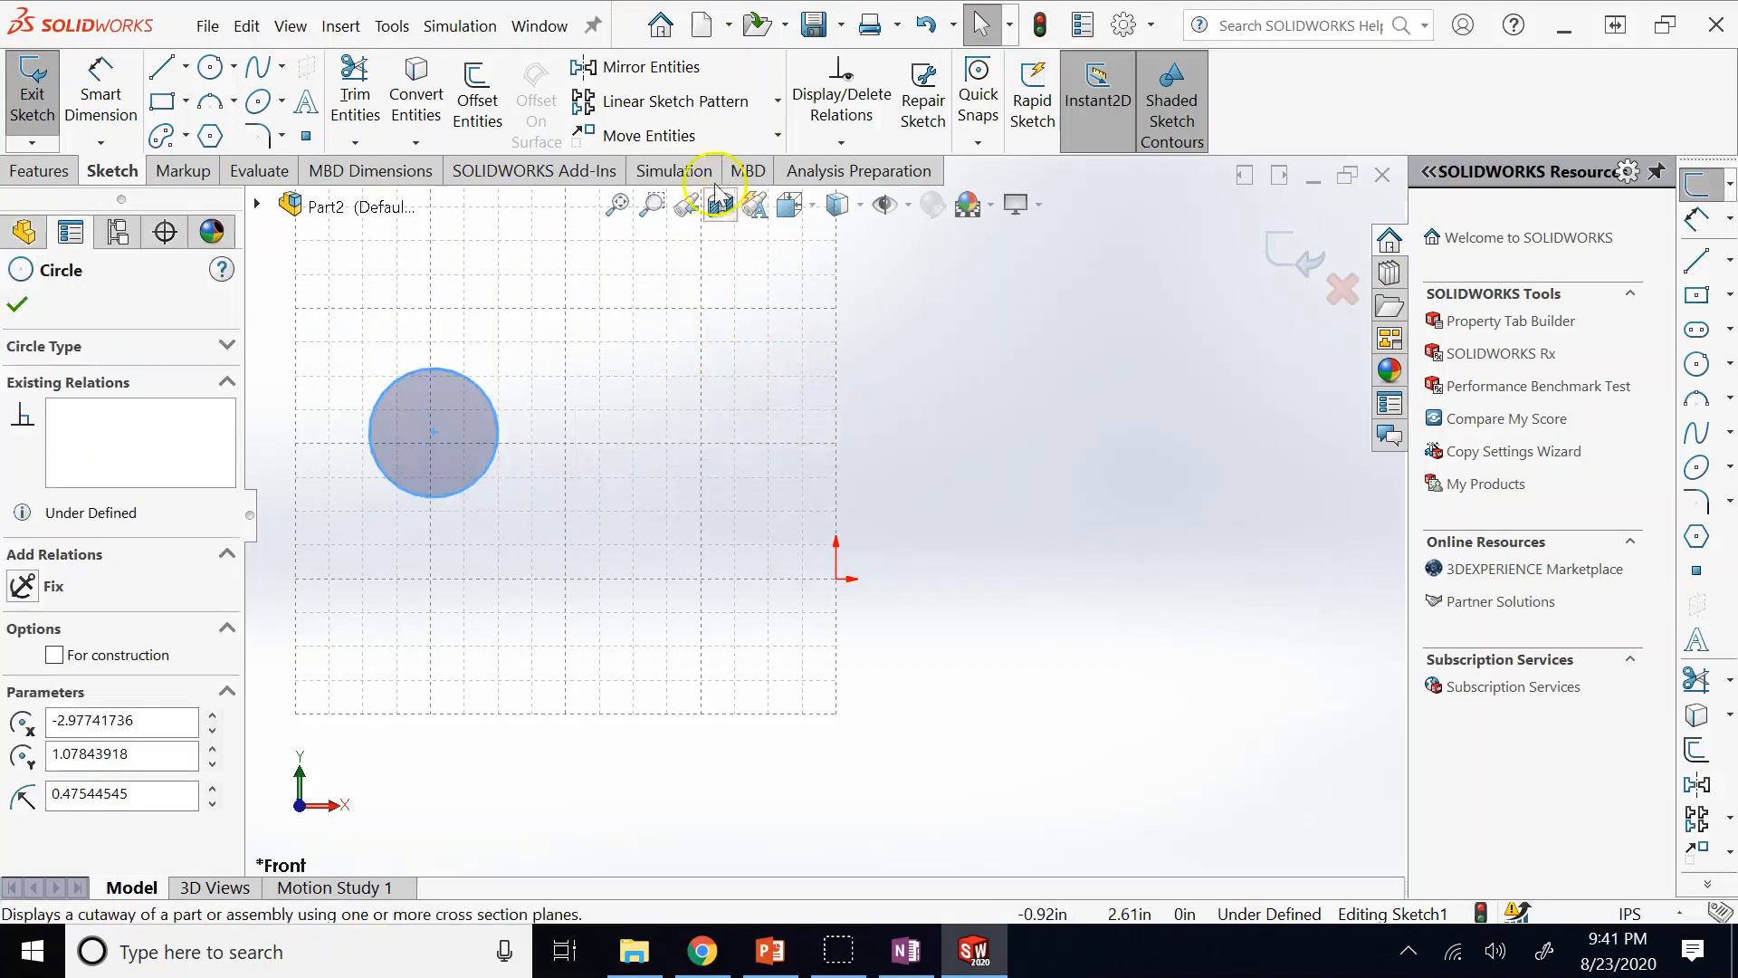
pyautogui.click(777, 101)
pyautogui.click(738, 169)
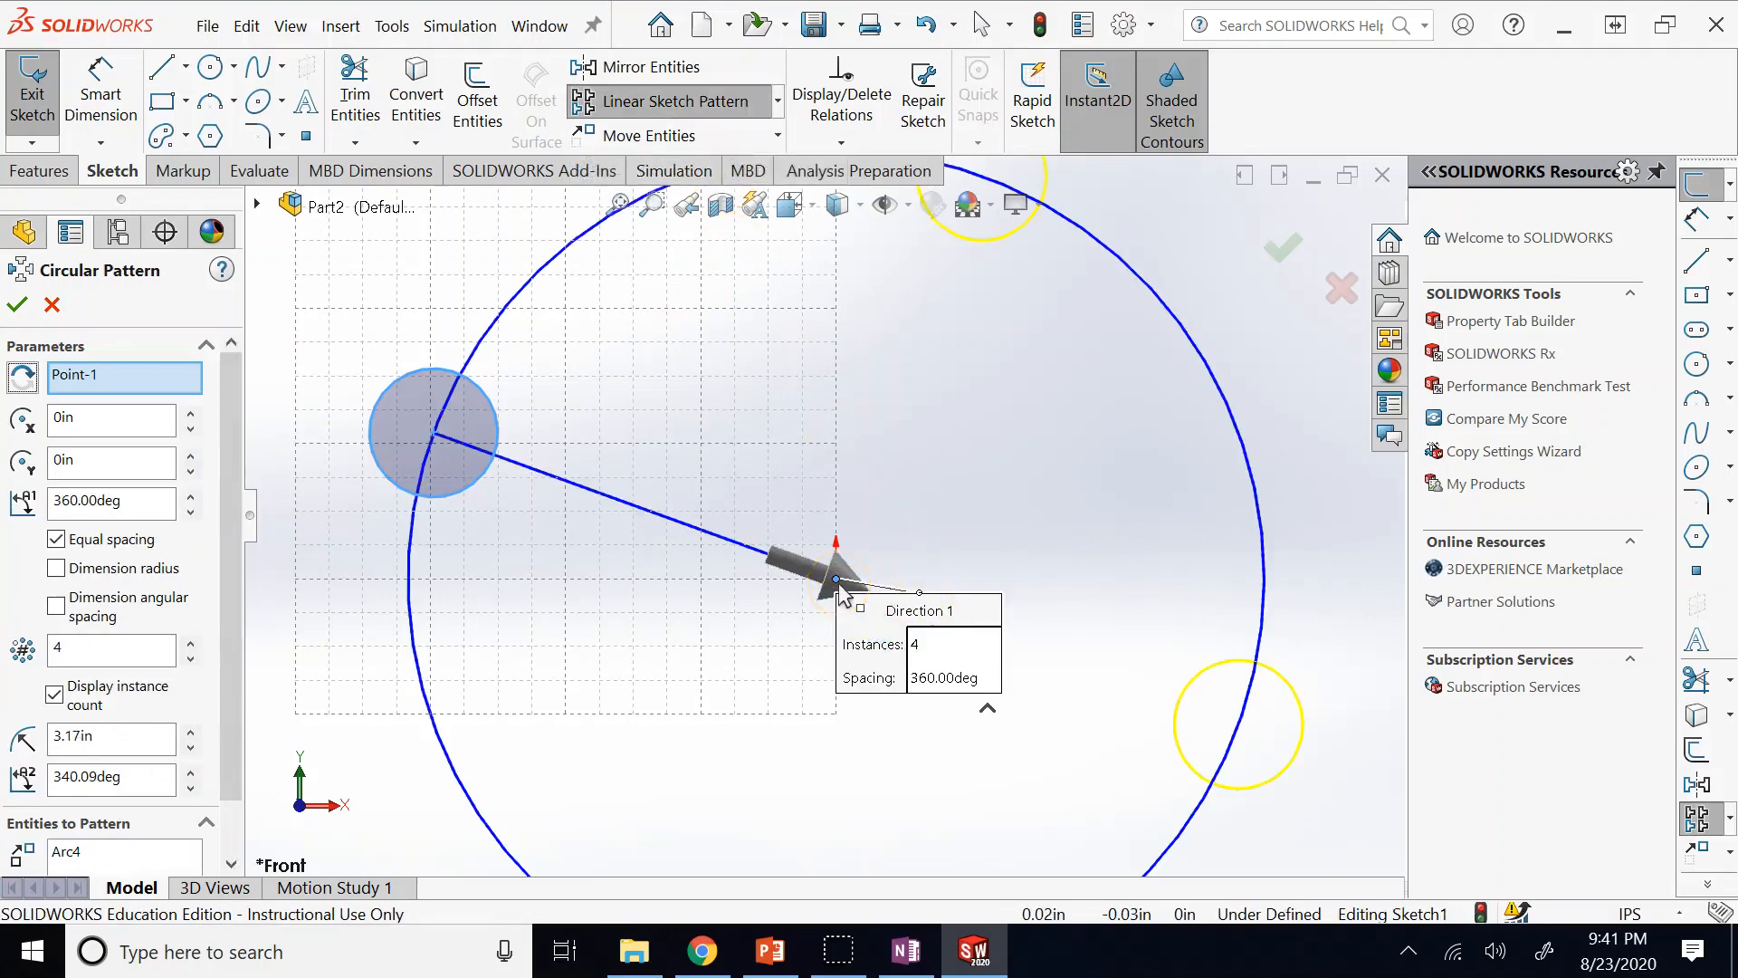
pyautogui.moveTo(856, 644); pyautogui.dragTo(661, 802)
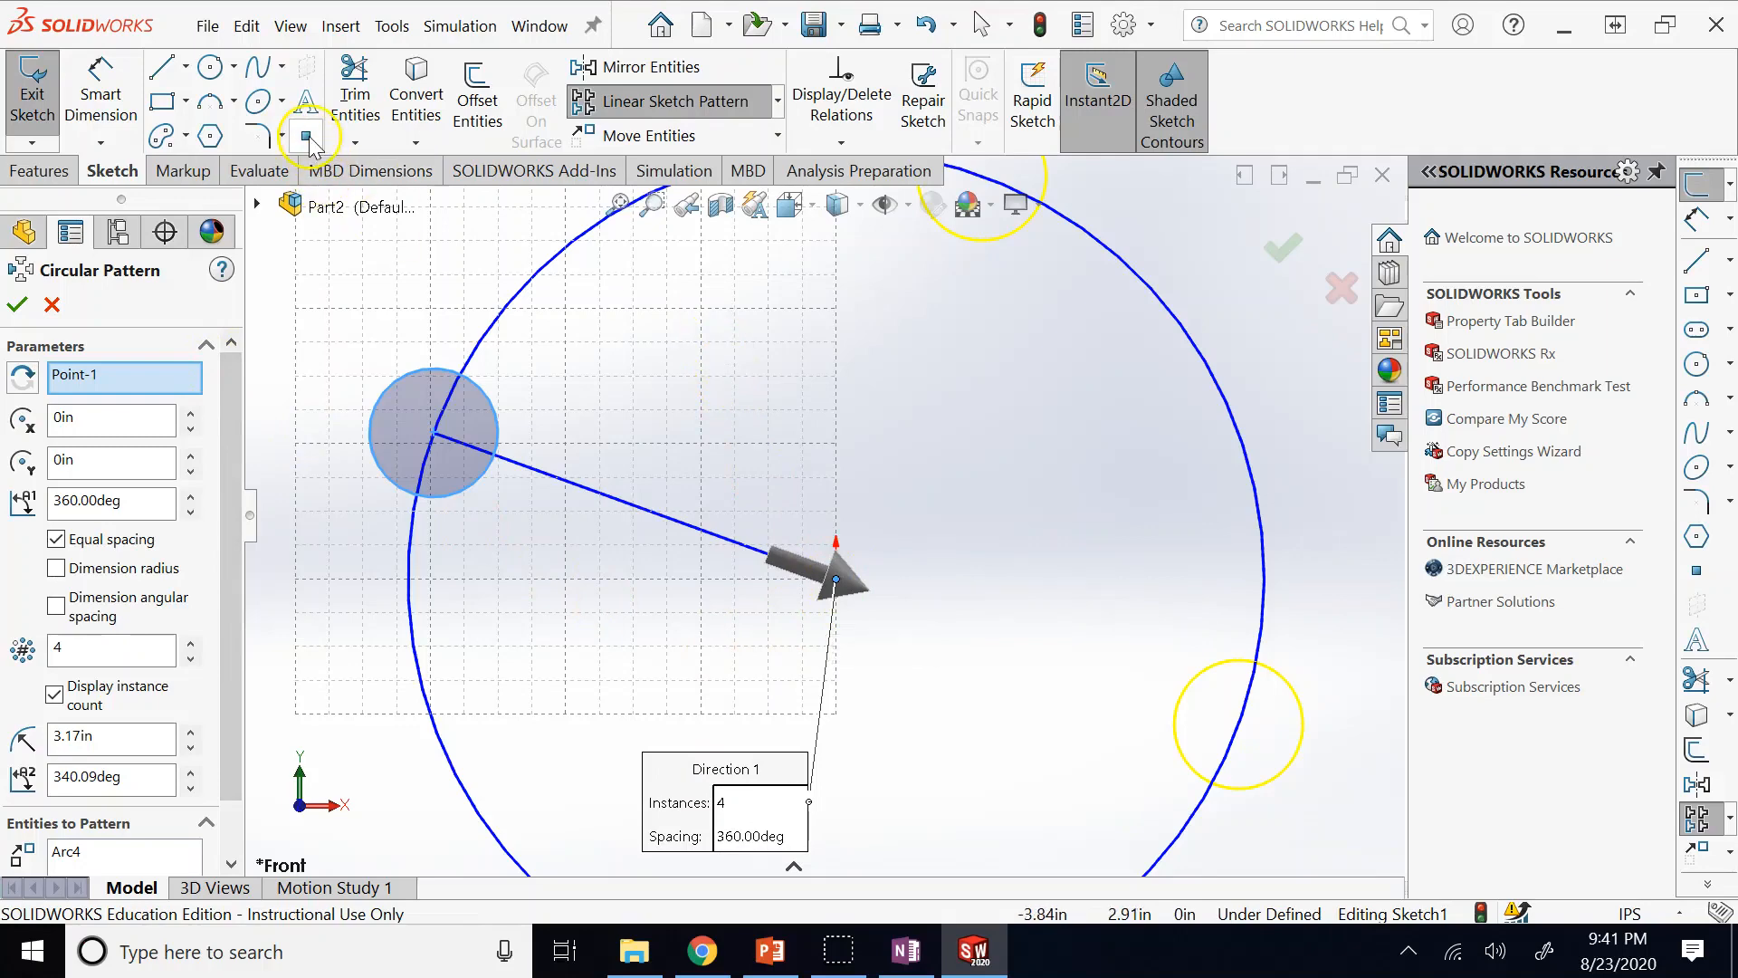
pyautogui.click(54, 306)
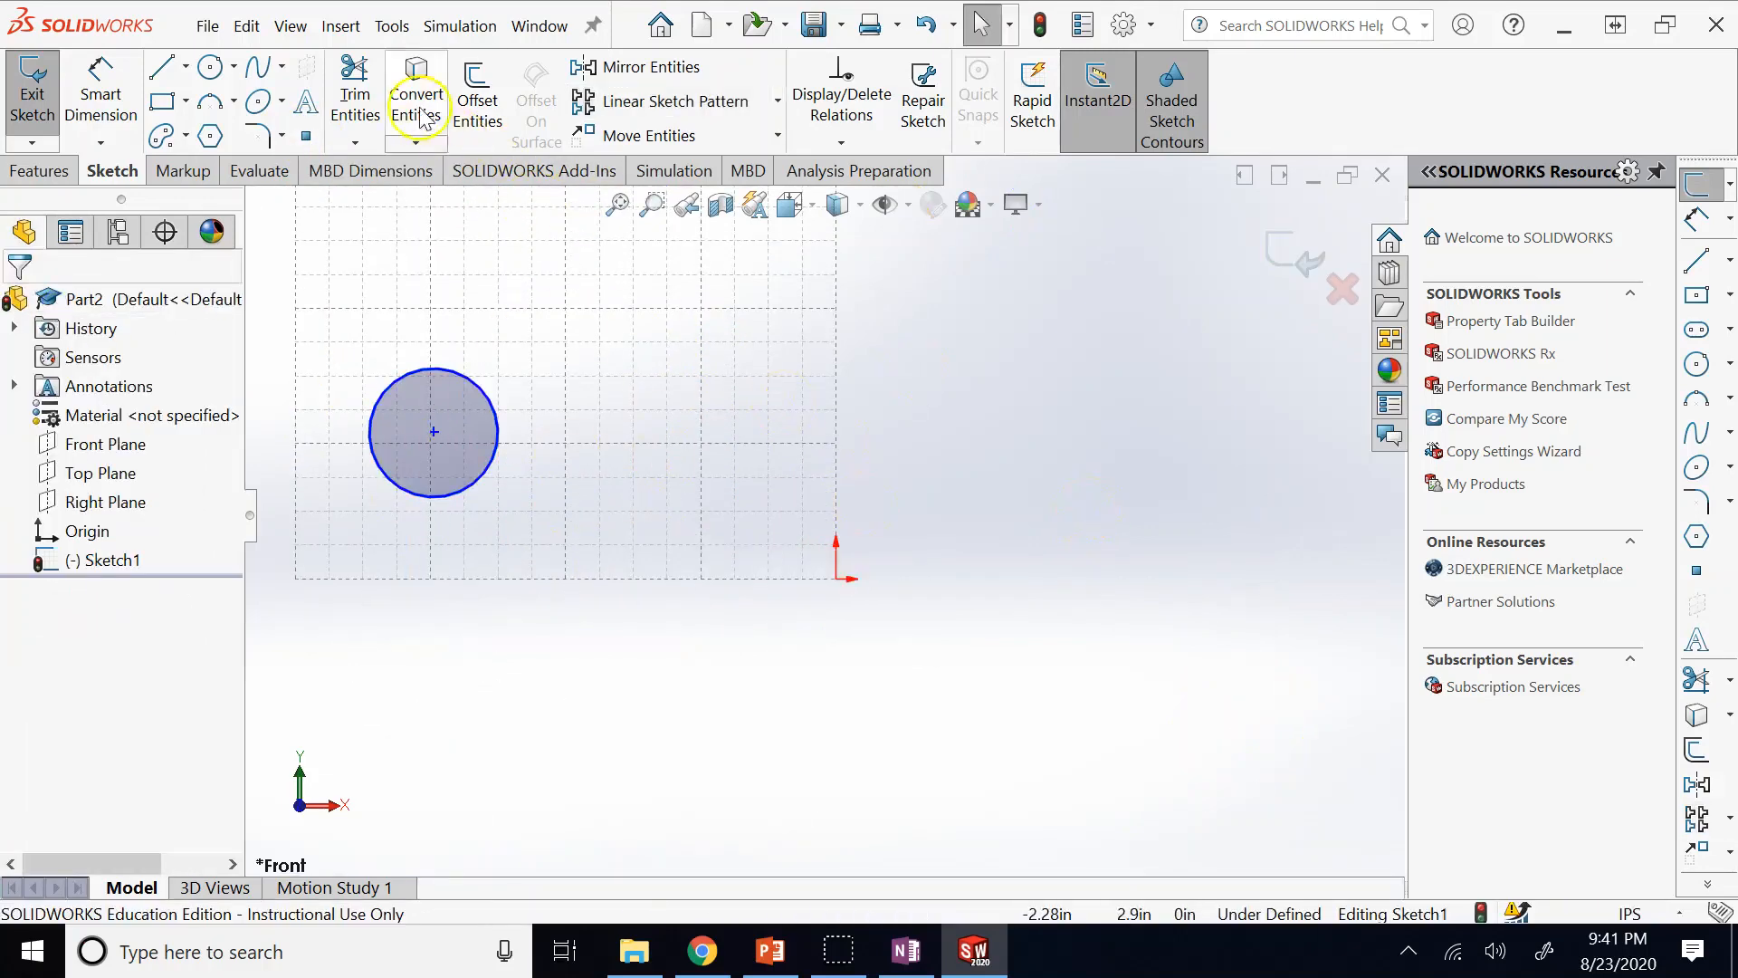
# Place a sketch point above and left of the origin, at about X -0.73, Y 1.78 in.
pyautogui.click(308, 138)
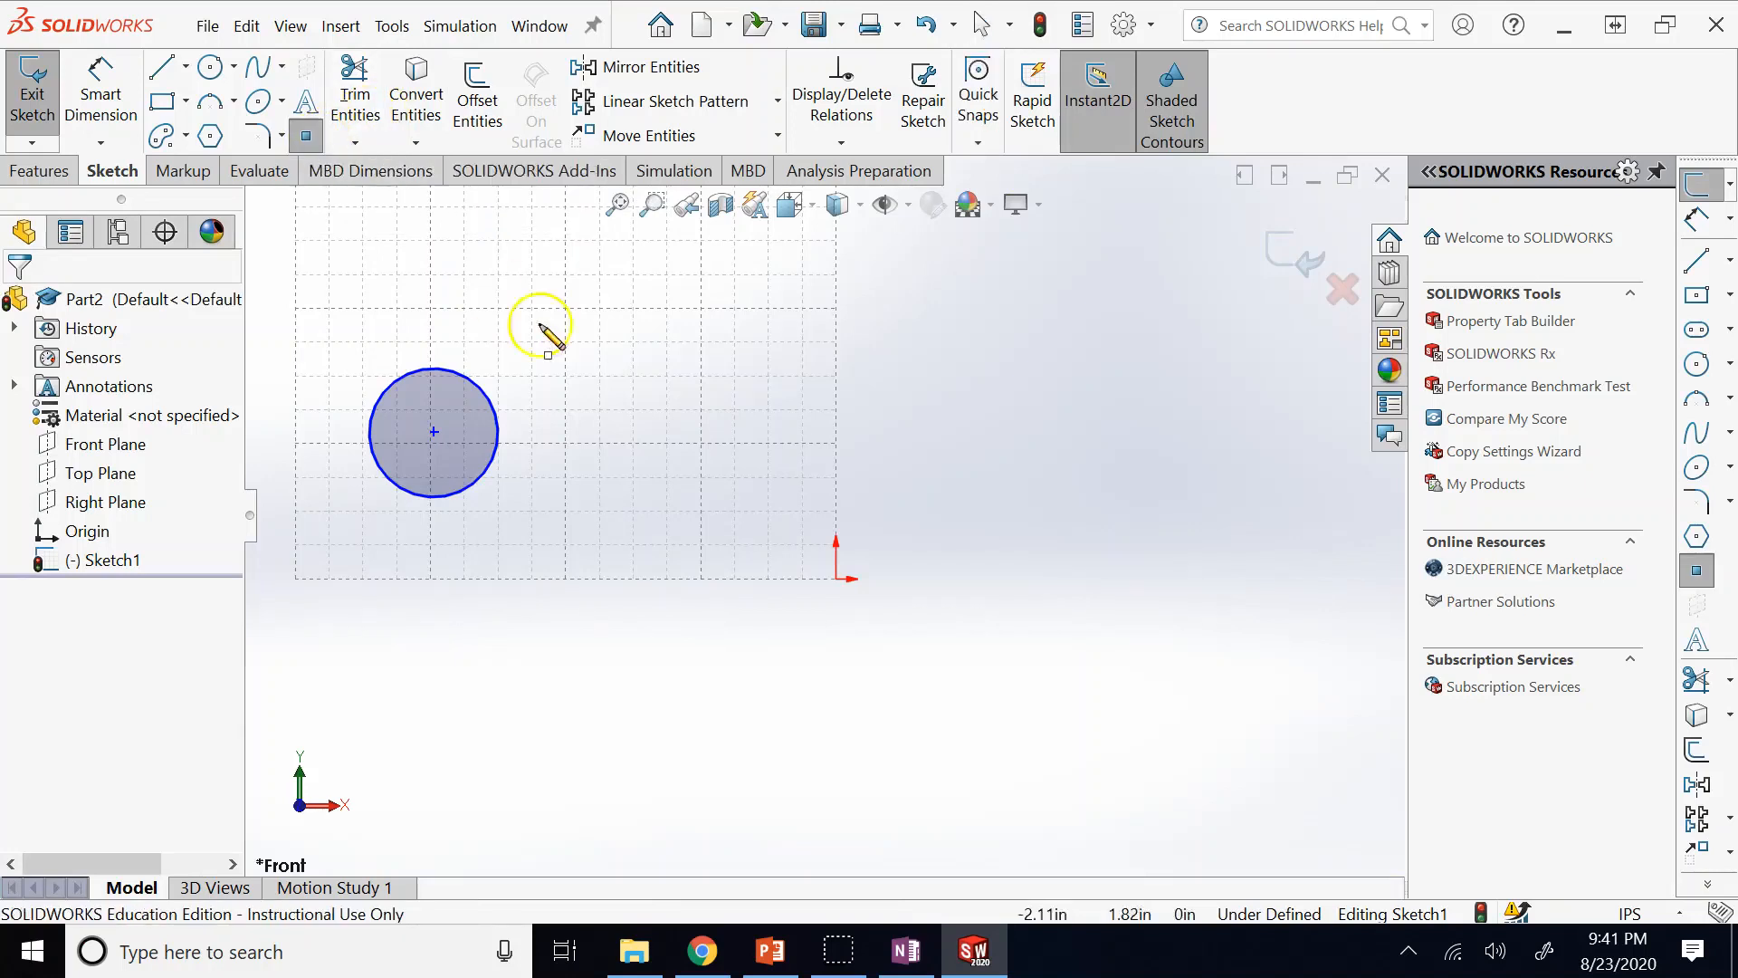
pyautogui.click(738, 337)
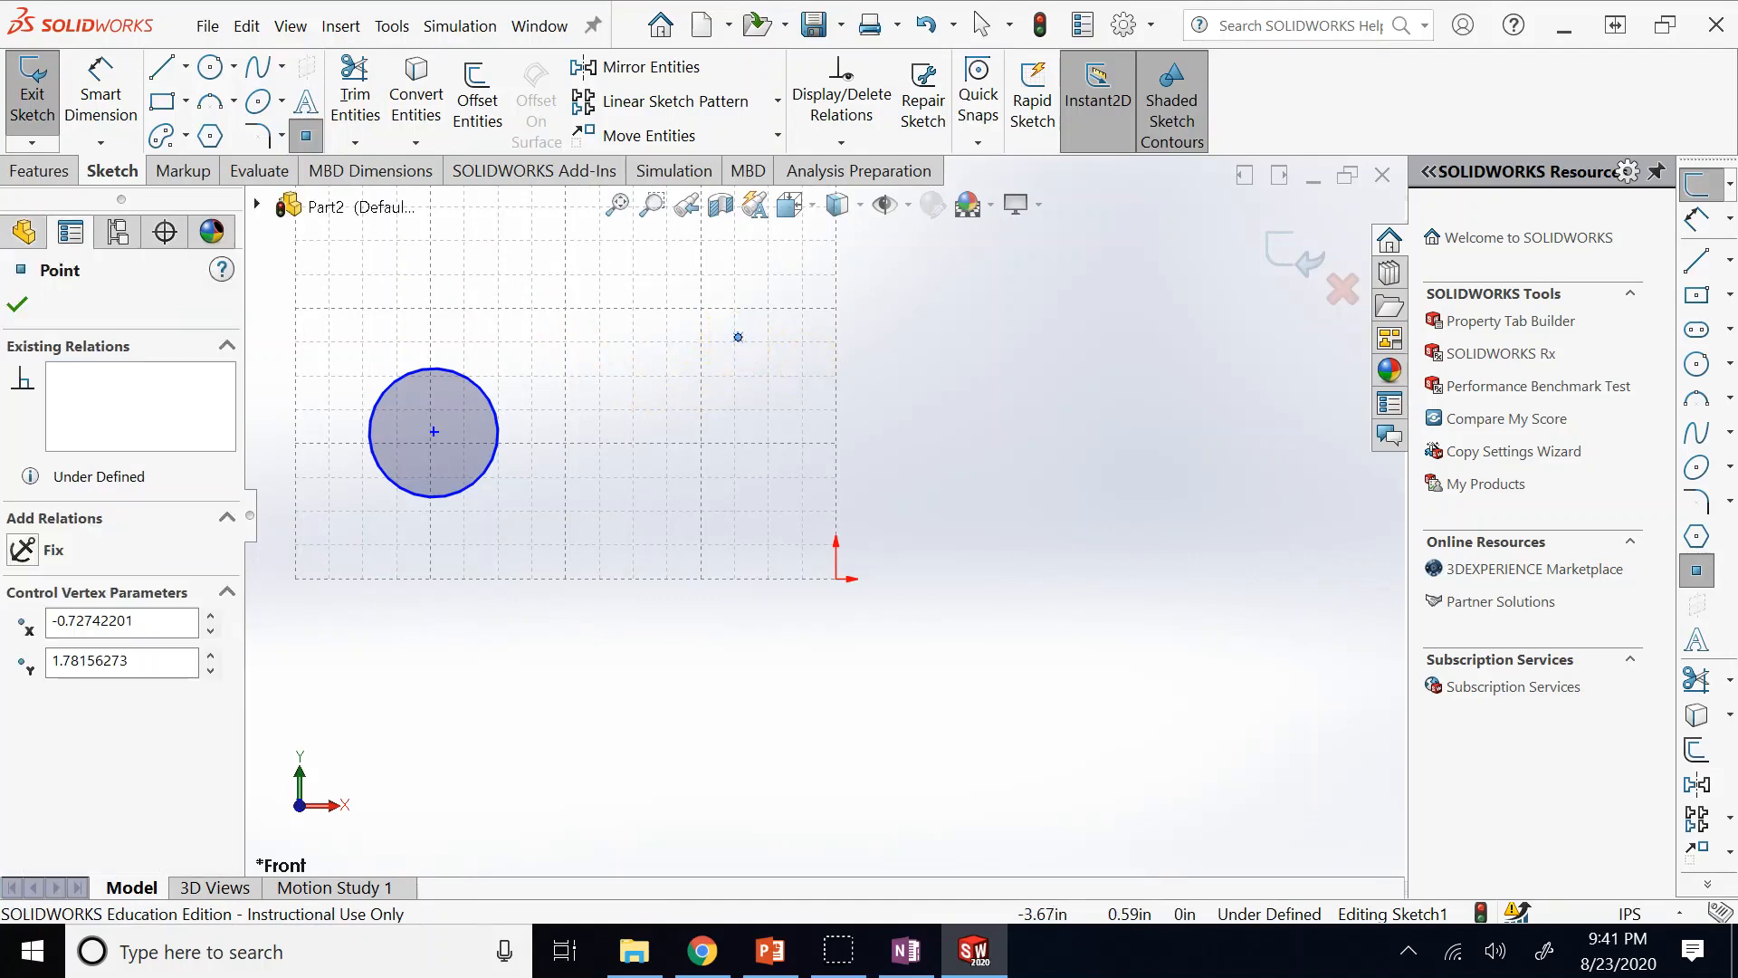
pyautogui.click(305, 136)
# Start a circular sketch pattern of the circle.
pyautogui.moveTo(274, 318); pyautogui.dragTo(544, 566)
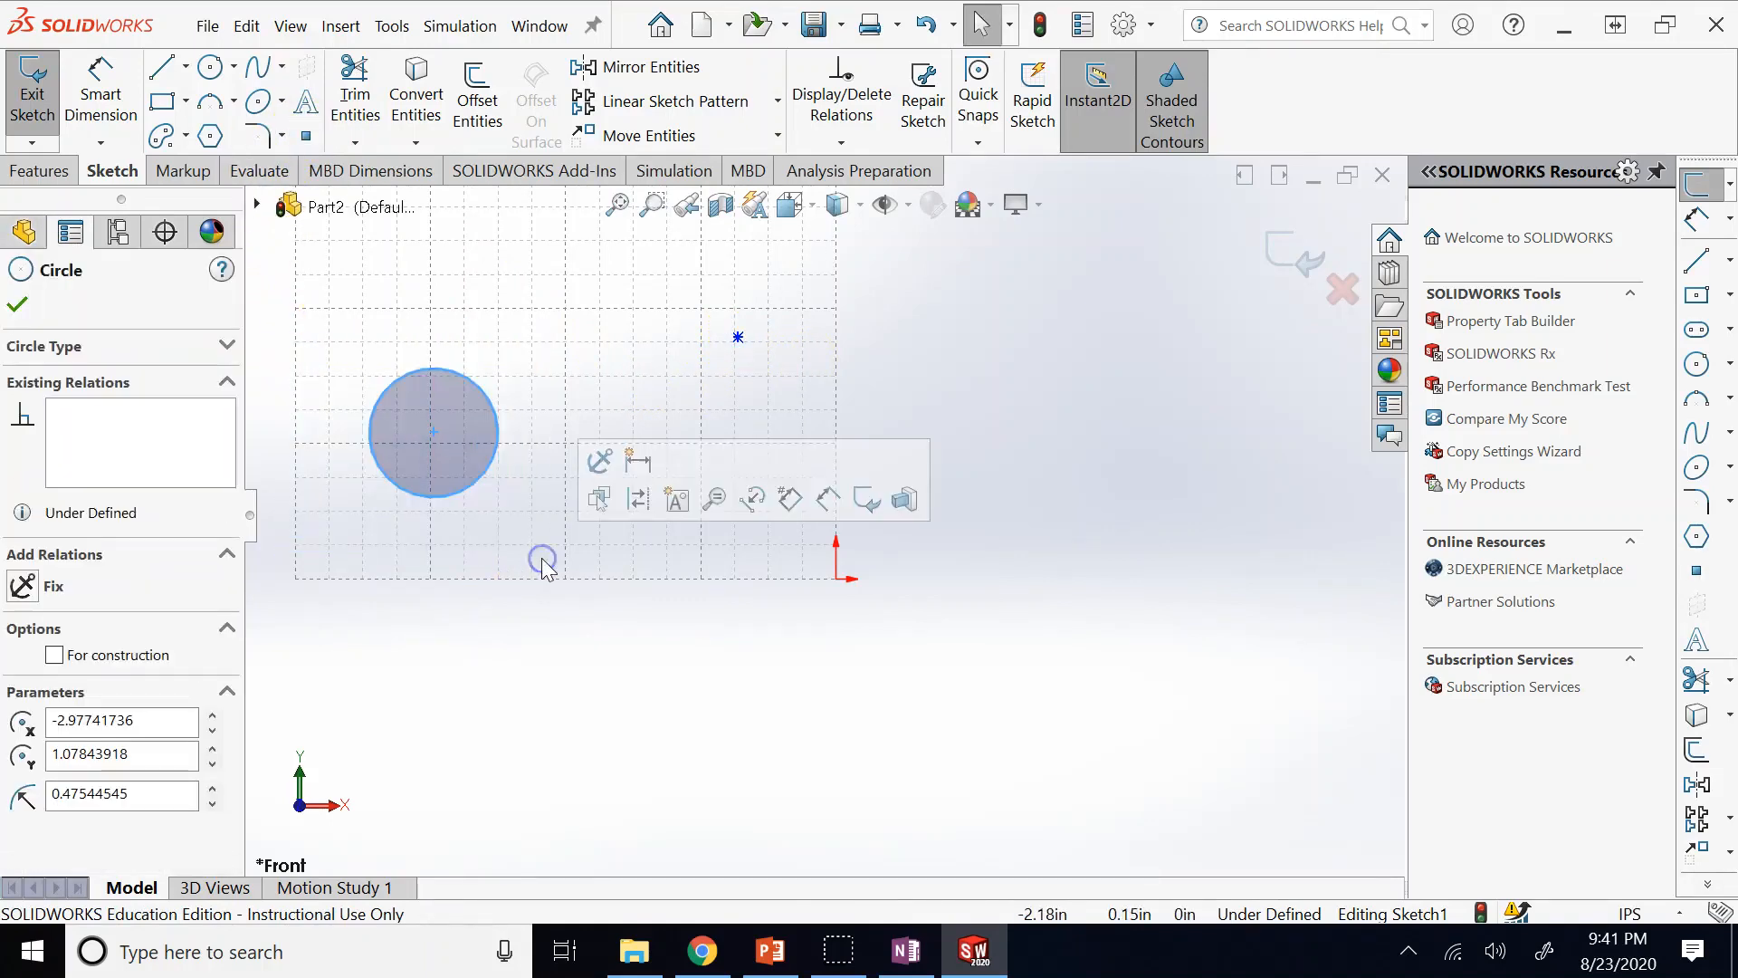
pyautogui.click(778, 101)
pyautogui.click(754, 170)
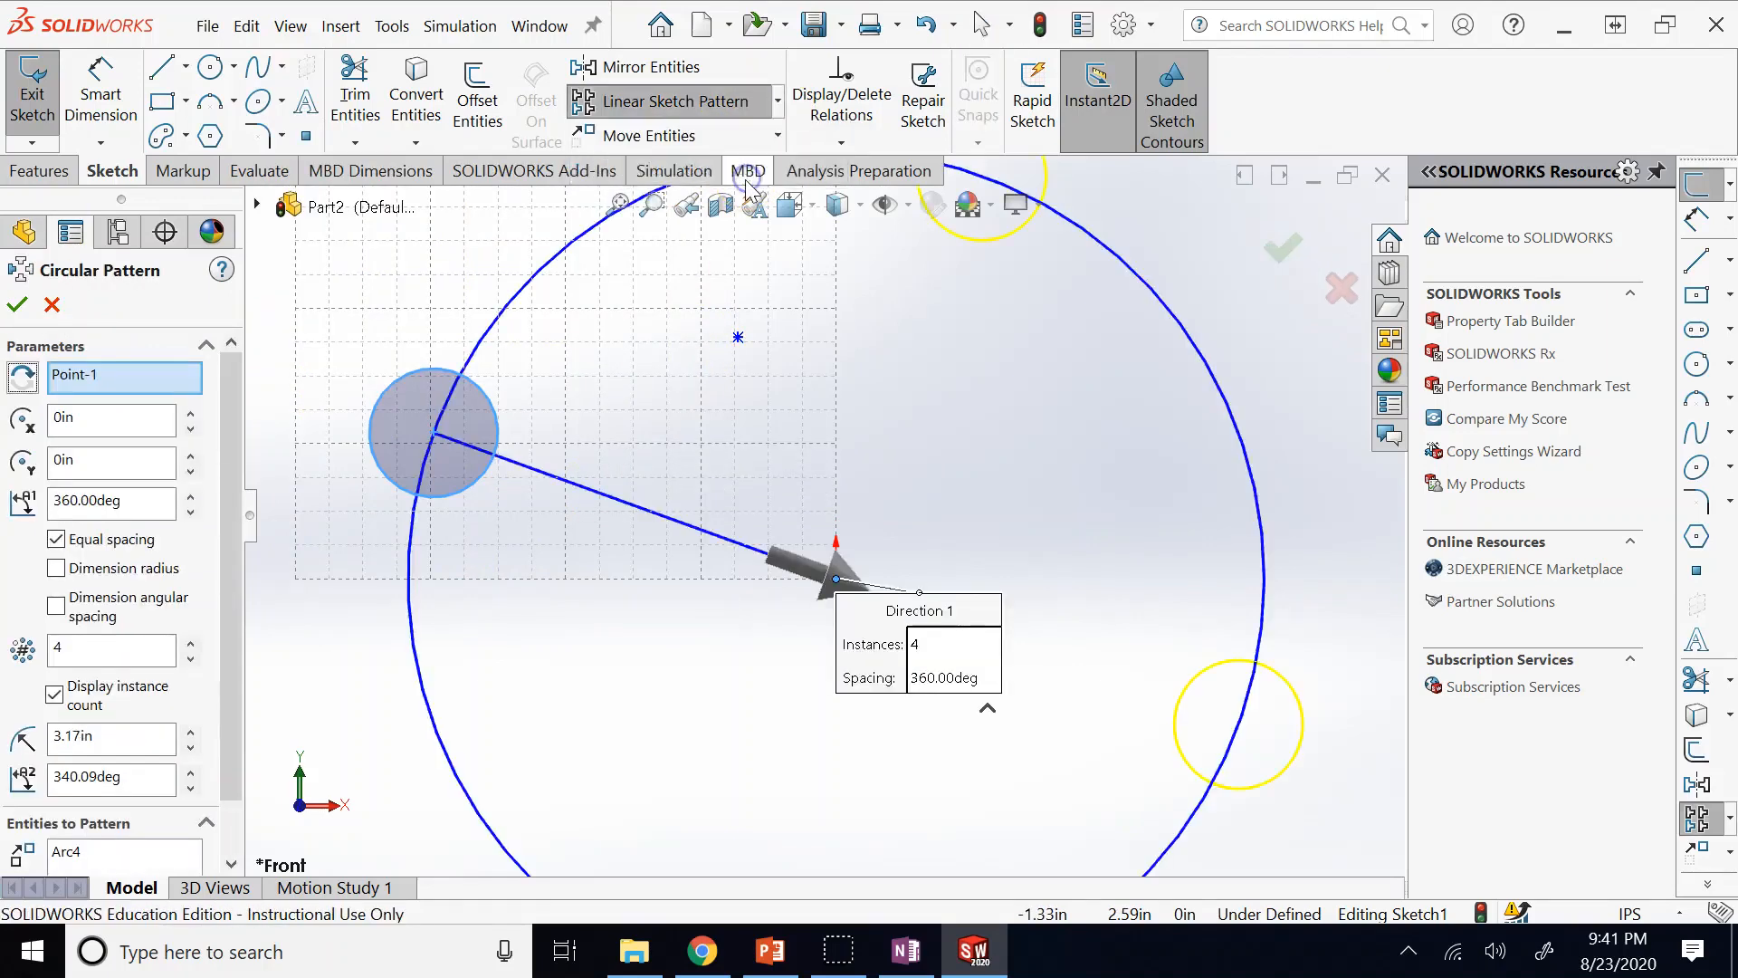
# Circular-pattern the circle around the upper sketch point with 6 equally spaced instances over 360 degrees.
pyautogui.click(738, 337)
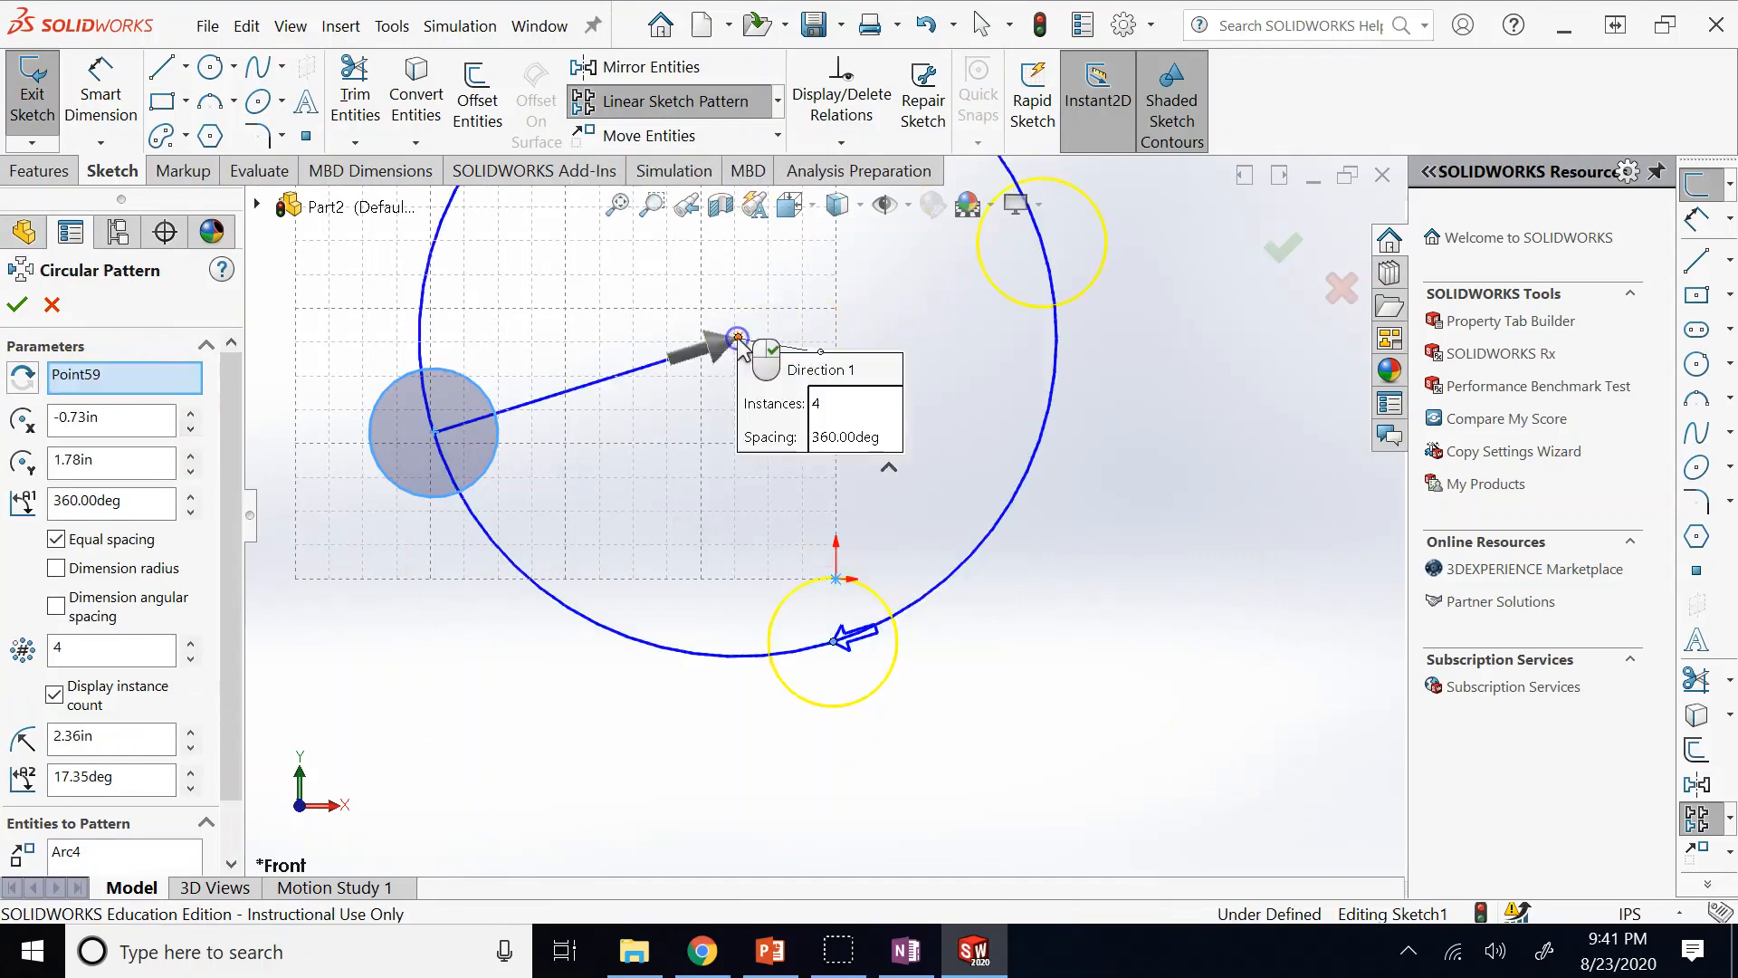
pyautogui.scroll(4, 919, 489)
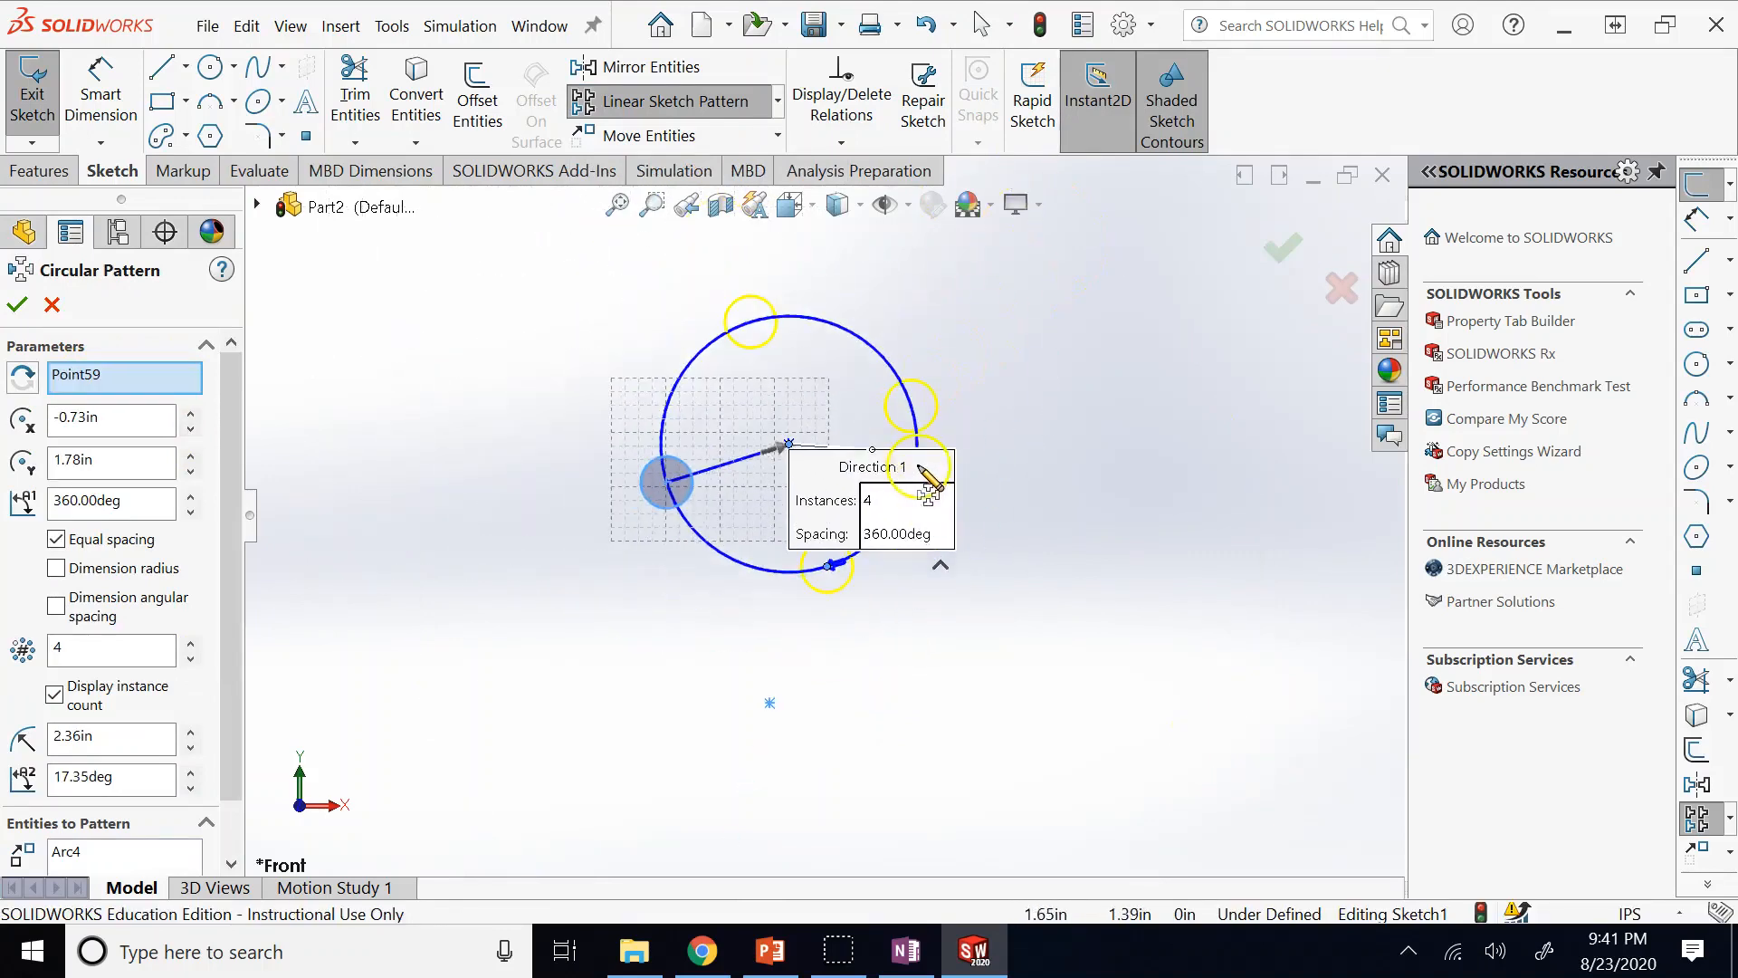
pyautogui.click(190, 642)
pyautogui.click(191, 643)
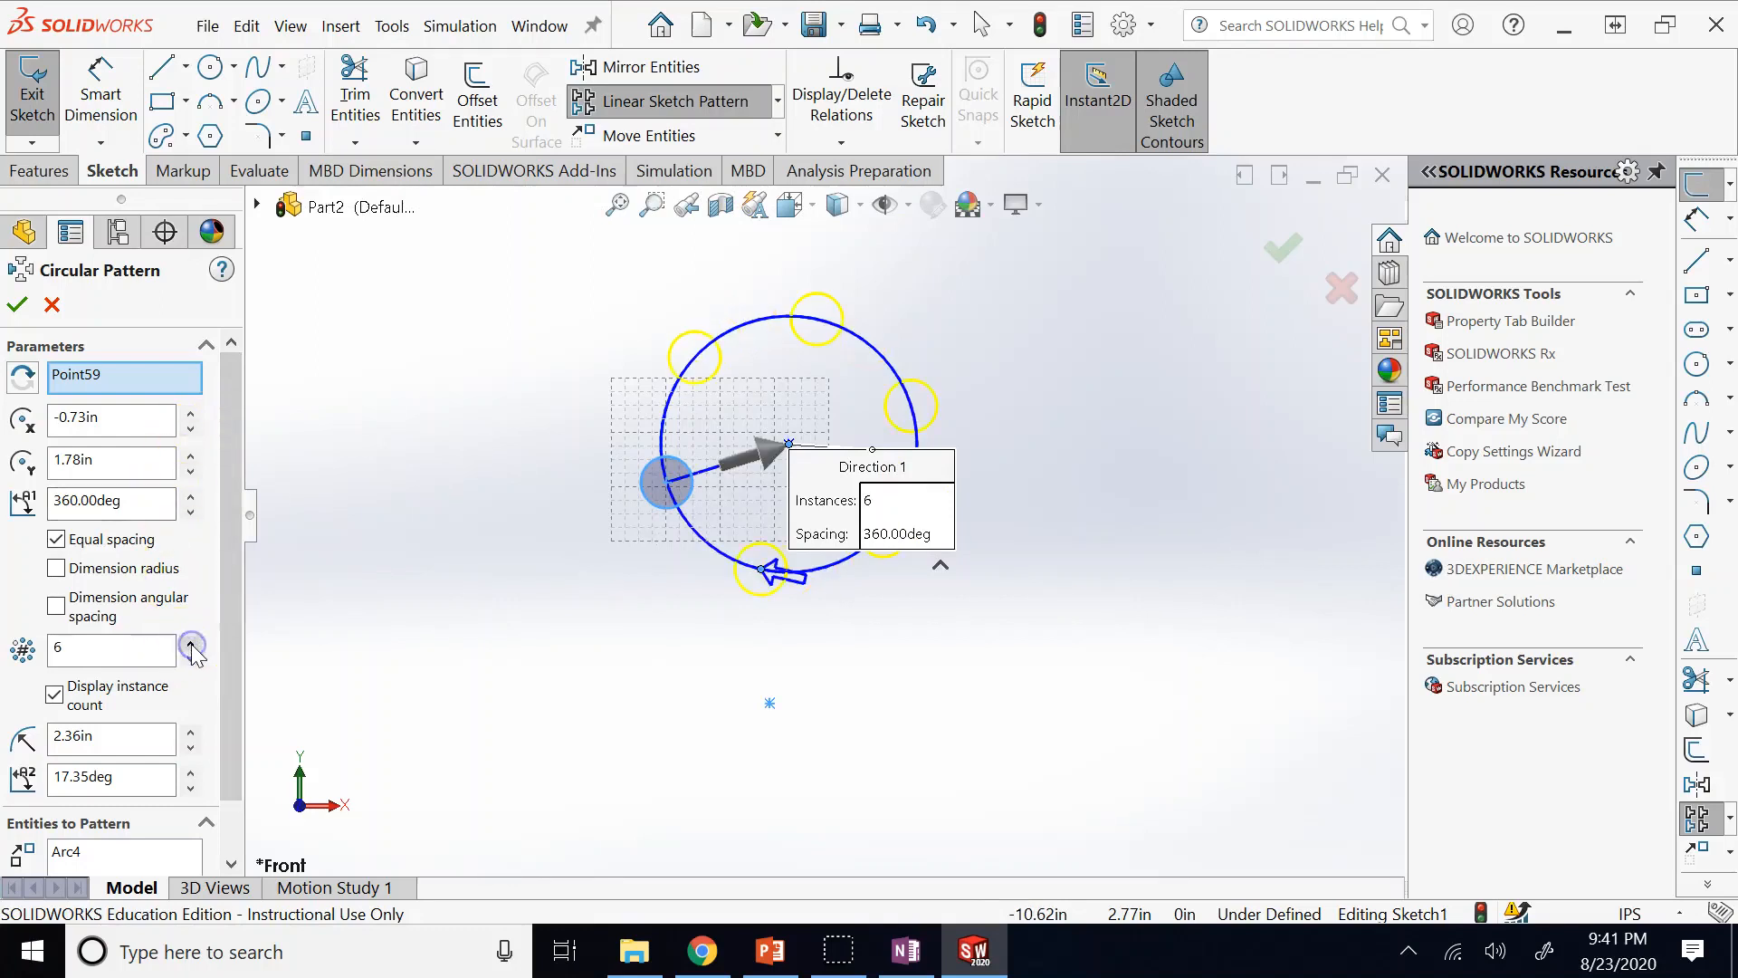
pyautogui.click(54, 695)
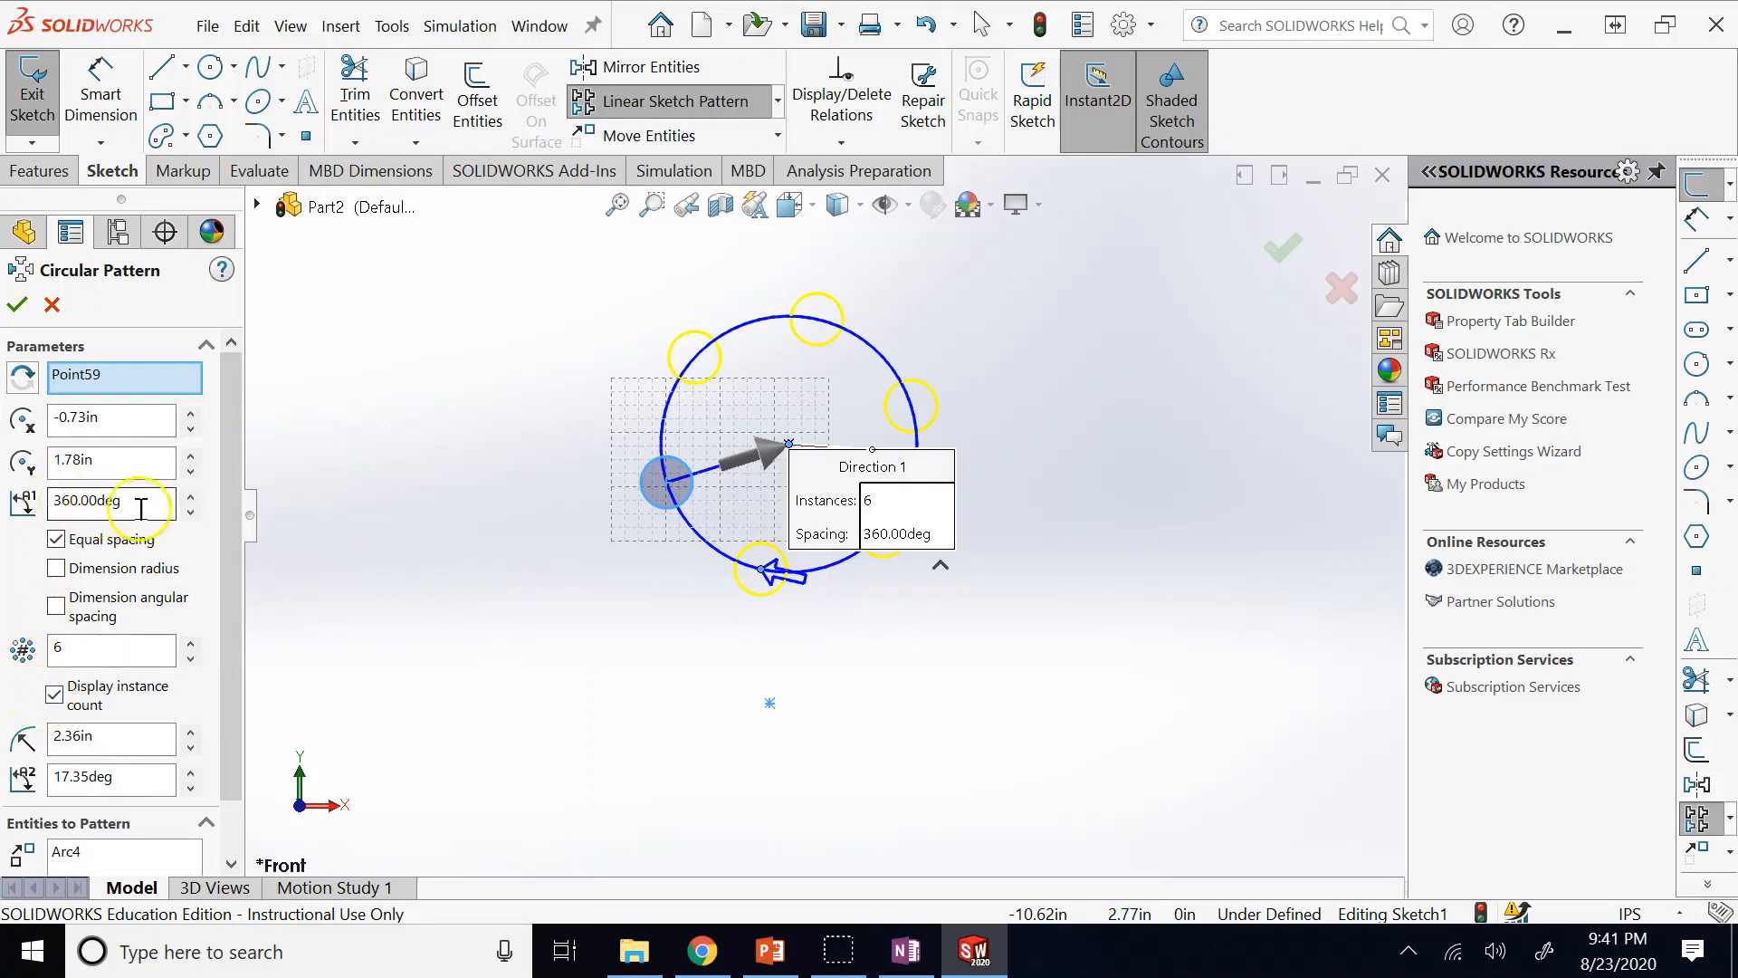
pyautogui.moveTo(229, 631); pyautogui.dragTo(223, 391)
pyautogui.click(15, 304)
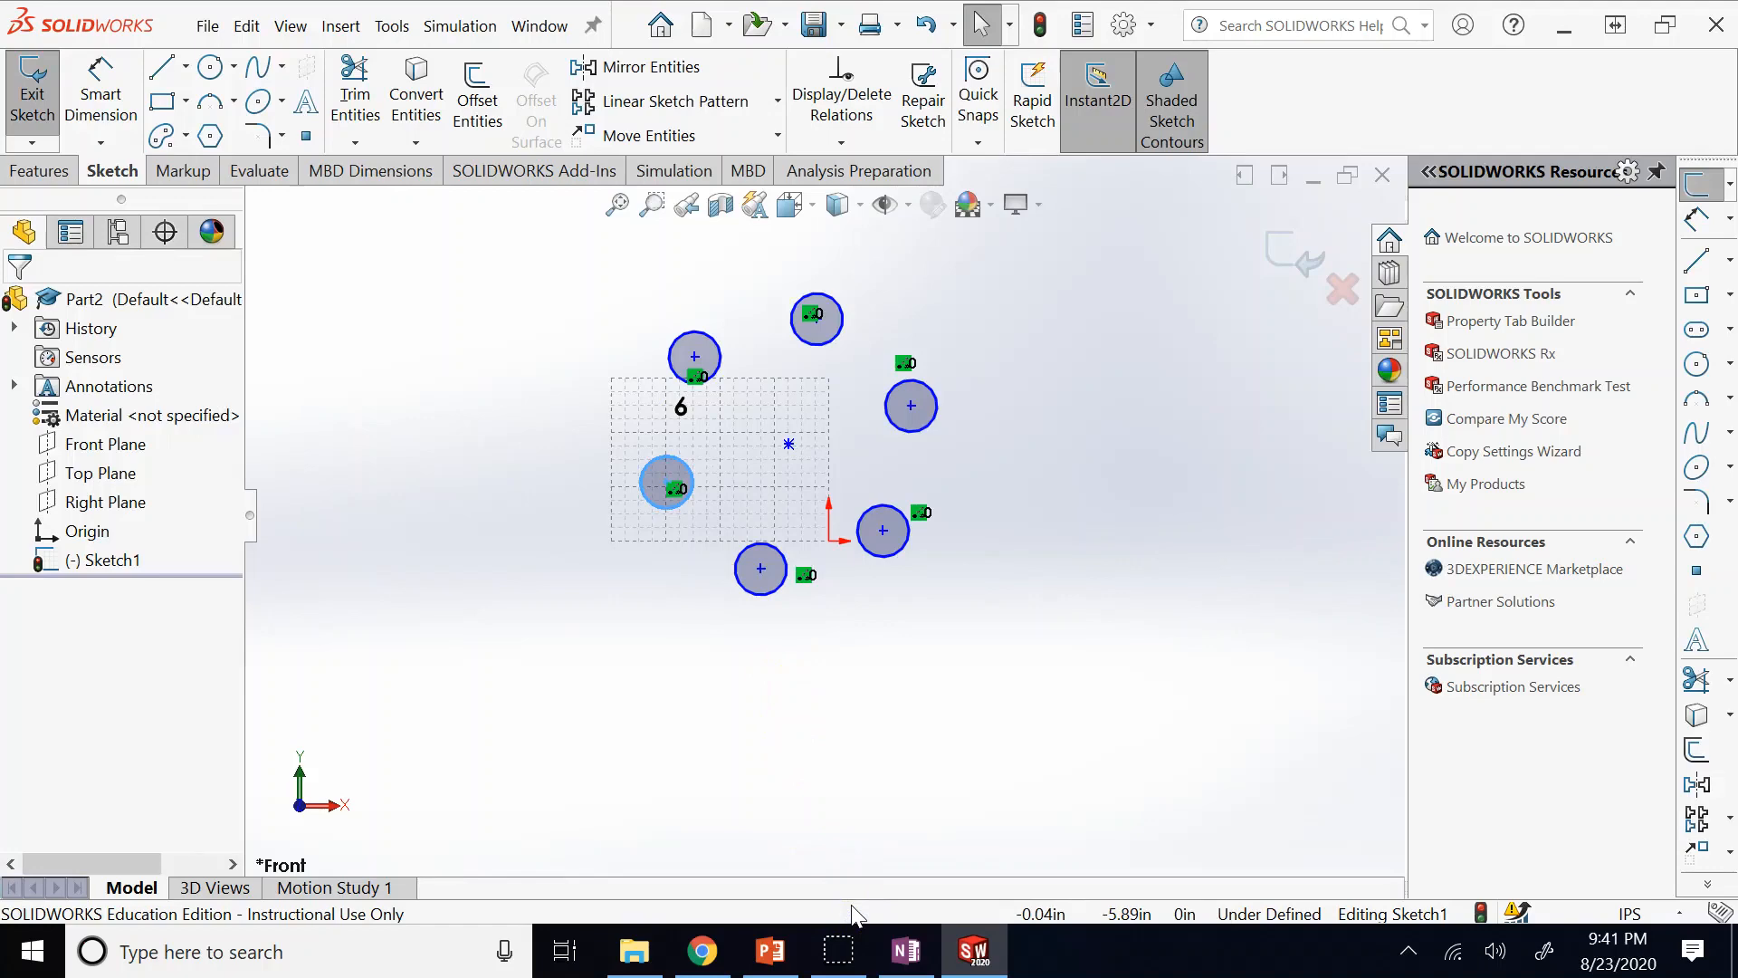
# Delete all the patterned circles and the centre point from the sketch.
pyautogui.moveTo(1168, 724)
pyautogui.mouseDown()
pyautogui.moveTo(803, 387)
pyautogui.moveTo(538, 264)
pyautogui.mouseUp()
pyautogui.press('Delete')
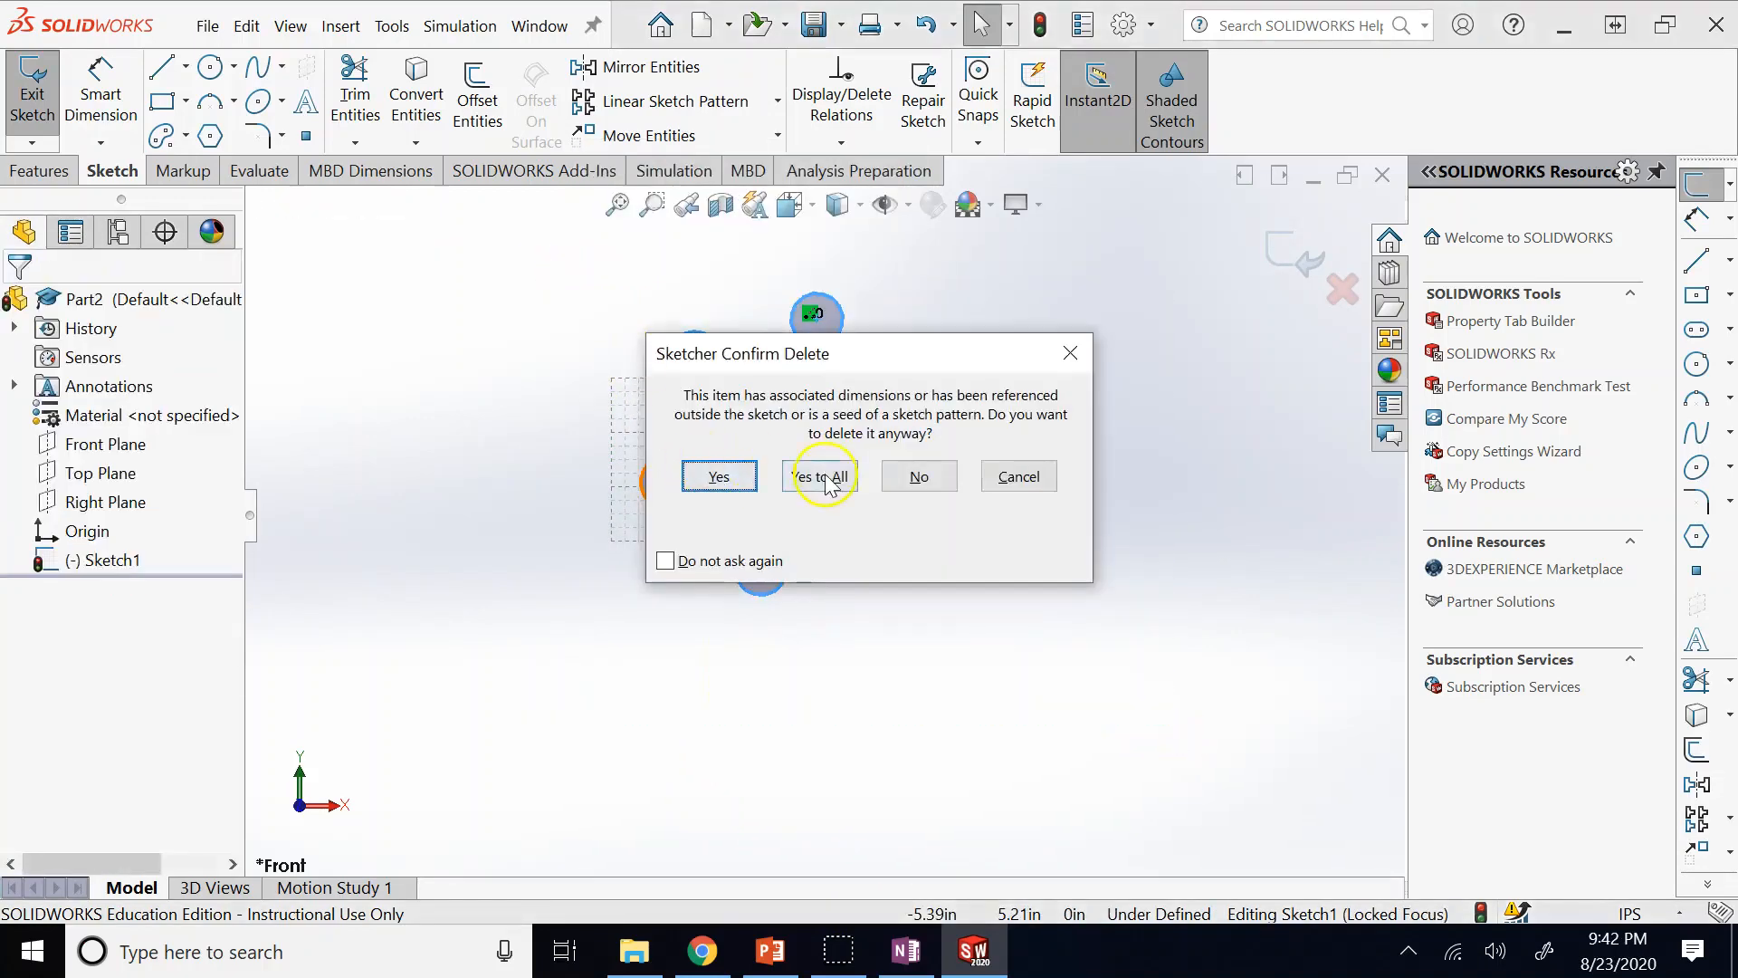
pyautogui.click(719, 476)
# Sketch a circle with a radius of about 0.35 in, up and to the left of the origin.
pyautogui.scroll(-12, 723, 453)
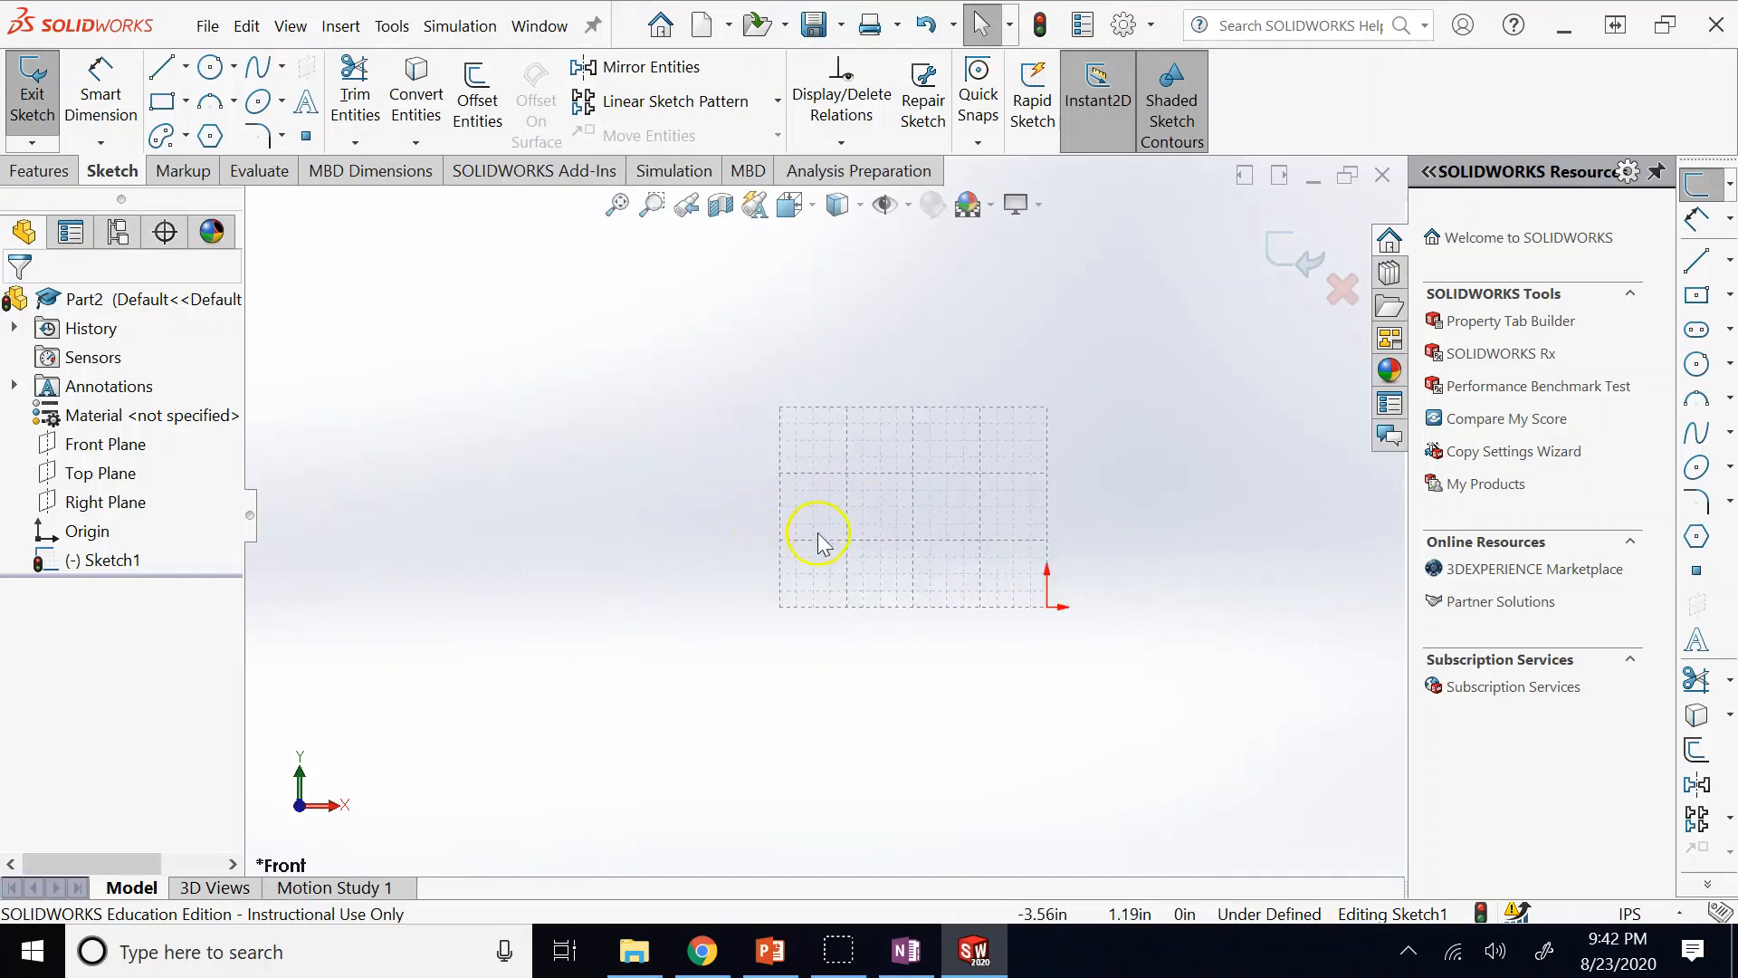
pyautogui.scroll(4, 1032, 593)
pyautogui.scroll(-2, 854, 279)
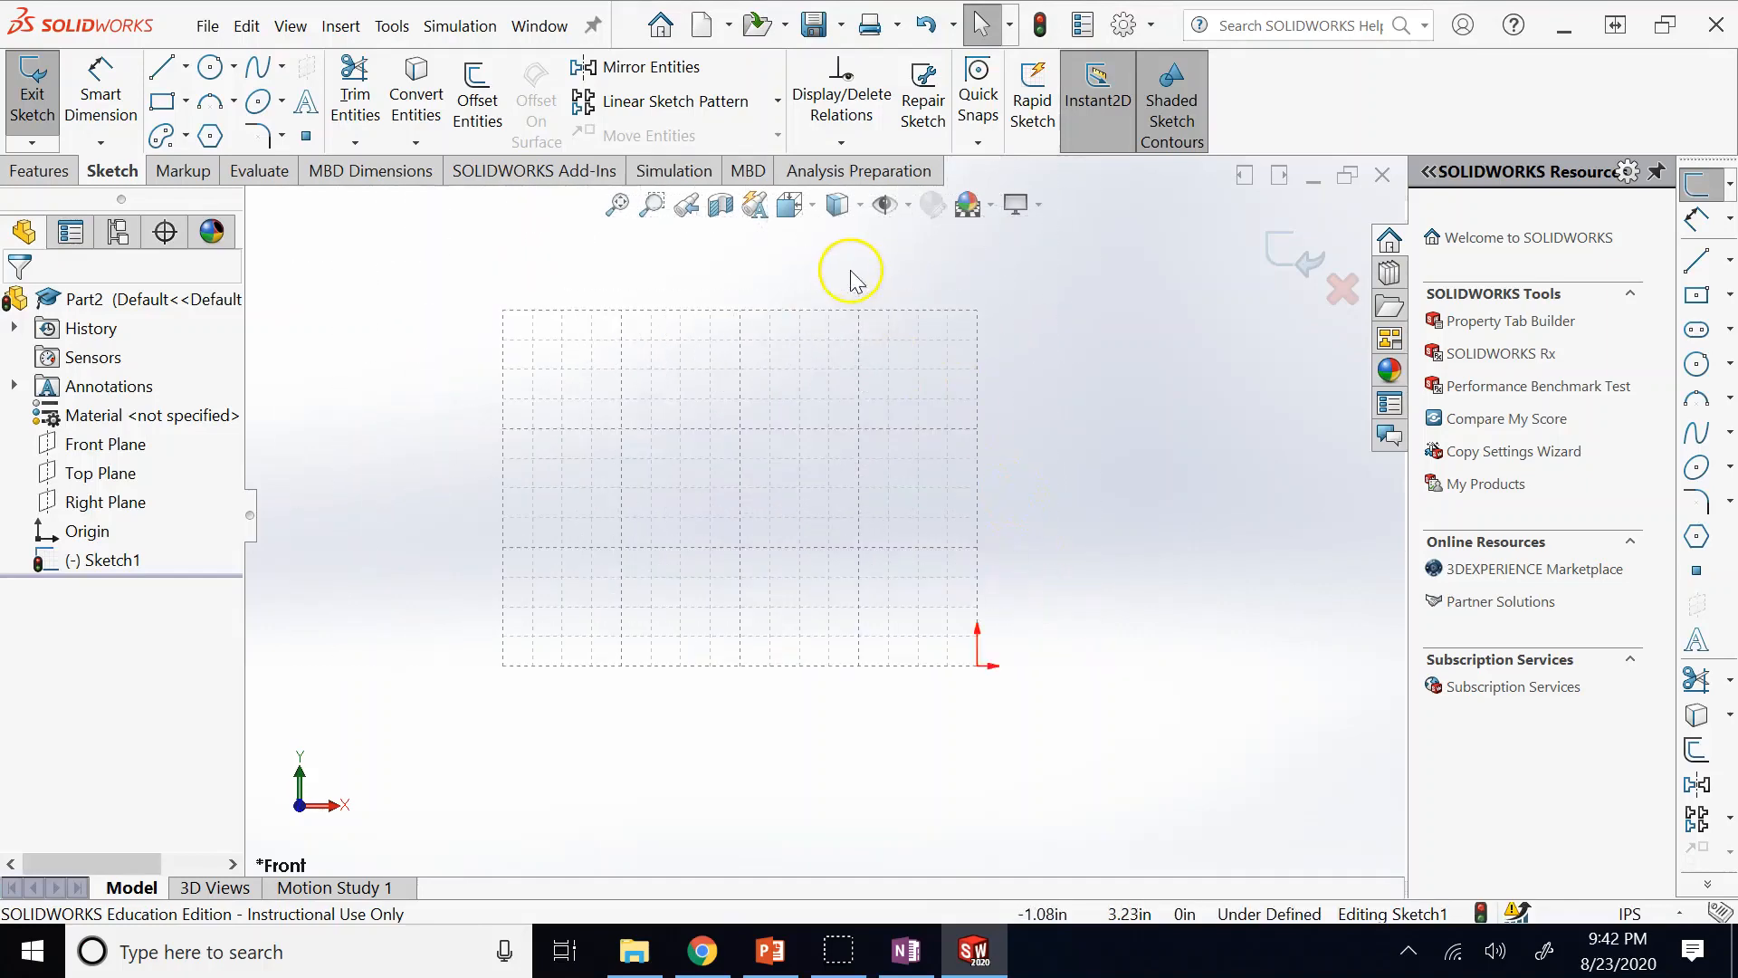
pyautogui.scroll(-3, 791, 633)
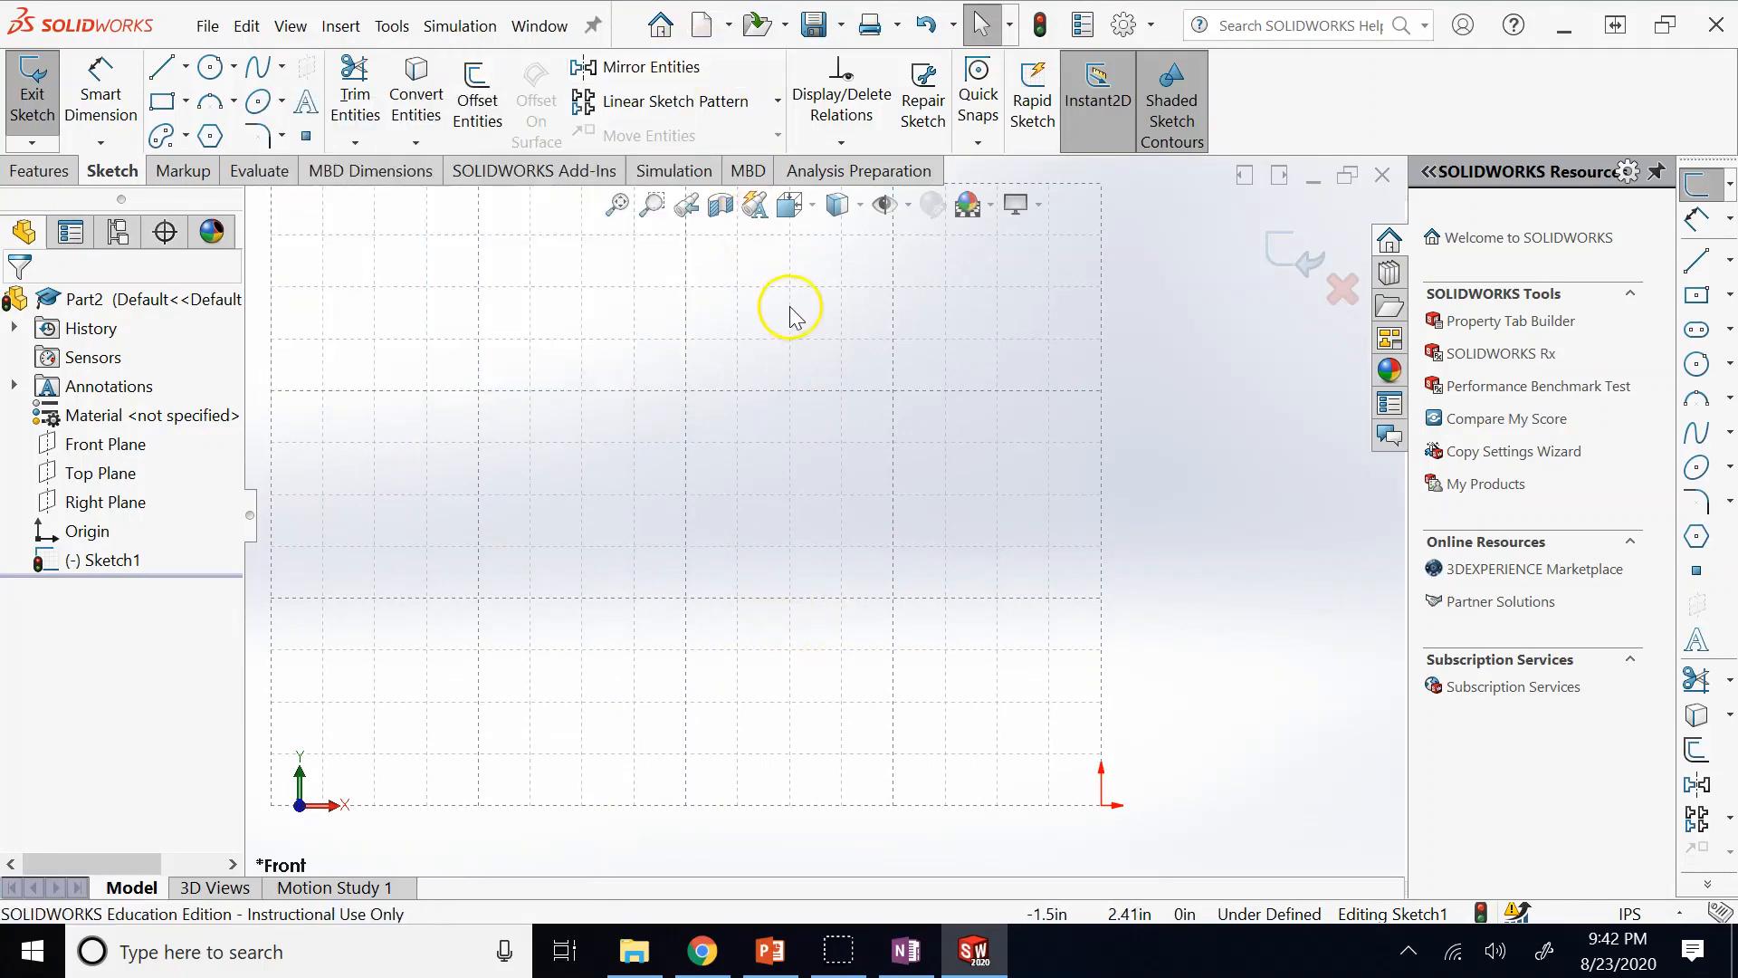
pyautogui.click(223, 71)
pyautogui.click(487, 451)
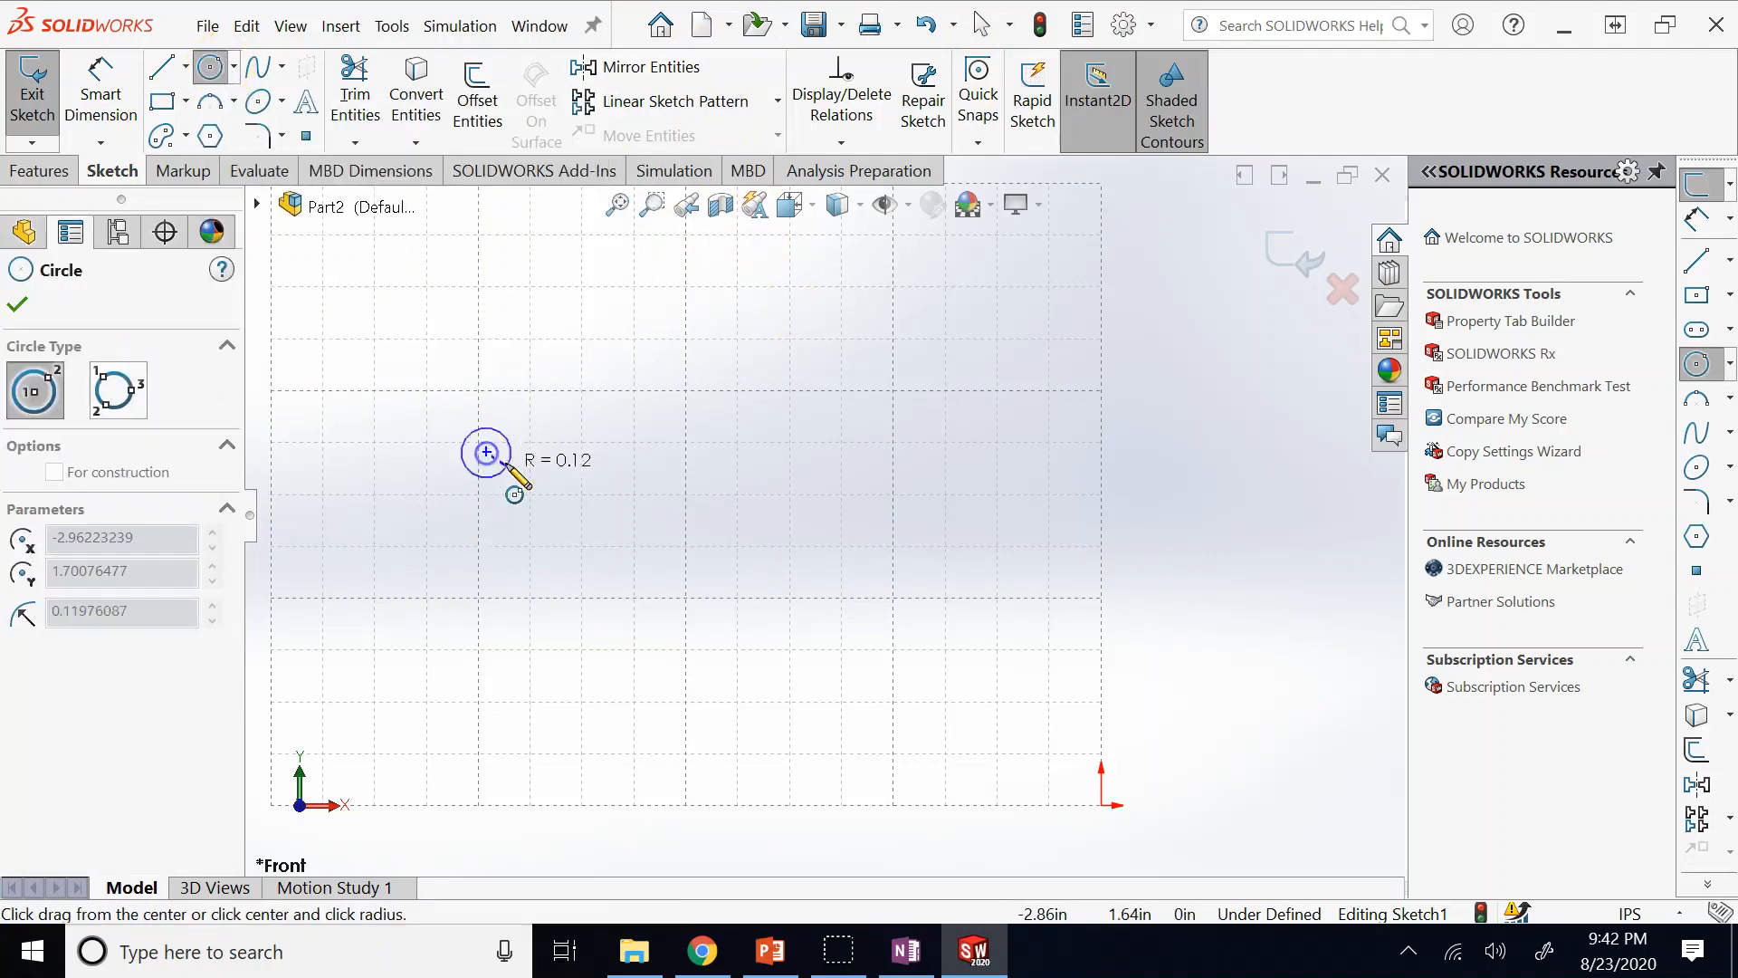
pyautogui.click(554, 478)
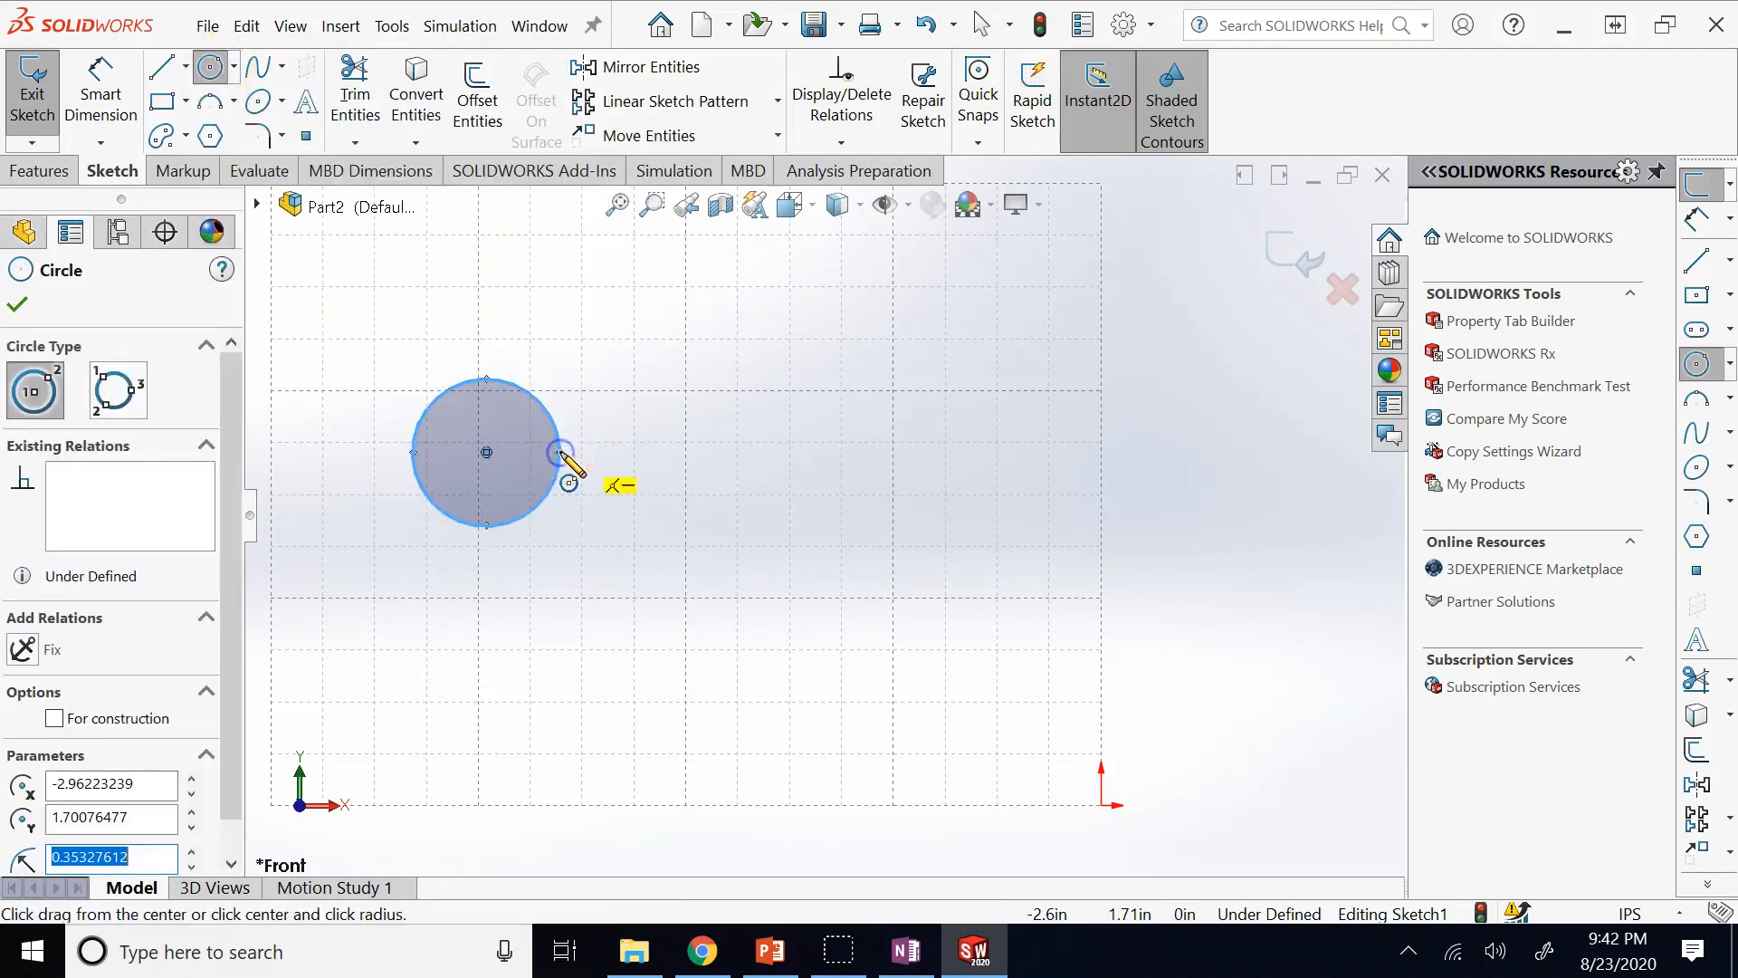
# Try to move the circle by 1 in along X and -0.5 in along Y with Move Entities.
pyautogui.click(777, 135)
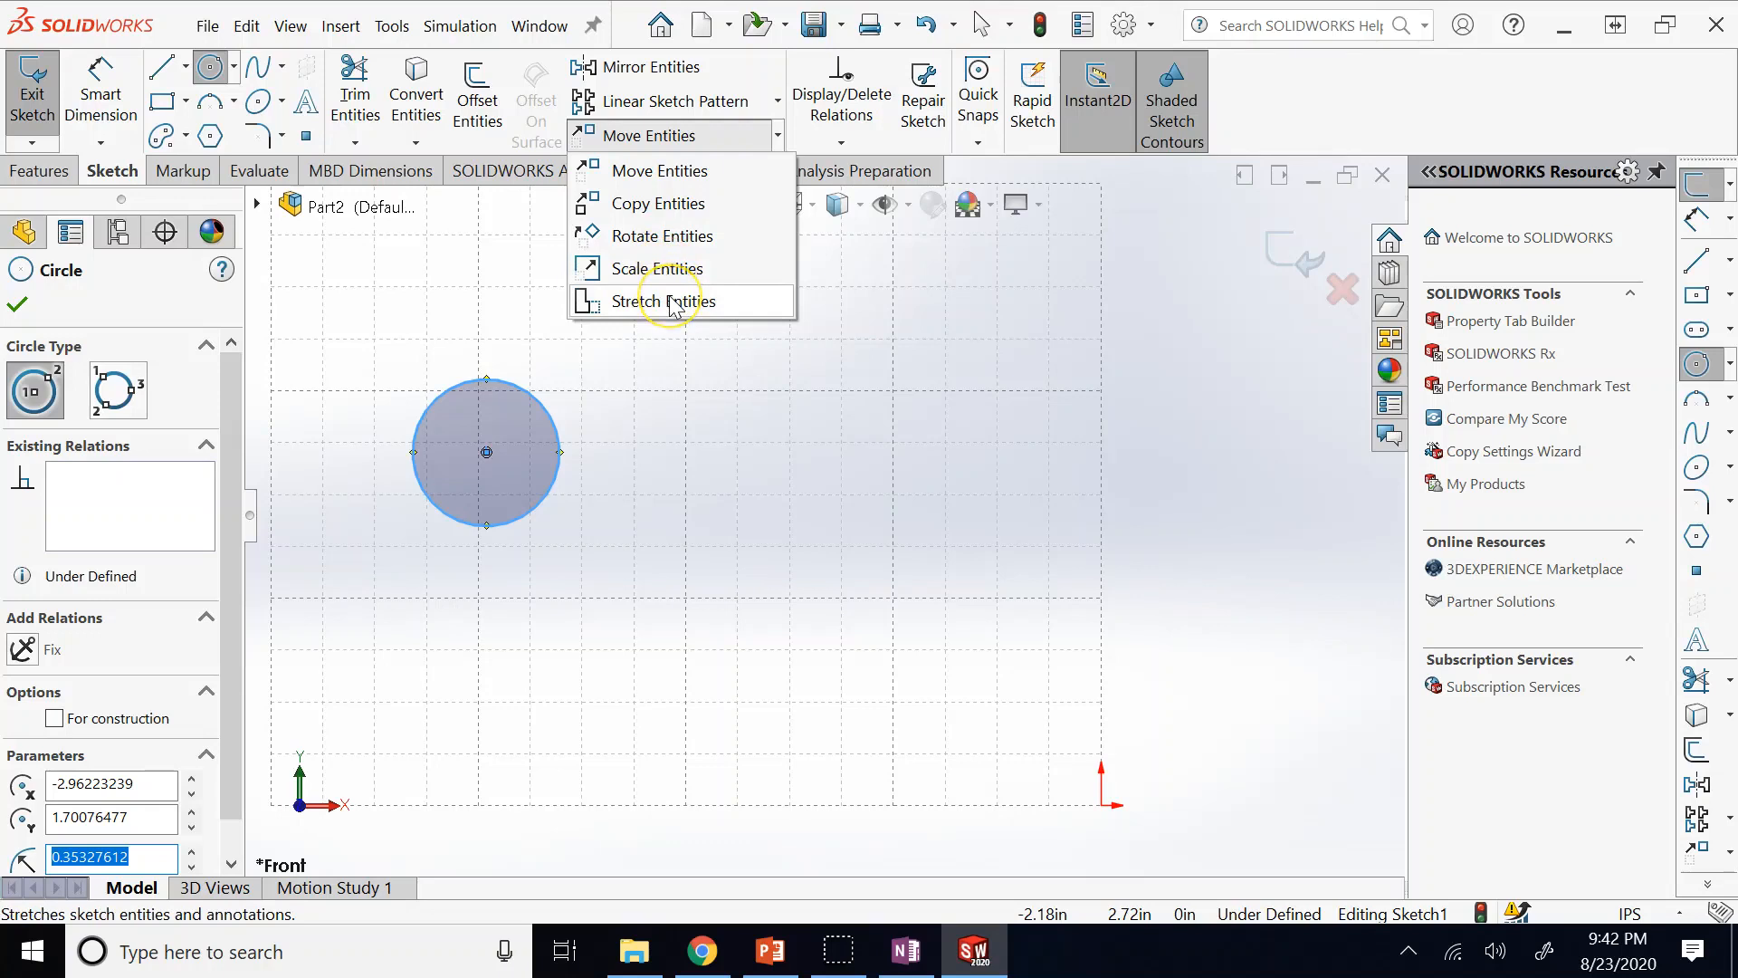
pyautogui.moveTo(260, 71)
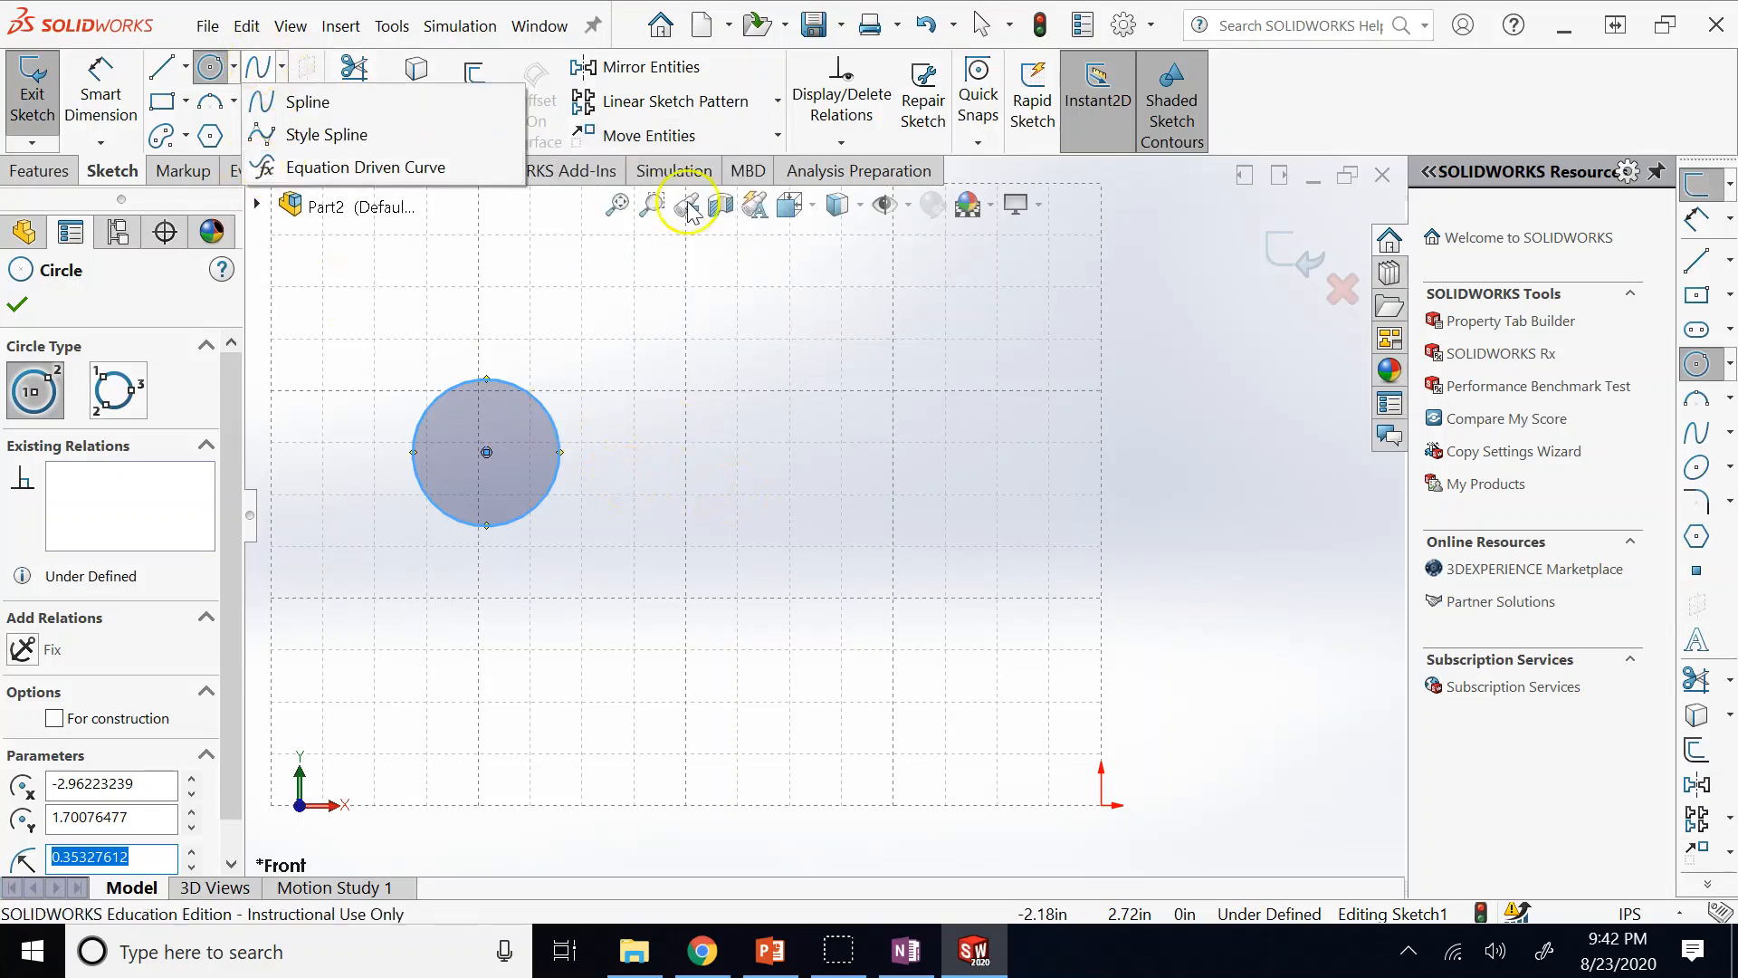
pyautogui.moveTo(778, 138)
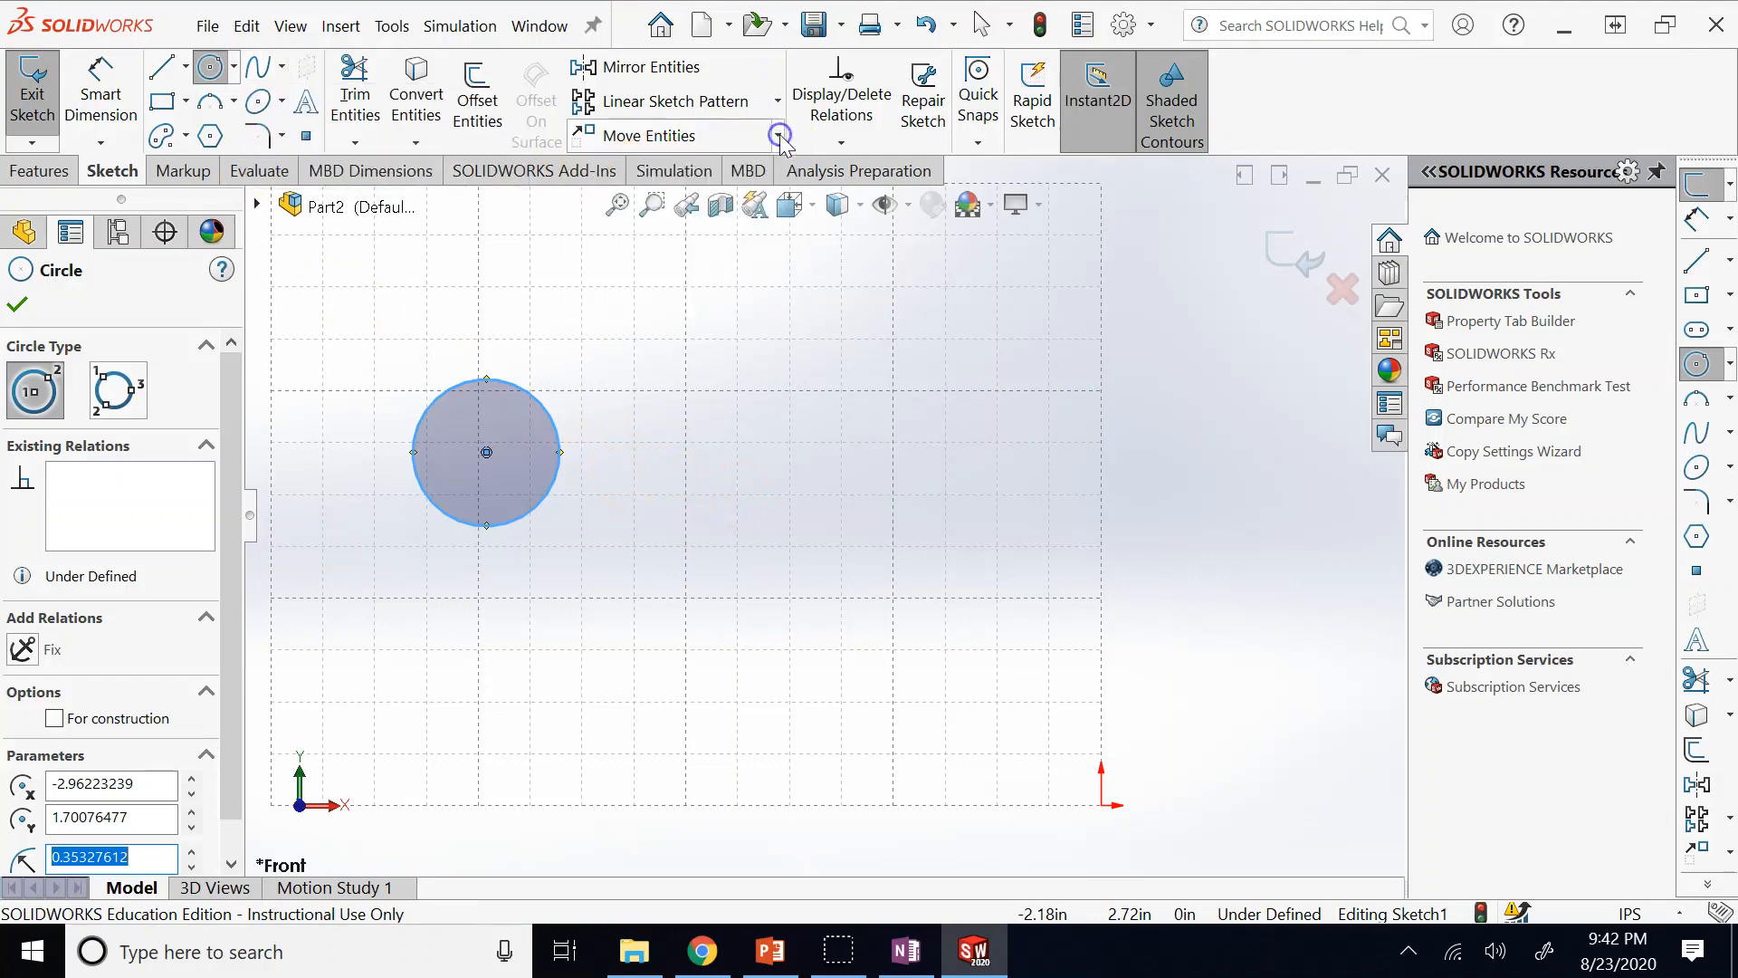
pyautogui.click(700, 173)
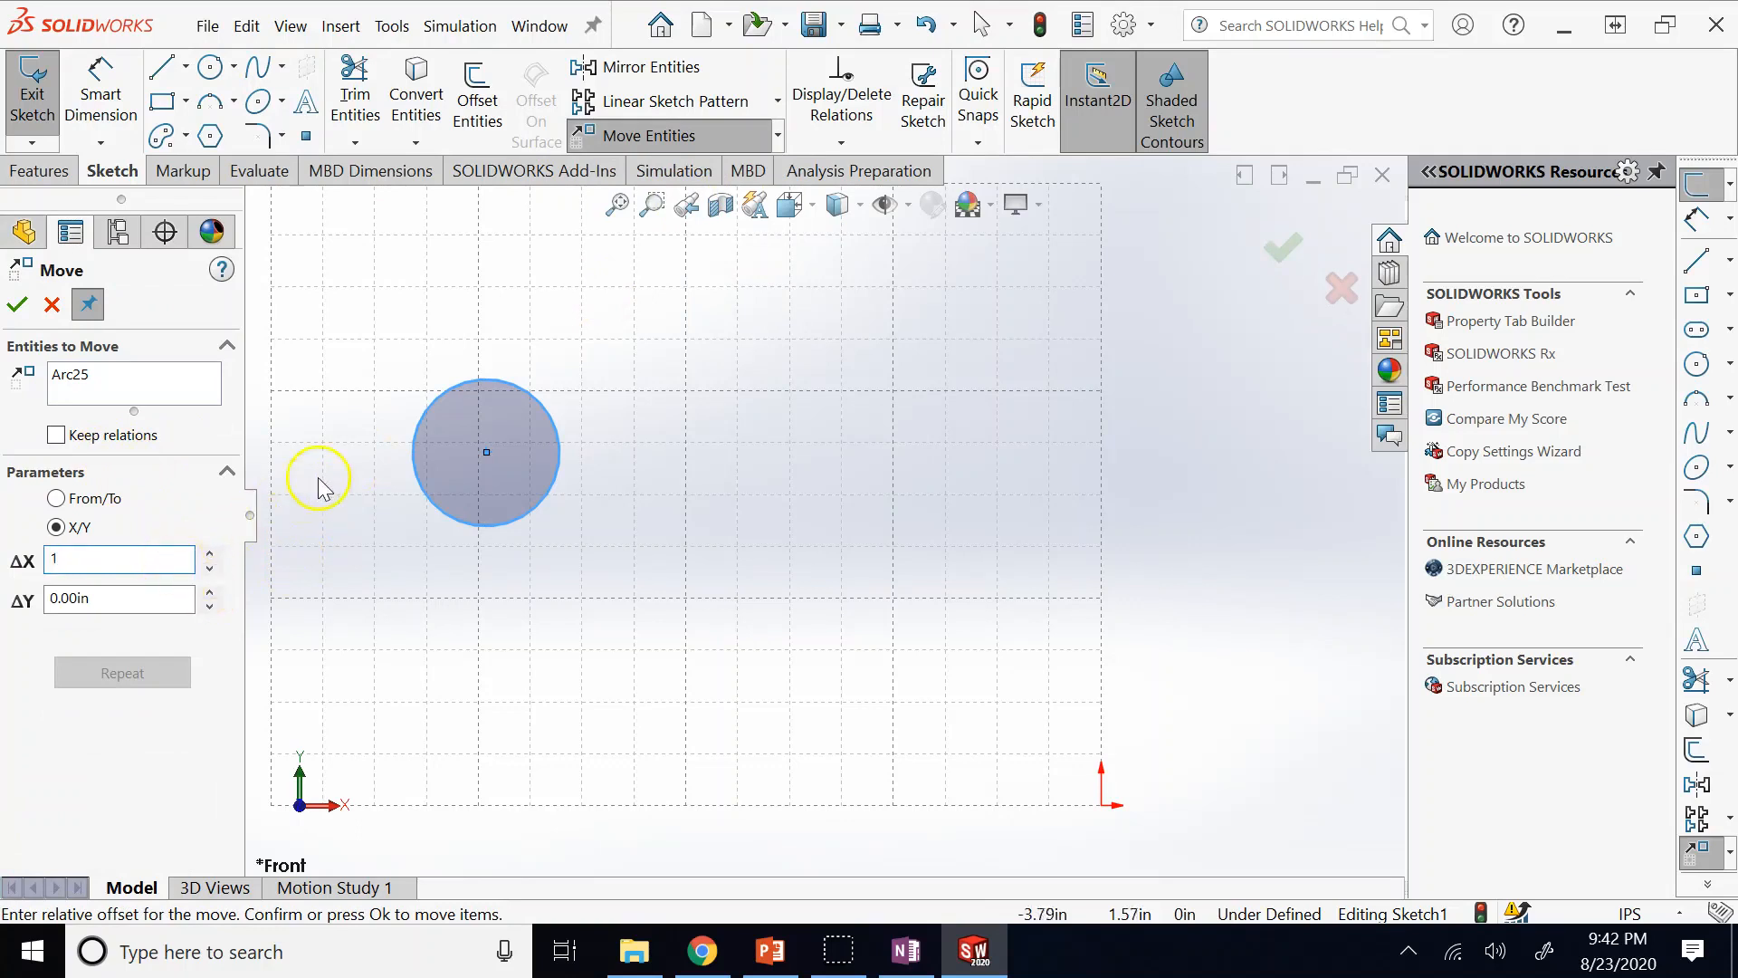
pyautogui.click(119, 607)
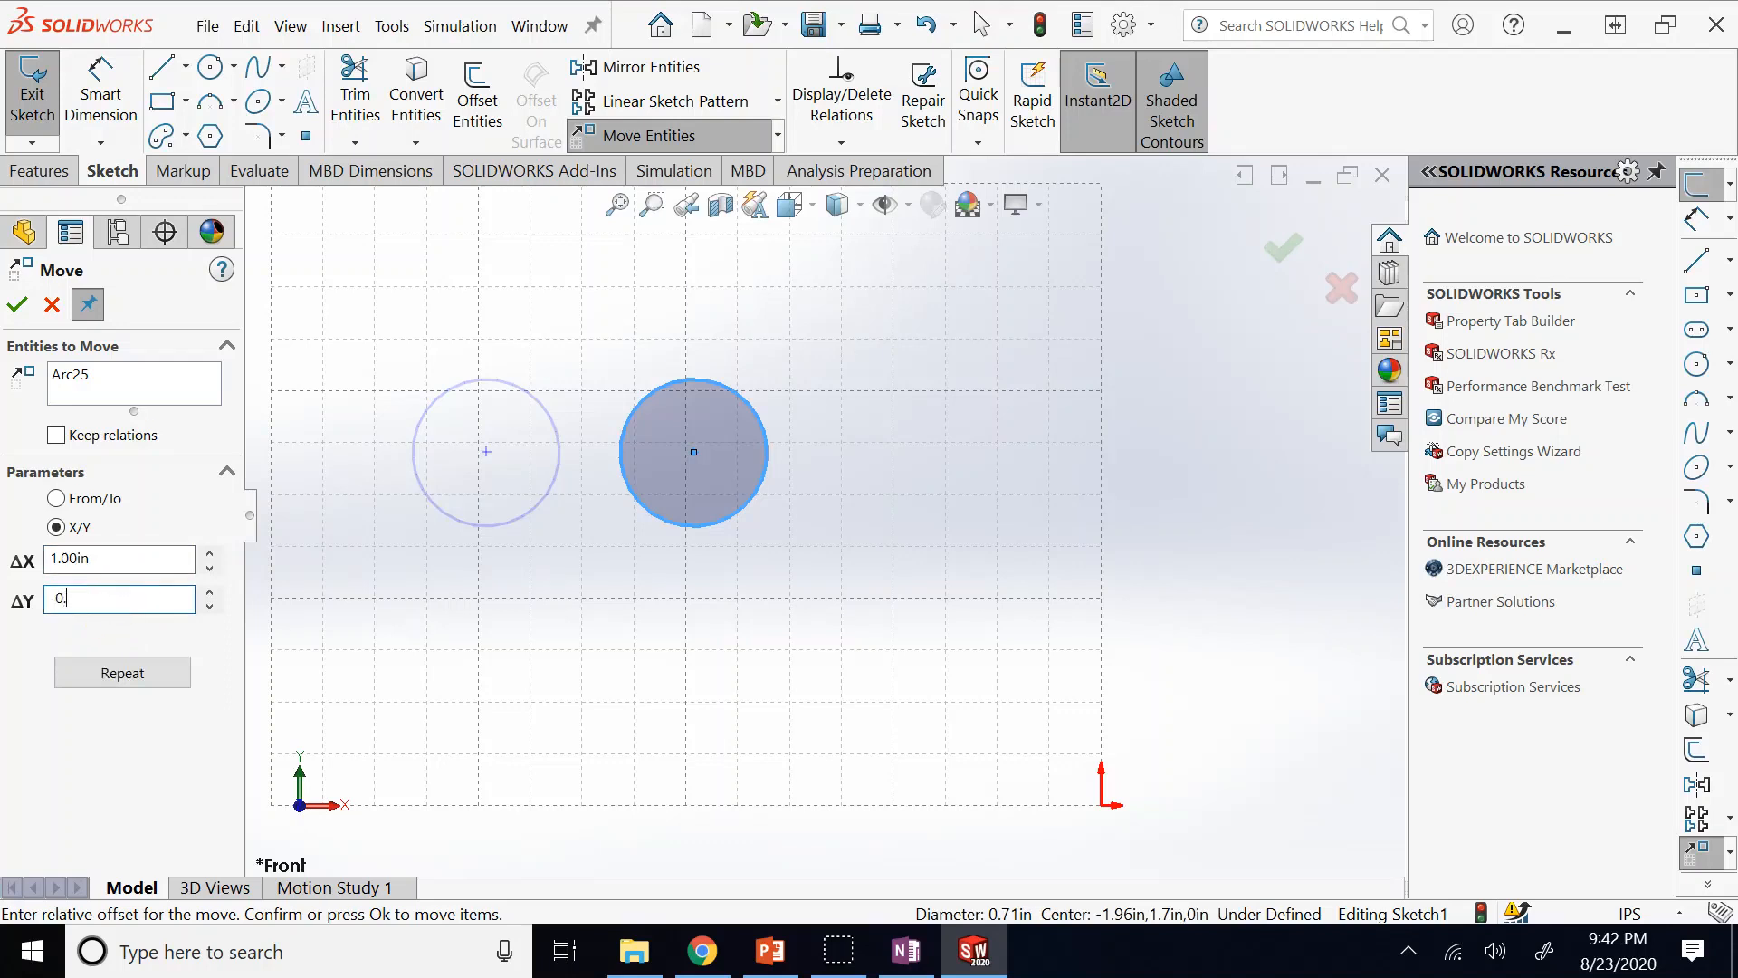
pyautogui.press('Return')
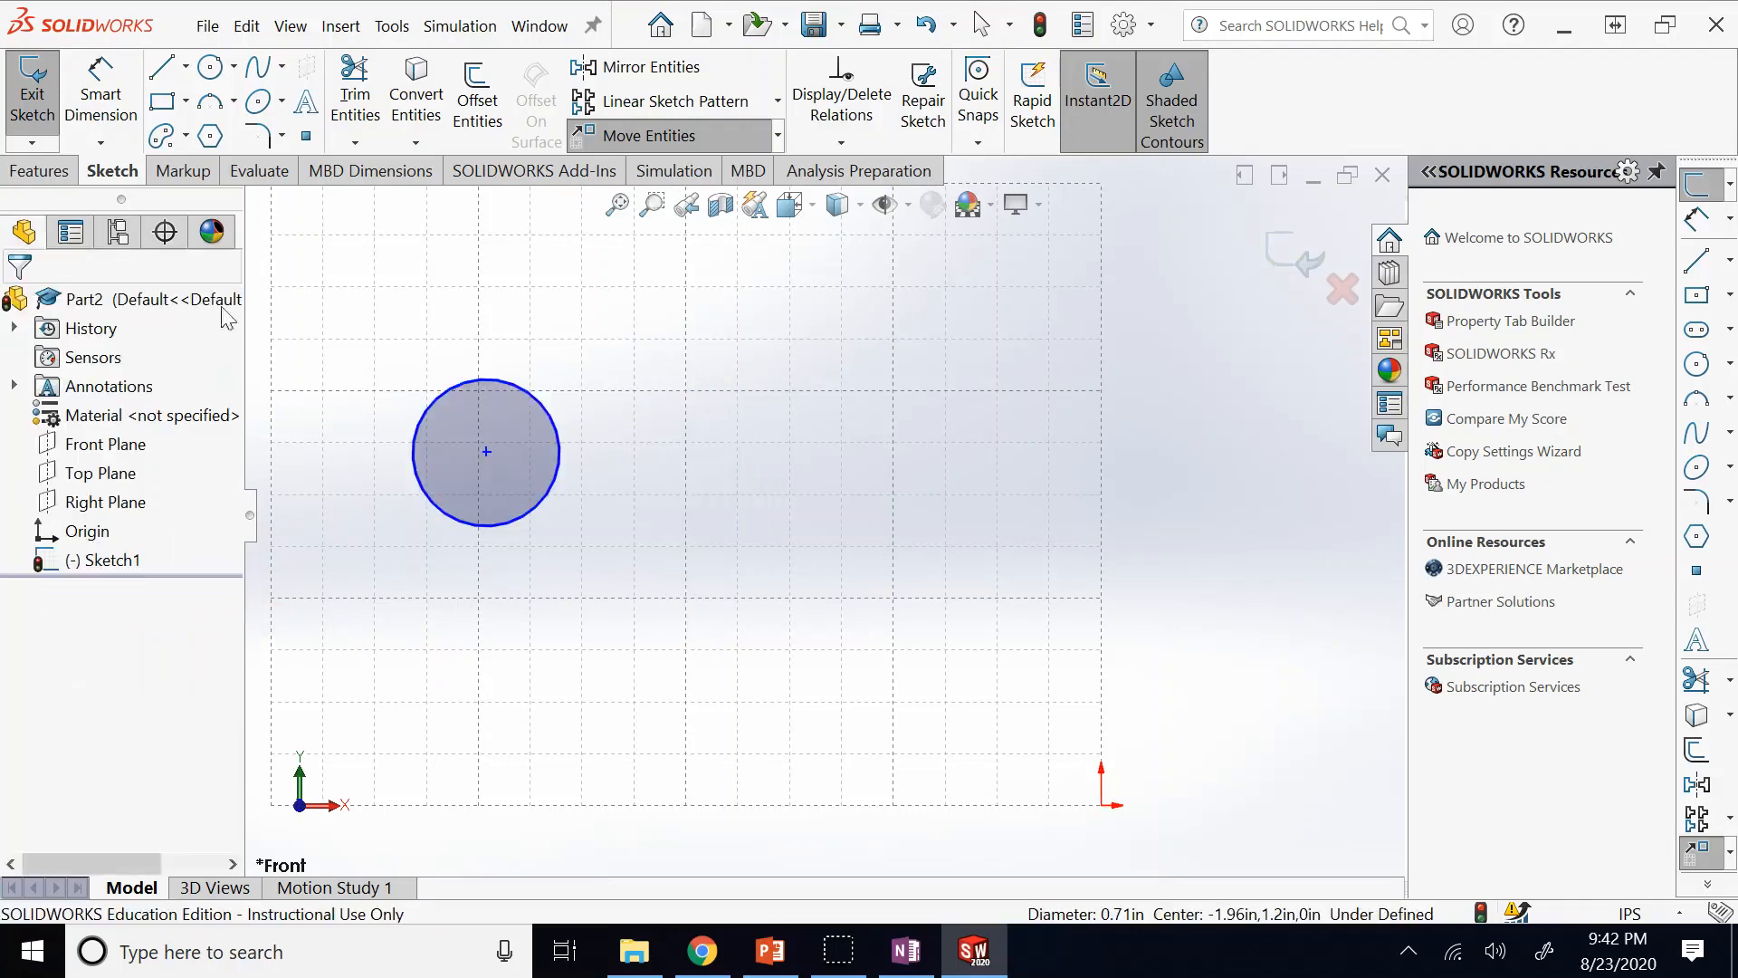
pyautogui.click(52, 305)
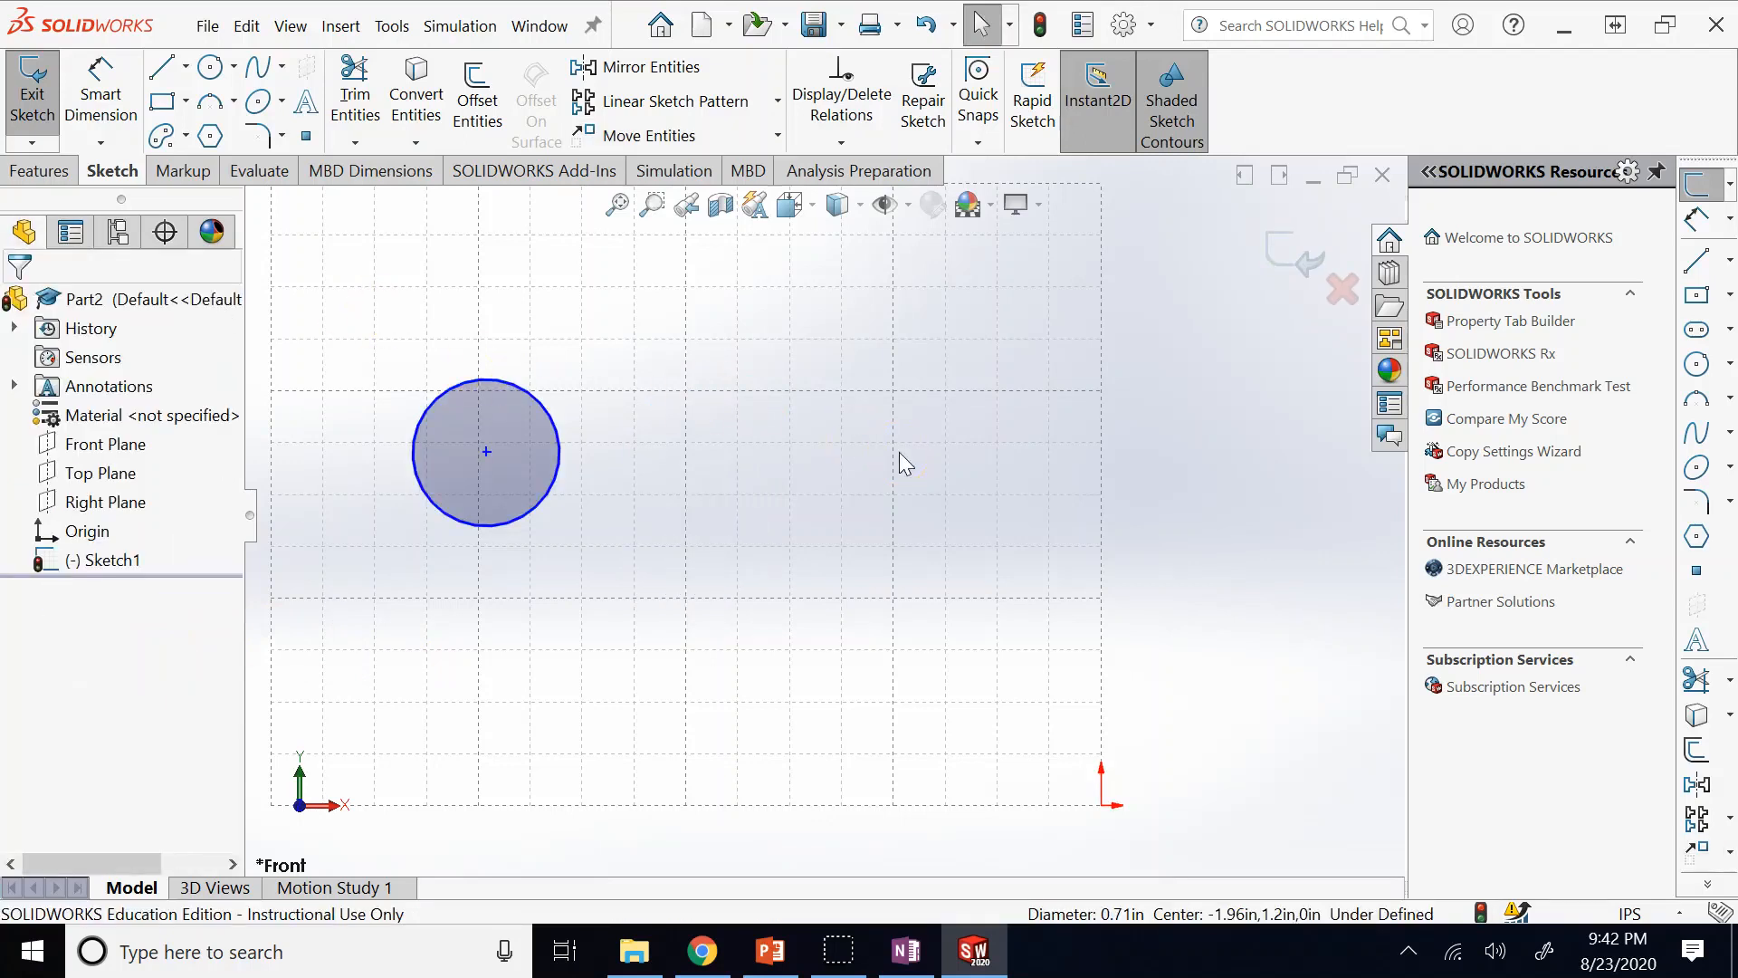
# Try to copy the circle with an offset of 2 in along X and -1 in along Y.
pyautogui.click(777, 136)
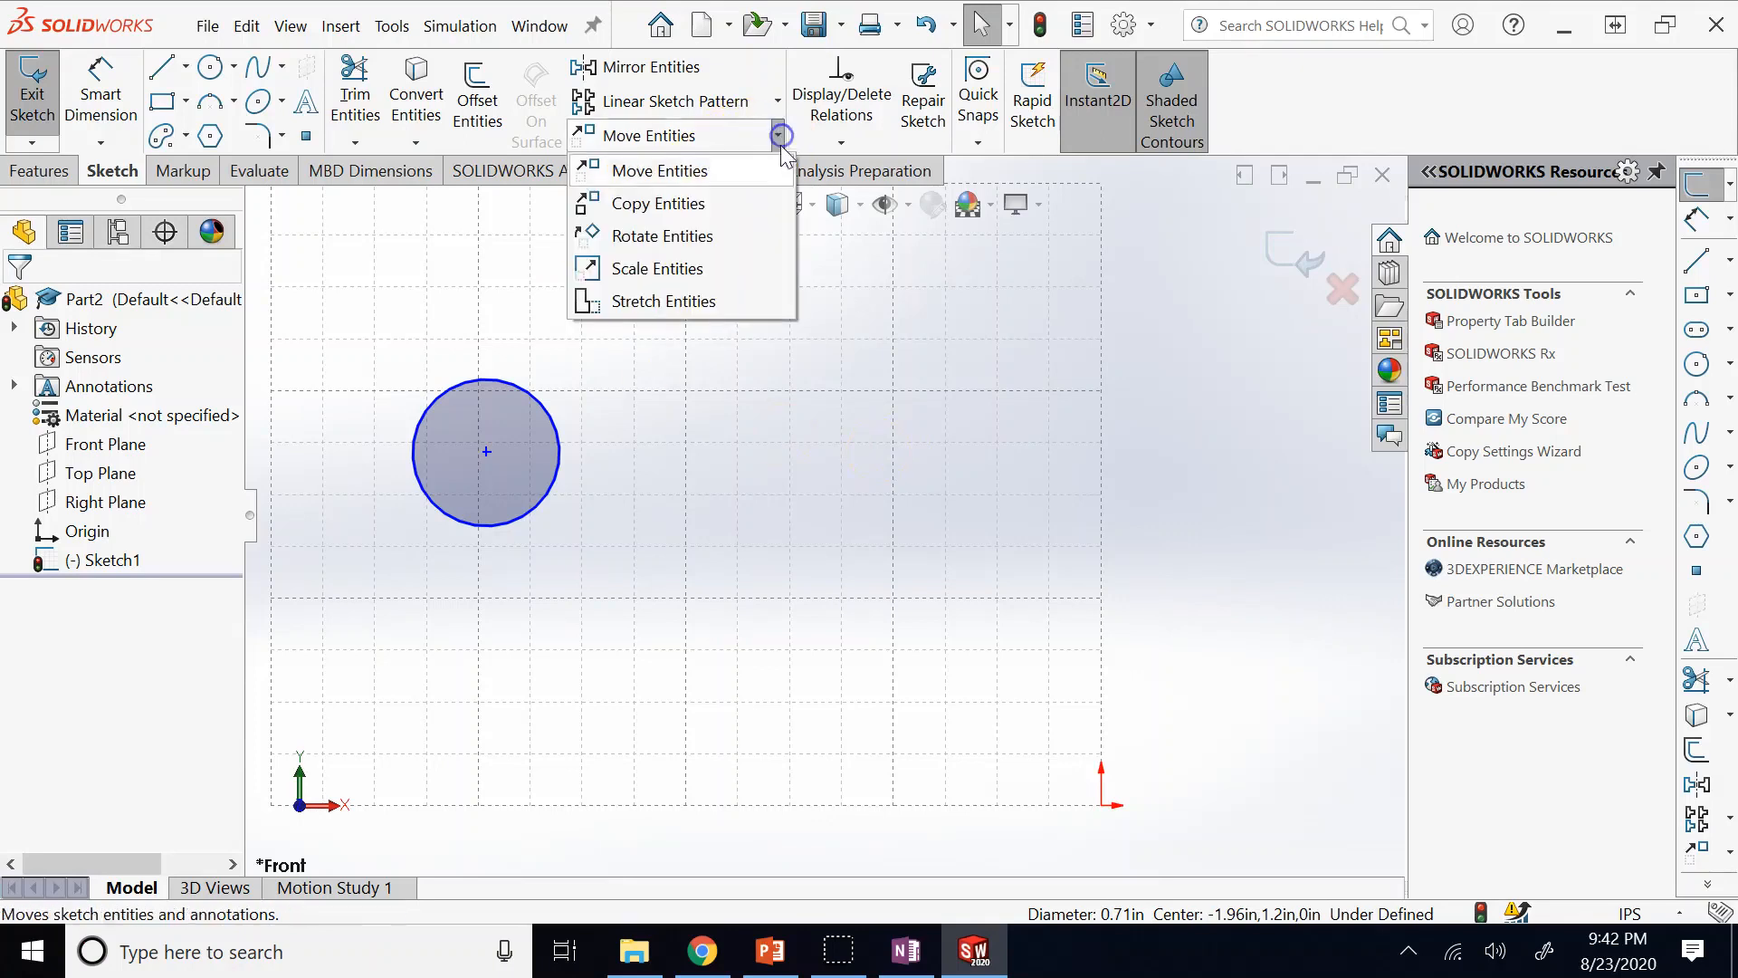
pyautogui.click(716, 204)
pyautogui.click(523, 398)
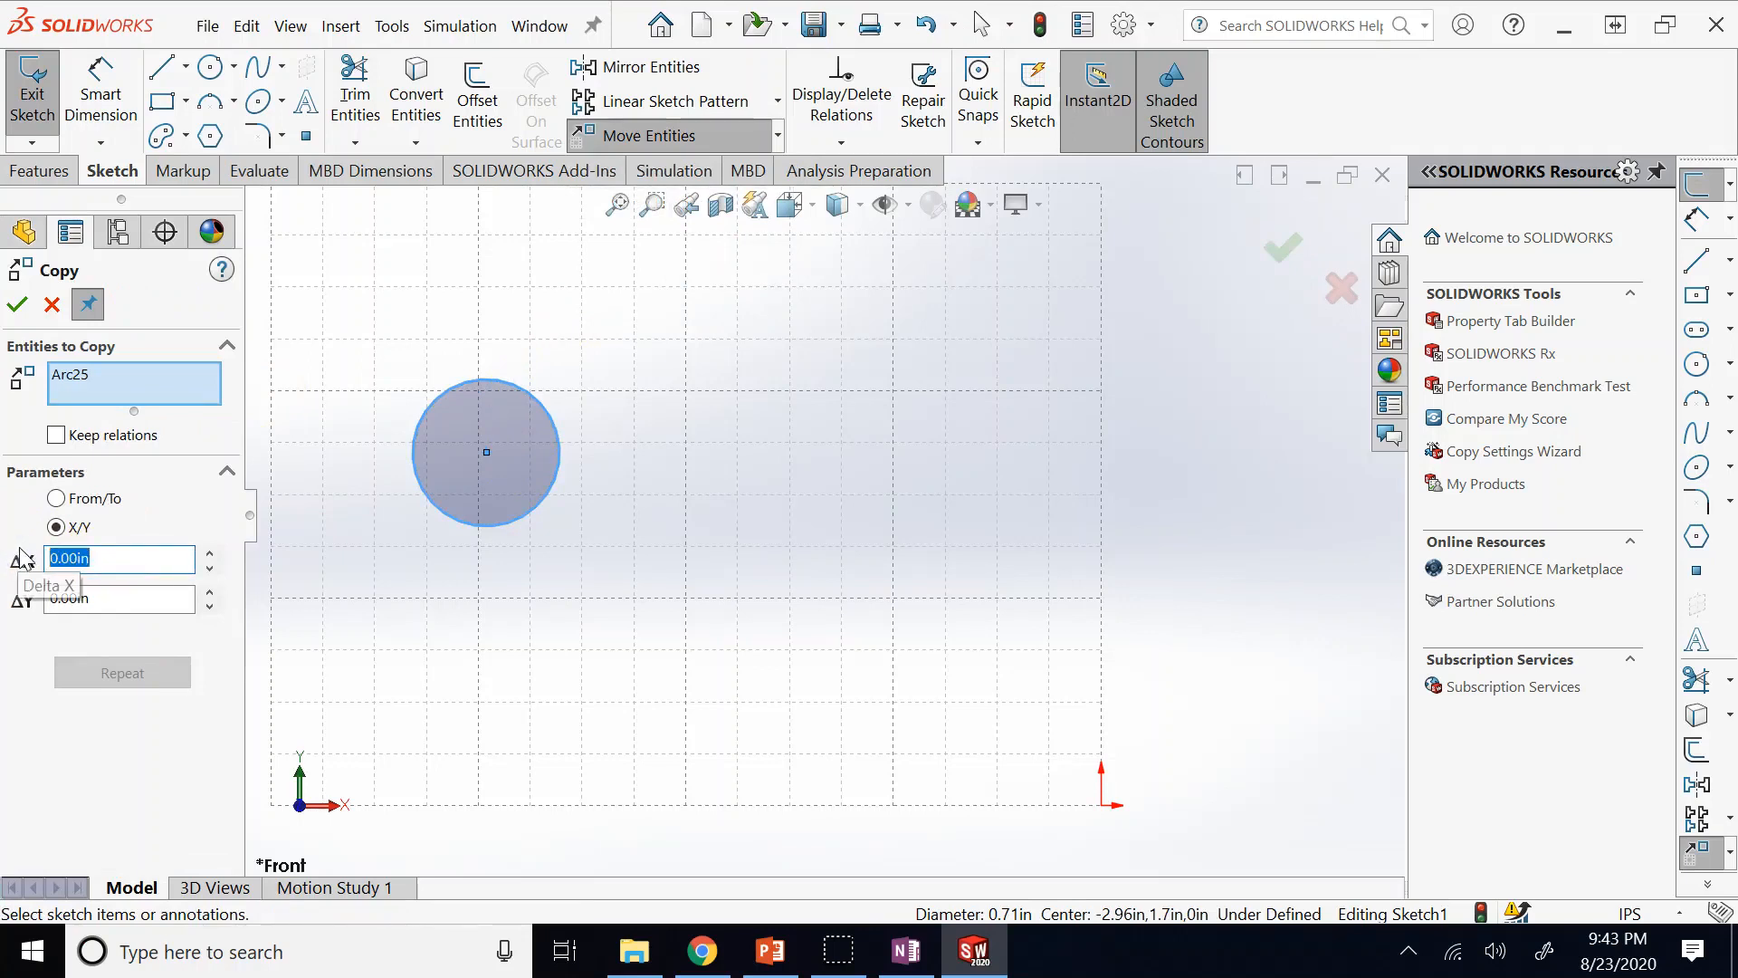
pyautogui.write('2')
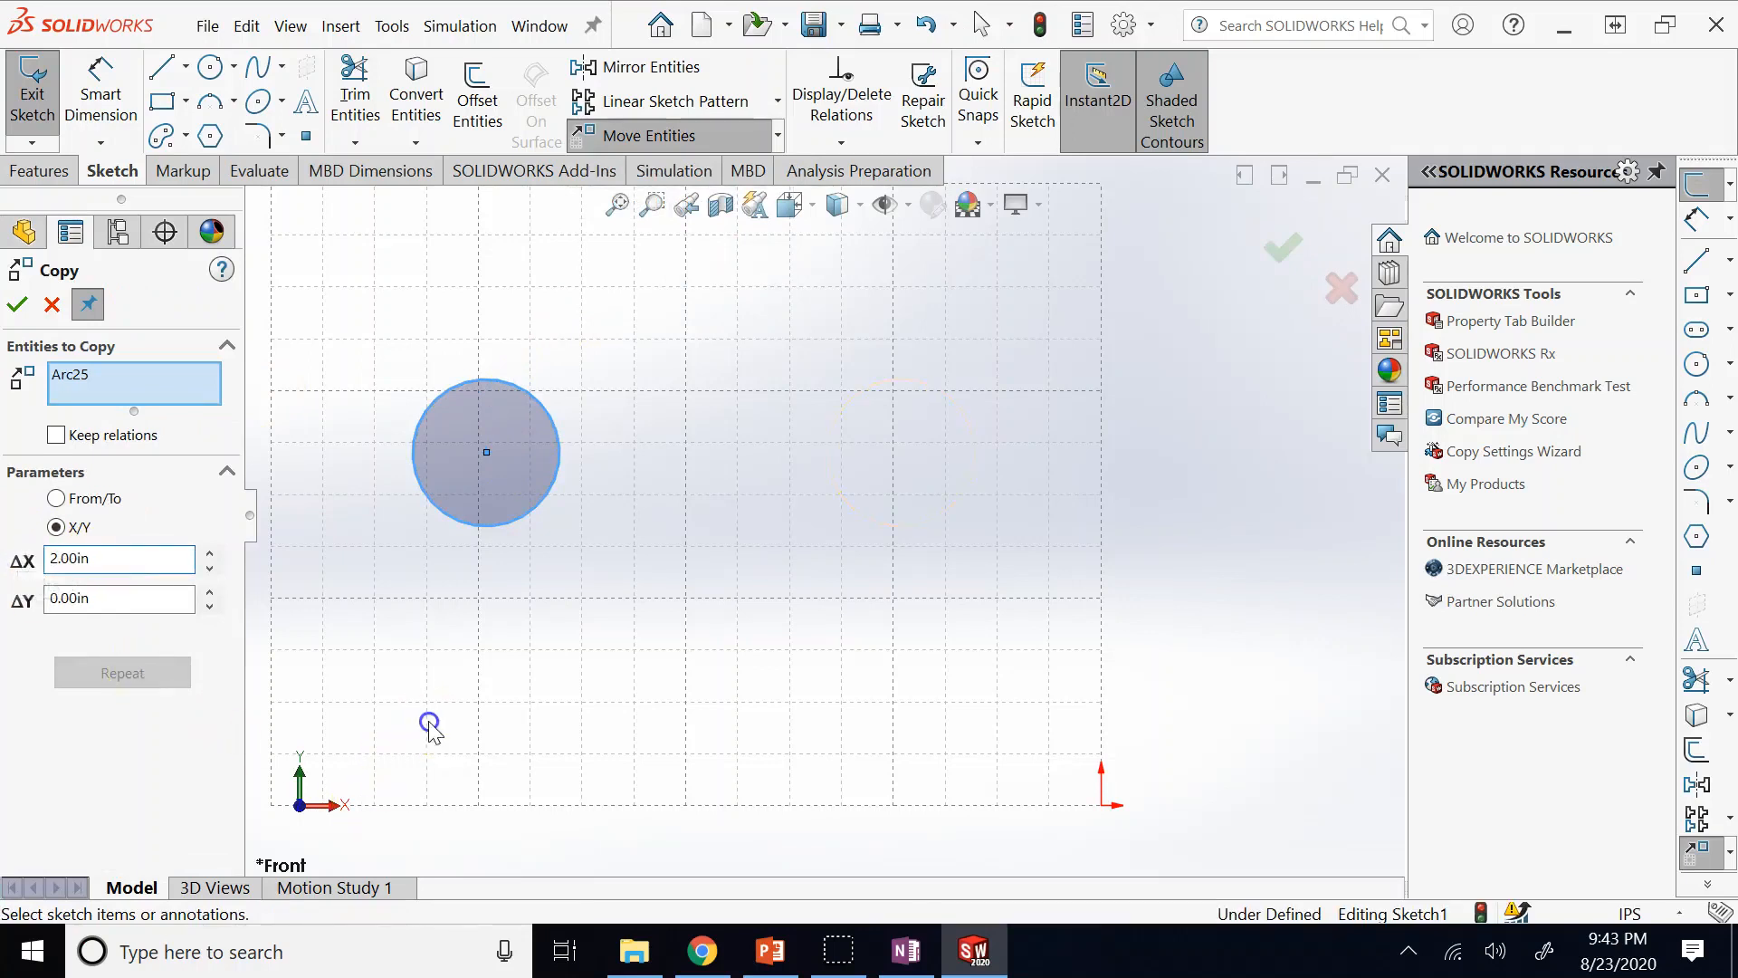
pyautogui.click(442, 729)
pyautogui.click(164, 603)
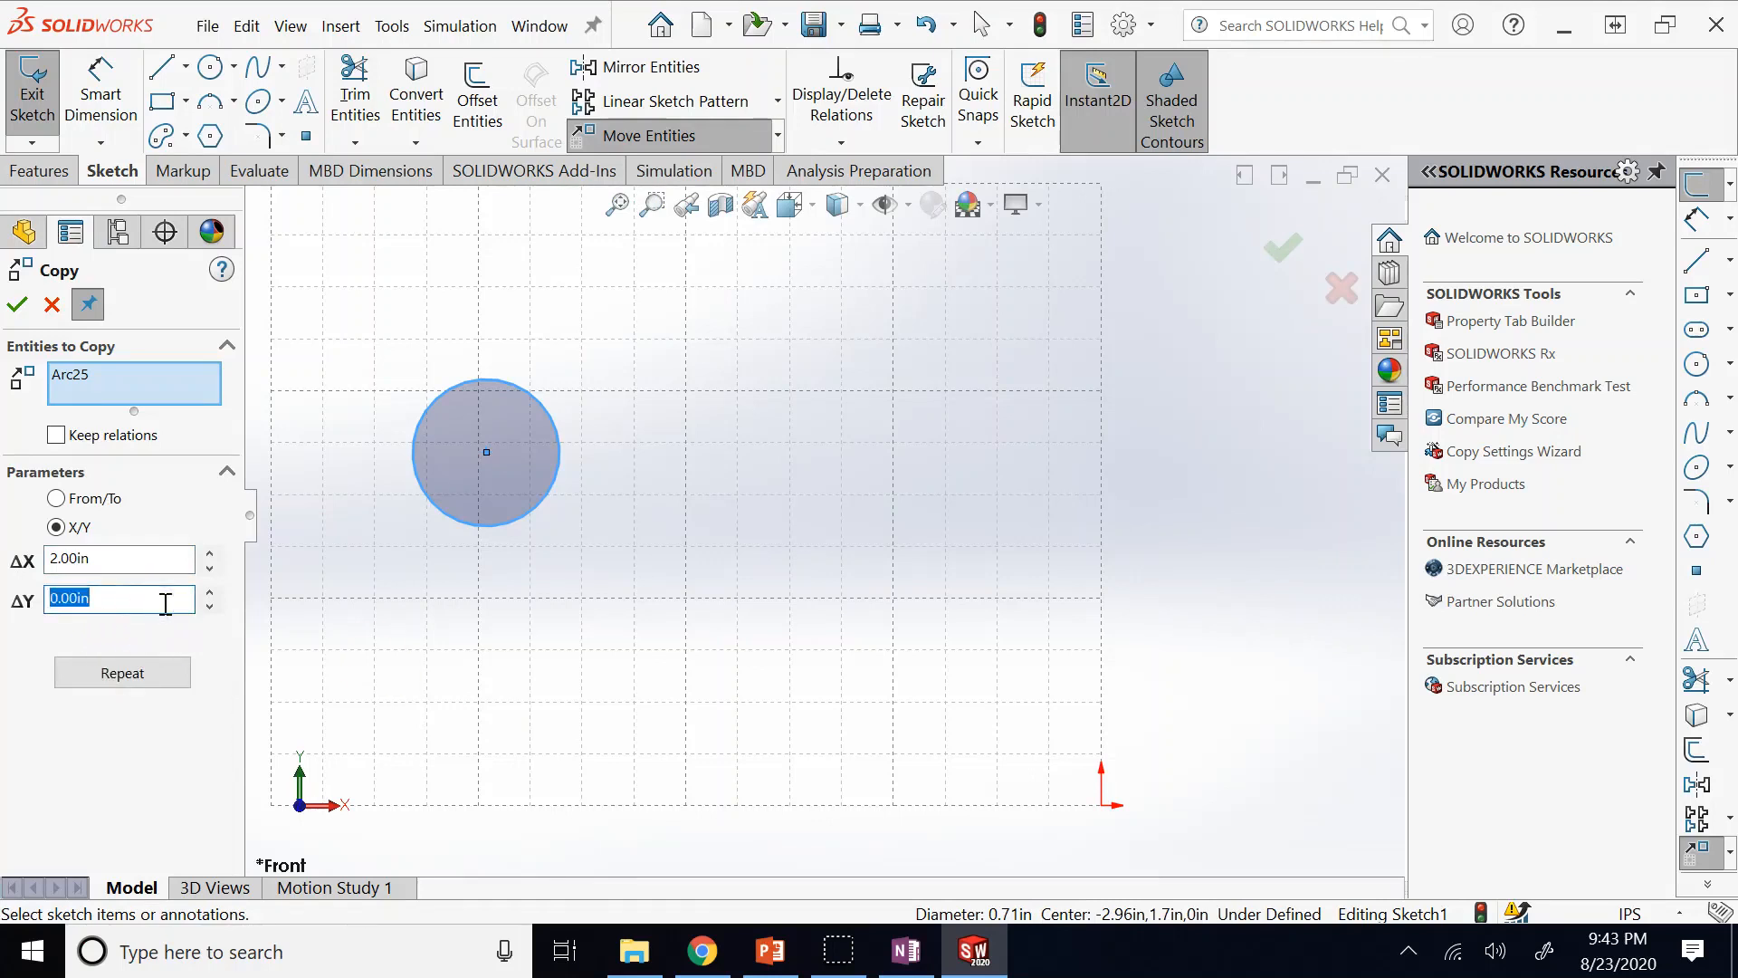
pyautogui.click(317, 683)
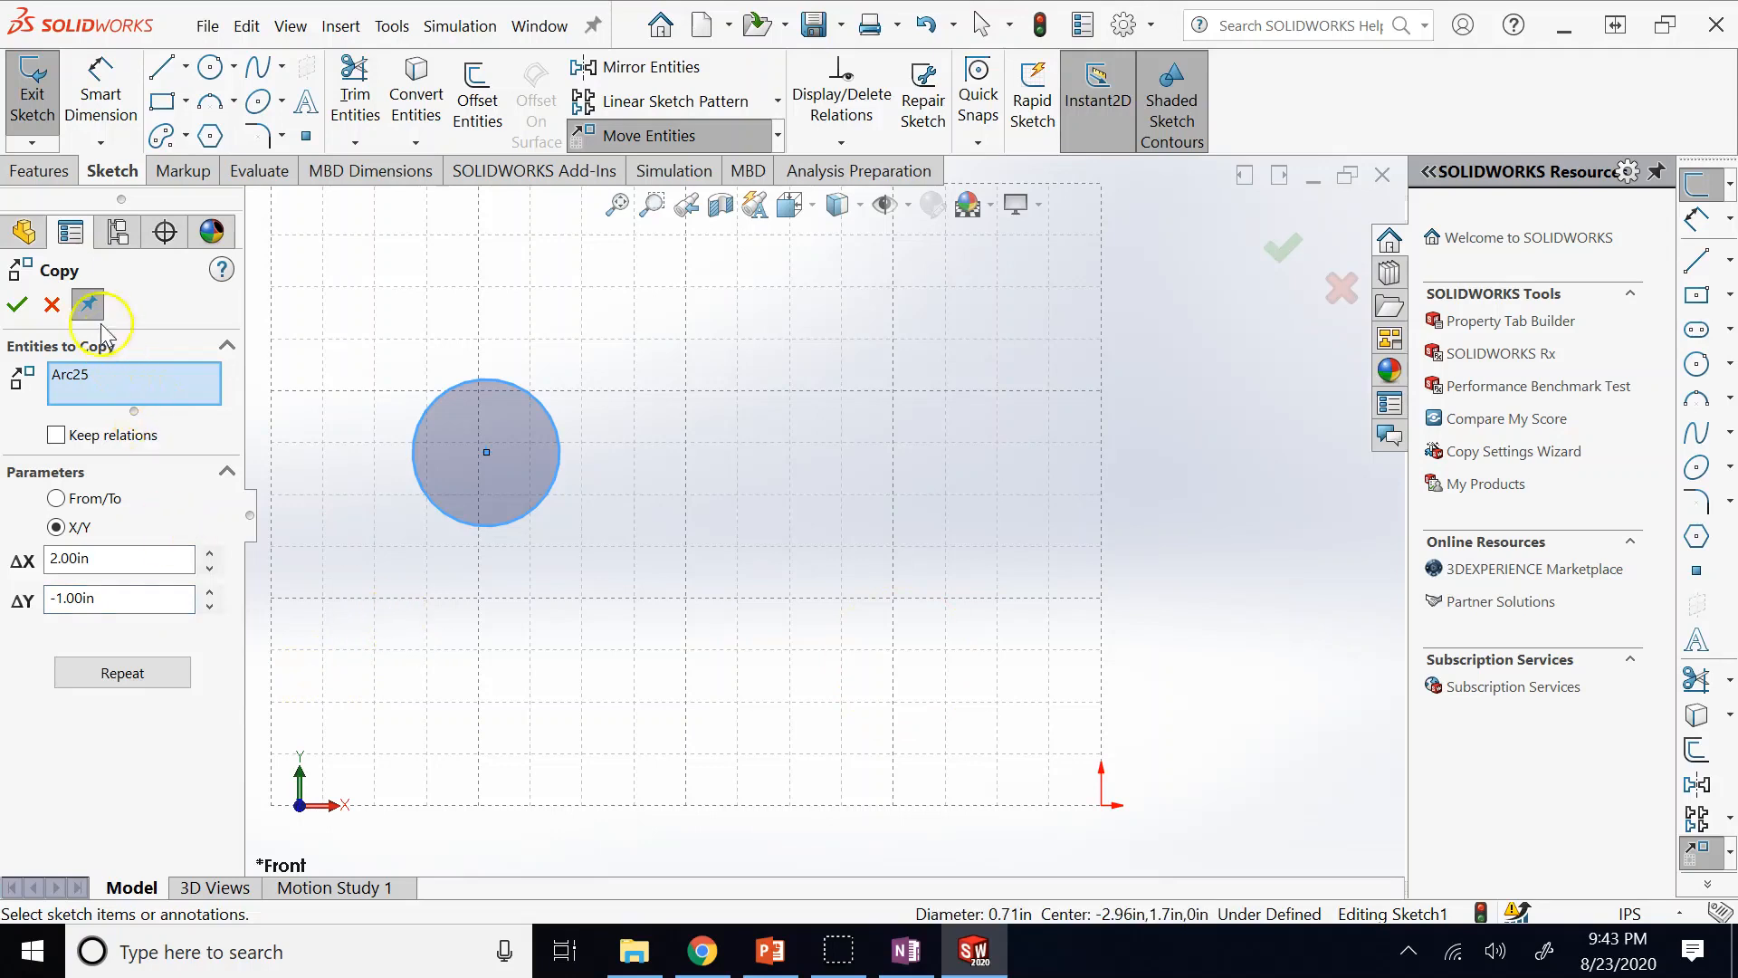
pyautogui.click(20, 306)
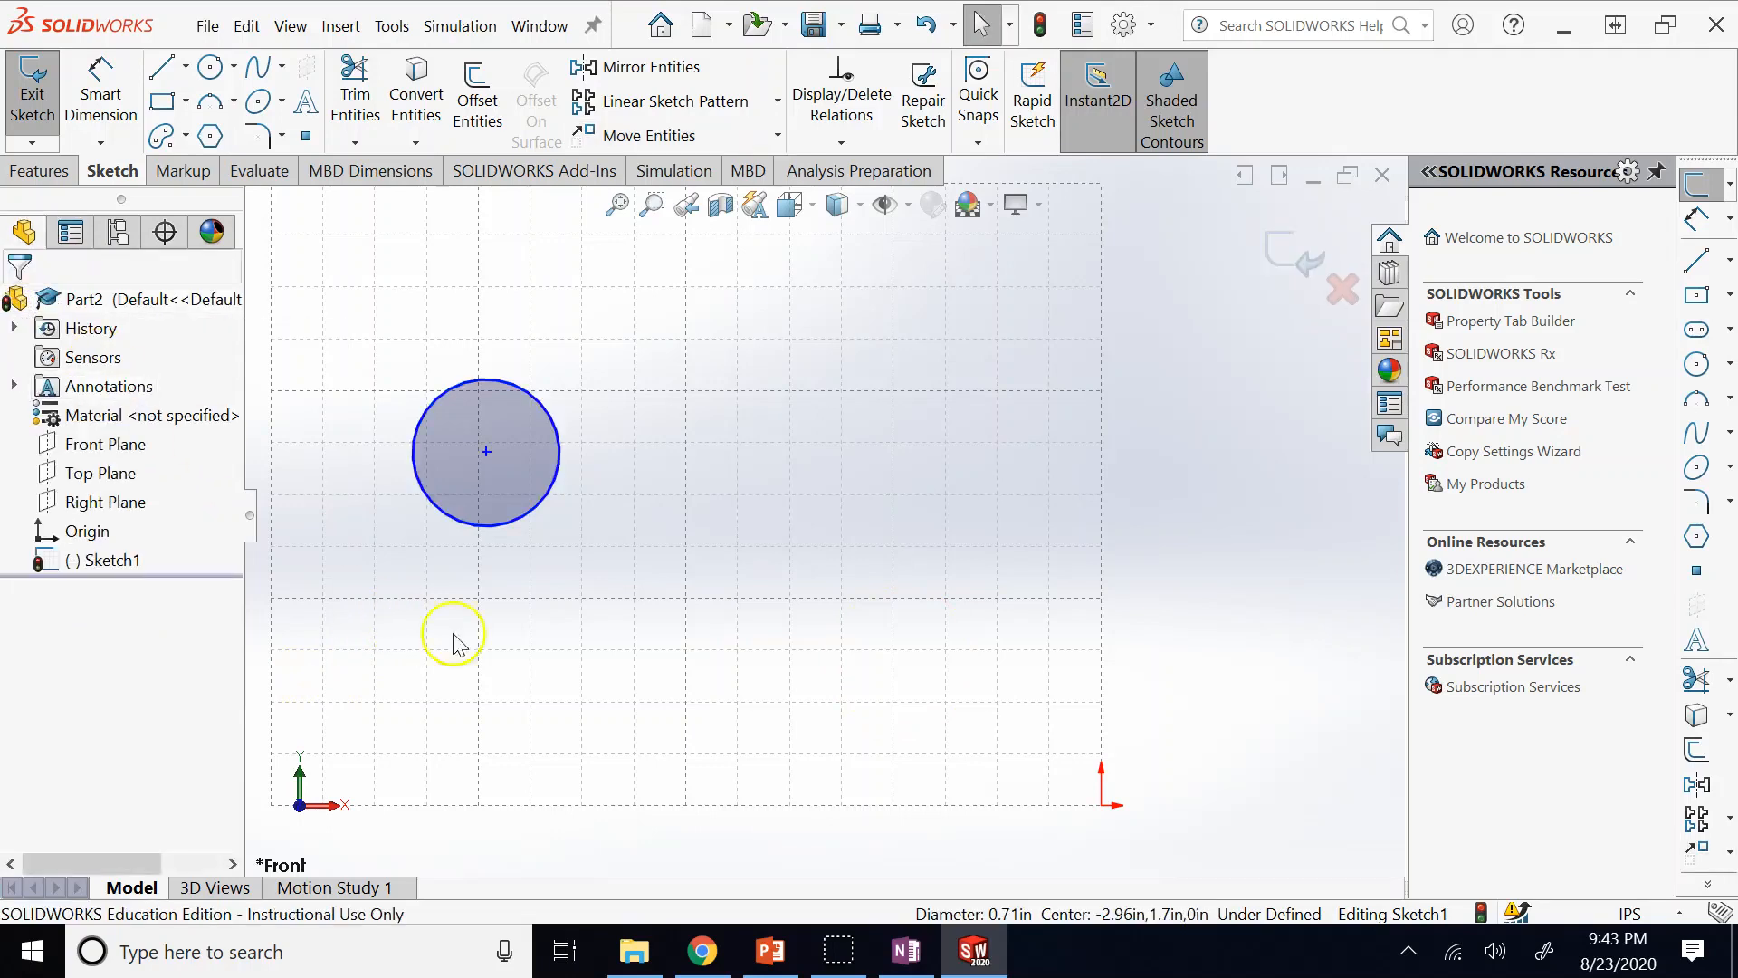
# Copy the circle 2 in along X and -1 in along Y with Copy Entities.
pyautogui.click(487, 525)
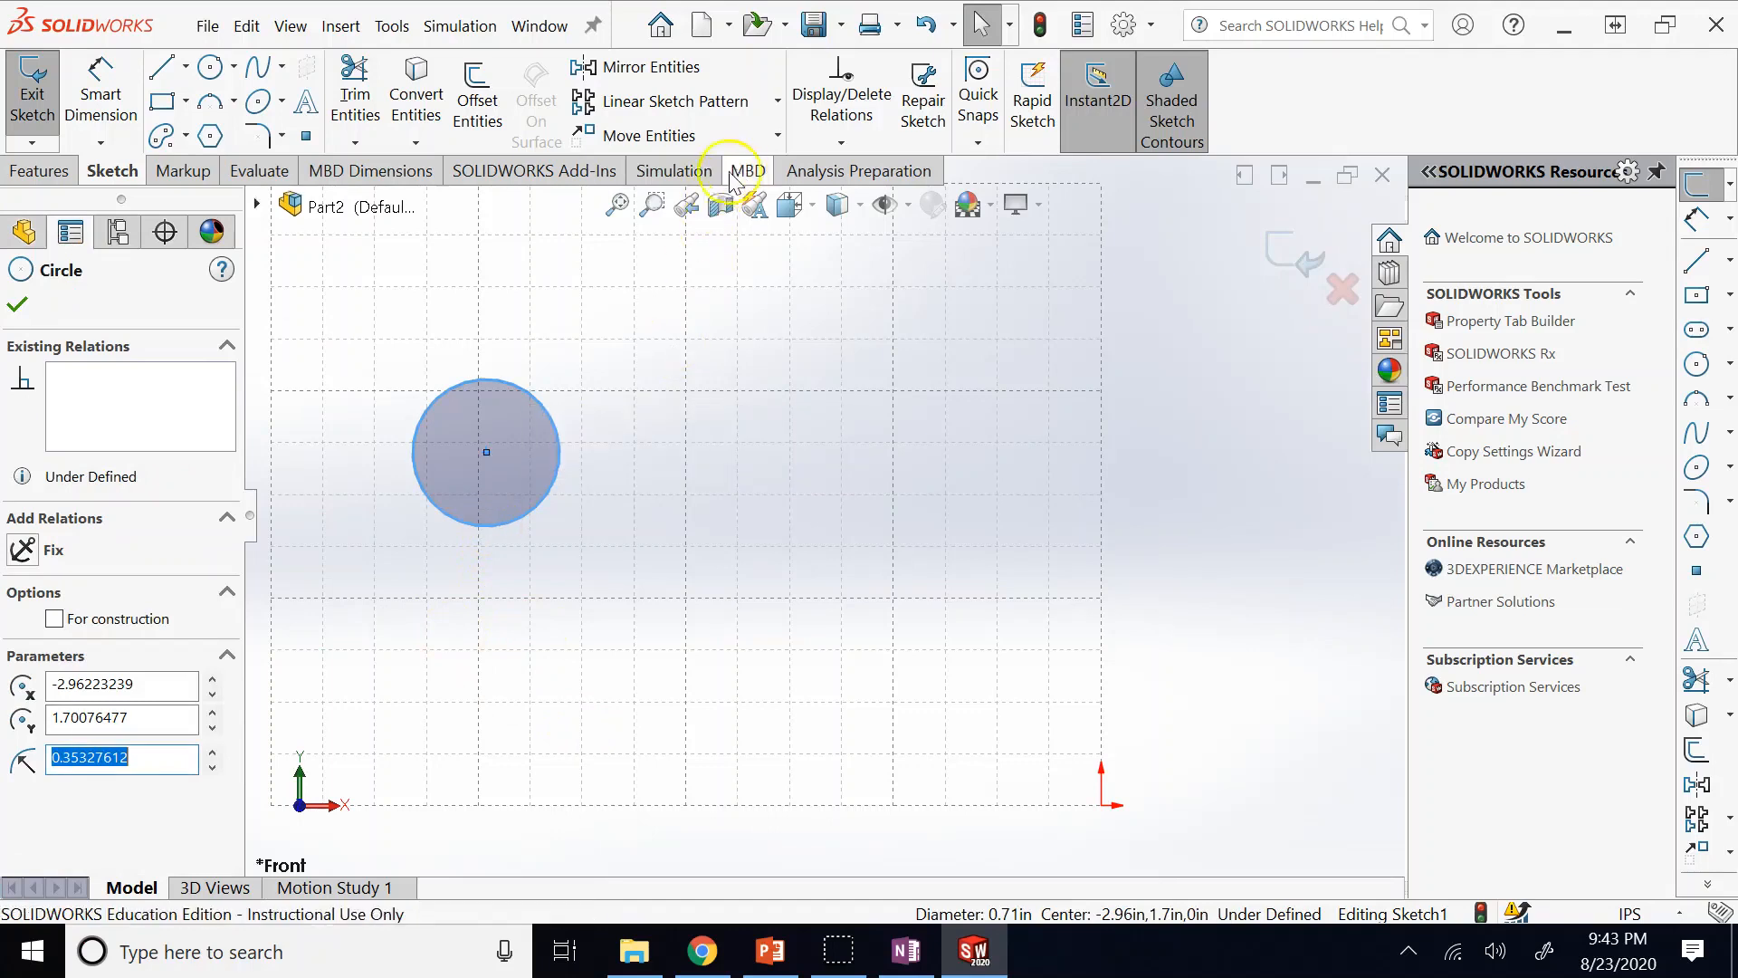
pyautogui.click(777, 135)
pyautogui.click(715, 203)
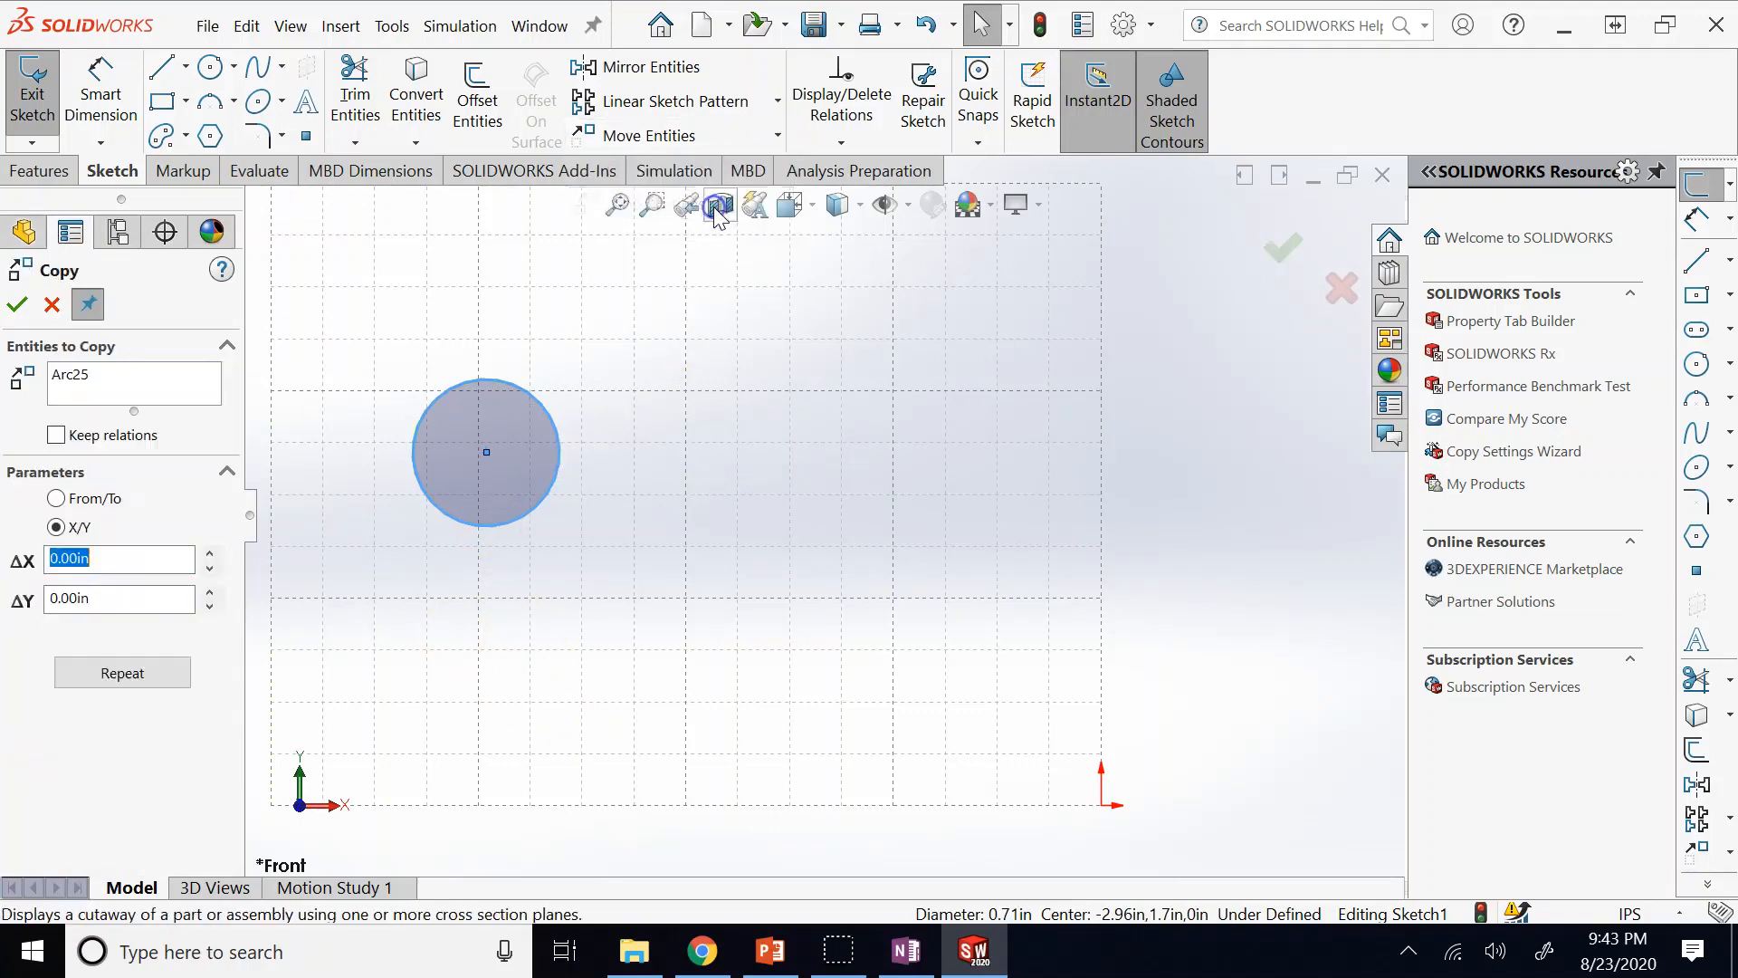
pyautogui.click(63, 602)
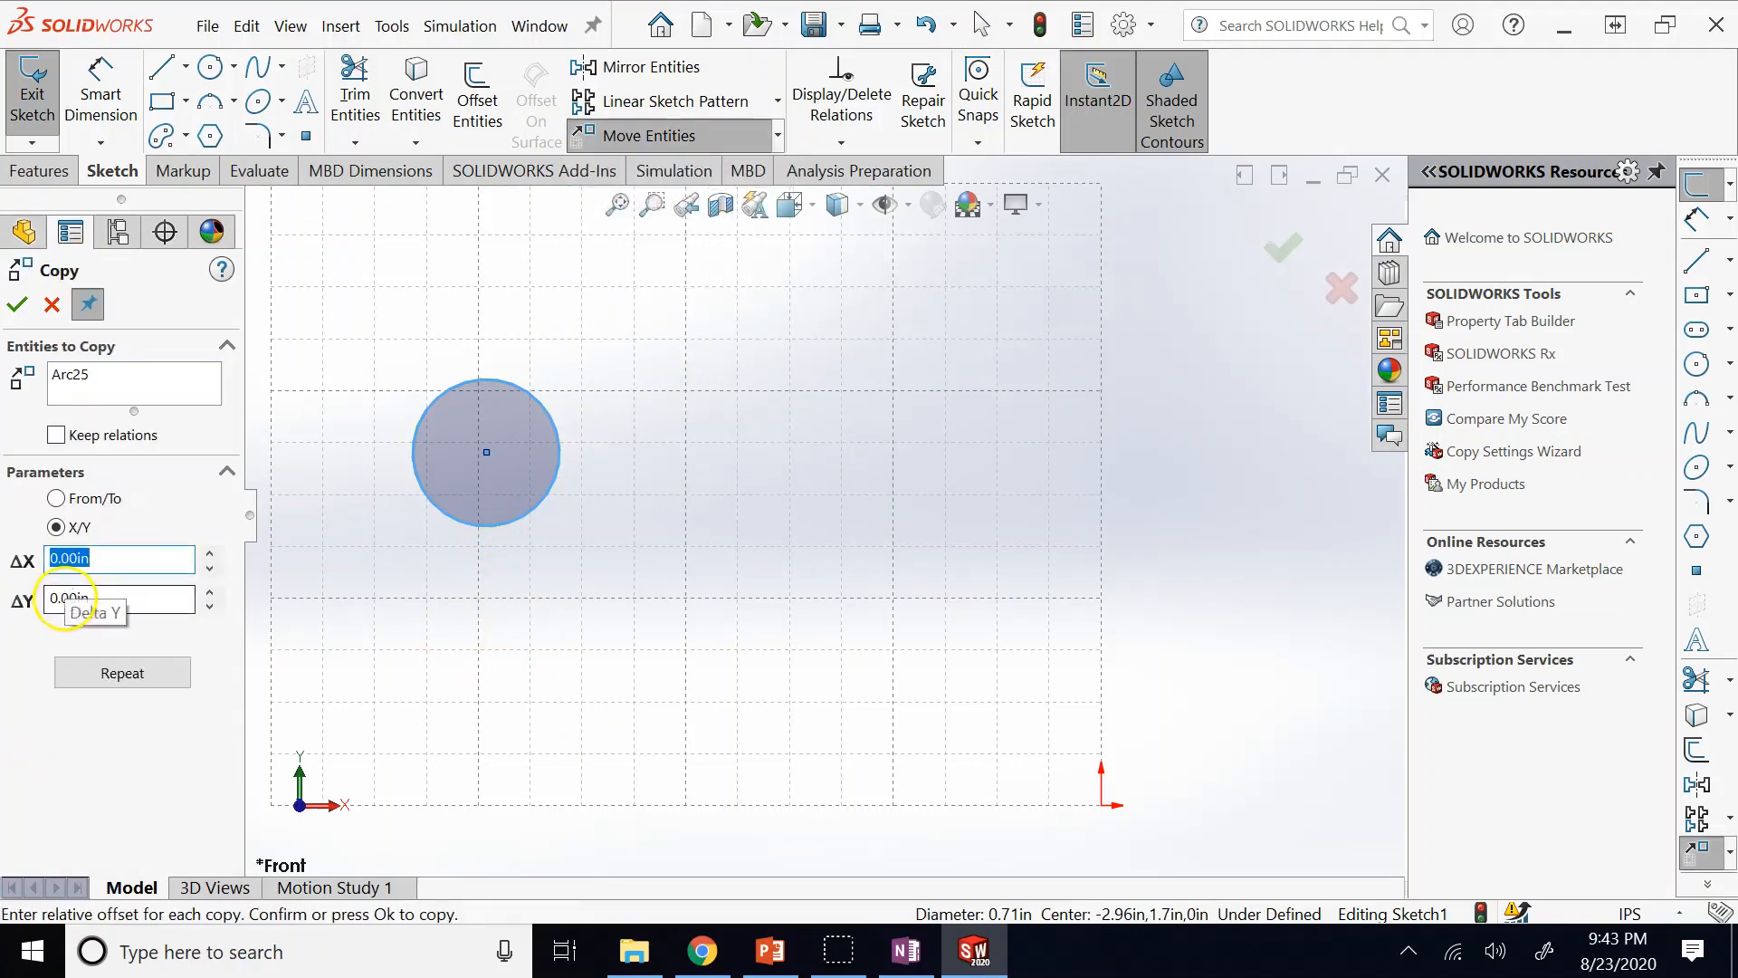
pyautogui.write('2')
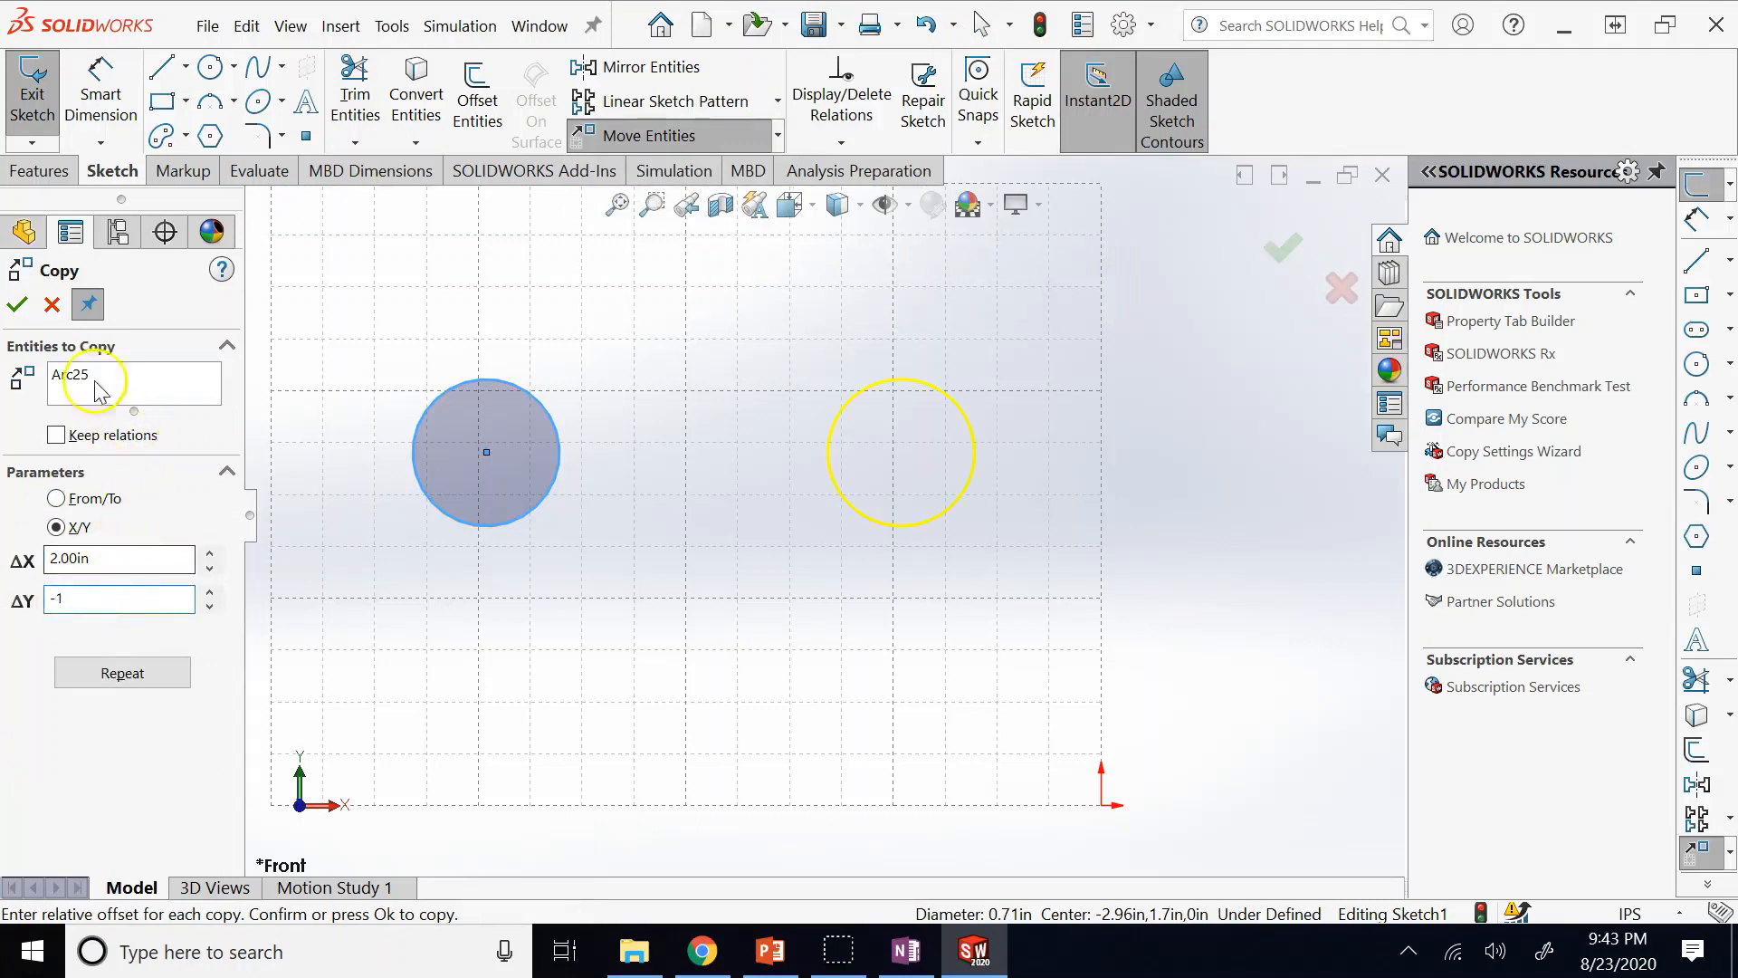
pyautogui.press('Return')
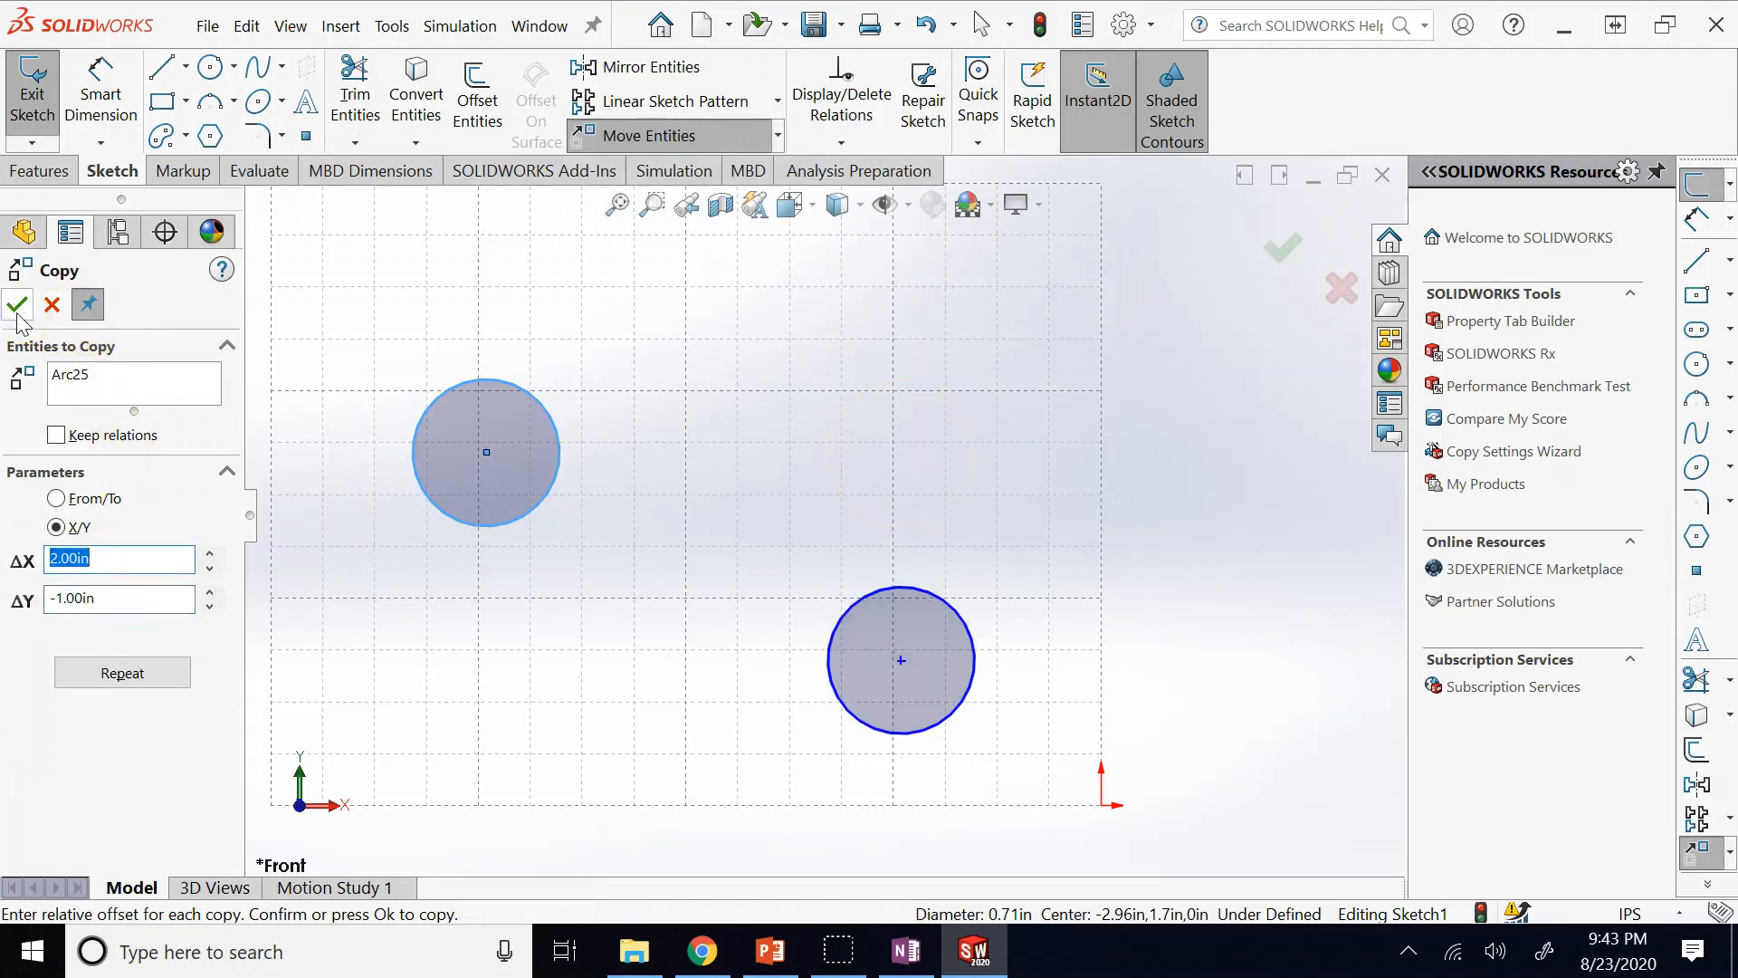
pyautogui.click(17, 308)
pyautogui.click(821, 367)
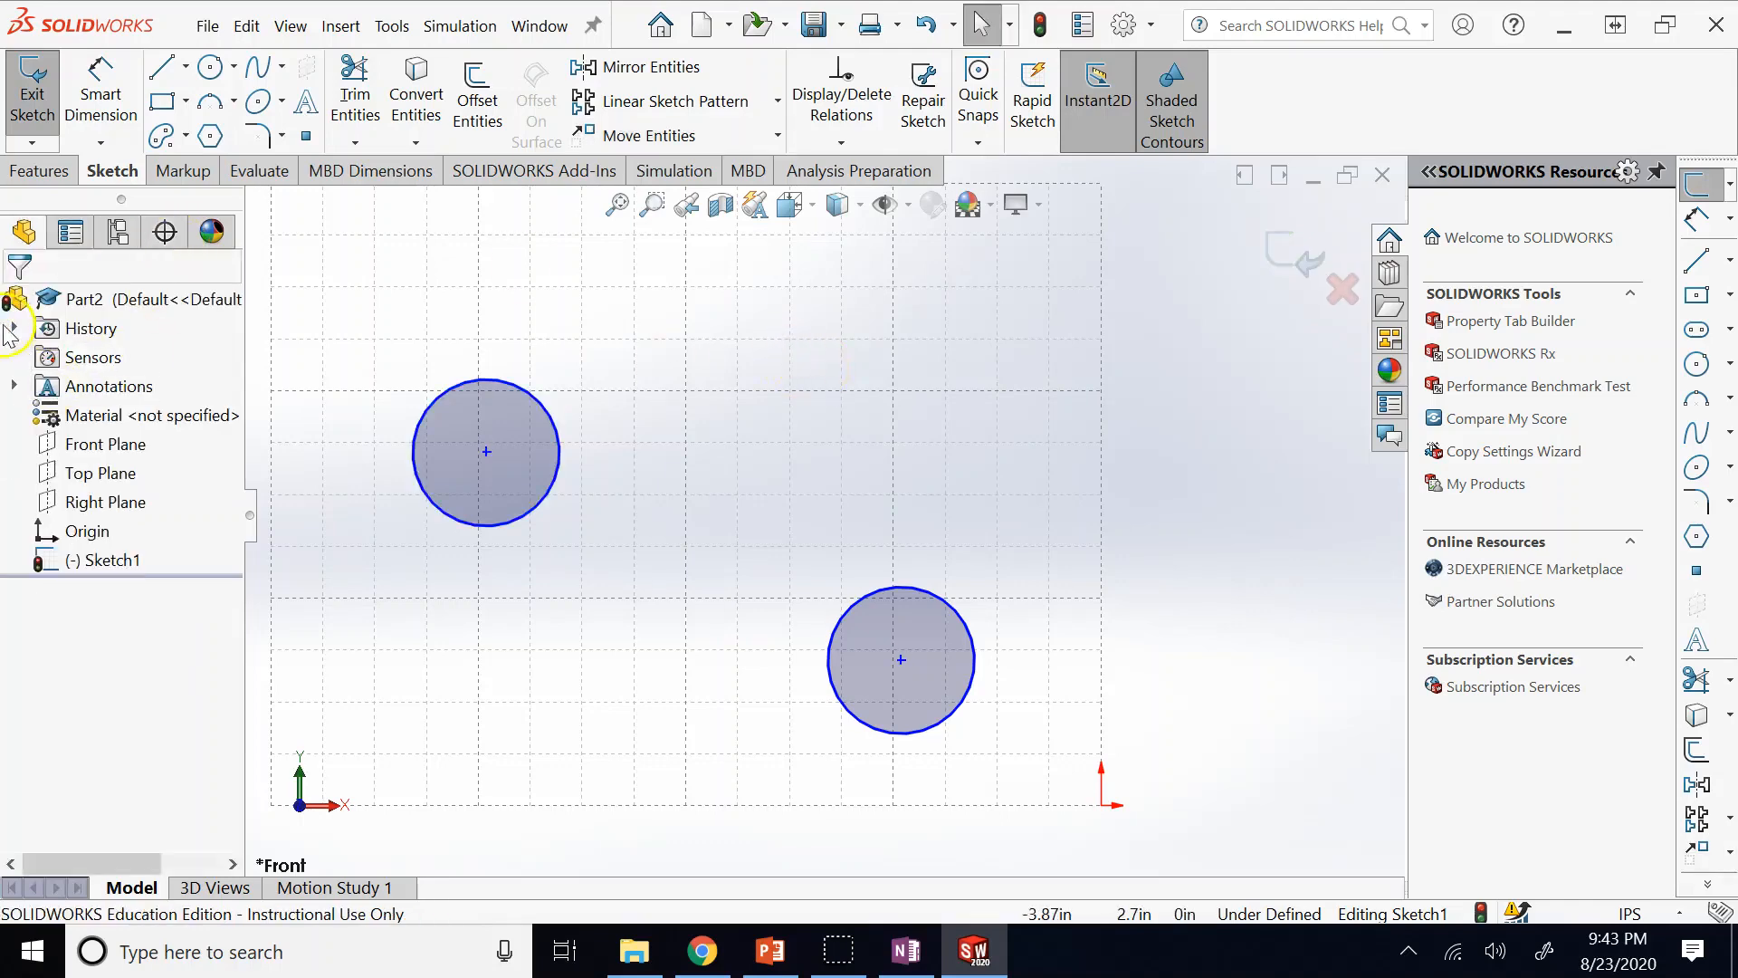
# Delete the copied circle and the original circle from the sketch.
pyautogui.click(777, 136)
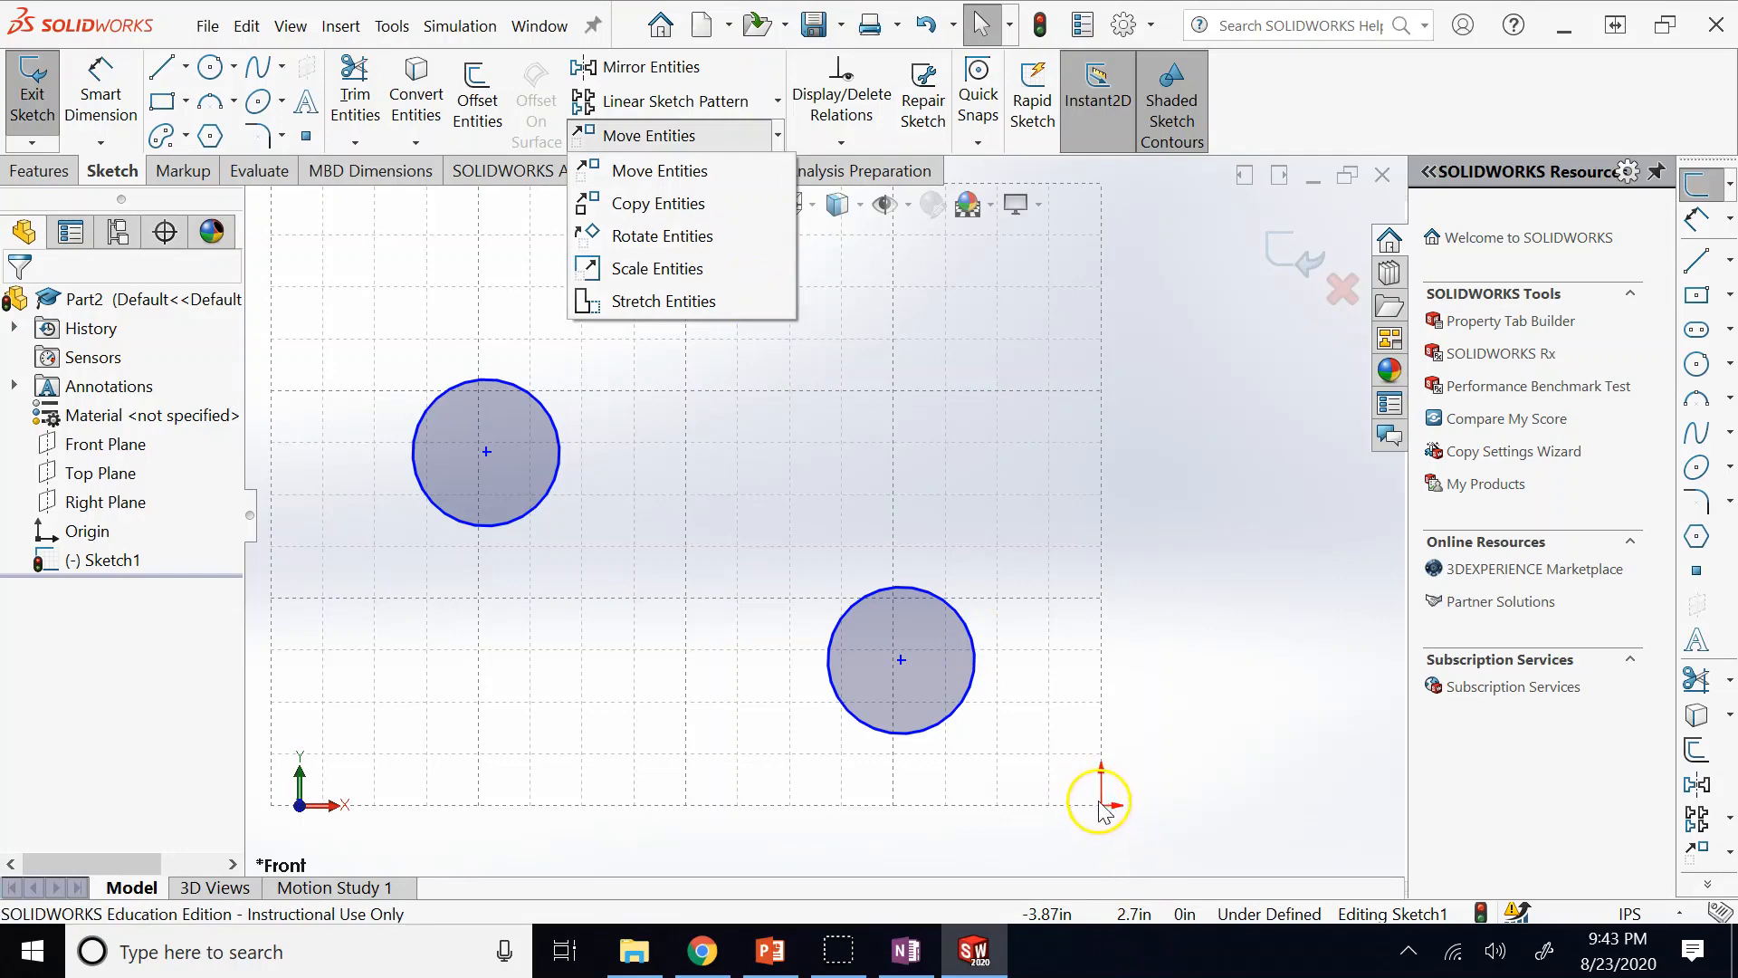
pyautogui.moveTo(815, 541); pyautogui.dragTo(984, 754)
pyautogui.press('Delete')
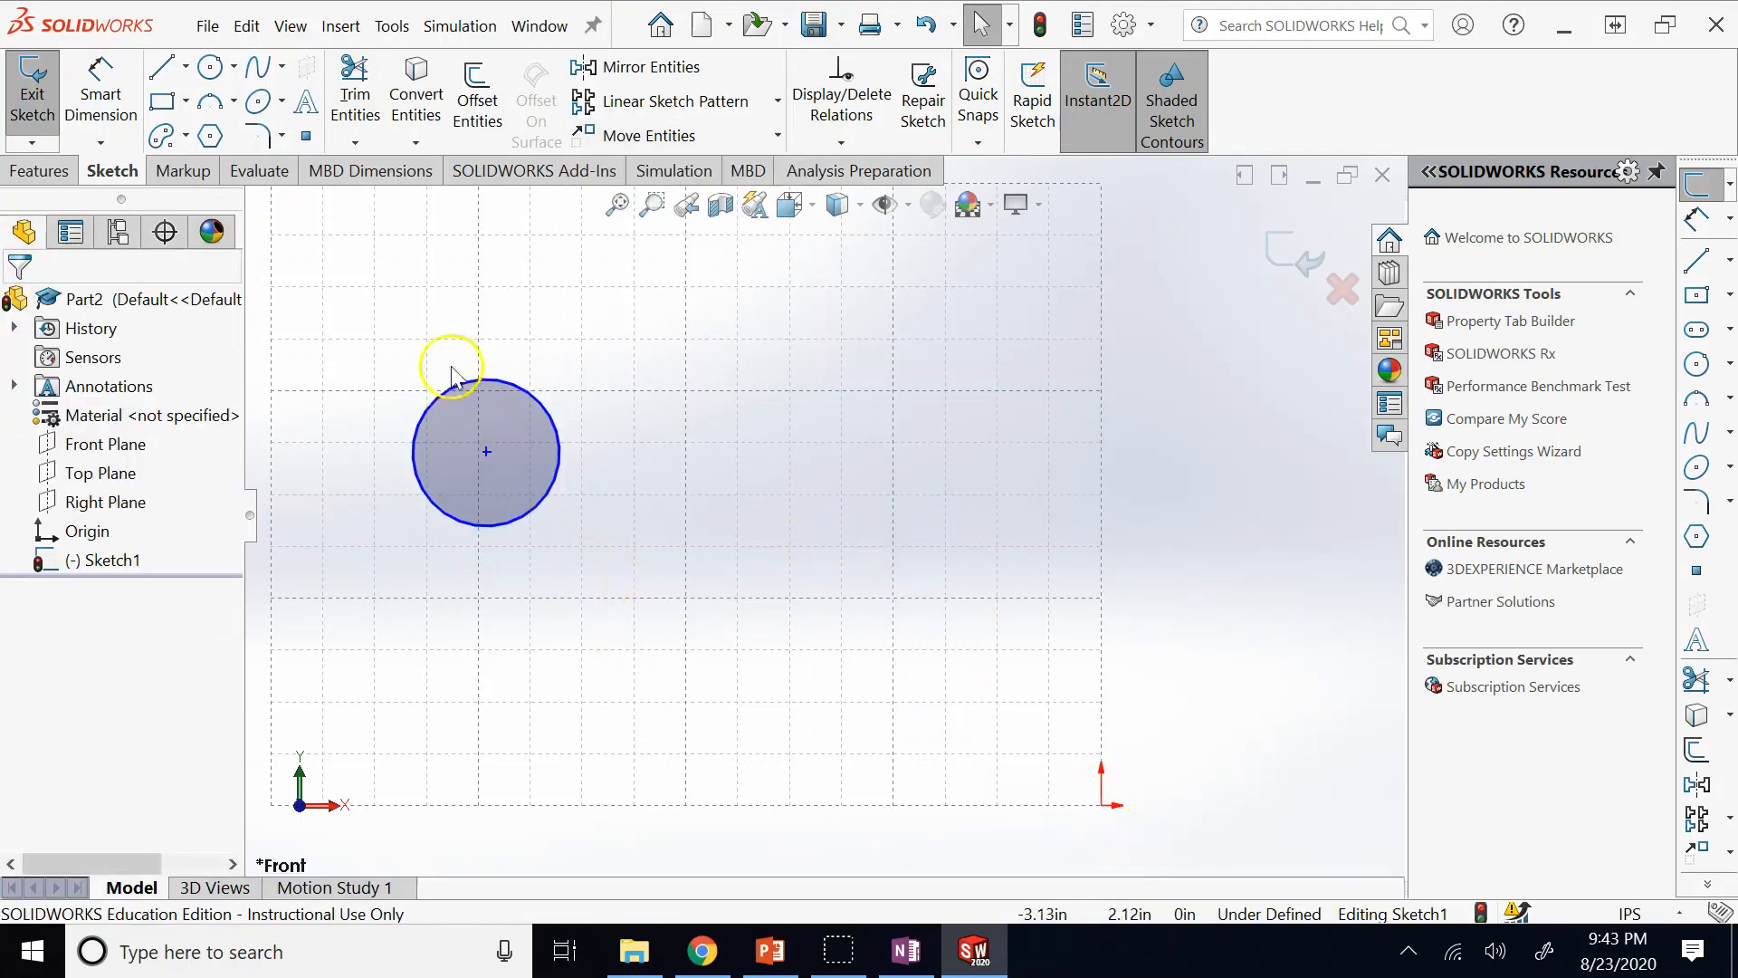
pyautogui.moveTo(398, 344); pyautogui.dragTo(636, 573)
pyautogui.press('Delete')
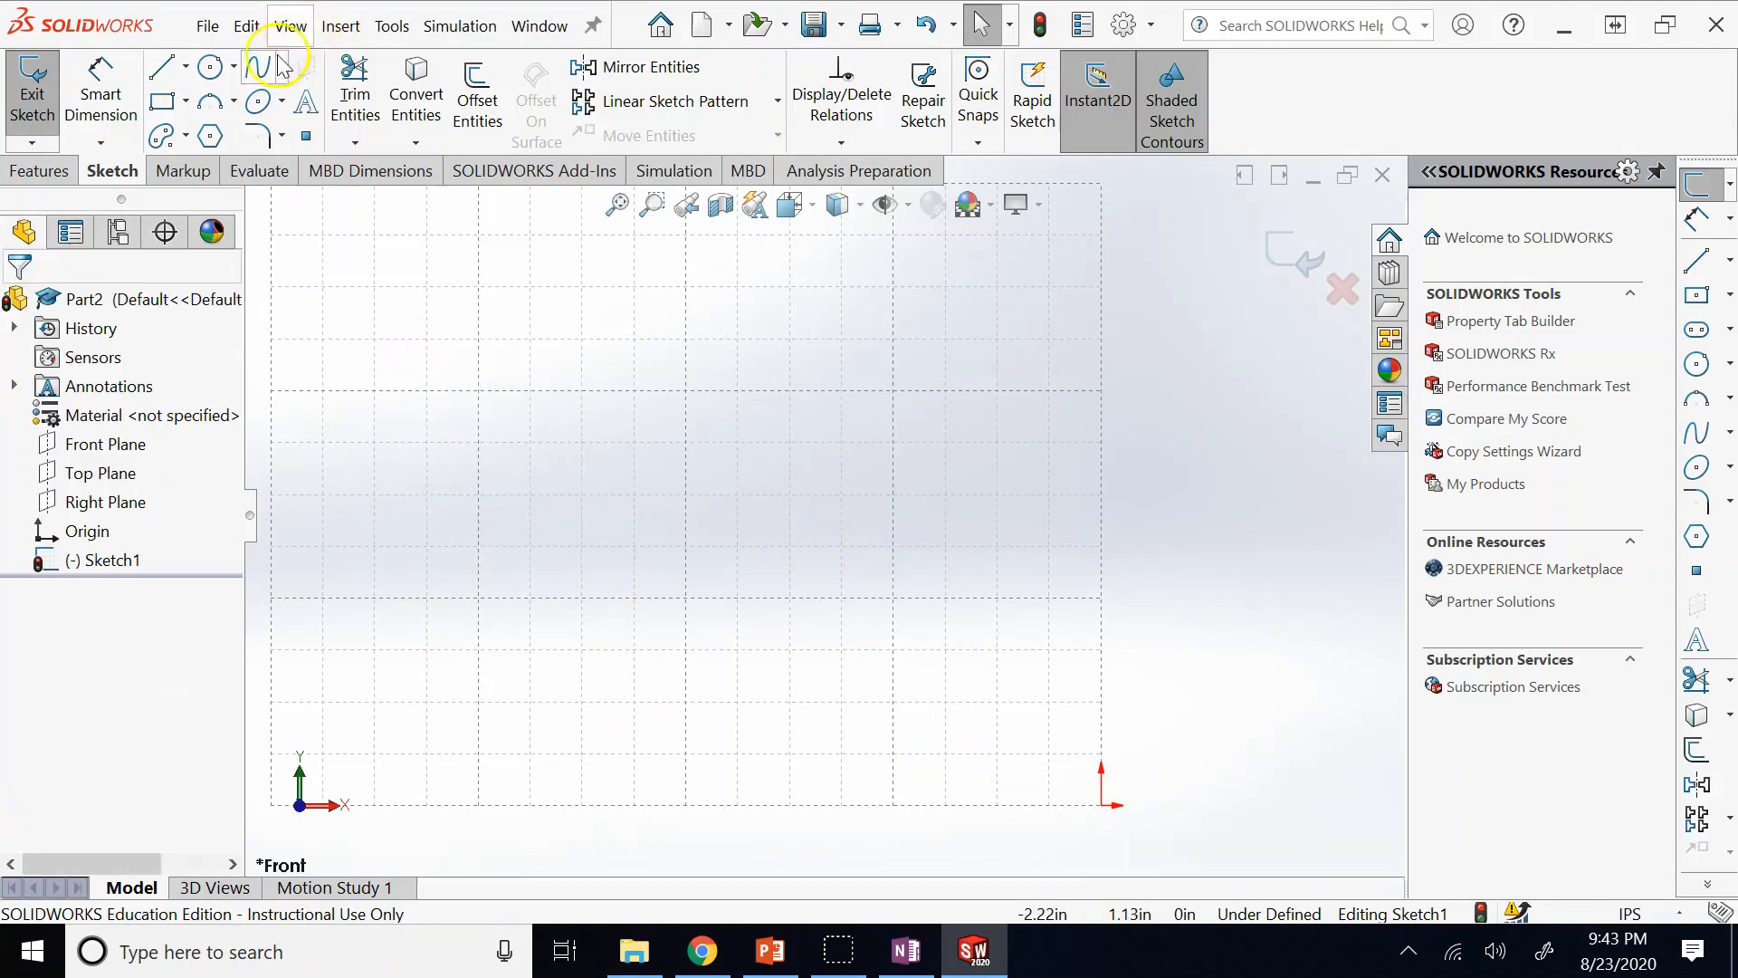
# Sketch a rectangle up and to the left of the origin.
pyautogui.click(162, 100)
pyautogui.moveTo(581, 513)
pyautogui.mouseDown()
pyautogui.moveTo(815, 691)
pyautogui.moveTo(801, 672)
pyautogui.mouseUp()
pyautogui.press('Escape')
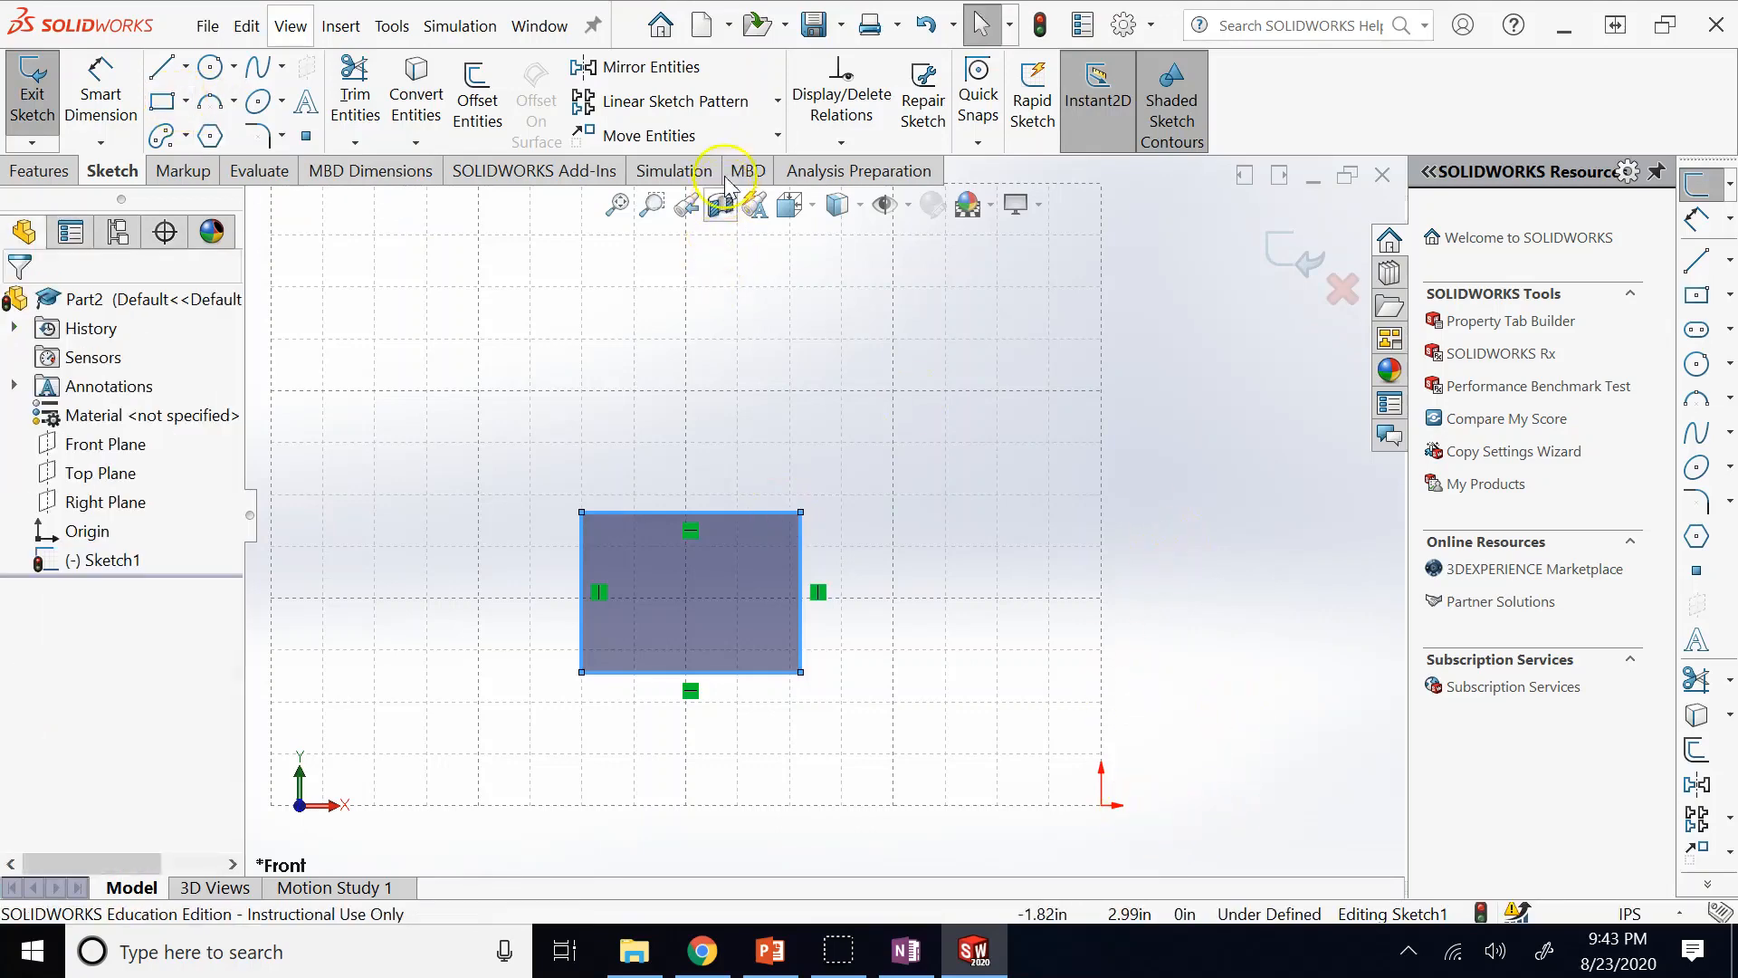
# Rotate the rectangle 10 degrees about the origin with Rotate Entities.
pyautogui.click(777, 135)
pyautogui.click(722, 239)
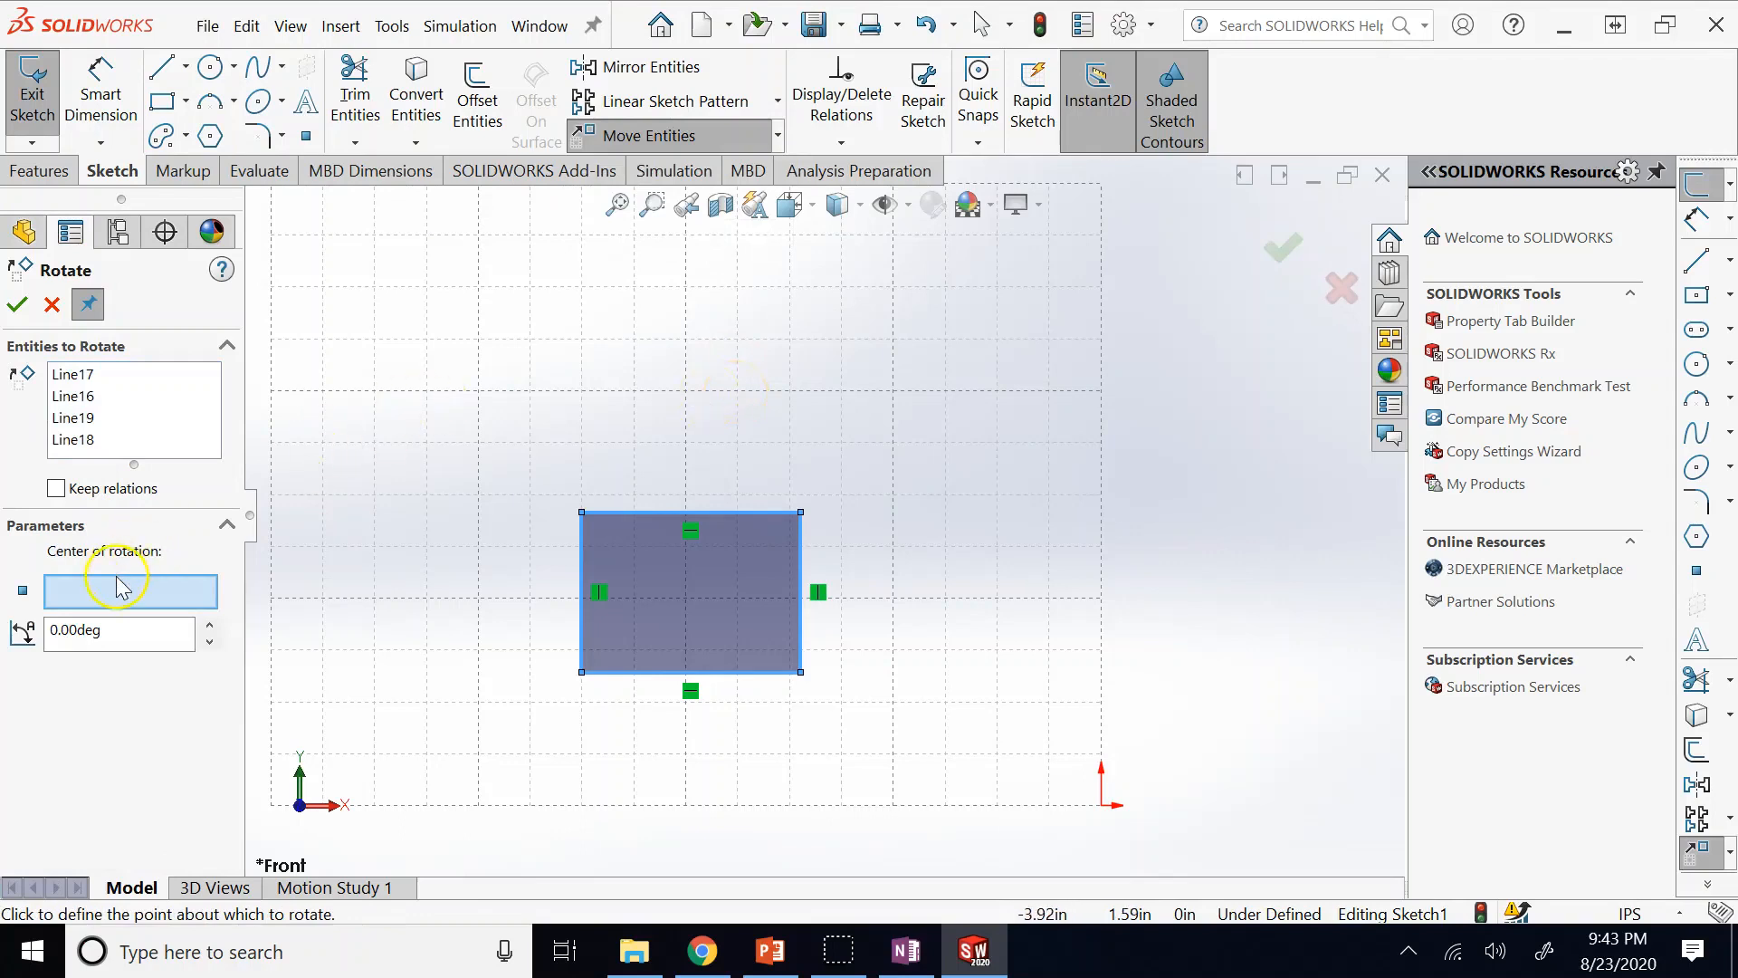
pyautogui.click(1099, 806)
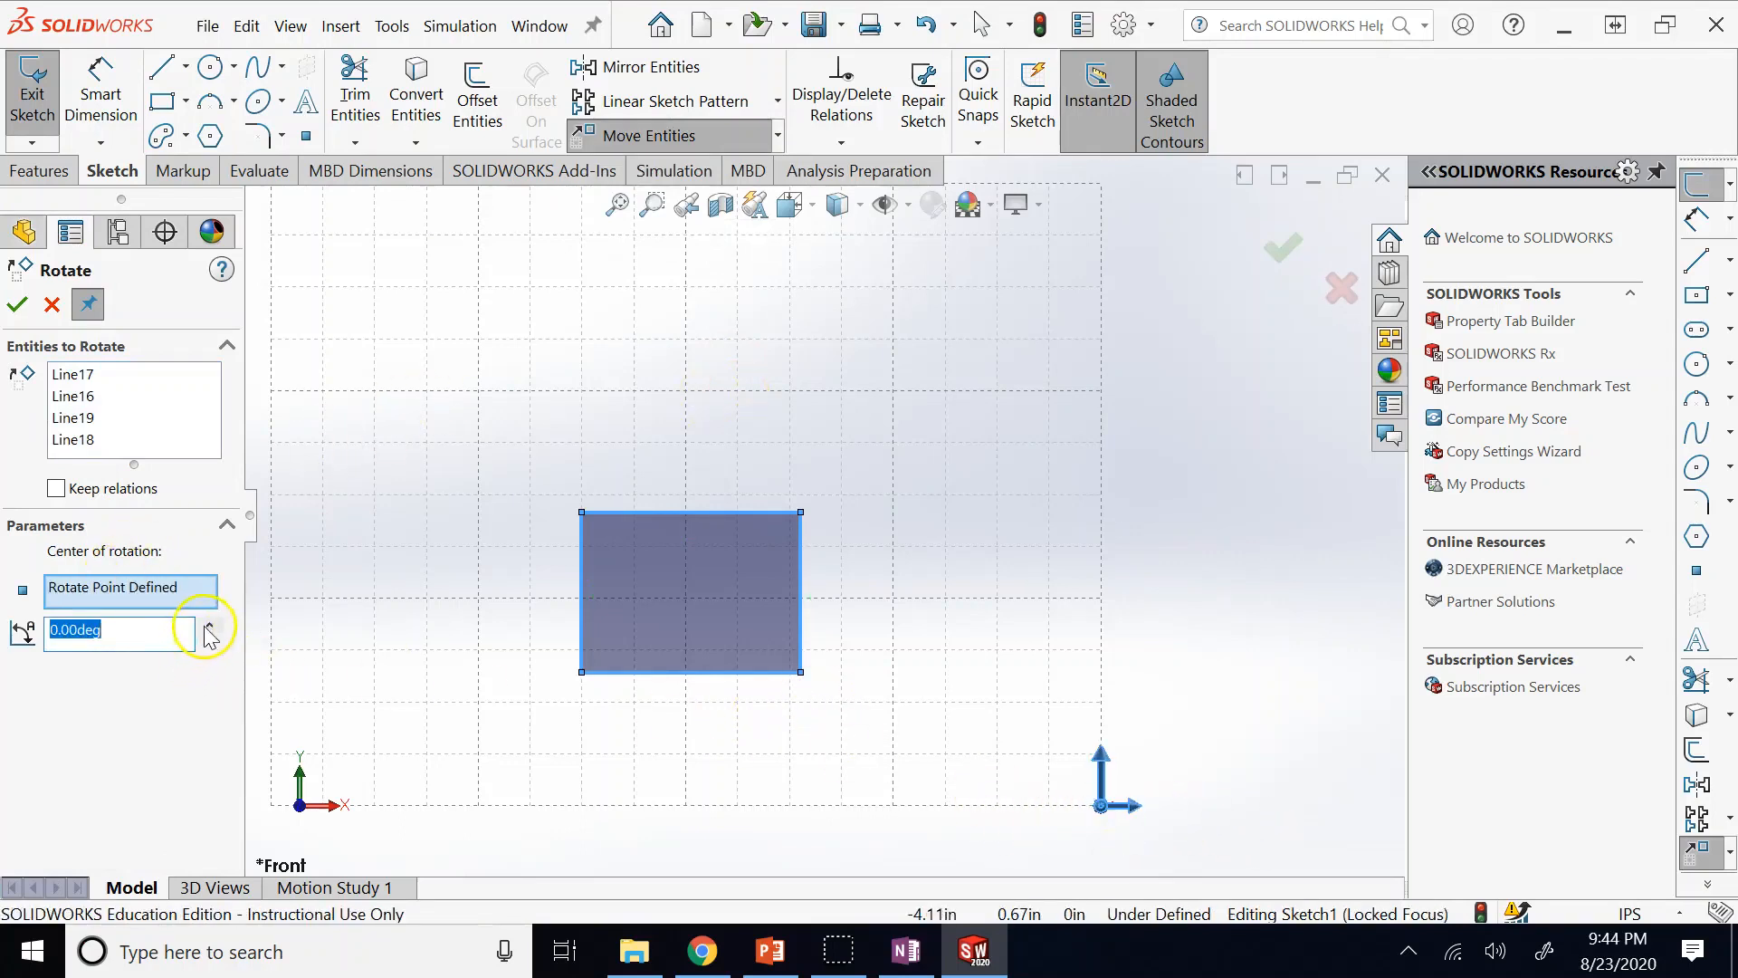
pyautogui.moveTo(207, 625); pyautogui.dragTo(208, 627)
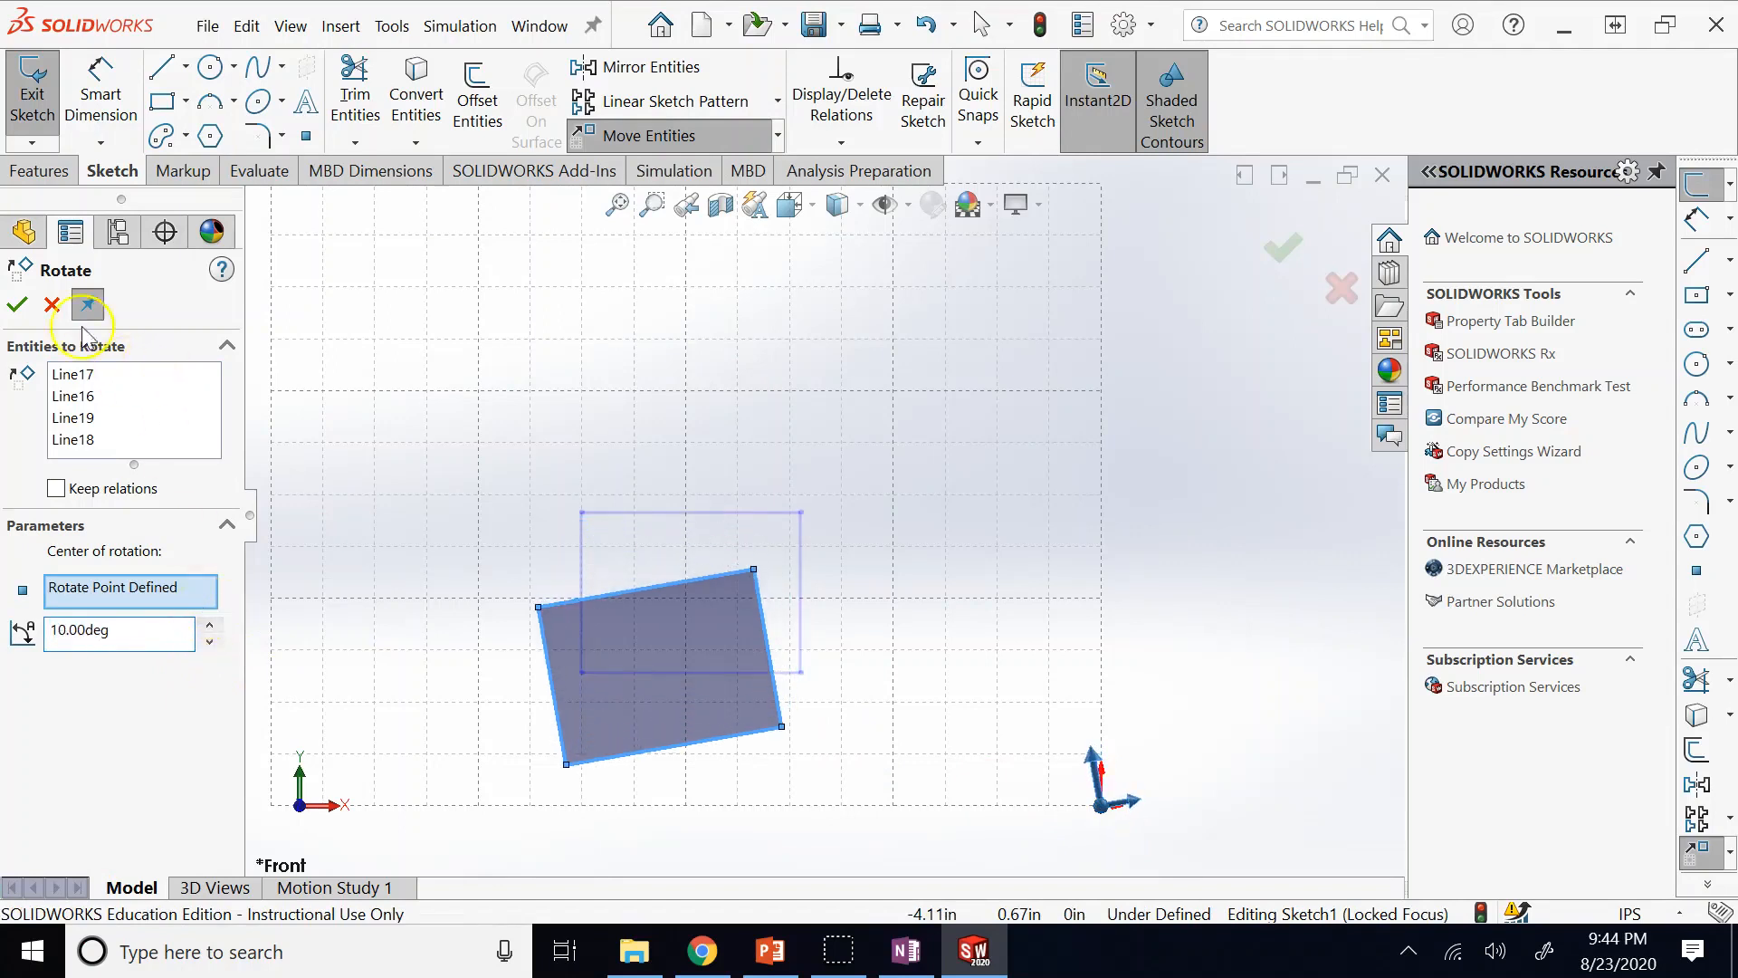
pyautogui.click(22, 308)
pyautogui.click(22, 307)
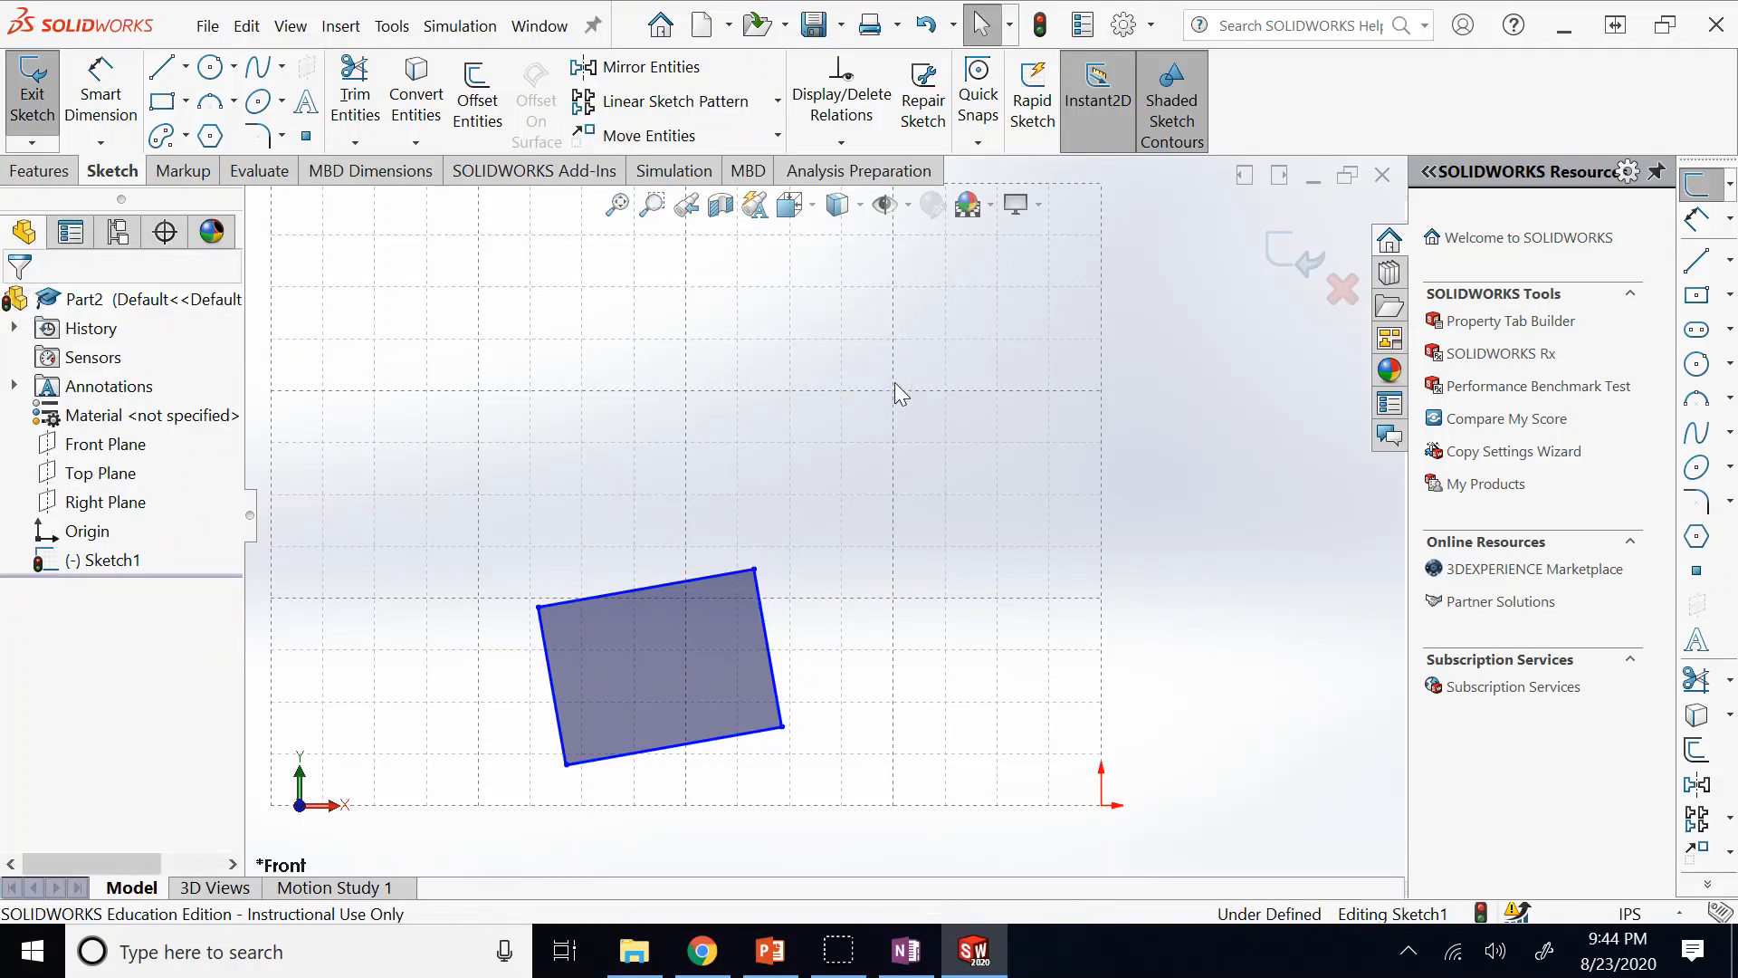
# Set up Scale Entities on all four rectangle lines, using its lower-right corner as base point and a scale factor of 1.7.
pyautogui.click(777, 135)
pyautogui.moveTo(423, 538); pyautogui.dragTo(812, 803)
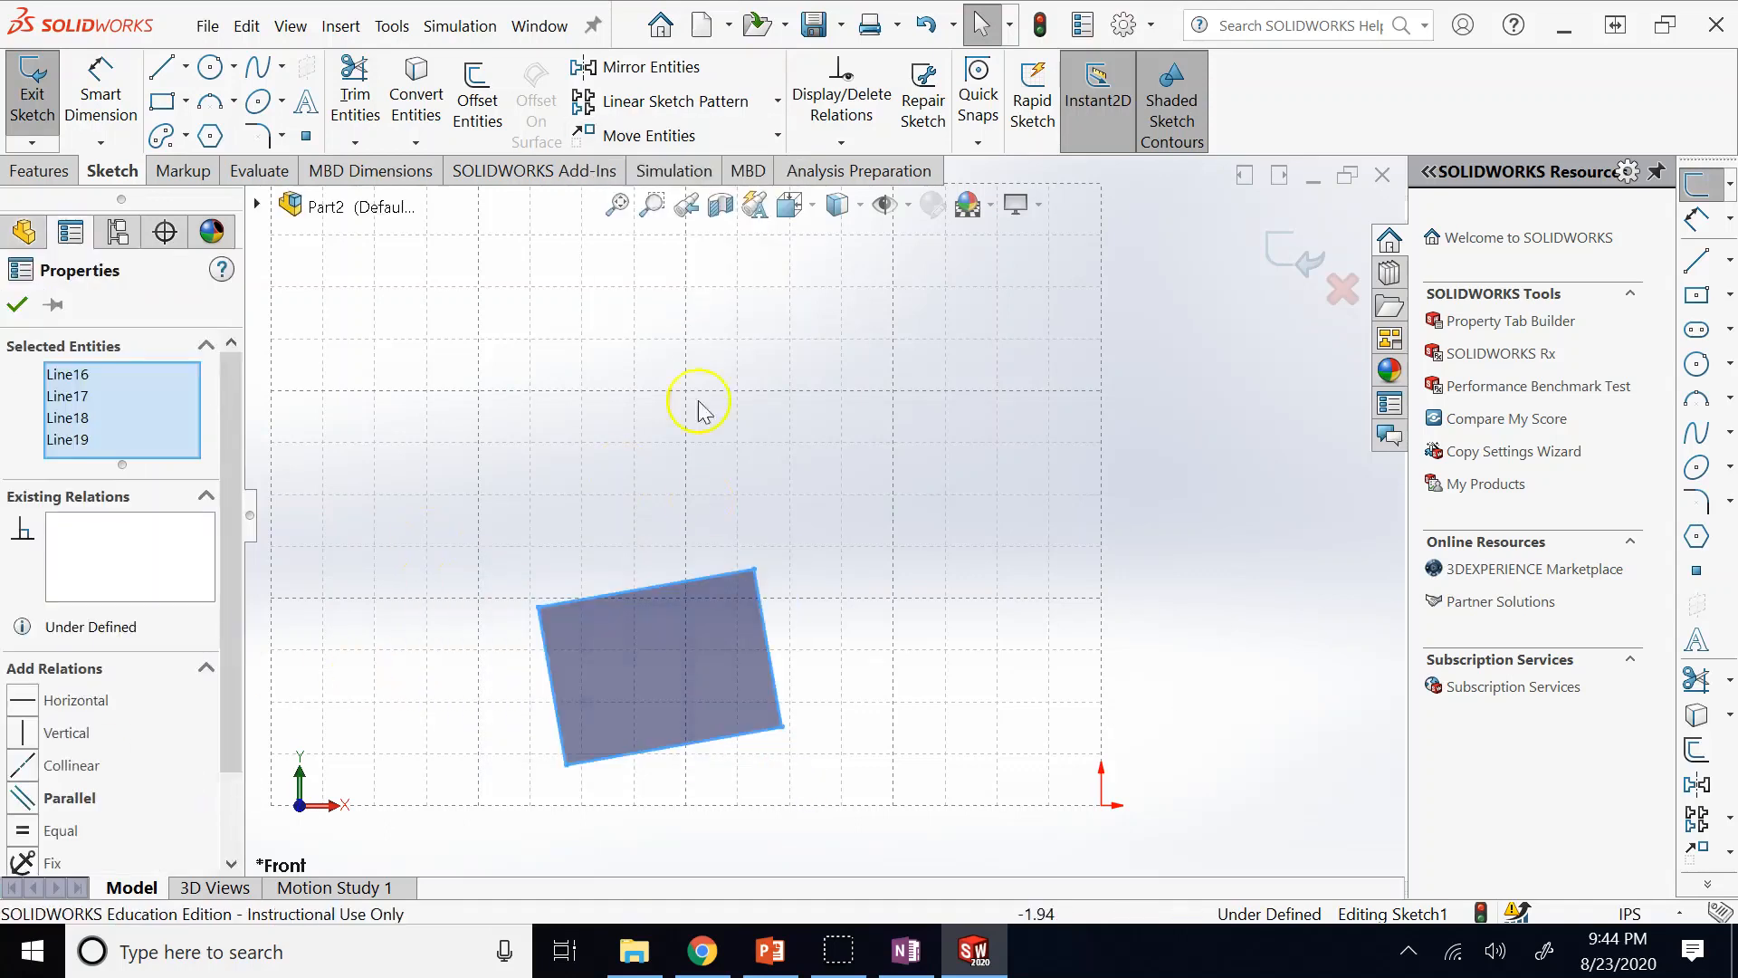
pyautogui.click(777, 135)
pyautogui.click(735, 277)
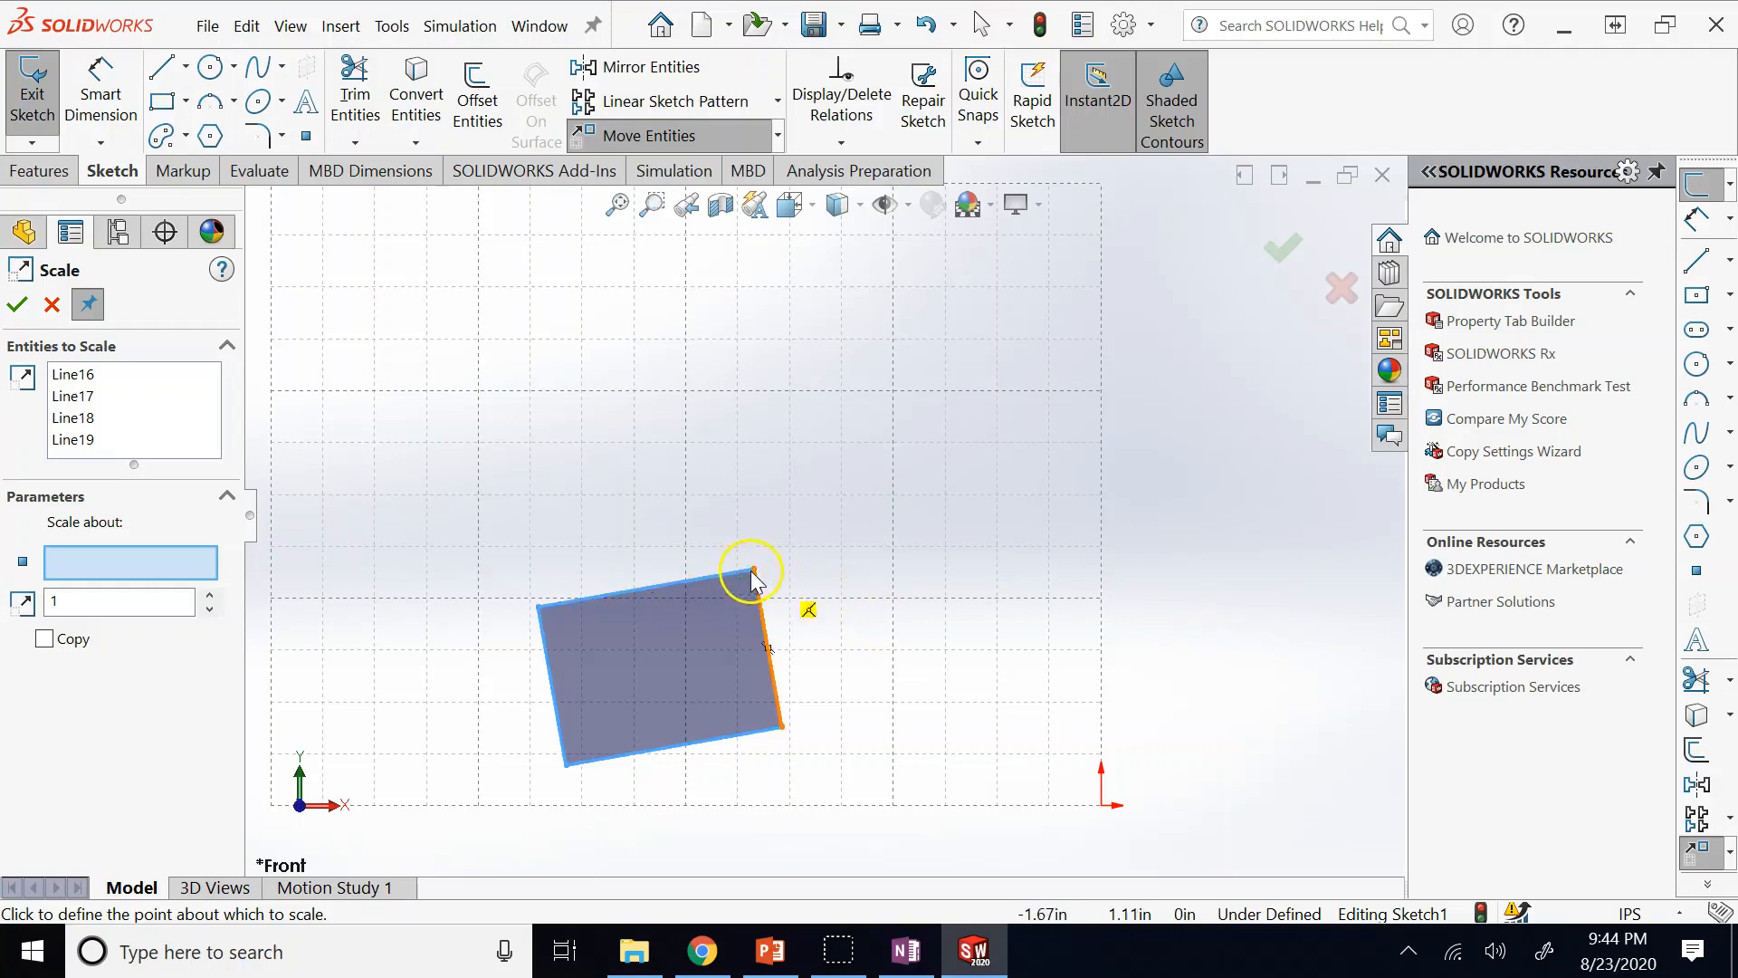
pyautogui.click(781, 727)
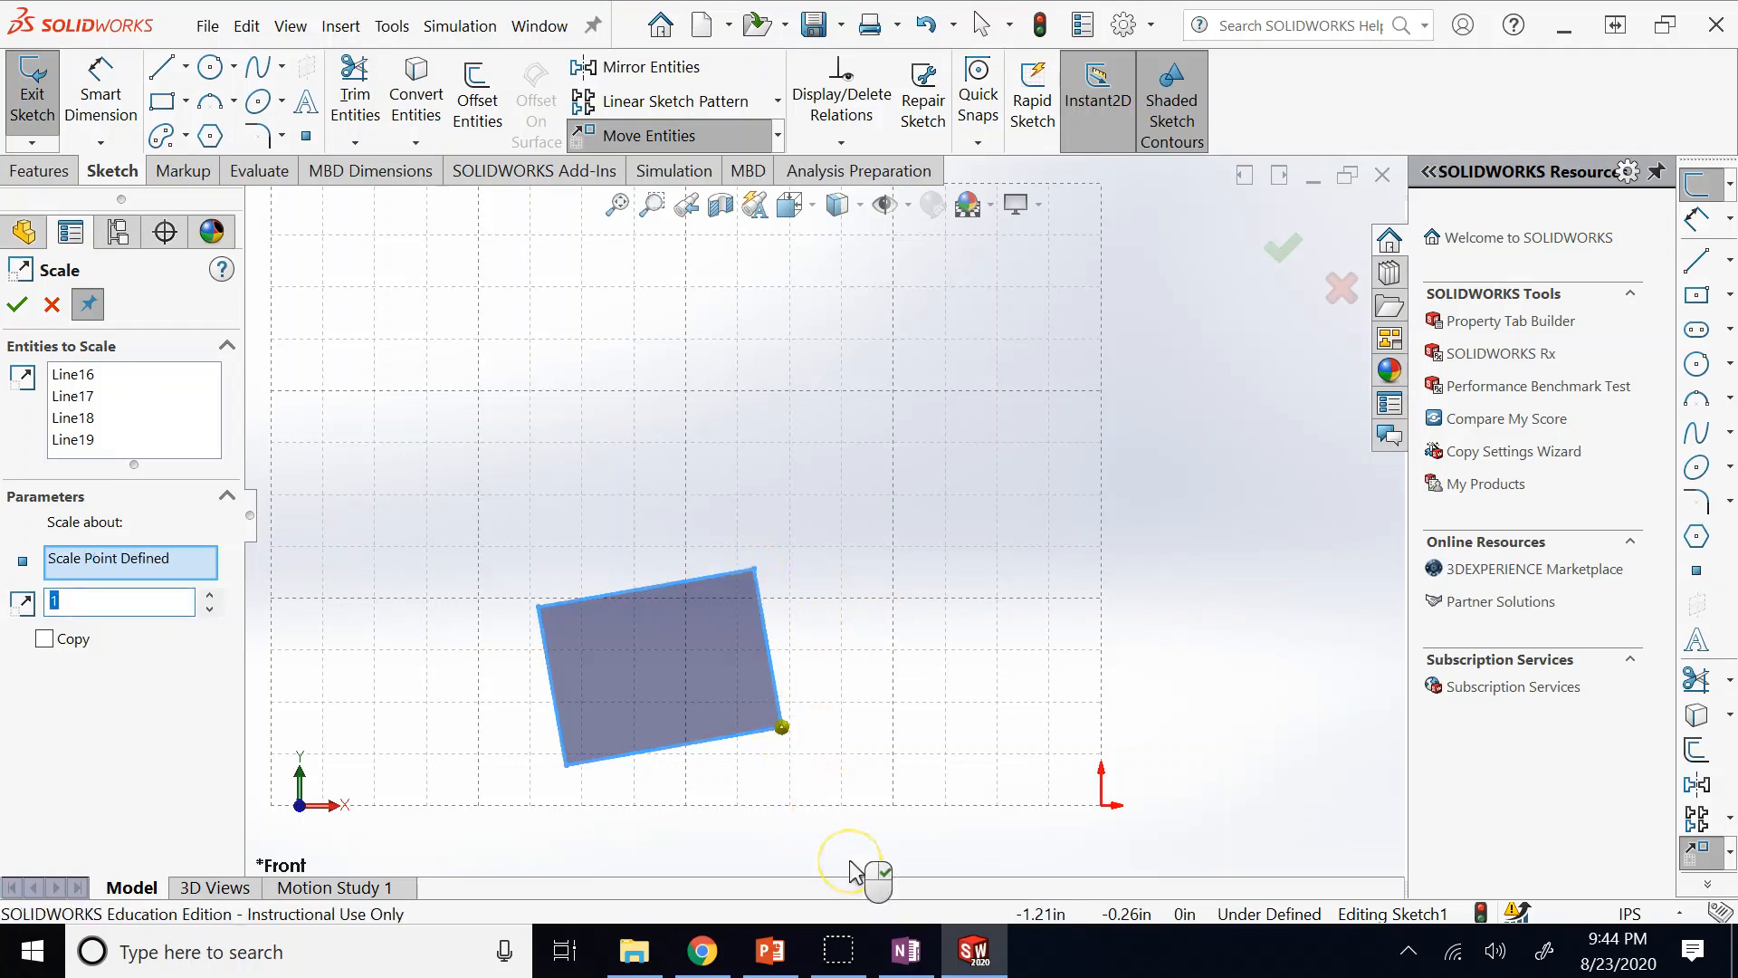
pyautogui.click(219, 594)
pyautogui.click(218, 594)
pyautogui.click(219, 594)
pyautogui.click(218, 594)
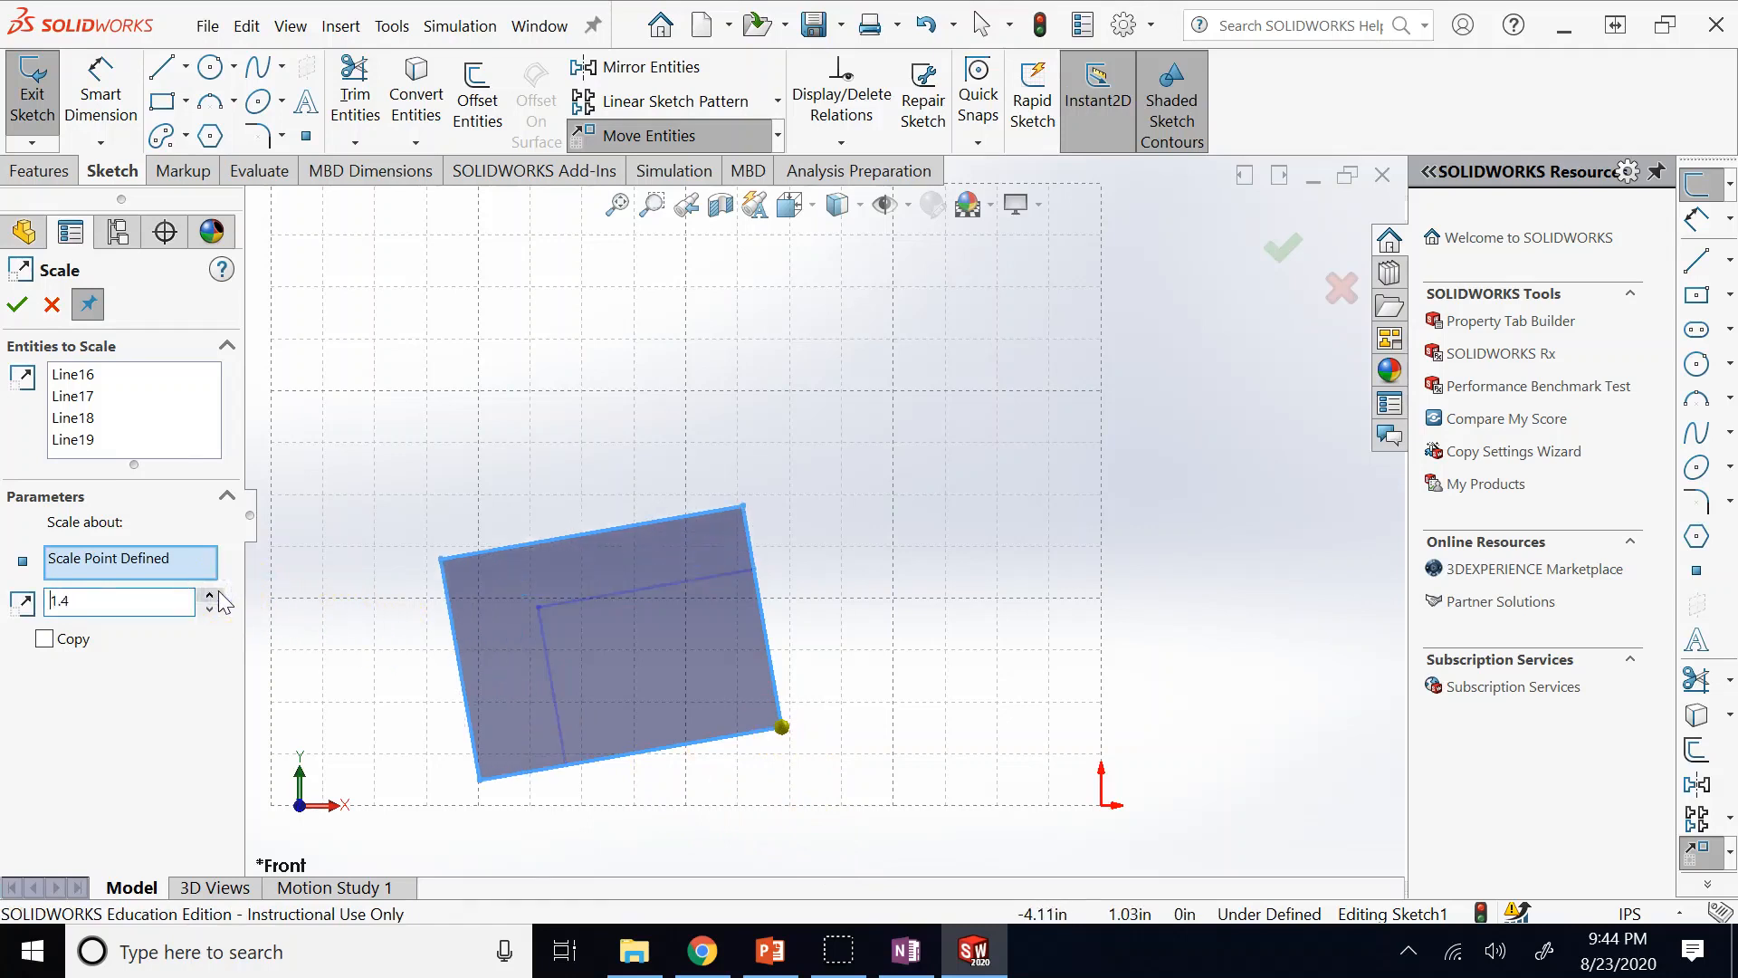
pyautogui.click(219, 594)
pyautogui.click(219, 594)
pyautogui.click(218, 594)
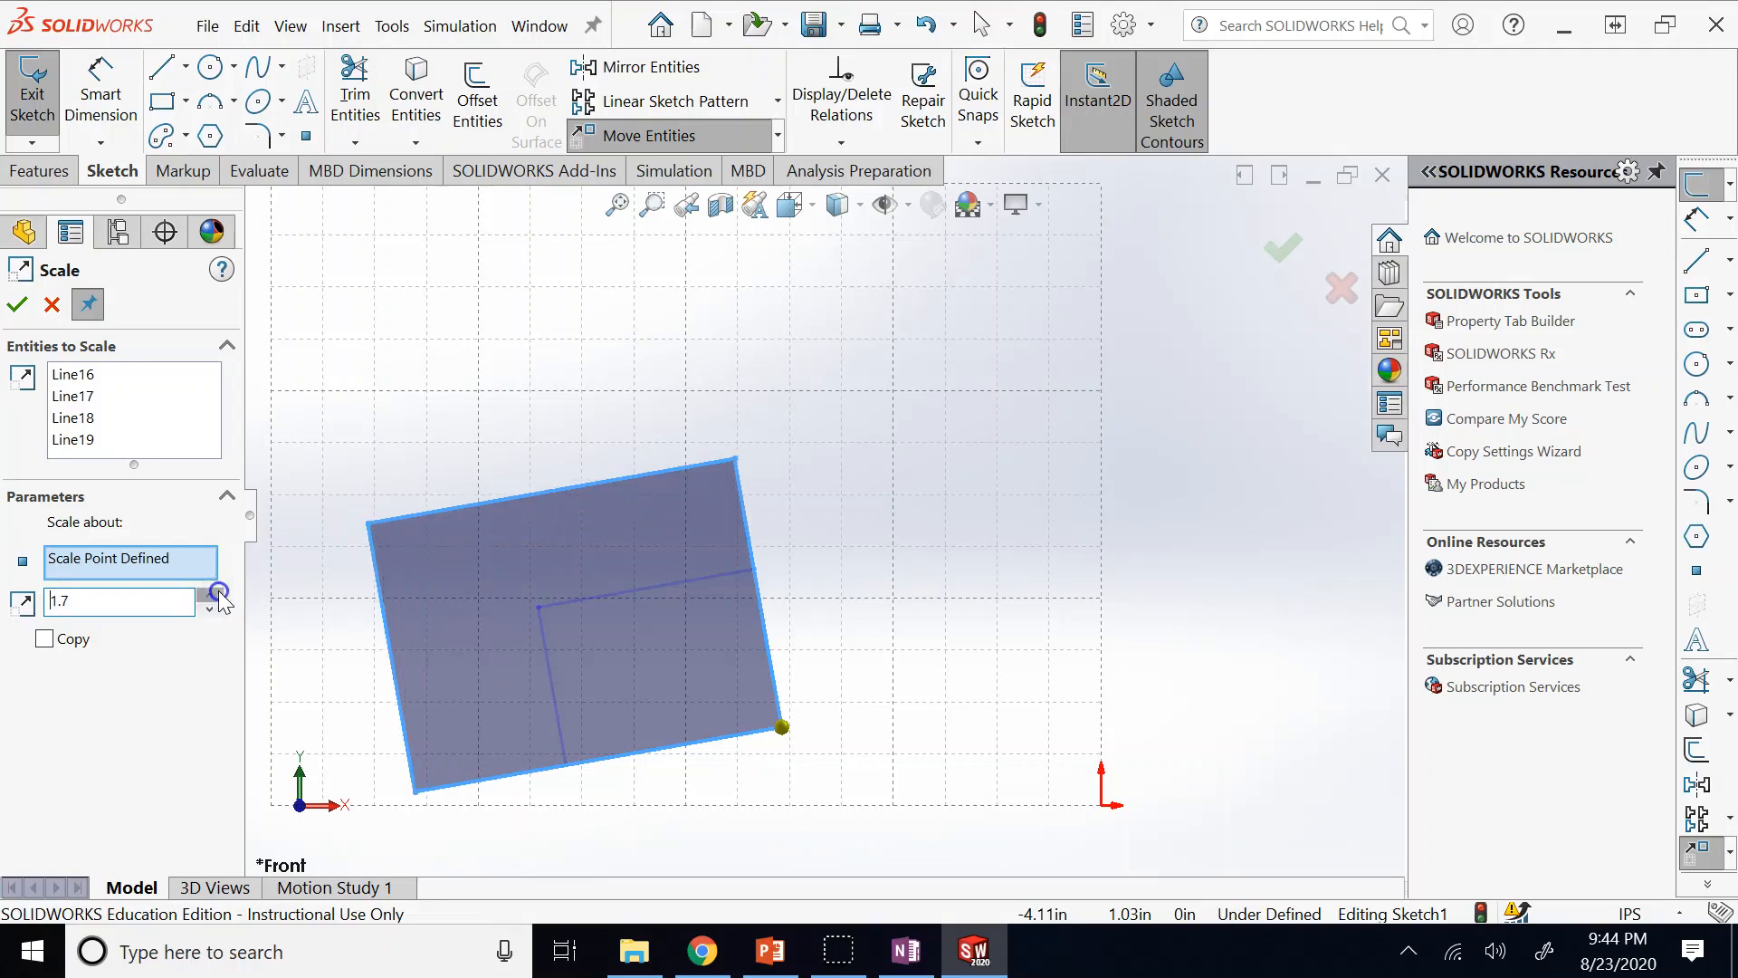
# Change the scale base point to the origin and apply the 1.7 scaling to the rectangle.
pyautogui.click(130, 555)
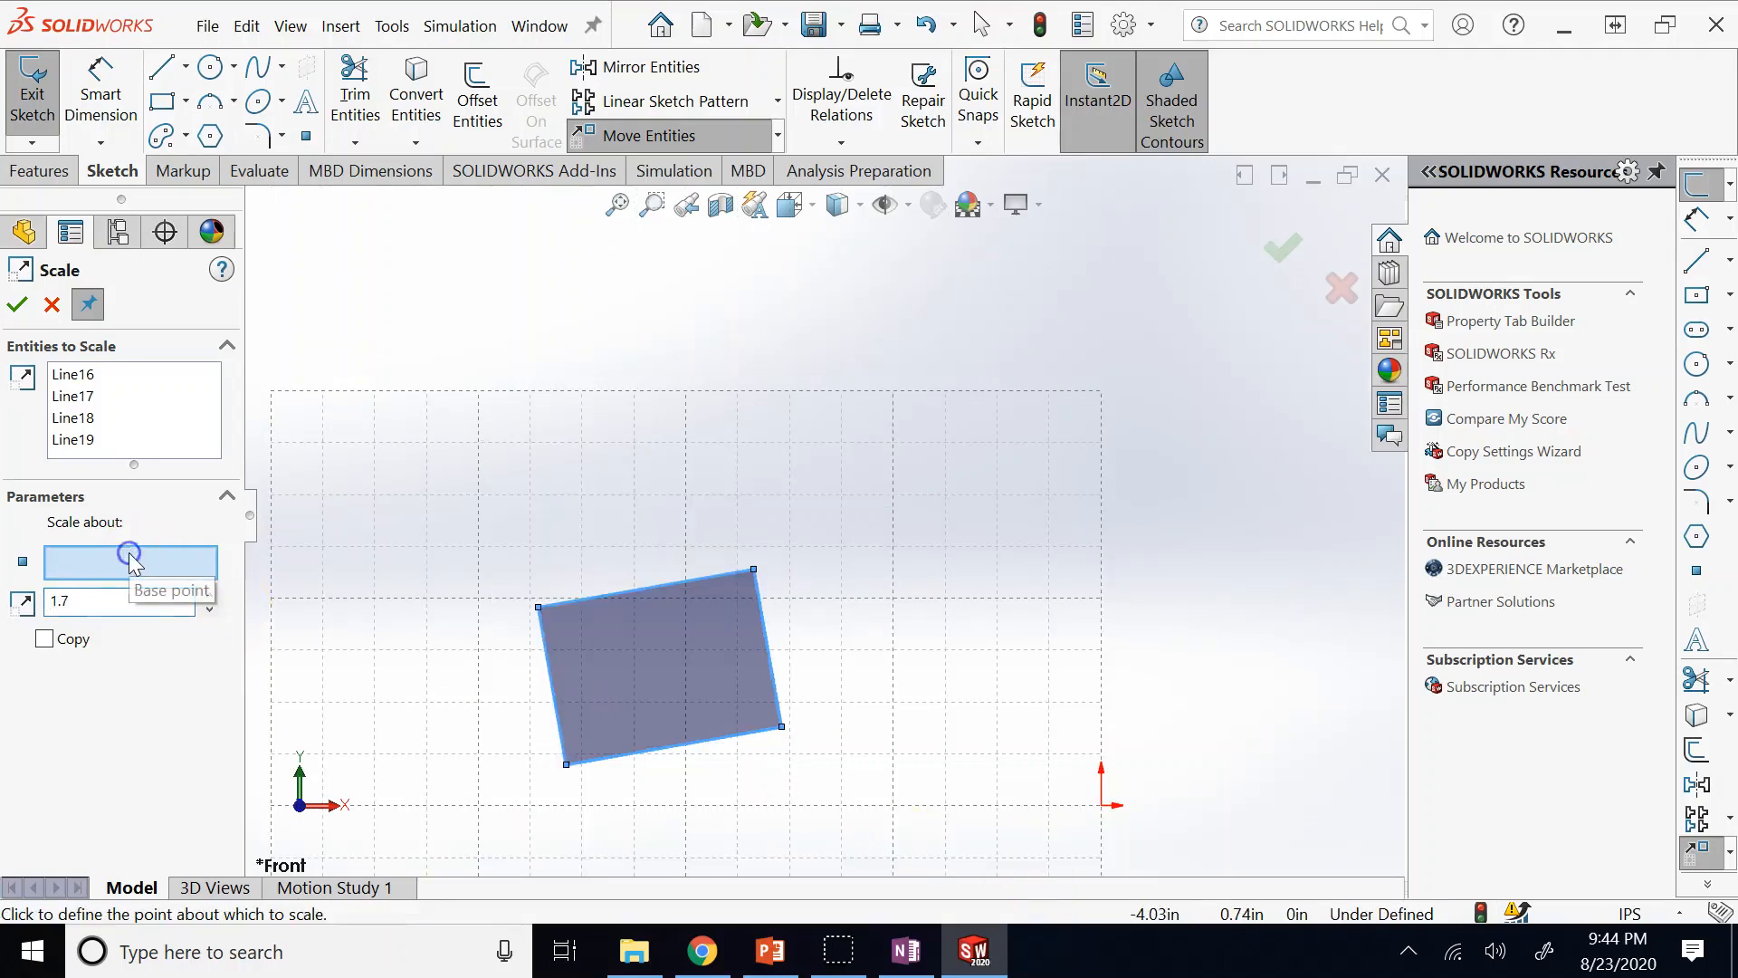
pyautogui.click(1101, 805)
pyautogui.scroll(2, 842, 770)
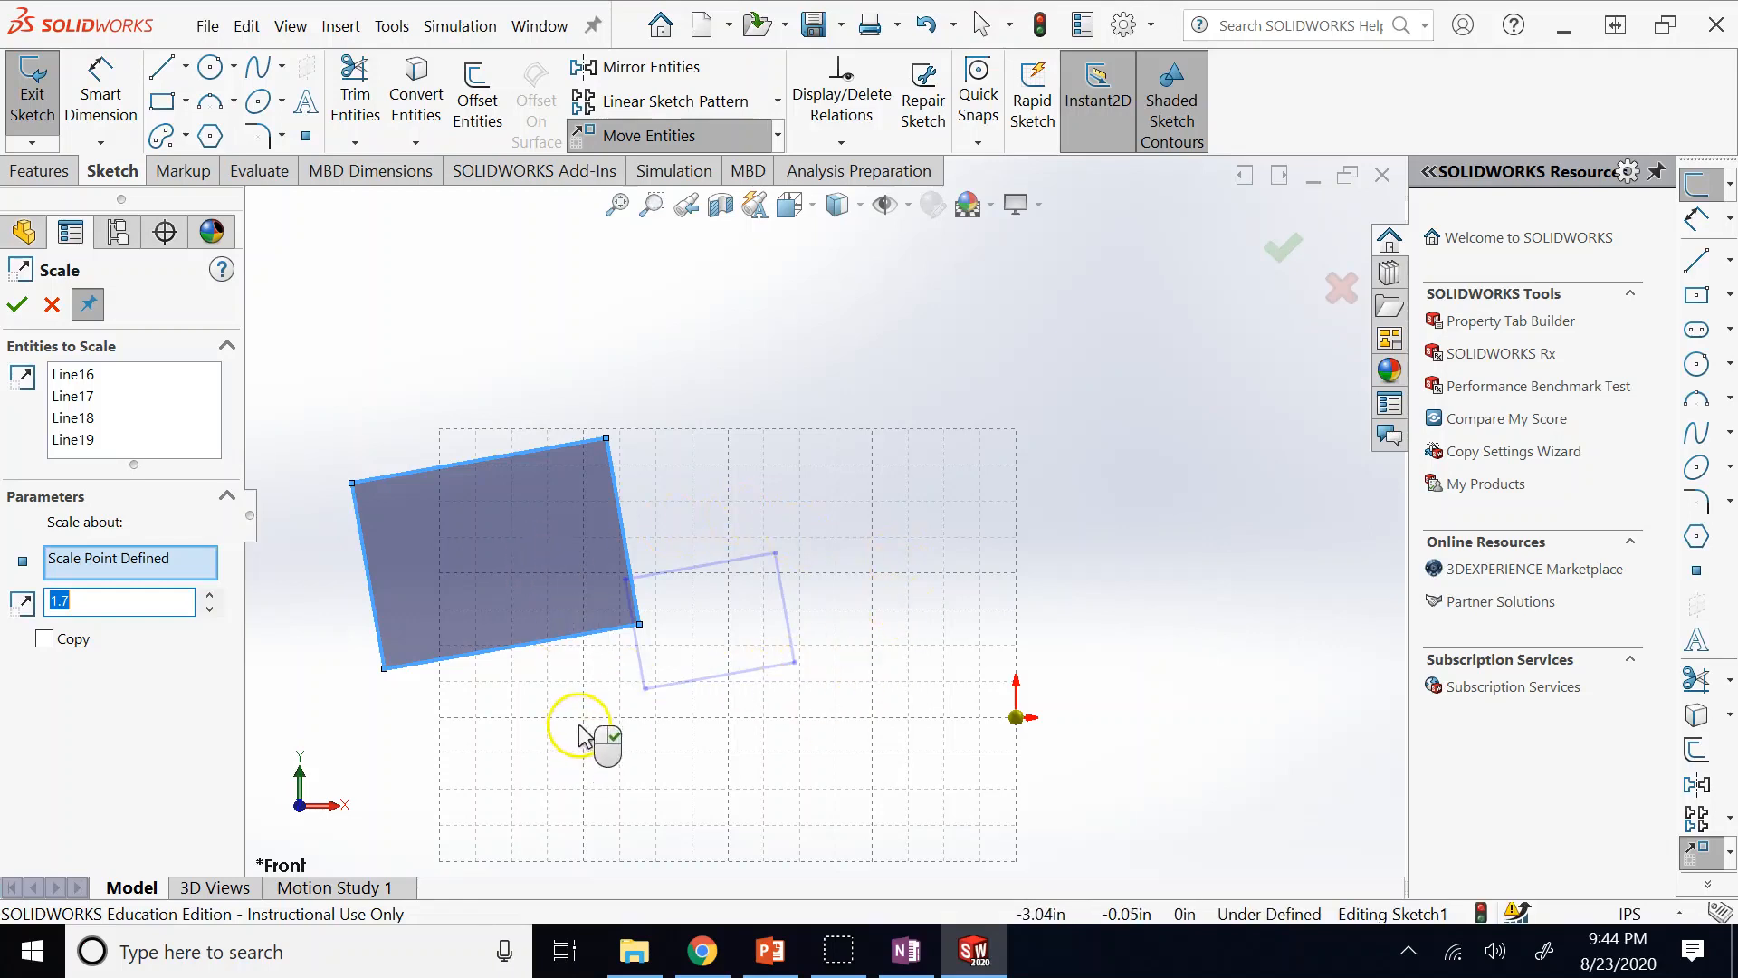
pyautogui.click(20, 307)
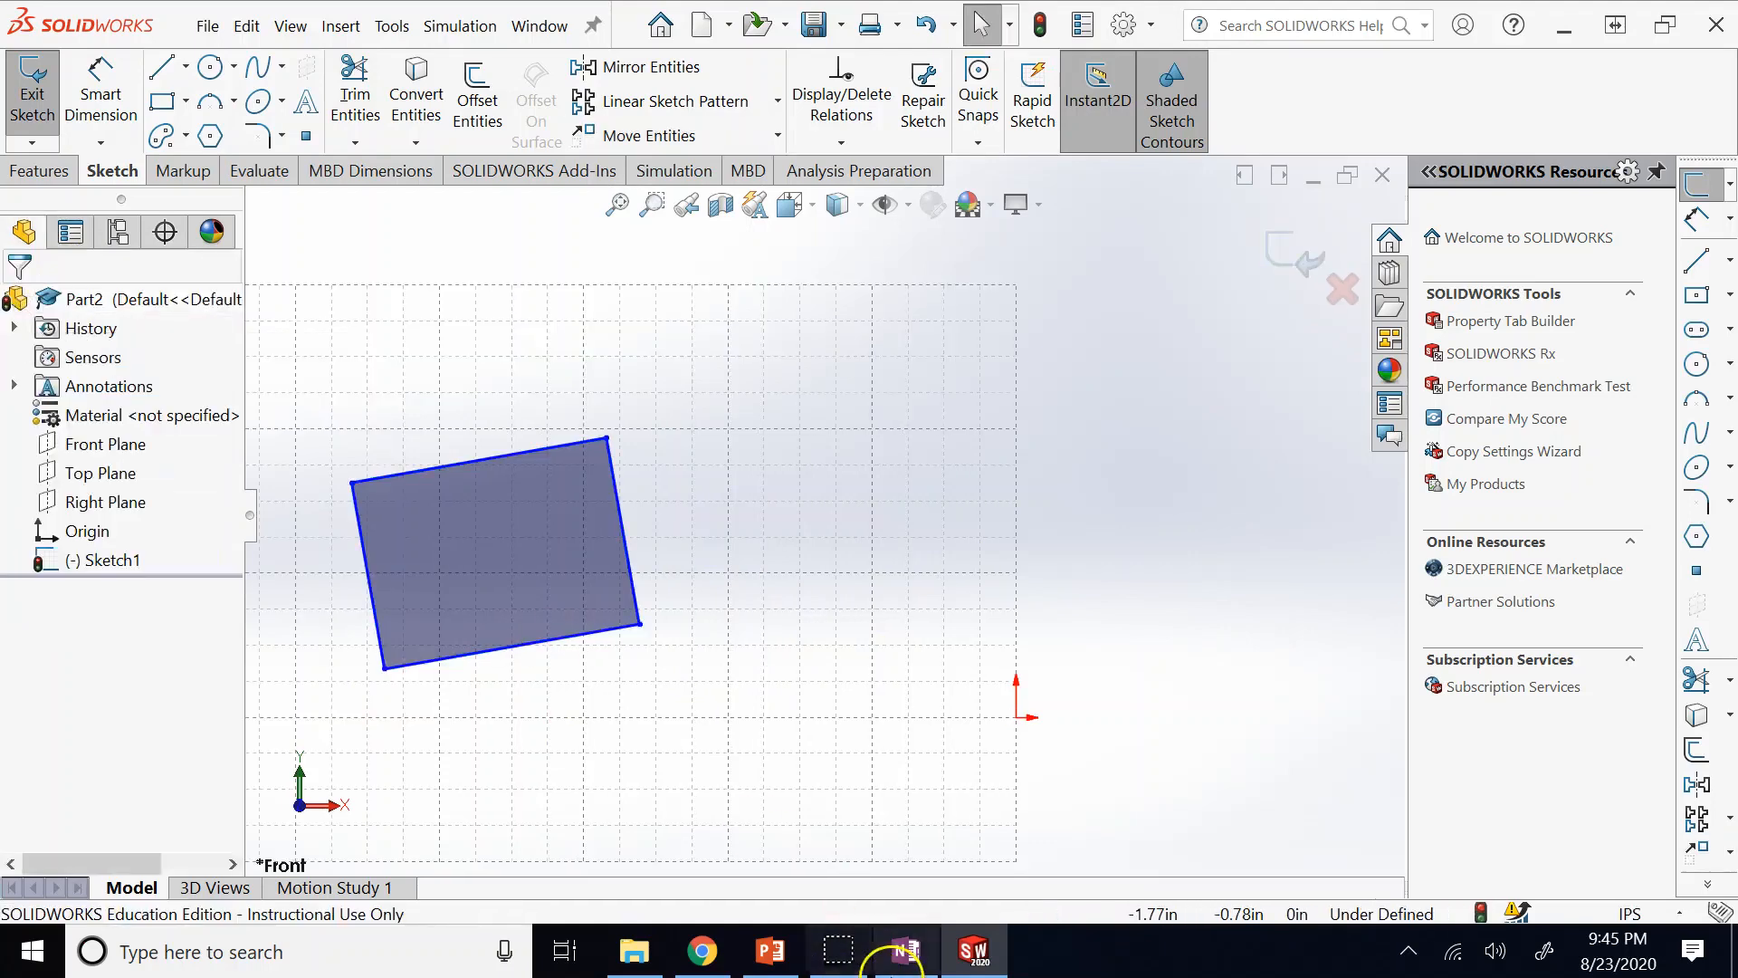
# Switch to OneNote and draw a black rectangle near the middle of the blank page.
pyautogui.click(914, 960)
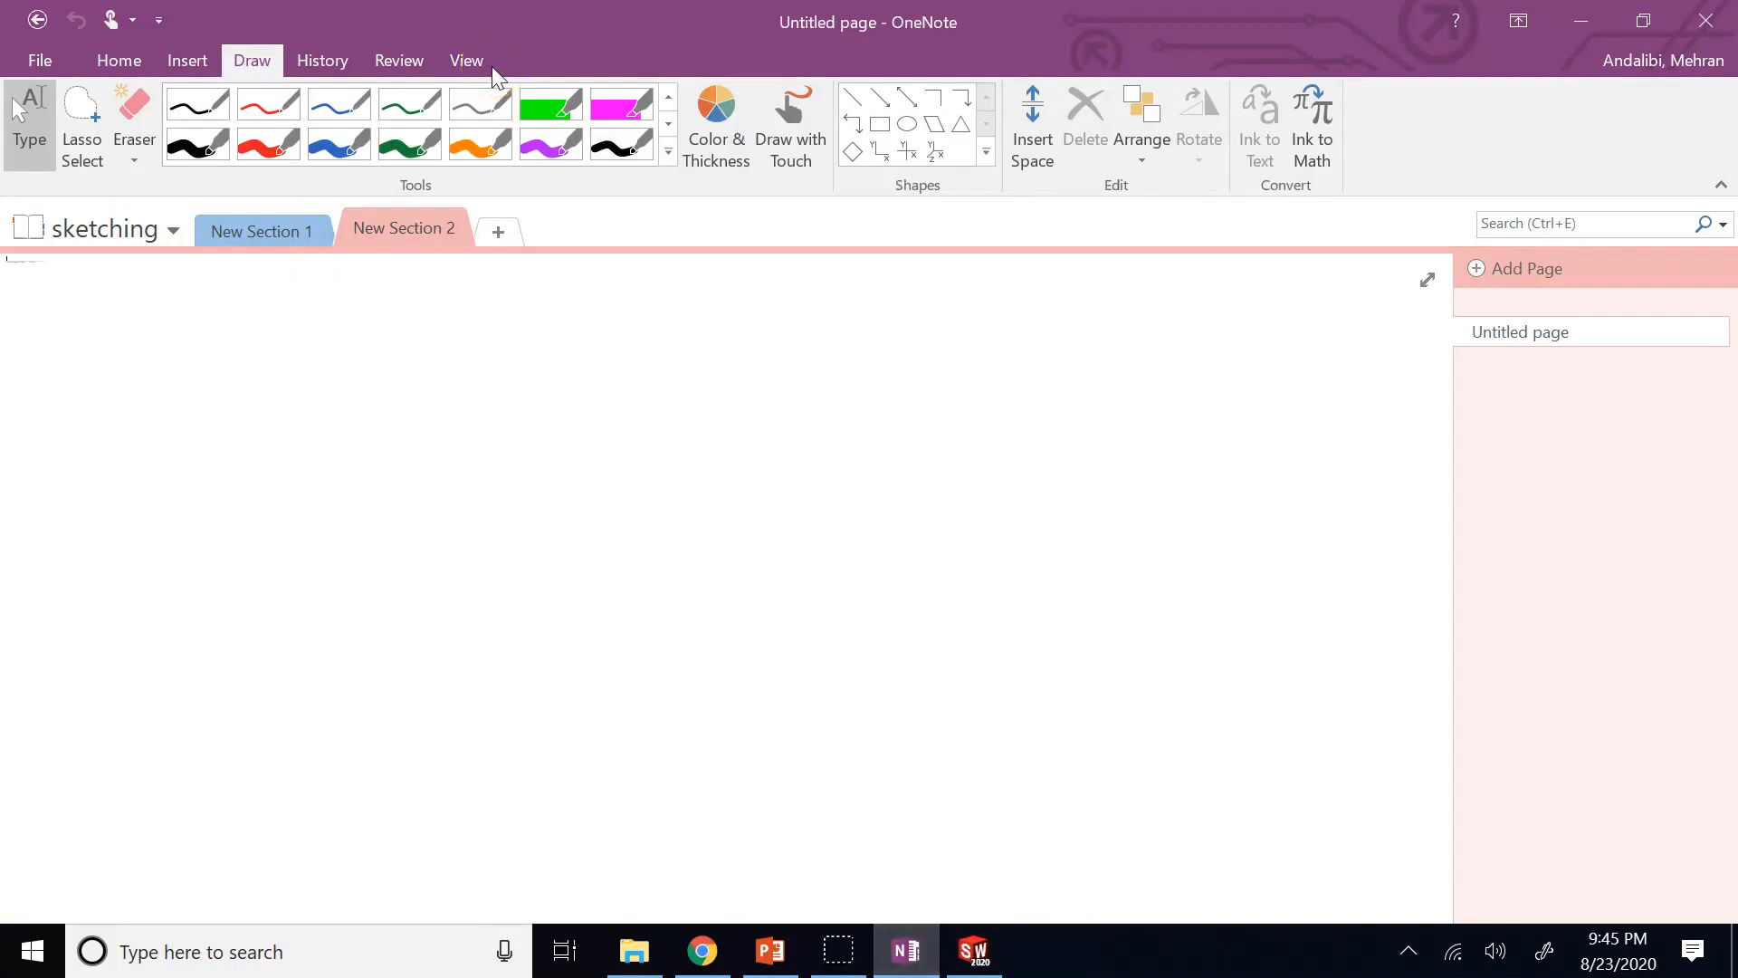
pyautogui.click(215, 154)
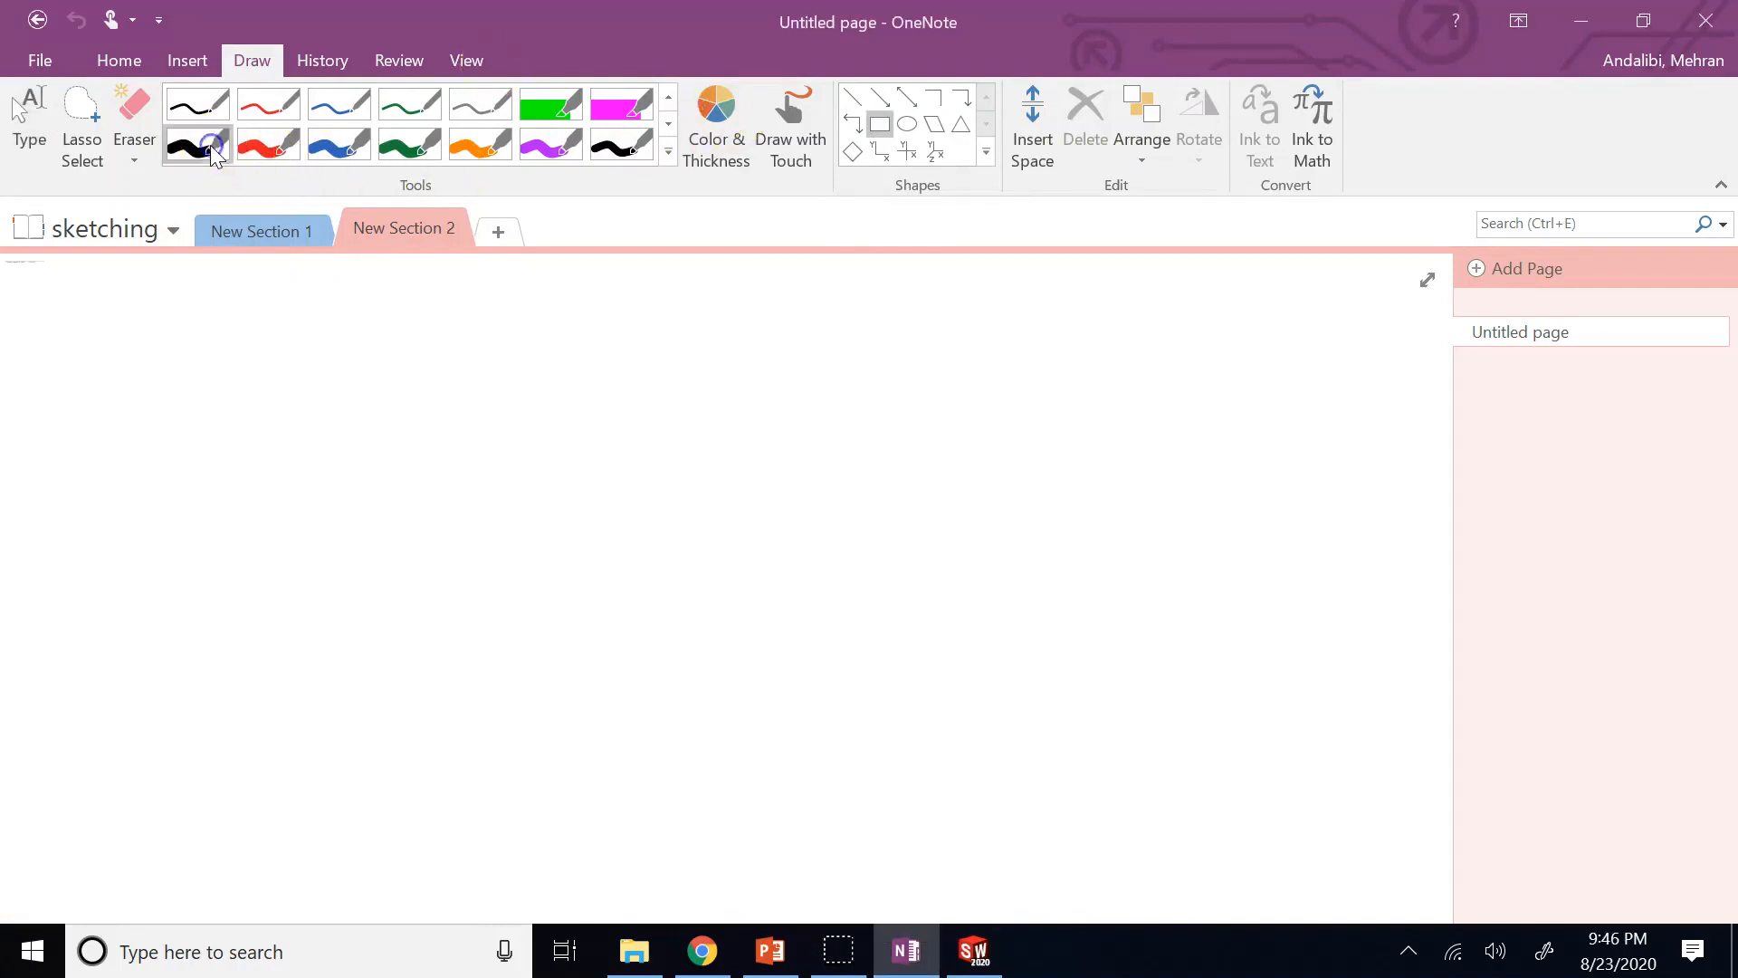
pyautogui.click(880, 124)
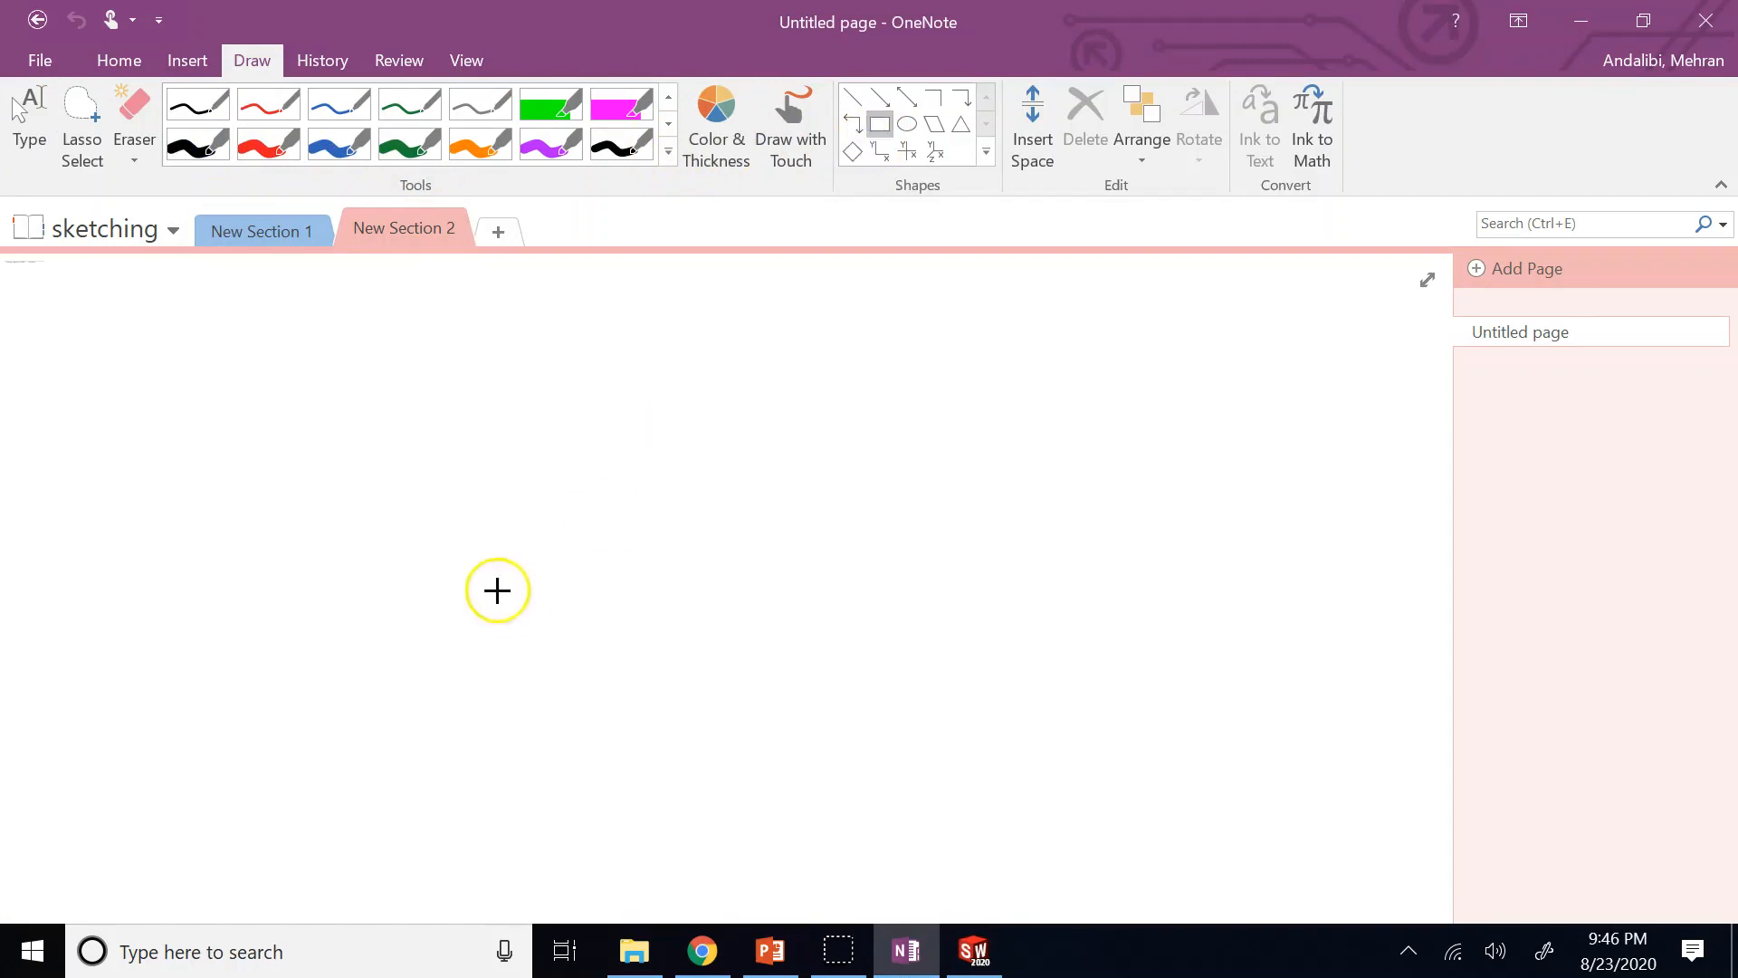
pyautogui.moveTo(532, 497)
pyautogui.mouseDown()
pyautogui.moveTo(594, 574)
pyautogui.moveTo(785, 670)
pyautogui.mouseUp()
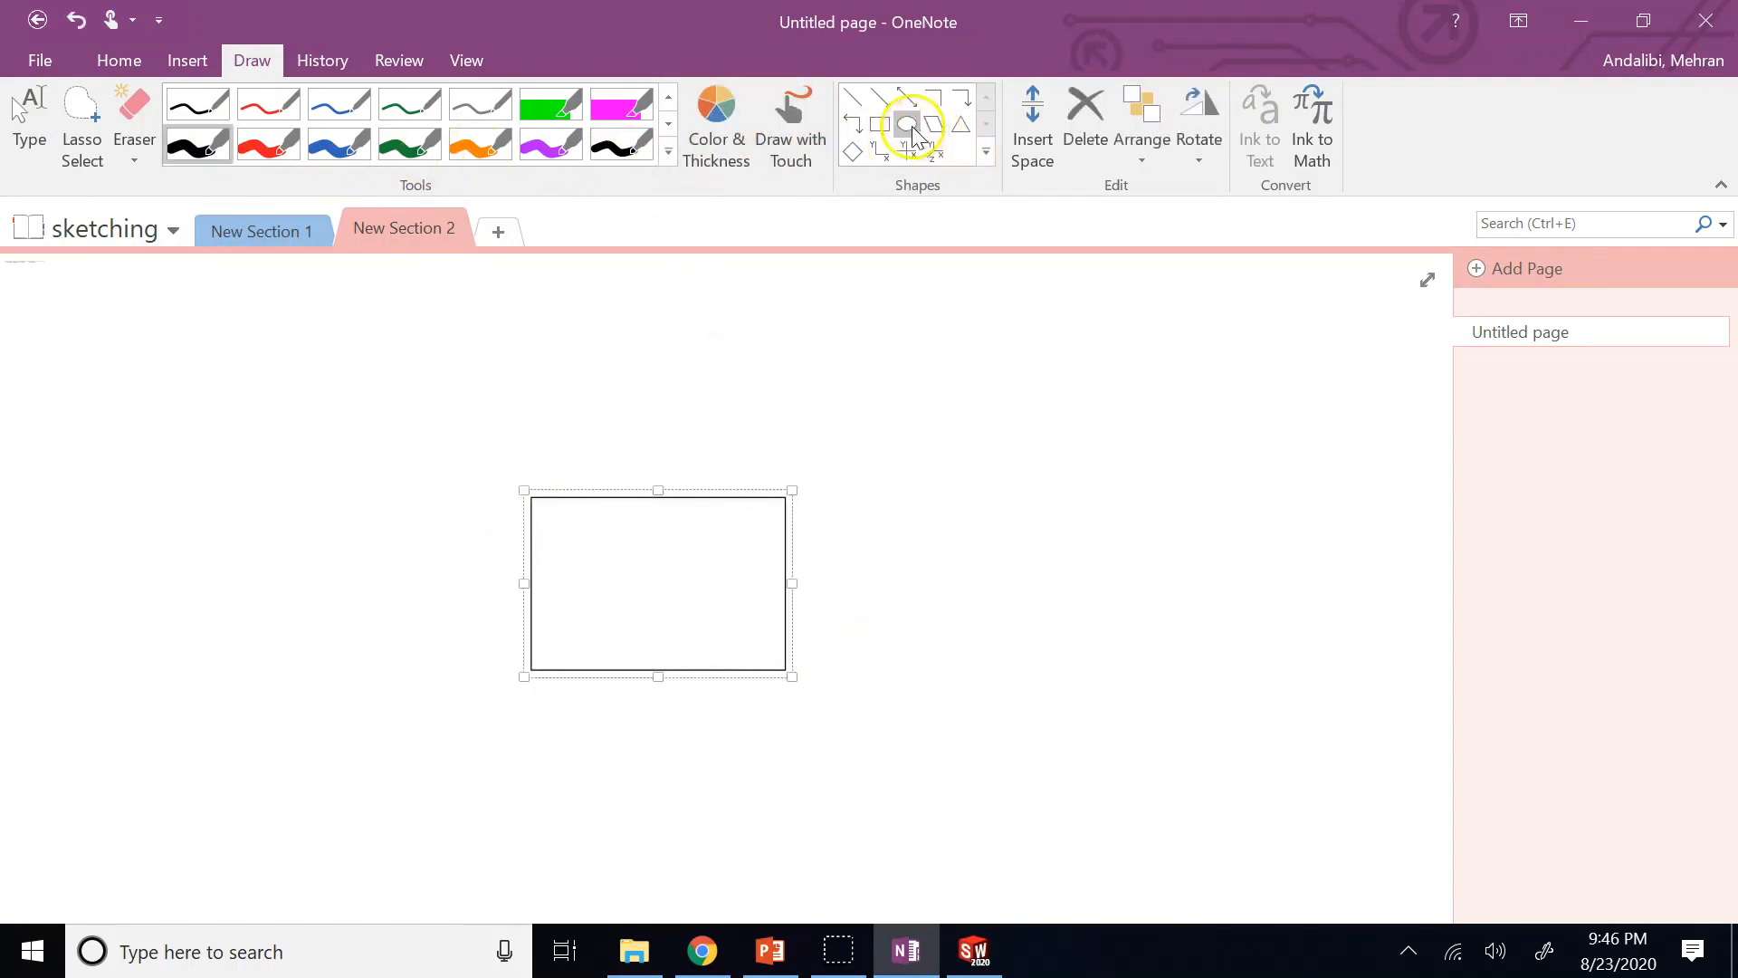
# Mark a thick black ink dot below and to the right of the rectangle as the scaling base point.
pyautogui.click(197, 145)
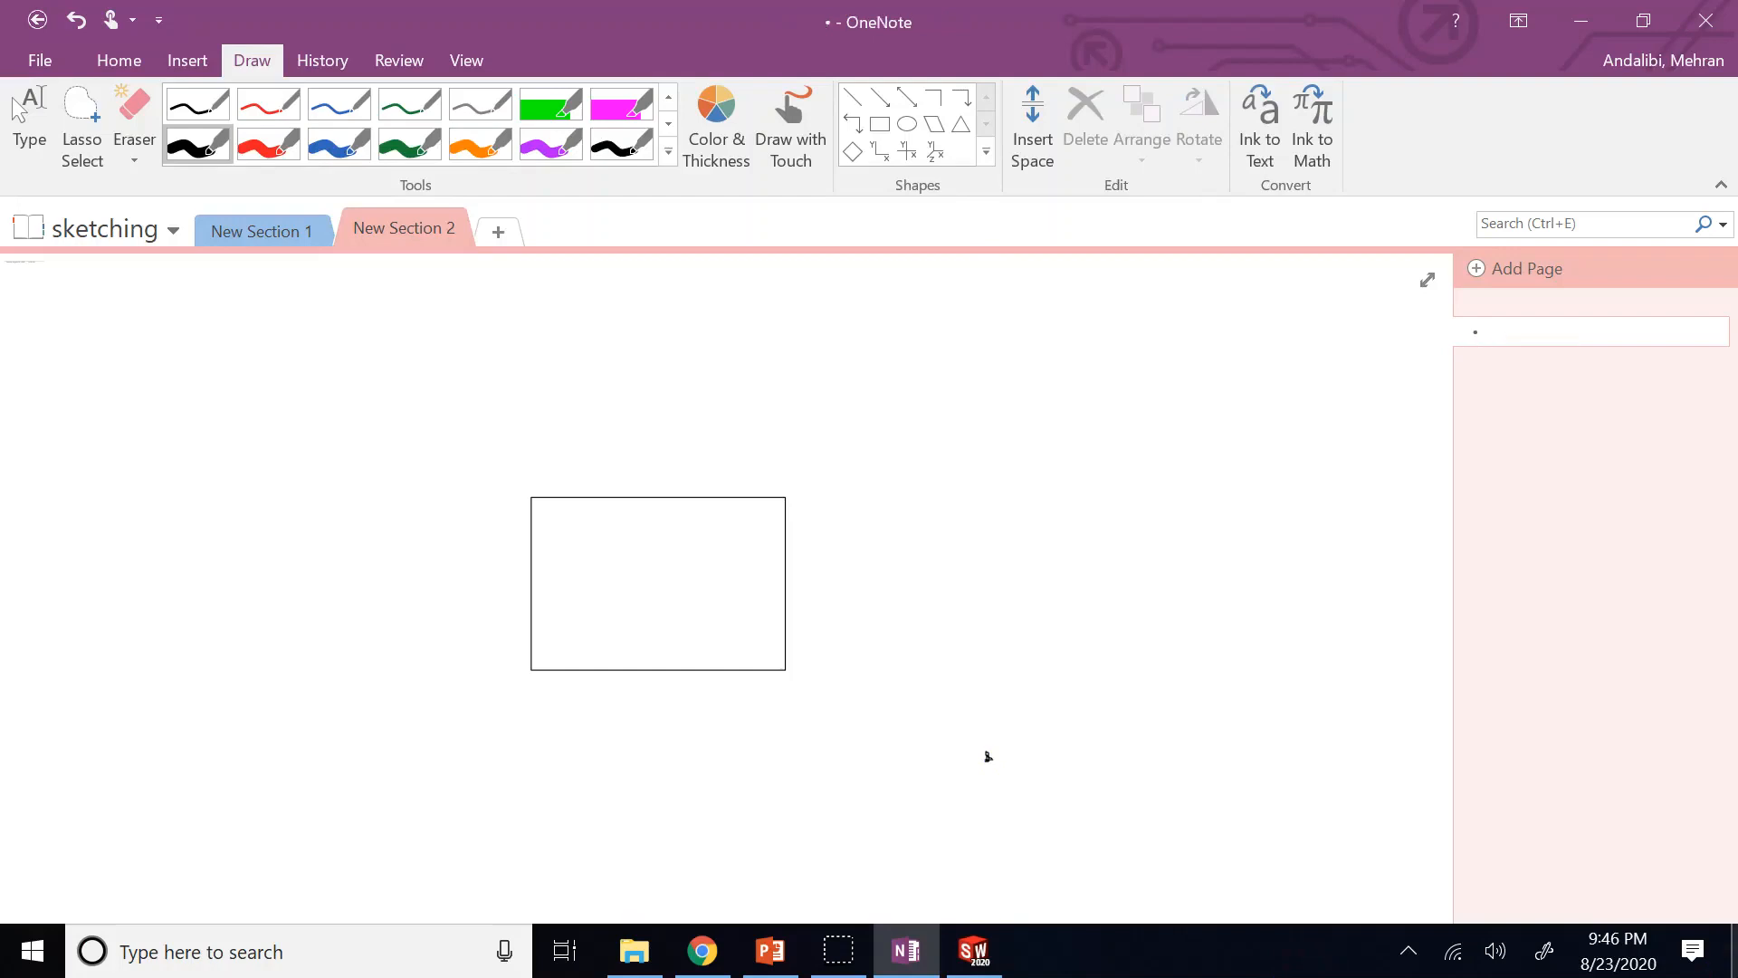
pyautogui.click(995, 759)
pyautogui.click(975, 734)
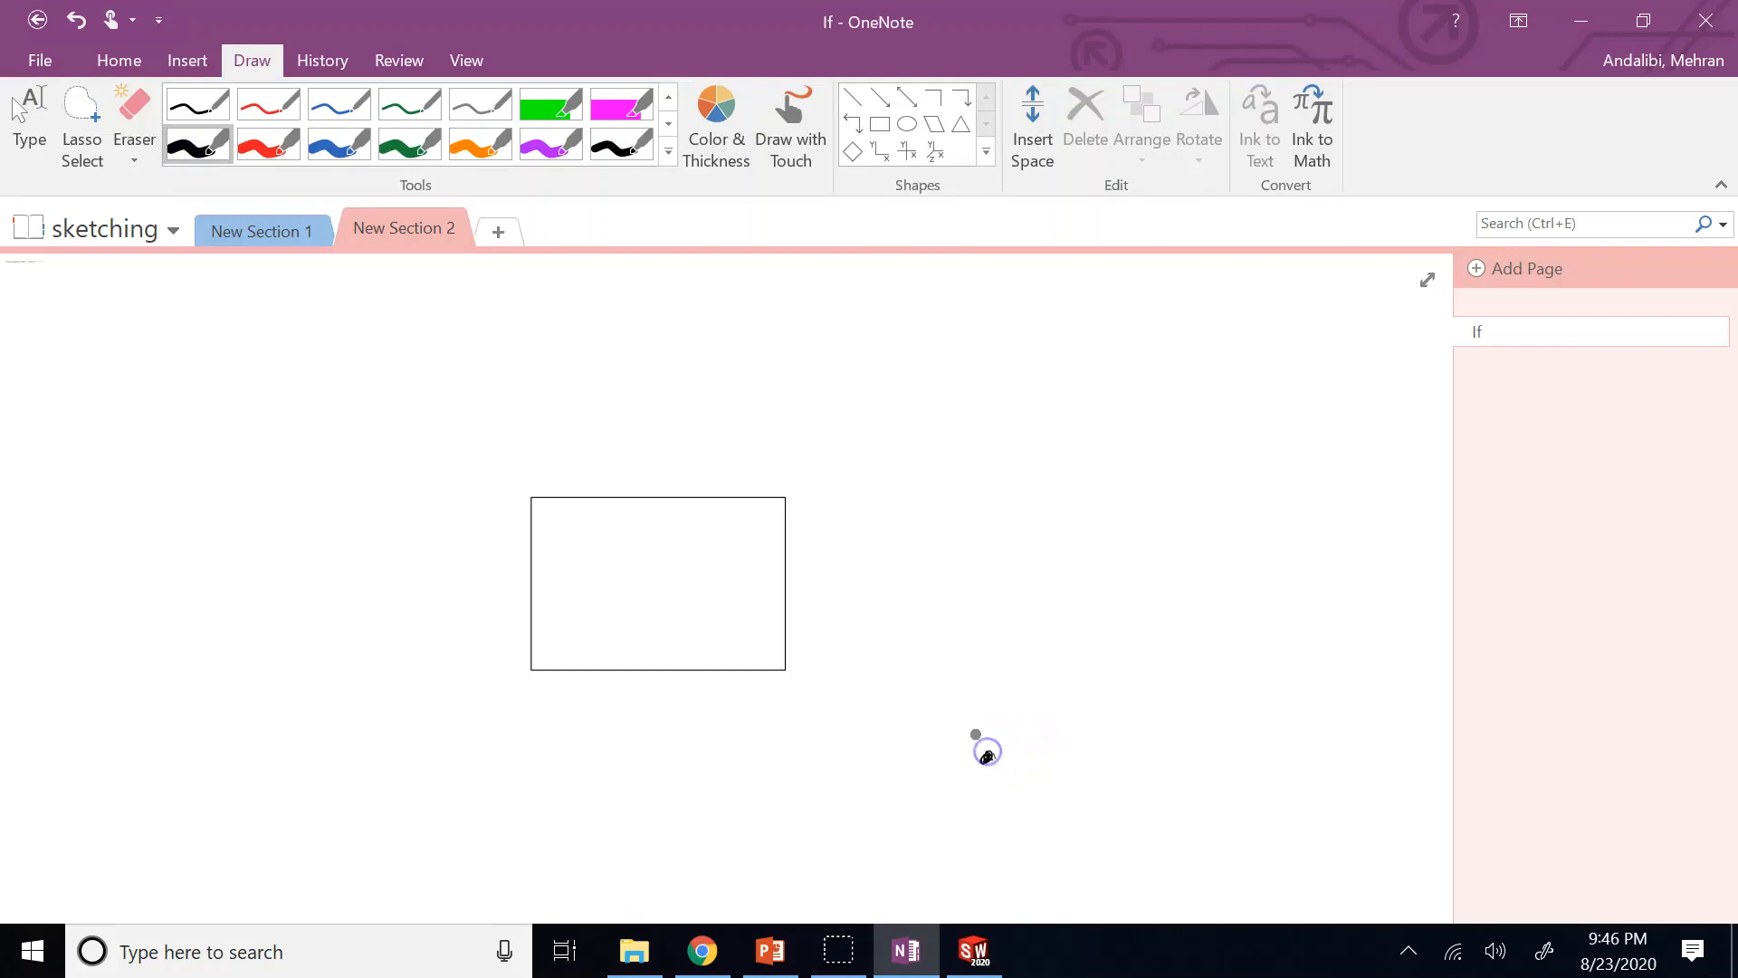
# In blue ink, mark the rectangle's lower-right corner, connect it to the black base point and label the line d1.
pyautogui.click(342, 152)
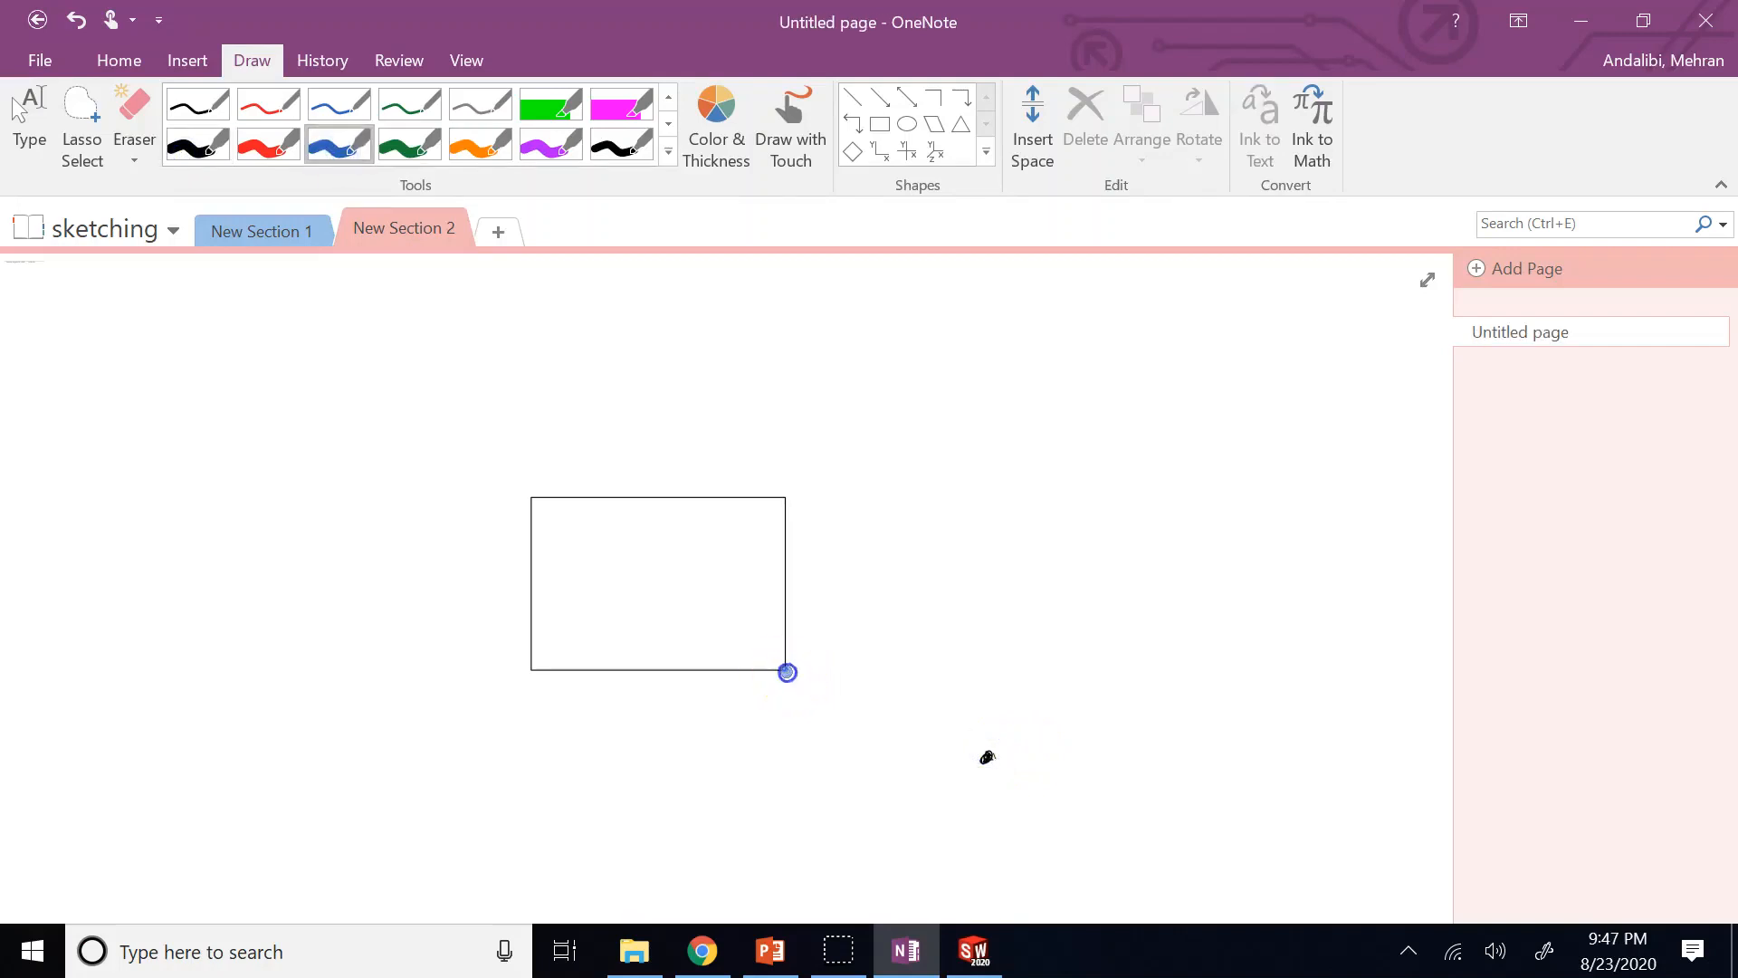
pyautogui.moveTo(788, 665); pyautogui.dragTo(788, 669)
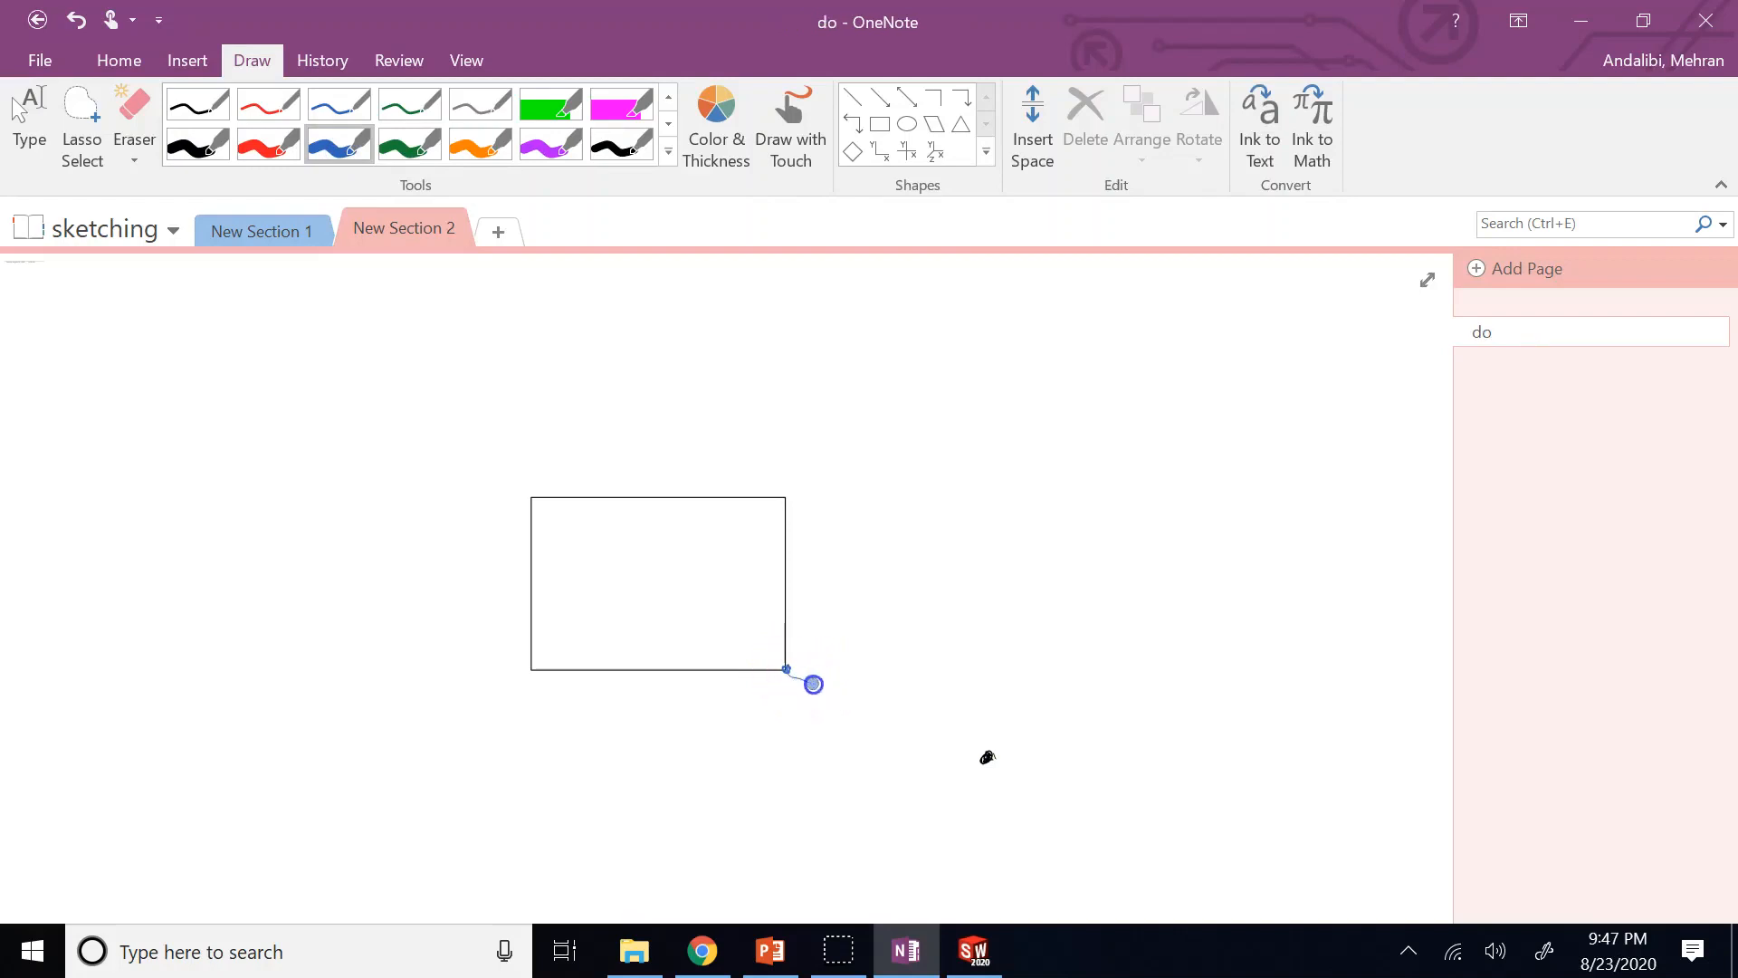
pyautogui.moveTo(925, 686)
pyautogui.mouseDown()
pyautogui.moveTo(944, 663)
pyautogui.moveTo(943, 712)
pyautogui.mouseUp()
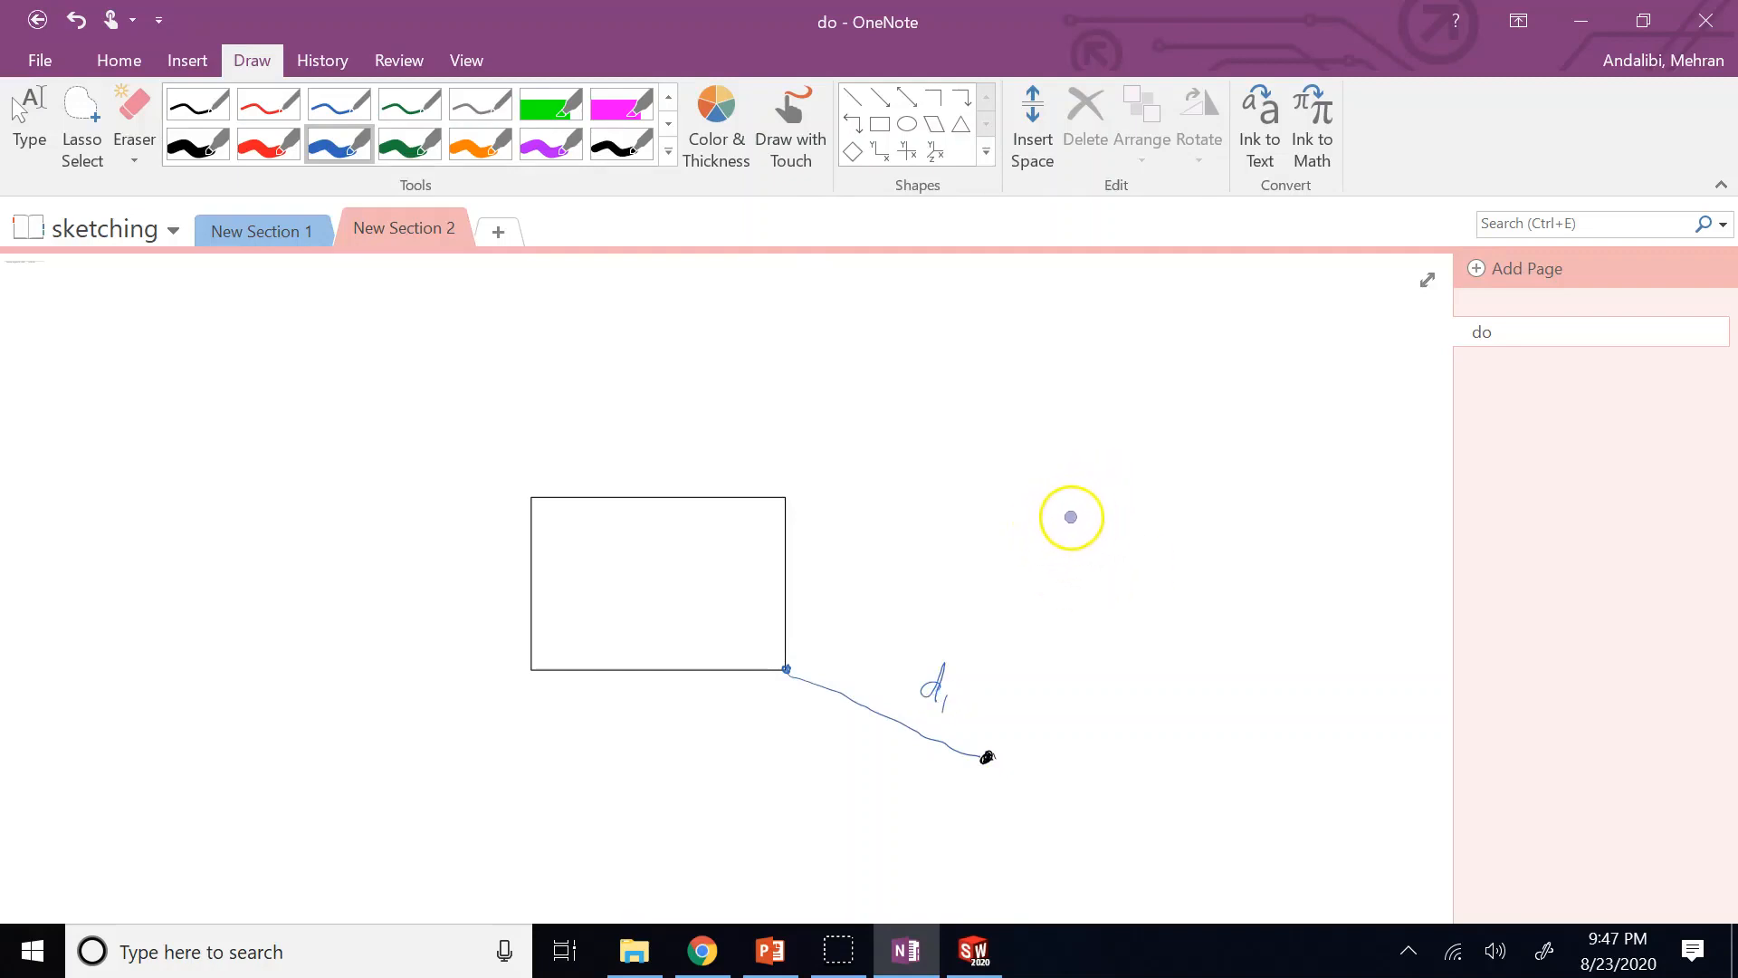
# Write m > 1 beside the sketch, extend the d1 line beyond the rectangle and label the full bracketed distance md1.
pyautogui.moveTo(1041, 522); pyautogui.dragTo(1073, 519)
pyautogui.moveTo(1091, 525); pyautogui.dragTo(1131, 561)
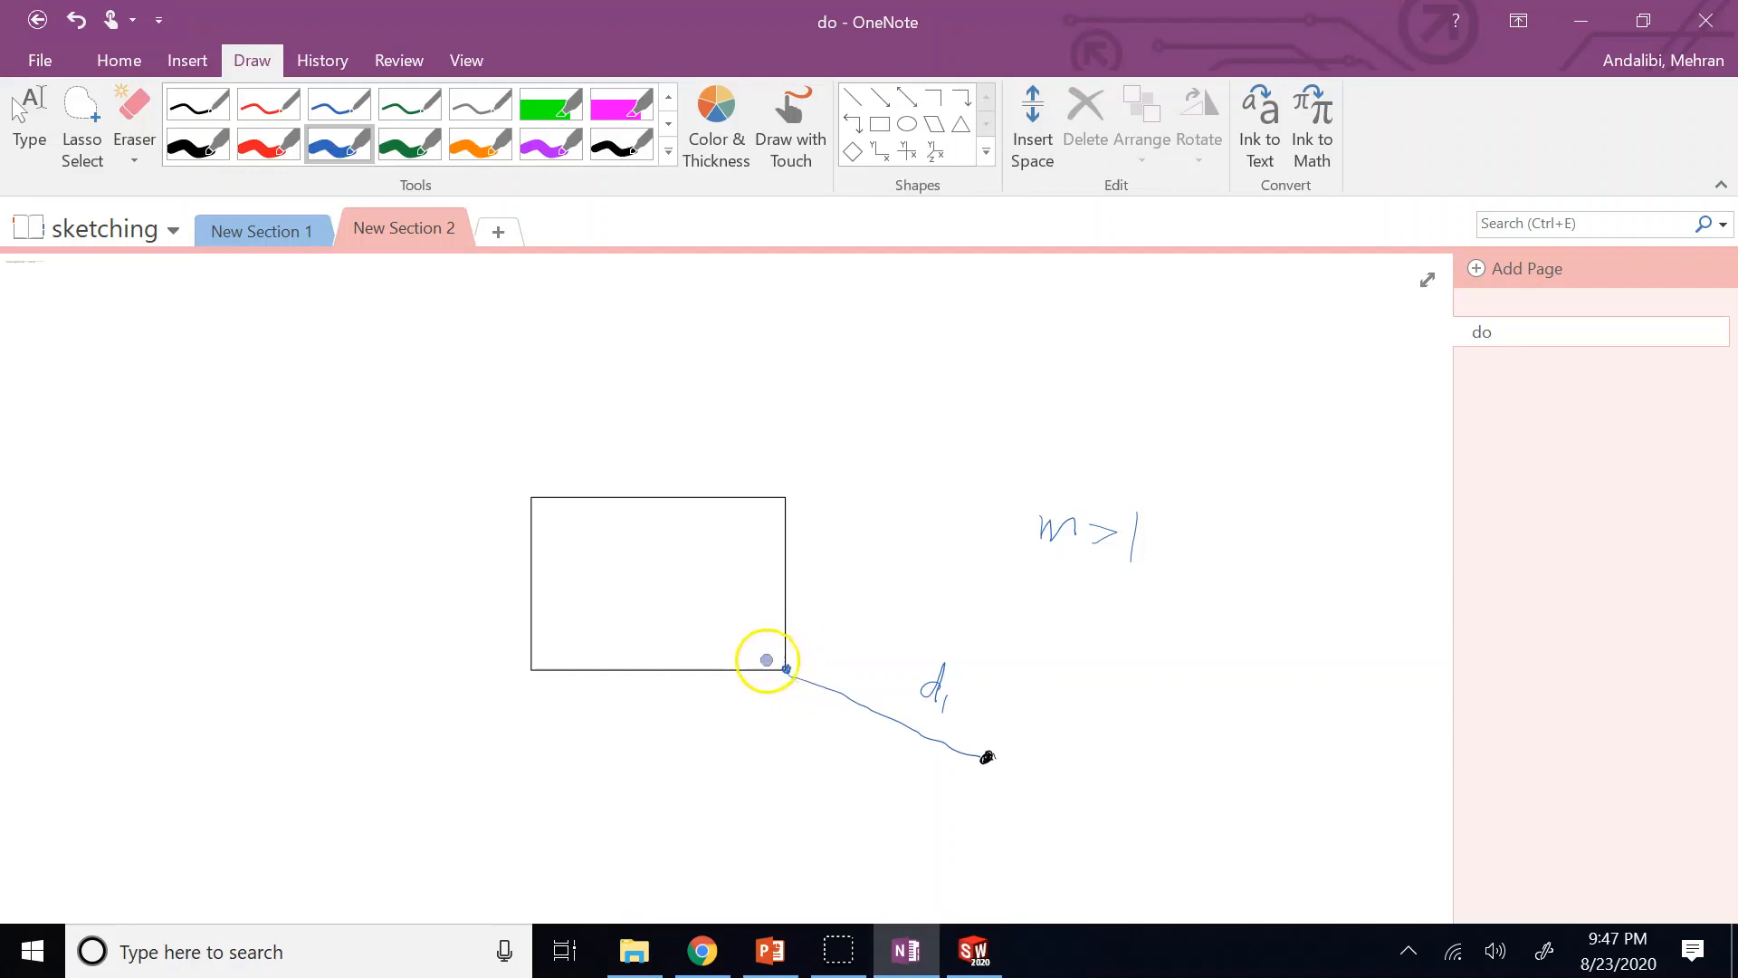
pyautogui.moveTo(754, 655)
pyautogui.mouseDown()
pyautogui.moveTo(436, 501)
pyautogui.moveTo(438, 561)
pyautogui.mouseUp()
pyautogui.moveTo(633, 639); pyautogui.dragTo(923, 776)
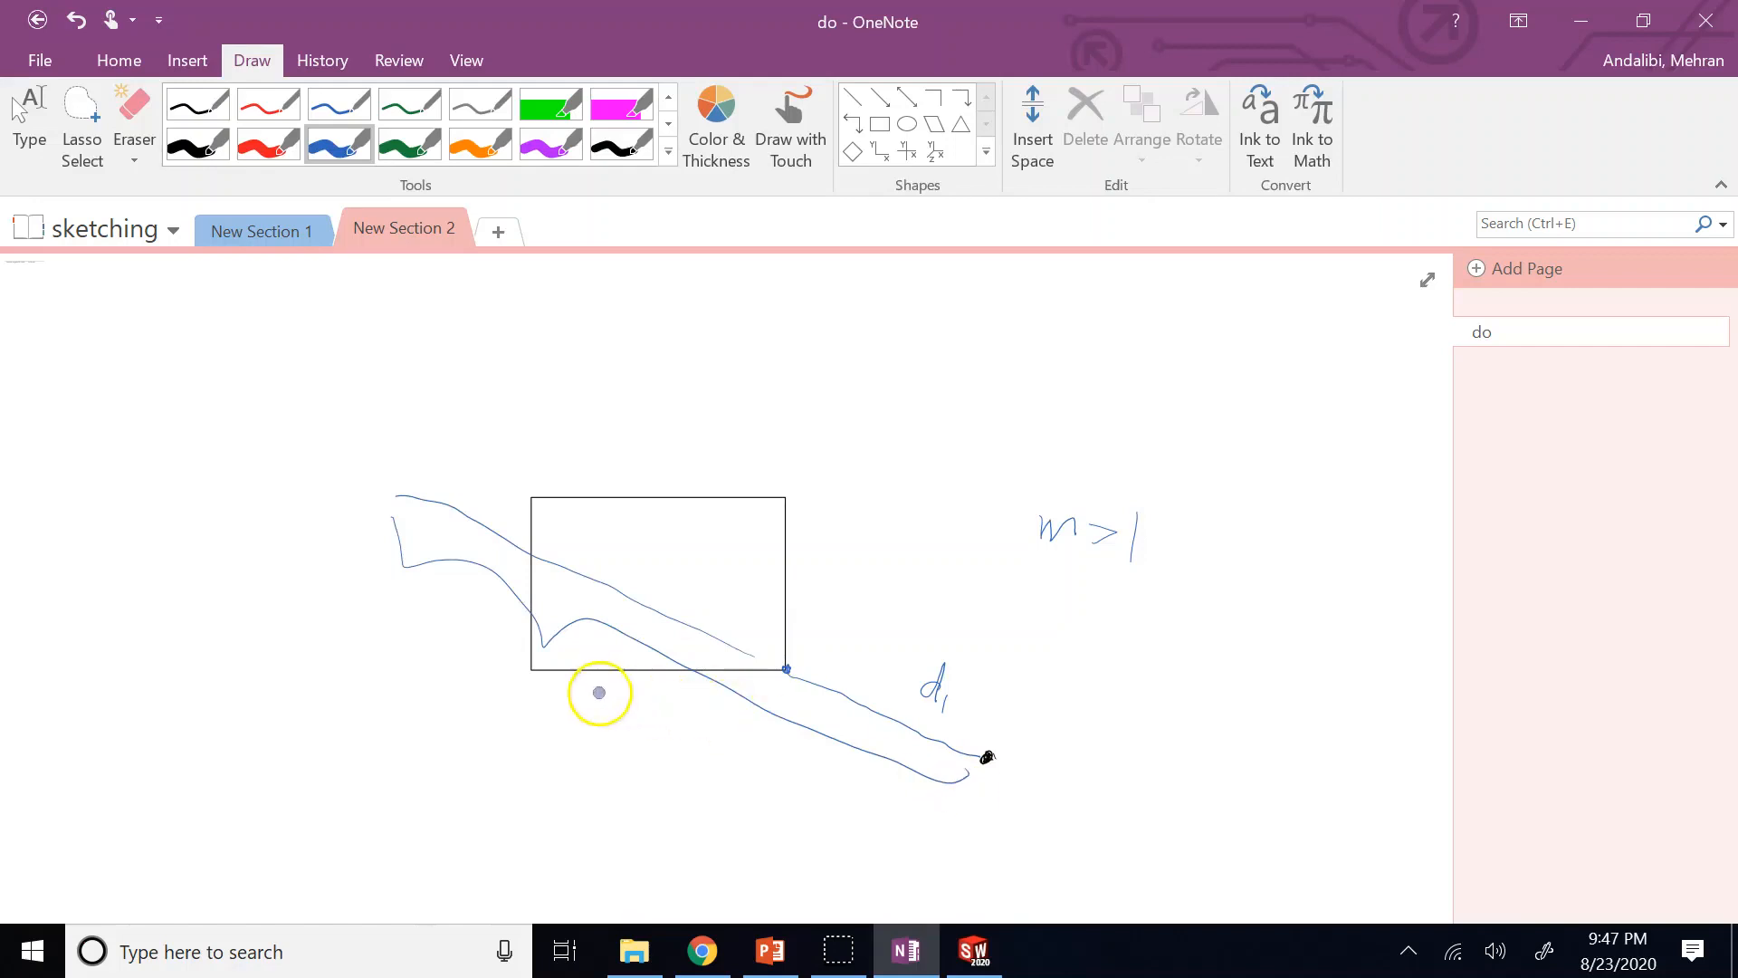
pyautogui.moveTo(582, 692); pyautogui.dragTo(665, 761)
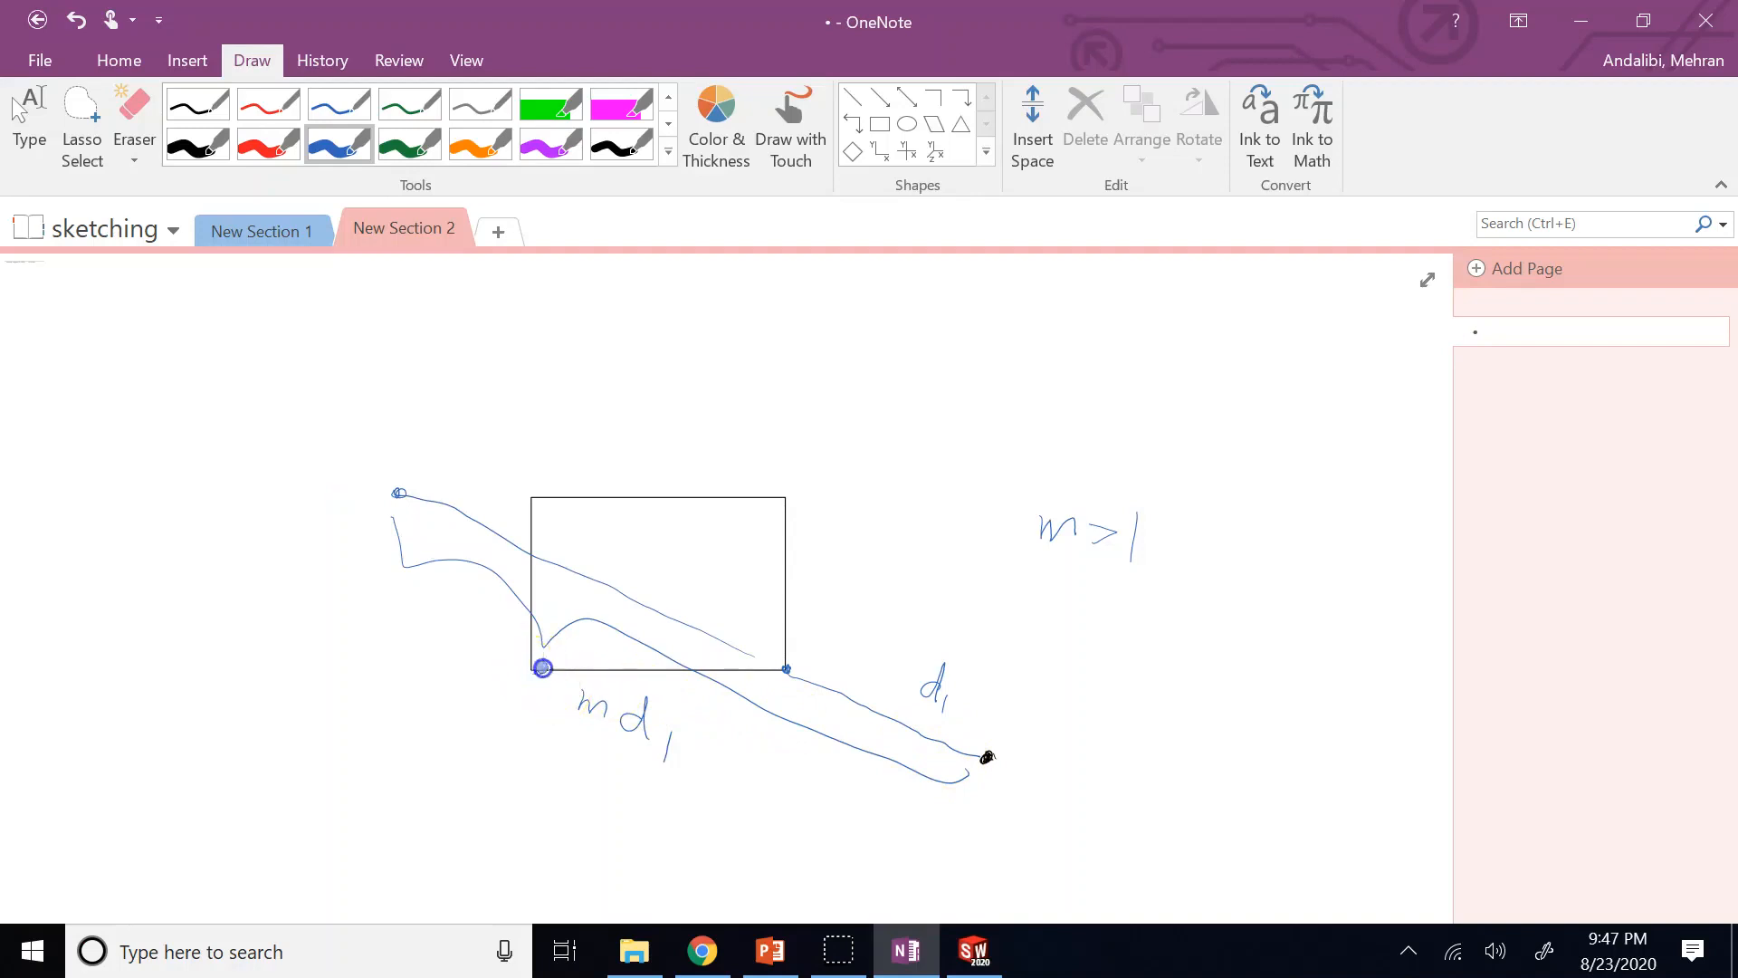
# Connect the rectangle's lower-left corner to the base point as d2, and extend the line outward with the label md2.
pyautogui.moveTo(539, 672); pyautogui.dragTo(986, 756)
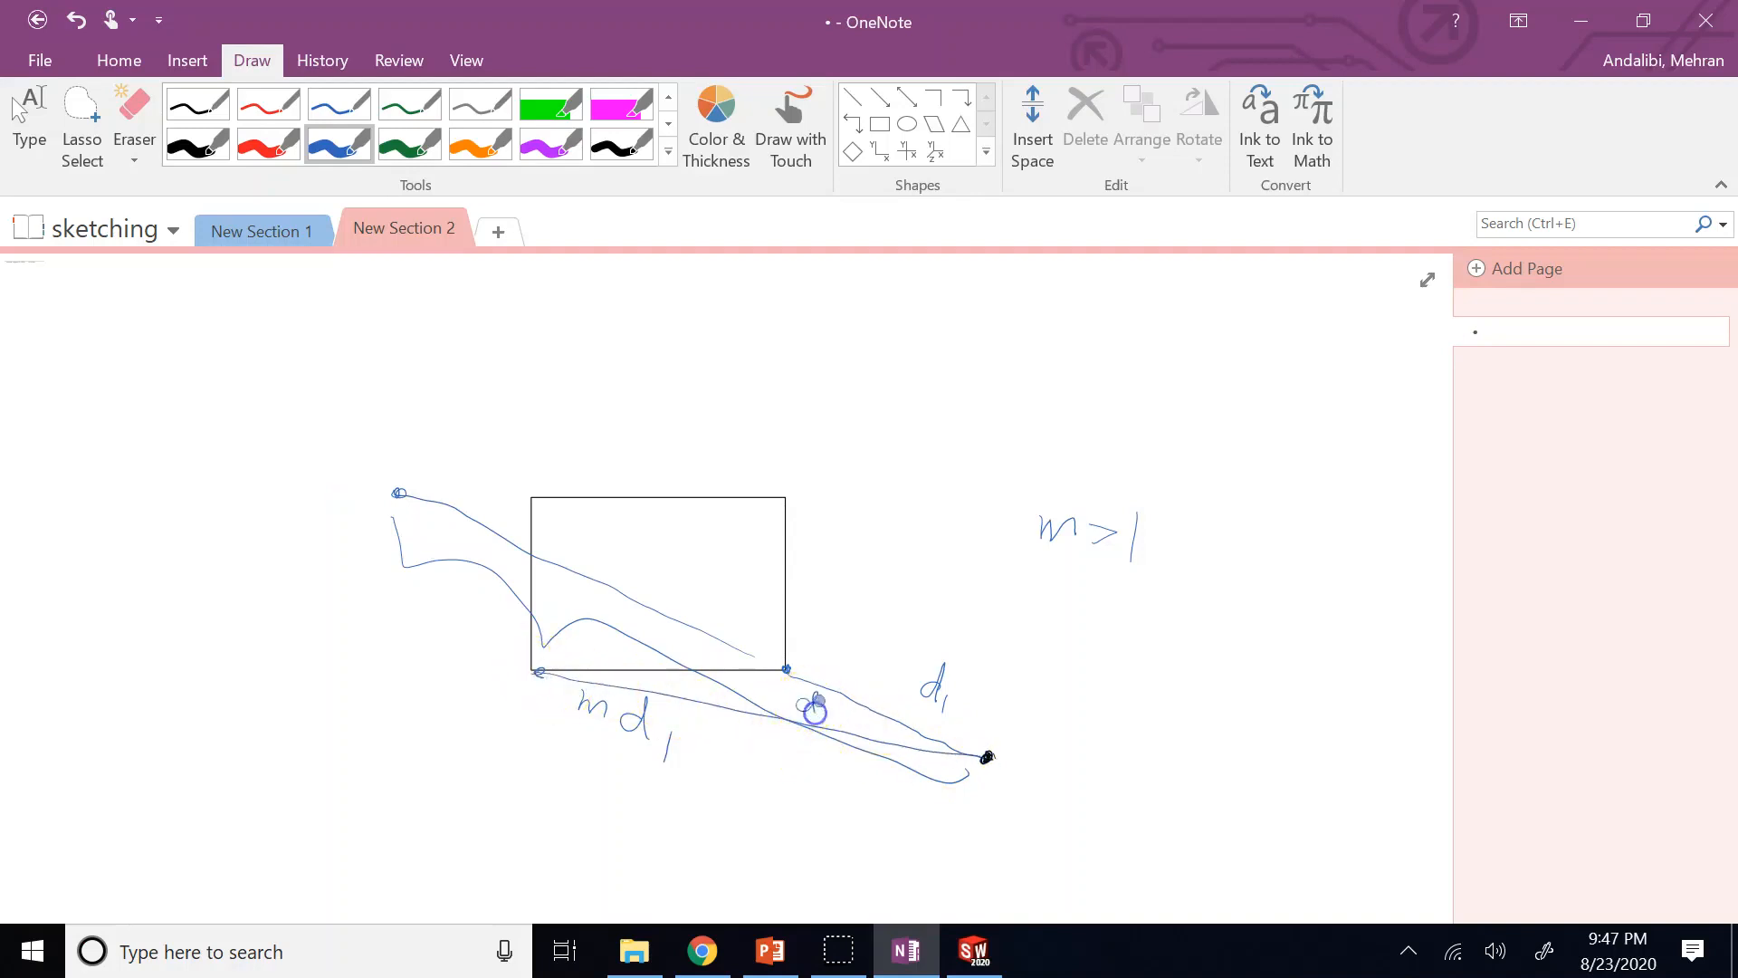
pyautogui.moveTo(817, 697); pyautogui.dragTo(831, 722)
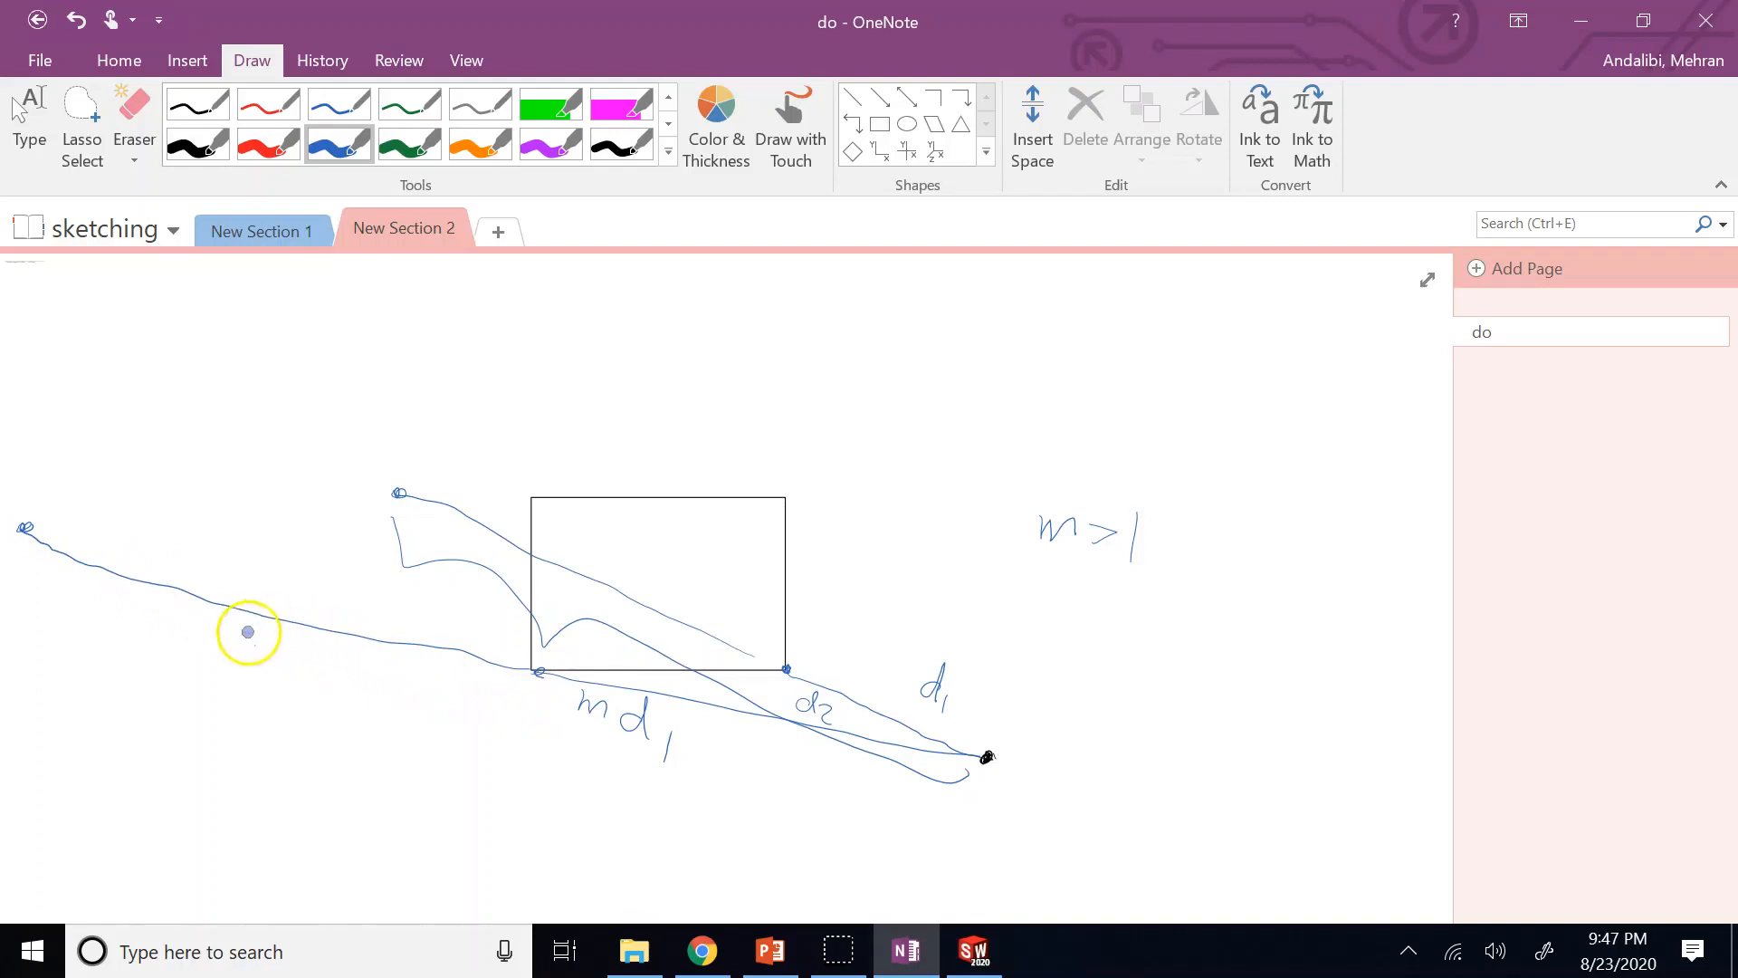
pyautogui.moveTo(251, 664); pyautogui.dragTo(271, 661)
pyautogui.moveTo(291, 645); pyautogui.dragTo(337, 677)
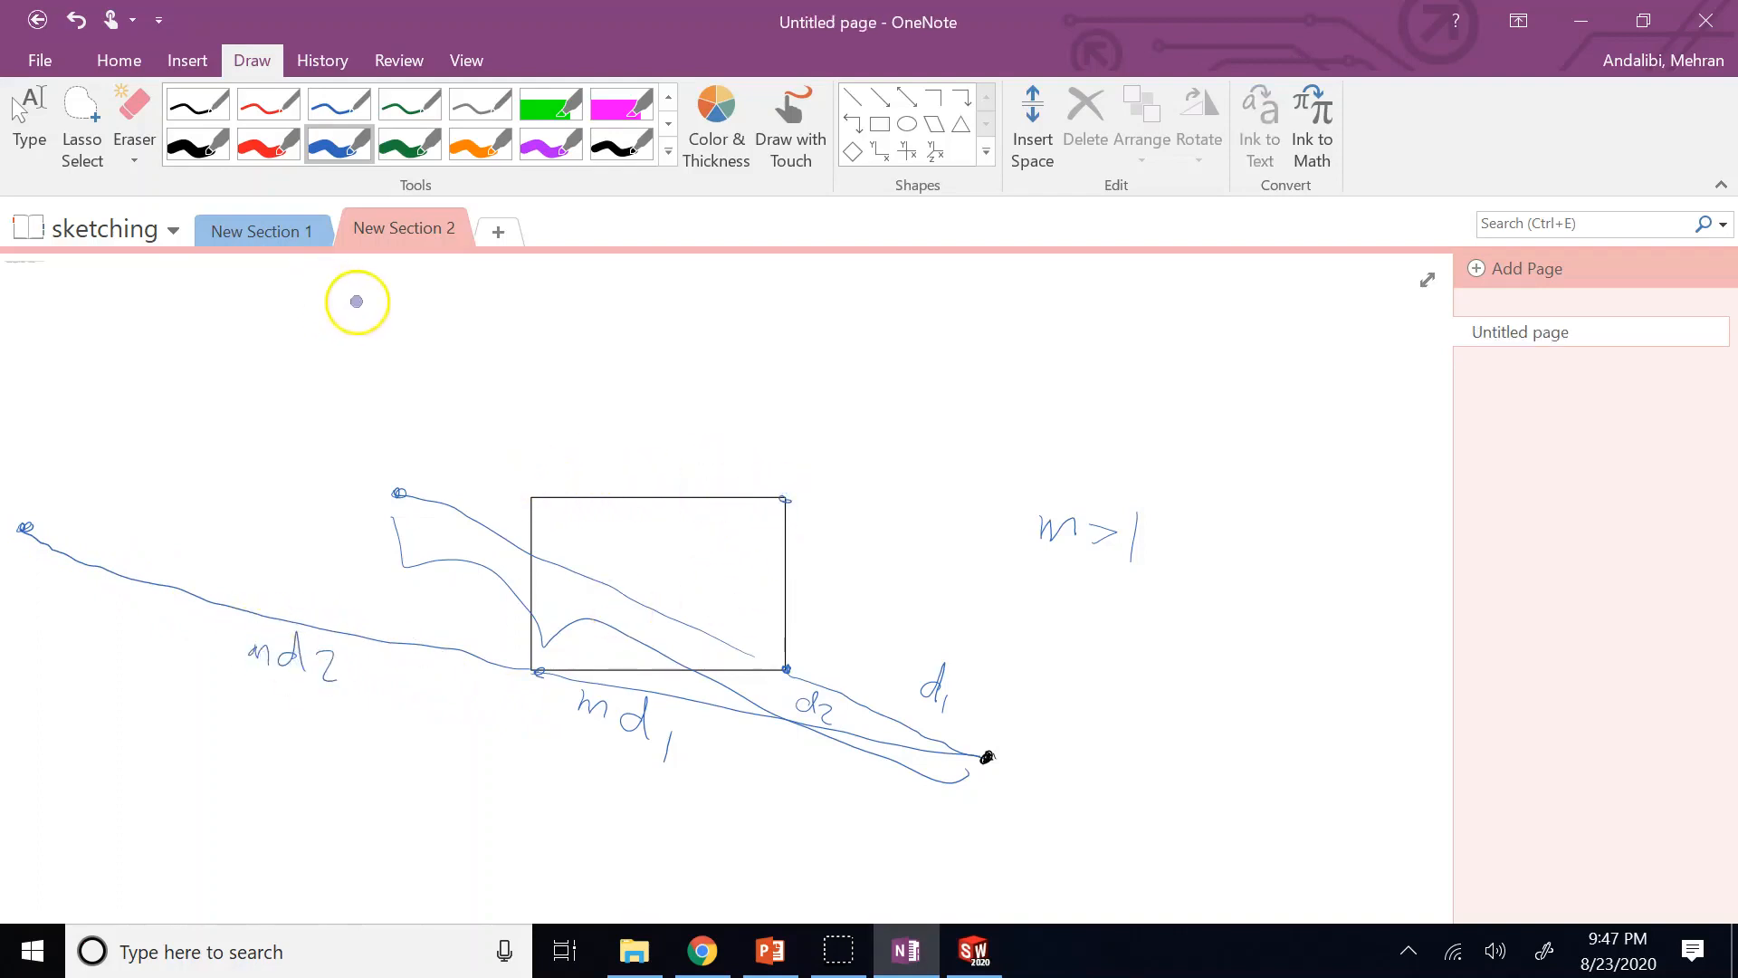
# Mark the remaining scaled corner points and join all four in blue ink to form the enlarged rectangle.
pyautogui.moveTo(33, 317); pyautogui.dragTo(41, 309)
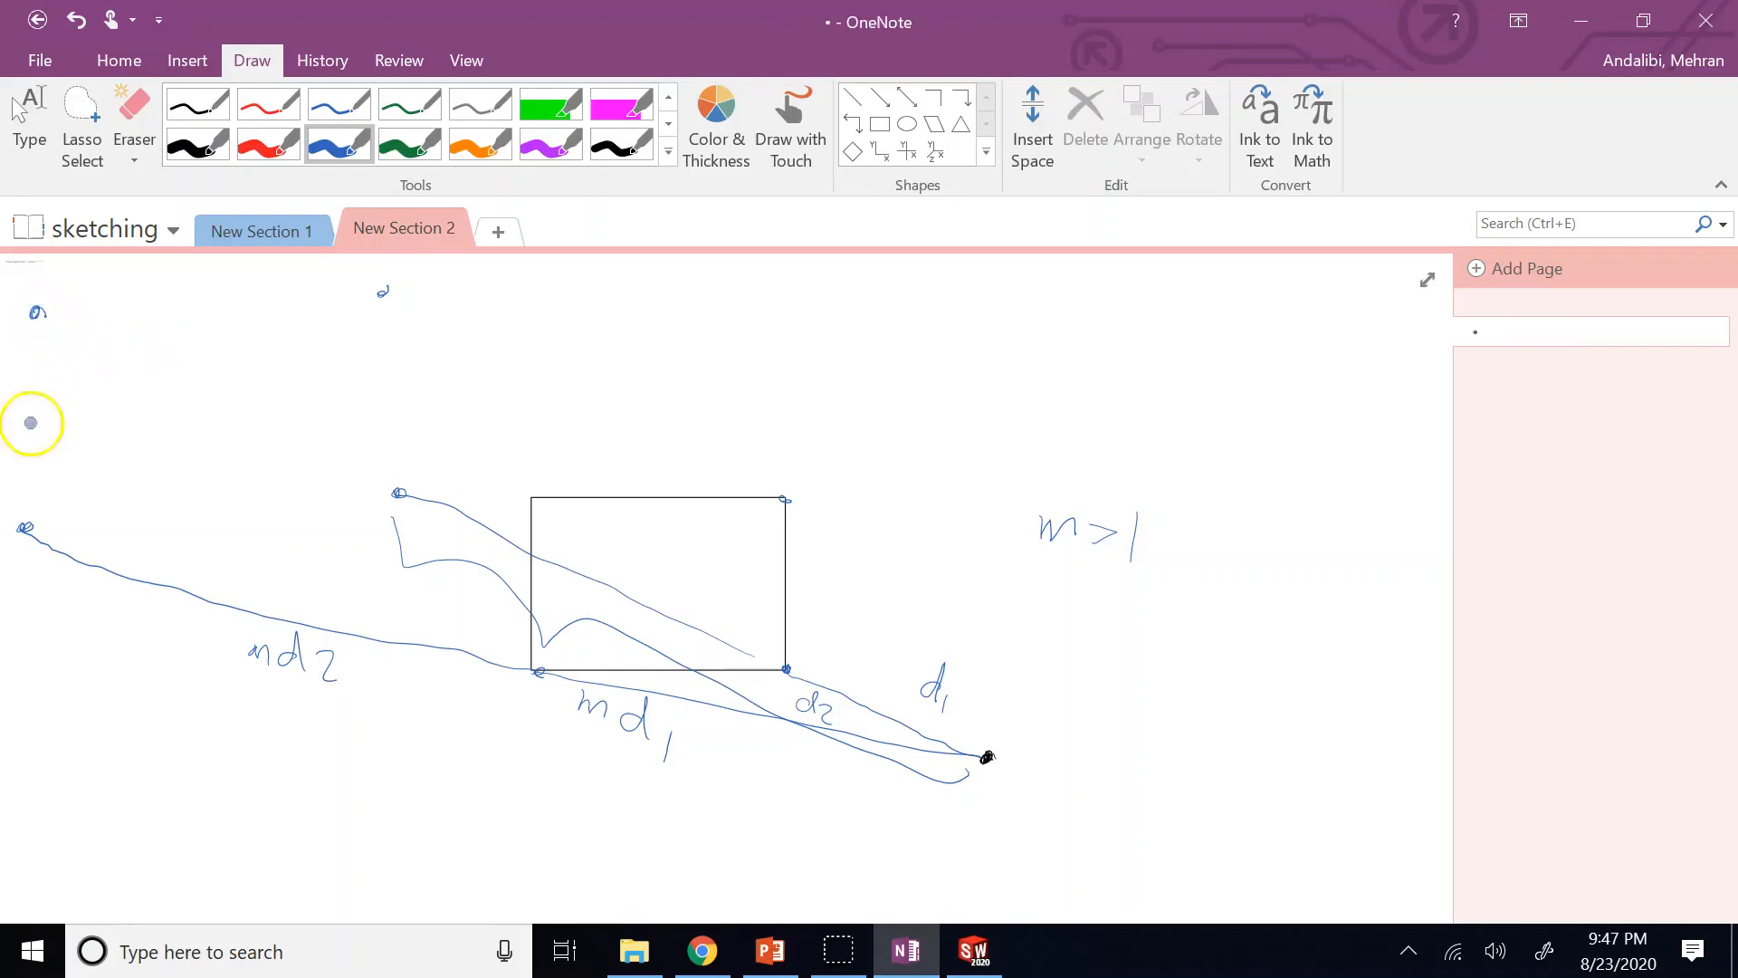
pyautogui.moveTo(29, 513)
pyautogui.mouseDown()
pyautogui.moveTo(54, 310)
pyautogui.moveTo(380, 299)
pyautogui.moveTo(400, 501)
pyautogui.moveTo(42, 535)
pyautogui.mouseUp()
pyautogui.click(31, 528)
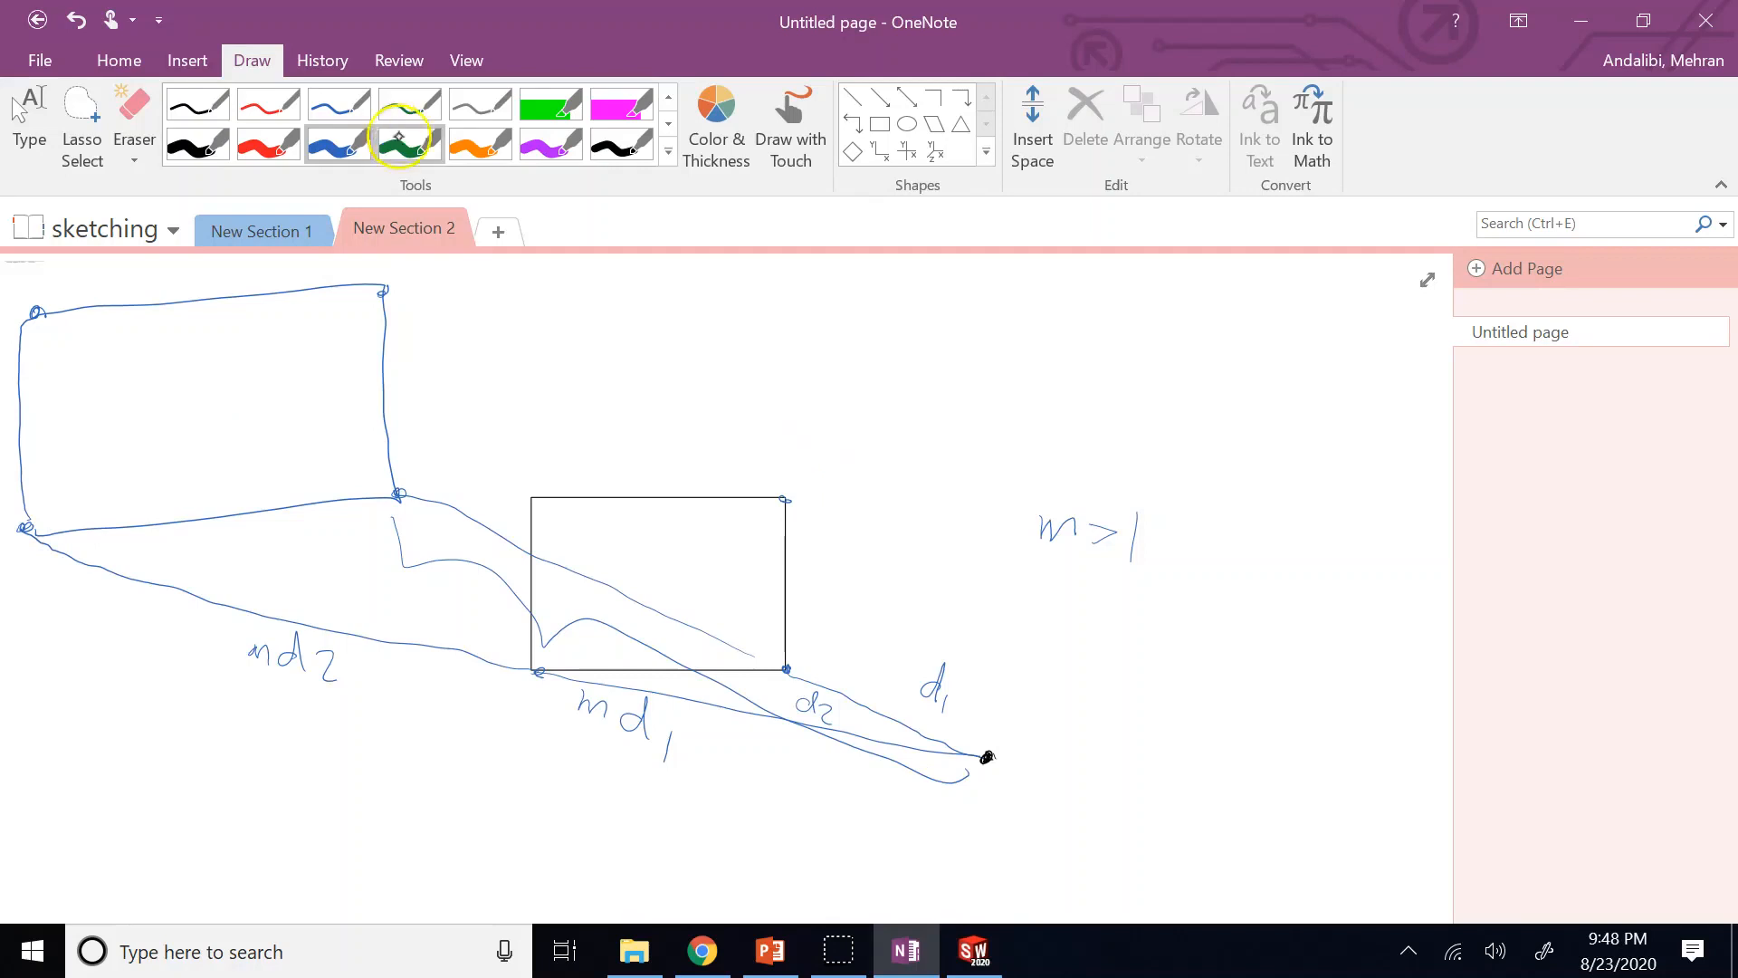
# In green ink, mark the black rectangle's centre as a base point and draw lines outward from it through the corners.
pyautogui.click(409, 144)
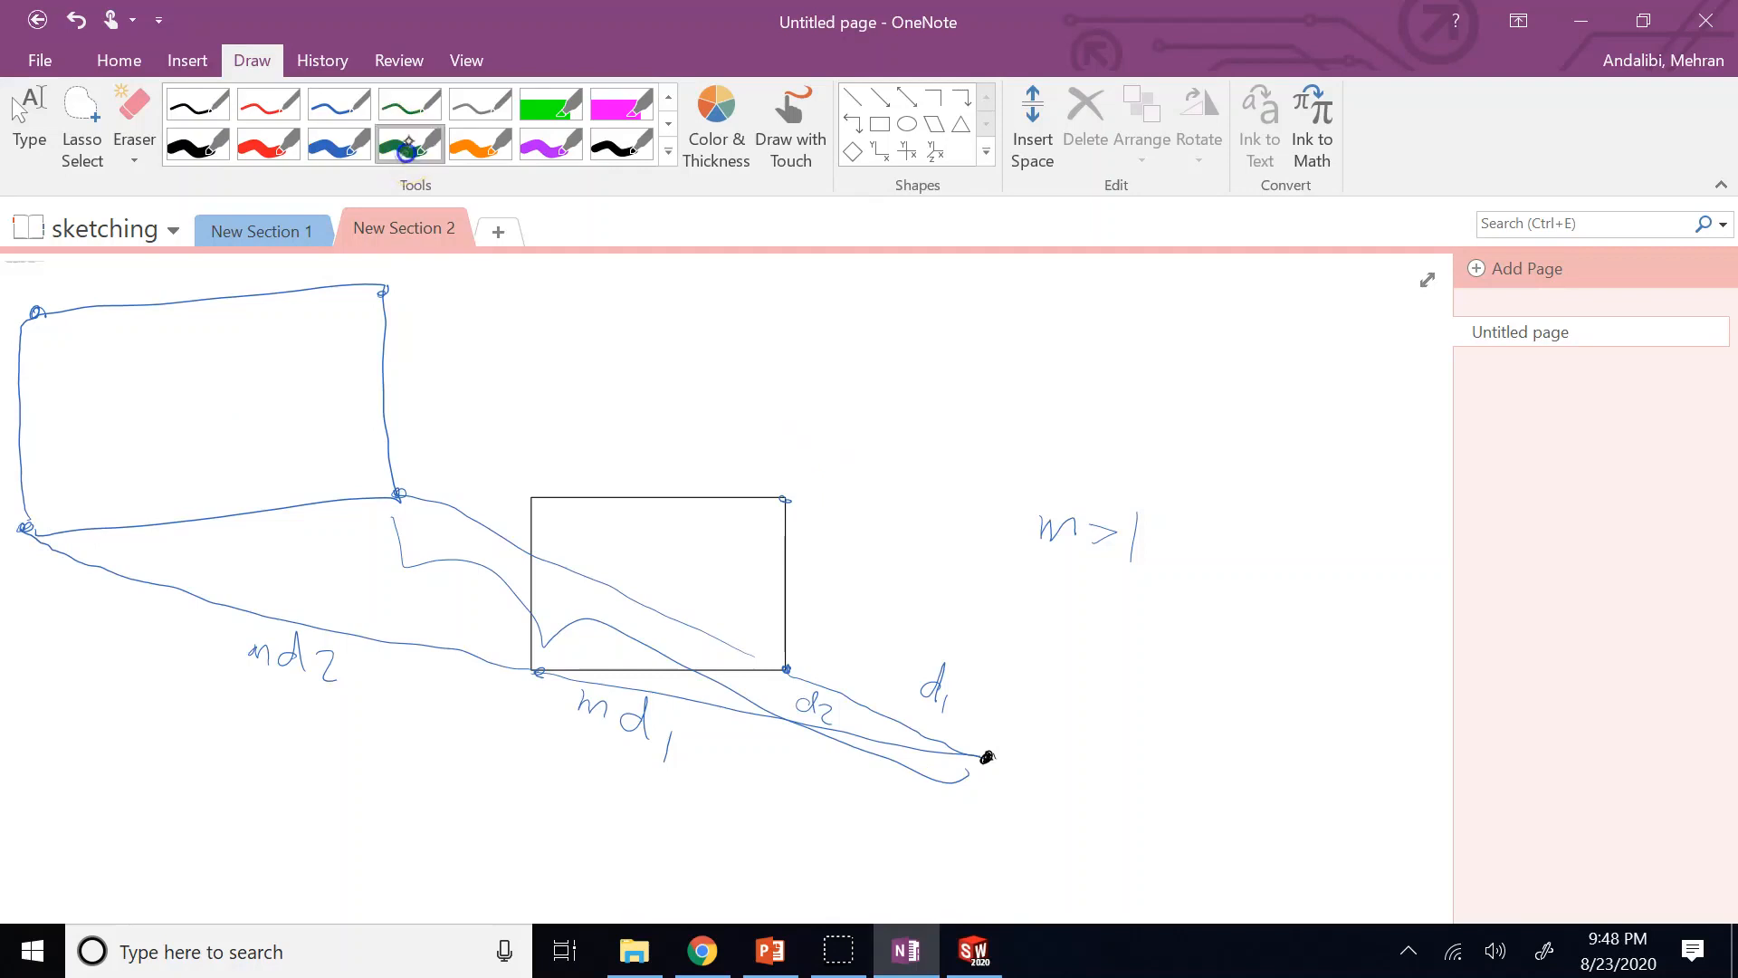
pyautogui.click(660, 582)
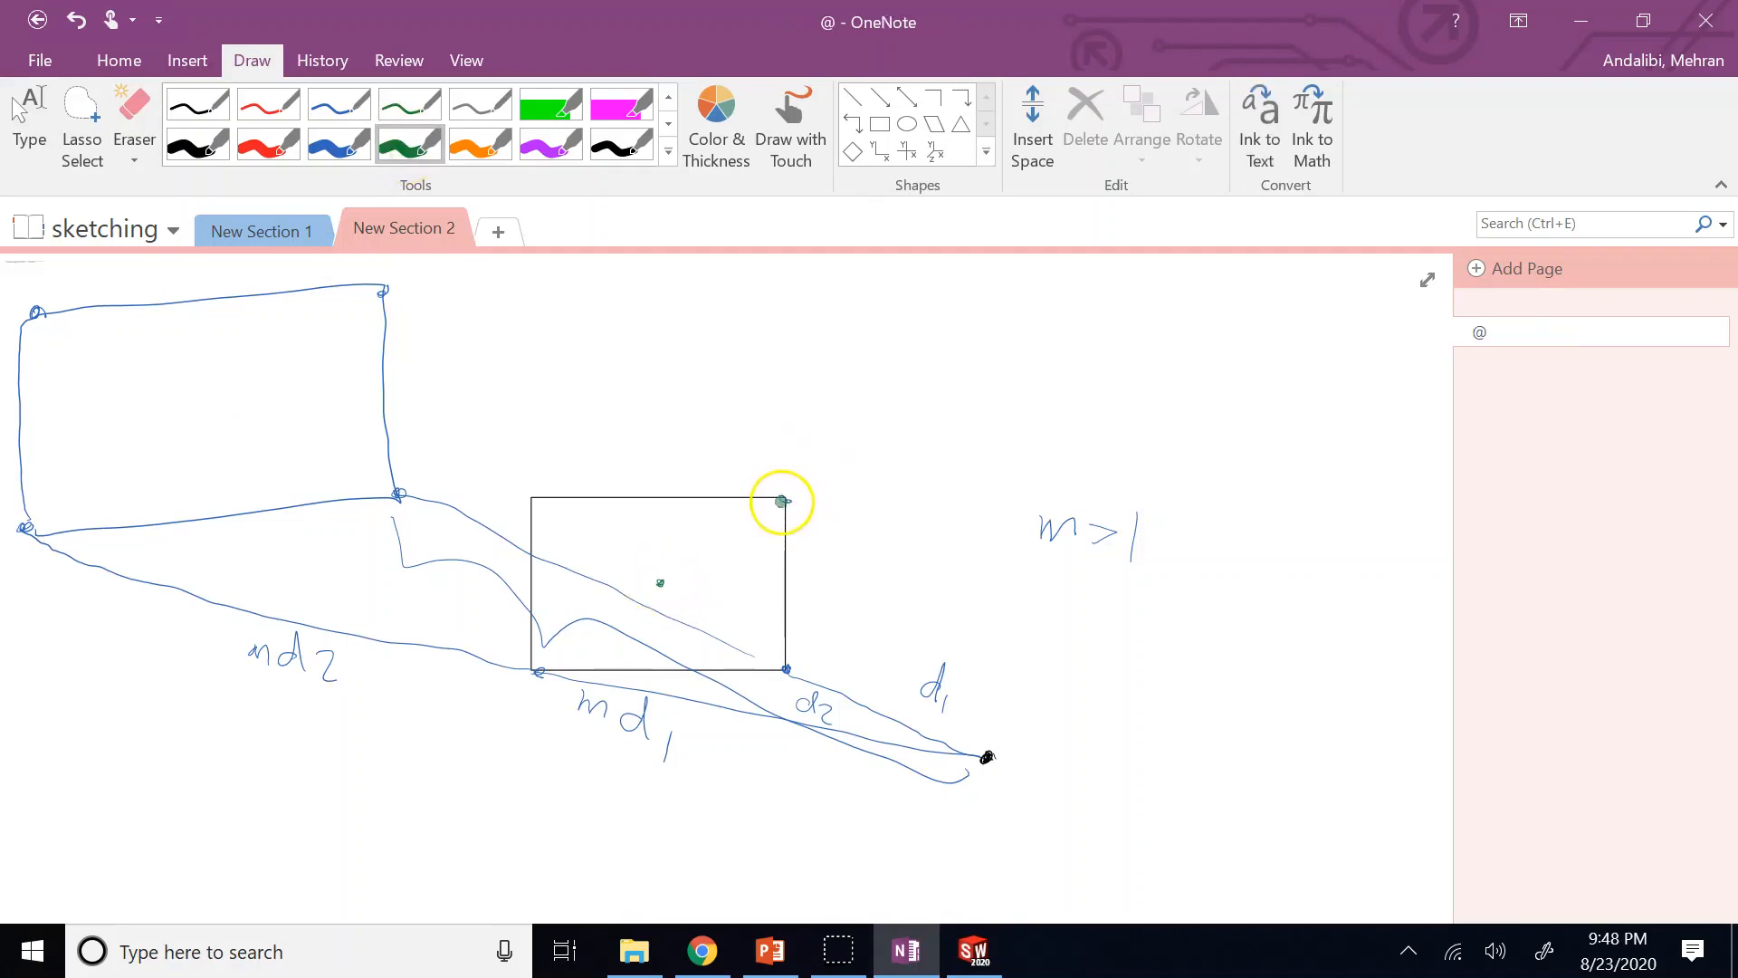
pyautogui.moveTo(785, 500); pyautogui.dragTo(737, 532)
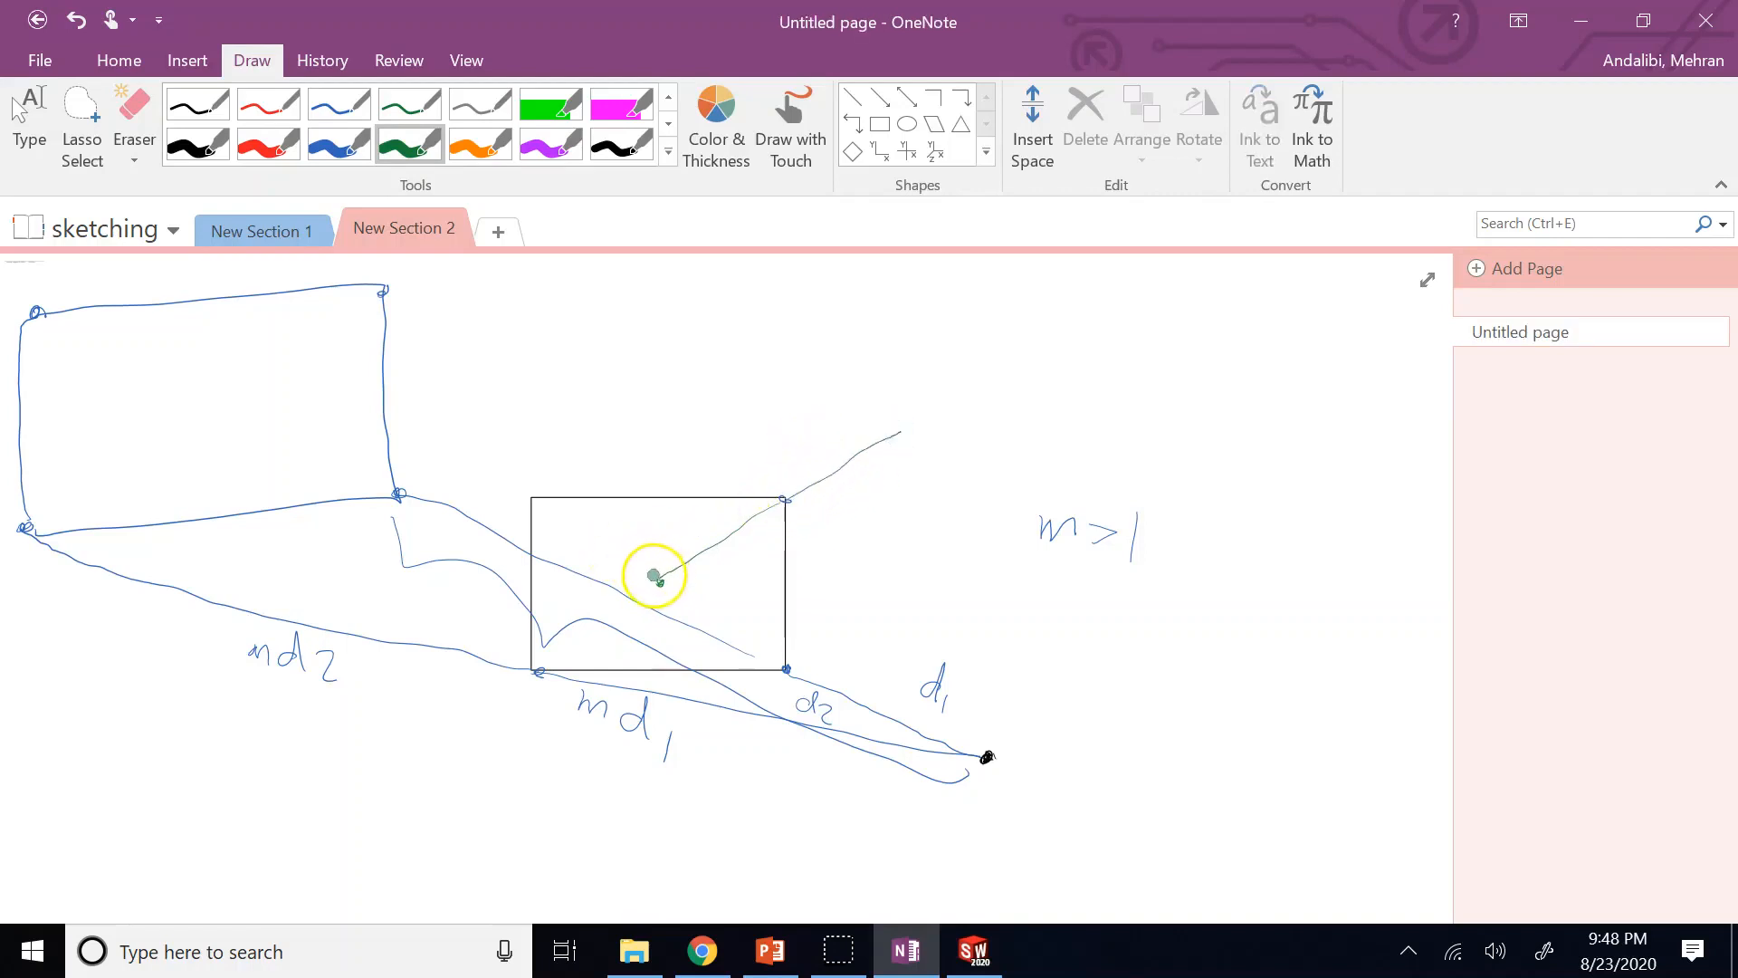
pyautogui.moveTo(662, 580); pyautogui.dragTo(588, 536)
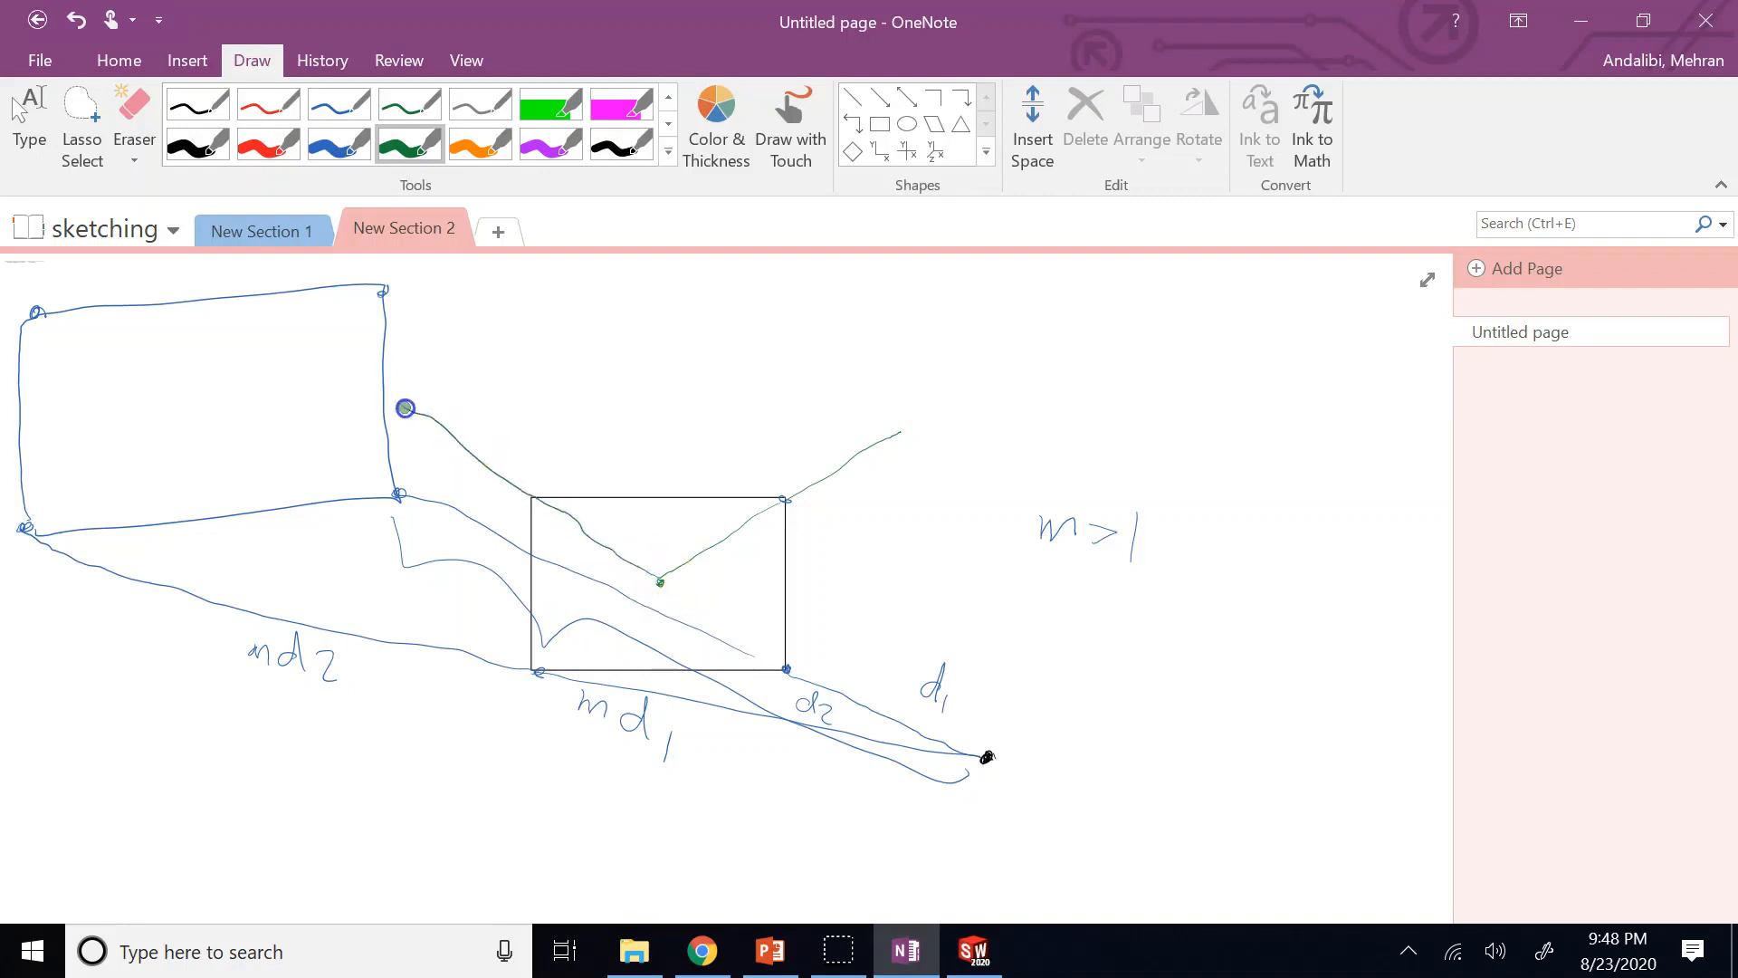
pyautogui.moveTo(660, 582); pyautogui.dragTo(407, 758)
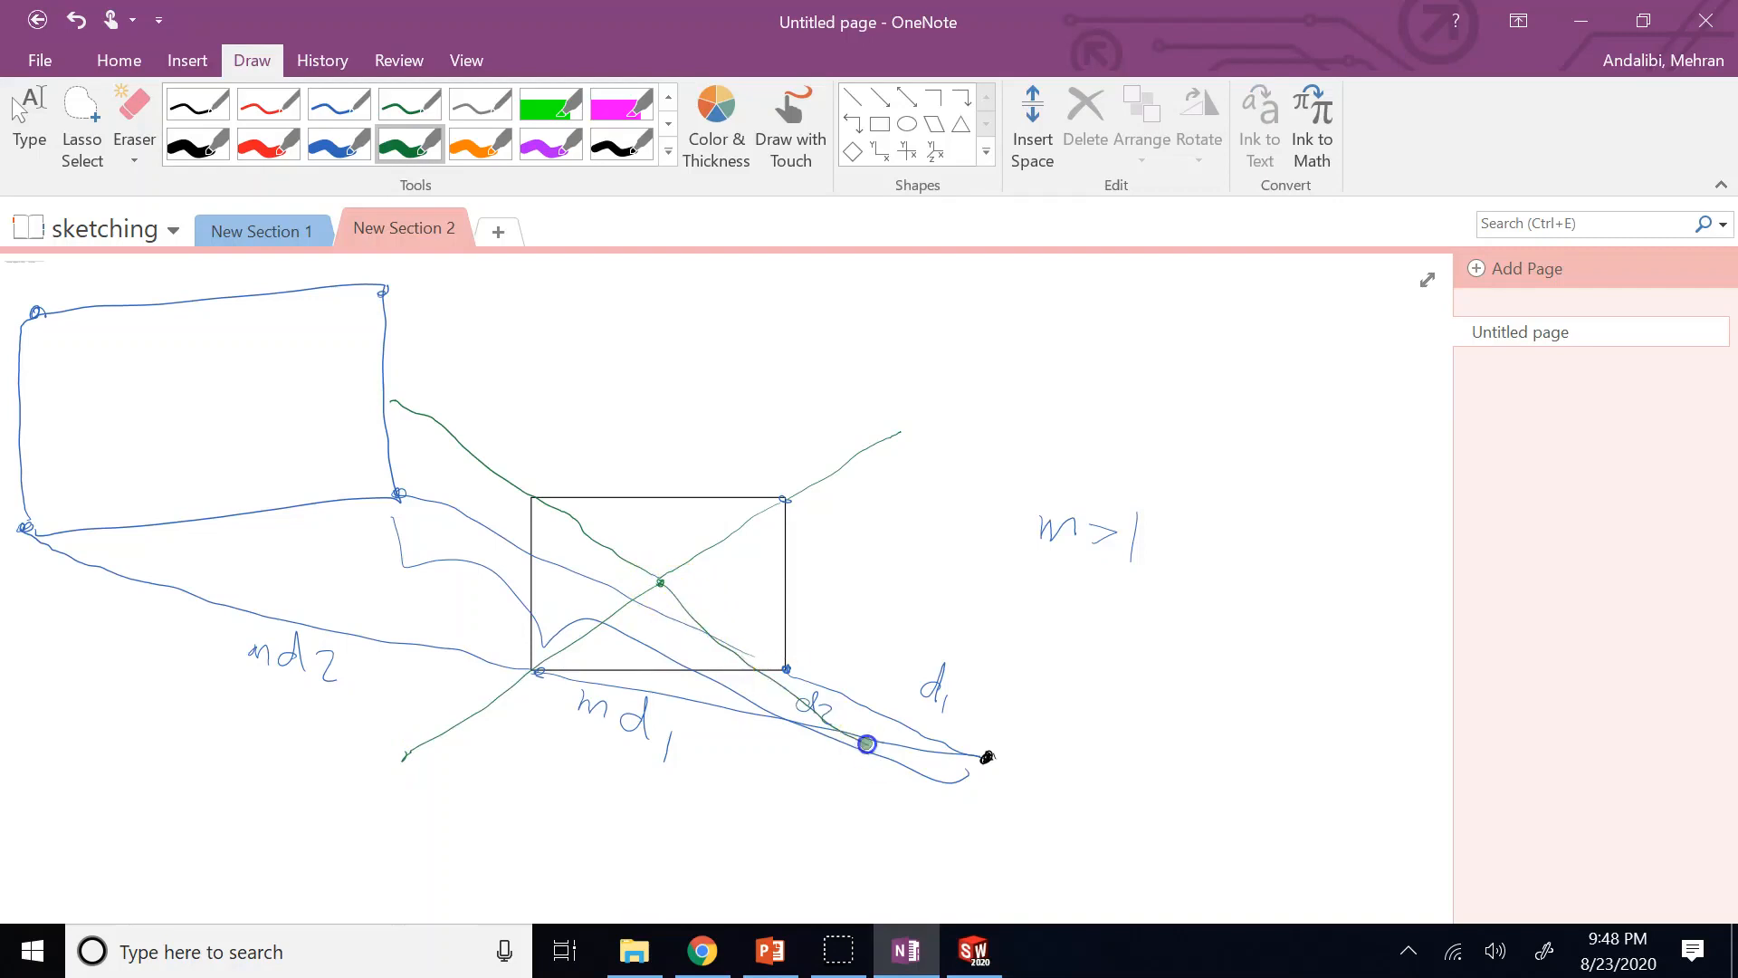
# Join the outer ends of the four green lines to form an enlarged rectangle around the black one.
pyautogui.click(916, 778)
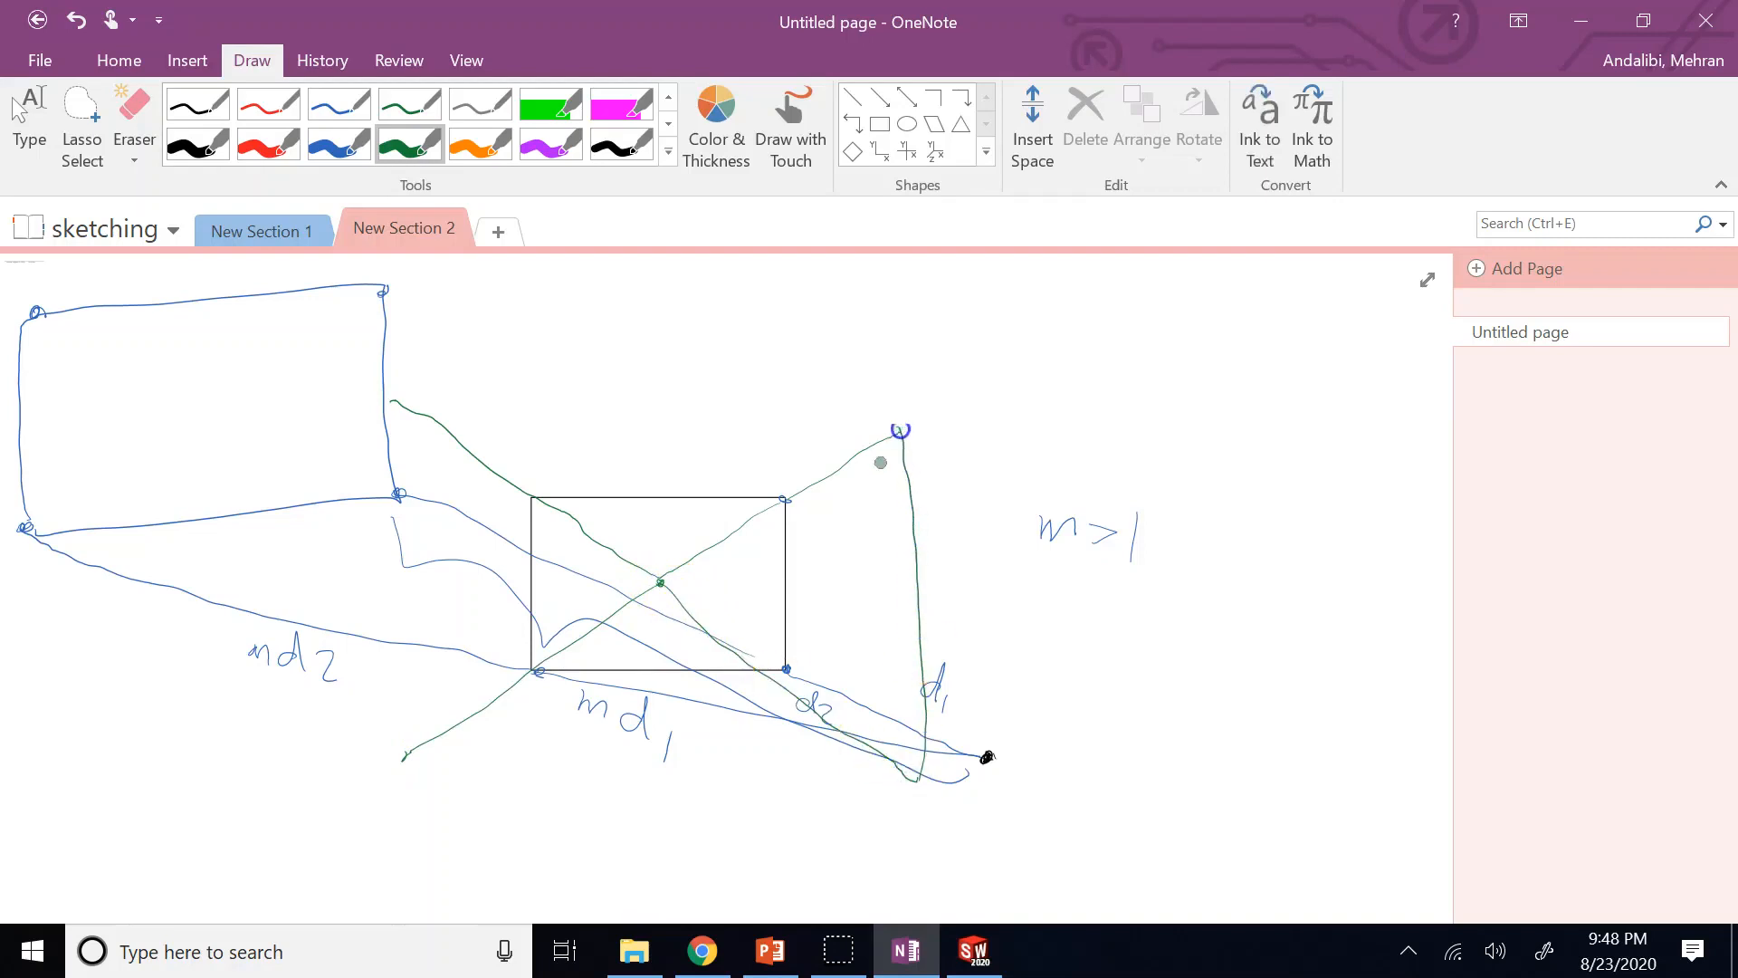
pyautogui.moveTo(918, 780)
pyautogui.mouseDown()
pyautogui.moveTo(628, 796)
pyautogui.moveTo(404, 772)
pyautogui.moveTo(380, 613)
pyautogui.moveTo(377, 407)
pyautogui.moveTo(897, 406)
pyautogui.mouseUp()
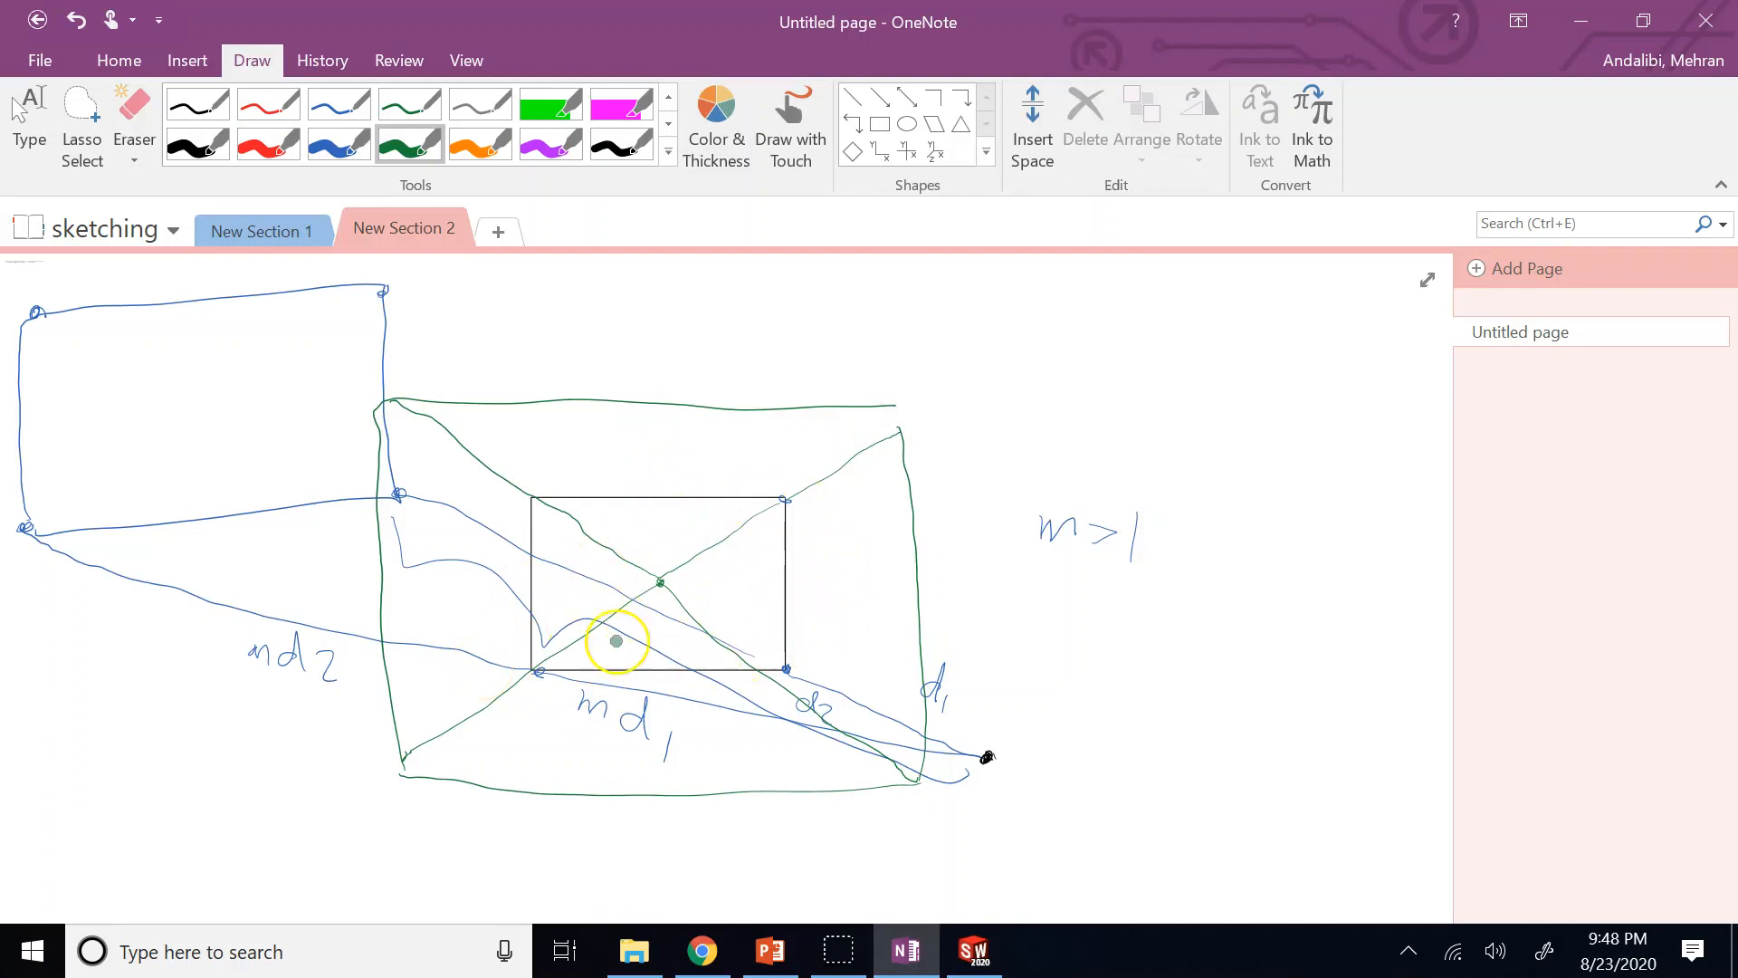
pyautogui.press('Escape')
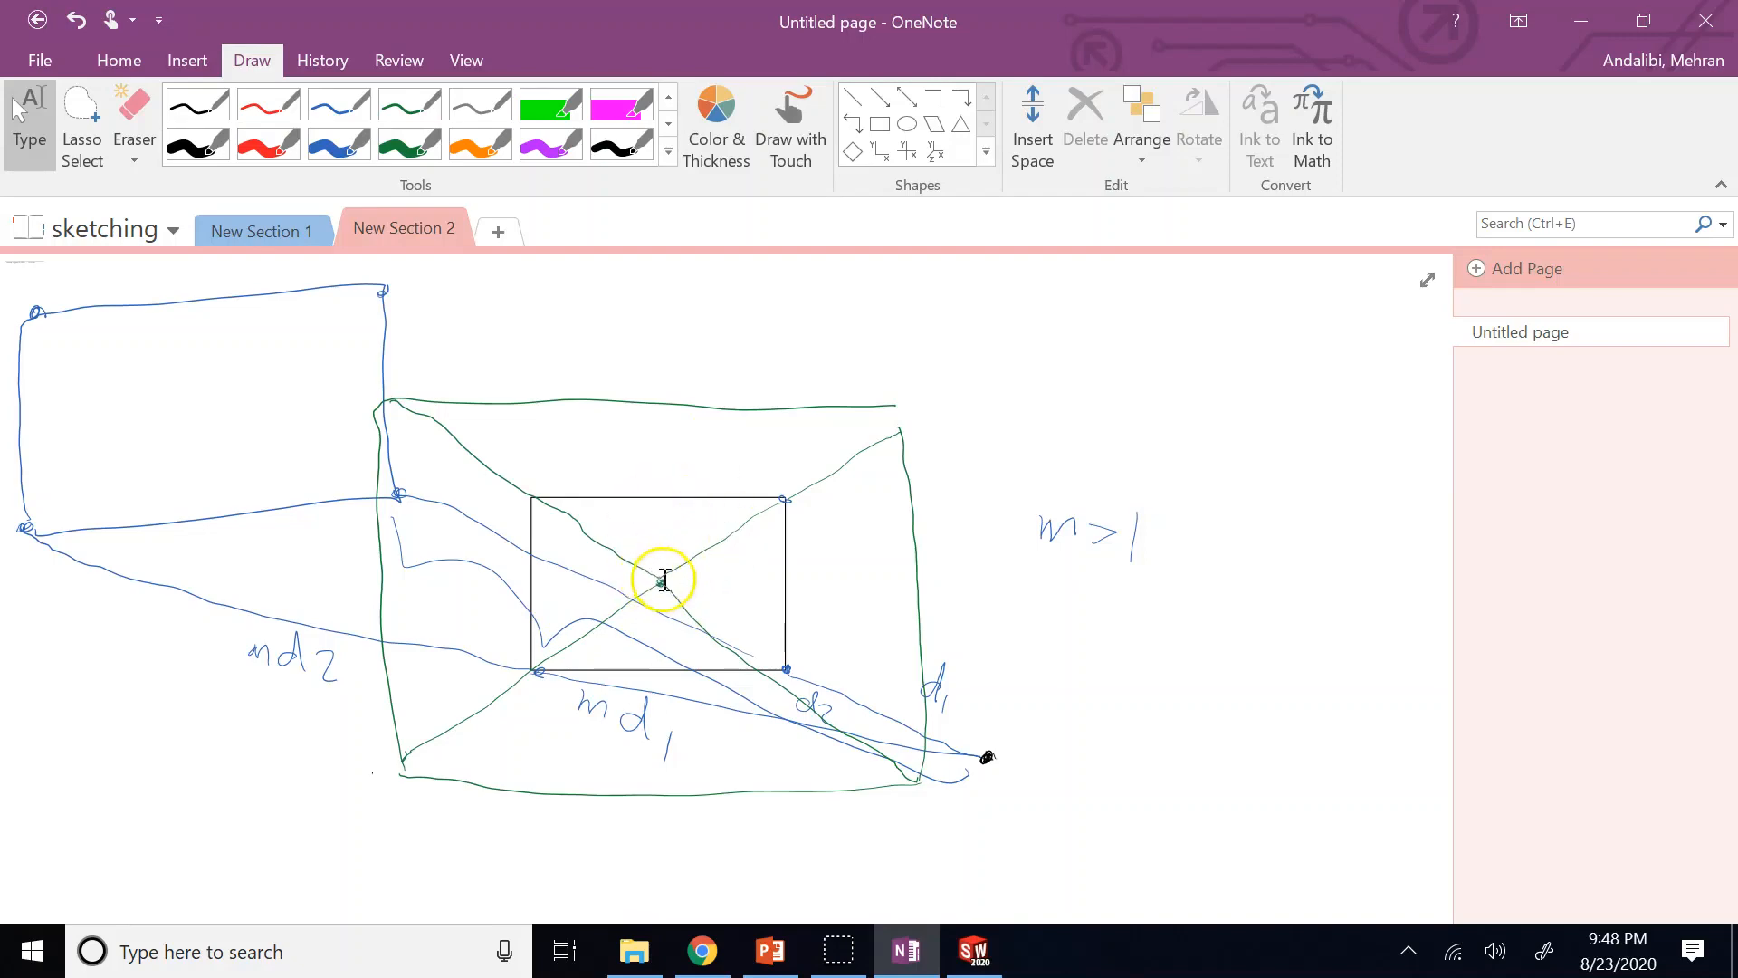
# Switch to SOLIDWORKS and delete all four lines of the rotated rectangle from the sketch.
pyautogui.click(978, 955)
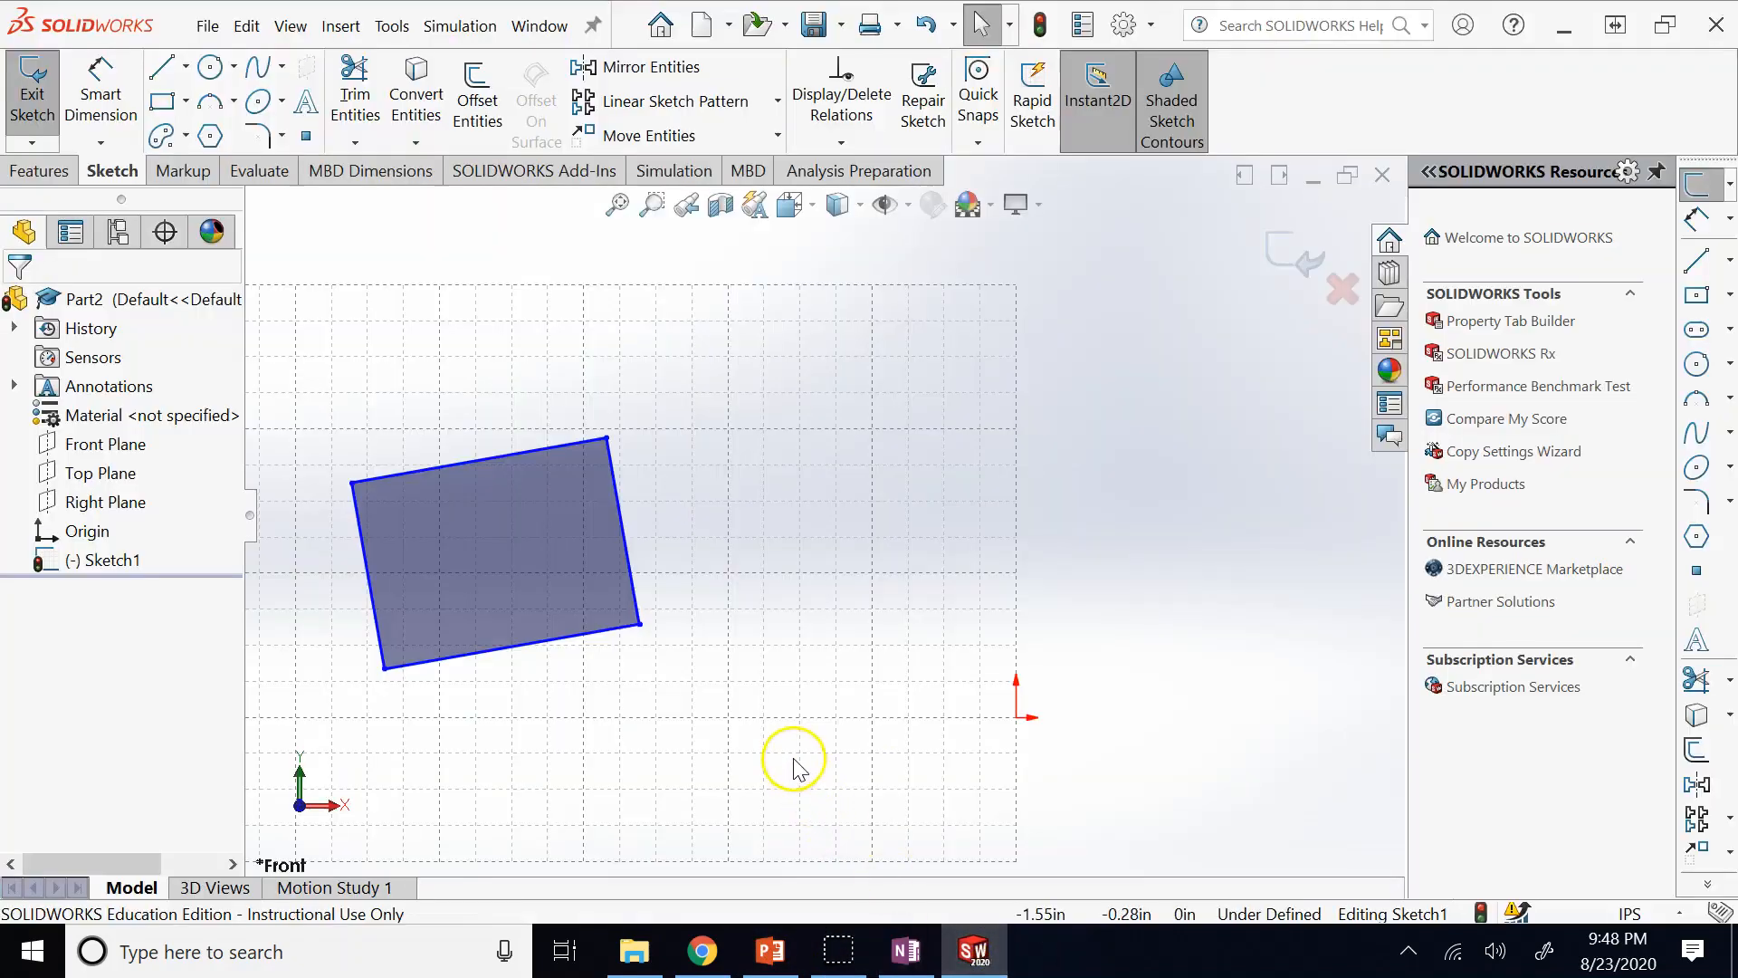
pyautogui.moveTo(793, 757)
pyautogui.mouseDown()
pyautogui.moveTo(660, 589)
pyautogui.moveTo(295, 358)
pyautogui.mouseUp()
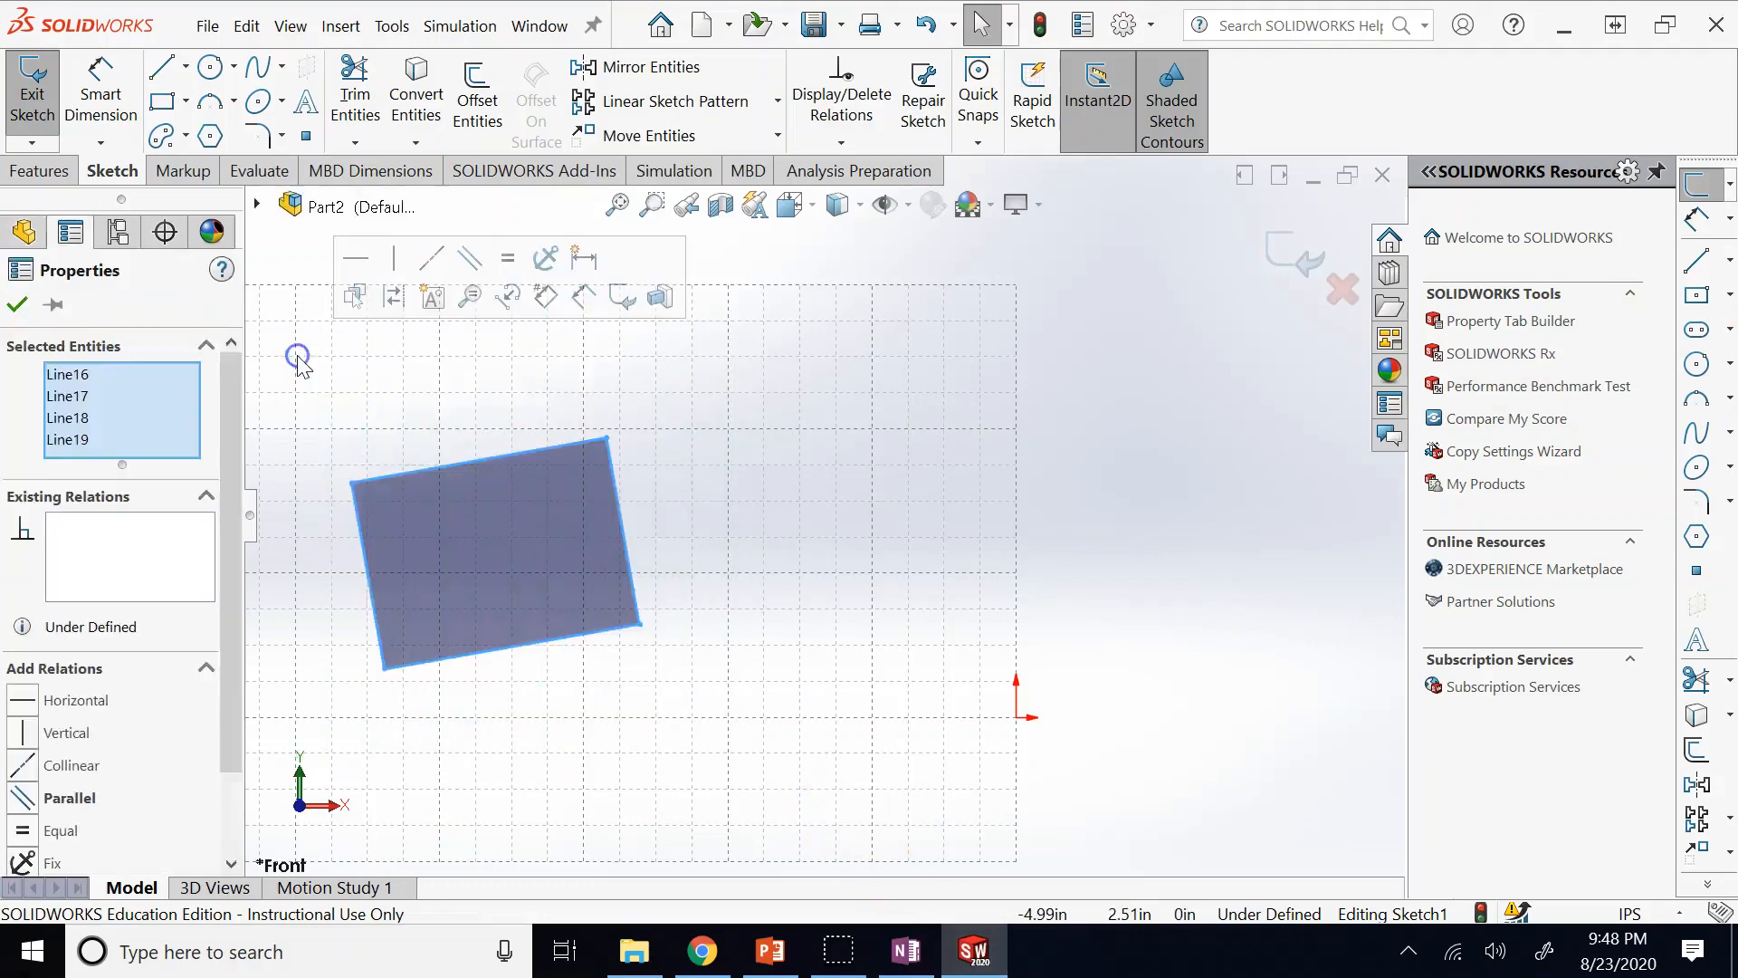
pyautogui.press('Delete')
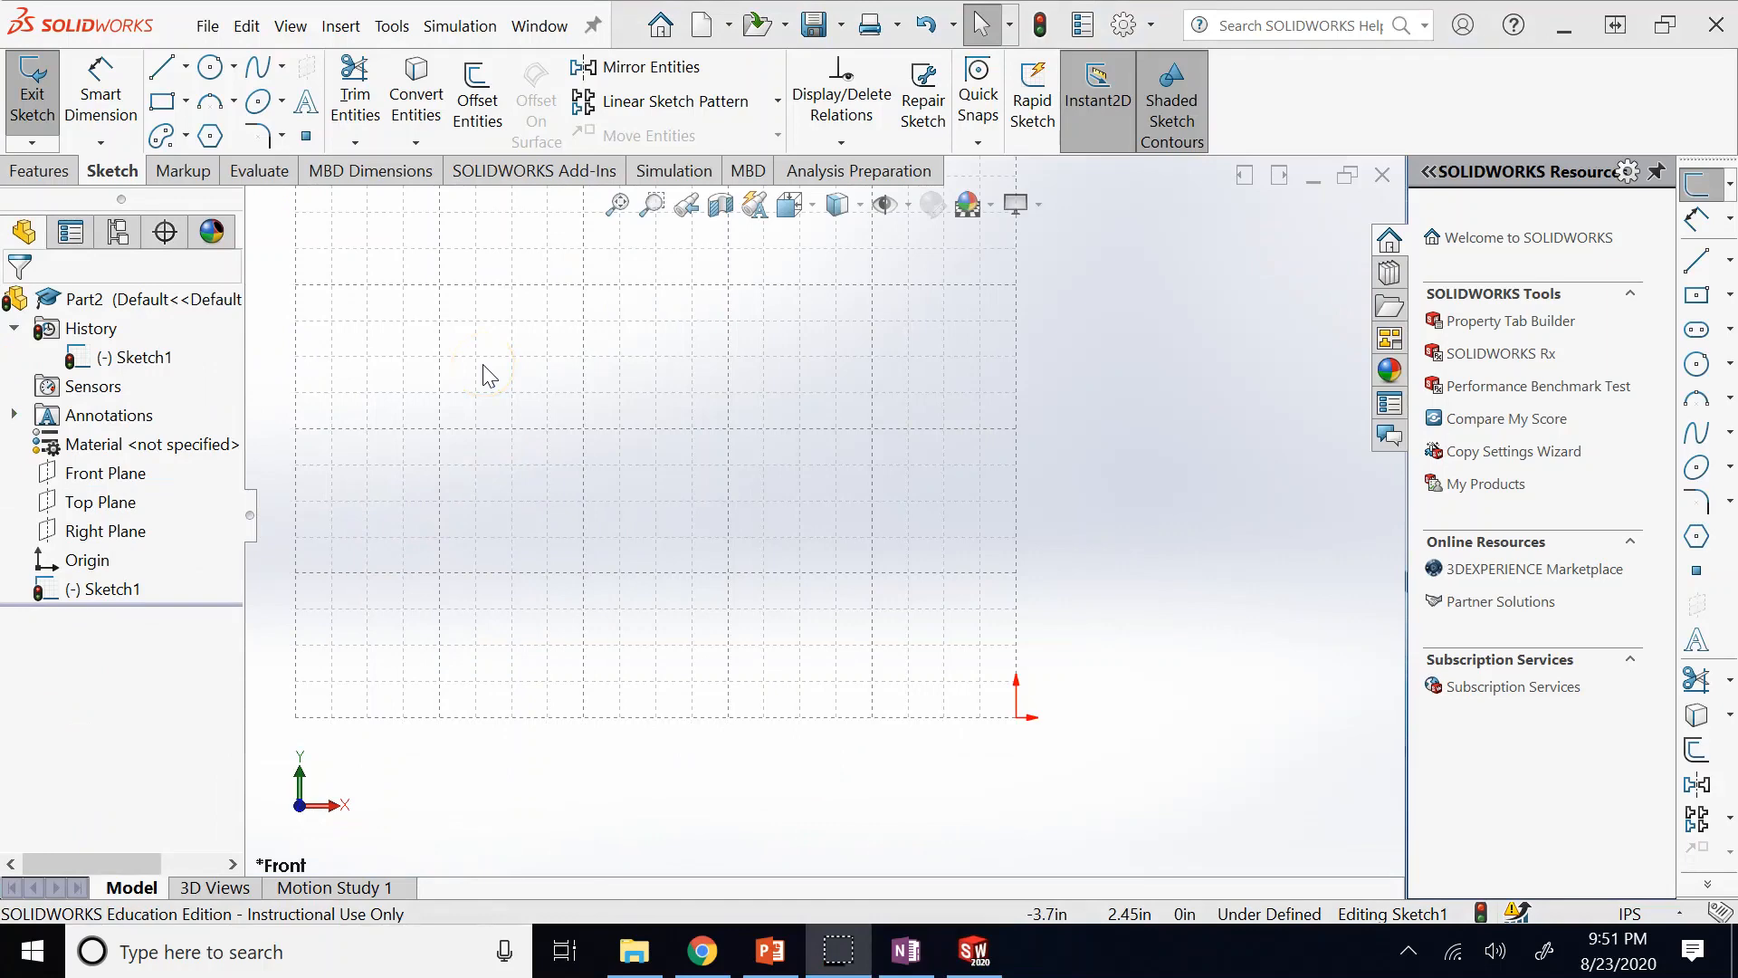
pyautogui.click(416, 143)
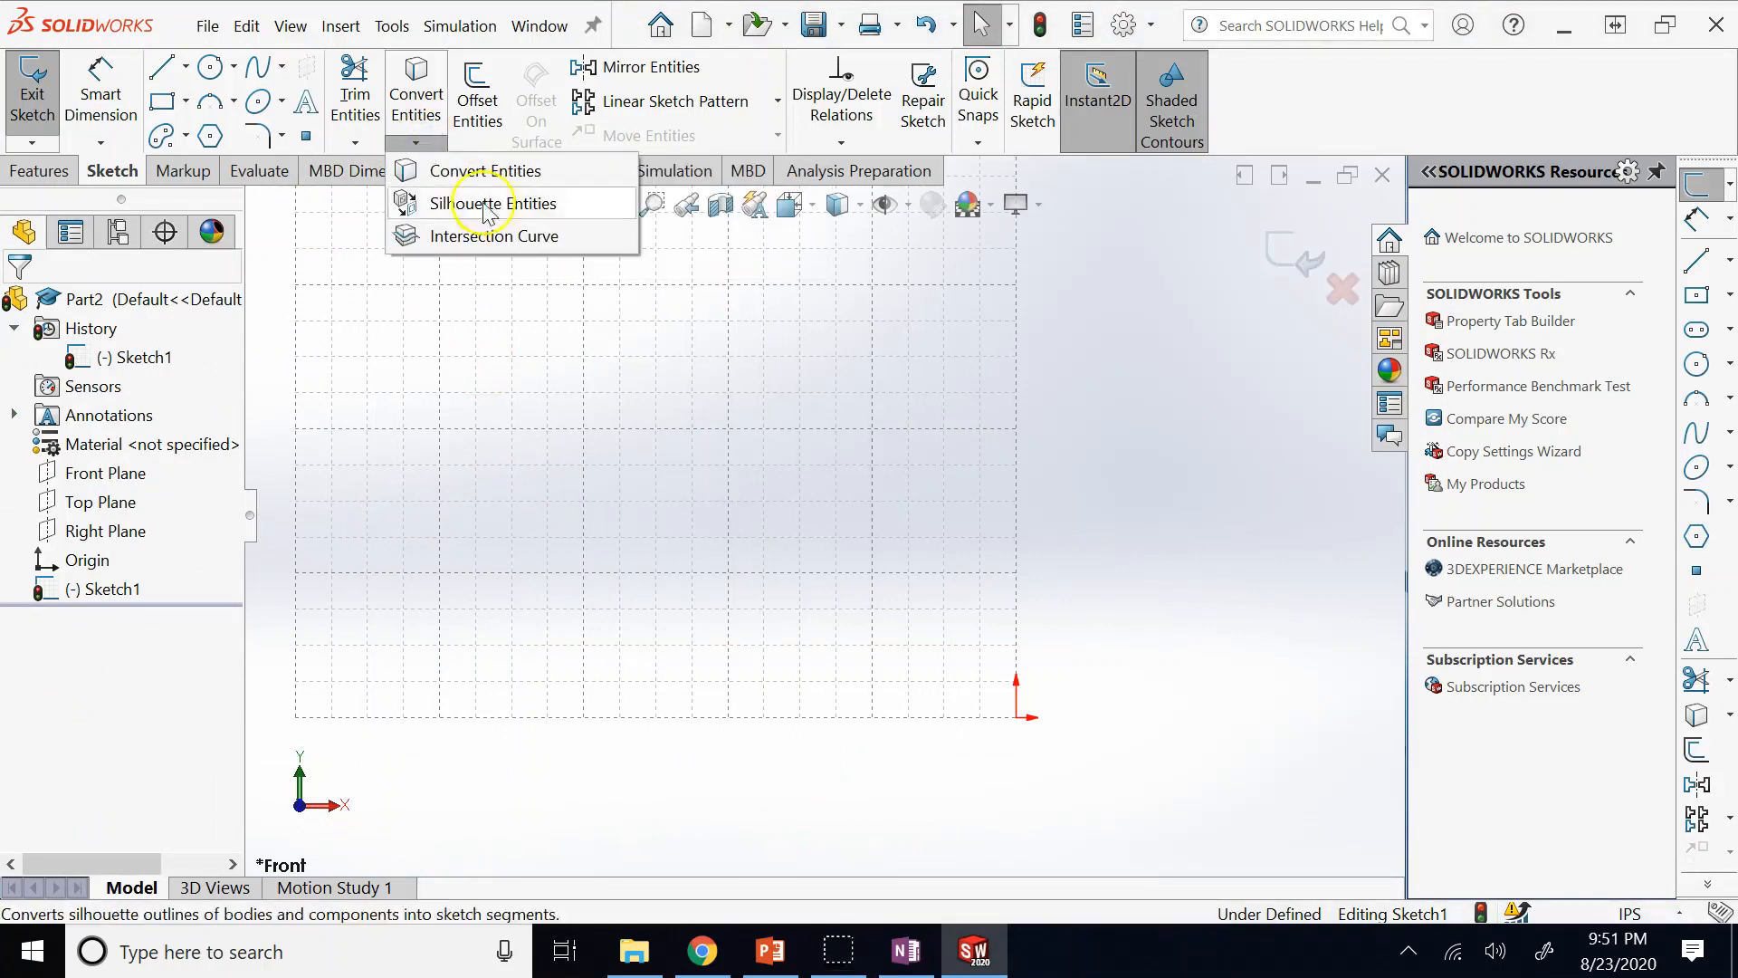
pyautogui.click(355, 144)
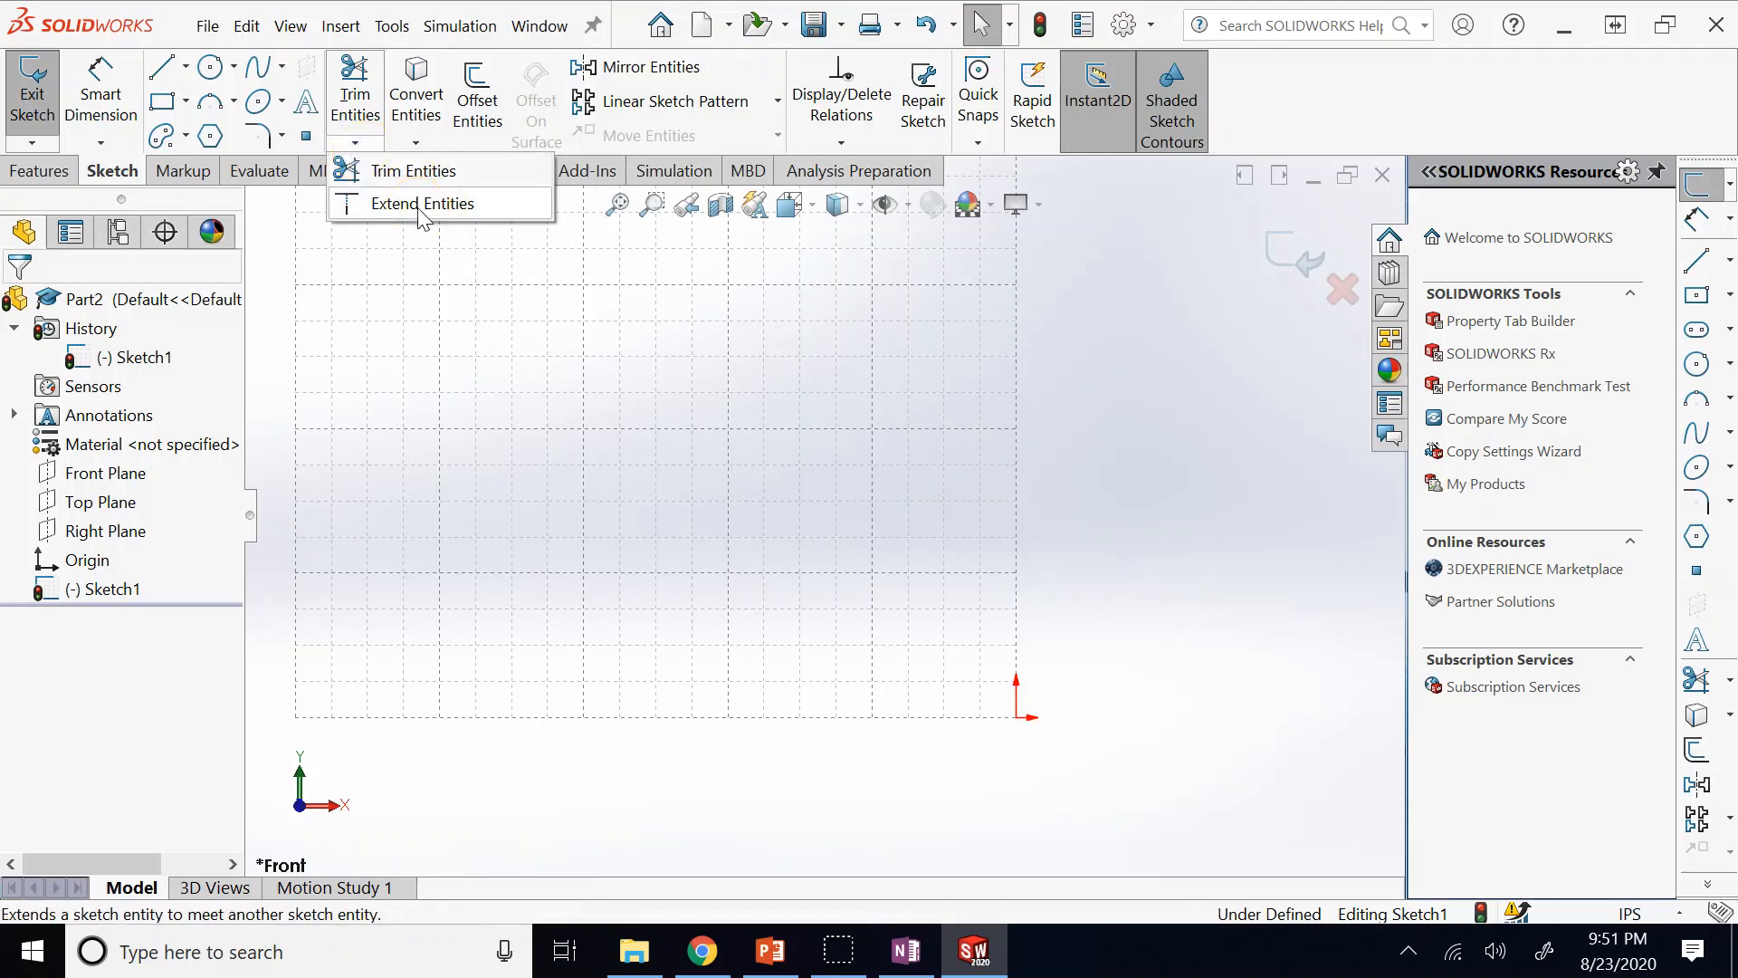
pyautogui.click(392, 332)
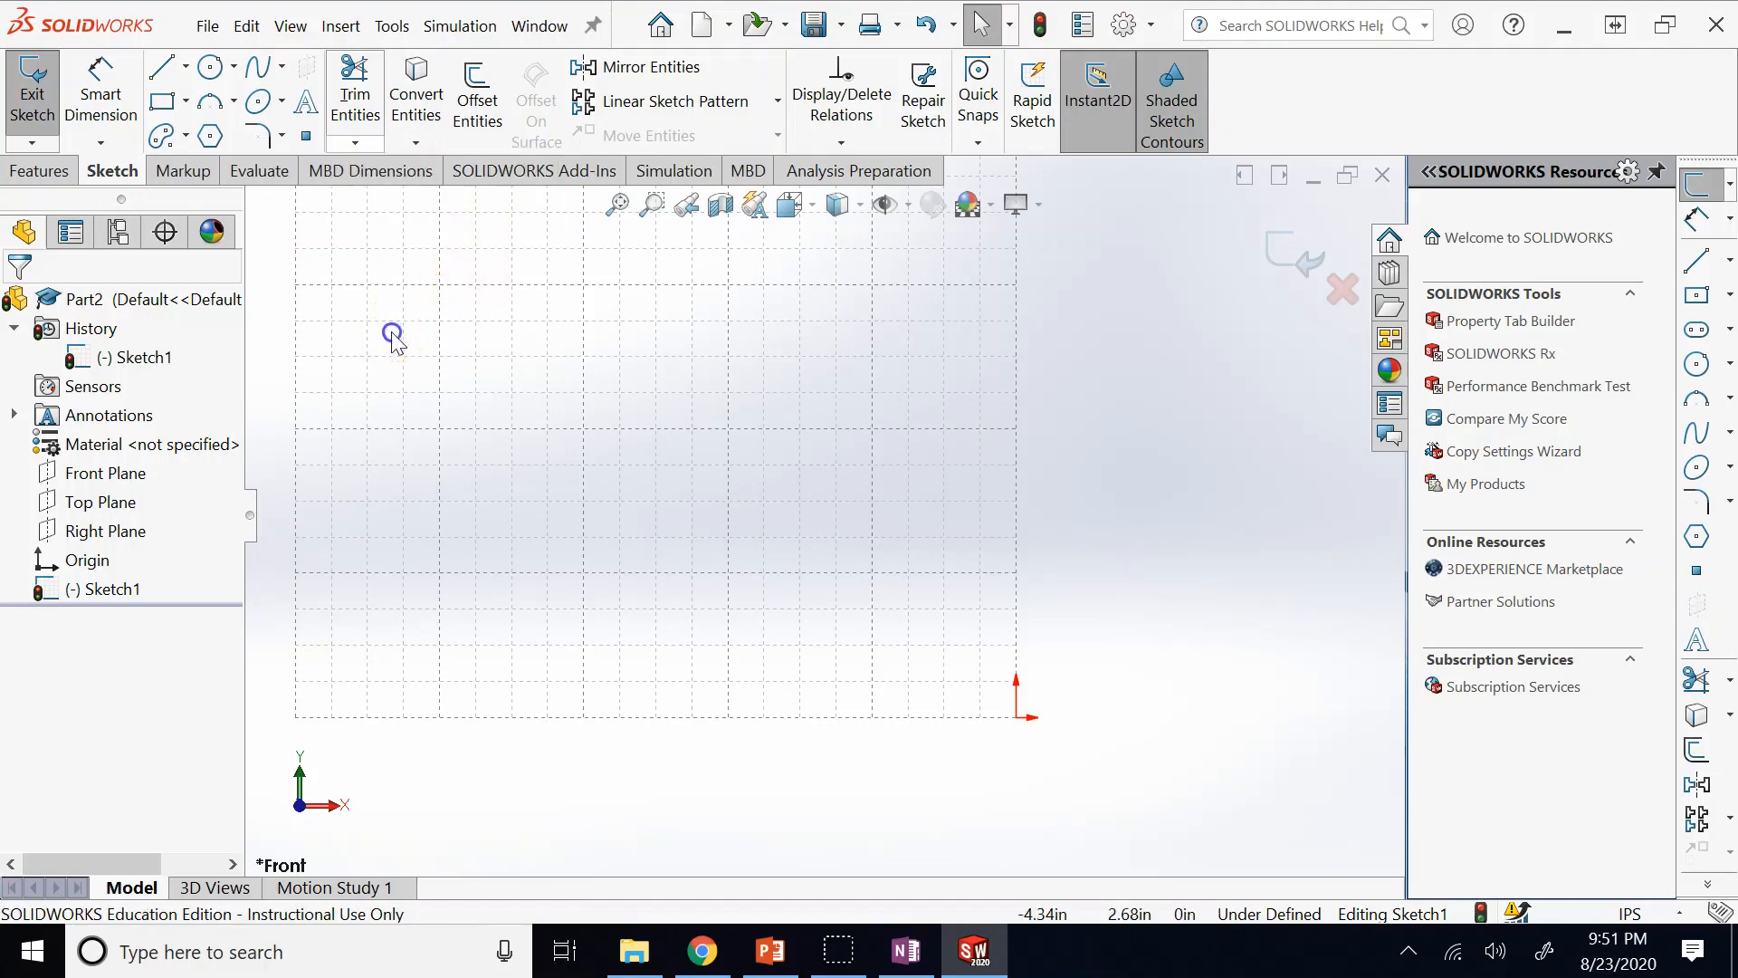
# Sketch a corner rectangle up and to the left of the origin, wider than it is tall.
pyautogui.click(164, 101)
pyautogui.click(467, 323)
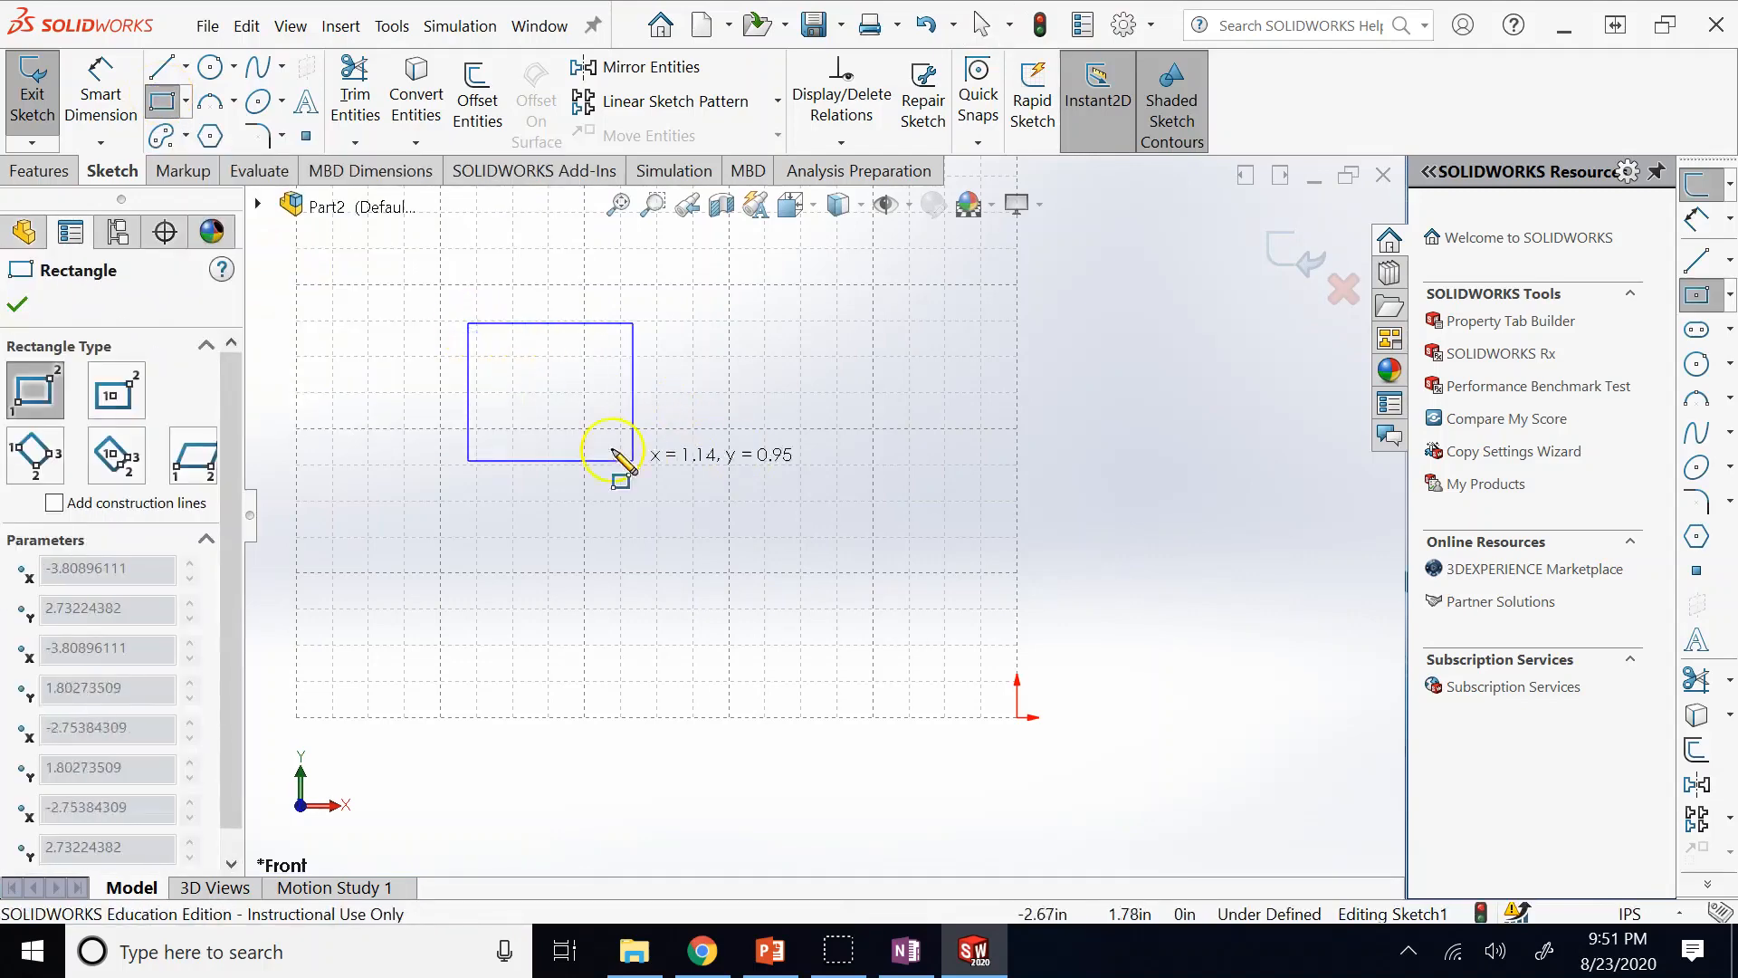
pyautogui.click(747, 493)
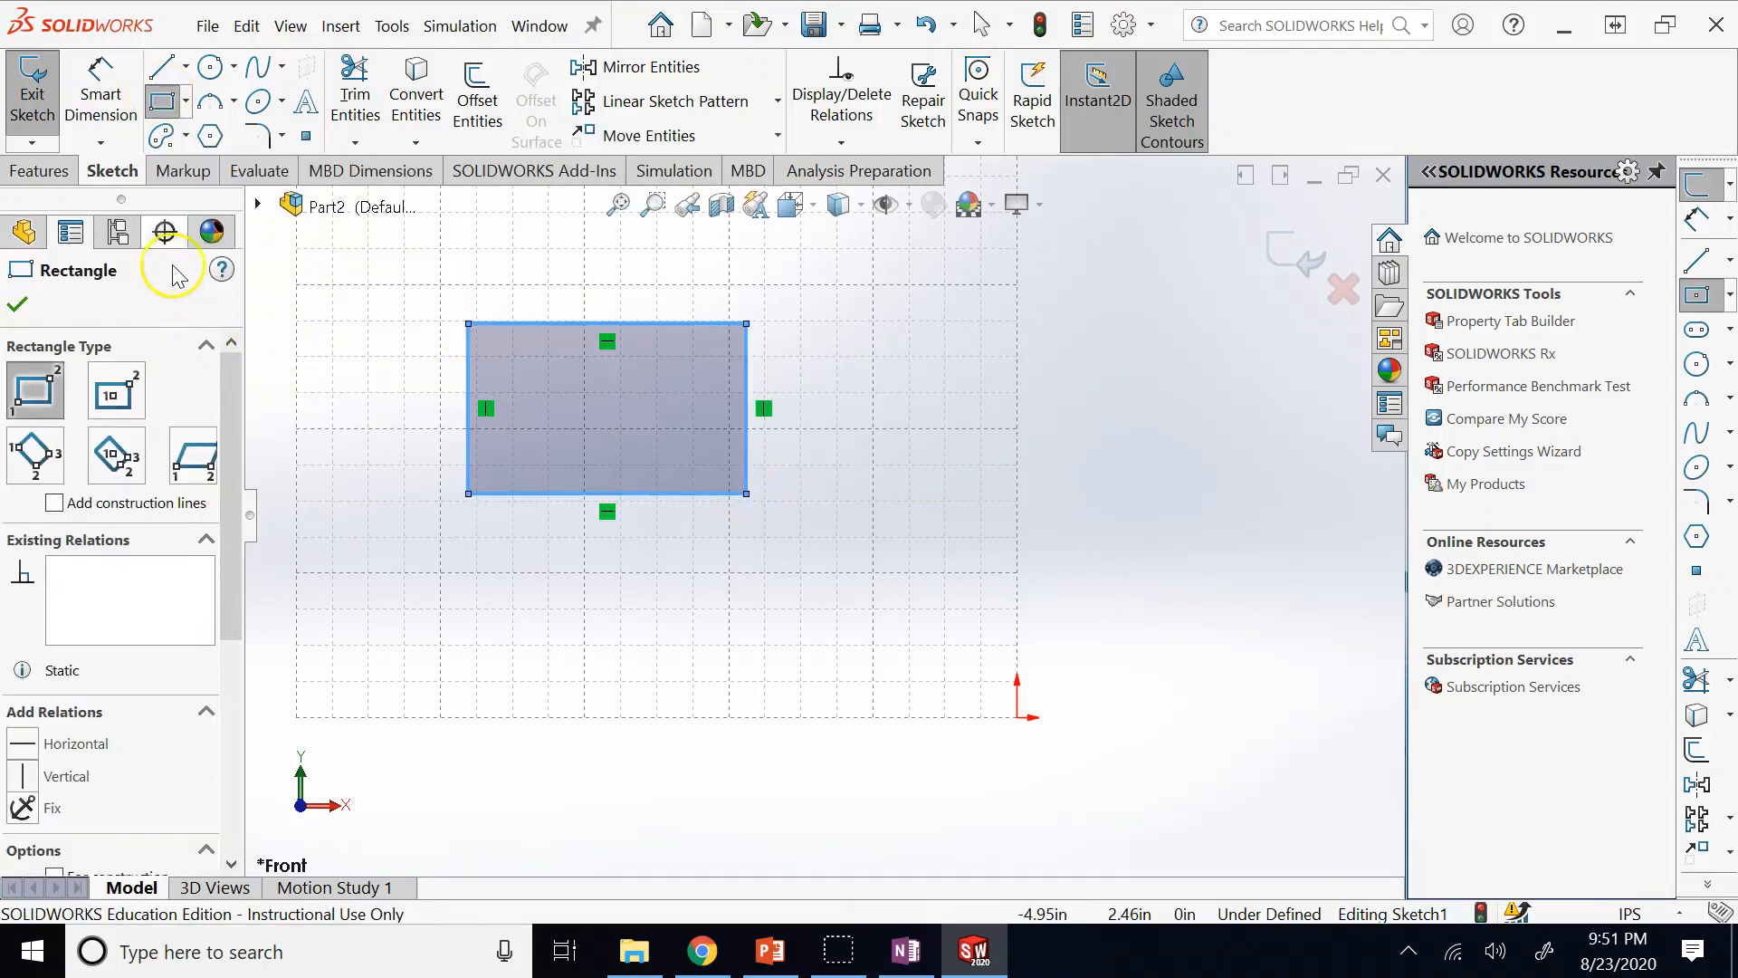
# Draw a circle centred just outside the rectangle's right edge, level with its midpoint, so that it overlaps that edge.
pyautogui.click(210, 67)
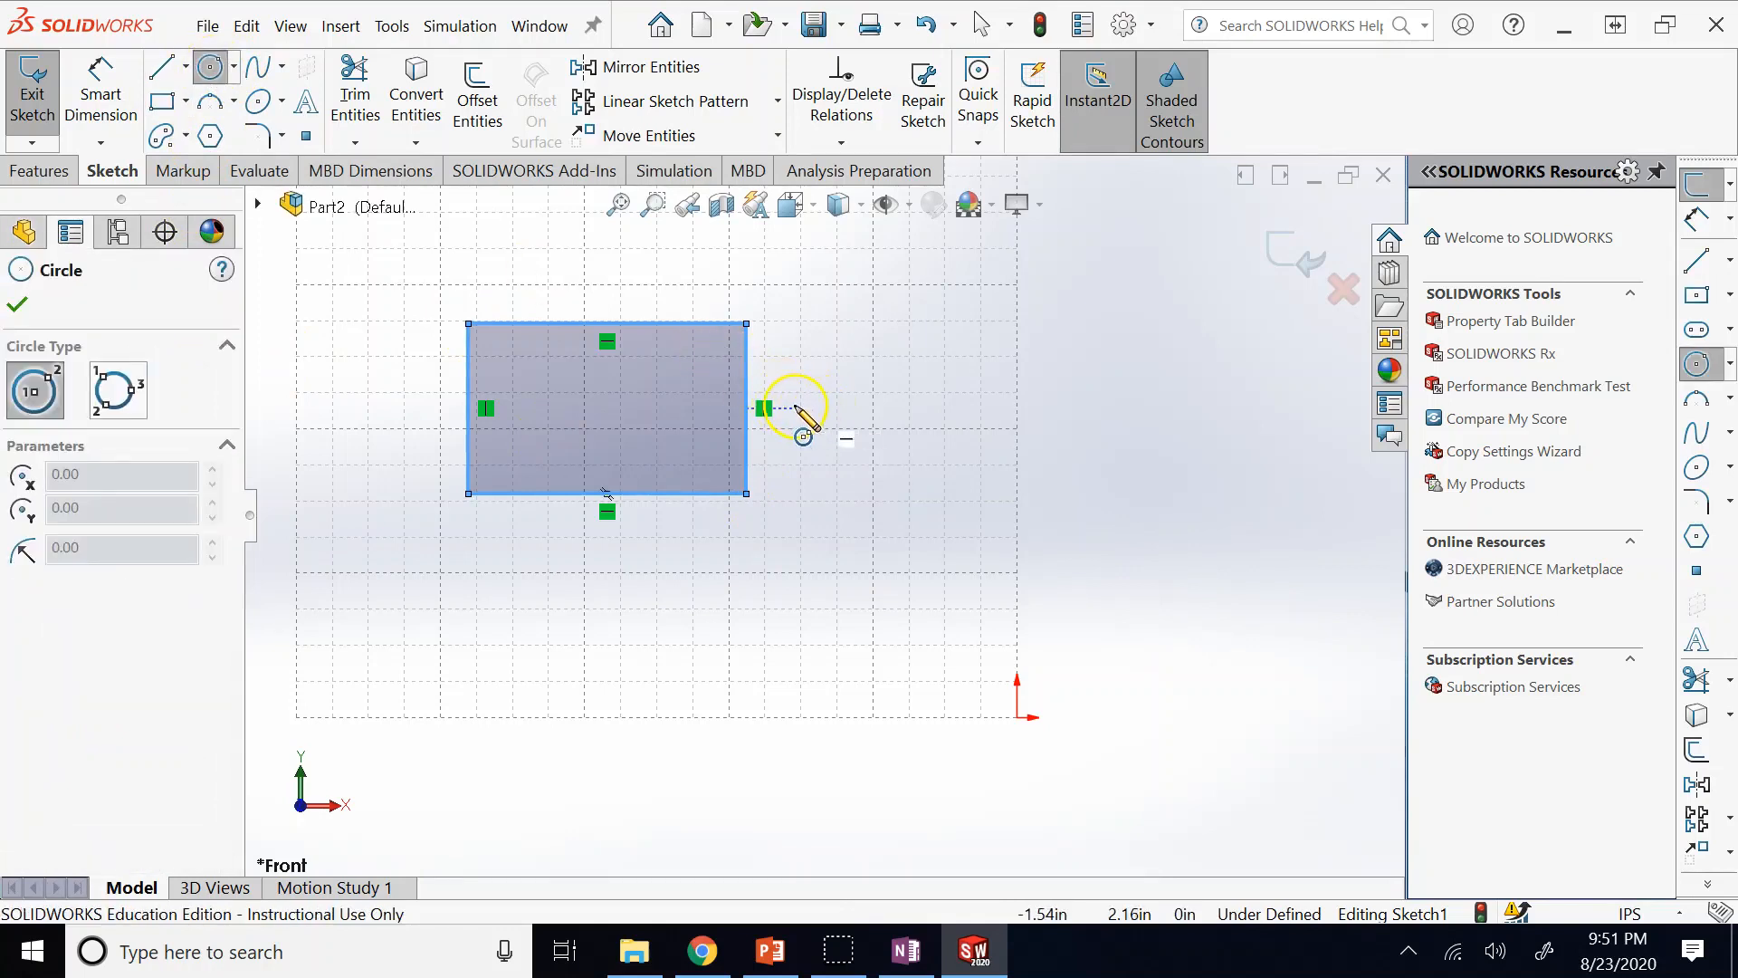
pyautogui.click(793, 406)
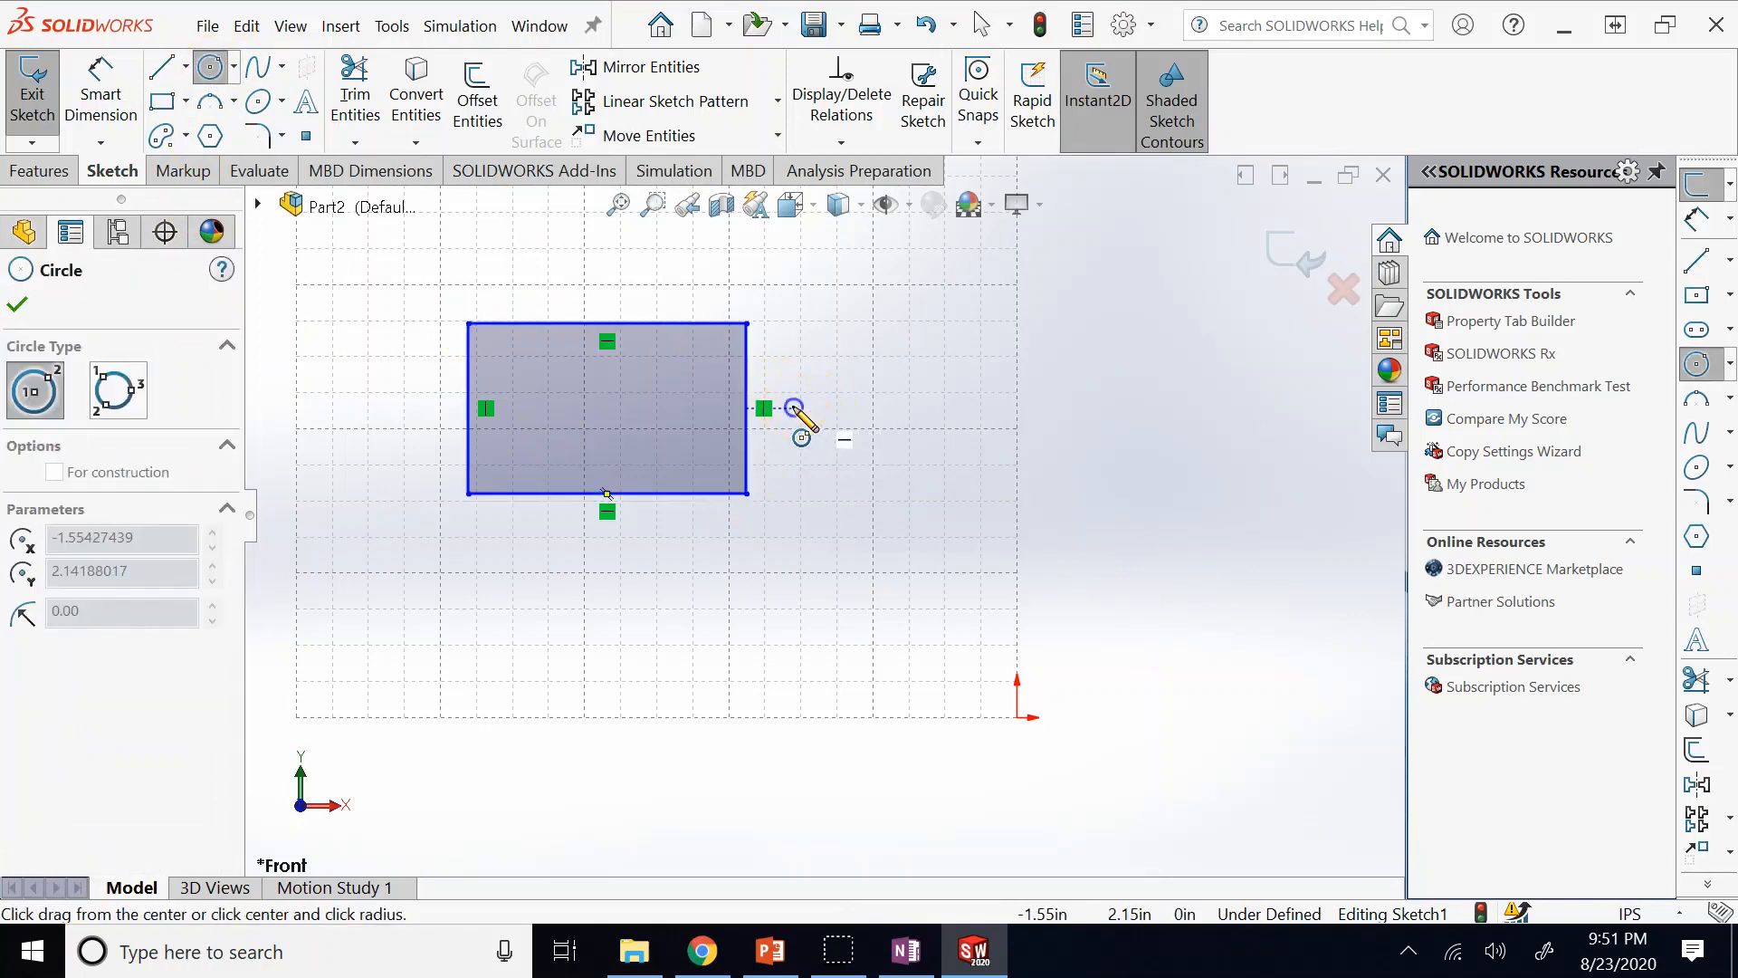
pyautogui.click(724, 386)
pyautogui.click(210, 66)
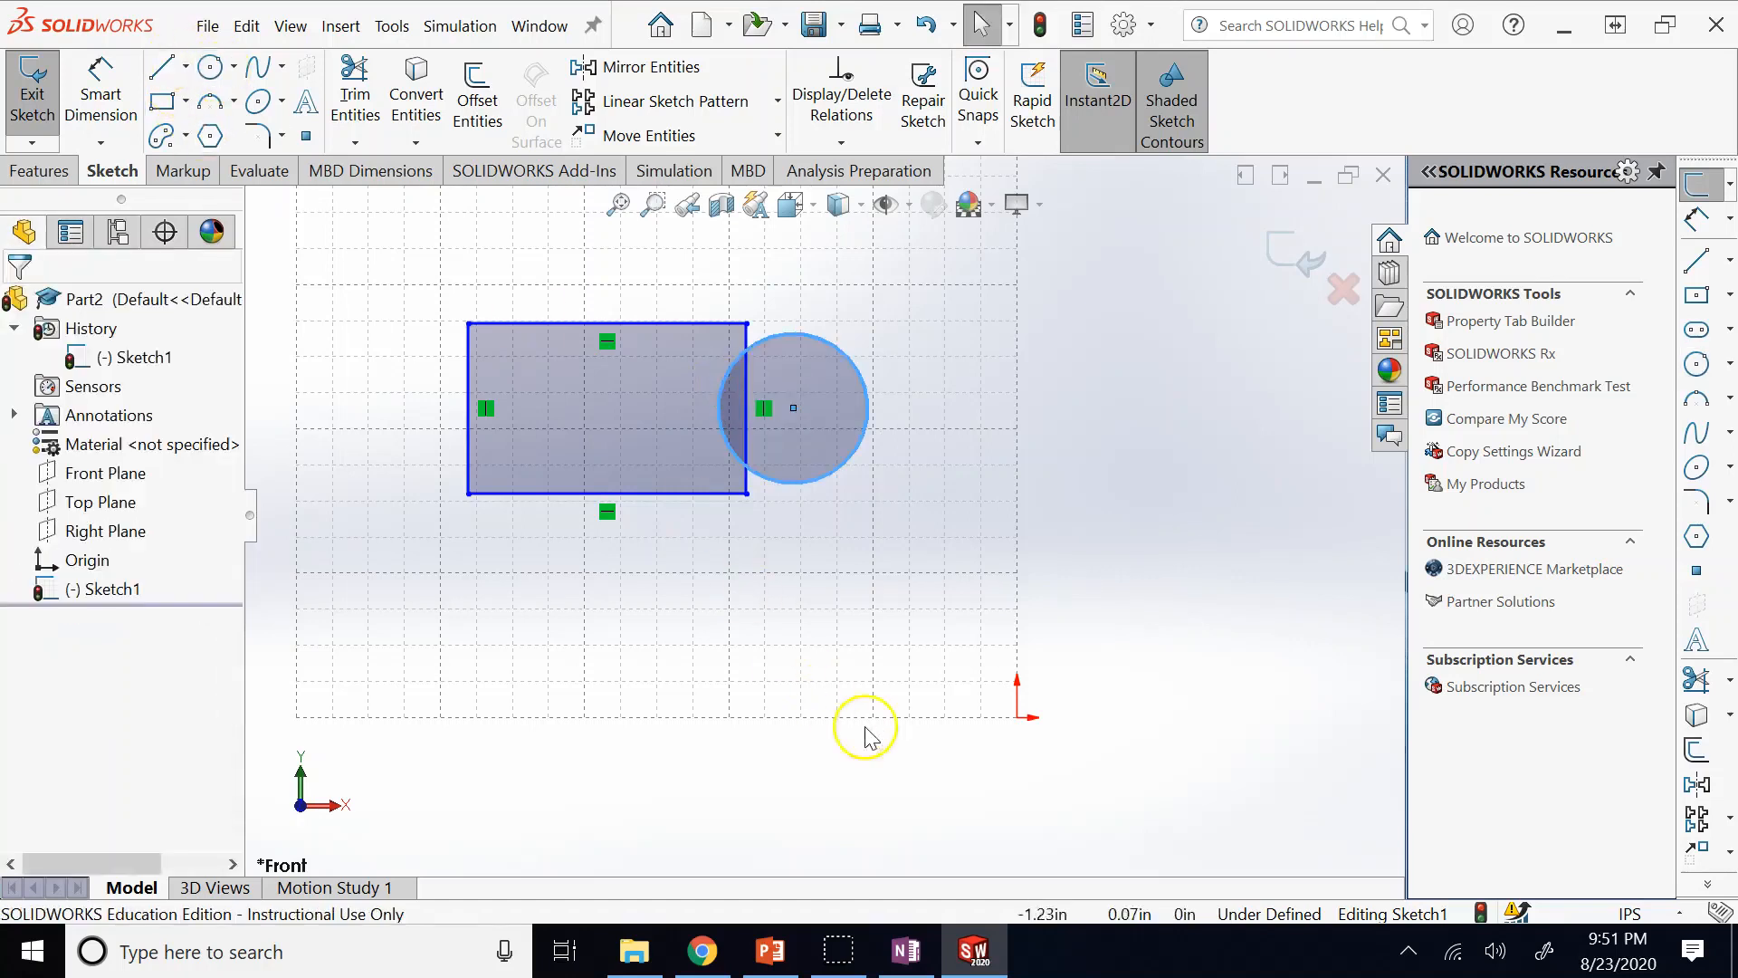
pyautogui.click(958, 498)
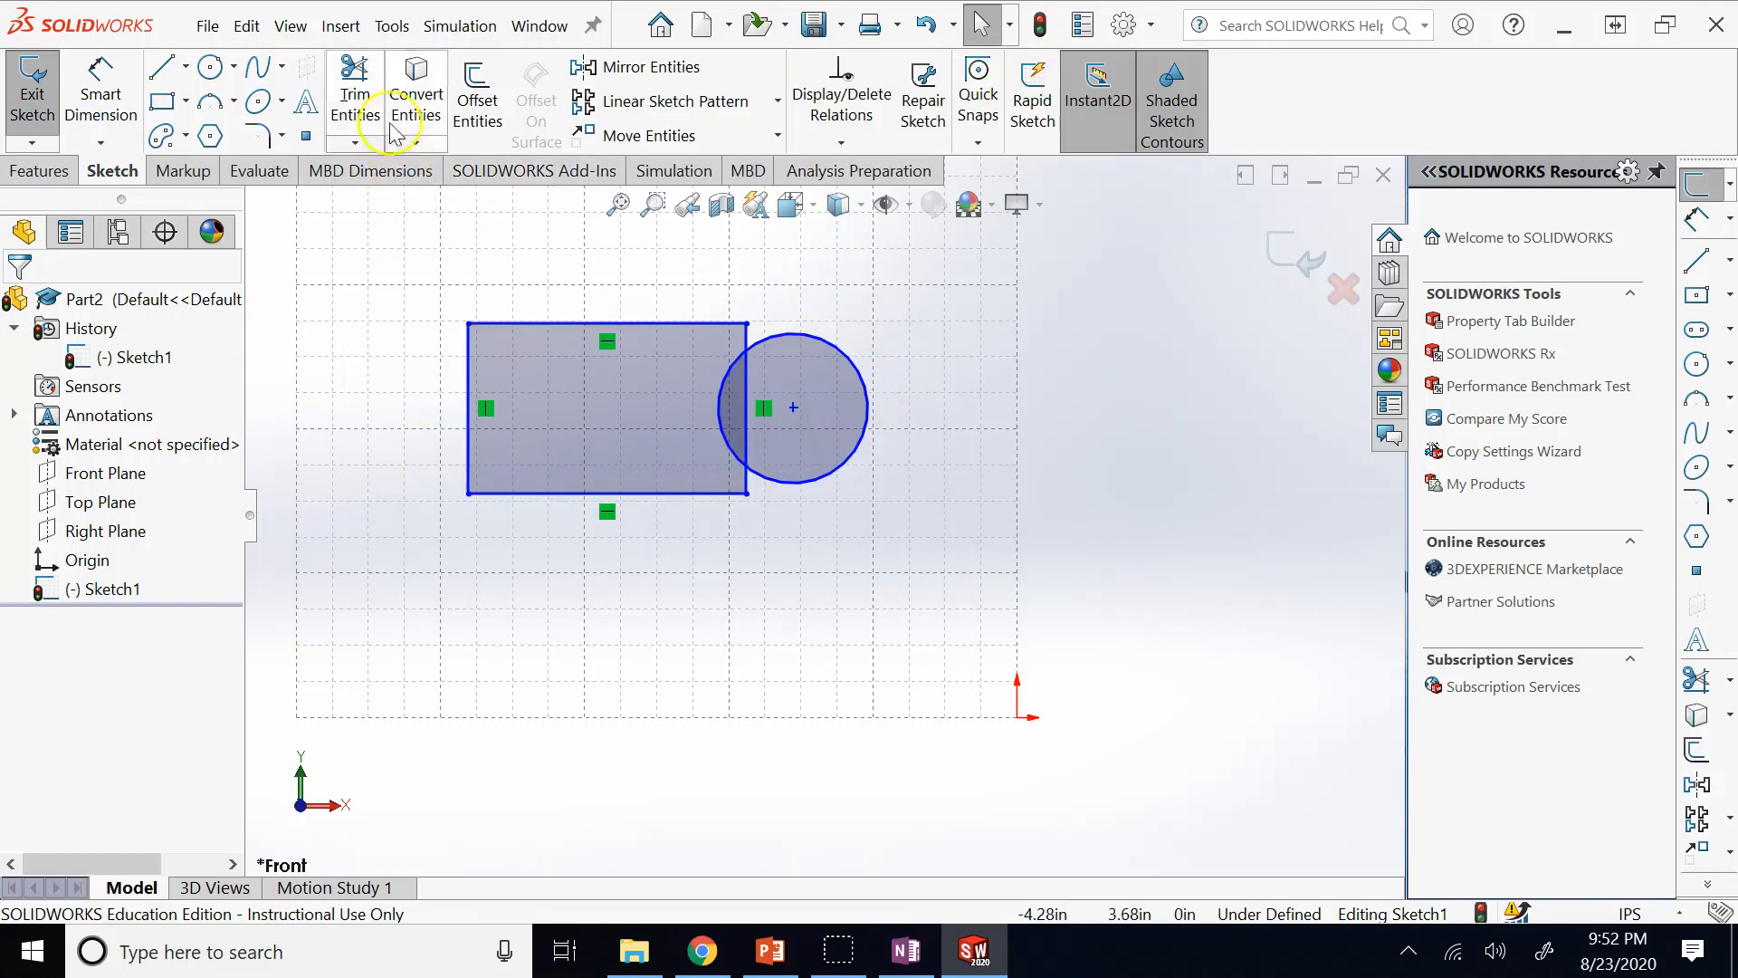
# Trim to closest the circle's arc inside the rectangle and the rectangle's edge segment inside the circle.
pyautogui.click(353, 99)
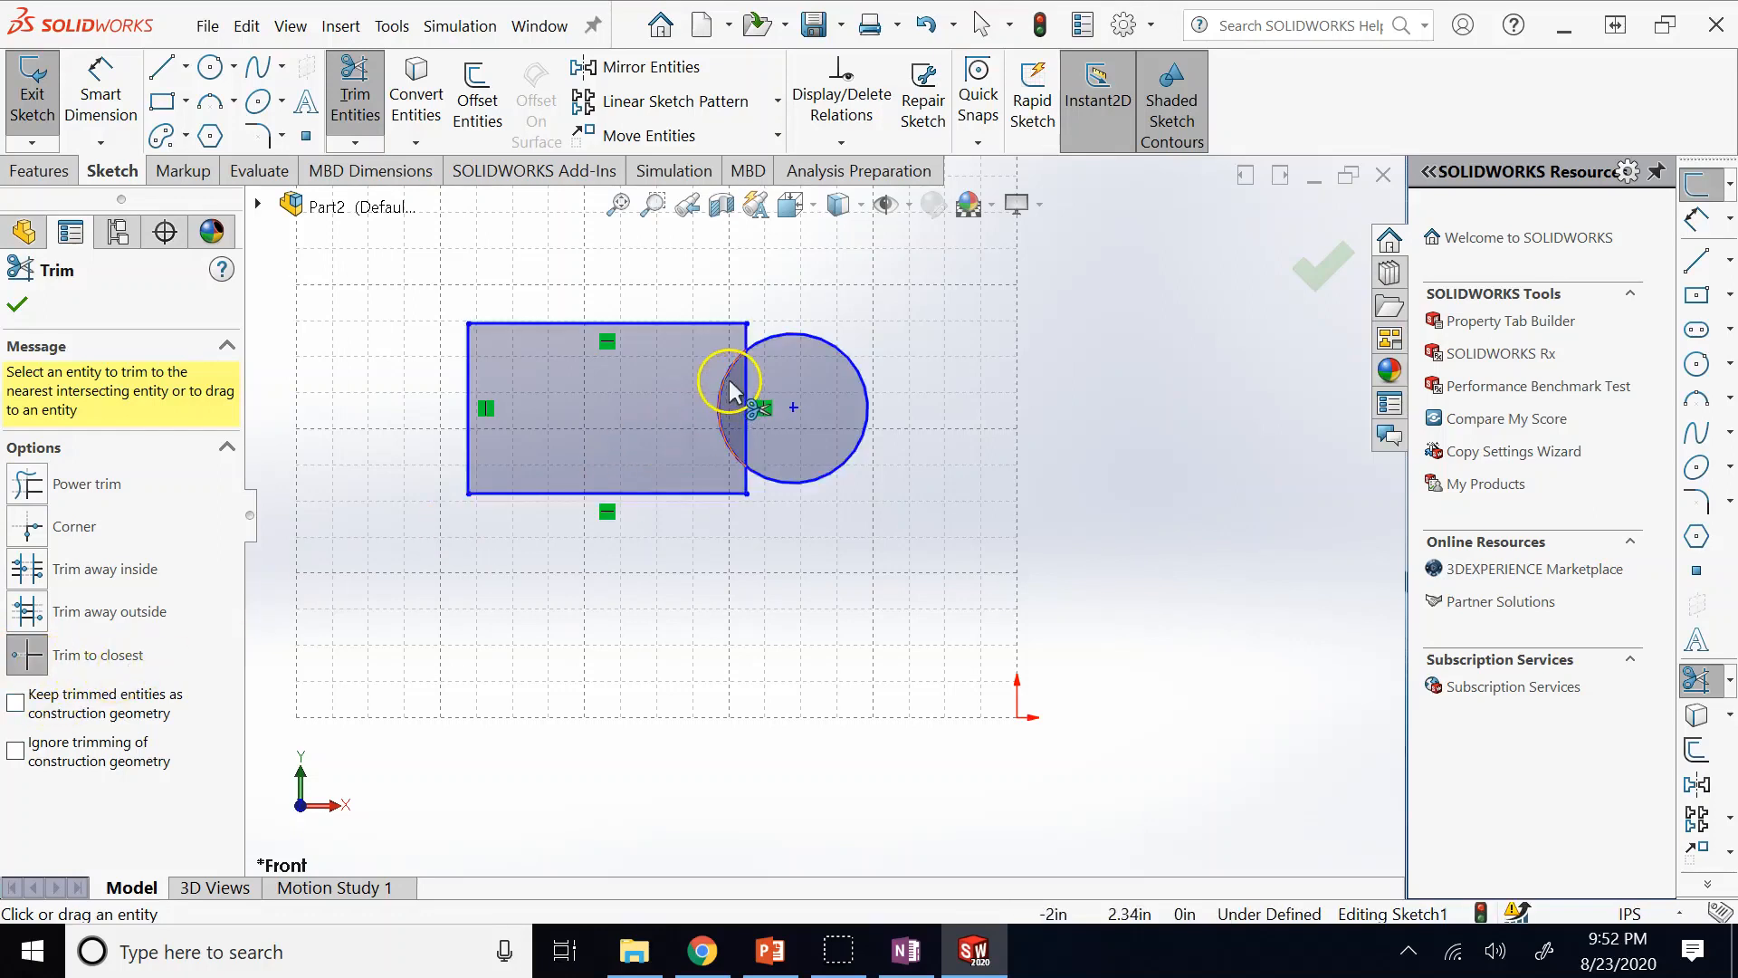
pyautogui.click(730, 391)
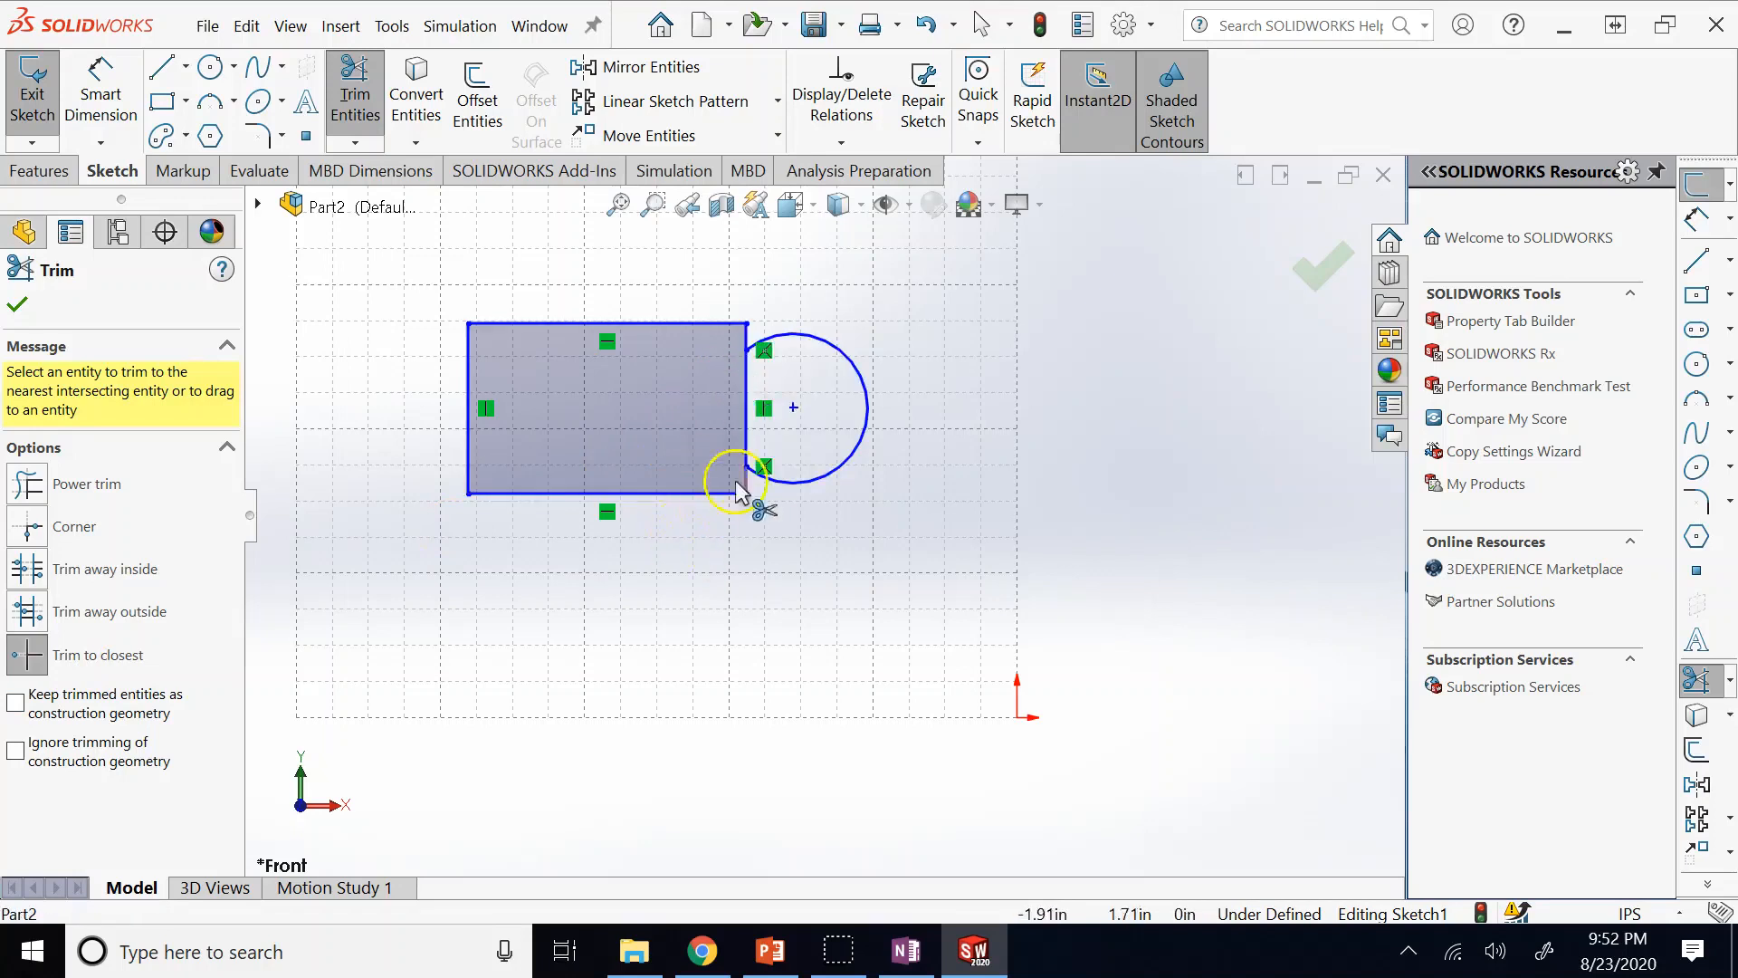
pyautogui.click(748, 404)
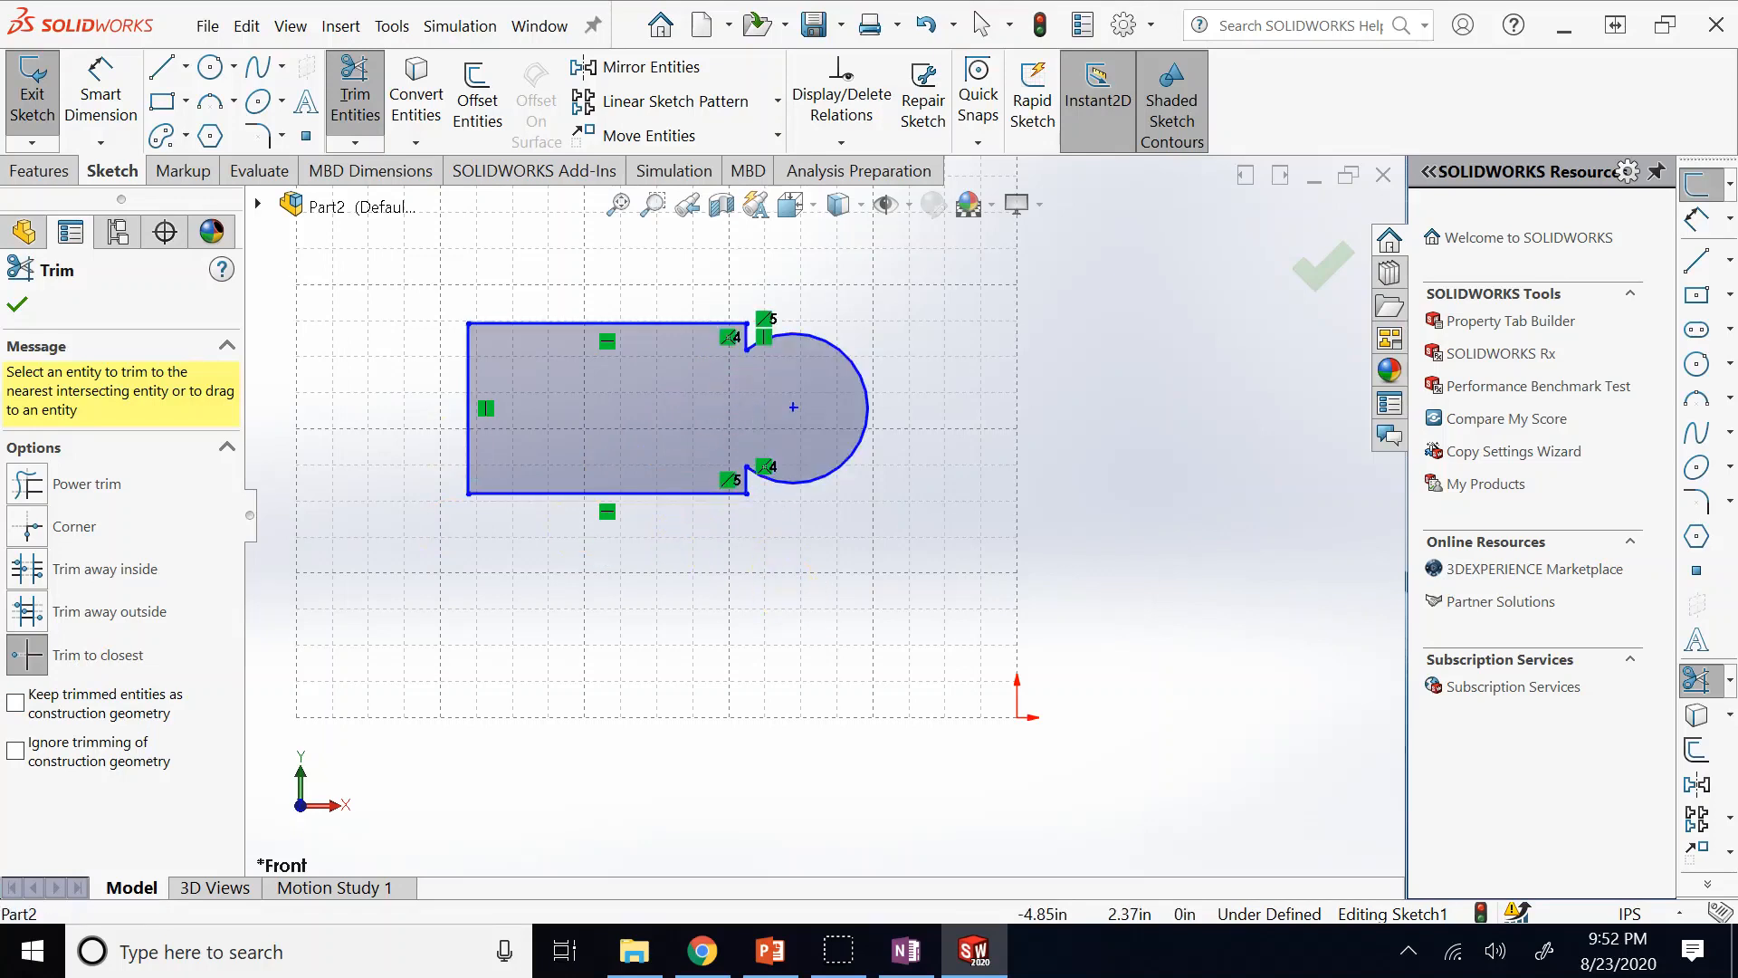
pyautogui.click(22, 305)
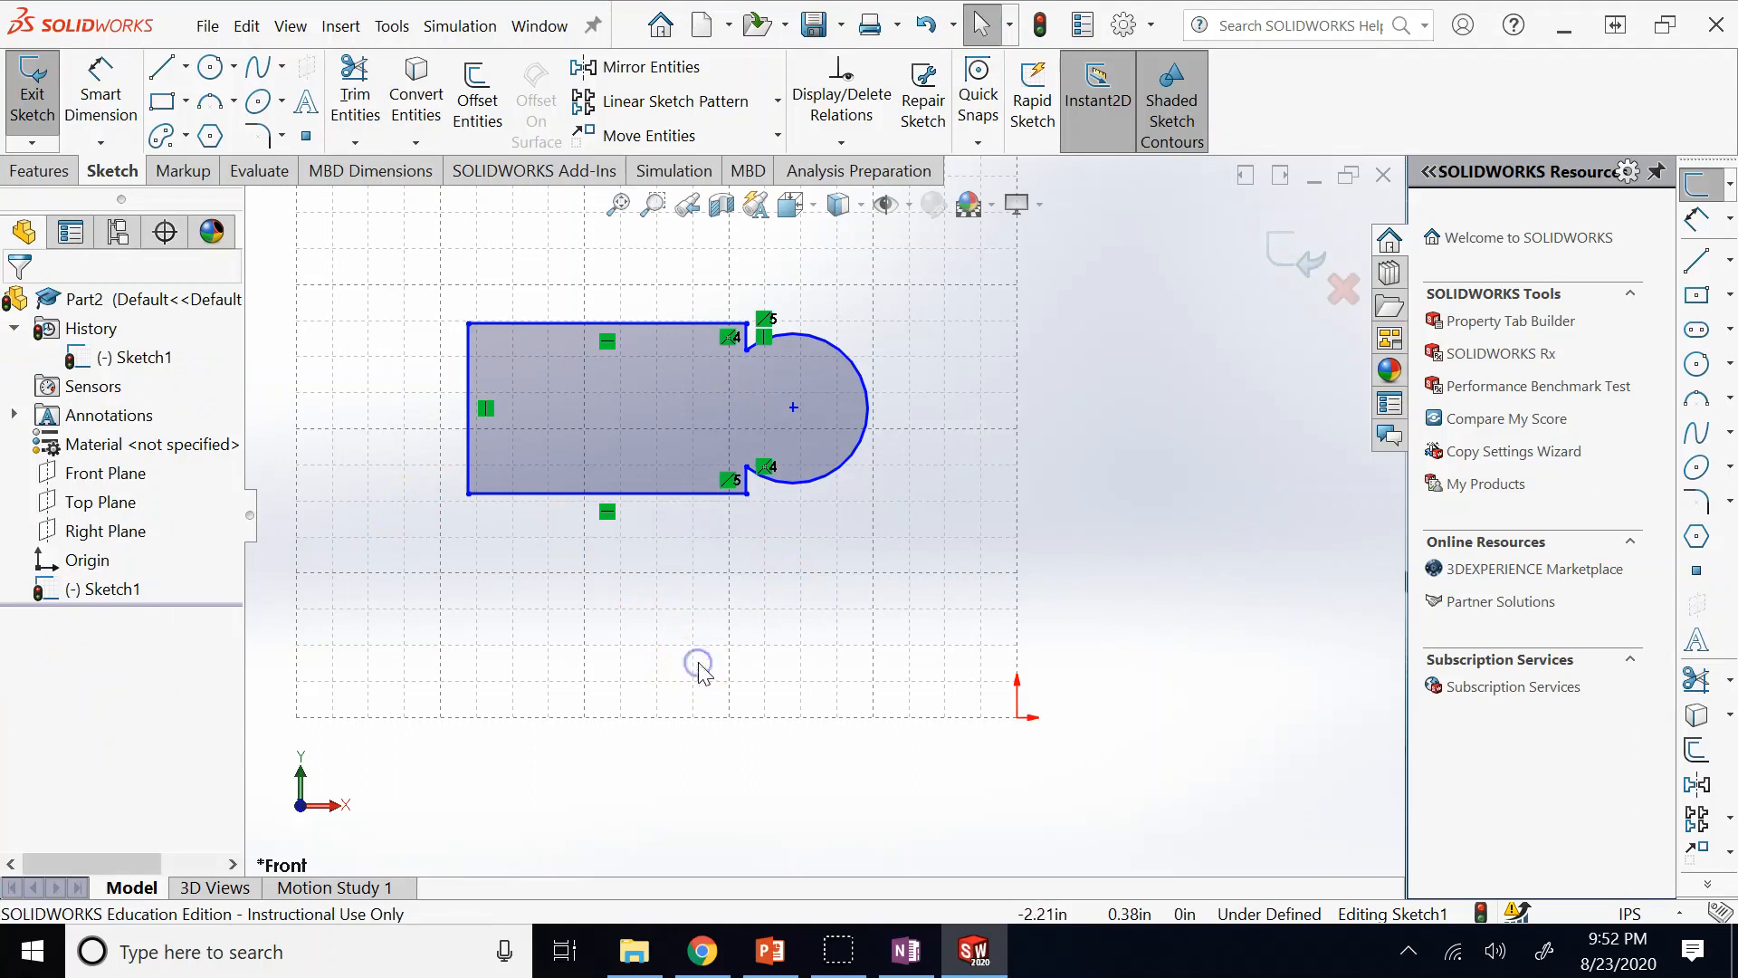
# Delete the entire trimmed rectangle-and-arc profile from the sketch.
pyautogui.click(355, 142)
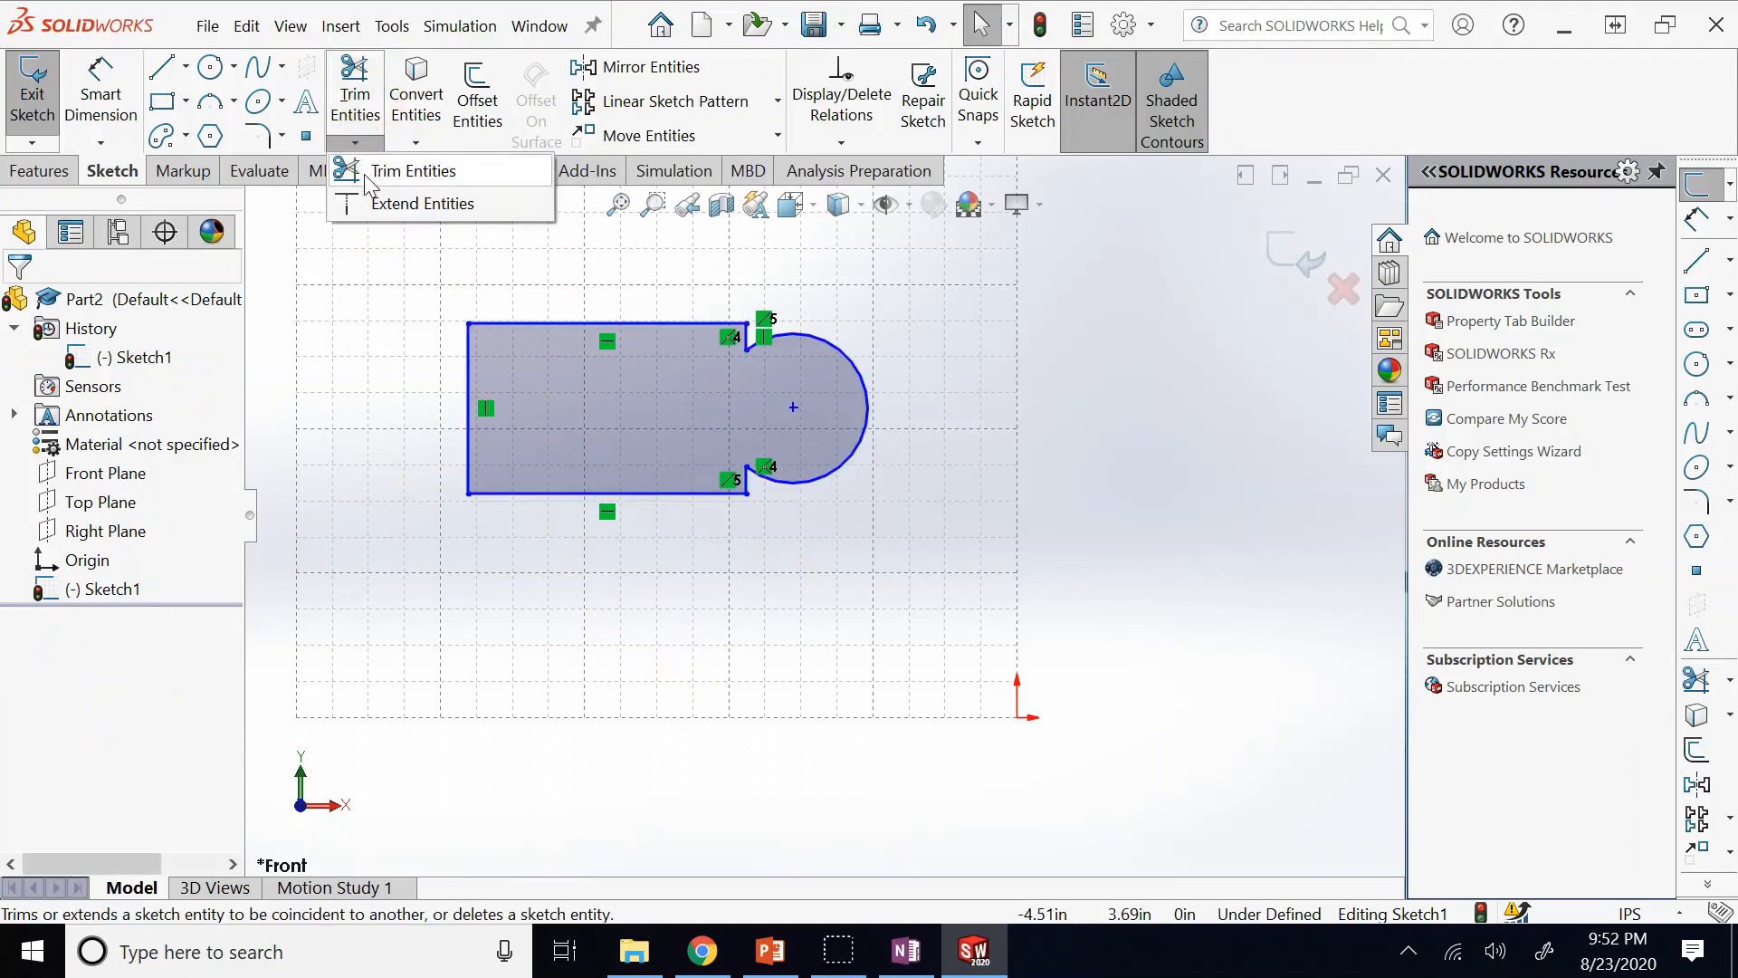
pyautogui.click(1141, 424)
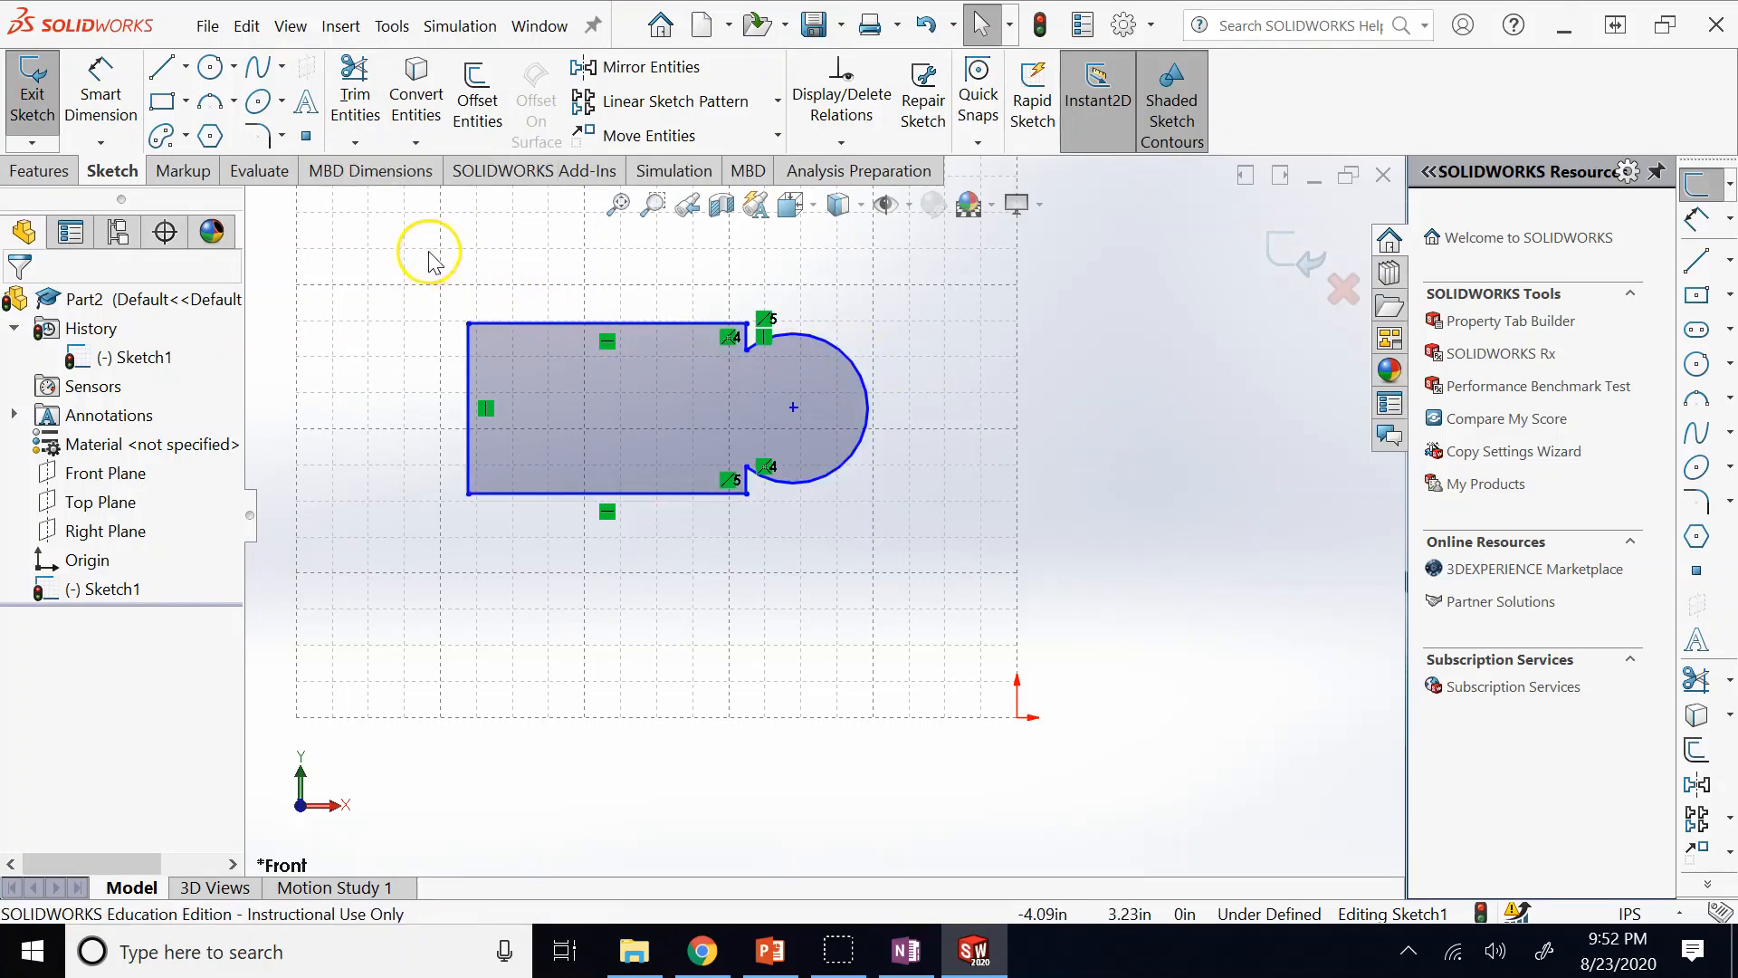
pyautogui.moveTo(402, 260)
pyautogui.mouseDown()
pyautogui.moveTo(795, 439)
pyautogui.moveTo(923, 549)
pyautogui.mouseUp()
pyautogui.press('Delete')
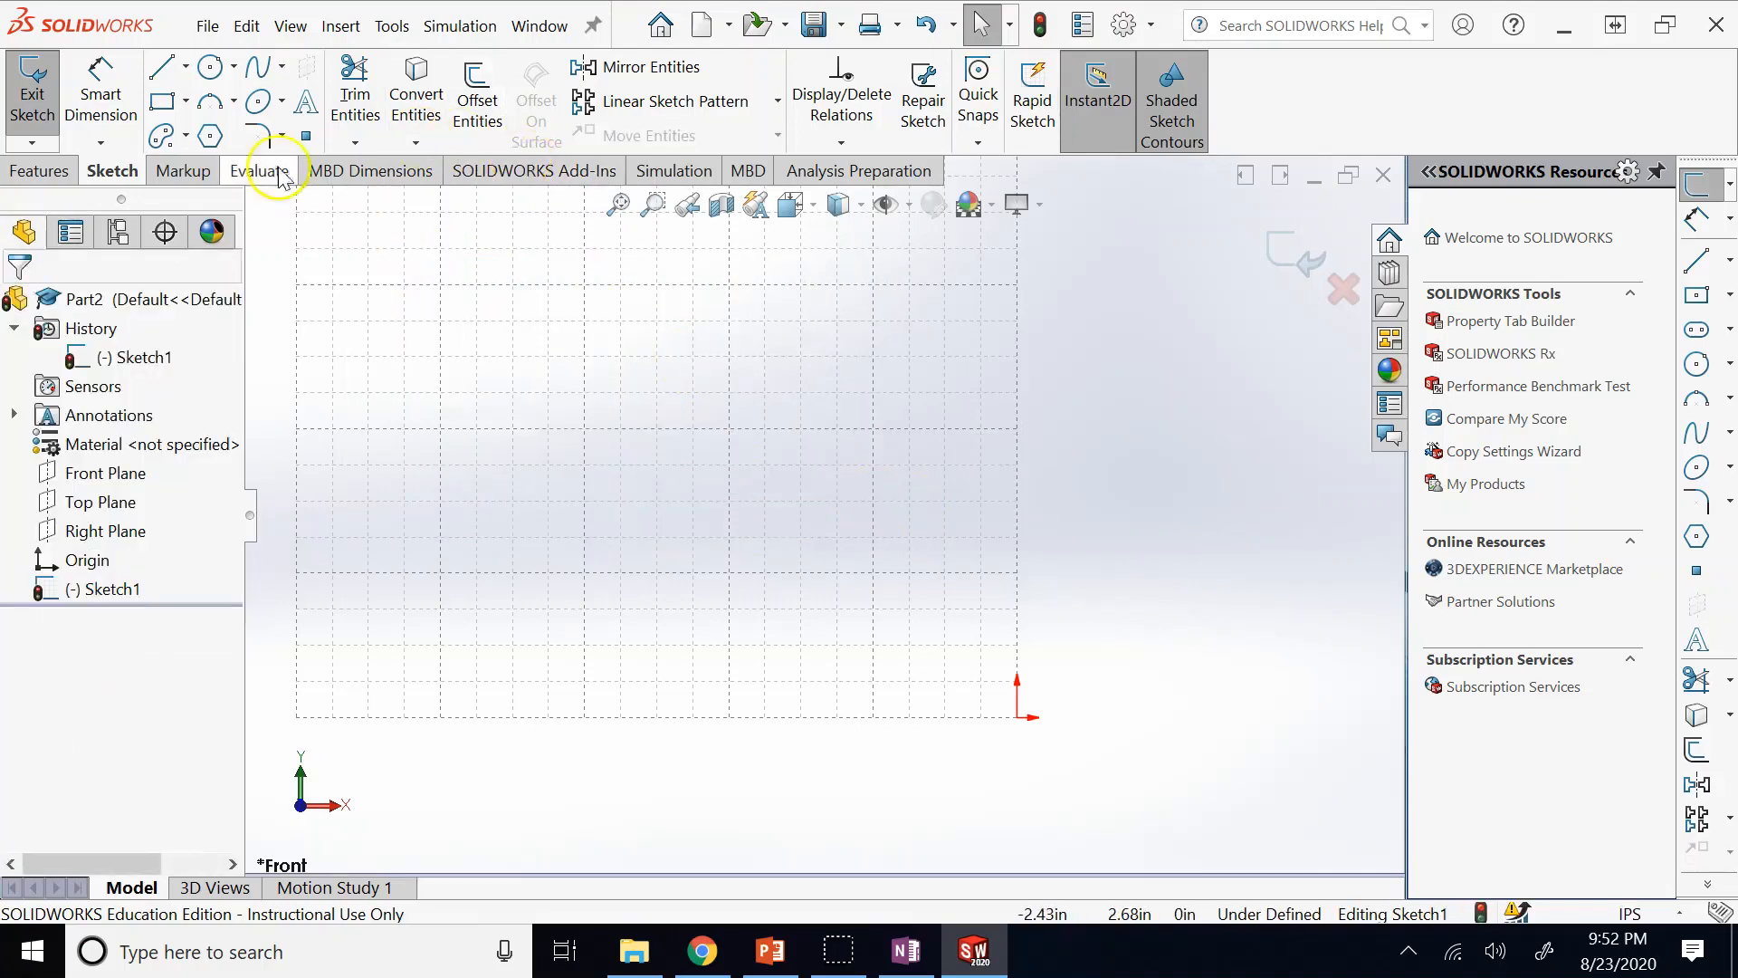
# Sketch an open rectangle from four connected lines, leaving a gap in the right side between its short vertical line and the top line.
pyautogui.click(162, 67)
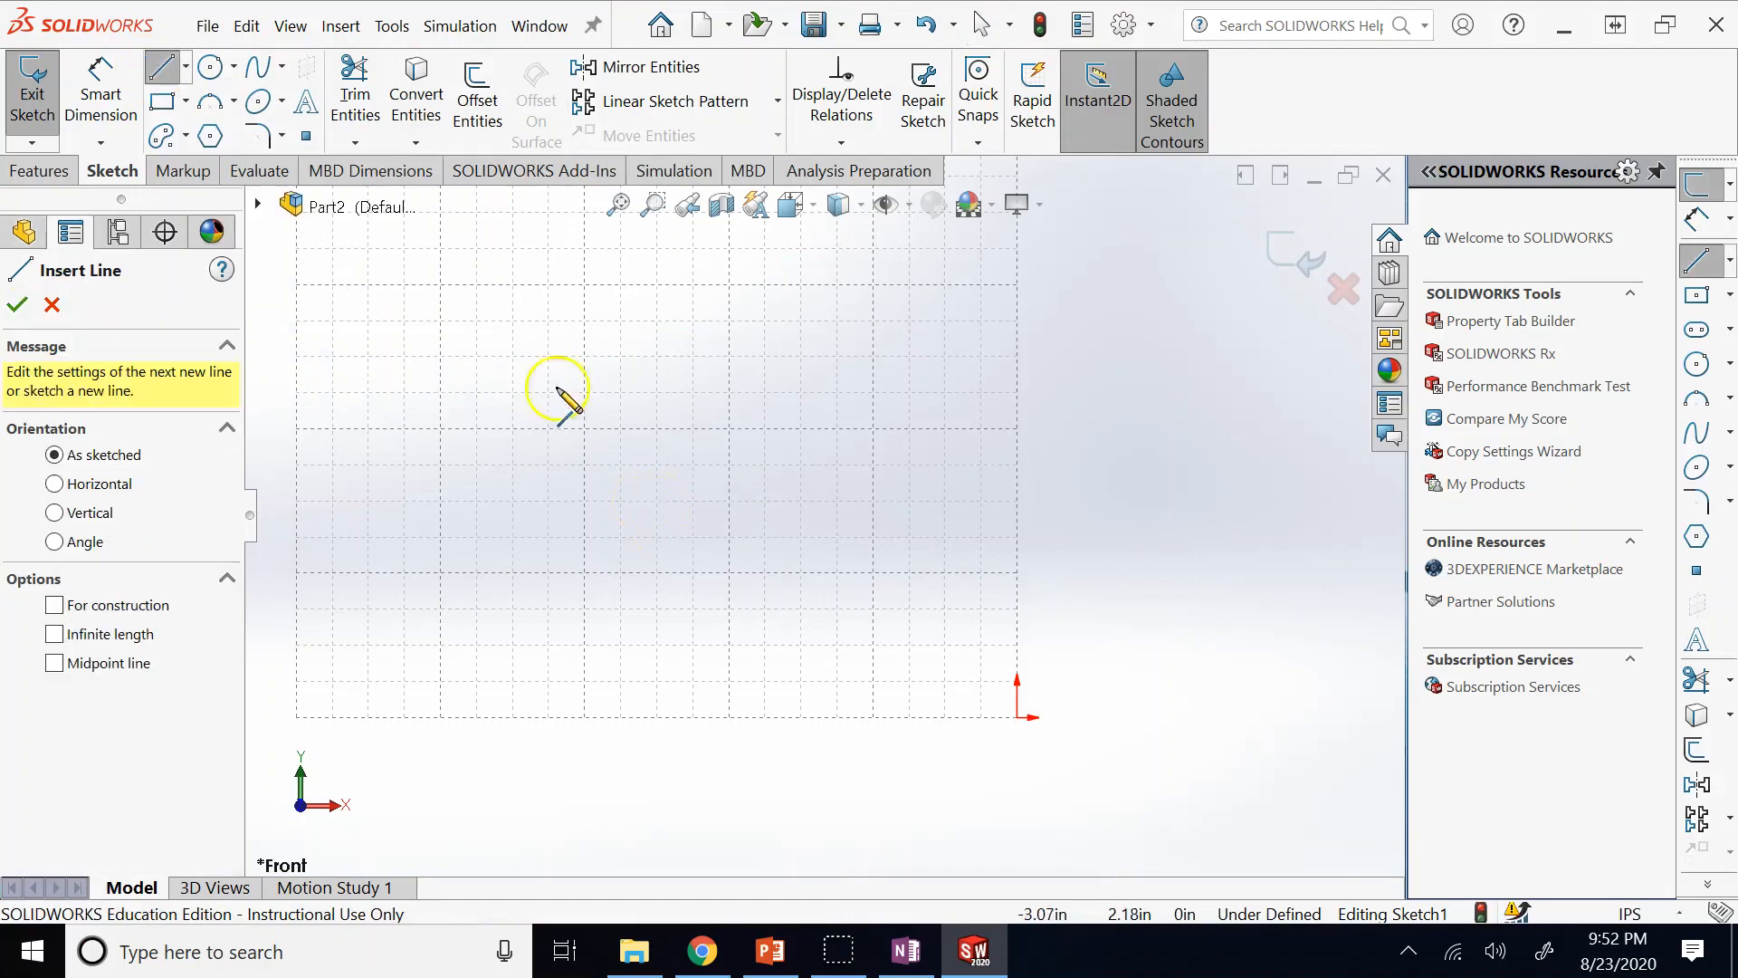
pyautogui.click(762, 332)
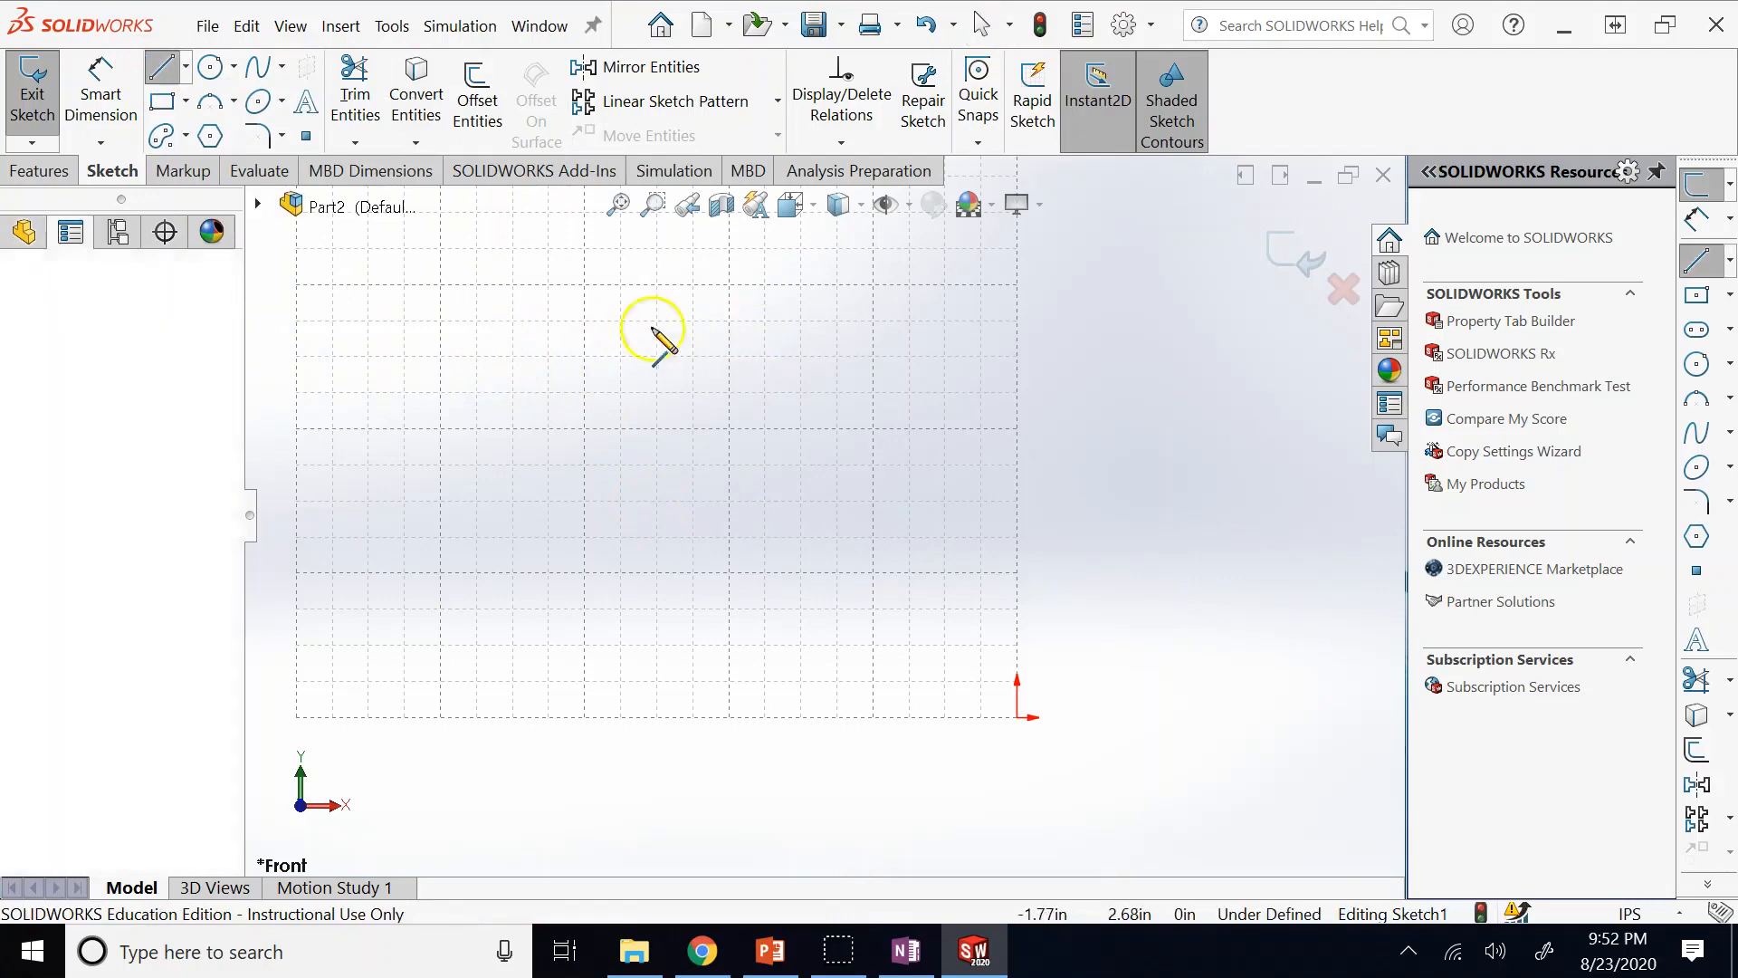
pyautogui.click(424, 332)
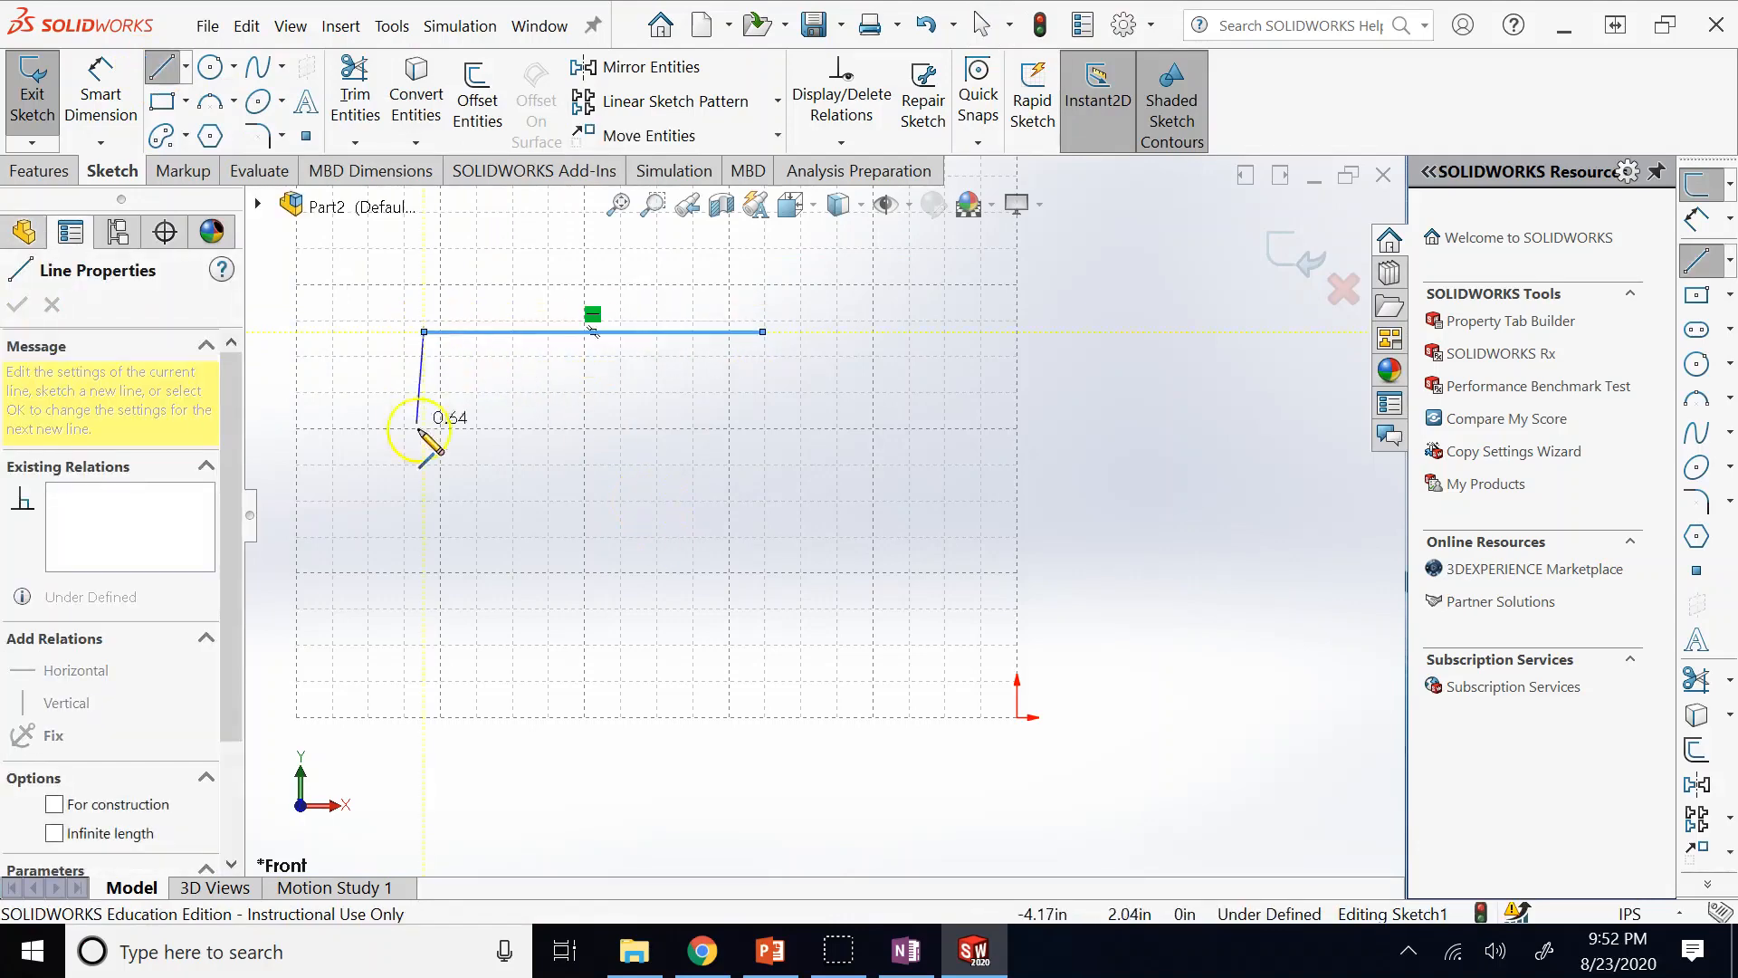
pyautogui.click(425, 562)
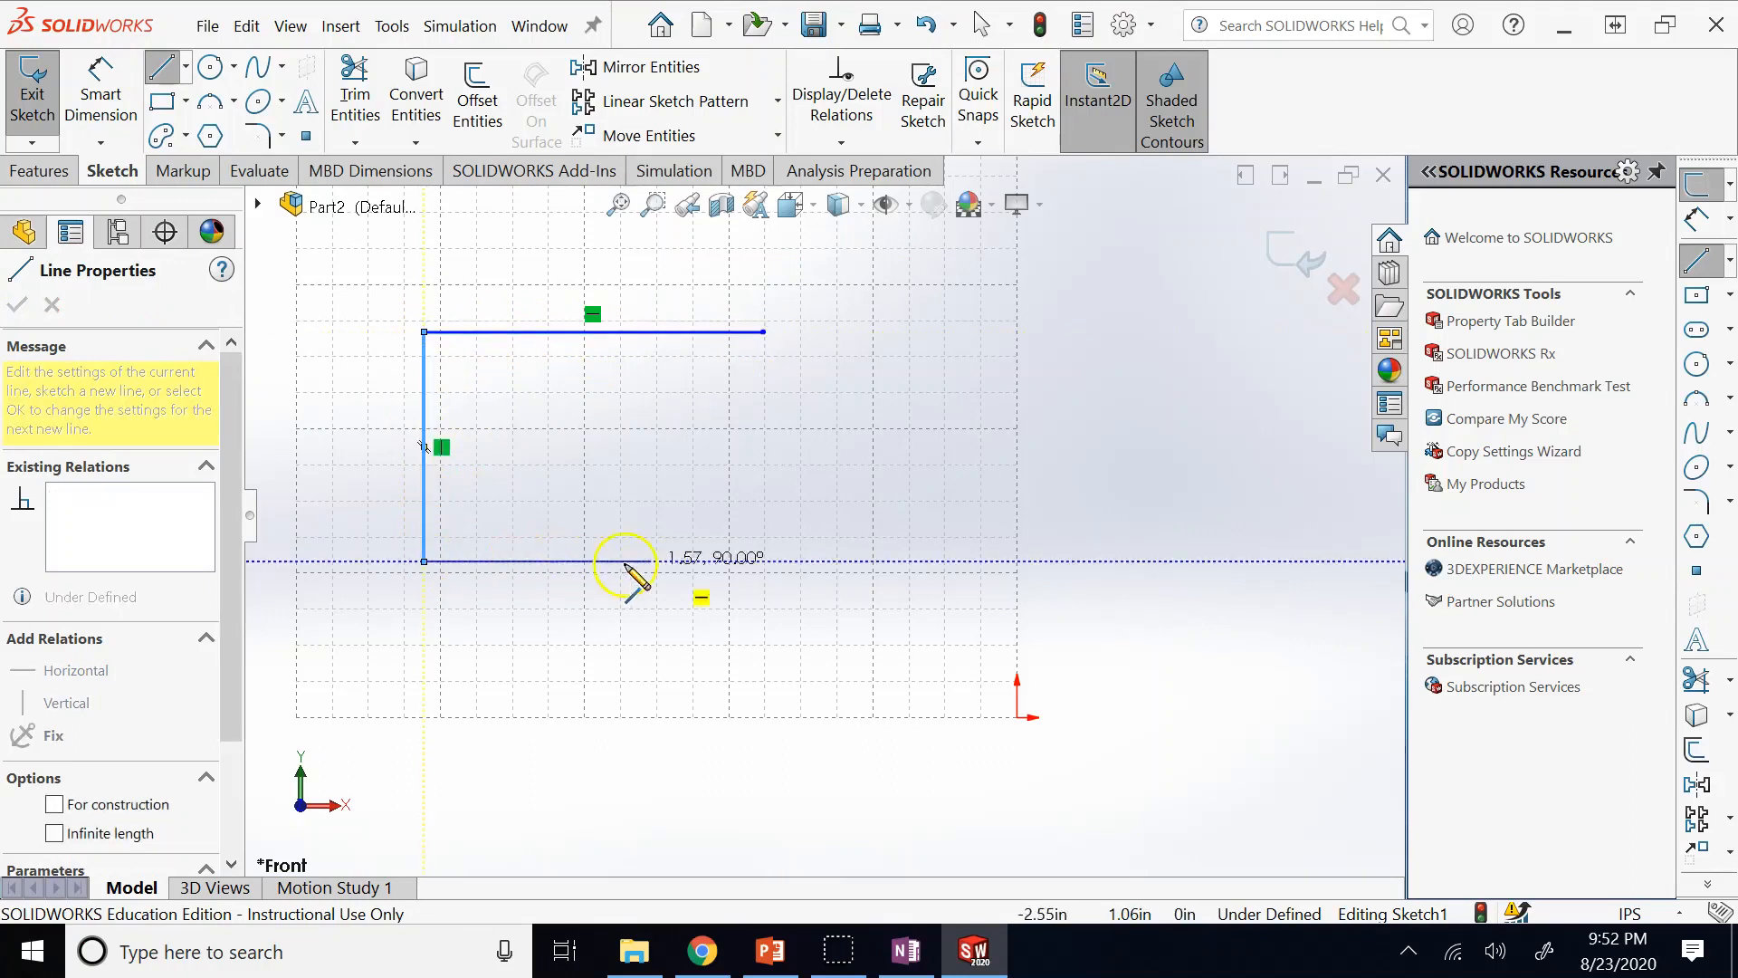
pyautogui.click(762, 561)
pyautogui.click(763, 466)
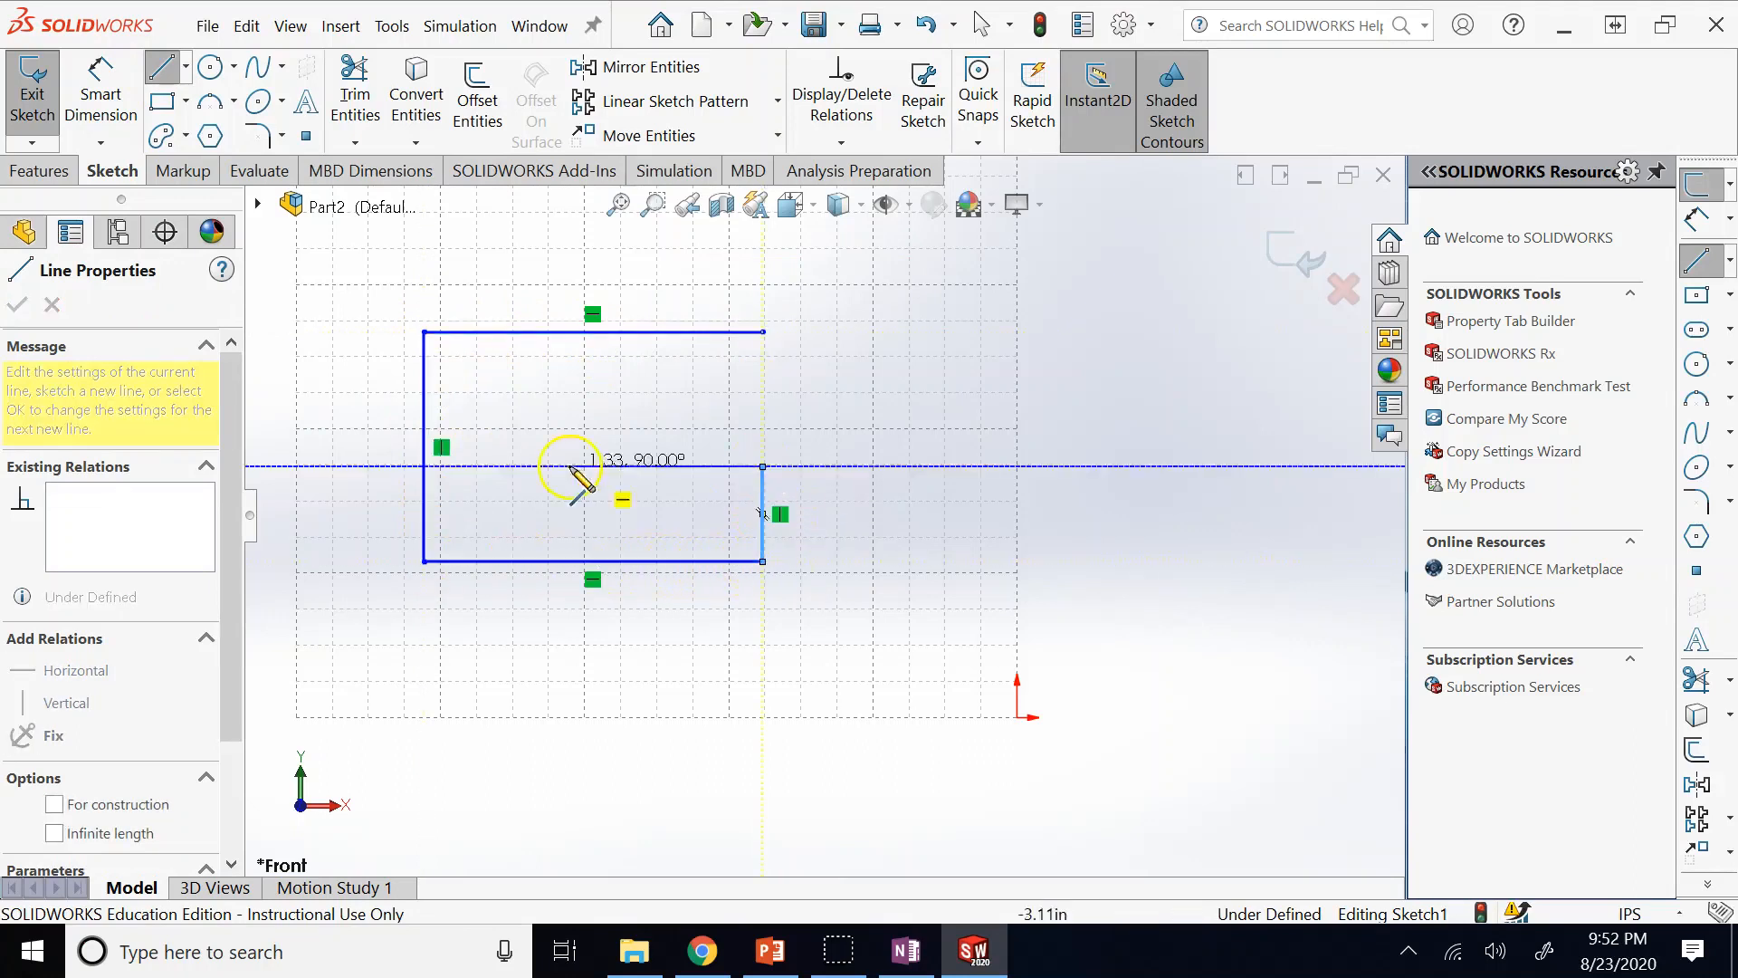
pyautogui.click(163, 66)
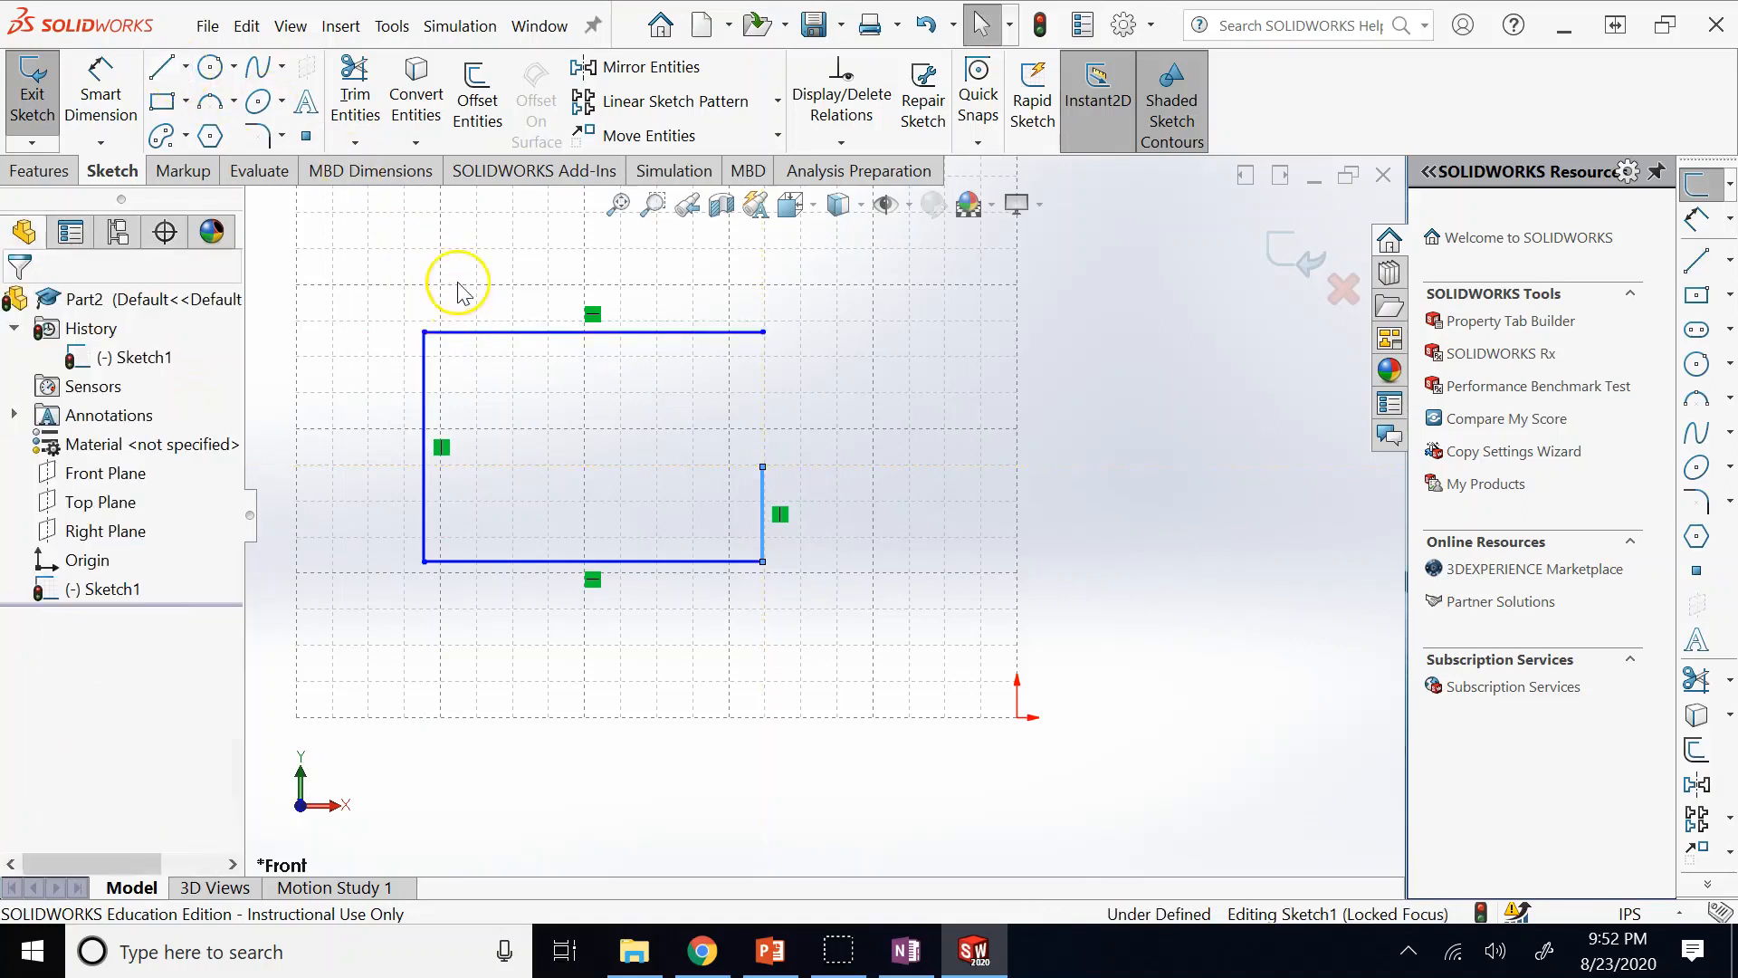
pyautogui.click(459, 290)
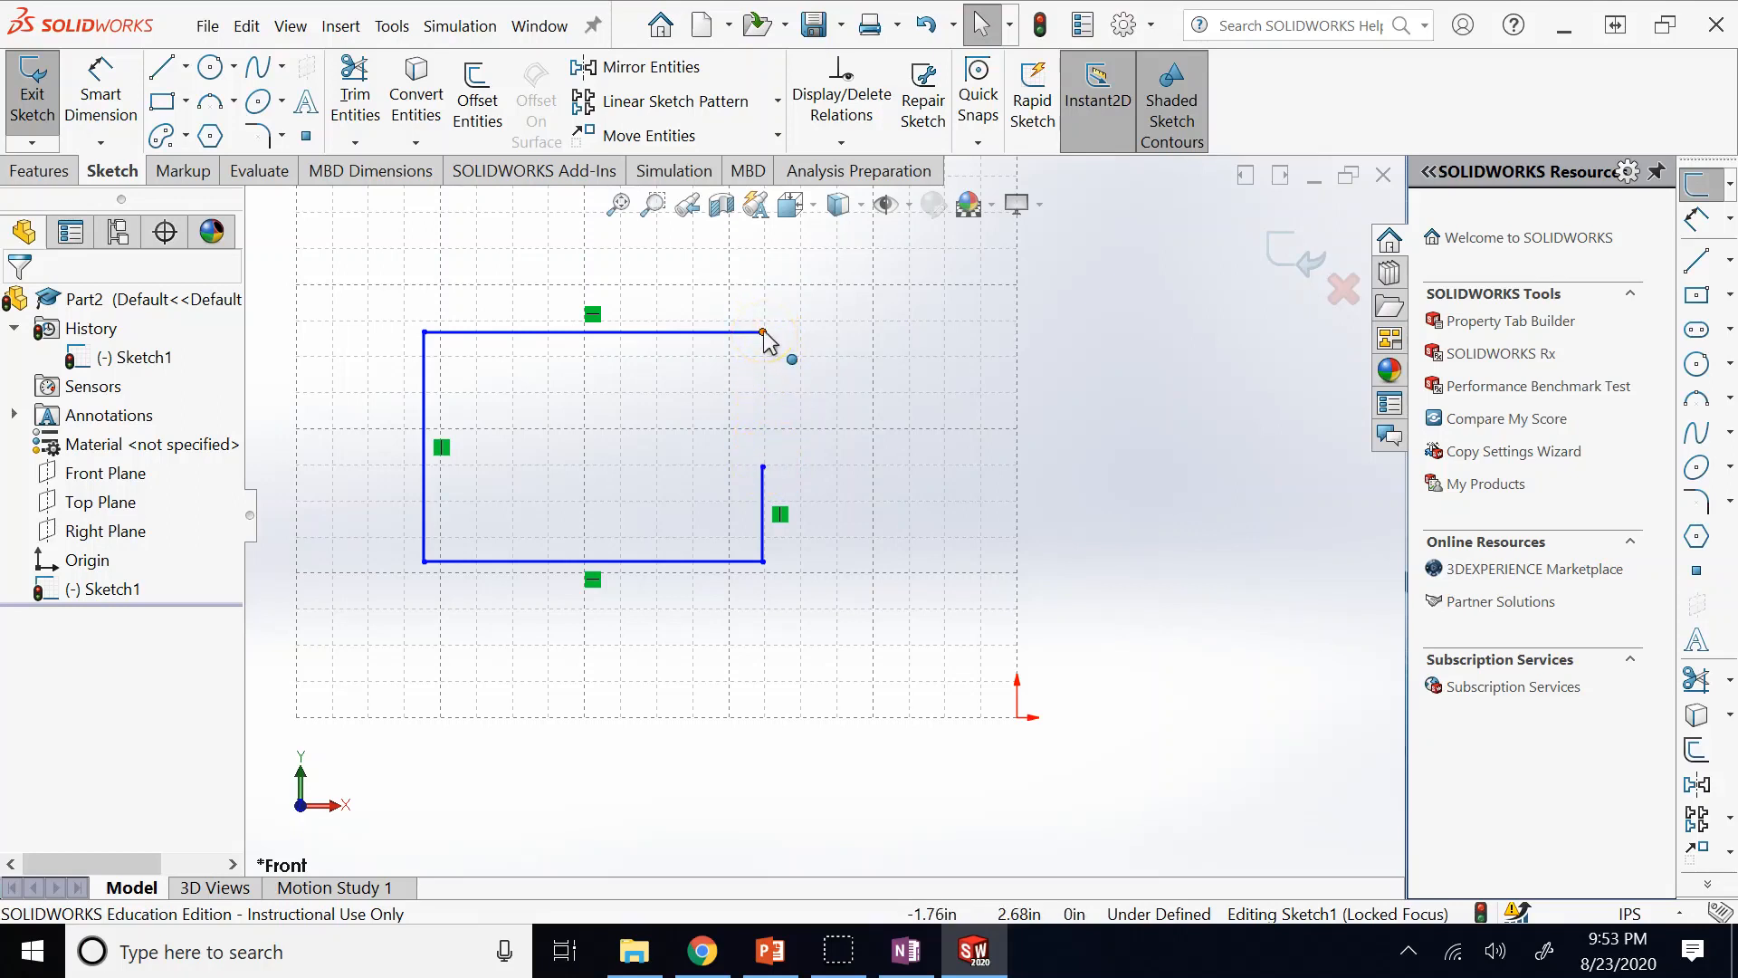
# Stretch the short right vertical line's upper endpoint to the top line's free end, closing the rectangle.
pyautogui.click(779, 361)
pyautogui.click(763, 469)
pyautogui.moveTo(763, 469); pyautogui.dragTo(763, 332)
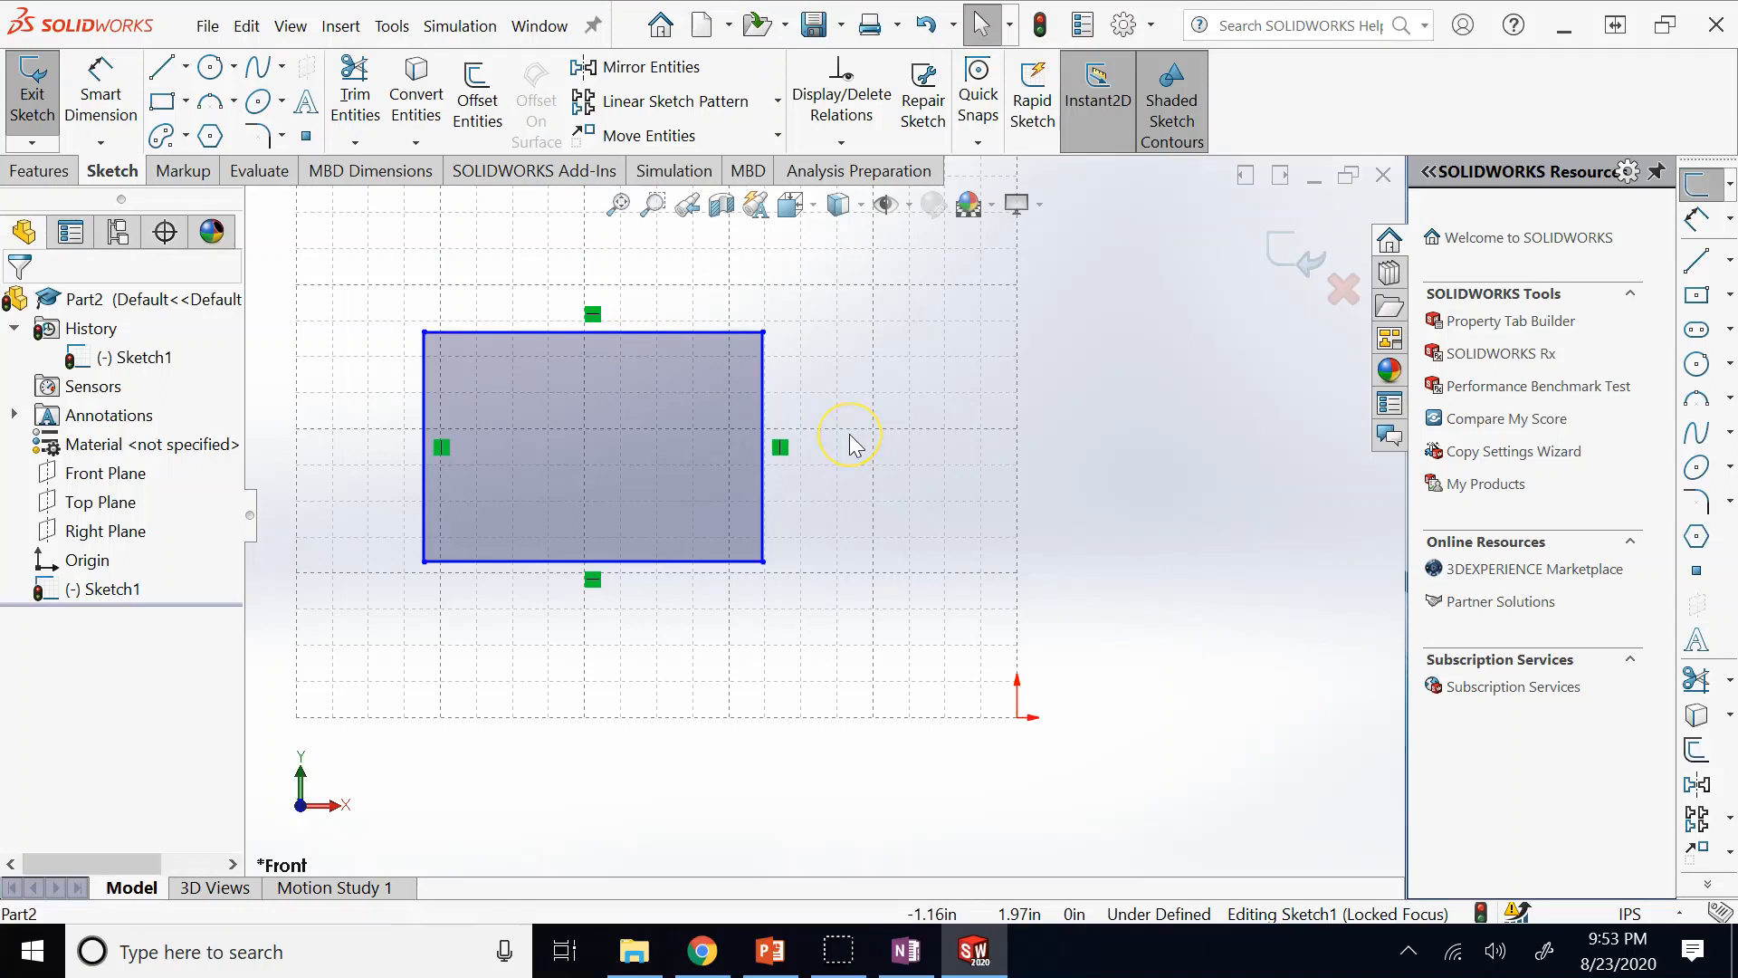
# Undo the endpoint stretch and extend the short right vertical line to the top line's free end with Extend Entities.
pyautogui.hotkey('ctrl', 'z')
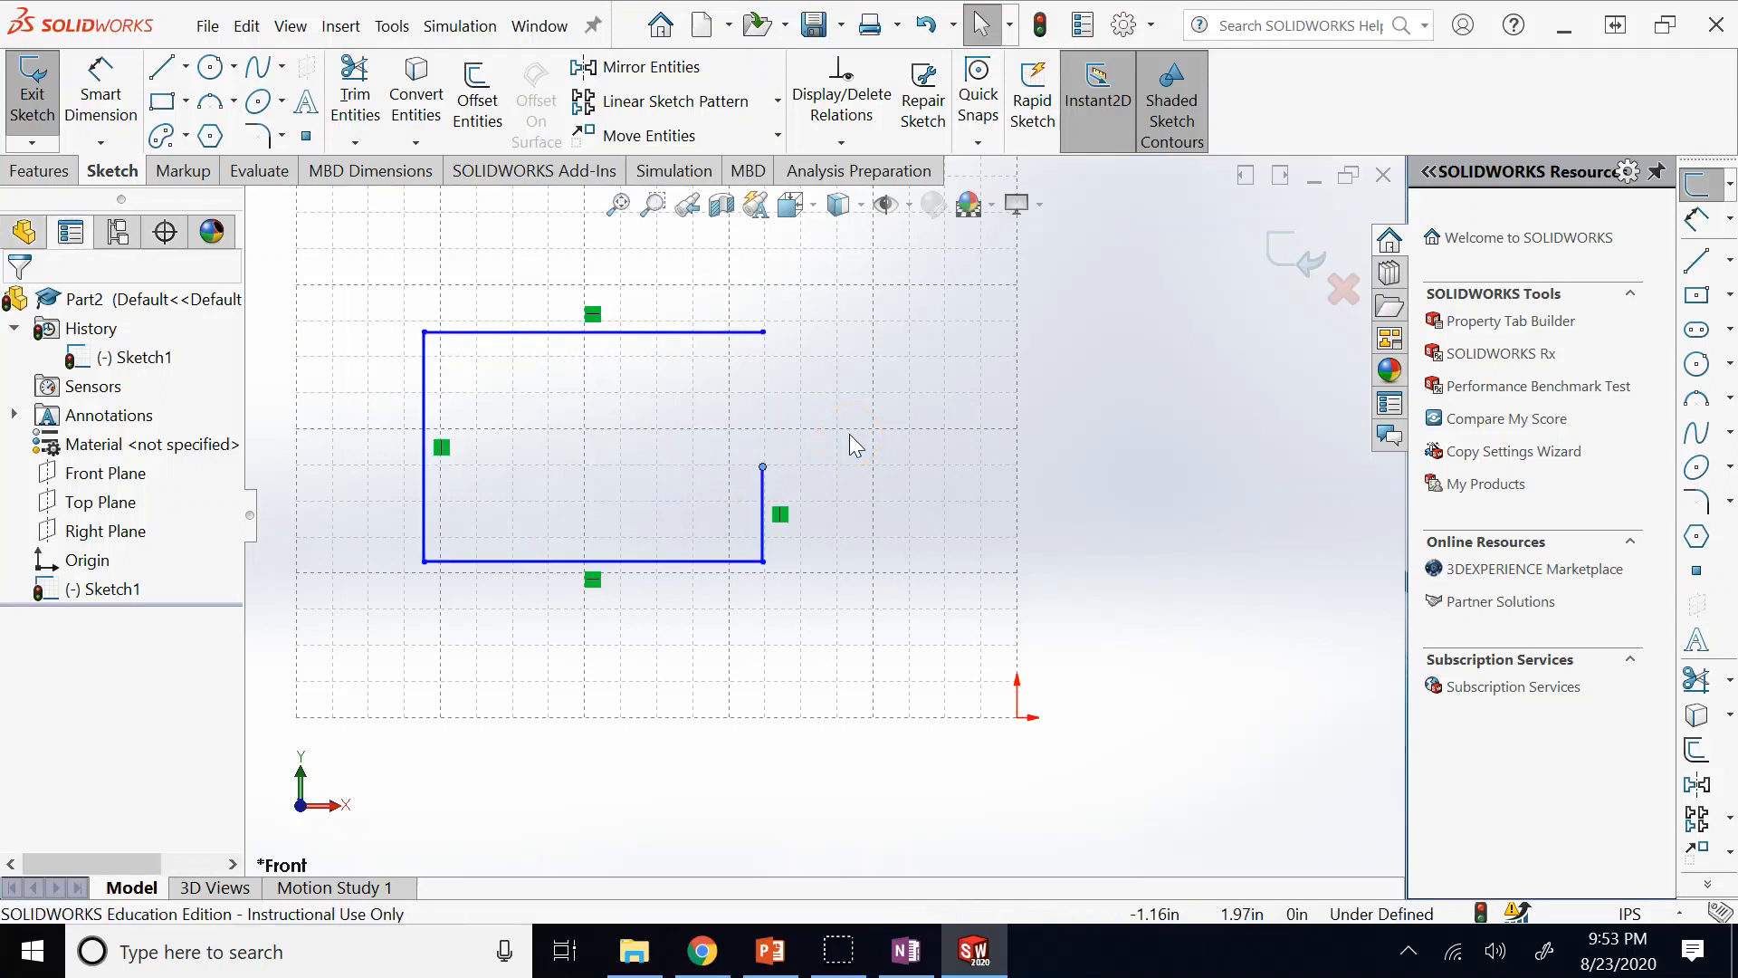
pyautogui.click(469, 244)
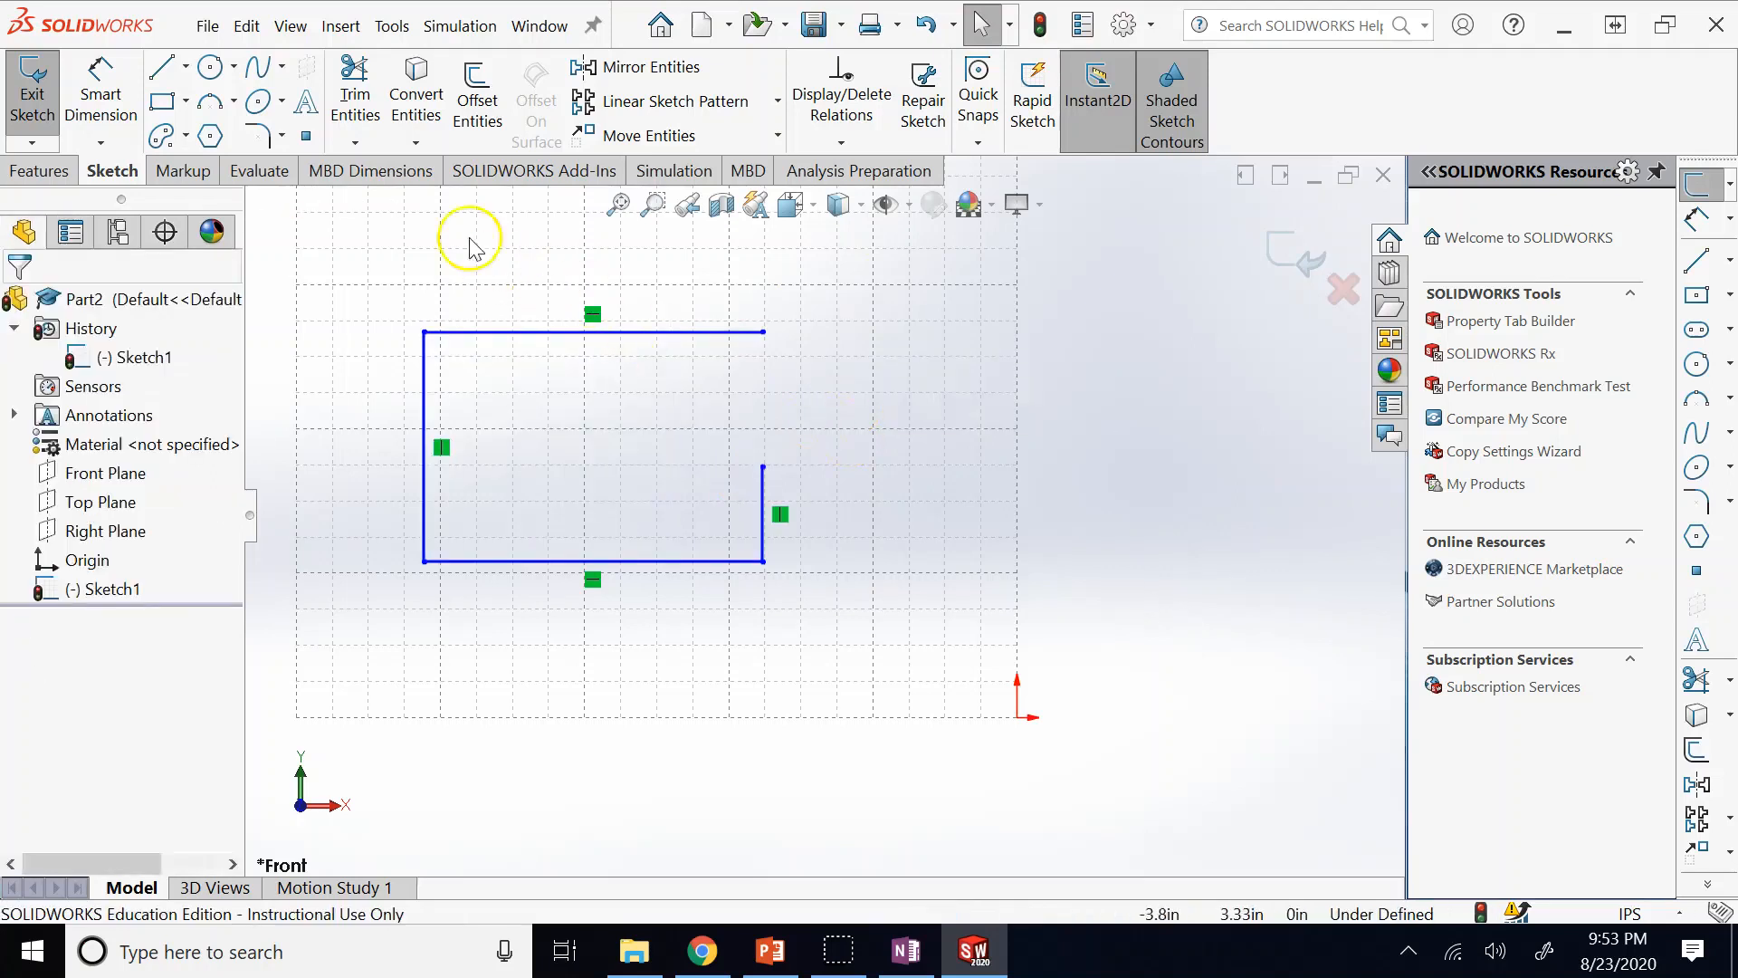
pyautogui.click(355, 142)
pyautogui.click(392, 203)
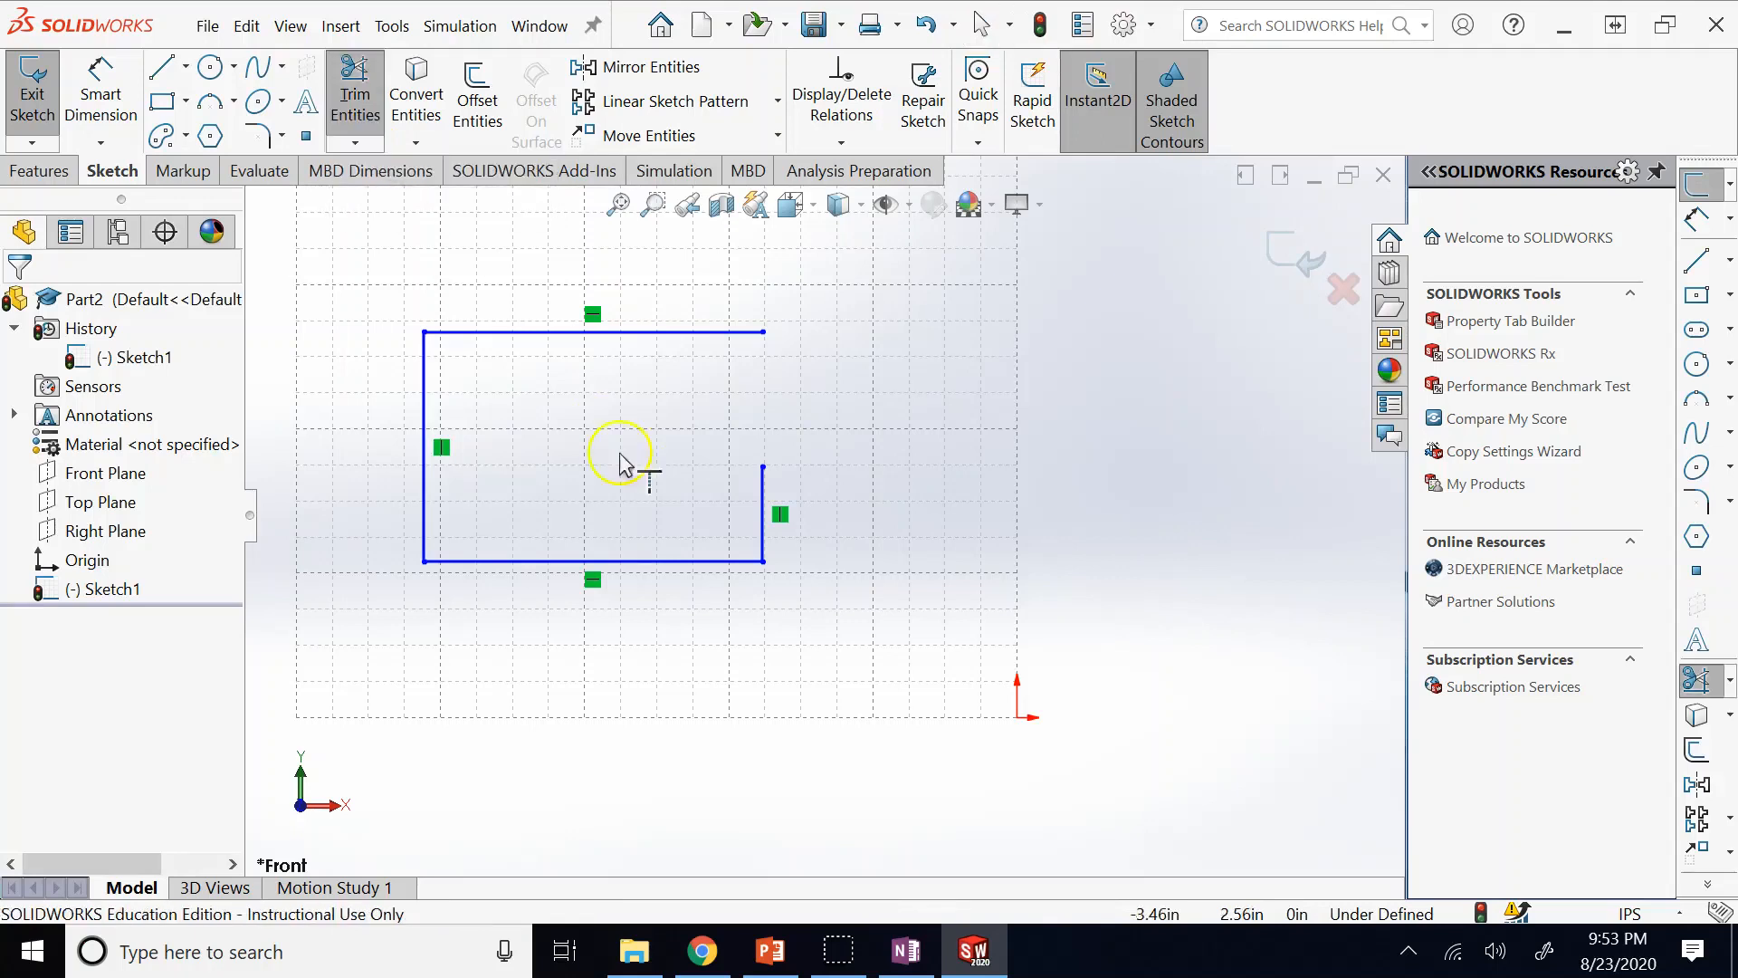
pyautogui.click(761, 496)
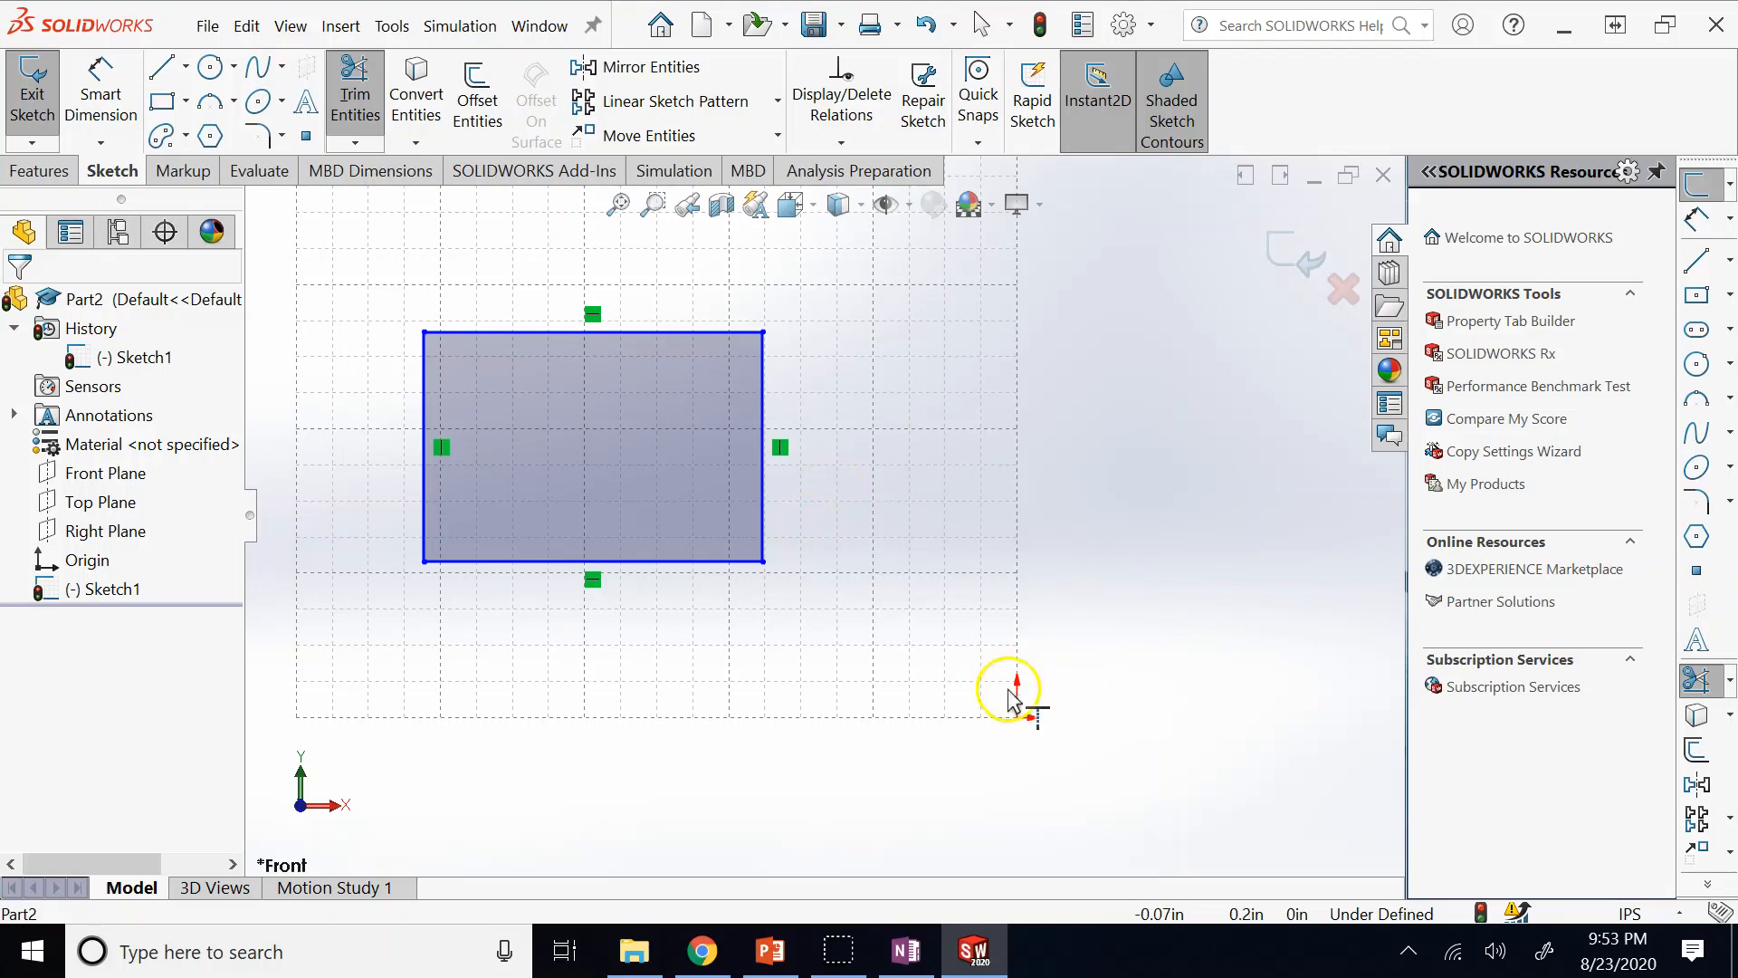
# Undo the line extension and delete the bottom, left and short right lines, keeping only the top horizontal line.
pyautogui.hotkey('ctrl', 'z')
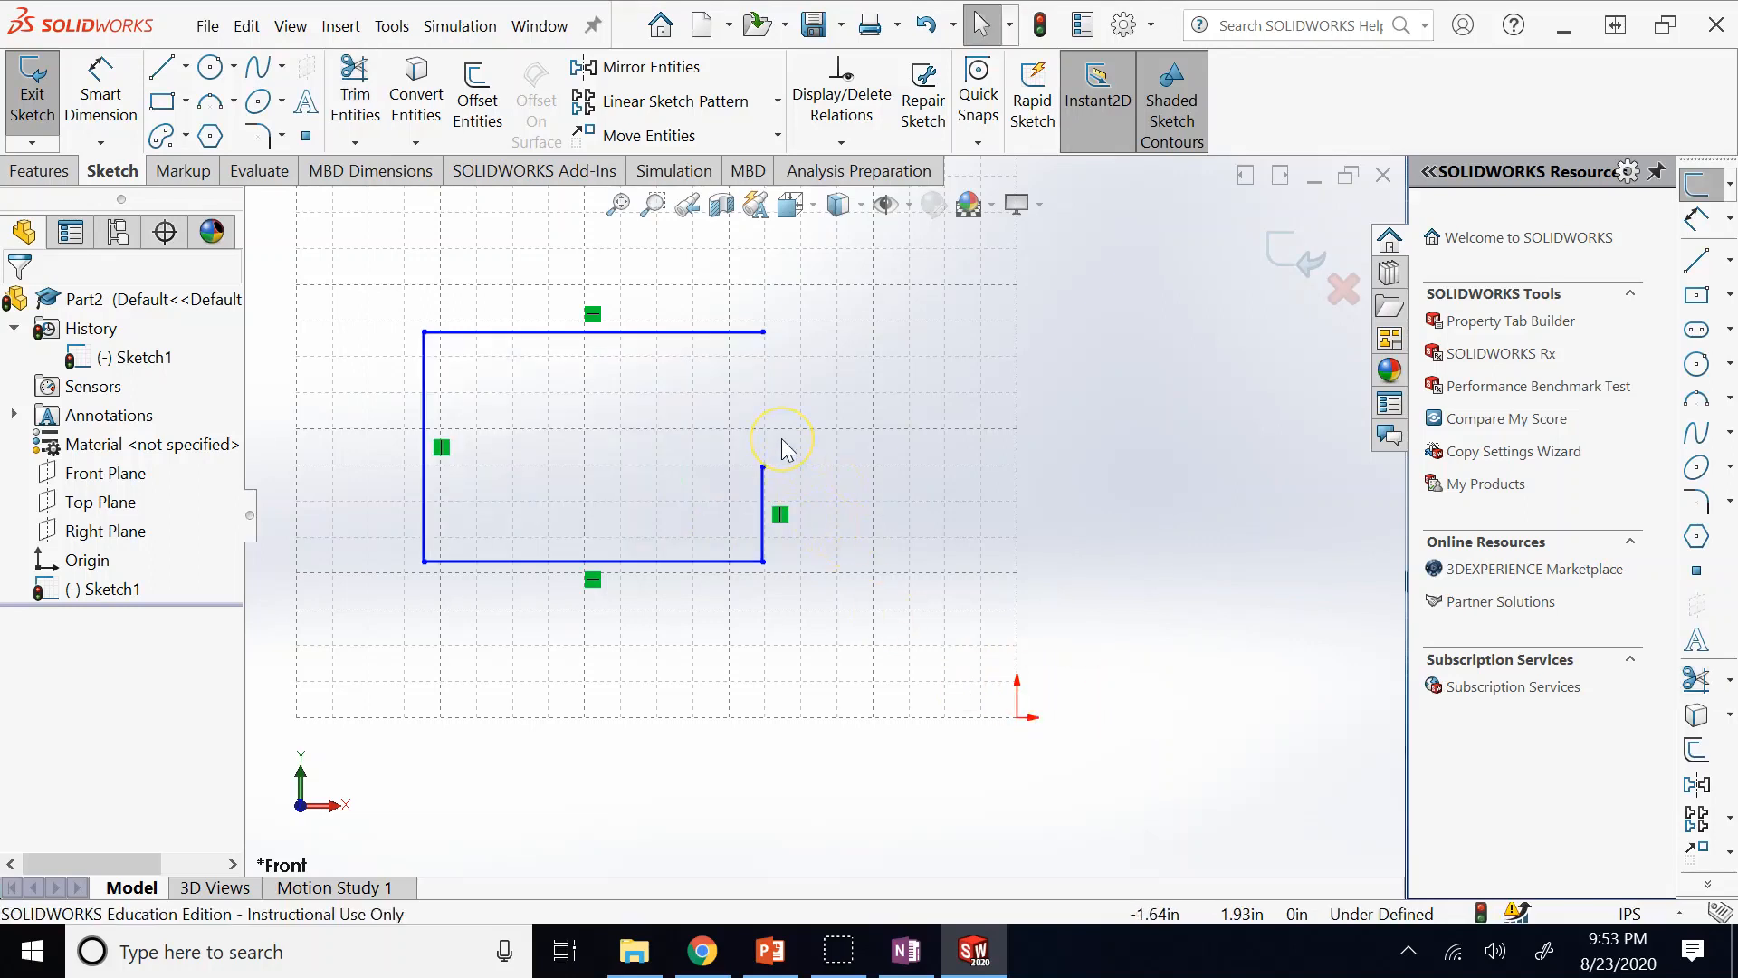
pyautogui.click(701, 562)
pyautogui.press('Delete')
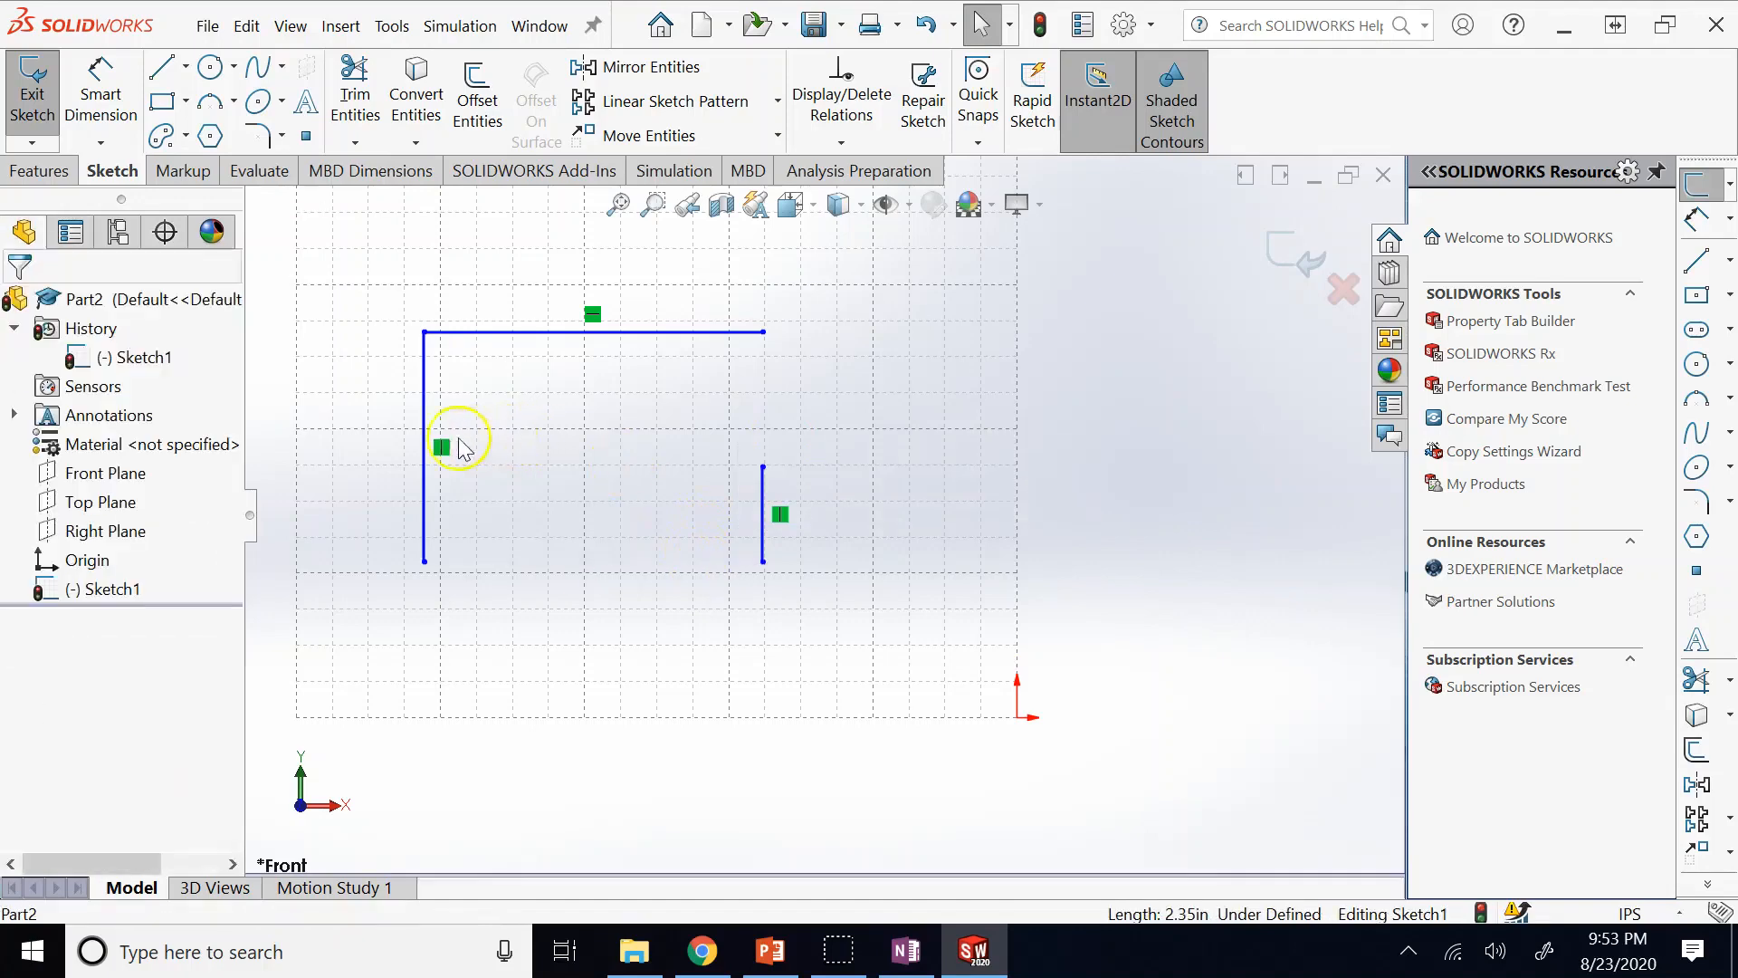
pyautogui.click(425, 471)
pyautogui.press('Delete')
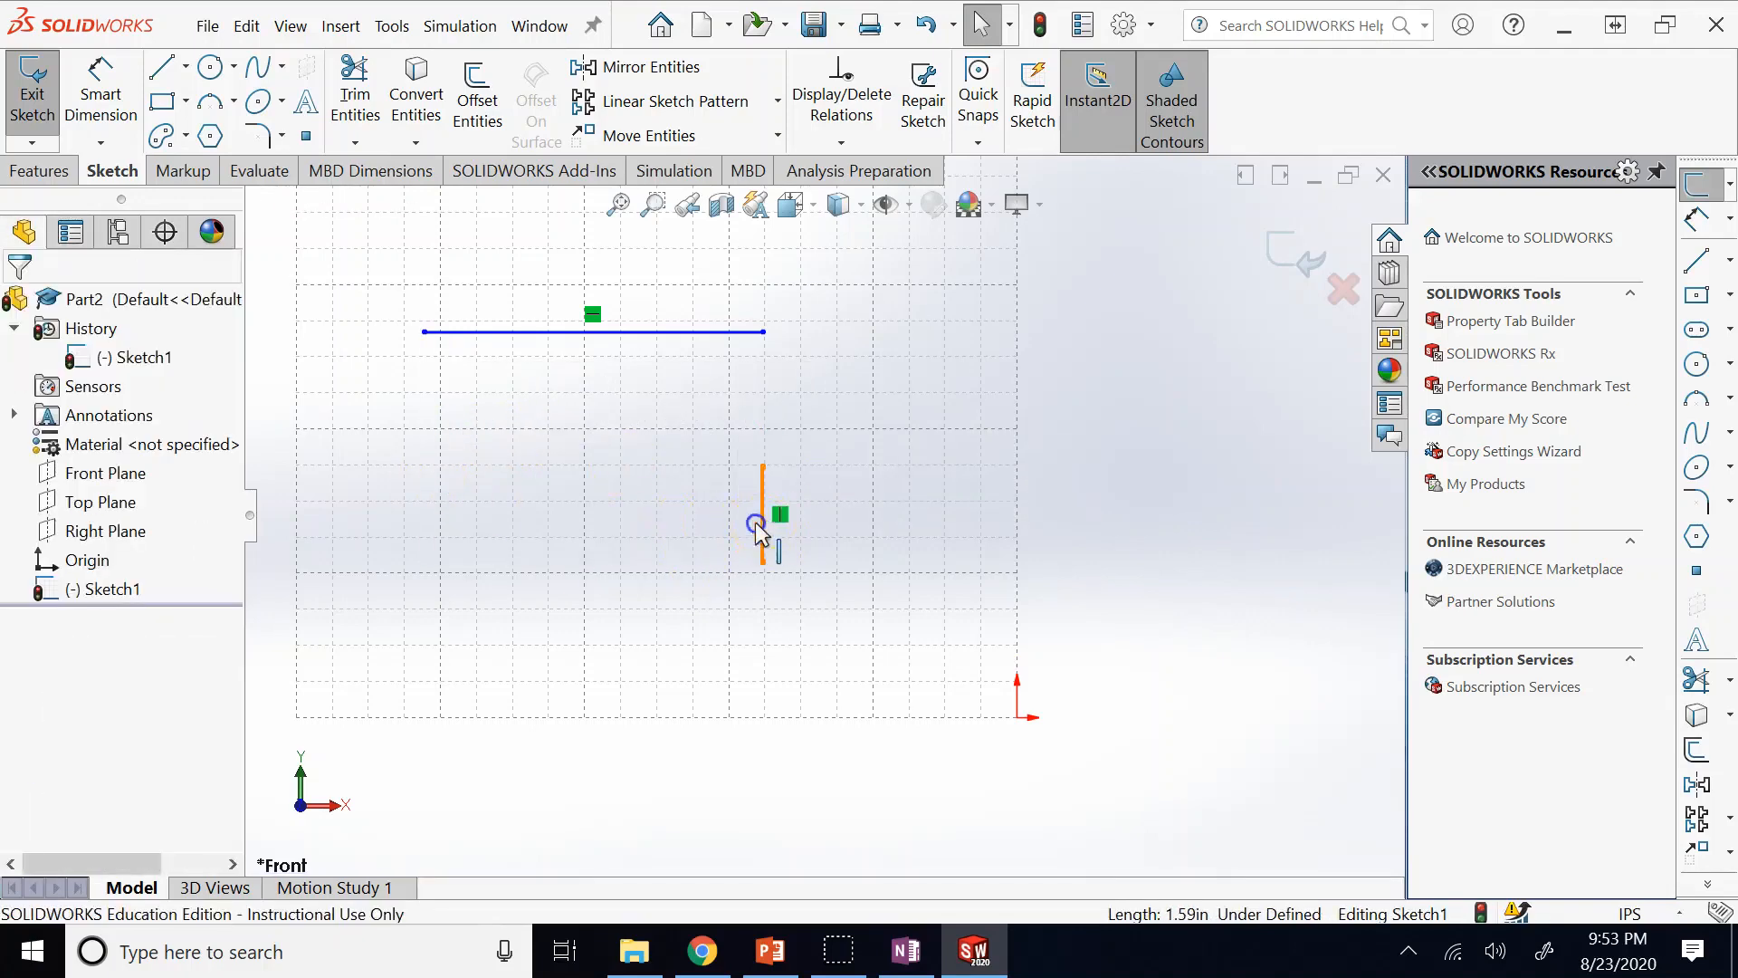
pyautogui.click(765, 523)
pyautogui.press('Delete')
# Sketch a three-point arc of about 0.8 in radius below the horizontal line, starting on the line and ending just short of it.
pyautogui.click(210, 101)
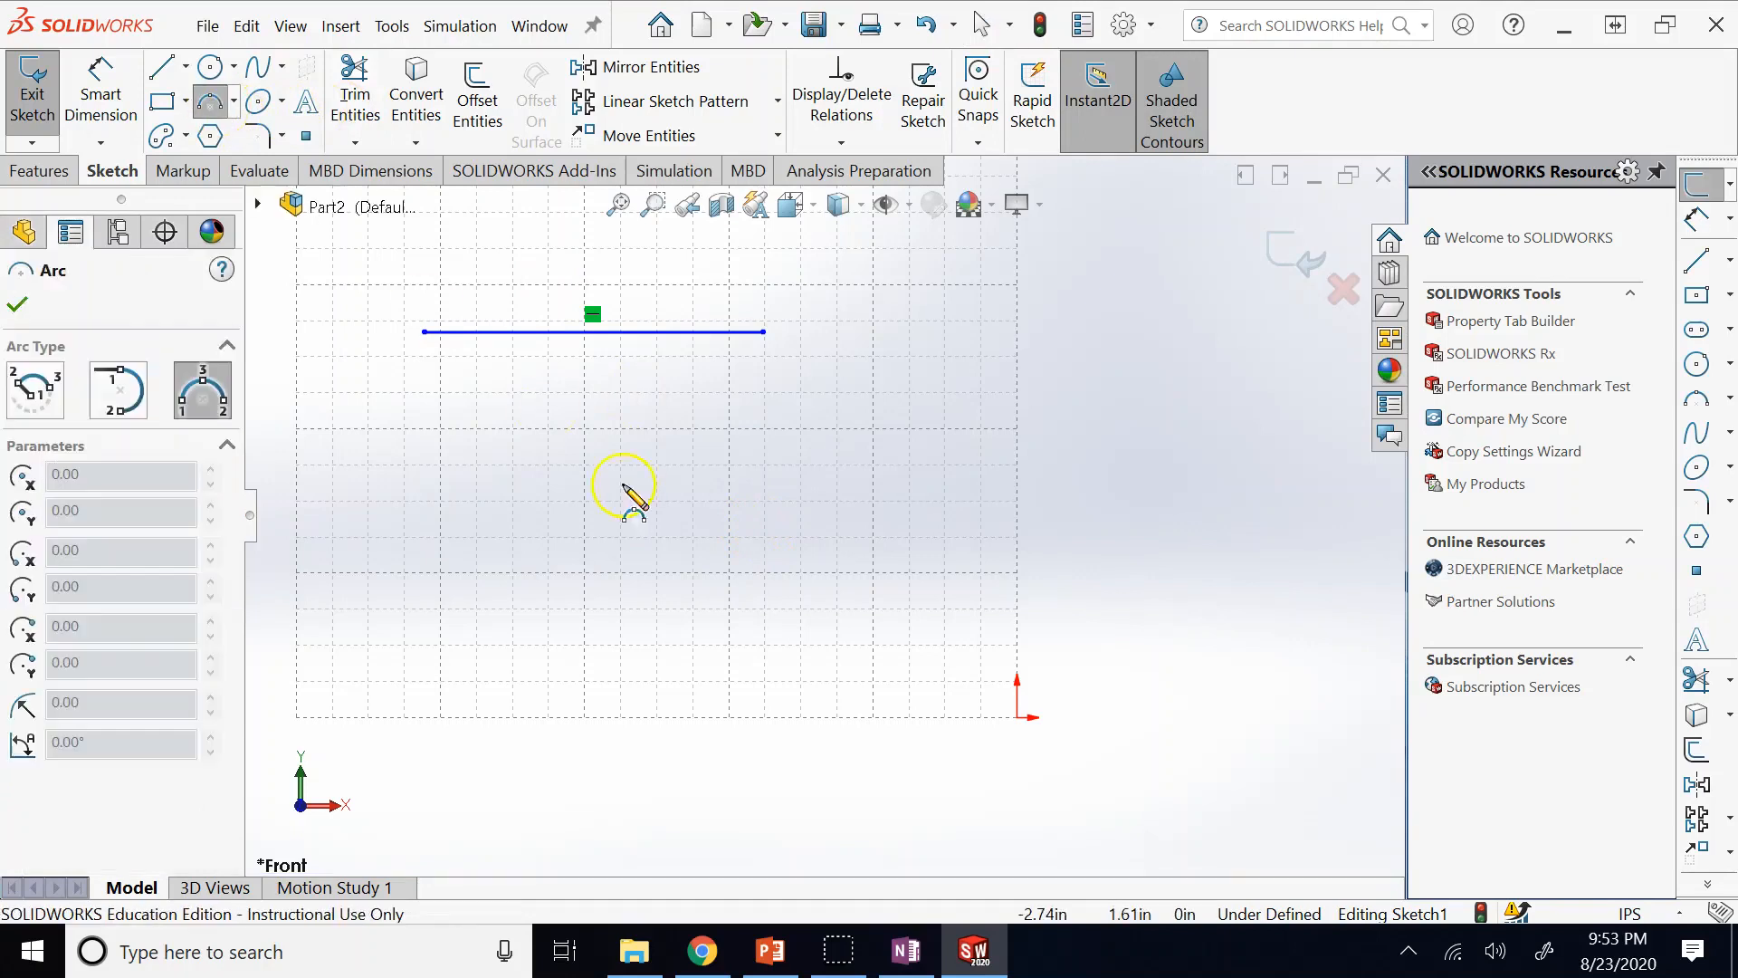
pyautogui.click(477, 333)
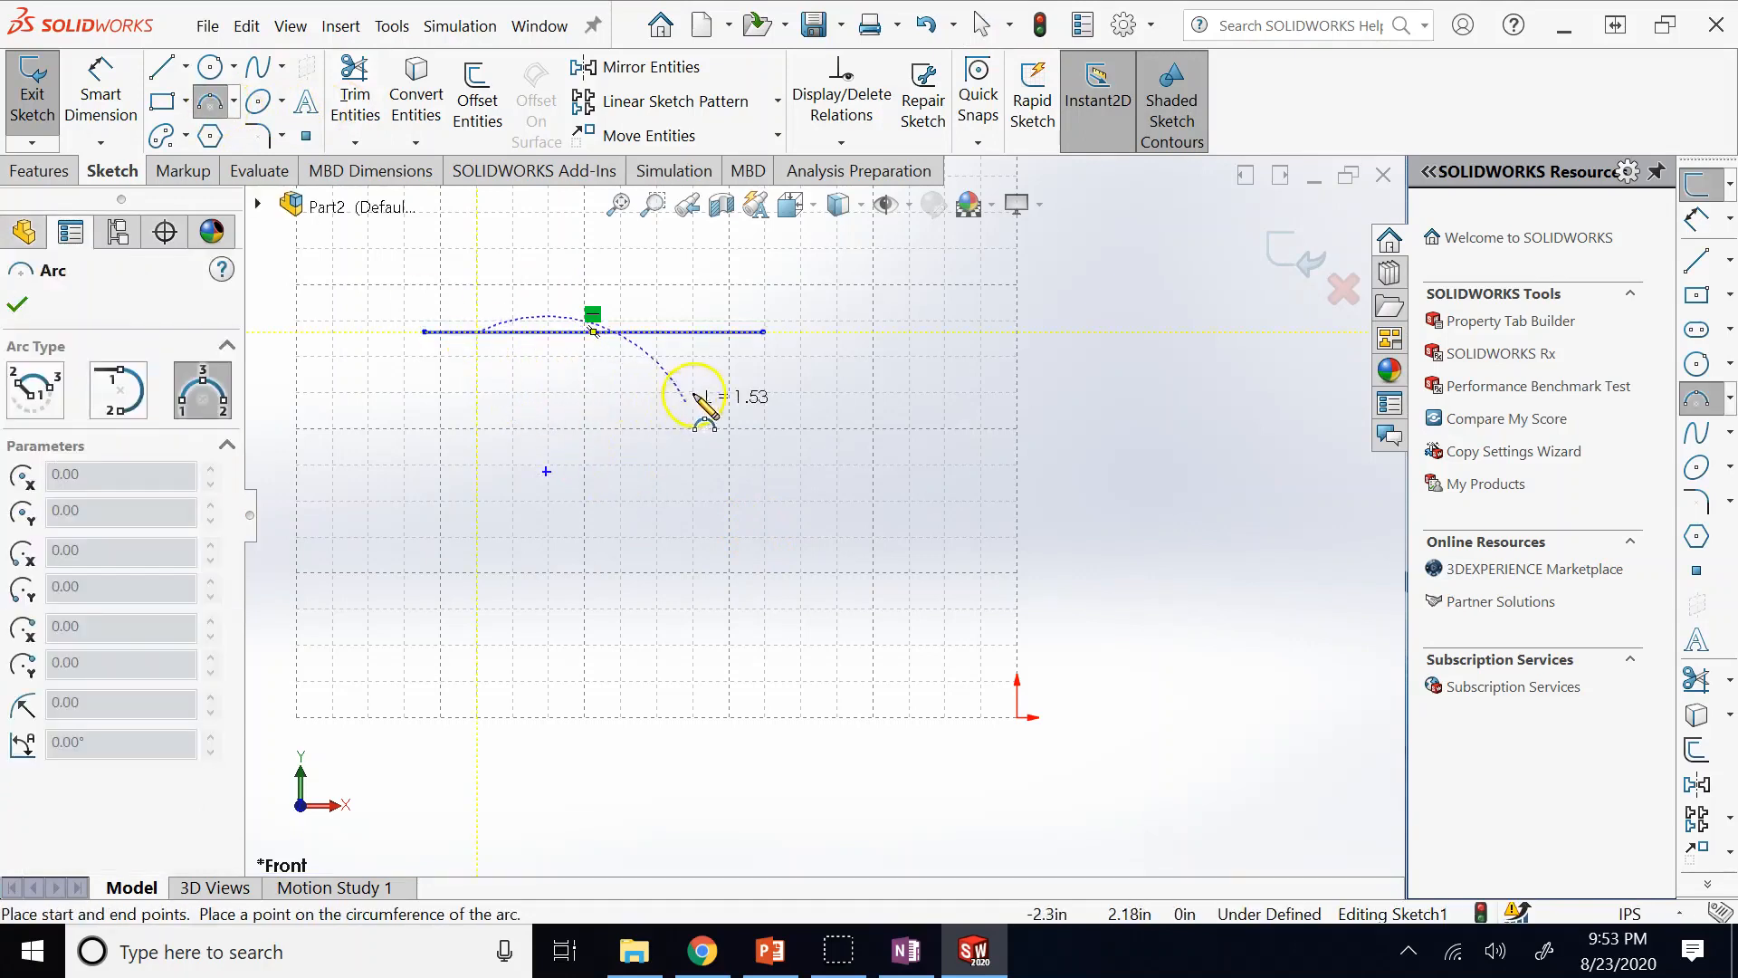
pyautogui.click(704, 376)
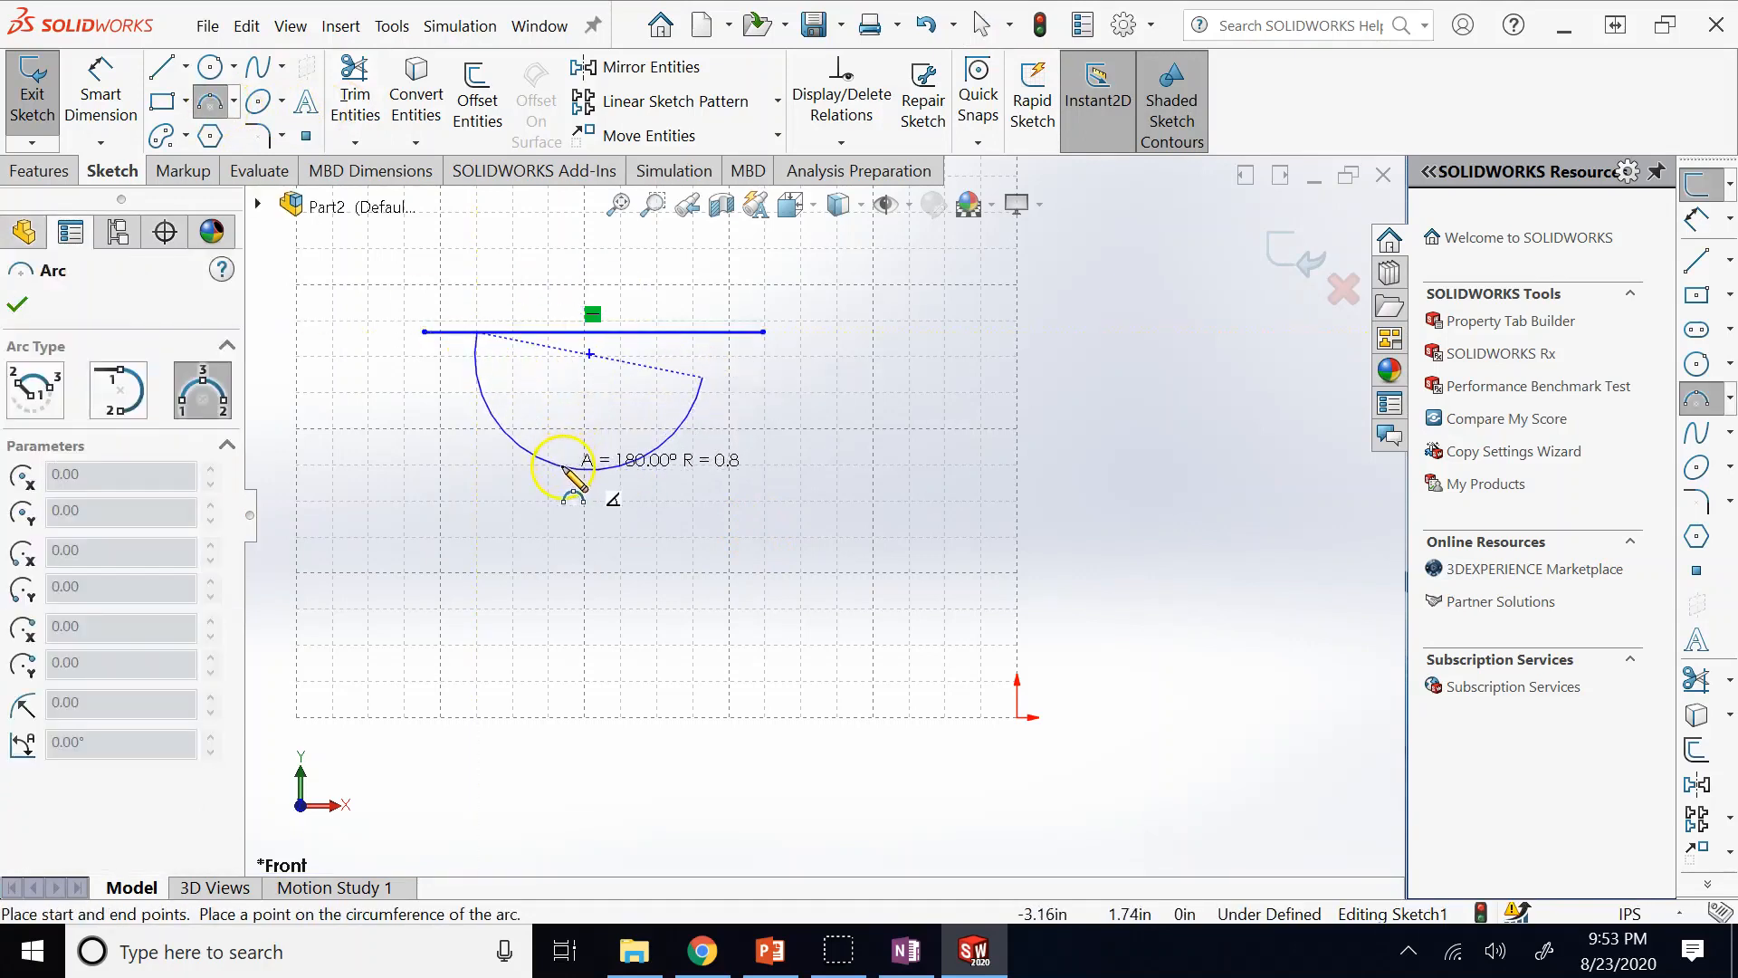
pyautogui.click(569, 467)
pyautogui.press('Escape')
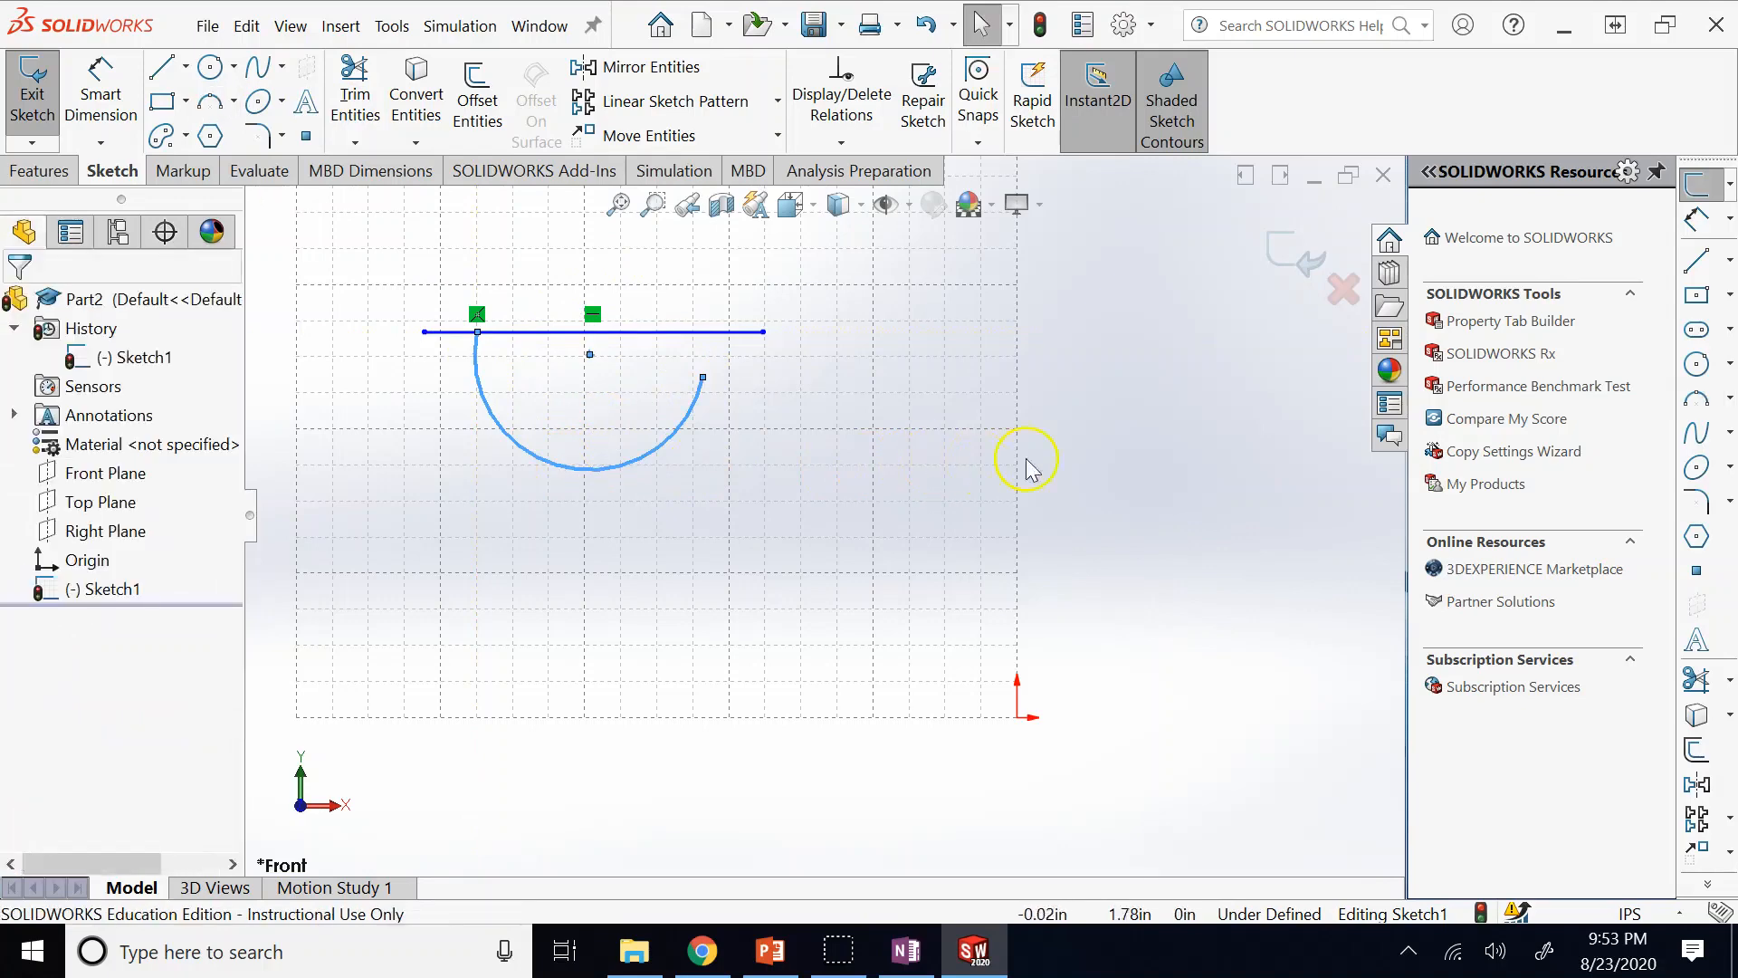
pyautogui.click(1237, 434)
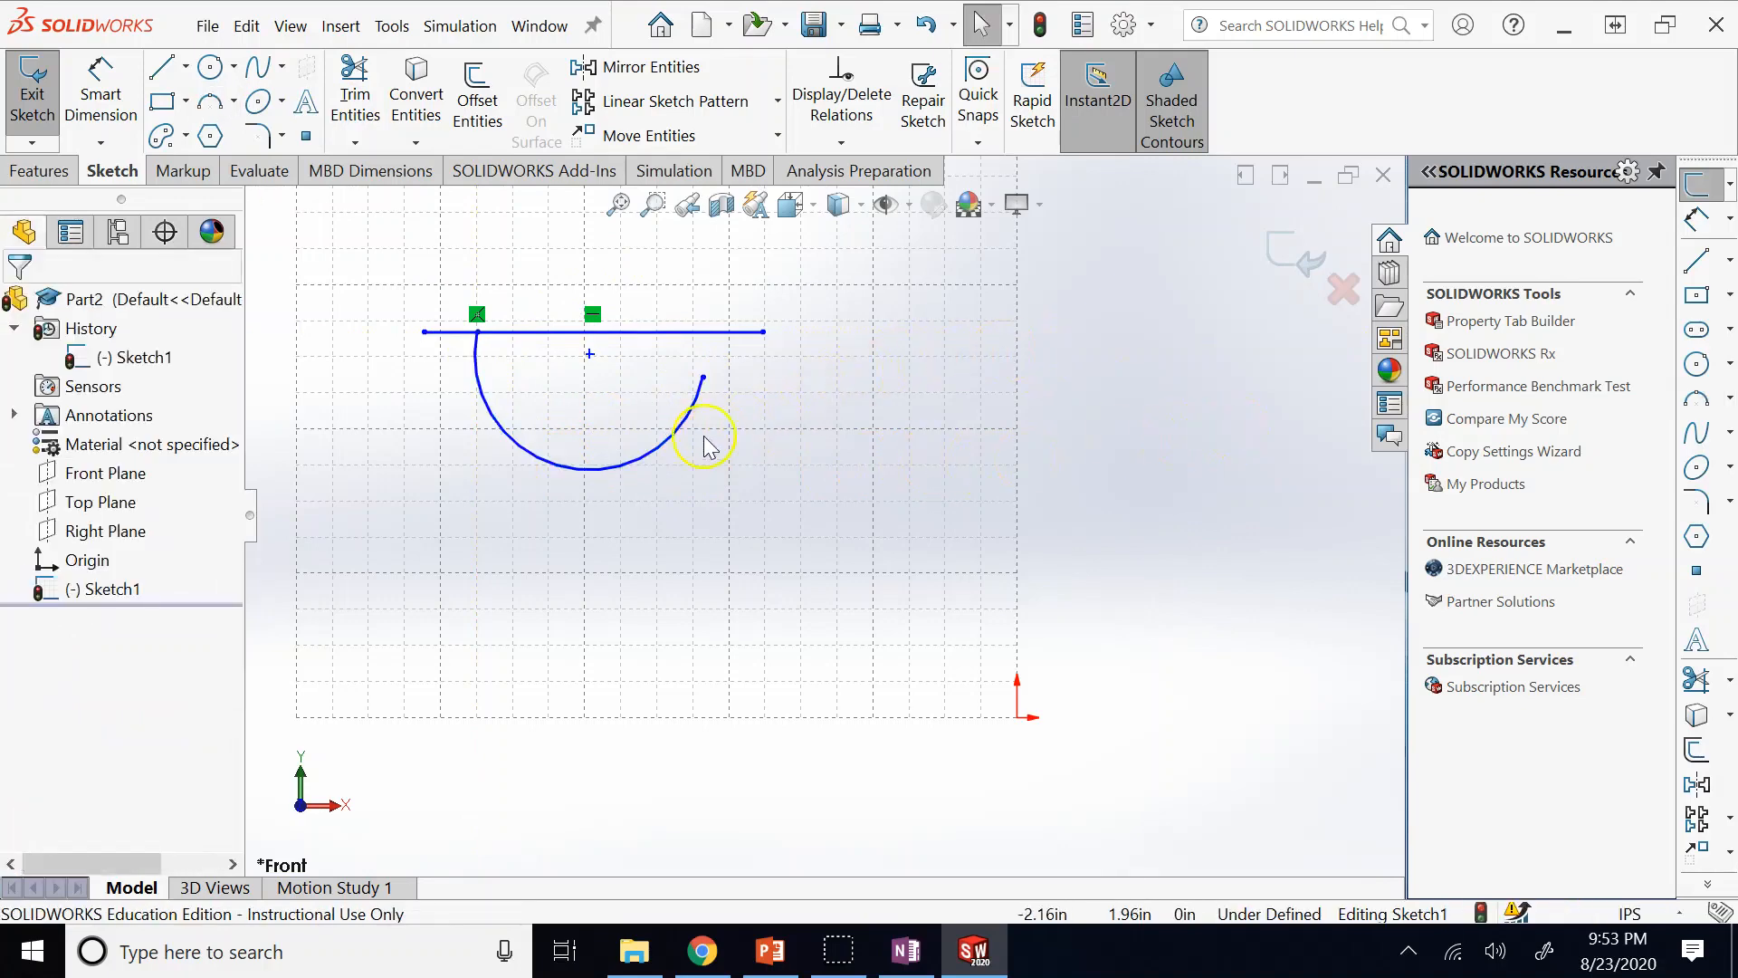
# Extend the arc's free right end up to the horizontal line with Extend Entities, and undo the extension.
pyautogui.click(672, 450)
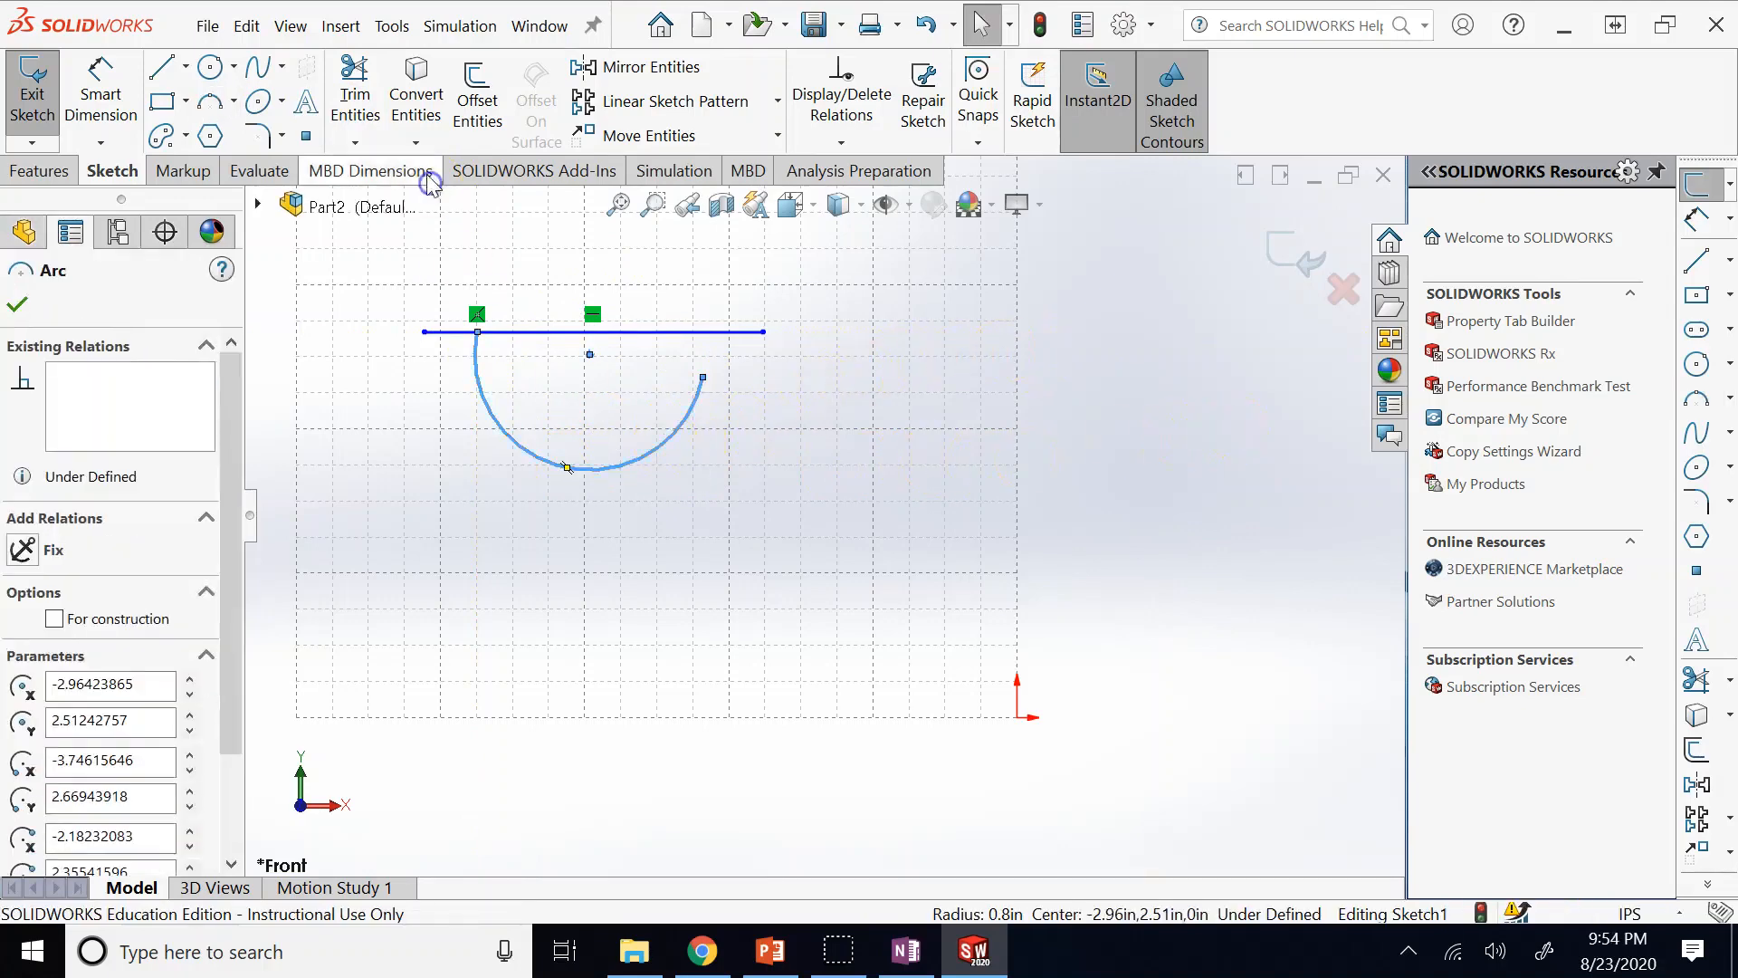
pyautogui.click(355, 142)
pyautogui.click(384, 174)
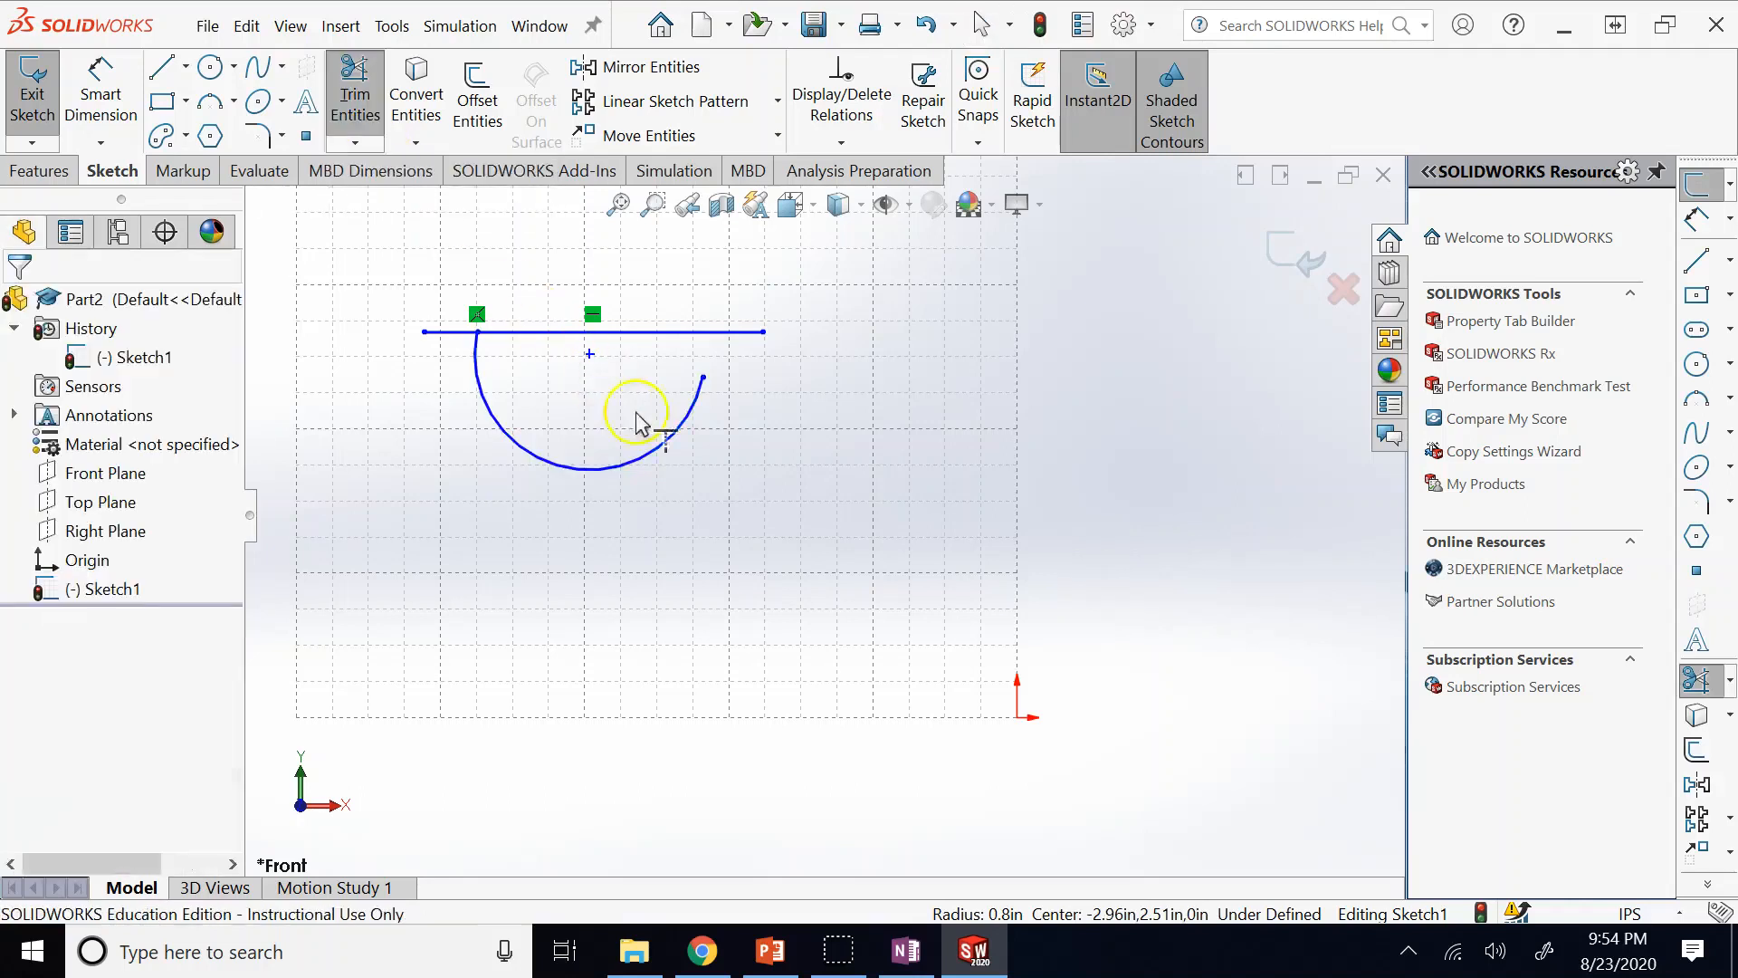
pyautogui.moveTo(640, 421); pyautogui.dragTo(689, 424)
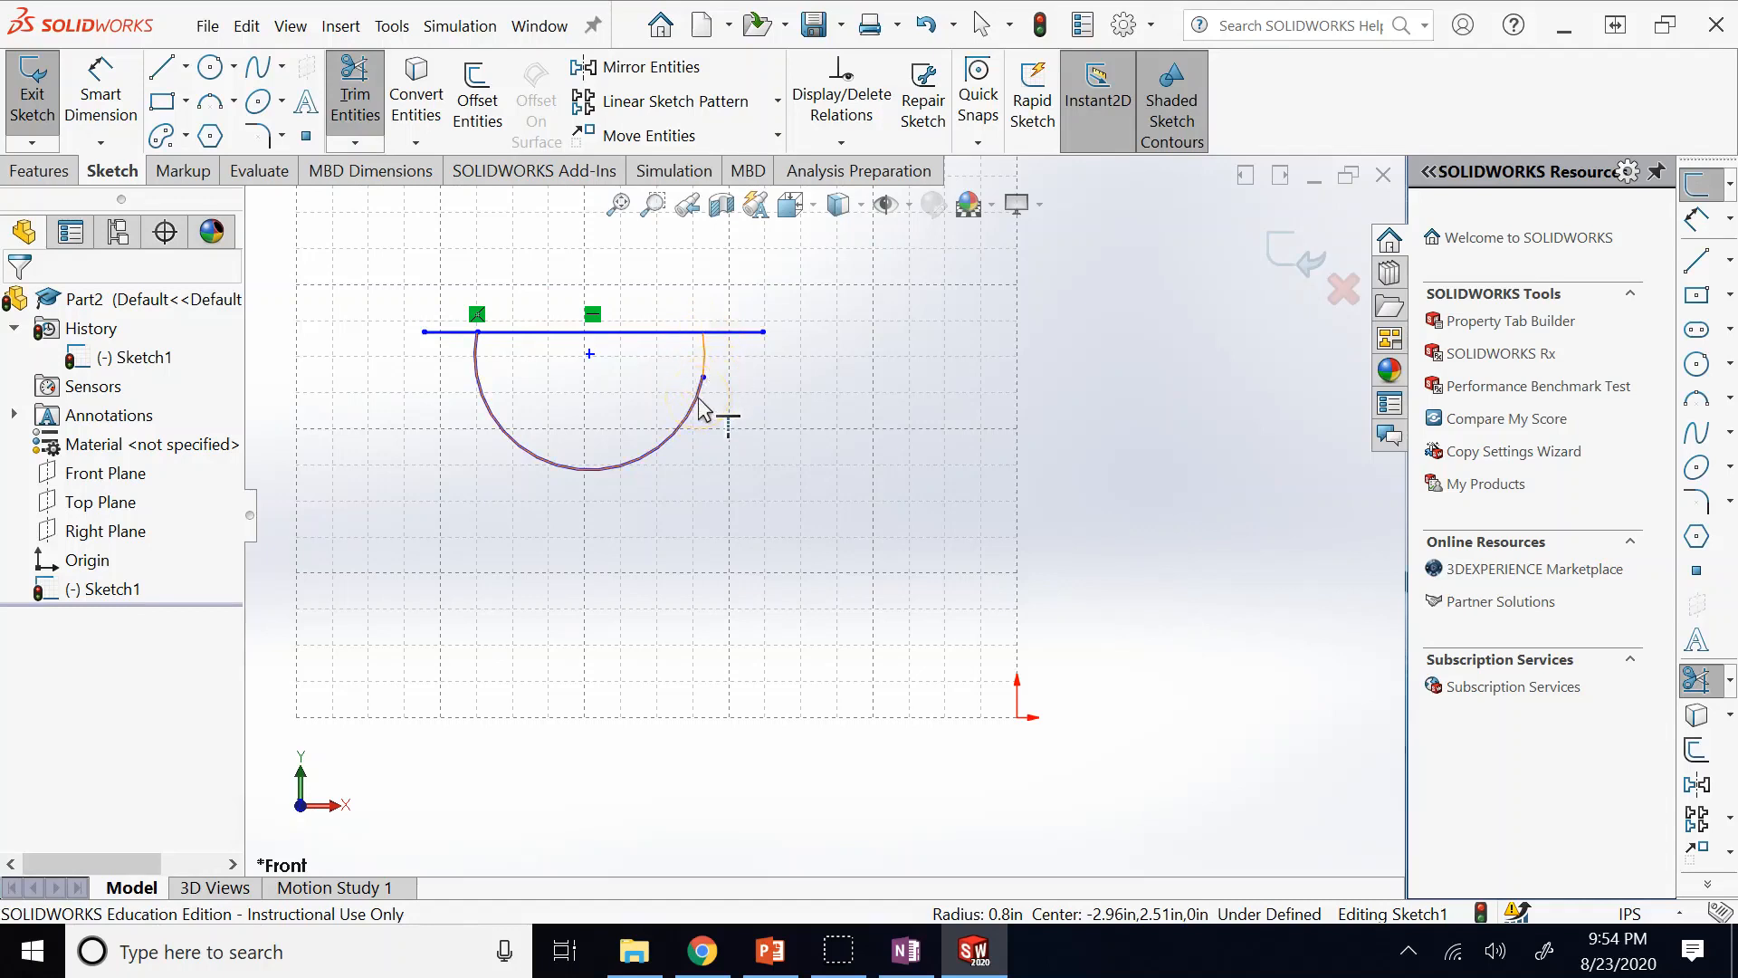
pyautogui.click(703, 380)
pyautogui.click(701, 389)
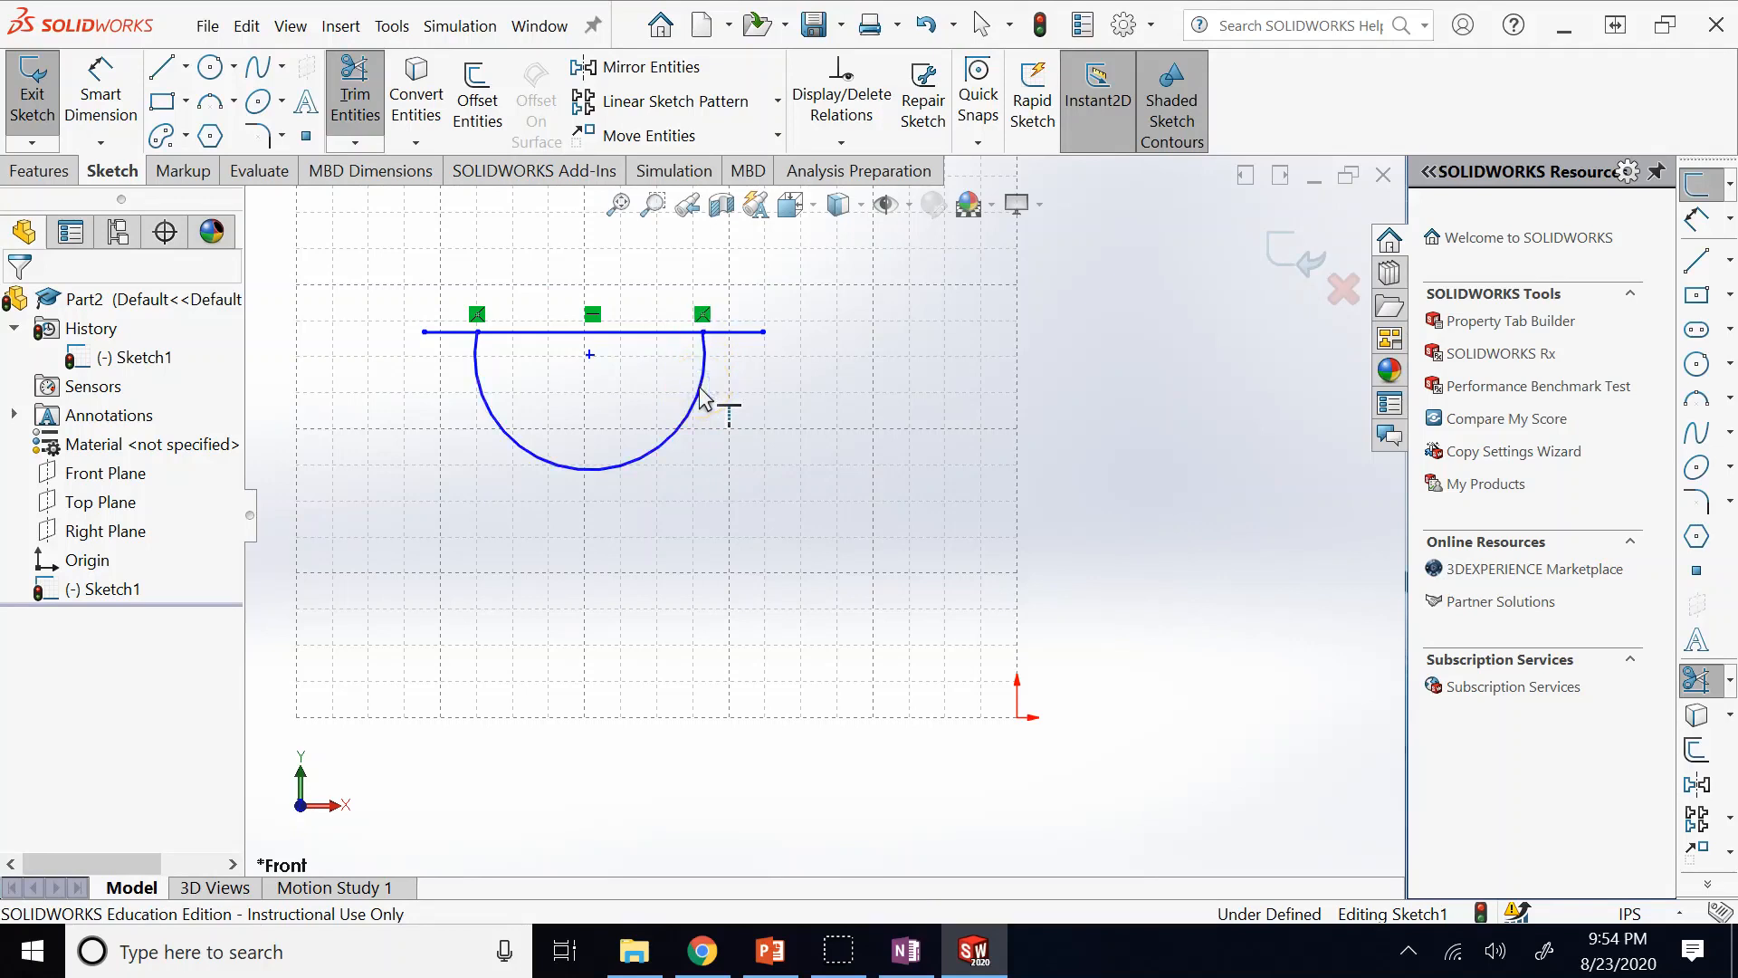
pyautogui.click(702, 398)
pyautogui.press('Escape')
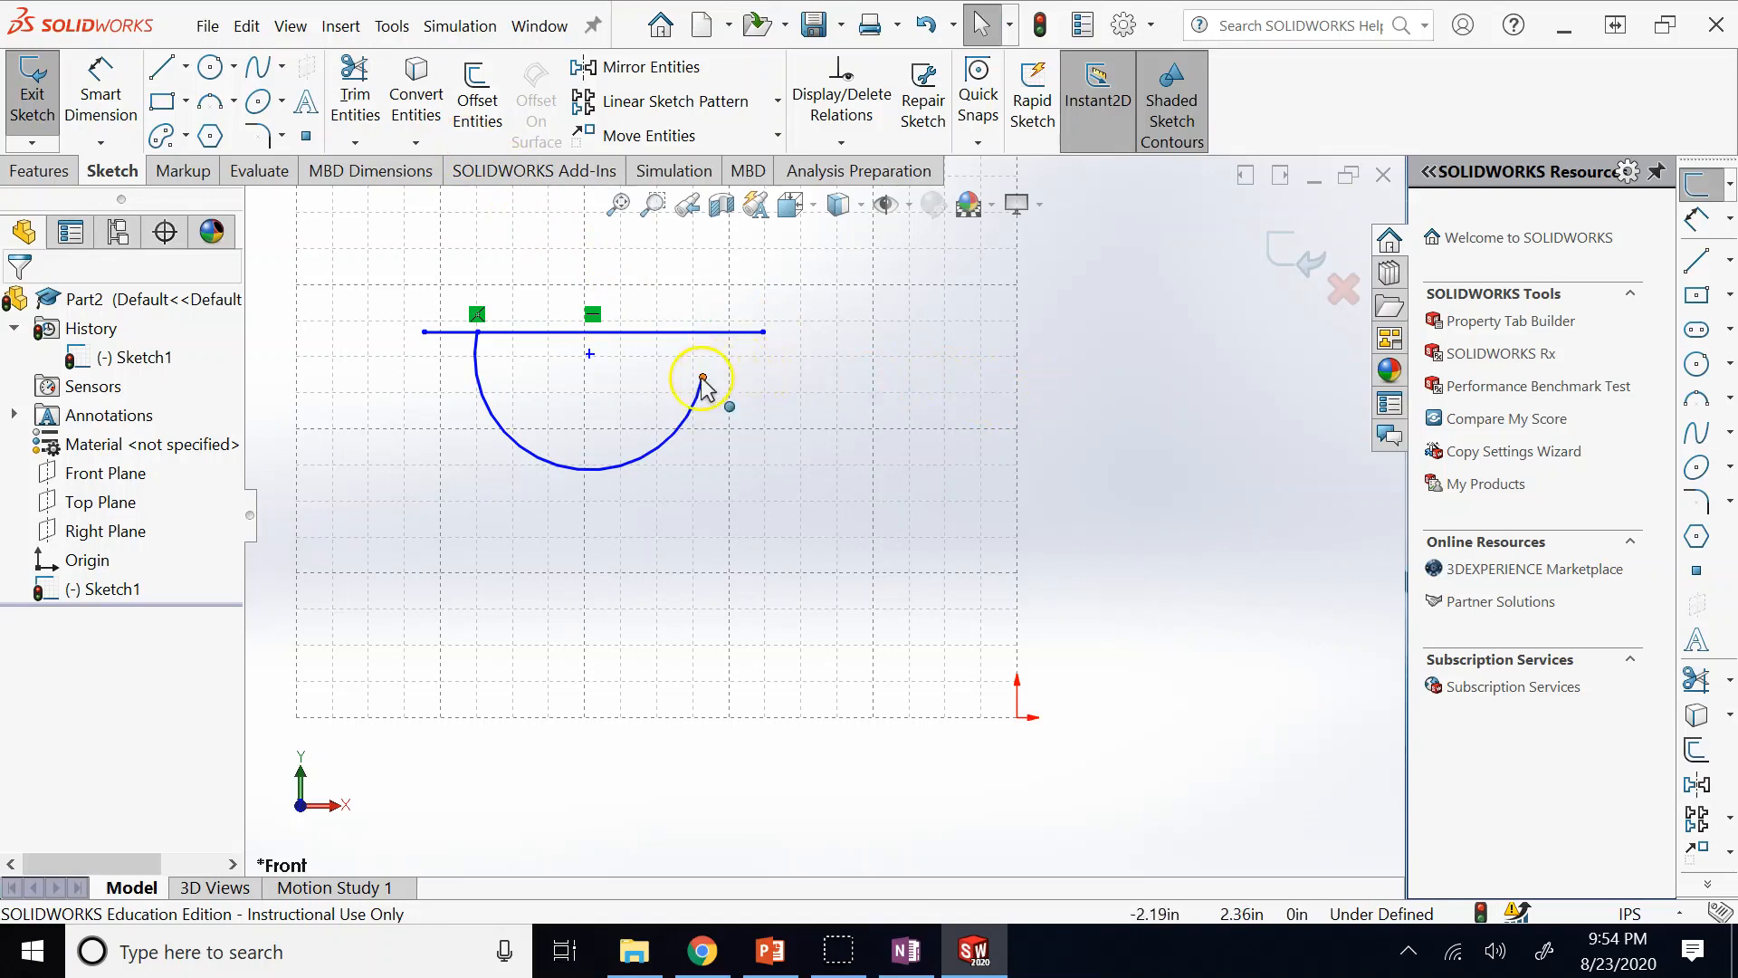
# Move the arc's free endpoint slightly and extend the arc from that end to the horizontal line.
pyautogui.moveTo(702, 377)
pyautogui.mouseDown()
pyautogui.moveTo(749, 338)
pyautogui.moveTo(688, 384)
pyautogui.moveTo(695, 333)
pyautogui.moveTo(699, 395)
pyautogui.moveTo(722, 335)
pyautogui.moveTo(731, 376)
pyautogui.moveTo(710, 416)
pyautogui.moveTo(718, 344)
pyautogui.moveTo(752, 383)
pyautogui.moveTo(758, 338)
pyautogui.moveTo(714, 403)
pyautogui.moveTo(668, 341)
pyautogui.moveTo(633, 453)
pyautogui.moveTo(702, 404)
pyautogui.moveTo(705, 375)
pyautogui.mouseUp()
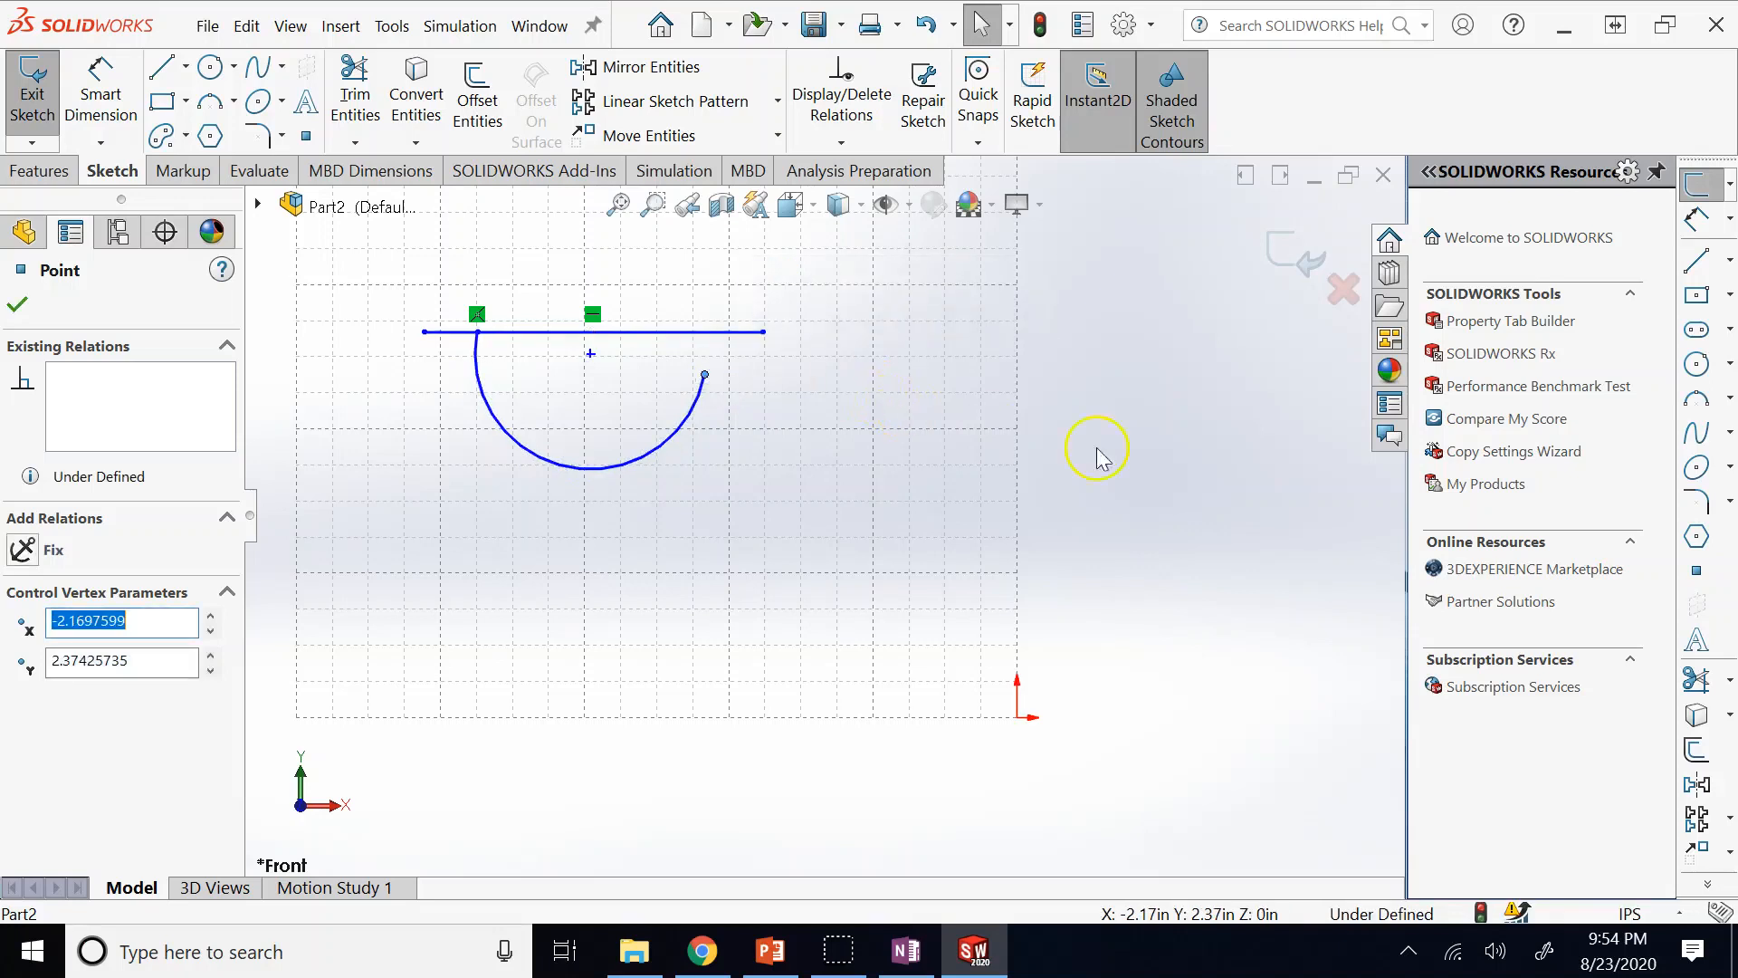
pyautogui.click(667, 453)
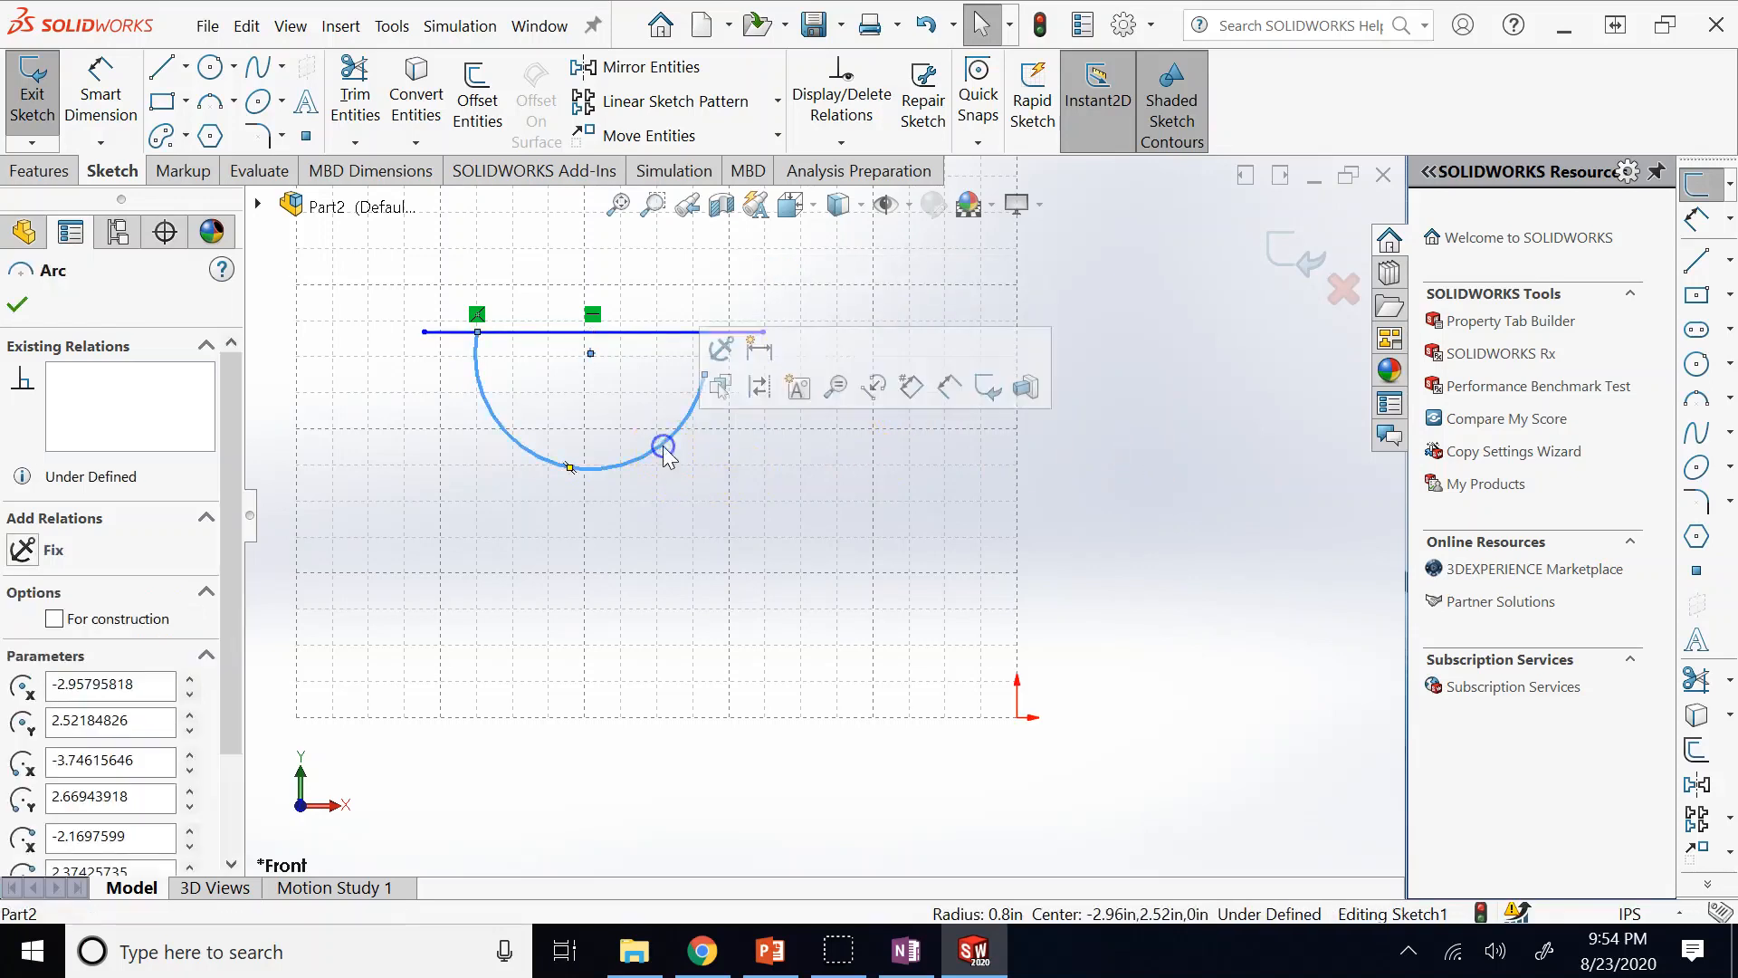
pyautogui.click(354, 143)
pyautogui.click(355, 171)
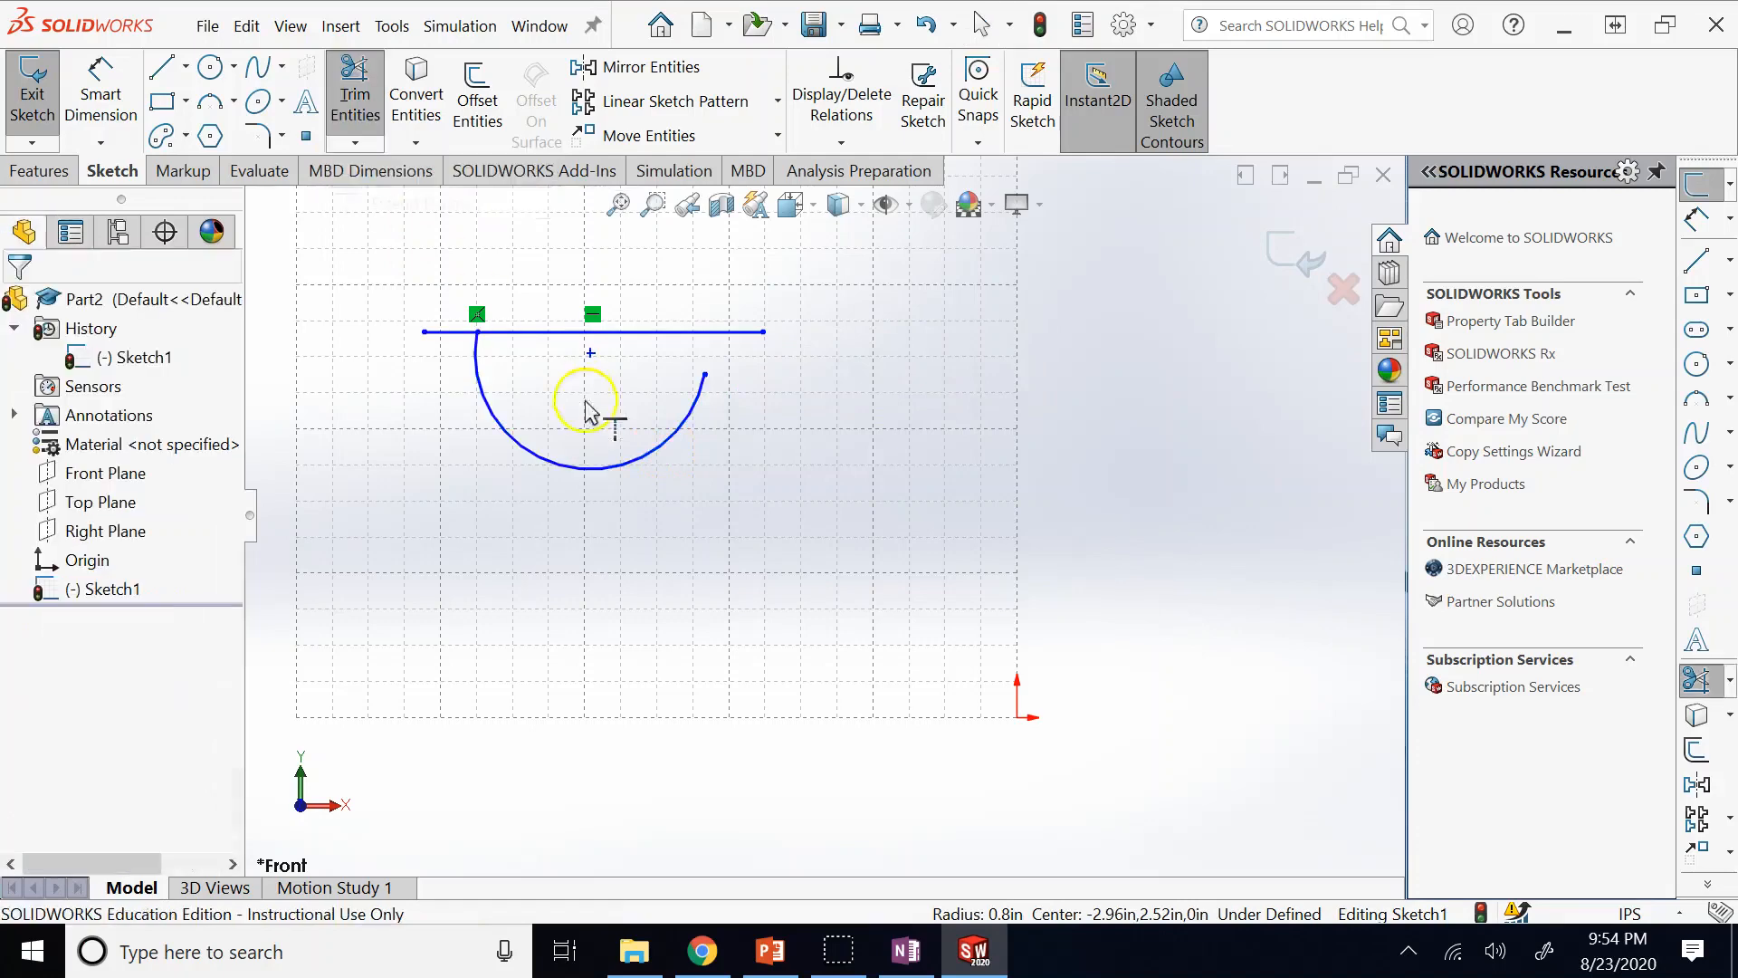
pyautogui.click(705, 358)
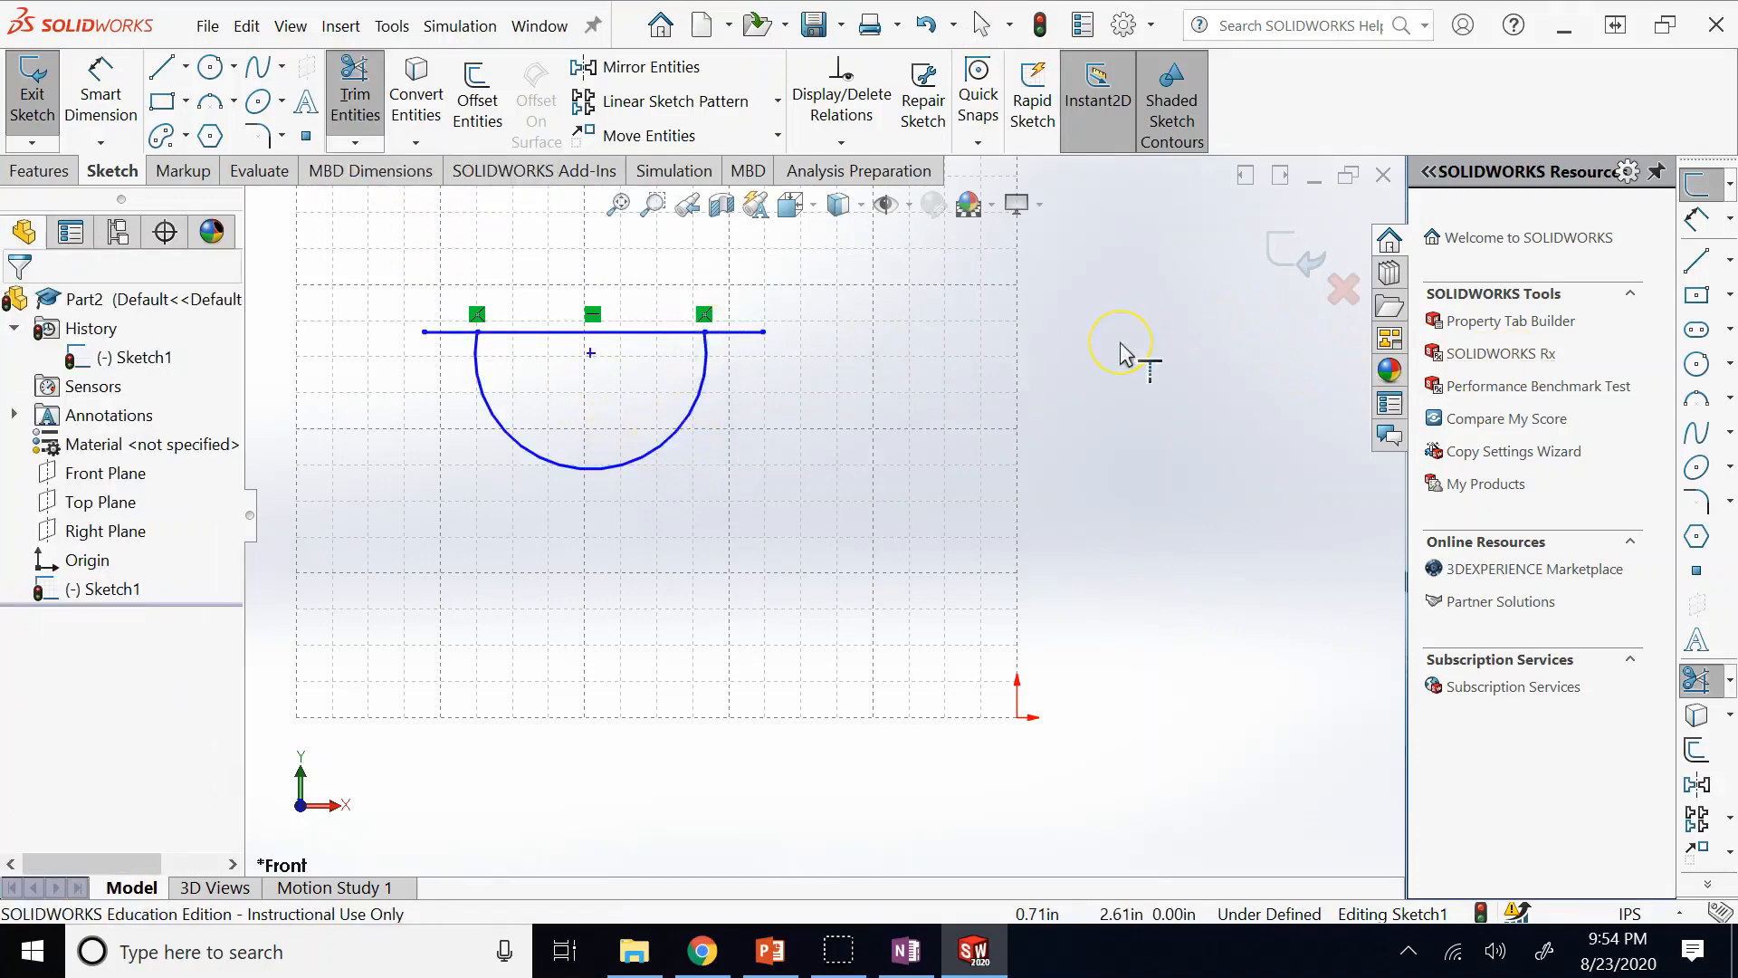
# Leave the extend command and delete the horizontal line and the arc from the sketch.
pyautogui.click(369, 91)
pyautogui.click(371, 91)
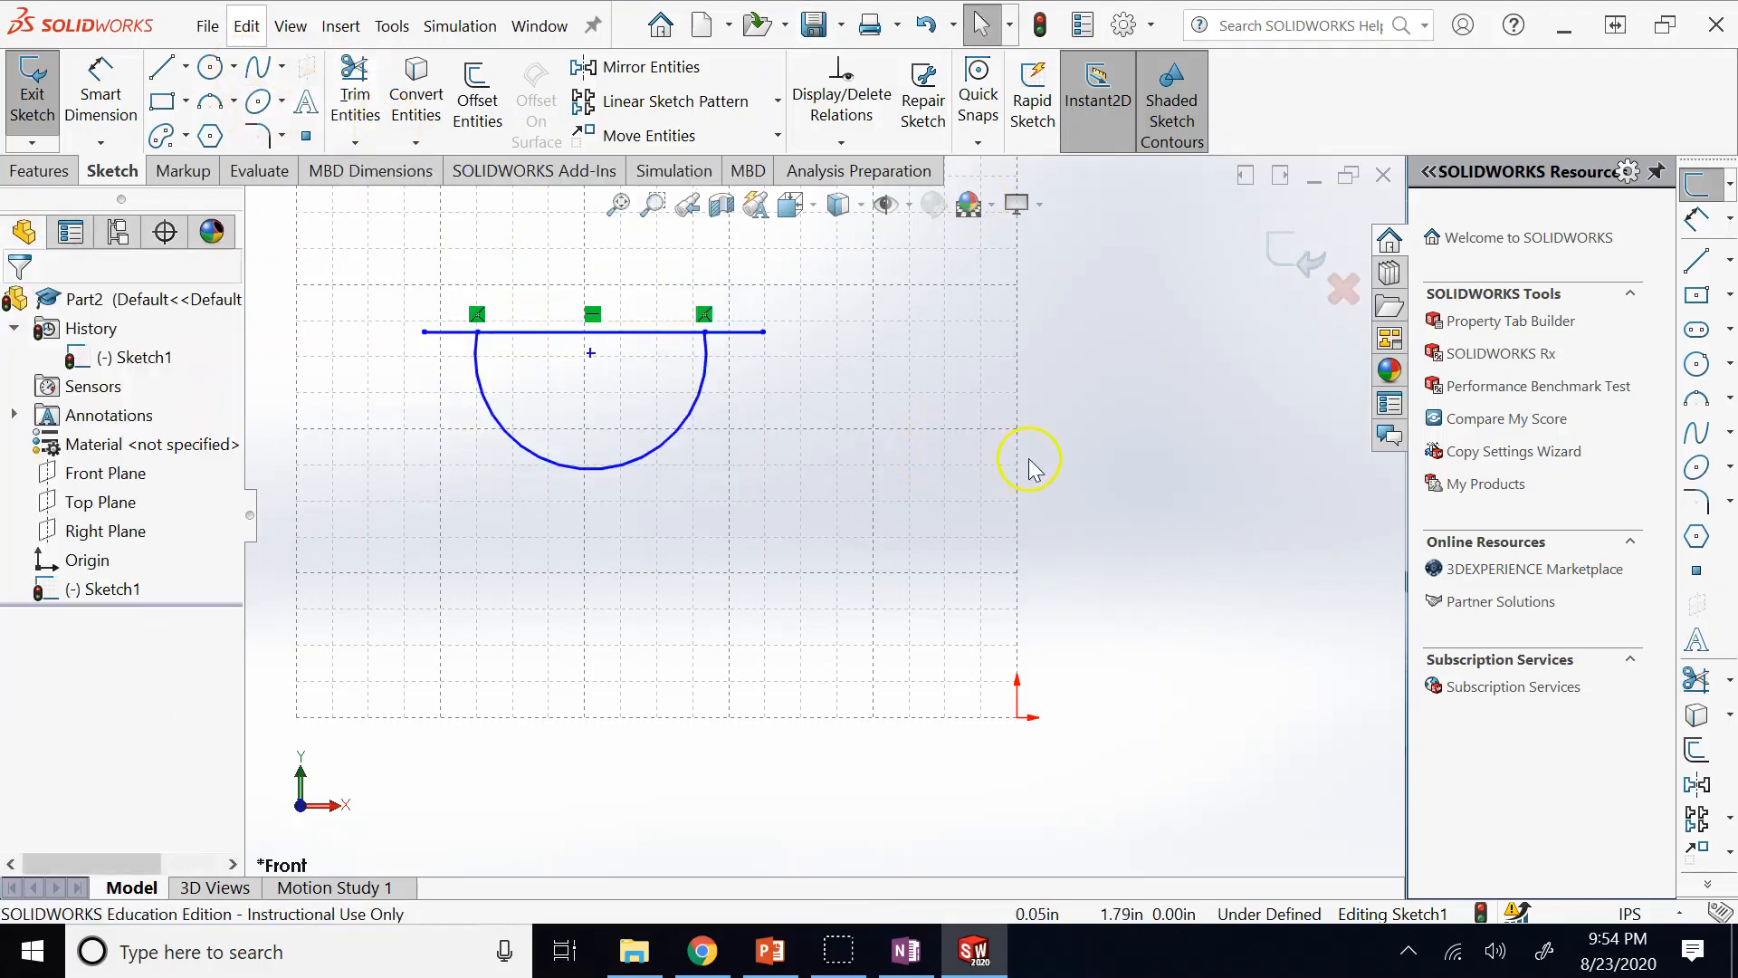
pyautogui.click(1170, 397)
pyautogui.click(366, 275)
pyautogui.moveTo(366, 274); pyautogui.dragTo(801, 489)
pyautogui.press('Delete')
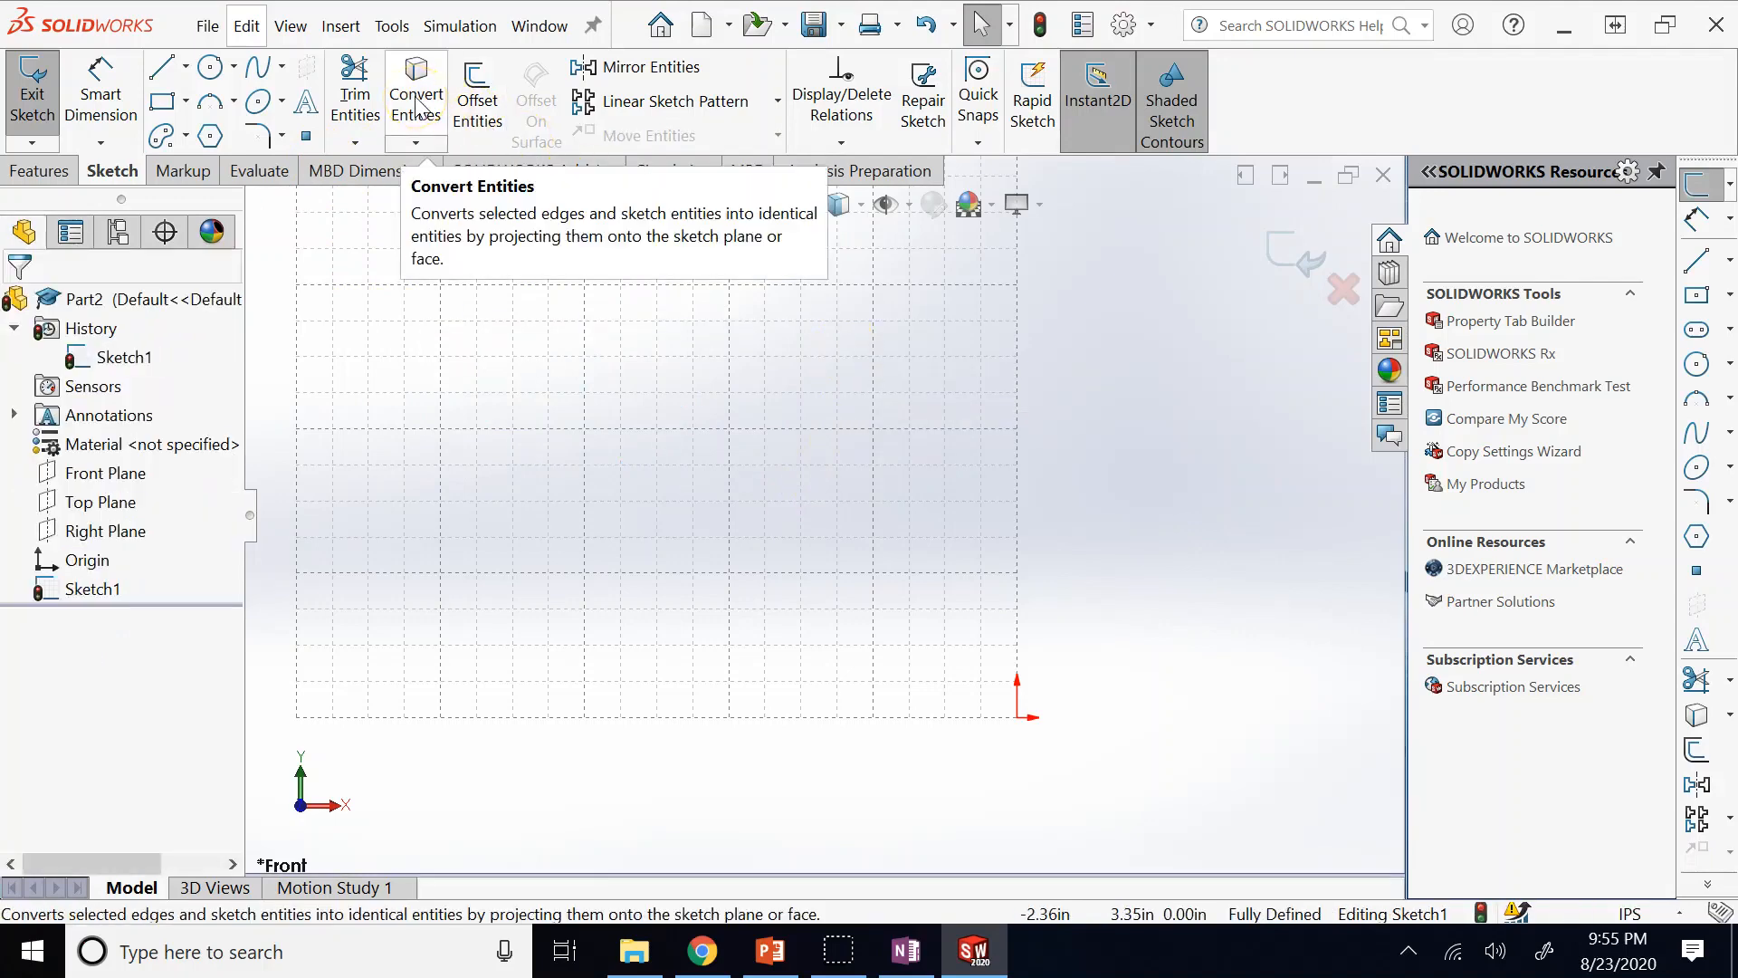
pyautogui.click(408, 142)
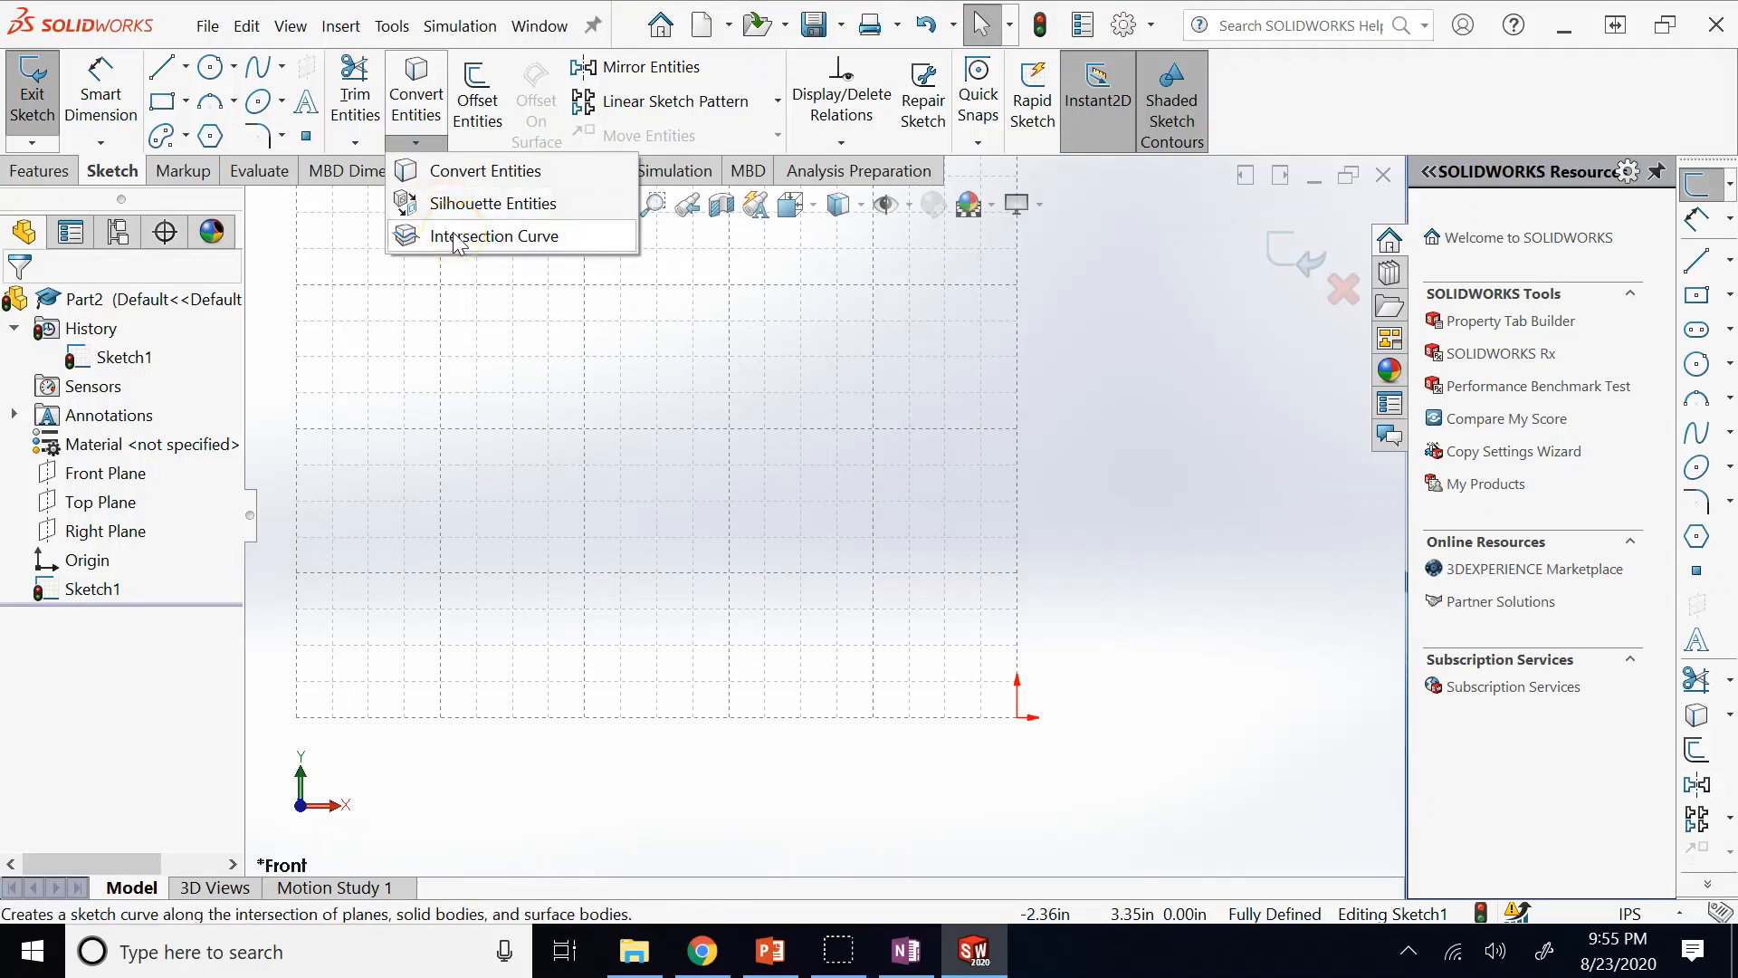
pyautogui.click(1228, 337)
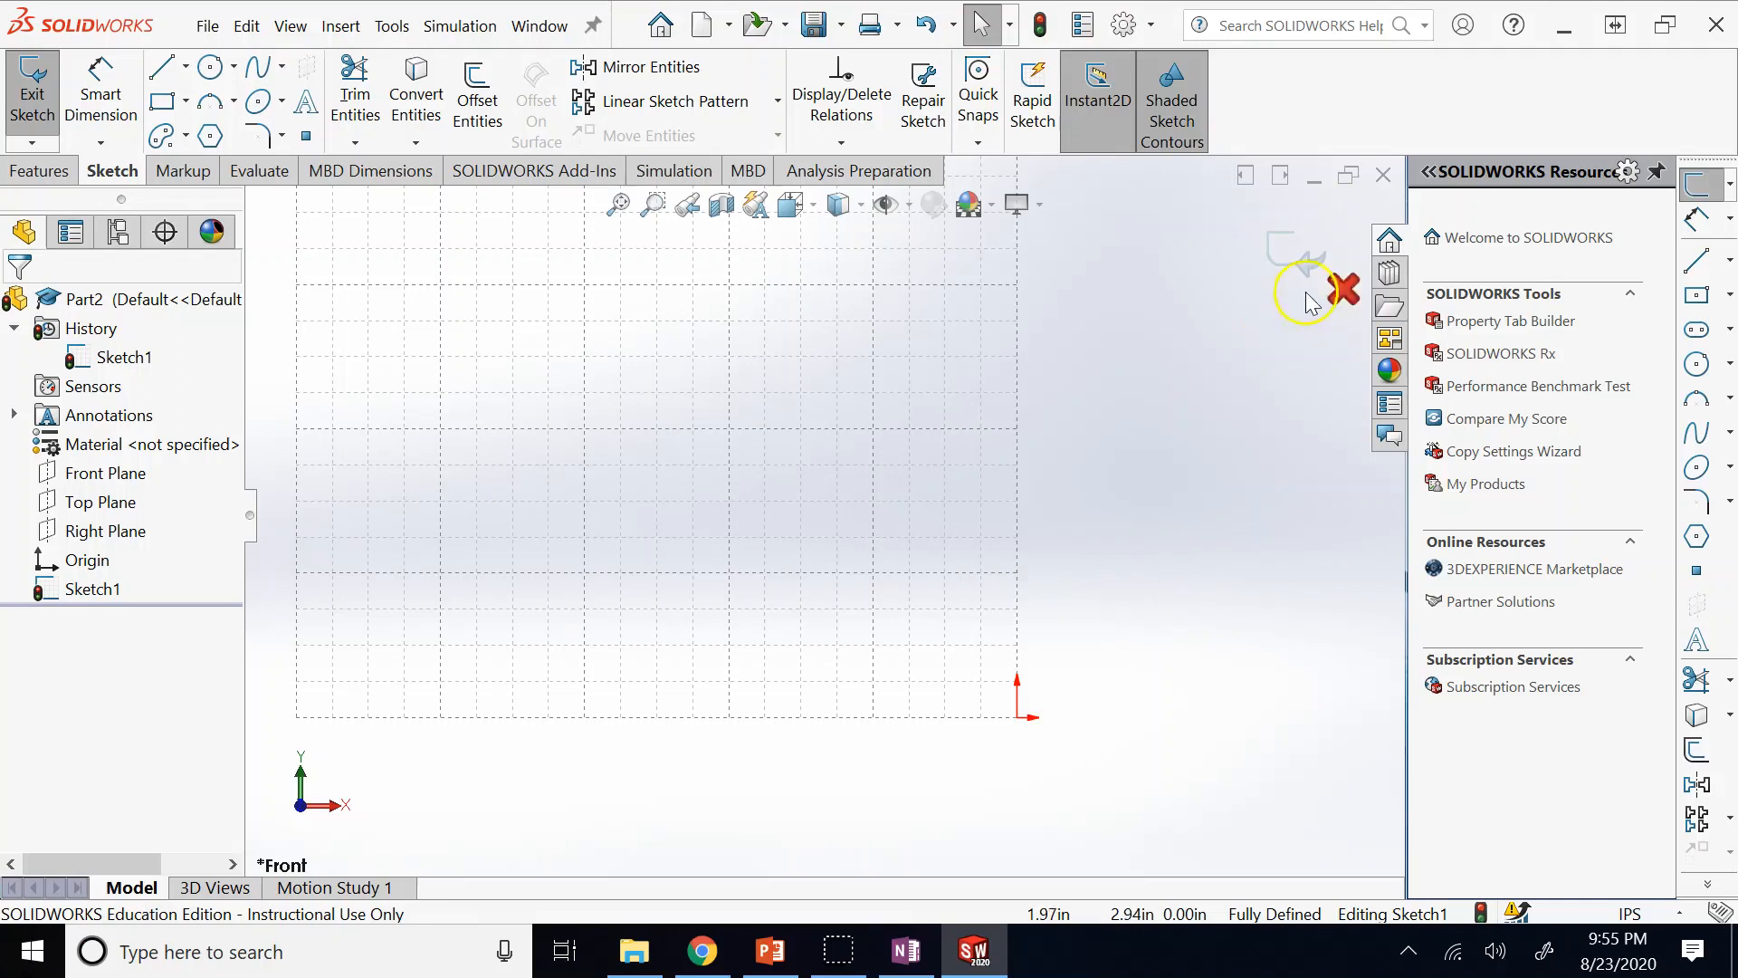
# Exit the empty sketch and start a new sketch on the Front Plane.
pyautogui.click(1293, 253)
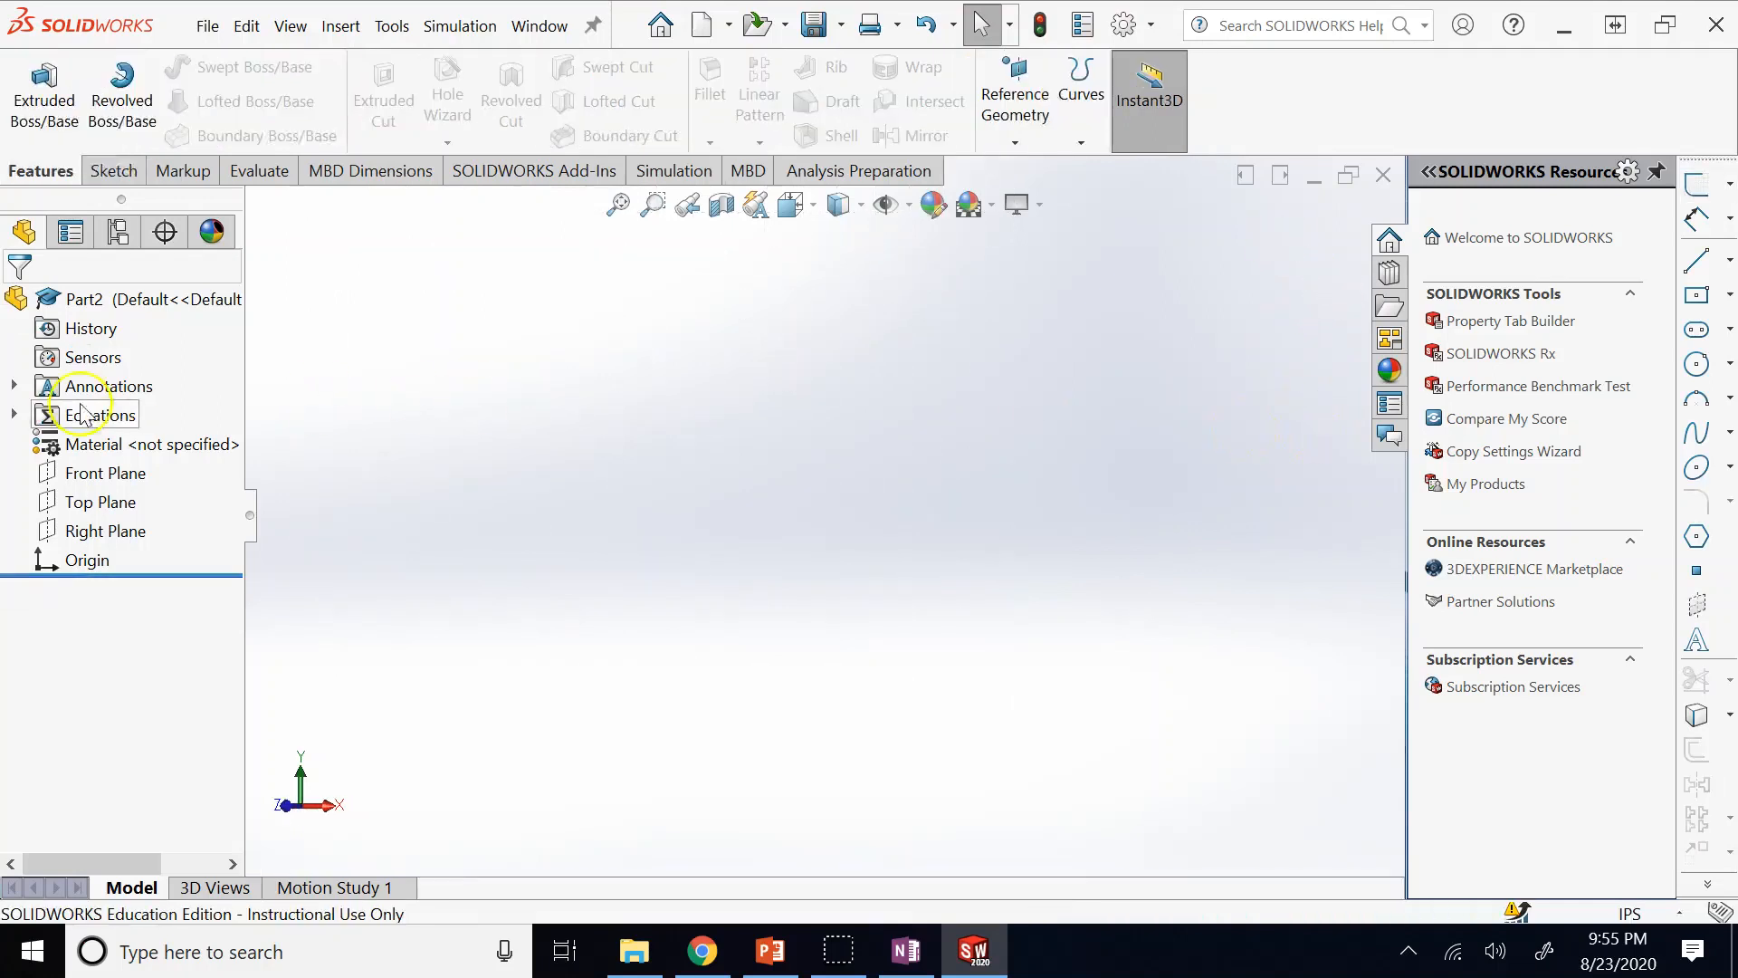
pyautogui.click(113, 475)
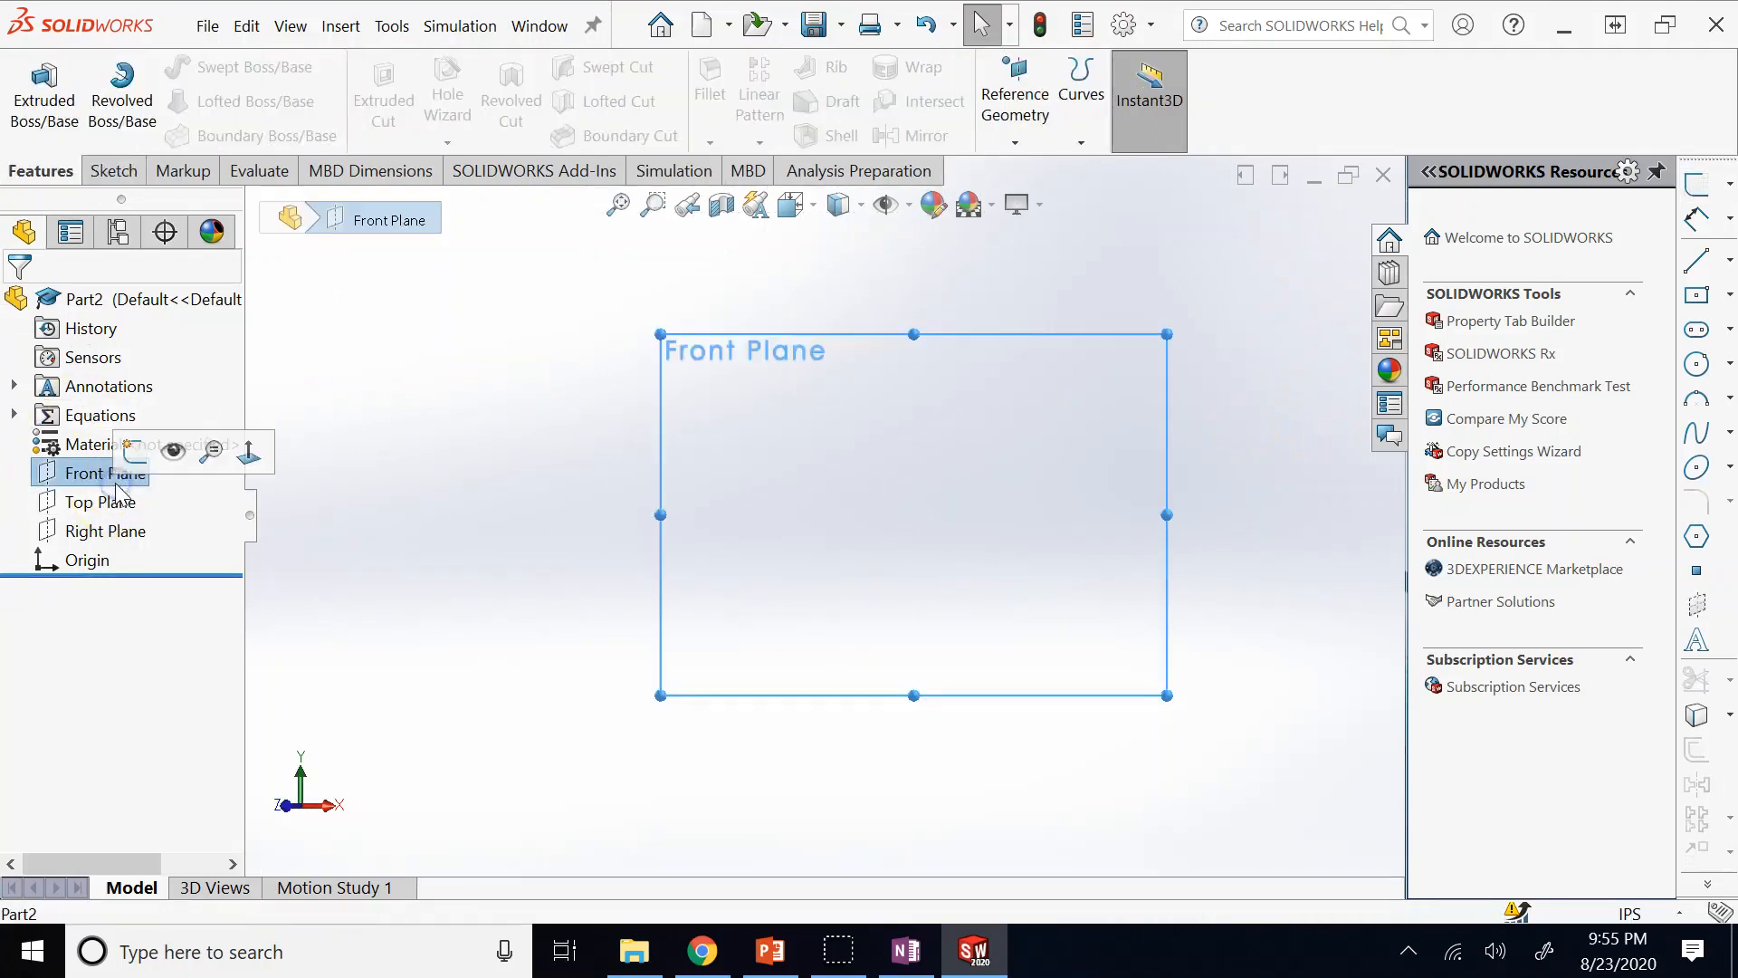
pyautogui.click(136, 448)
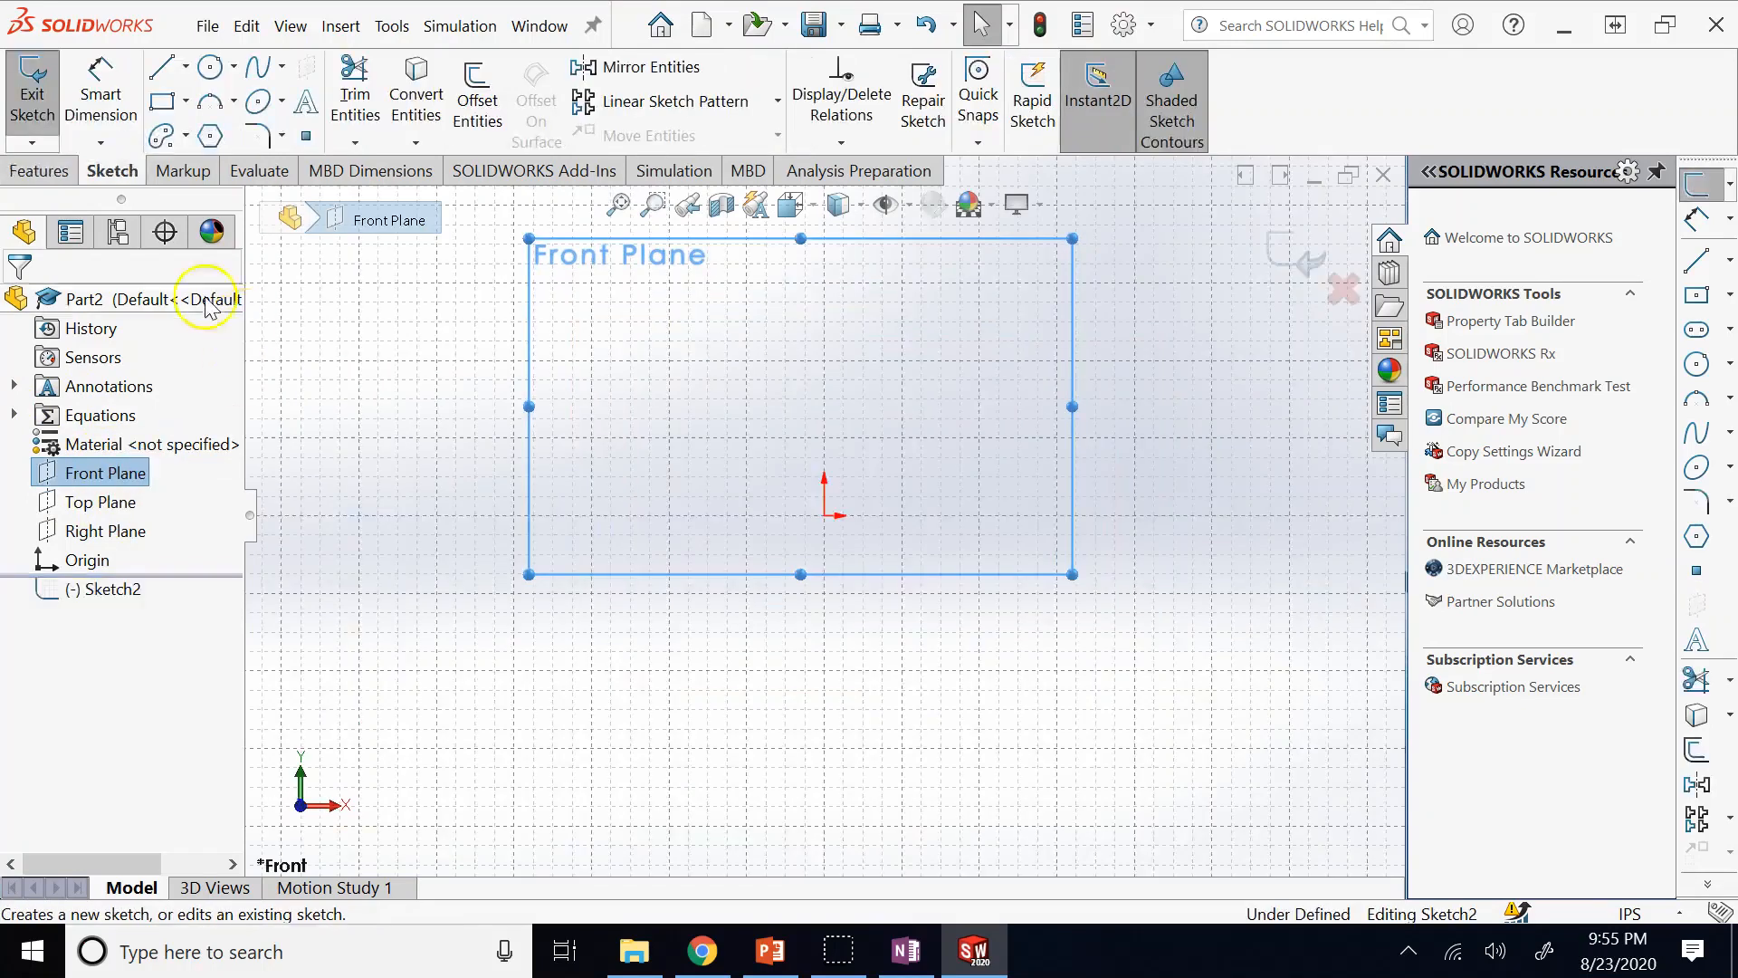
# Sketch a circle of about 1.64 in radius centred on the origin and exit the sketch.
pyautogui.click(214, 71)
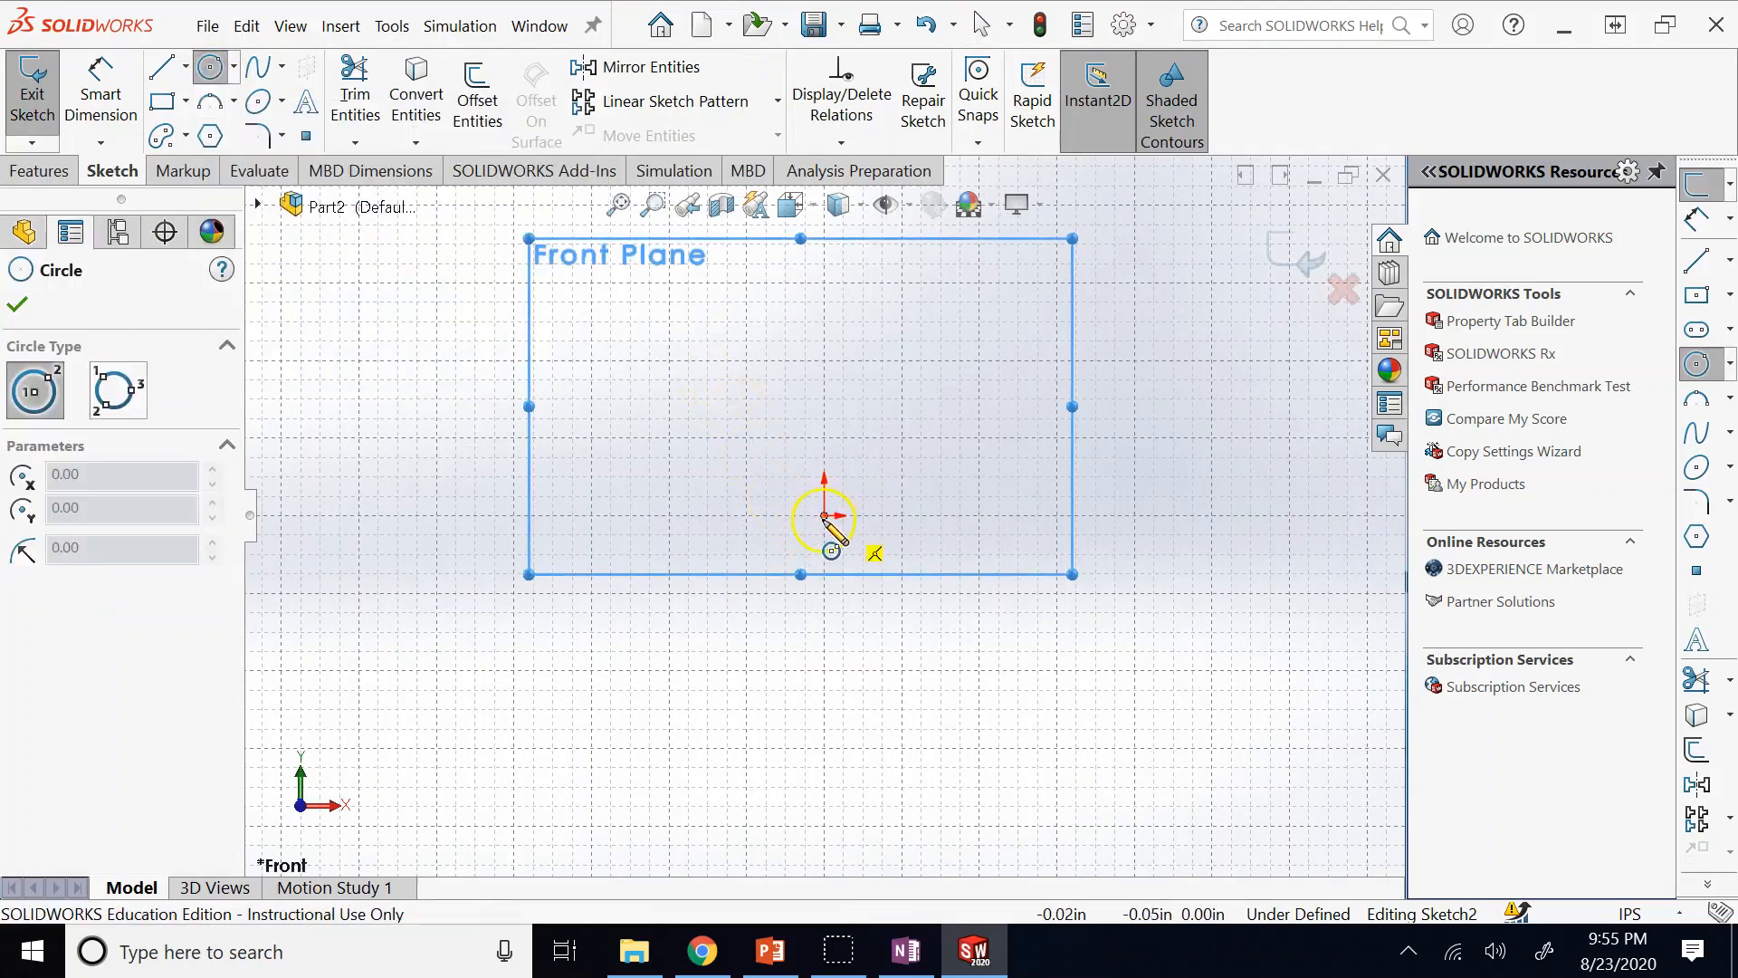
pyautogui.click(824, 515)
pyautogui.click(770, 401)
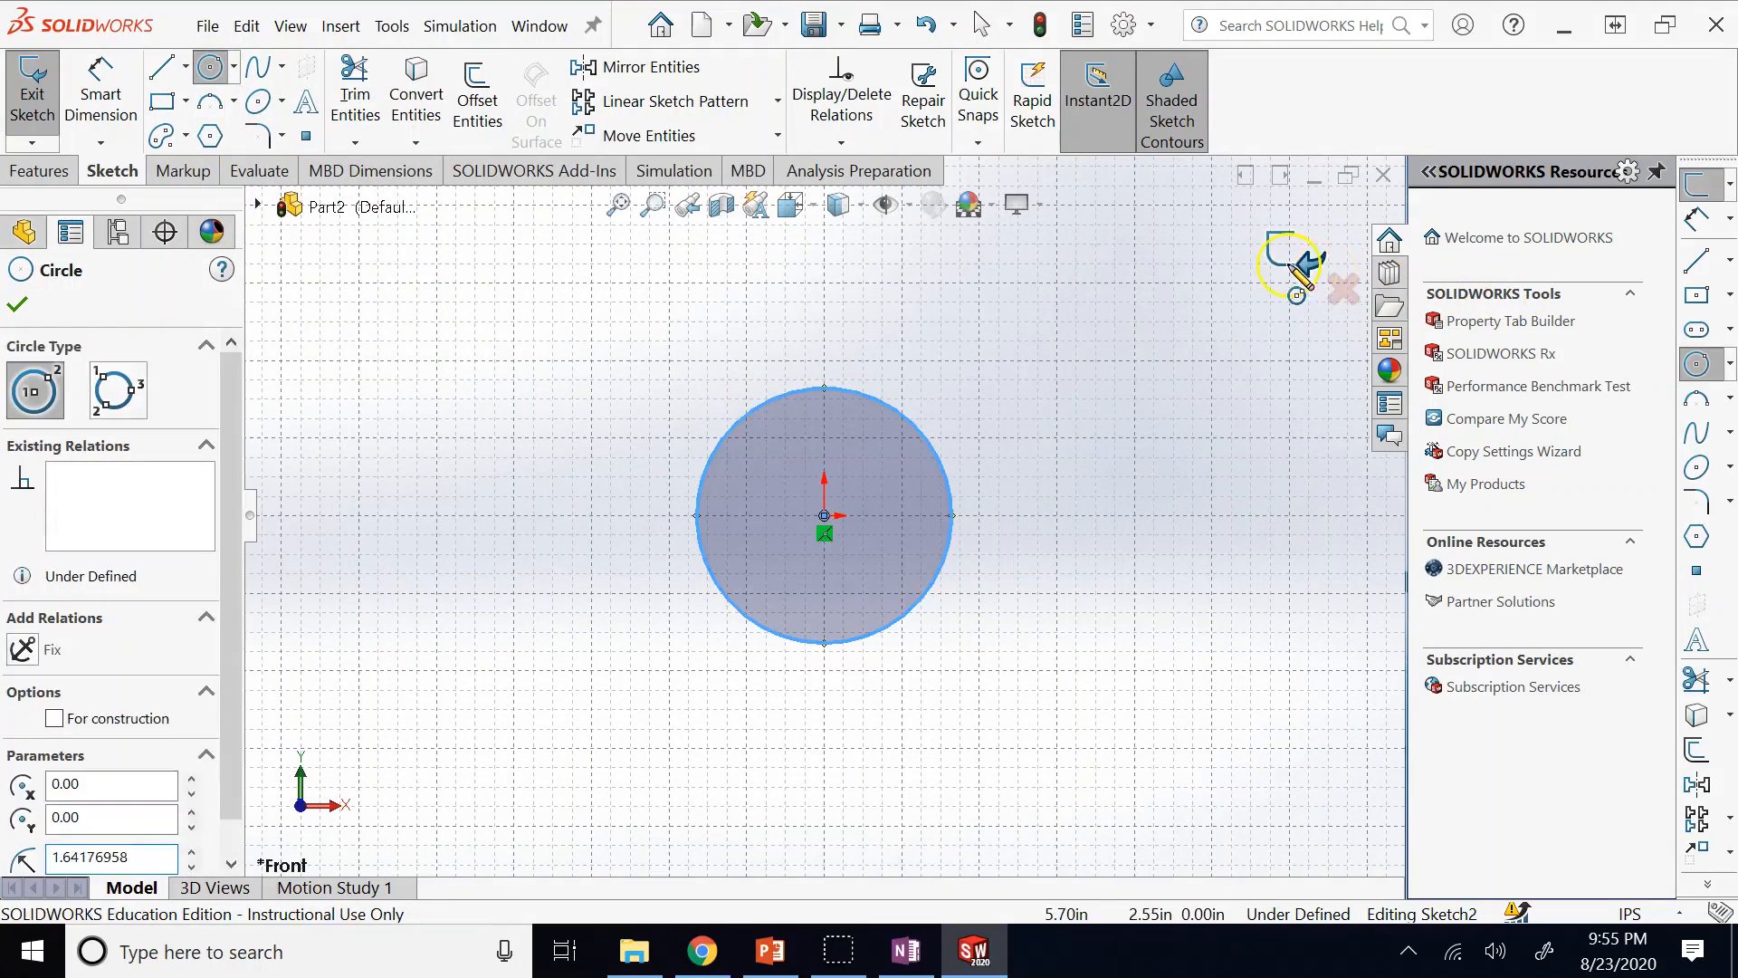
pyautogui.click(1286, 253)
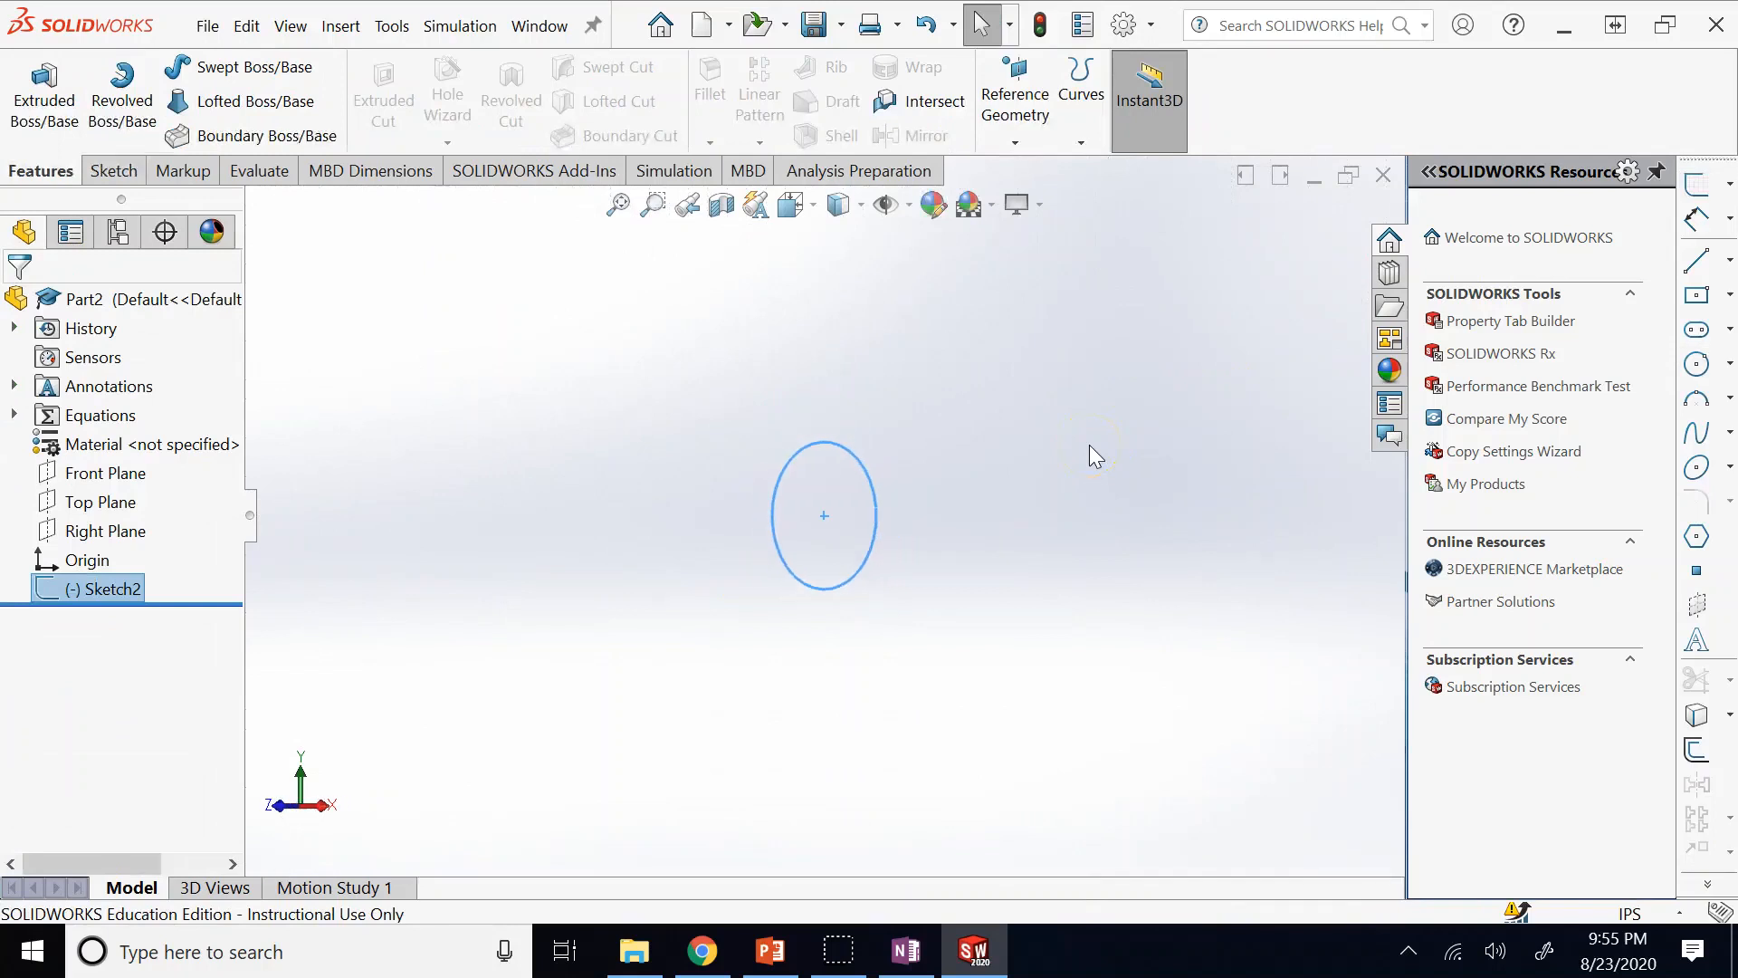
# Show the Front Plane in the graphics area.
pyautogui.rightClick(91, 473)
pyautogui.click(141, 432)
pyautogui.click(474, 432)
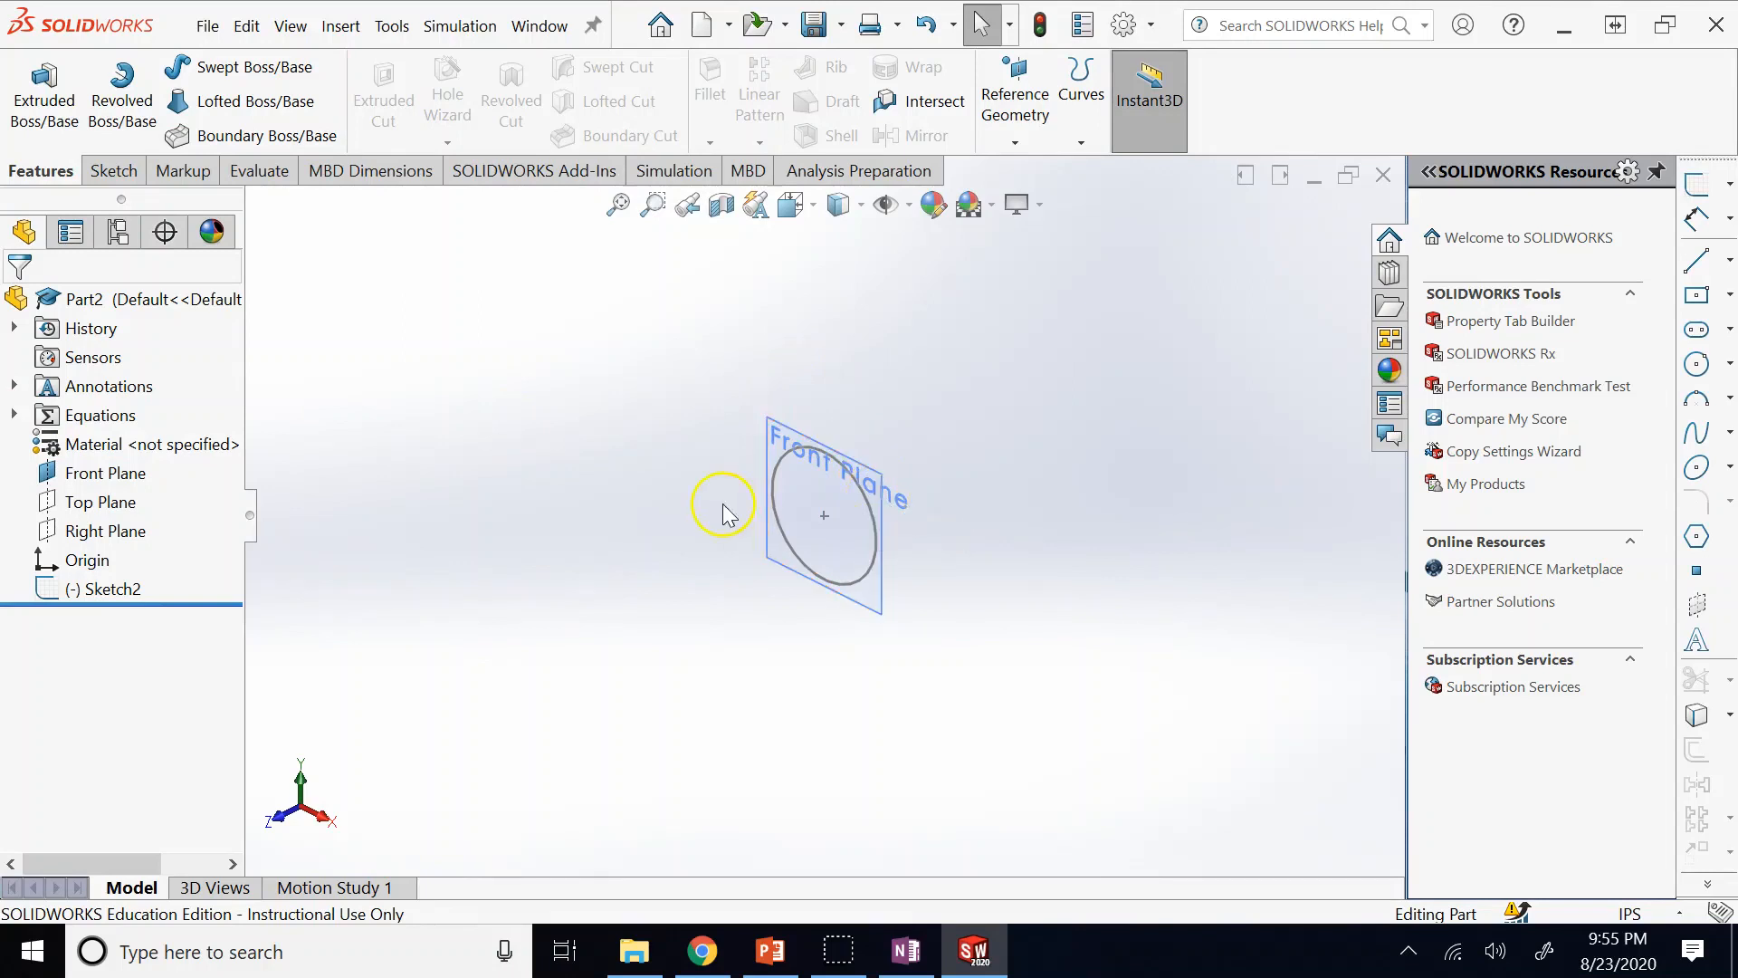
# Sketch a horizontal line about 5.38 in long through the origin on the Front Plane and exit the sketch.
pyautogui.click(784, 467)
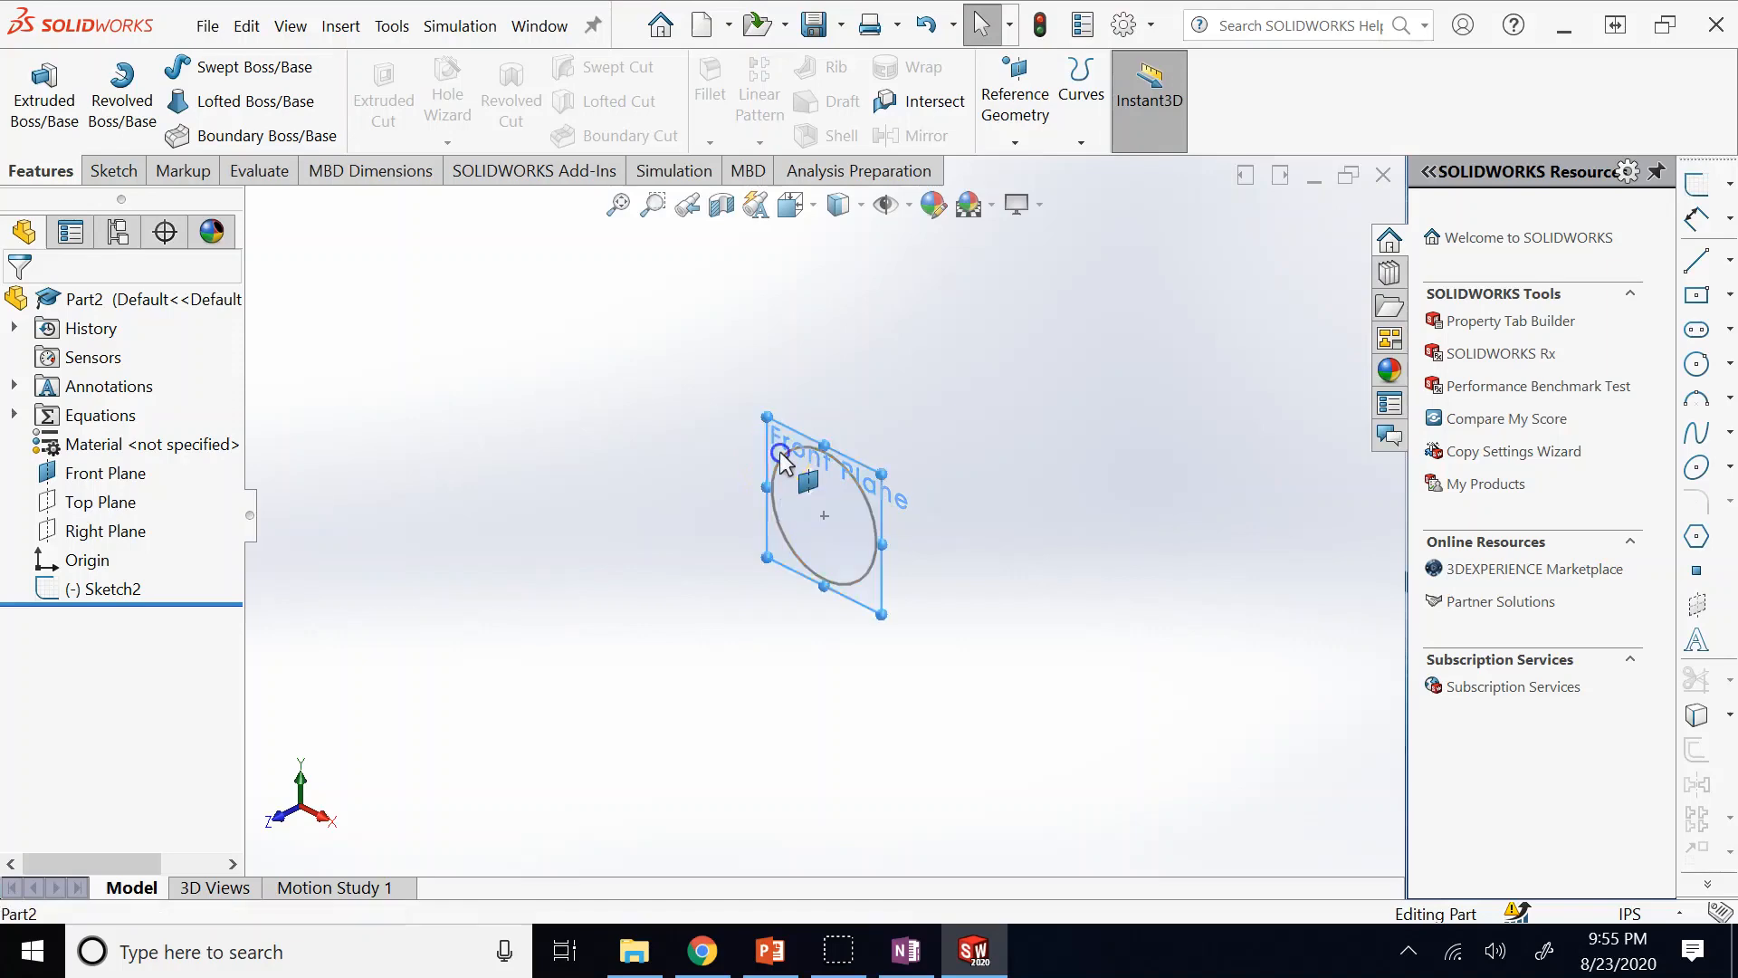
pyautogui.click(889, 405)
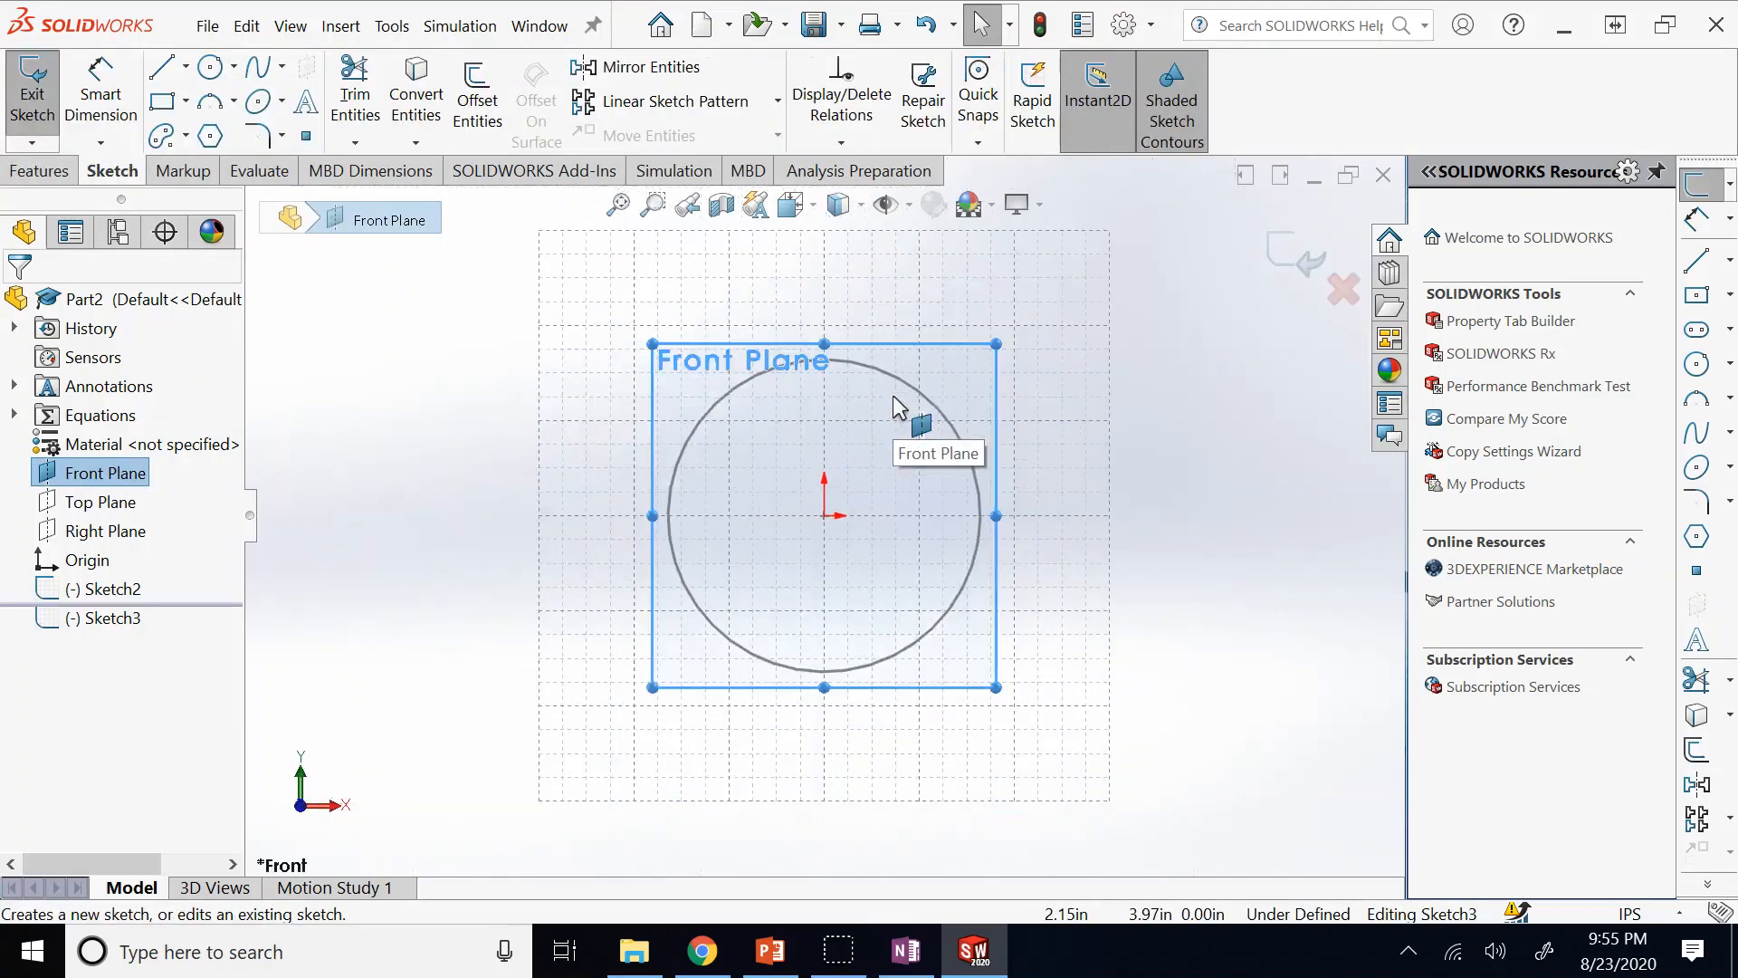
pyautogui.click(161, 67)
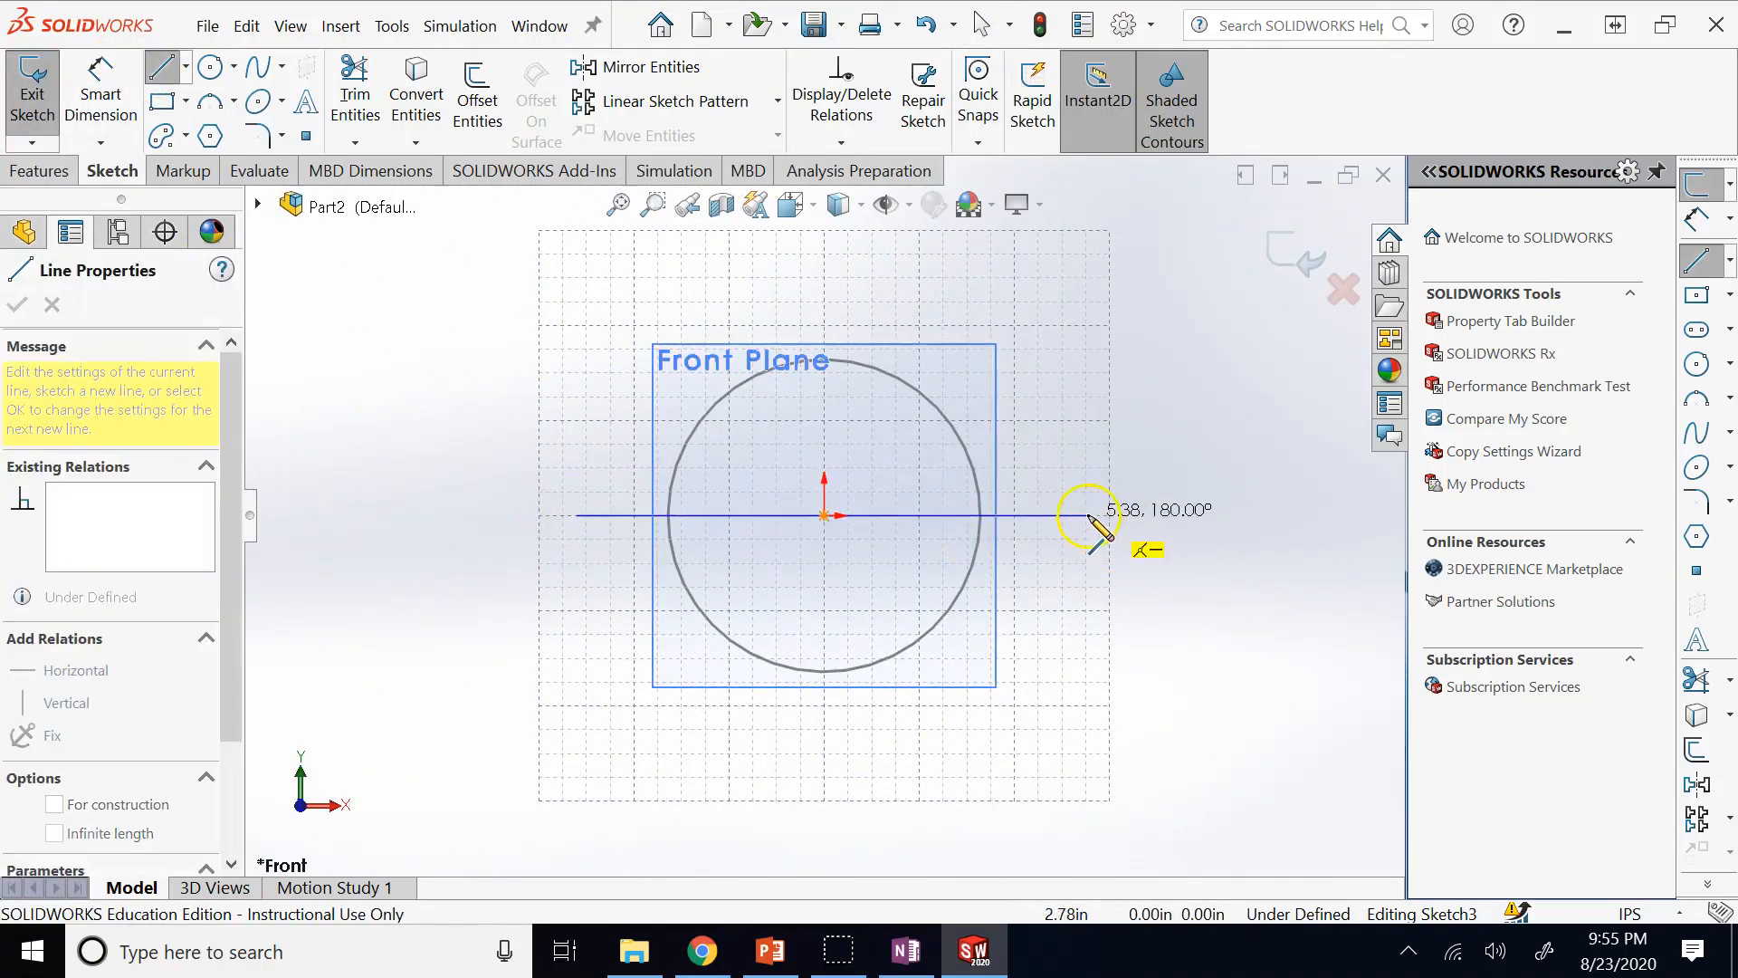
pyautogui.click(1089, 515)
pyautogui.click(1285, 254)
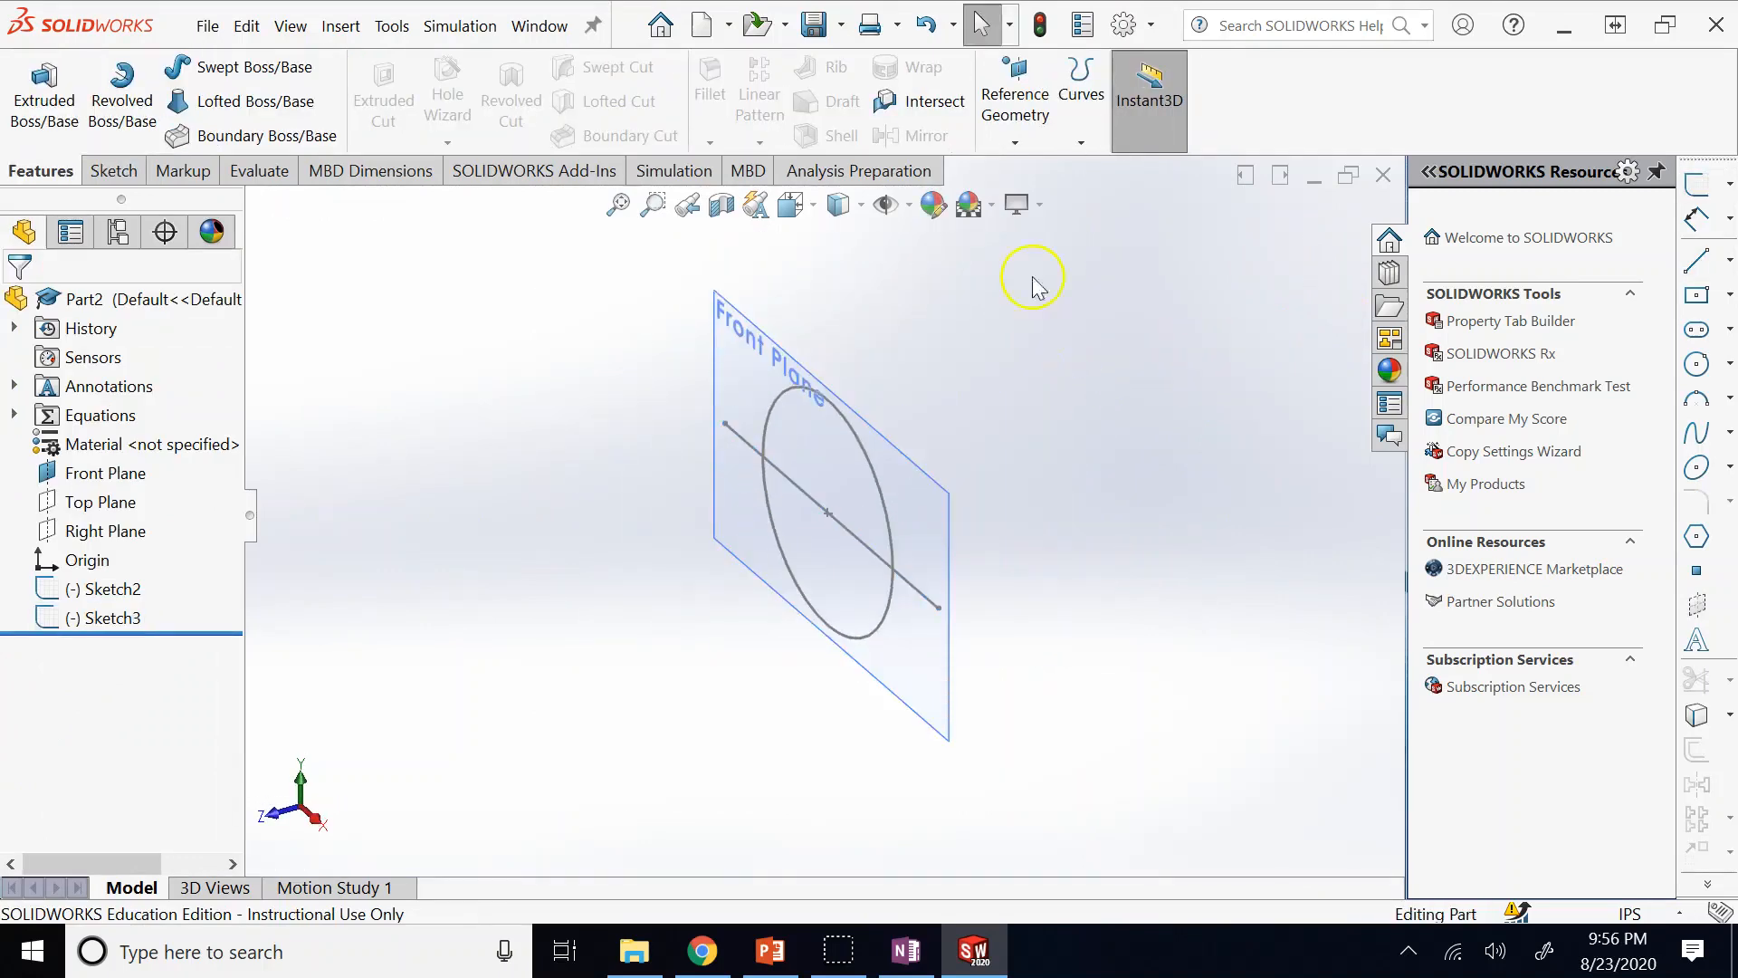
# Create a reference plane at 30 degrees to the Front Plane, passing through the sketched horizontal line.
pyautogui.click(993, 94)
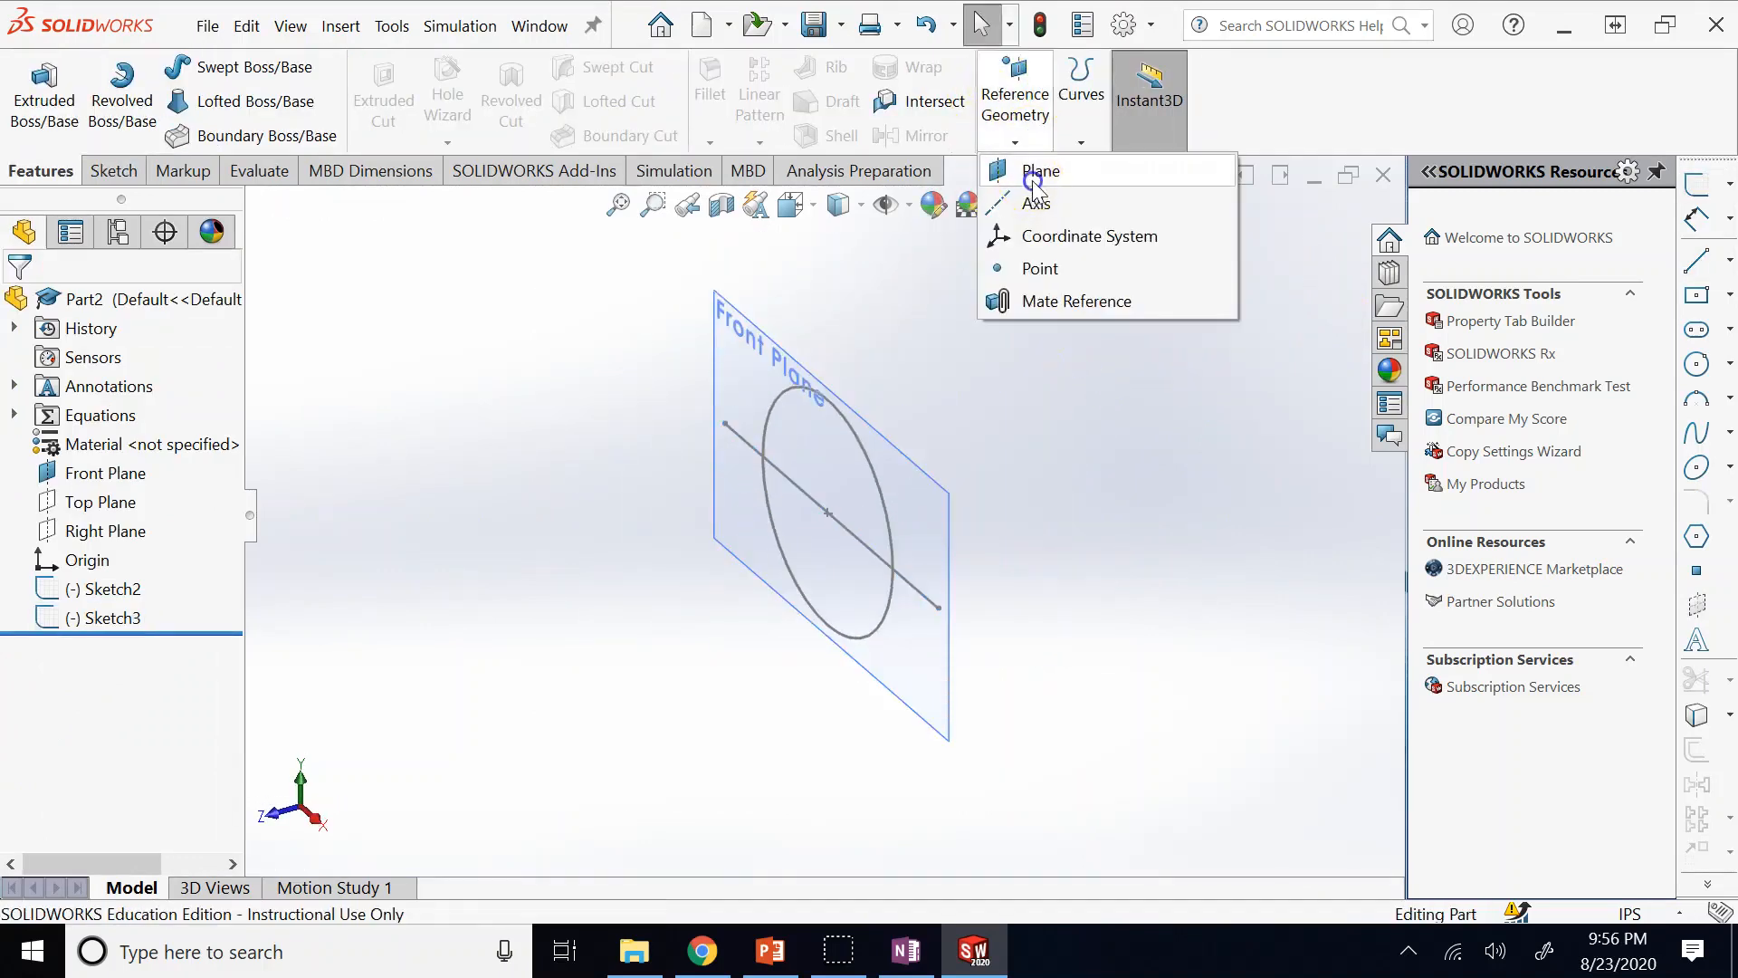
pyautogui.click(1023, 168)
pyautogui.click(771, 375)
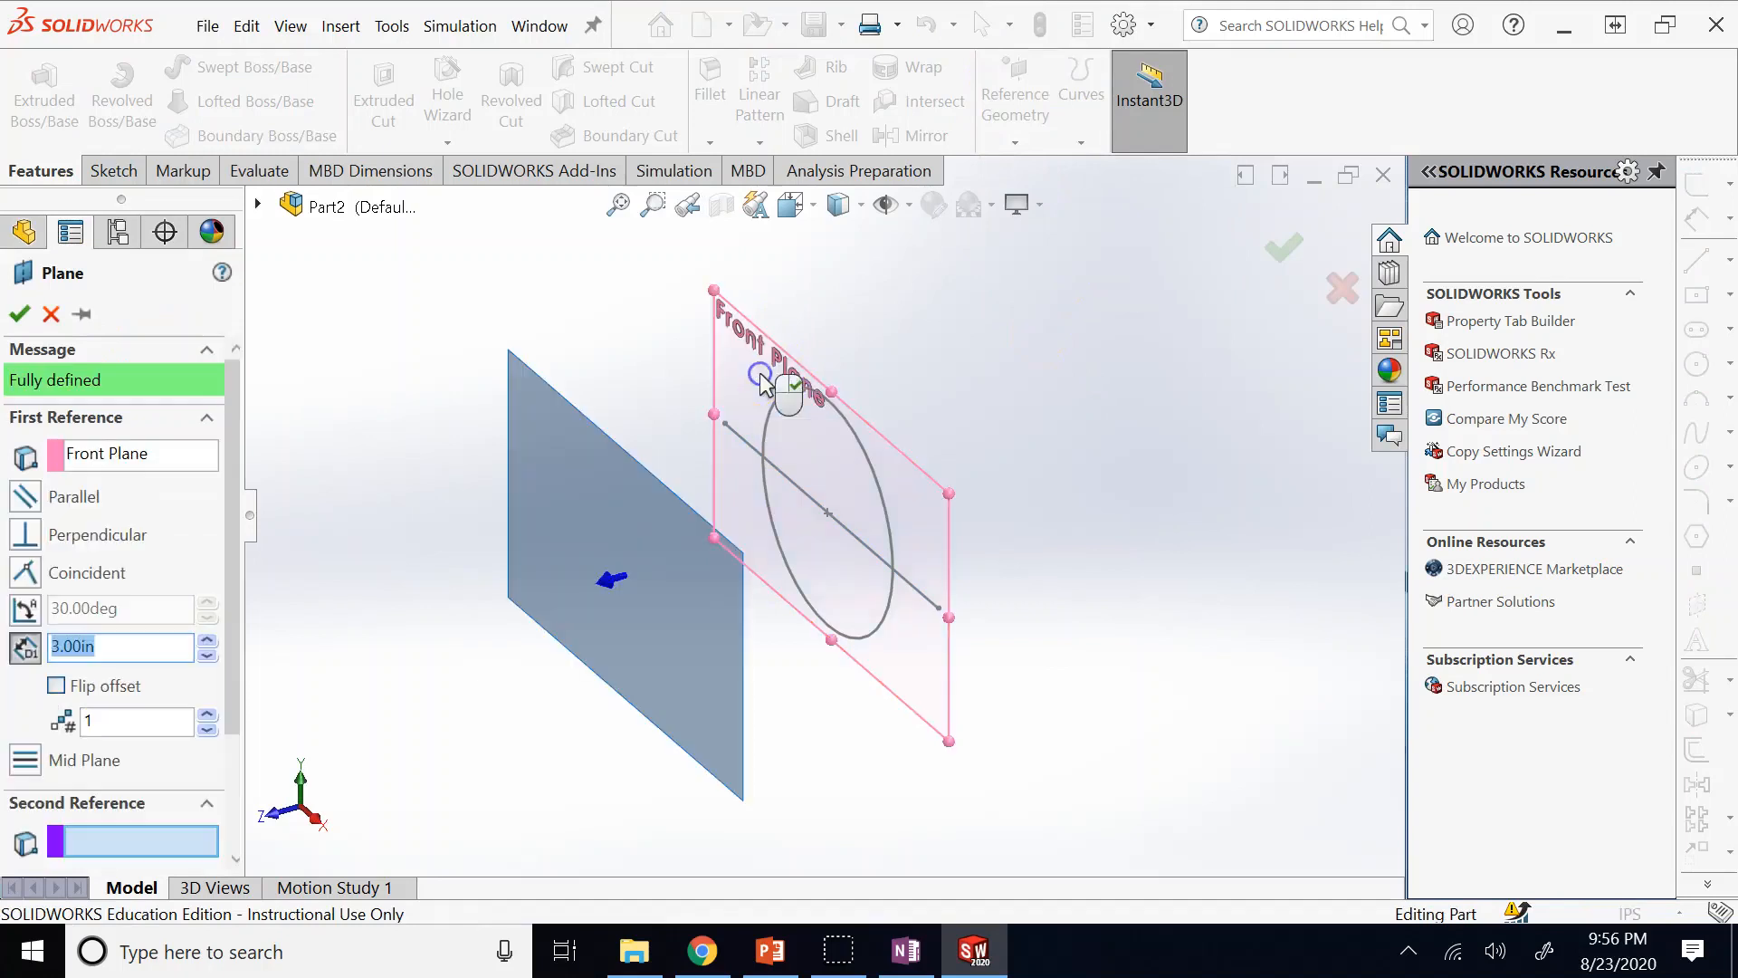
pyautogui.click(824, 521)
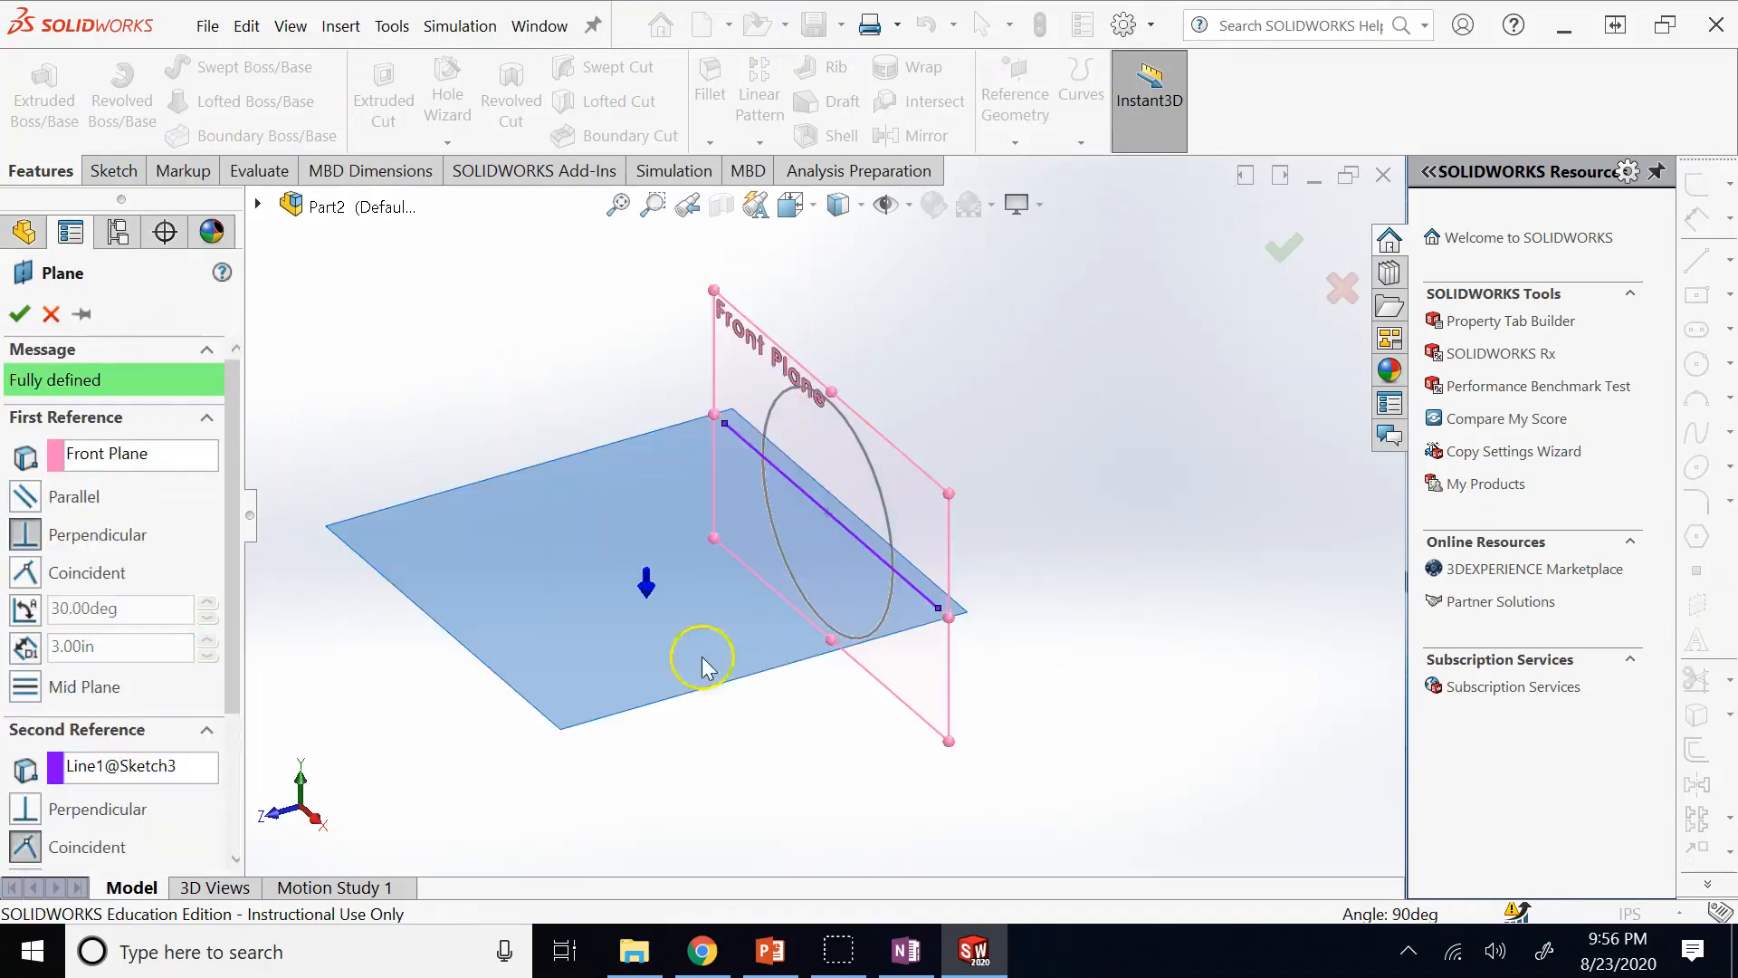
pyautogui.click(27, 610)
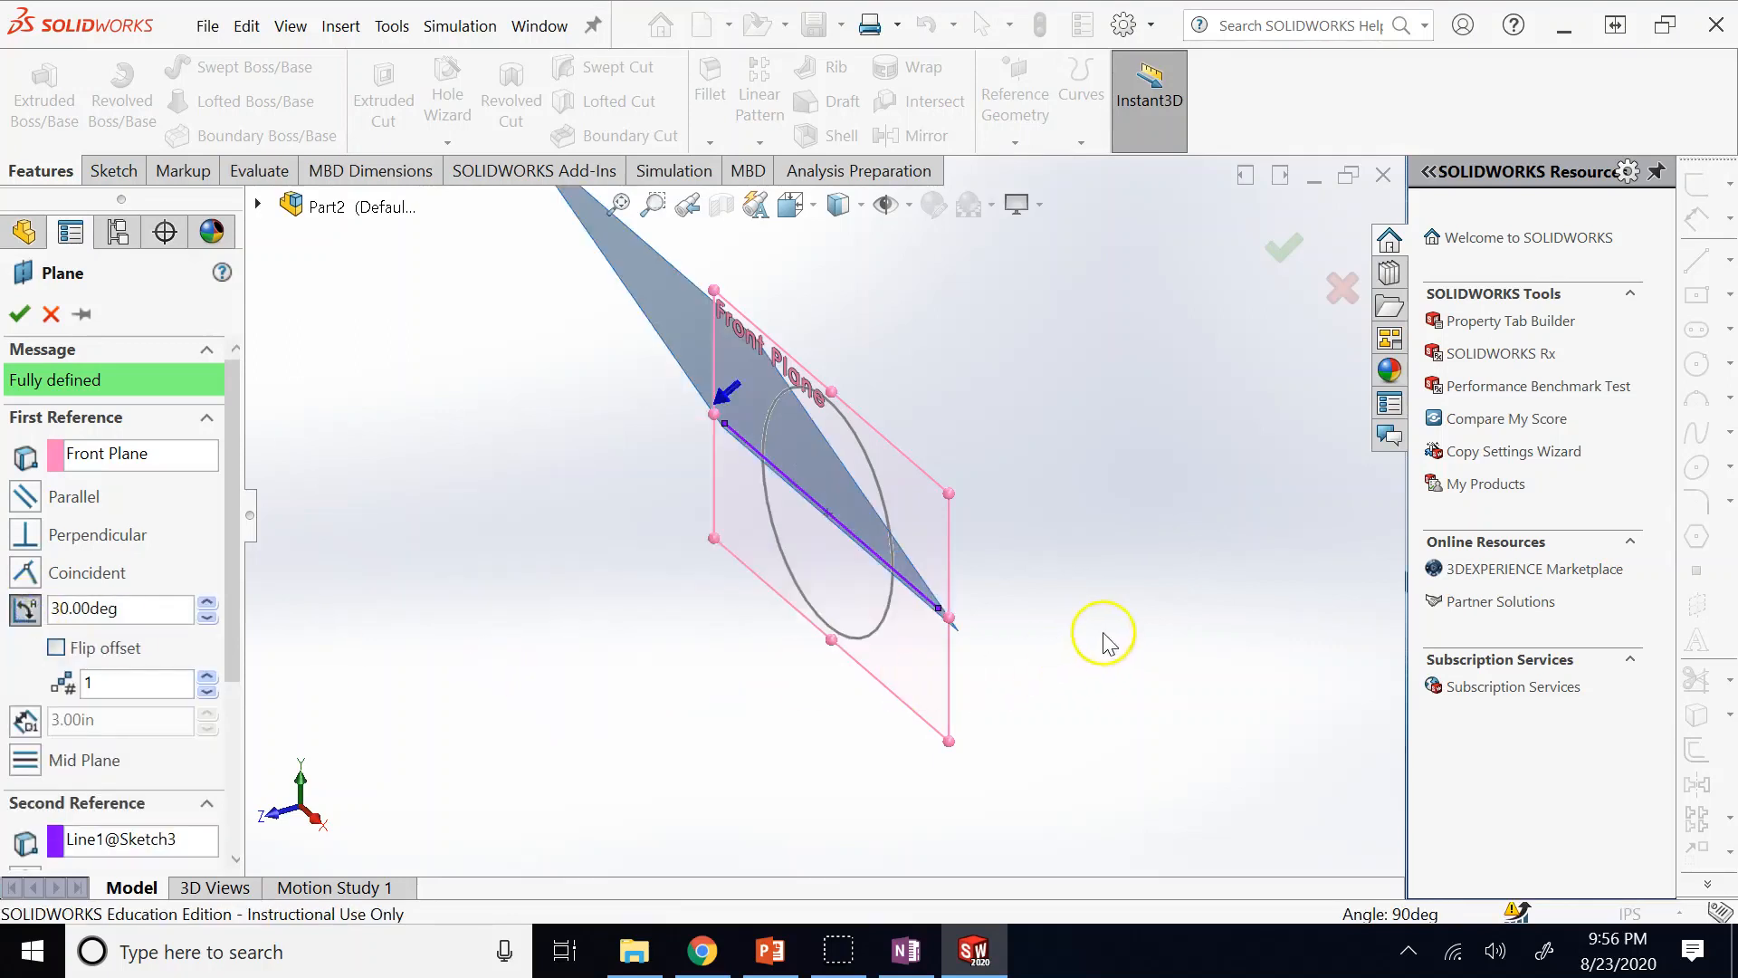
pyautogui.scroll(1, 1108, 635)
pyautogui.moveTo(1114, 622); pyautogui.dragTo(1120, 617, button='middle')
pyautogui.press('Right')
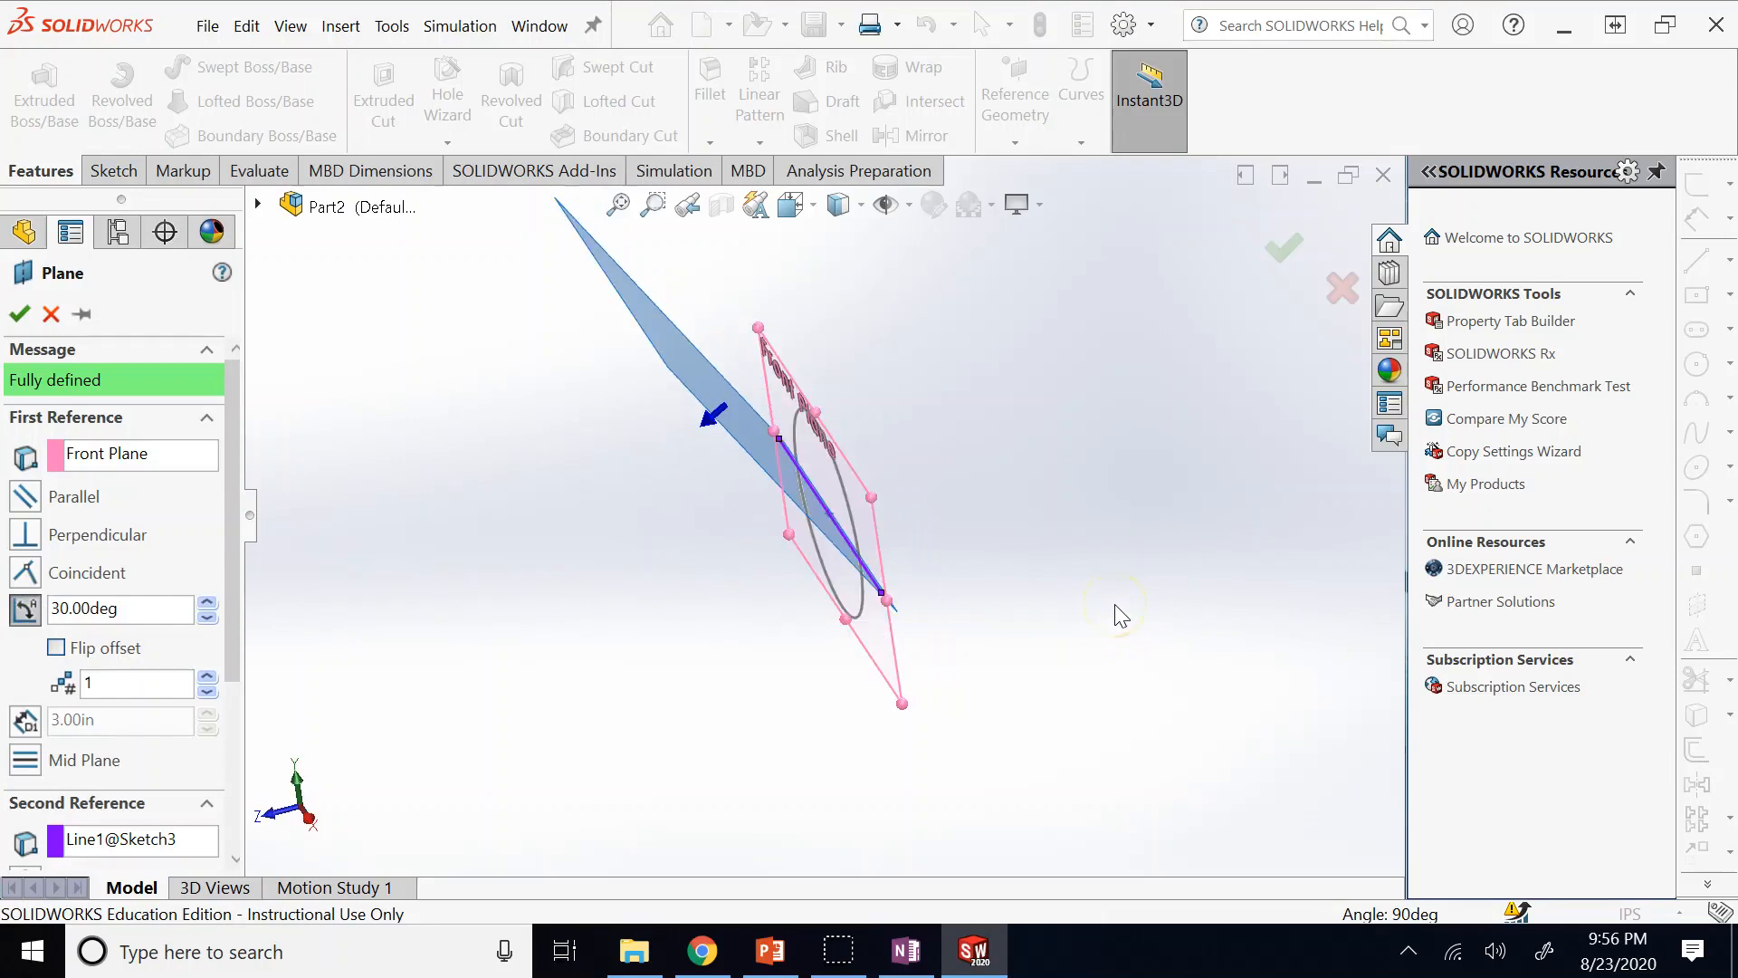
pyautogui.click(19, 314)
# Examine the angled reference plane against the Front Plane from several directions.
pyautogui.click(519, 570)
pyautogui.press('Right')
pyautogui.press('Right')
pyautogui.press('Right')
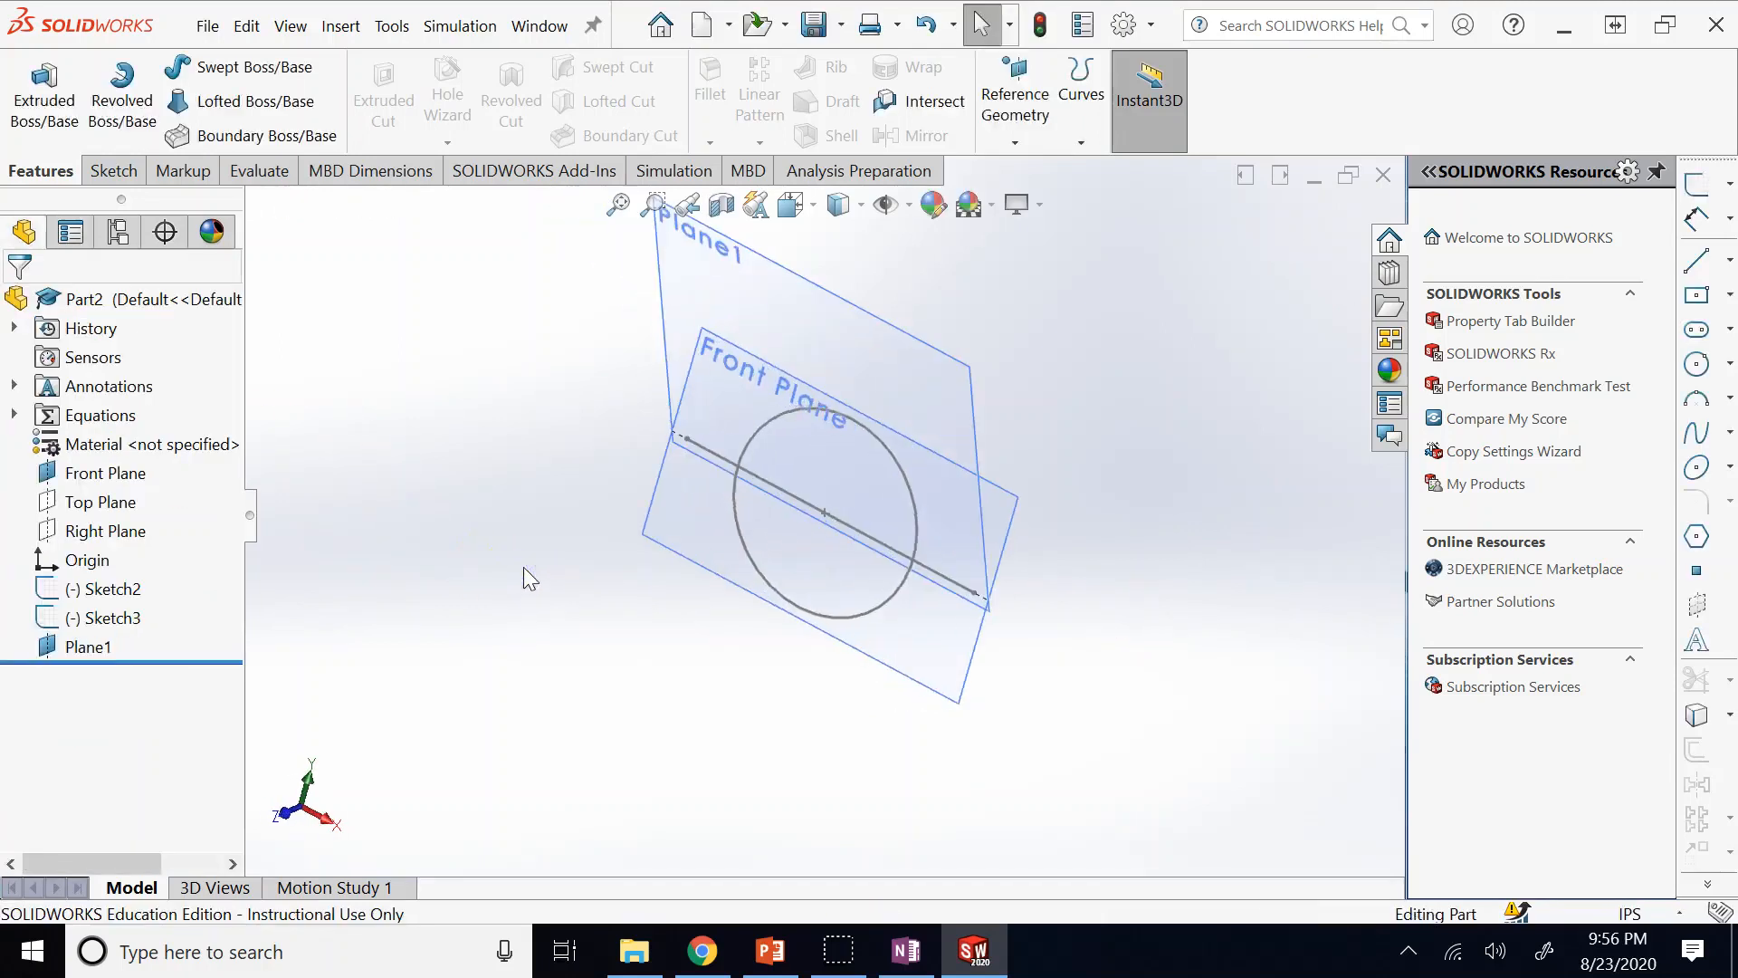
pyautogui.scroll(2, 895, 516)
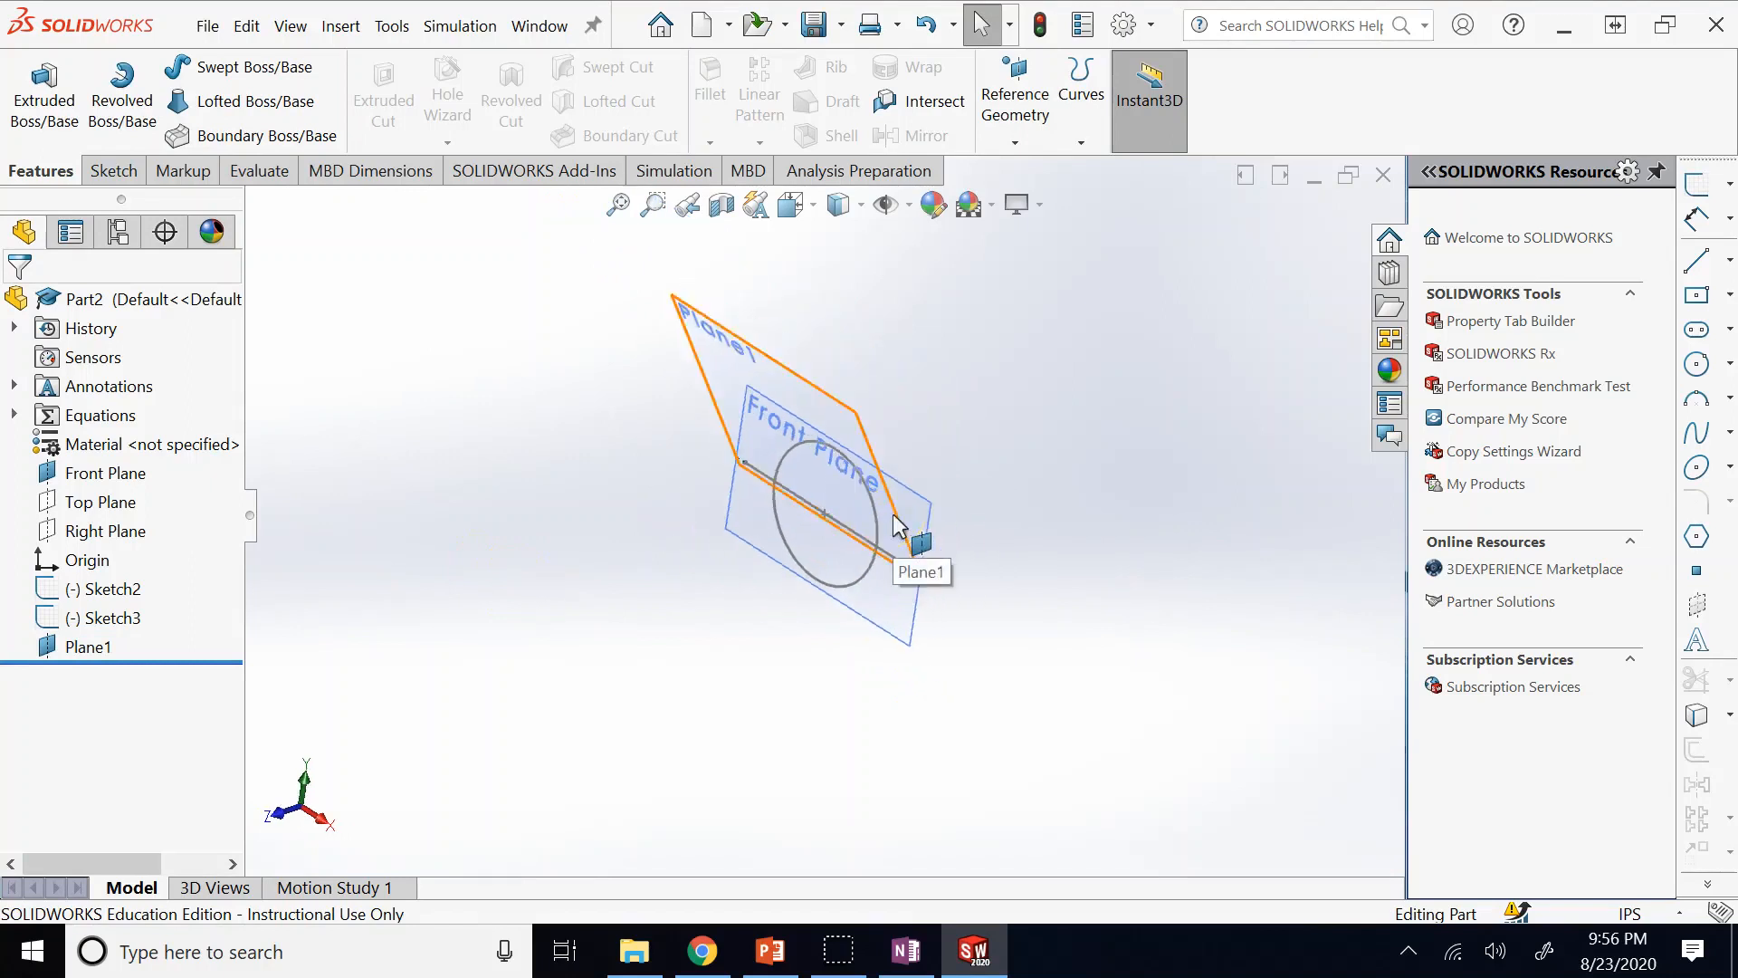
pyautogui.press('Right')
pyautogui.press('Right')
pyautogui.press('Right')
pyautogui.press('Right')
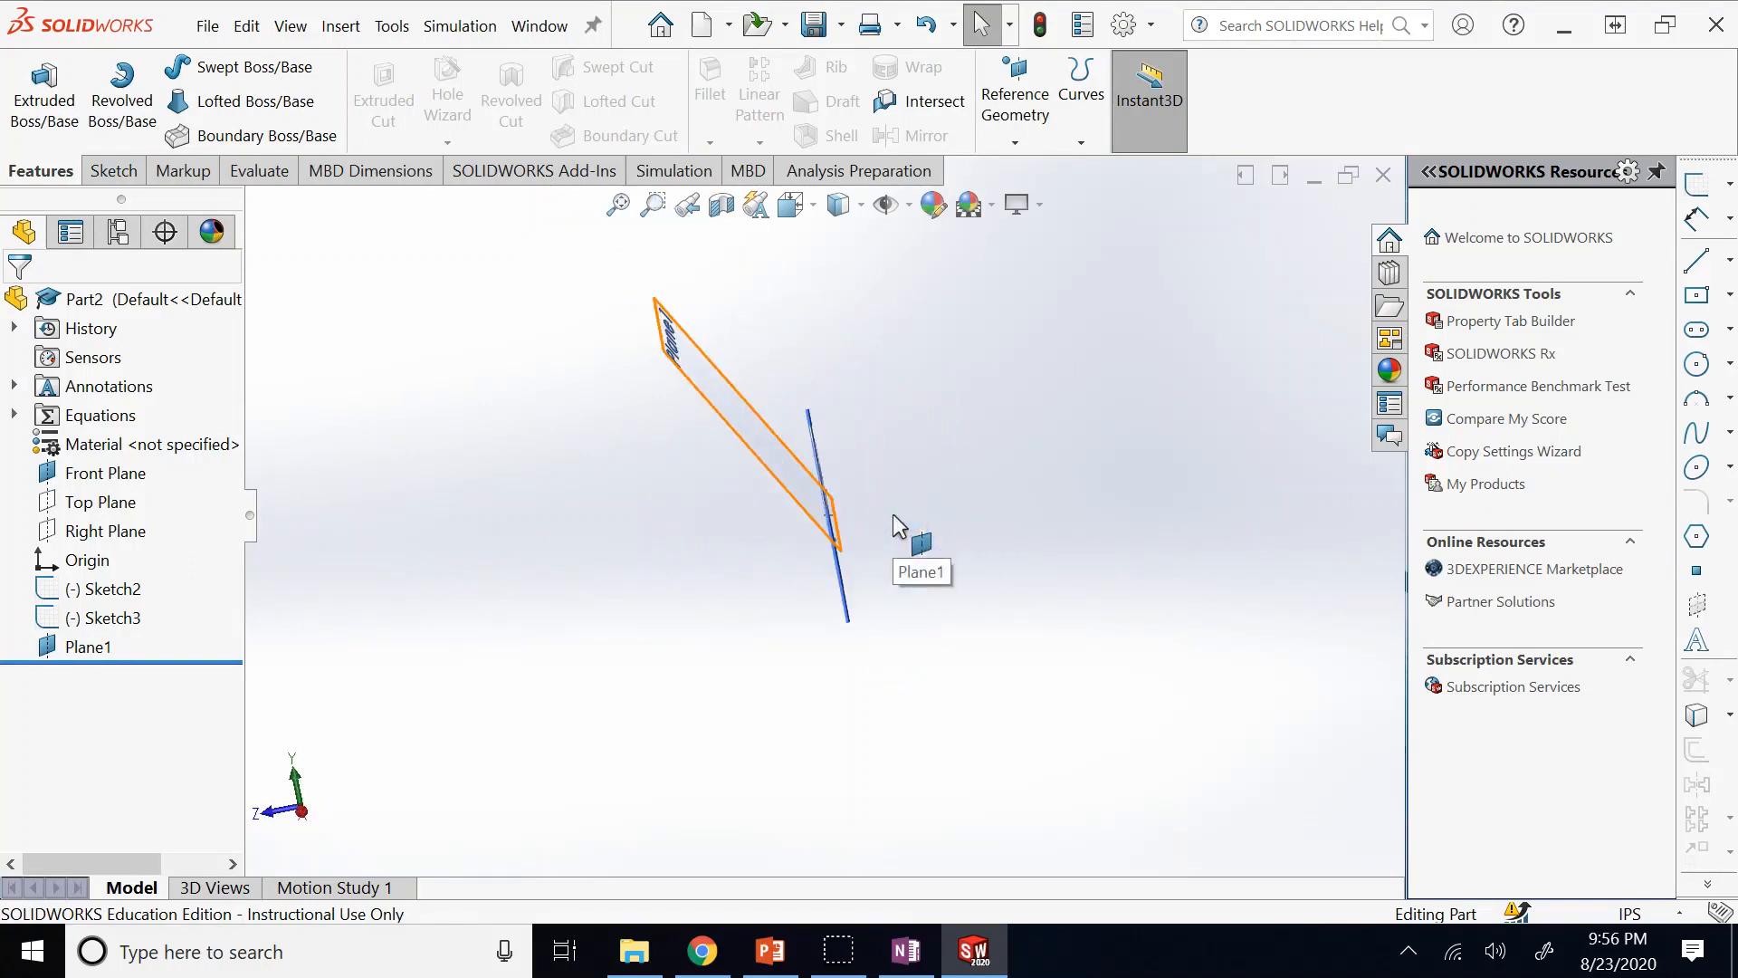
pyautogui.press('Right')
pyautogui.press('Right')
pyautogui.press('Right')
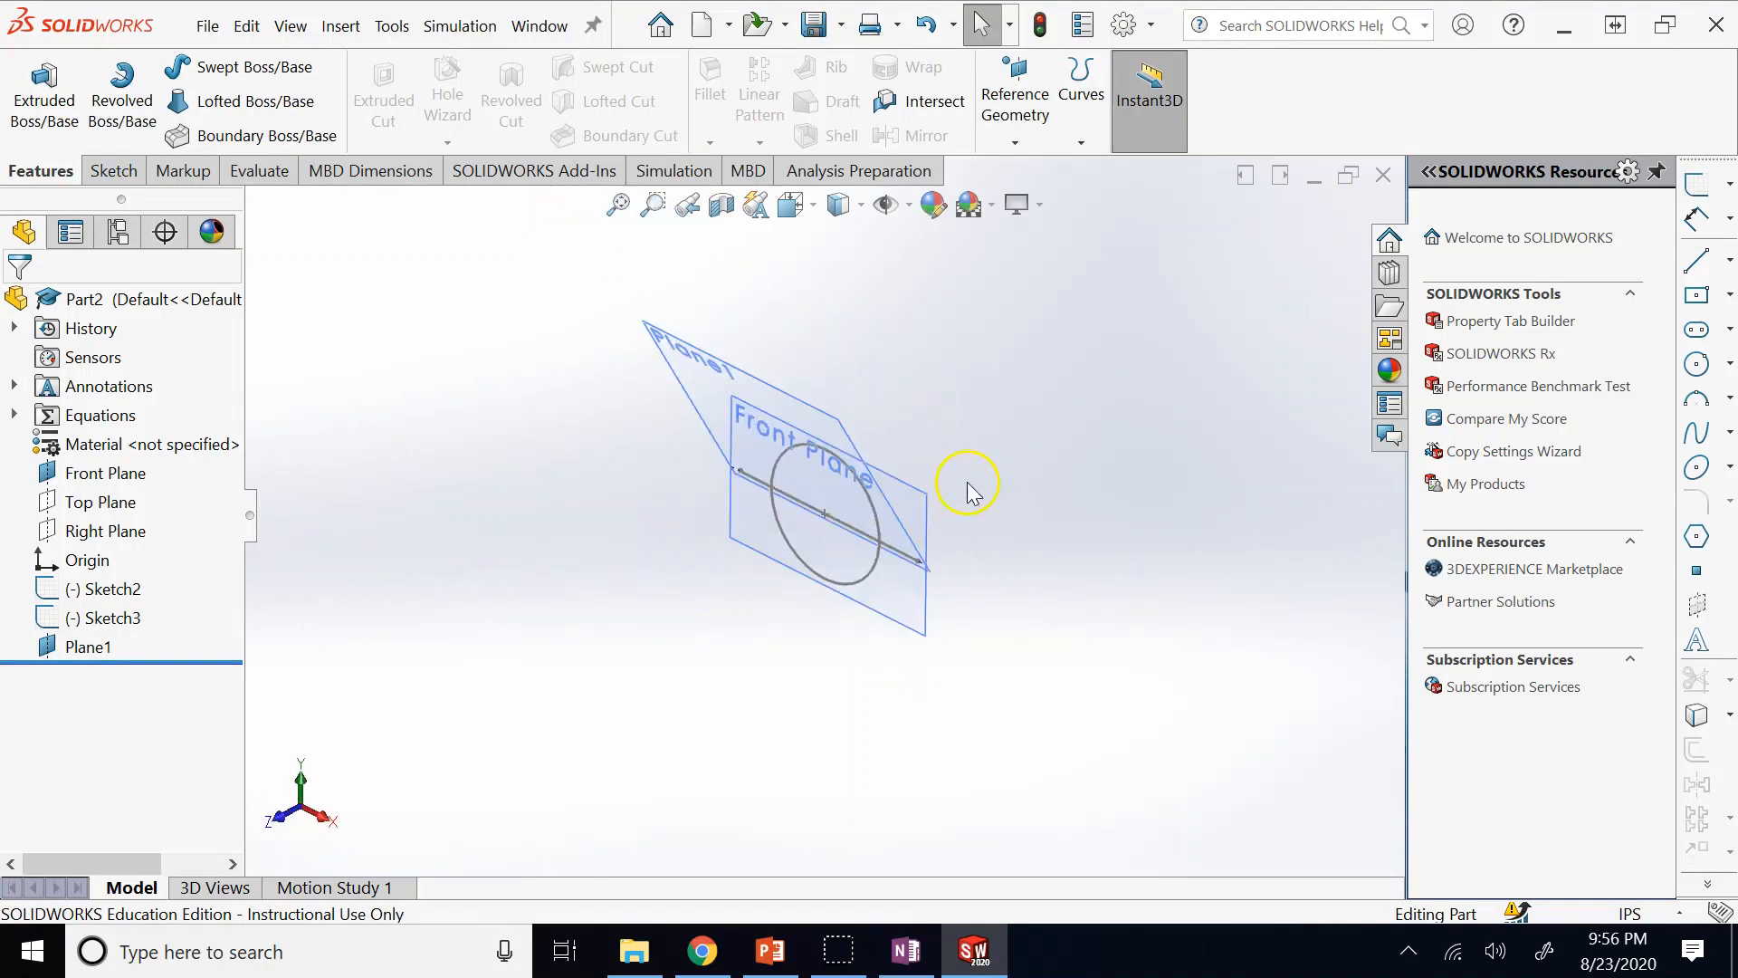
pyautogui.press('Up')
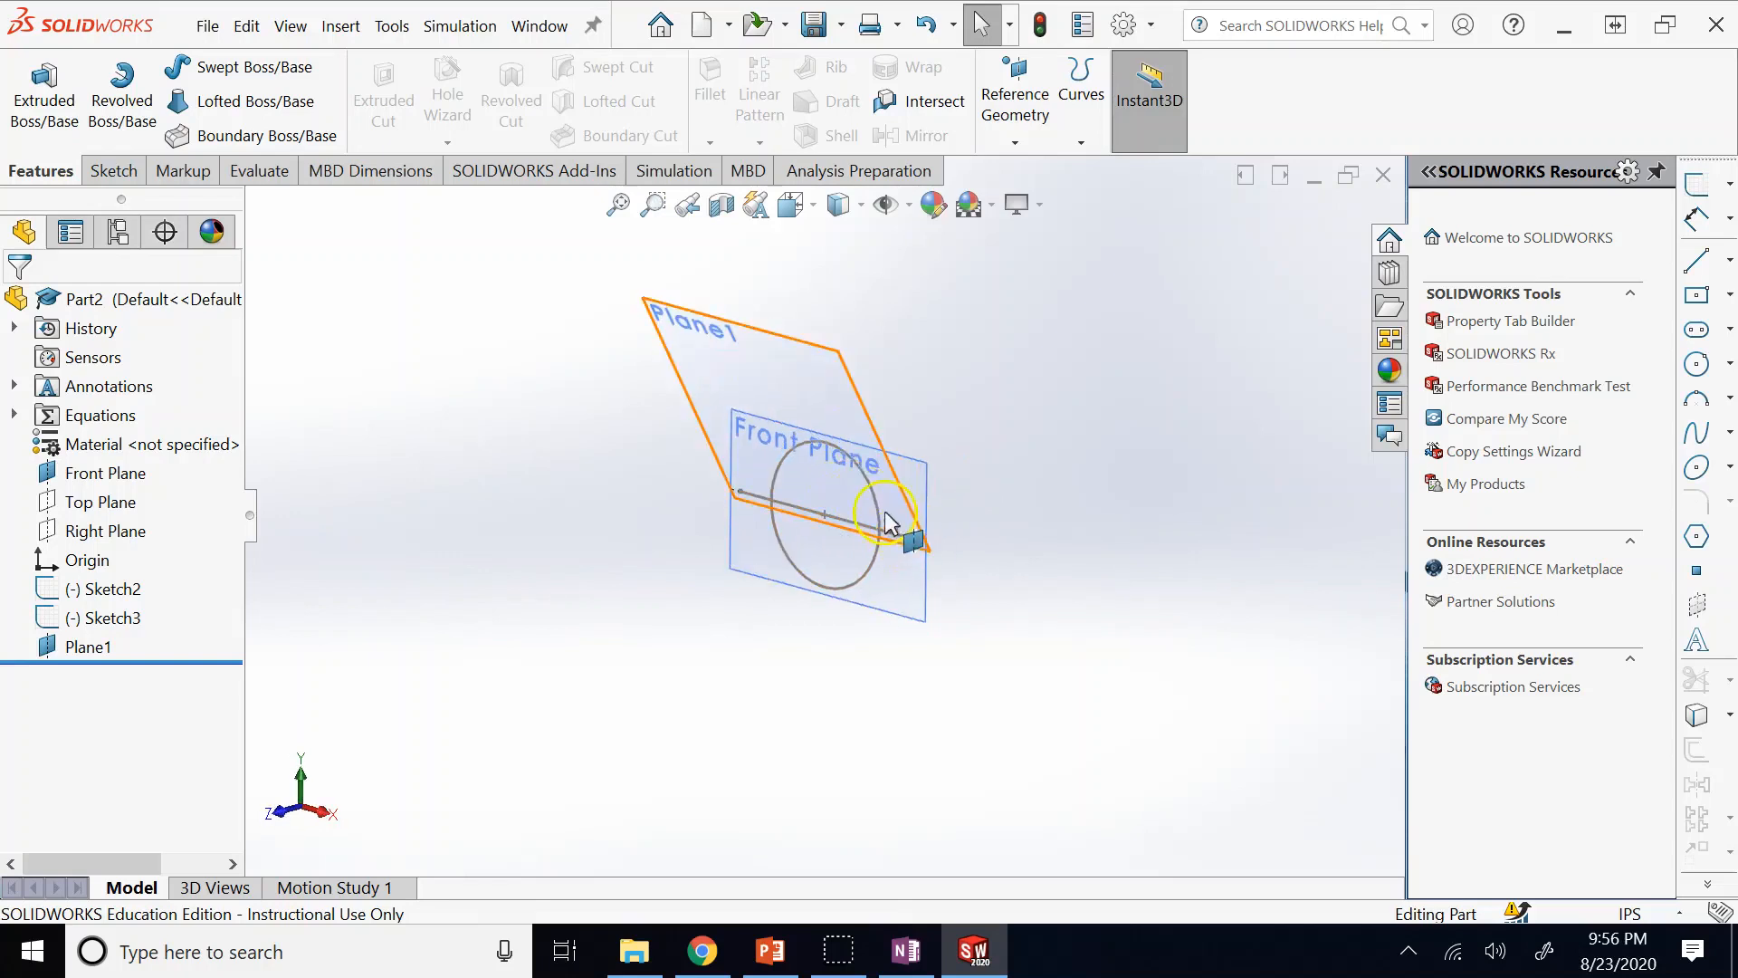
# Start a new sketch on the angled reference plane and hide the sketch containing the horizontal line.
pyautogui.click(793, 407)
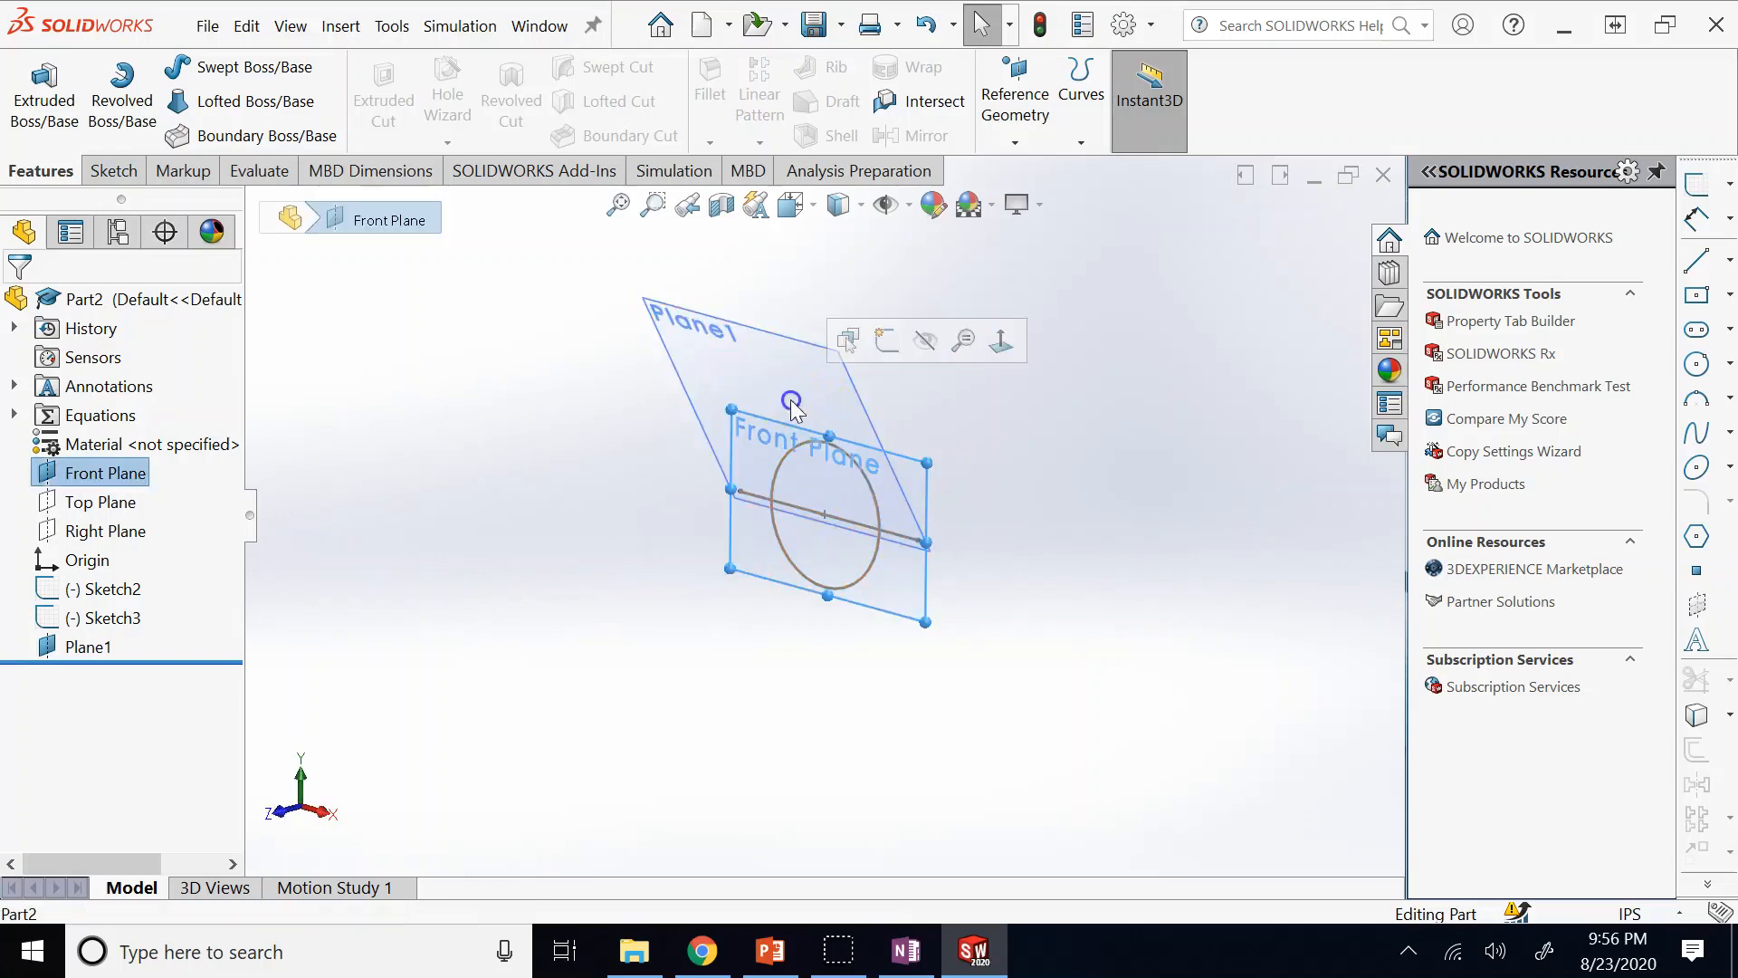
pyautogui.click(694, 385)
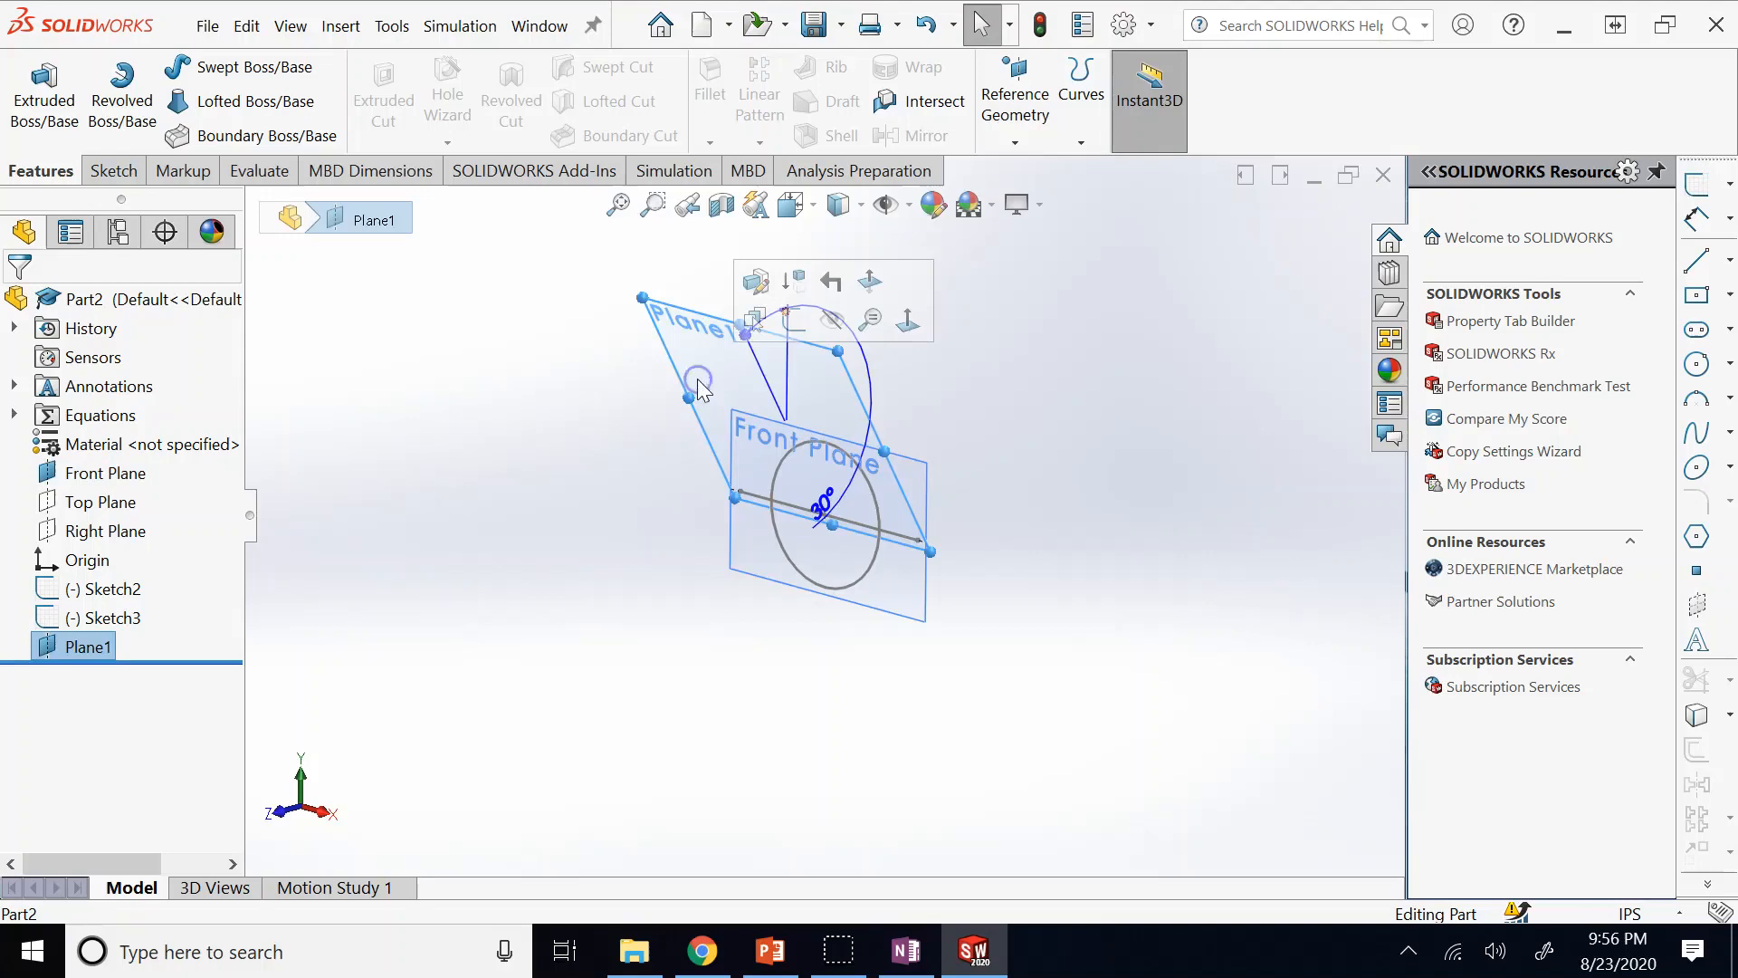
pyautogui.click(802, 323)
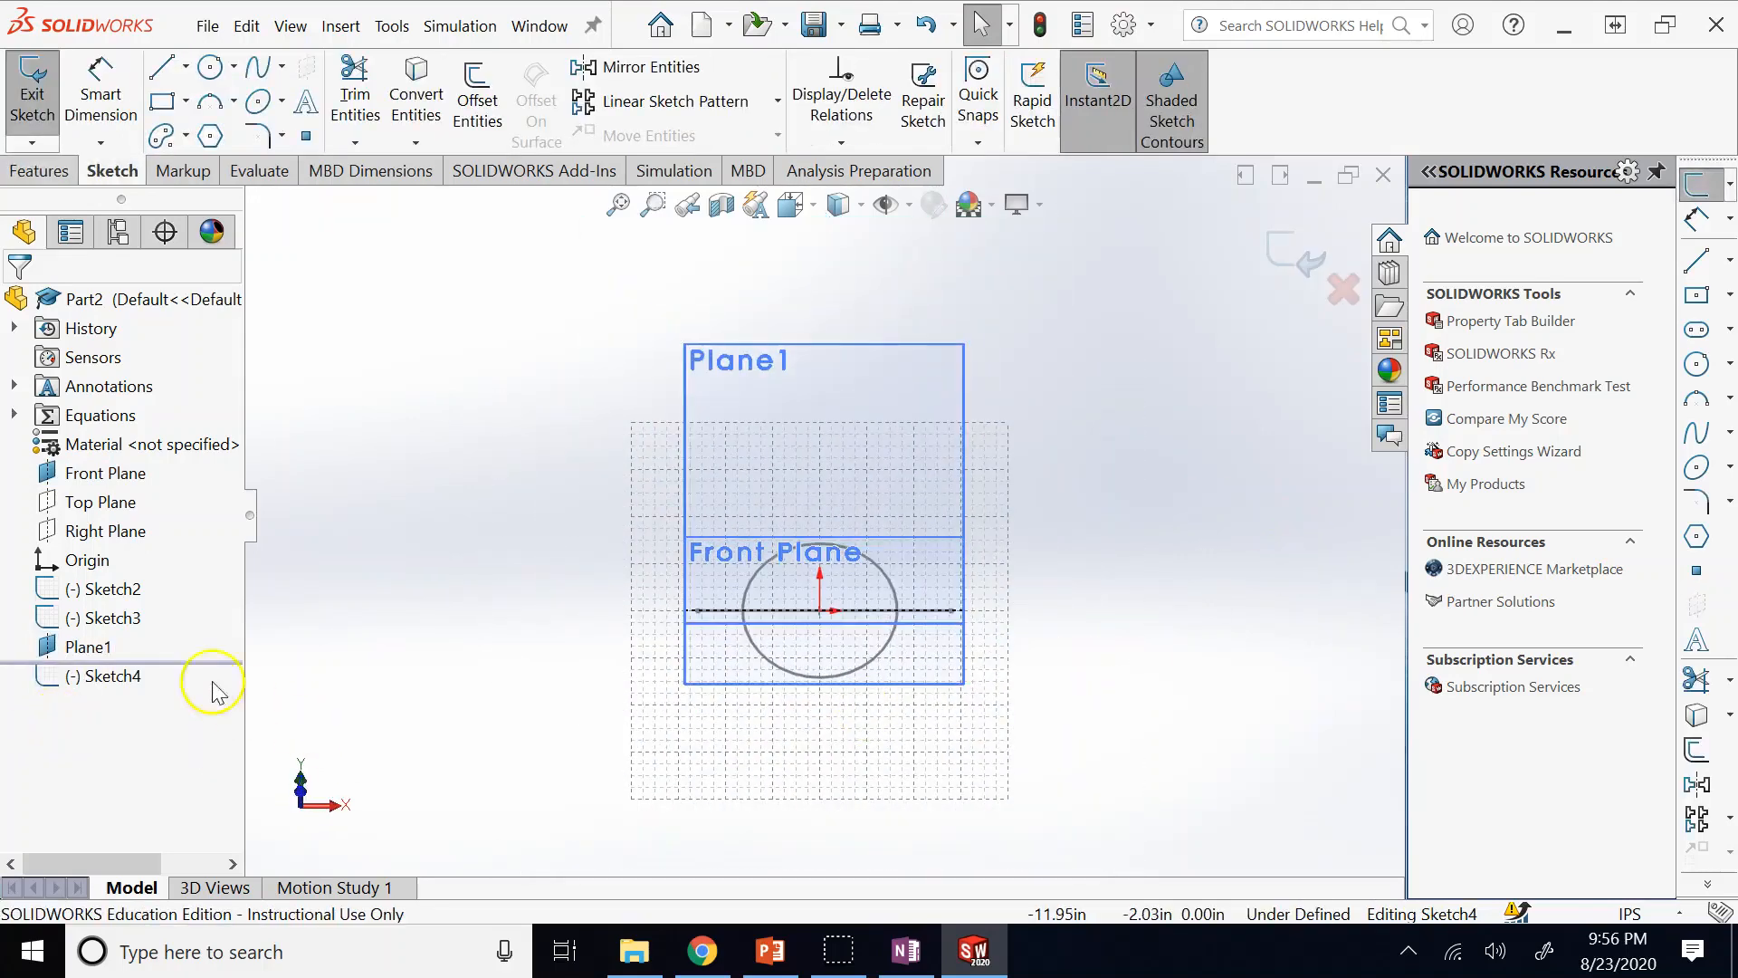
pyautogui.rightClick(130, 624)
pyautogui.click(125, 476)
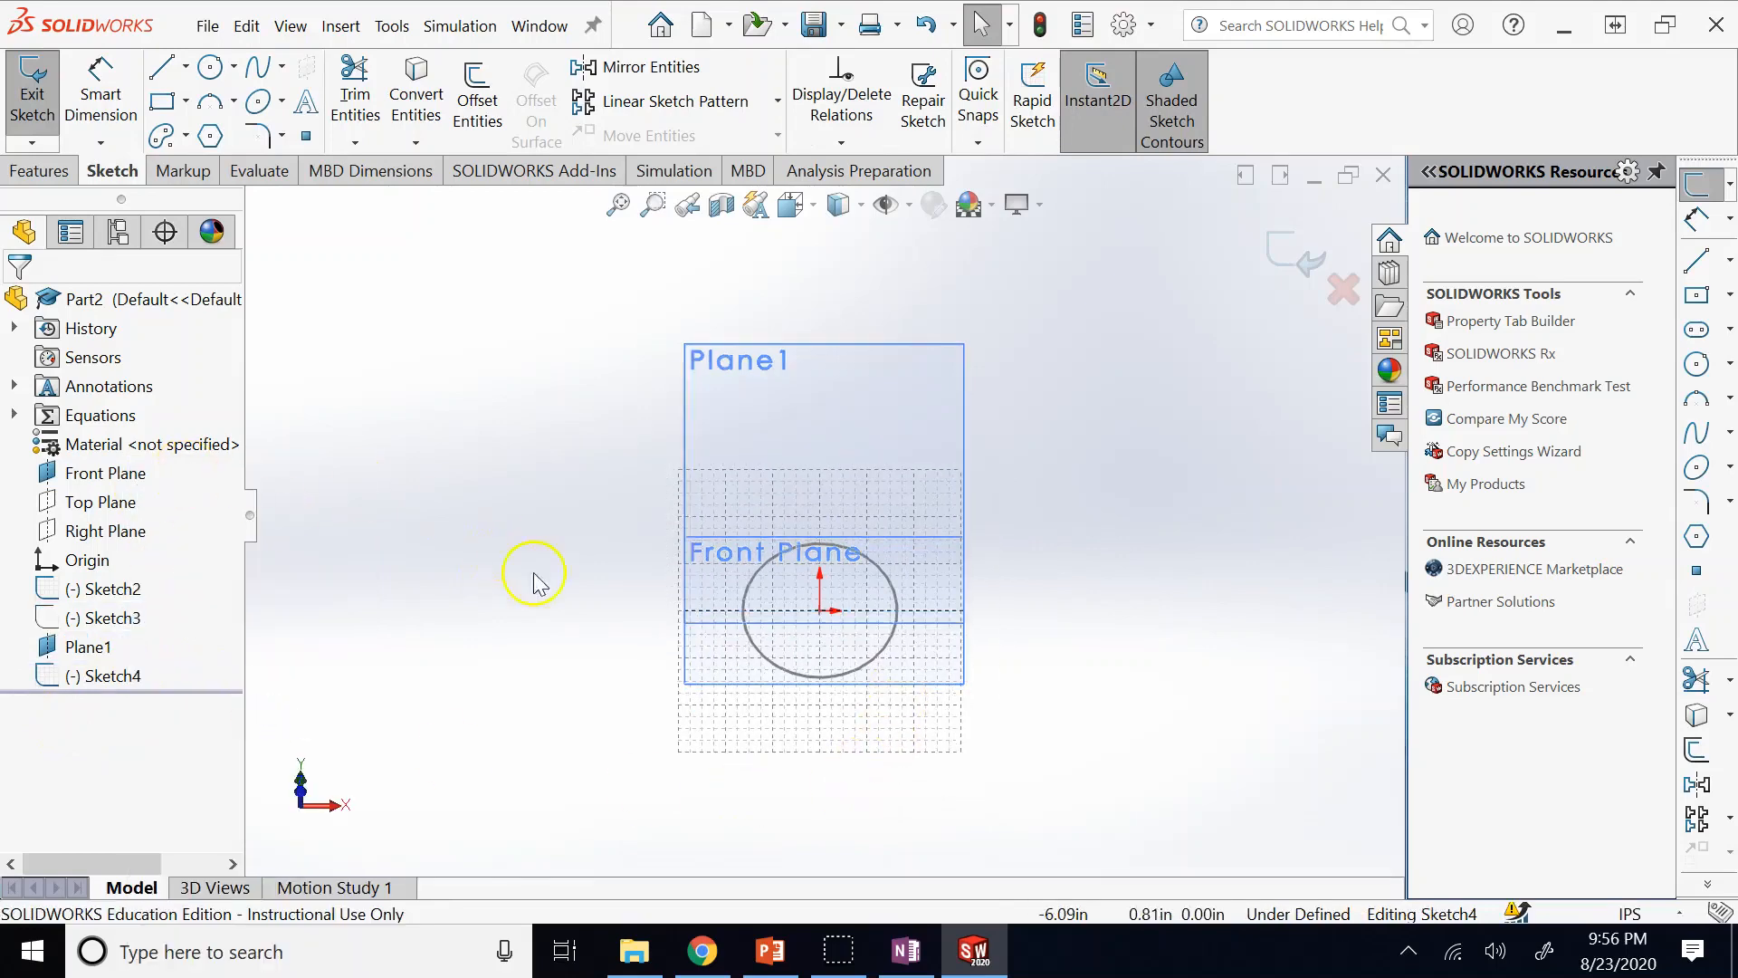
# Convert the Front Plane circle into the angled plane's sketch with Convert Entities and exit the sketch.
pyautogui.click(798, 676)
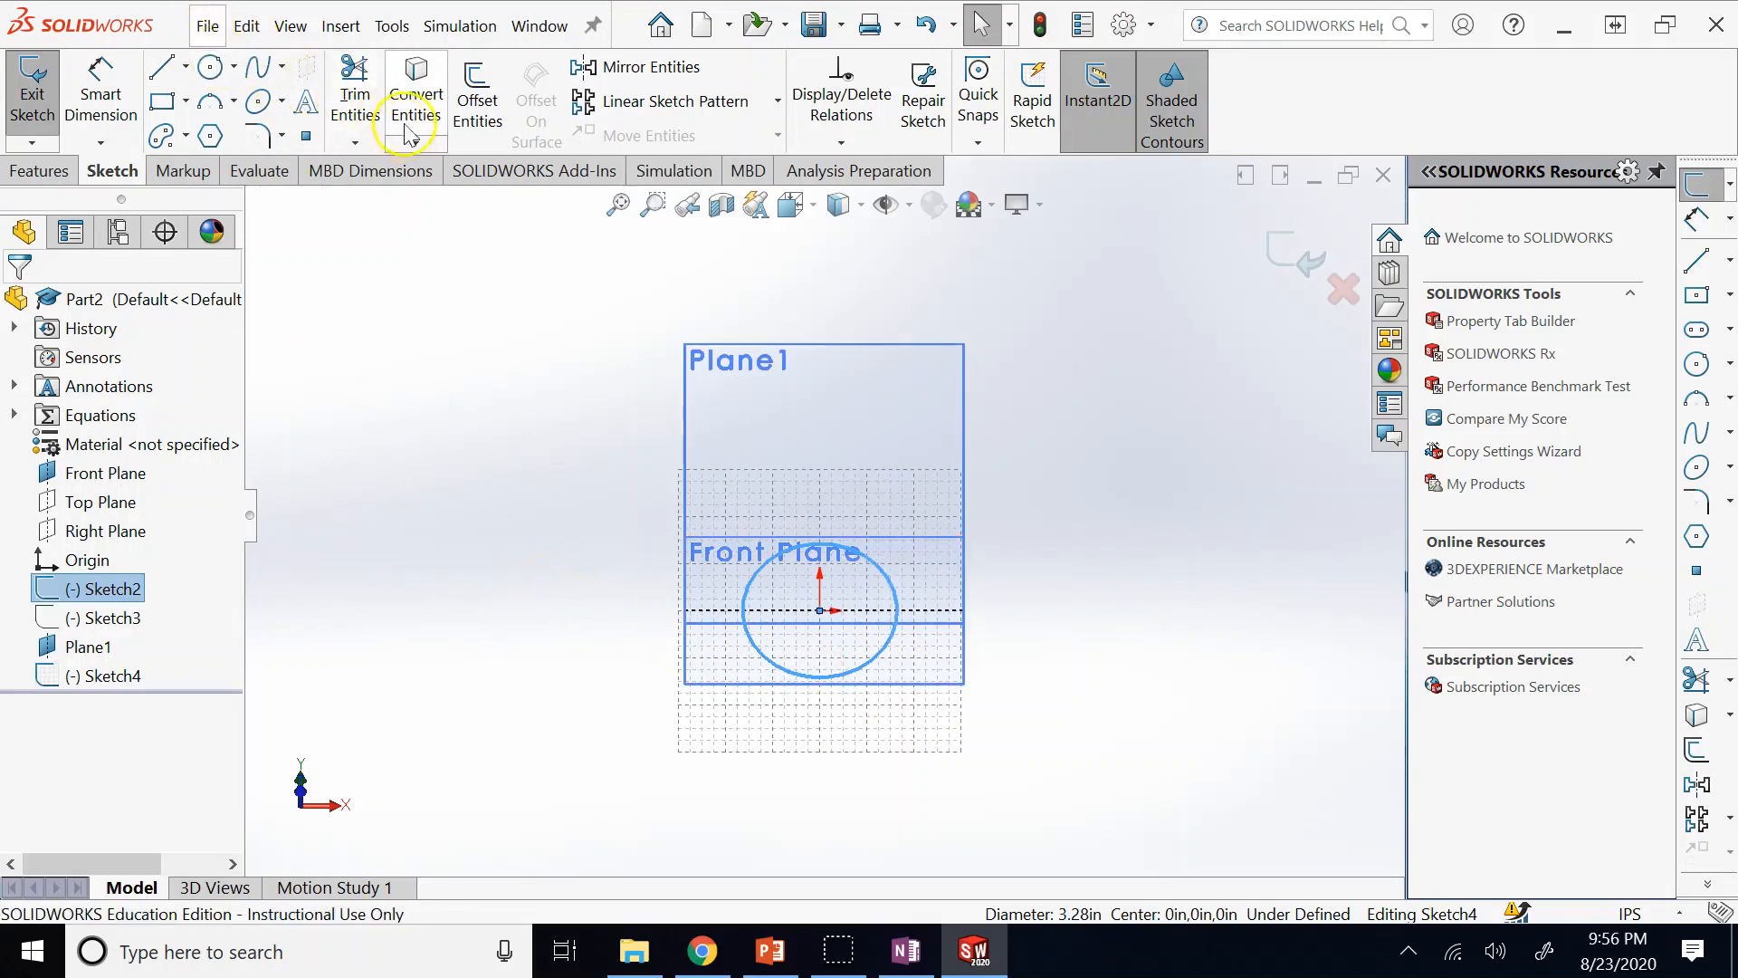
pyautogui.click(422, 101)
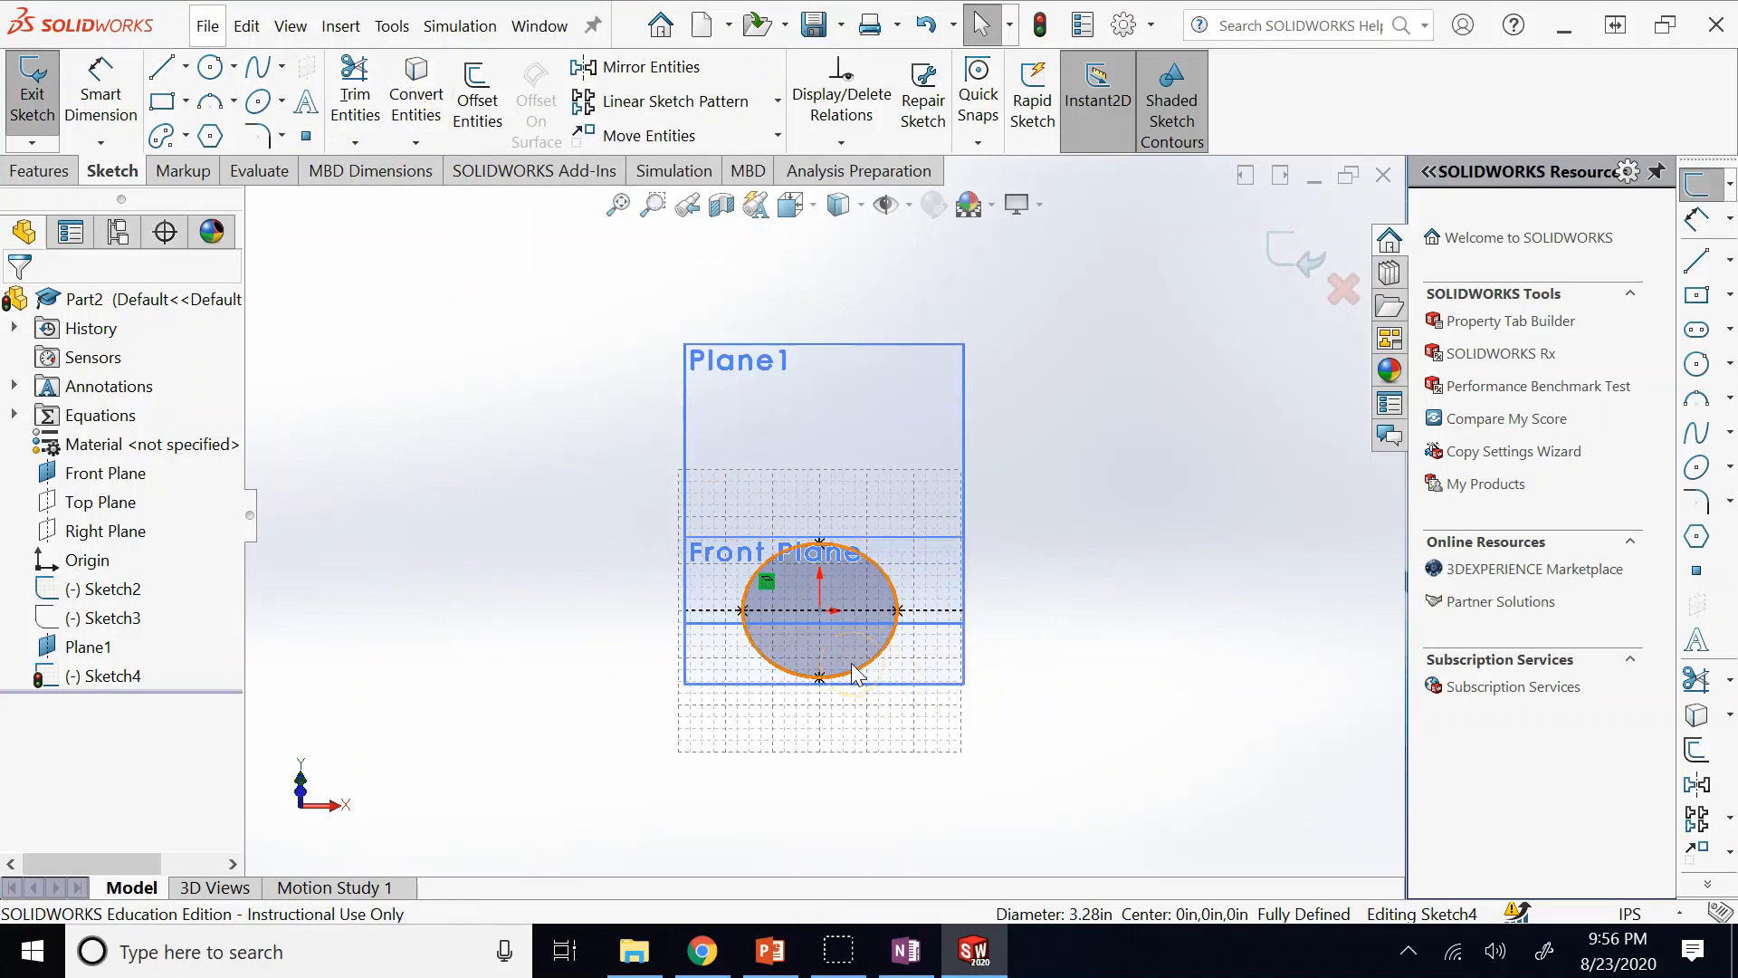
pyautogui.scroll(2, 851, 662)
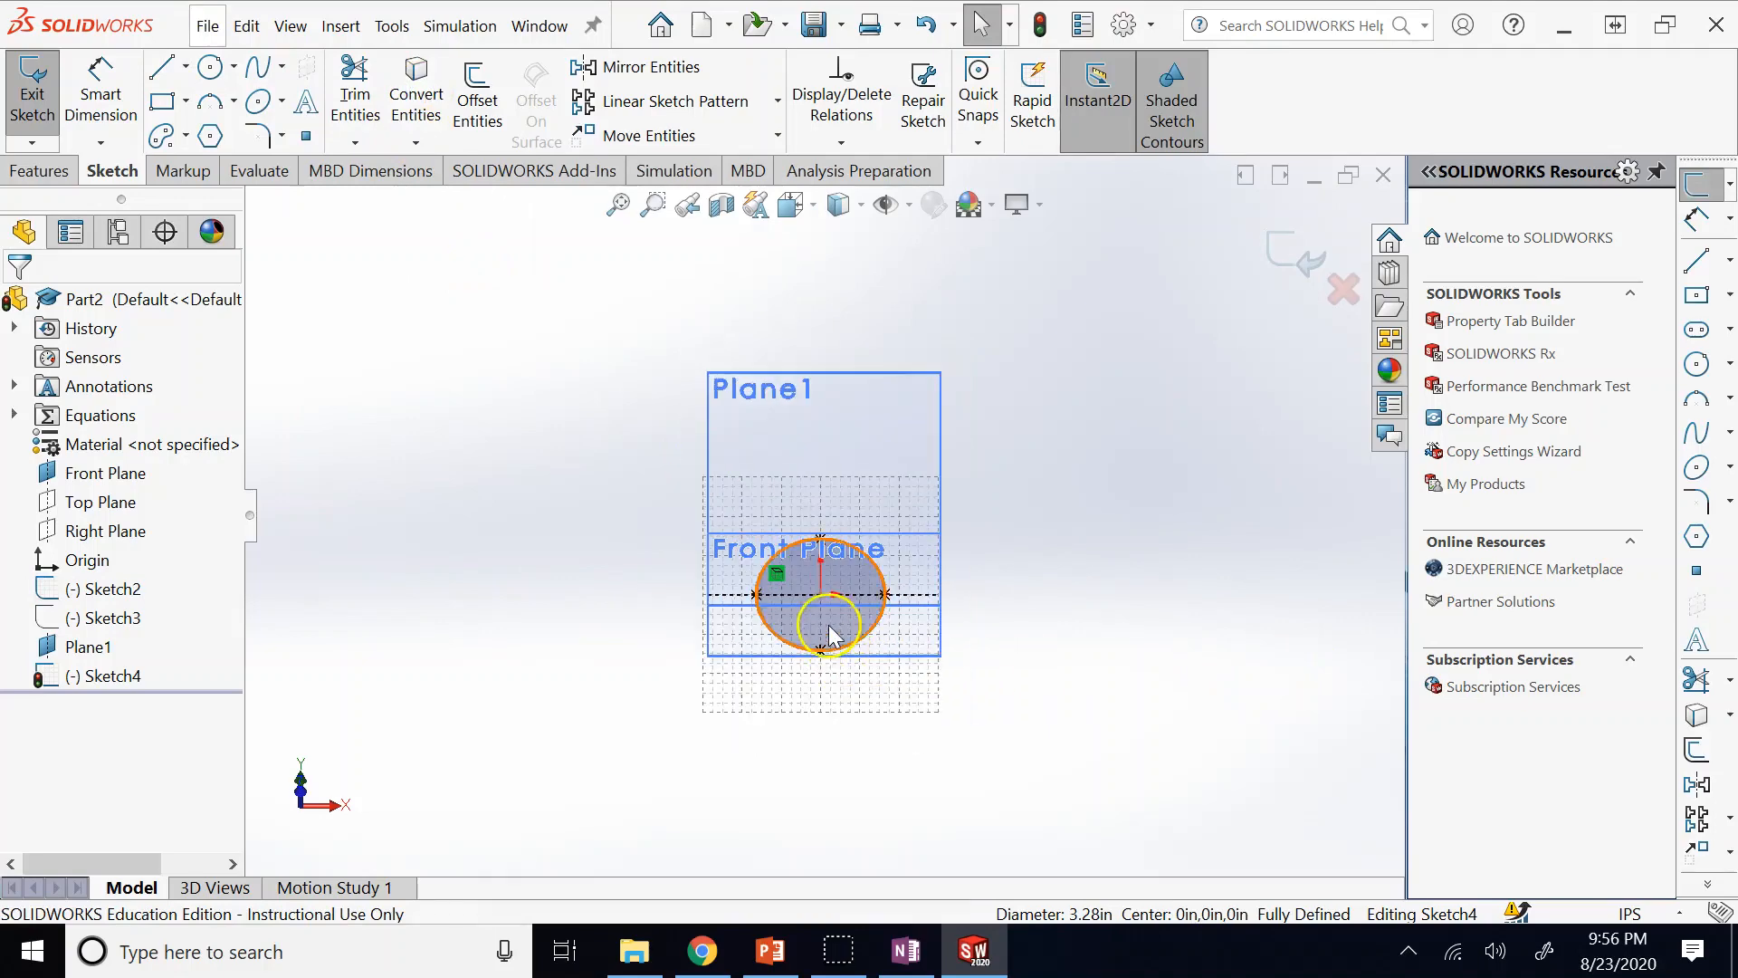
pyautogui.scroll(-4, 828, 623)
pyautogui.scroll(-2, 828, 623)
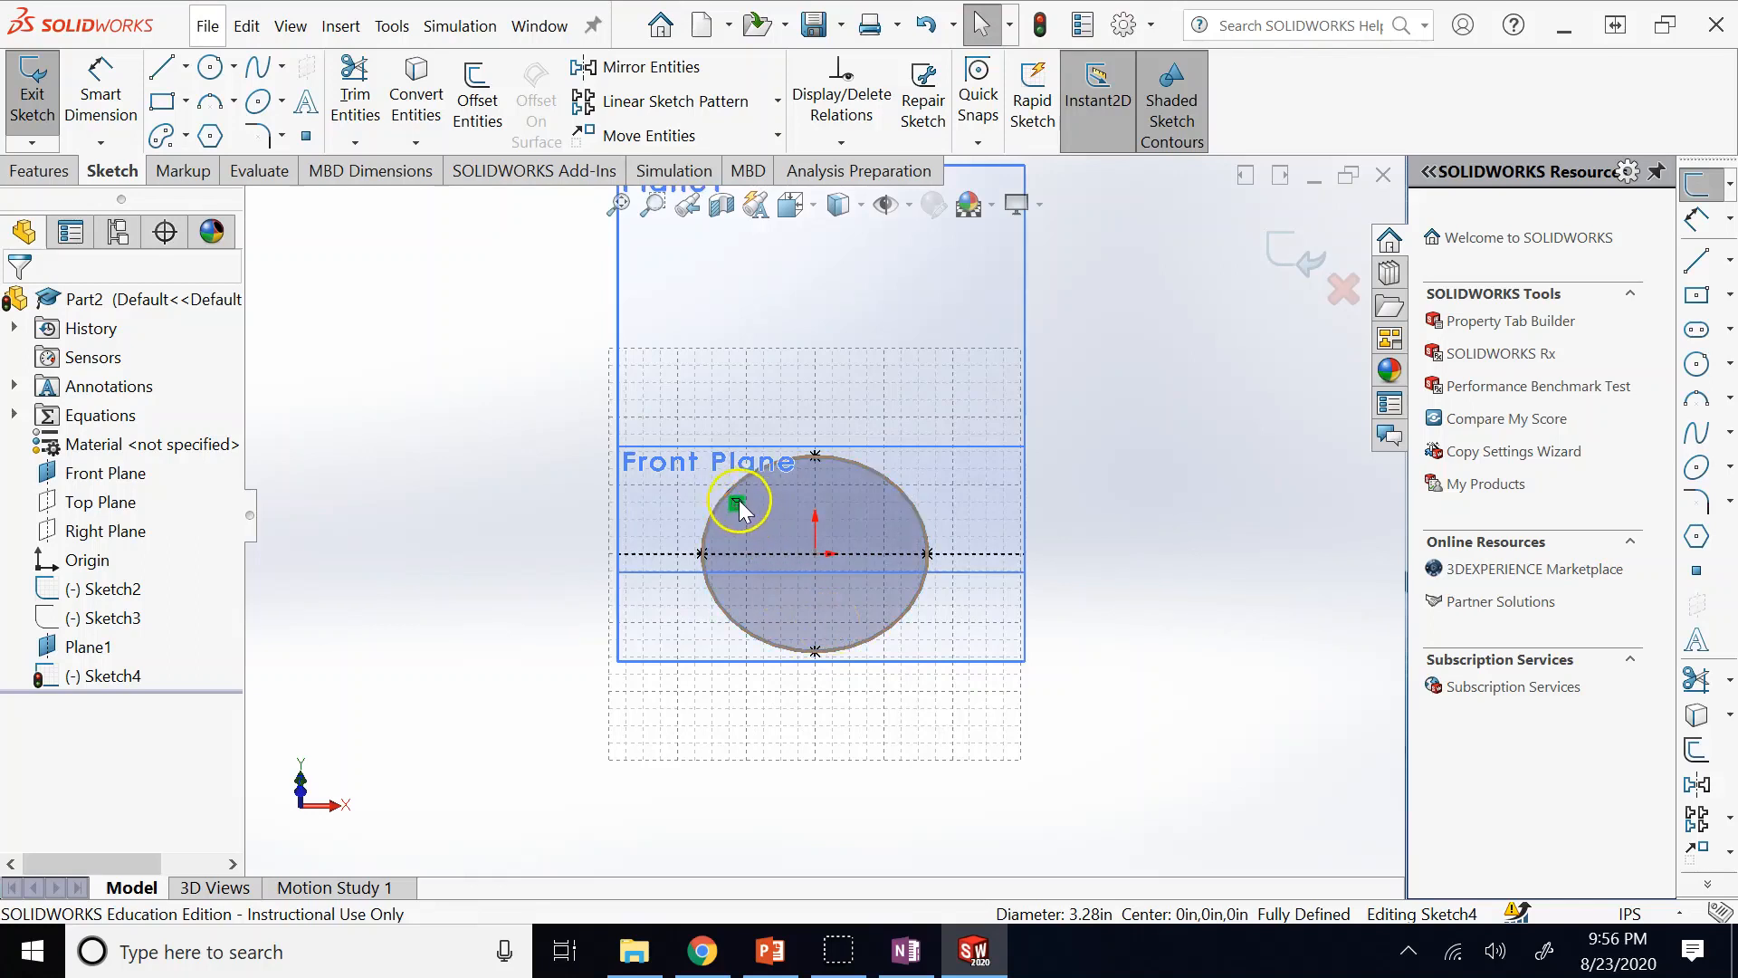
pyautogui.middleClick(1074, 460)
pyautogui.hotkey('ctrl', '4')
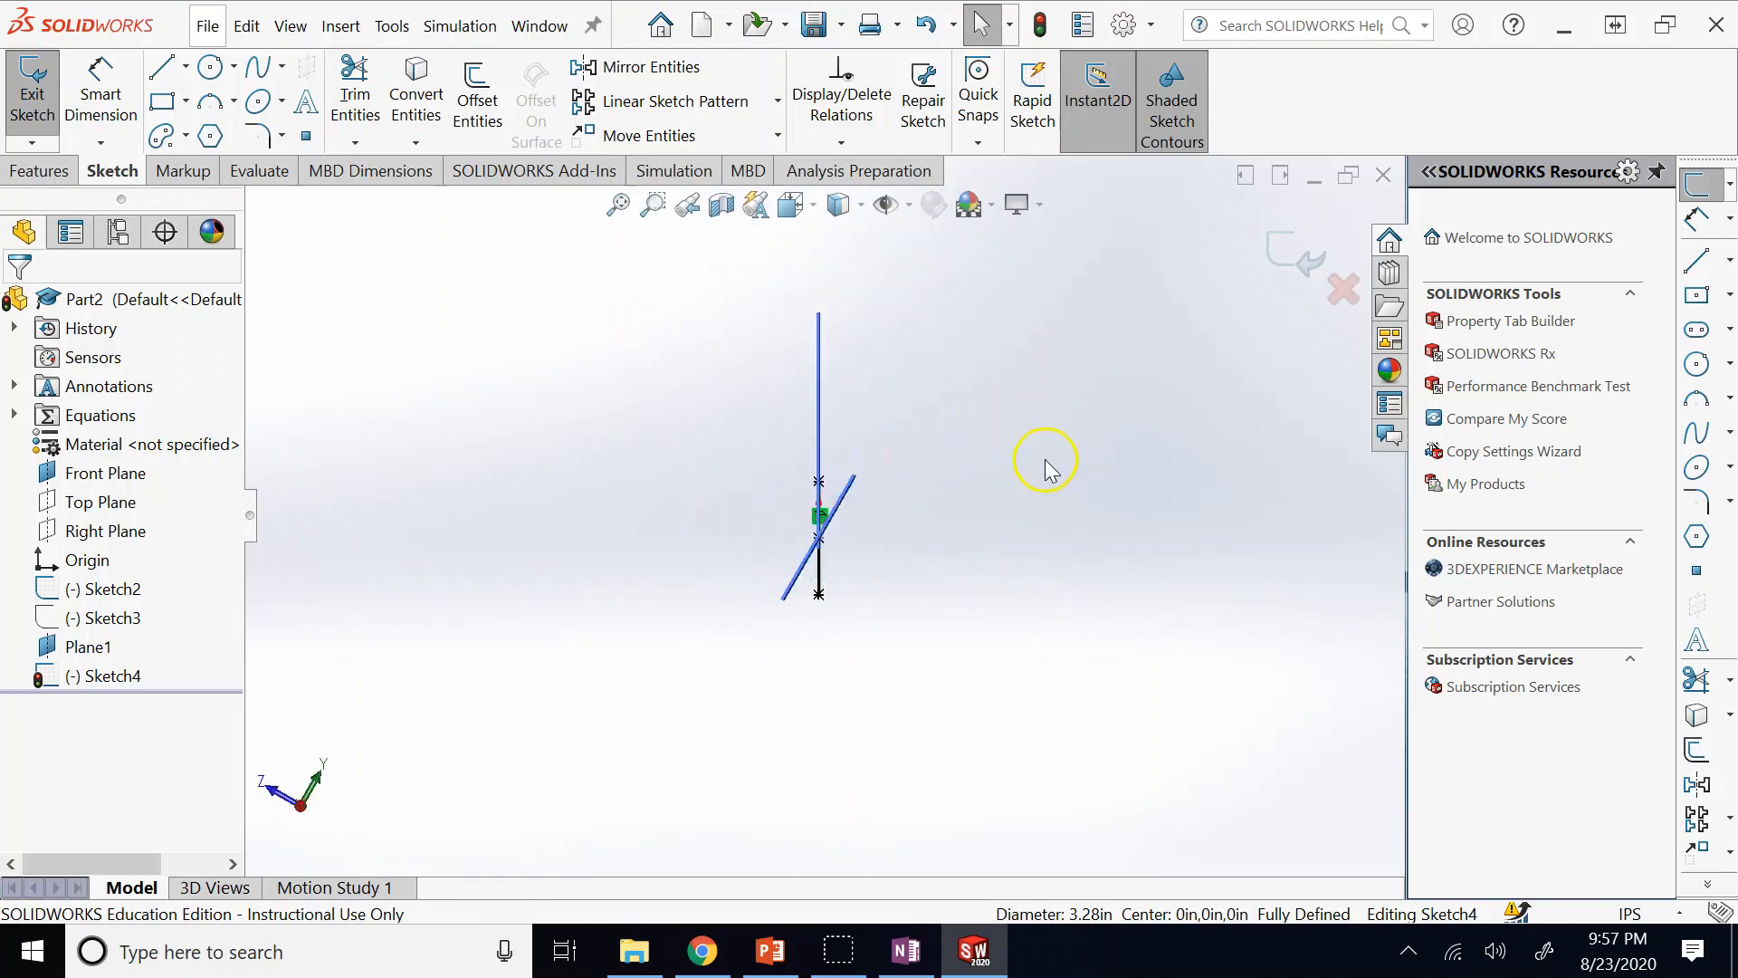
pyautogui.click(1277, 262)
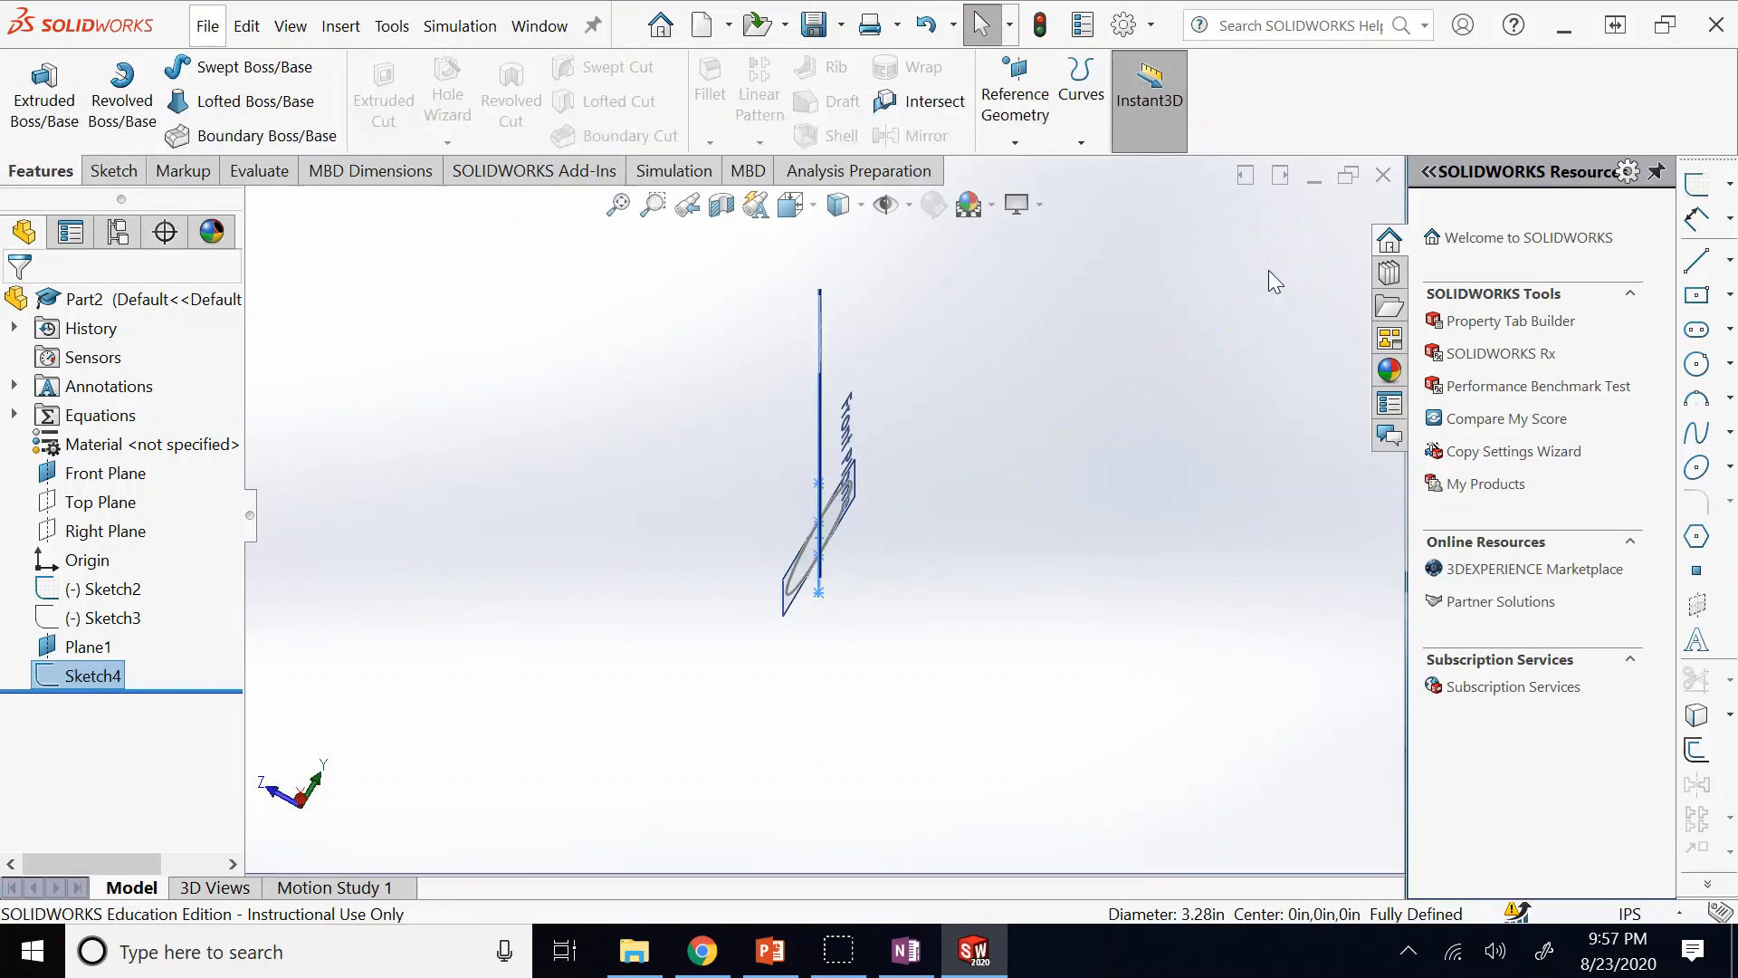
# Compare the converted curve on the angled plane with the original Front Plane circle from several directions.
pyautogui.hotkey('ctrl', '7')
pyautogui.click(1194, 412)
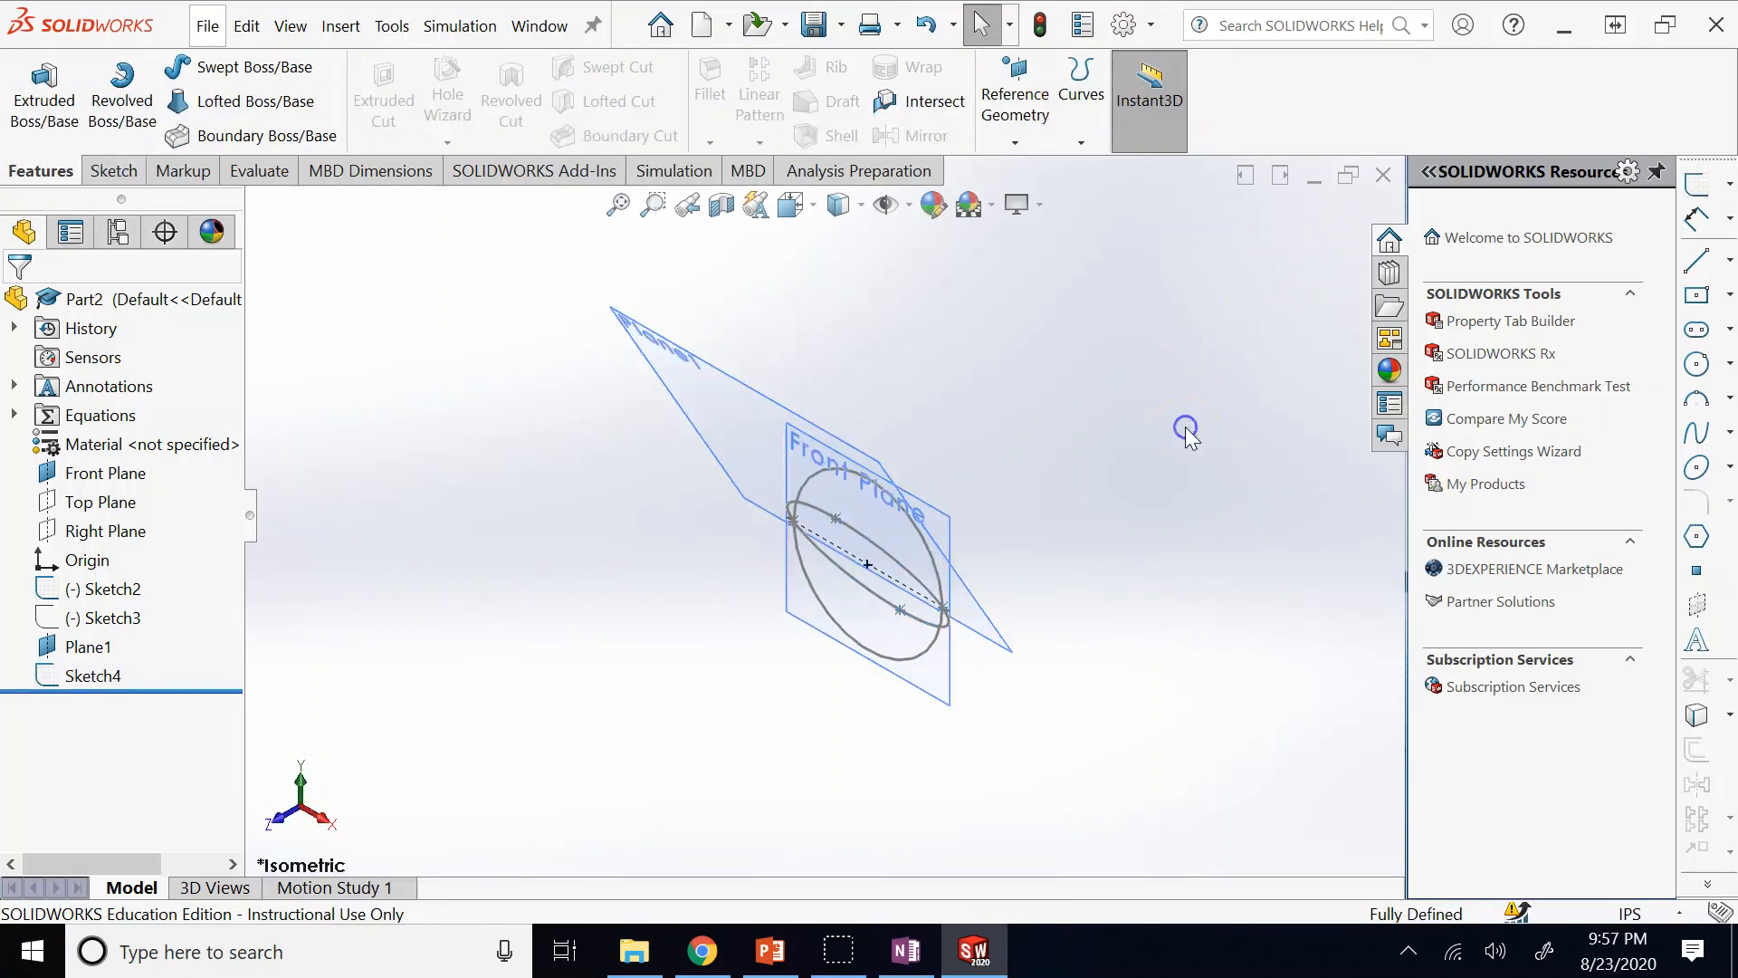
pyautogui.press('Left')
pyautogui.press('Left')
pyautogui.press('Left')
pyautogui.hotkey('ctrl', '7')
pyautogui.click(933, 540)
pyautogui.press('Left')
pyautogui.press('Left')
pyautogui.press('Left')
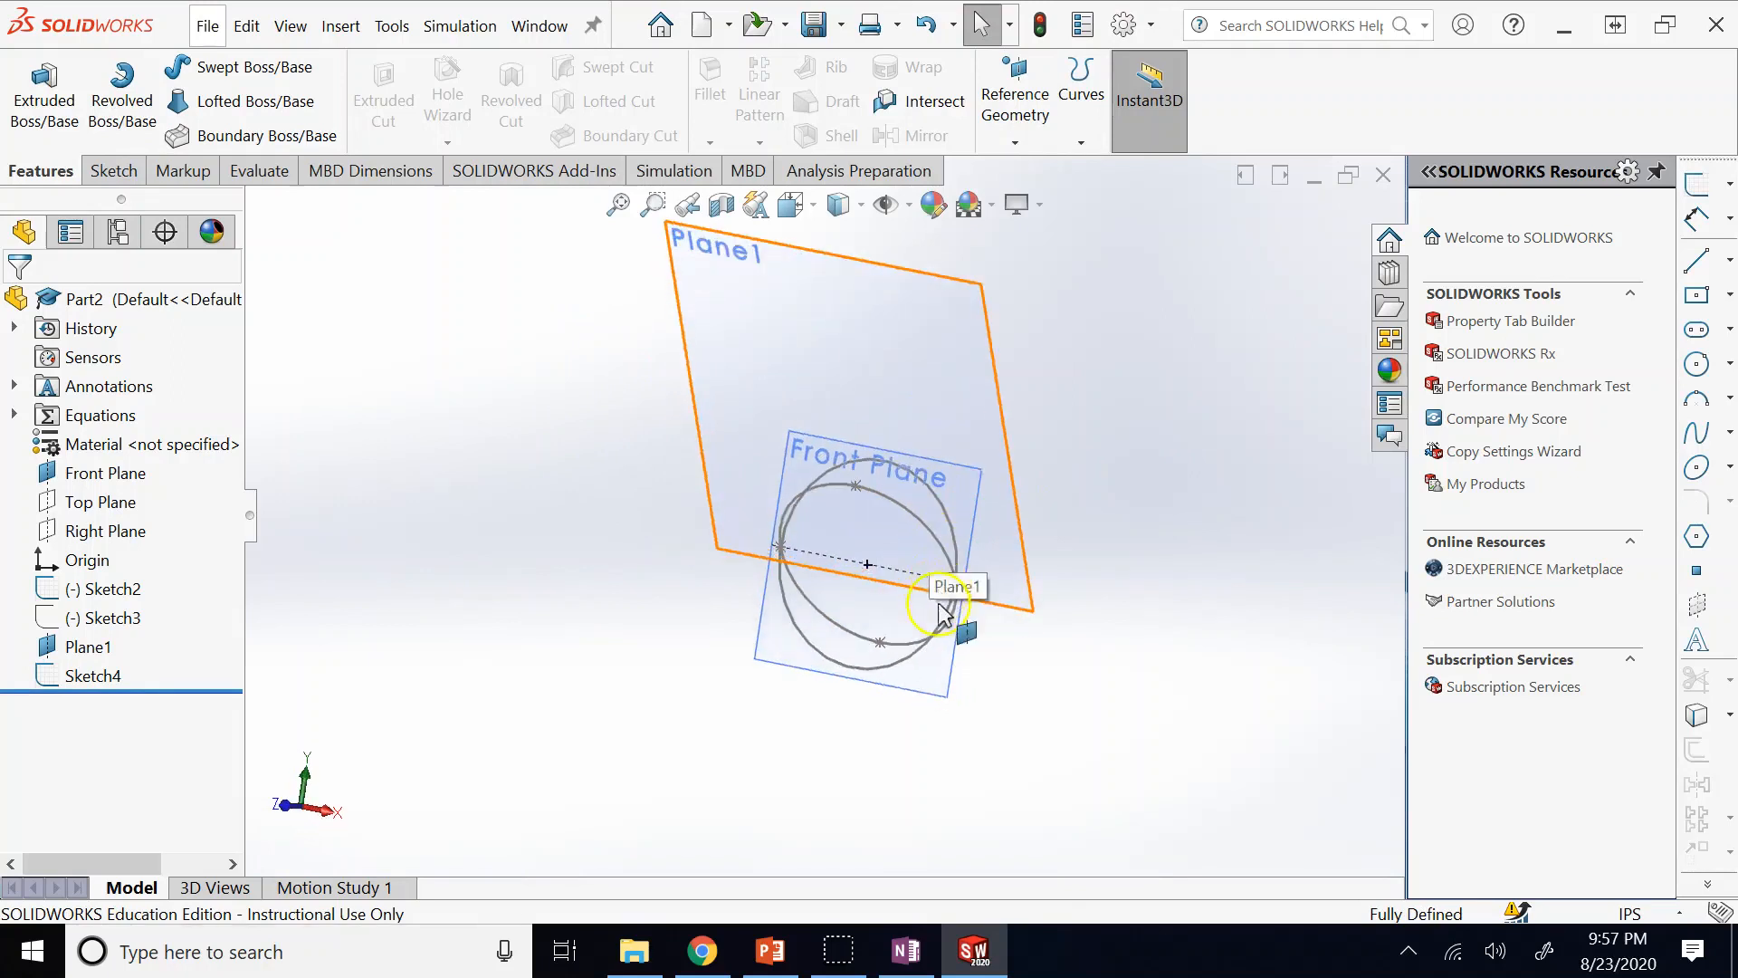
pyautogui.hotkey('shift', 'Left')
pyautogui.hotkey('shift', 'Left')
pyautogui.hotkey('shift', 'Left')
pyautogui.hotkey('shift', 'Left')
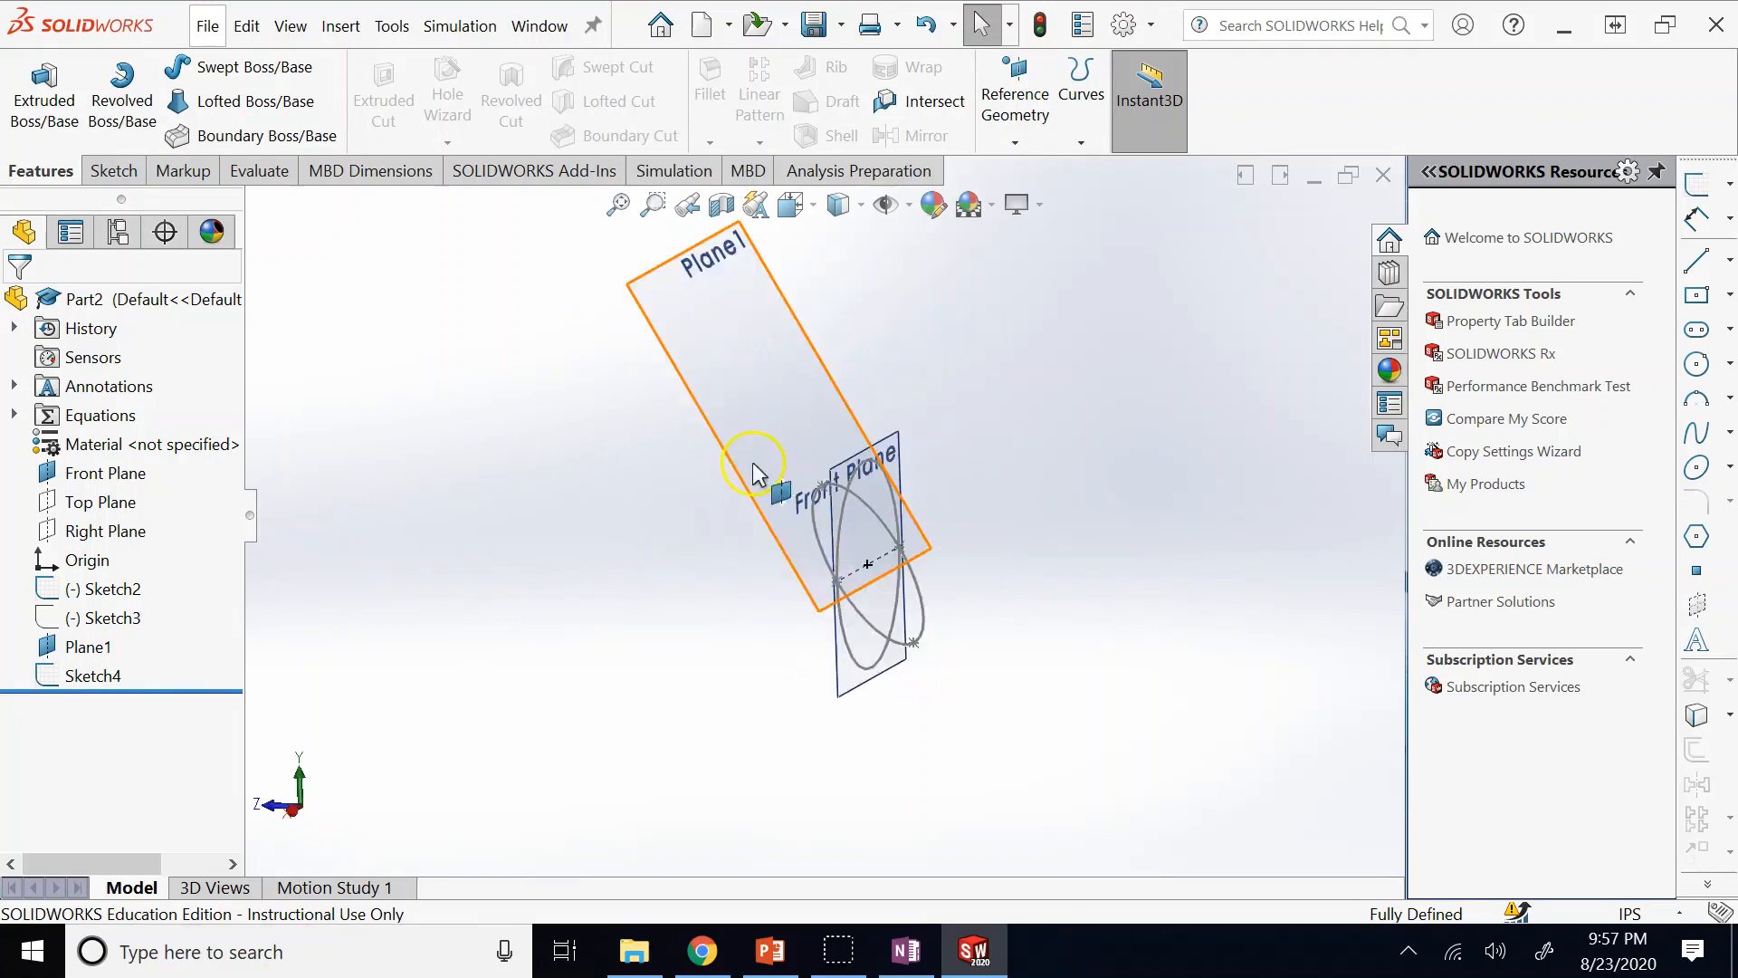
pyautogui.press('Right')
pyautogui.press('Right')
pyautogui.press('Right')
pyautogui.press('Right')
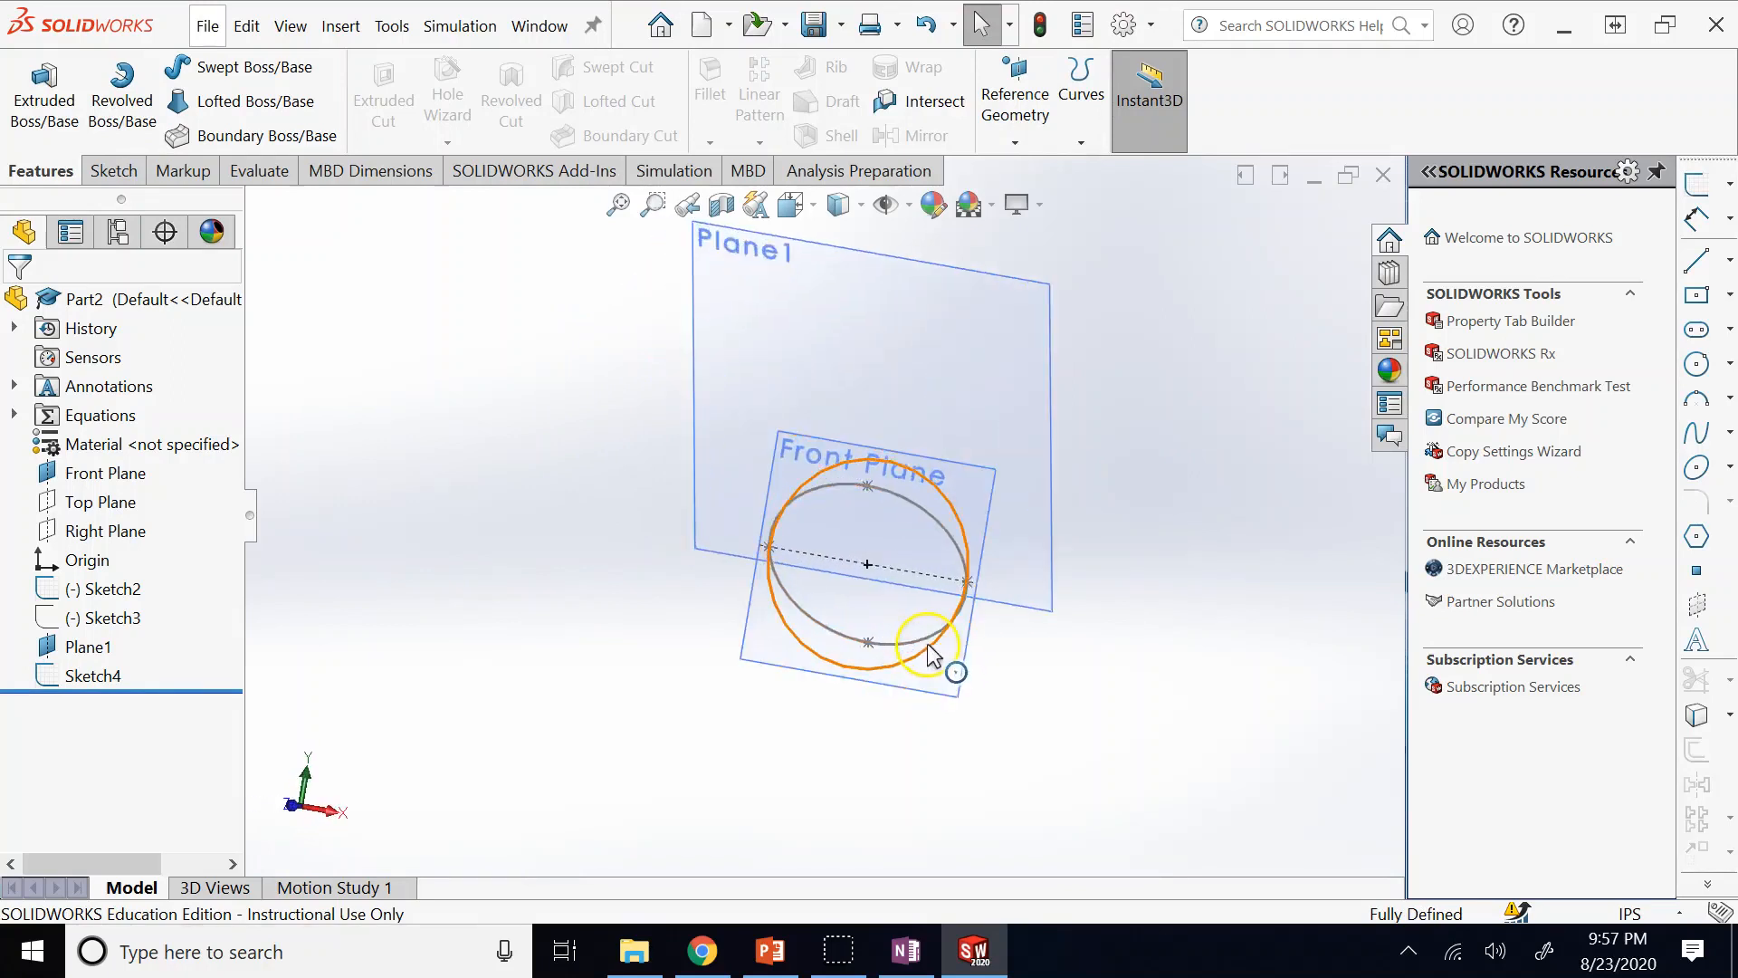
pyautogui.press('Left')
pyautogui.press('Left')
pyautogui.press('Left')
pyautogui.press('Left')
pyautogui.press('Left')
pyautogui.press('Left')
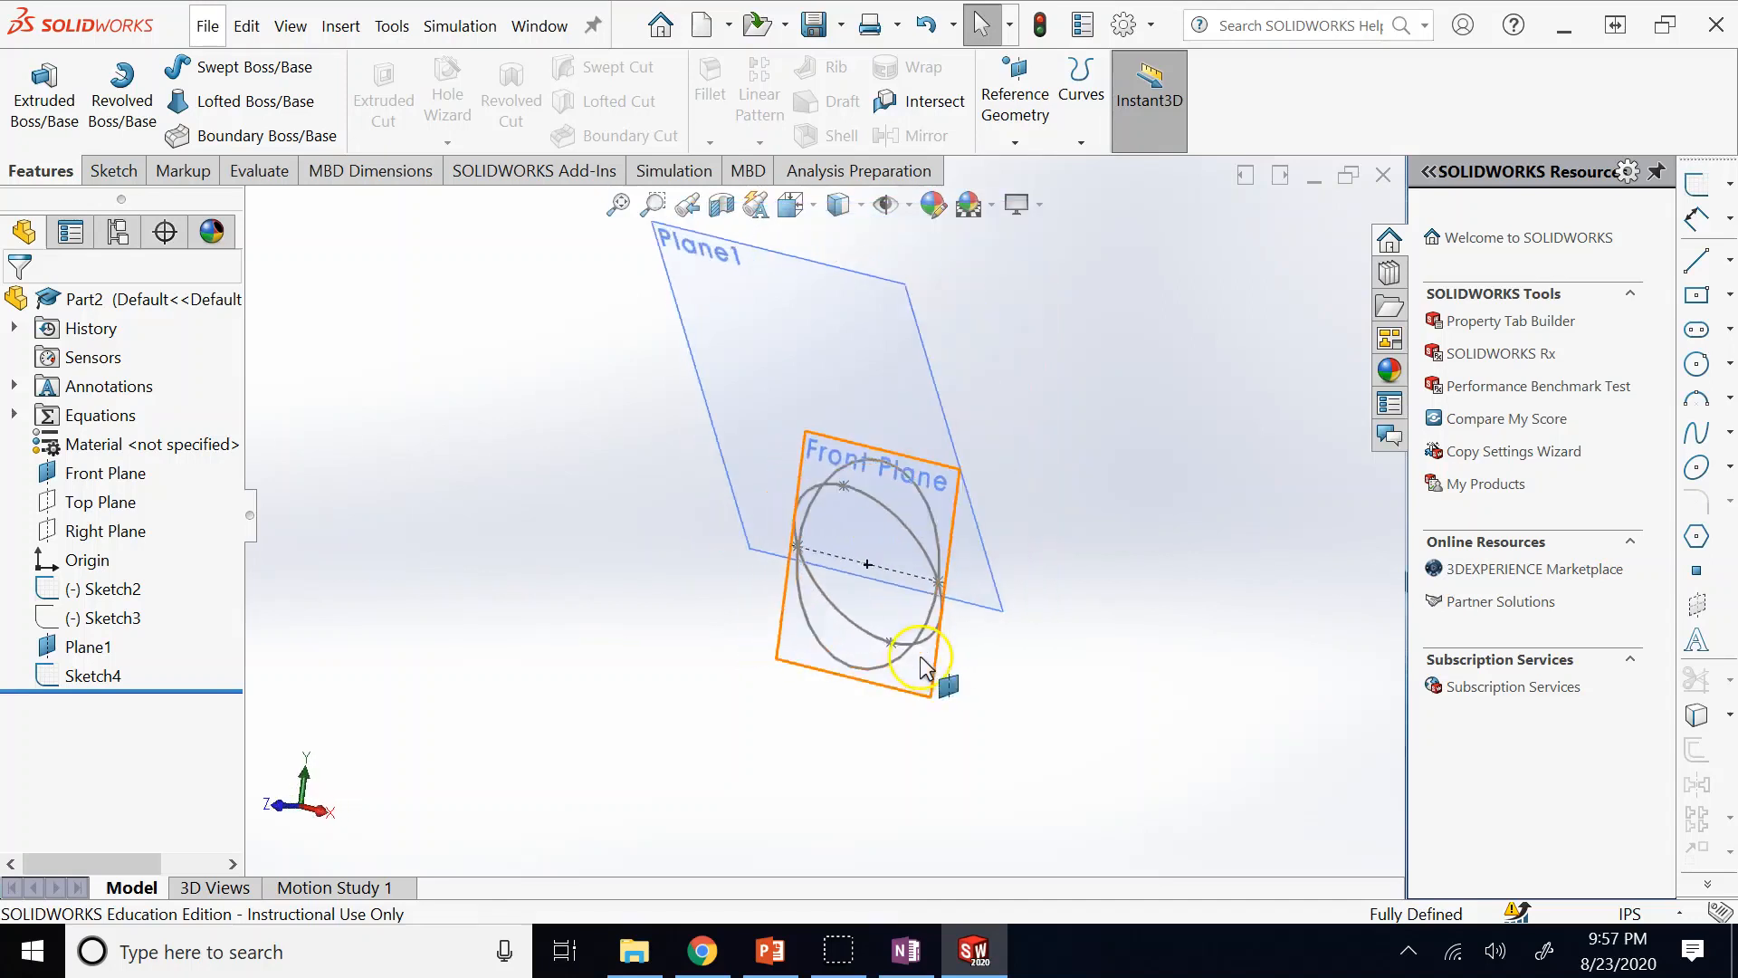
pyautogui.press('Right')
pyautogui.press('Right')
pyautogui.press('Right')
pyautogui.press('Right')
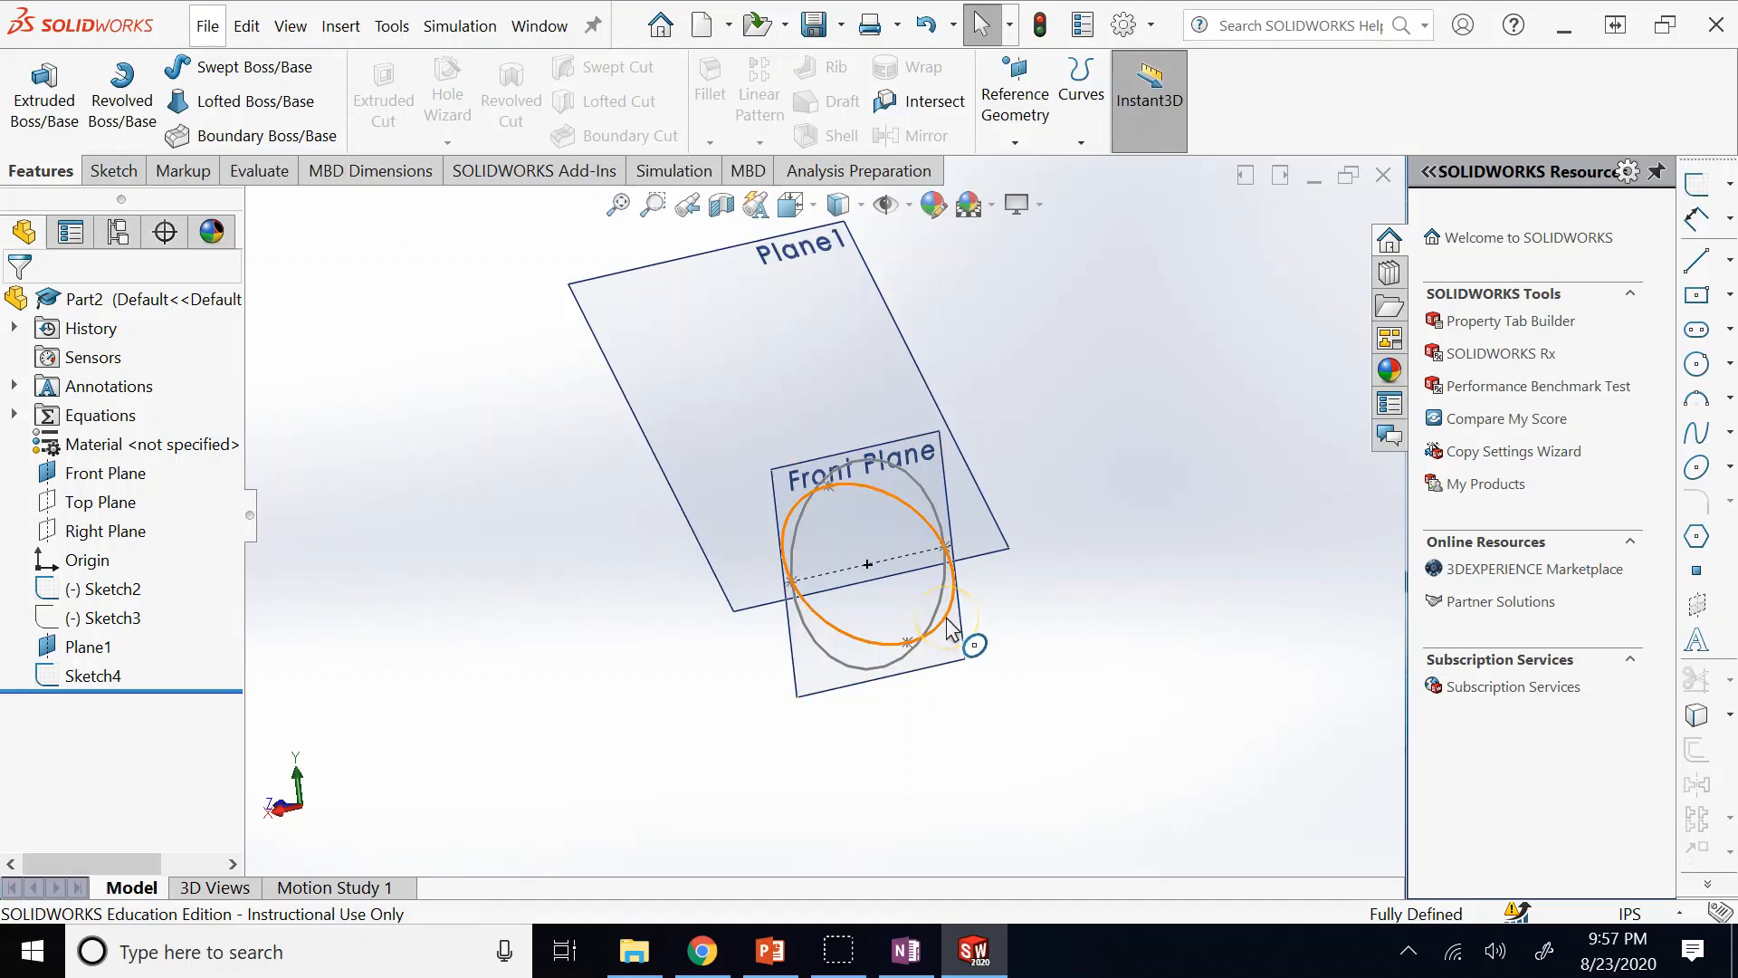
pyautogui.press('Left')
pyautogui.press('Left')
pyautogui.press('Left')
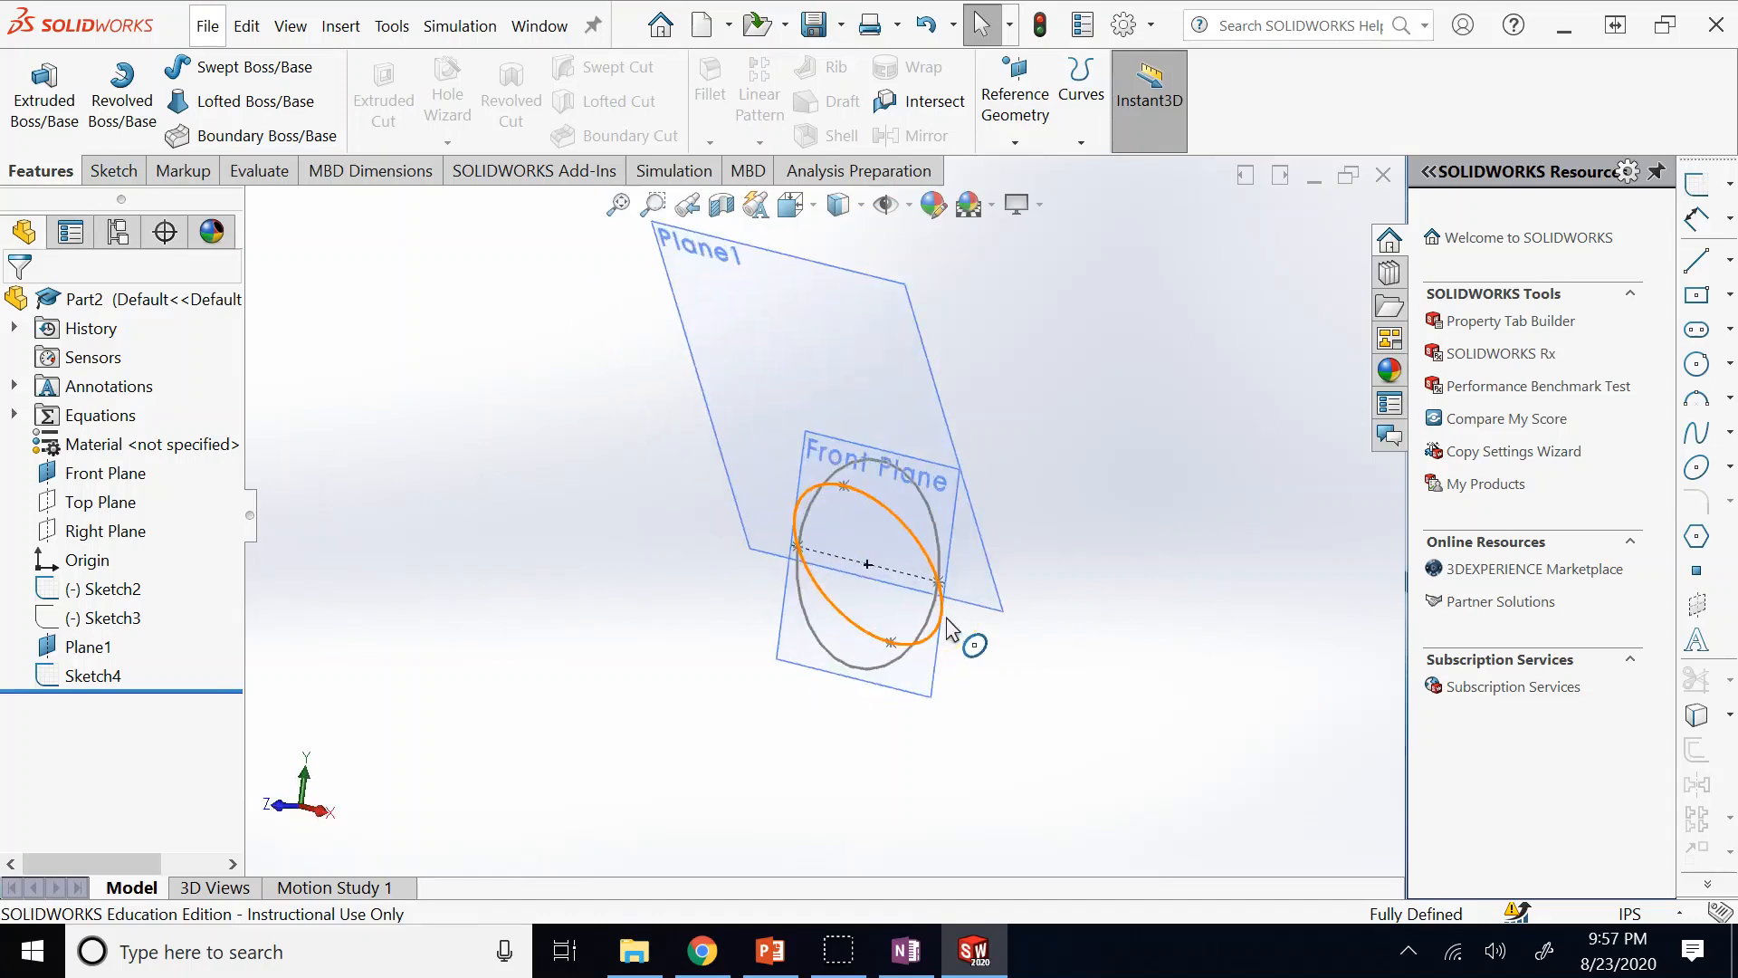
pyautogui.click(851, 672)
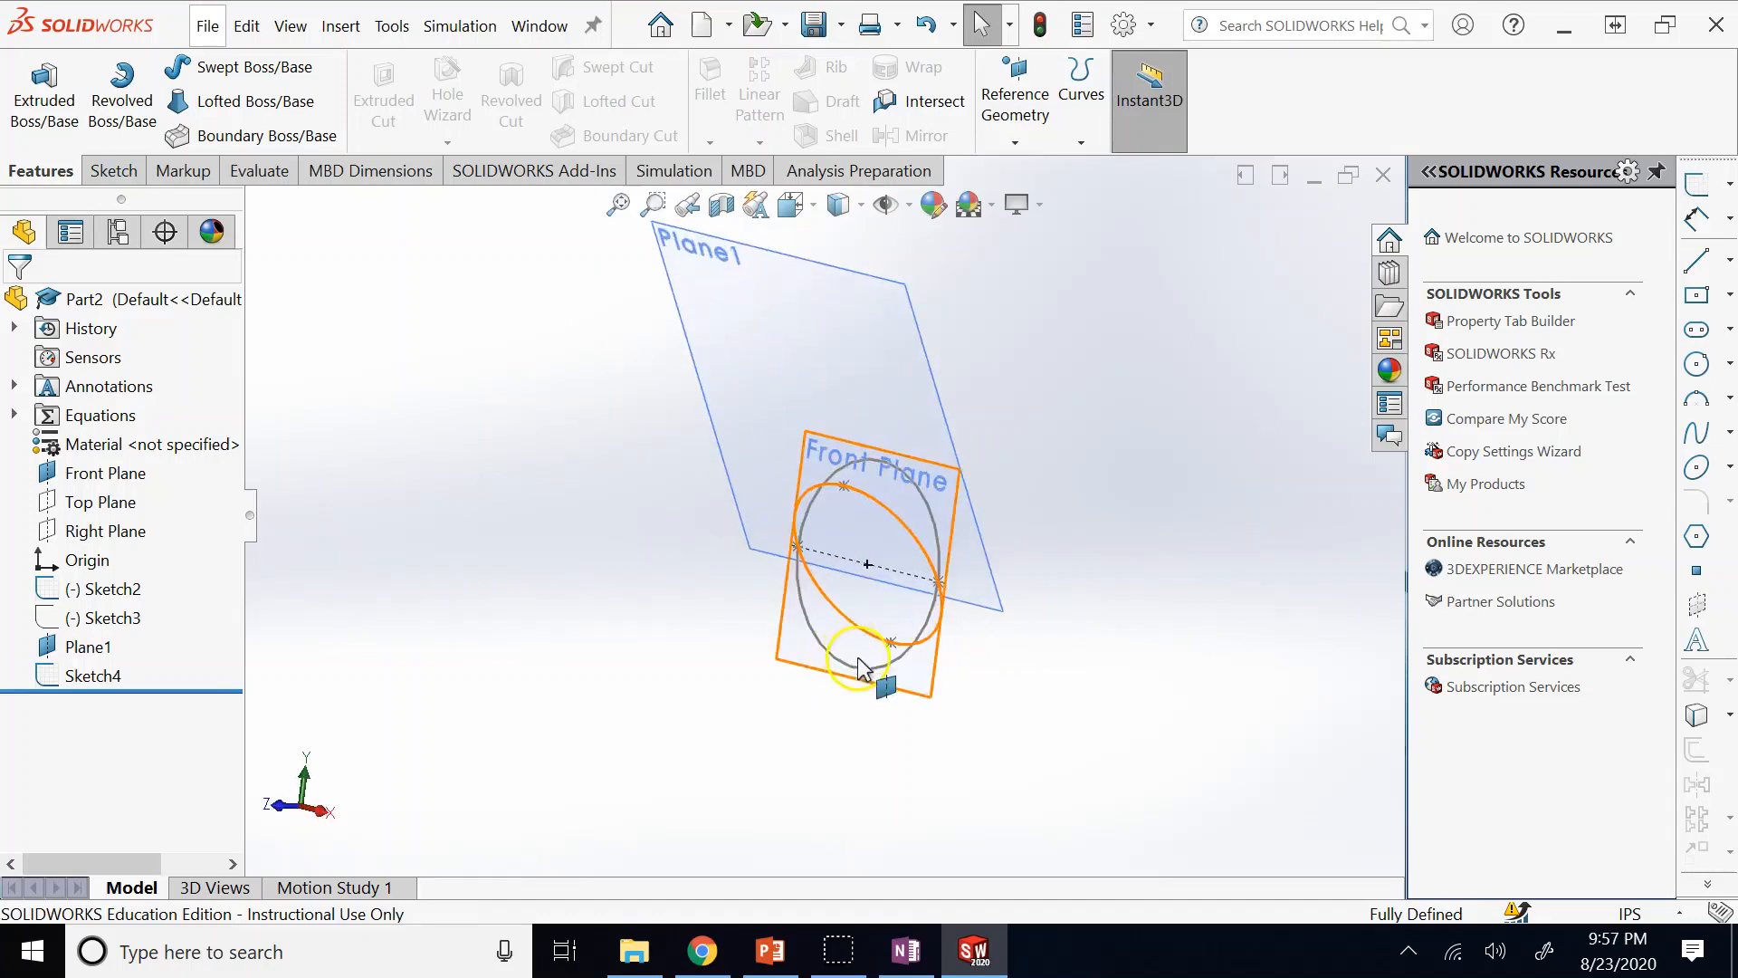
pyautogui.press('Left')
pyautogui.press('Left')
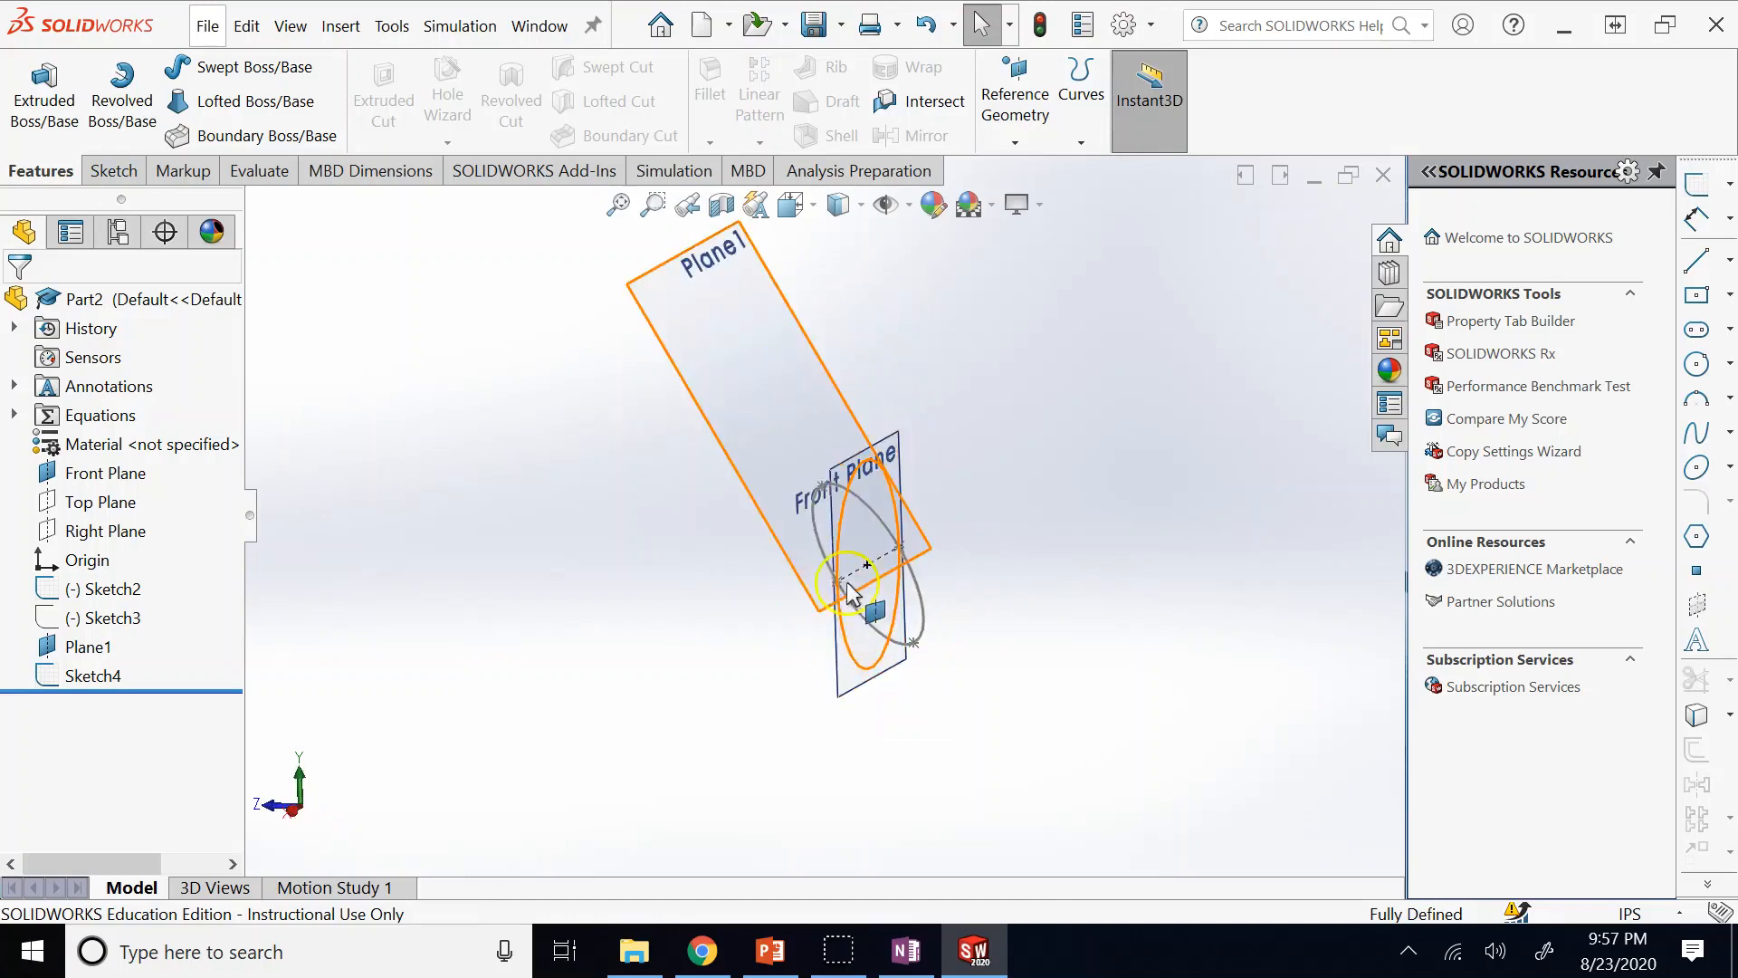
pyautogui.click(838, 557)
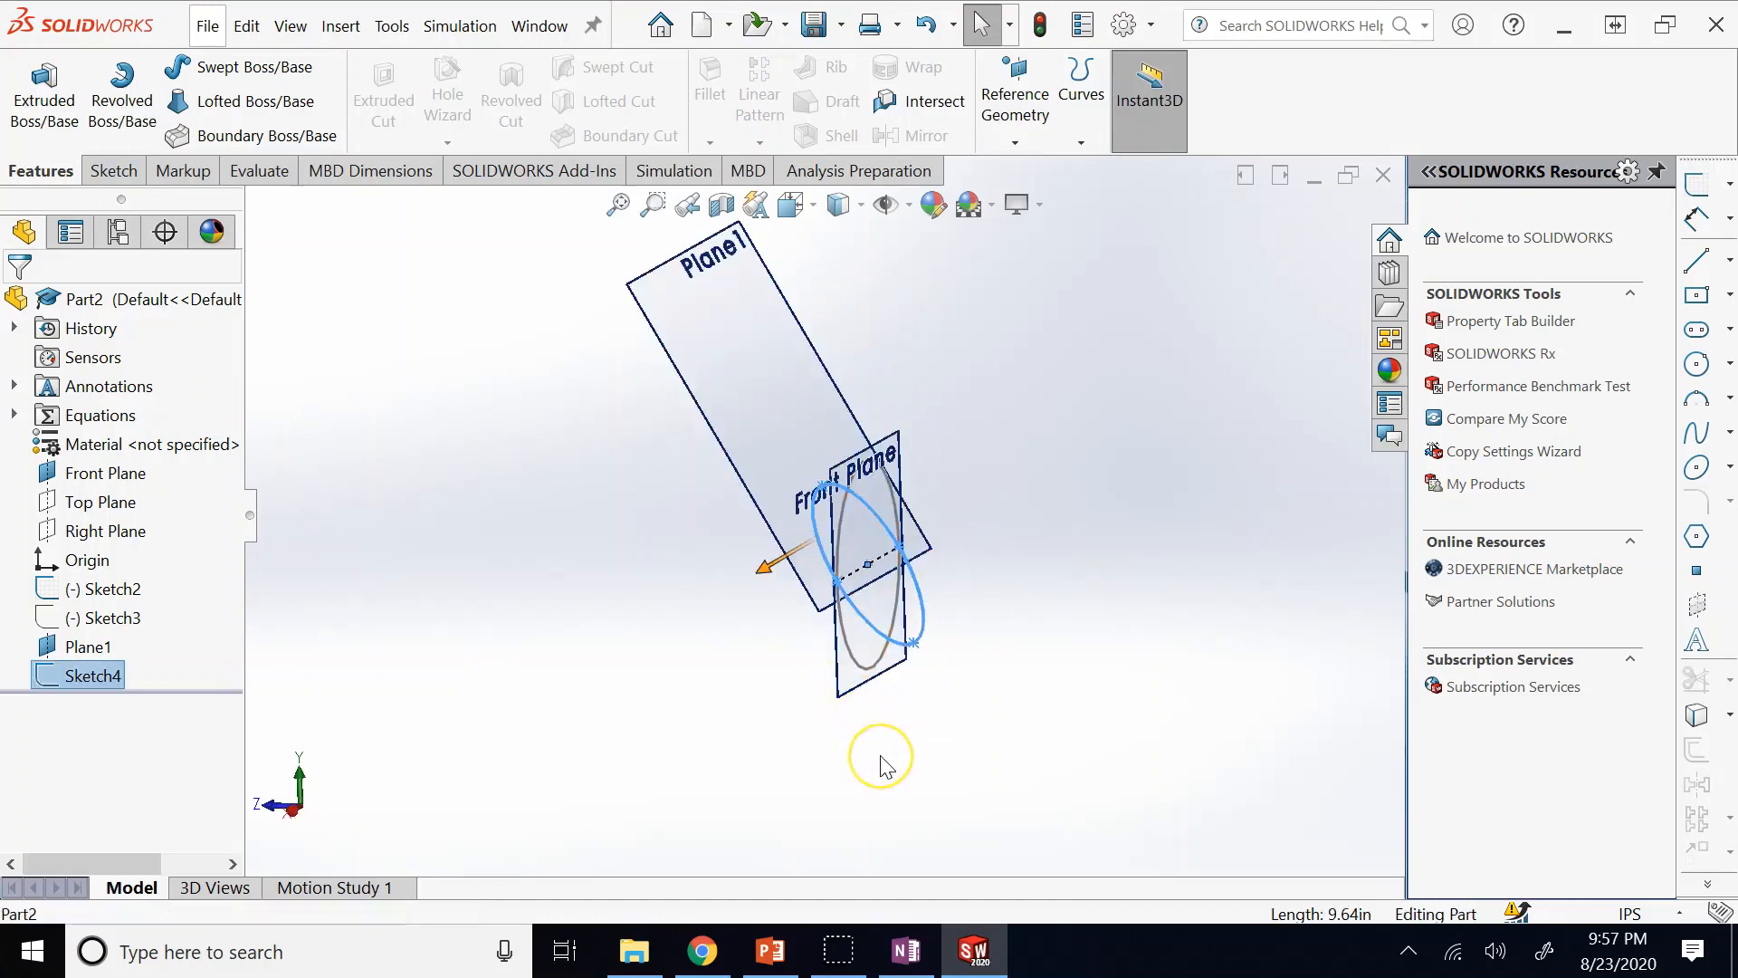
# Delete the horizontal-line sketch and the converted-curve sketch together with the dependent angled plane.
pyautogui.rightClick(771, 385)
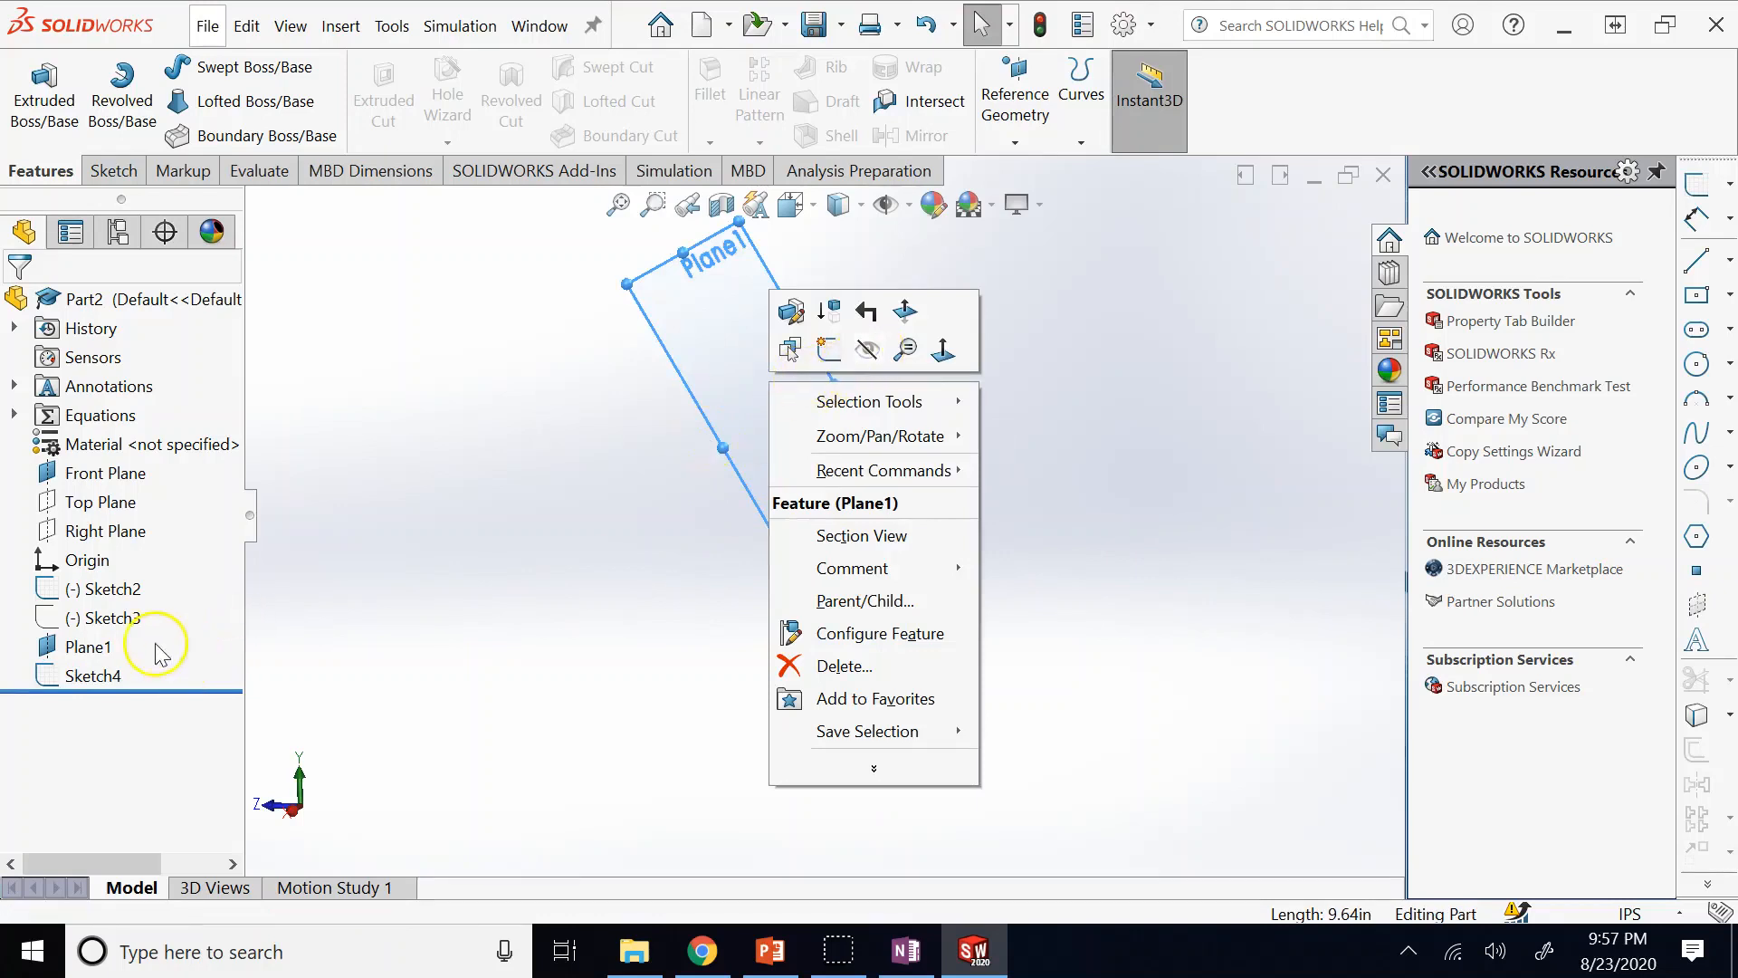
pyautogui.click(107, 621)
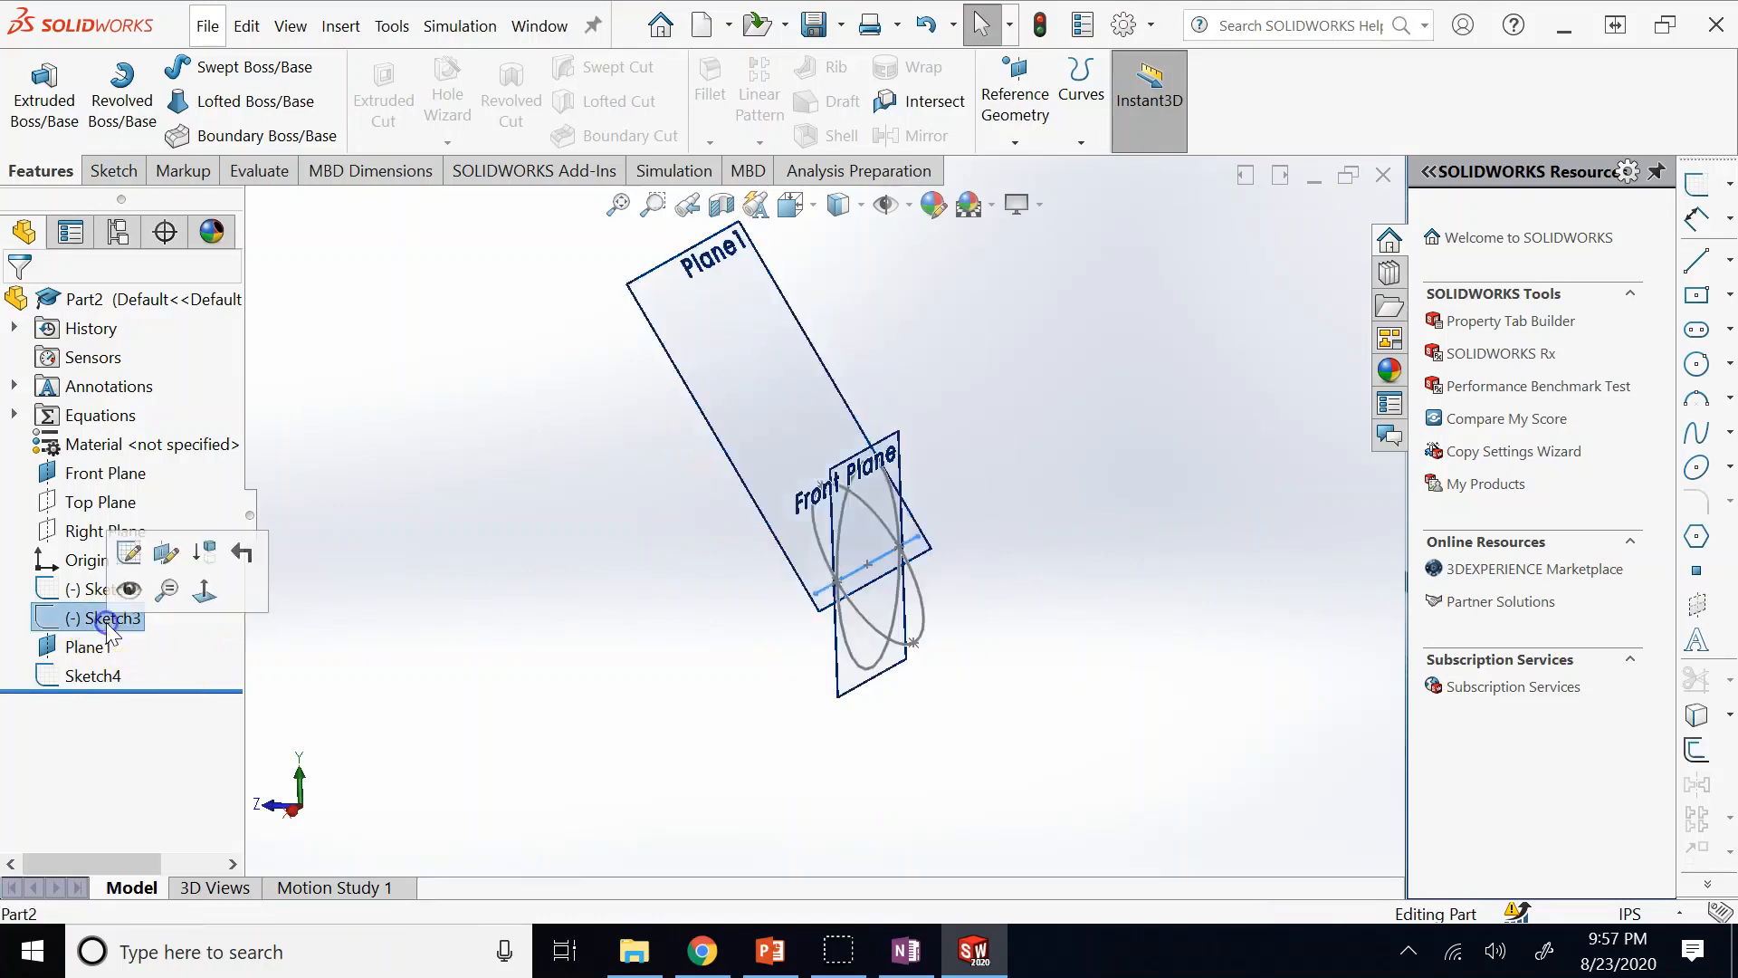
pyautogui.keyDown('ctrl'); pyautogui.click(99, 678); pyautogui.keyUp('ctrl')
pyautogui.rightClick(95, 677)
pyautogui.click(175, 594)
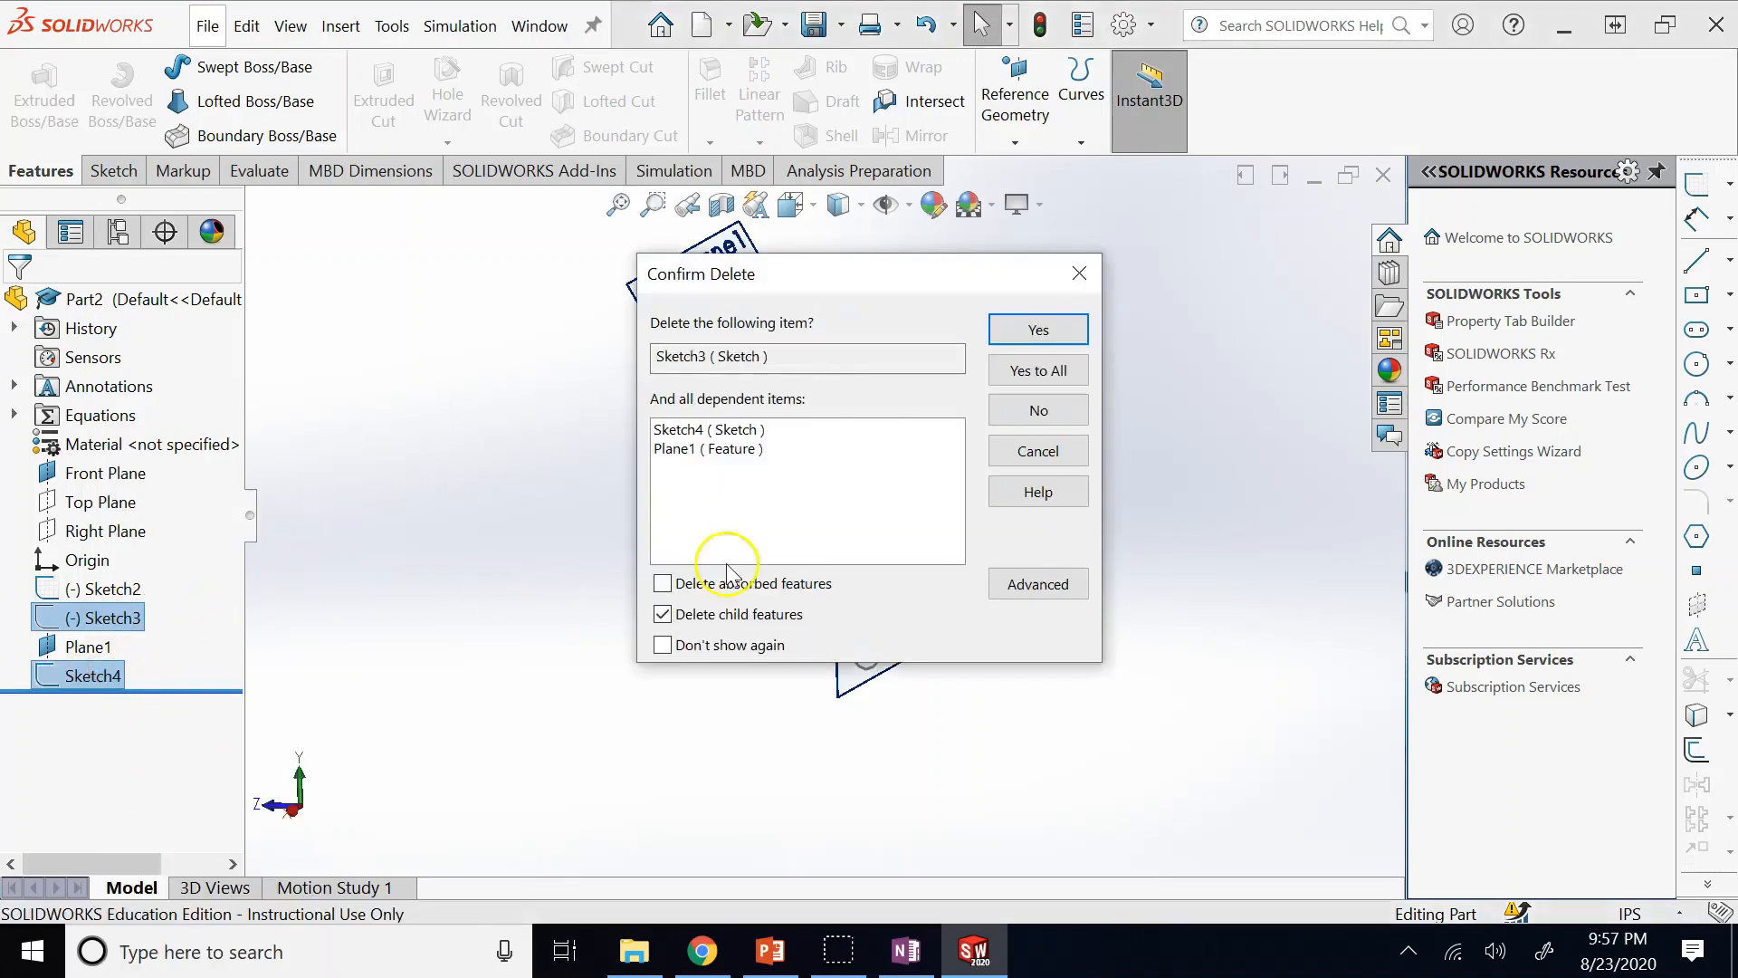
pyautogui.click(1039, 370)
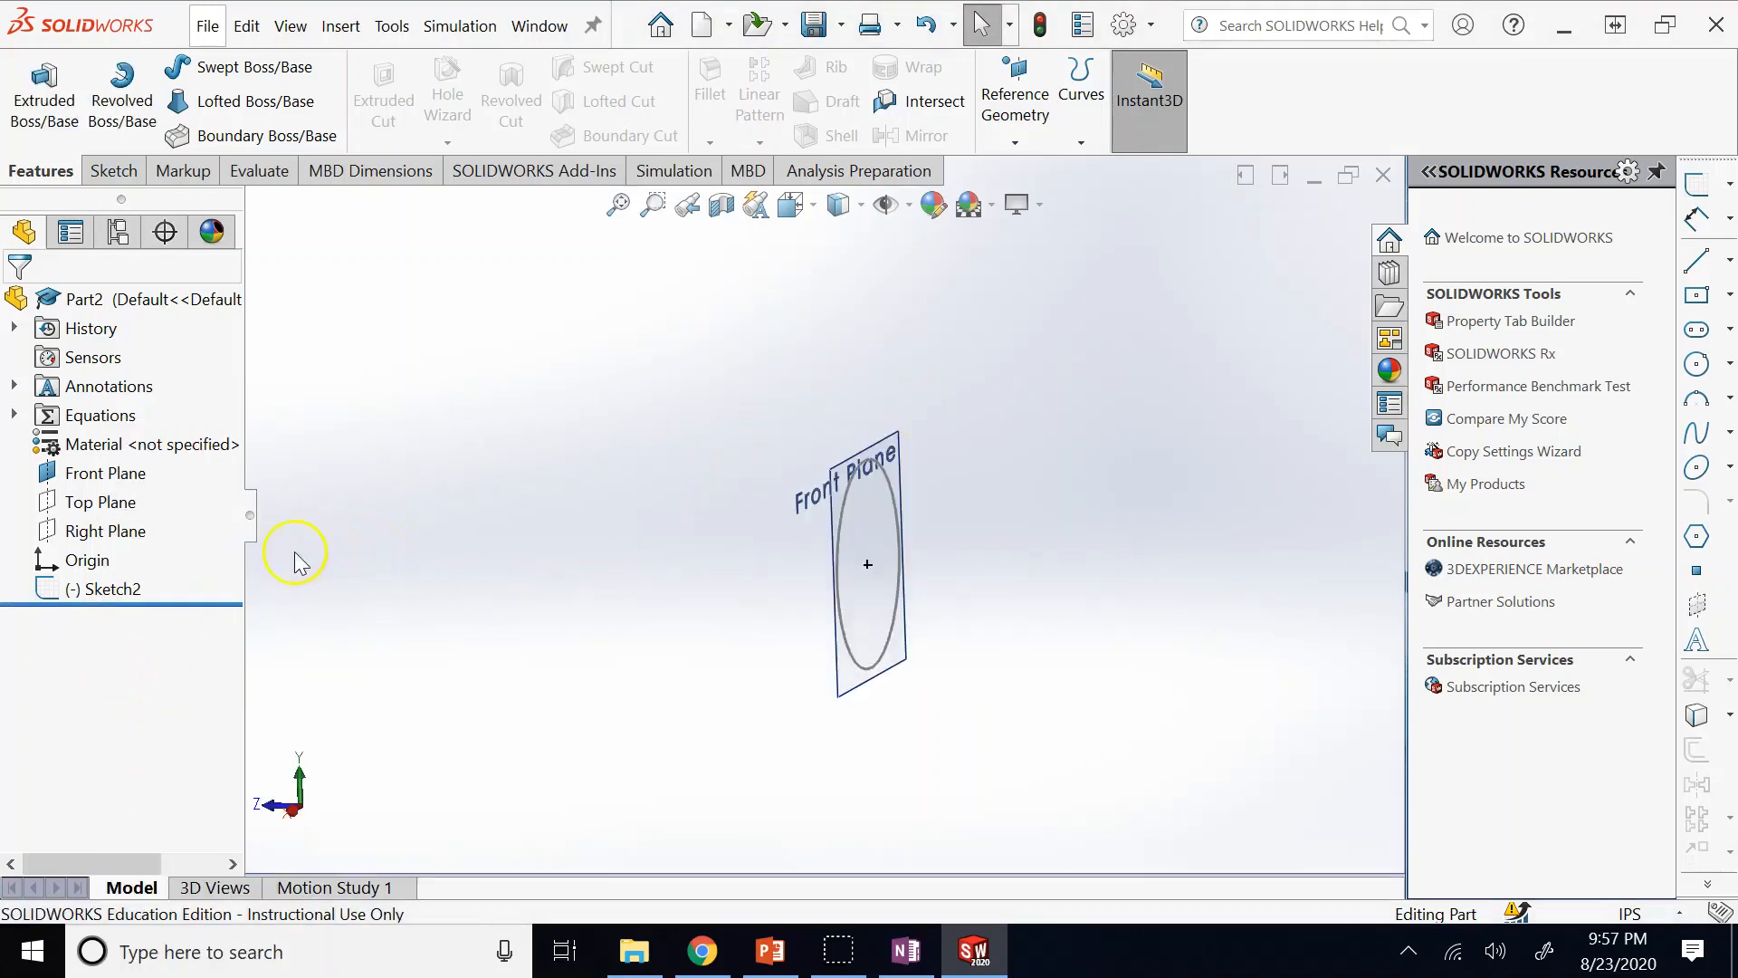
# Hide the Front Plane and delete only the converted-curve sketch on the angled plane.
pyautogui.rightClick(113, 480)
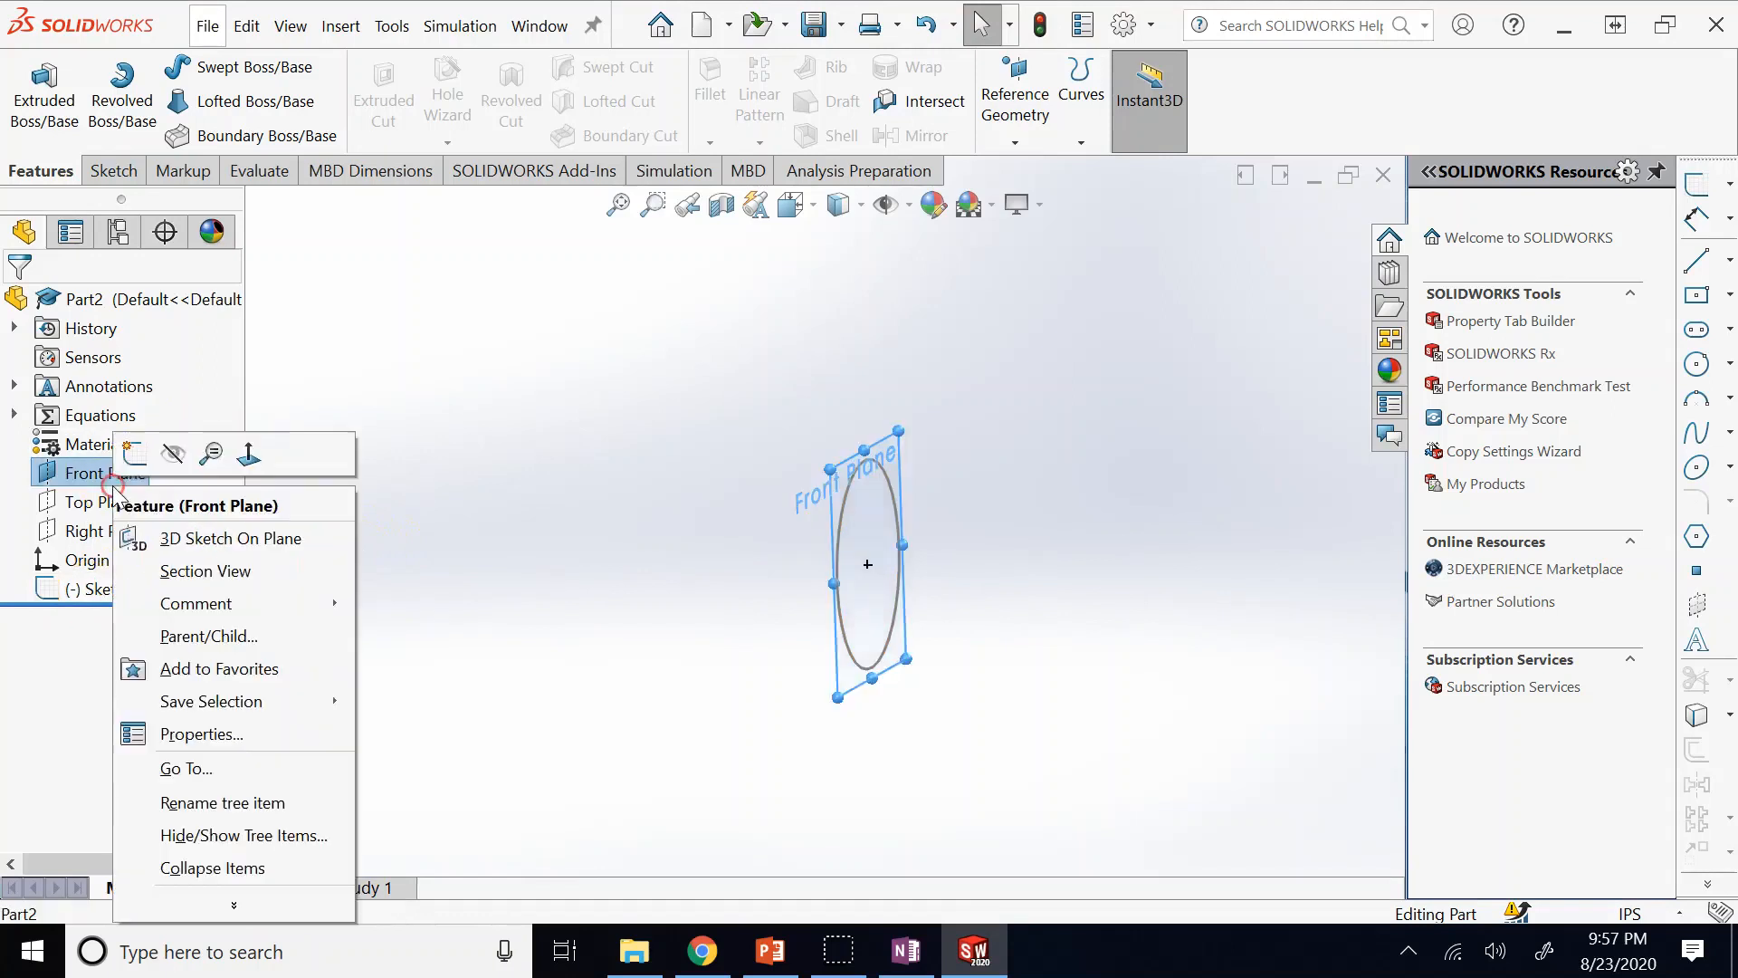
pyautogui.press('Escape')
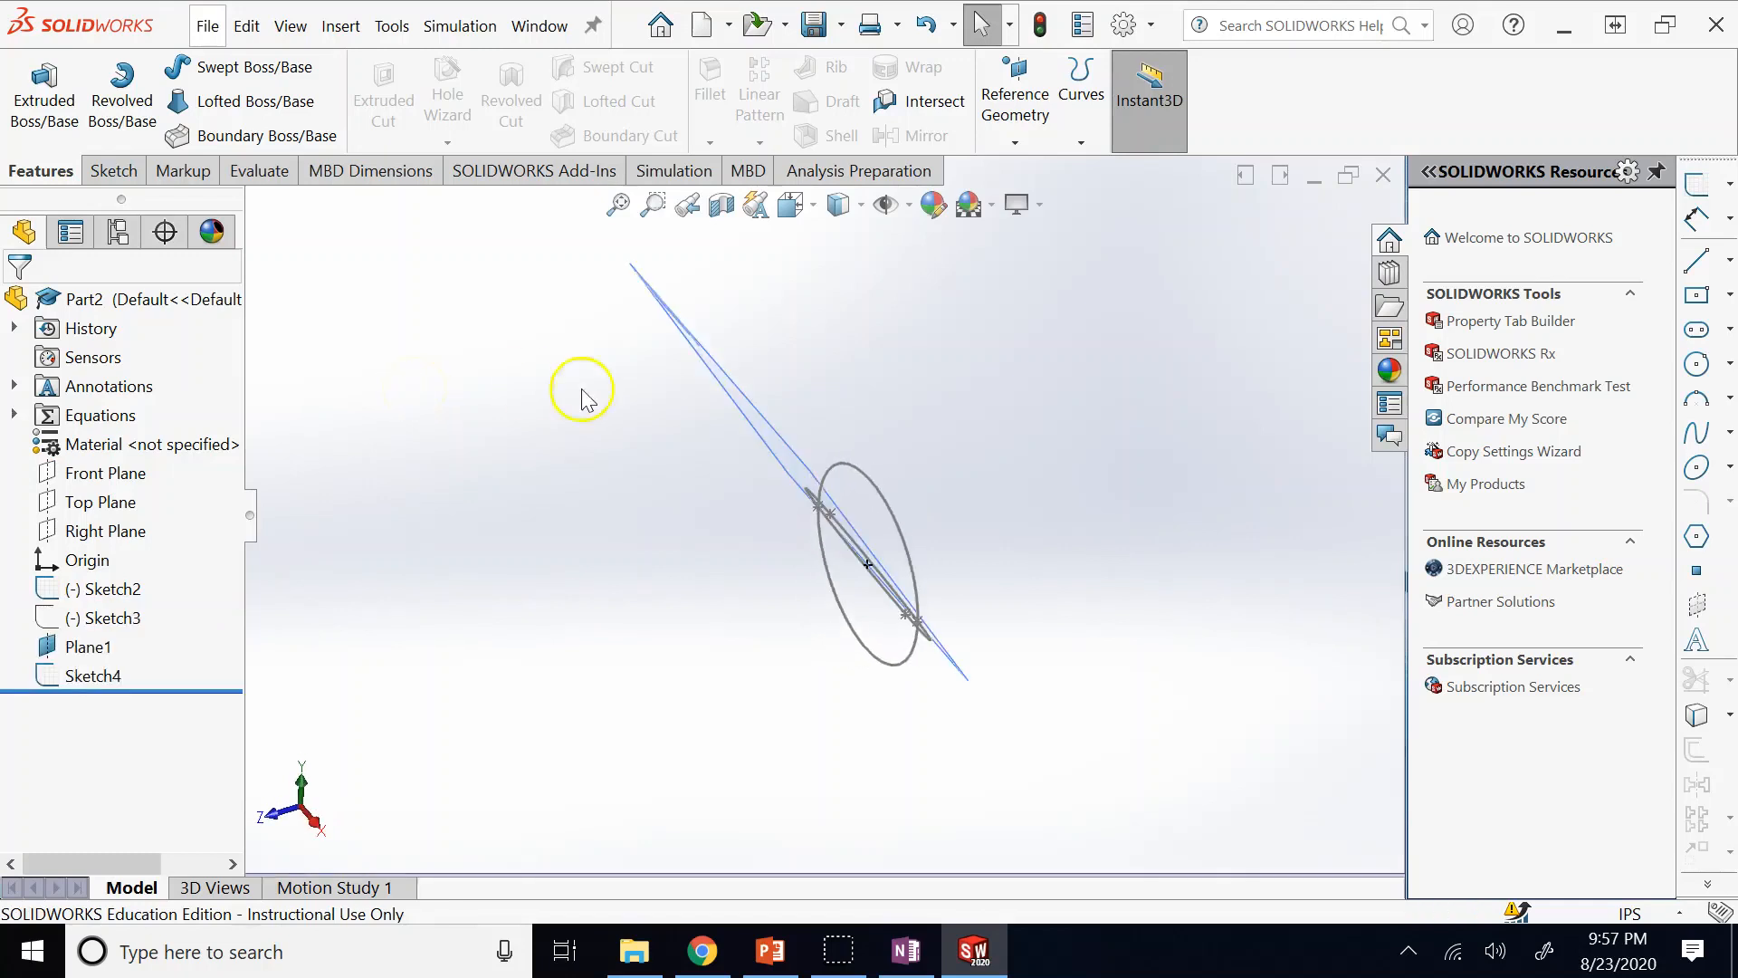
pyautogui.rightClick(113, 677)
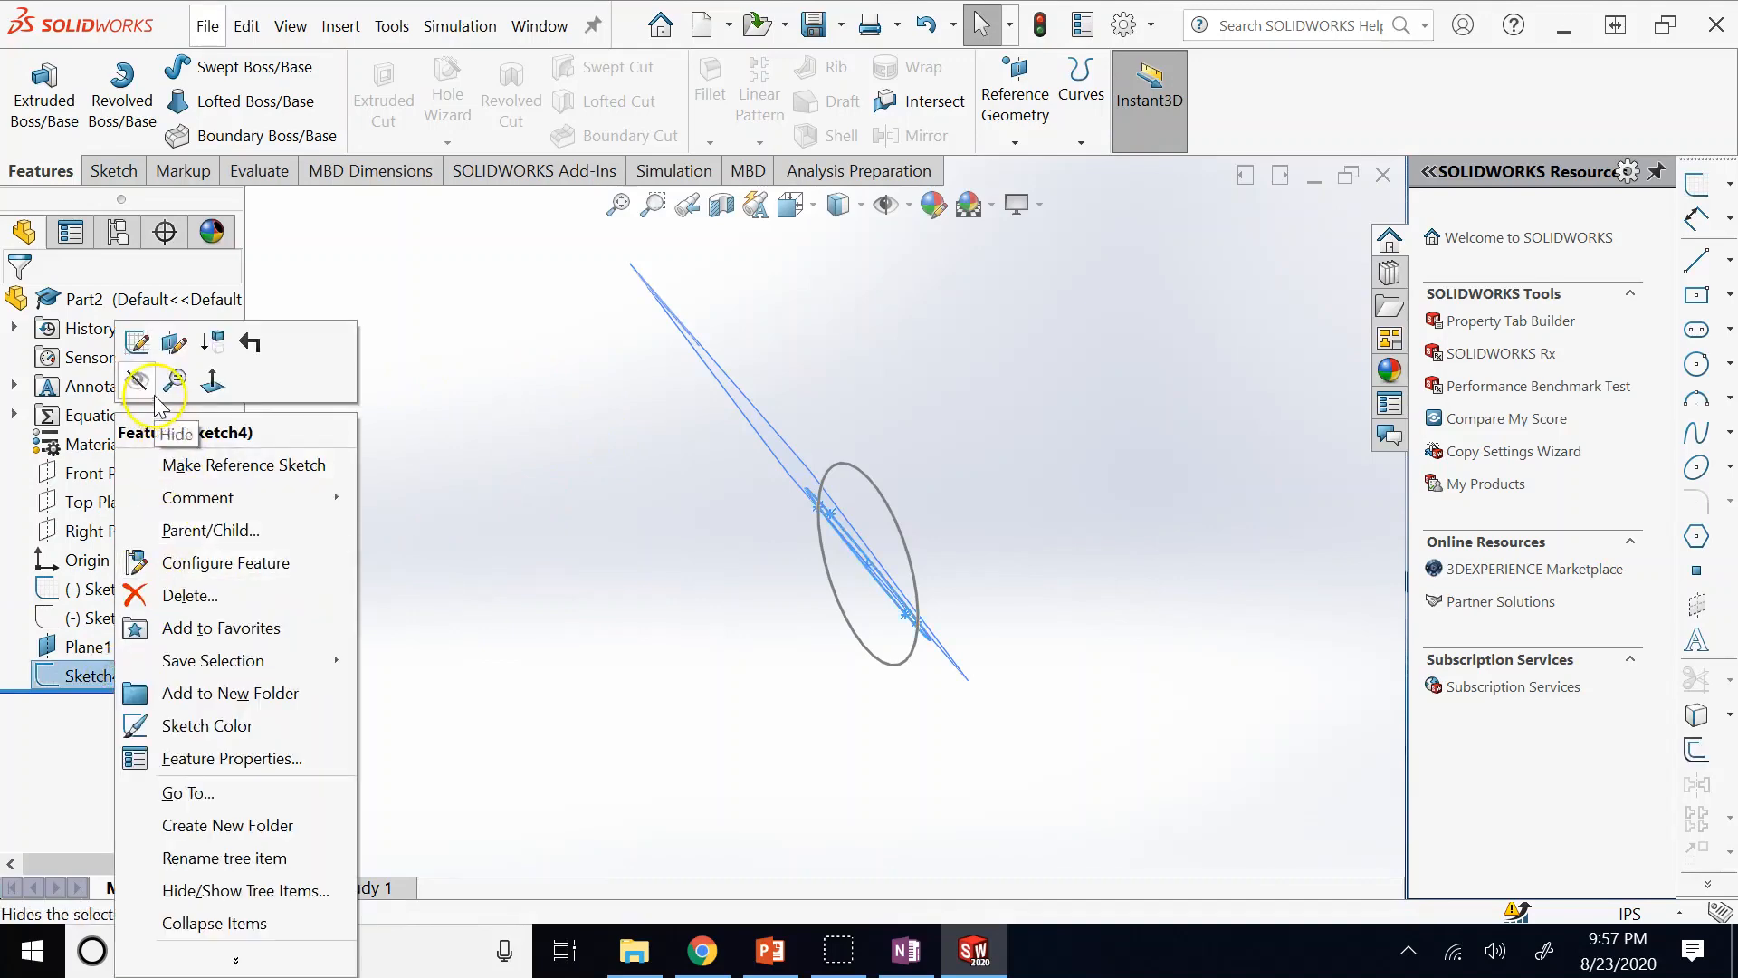
pyautogui.click(181, 594)
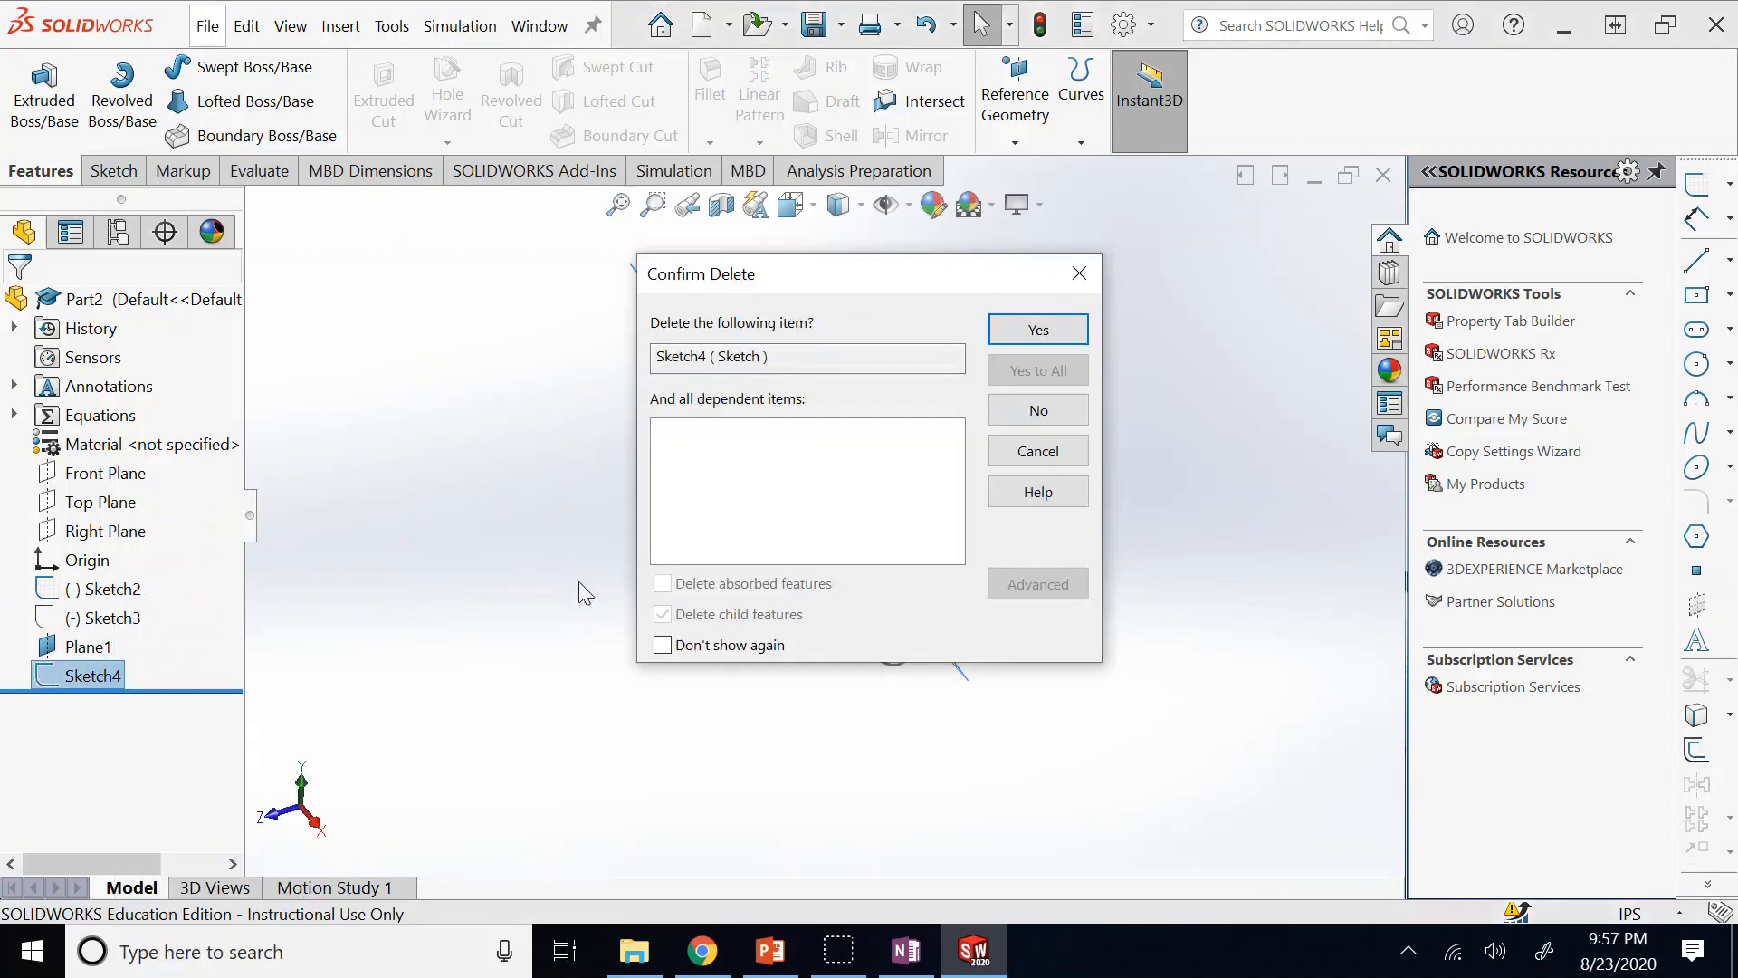
pyautogui.click(1043, 330)
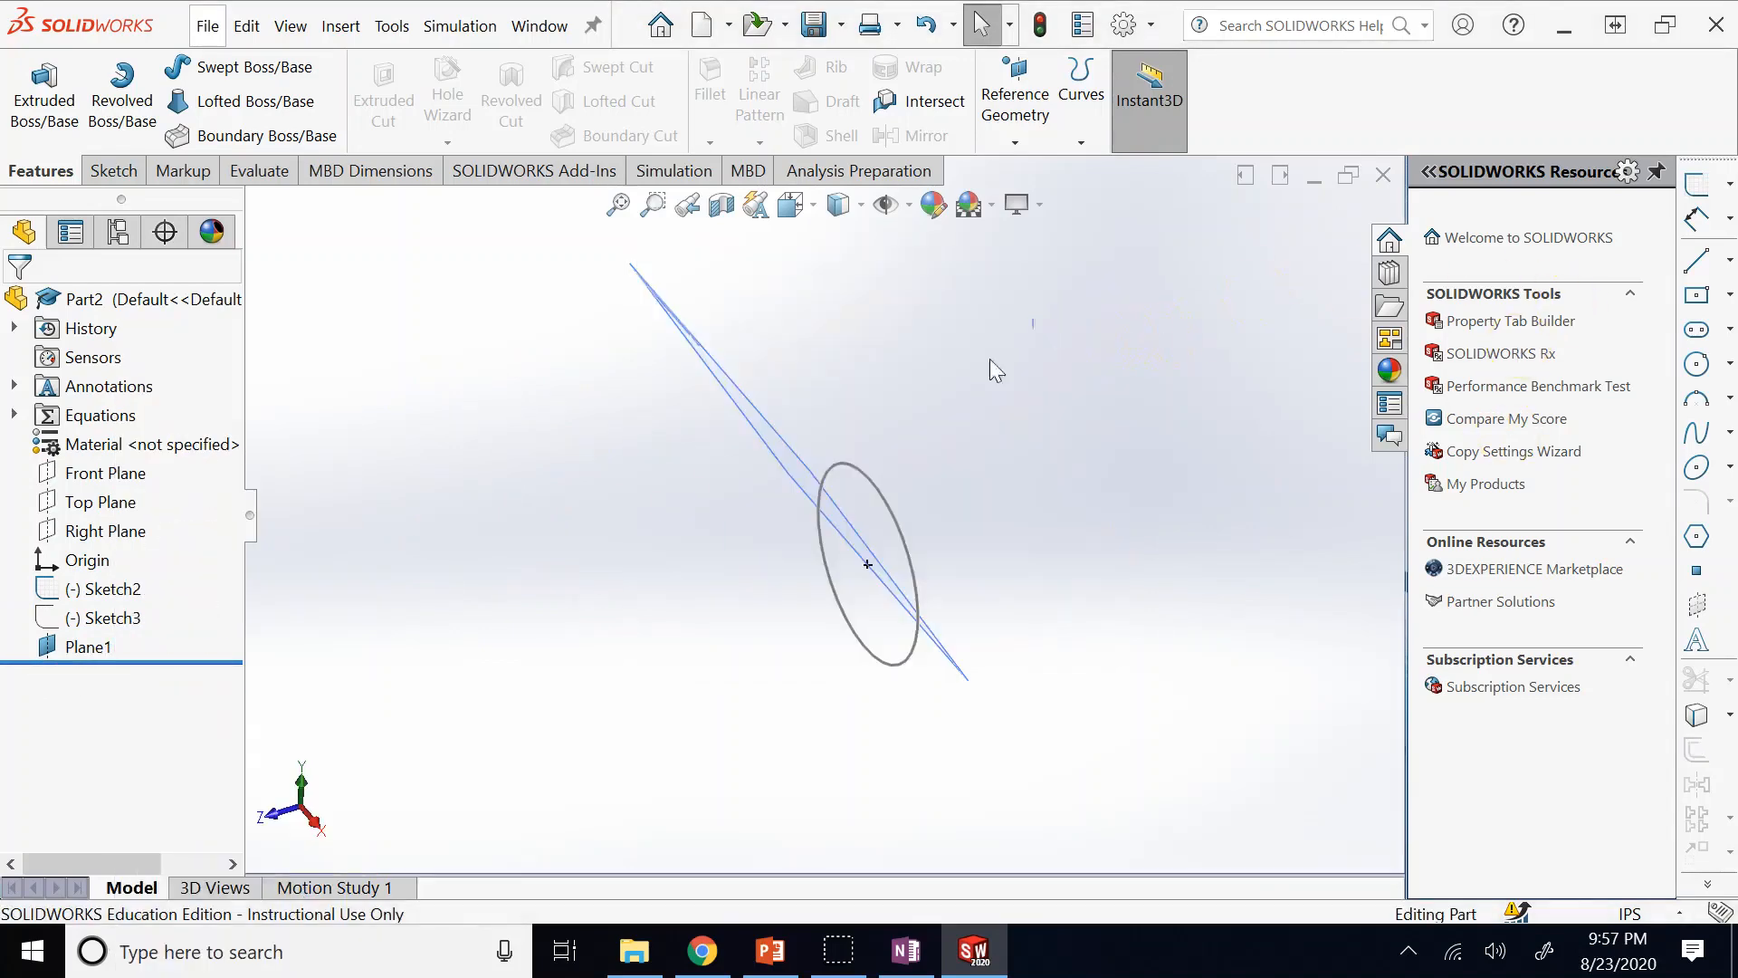
# Extrude the circle sketch as a blind boss, 4 in in the first direction and 2 in in the second direction.
pyautogui.click(113, 590)
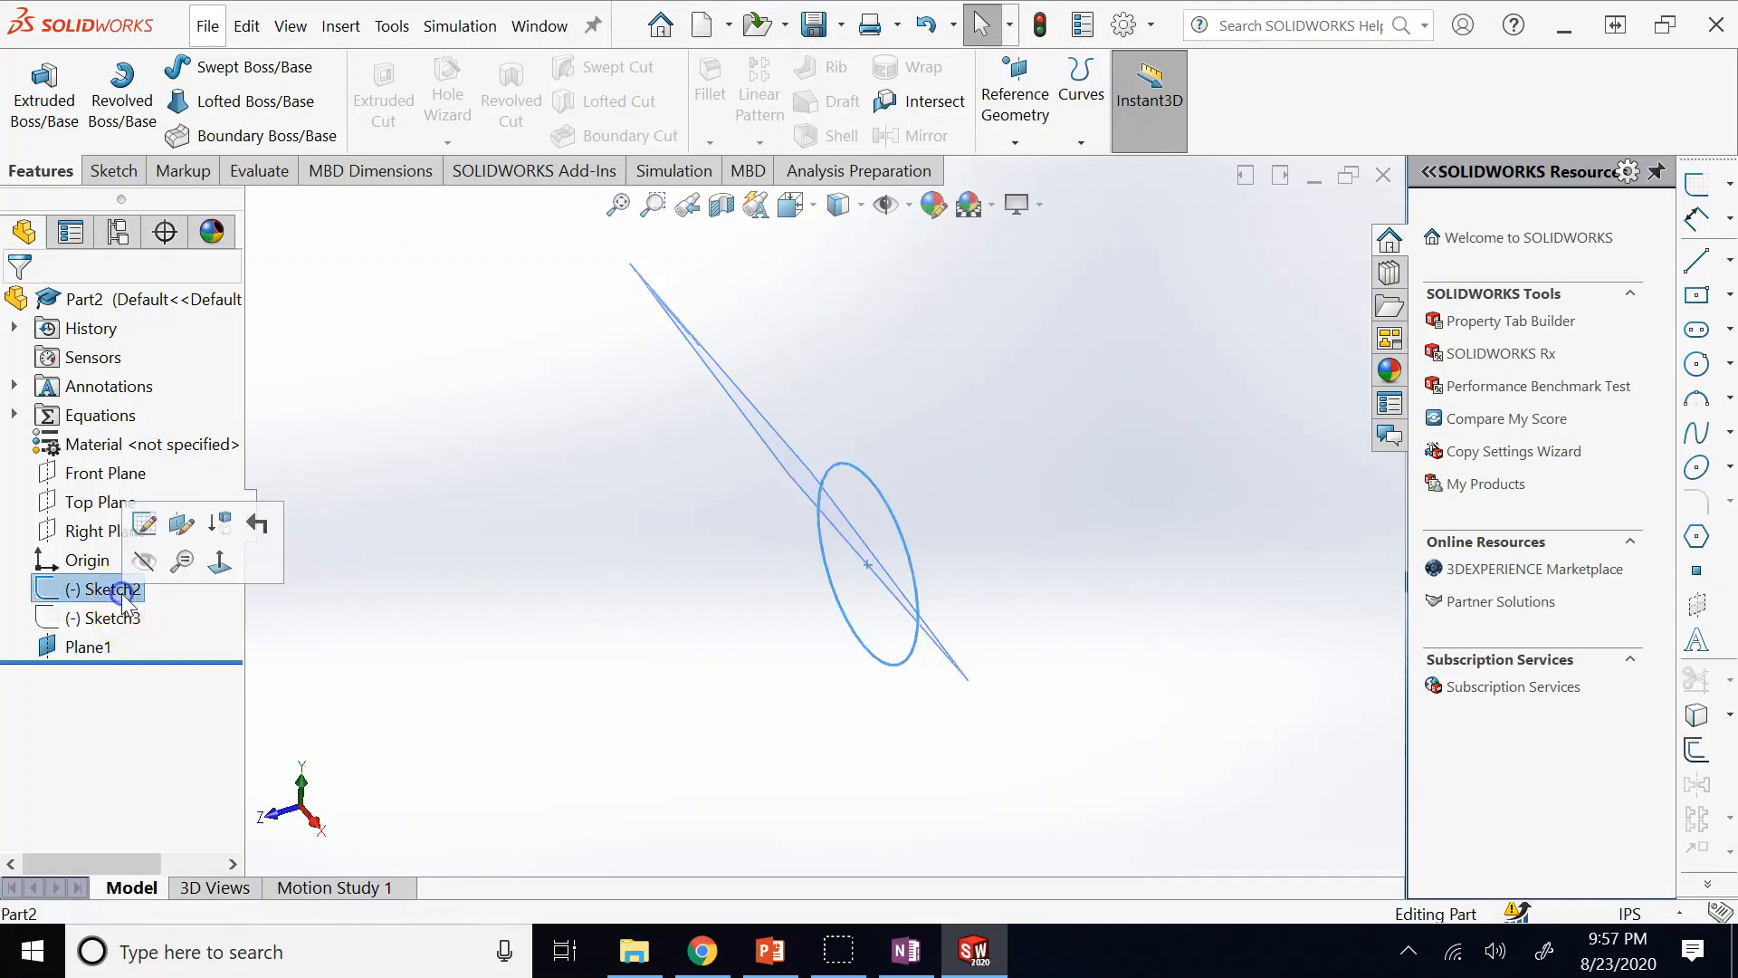
pyautogui.click(45, 95)
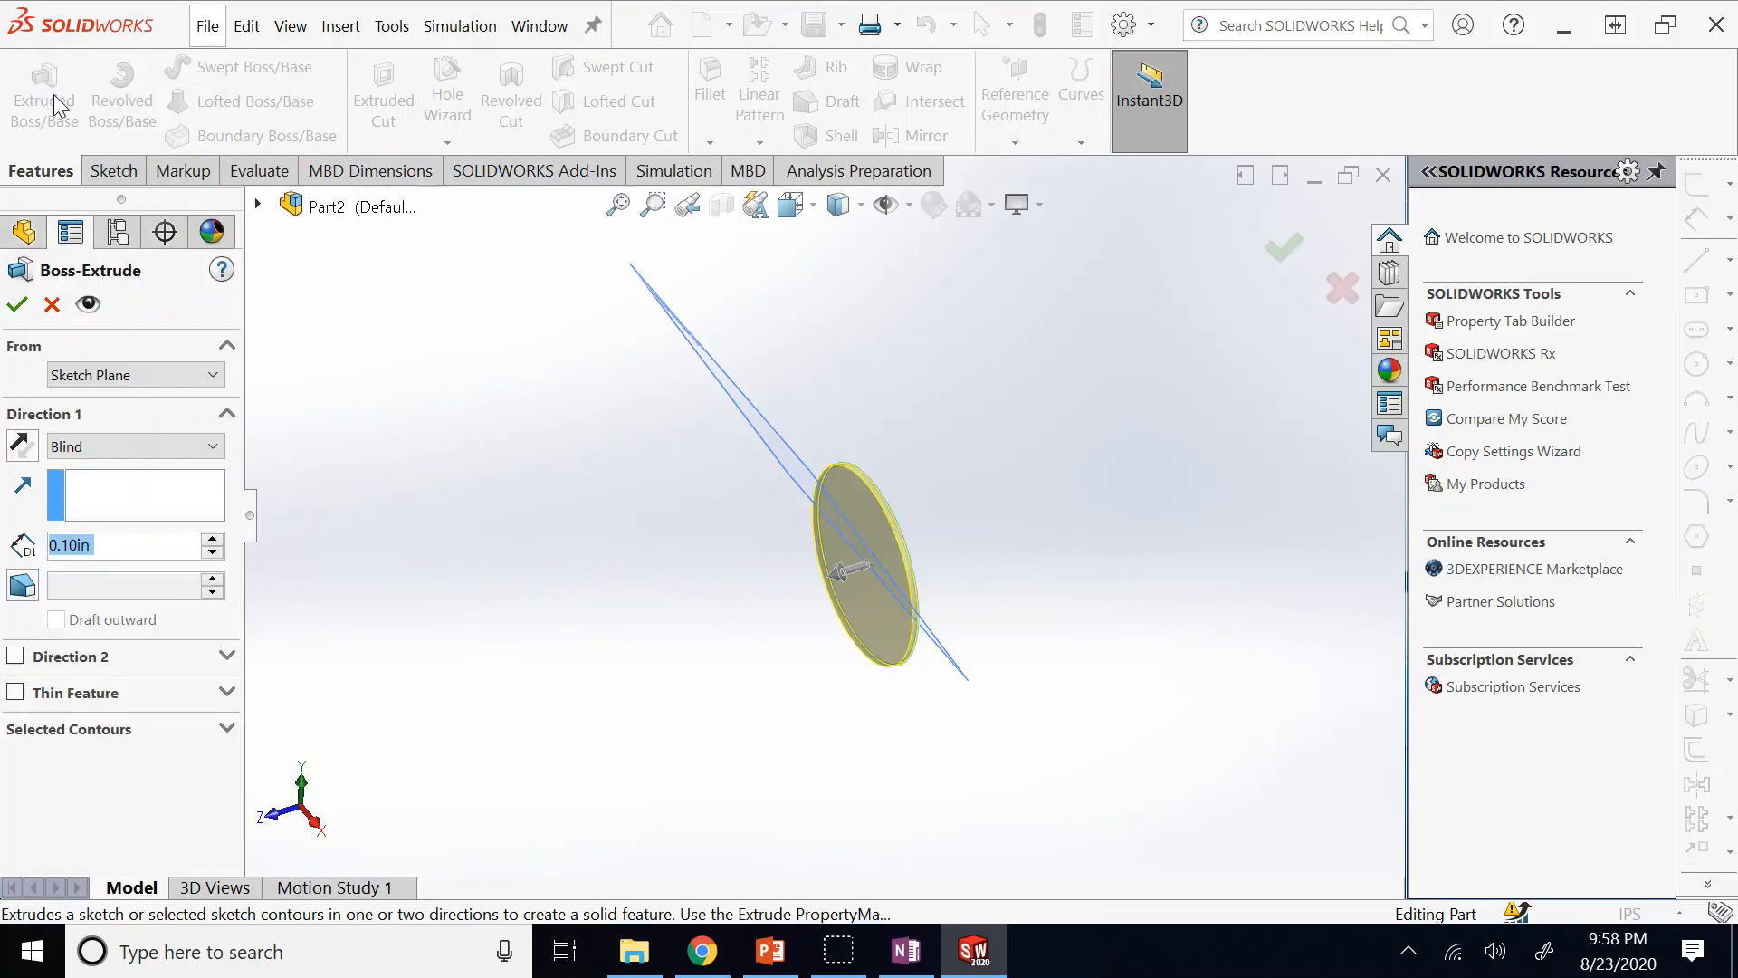
pyautogui.write('4')
pyautogui.press('Return')
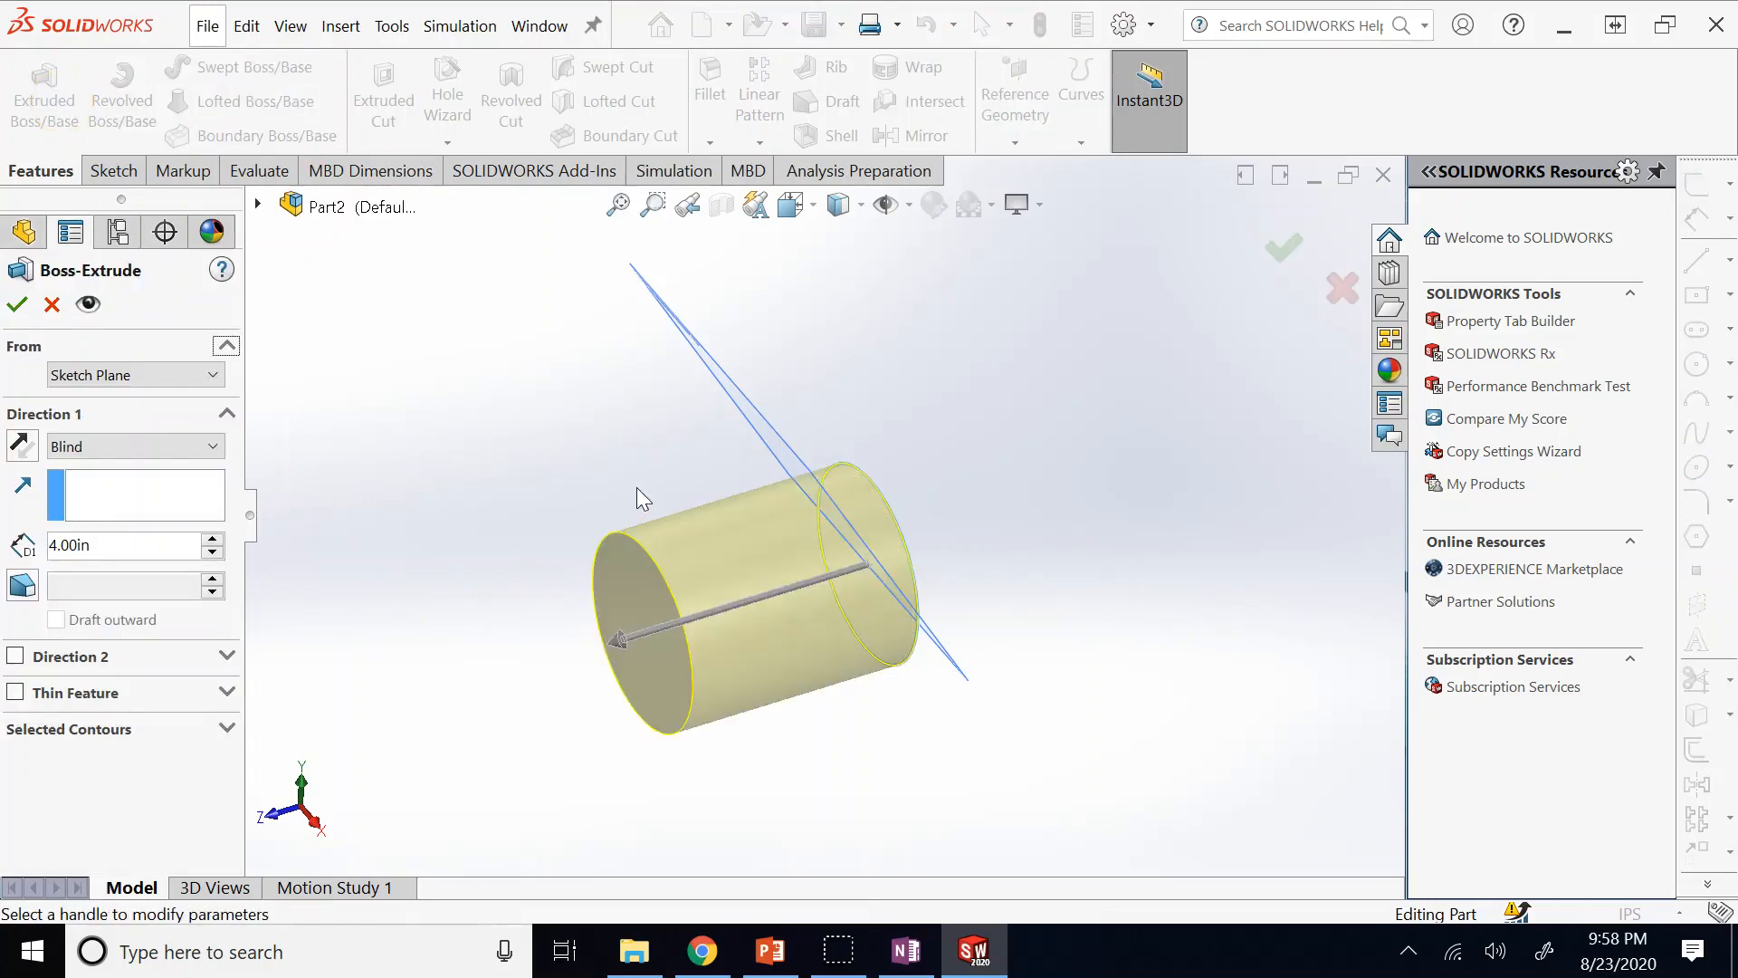
pyautogui.click(56, 656)
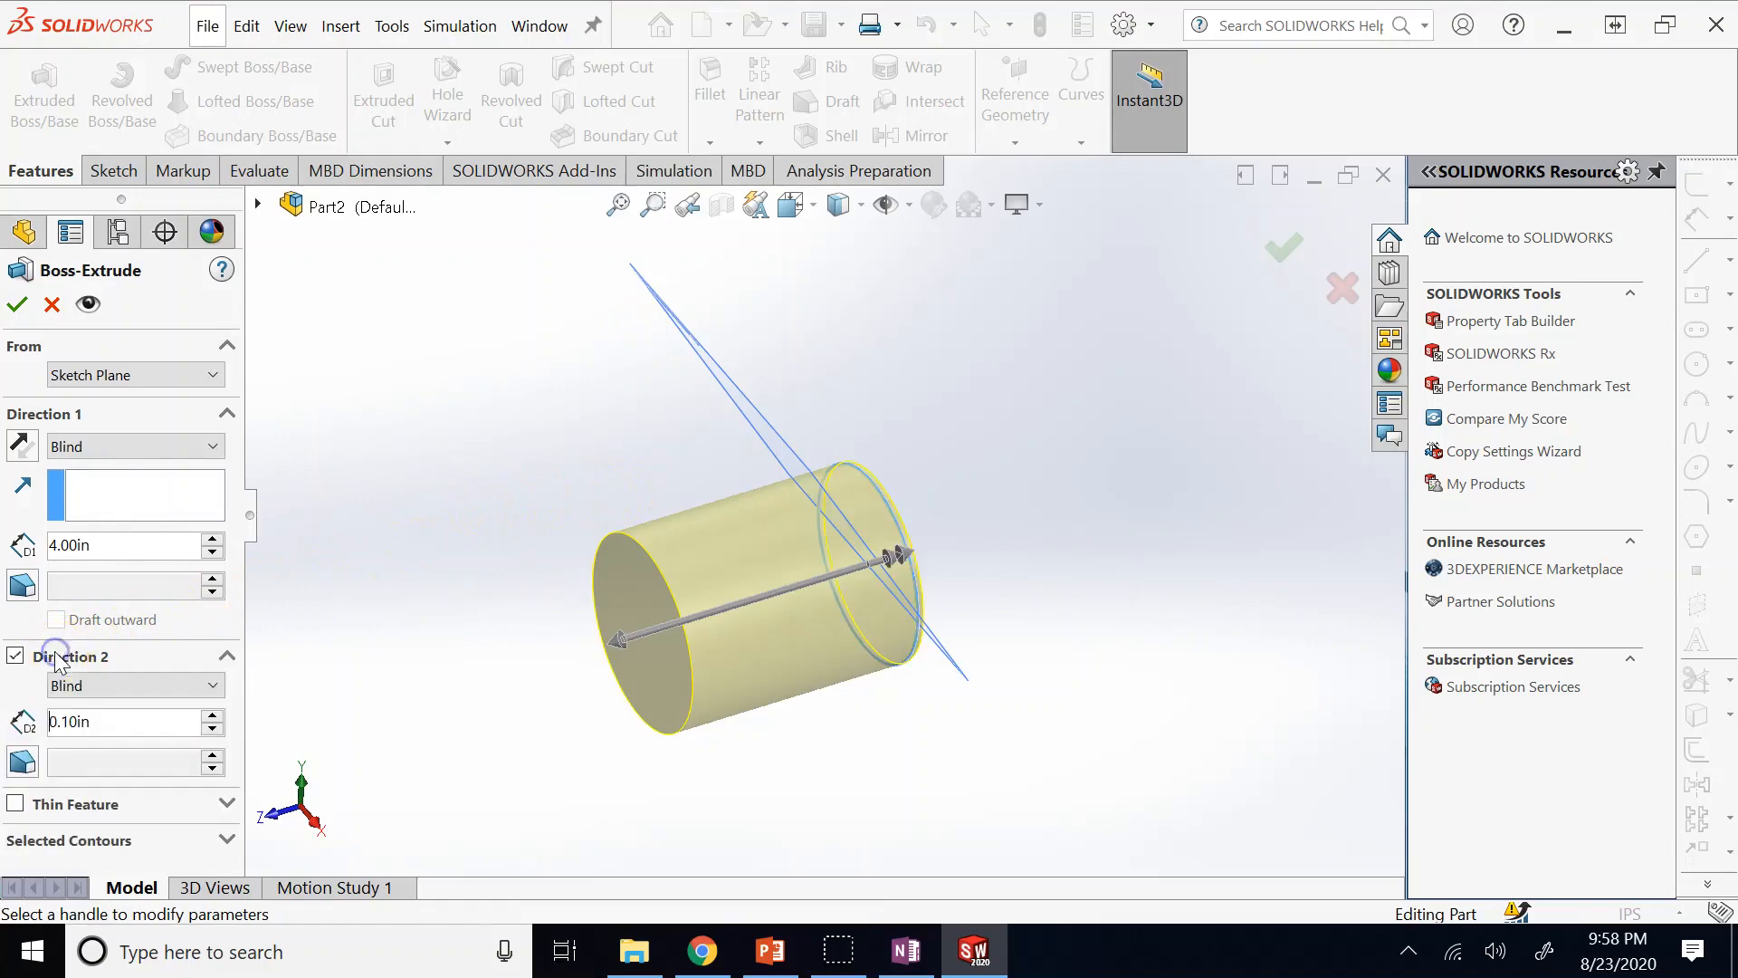
pyautogui.click(107, 725)
pyautogui.doubleClick(106, 726)
pyautogui.write('2')
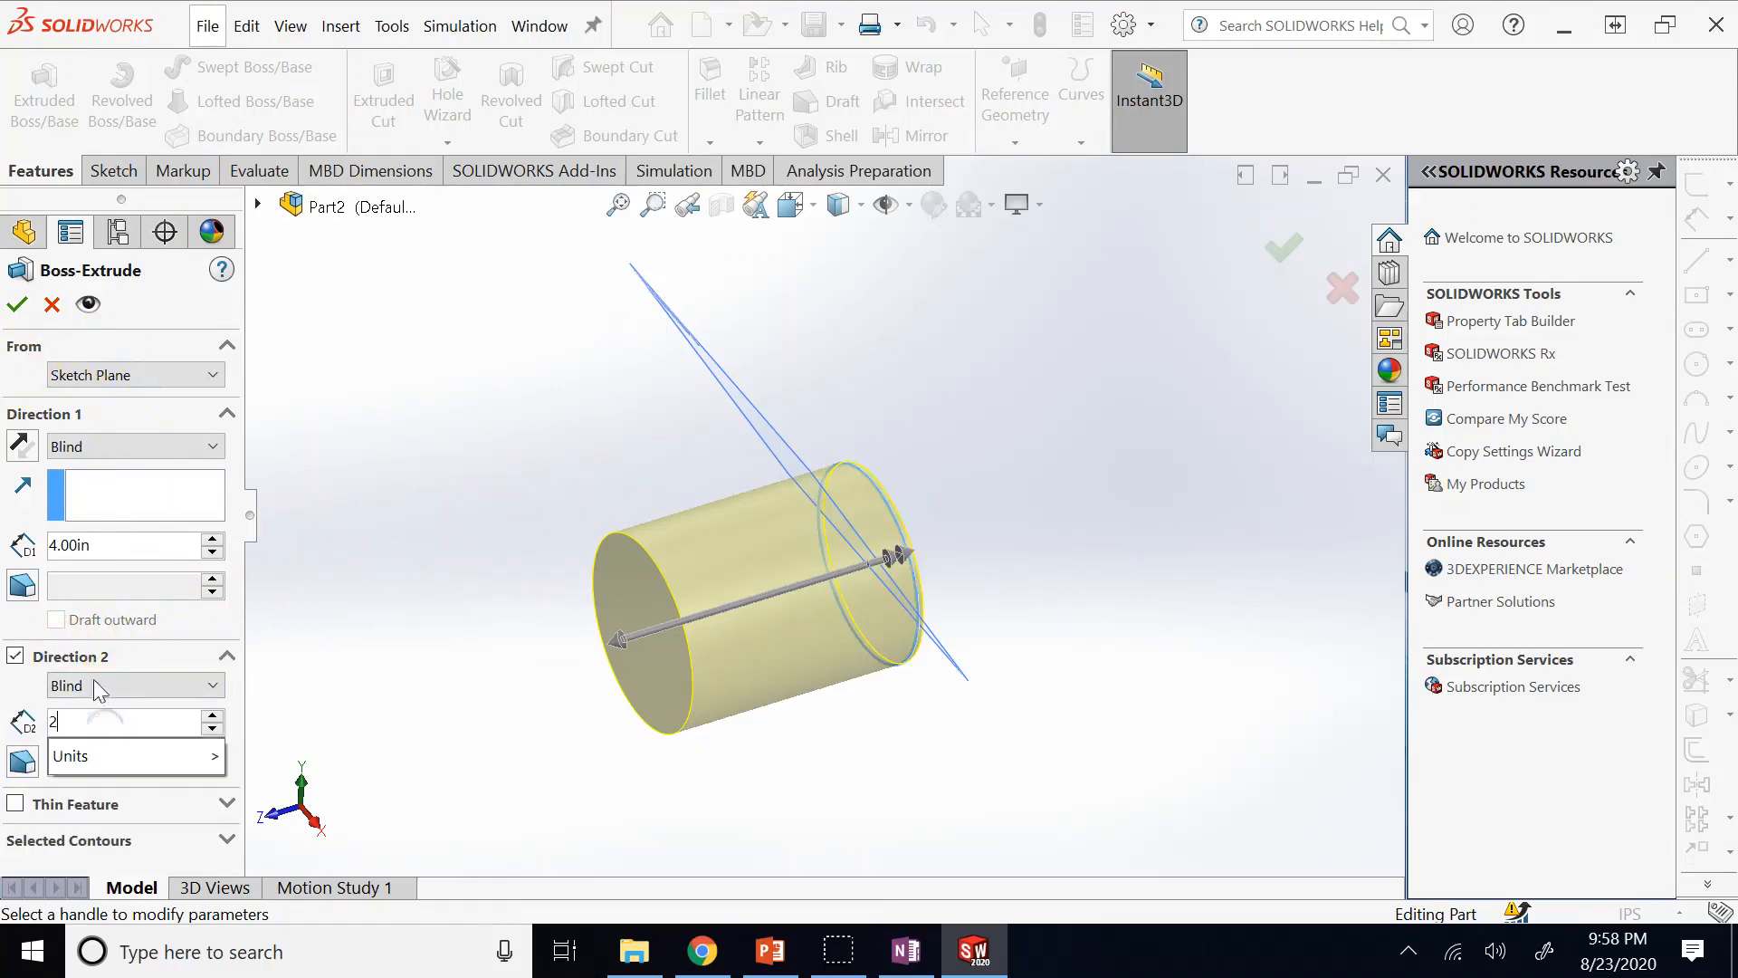
pyautogui.press('Return')
pyautogui.click(16, 308)
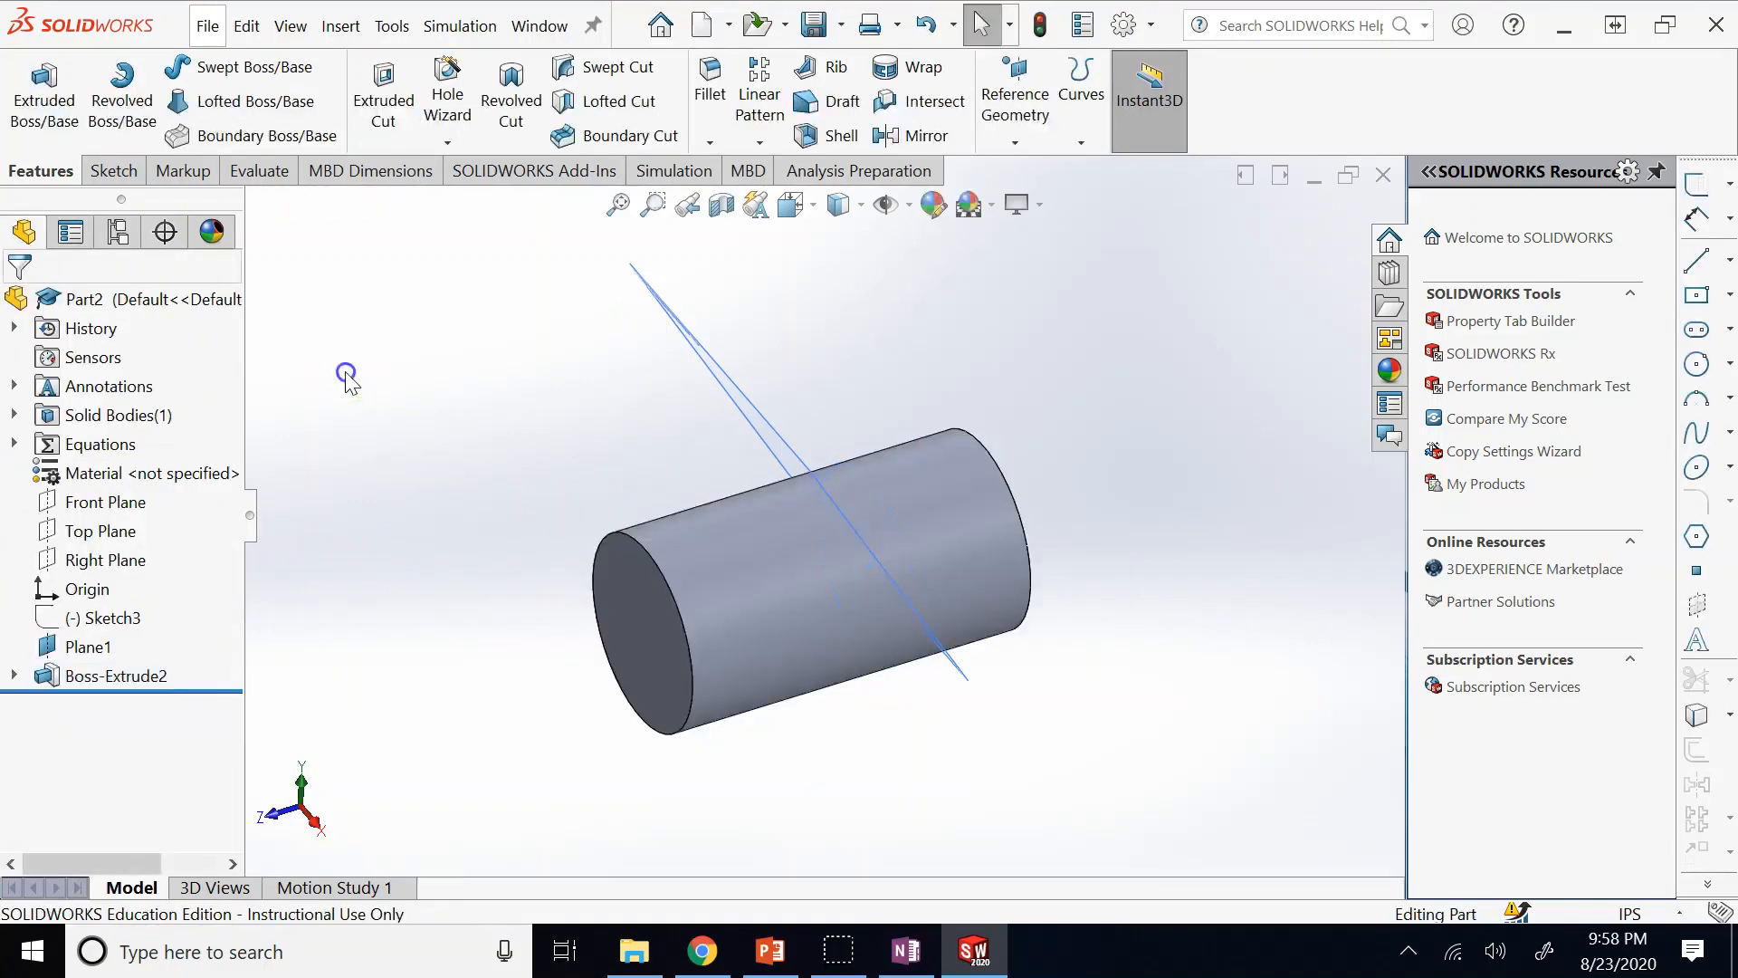
# Examine from several directions how the angled plane cuts through the extruded cylinder.
pyautogui.moveTo(831, 709); pyautogui.dragTo(806, 398, button='middle')
pyautogui.click(804, 399)
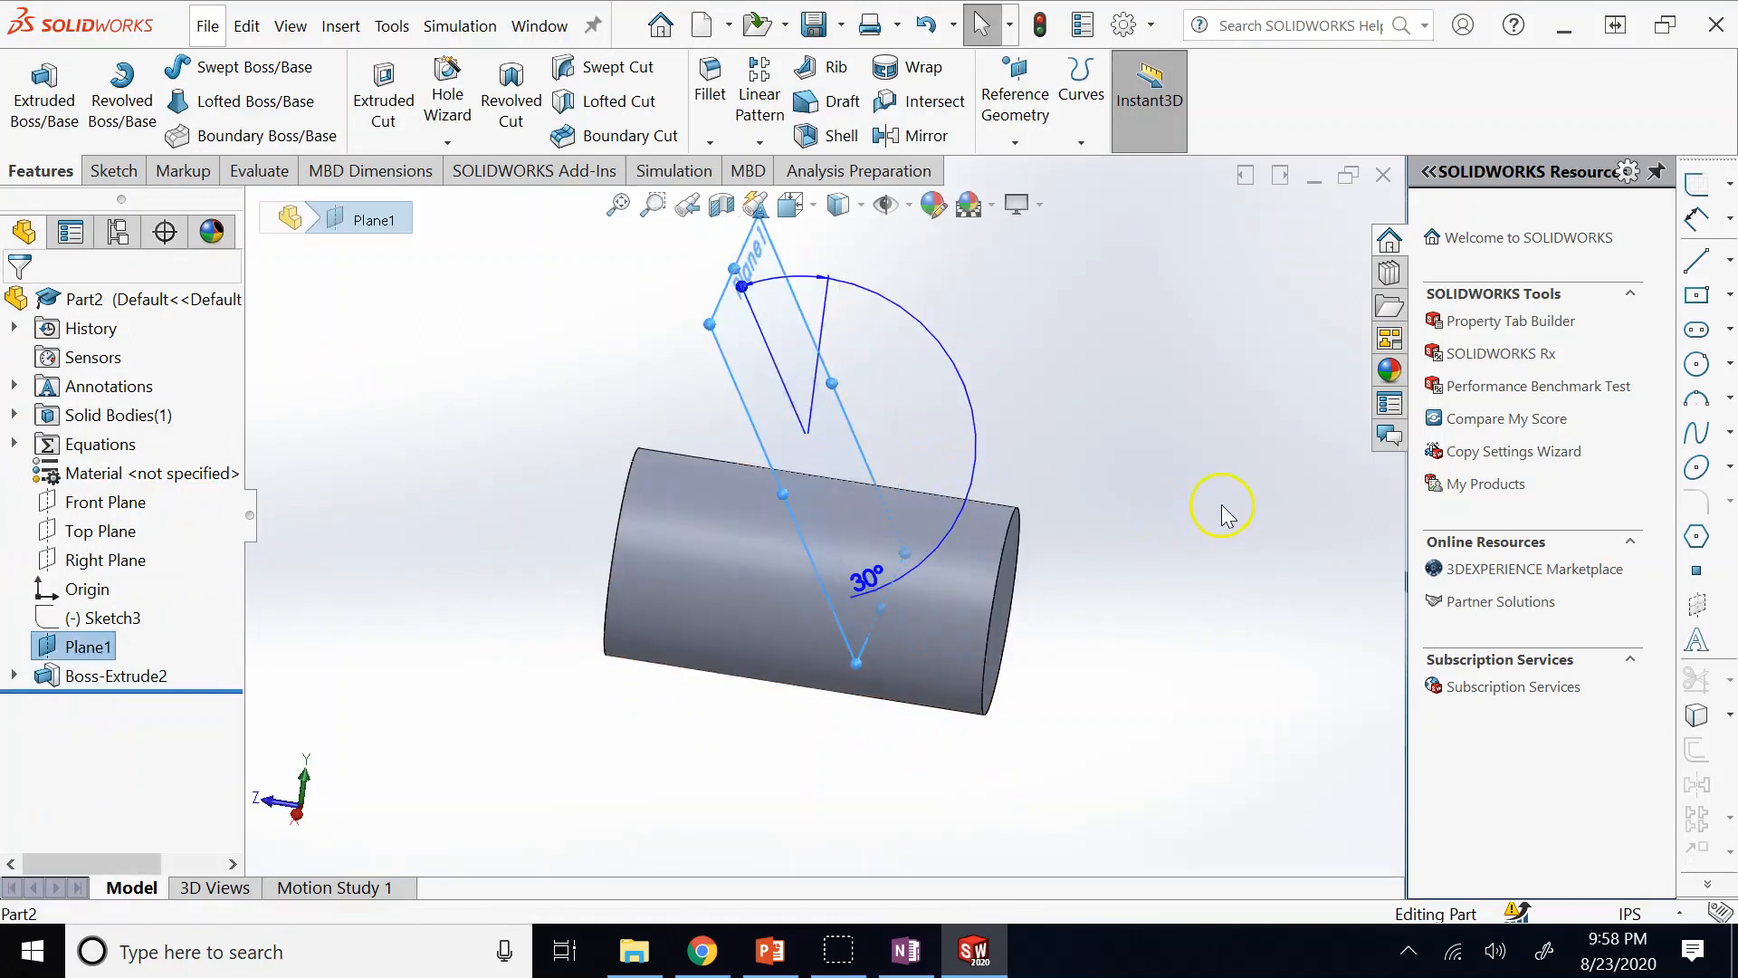
pyautogui.click(1224, 504)
pyautogui.press('Up')
pyautogui.press('Up')
pyautogui.moveTo(1225, 501); pyautogui.dragTo(873, 446, button='middle')
pyautogui.press('Left')
pyautogui.press('Left')
pyautogui.press('Left')
pyautogui.press('Left')
pyautogui.press('Left')
pyautogui.press('Left')
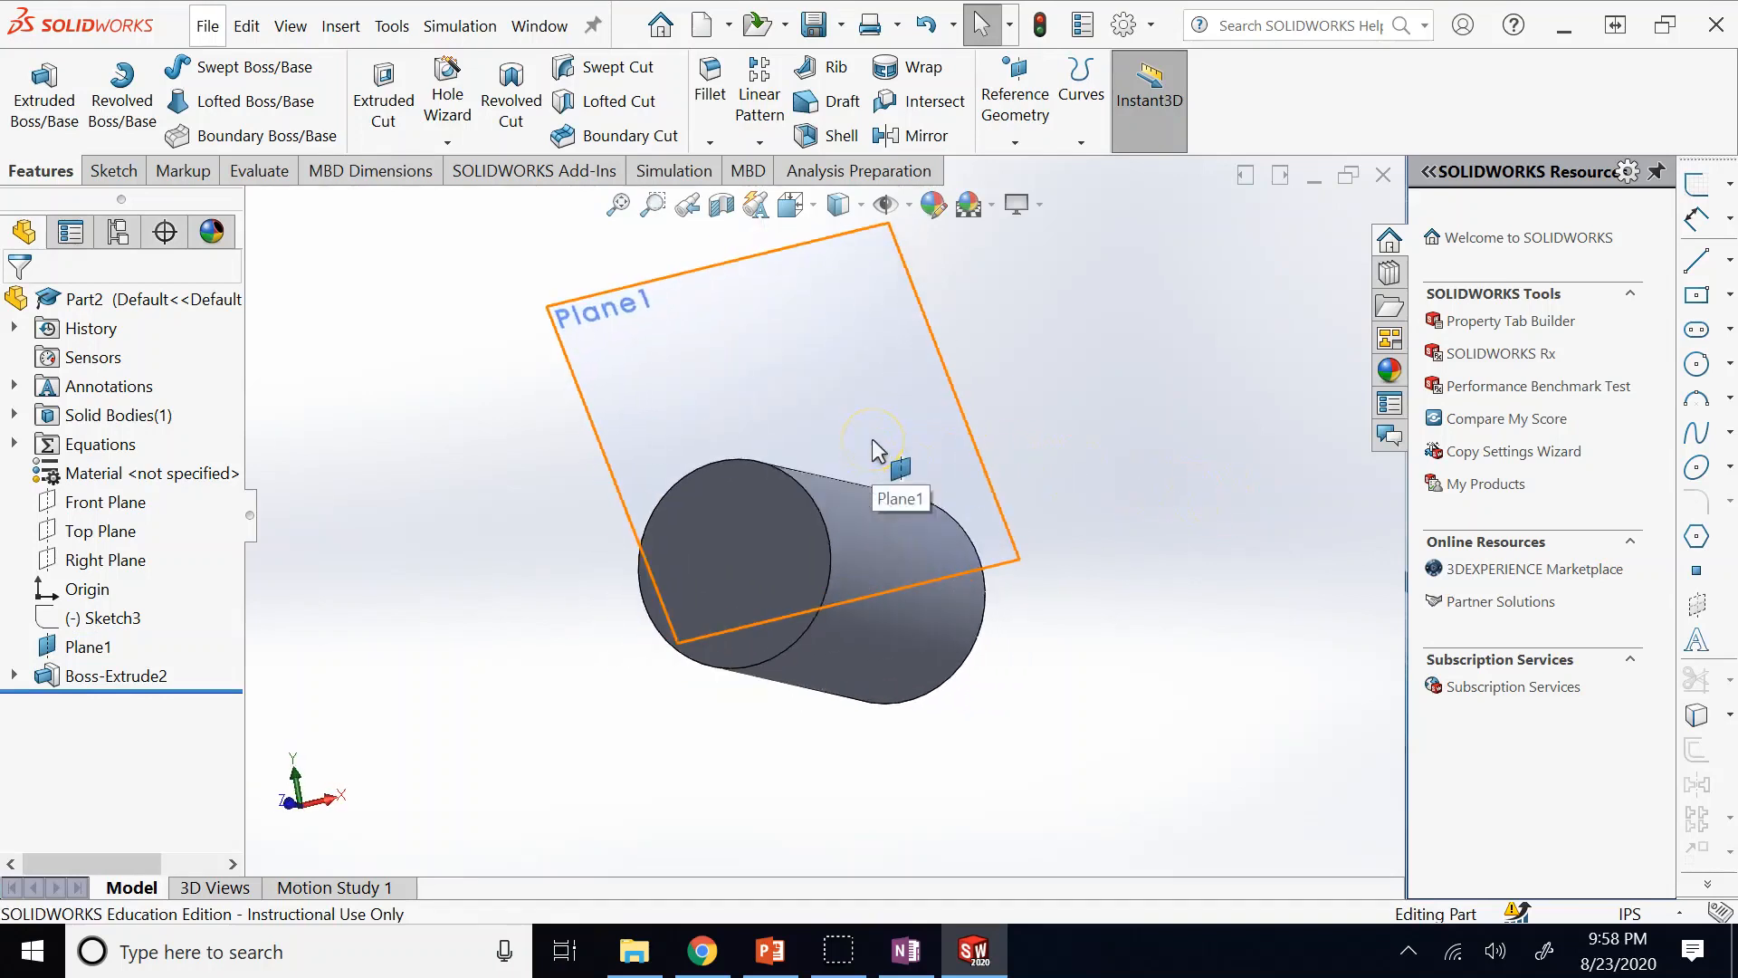
pyautogui.press('Left')
pyautogui.press('Left')
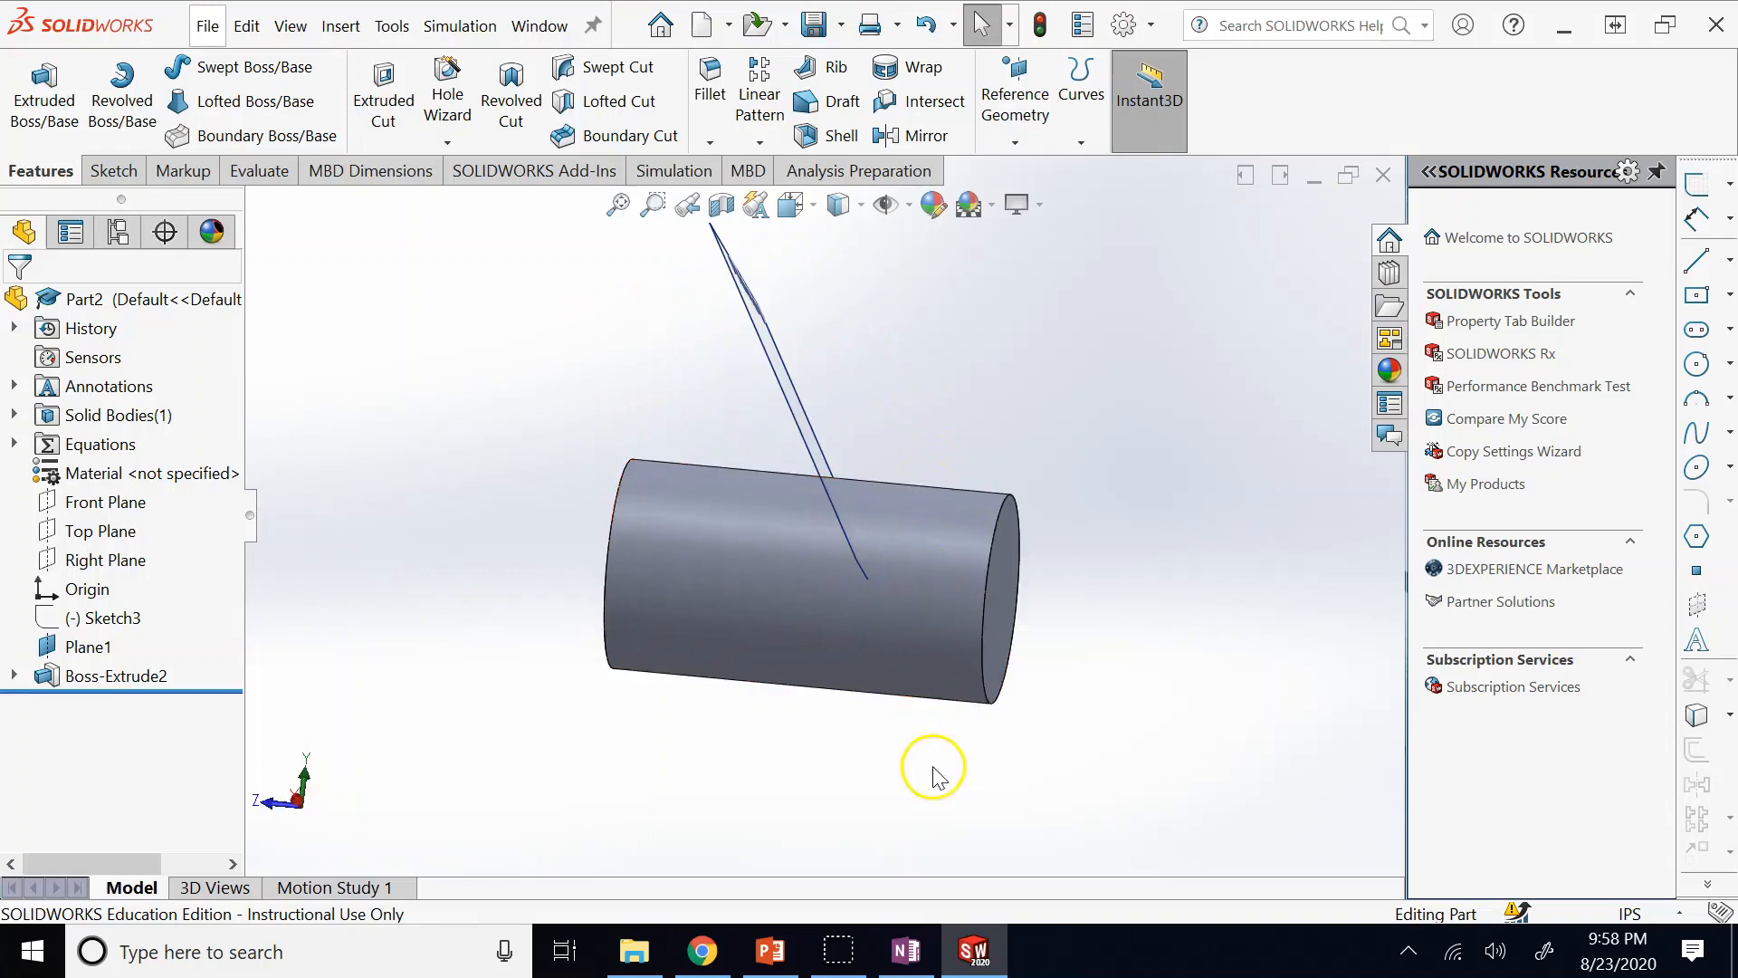
pyautogui.press('Left')
pyautogui.press('Left')
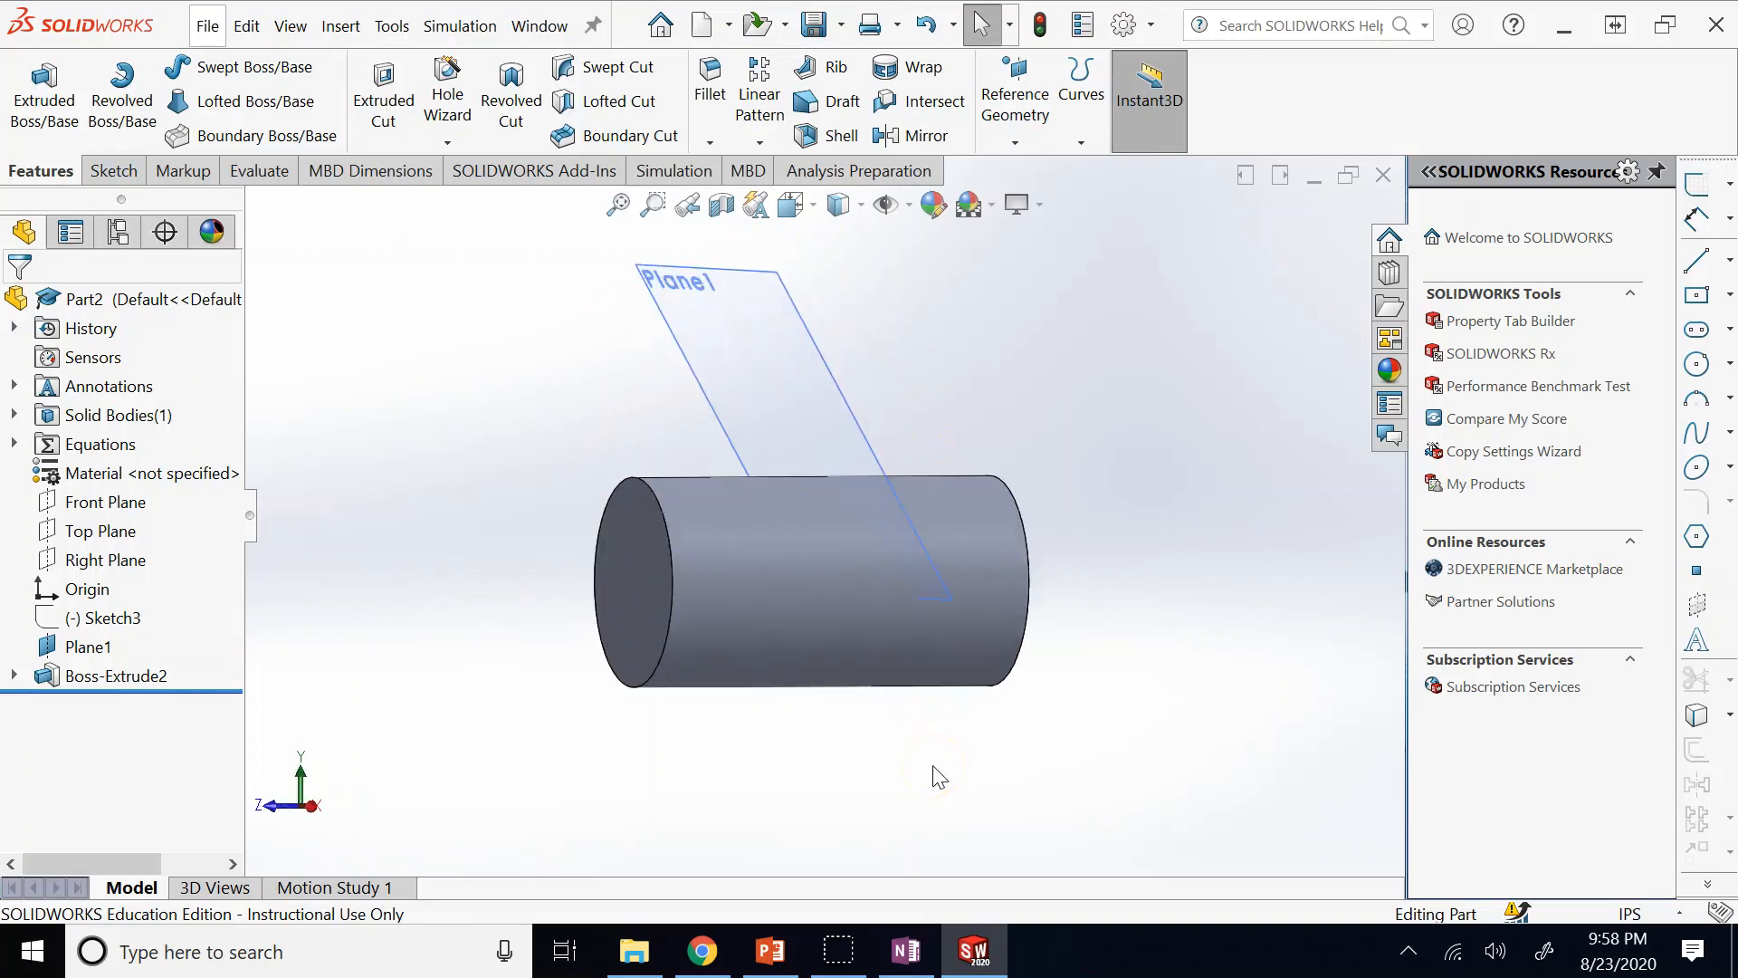
# Start a sketch on the angled plane and create an Intersection Curve with the cylinder's round face.
pyautogui.click(743, 418)
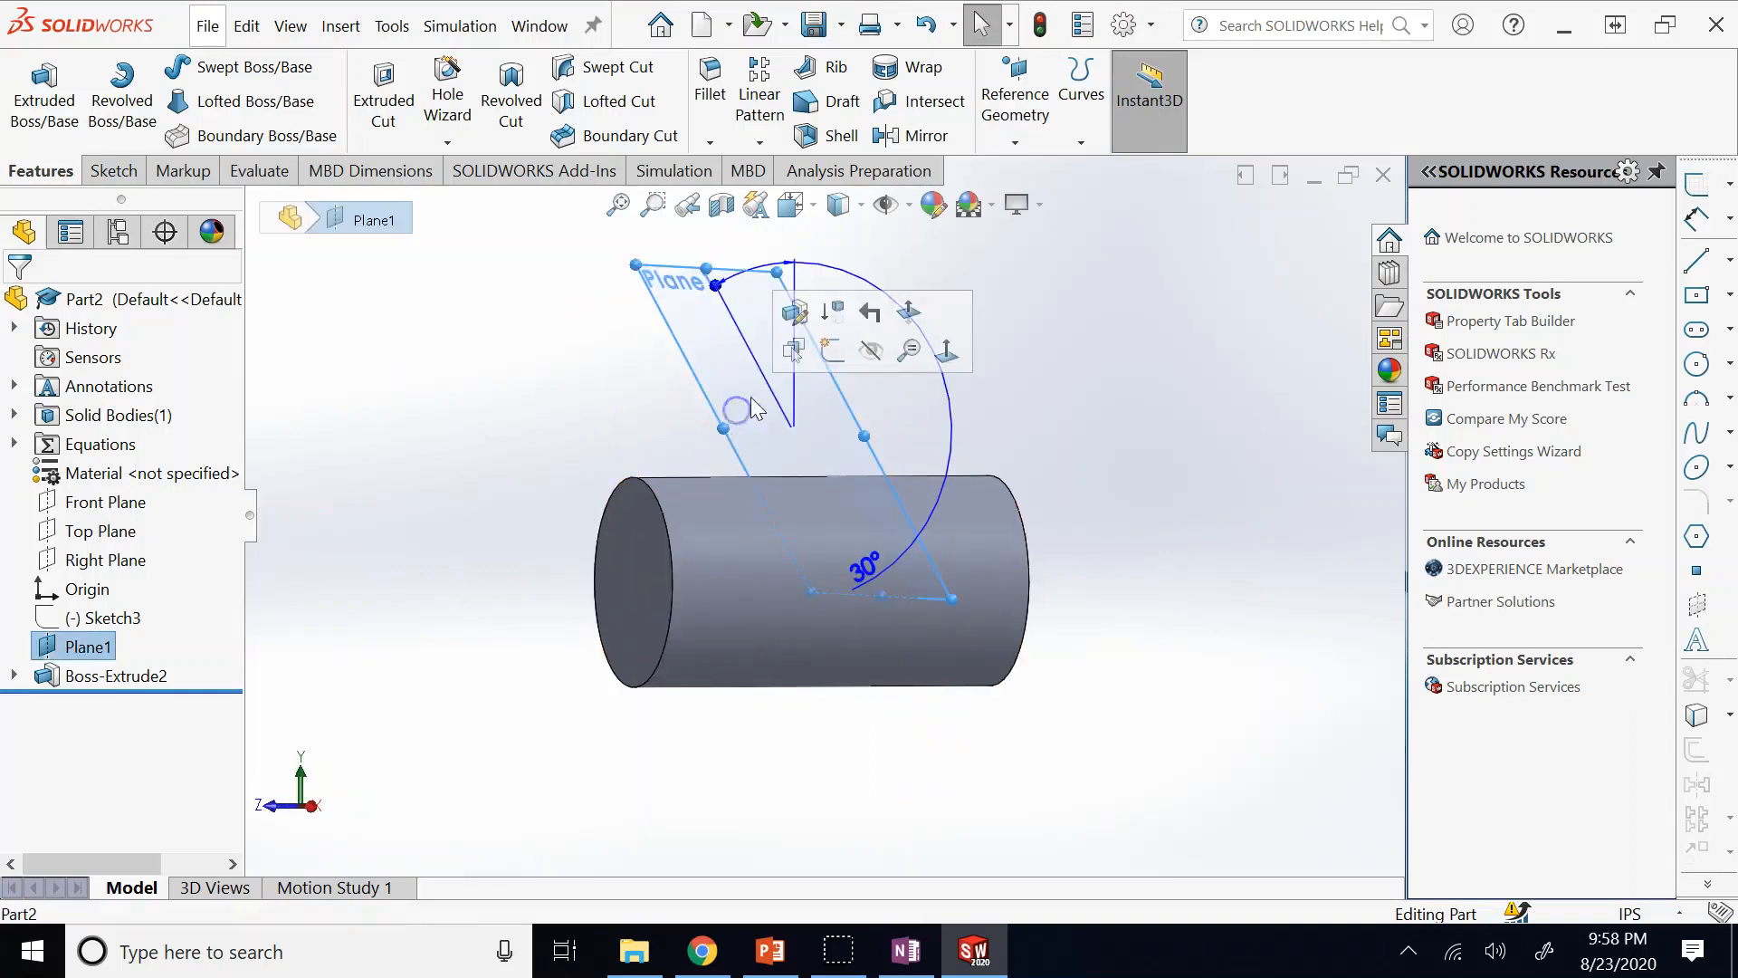
pyautogui.click(819, 349)
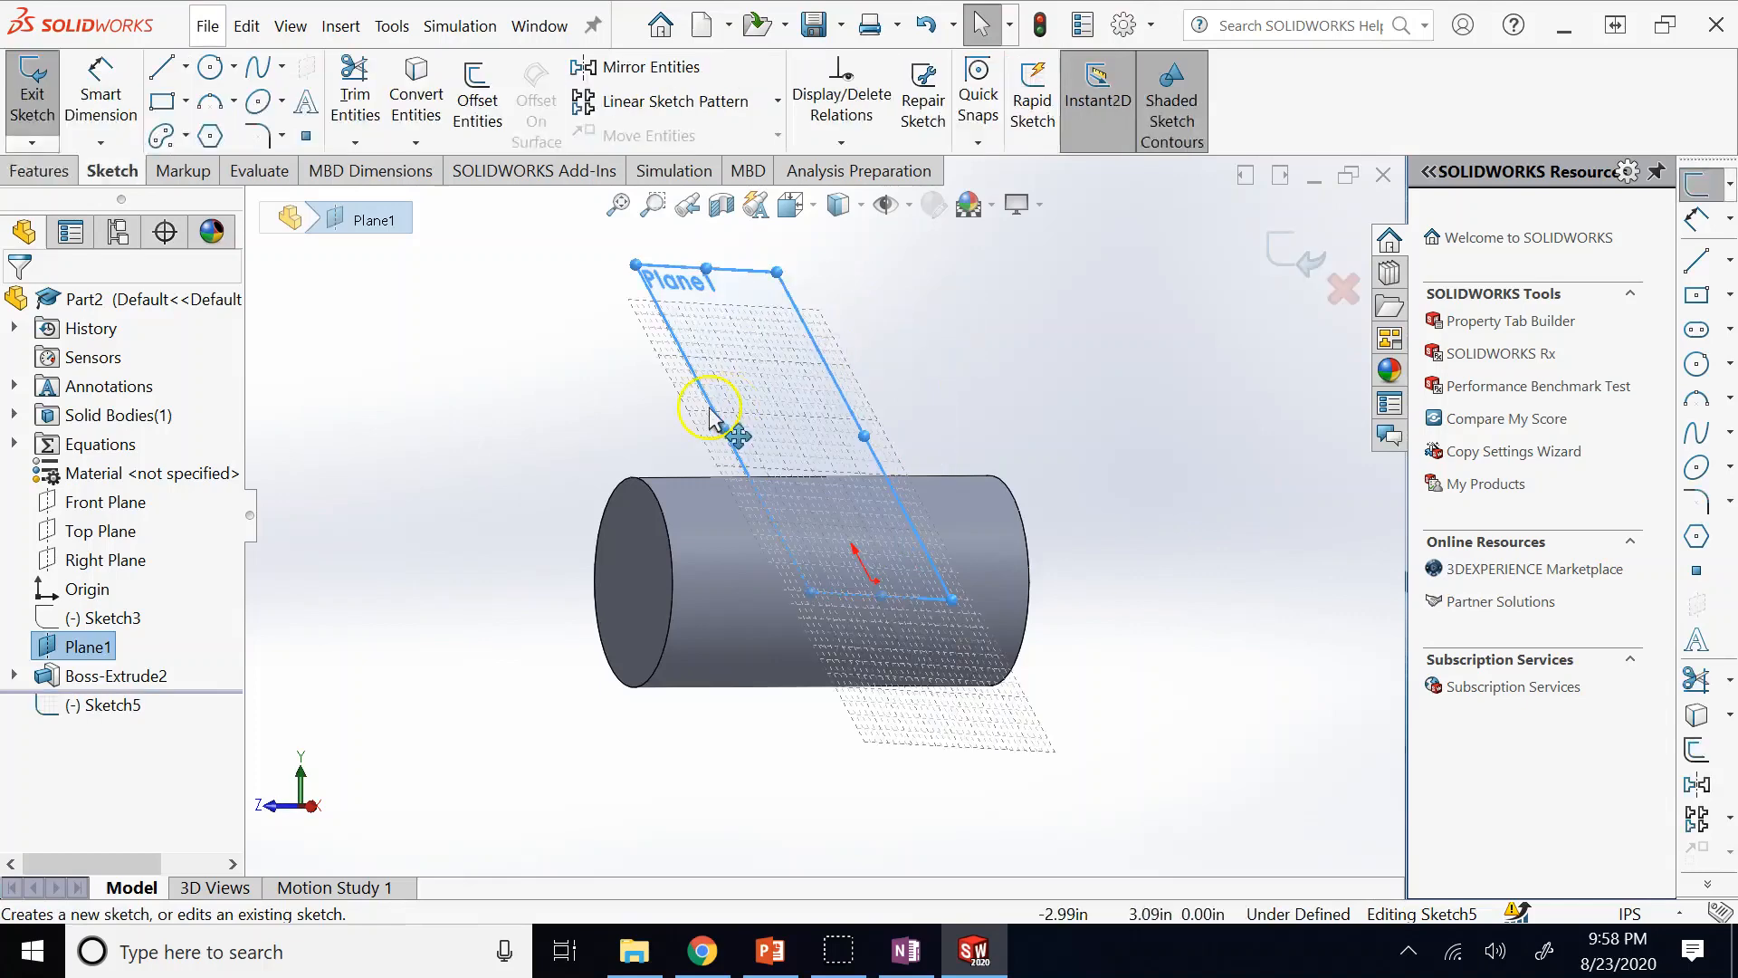
pyautogui.click(427, 143)
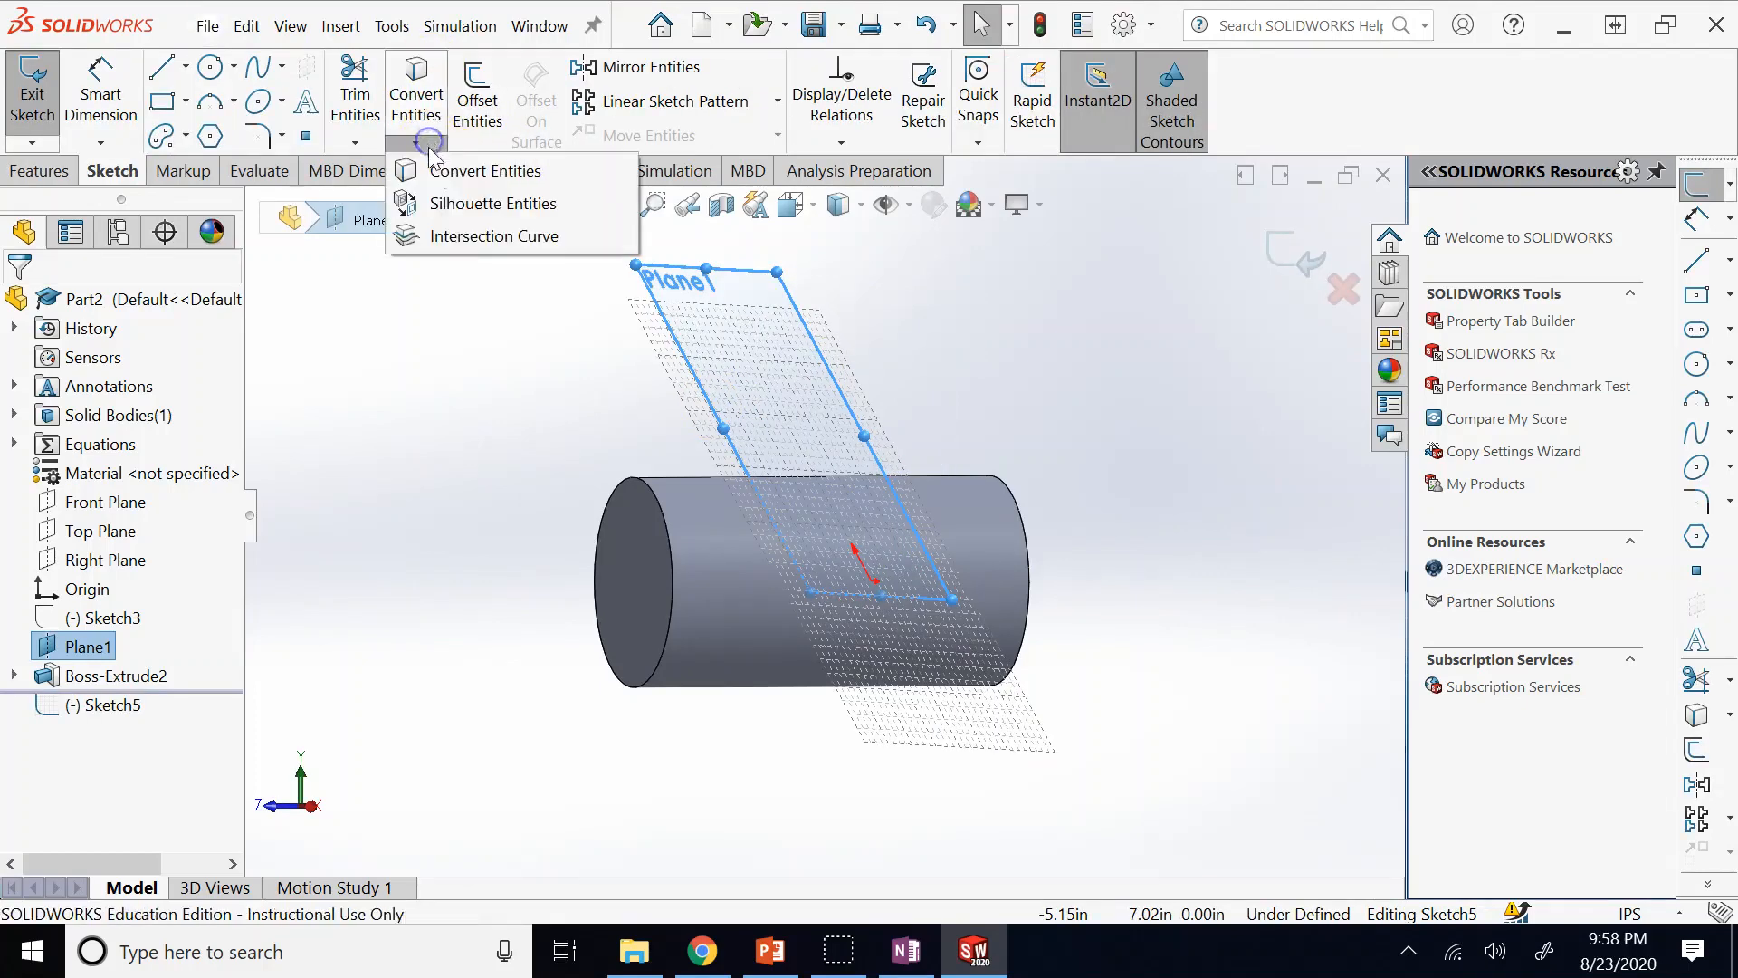
pyautogui.click(454, 235)
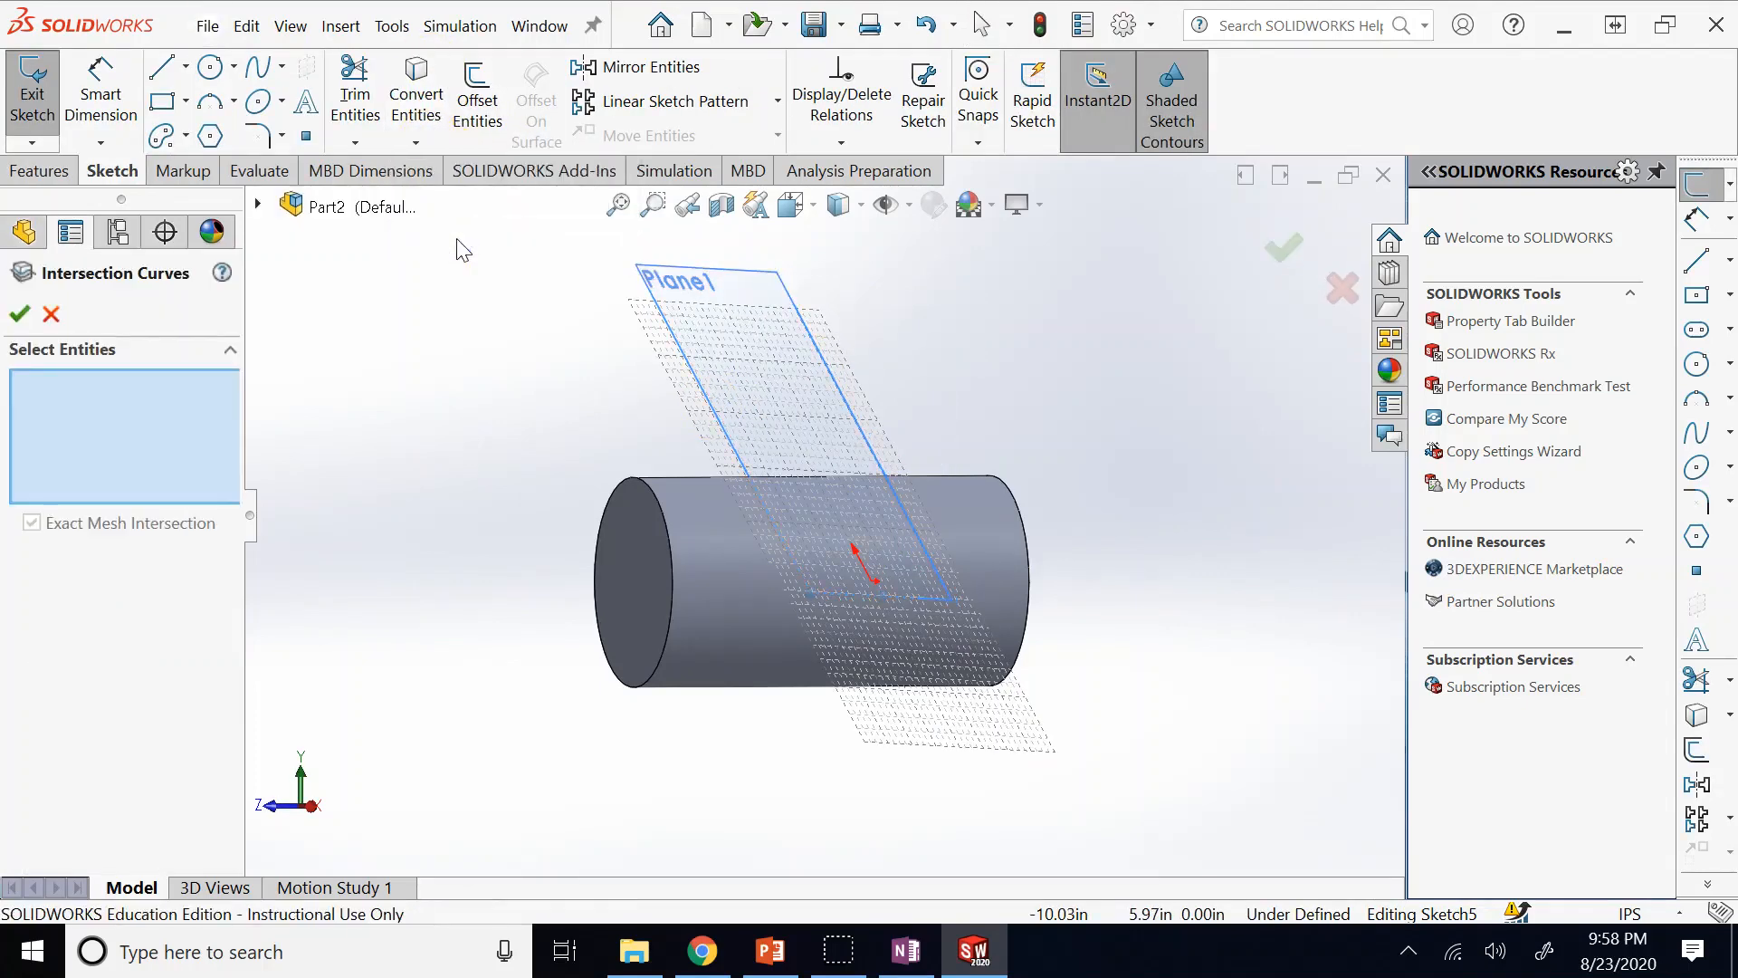
pyautogui.click(747, 612)
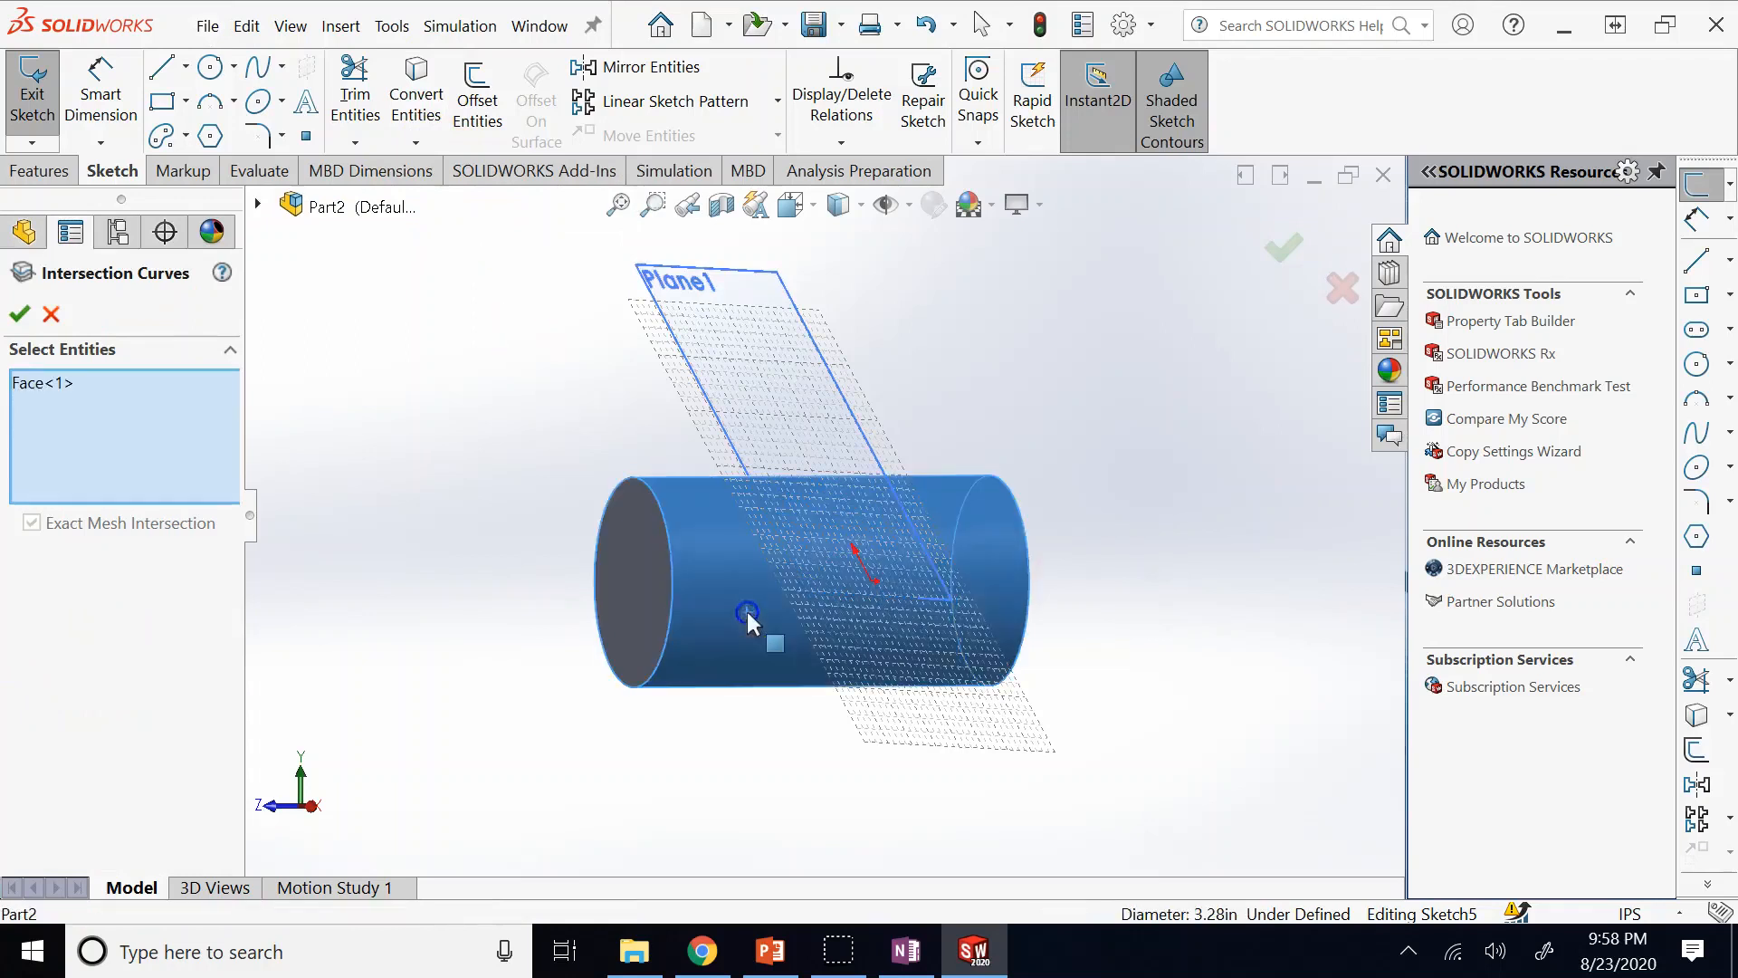
pyautogui.click(20, 314)
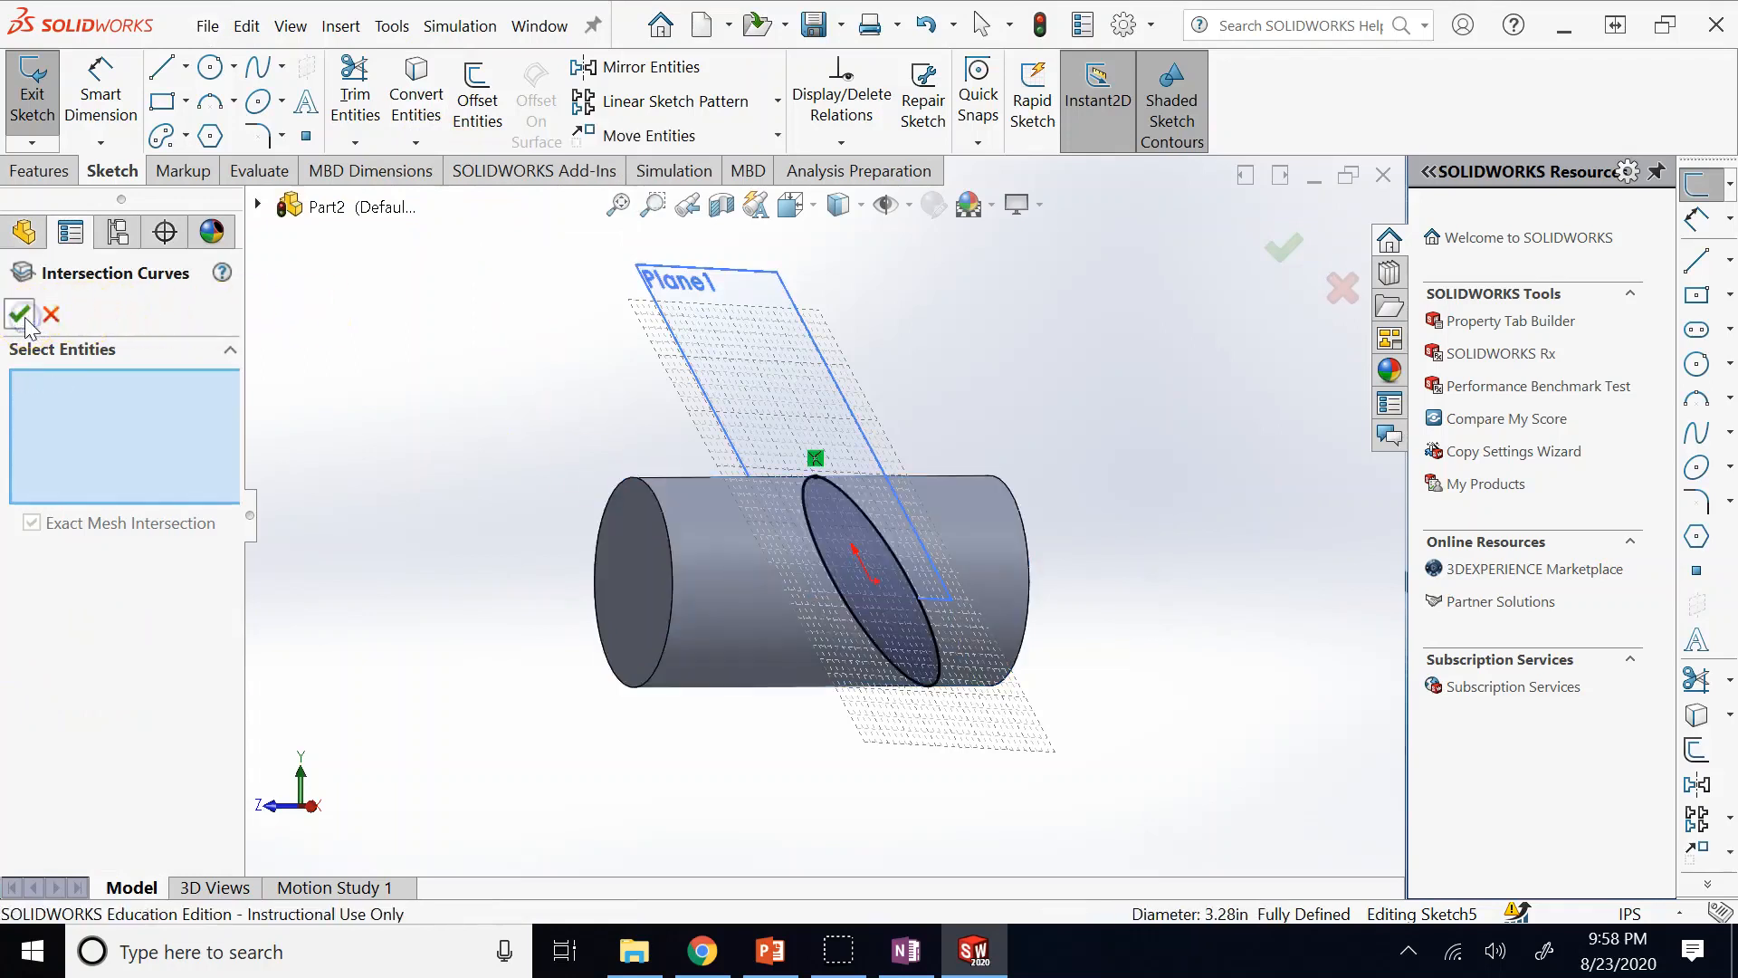
pyautogui.click(22, 315)
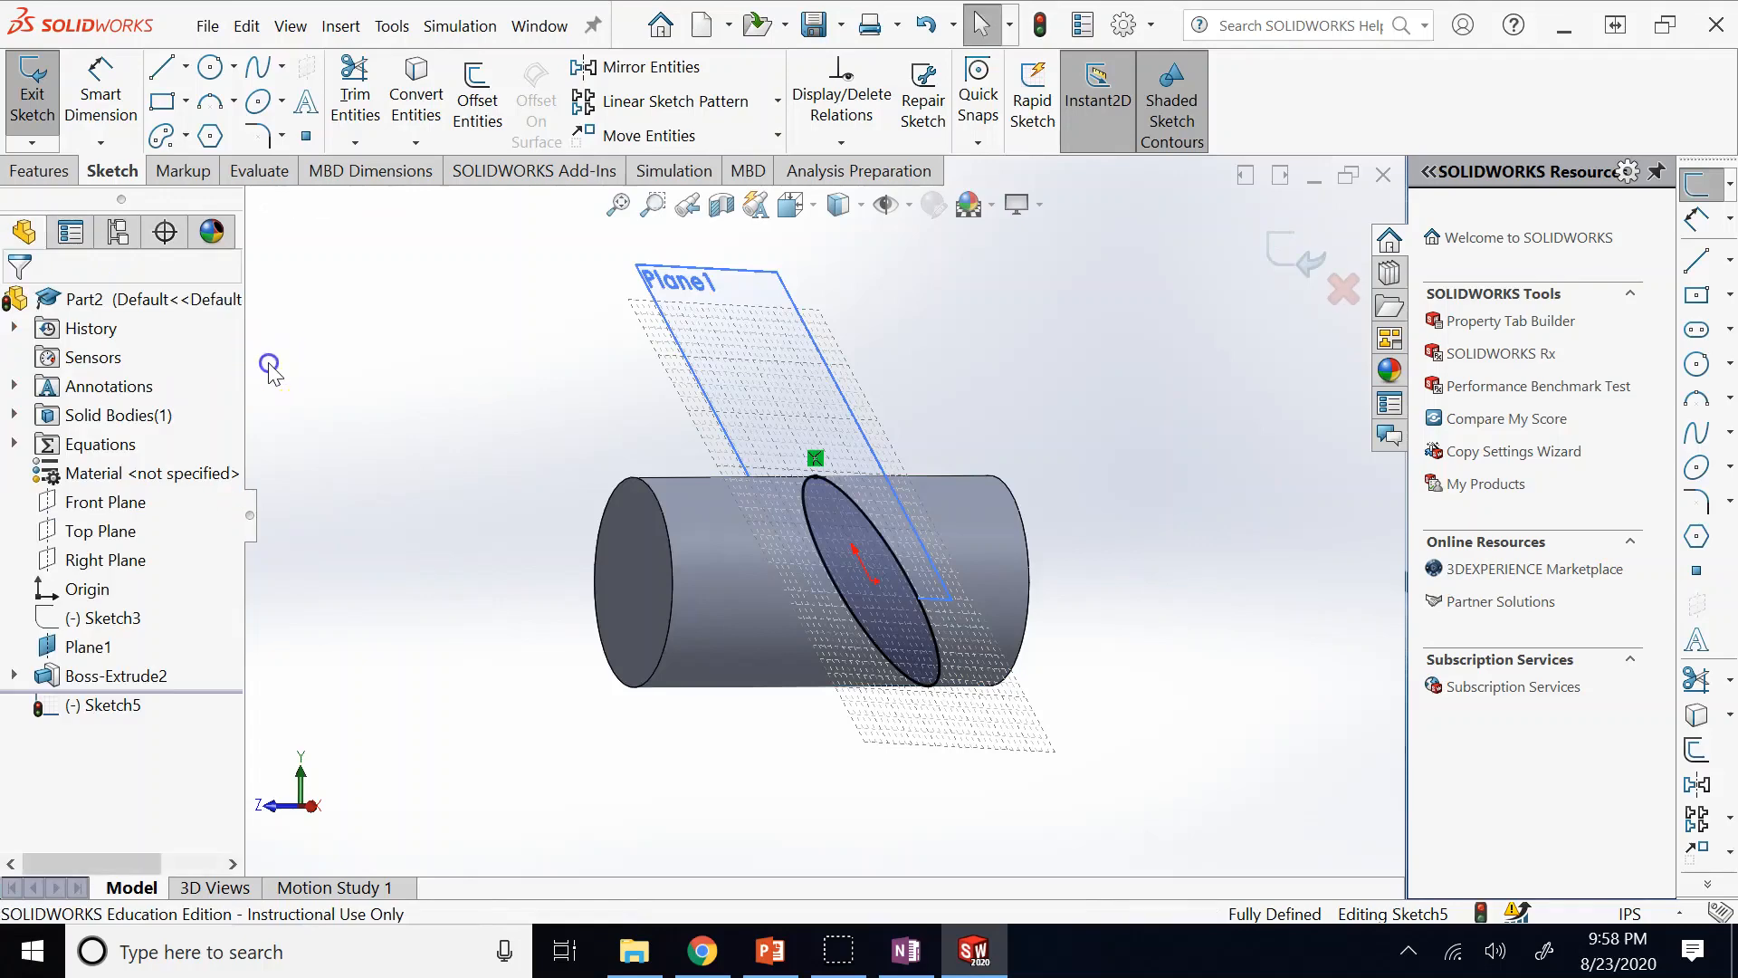
# Examine the intersection curve on the angled plane against the cylinder from several directions.
pyautogui.hotkey('ctrl', '8')
pyautogui.press('Right')
pyautogui.press('Right')
pyautogui.press('Left')
pyautogui.press('Left')
pyautogui.press('Left')
pyautogui.press('Left')
pyautogui.press('Left')
pyautogui.press('Left')
pyautogui.press('Left')
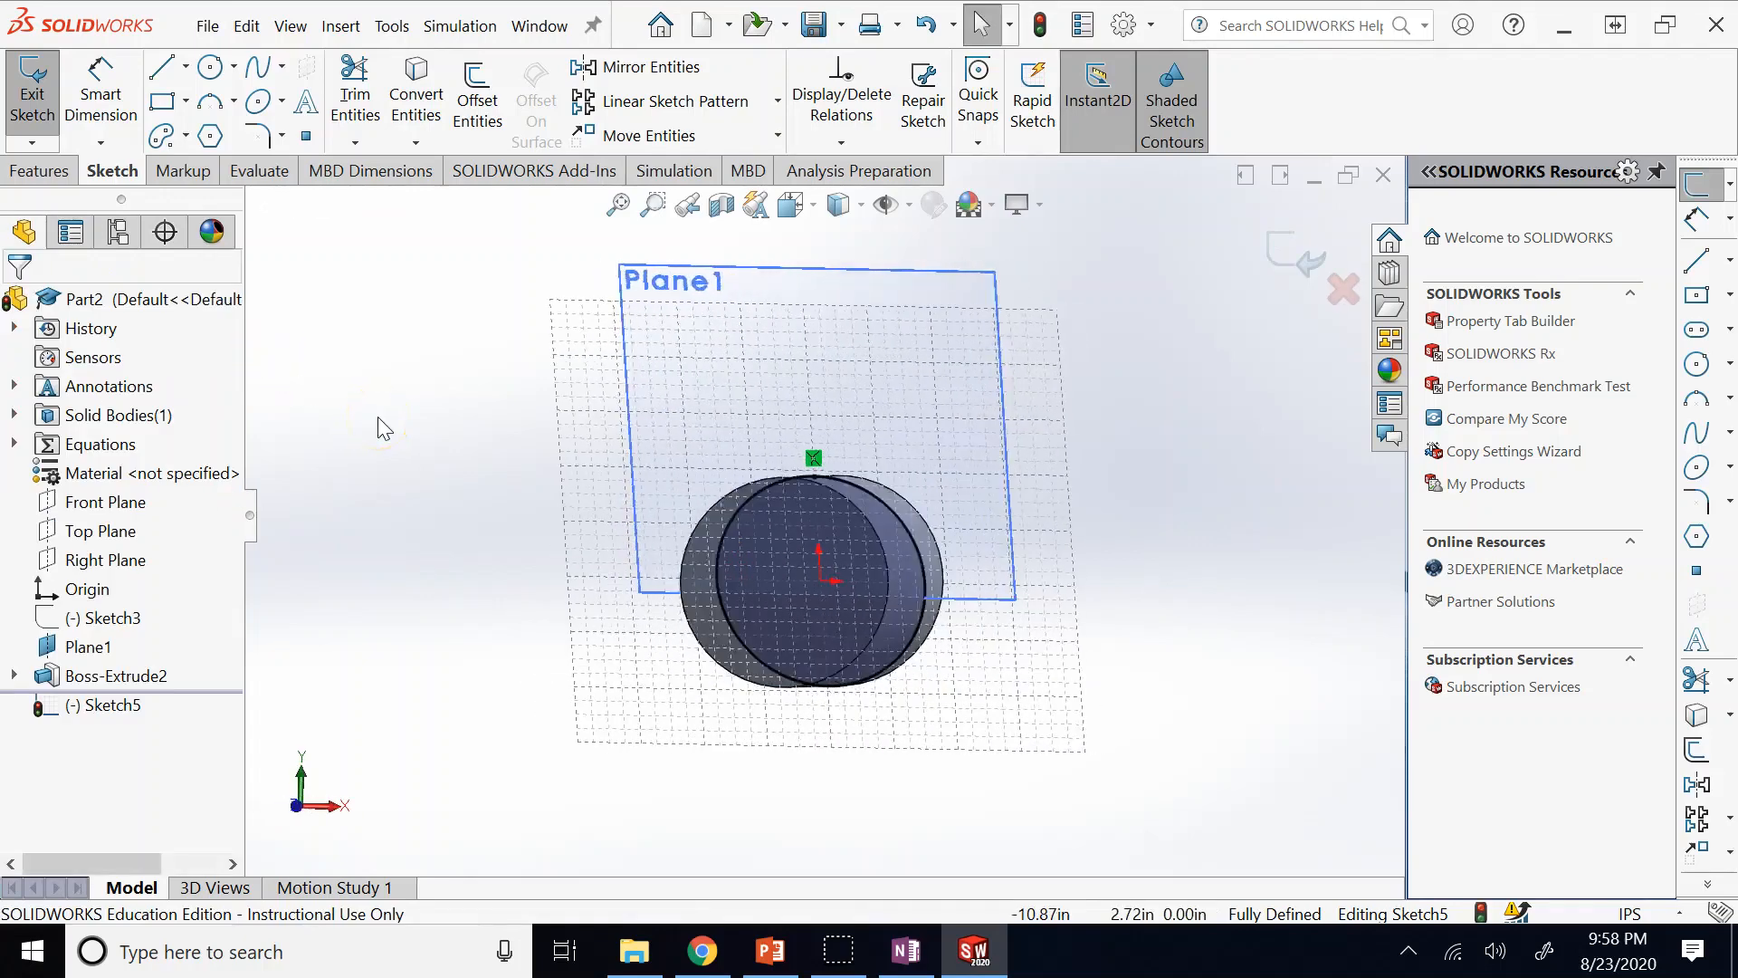
pyautogui.press('Left')
pyautogui.press('Left')
pyautogui.press('Left')
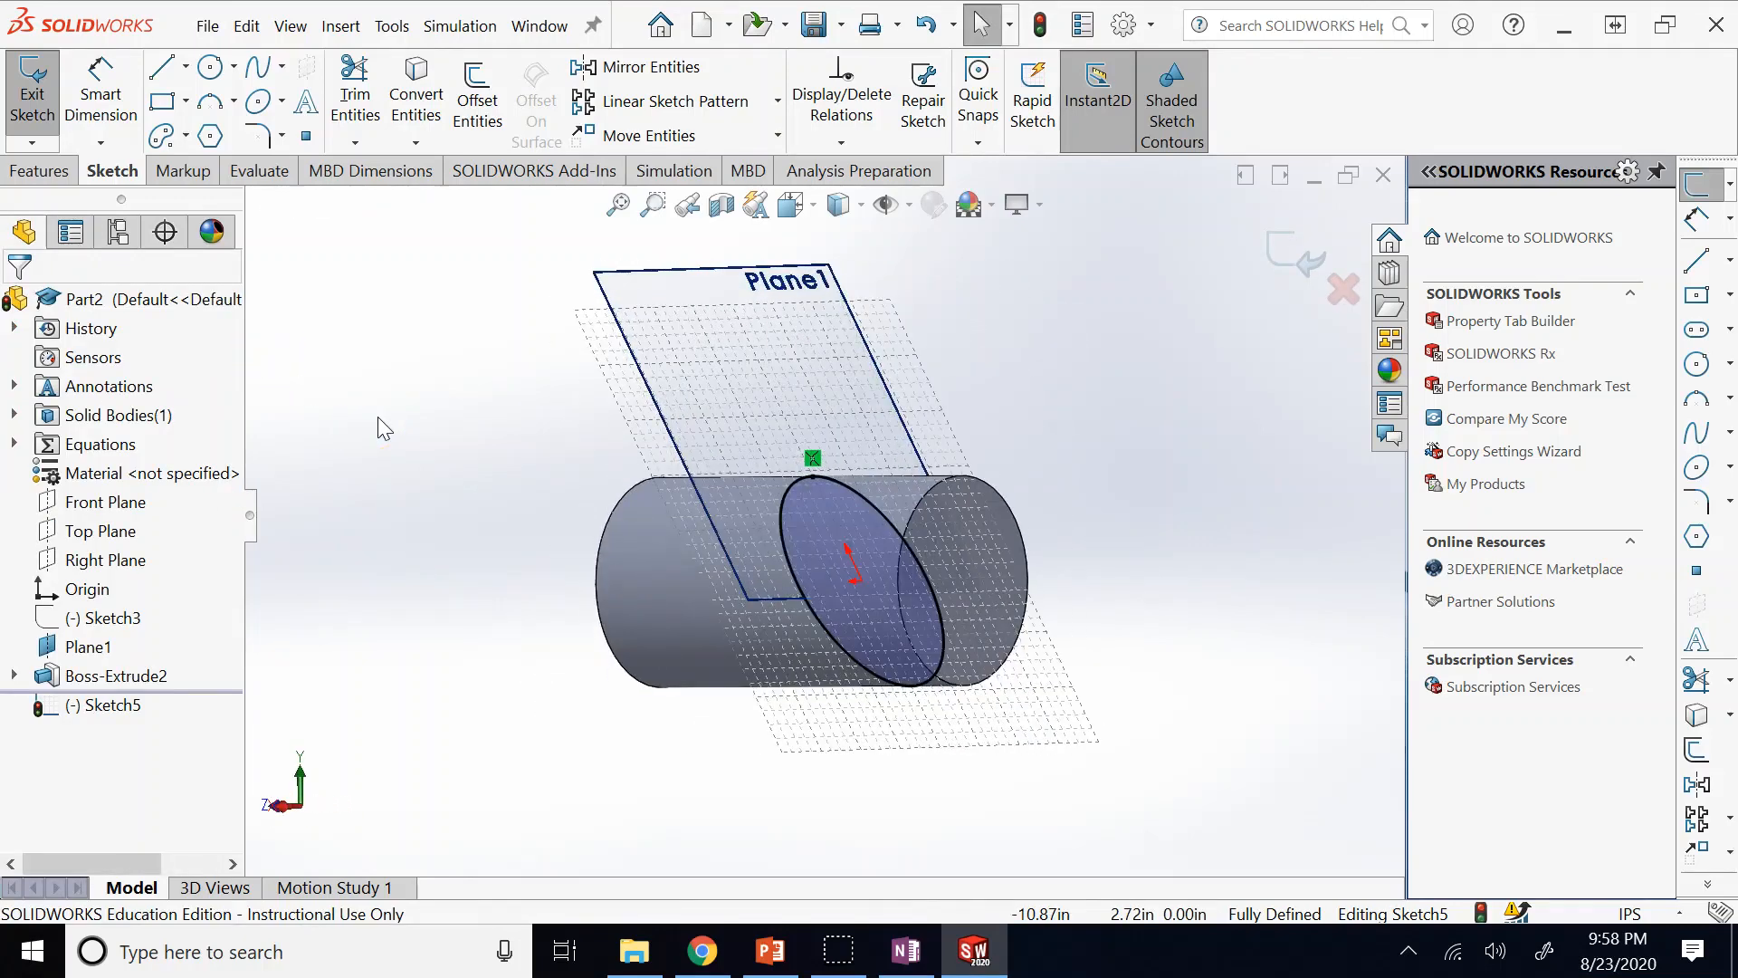
pyautogui.press('Right')
pyautogui.rightClick(378, 416)
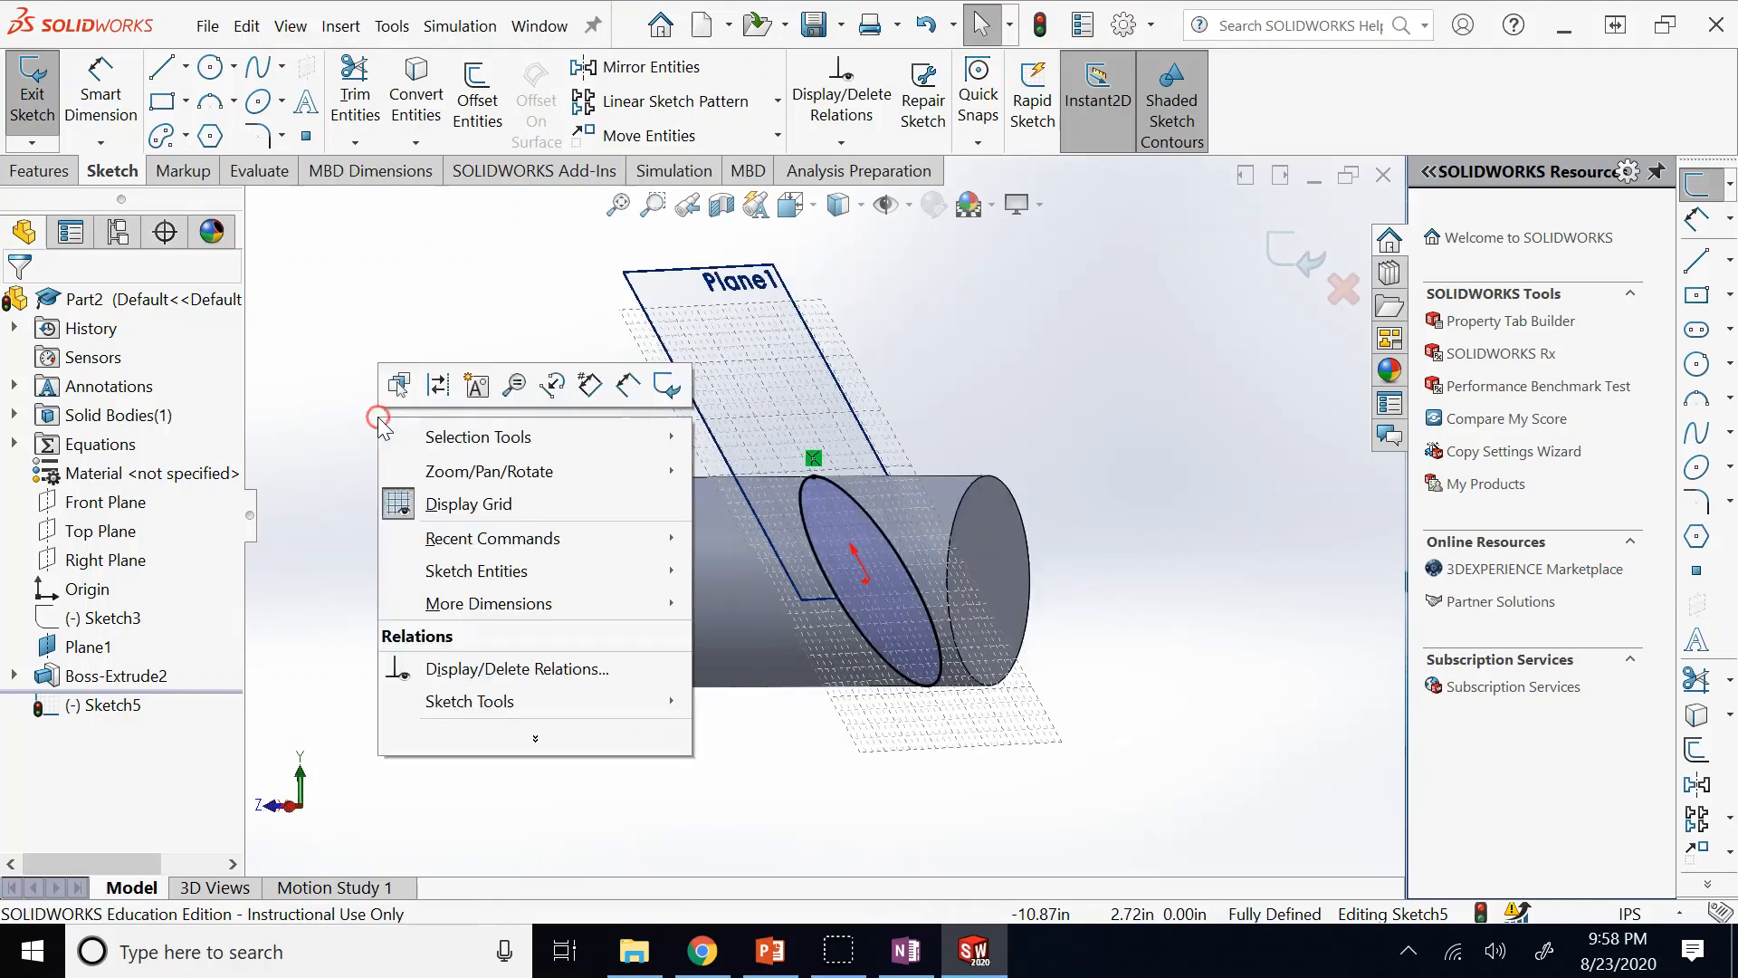
pyautogui.click(462, 143)
pyautogui.press('Right')
pyautogui.press('Right')
pyautogui.press('Right')
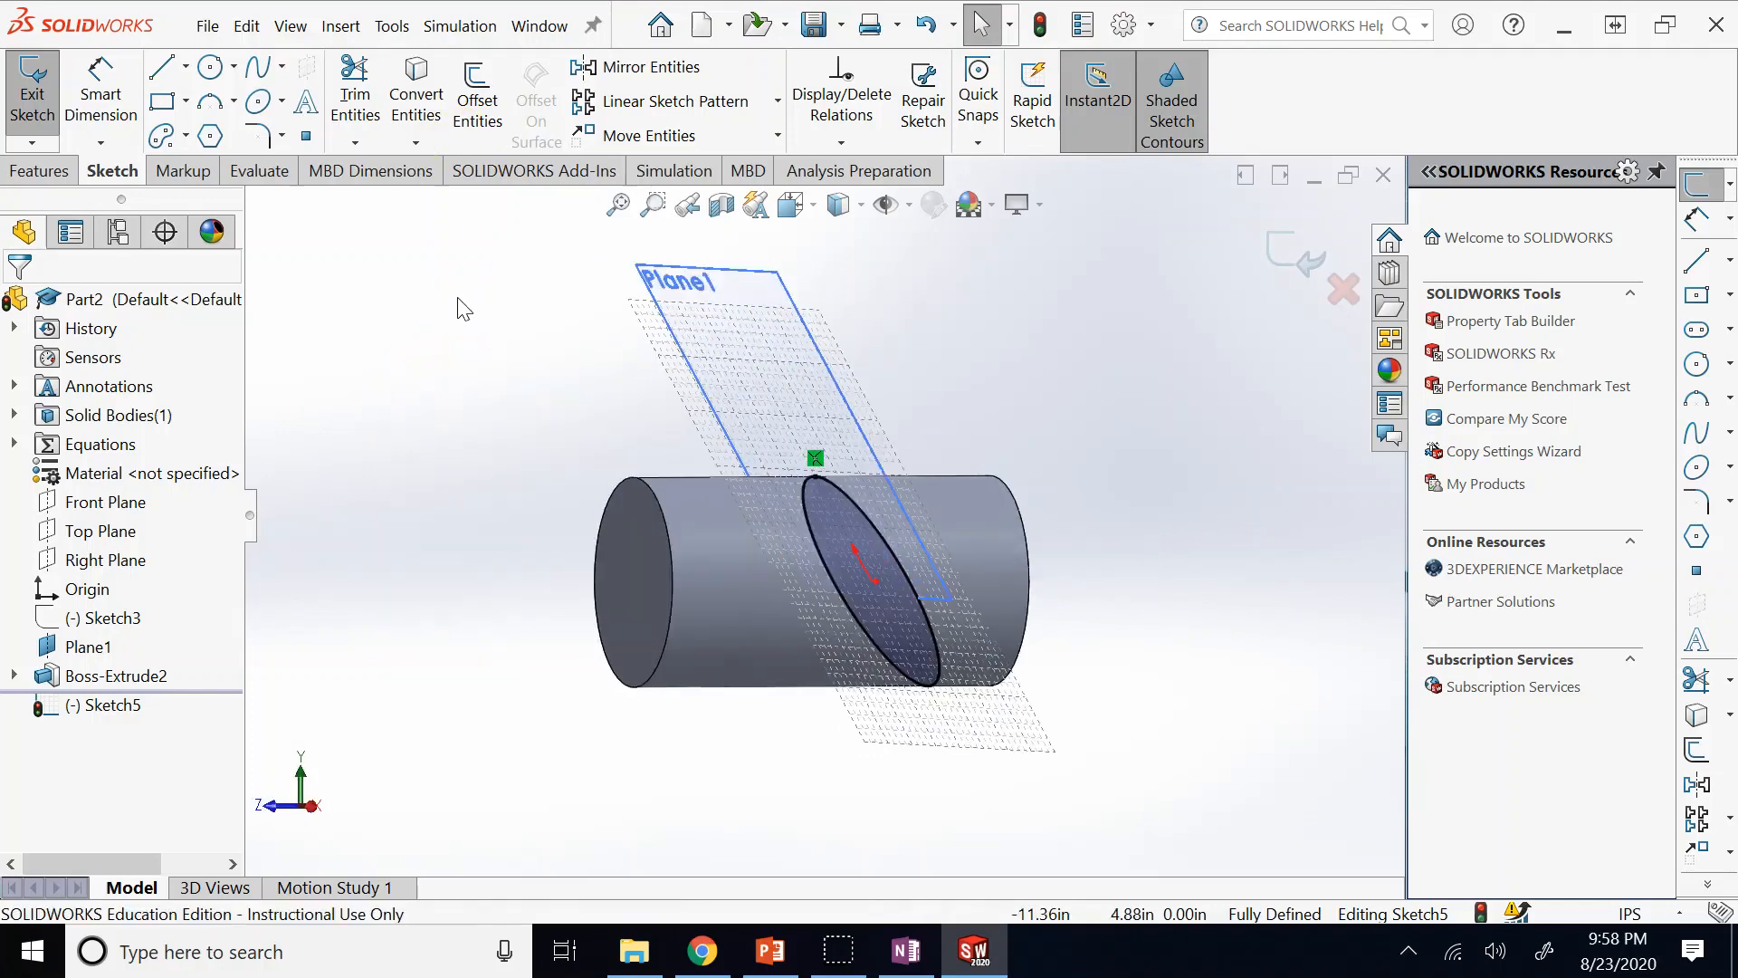
pyautogui.hotkey('alt', 'Right')
pyautogui.press('Down')
pyautogui.press('Down')
pyautogui.press('Down')
pyautogui.press('Right')
pyautogui.press('Right')
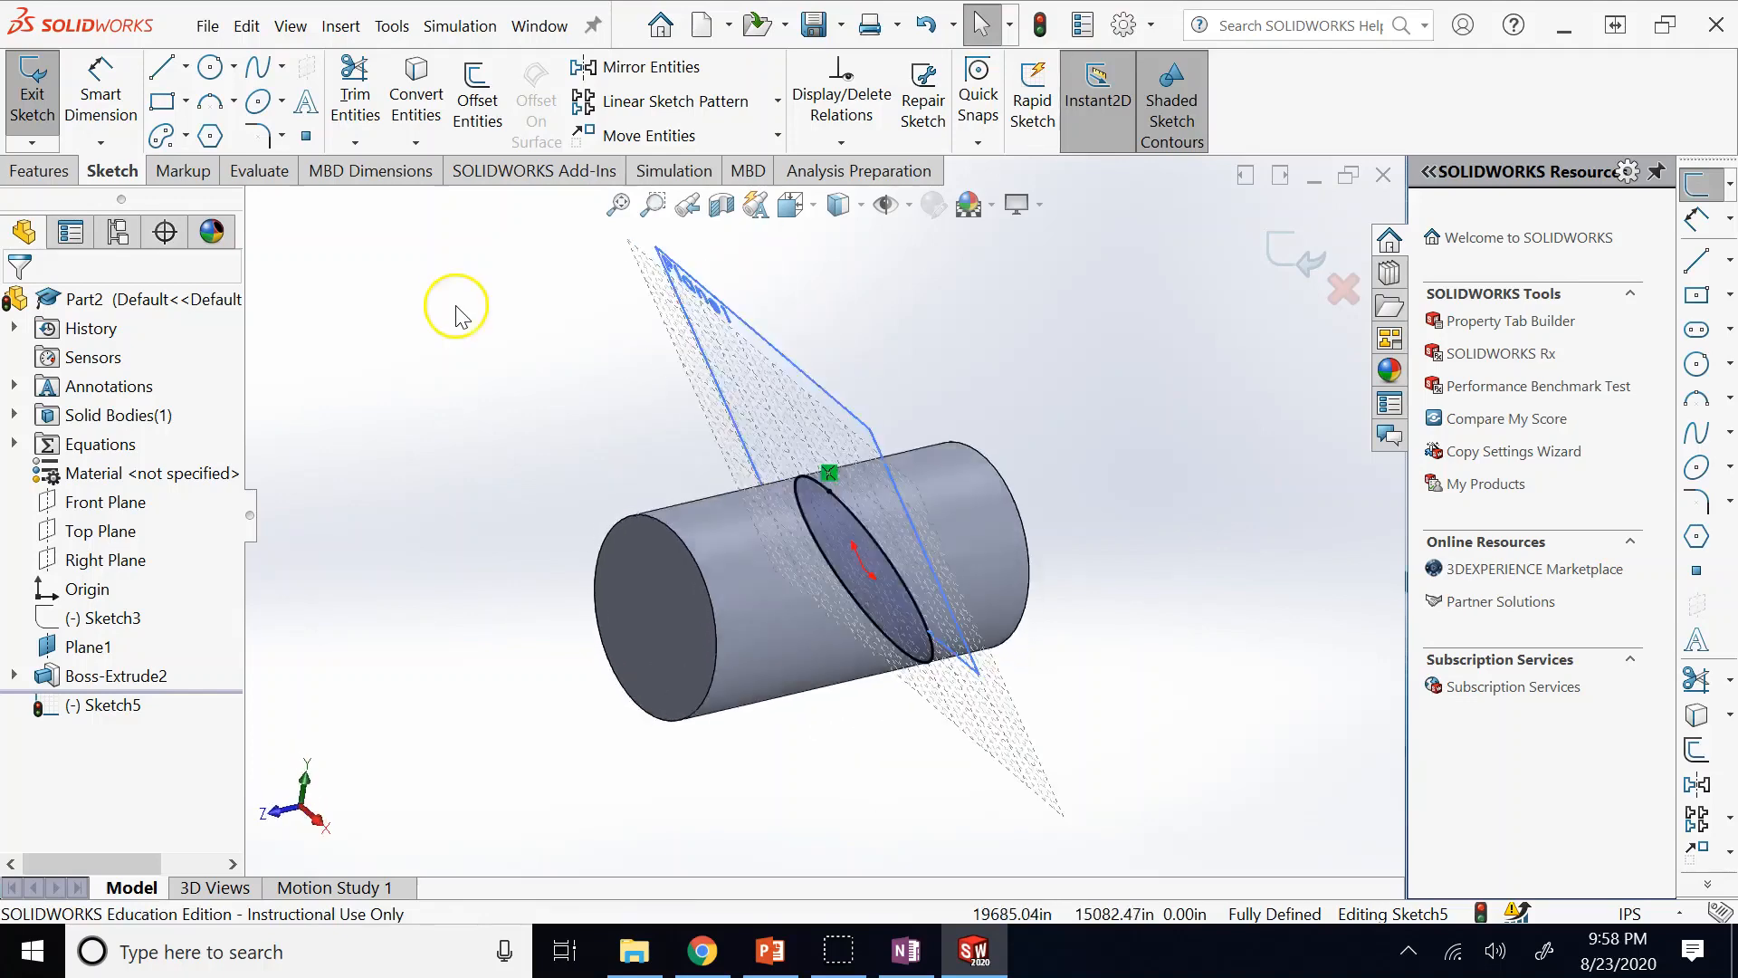
pyautogui.press('Up')
pyautogui.press('Left')
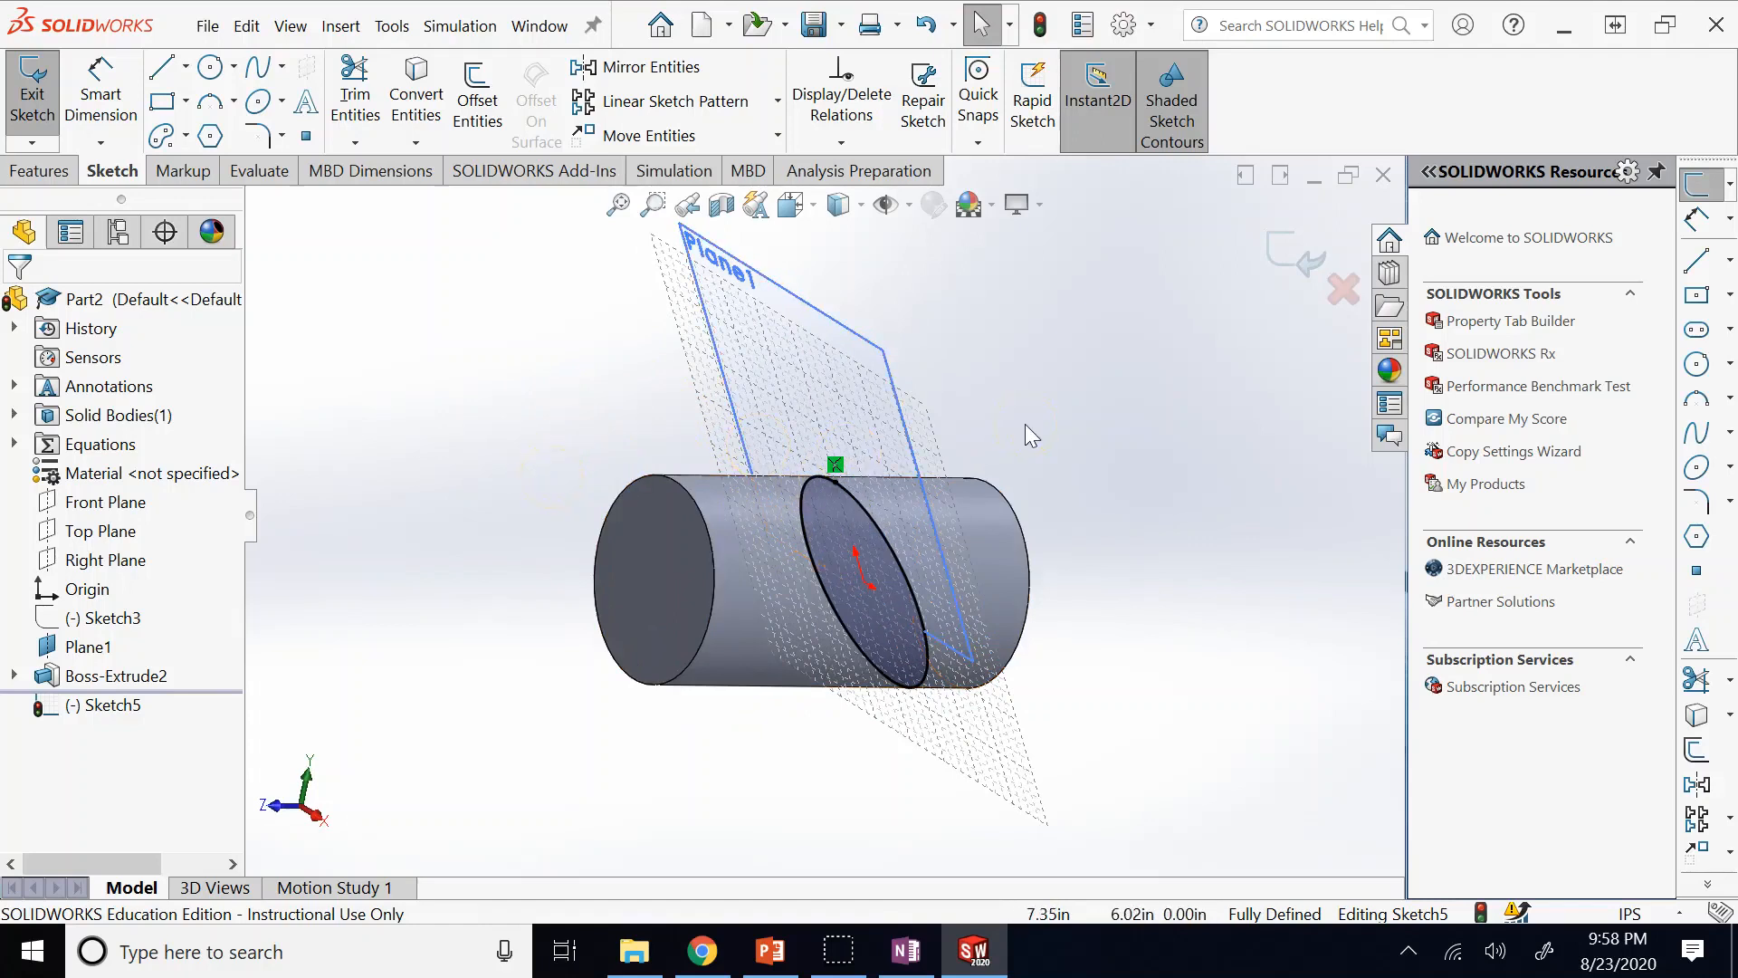
# Exit the sketch and delete the angled plane, the extruded cylinder and the intersection curve sketch.
pyautogui.click(1278, 268)
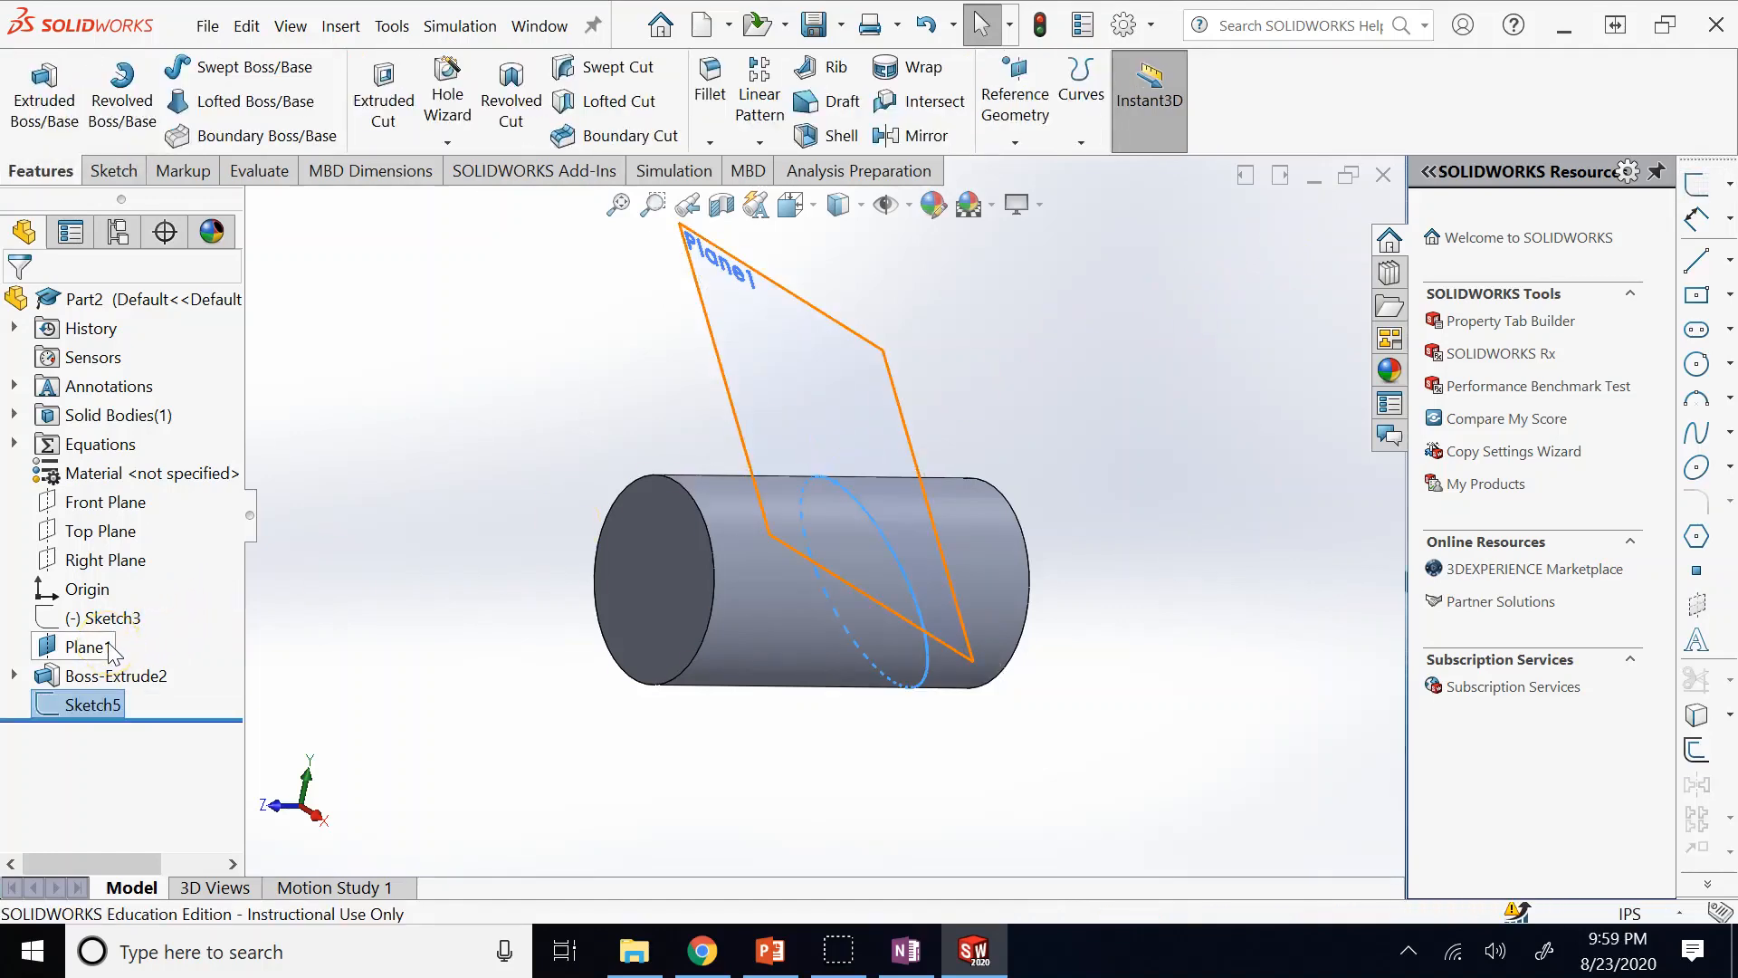
pyautogui.click(91, 646)
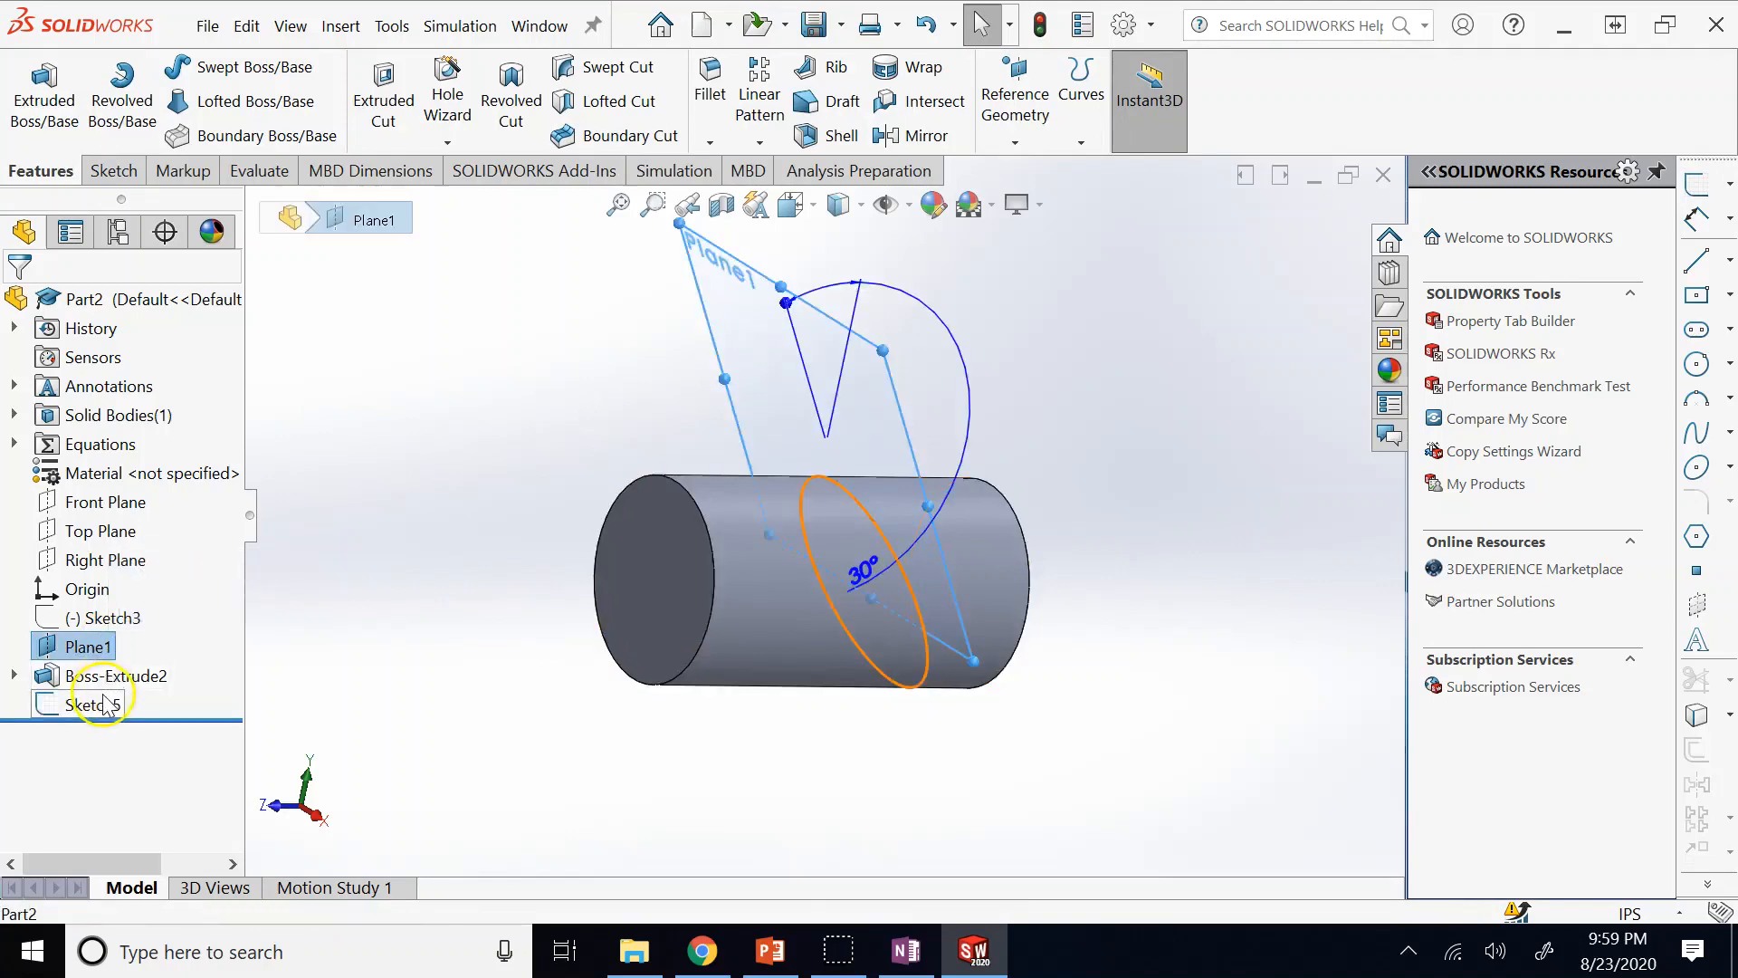
pyautogui.rightClick(99, 705)
pyautogui.keyDown('ctrl'); pyautogui.click(83, 682); pyautogui.keyUp('ctrl')
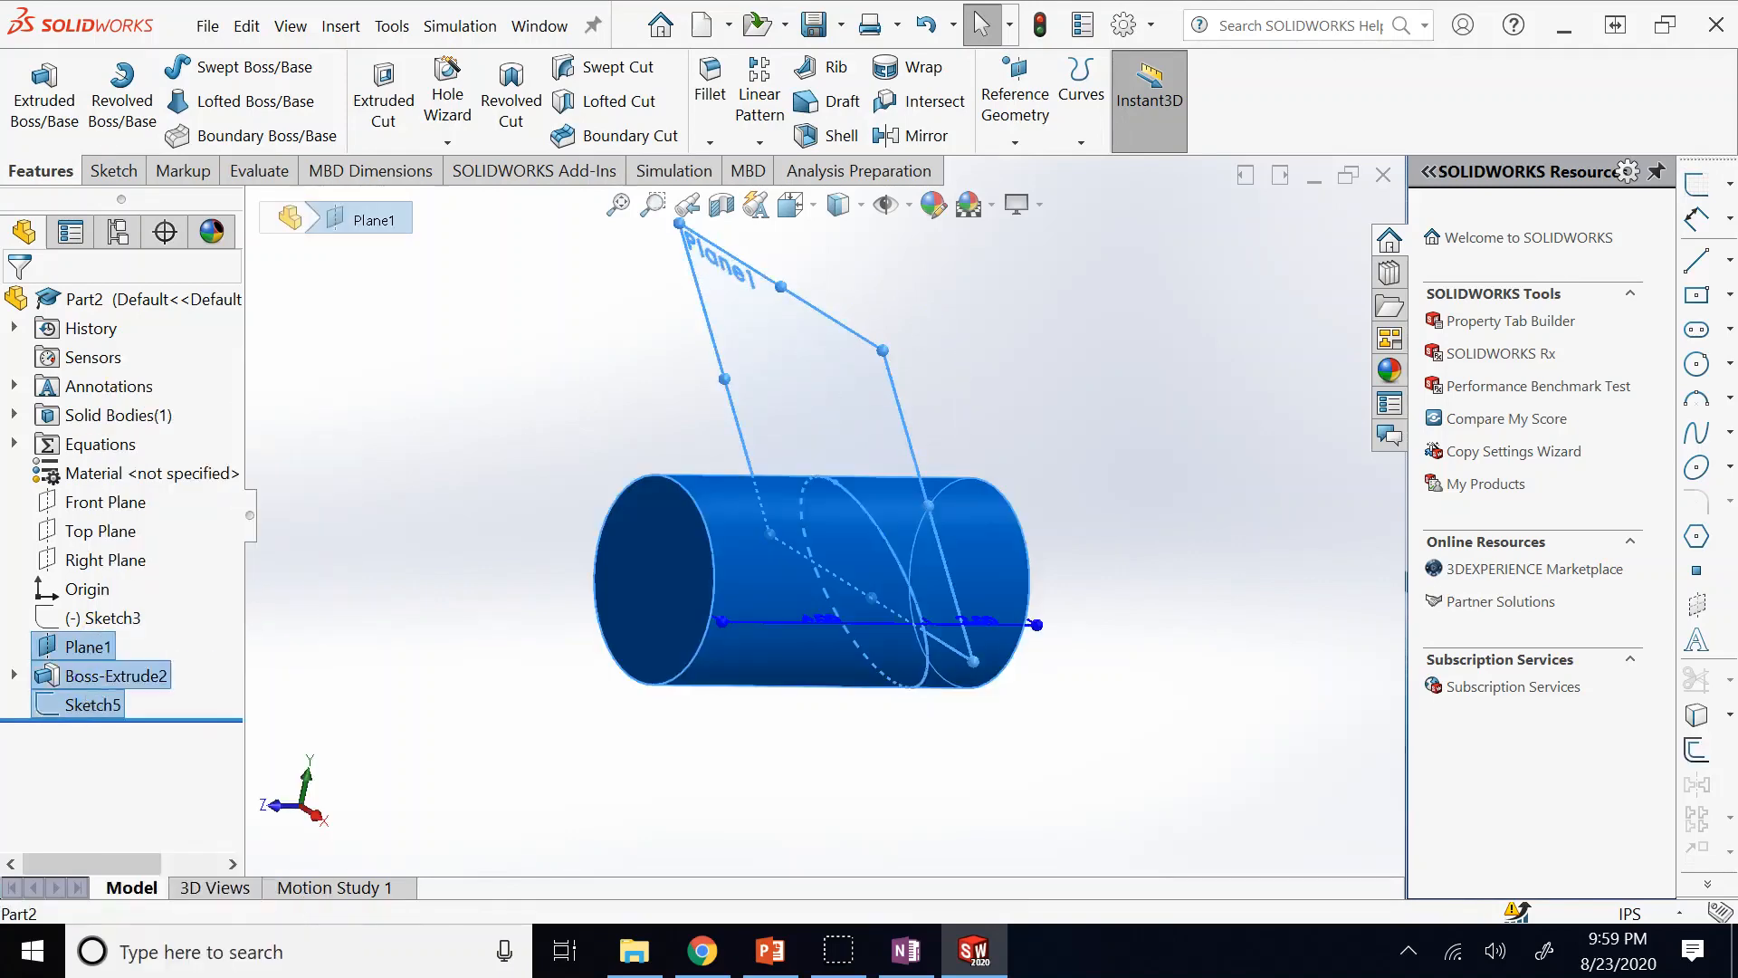
pyautogui.rightClick(84, 685)
pyautogui.click(172, 494)
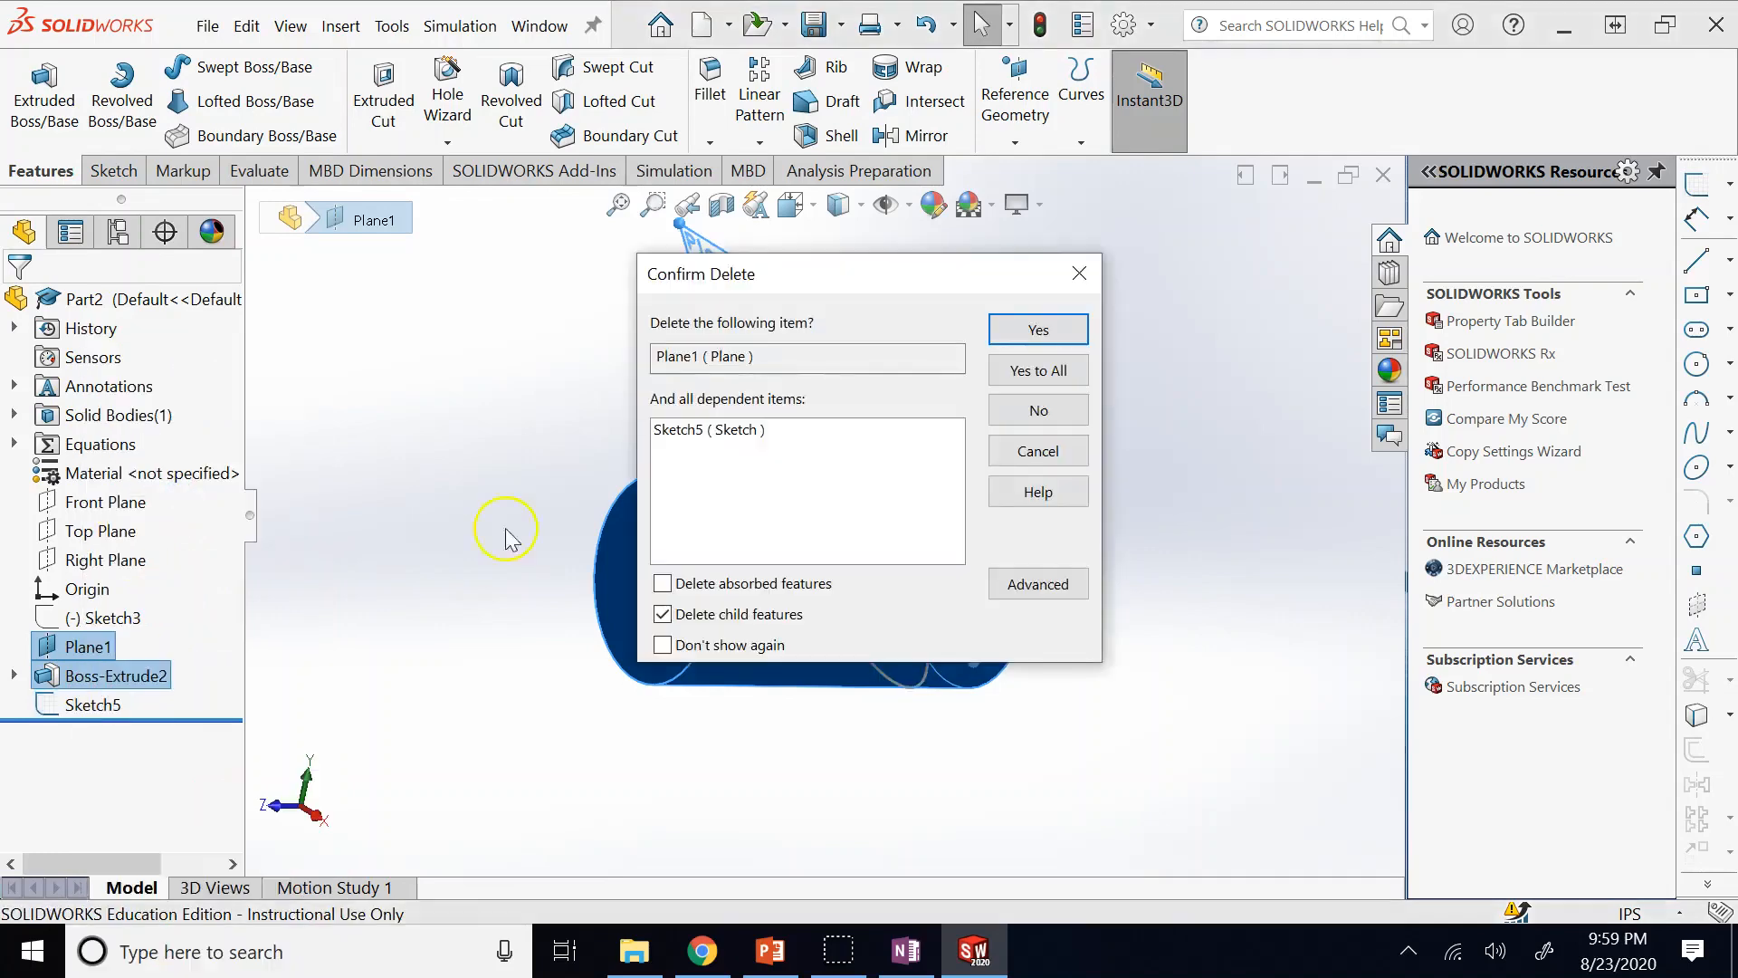
pyautogui.click(996, 337)
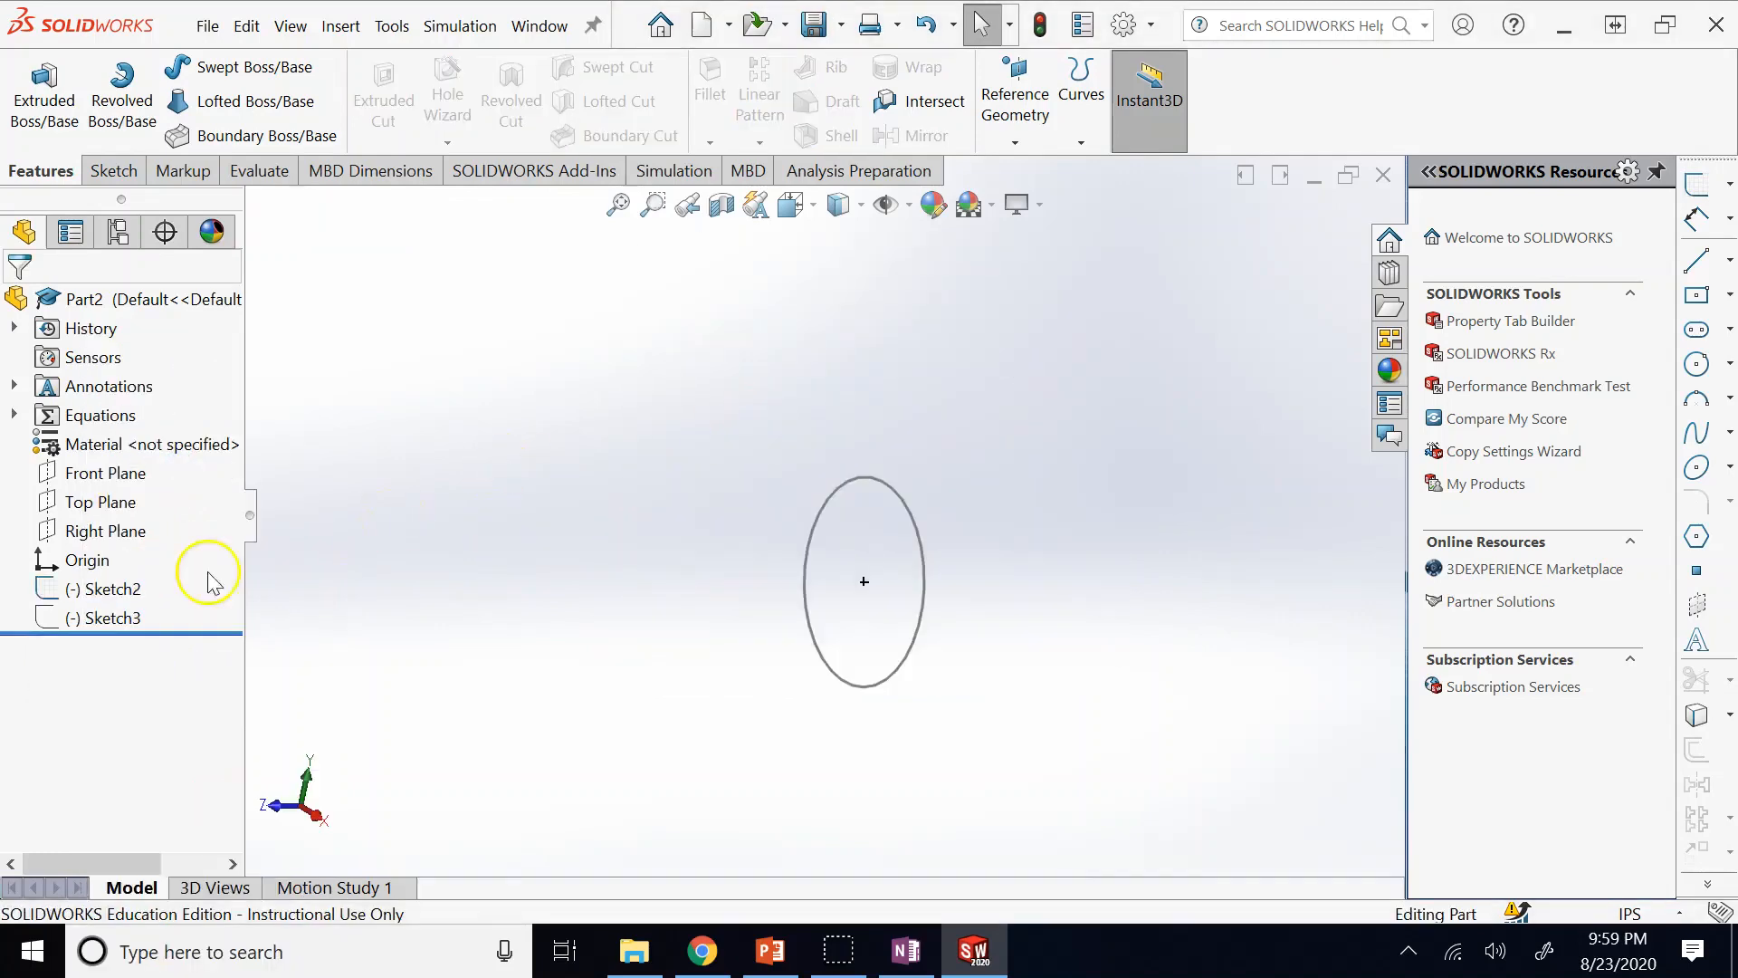
# Delete the remaining line sketch, Sketch3, leaving only the circle sketch in the part.
pyautogui.click(134, 615)
pyautogui.rightClick(134, 616)
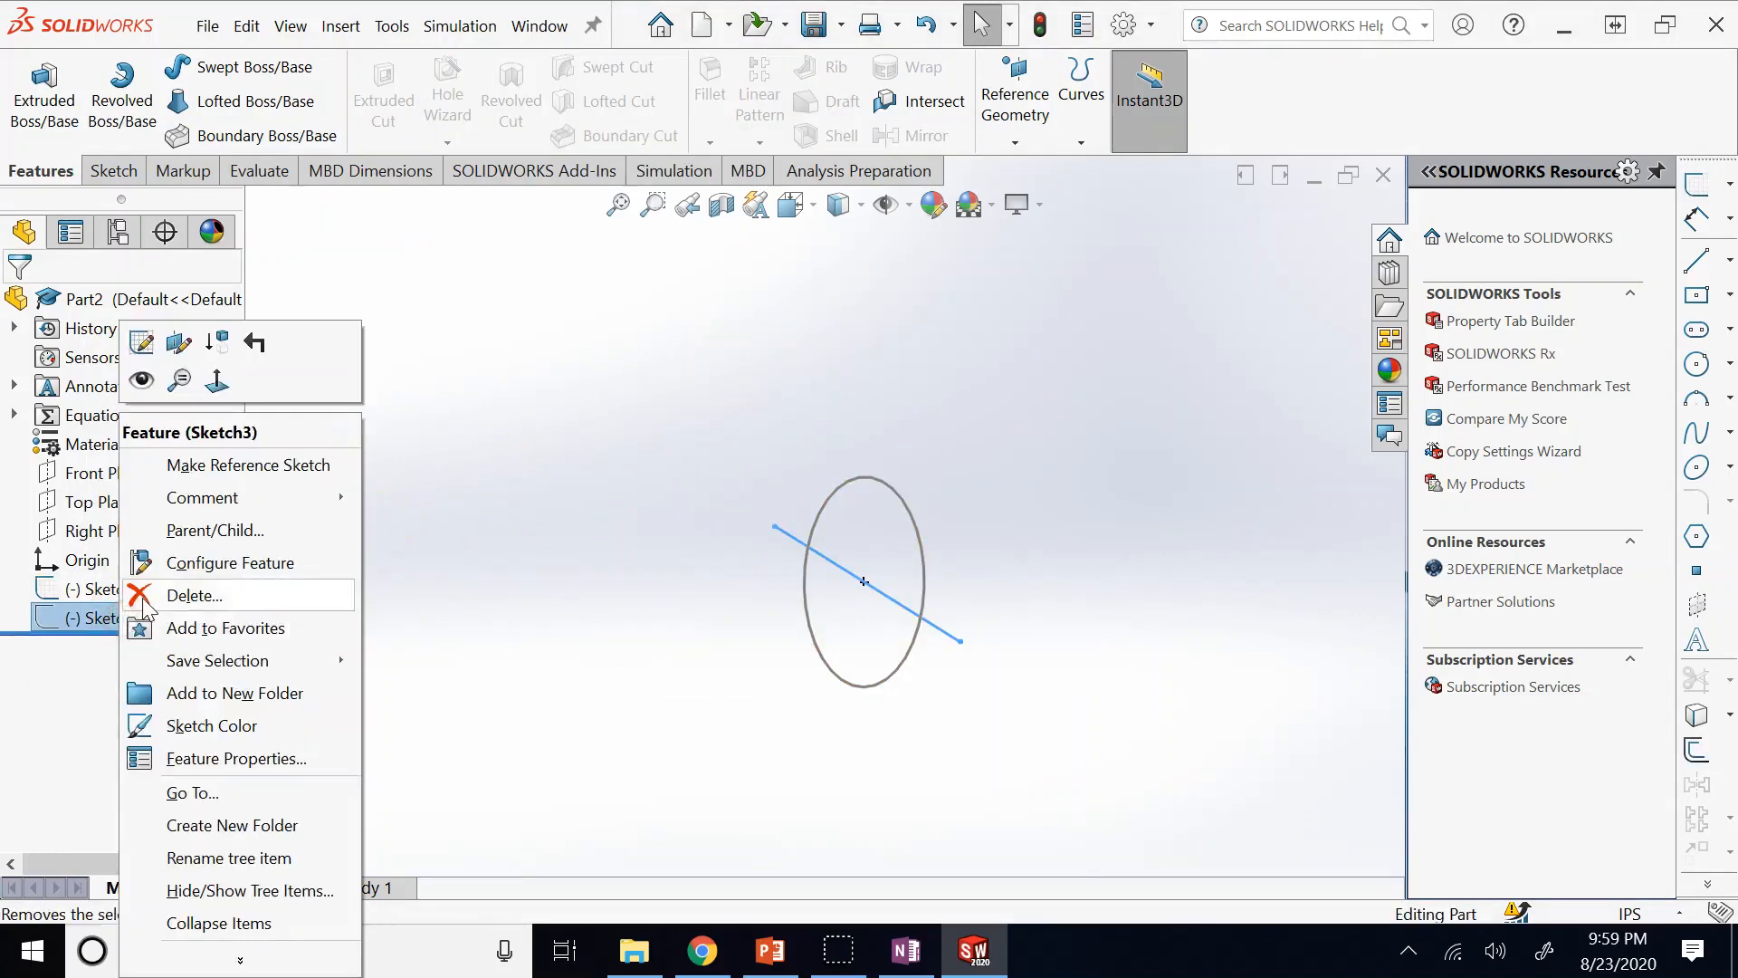
pyautogui.click(190, 589)
pyautogui.click(1039, 331)
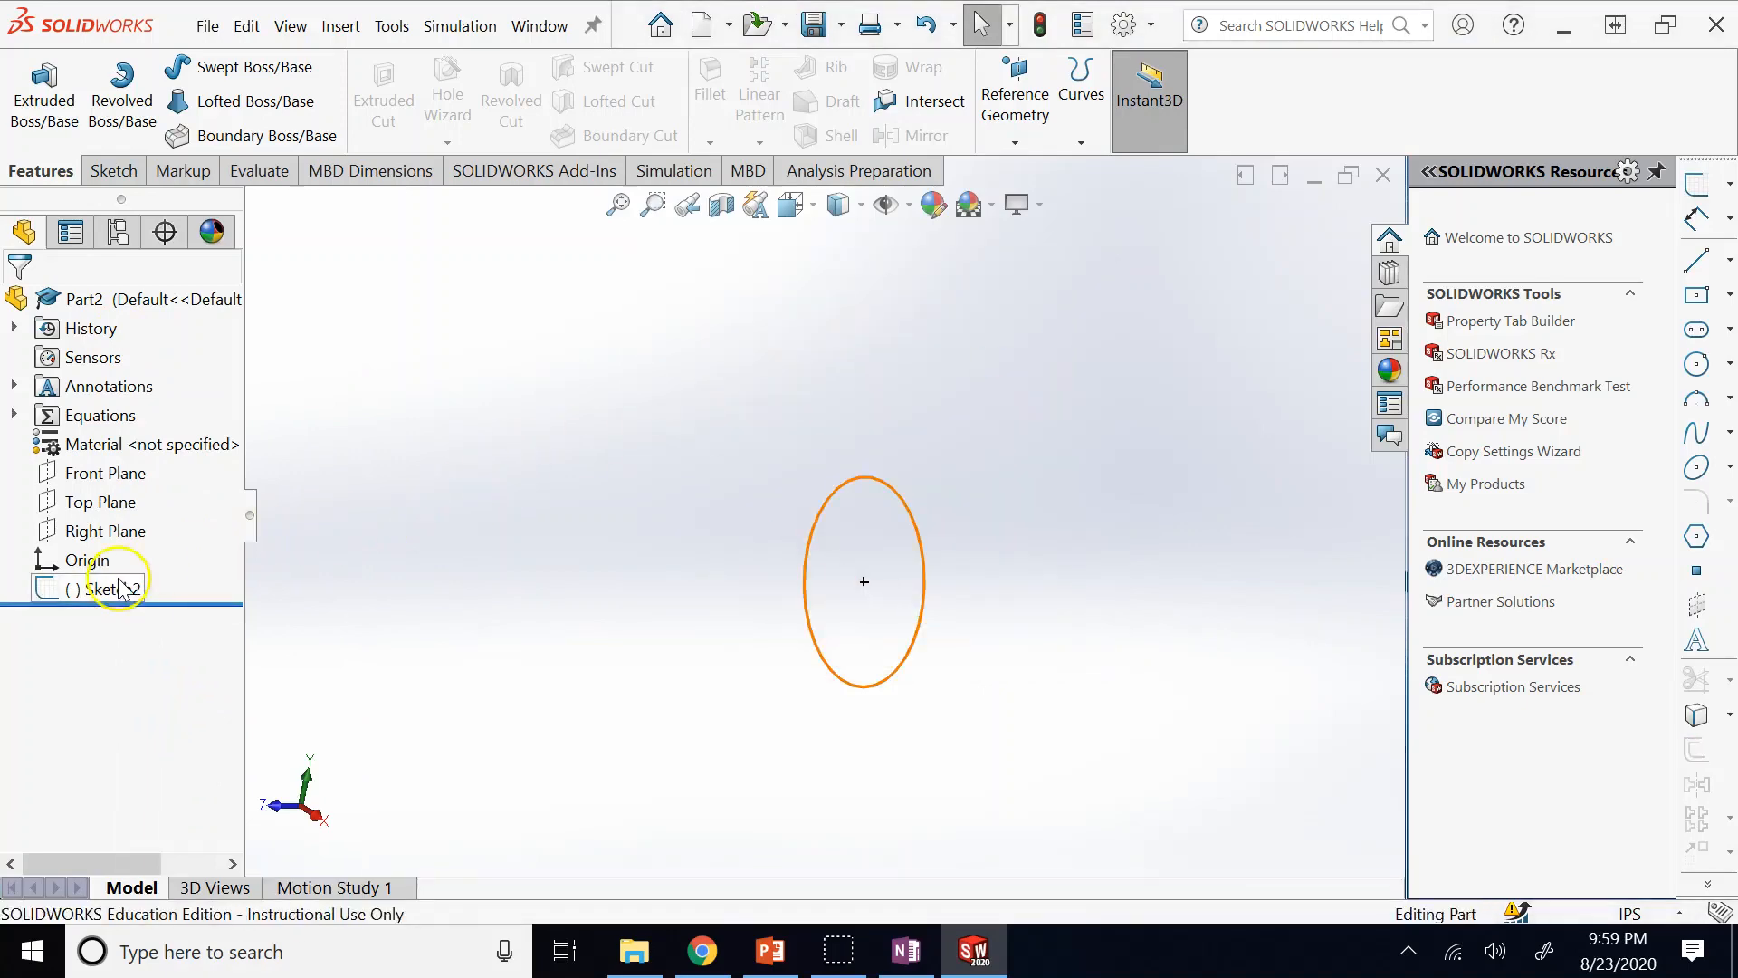
# Open the circle sketch, Sketch2, for editing.
pyautogui.click(111, 589)
pyautogui.click(141, 509)
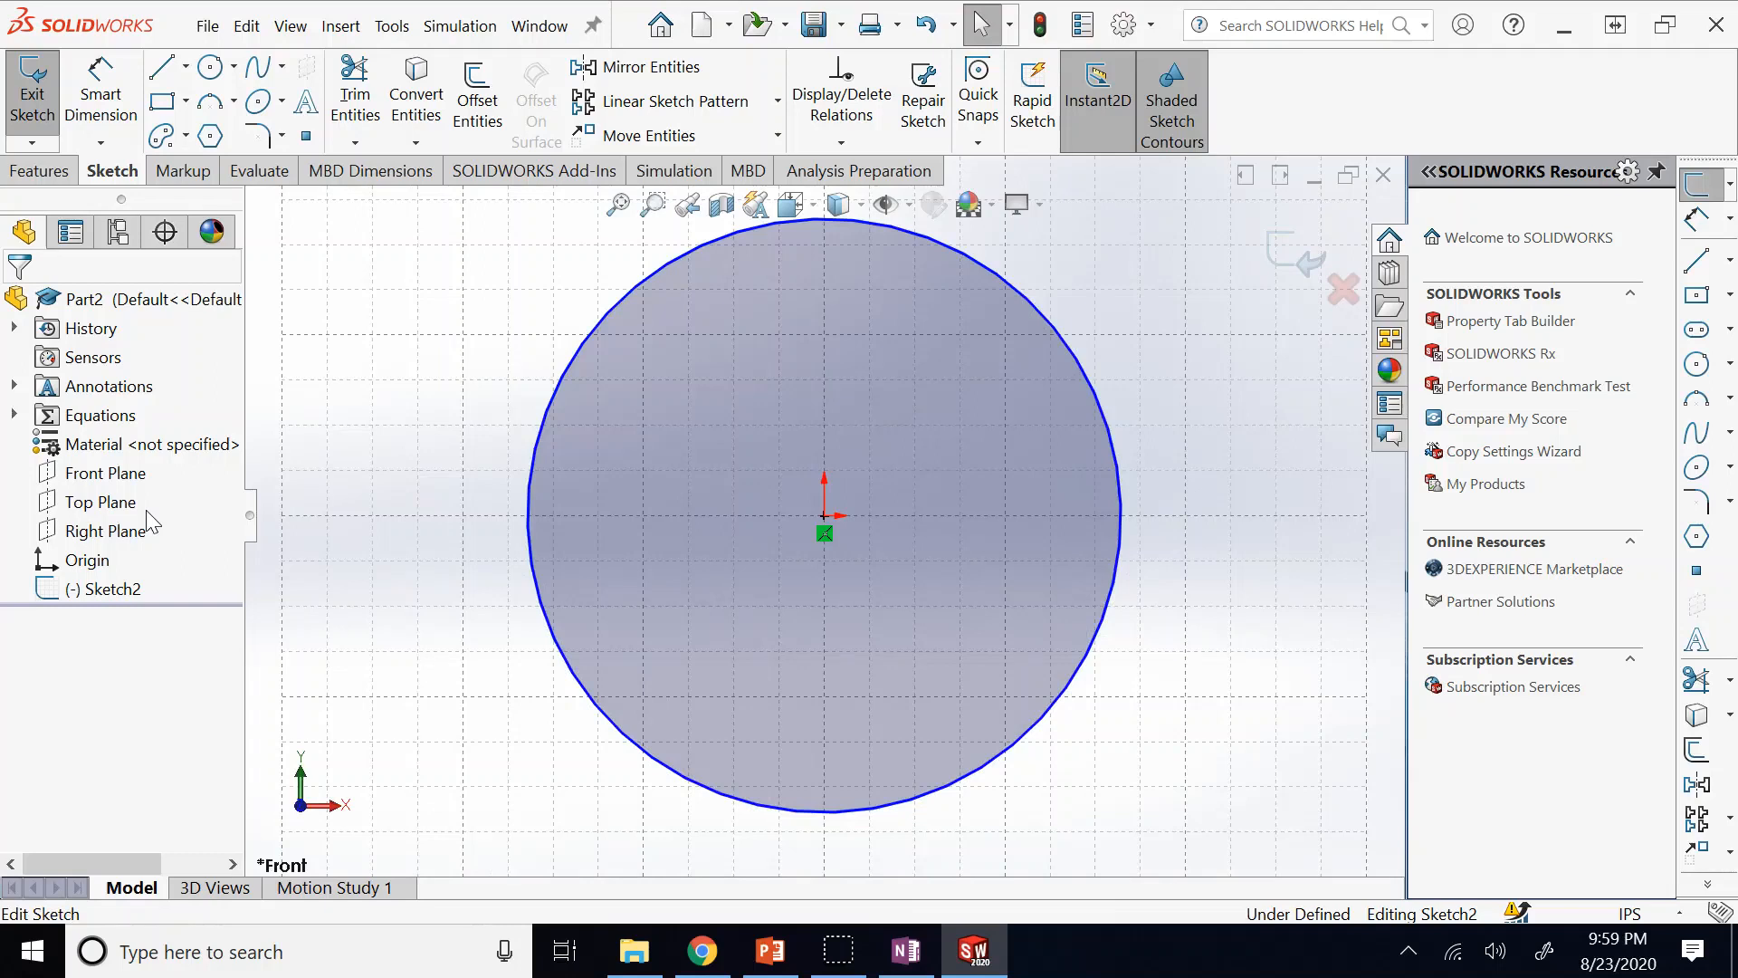
pyautogui.click(122, 867)
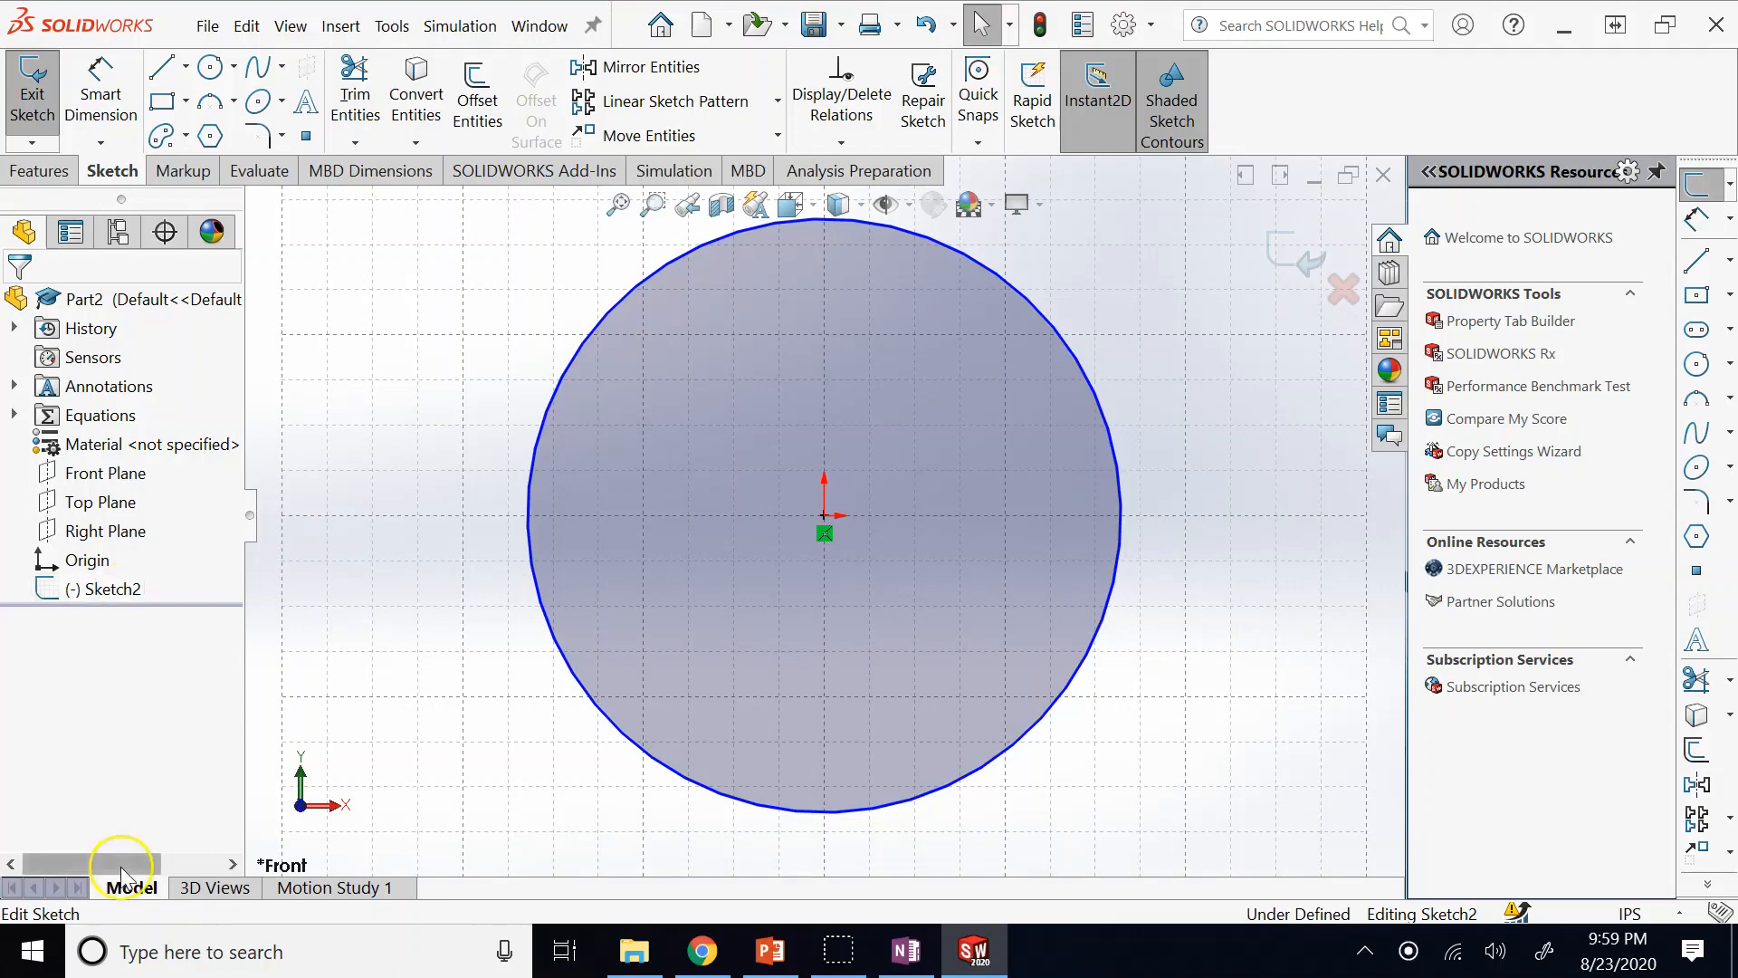
# Switch to the PowerPoint presentation and move the Sketch Repair slide directly after the Sketch Tools slide.
pyautogui.click(770, 948)
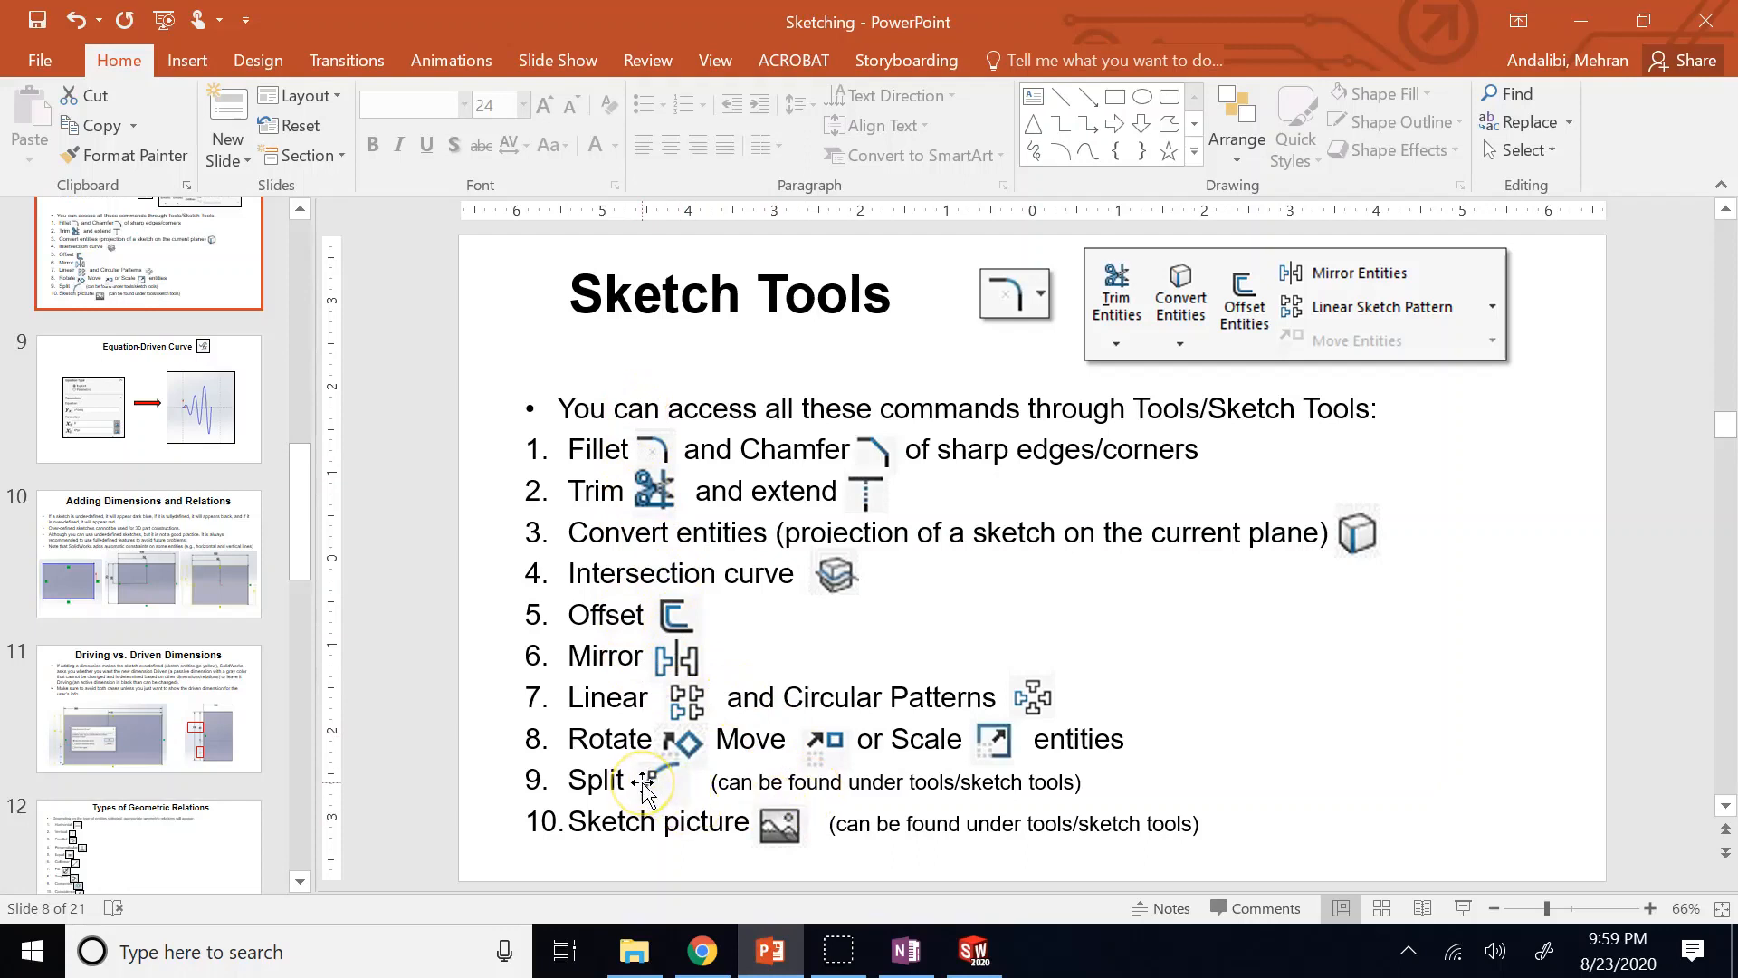
pyautogui.click(779, 828)
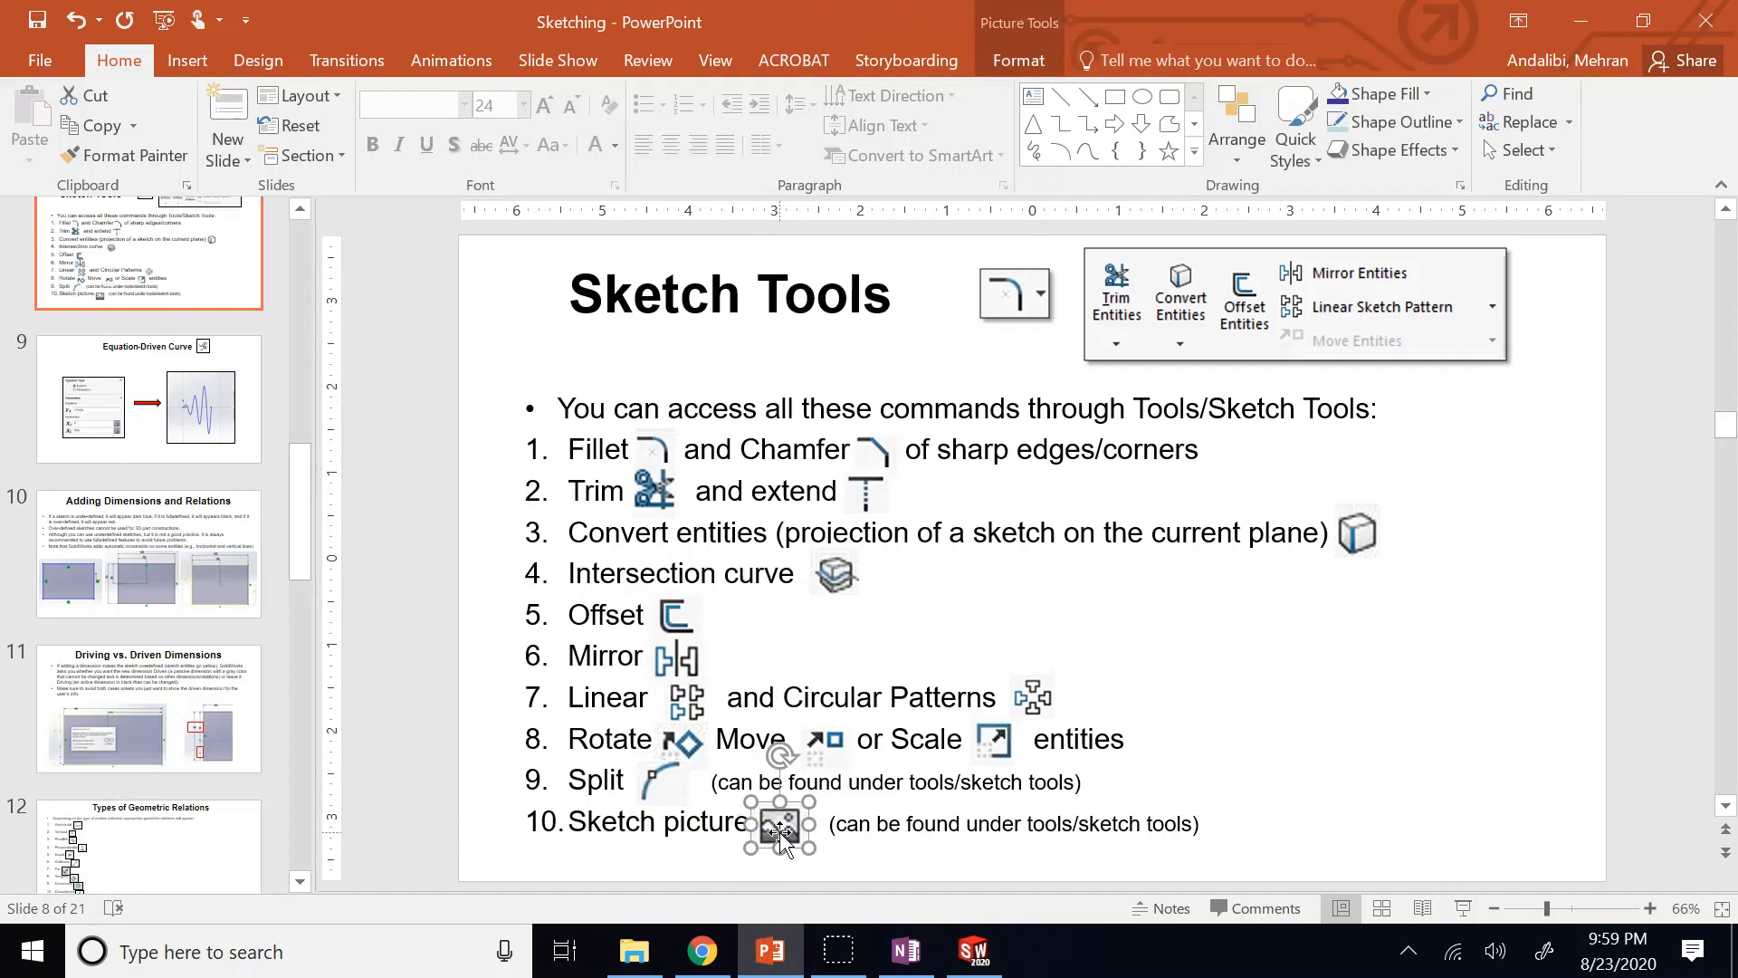
pyautogui.click(62, 802)
pyautogui.scroll(-3, 79, 819)
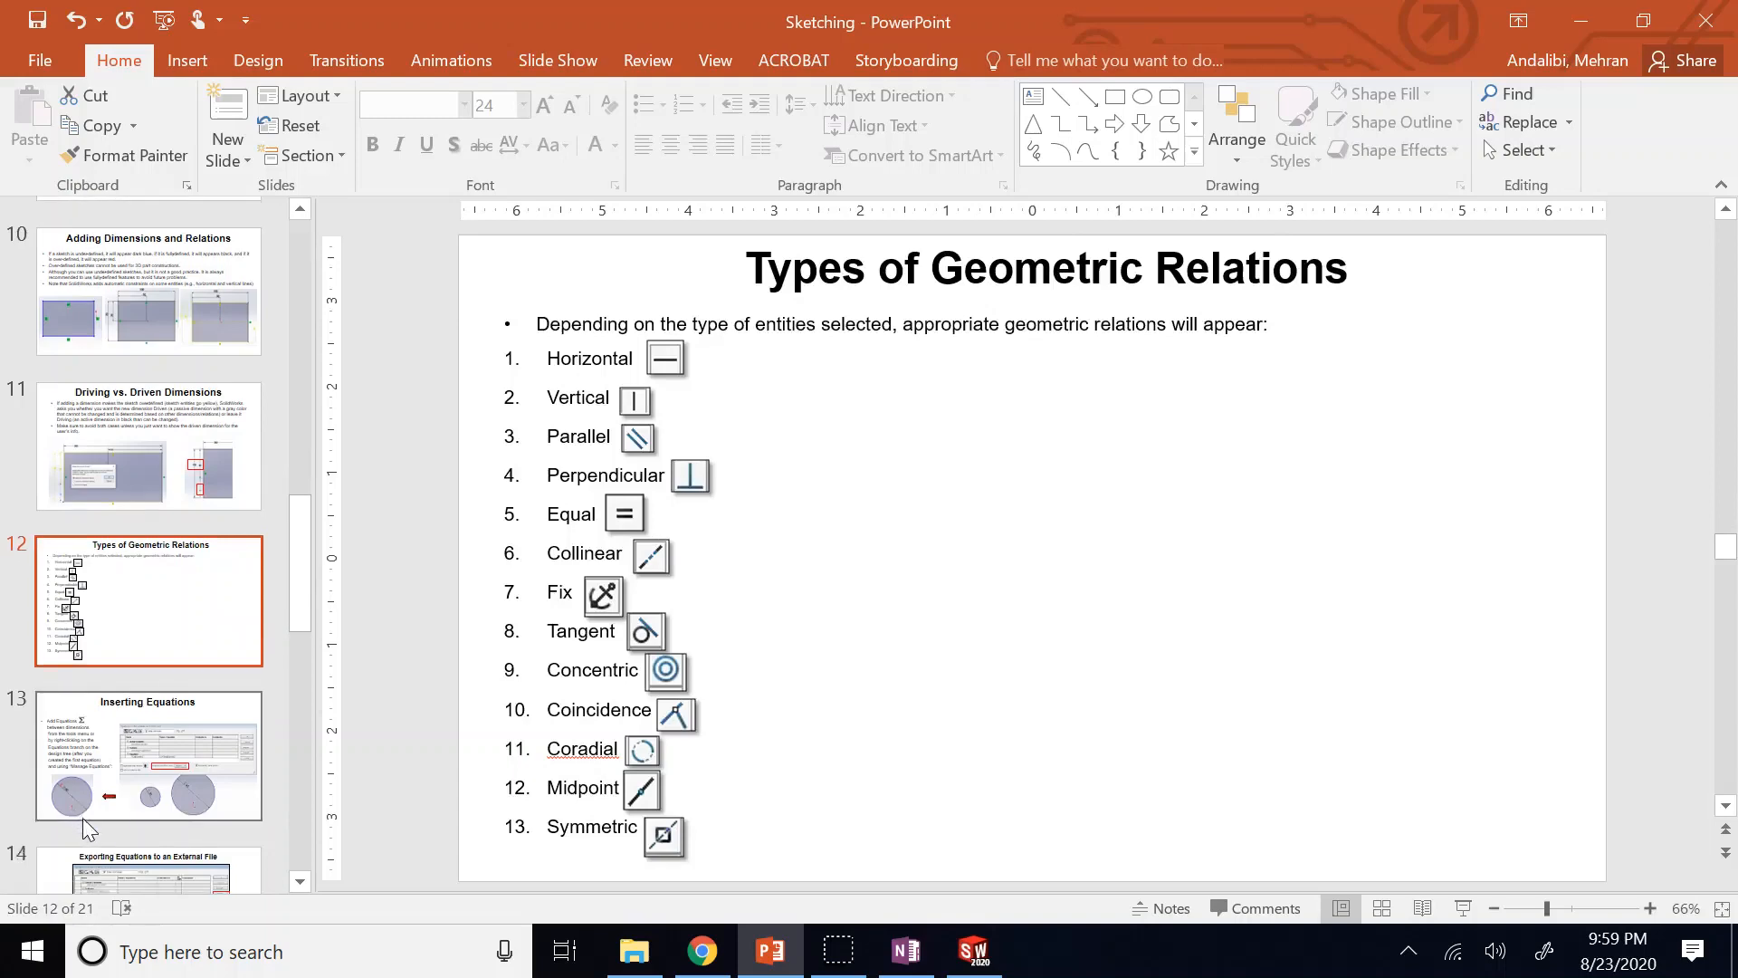
pyautogui.click(88, 826)
pyautogui.scroll(-3, 92, 820)
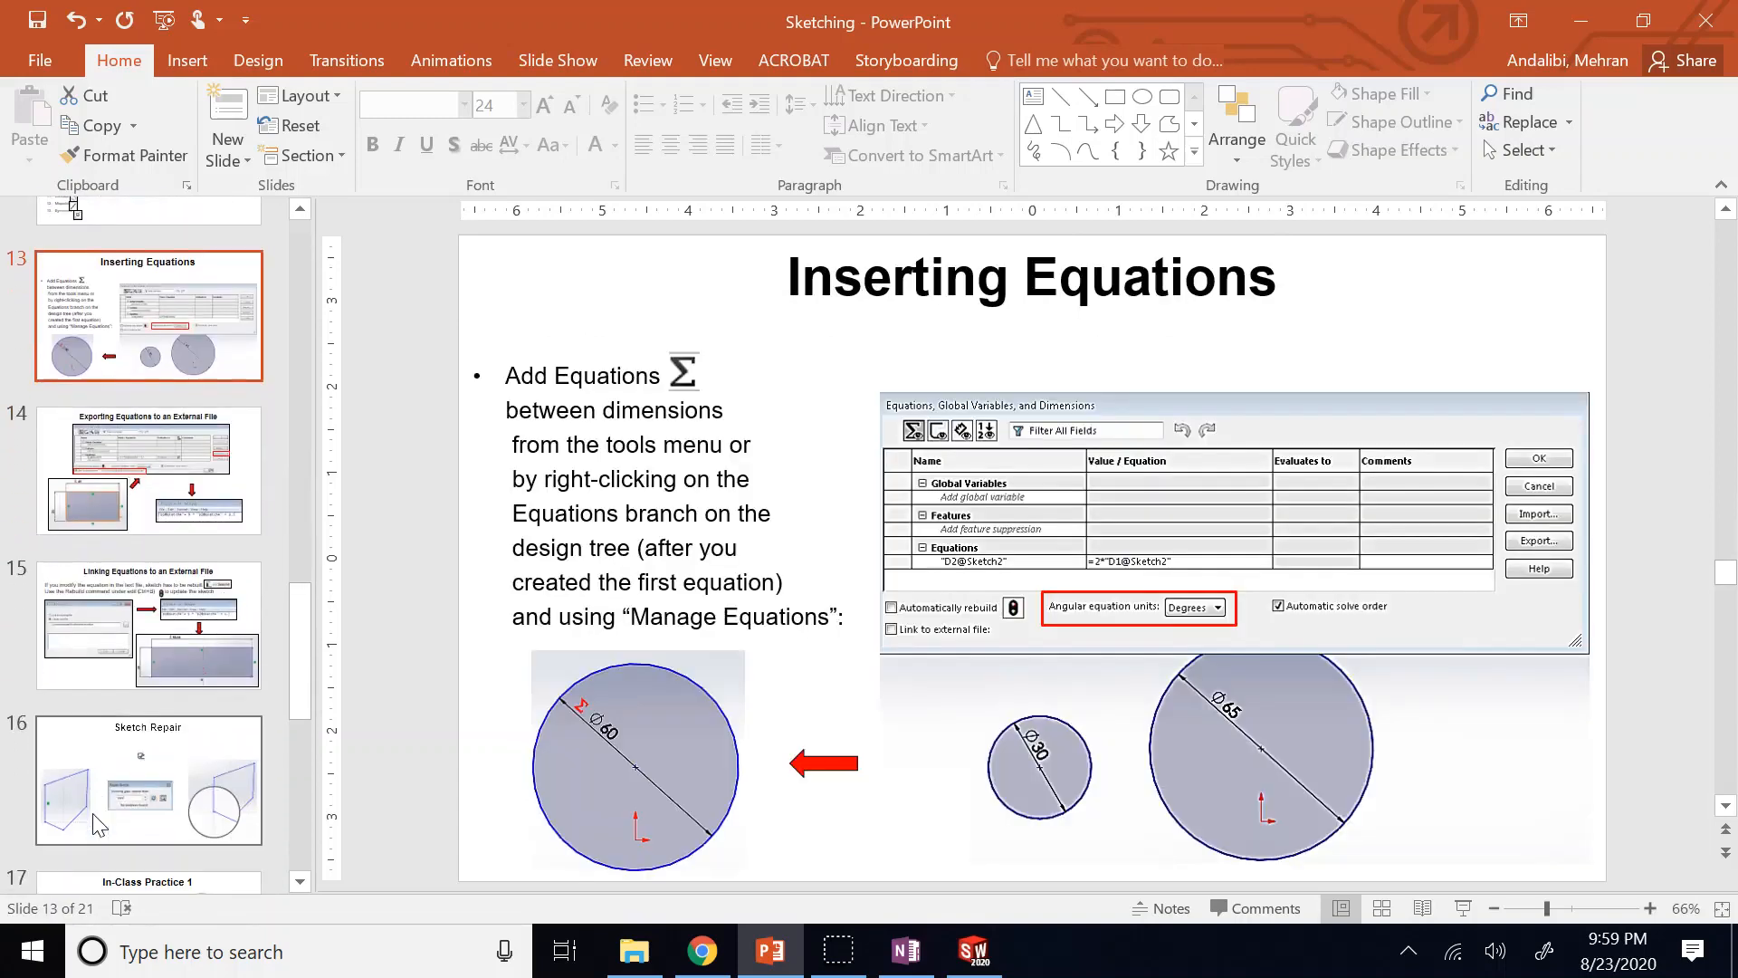
pyautogui.click(125, 802)
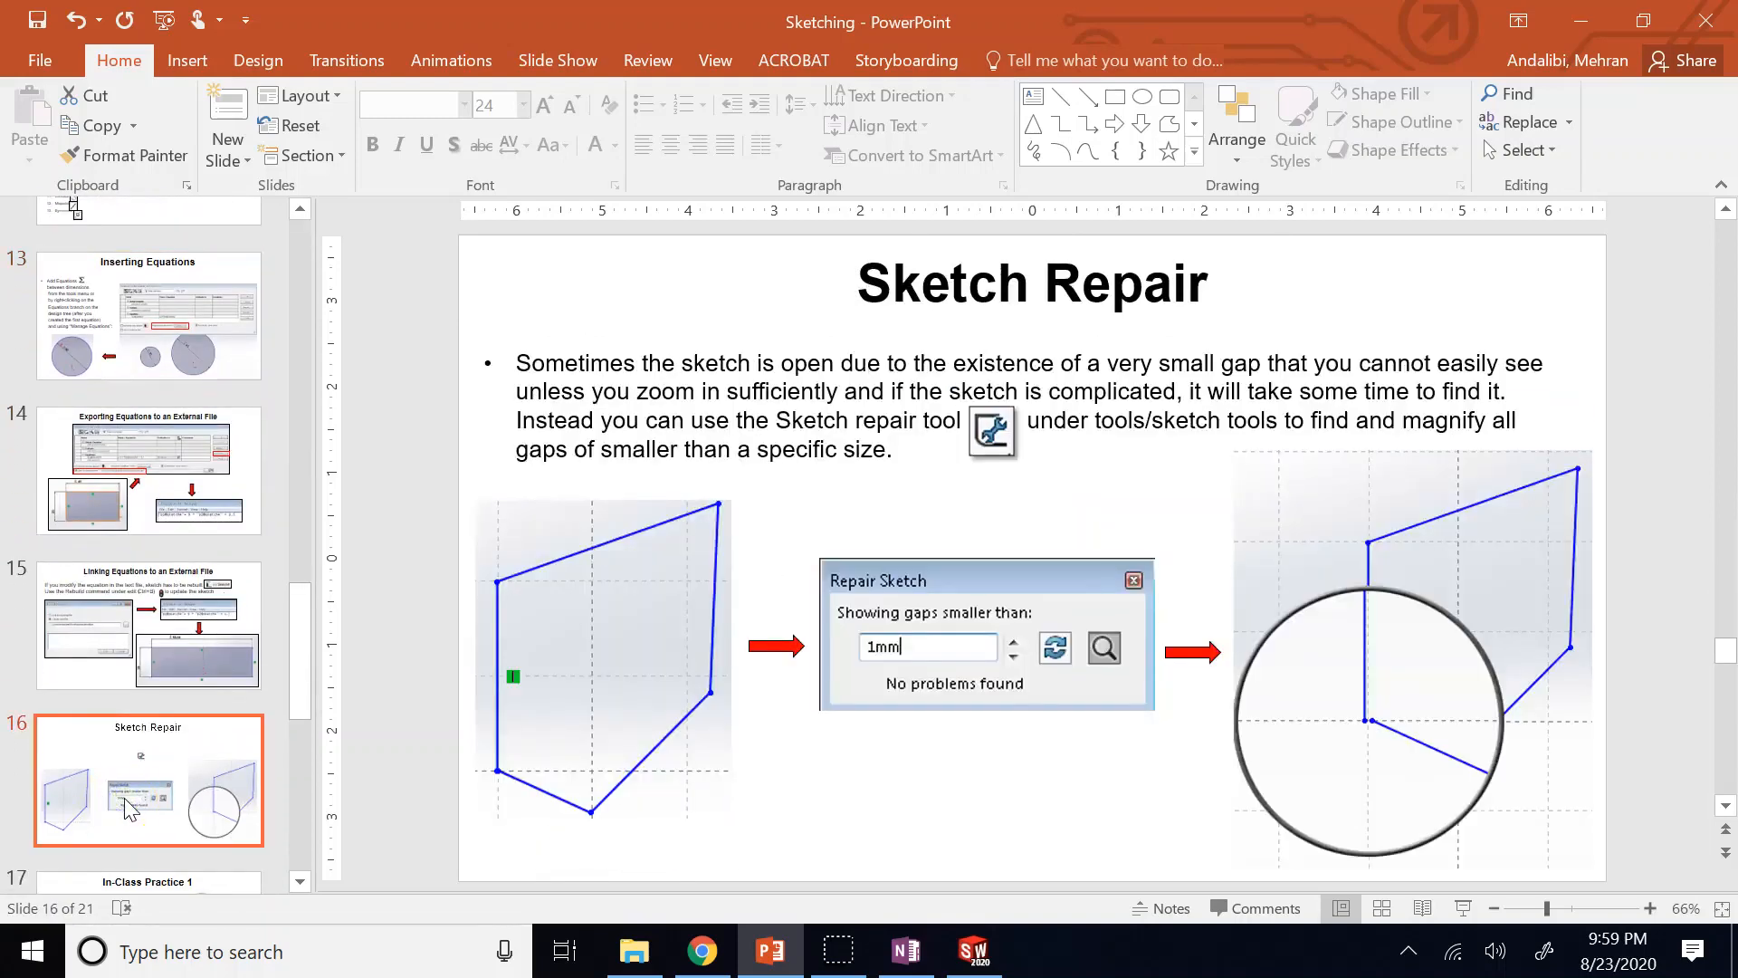
pyautogui.press('Delete')
pyautogui.scroll(5, 144, 543)
pyautogui.click(185, 258)
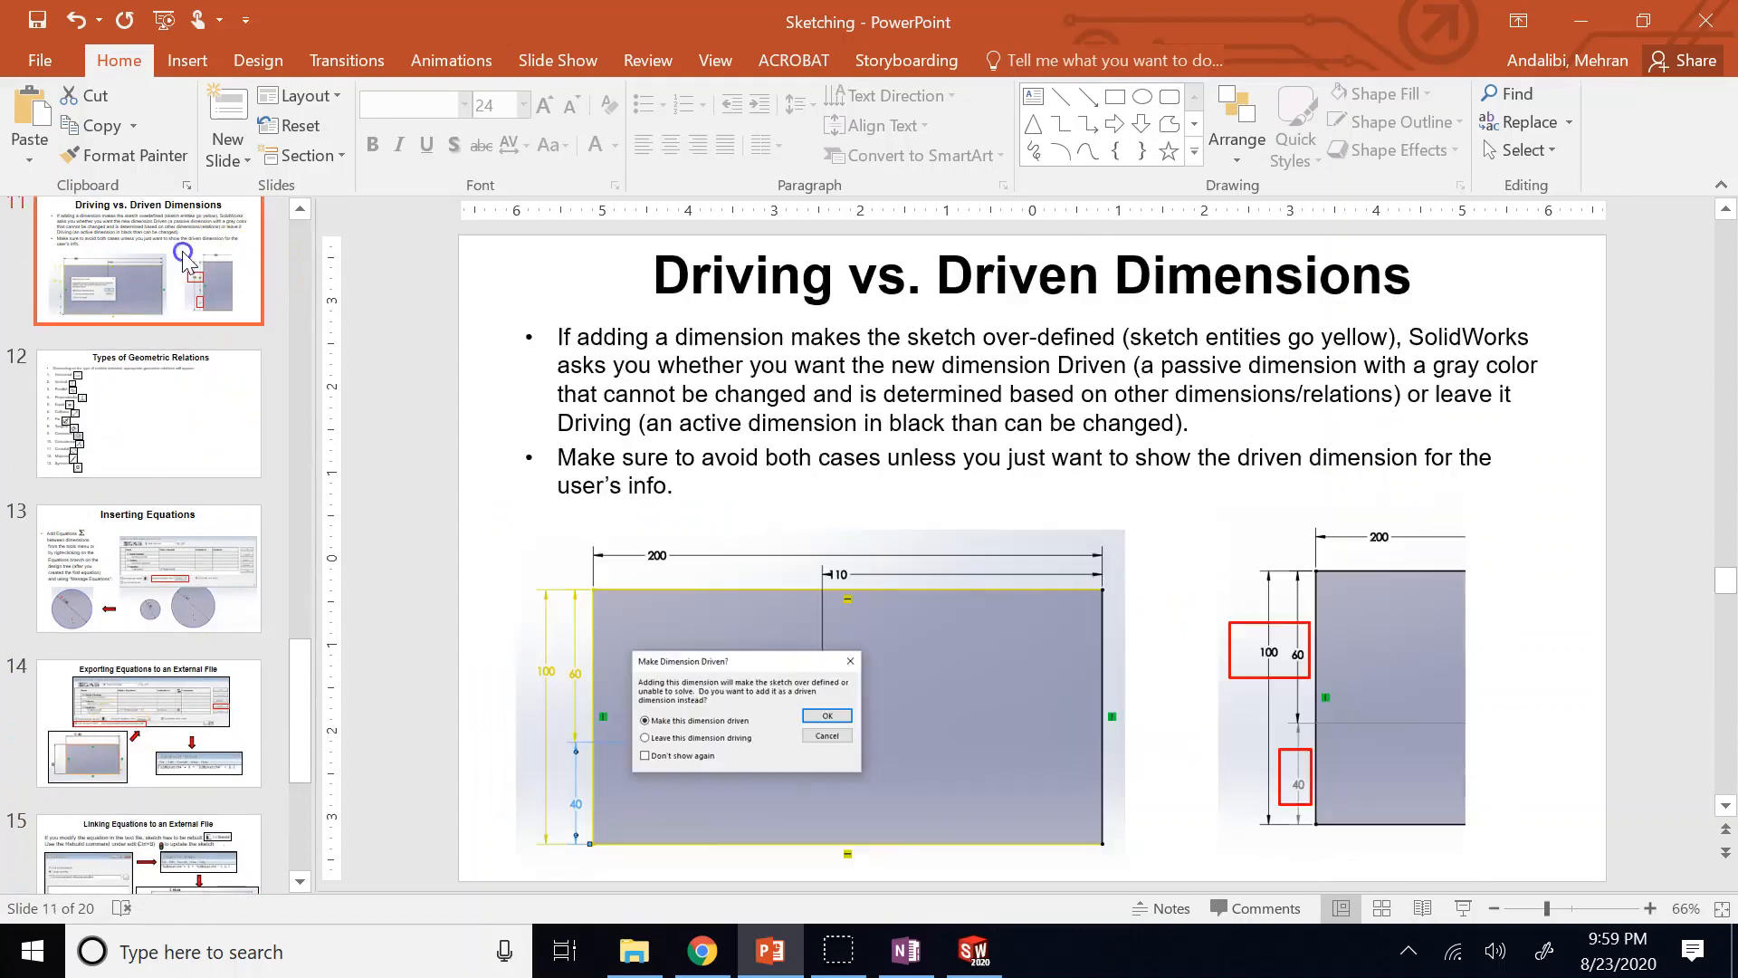
pyautogui.scroll(5, 184, 261)
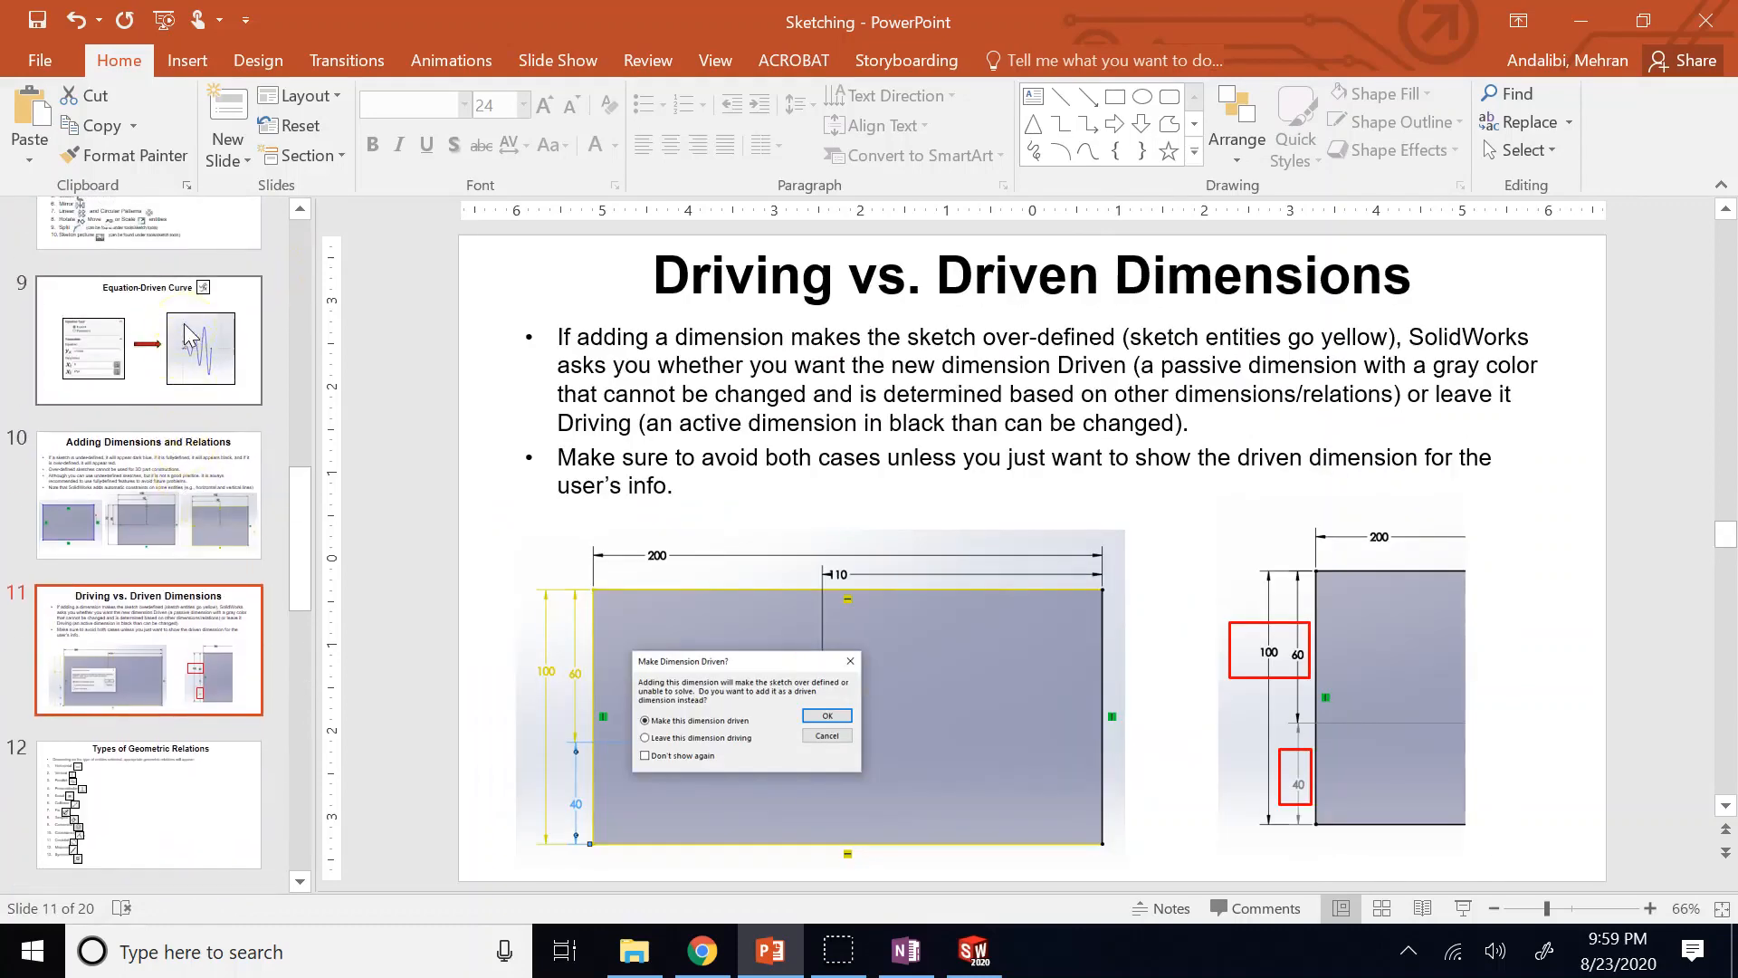
pyautogui.click(185, 226)
pyautogui.hotkey('ctrl', 'v')
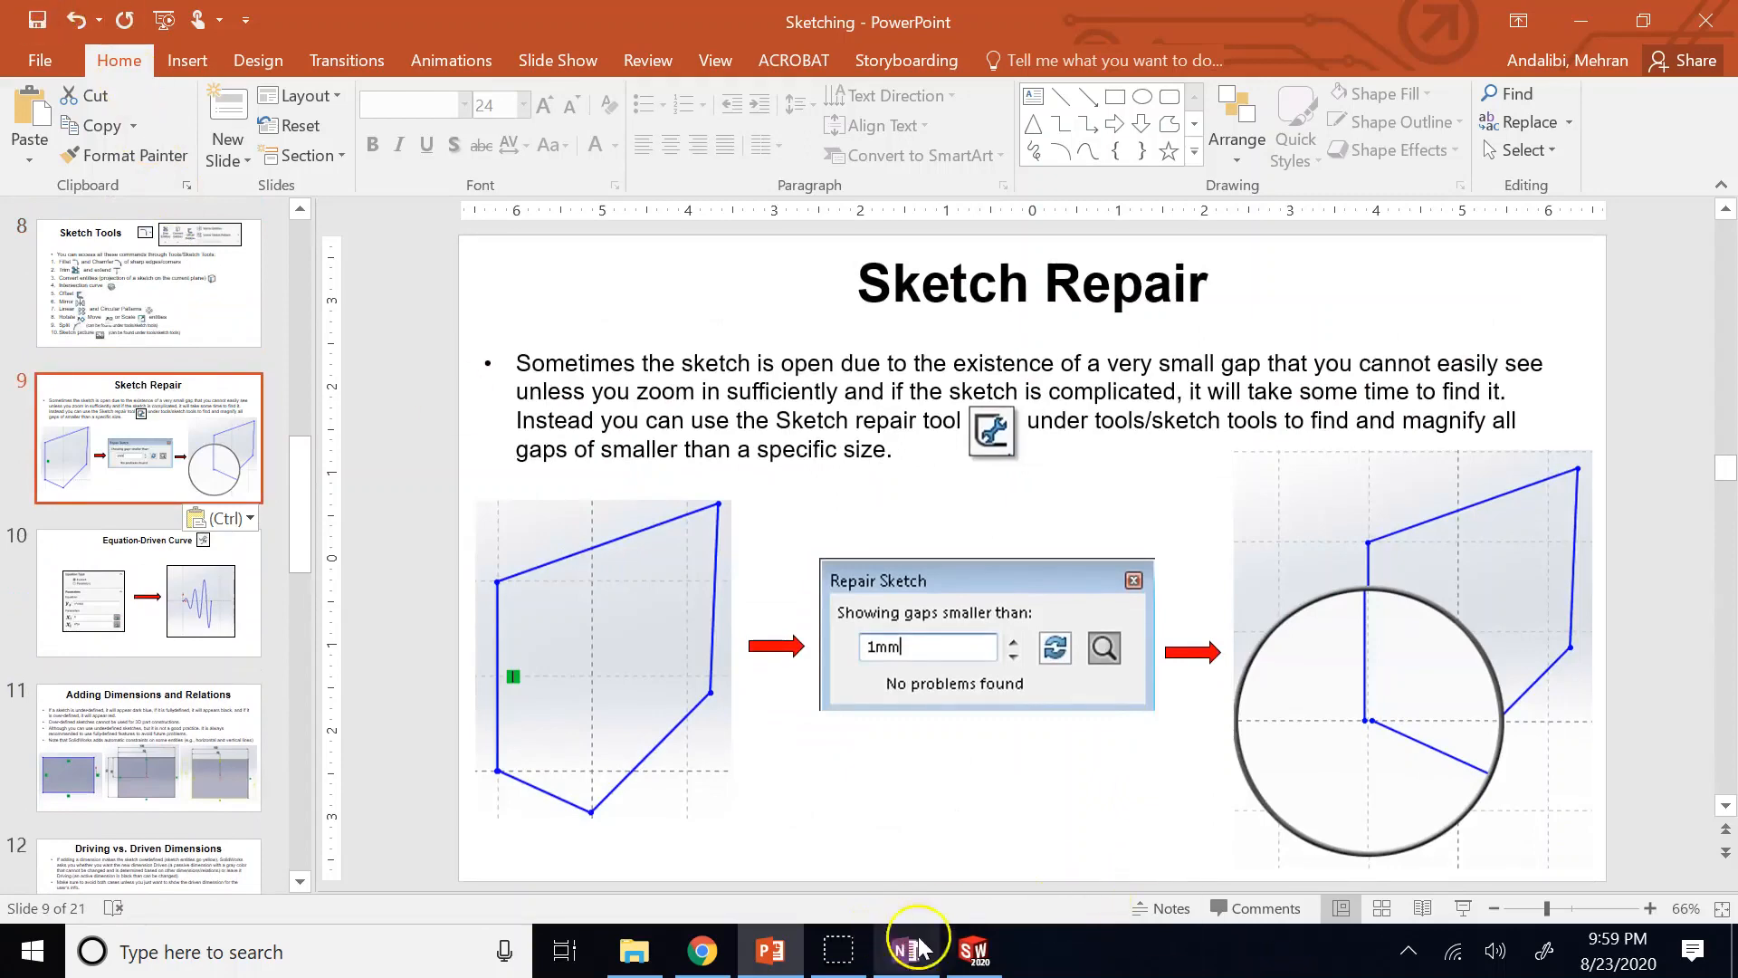
# Switch back to SOLIDWORKS and delete the circle from Sketch2.
pyautogui.click(973, 950)
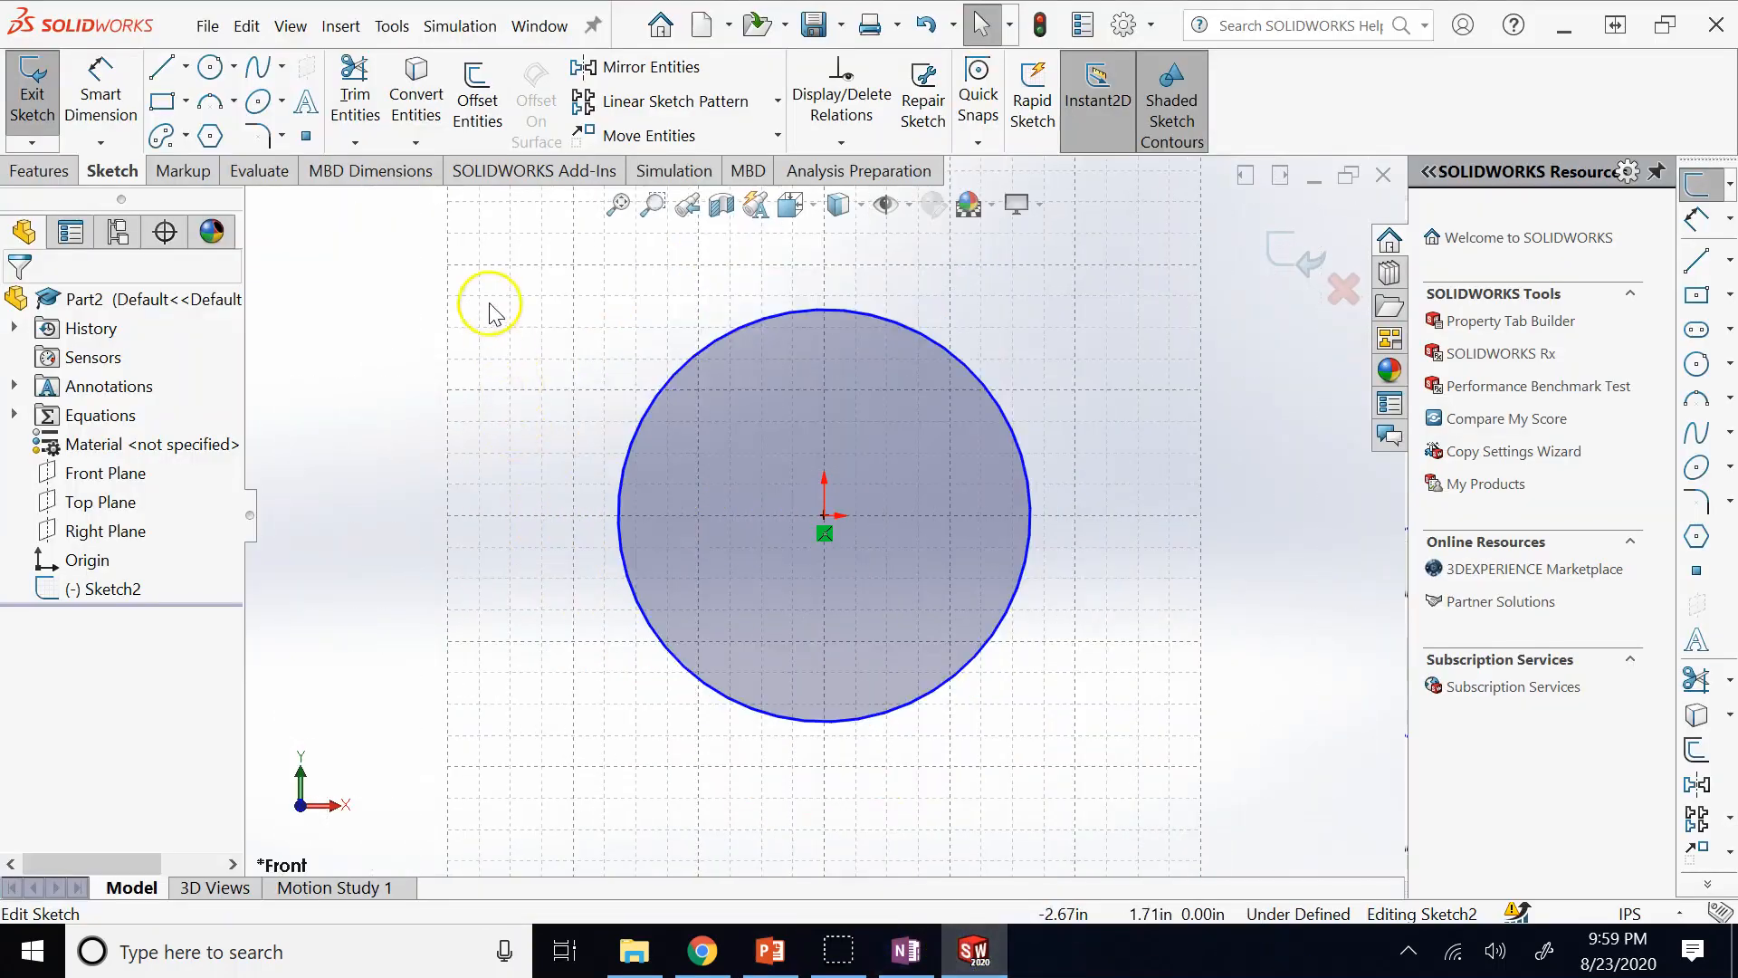
pyautogui.moveTo(489, 306); pyautogui.dragTo(1041, 759)
pyautogui.press('Delete')
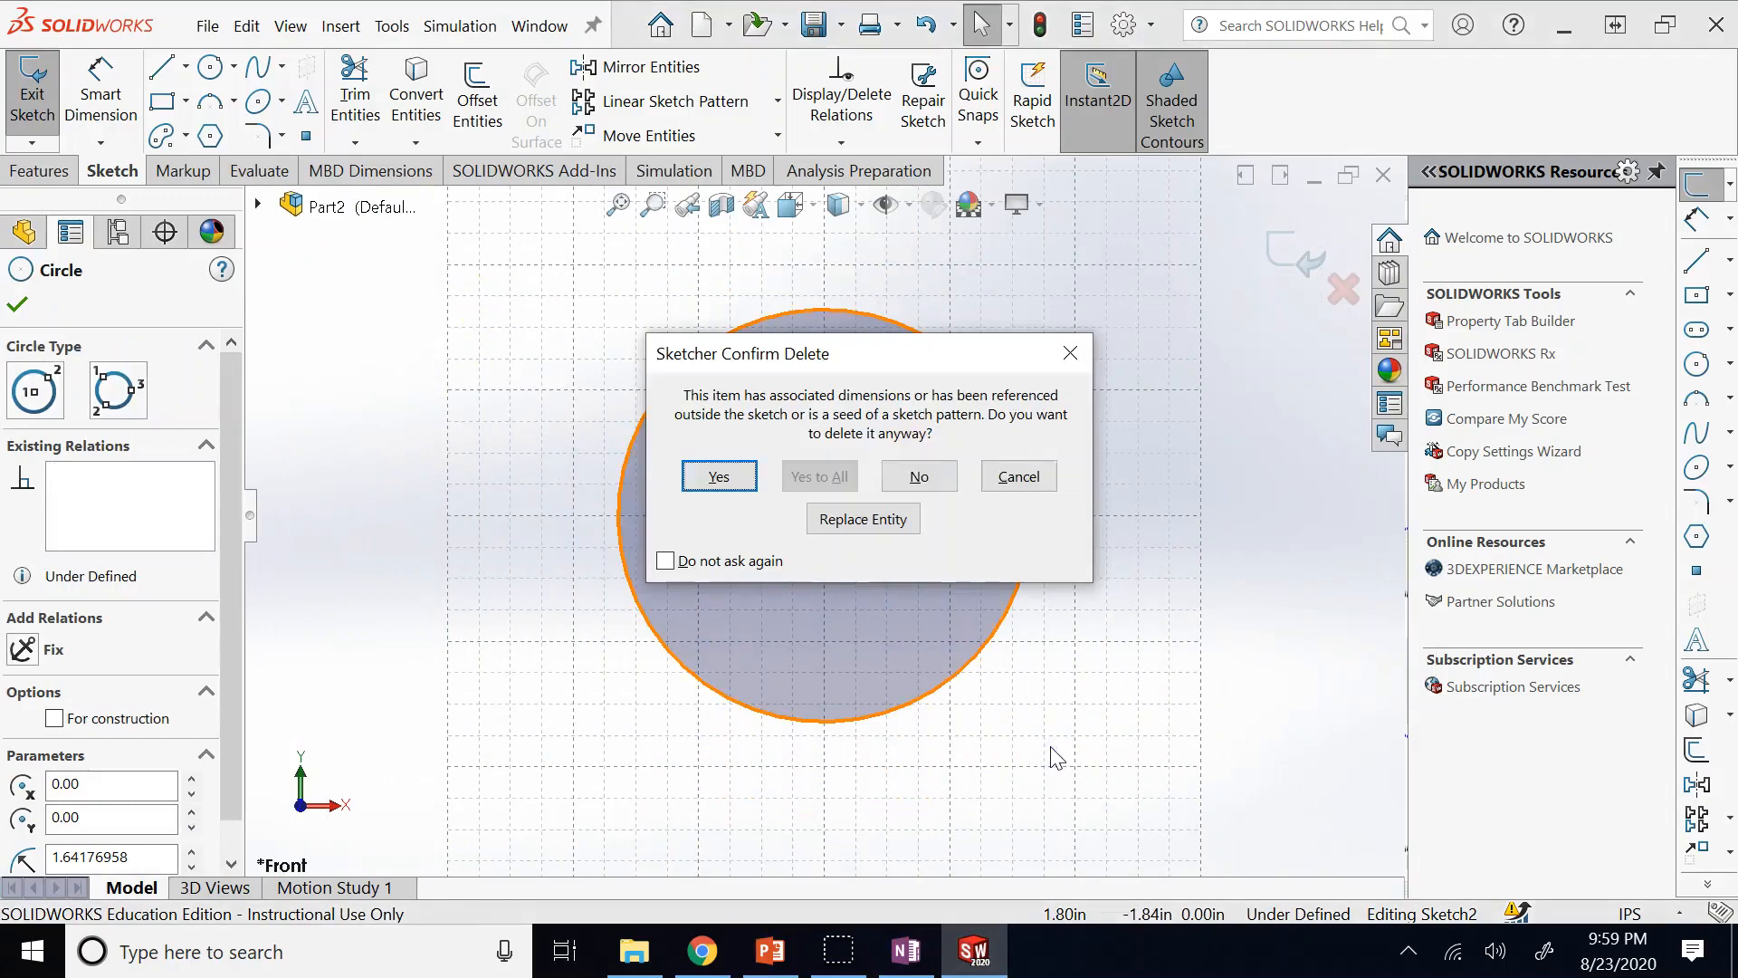
pyautogui.click(714, 475)
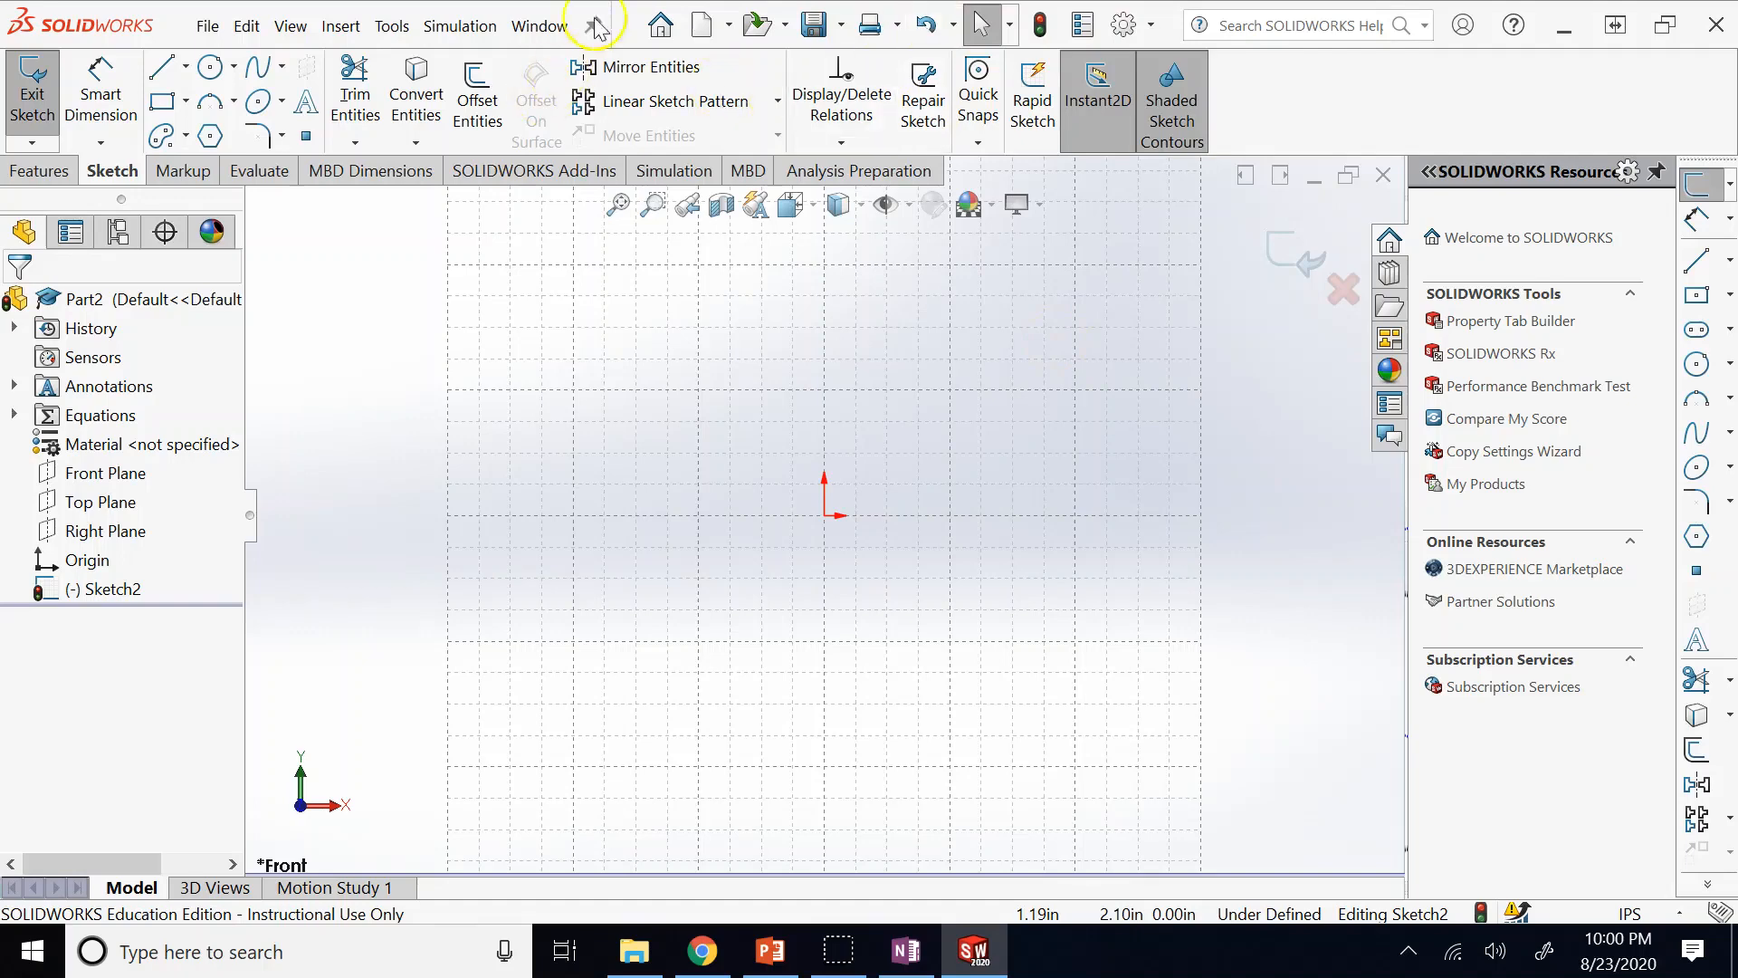
# Sketch four connected lines around the origin: a horizontal one about 2.9 in long, a vertical one and two slanted ones.
pyautogui.click(164, 69)
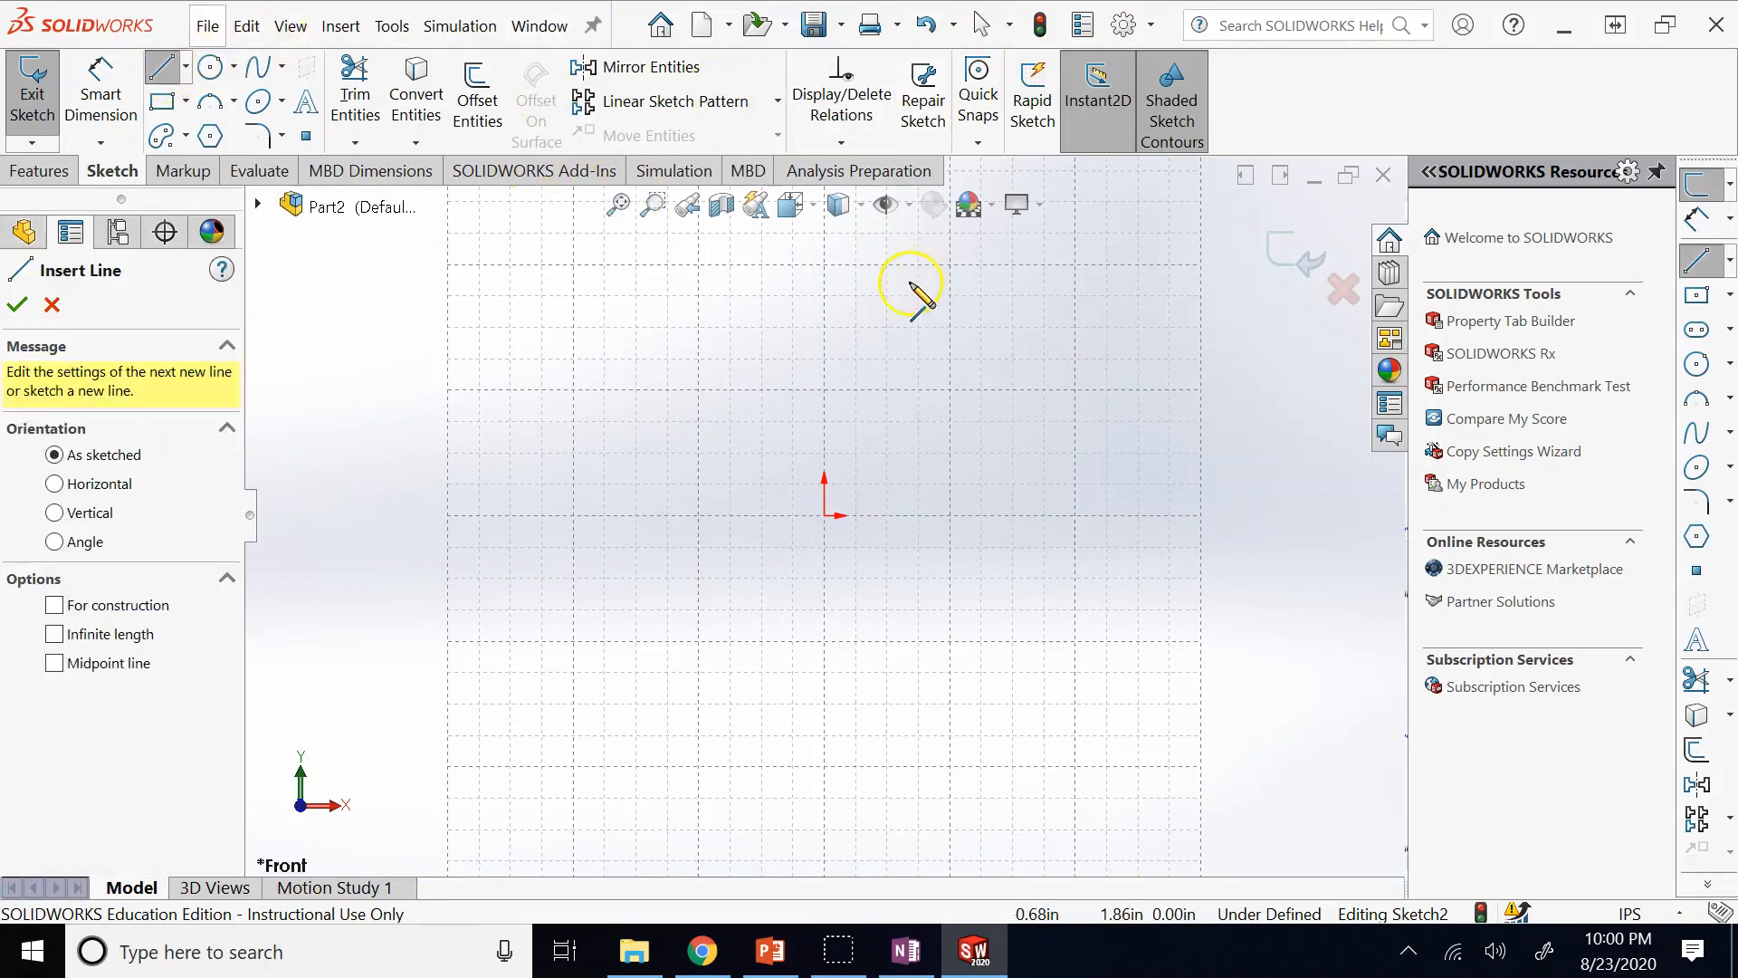
pyautogui.moveTo(910, 283); pyautogui.dragTo(548, 281)
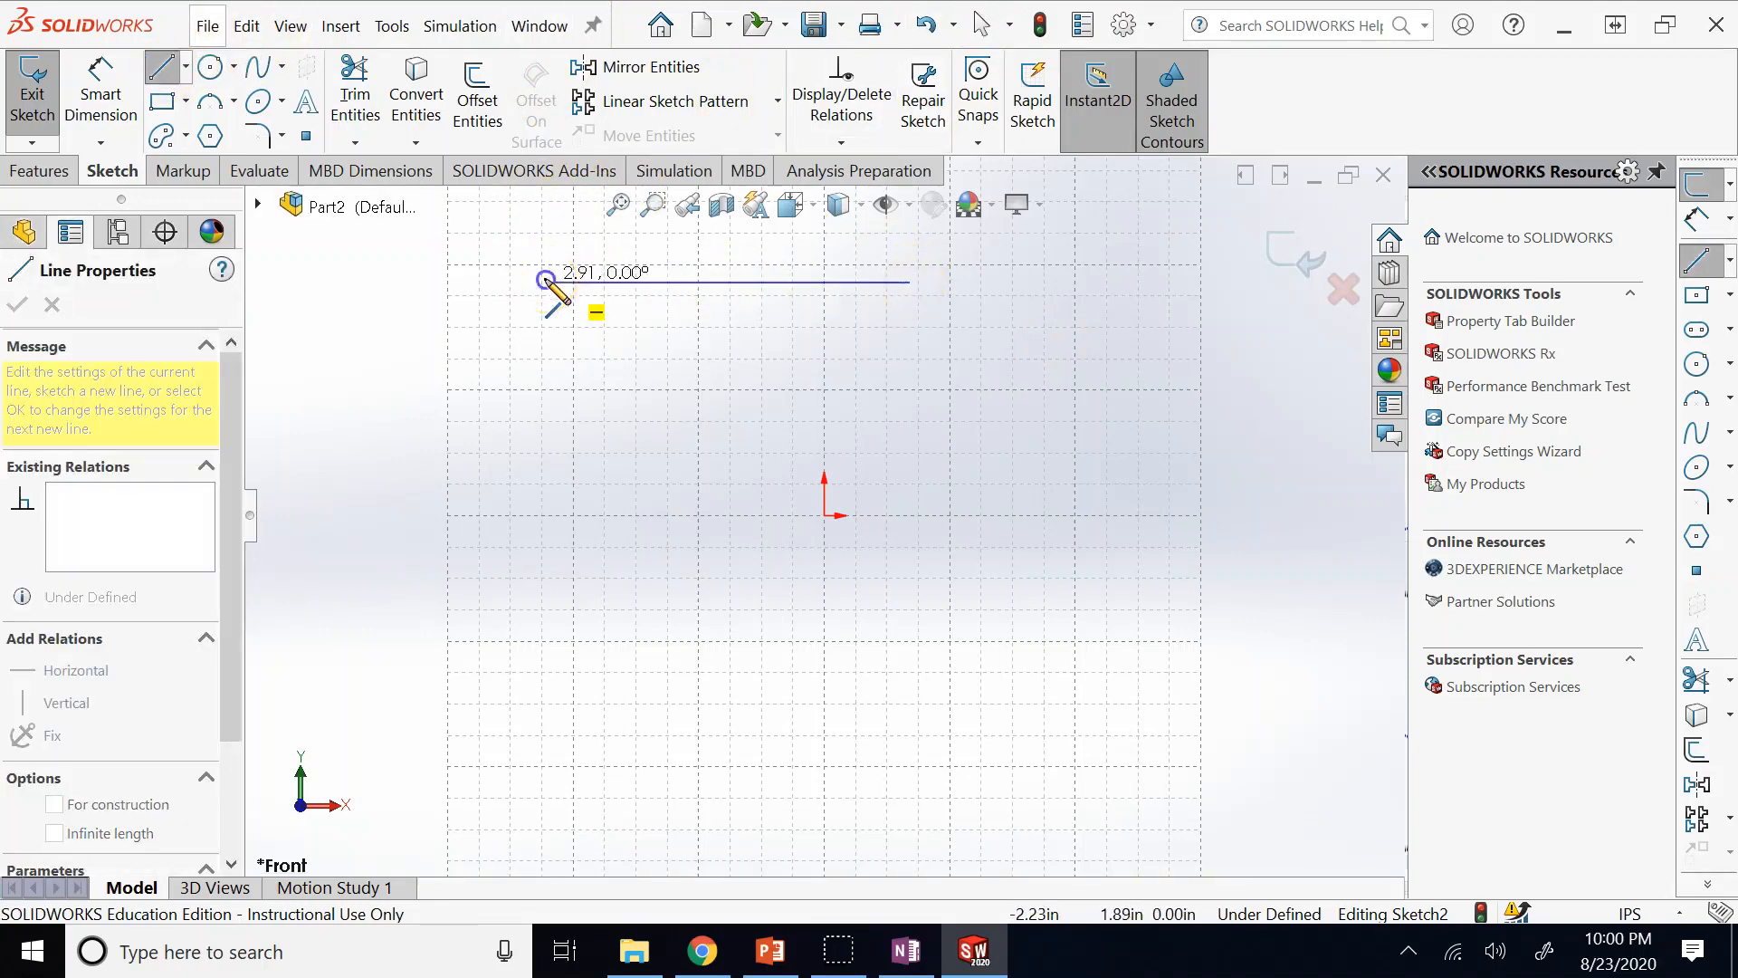
pyautogui.click(546, 281)
pyautogui.click(546, 568)
pyautogui.click(917, 705)
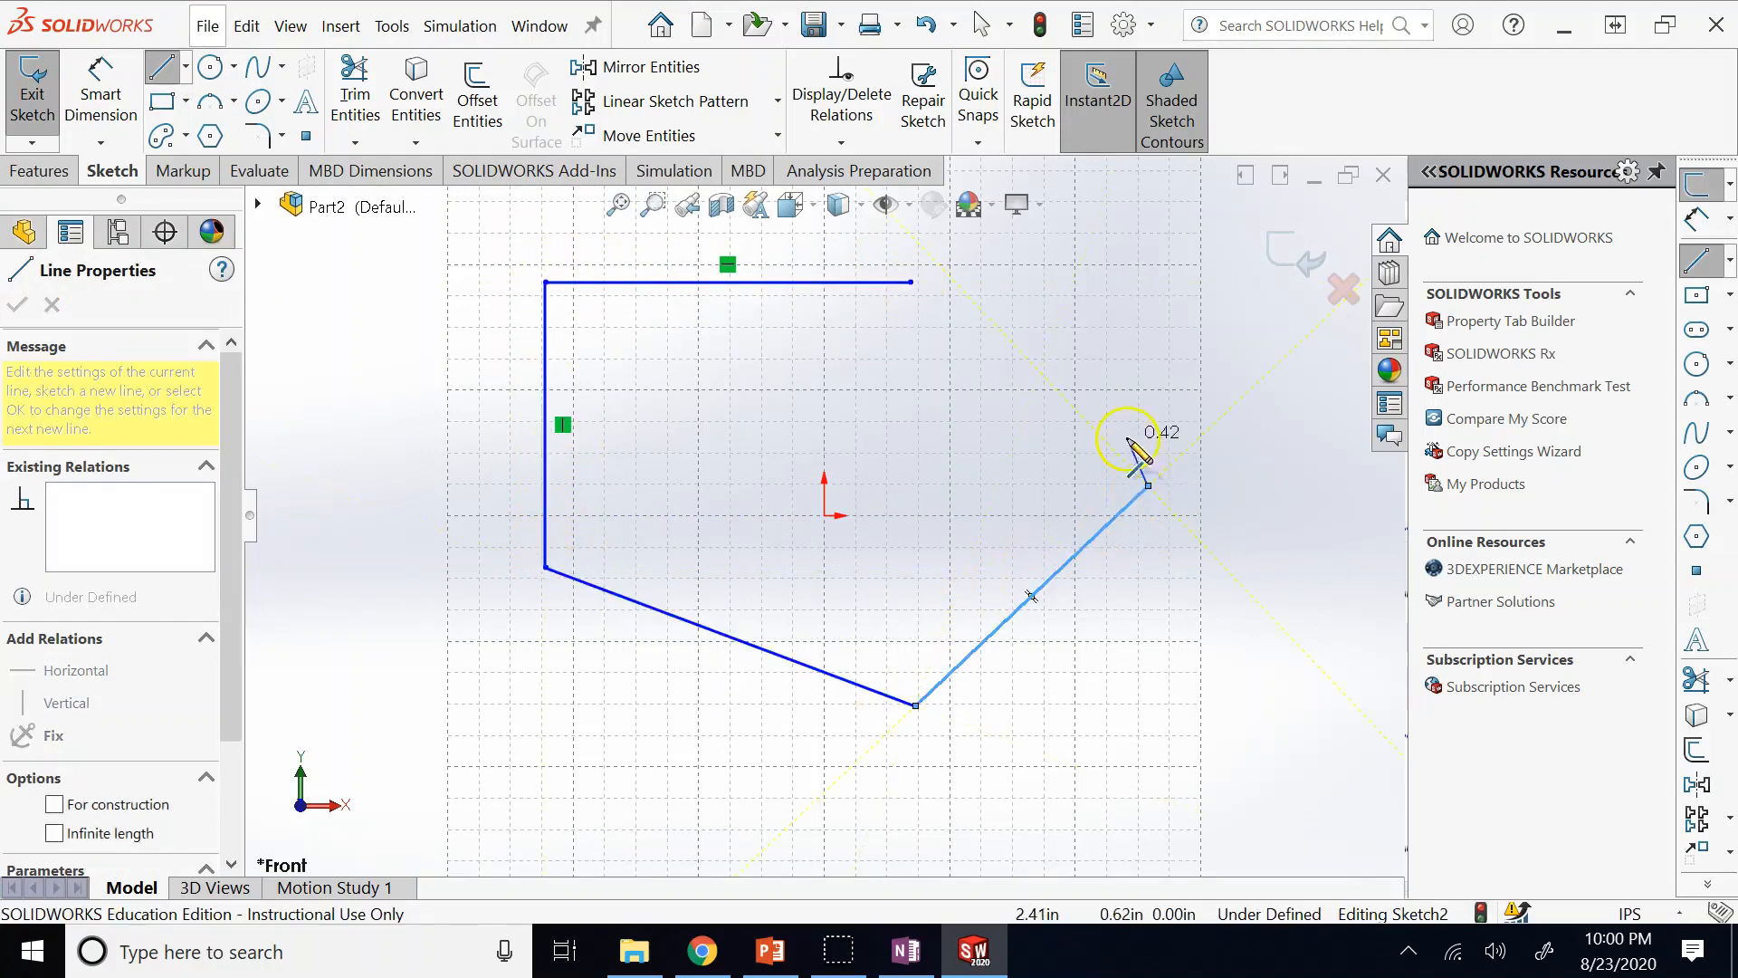
pyautogui.click(1148, 484)
# Draw the last slanted line to just short of the horizontal line's open end, leaving a tiny gap, and end the line chain.
pyautogui.scroll(-3, 928, 322)
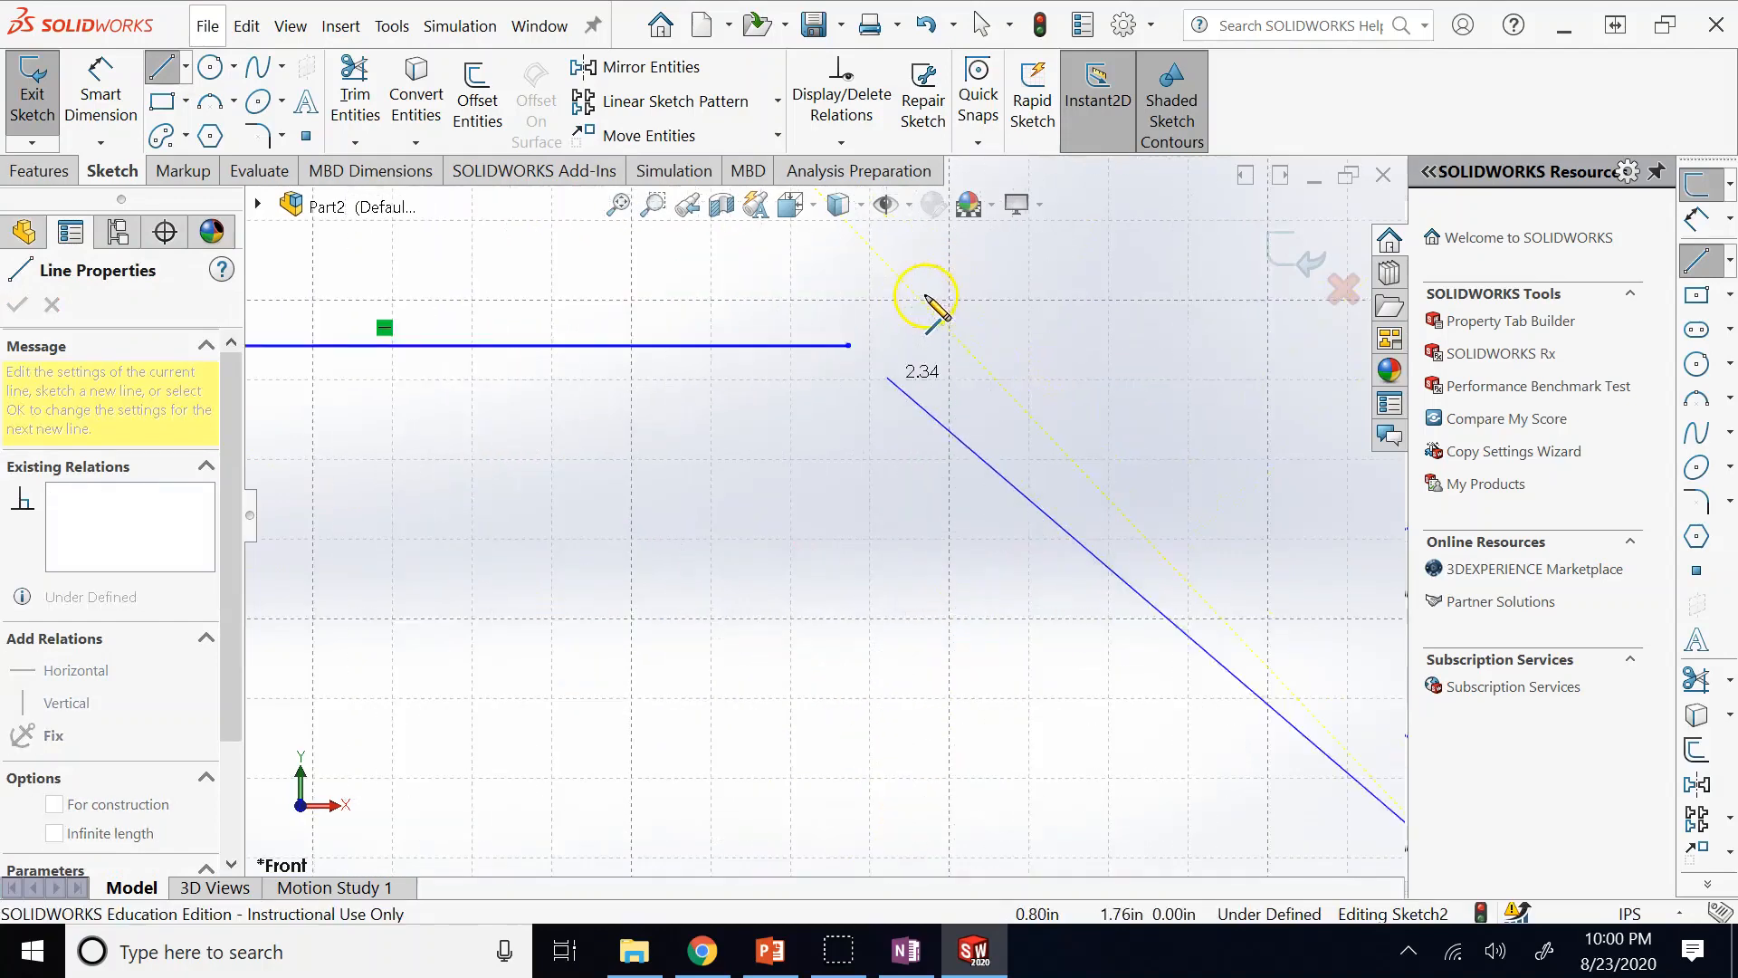
pyautogui.scroll(-3, 896, 335)
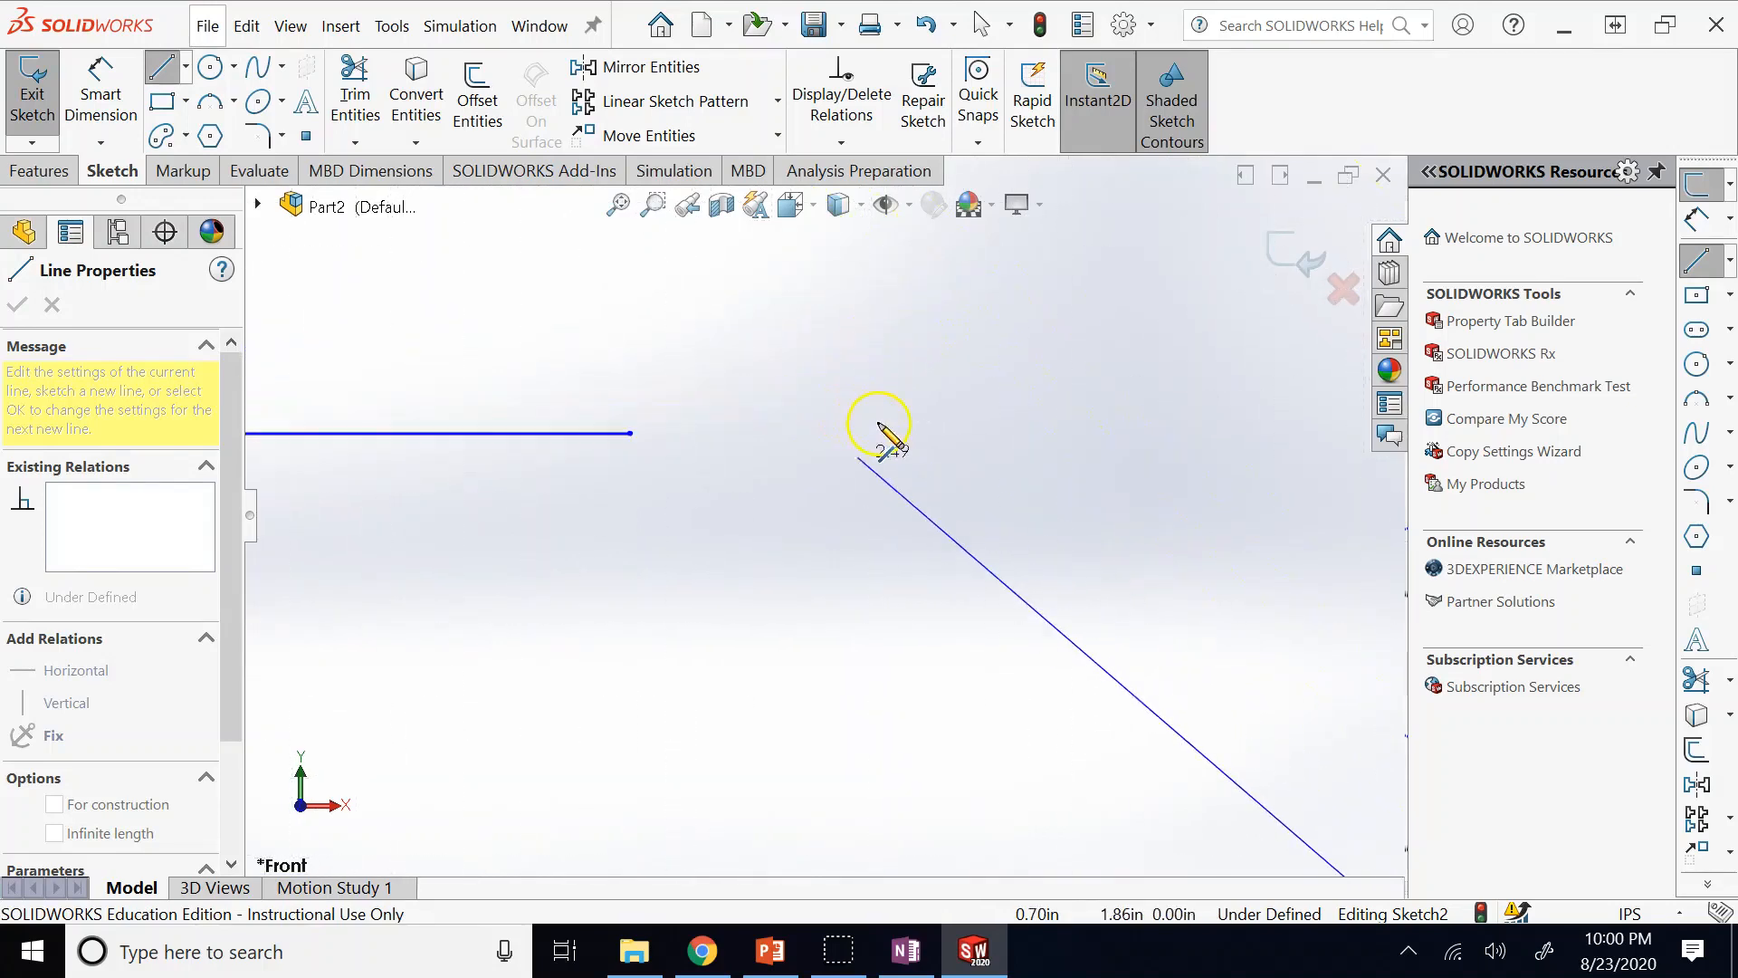
pyautogui.moveTo(887, 440)
pyautogui.keyDown('ctrl'); pyautogui.mouseDown(button='middle')
pyautogui.moveTo(485, 486)
pyautogui.moveTo(368, 446)
pyautogui.moveTo(523, 489)
pyautogui.moveTo(923, 466)
pyautogui.mouseUp(button='middle'); pyautogui.keyUp('ctrl')
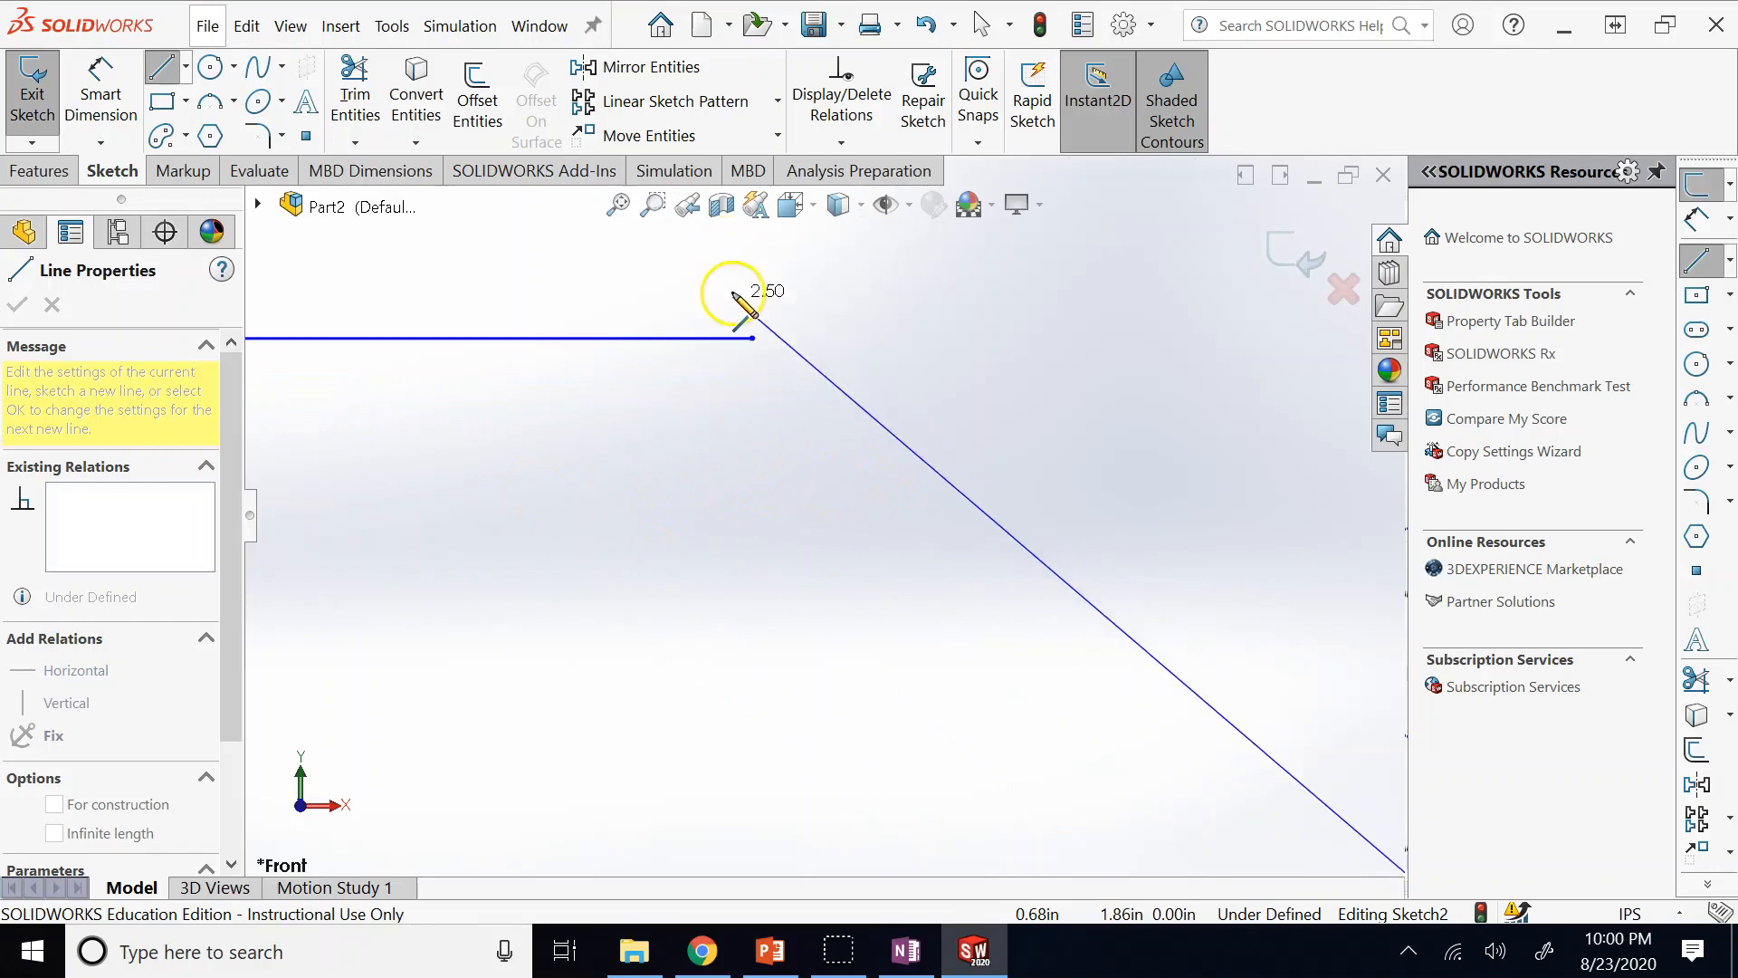
pyautogui.moveTo(735, 294)
pyautogui.keyDown('ctrl'); pyautogui.mouseDown(button='middle')
pyautogui.moveTo(846, 543)
pyautogui.moveTo(857, 359)
pyautogui.moveTo(823, 284)
pyautogui.moveTo(804, 310)
pyautogui.moveTo(796, 416)
pyautogui.moveTo(765, 443)
pyautogui.mouseUp(button='middle'); pyautogui.keyUp('ctrl')
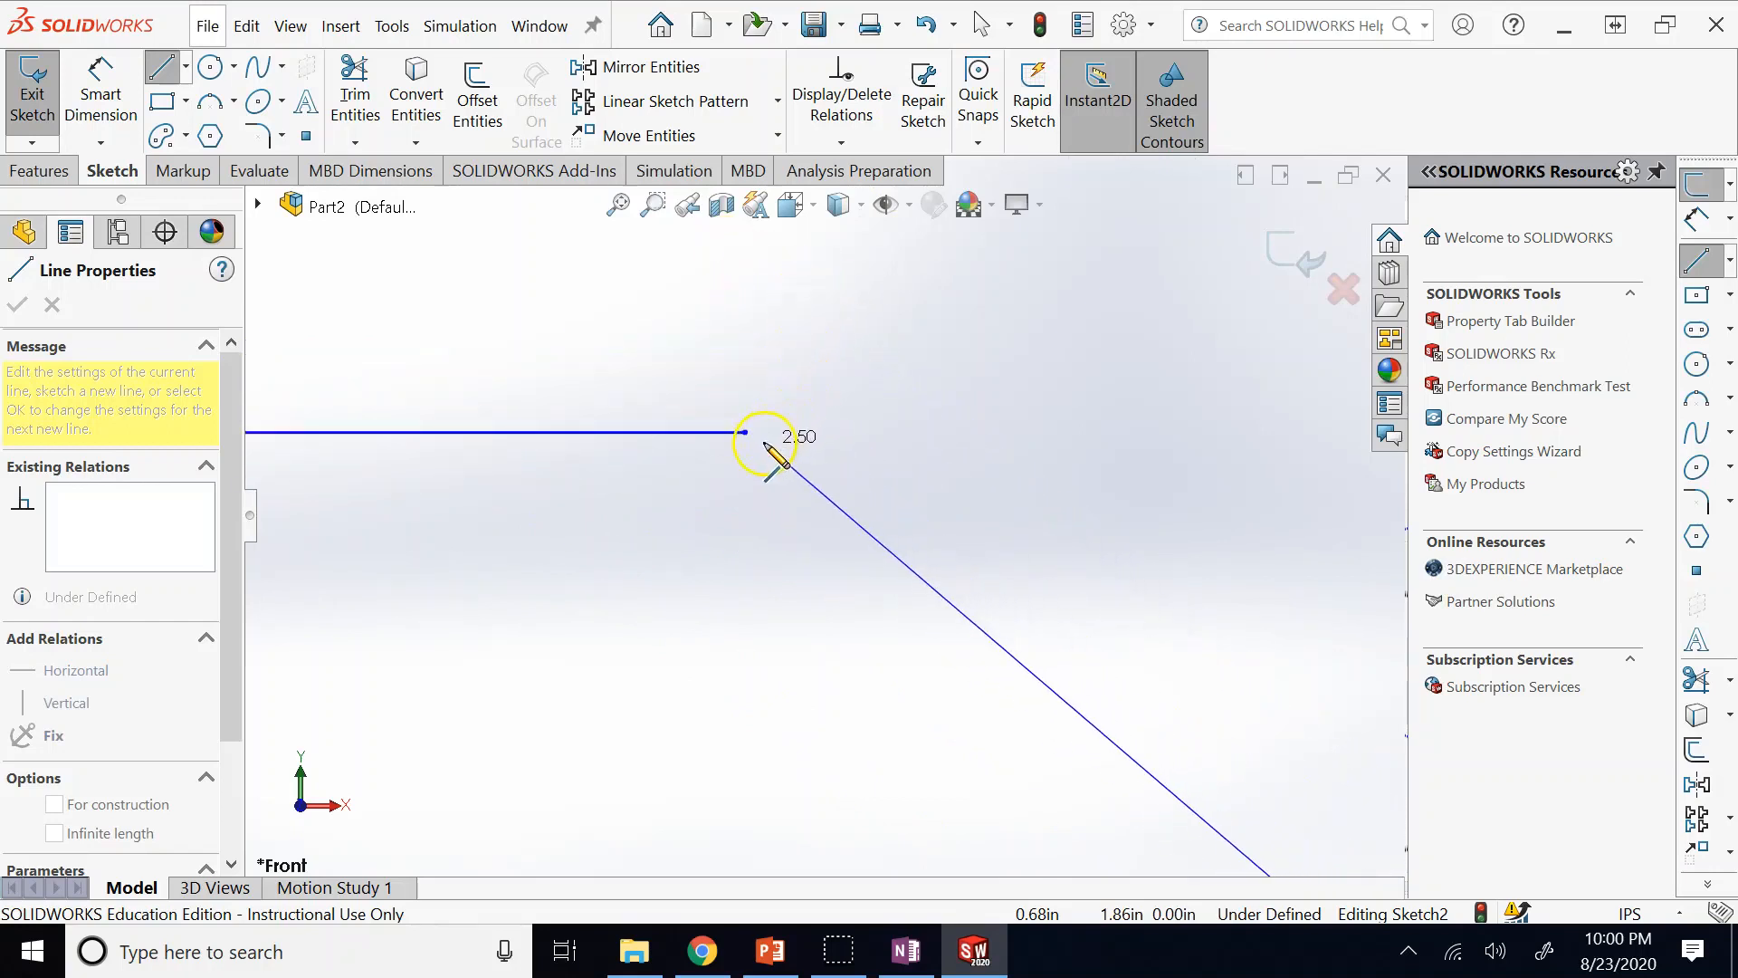
pyautogui.click(755, 439)
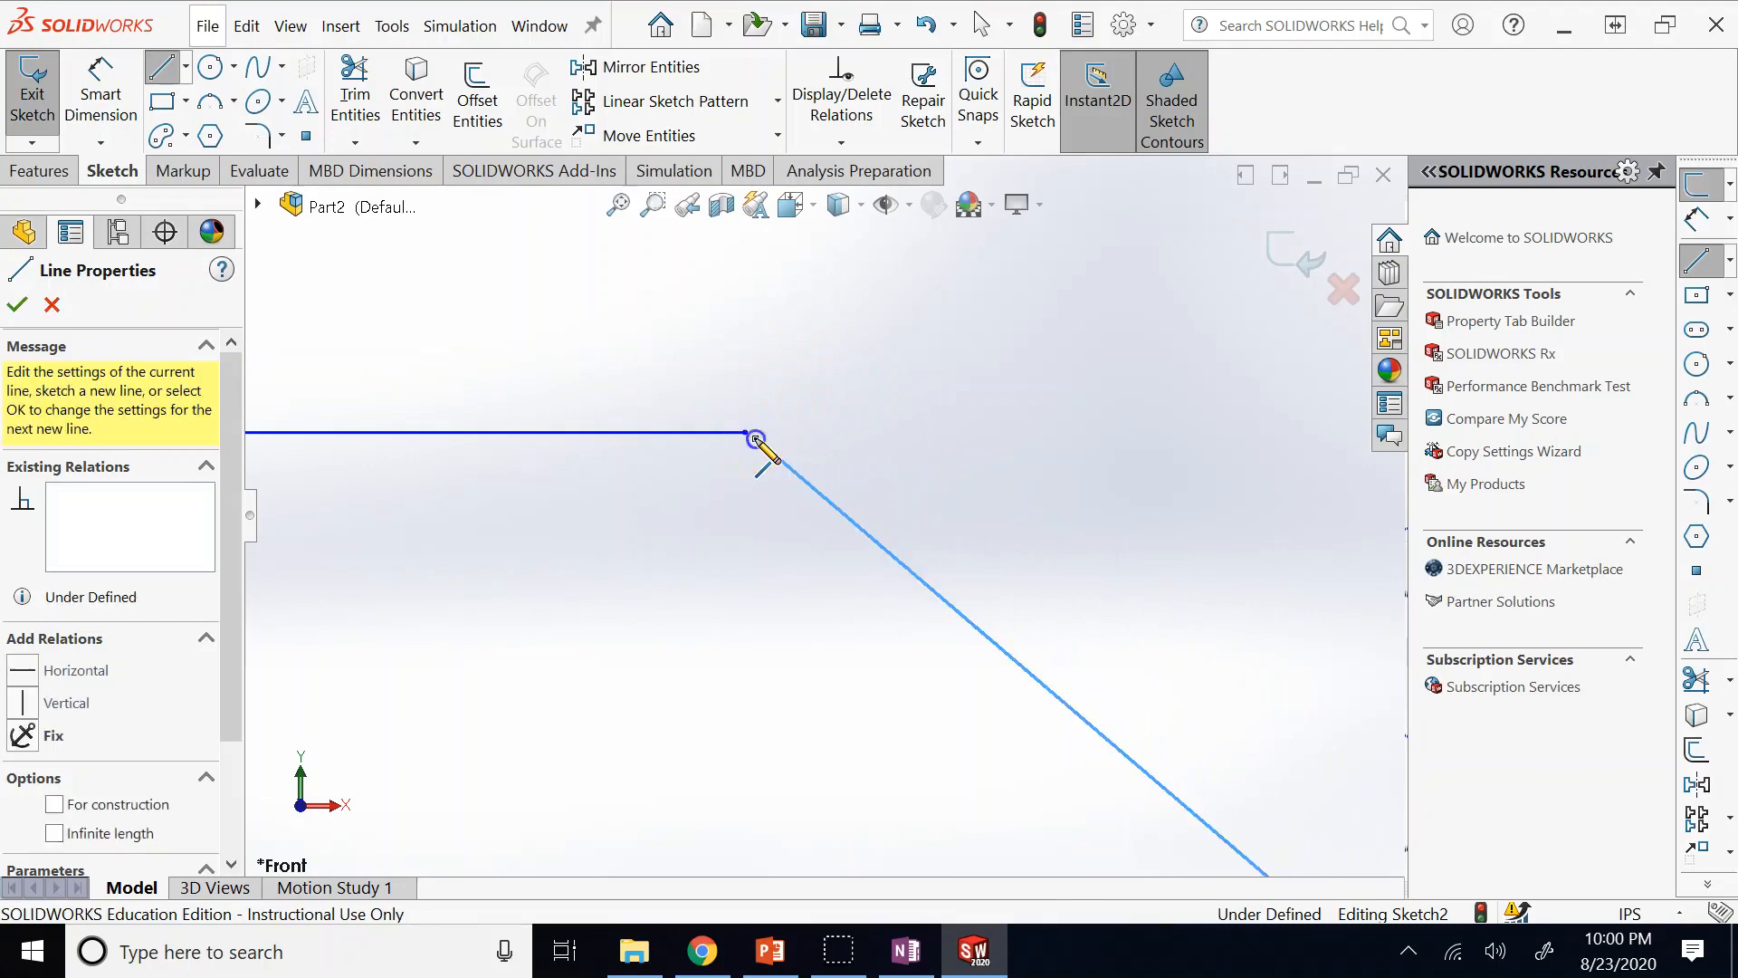
pyautogui.click(632, 206)
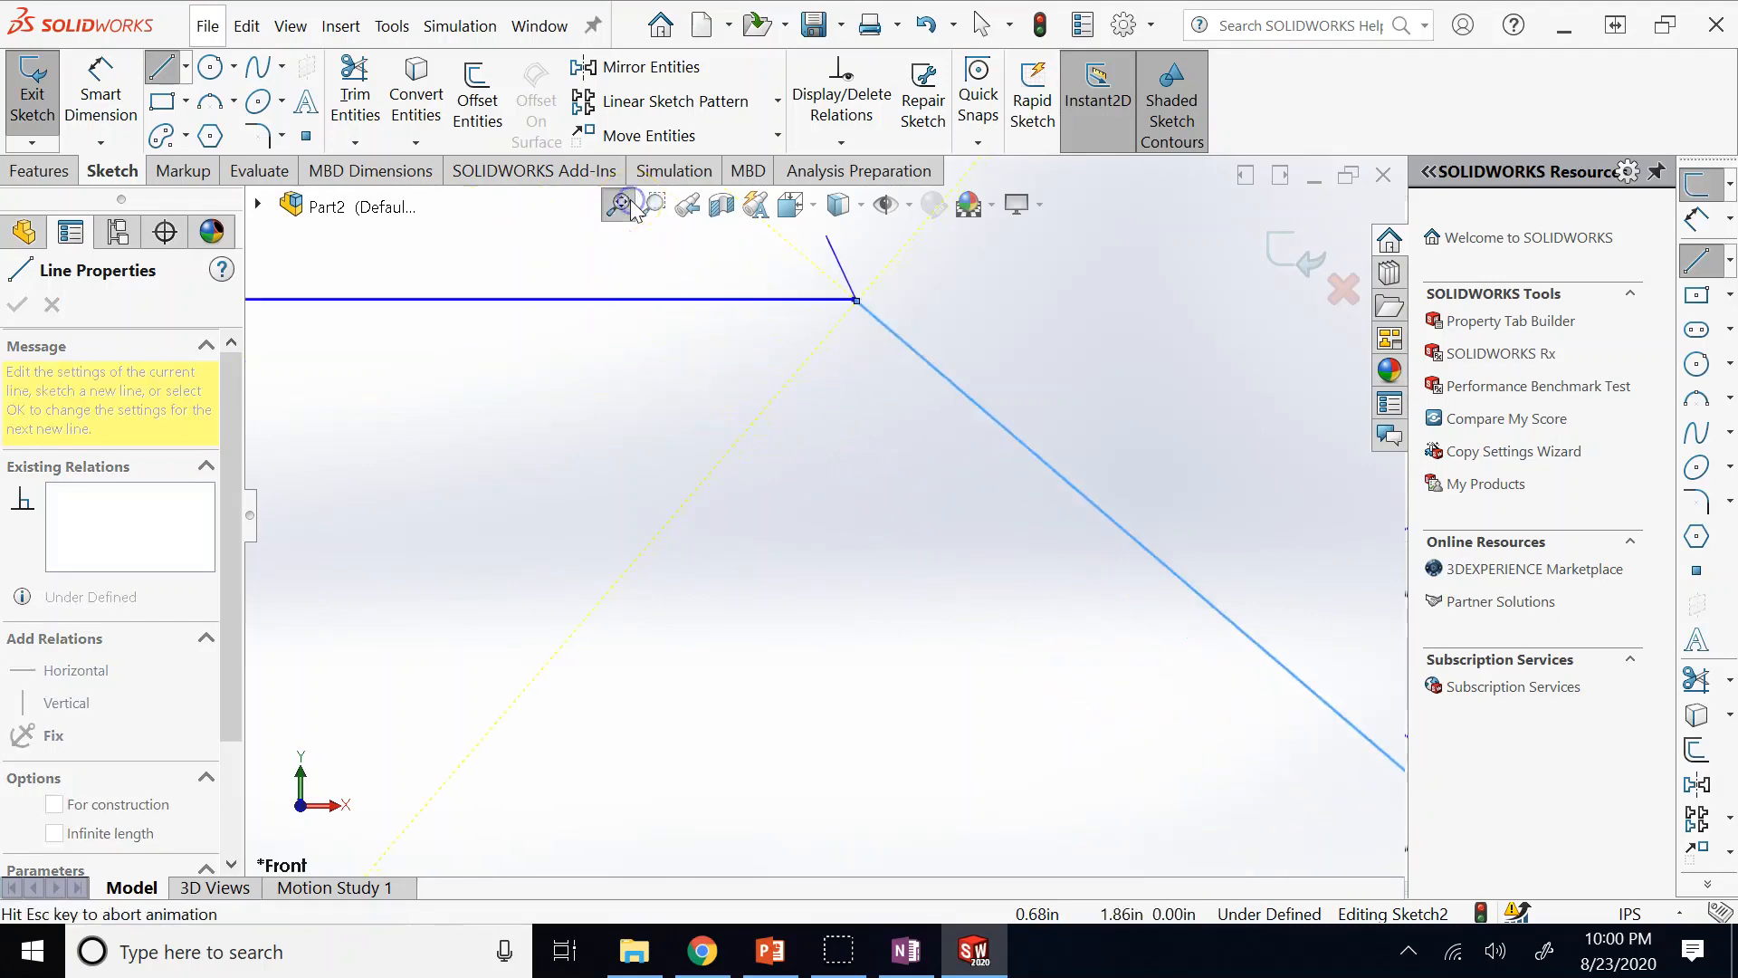
pyautogui.click(1186, 539)
pyautogui.press('Escape')
pyautogui.press('f')
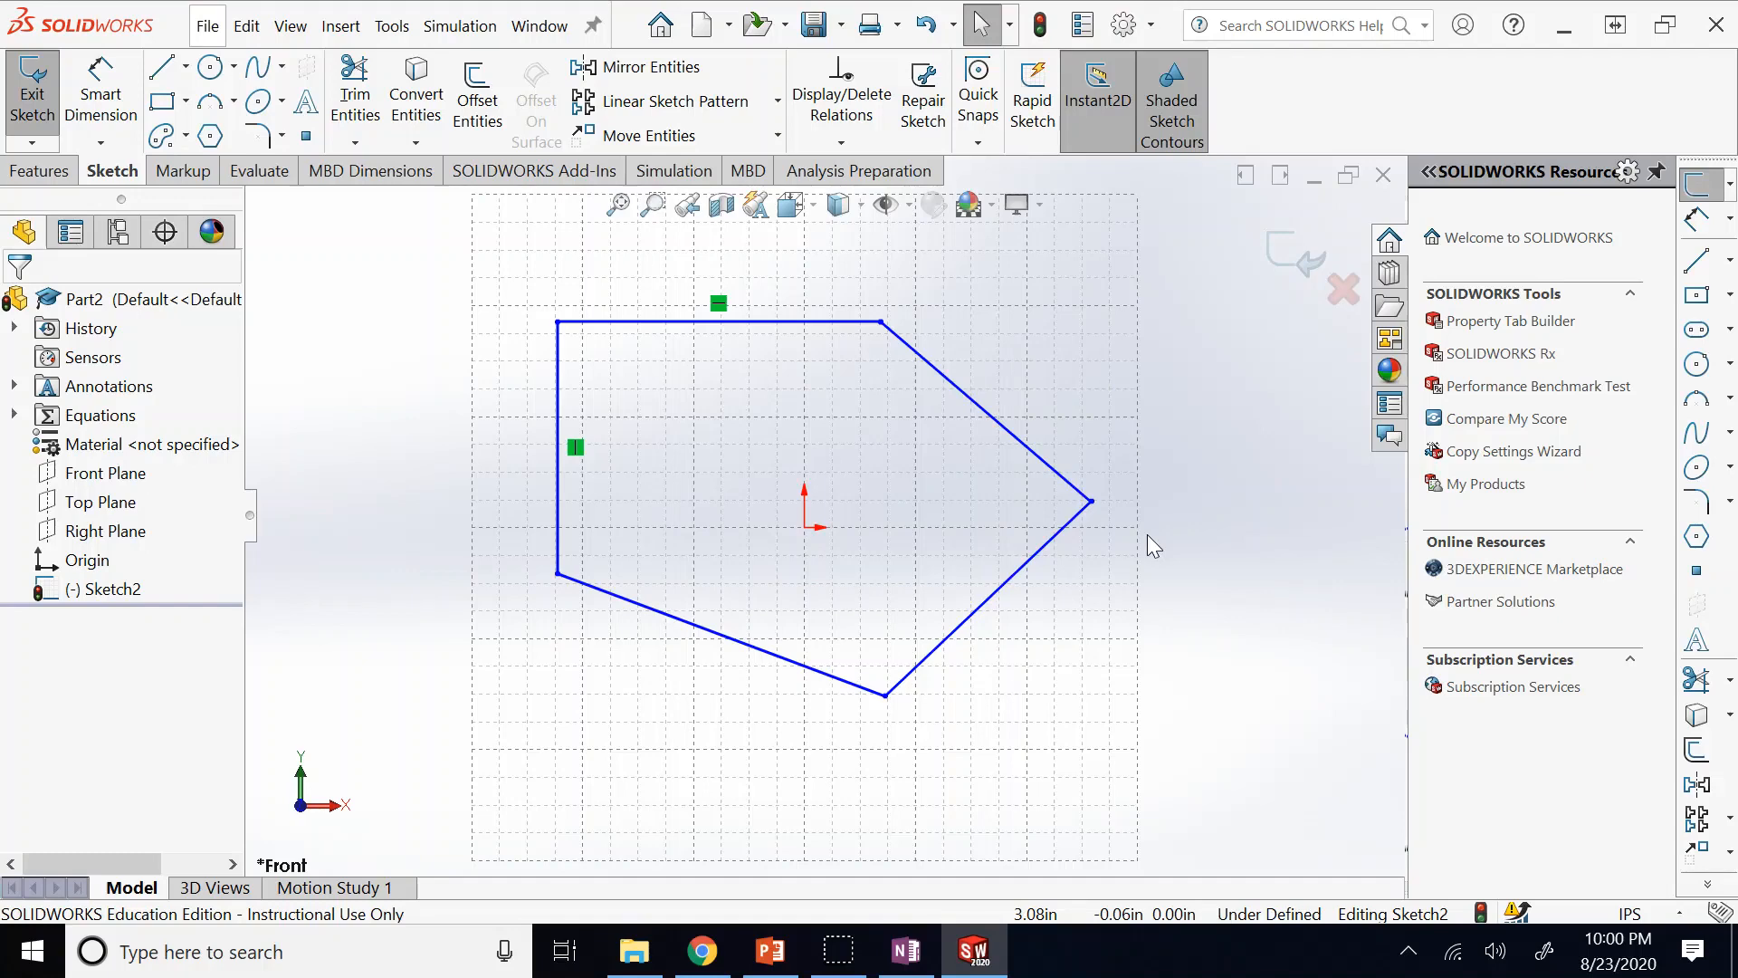
# Exit the sketch and try extruding Sketch2 as a thin feature with a blind depth of 4.5 in.
pyautogui.click(872, 321)
pyautogui.click(1300, 252)
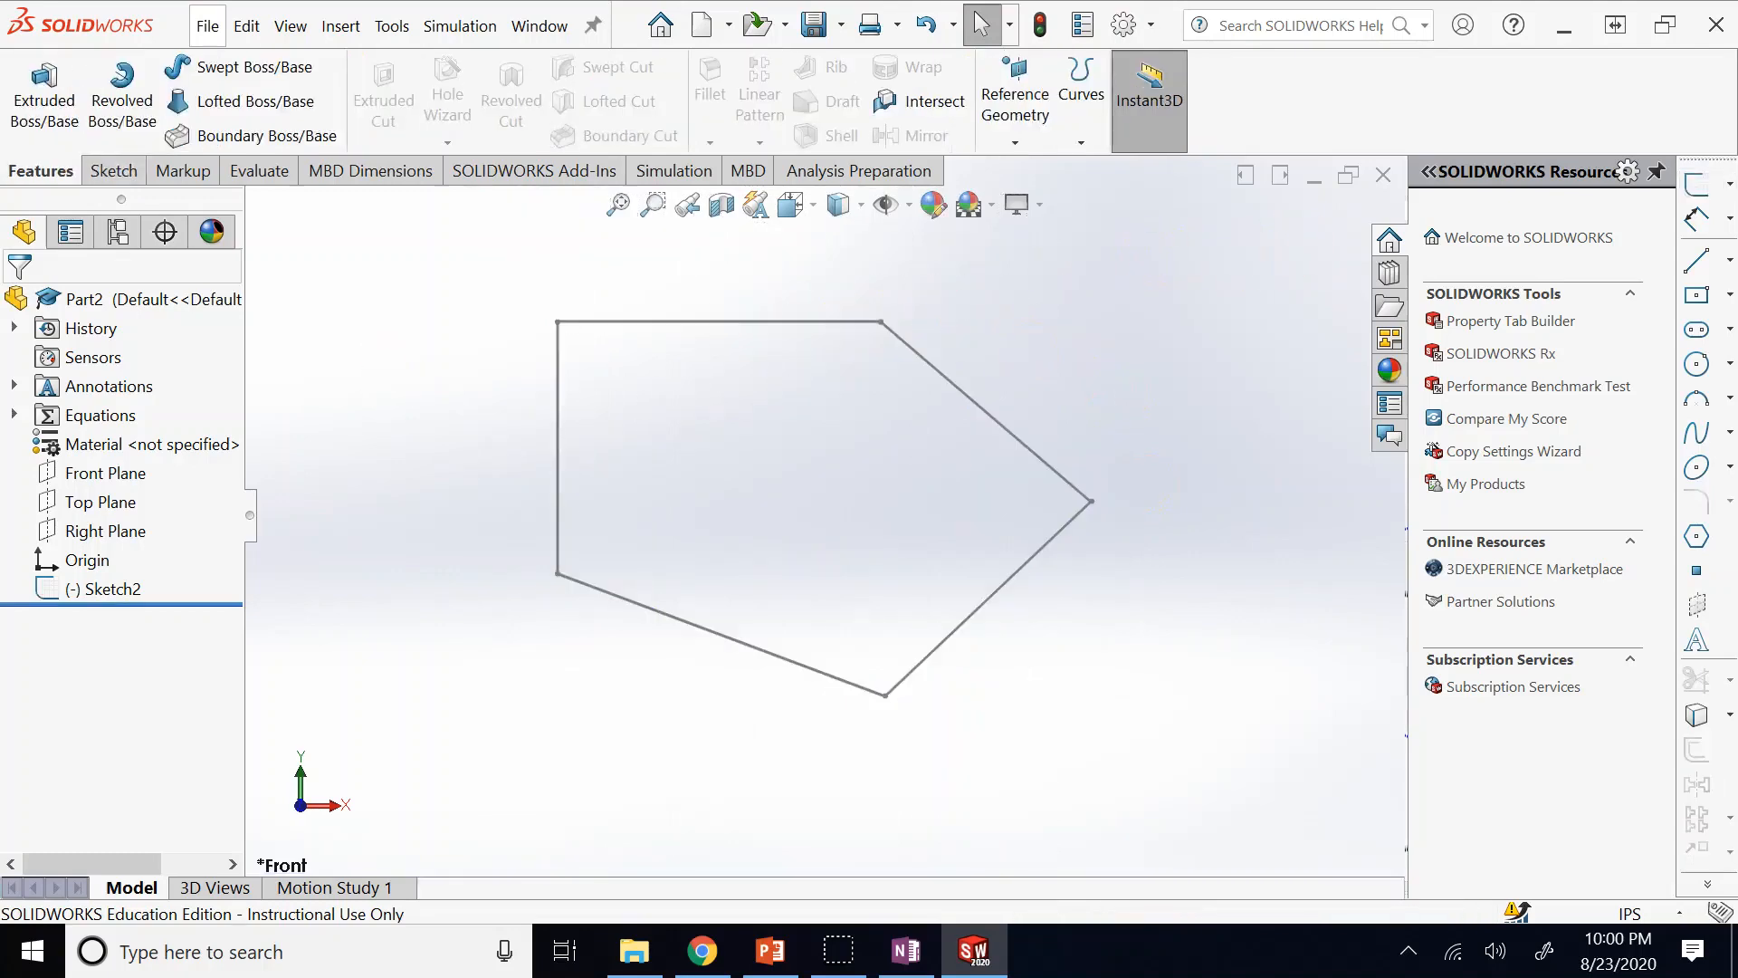
pyautogui.click(104, 588)
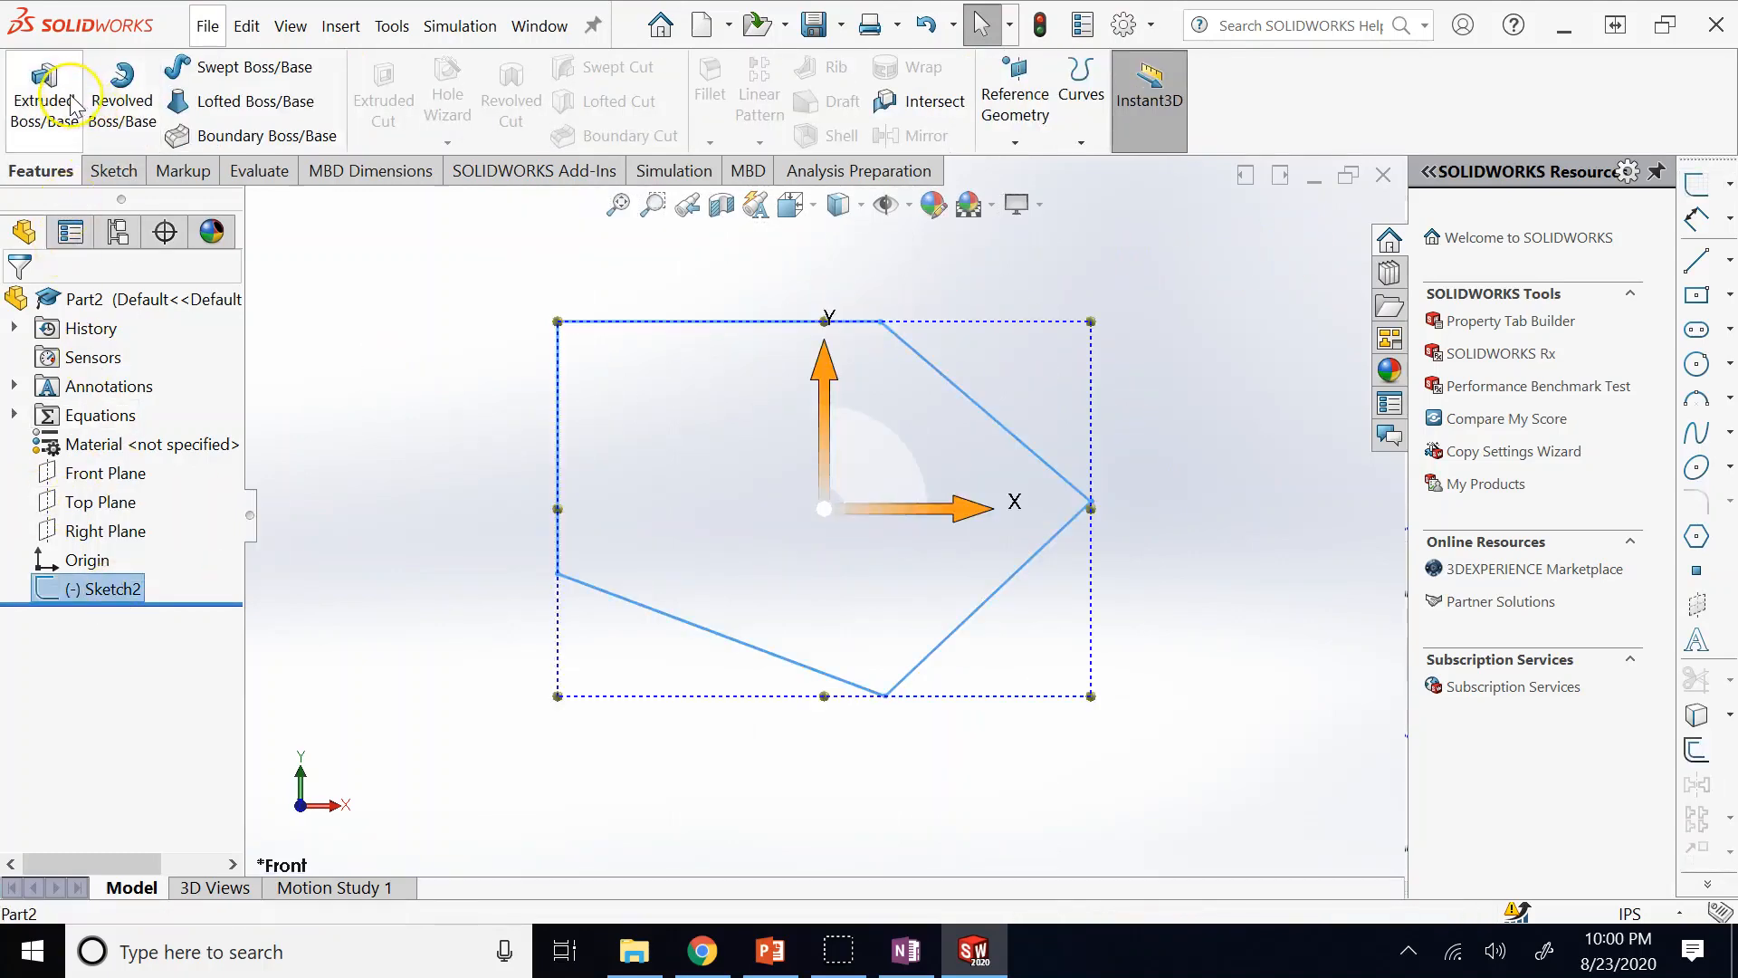
pyautogui.click(70, 100)
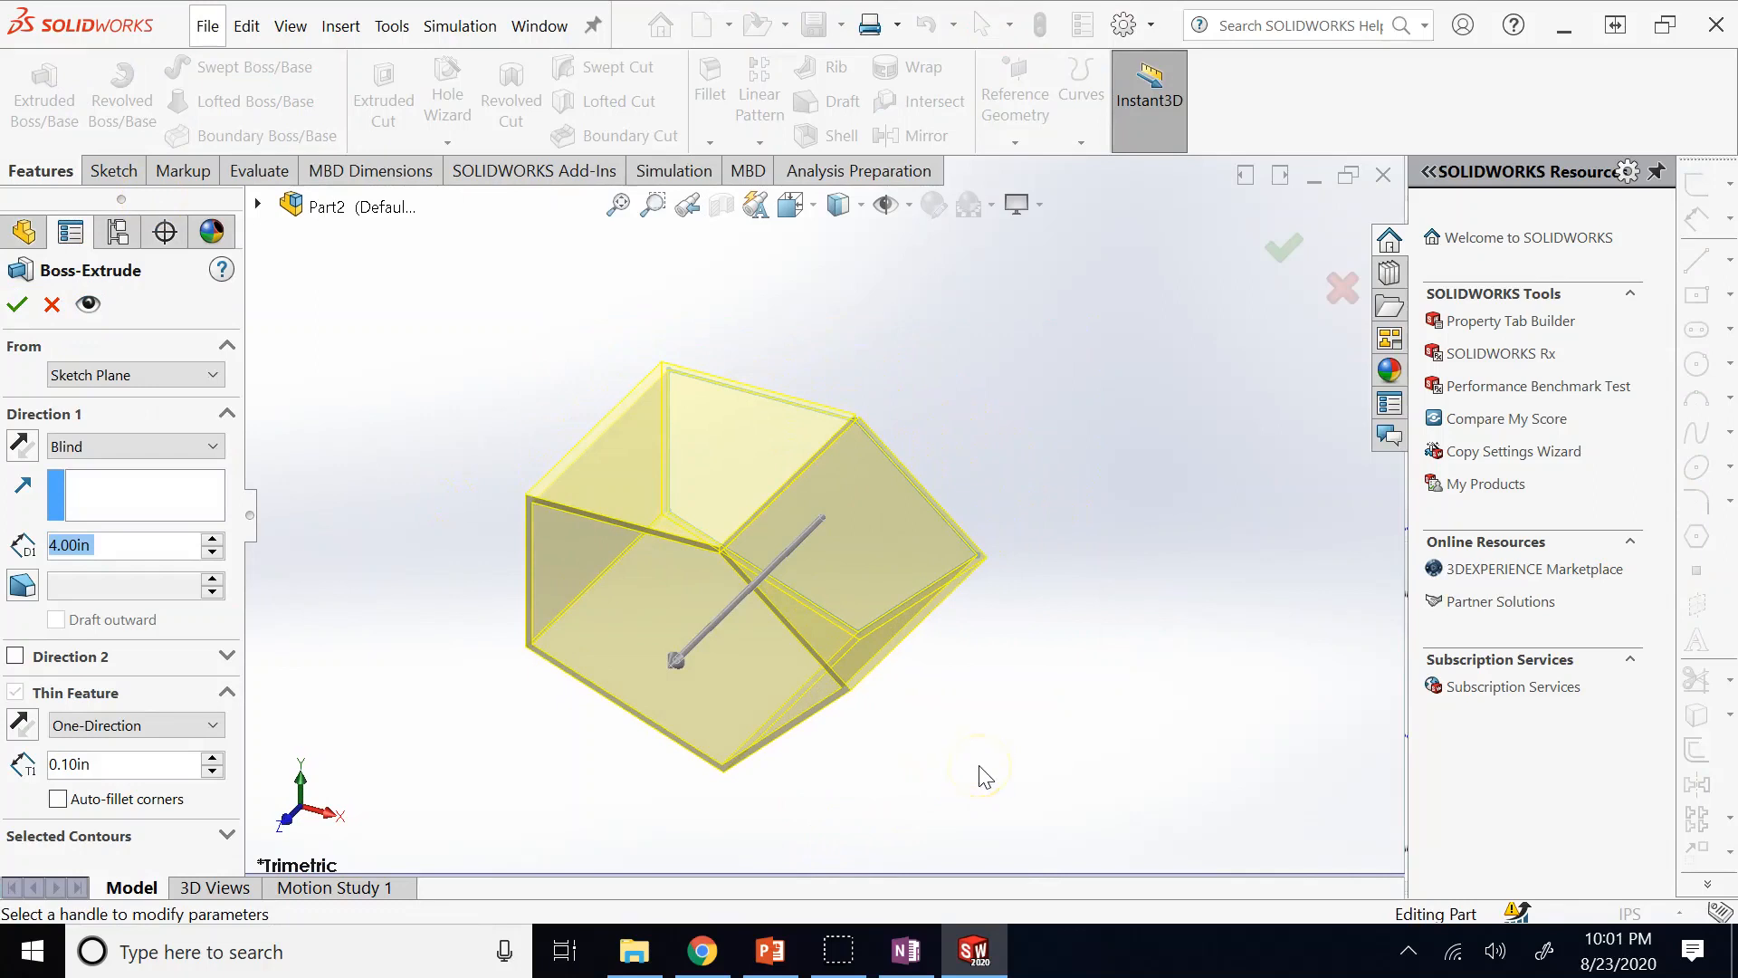
pyautogui.write('4.5')
pyautogui.press('Return')
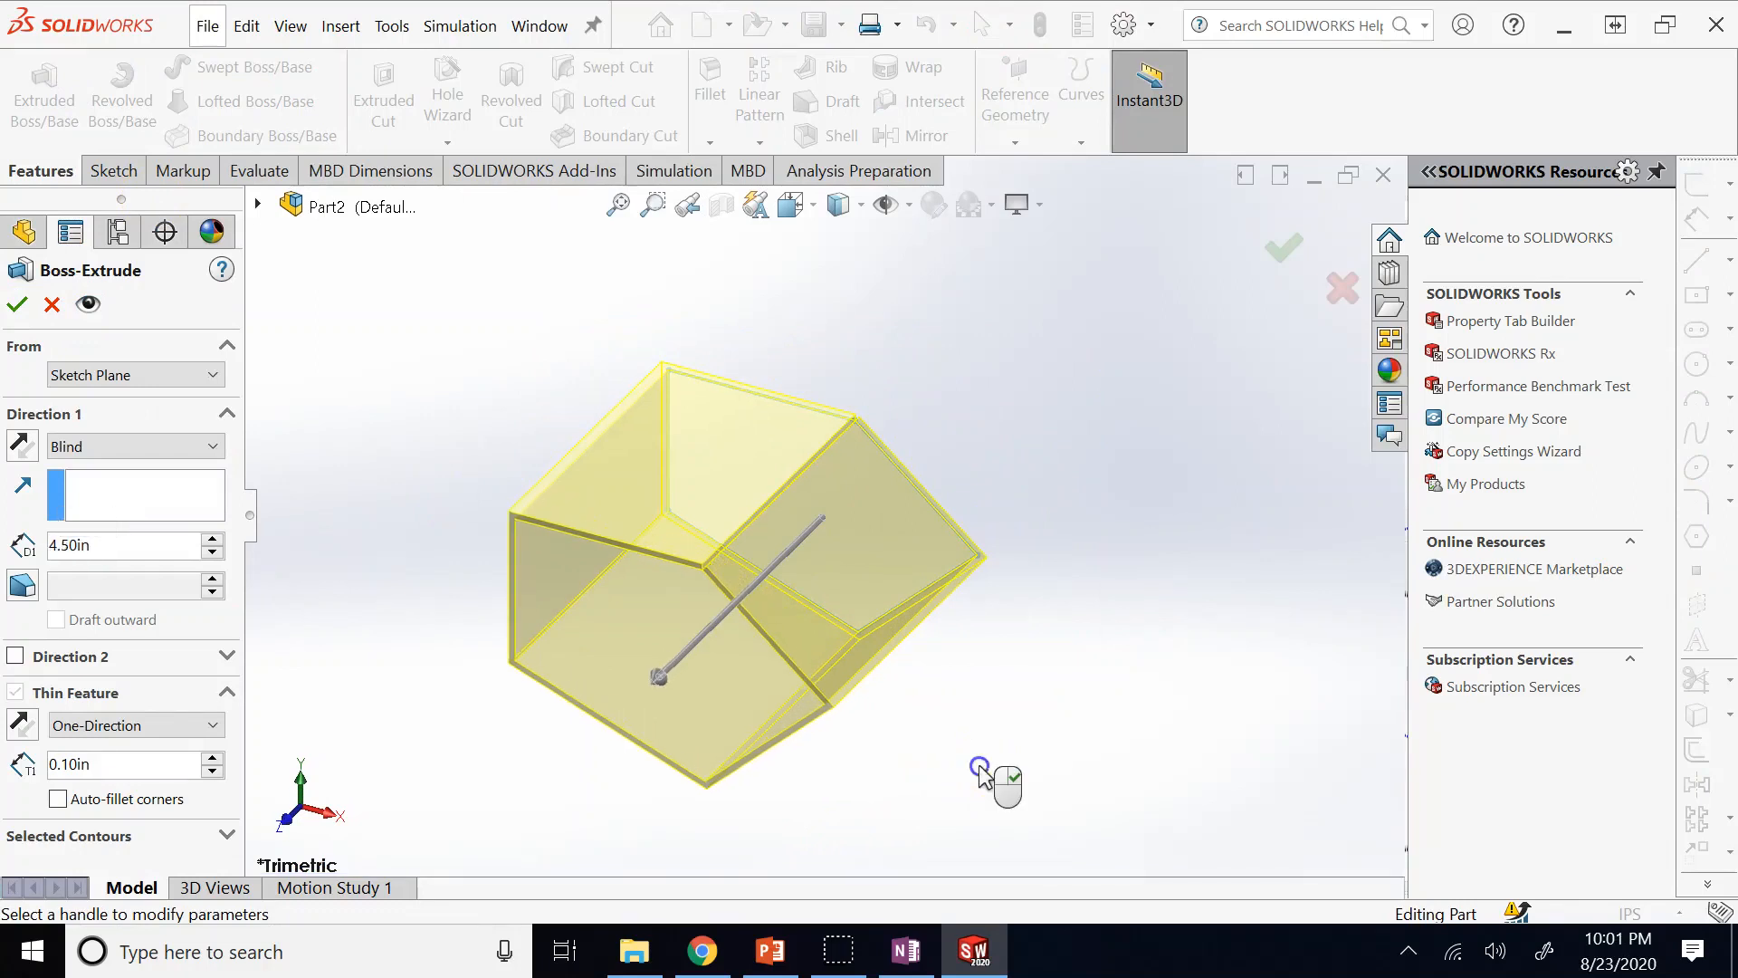
# Inspect the thin-walled extrusion preview from several angles and cancel the extrusion.
pyautogui.press('Up')
pyautogui.press('Up')
pyautogui.press('Up')
pyautogui.press('Right')
pyautogui.press('Right')
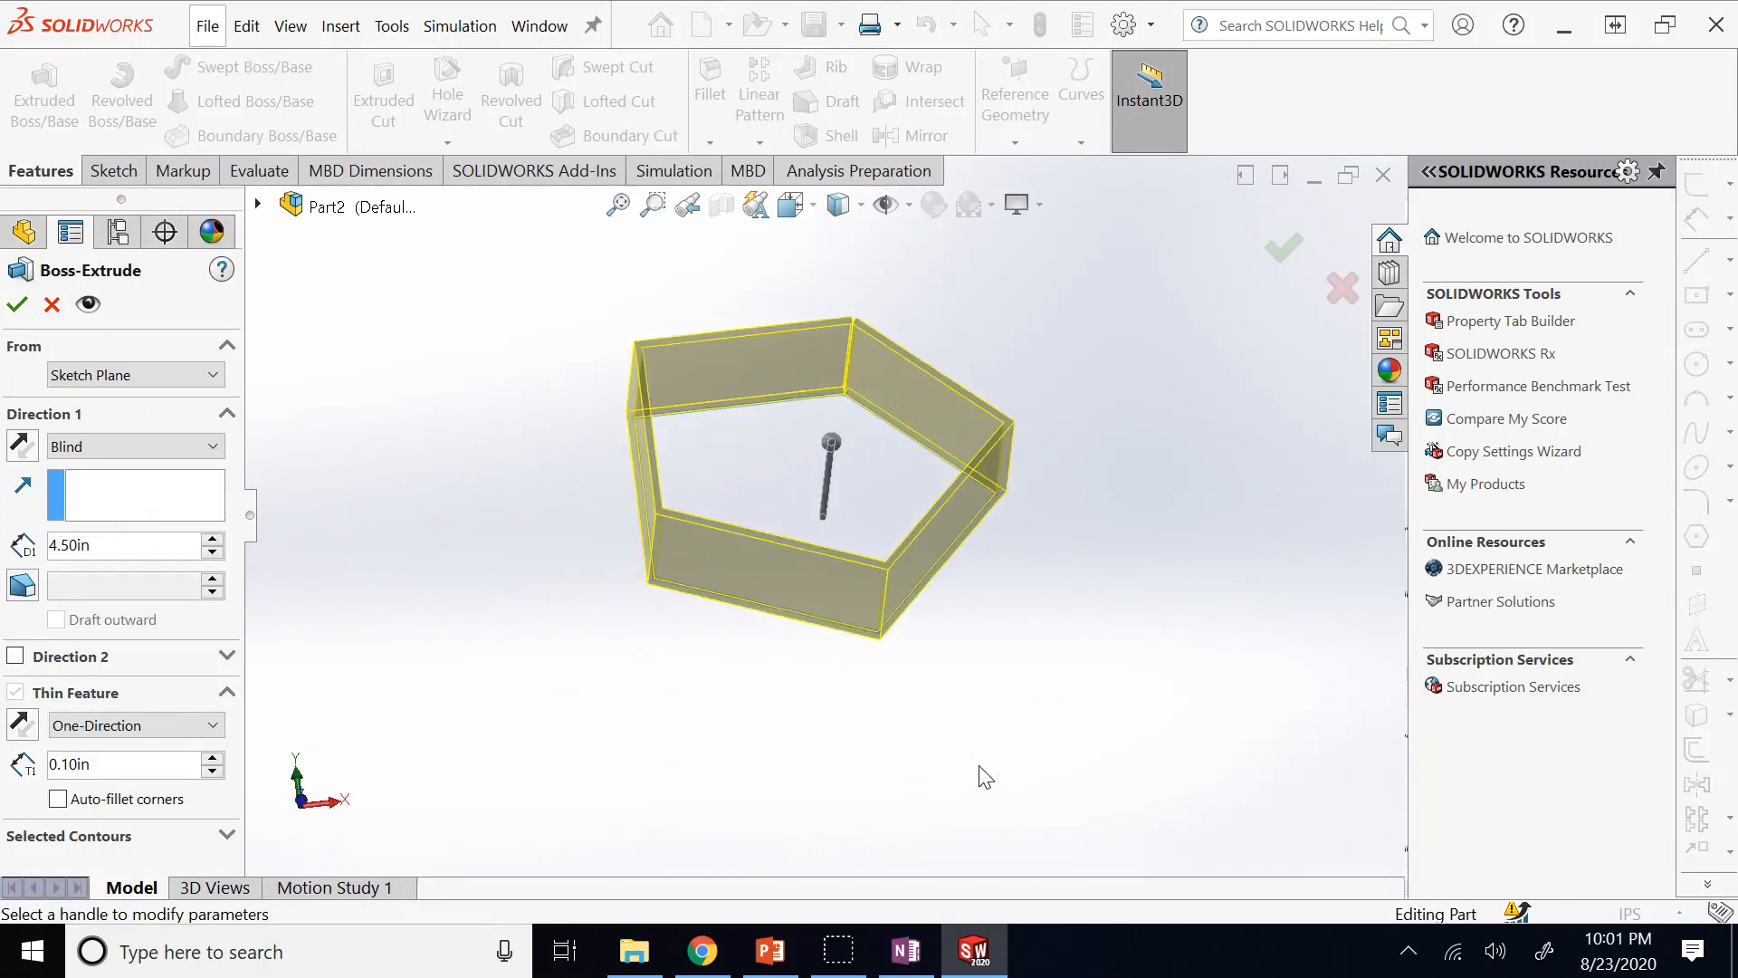
pyautogui.press('Right')
pyautogui.press('Right')
pyautogui.press('Right')
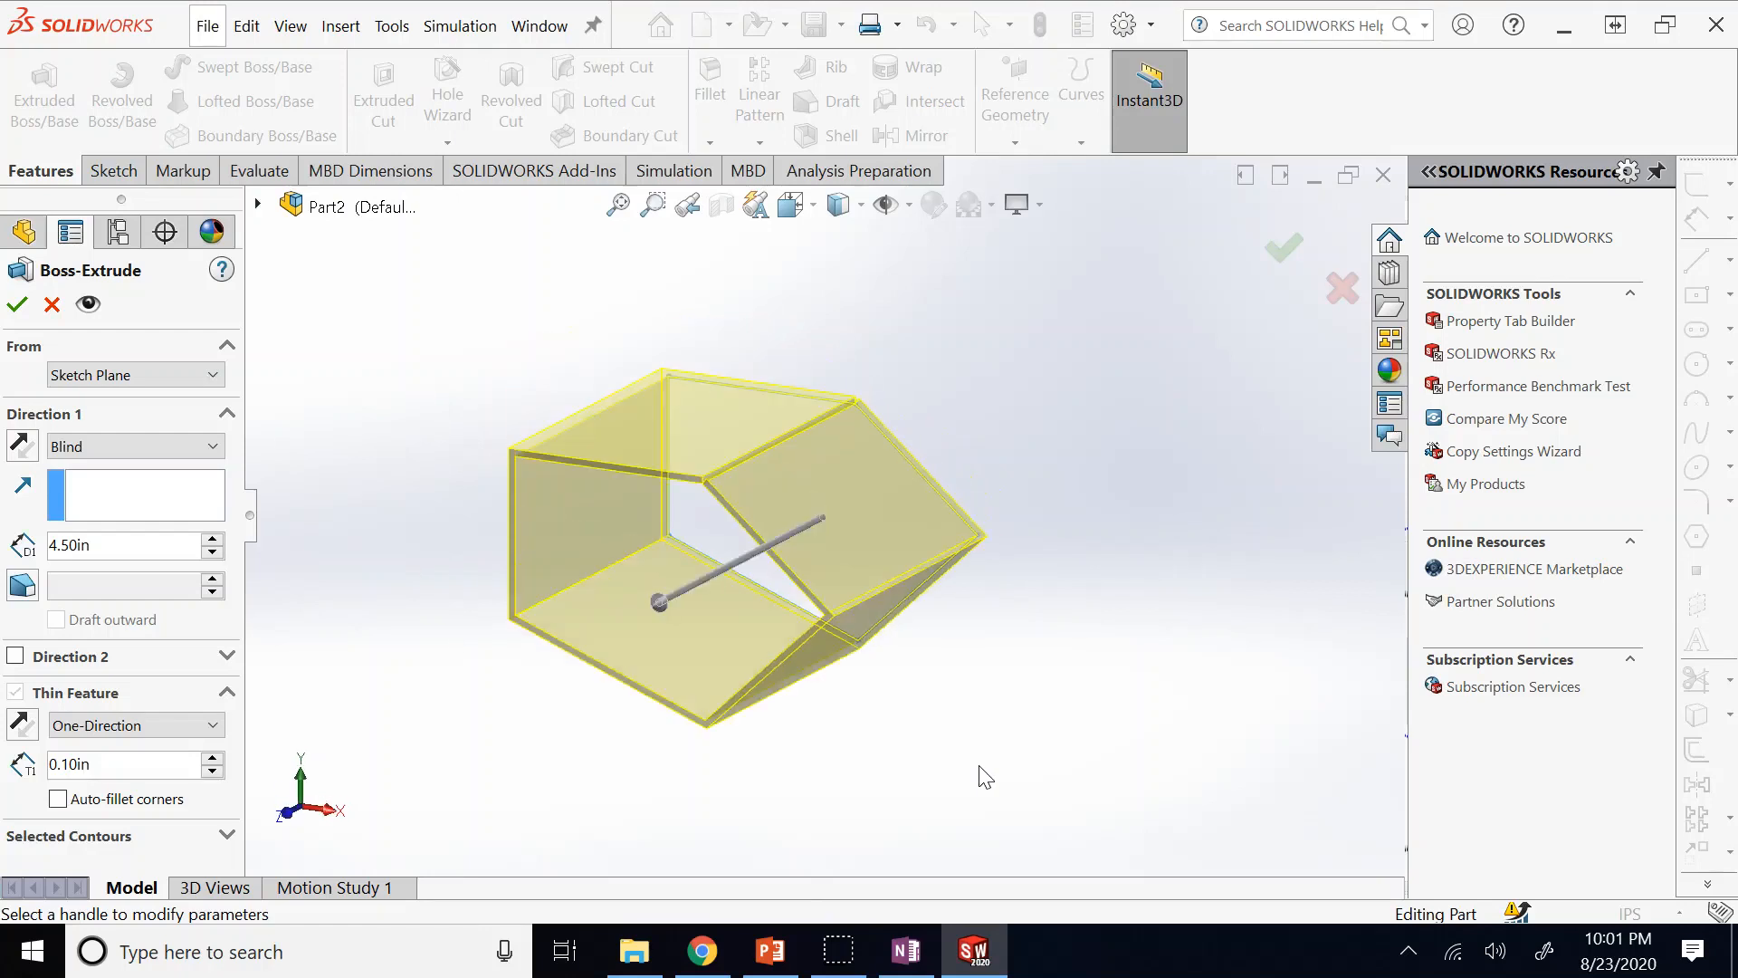
pyautogui.press('Down')
pyautogui.press('Down')
pyautogui.press('Down')
pyautogui.press('Down')
pyautogui.press('Down')
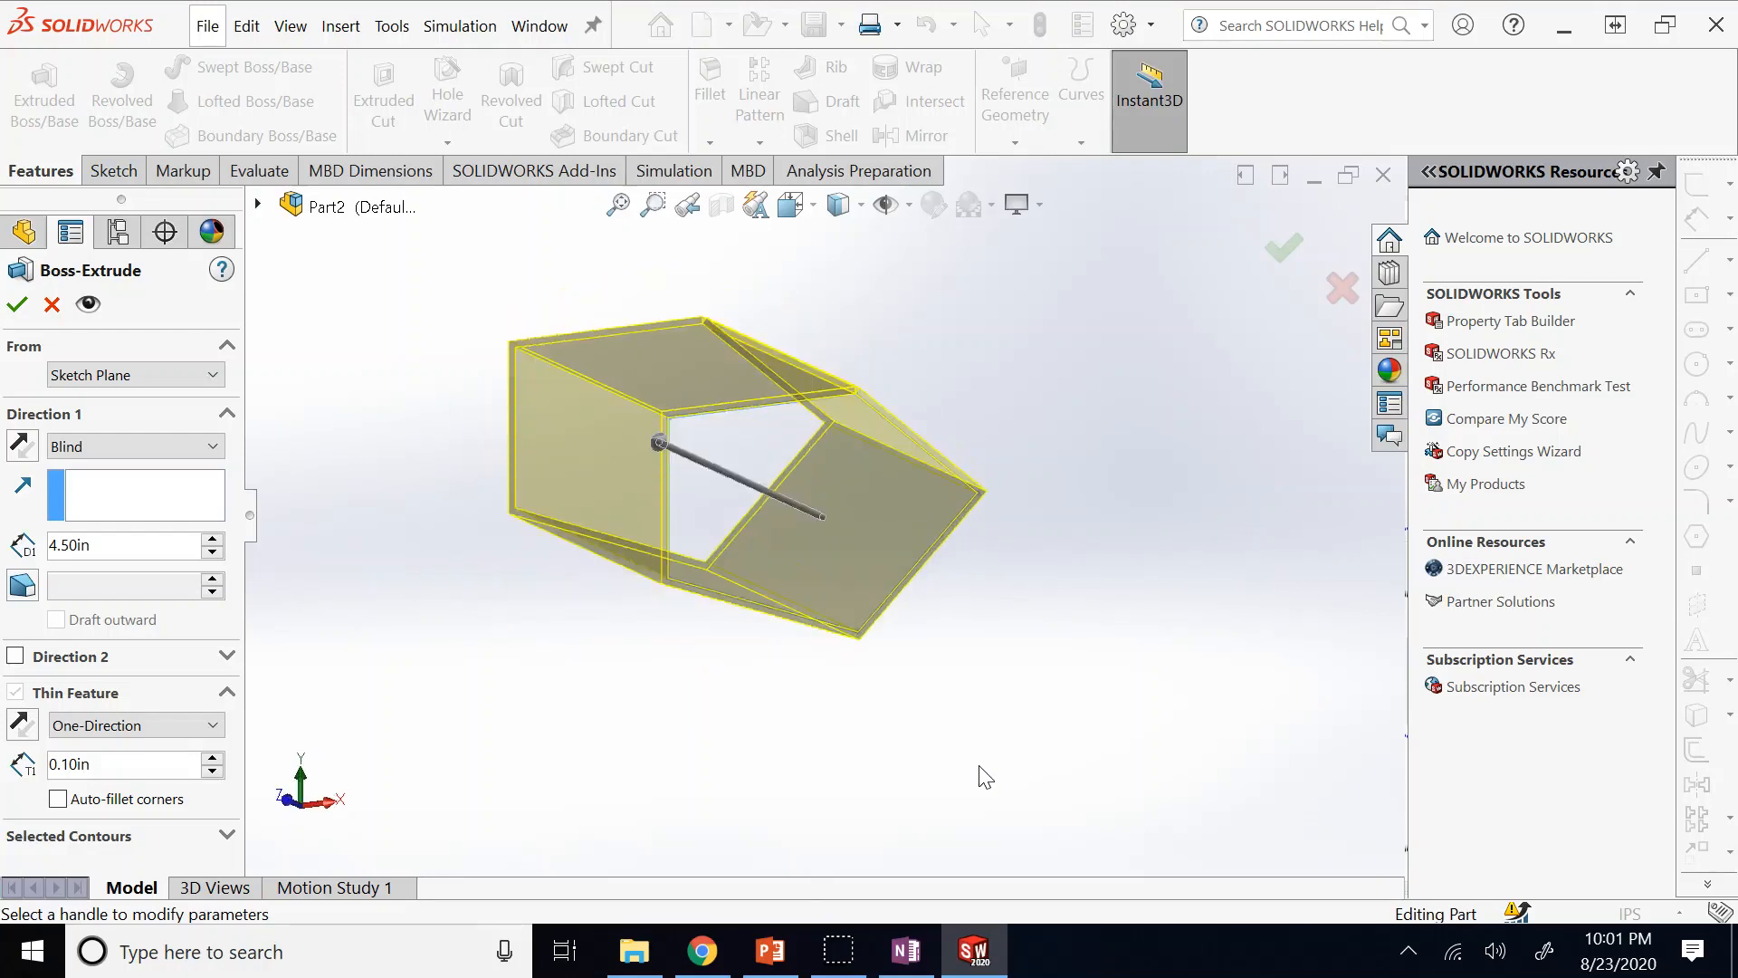
pyautogui.press('Down')
pyautogui.press('Down')
pyautogui.press('Down')
pyautogui.press('Down')
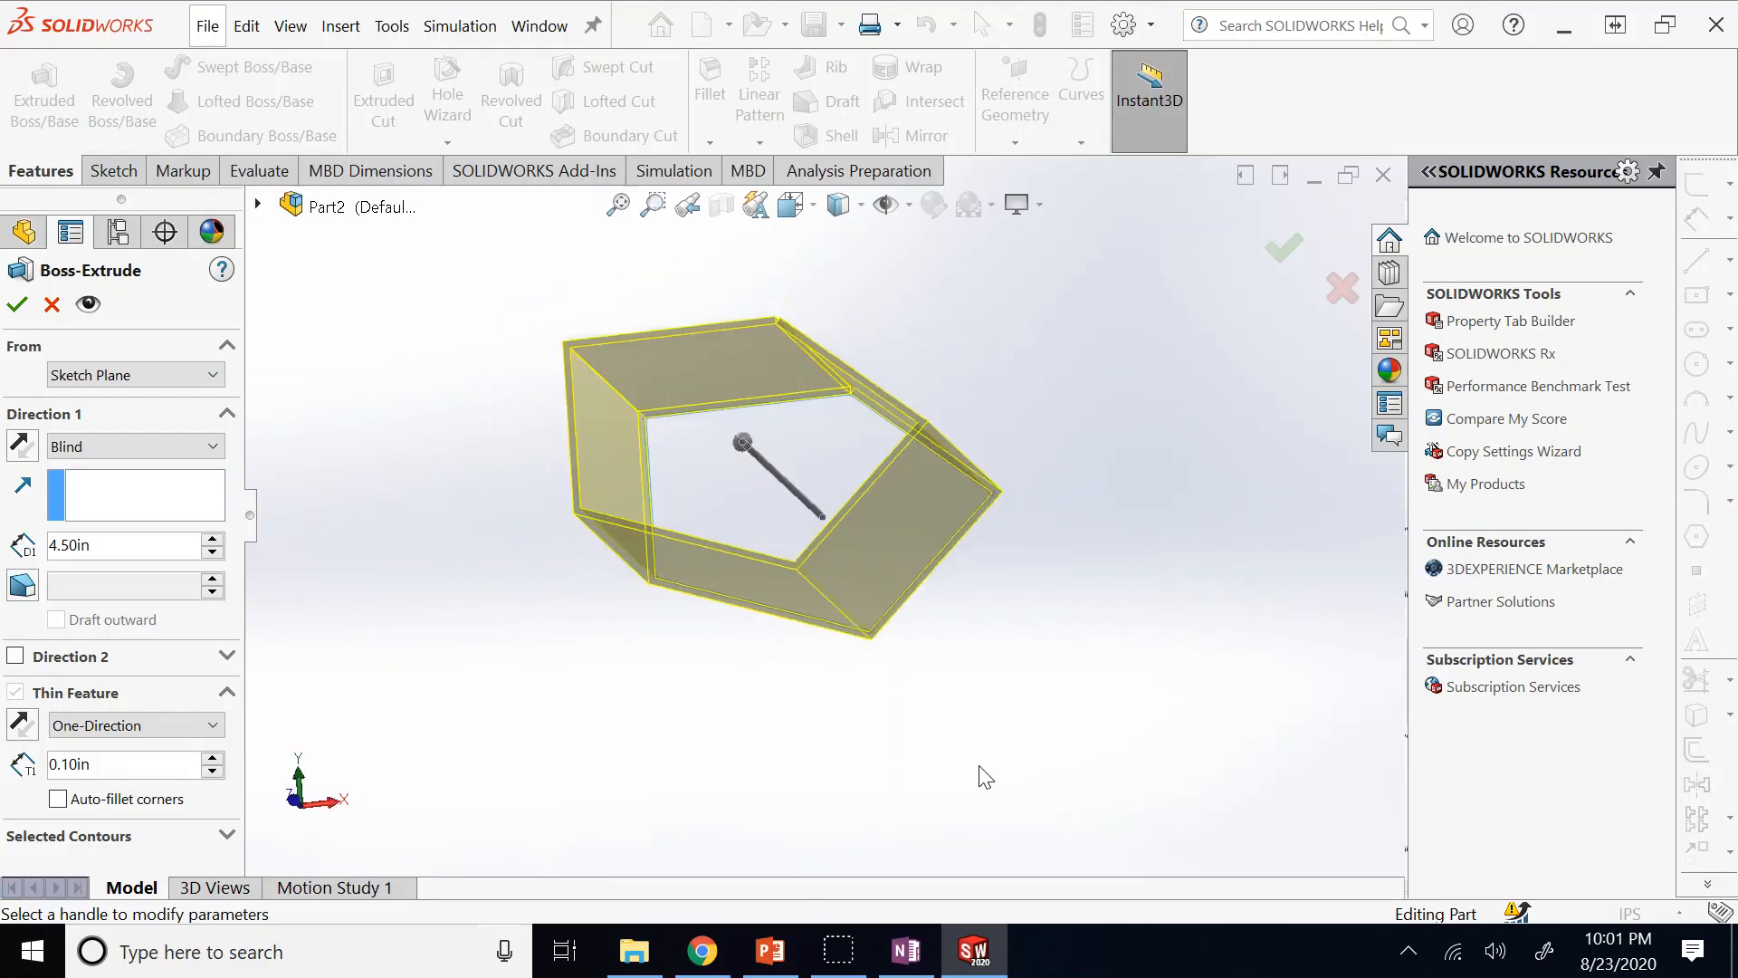
pyautogui.press('Down')
pyautogui.press('Up')
pyautogui.press('Up')
pyautogui.press('Up')
pyautogui.press('Down')
pyautogui.press('Down')
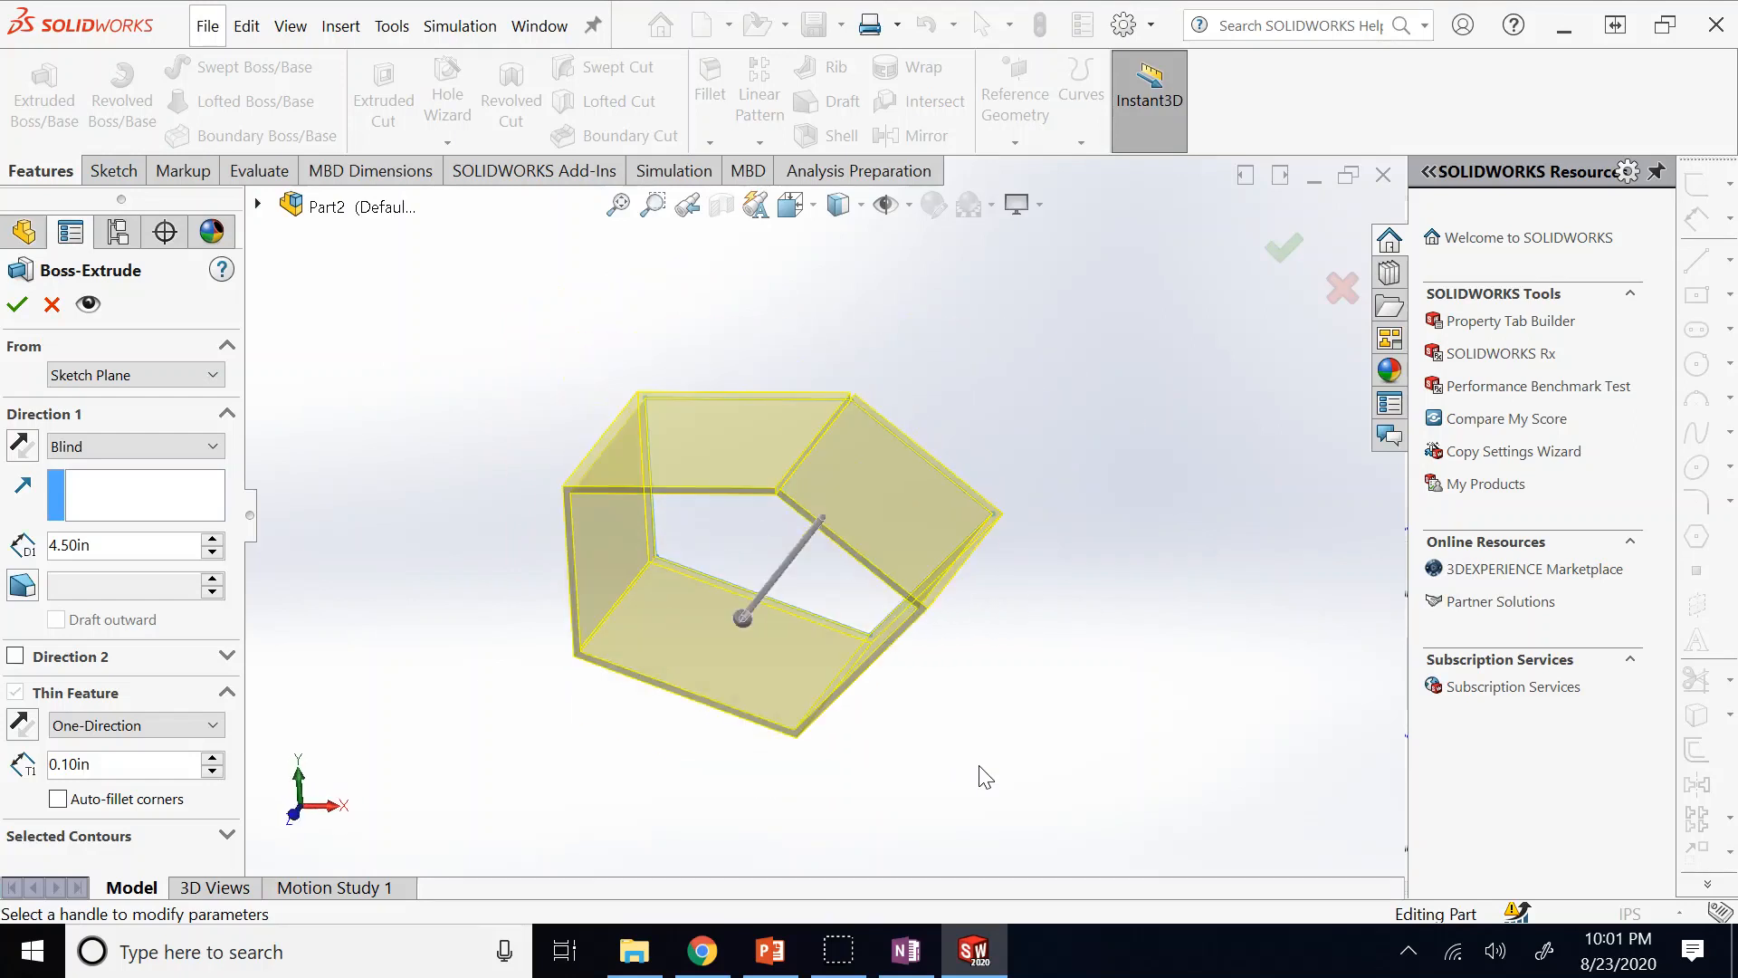
pyautogui.press('Down')
pyautogui.press('Down')
pyautogui.press('Down')
pyautogui.press('Down')
pyautogui.press('Down')
pyautogui.press('Down')
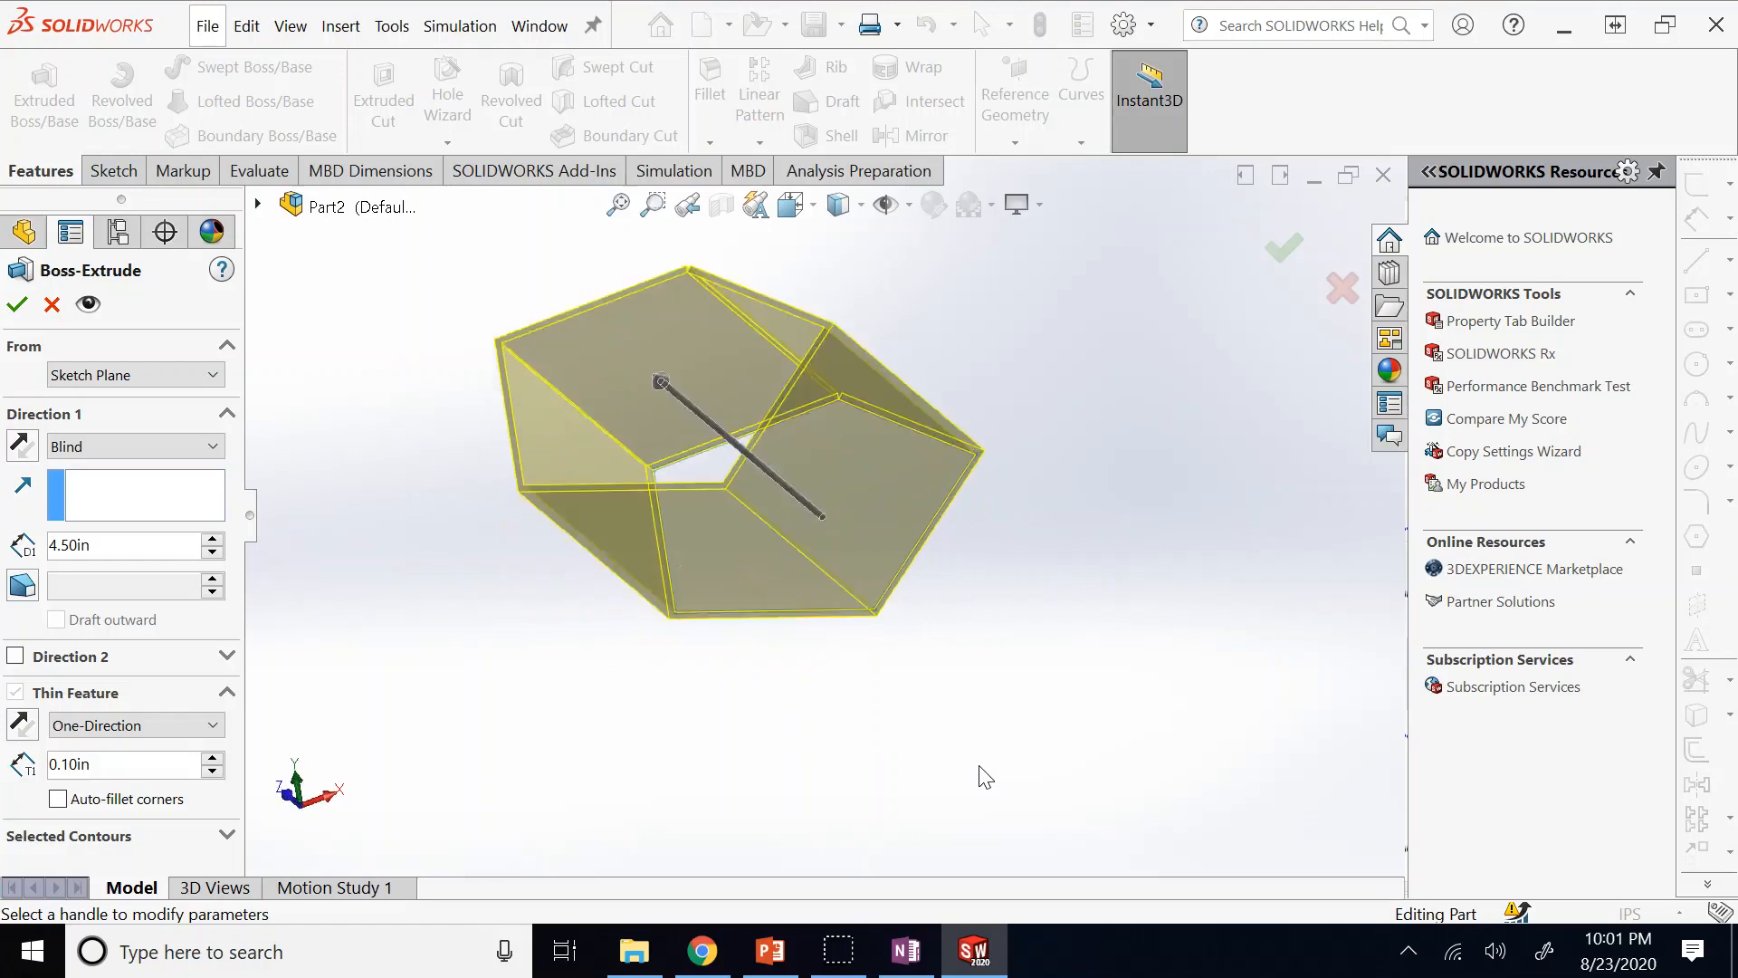
pyautogui.press('Down')
pyautogui.press('Down')
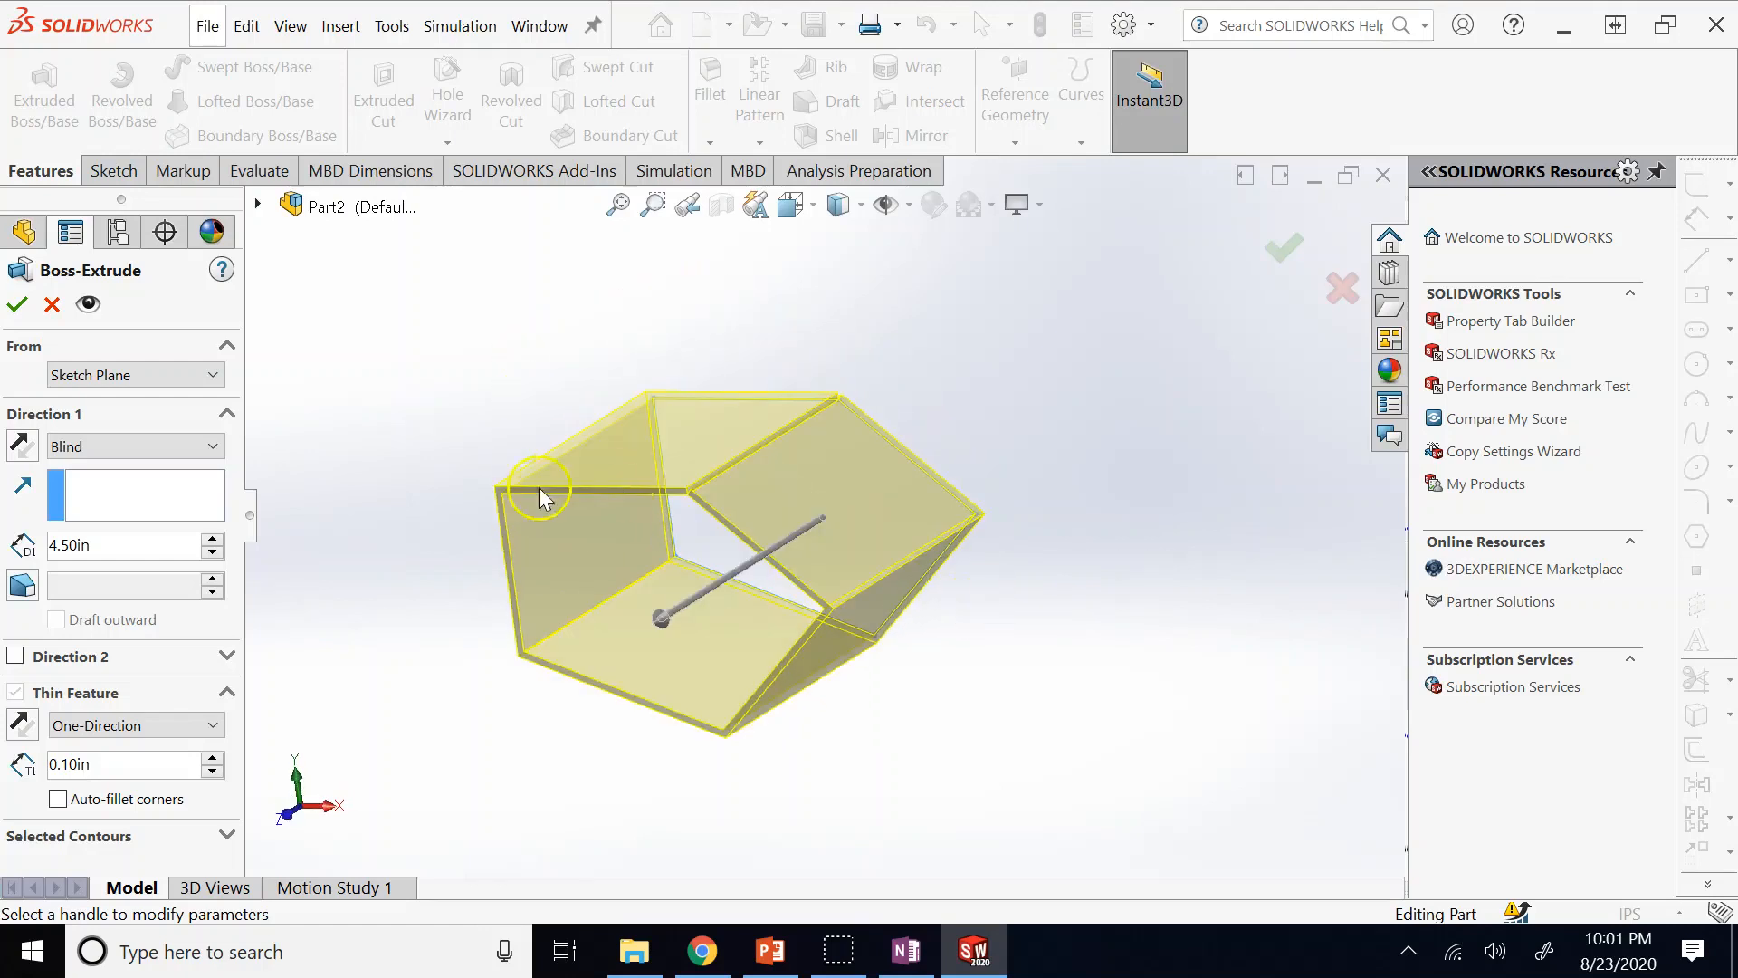
pyautogui.click(64, 306)
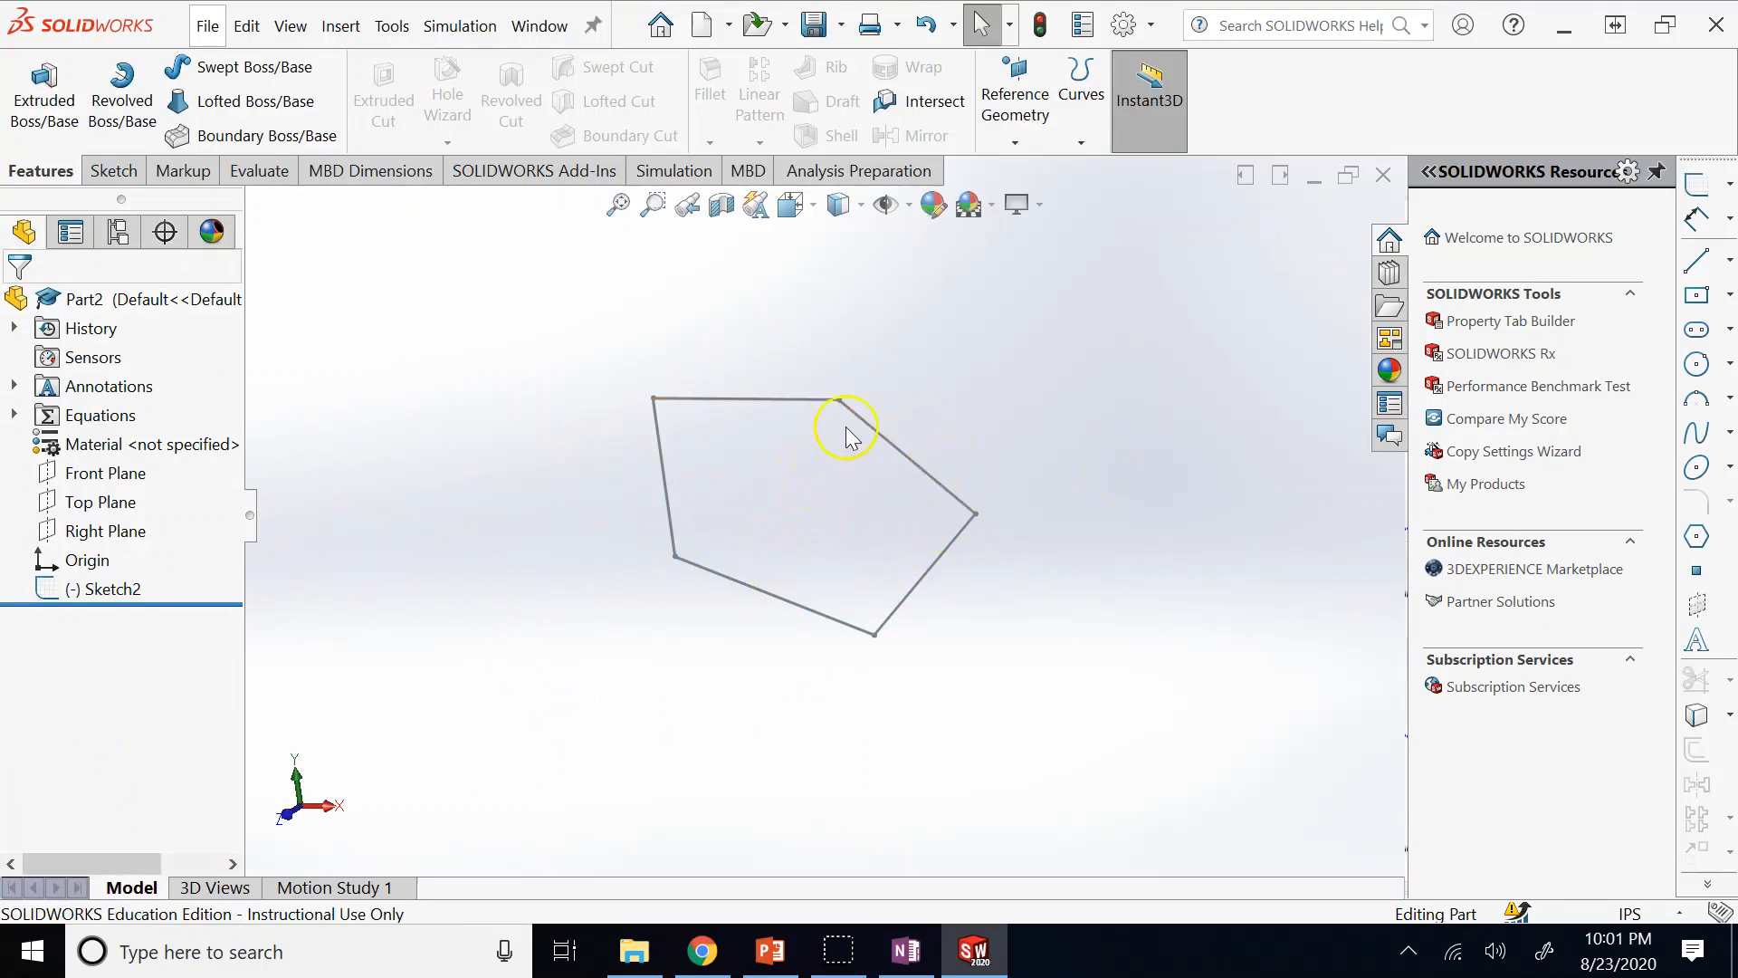
# Reopen Sketch2 for editing and examine the corner where the two slanted lines meet for a gap.
pyautogui.click(116, 588)
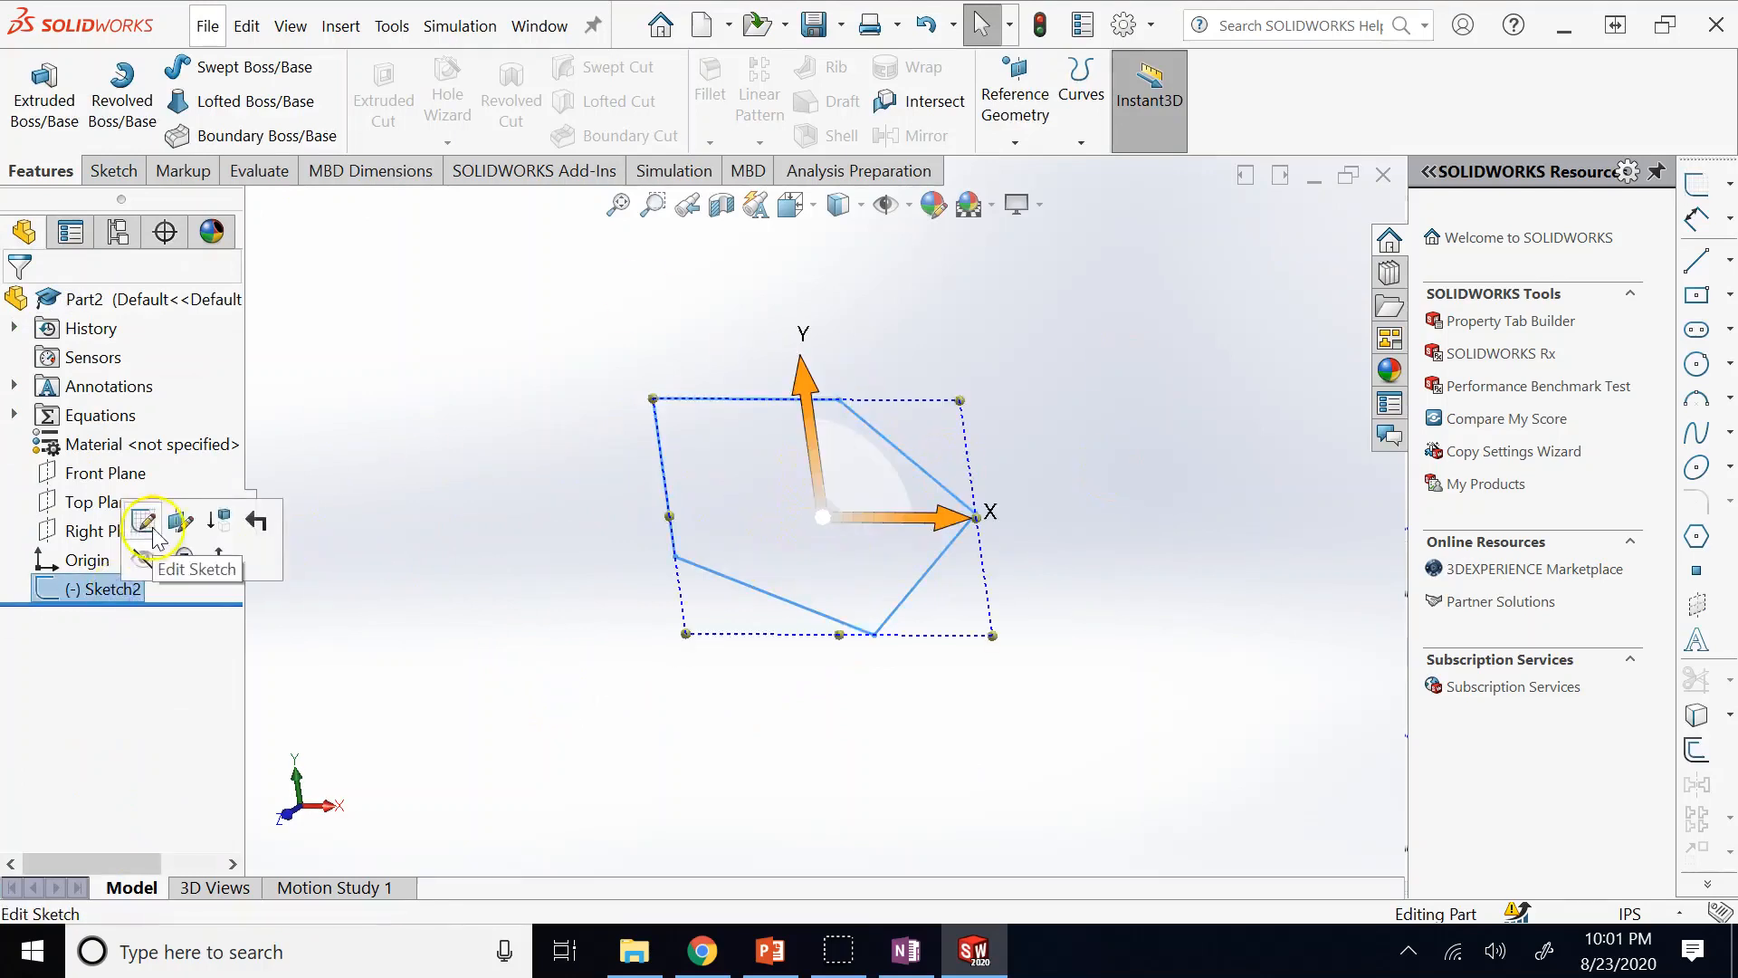
pyautogui.click(142, 519)
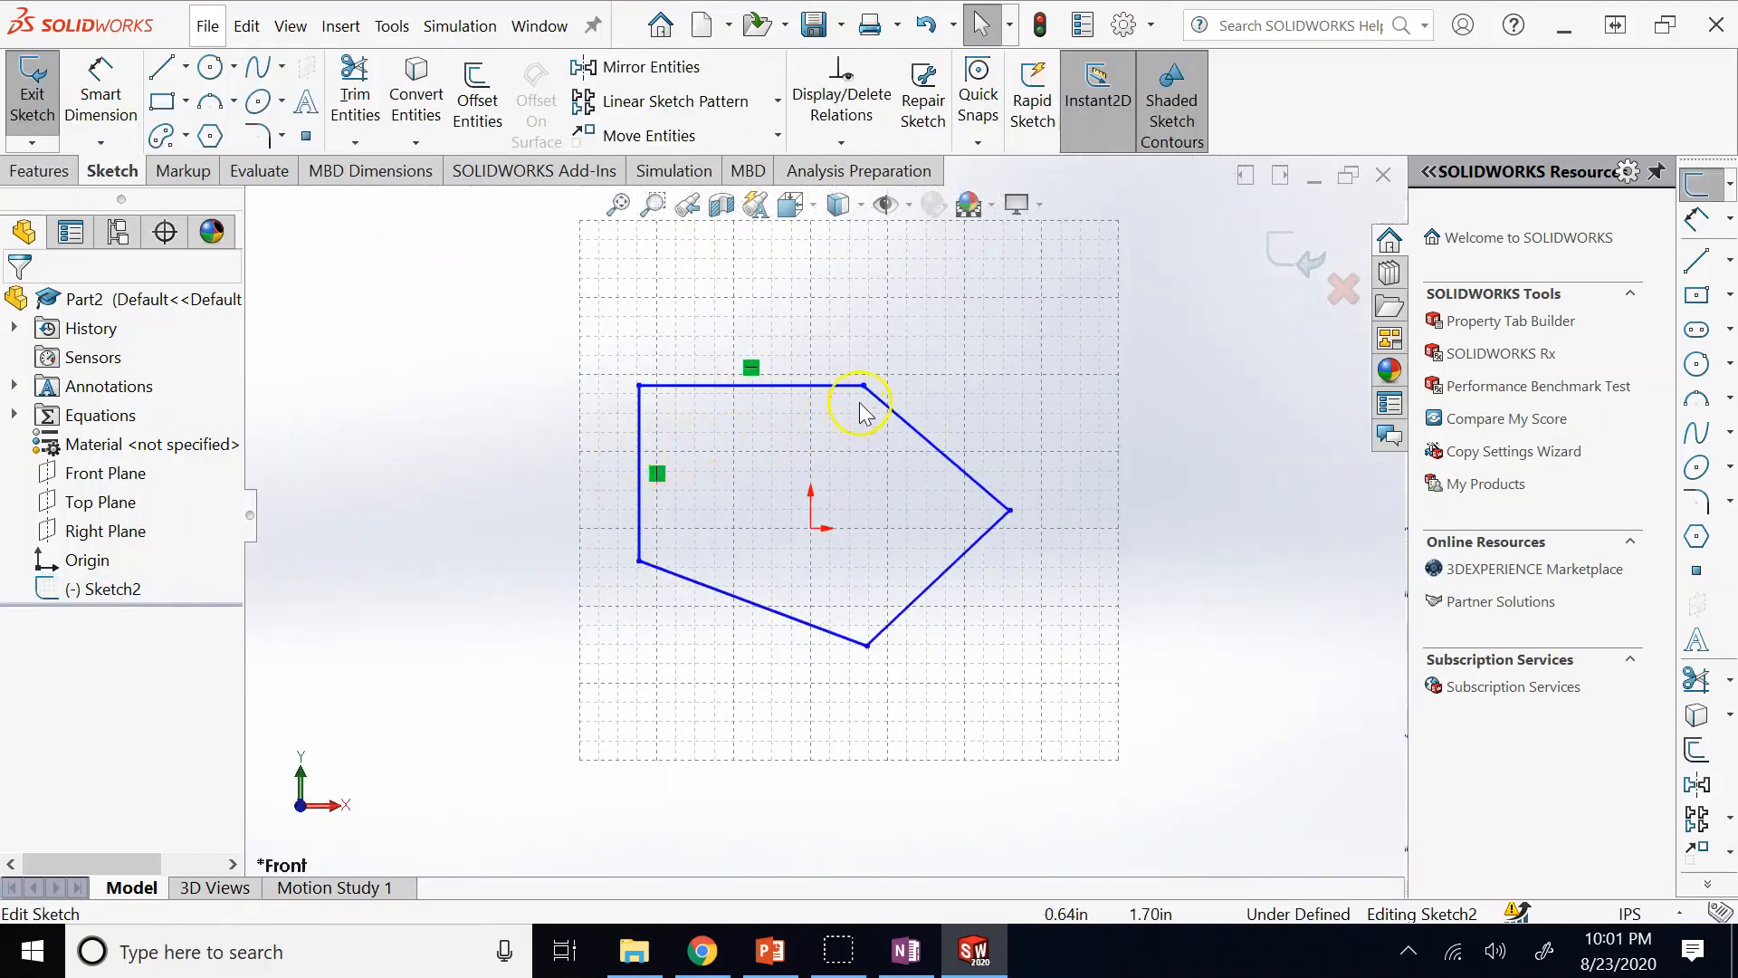
pyautogui.click(653, 205)
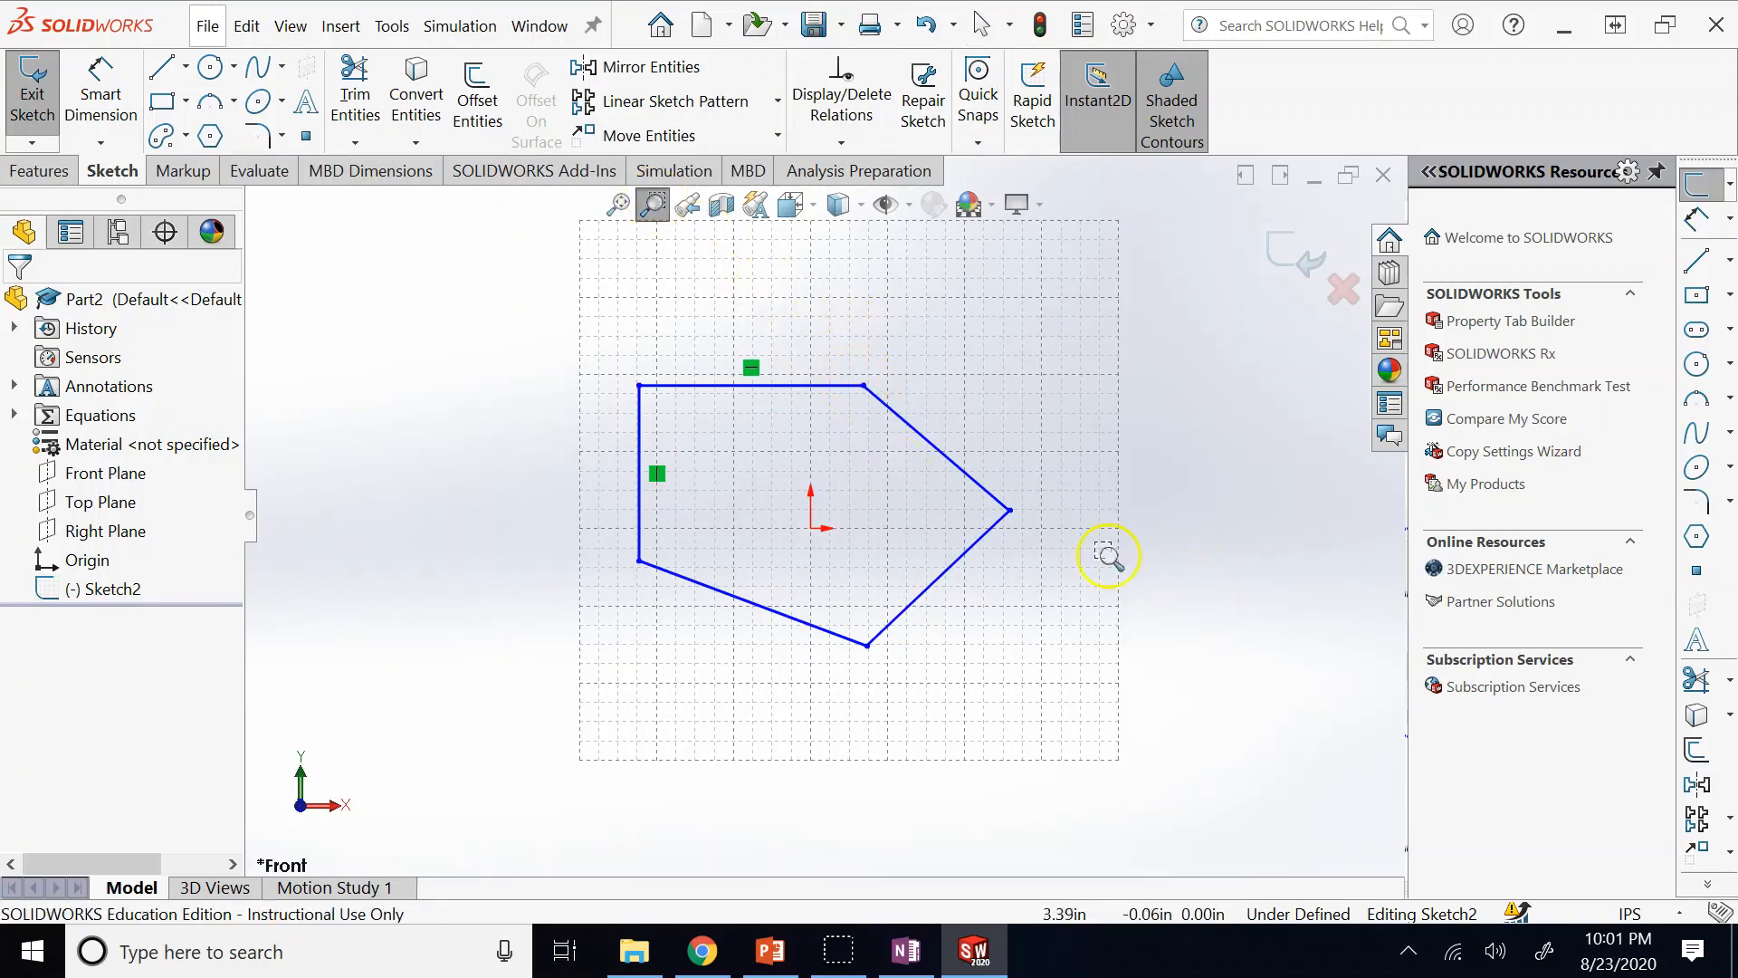
pyautogui.moveTo(999, 503); pyautogui.dragTo(1009, 513)
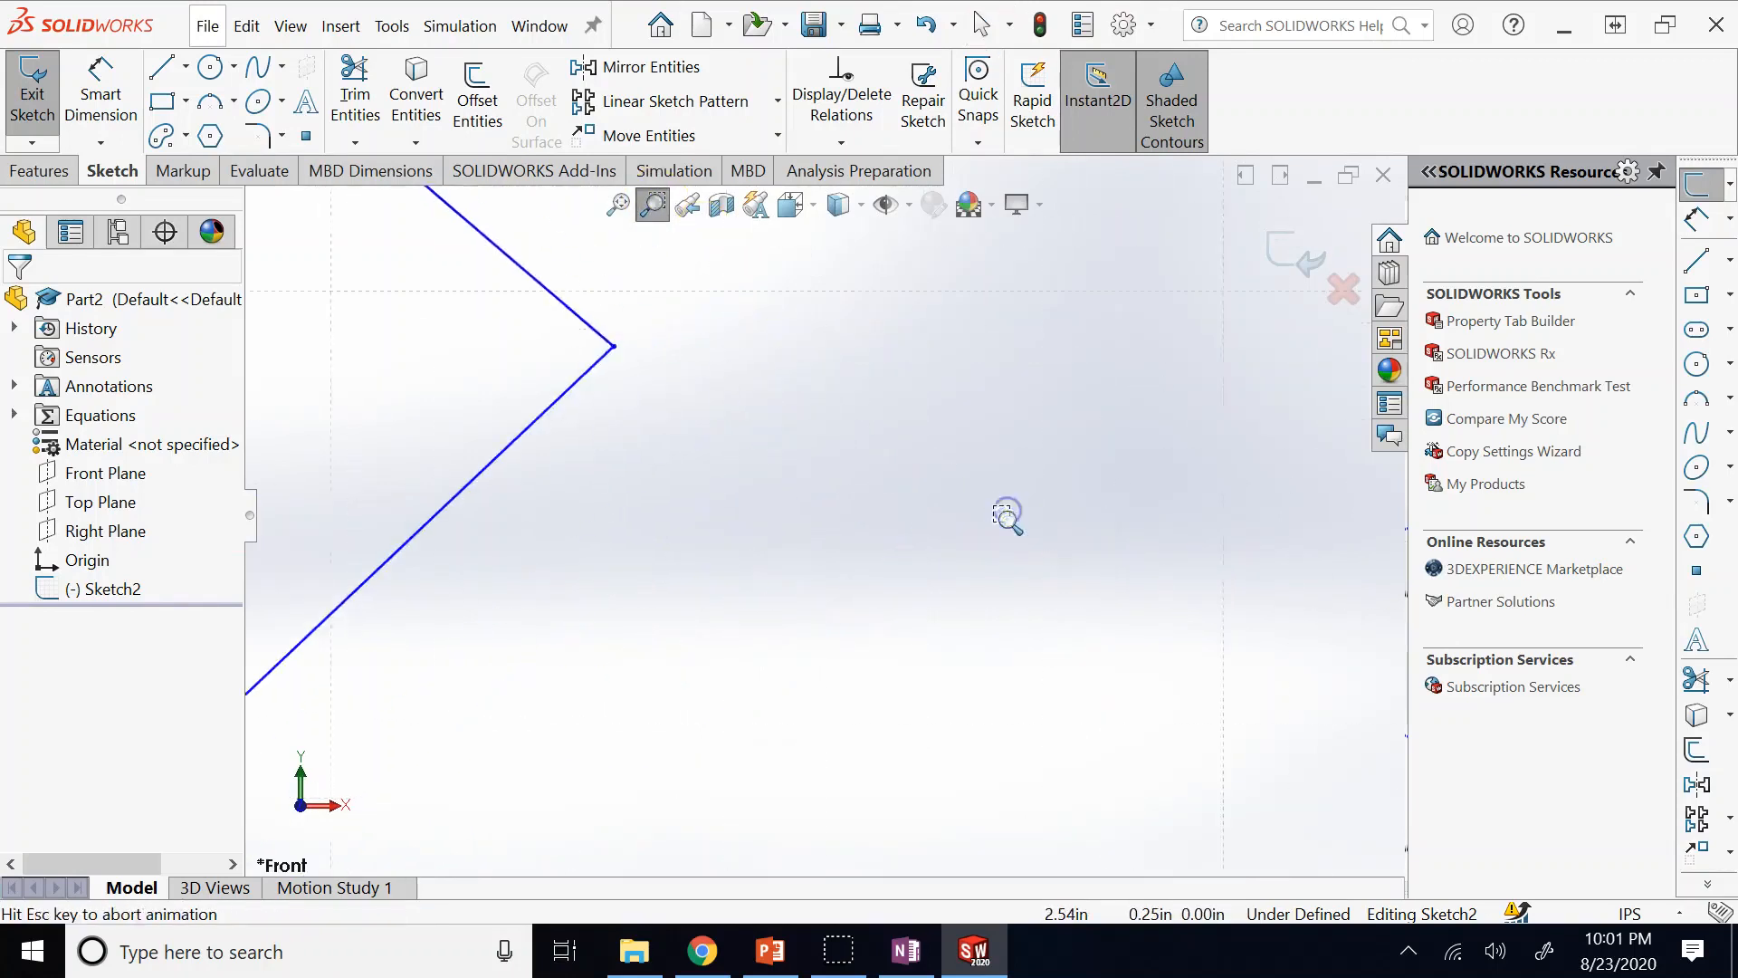
pyautogui.moveTo(426, 263); pyautogui.dragTo(427, 263)
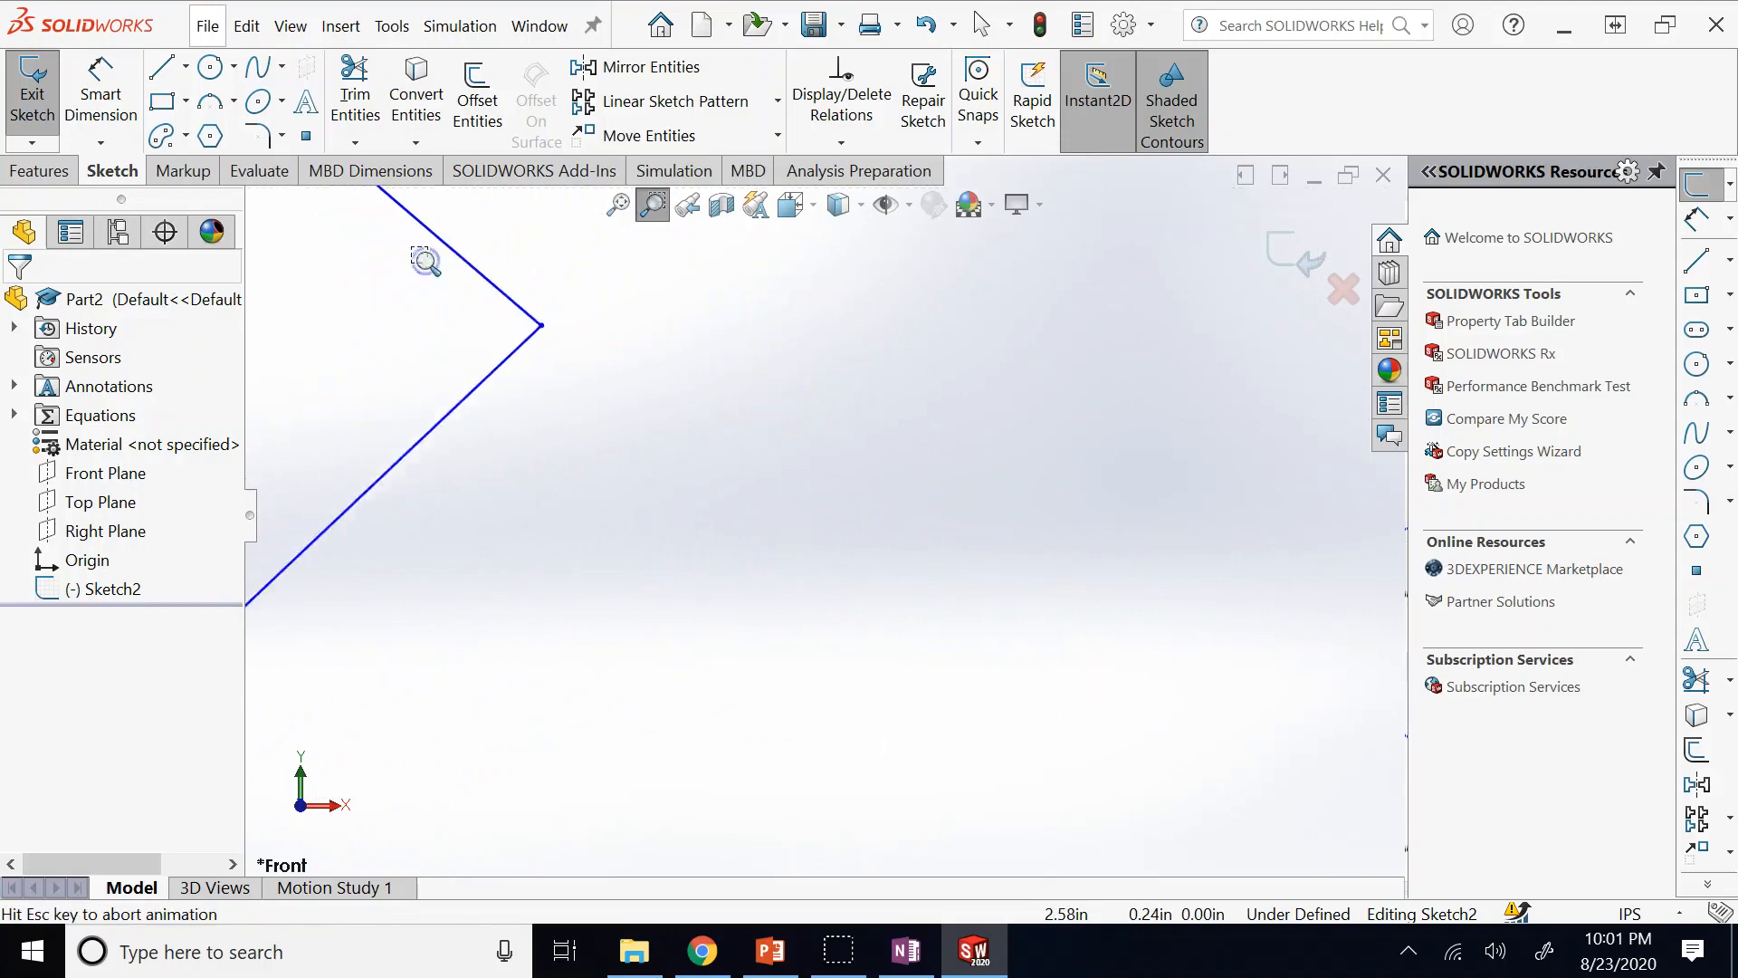
pyautogui.click(617, 204)
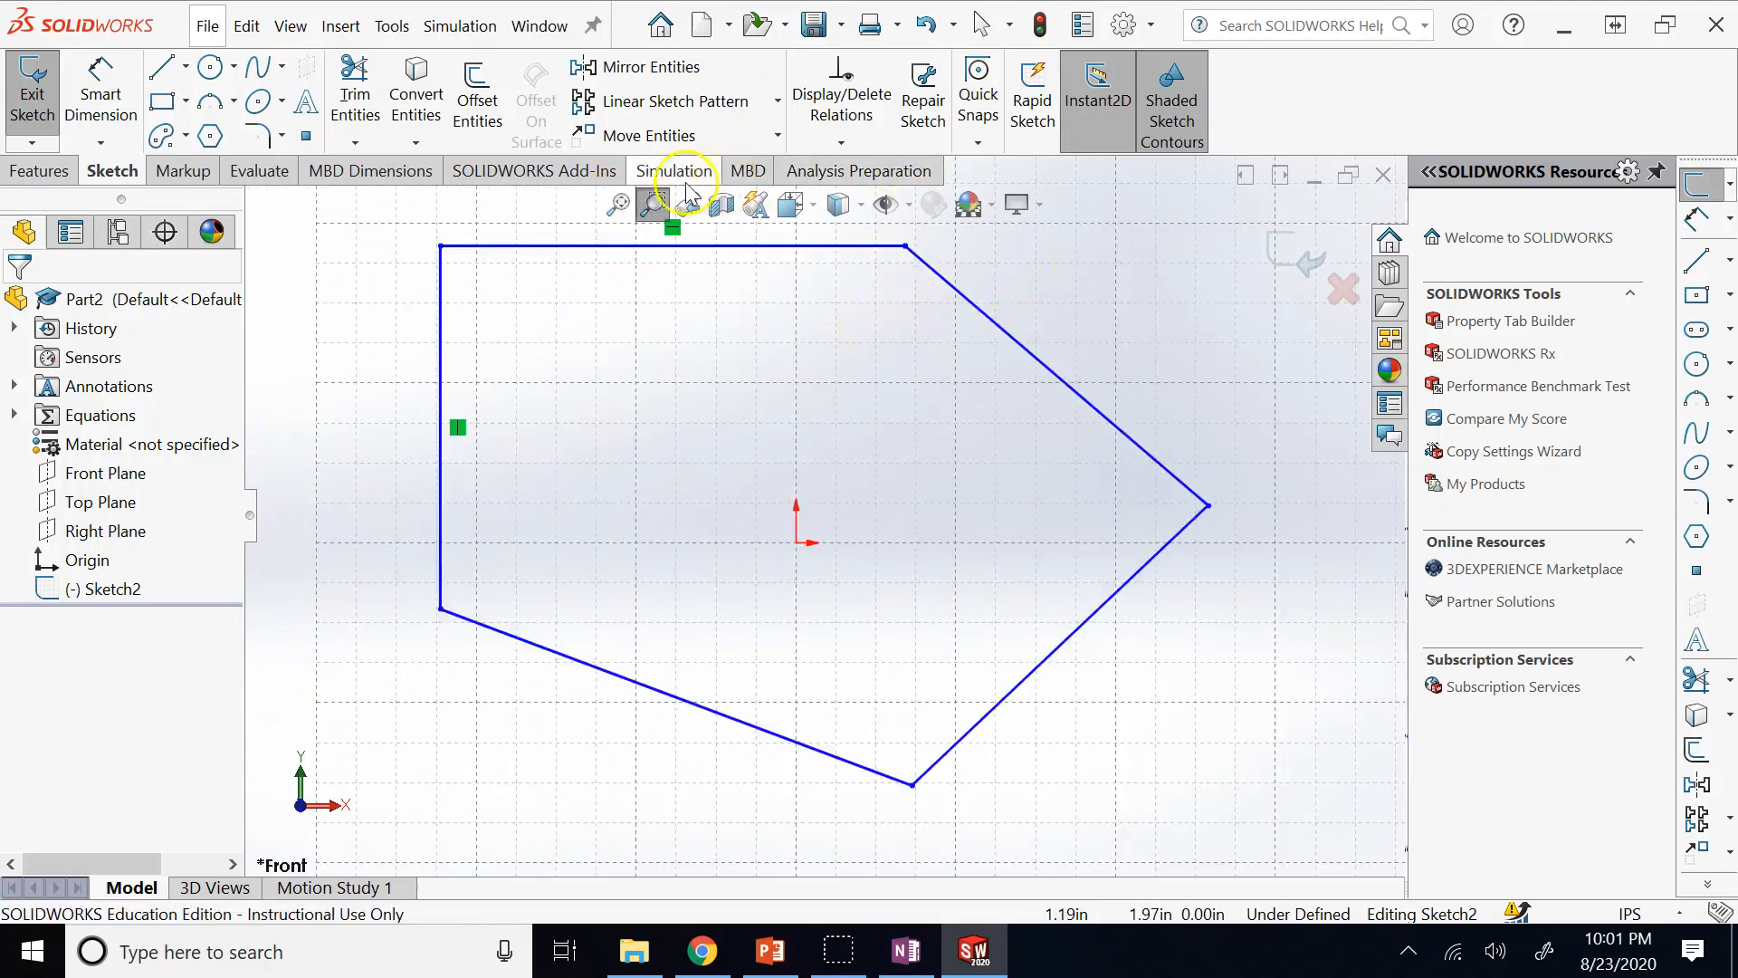
pyautogui.click(618, 204)
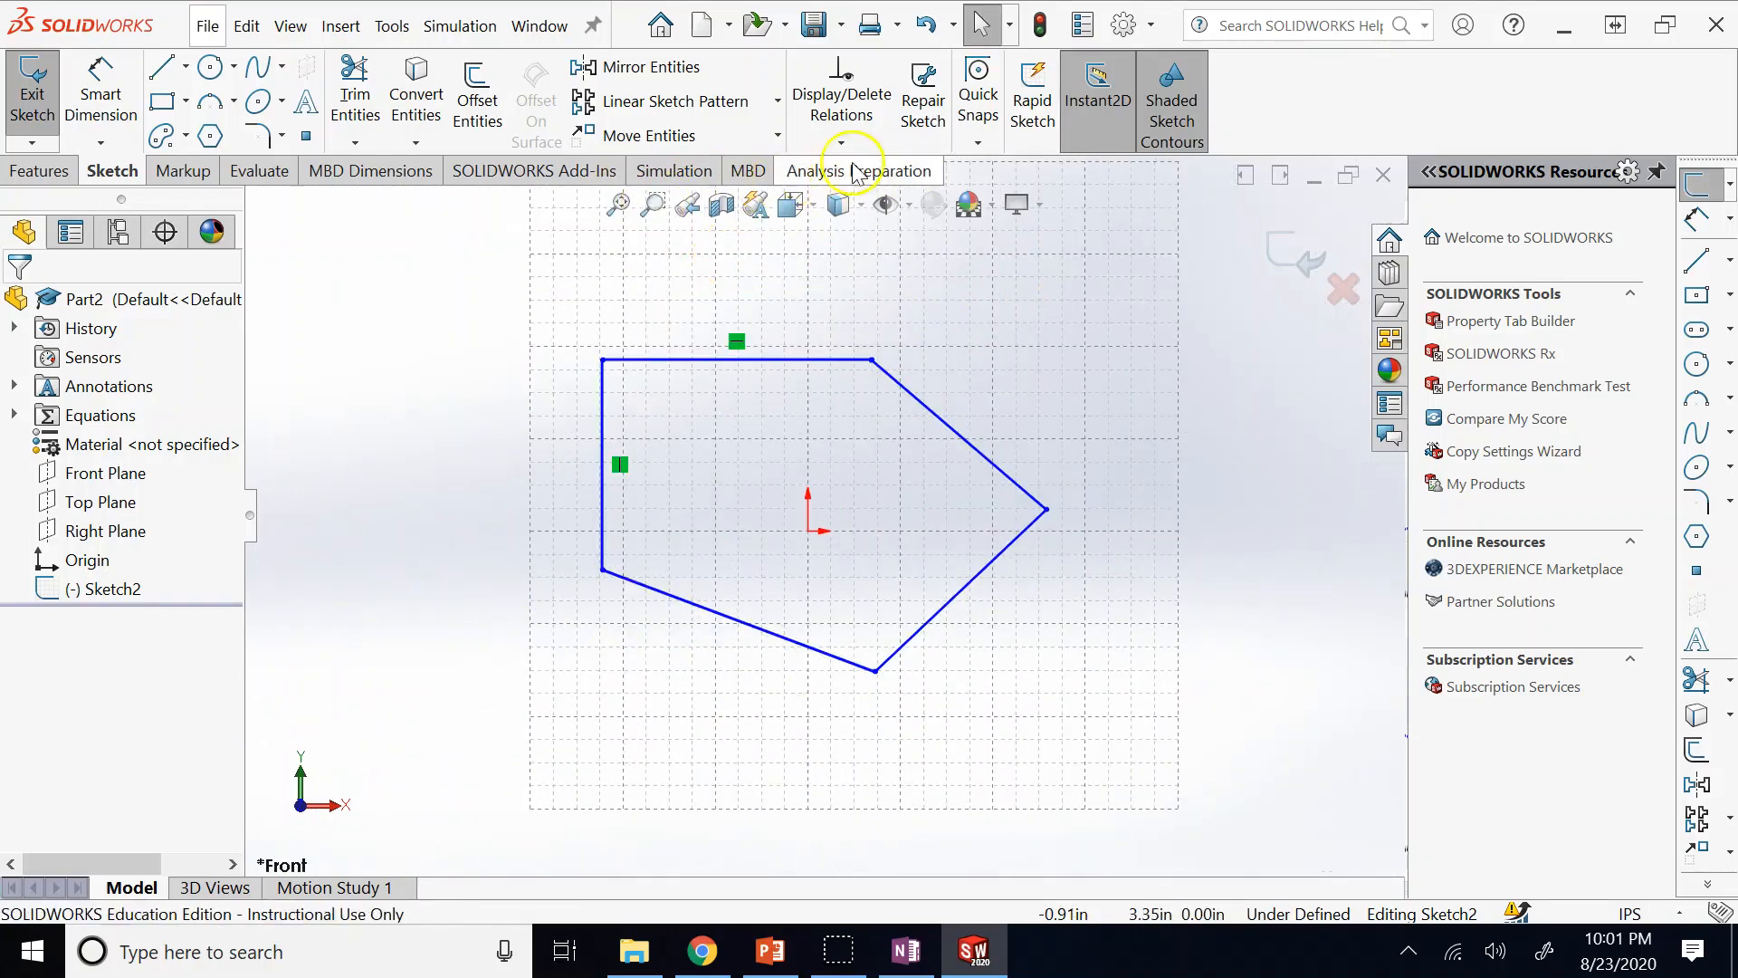
# Run Repair Sketch on the open profile and check for gaps smaller than 0.1 in.
pyautogui.click(918, 111)
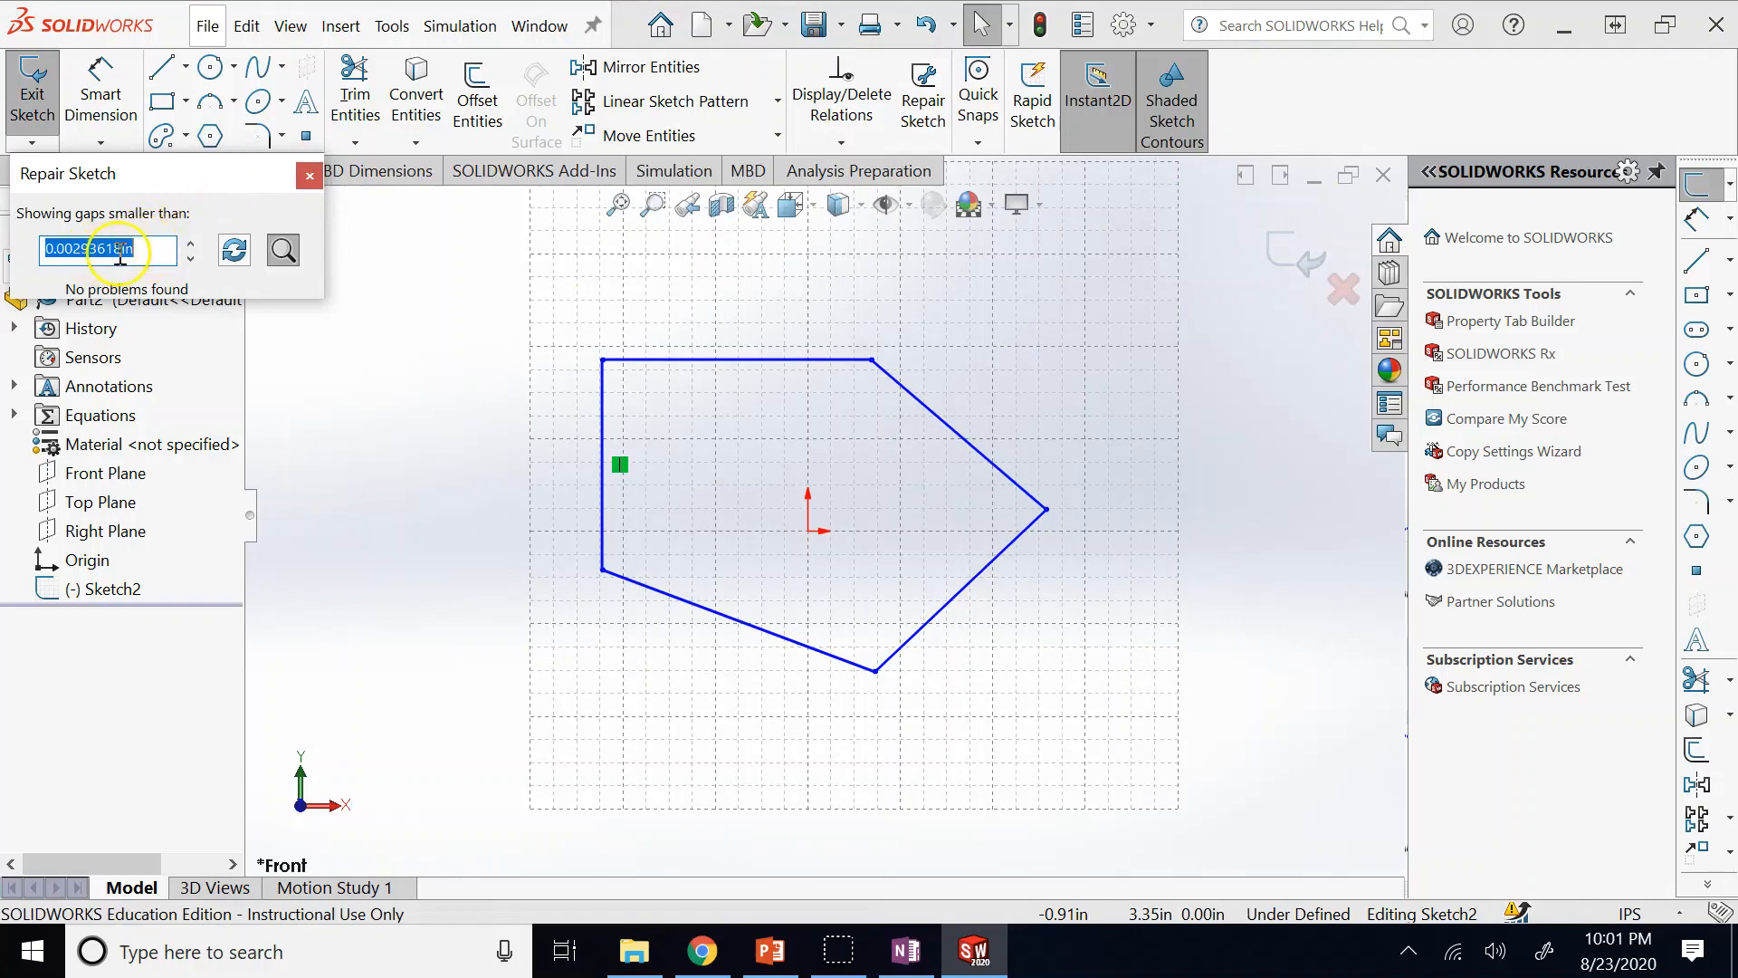
pyautogui.click(113, 250)
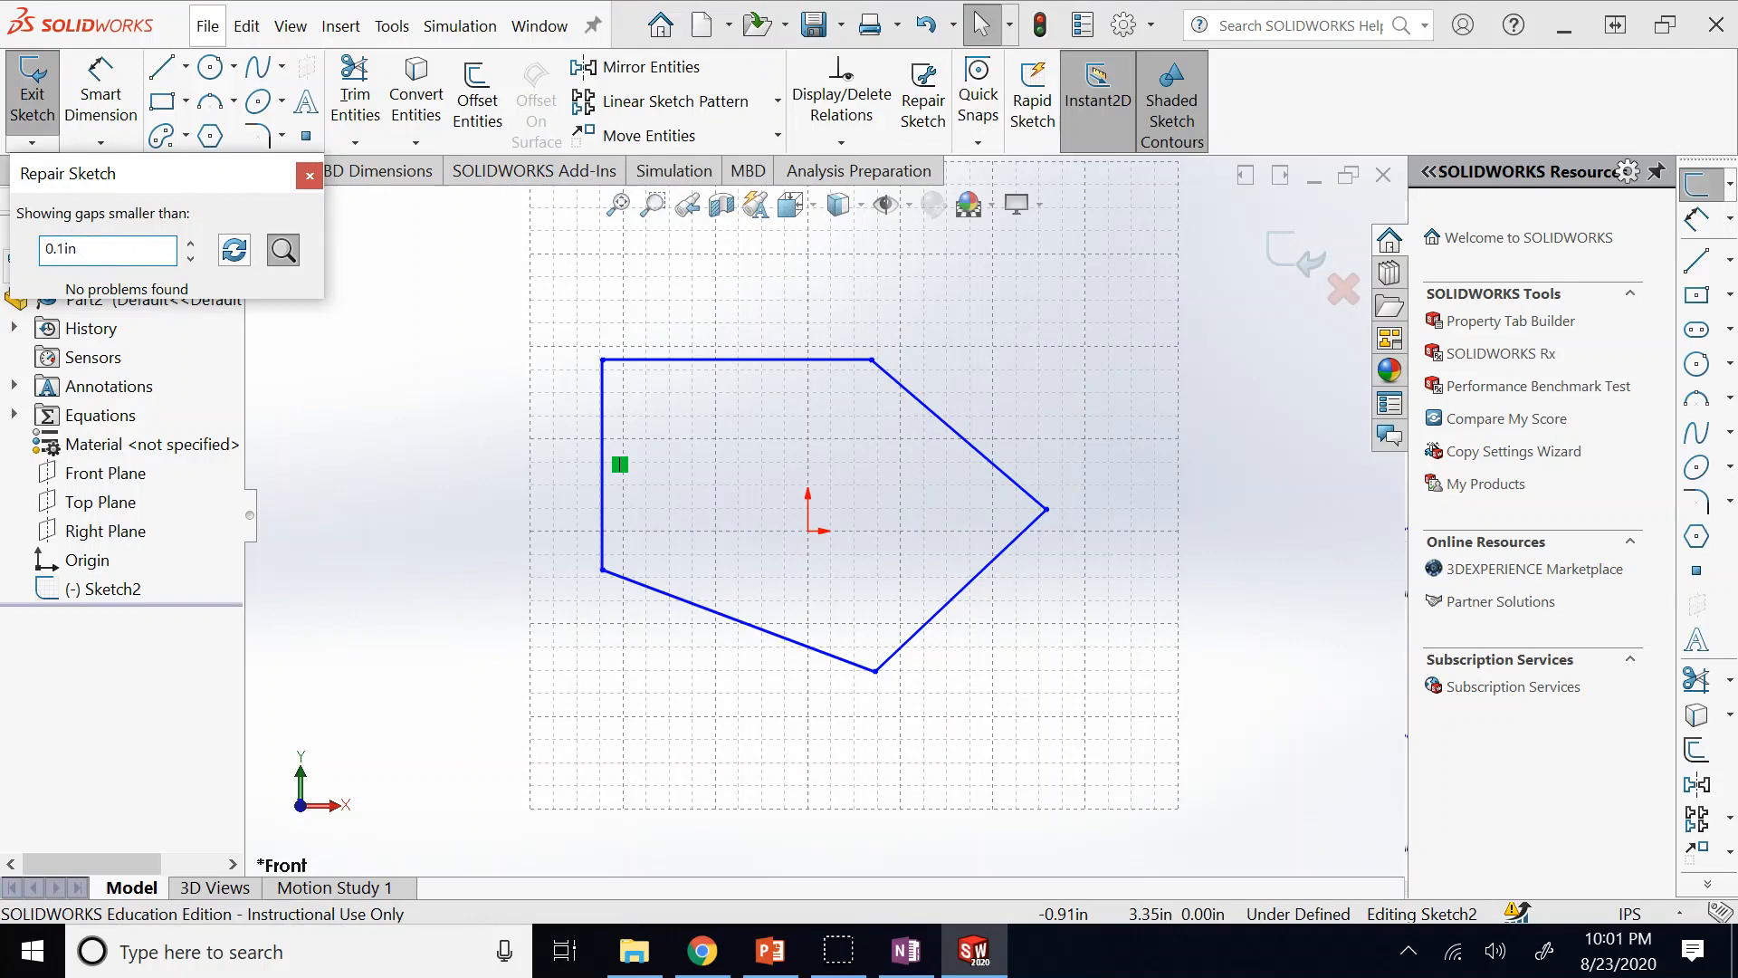
pyautogui.click(284, 252)
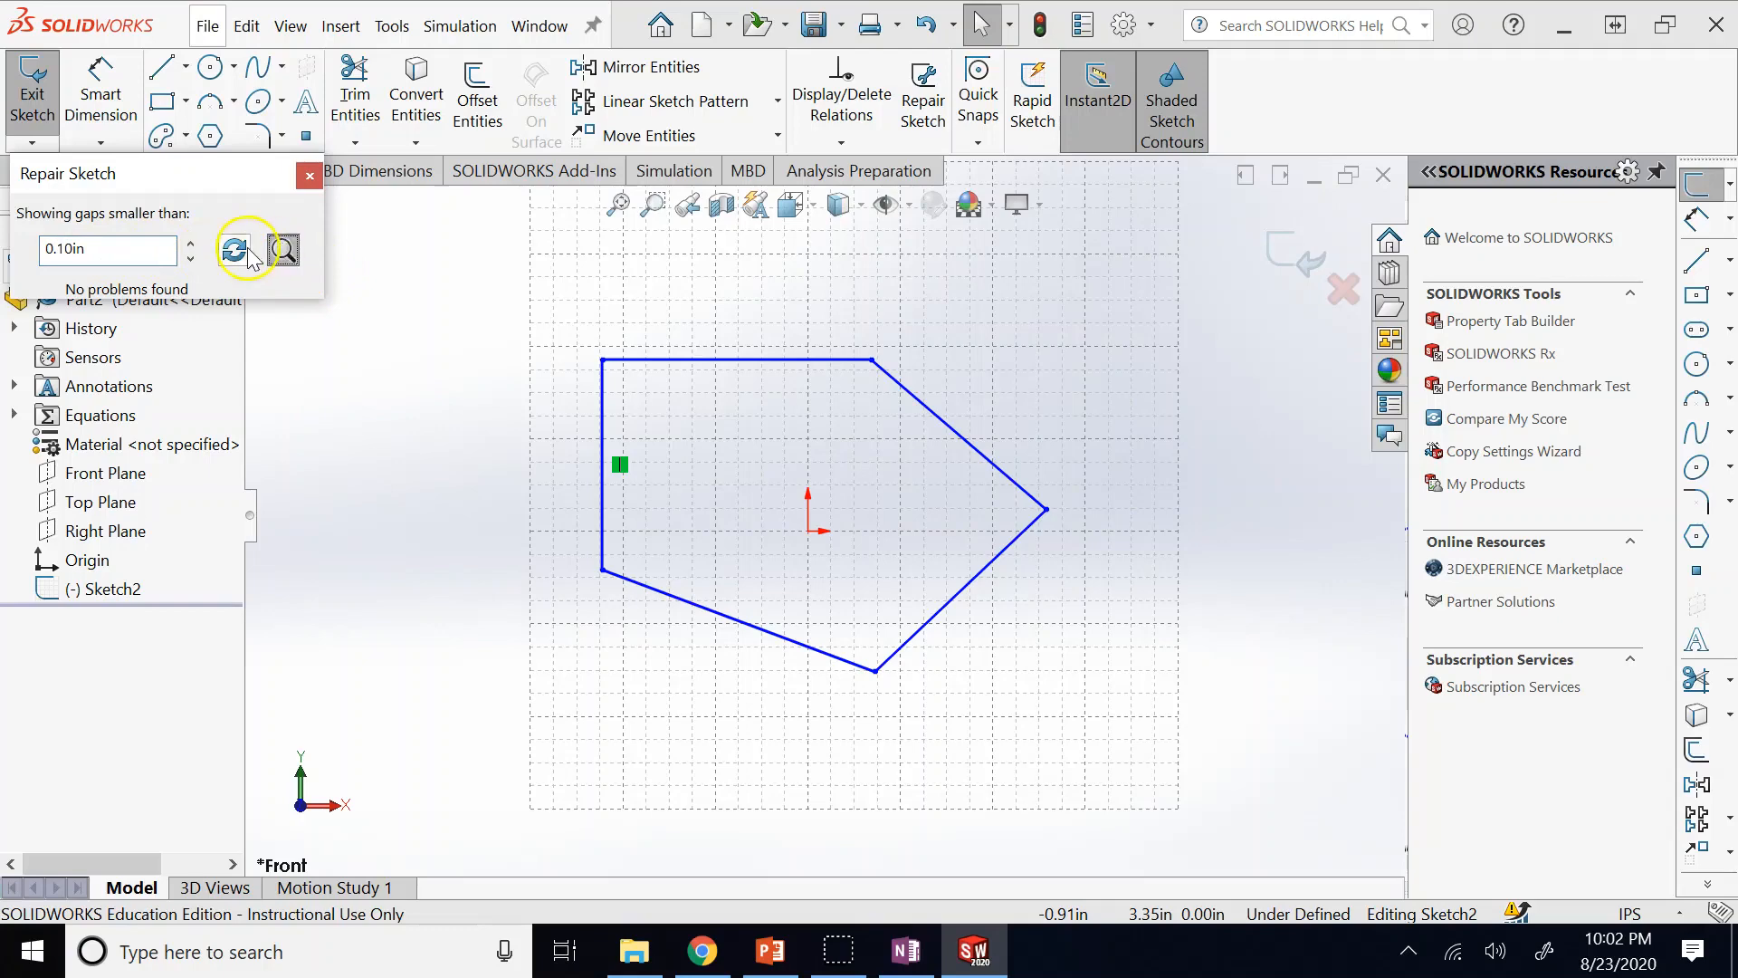
pyautogui.click(248, 255)
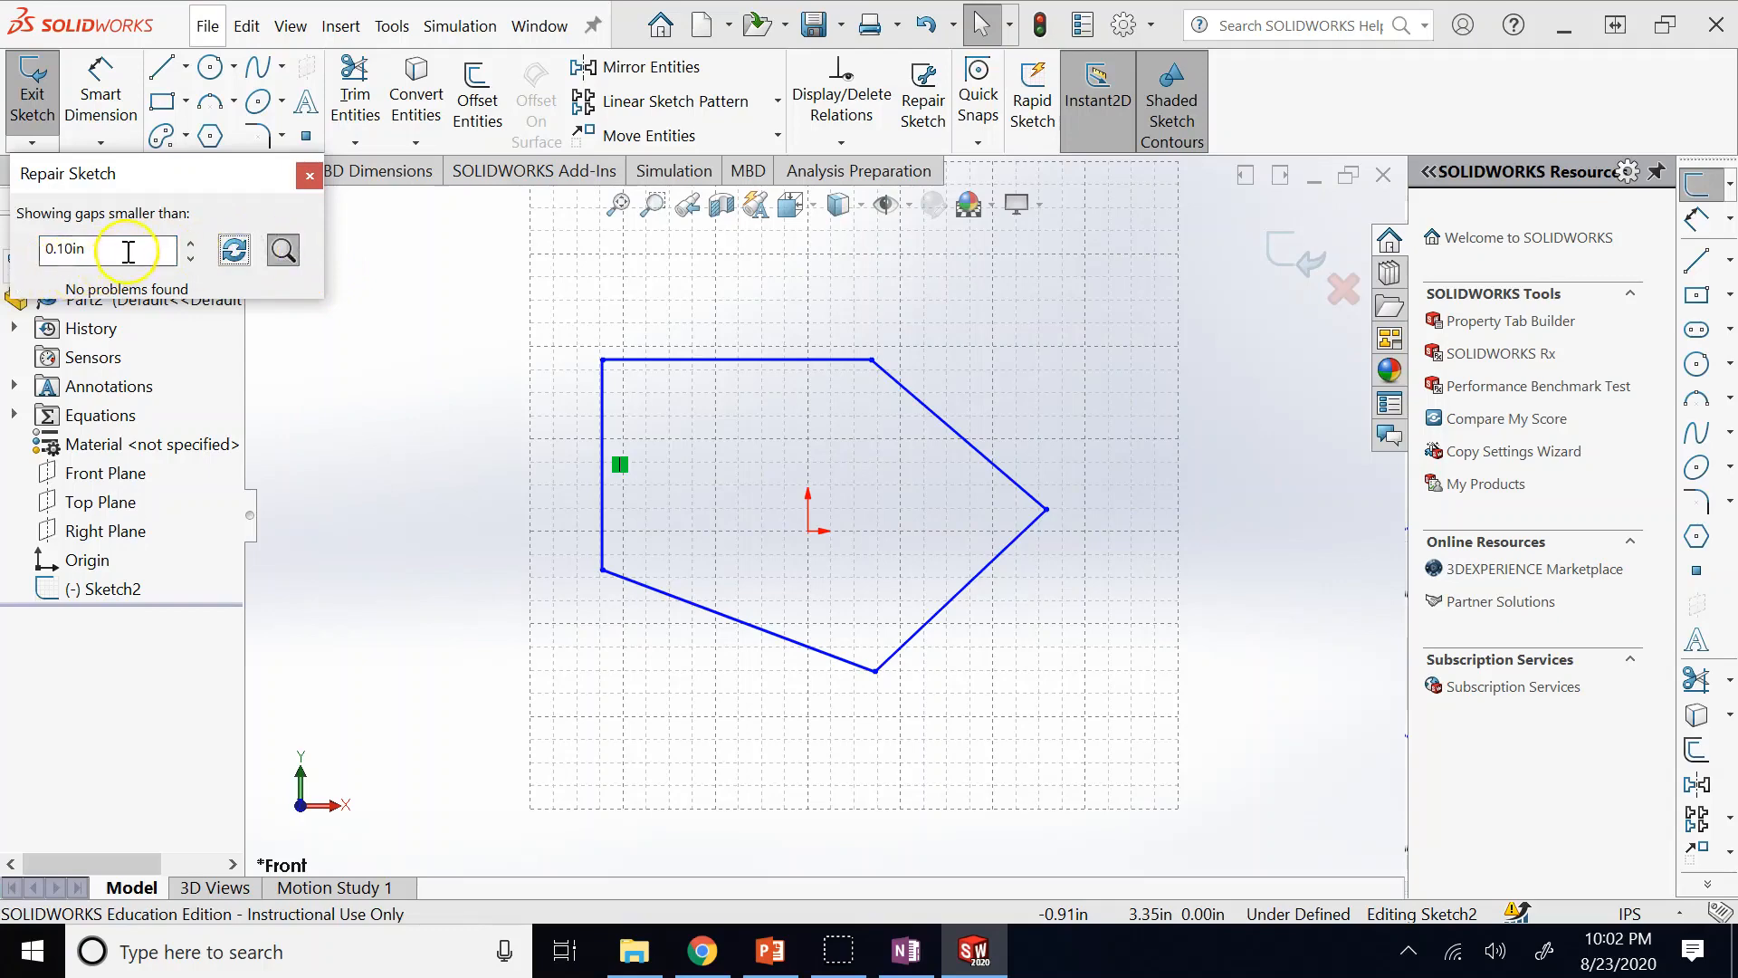
pyautogui.click(241, 250)
# Raise the Repair Sketch gap limit to 1 in and check the profile again.
pyautogui.click(98, 256)
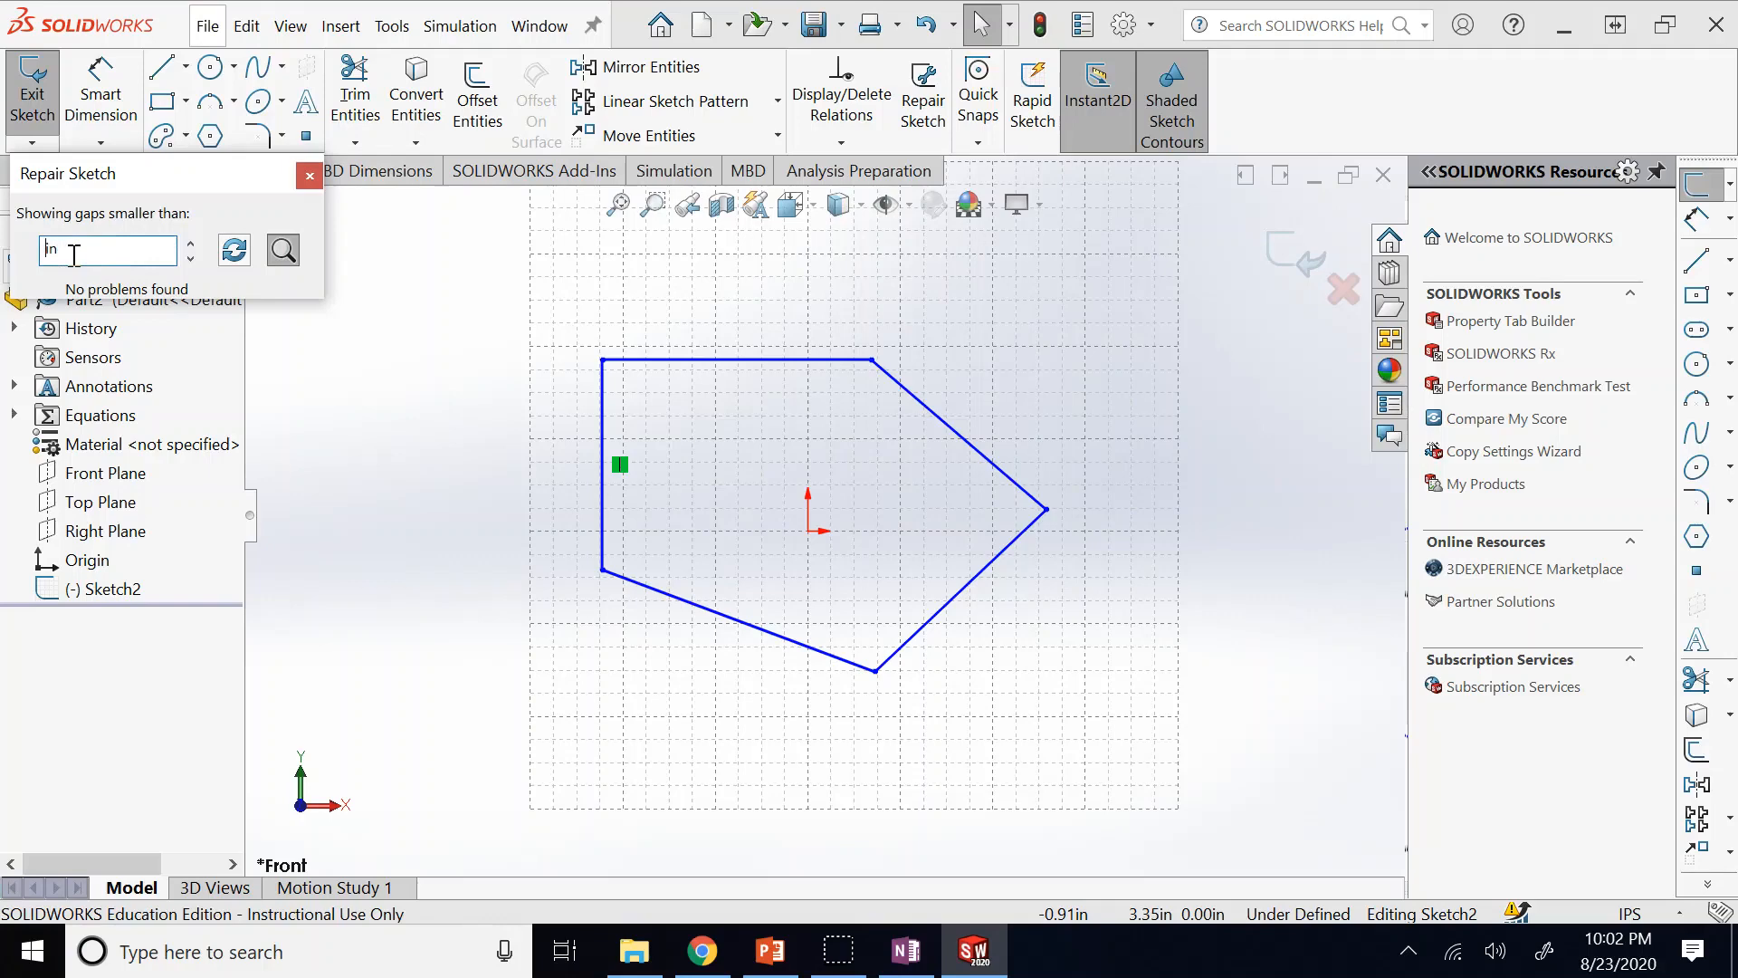
pyautogui.click(234, 251)
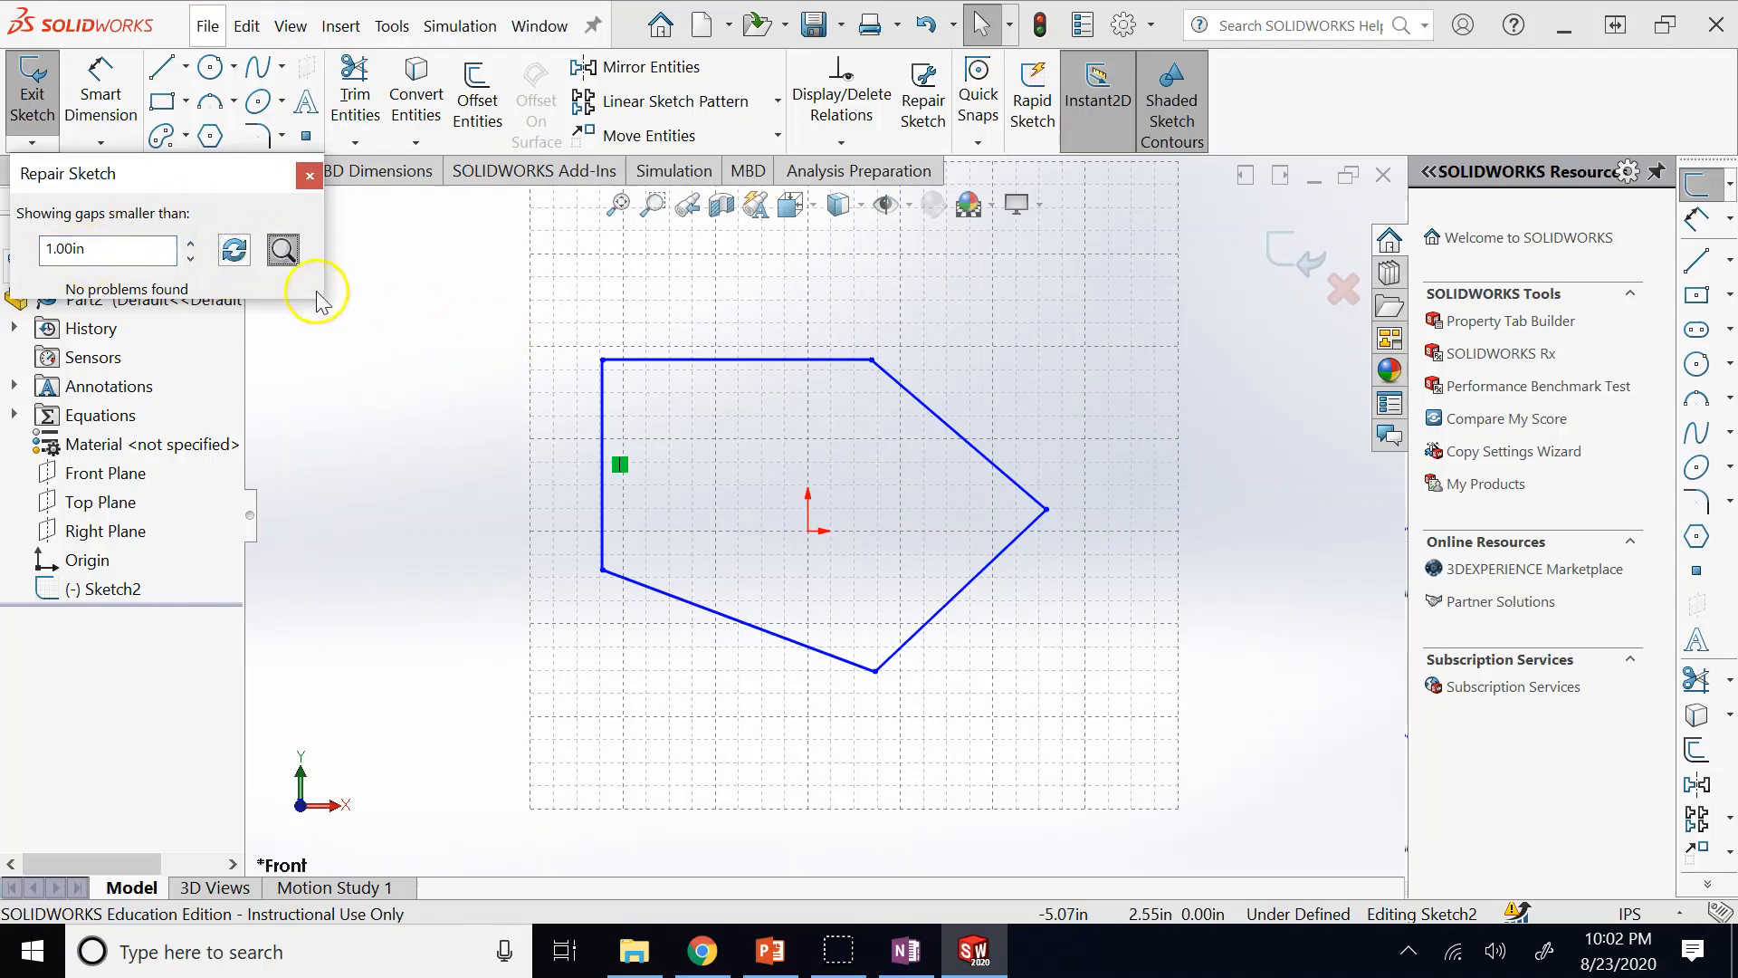
pyautogui.click(224, 254)
# Examine the corner between the horizontal line and the upper slanted line closely for a gap, and close Repair Sketch.
pyautogui.click(526, 437)
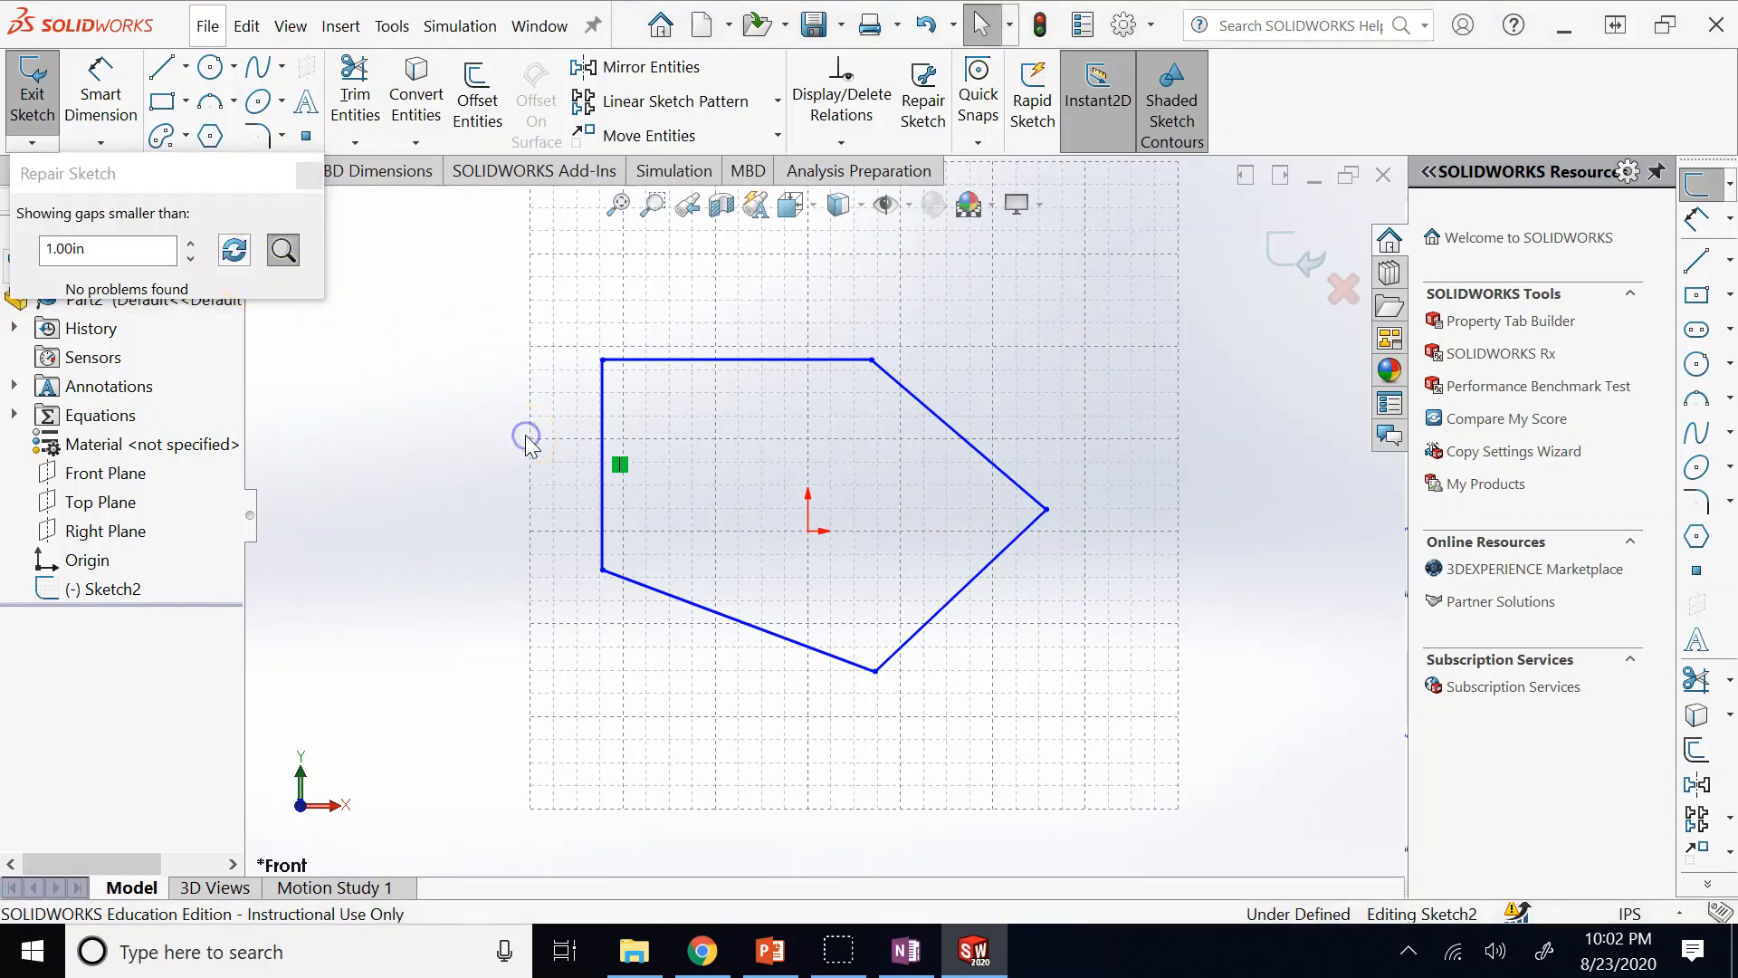
pyautogui.scroll(2, 526, 437)
pyautogui.scroll(-5, 874, 374)
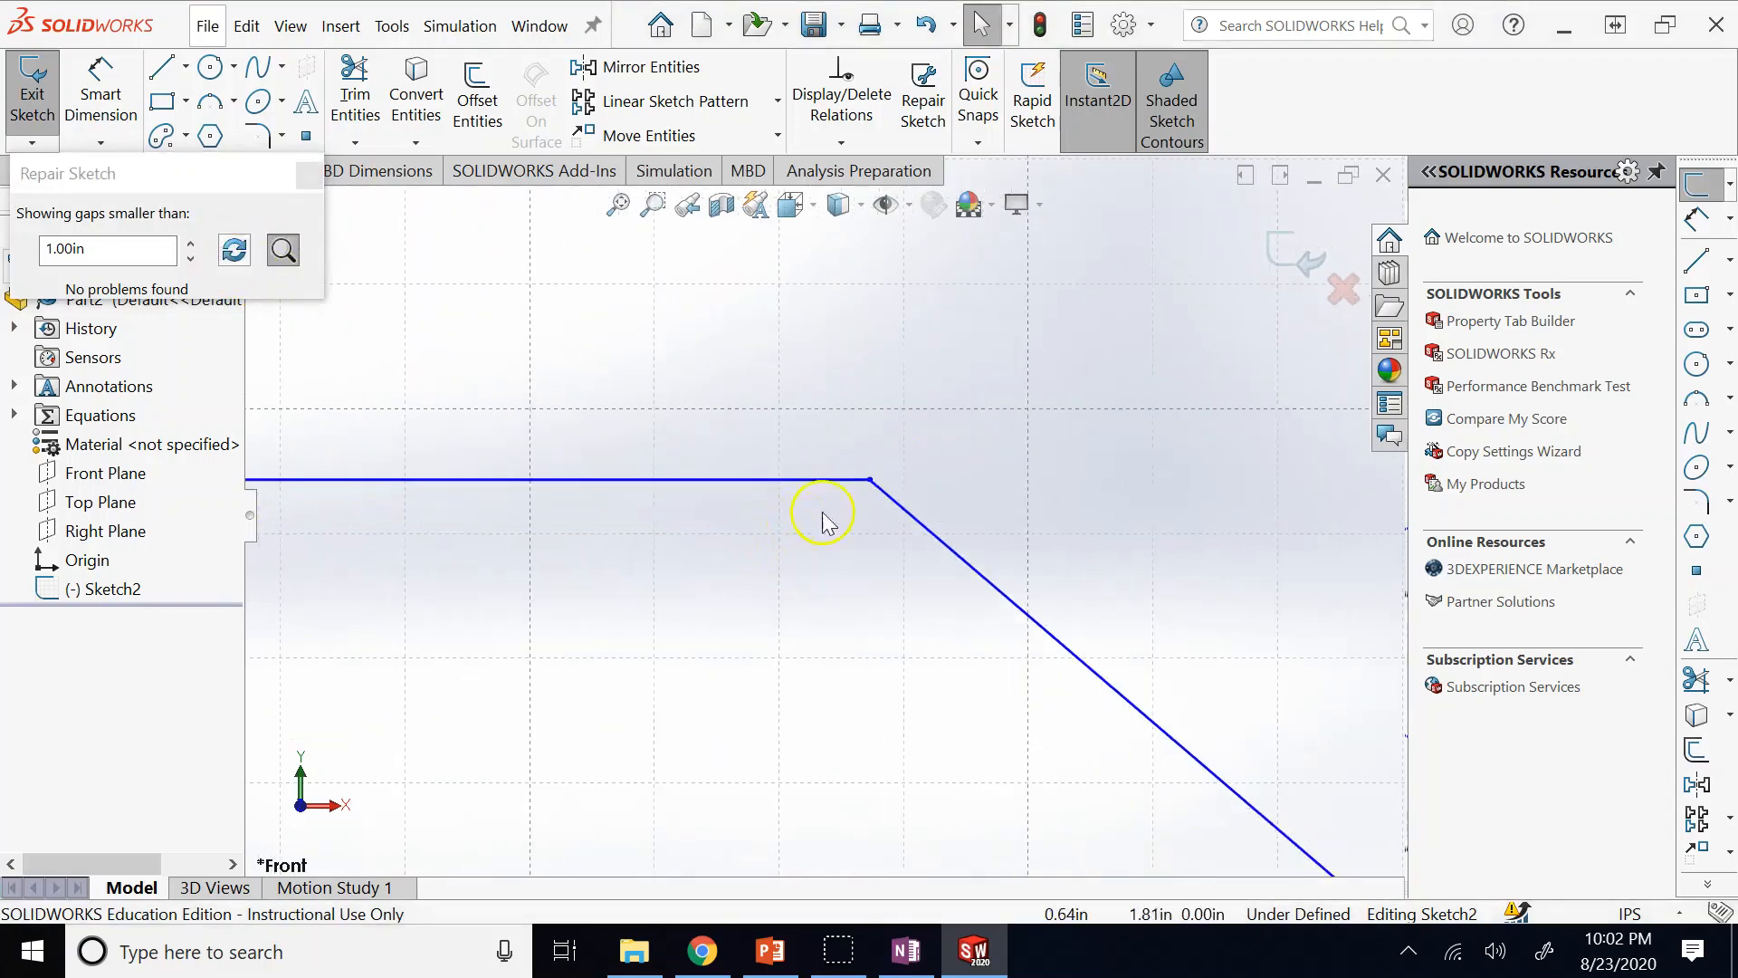
pyautogui.scroll(-5, 675, 520)
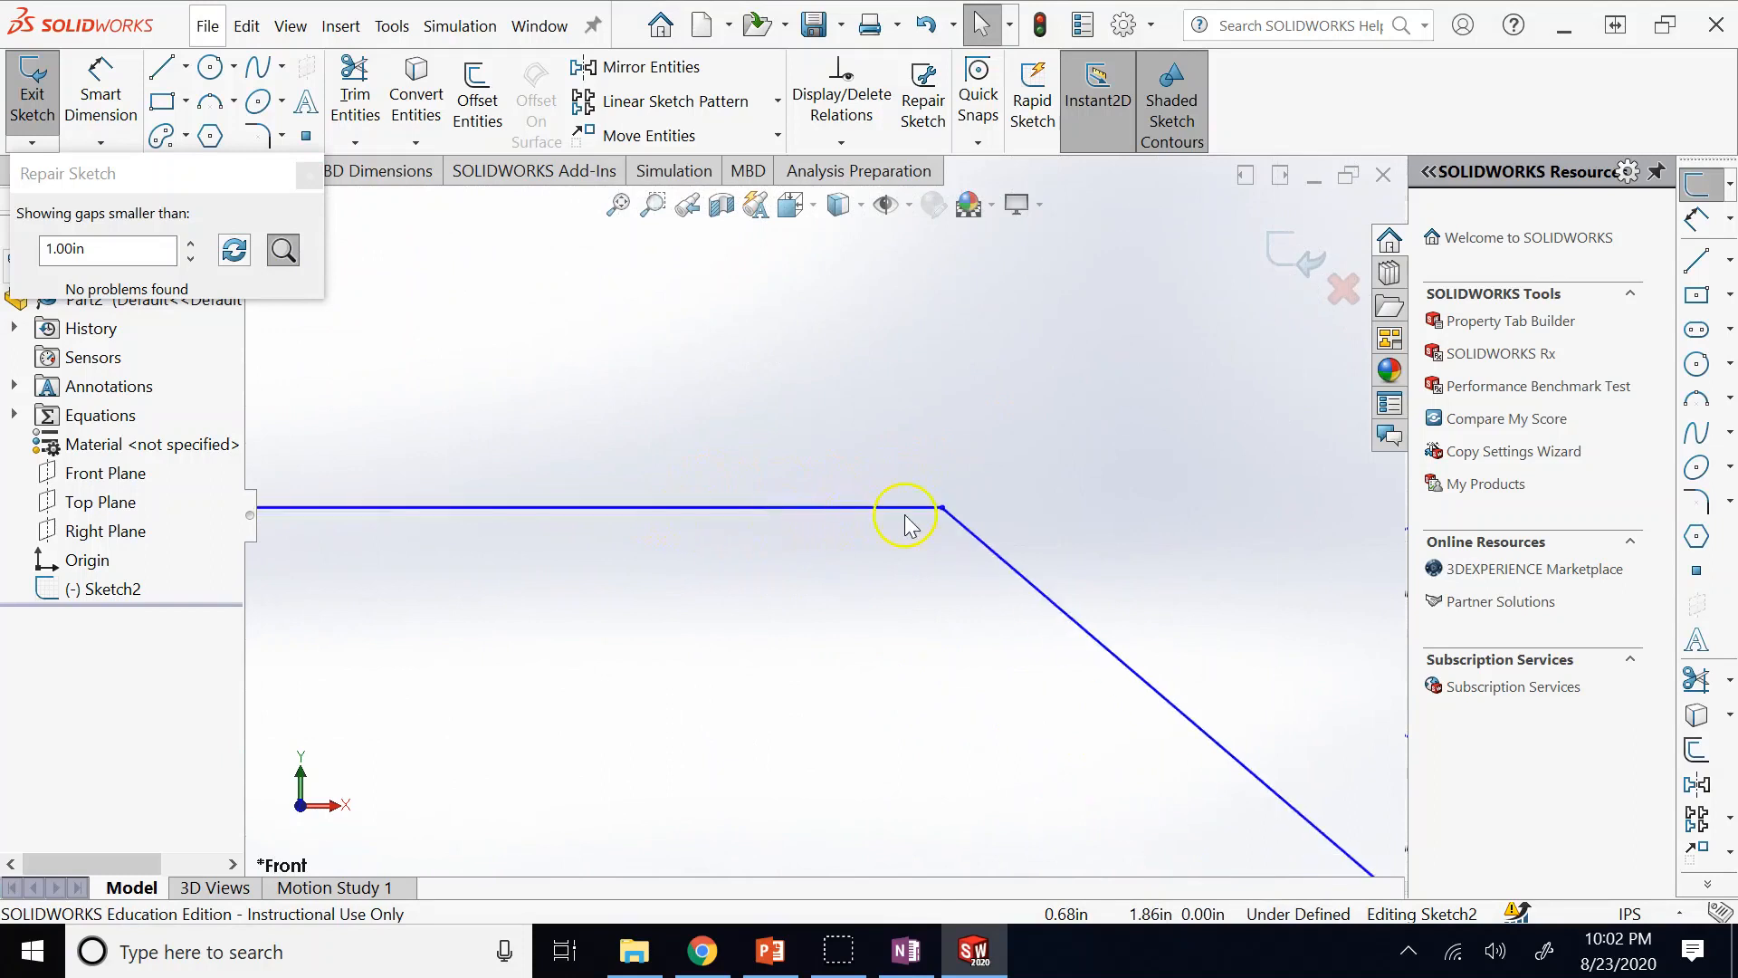
pyautogui.scroll(-3, 906, 515)
pyautogui.scroll(-3, 1070, 503)
pyautogui.scroll(-12, 777, 497)
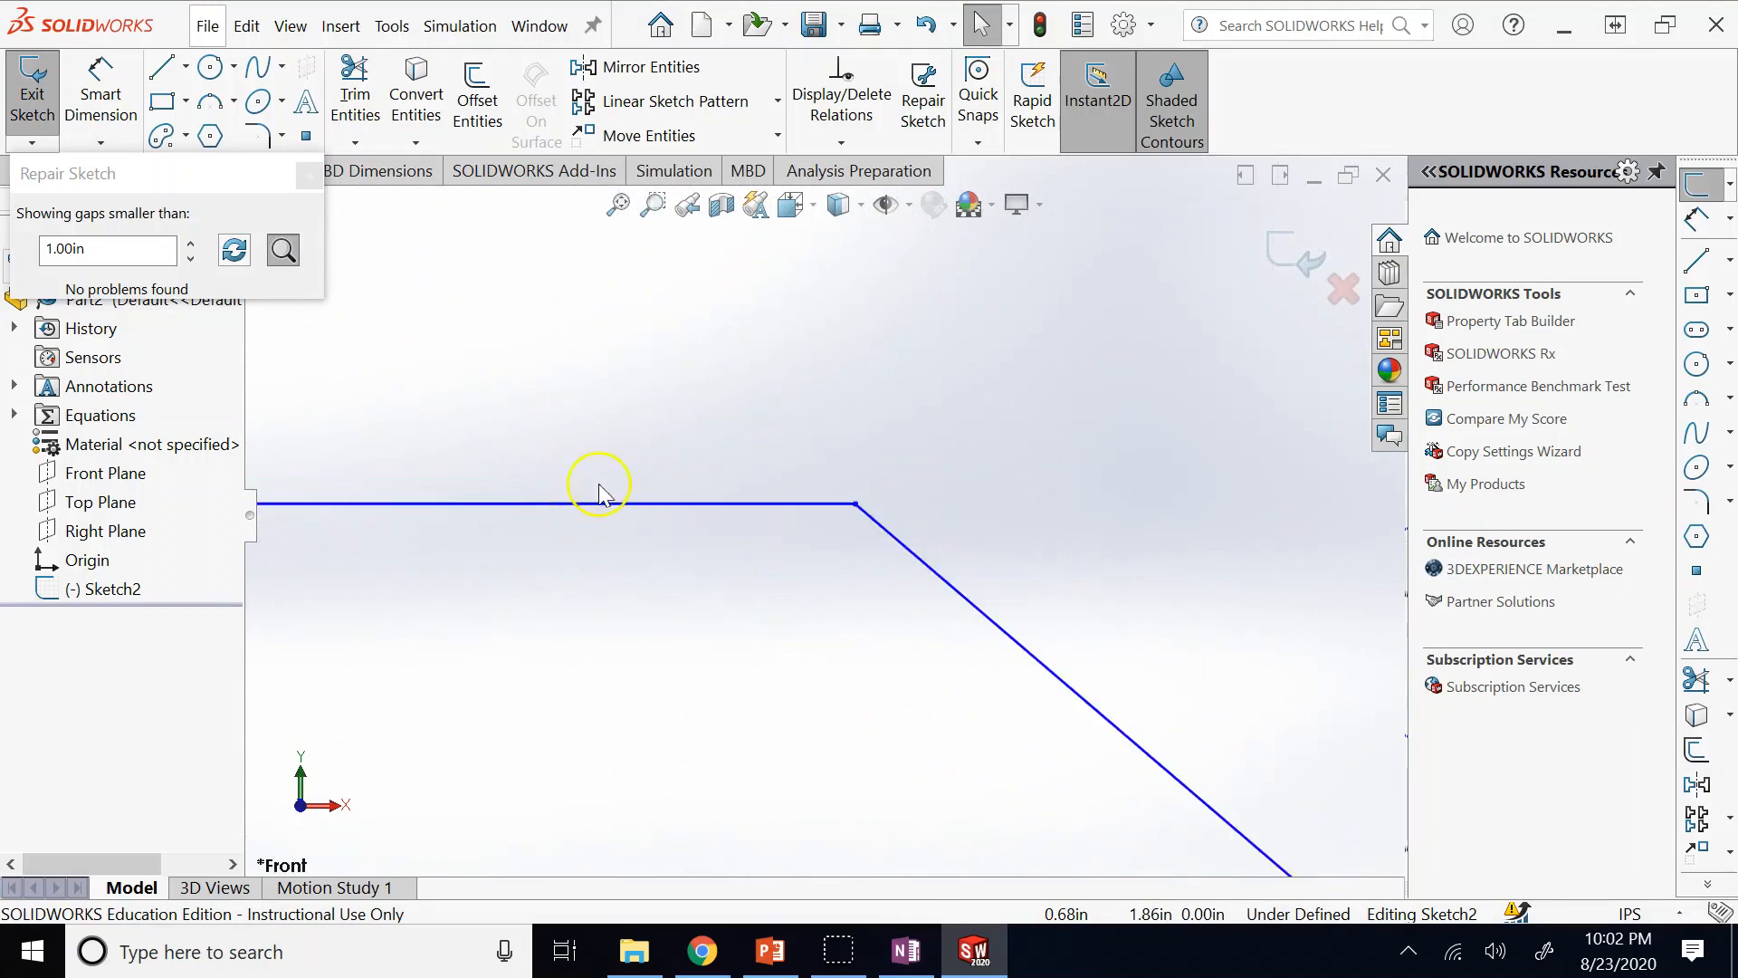
pyautogui.scroll(-4, 735, 562)
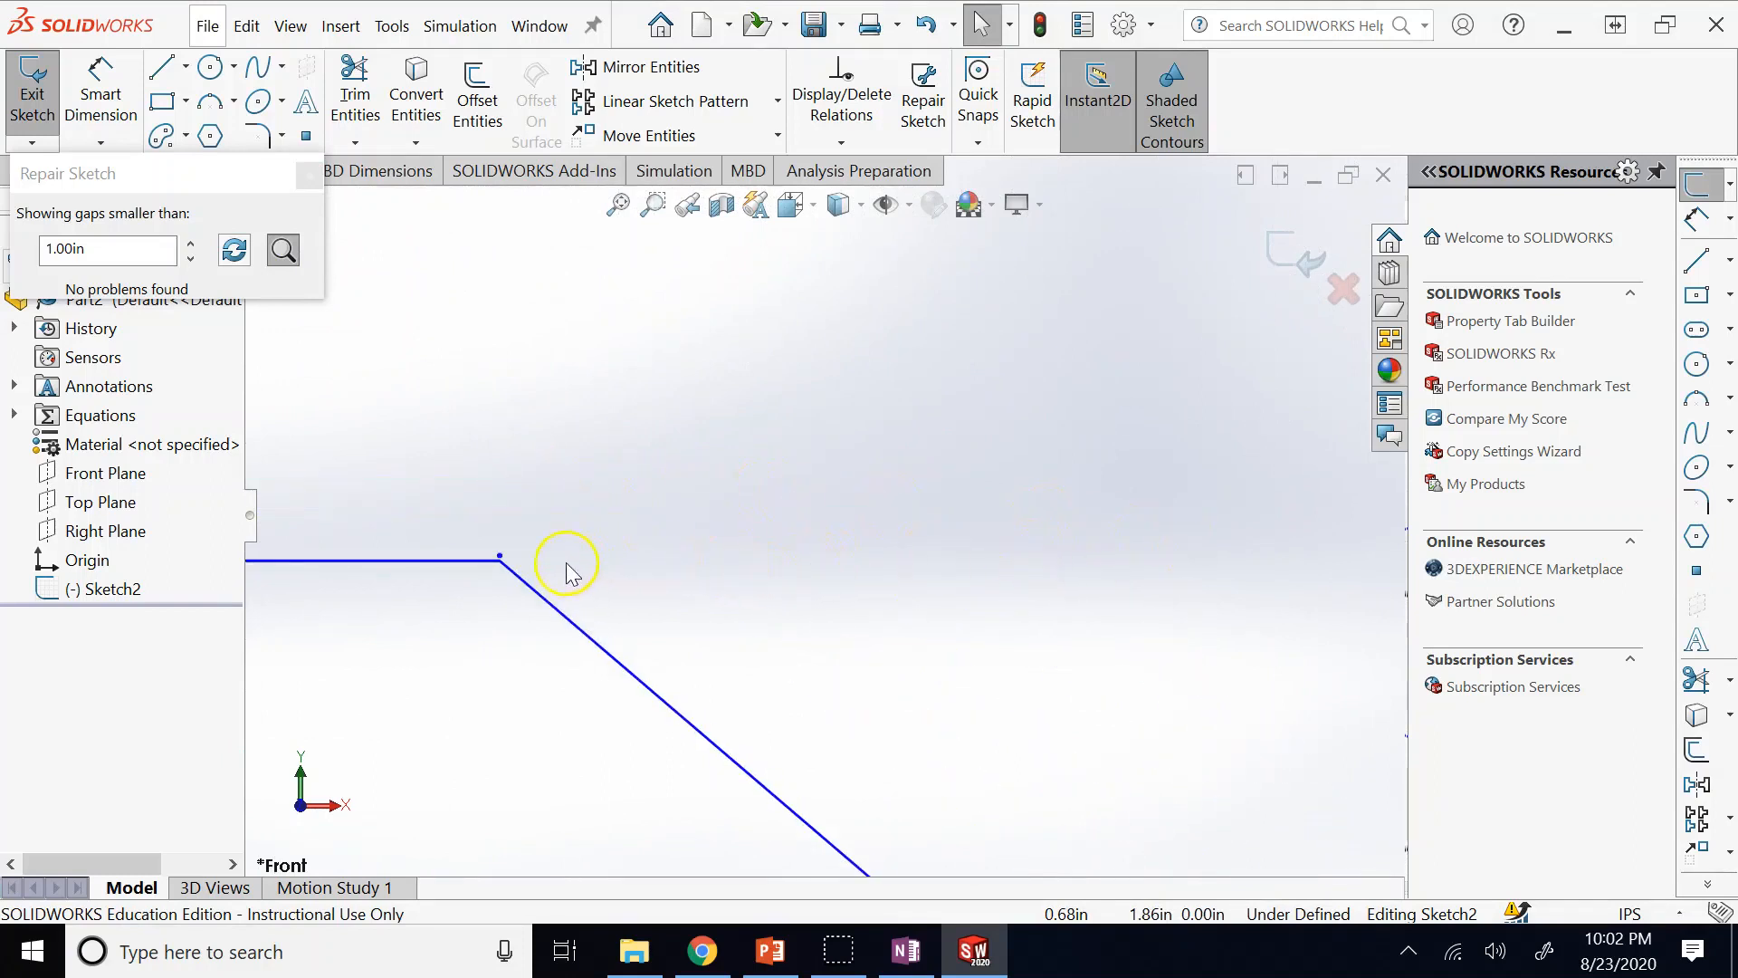
pyautogui.click(308, 173)
pyautogui.scroll(2, 499, 608)
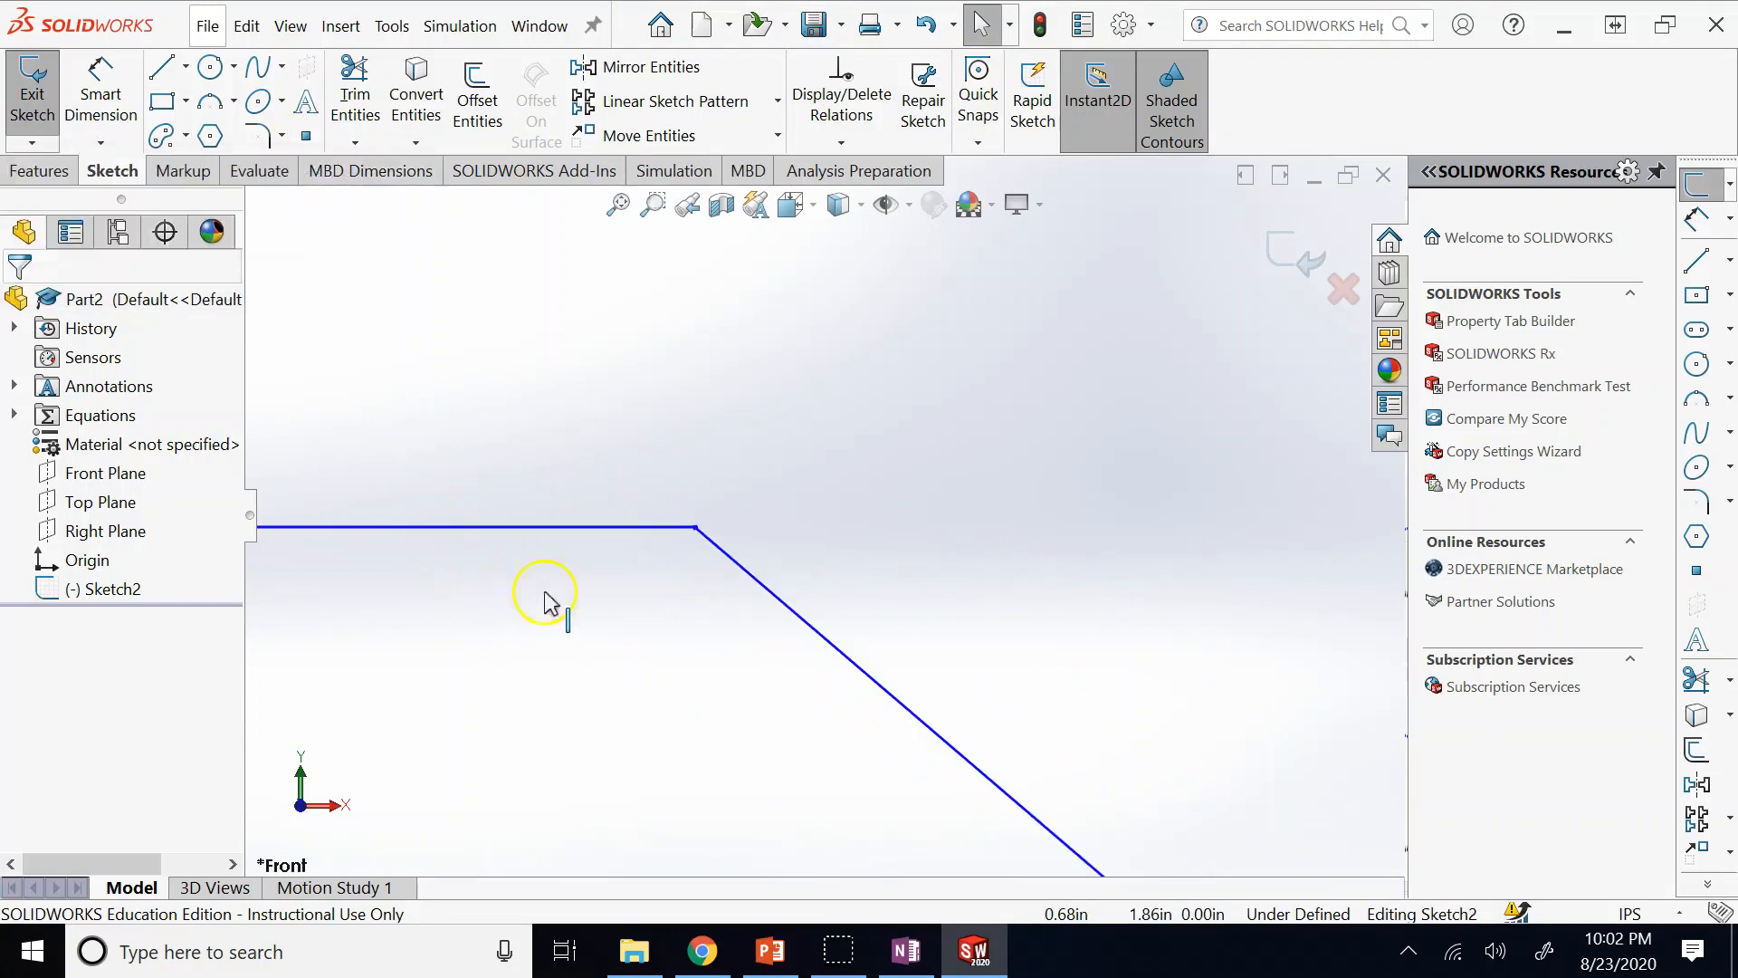
pyautogui.scroll(-4, 641, 599)
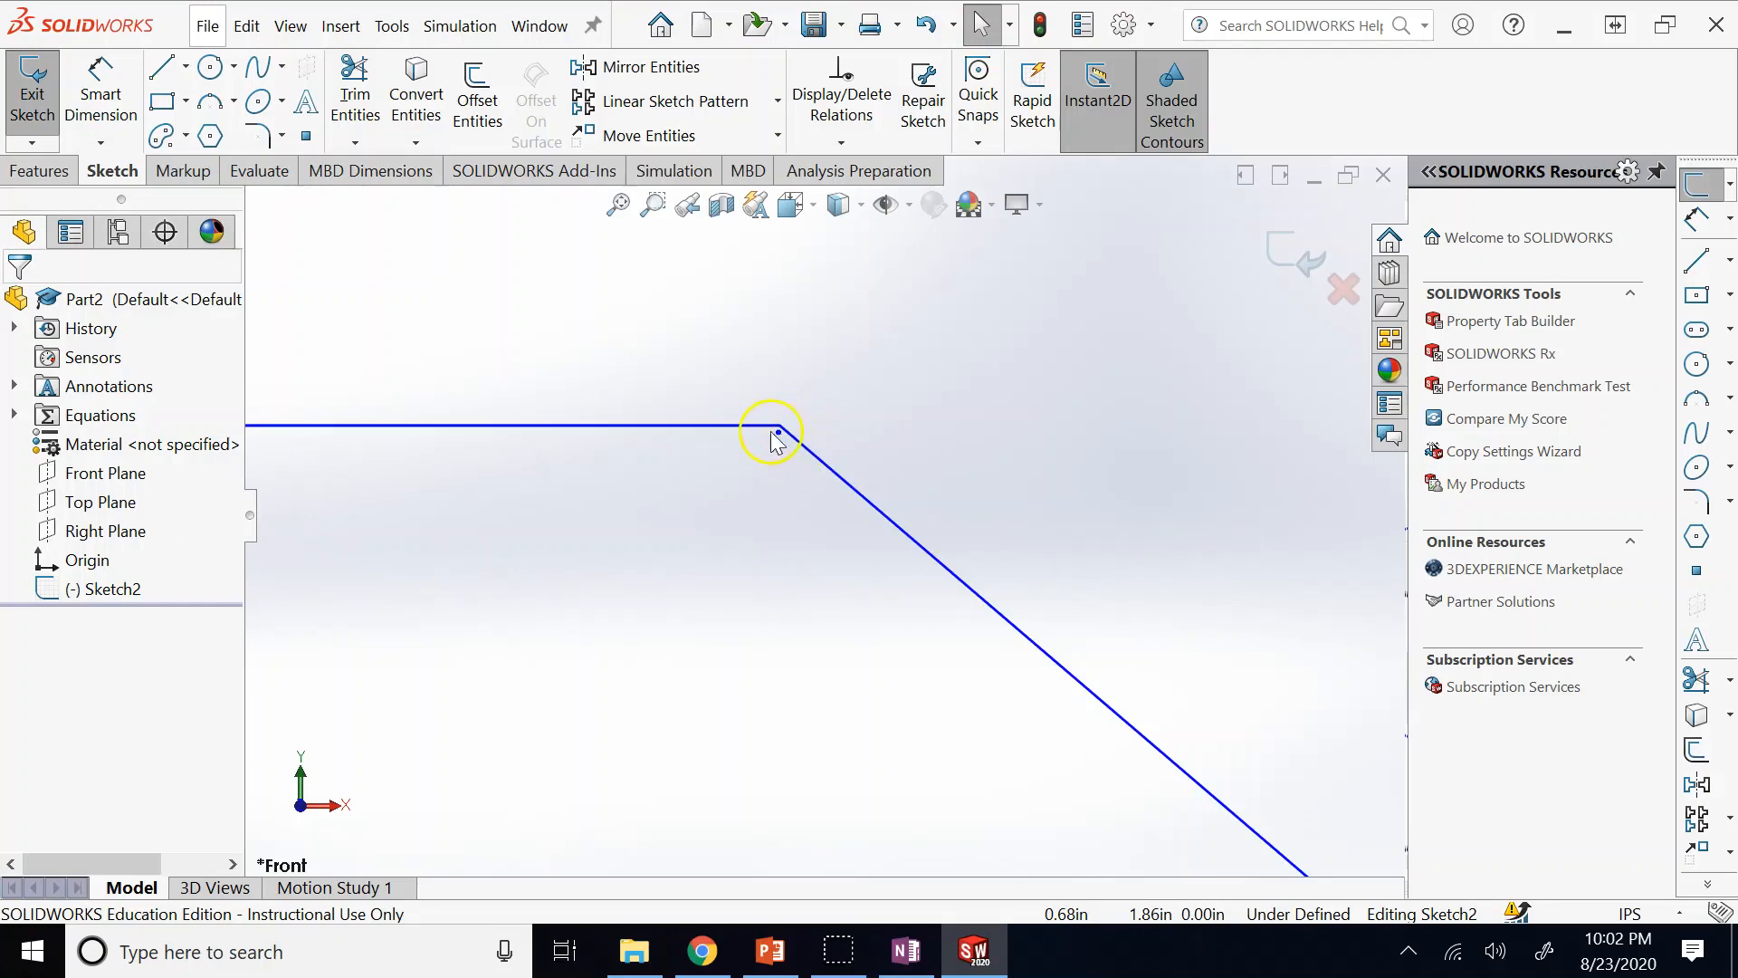
pyautogui.scroll(8, 866, 433)
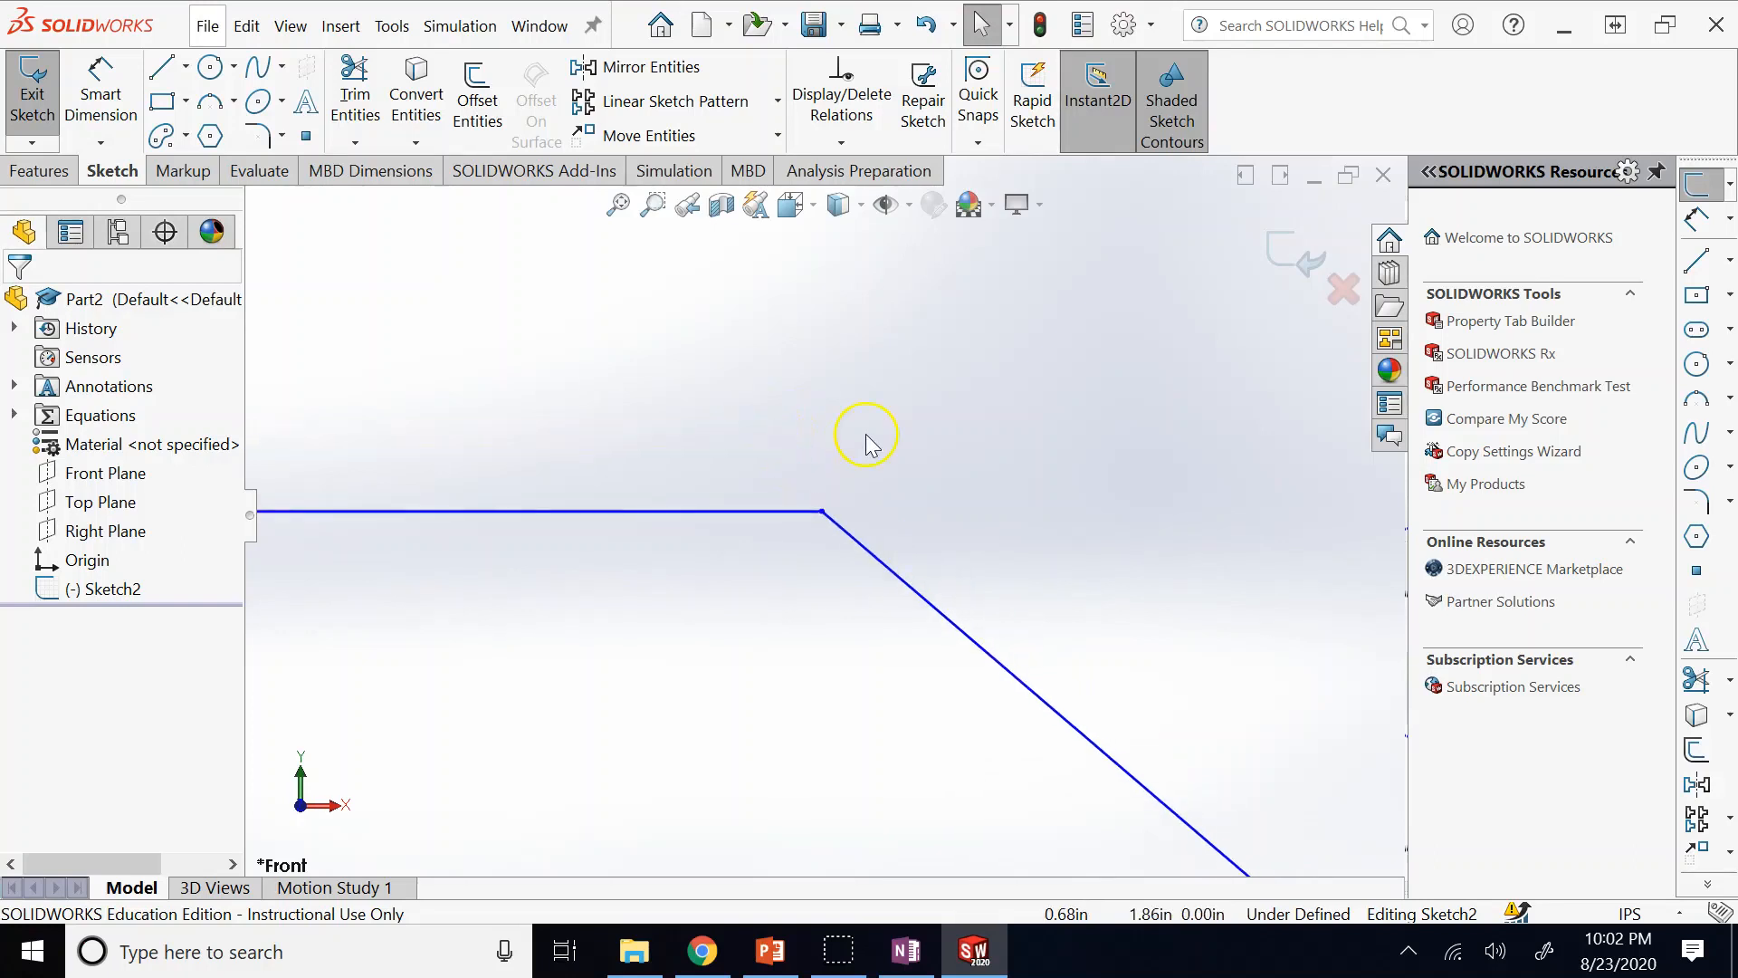
# Select the upper slanted line near the corner to view its properties, and close them.
pyautogui.moveTo(834, 534); pyautogui.dragTo(885, 510)
pyautogui.scroll(3, 827, 578)
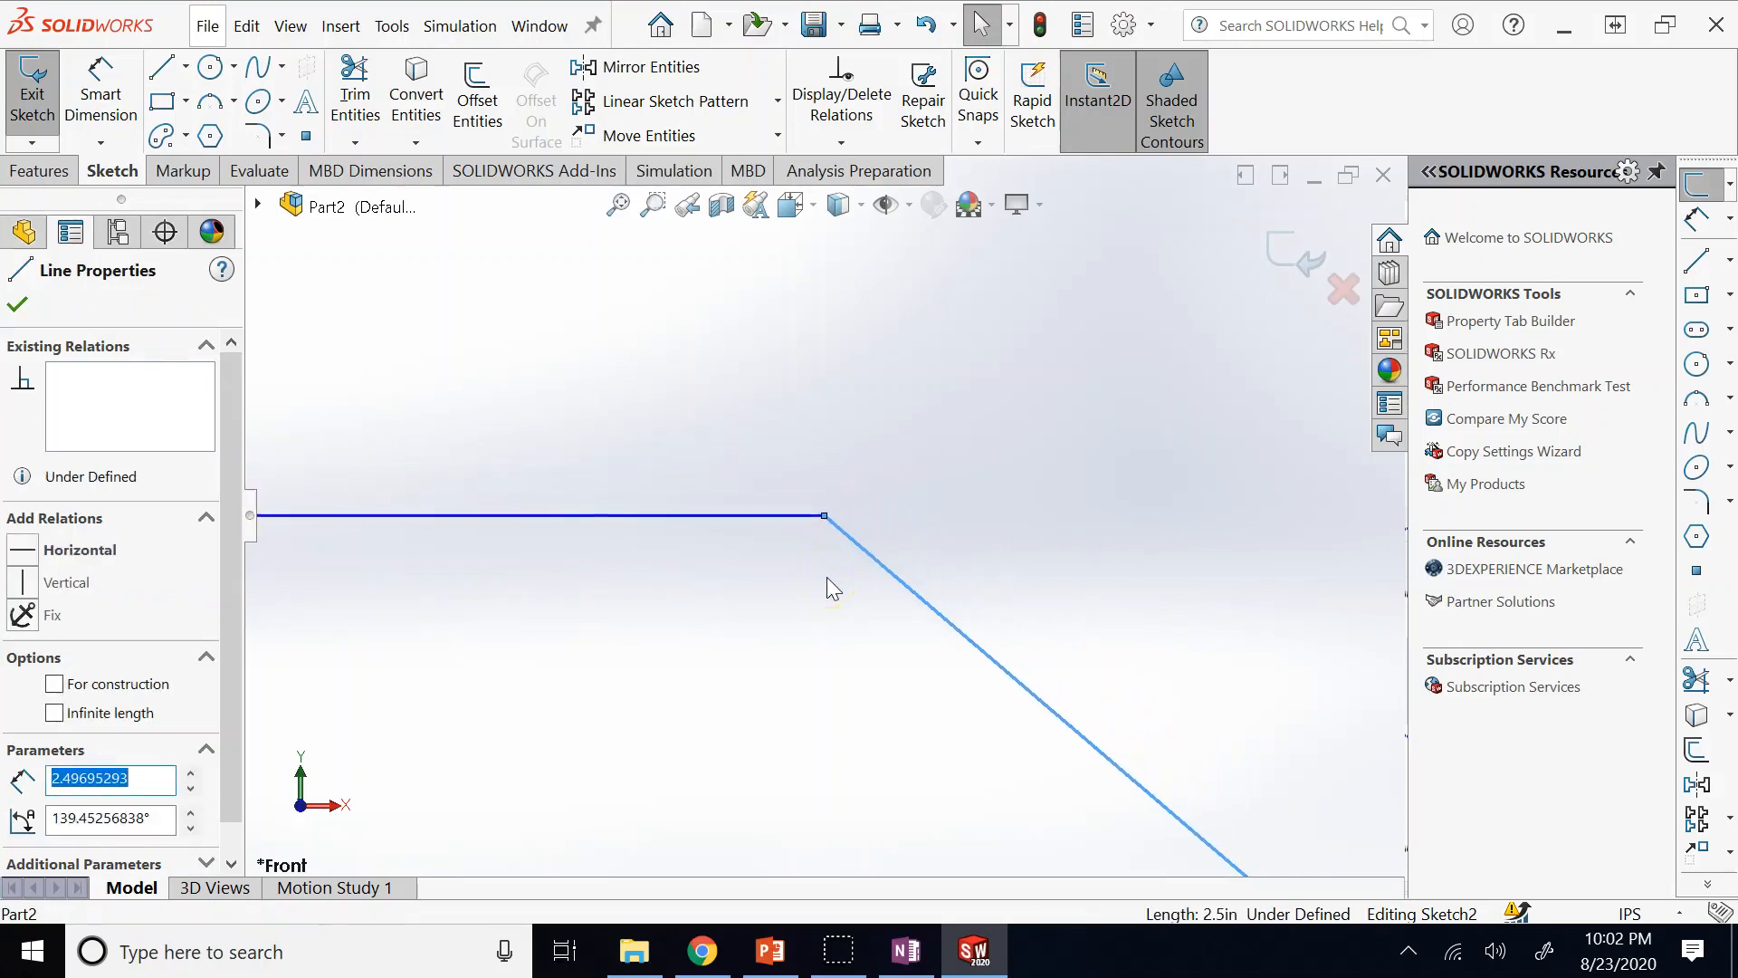
pyautogui.click(17, 305)
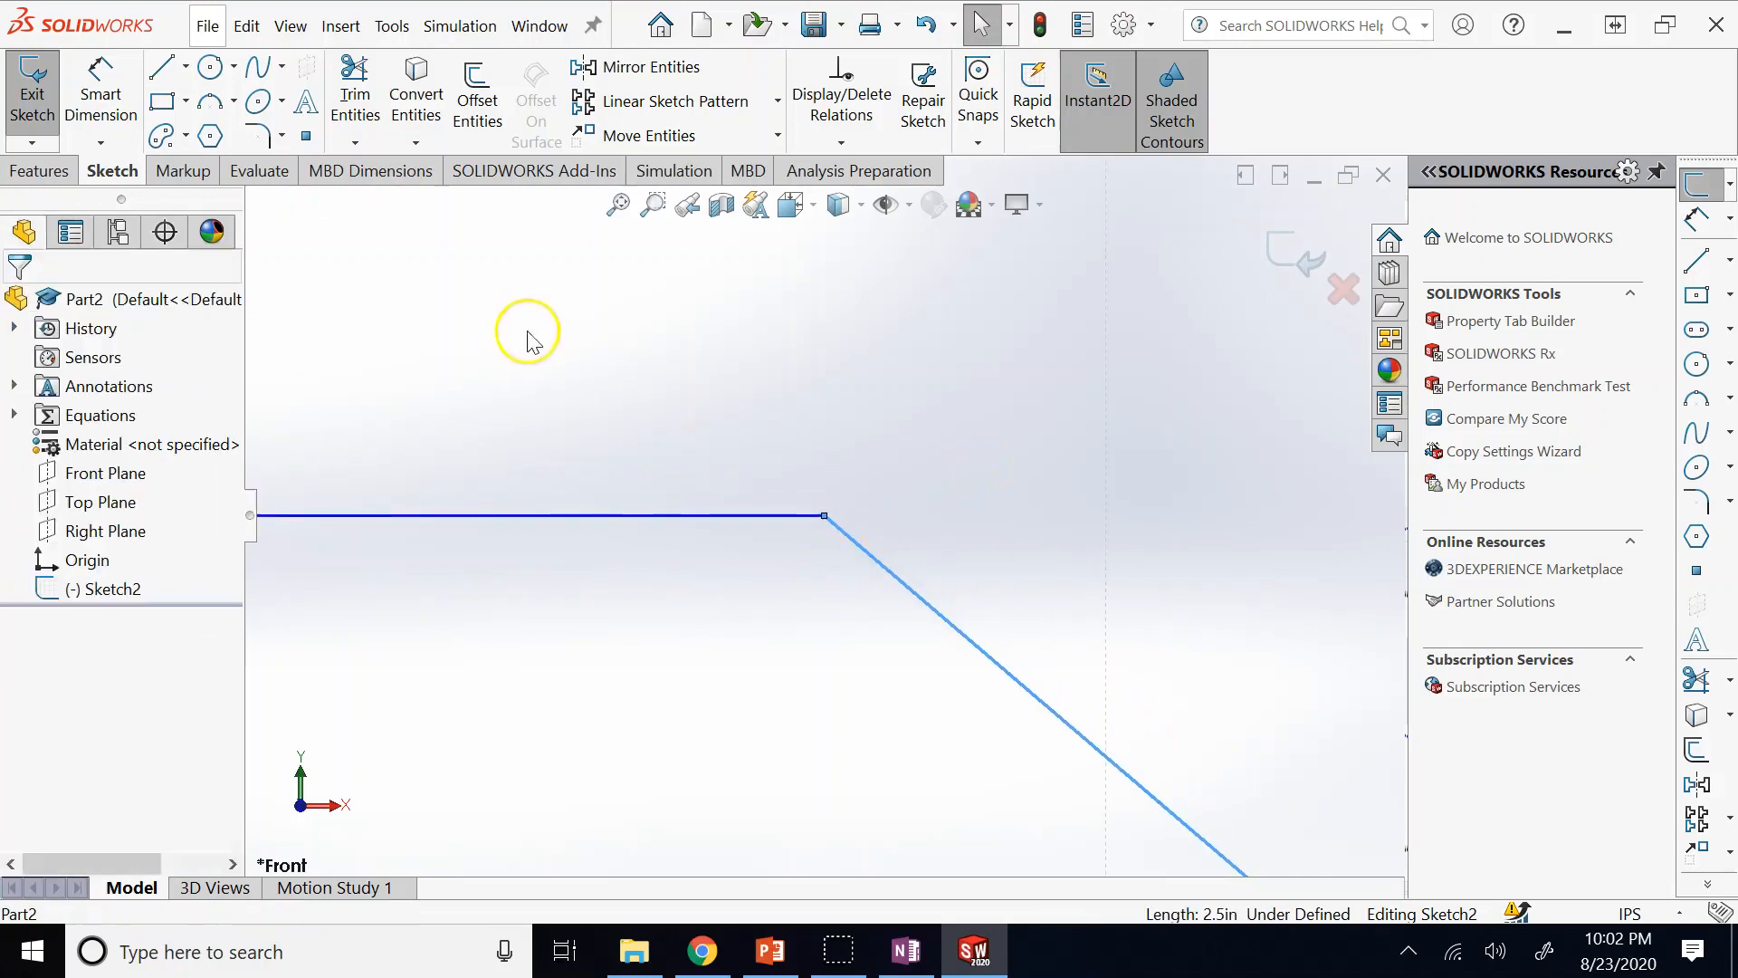
# Delete the upper slanted line of the profile, leaving the horizontal line and lower lines in place.
pyautogui.click(629, 392)
pyautogui.hotkey('ctrl', 'z')
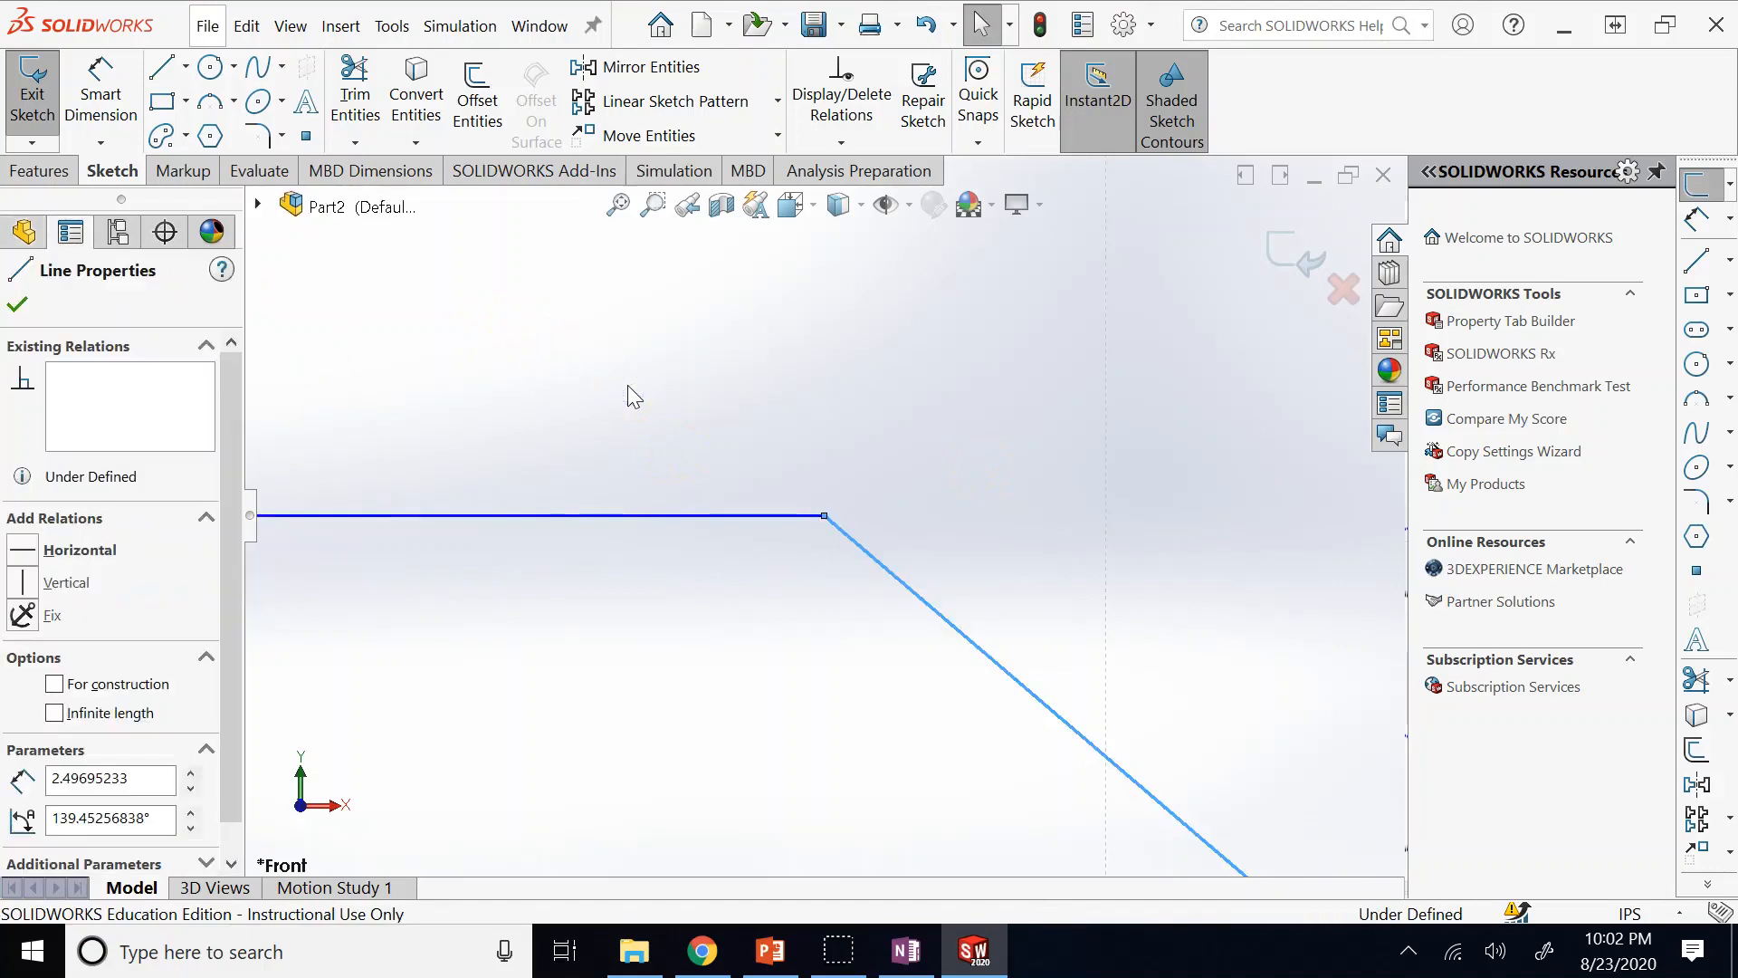
pyautogui.click(990, 452)
pyautogui.click(846, 534)
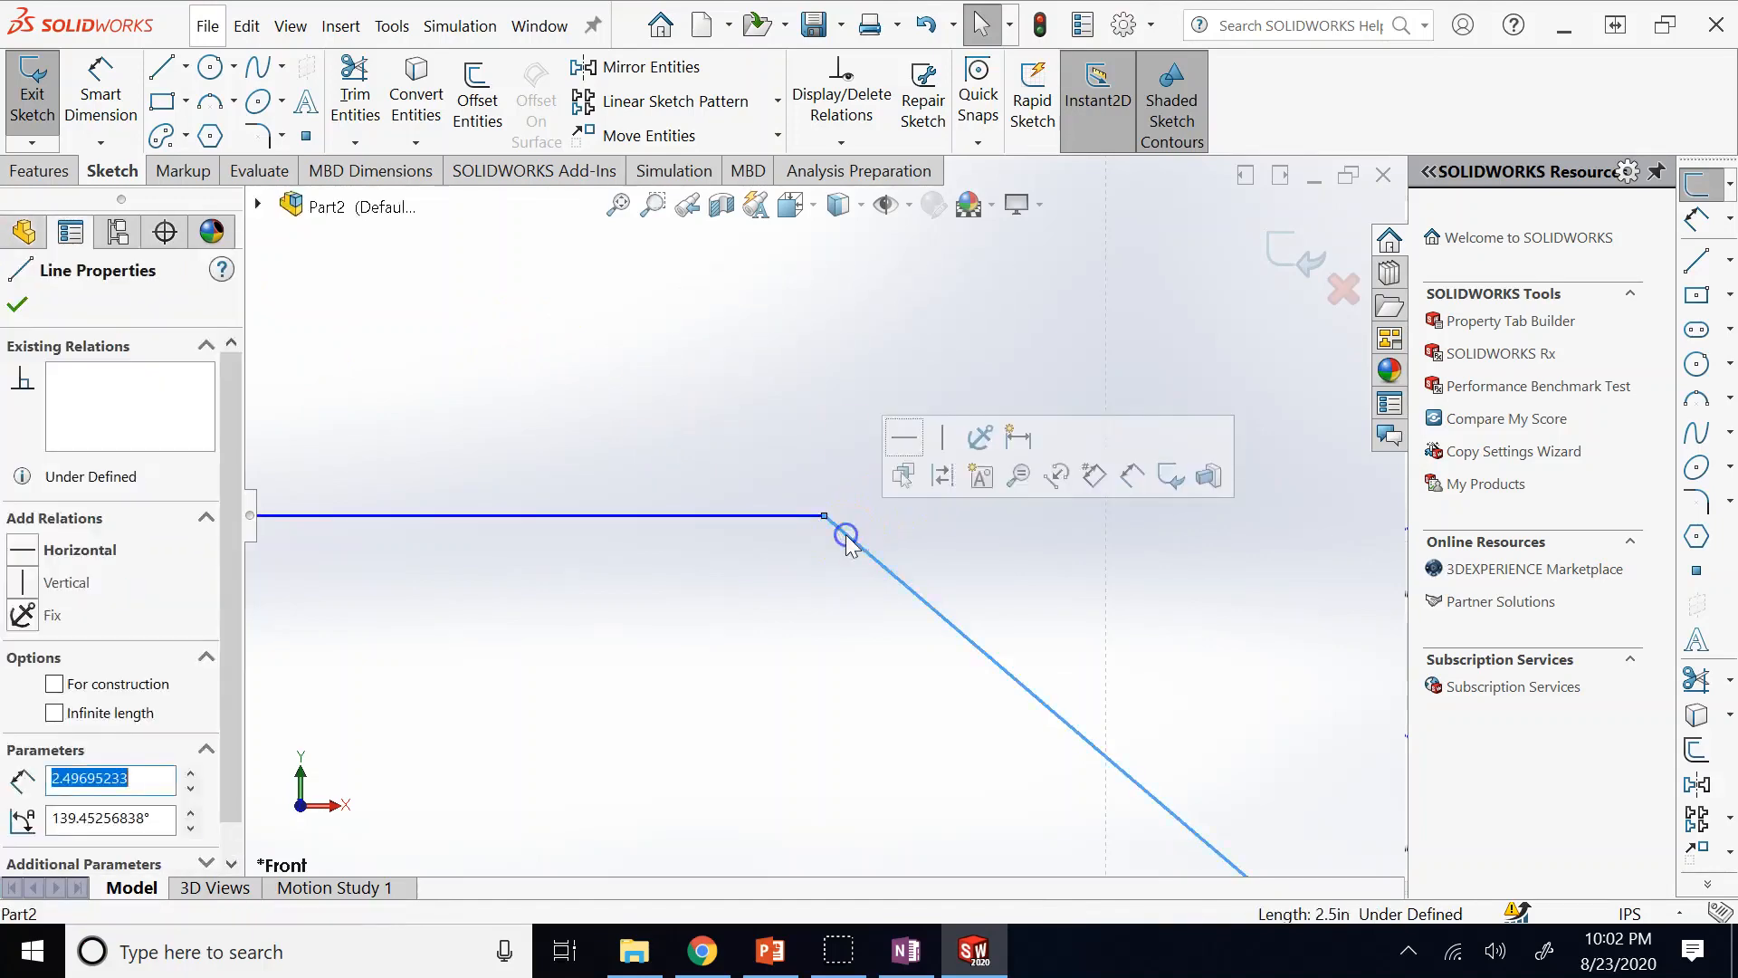
pyautogui.press('Delete')
pyautogui.press('f')
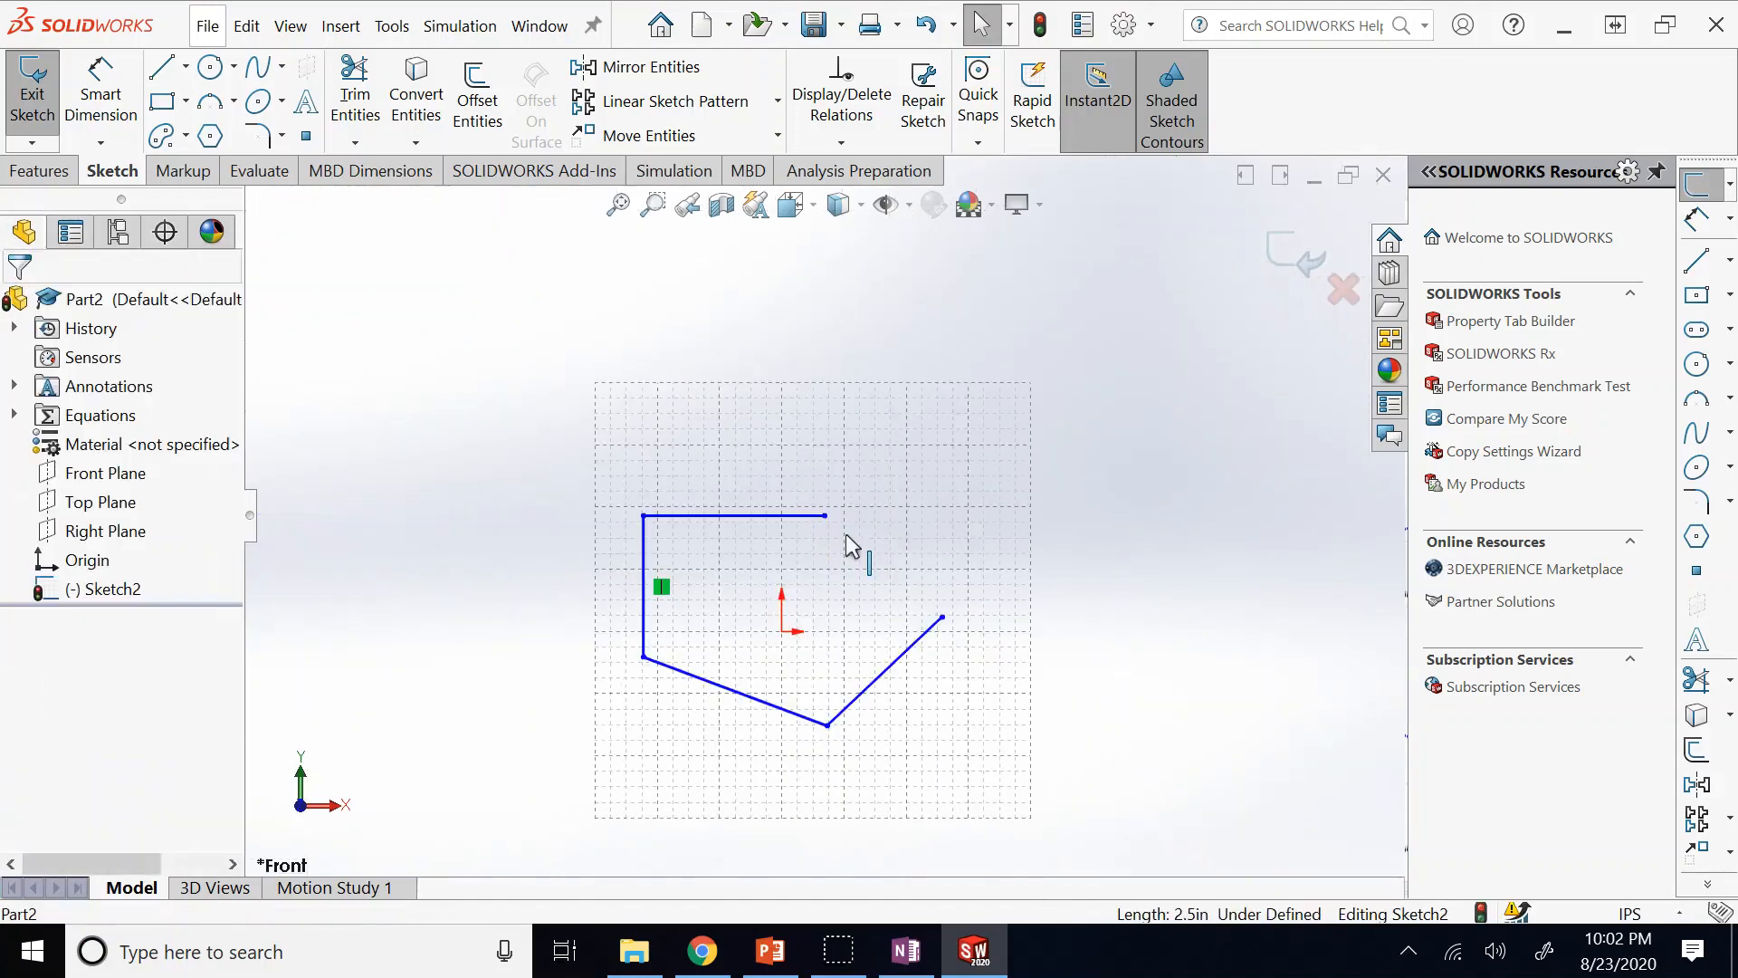
# Sketch a line about 2.5 in long from the rightmost vertex to just short of the horizontal line's open end, leaving a tiny gap.
pyautogui.click(162, 66)
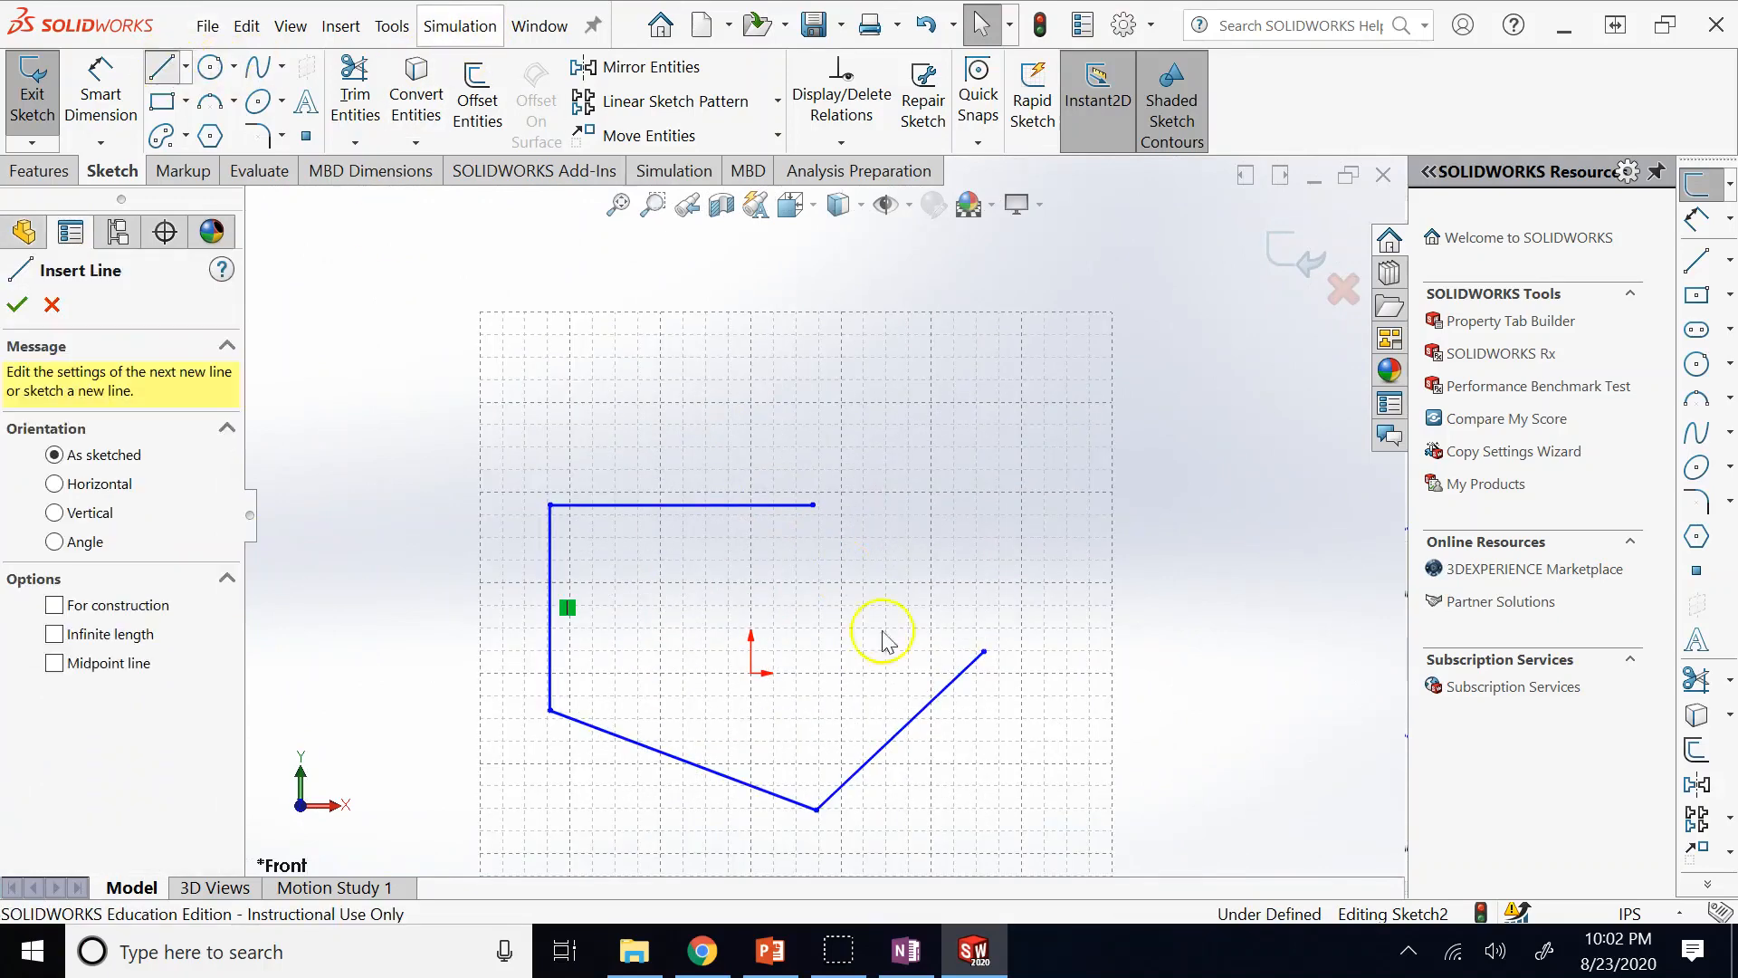
pyautogui.click(982, 652)
pyautogui.scroll(-5, 845, 516)
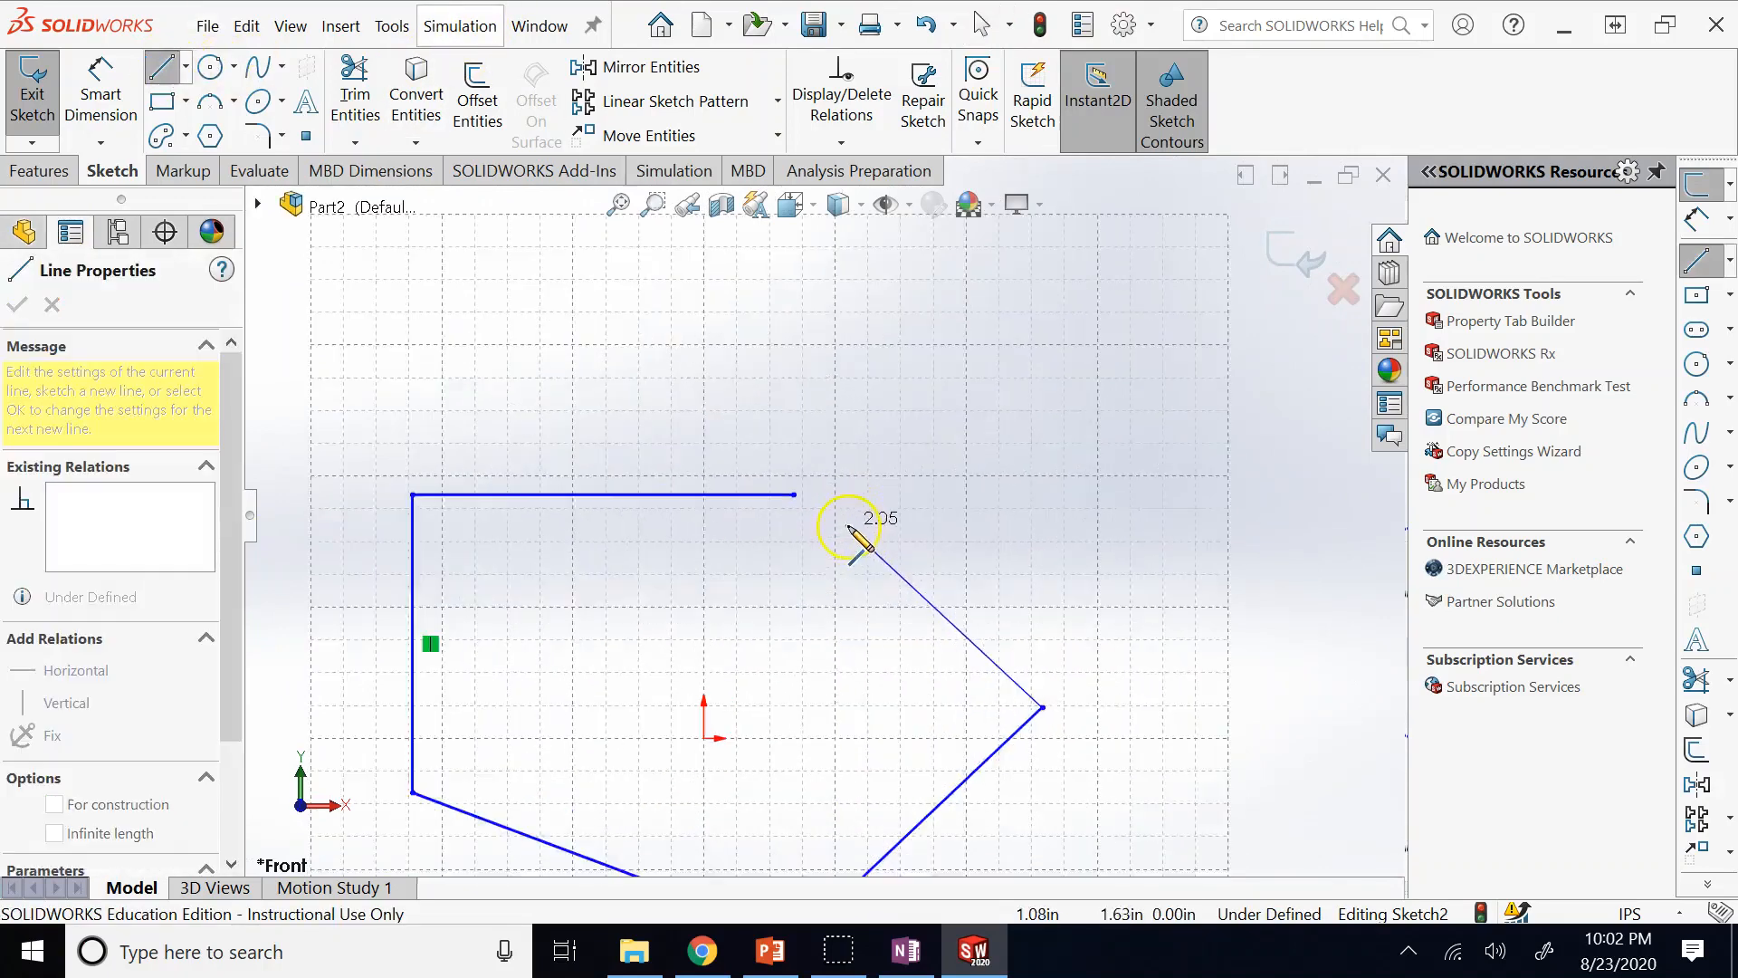
pyautogui.scroll(-8, 843, 442)
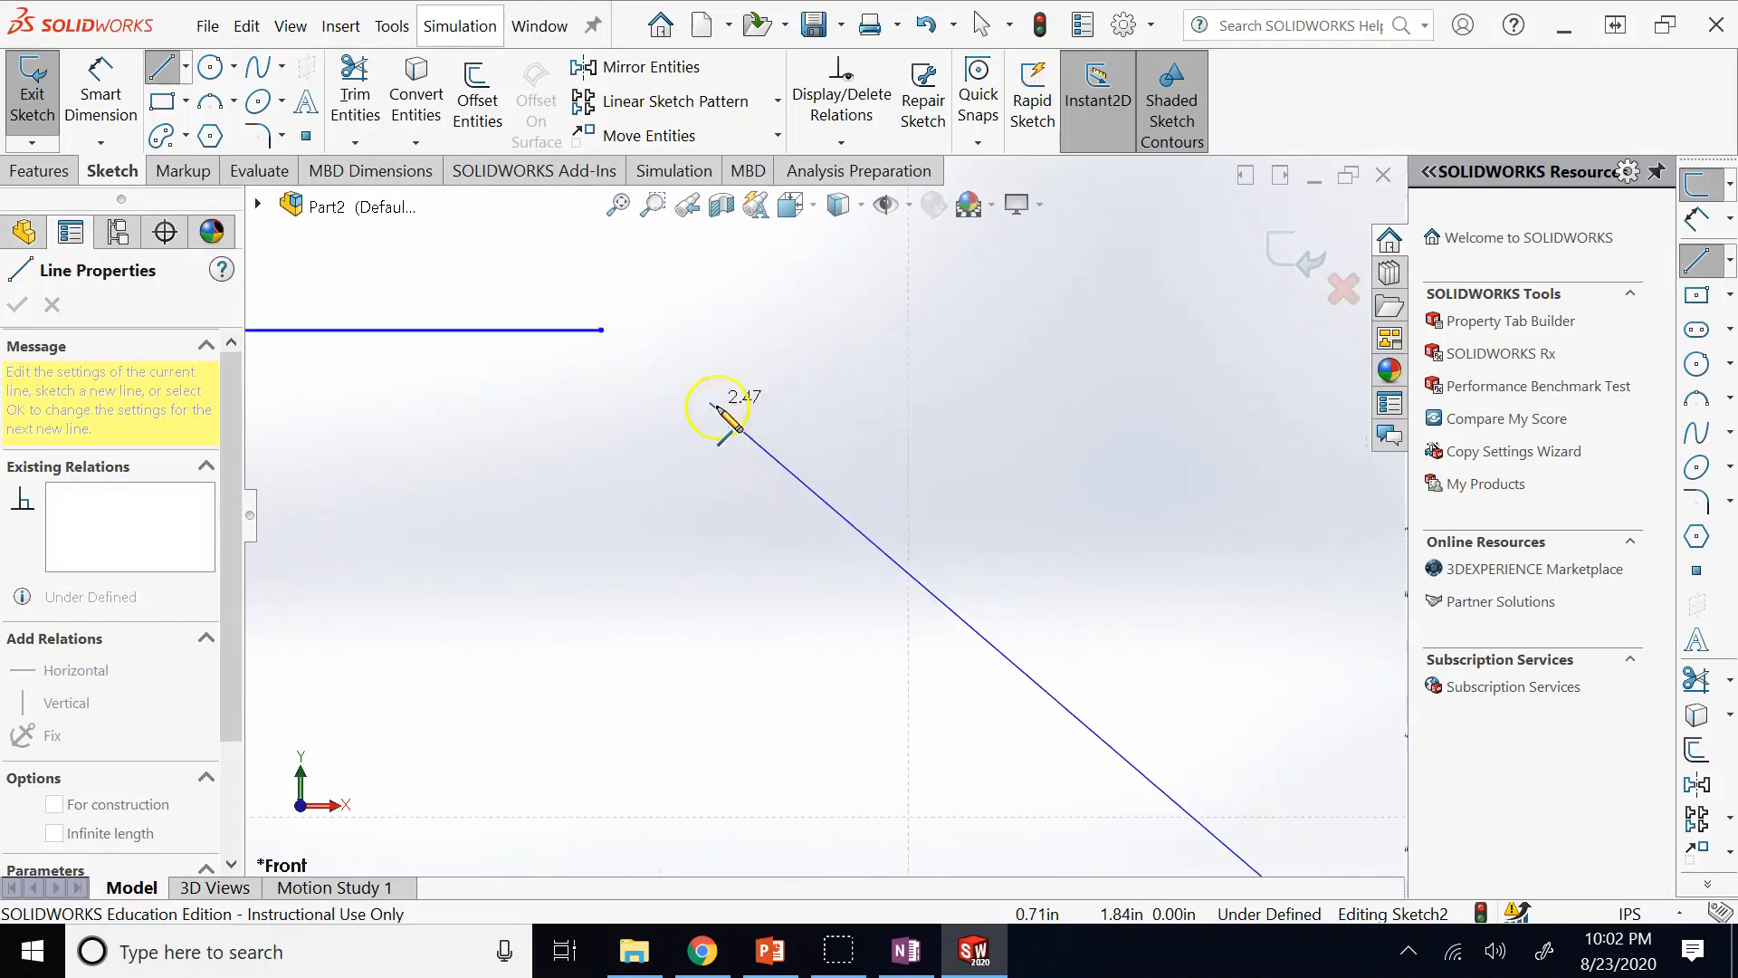
pyautogui.click(604, 332)
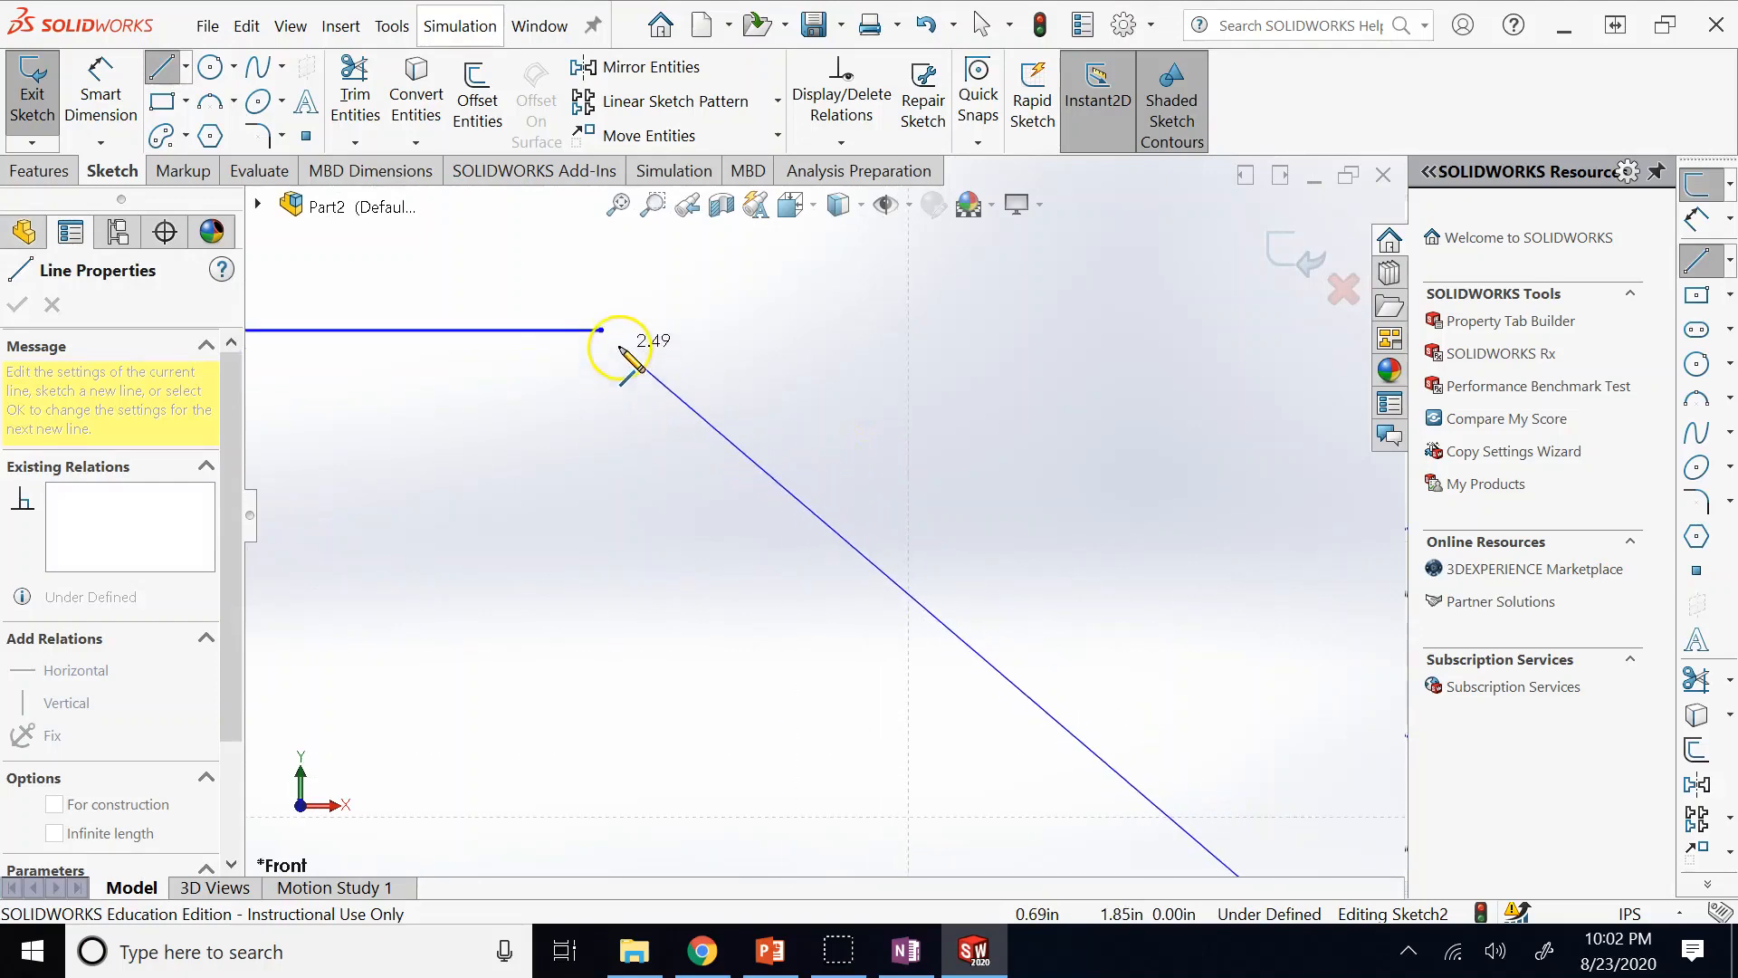
pyautogui.click(619, 205)
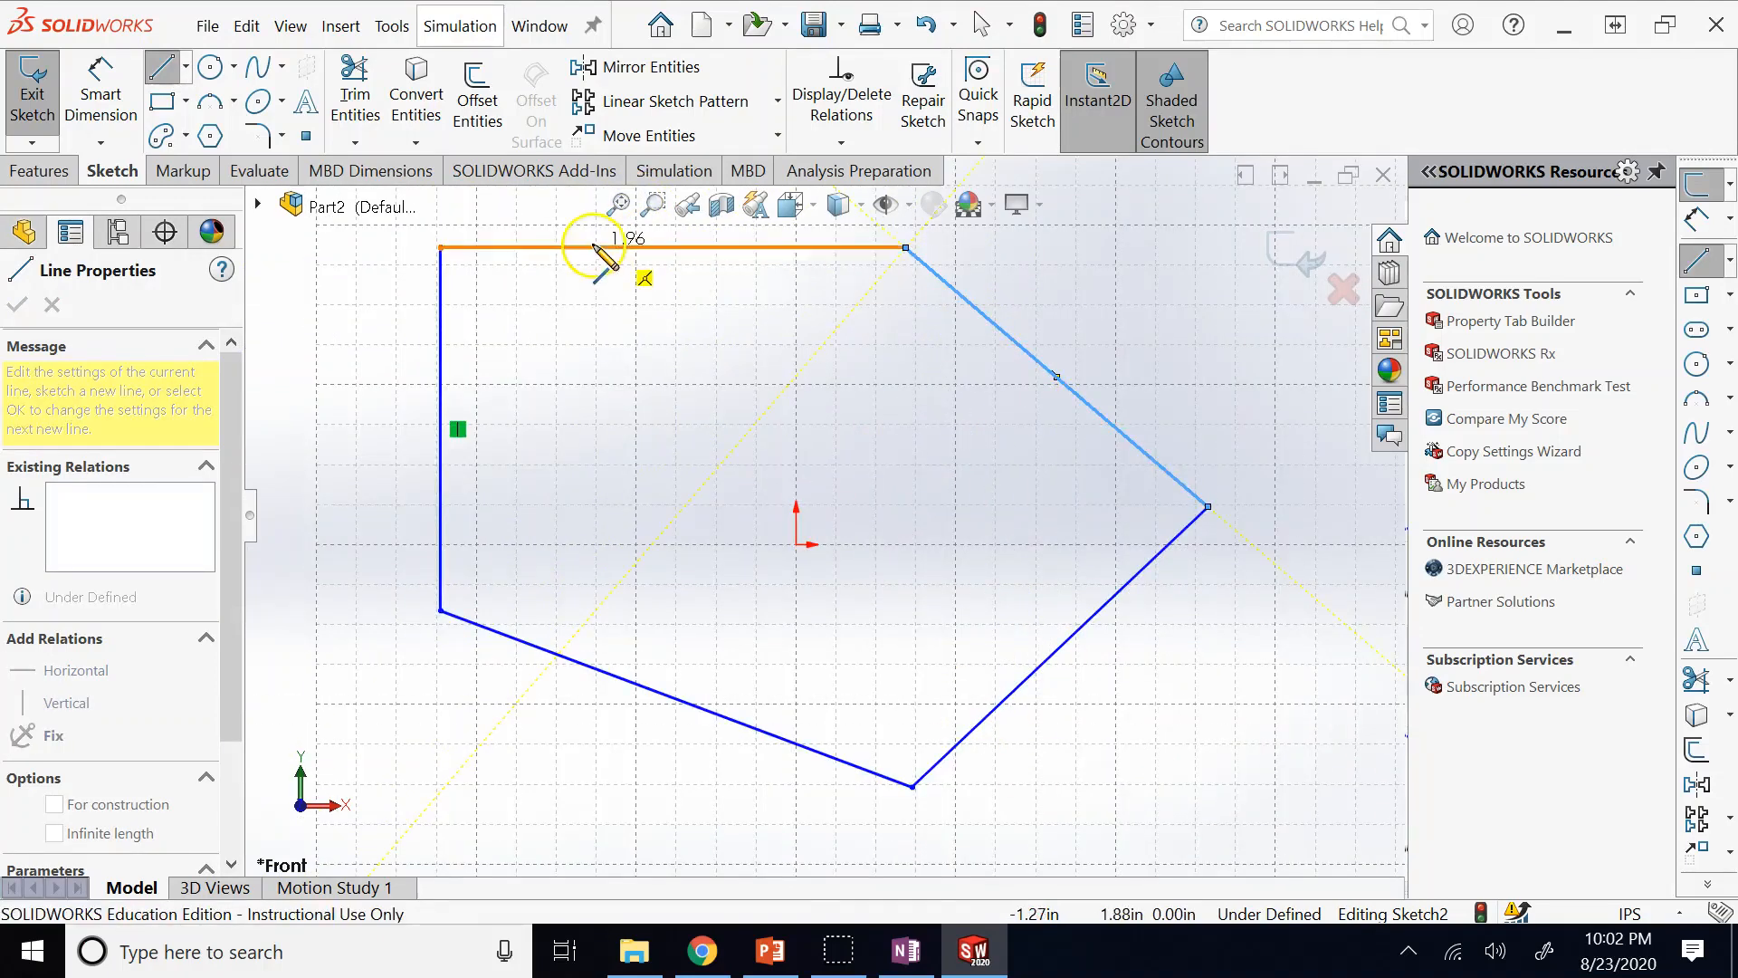
pyautogui.press('Escape')
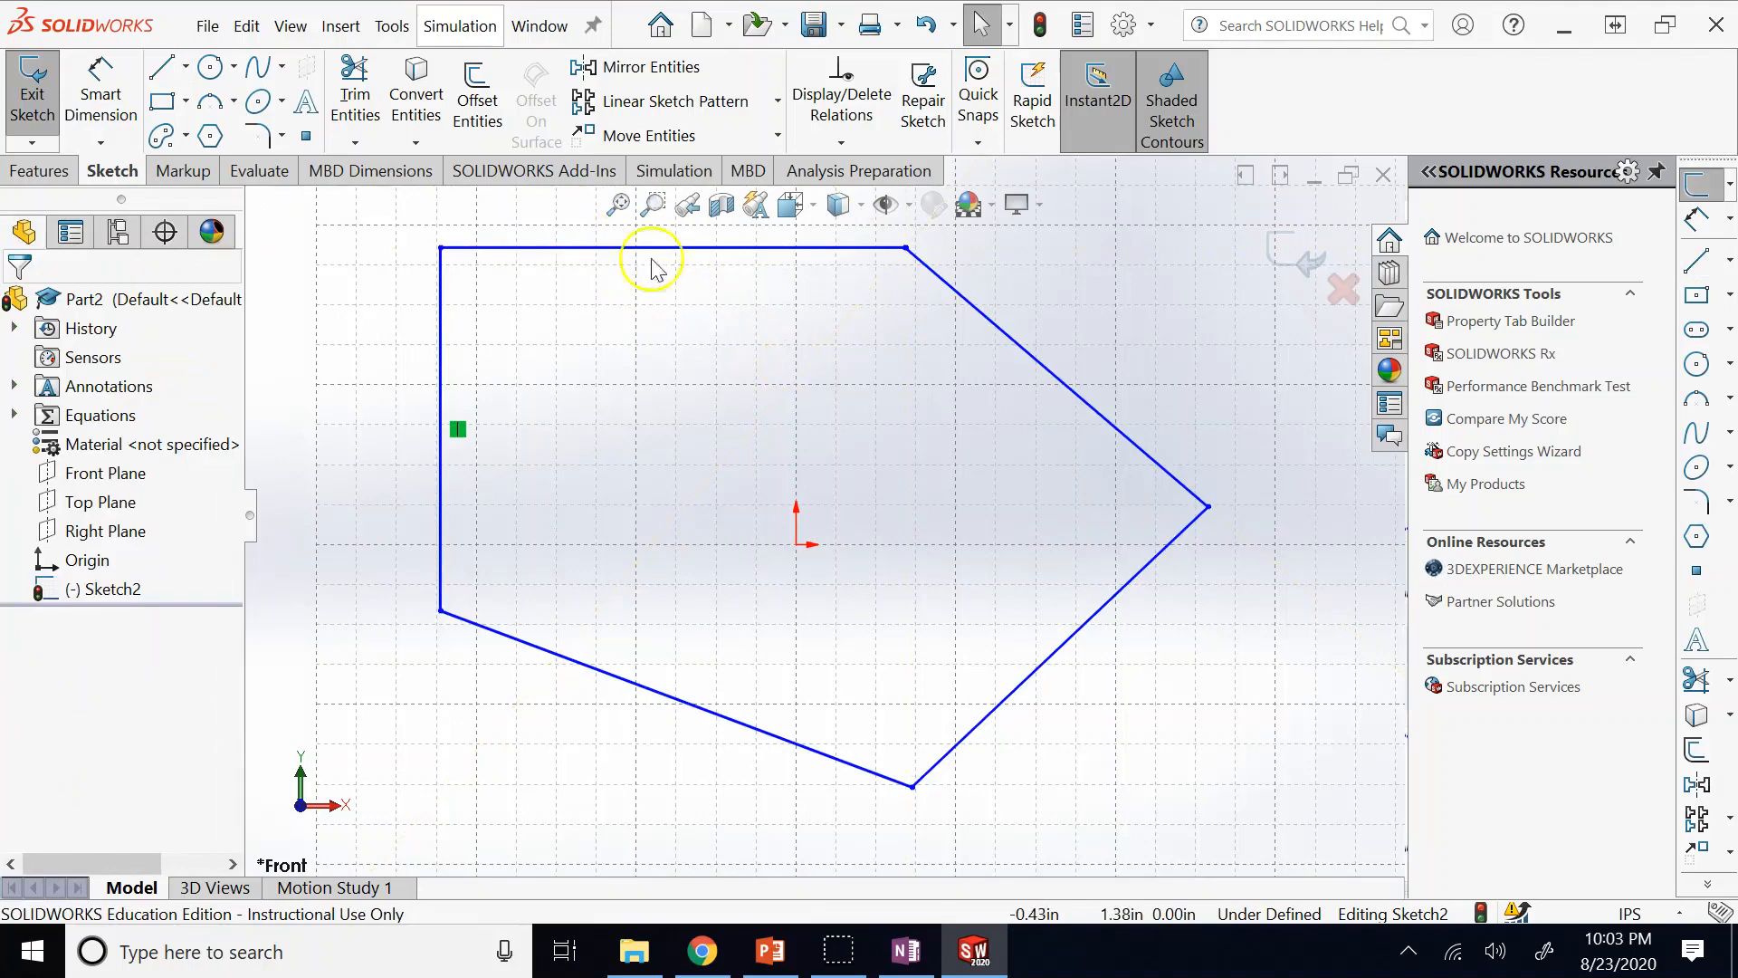
# Run Repair Sketch on the profile for gaps smaller than 0.1 in, and close it after checking.
pyautogui.click(922, 102)
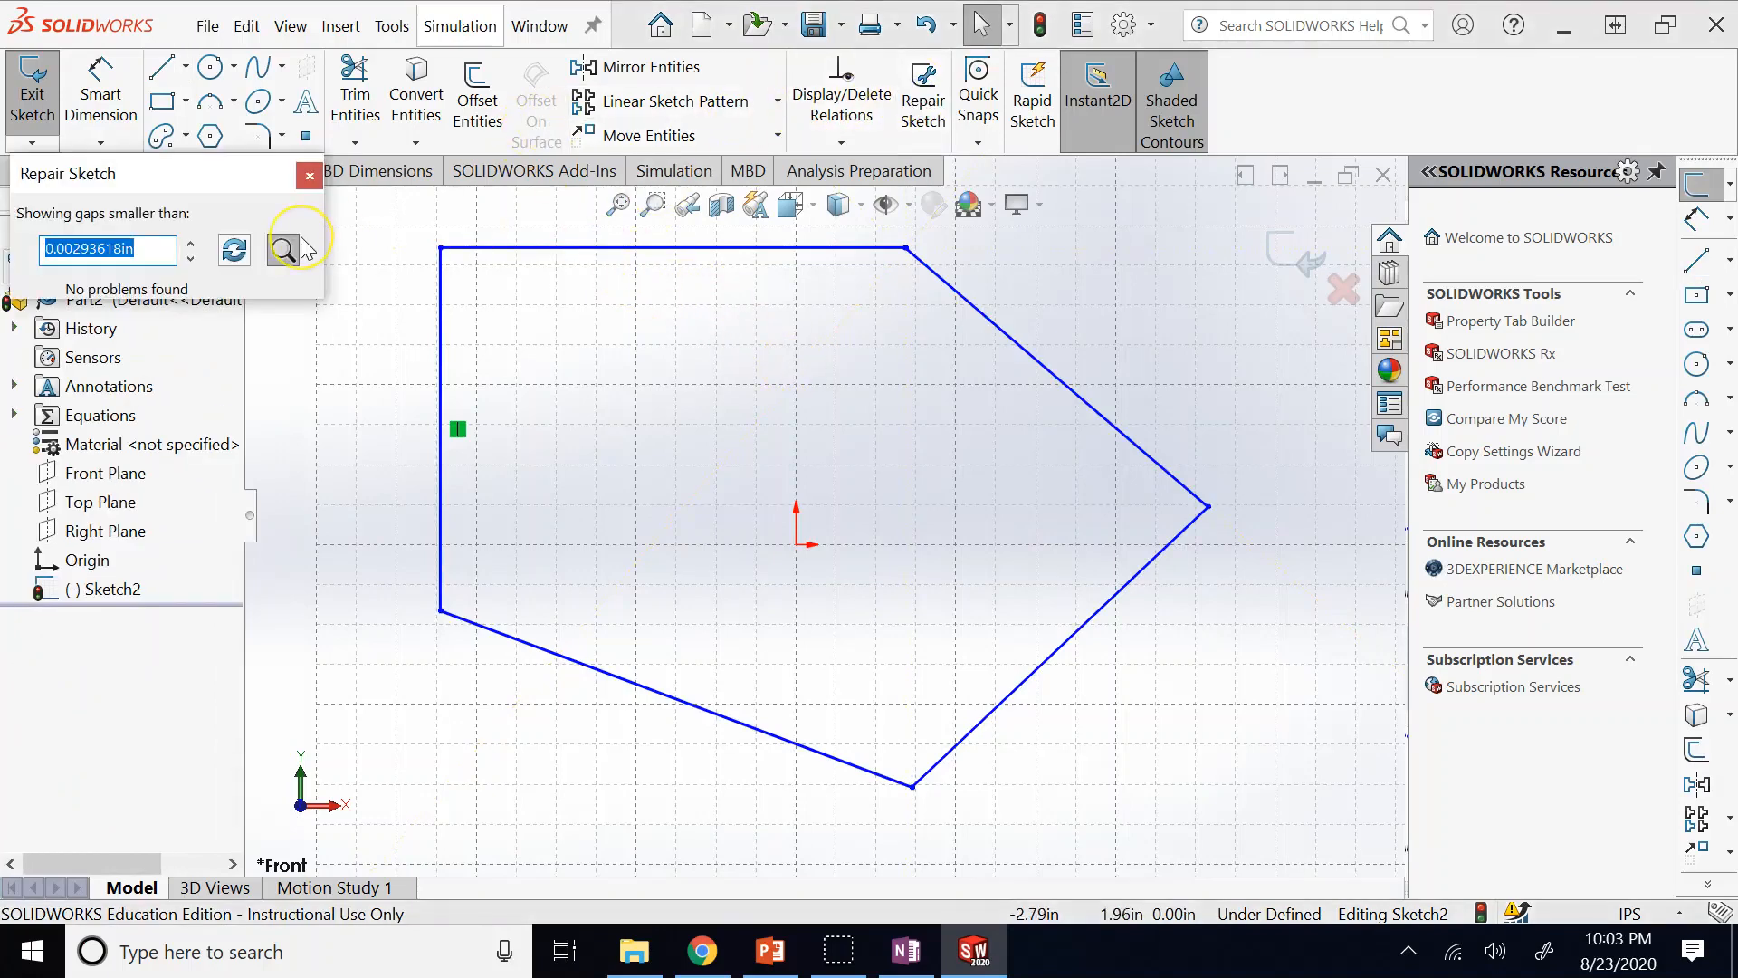
pyautogui.write('0')
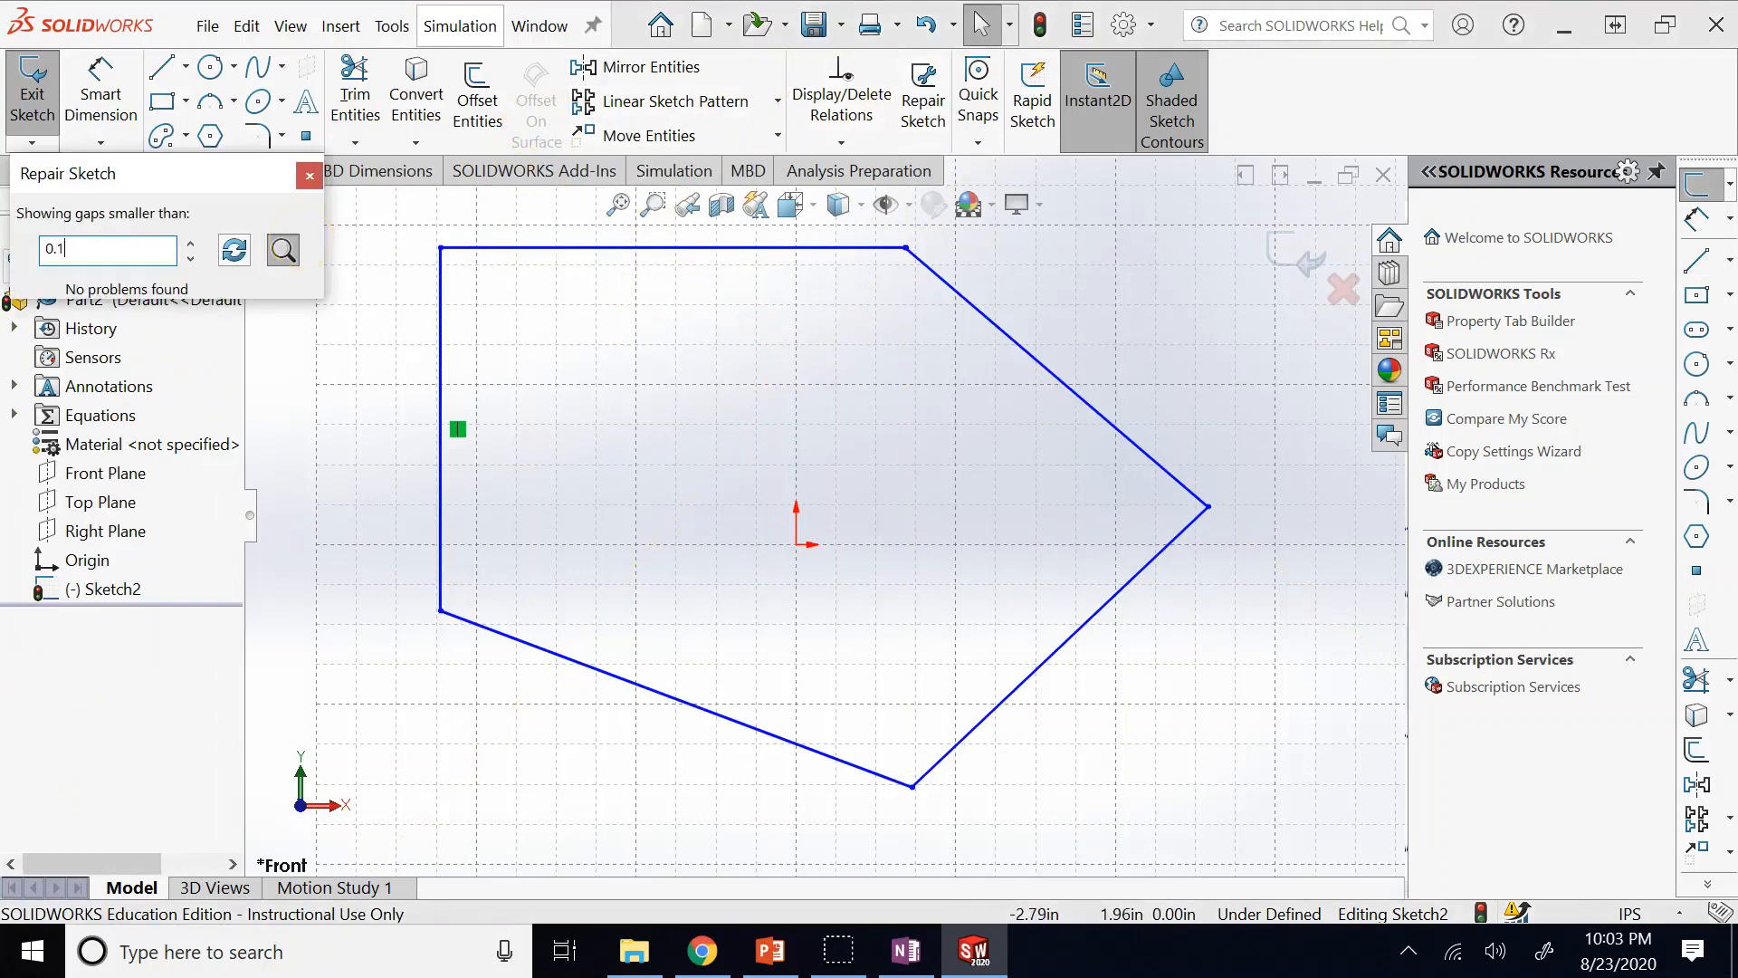
pyautogui.write('.1')
pyautogui.click(234, 250)
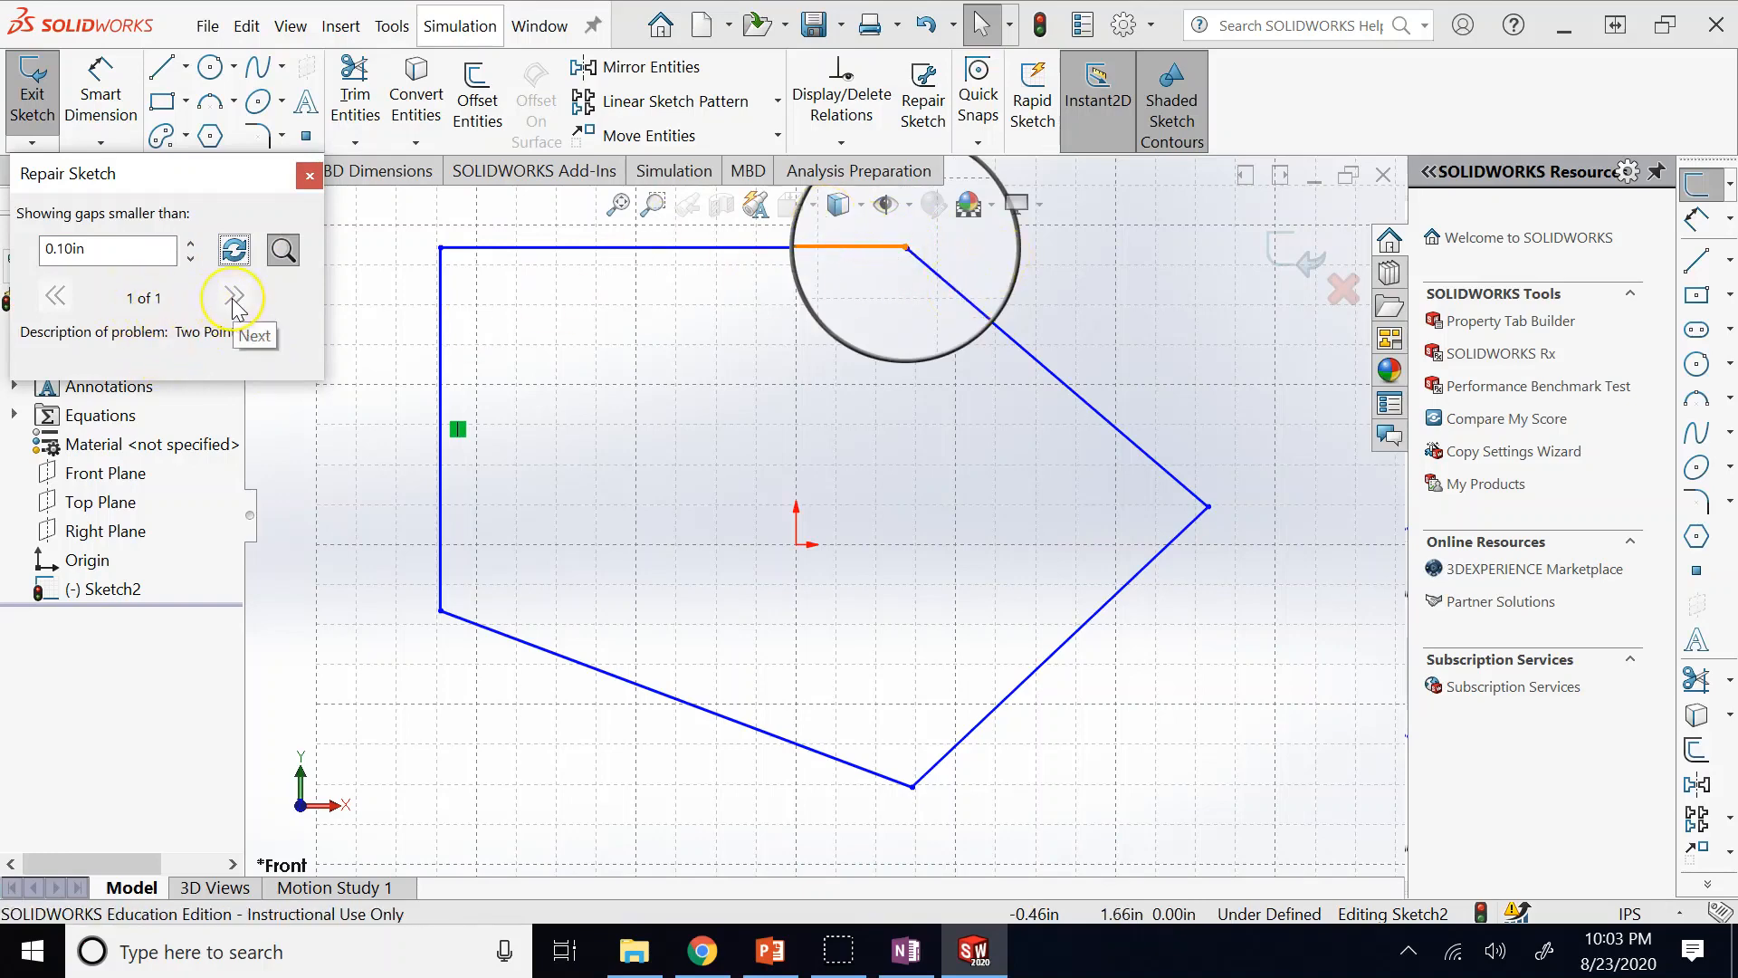
pyautogui.click(309, 174)
# Merge the separated endpoints of the horizontal line and the upper slanted line to close the profile.
pyautogui.click(651, 205)
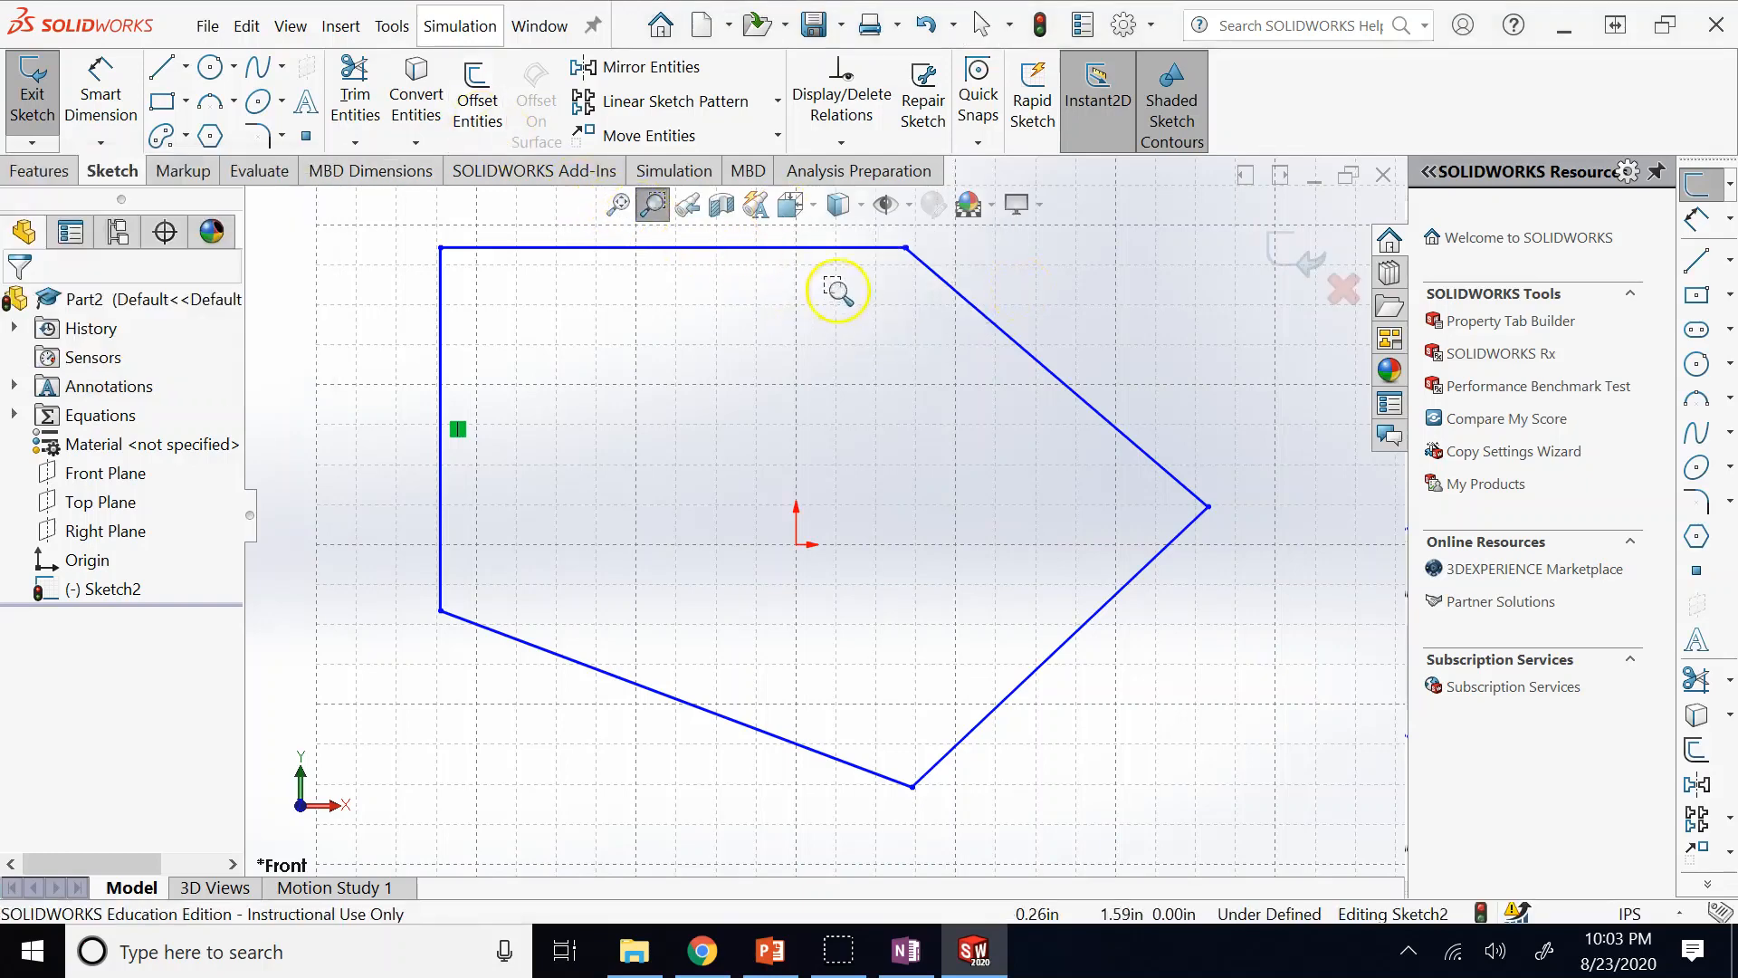
pyautogui.moveTo(876, 261); pyautogui.dragTo(931, 246)
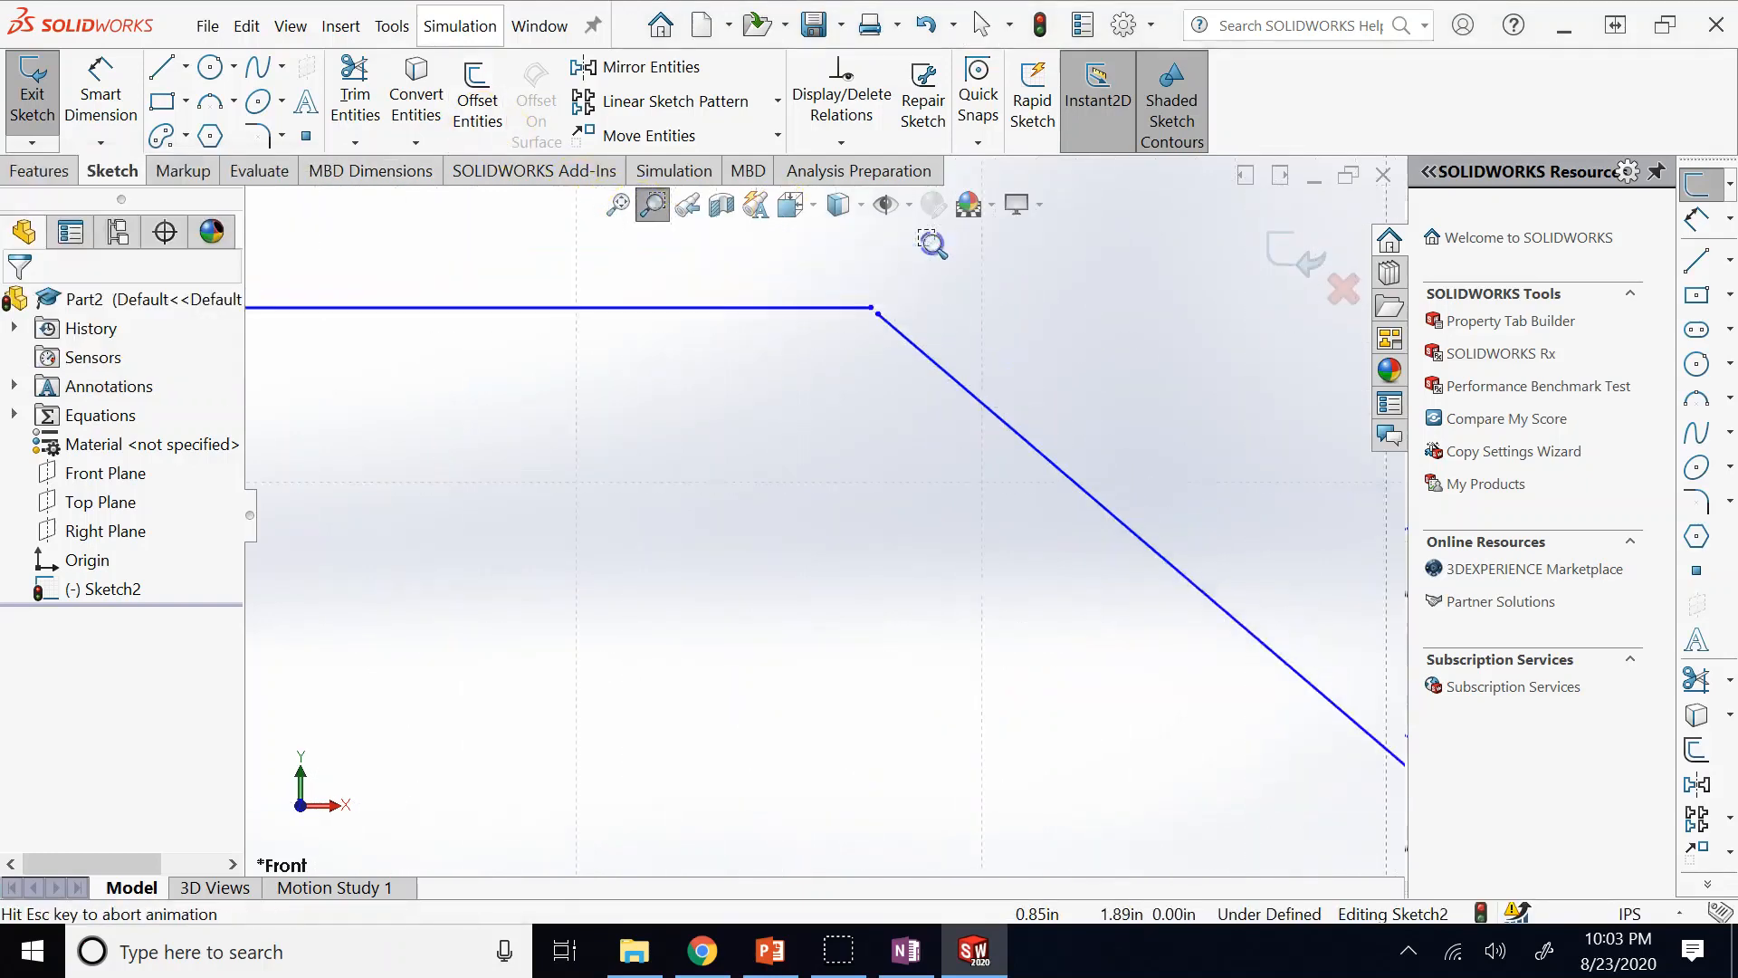
pyautogui.click(652, 204)
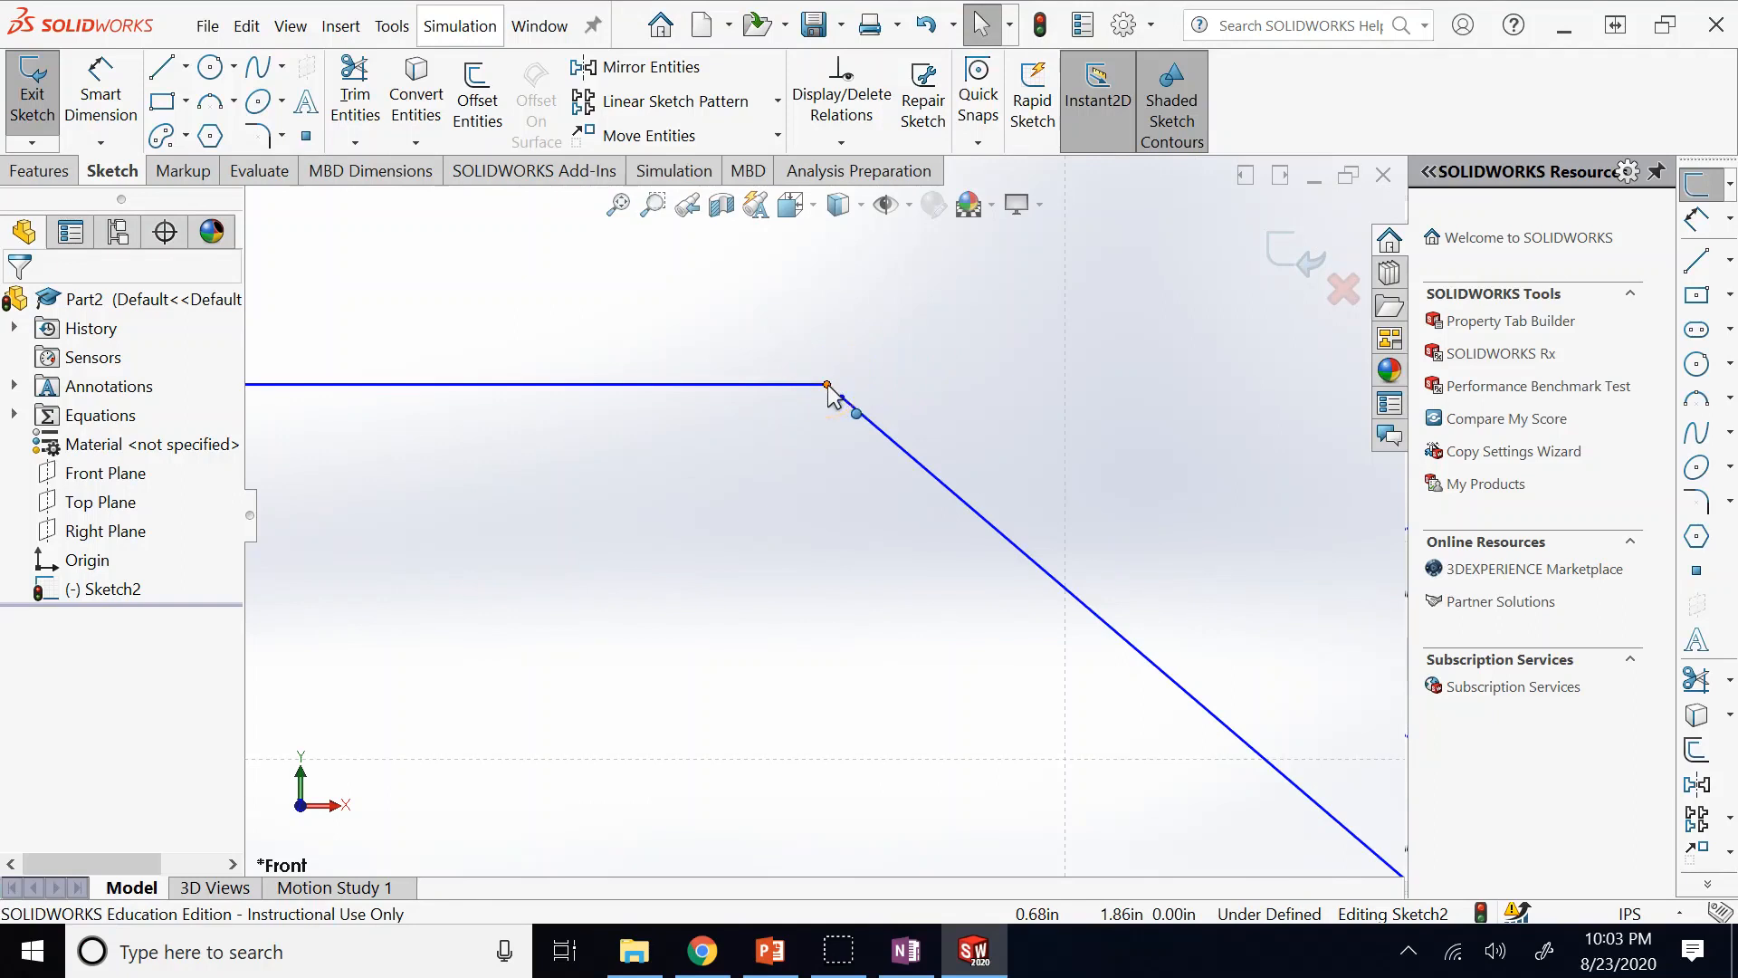
pyautogui.click(827, 384)
pyautogui.moveTo(856, 413); pyautogui.dragTo(842, 397)
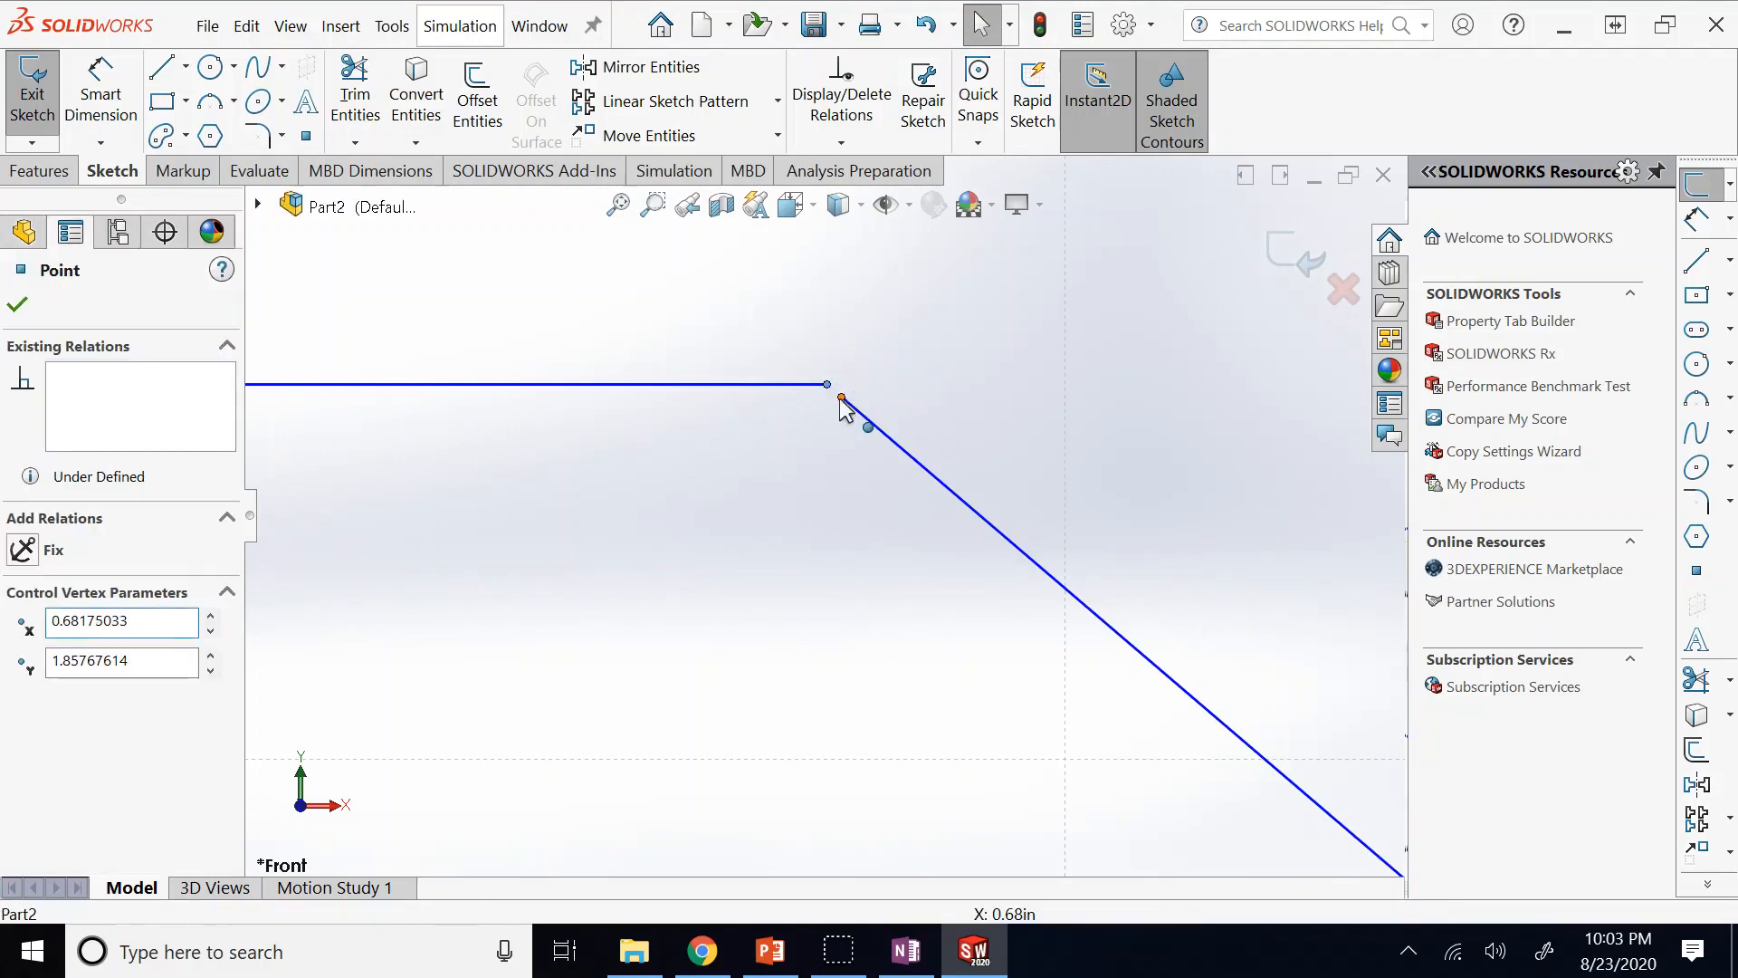
pyautogui.keyDown('ctrl'); pyautogui.click(842, 397); pyautogui.keyUp('ctrl')
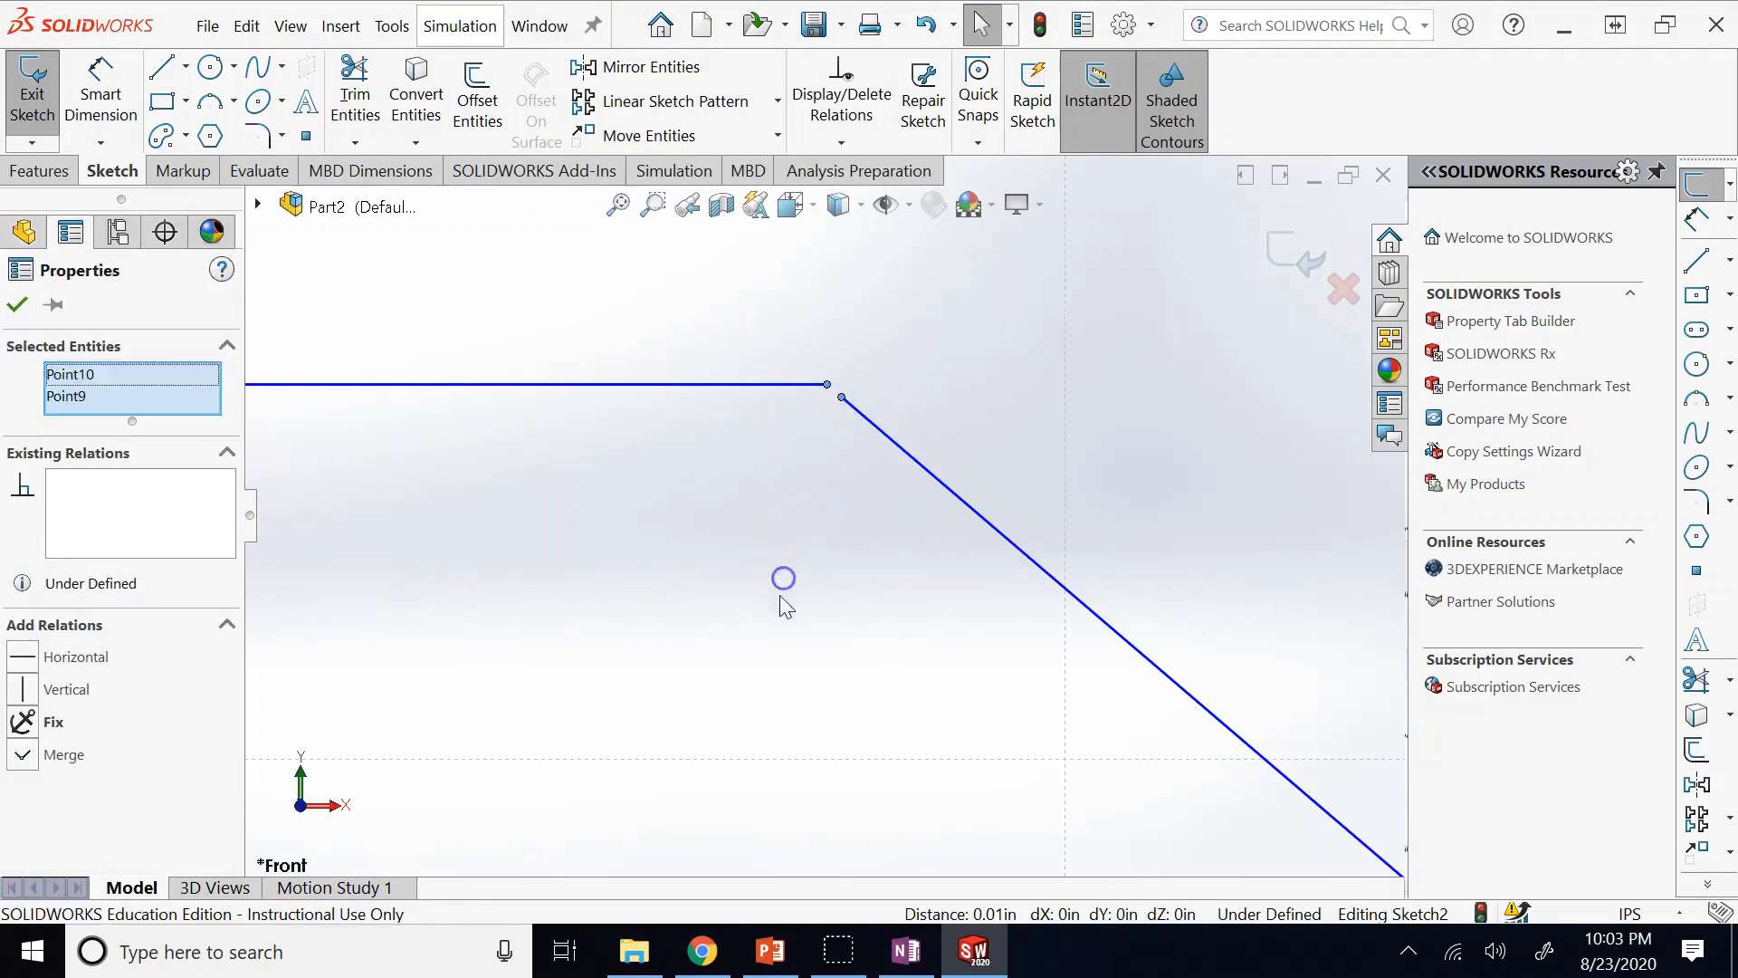
pyautogui.click(23, 755)
pyautogui.click(18, 305)
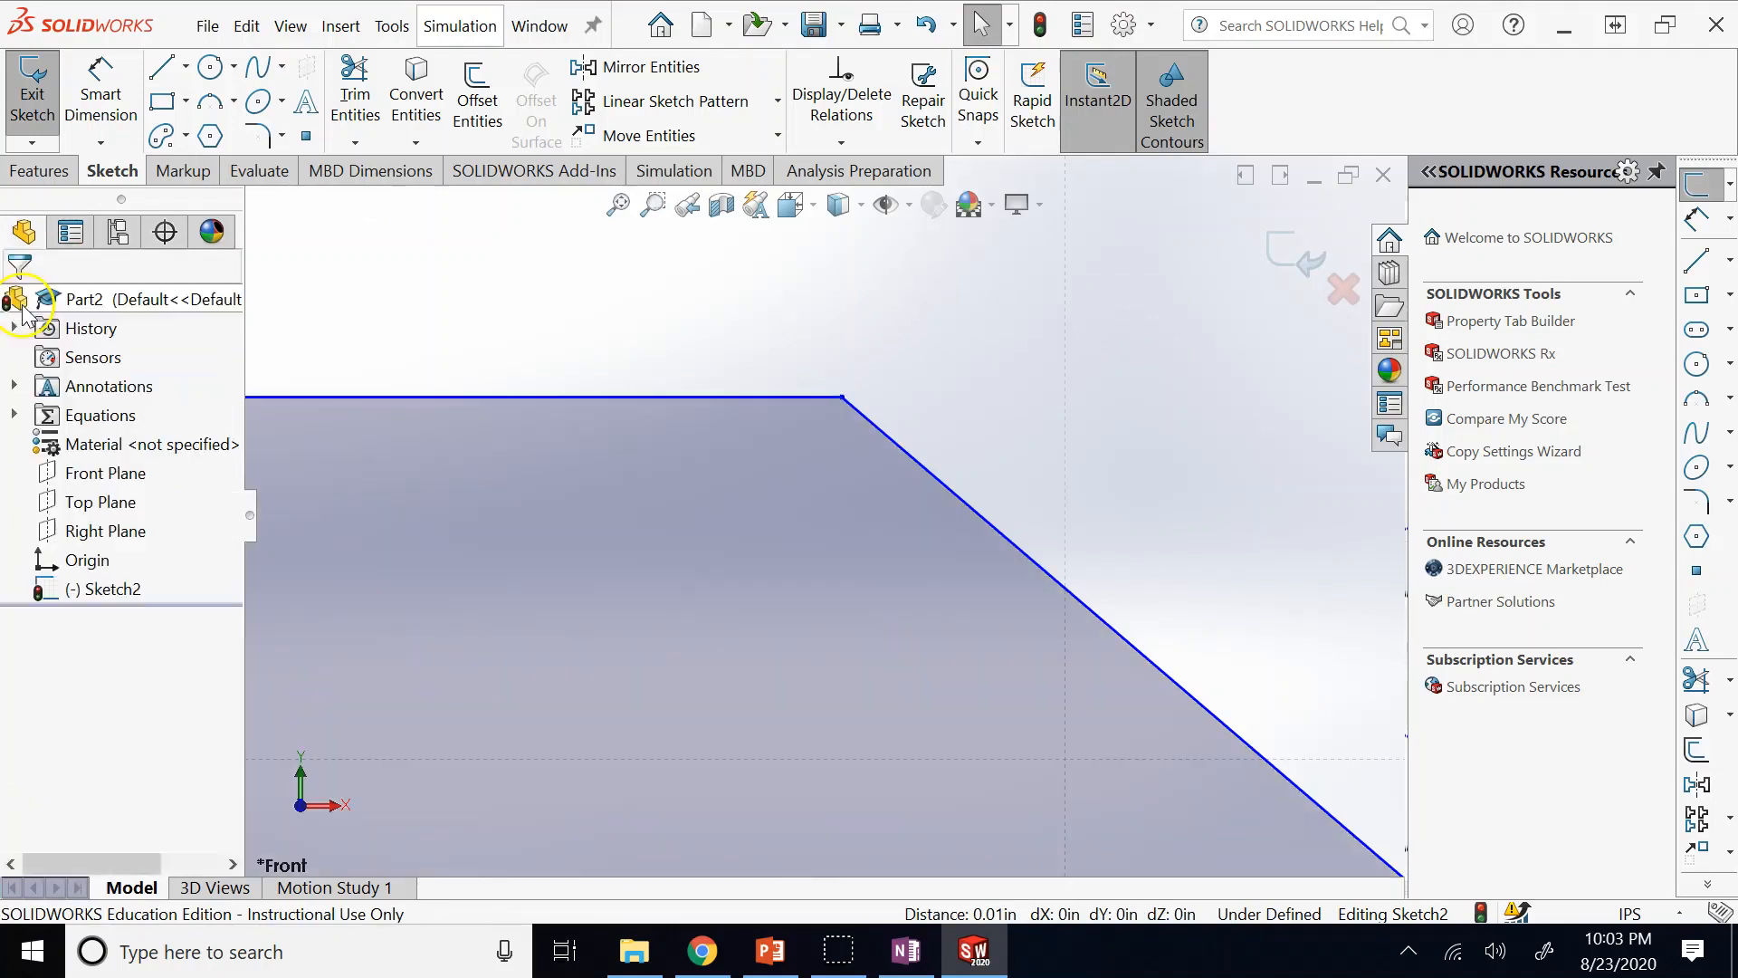
# Exit the sketch and extrude the closed profile as a solid with a blind depth of 4 in.
pyautogui.click(1282, 268)
pyautogui.click(618, 204)
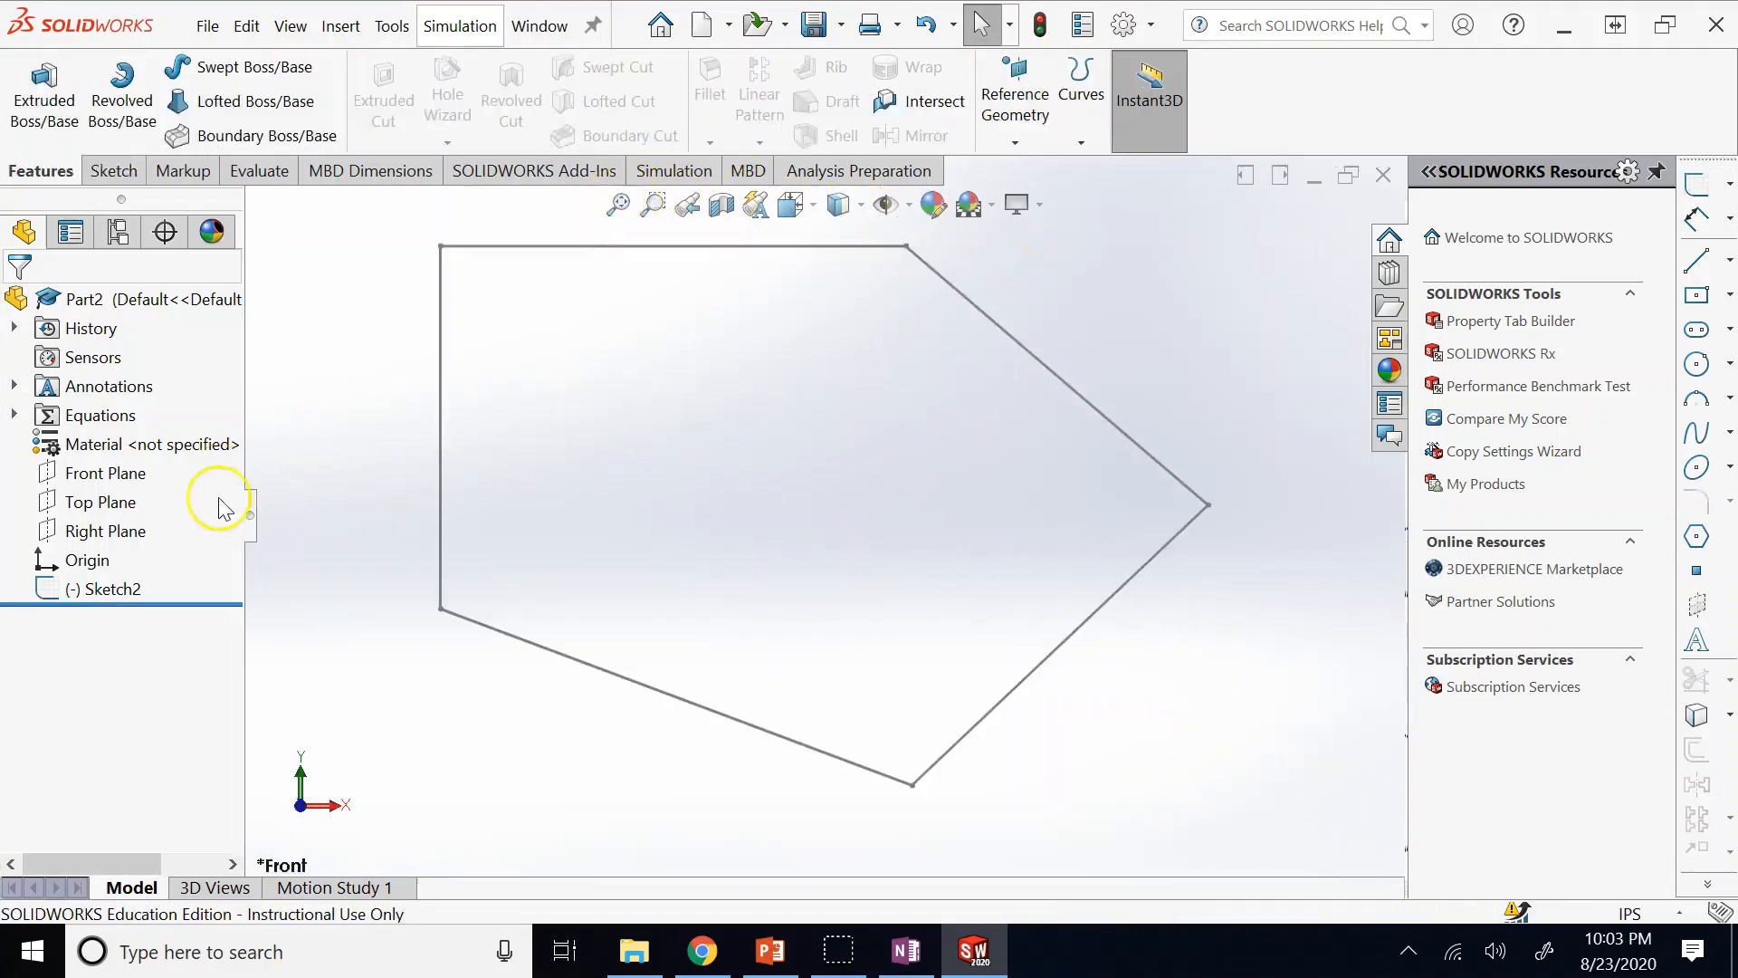
pyautogui.click(104, 588)
pyautogui.click(44, 101)
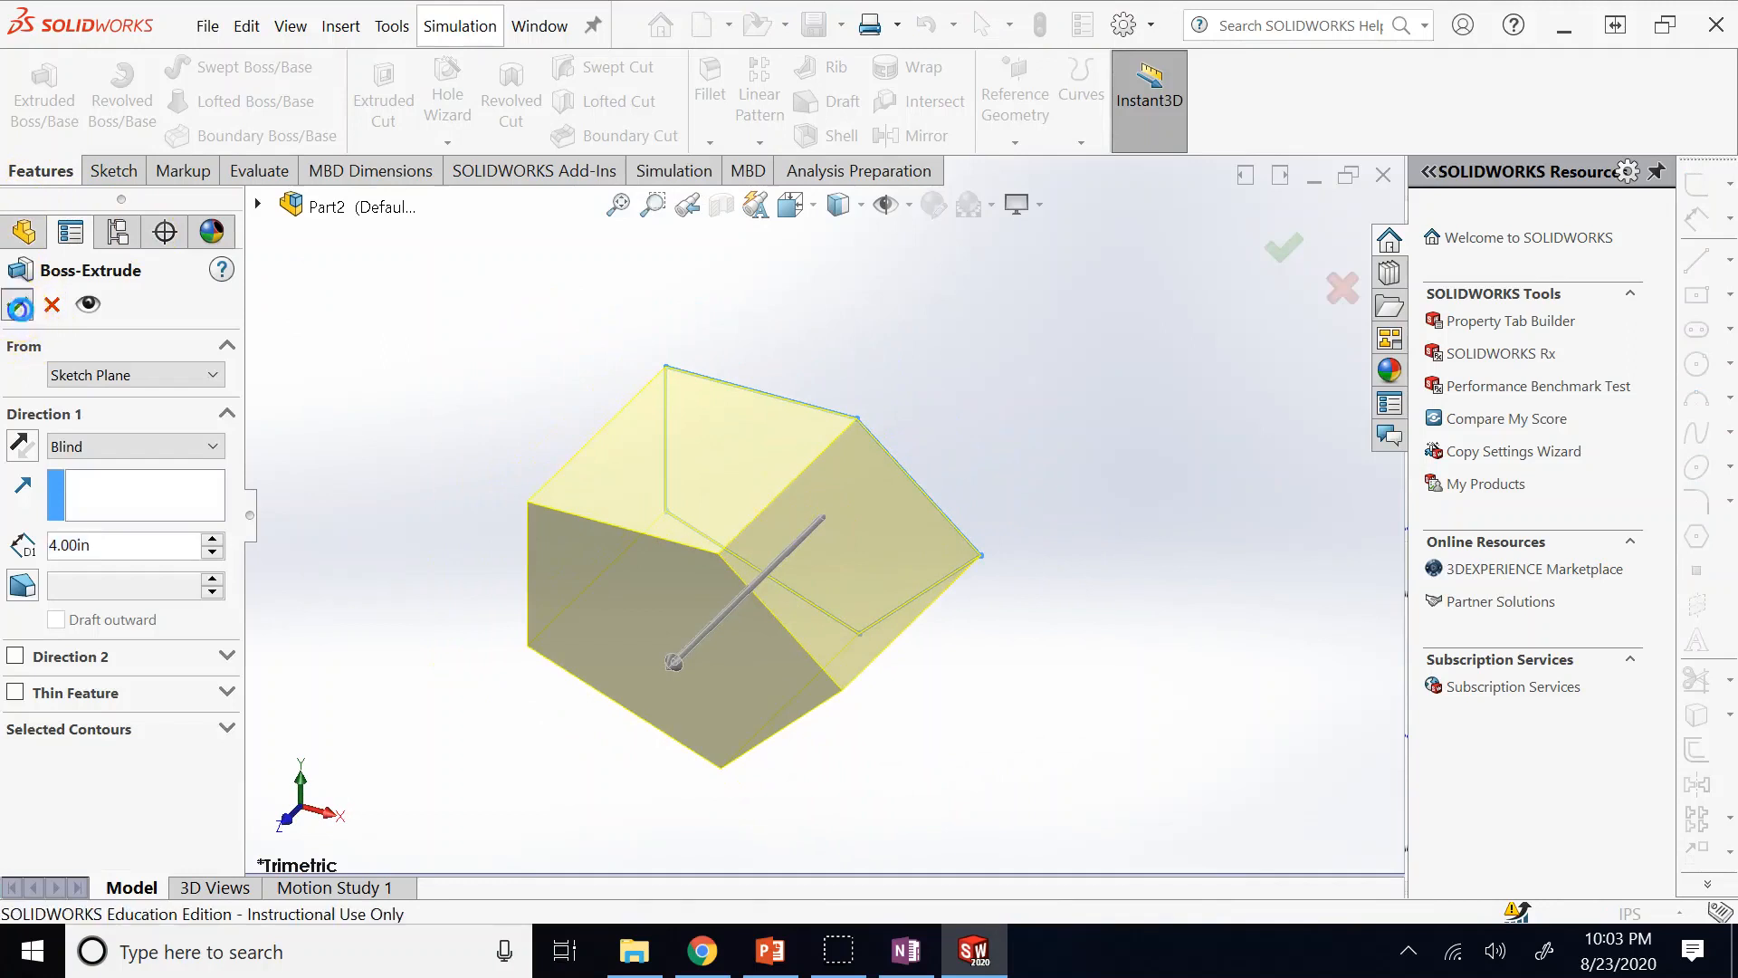
pyautogui.click(19, 307)
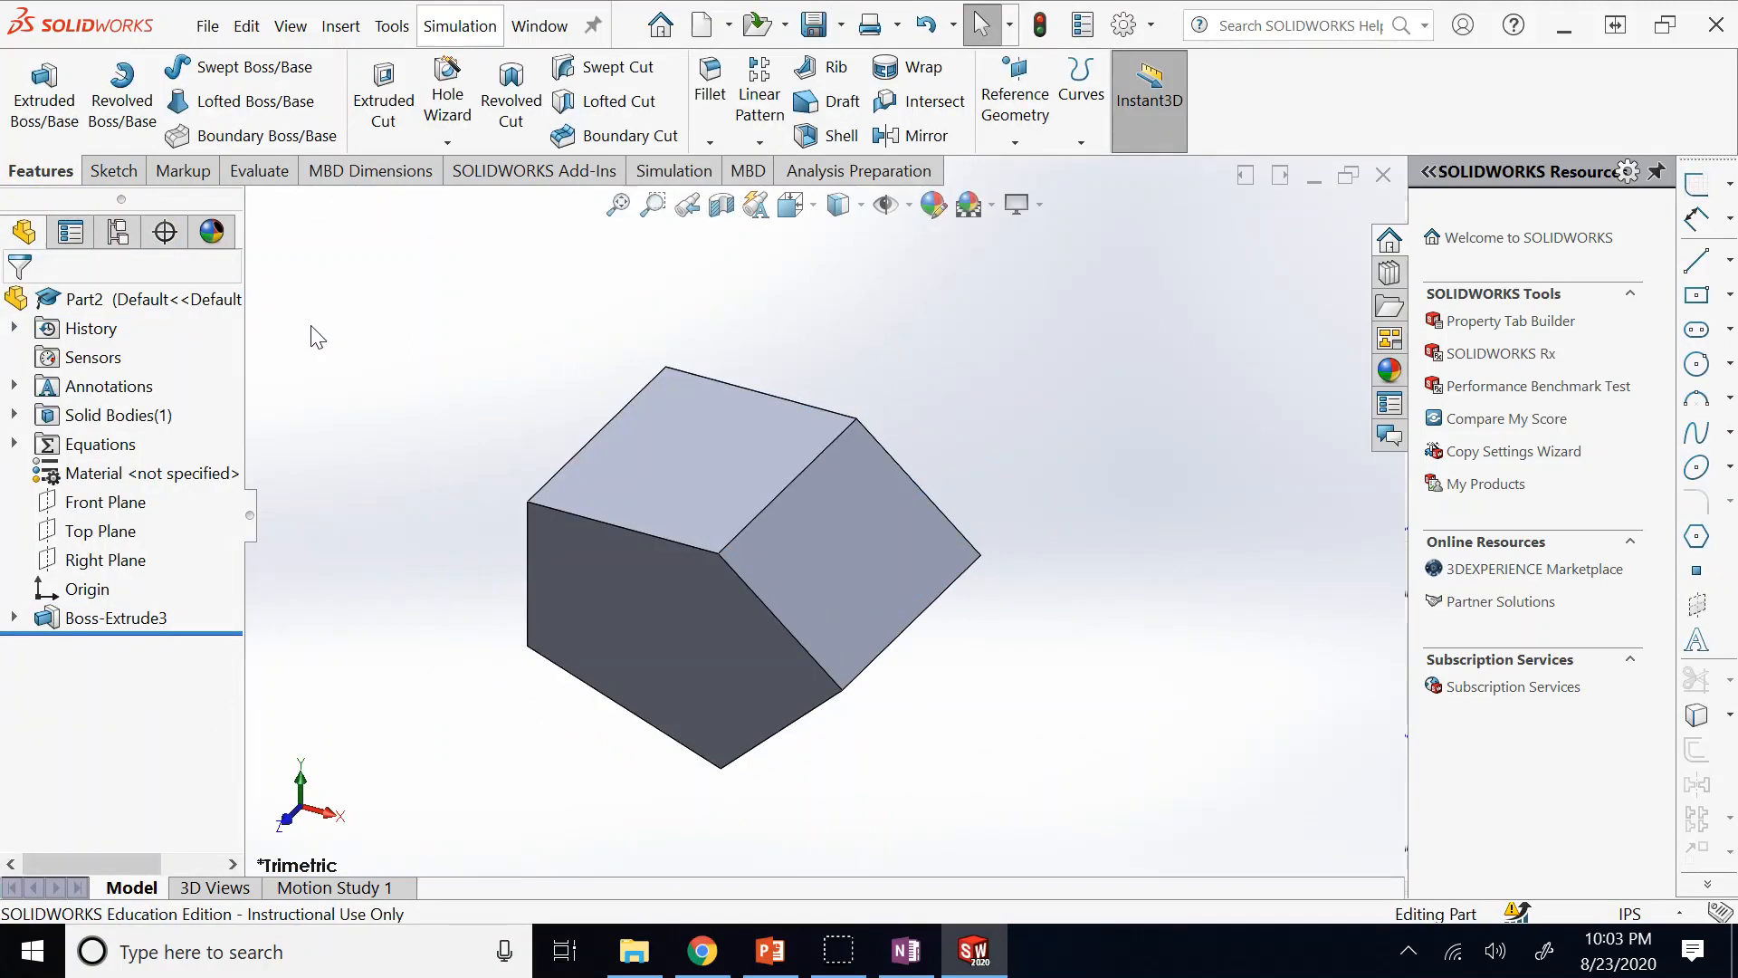
# Open the extrusion's underlying sketch for editing.
pyautogui.click(14, 618)
pyautogui.click(82, 646)
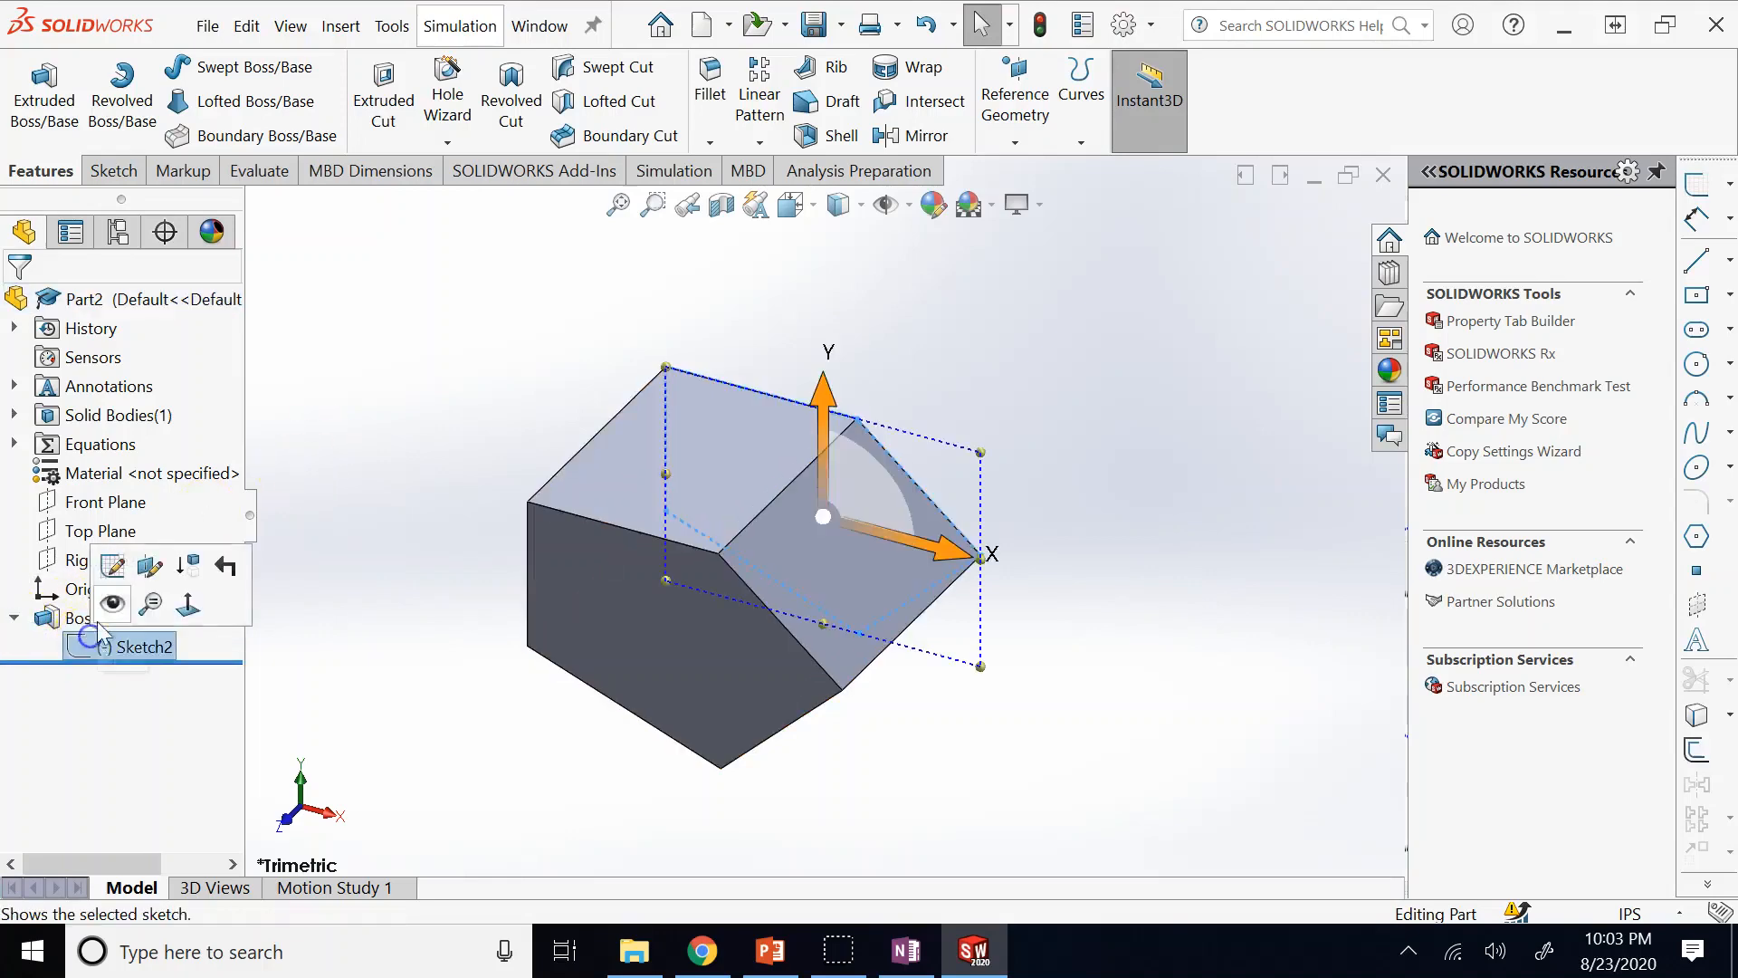
pyautogui.click(118, 566)
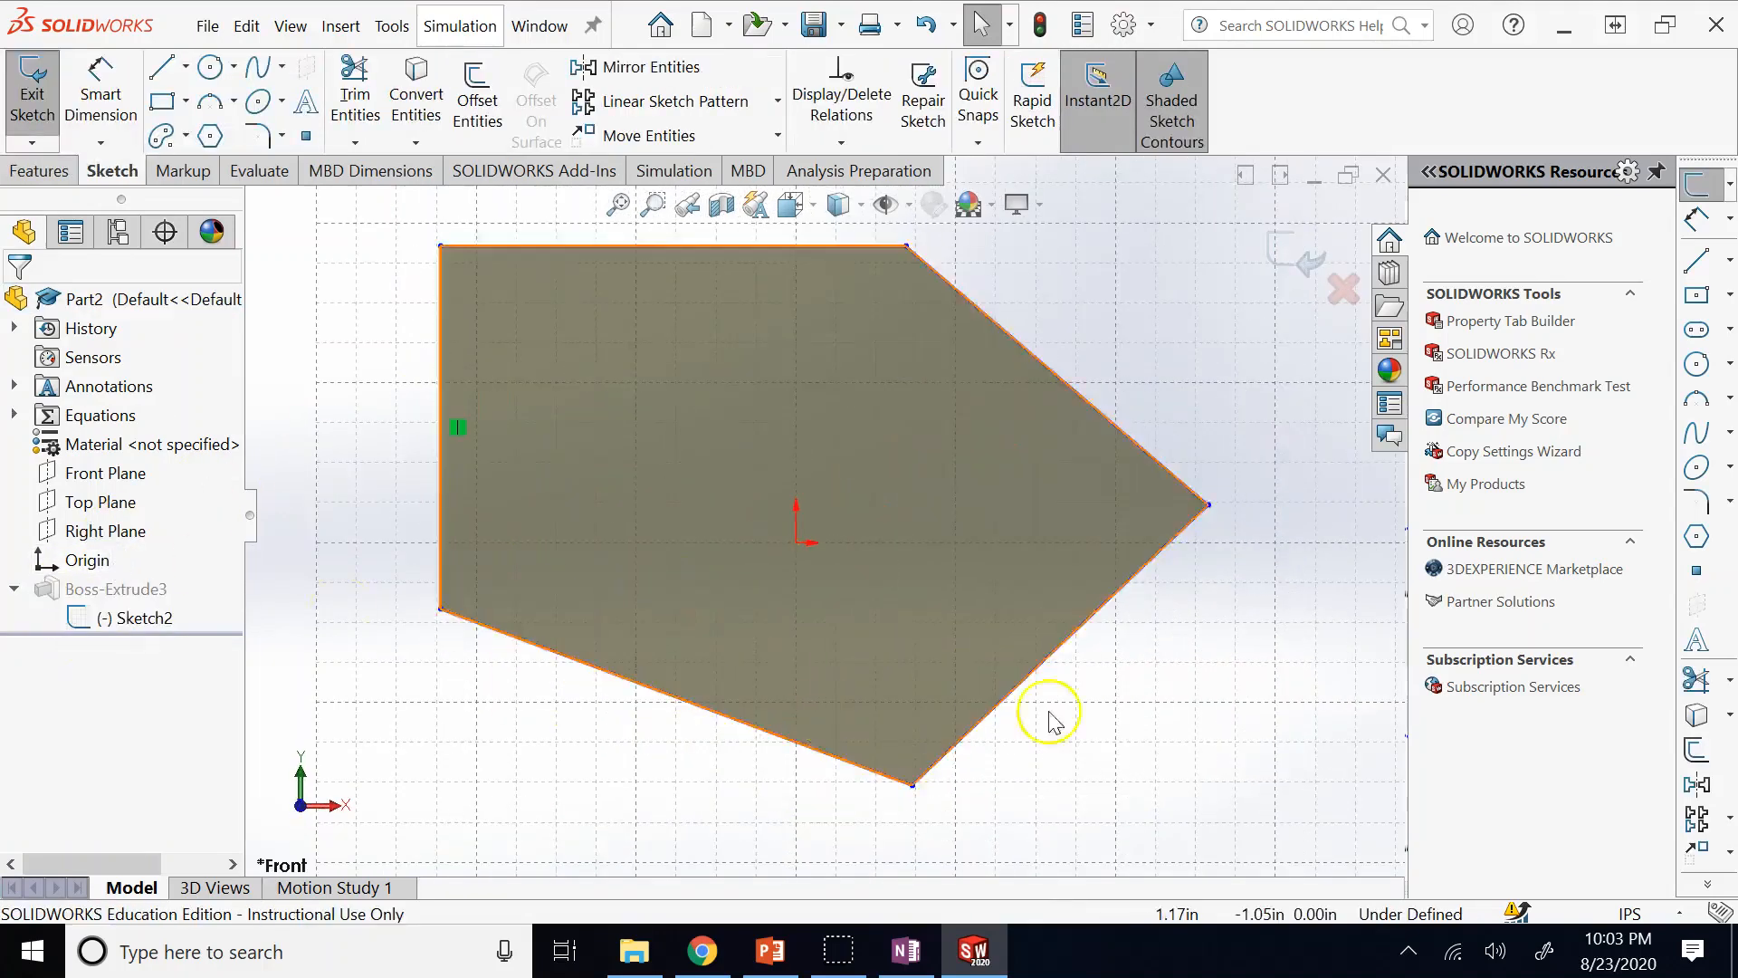
# Switch to PowerPoint and review the Equation-Driven Curve, Adding Dimensions and Relations, and Sketch Tools slides, checking the Split and Sketch picture entries.
pyautogui.click(791, 958)
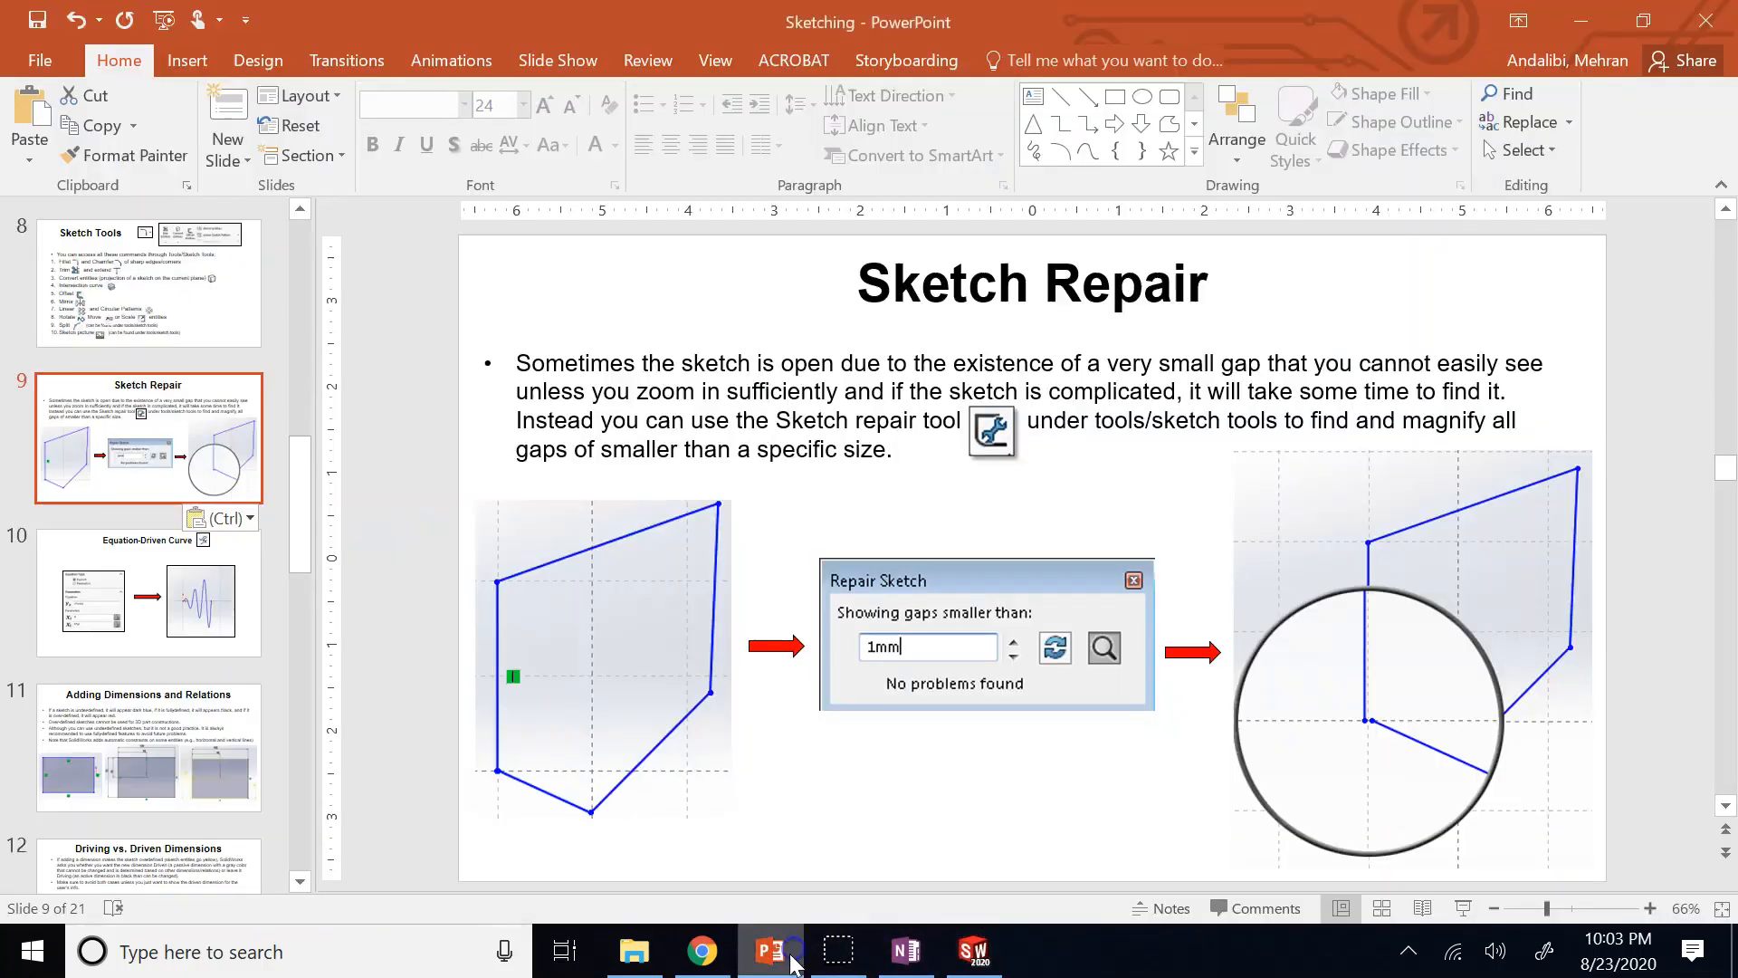
pyautogui.click(154, 585)
pyautogui.click(157, 715)
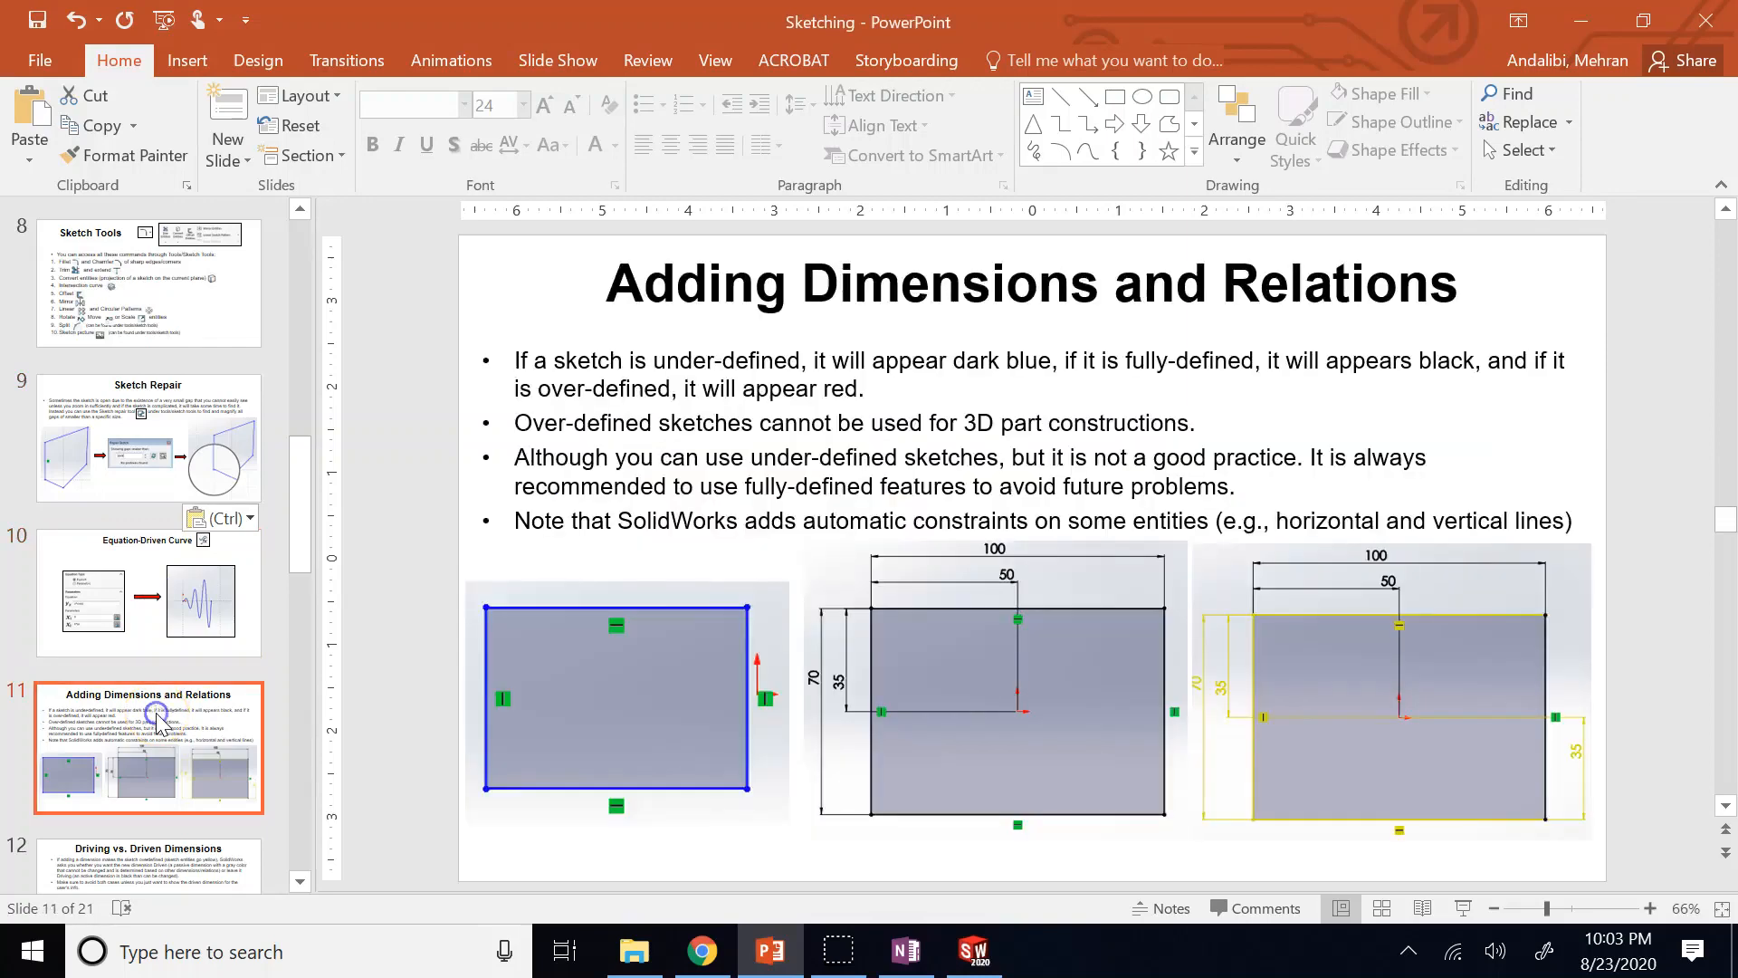
pyautogui.click(127, 613)
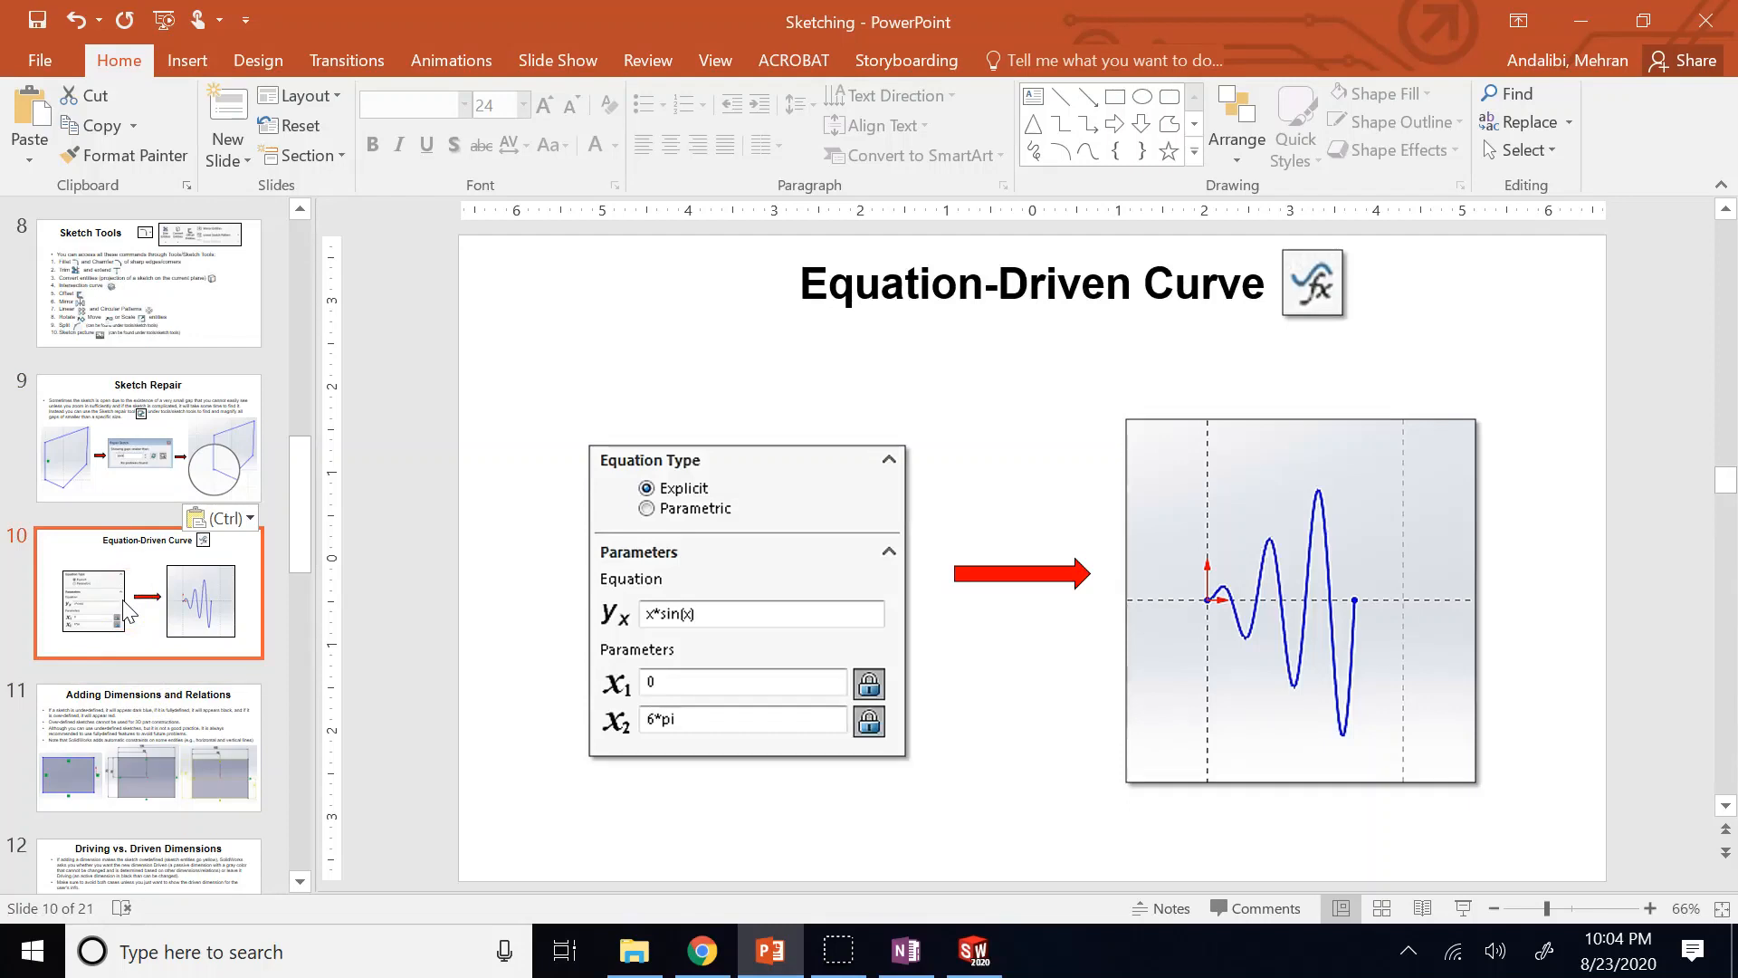
pyautogui.click(203, 326)
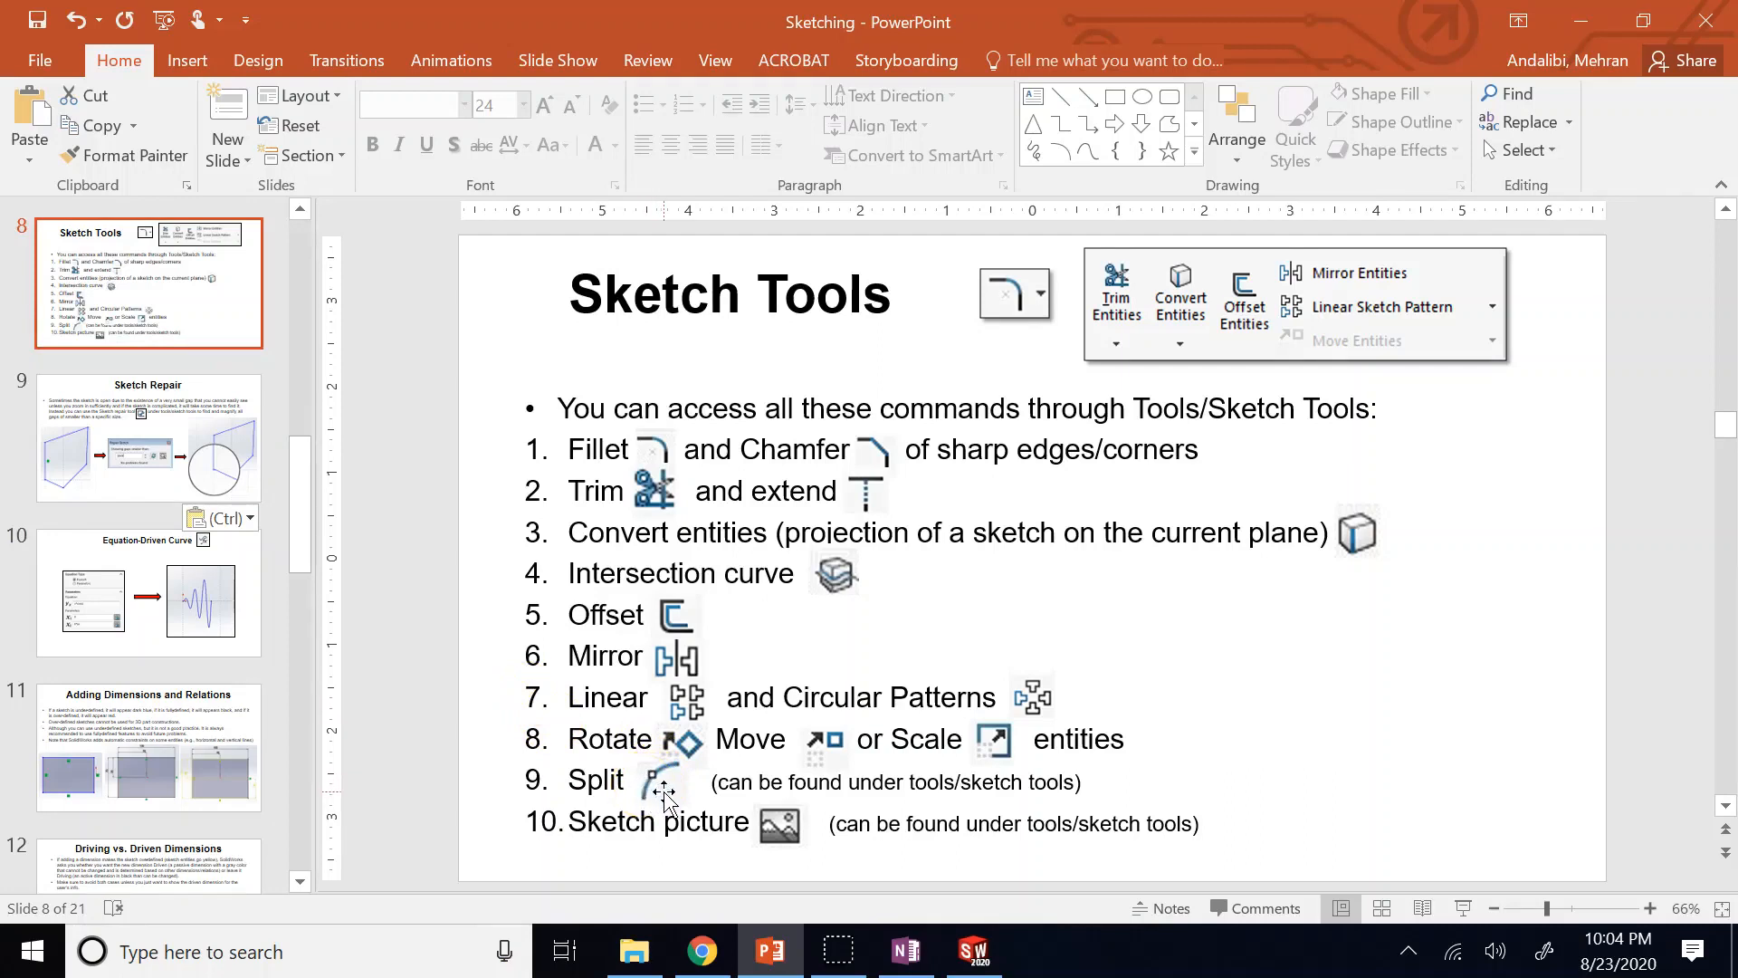
pyautogui.click(664, 794)
pyautogui.click(770, 820)
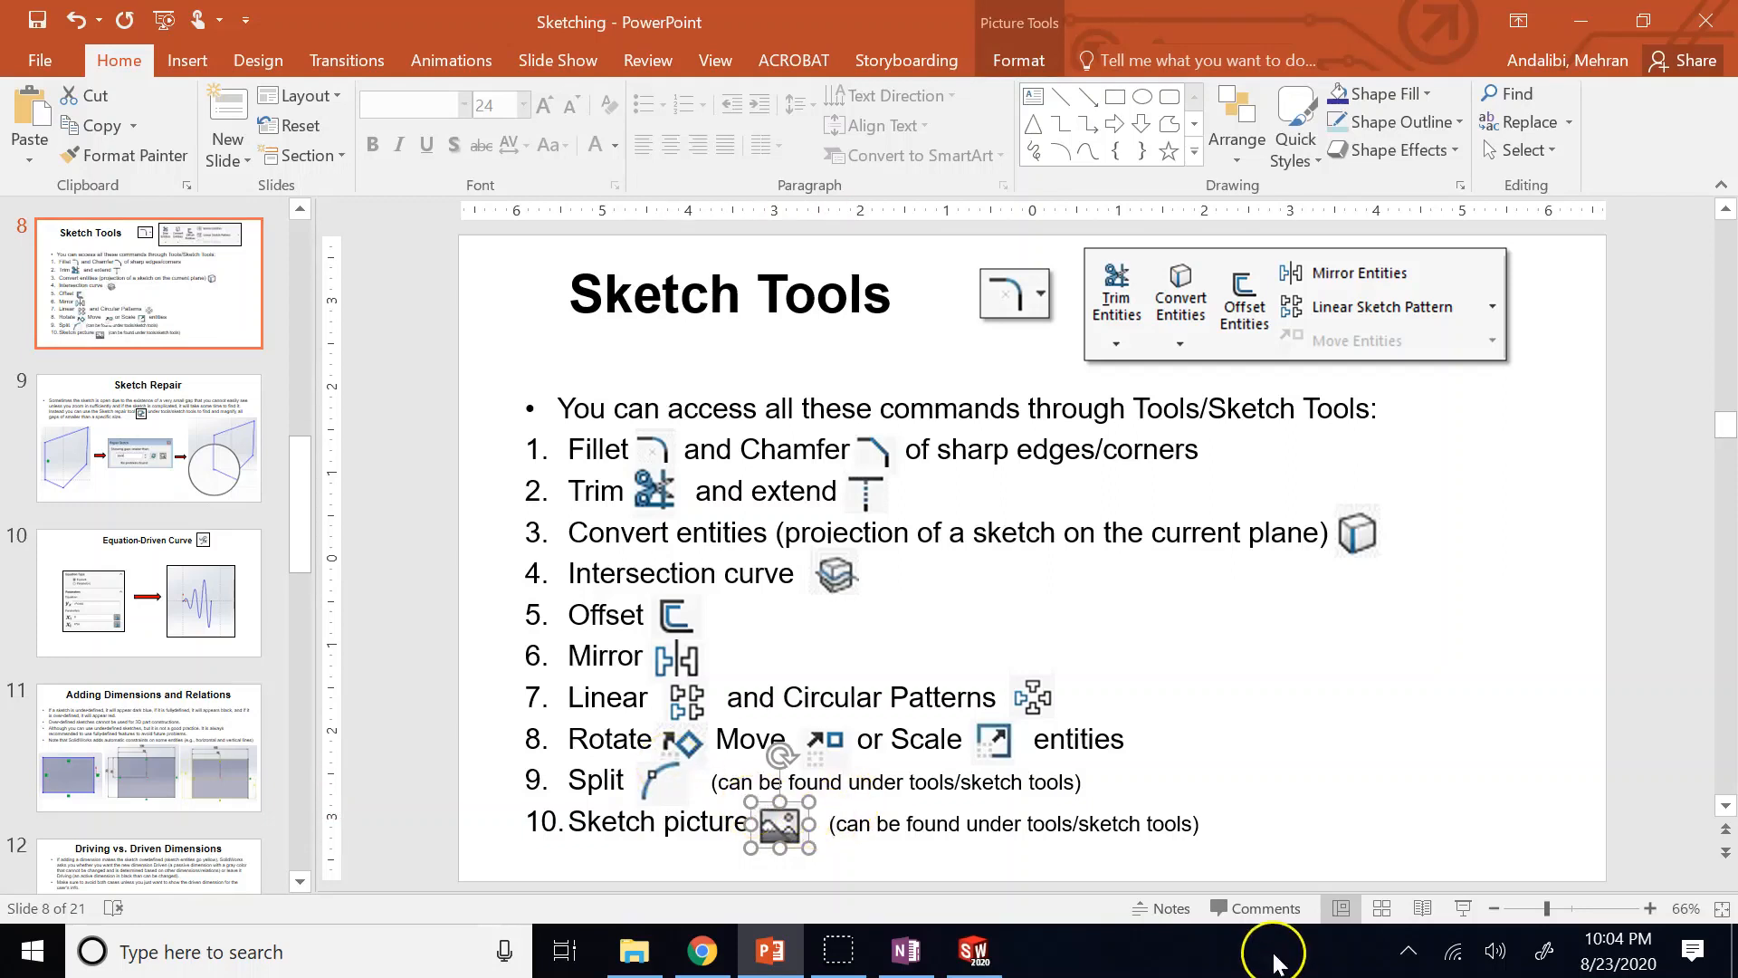
# Switch back to SOLIDWORKS and delete all five lines of the pentagon profile from the sketch.
pyautogui.click(973, 950)
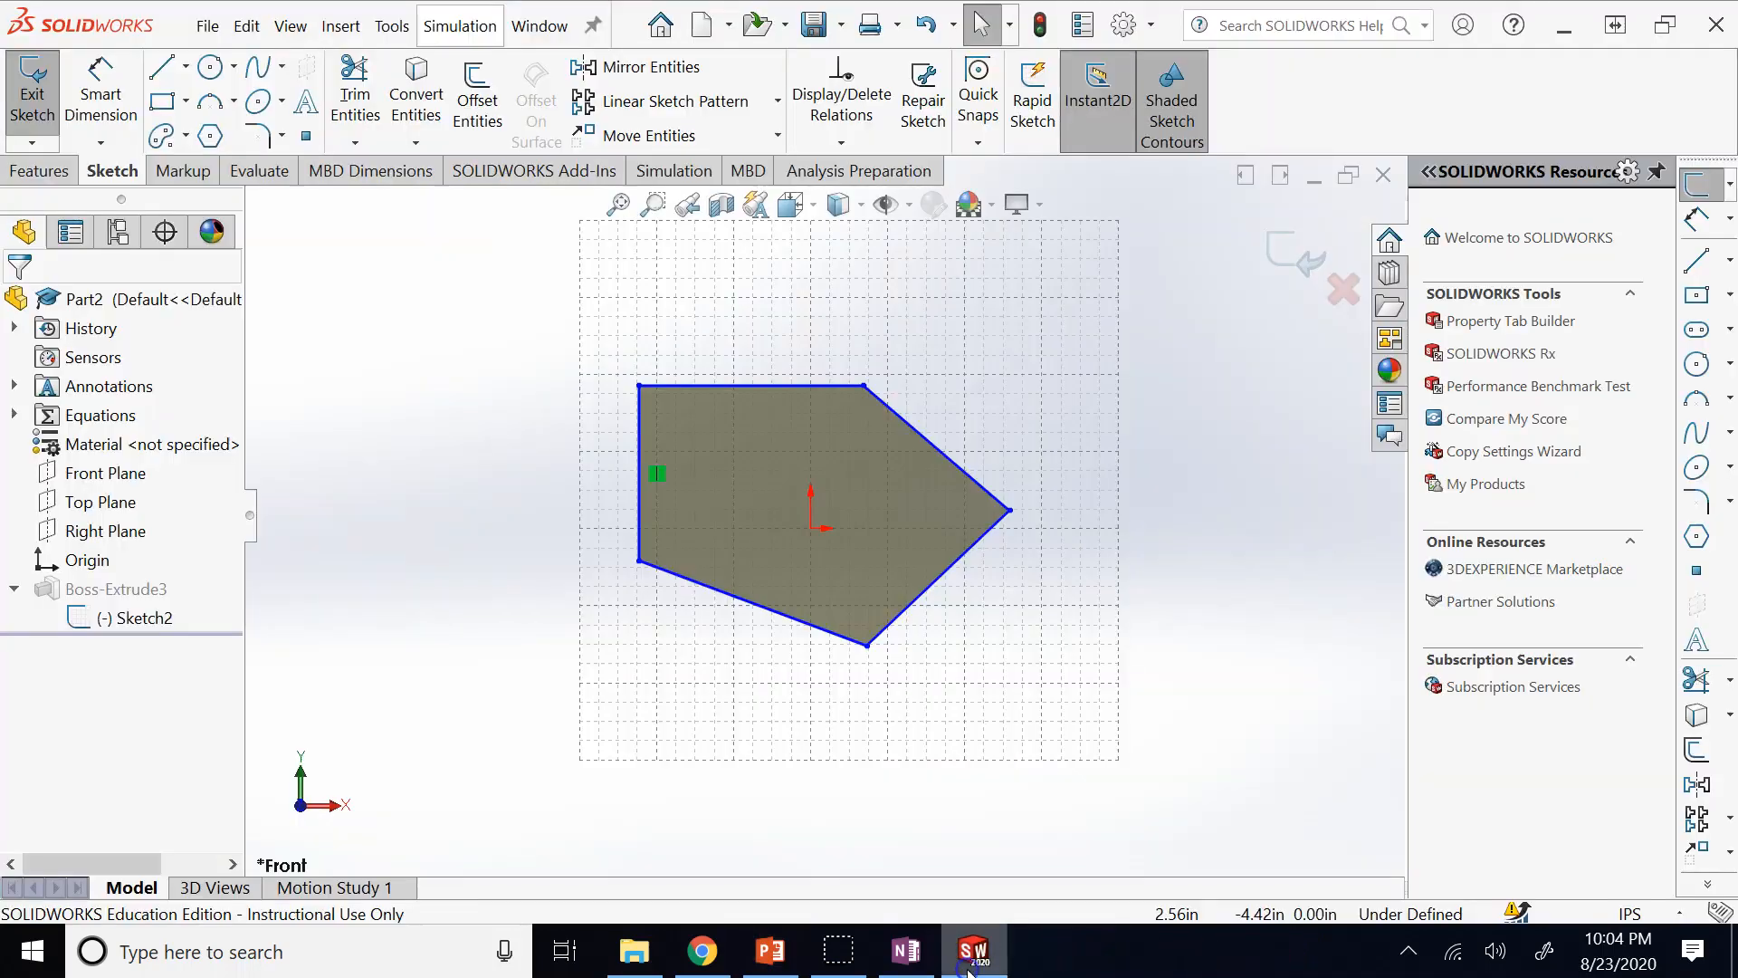
pyautogui.moveTo(521, 323)
pyautogui.mouseDown()
pyautogui.moveTo(943, 543)
pyautogui.moveTo(1040, 613)
pyautogui.moveTo(1061, 670)
pyautogui.mouseUp()
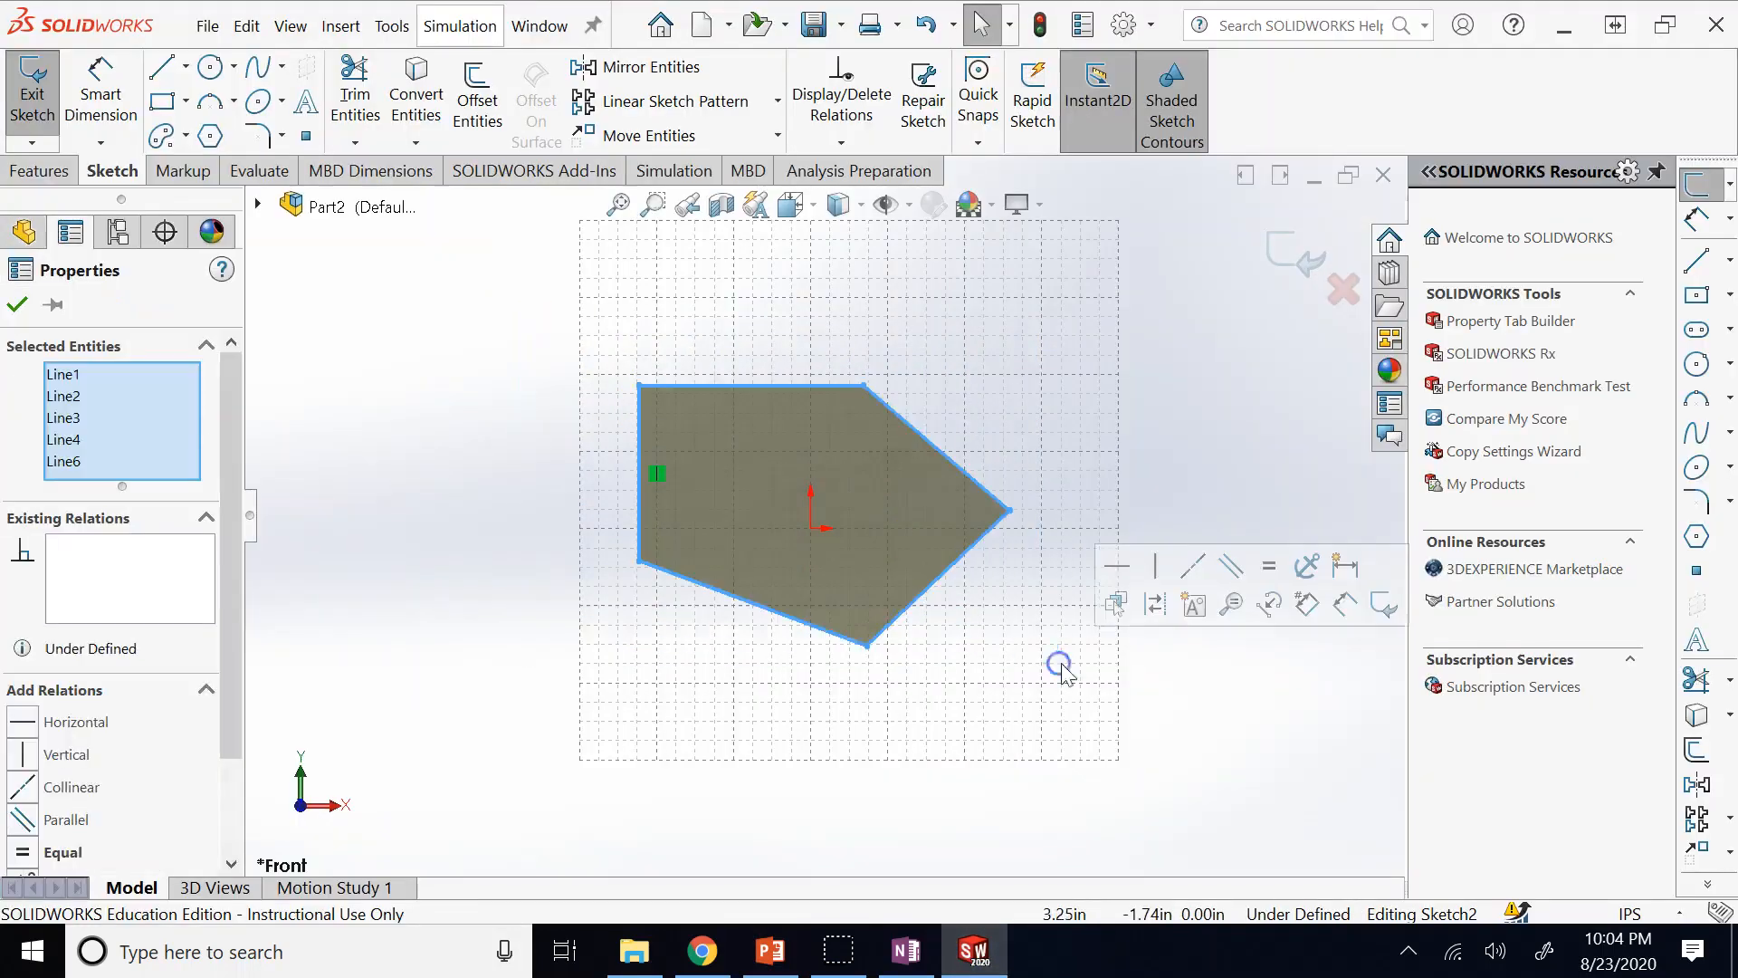
pyautogui.click(1250, 435)
pyautogui.moveTo(551, 325); pyautogui.dragTo(1066, 684)
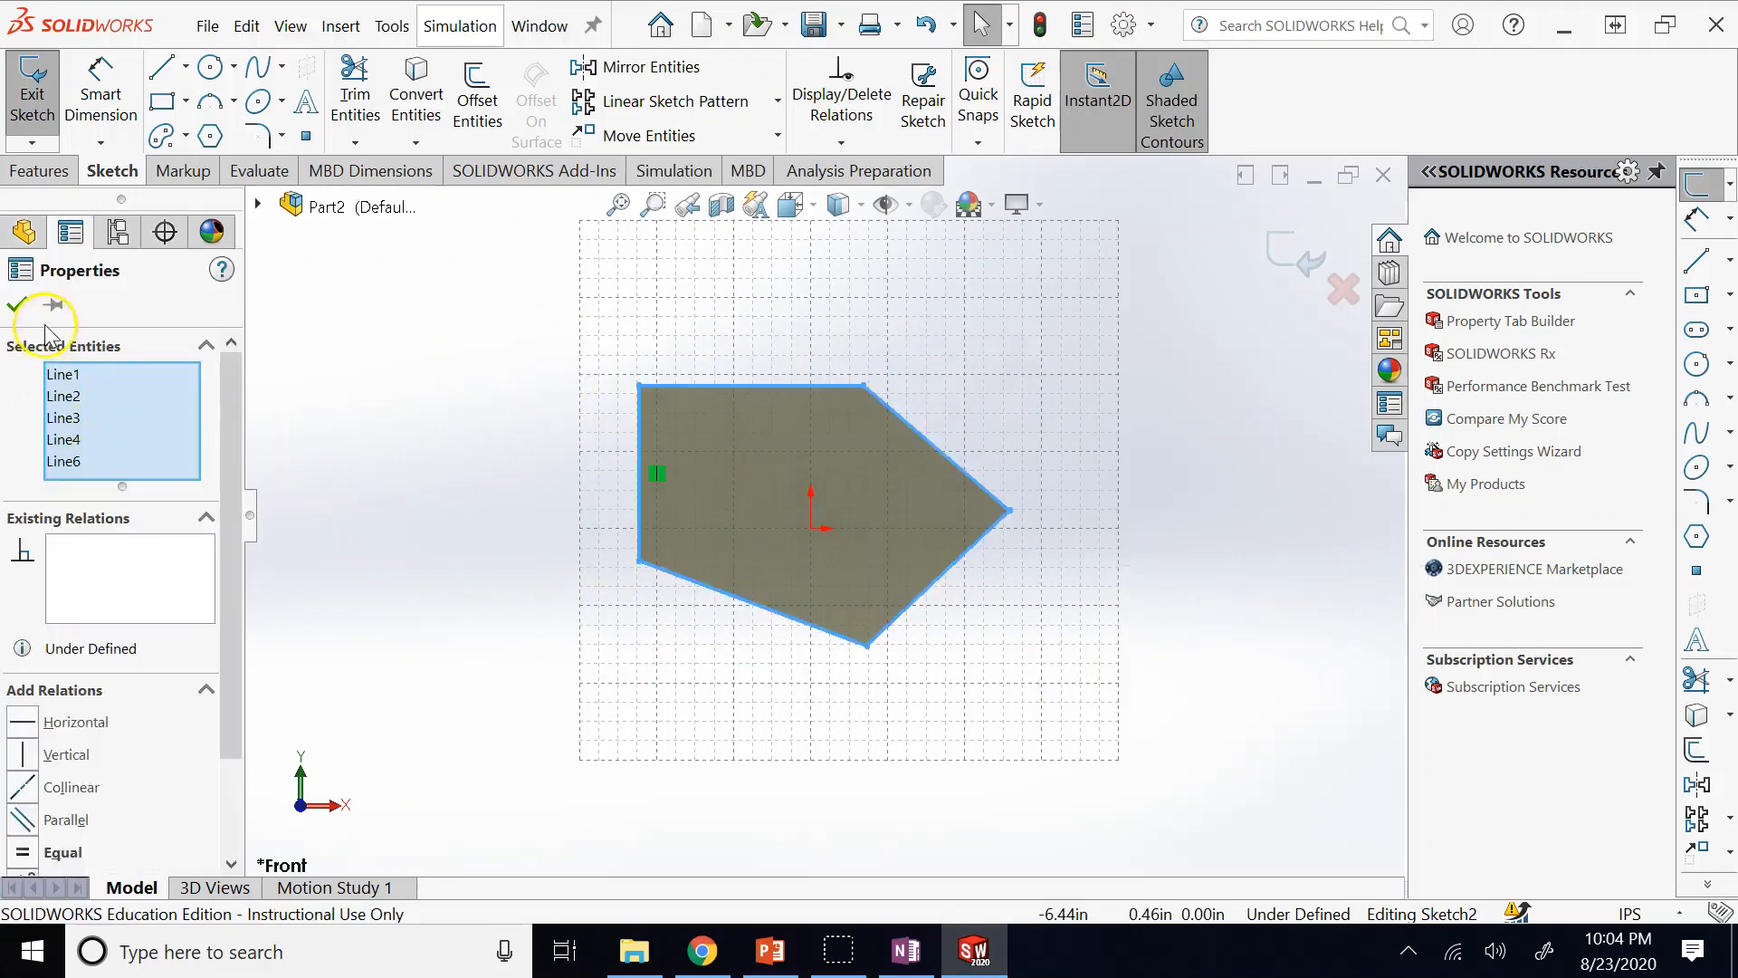
pyautogui.click(17, 304)
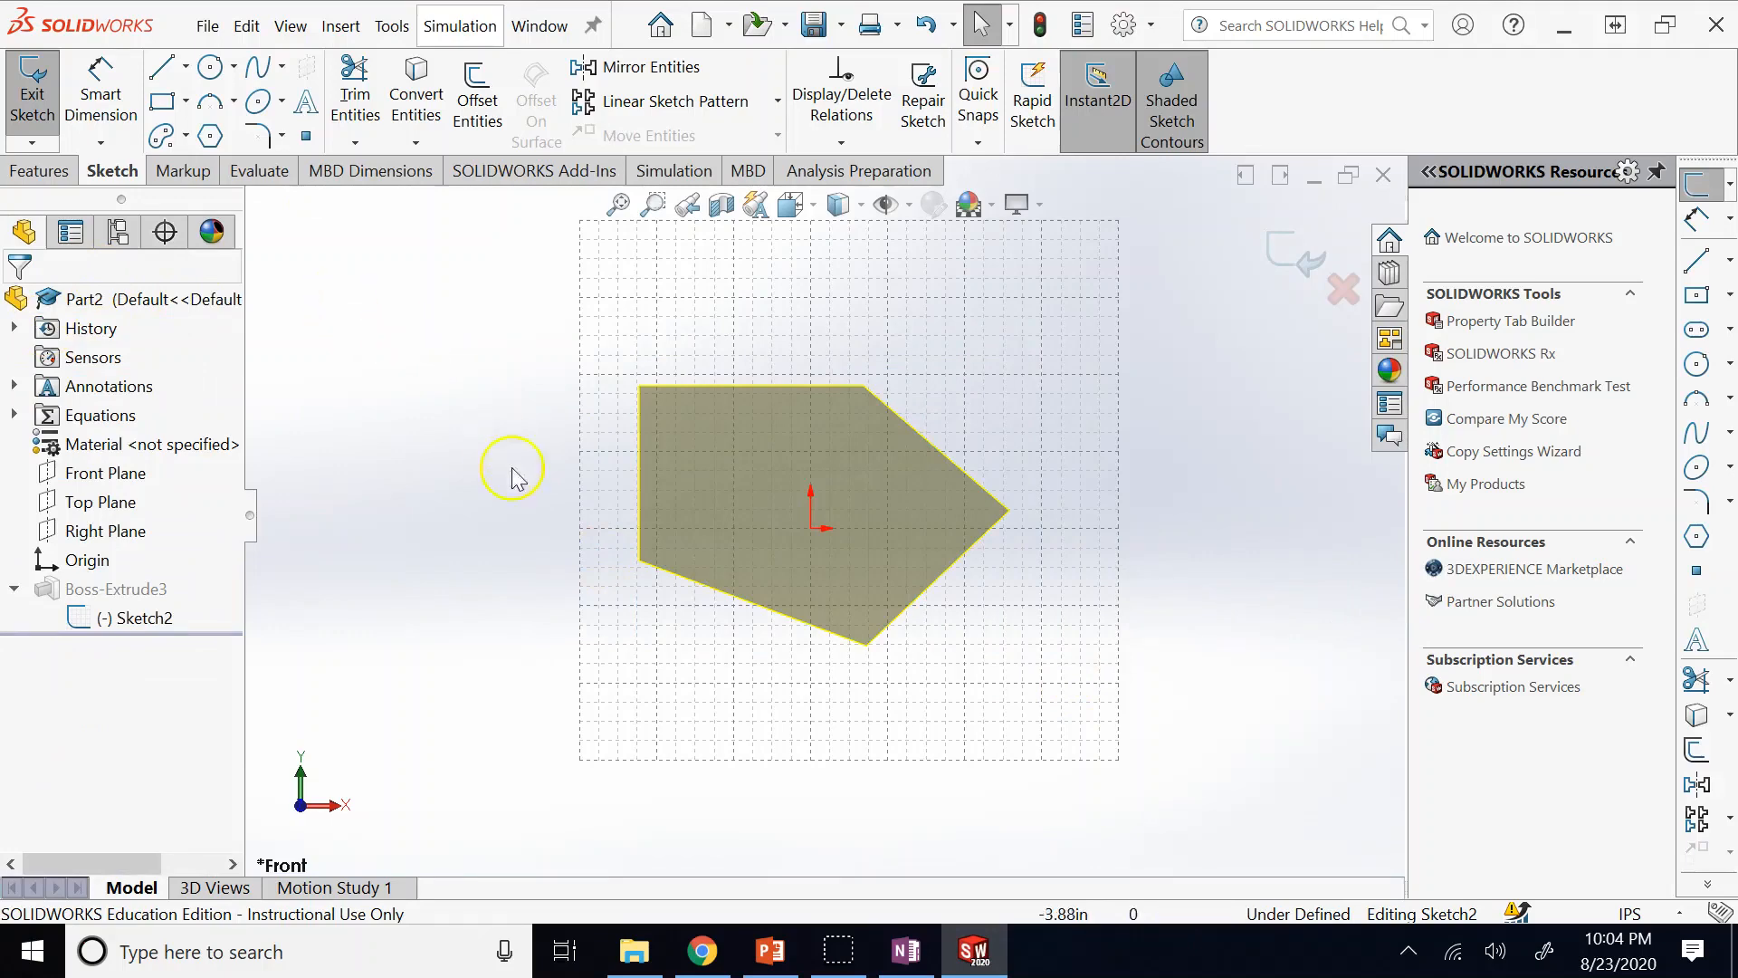
# Switch to Chrome and run a Google Images search for "erau eagle" in a new tab.
pyautogui.click(702, 951)
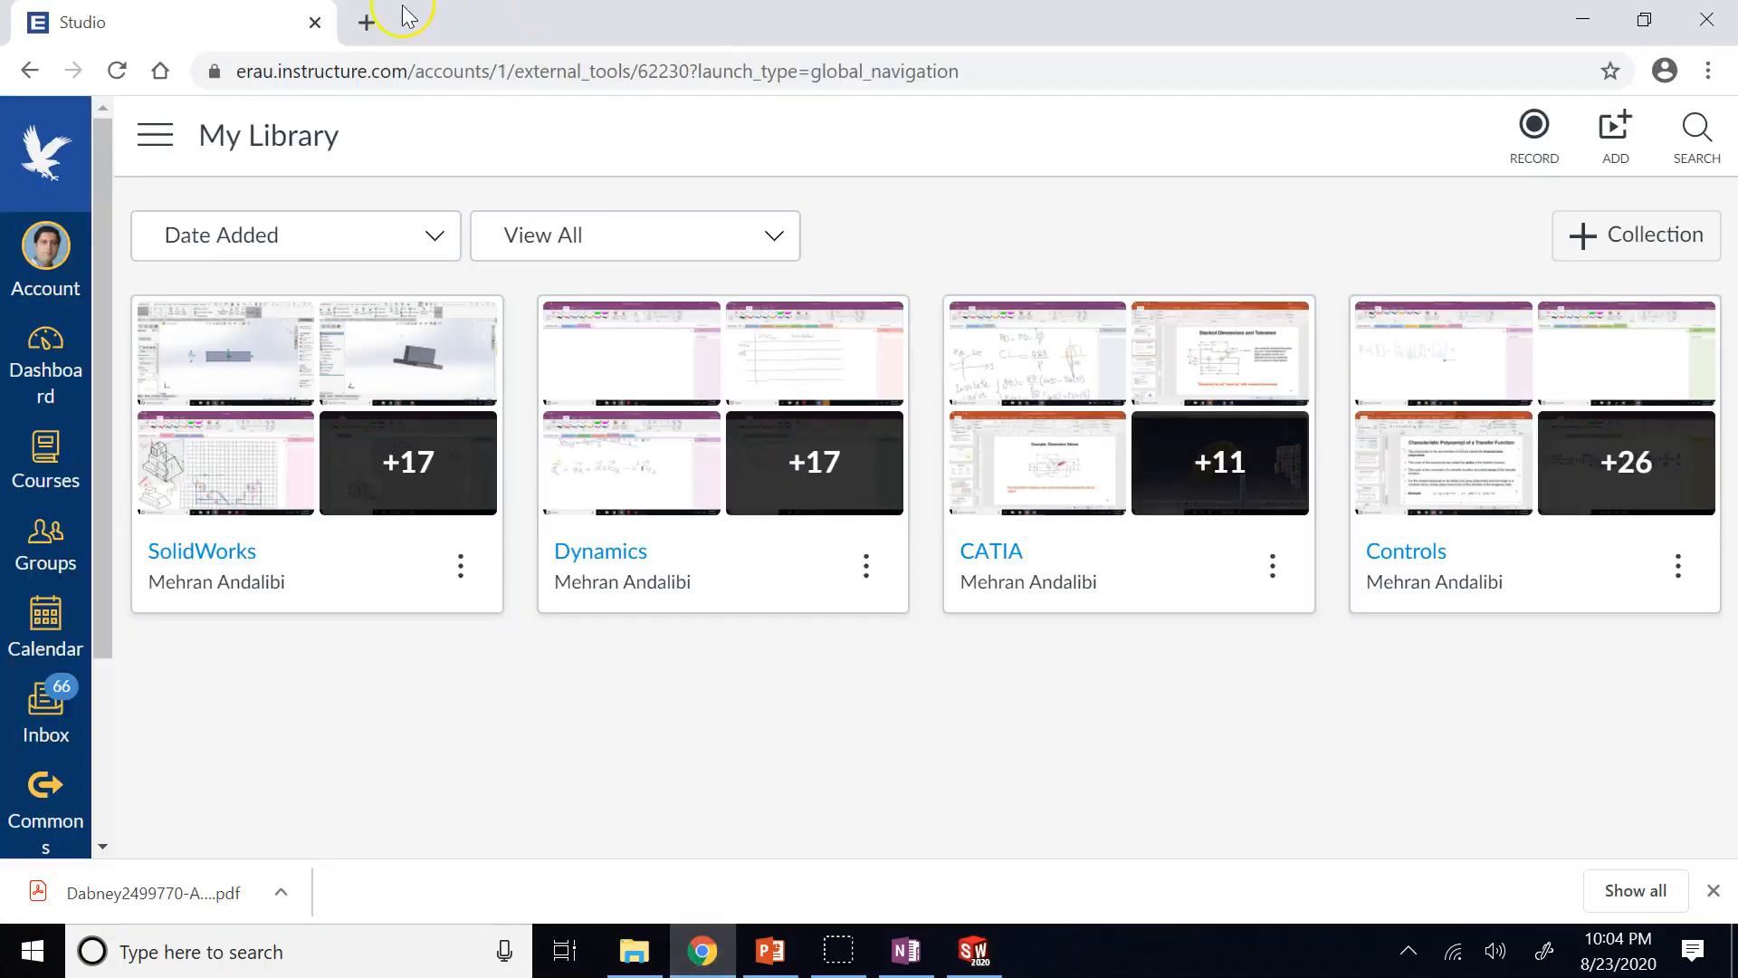
pyautogui.click(369, 21)
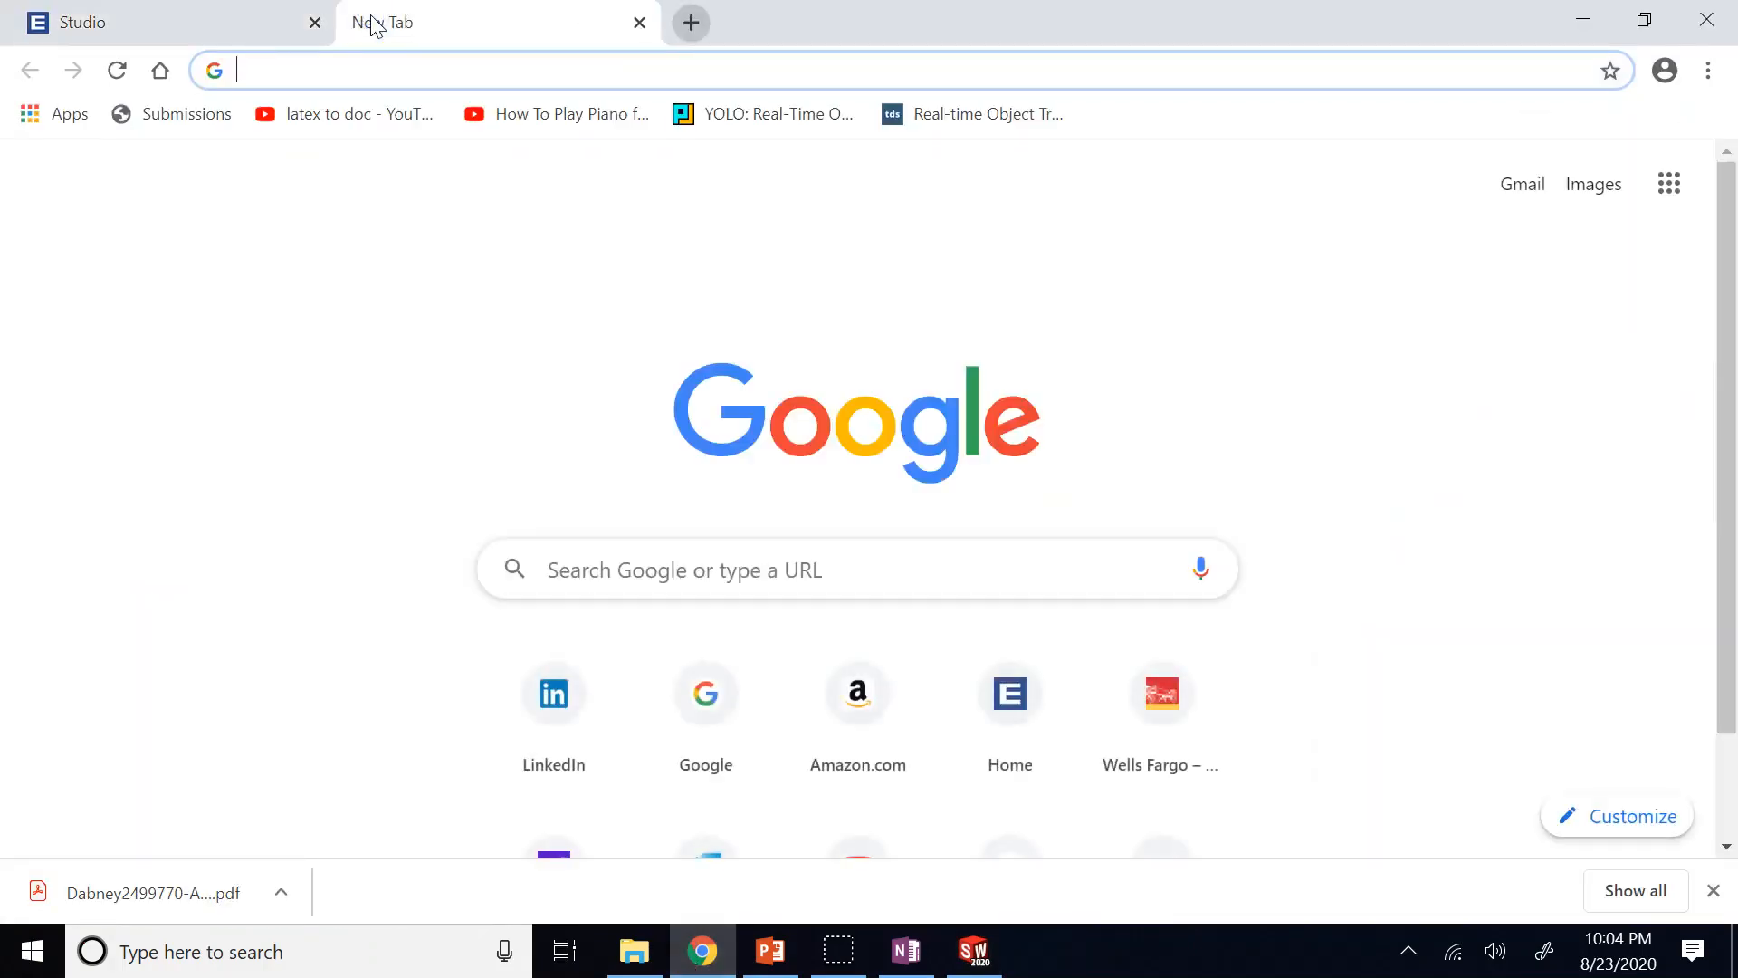
pyautogui.click(704, 688)
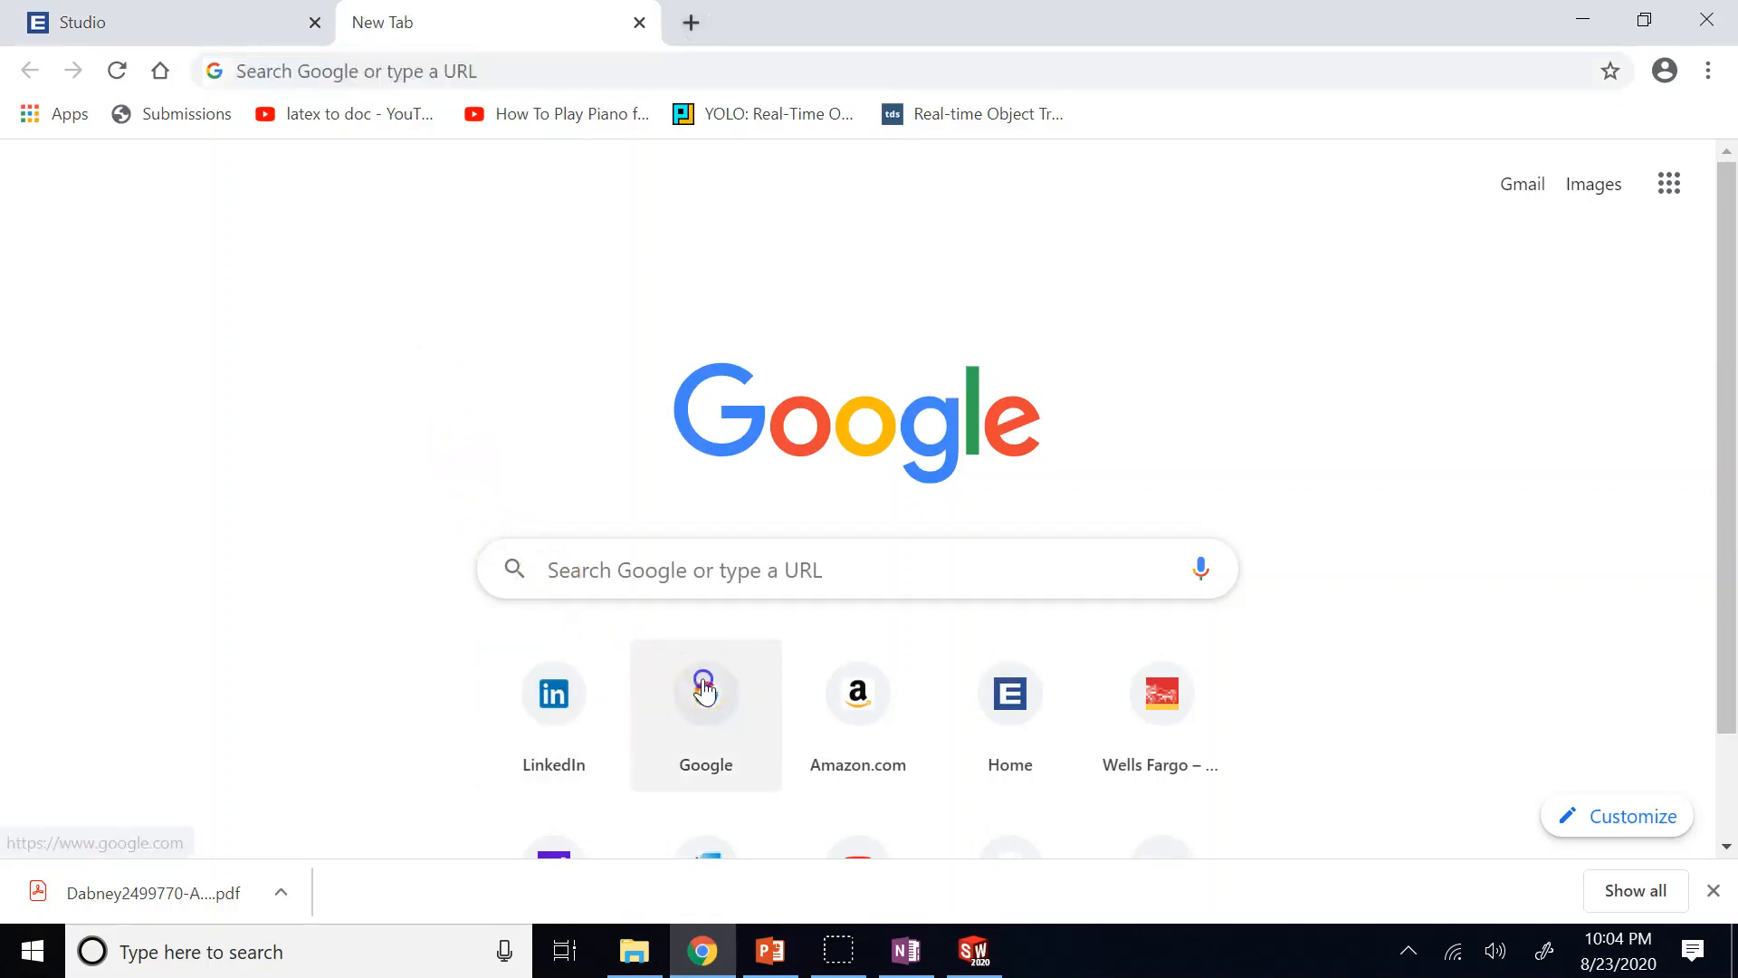
pyautogui.write('er')
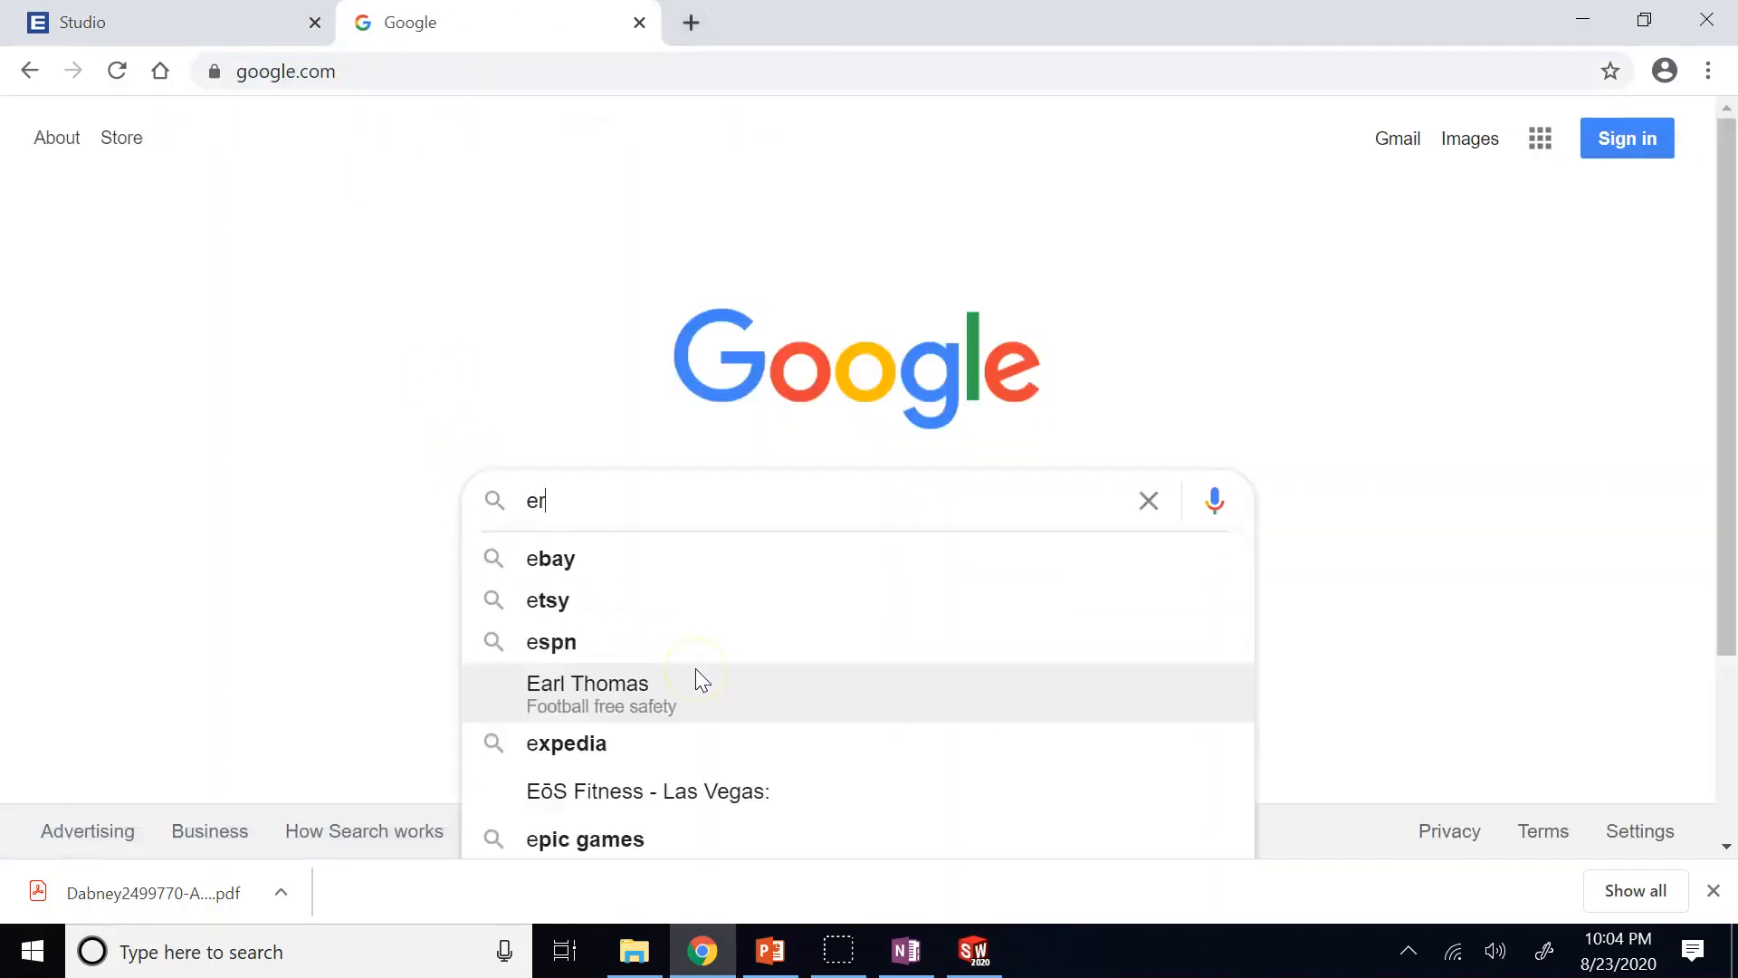
pyautogui.write('au eagle')
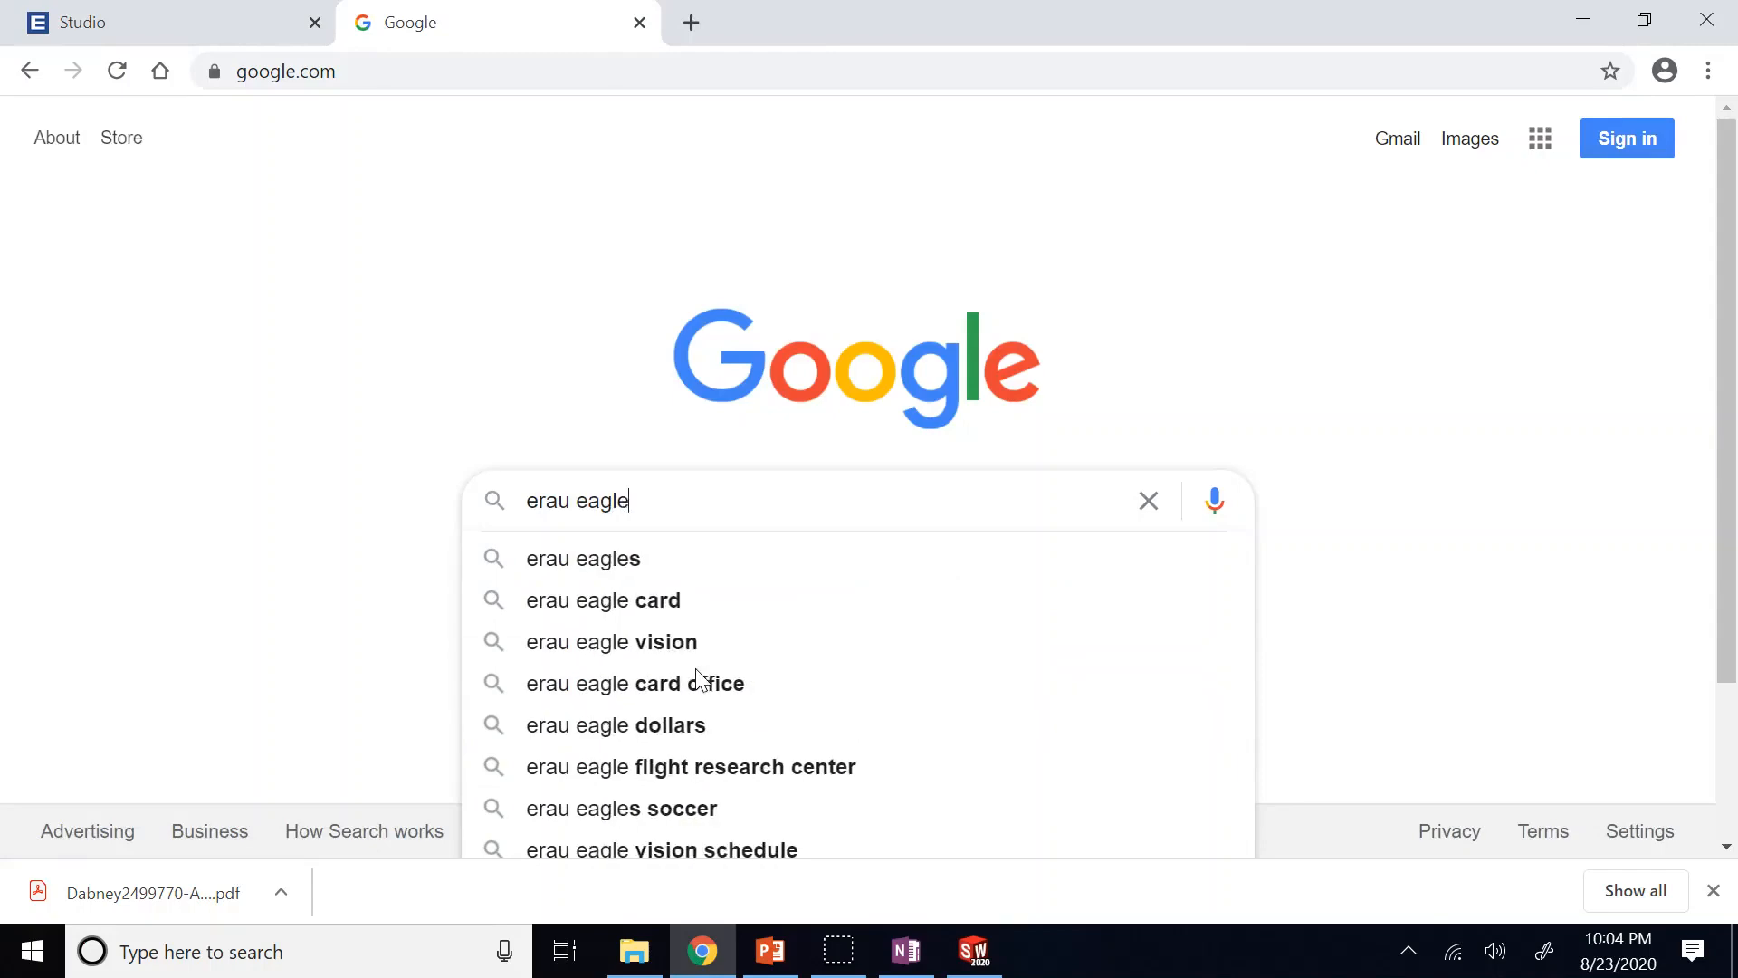
pyautogui.press('Return')
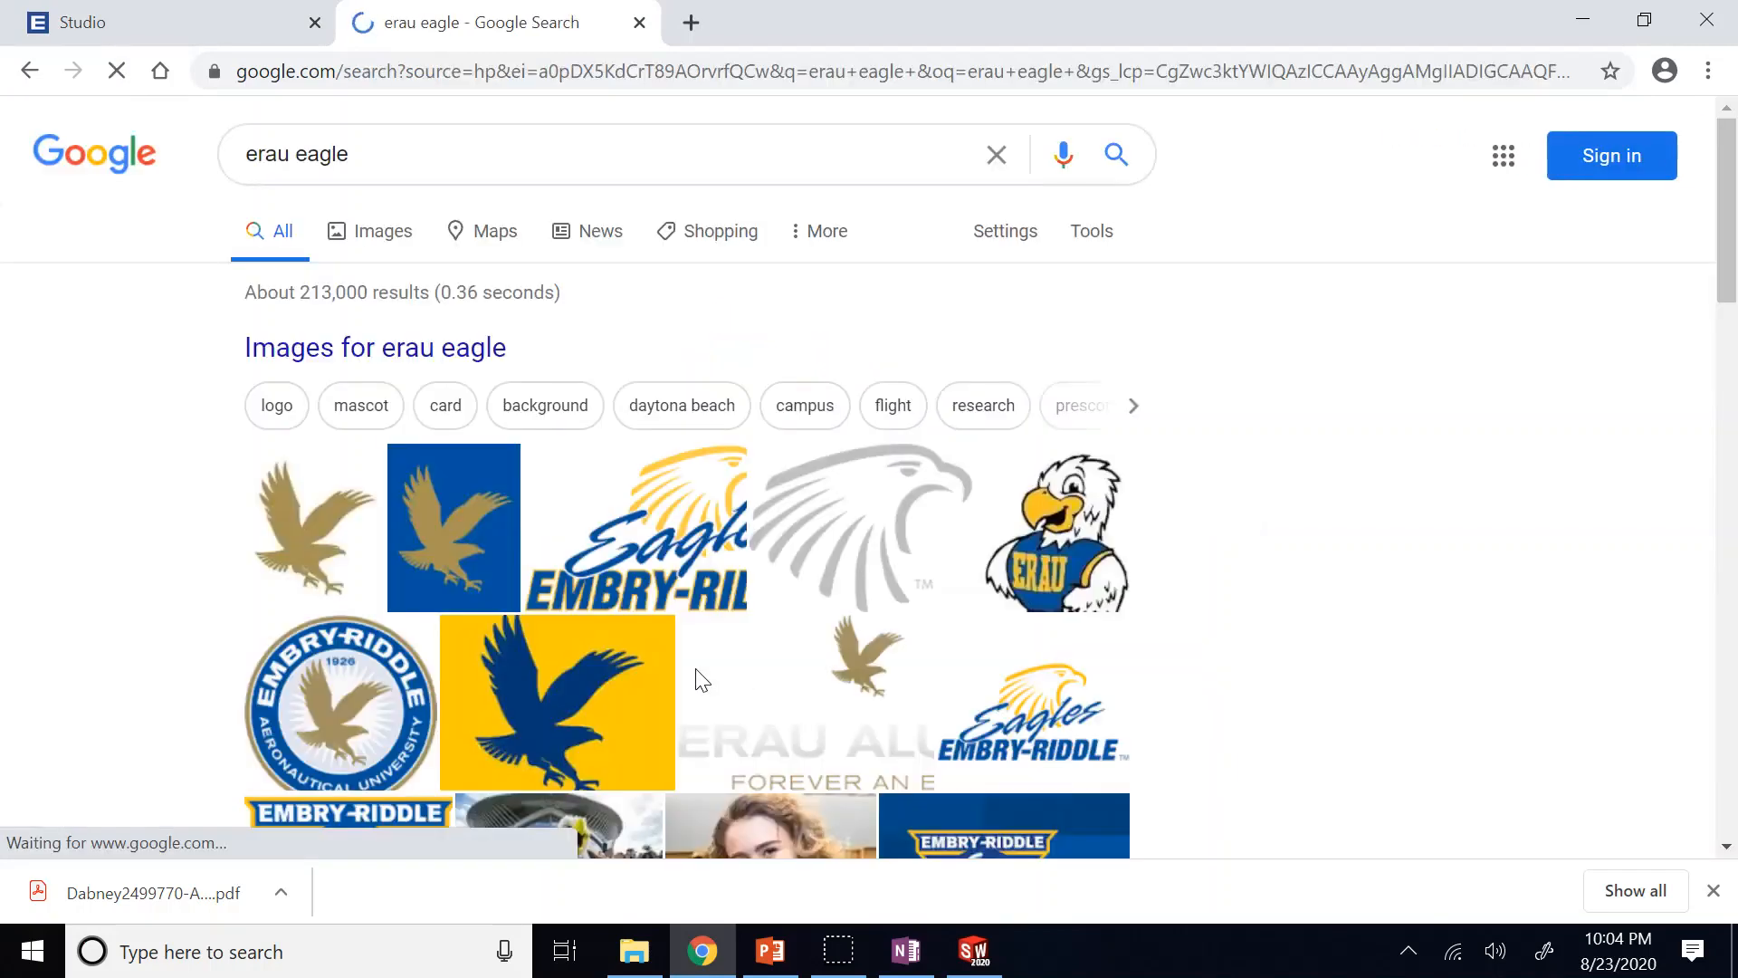
pyautogui.click(387, 239)
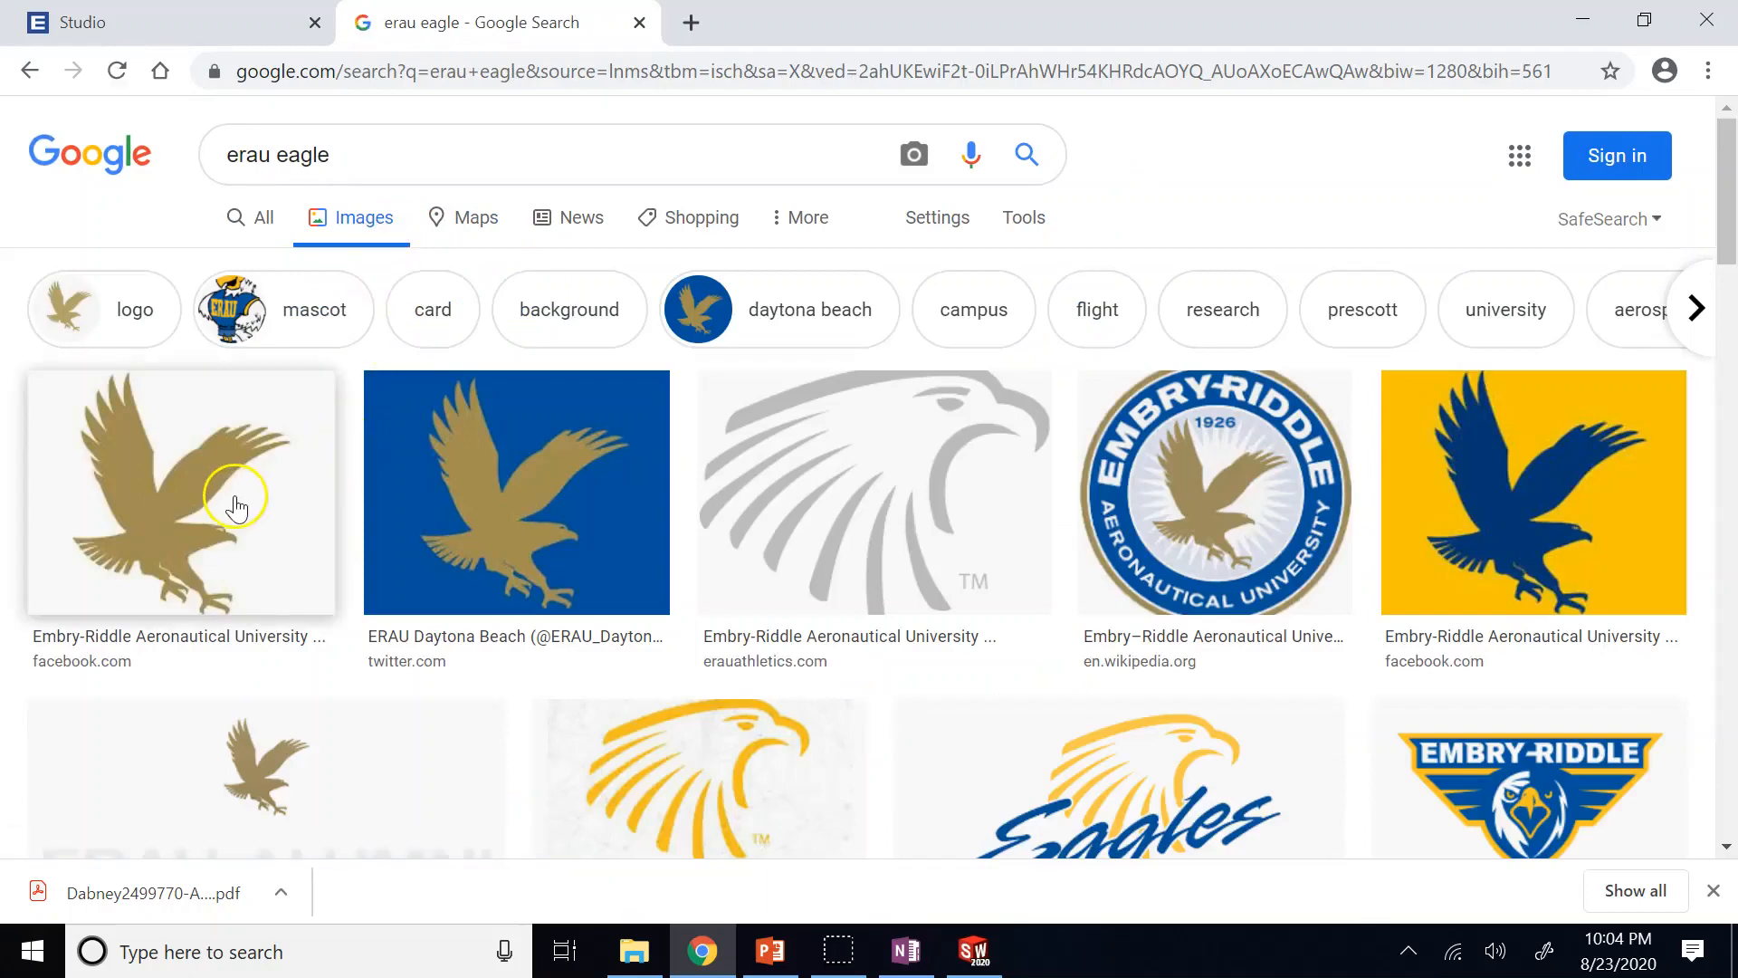
# Preview the gold eagle on a white background and save it to the Desktop as a JPEG image named download, and close the search tab.
pyautogui.click(236, 504)
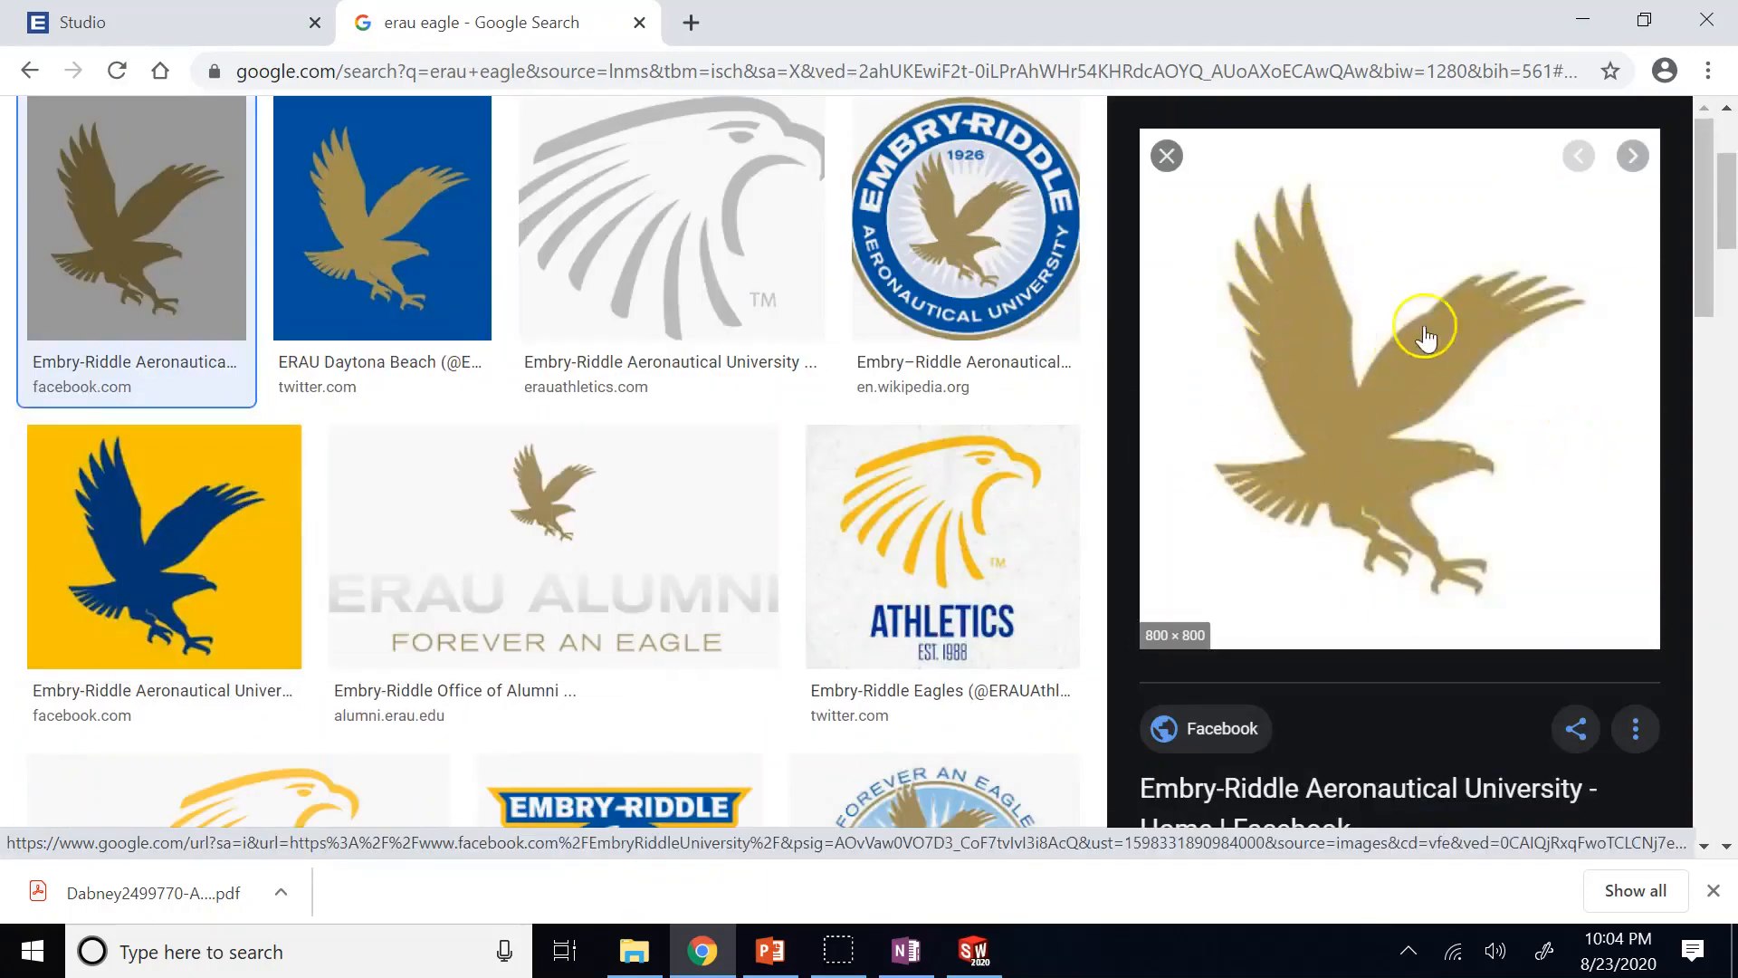
pyautogui.click(1346, 387)
pyautogui.rightClick(1346, 388)
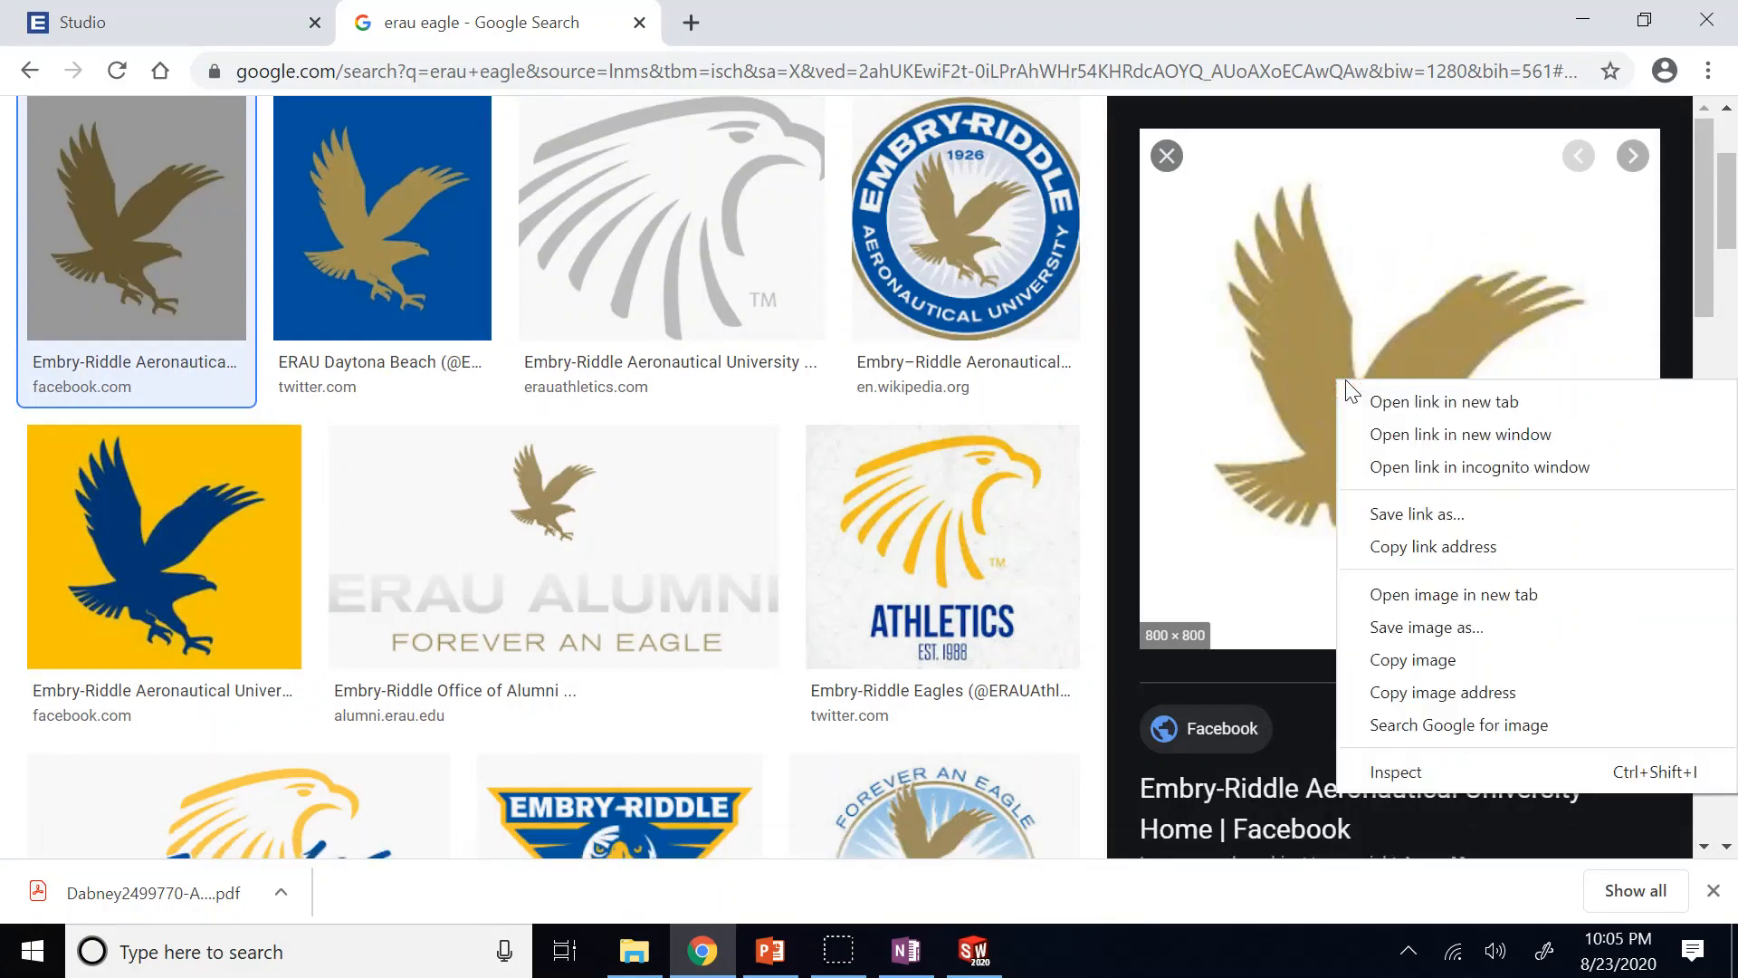
pyautogui.click(1166, 396)
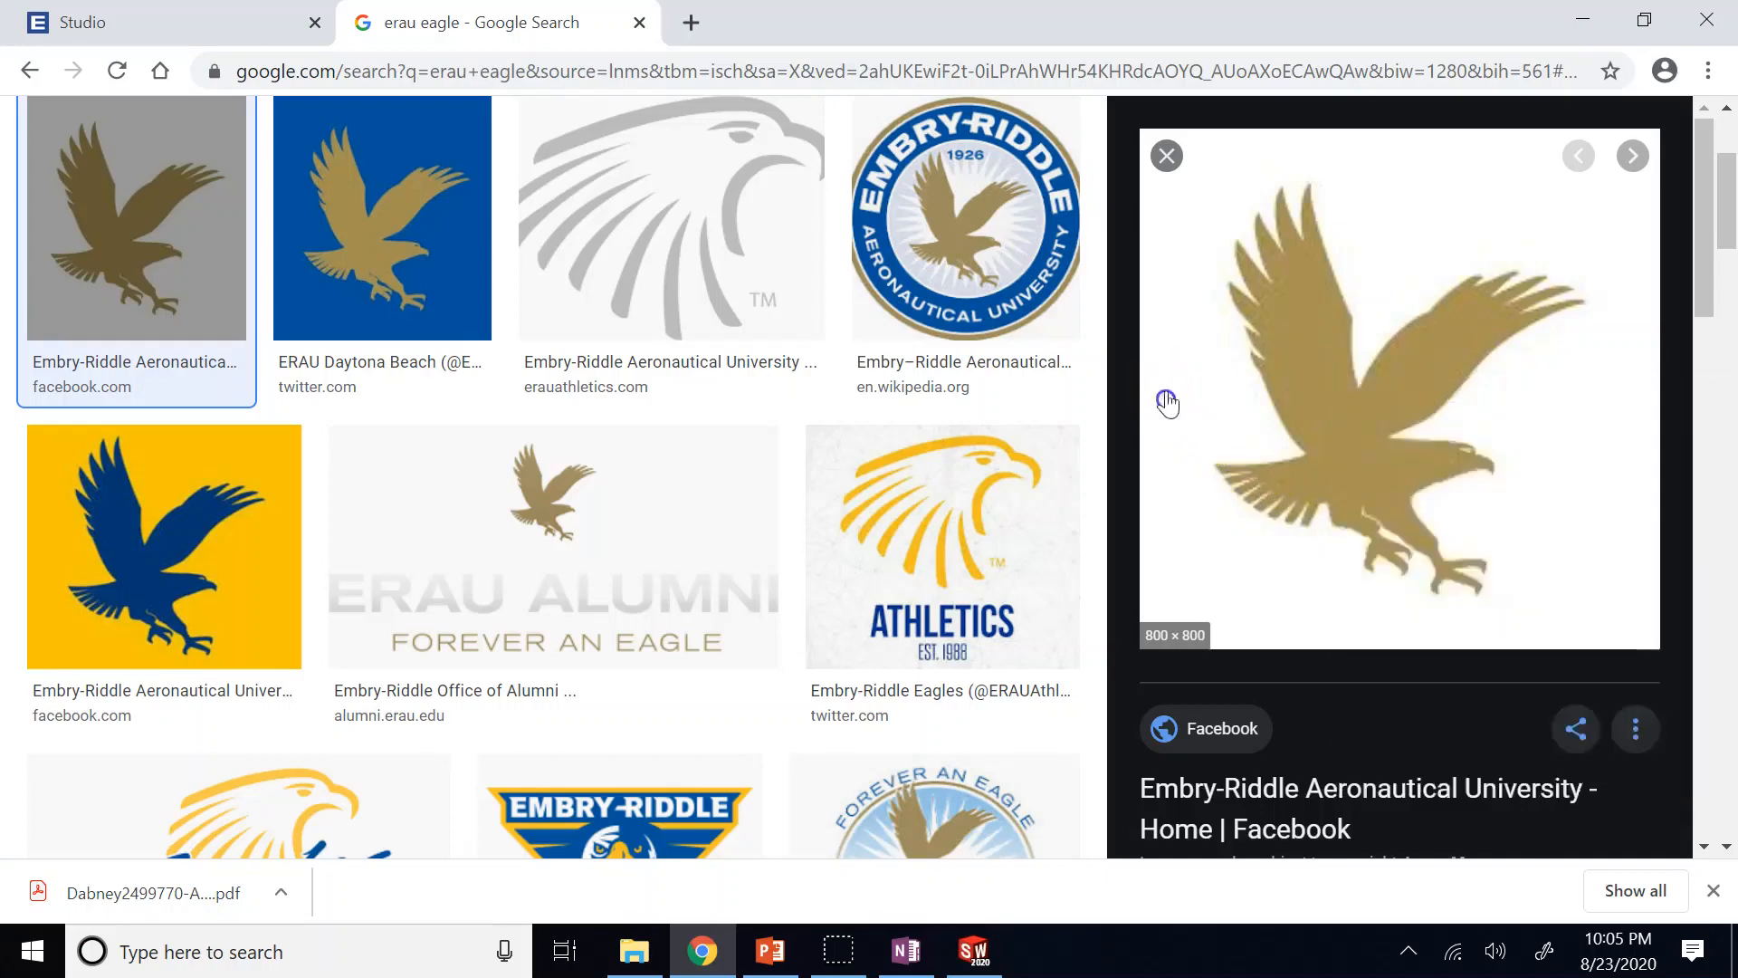
pyautogui.click(1166, 396)
pyautogui.click(967, 22)
pyautogui.rightClick(1312, 367)
pyautogui.click(1438, 631)
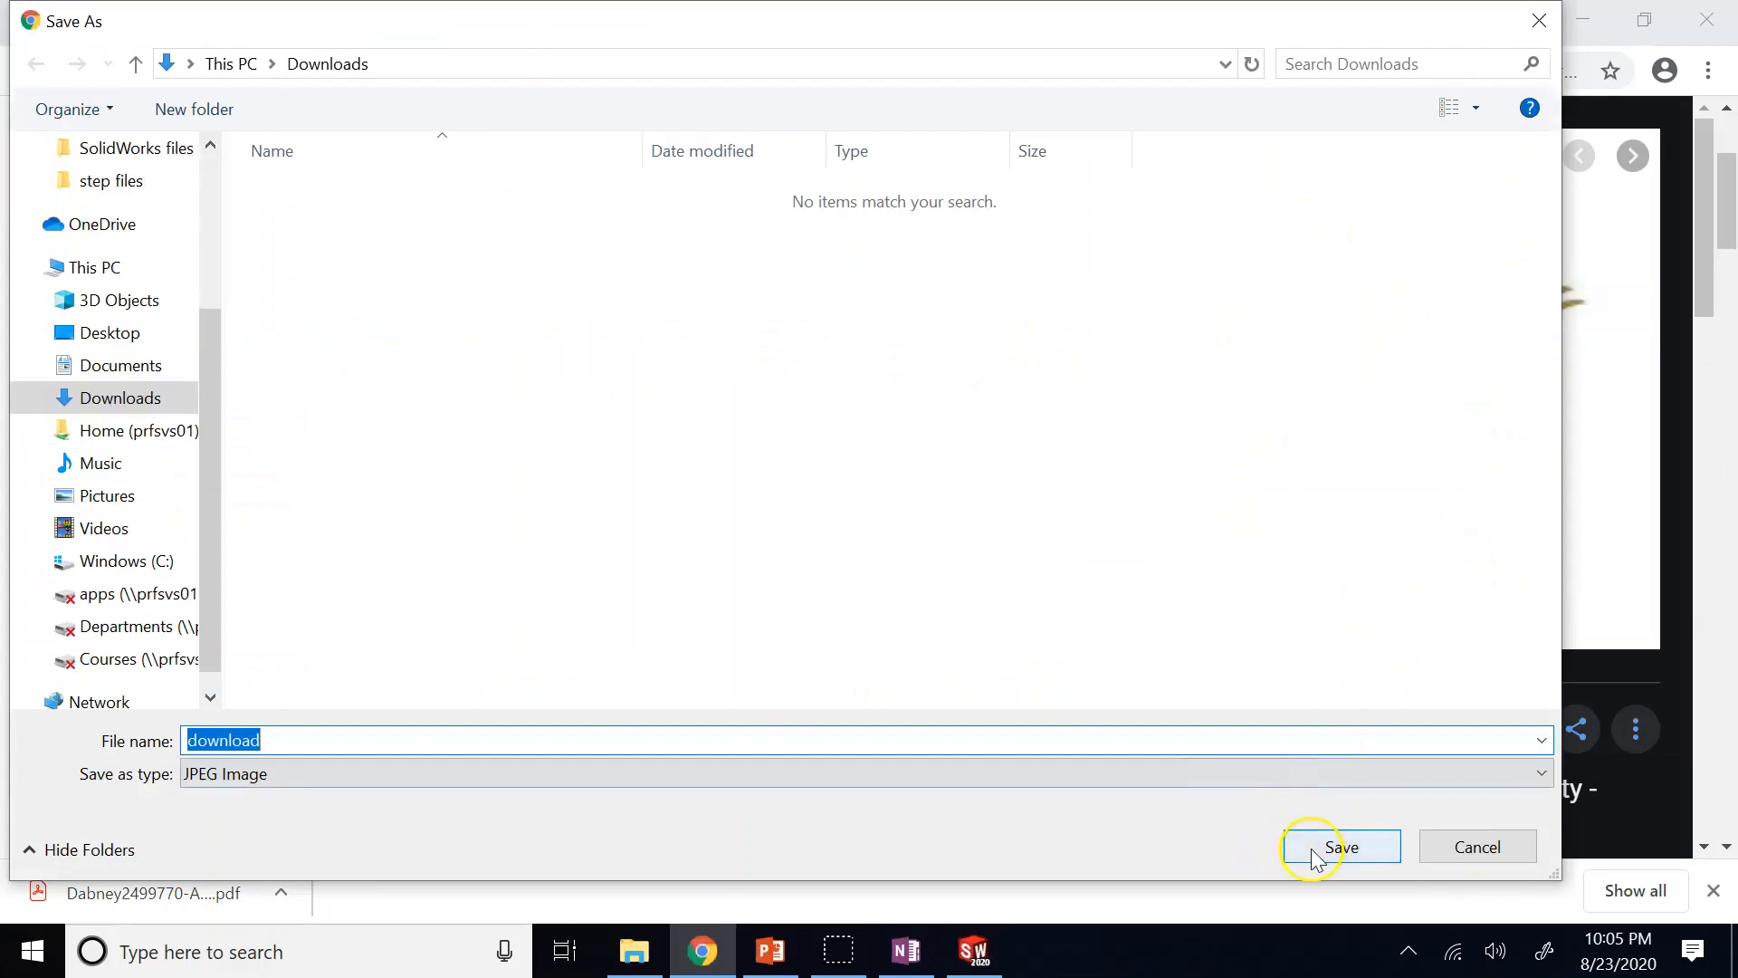
pyautogui.click(122, 332)
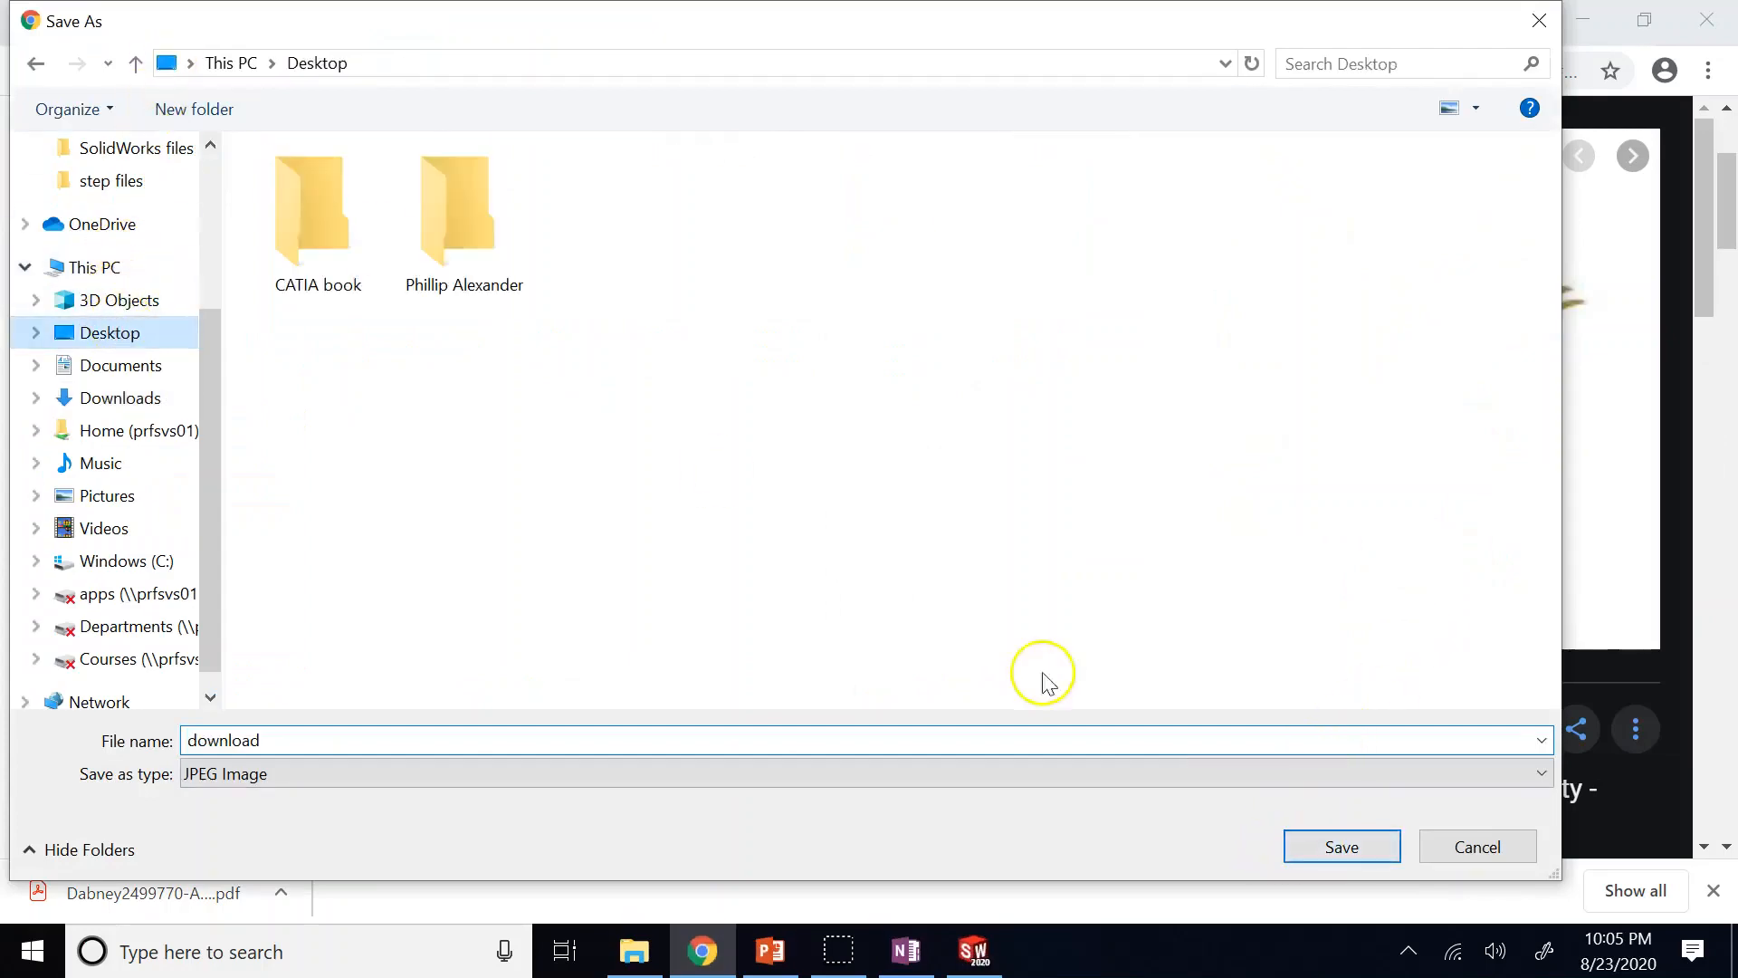
pyautogui.click(1335, 839)
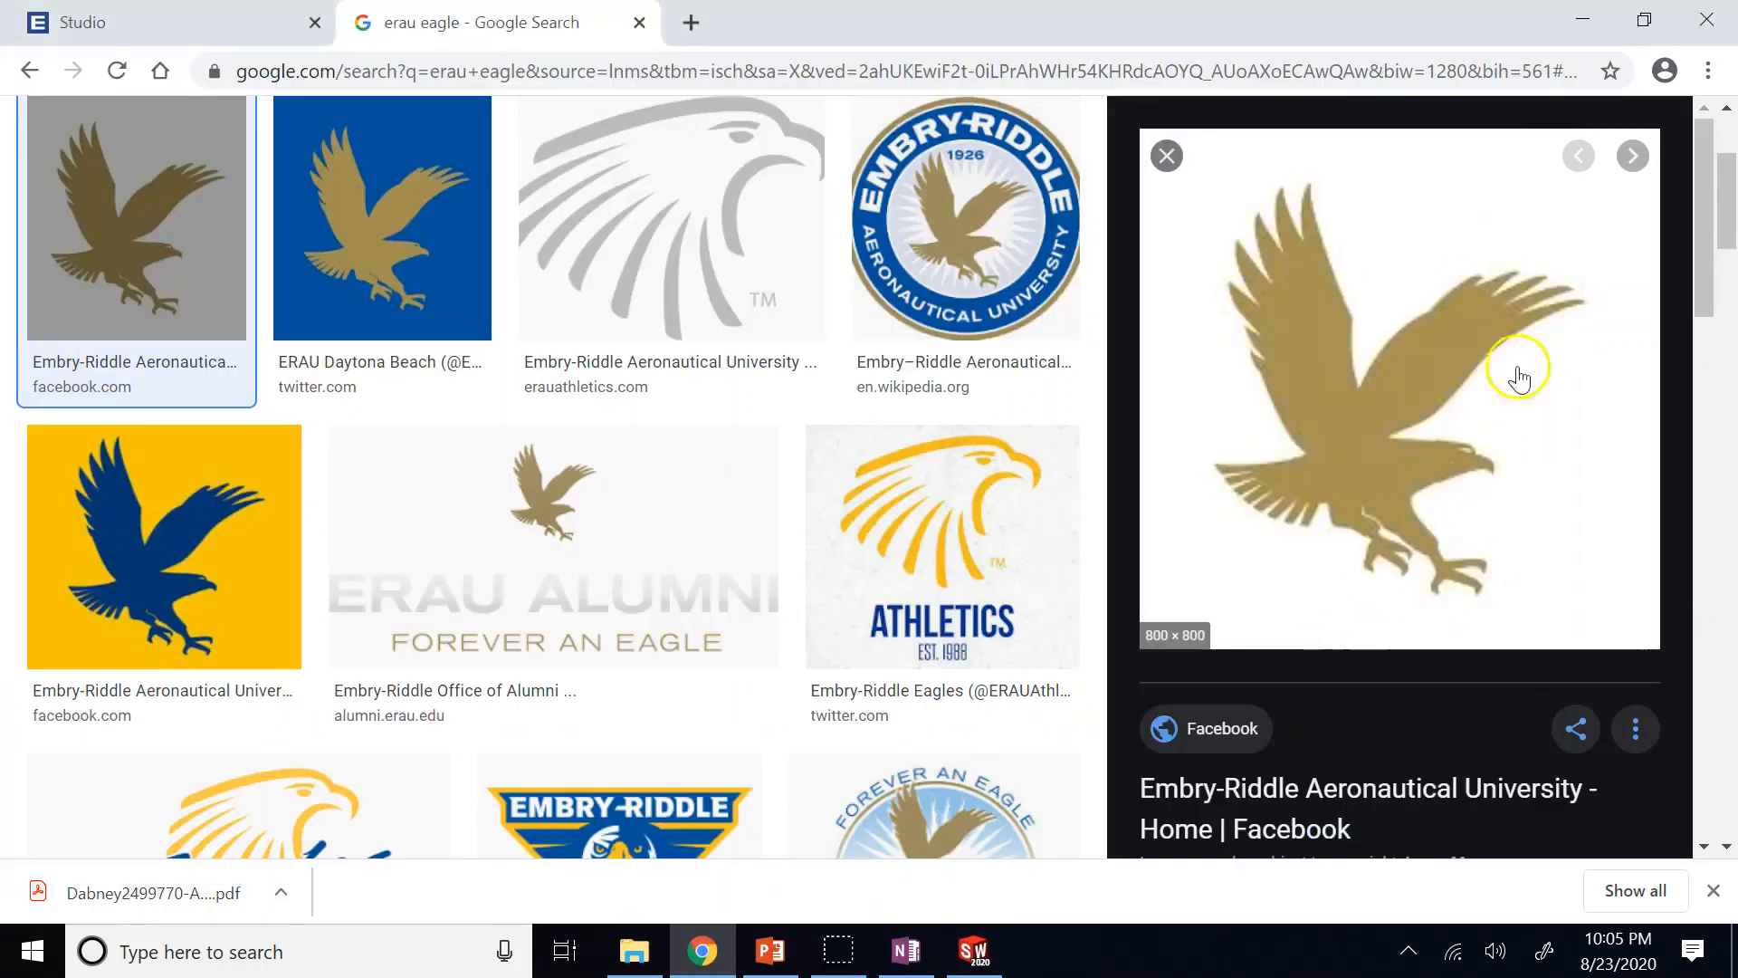
pyautogui.click(644, 23)
# Switch back to SOLIDWORKS and insert the download image from the Desktop into the sketch with Sketch Picture.
pyautogui.click(974, 951)
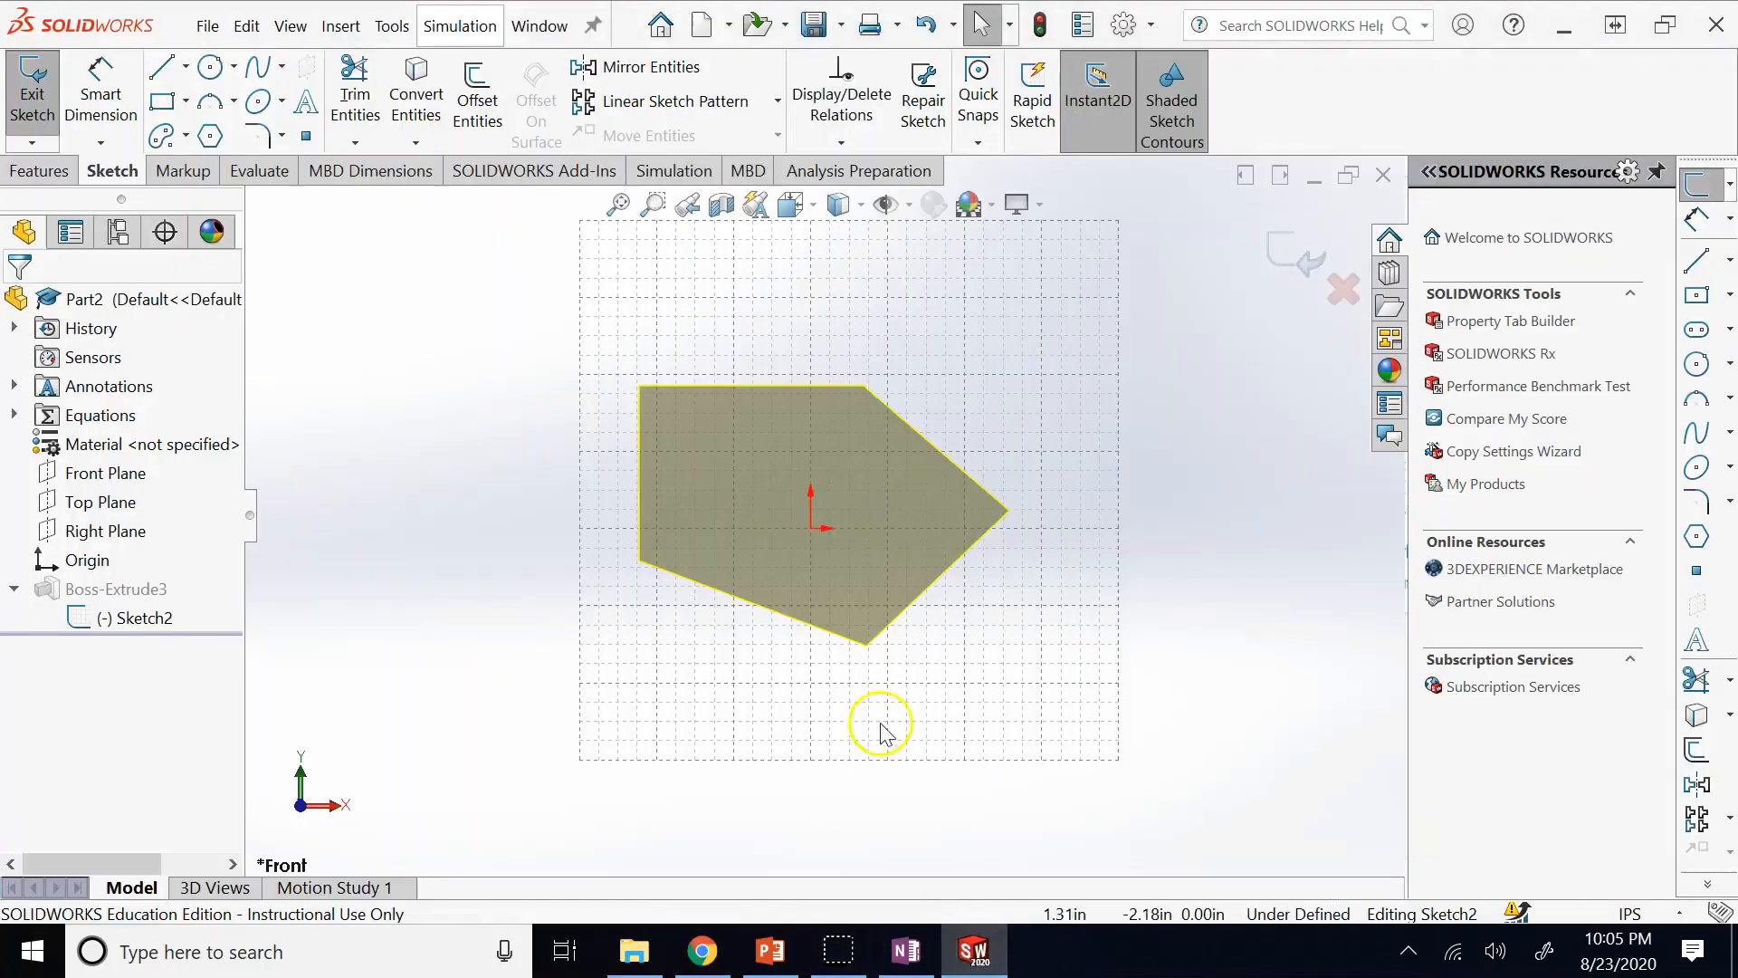
pyautogui.press('z')
pyautogui.click(335, 27)
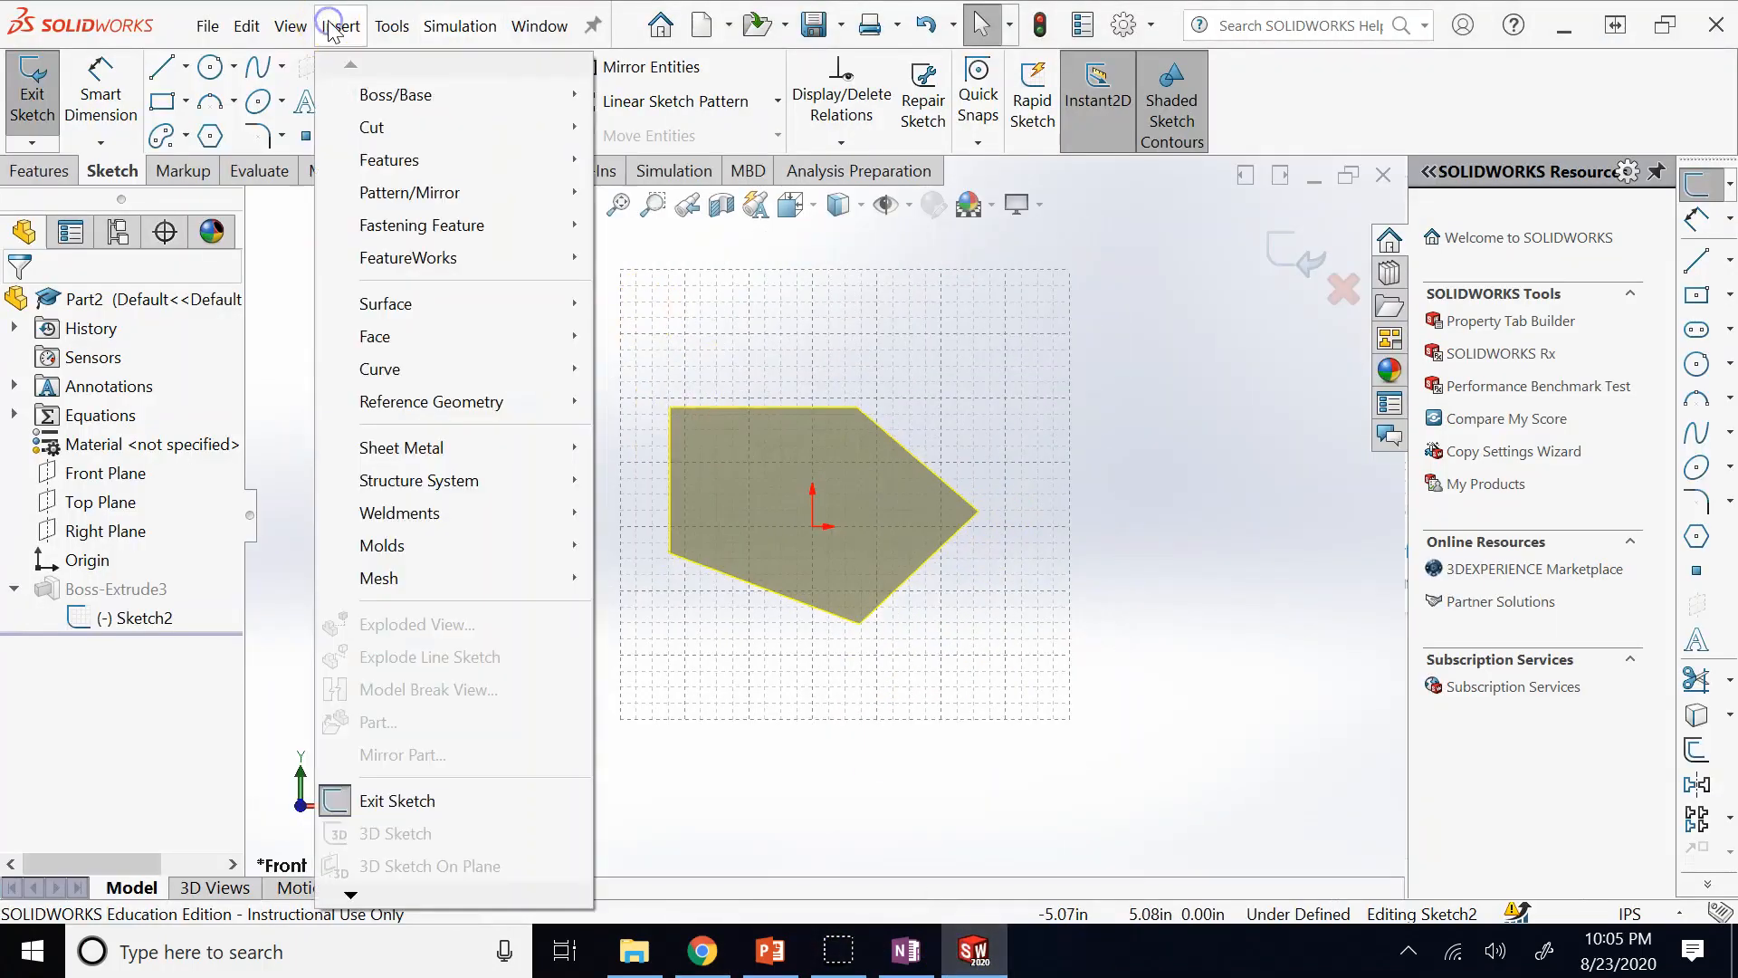
pyautogui.moveTo(392, 25)
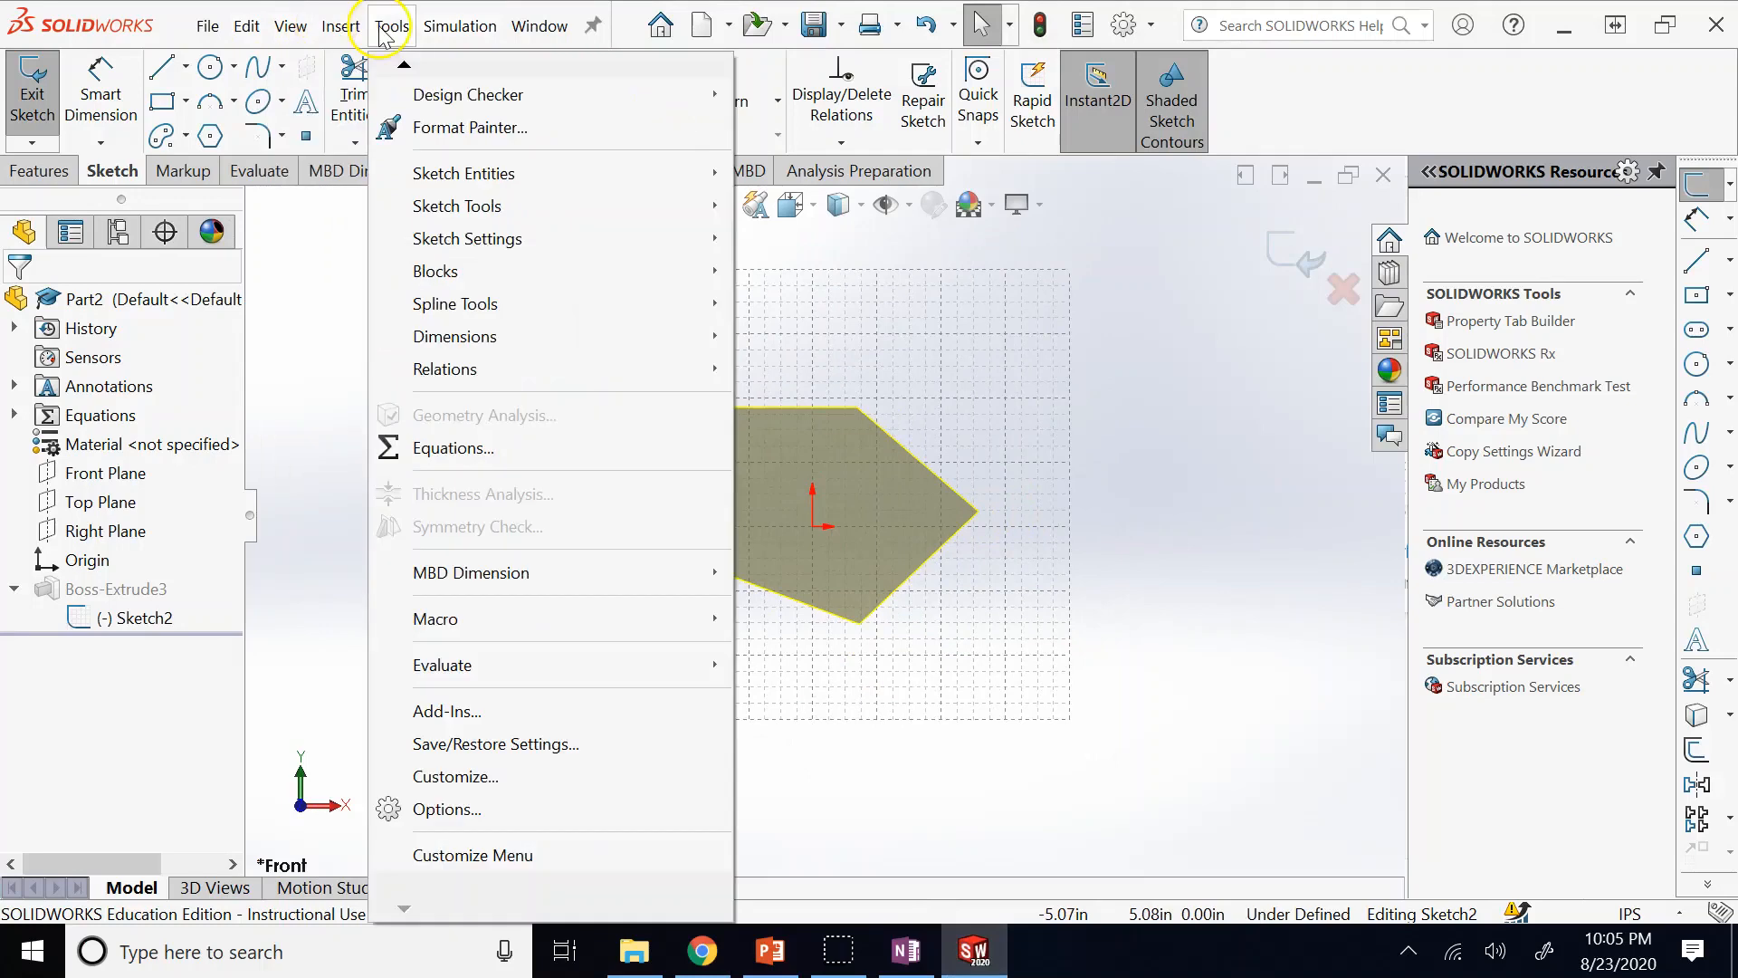
pyautogui.moveTo(480, 238)
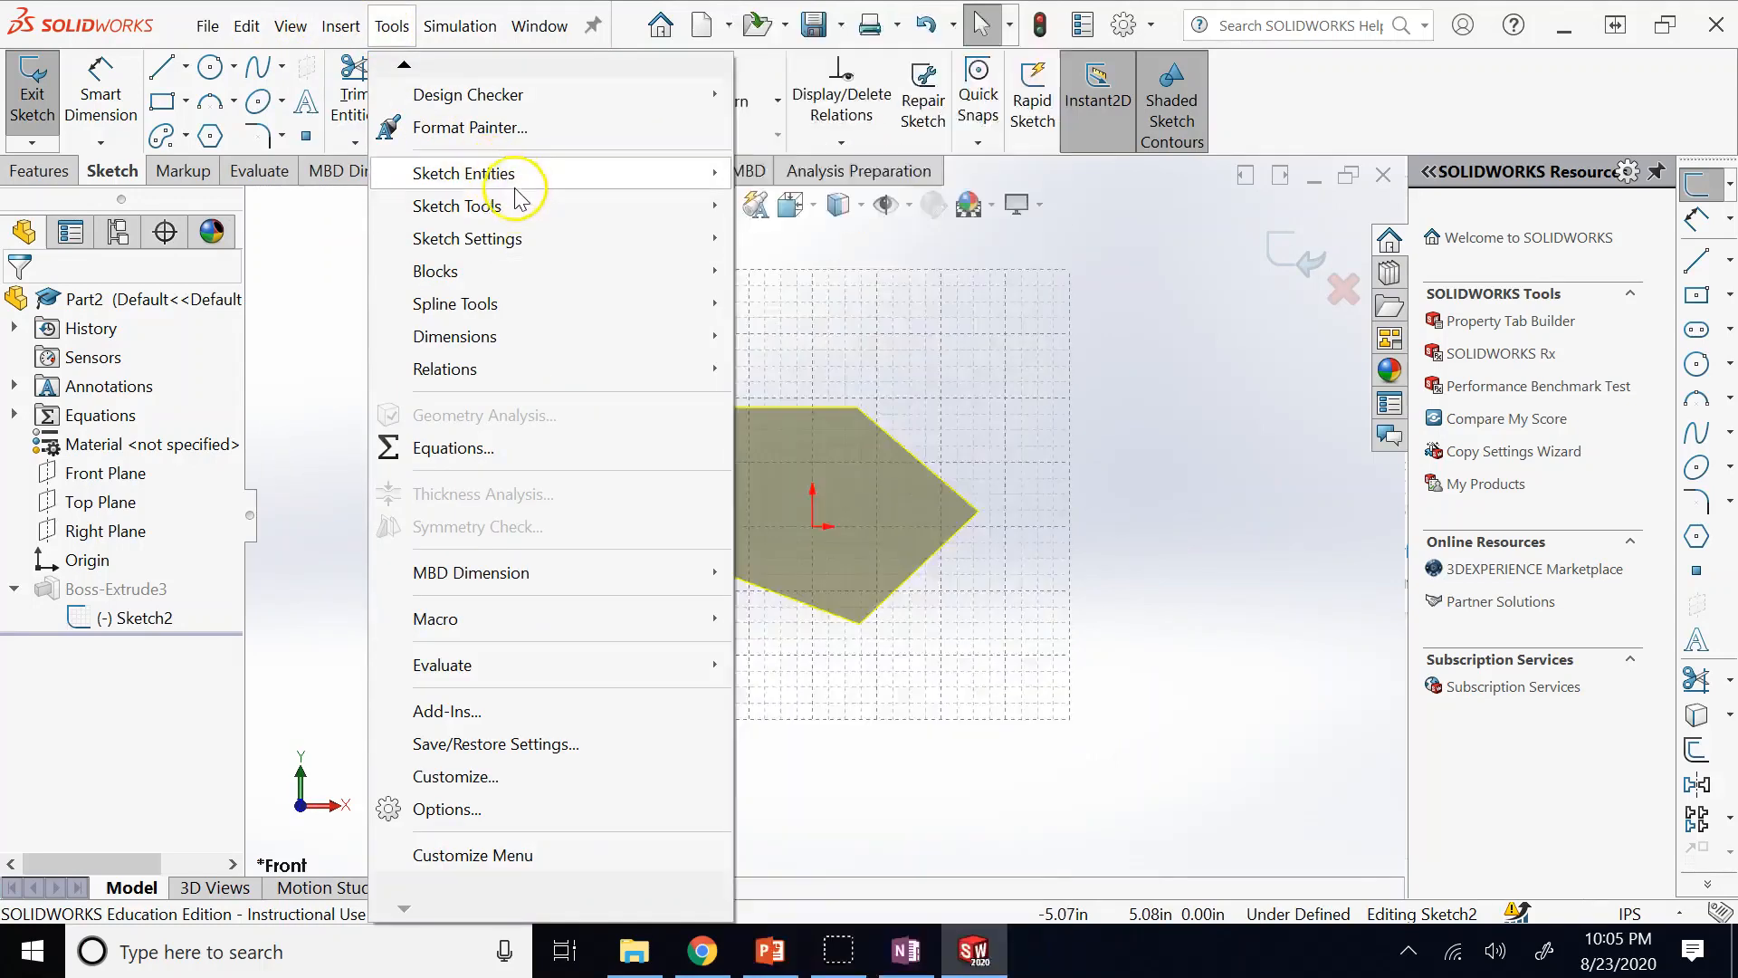
pyautogui.moveTo(516, 203)
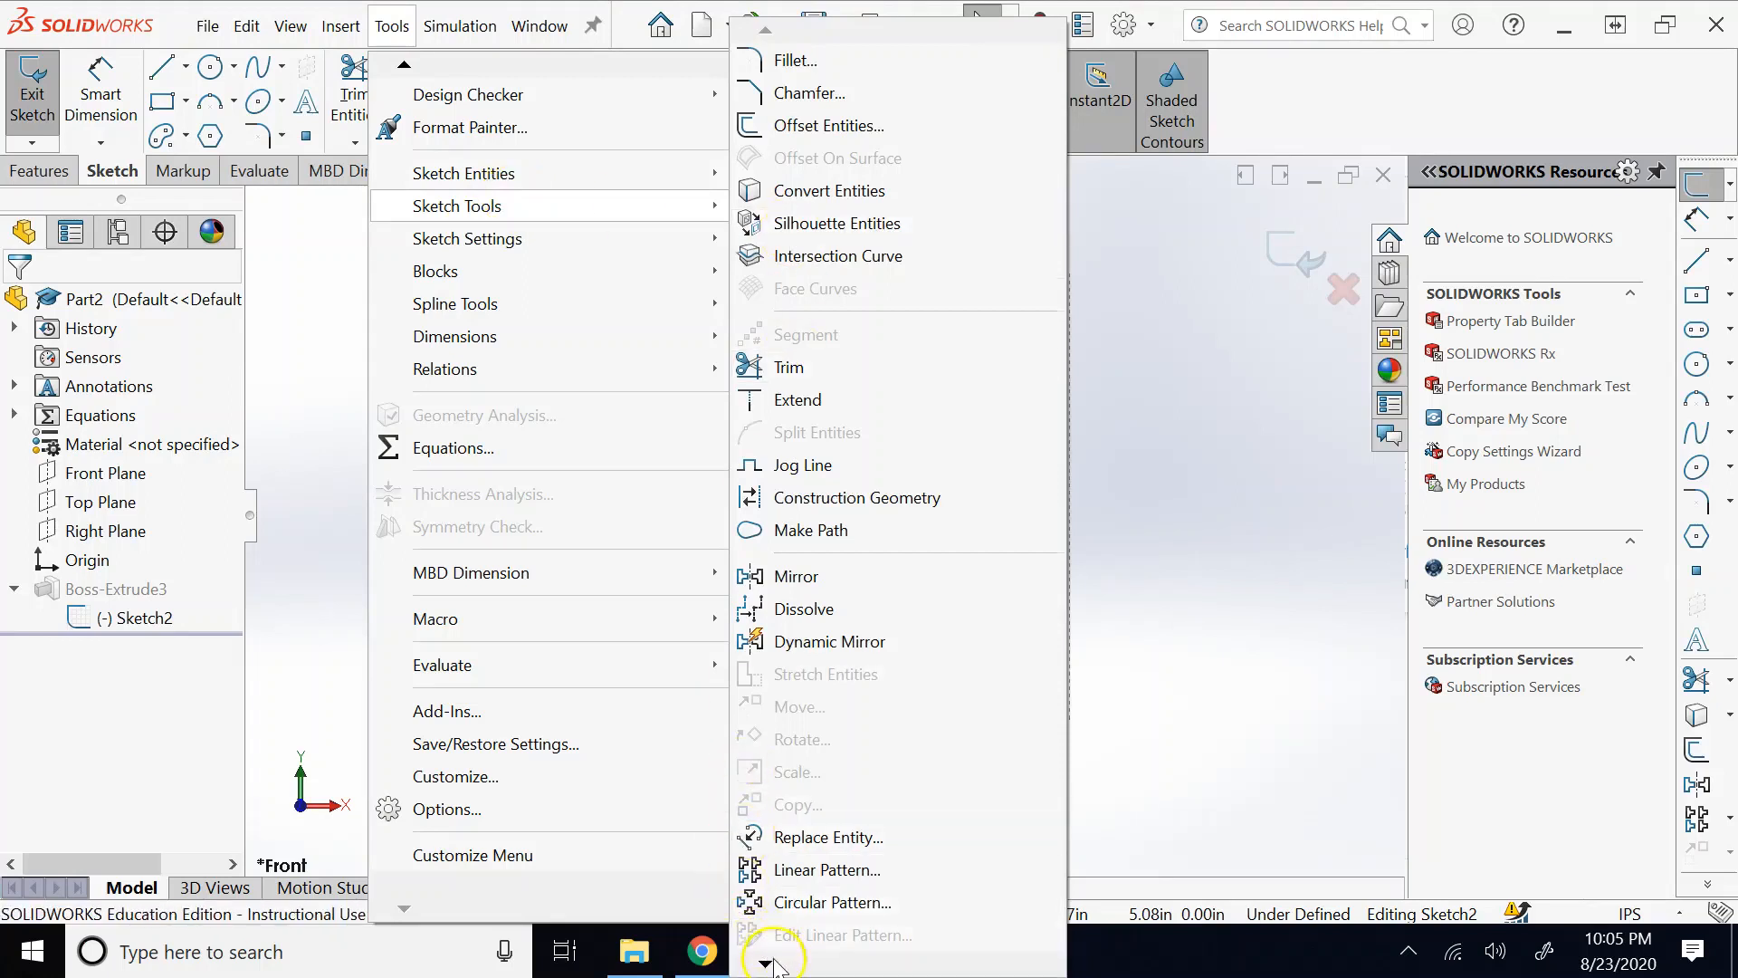
pyautogui.moveTo(767, 963)
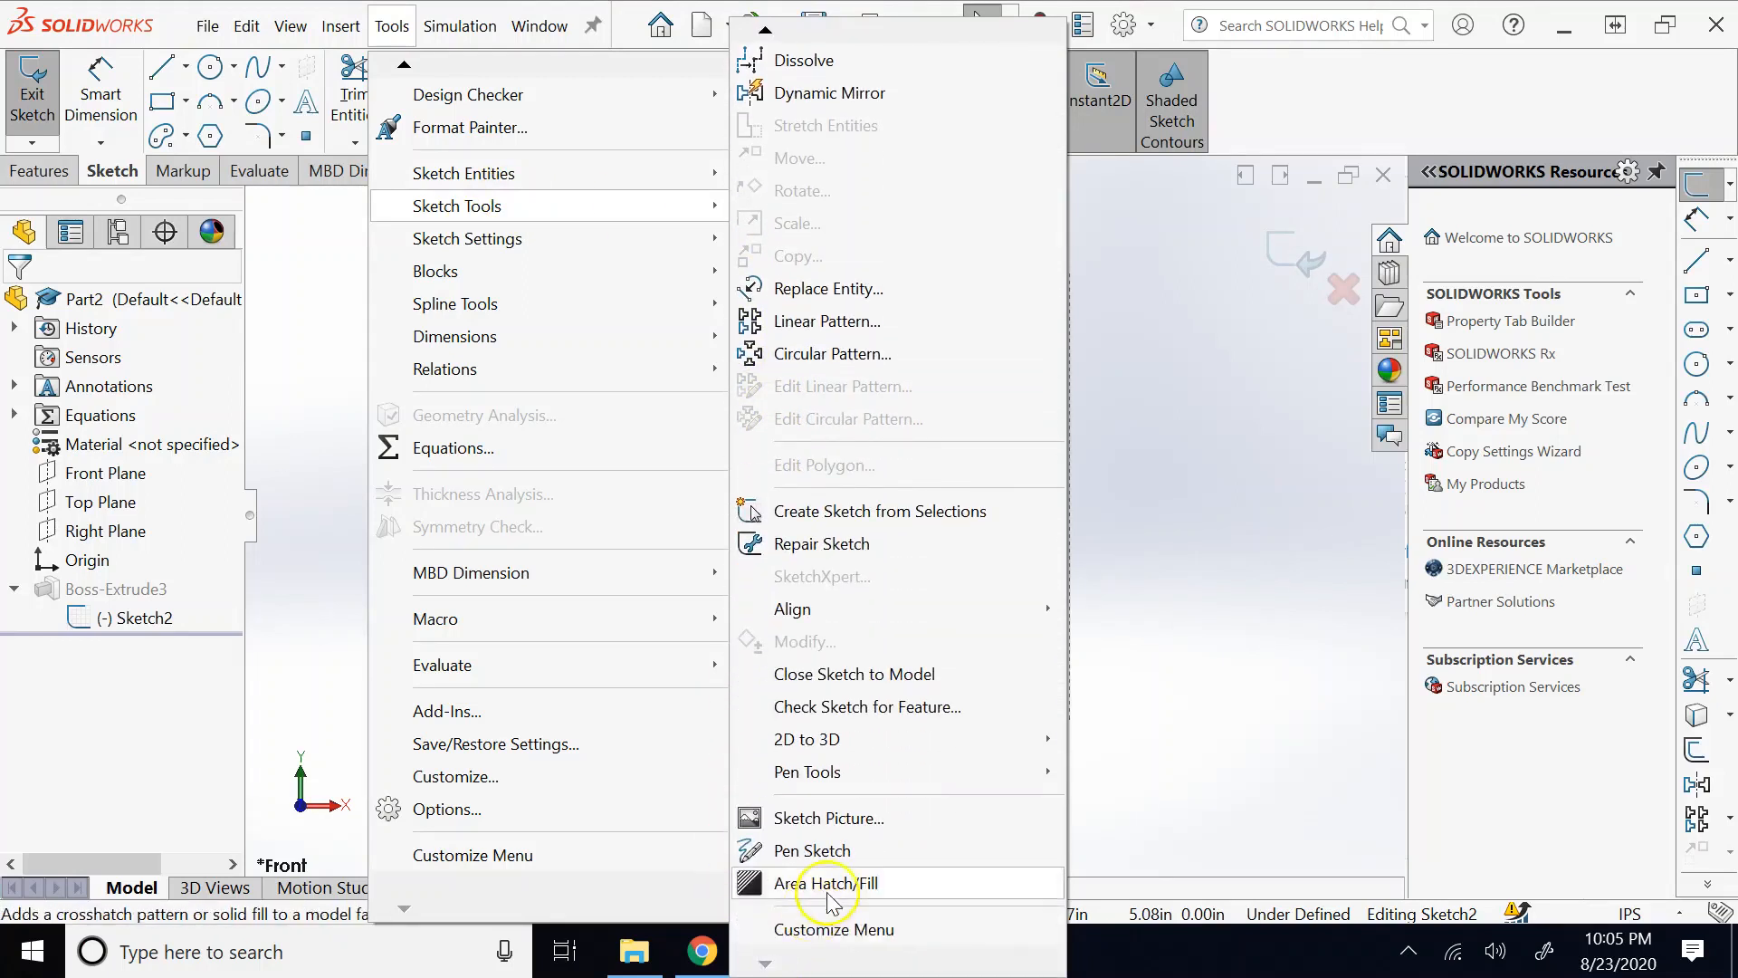
pyautogui.click(854, 818)
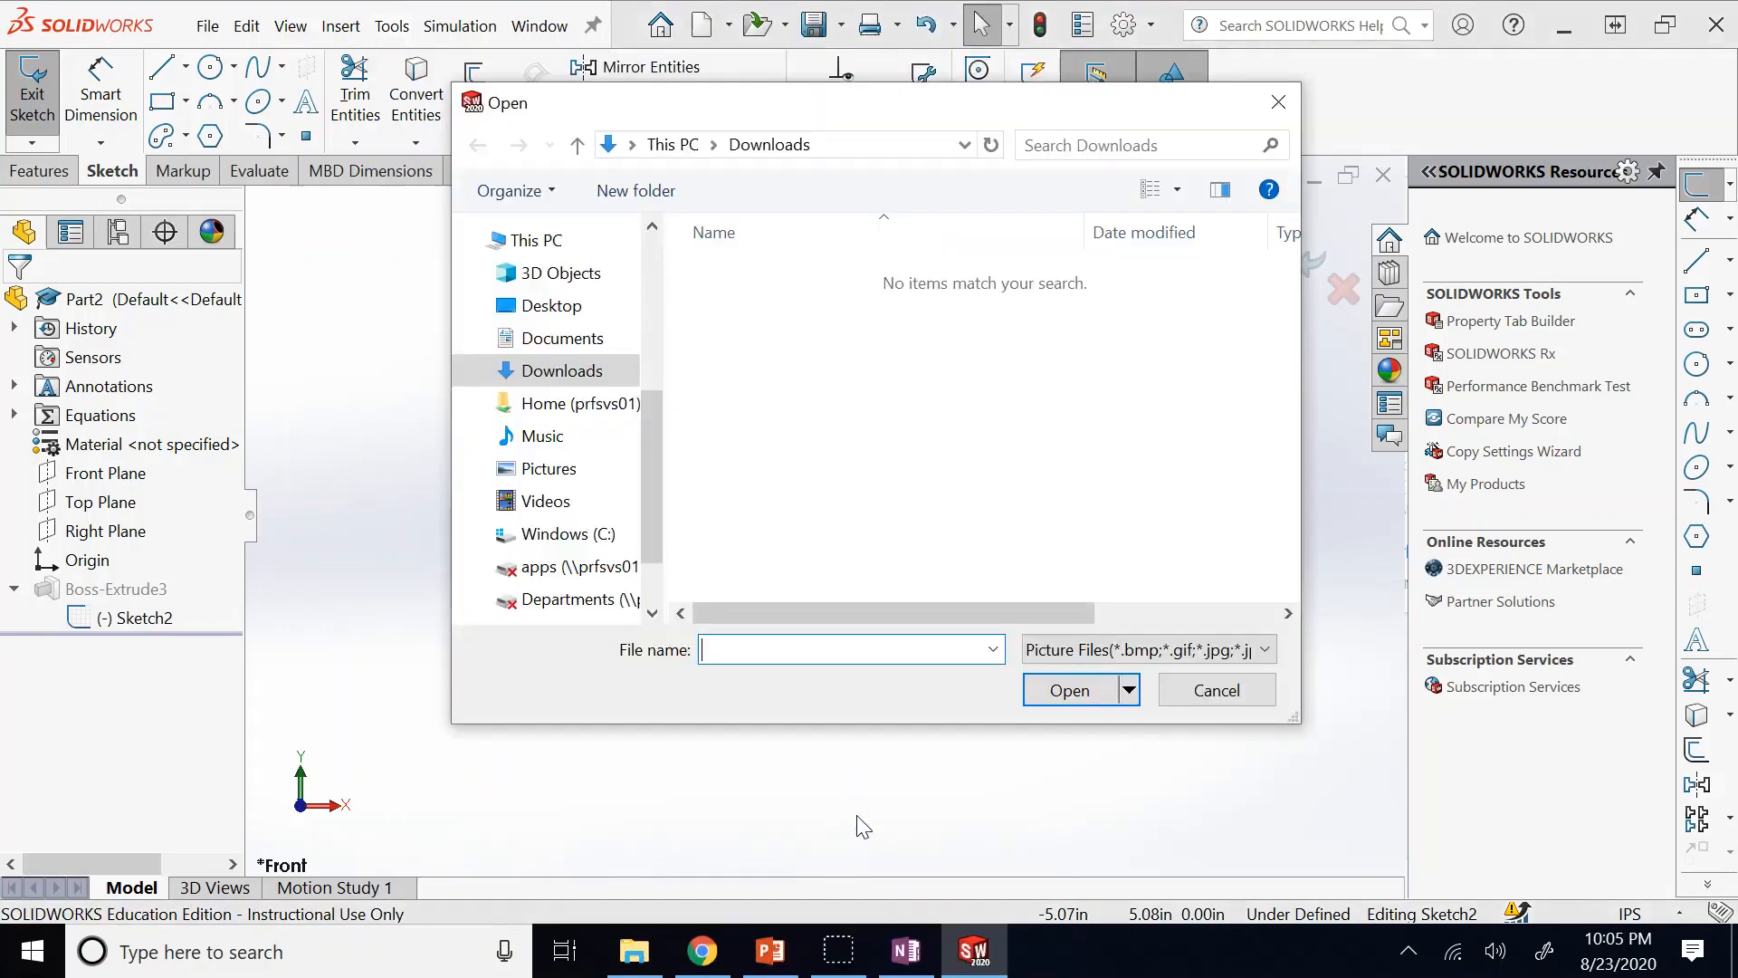
pyautogui.click(547, 308)
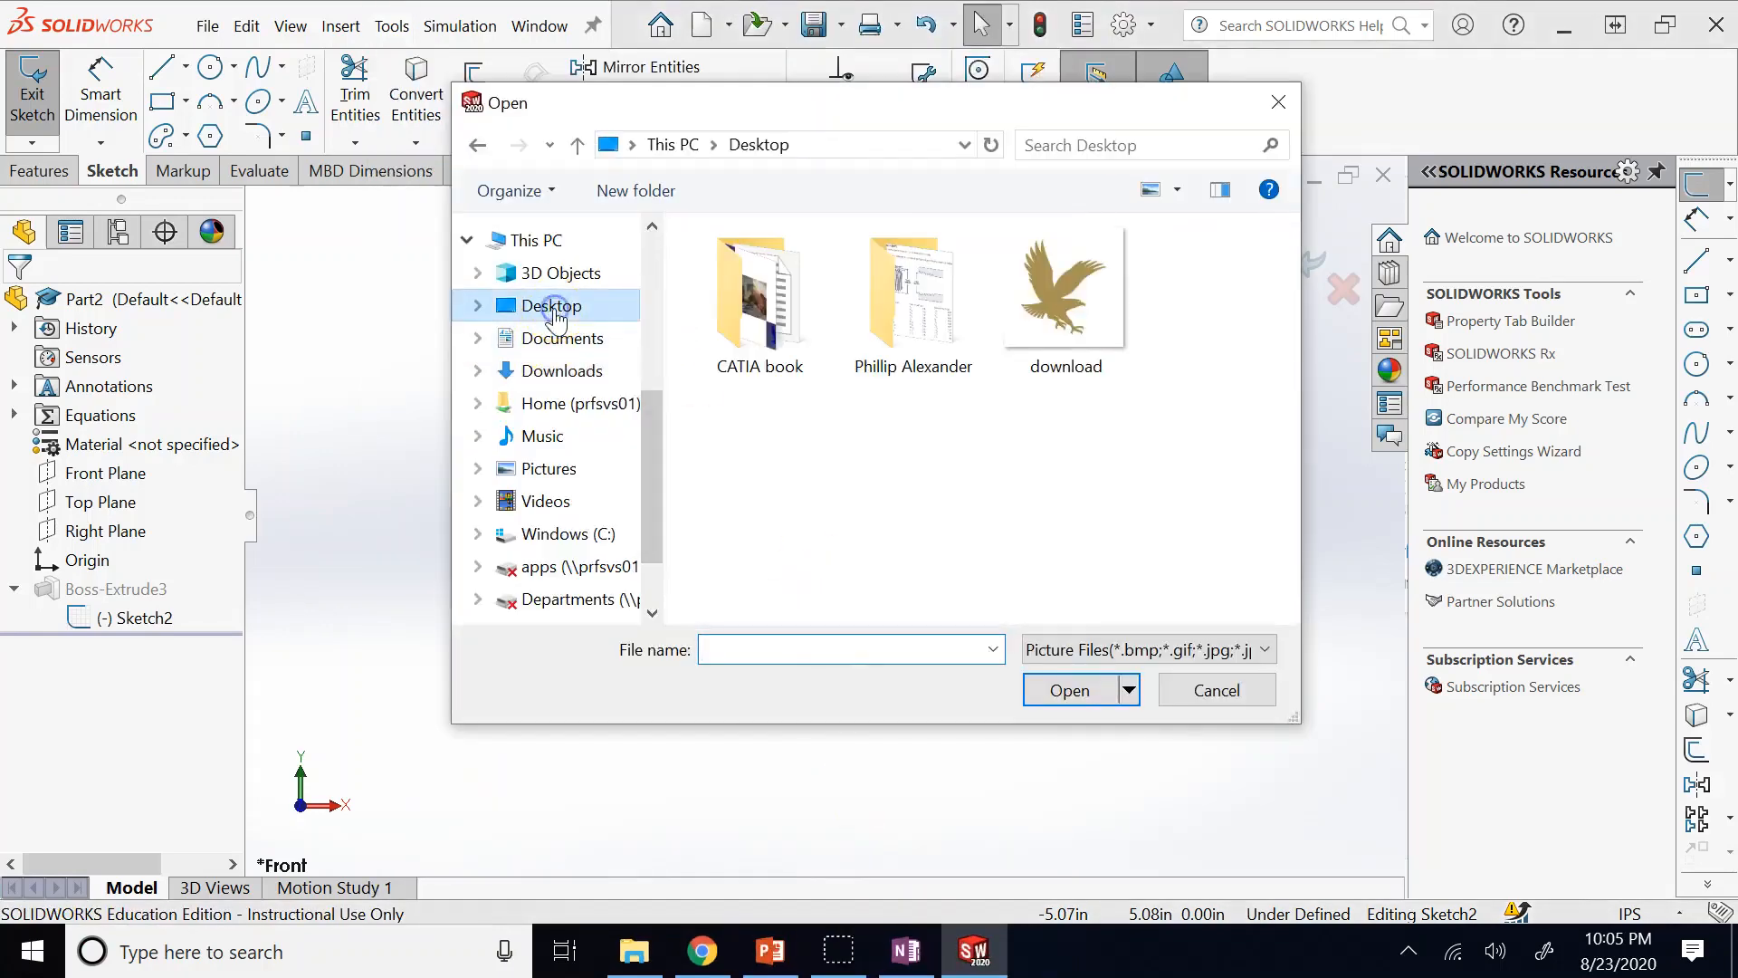
pyautogui.click(1050, 351)
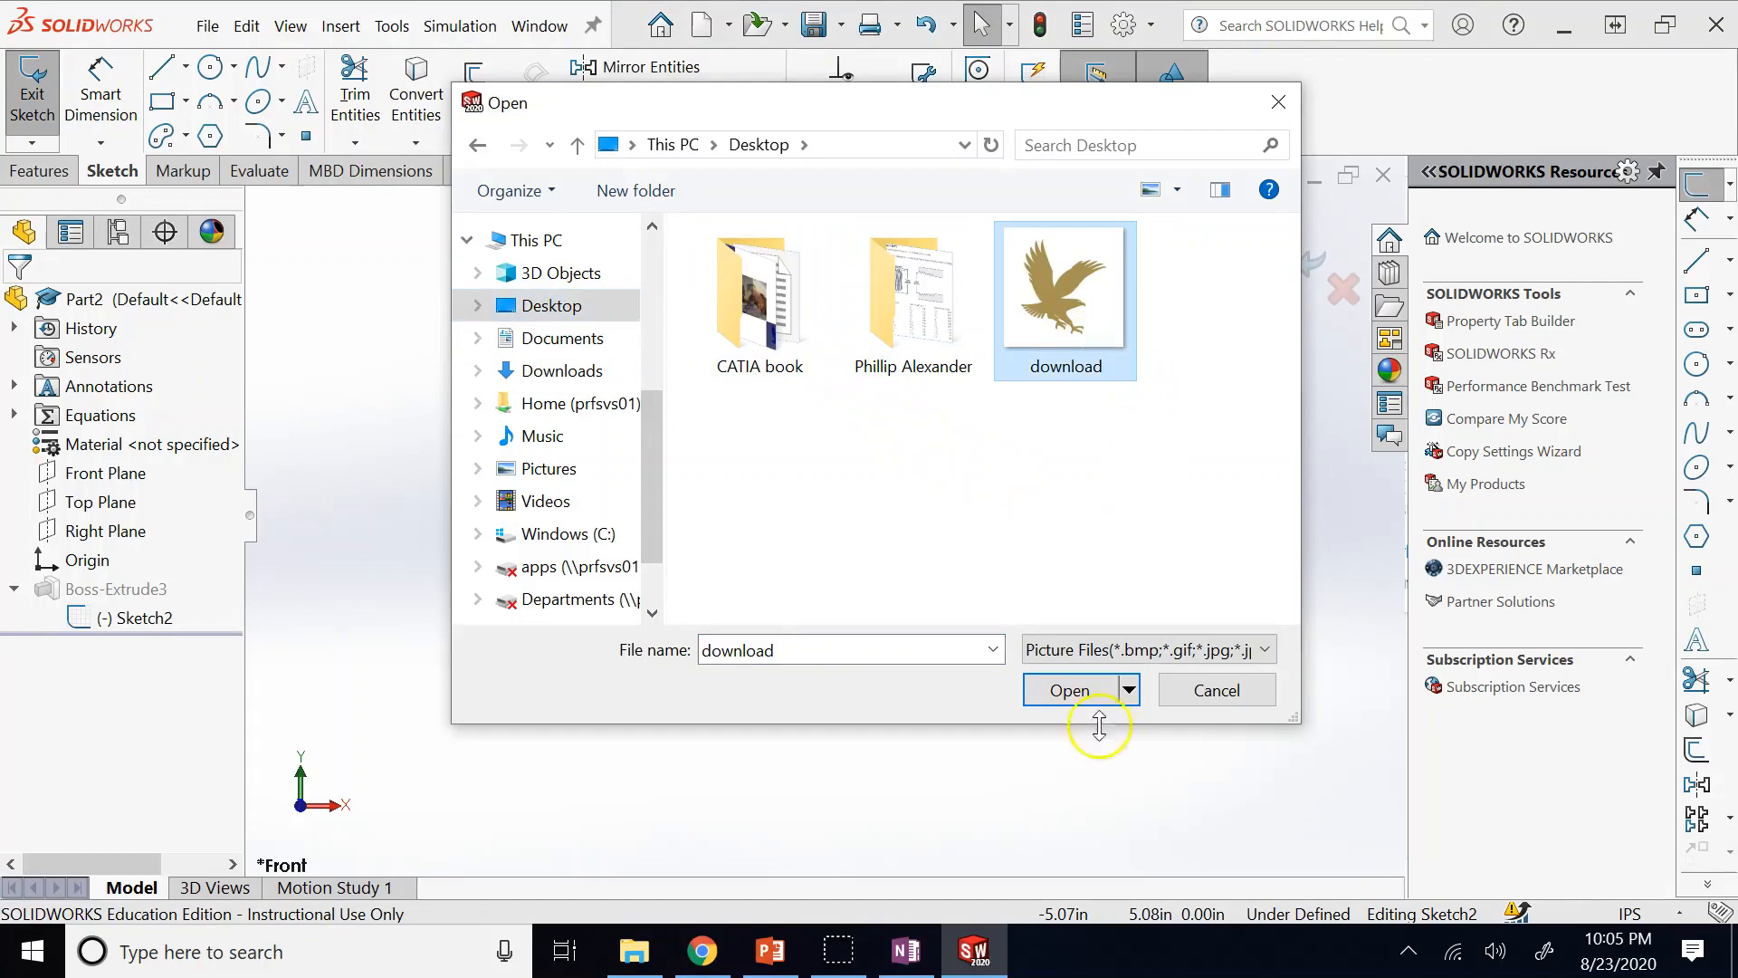
pyautogui.click(1075, 697)
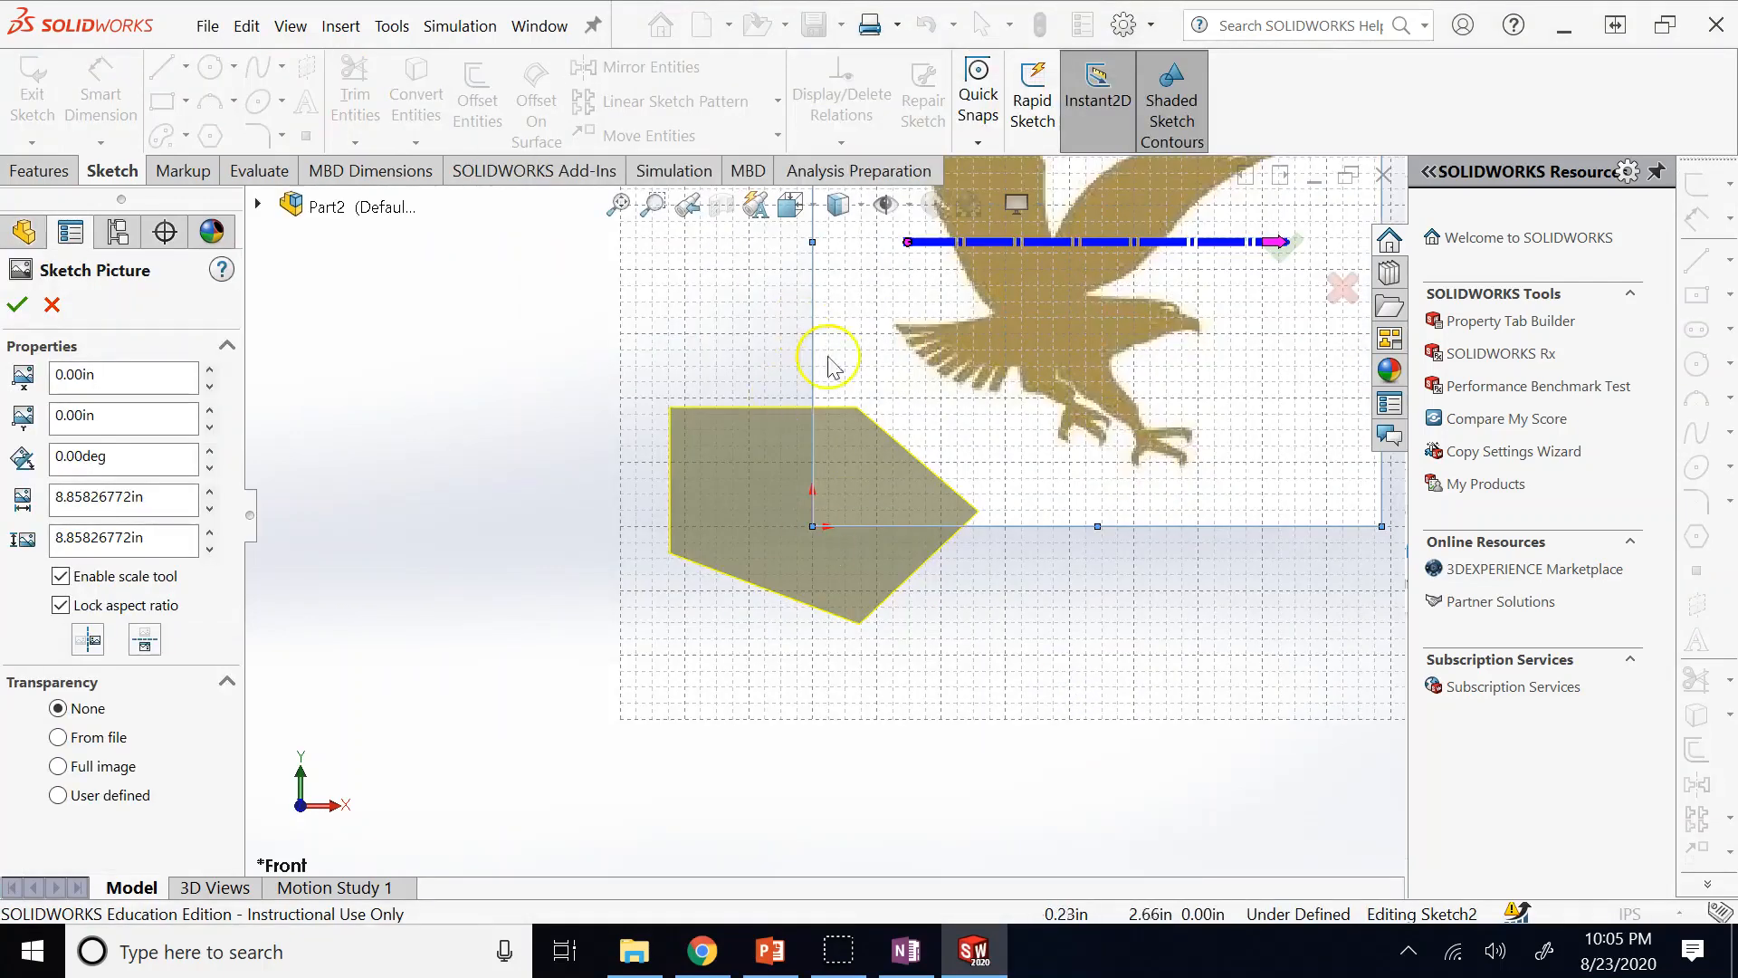
# Move the eagle picture above the pentagon, with its origin at about X -6.20 in and Y 2.54 in, and accept the placement.
pyautogui.scroll(2, 1148, 374)
pyautogui.moveTo(1063, 370)
pyautogui.mouseDown()
pyautogui.moveTo(1037, 420)
pyautogui.moveTo(891, 542)
pyautogui.moveTo(841, 535)
pyautogui.moveTo(831, 515)
pyautogui.moveTo(827, 343)
pyautogui.mouseUp()
pyautogui.scroll(2, 827, 342)
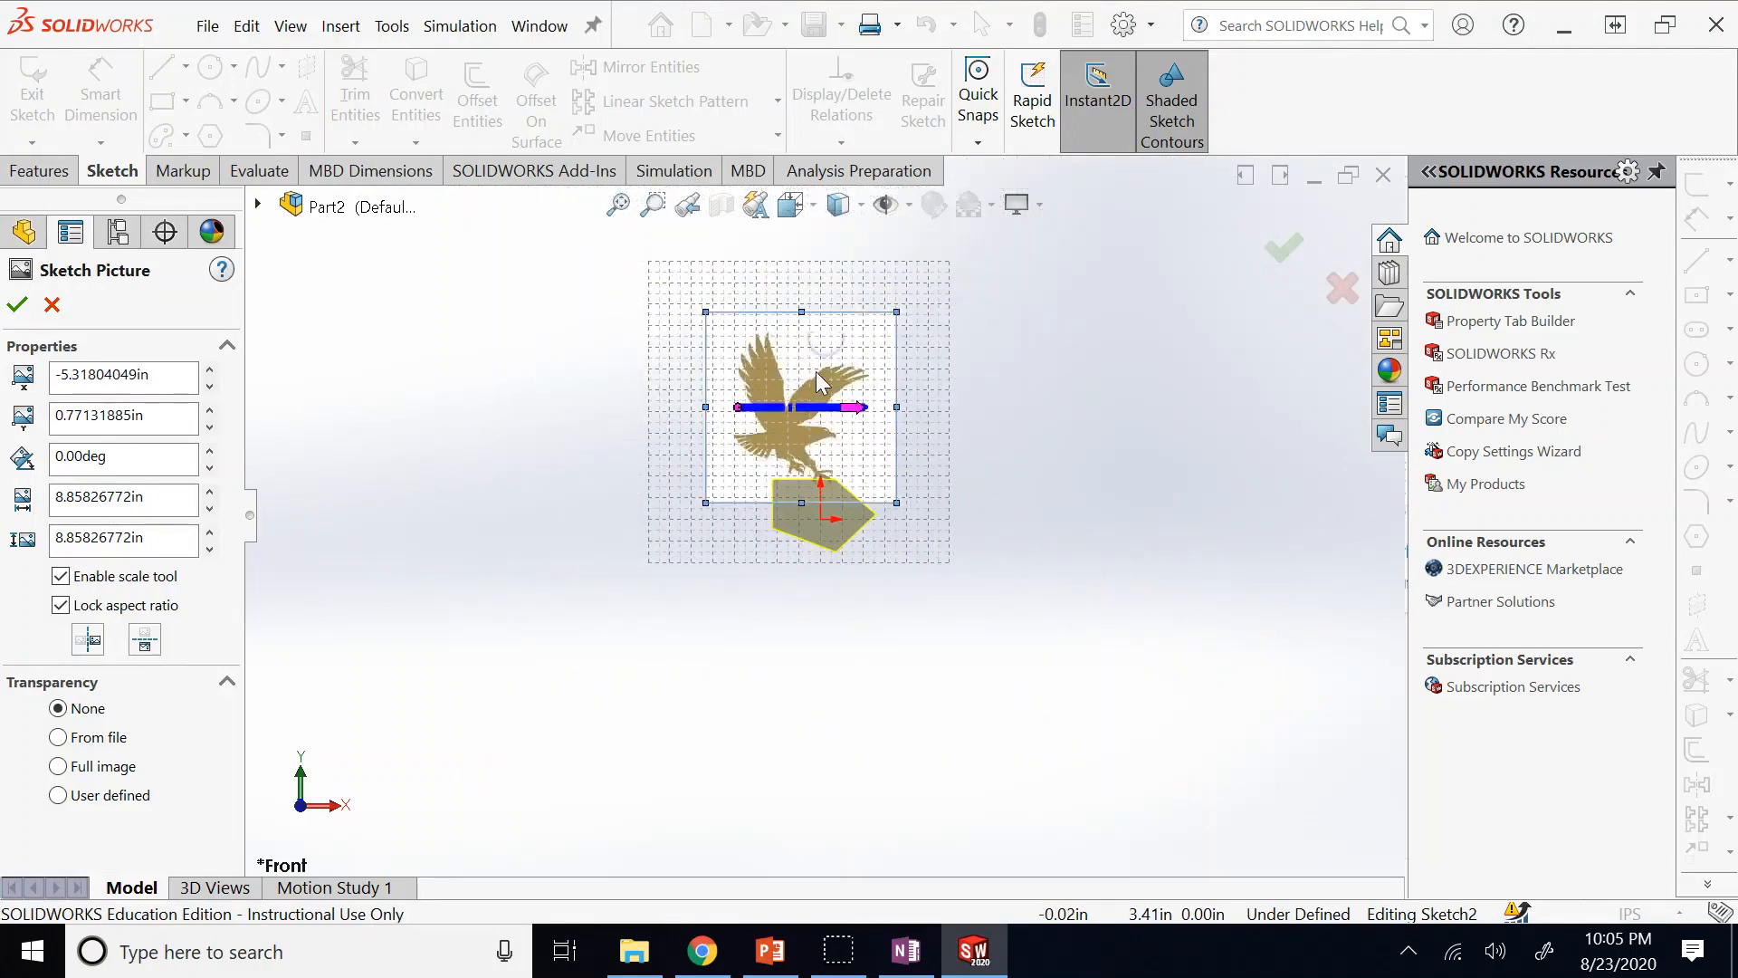
pyautogui.moveTo(817, 402); pyautogui.dragTo(797, 364)
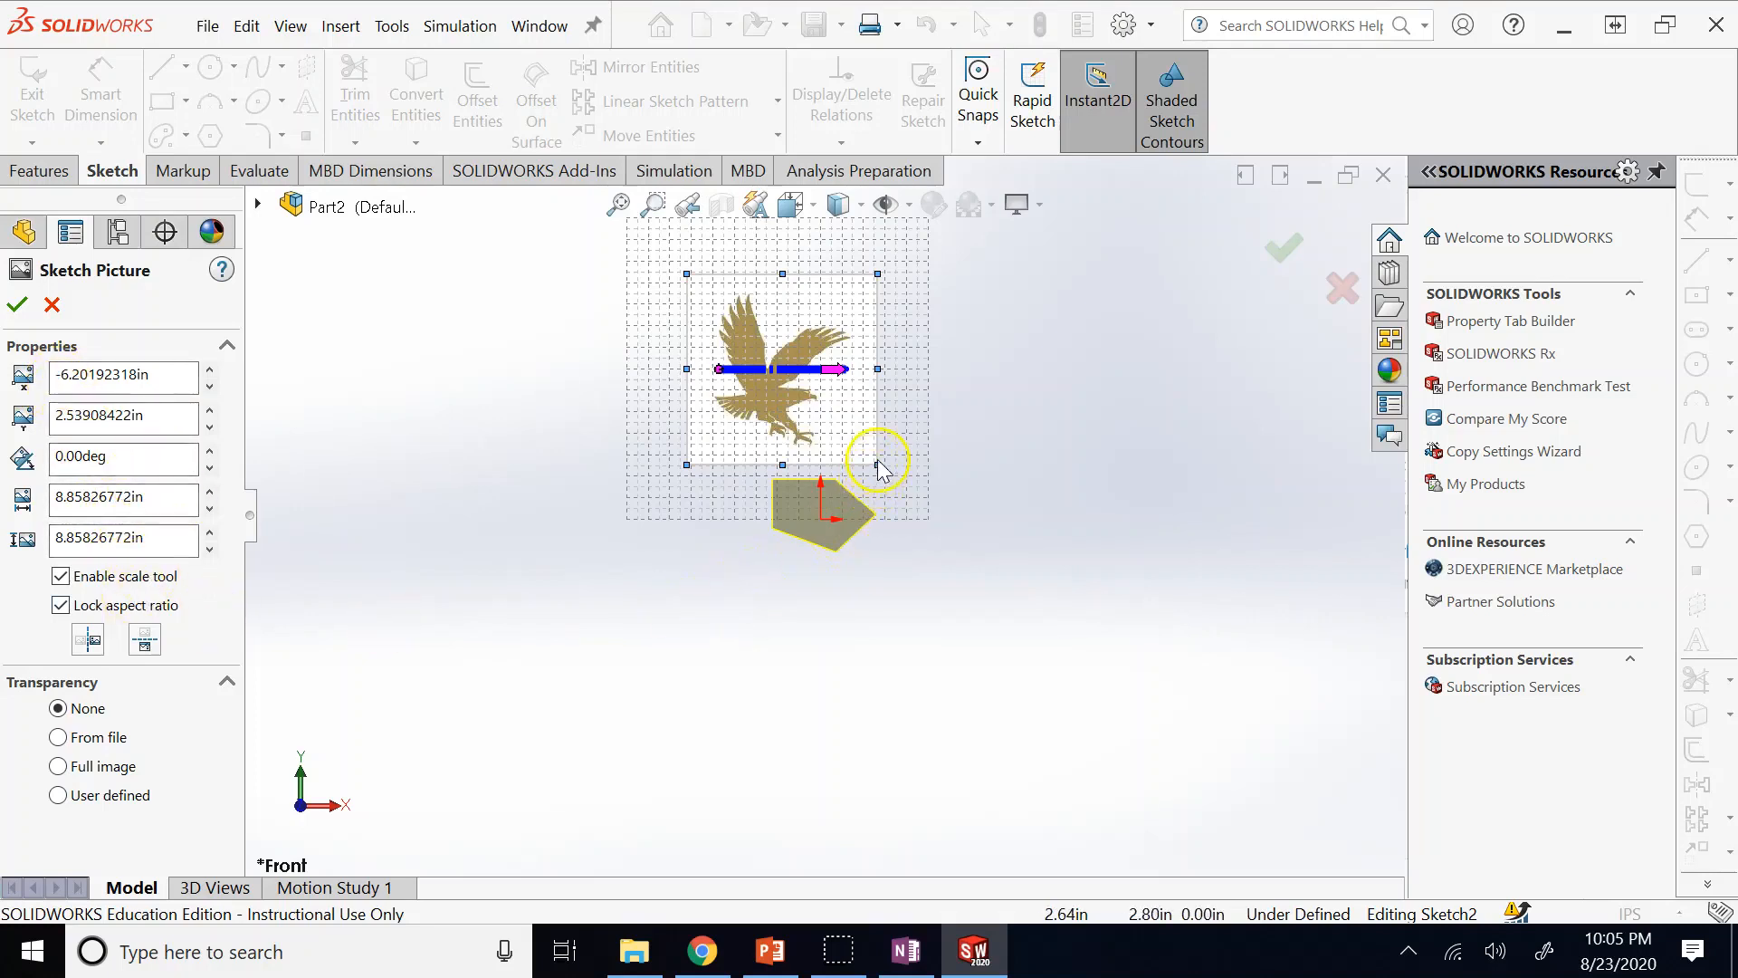
pyautogui.moveTo(877, 465)
pyautogui.mouseDown()
pyautogui.moveTo(828, 412)
pyautogui.moveTo(877, 463)
pyautogui.mouseUp()
pyautogui.click(17, 304)
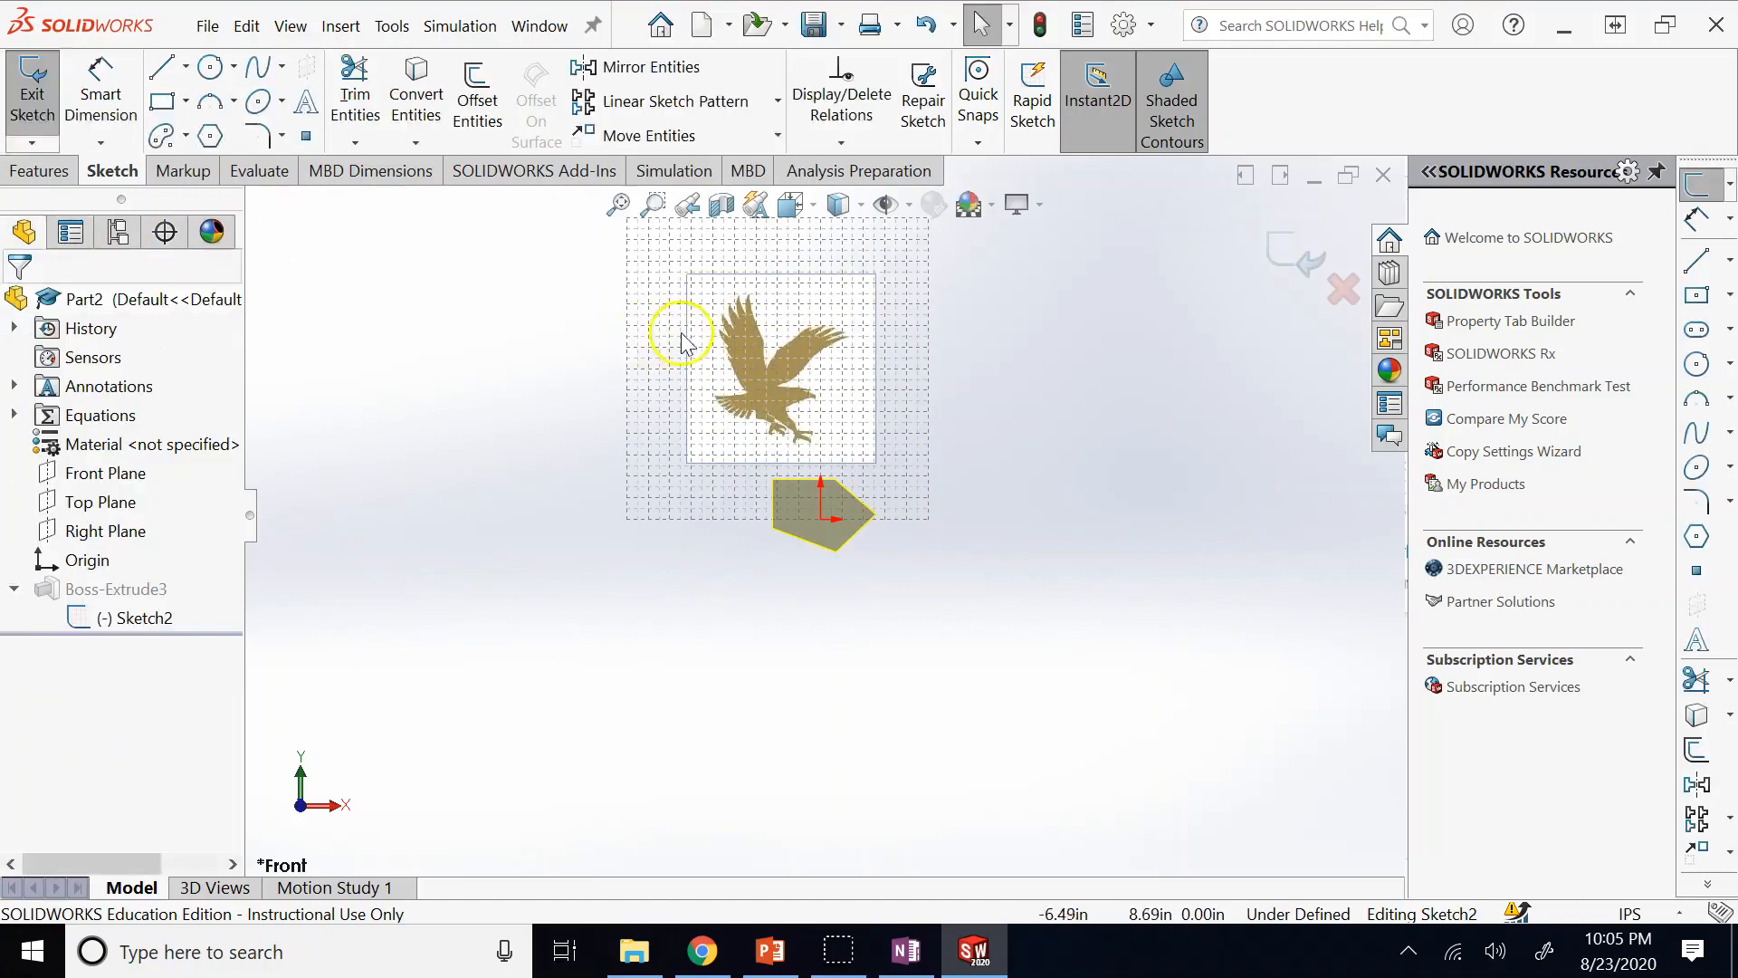
# Start a spline at the notch above the eagle's head, about X -1.95 in, Y 6.23 in, and trace the lower edge of the right-hand wing.
pyautogui.scroll(1, 806, 399)
pyautogui.scroll(-2, 813, 445)
pyautogui.scroll(-2, 812, 445)
pyautogui.scroll(1, 784, 435)
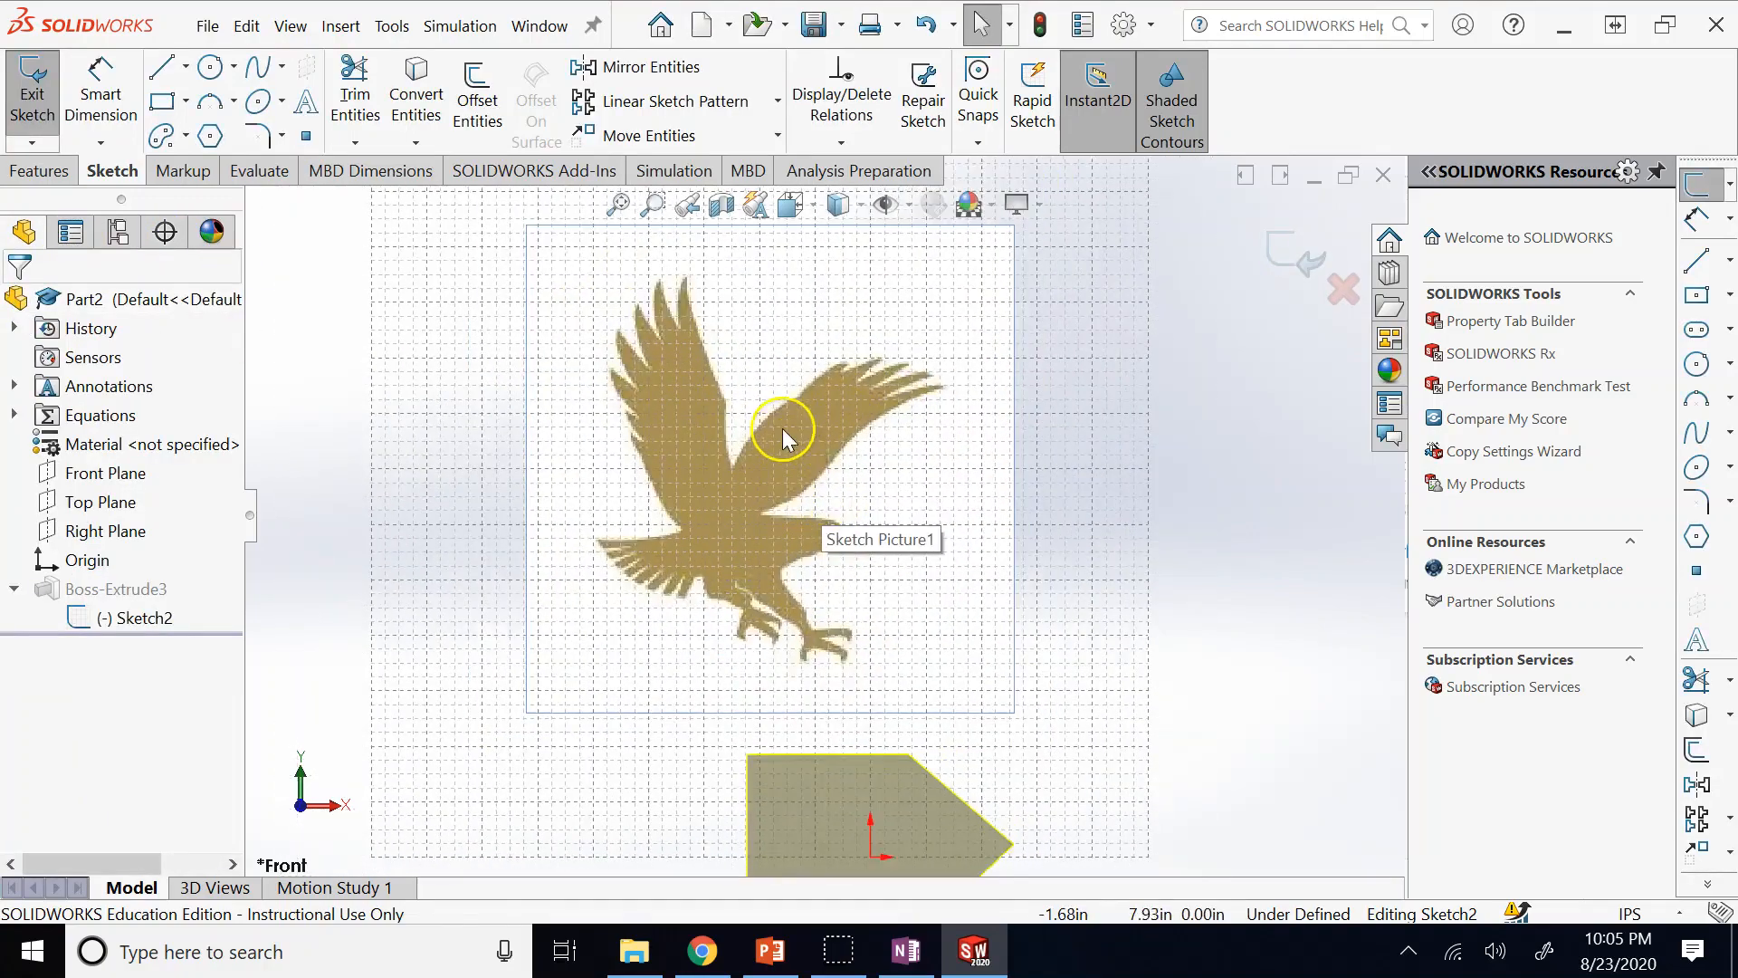
pyautogui.scroll(-4, 737, 361)
pyautogui.scroll(3, 647, 313)
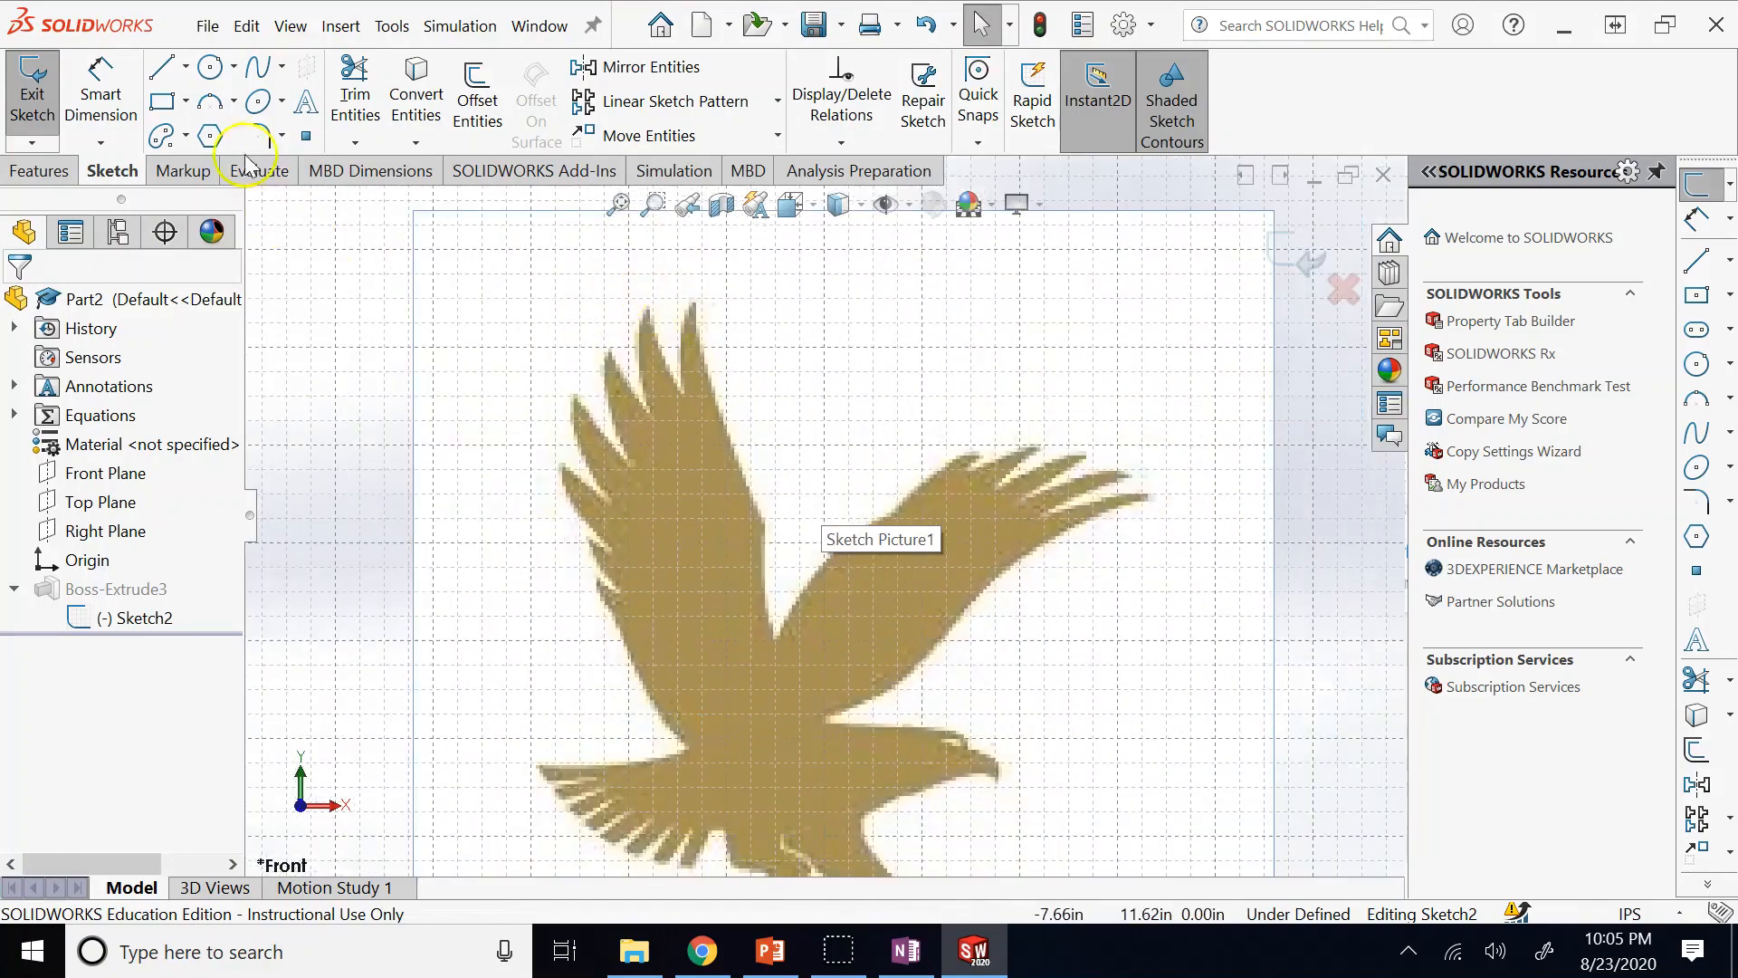
pyautogui.click(259, 68)
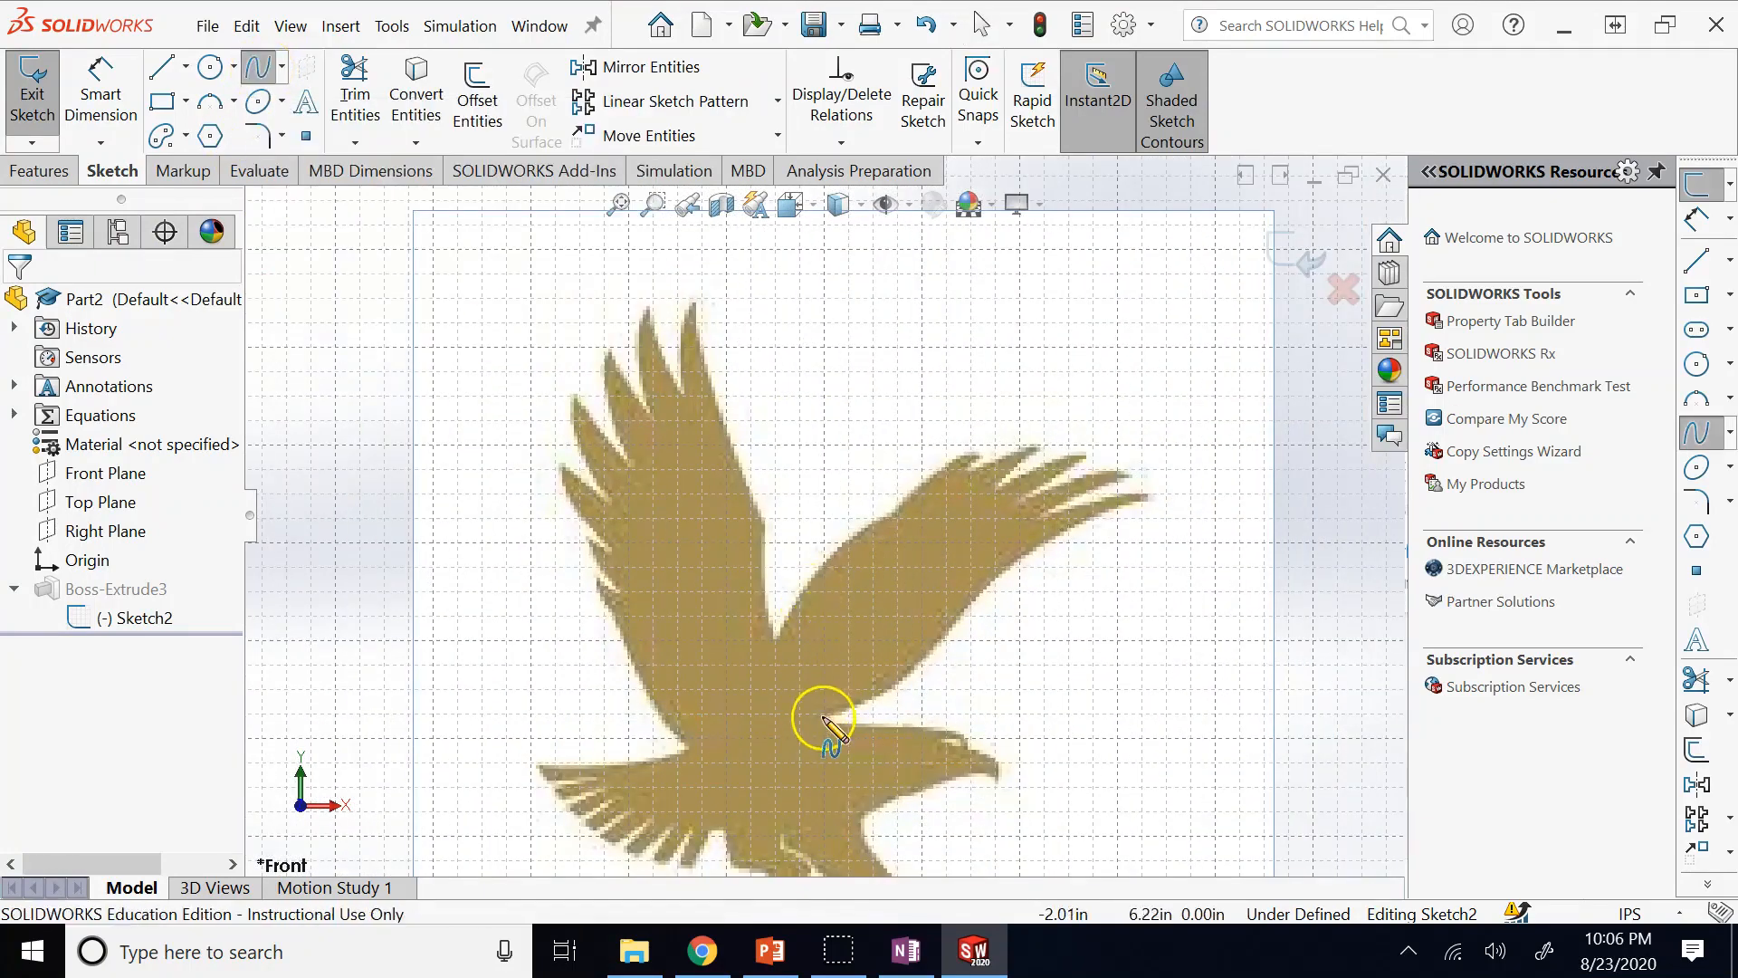
pyautogui.scroll(-3, 824, 720)
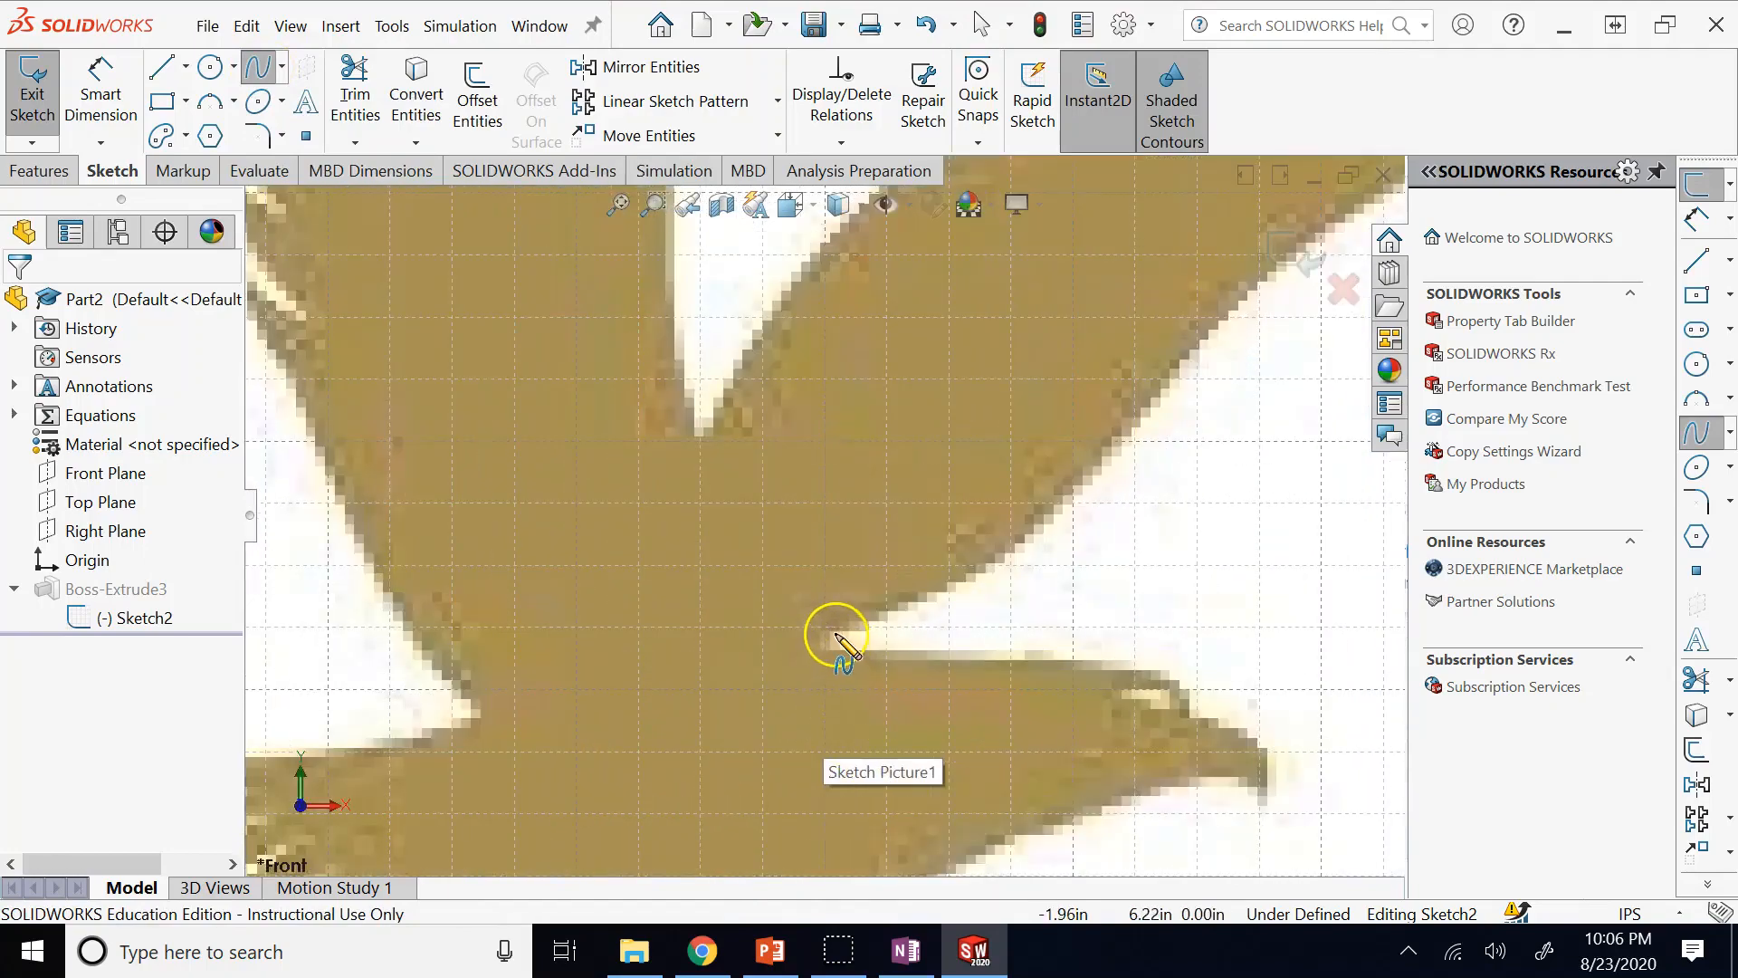
pyautogui.click(836, 633)
pyautogui.click(896, 613)
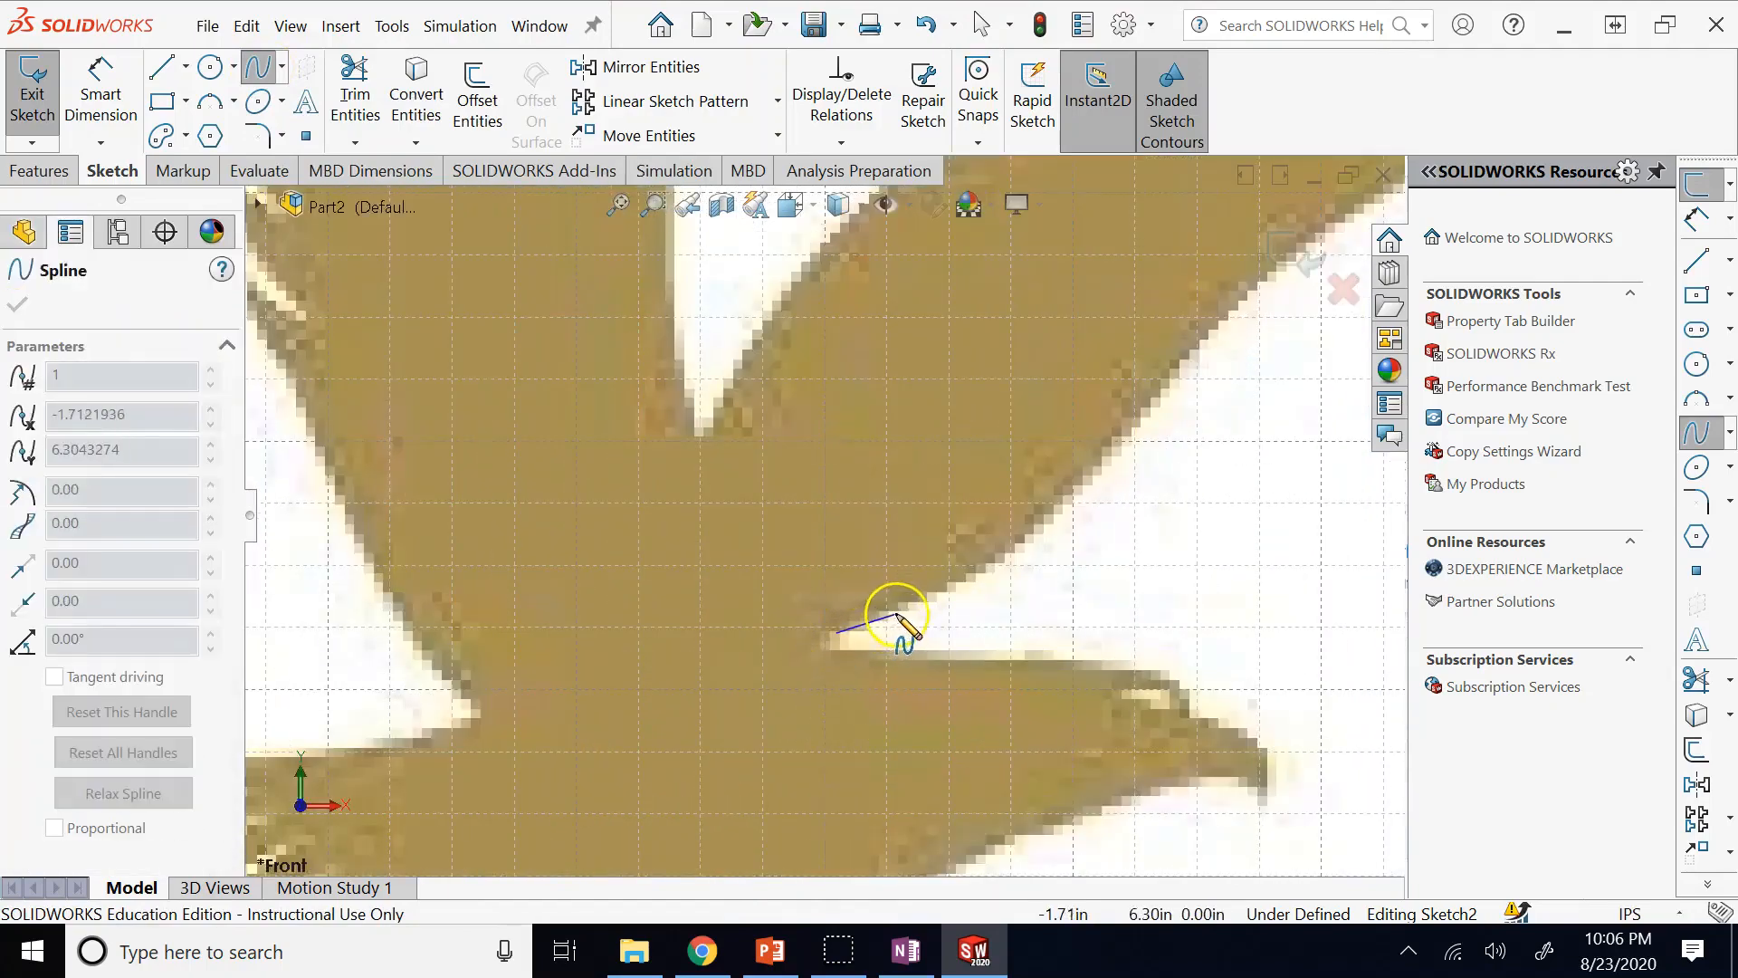
pyautogui.click(962, 585)
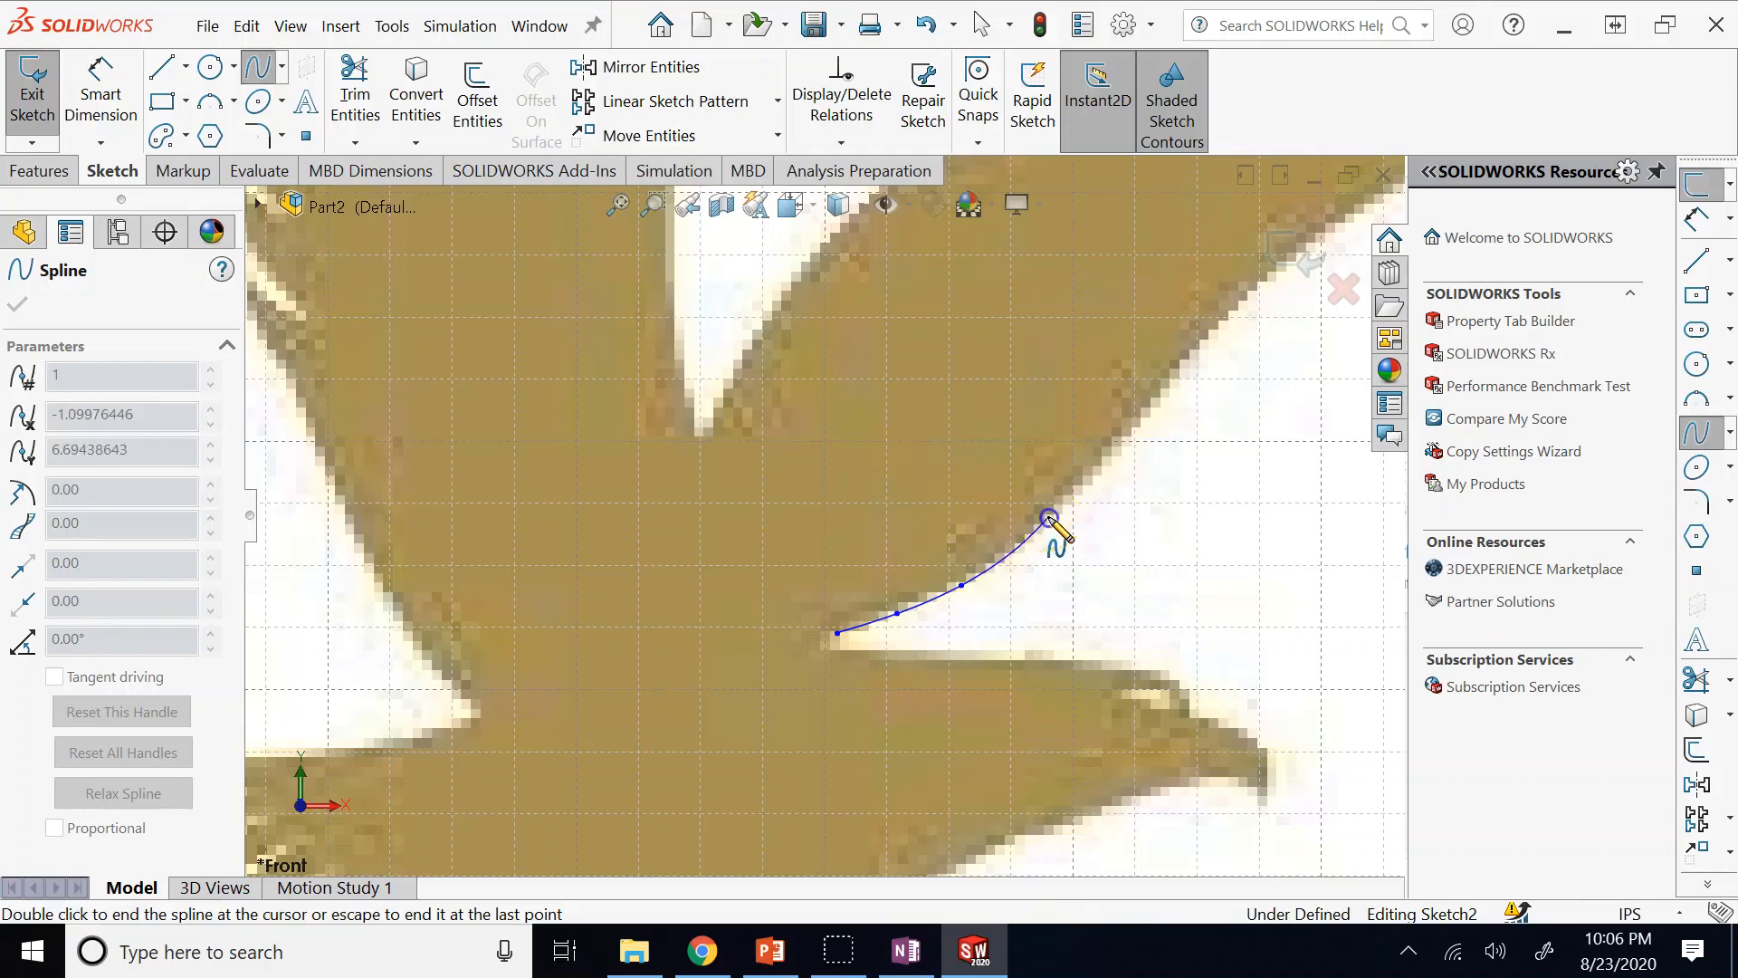
pyautogui.click(1049, 517)
pyautogui.click(1130, 416)
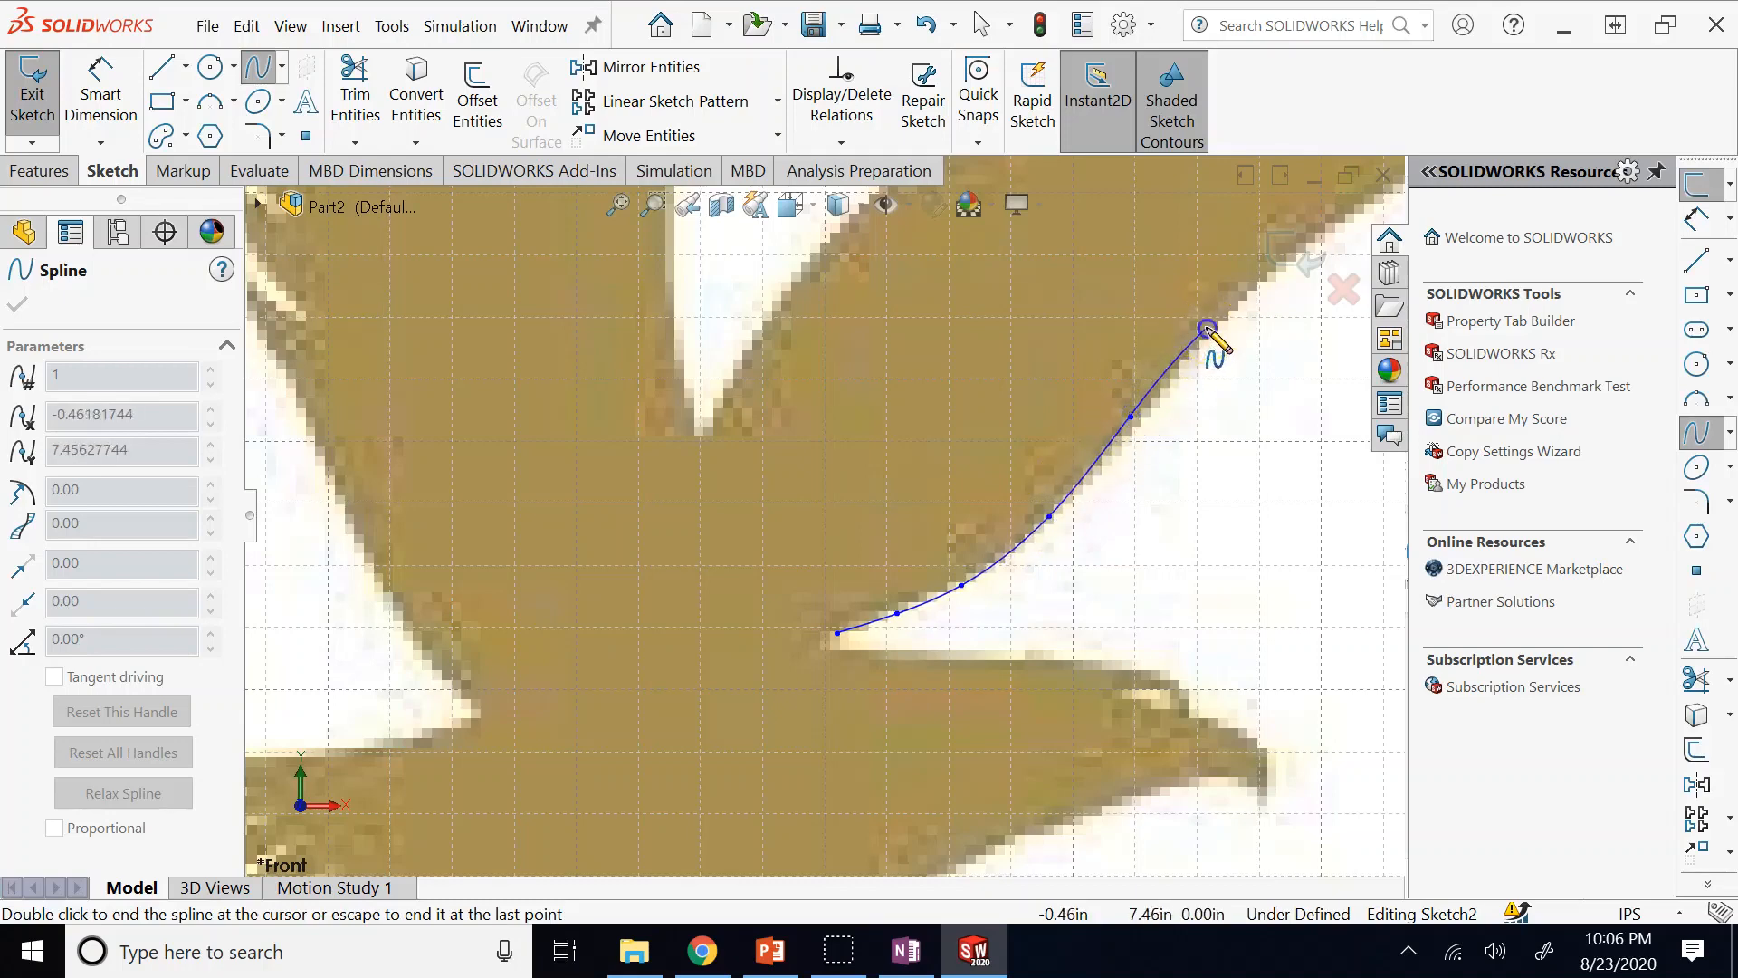
# Continue the spline along the wing's lower edge and end it at the lowest feather's tip, about X 1.35 in, Y 8.47 in.
pyautogui.scroll(2, 1207, 328)
pyautogui.scroll(-2, 1209, 330)
pyautogui.click(1195, 304)
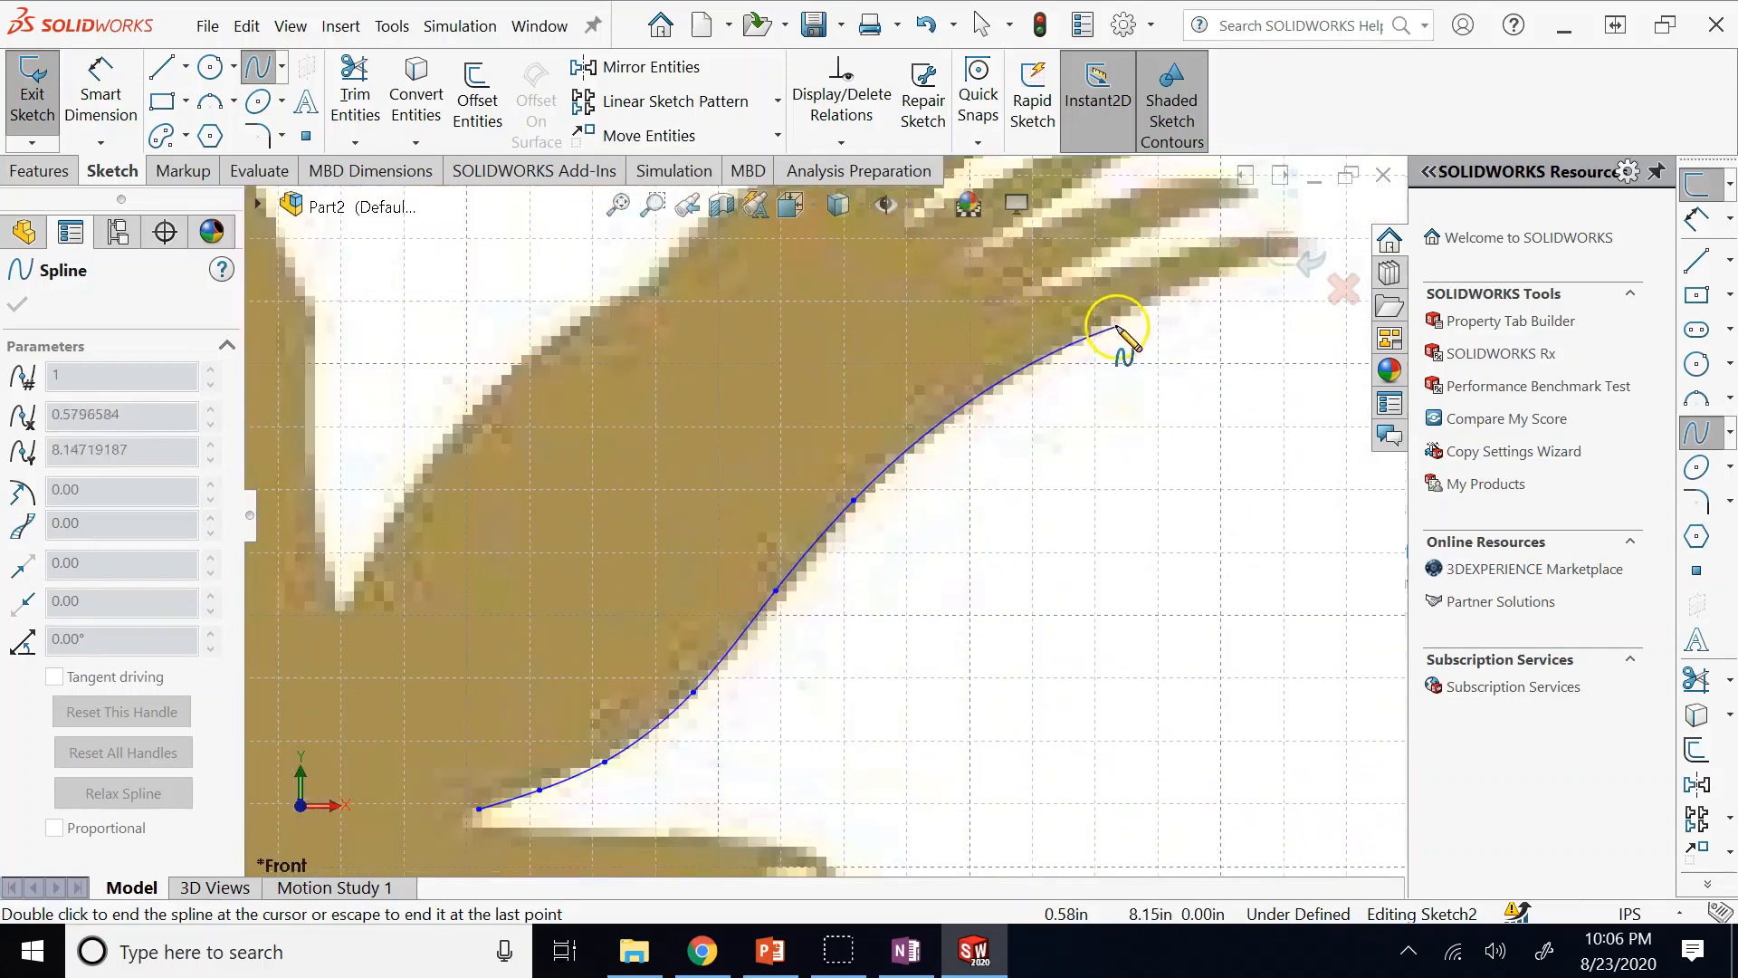
pyautogui.click(1258, 275)
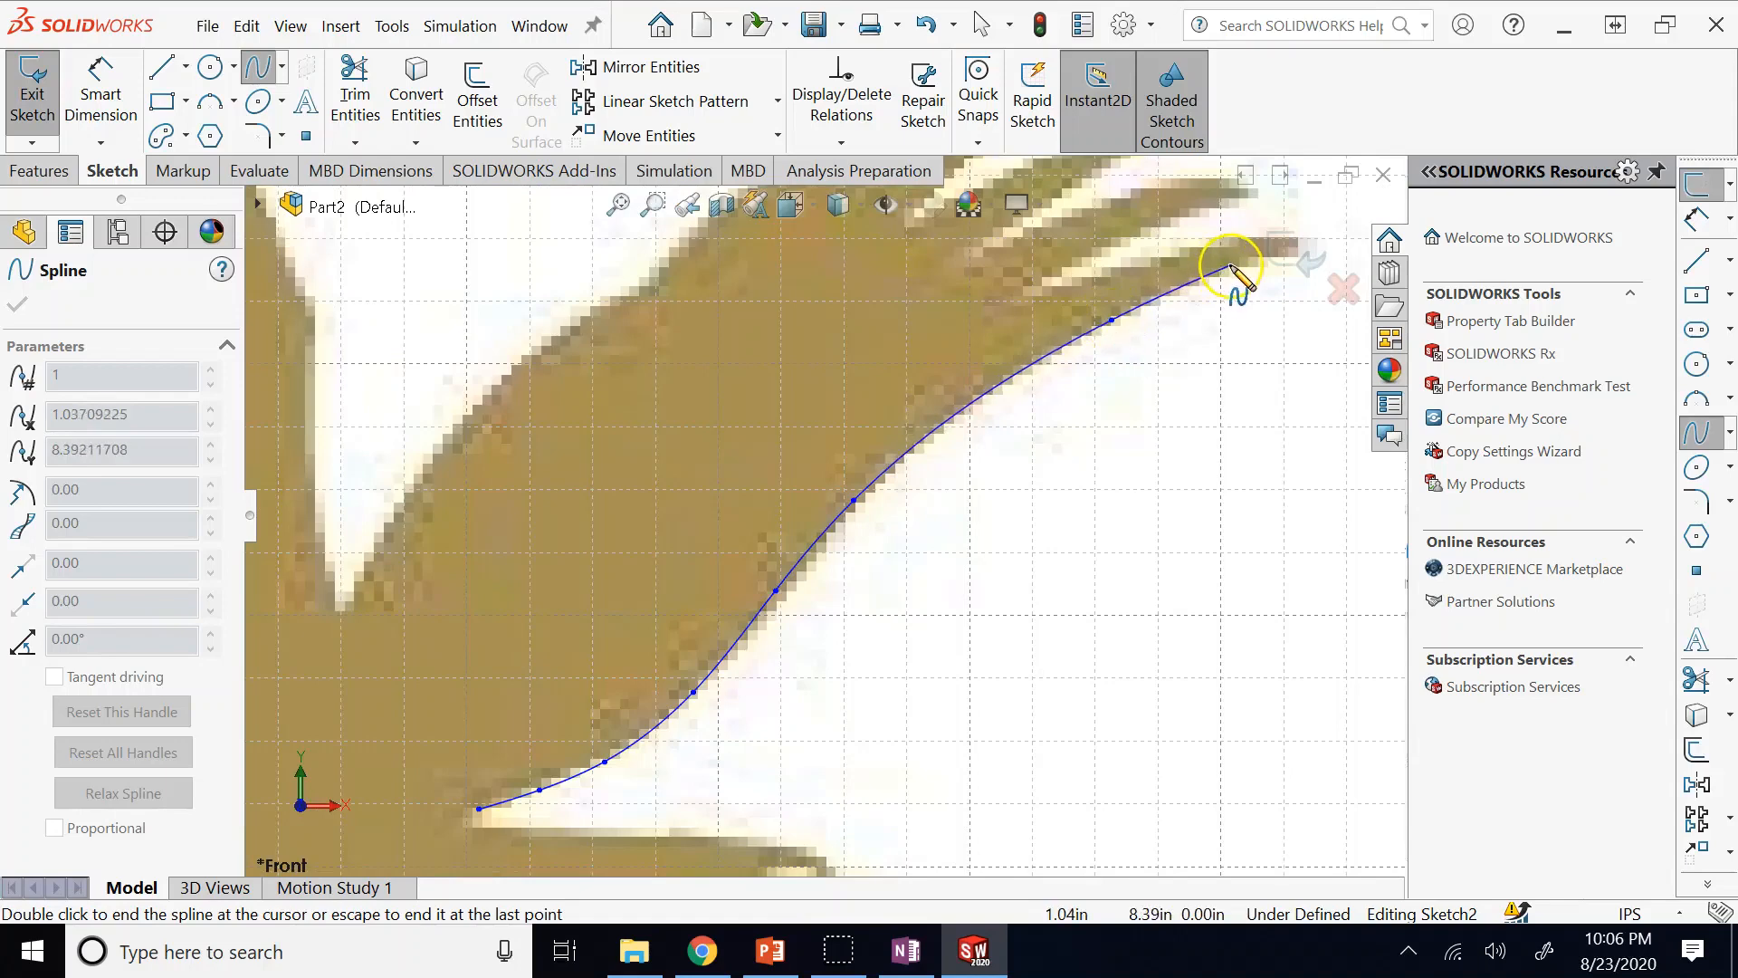
pyautogui.scroll(-2, 1231, 265)
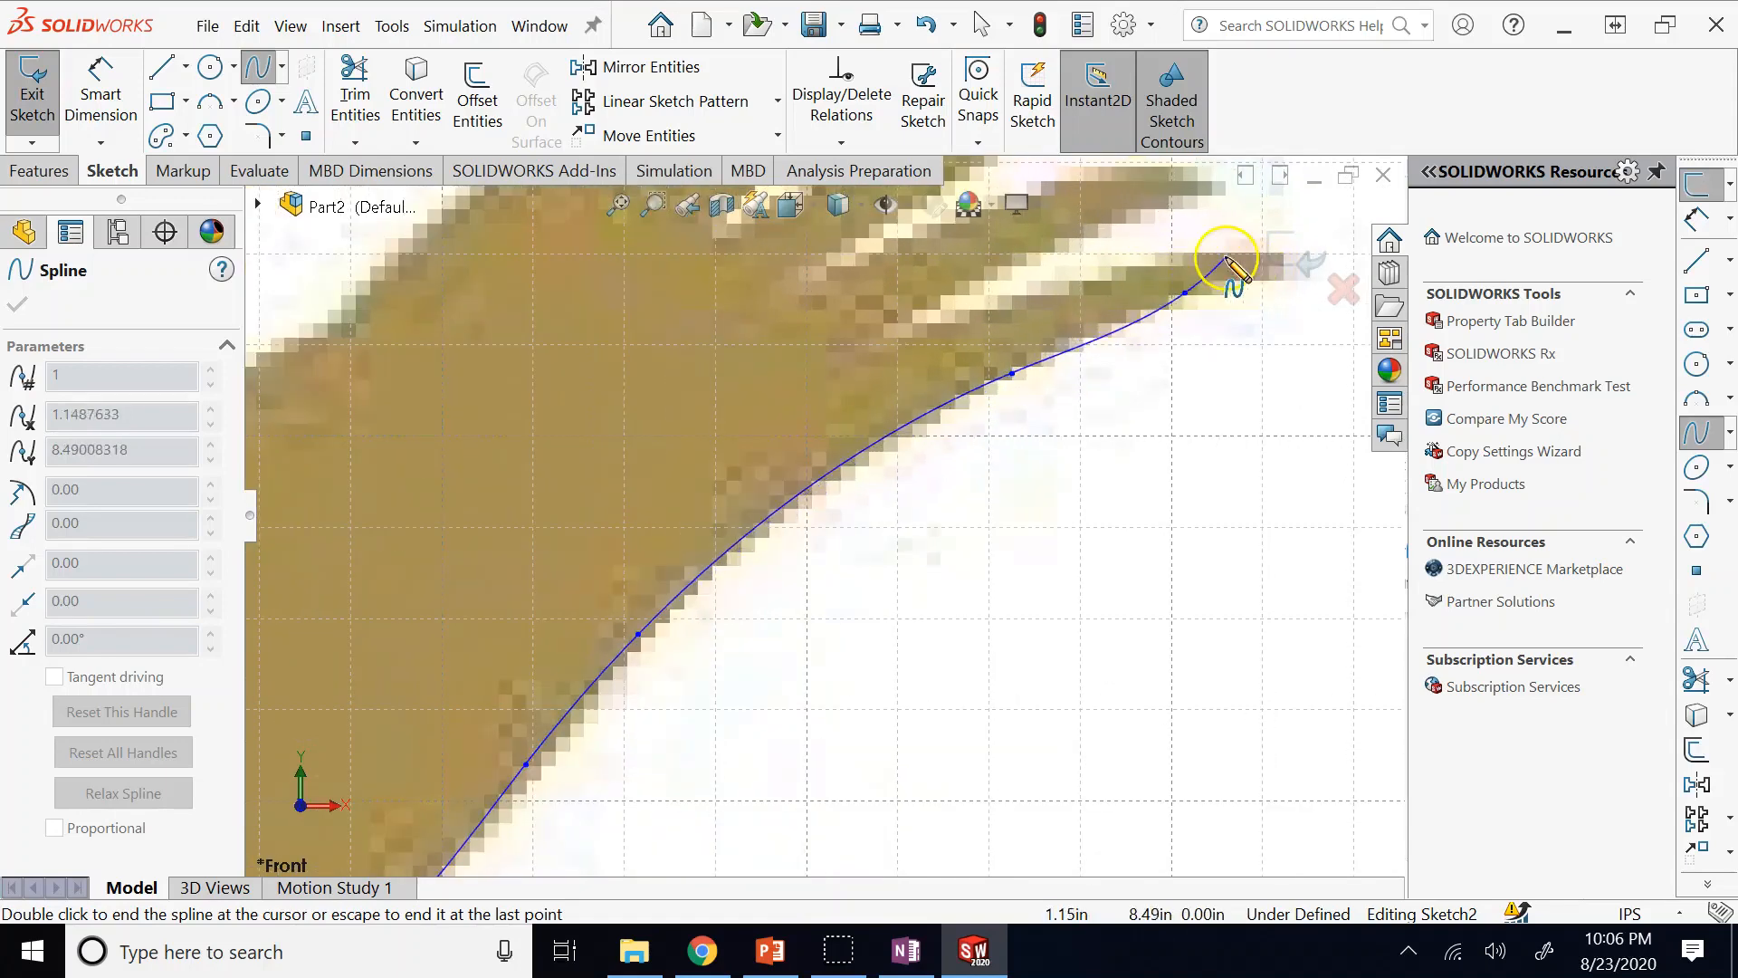
pyautogui.scroll(-2, 1228, 262)
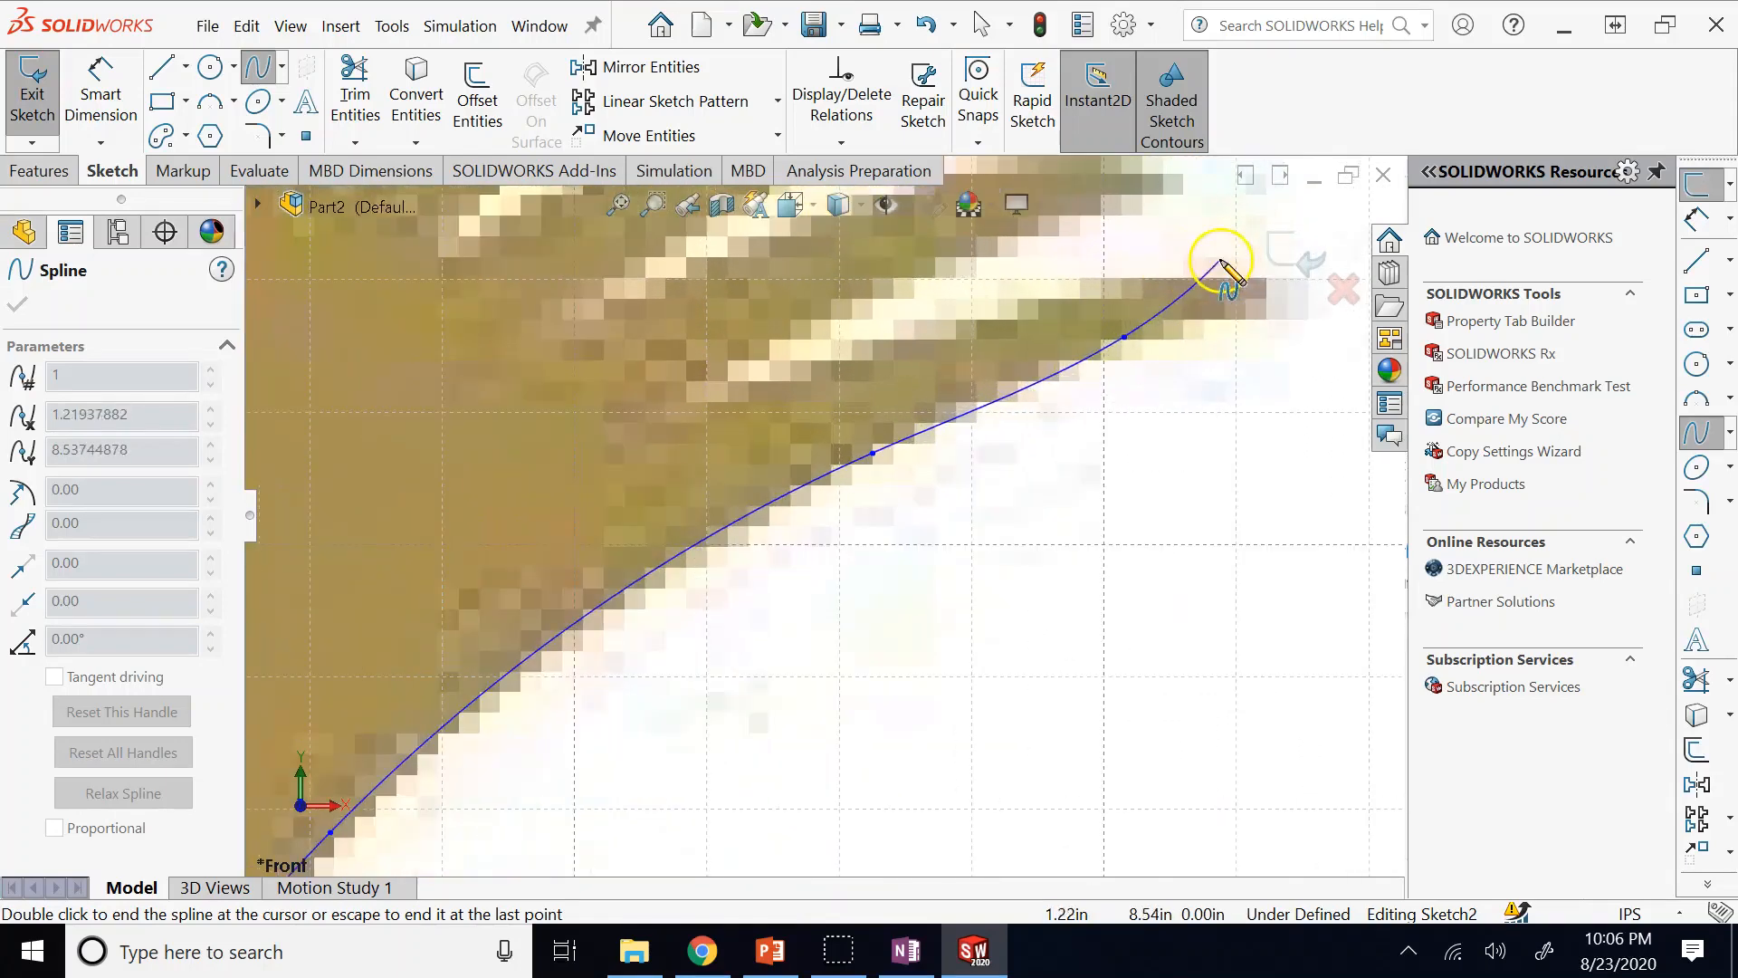
pyautogui.doubleClick(1293, 298)
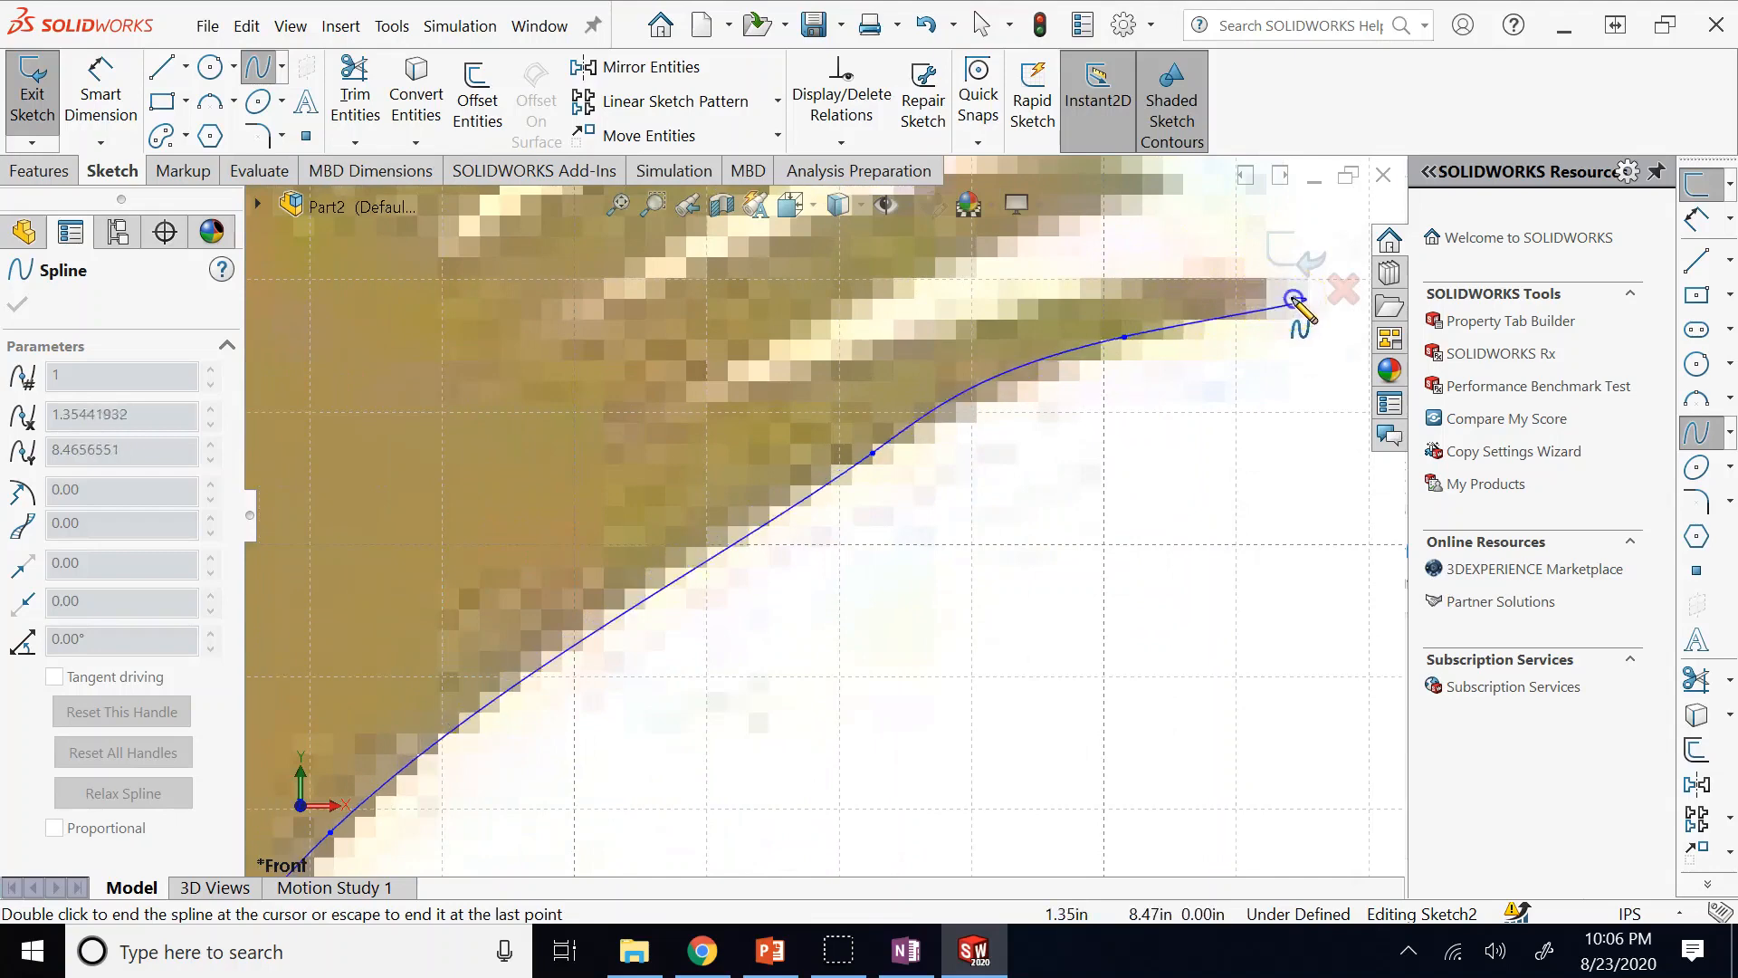
# Trace the upper edge of the lowest feather with a second spline, from the first spline's end at the tip to the inner end of the gap.
pyautogui.scroll(3, 837, 503)
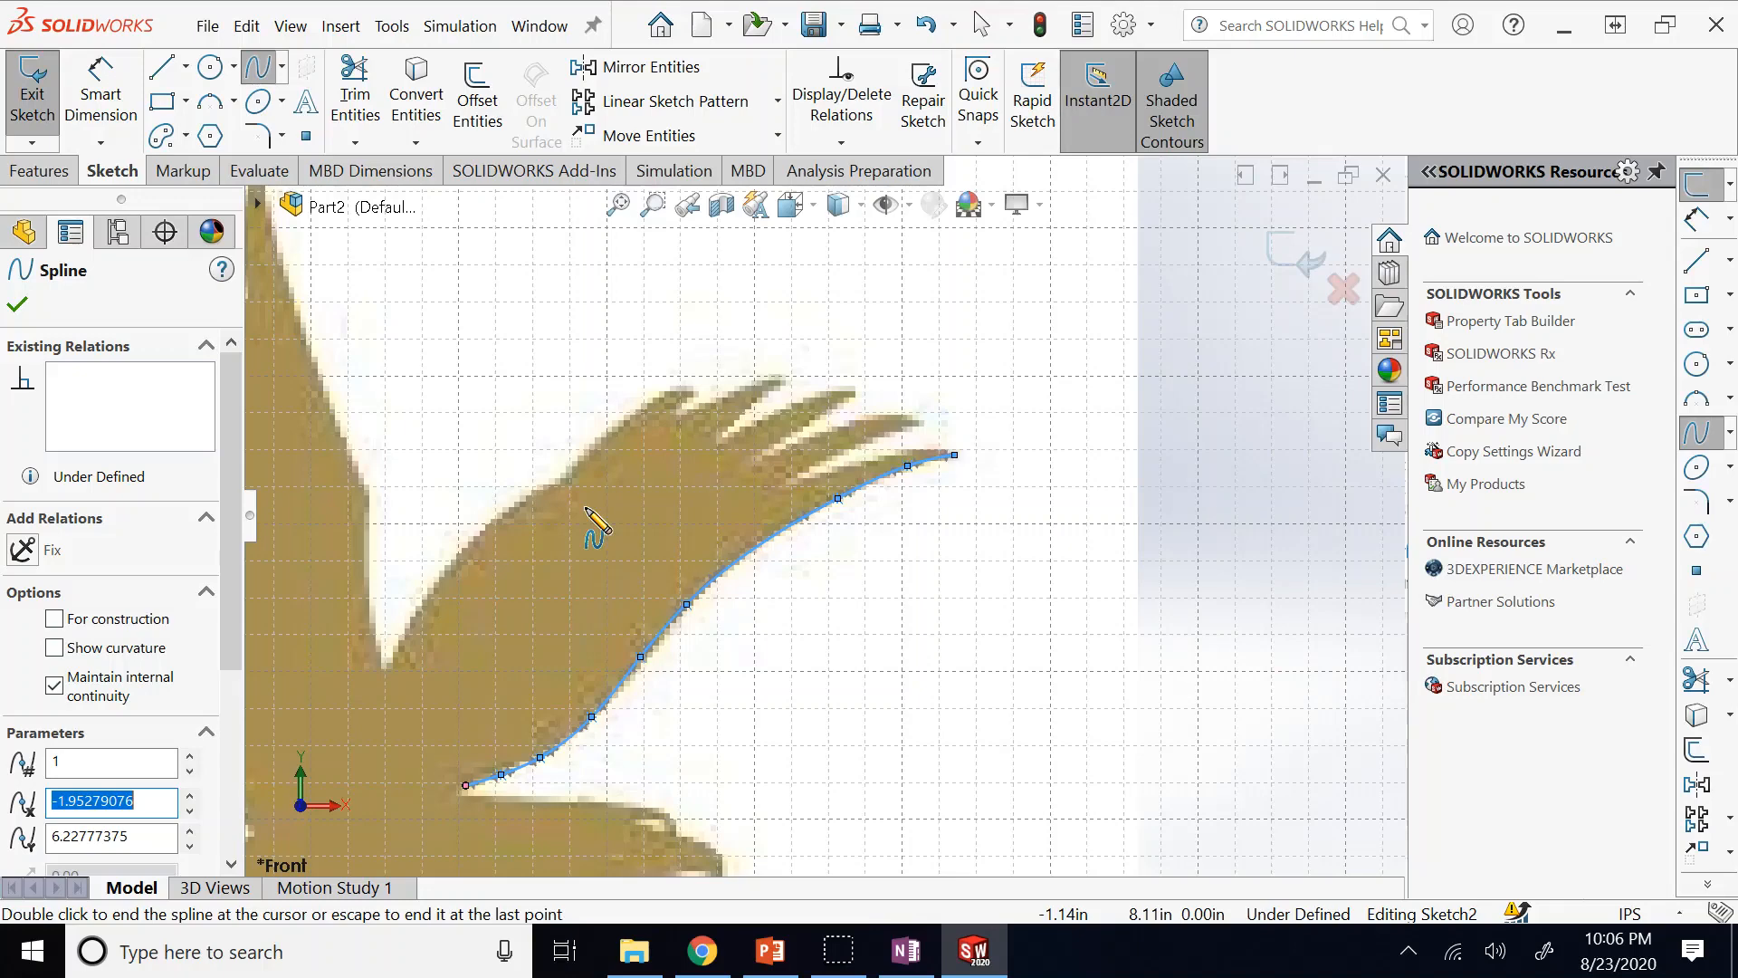
pyautogui.scroll(-5, 795, 469)
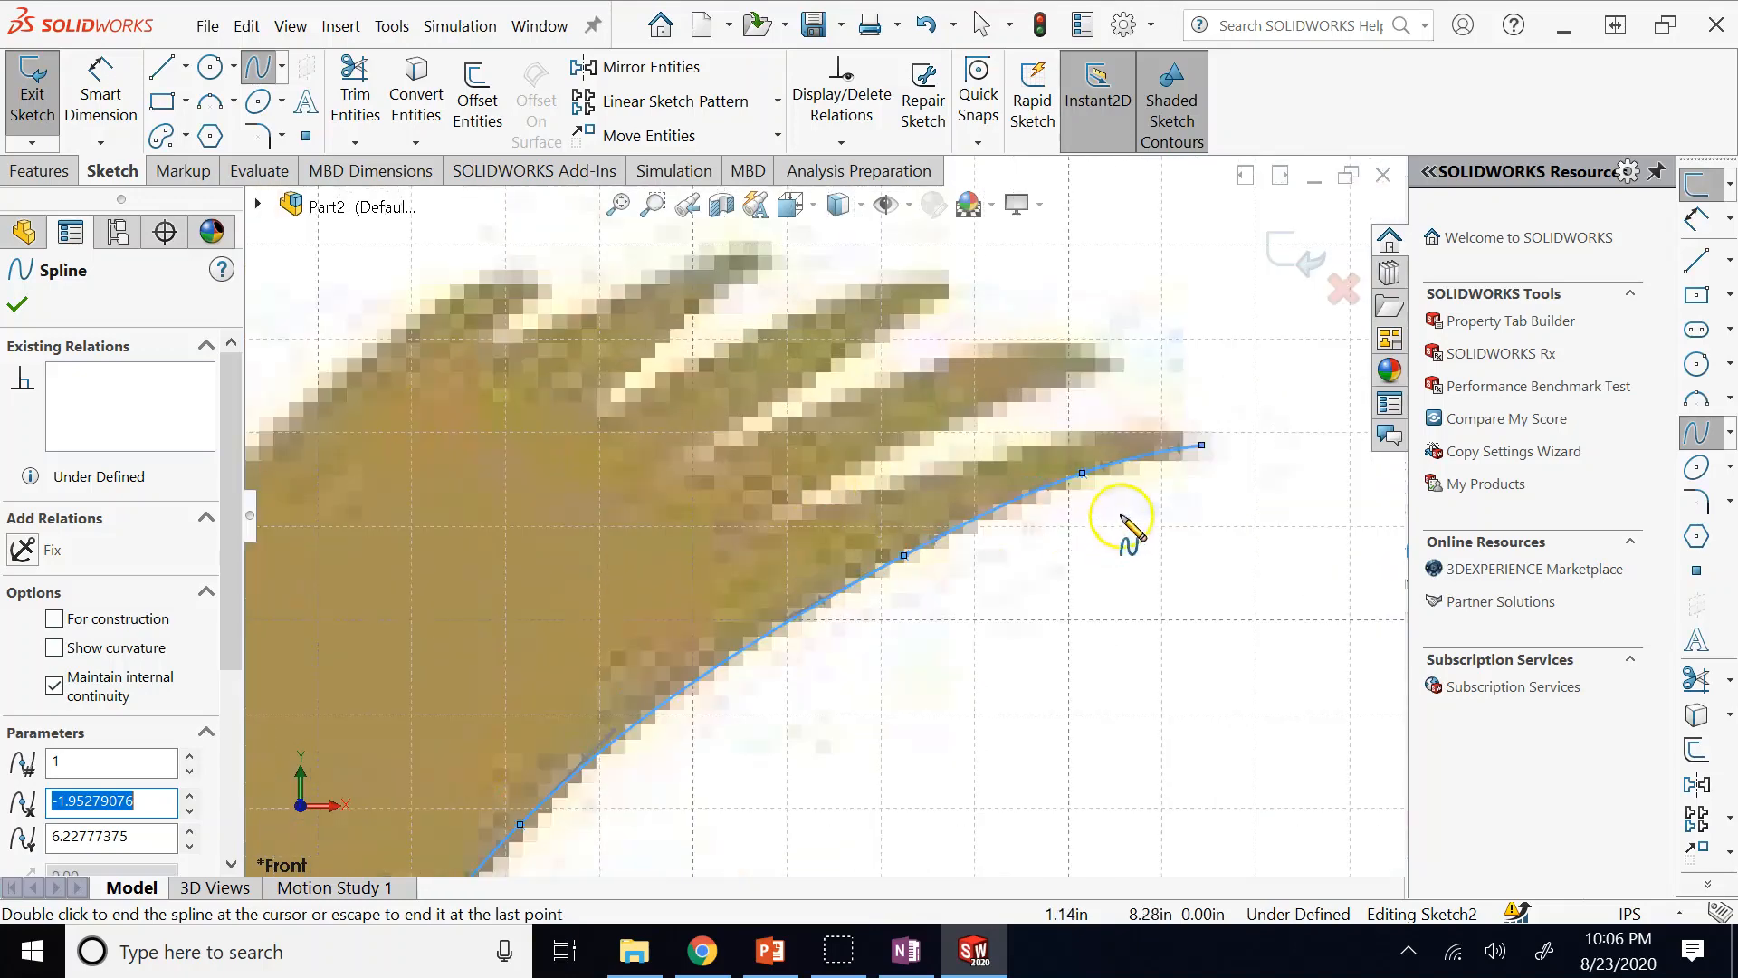
pyautogui.doubleClick(1202, 446)
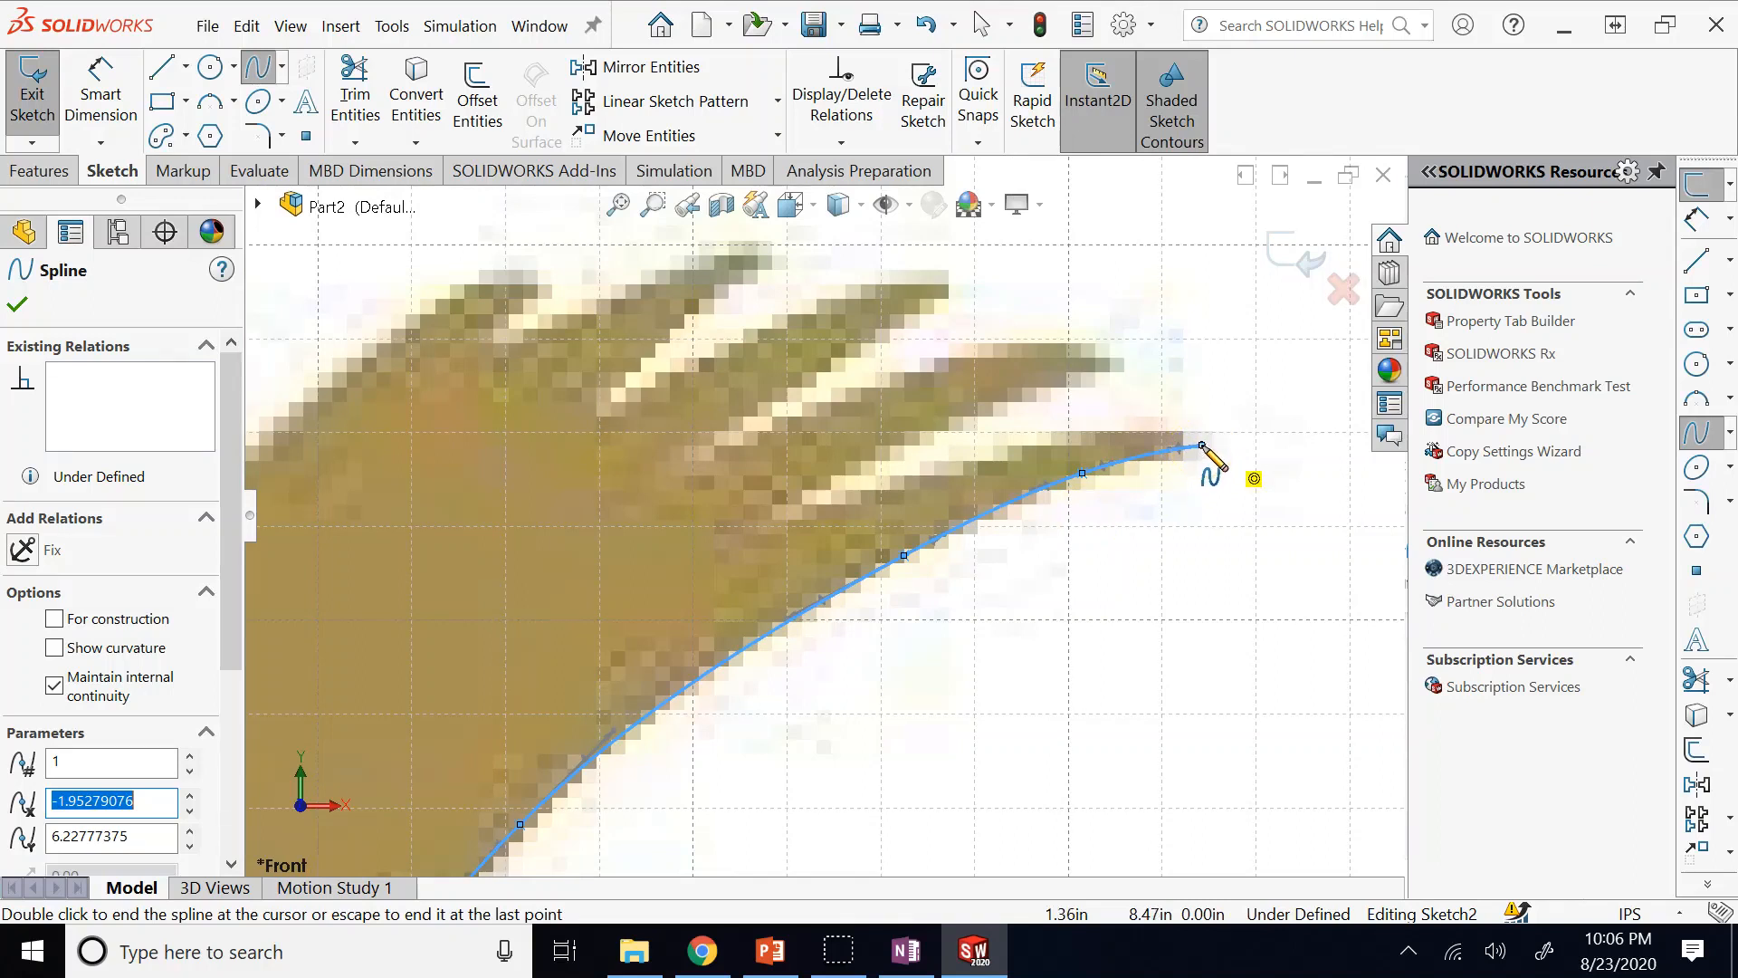
pyautogui.moveTo(1203, 446); pyautogui.dragTo(1073, 439)
pyautogui.click(1071, 440)
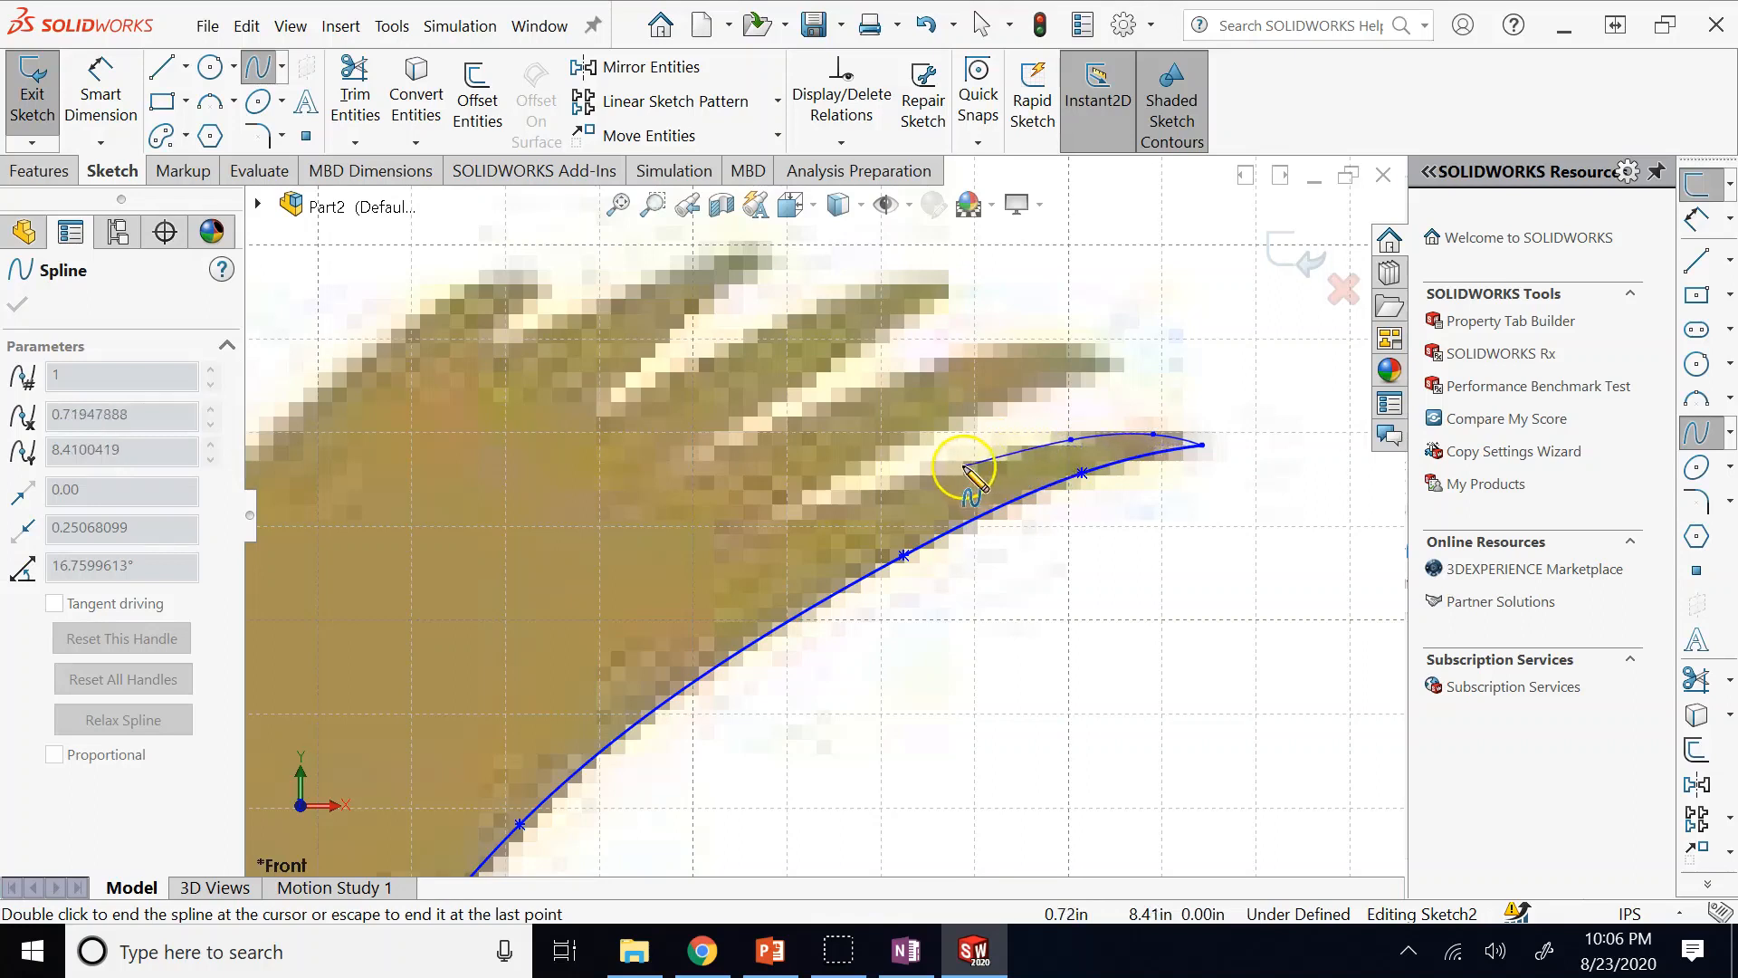
pyautogui.click(966, 467)
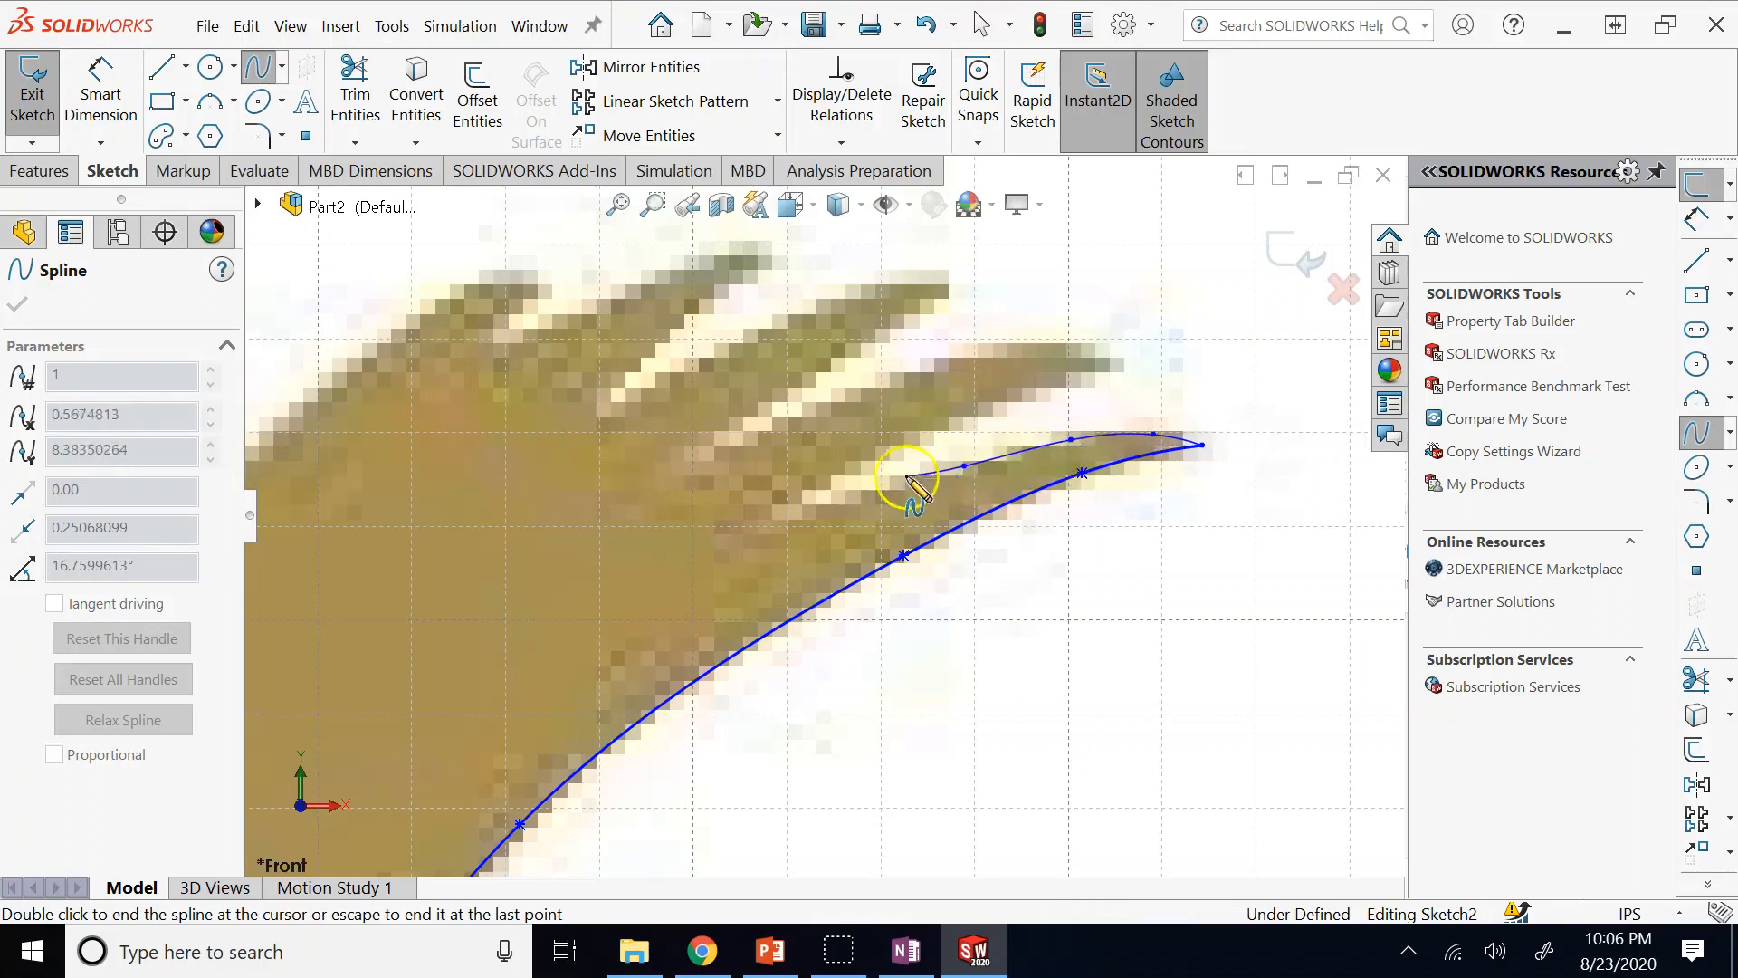
pyautogui.doubleClick(797, 514)
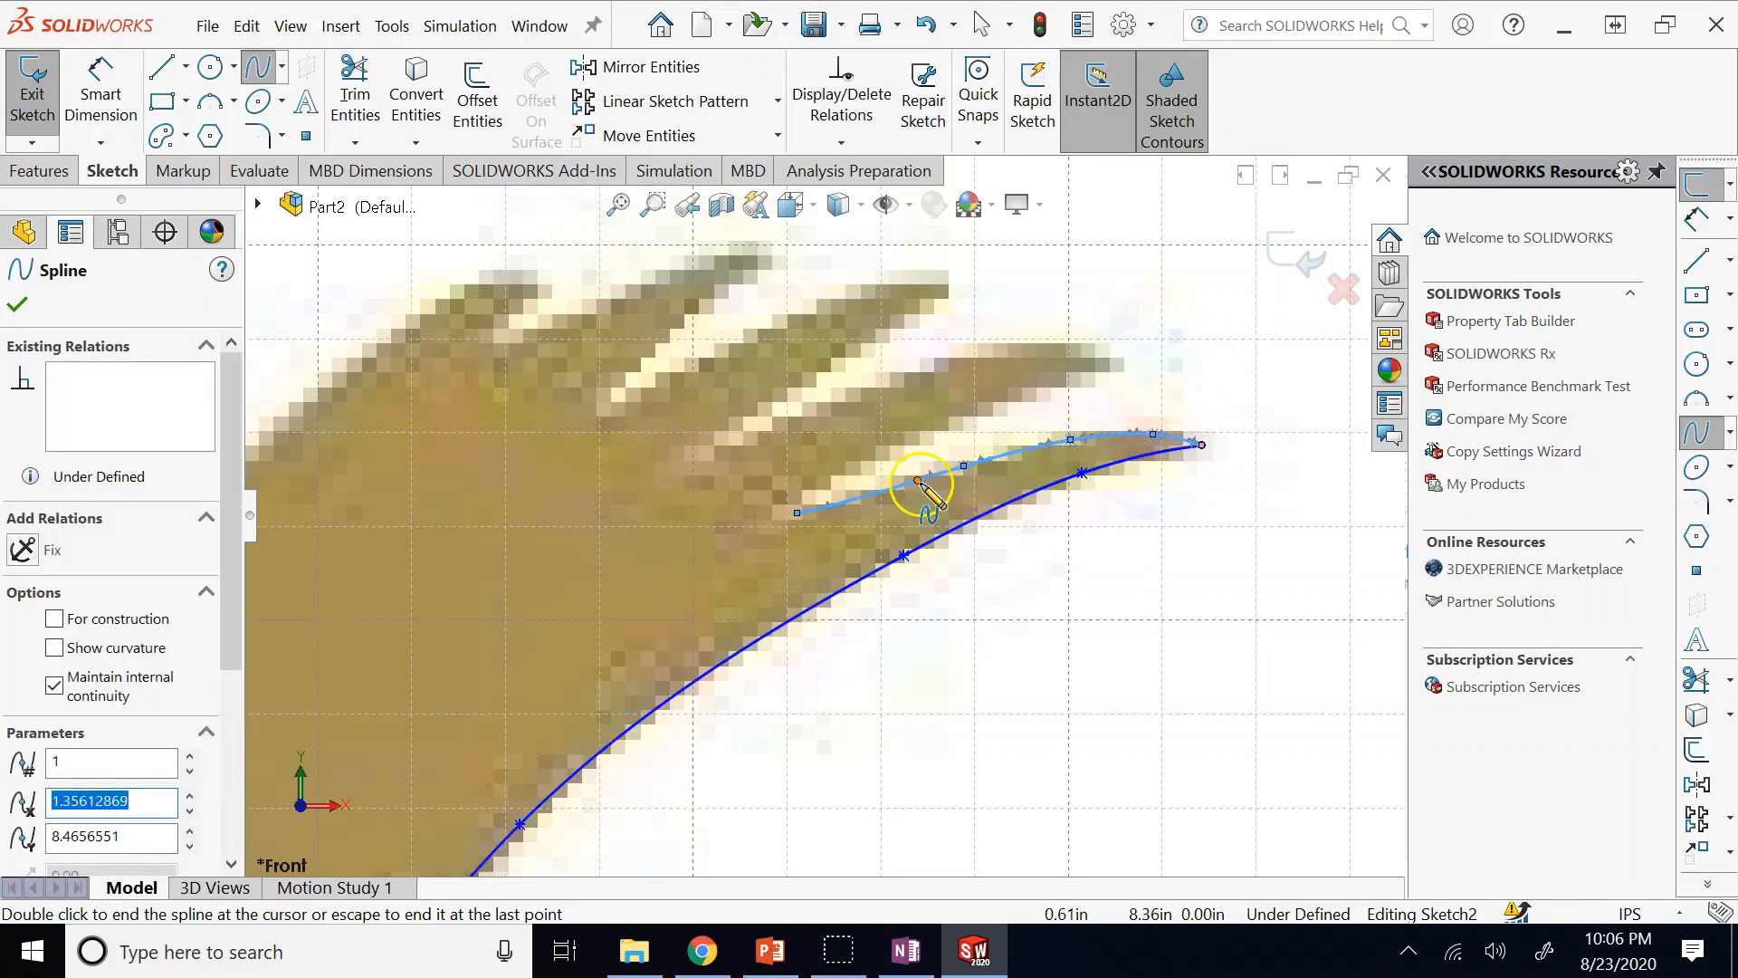
# Start a third spline from the second spline's inner end to trace the underside of the next feather.
pyautogui.click(797, 512)
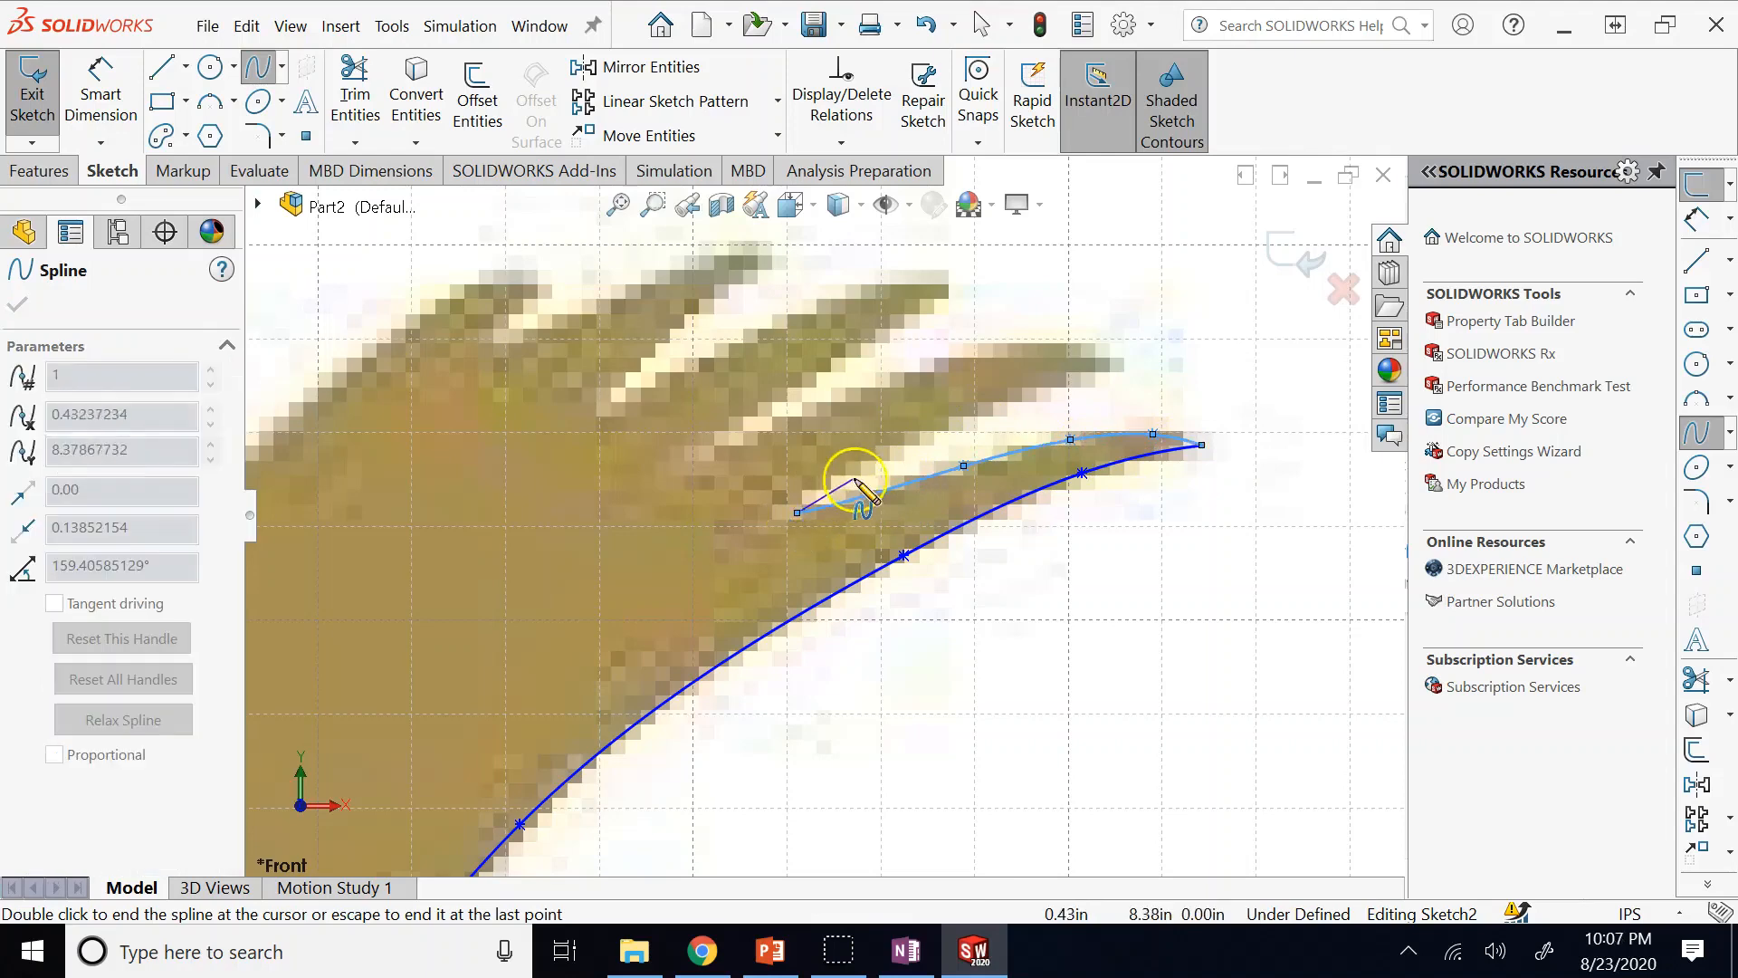
# Trace the second-lowest feather of the right wing with one spline, along its lower edge, around the tip and back along its upper edge.
pyautogui.click(867, 467)
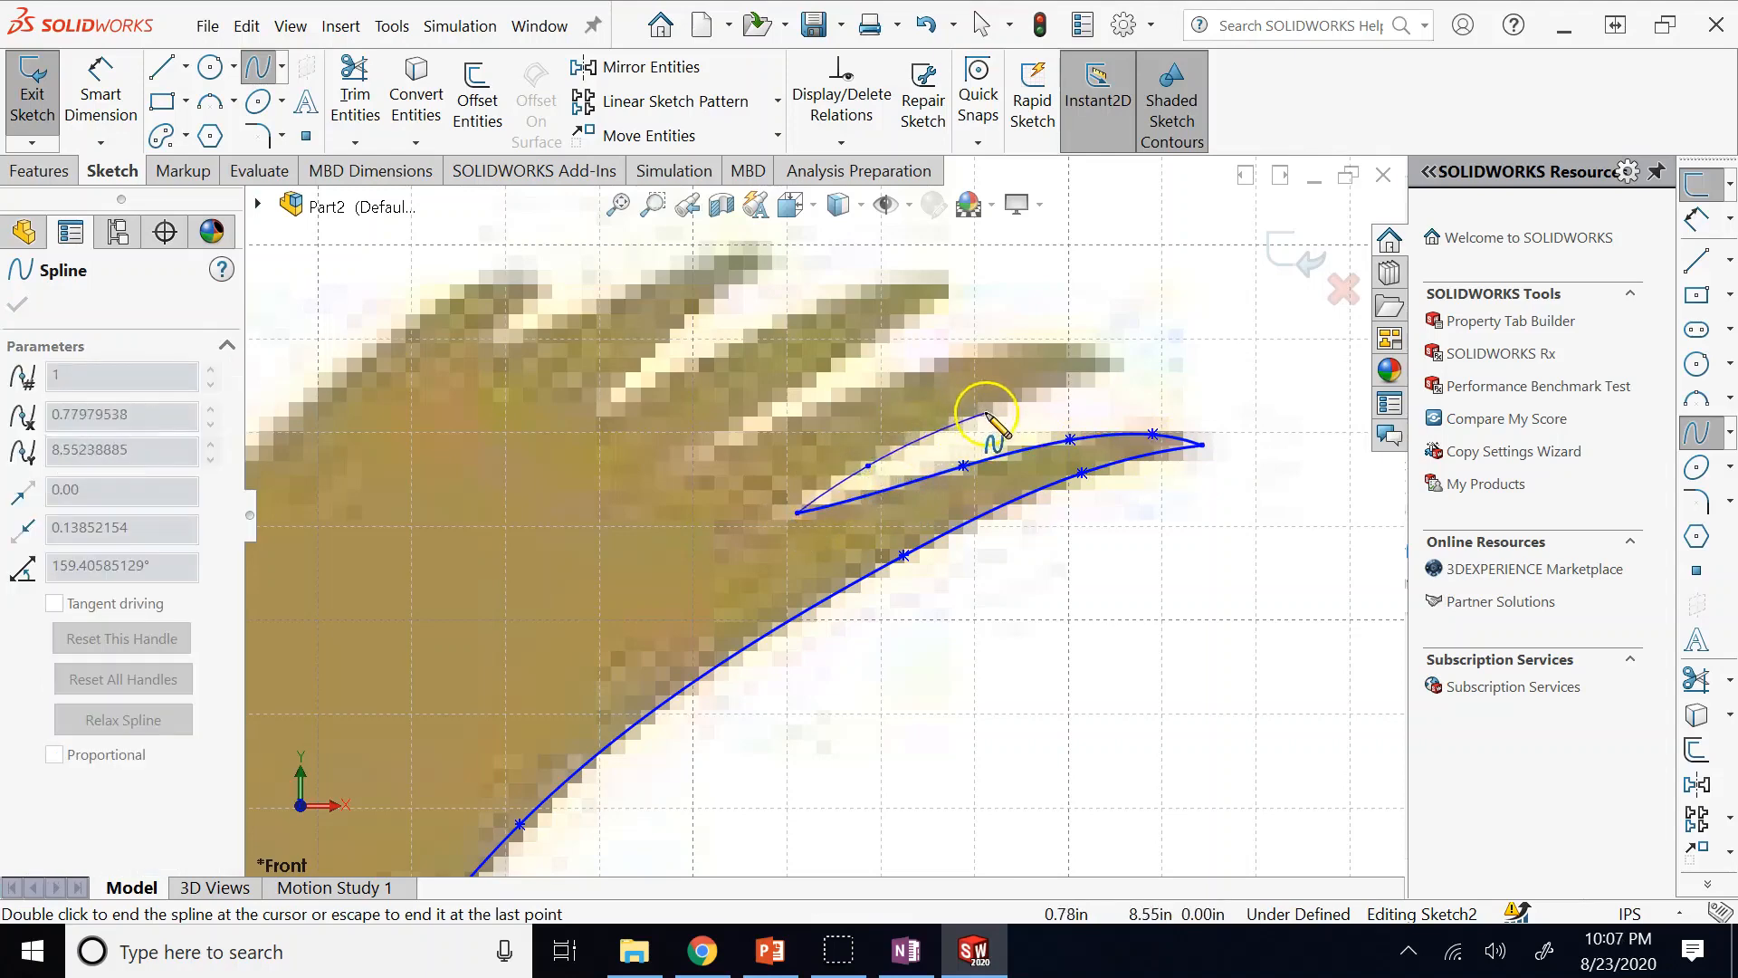
pyautogui.click(987, 413)
pyautogui.click(1083, 373)
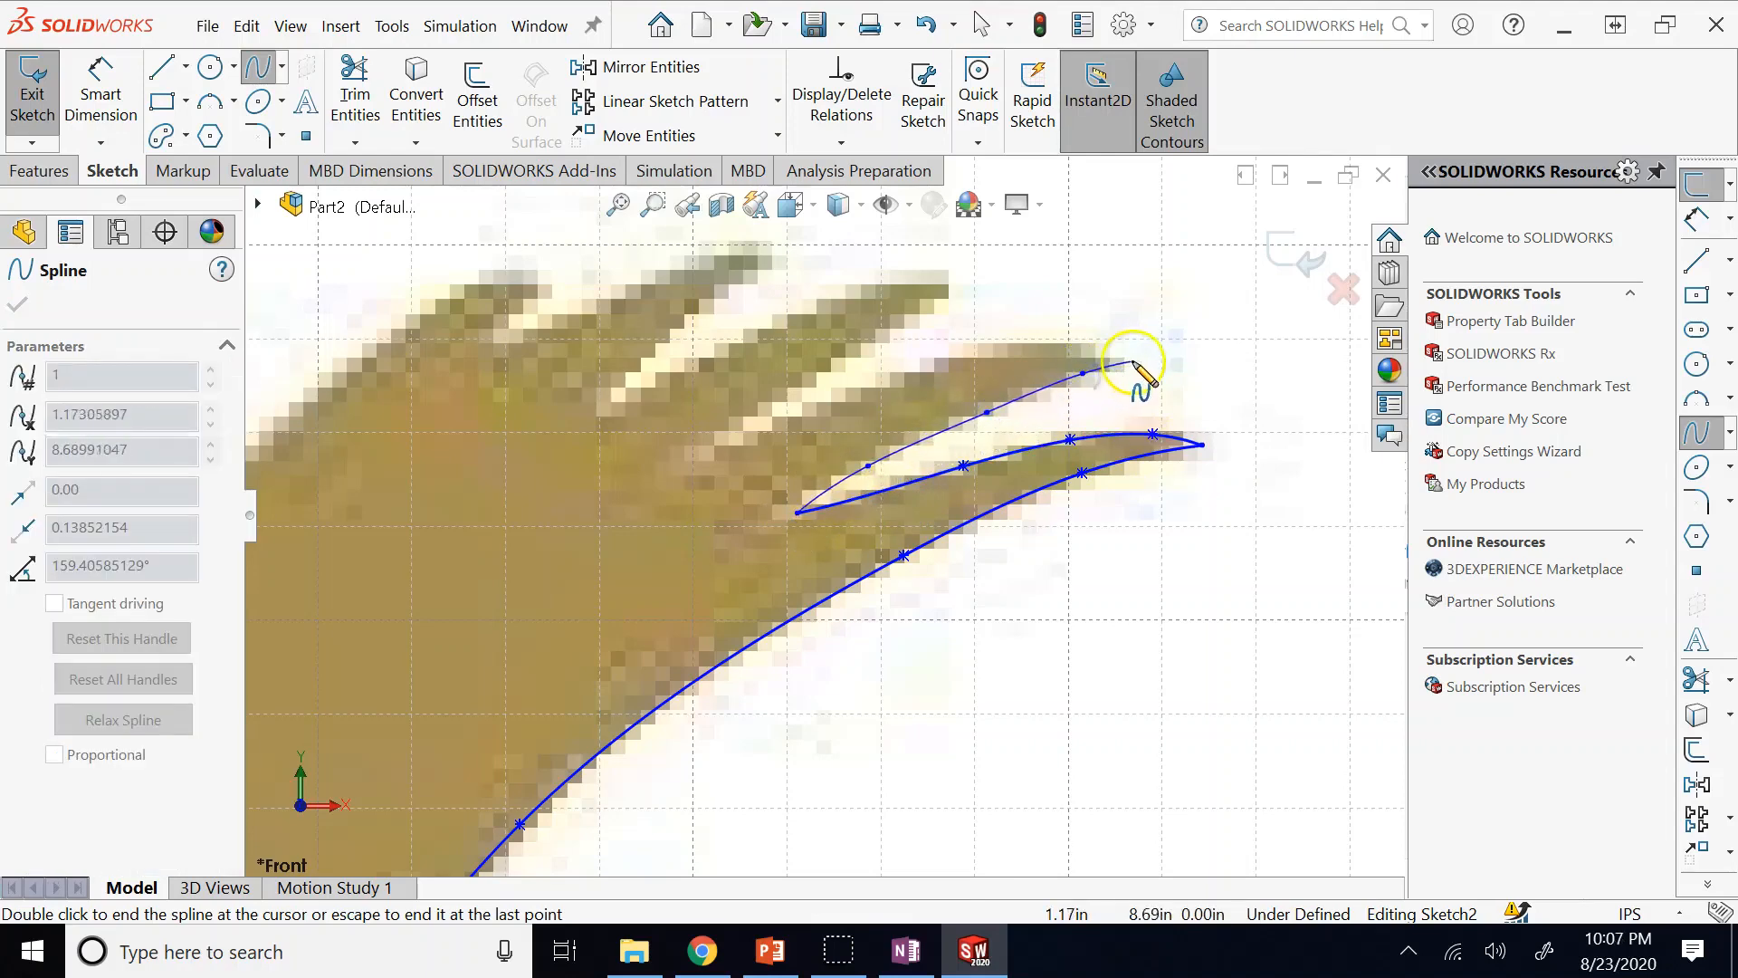
pyautogui.click(1143, 356)
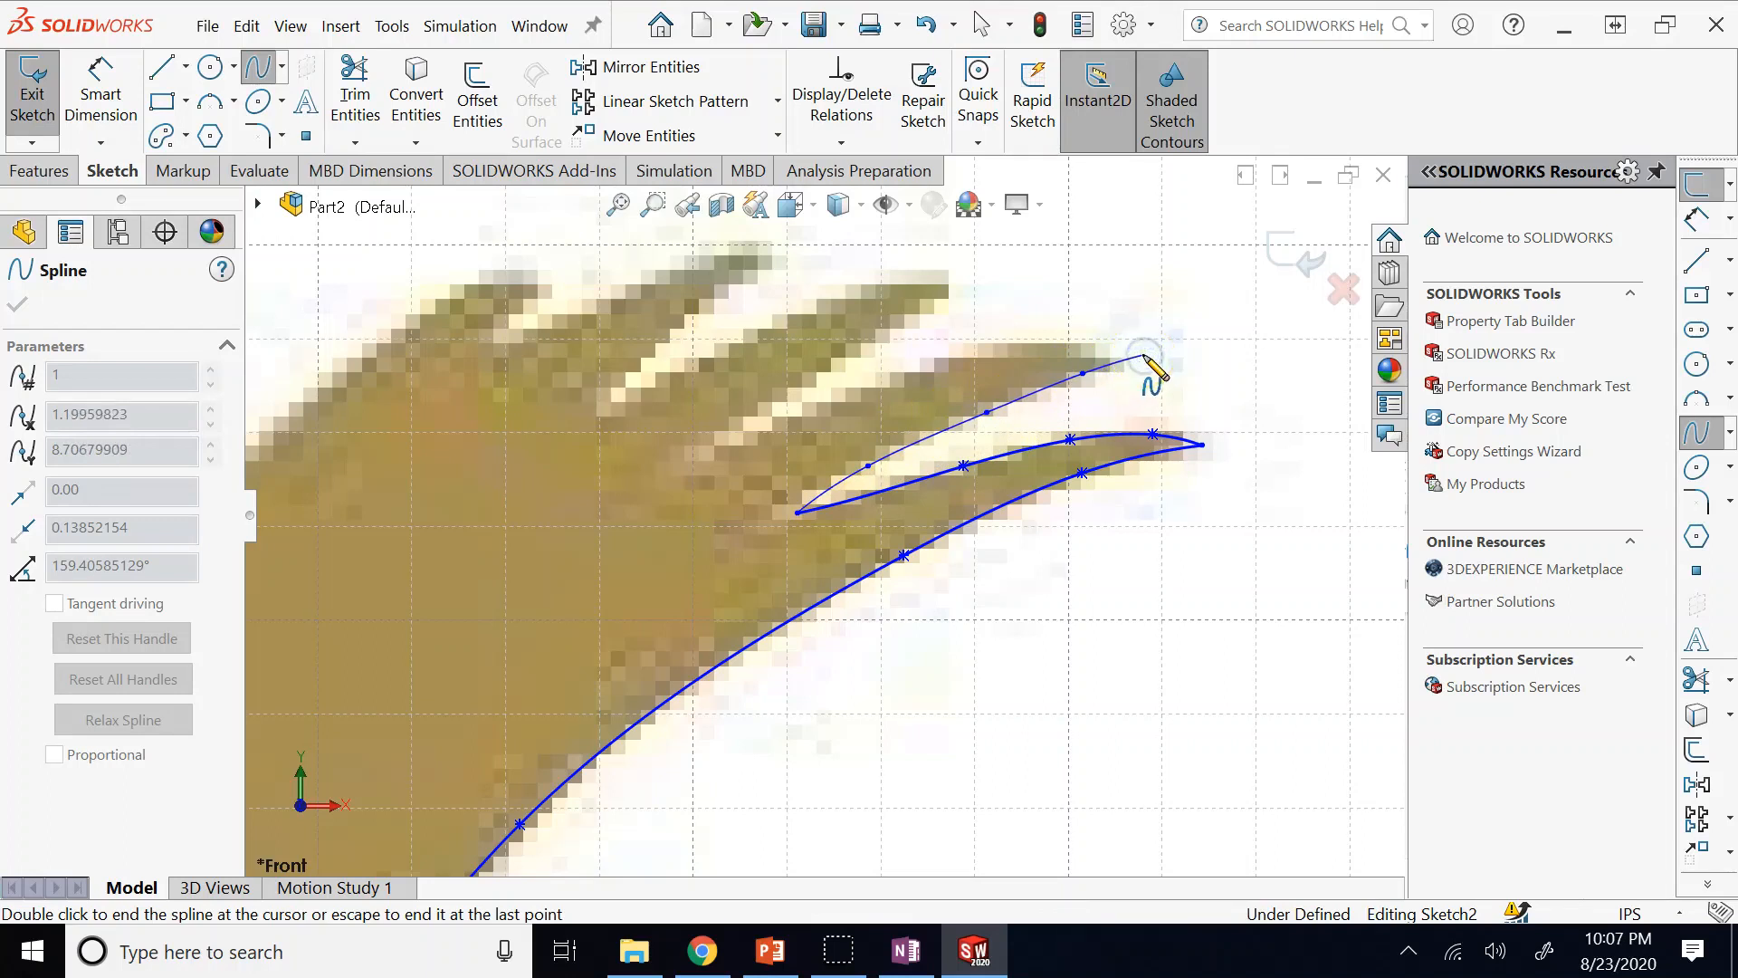
pyautogui.click(1144, 356)
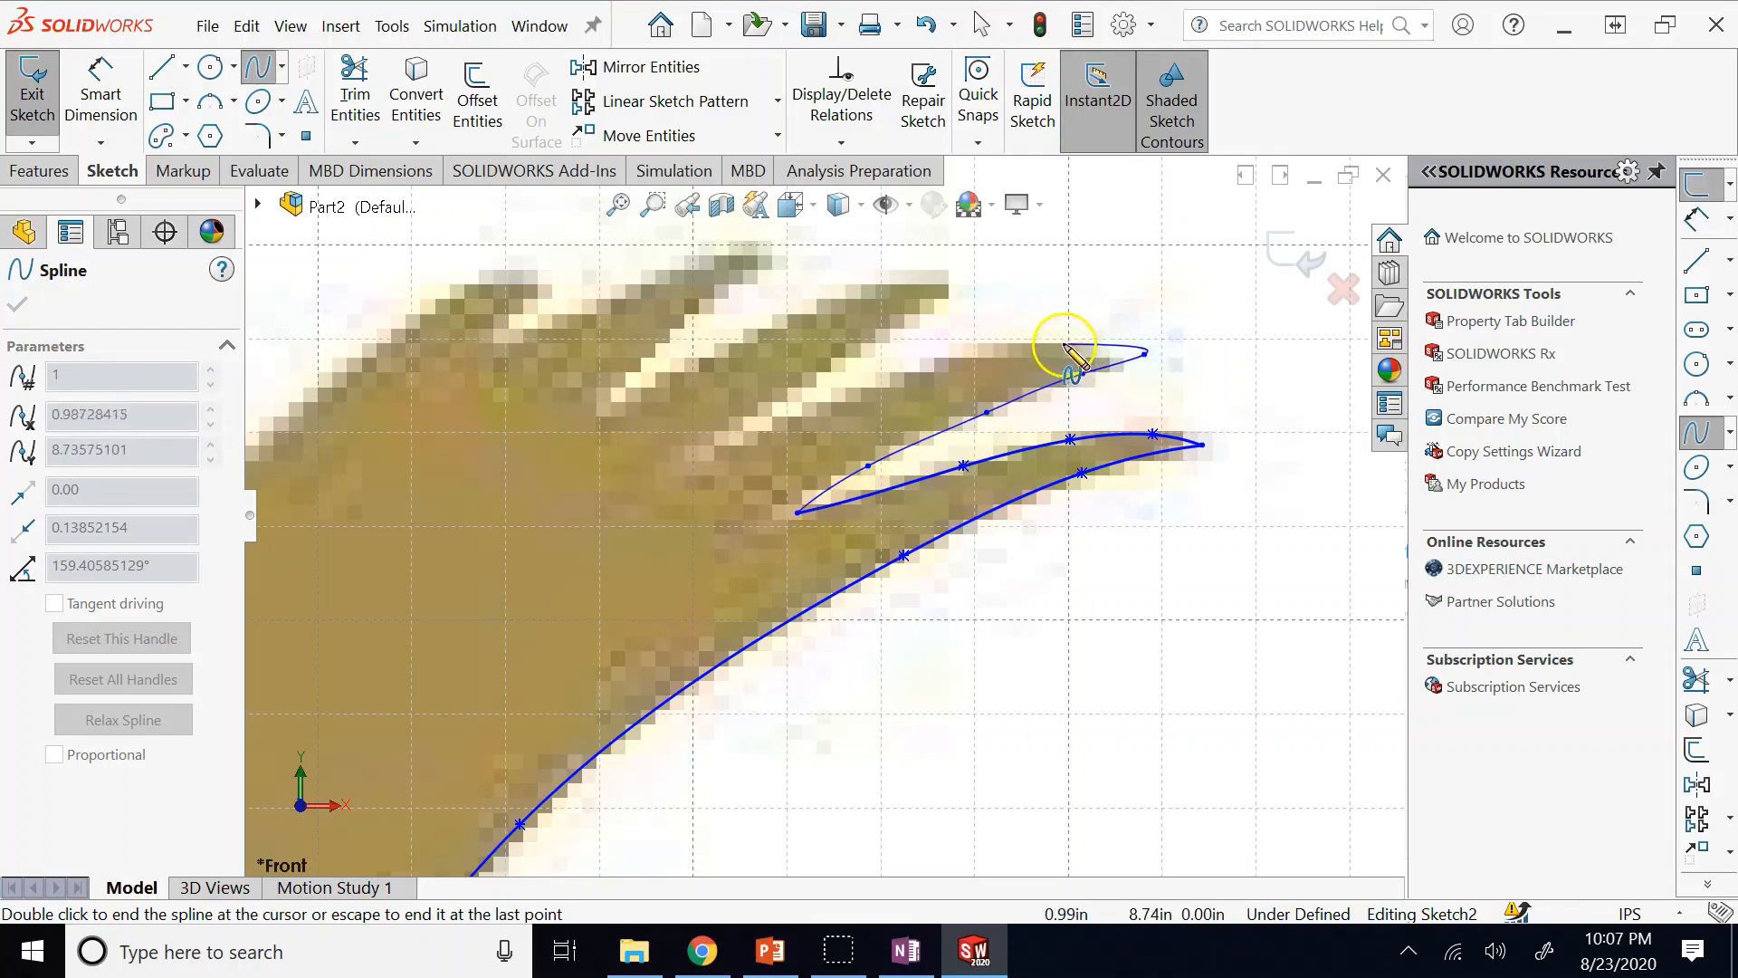
pyautogui.click(1062, 342)
pyautogui.click(970, 358)
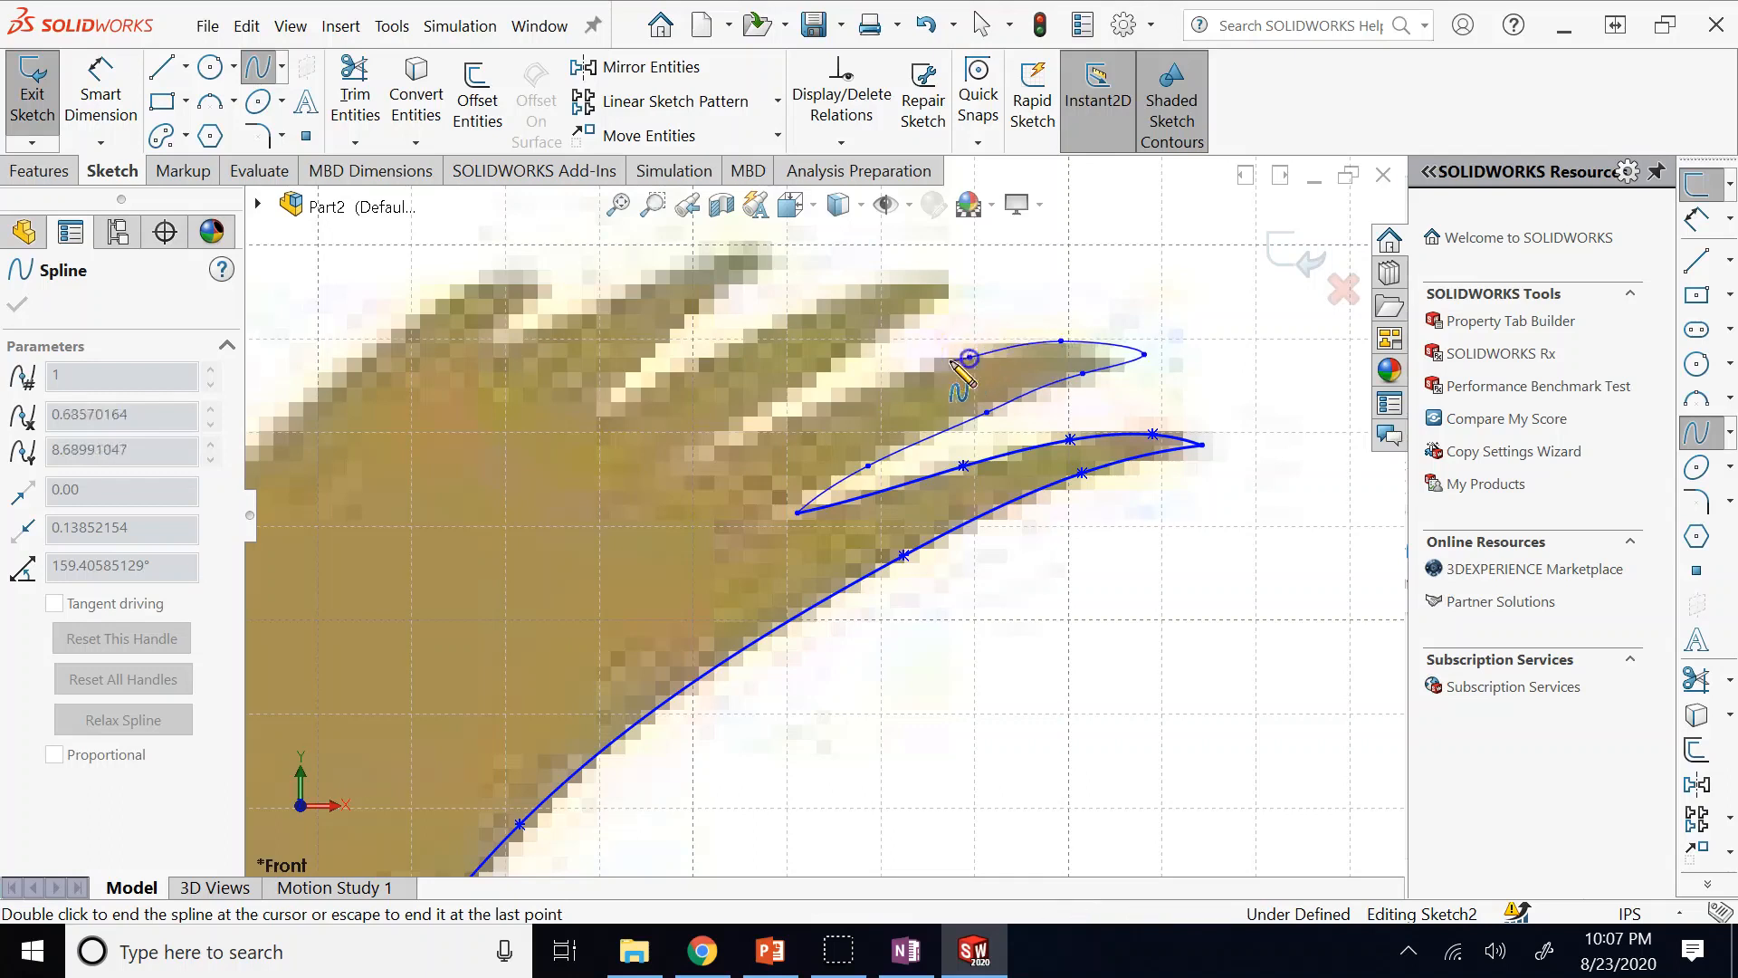
pyautogui.click(886, 383)
pyautogui.click(837, 402)
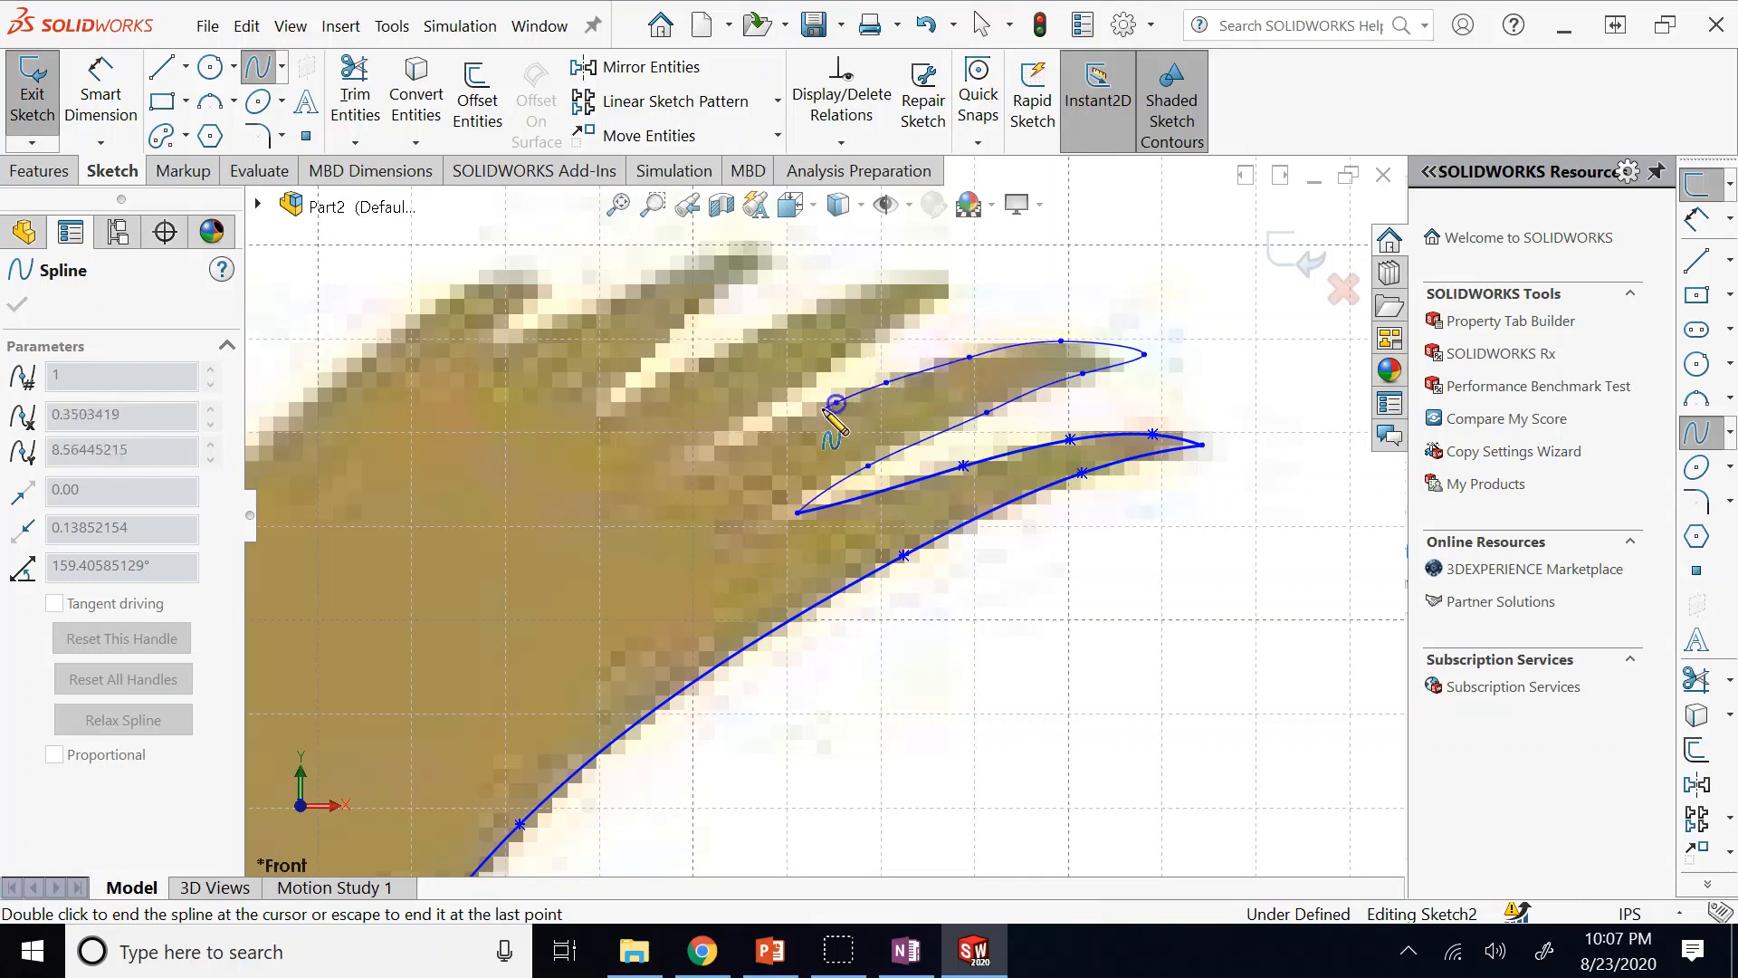
pyautogui.doubleClick(732, 447)
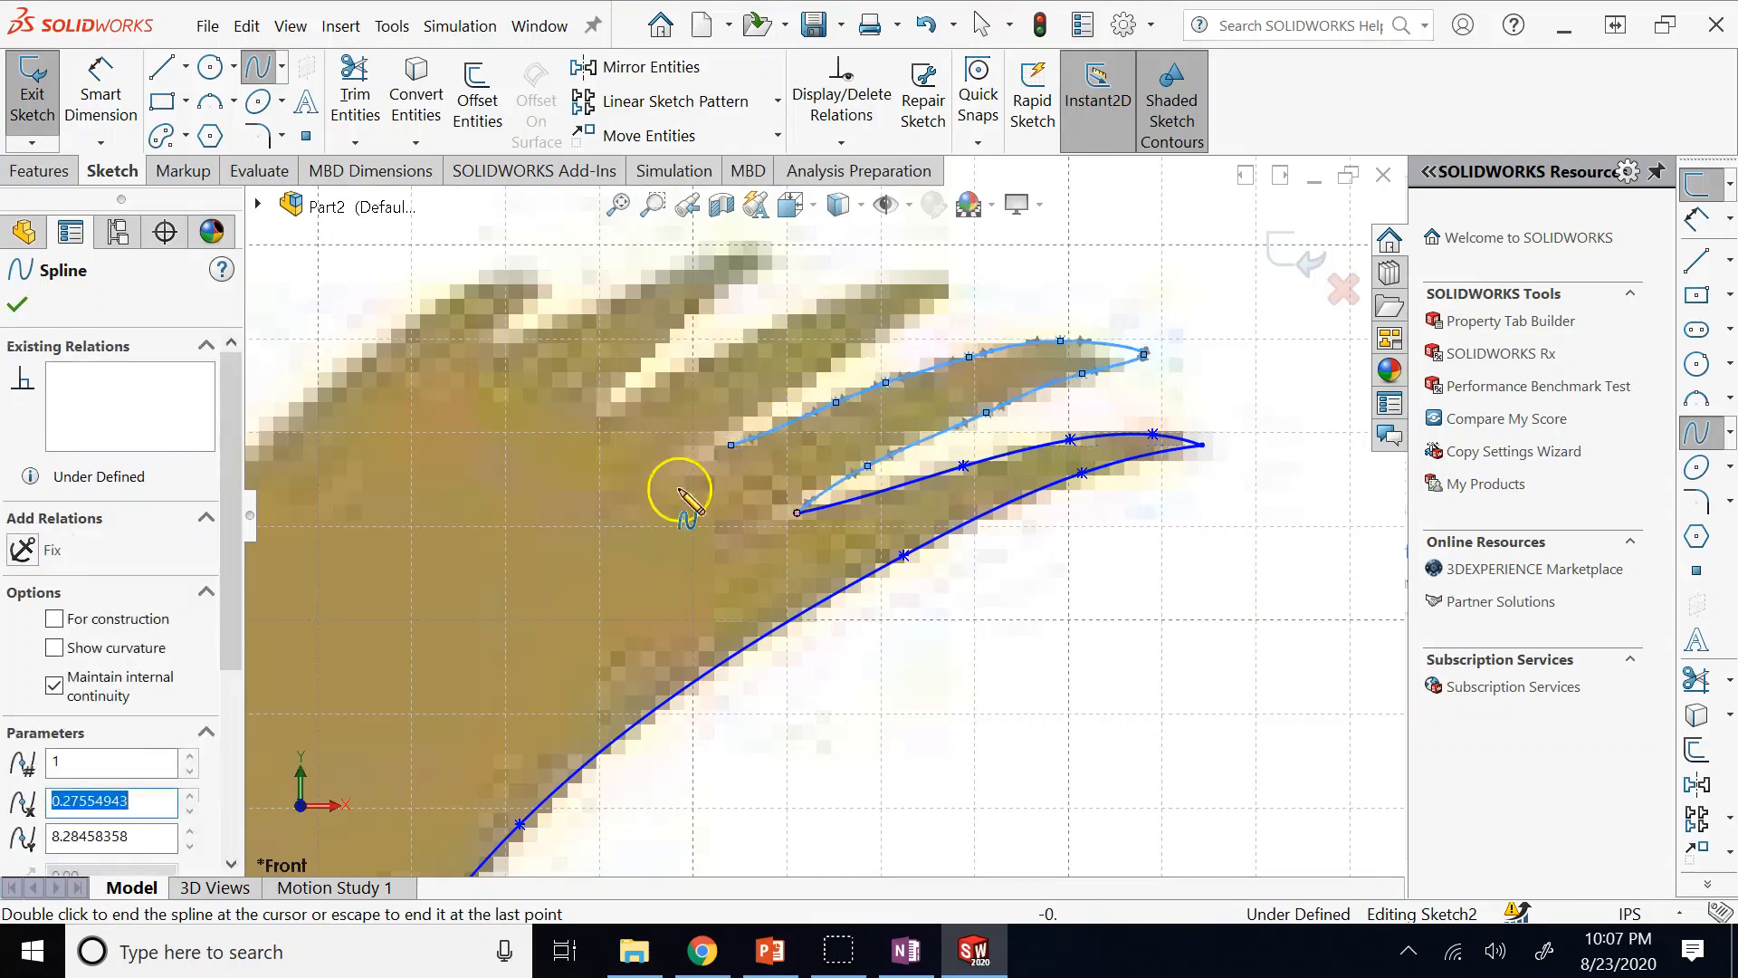
pyautogui.click(1152, 704)
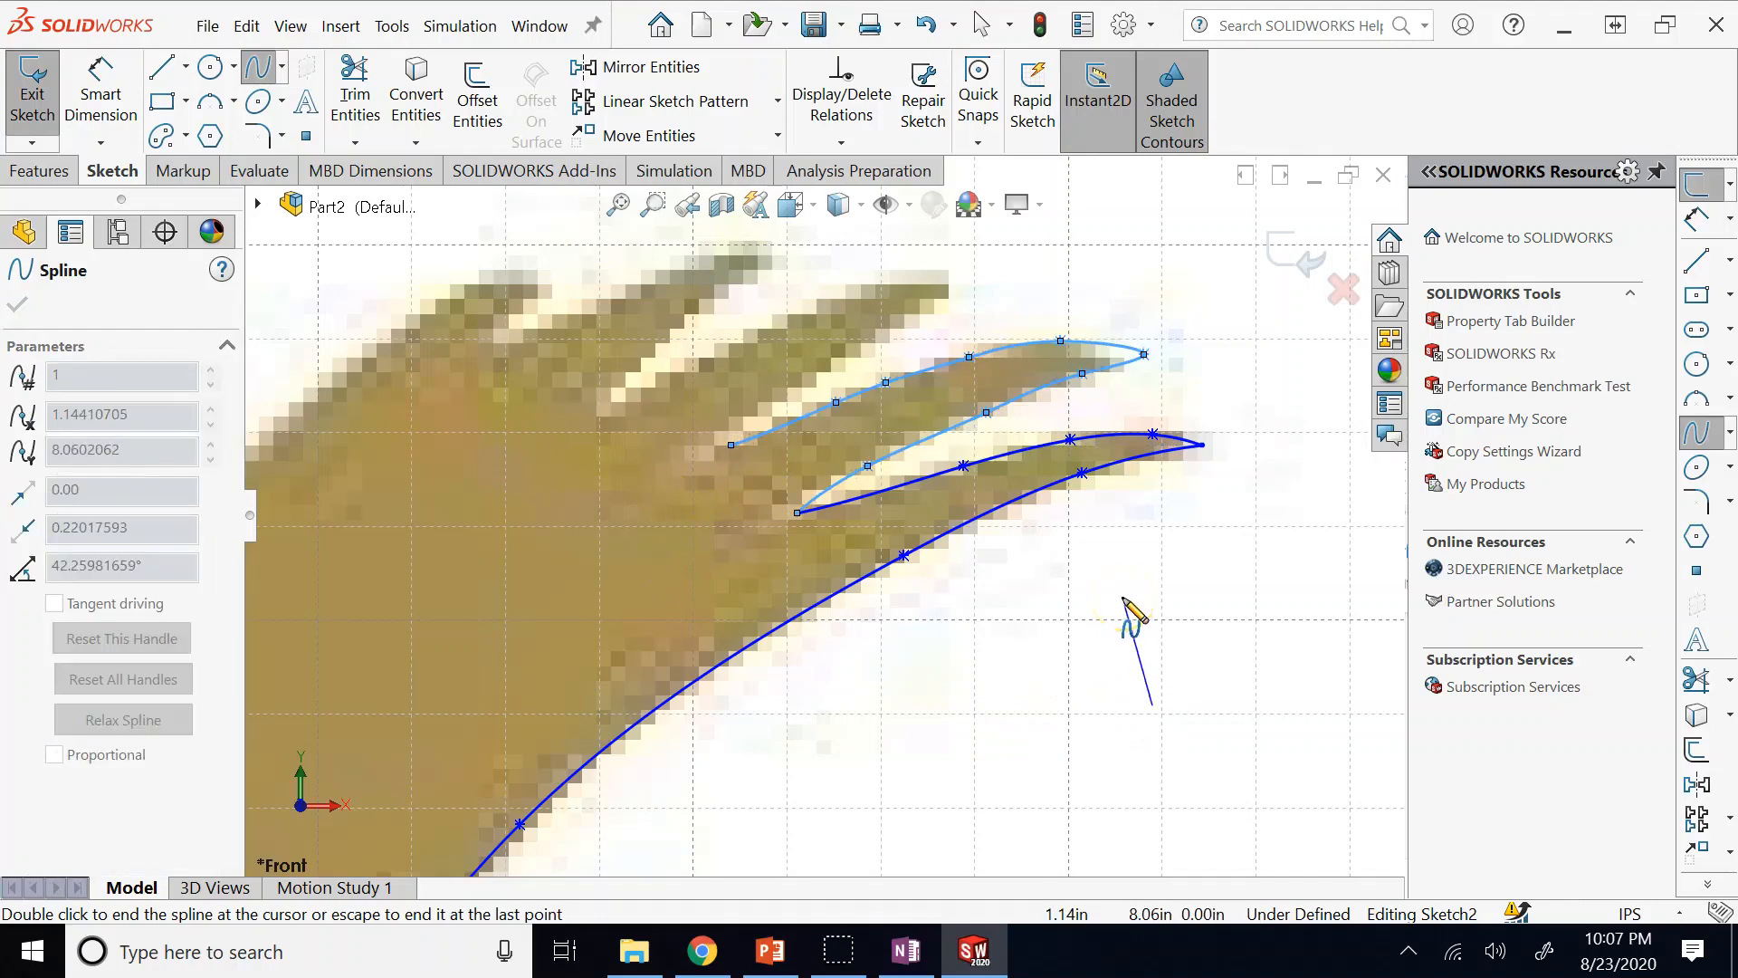
pyautogui.press('Escape')
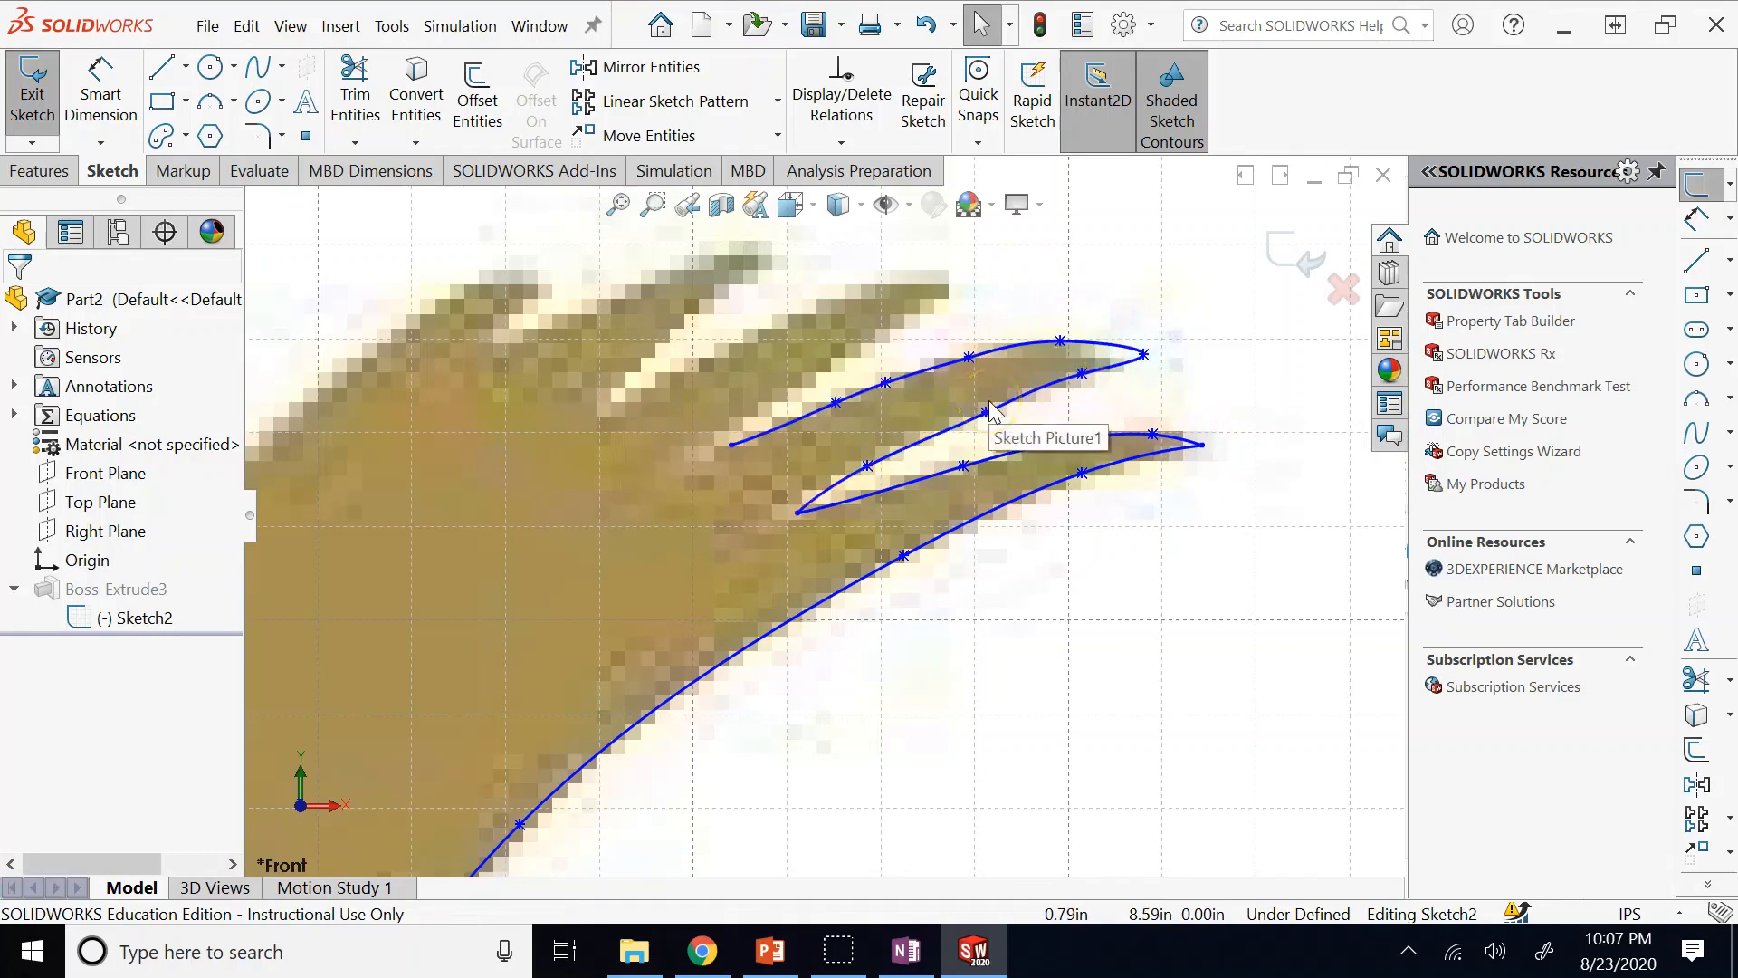
# Delete the spline traced around the second-lowest feather.
pyautogui.scroll(5, 955, 593)
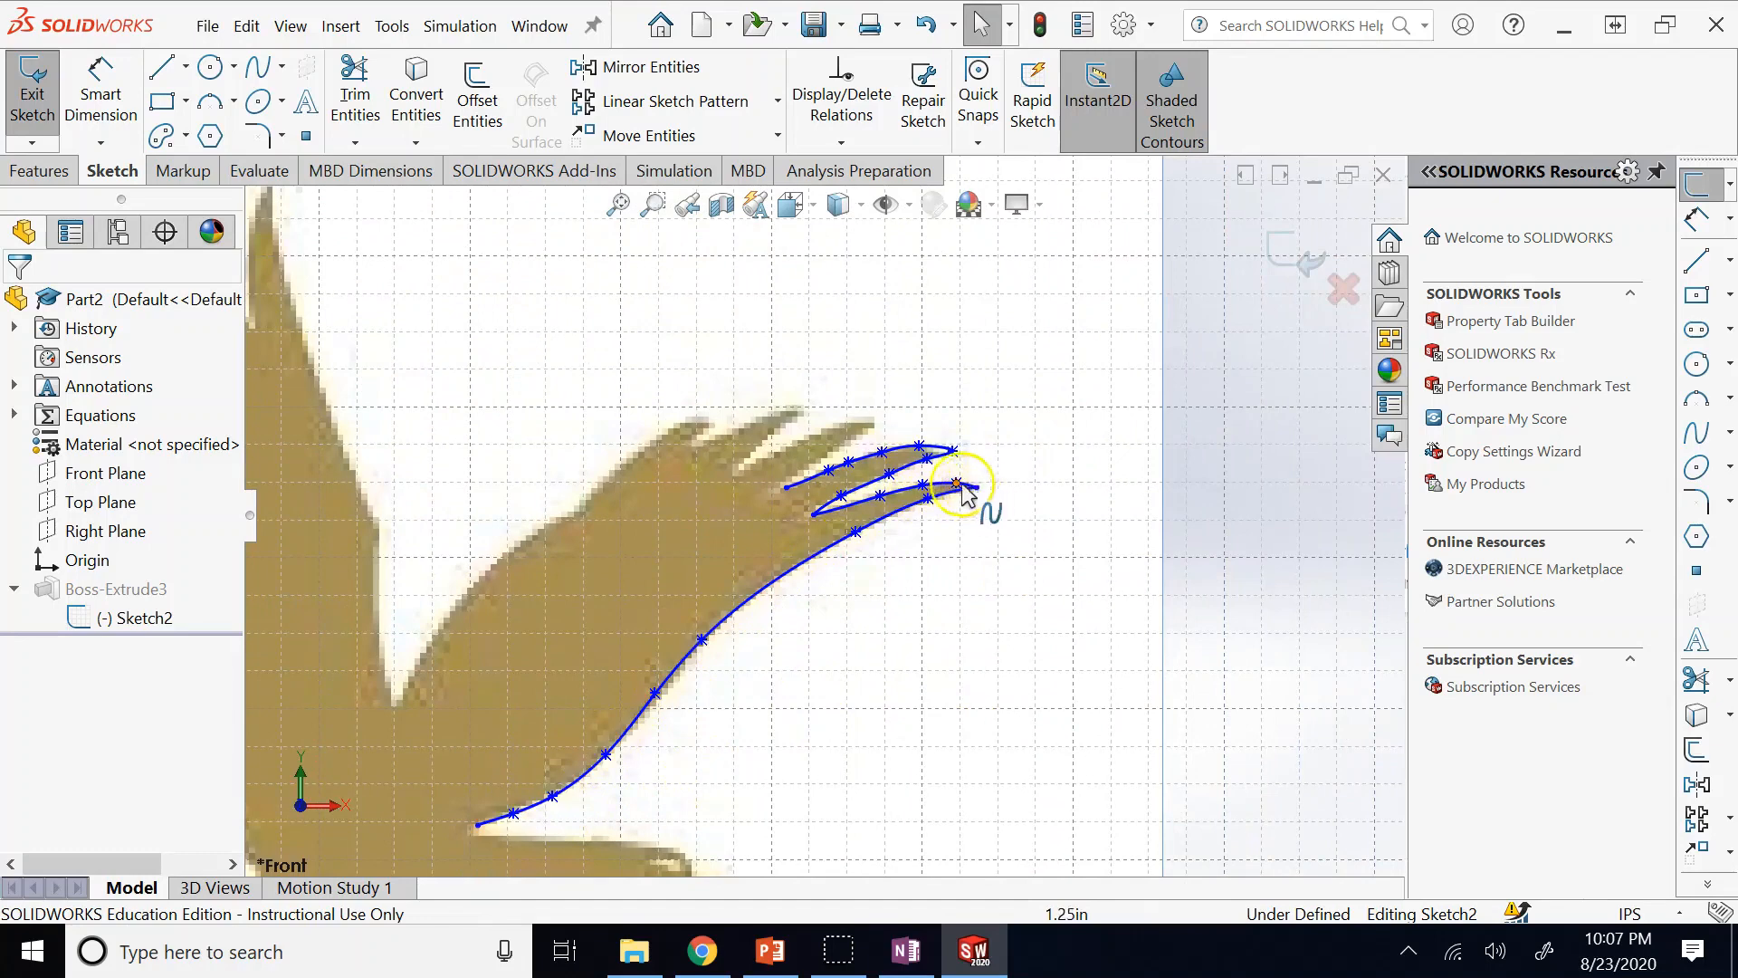
pyautogui.click(858, 466)
pyautogui.press('Delete')
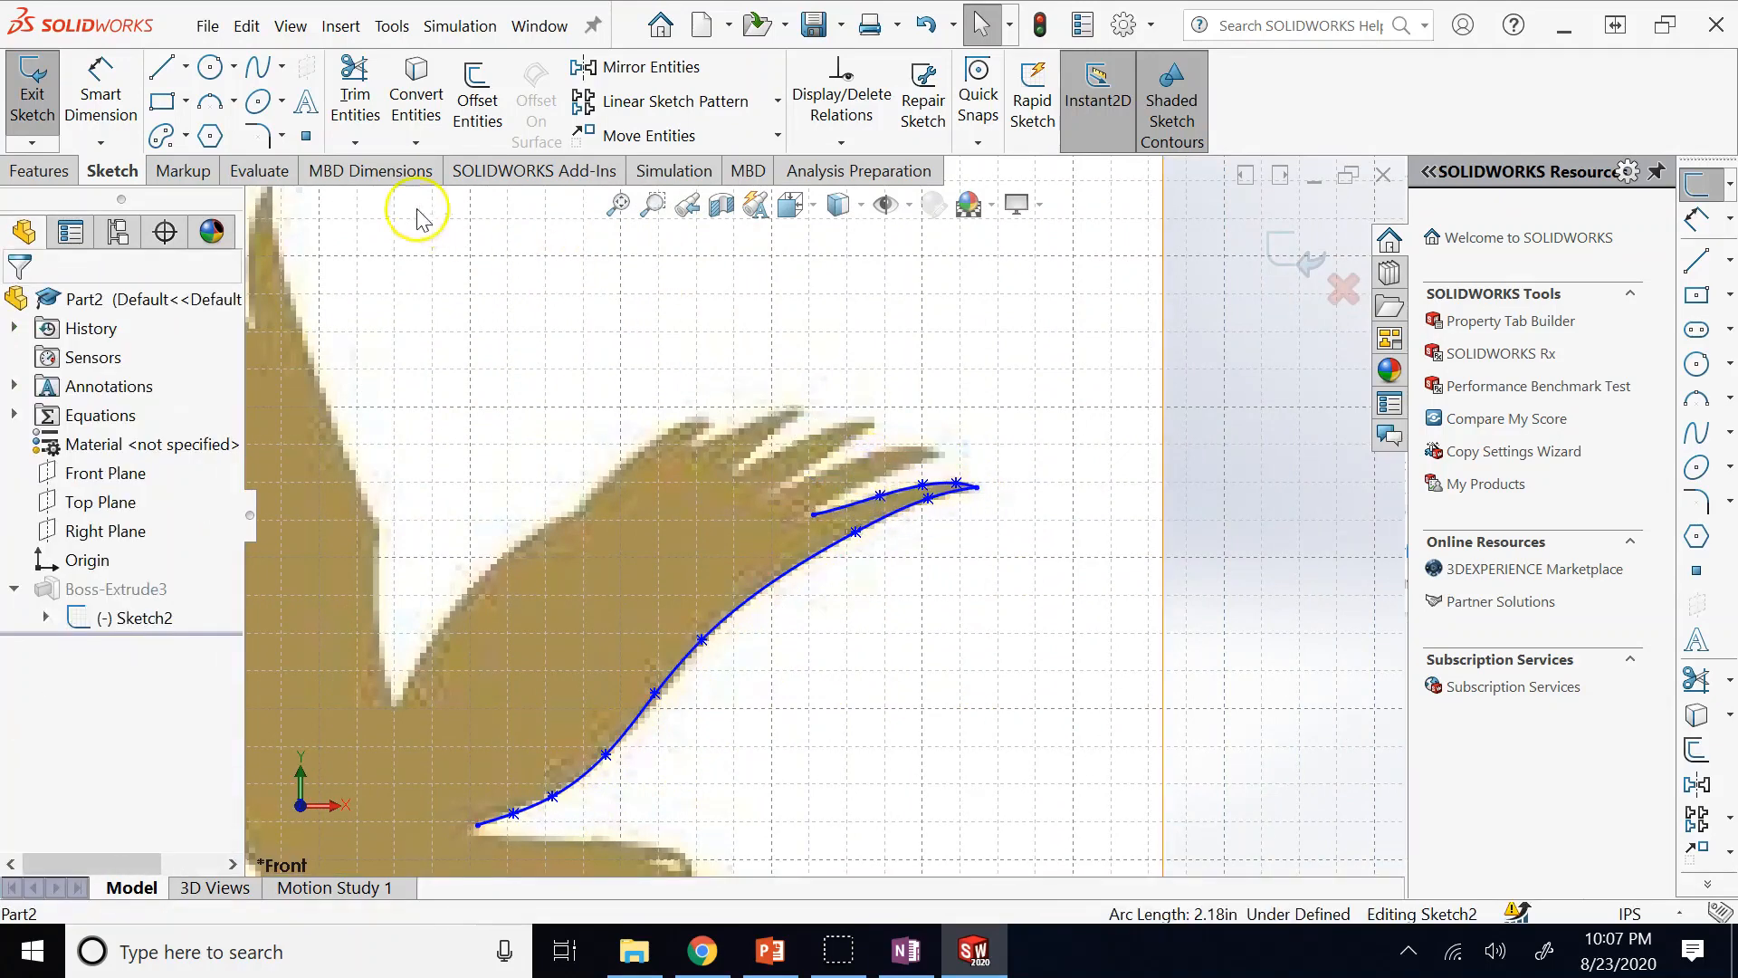
# Trace the lower edge of the second-lowest feather with four connected line segments, starting at the open end of the lowest feather's spline.
pyautogui.click(162, 69)
pyautogui.scroll(-3, 892, 511)
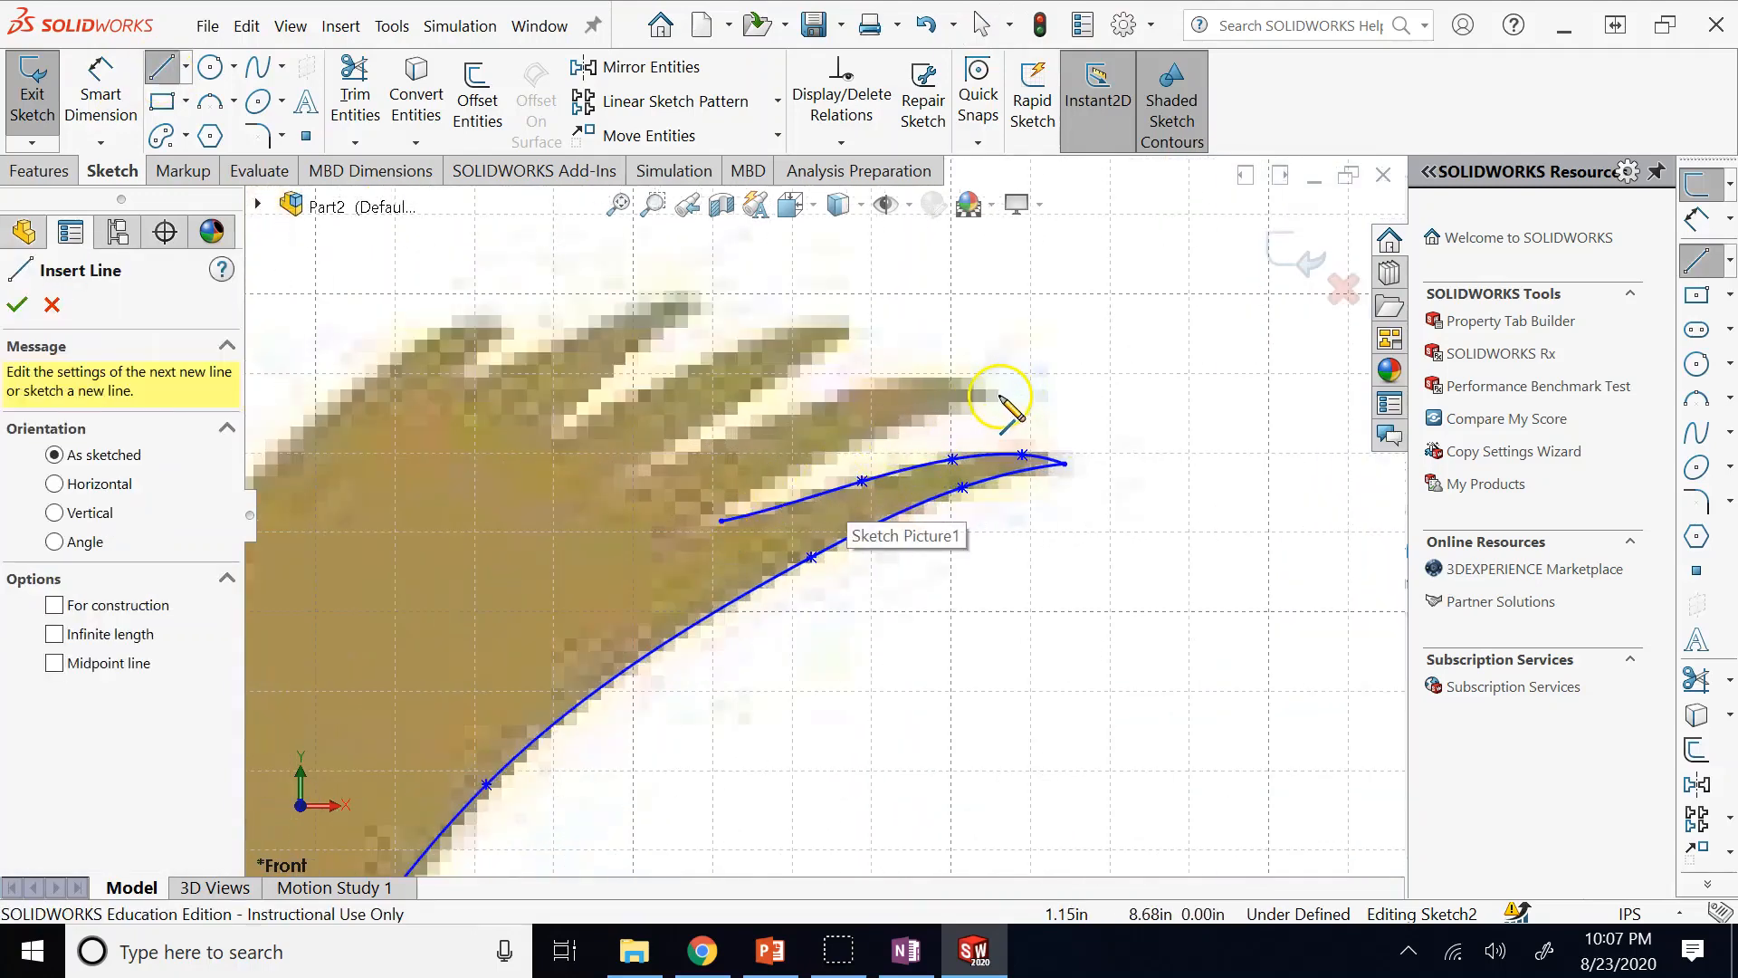
pyautogui.click(722, 522)
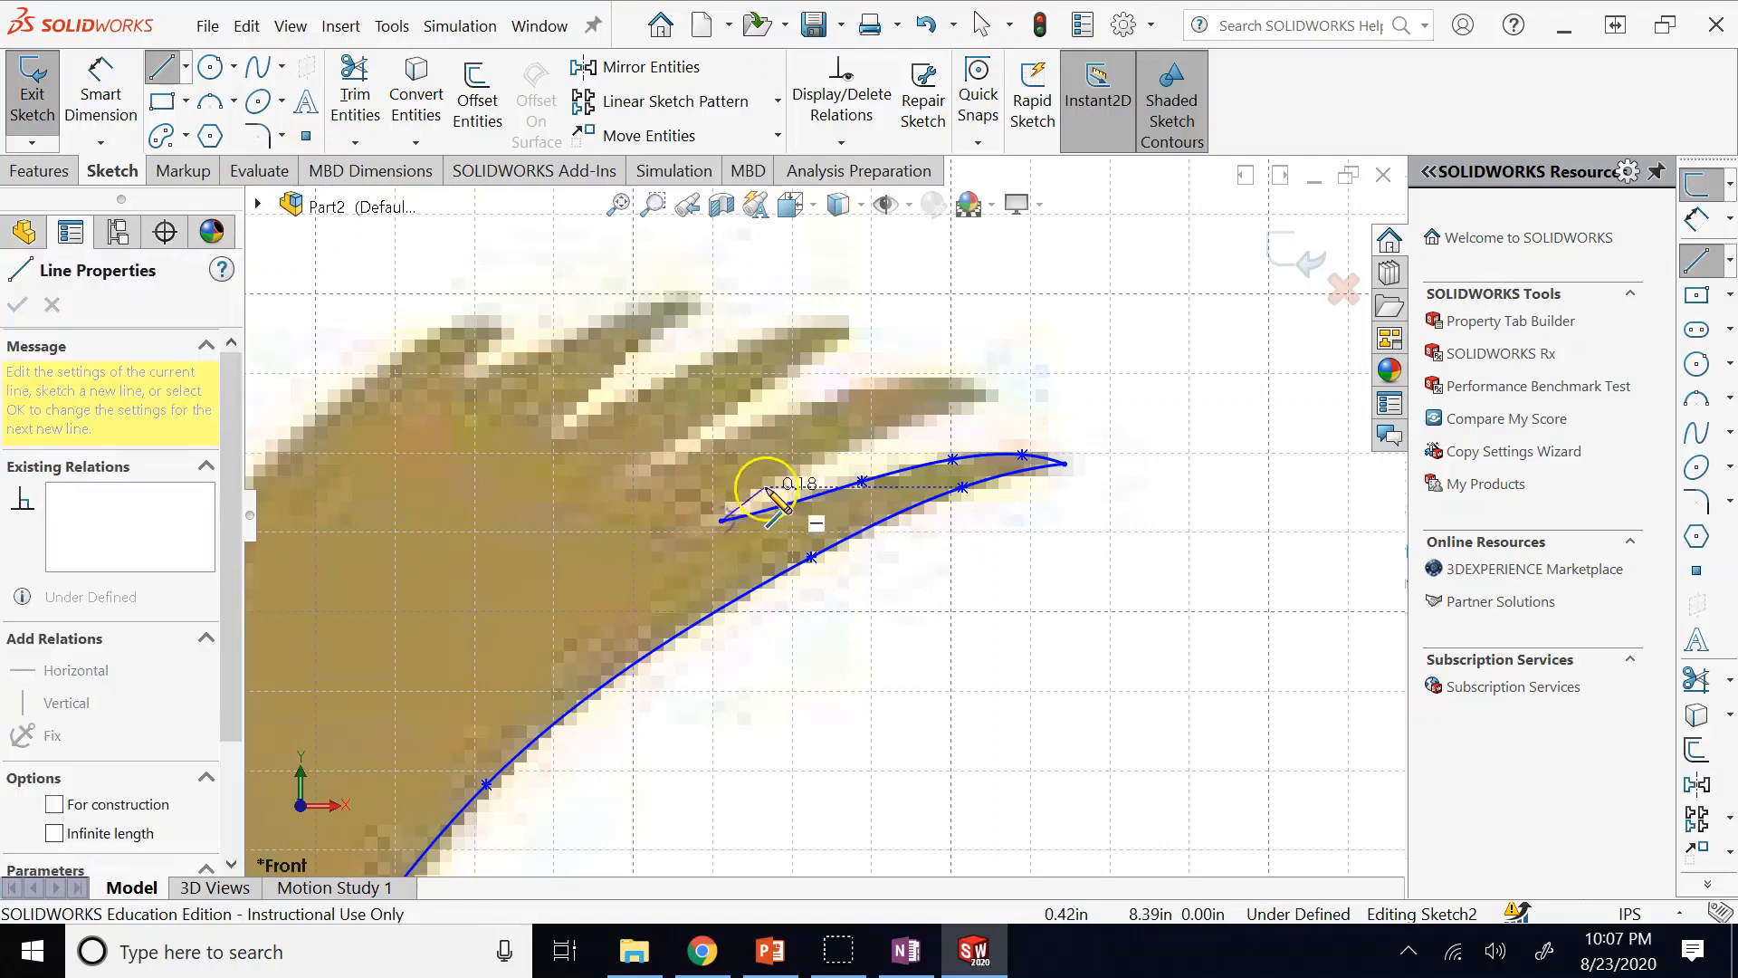
pyautogui.click(769, 481)
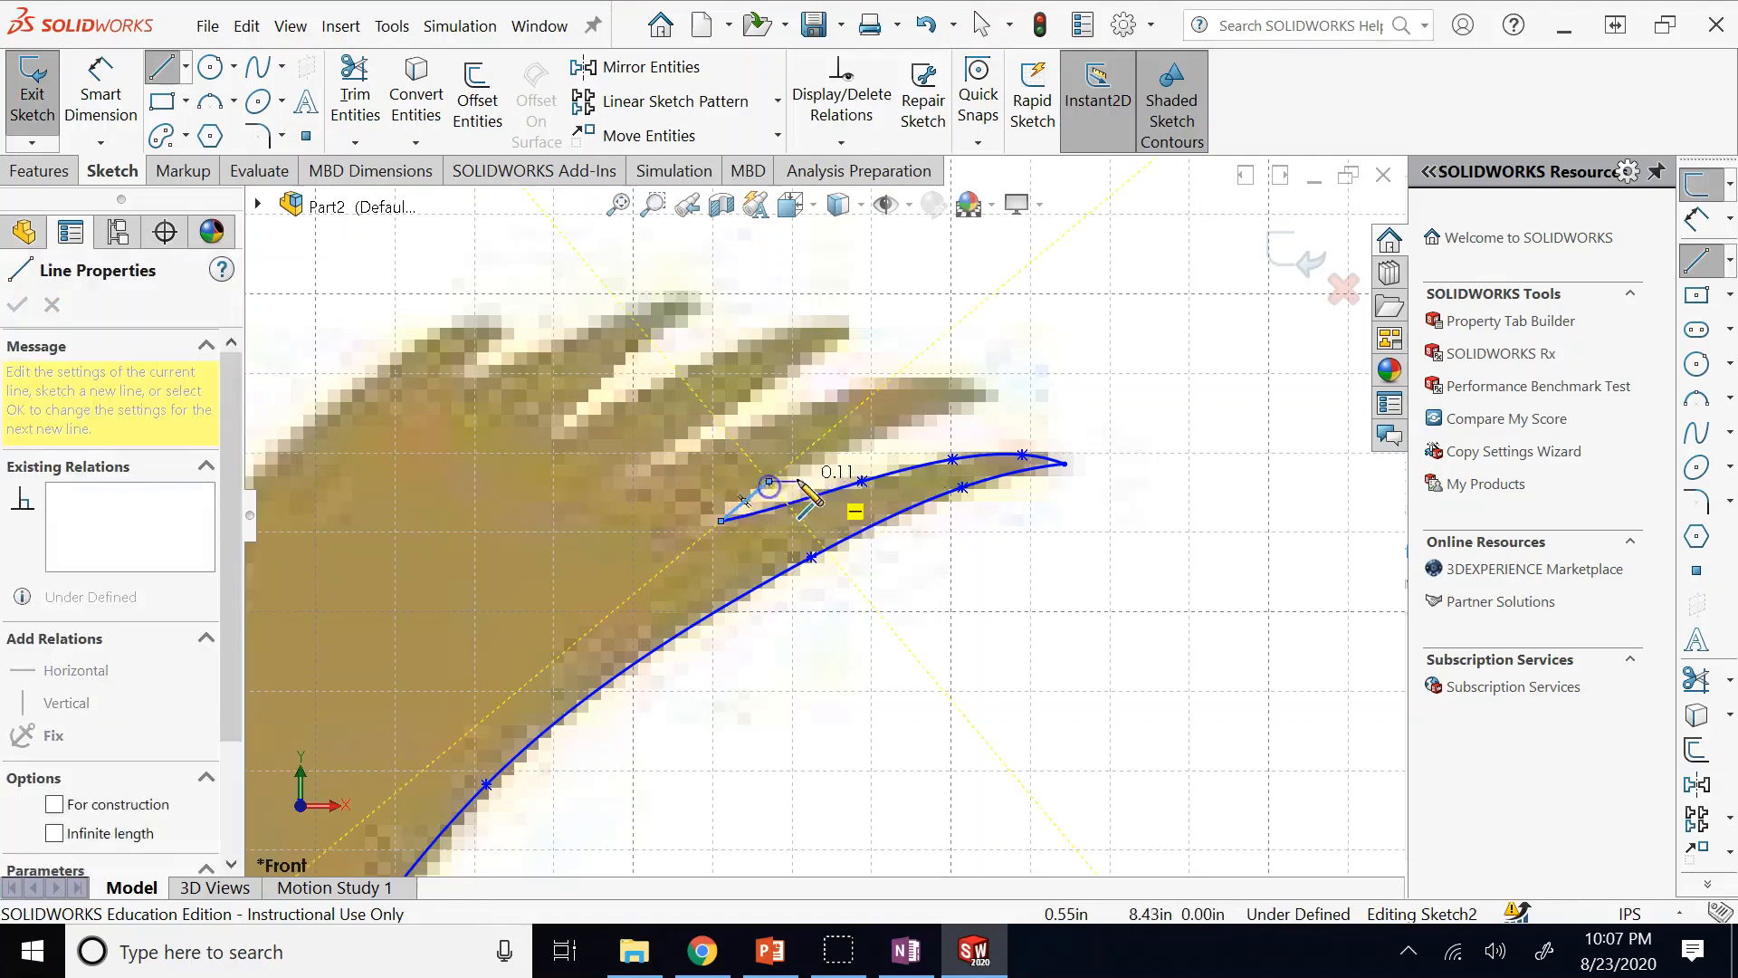
pyautogui.click(842, 442)
pyautogui.click(937, 405)
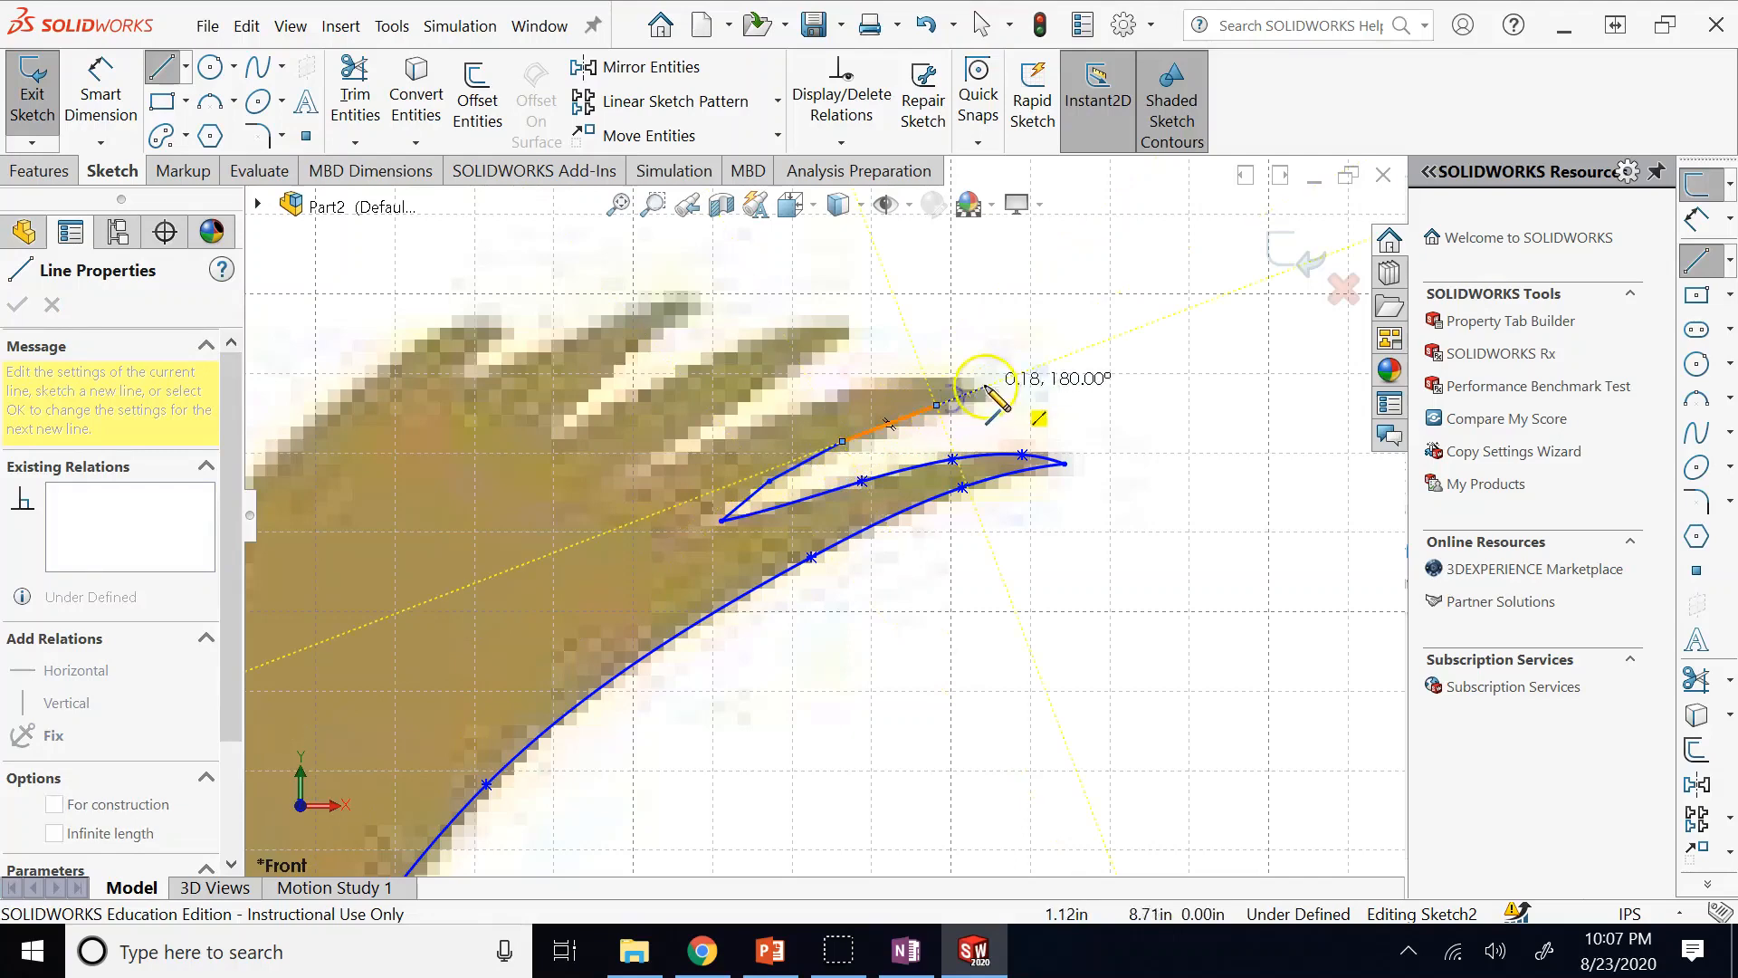
pyautogui.click(994, 384)
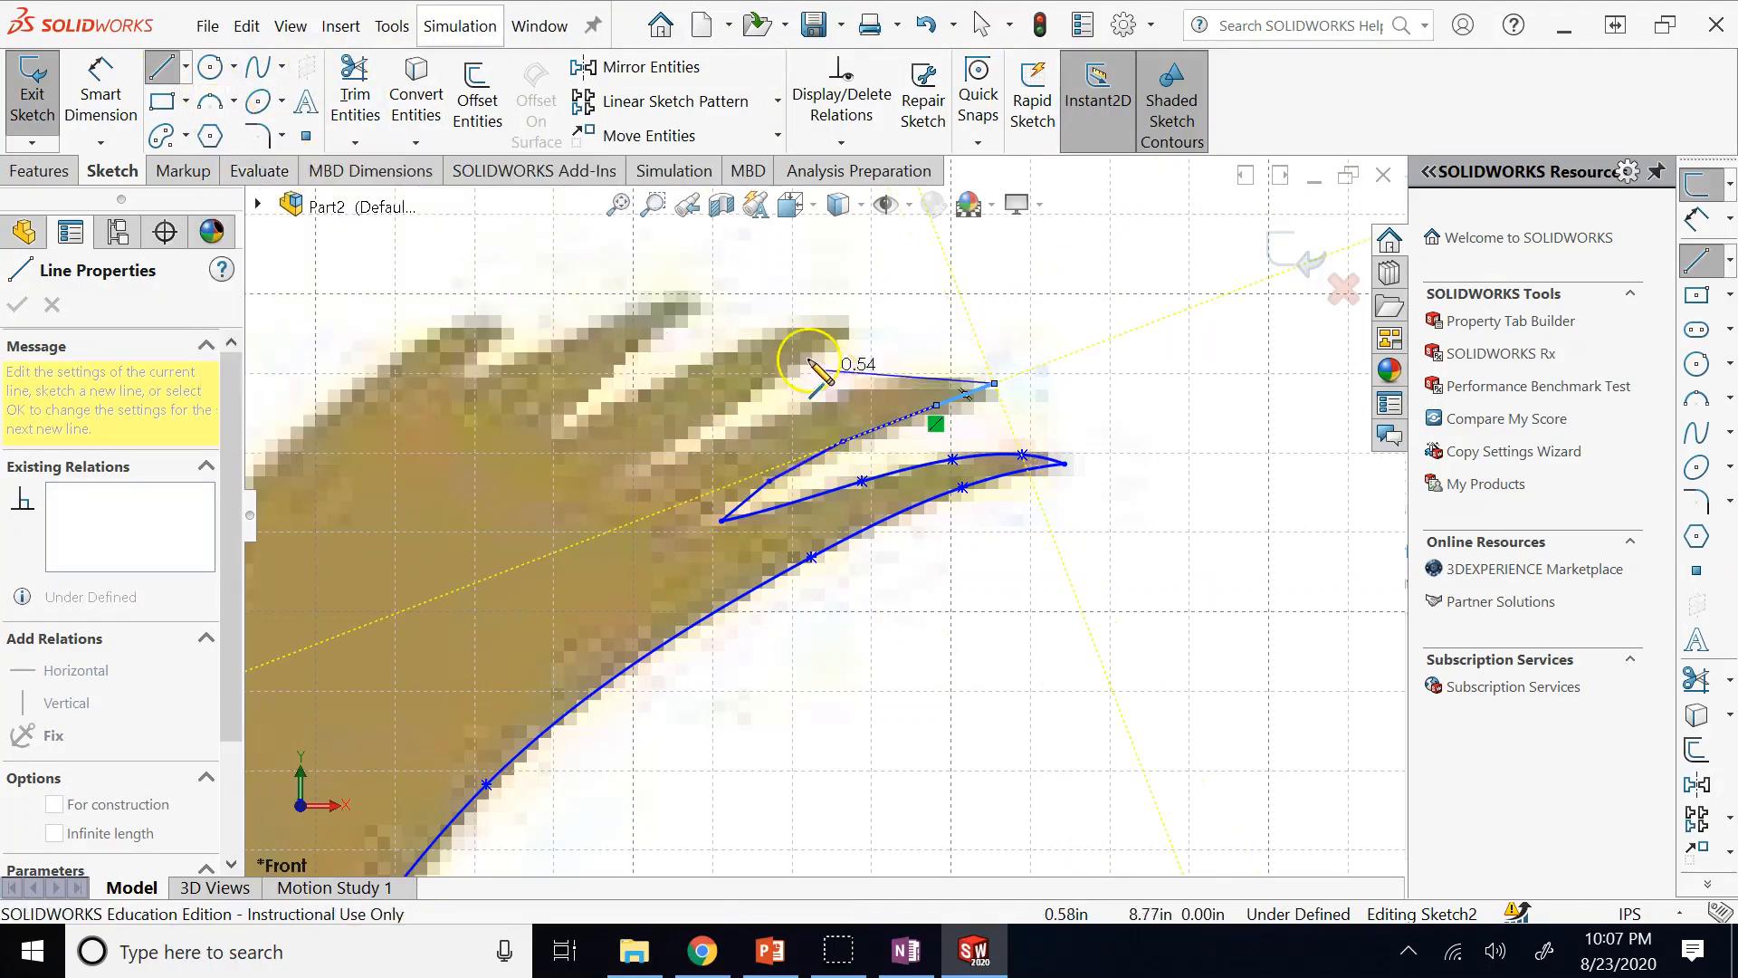
pyautogui.press('Escape')
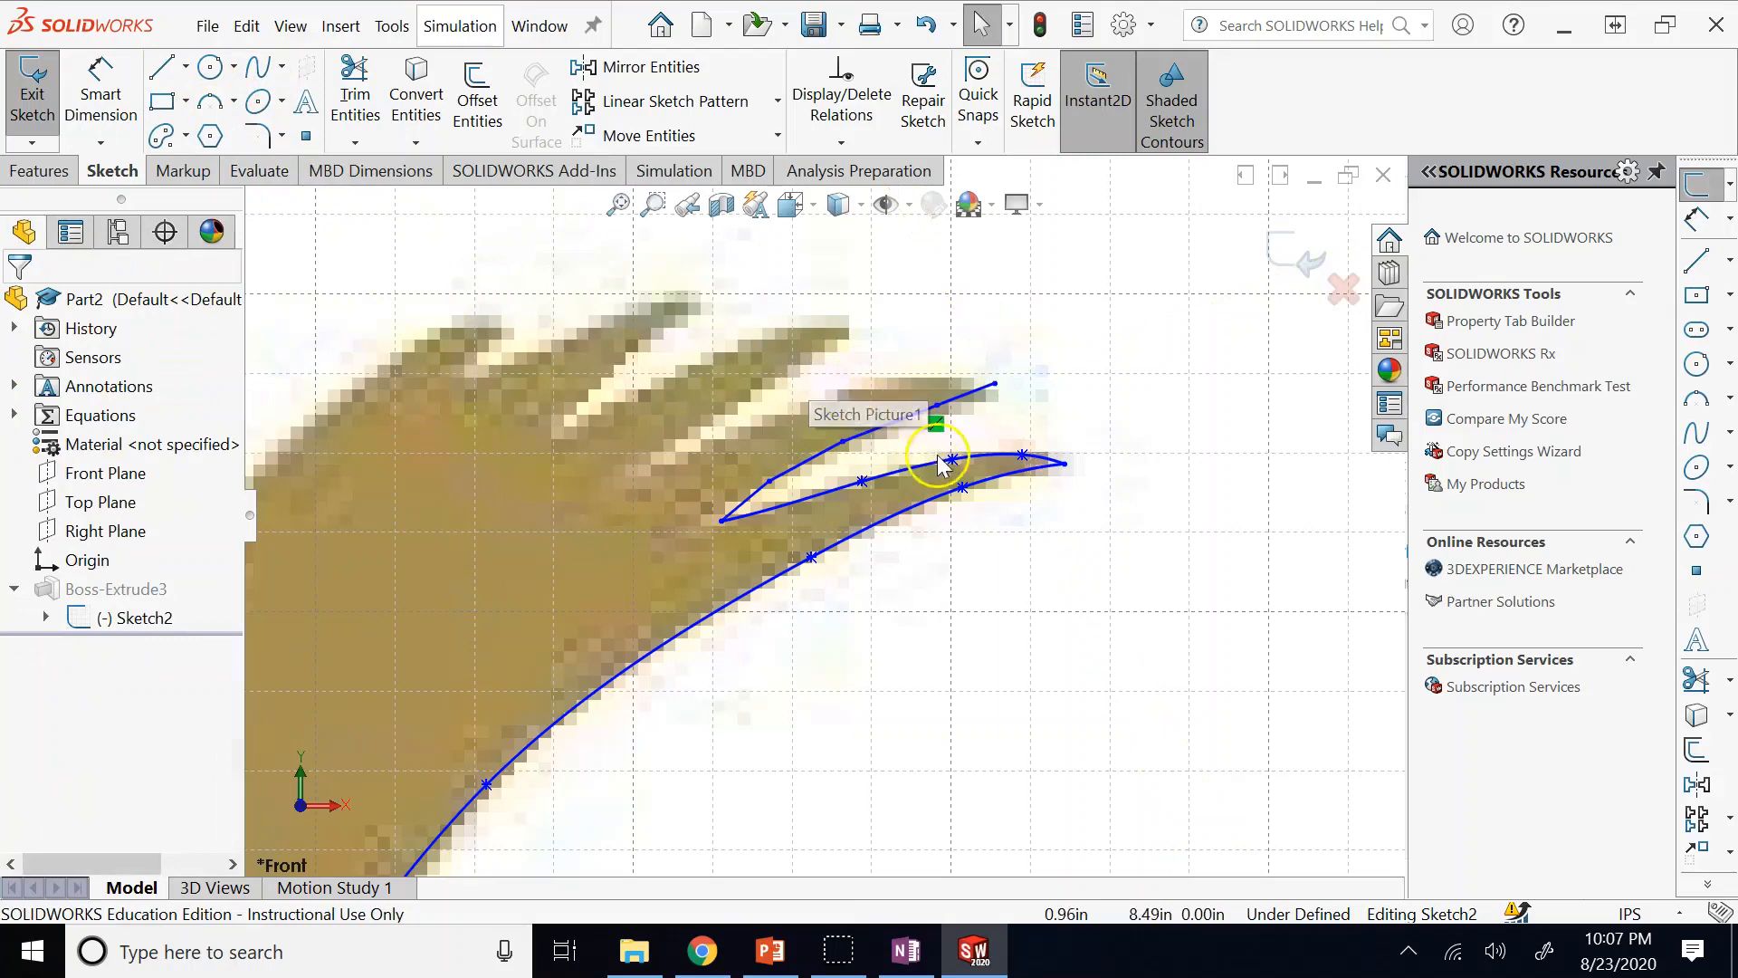
# Delete the straight line segments drawn along the second-lowest feather.
pyautogui.click(967, 401)
pyautogui.press('Delete')
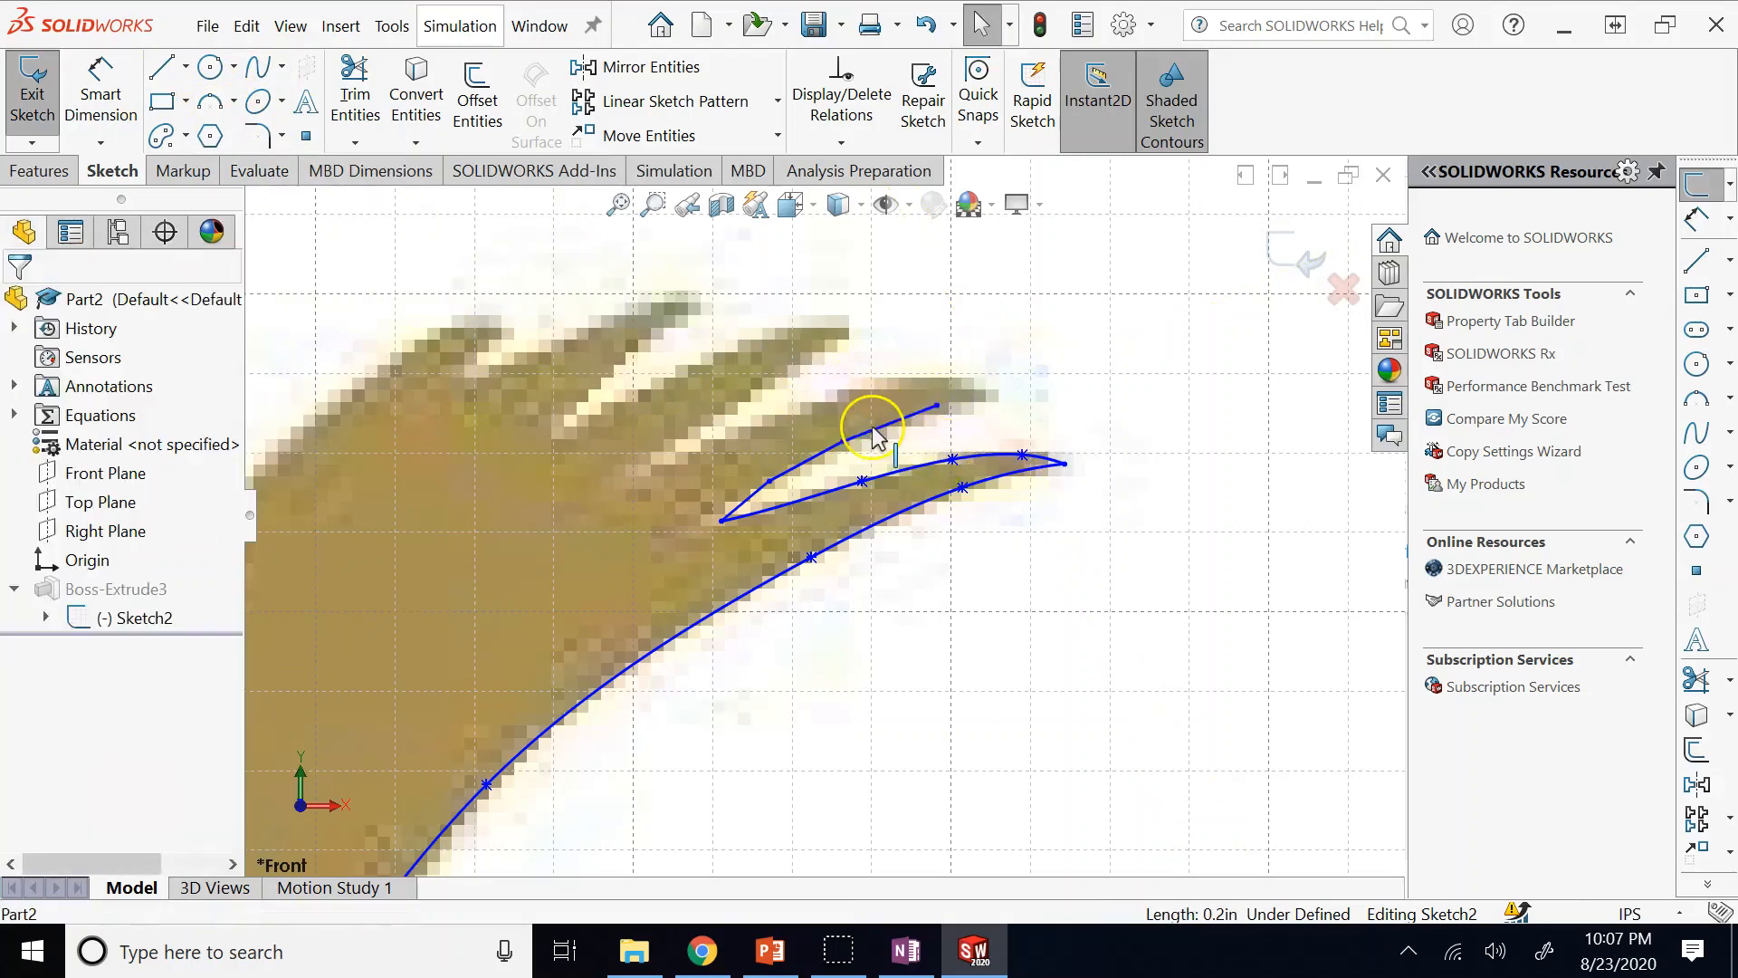
pyautogui.click(819, 462)
pyautogui.press('Delete')
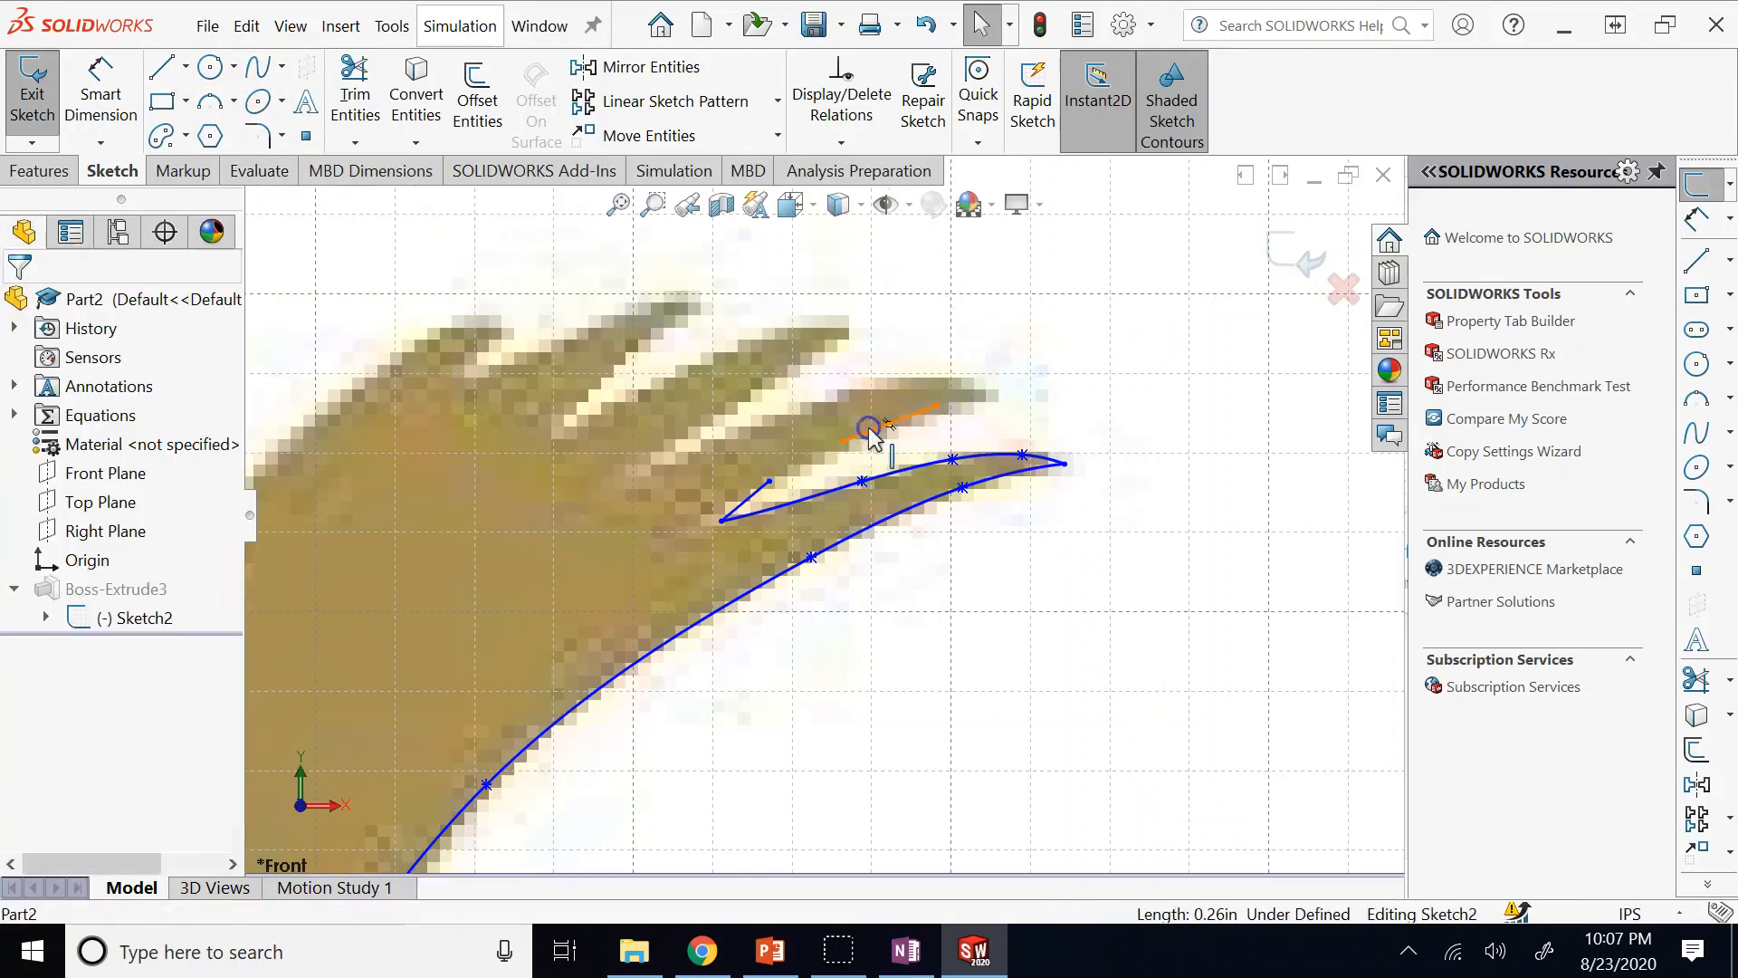
pyautogui.click(829, 444)
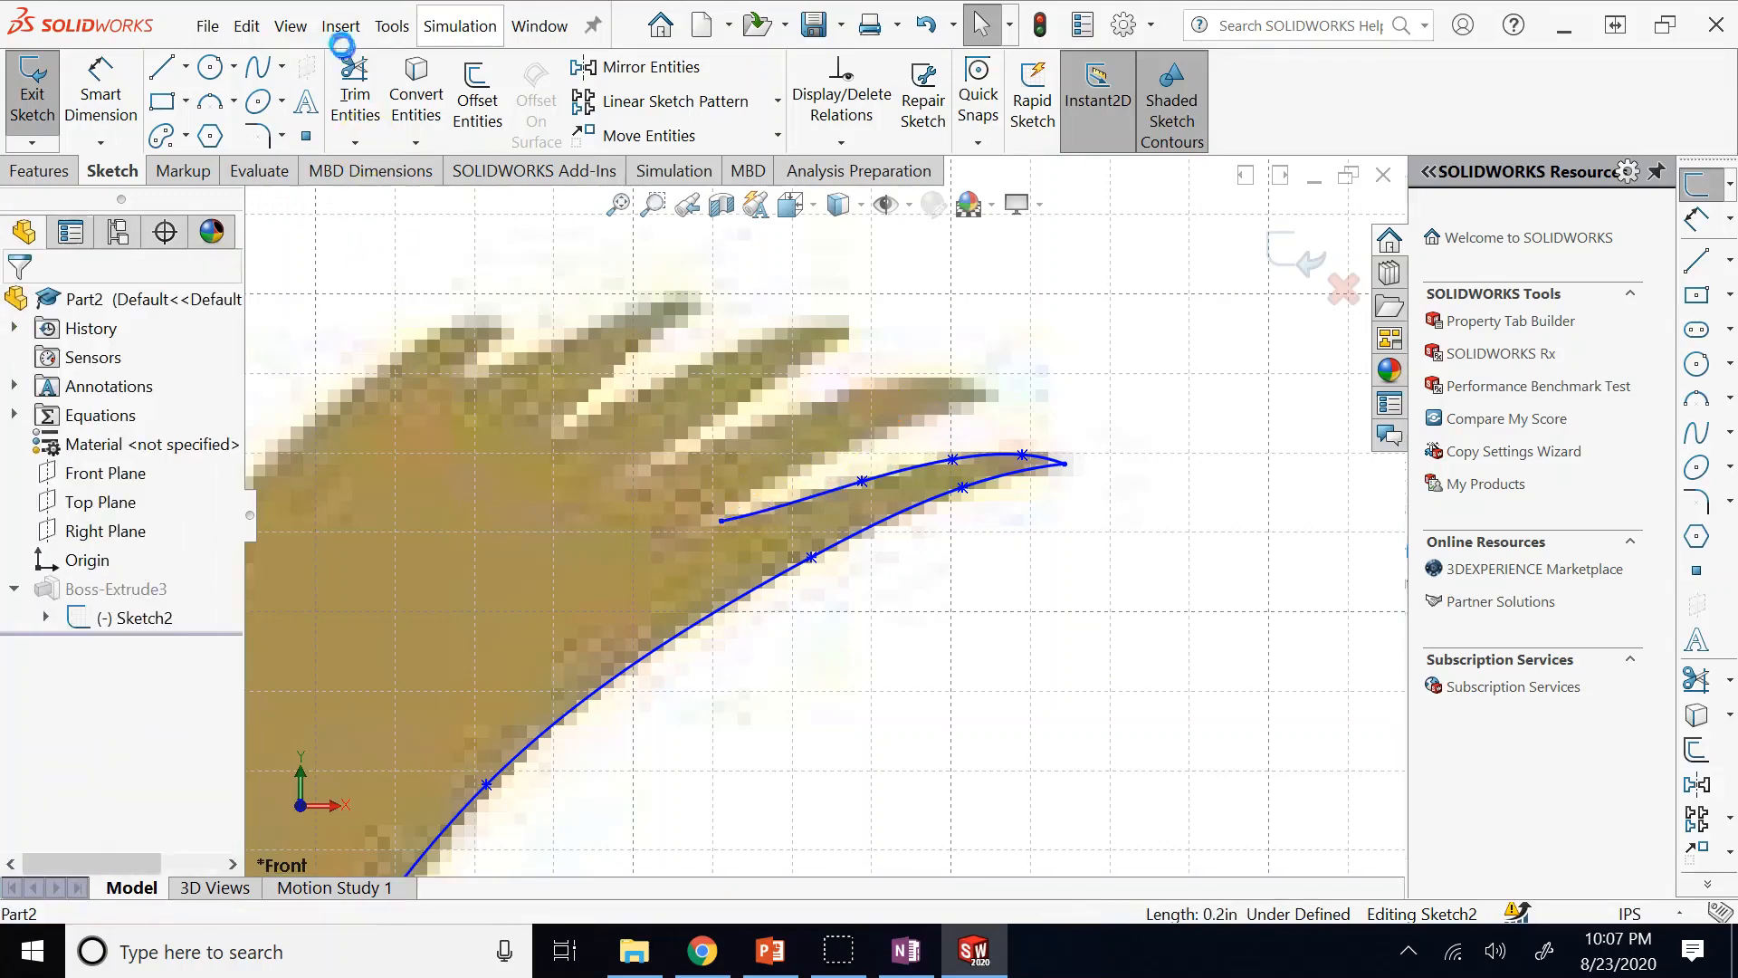
pyautogui.click(263, 83)
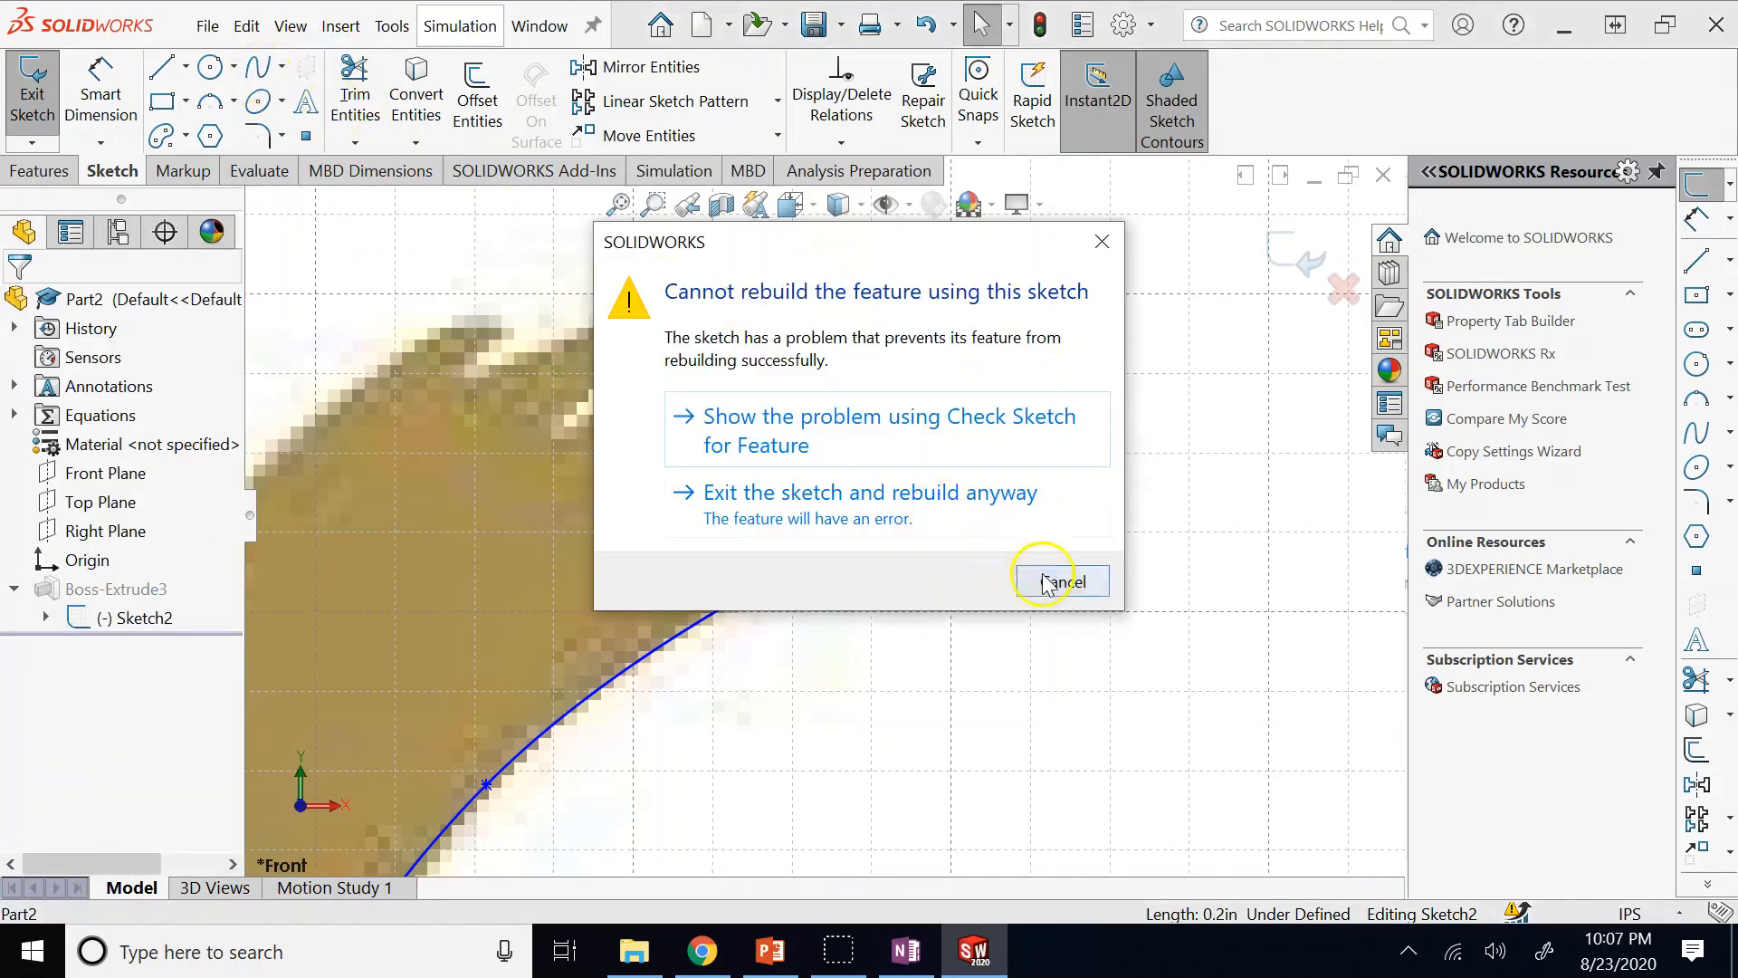
pyautogui.click(961, 450)
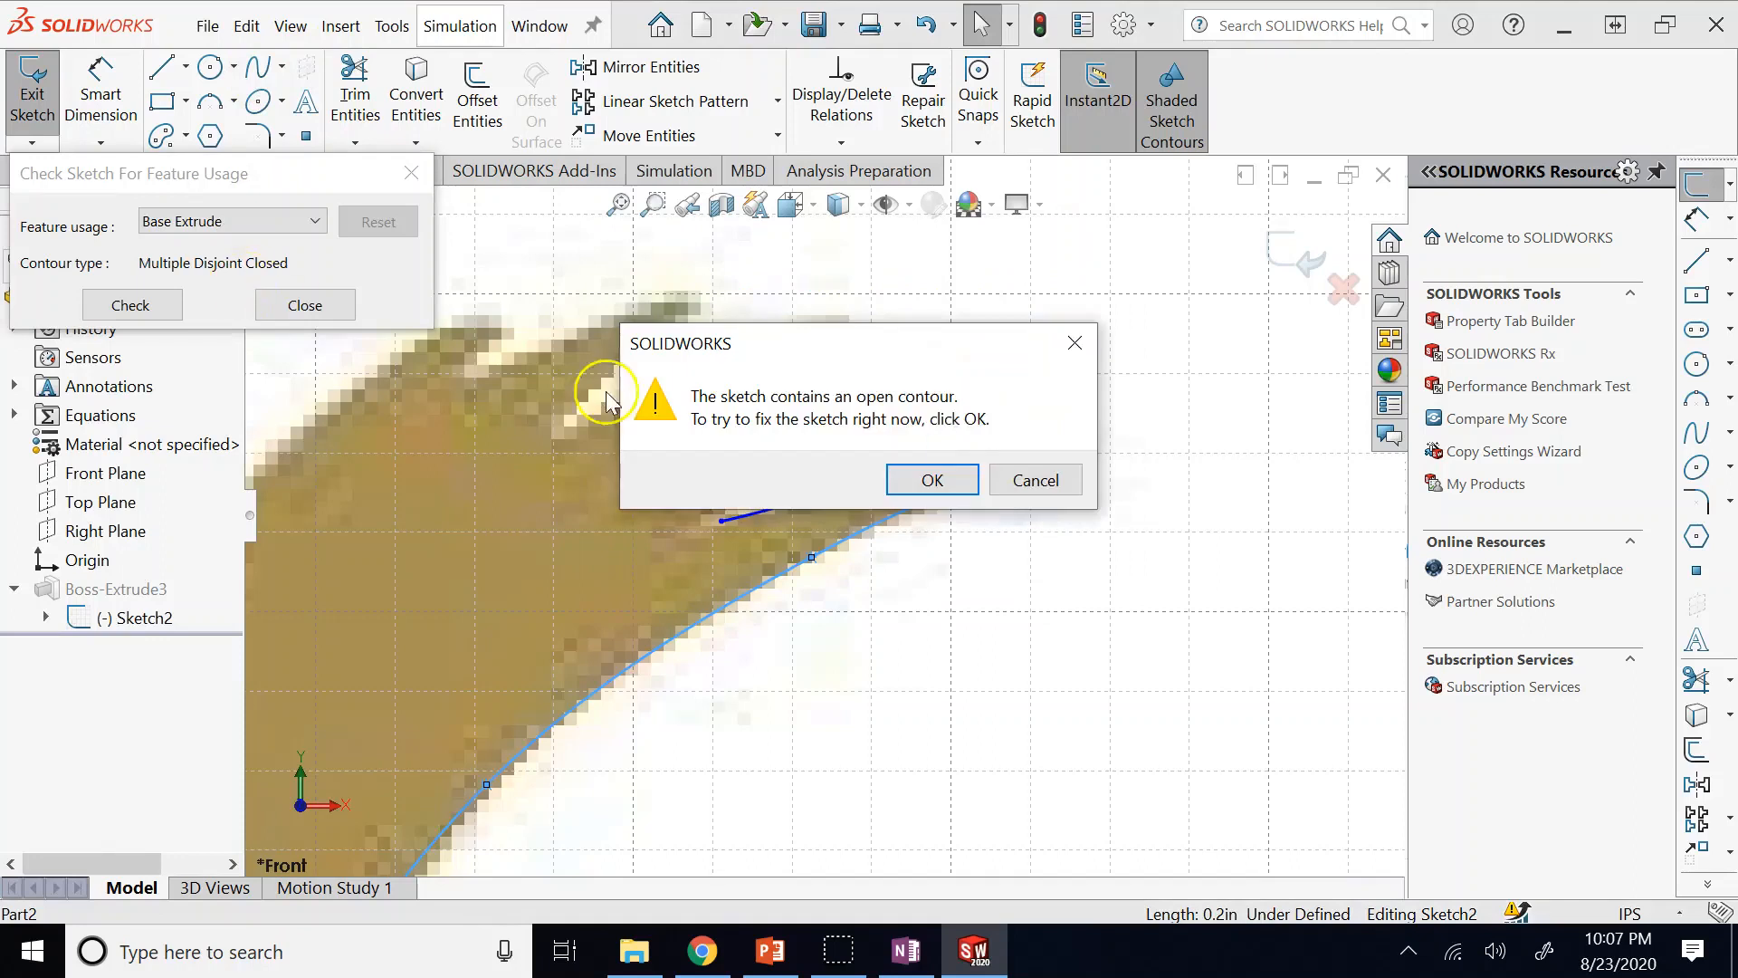
pyautogui.click(1035, 479)
pyautogui.click(305, 305)
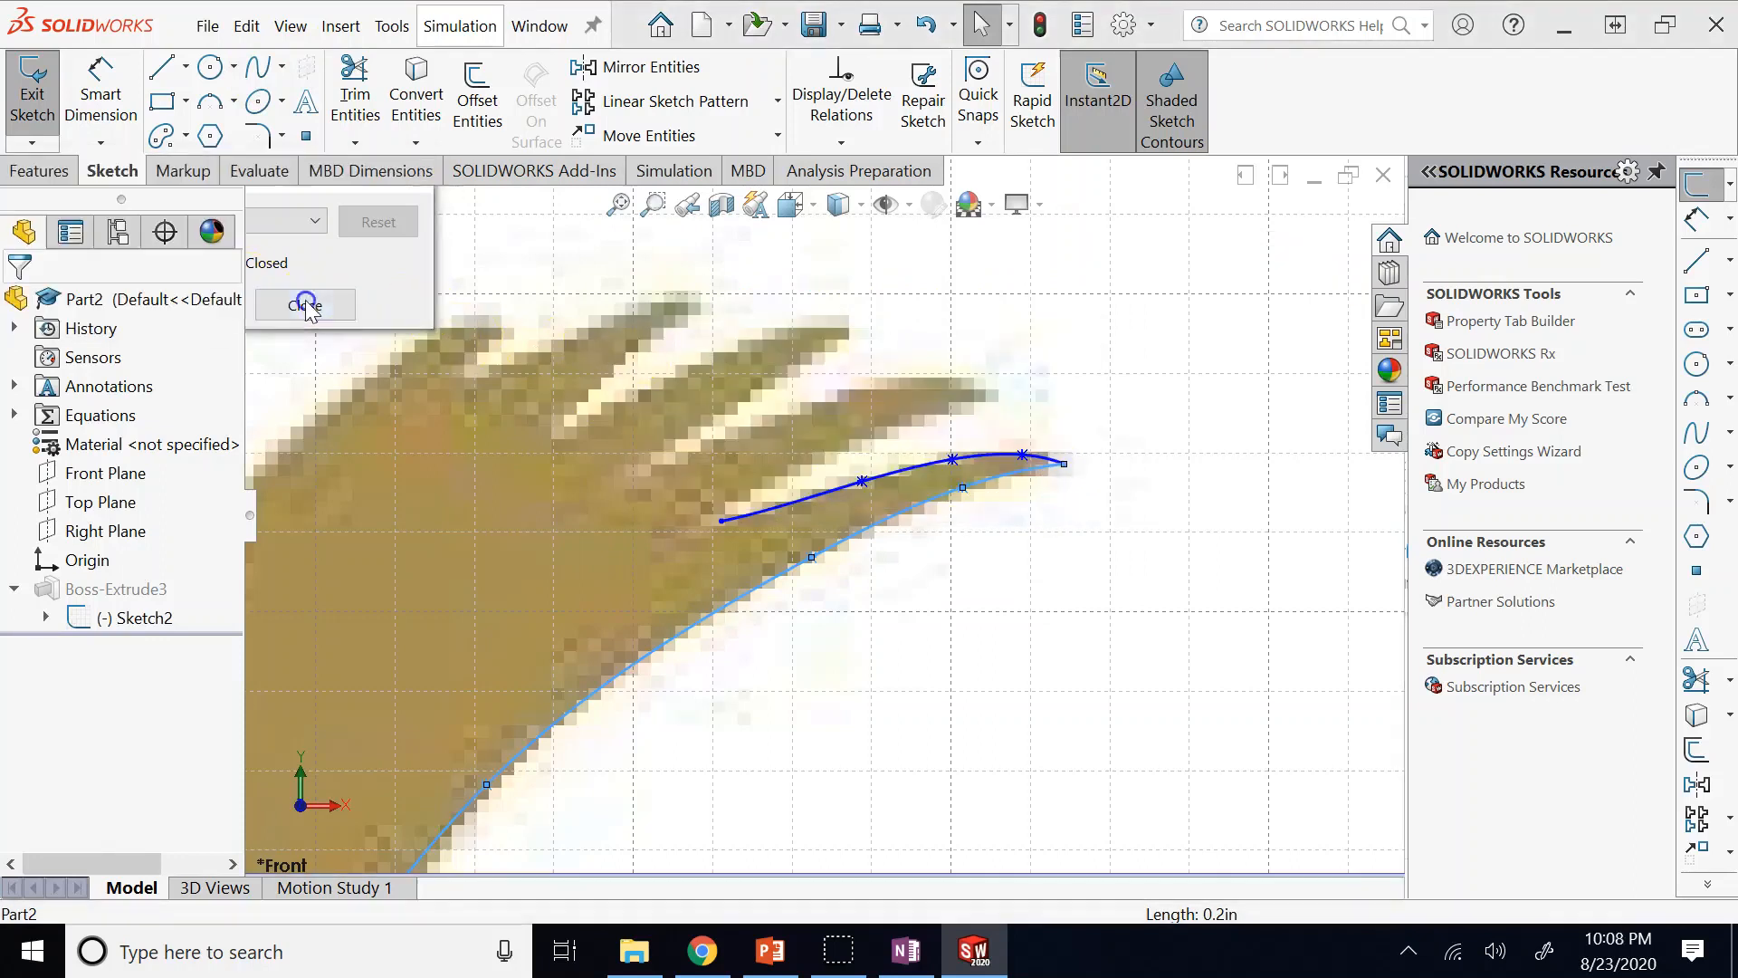
# Draw a spline along the lower edge of the second-lowest feather, from the lowest feather's open spline end to the feather tip.
pyautogui.click(257, 70)
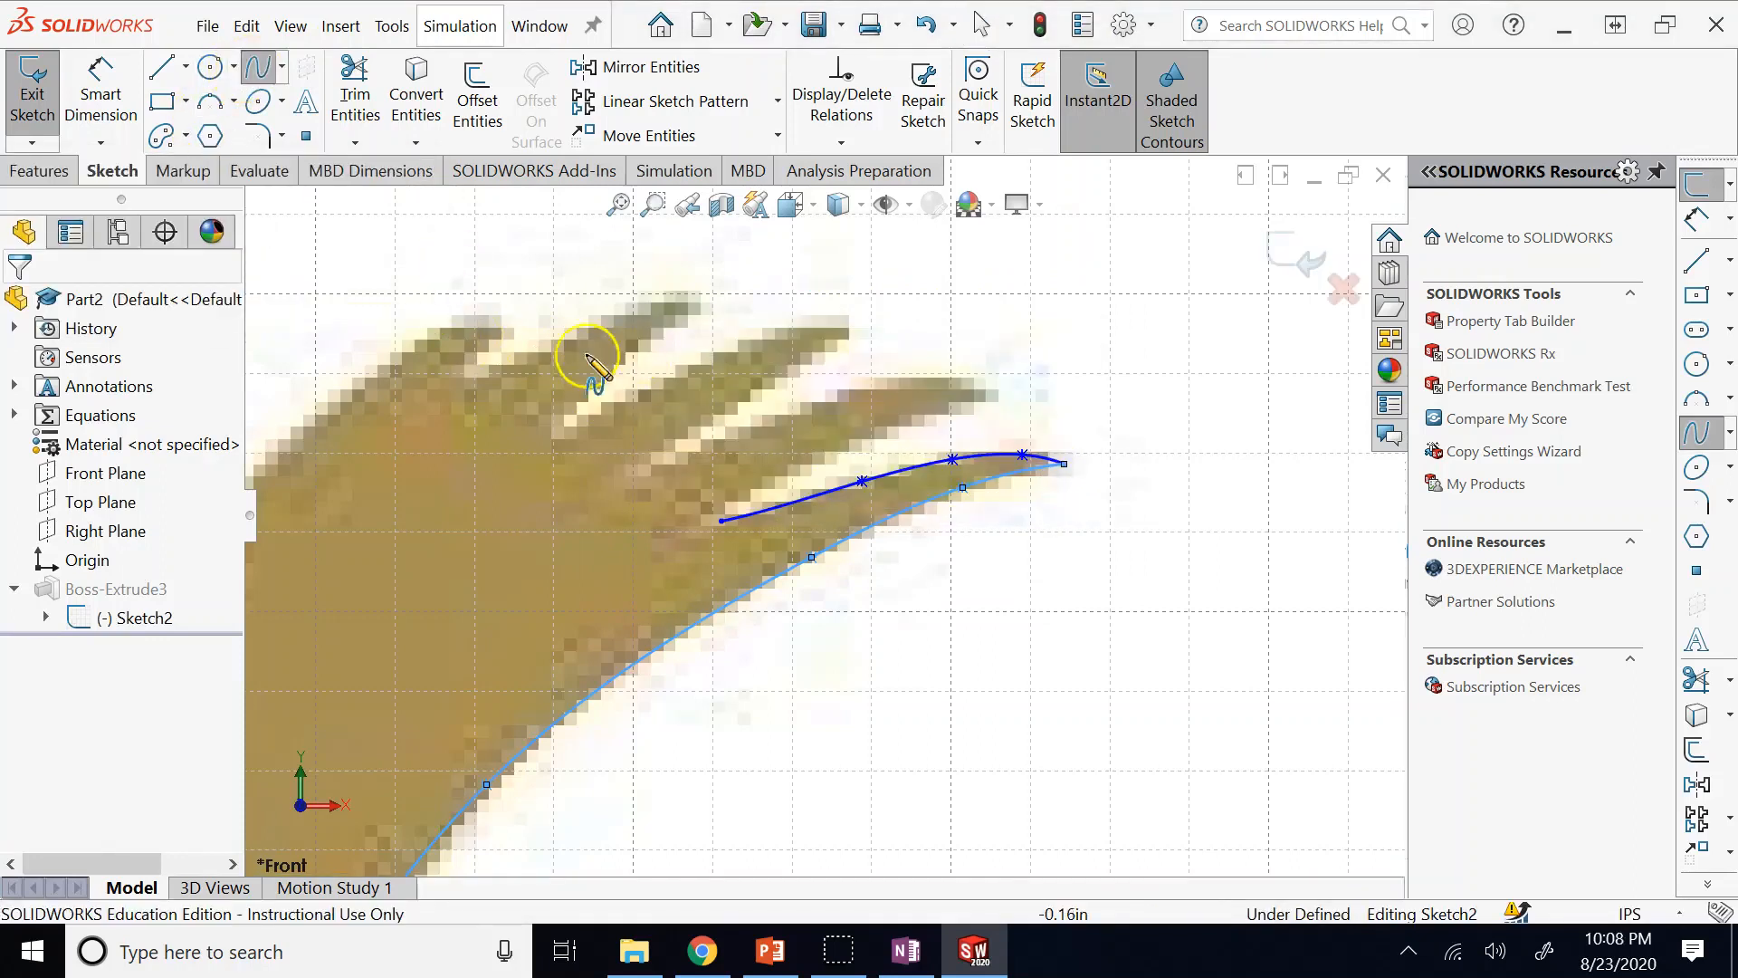
pyautogui.click(722, 523)
pyautogui.click(765, 489)
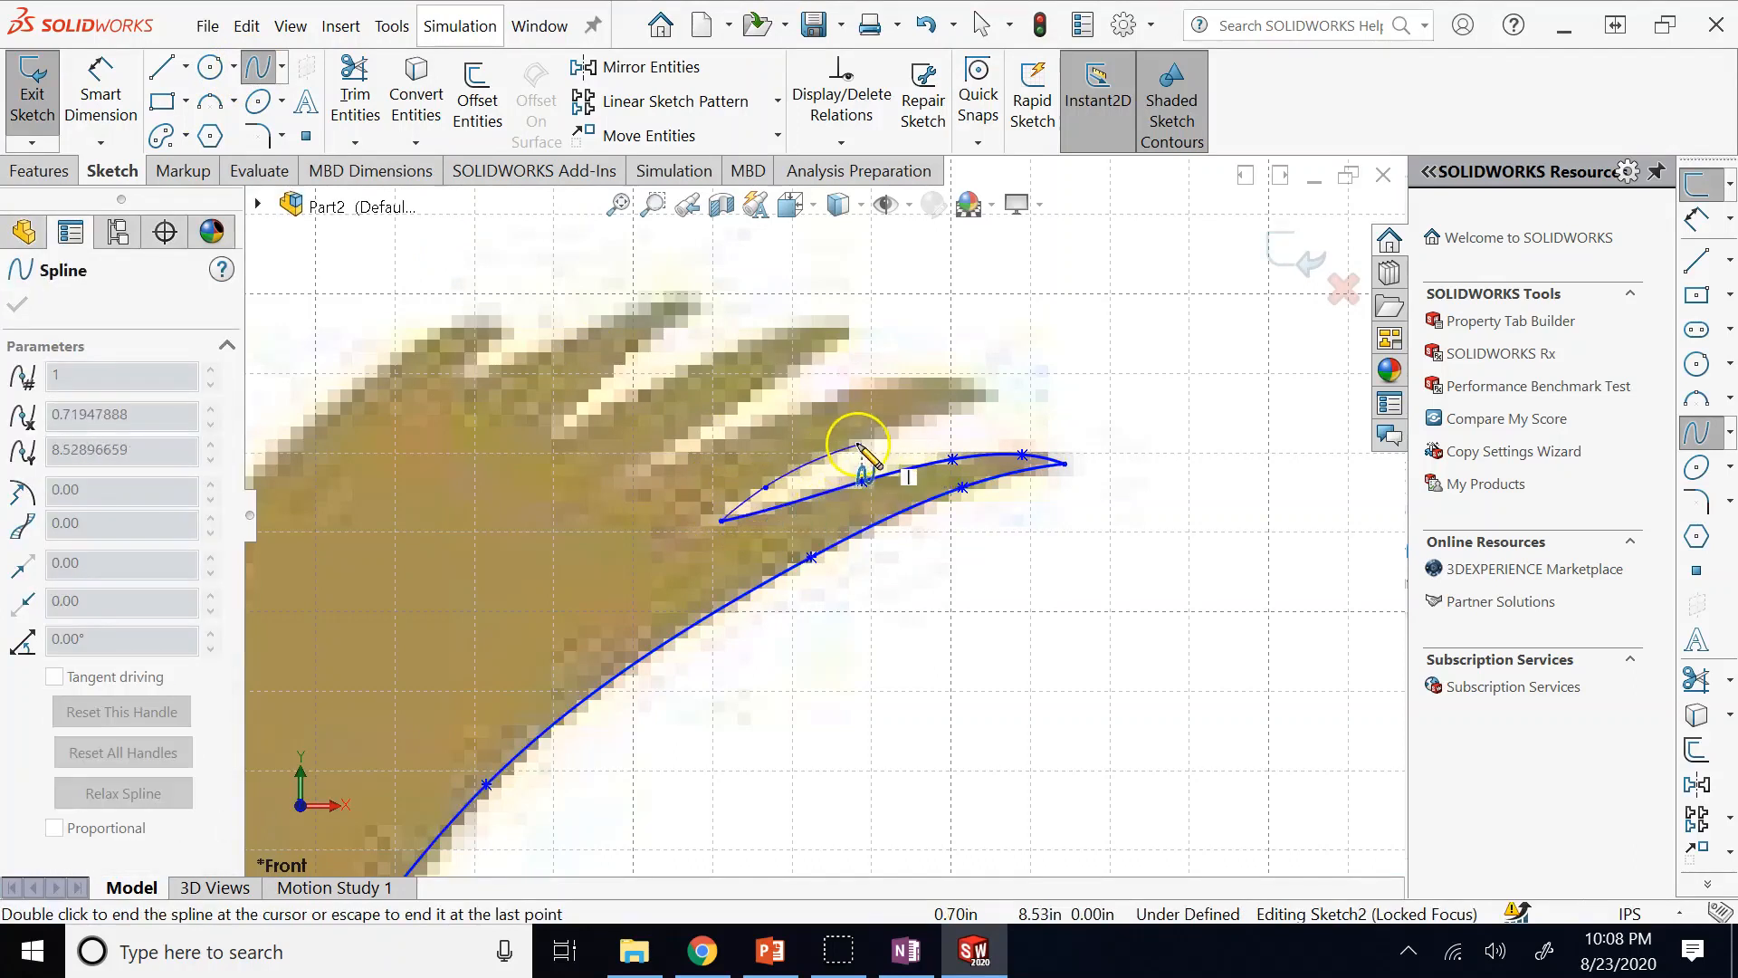
pyautogui.click(860, 440)
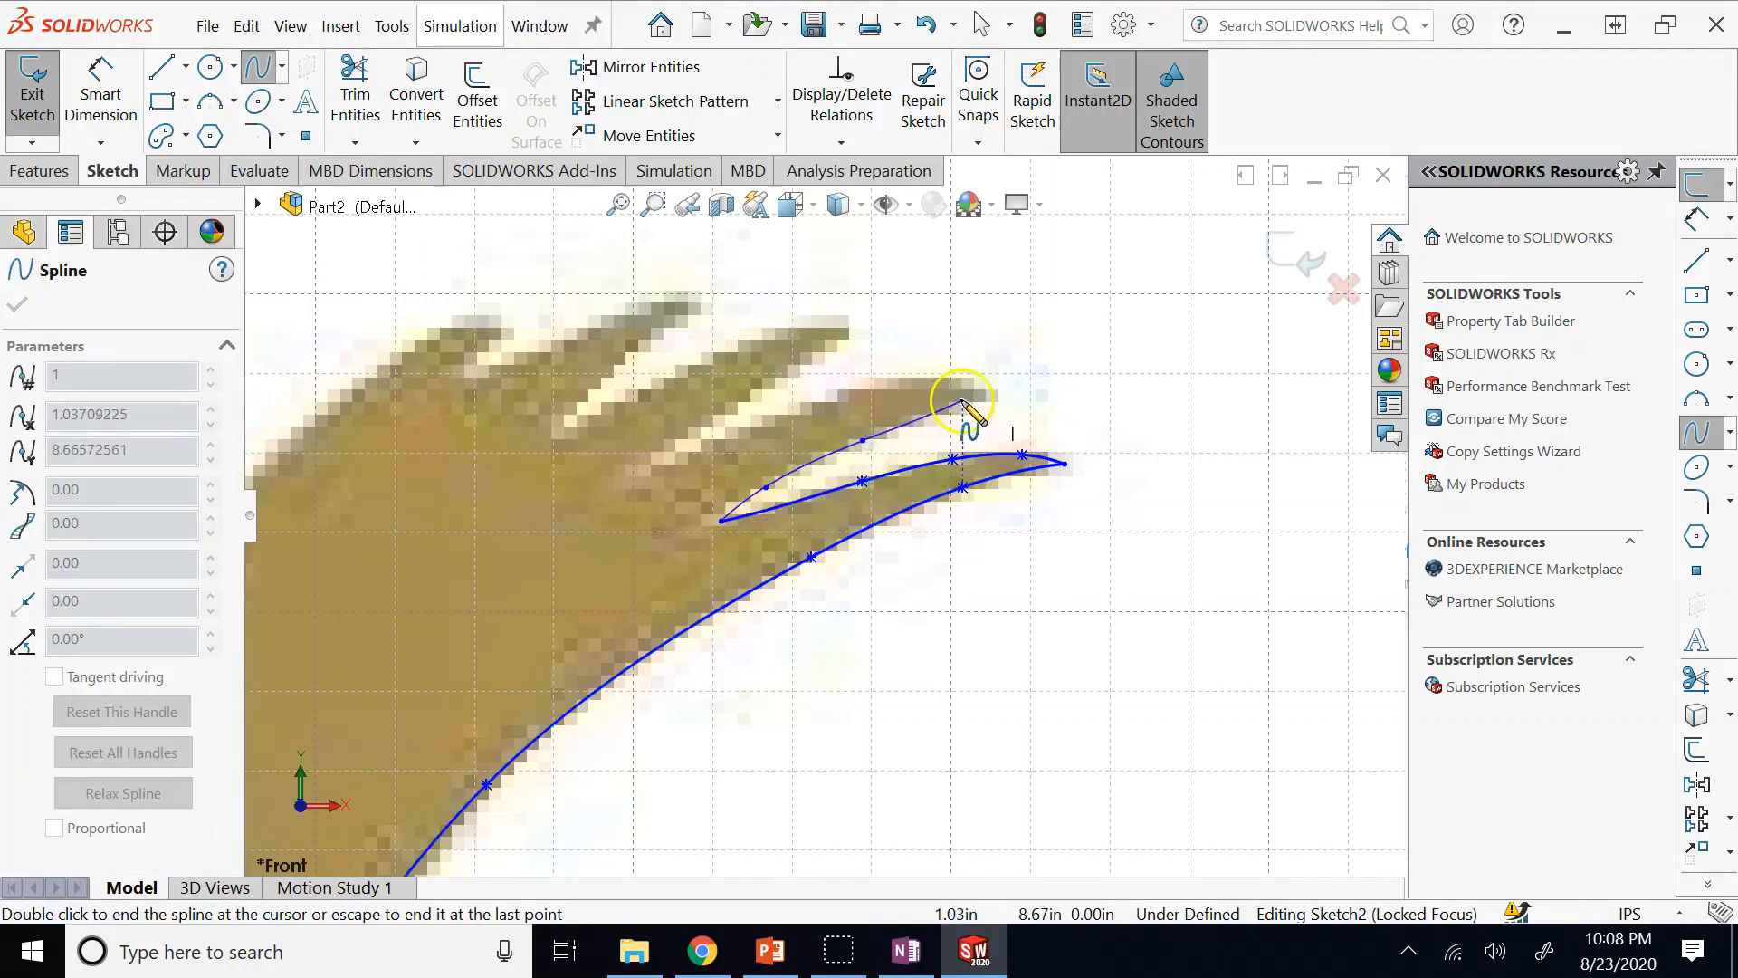
pyautogui.doubleClick(1007, 395)
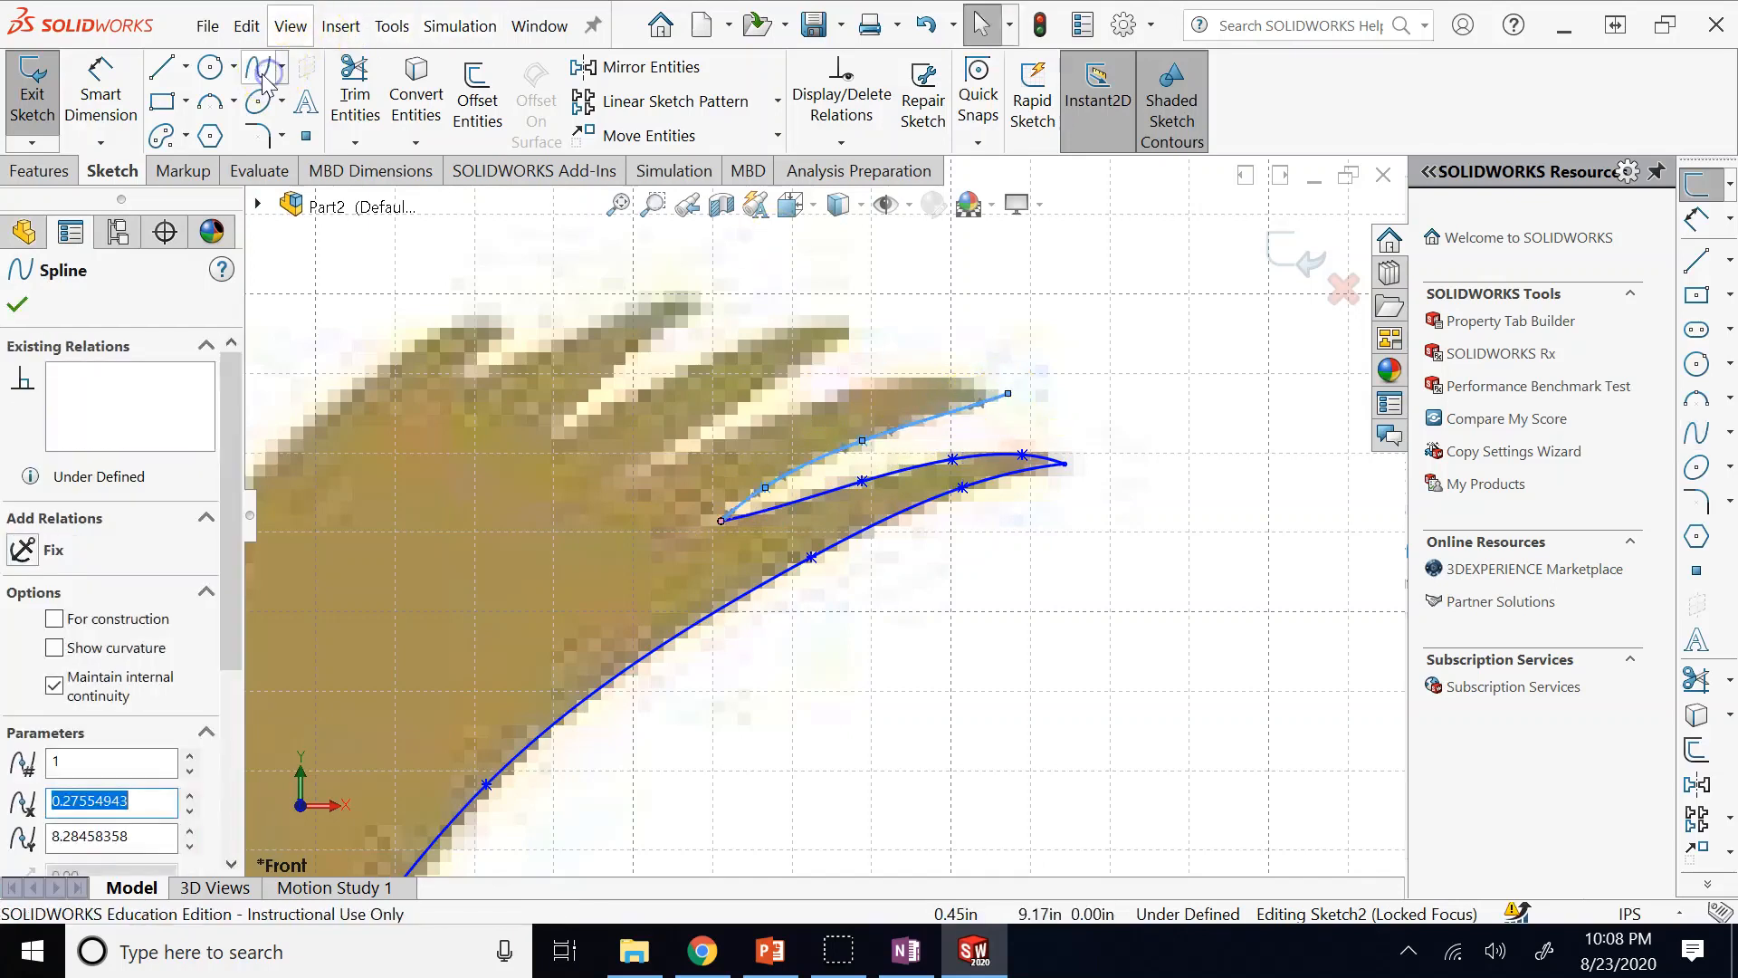
# Draw a separate spline from the second-lowest feather's tip along its upper edge, ending in the notch below the third feather.
pyautogui.click(1007, 394)
pyautogui.click(972, 383)
pyautogui.click(904, 384)
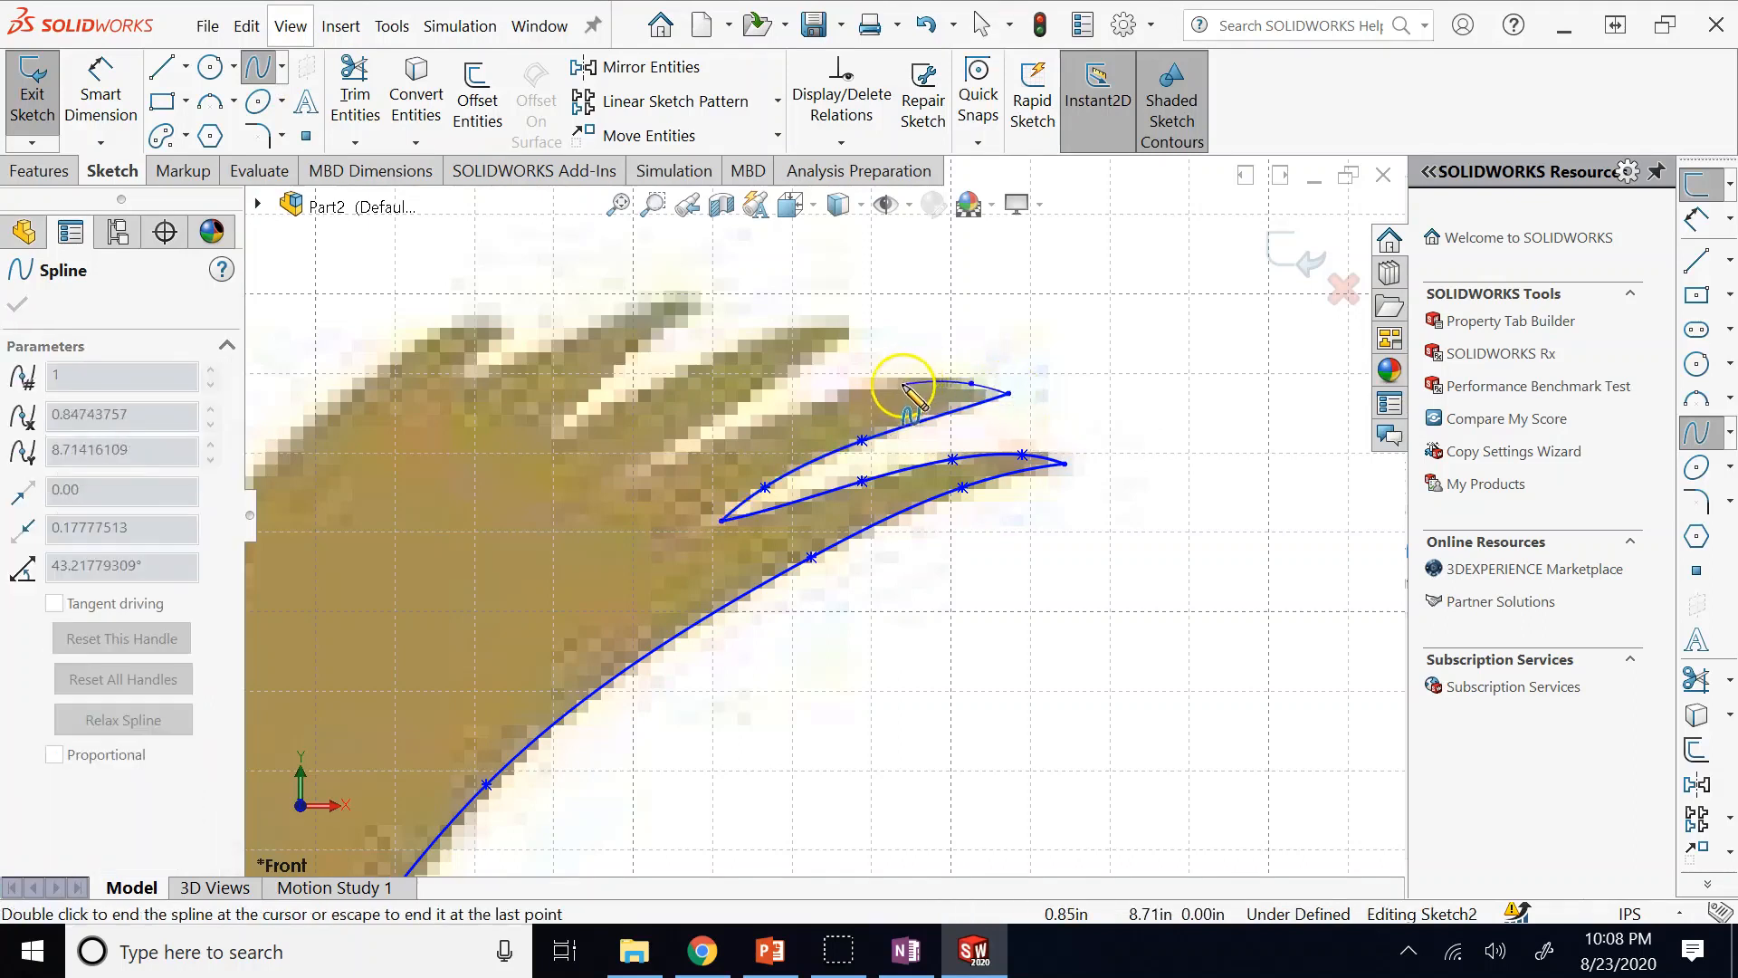
pyautogui.click(833, 410)
pyautogui.click(813, 408)
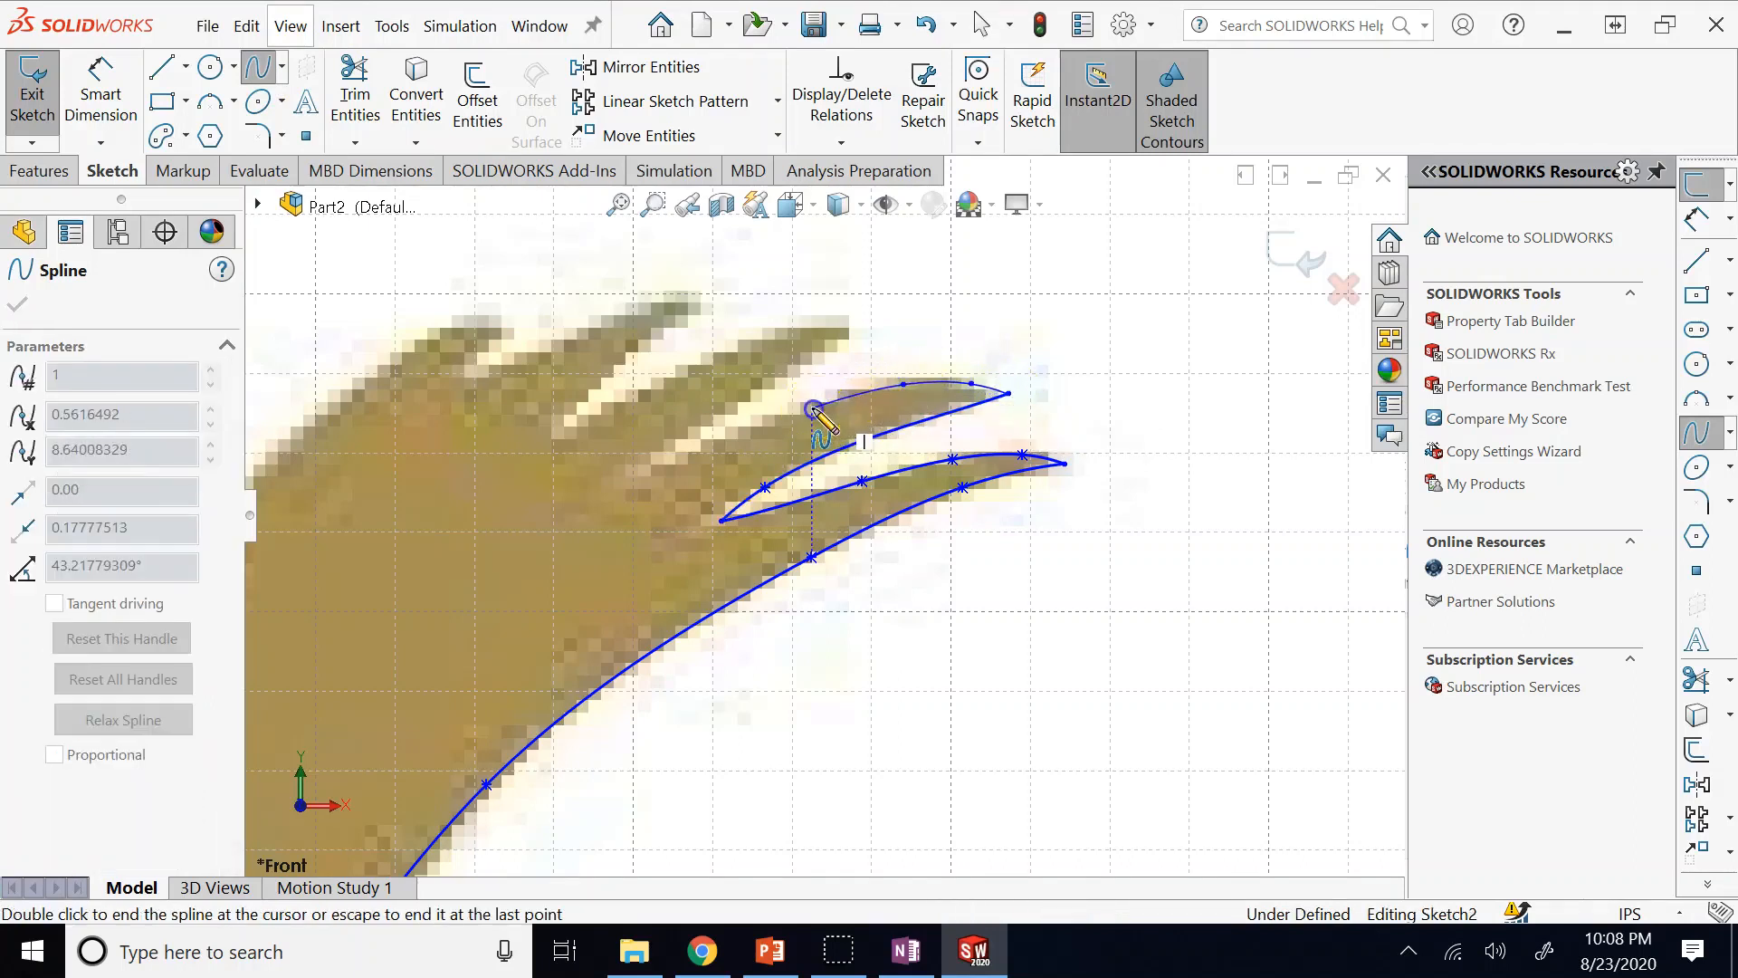
pyautogui.click(740, 433)
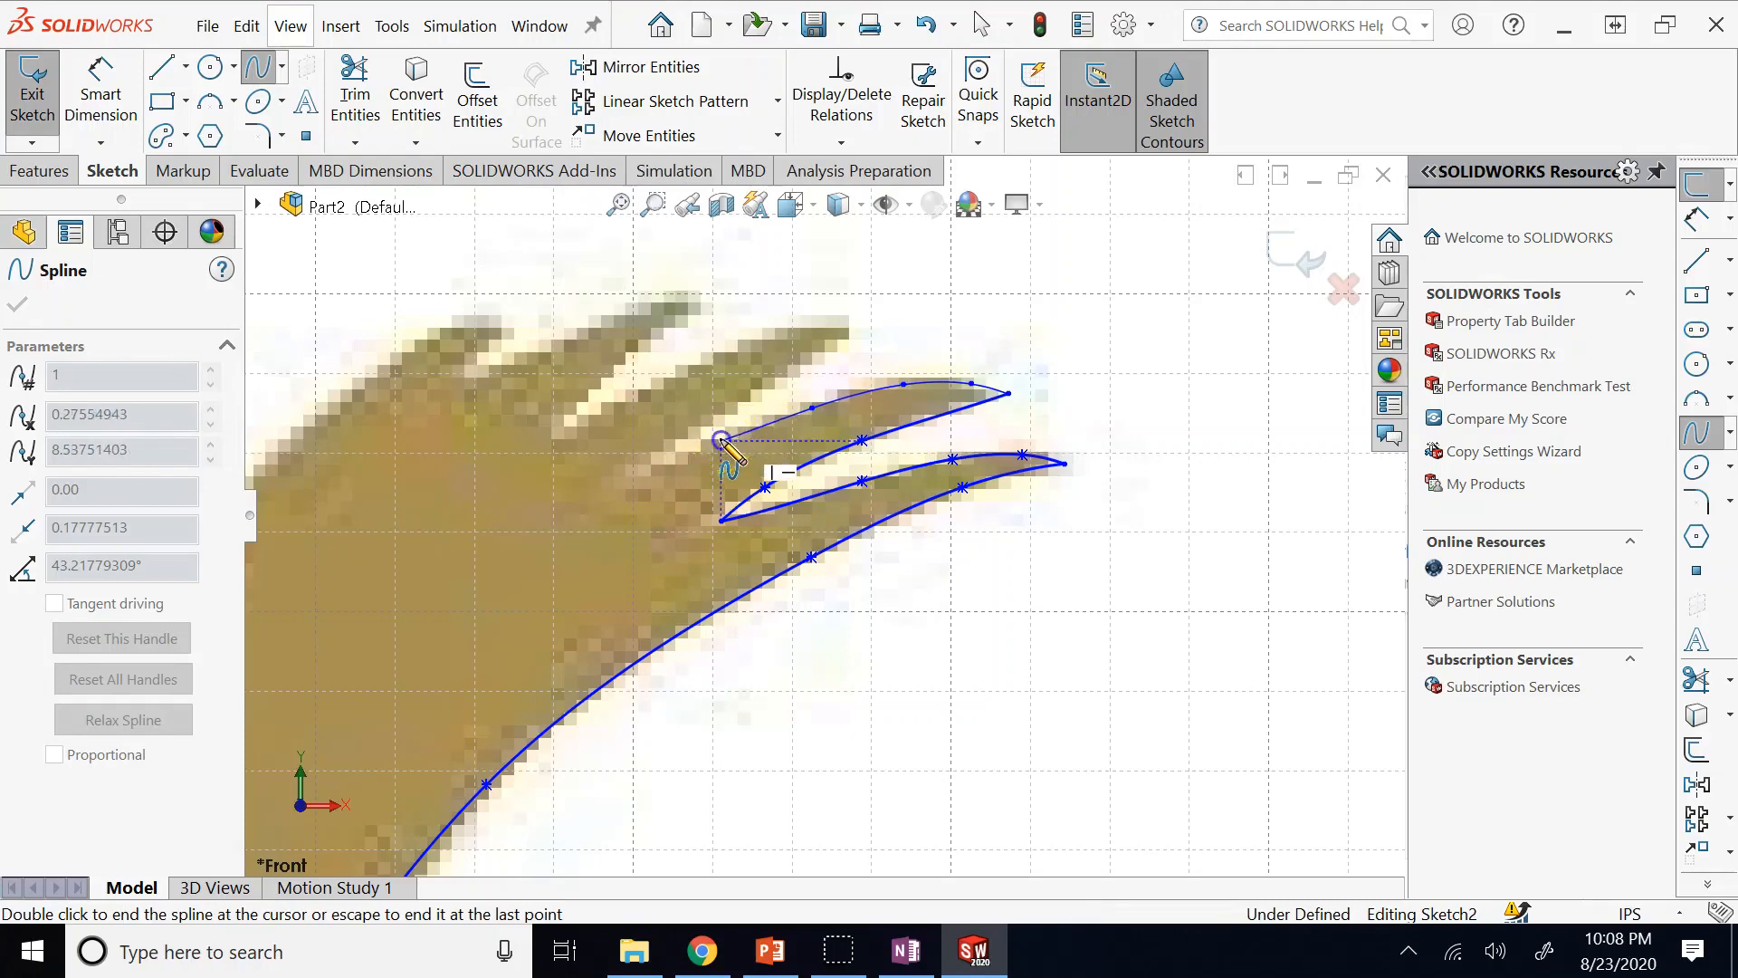
pyautogui.click(722, 441)
pyautogui.doubleClick(650, 474)
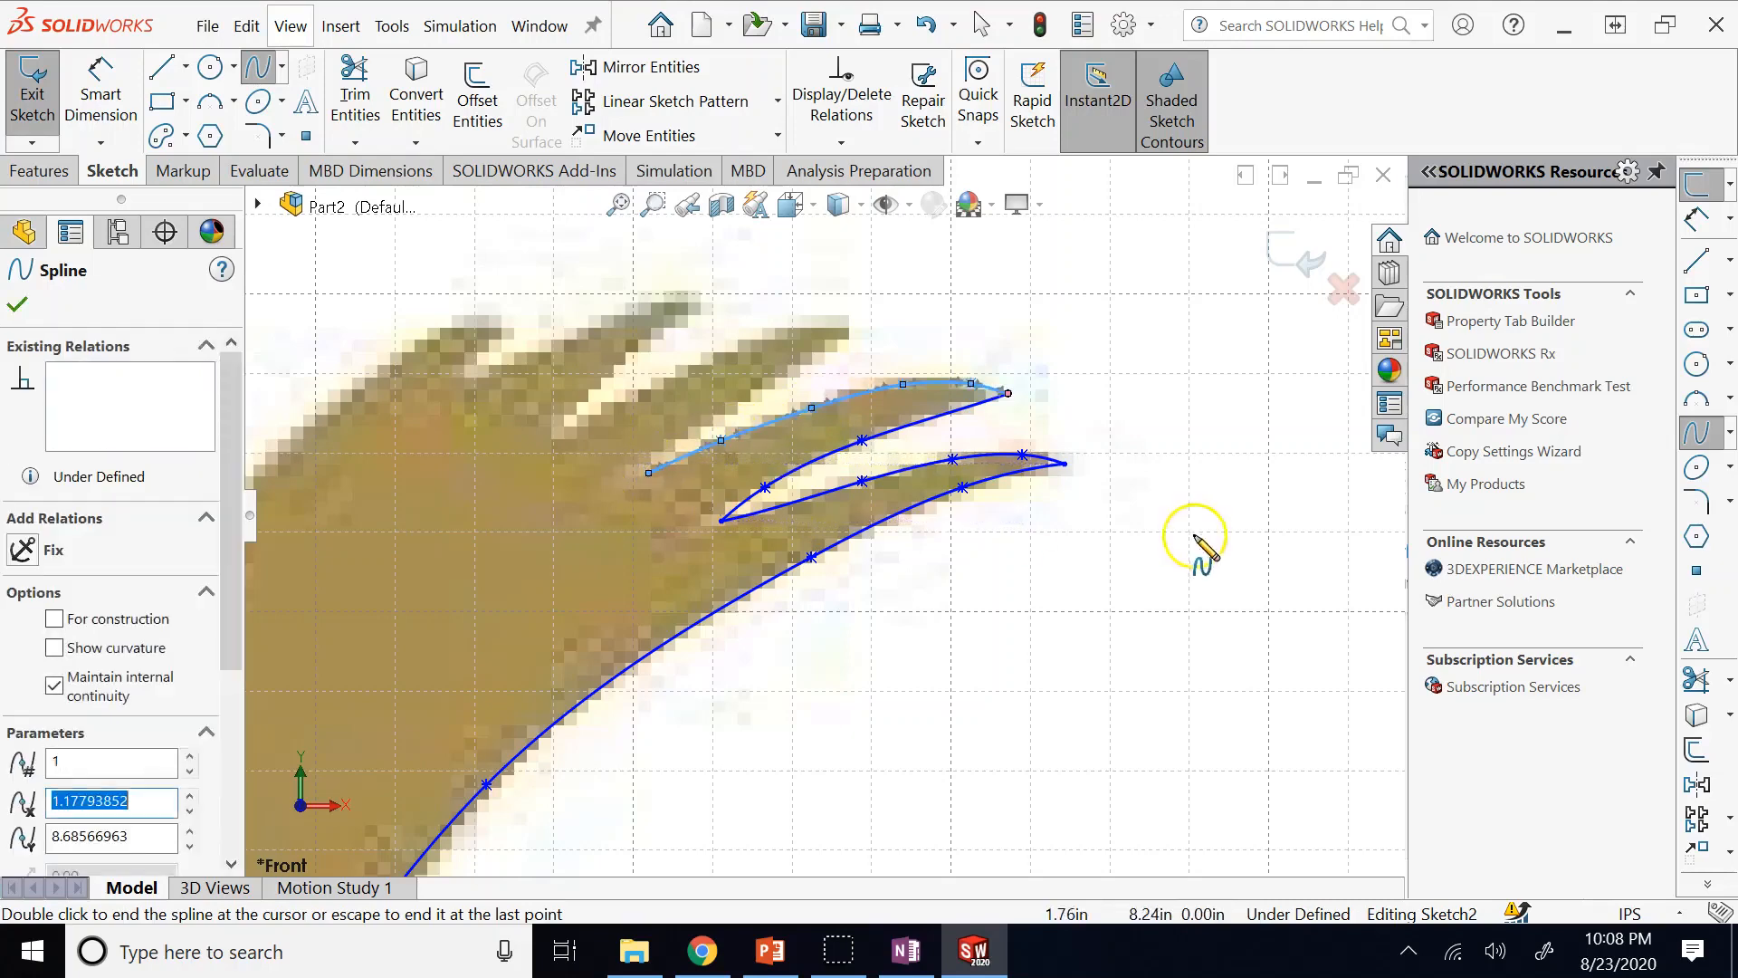
pyautogui.press('f')
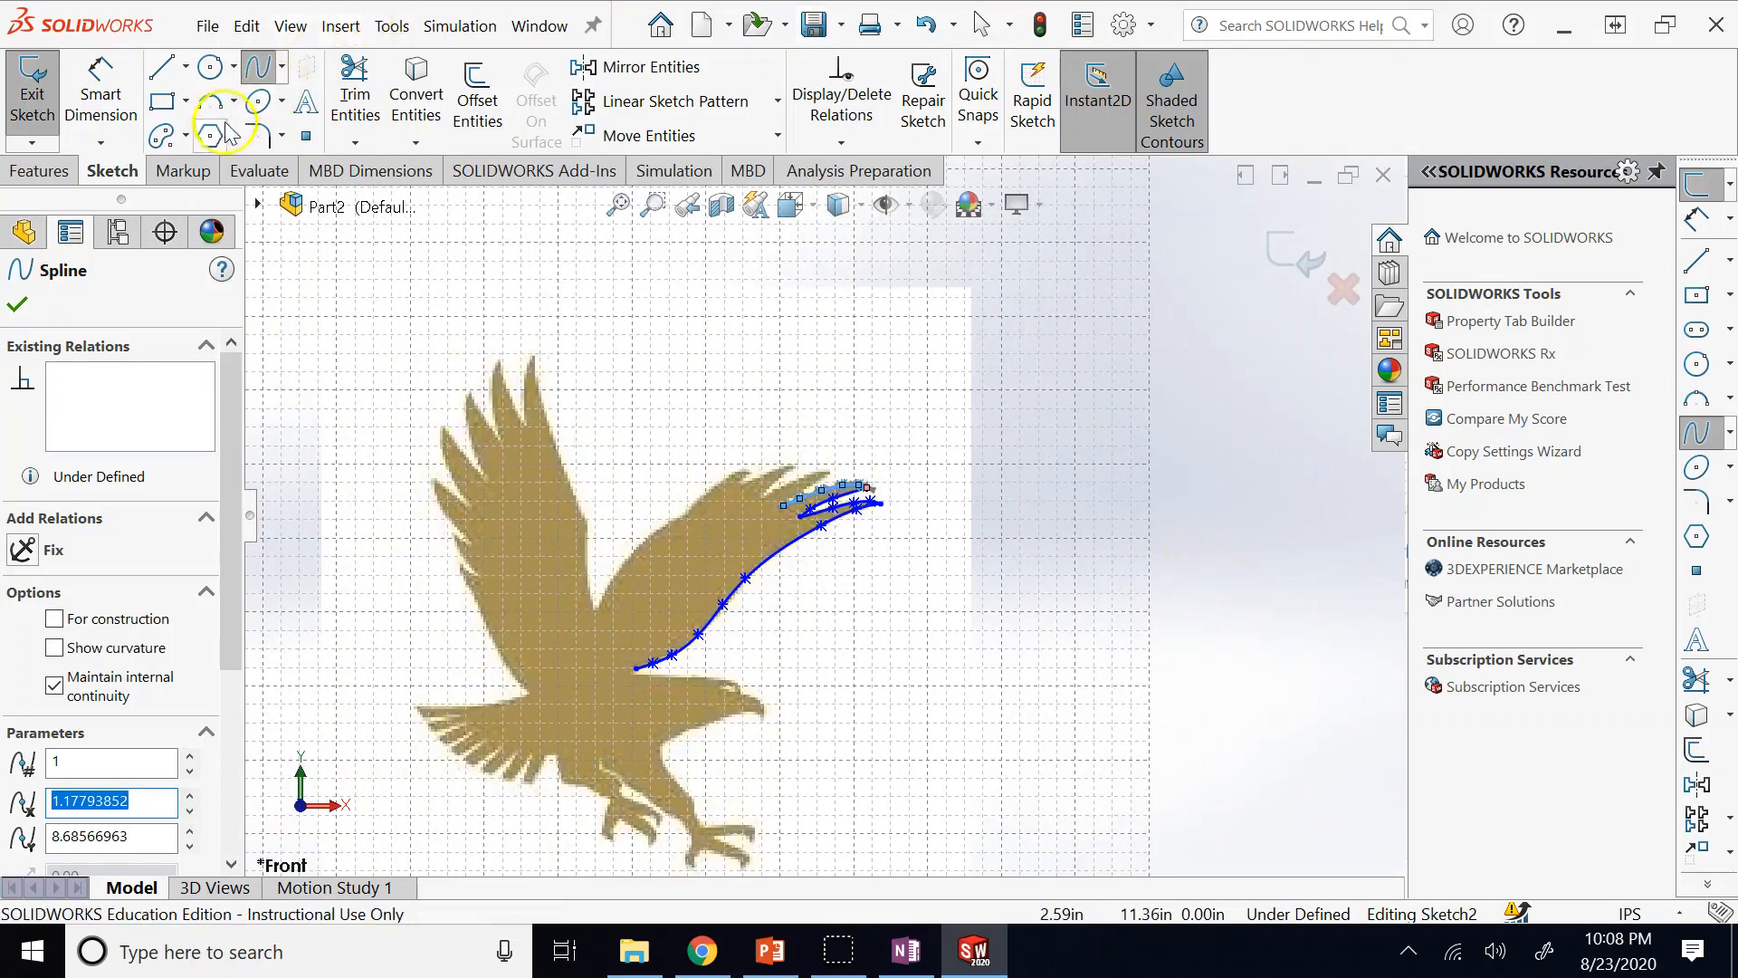
pyautogui.press('Escape')
# End the feather spline and hide the sketch grid.
pyautogui.click(625, 407)
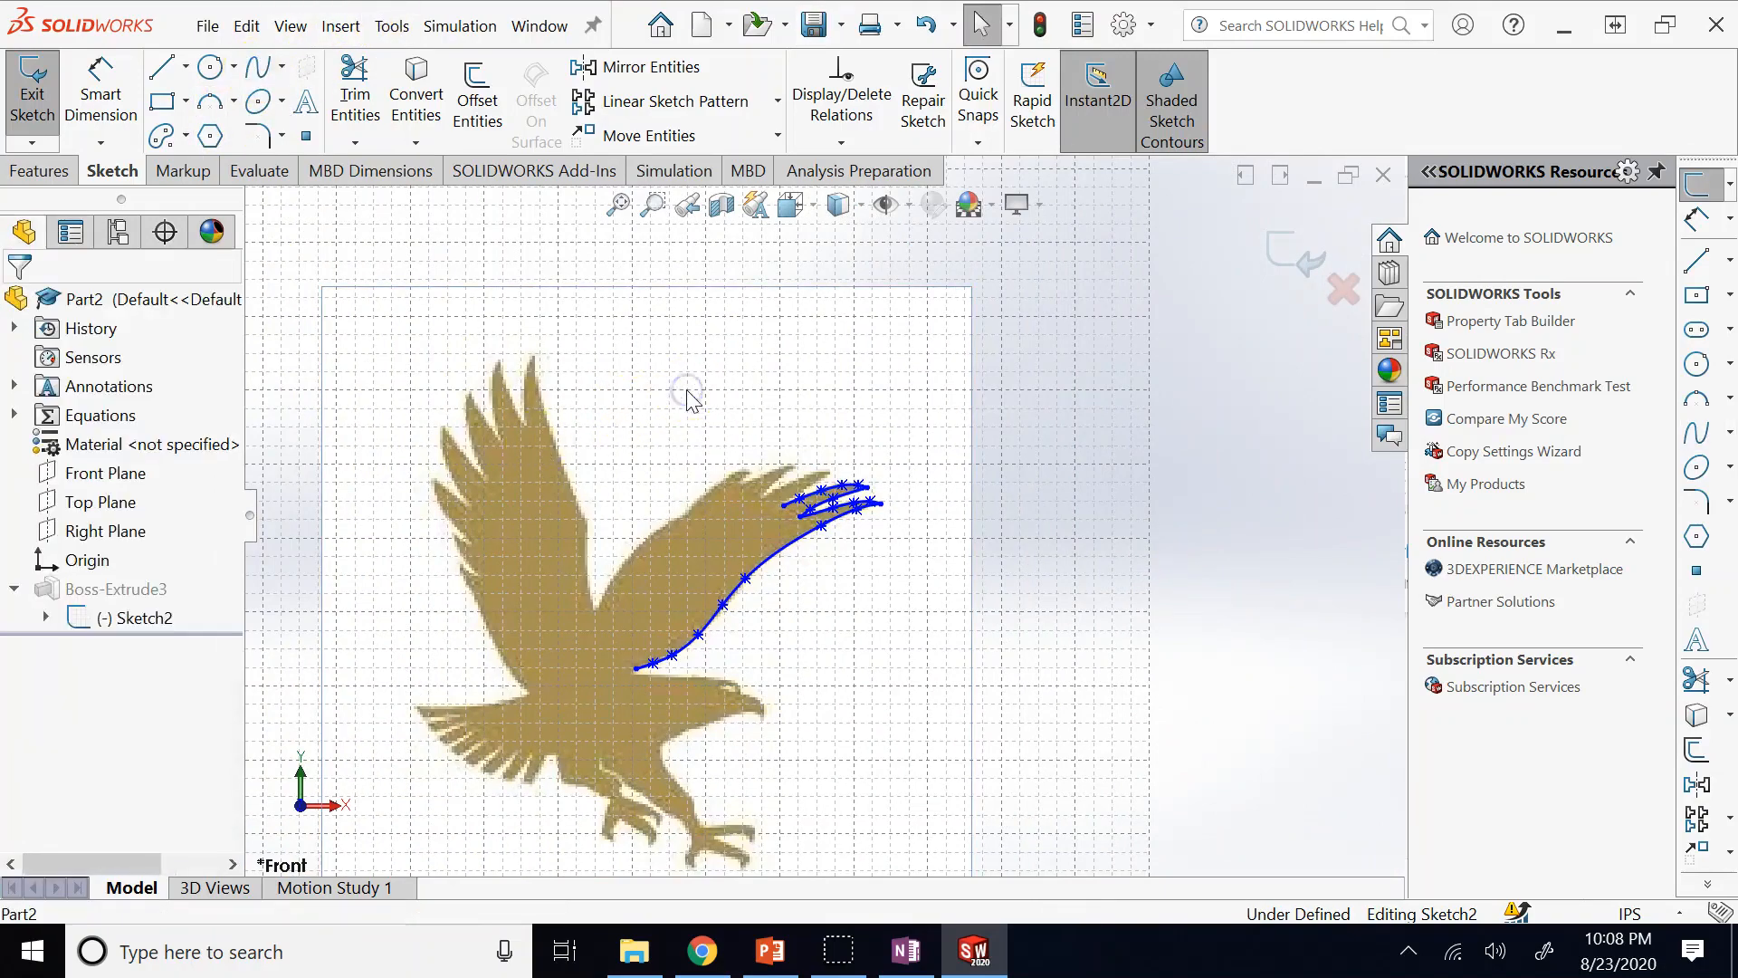
pyautogui.scroll(3, 965, 574)
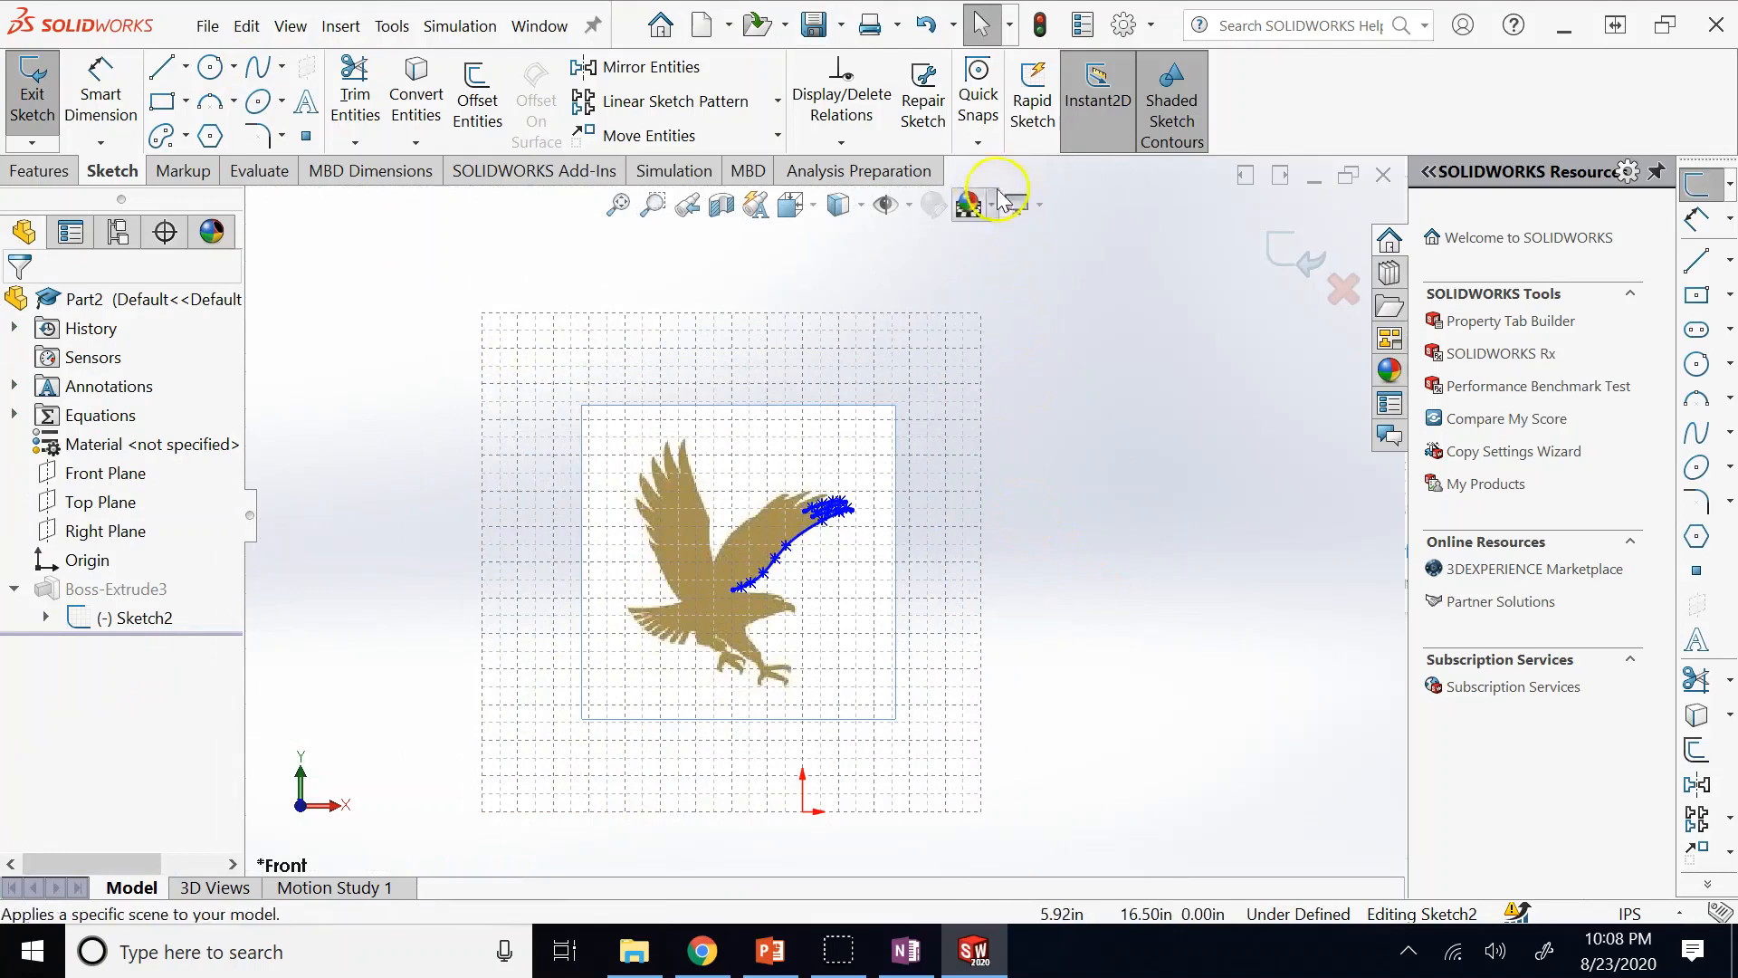
pyautogui.click(913, 210)
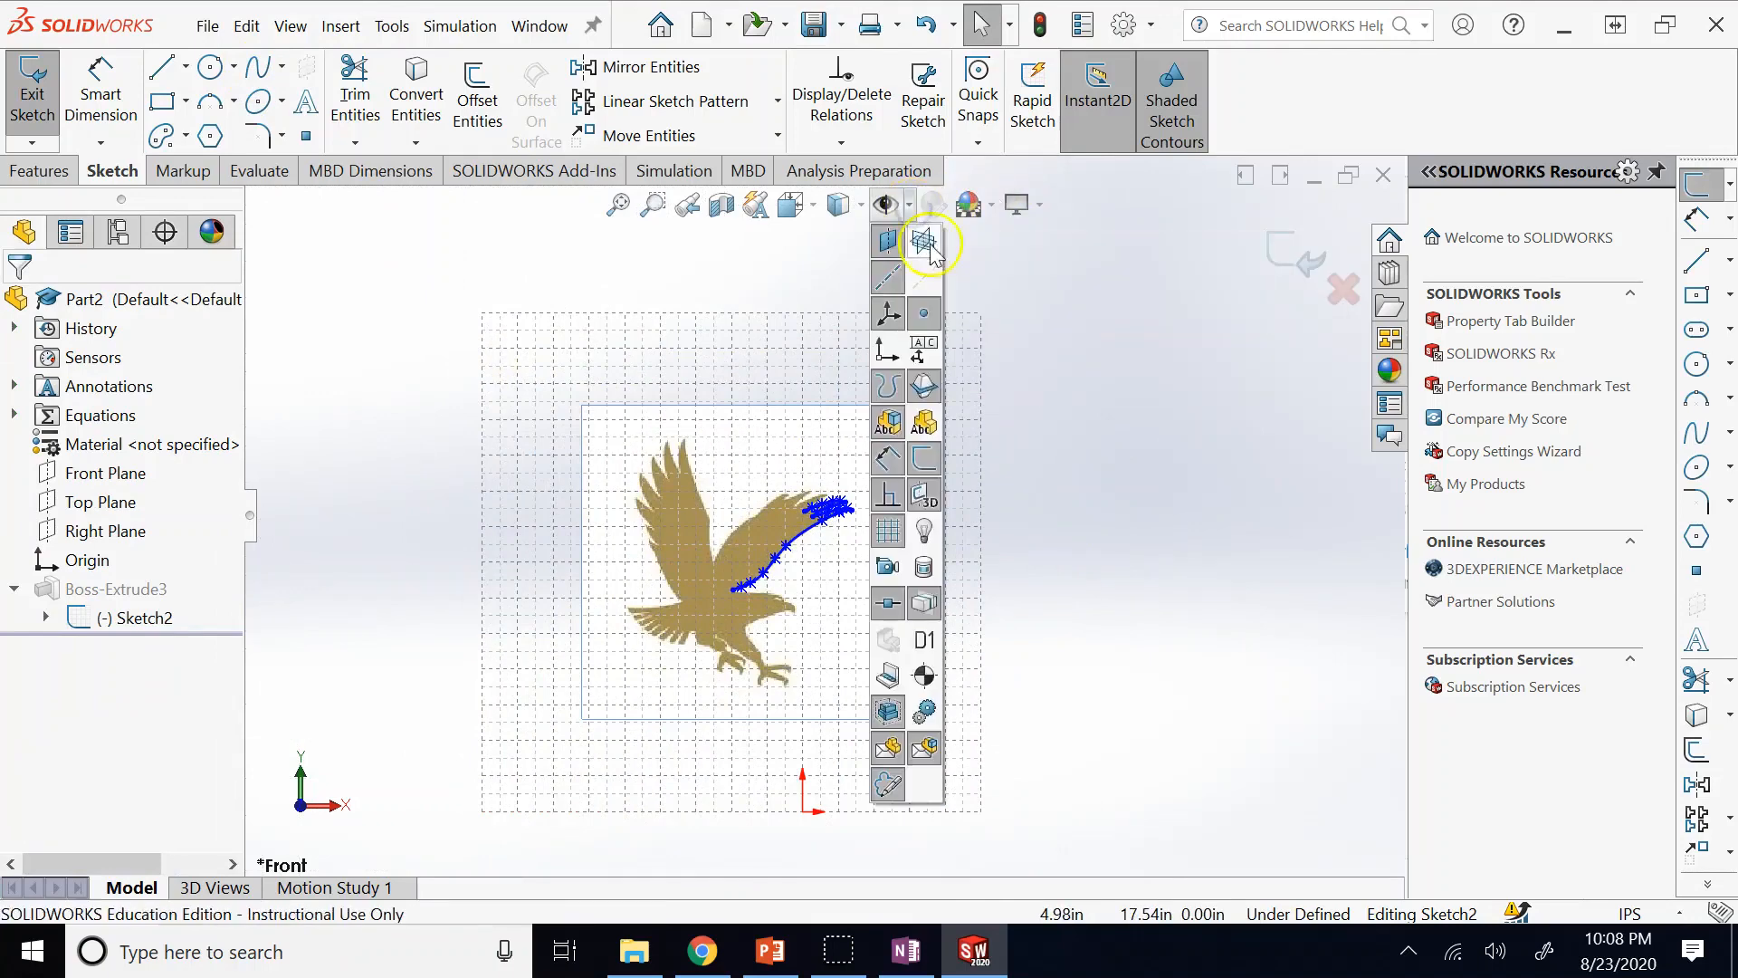
pyautogui.click(888, 530)
pyautogui.click(1091, 557)
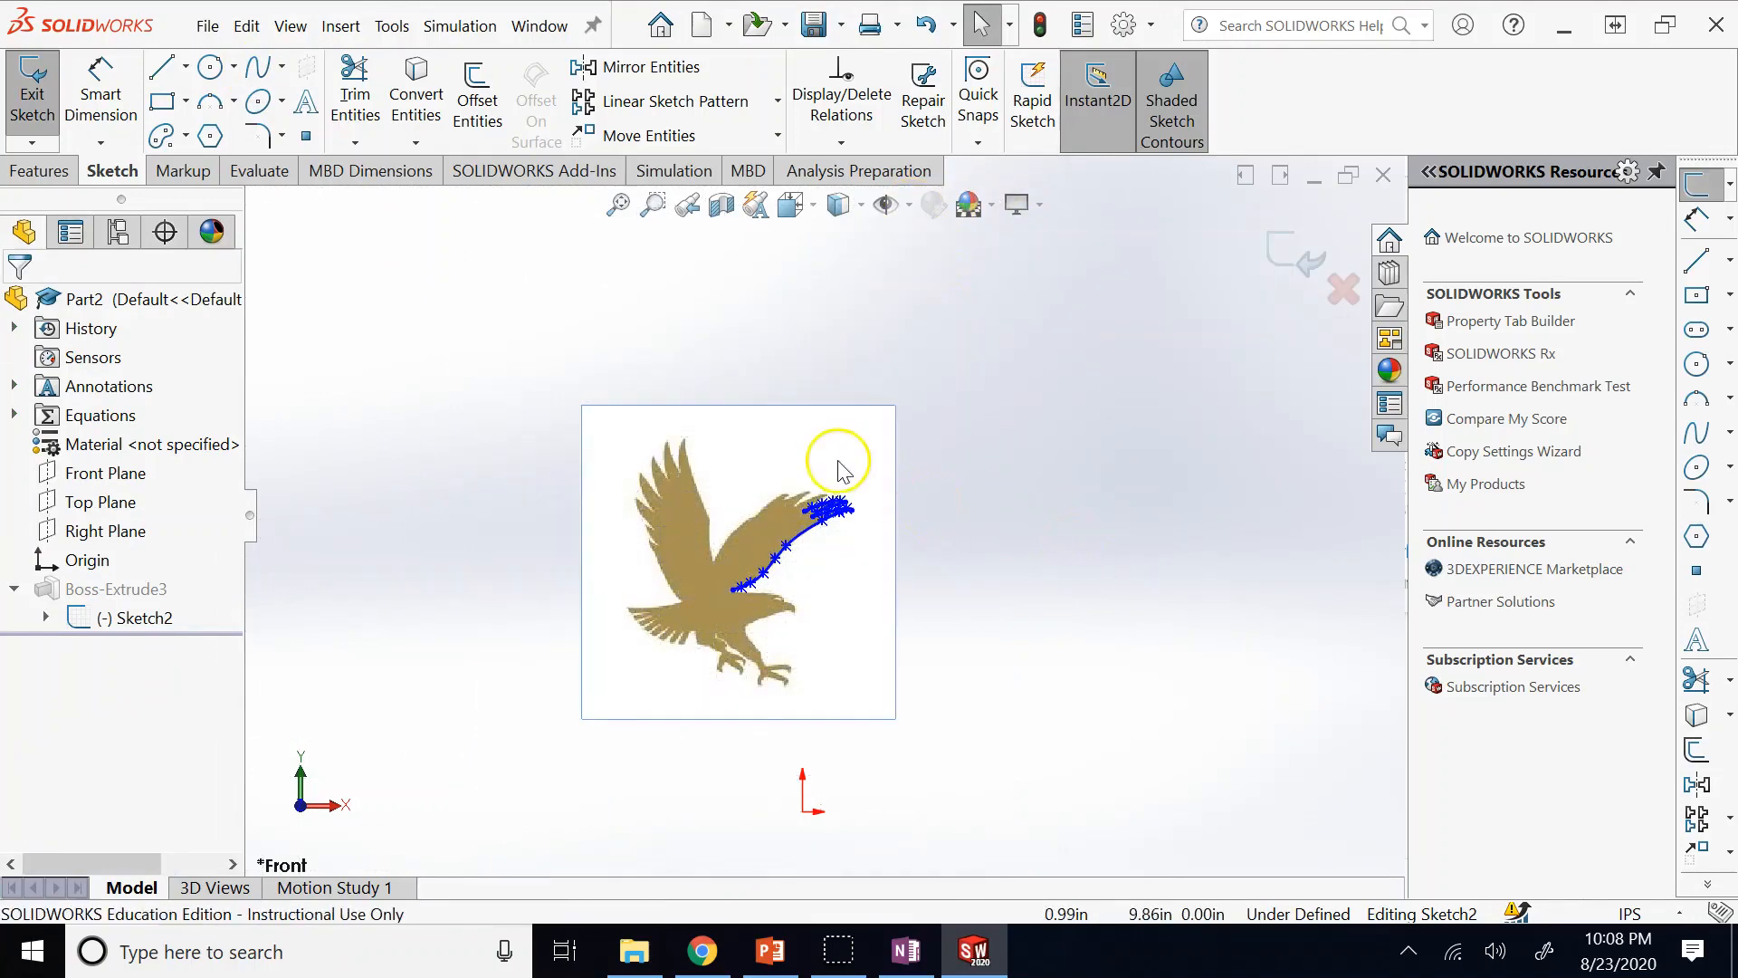
# Close the eagle picture's properties unchanged and delete the sketch picture from the sketch.
pyautogui.doubleClick(830, 457)
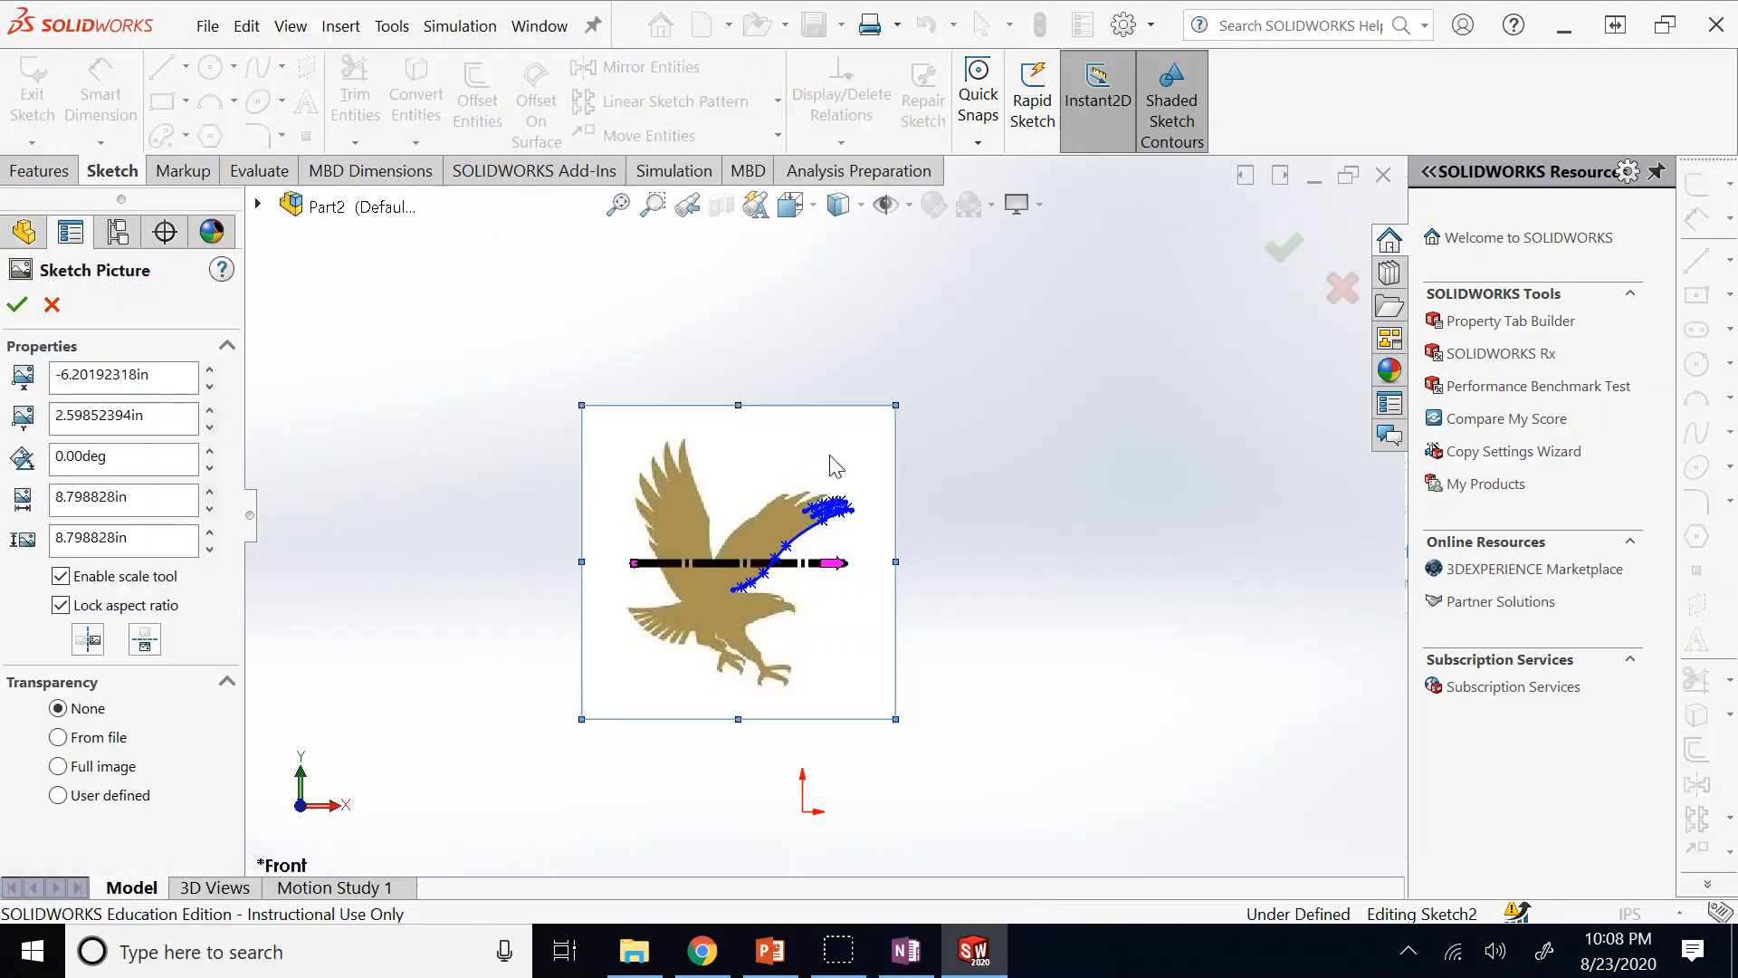
pyautogui.click(17, 304)
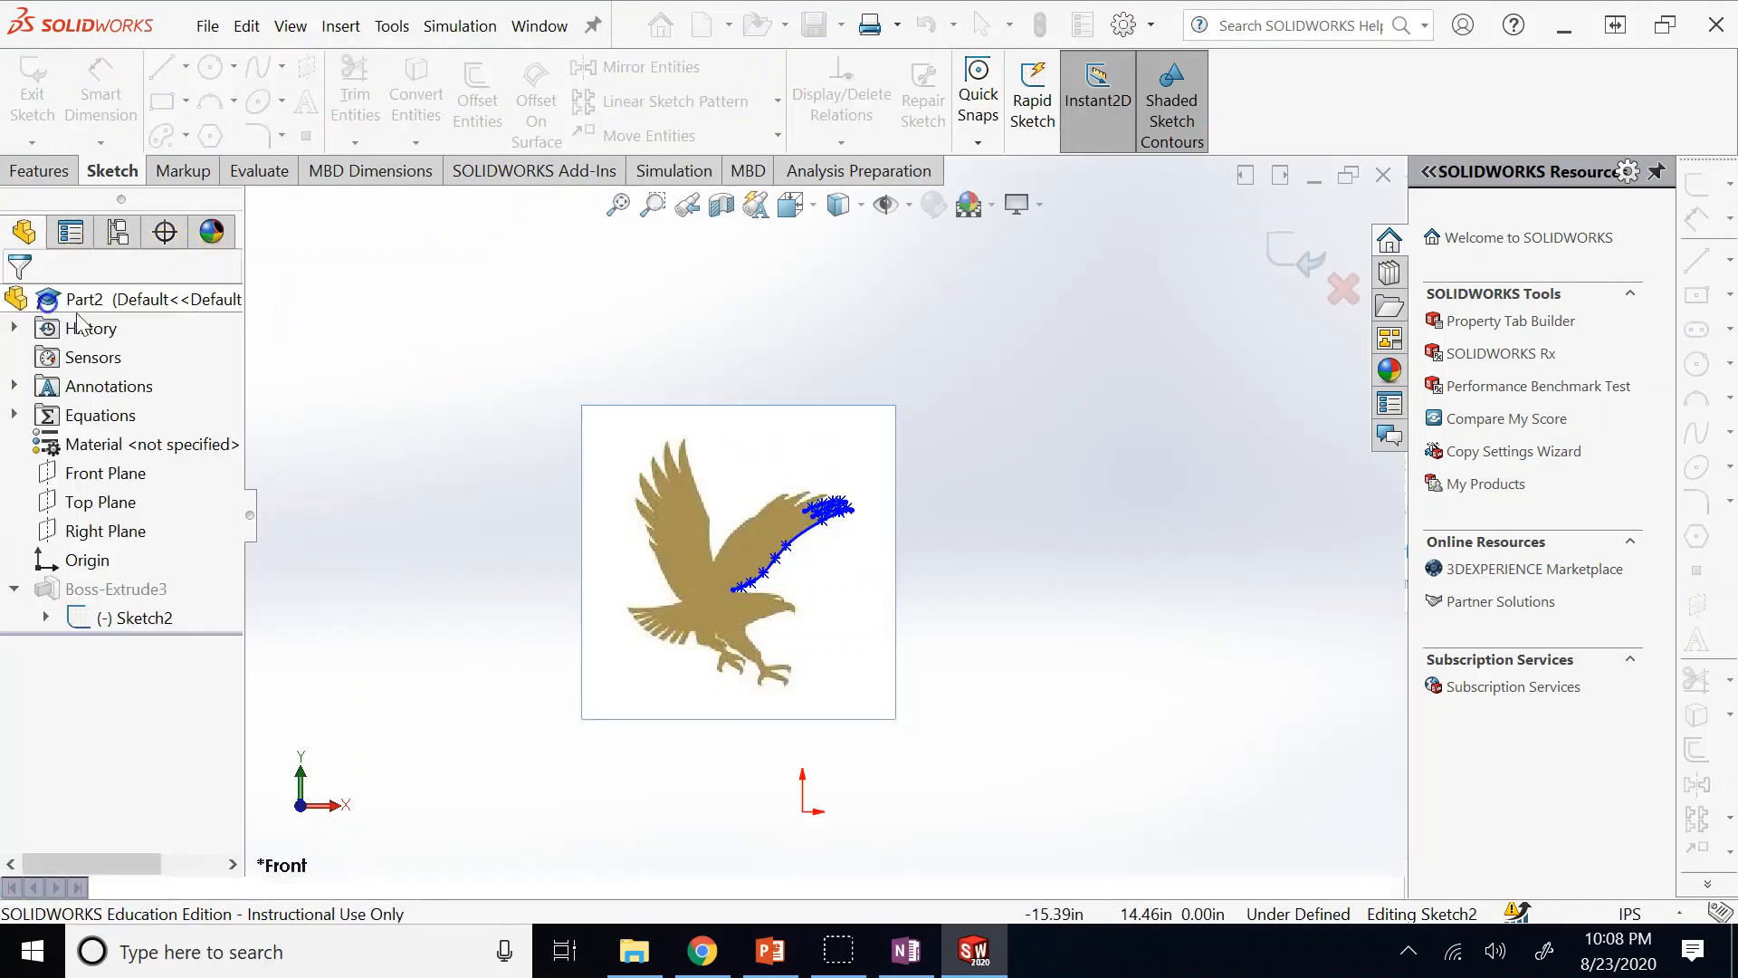
pyautogui.doubleClick(744, 463)
pyautogui.press('Delete')
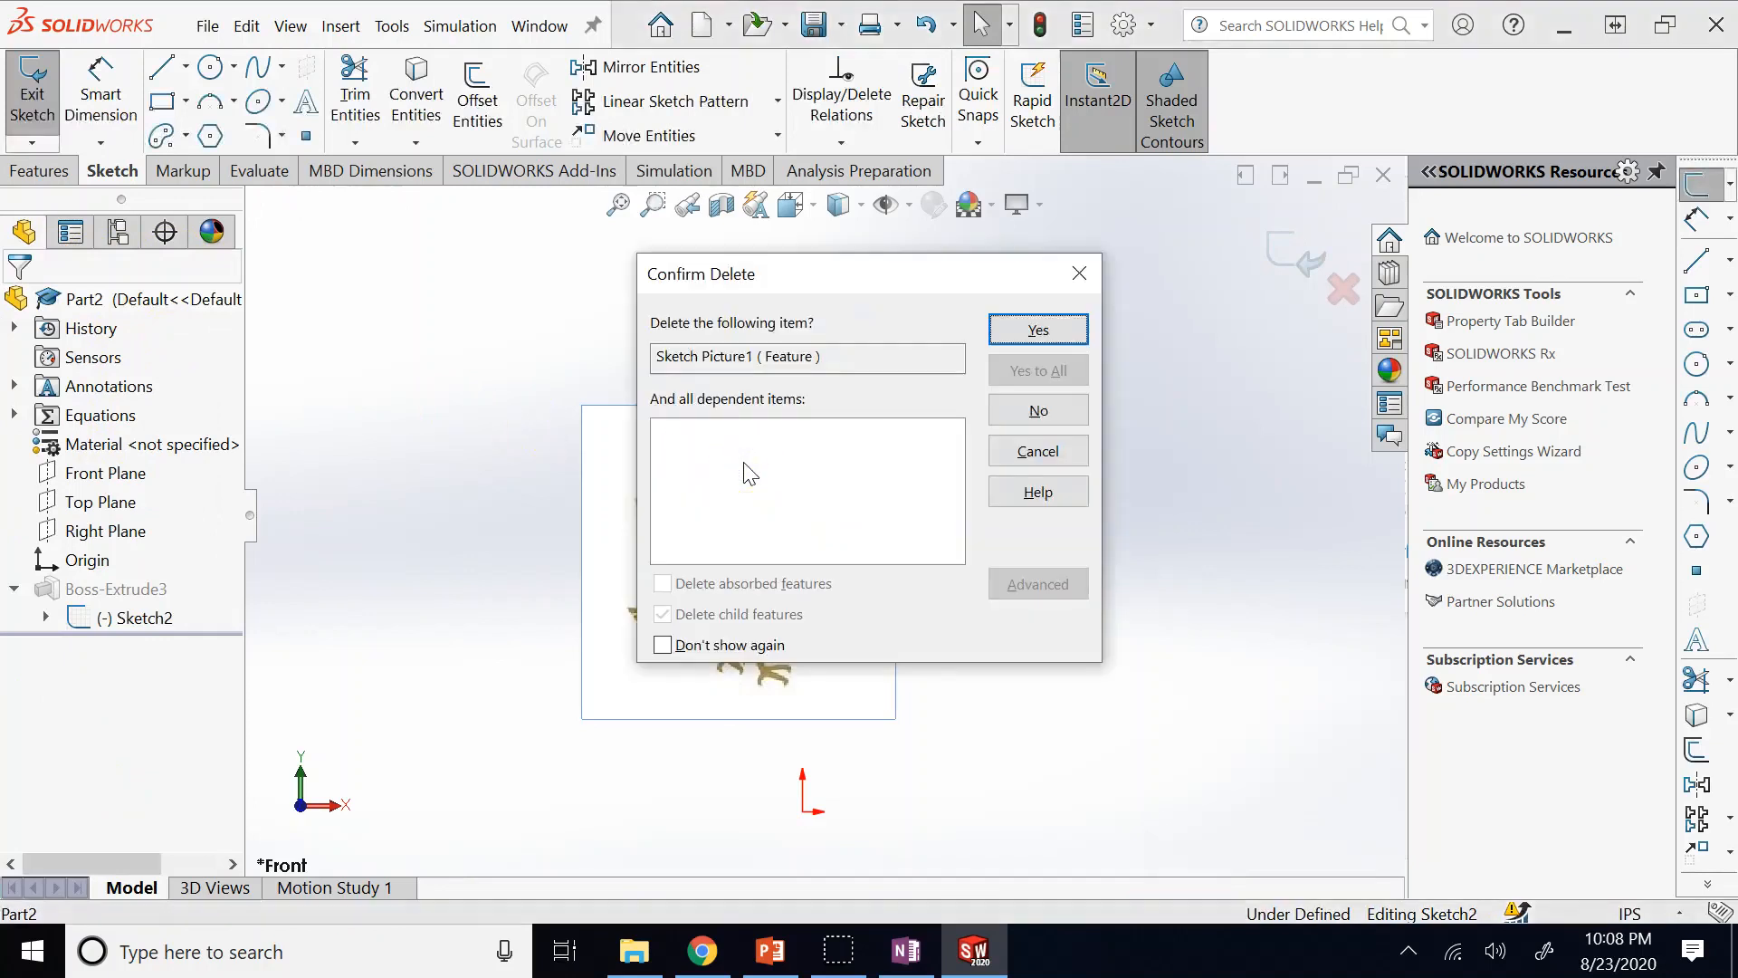
pyautogui.click(1076, 333)
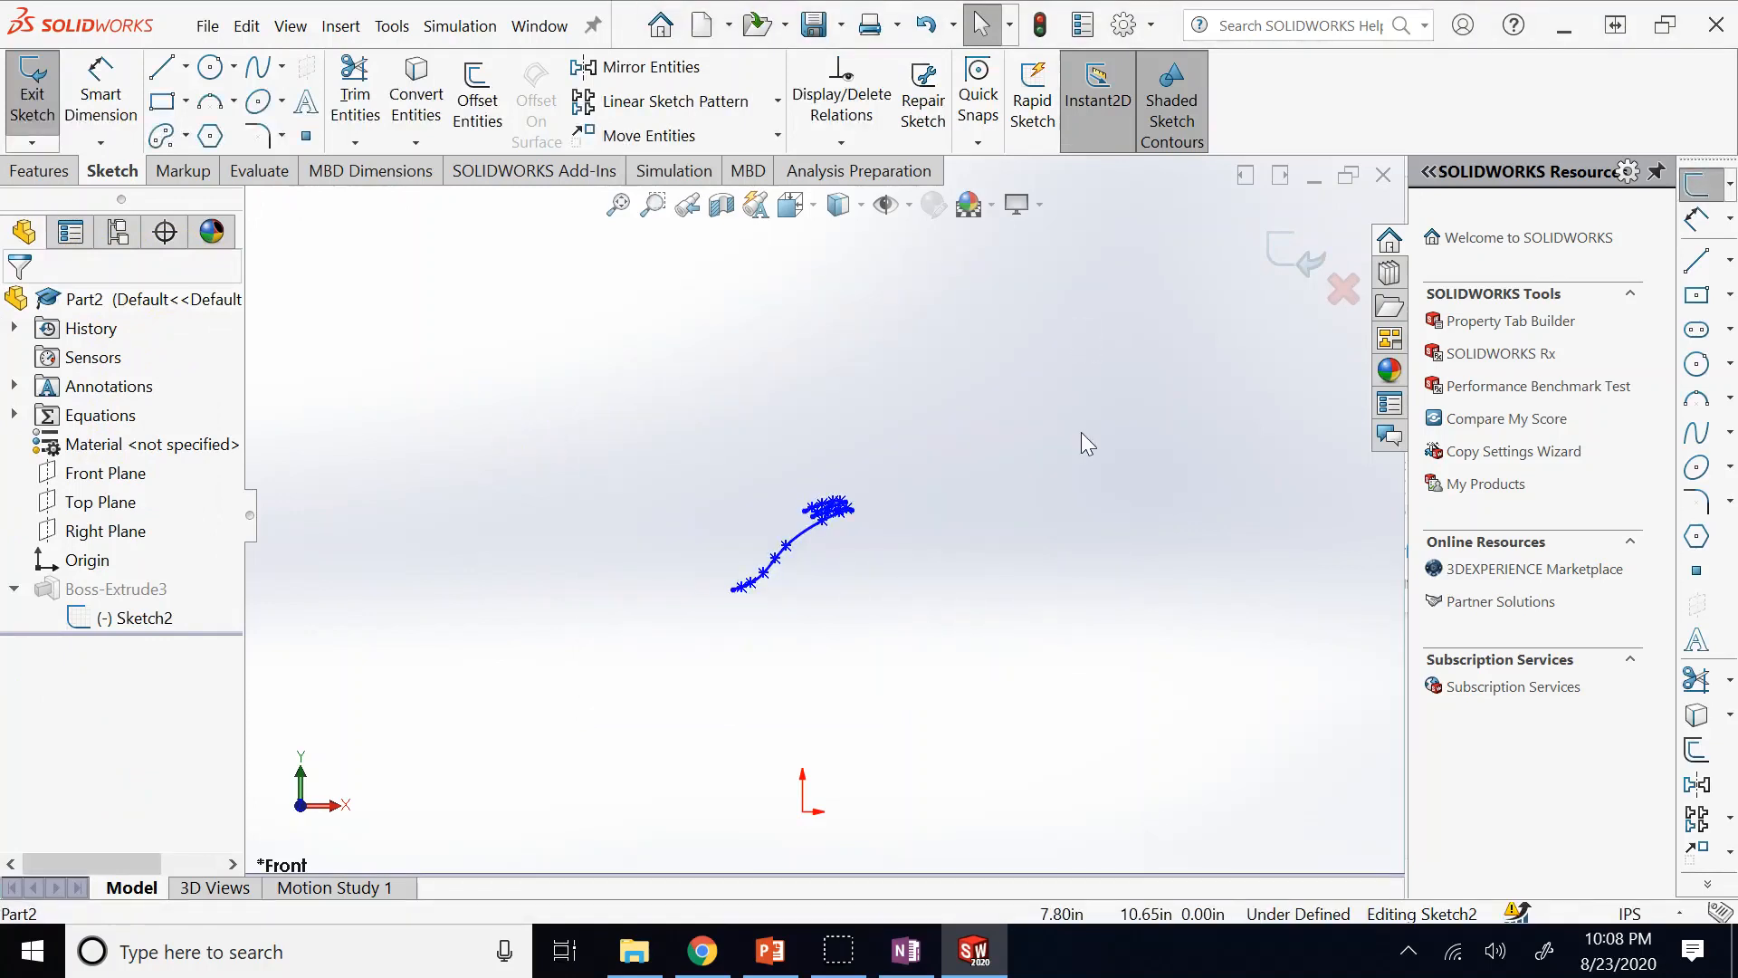
# Delete all the splines traced along the wing and feathers.
pyautogui.scroll(-5, 866, 554)
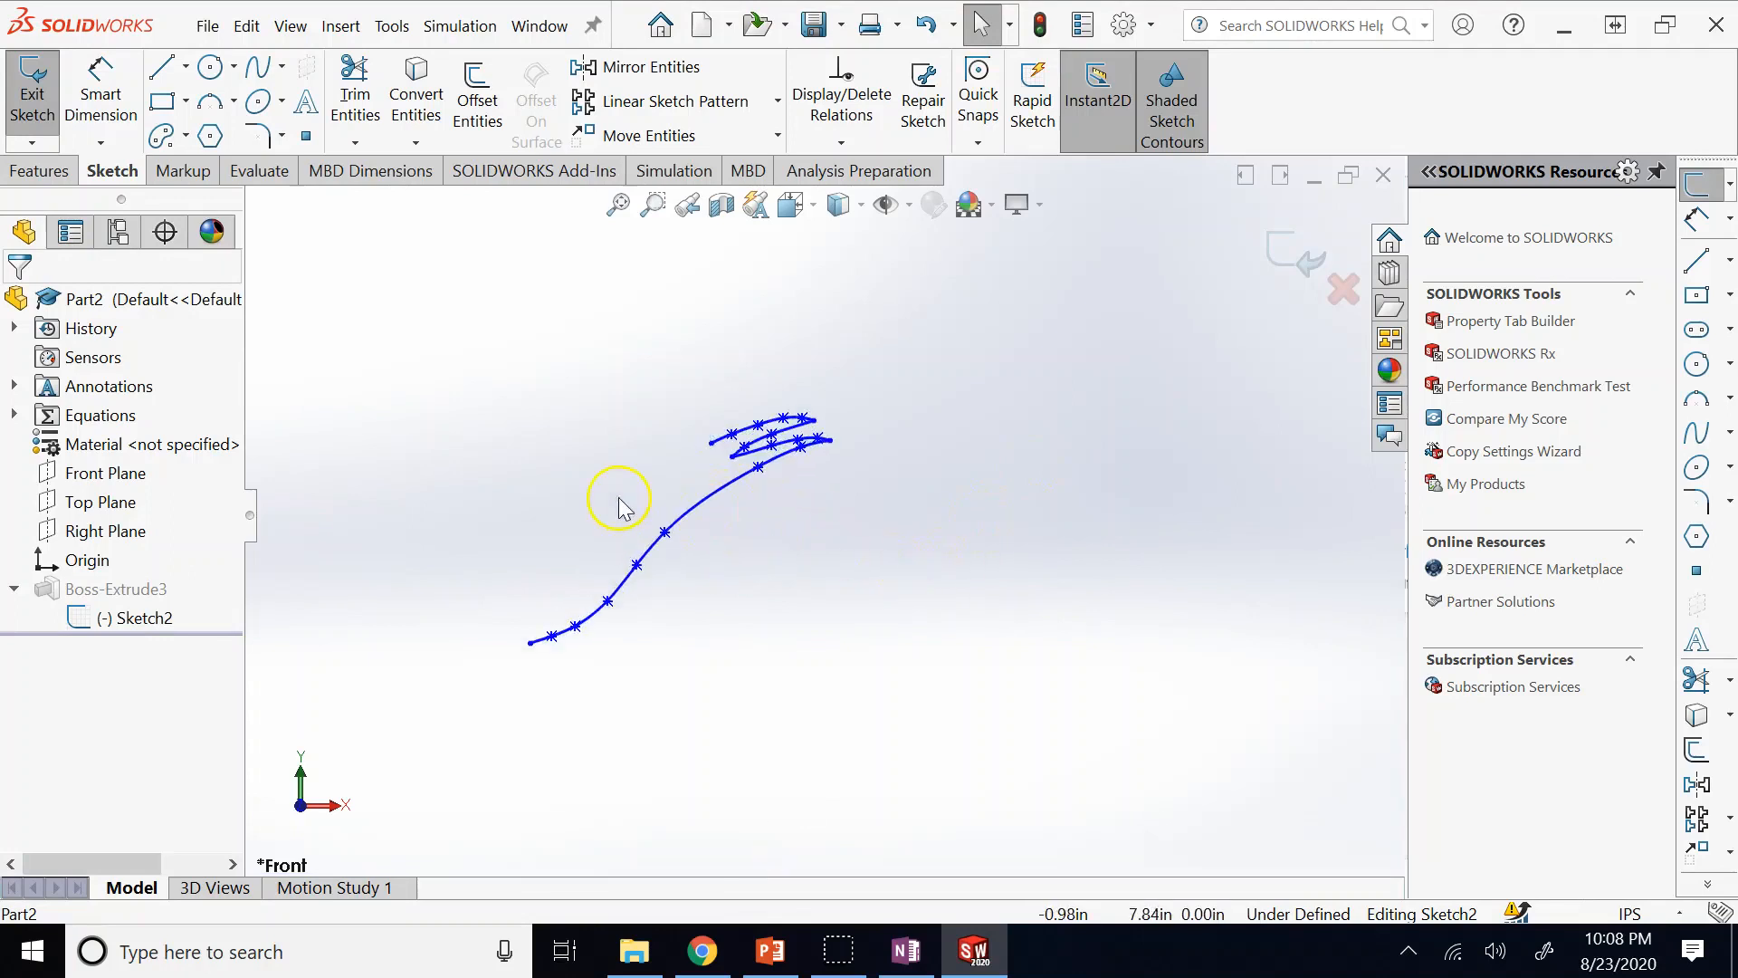
pyautogui.scroll(4, 652, 495)
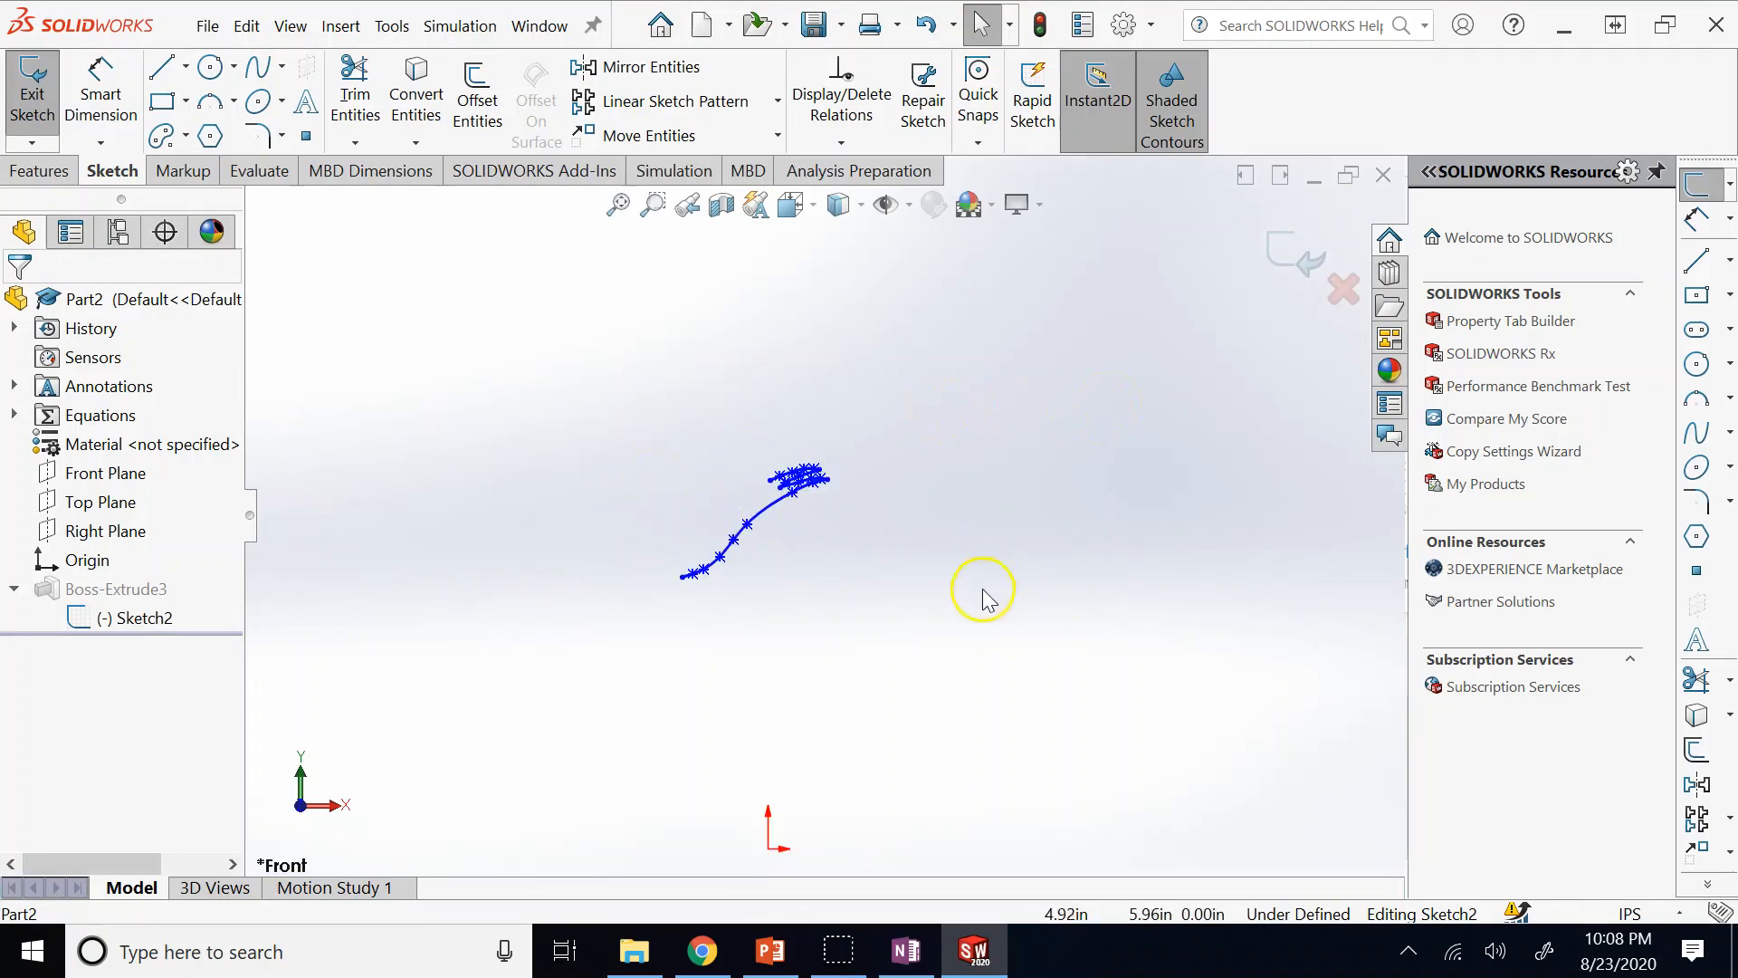
pyautogui.moveTo(576, 367); pyautogui.dragTo(938, 663)
pyautogui.press('Delete')
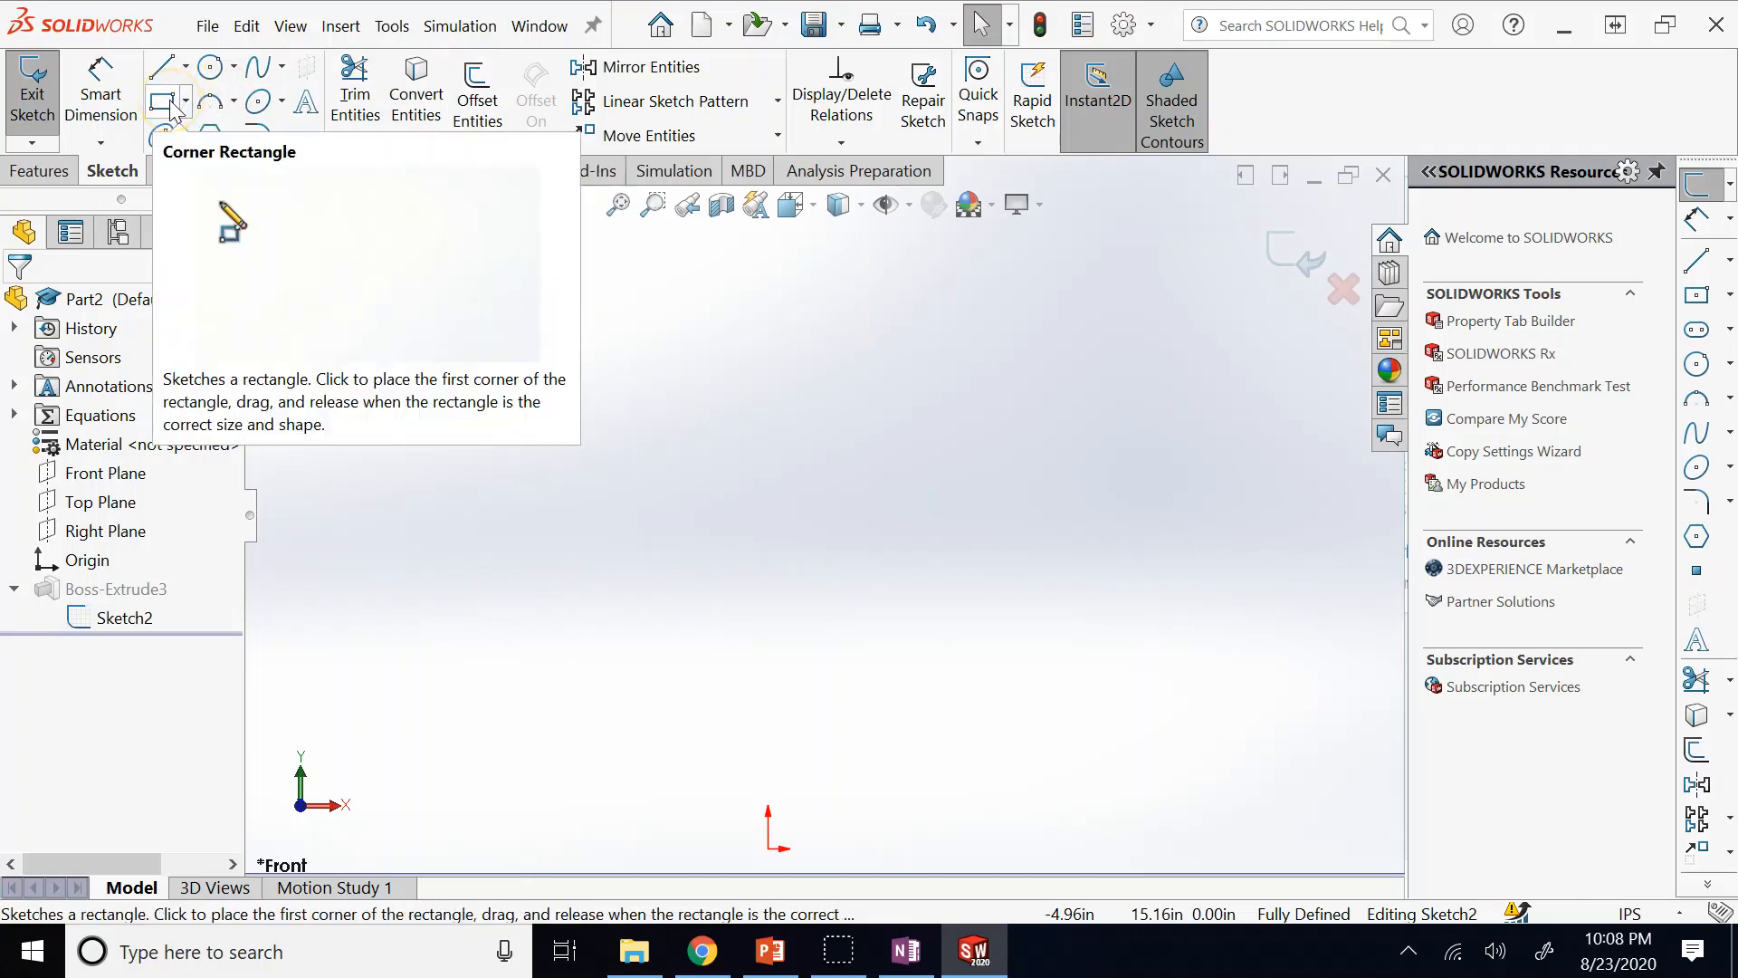
# Sketch a horizontal straight slot above the origin, about 7.55 in between arc centres and about 3.69 in wide.
pyautogui.click(246, 106)
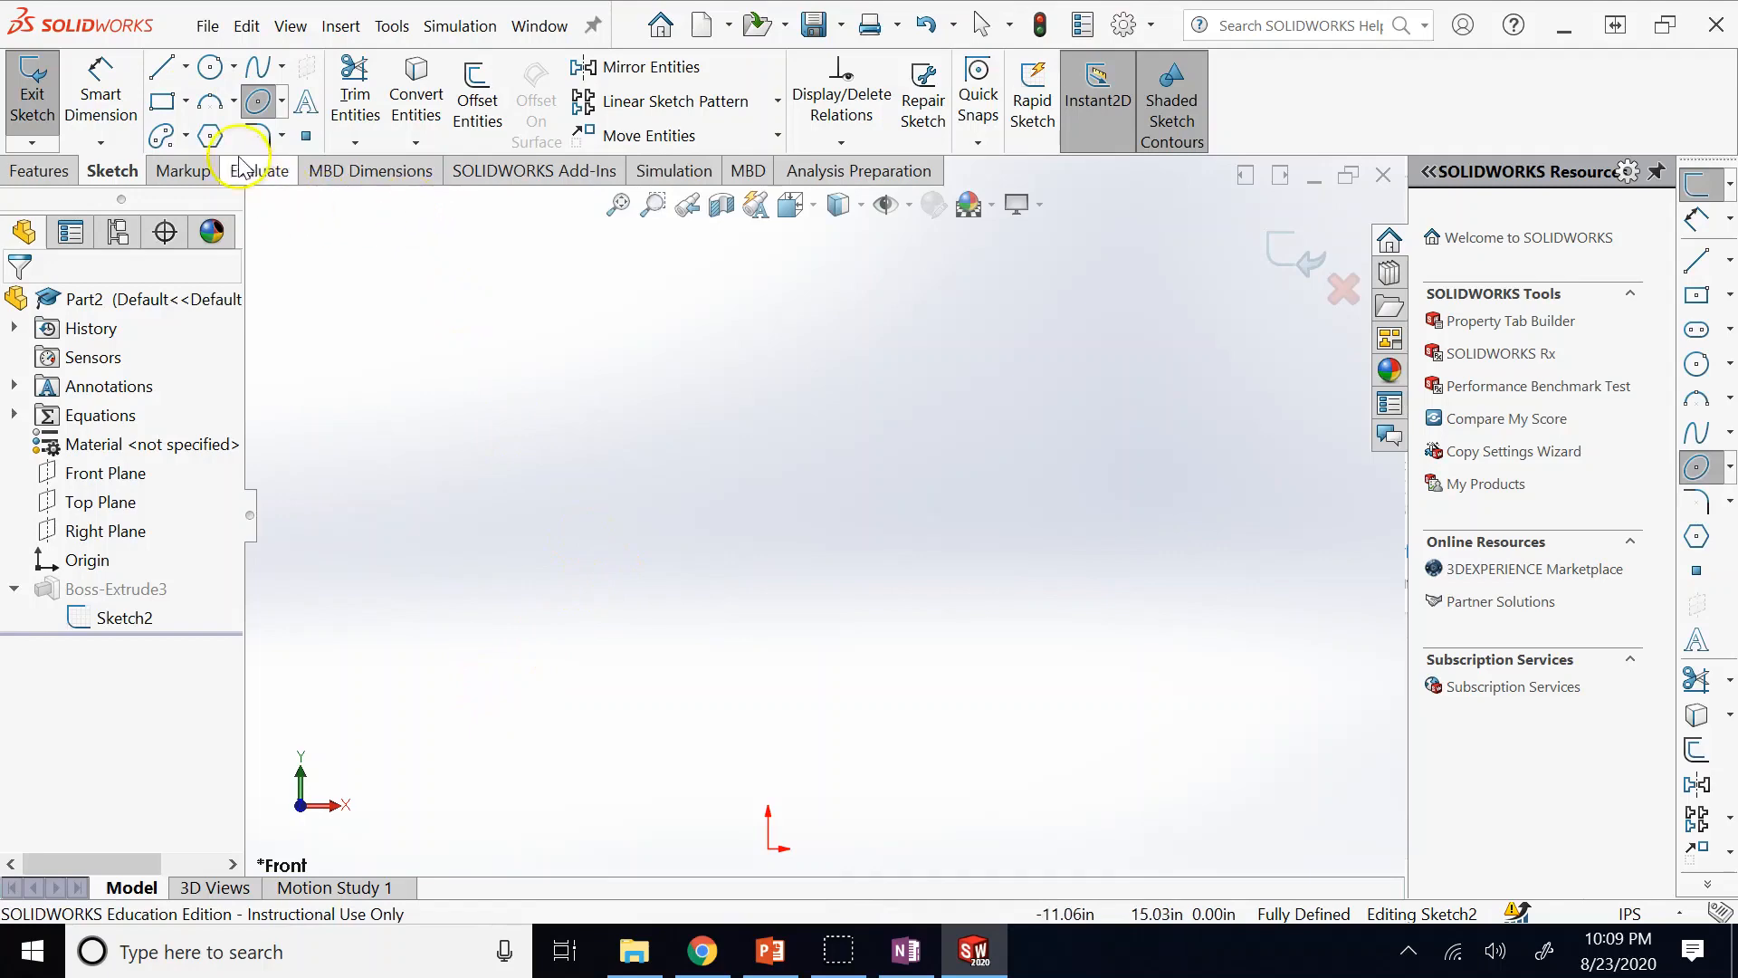
pyautogui.click(188, 138)
pyautogui.click(182, 167)
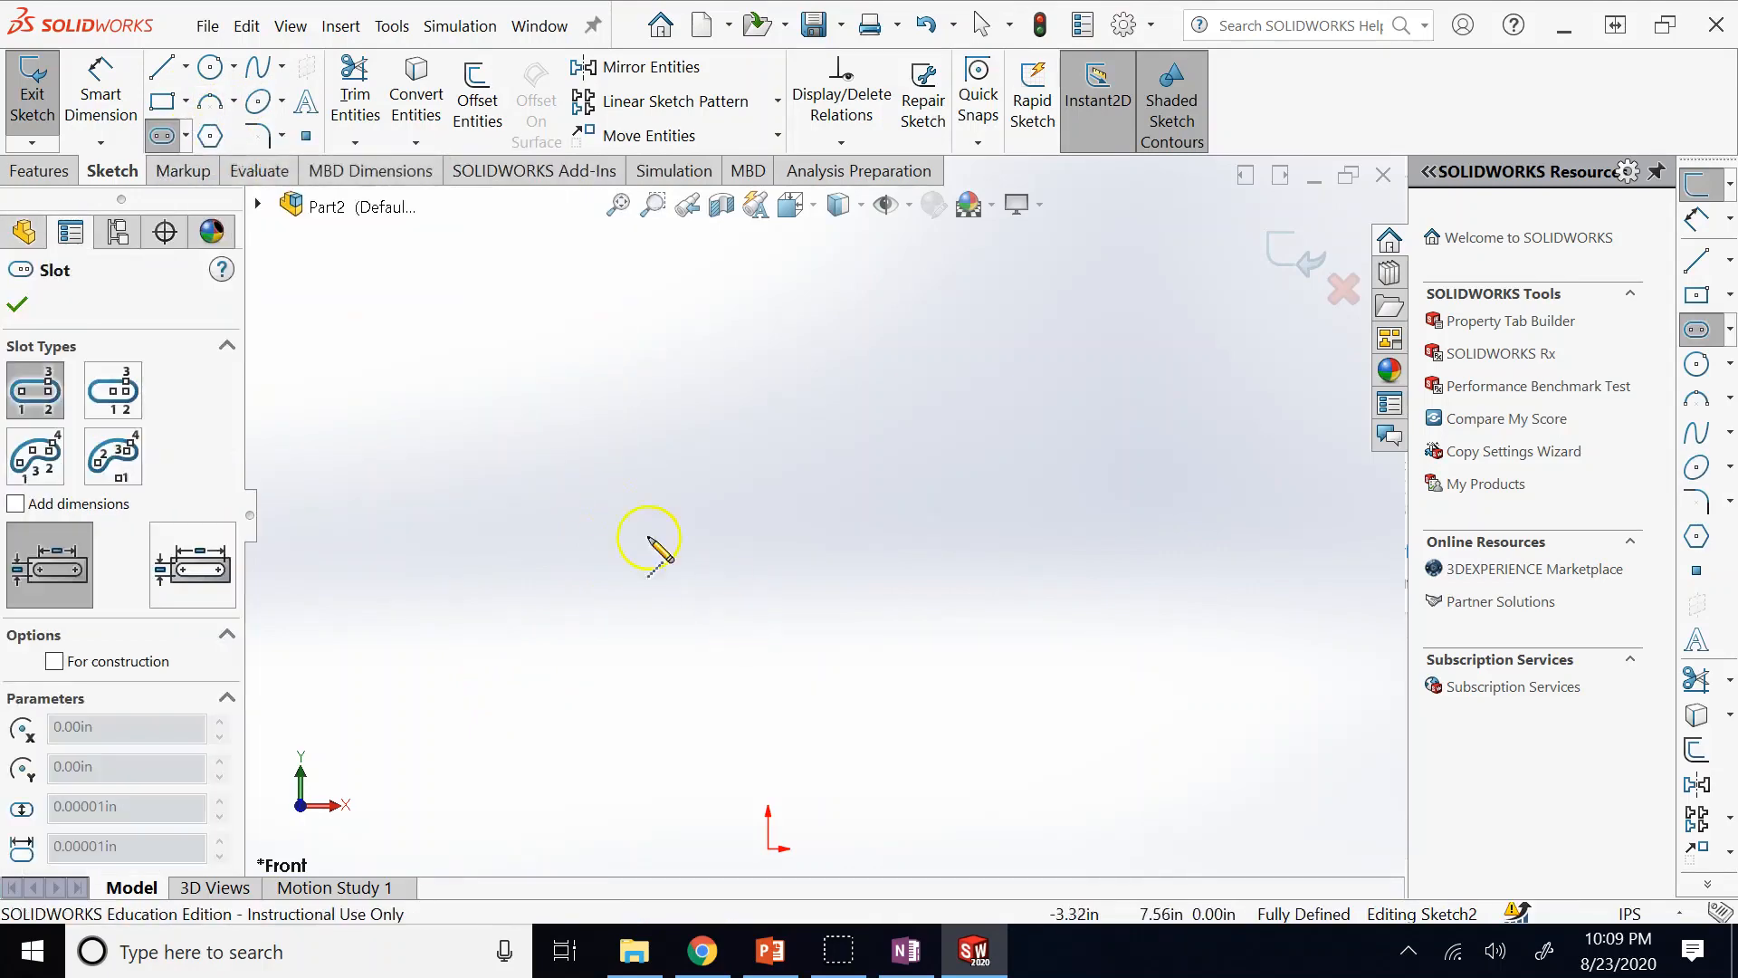
pyautogui.click(600, 504)
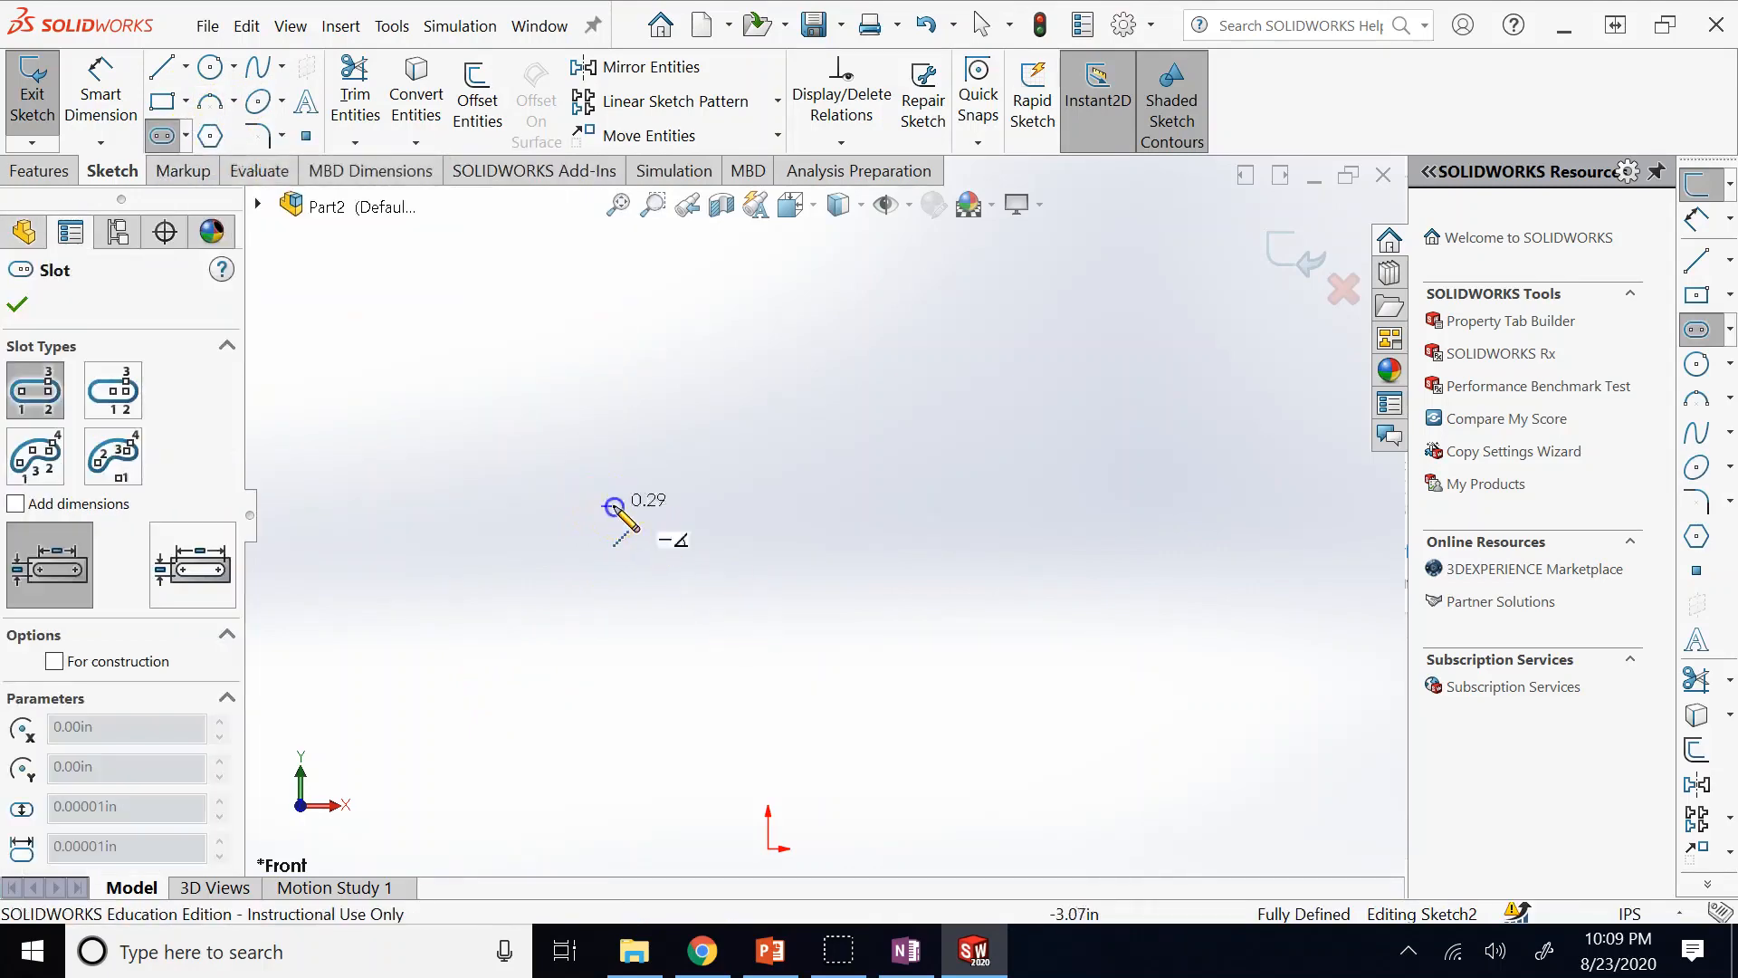
pyautogui.click(931, 505)
pyautogui.click(807, 426)
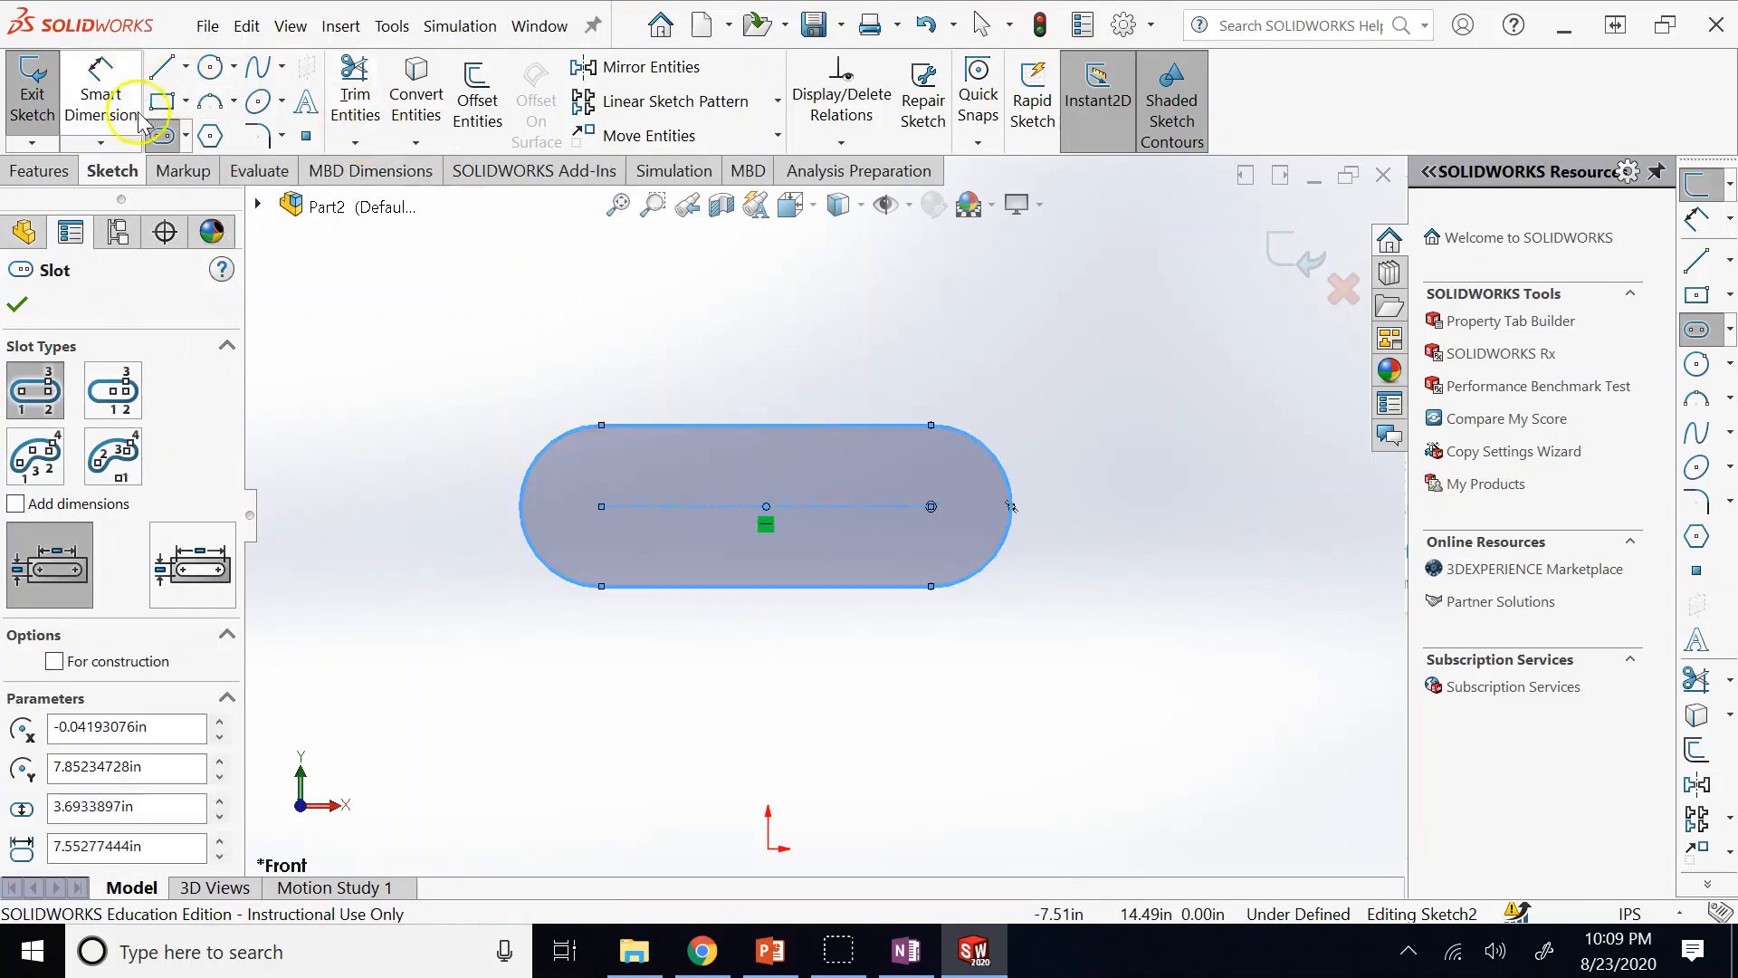
pyautogui.click(166, 141)
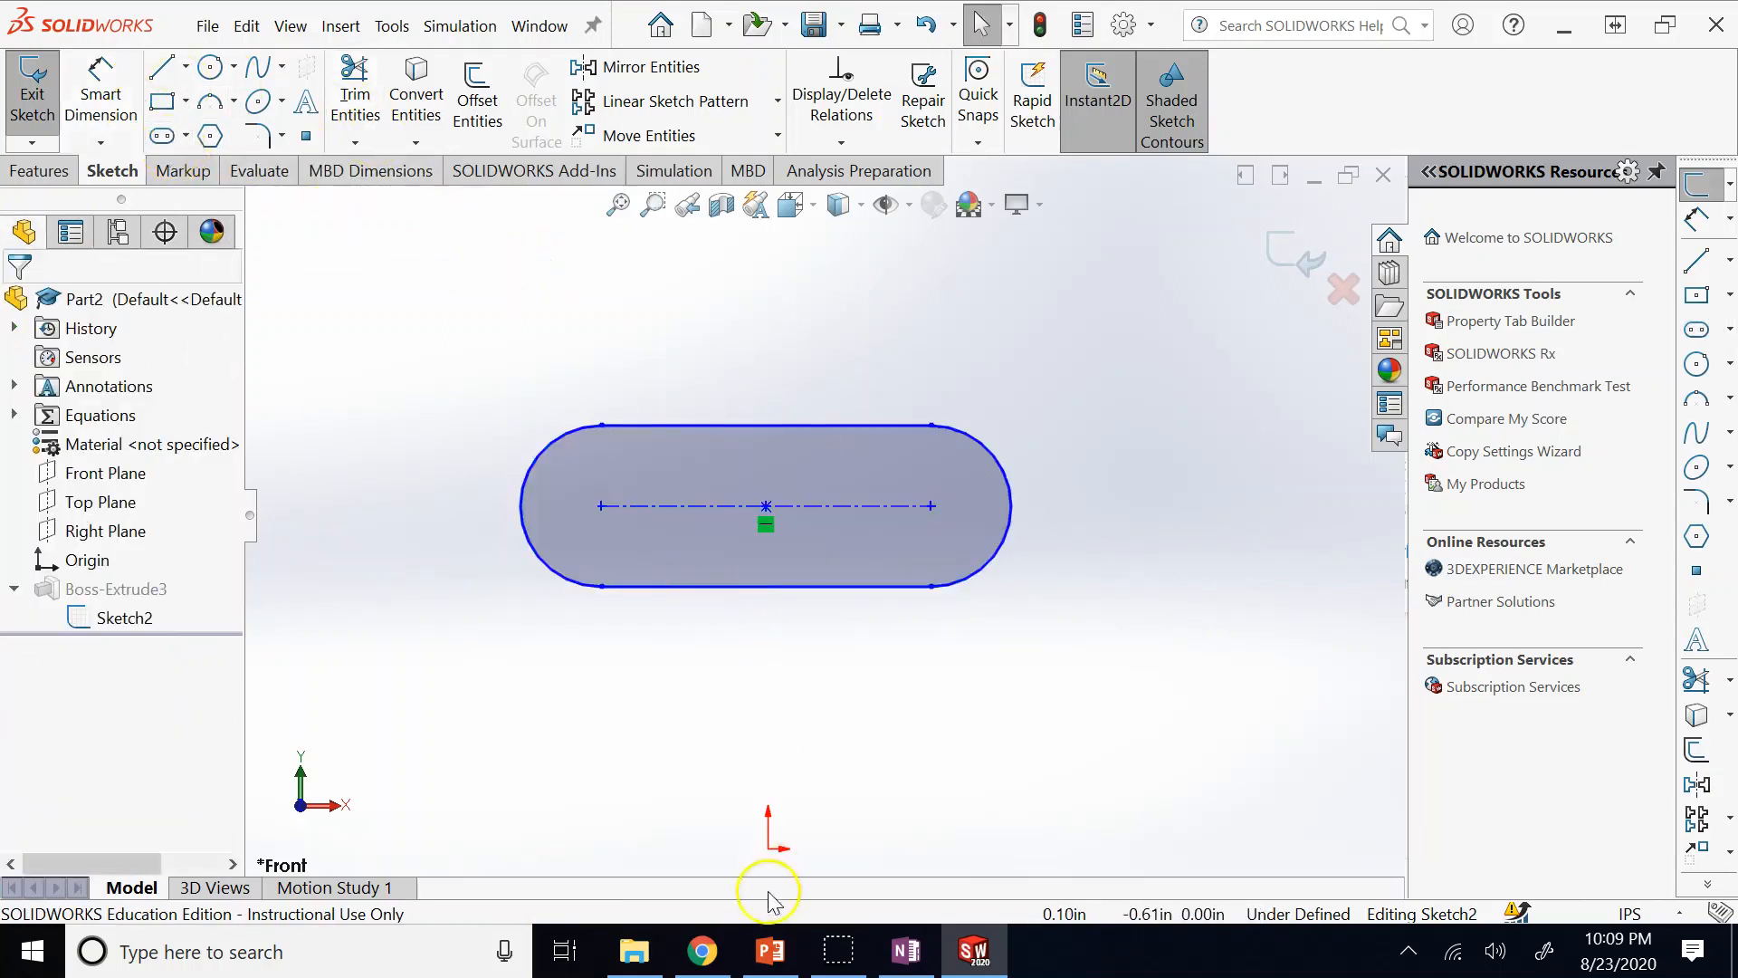
# Review the Sketch Tools slide in PowerPoint, return to SOLIDWORKS and look through the available sketch tools.
pyautogui.click(768, 951)
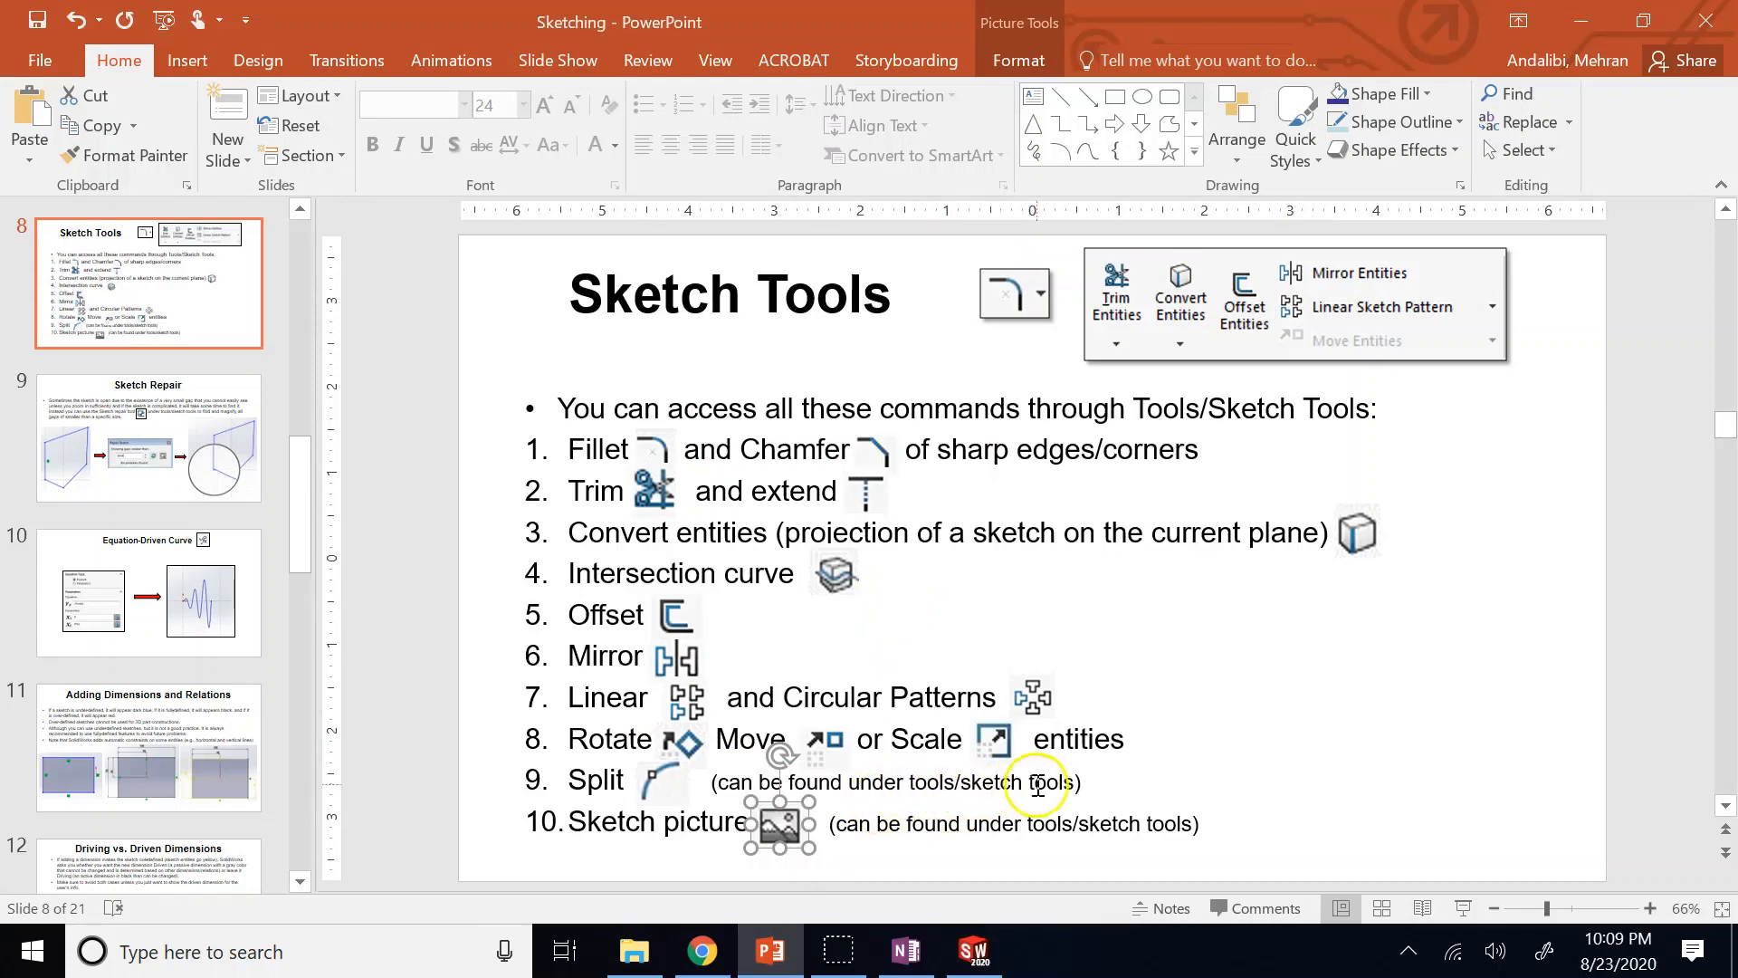
pyautogui.click(971, 951)
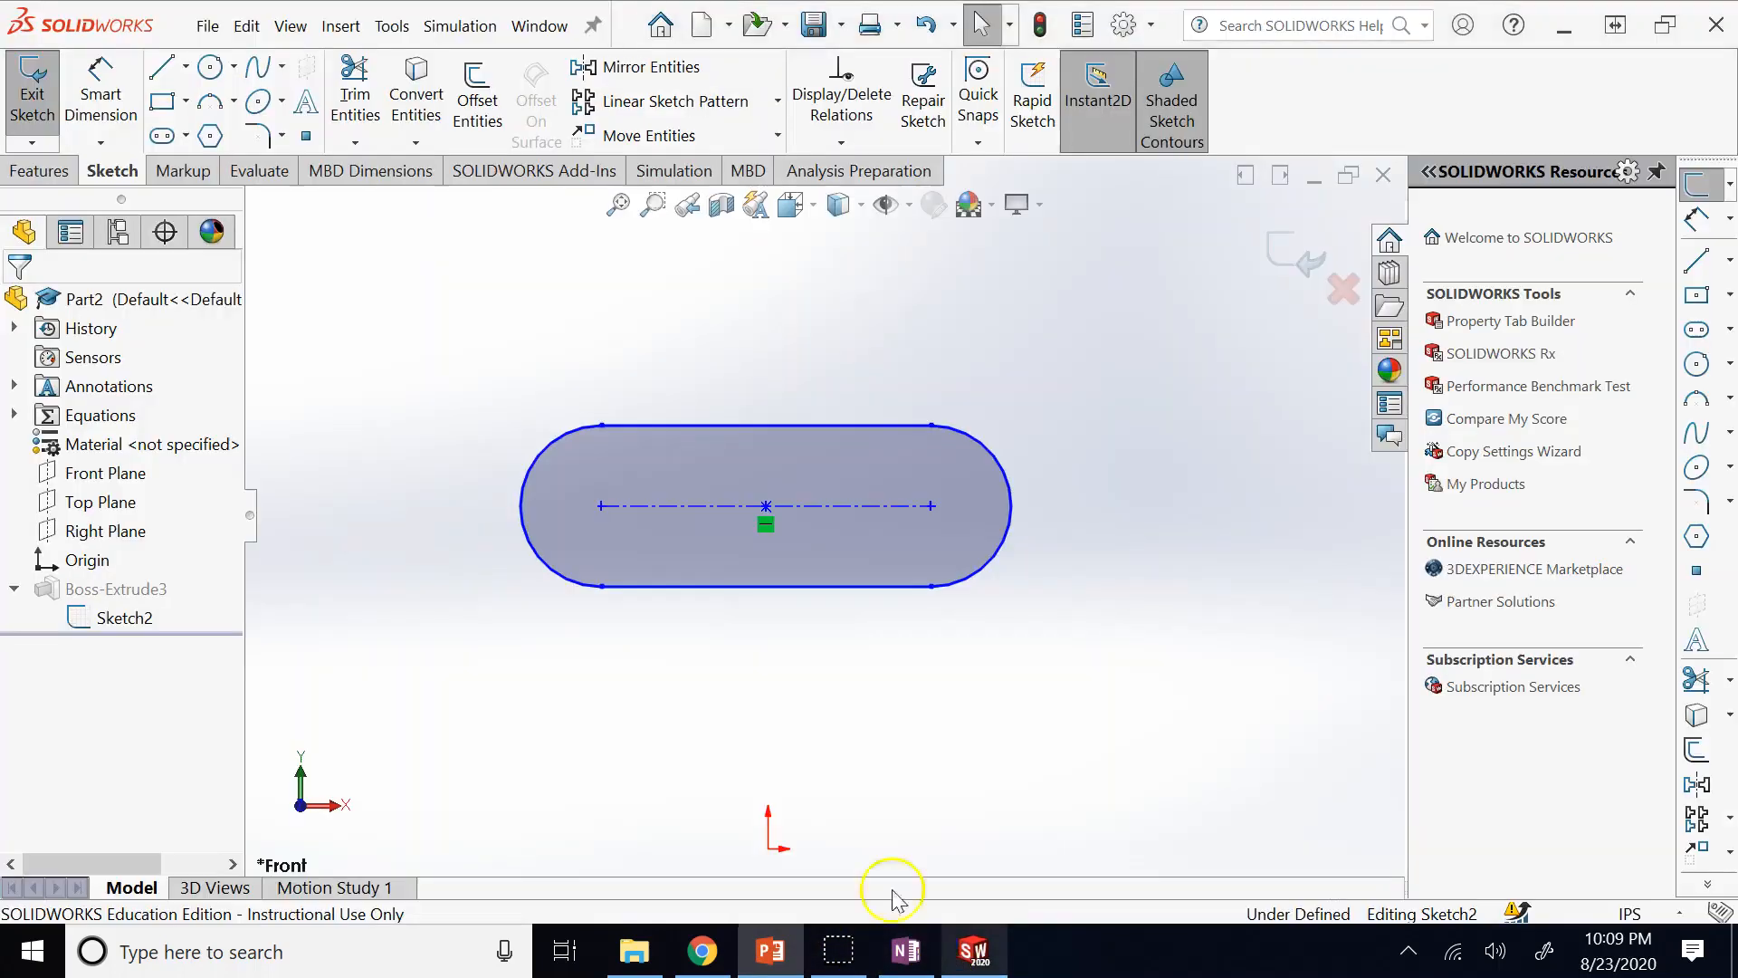
pyautogui.click(833, 426)
pyautogui.click(685, 222)
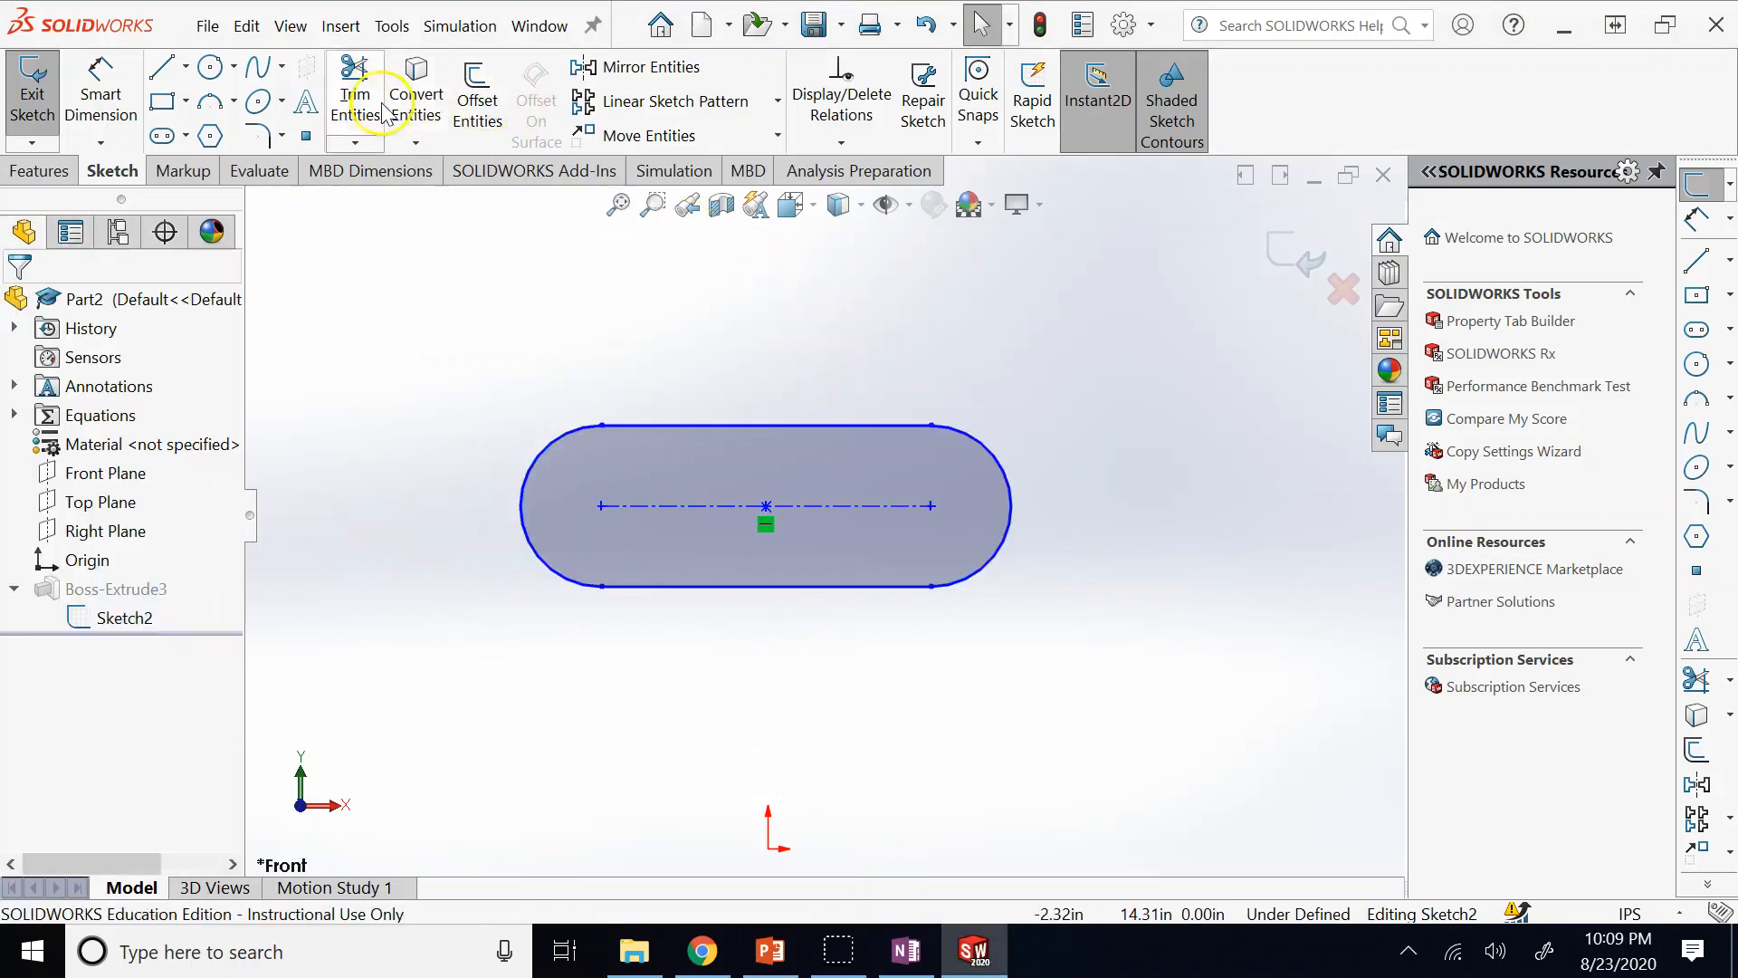
pyautogui.click(392, 25)
pyautogui.moveTo(540, 588)
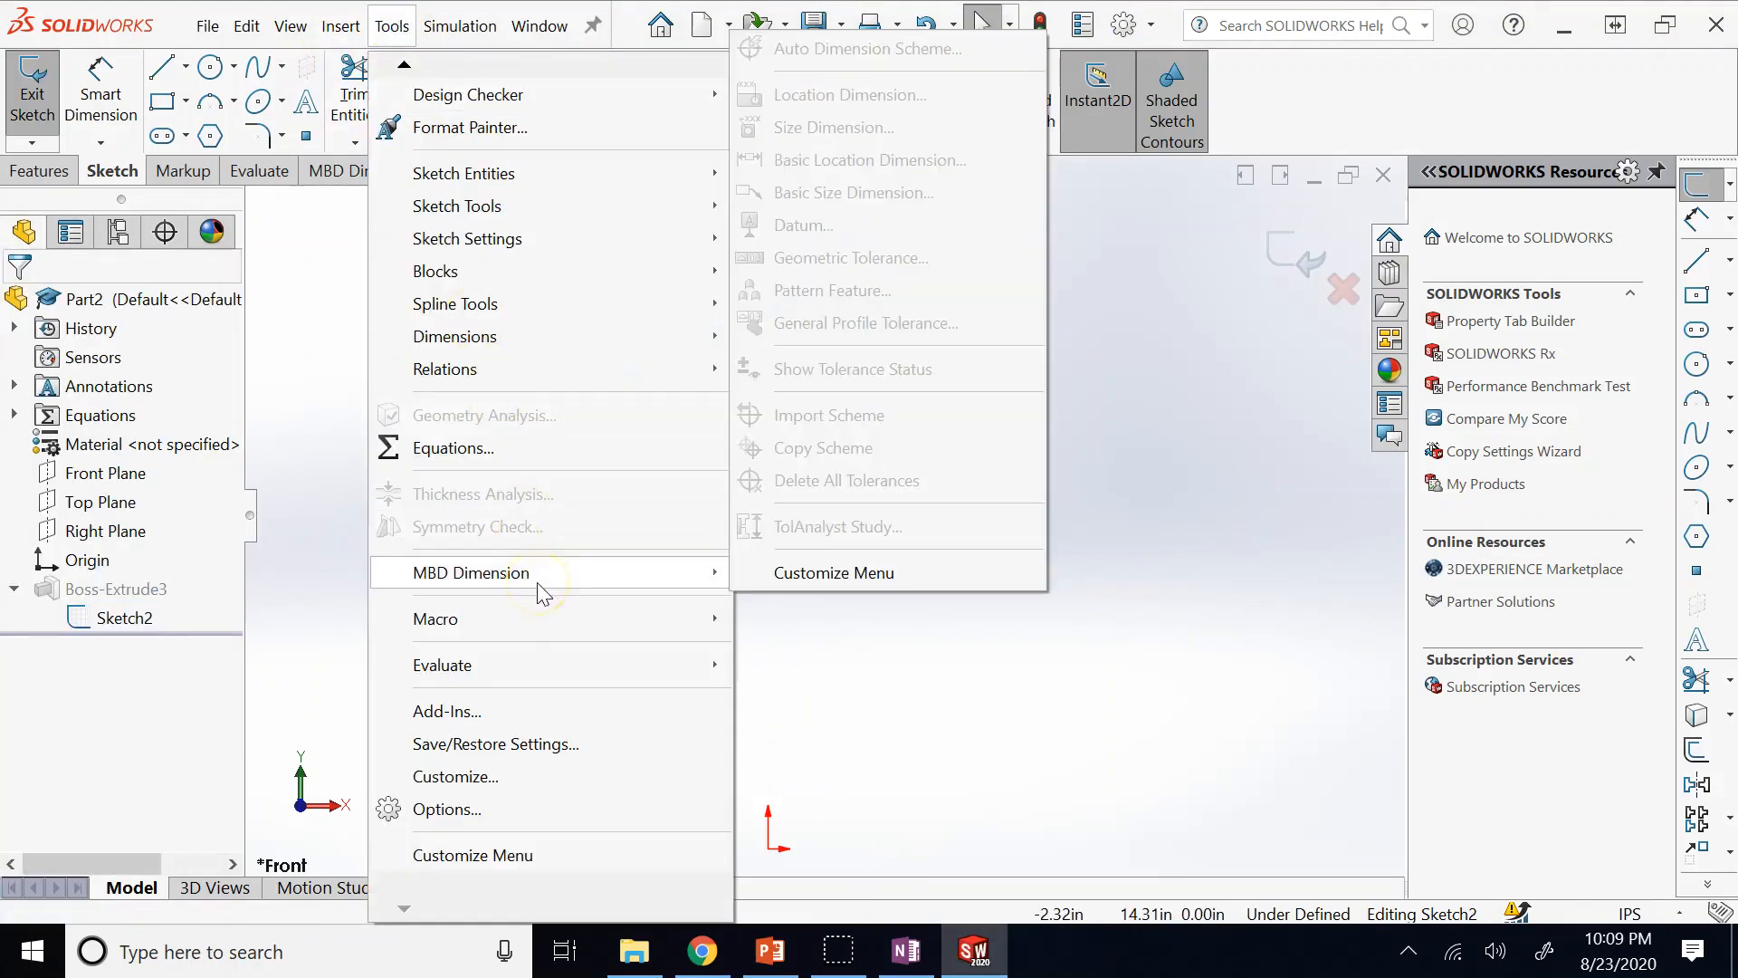
pyautogui.moveTo(665, 210)
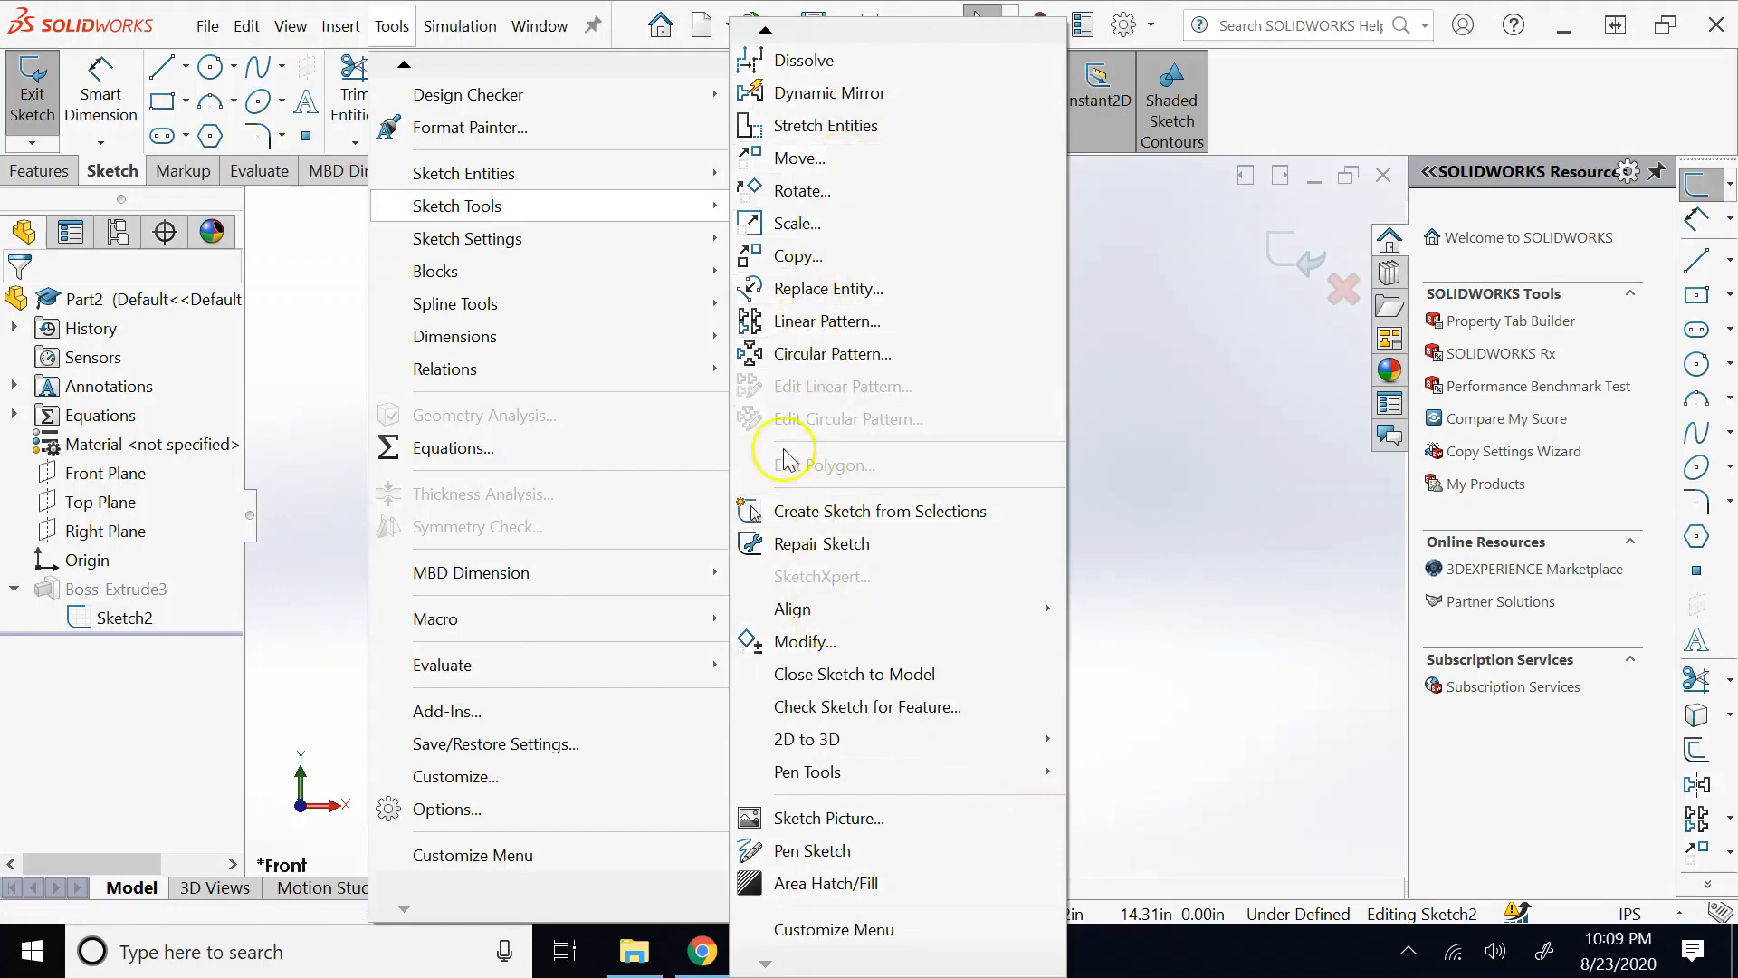
pyautogui.click(1253, 334)
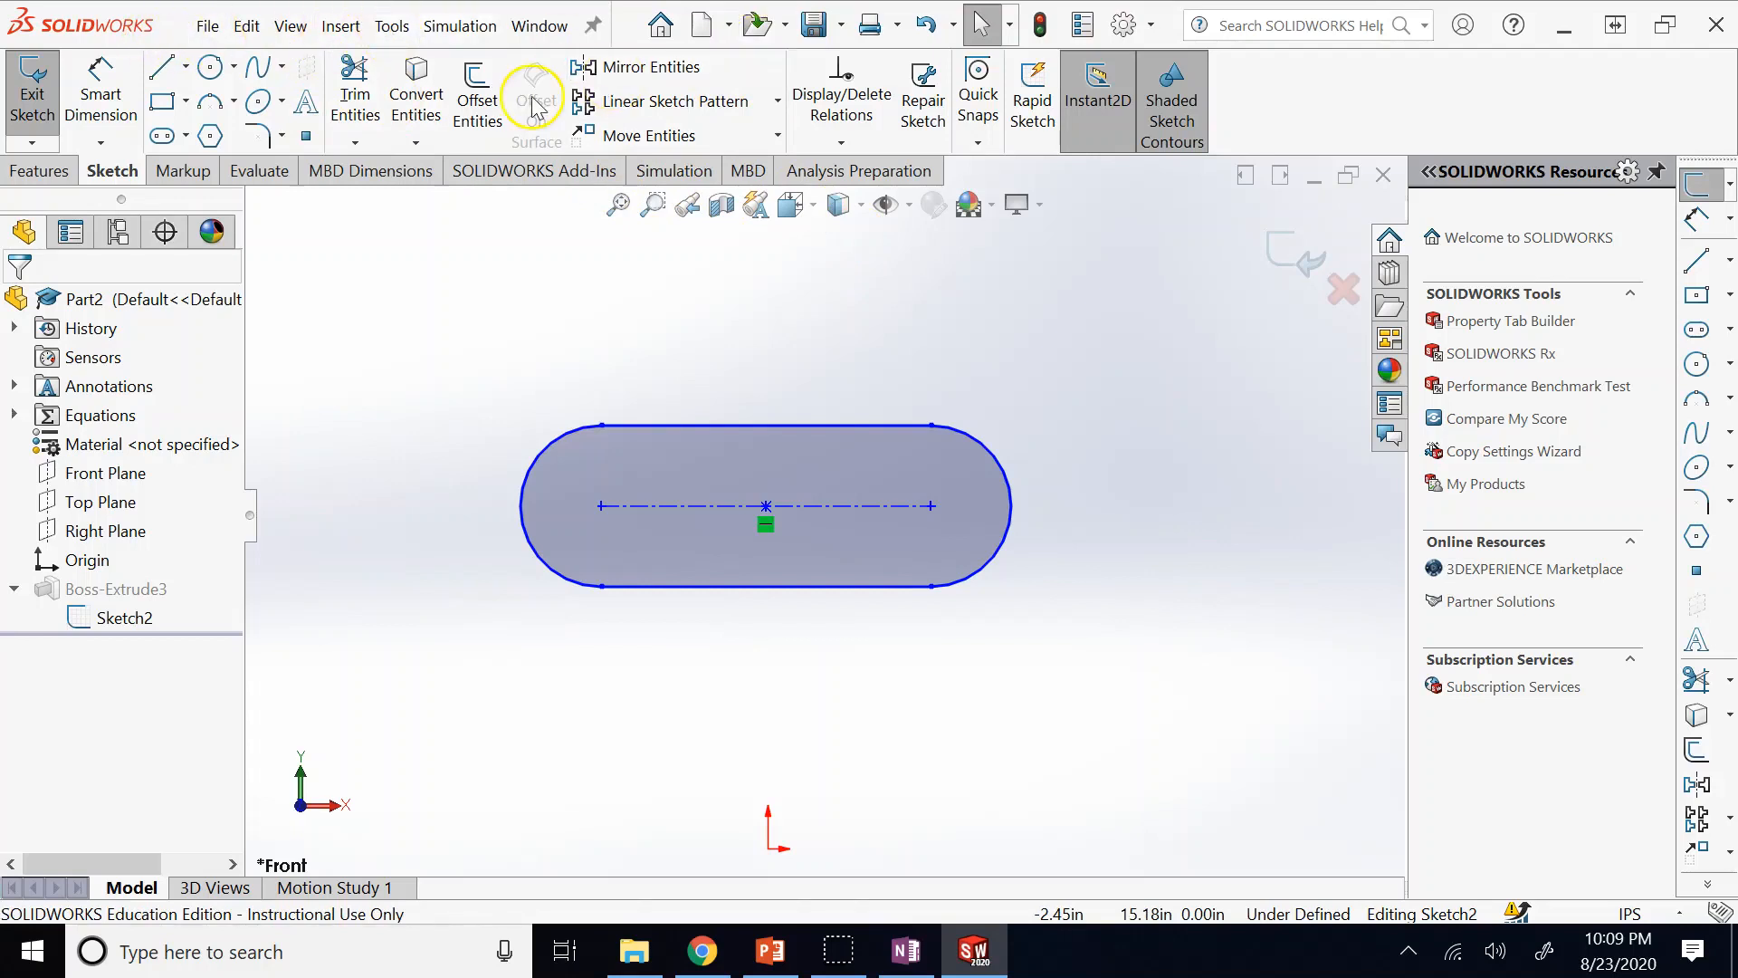
# Split the slot's lower straight edge about 1.93 in from its left end using Split Entities.
pyautogui.click(403, 30)
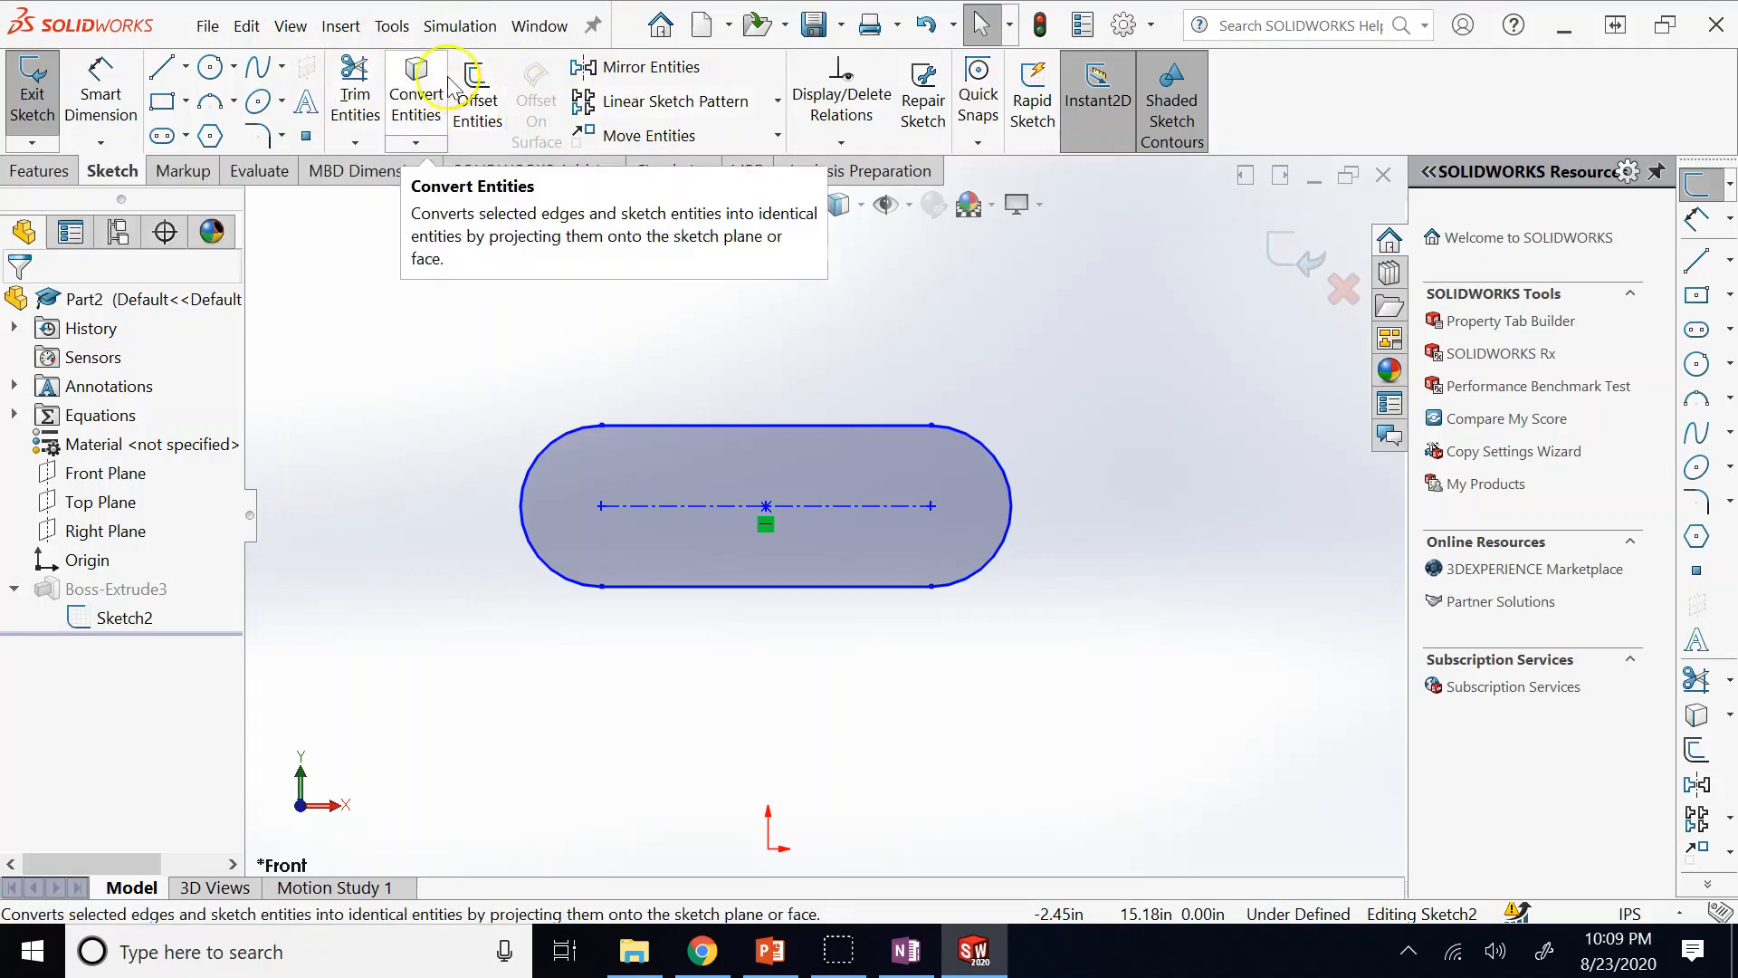
pyautogui.click(393, 27)
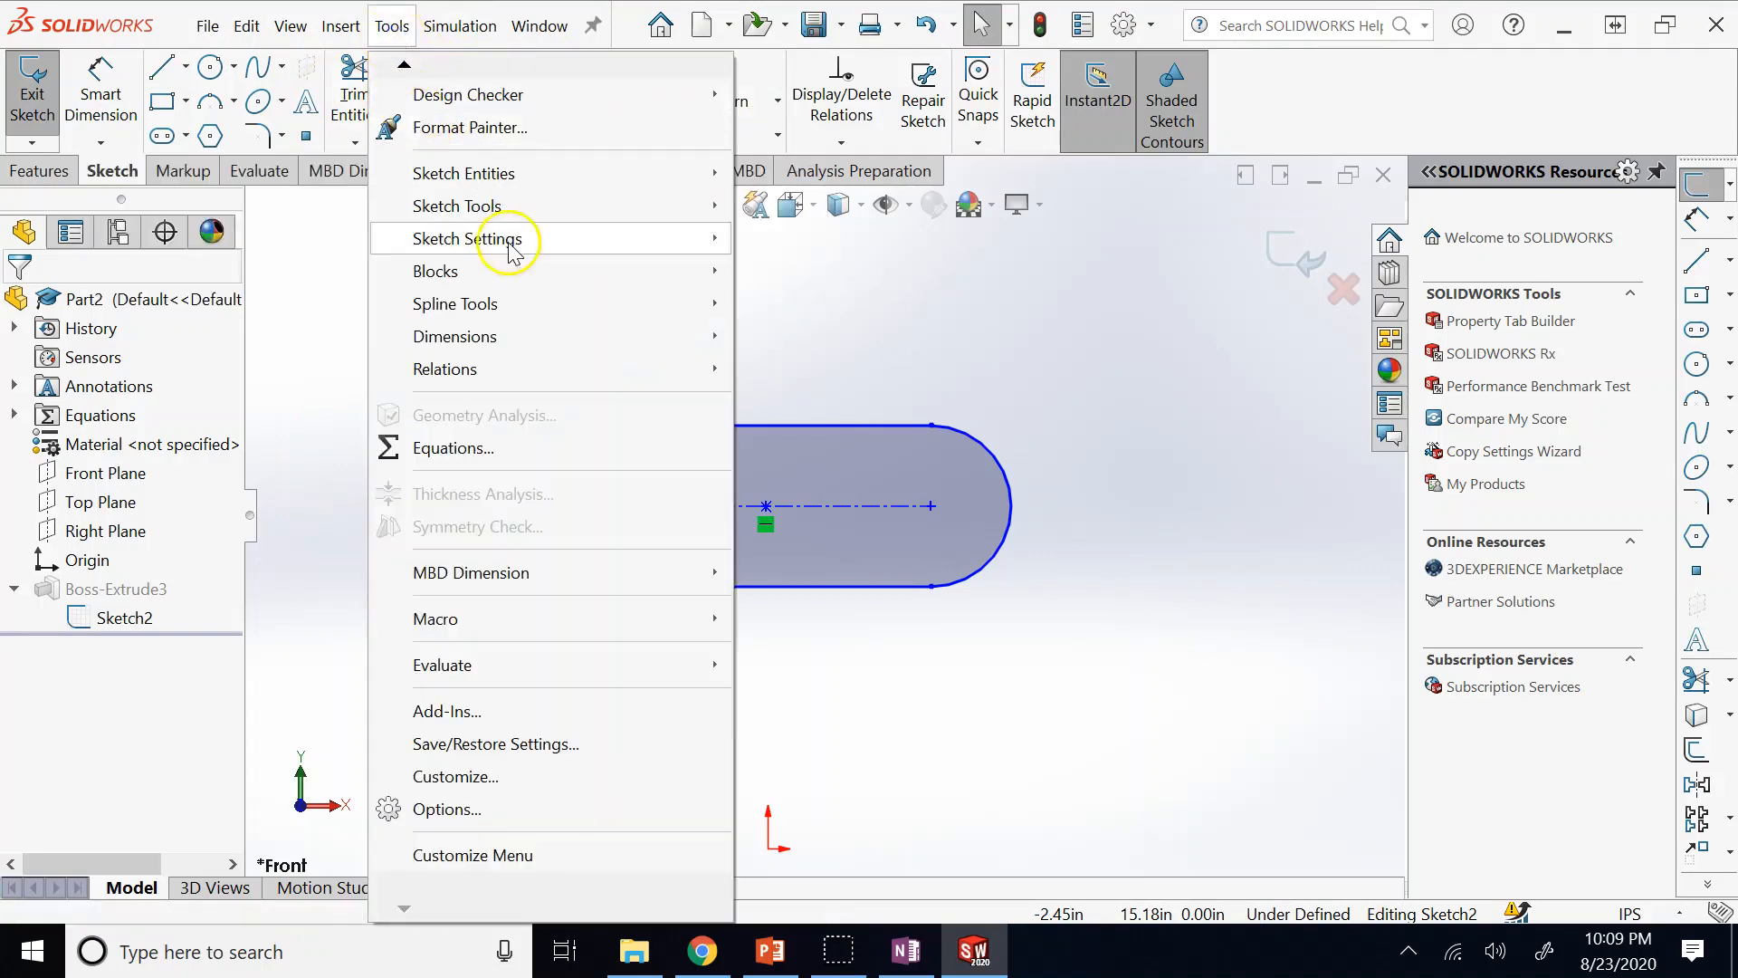
pyautogui.click(505, 207)
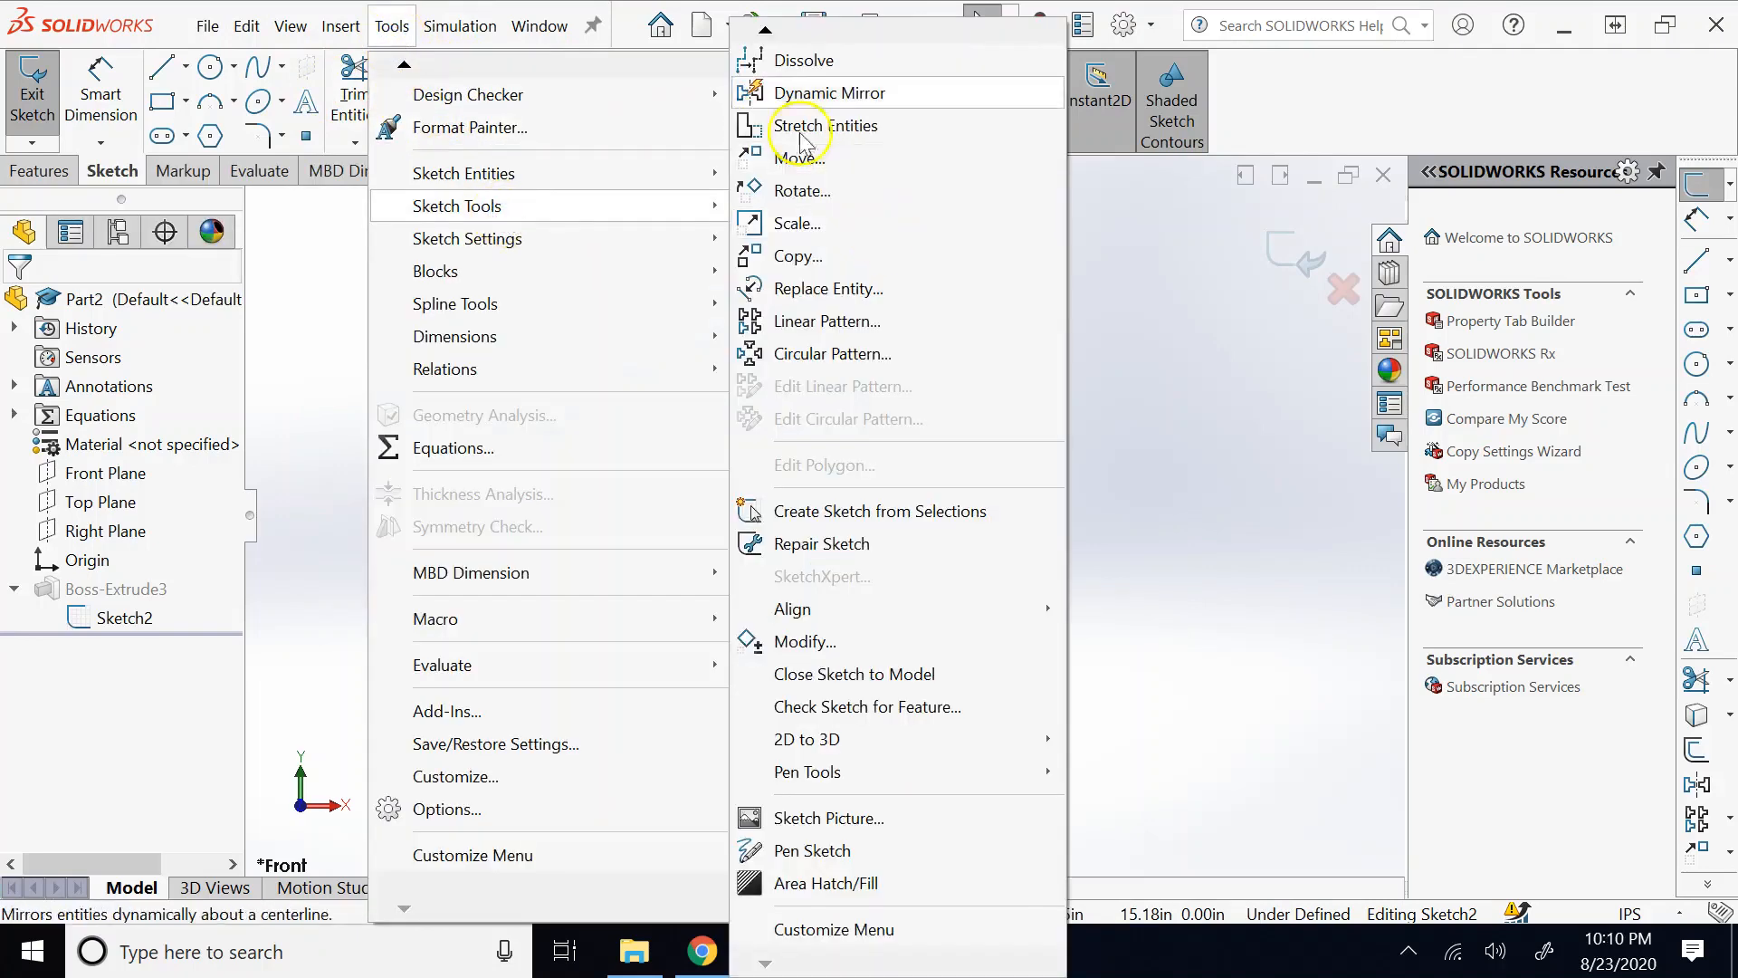
pyautogui.moveTo(766, 33)
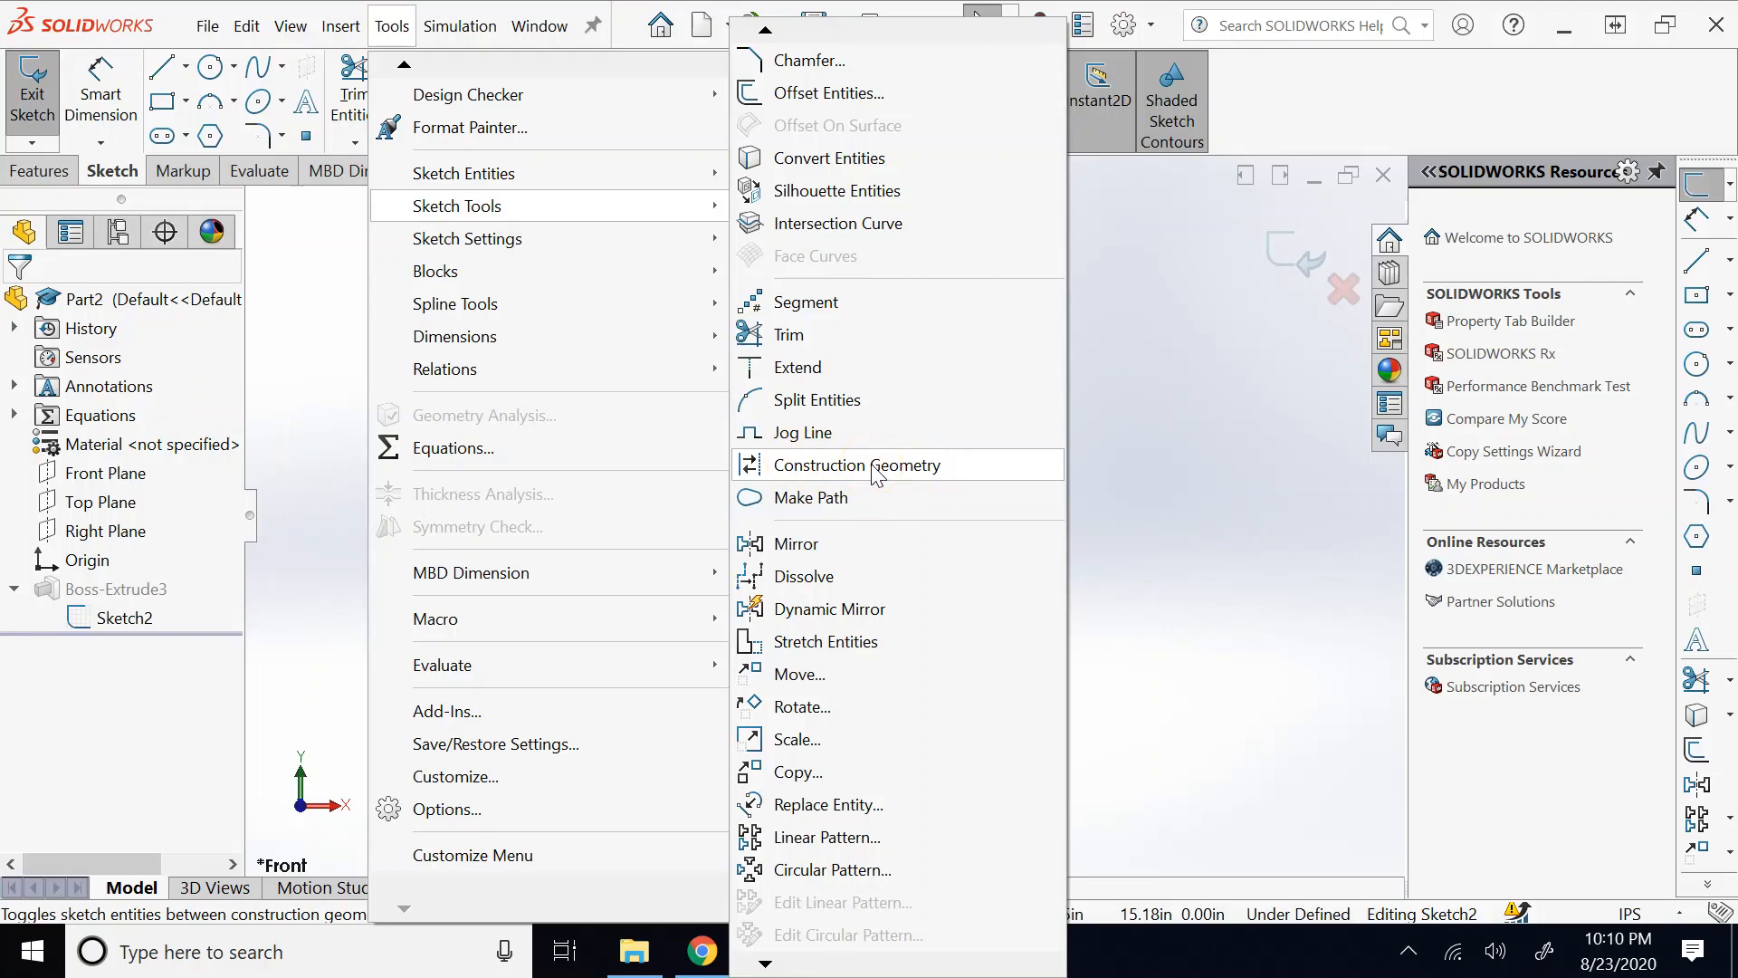
pyautogui.click(856, 403)
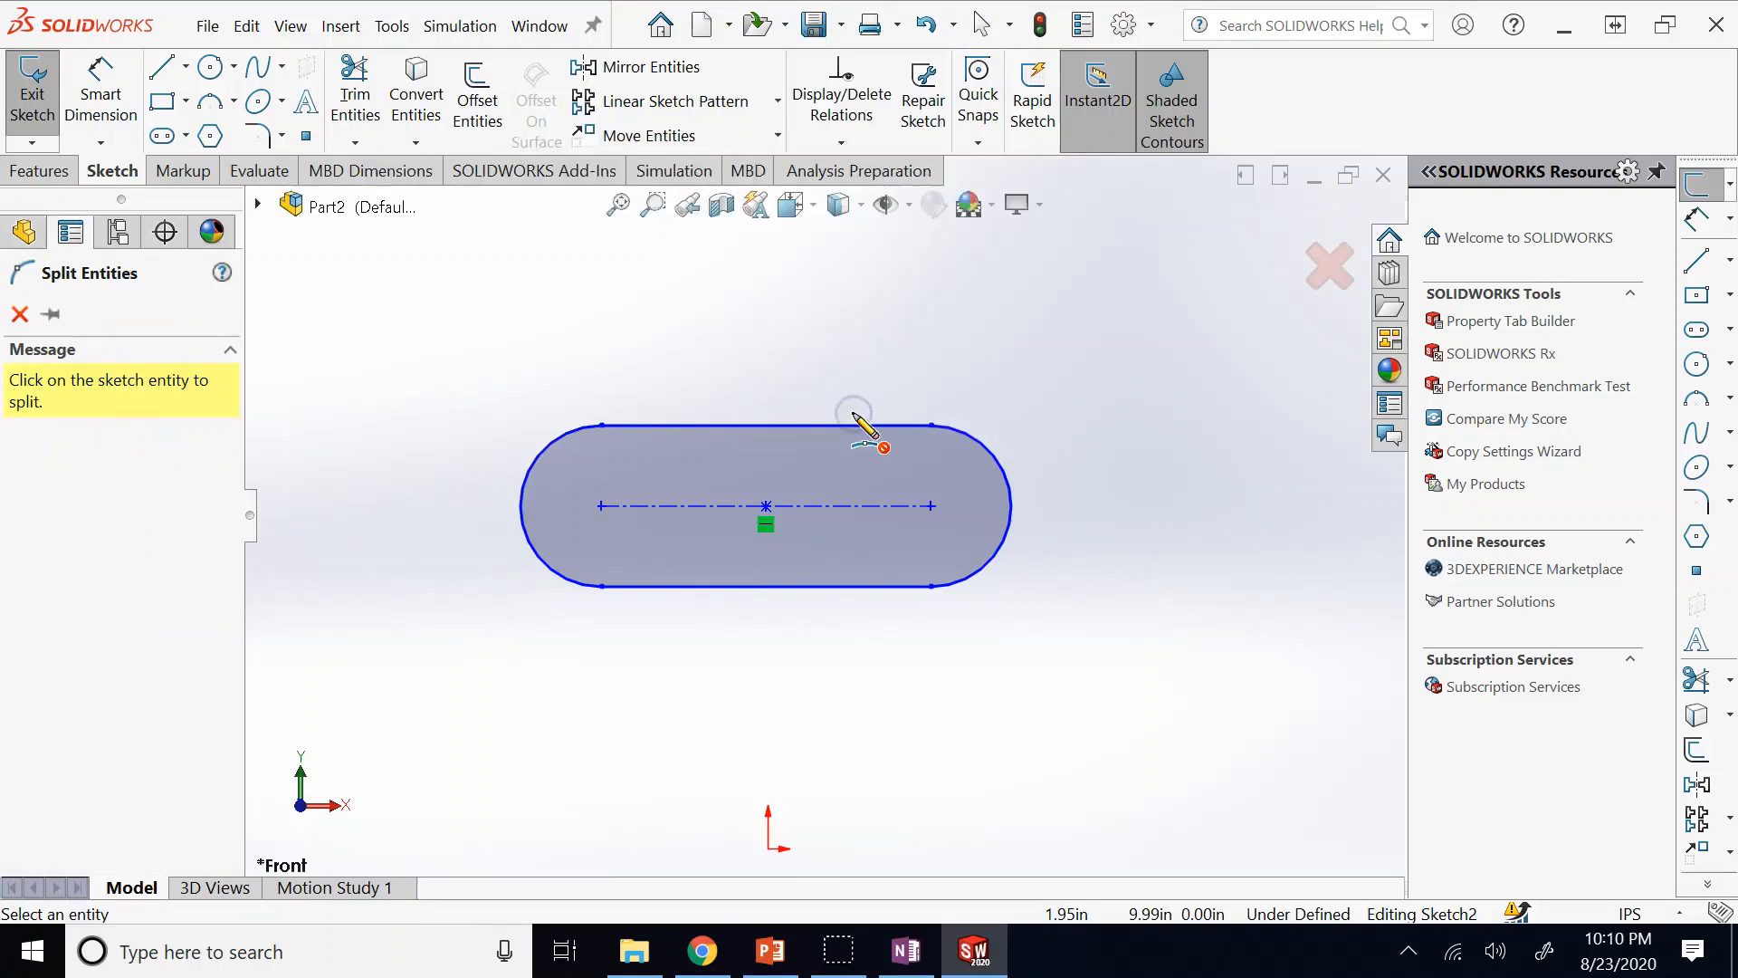
pyautogui.click(576, 527)
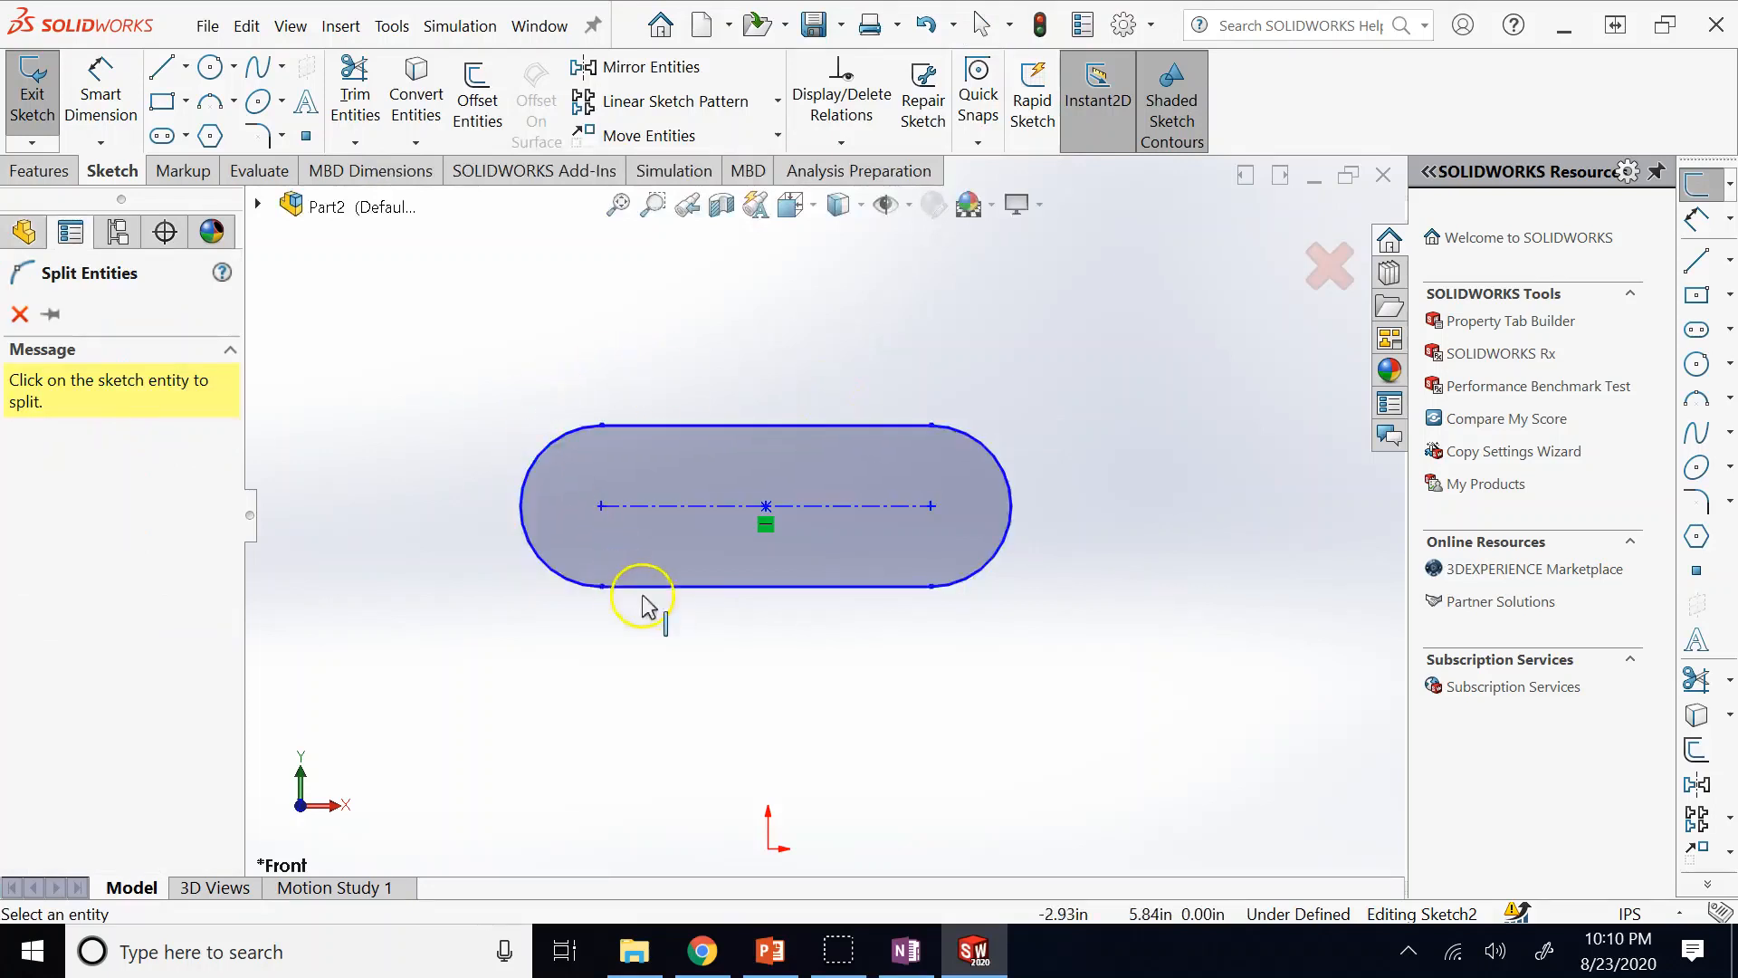
pyautogui.click(667, 586)
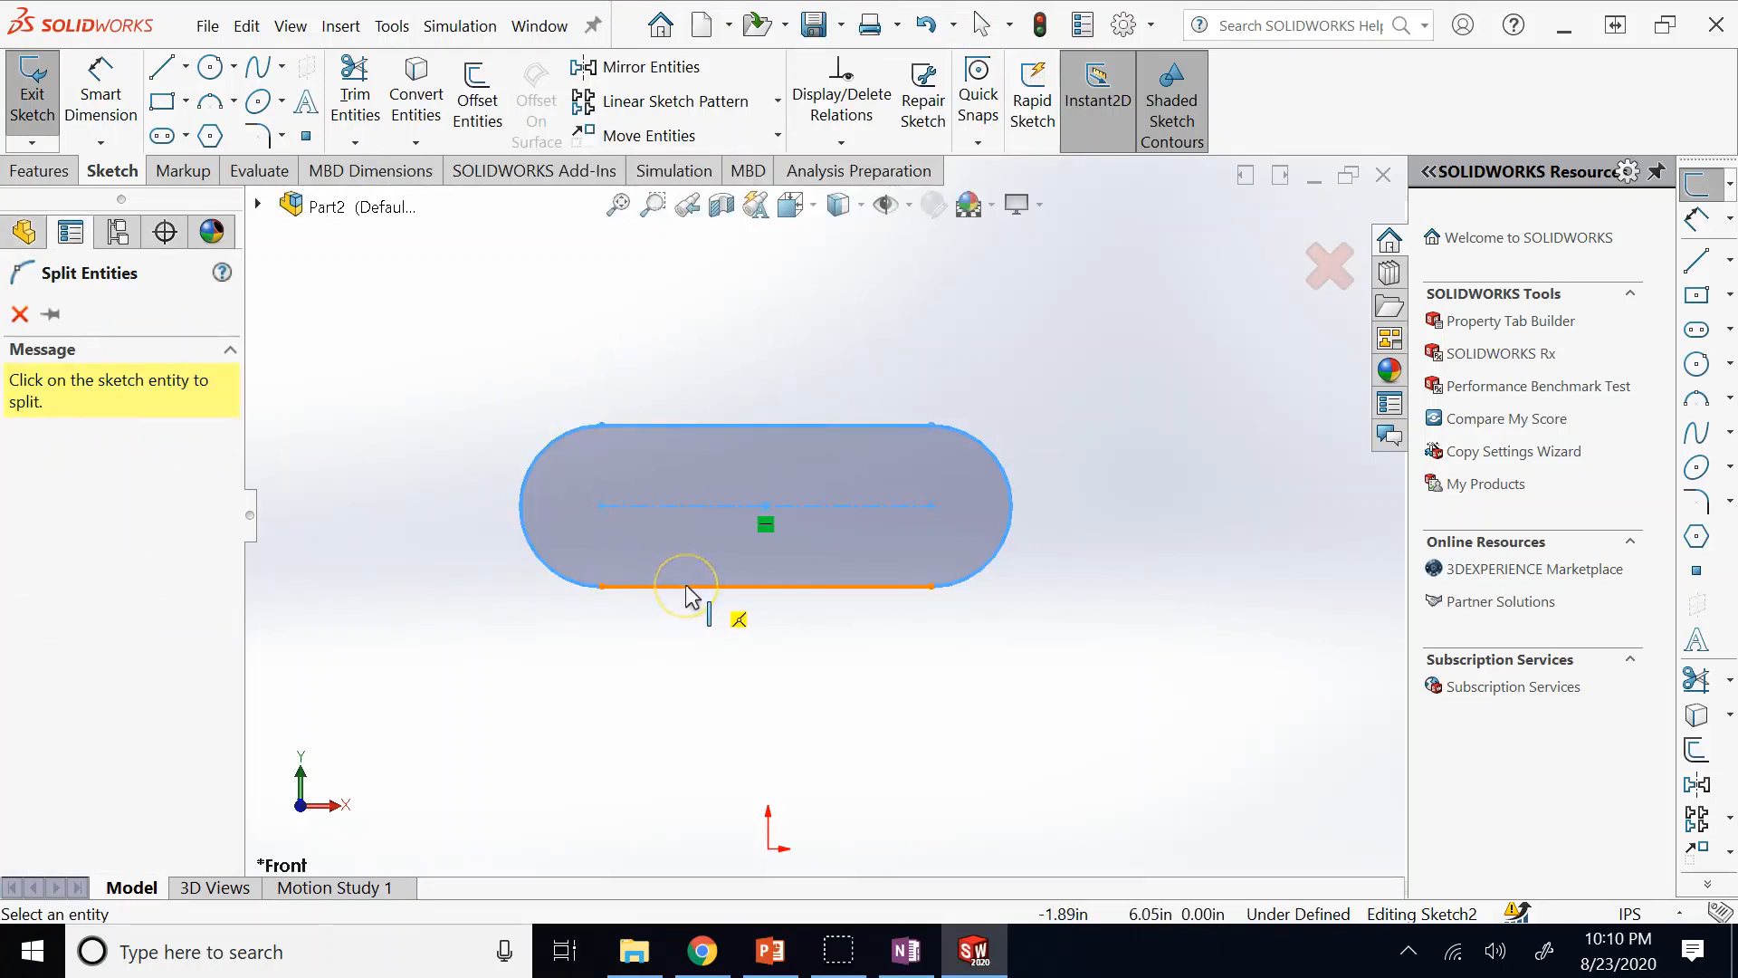
pyautogui.click(686, 585)
pyautogui.click(761, 482)
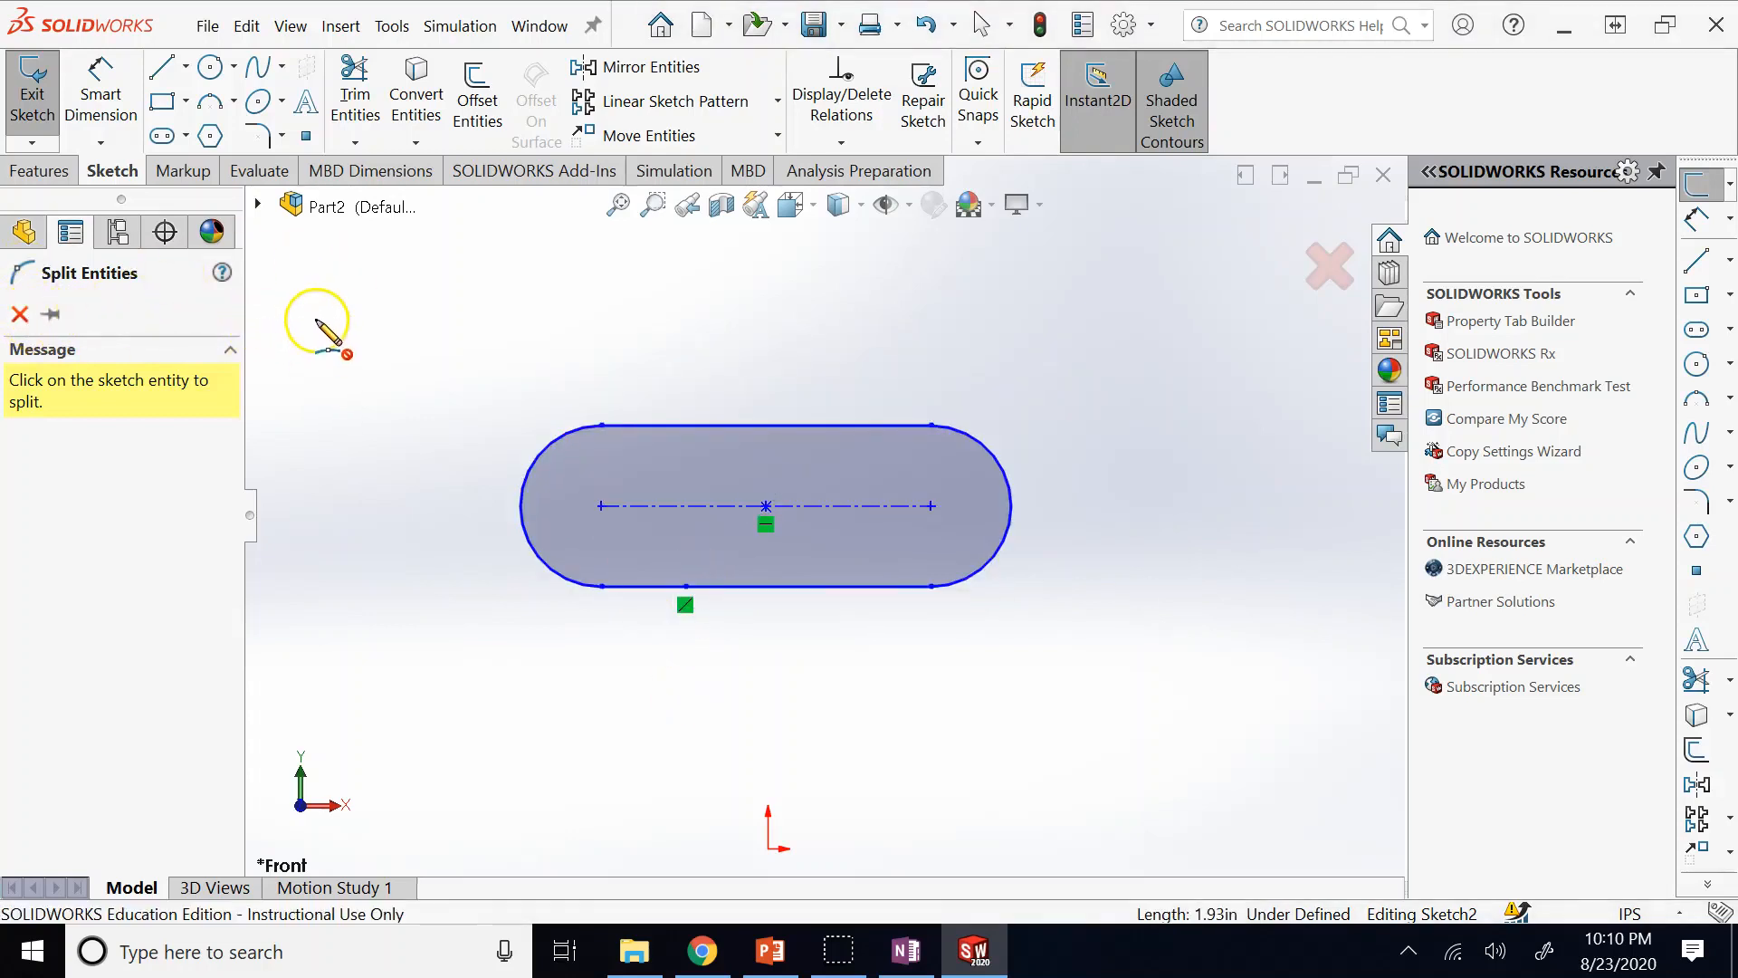
pyautogui.press('Escape')
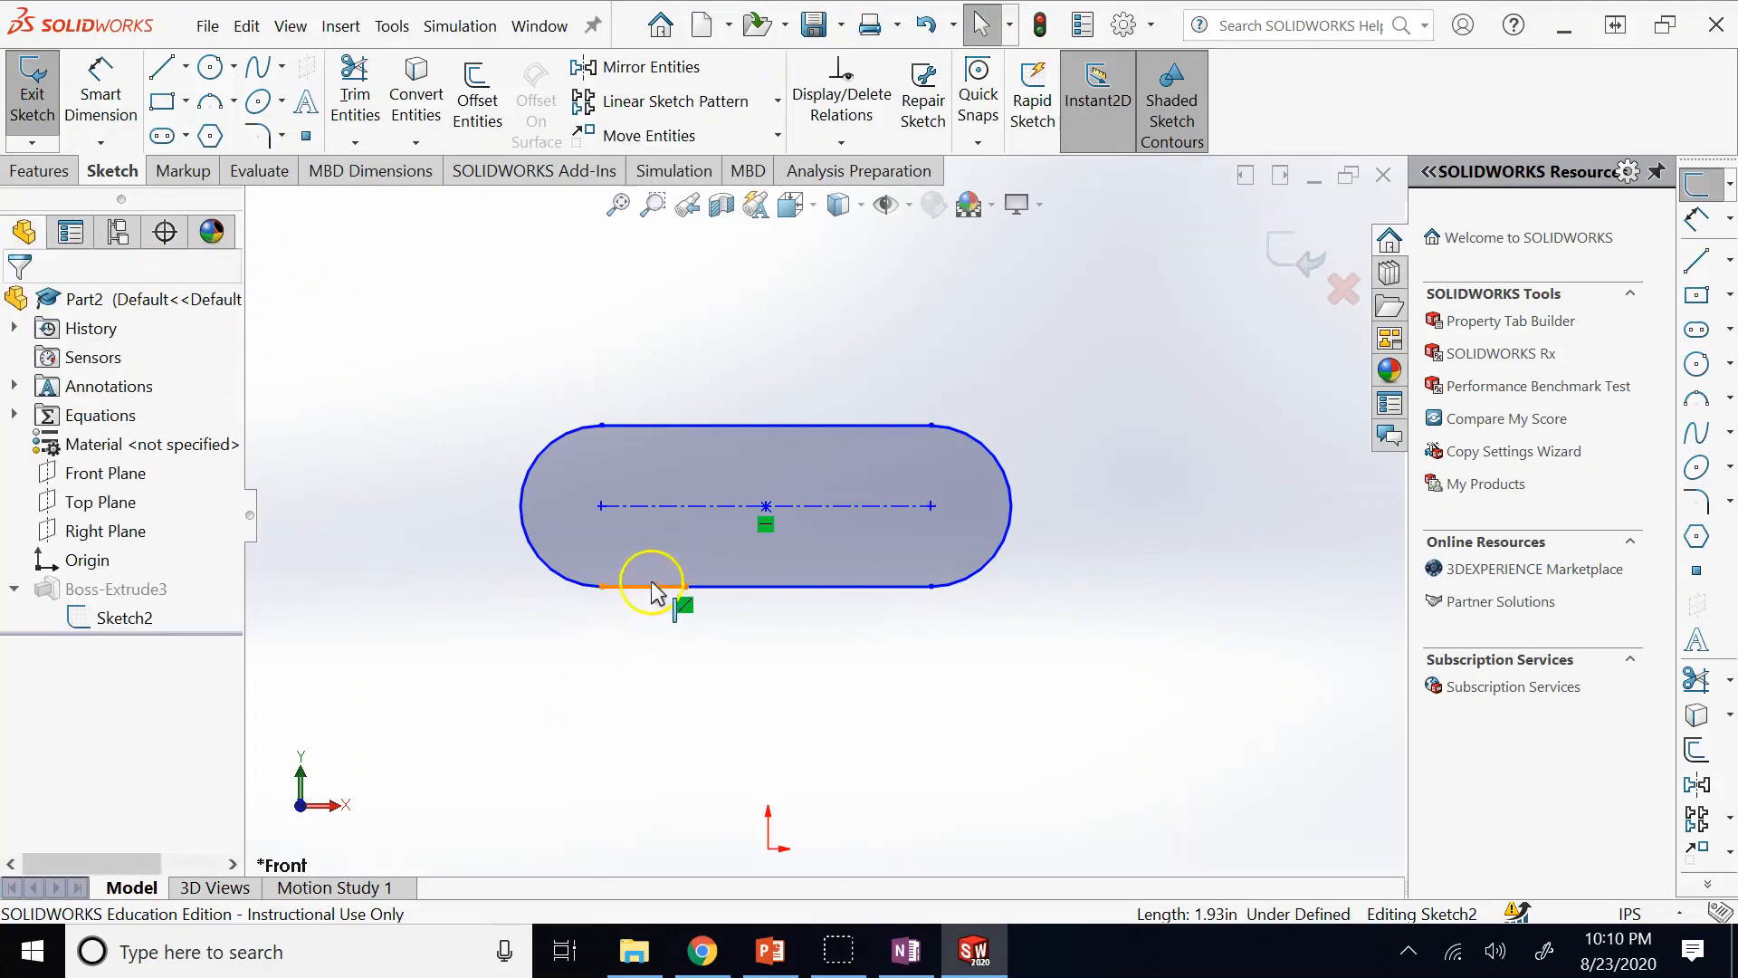
# Check the two parts of the split lower edge separately and delete the shorter left segment.
pyautogui.click(761, 586)
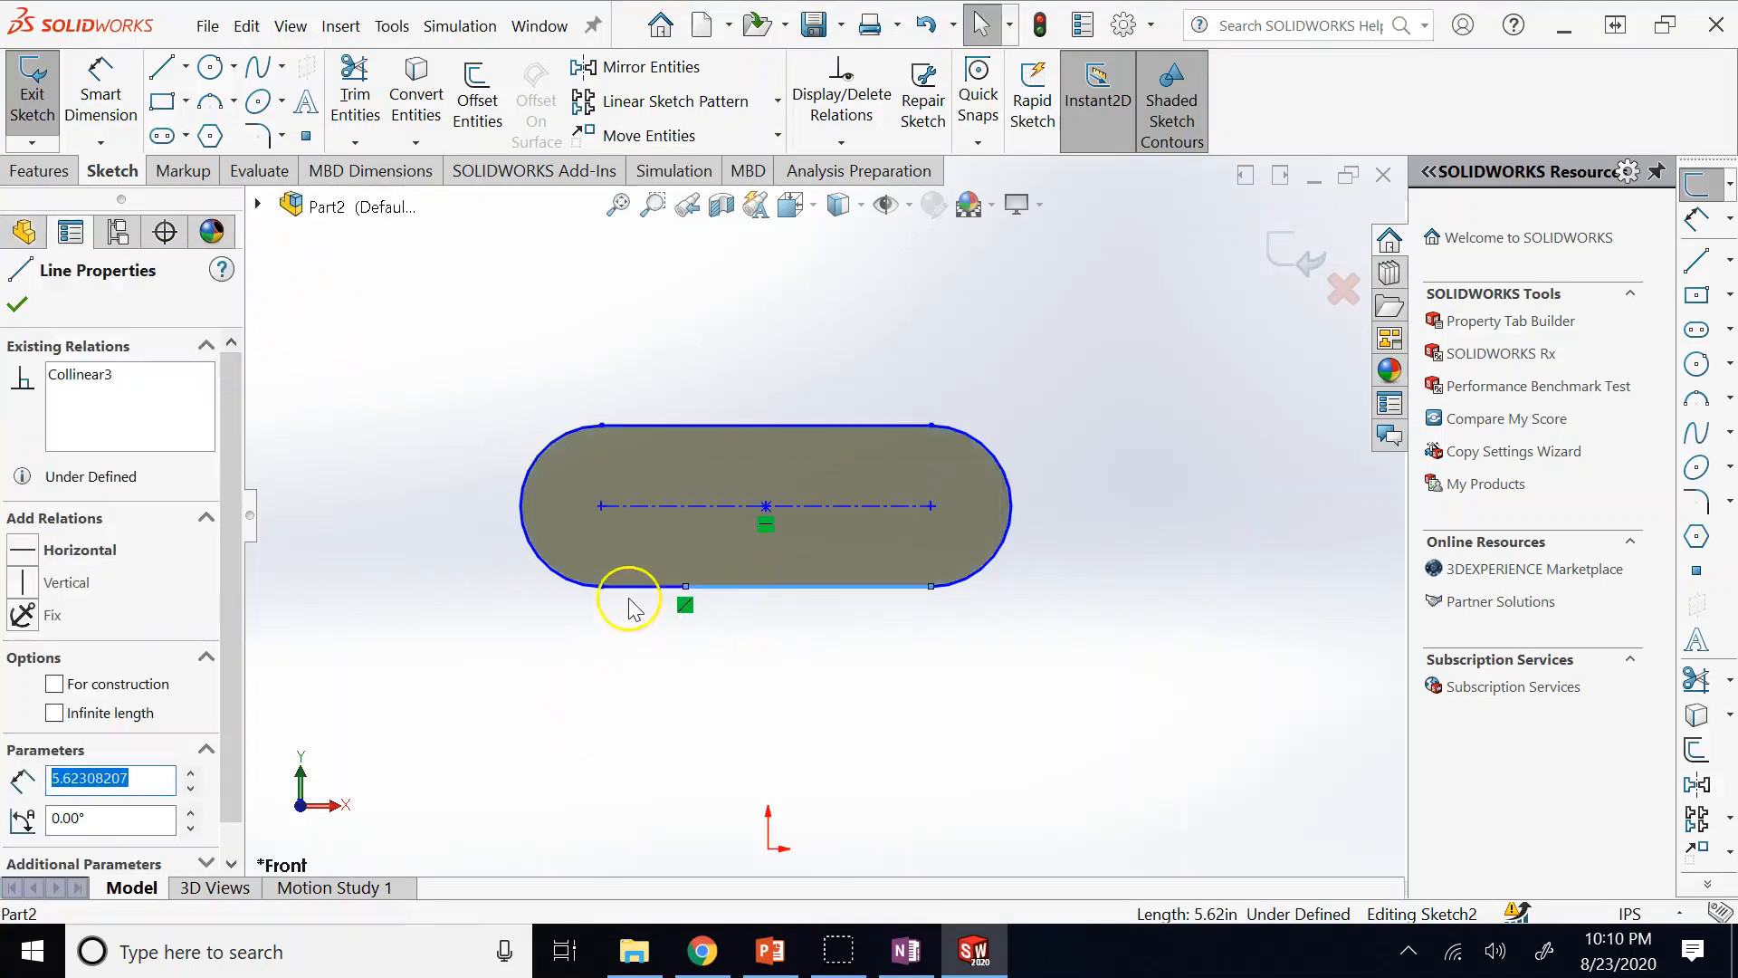
pyautogui.press('Escape')
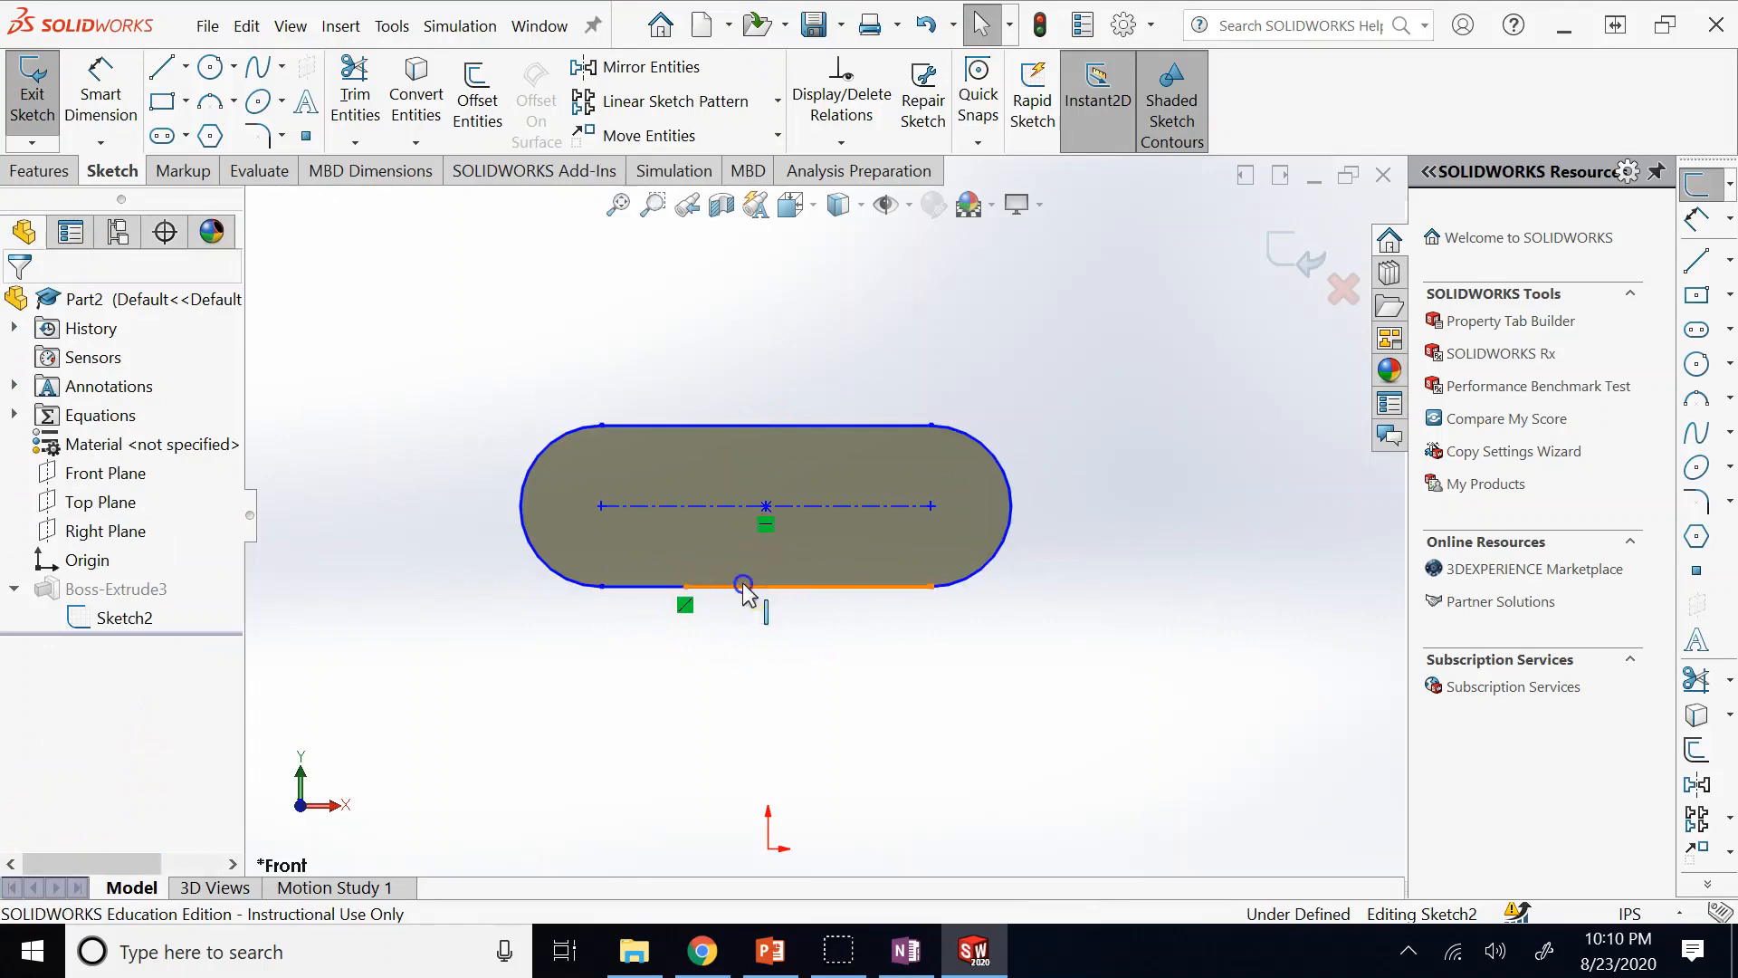
pyautogui.click(644, 585)
pyautogui.press('Escape')
pyautogui.click(654, 587)
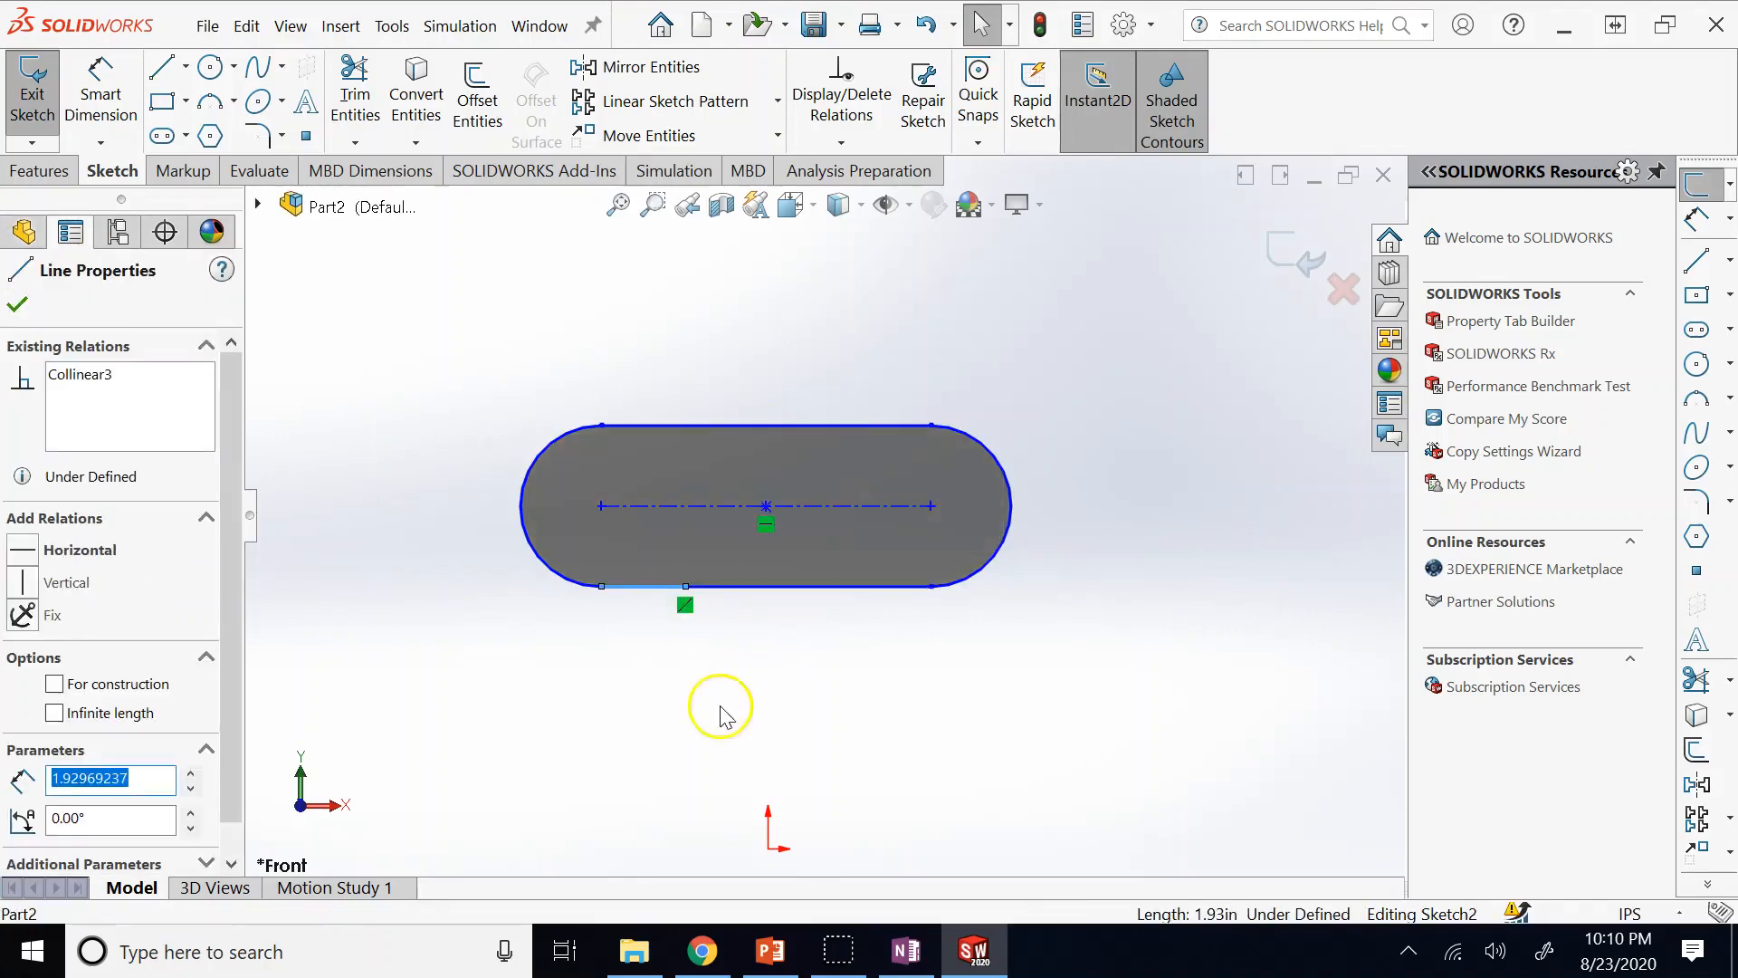
pyautogui.press('Escape')
pyautogui.click(651, 587)
pyautogui.press('Escape')
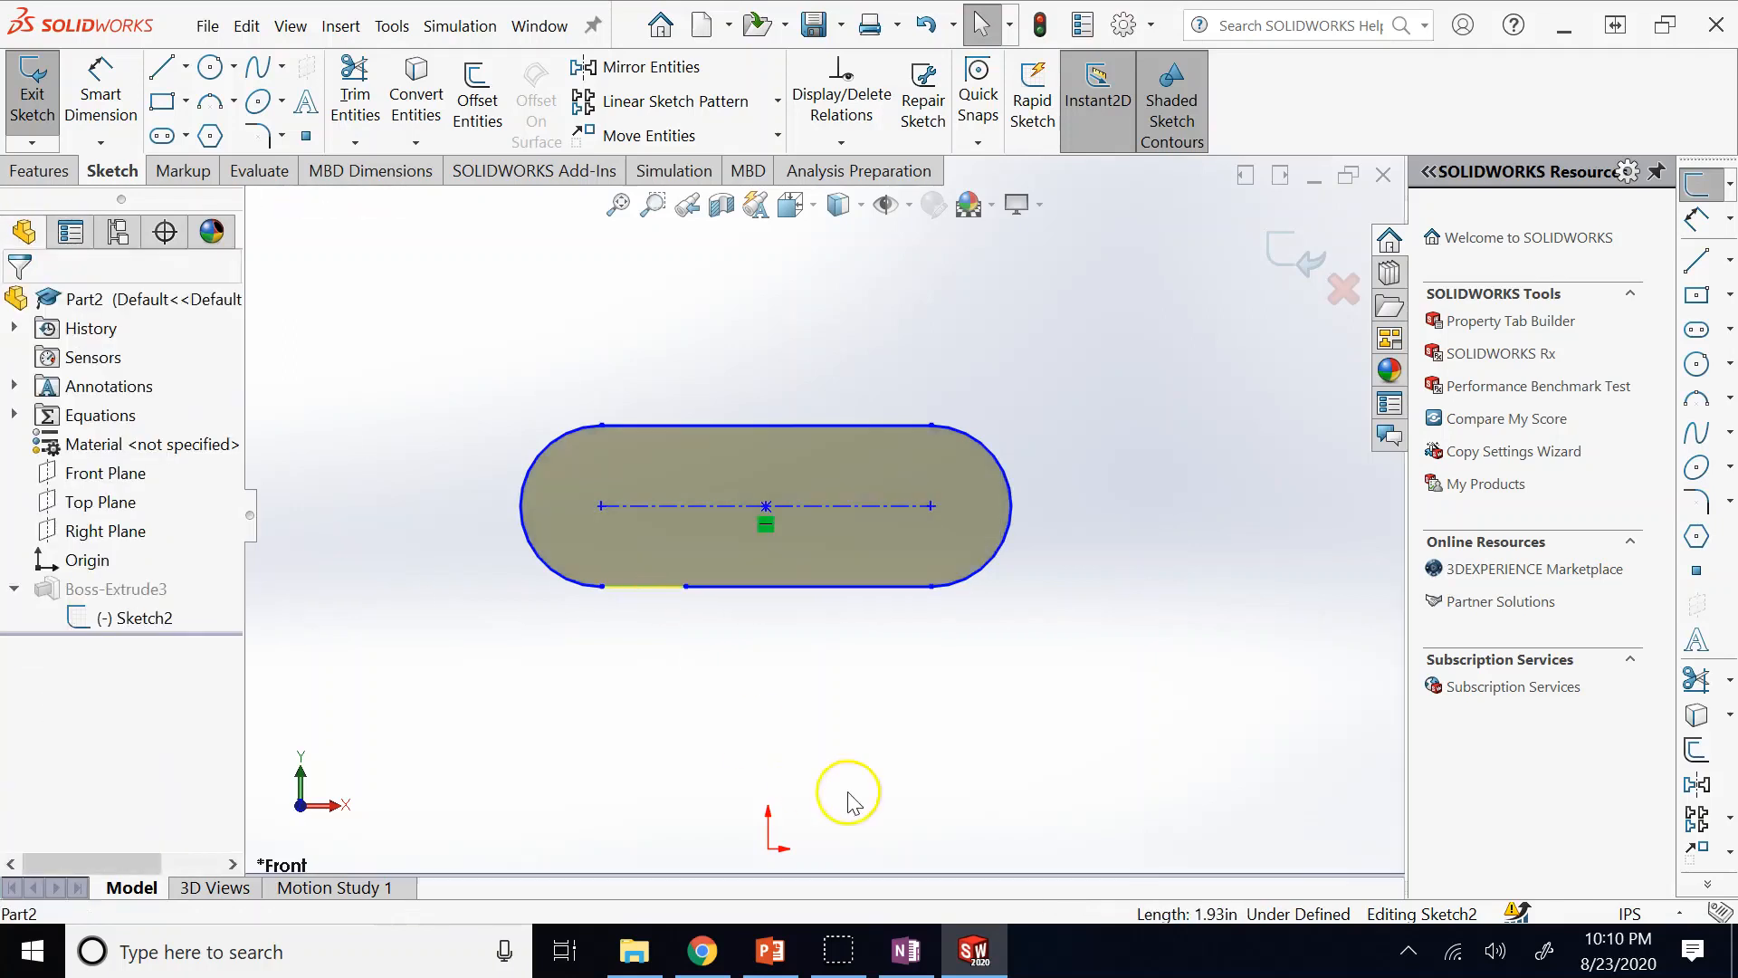
# Close the gap in the slot's lower edge with a 3-point semicircular arc bulging downward, radius about 0.96 in.
pyautogui.click(851, 803)
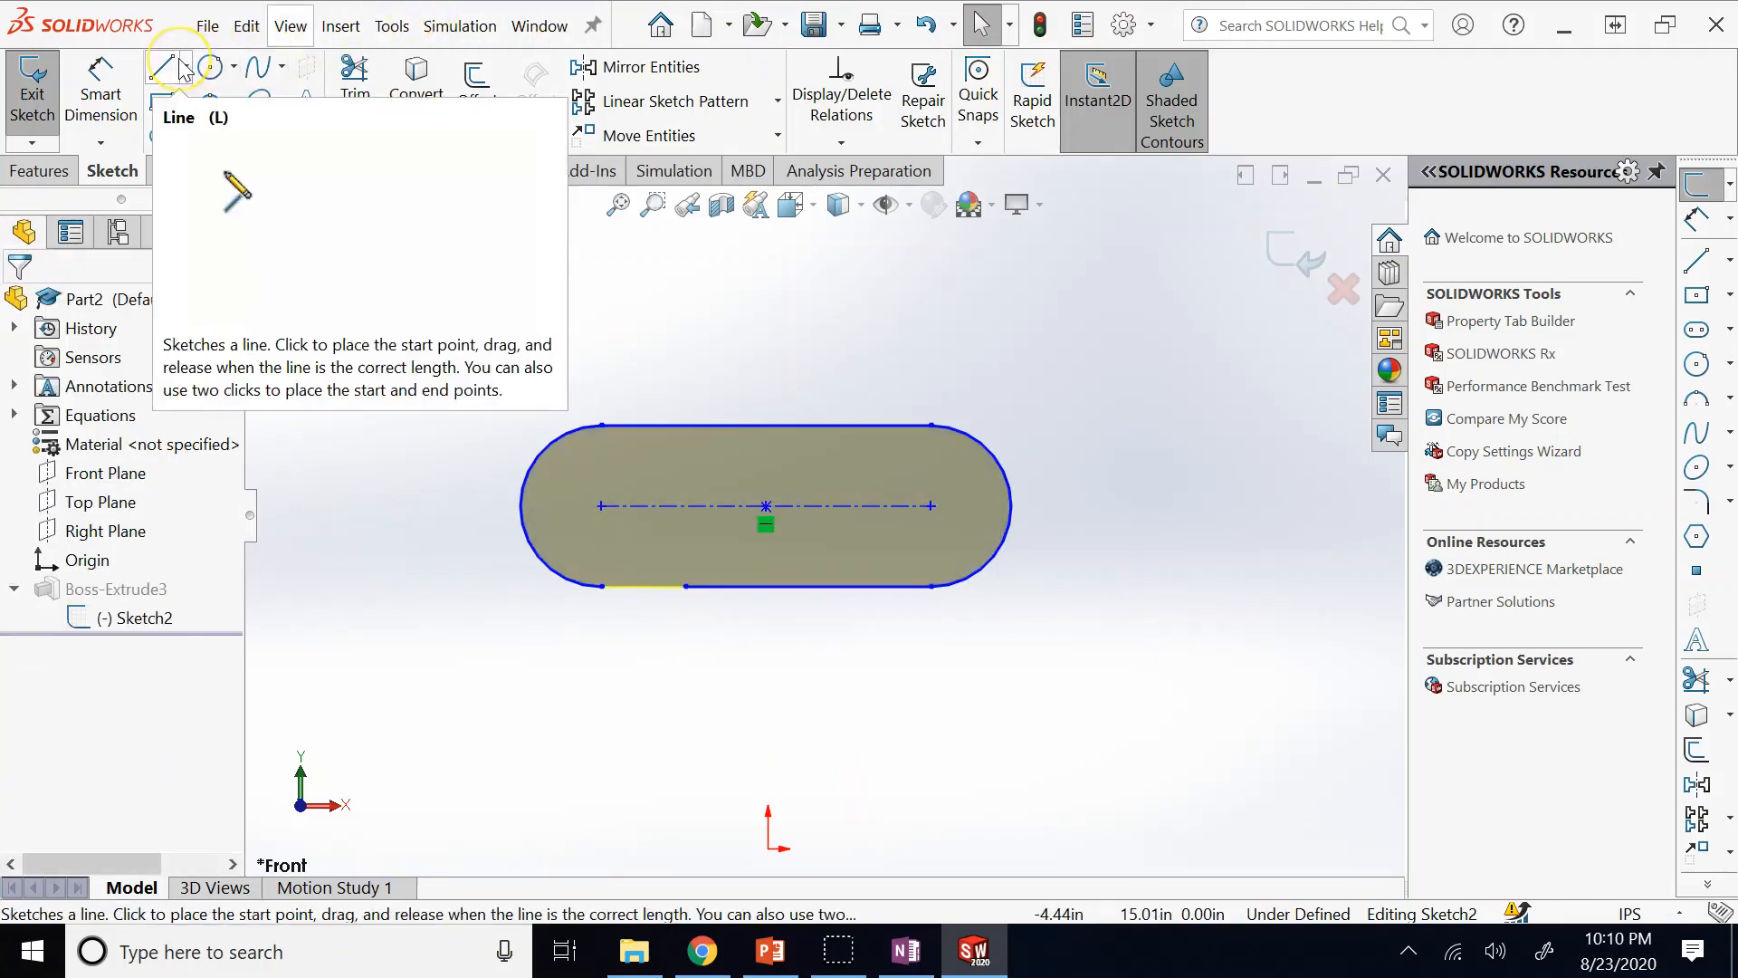
pyautogui.click(210, 101)
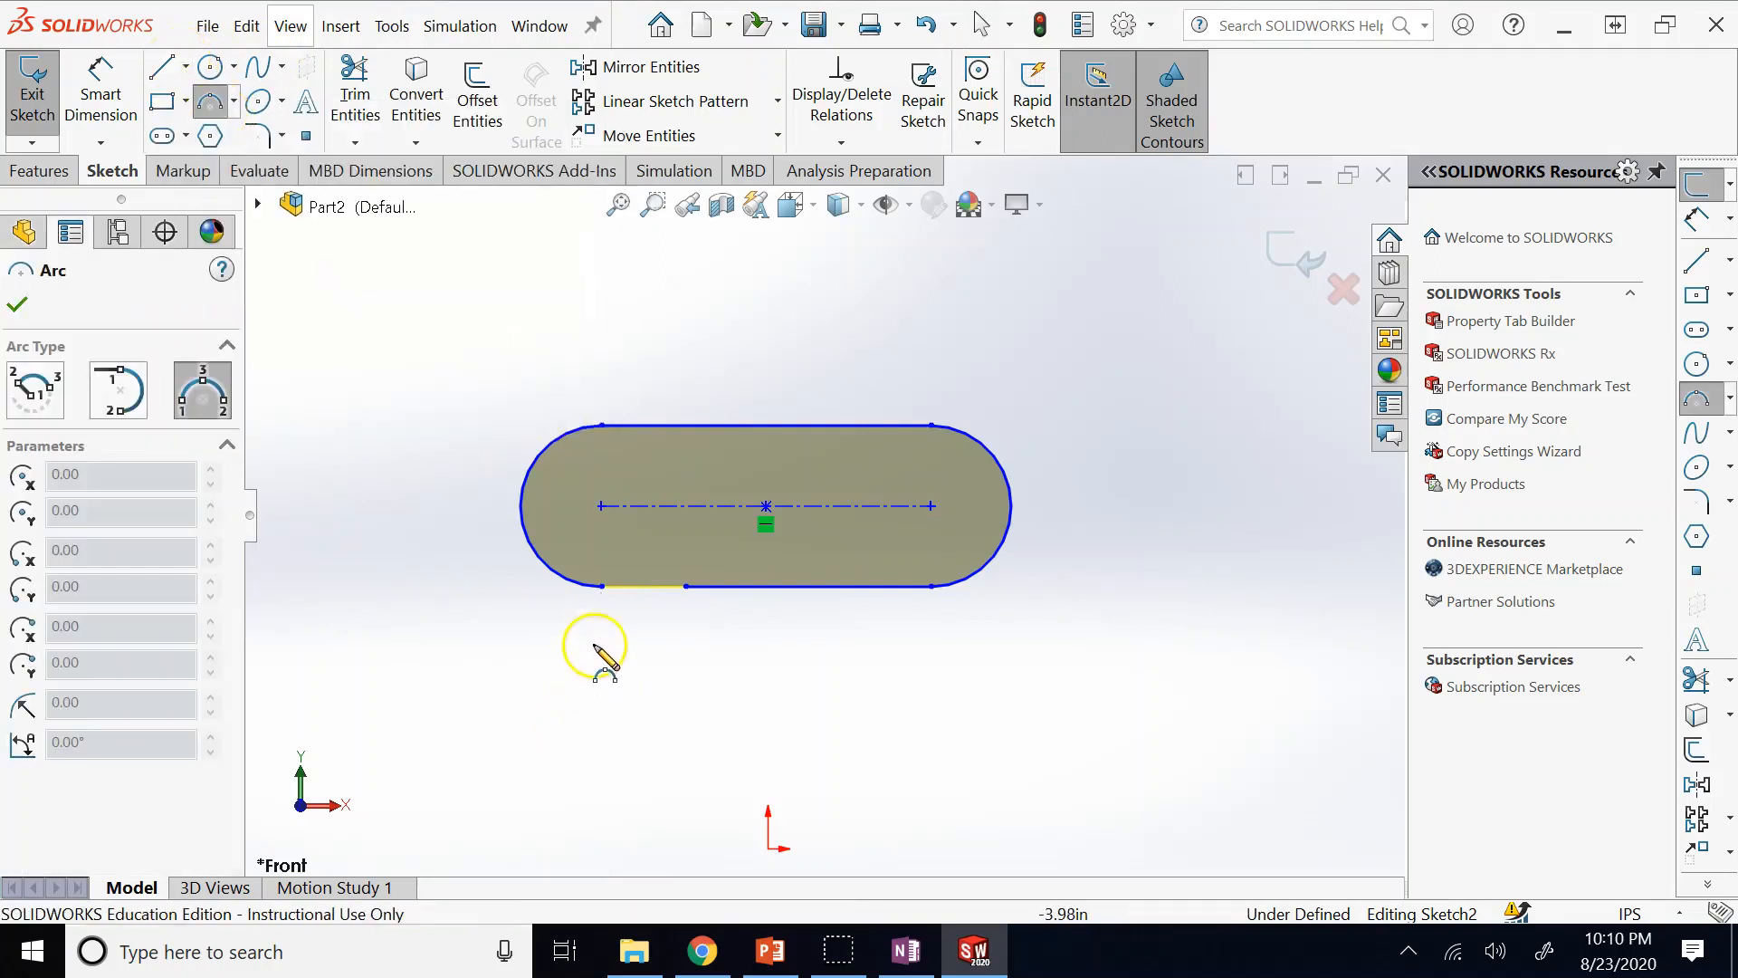
pyautogui.moveTo(602, 587); pyautogui.dragTo(685, 584)
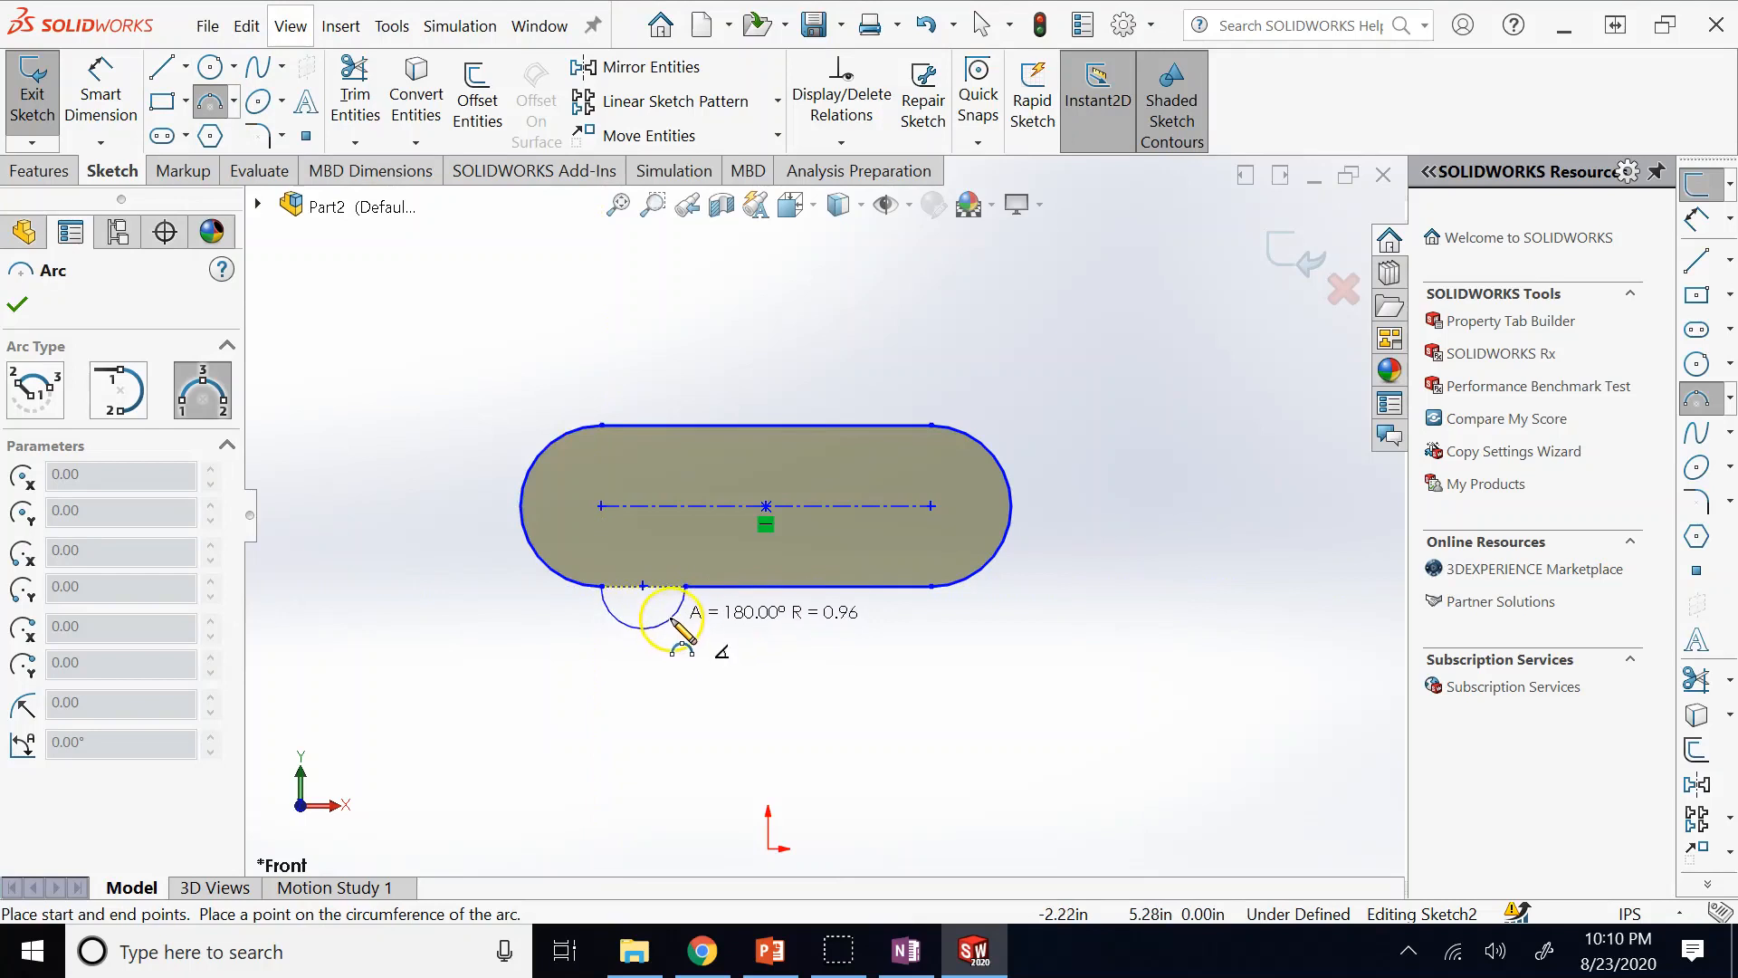
pyautogui.click(672, 621)
pyautogui.click(845, 745)
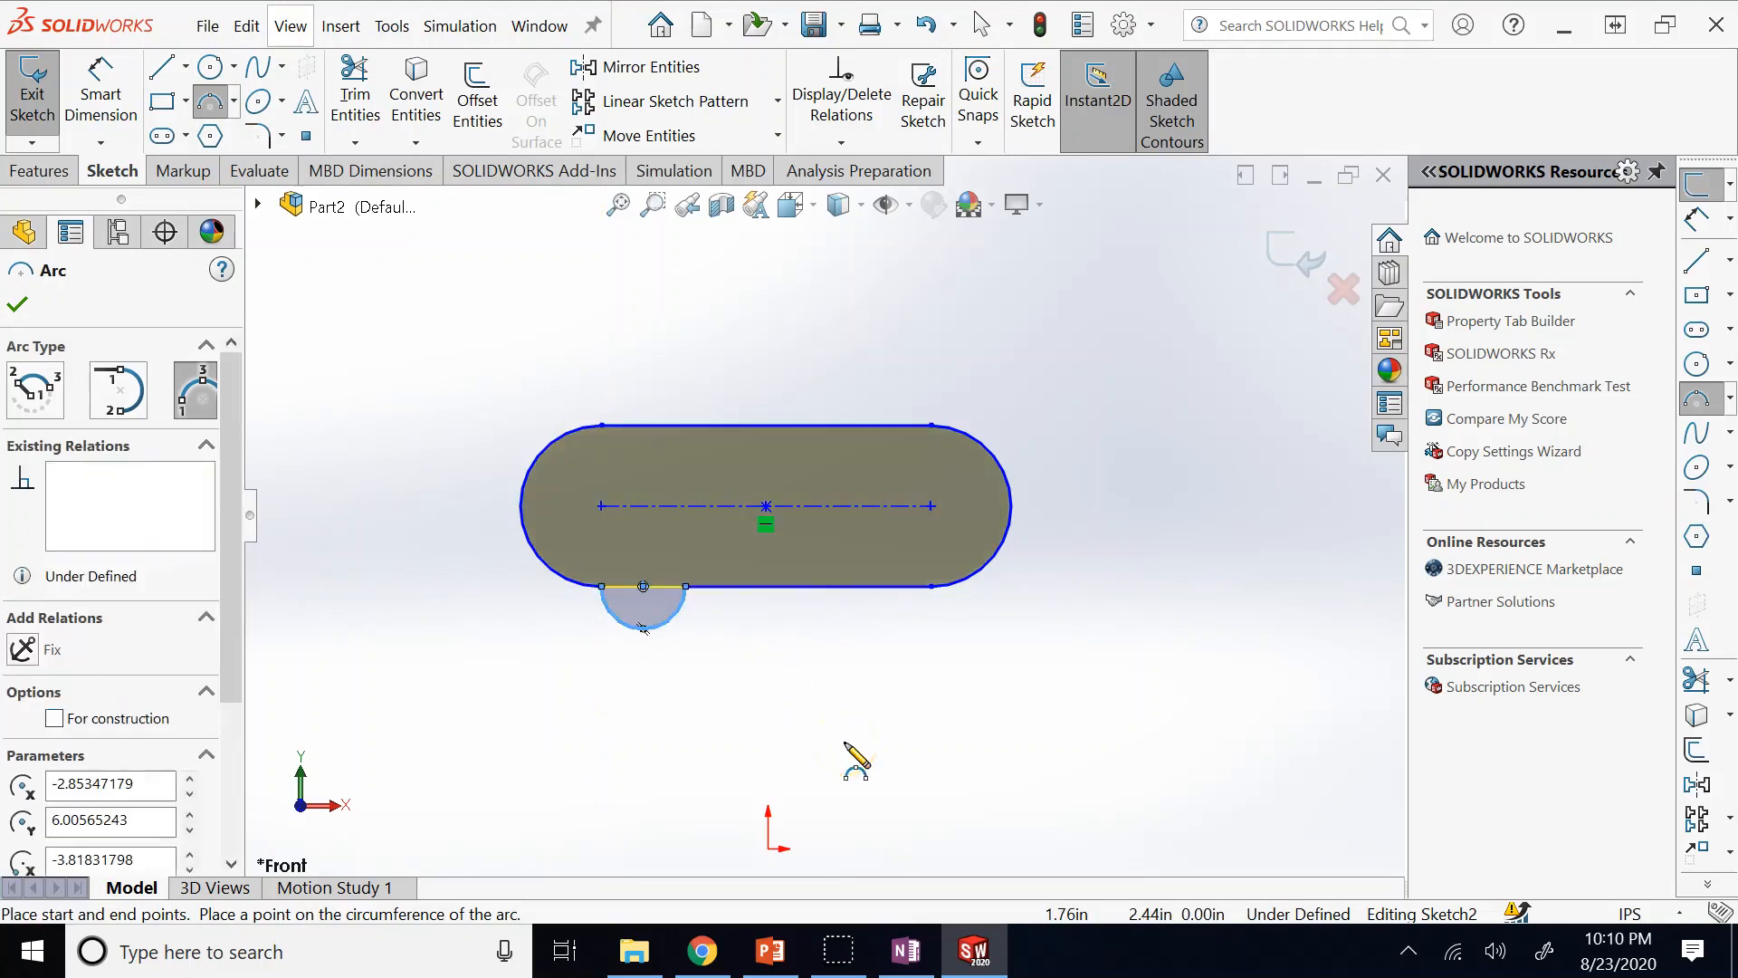
pyautogui.press('Escape')
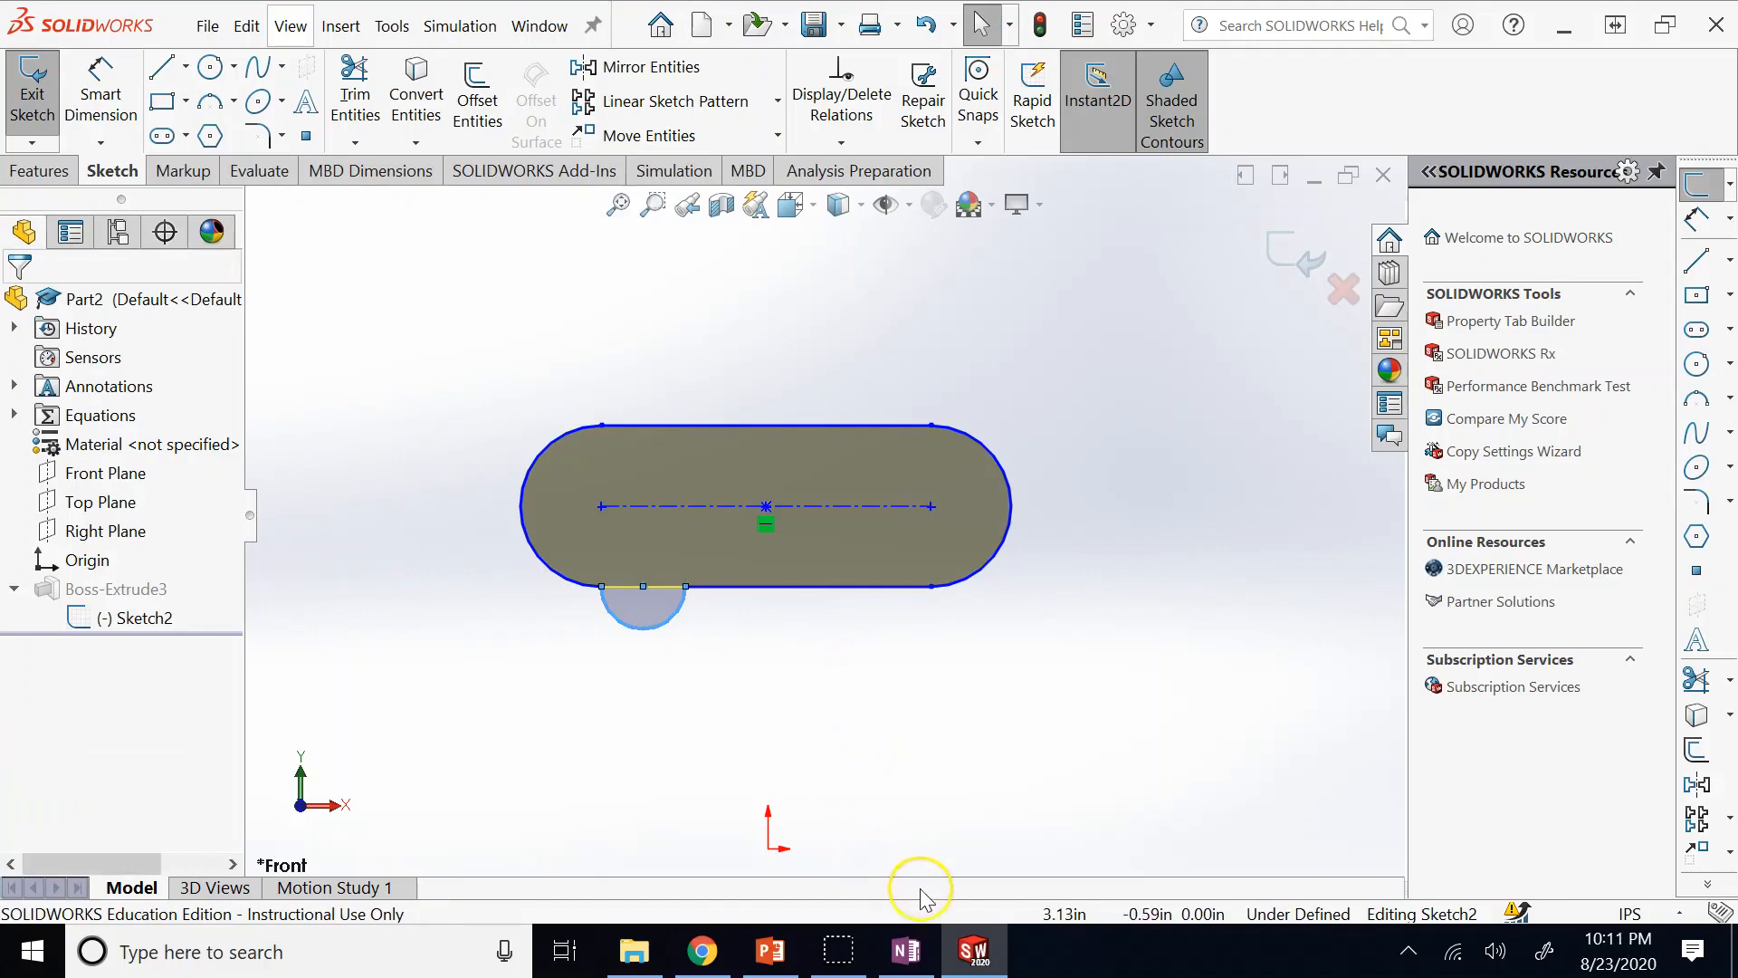
# Switch to PowerPoint and review the Equation-Driven Curve slide, comparing it with the SOLIDWORKS sketch in between.
pyautogui.click(767, 952)
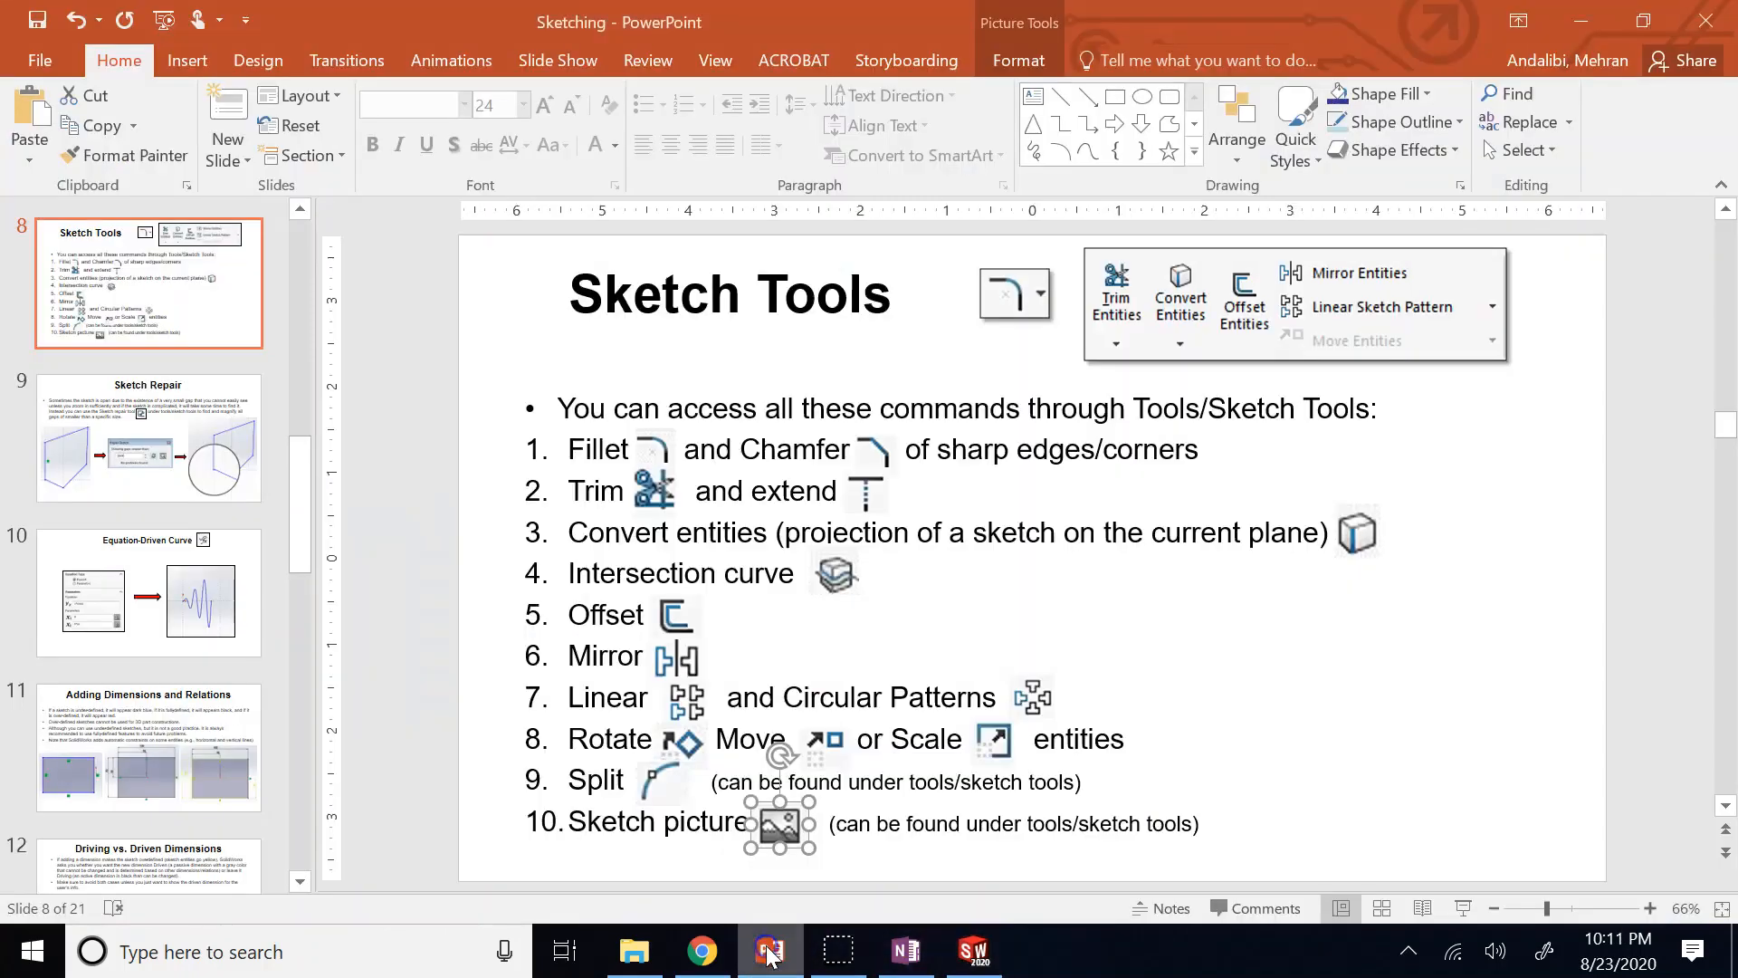
pyautogui.click(182, 597)
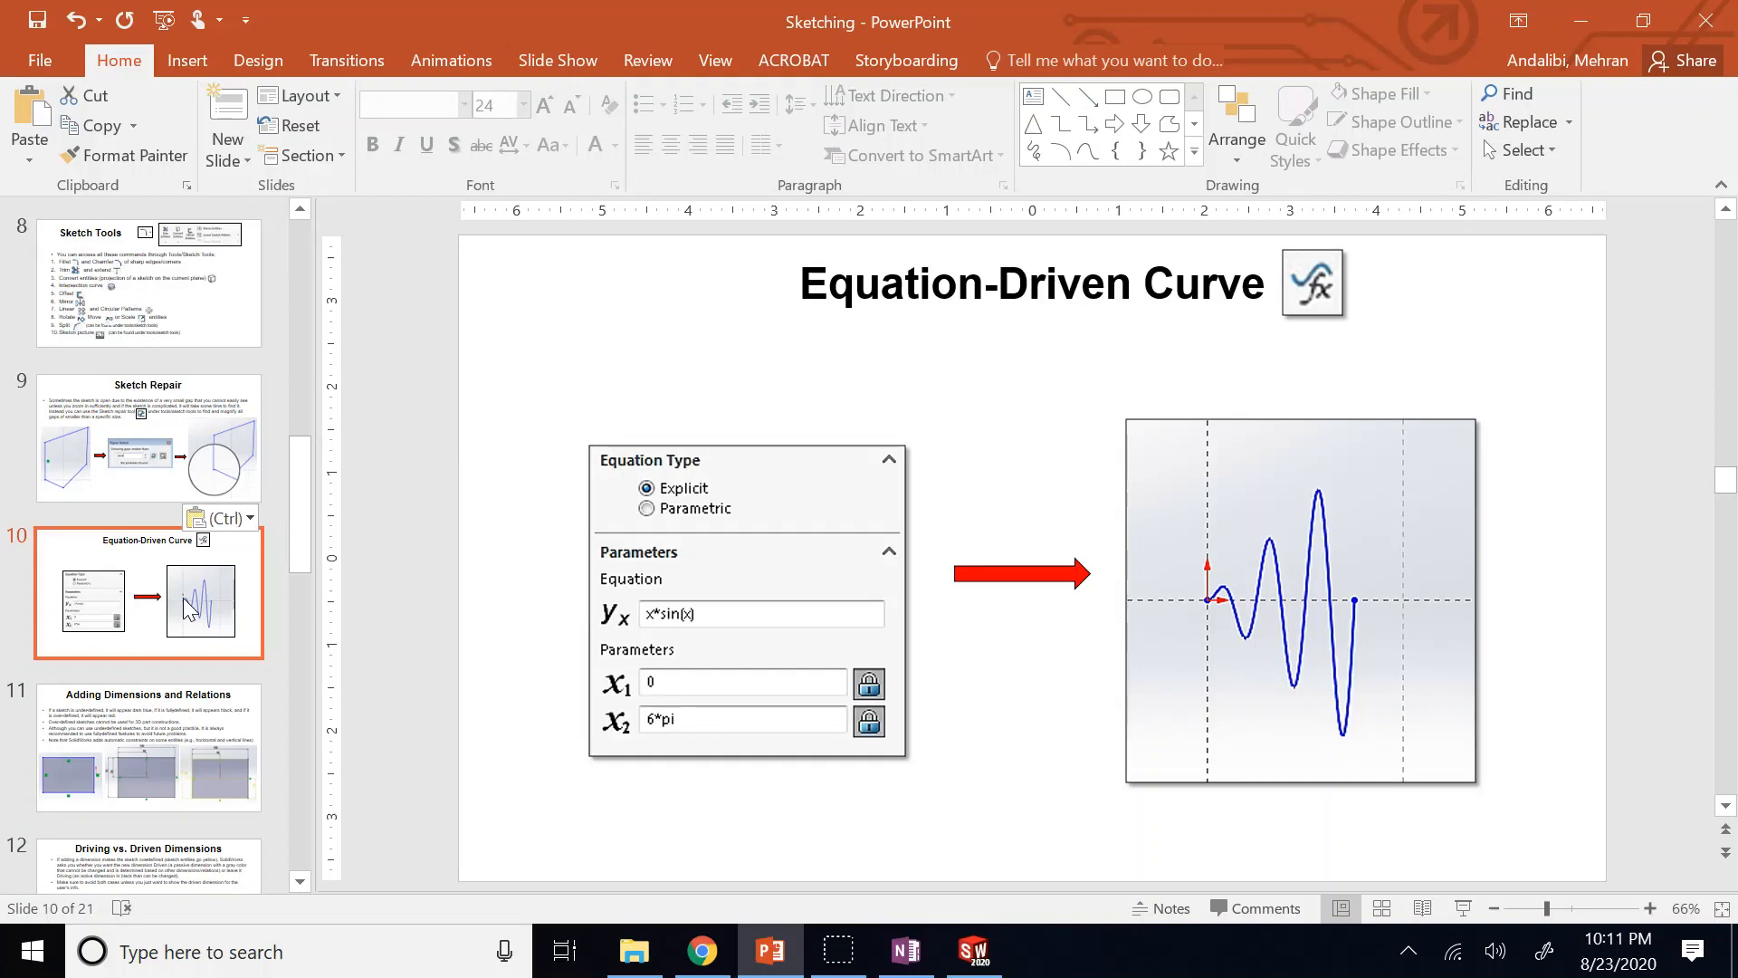
pyautogui.scroll(1, 188, 609)
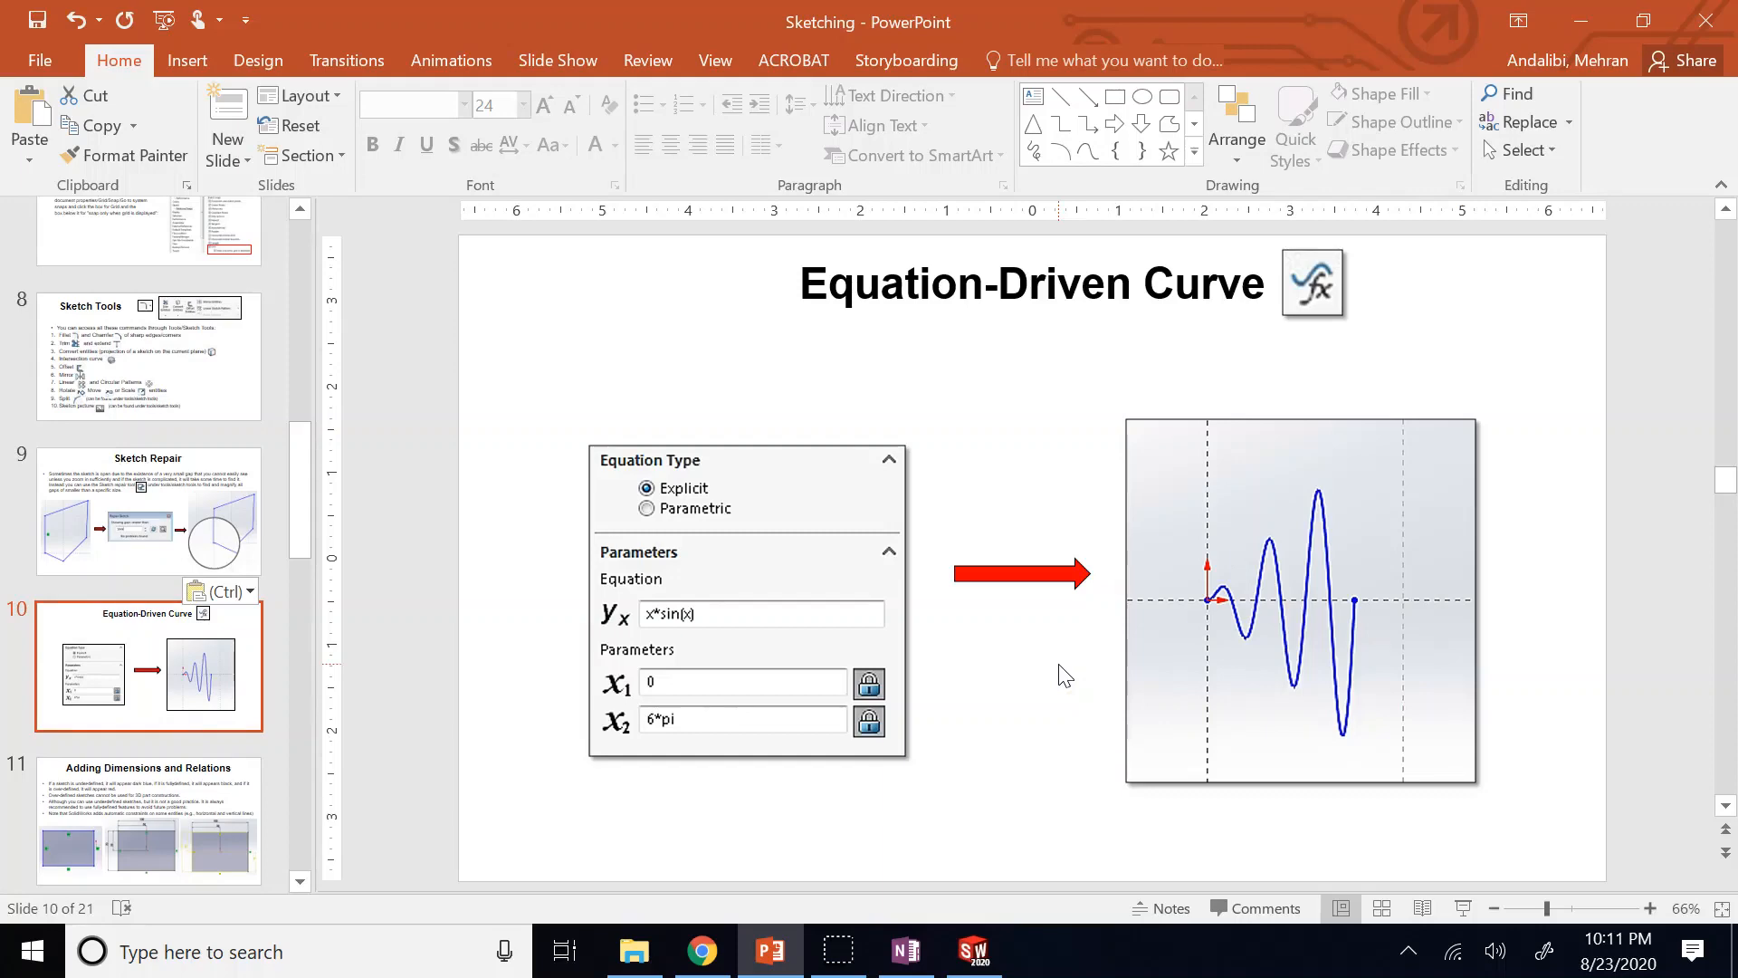
pyautogui.click(973, 950)
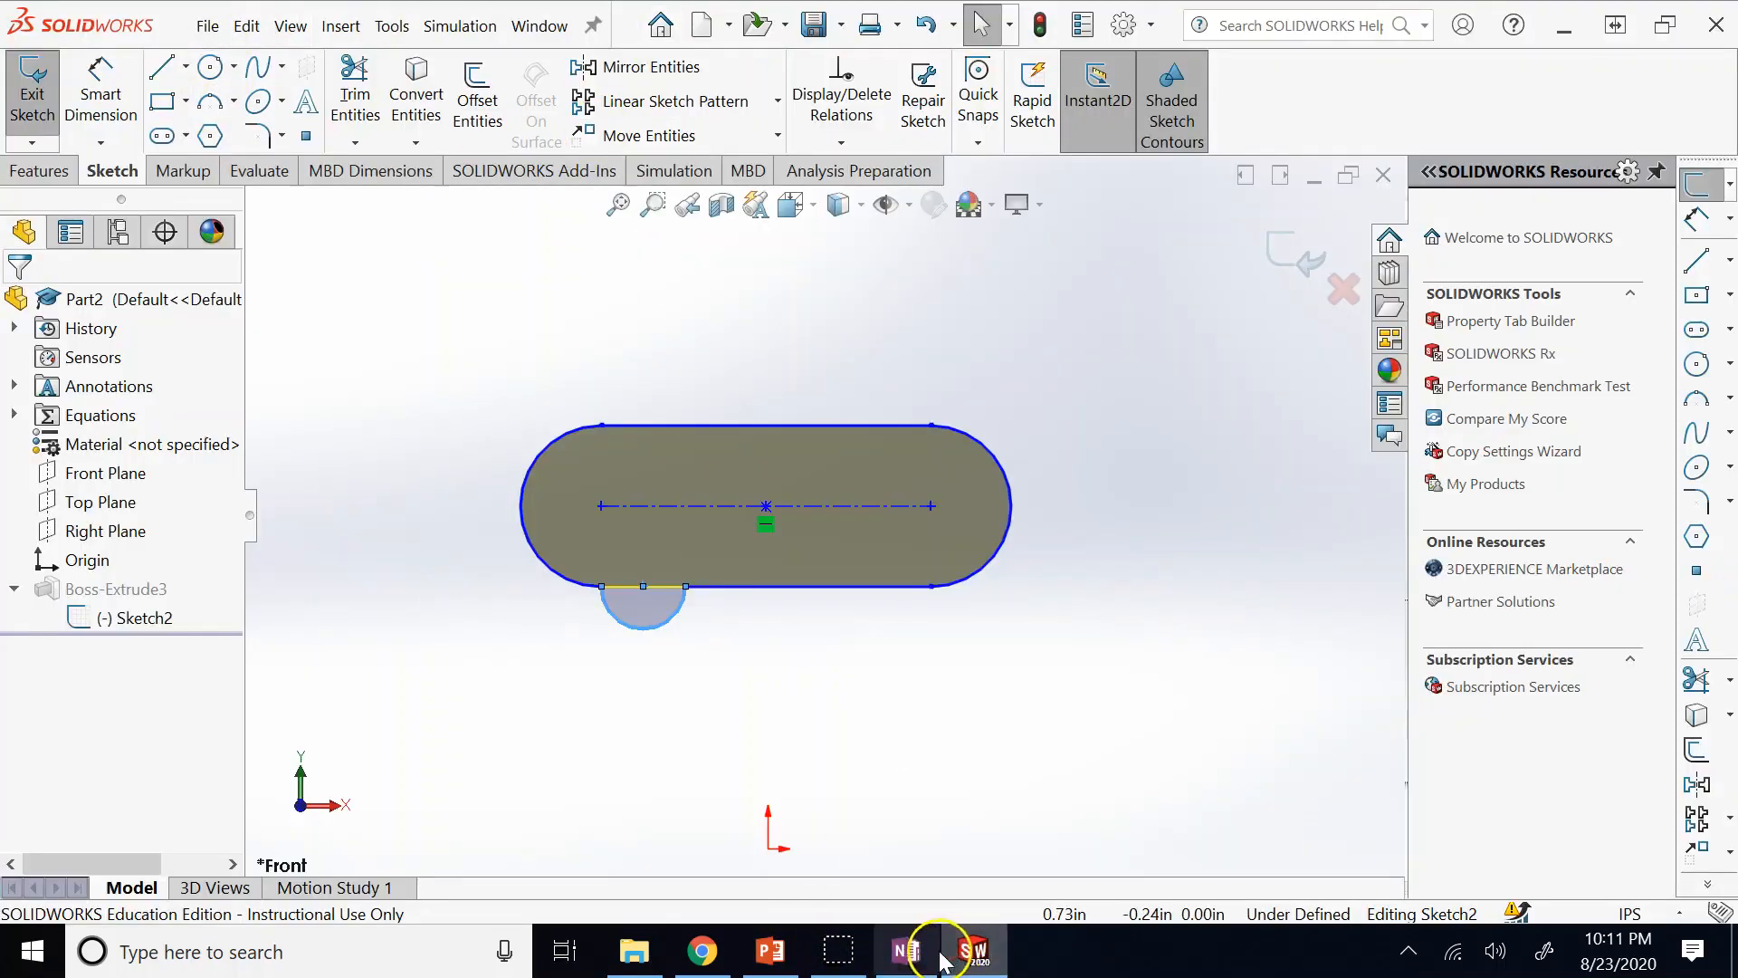
pyautogui.click(906, 952)
pyautogui.click(769, 951)
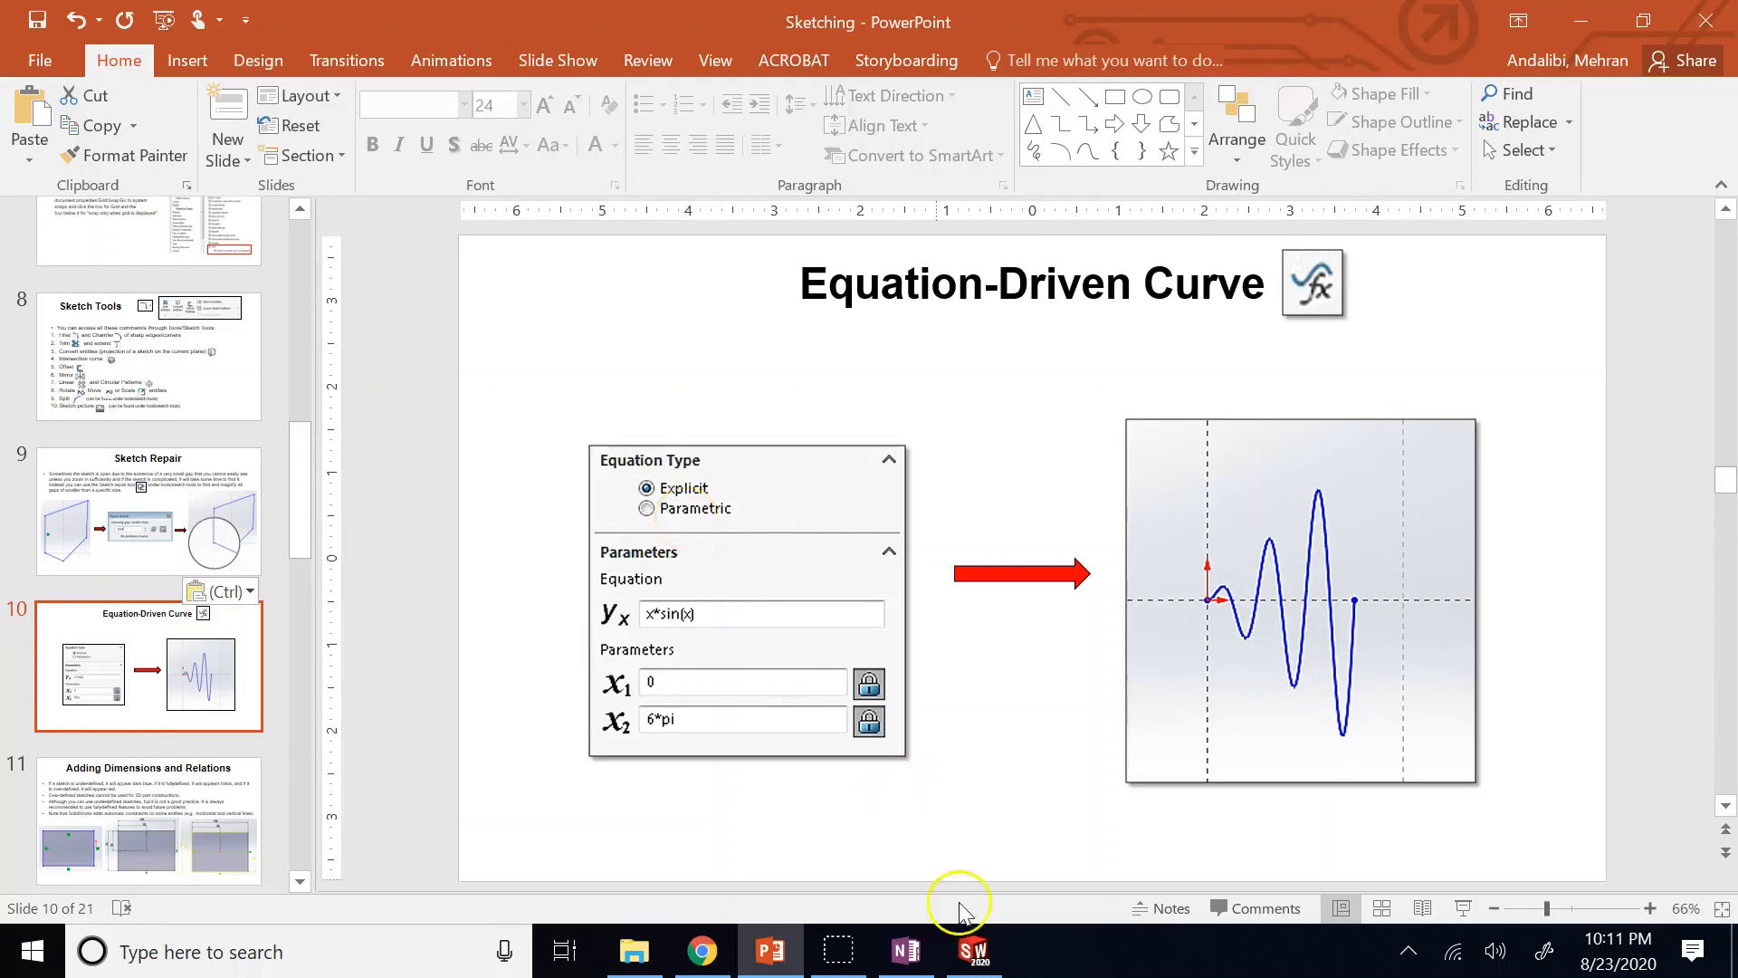
# Return to SOLIDWORKS and delete the whole slot together with its added arc from the sketch.
pyautogui.click(973, 950)
pyautogui.moveTo(440, 362); pyautogui.dragTo(1174, 712)
pyautogui.press('Delete')
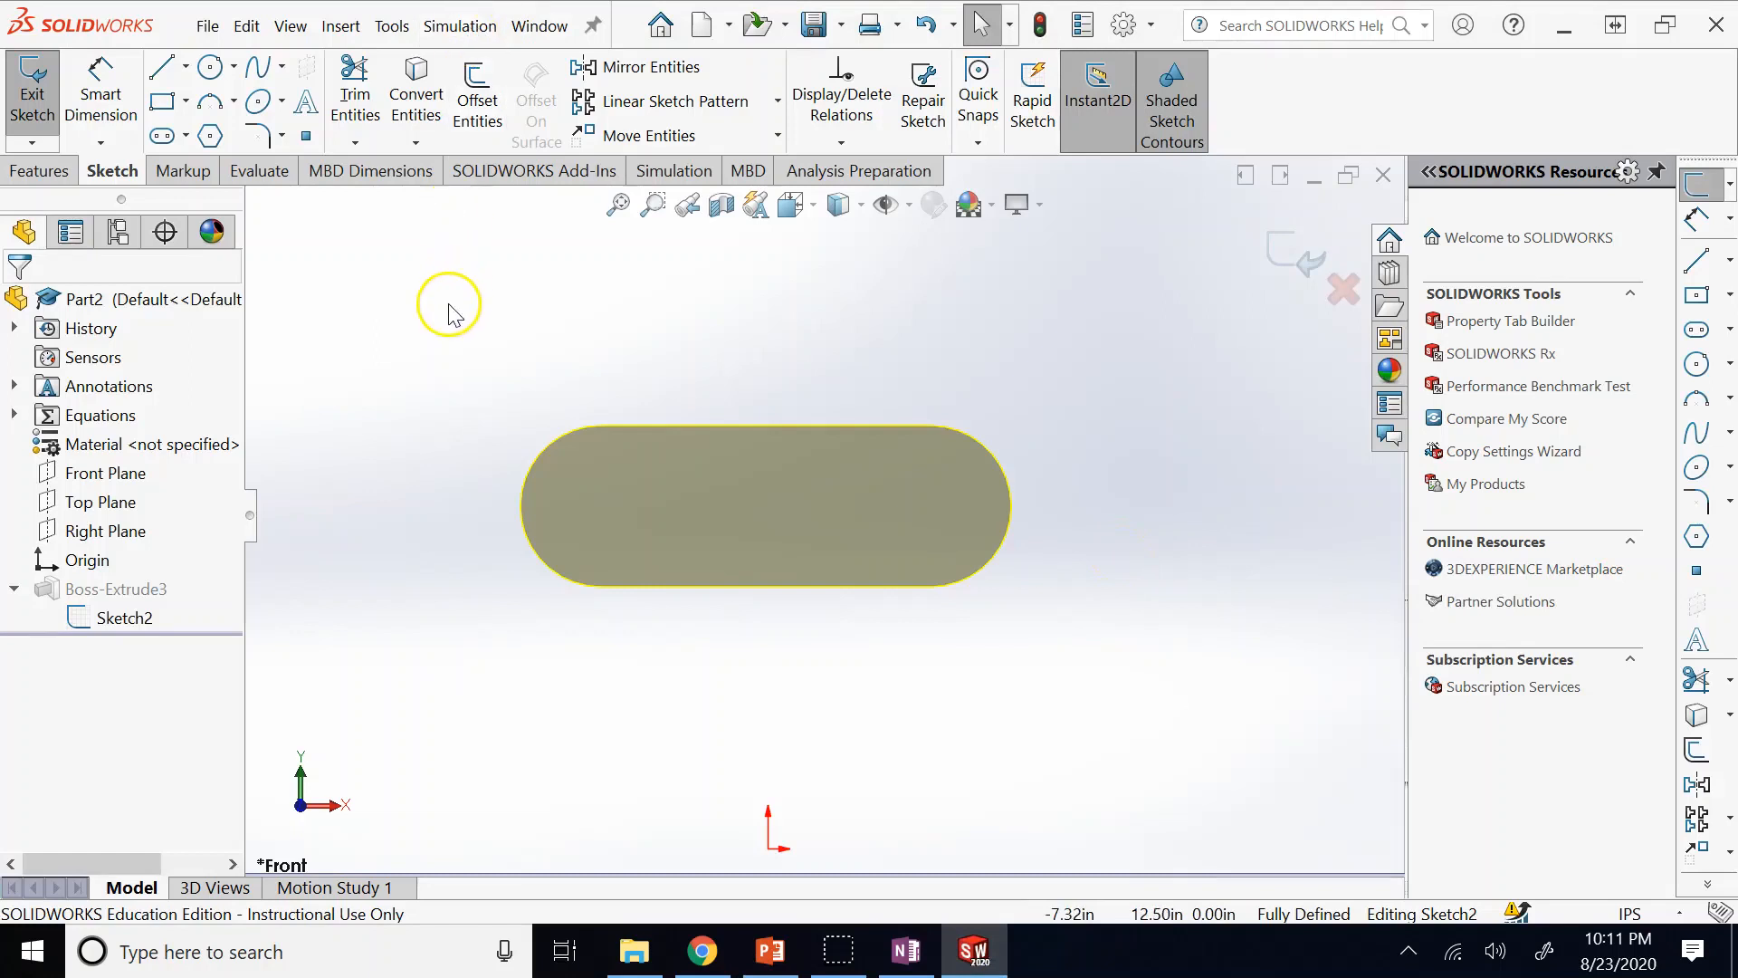
# Start an Equation Driven Curve of the explicit type with the equation x*sin(x), looking briefly at the parametric option.
pyautogui.click(283, 68)
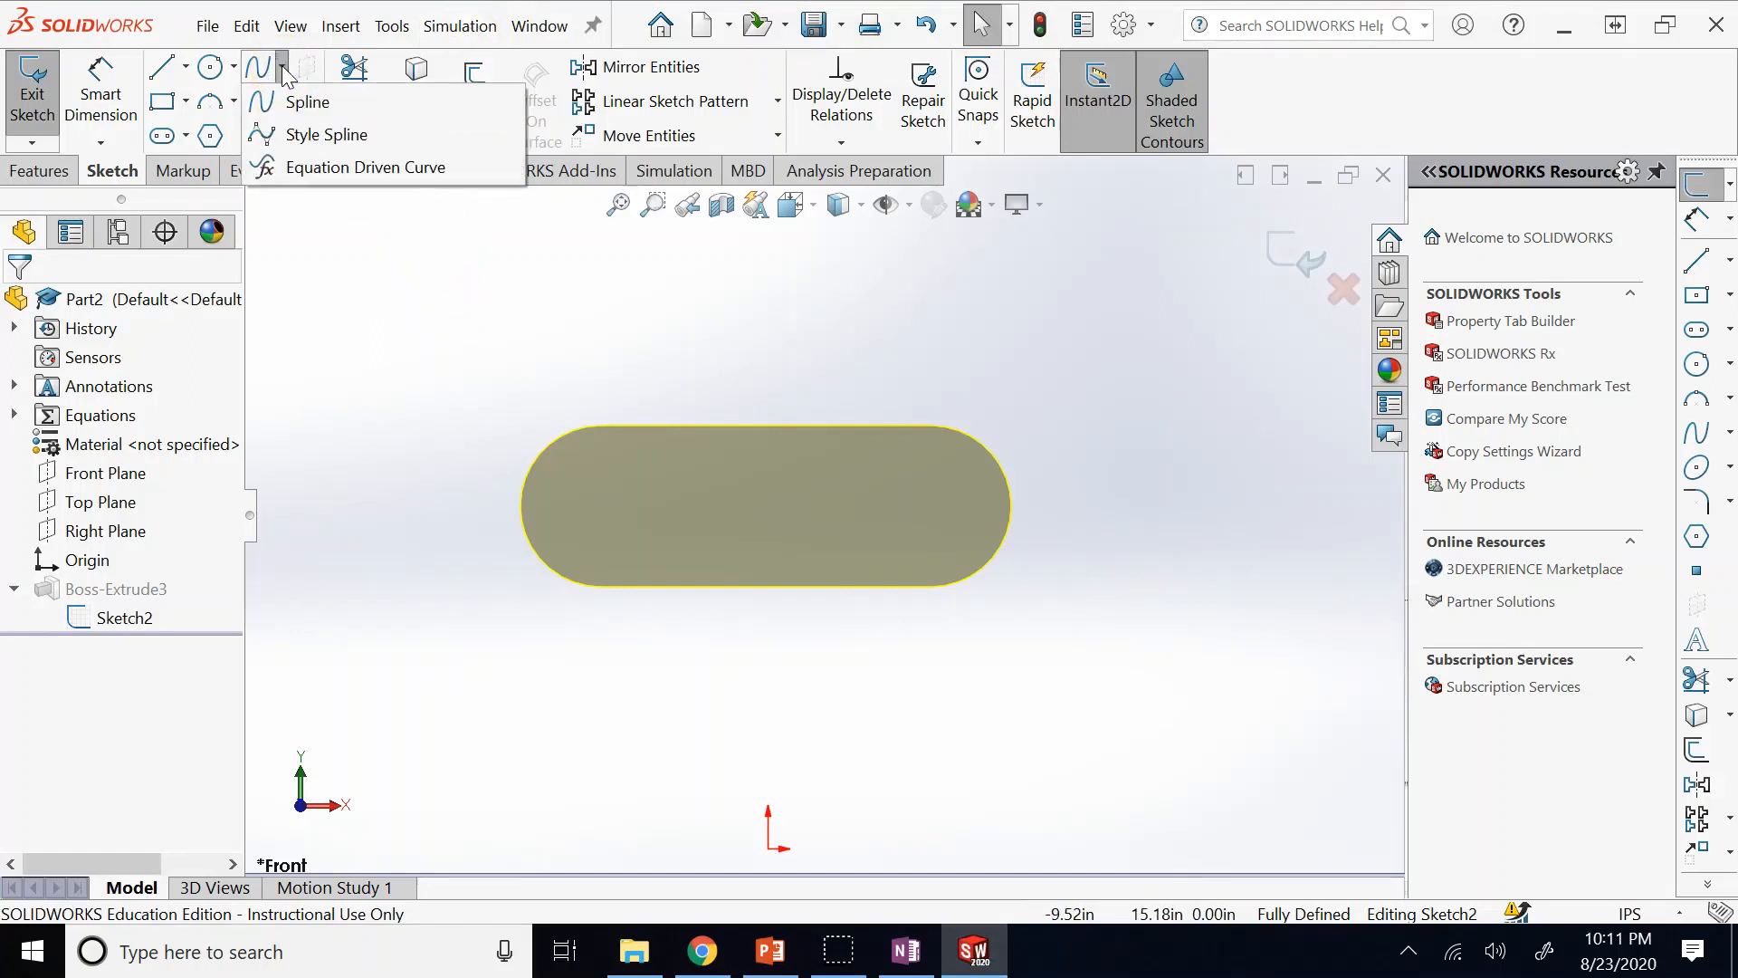
pyautogui.click(286, 172)
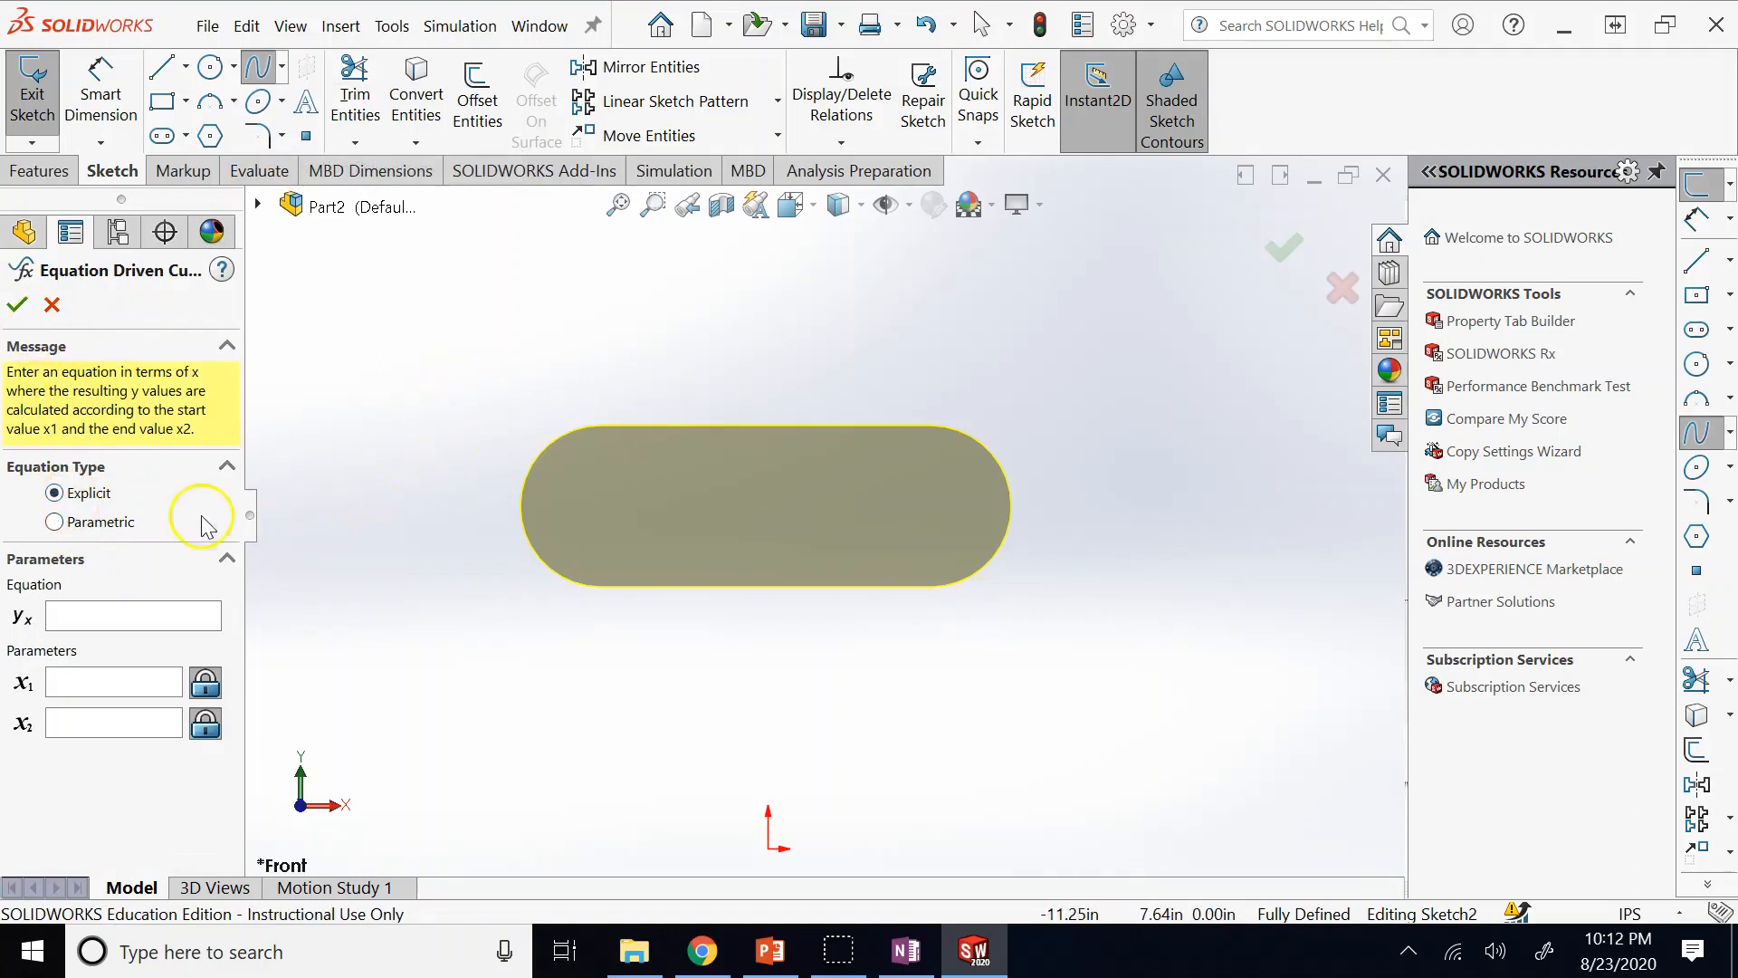
pyautogui.click(72, 523)
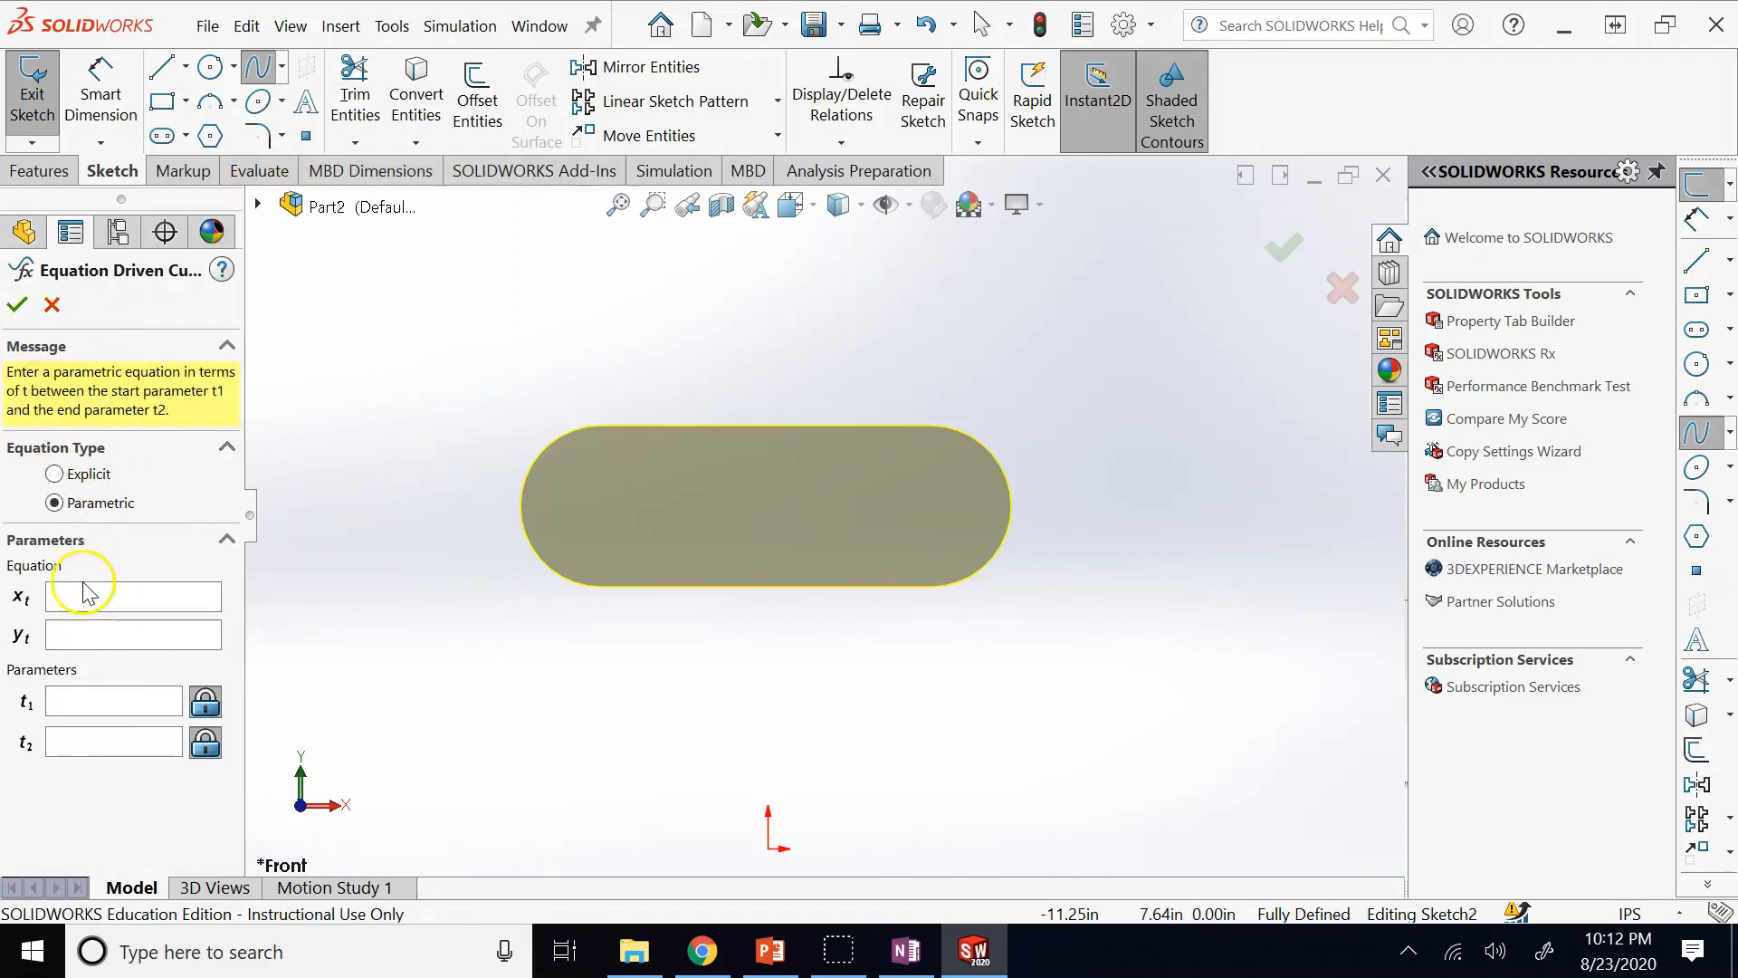
pyautogui.click(55, 474)
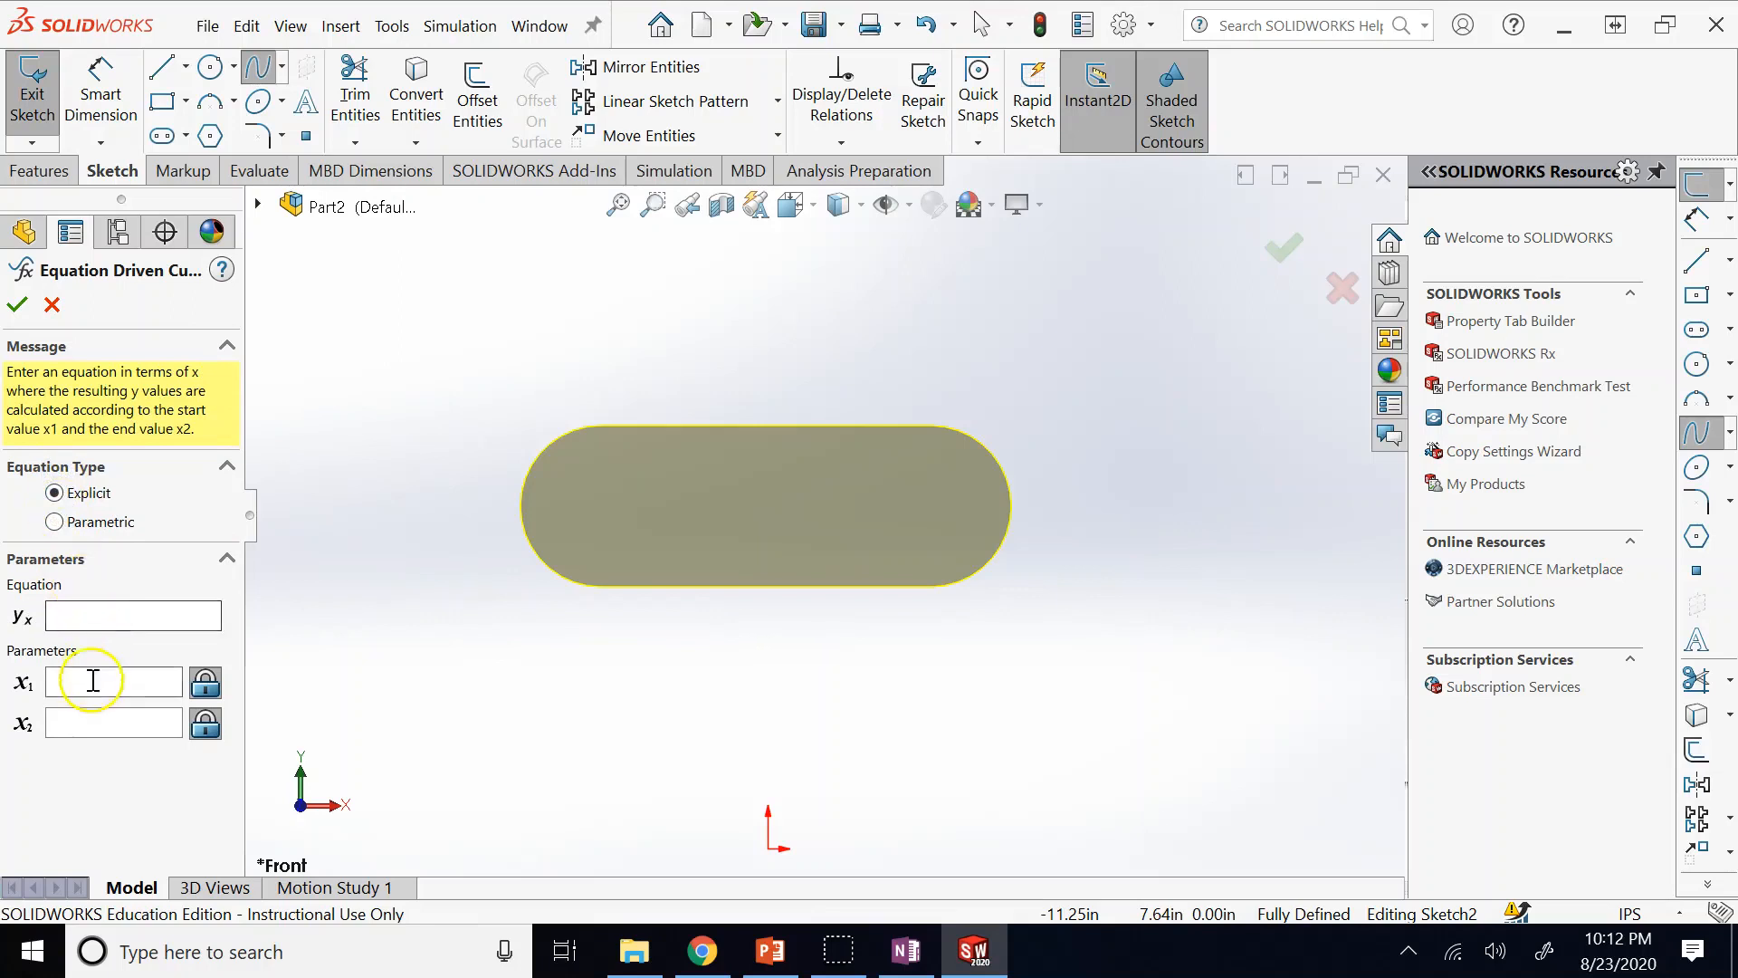
pyautogui.click(102, 615)
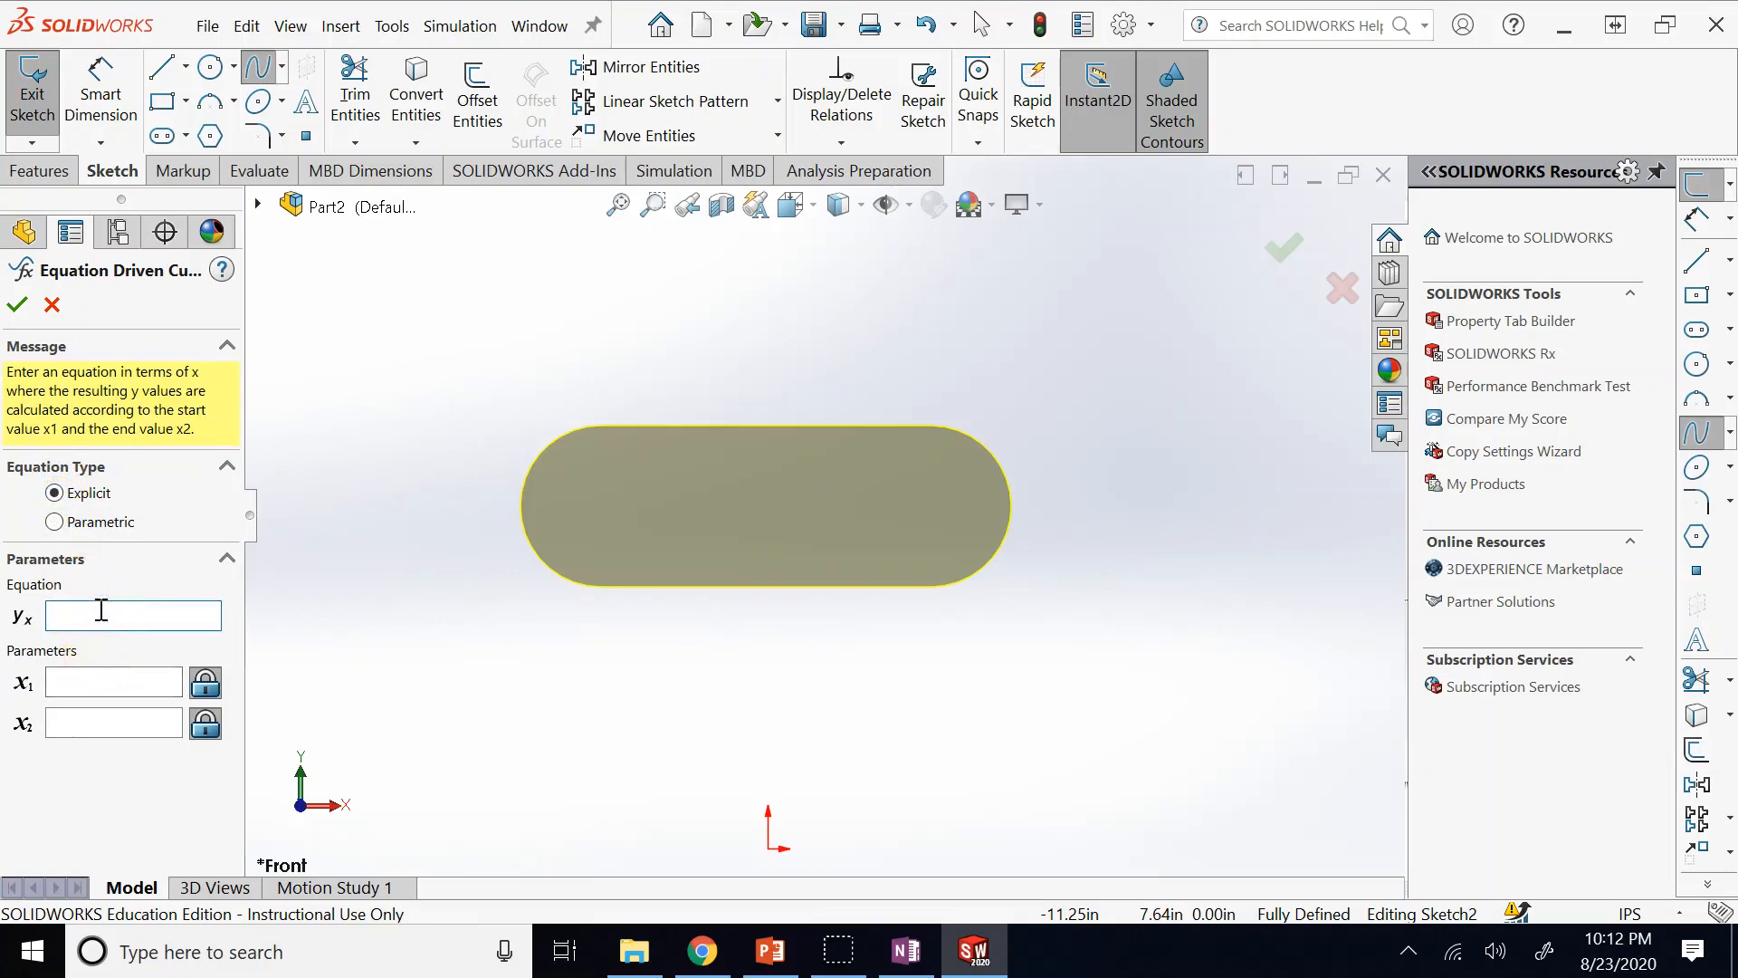
pyautogui.write('x*sin(x)')
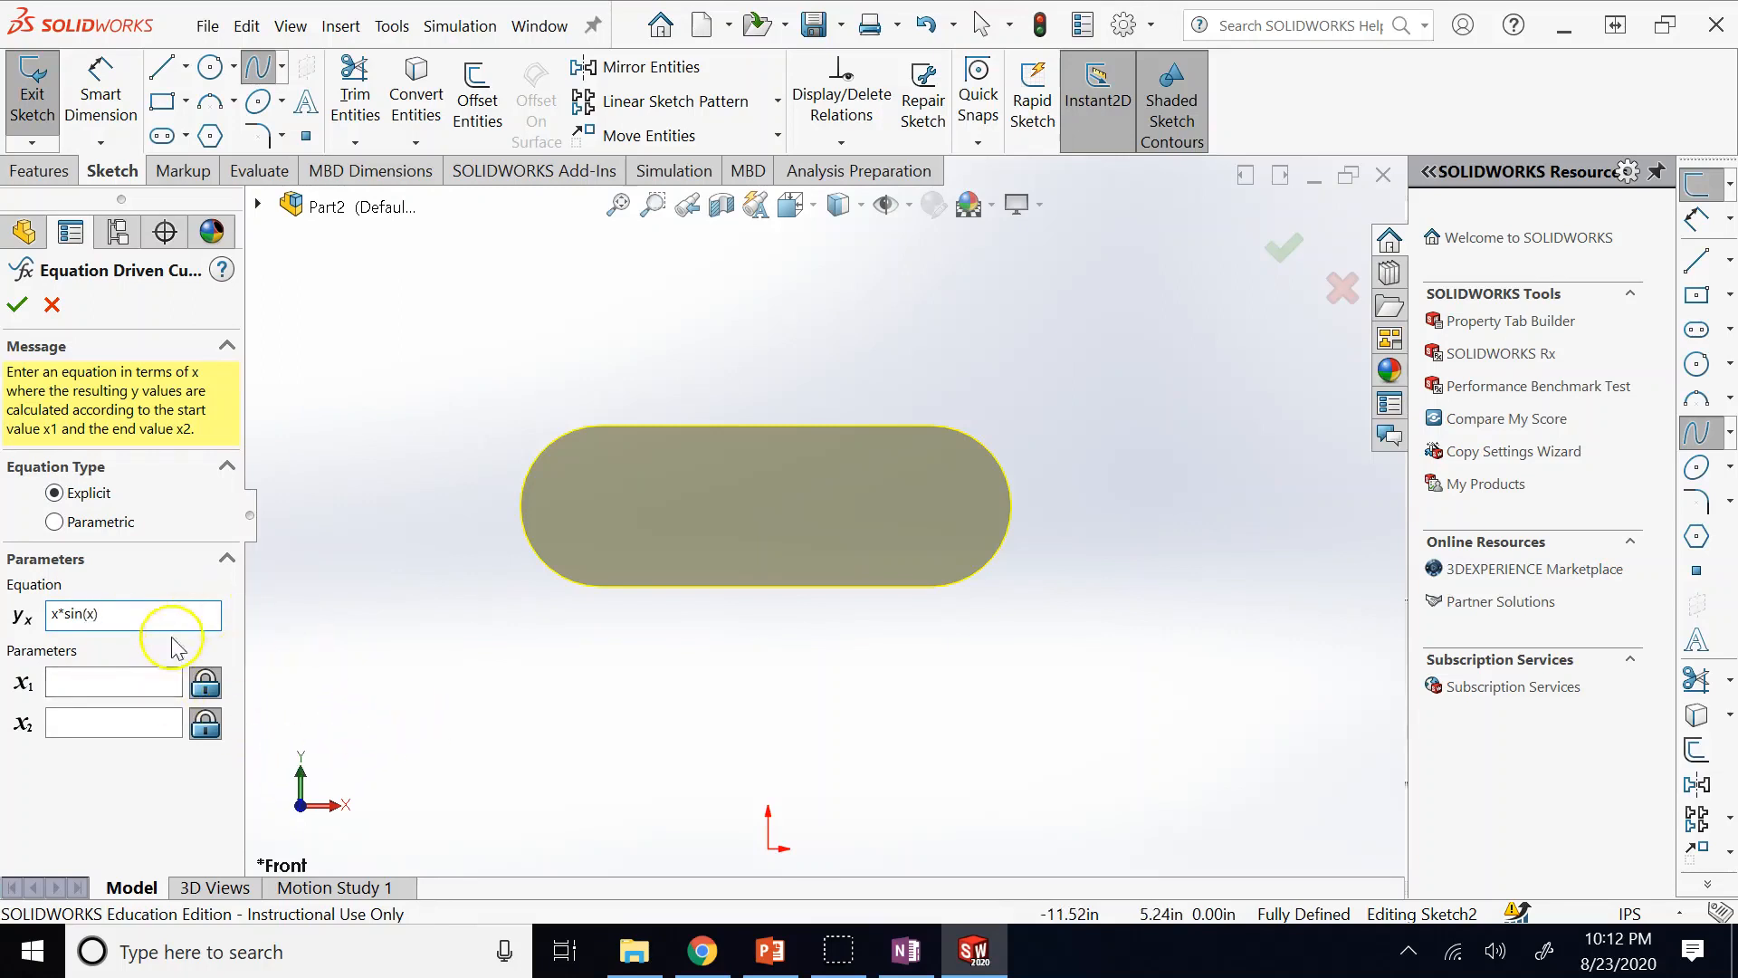
# Set the curve's range from 0 to 4*pi, compare with the PowerPoint slide and create the curve in SOLIDWORKS.
pyautogui.click(152, 691)
pyautogui.write('0-')
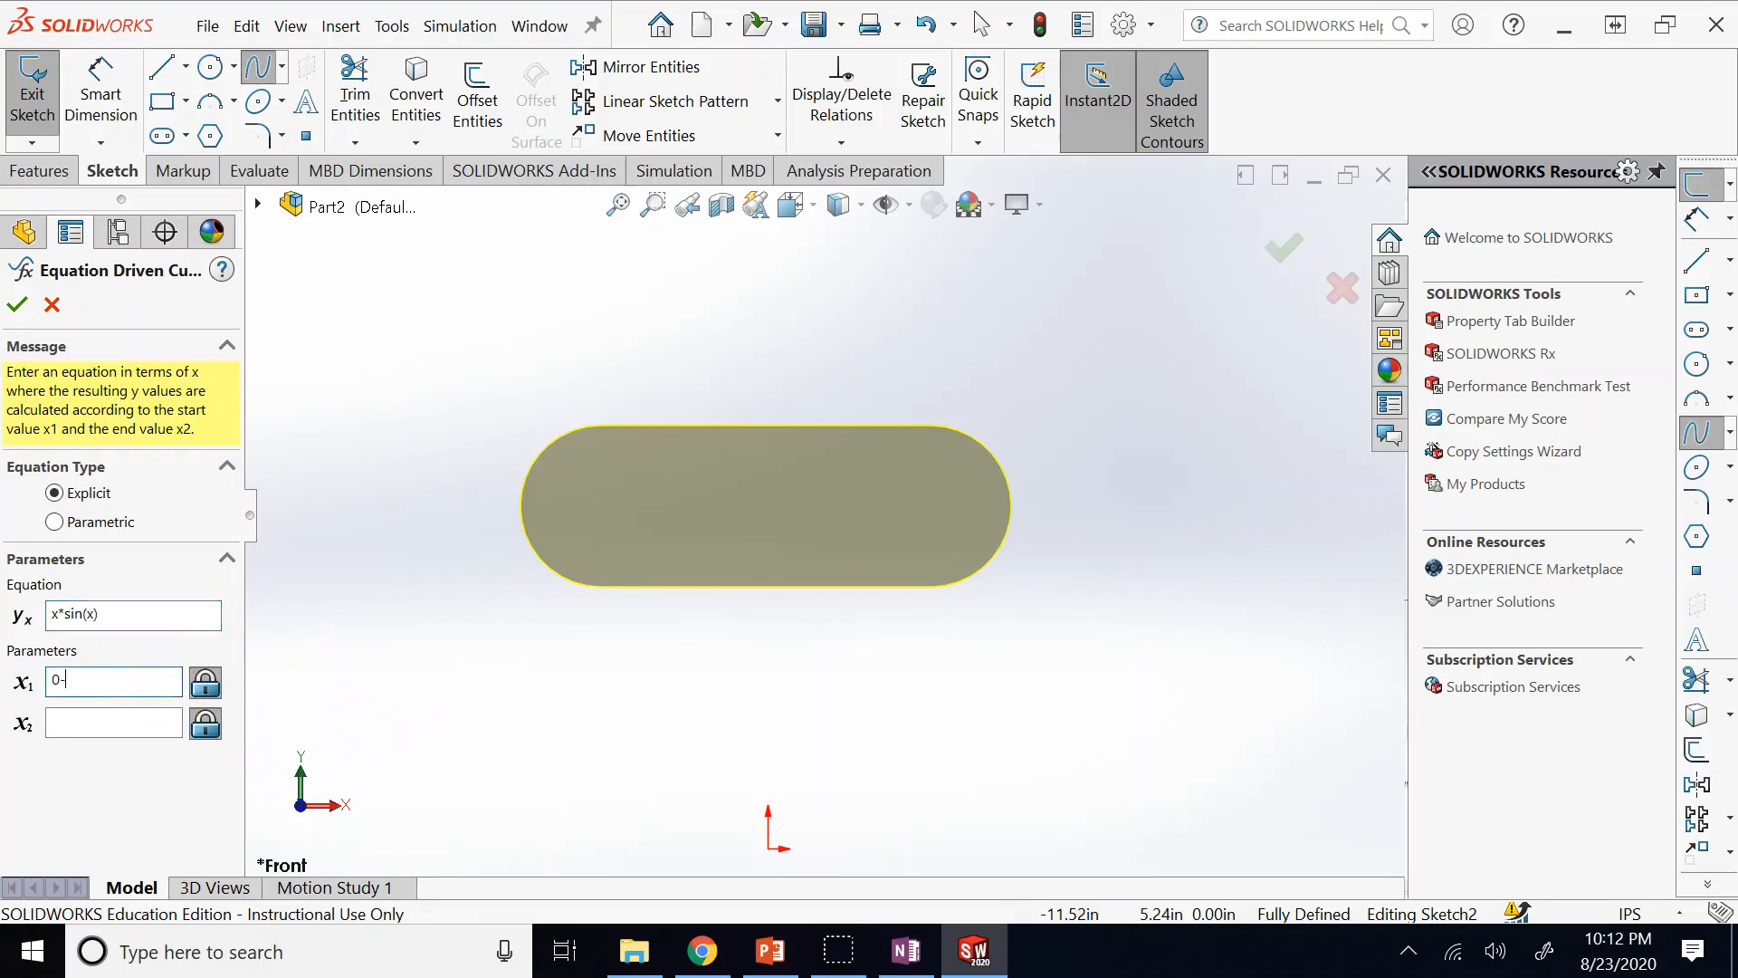
pyautogui.press('BackSpace')
pyautogui.click(128, 718)
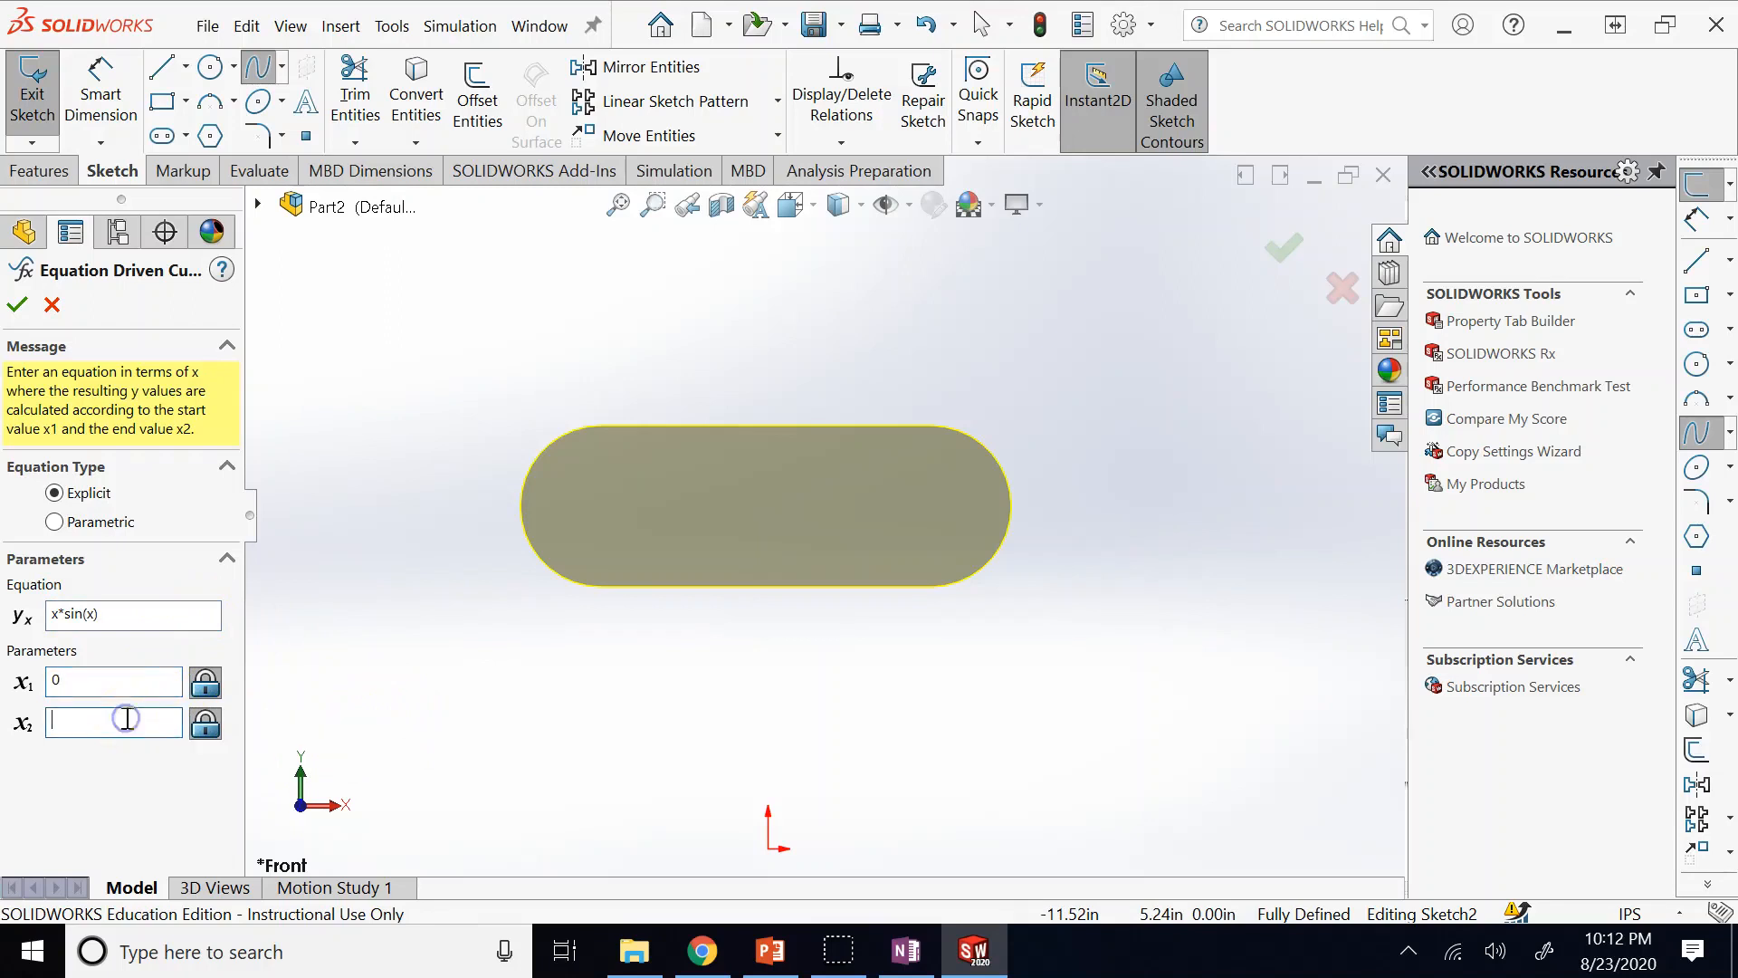
pyautogui.write('4*pi')
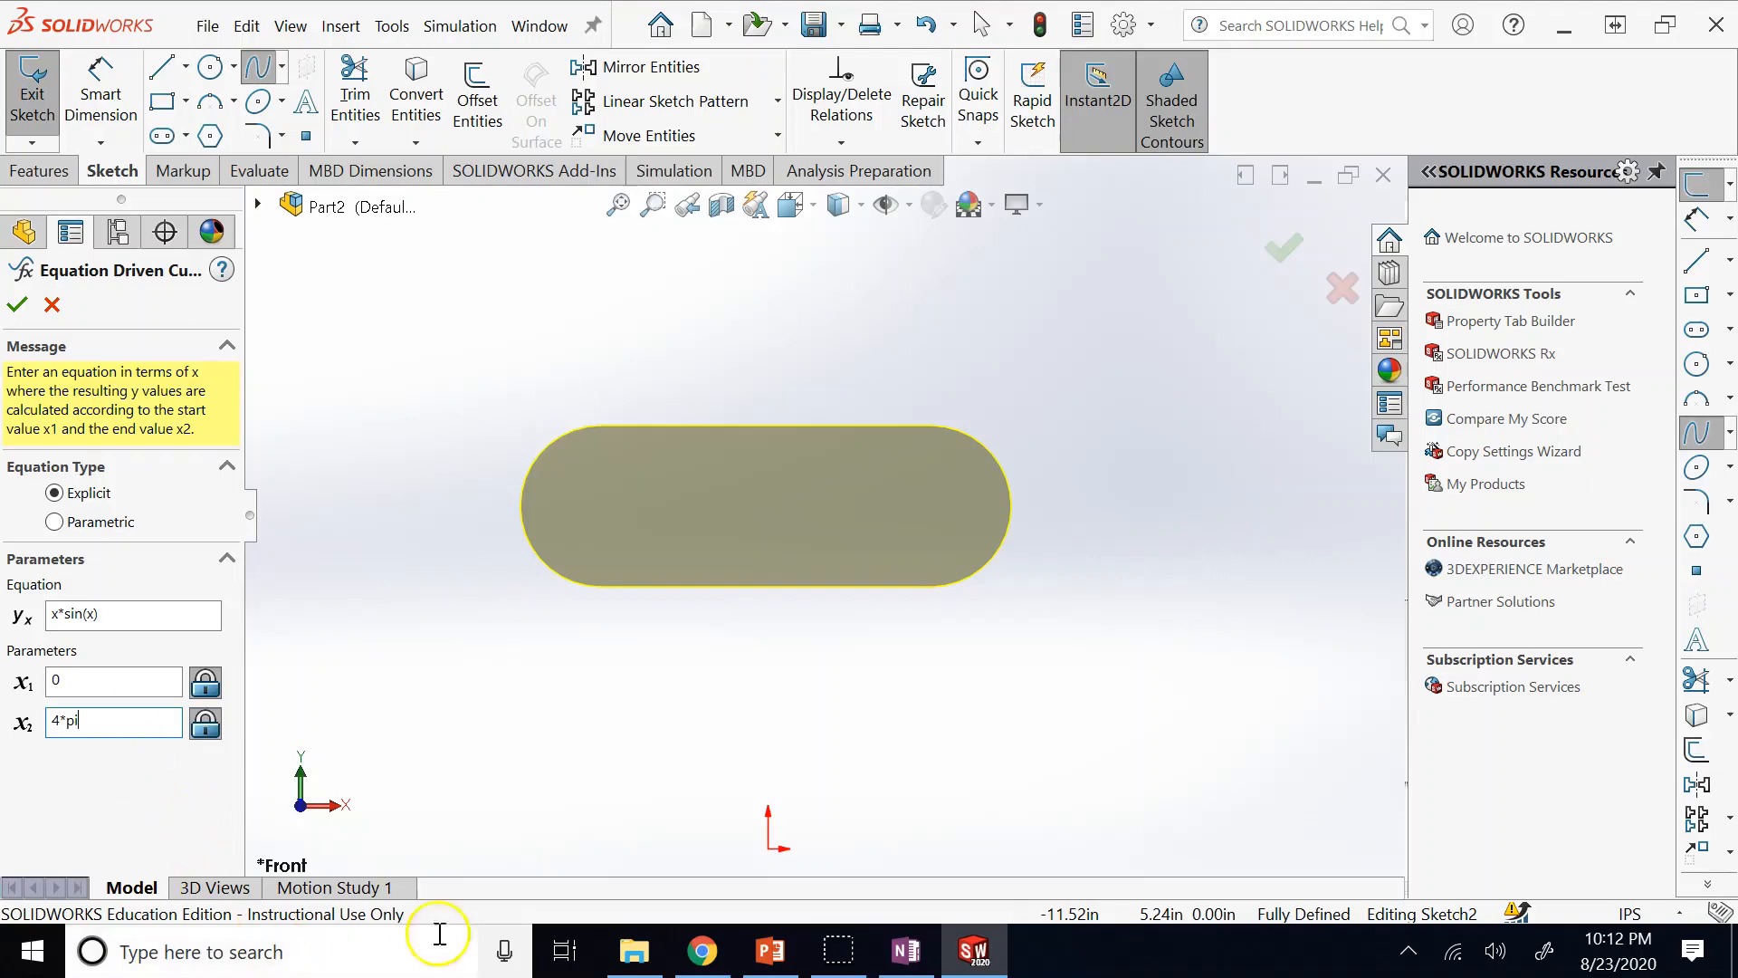
pyautogui.click(768, 952)
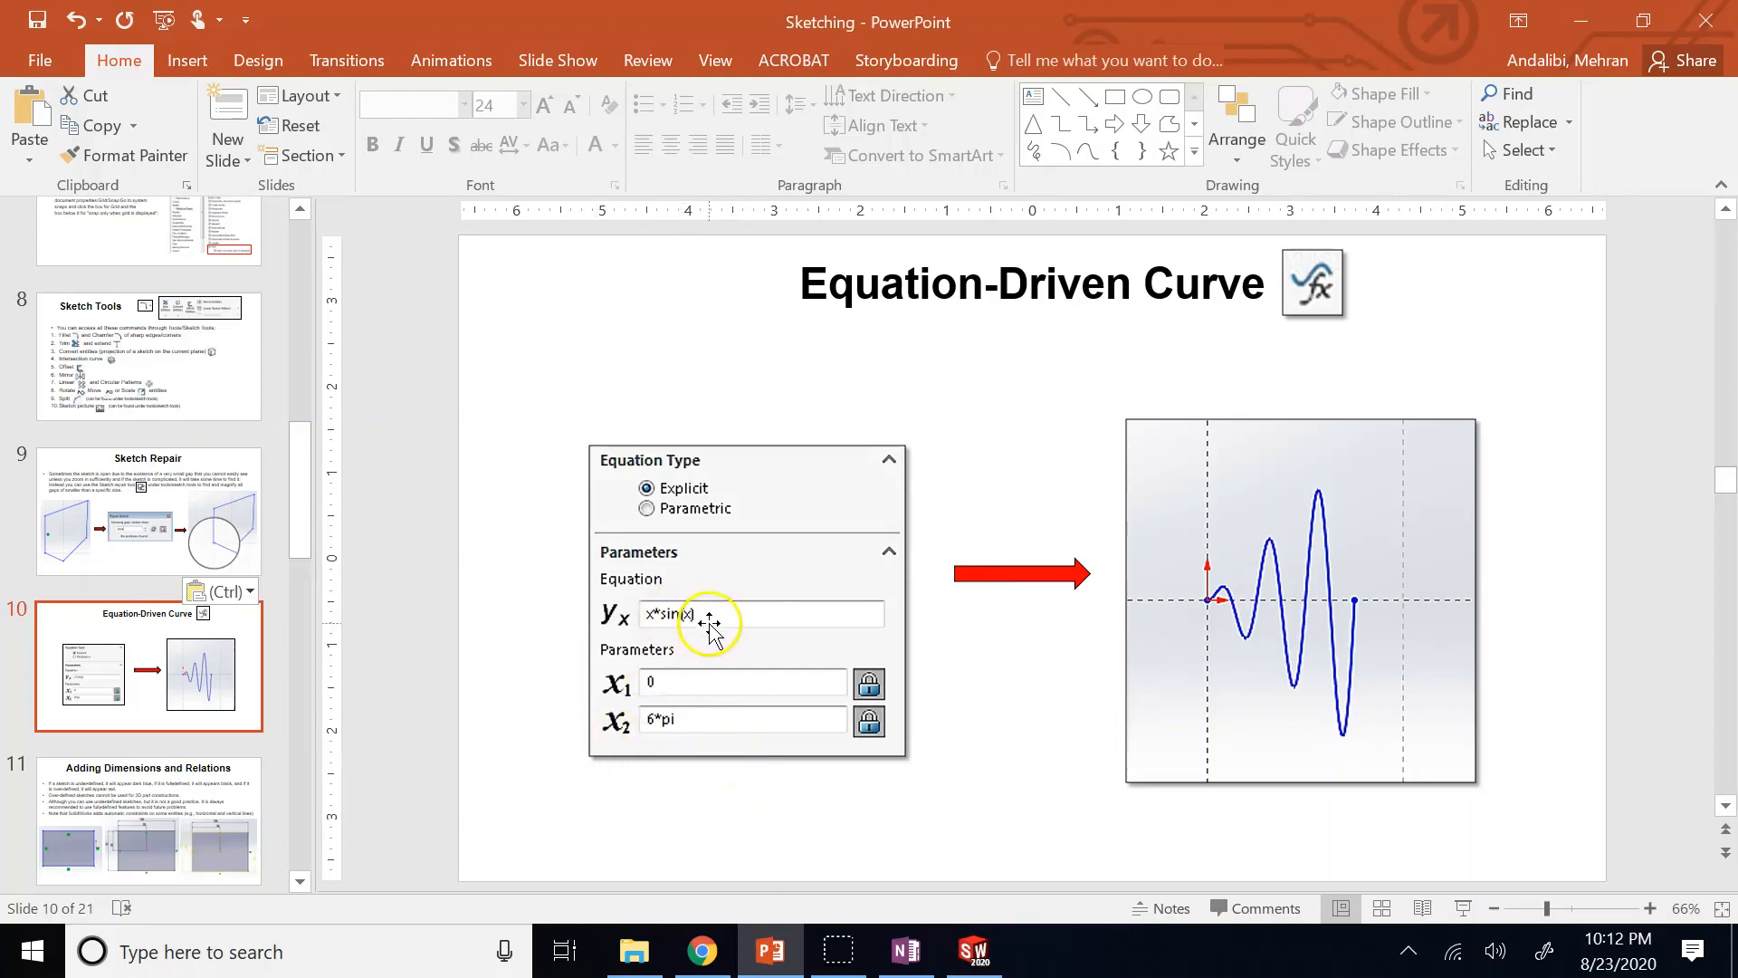
pyautogui.click(972, 953)
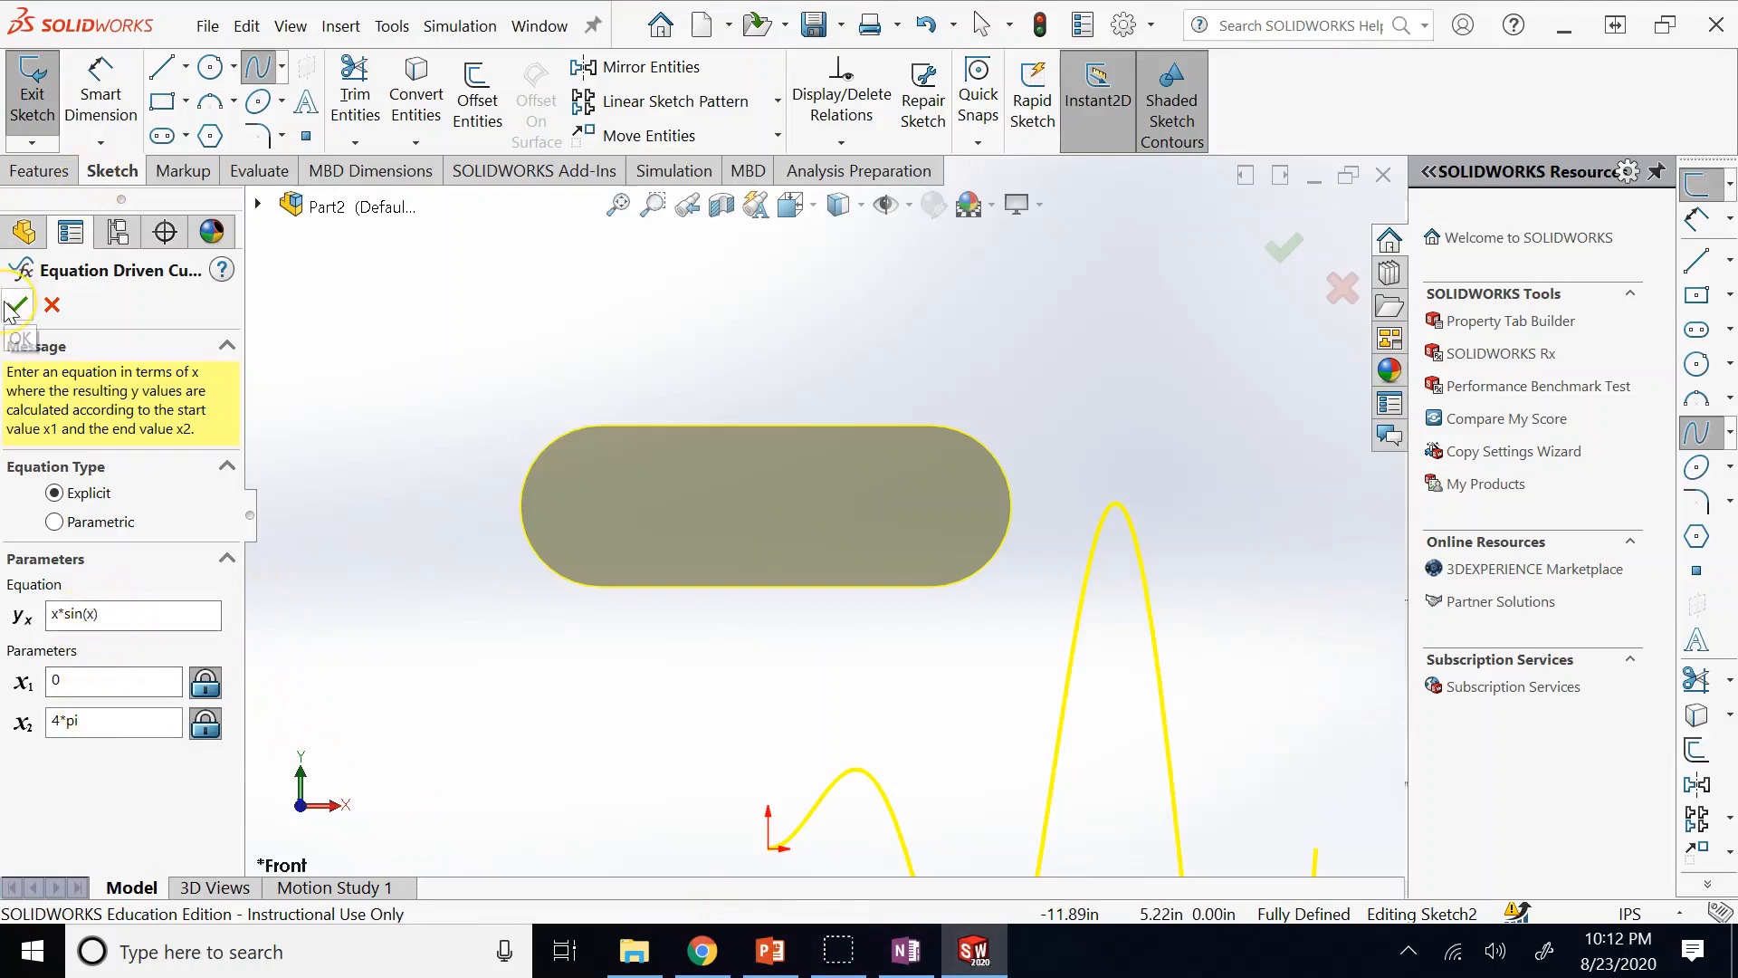
pyautogui.scroll(5, 787, 688)
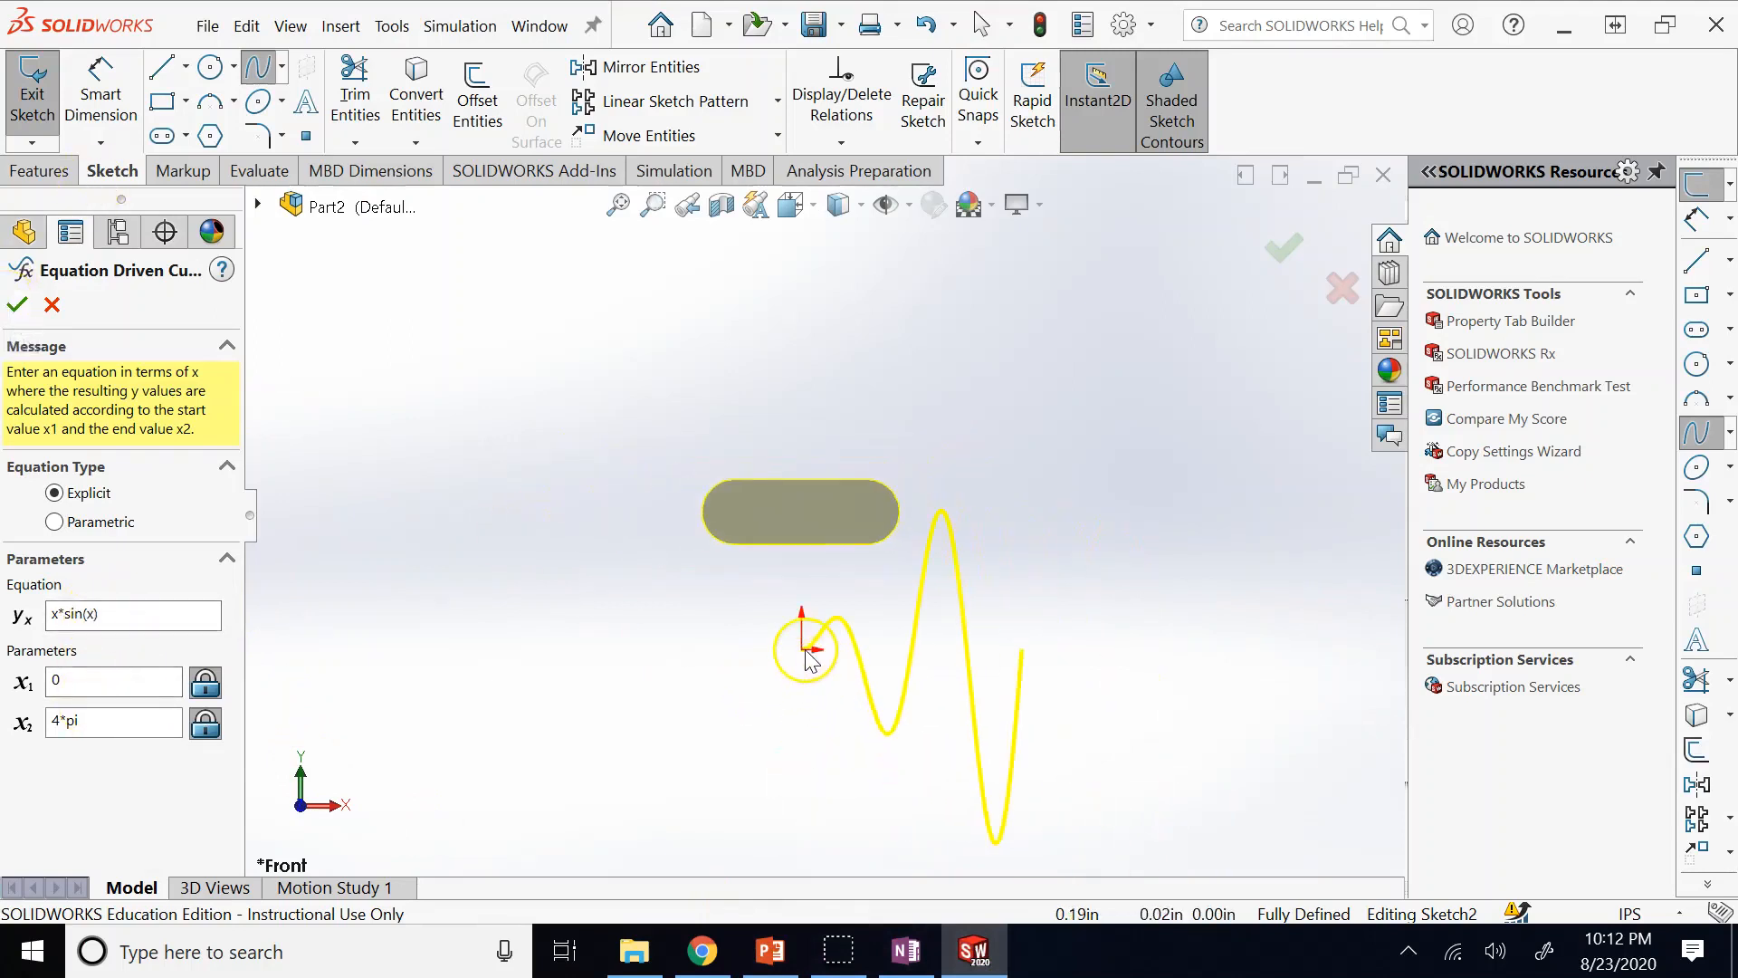
pyautogui.click(33, 302)
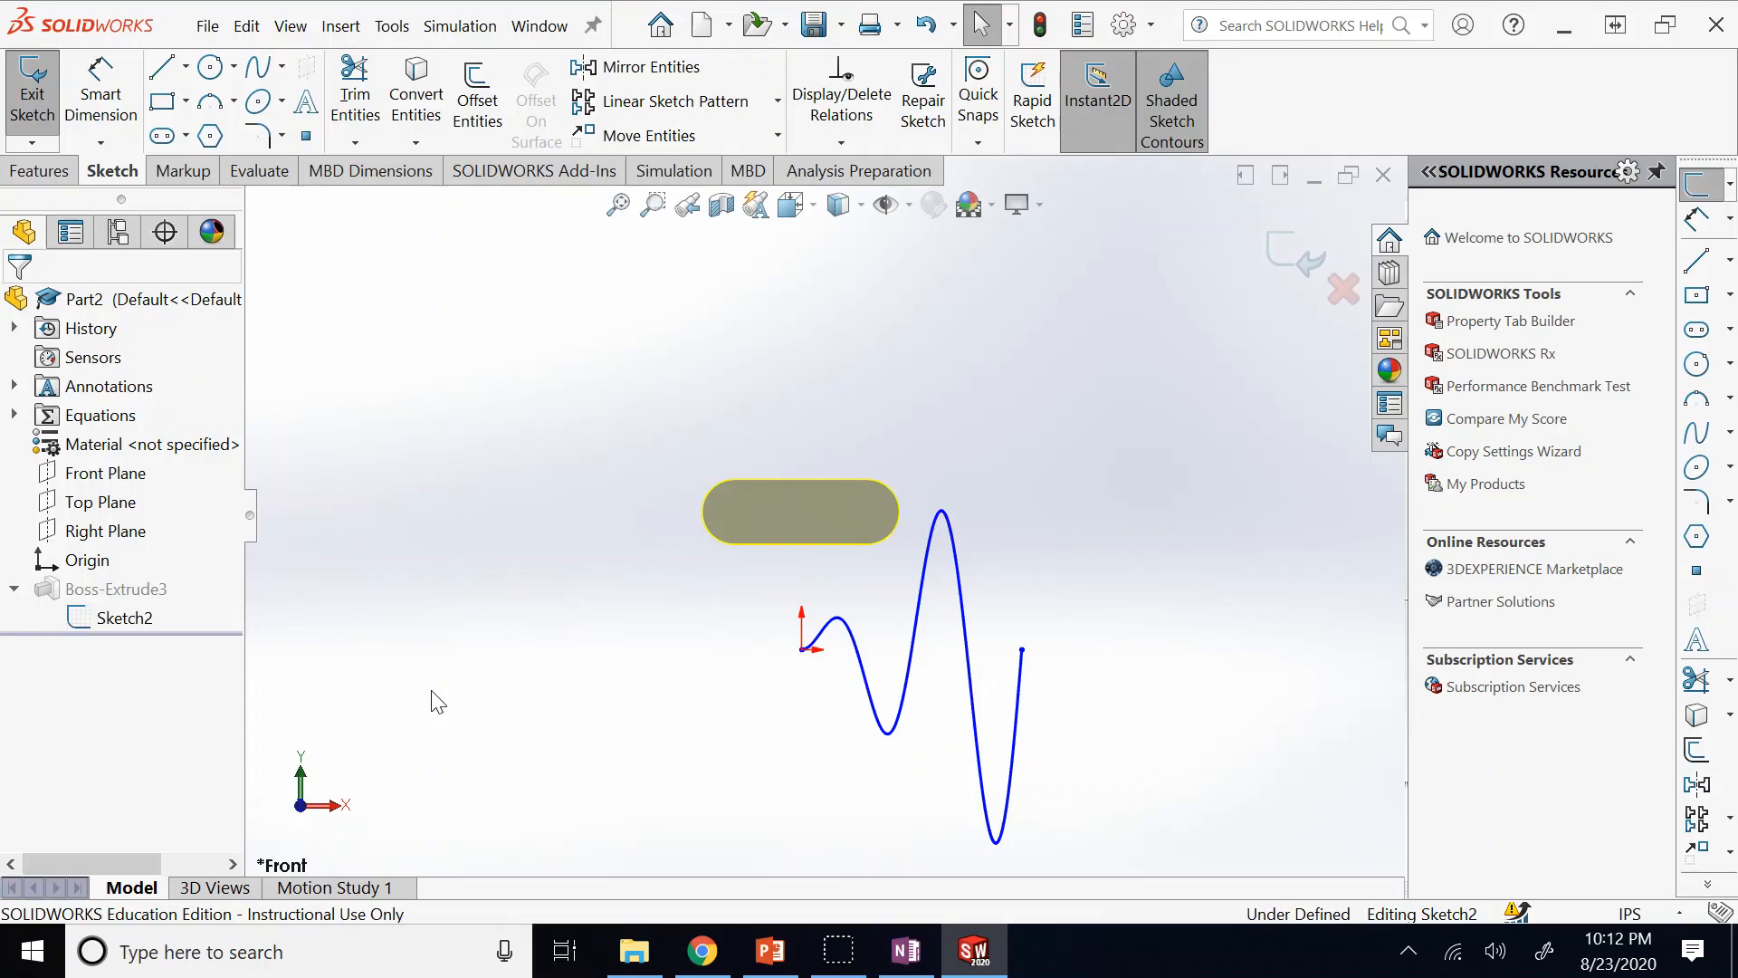
# Switch to PowerPoint and open slide 11, Adding Dimensions and Relations.
pyautogui.click(787, 955)
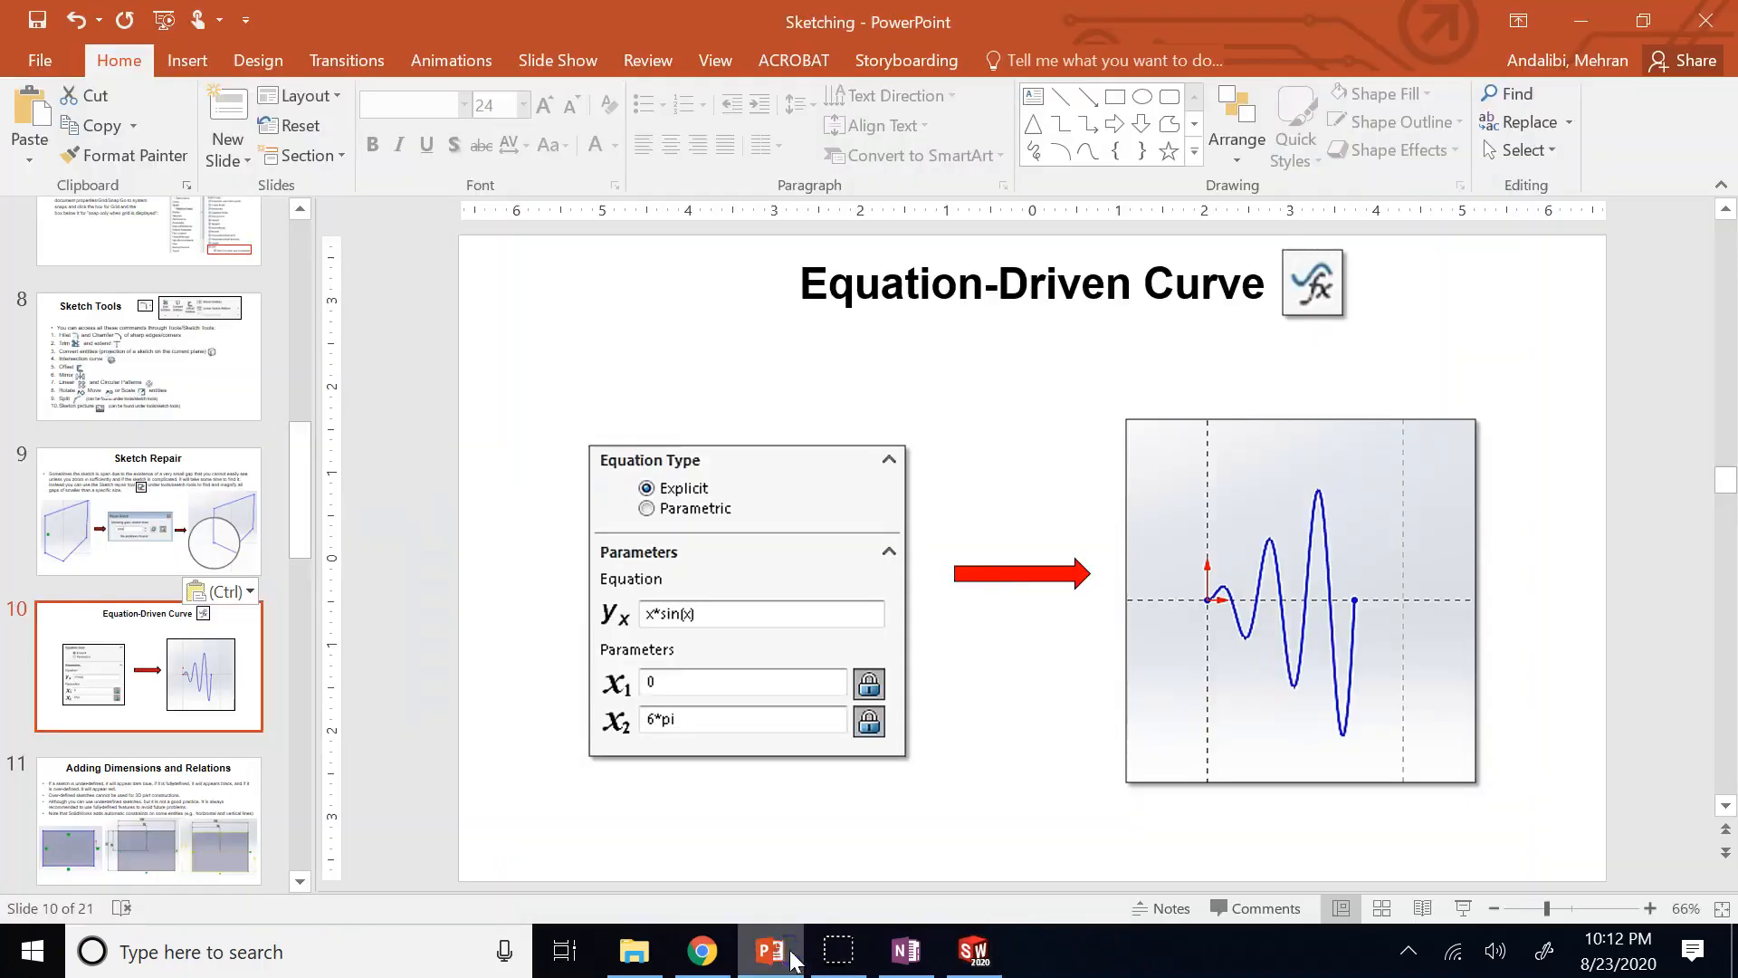
pyautogui.click(183, 790)
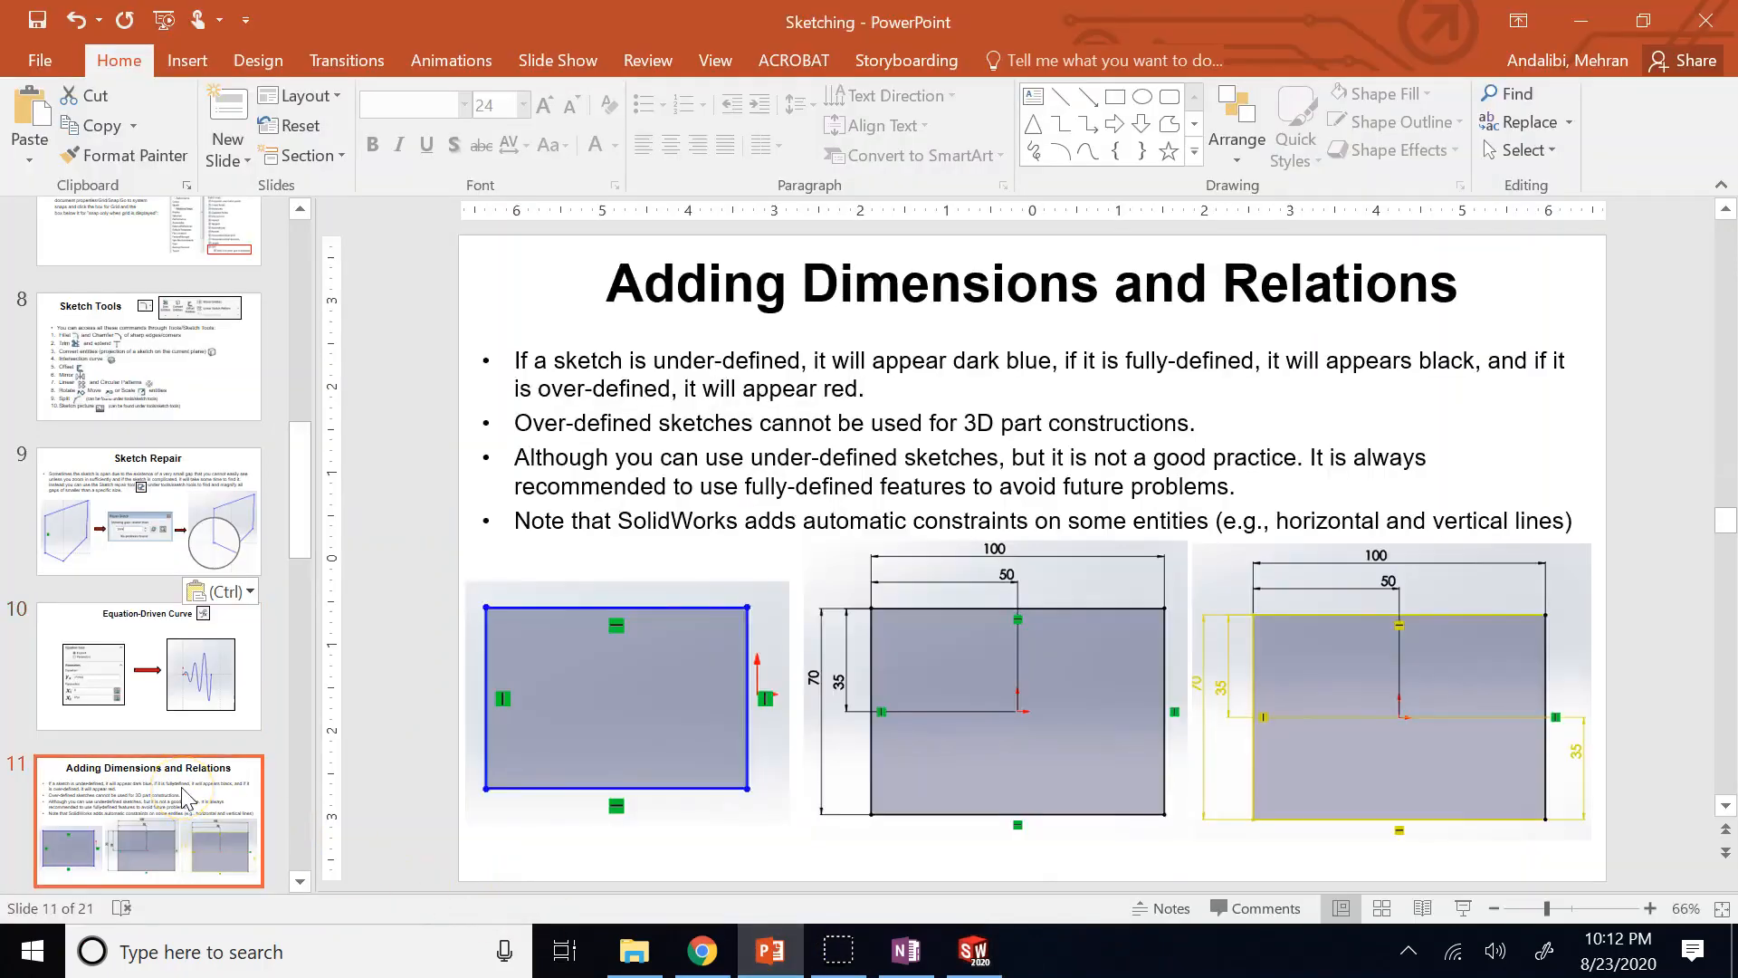
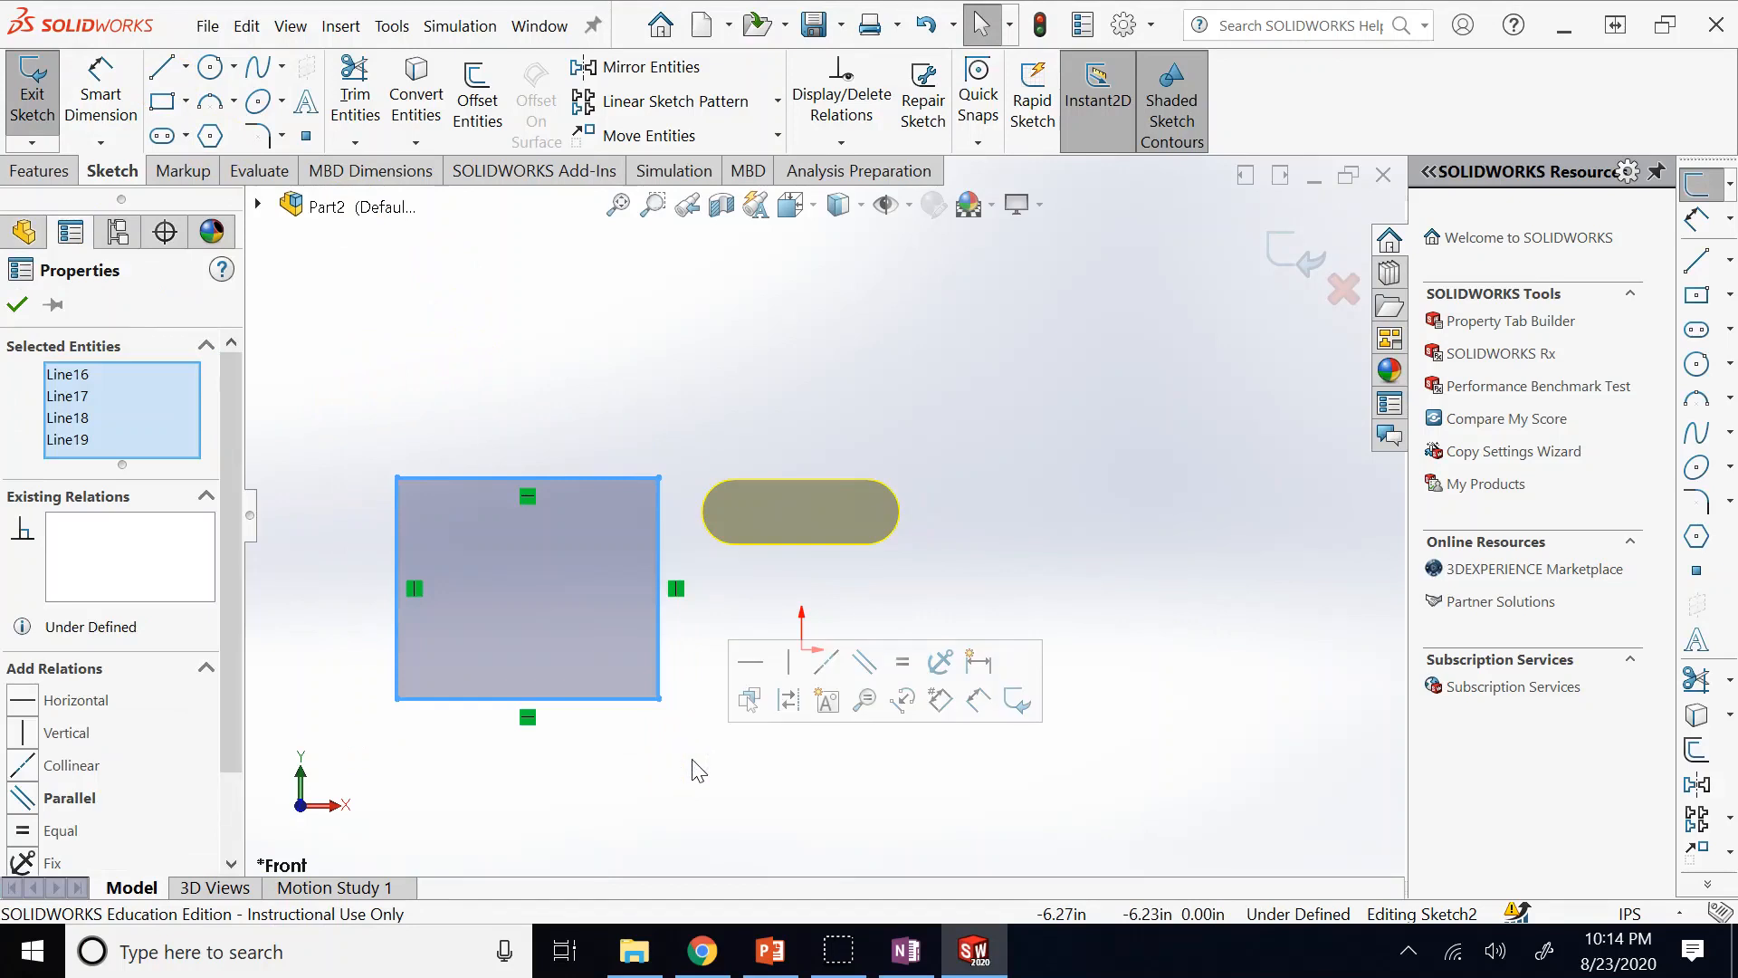
# Resize the under-defined rectangle by moving its right edge slightly inward and pulling its upper-right corner outward and slightly down.
pyautogui.click(694, 766)
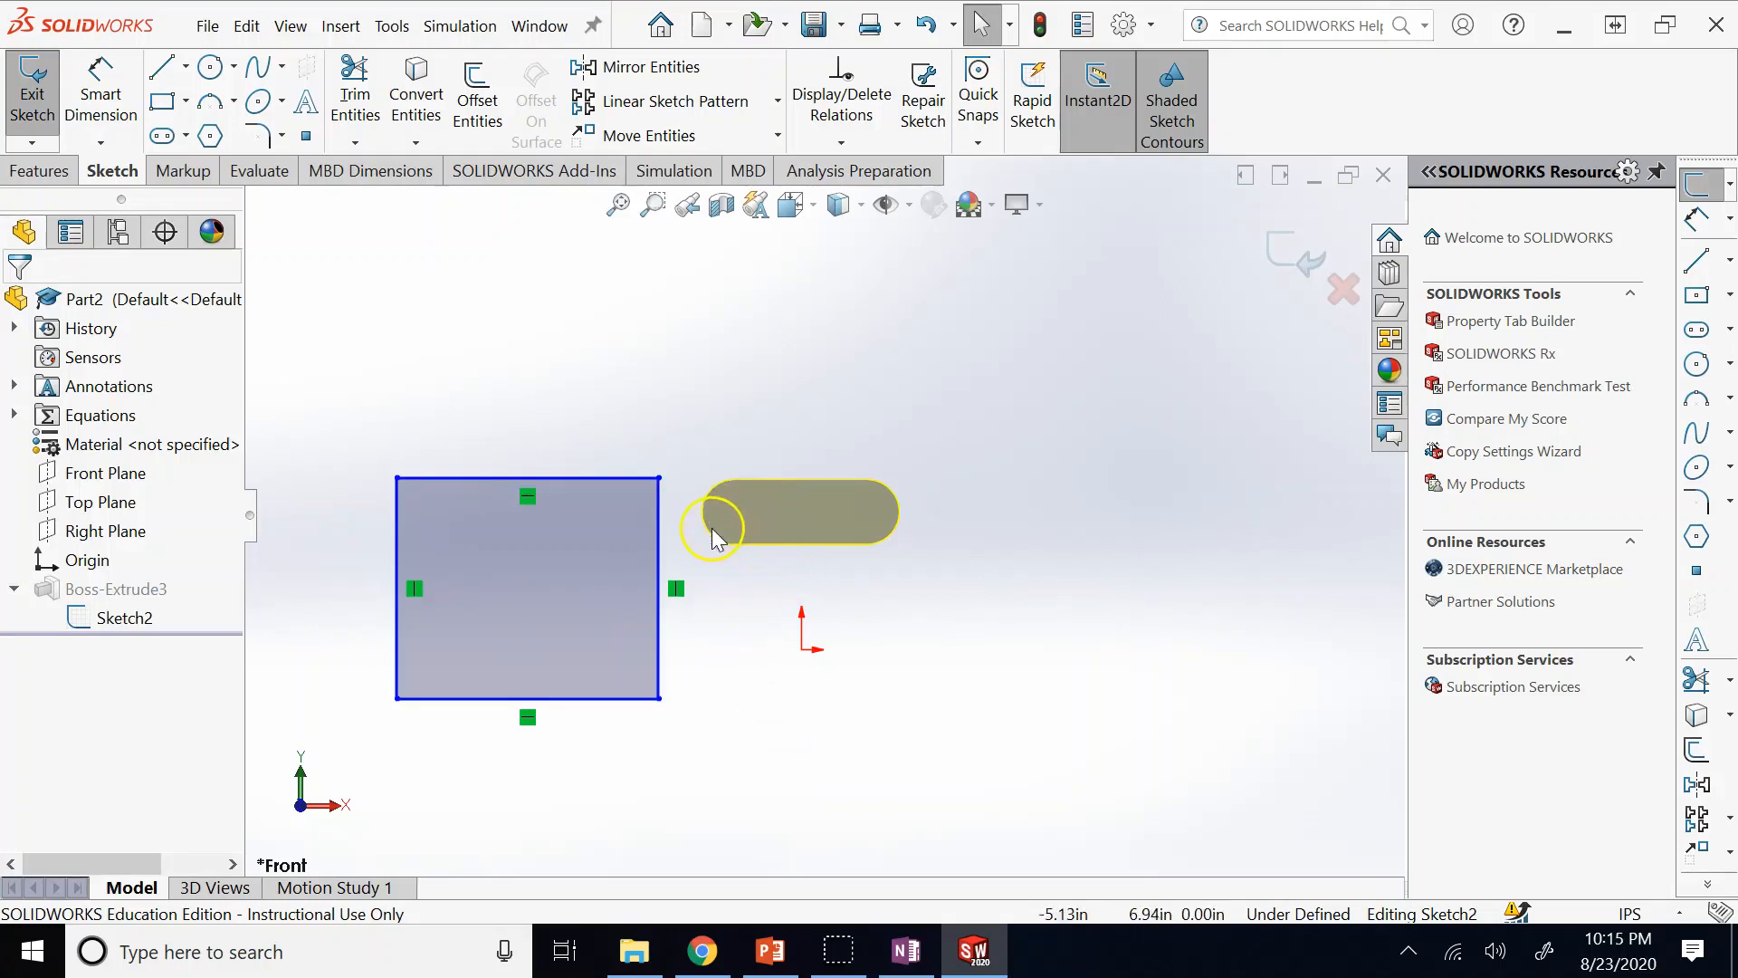
pyautogui.moveTo(660, 556)
pyautogui.mouseDown()
pyautogui.moveTo(985, 580)
pyautogui.moveTo(399, 551)
pyautogui.moveTo(1017, 578)
pyautogui.moveTo(531, 543)
pyautogui.moveTo(871, 548)
pyautogui.moveTo(644, 548)
pyautogui.mouseUp()
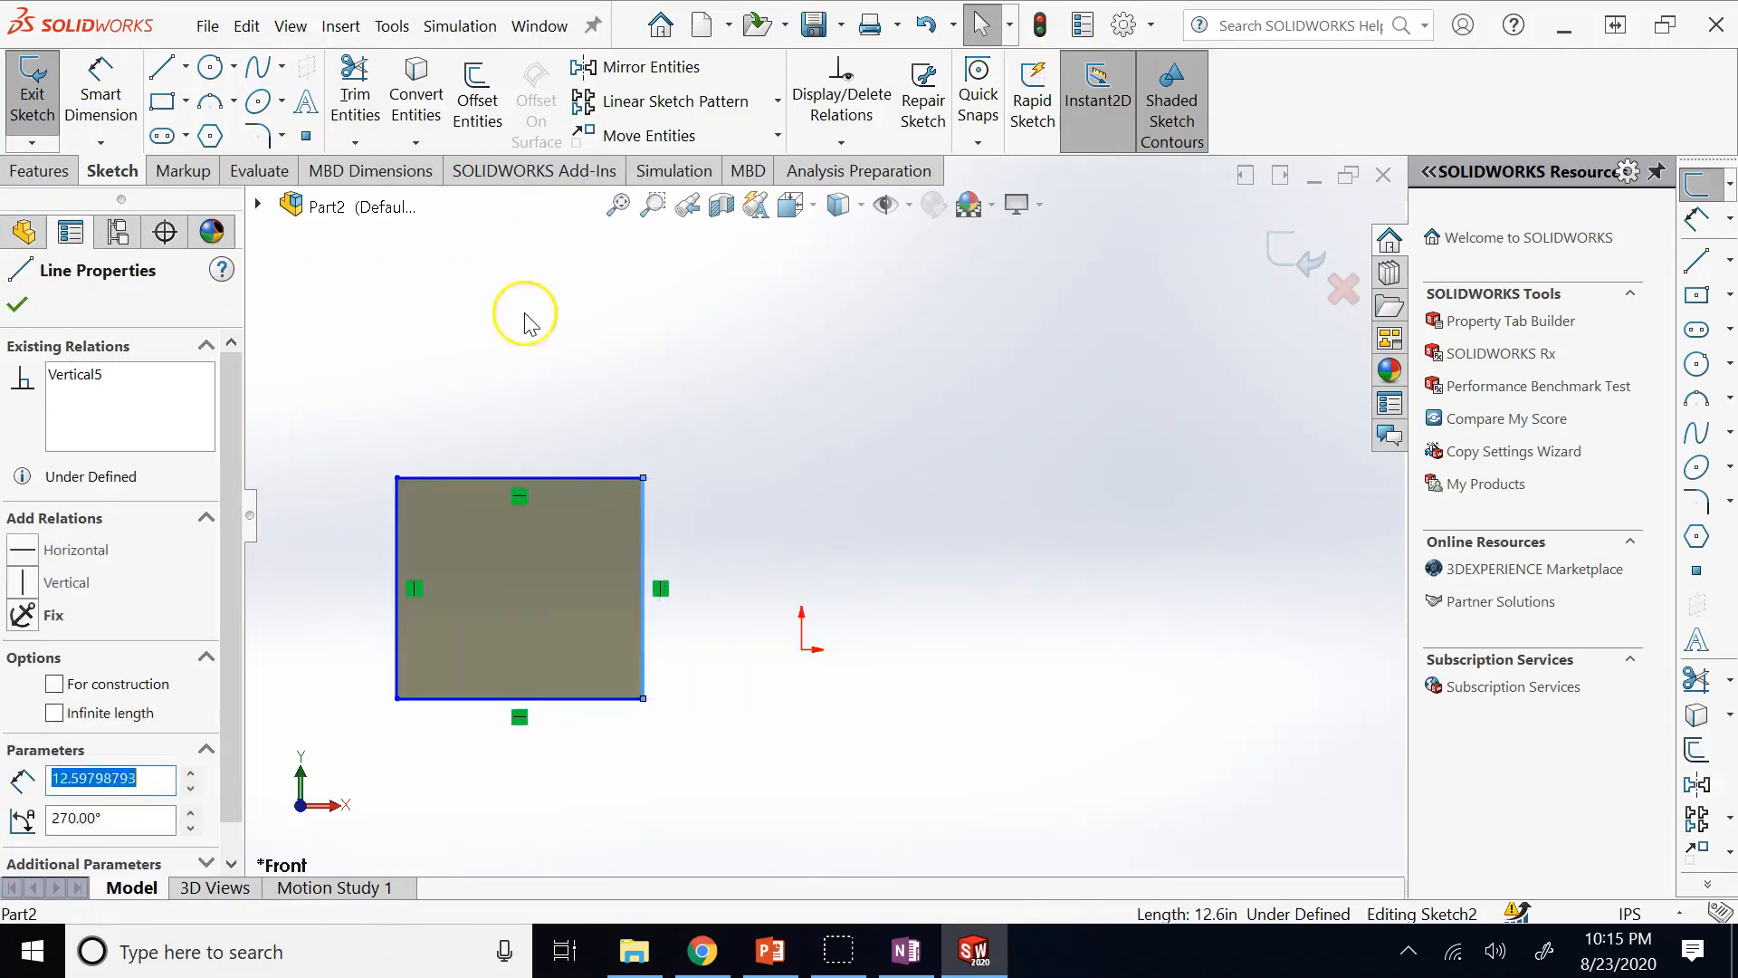
pyautogui.click(524, 311)
pyautogui.moveTo(644, 478); pyautogui.dragTo(710, 493)
pyautogui.click(815, 507)
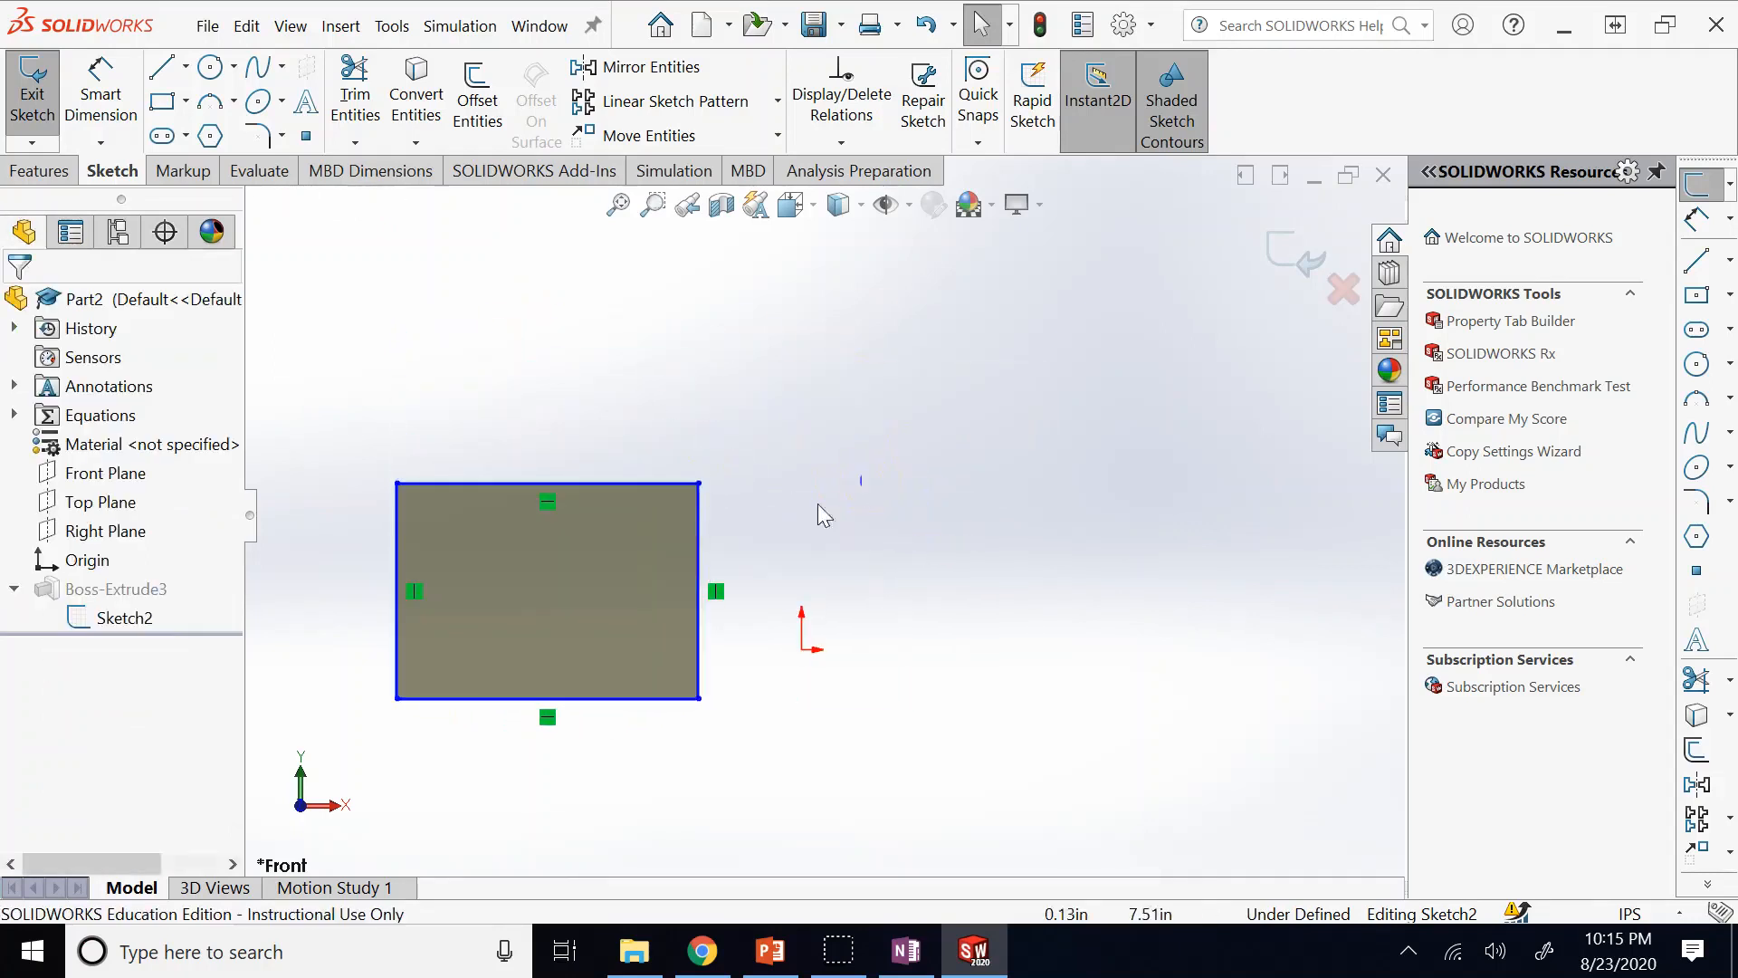
# Check the relations on the rectangle's four edges and delete the horizontal relation of the top edge.
pyautogui.click(717, 595)
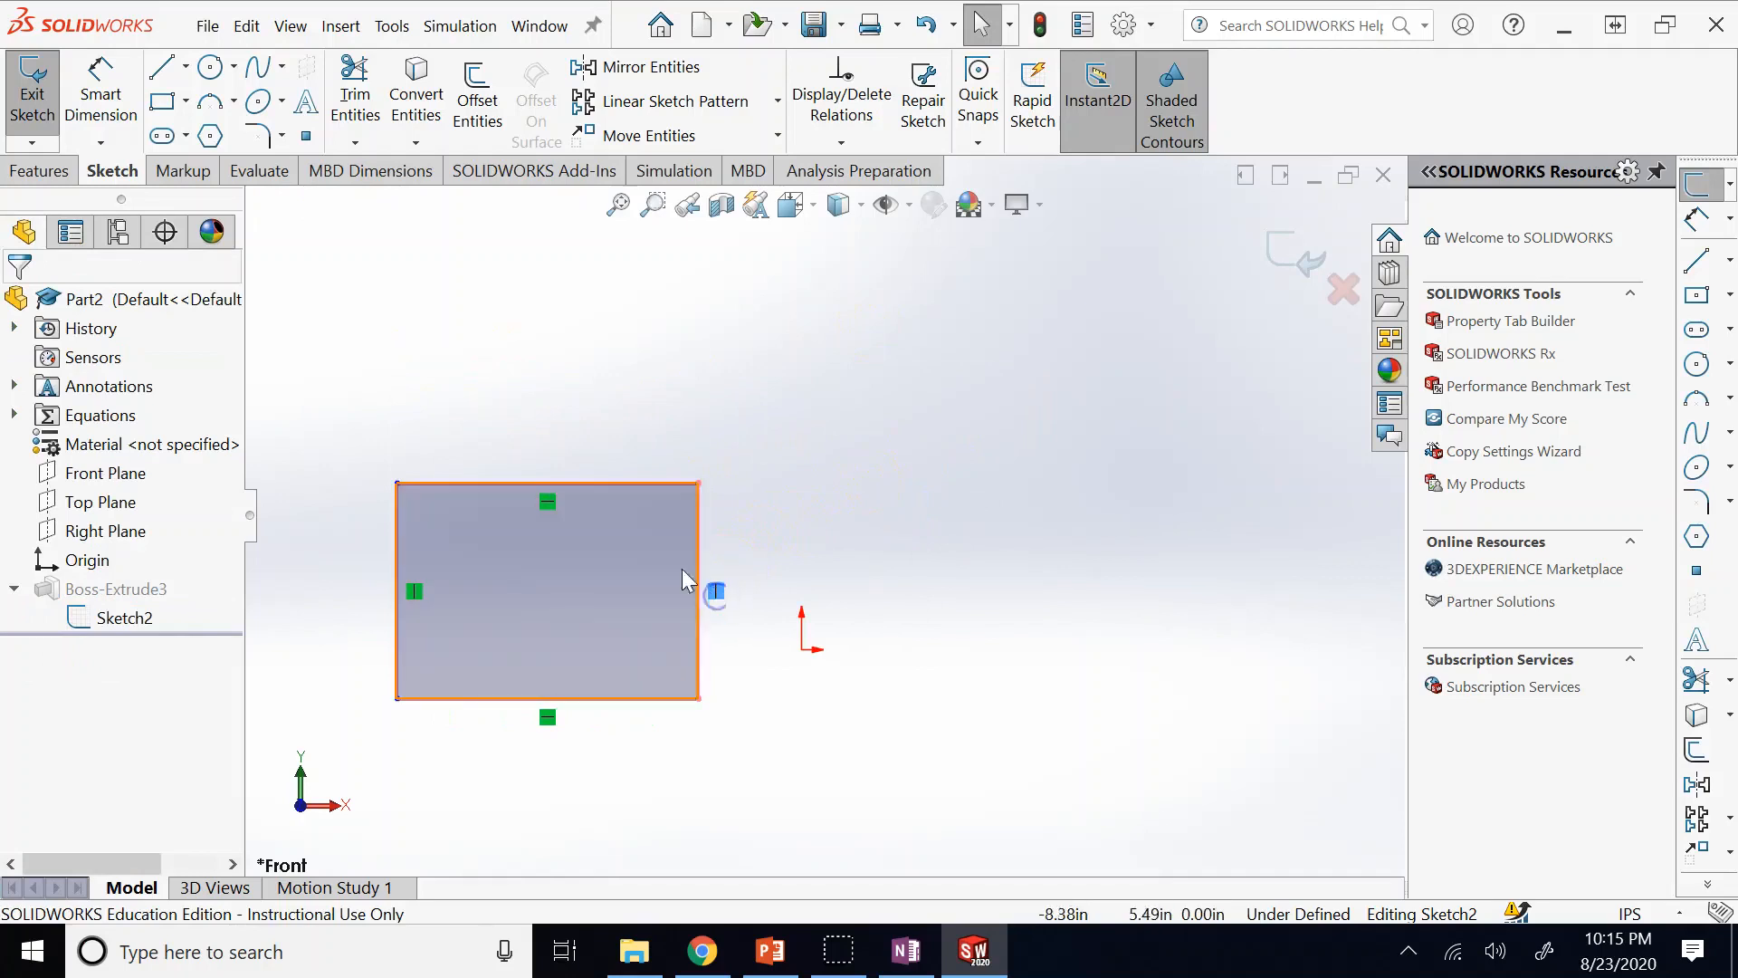
pyautogui.click(540, 501)
pyautogui.click(422, 591)
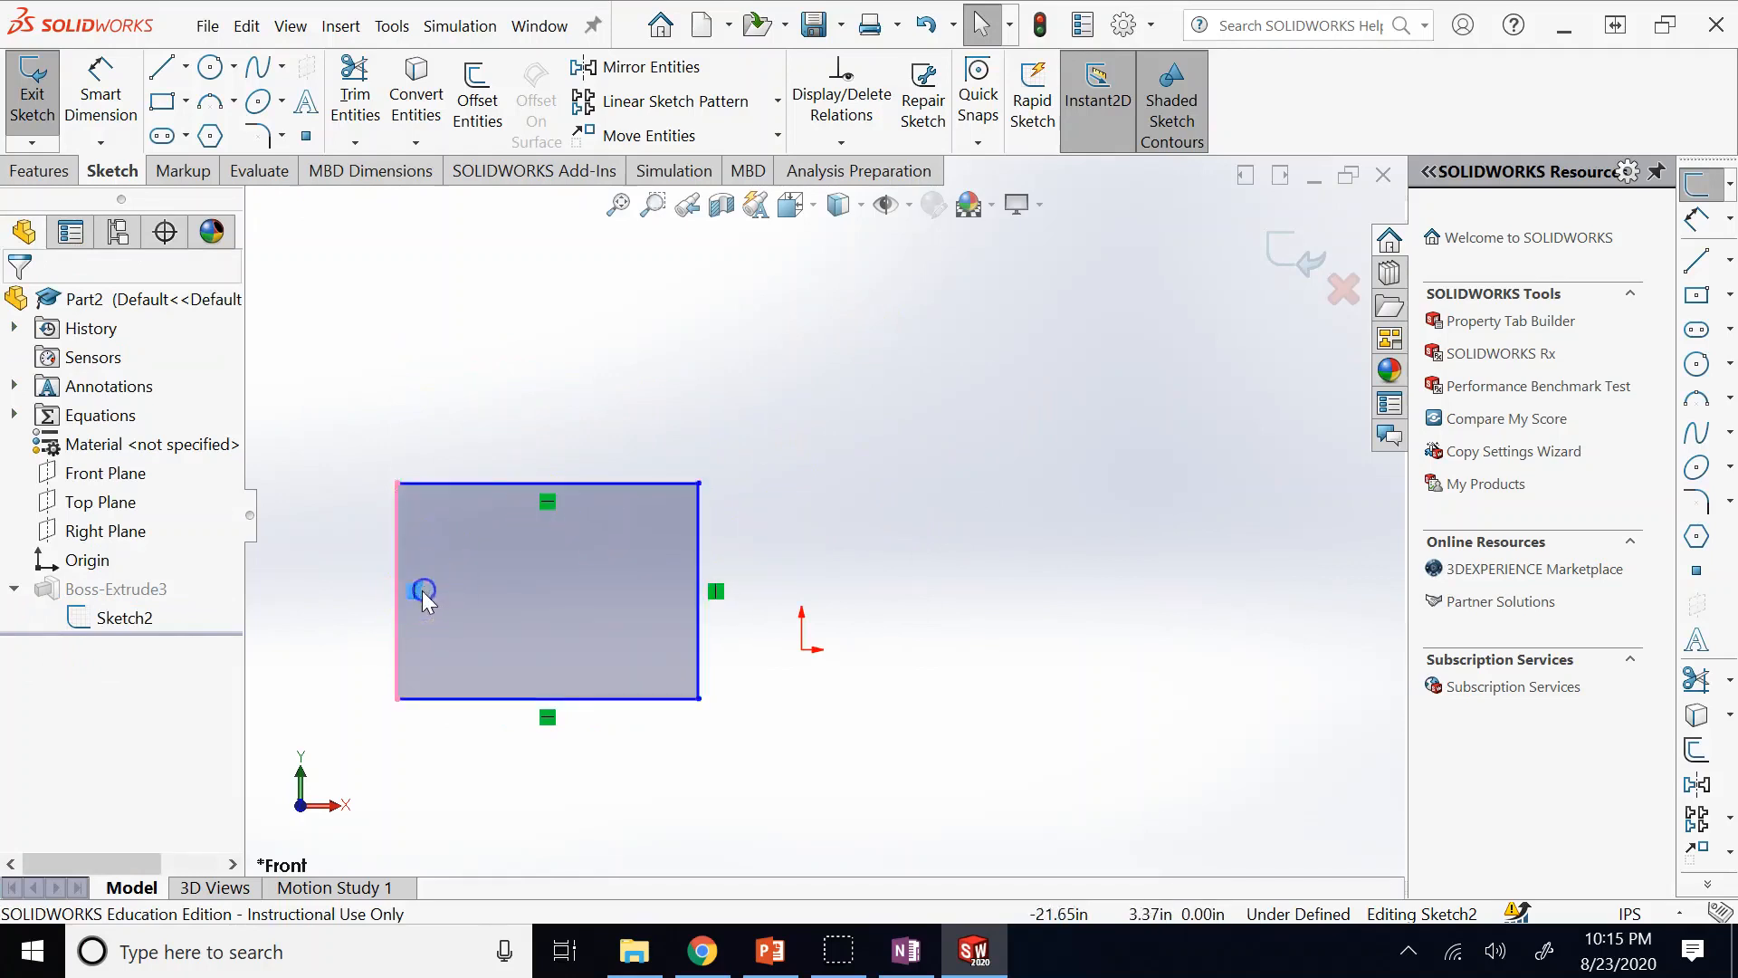
pyautogui.click(542, 711)
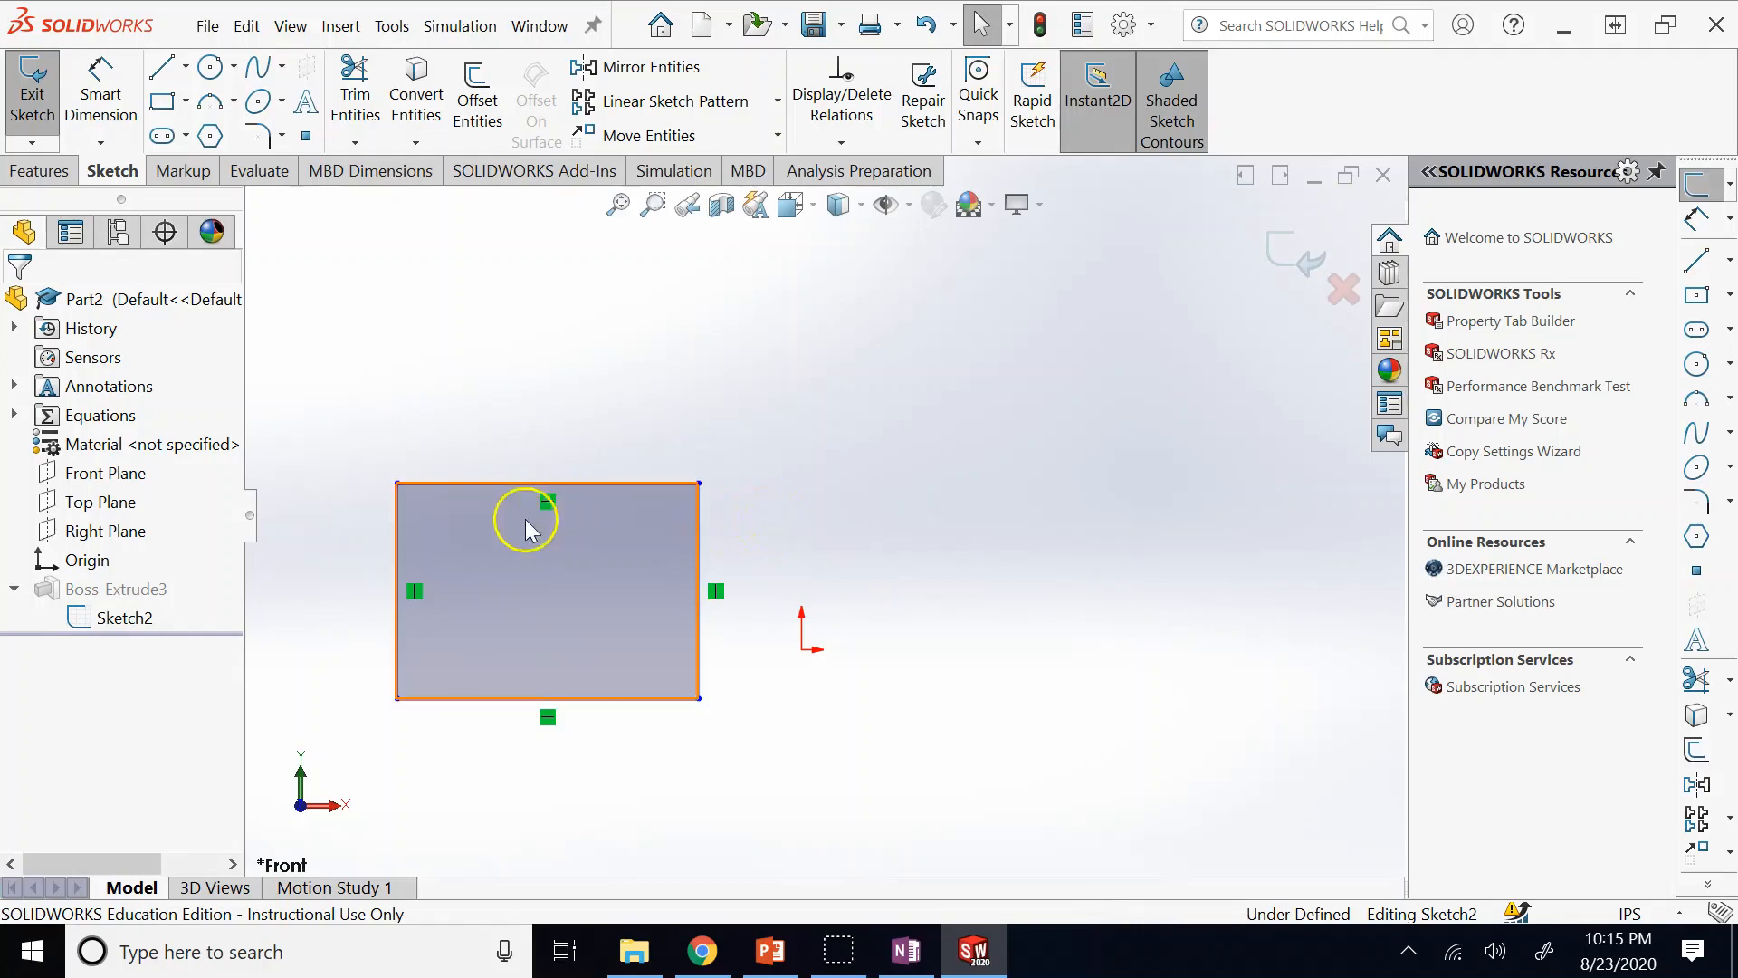
pyautogui.click(550, 508)
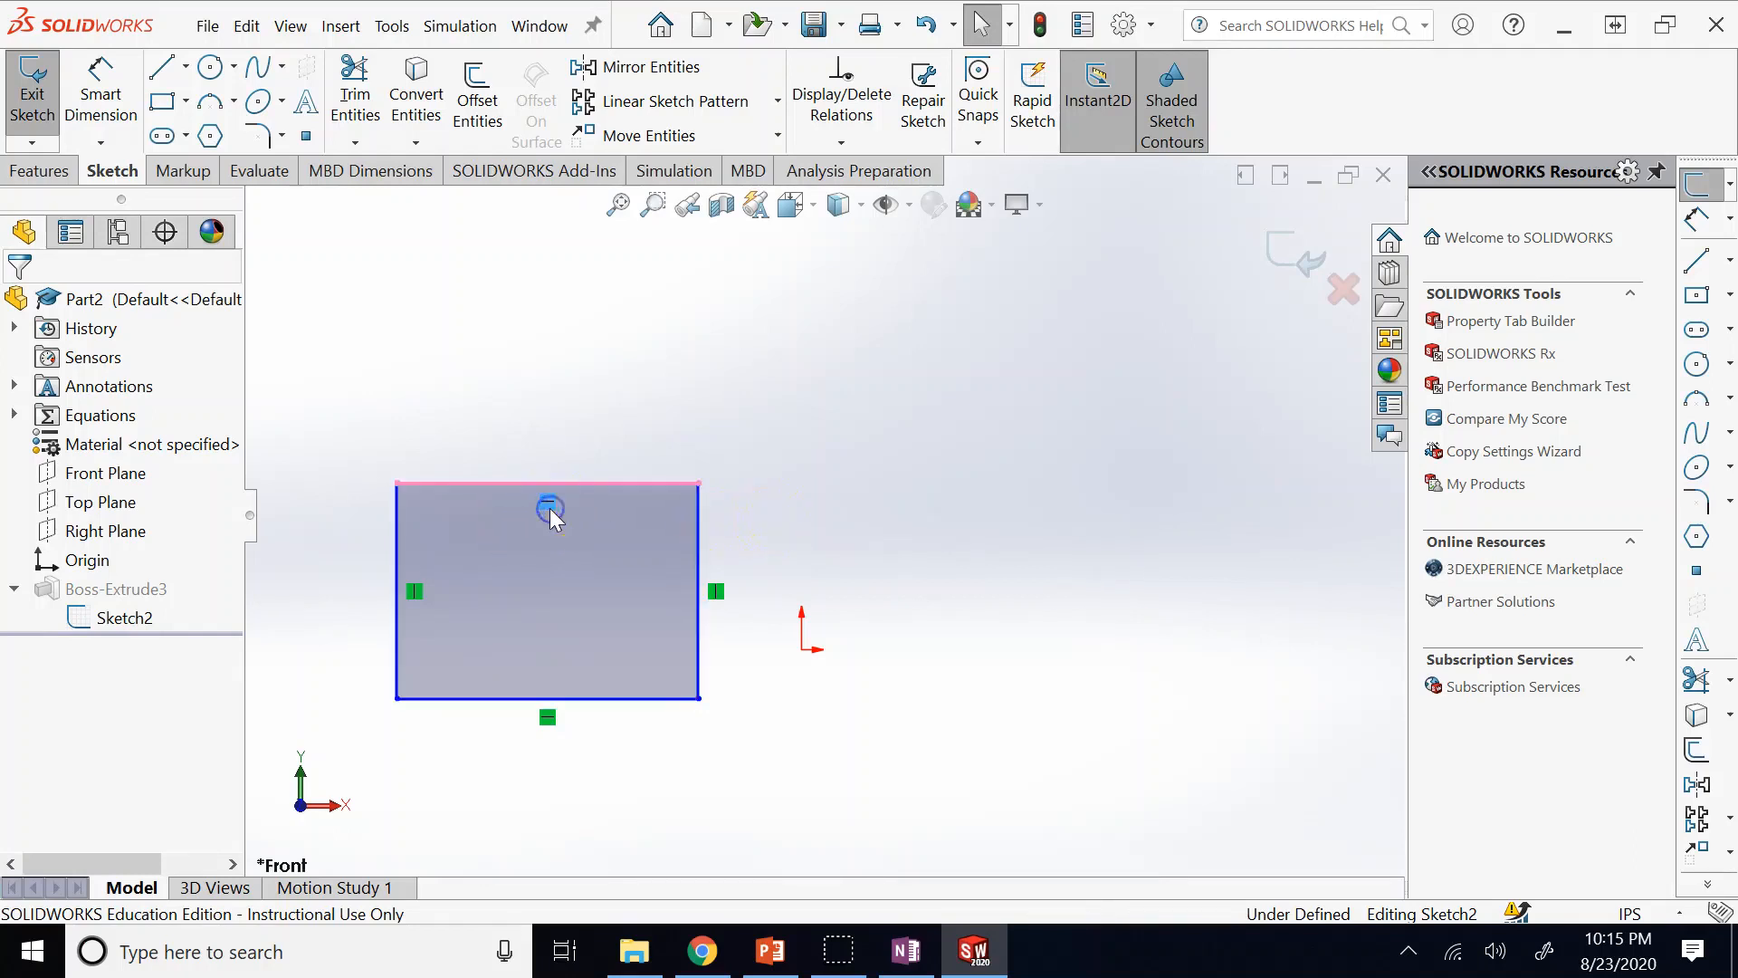
pyautogui.press('Delete')
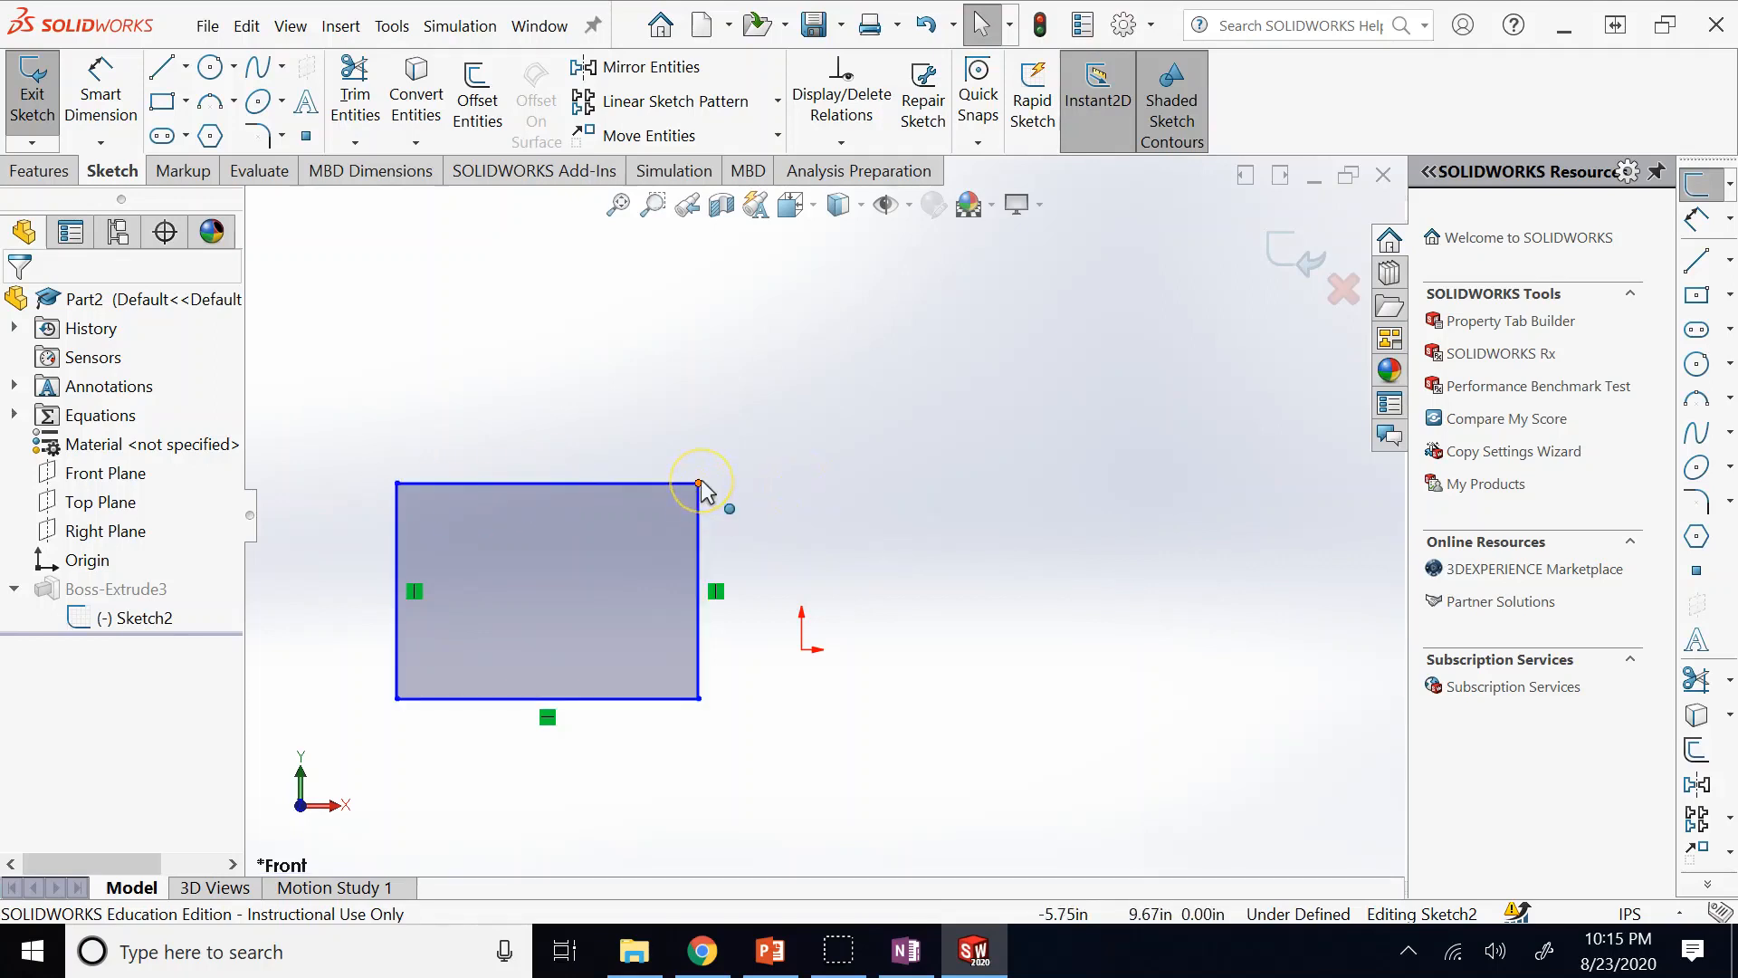
# Stretch the rectangle slightly outward by its upper-right corner, and undo both that move and the deletion of the top edge's horizontal relation.
pyautogui.moveTo(700, 484)
pyautogui.mouseDown()
pyautogui.moveTo(702, 291)
pyautogui.moveTo(745, 481)
pyautogui.moveTo(725, 448)
pyautogui.moveTo(738, 407)
pyautogui.moveTo(761, 646)
pyautogui.moveTo(766, 473)
pyautogui.moveTo(721, 484)
pyautogui.mouseUp()
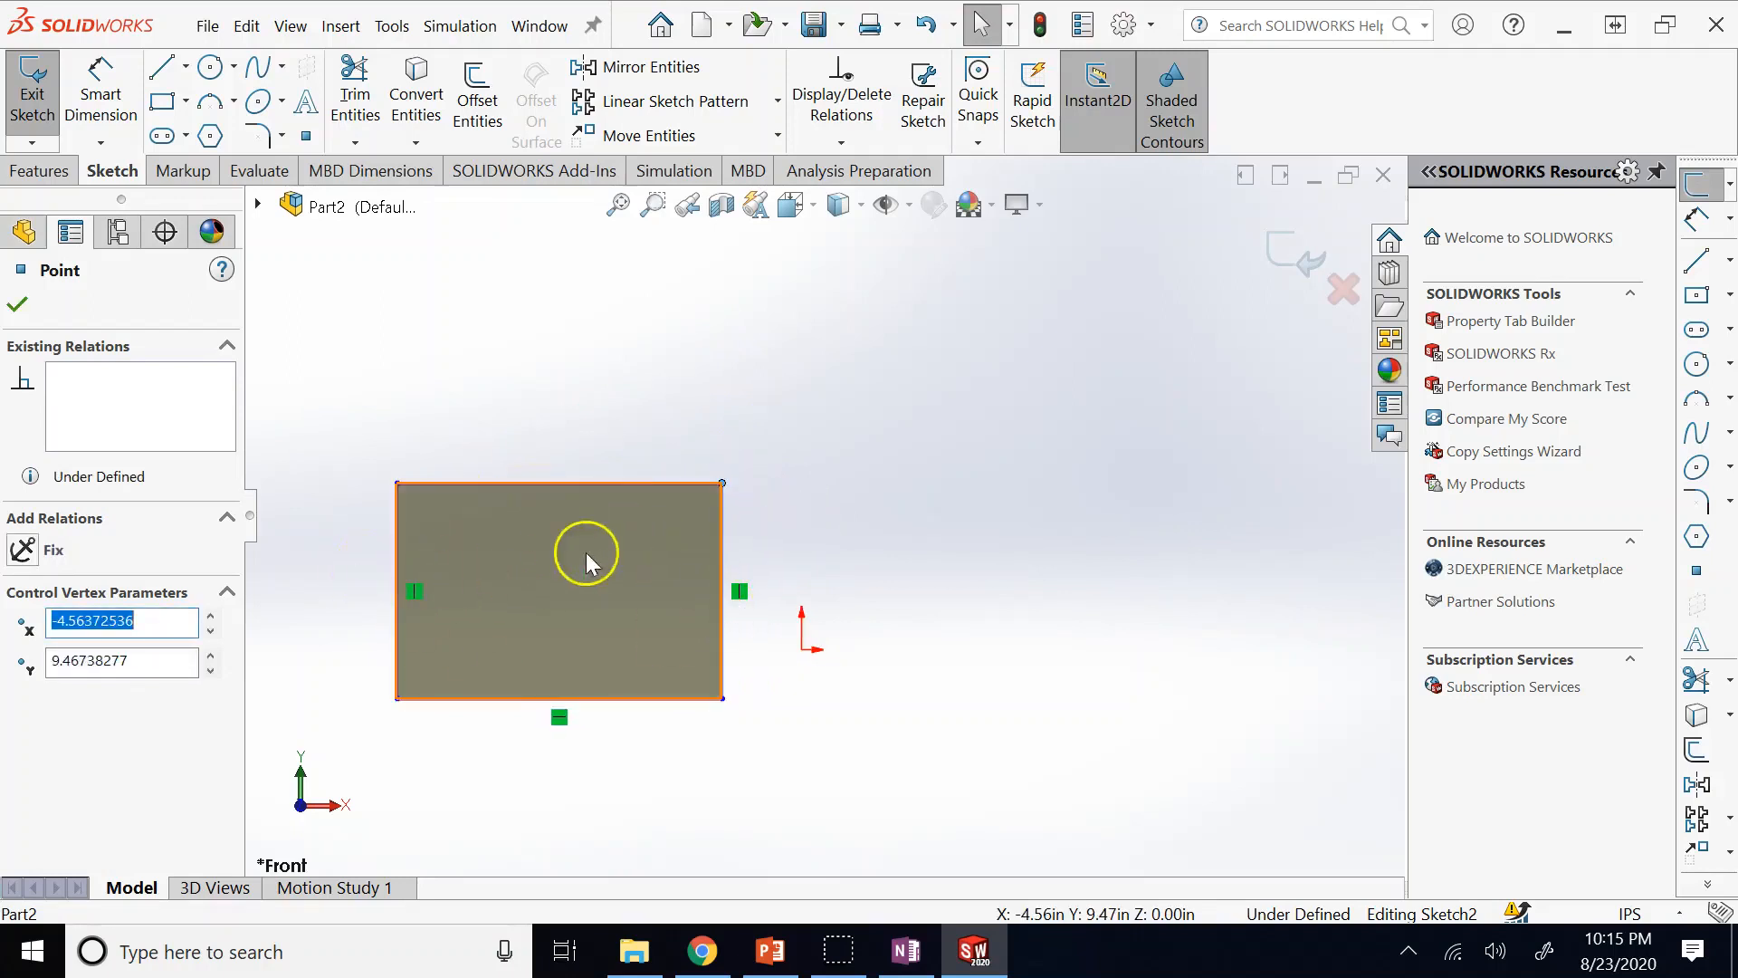
pyautogui.click(756, 453)
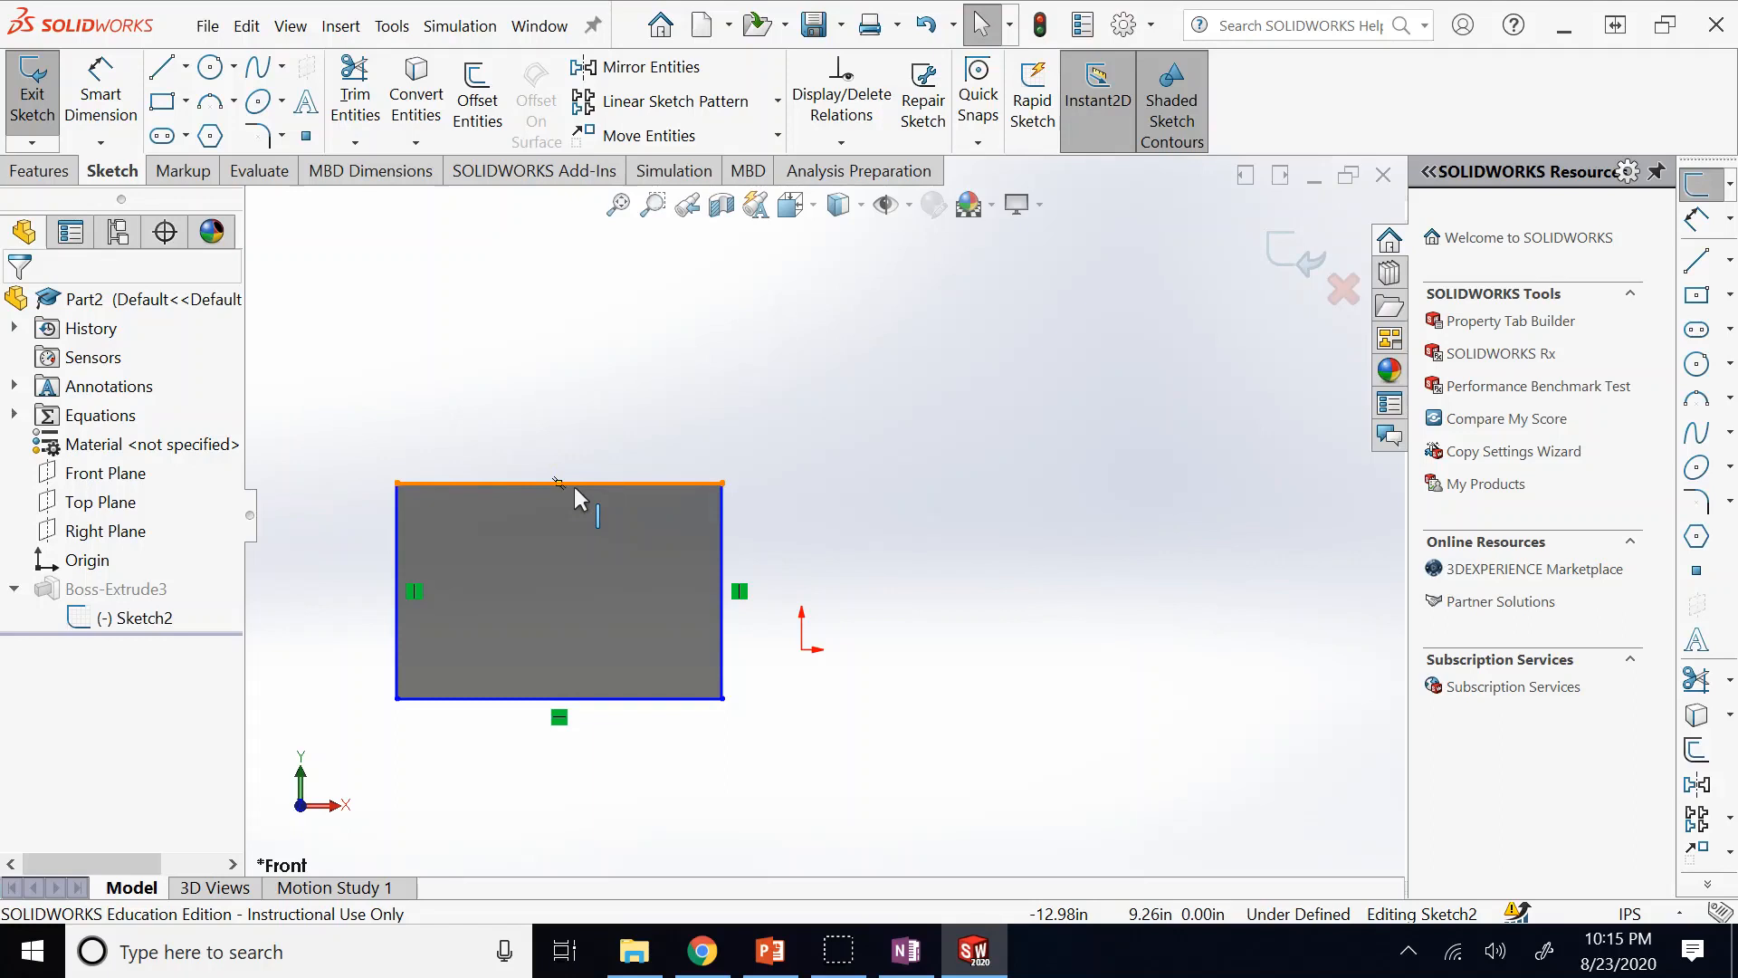
pyautogui.hotkey('ctrl', 'z')
pyautogui.hotkey('ctrl', 'z')
pyautogui.click(788, 392)
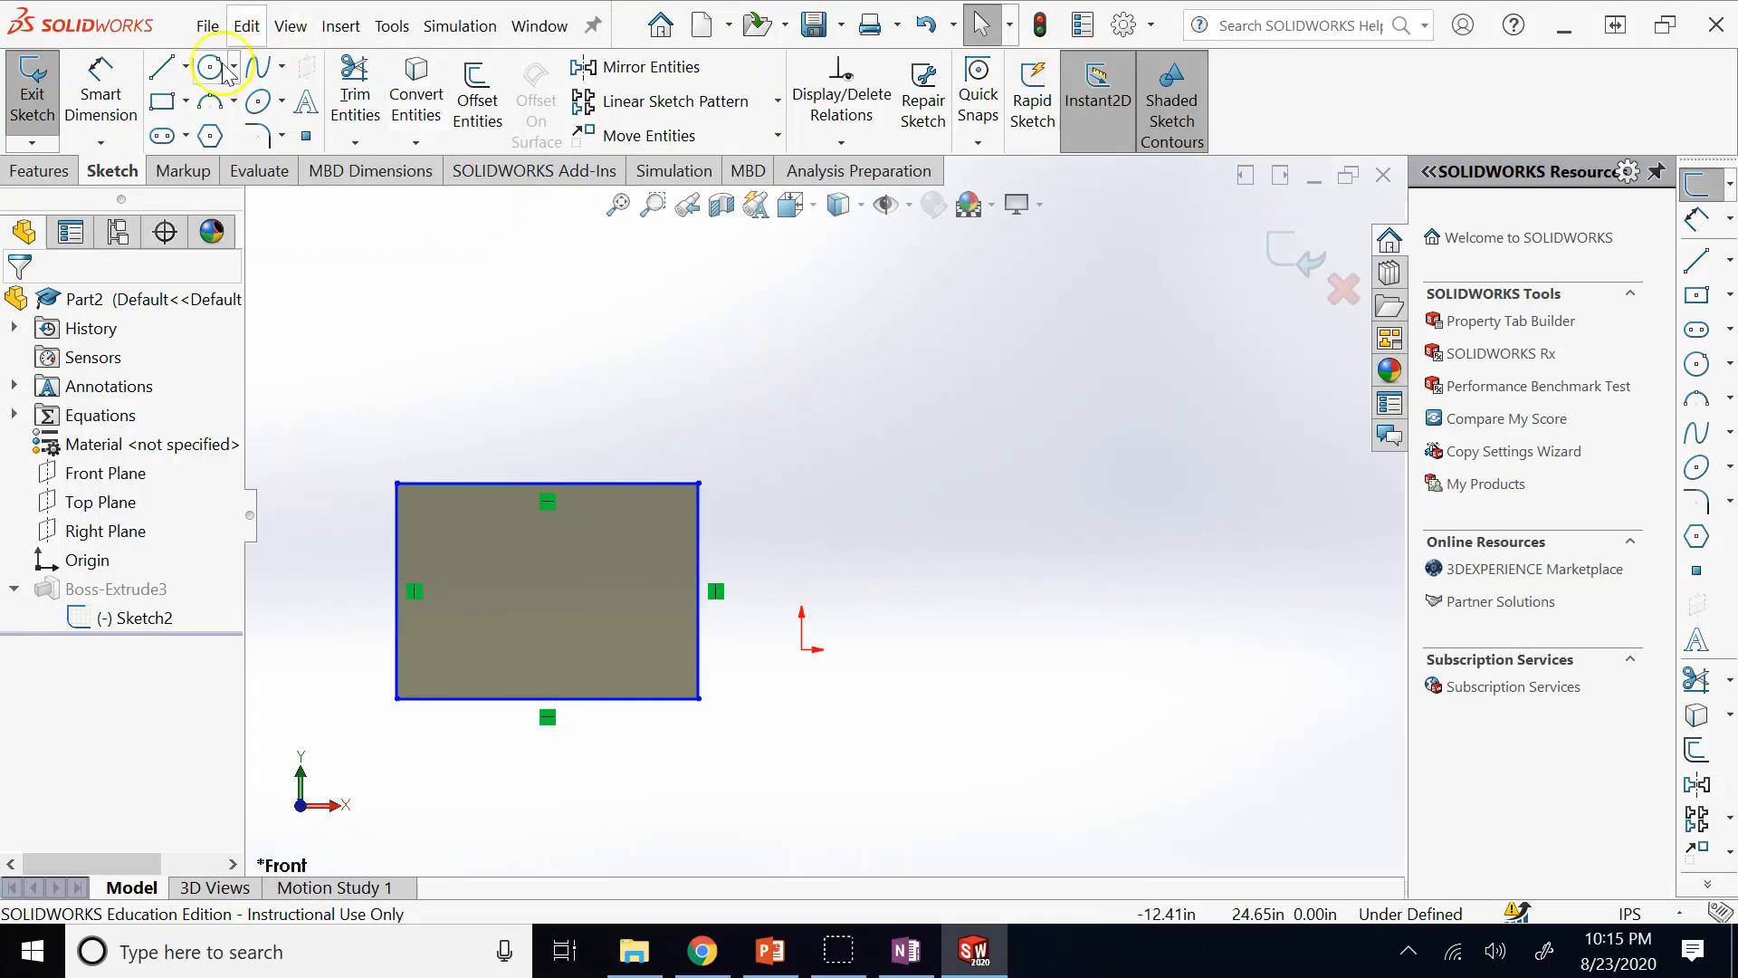
# Dimension the rectangle's top edge with Smart Dimension and set its length to 6 in.
pyautogui.click(98, 95)
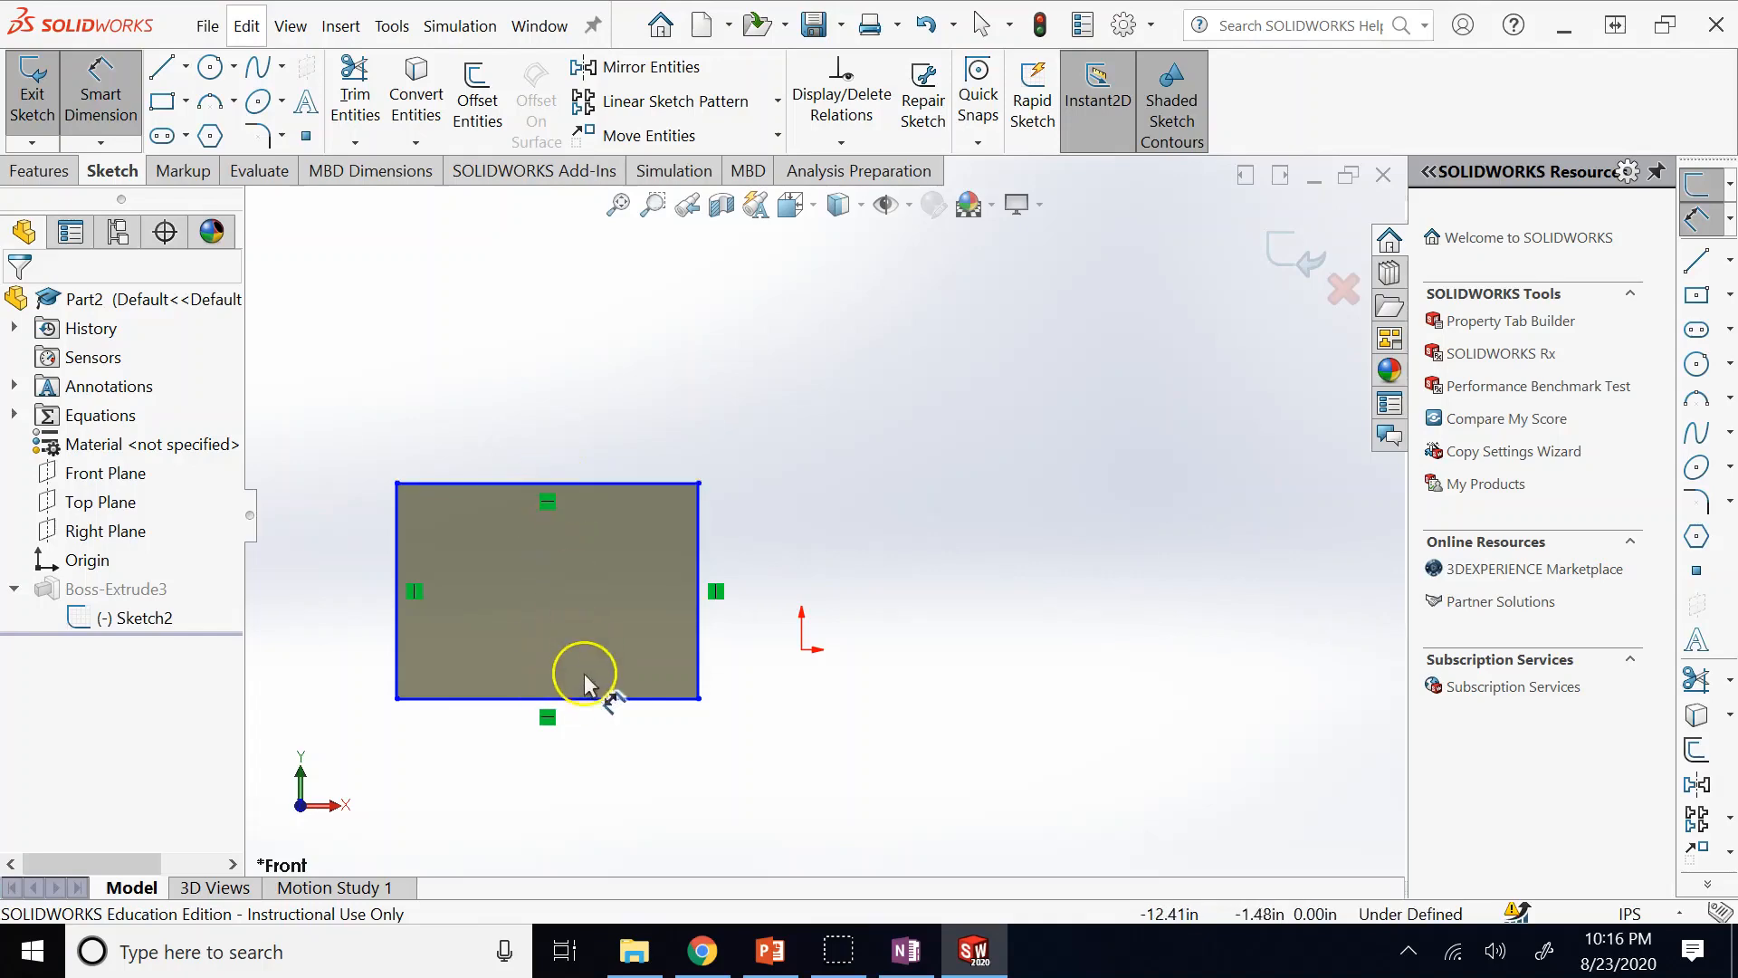
pyautogui.click(593, 490)
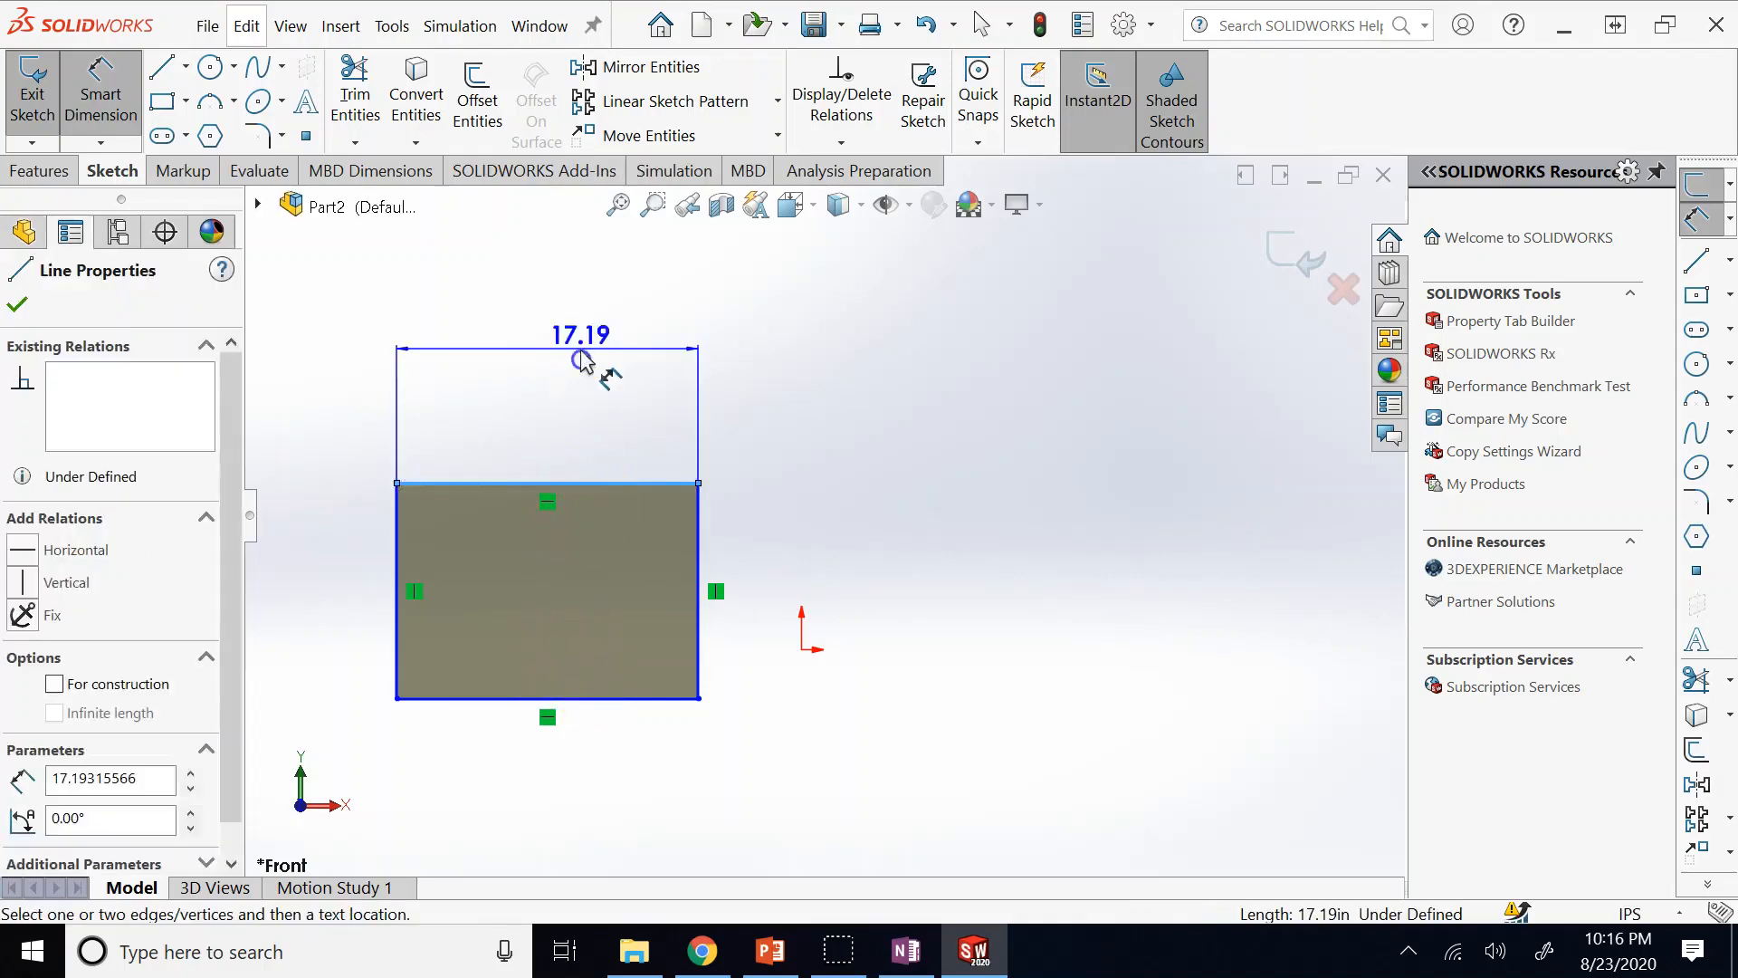
pyautogui.click(582, 353)
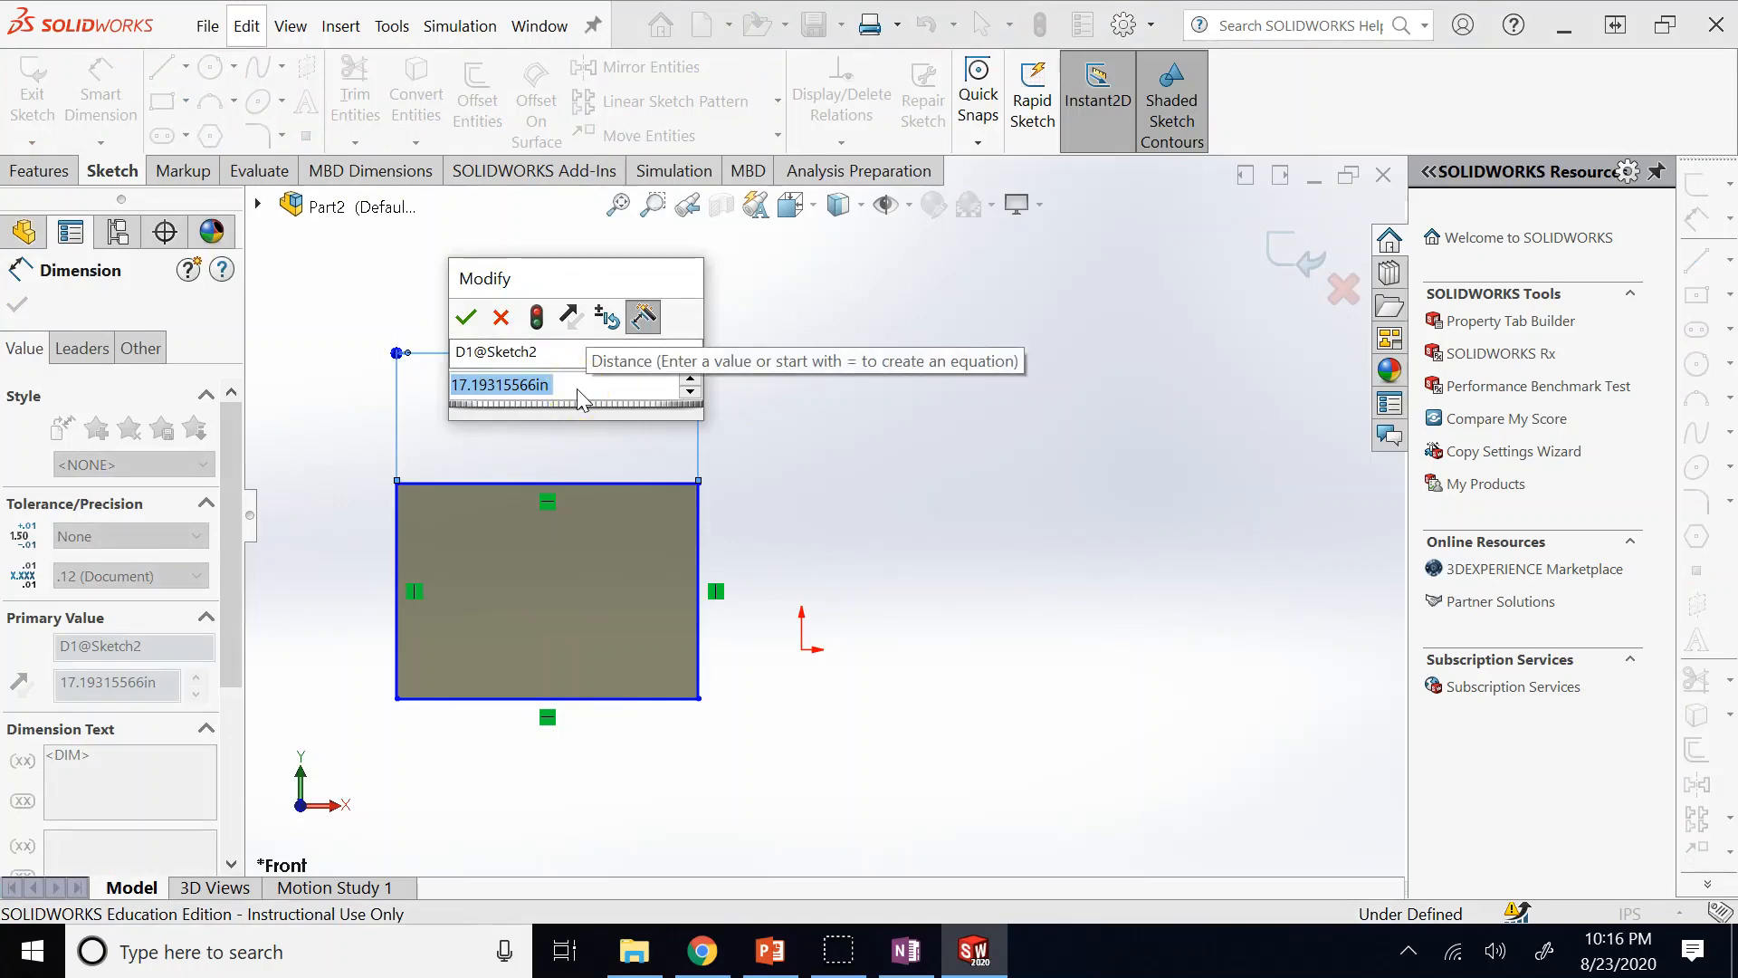
pyautogui.write('6')
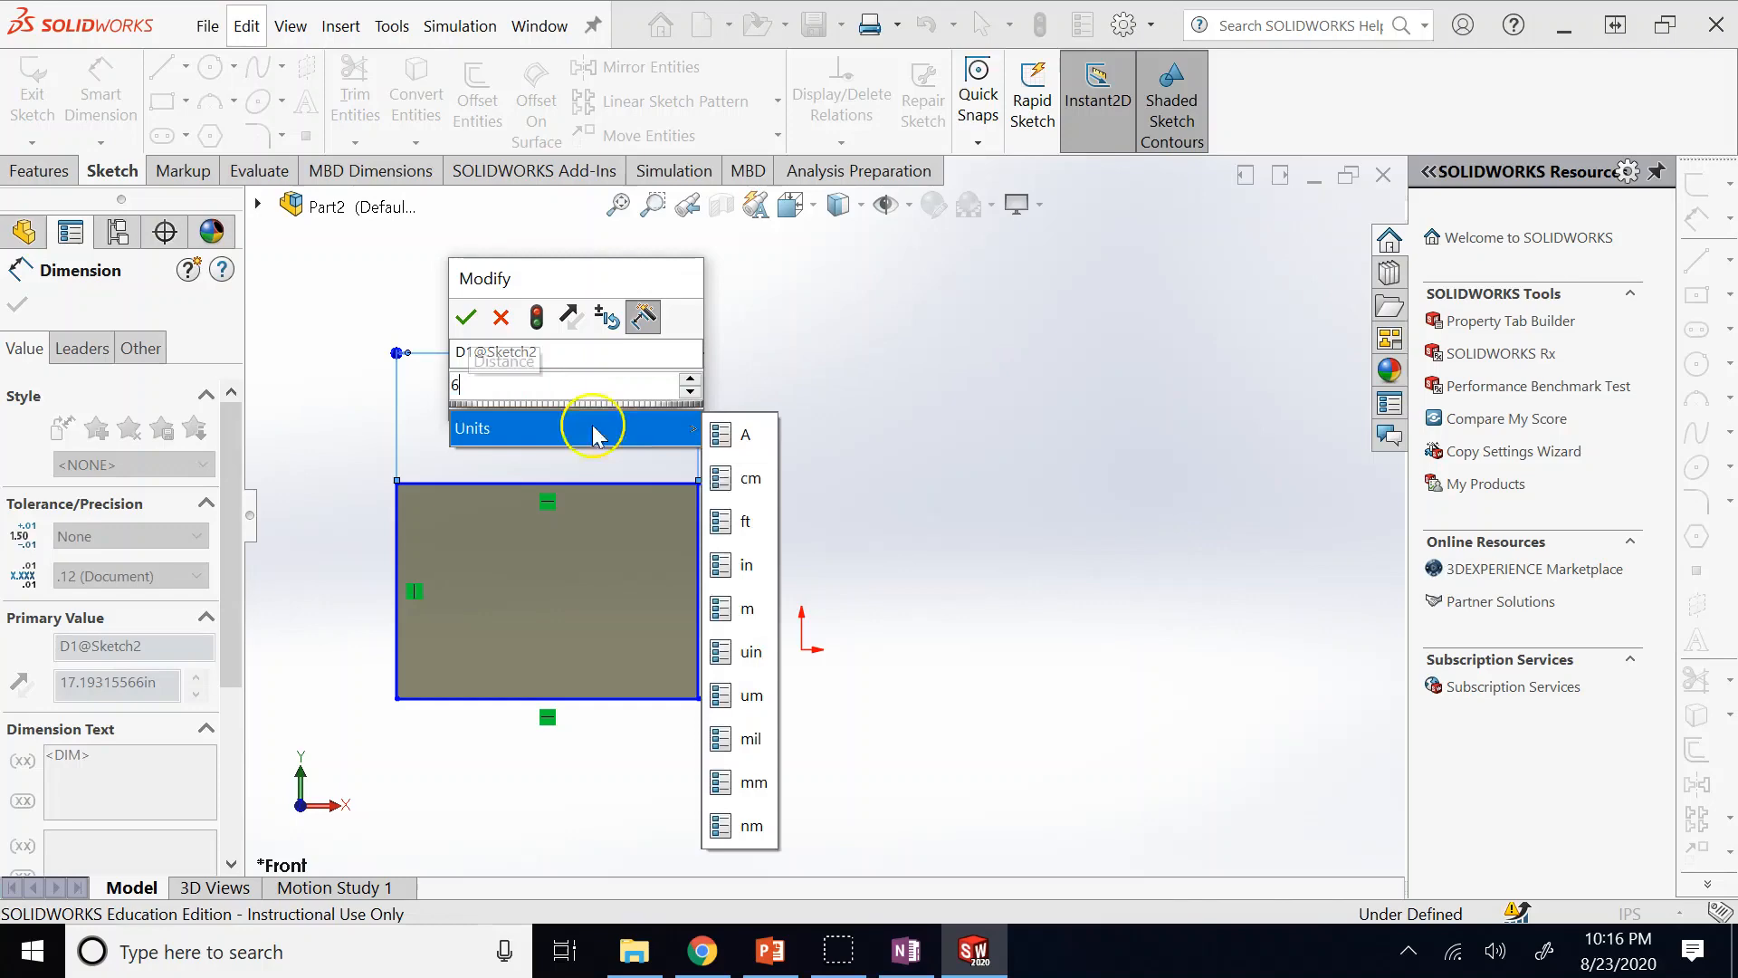
pyautogui.click(1039, 430)
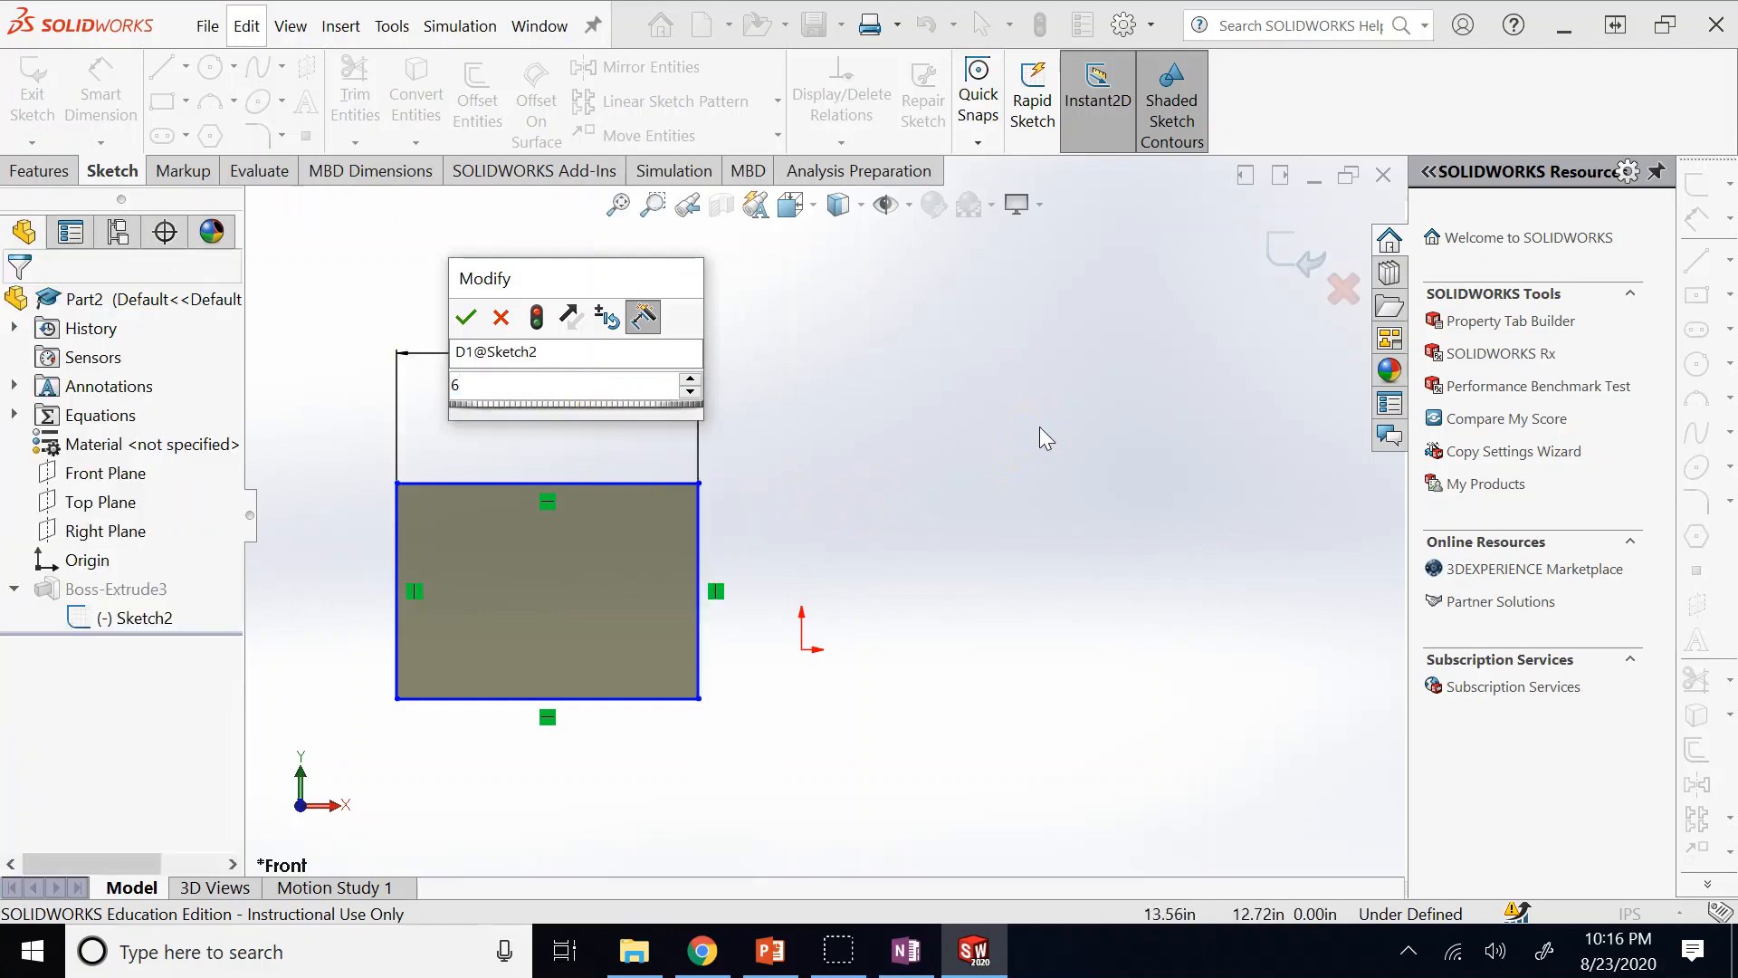
pyautogui.click(466, 317)
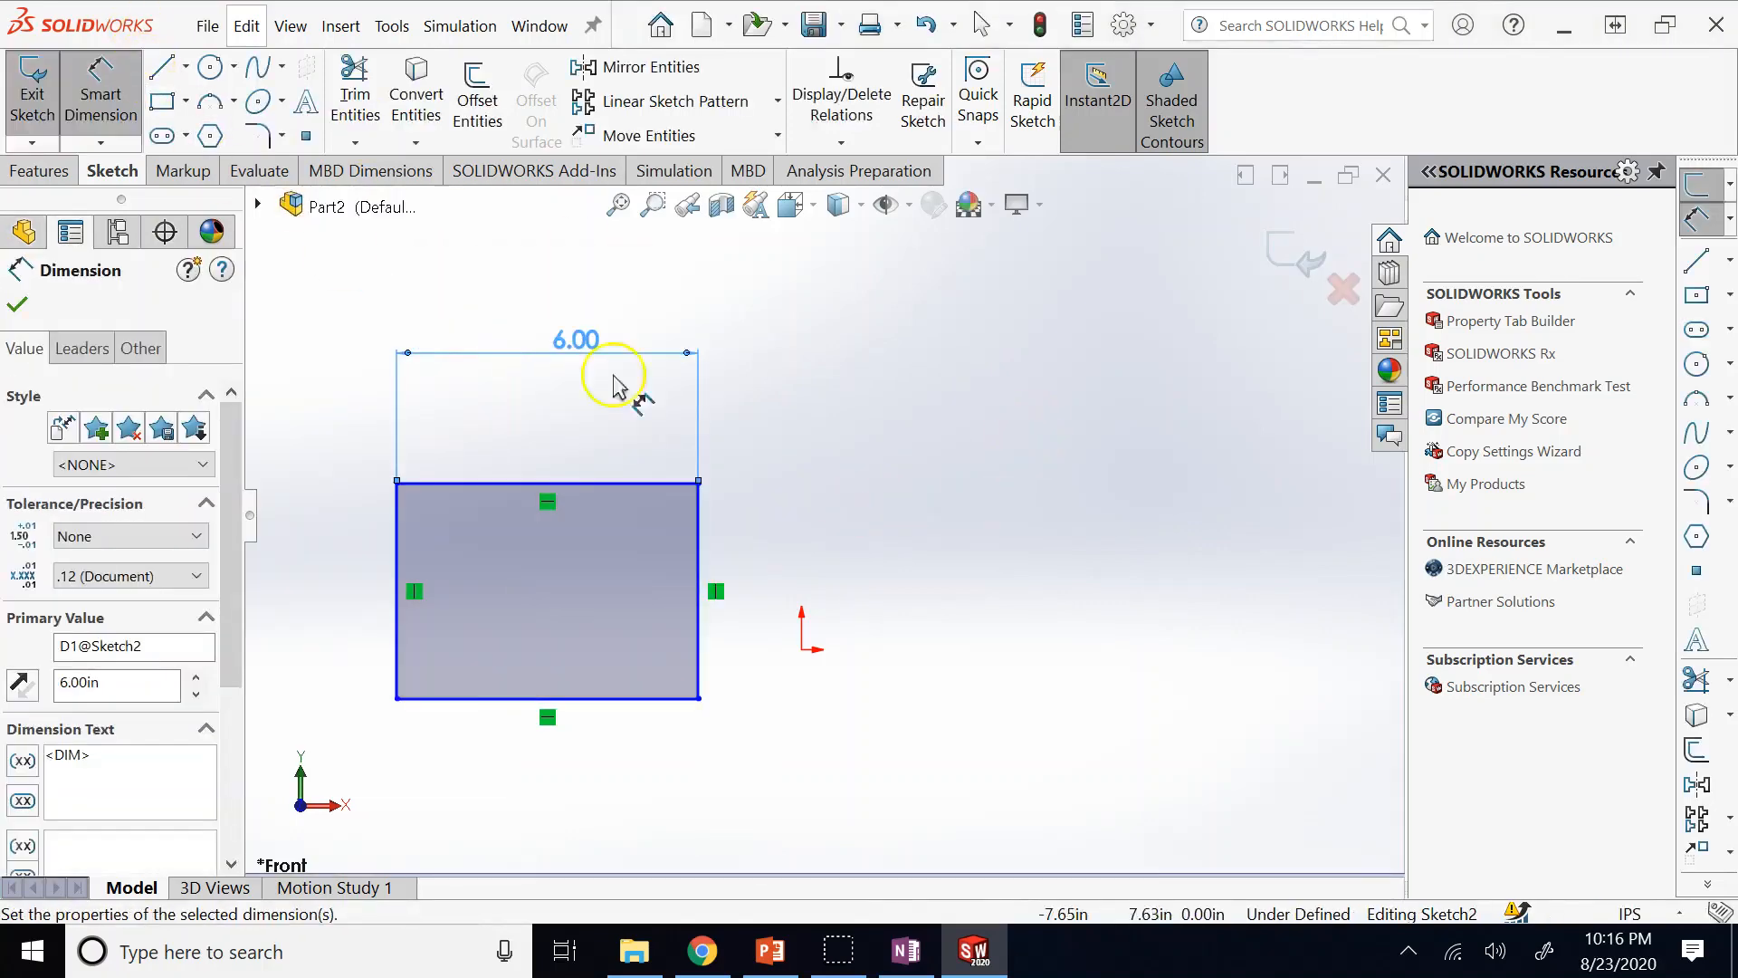
# Dimension the rectangle's right edge and set its height to 4 in.
pyautogui.click(700, 552)
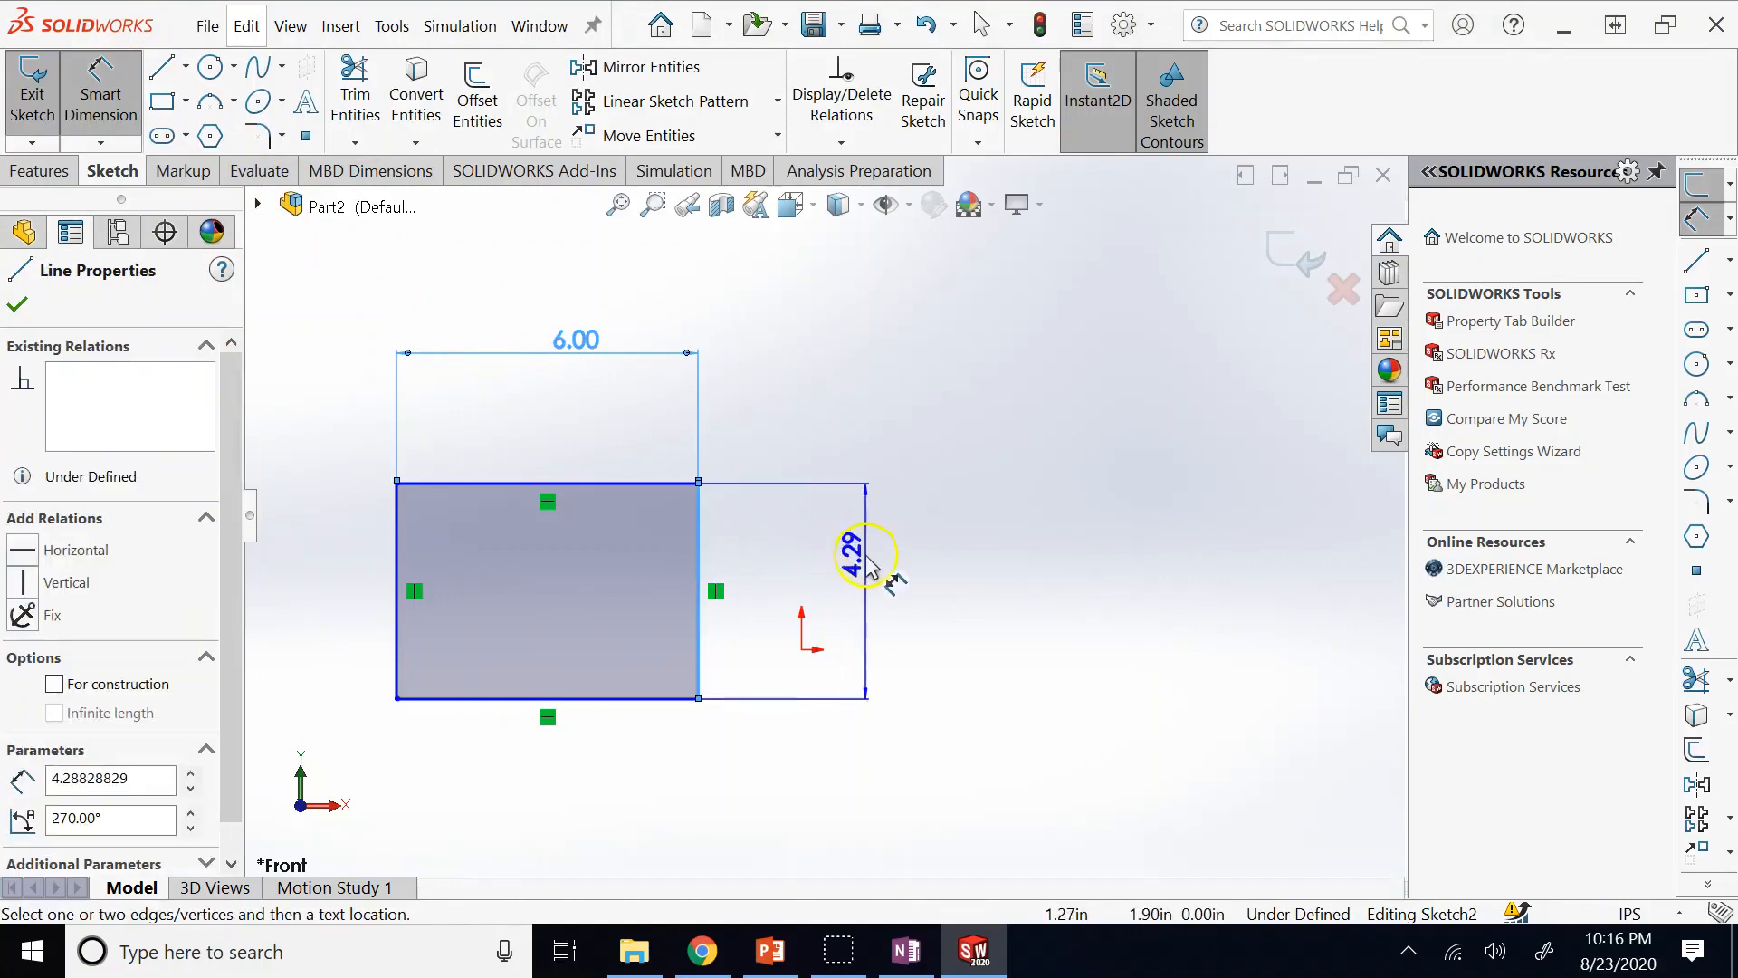
pyautogui.click(865, 555)
pyautogui.write('4')
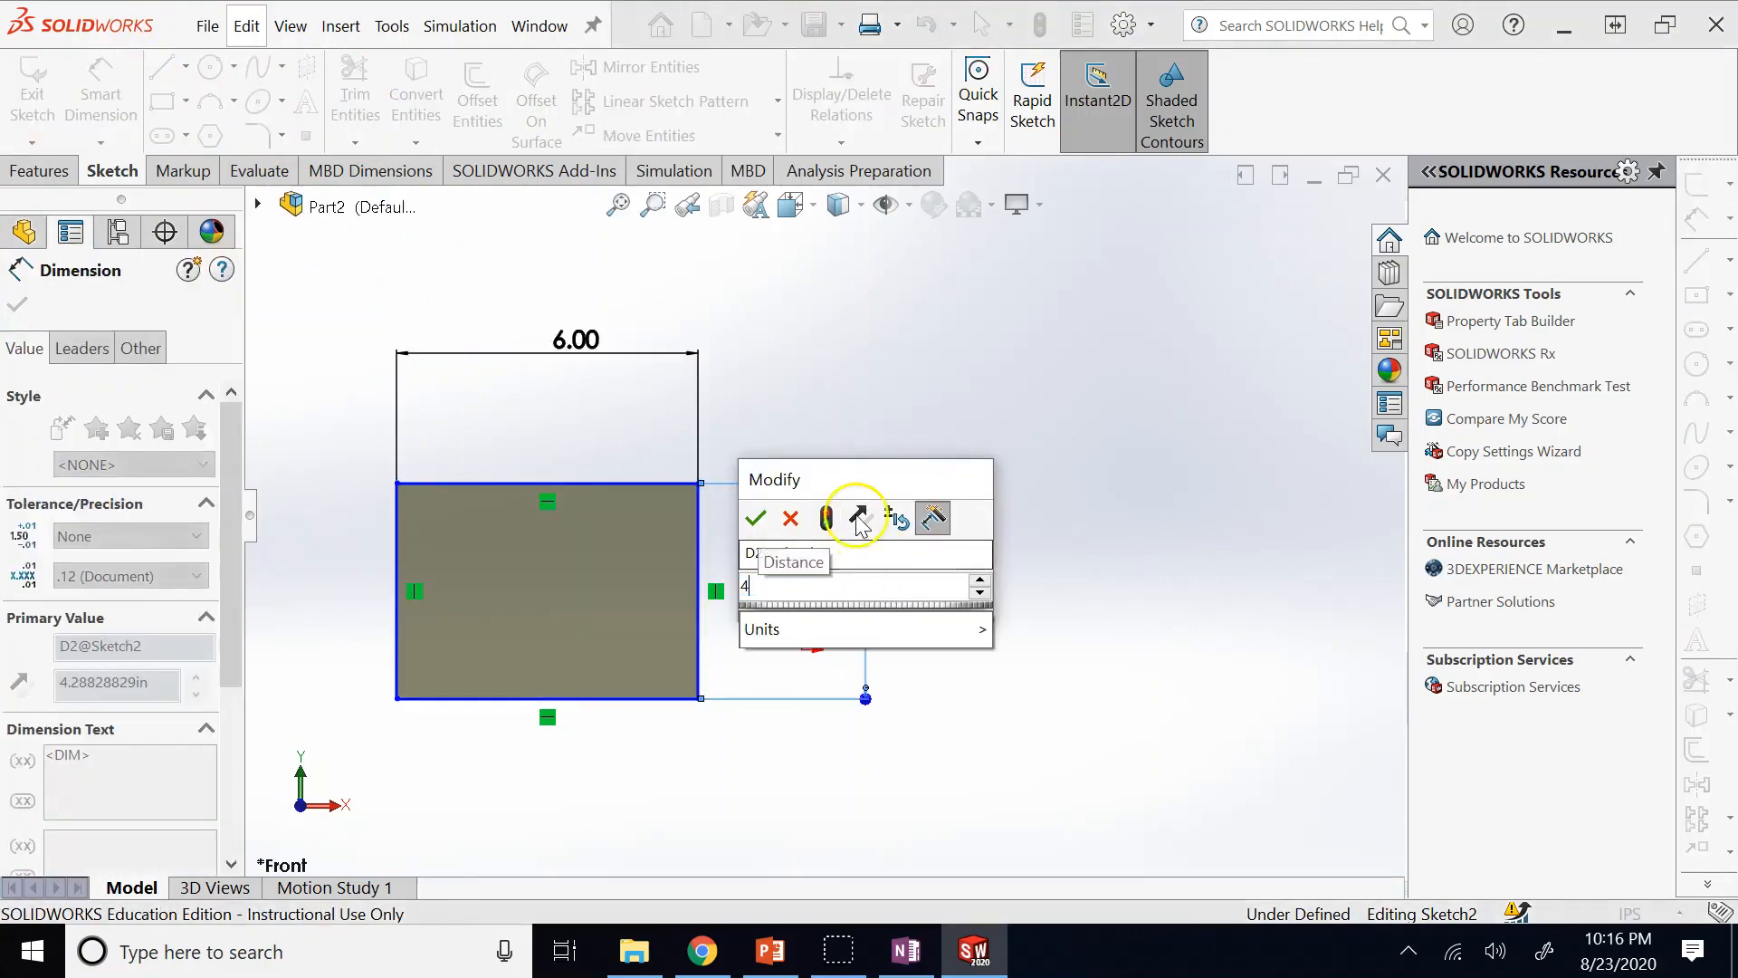
pyautogui.press('Return')
pyautogui.click(1097, 536)
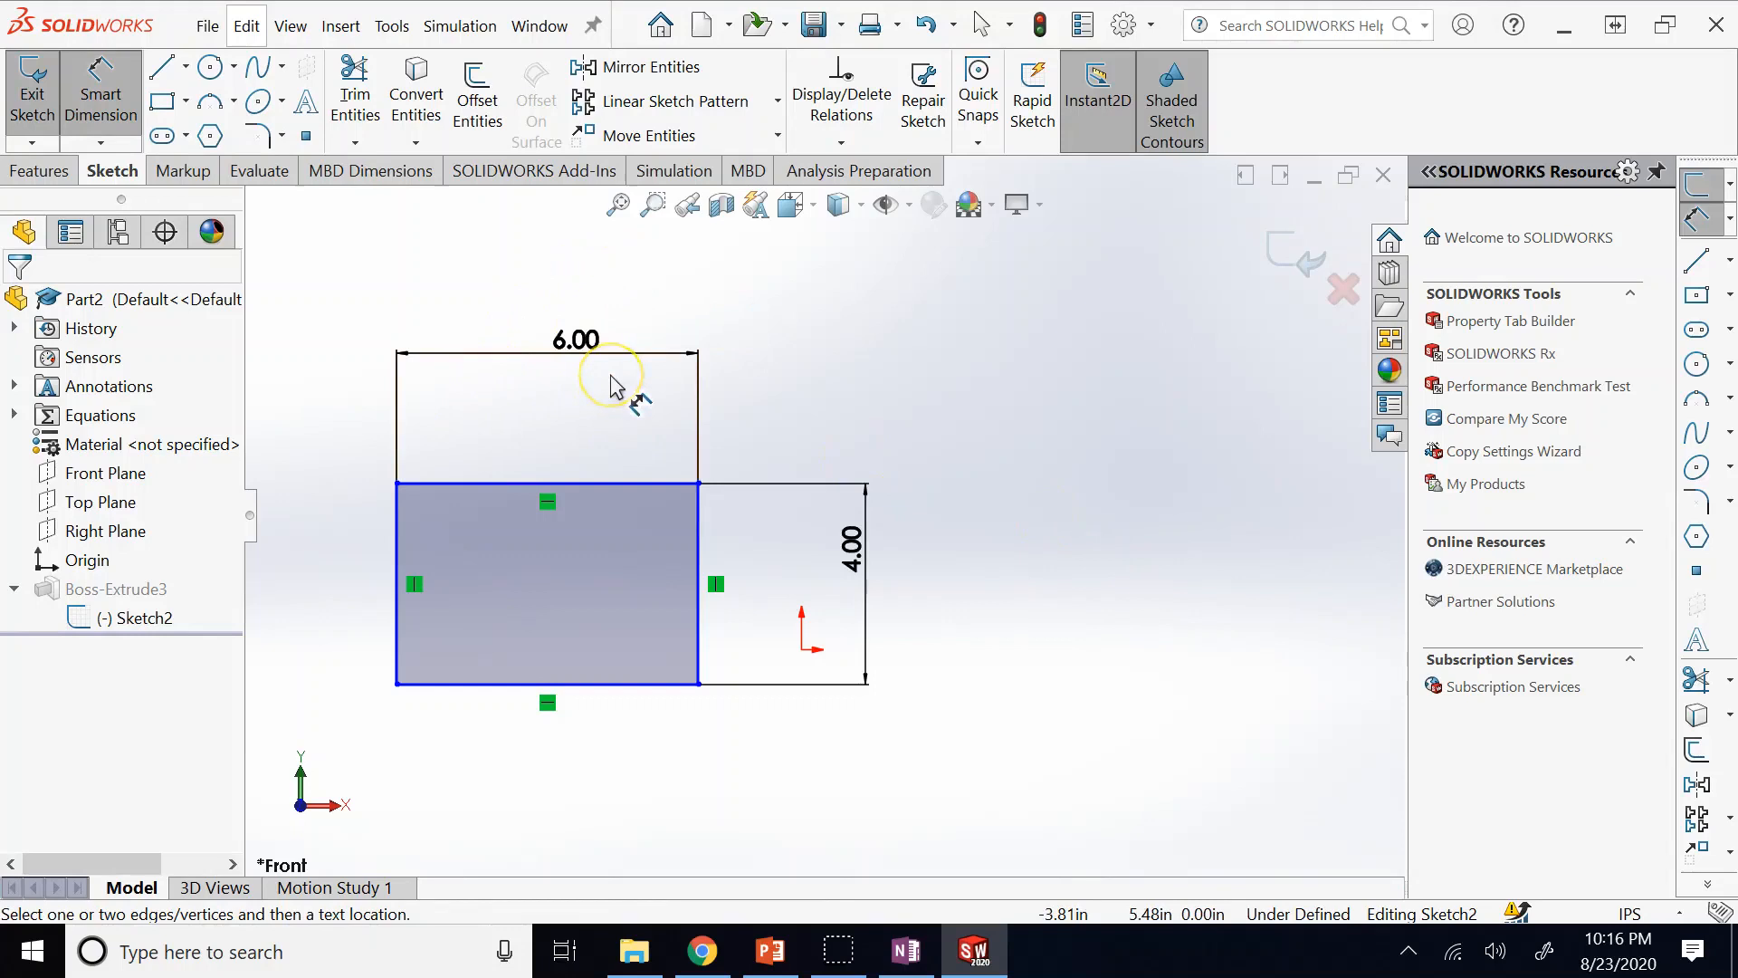
# Change the rectangle's width dimension to 8 in and leave the Smart Dimension tool.
pyautogui.doubleClick(593, 349)
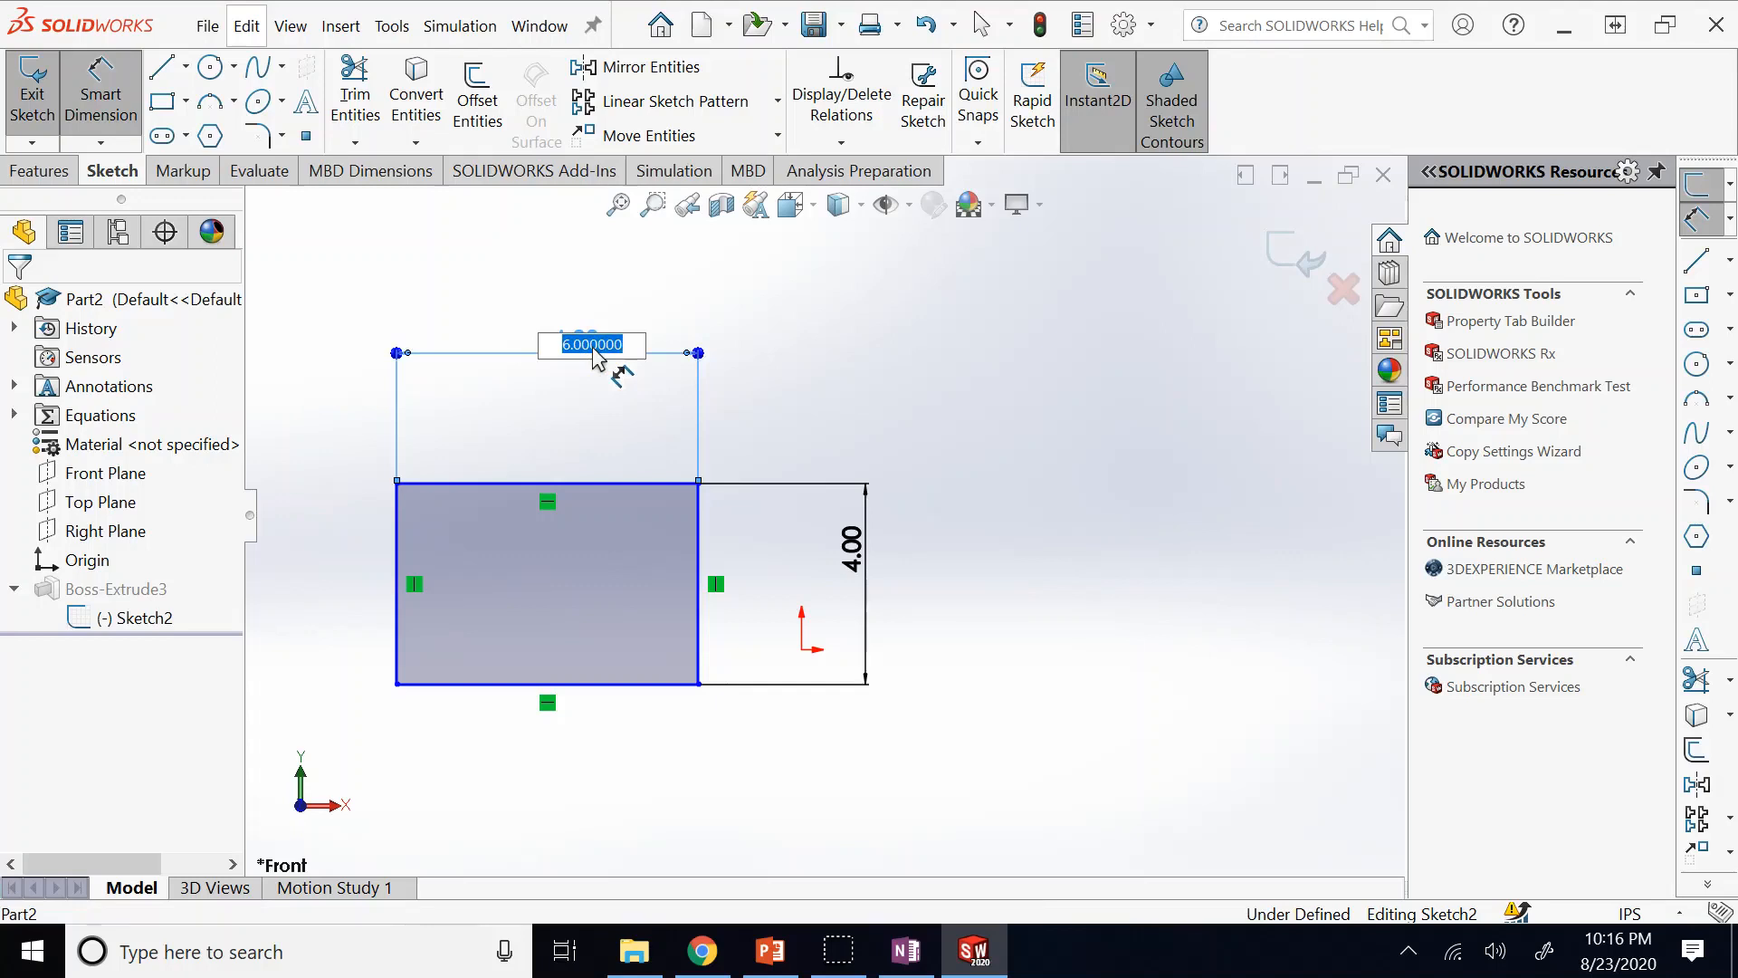
pyautogui.write('8')
pyautogui.press('Return')
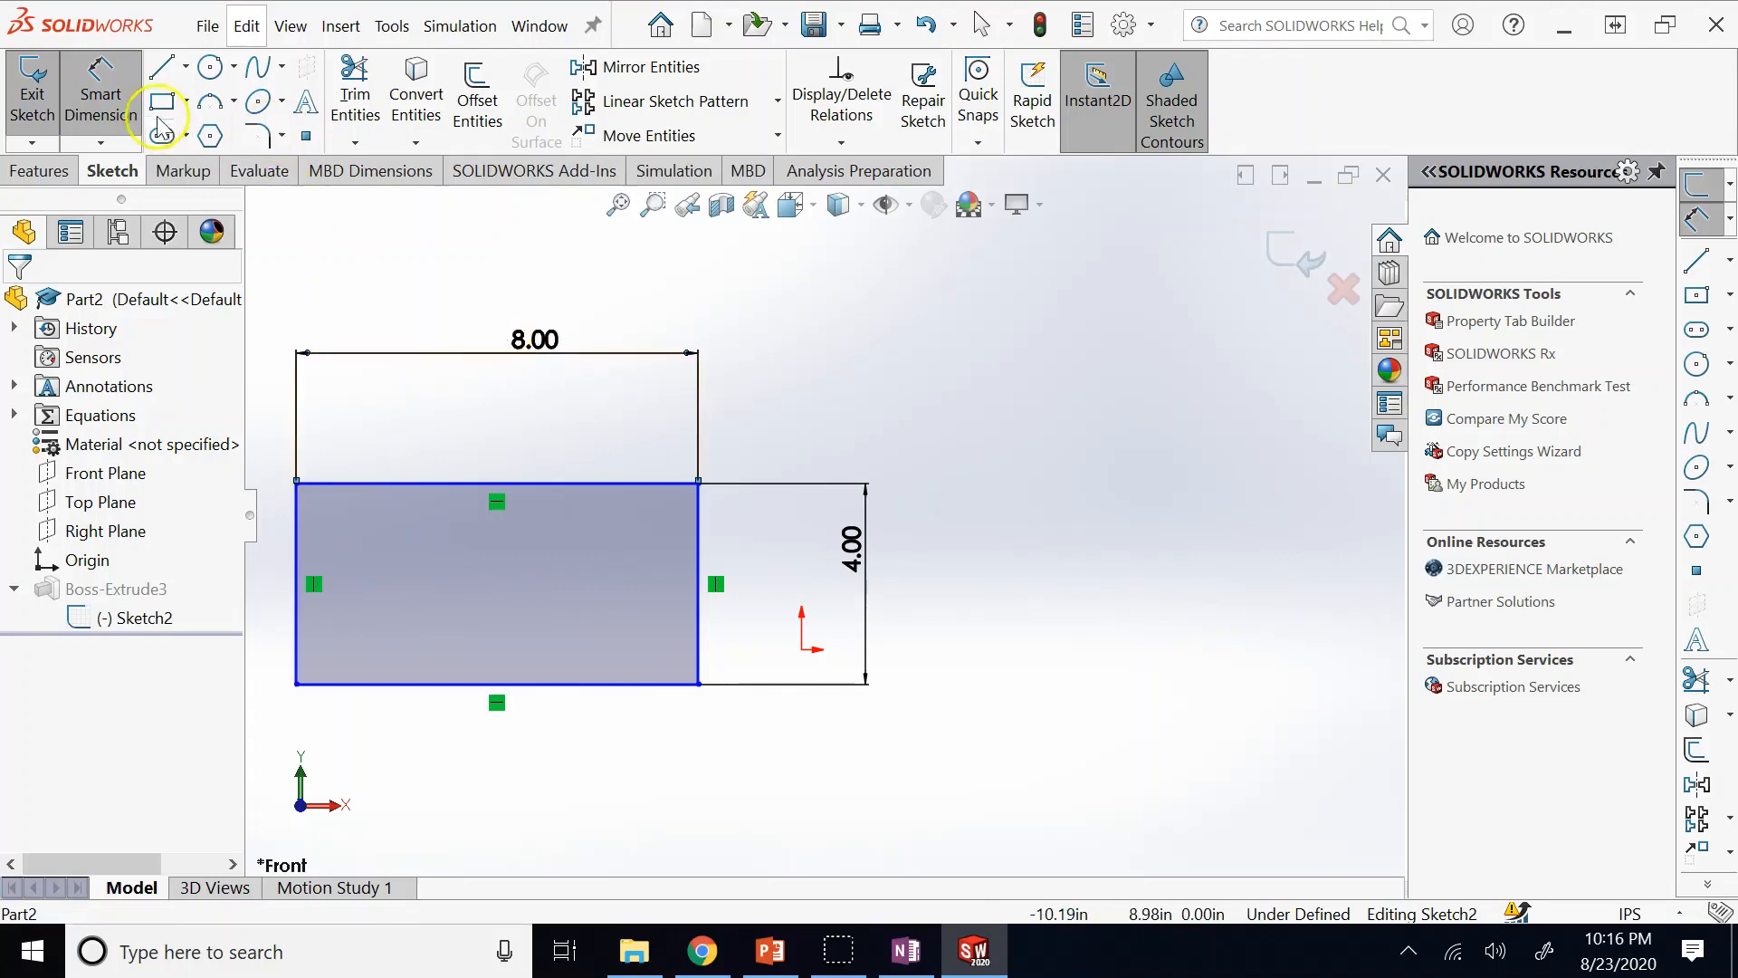
pyautogui.click(100, 104)
pyautogui.press('z')
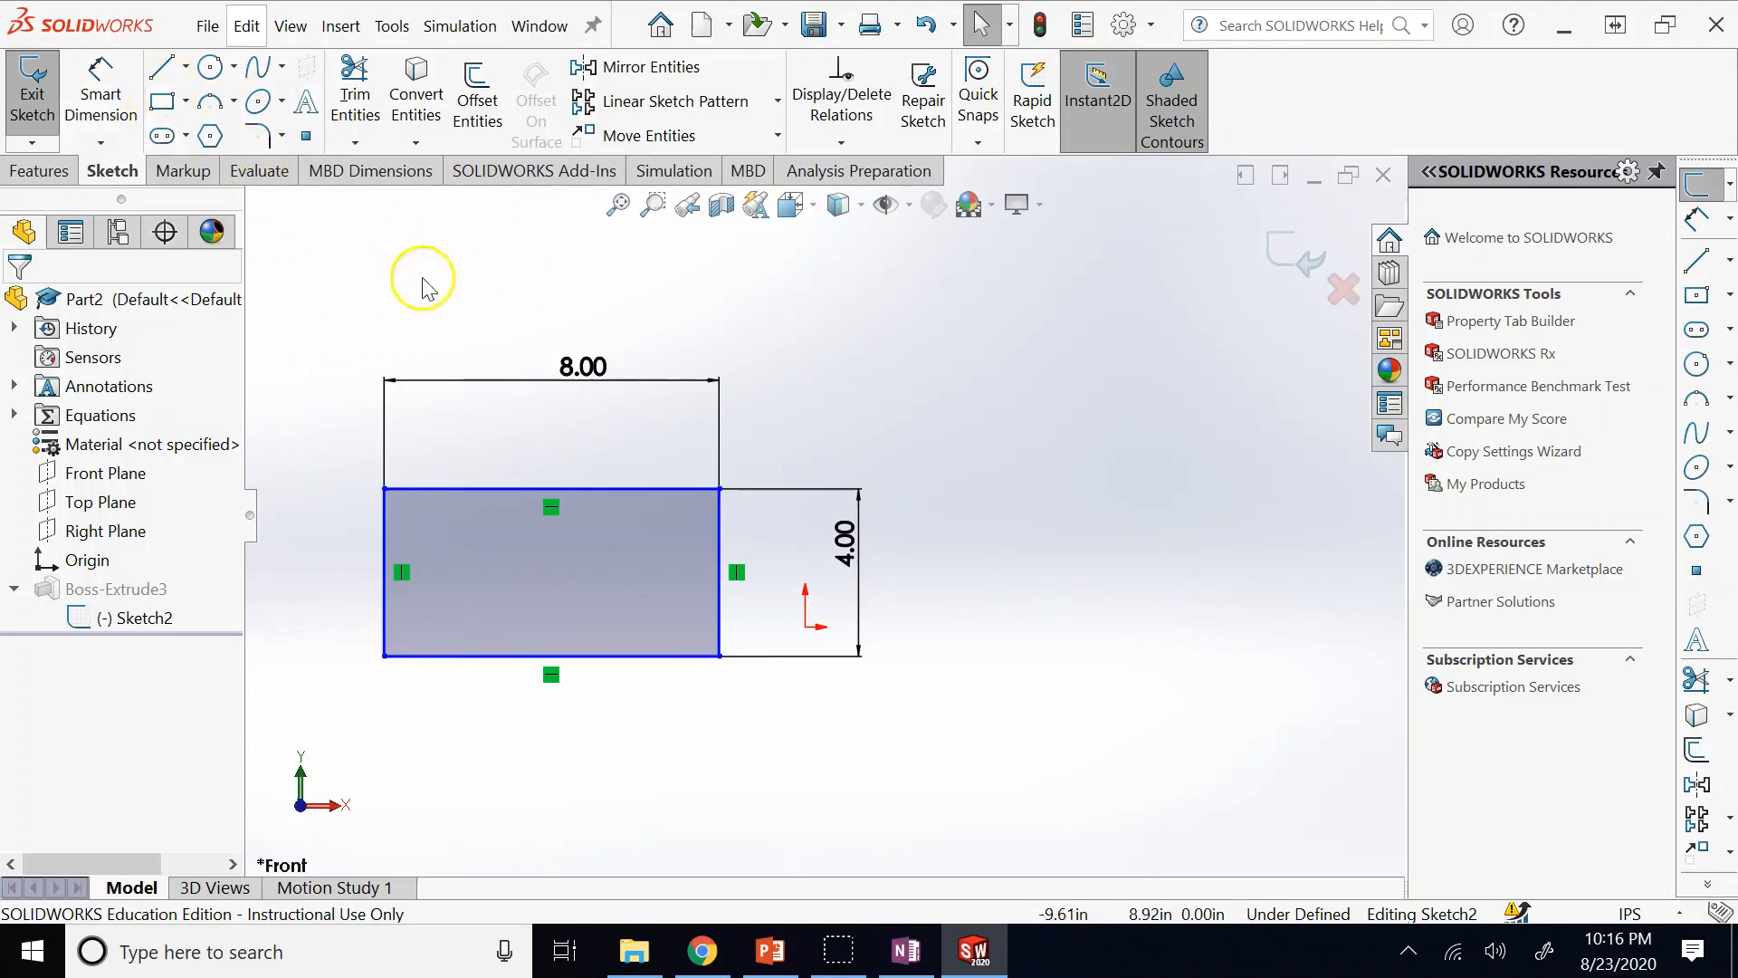
# Move the dimensioned rectangle upward by its top edge and slightly up and to the right by its lower-right corner.
pyautogui.moveTo(576, 502); pyautogui.dragTo(668, 458)
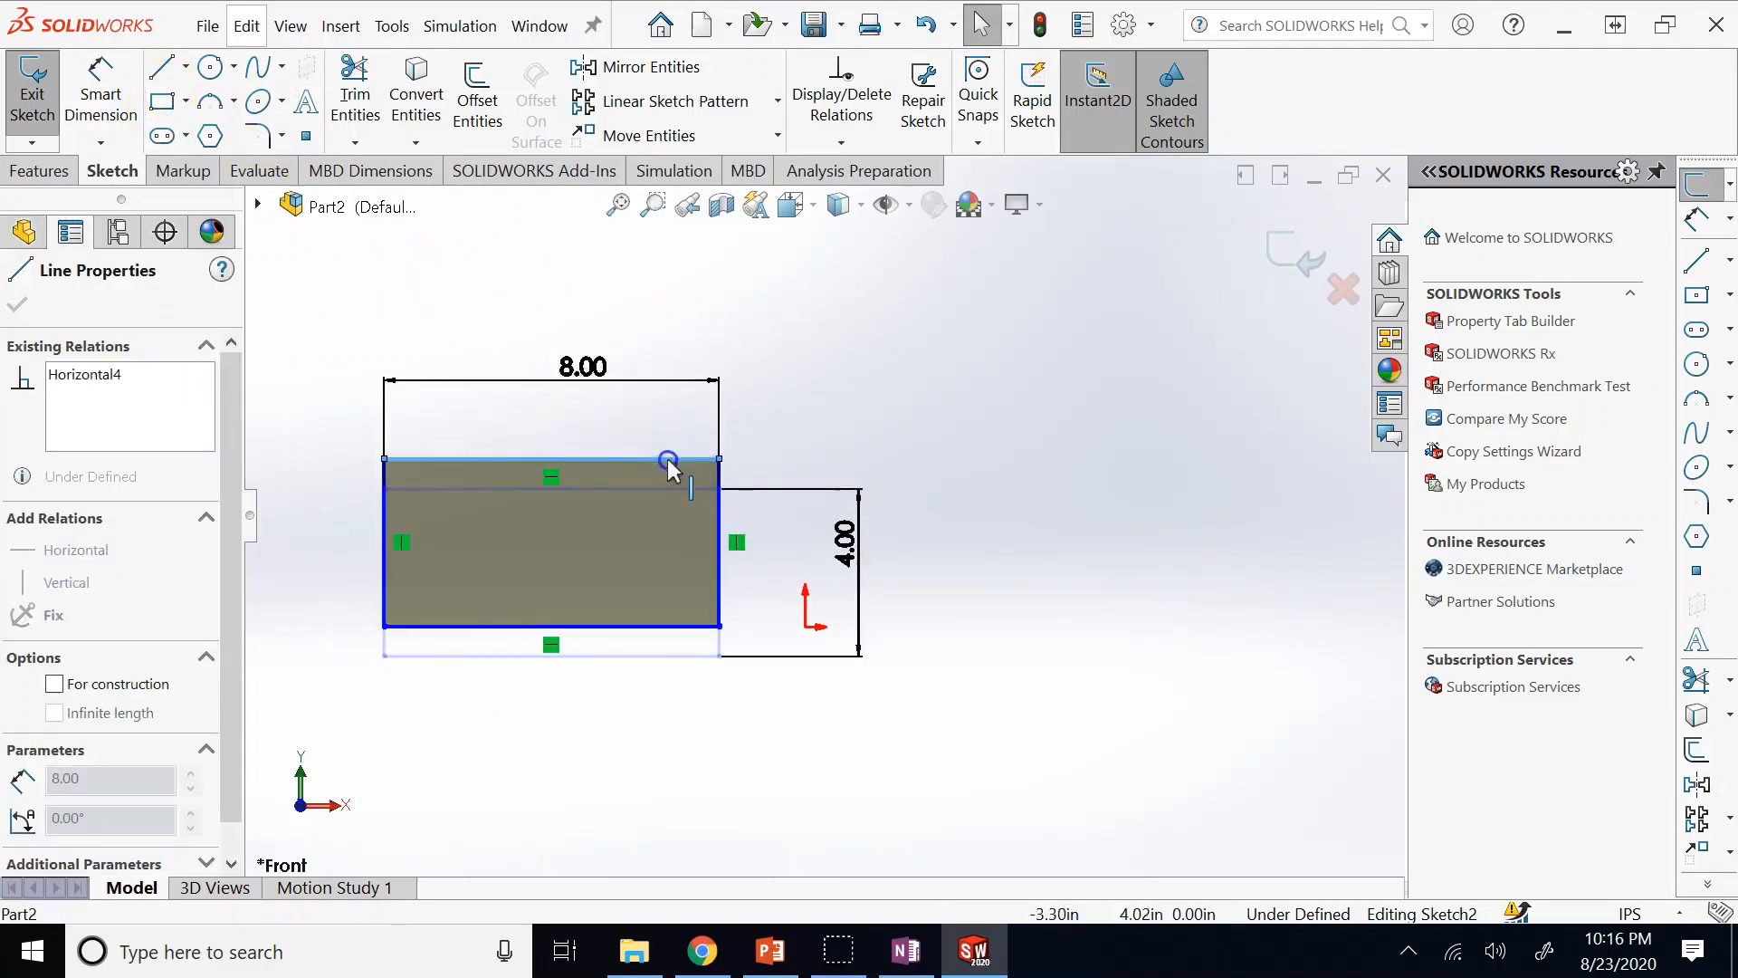
pyautogui.moveTo(721, 627)
pyautogui.mouseDown()
pyautogui.moveTo(859, 699)
pyautogui.moveTo(917, 637)
pyautogui.moveTo(1008, 623)
pyautogui.moveTo(892, 571)
pyautogui.moveTo(869, 632)
pyautogui.moveTo(1114, 703)
pyautogui.moveTo(736, 603)
pyautogui.mouseUp()
pyautogui.click(648, 416)
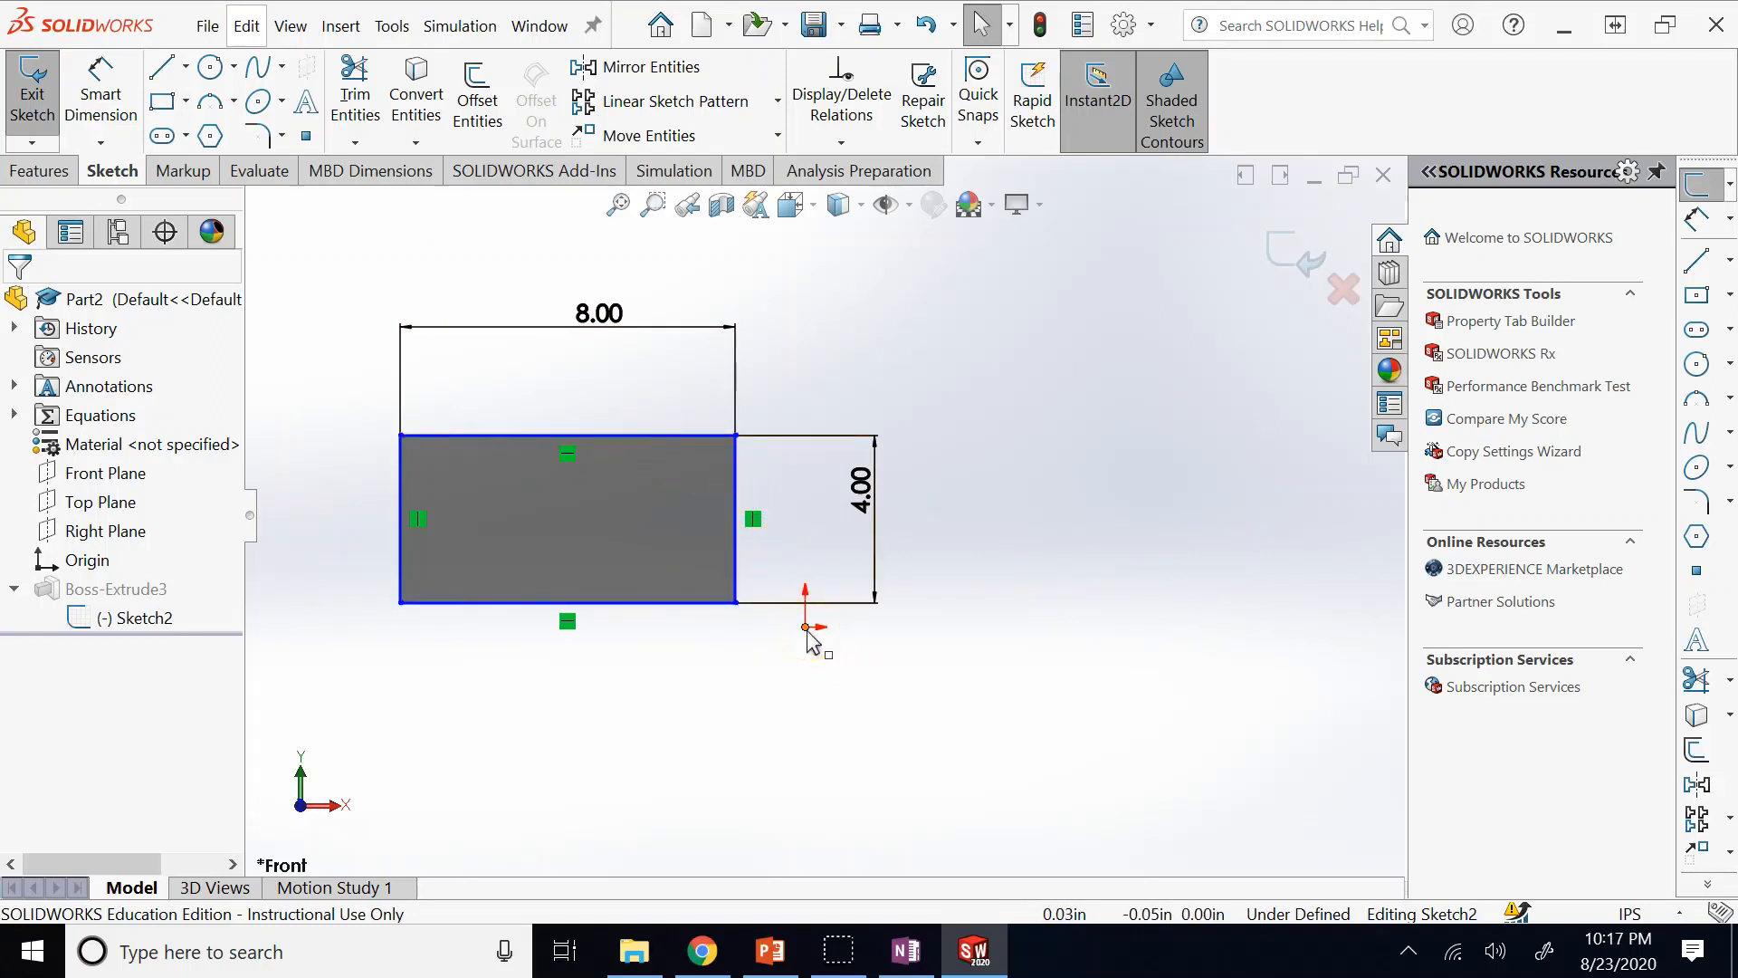
pyautogui.click(616, 538)
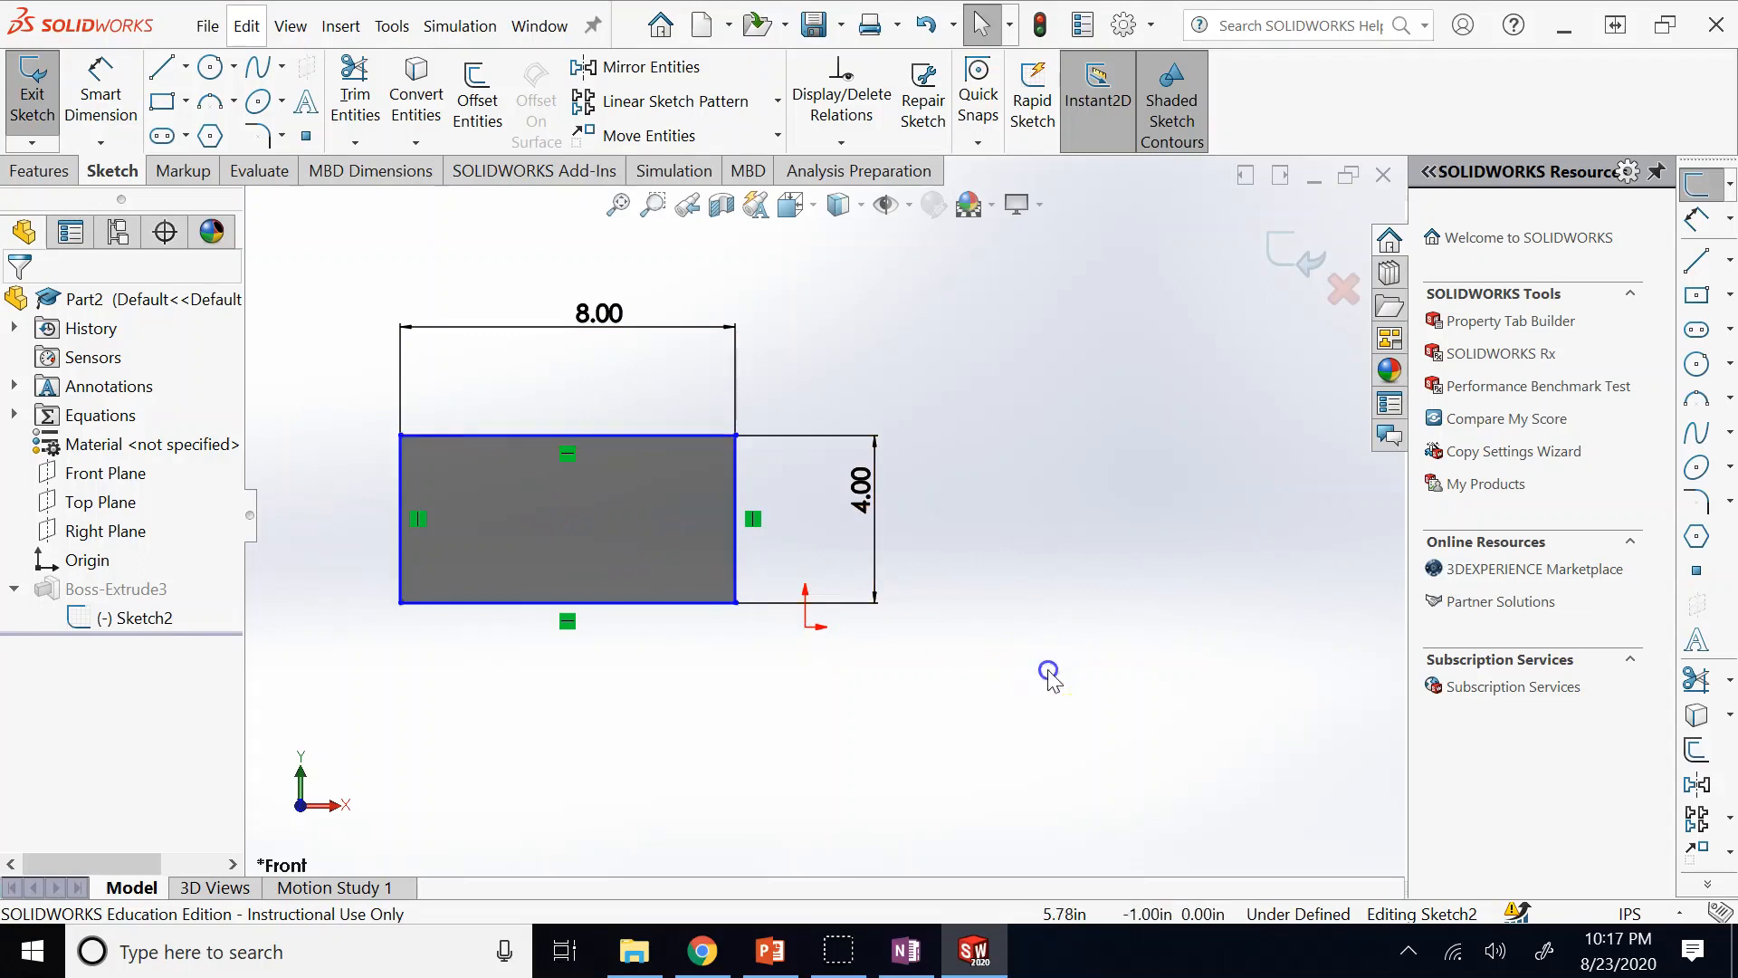
# Dimension the vertical distance from the rectangle's top edge to the origin and set it to 2 in.
pyautogui.click(384, 93)
pyautogui.click(142, 116)
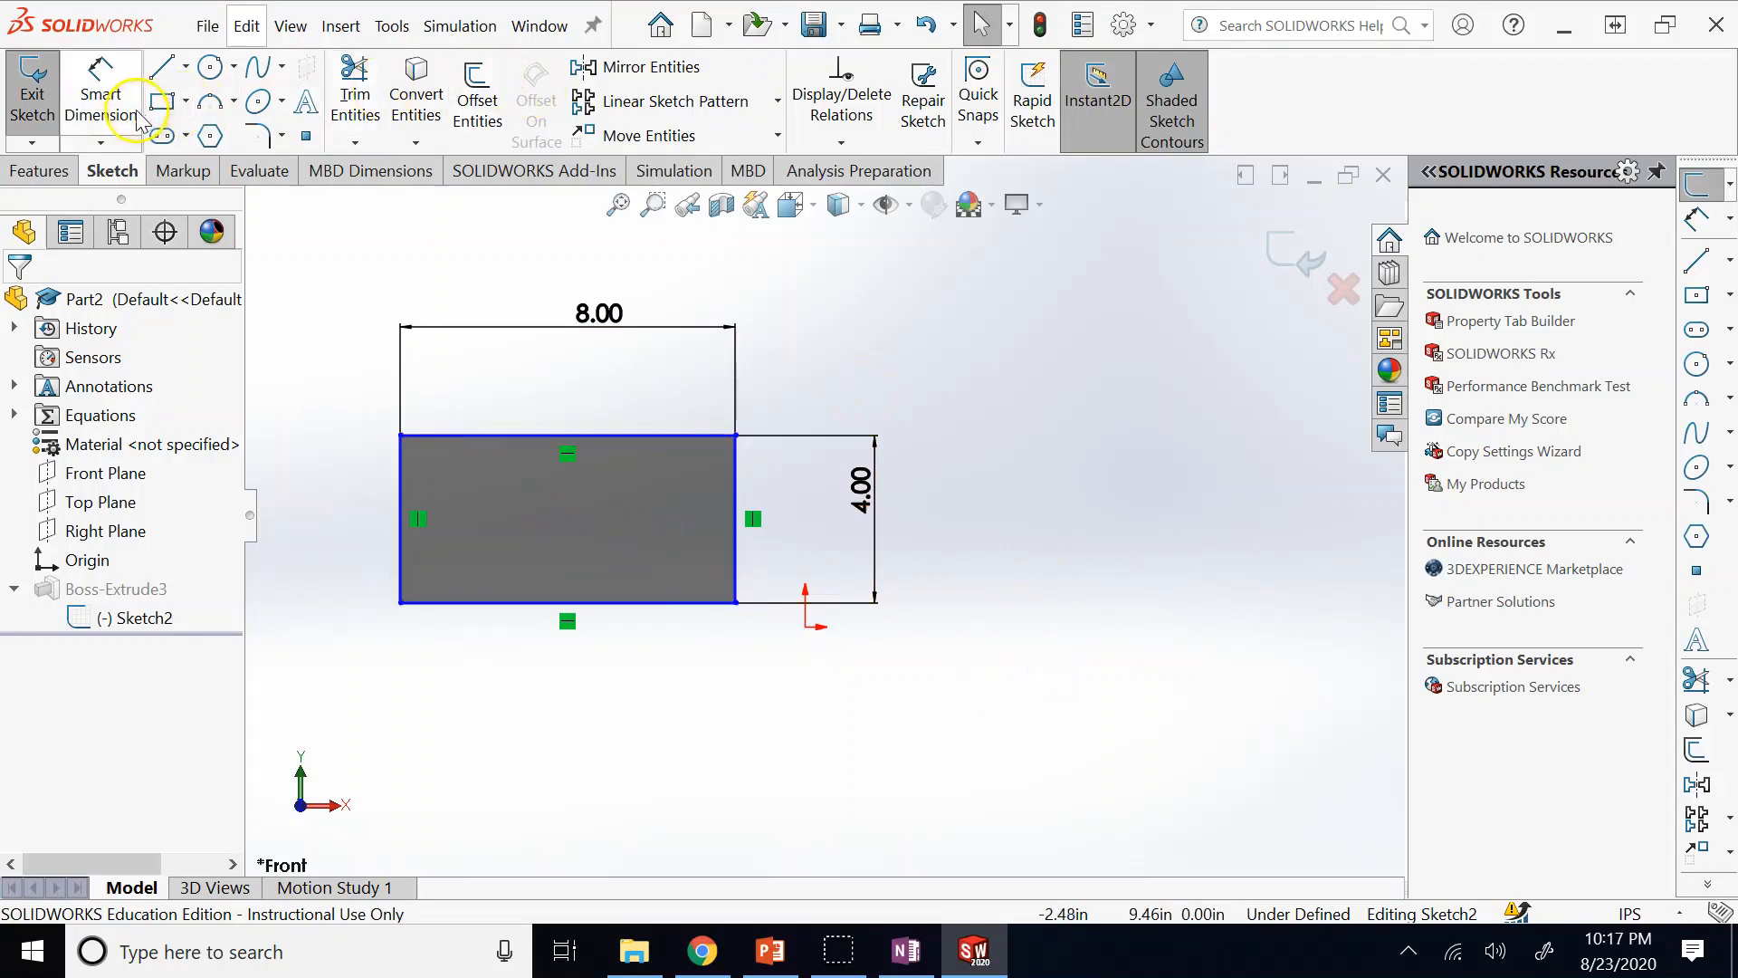
pyautogui.click(462, 465)
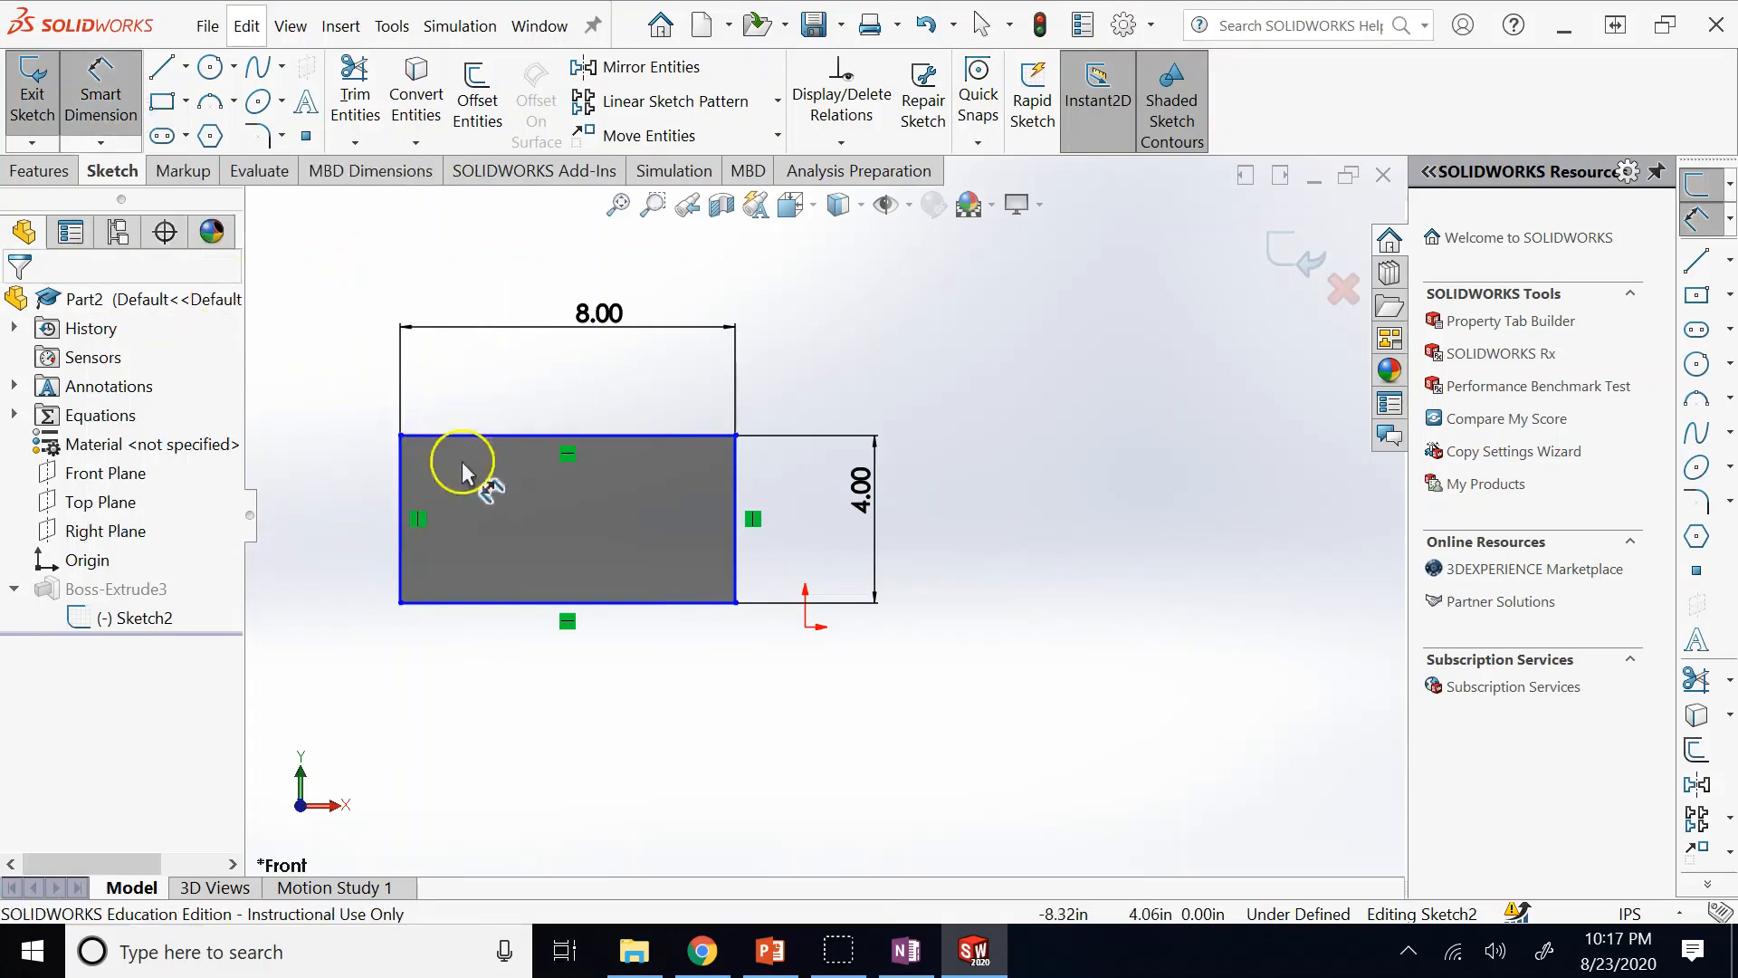
pyautogui.click(679, 438)
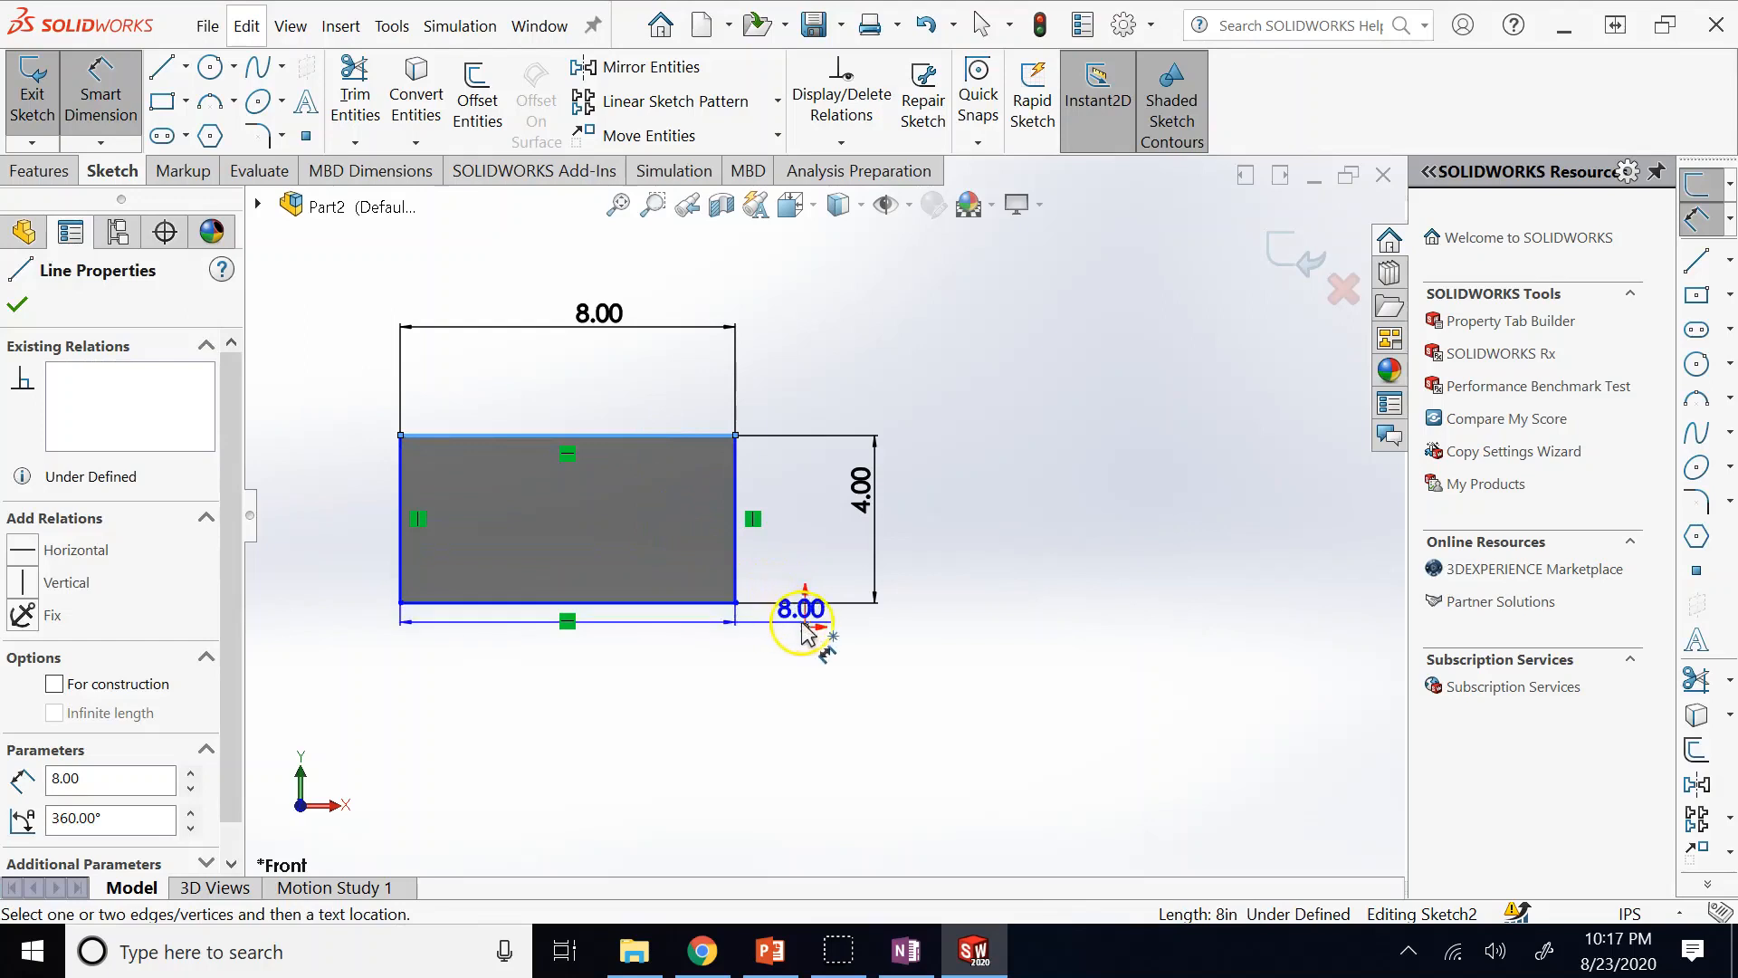
pyautogui.click(805, 626)
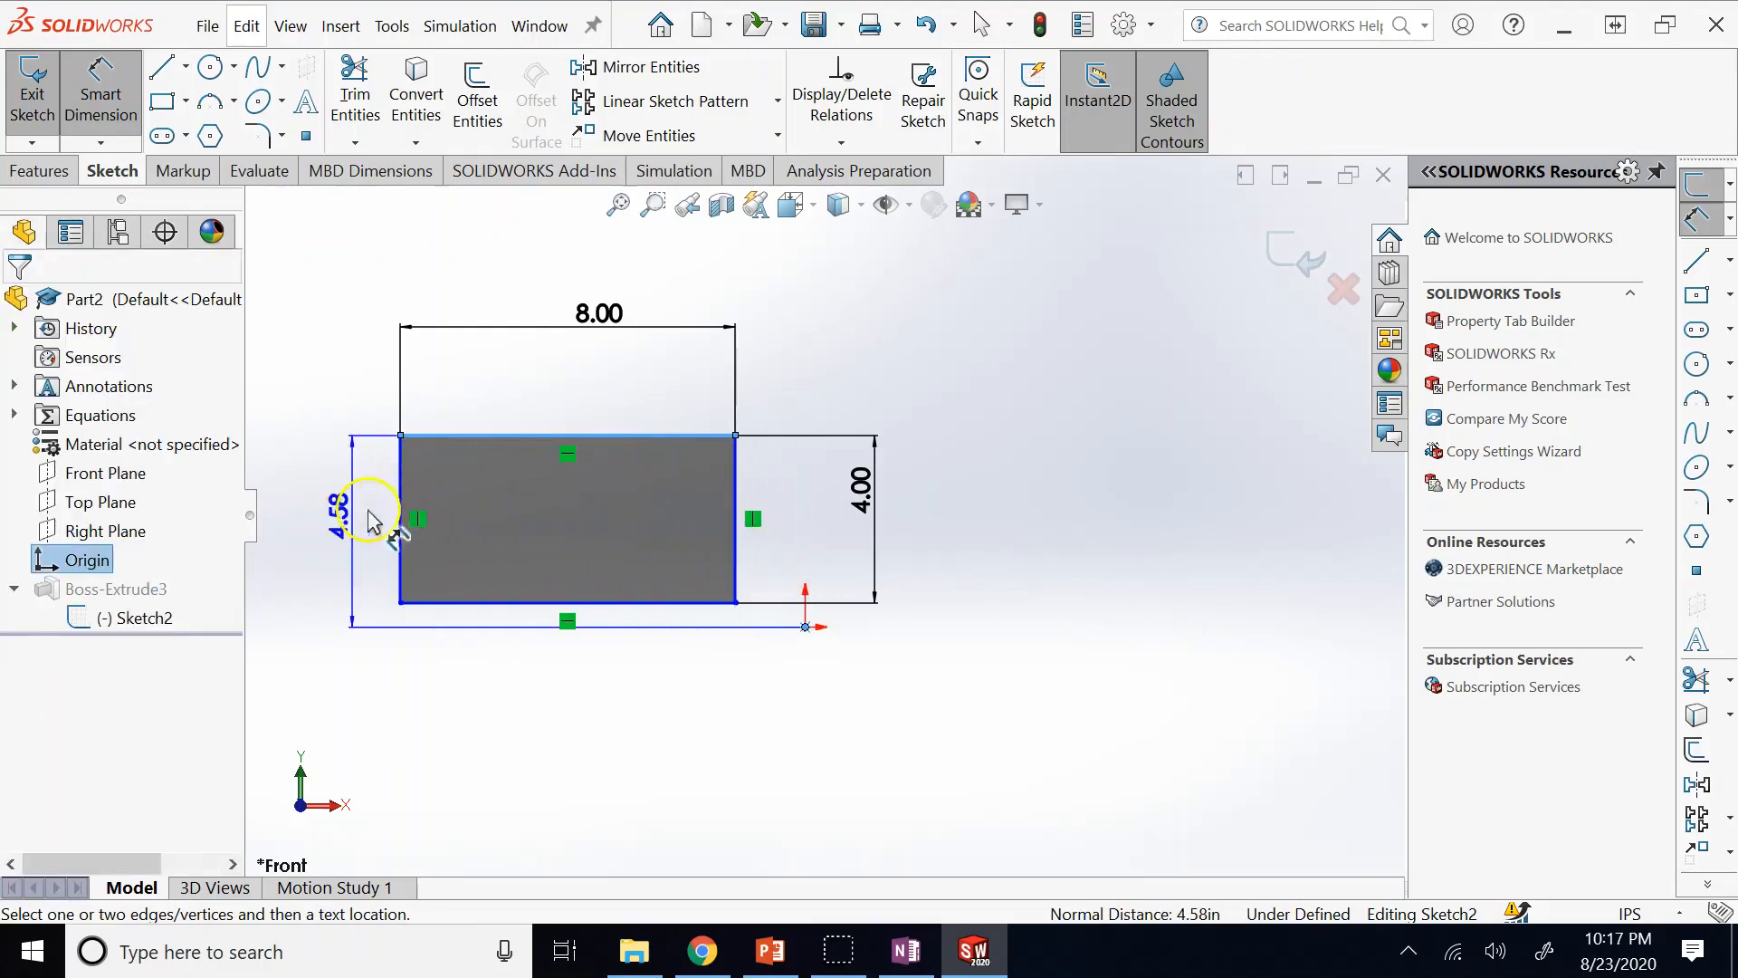
pyautogui.click(347, 530)
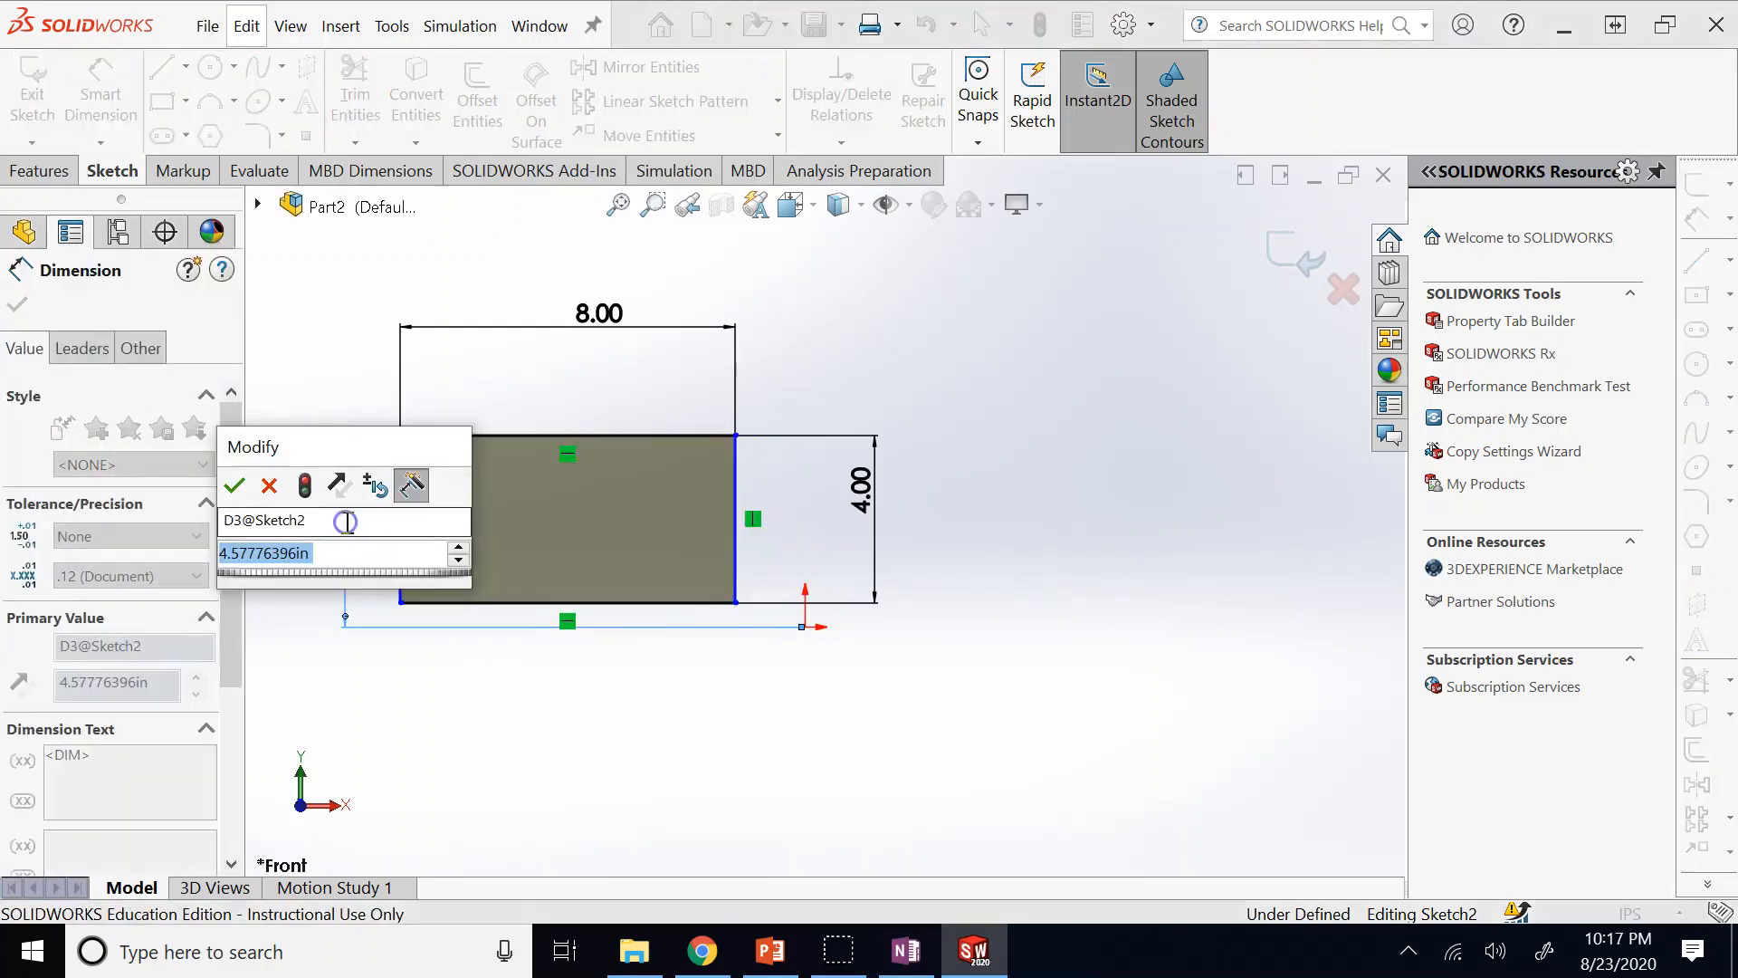
pyautogui.write('2')
pyautogui.press('Return')
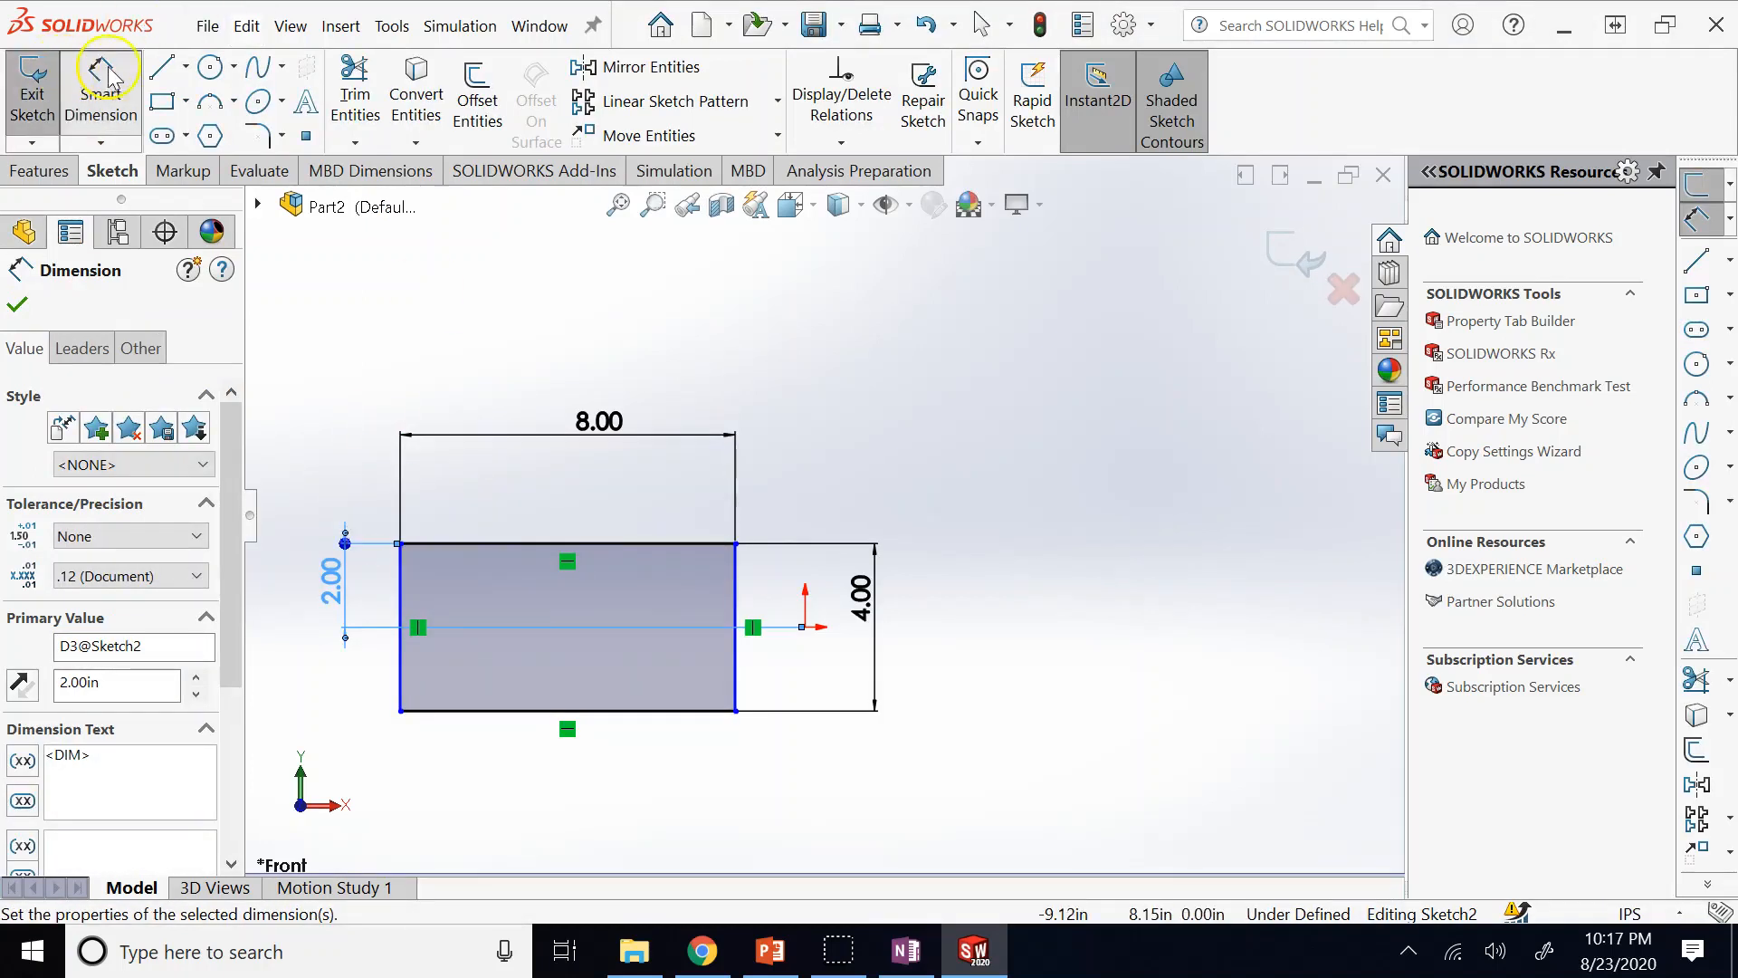
# Dimension the horizontal distance from the rectangle's left edge to the origin as 4 in and leave the Smart Dimension tool.
pyautogui.click(411, 620)
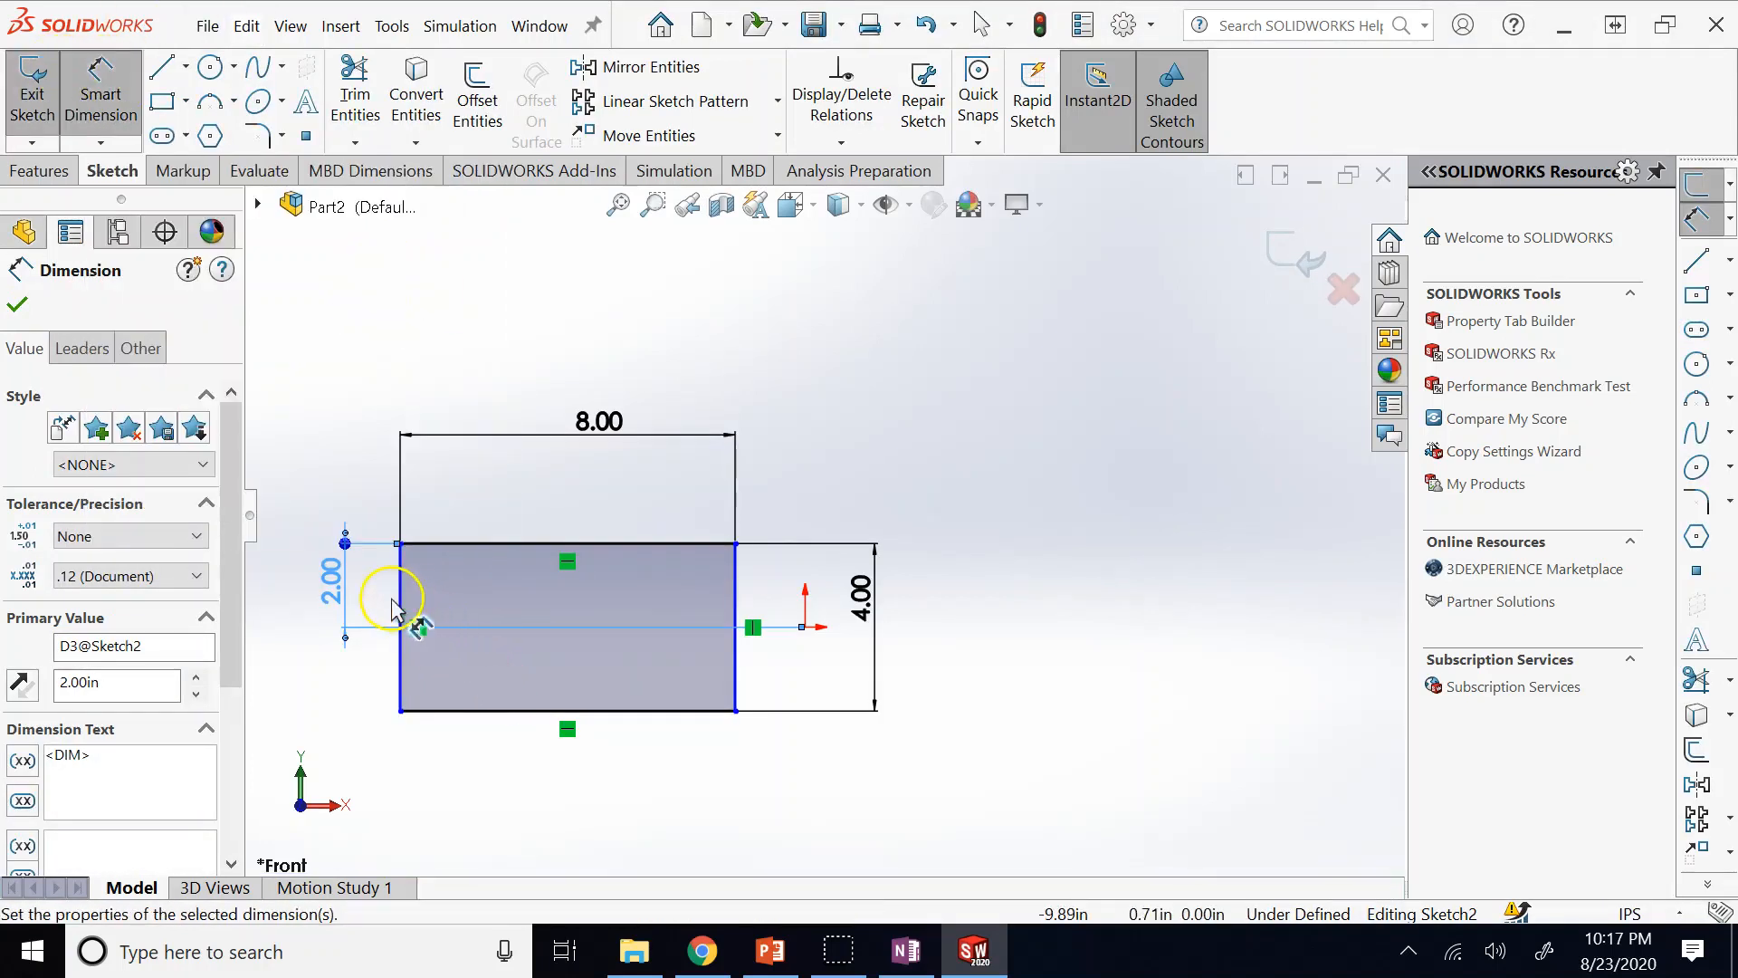
pyautogui.click(401, 609)
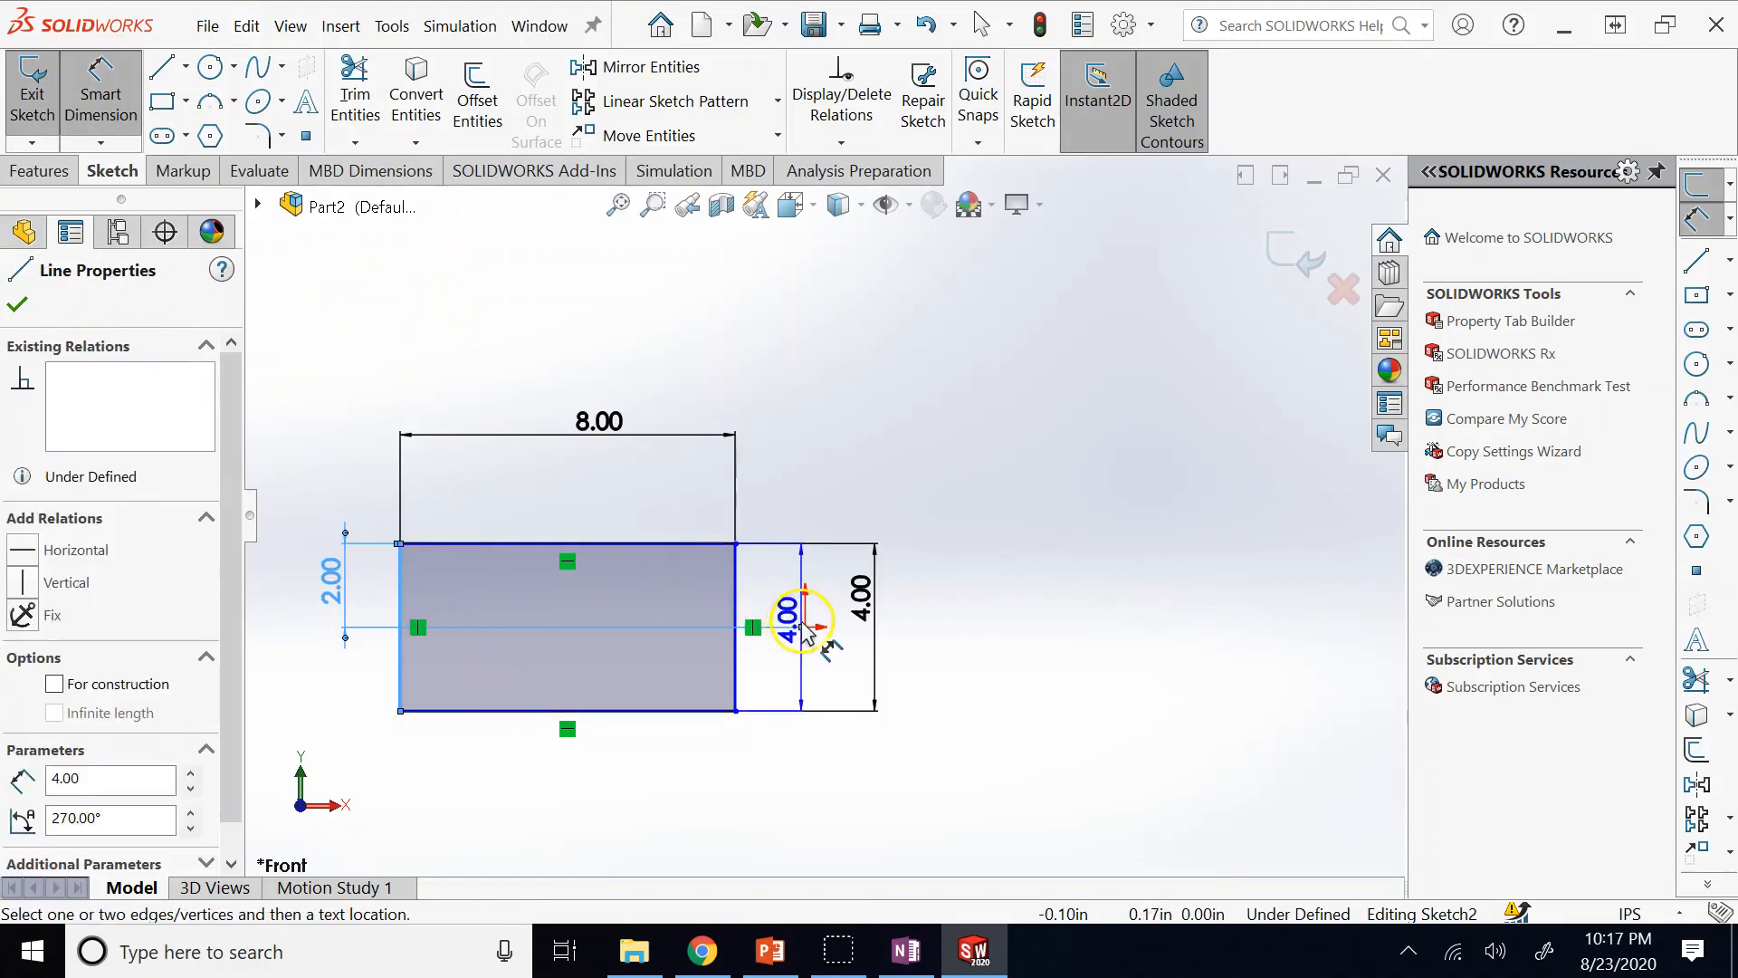
pyautogui.click(804, 626)
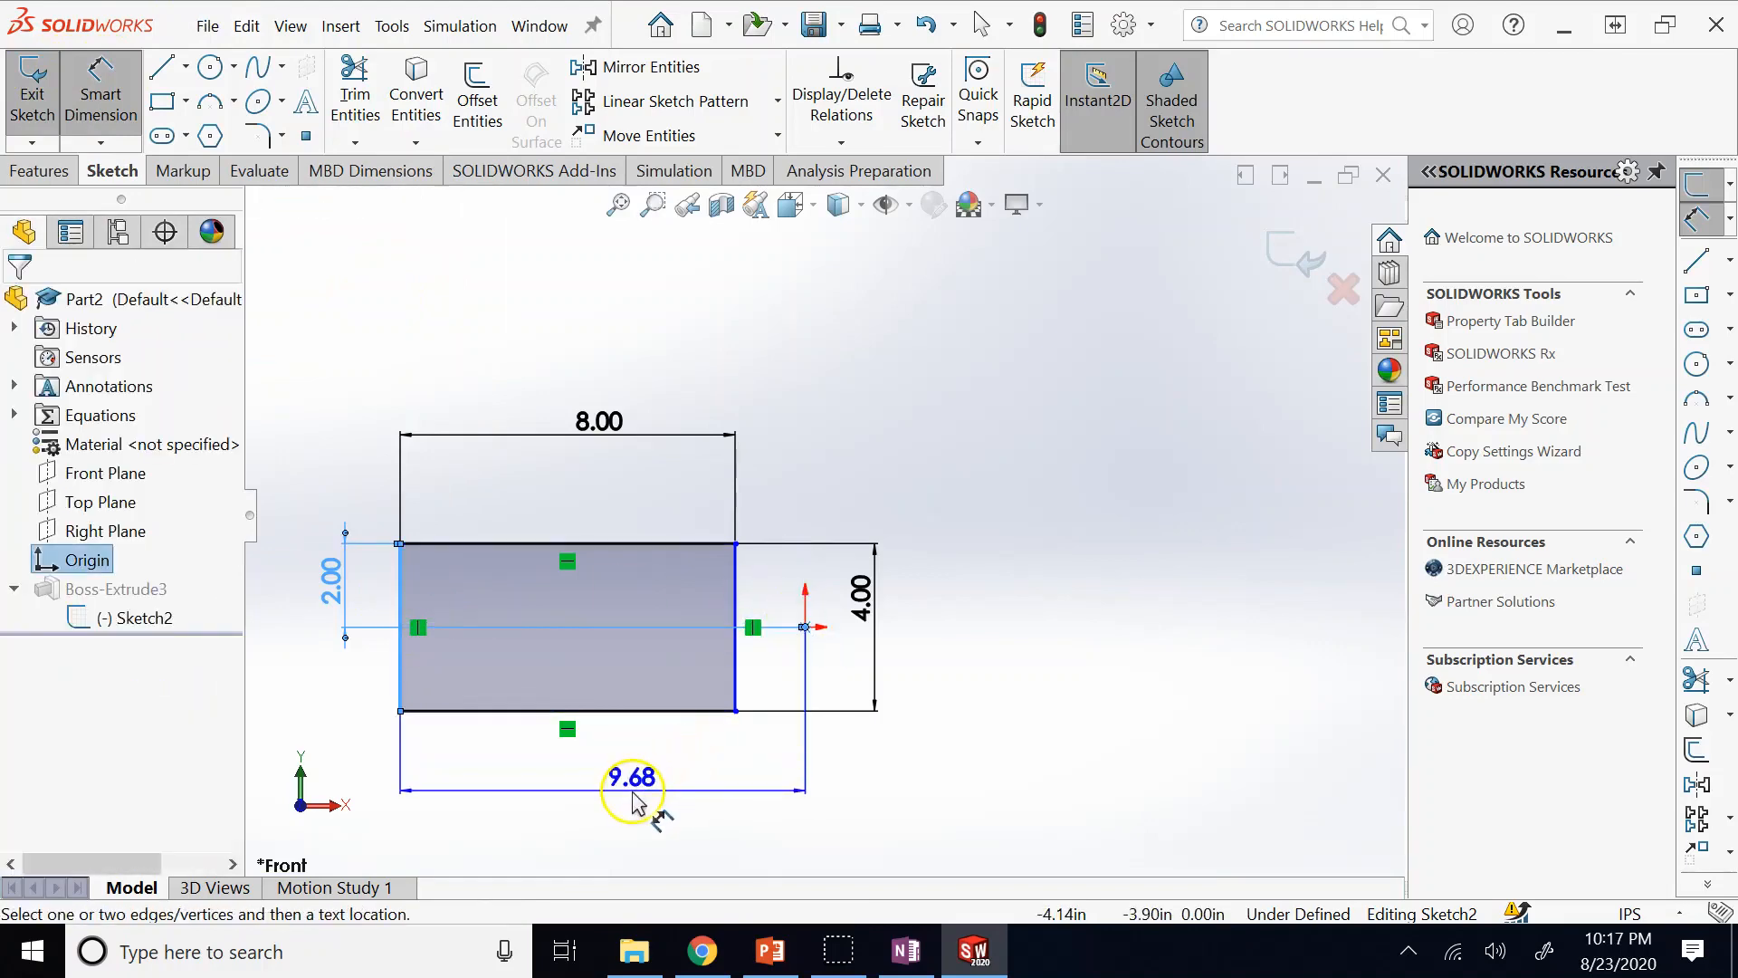
pyautogui.click(631, 800)
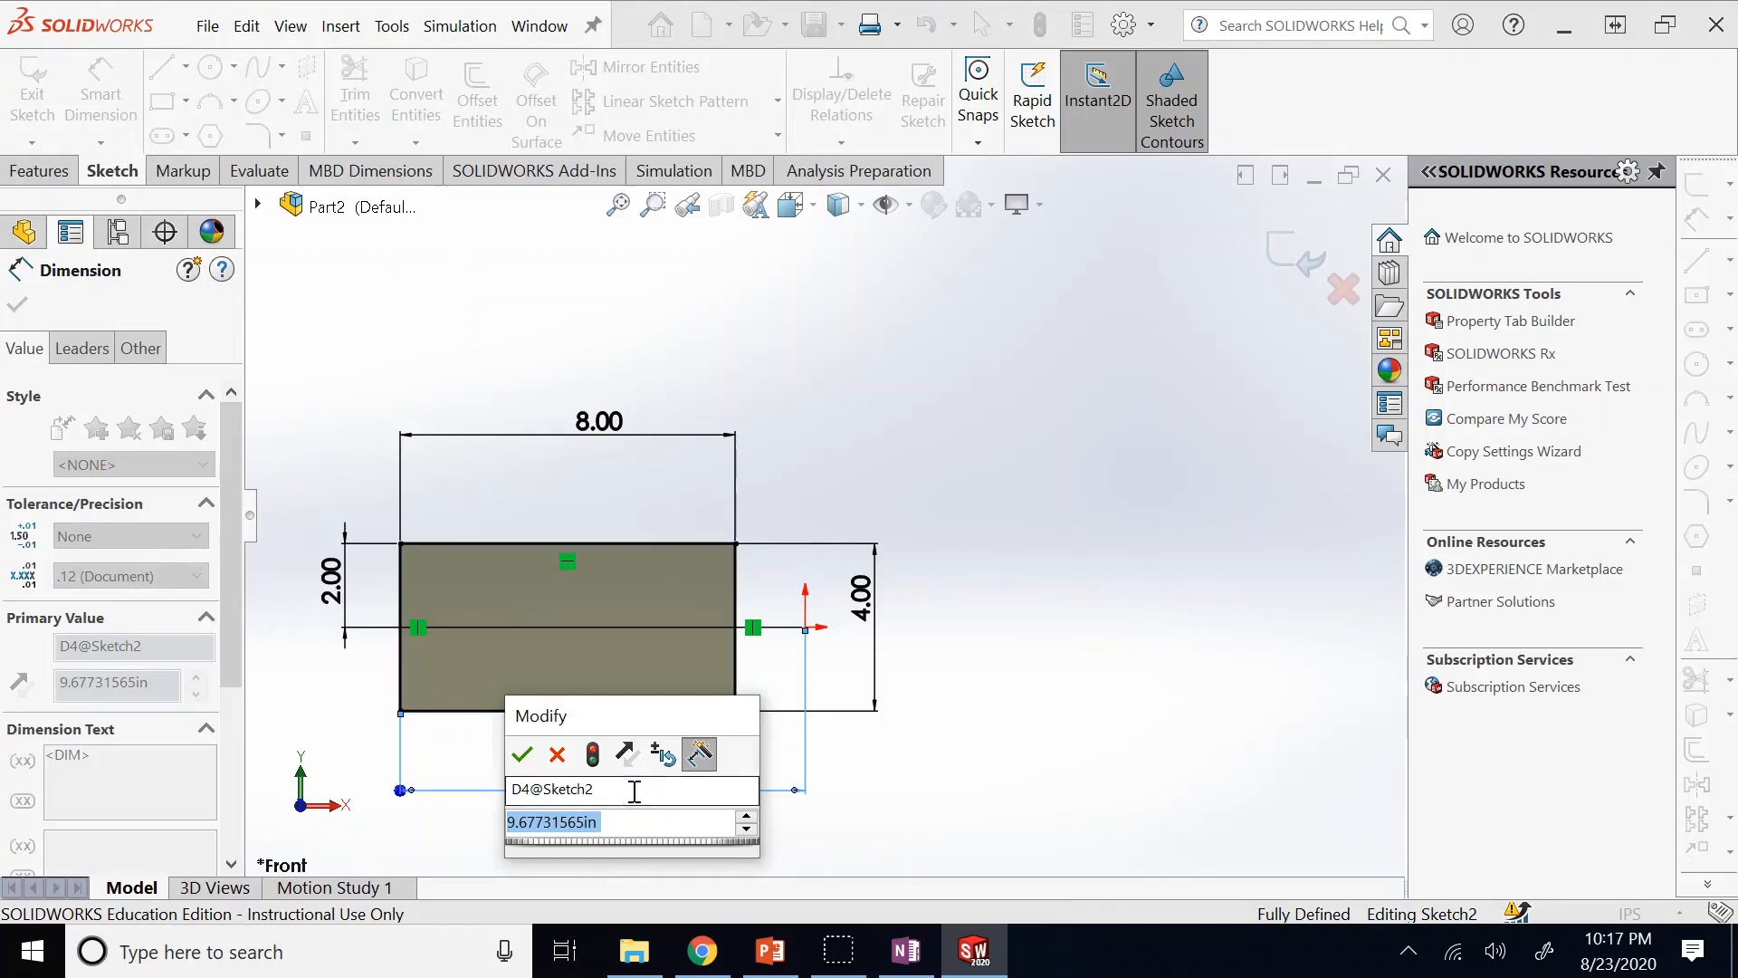
pyautogui.write('4')
pyautogui.press('Return')
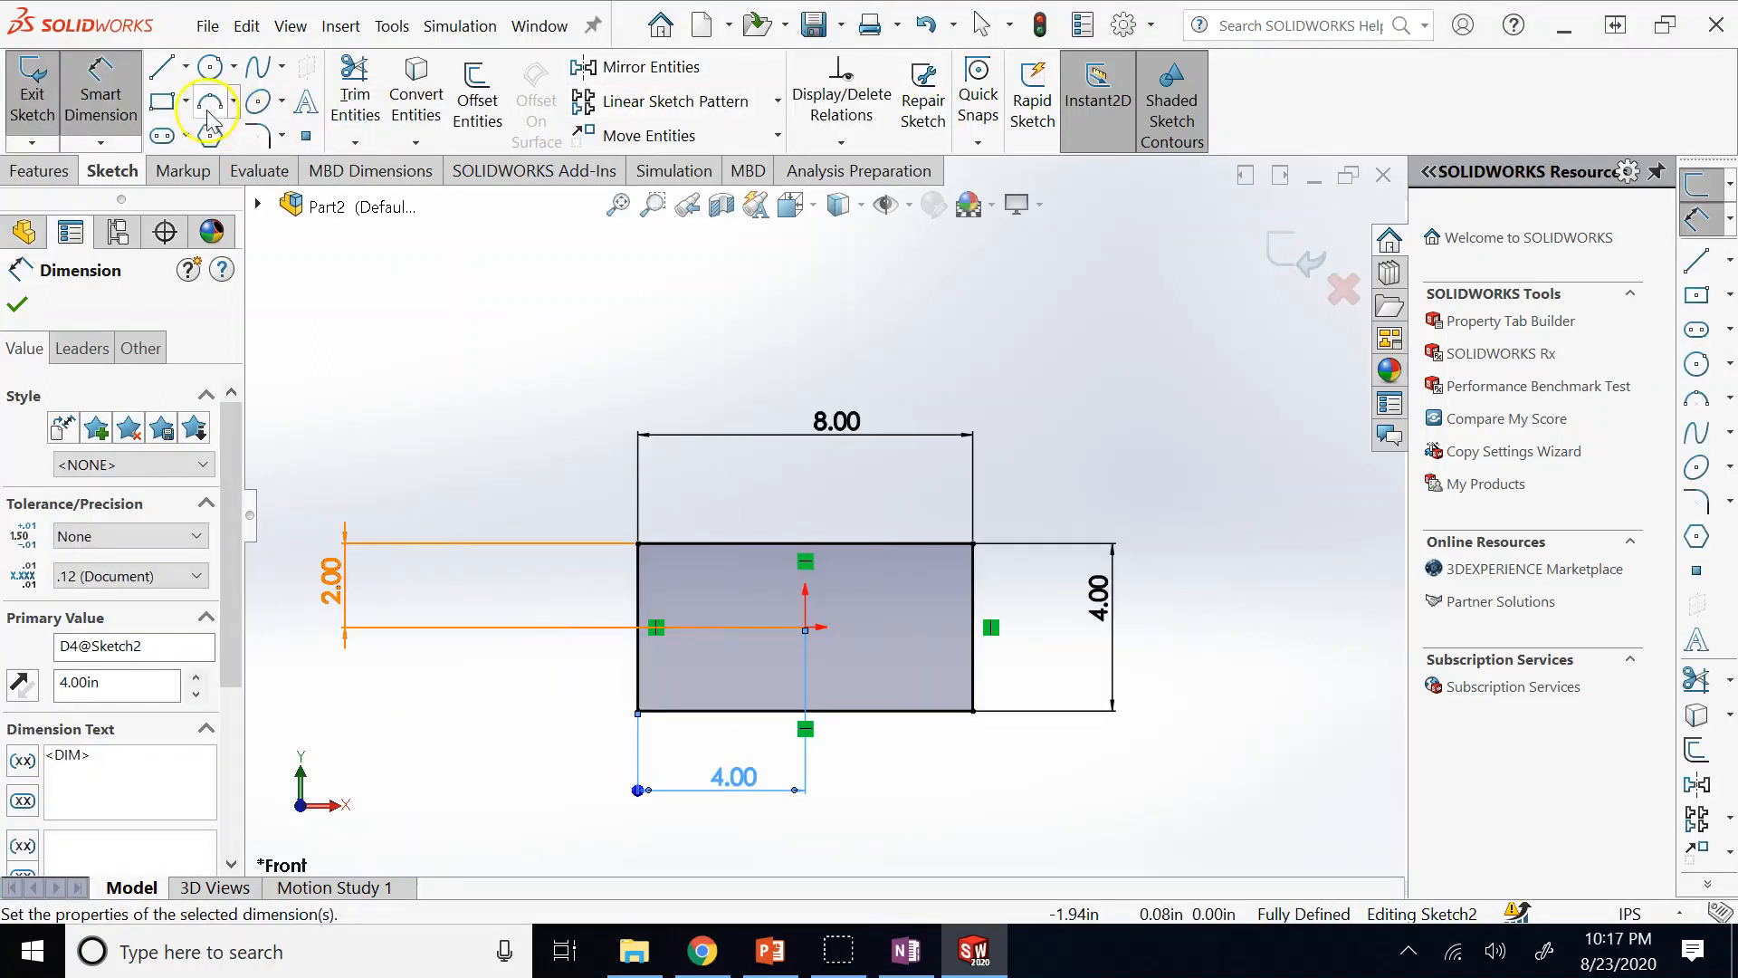
pyautogui.click(102, 100)
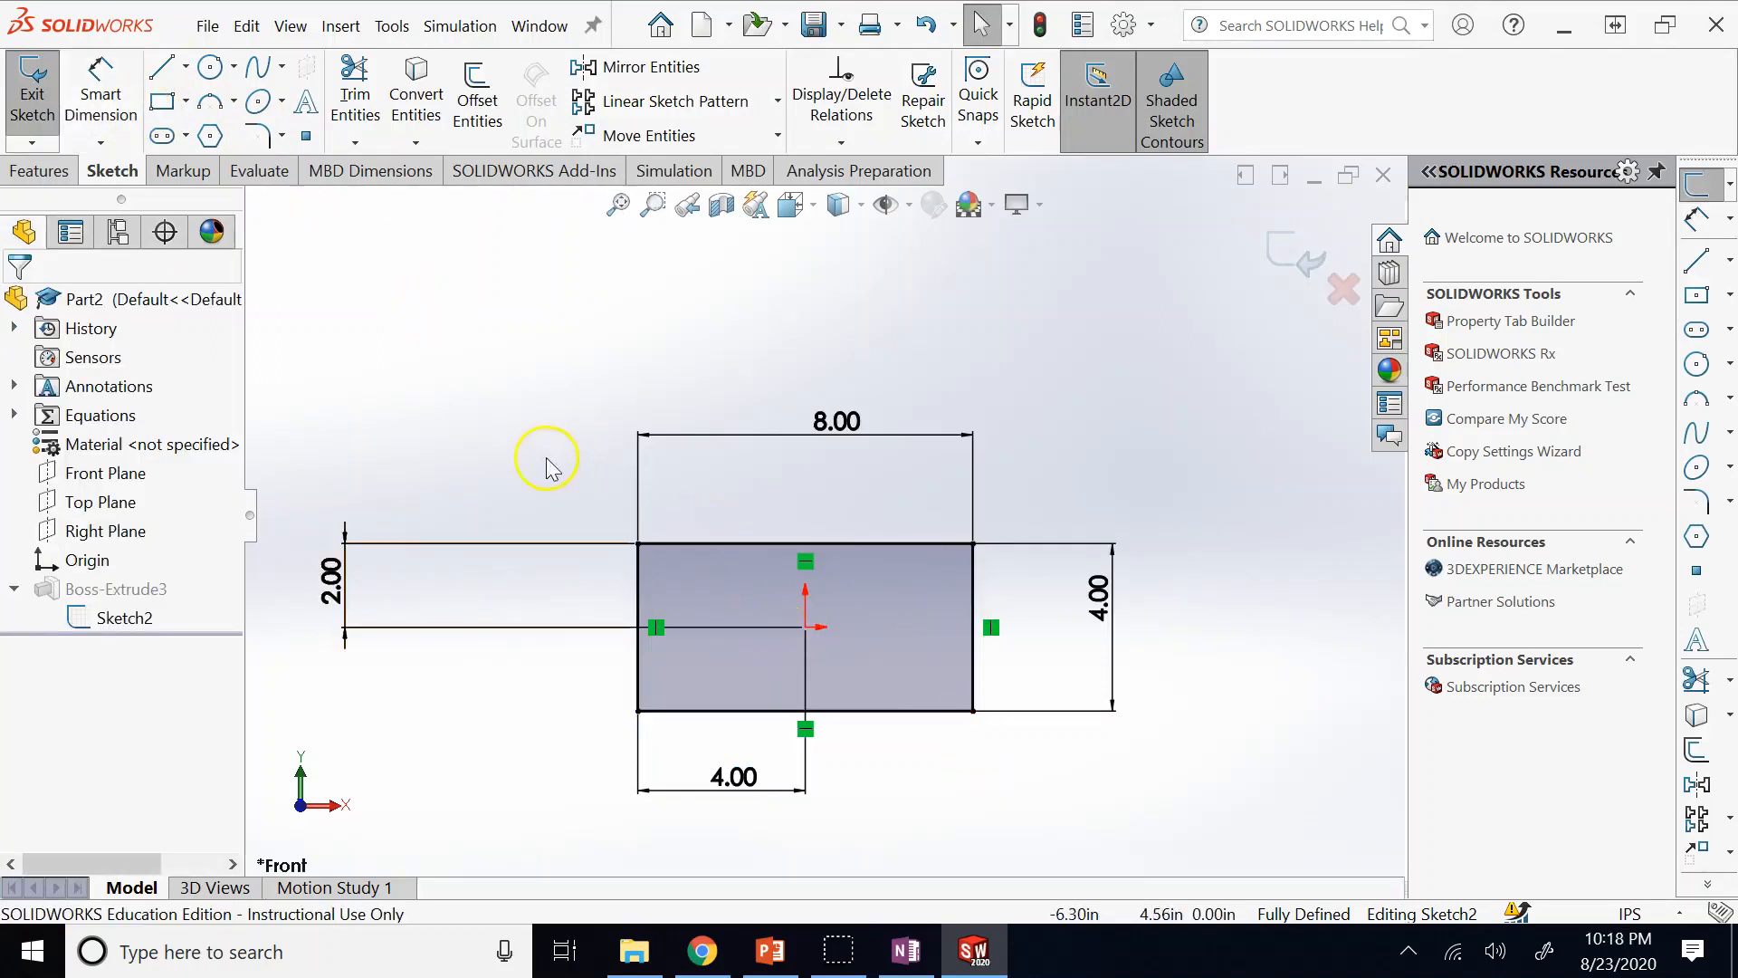
# Inspect the relations and definition status of the rectangle's edges.
pyautogui.click(691, 543)
pyautogui.click(636, 583)
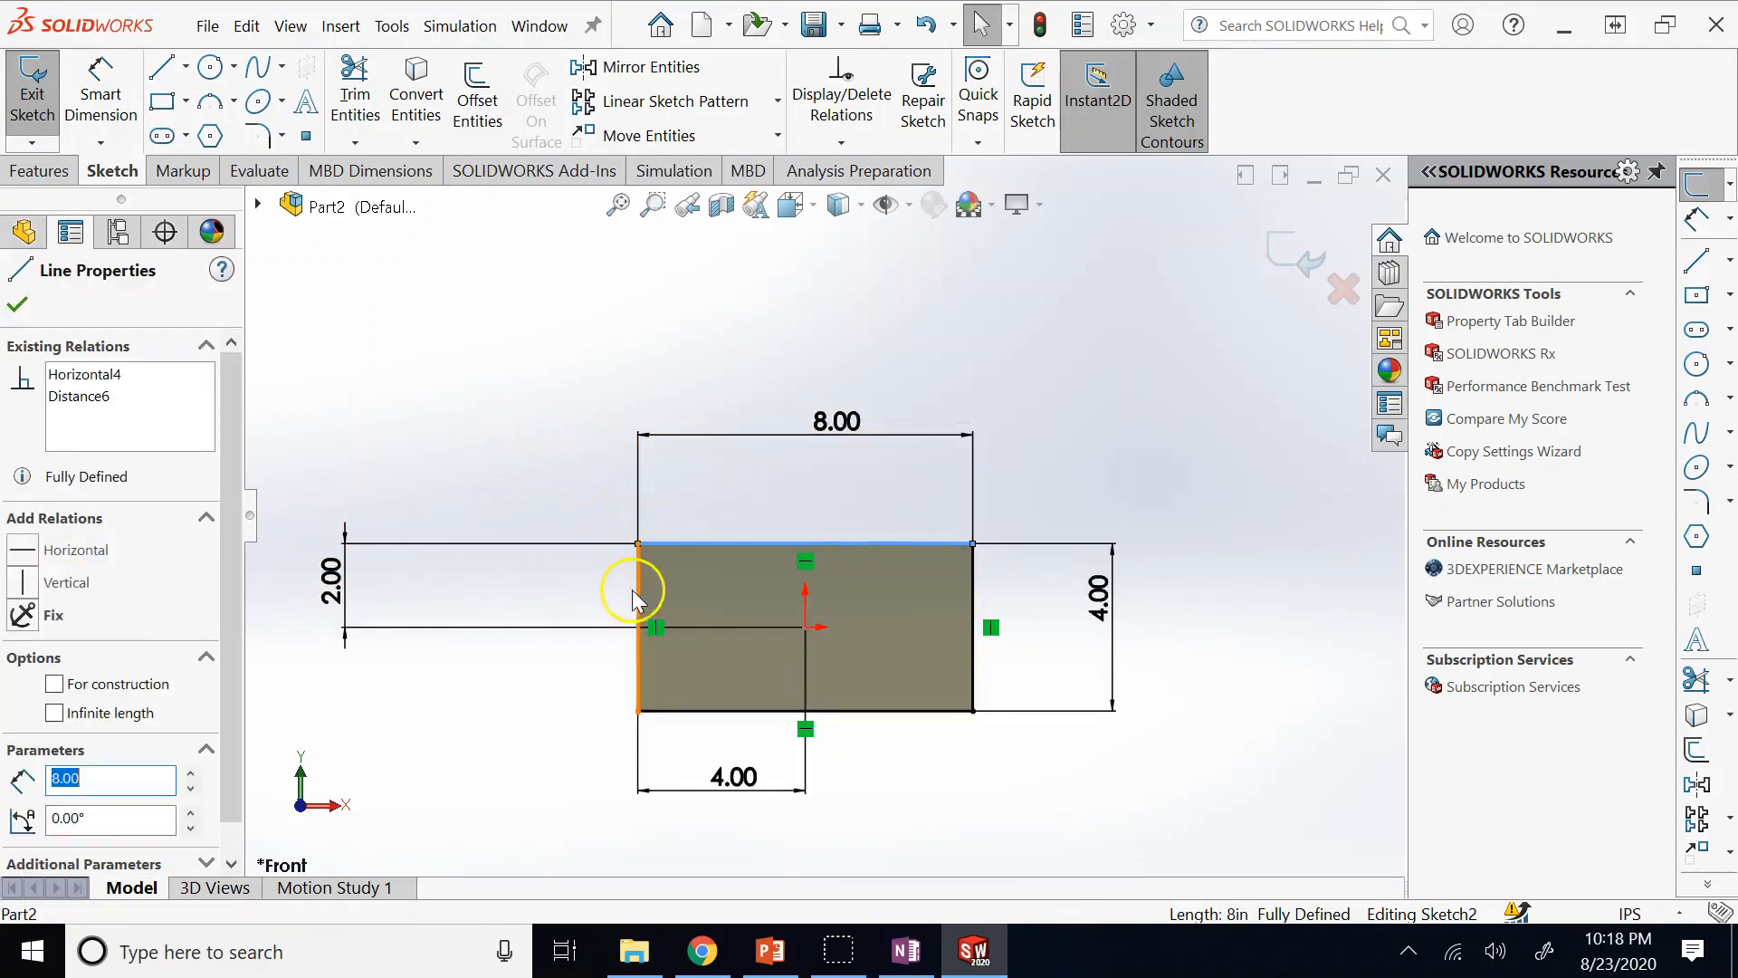
pyautogui.click(946, 727)
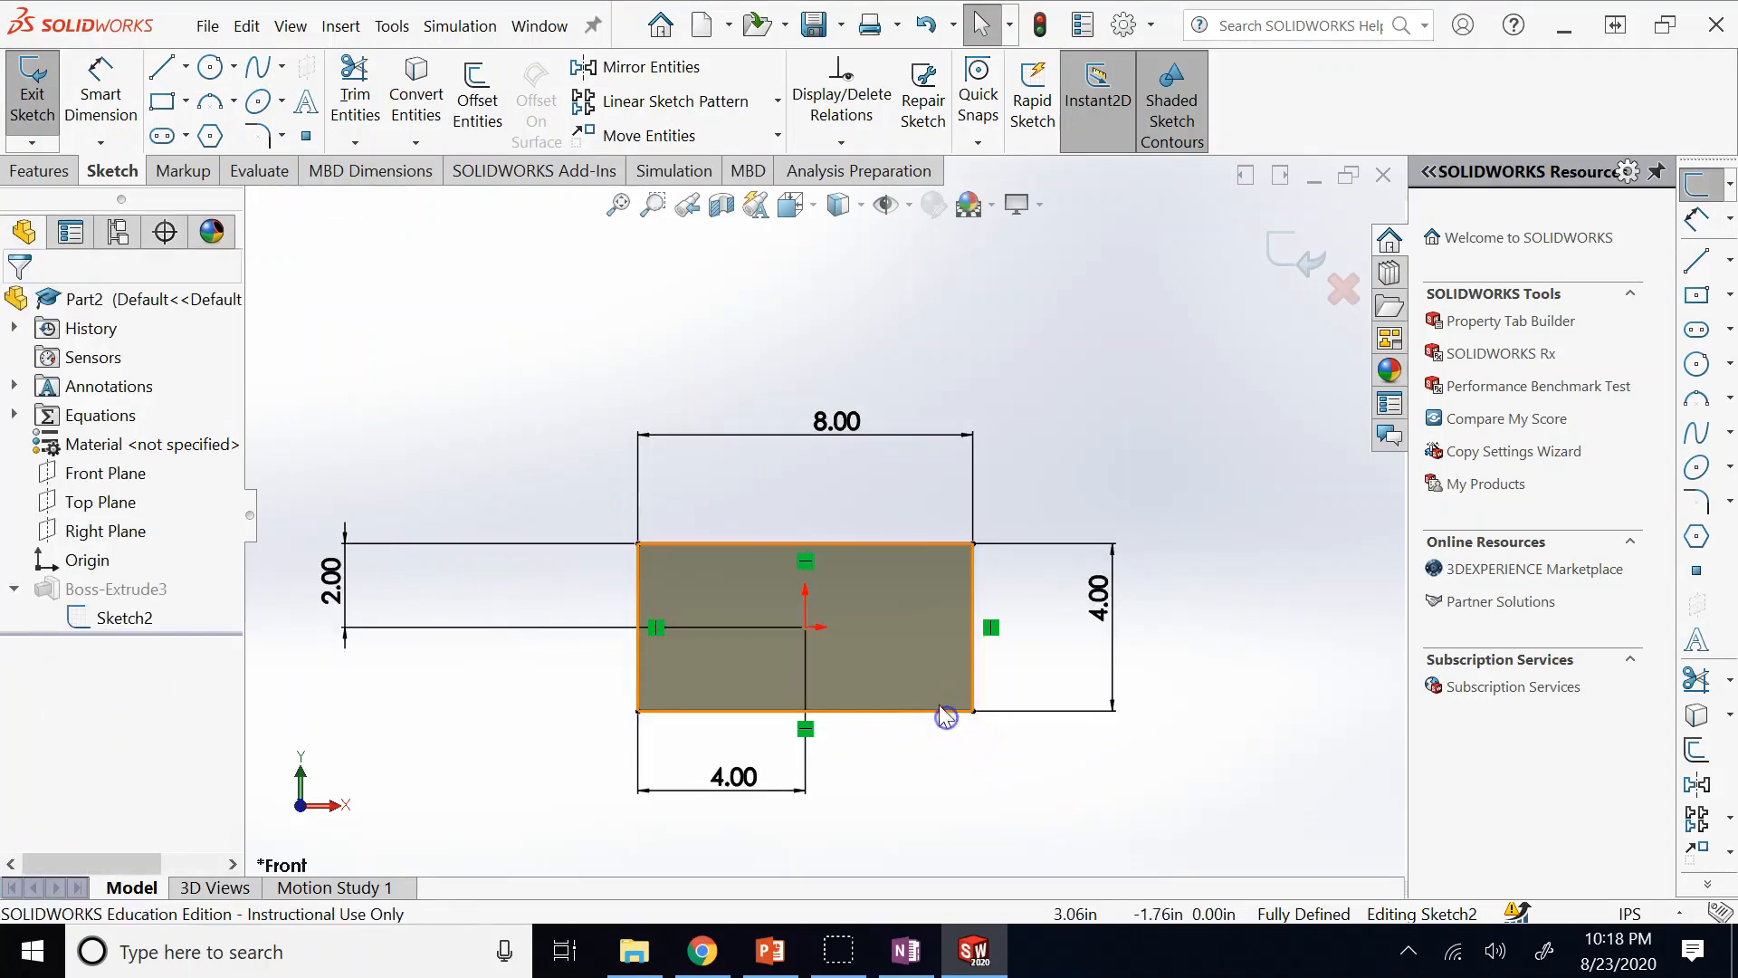
pyautogui.click(942, 712)
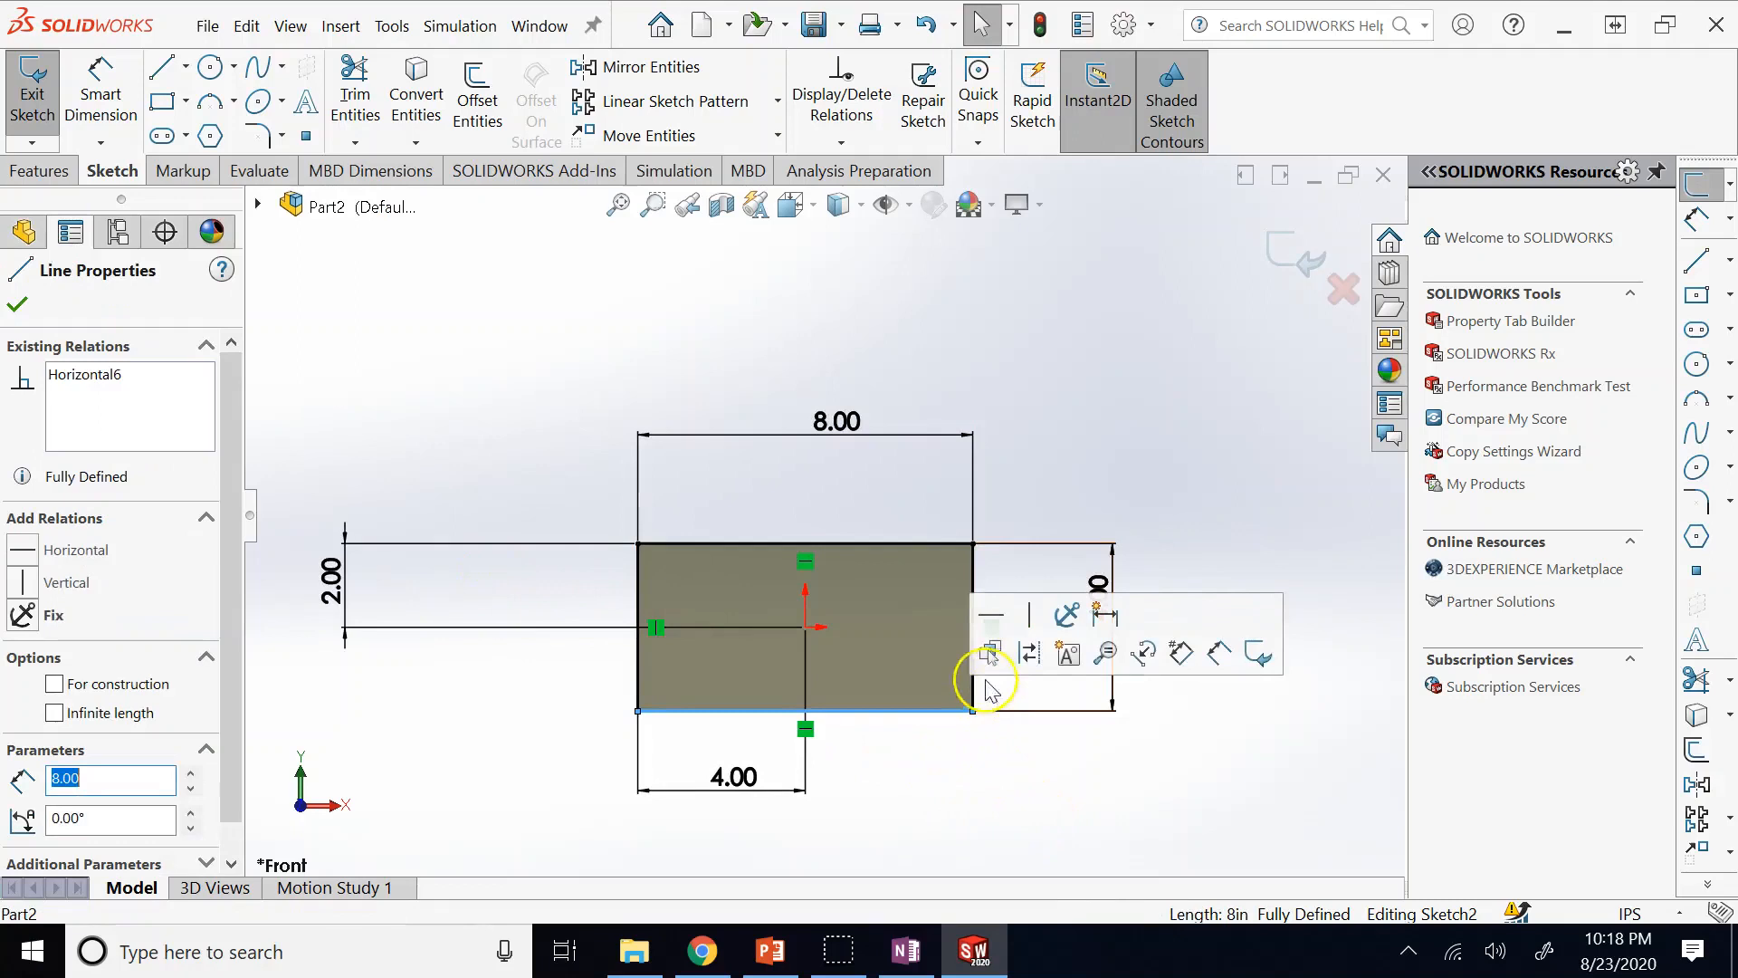
pyautogui.click(971, 579)
pyautogui.click(1047, 322)
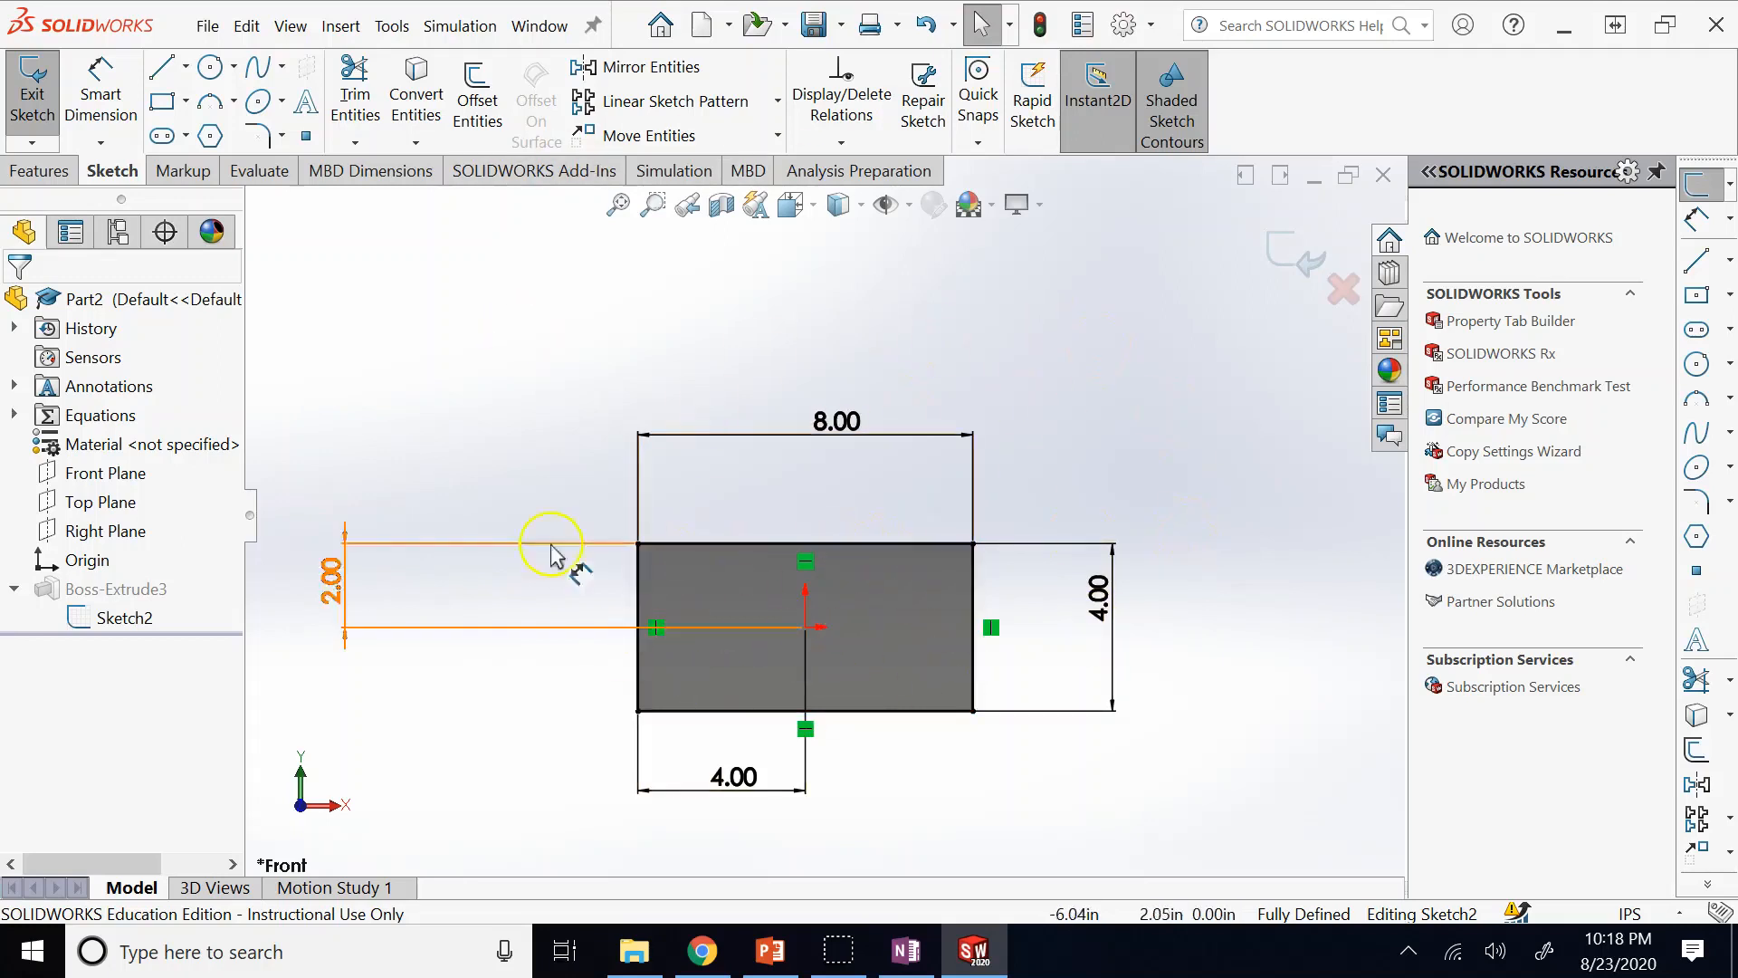
# Move the 2.00 dimension to the right side of the rectangle, between the right edge and the 4.00 height dimension.
pyautogui.moveTo(328, 588)
pyautogui.mouseDown()
pyautogui.moveTo(1048, 622)
pyautogui.moveTo(1024, 621)
pyautogui.mouseUp()
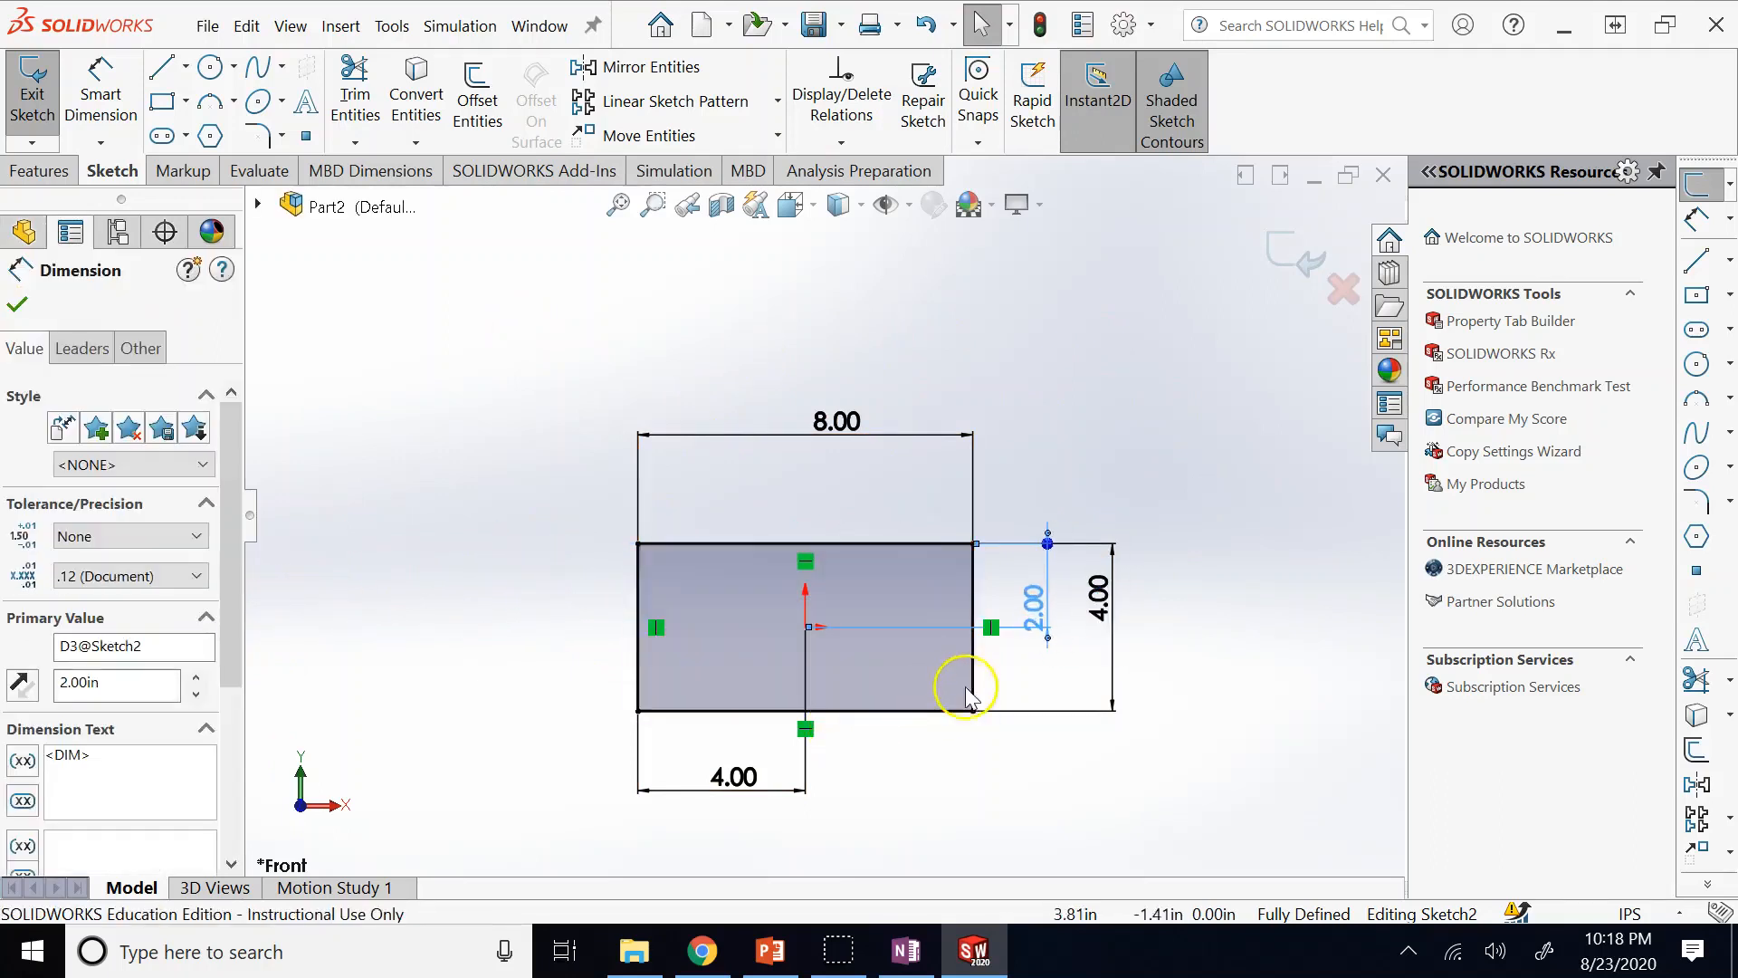
# Move the 4.00 horizontal origin dimension above the rectangle, beneath the 8.00 width dimension, and clear the selection.
pyautogui.moveTo(756, 791); pyautogui.dragTo(733, 472)
pyautogui.click(1033, 600)
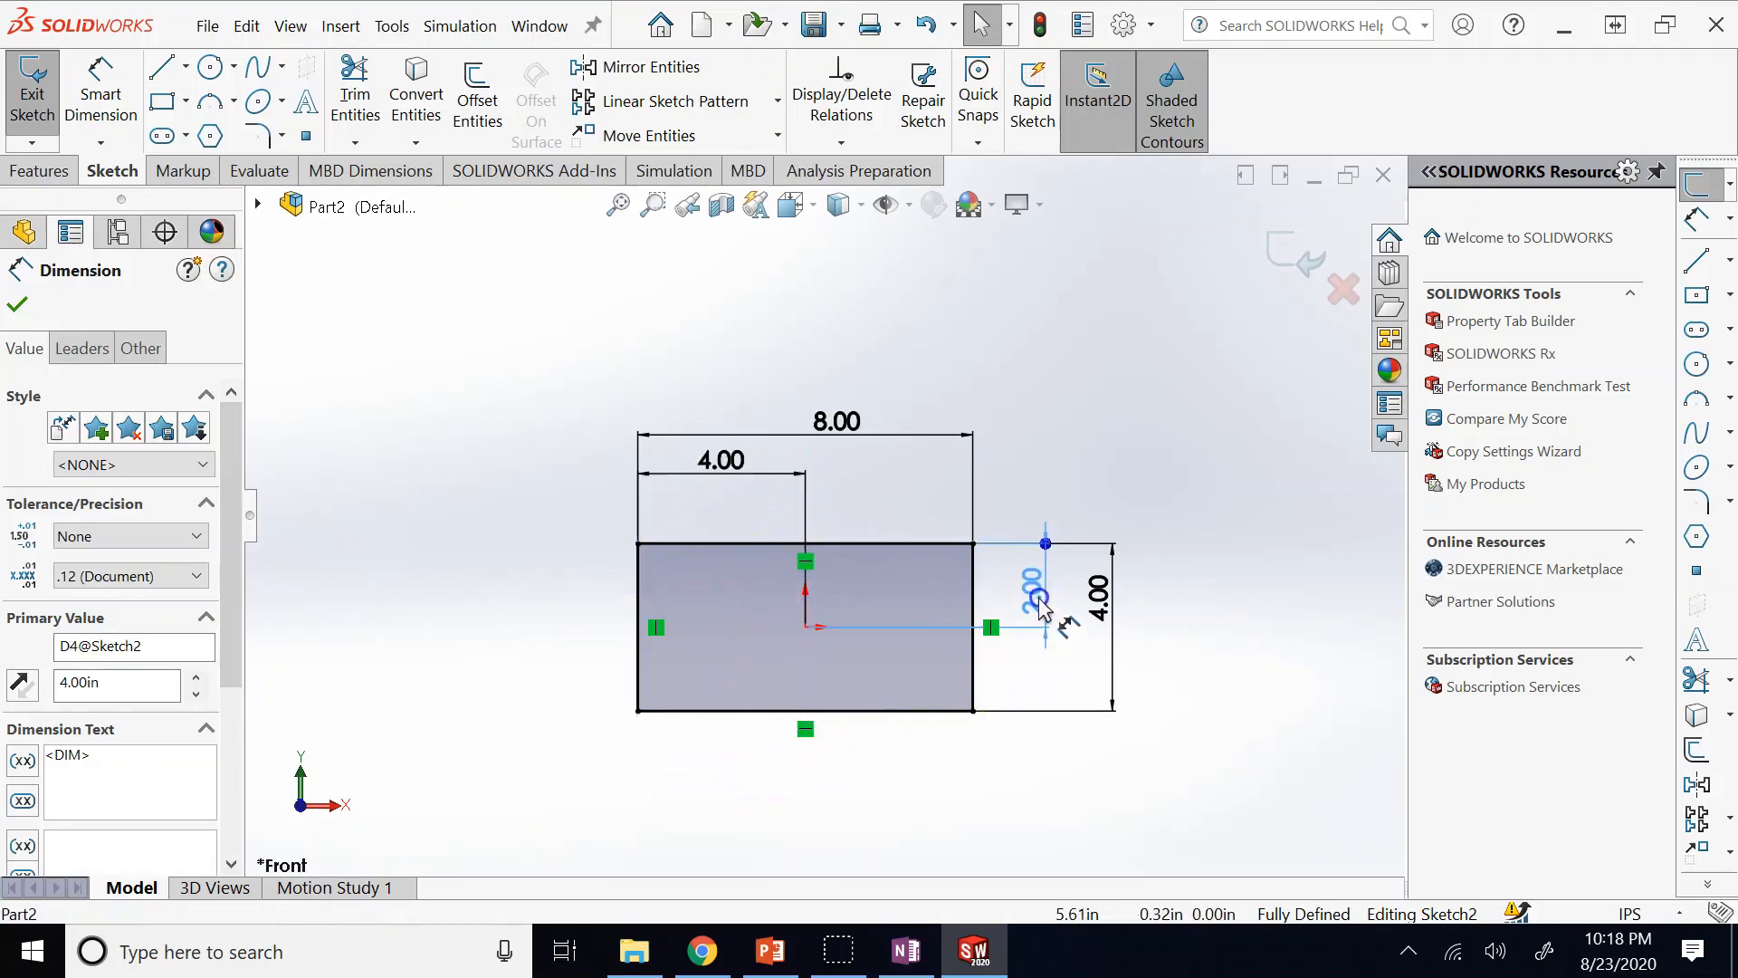
pyautogui.click(1068, 258)
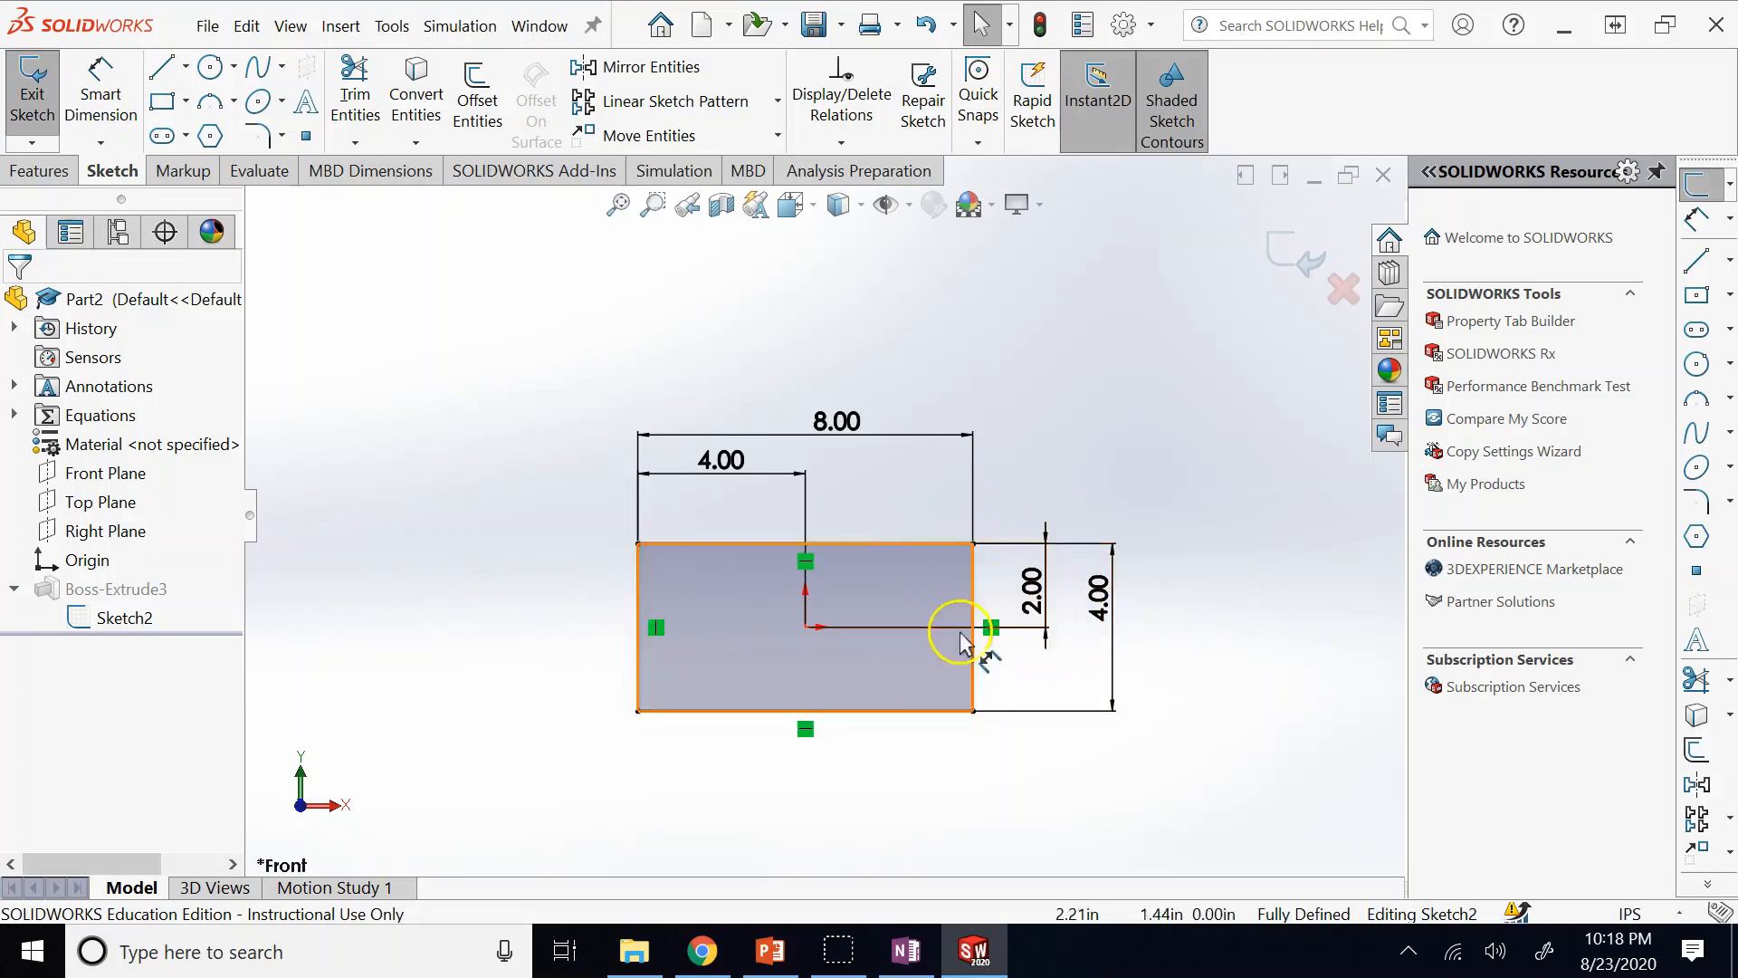
# Add a driven height dimension beside the rectangle's left edge and try to edit its value.
pyautogui.click(101, 95)
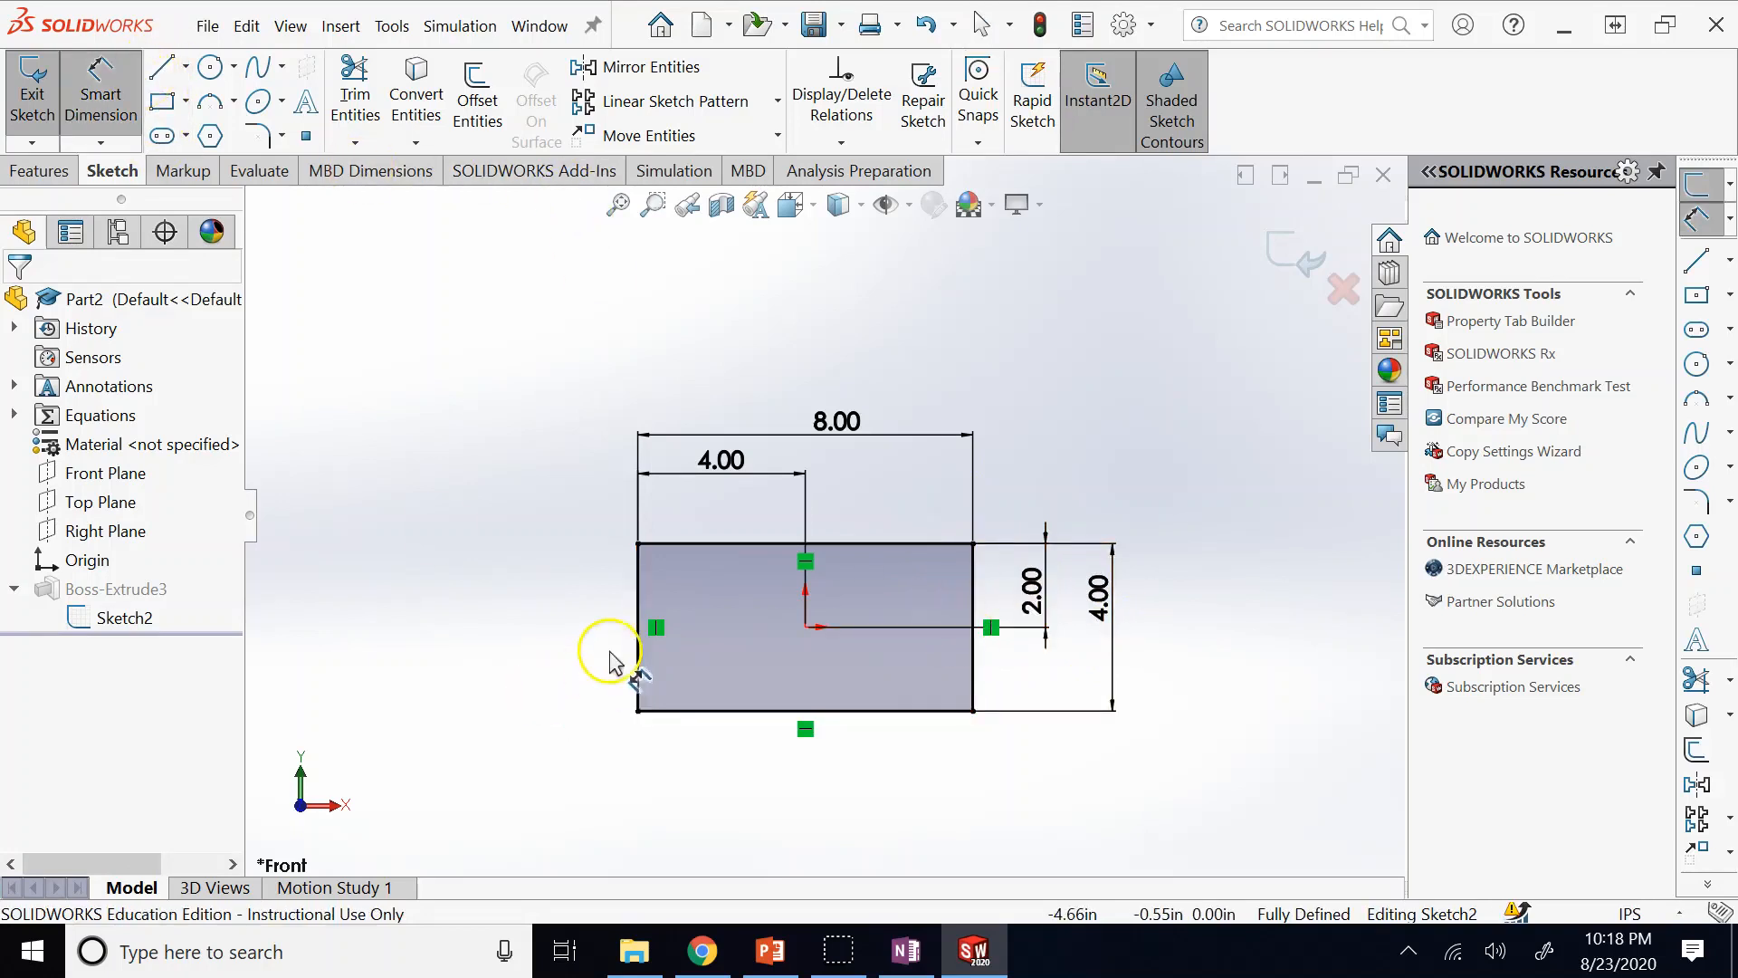
pyautogui.click(637, 659)
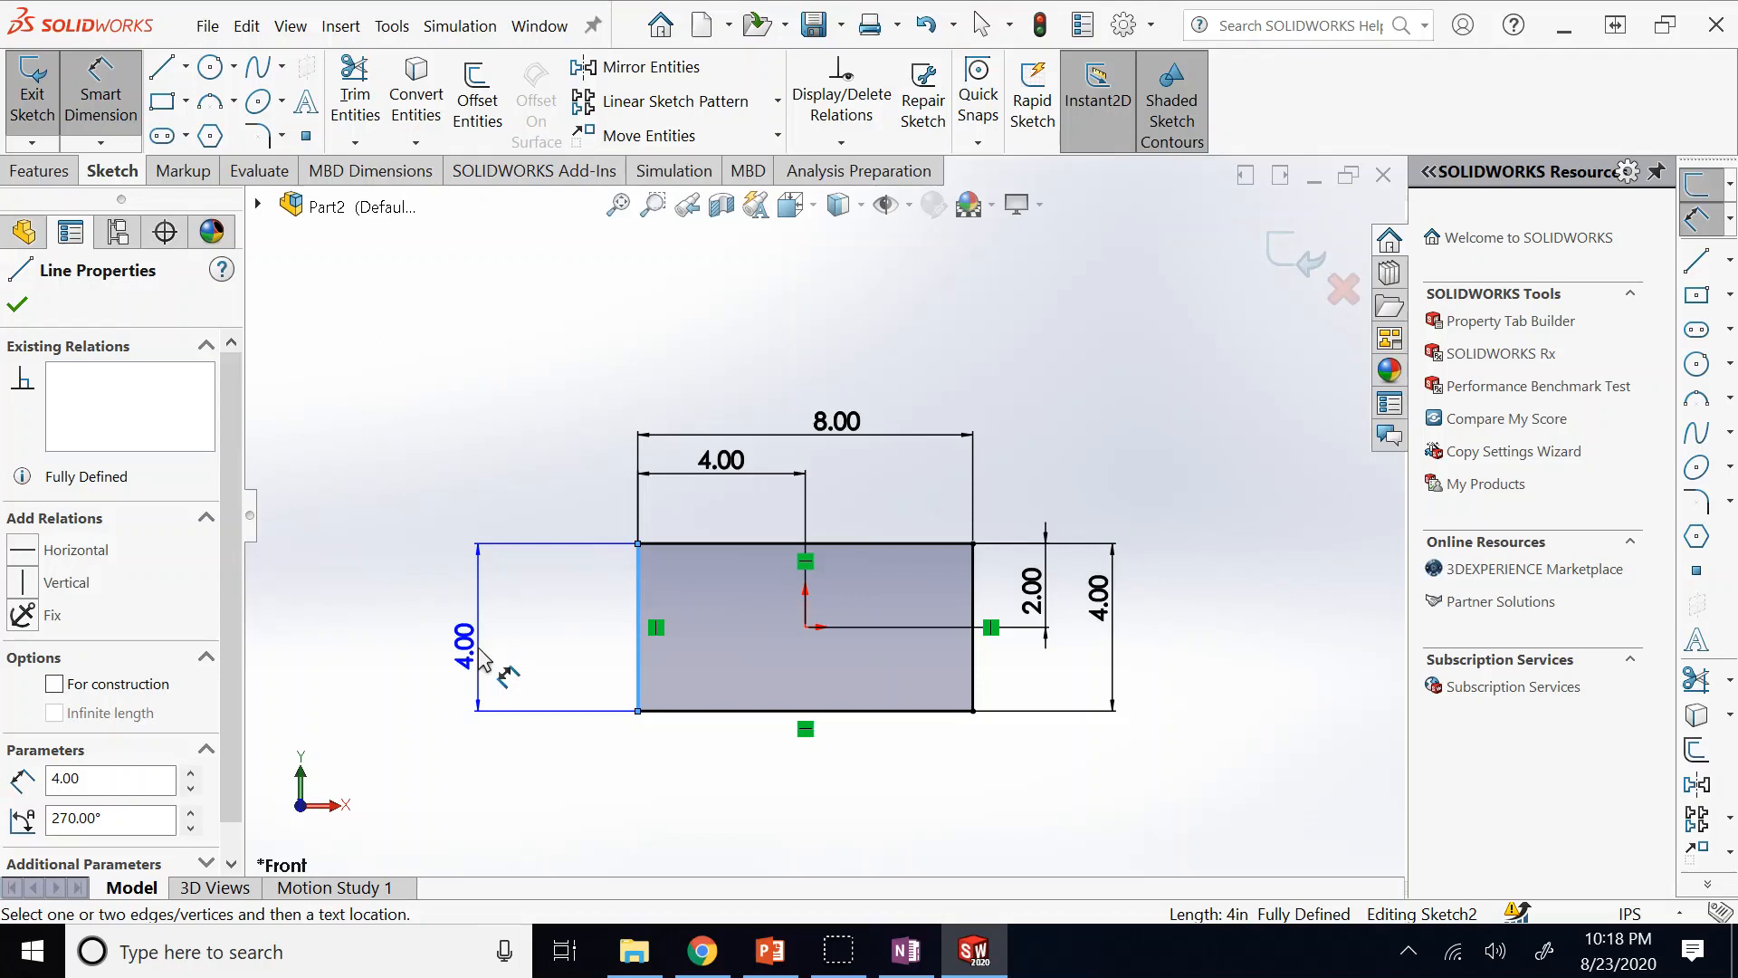
pyautogui.click(480, 658)
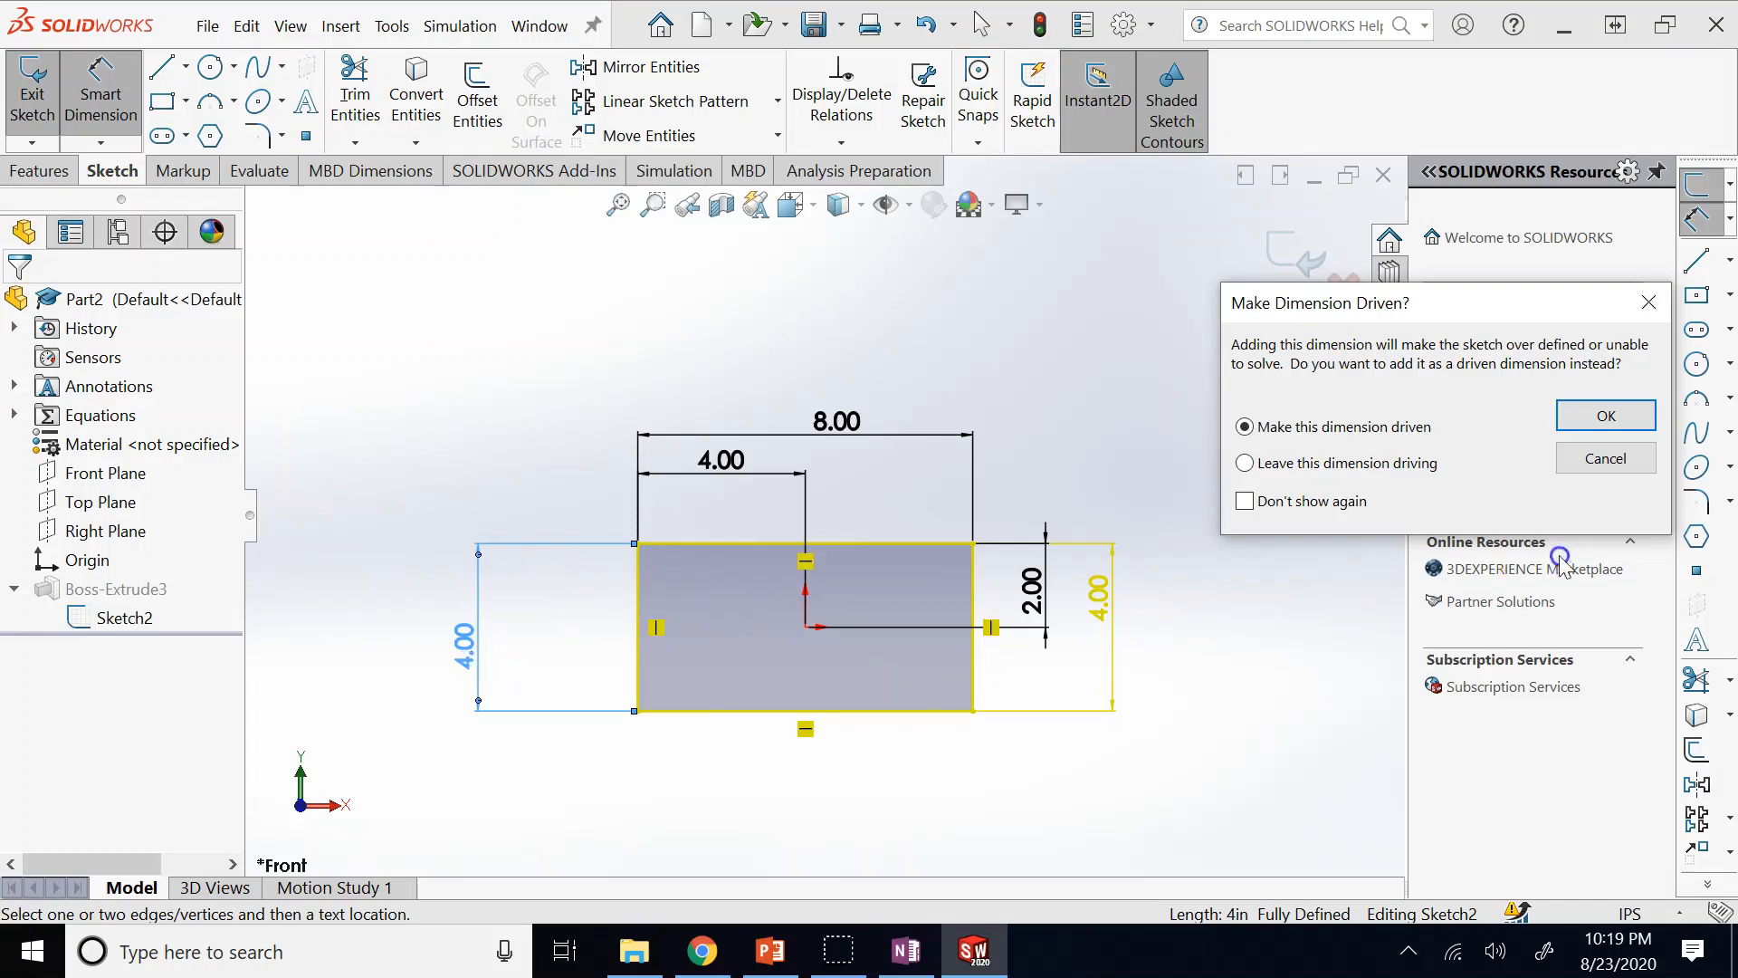
pyautogui.click(1591, 422)
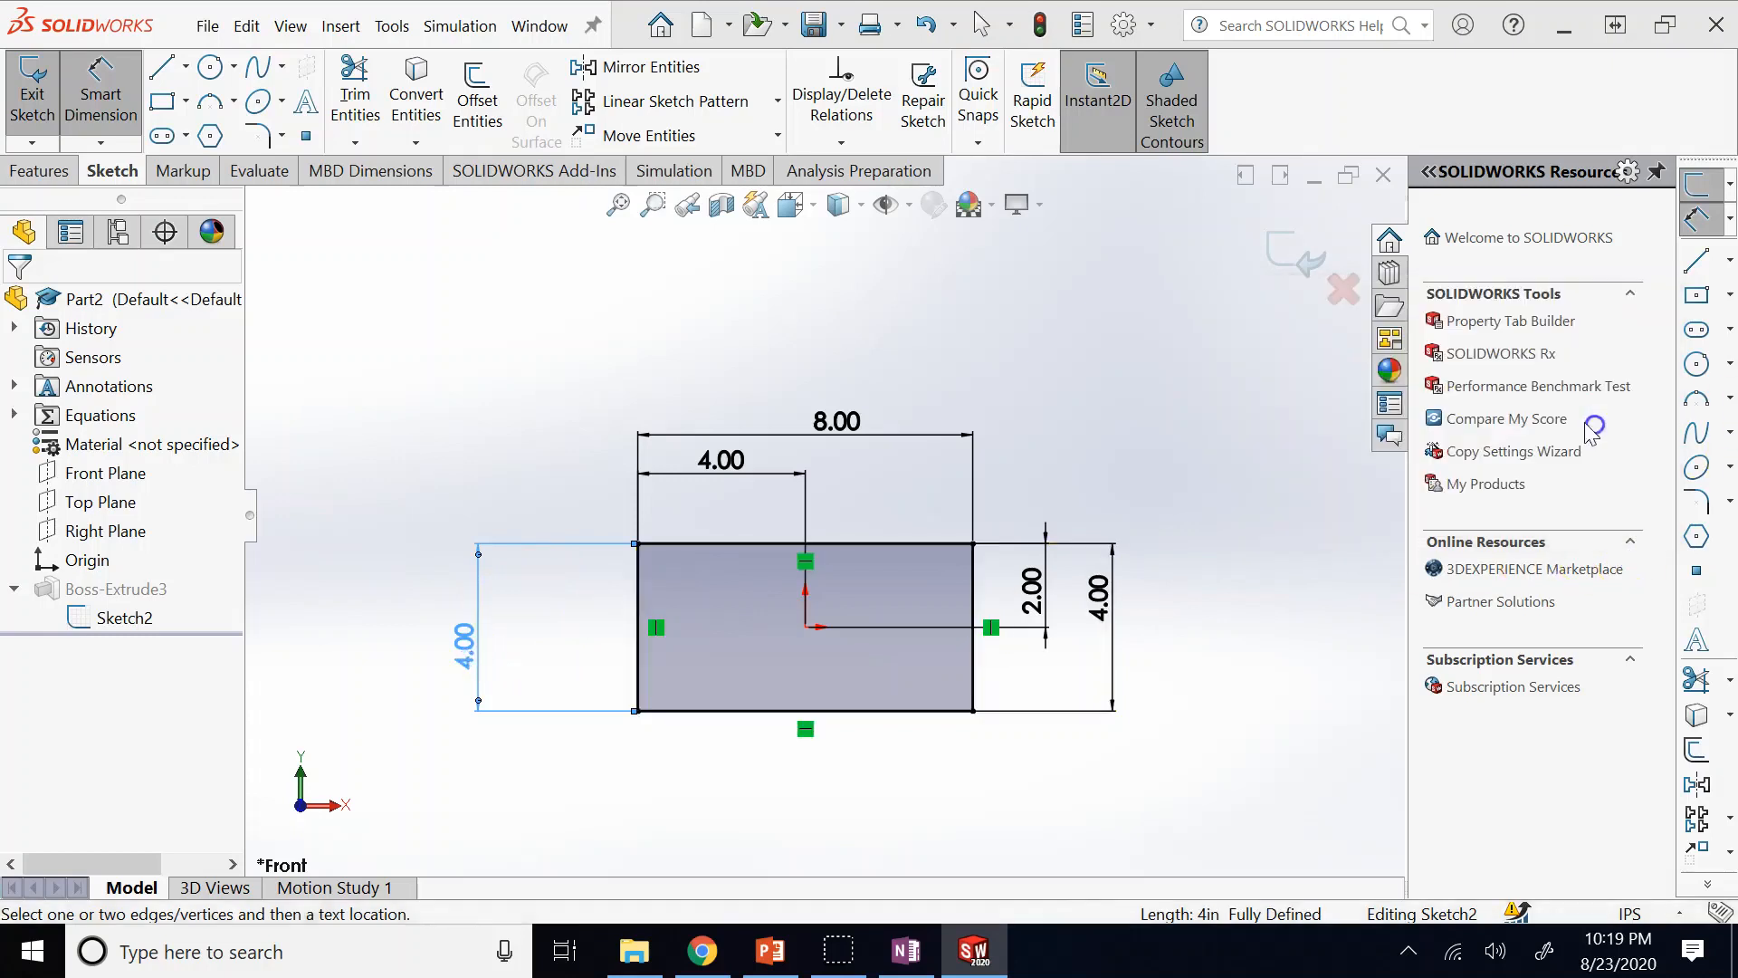
pyautogui.click(944, 312)
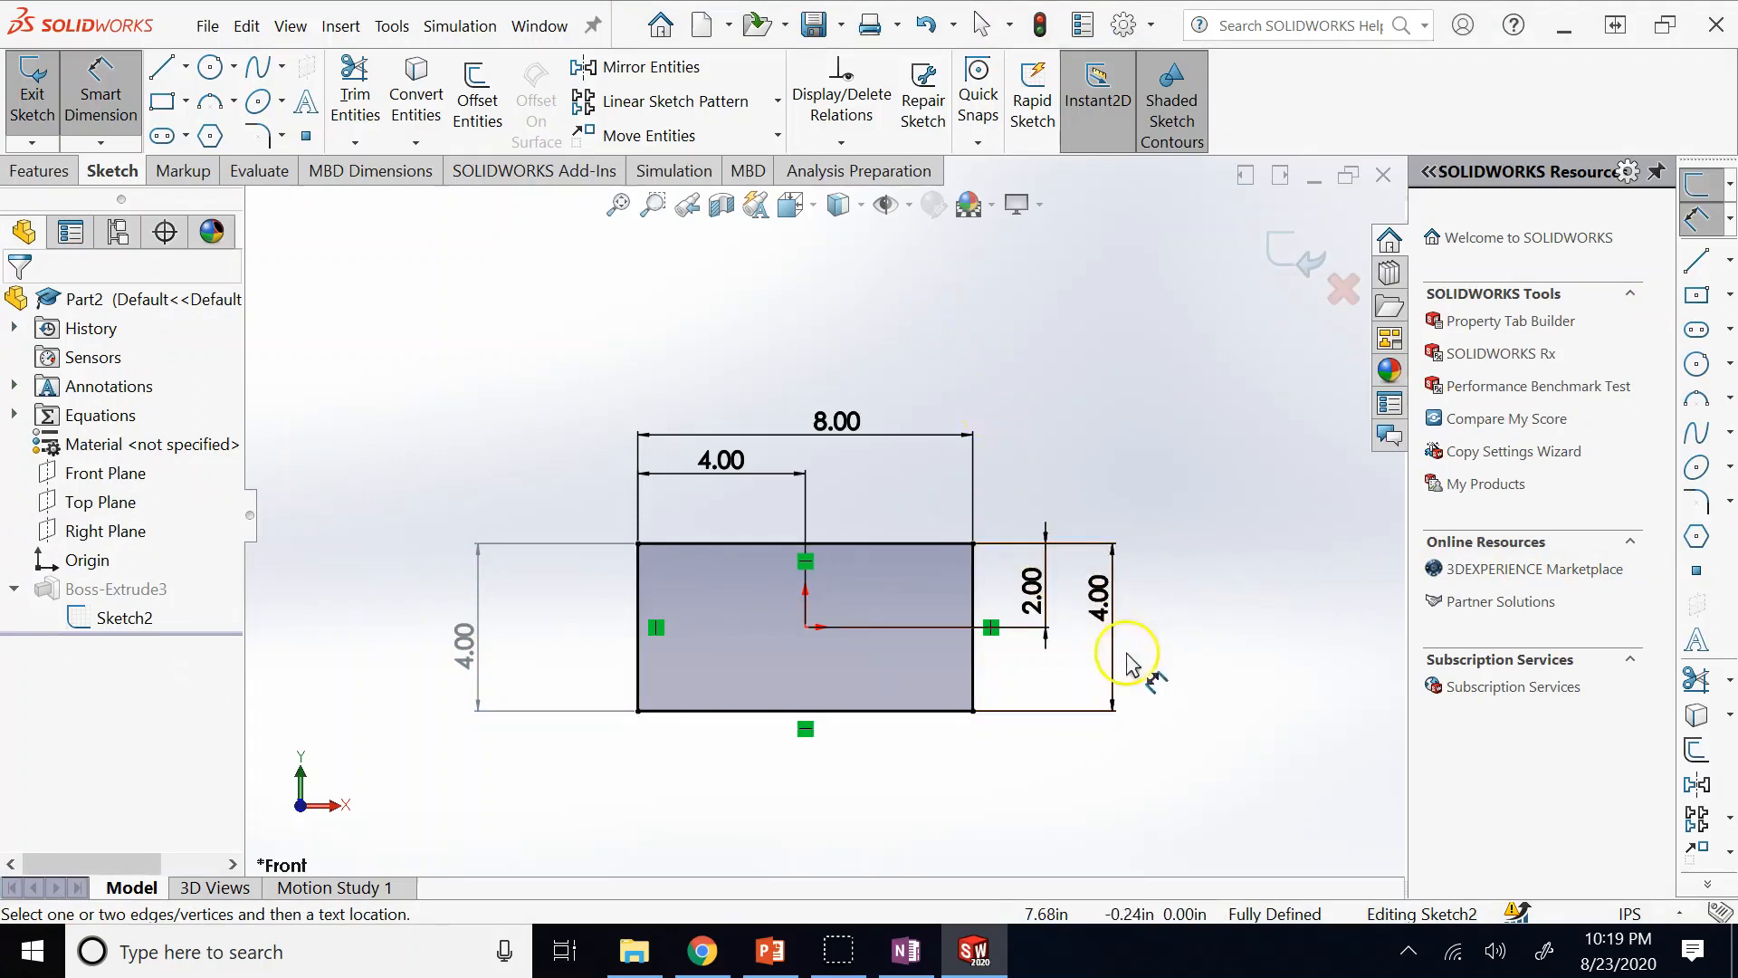
pyautogui.doubleClick(471, 654)
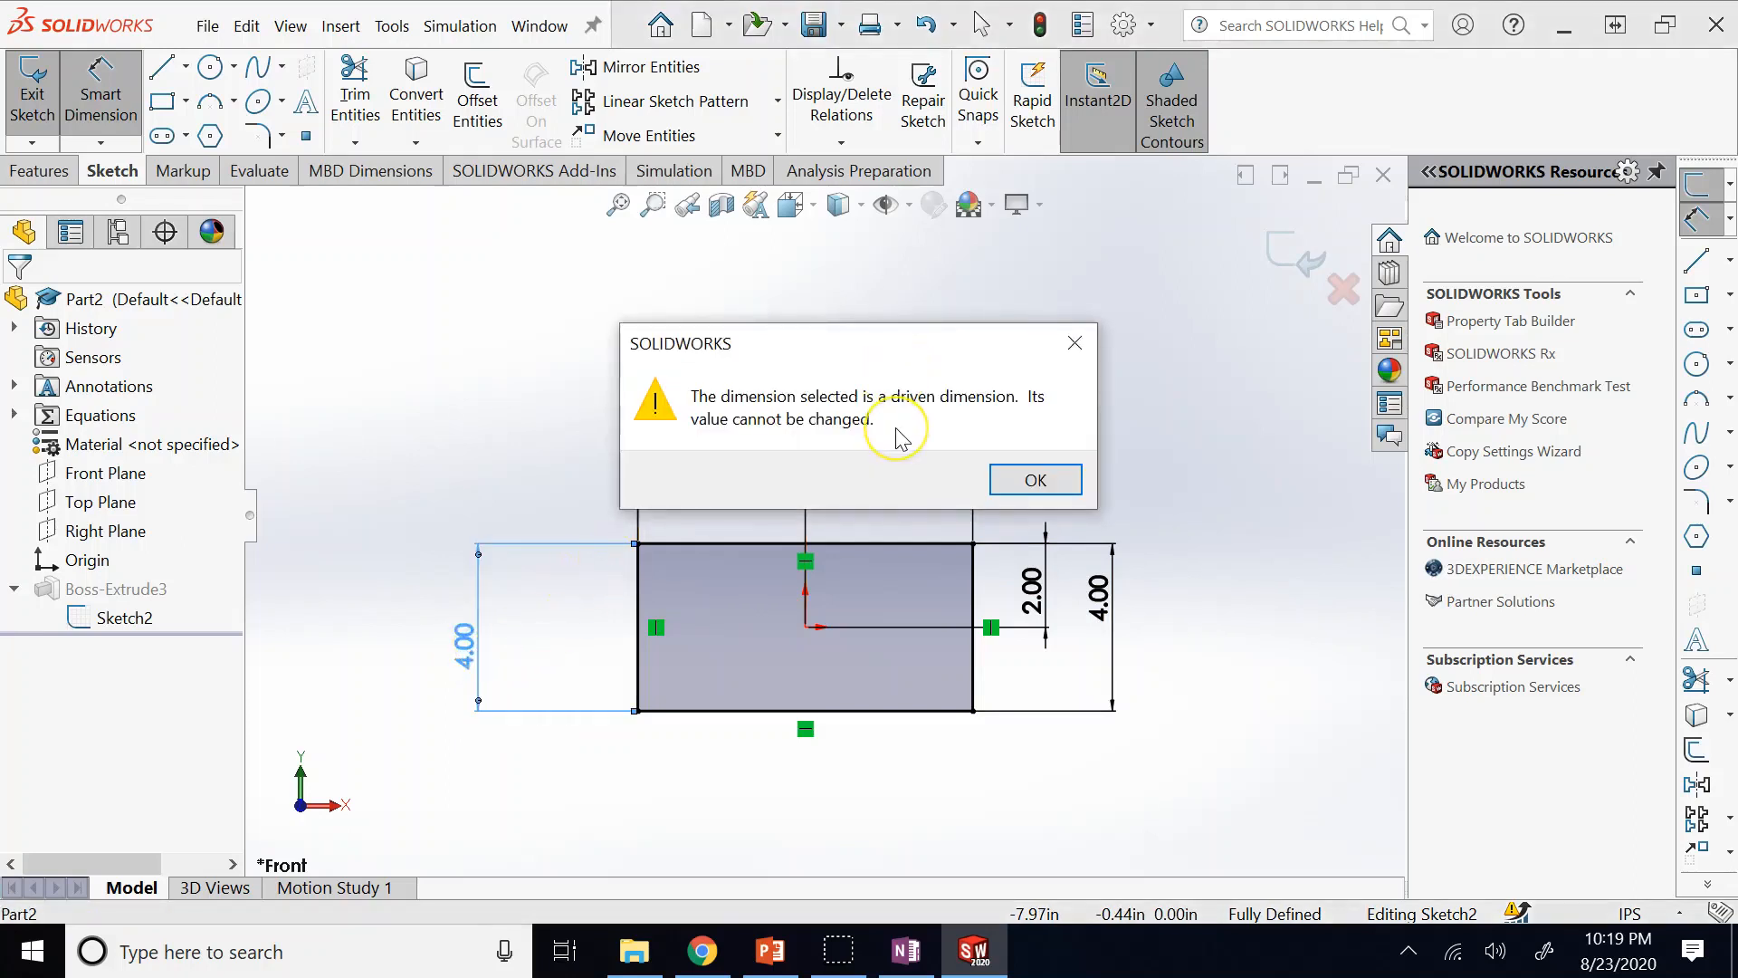
pyautogui.click(1035, 476)
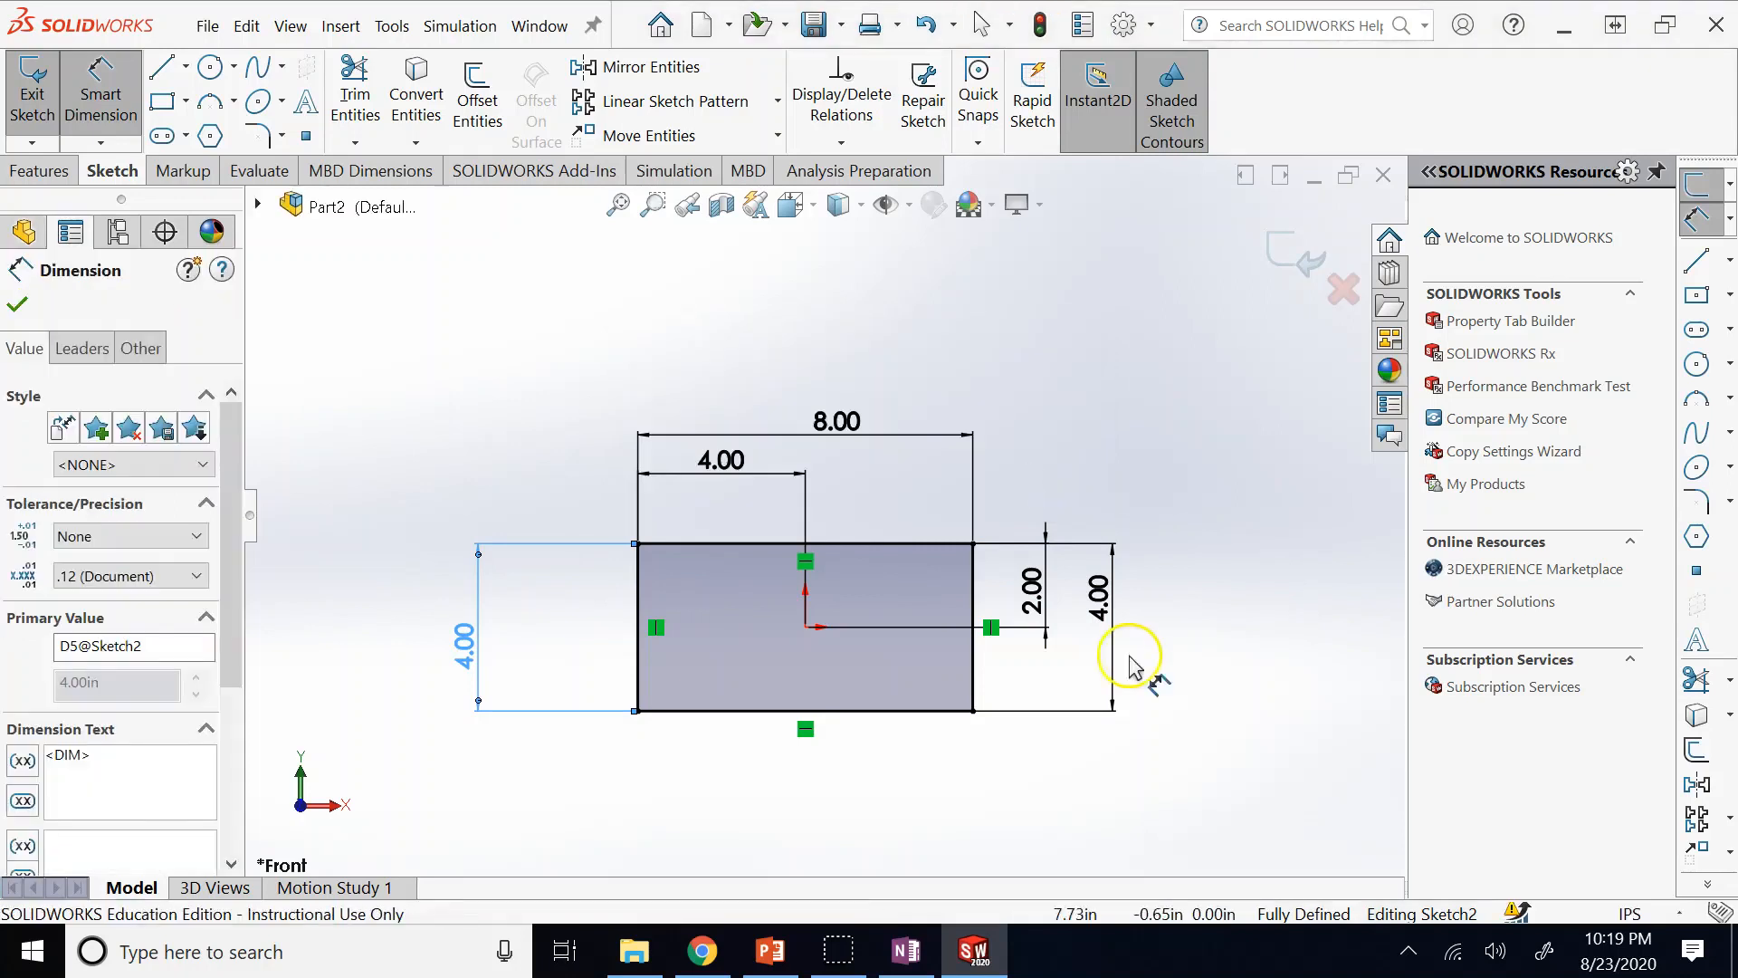
# Set the driving height dimension beside the rectangle's right edge to 3 in.
pyautogui.doubleClick(1108, 602)
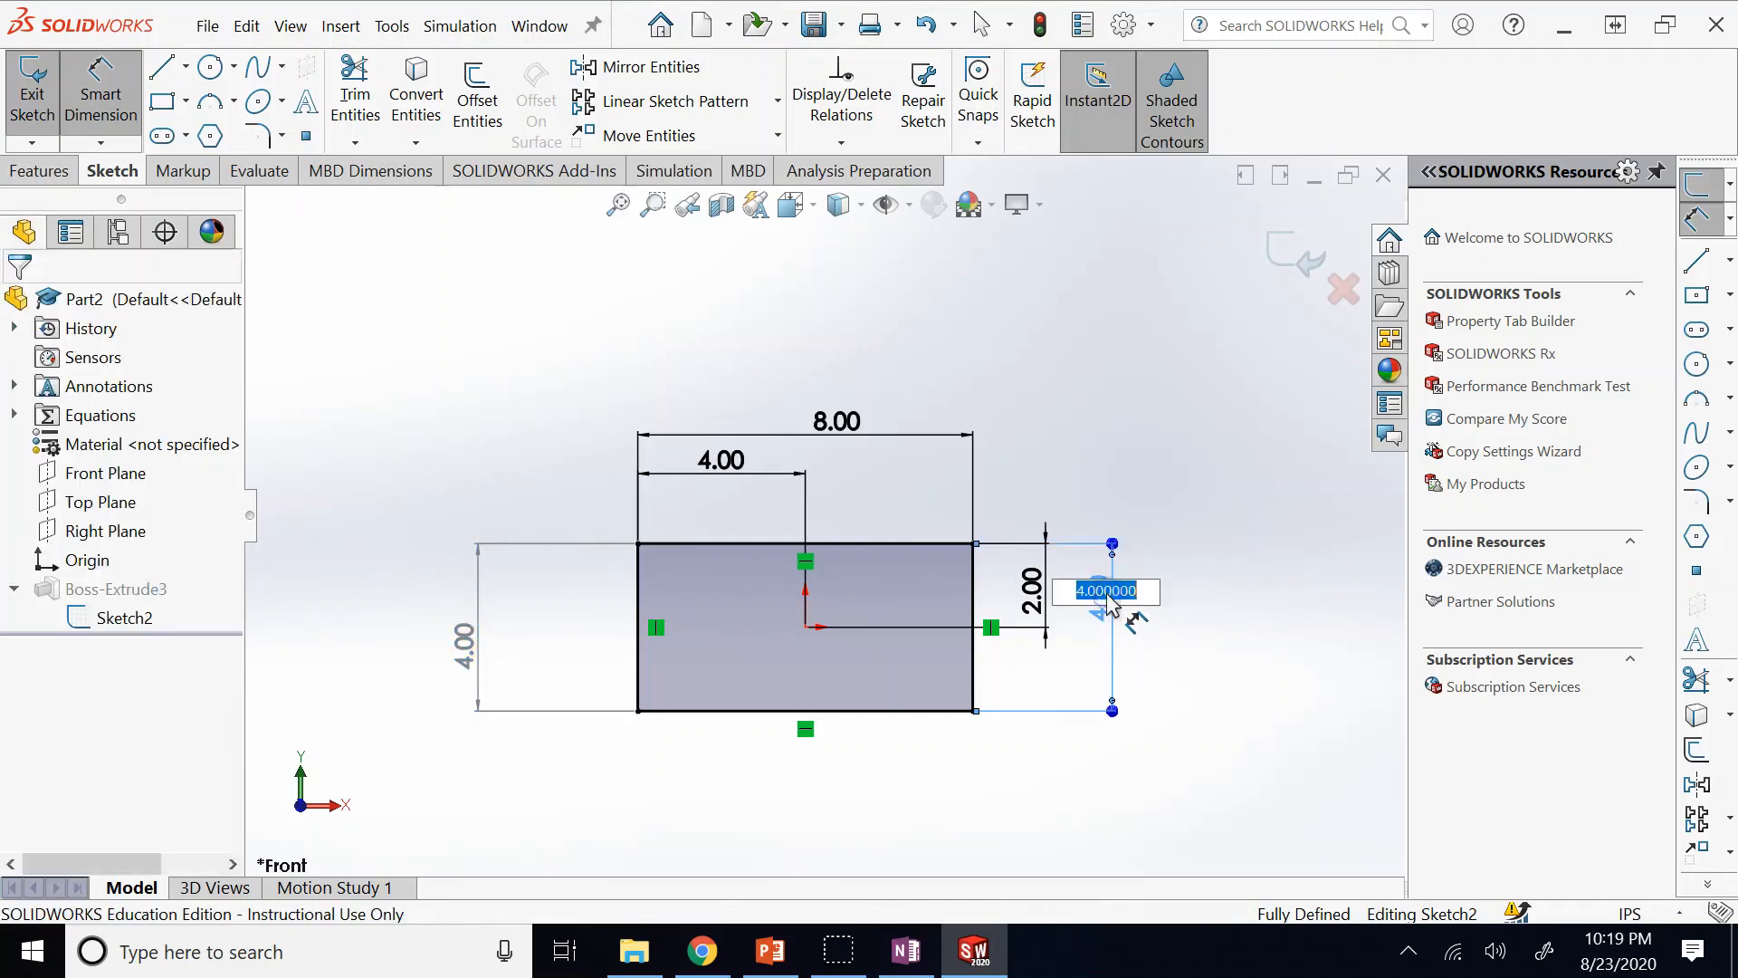
pyautogui.write('3')
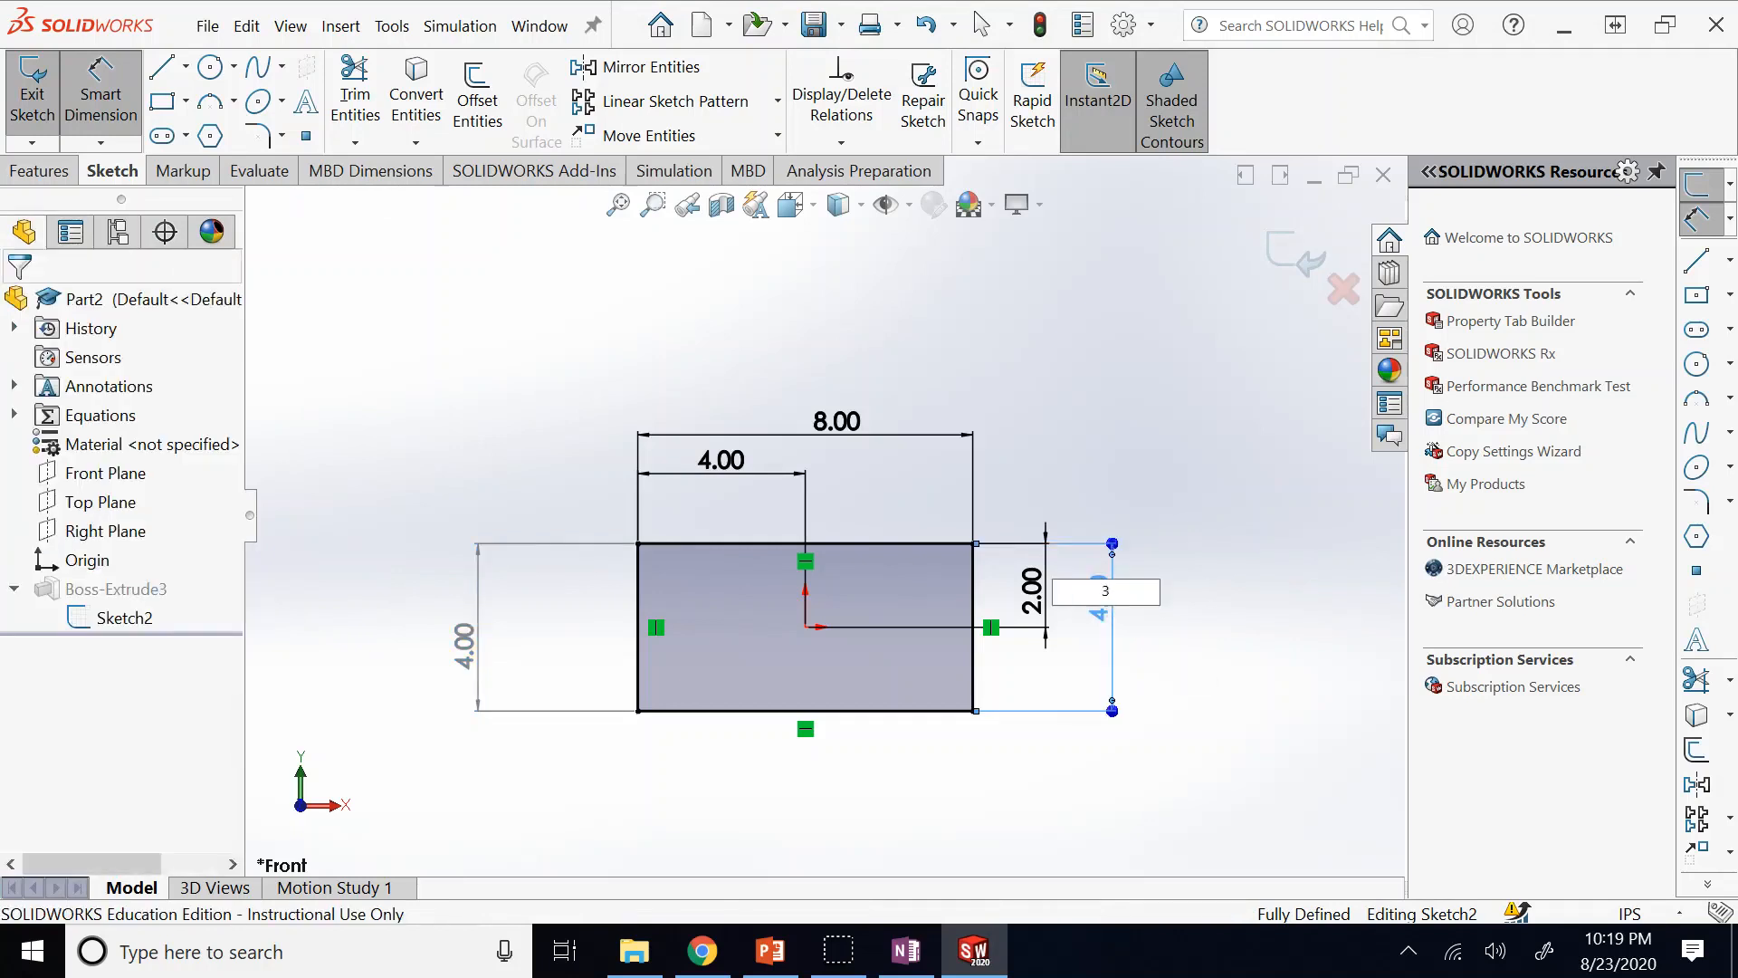
pyautogui.click(1110, 637)
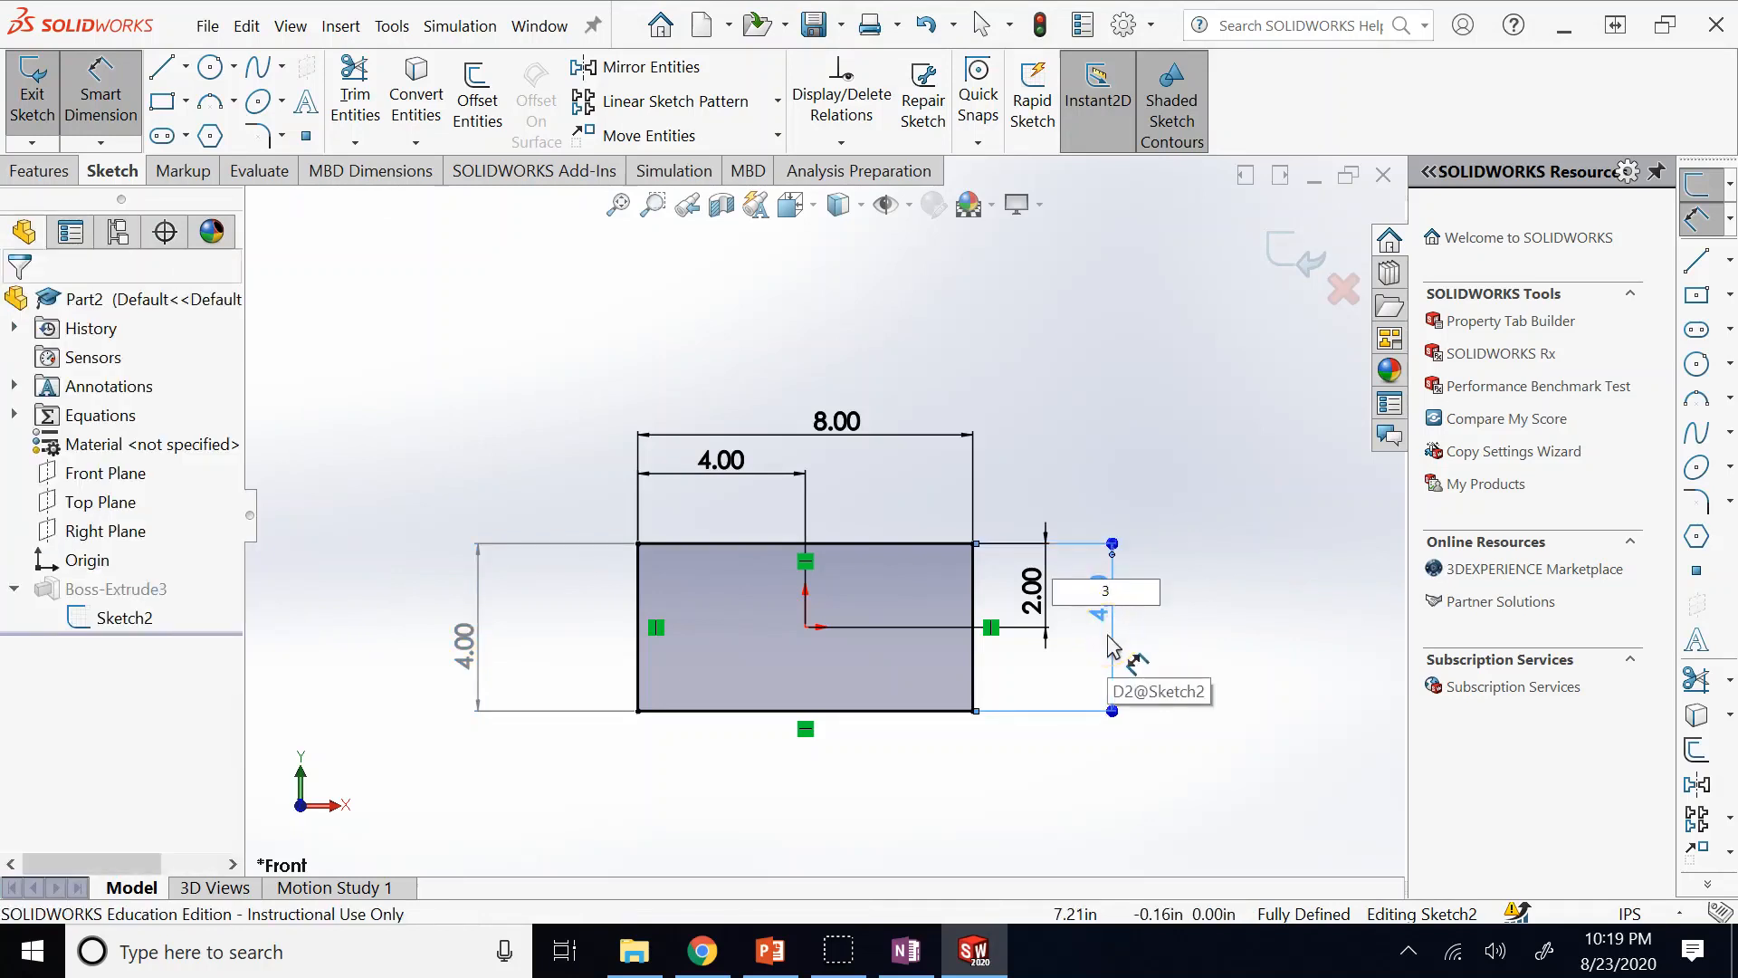
pyautogui.press('Return')
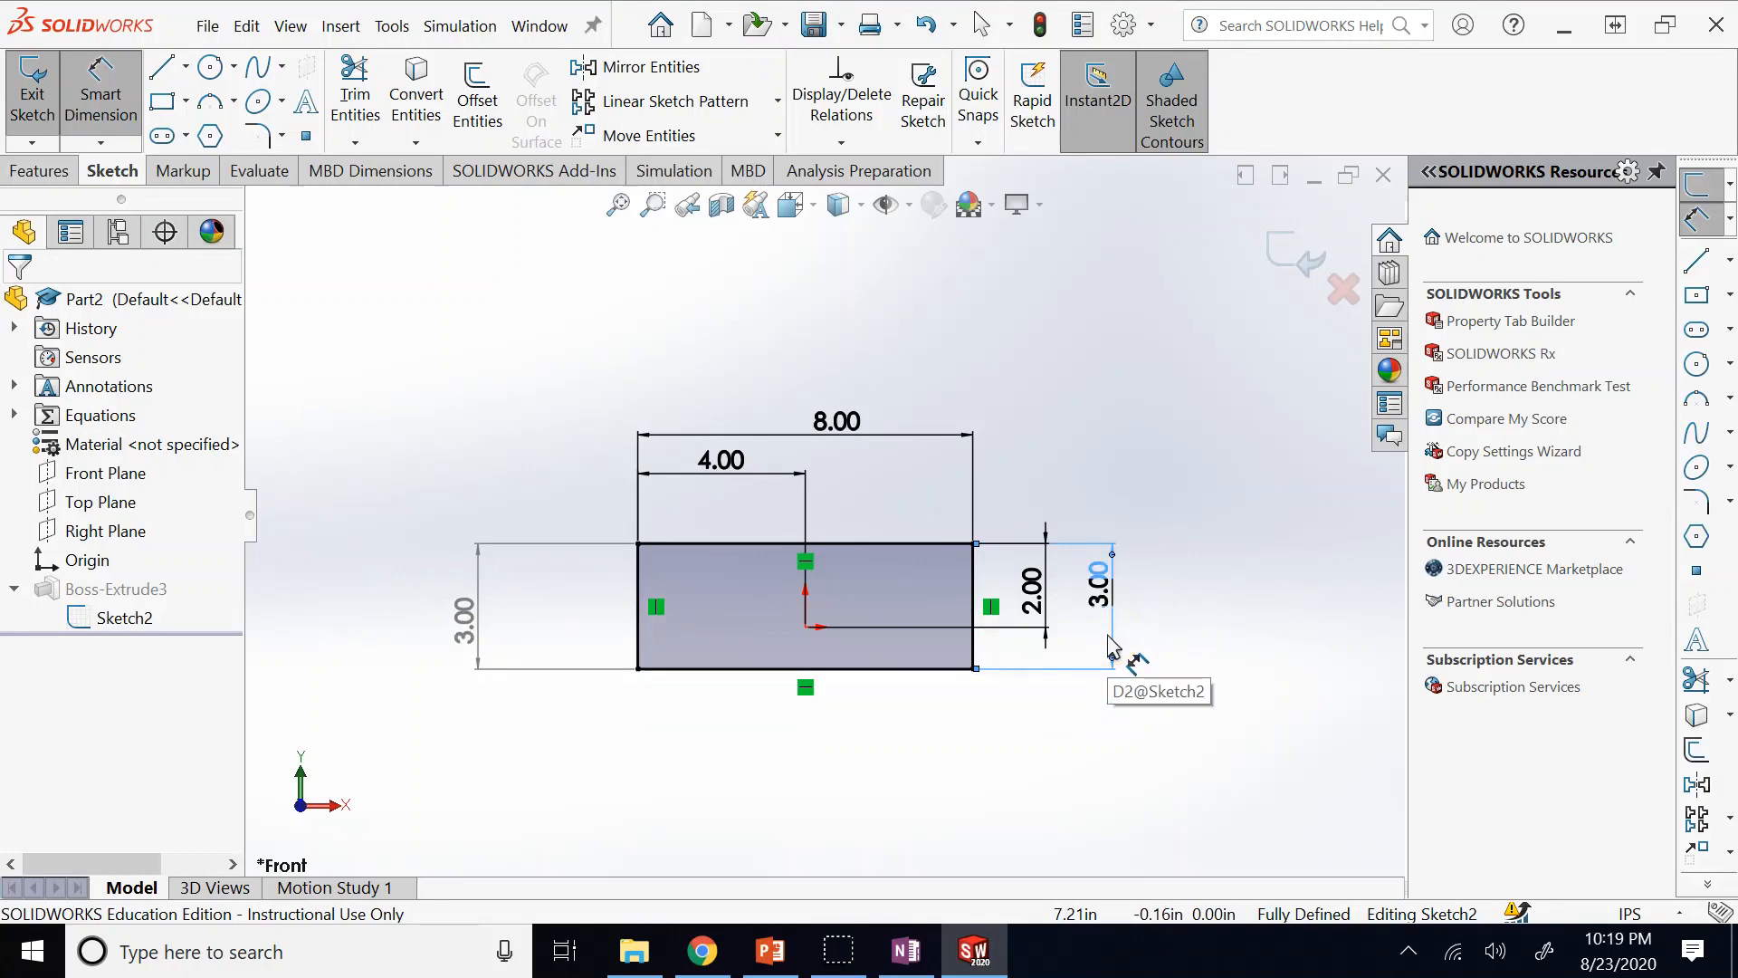
# Set the driving height dimension back to 4 in and leave the Smart Dimension tool.
pyautogui.click(1105, 583)
pyautogui.write('4')
pyautogui.press('Return')
pyautogui.press('Escape')
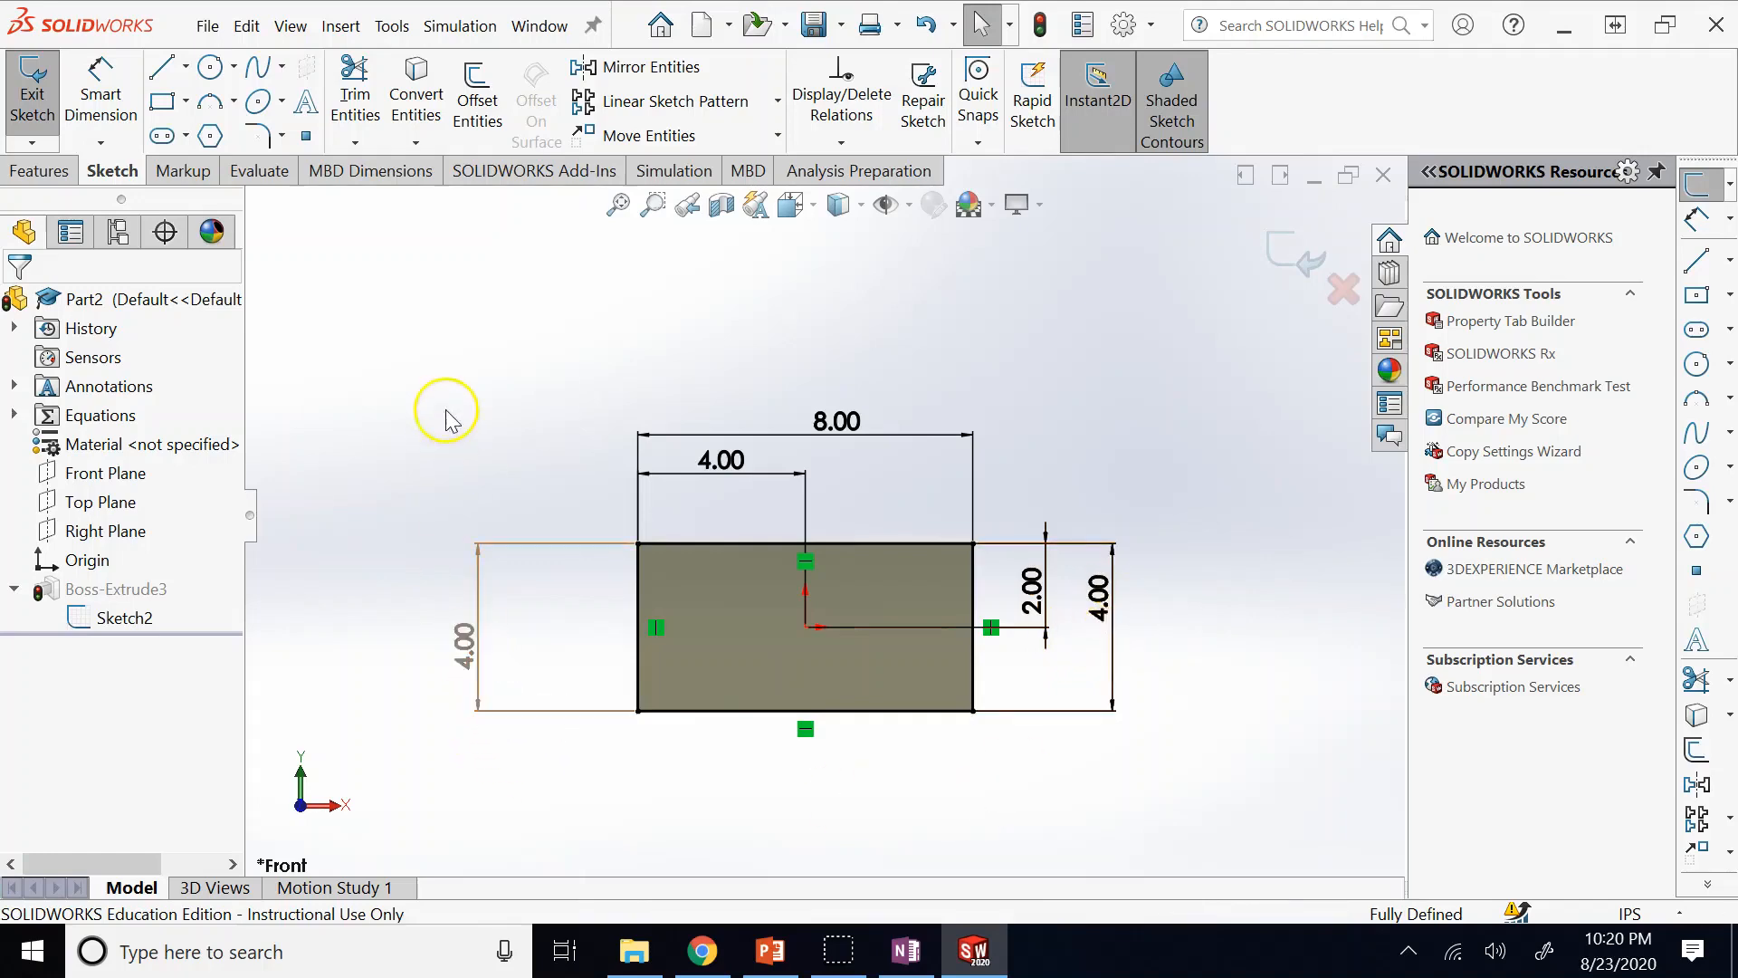
# Delete the driven height dimension beside the rectangle's left edge.
pyautogui.click(455, 644)
pyautogui.rightClick(454, 645)
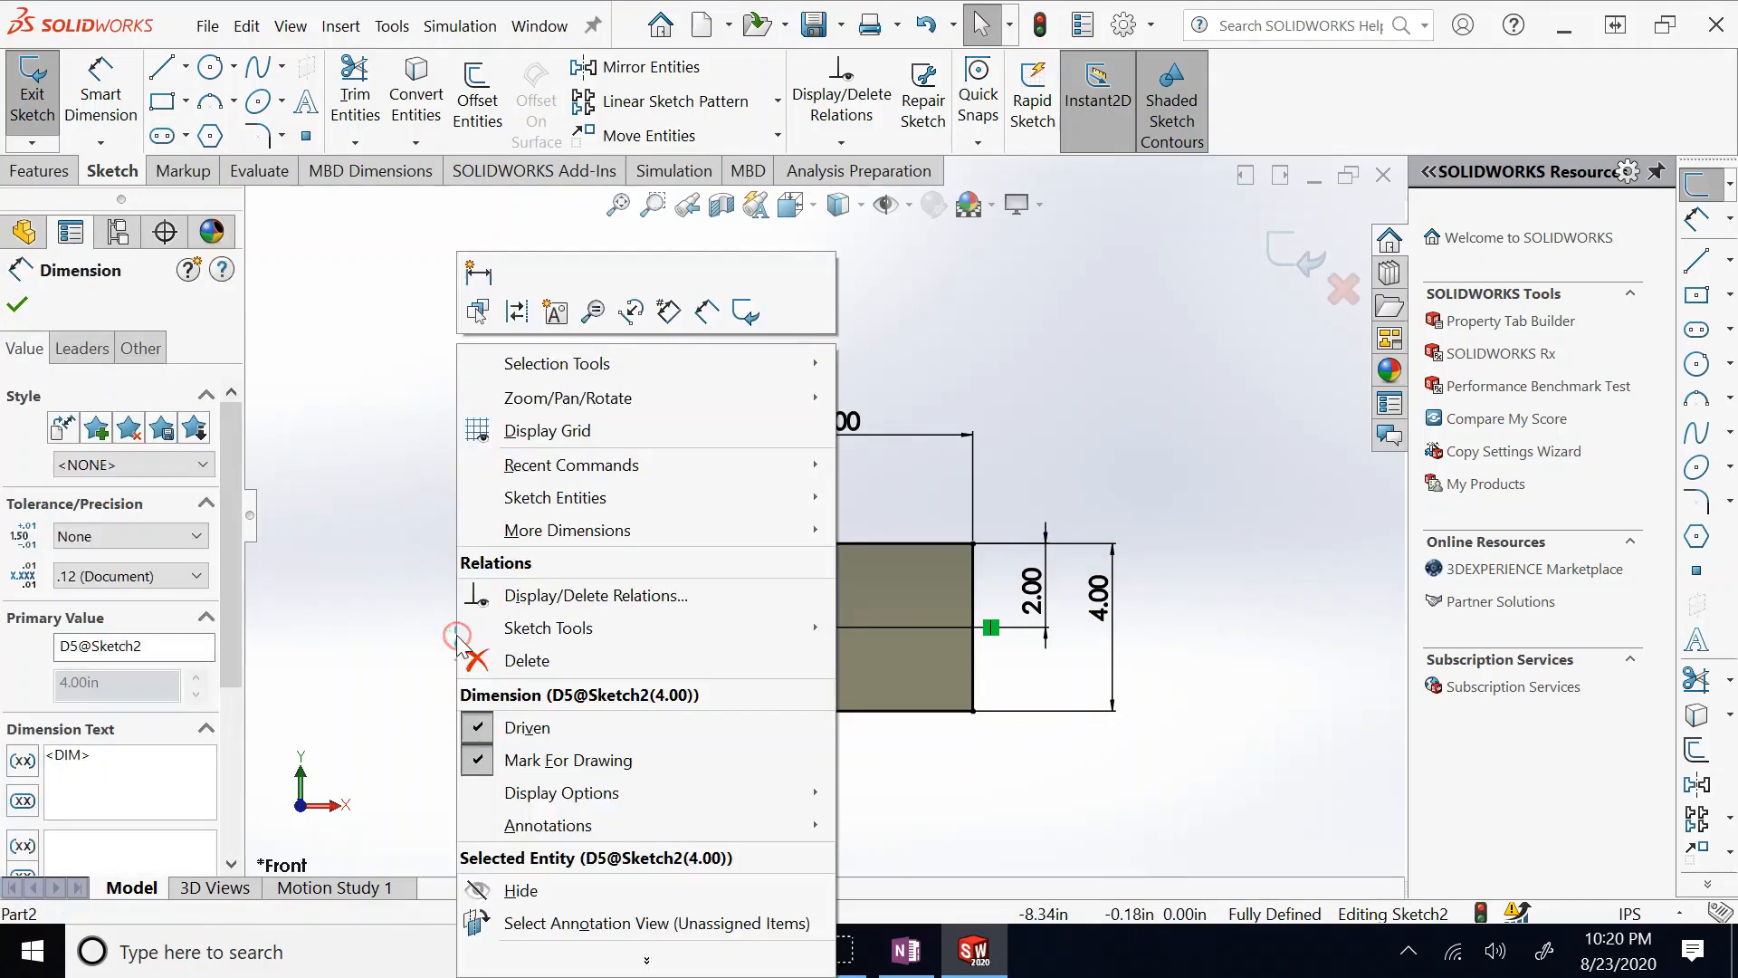
pyautogui.click(525, 660)
# Dimension the height of the rectangle's left edge again and leave the new dimension driving.
pyautogui.click(101, 92)
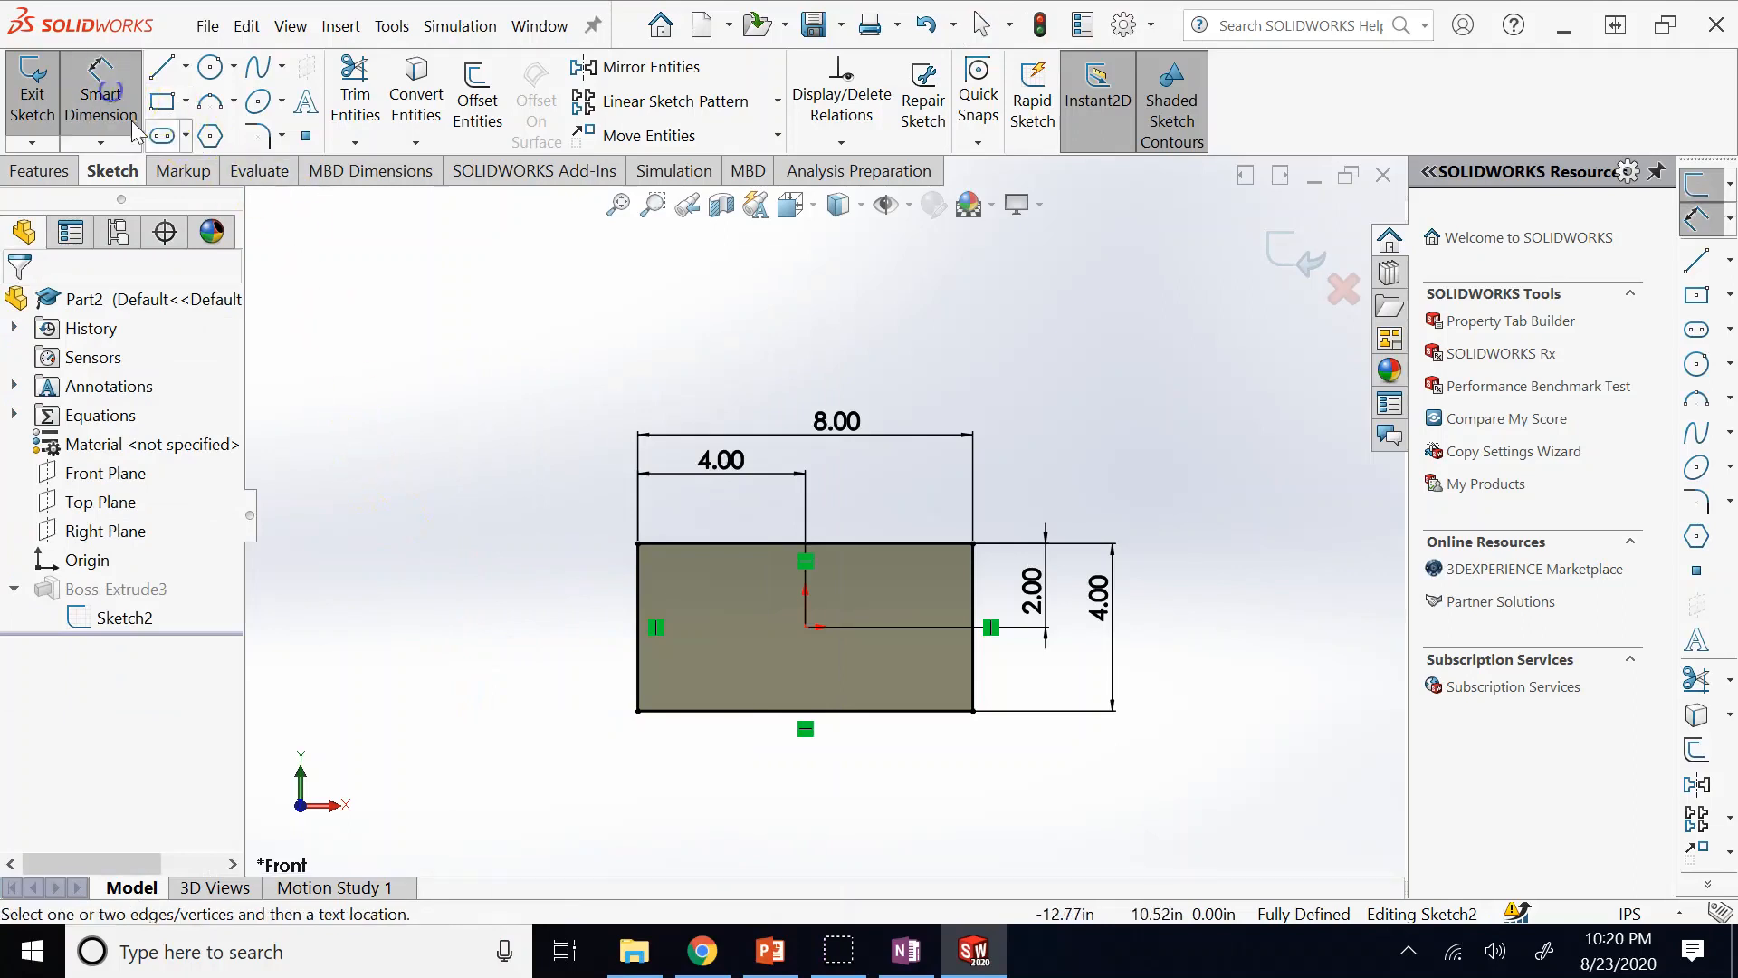
pyautogui.click(645, 609)
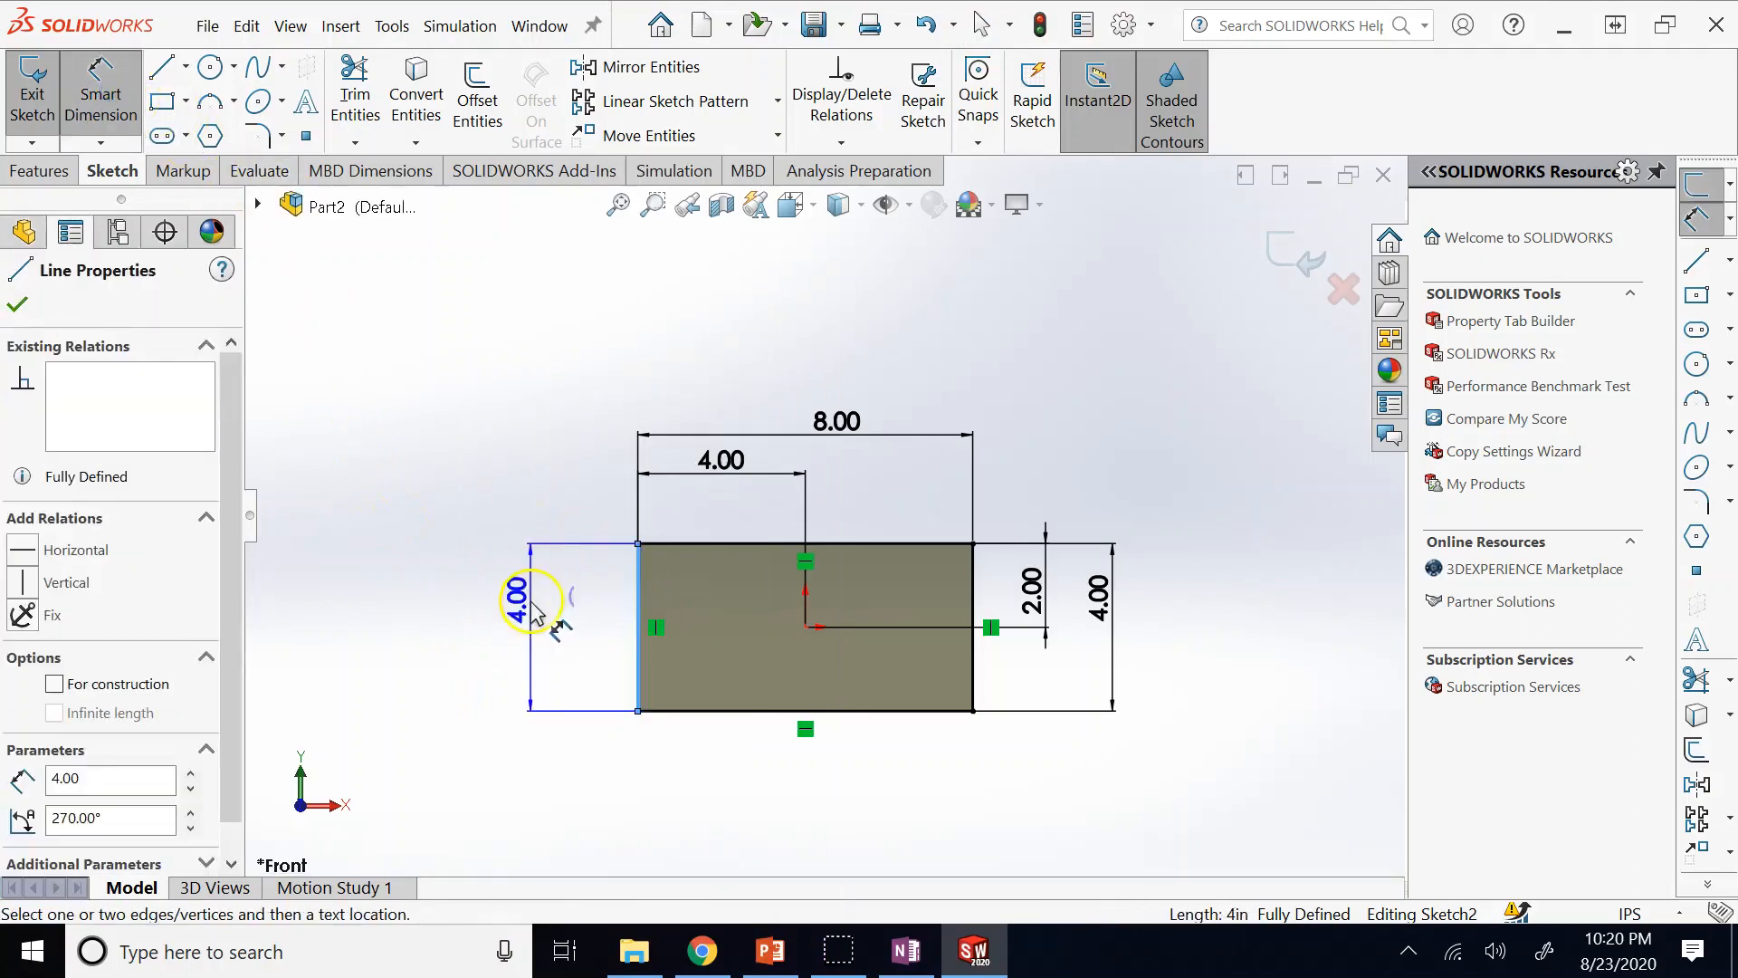
pyautogui.click(520, 601)
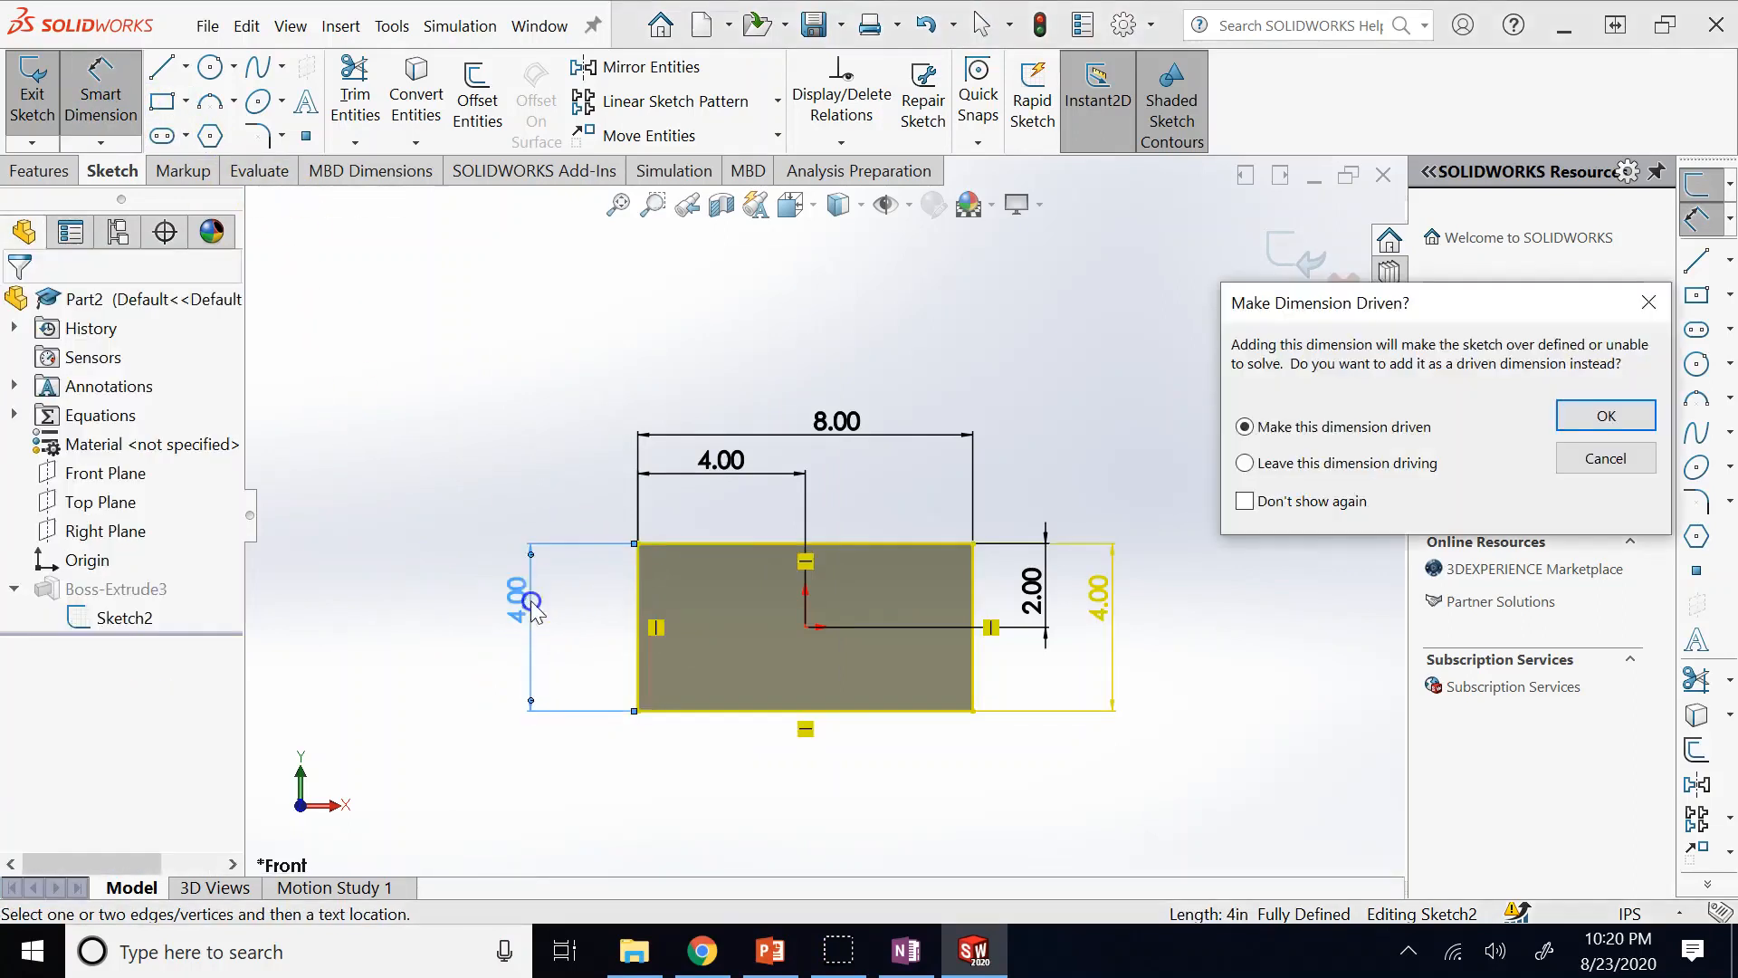
pyautogui.click(1258, 470)
pyautogui.click(1607, 414)
pyautogui.click(748, 622)
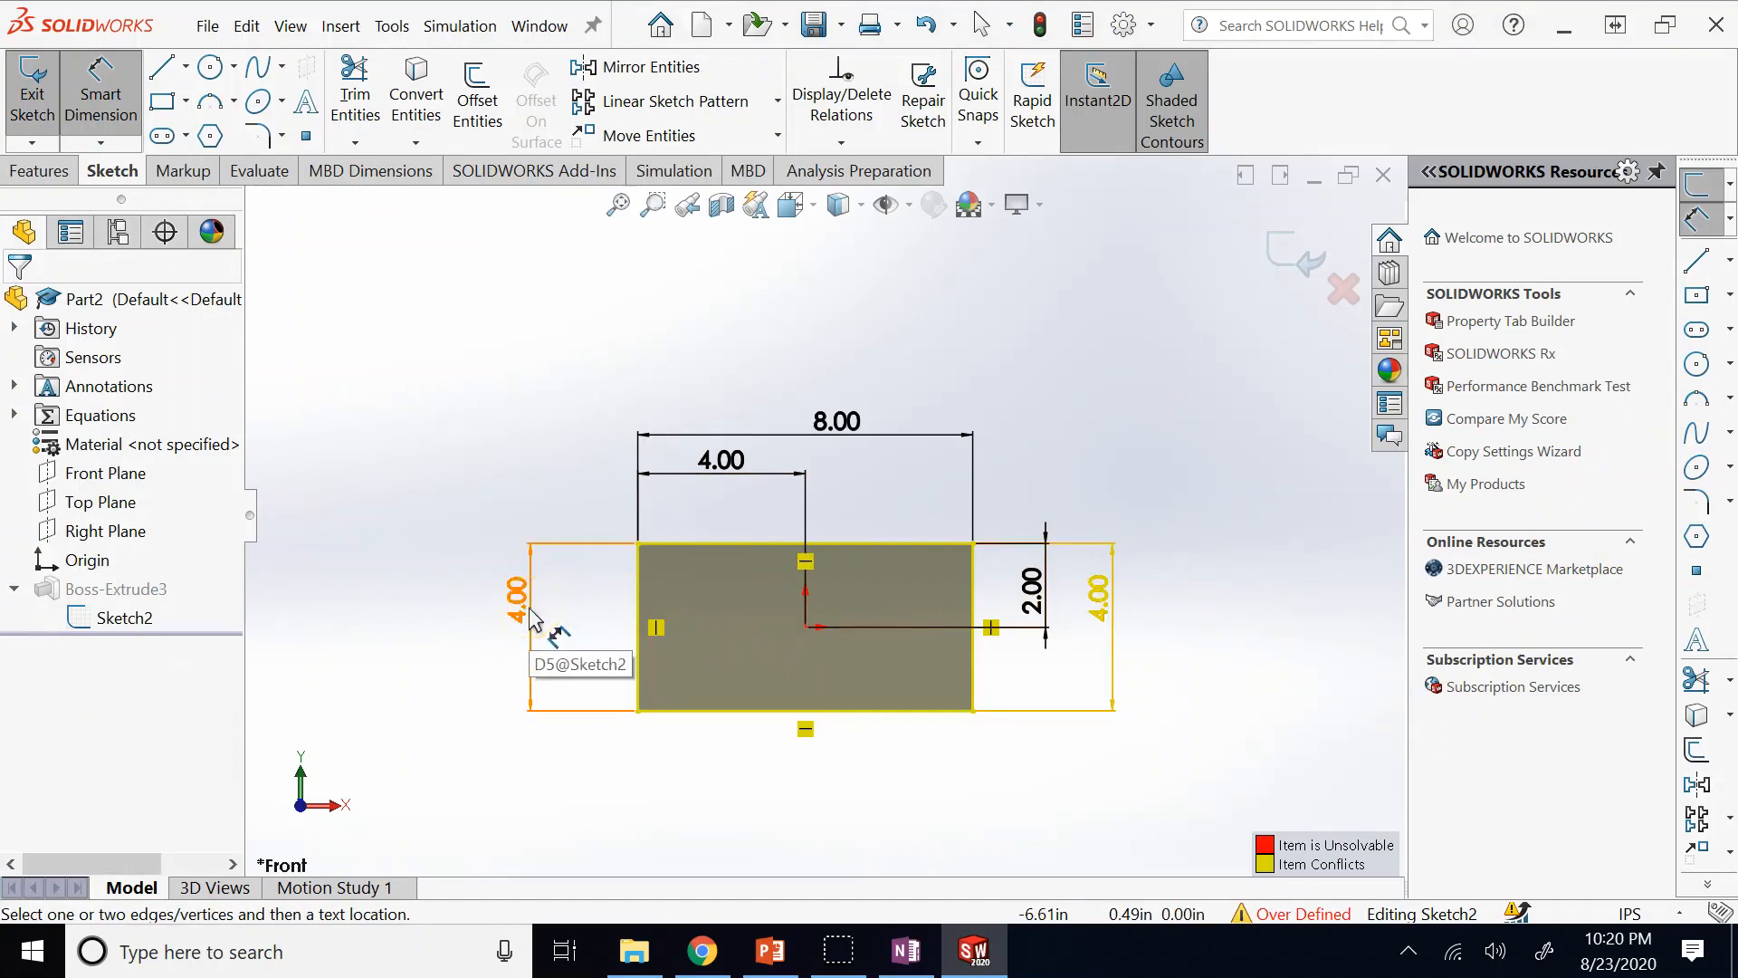
pyautogui.click(851, 710)
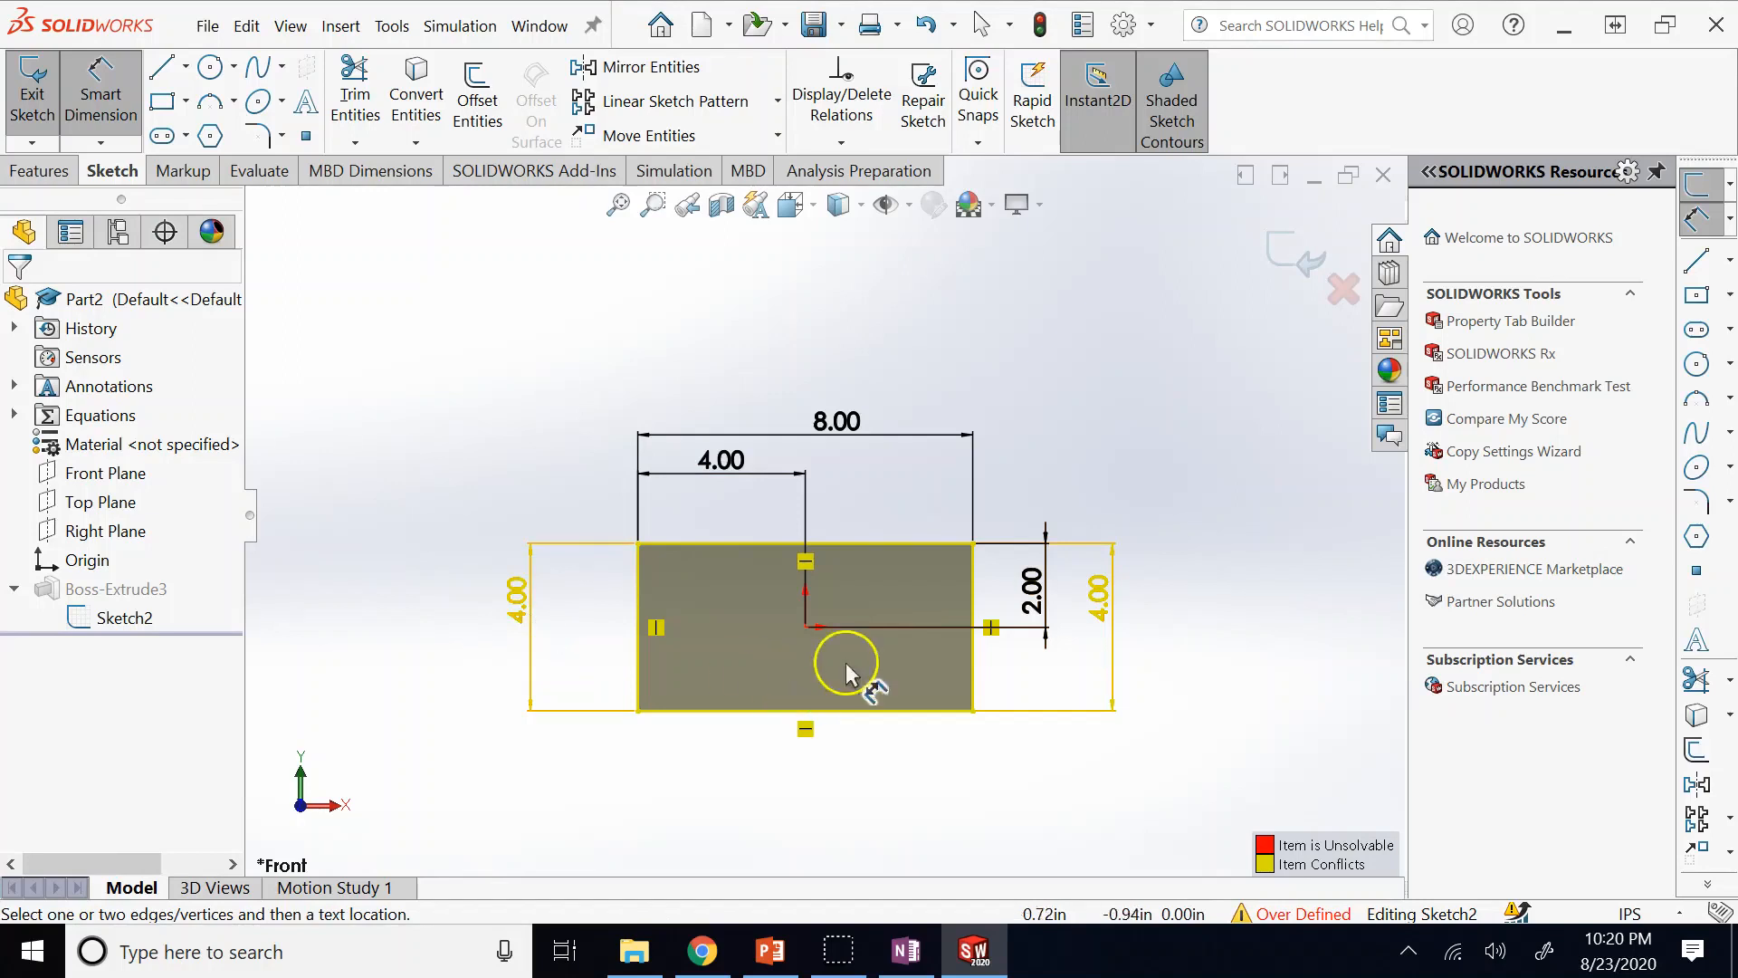
pyautogui.click(1123, 593)
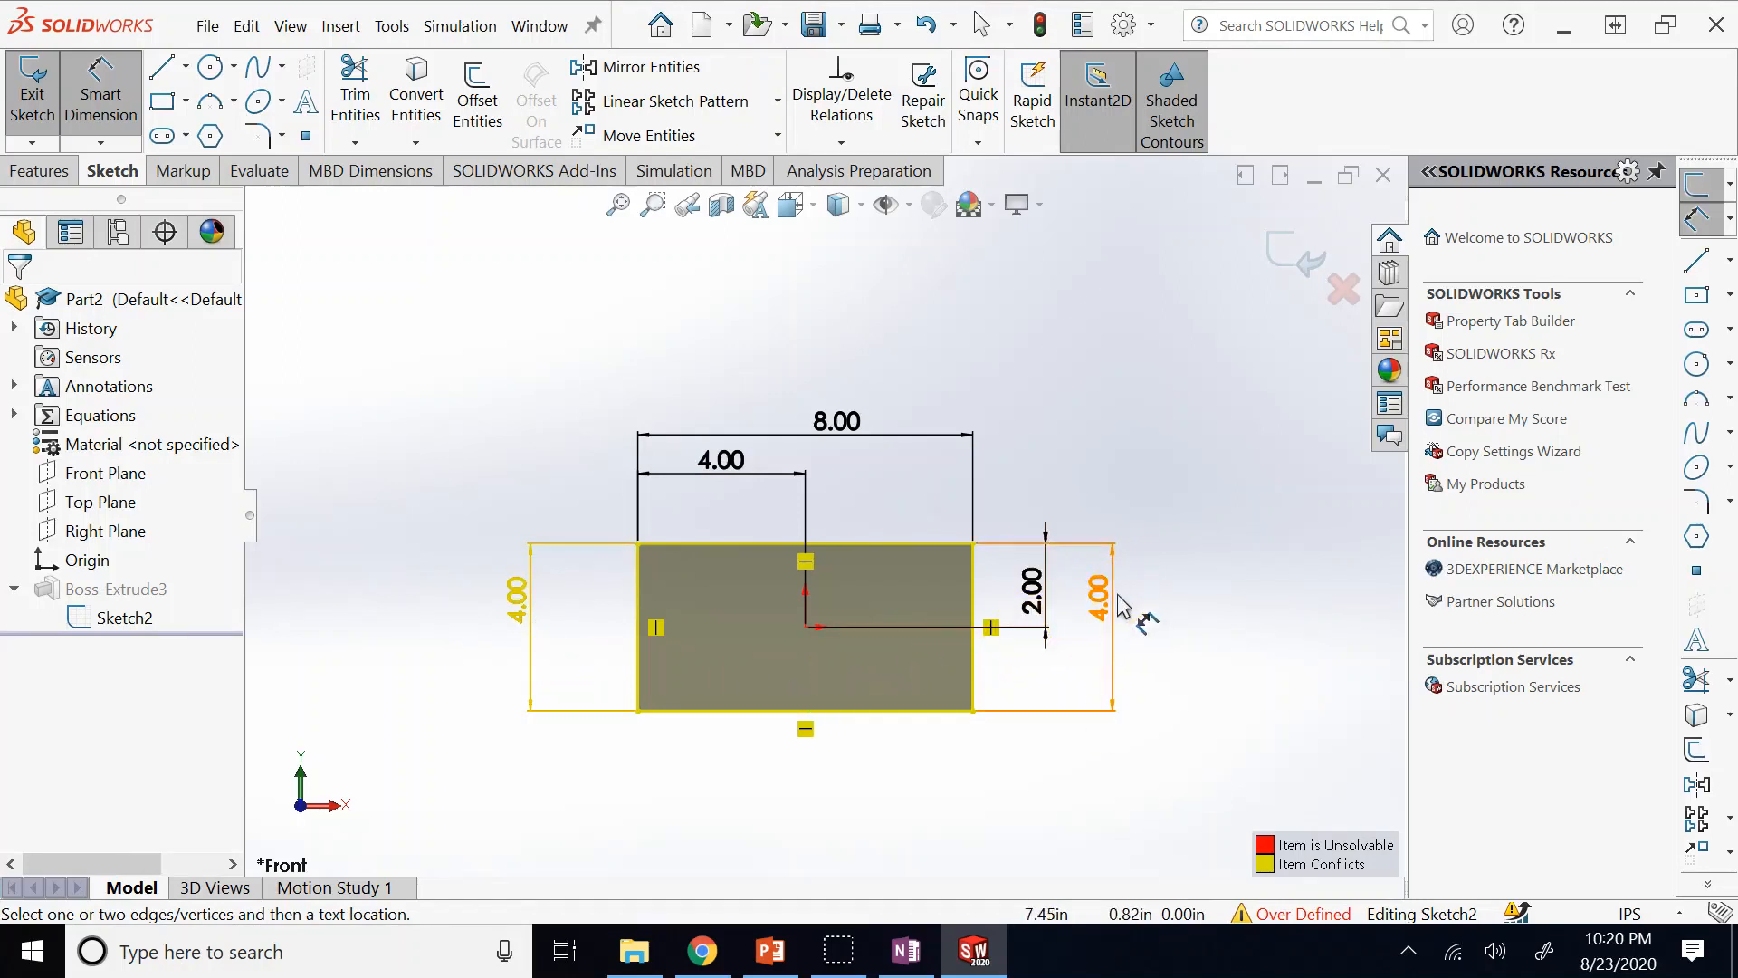
pyautogui.click(838, 605)
pyautogui.click(724, 523)
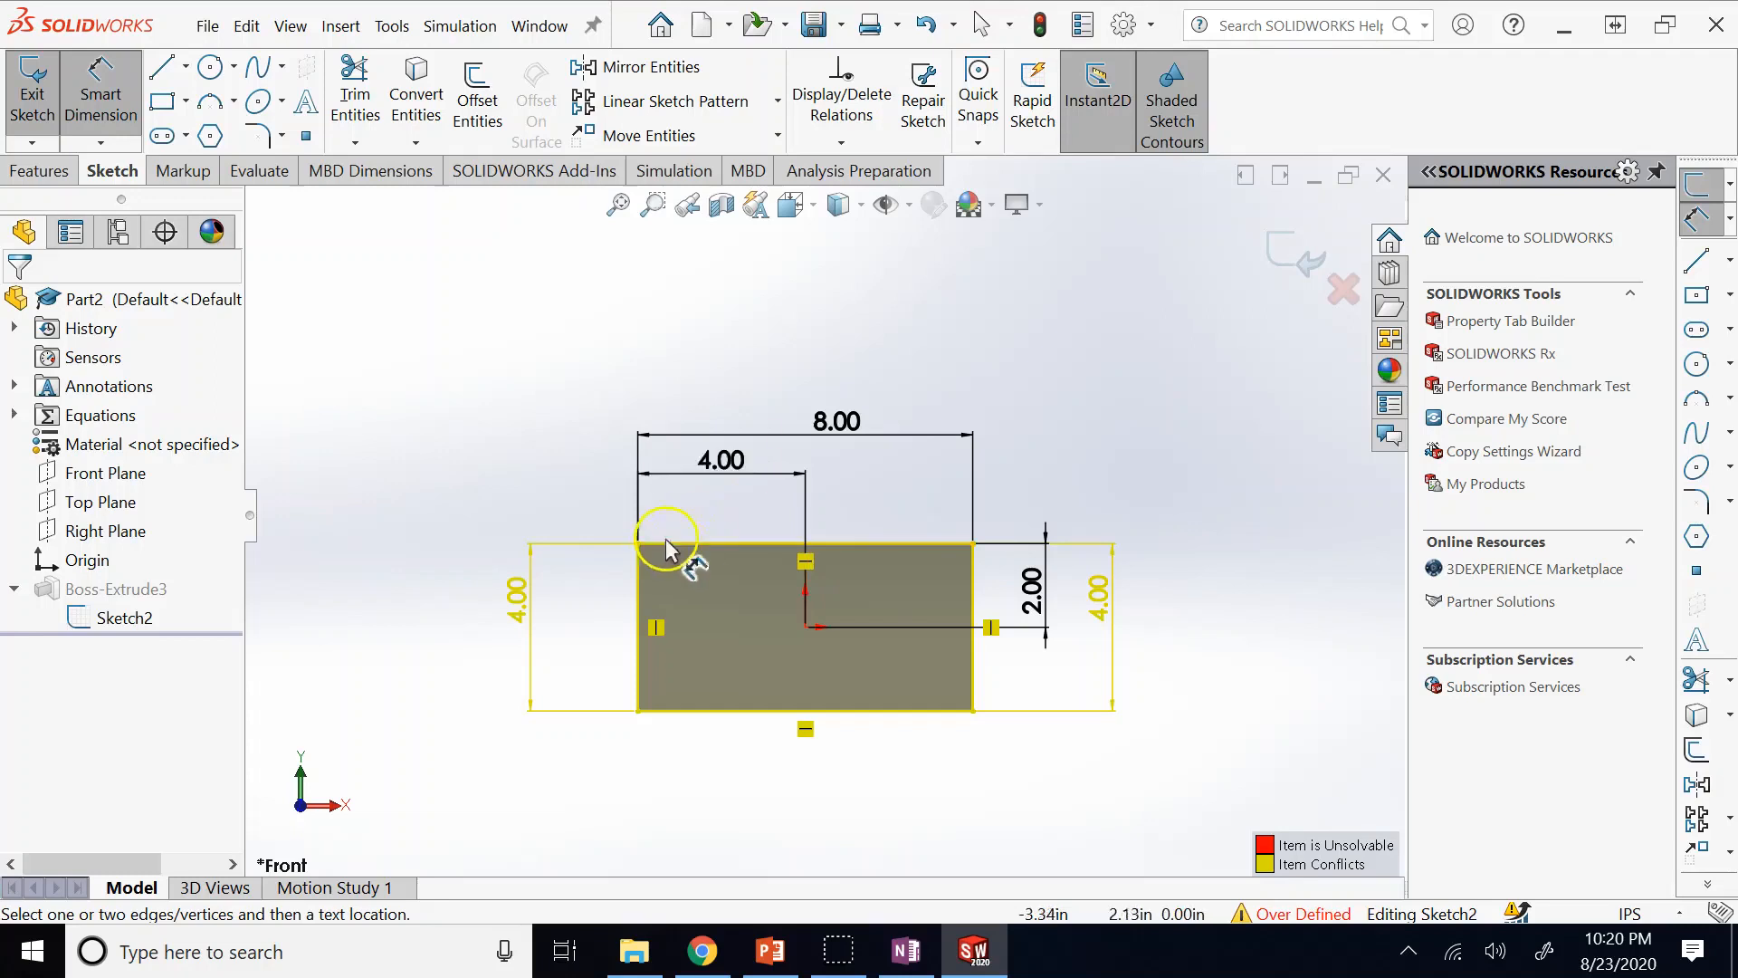
pyautogui.click(529, 655)
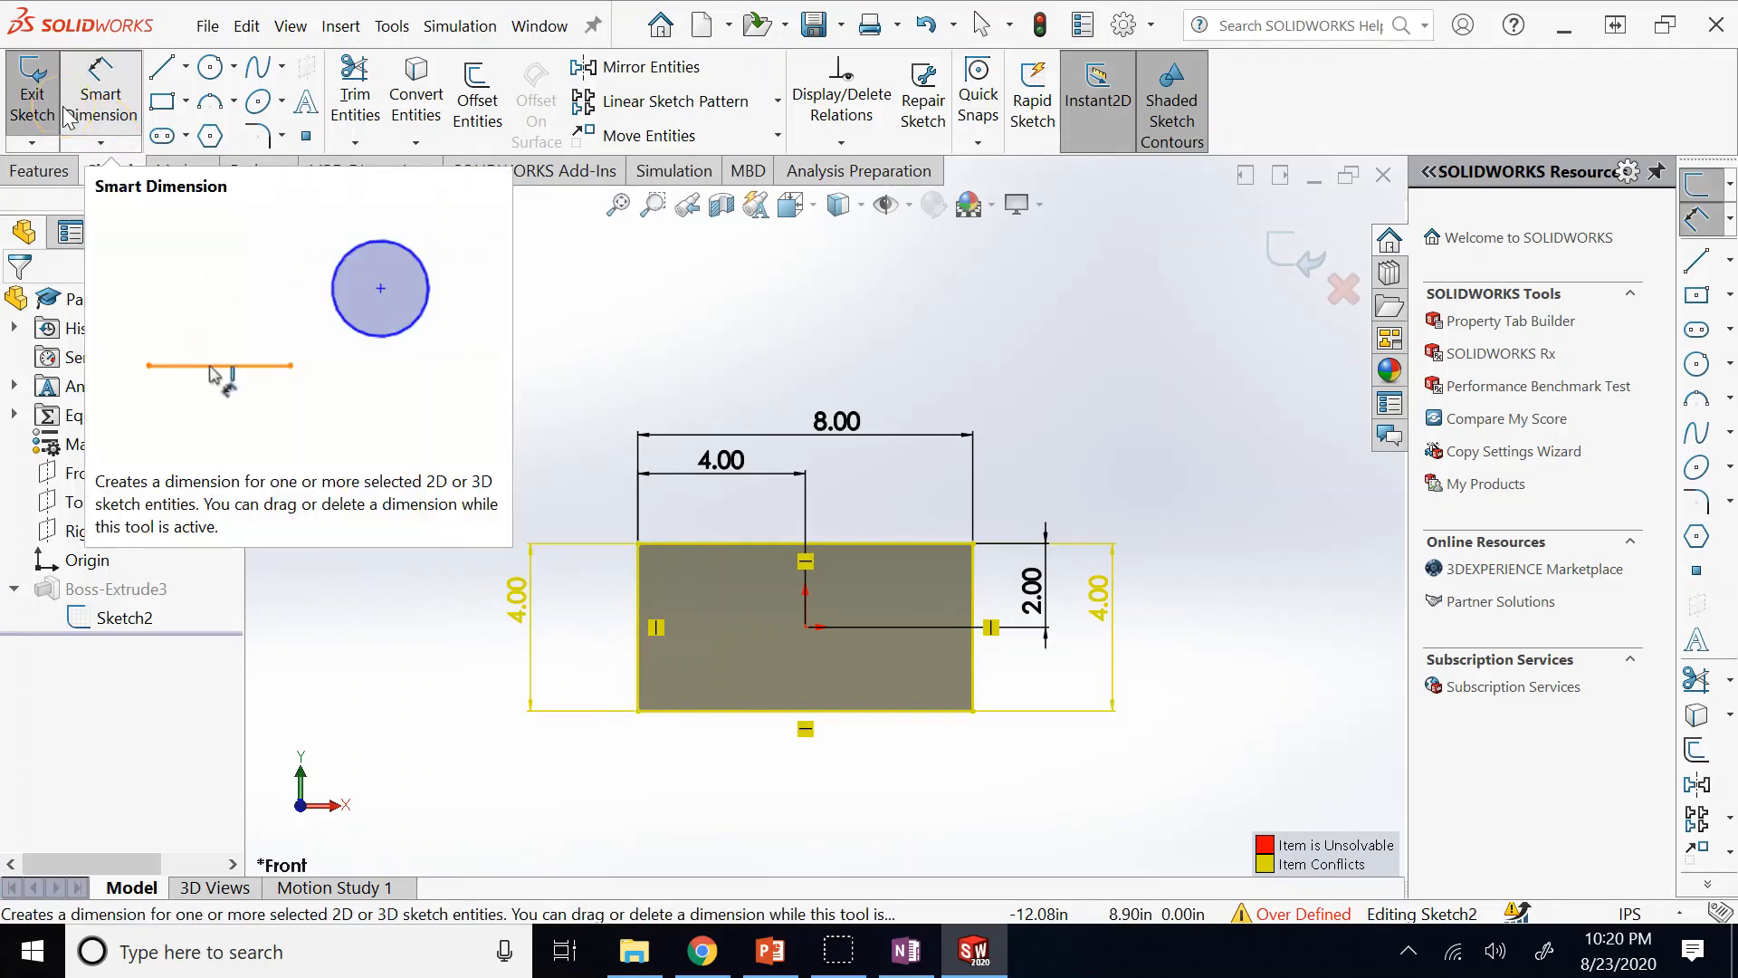
# Leave the Smart Dimension tool and delete the redundant driving height dimension beside the rectangle's left edge.
pyautogui.click(68, 117)
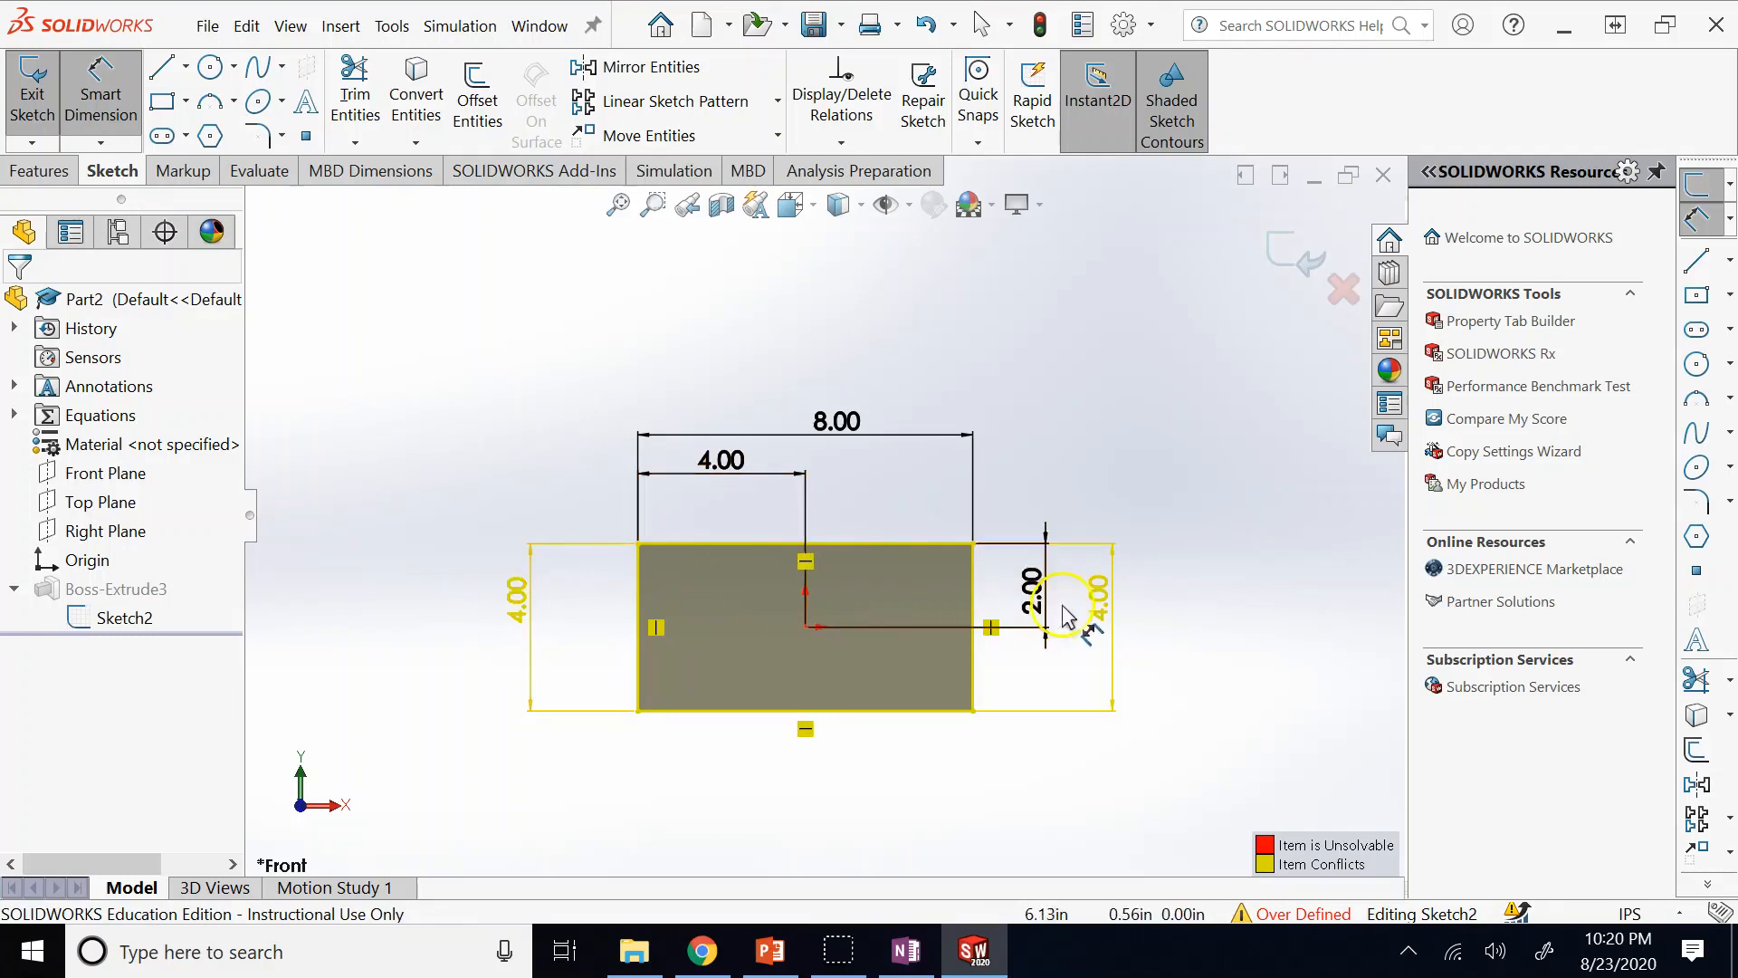
pyautogui.click(523, 602)
pyautogui.rightClick(523, 602)
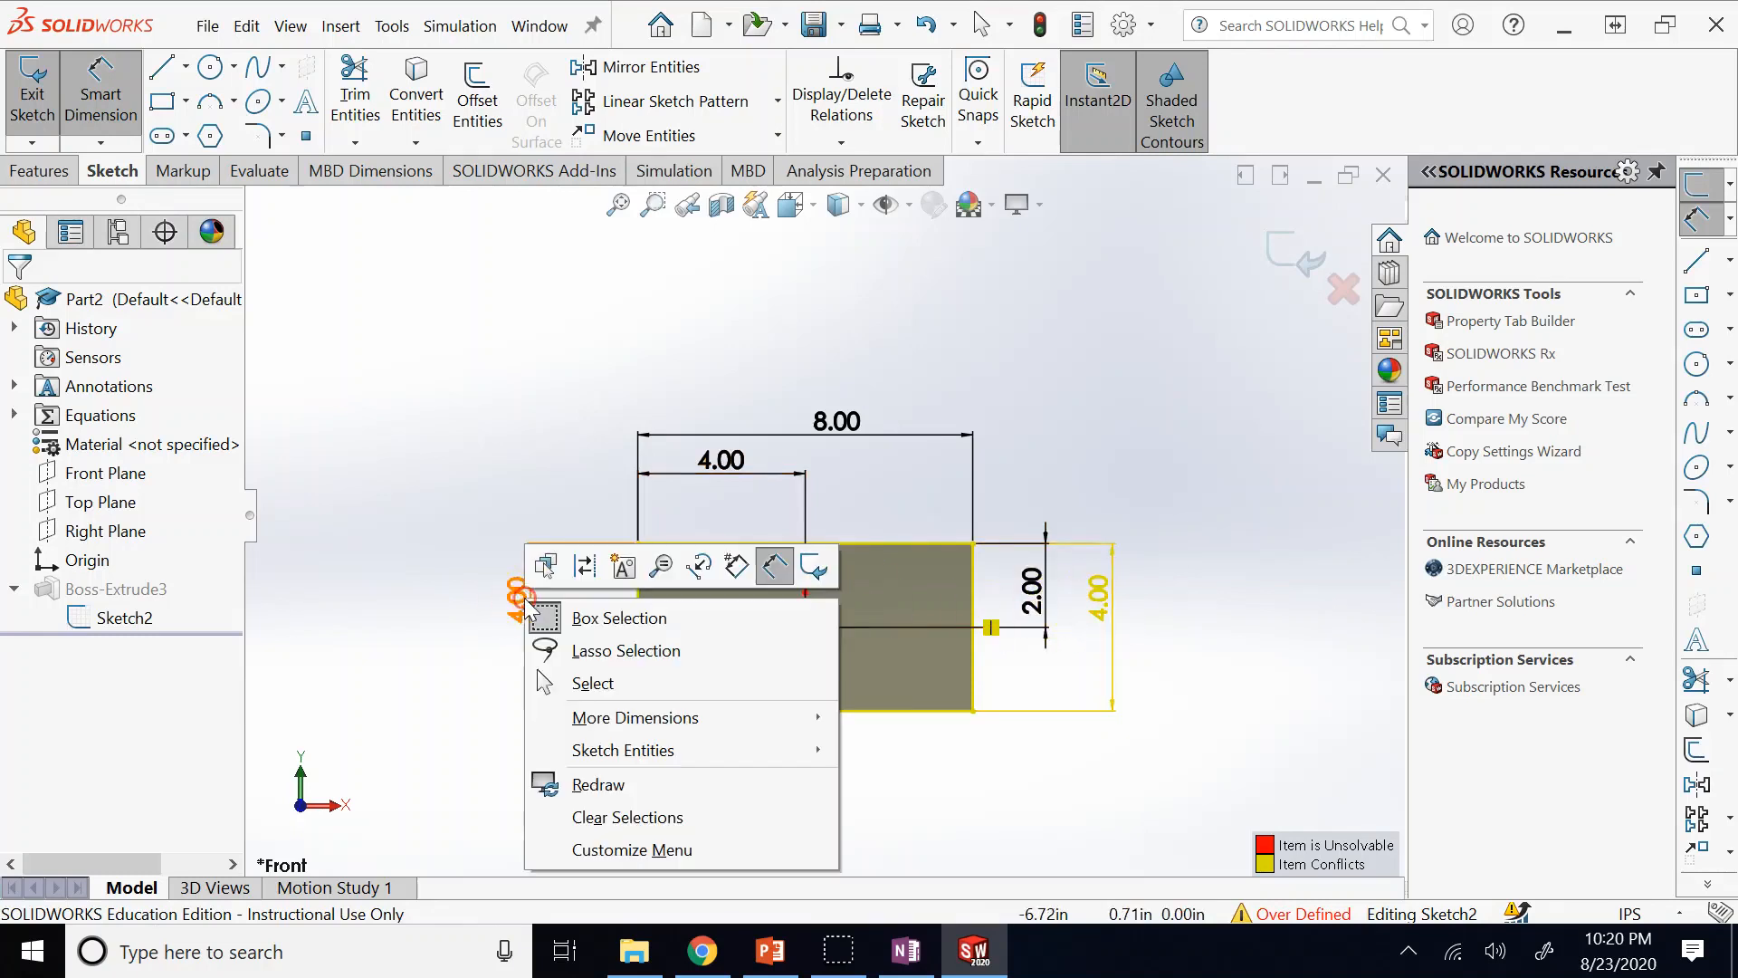
pyautogui.click(406, 428)
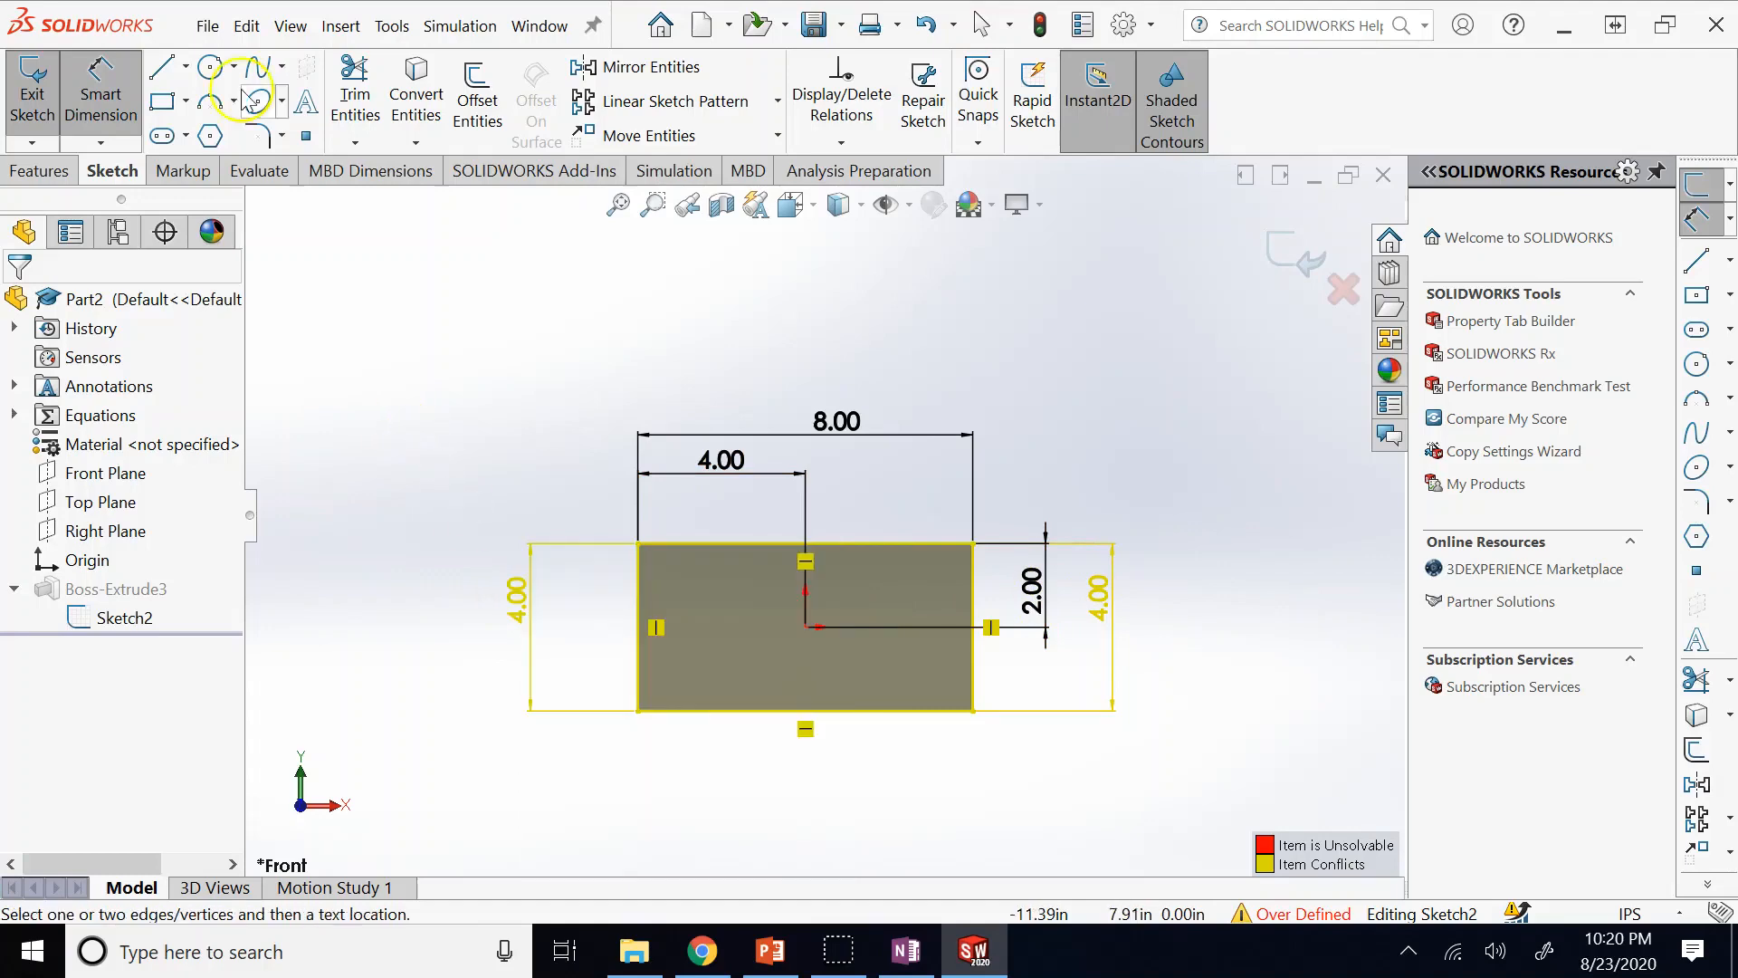
pyautogui.click(101, 95)
pyautogui.click(516, 602)
pyautogui.rightClick(516, 612)
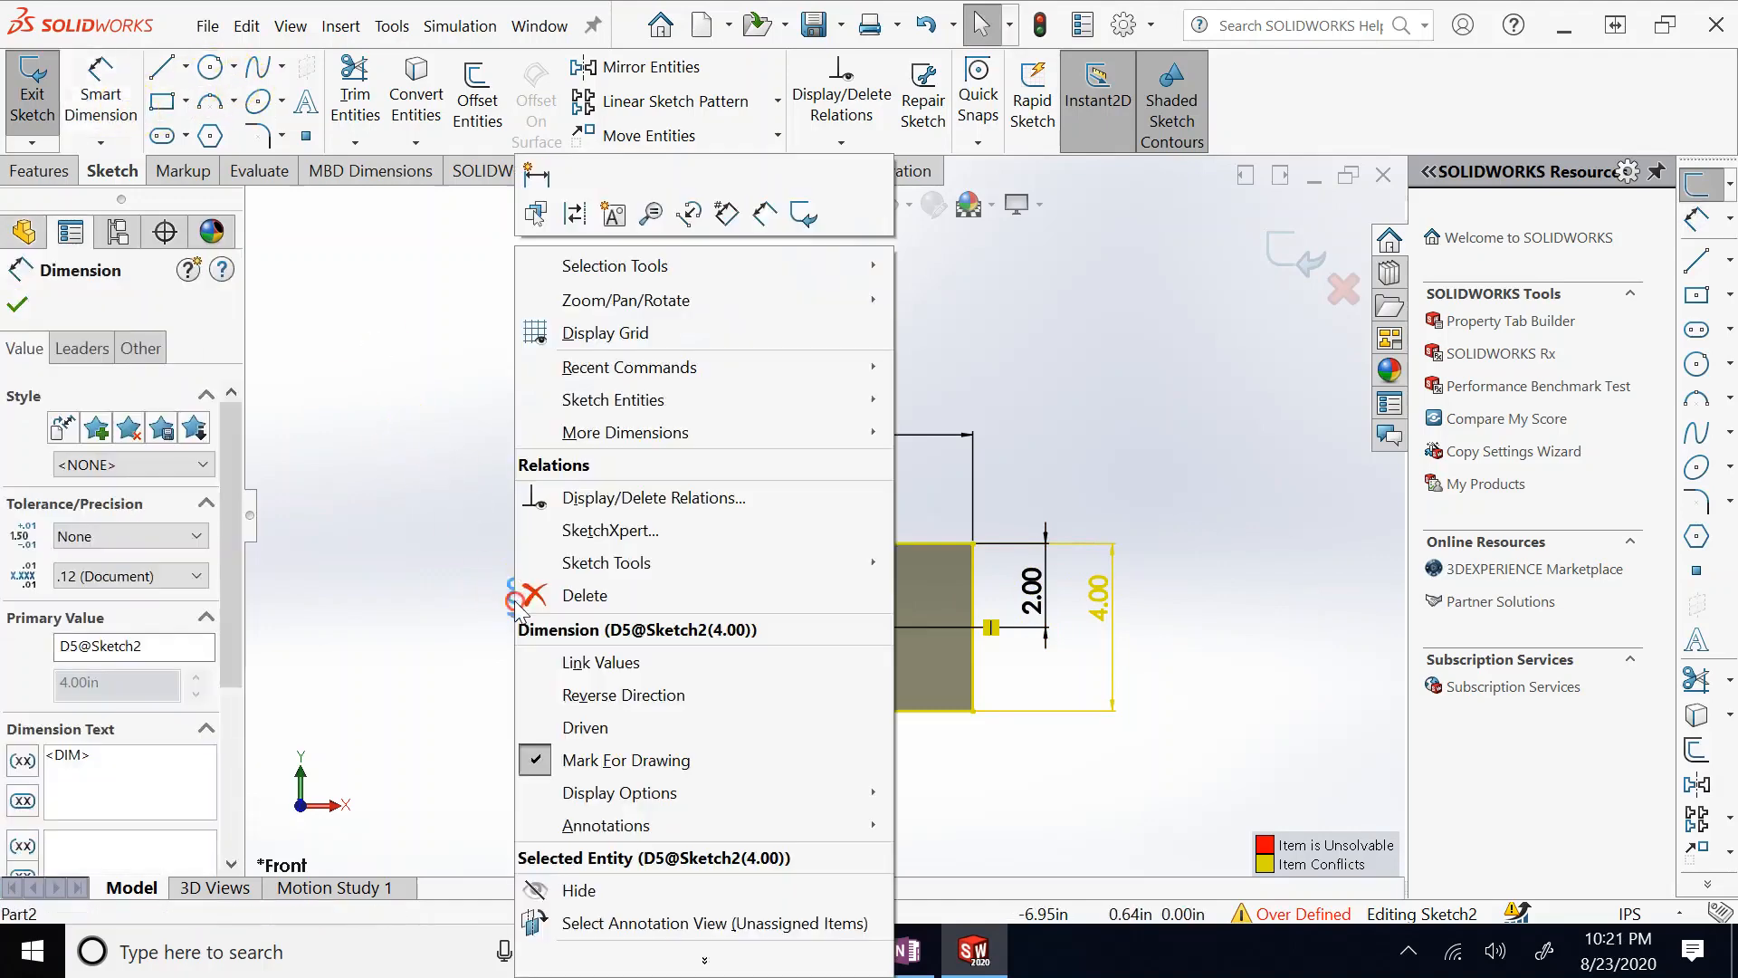
pyautogui.click(566, 594)
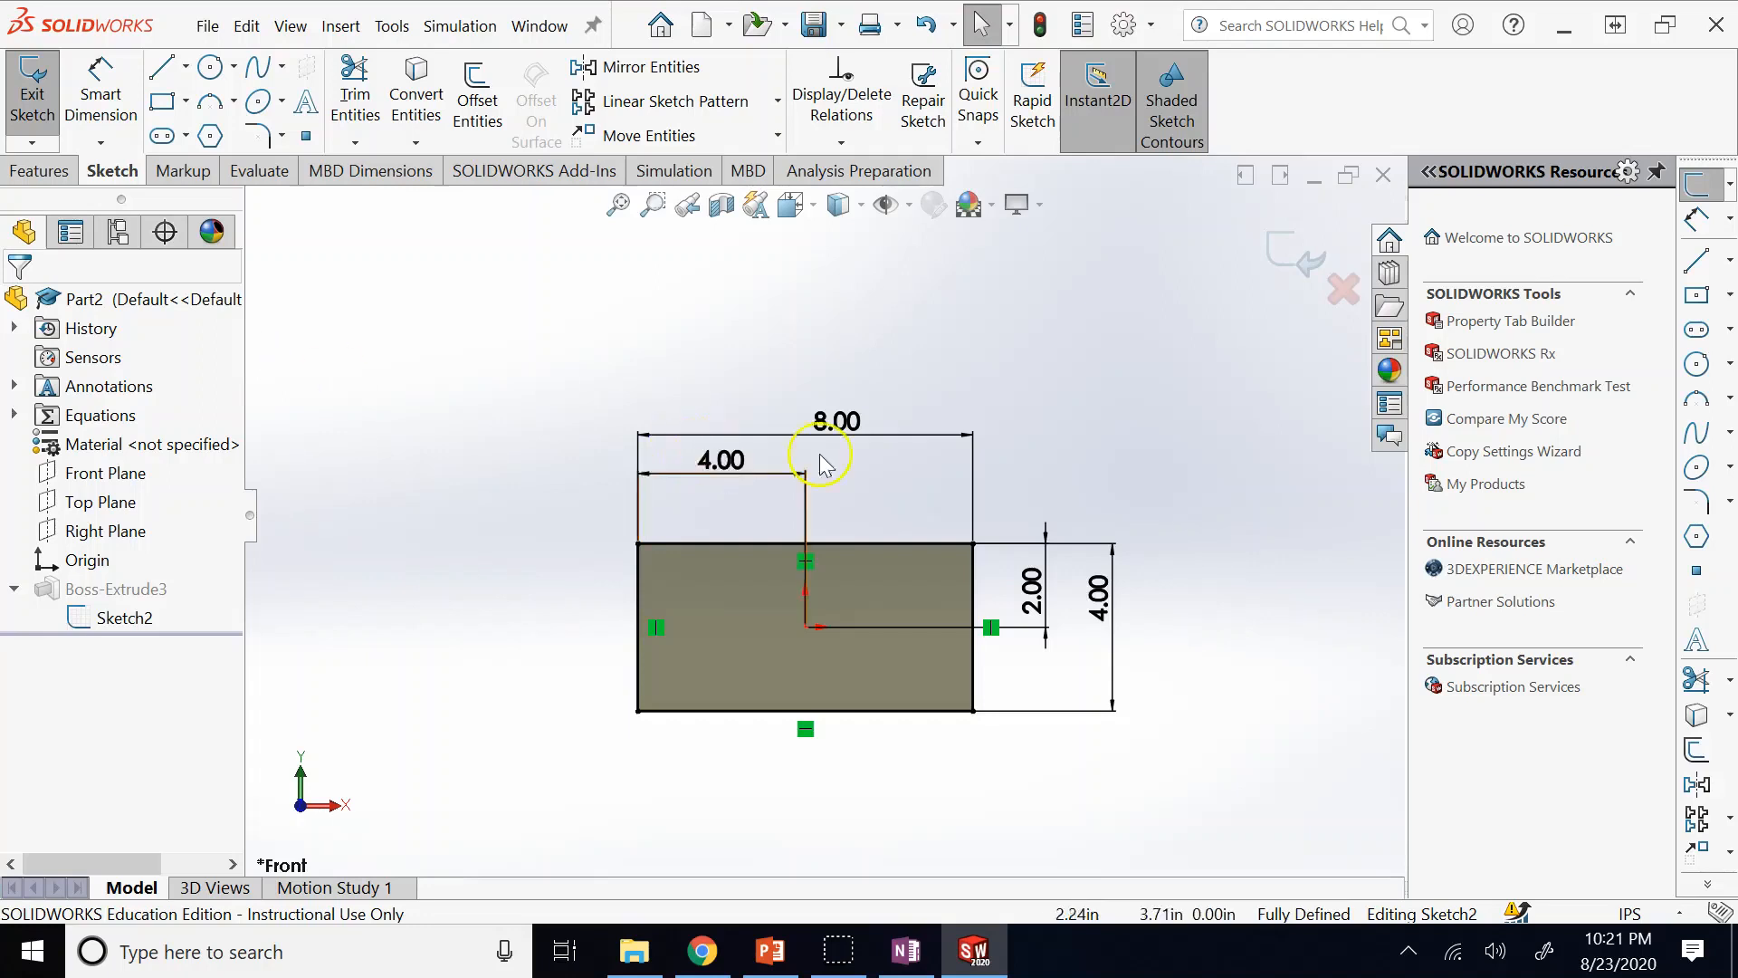
# Delete the 4.00 horizontal dimension between the rectangle's left edge and the origin.
pyautogui.doubleClick(722, 460)
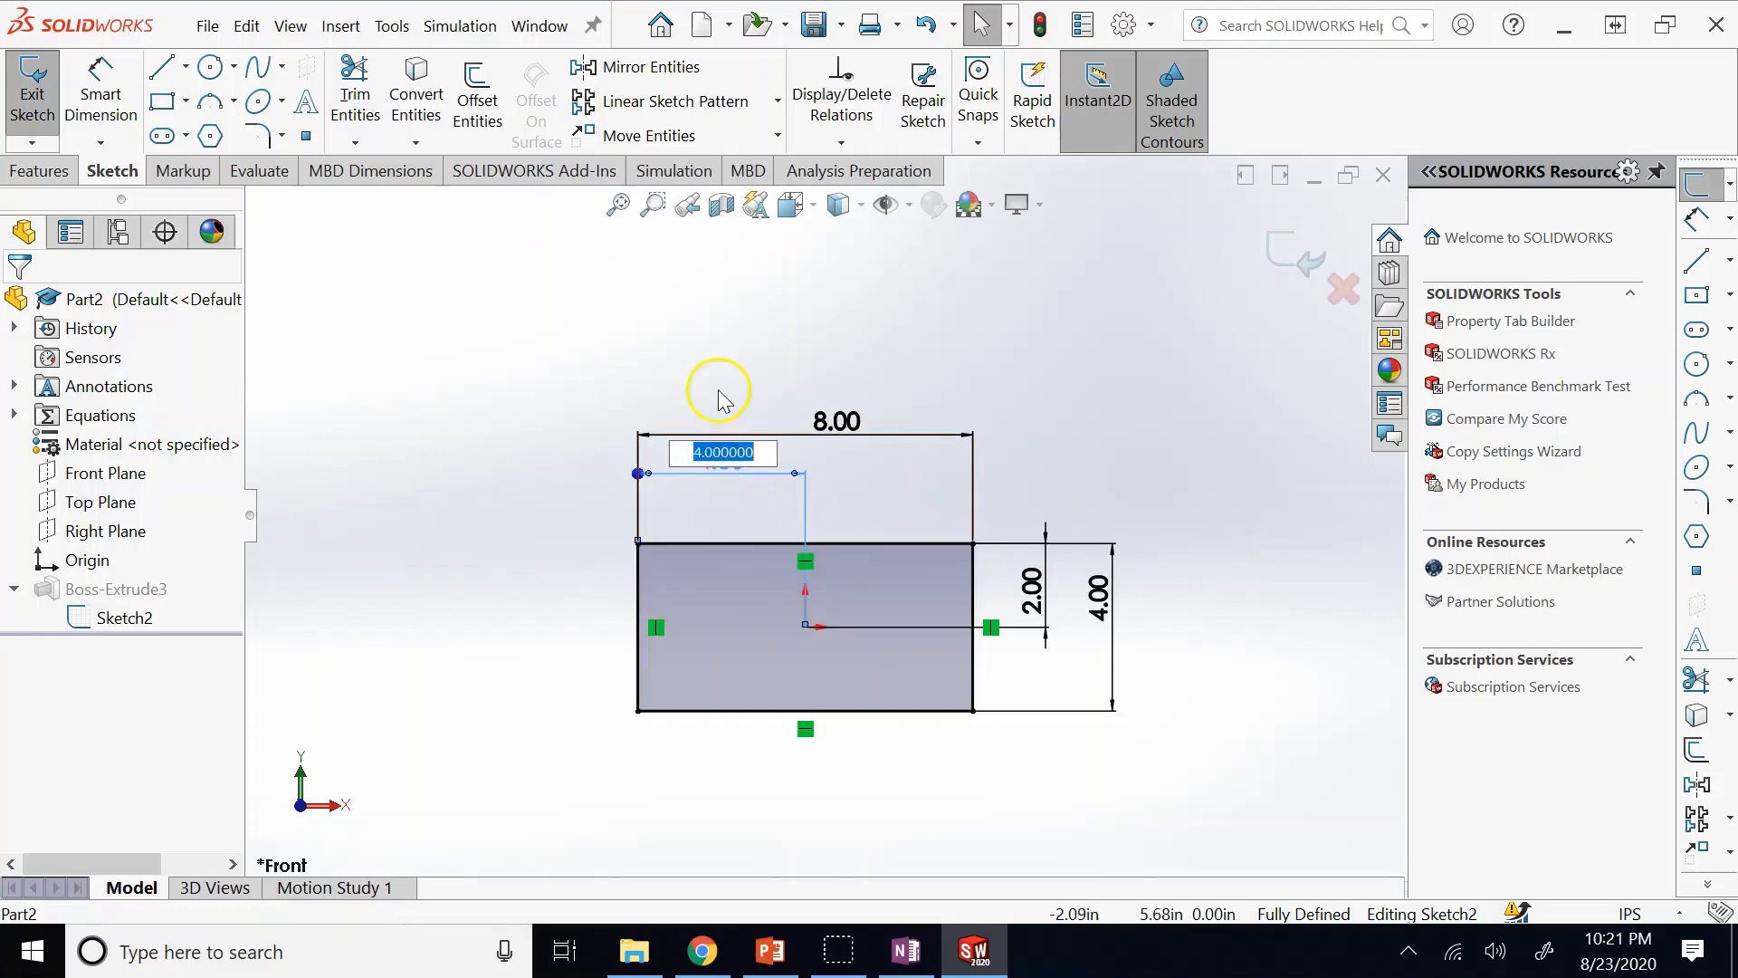
pyautogui.press('Return')
pyautogui.rightClick(744, 460)
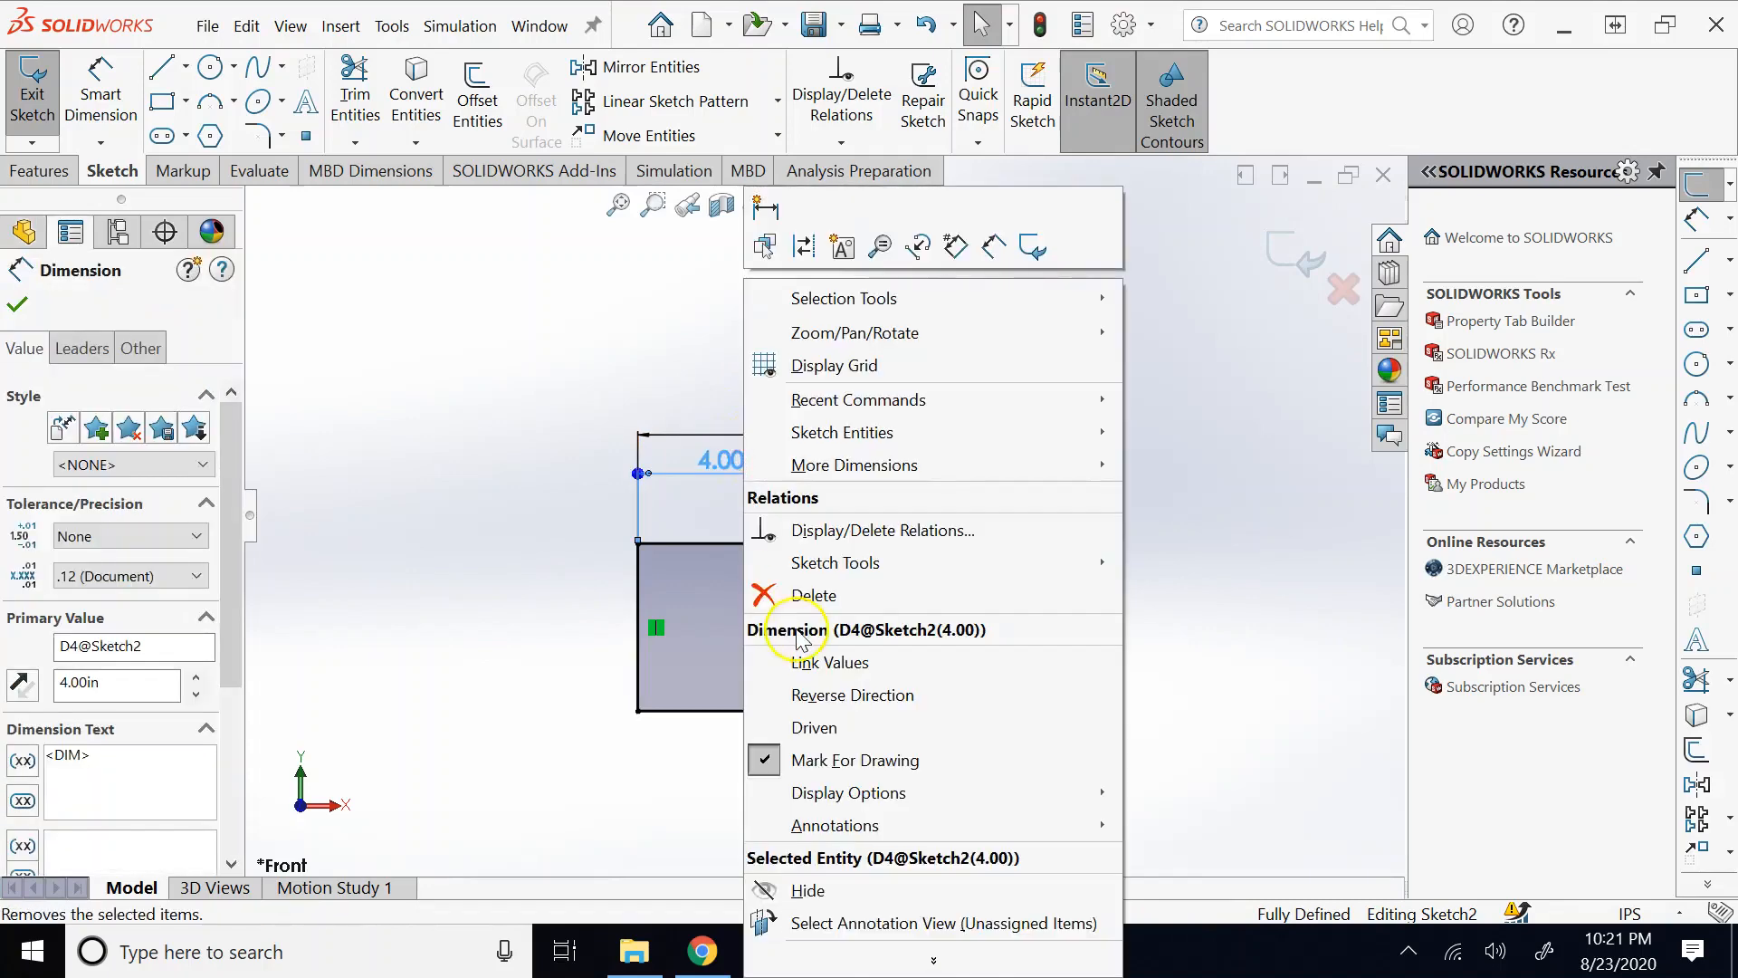
pyautogui.click(814, 595)
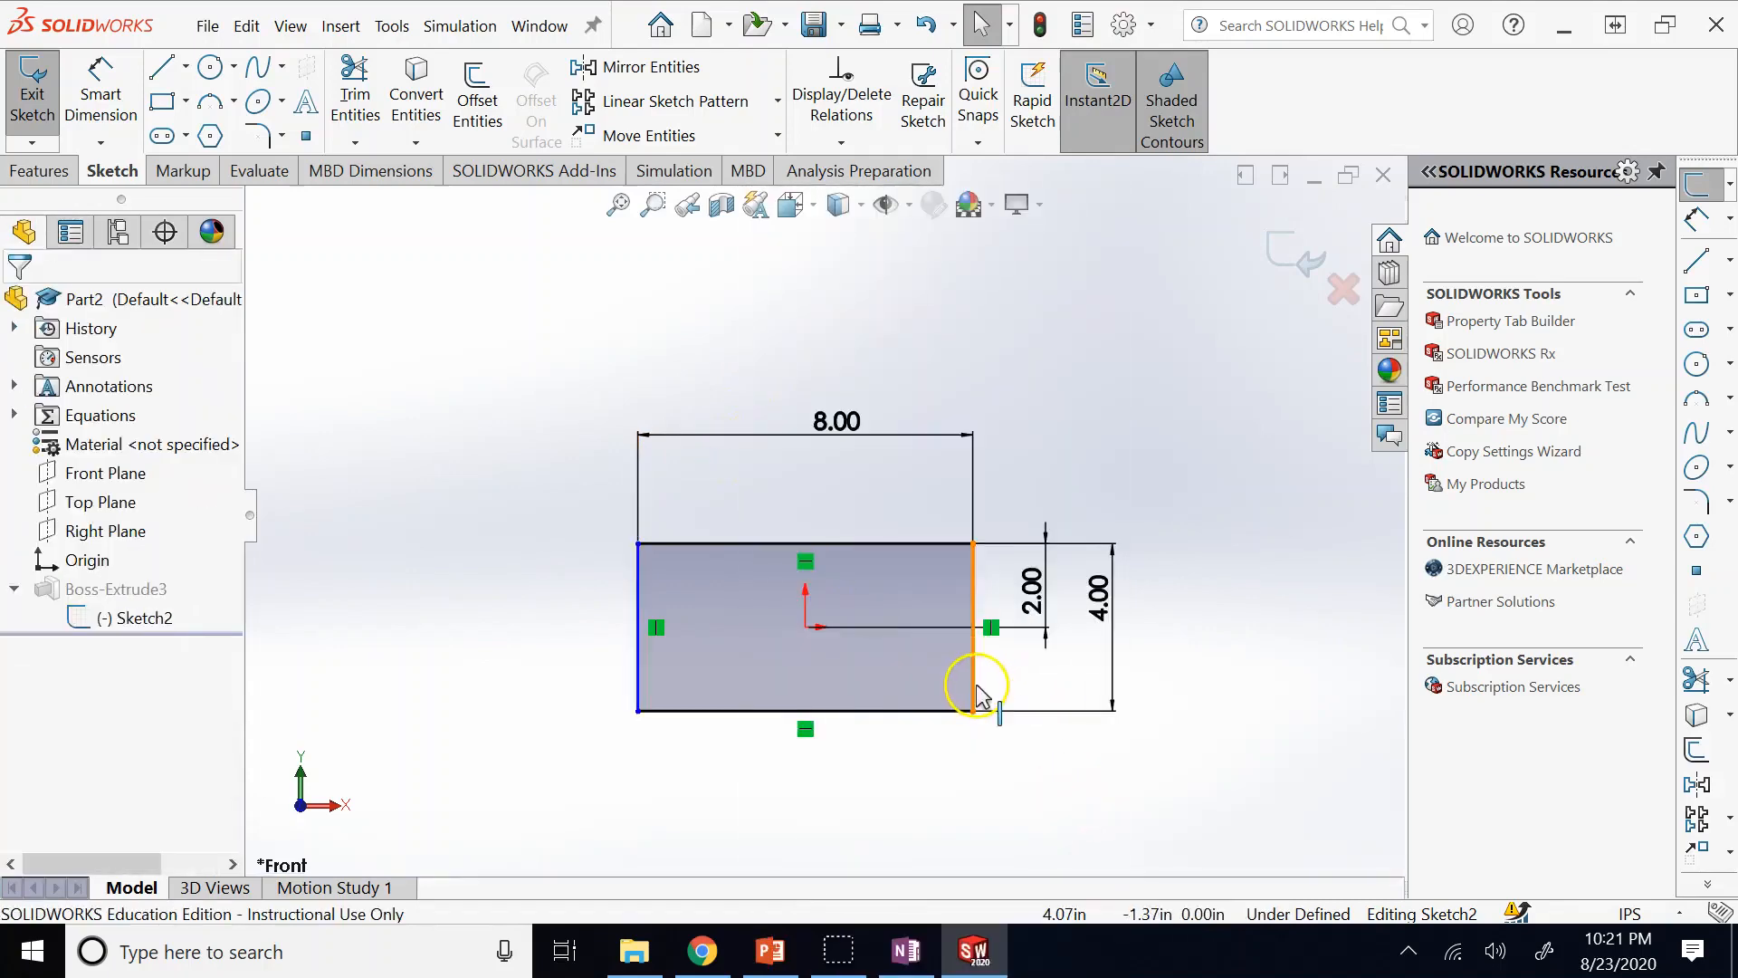
# Pull the rectangle's right edge sideways to test its horizontal freedom, then clear the selection.
pyautogui.moveTo(972, 690)
pyautogui.mouseDown()
pyautogui.moveTo(1148, 684)
pyautogui.moveTo(1118, 698)
pyautogui.moveTo(943, 679)
pyautogui.mouseUp()
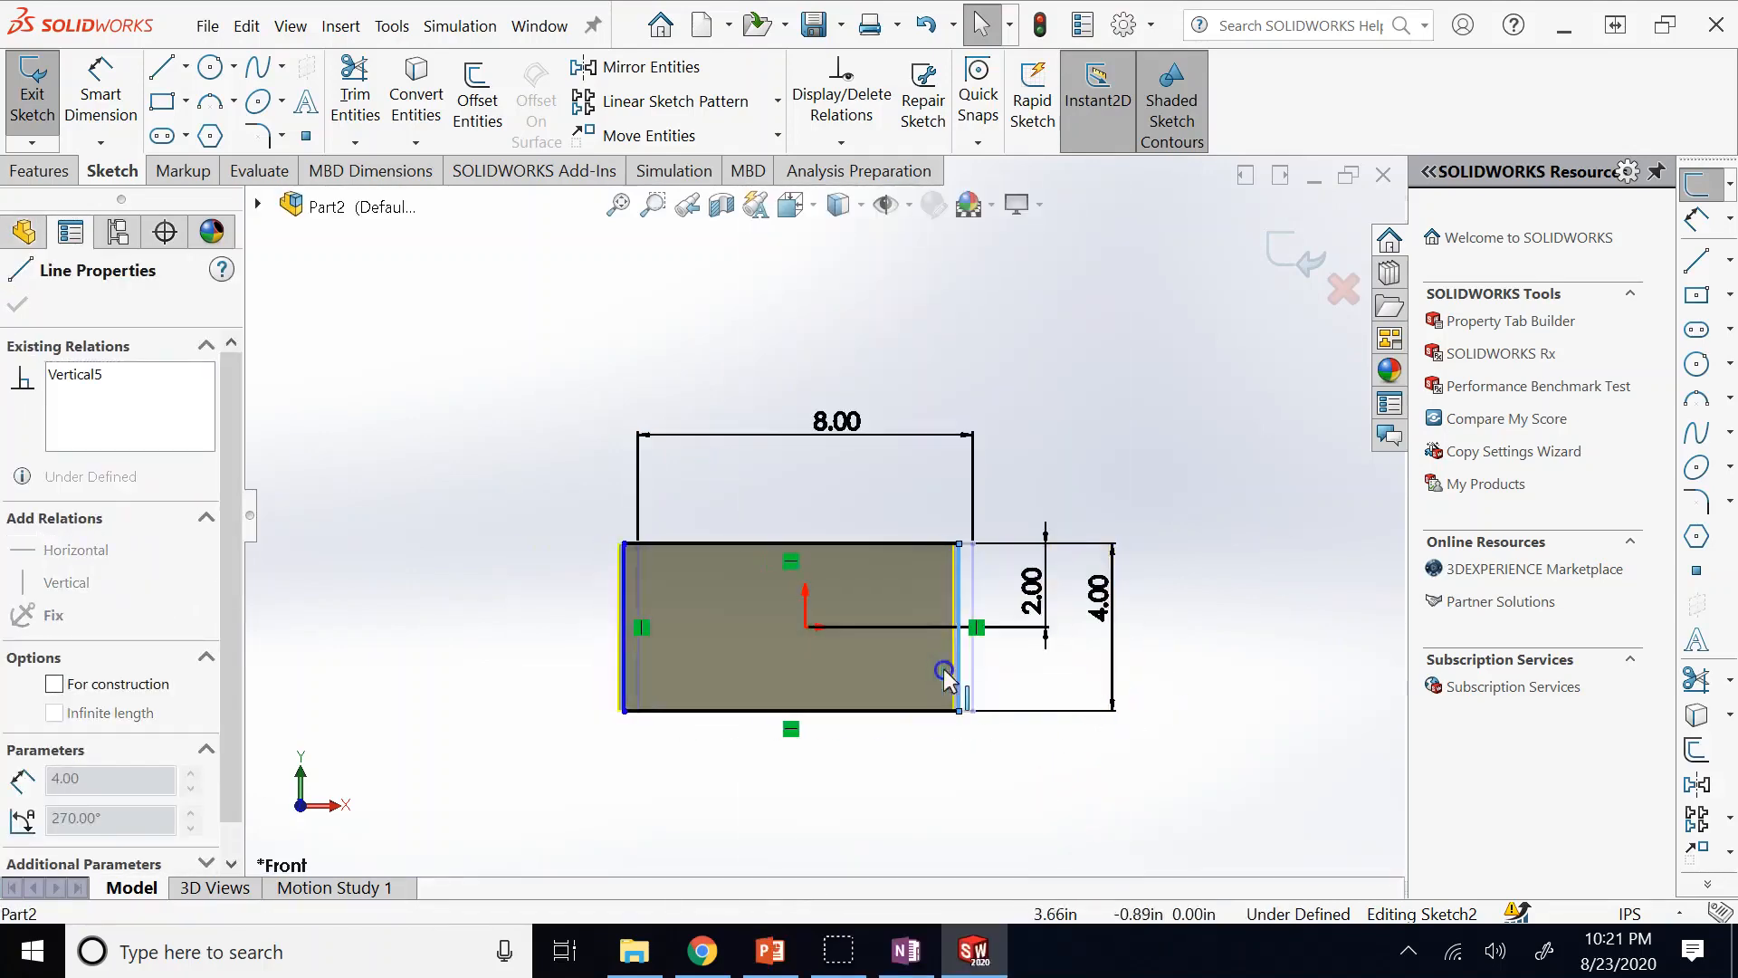
pyautogui.click(1082, 288)
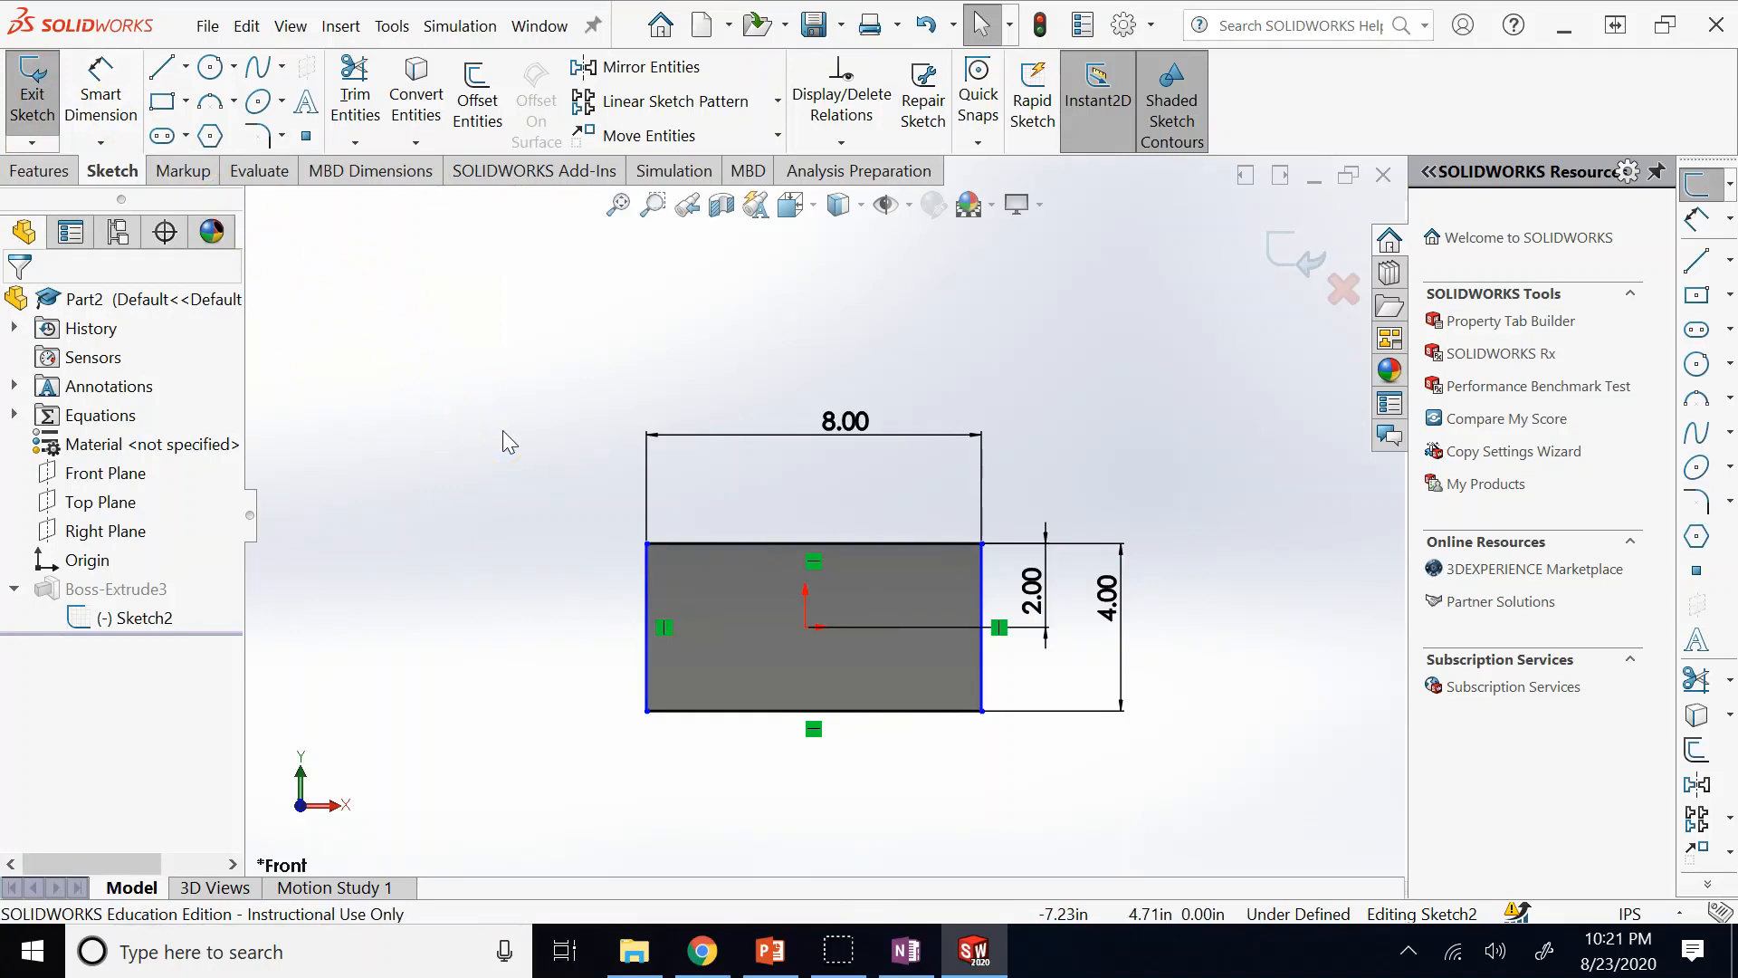
pyautogui.click(556, 516)
# Switch to PowerPoint and review the slides "Adding Dimensions and Relations" and "Types of Geometric Relations".
pyautogui.click(776, 962)
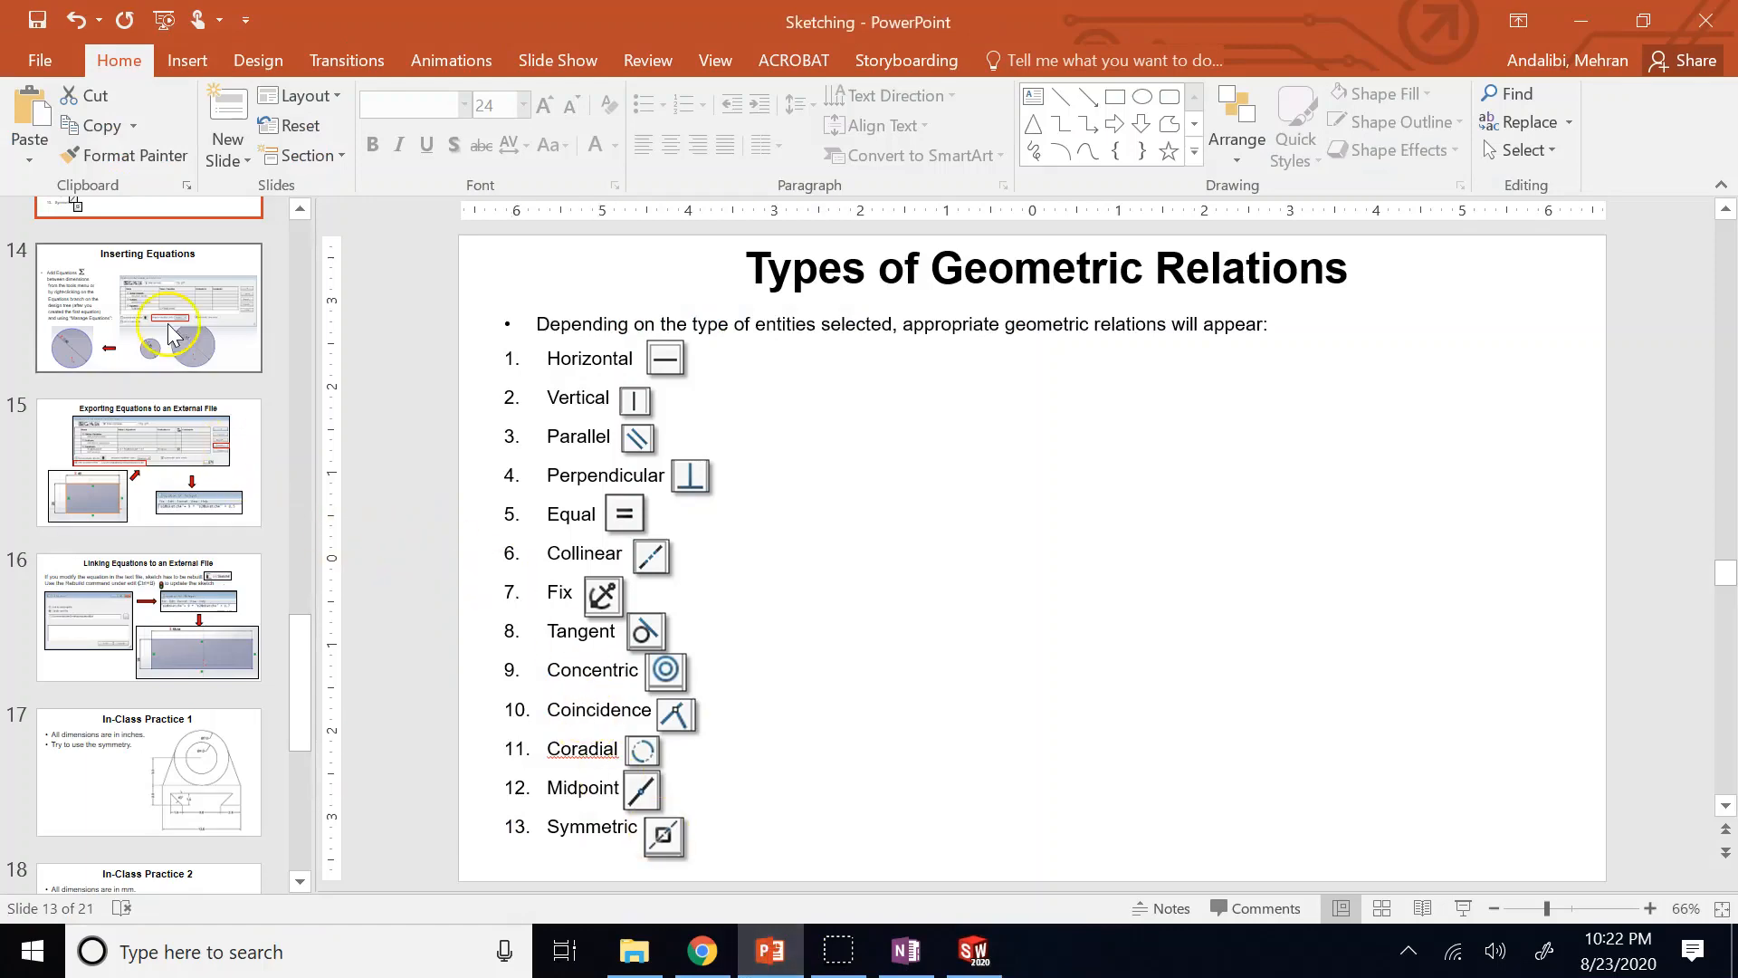
pyautogui.scroll(3, 215, 471)
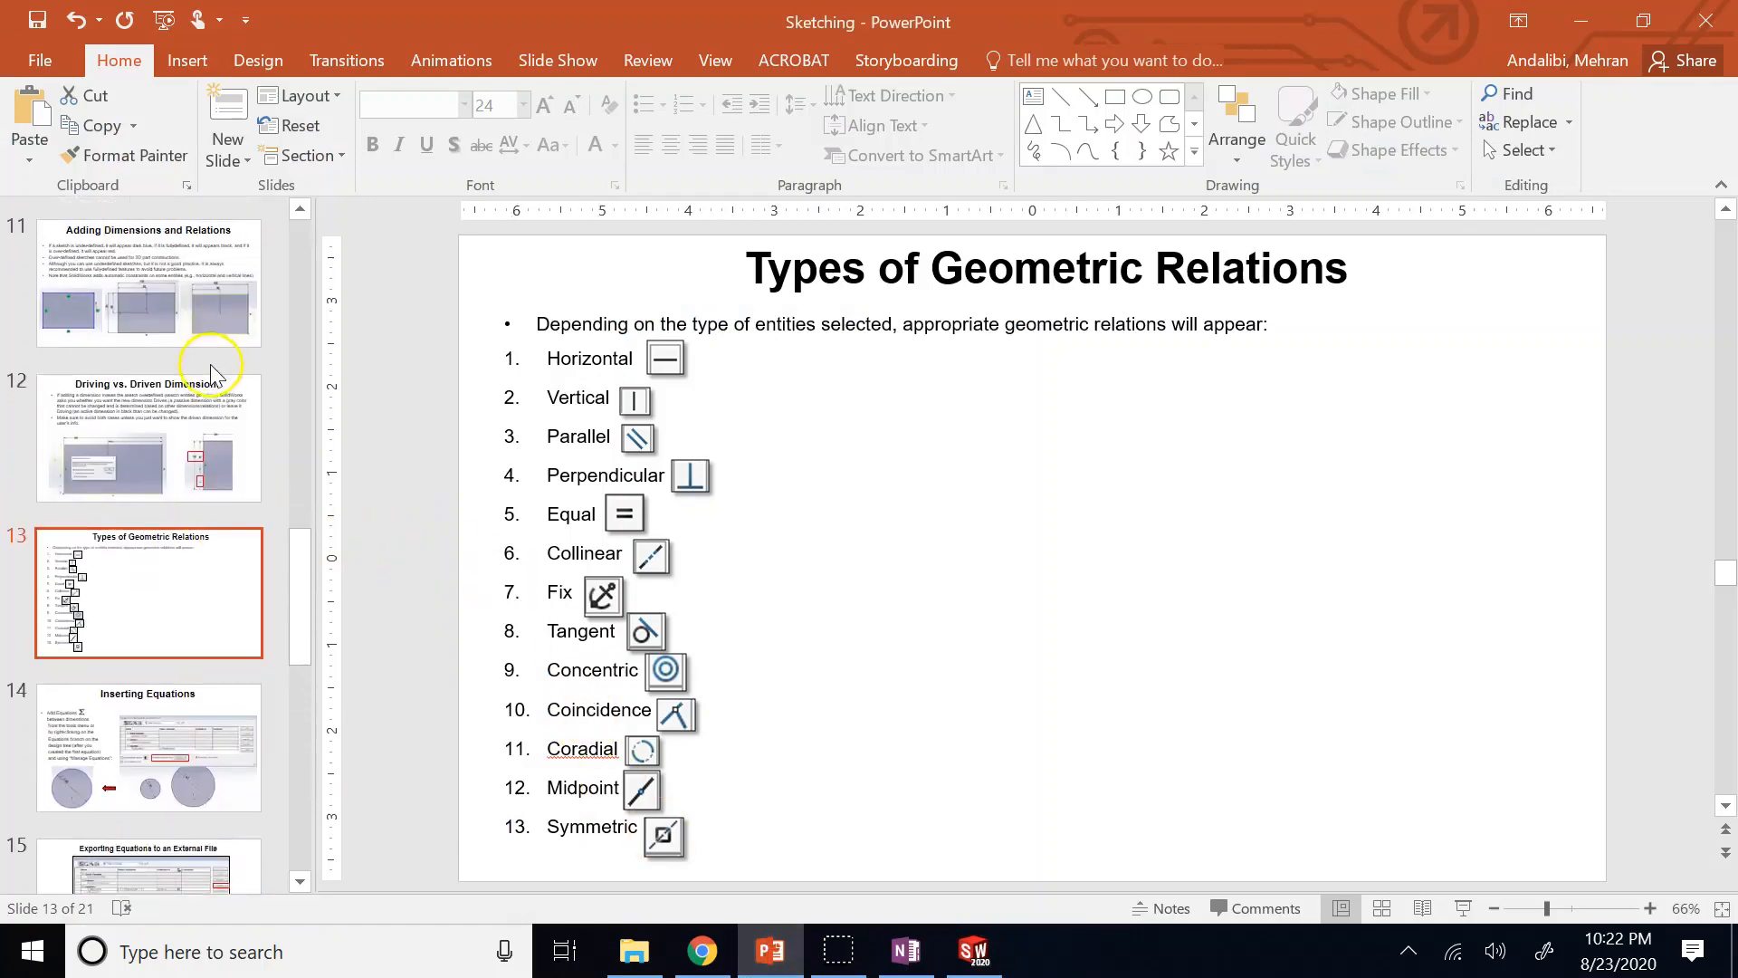
pyautogui.click(143, 286)
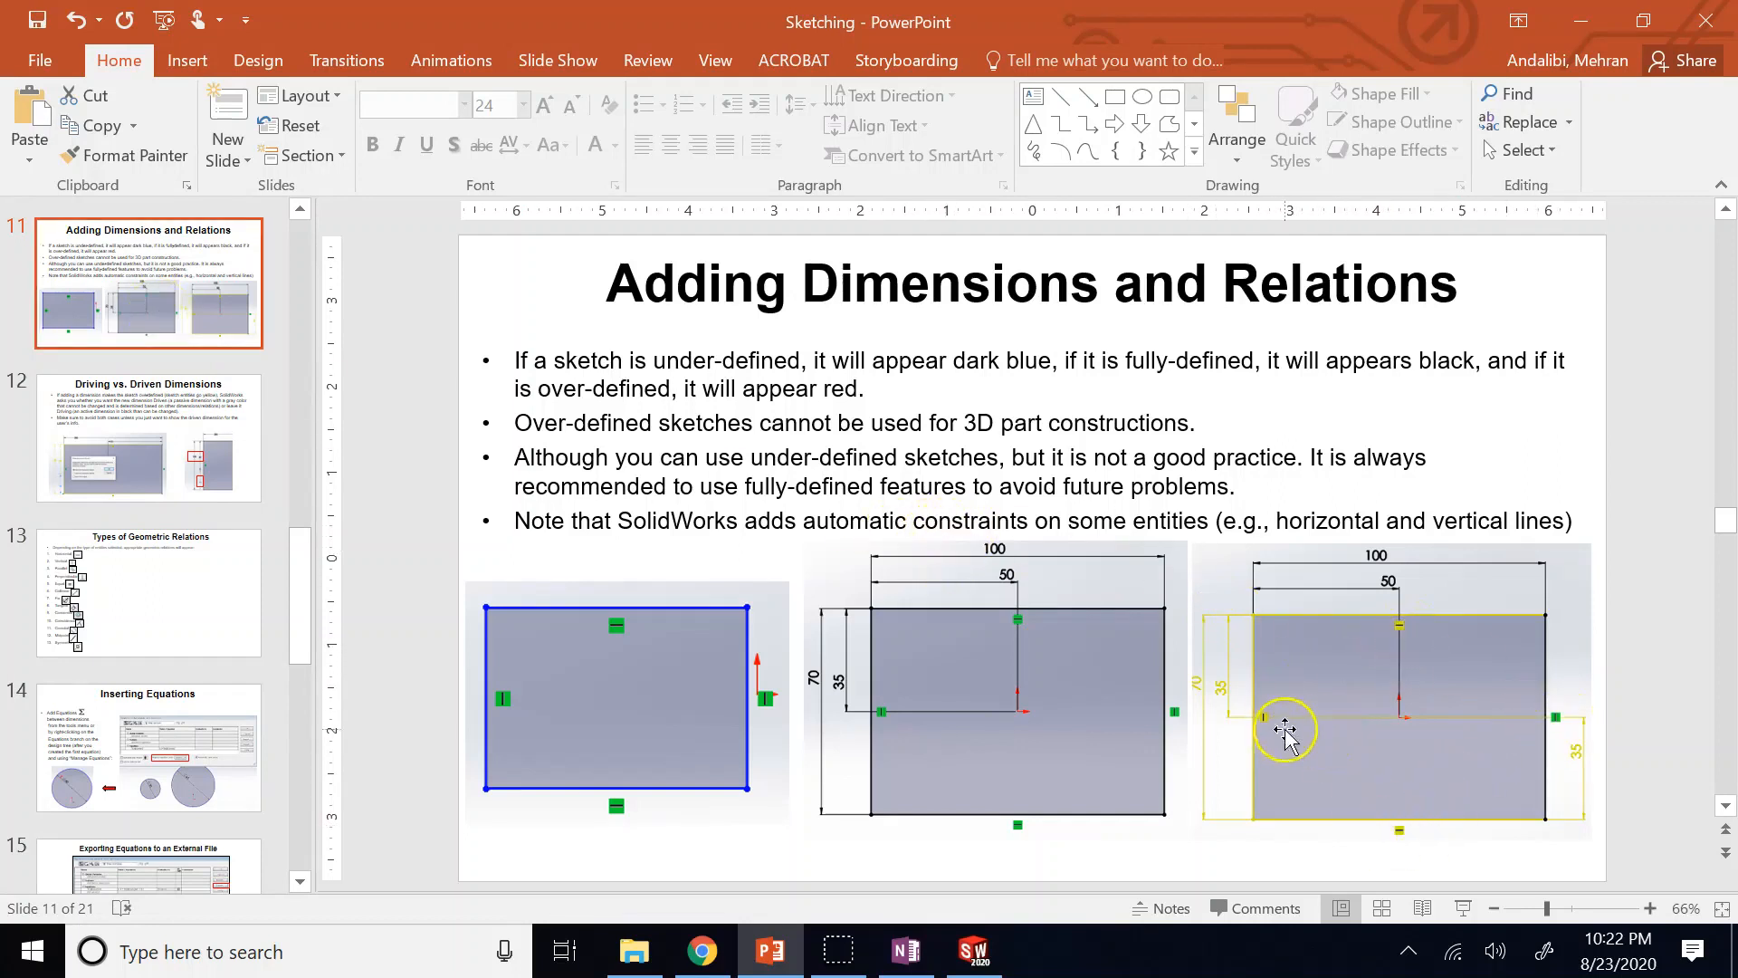
pyautogui.click(174, 576)
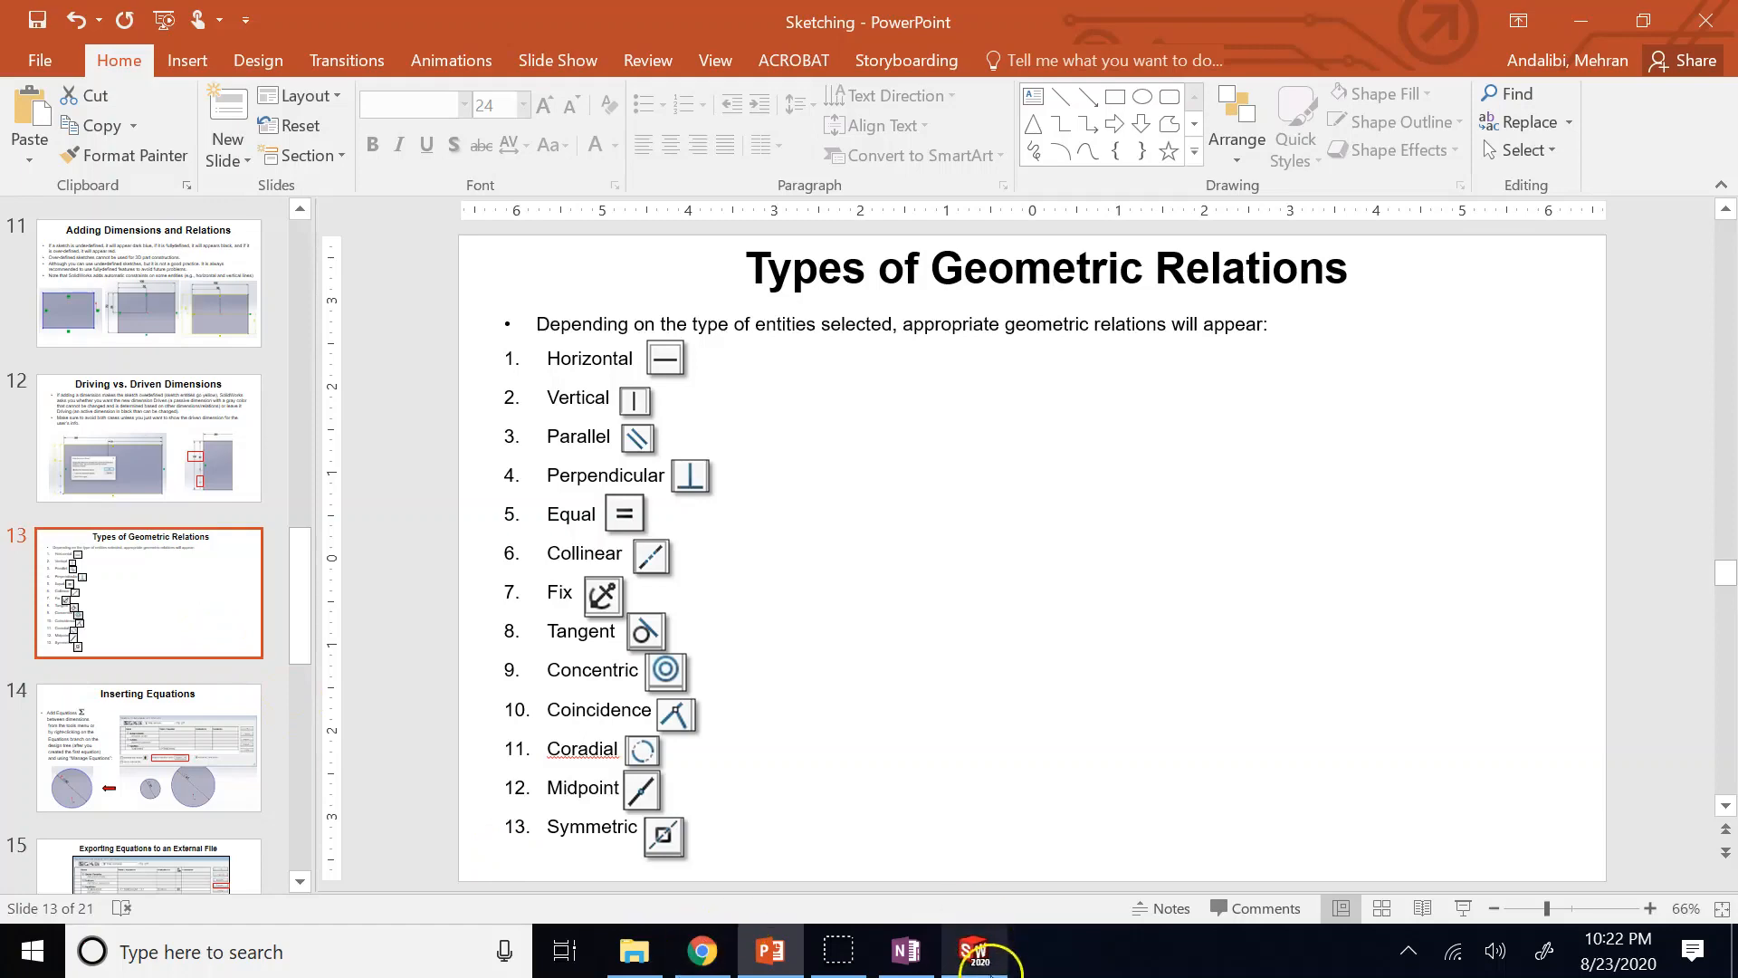
# Switch back to SOLIDWORKS and delete the 2.00 vertical dimension between the rectangle's top edge and the origin.
pyautogui.click(973, 951)
pyautogui.click(652, 205)
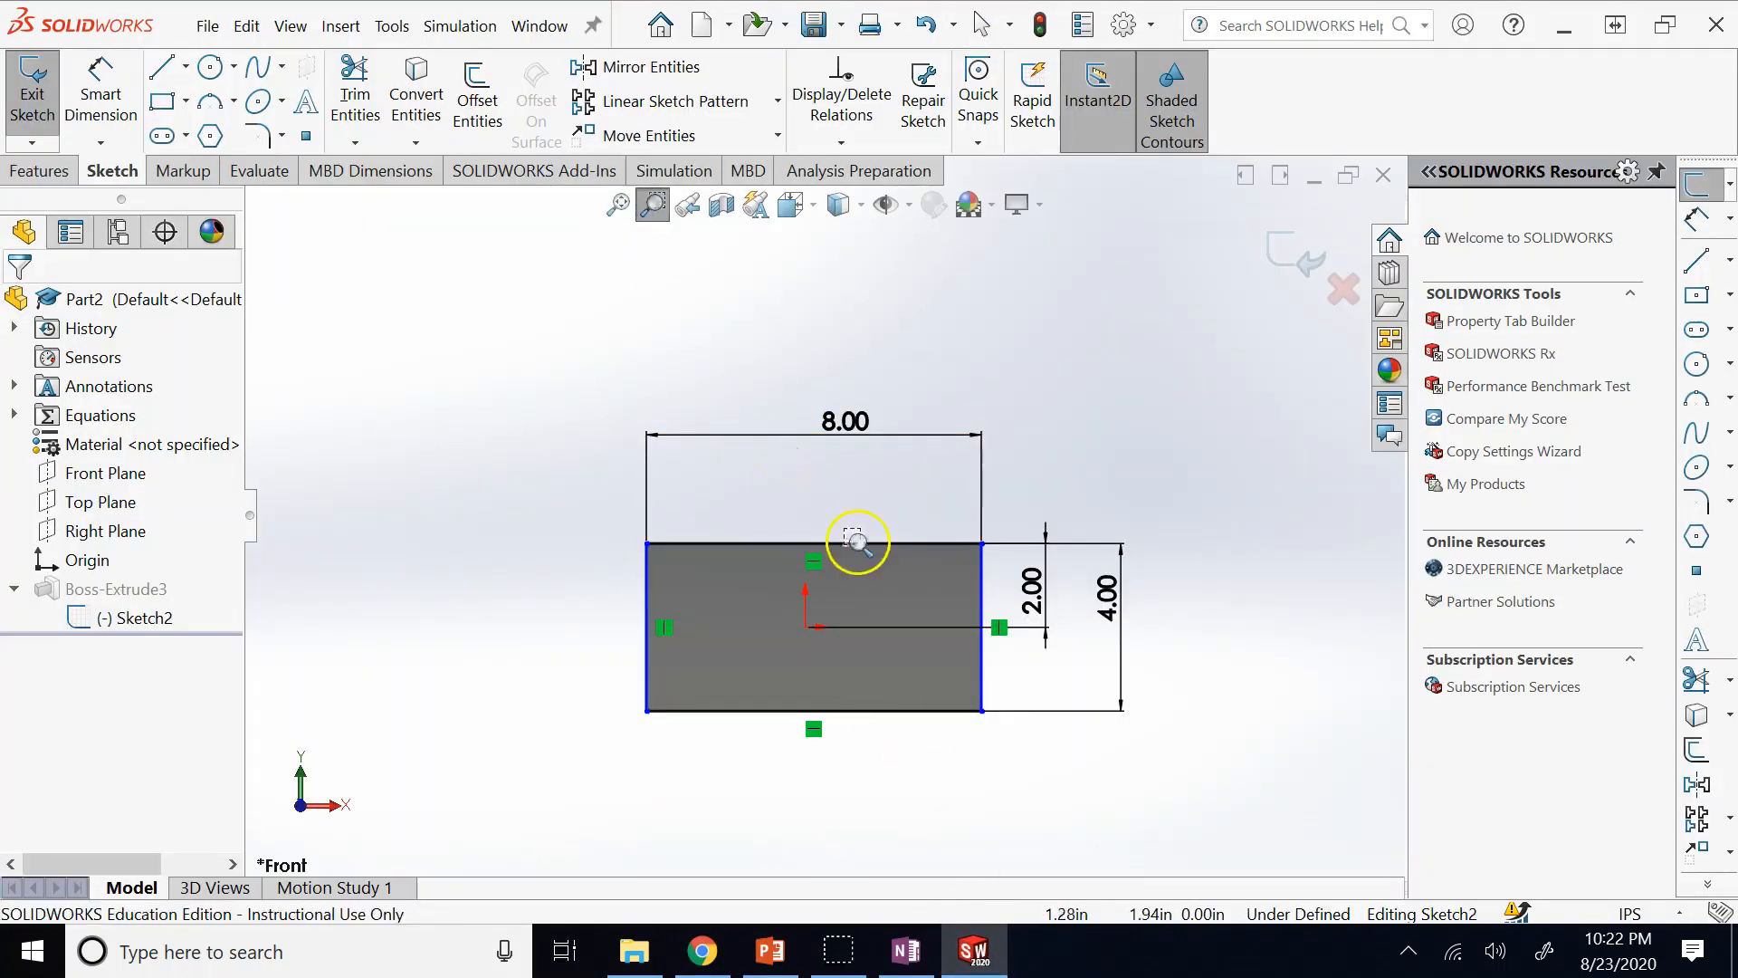
pyautogui.click(652, 205)
pyautogui.rightClick(1025, 603)
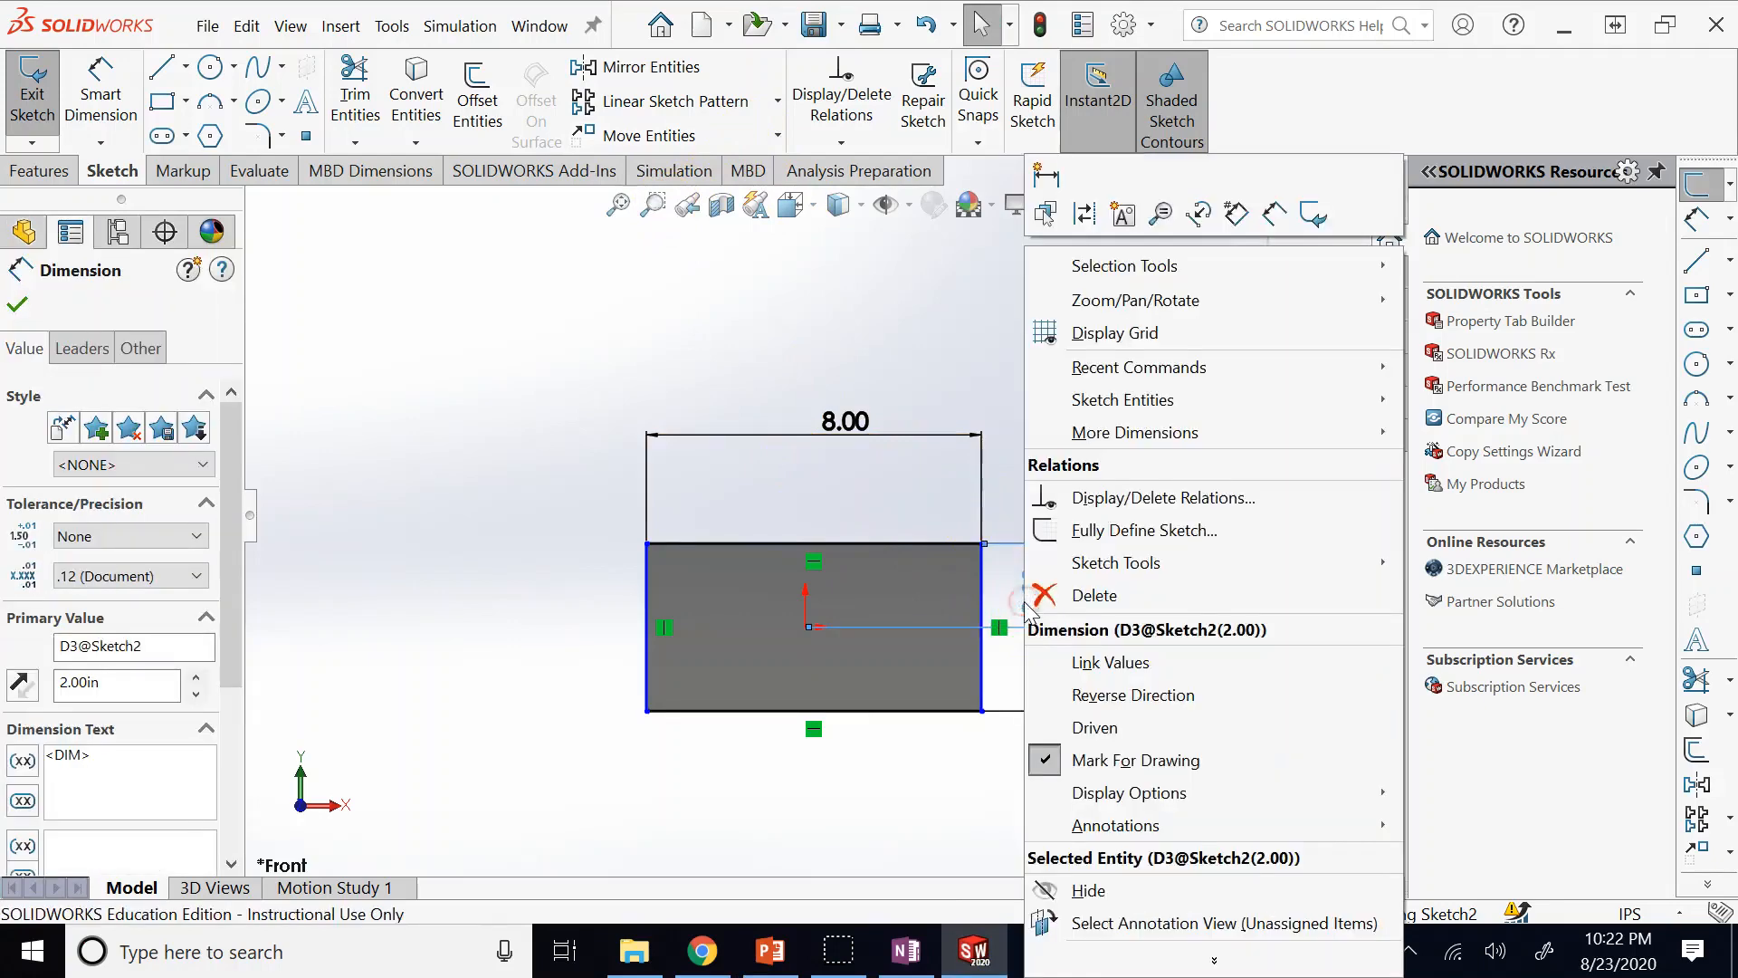
pyautogui.click(1058, 596)
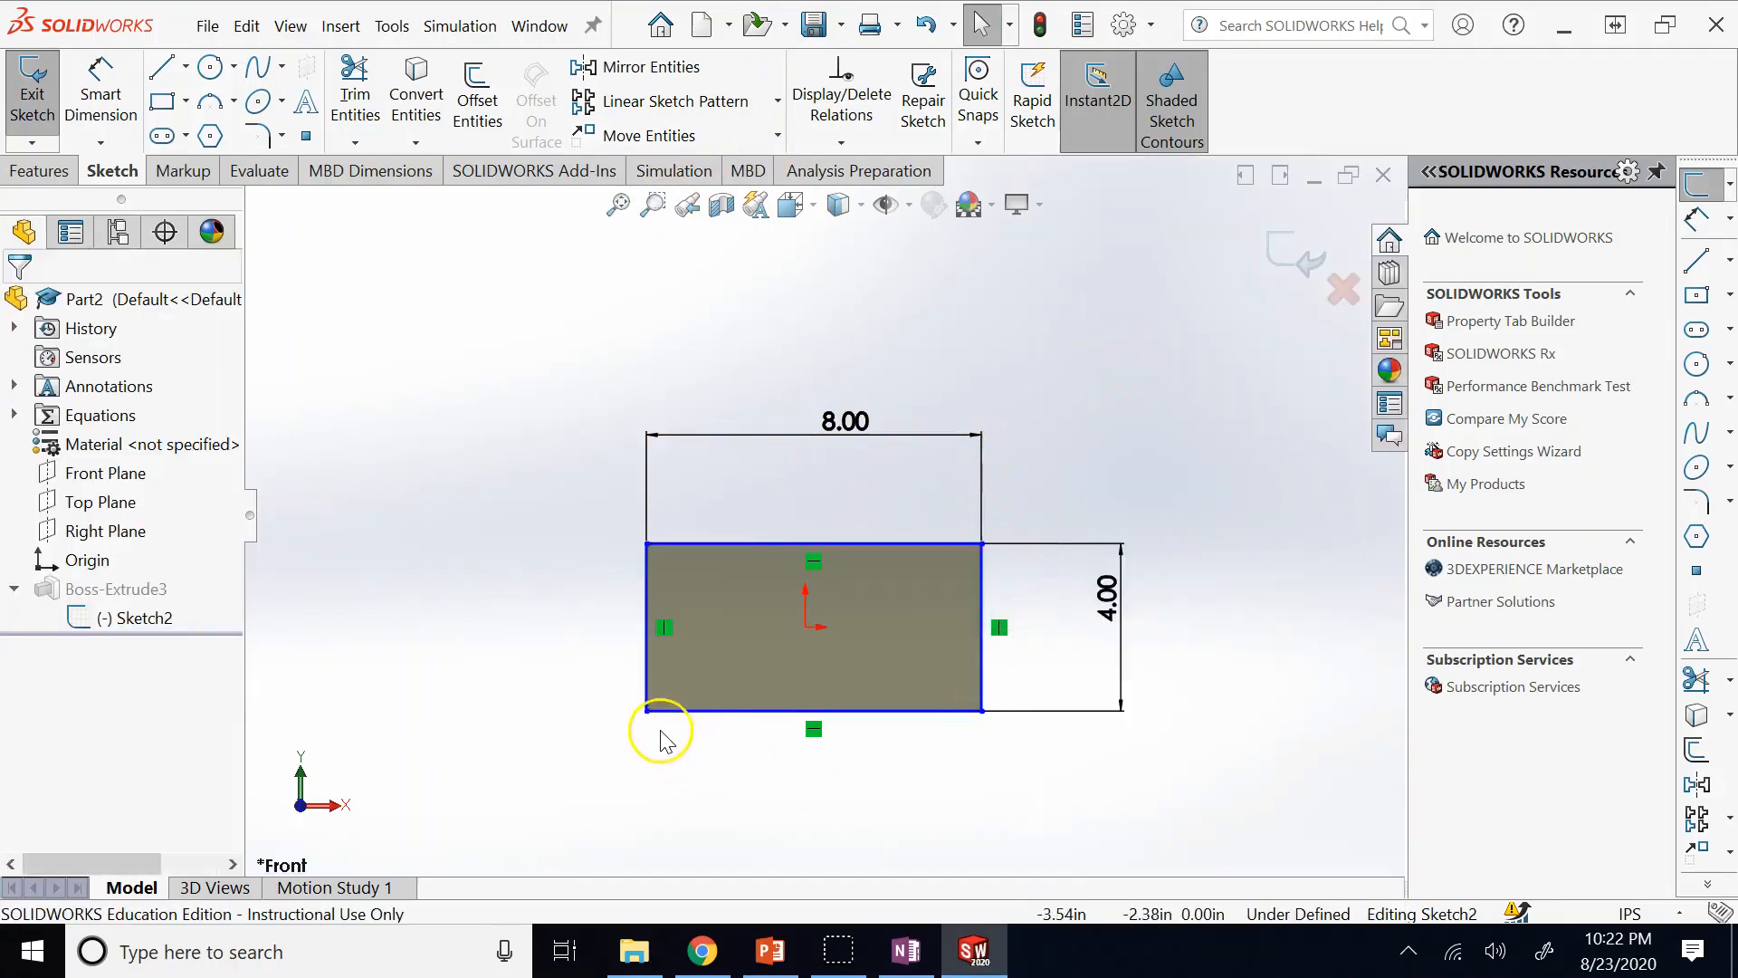
# Dimension the vertical distance between the rectangle's bottom edge and the origin, and set it to 0.
pyautogui.click(804, 634)
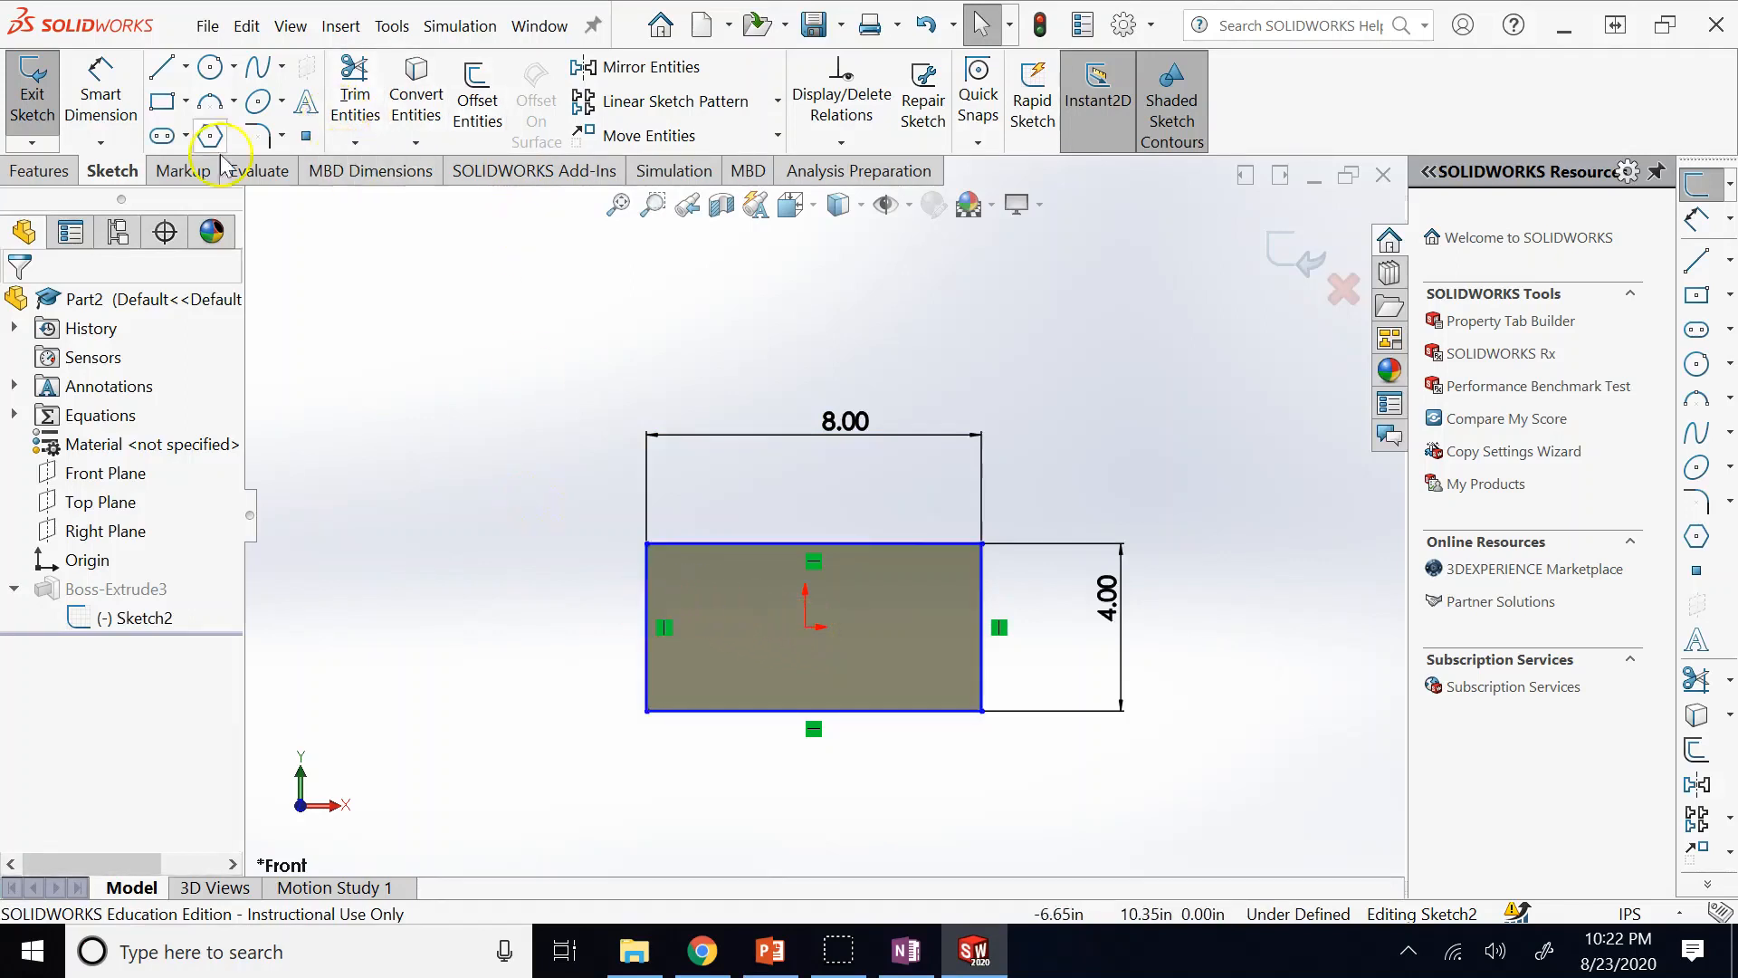
pyautogui.click(101, 95)
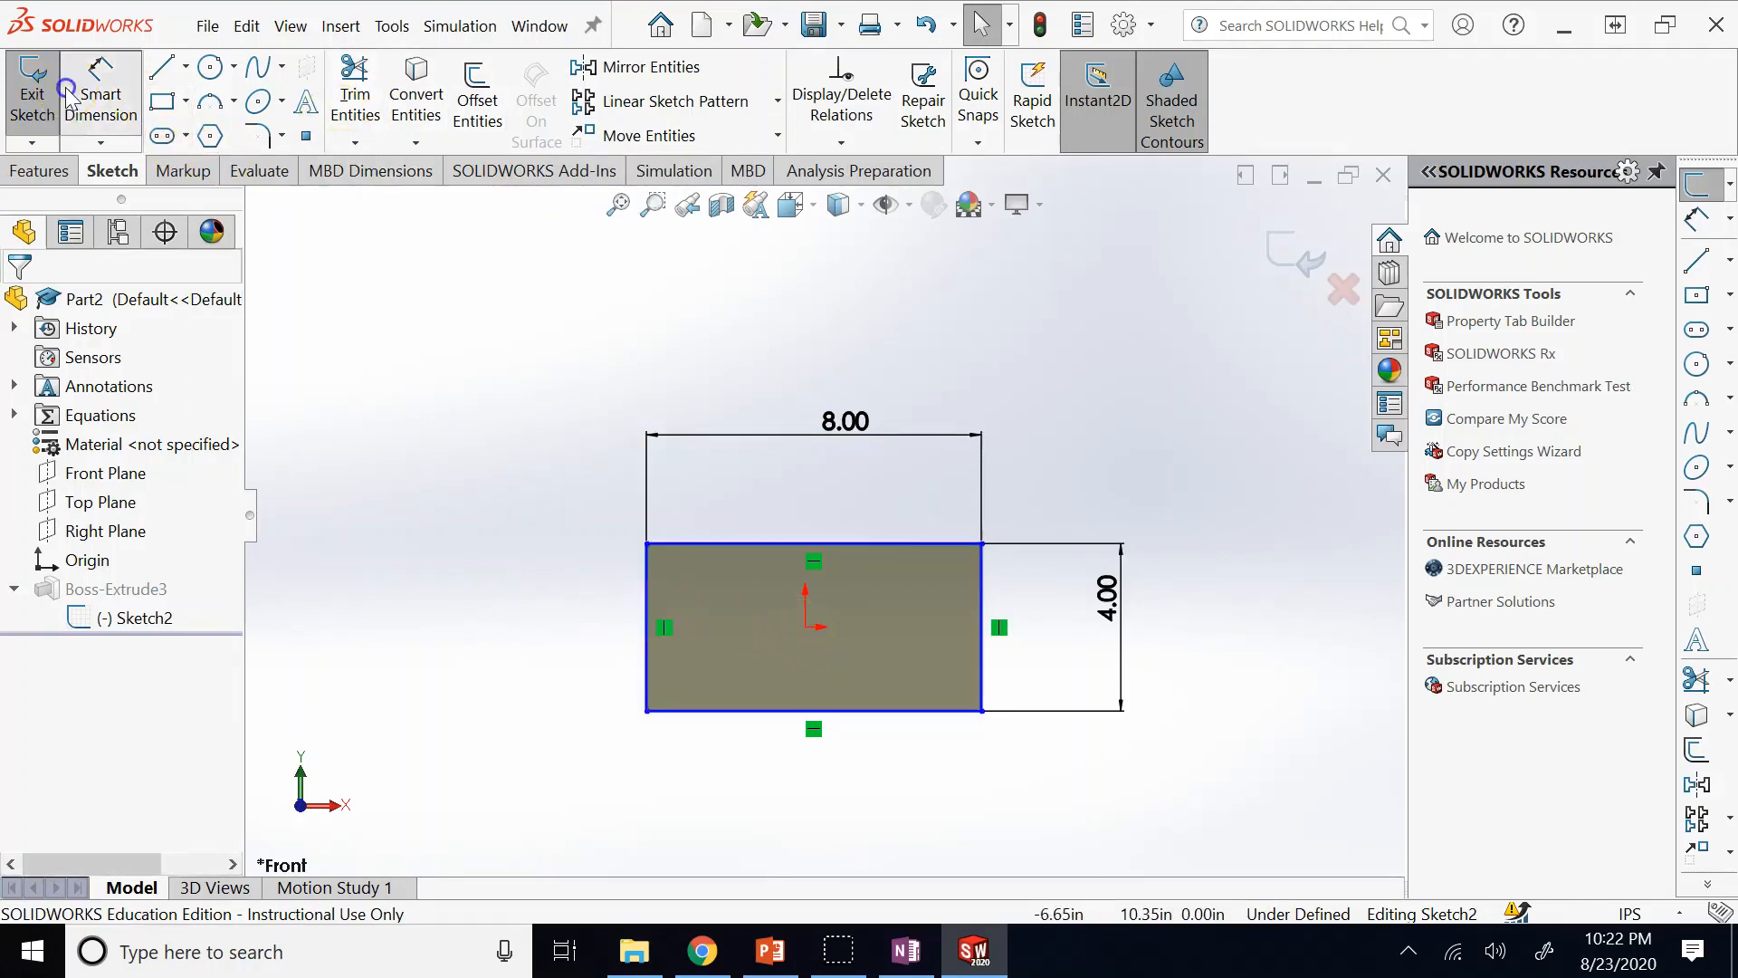
pyautogui.click(765, 712)
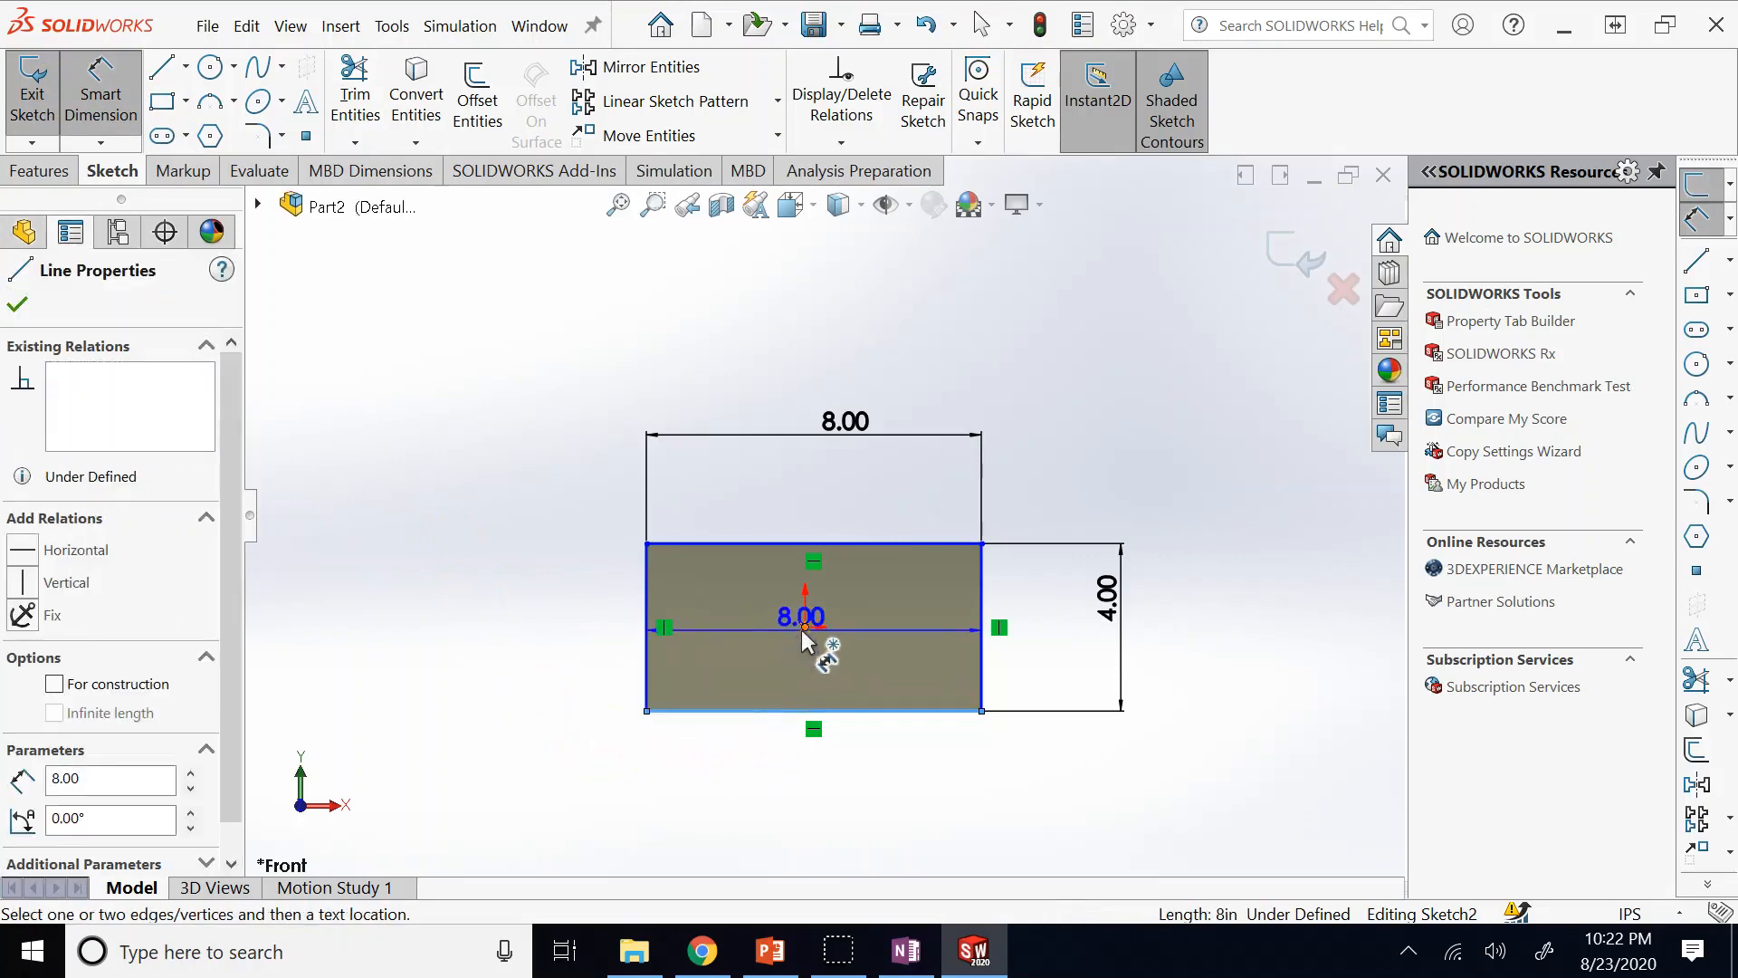
pyautogui.click(803, 628)
pyautogui.click(520, 642)
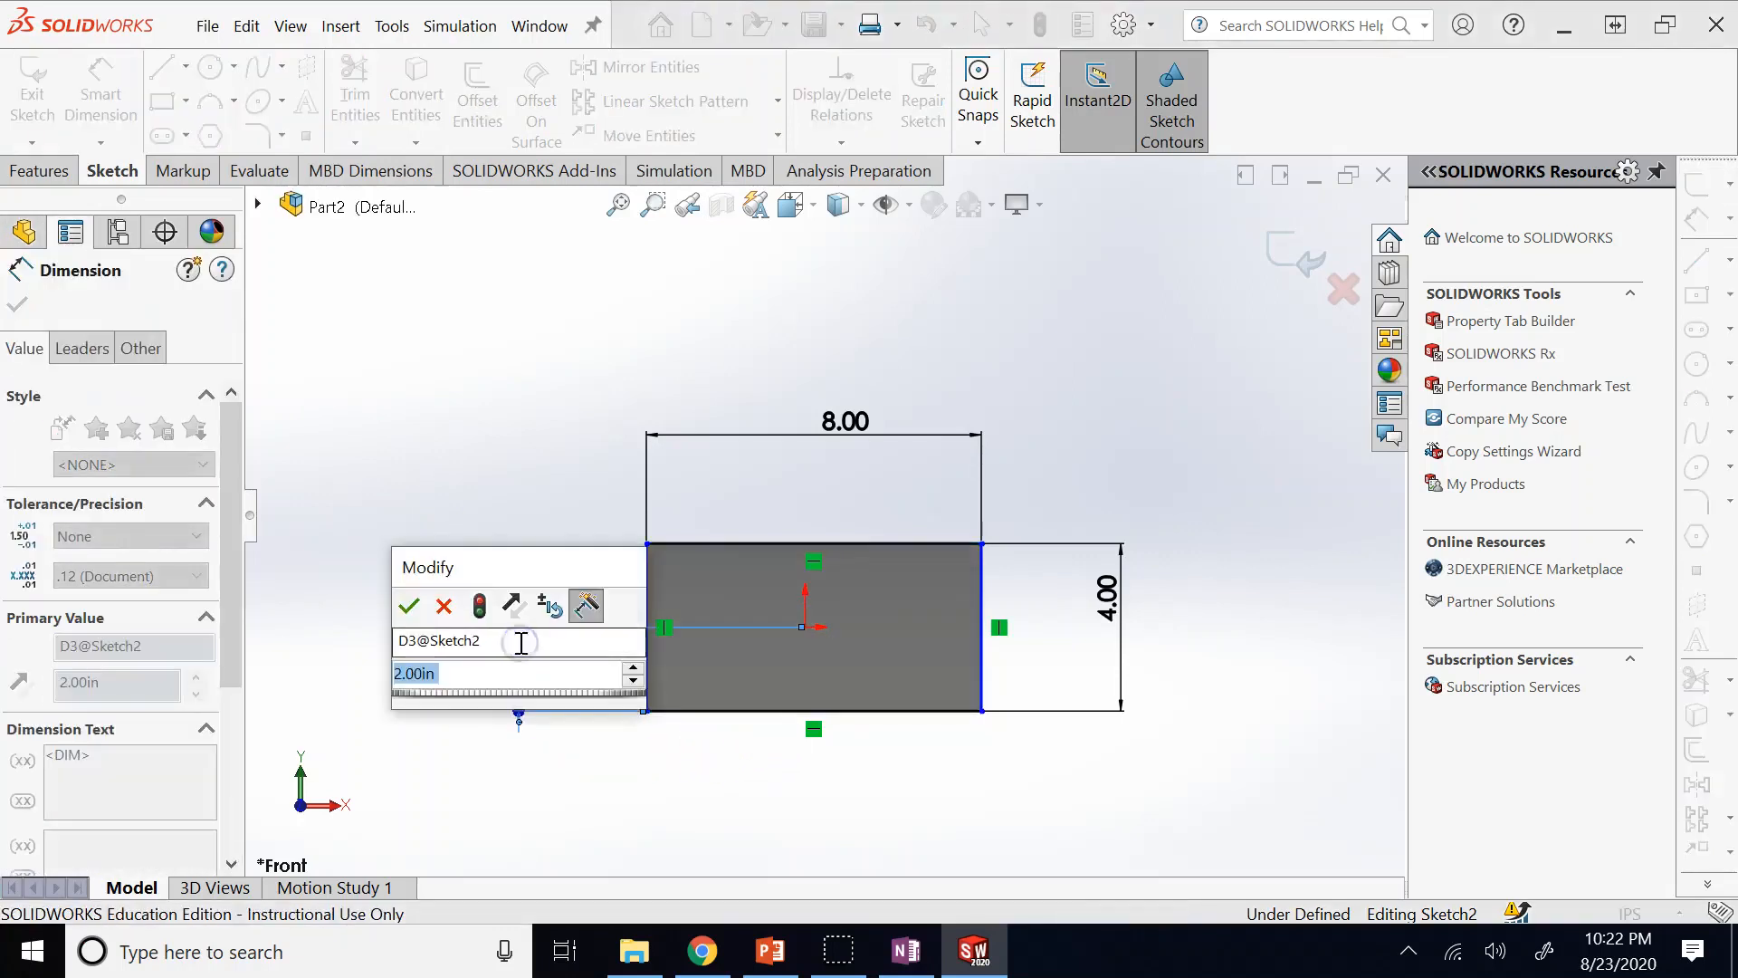
pyautogui.write('0')
pyautogui.press('Return')
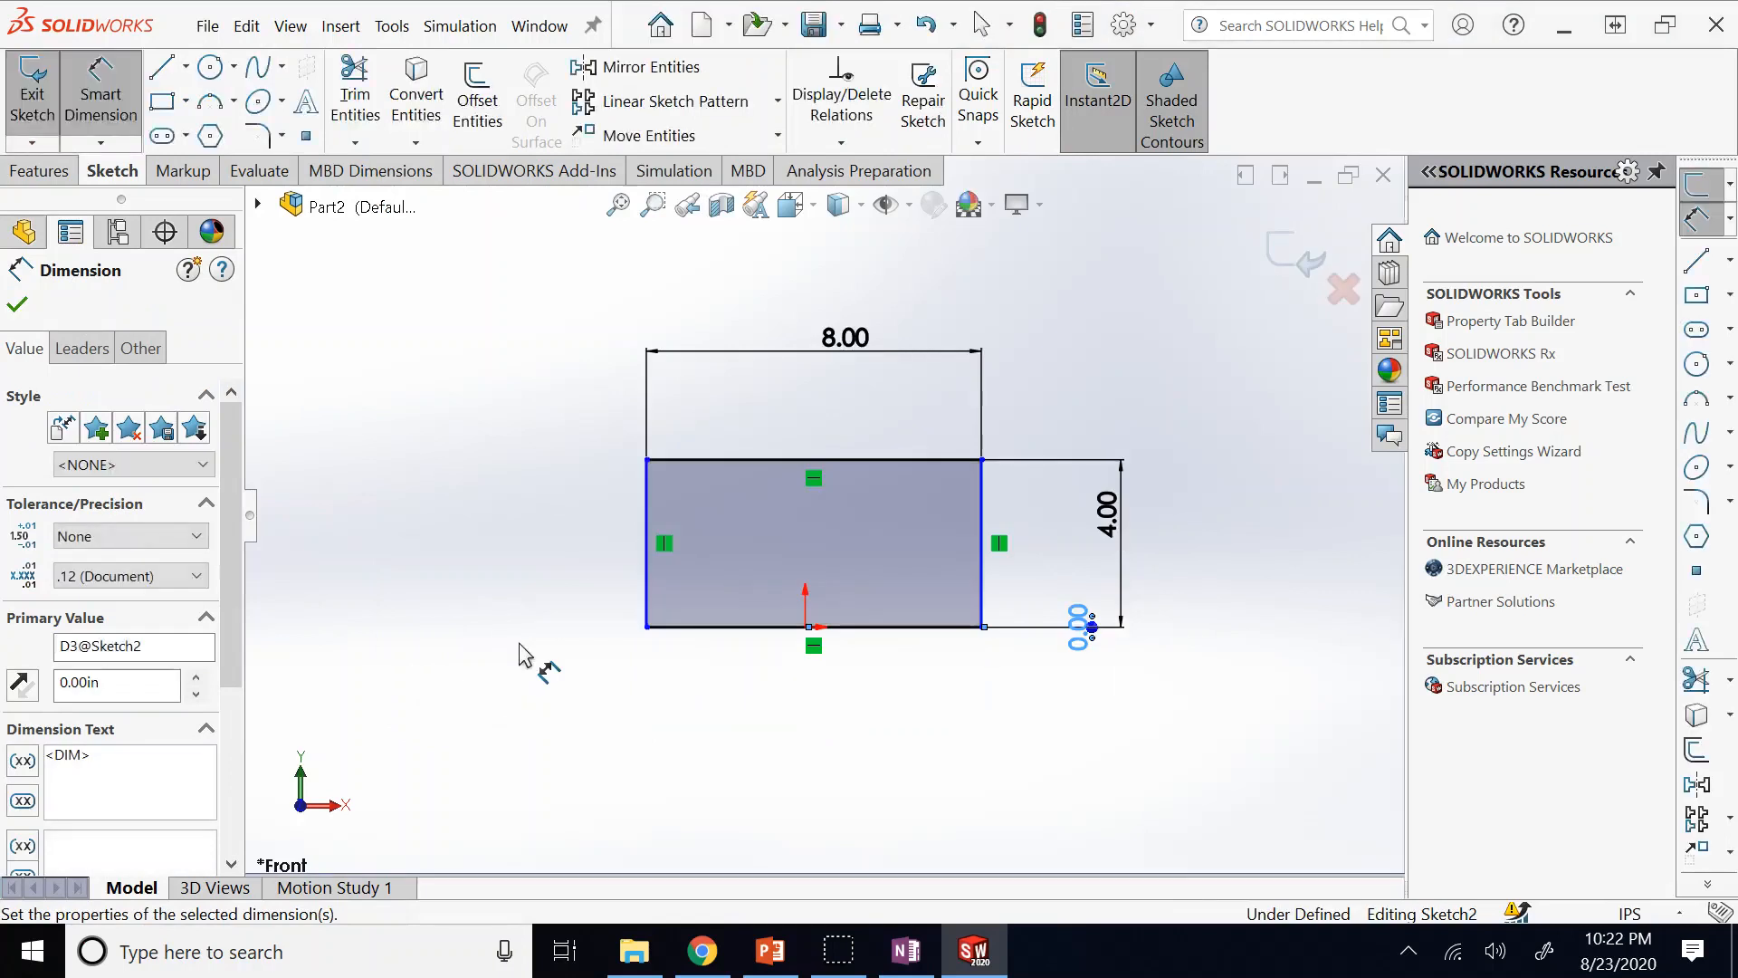
# Dimension the horizontal distance between the rectangle's left edge and the origin as 0, and leave the Smart Dimension tool.
pyautogui.click(648, 611)
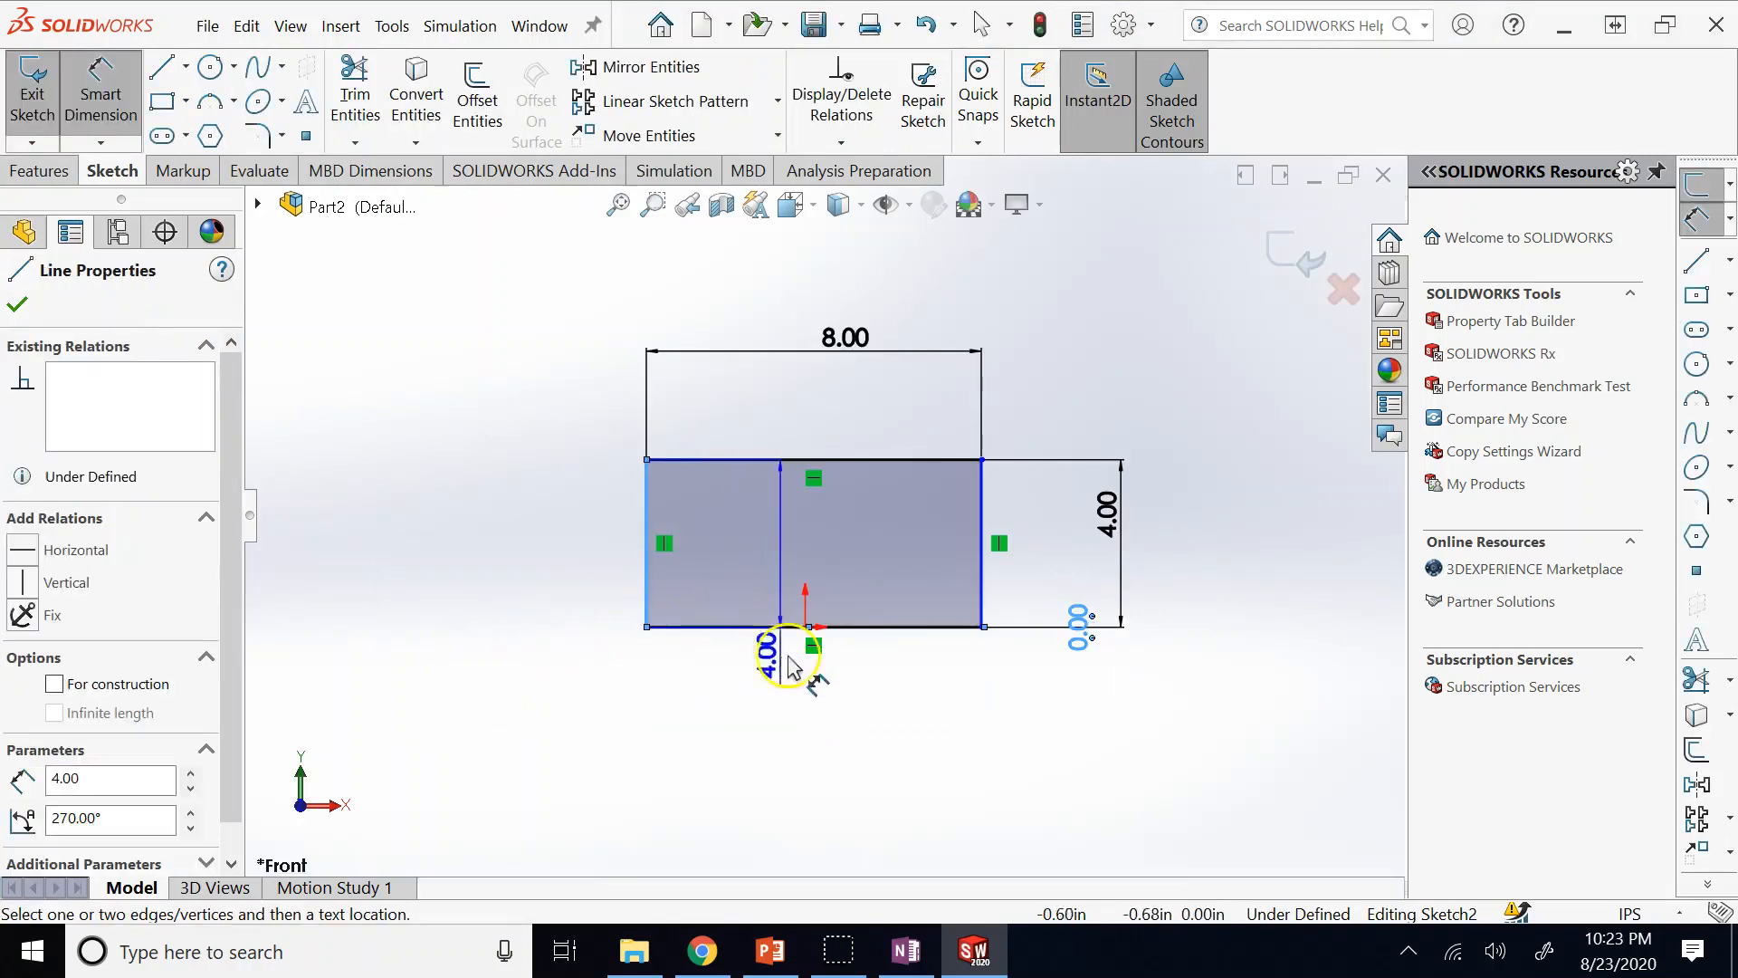
pyautogui.click(806, 626)
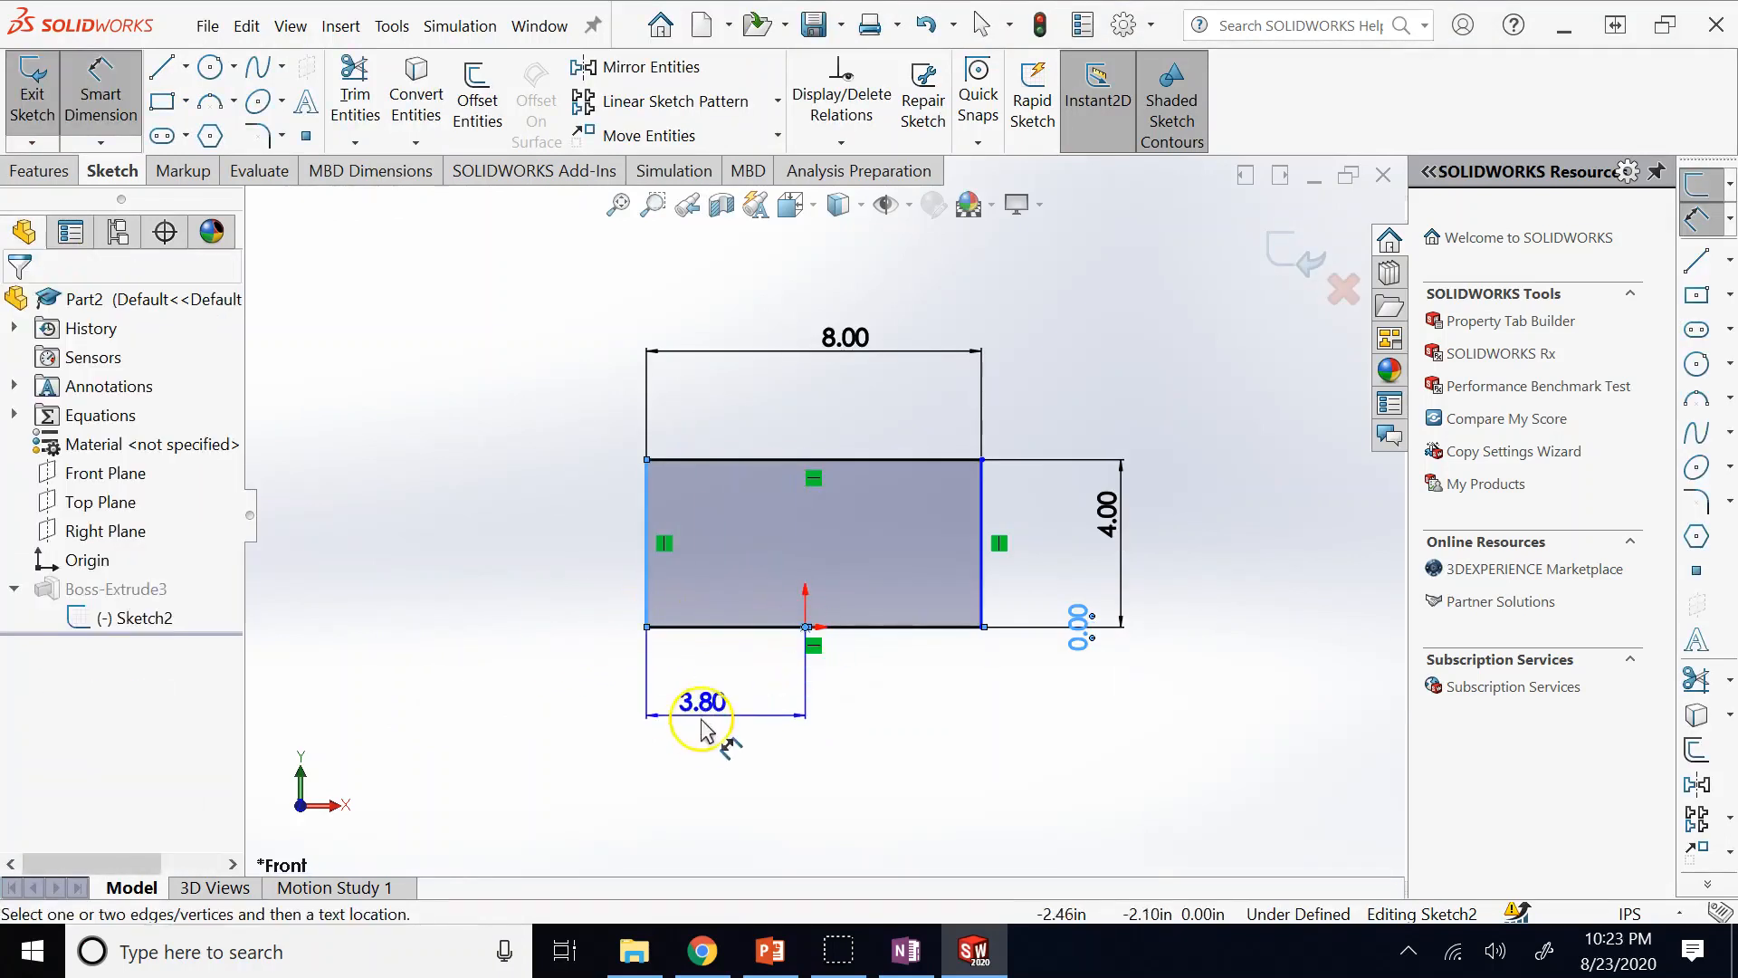
pyautogui.click(699, 735)
pyautogui.write('0')
pyautogui.press('Return')
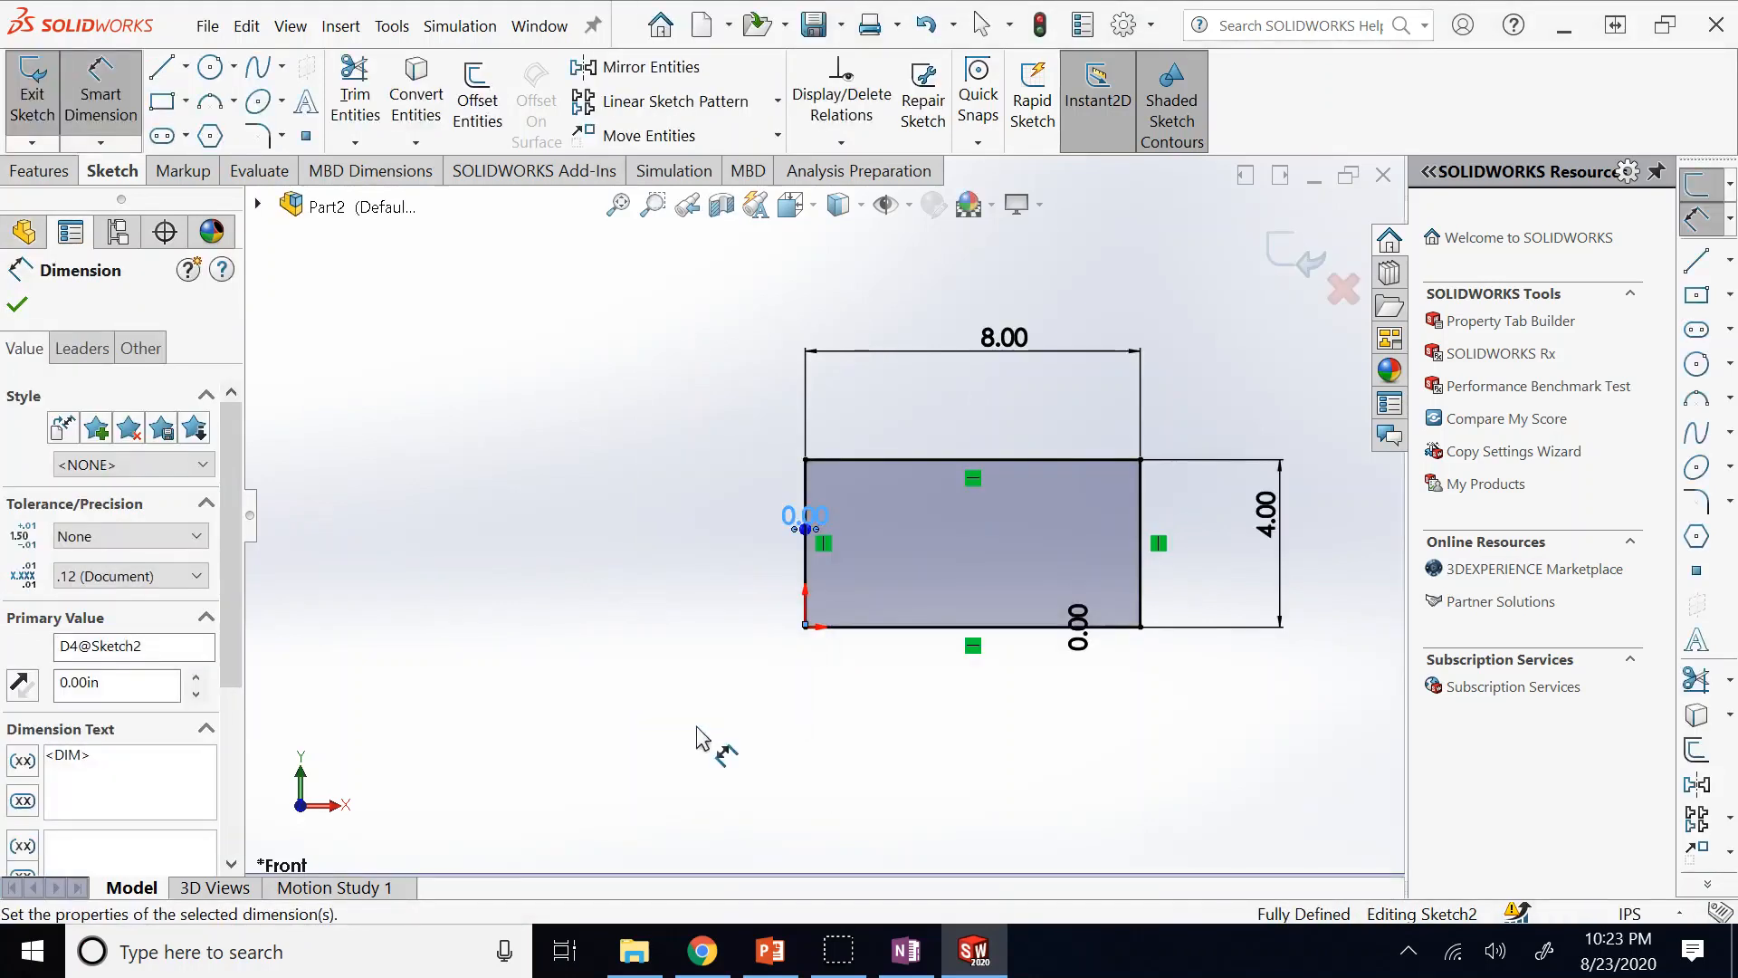
pyautogui.click(152, 101)
pyautogui.click(152, 101)
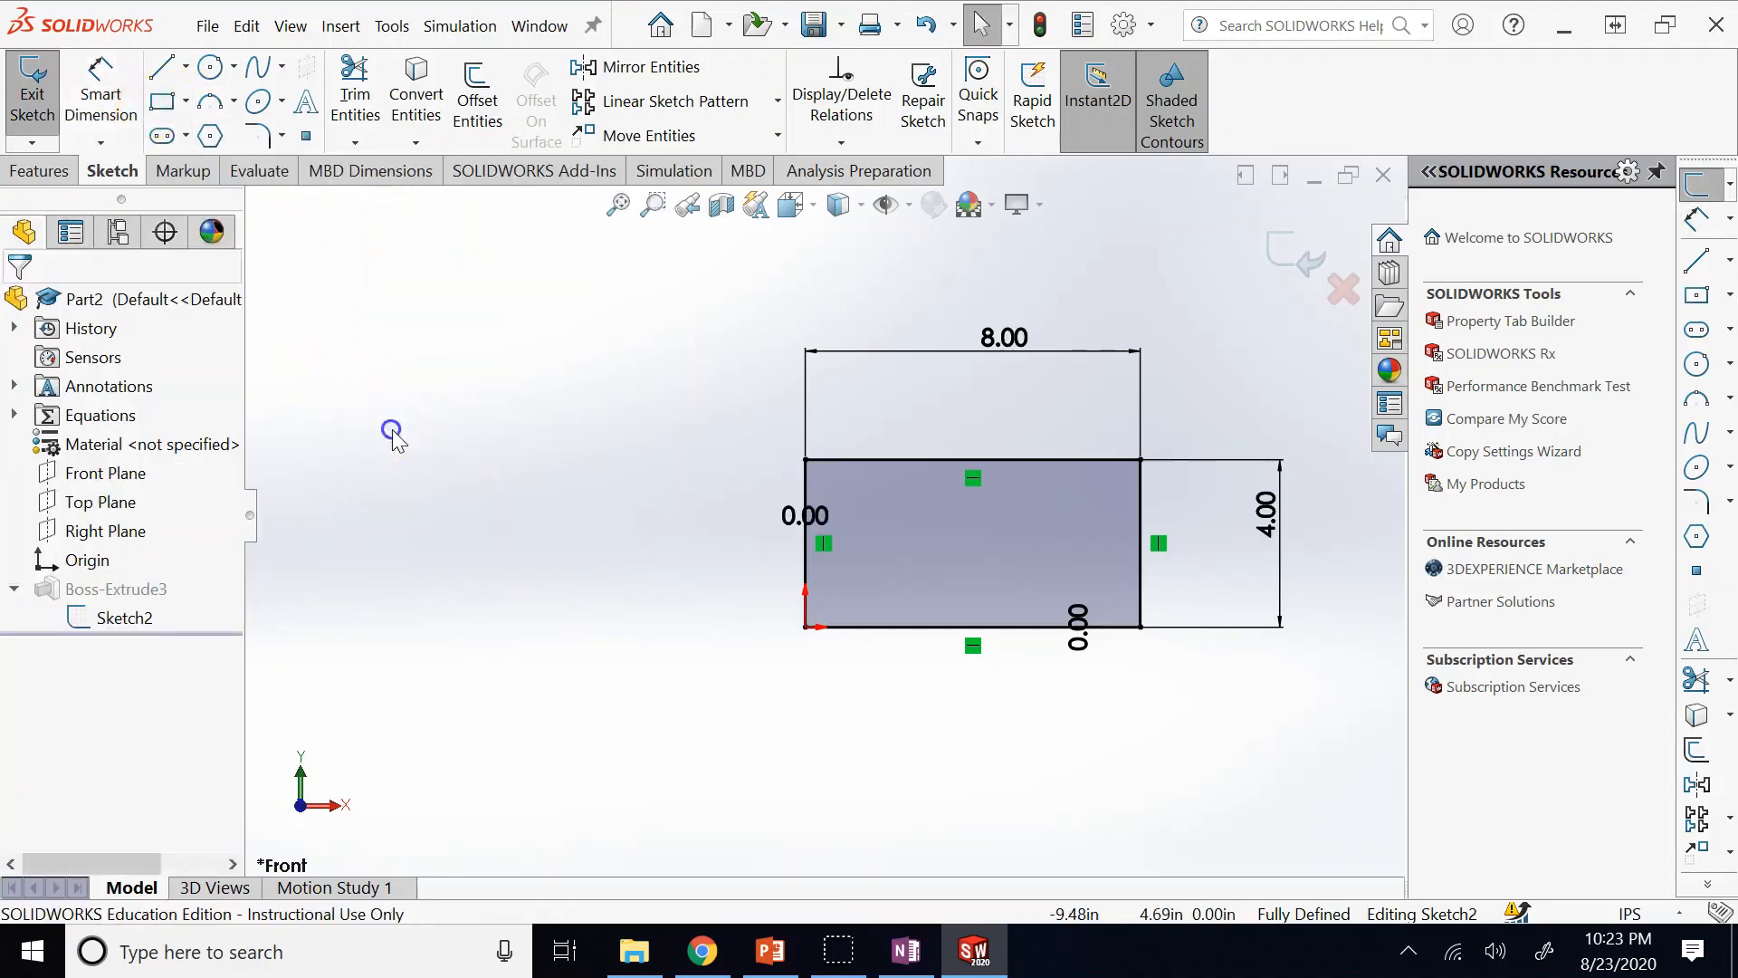
# Undo both zero-distance dimensions that tie the rectangle's edges to the origin.
pyautogui.hotkey('ctrl', 'z')
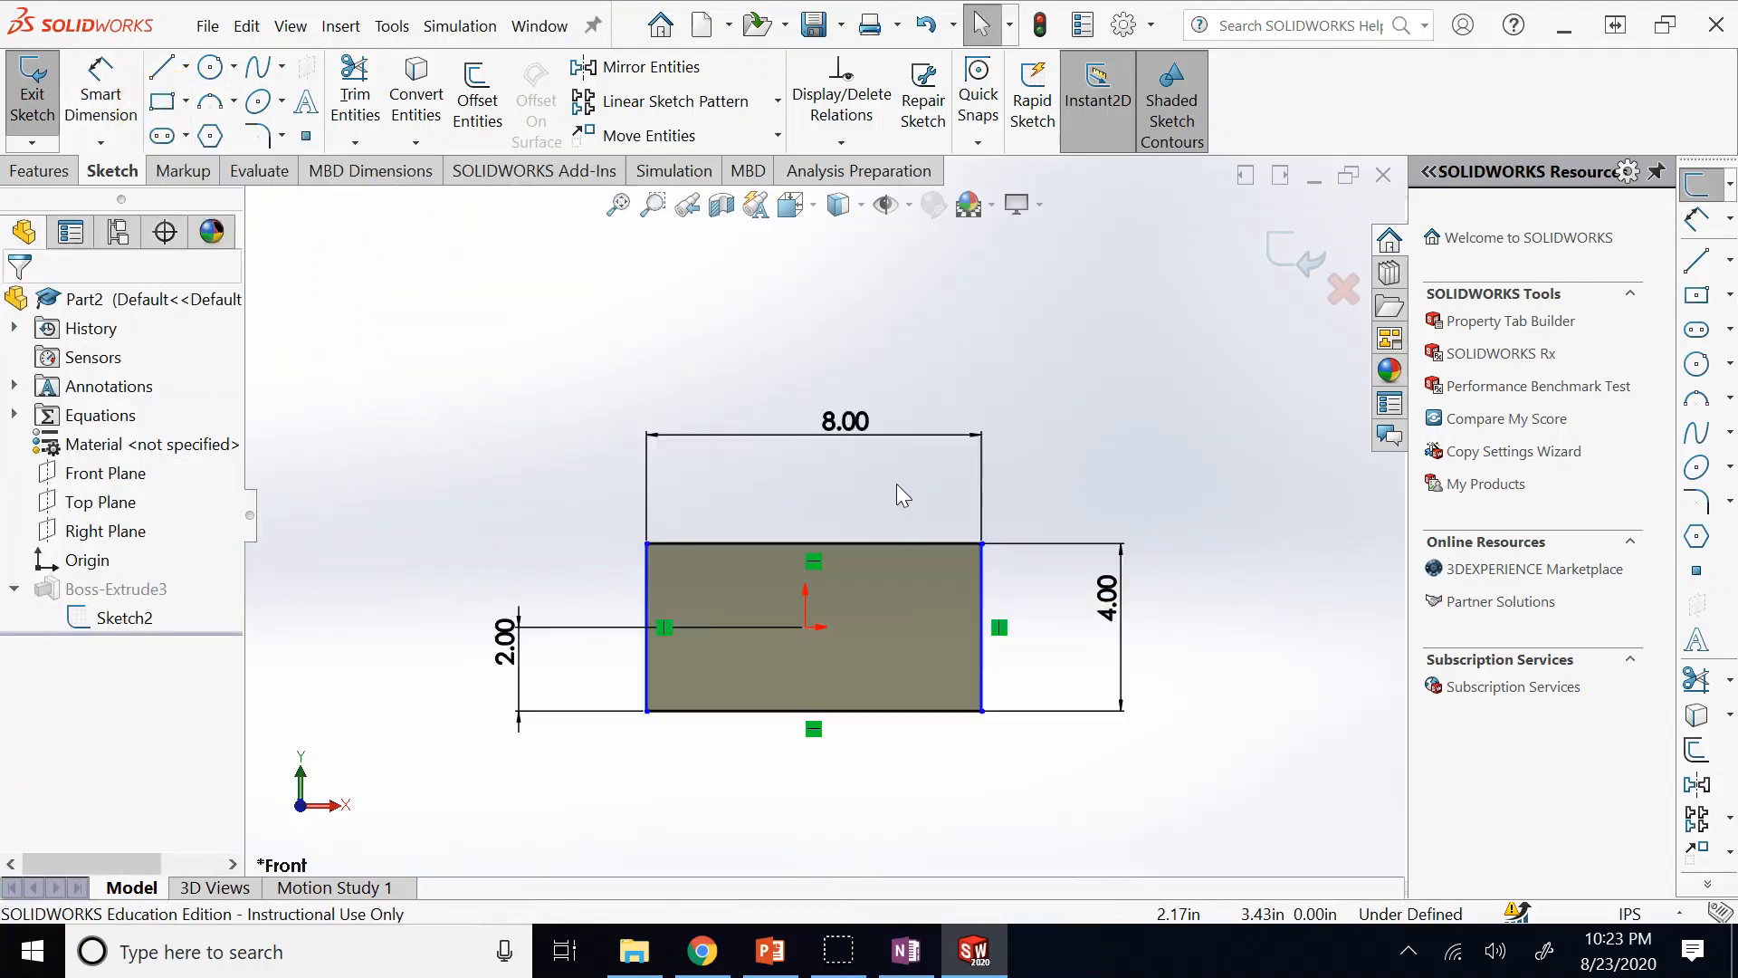
pyautogui.hotkey('ctrl', 'z')
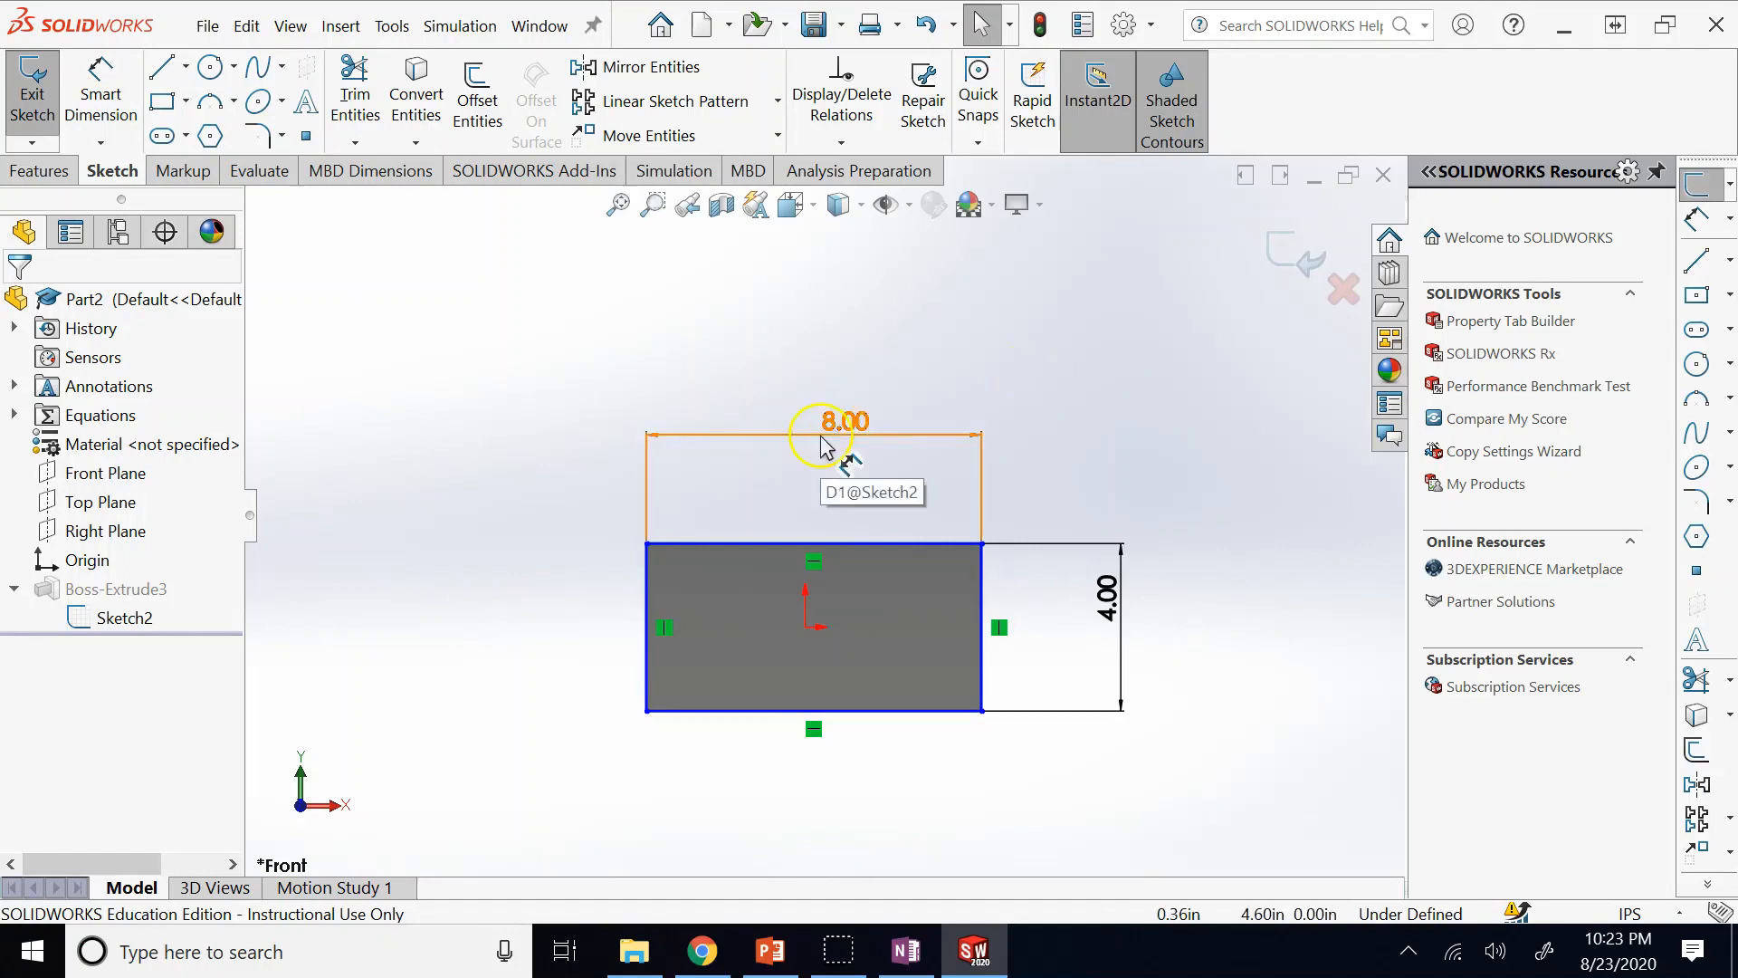
pyautogui.click(681, 796)
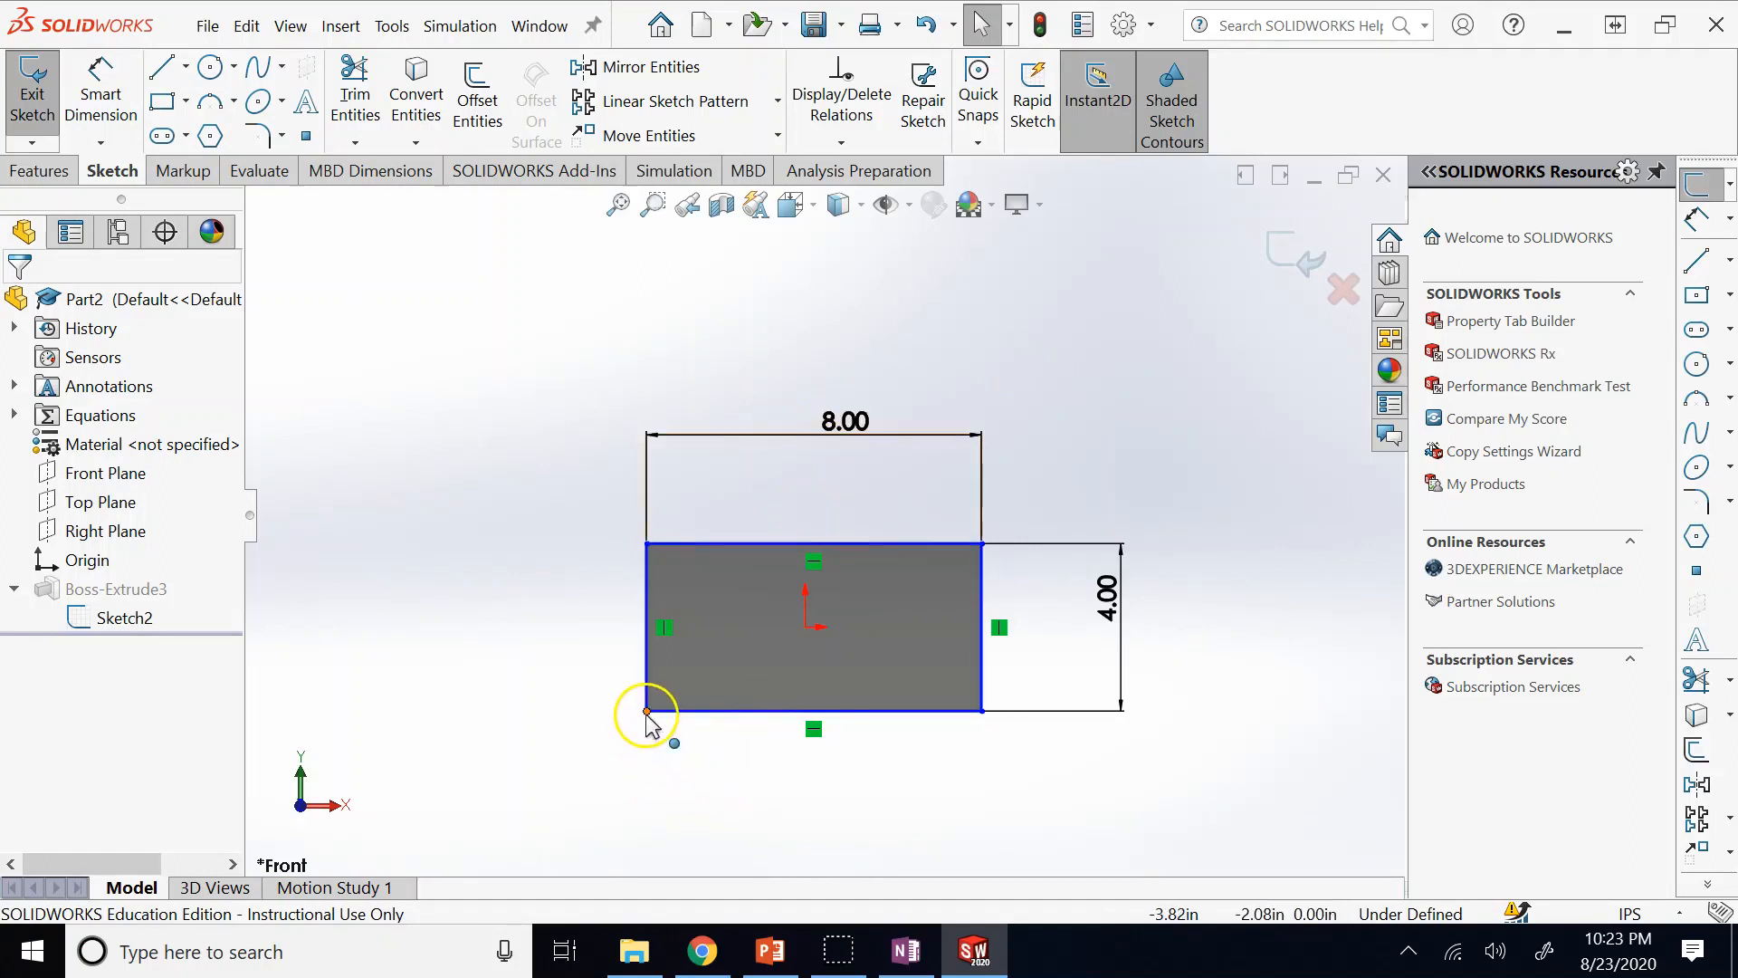
# Add a Coincident relation between the rectangle's lower-left corner and the origin.
pyautogui.click(646, 713)
pyautogui.click(765, 694)
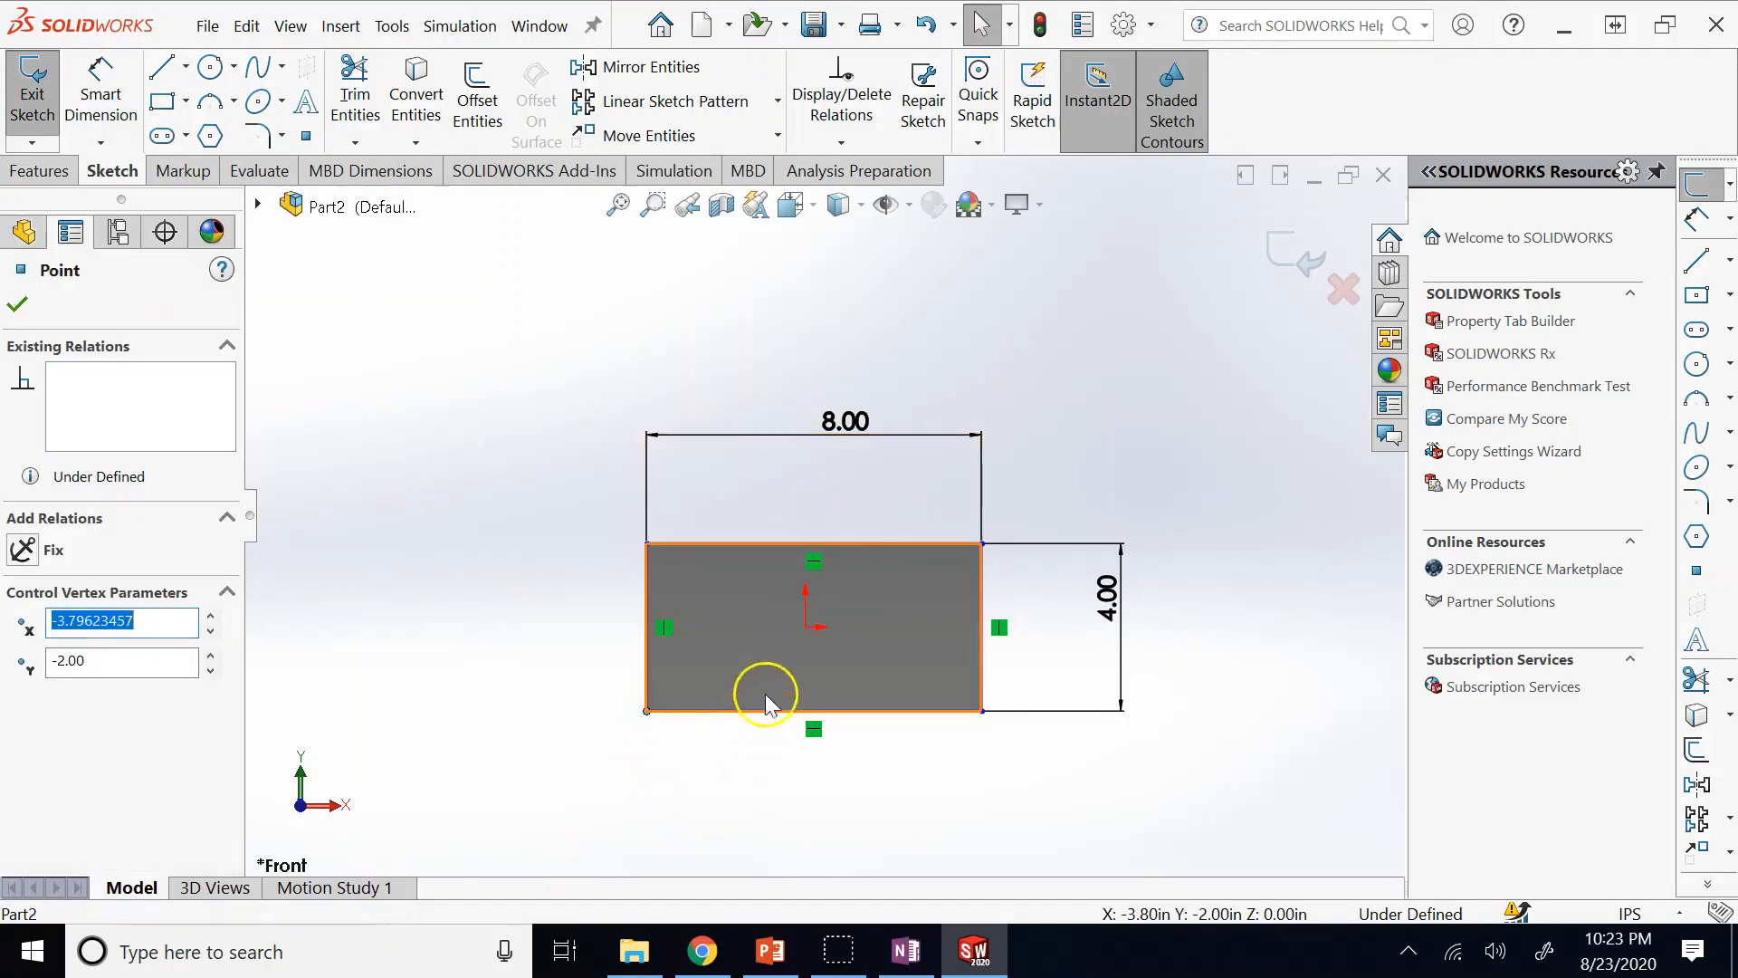
pyautogui.keyDown('ctrl'); pyautogui.click(806, 627); pyautogui.keyUp('ctrl')
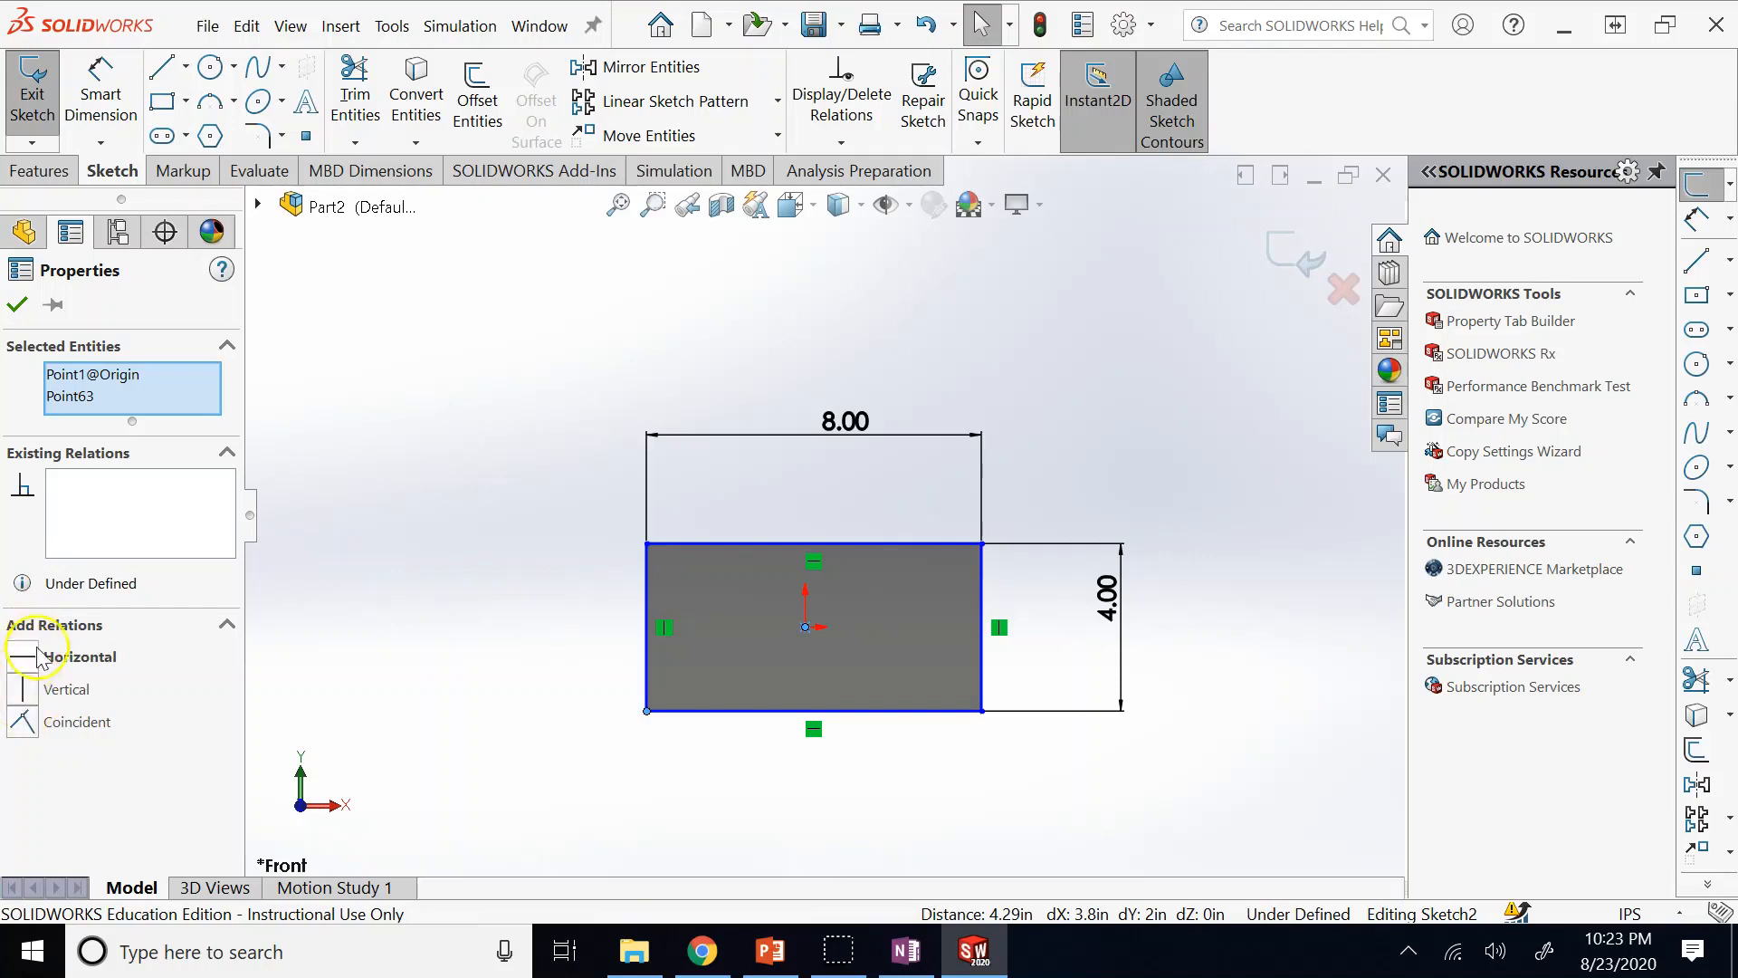
pyautogui.click(24, 724)
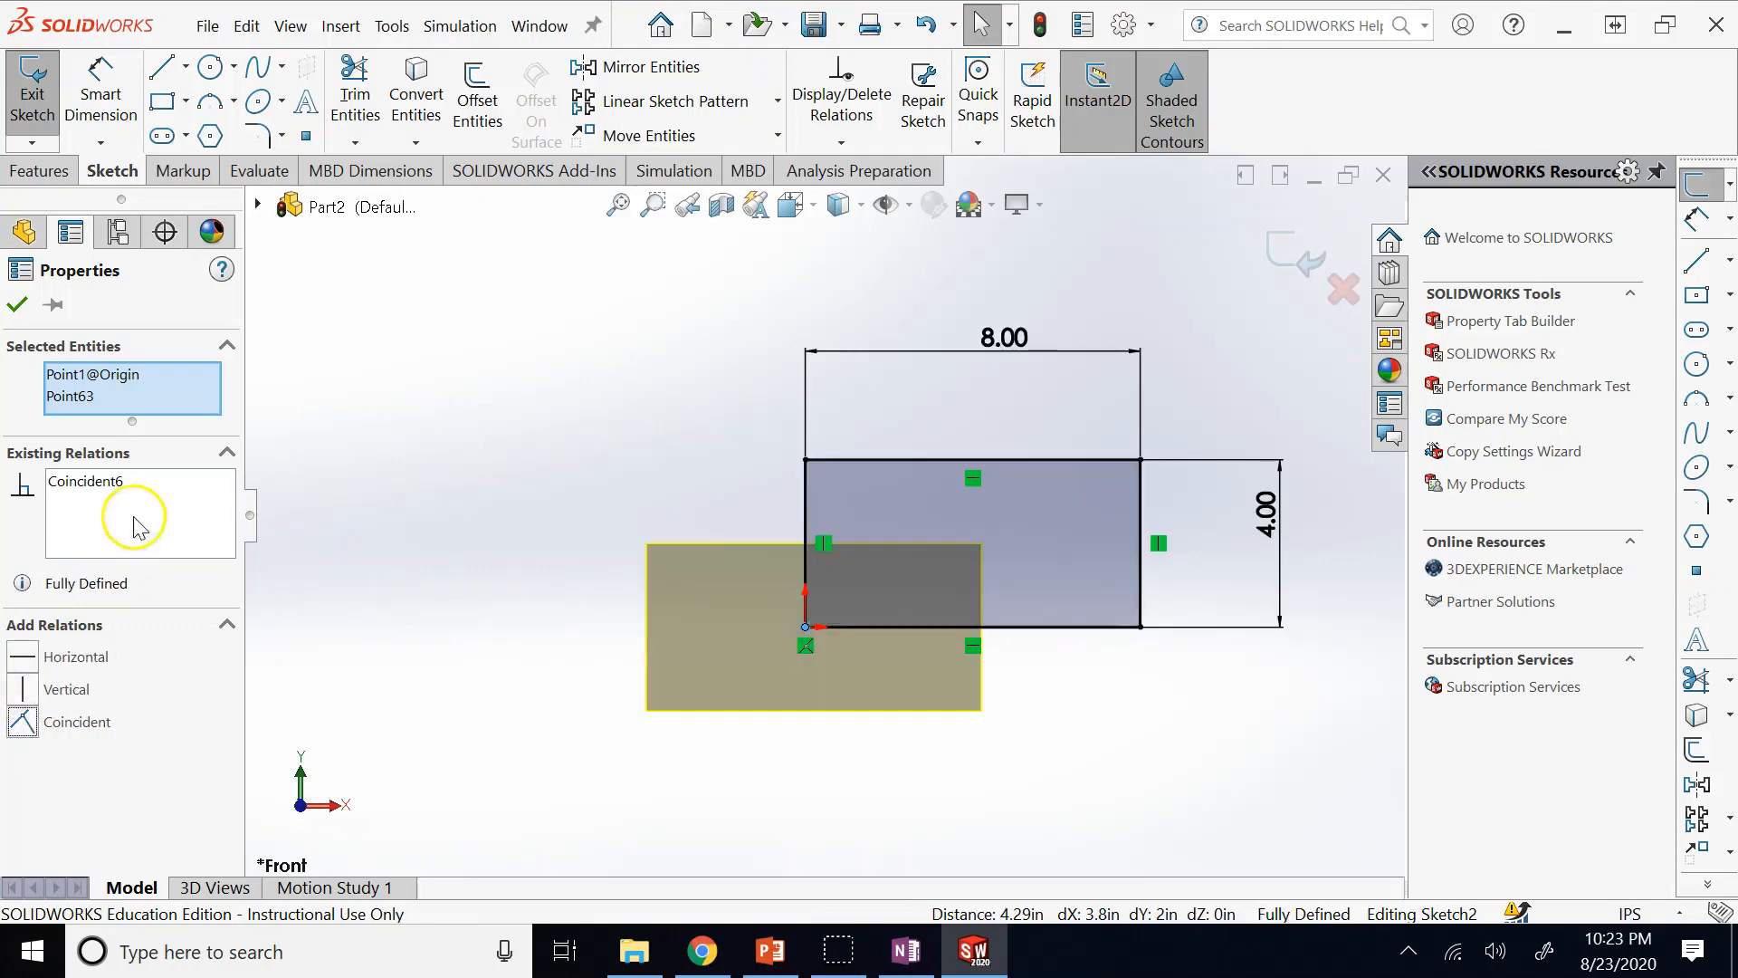
pyautogui.click(22, 306)
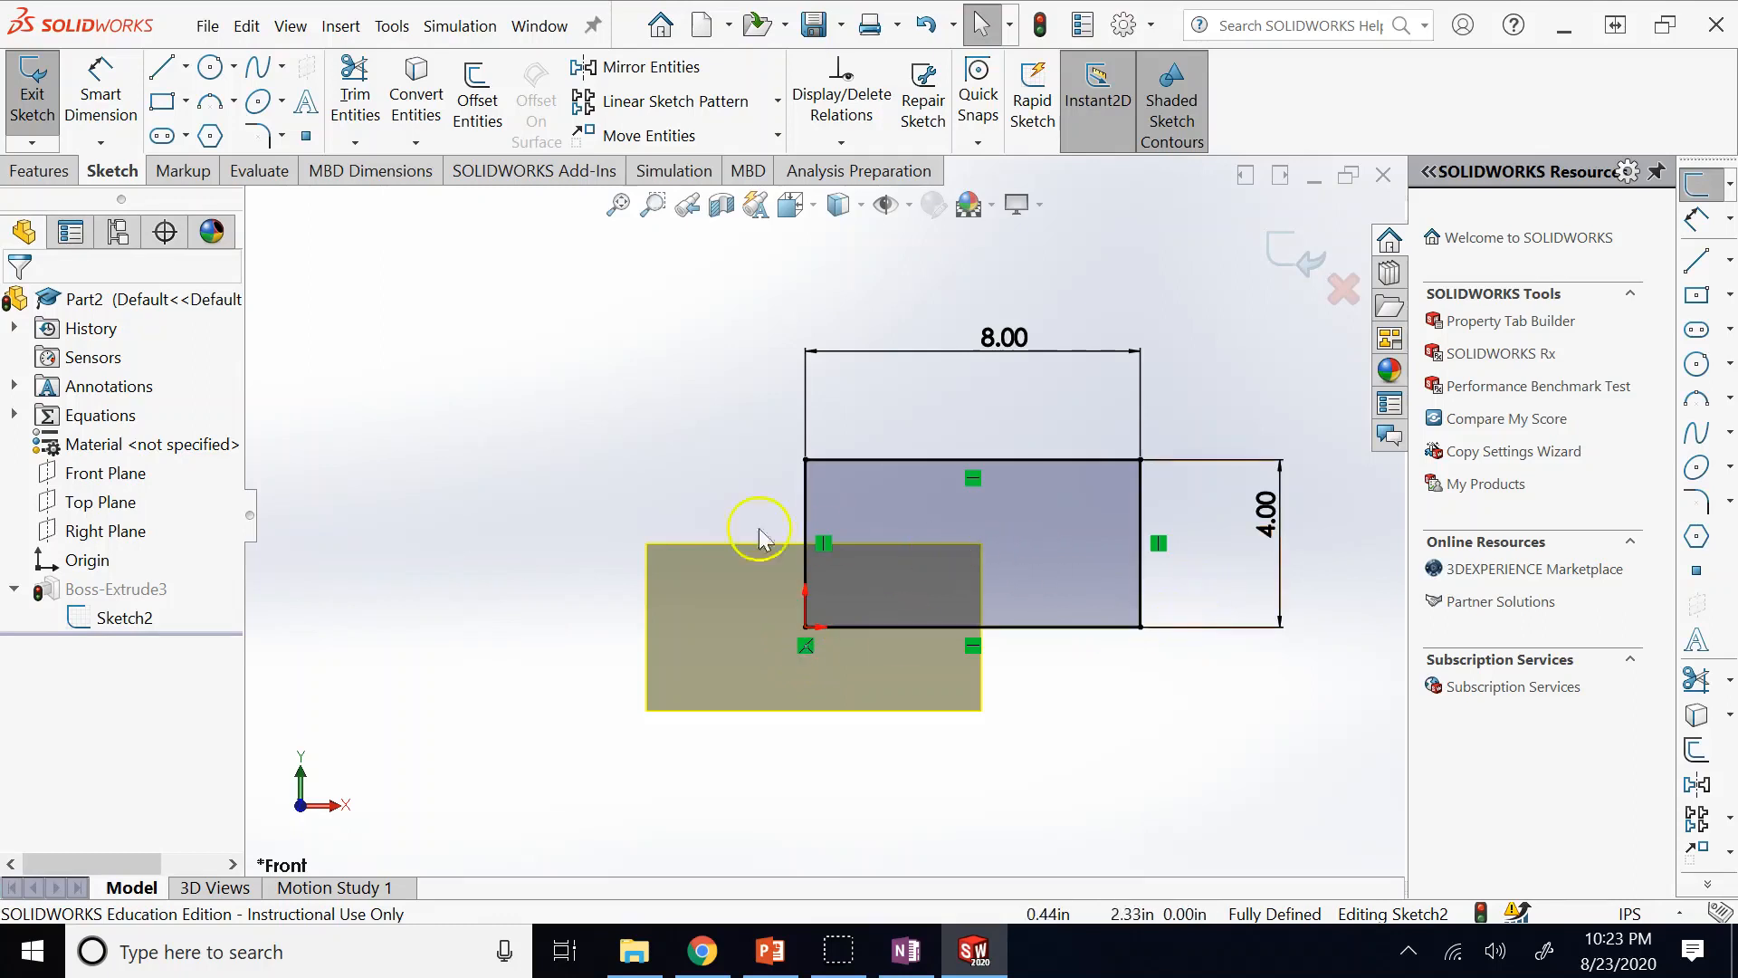
# Delete the whole rectangle together with its dimensions and relations from the sketch.
pyautogui.press('z')
pyautogui.press('z')
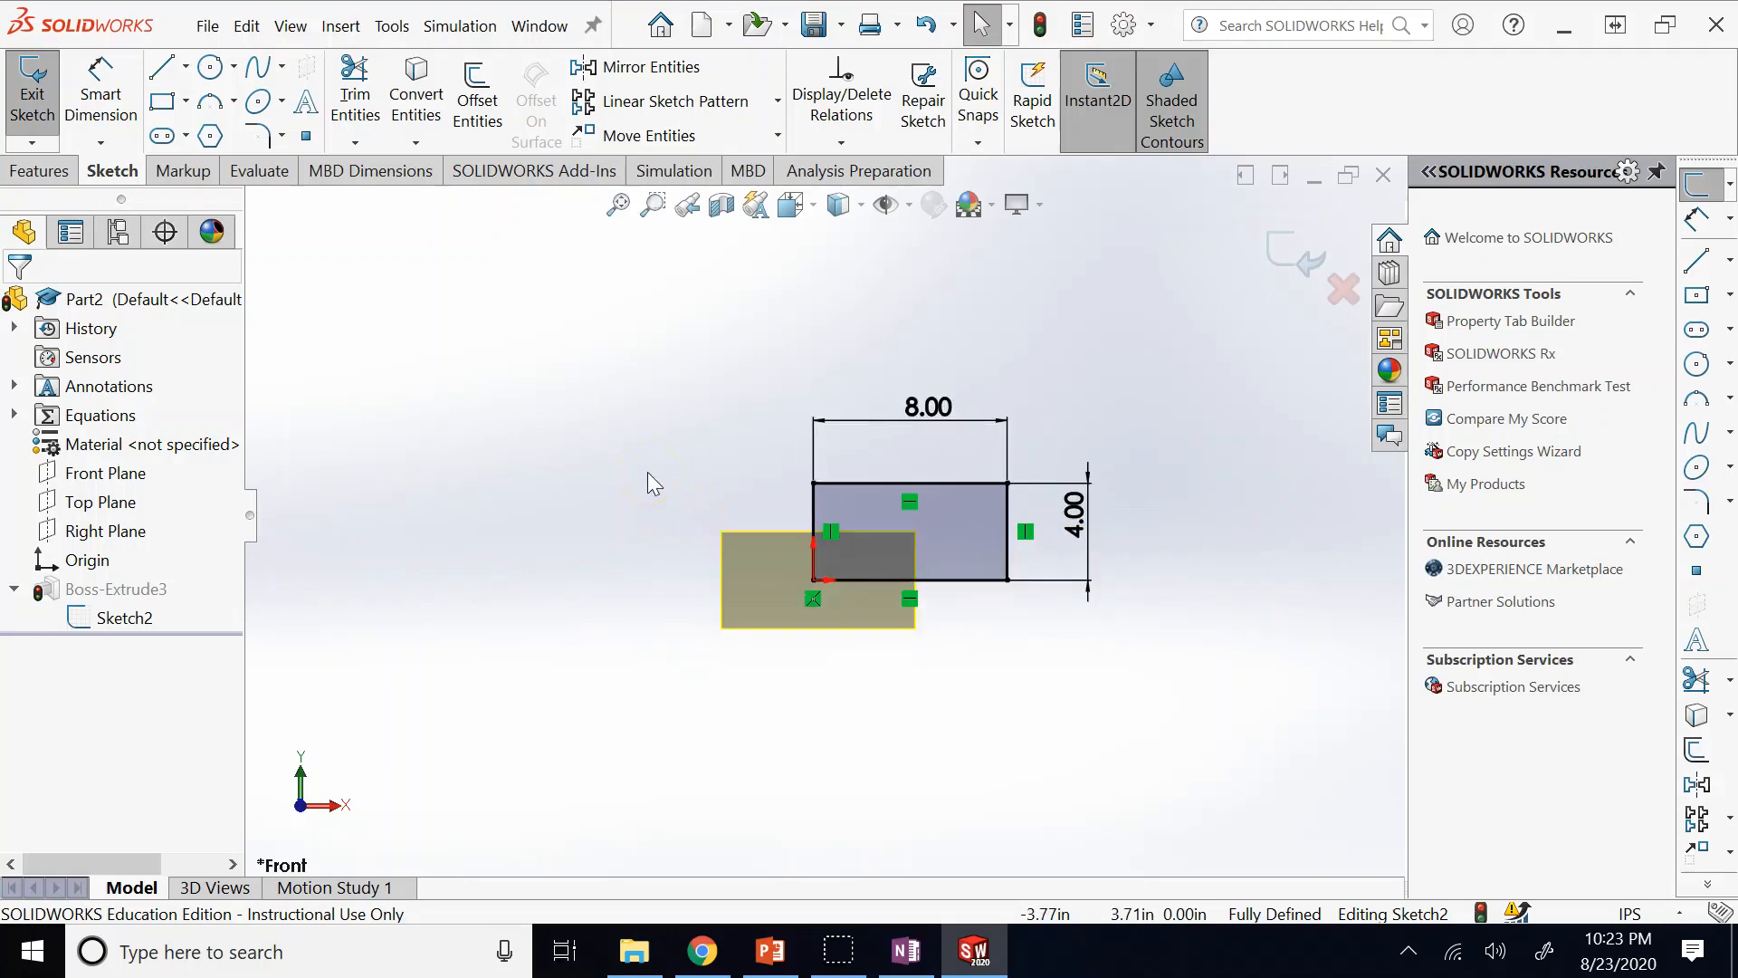
pyautogui.moveTo(670, 375); pyautogui.dragTo(1098, 699)
pyautogui.press('Delete')
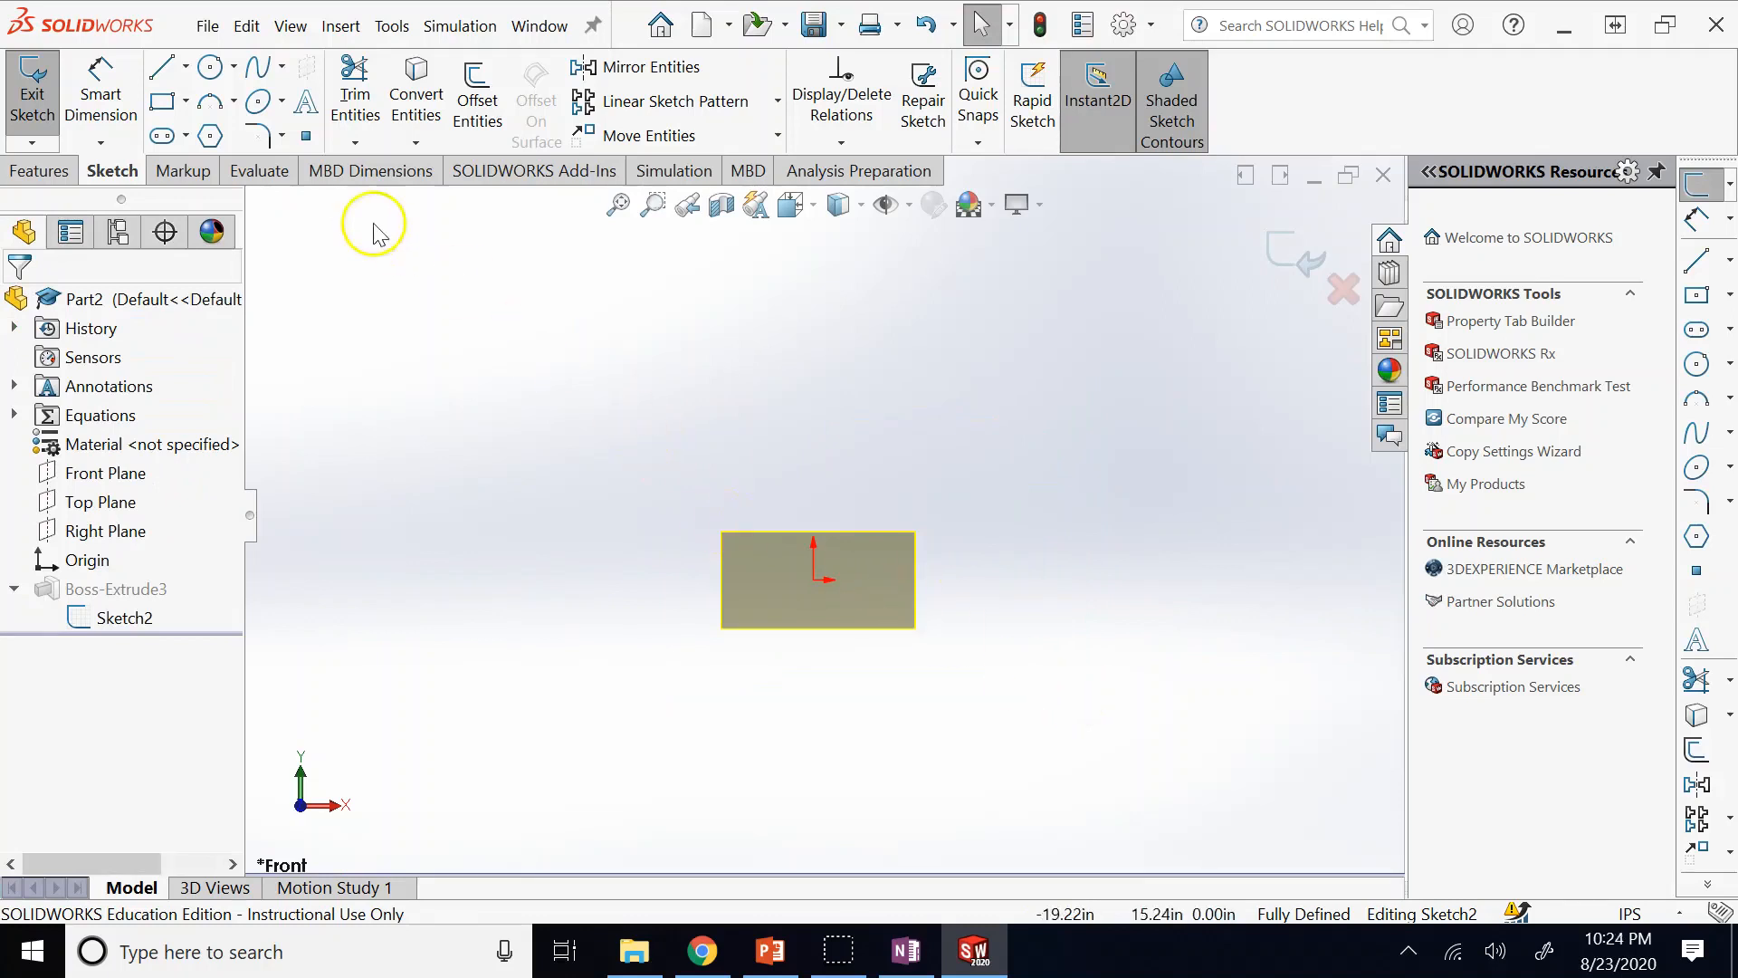
# Sketch a circle about 13.13 in in diameter centred on the origin.
pyautogui.click(209, 69)
pyautogui.click(813, 580)
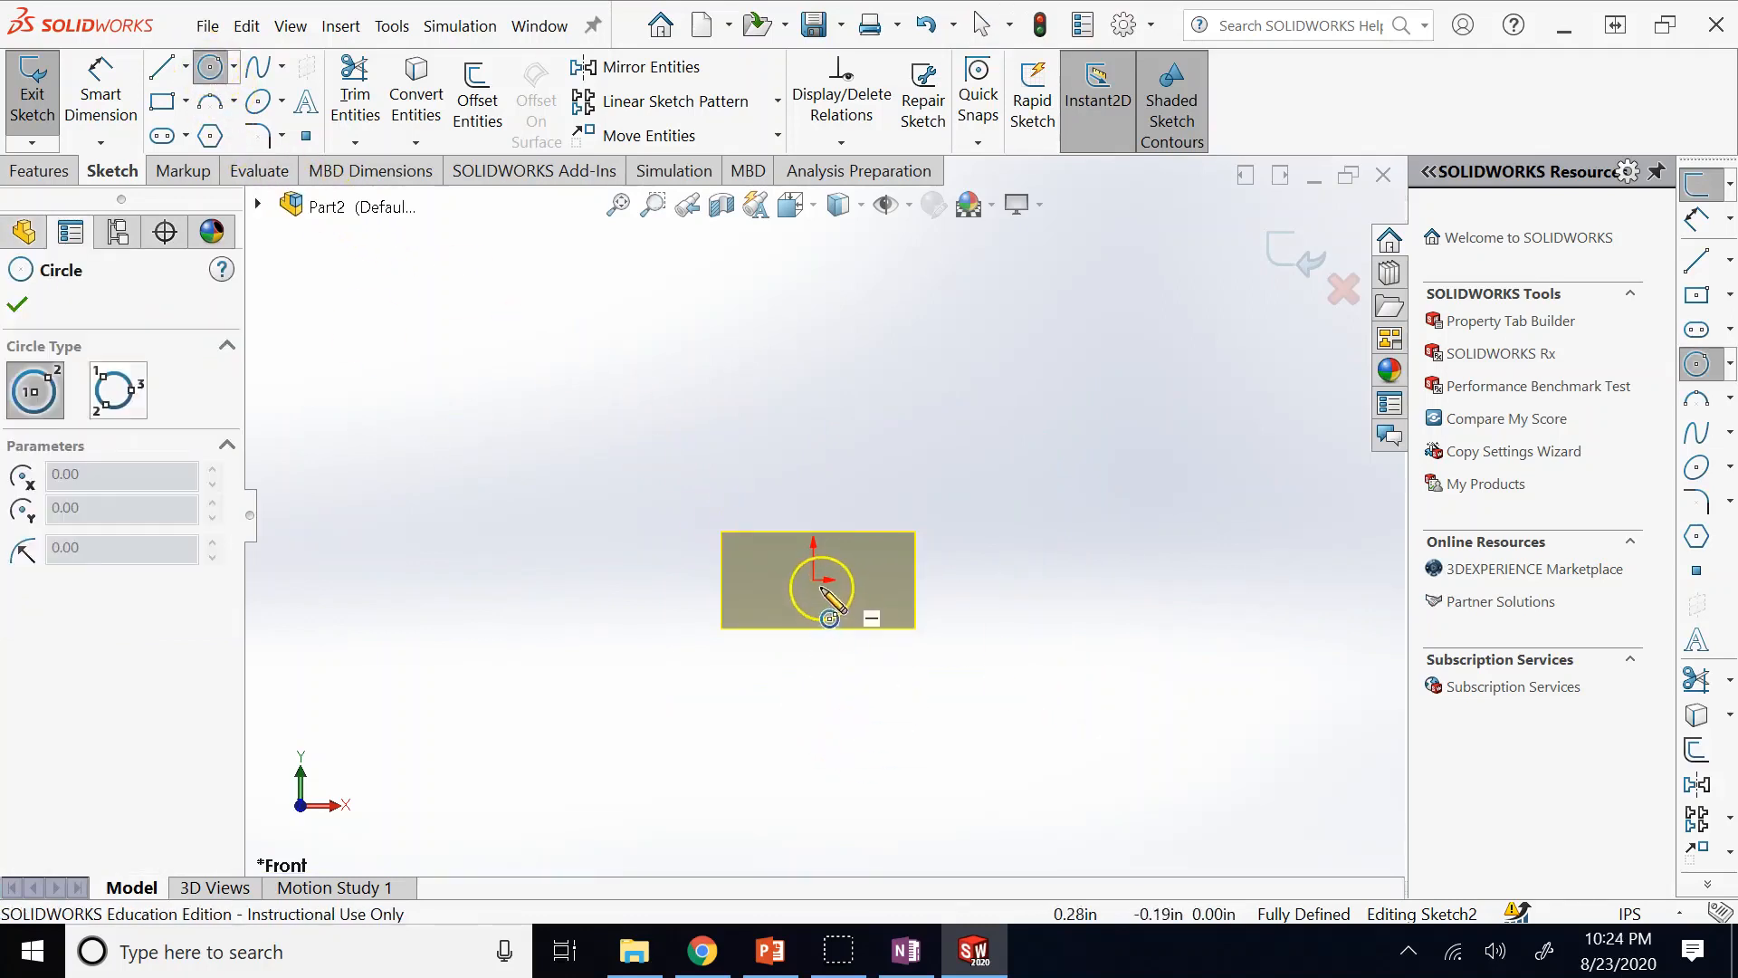
pyautogui.click(776, 425)
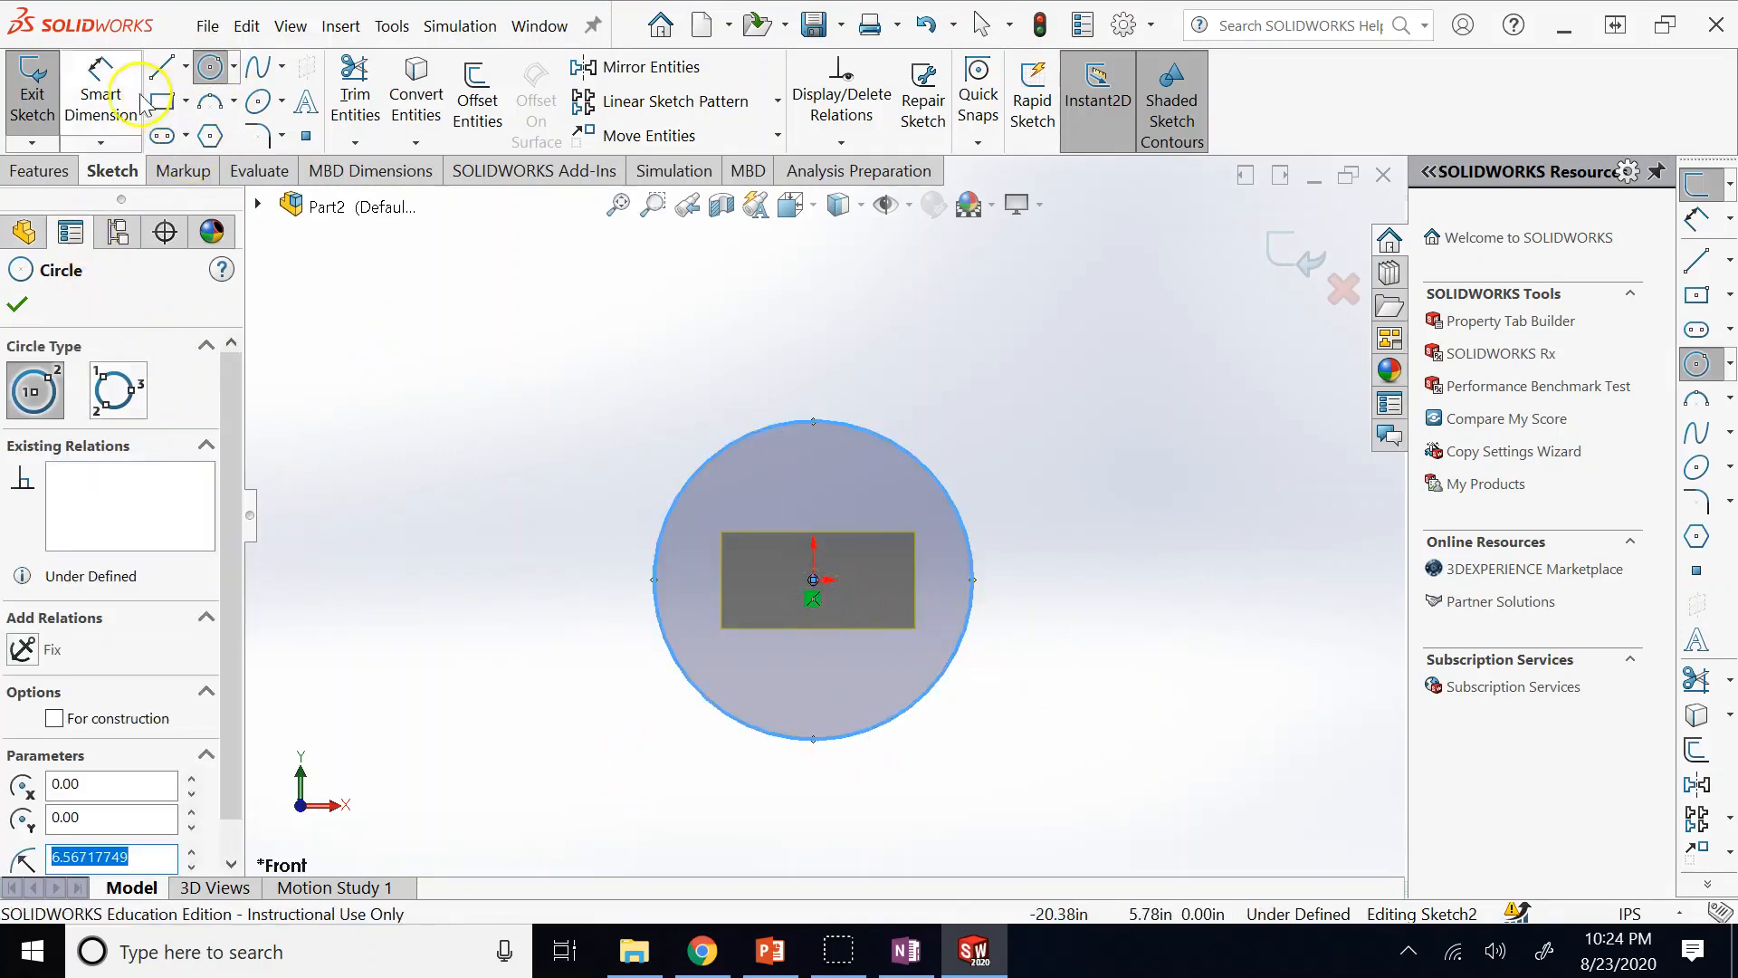
# Dimension the circle's diameter and set it to 12 in.
pyautogui.click(101, 86)
pyautogui.click(656, 547)
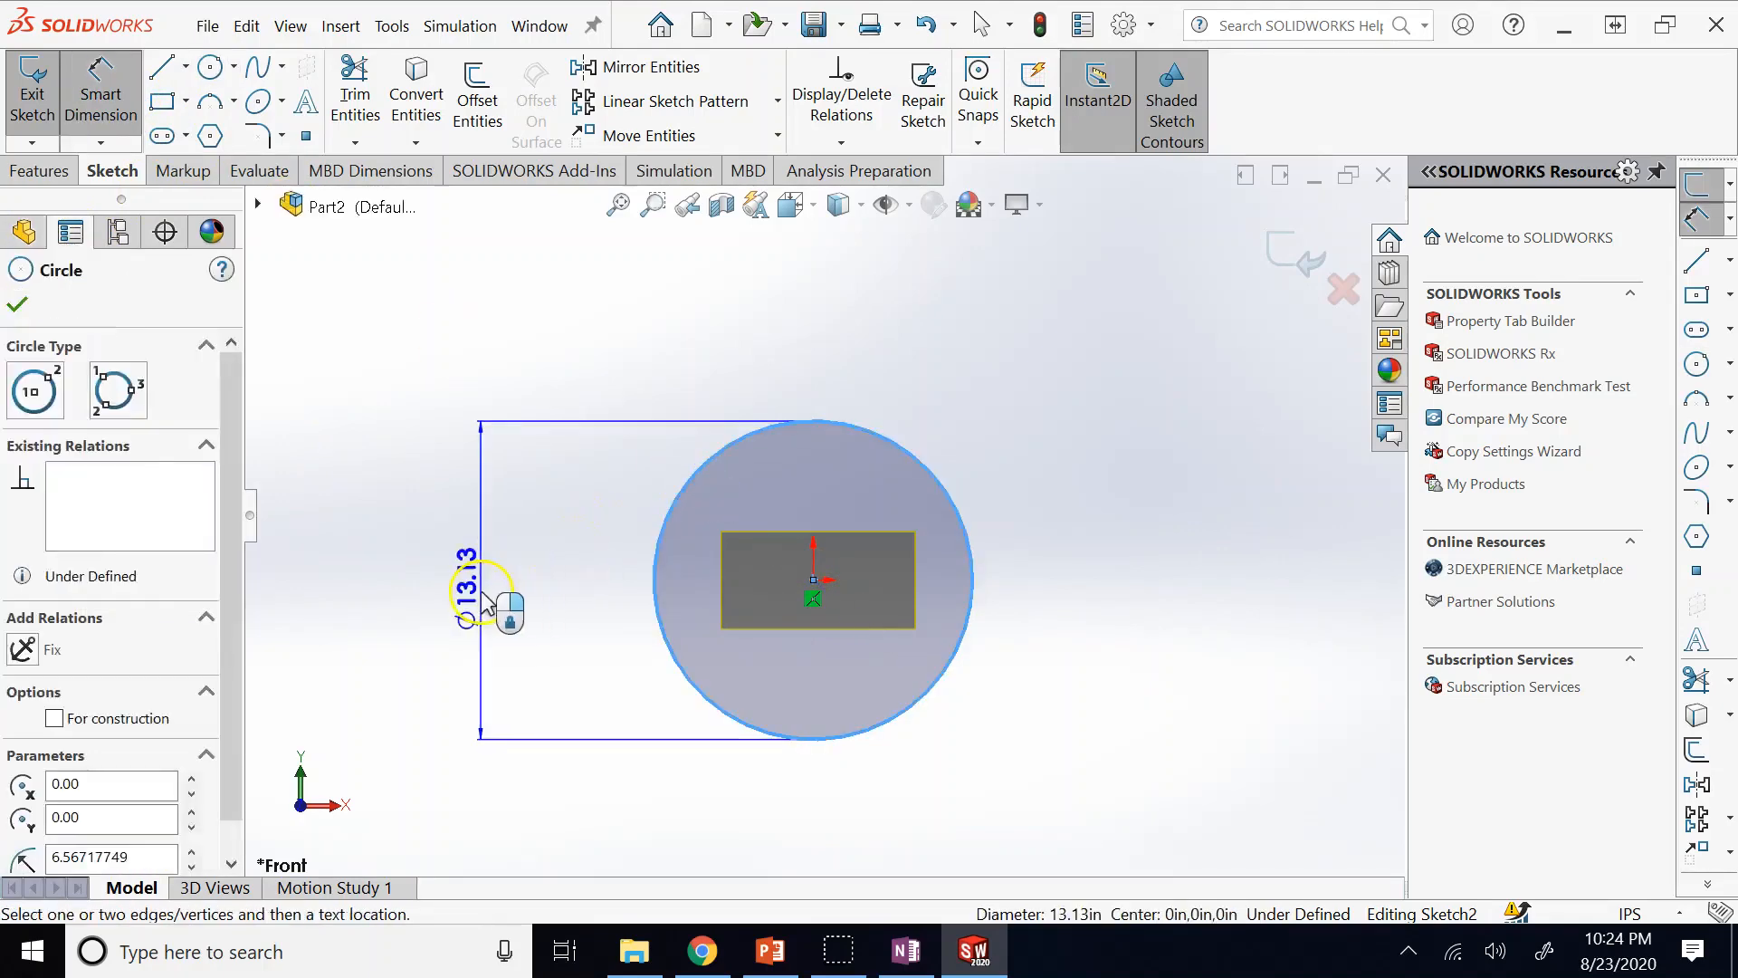
pyautogui.click(481, 591)
pyautogui.write('12')
pyautogui.press('Return')
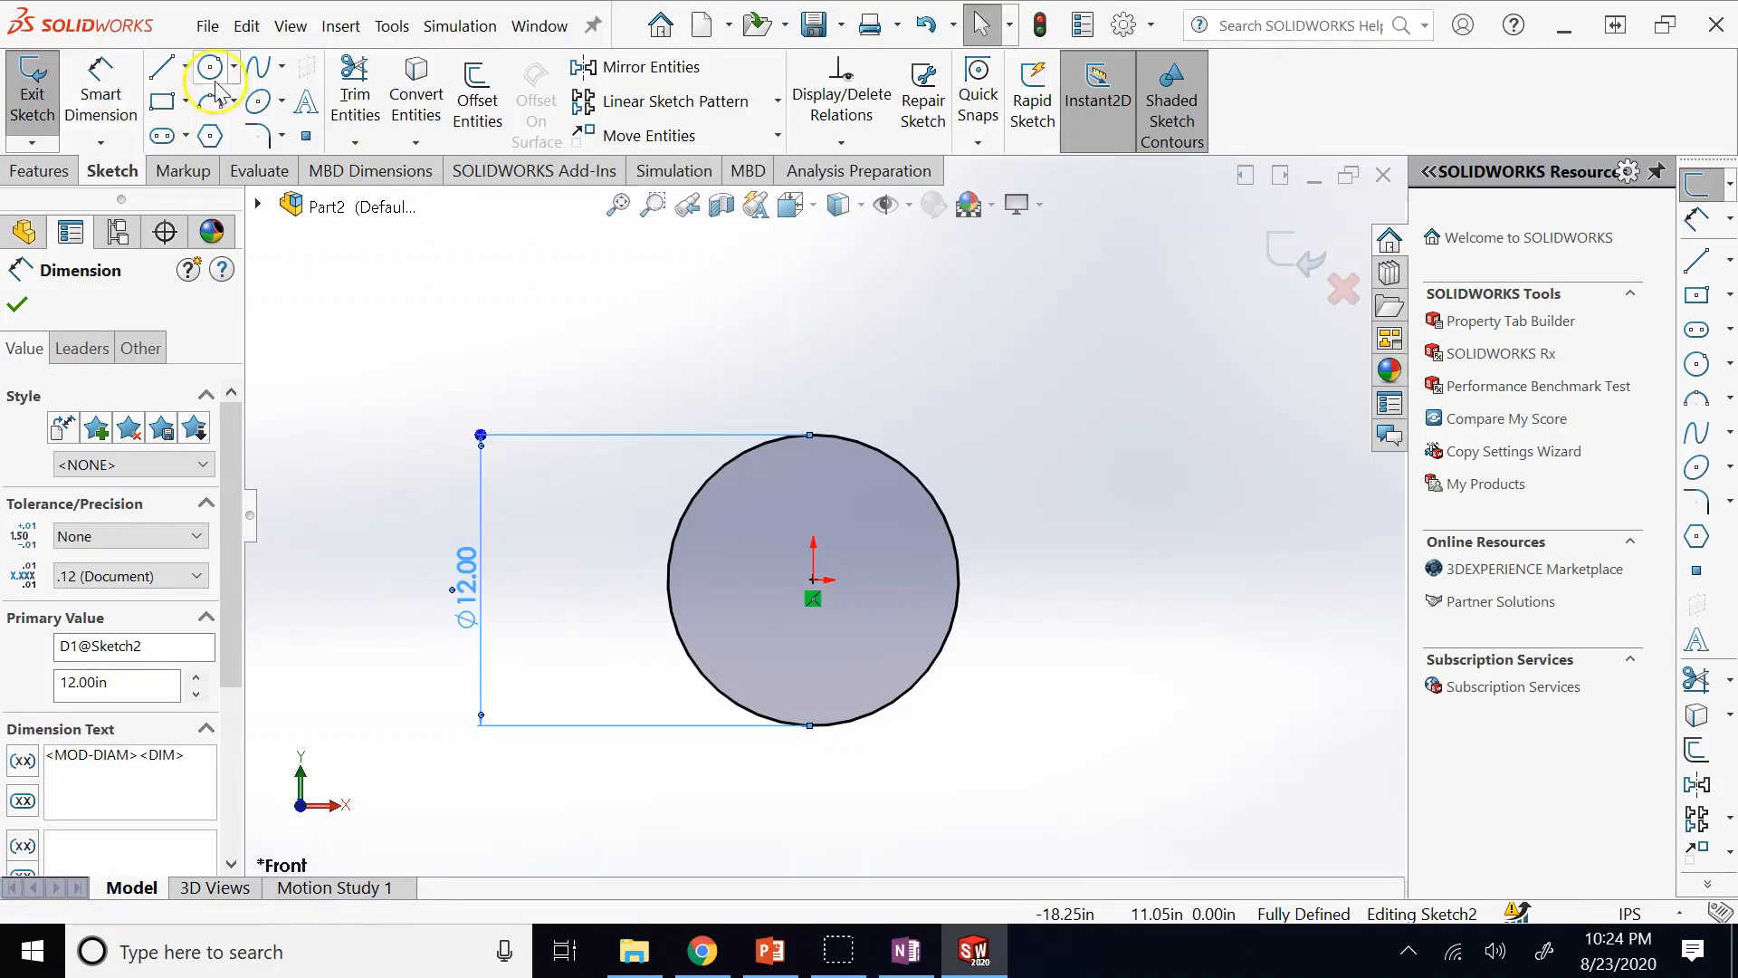
# Sketch a larger circle with a radius of about 13.38 in around the first one, centred slightly below and right of the origin.
pyautogui.click(210, 66)
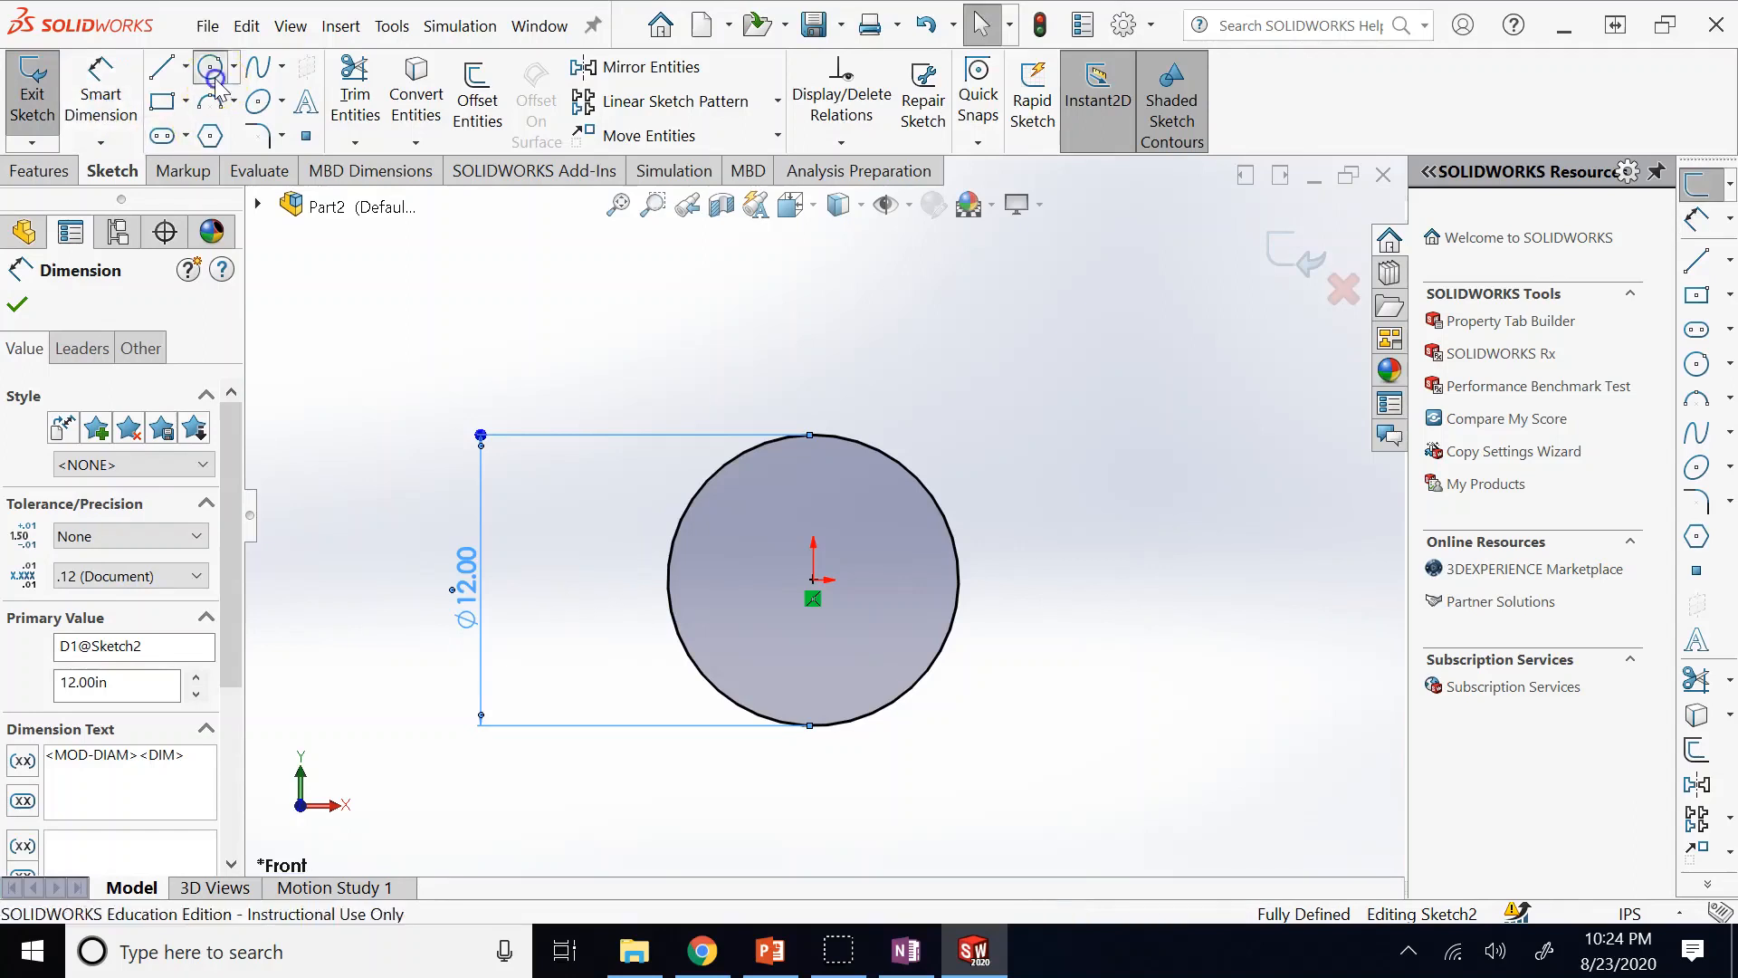
pyautogui.click(851, 616)
pyautogui.click(664, 351)
pyautogui.press('f')
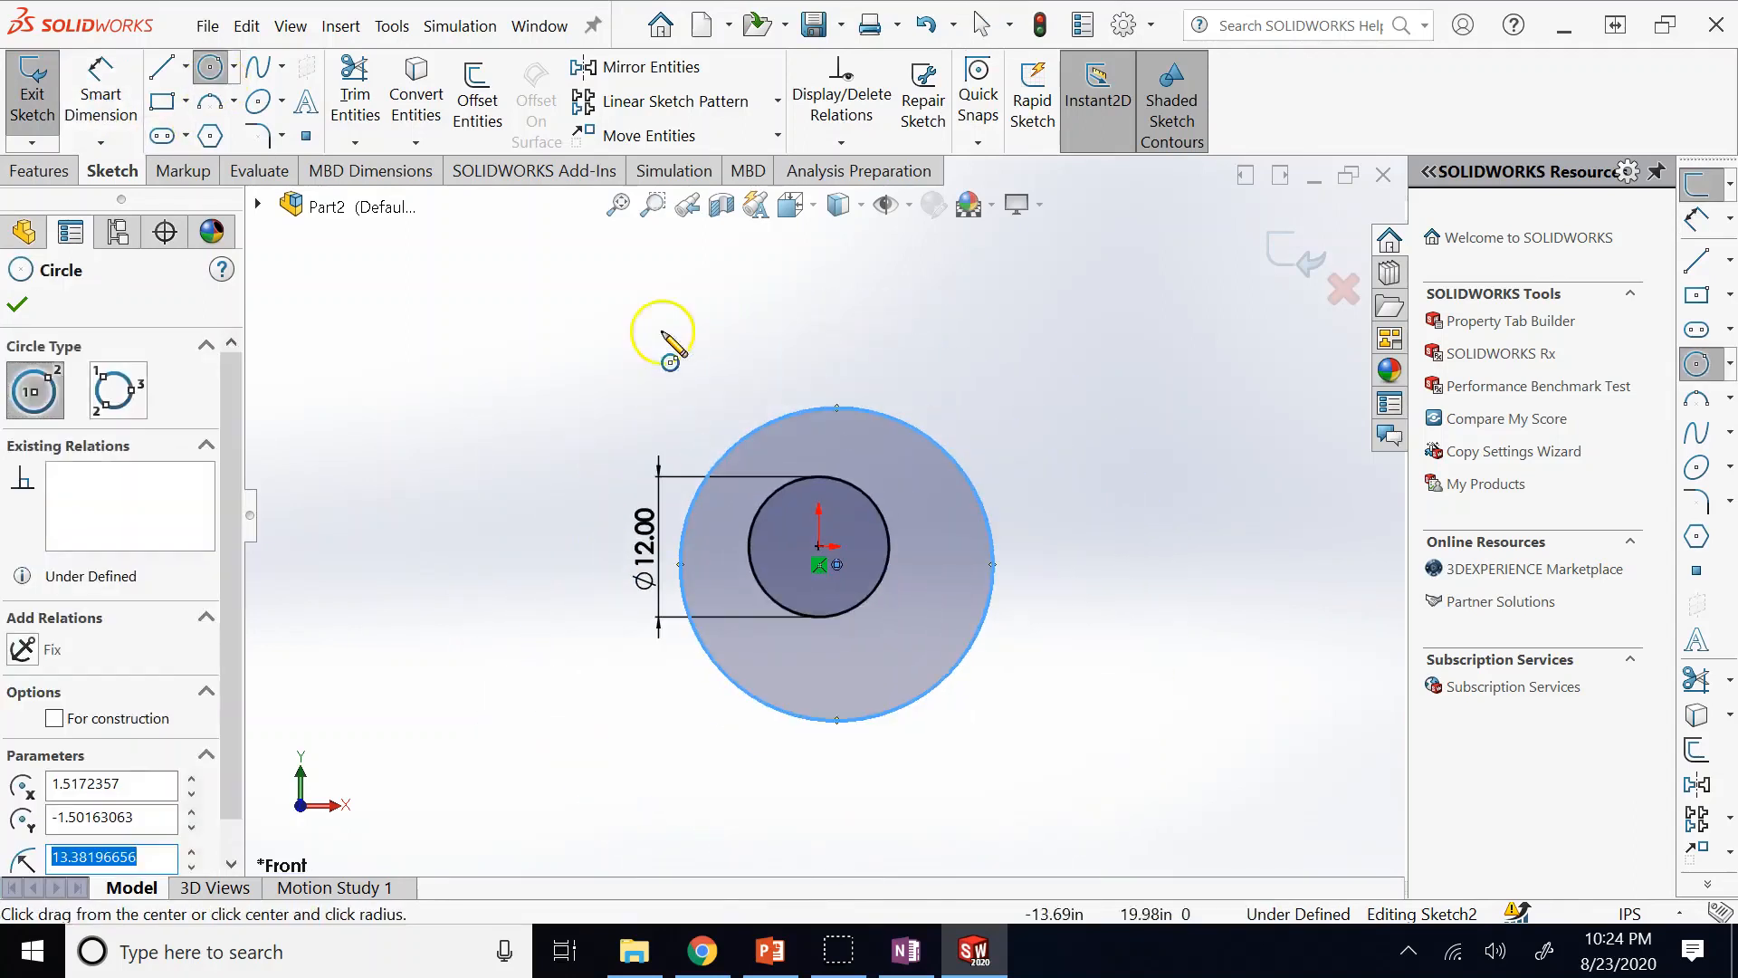
pyautogui.click(218, 81)
pyautogui.press('Escape')
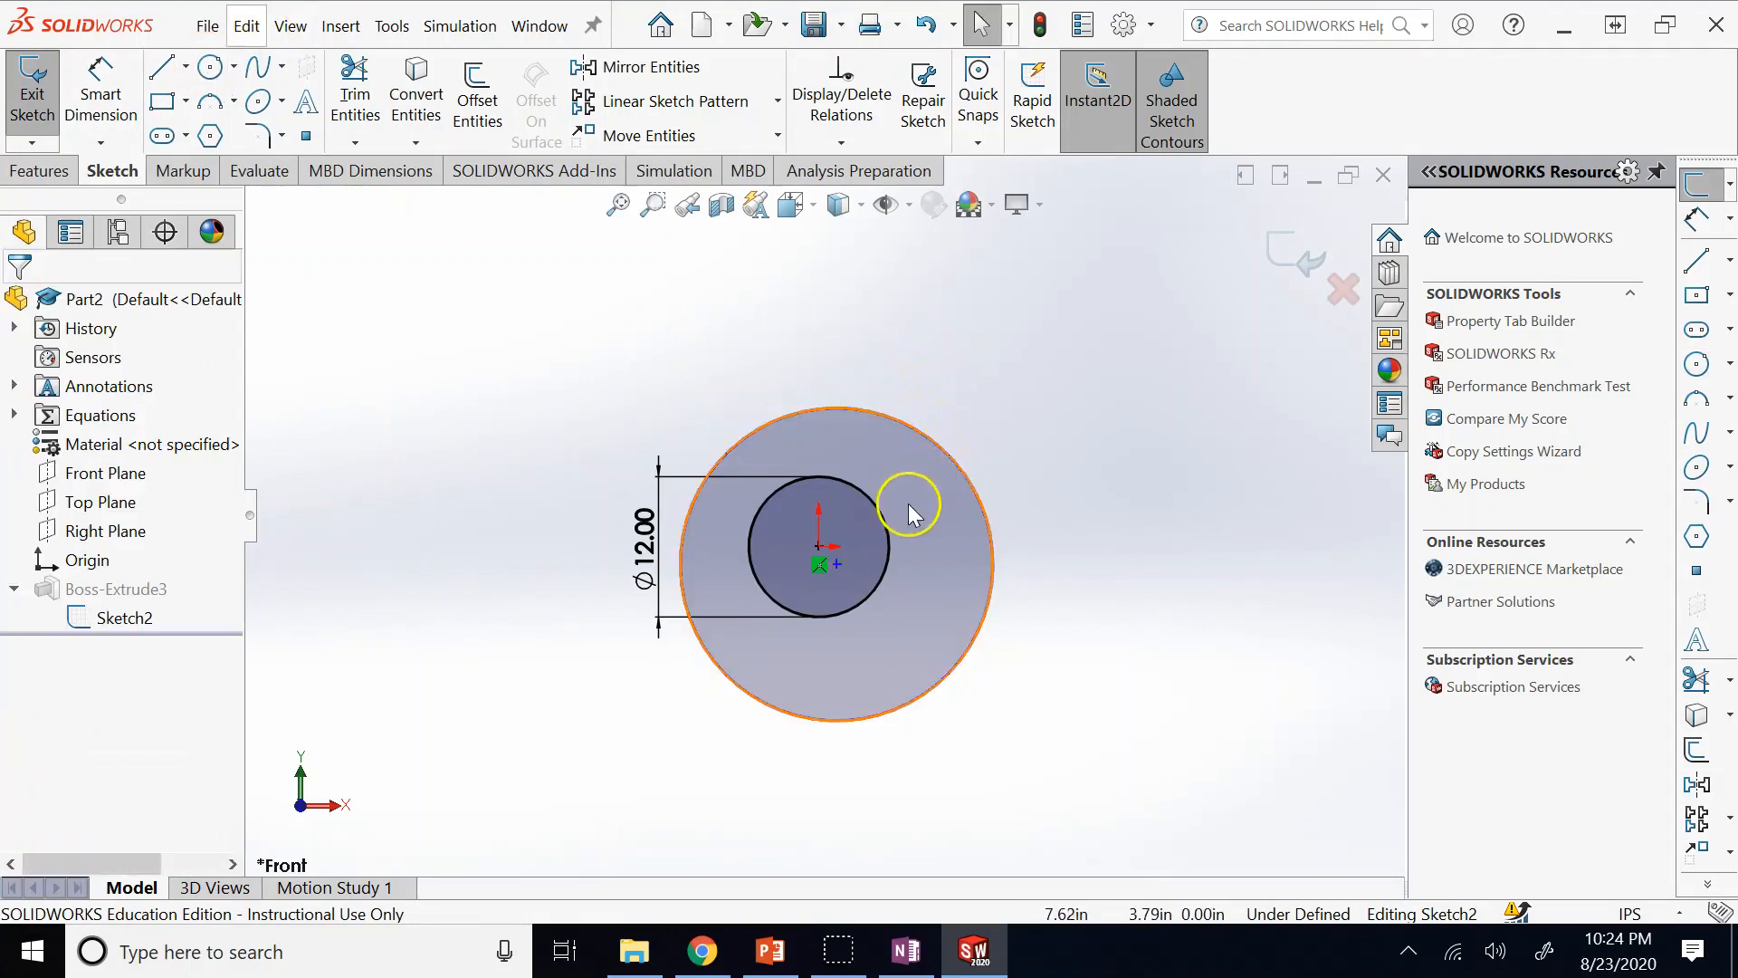
# Try a tangent relation between the 12 in circle and the larger circle, and undo it.
pyautogui.click(889, 534)
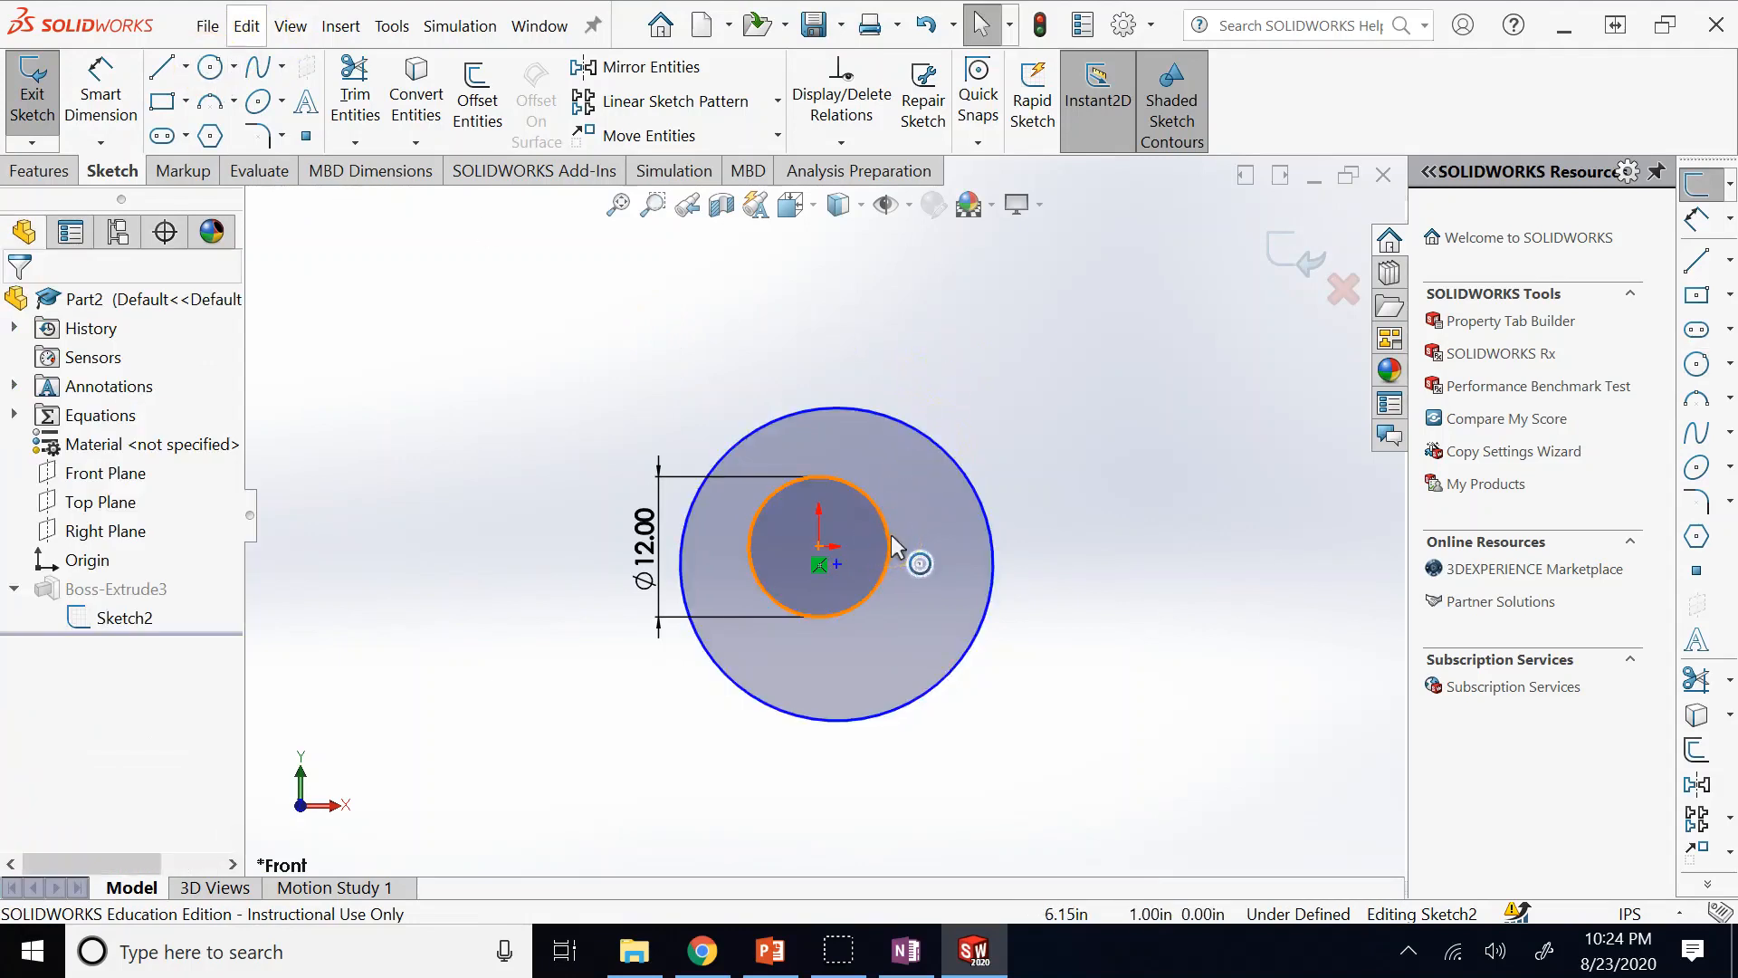
pyautogui.click(891, 536)
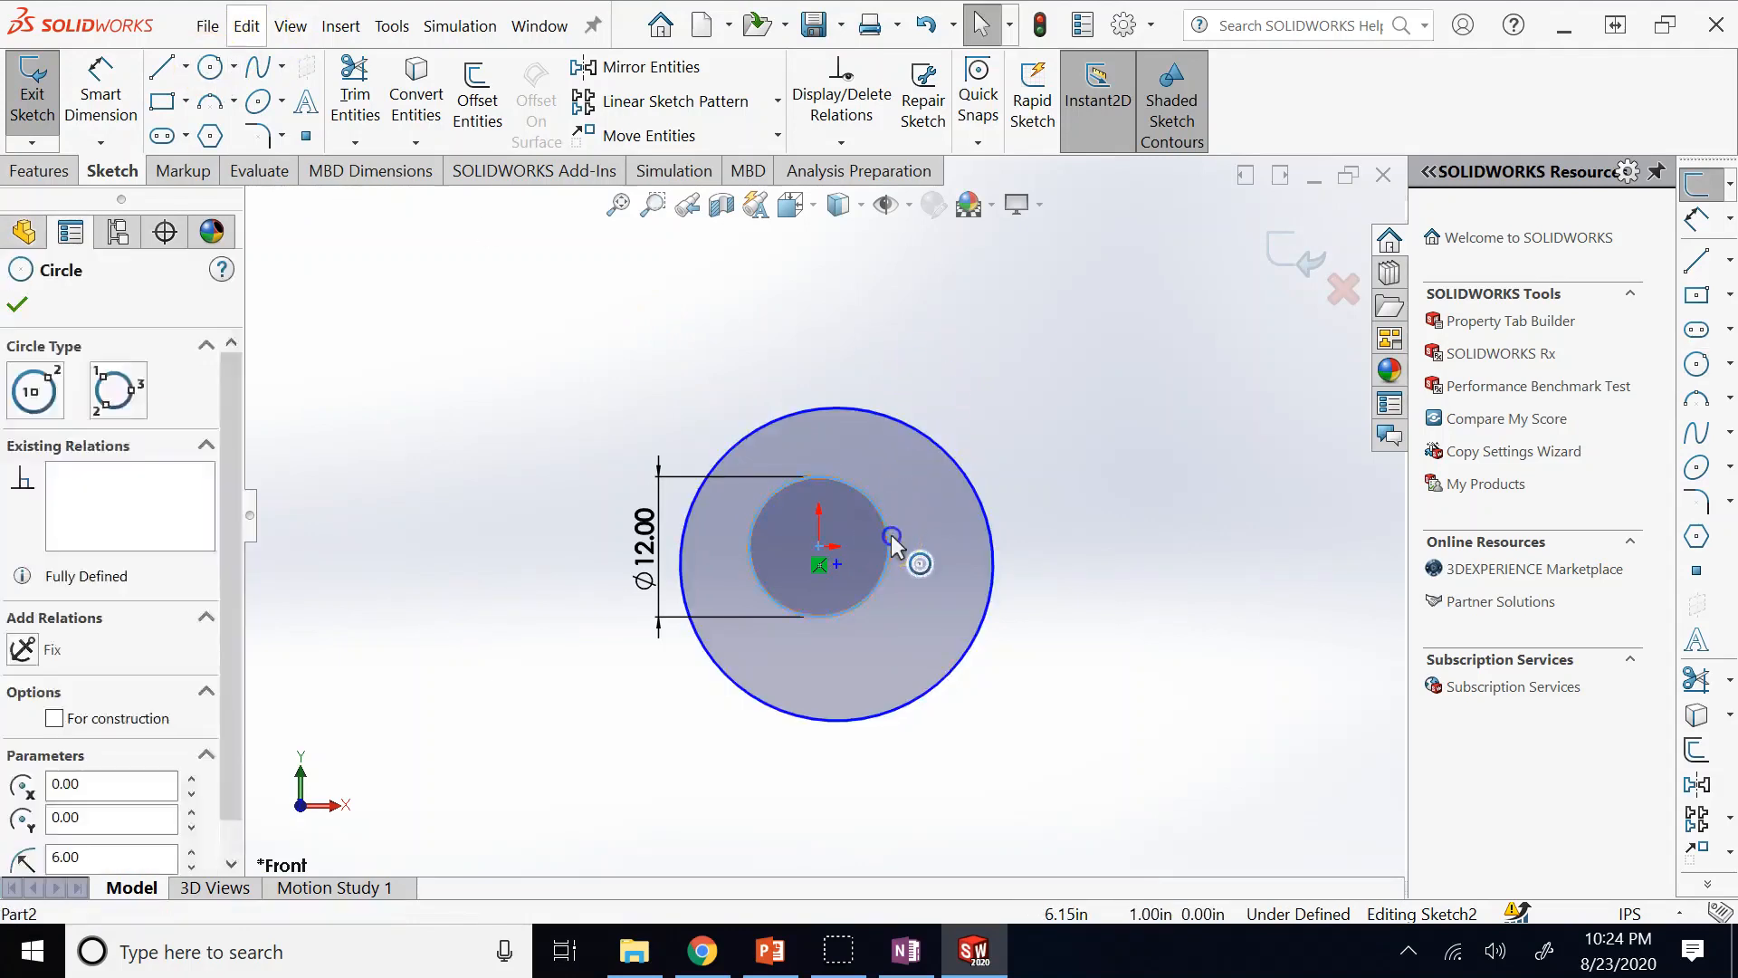
pyautogui.keyDown('ctrl'); pyautogui.click(911, 436); pyautogui.keyUp('ctrl')
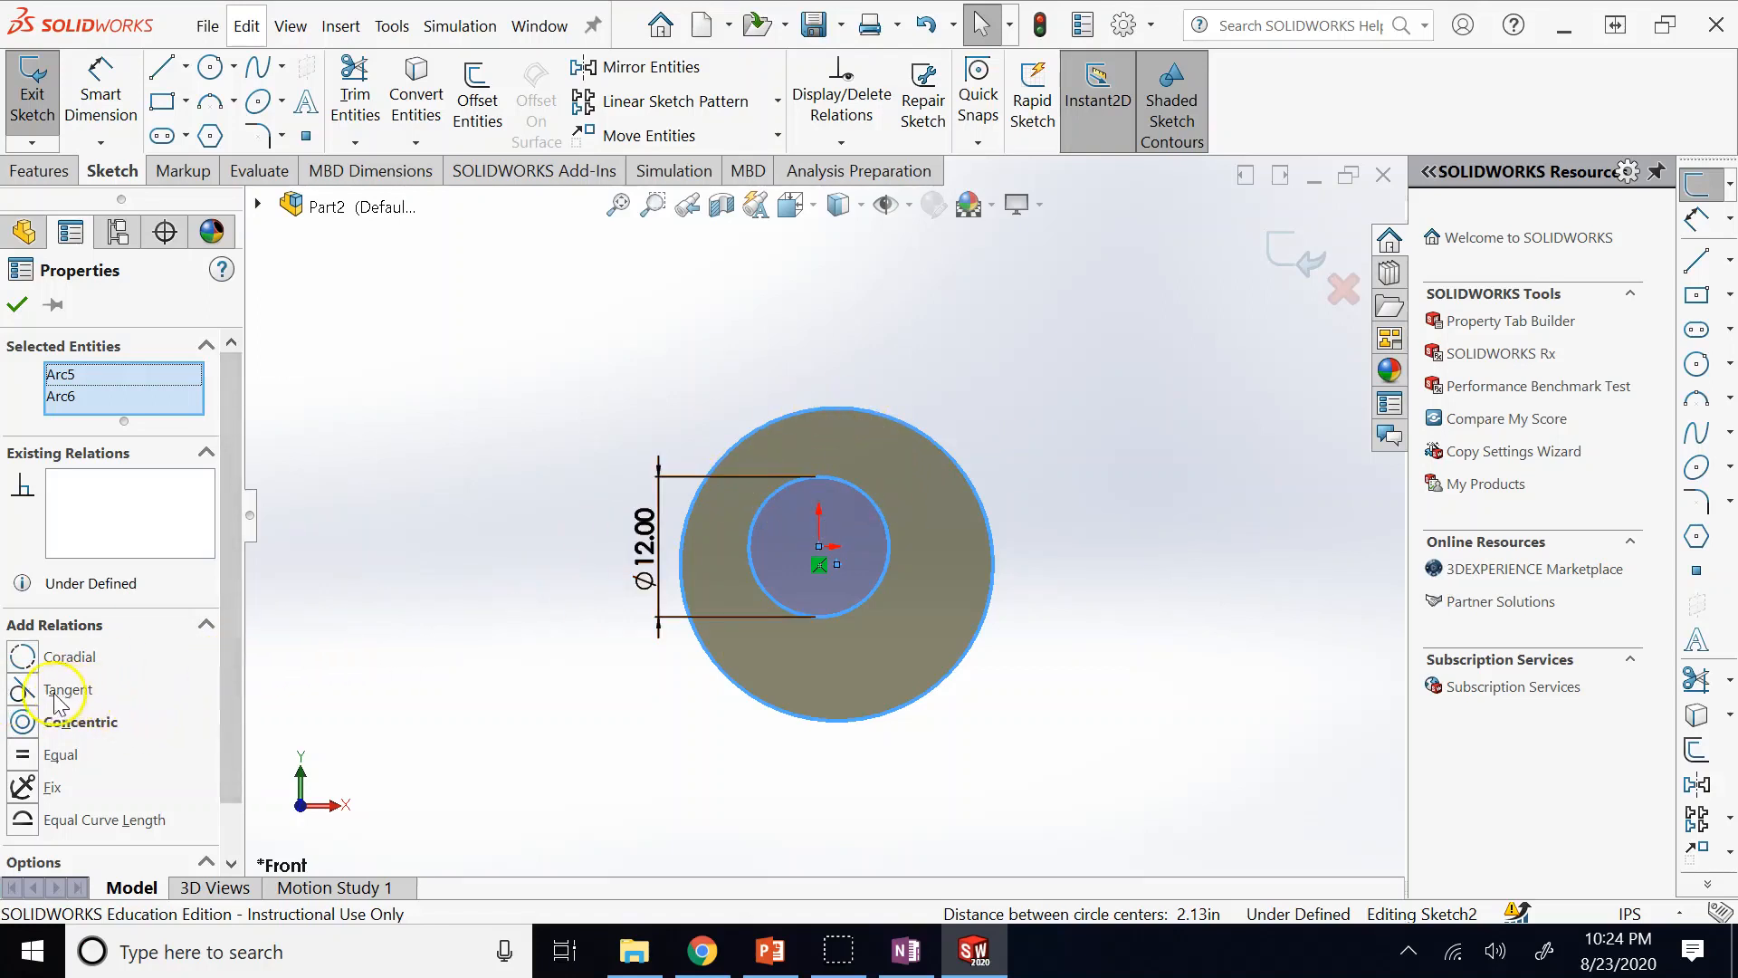
pyautogui.click(24, 692)
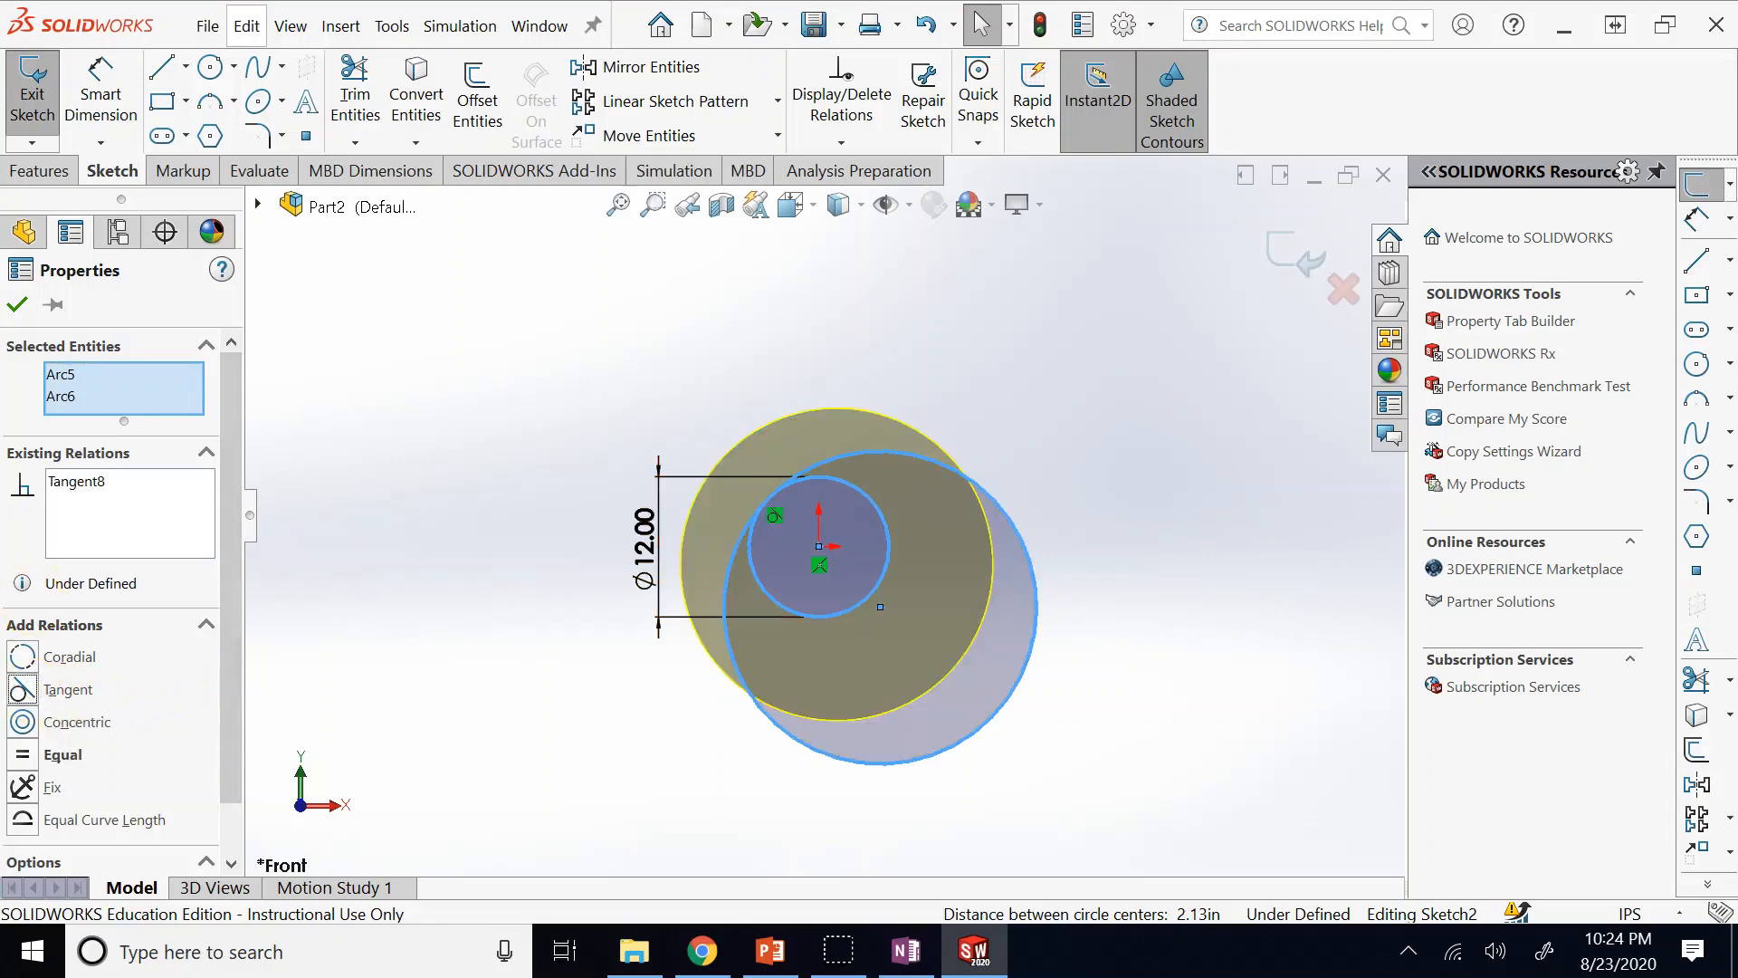
pyautogui.click(16, 304)
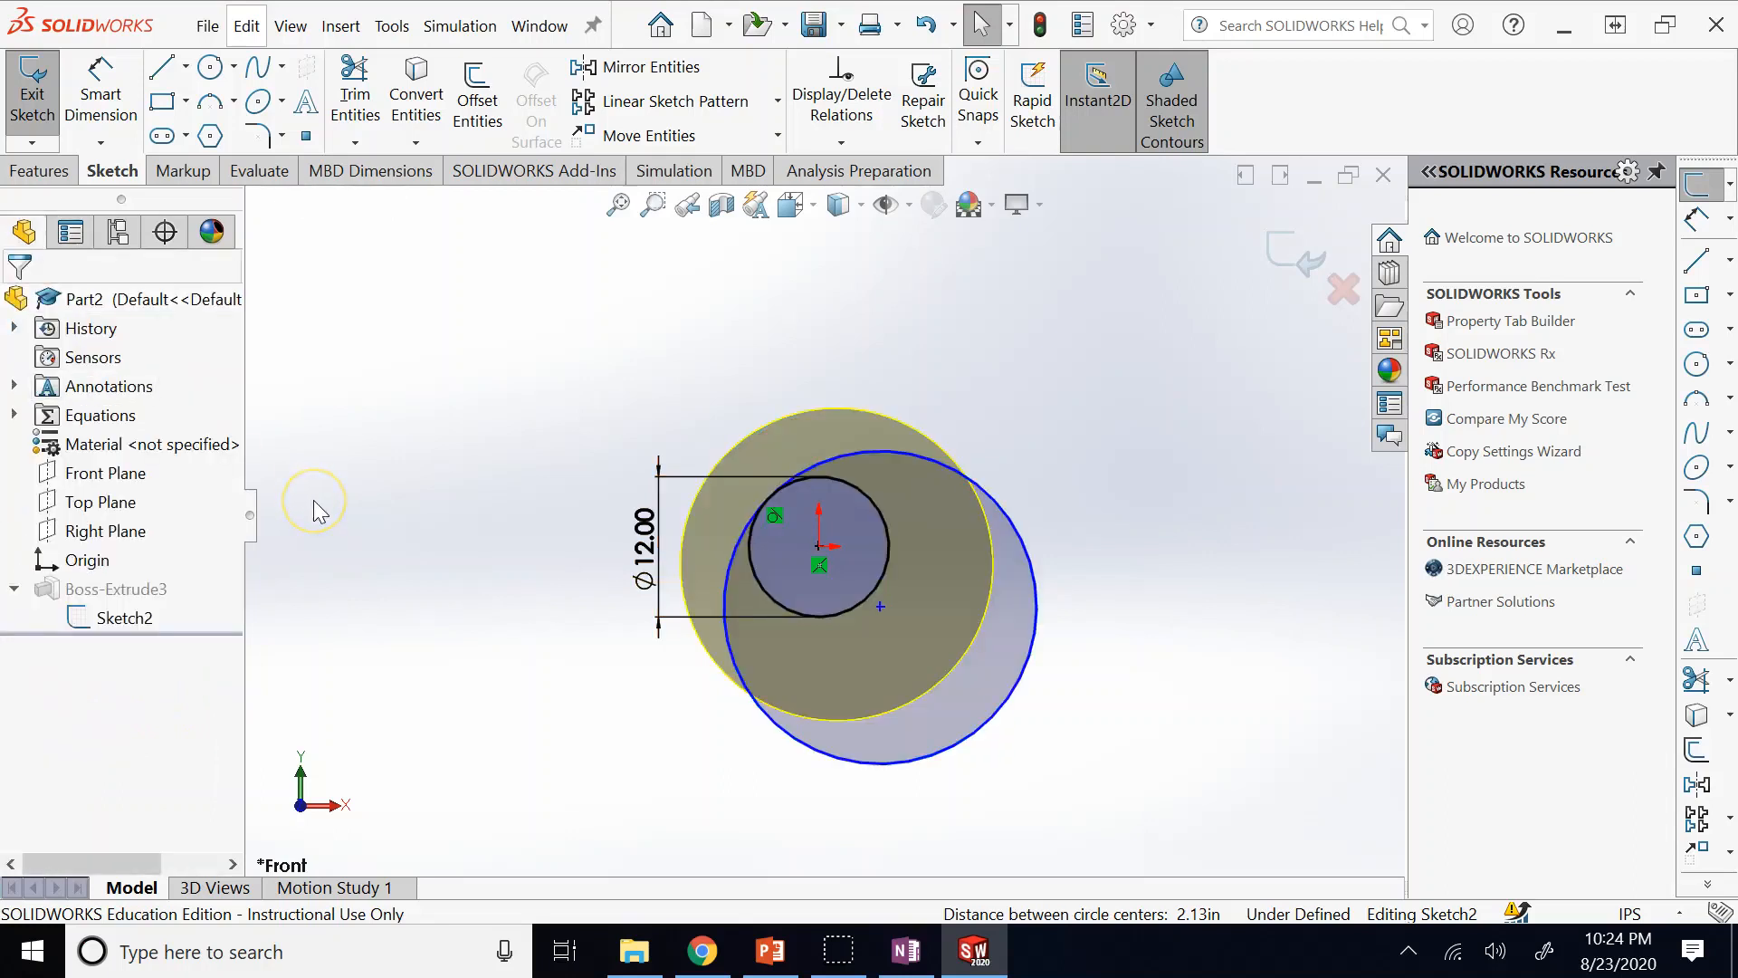
pyautogui.hotkey('ctrl', 'z')
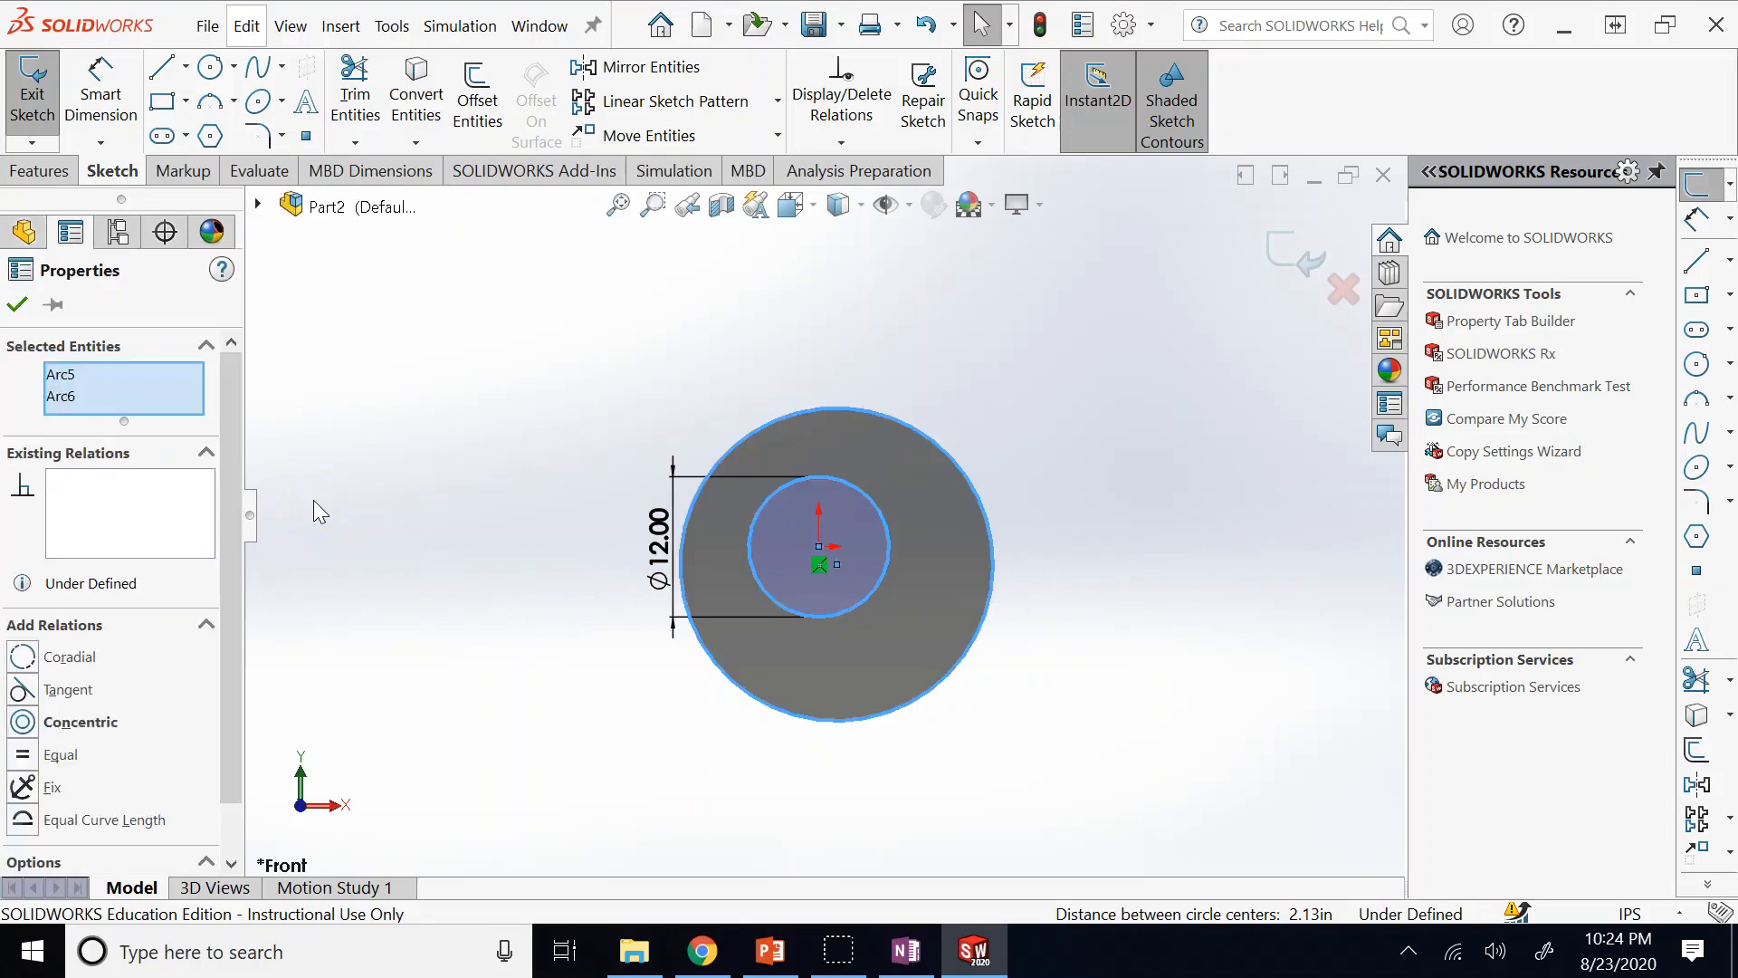
# Make the two selected circles concentric and exit the sketch to rebuild the extrusion.
pyautogui.click(23, 721)
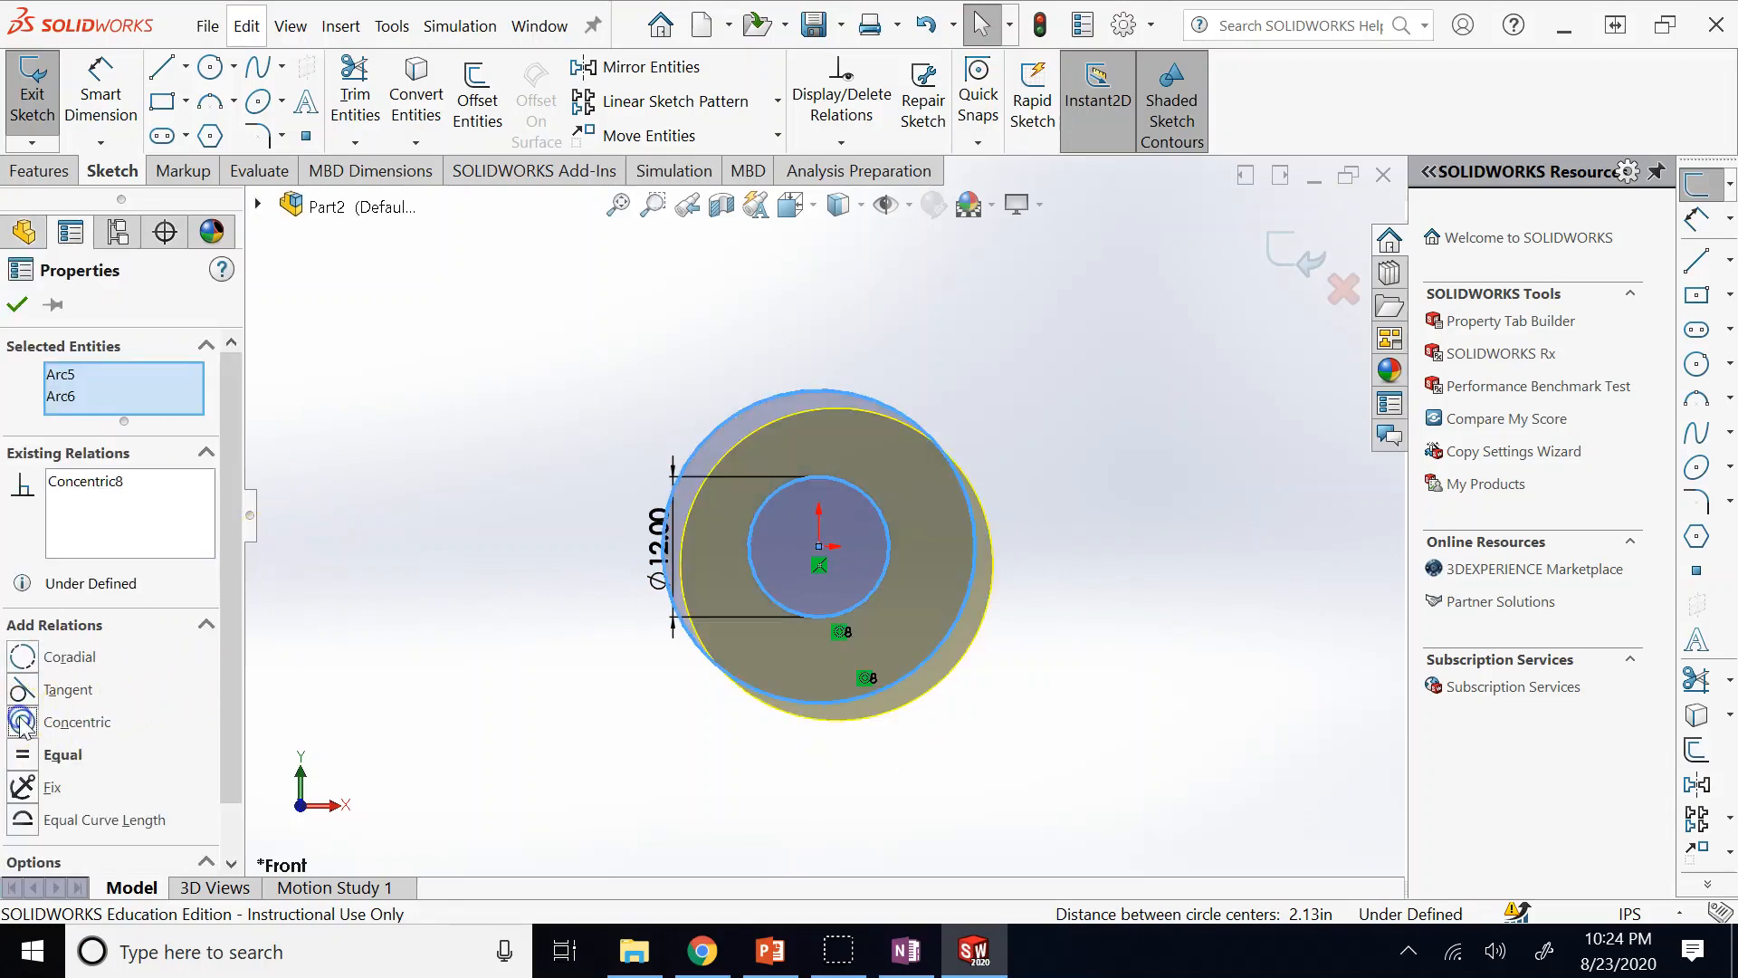
pyautogui.click(17, 304)
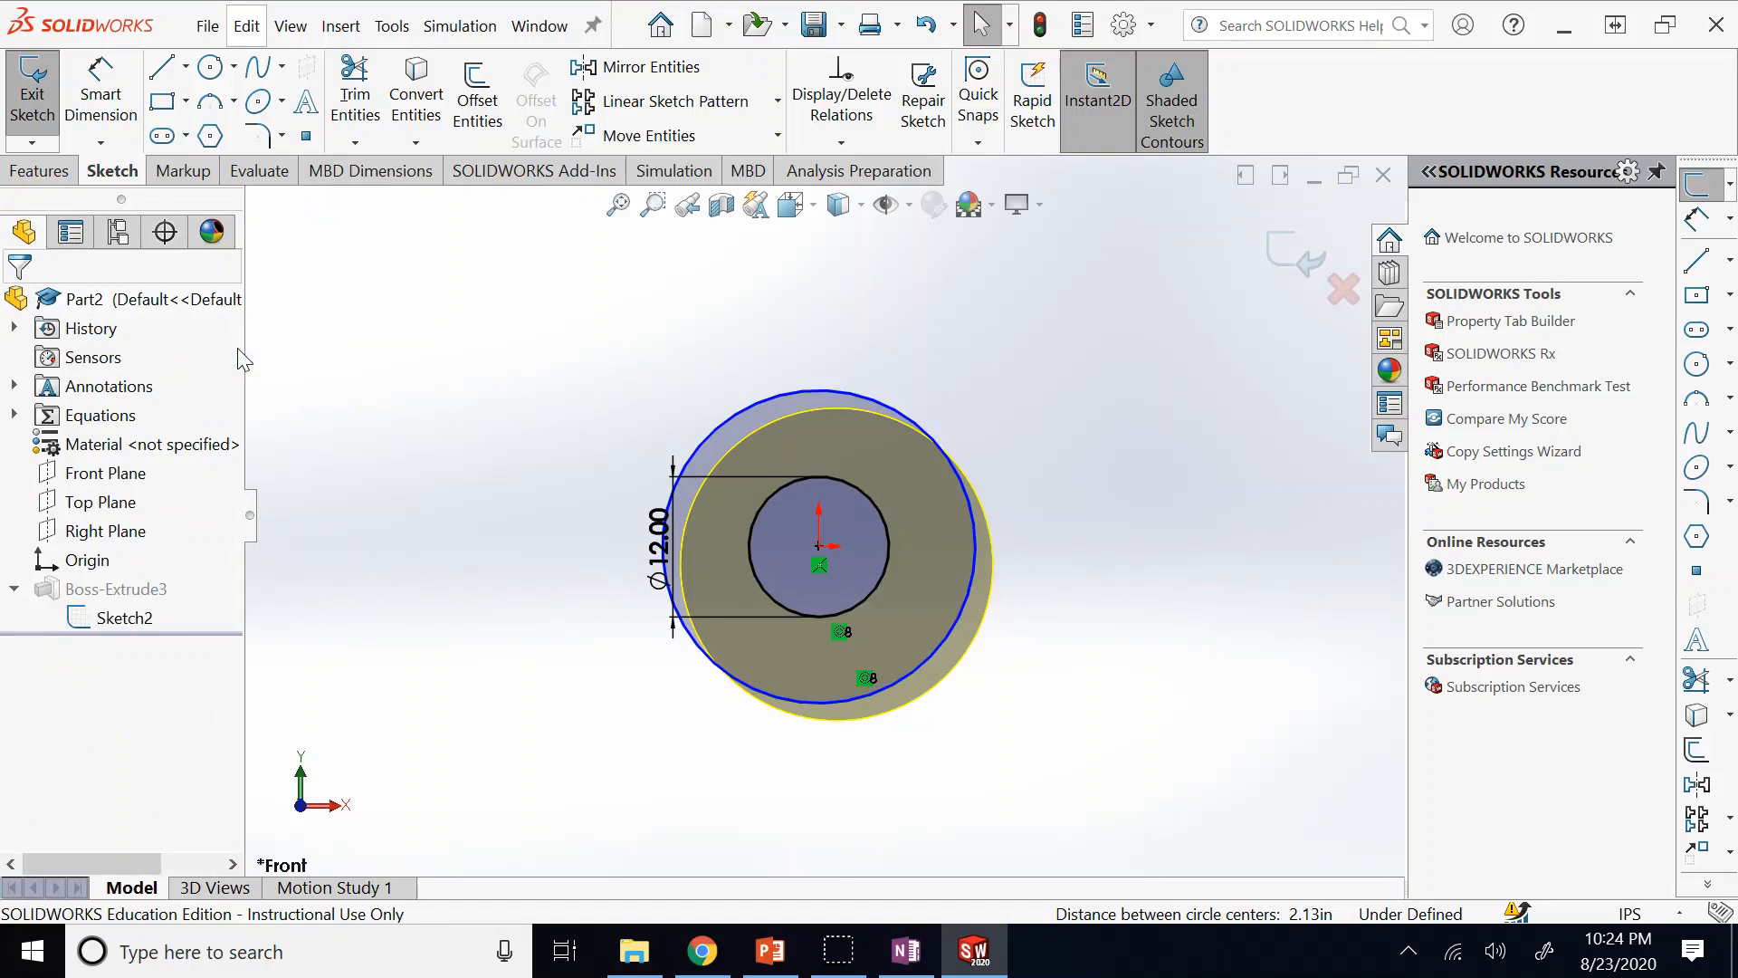
pyautogui.click(1289, 270)
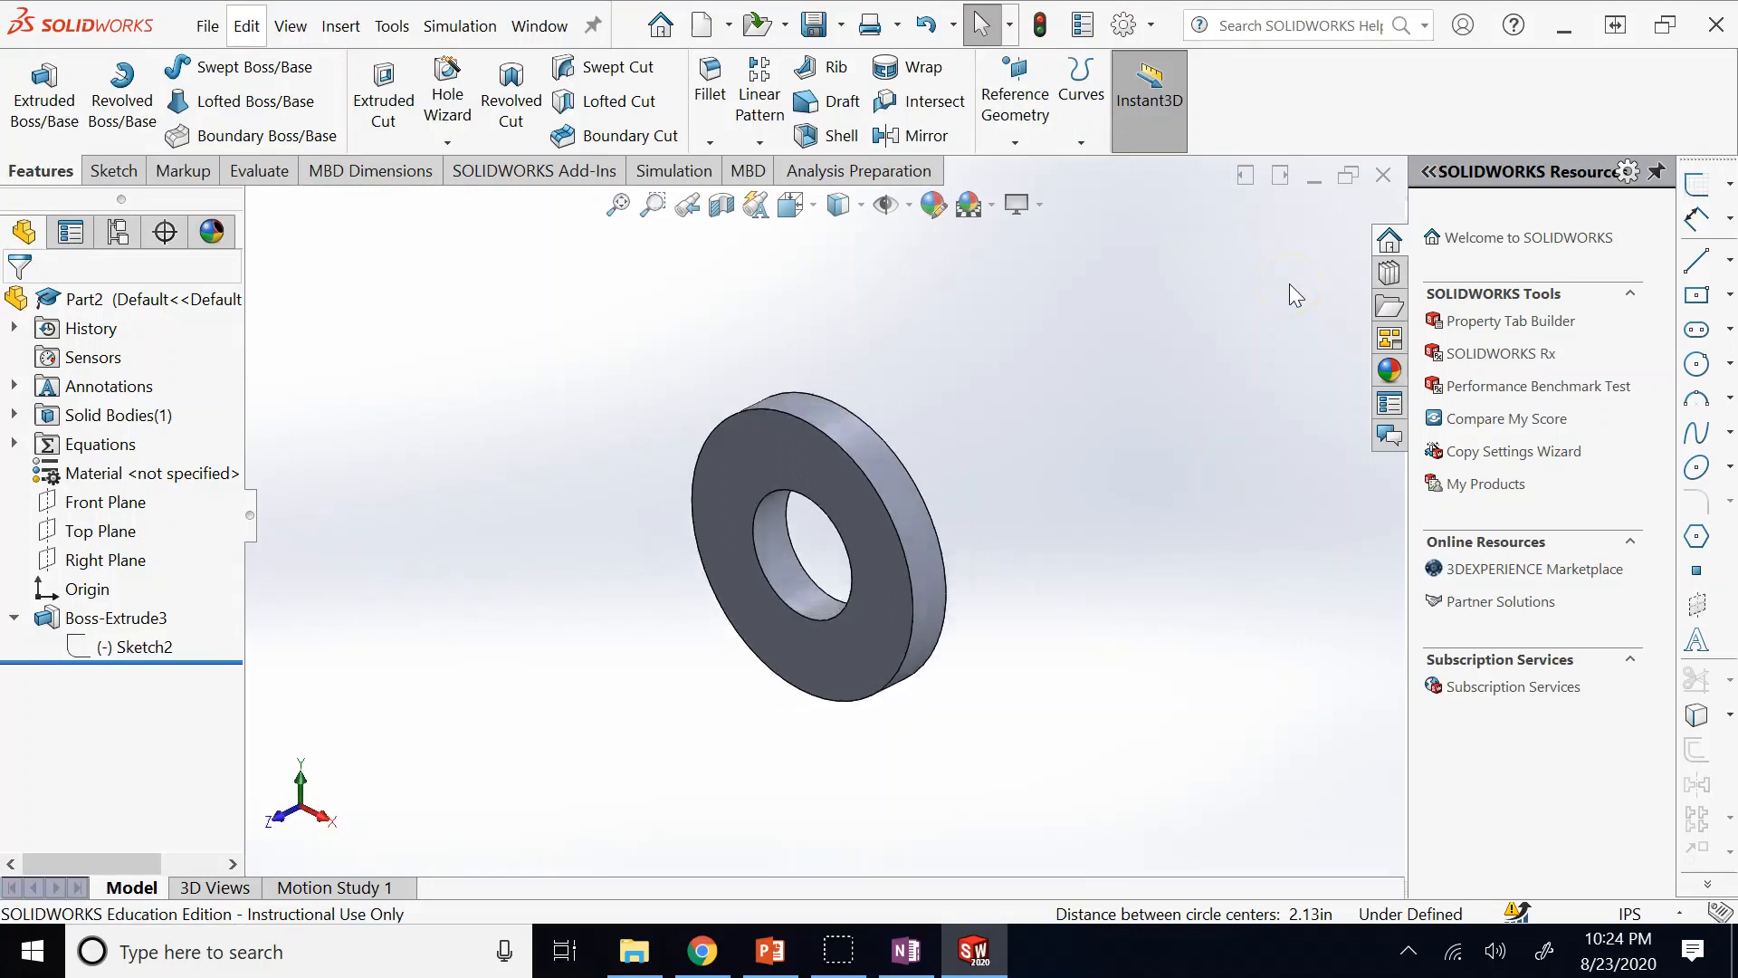
# Reopen Sketch2 for editing and delete the larger outer circle.
pyautogui.click(169, 645)
pyautogui.click(200, 572)
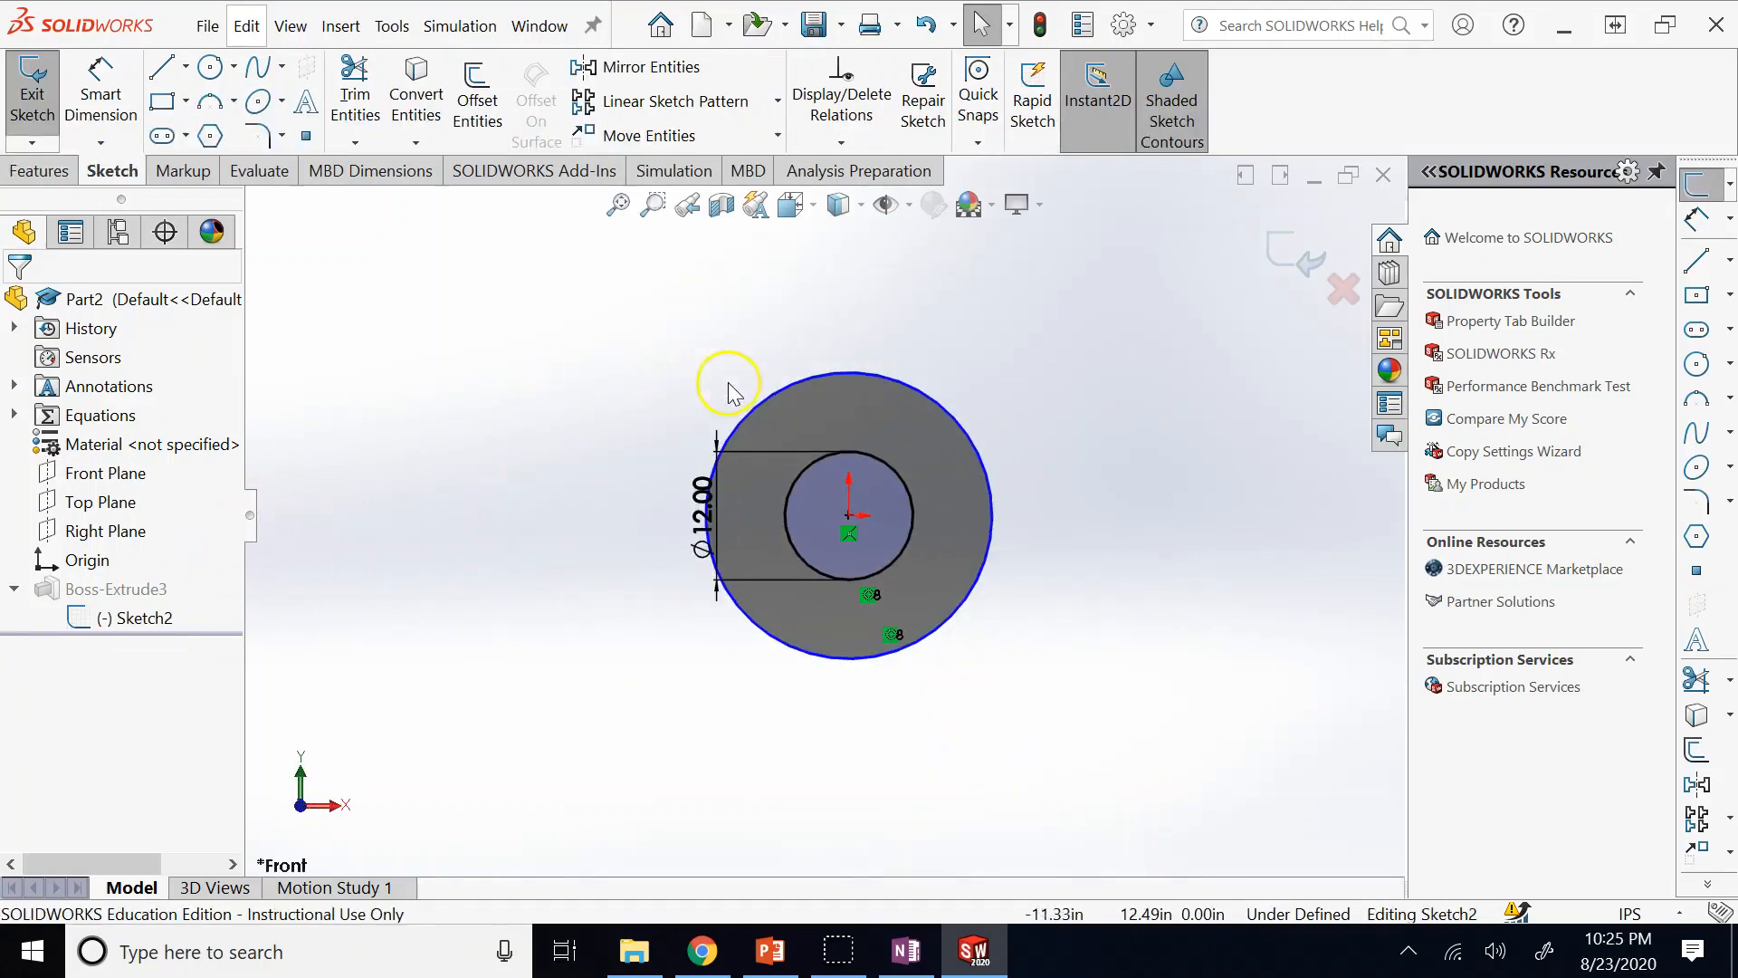
pyautogui.click(759, 403)
pyautogui.press('Delete')
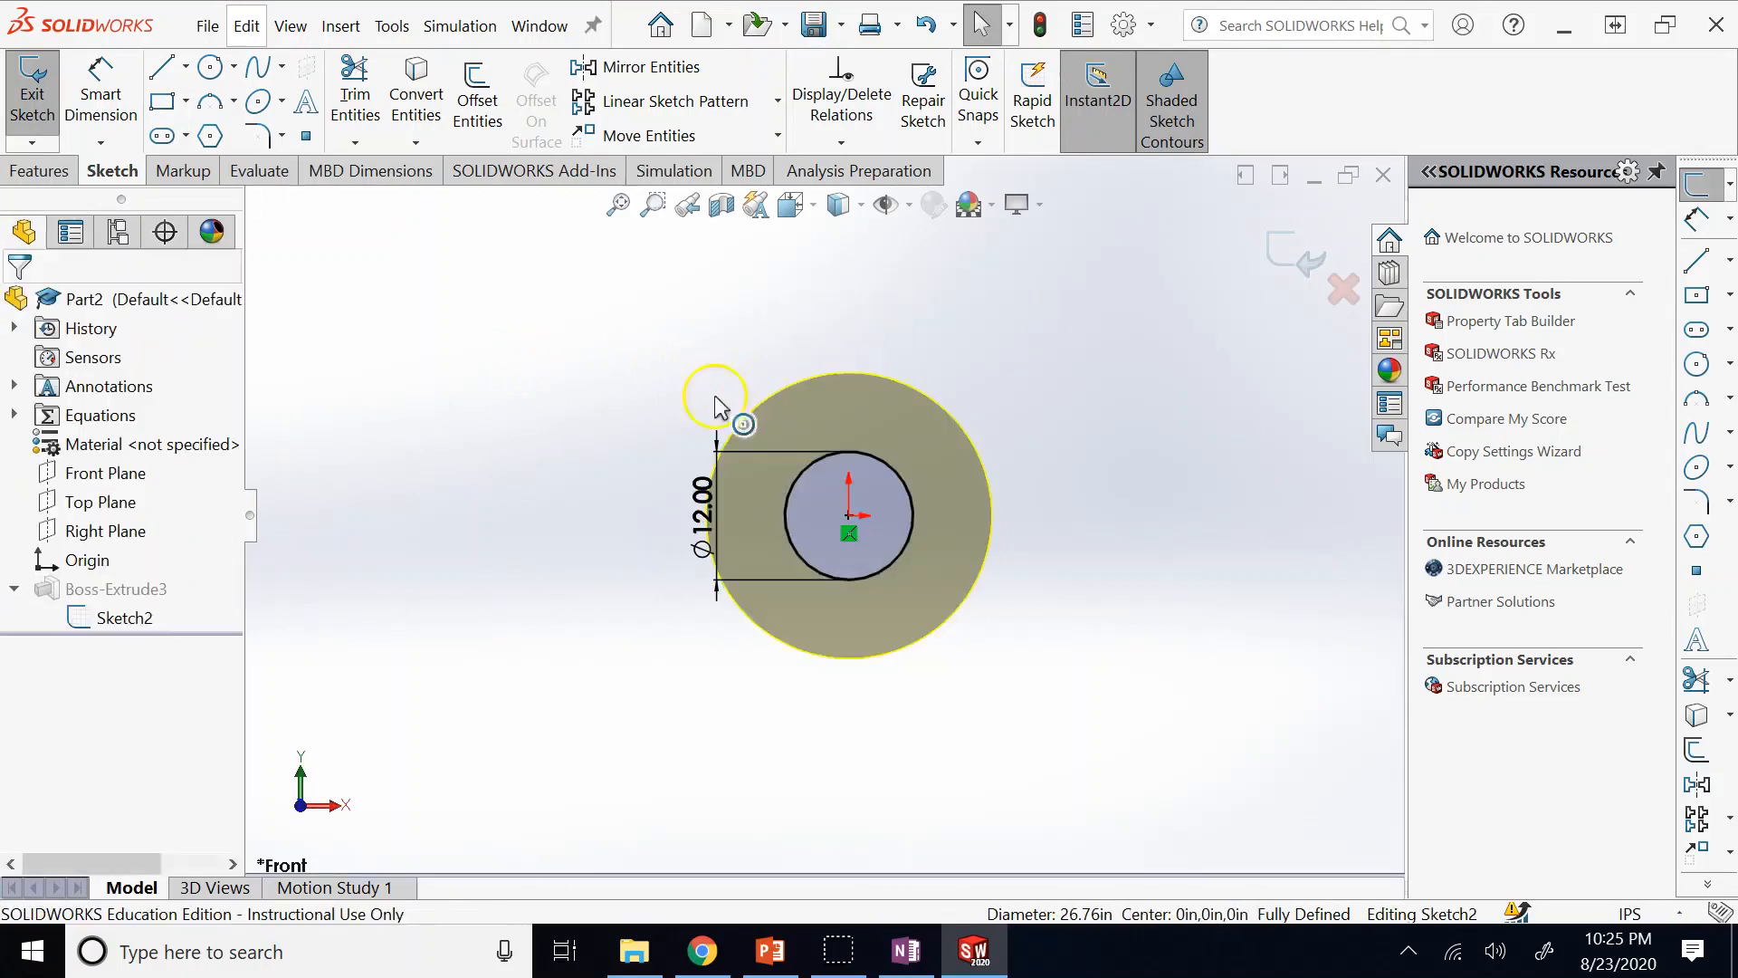
# Sketch a separate circle with a radius of about 8.57 in, centred about 41 in left and 3.5 in above the origin.
pyautogui.click(210, 67)
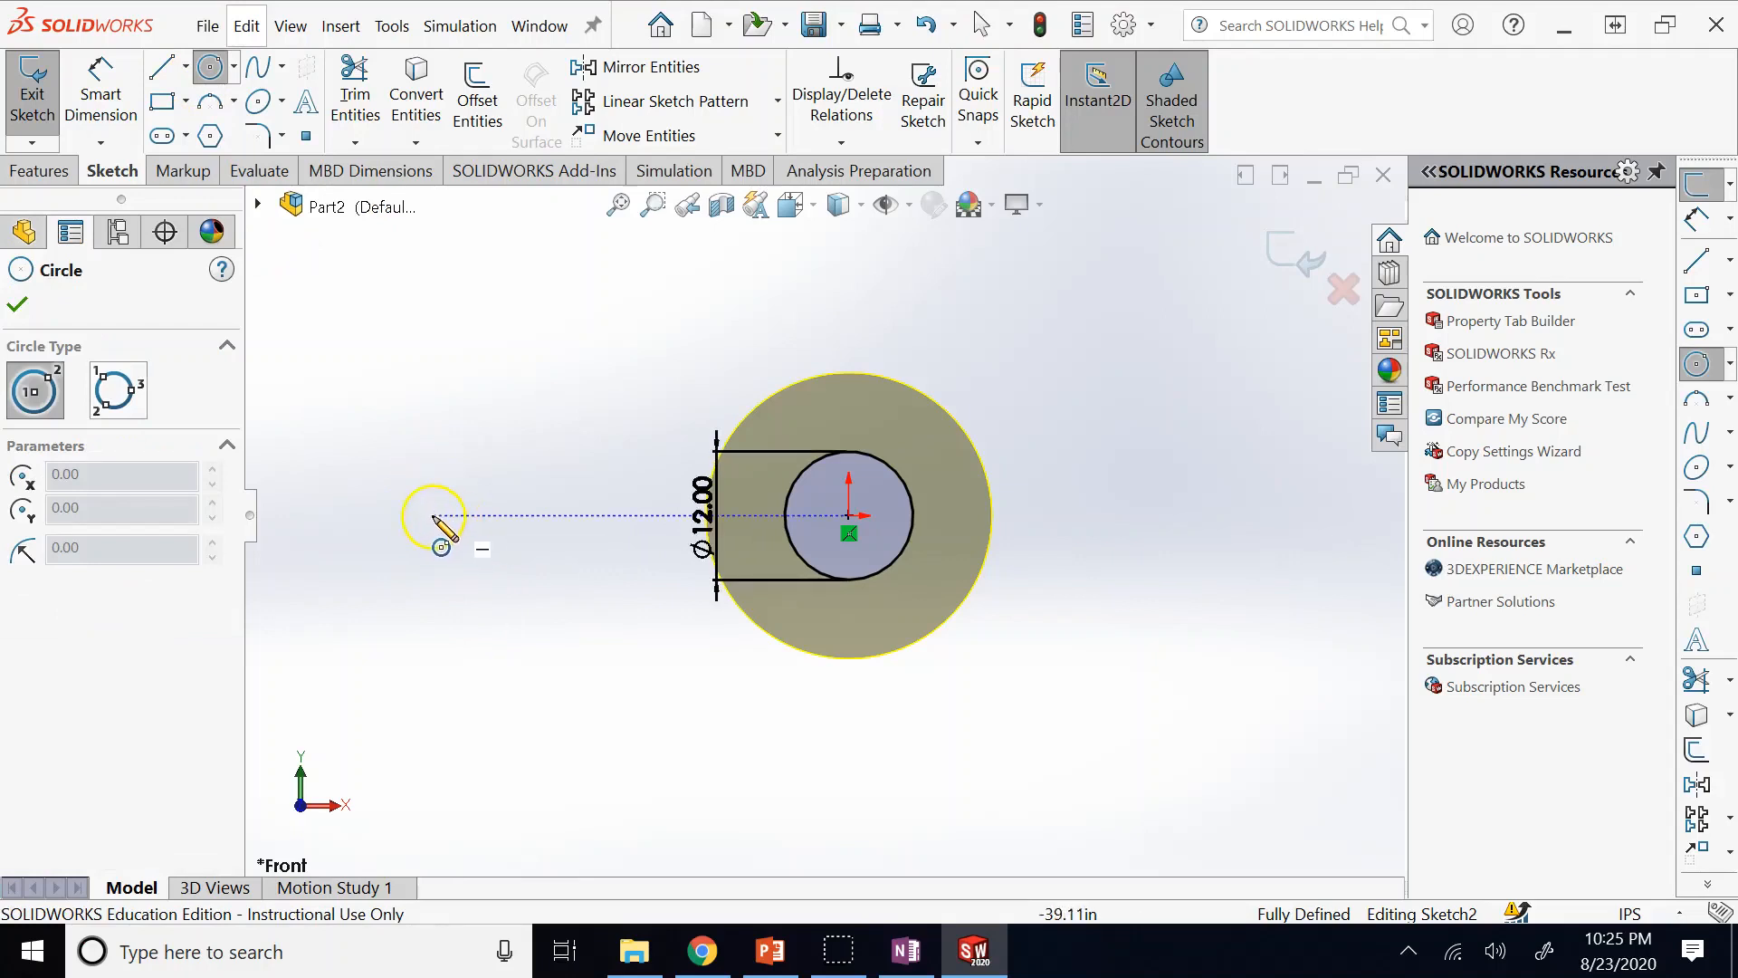
pyautogui.click(412, 476)
pyautogui.click(417, 389)
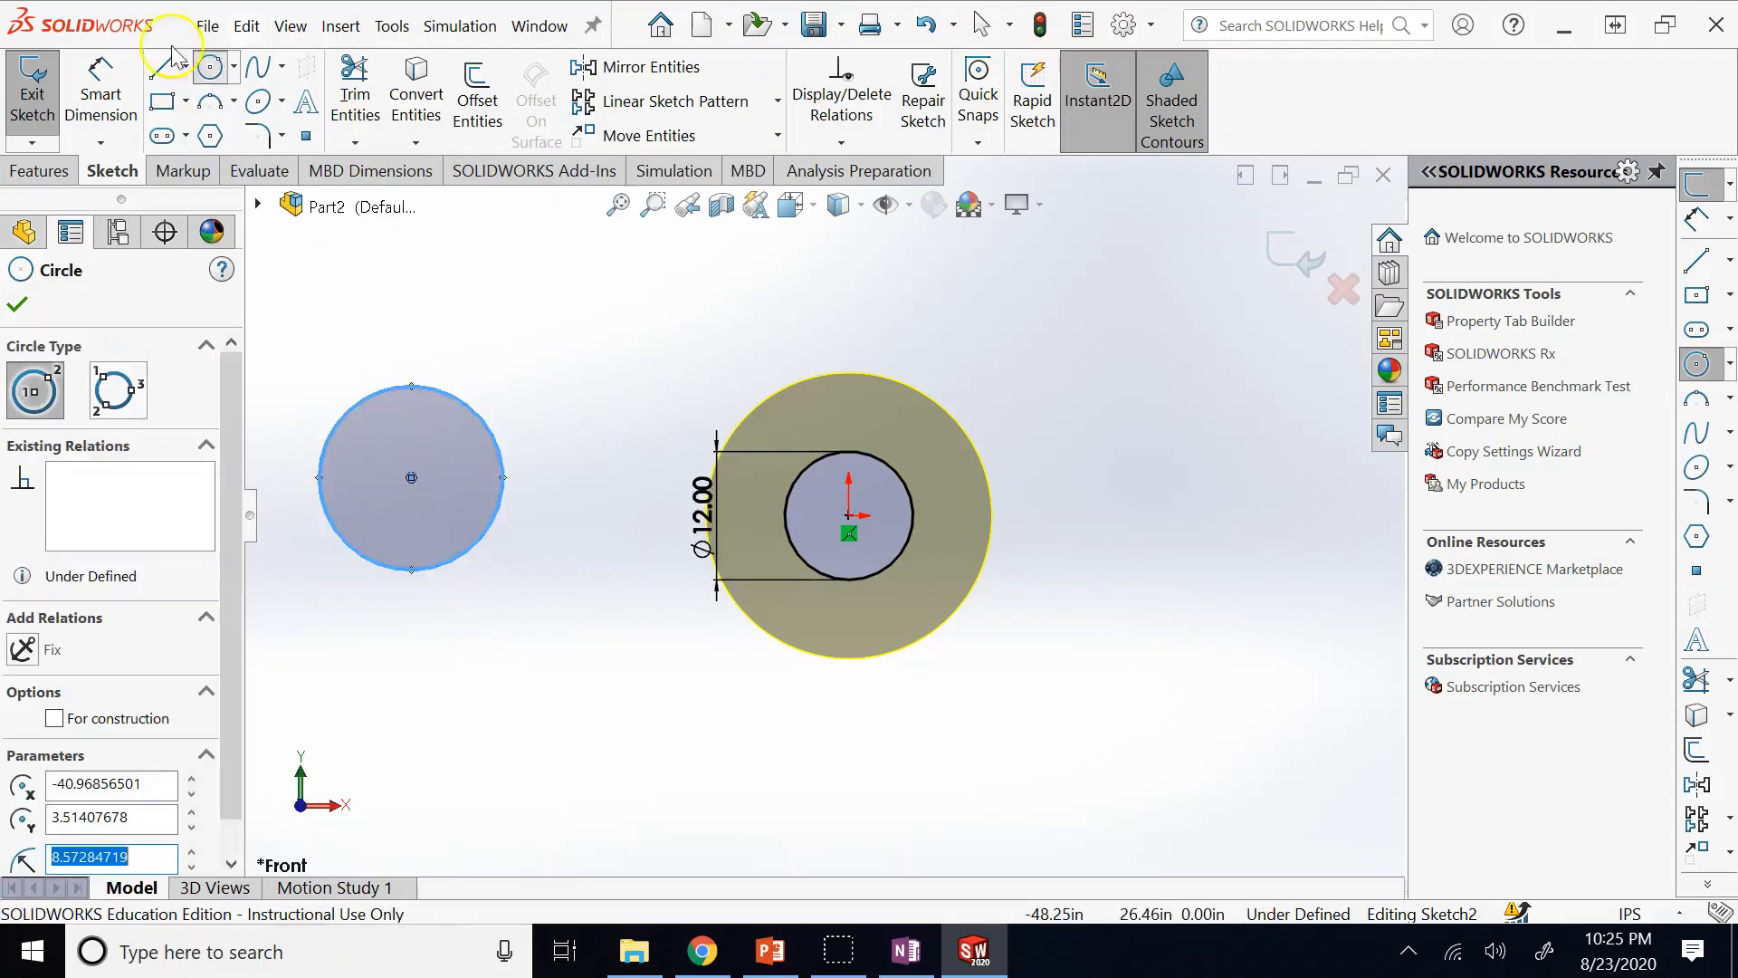
pyautogui.click(210, 66)
pyautogui.click(430, 287)
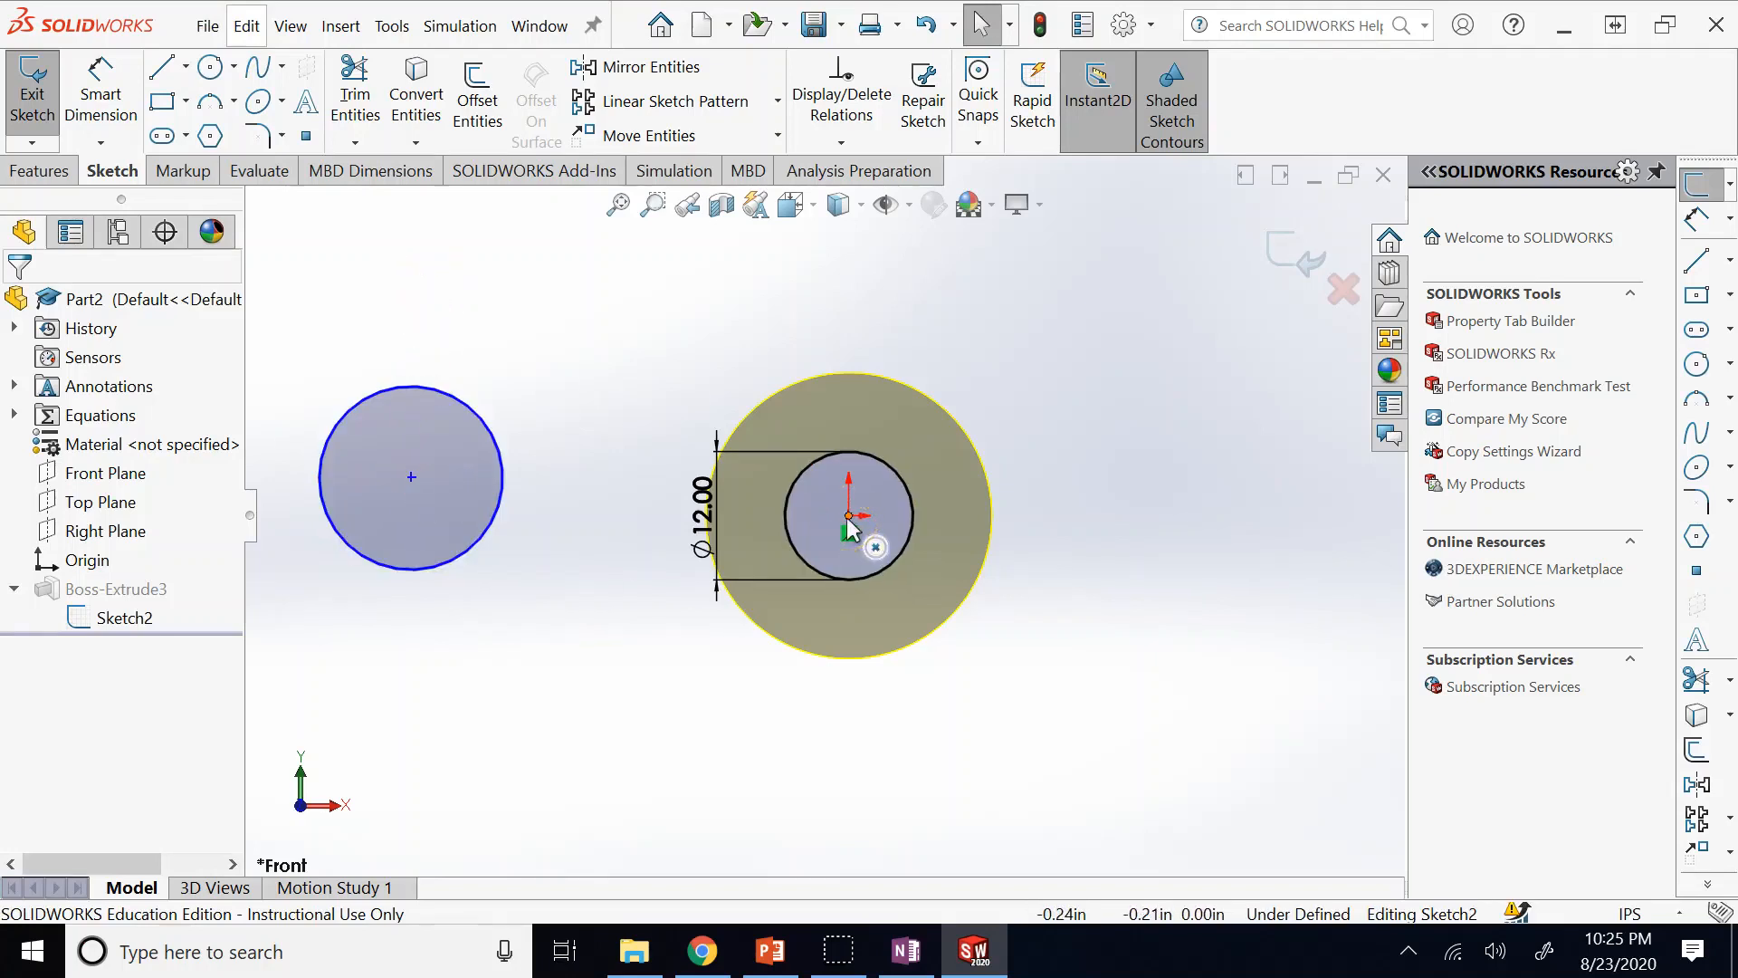
# Add a horizontal relation between the new circle's centre and the centre of the 12 in circle at the origin.
pyautogui.click(415, 481)
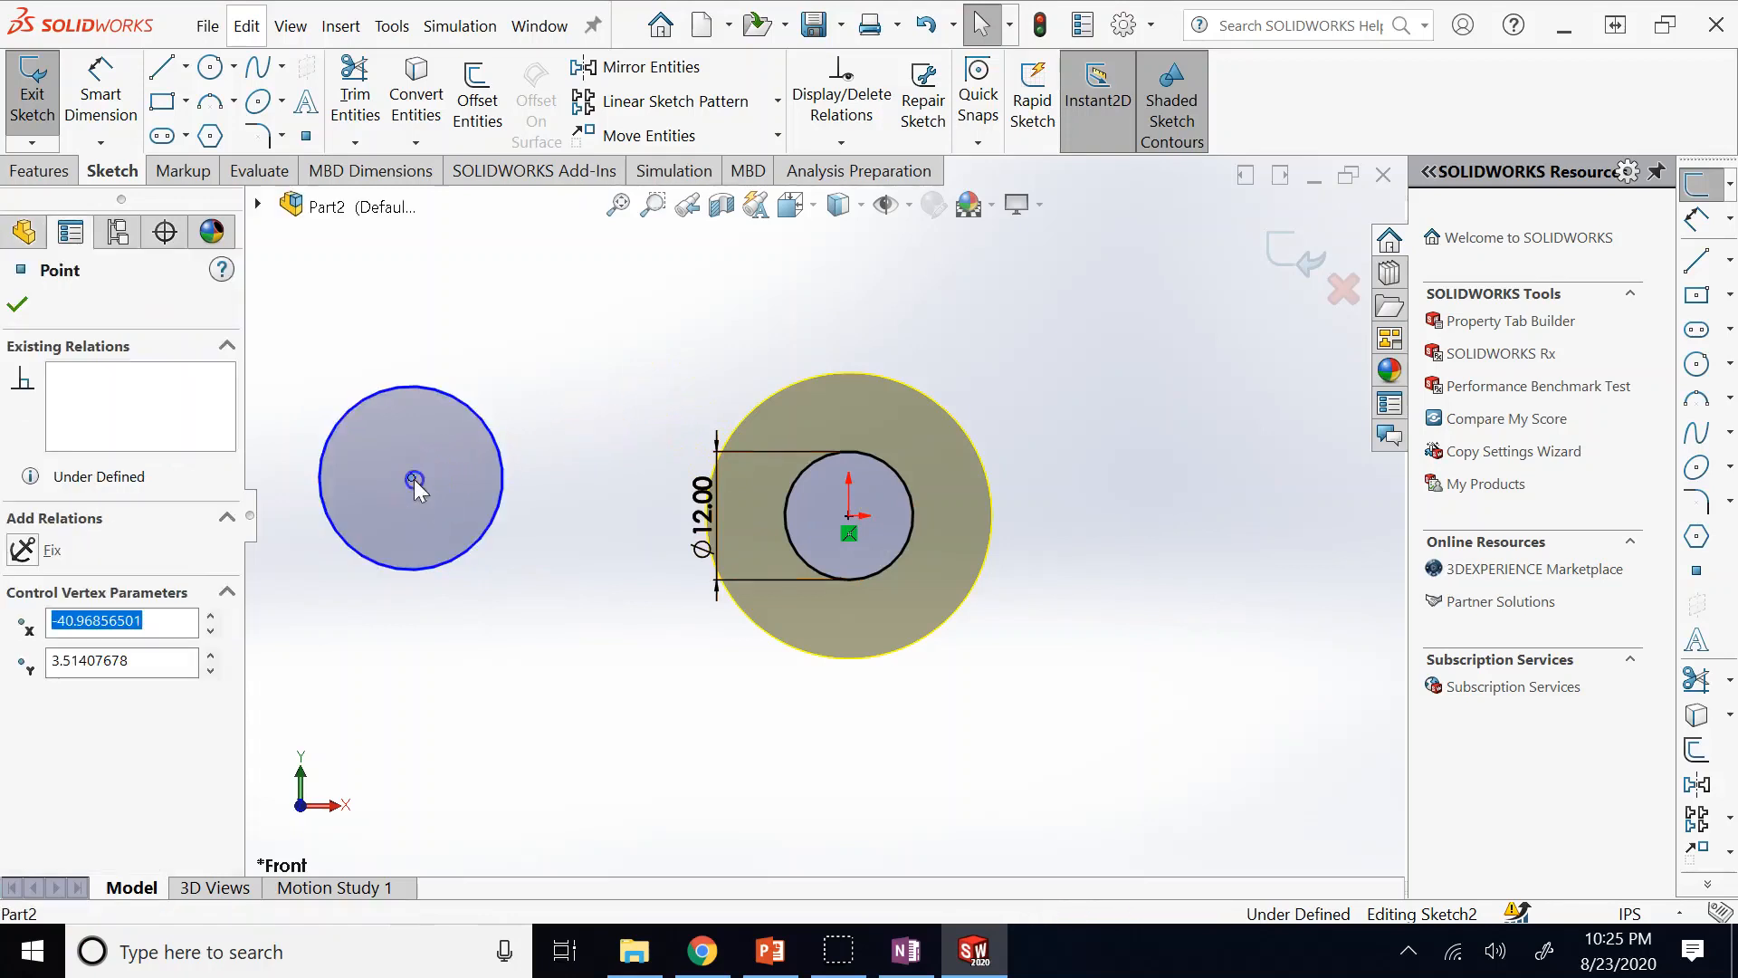
pyautogui.keyDown('ctrl'); pyautogui.click(848, 516); pyautogui.keyUp('ctrl')
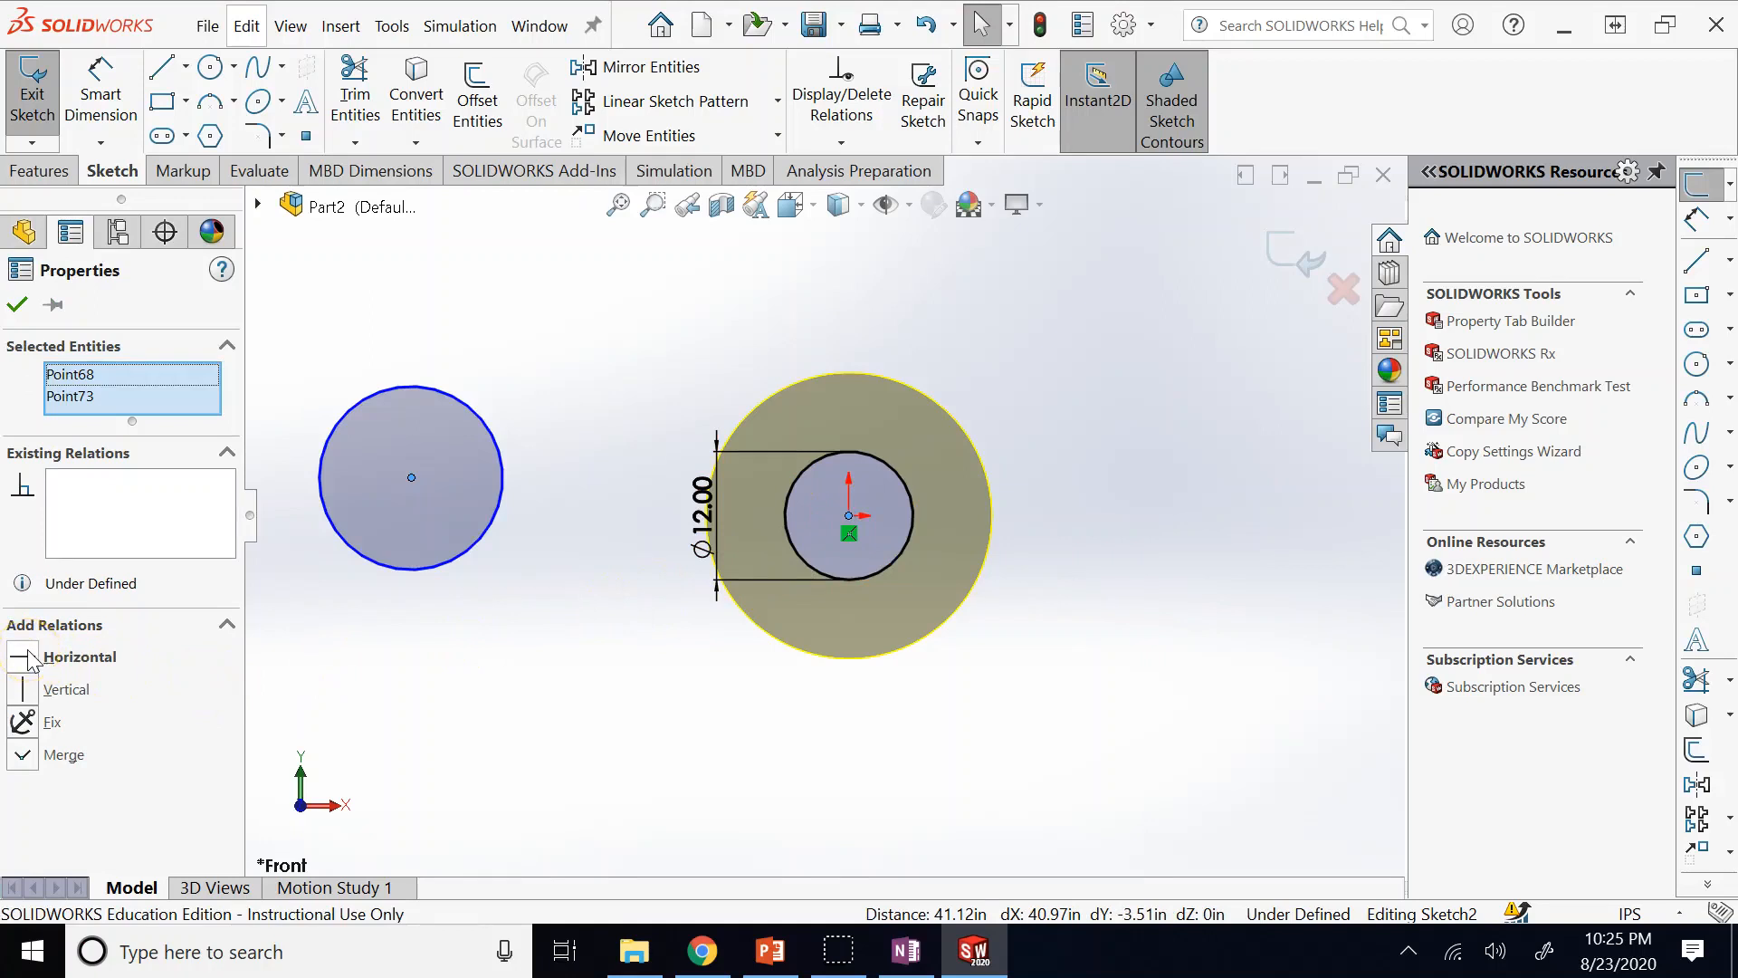
pyautogui.click(29, 659)
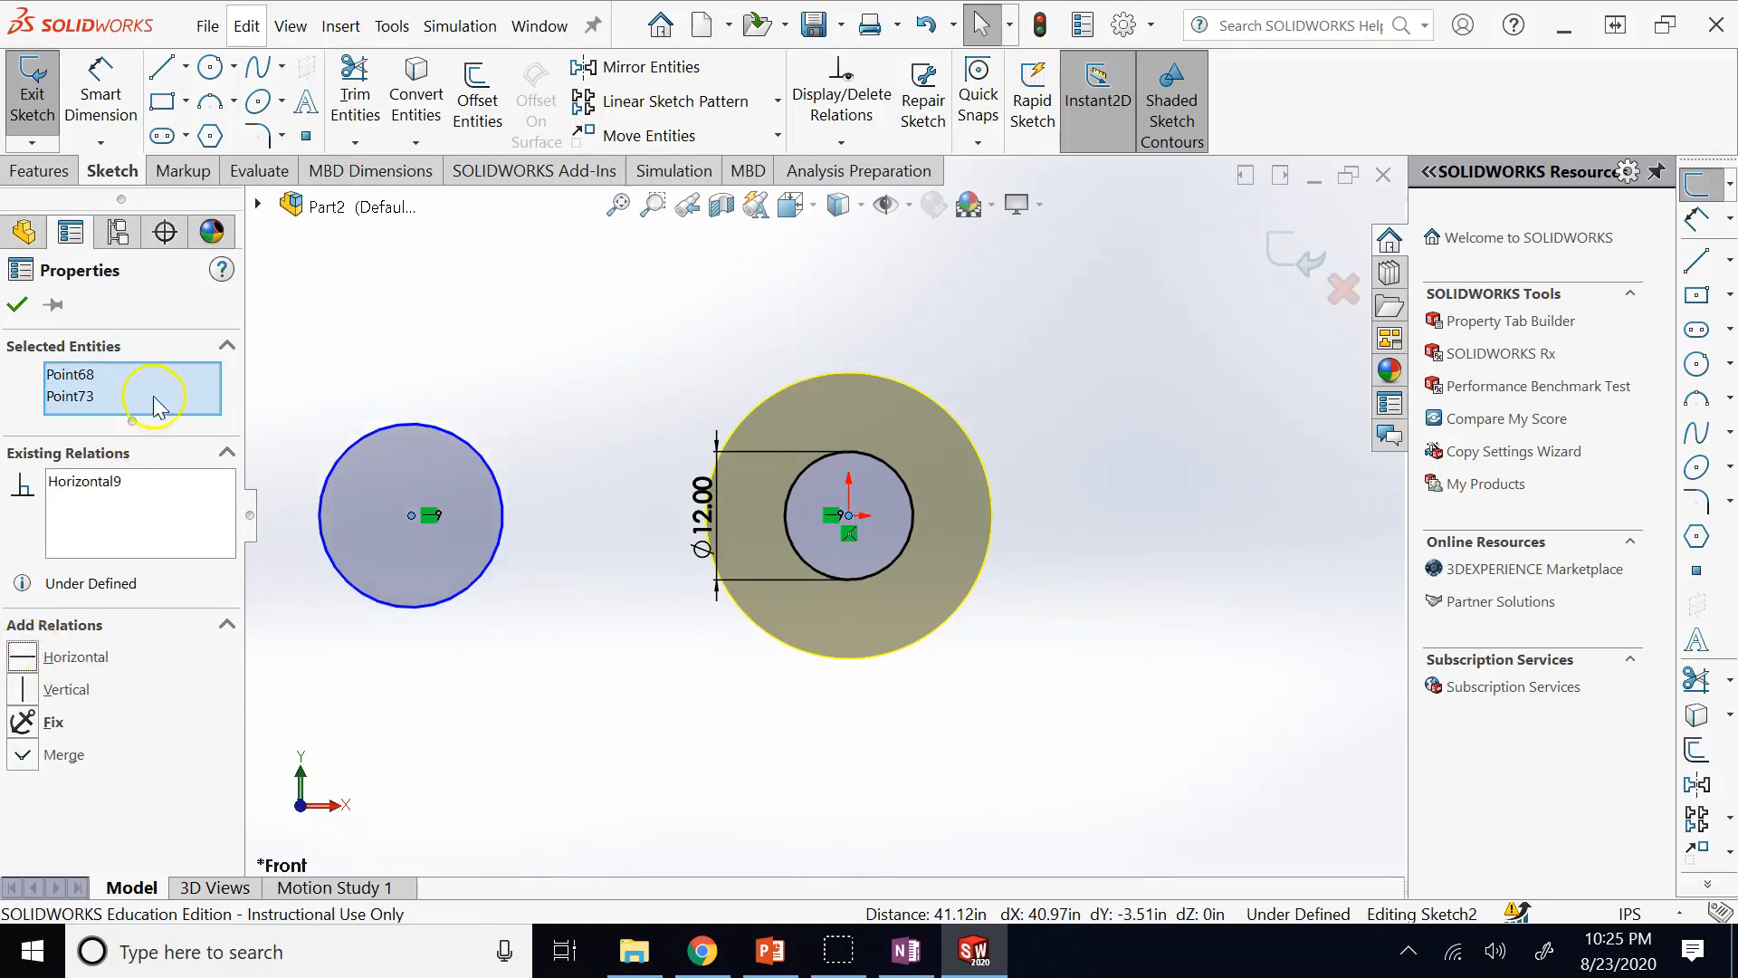
pyautogui.click(18, 305)
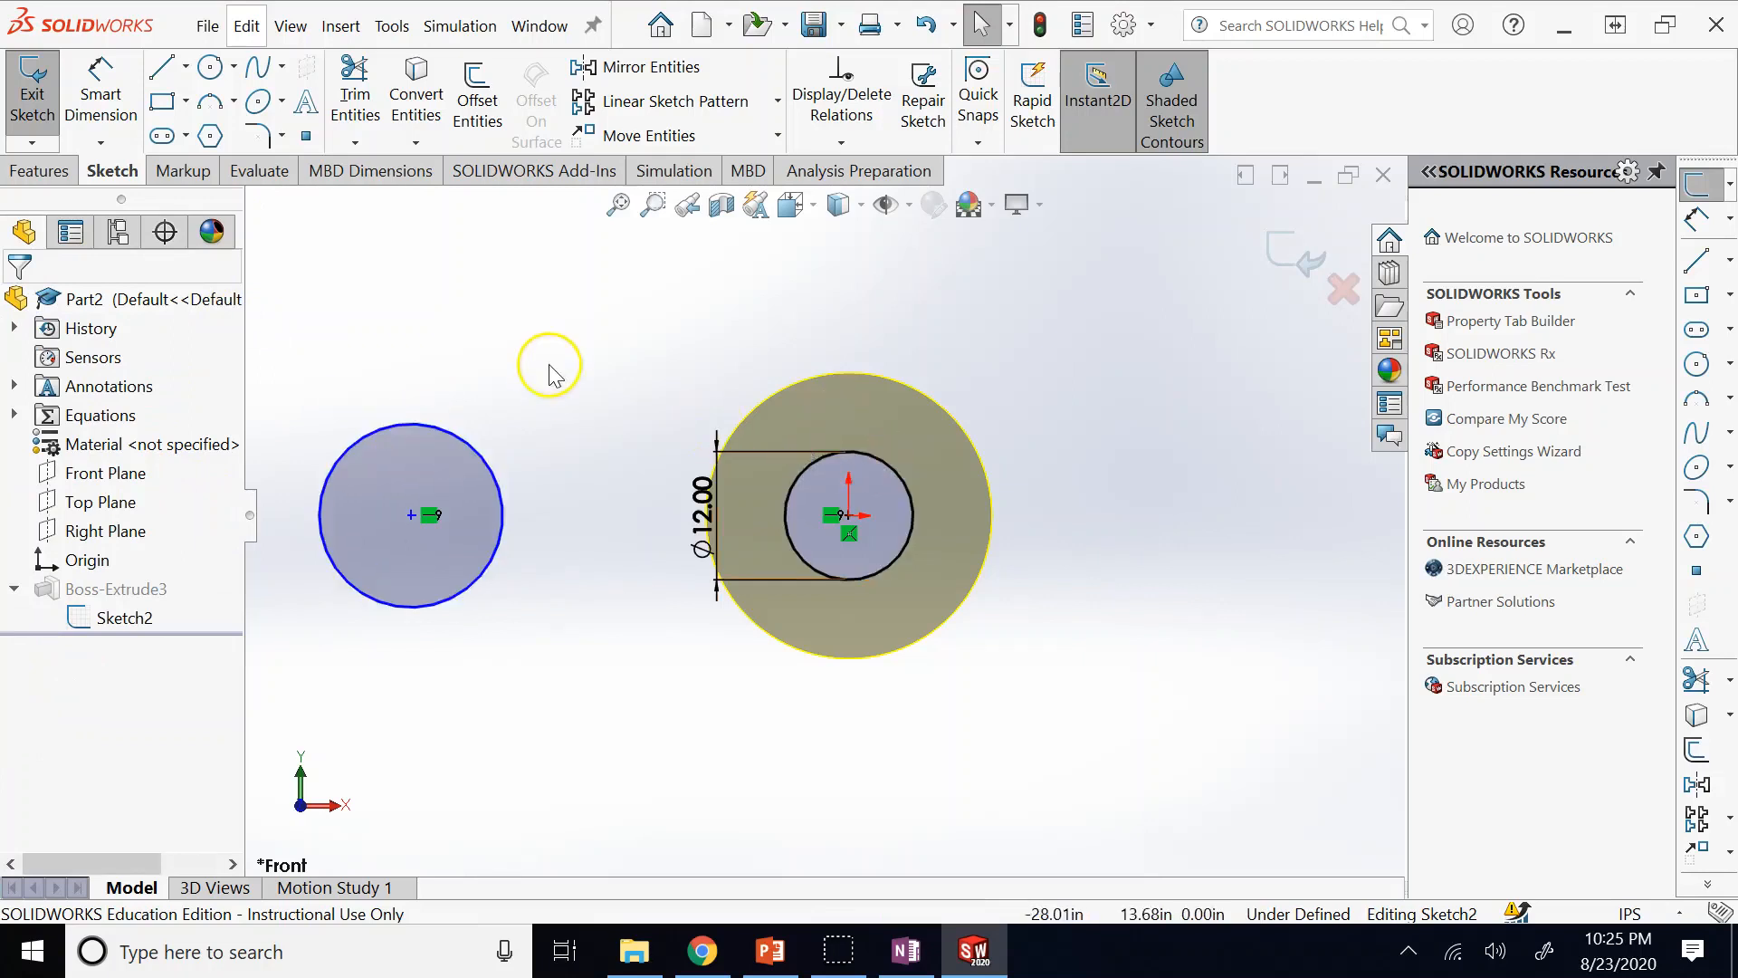
# Add an equal relation between the 12 in circle and the circle to its left.
pyautogui.click(896, 475)
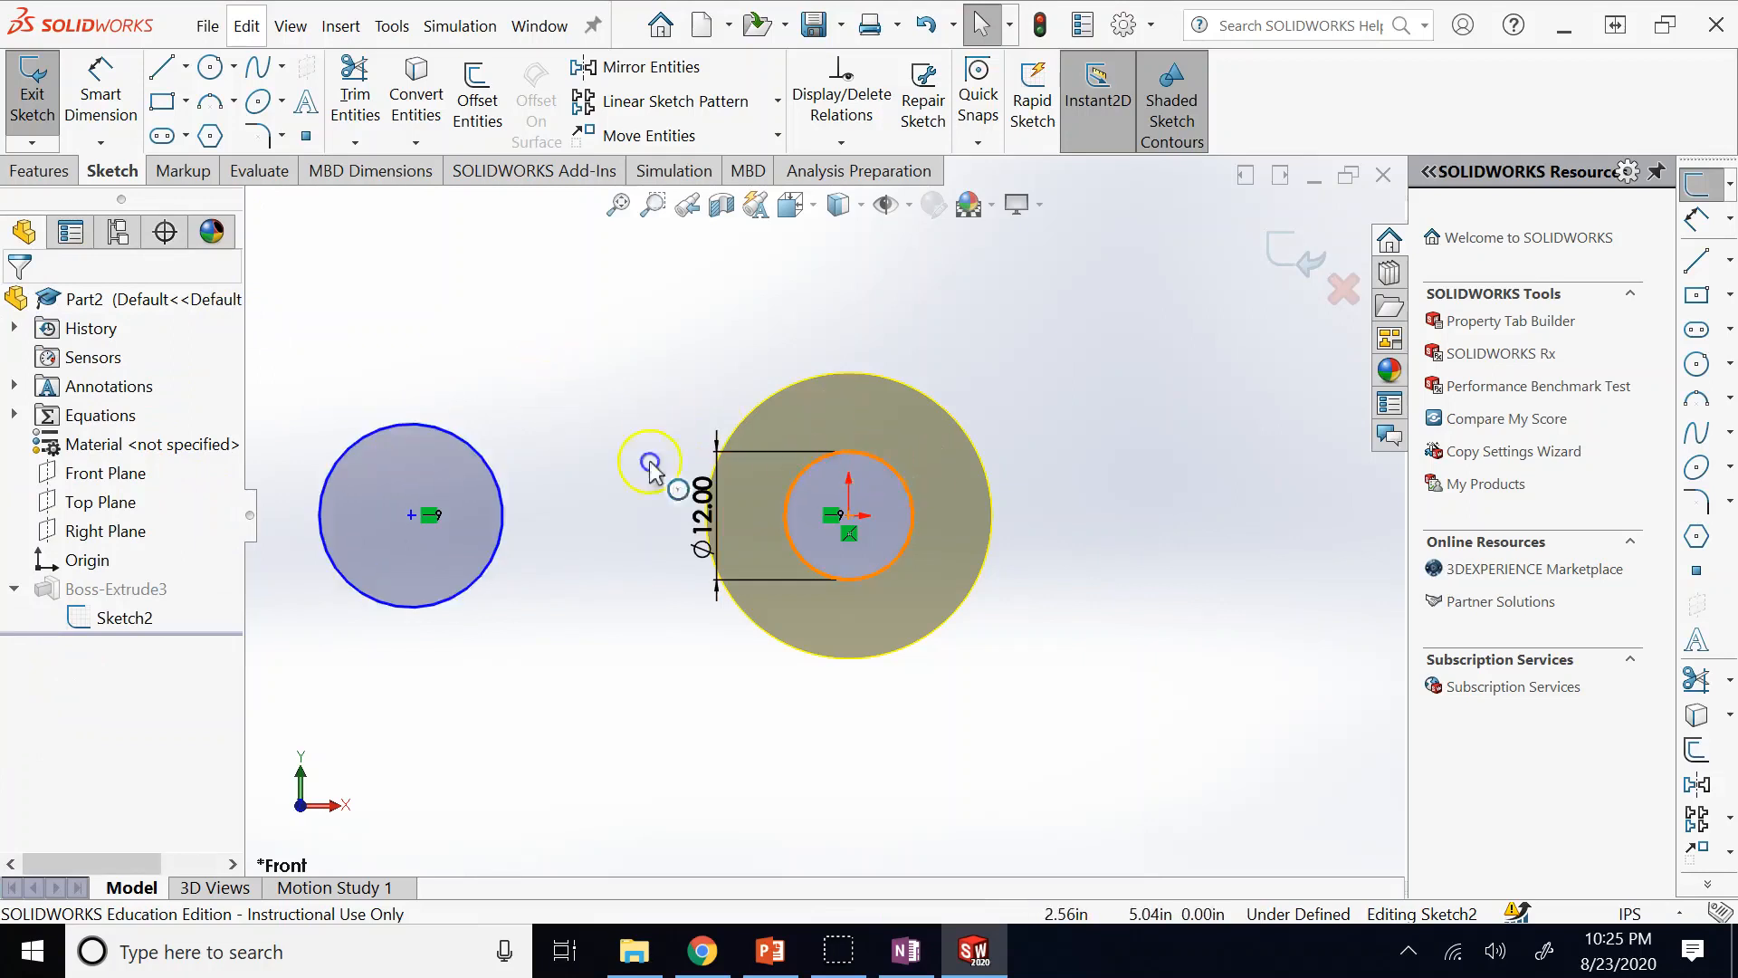
pyautogui.keyDown('ctrl'); pyautogui.click(463, 455); pyautogui.keyUp('ctrl')
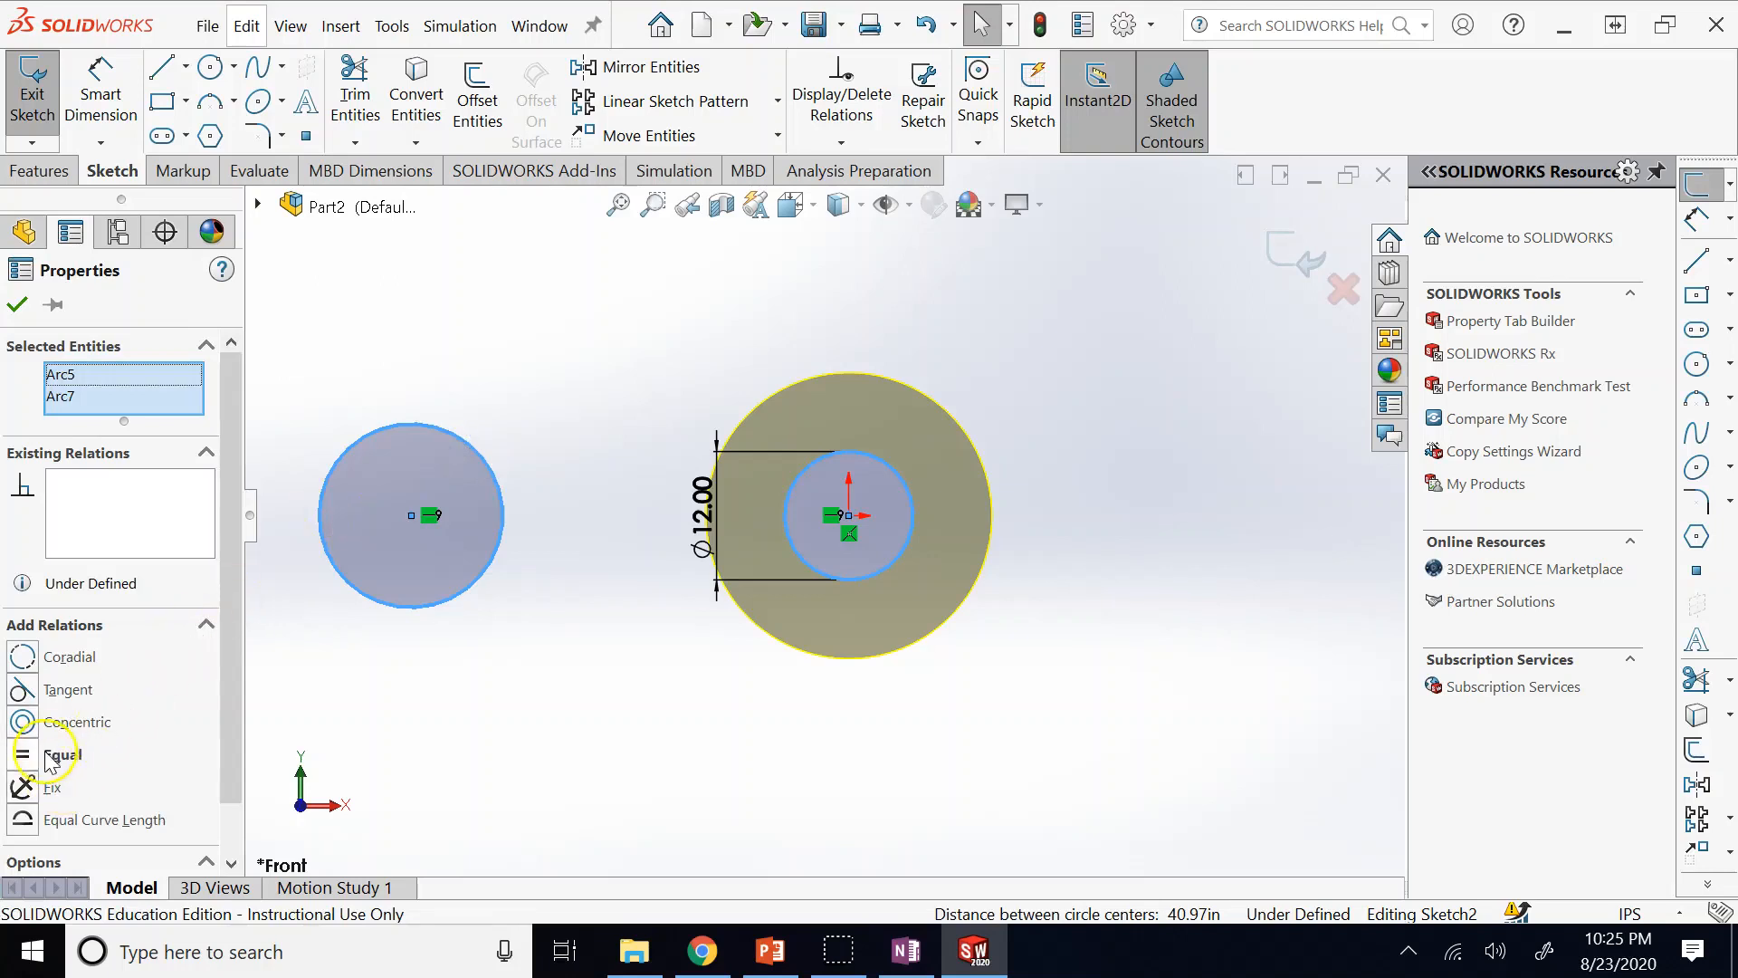
pyautogui.click(41, 756)
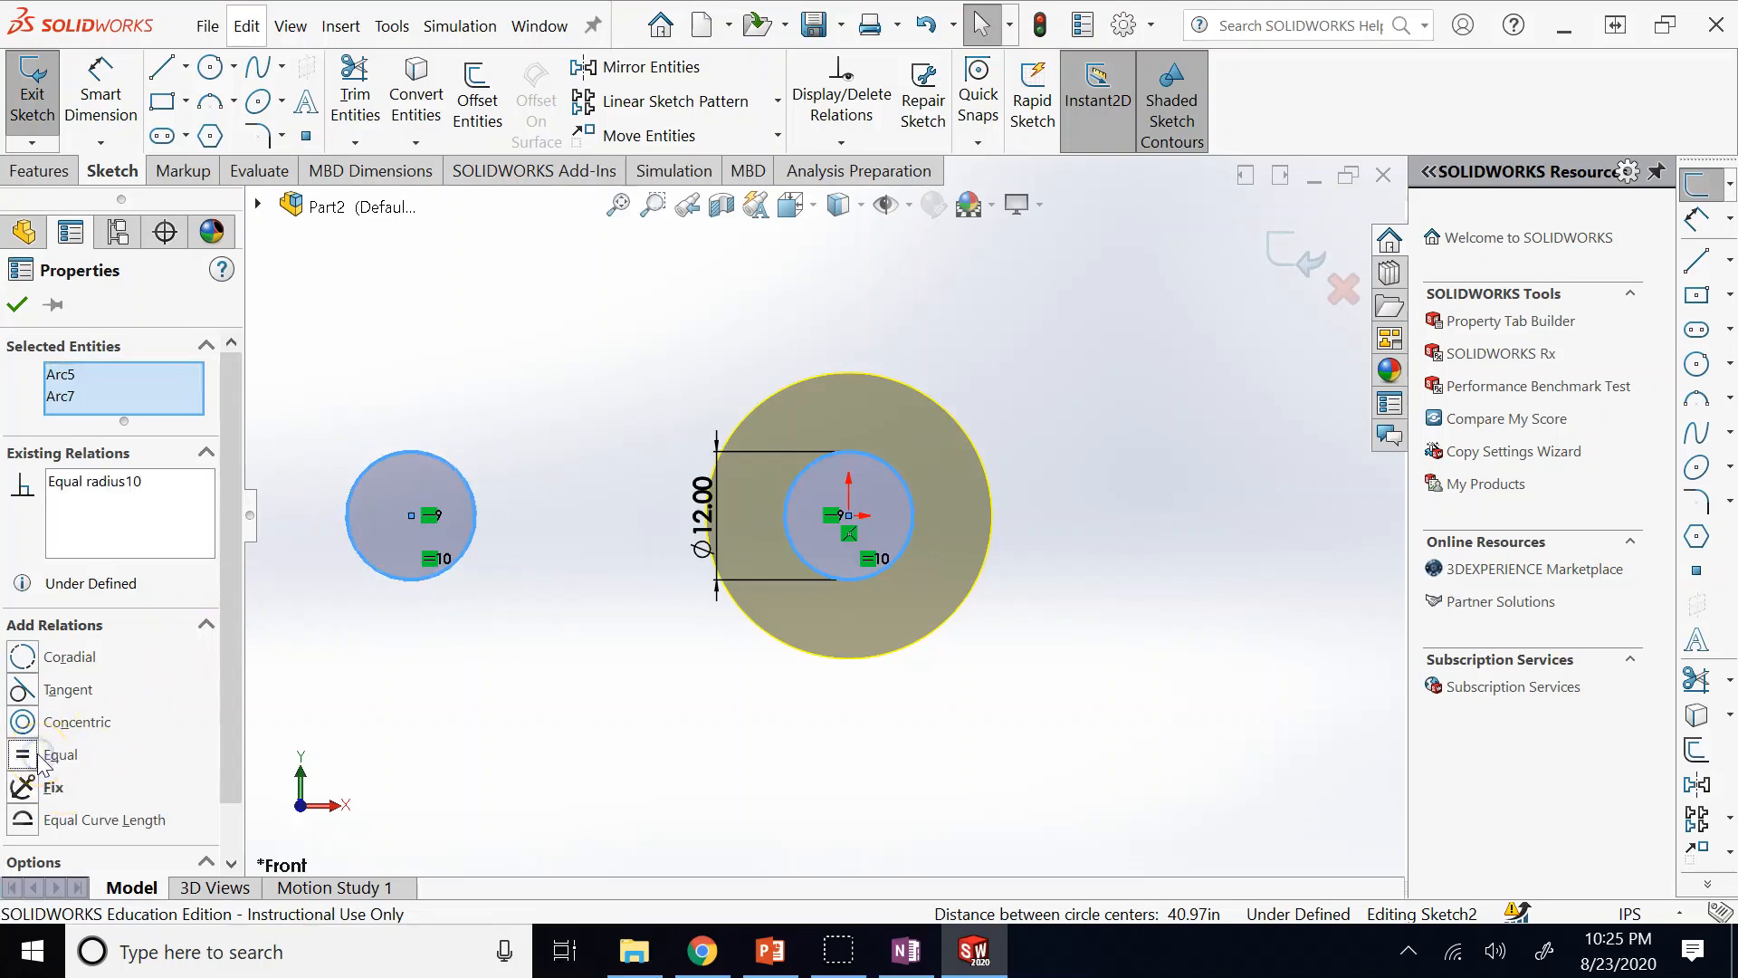
pyautogui.click(53, 310)
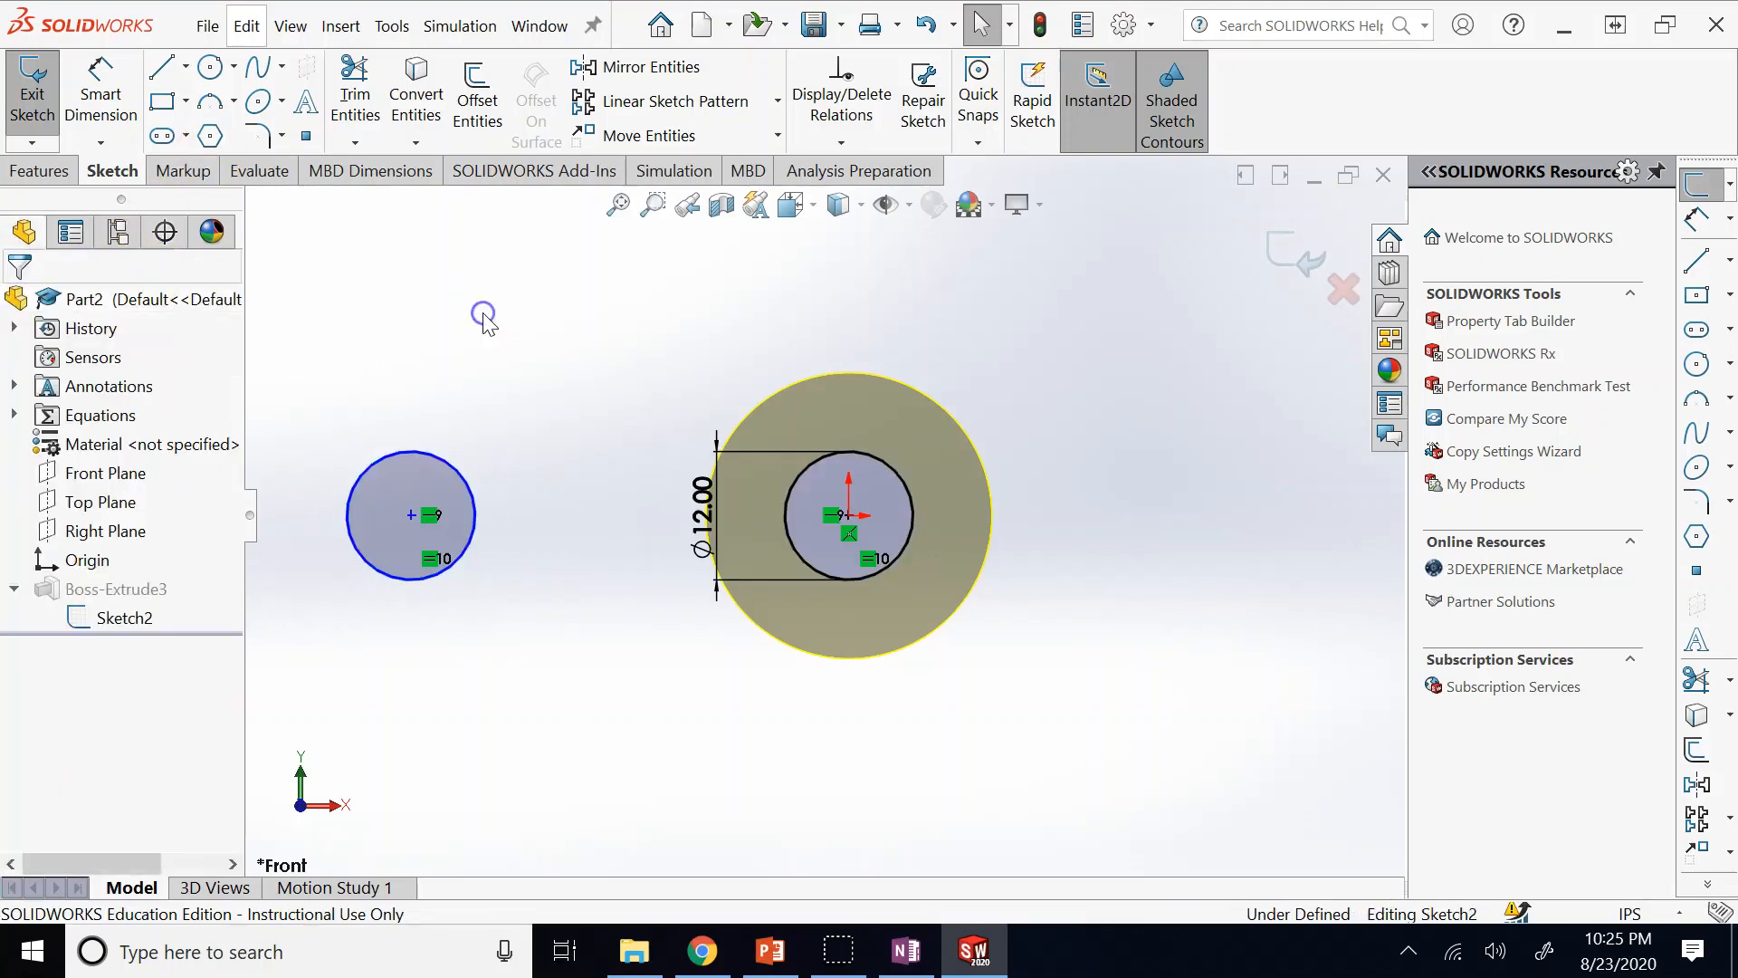
# Dimension the horizontal distance between the two circle centres and set it to 40 in.
pyautogui.click(100, 101)
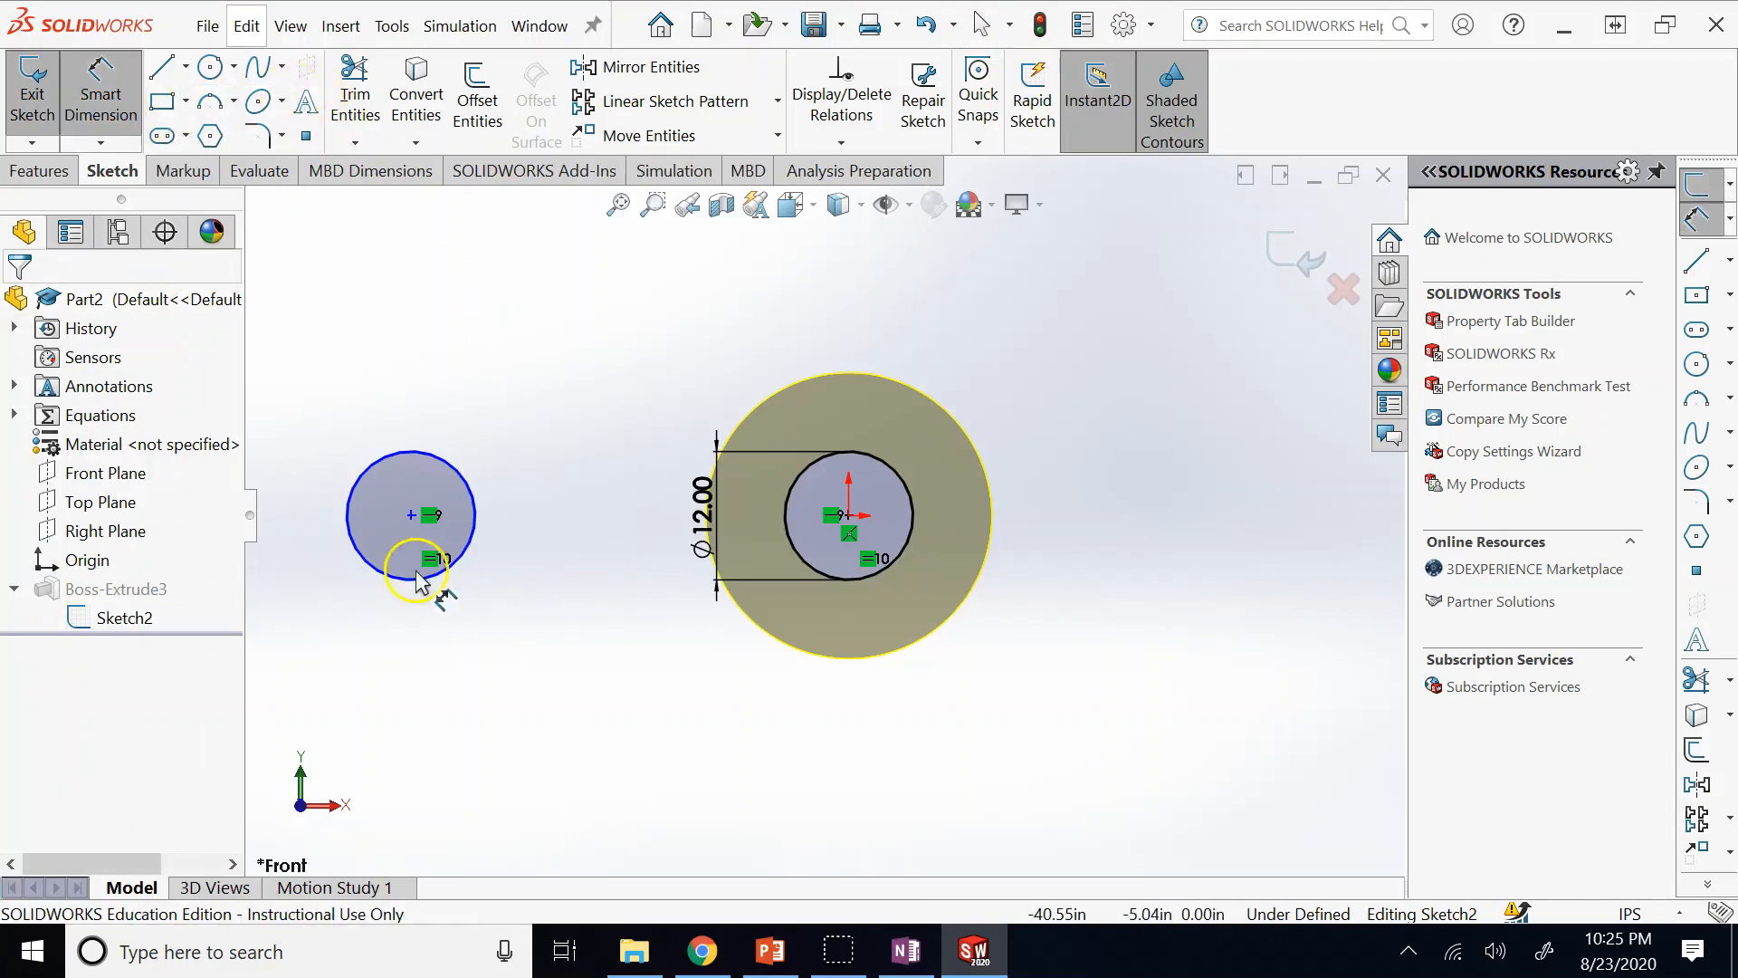
pyautogui.click(412, 516)
pyautogui.click(848, 516)
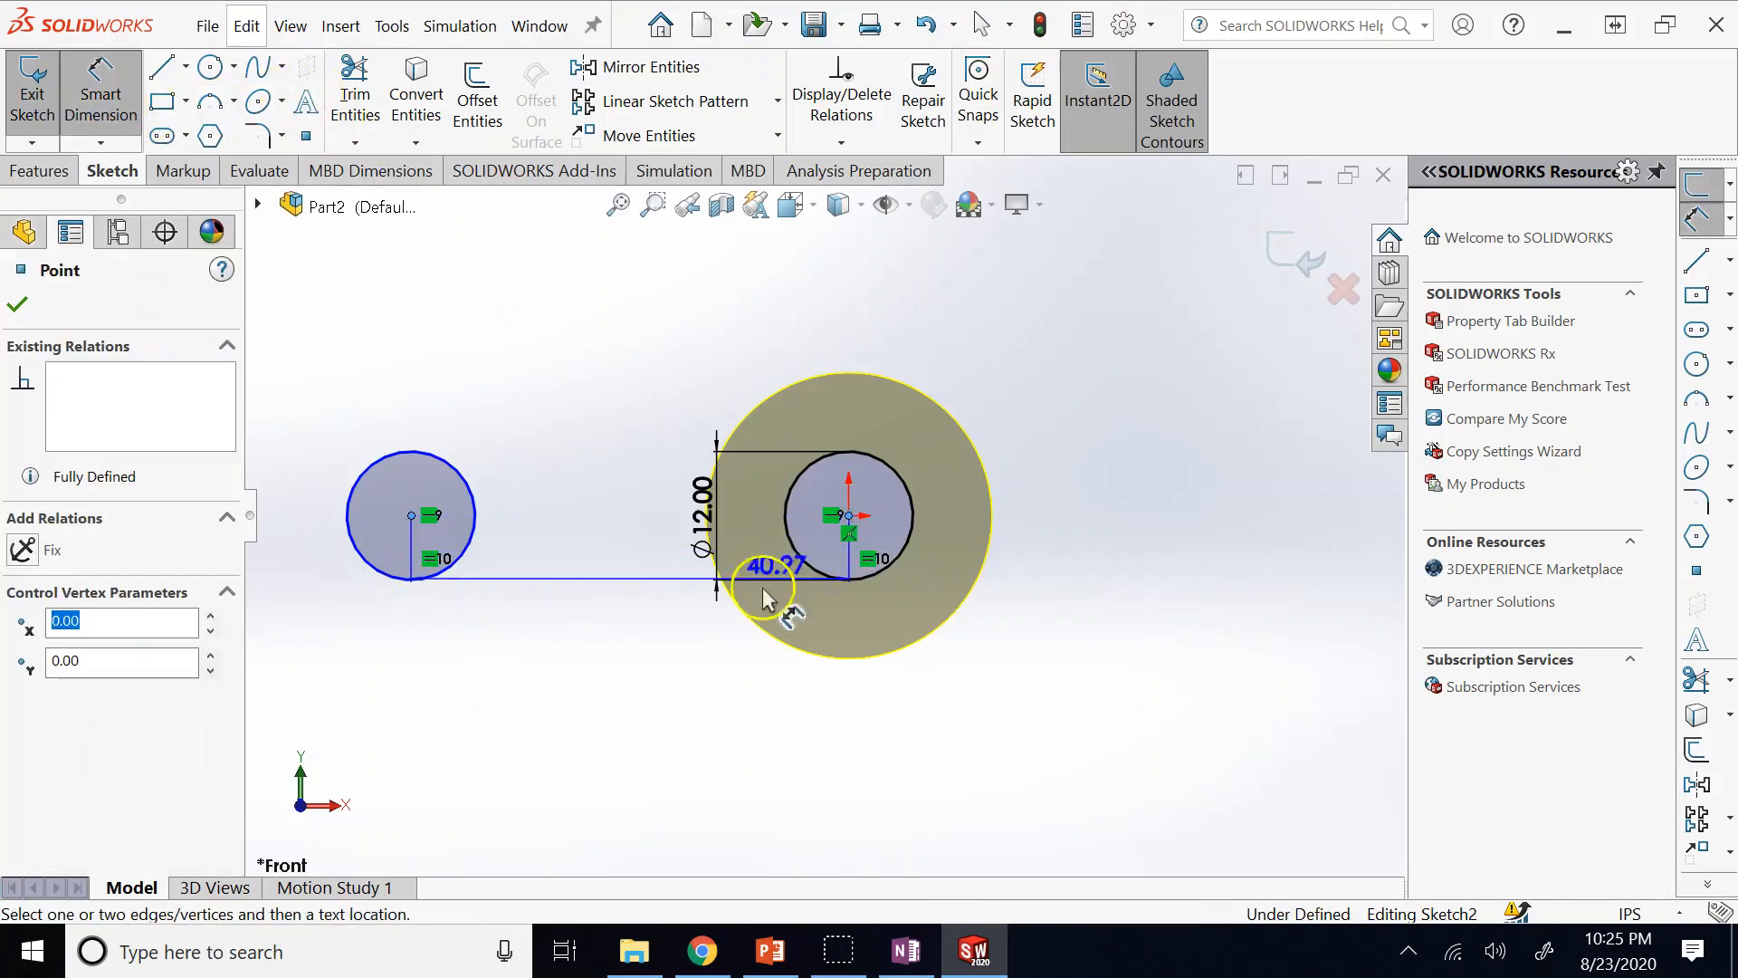
pyautogui.click(677, 729)
pyautogui.write('40.96856501in')
pyautogui.press('Return')
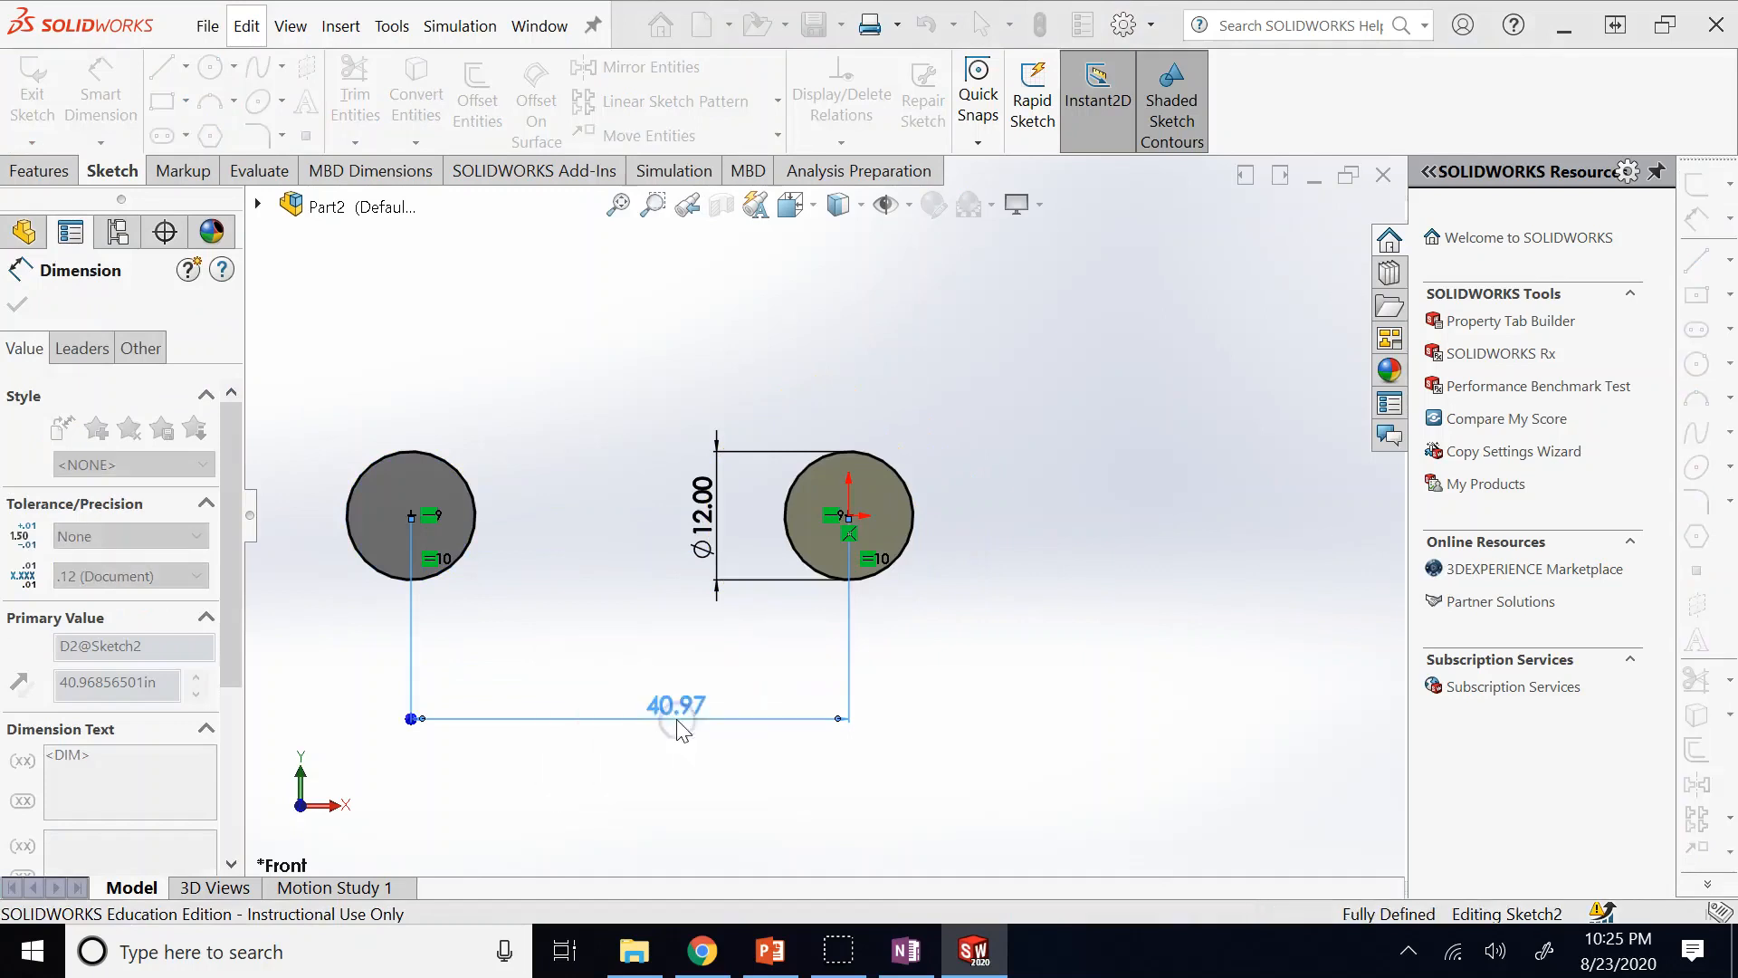
pyautogui.click(99, 95)
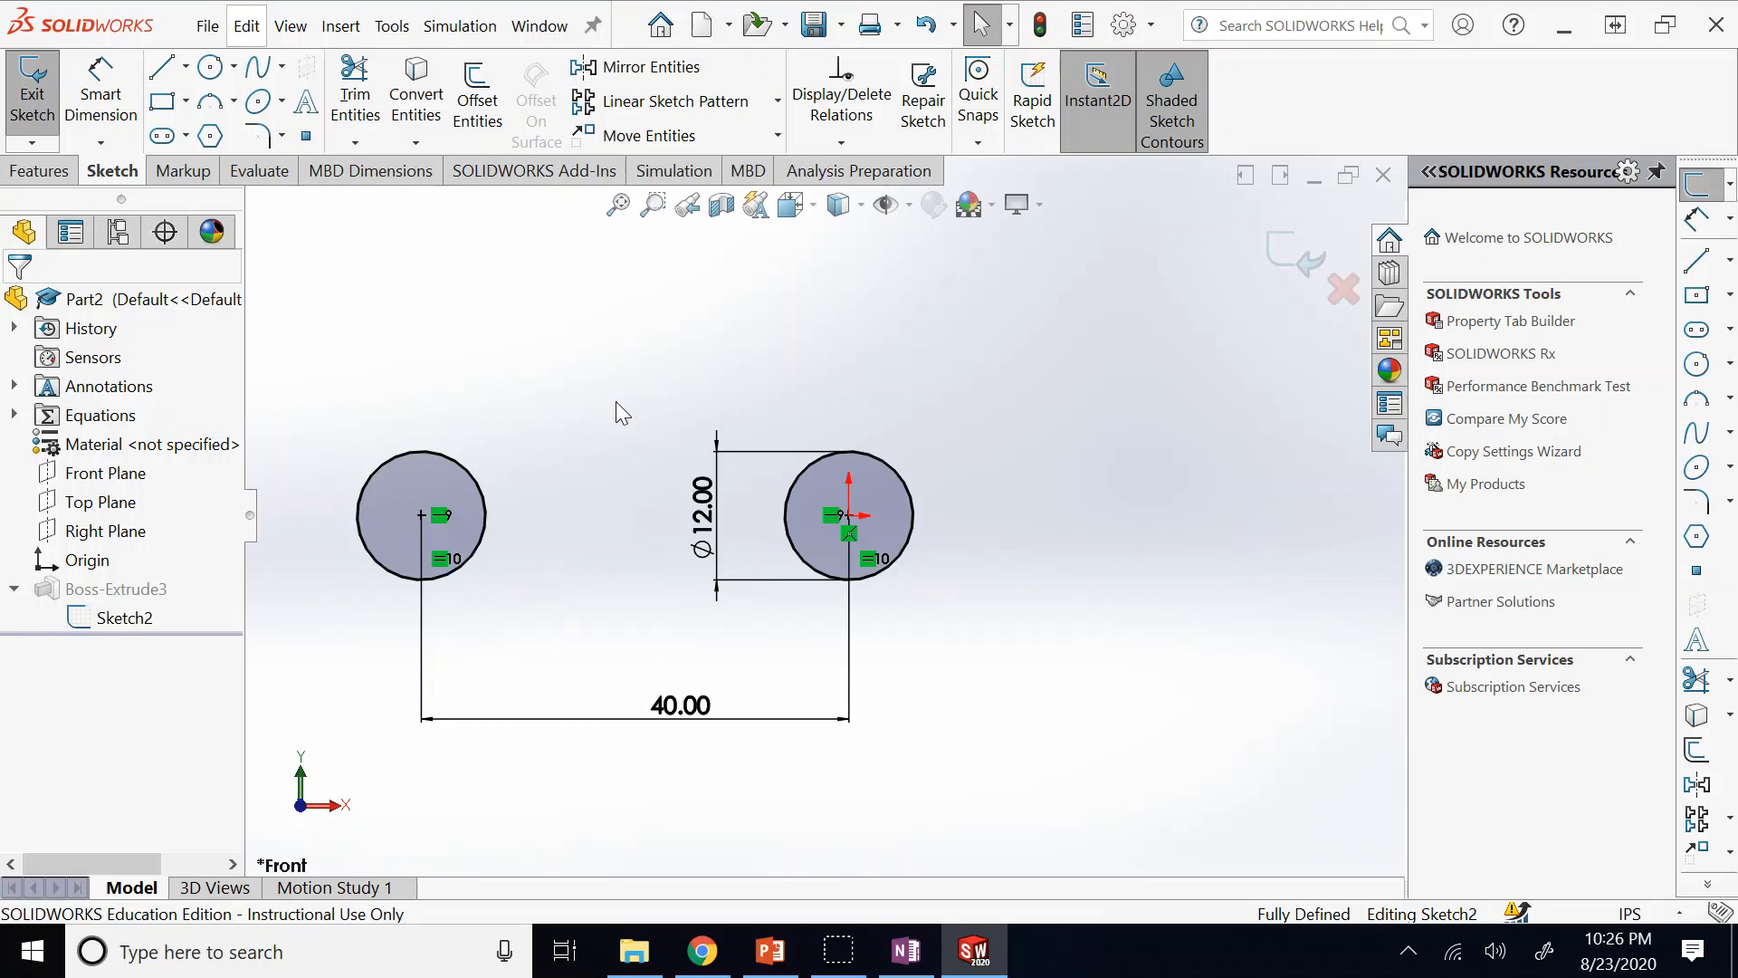
# Switch to PowerPoint to review the Types of Geometric Relations slide, and return to SOLIDWORKS.
pyautogui.click(772, 956)
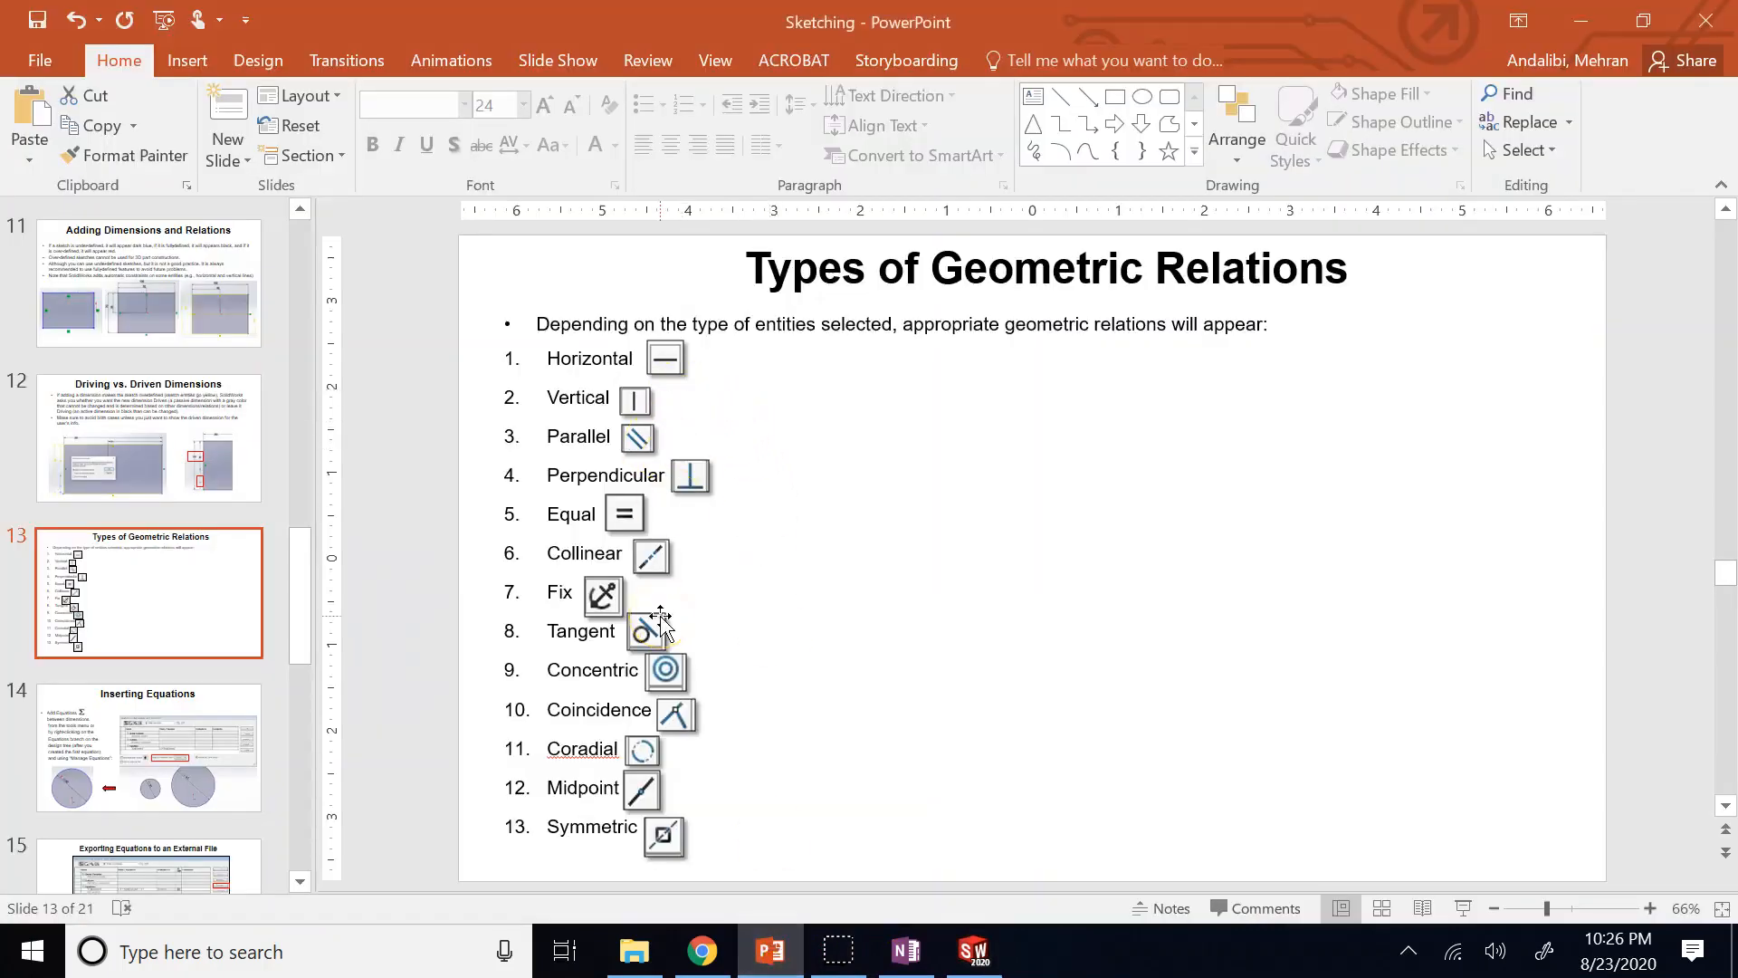
pyautogui.click(604, 598)
pyautogui.click(973, 950)
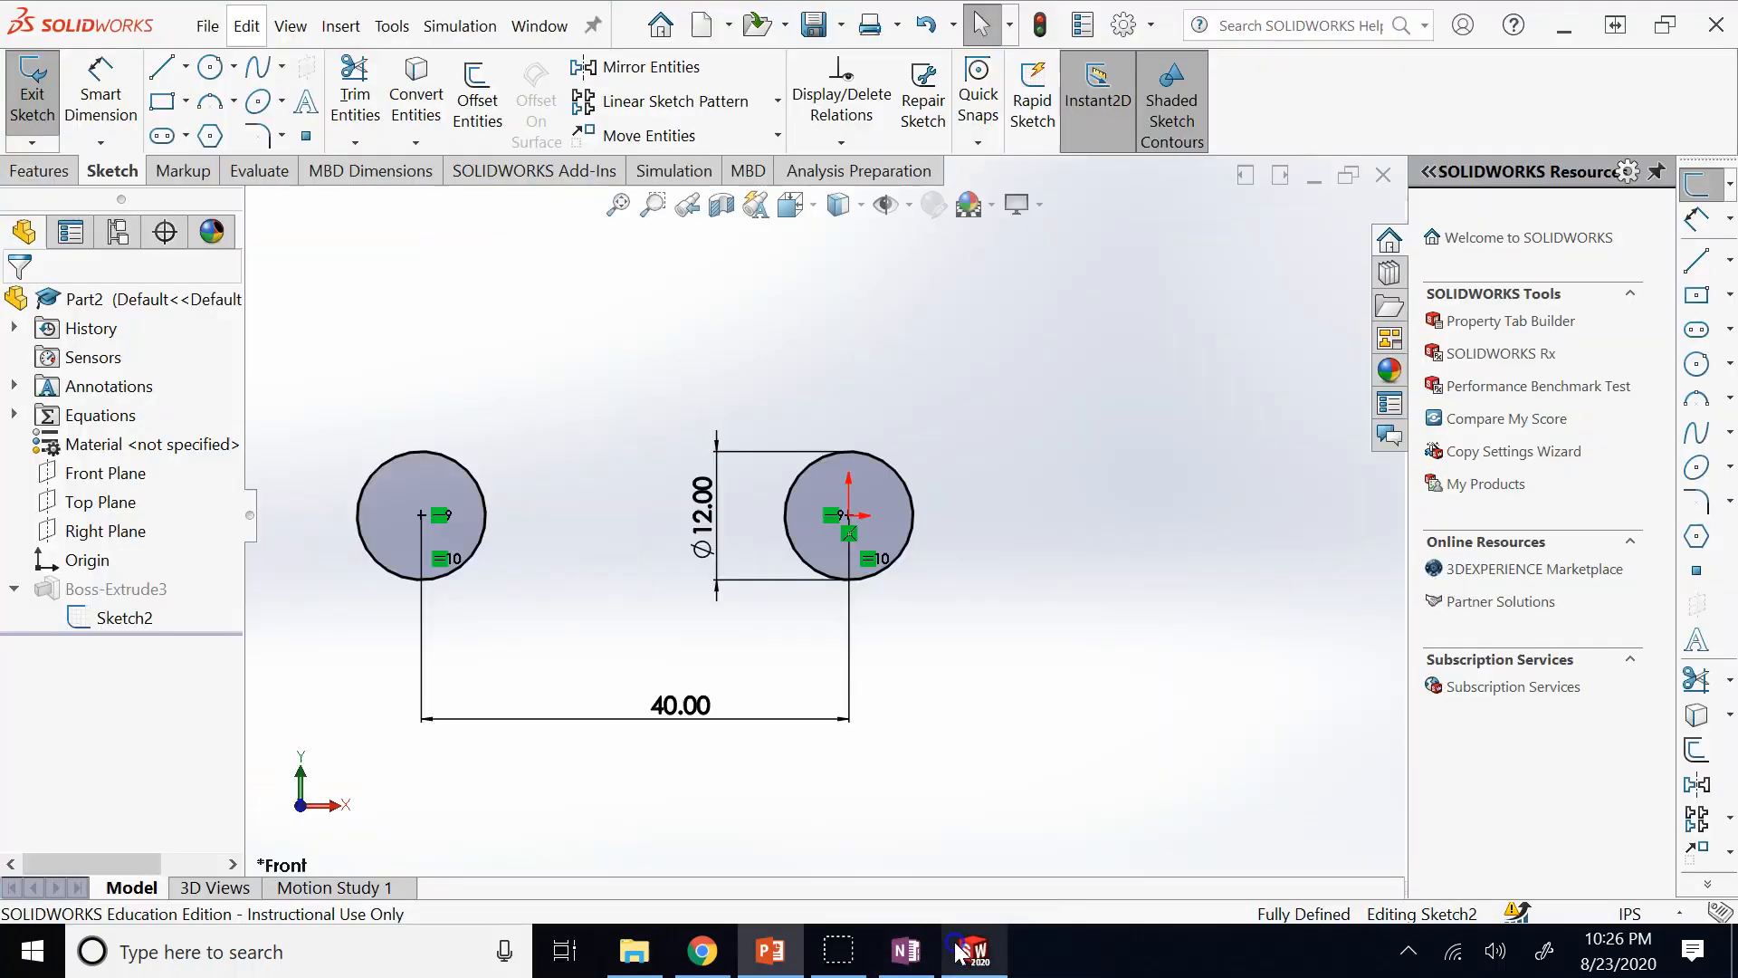
# Delete both circles together with their dimensions and relations from the sketch.
pyautogui.moveTo(304, 375); pyautogui.dragTo(1064, 736)
pyautogui.press('Delete')
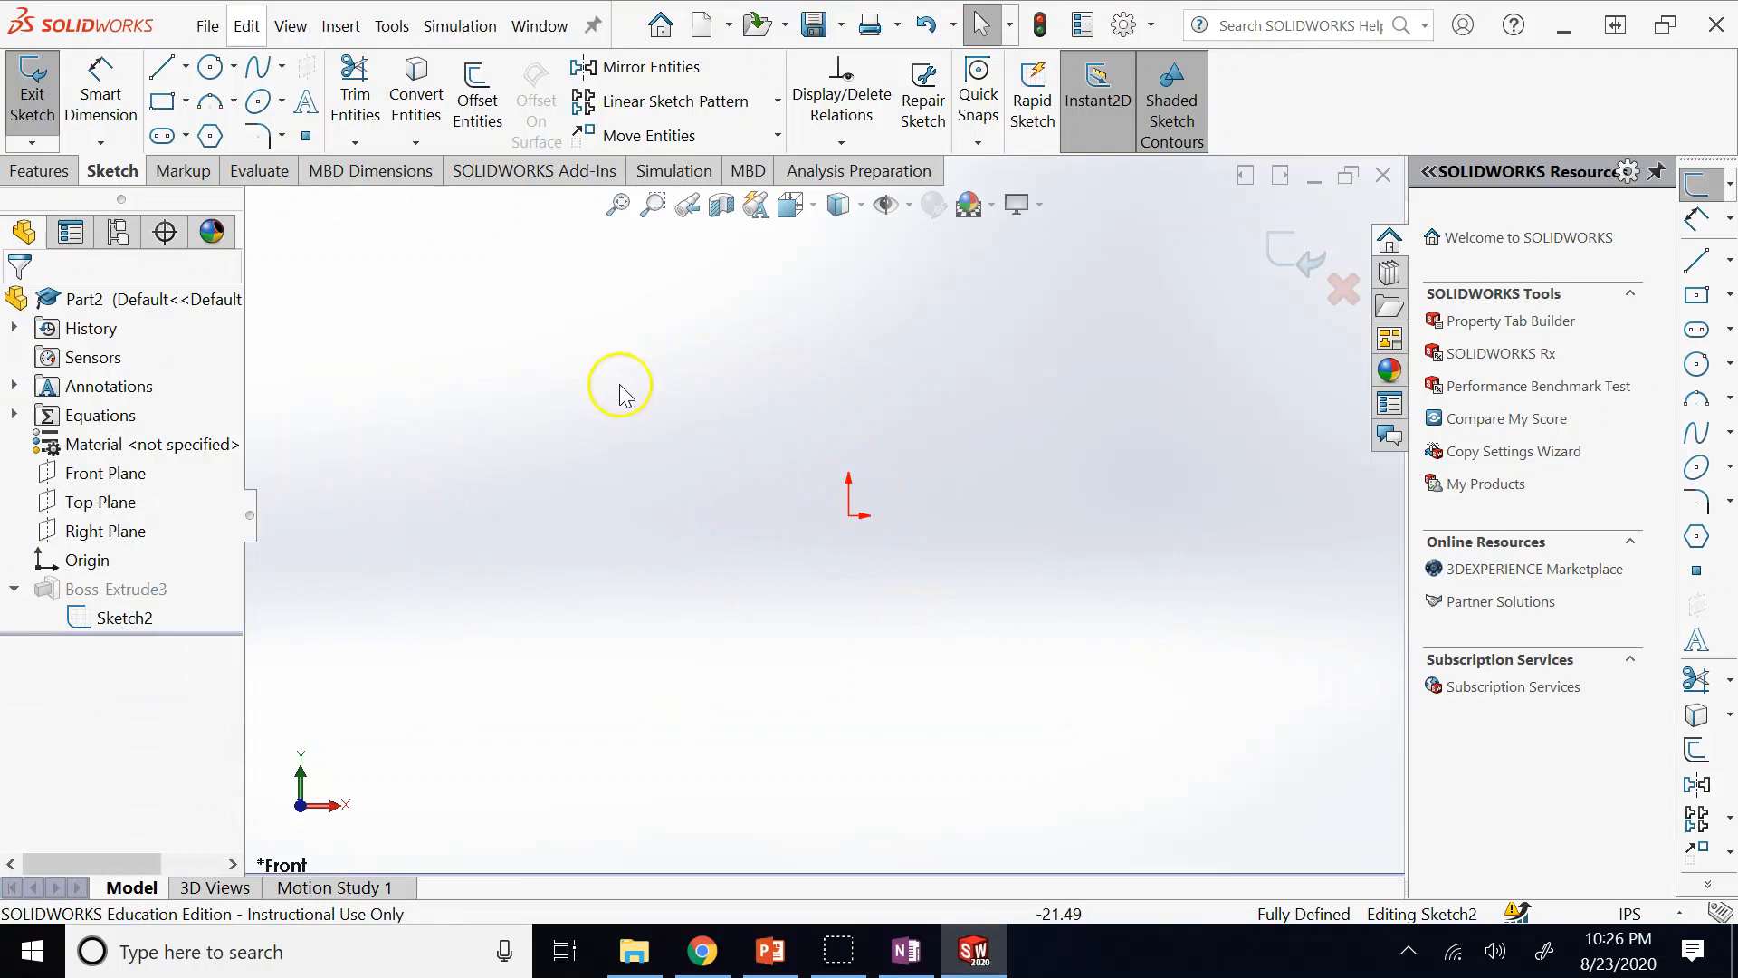
pyautogui.click(641, 395)
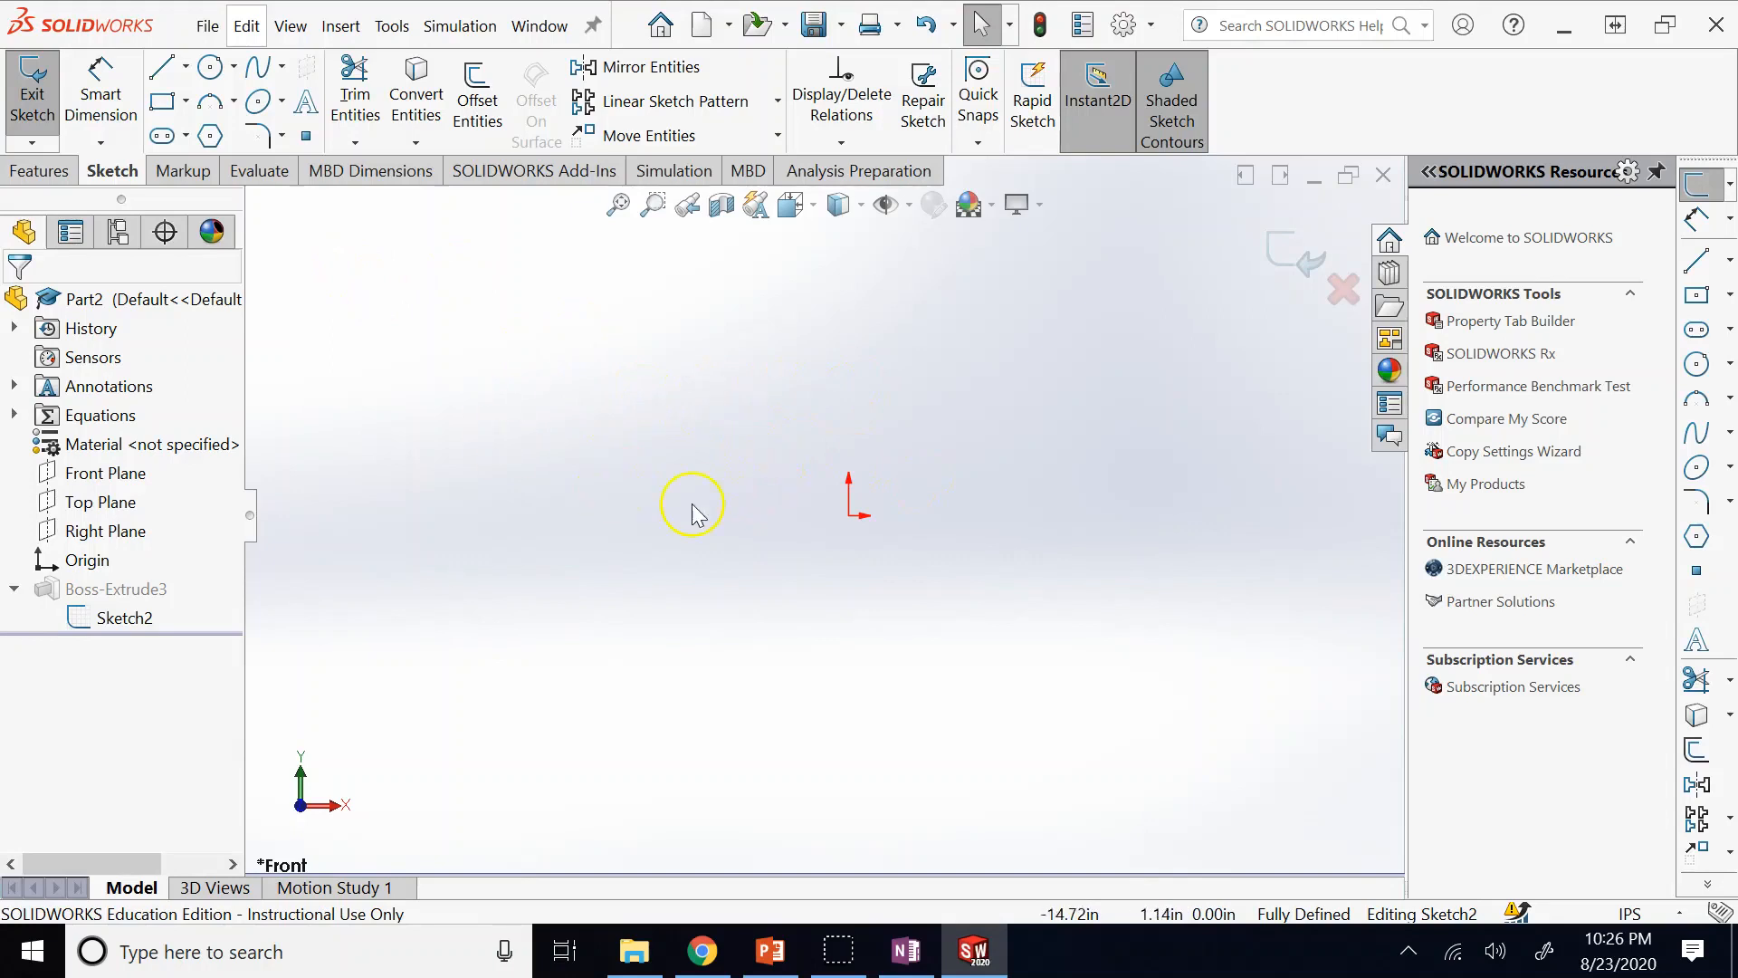
# Sketch a horizontal ellipse with semi-axes of about 12.96 in and 8.68 in, centred about 32.5 in left of the origin.
pyautogui.click(258, 101)
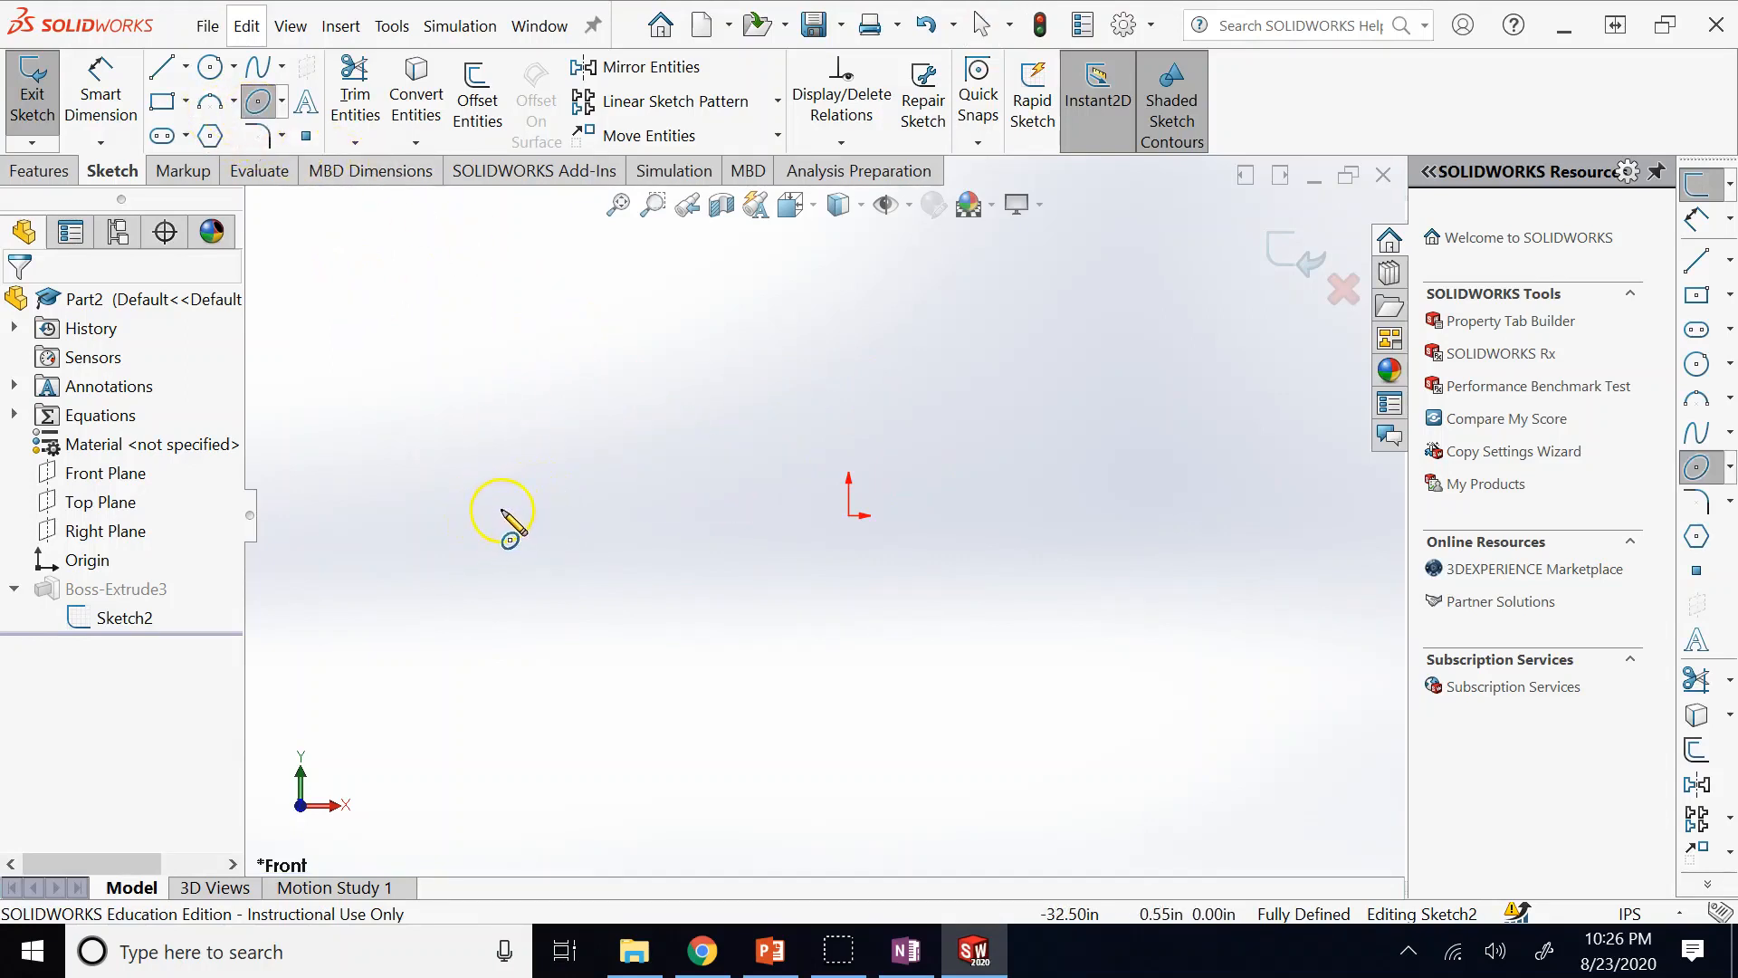
pyautogui.click(503, 514)
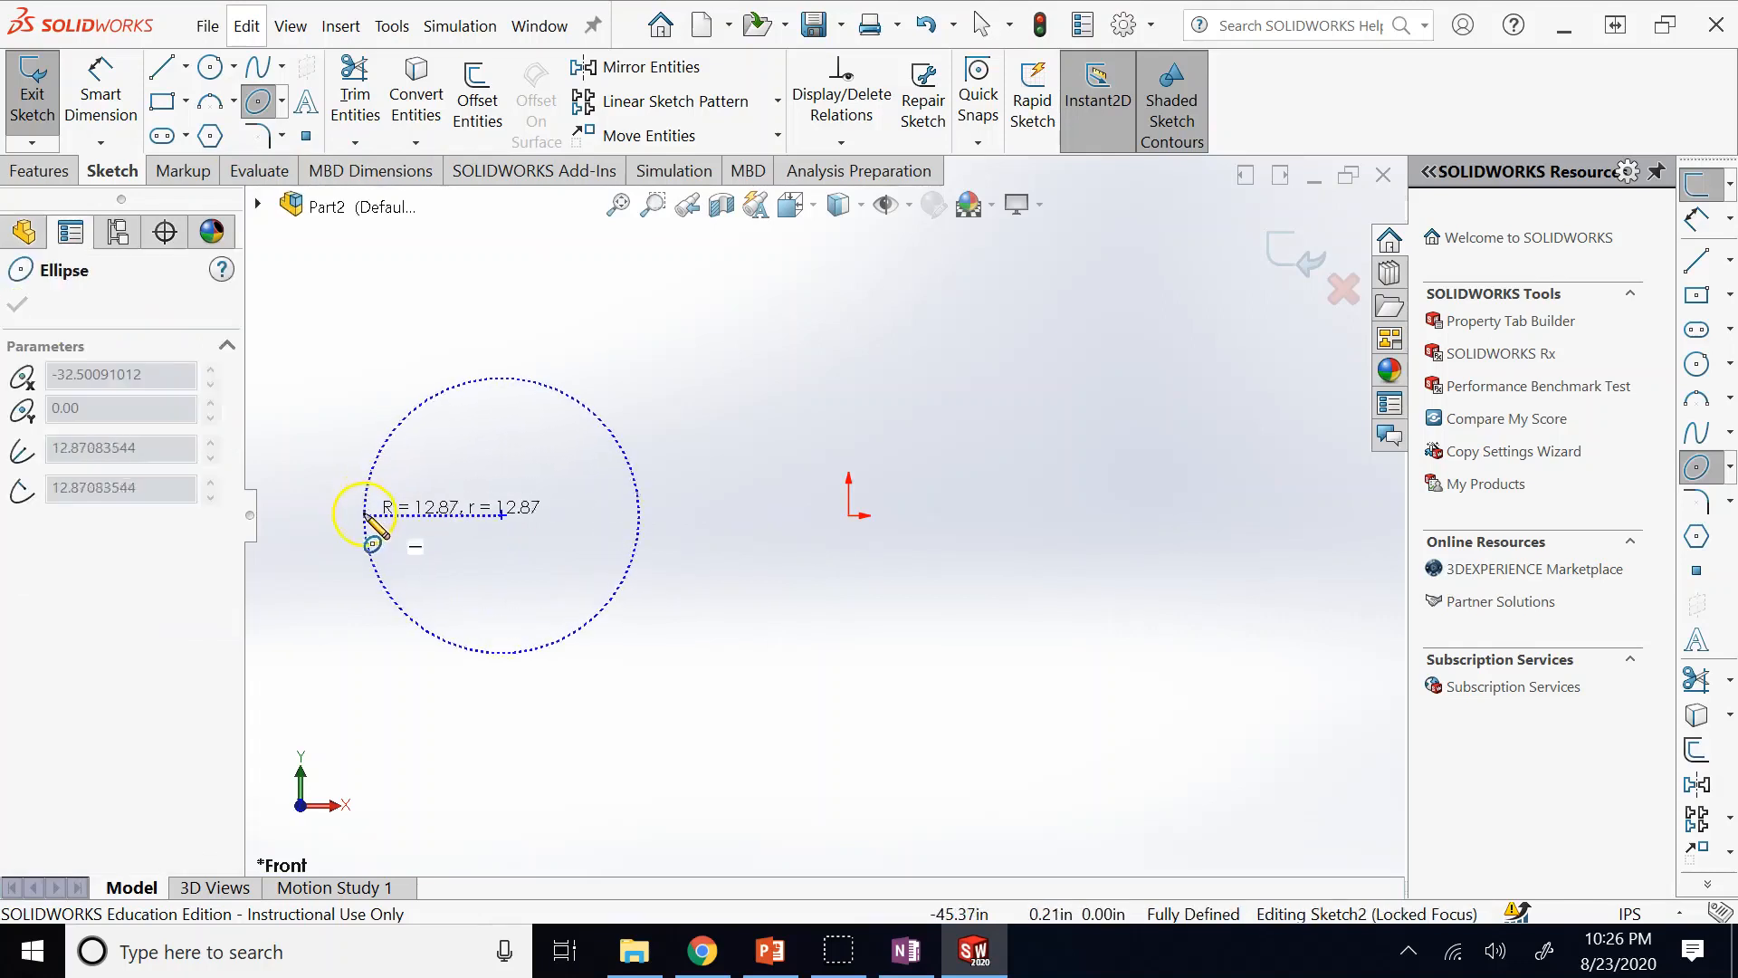
pyautogui.click(364, 514)
pyautogui.click(460, 430)
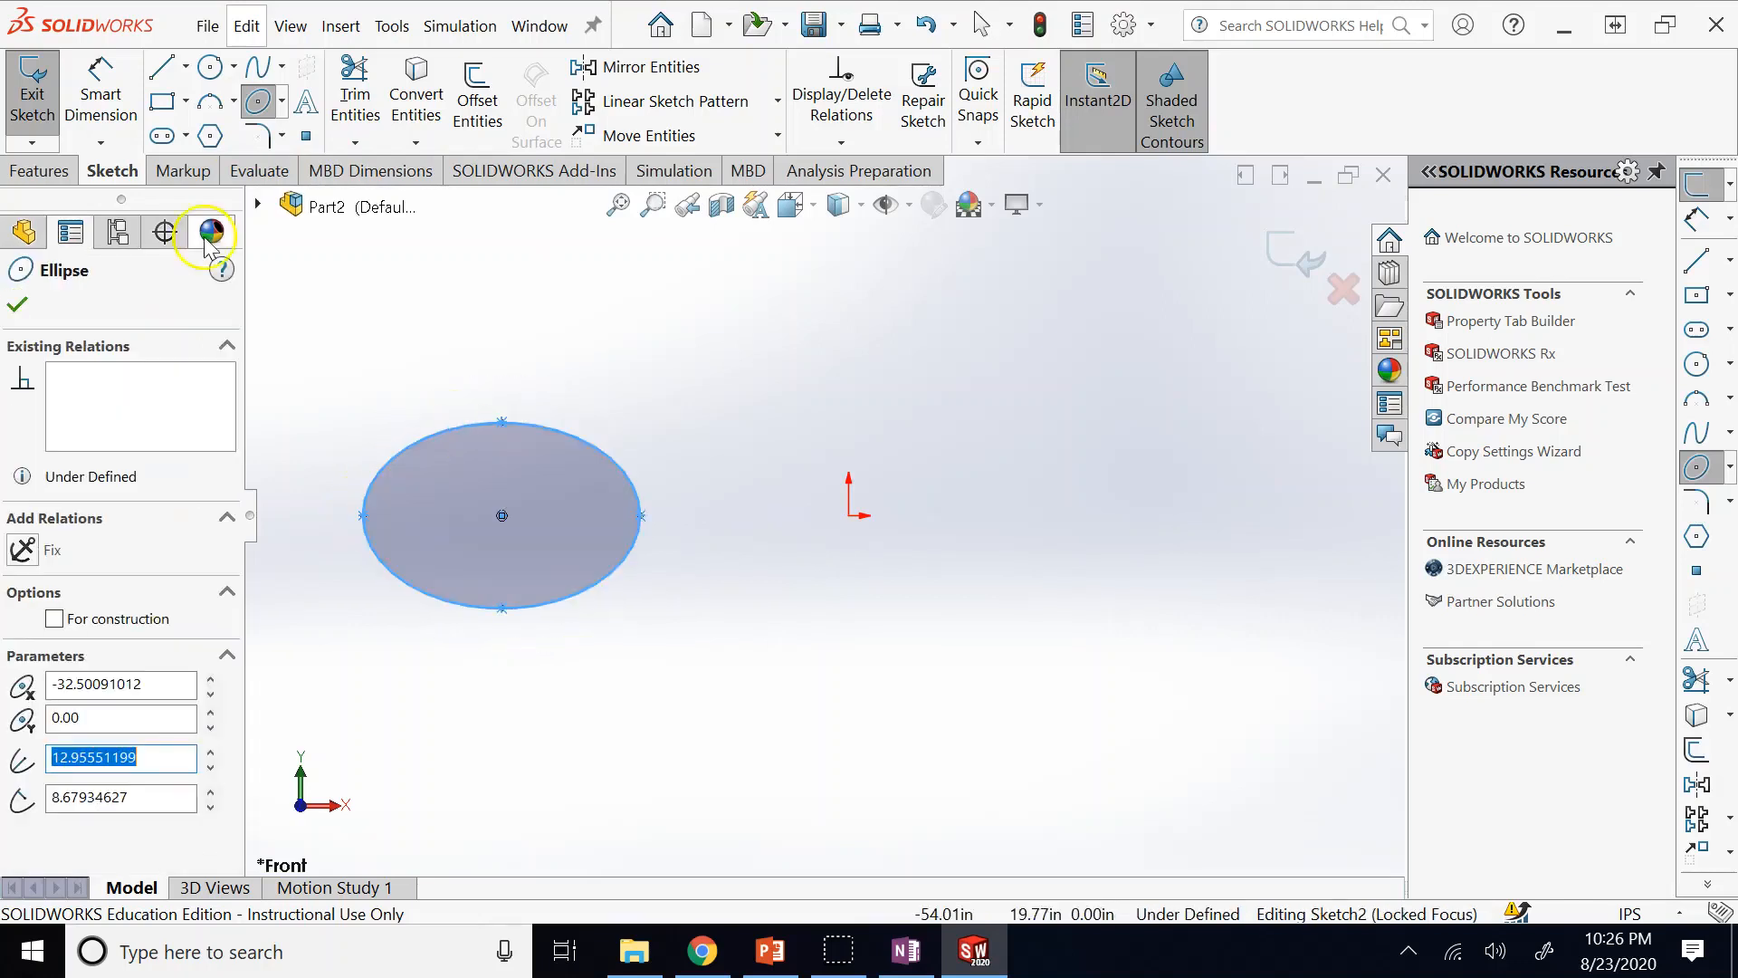
pyautogui.press('Escape')
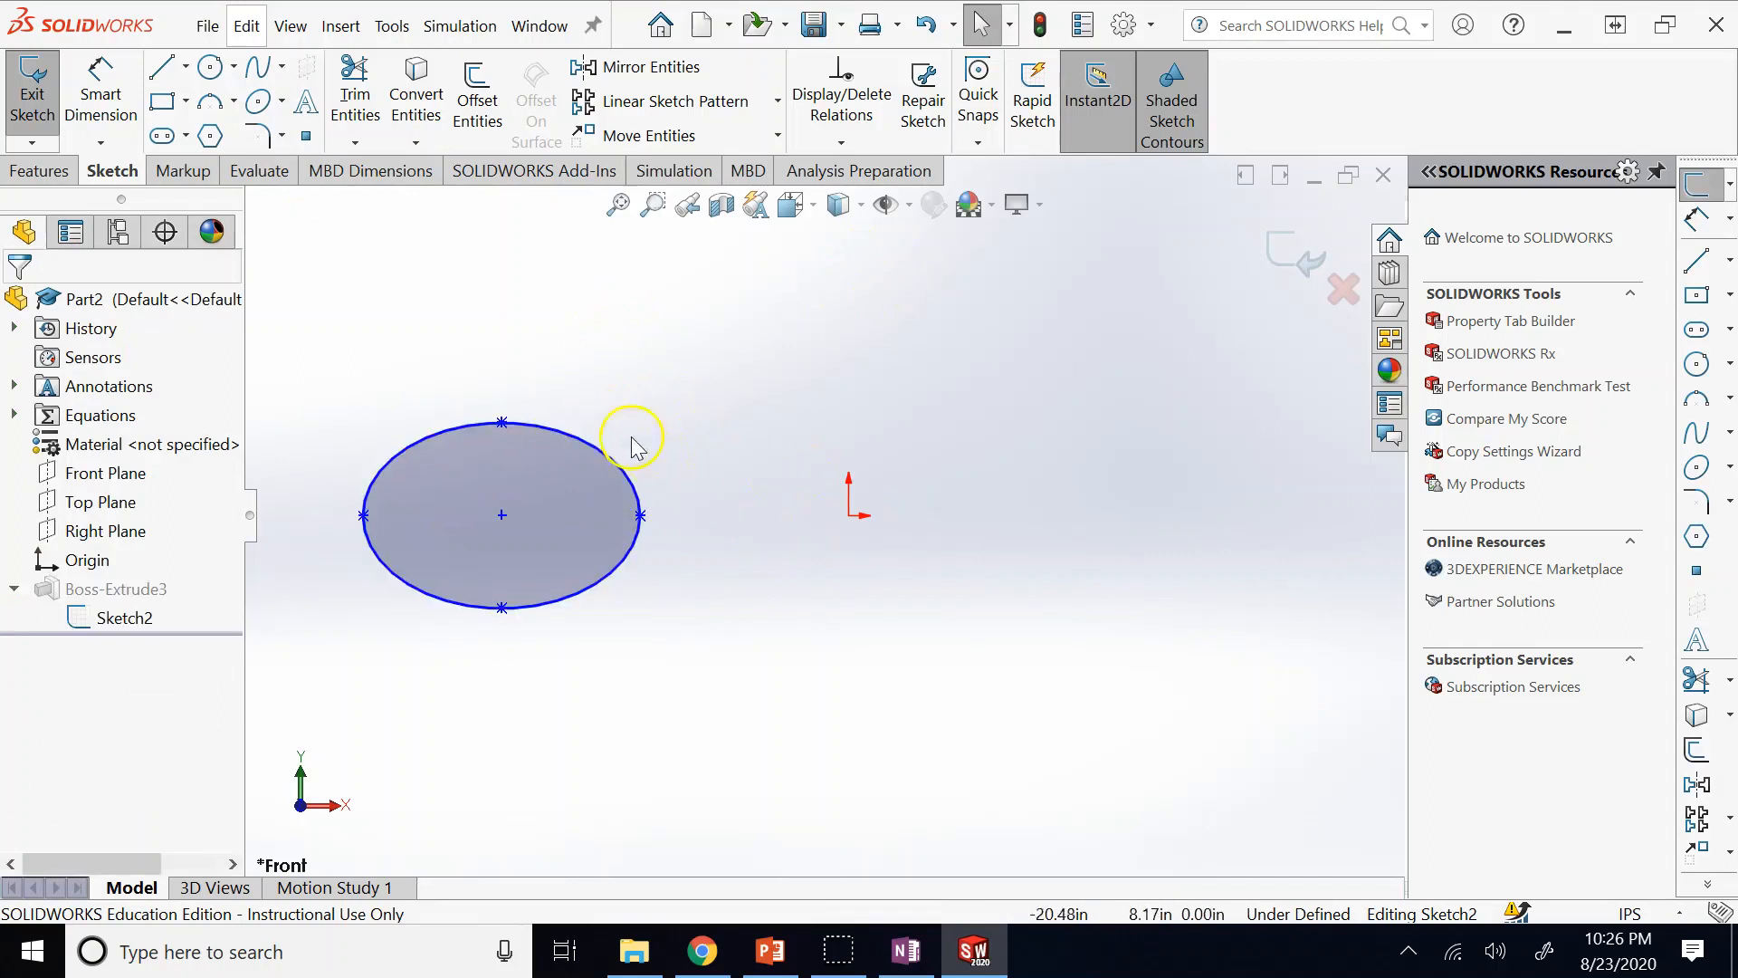
# Add a Fix relation to the ellipse and test that it cannot be moved.
pyautogui.click(441, 436)
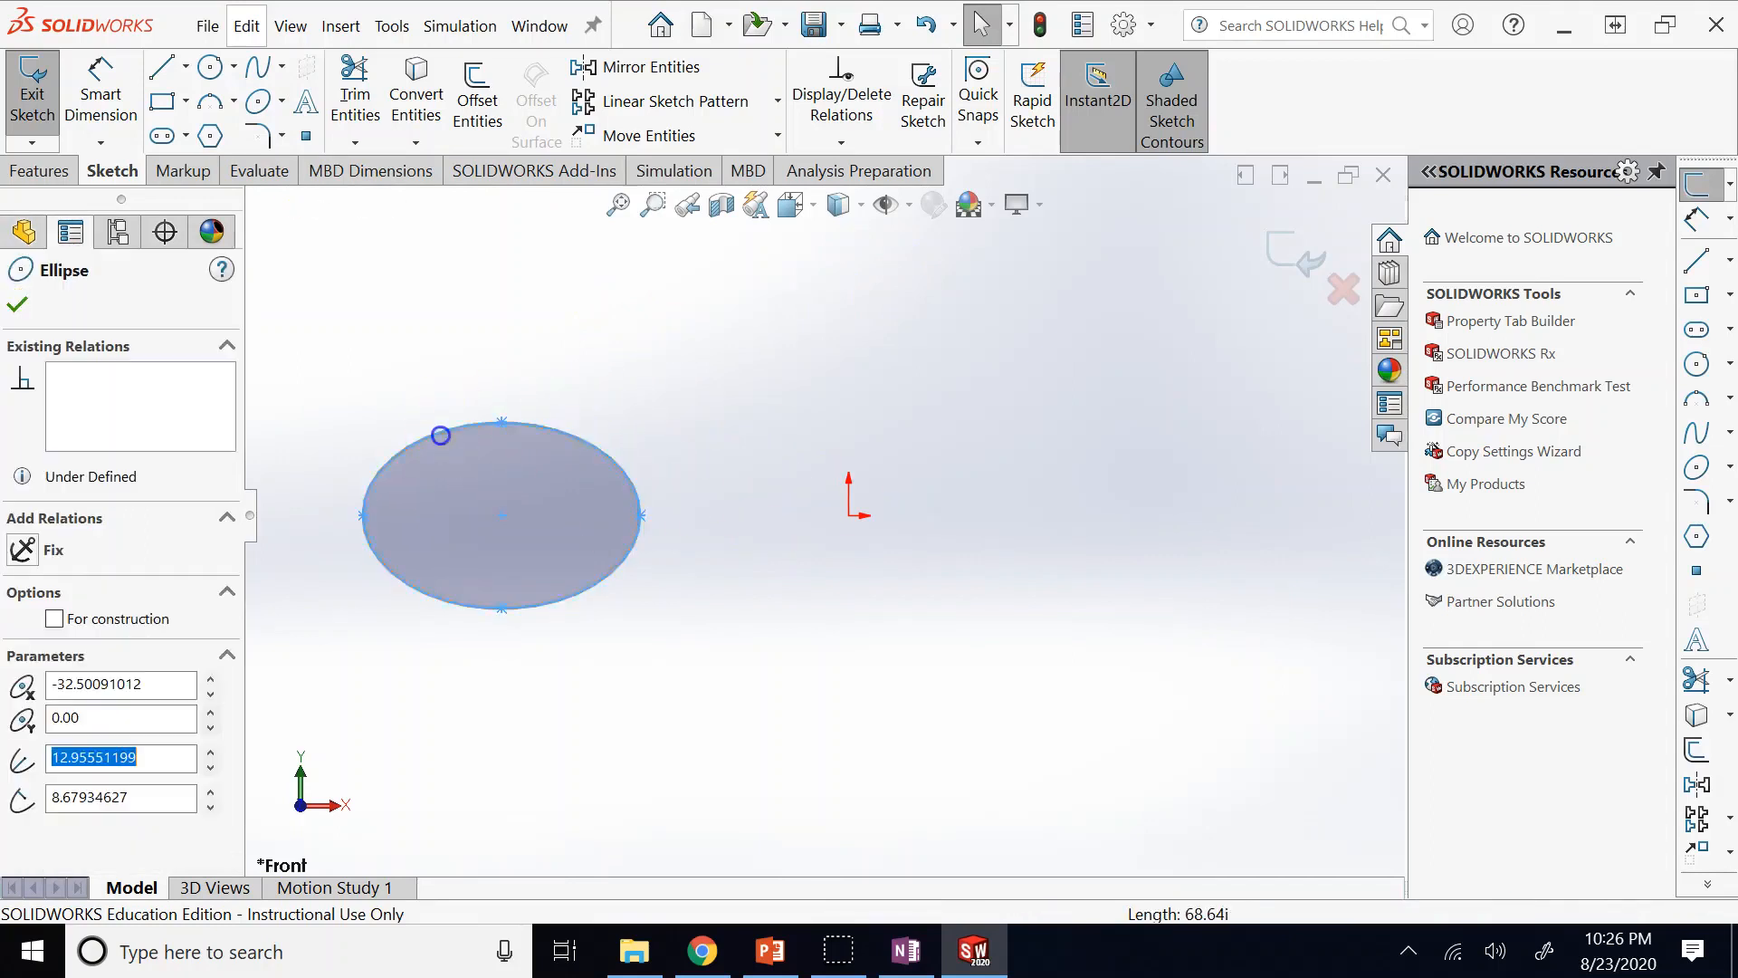
pyautogui.click(25, 551)
pyautogui.click(17, 304)
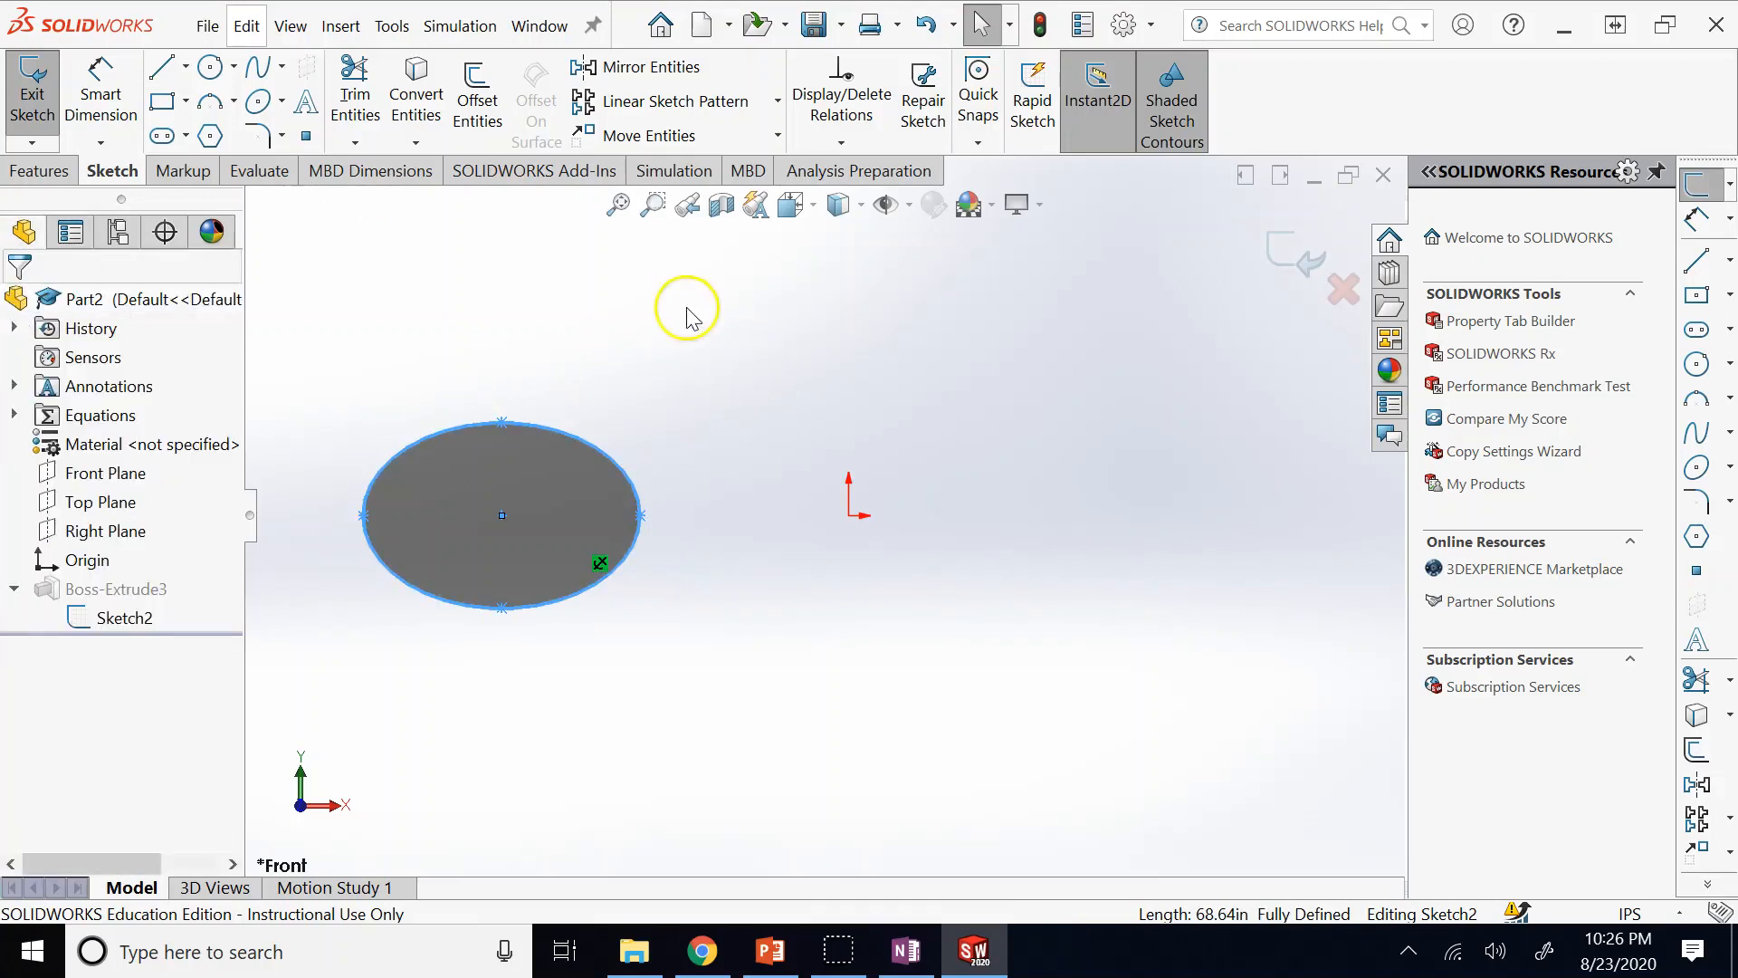
pyautogui.click(689, 317)
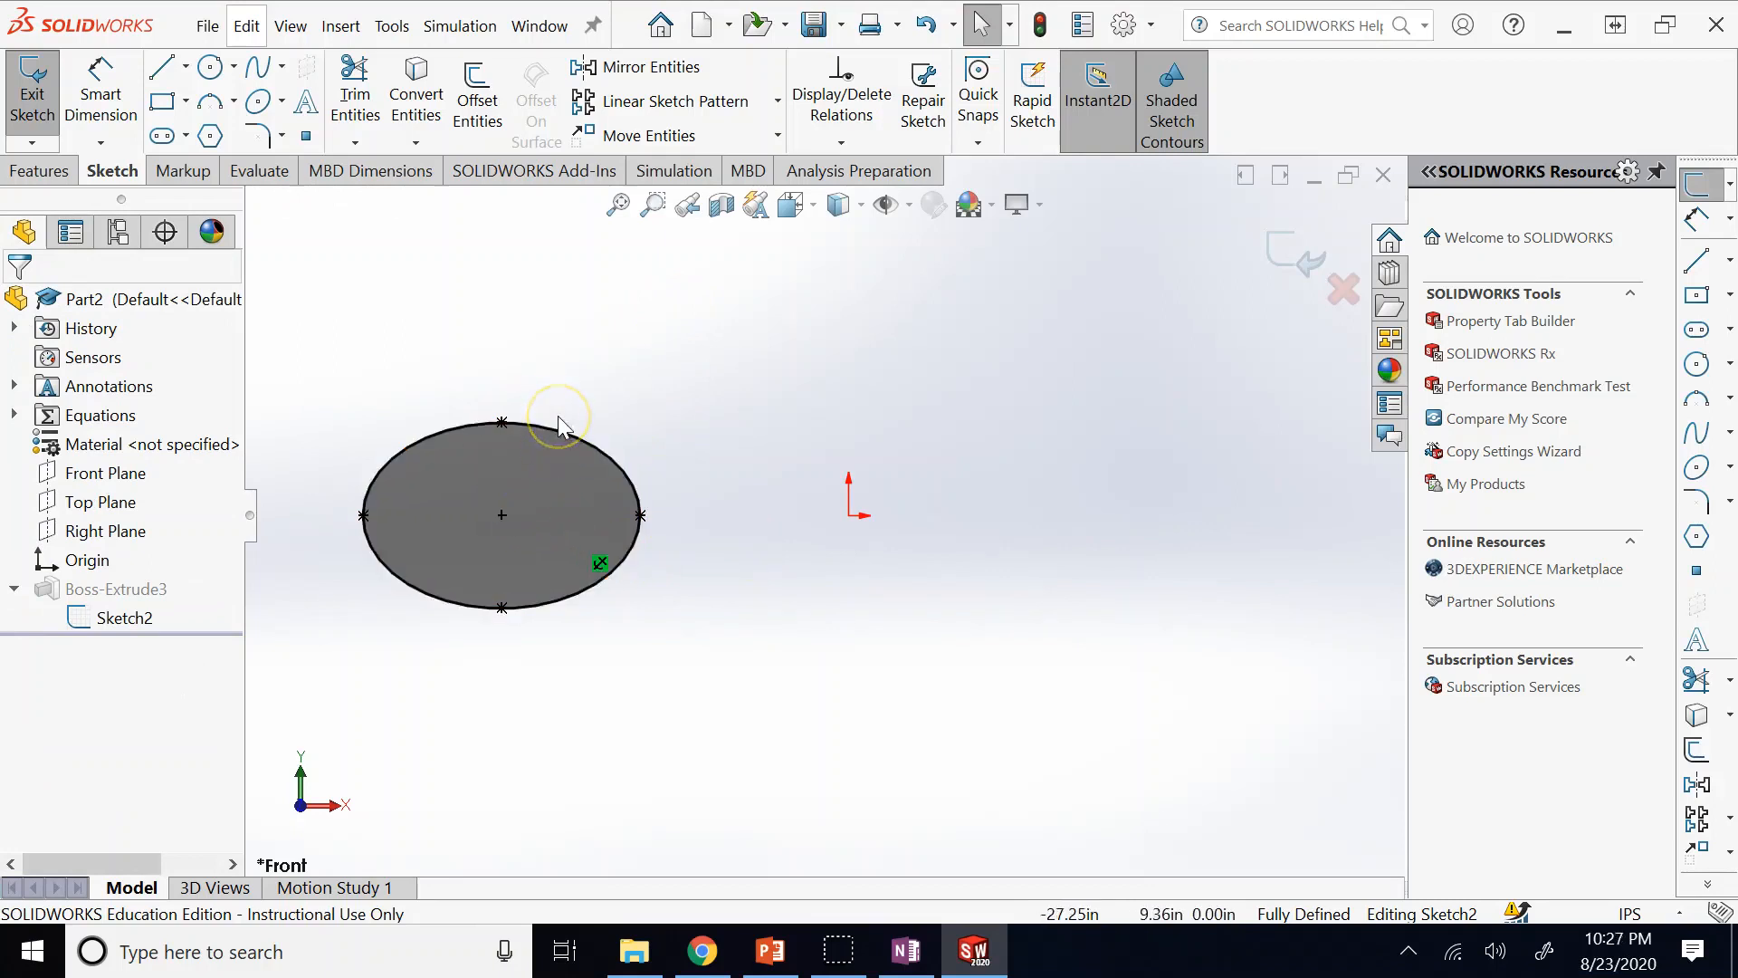
pyautogui.click(622, 576)
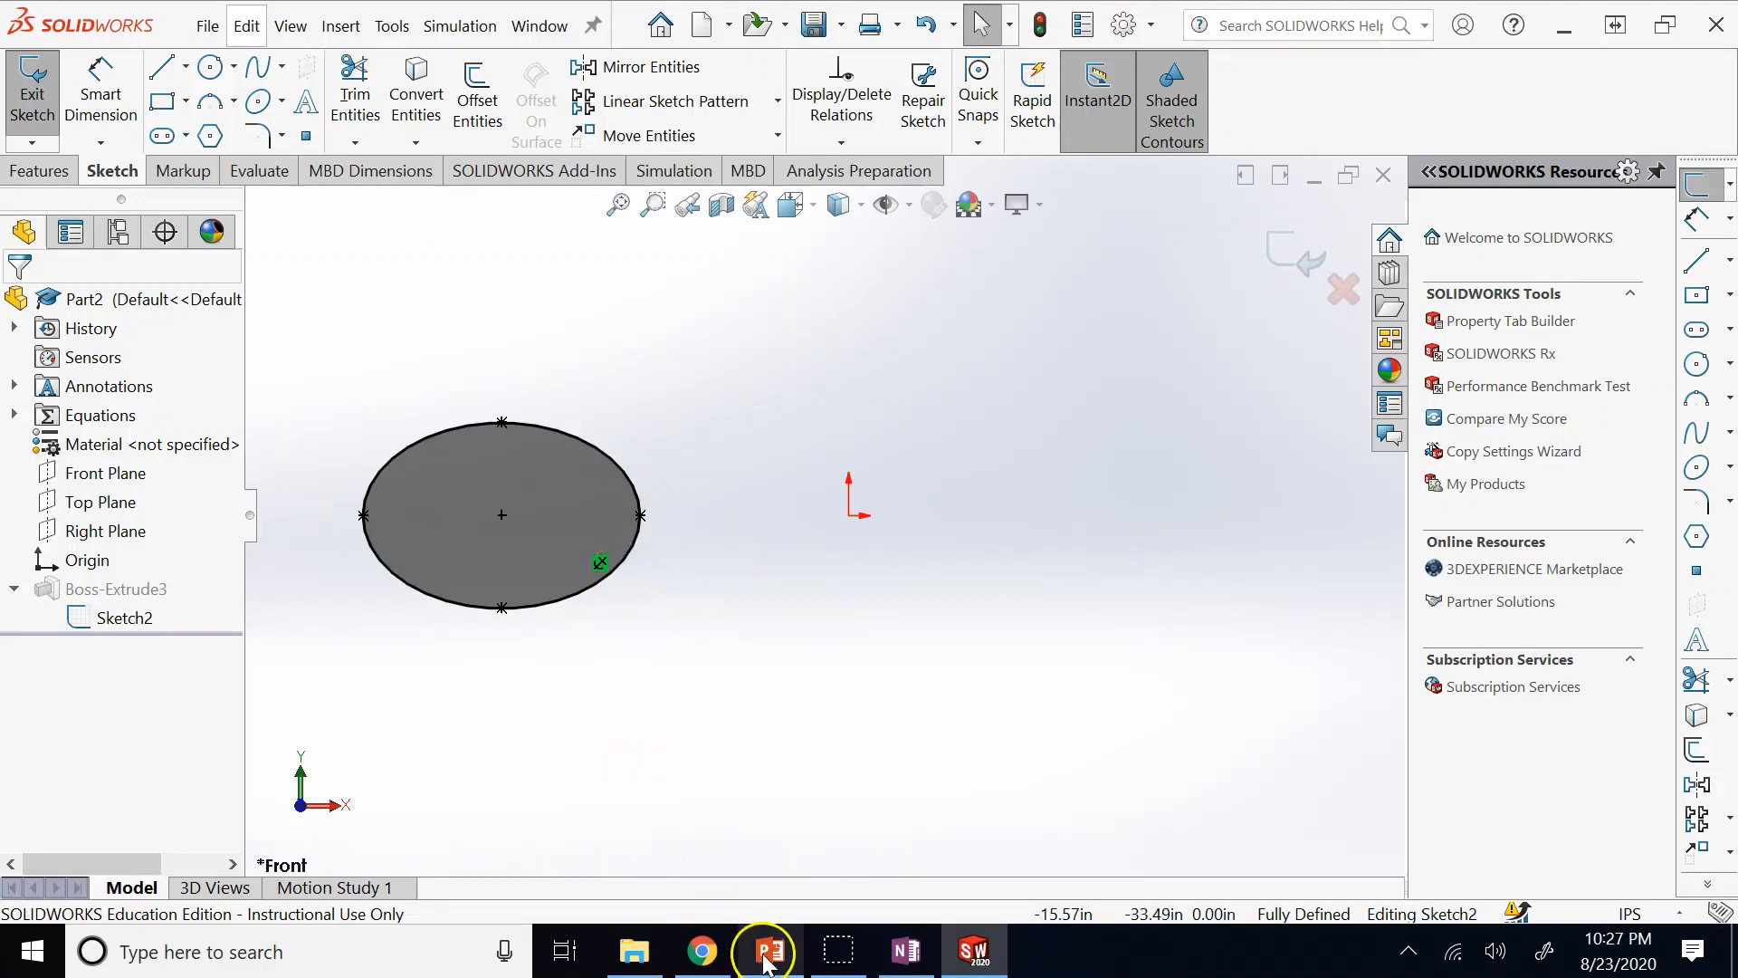
# Switch to PowerPoint and review the Types of Geometric Relations and Adding Dimensions and Relations slides.
pyautogui.click(765, 950)
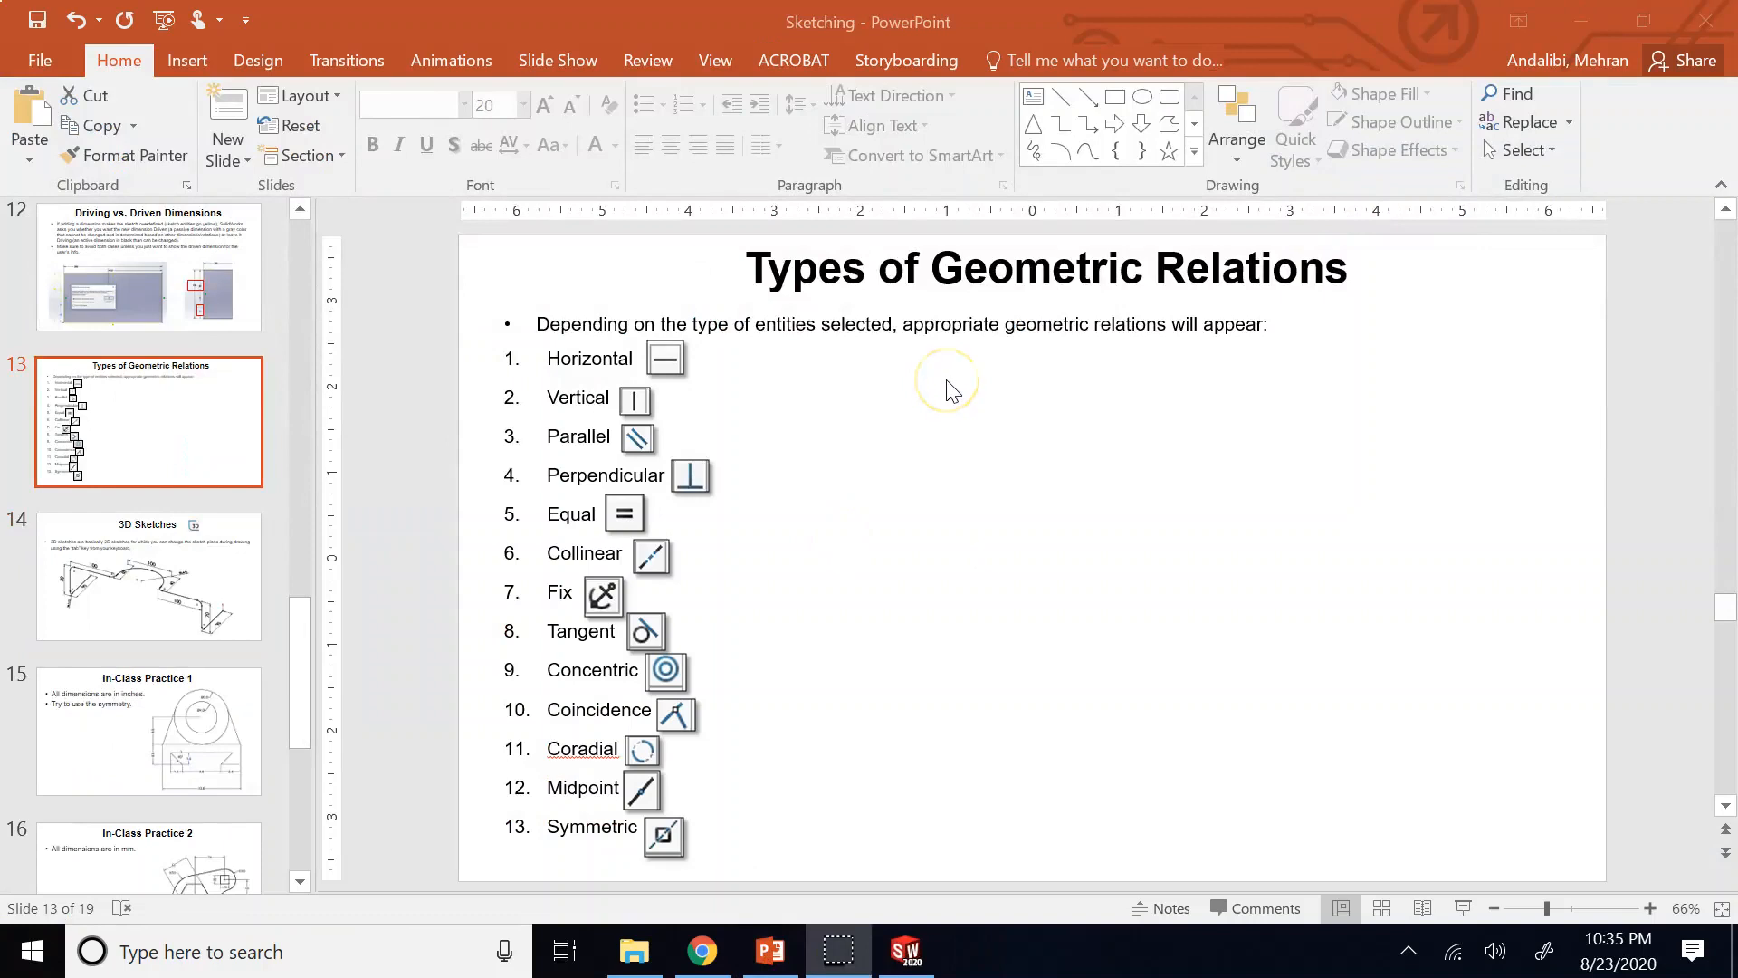
pyautogui.click(924, 388)
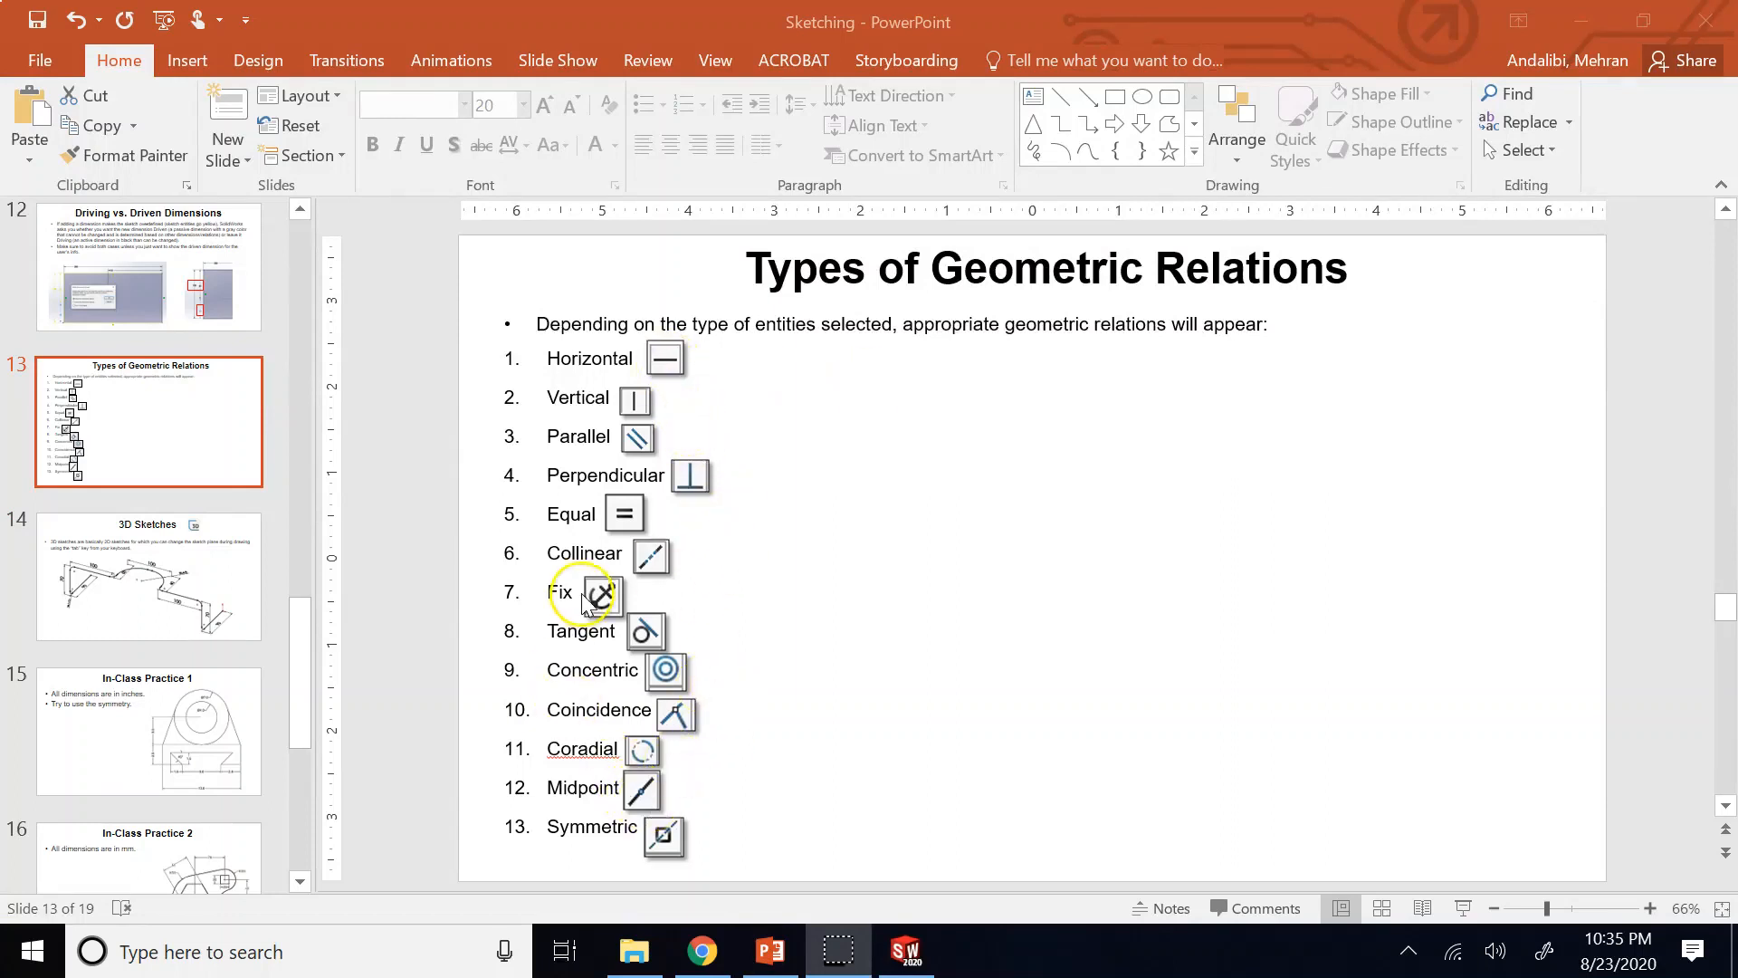
pyautogui.scroll(3, 288, 552)
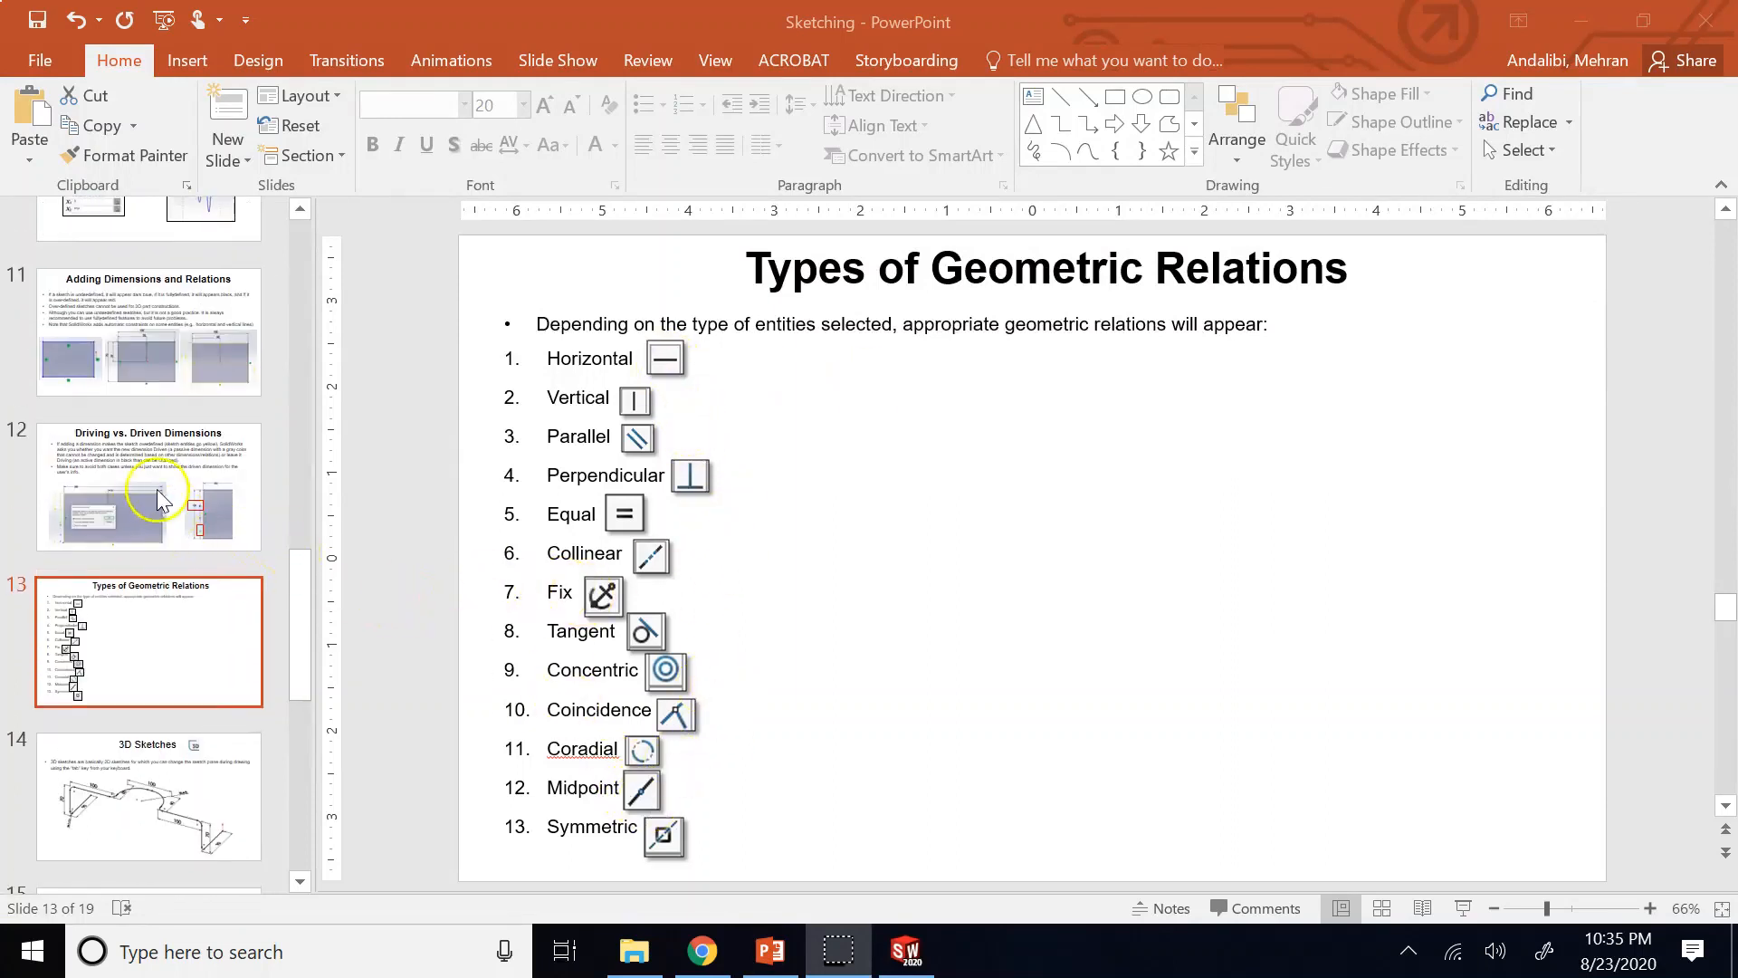
pyautogui.click(140, 371)
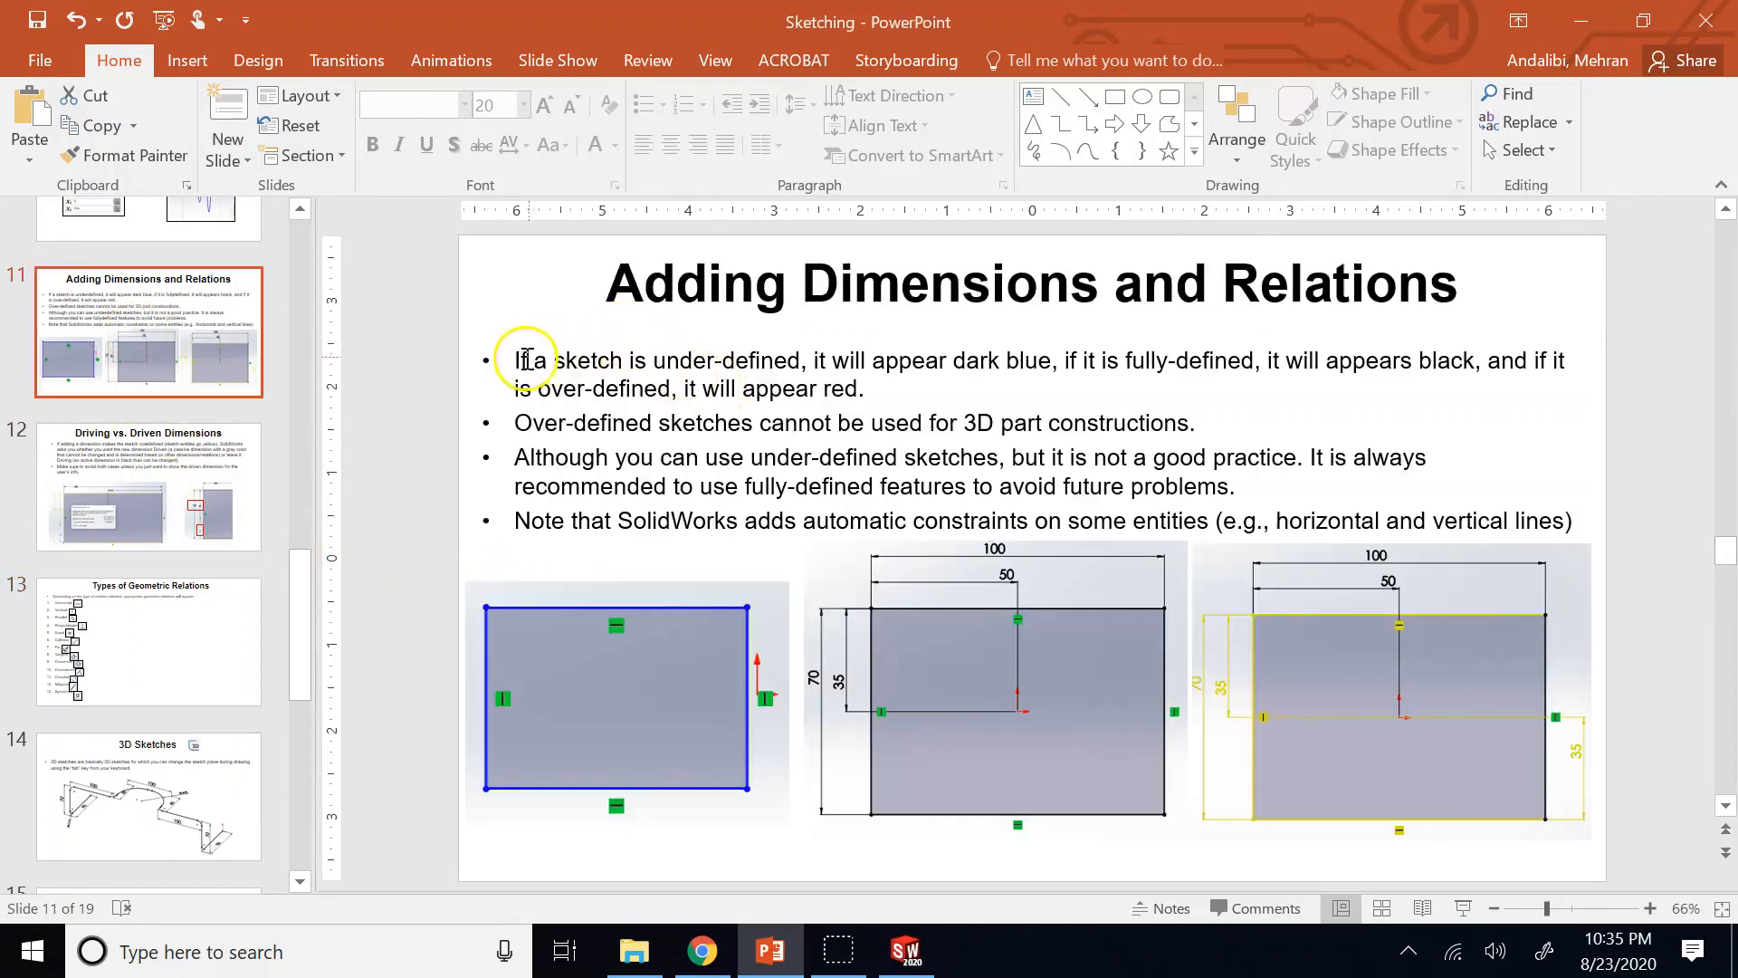
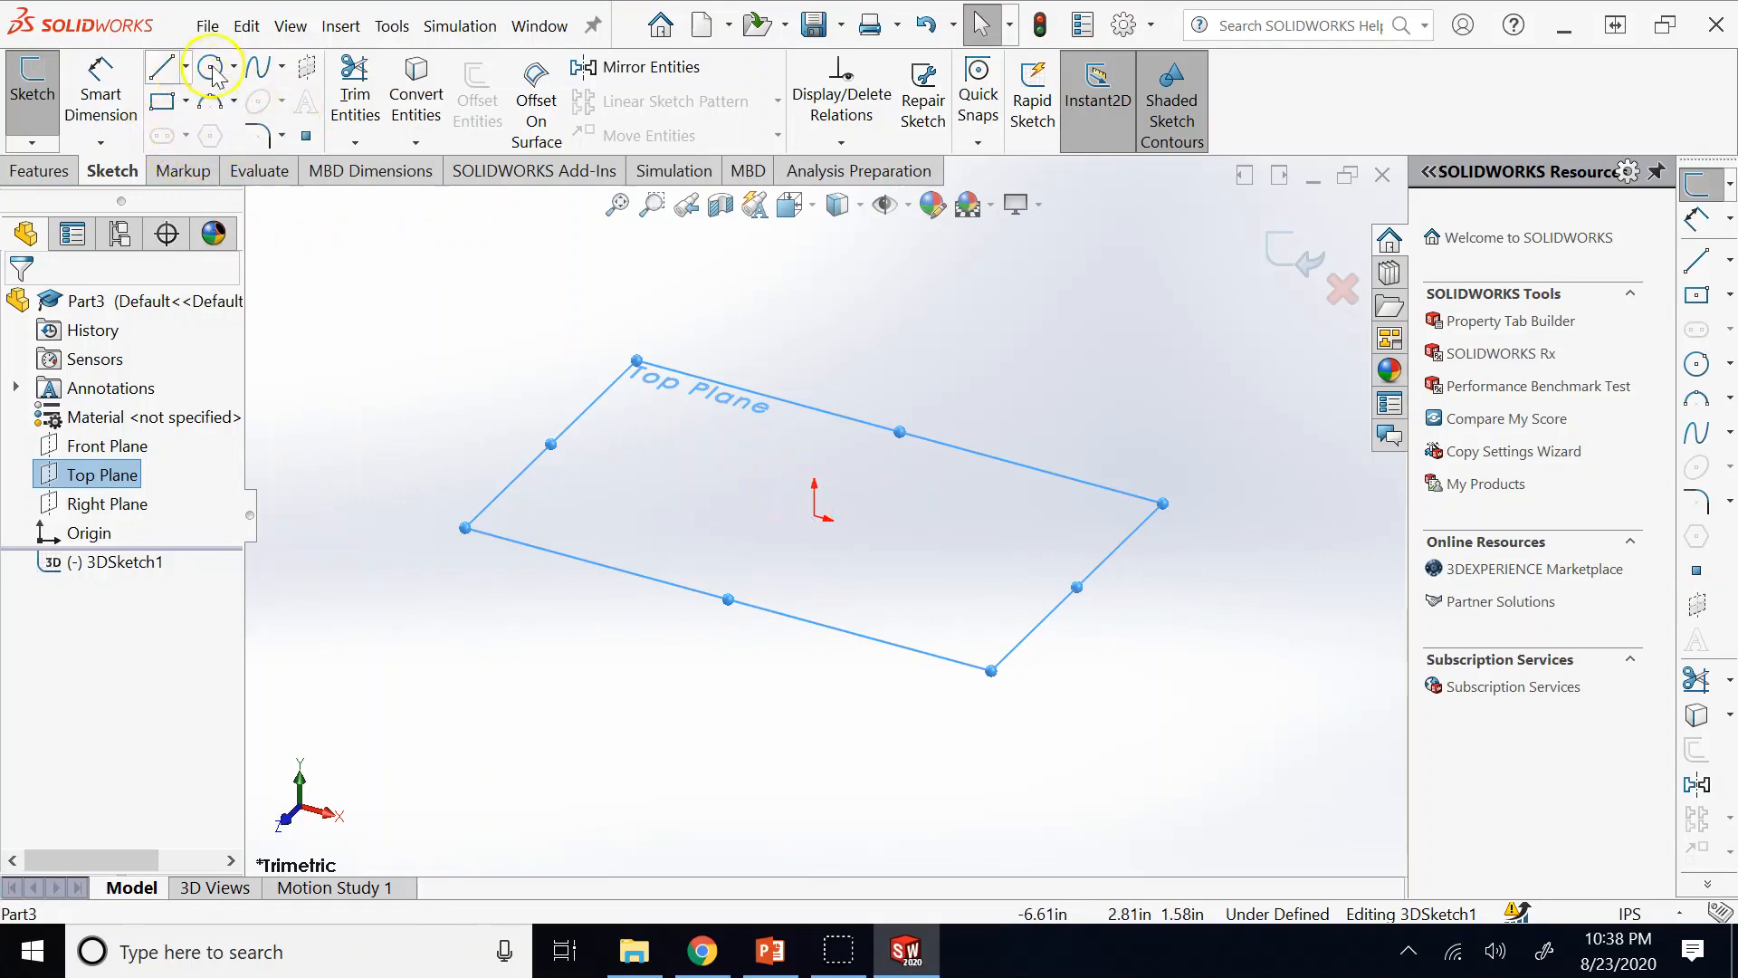
# Sketch six connected lines from the origin in the Top Plane, alternating along Z and X, the first two about 1.82 and 2.38 in long.
pyautogui.click(162, 67)
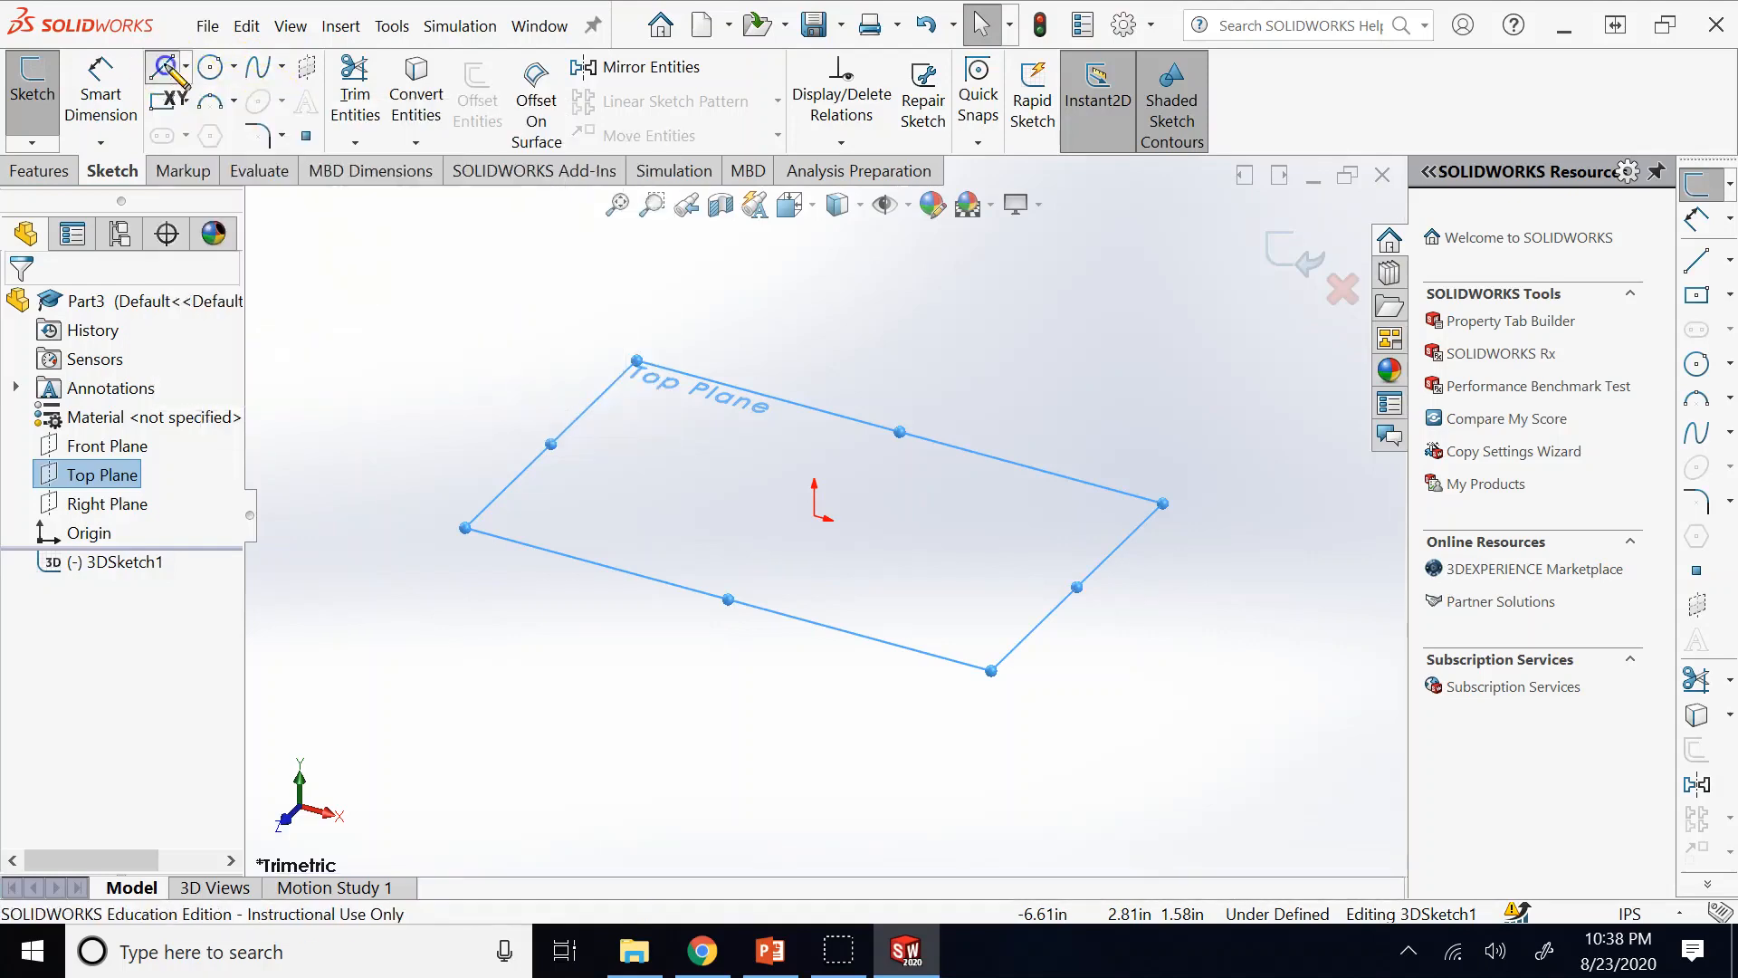
pyautogui.click(814, 516)
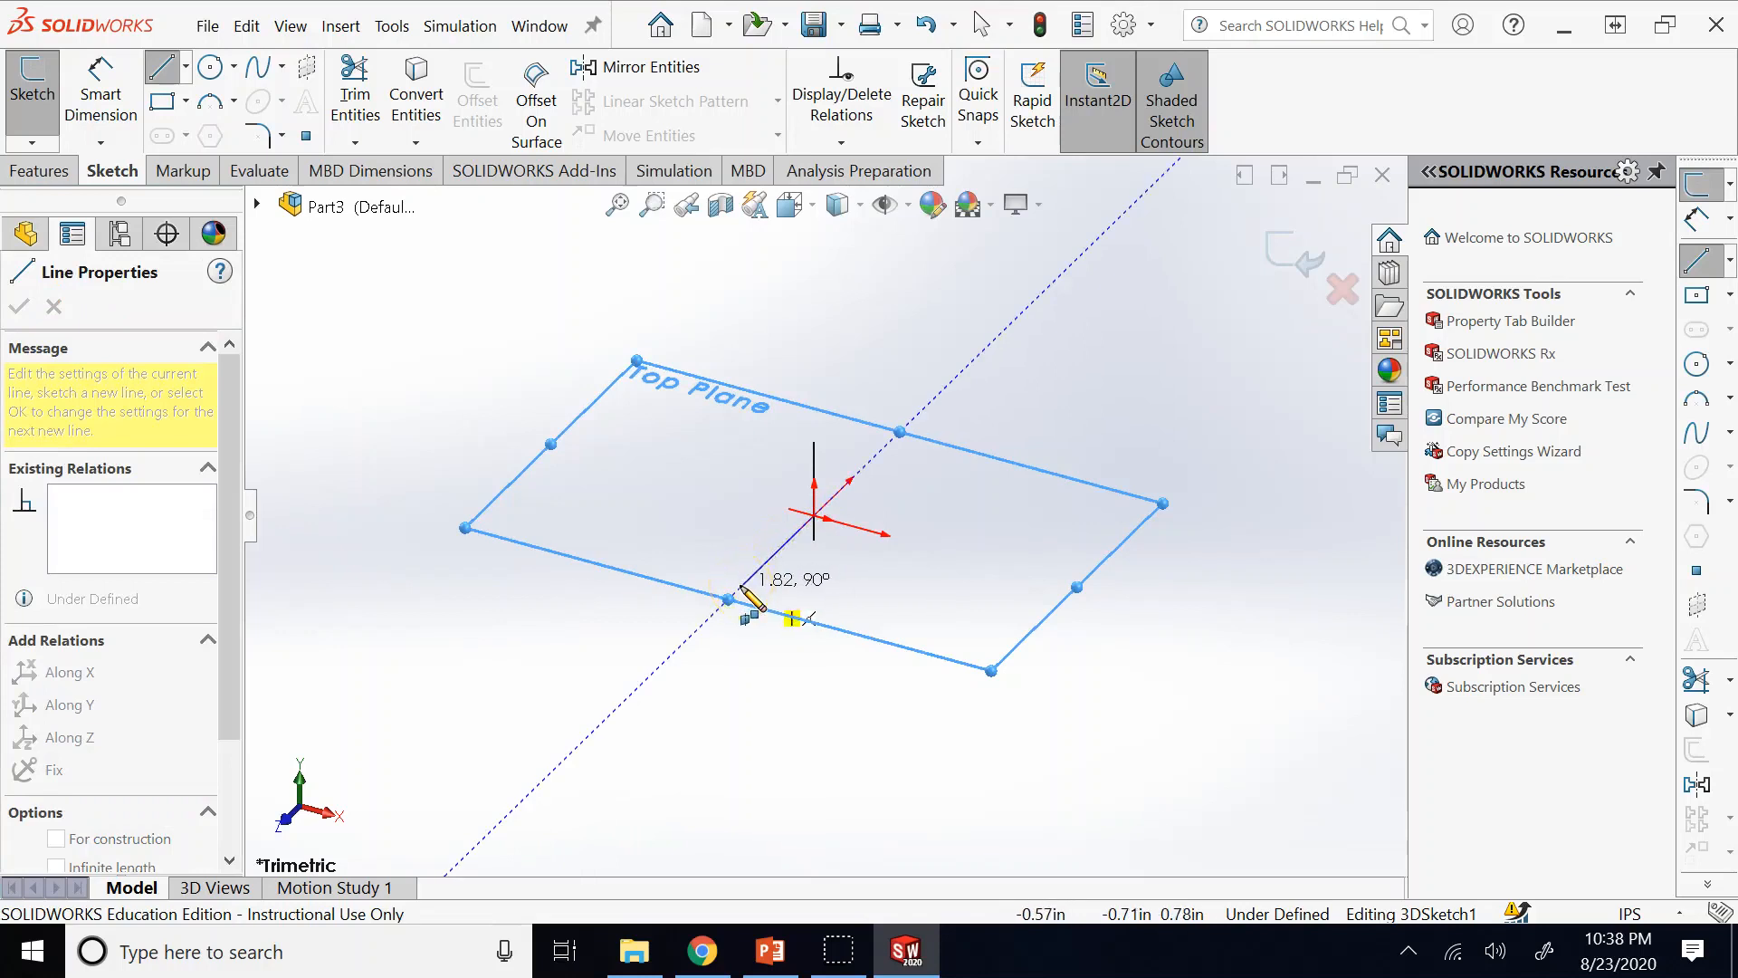
pyautogui.click(741, 587)
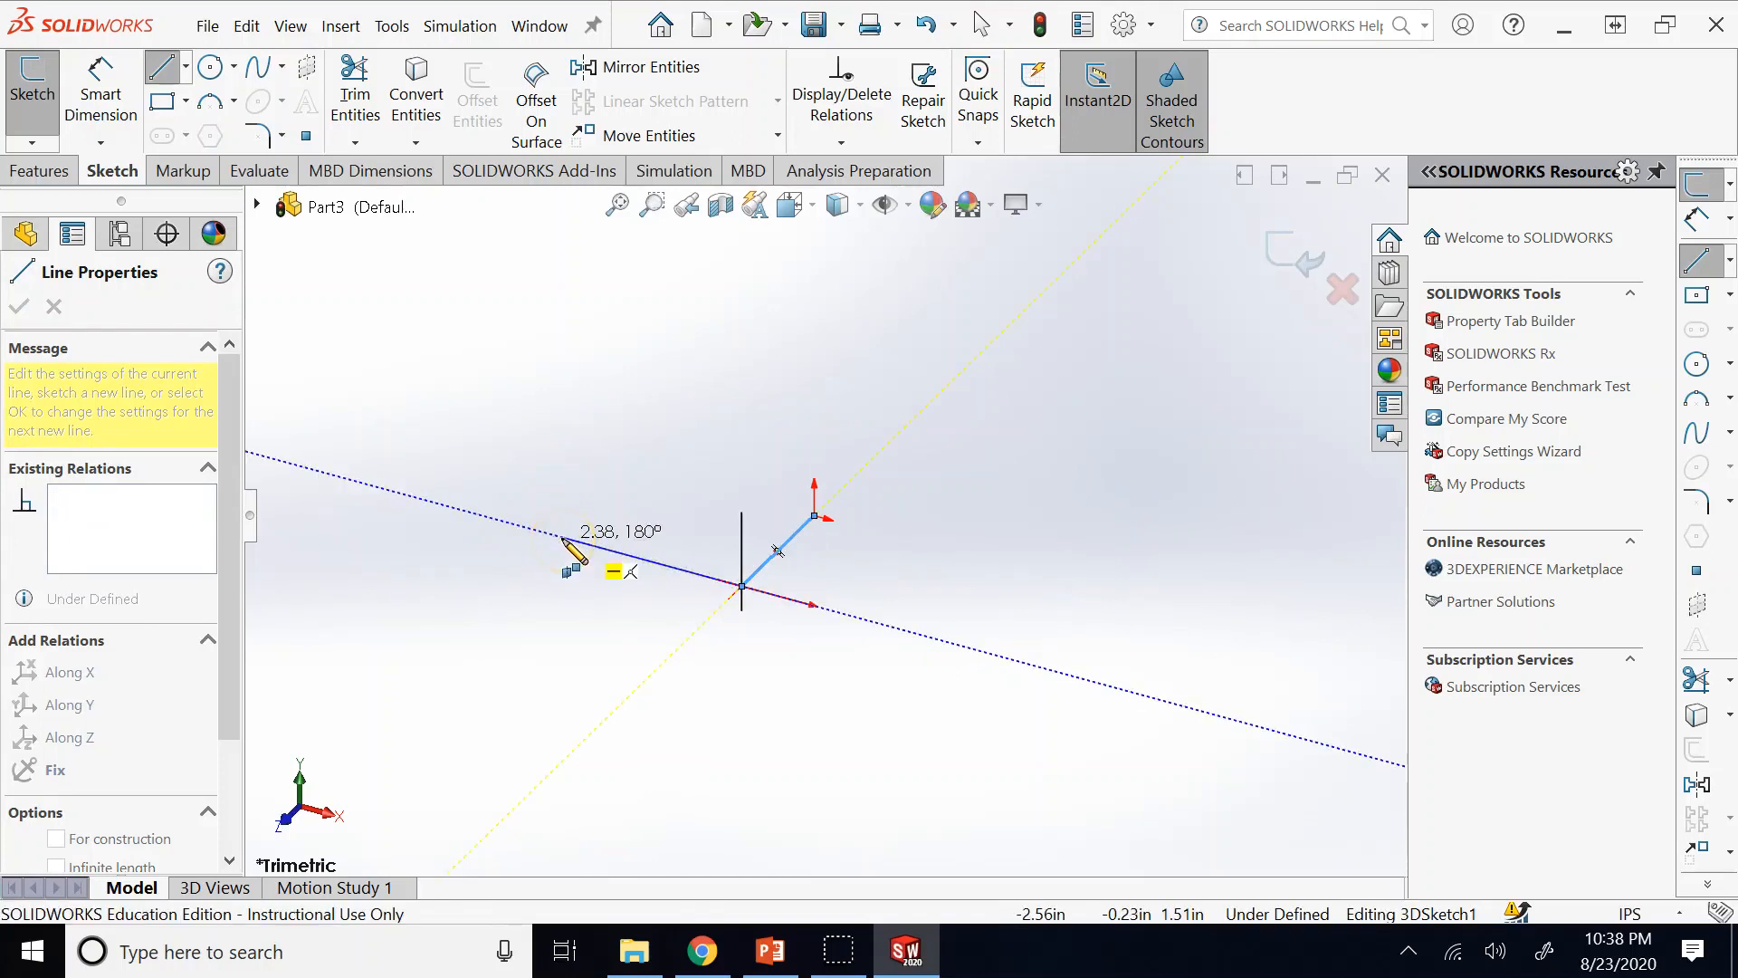
pyautogui.click(563, 539)
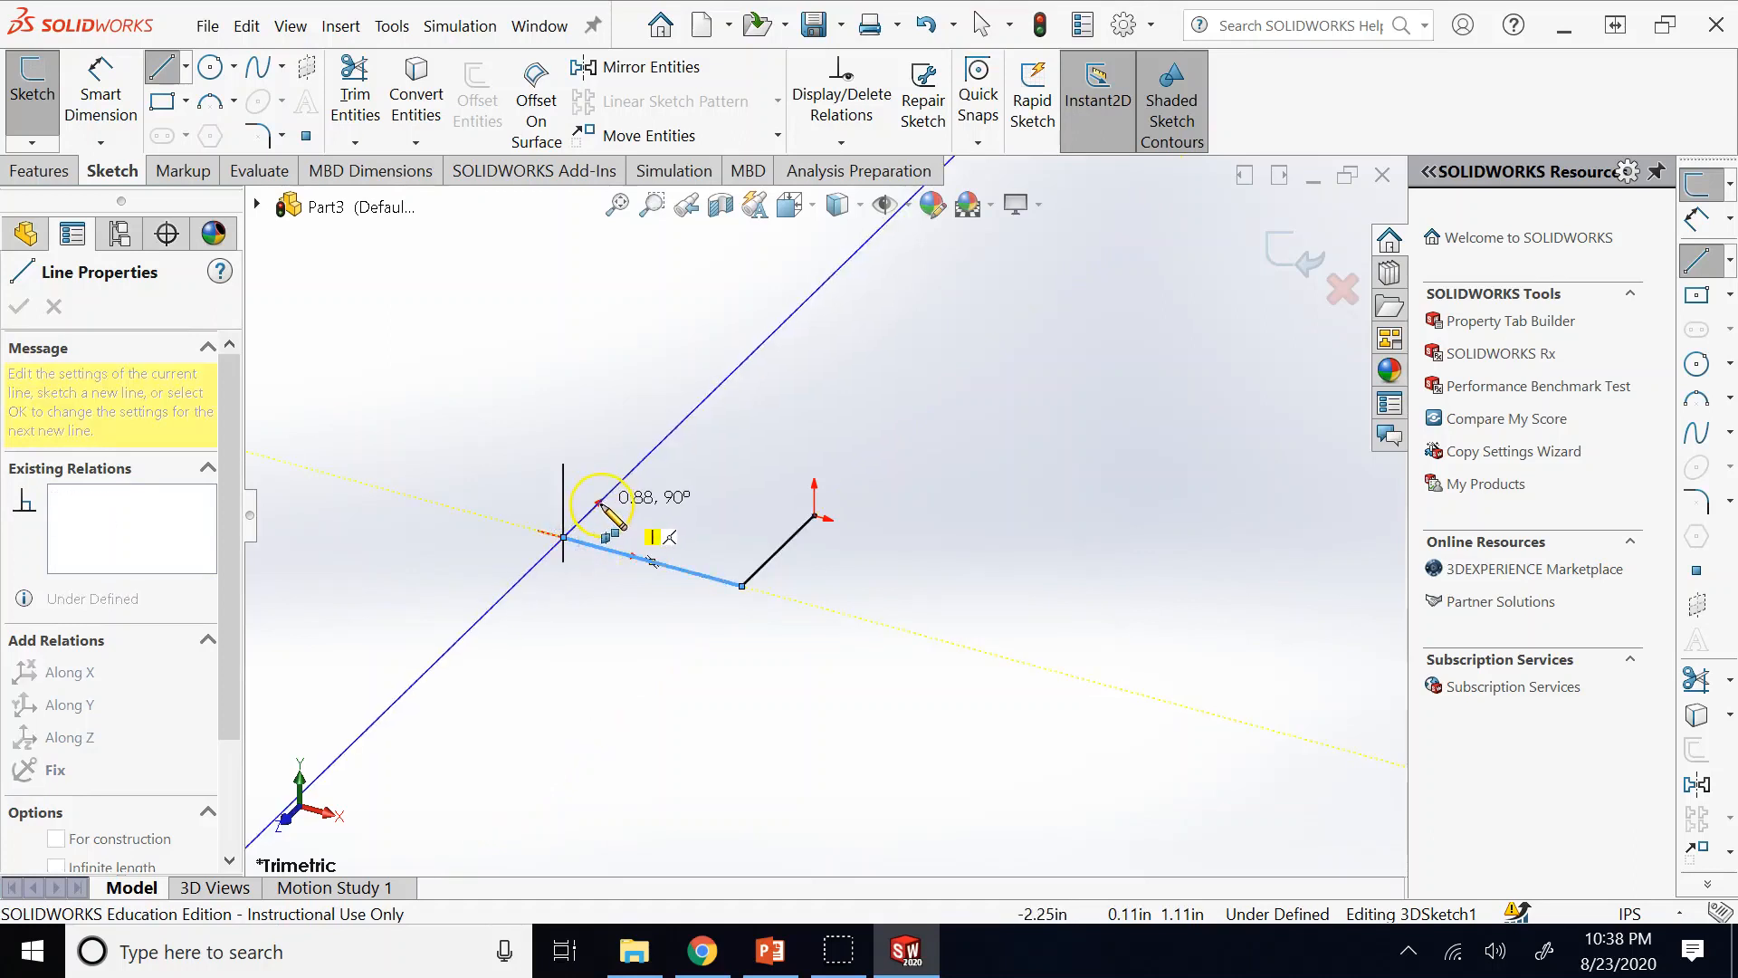
pyautogui.click(597, 503)
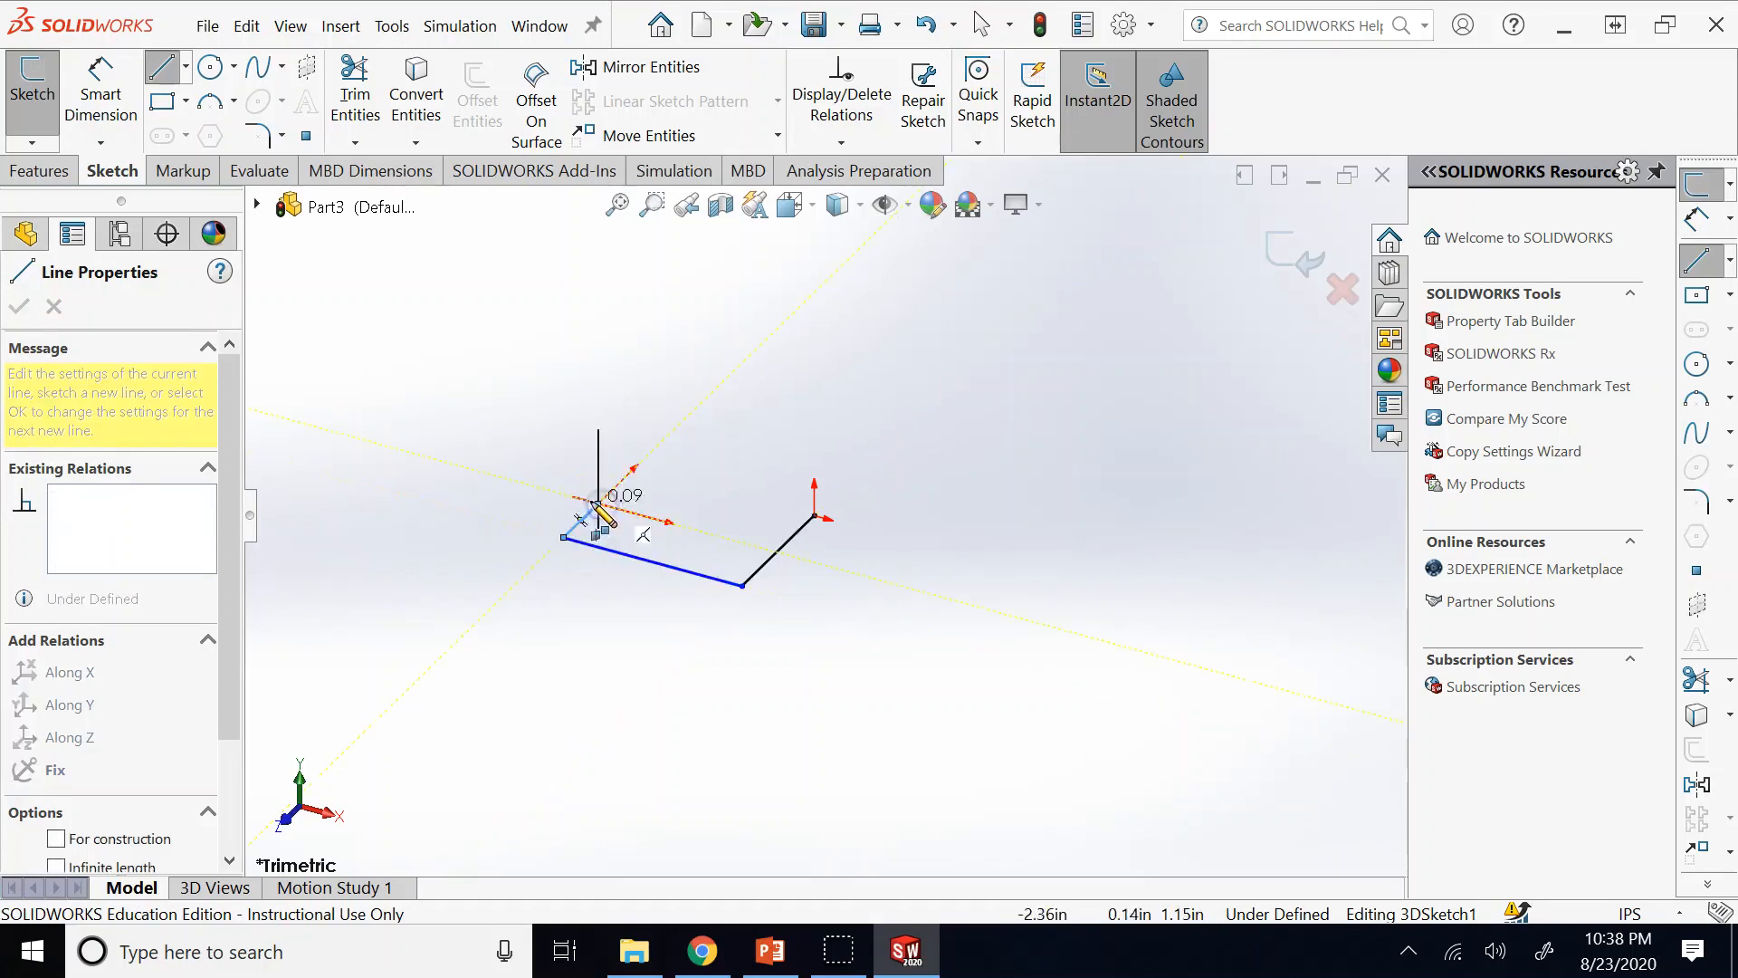
pyautogui.click(496, 475)
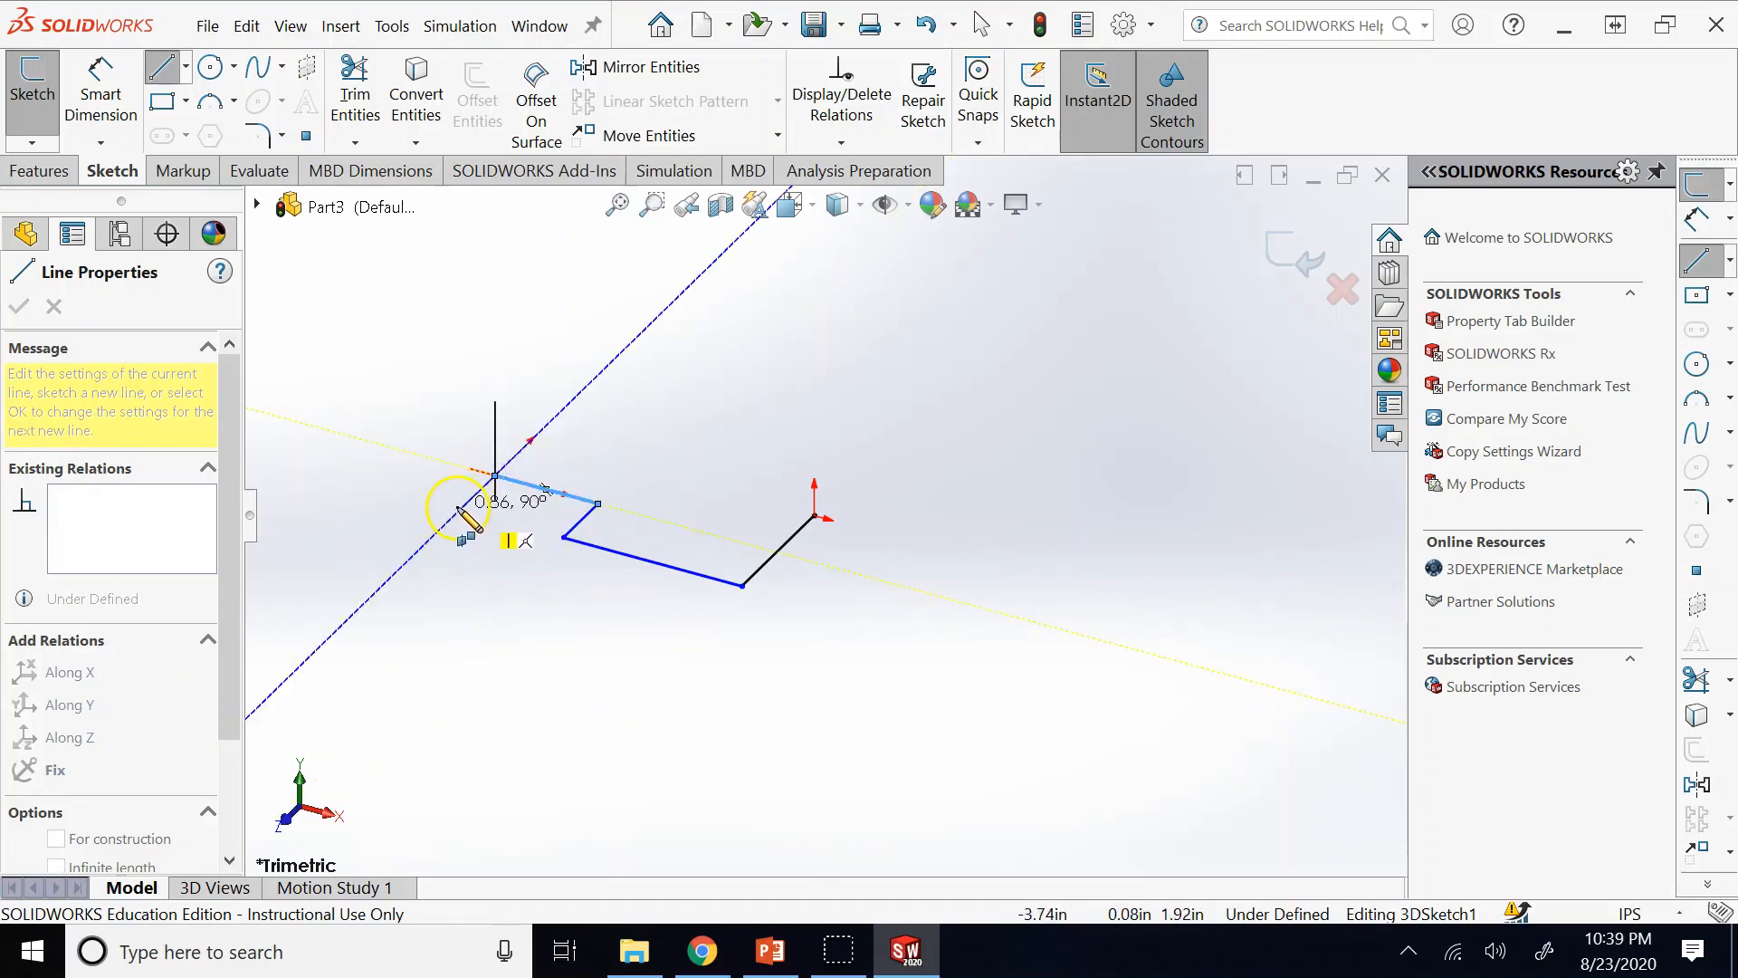
pyautogui.click(460, 508)
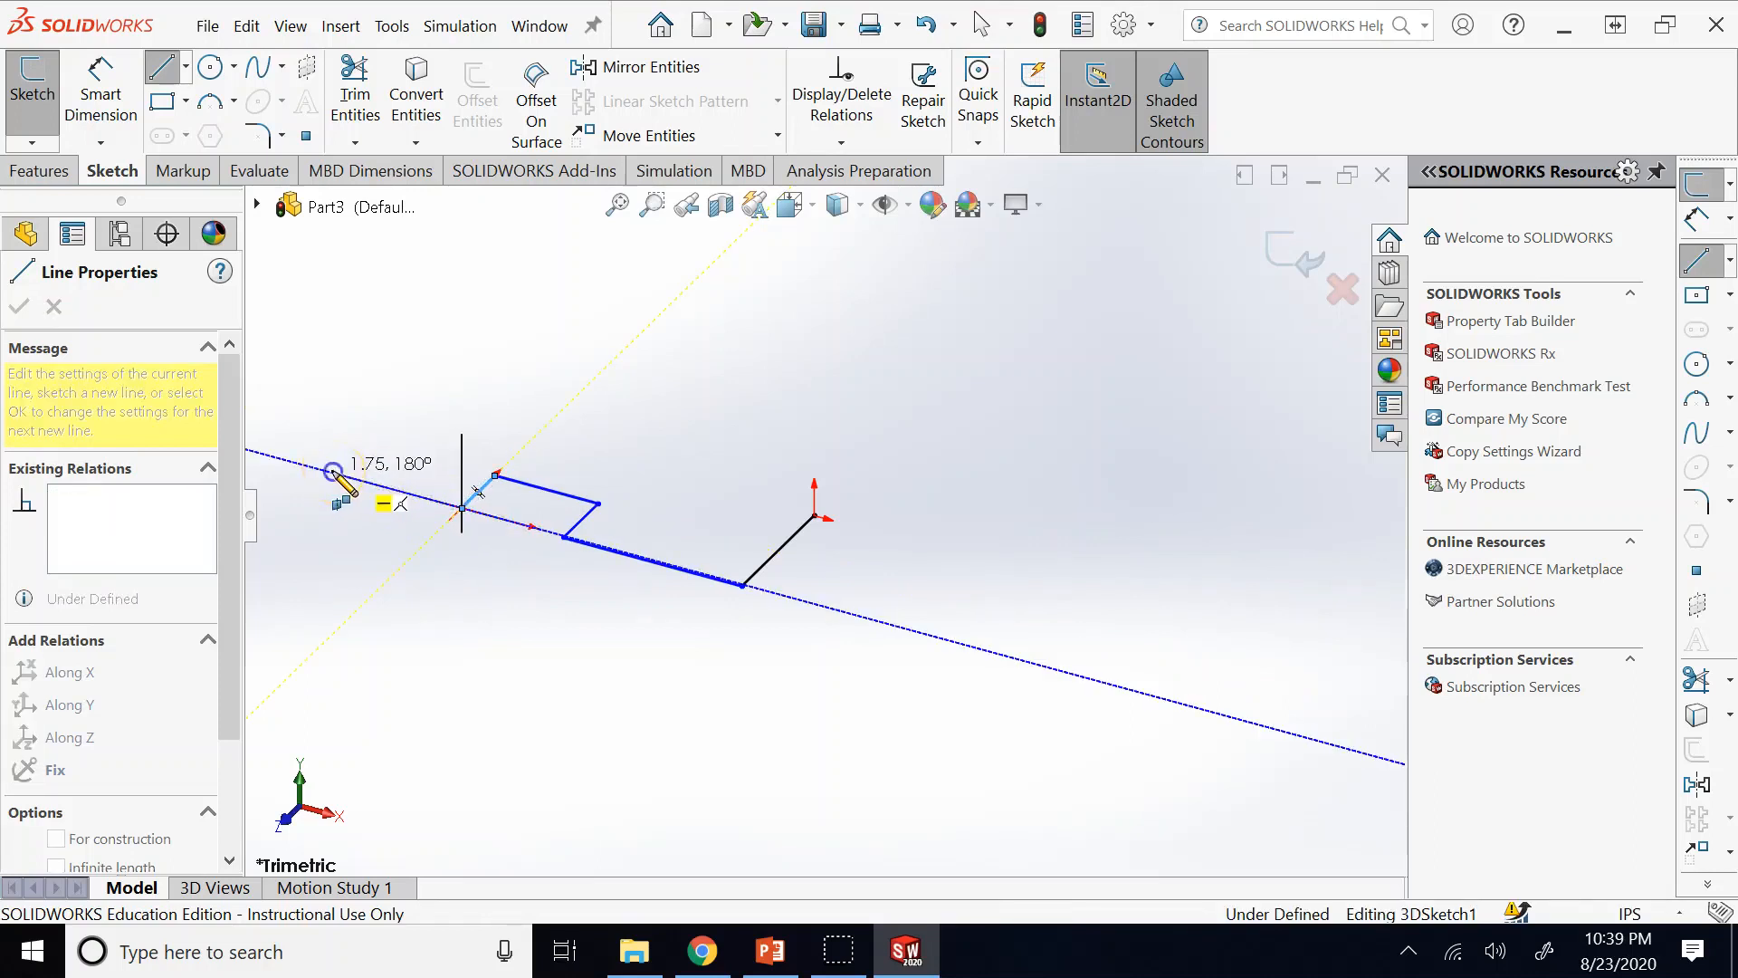
pyautogui.click(333, 472)
pyautogui.press('z')
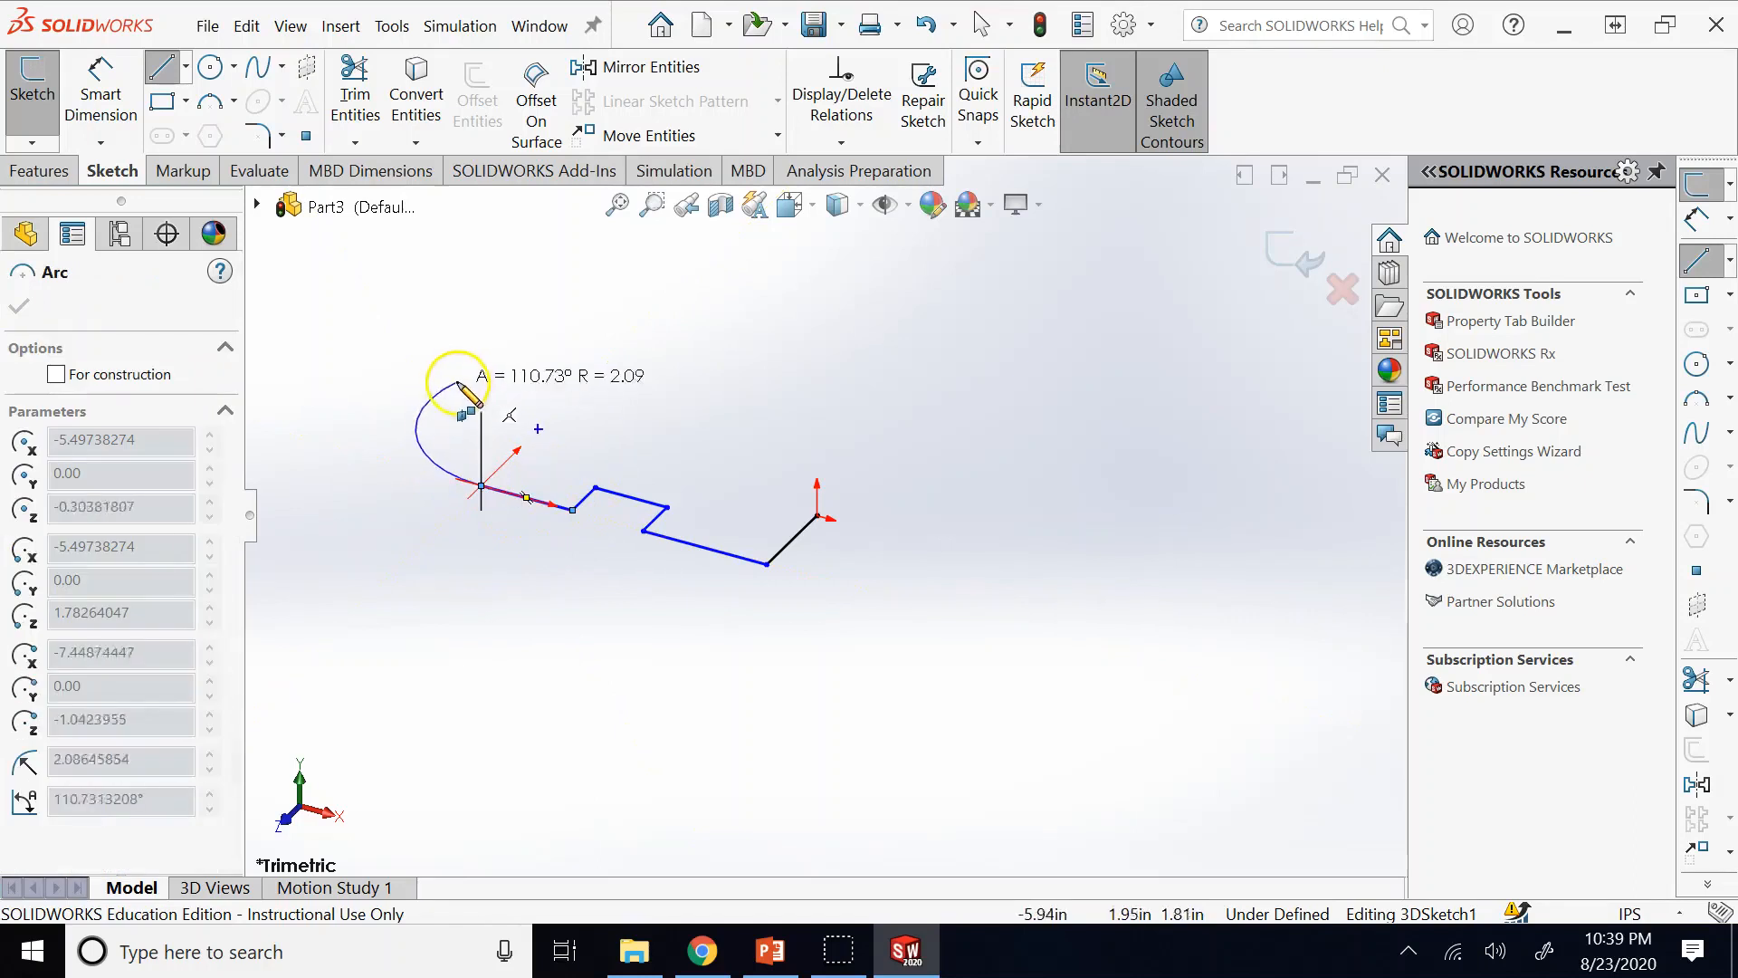
pyautogui.click(166, 69)
pyautogui.click(167, 68)
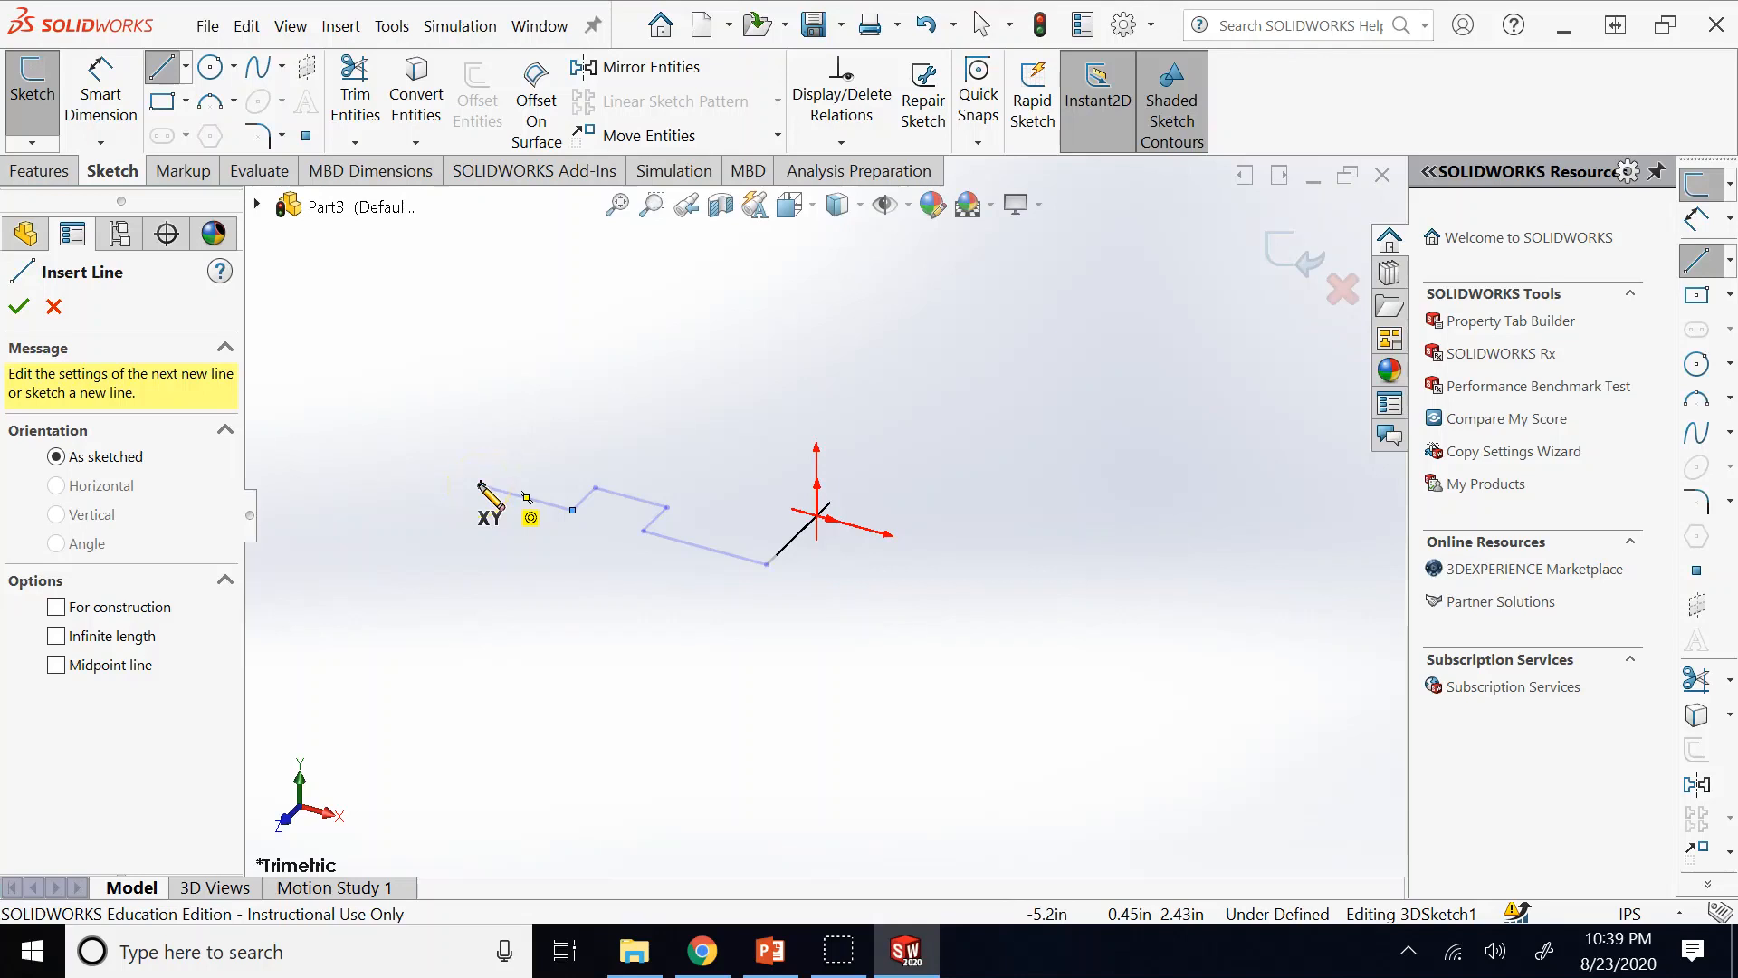
pyautogui.click(481, 487)
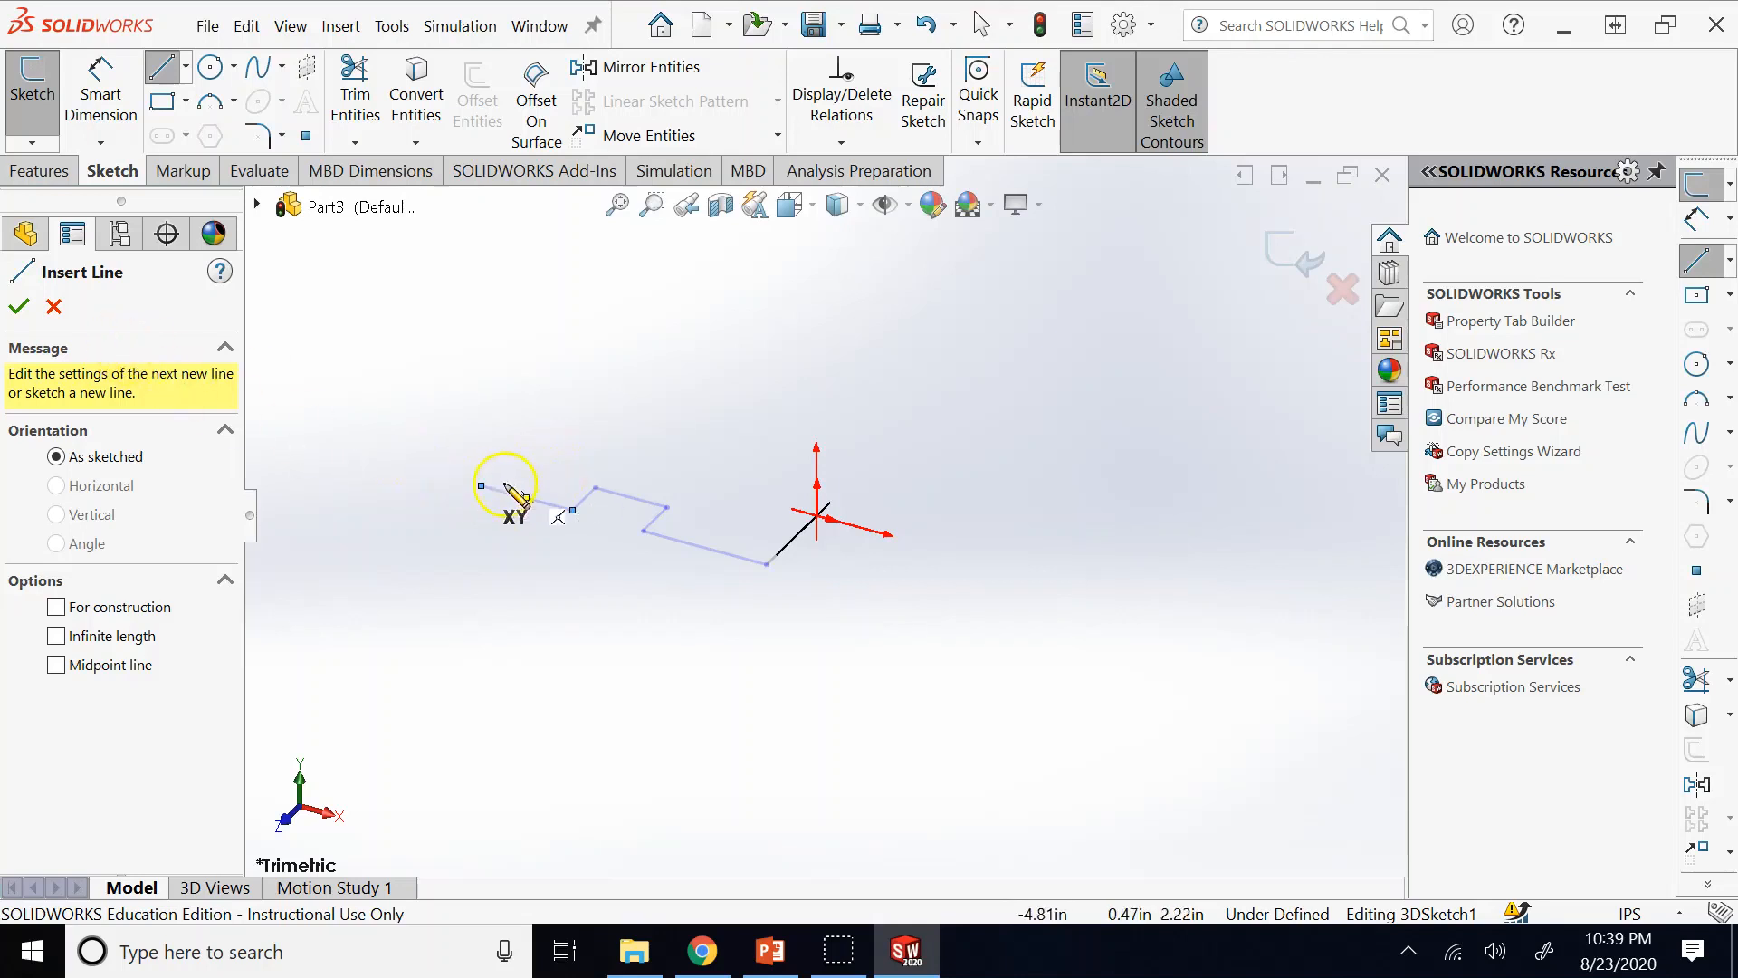
pyautogui.click(53, 306)
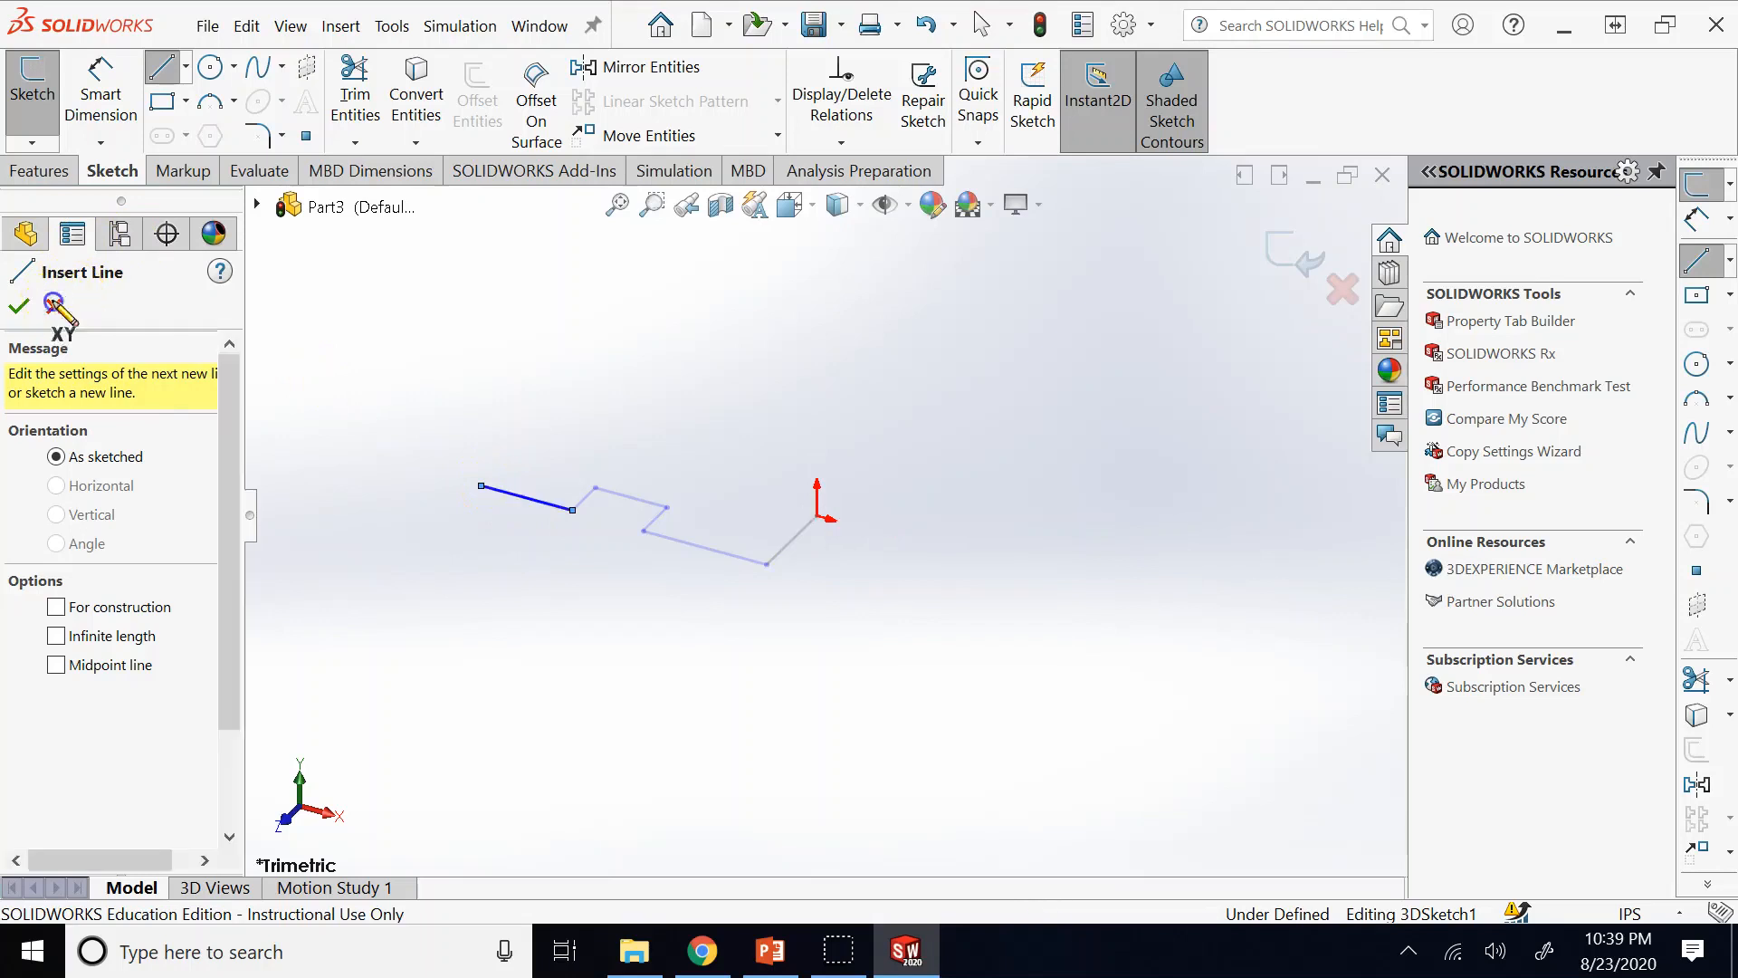
pyautogui.click(54, 306)
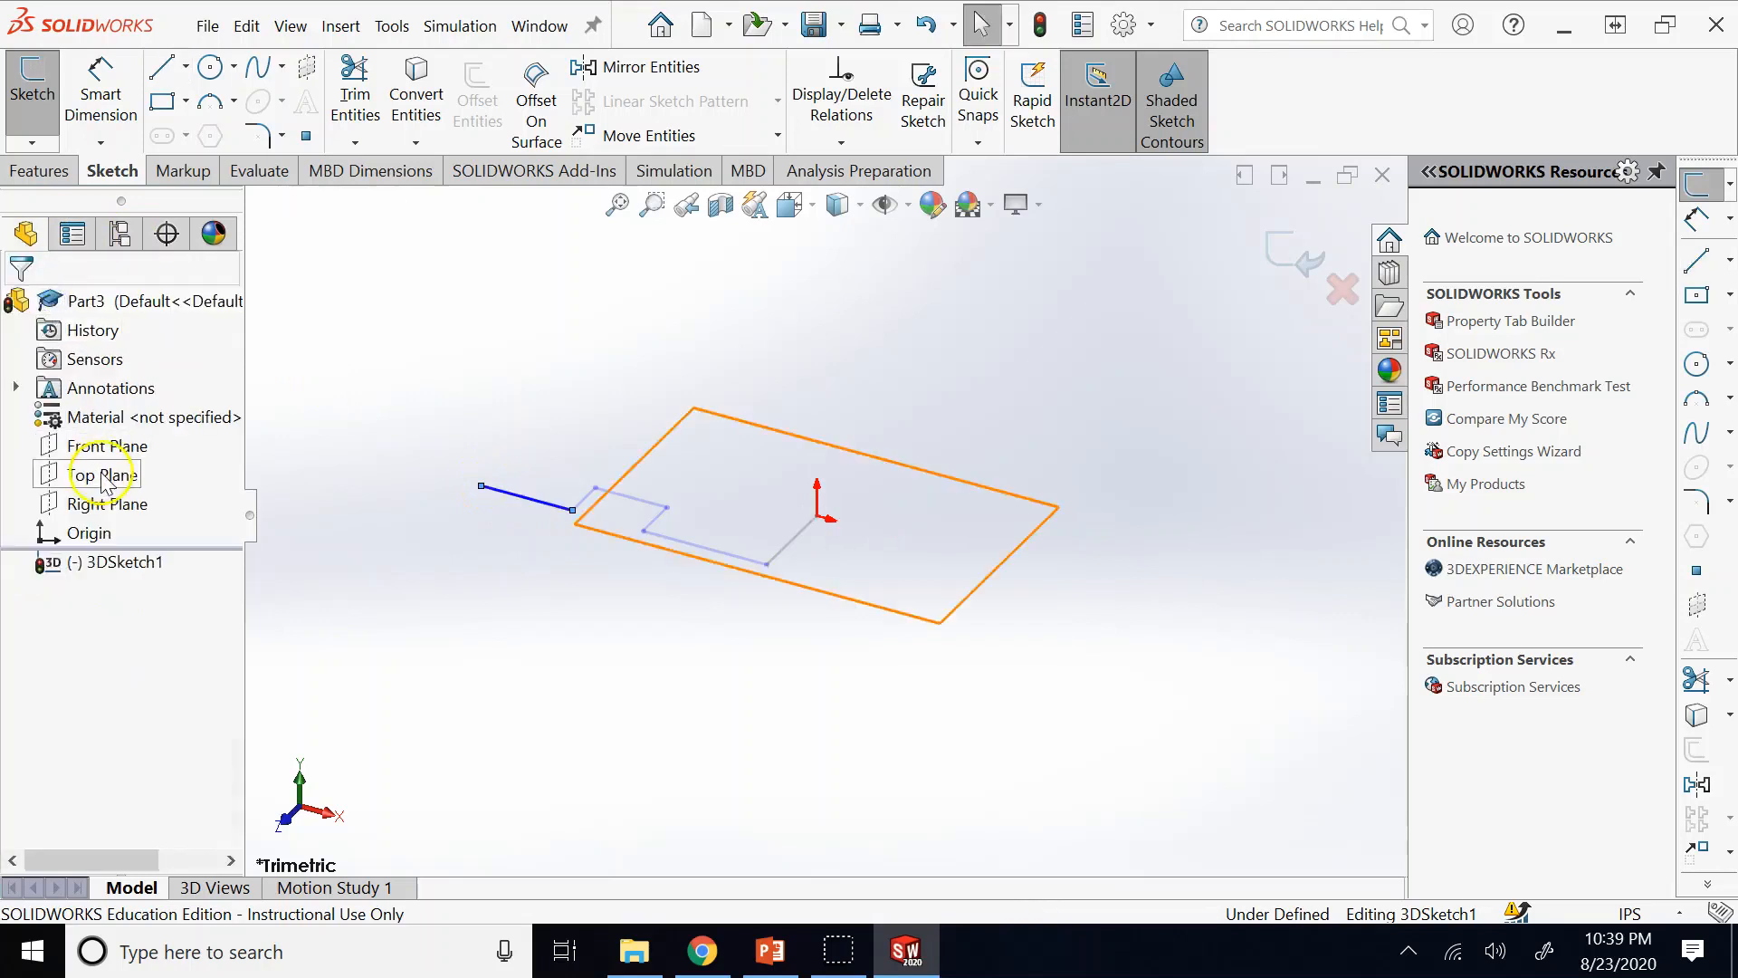
pyautogui.click(106, 505)
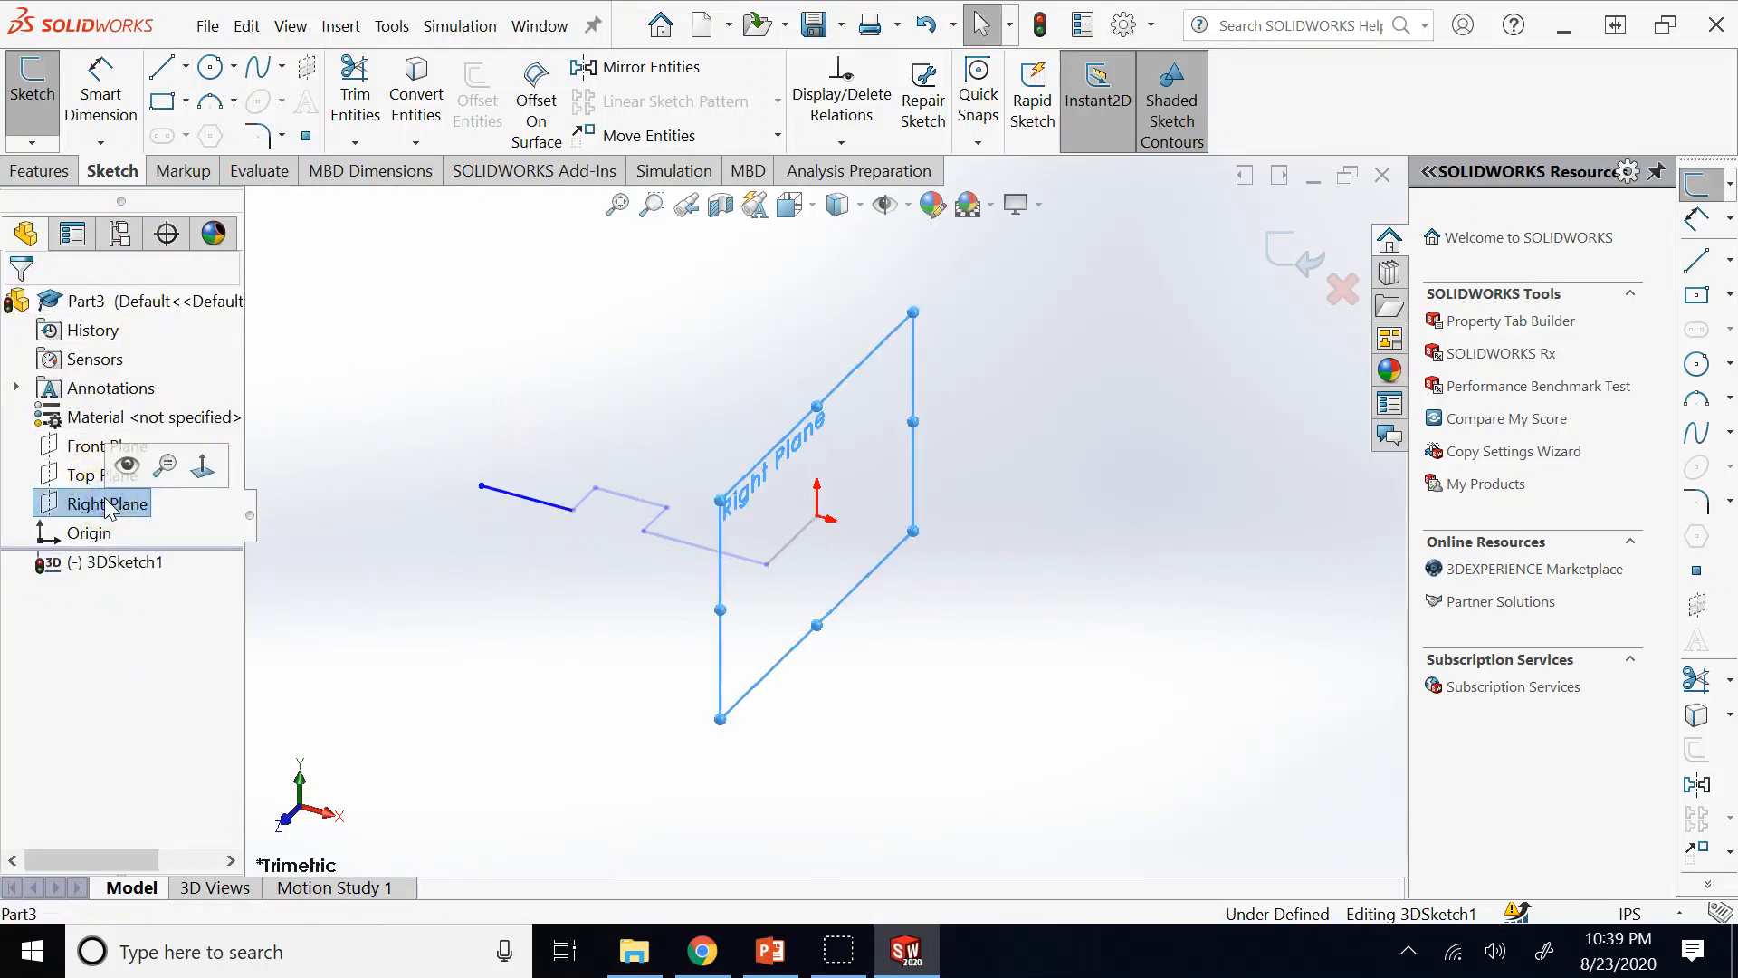
pyautogui.click(318, 411)
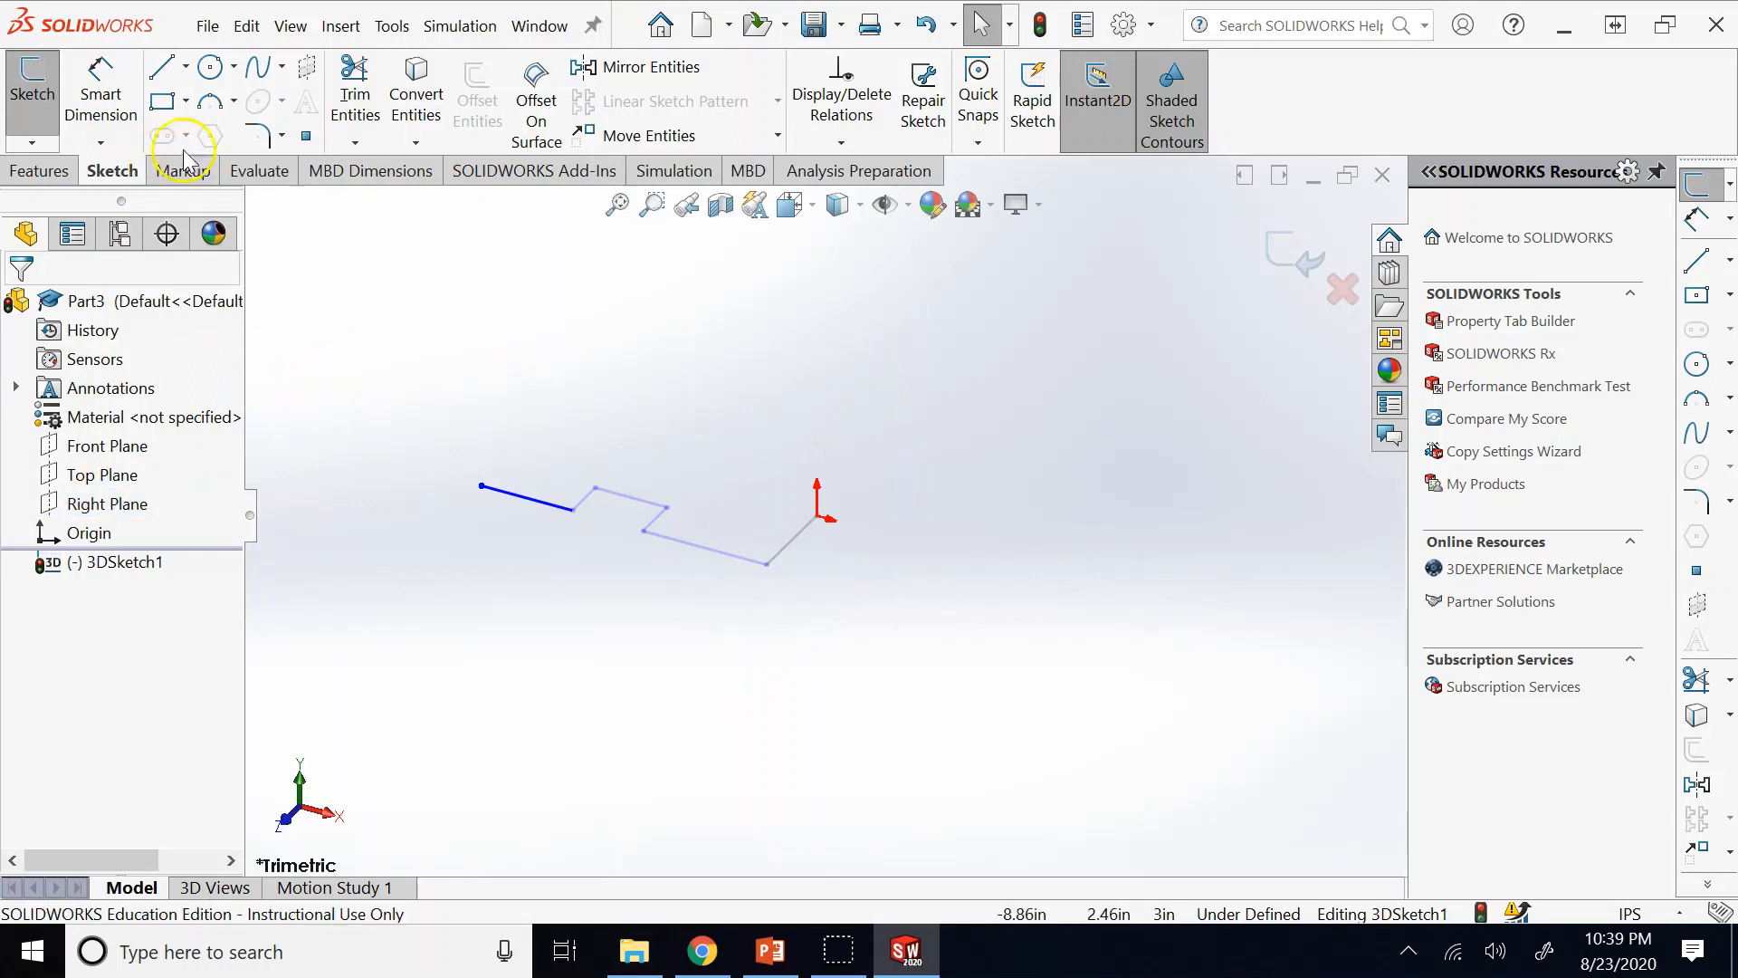
# From the open end of the path, sketch a line upward along Y, then a line outward along X, switching the 3D sketching plane.
pyautogui.click(162, 78)
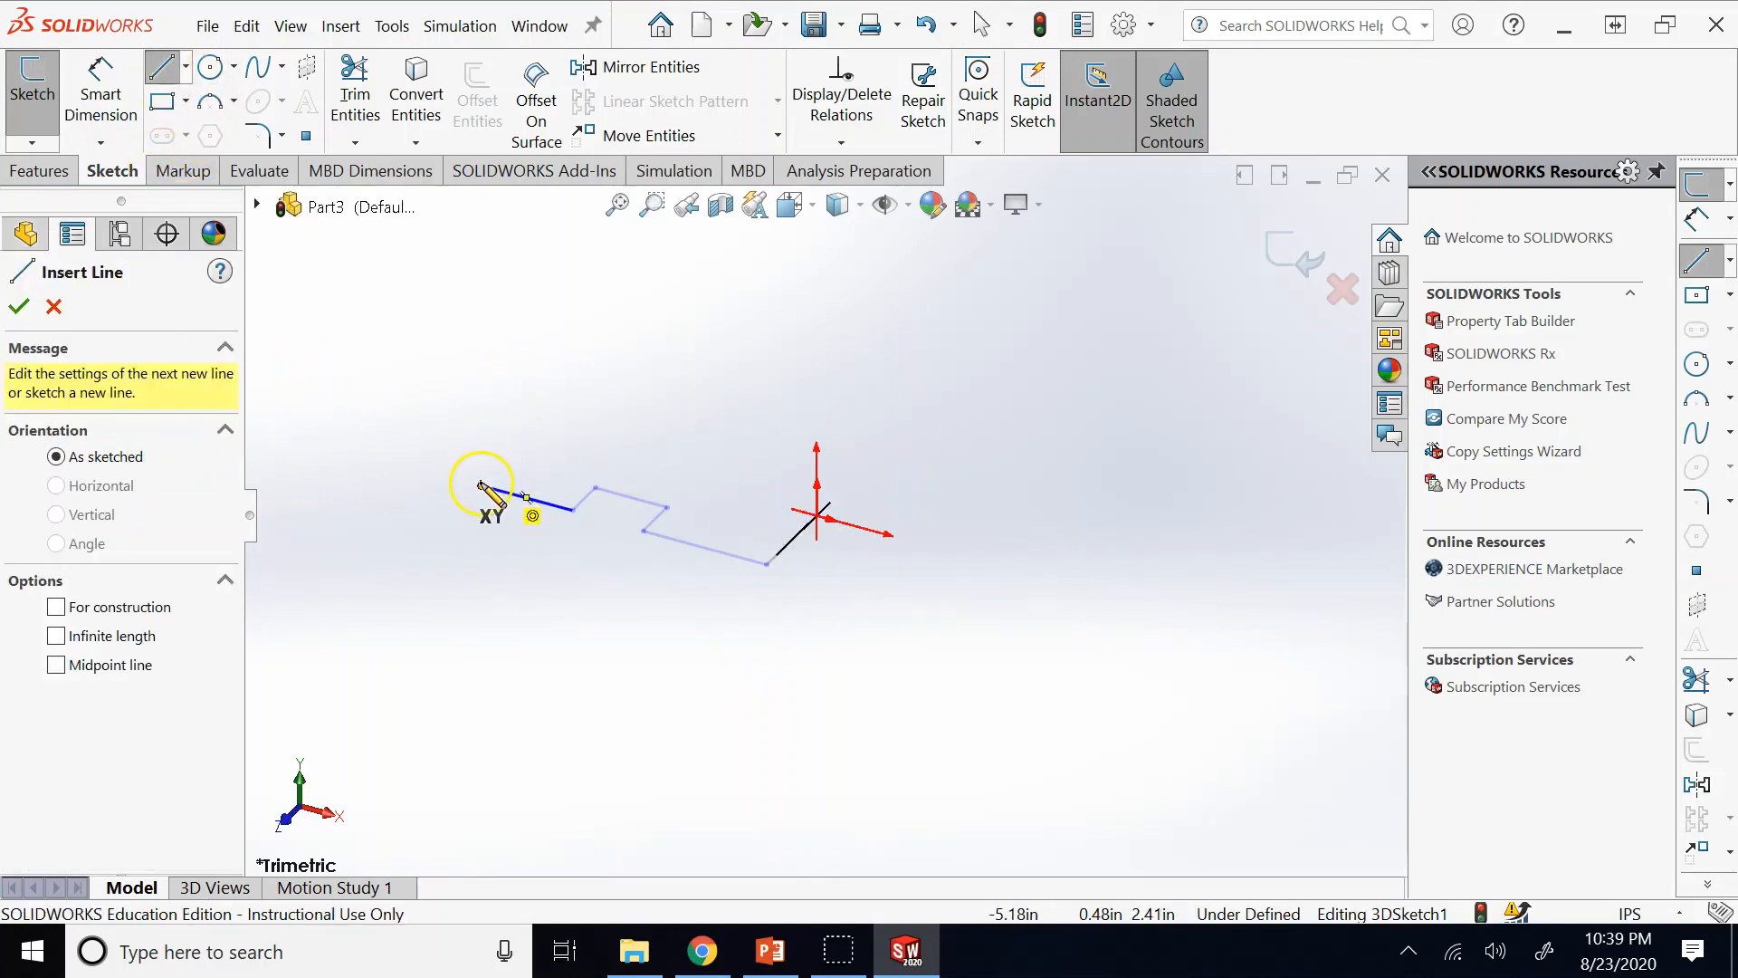
pyautogui.click(72, 233)
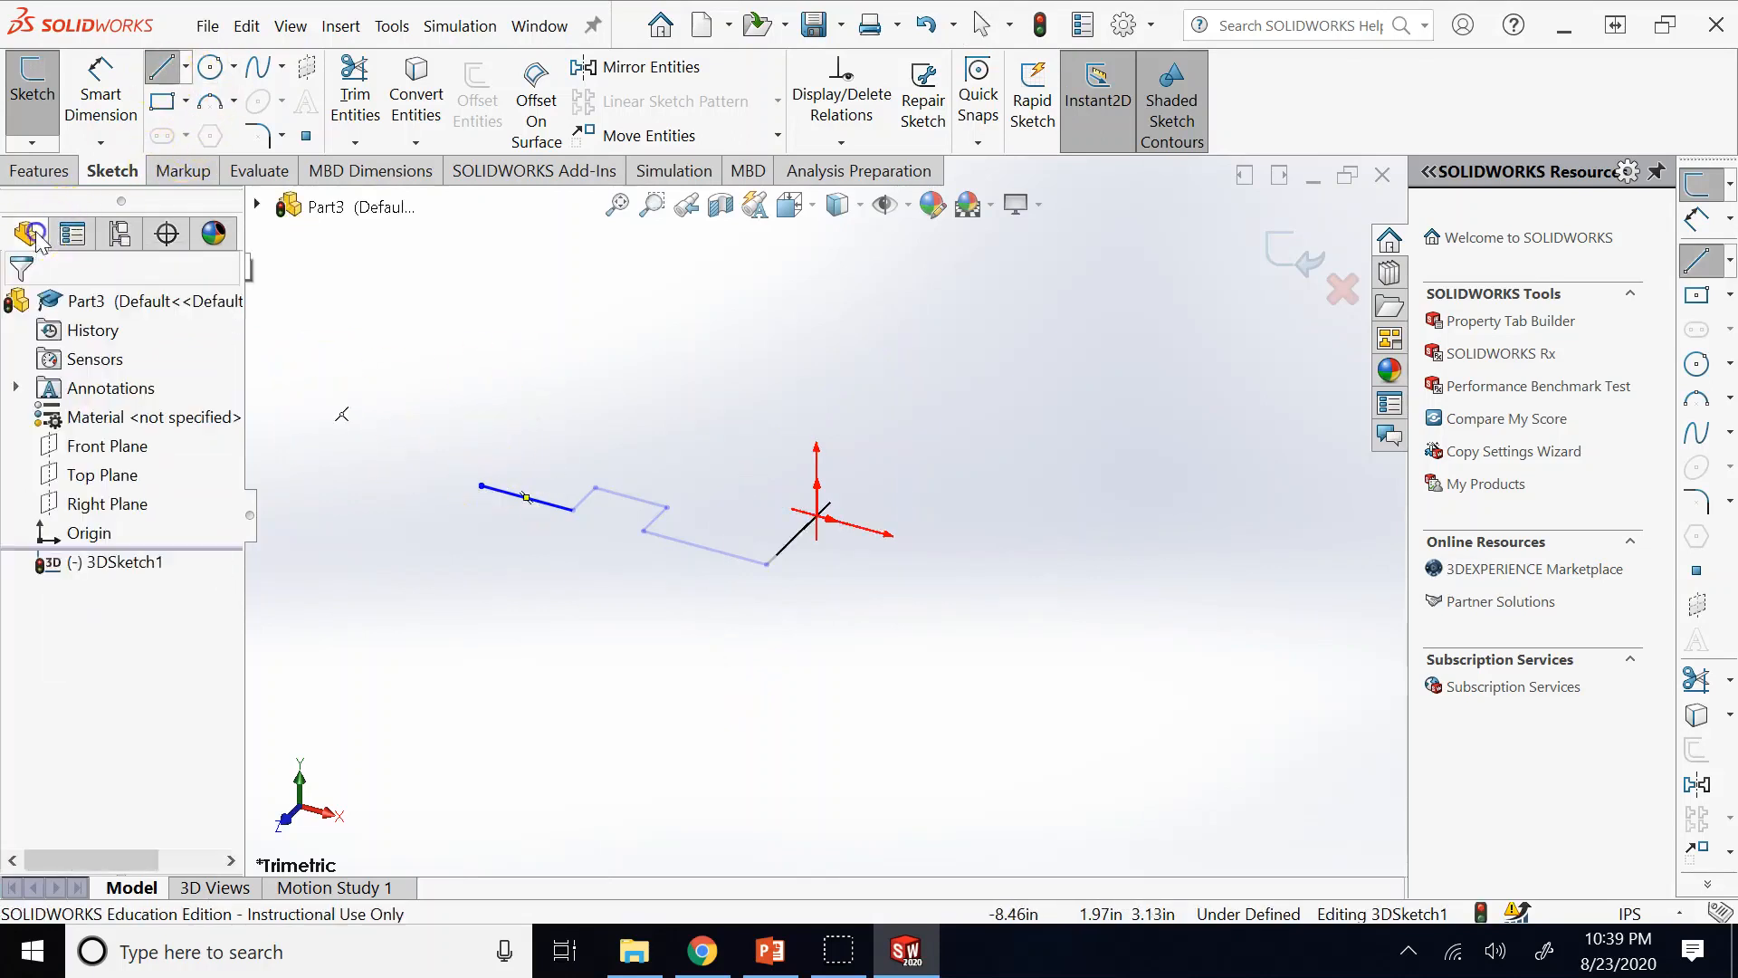
pyautogui.click(464, 492)
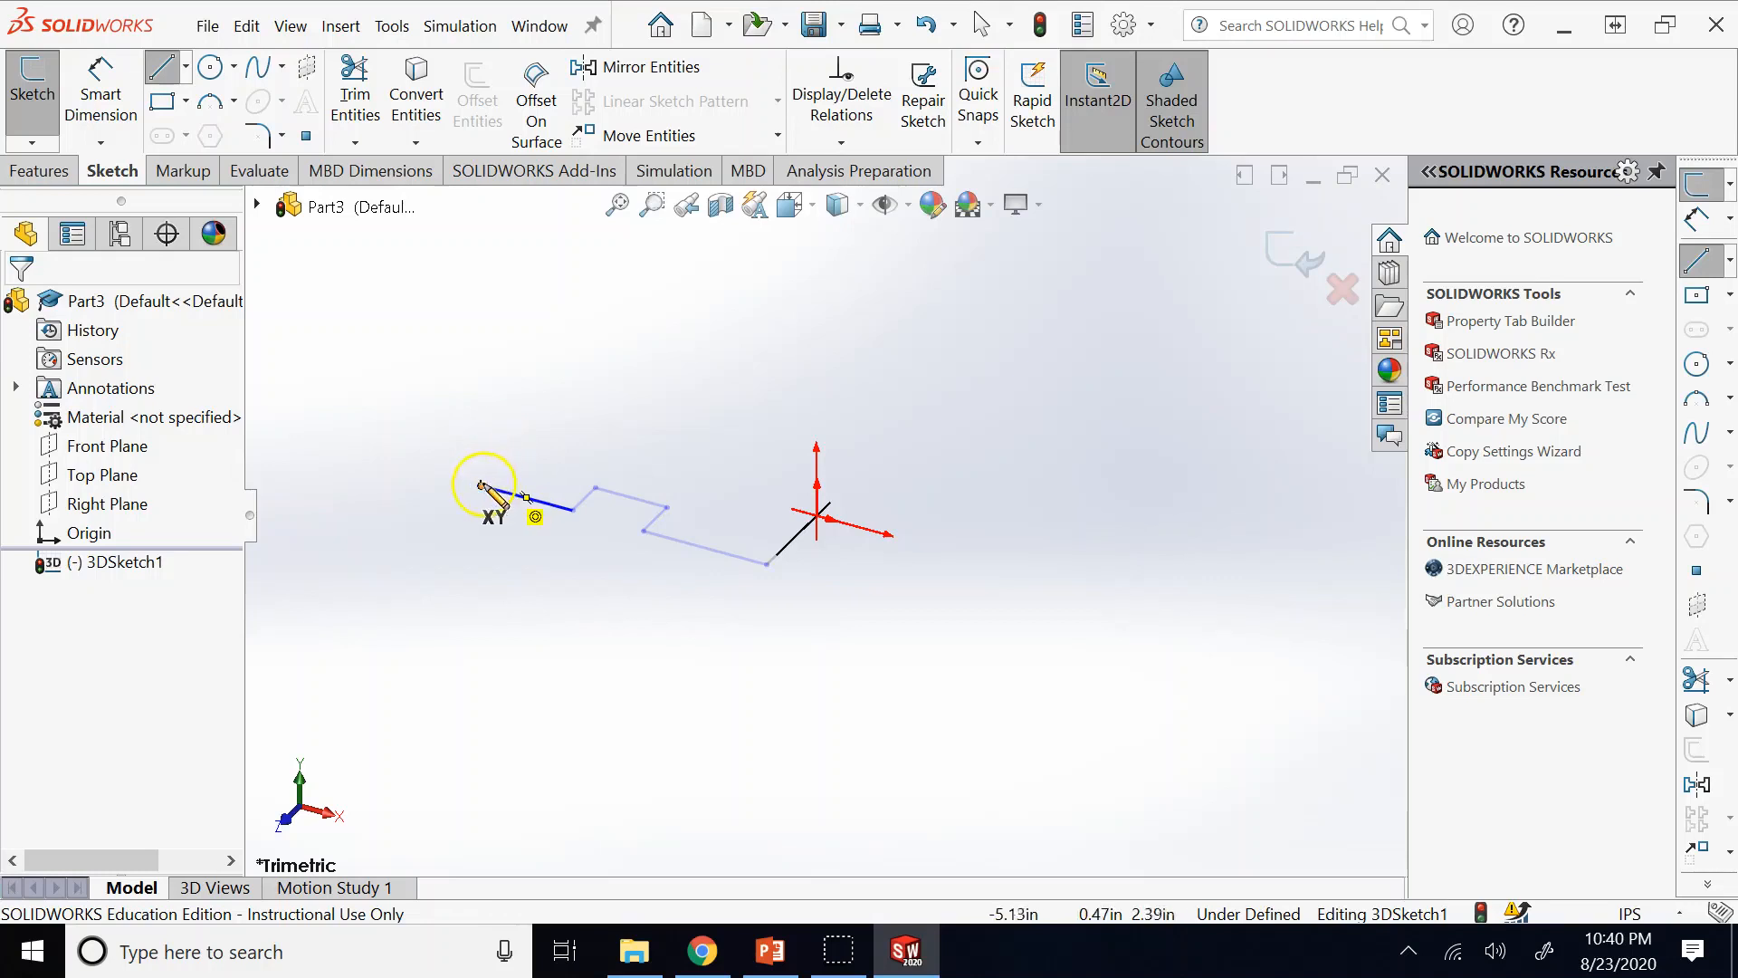
pyautogui.click(482, 488)
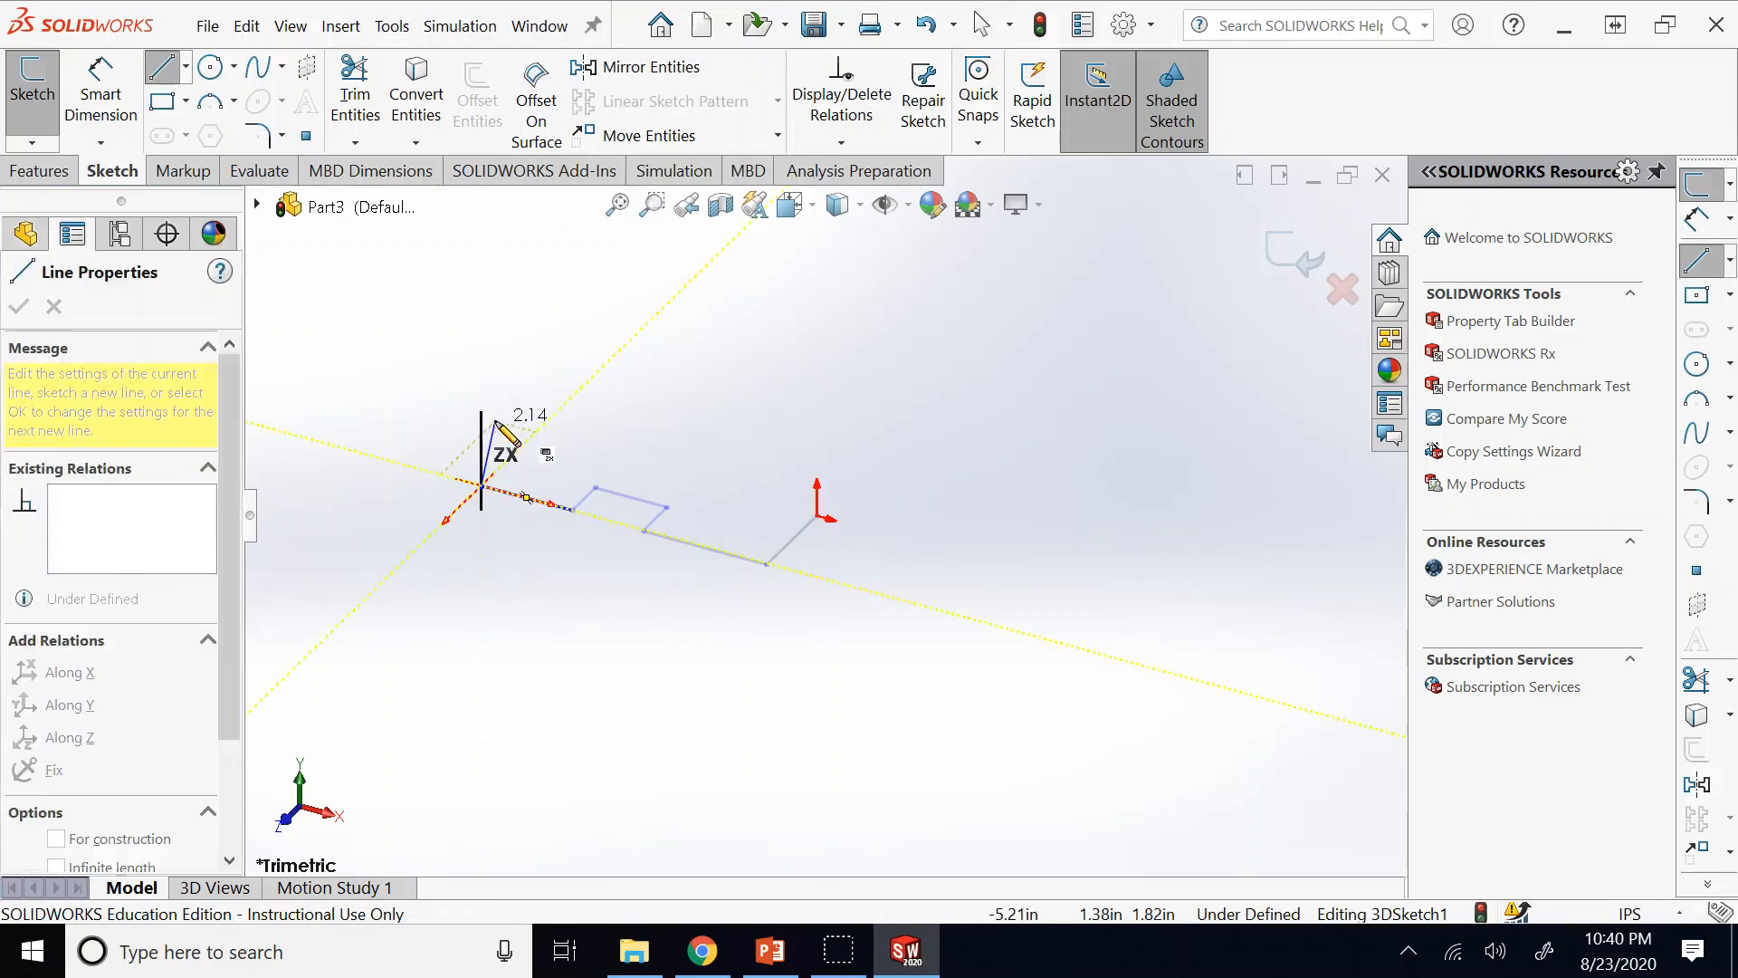
pyautogui.moveTo(496, 422); pyautogui.dragTo(427, 395)
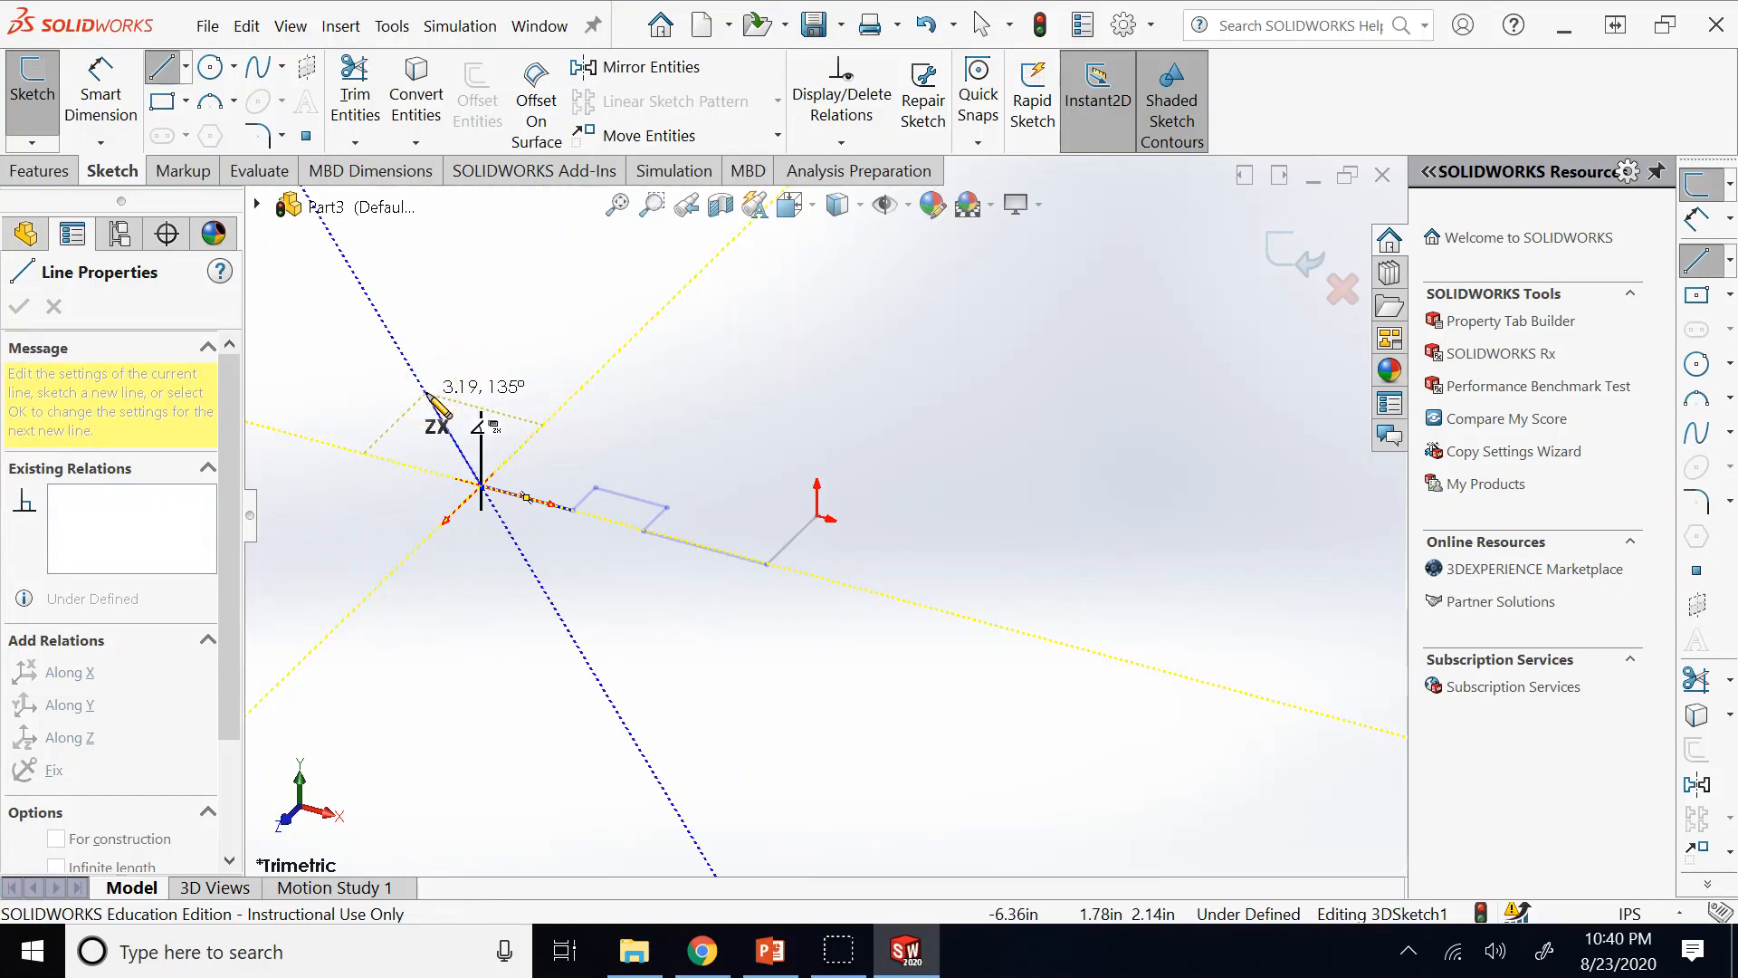
pyautogui.press('Tab')
pyautogui.press('Tab')
pyautogui.moveTo(429, 396)
pyautogui.mouseDown()
pyautogui.moveTo(497, 369)
pyautogui.moveTo(481, 327)
pyautogui.moveTo(480, 363)
pyautogui.mouseUp()
pyautogui.moveTo(480, 364); pyautogui.dragTo(360, 332)
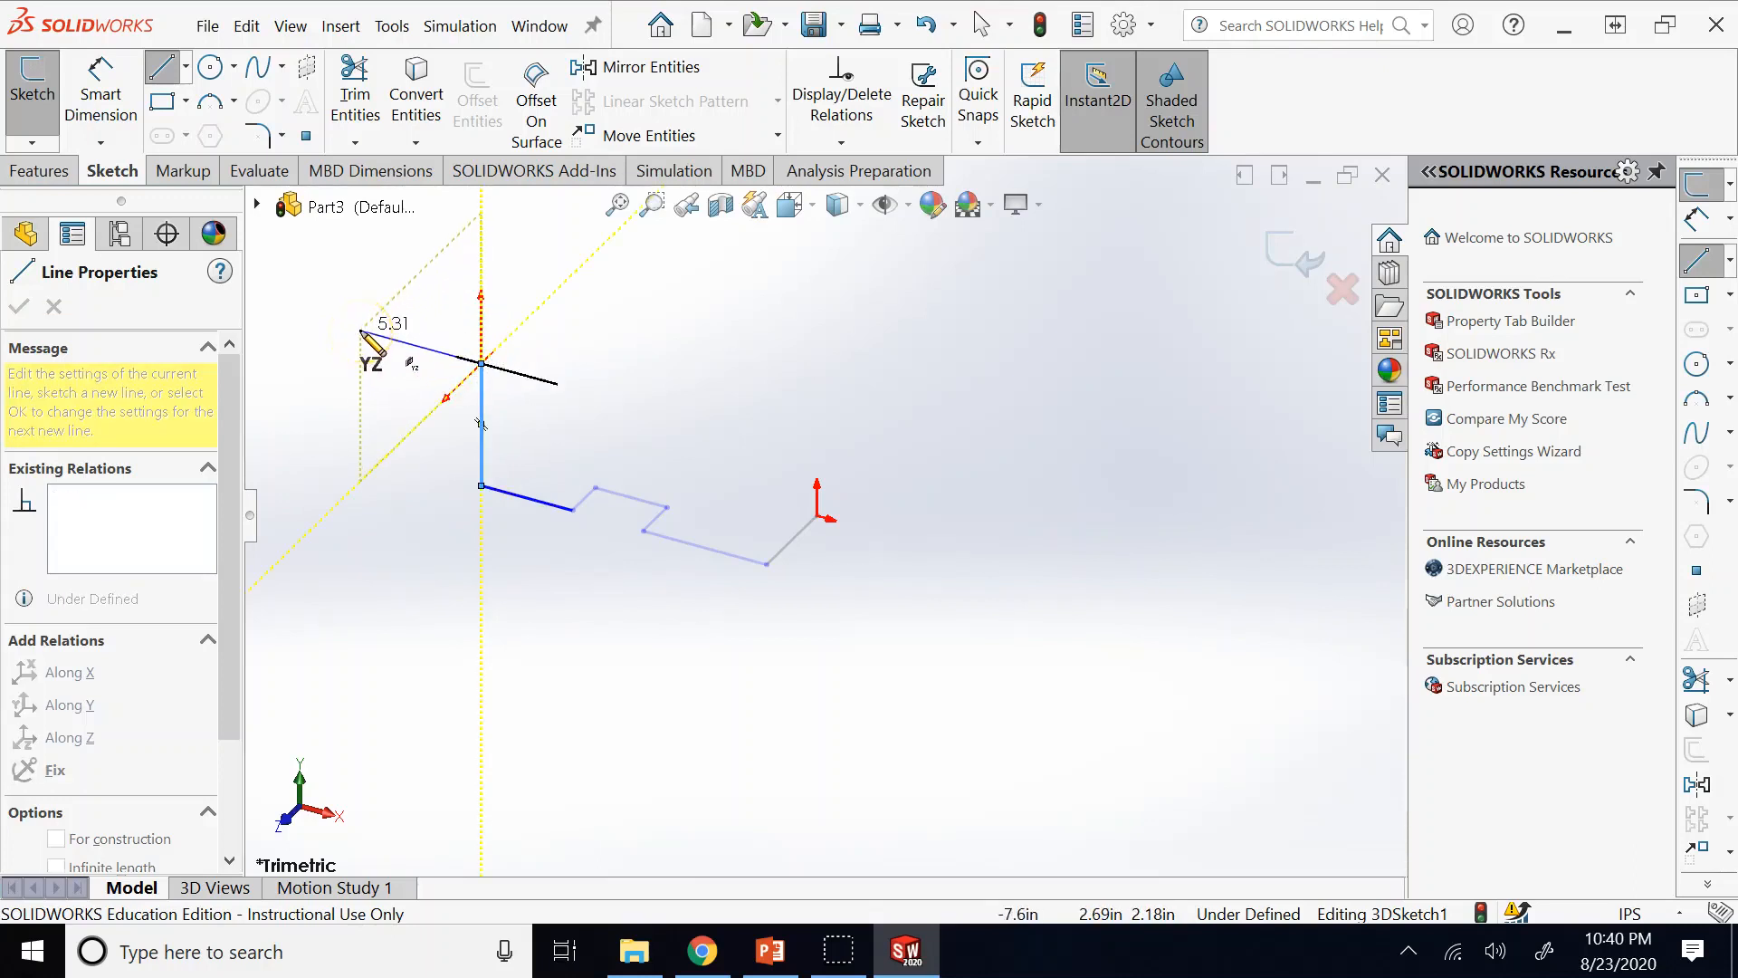
# Continue the path with lines forward along Z, back along X and down along Y, and end the line chain.
pyautogui.moveTo(361, 332); pyautogui.dragTo(290, 397)
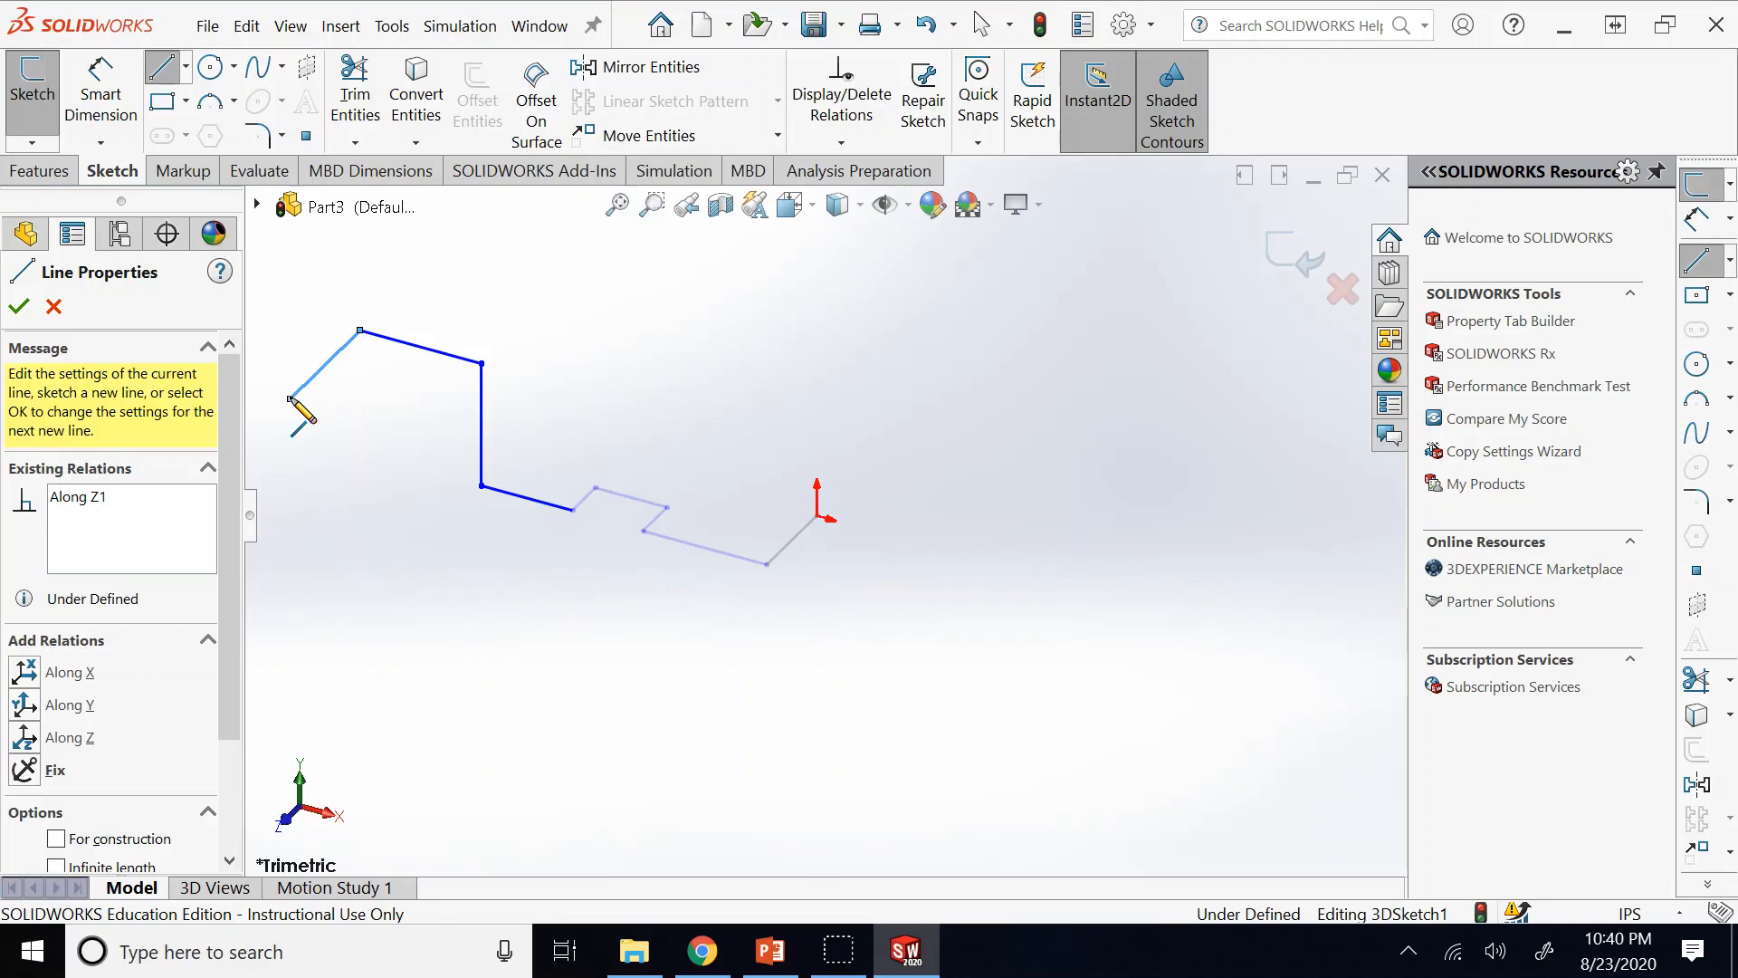
pyautogui.moveTo(290, 398); pyautogui.dragTo(382, 422)
pyautogui.moveTo(382, 422); pyautogui.dragTo(382, 548)
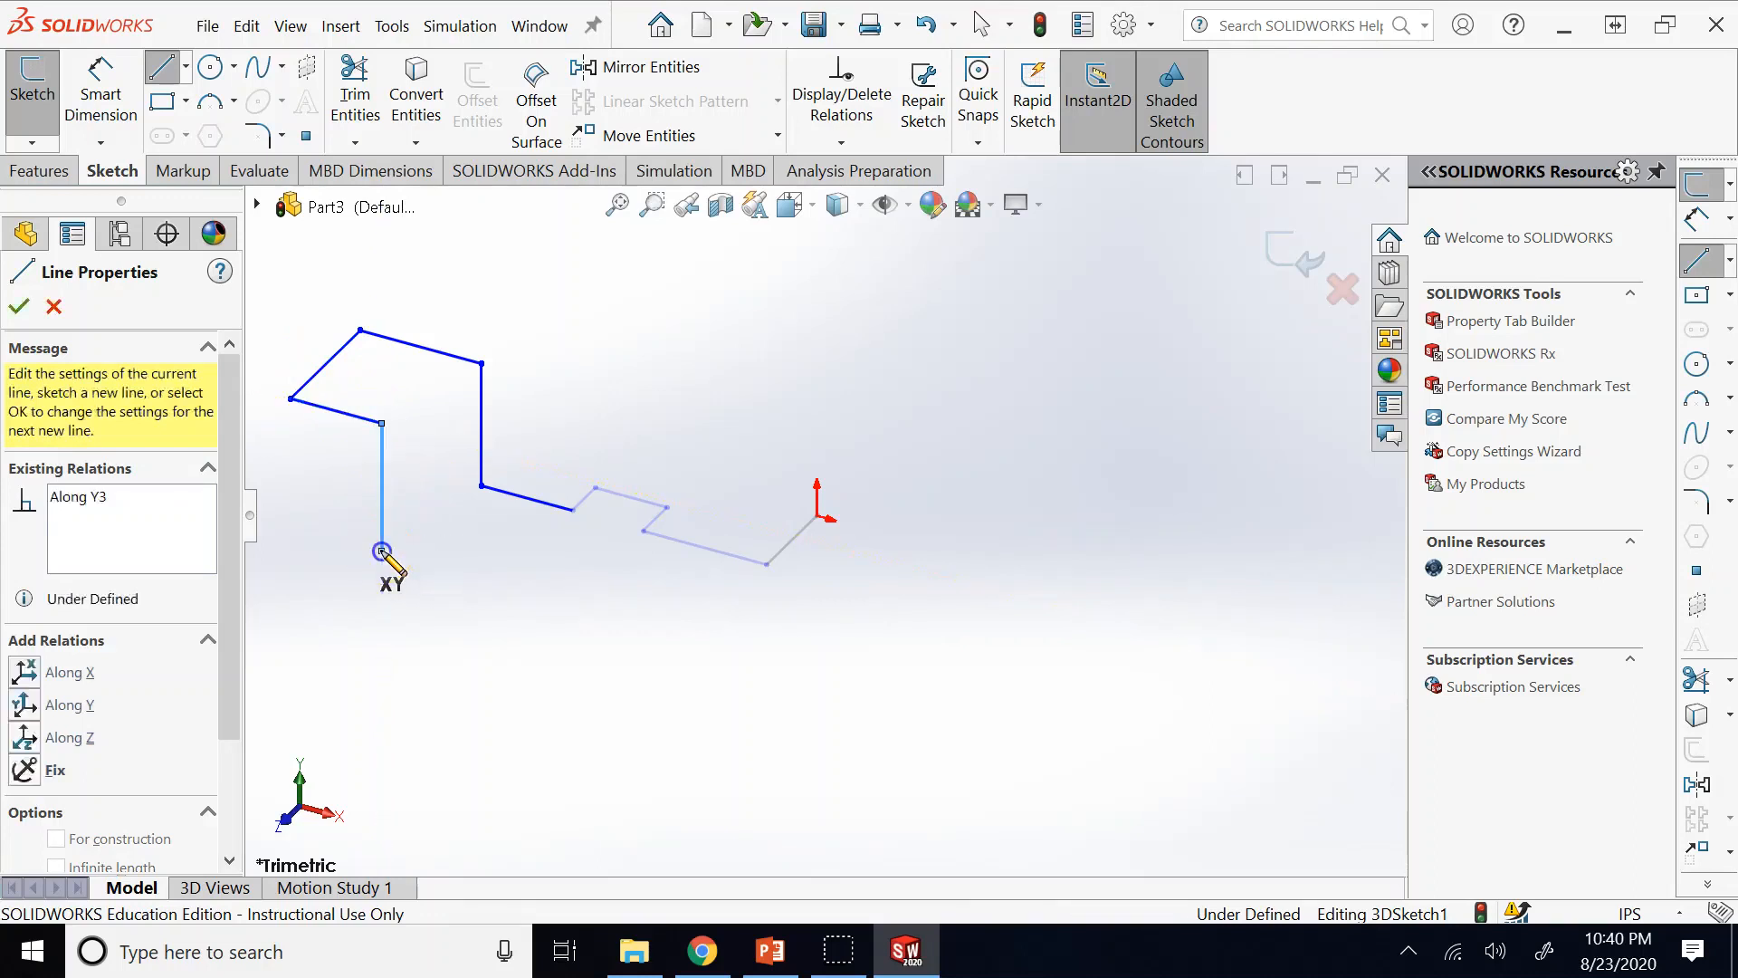
pyautogui.click(383, 551)
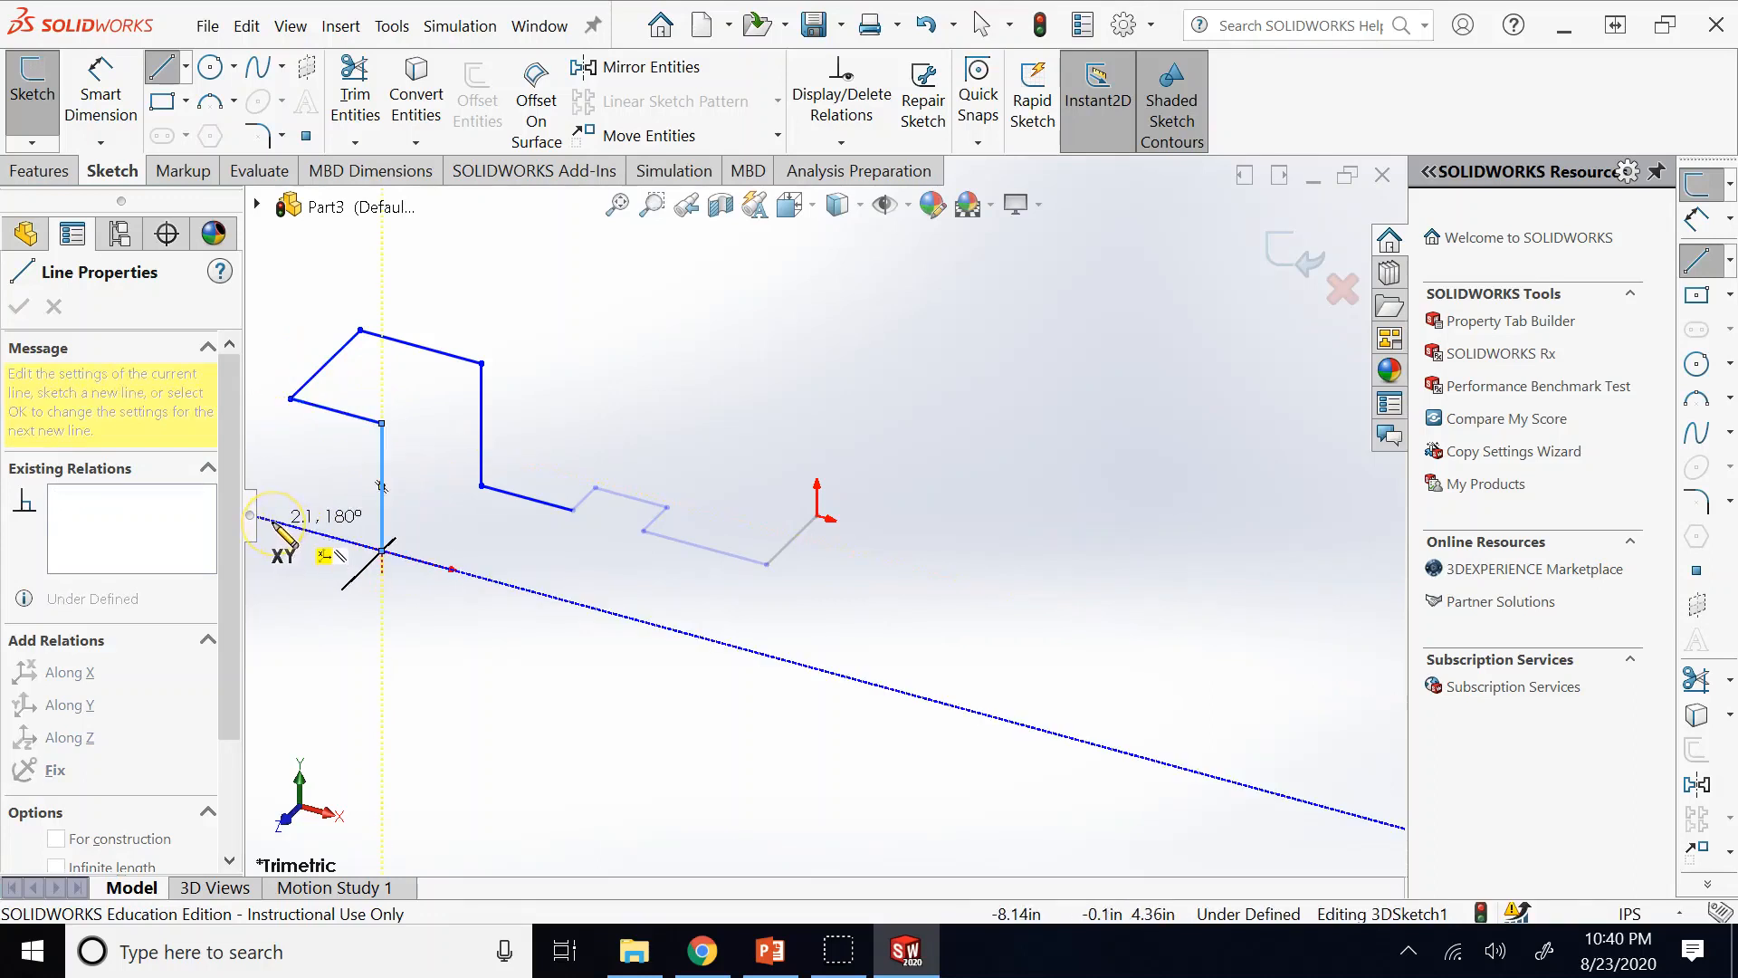
pyautogui.press('Escape')
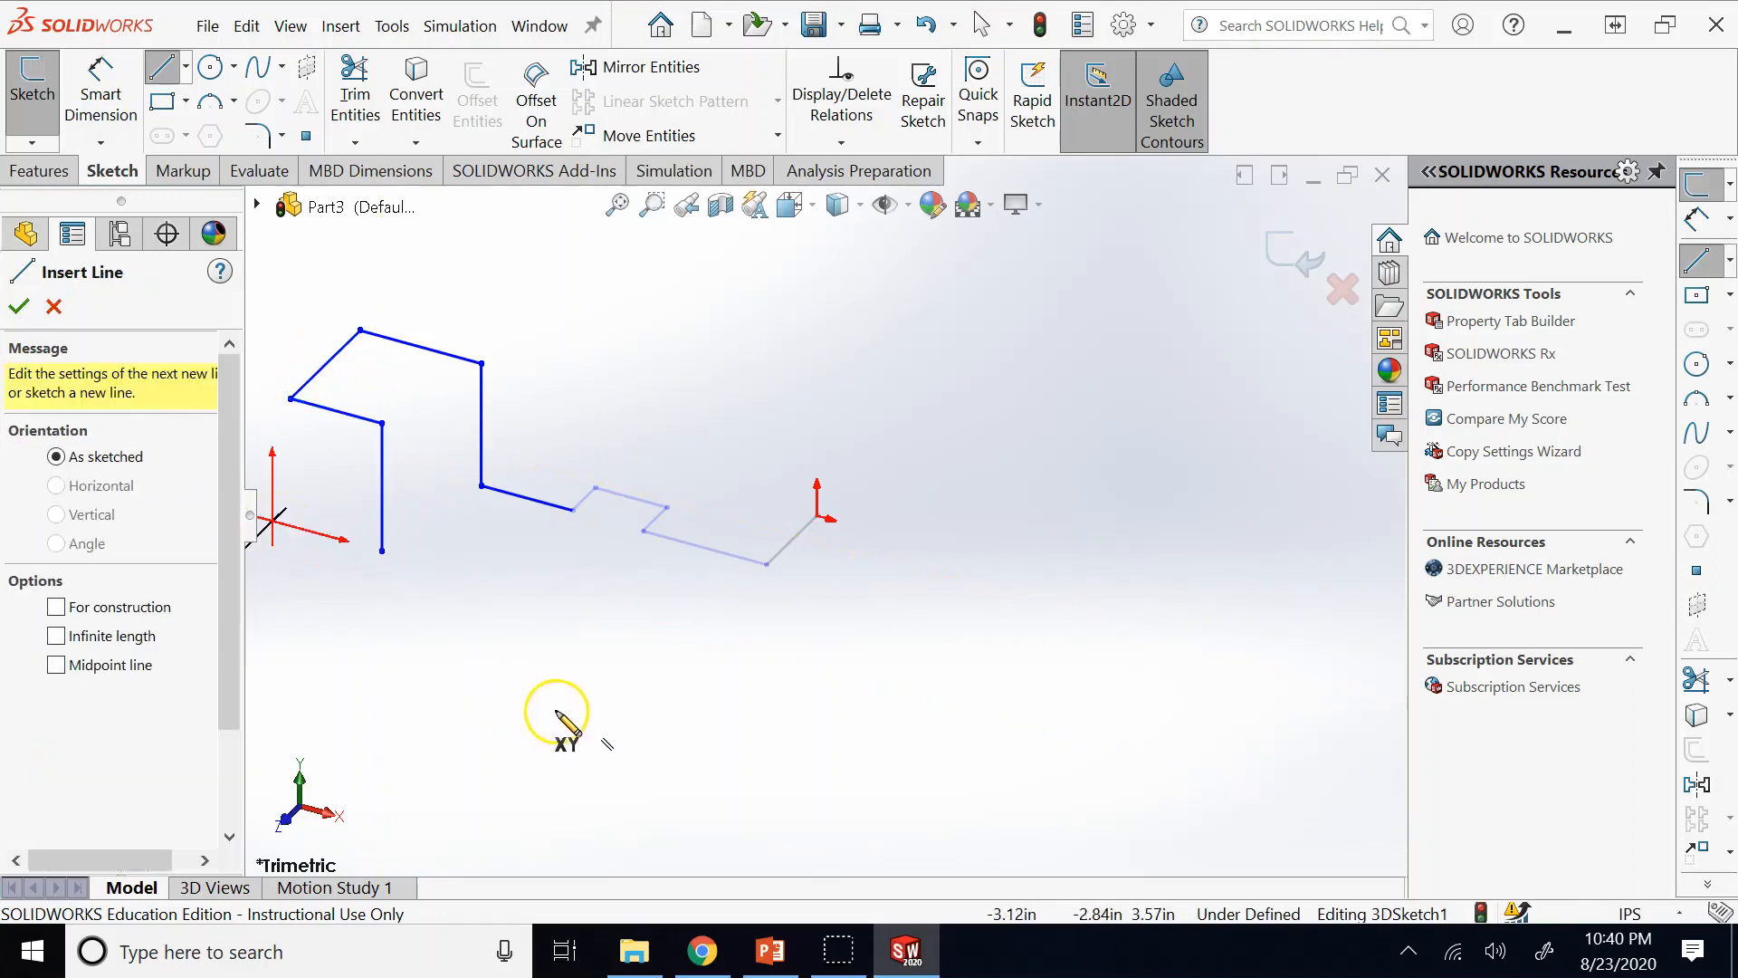
pyautogui.press('Escape')
pyautogui.press('Escape')
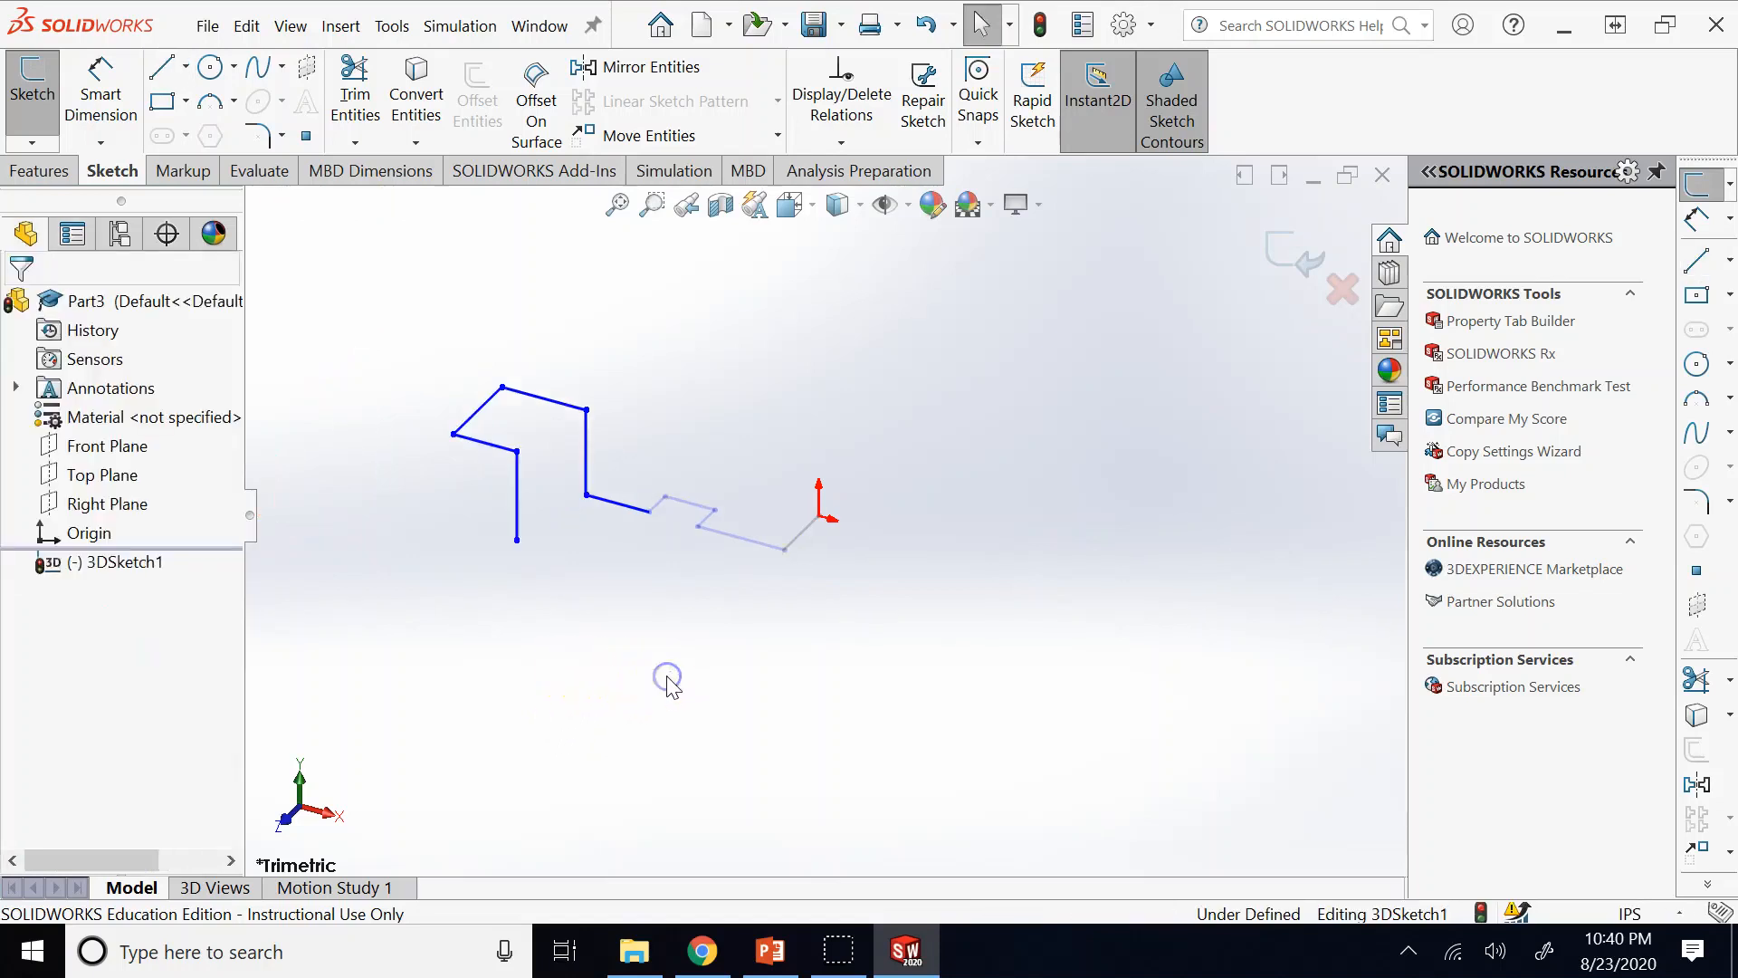
# Rotate the view to examine the 3D line path from another side.
pyautogui.press('Left')
pyautogui.press('Left')
pyautogui.press('Left')
pyautogui.press('Left')
pyautogui.press('Left')
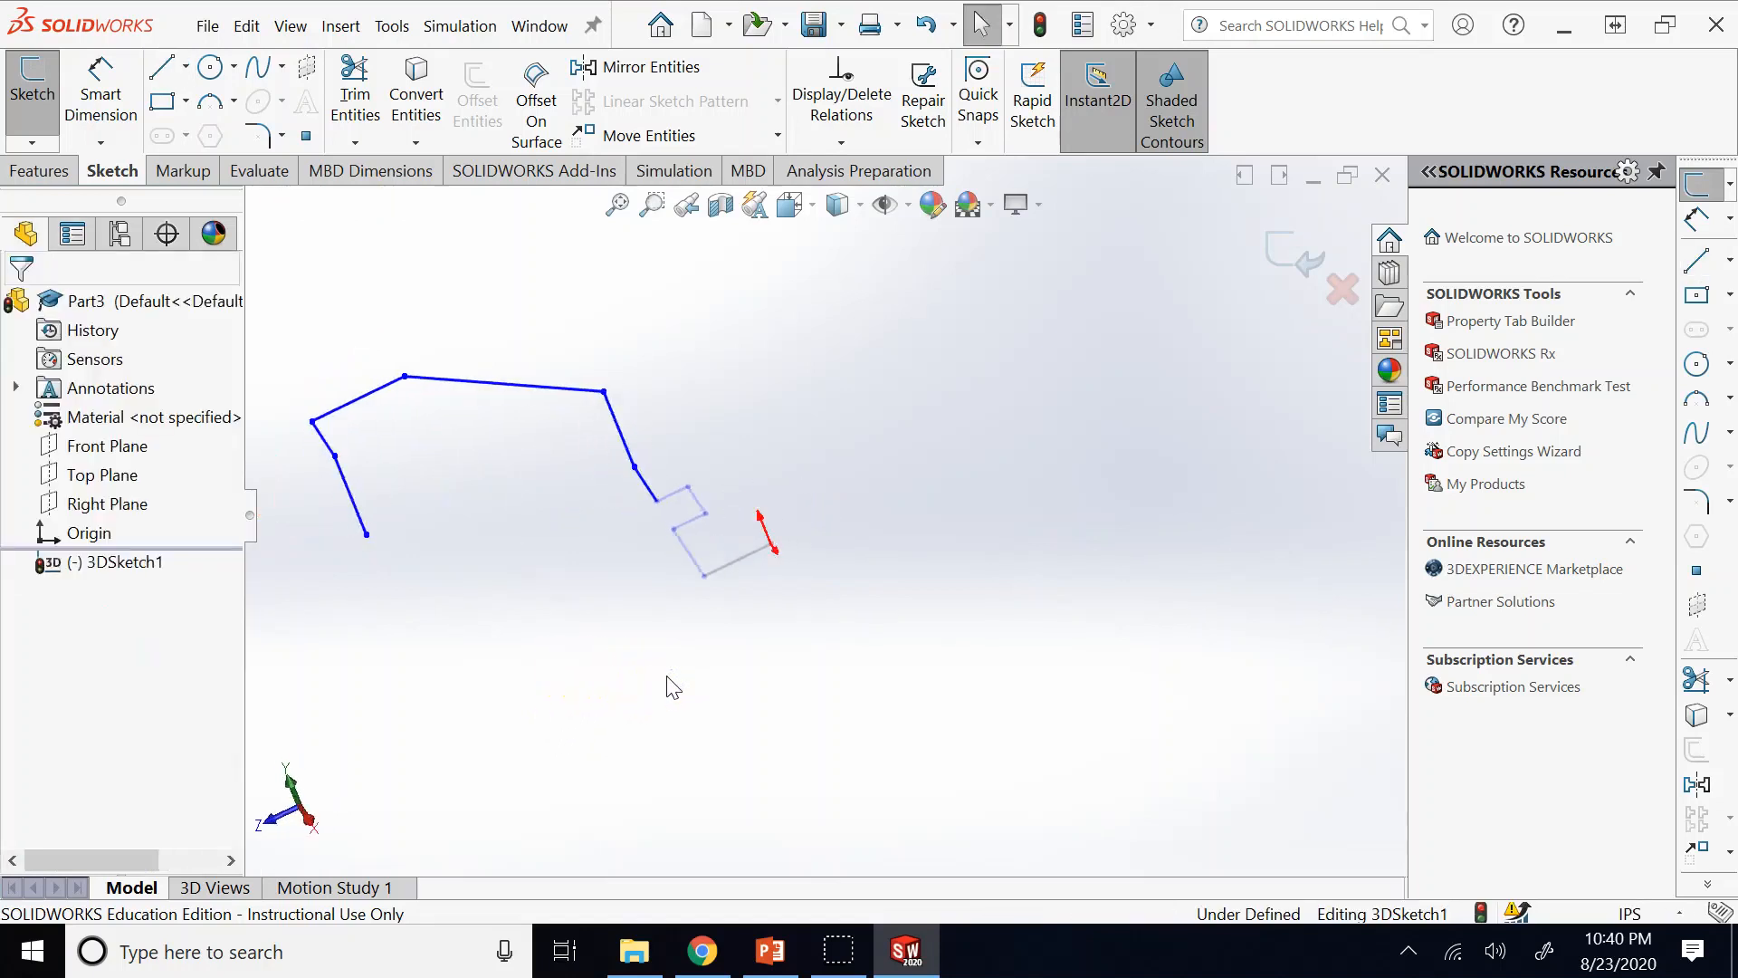
# Rotate and reposition the view to examine the 3D line path from several directions.
pyautogui.press('Down')
pyautogui.press('Down')
pyautogui.press('Down')
pyautogui.press('Down')
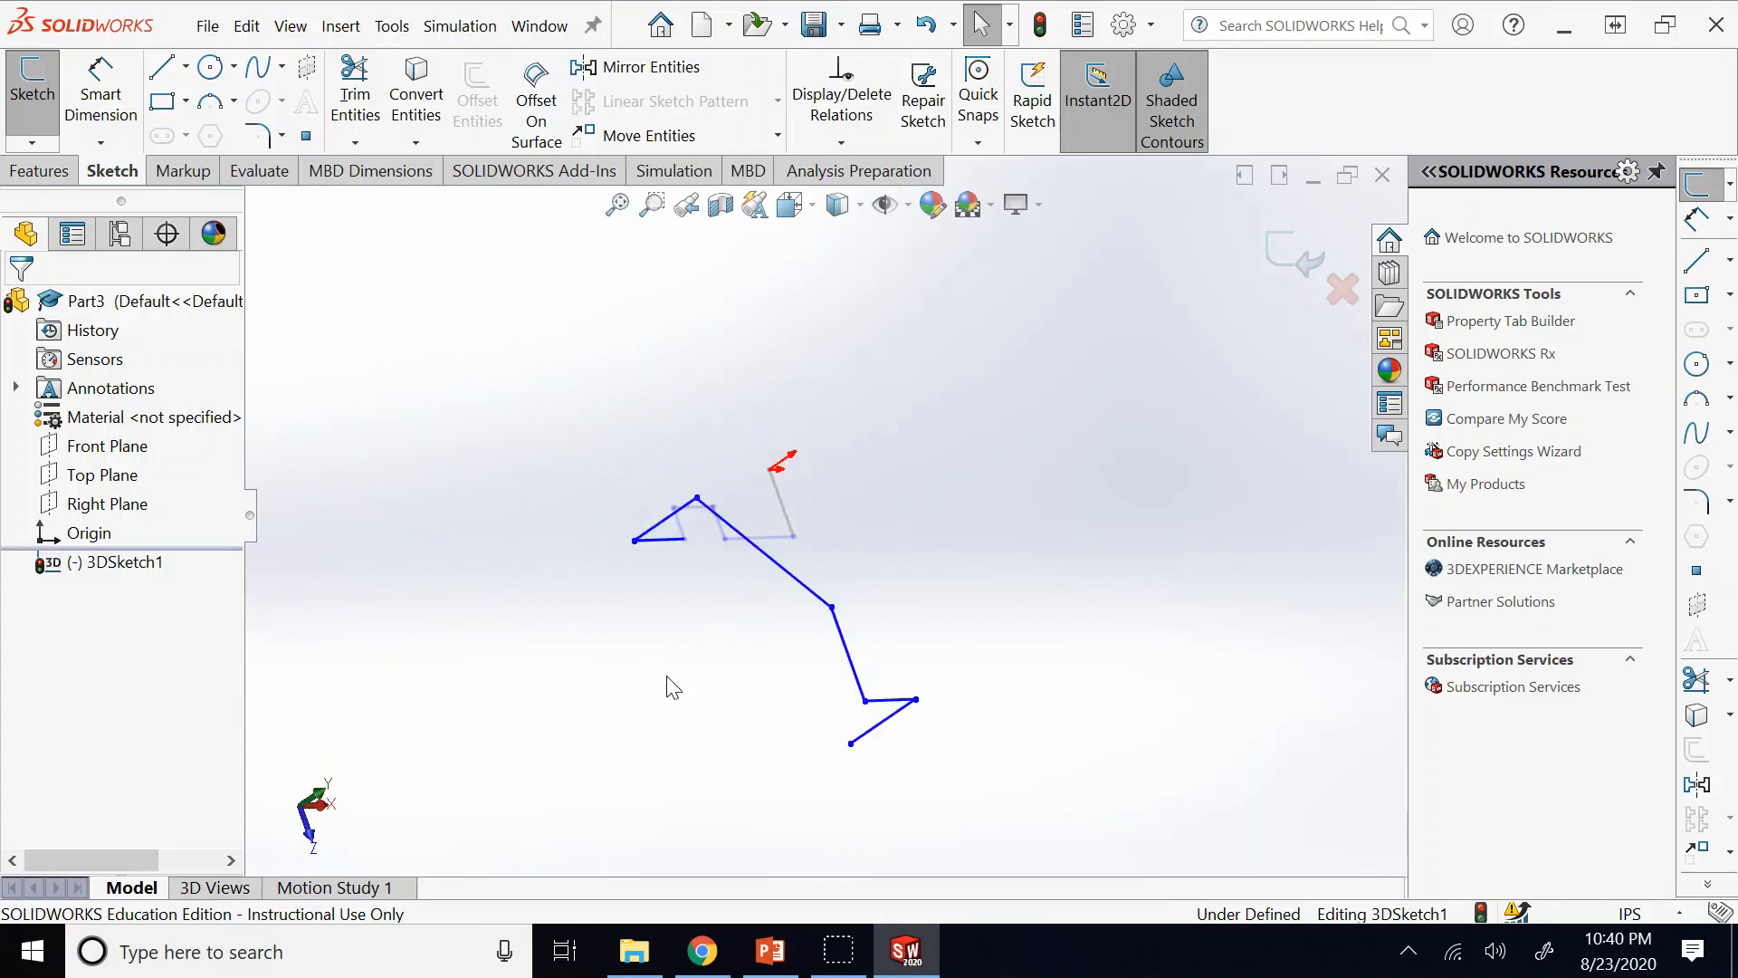
pyautogui.press('Left')
pyautogui.press('Left')
pyautogui.press('Up')
pyautogui.press('Up')
pyautogui.press('Up')
pyautogui.press('Up')
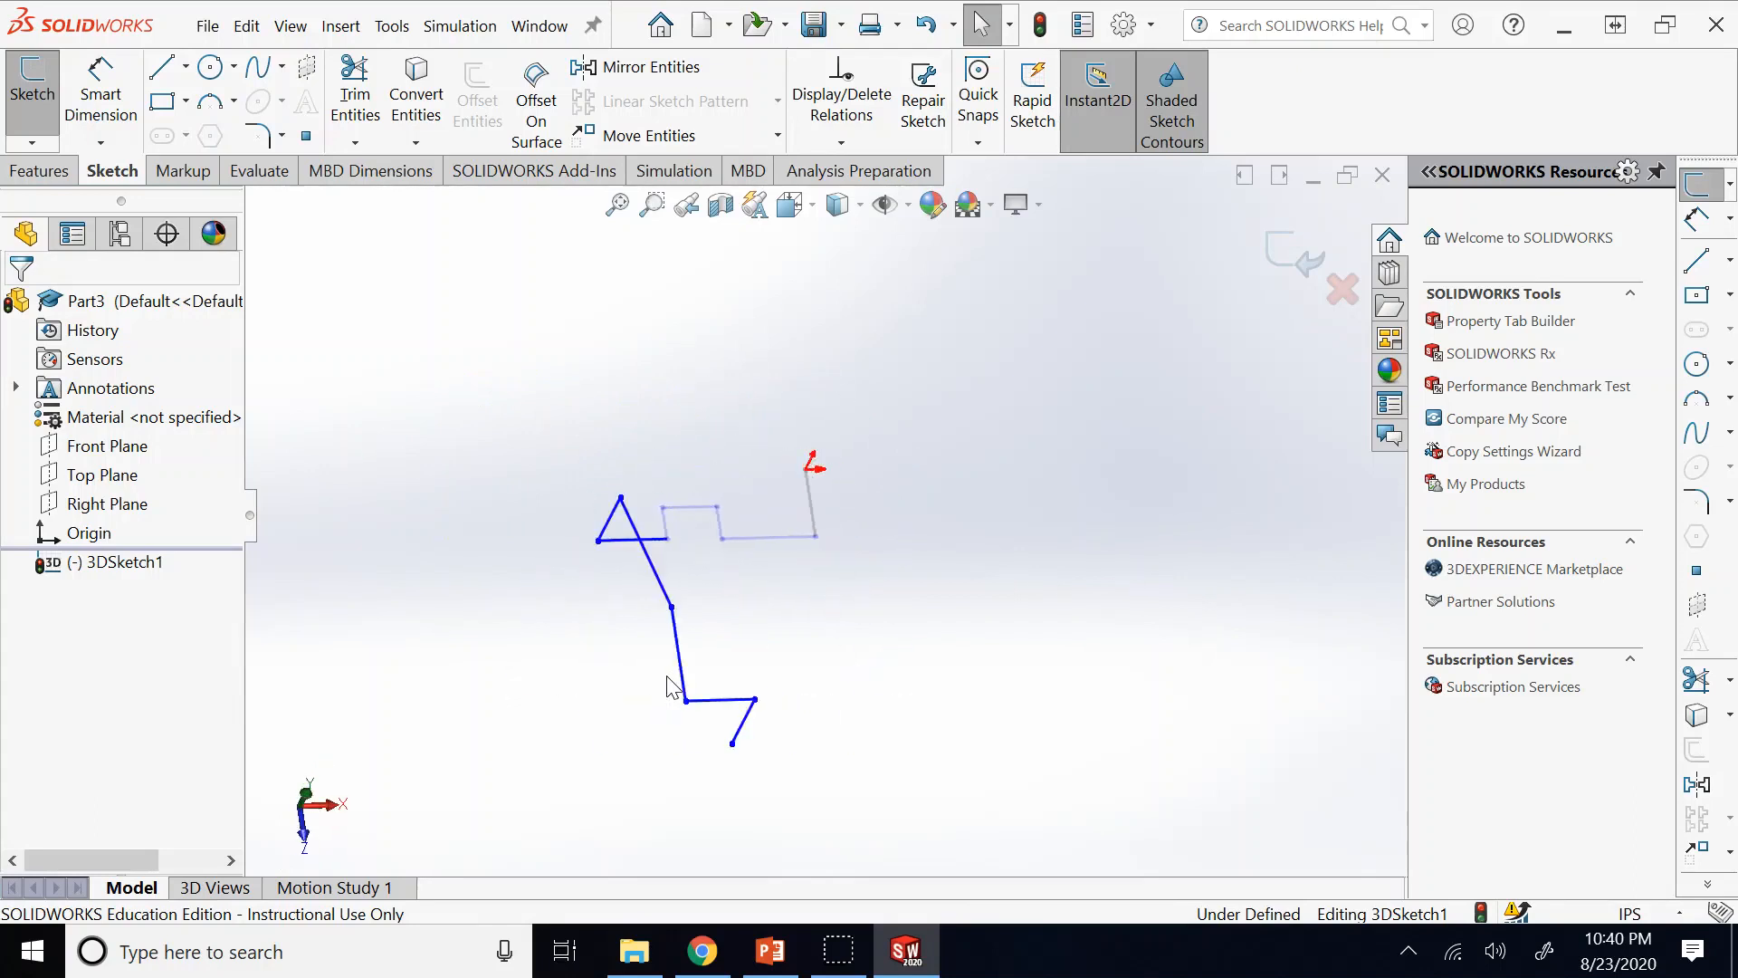
pyautogui.press('Left')
pyautogui.press('Left')
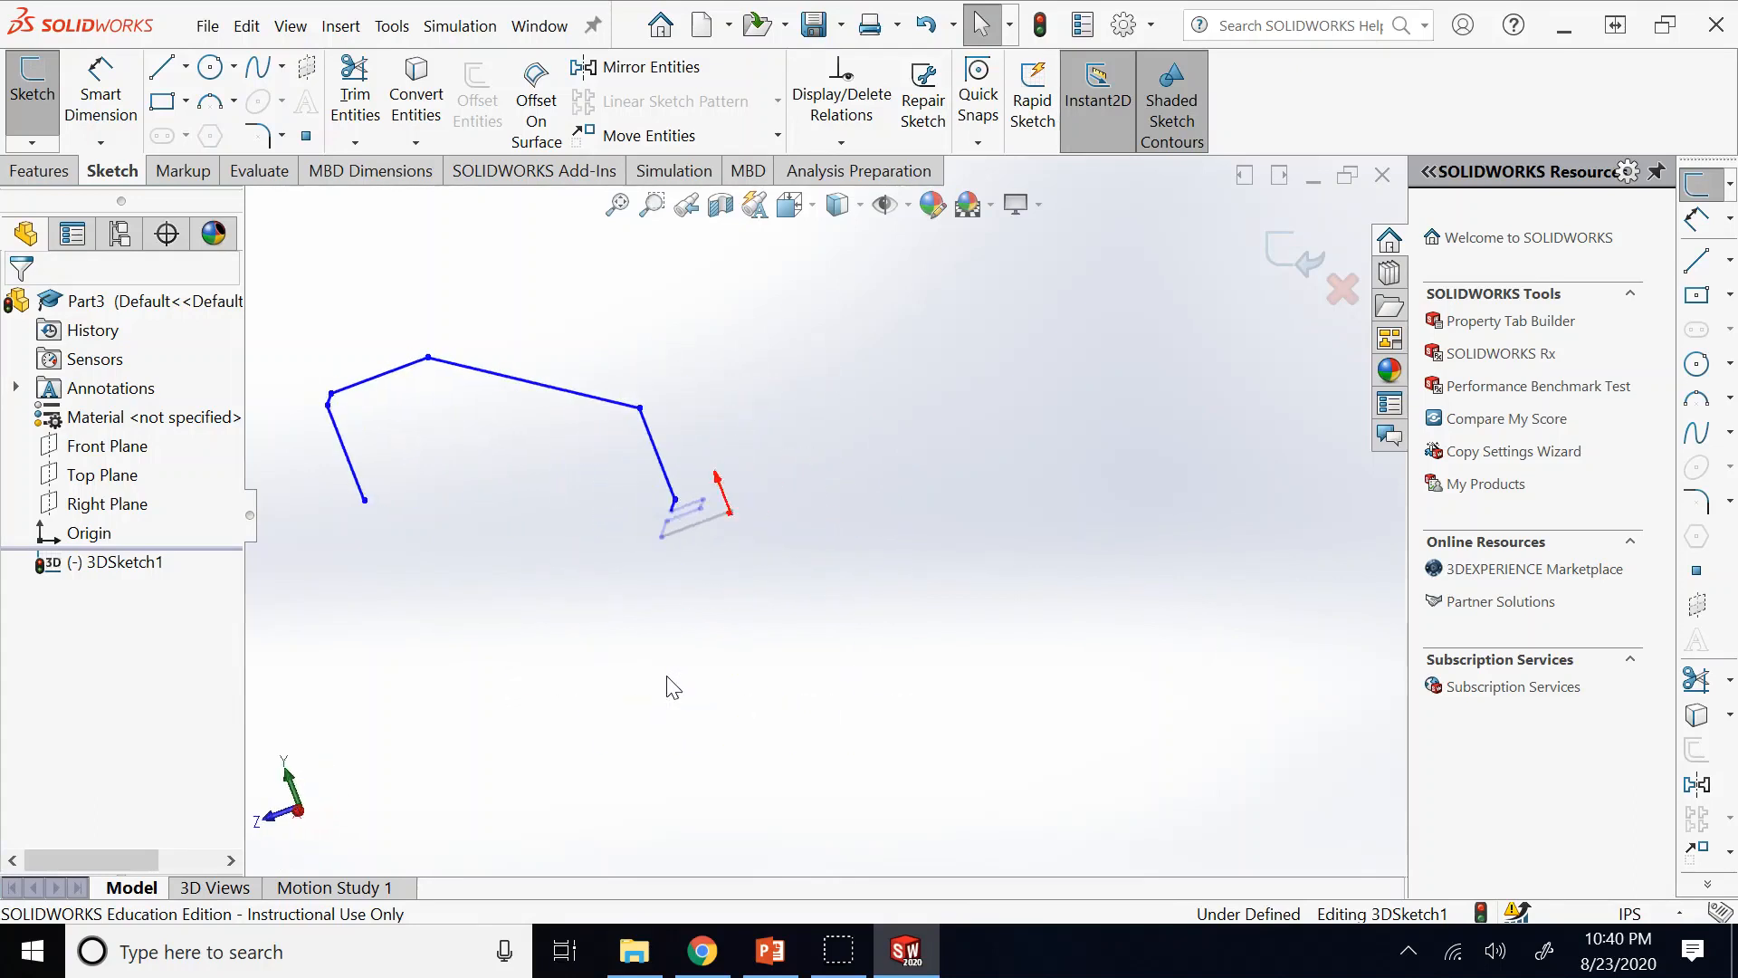
pyautogui.press('Right')
pyautogui.press('Right')
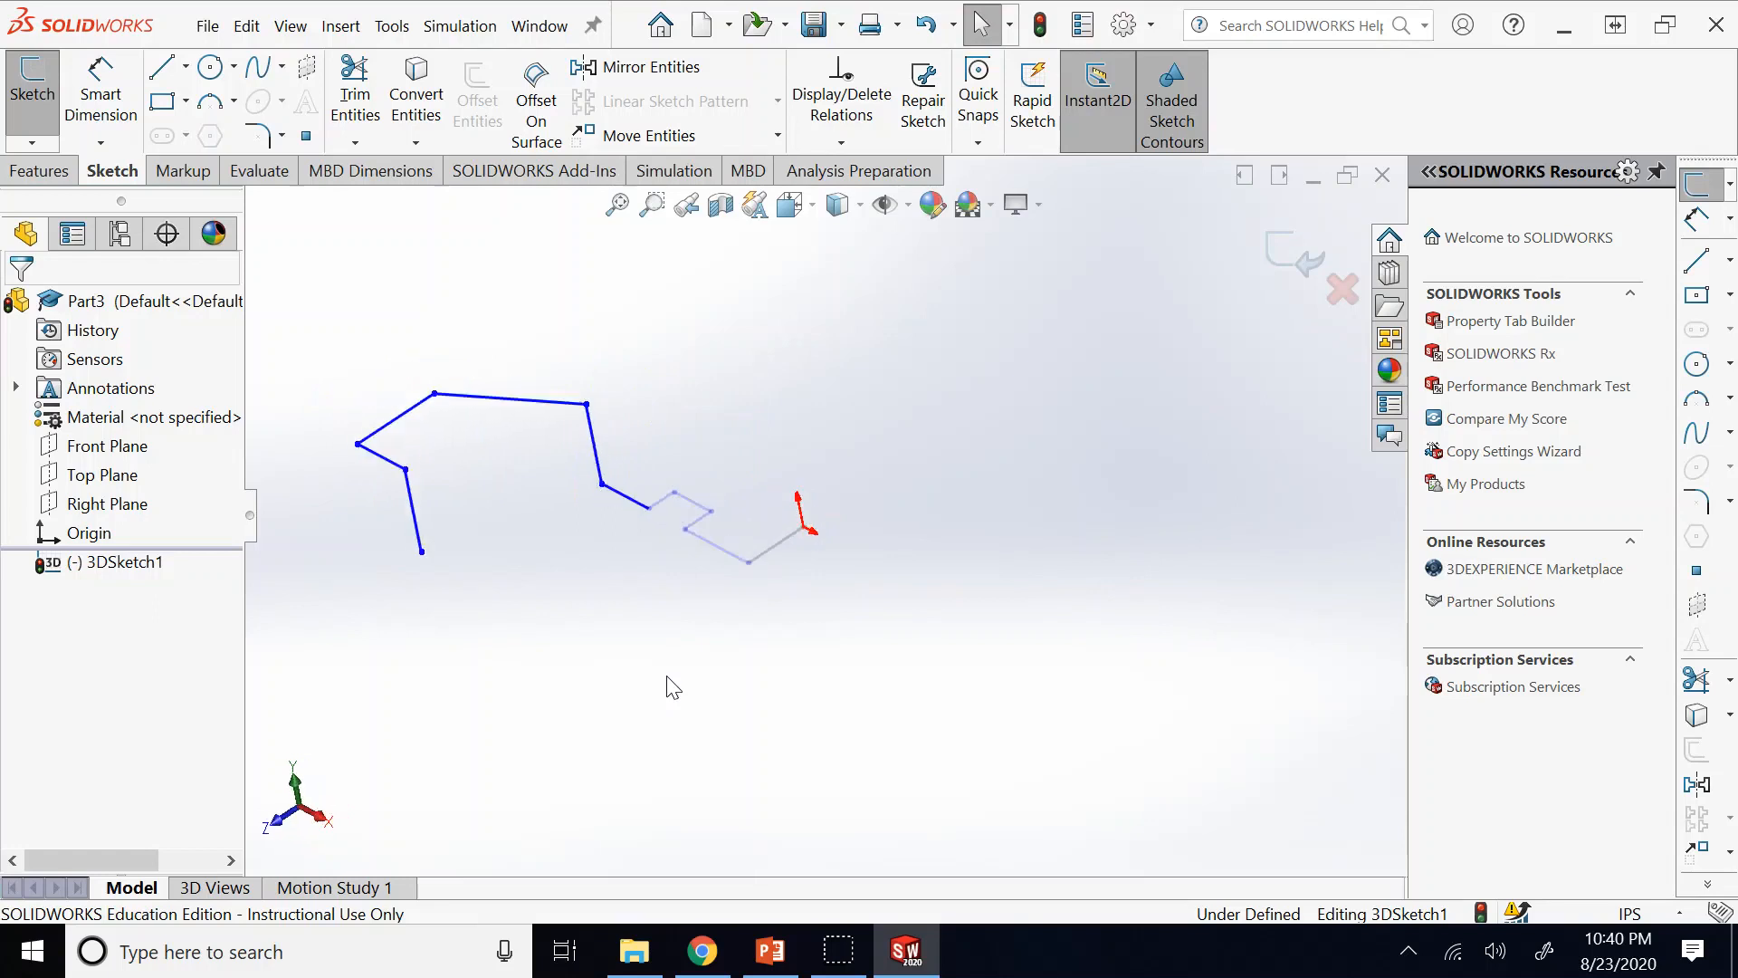
pyautogui.press('Up')
pyautogui.press('Up')
pyautogui.moveTo(673, 686)
pyautogui.mouseDown(button='middle')
pyautogui.moveTo(732, 559)
pyautogui.moveTo(758, 371)
pyautogui.mouseUp(button='middle')
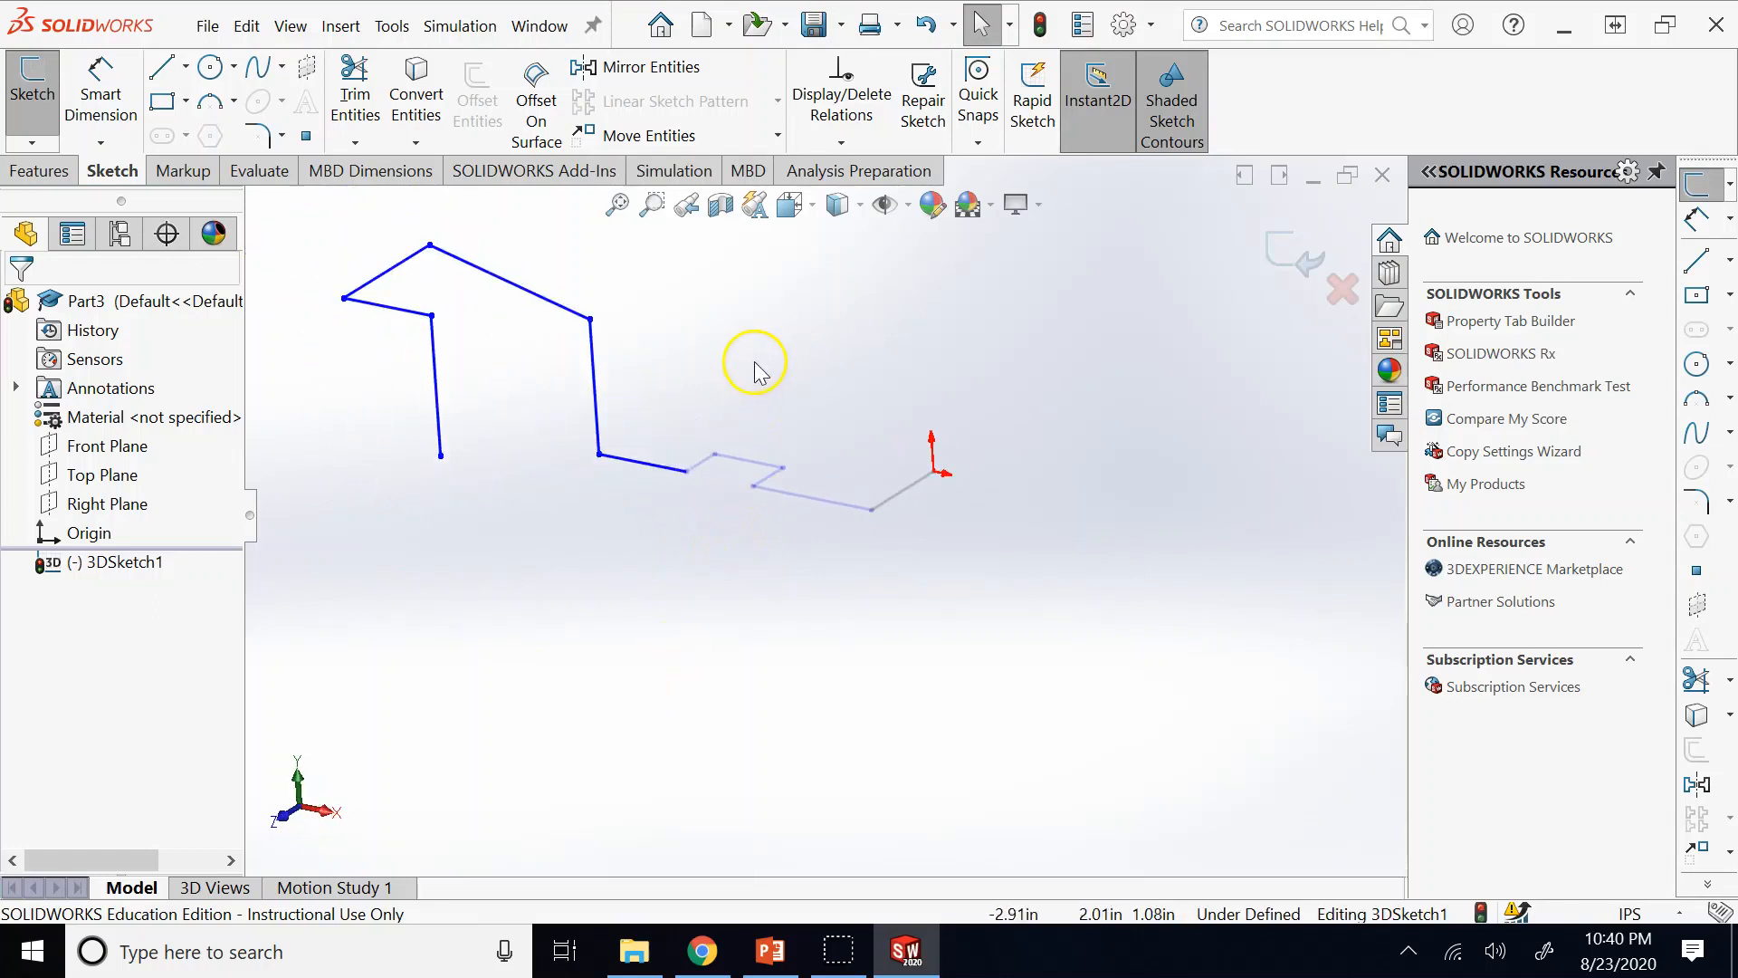
# Dimension the first line from the origin to 2 in and the second line to 2 in.
pyautogui.click(101, 95)
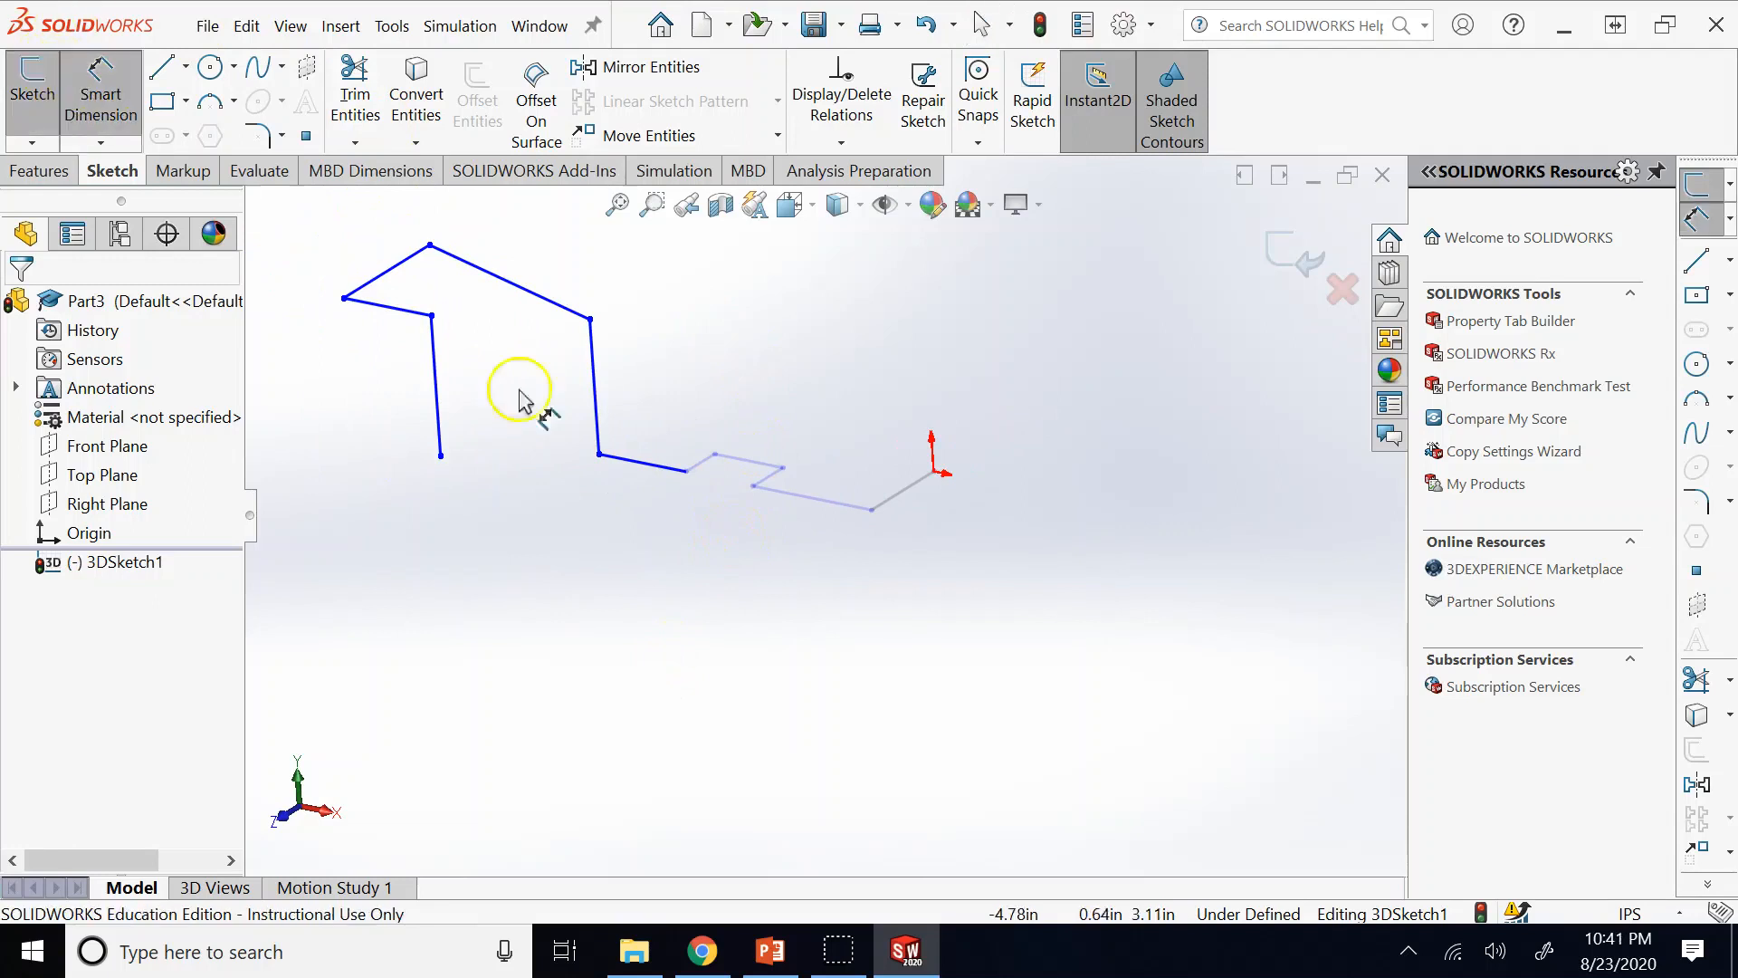
pyautogui.click(894, 508)
pyautogui.click(982, 549)
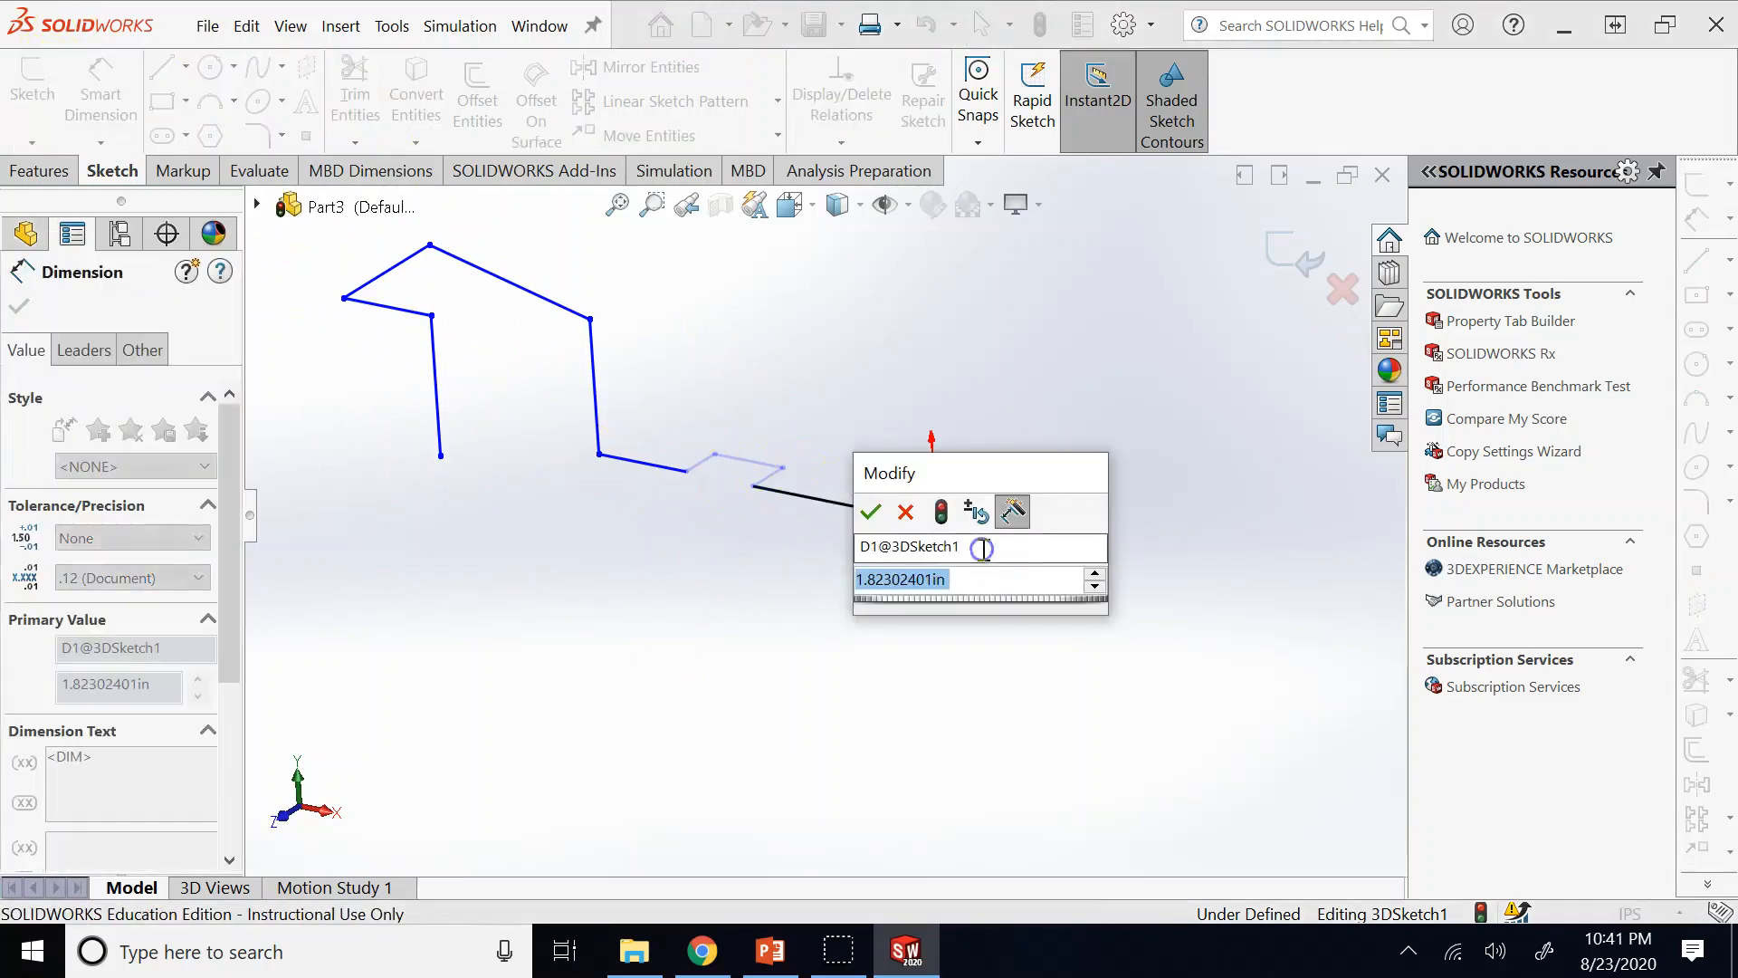
pyautogui.write('2')
pyautogui.press('Return')
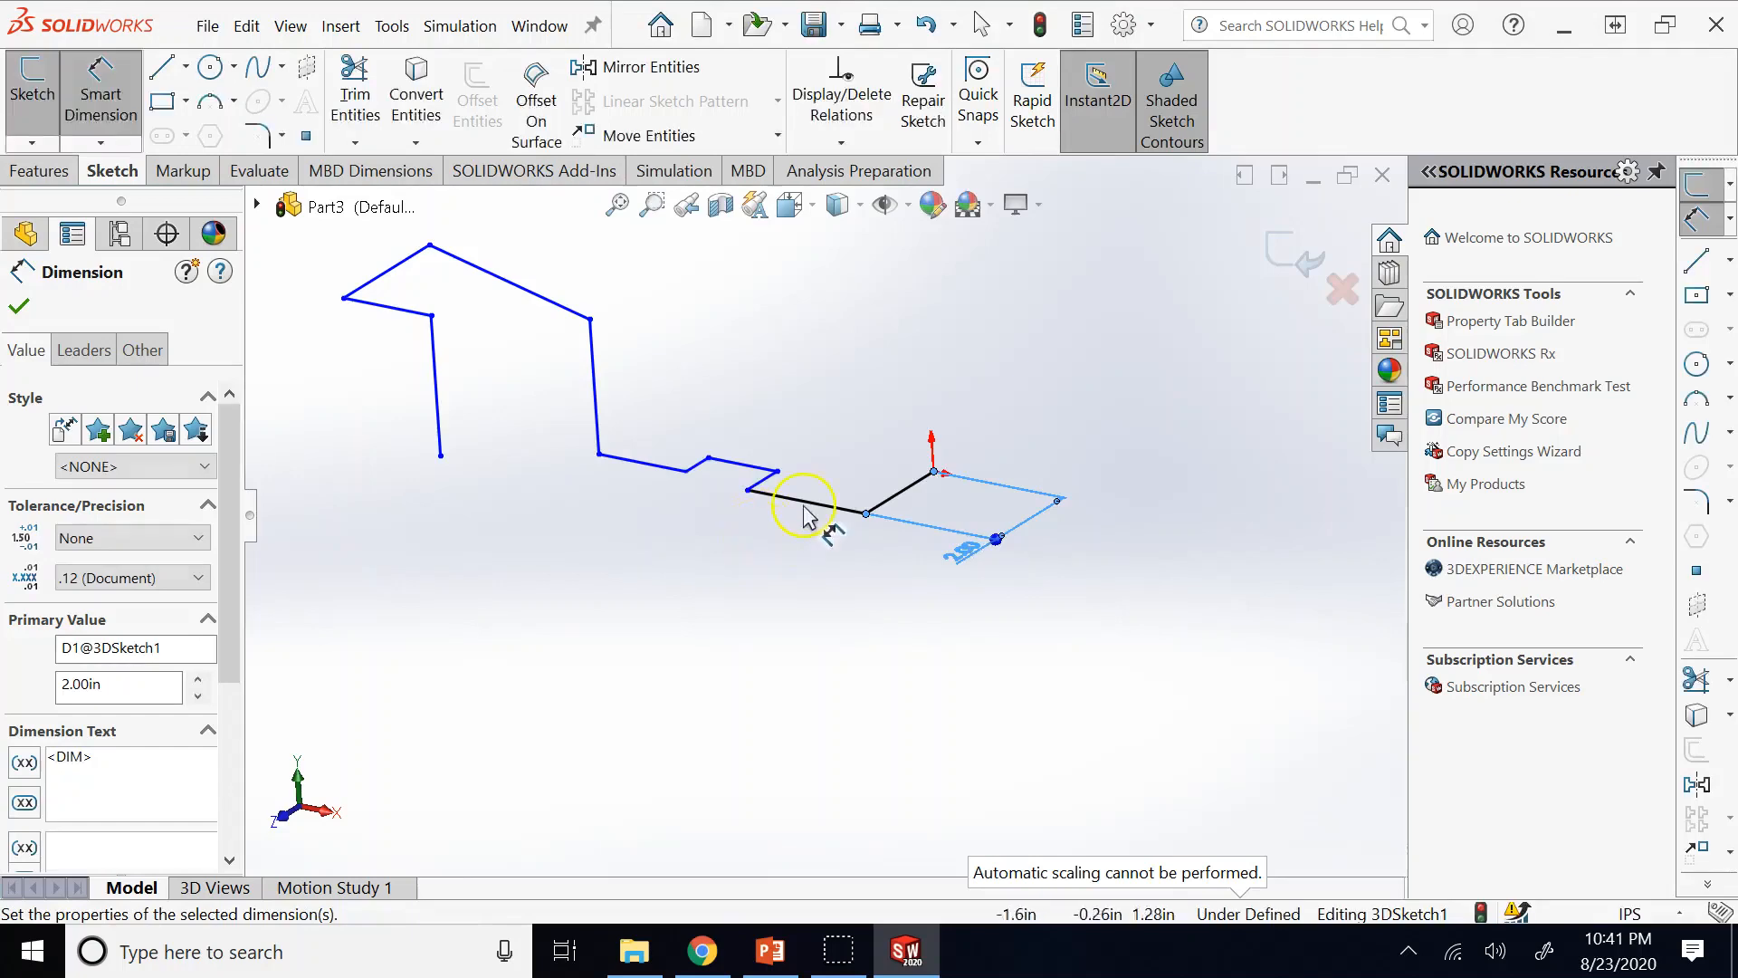
pyautogui.click(816, 510)
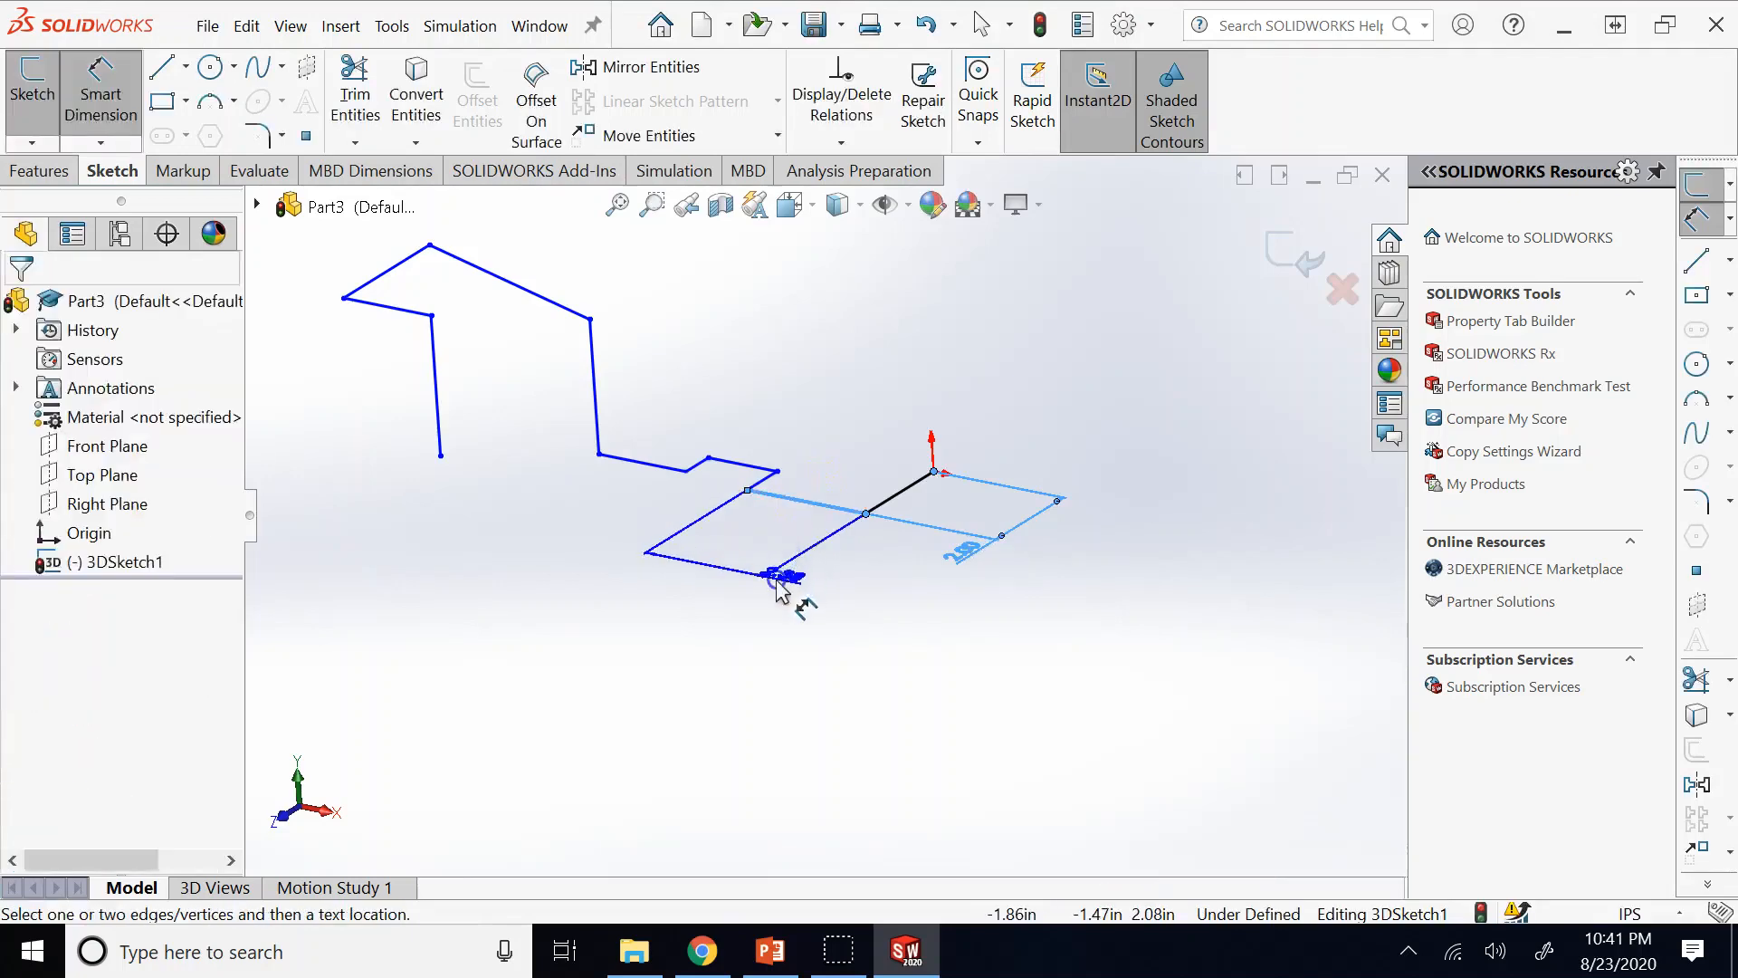
pyautogui.click(780, 580)
pyautogui.write('2.00in')
pyautogui.press('Return')
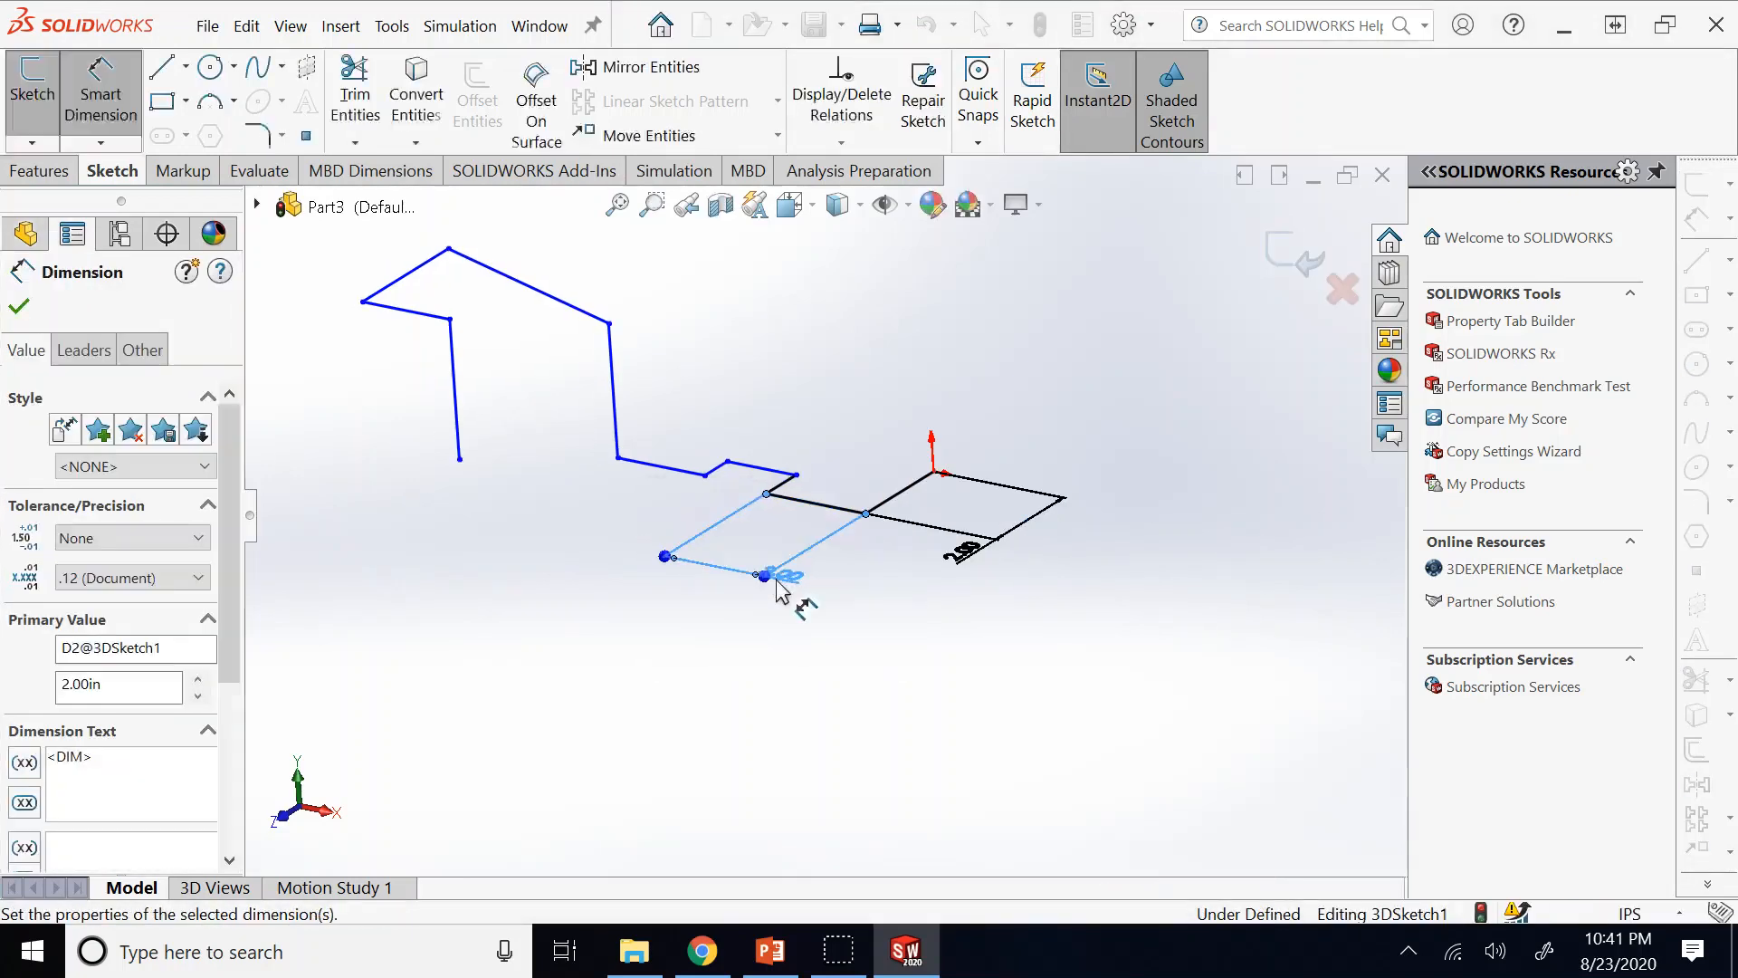
# Dimension the third line of the flat path to 1 in and the fourth line to 1.5 in.
pyautogui.click(784, 493)
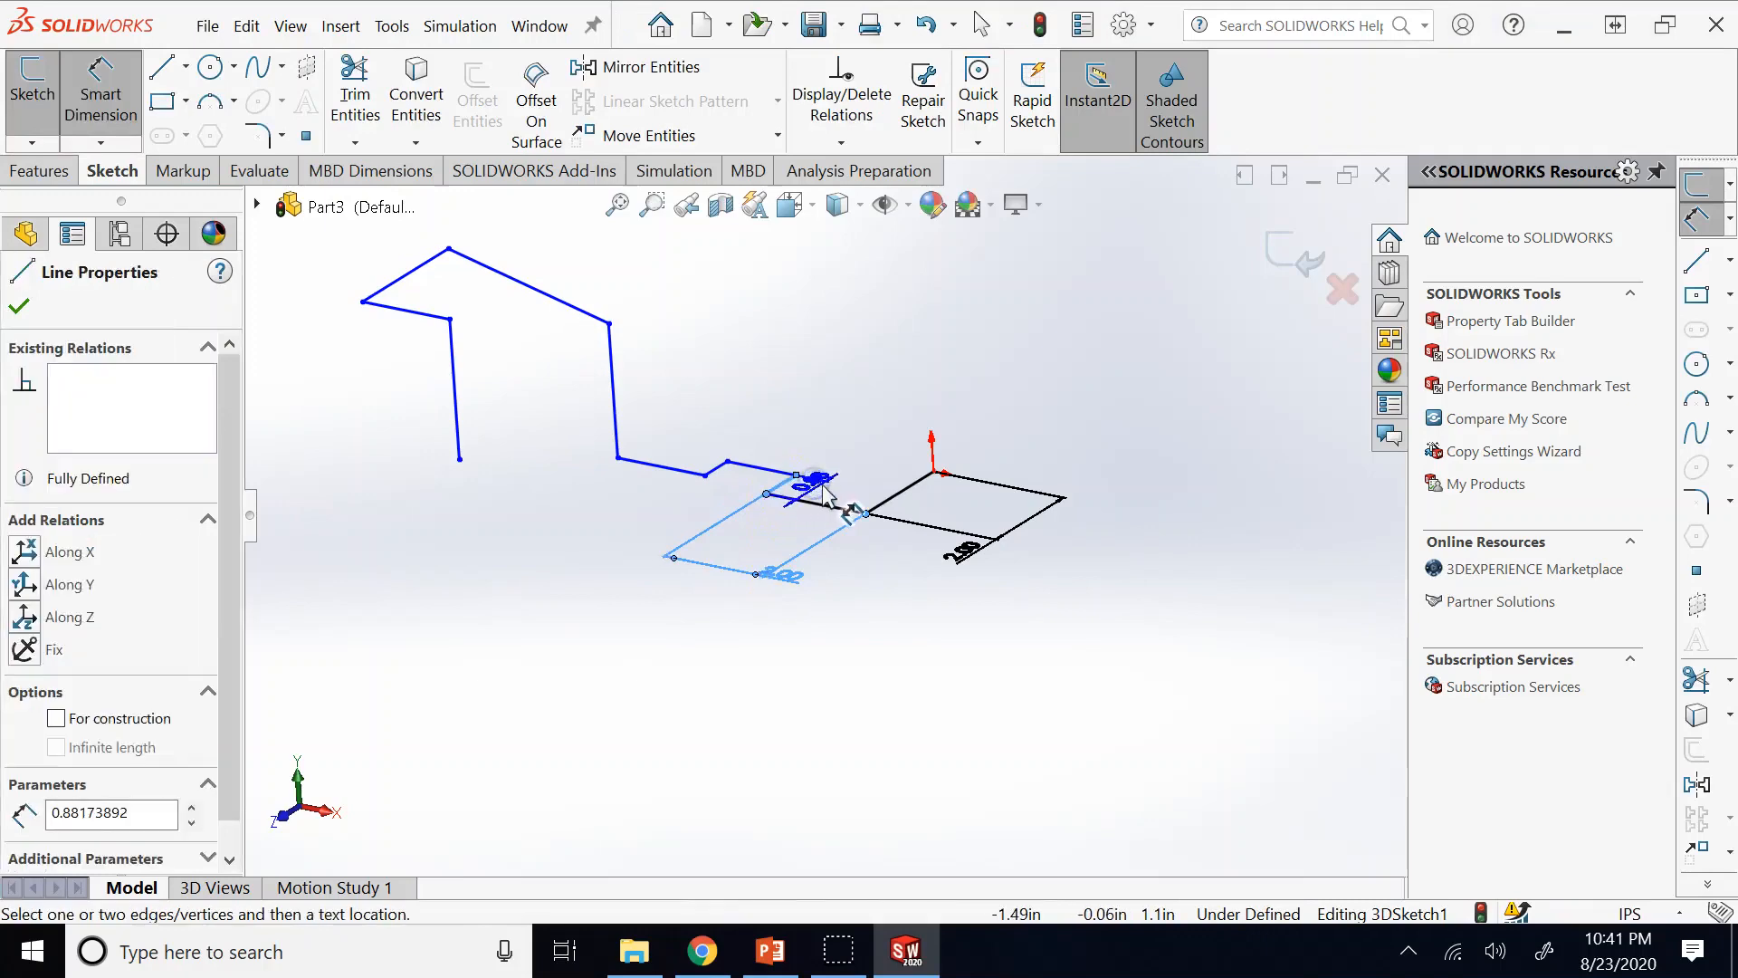
pyautogui.click(826, 495)
pyautogui.write('1')
pyautogui.press('Return')
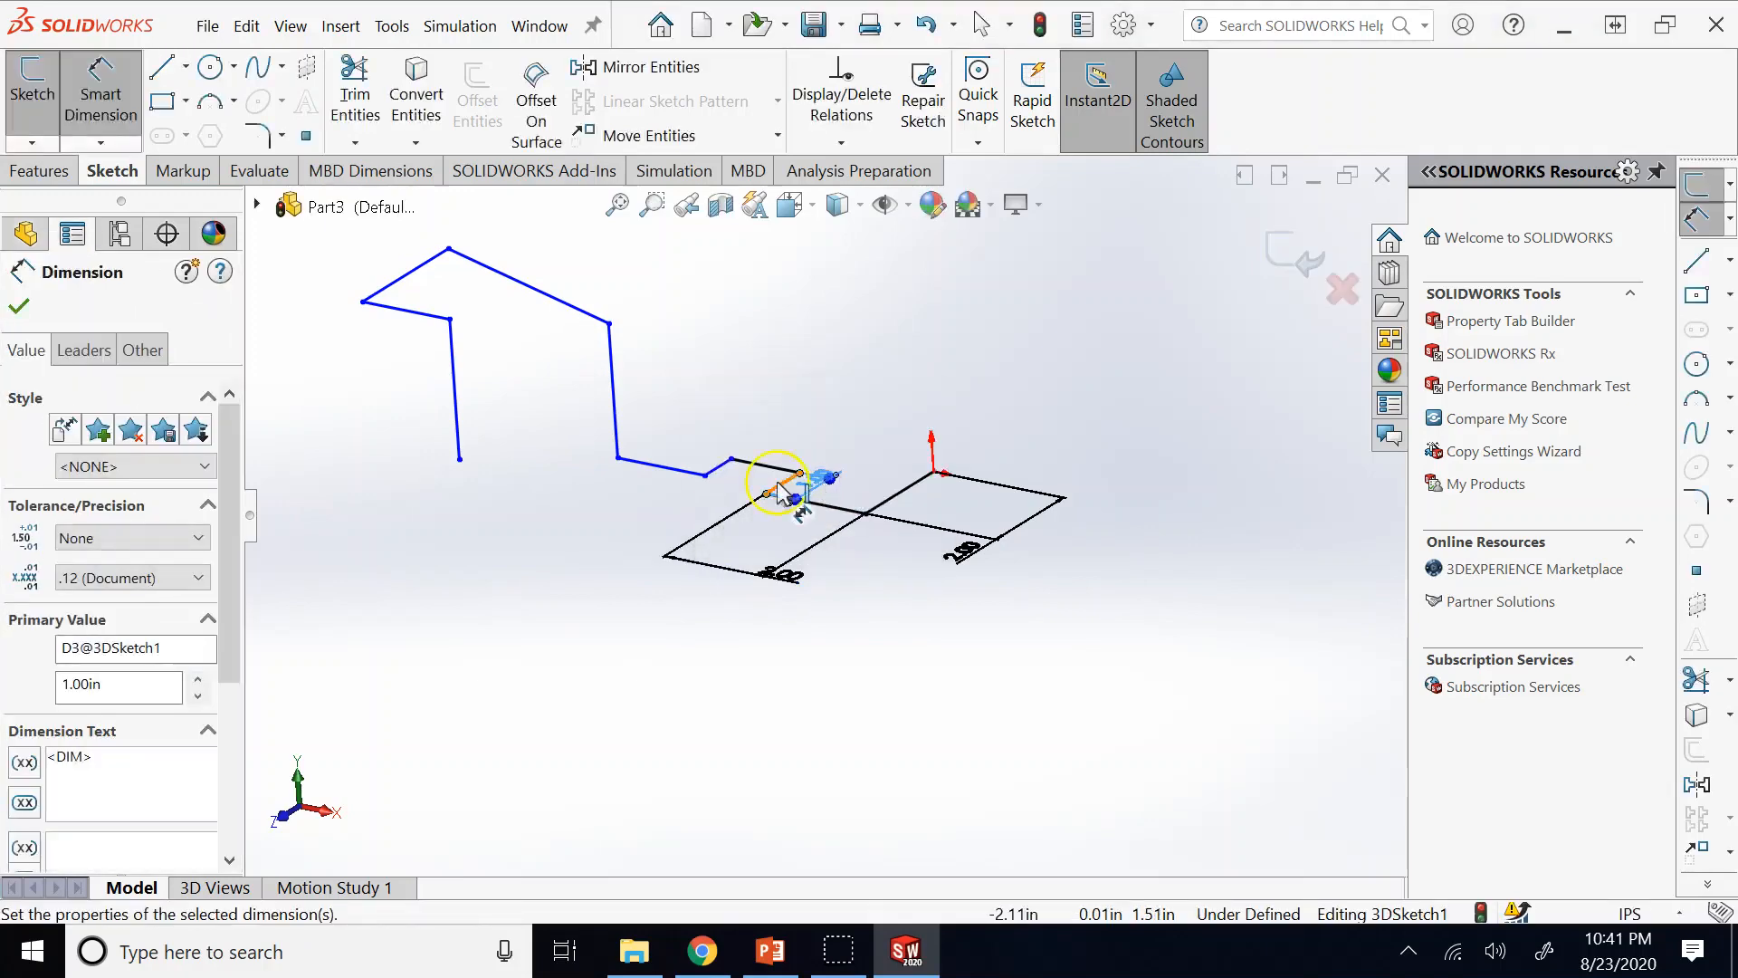
pyautogui.click(777, 467)
pyautogui.click(801, 441)
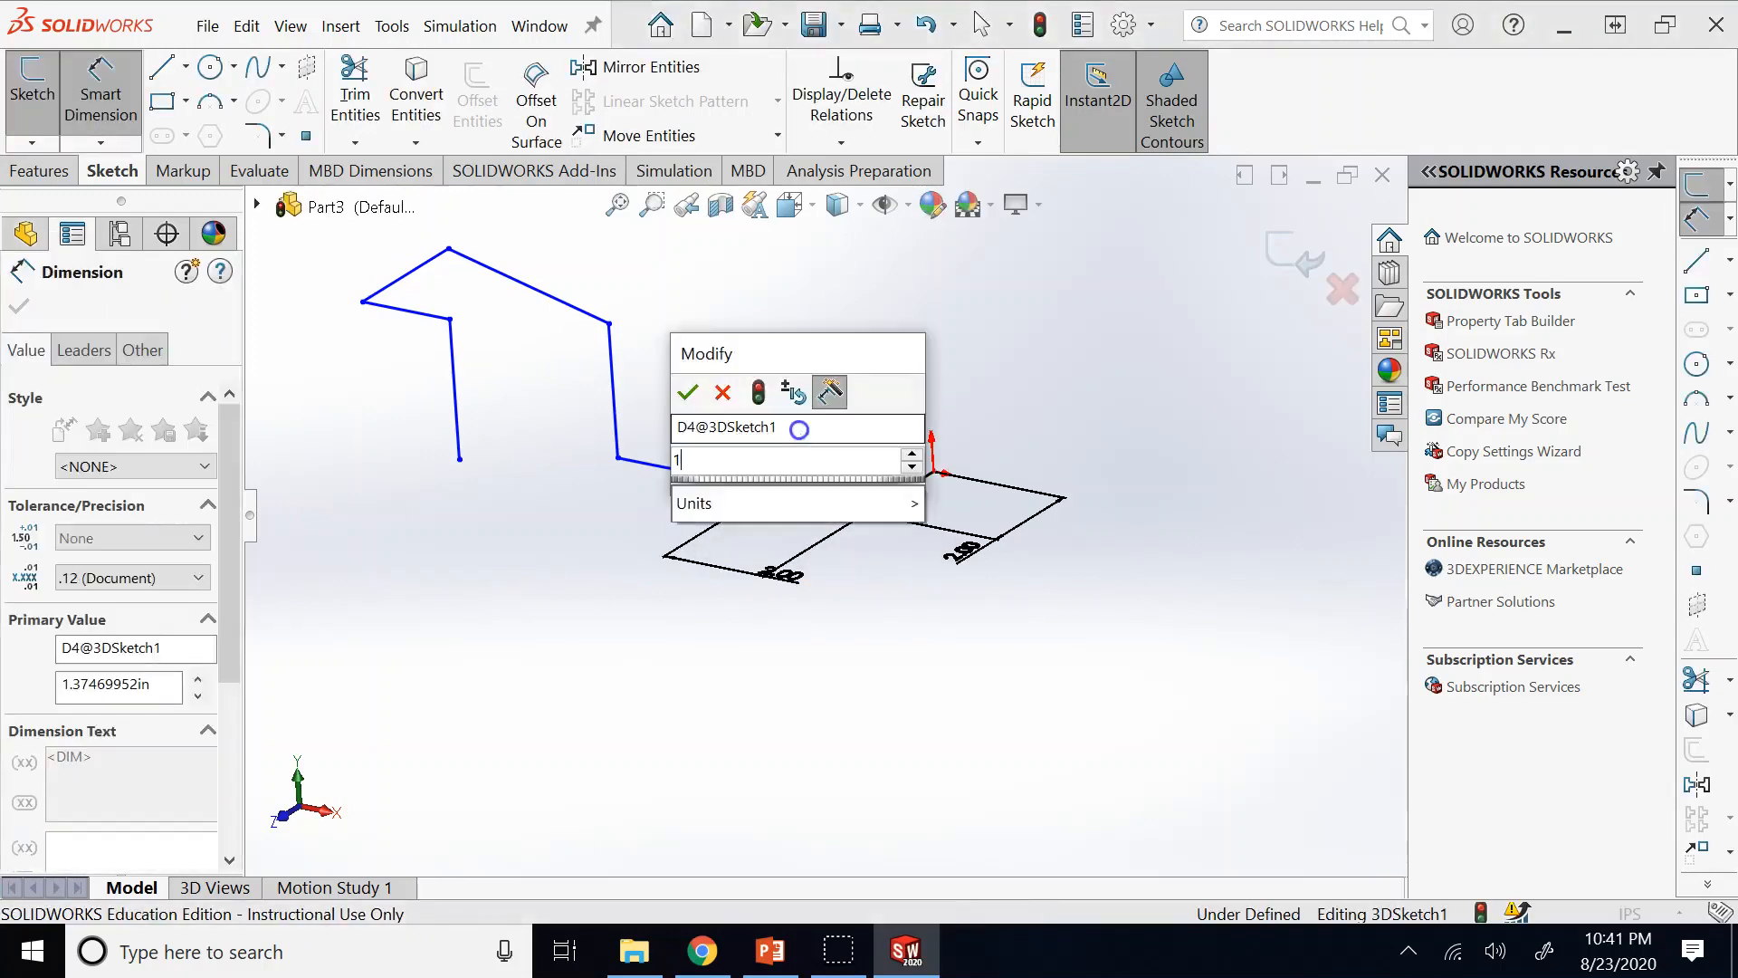
pyautogui.press('Return')
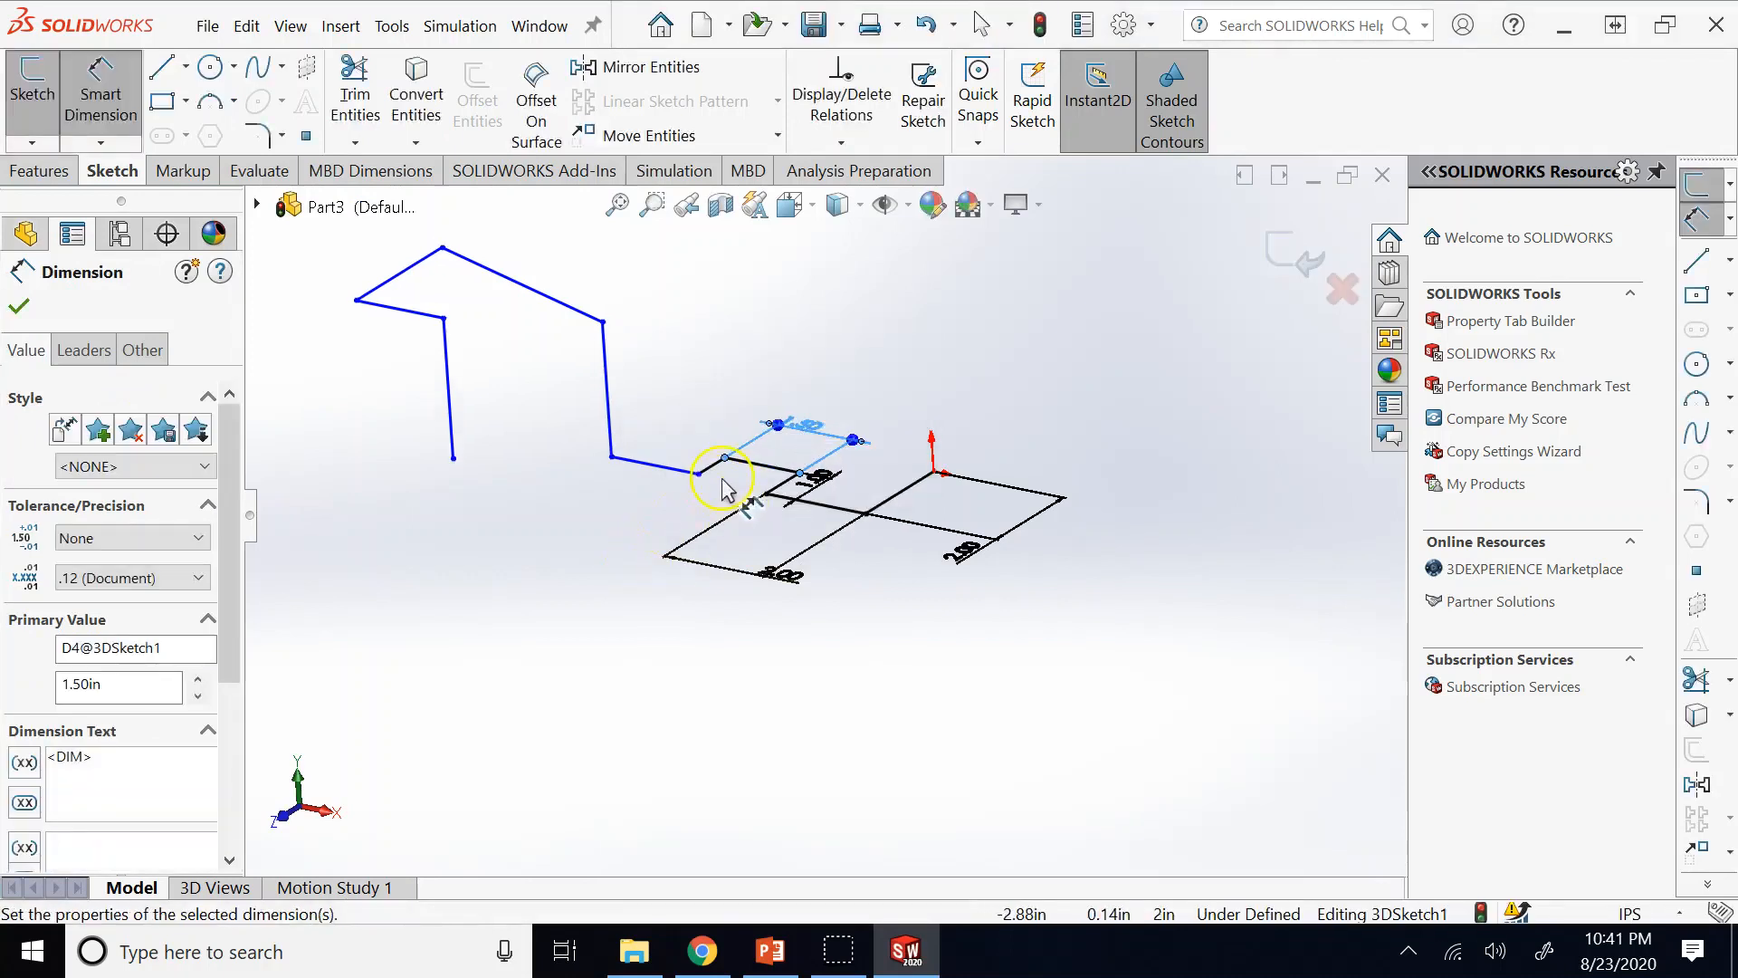
# Dimension the fifth line of the path to 0.5 in and the sixth to 1.75 in.
pyautogui.click(706, 470)
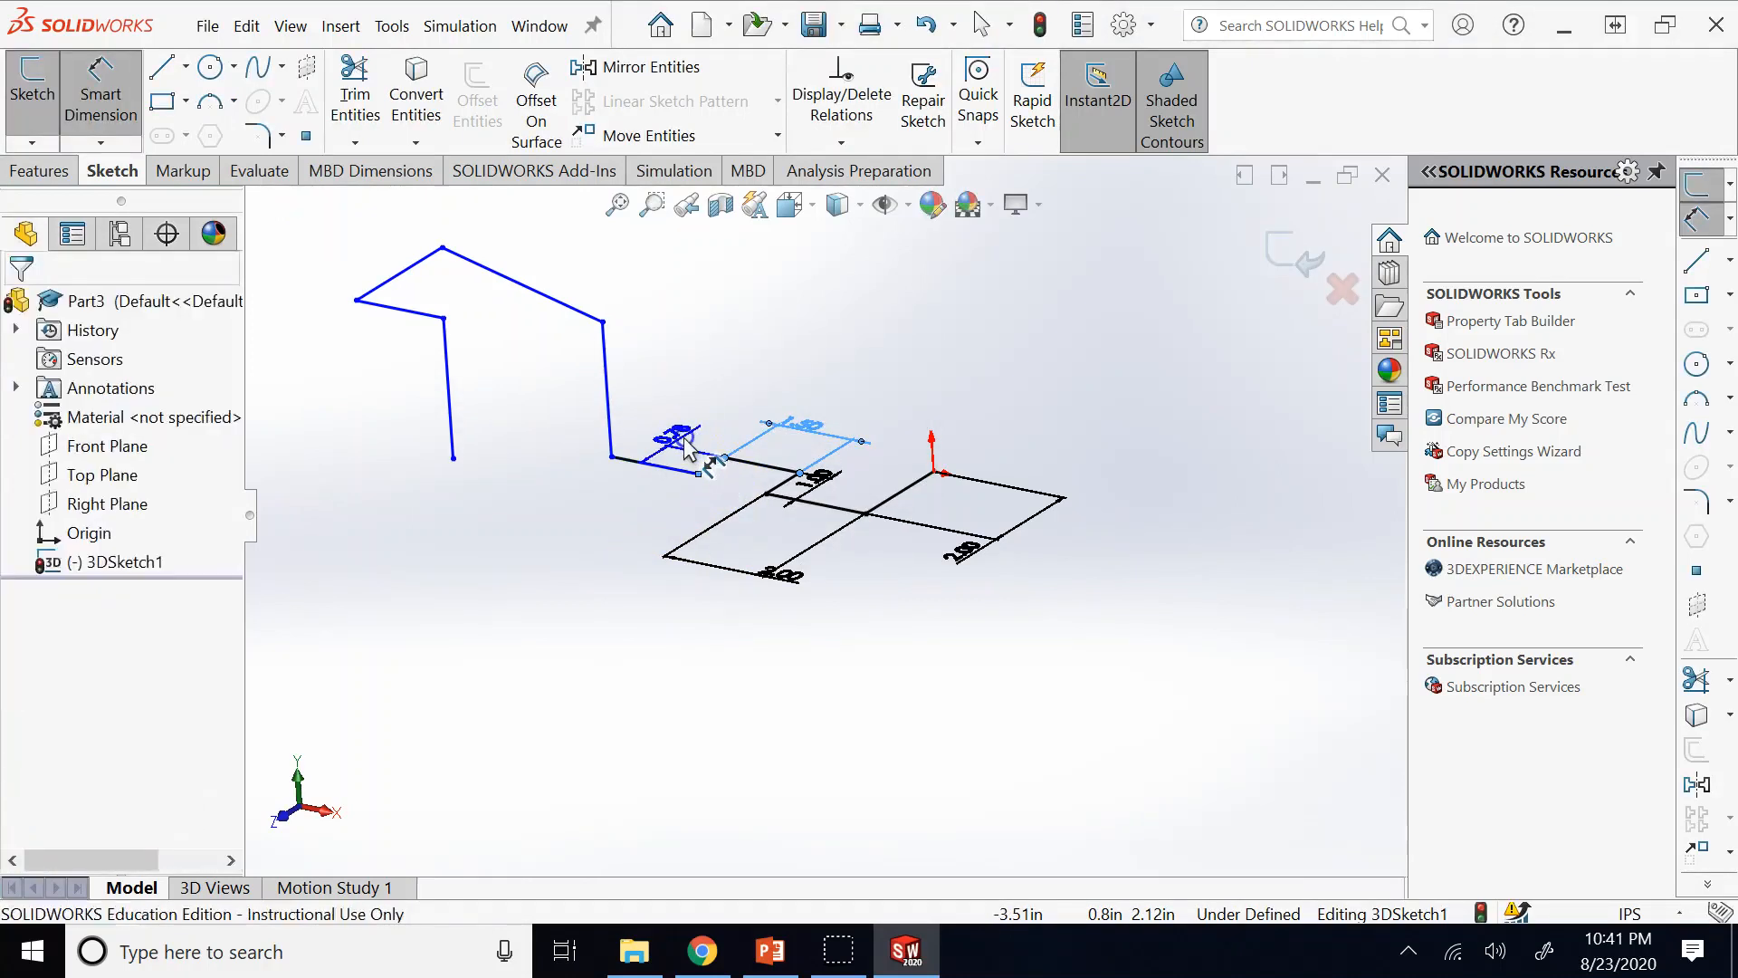
pyautogui.click(685, 436)
pyautogui.write('0.5')
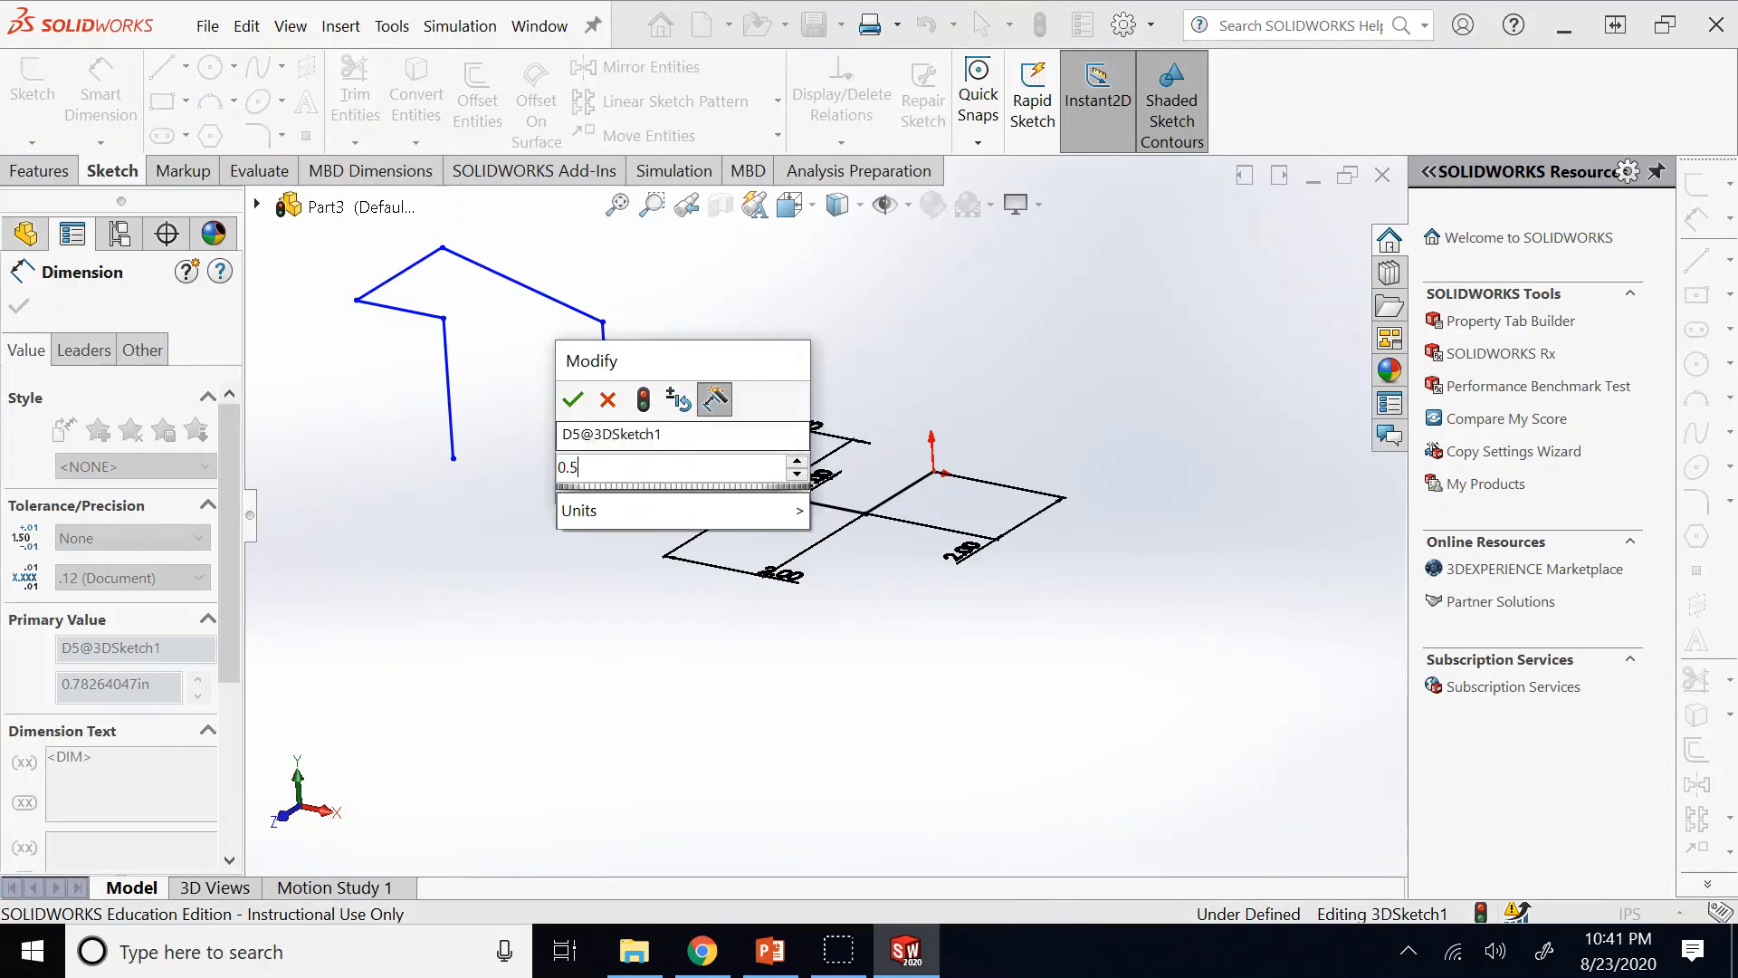
pyautogui.press('Return')
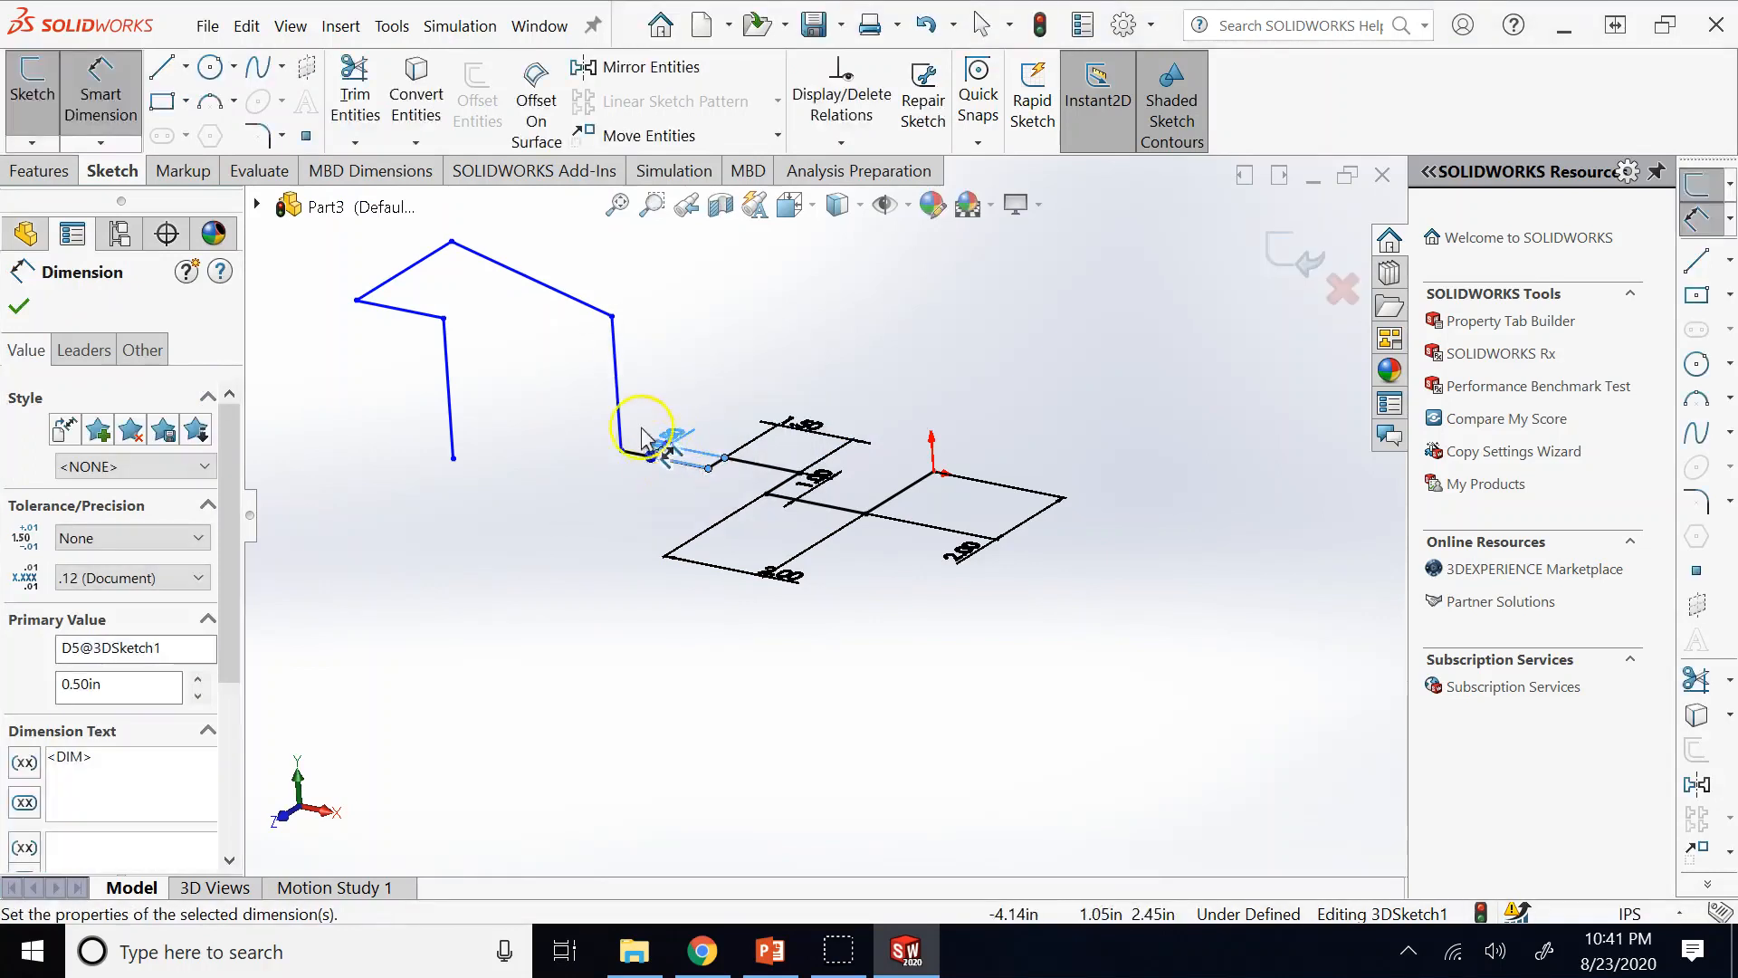
pyautogui.click(634, 455)
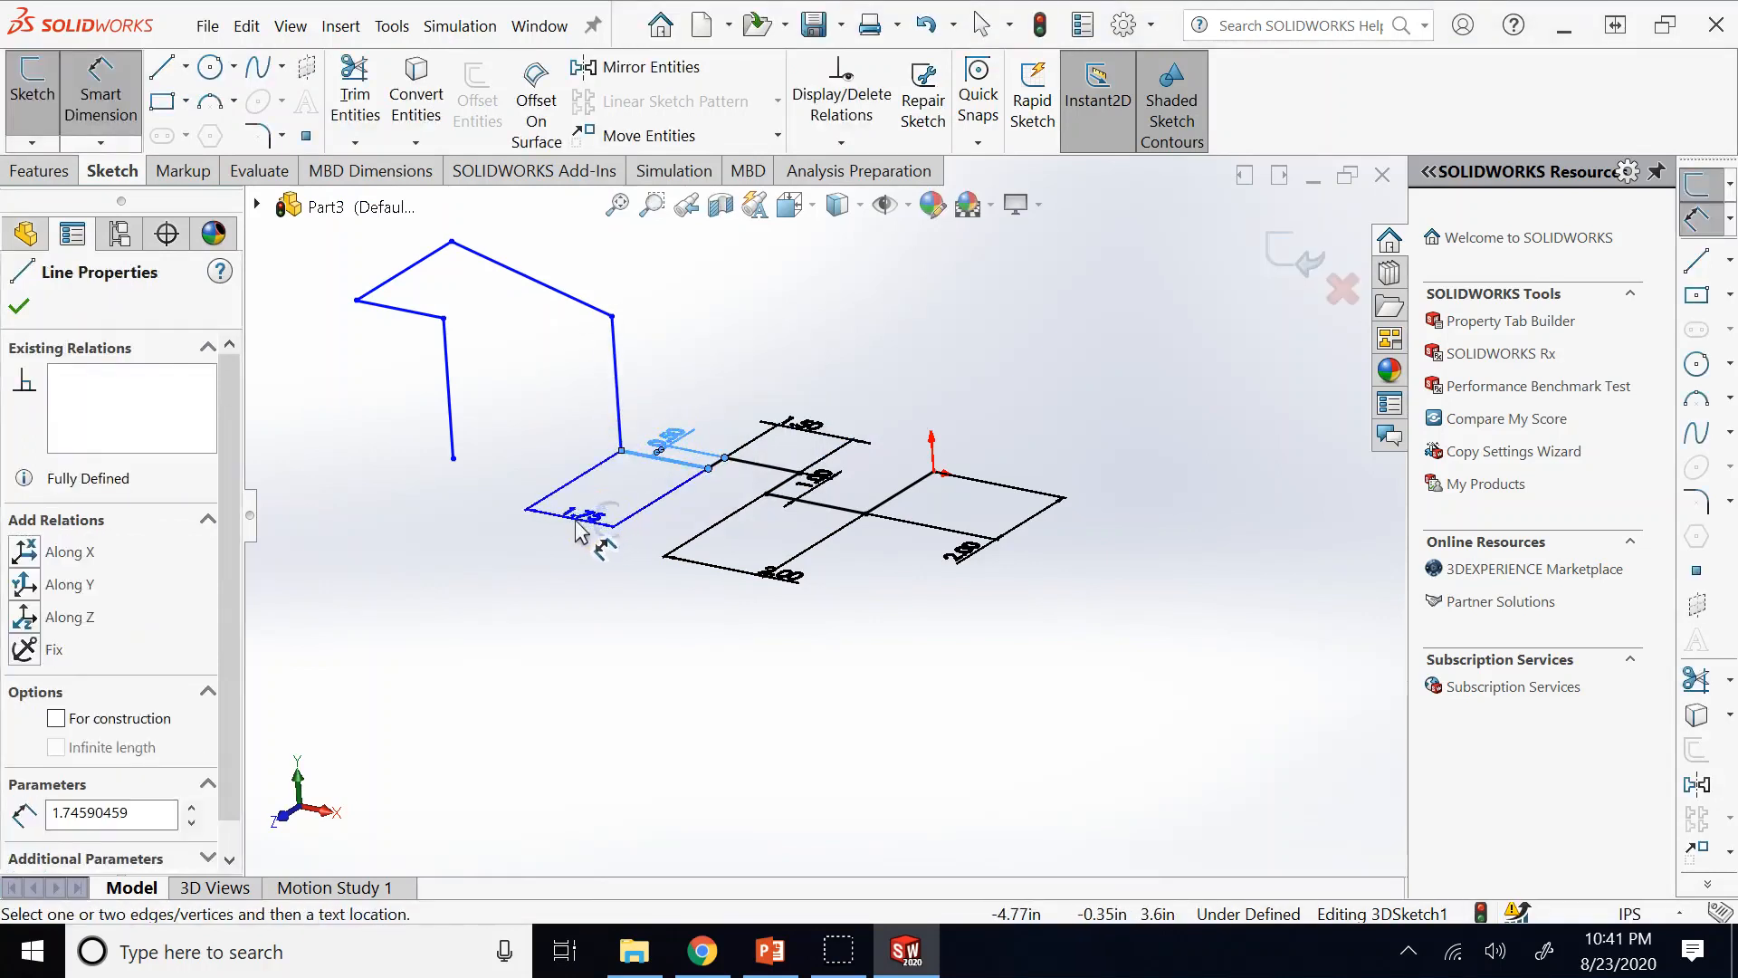
pyautogui.click(584, 538)
pyautogui.write('1.75')
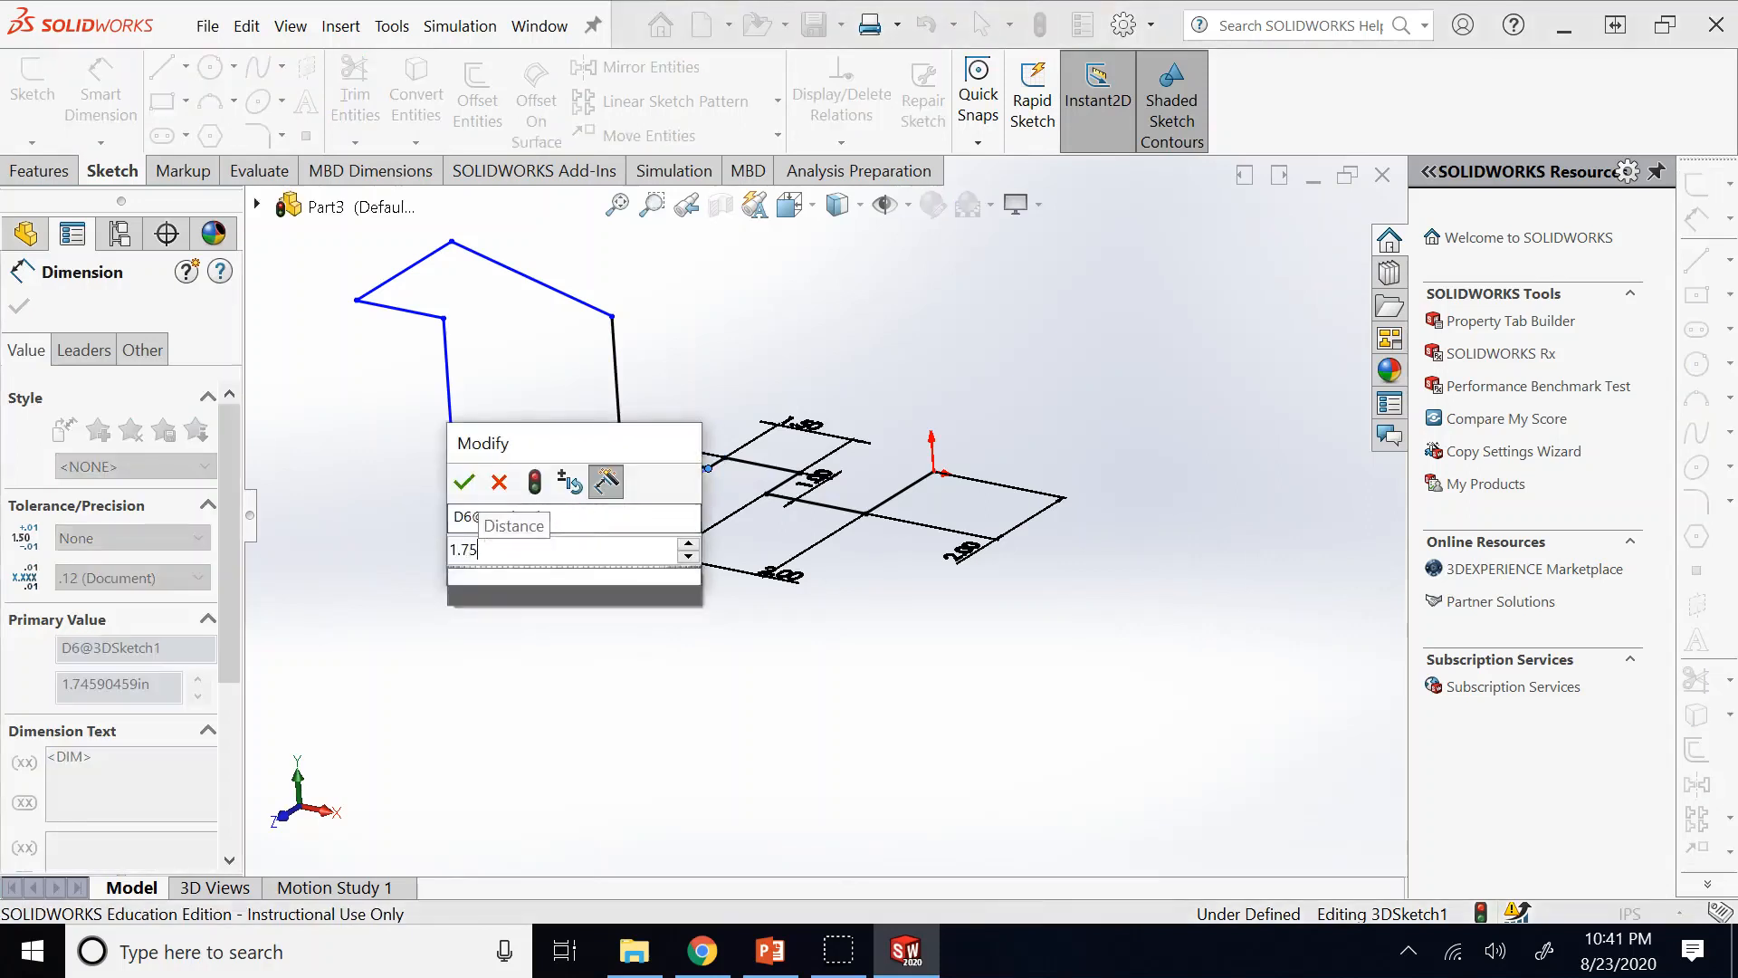
pyautogui.press('Return')
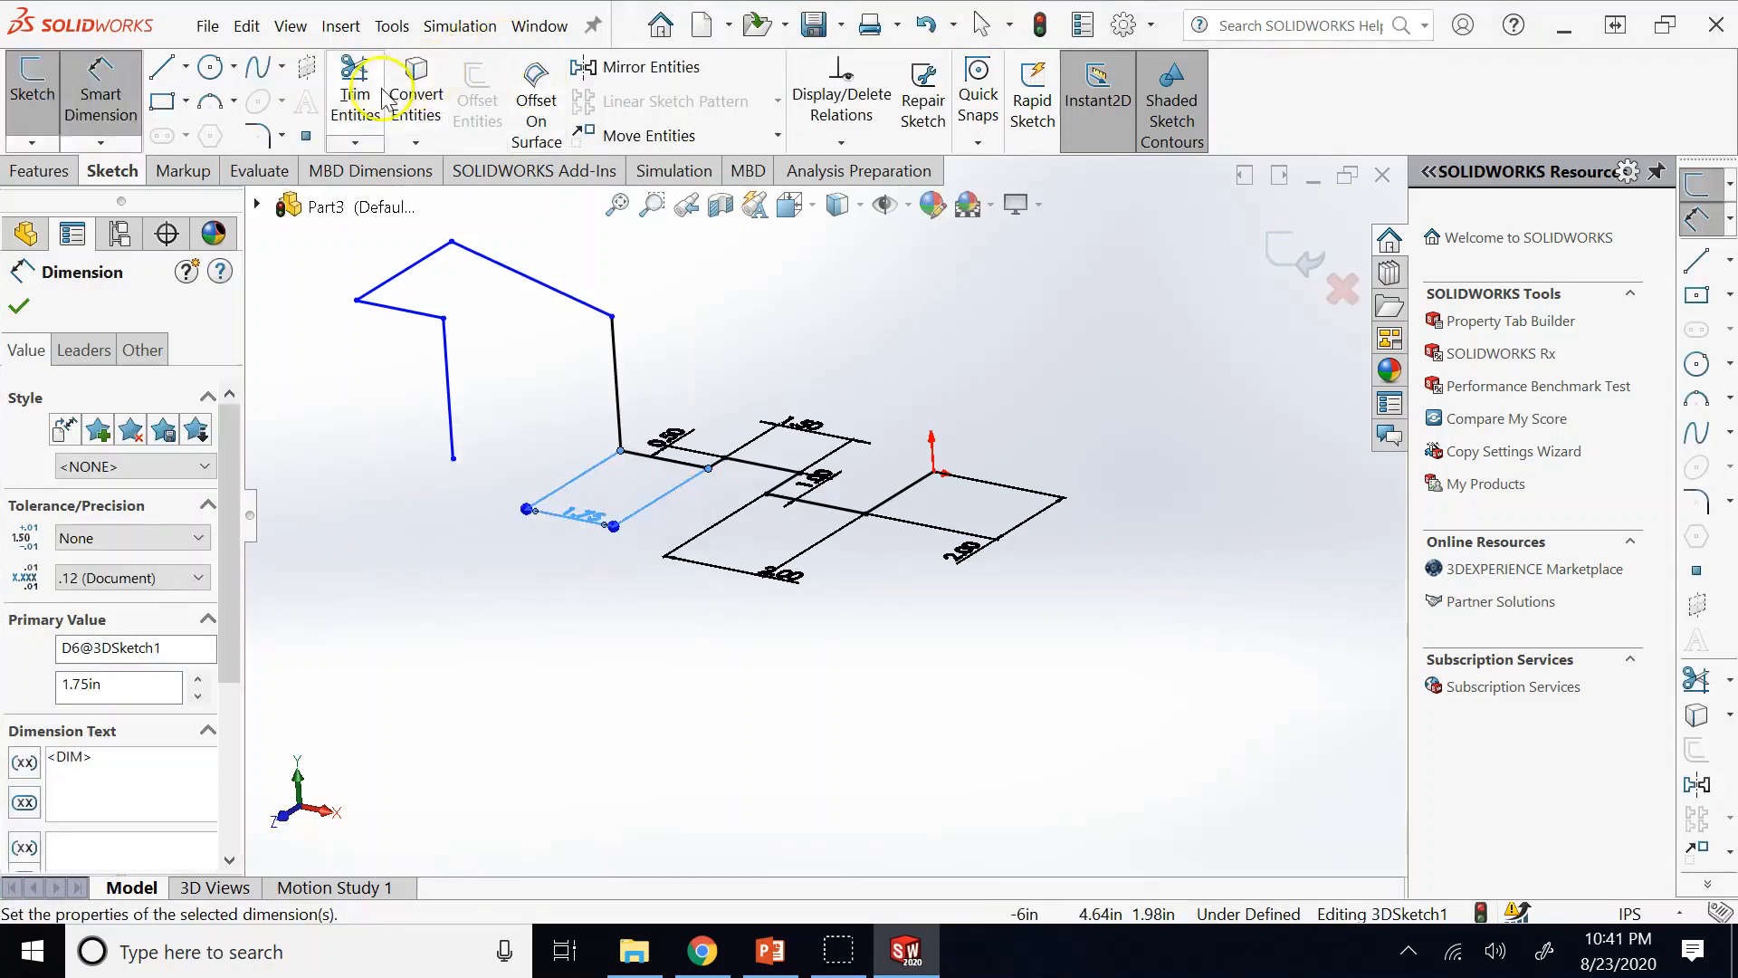
# Add a 1 in sketch fillet at the top of the rising line and a 2 in fillet at the next corner.
pyautogui.click(258, 135)
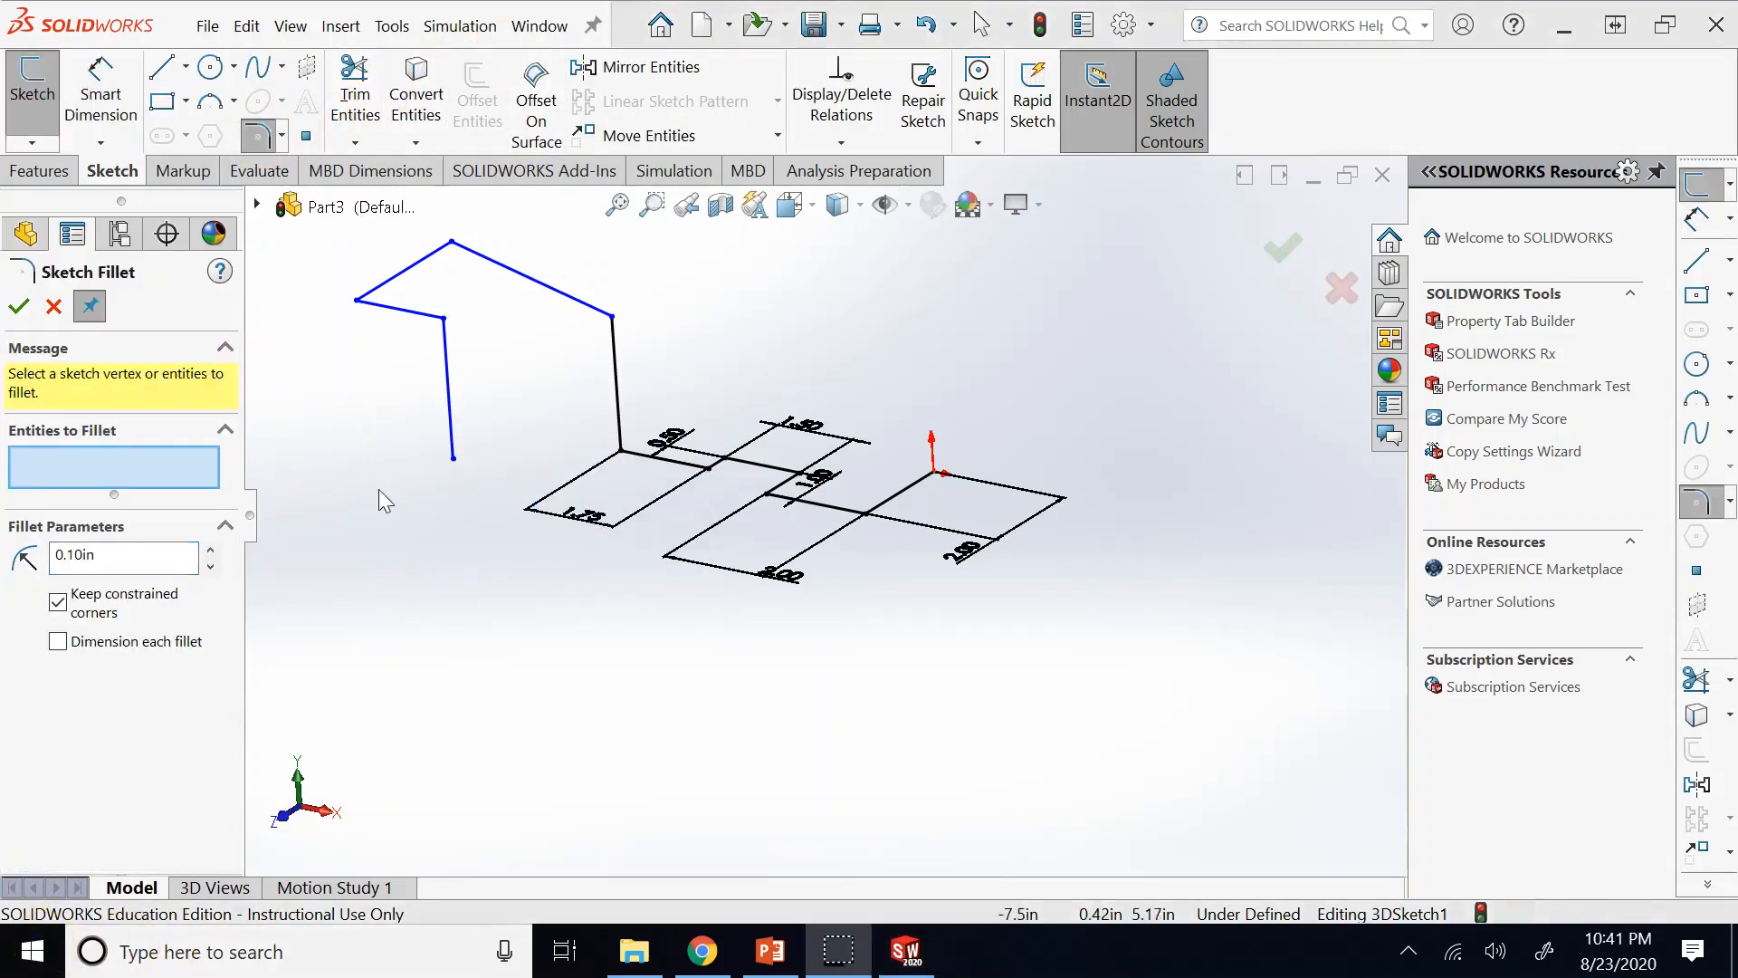
pyautogui.click(580, 311)
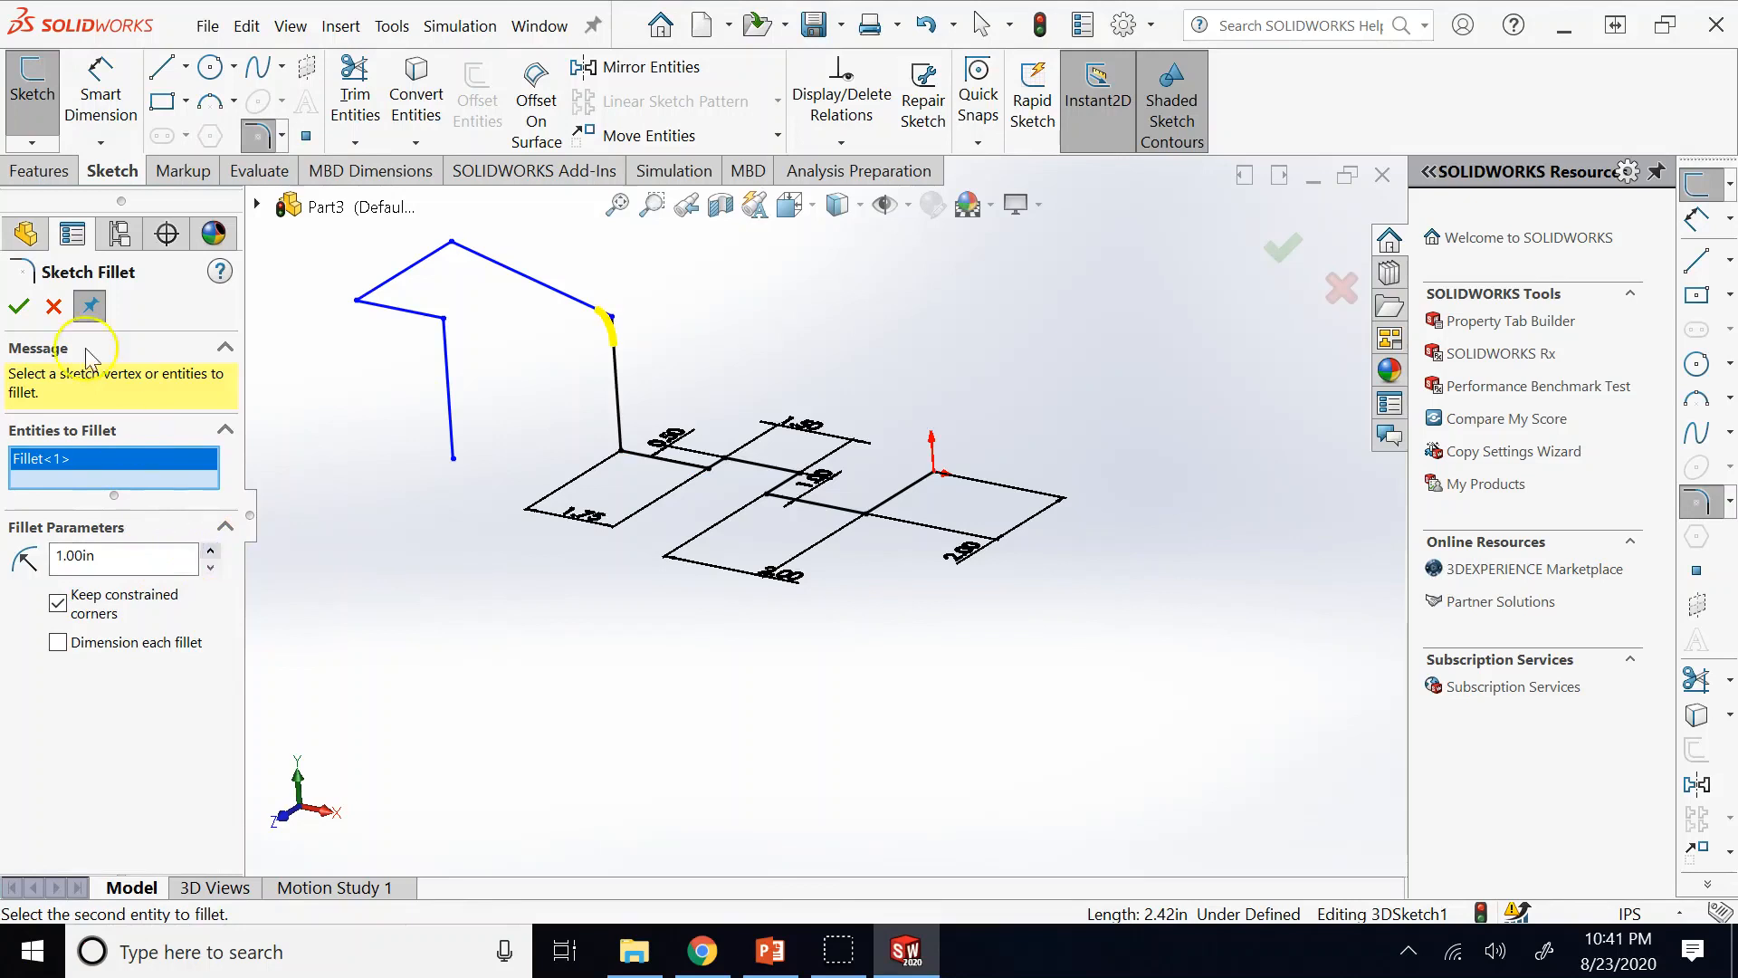
pyautogui.click(13, 314)
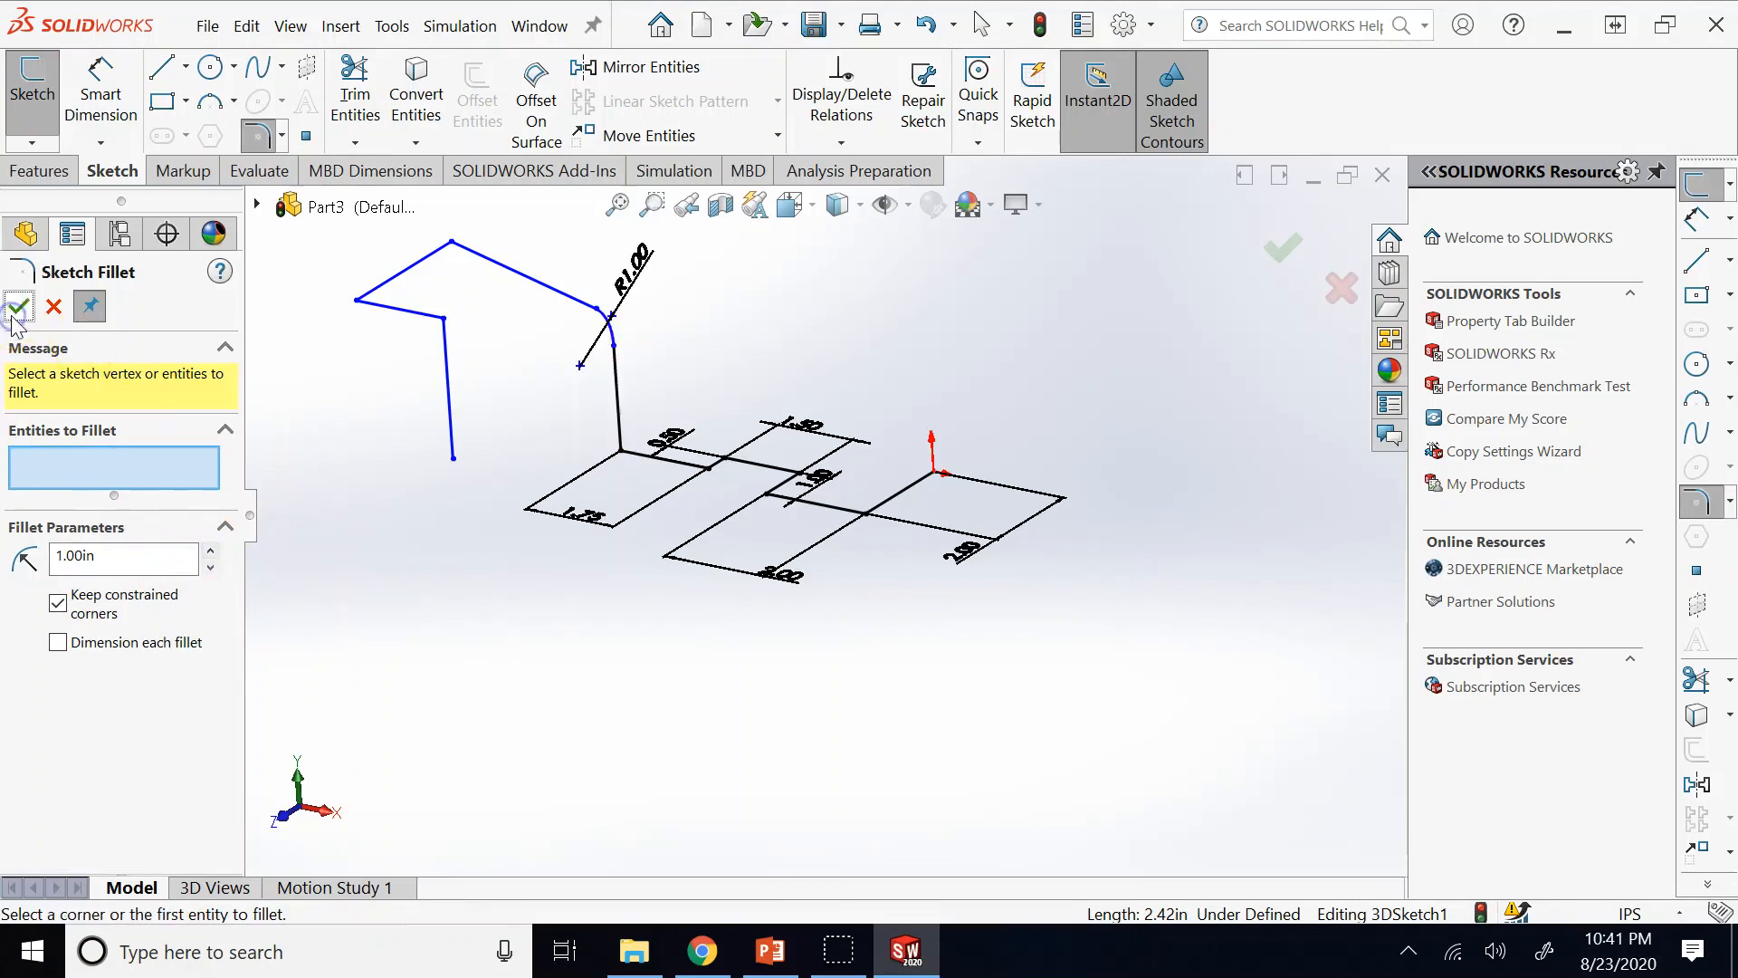
pyautogui.click(469, 257)
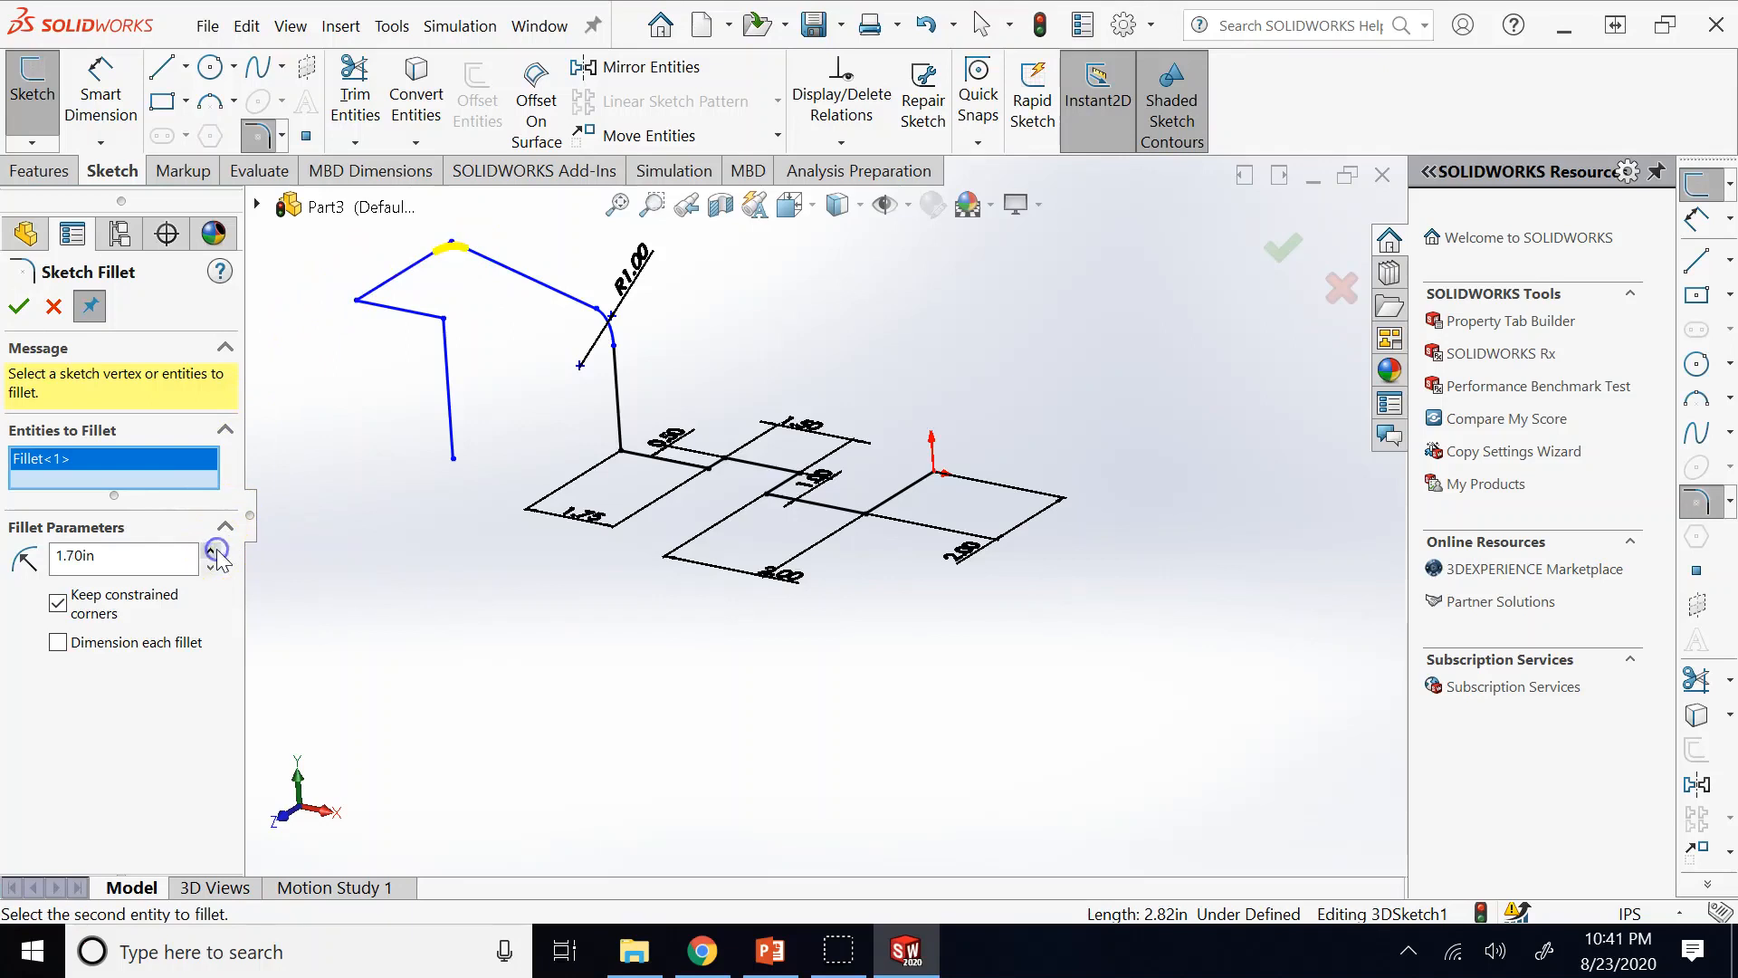
pyautogui.click(27, 307)
# Add a 0.70 in sketch fillet at the corner where the path turns from Z back along X.
pyautogui.click(385, 310)
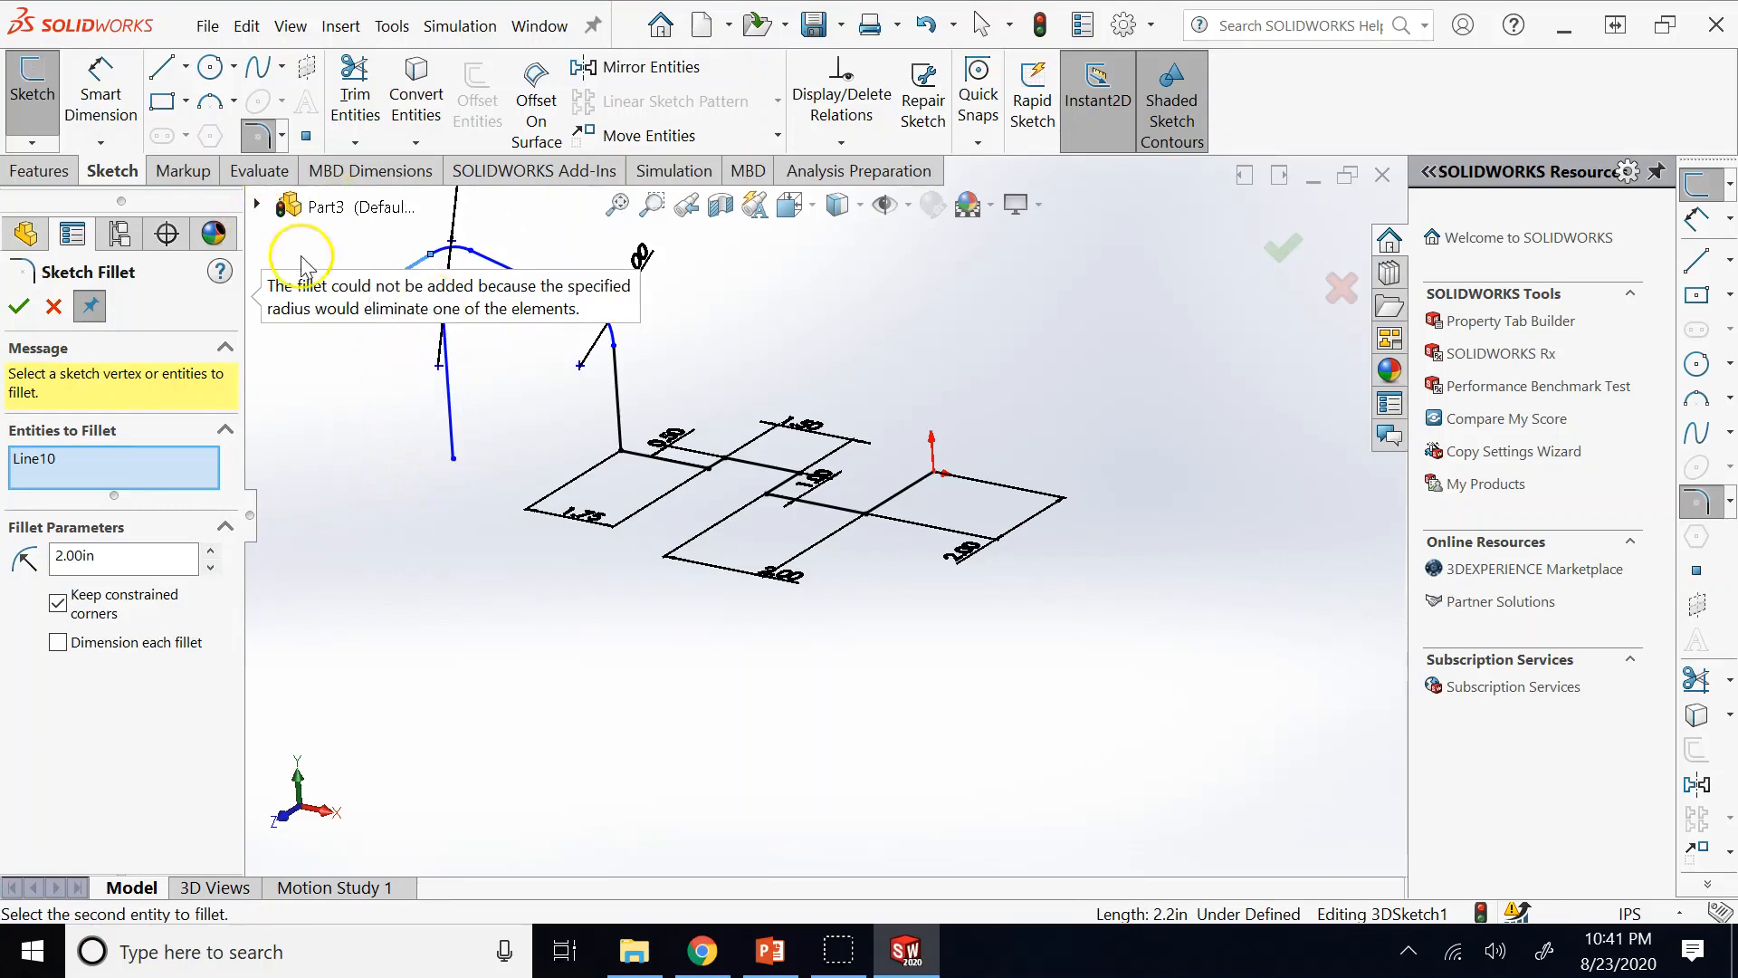
pyautogui.scroll(3, 404, 342)
pyautogui.scroll(-3, 512, 421)
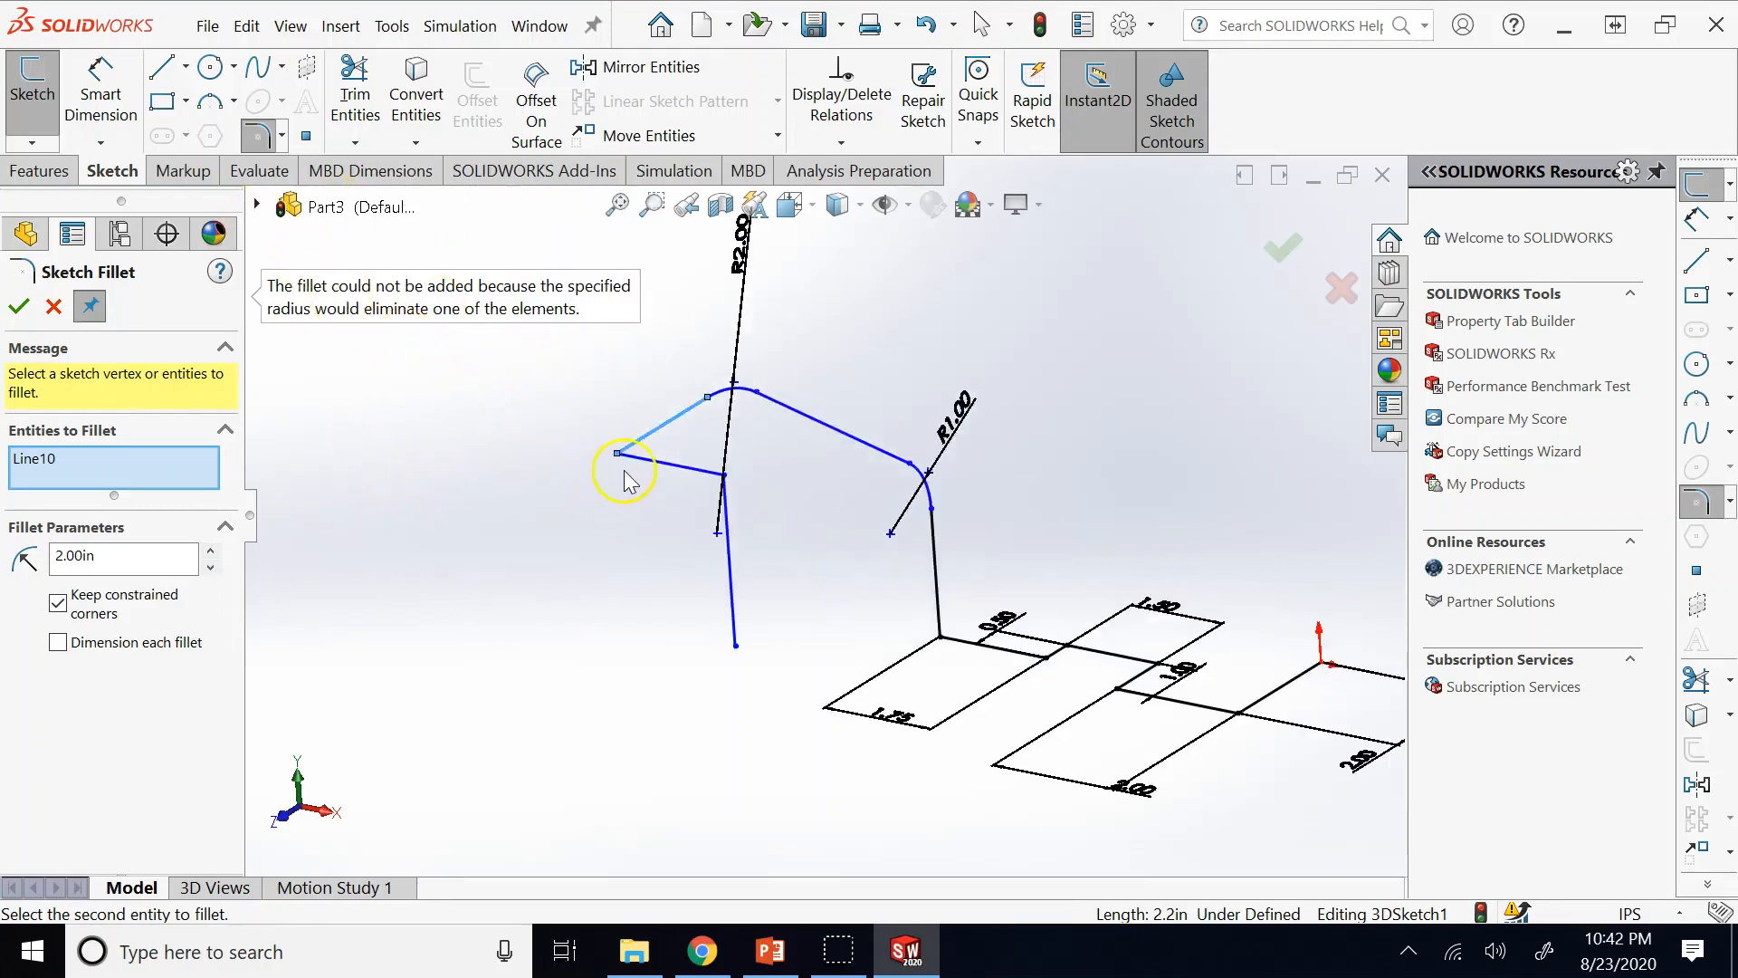
pyautogui.click(649, 462)
pyautogui.click(212, 567)
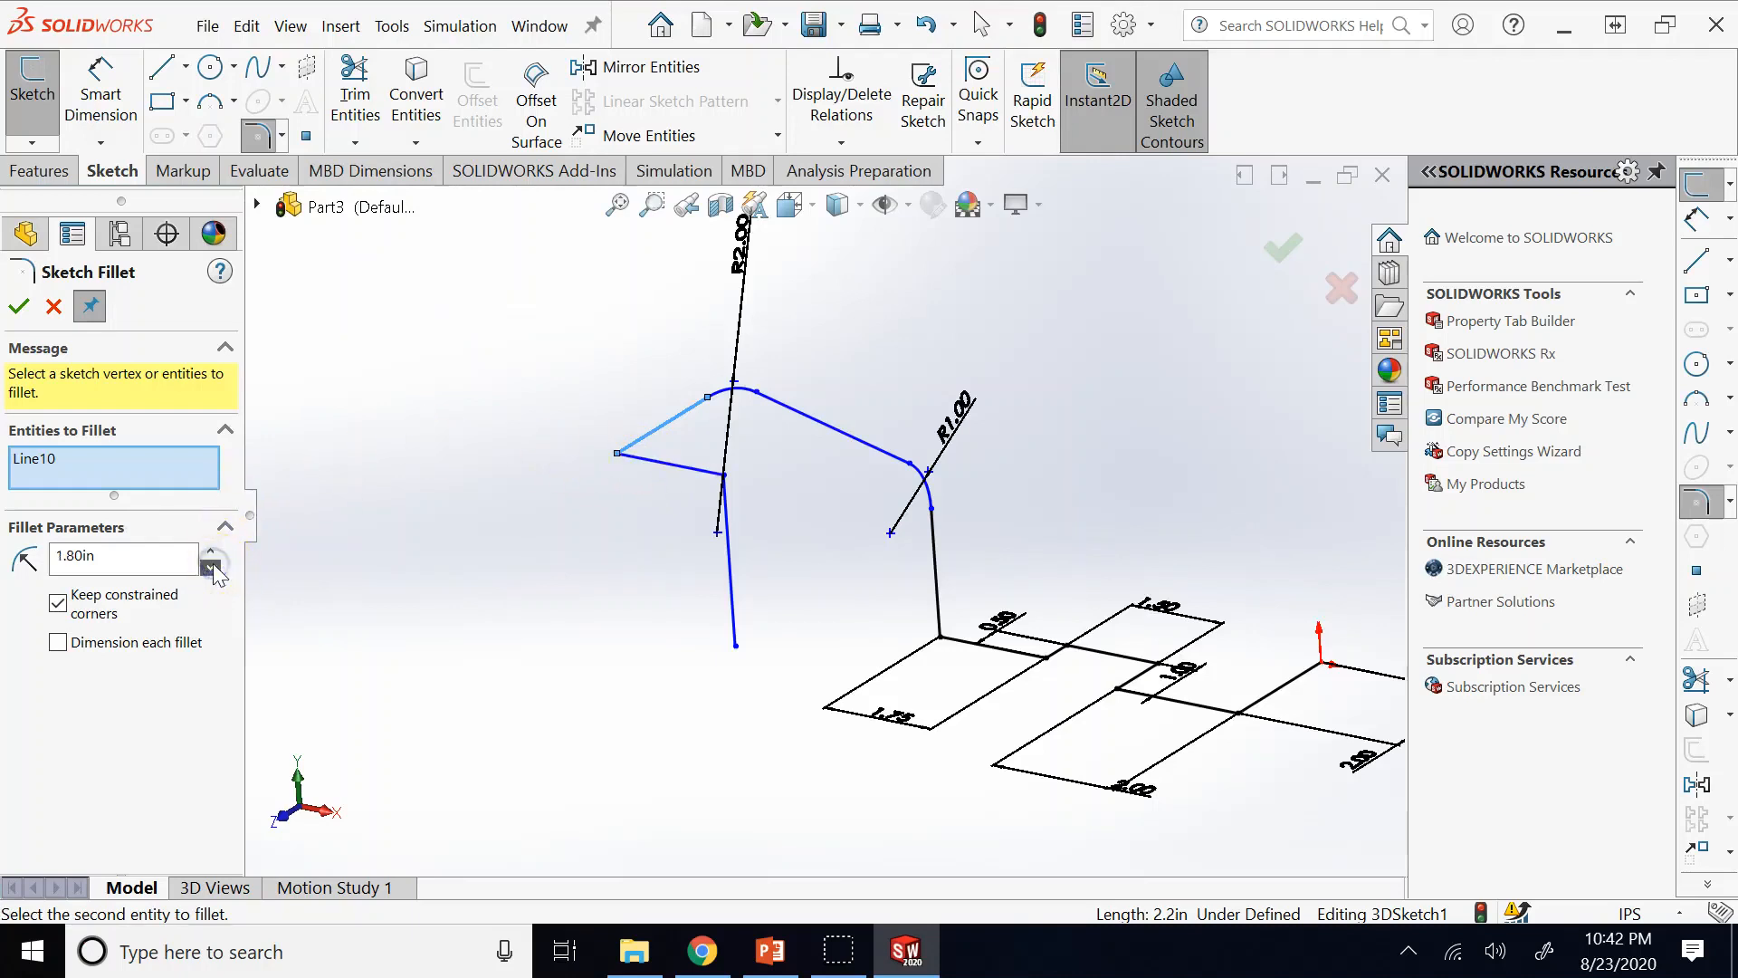
pyautogui.click(635, 460)
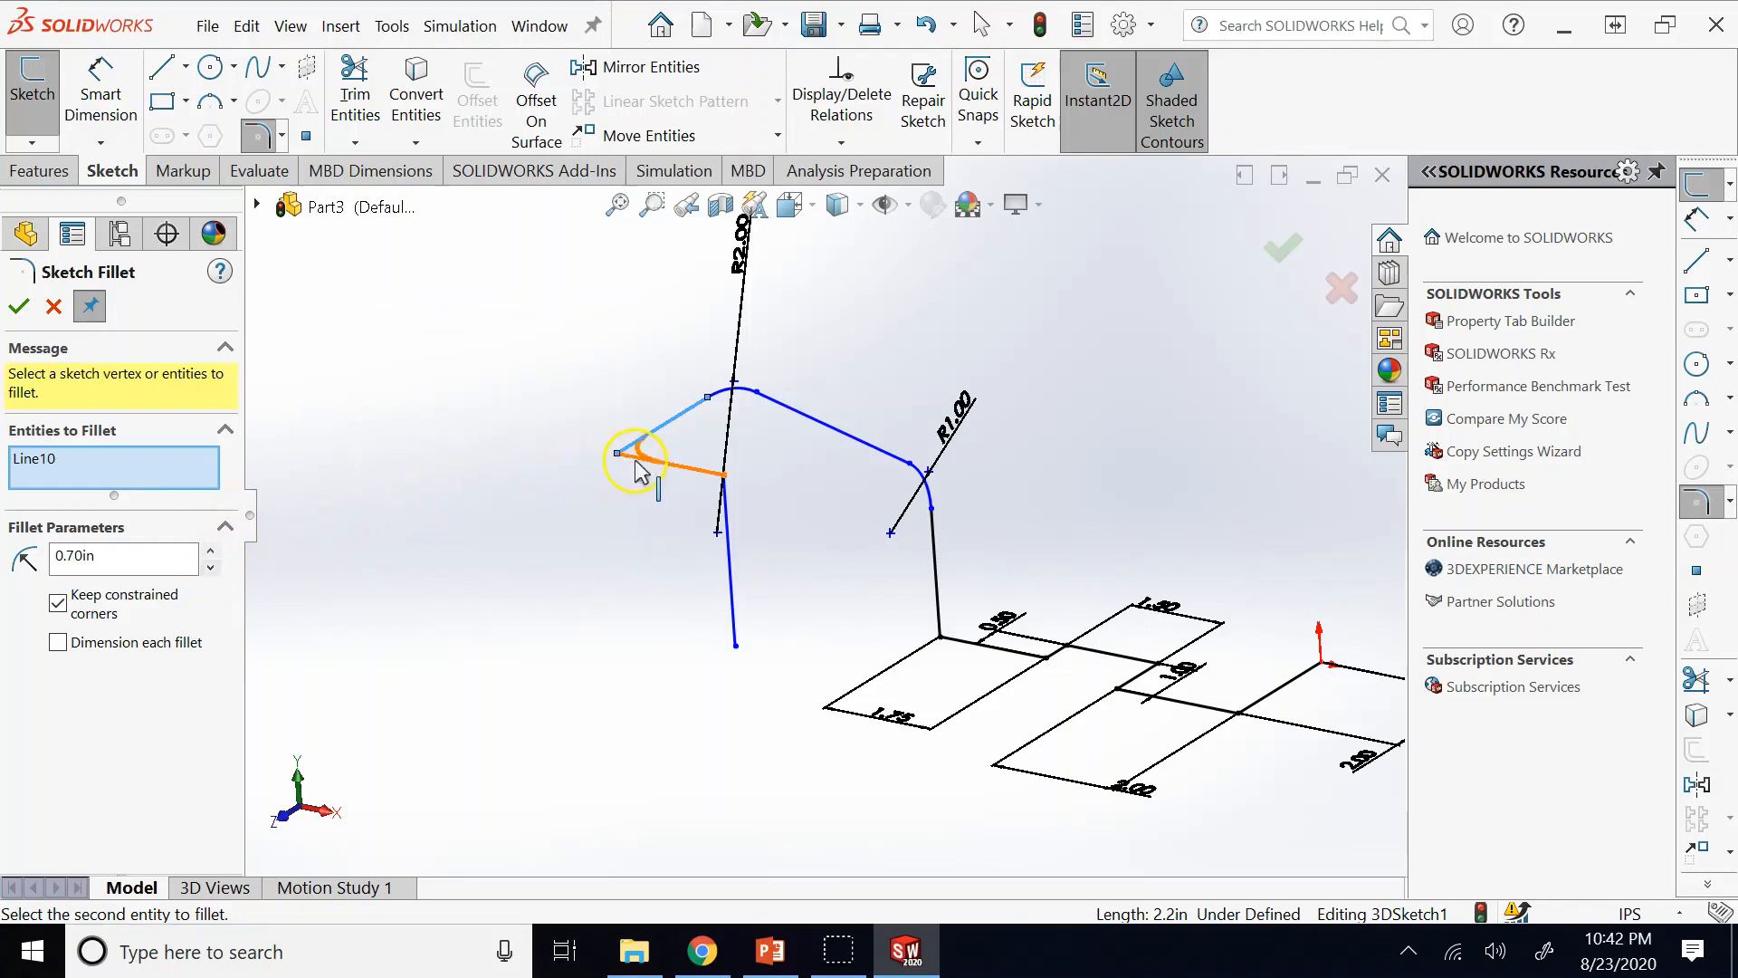
pyautogui.click(276, 477)
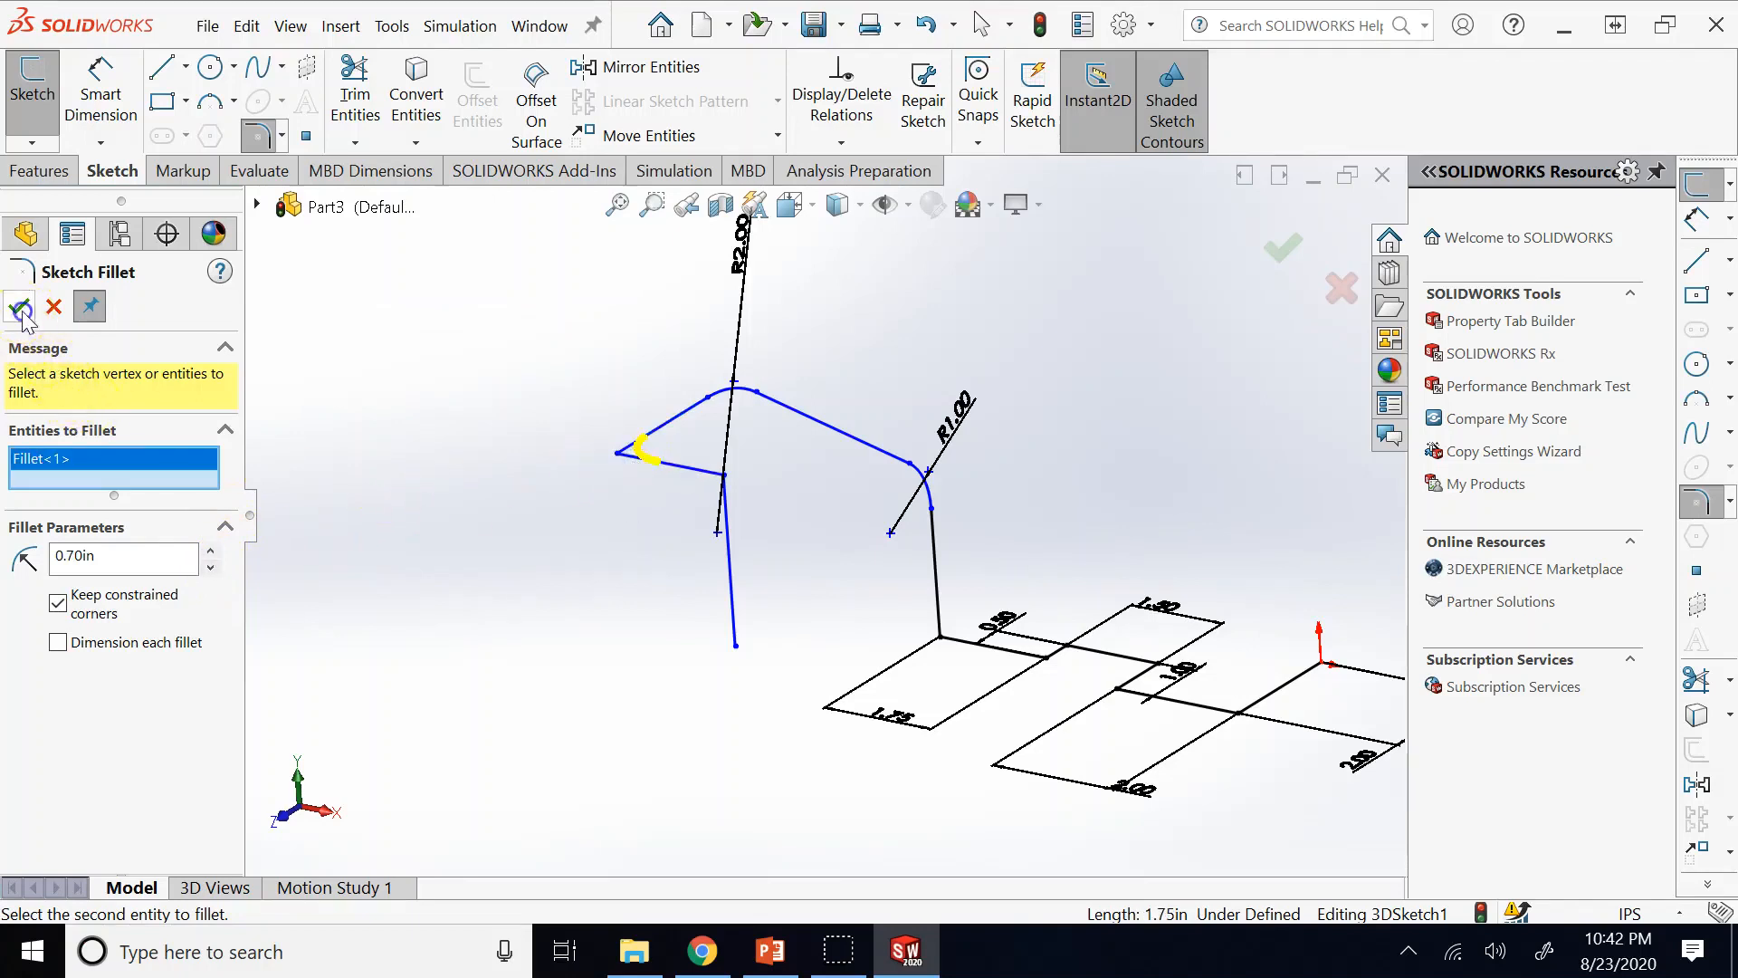
pyautogui.click(20, 308)
# Add a 0.70 in sketch fillet between the returning X line and the final downward line, and finish filleting.
pyautogui.click(699, 472)
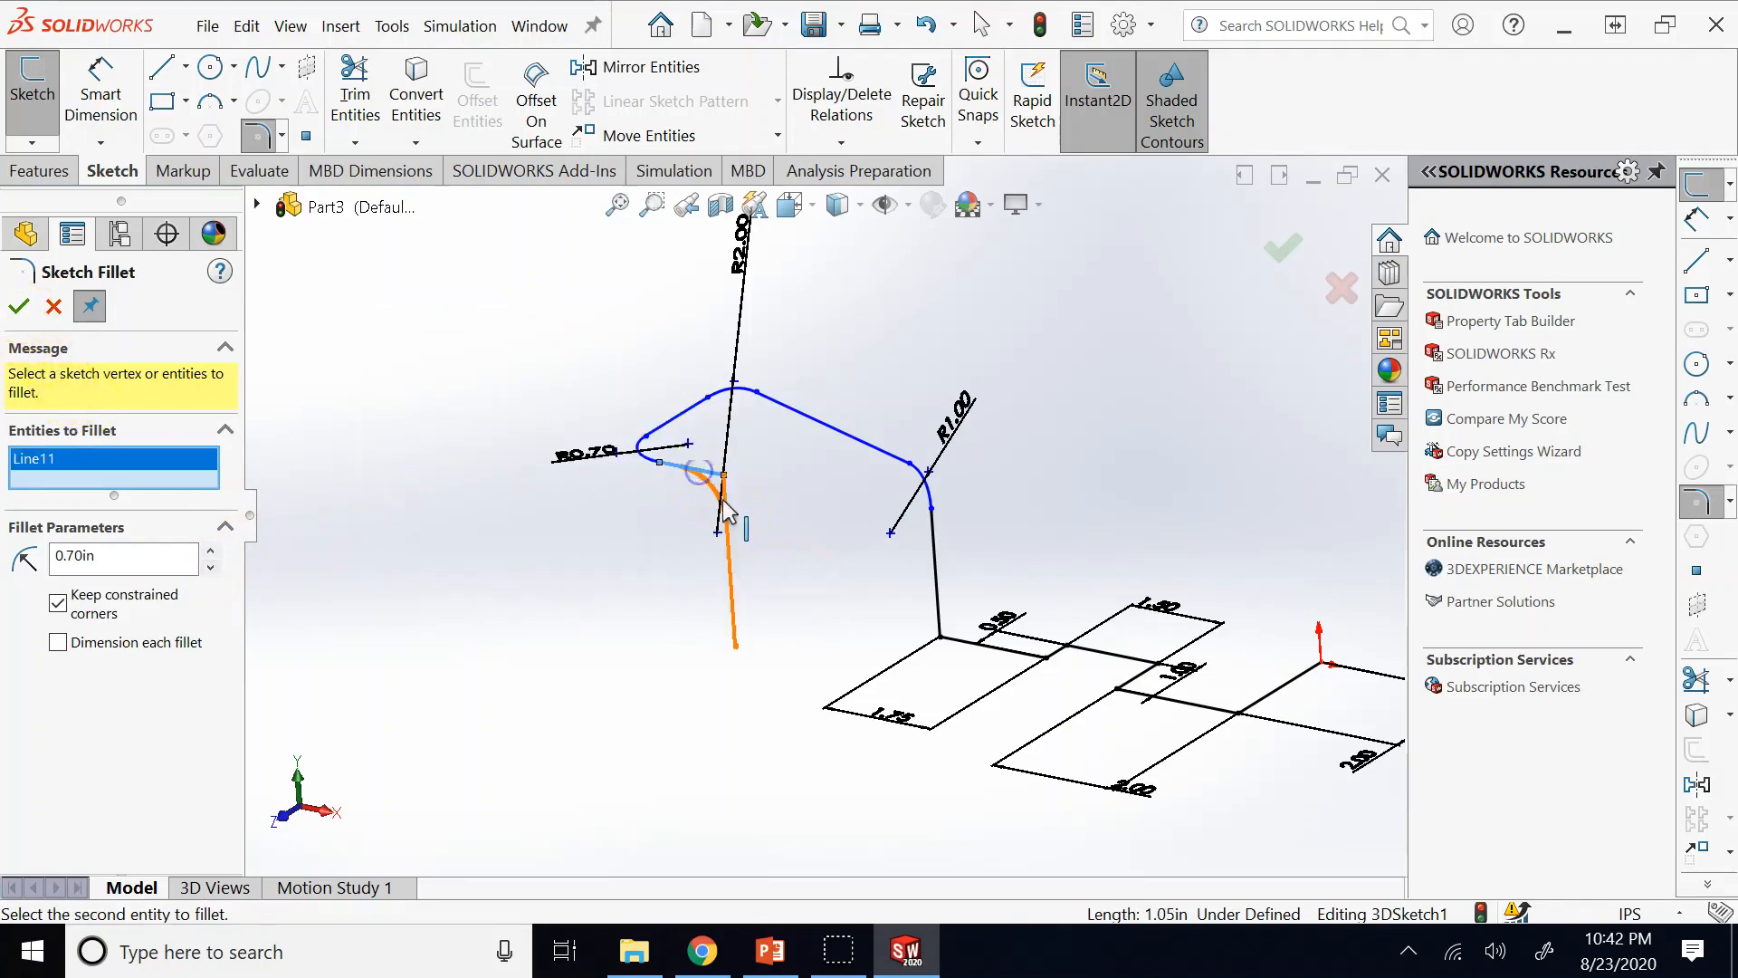
pyautogui.click(727, 513)
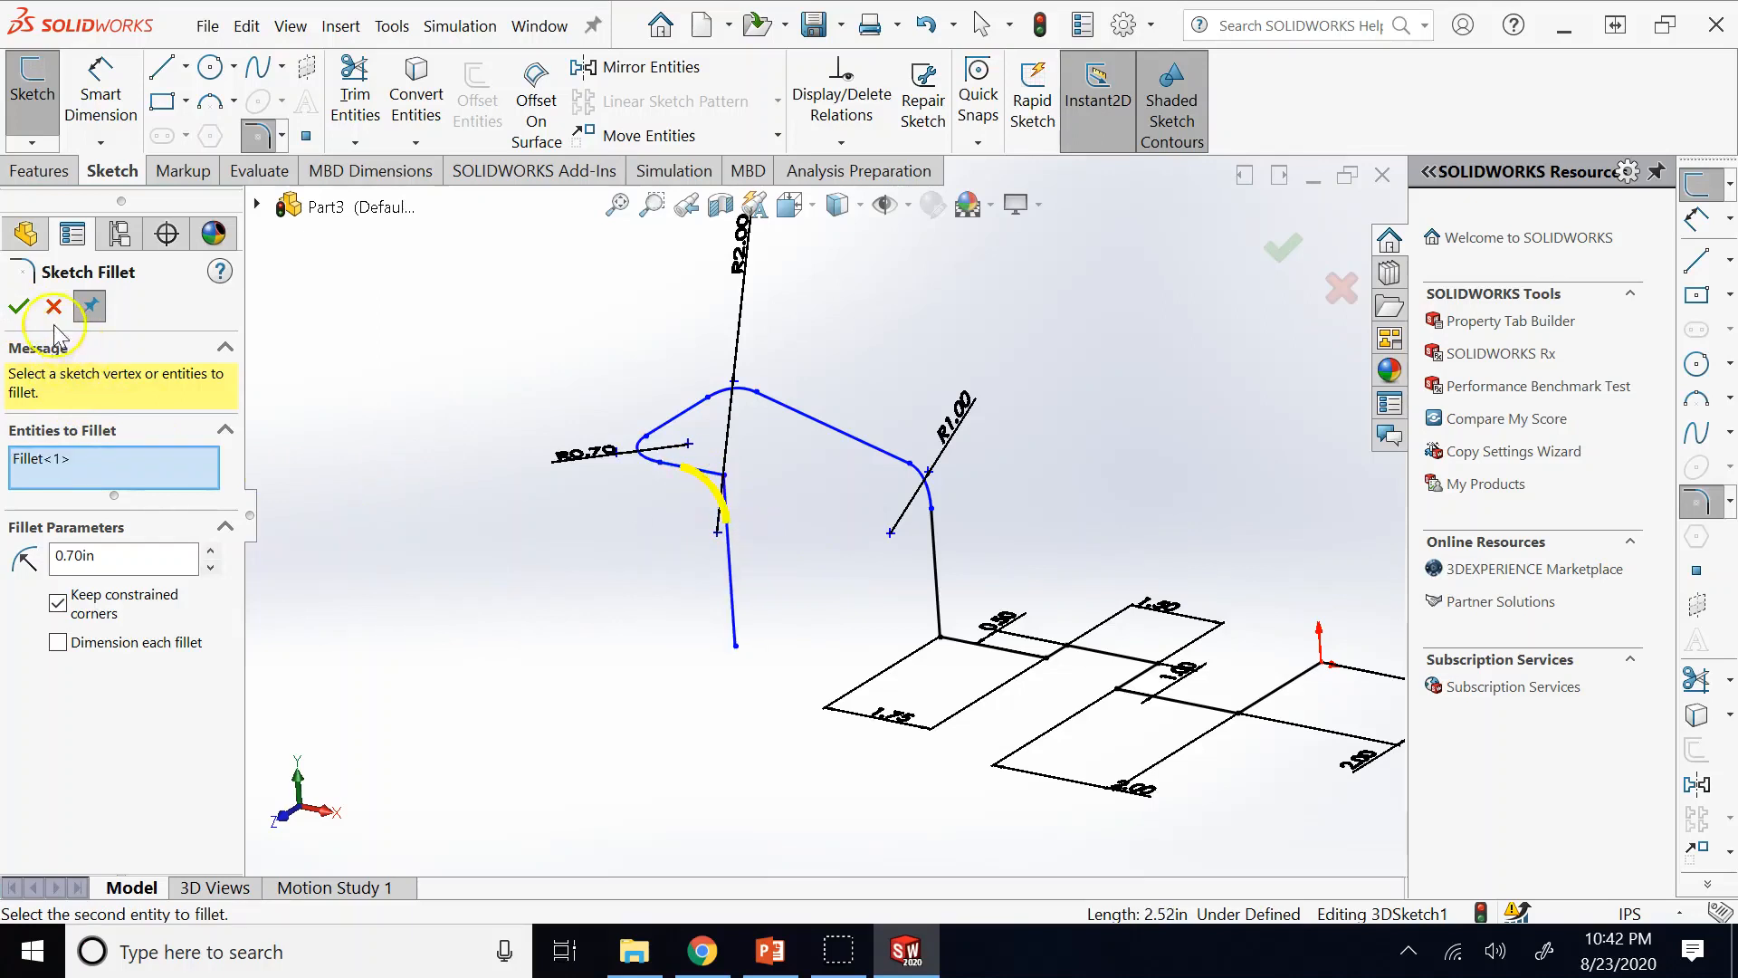
pyautogui.click(20, 308)
pyautogui.click(59, 304)
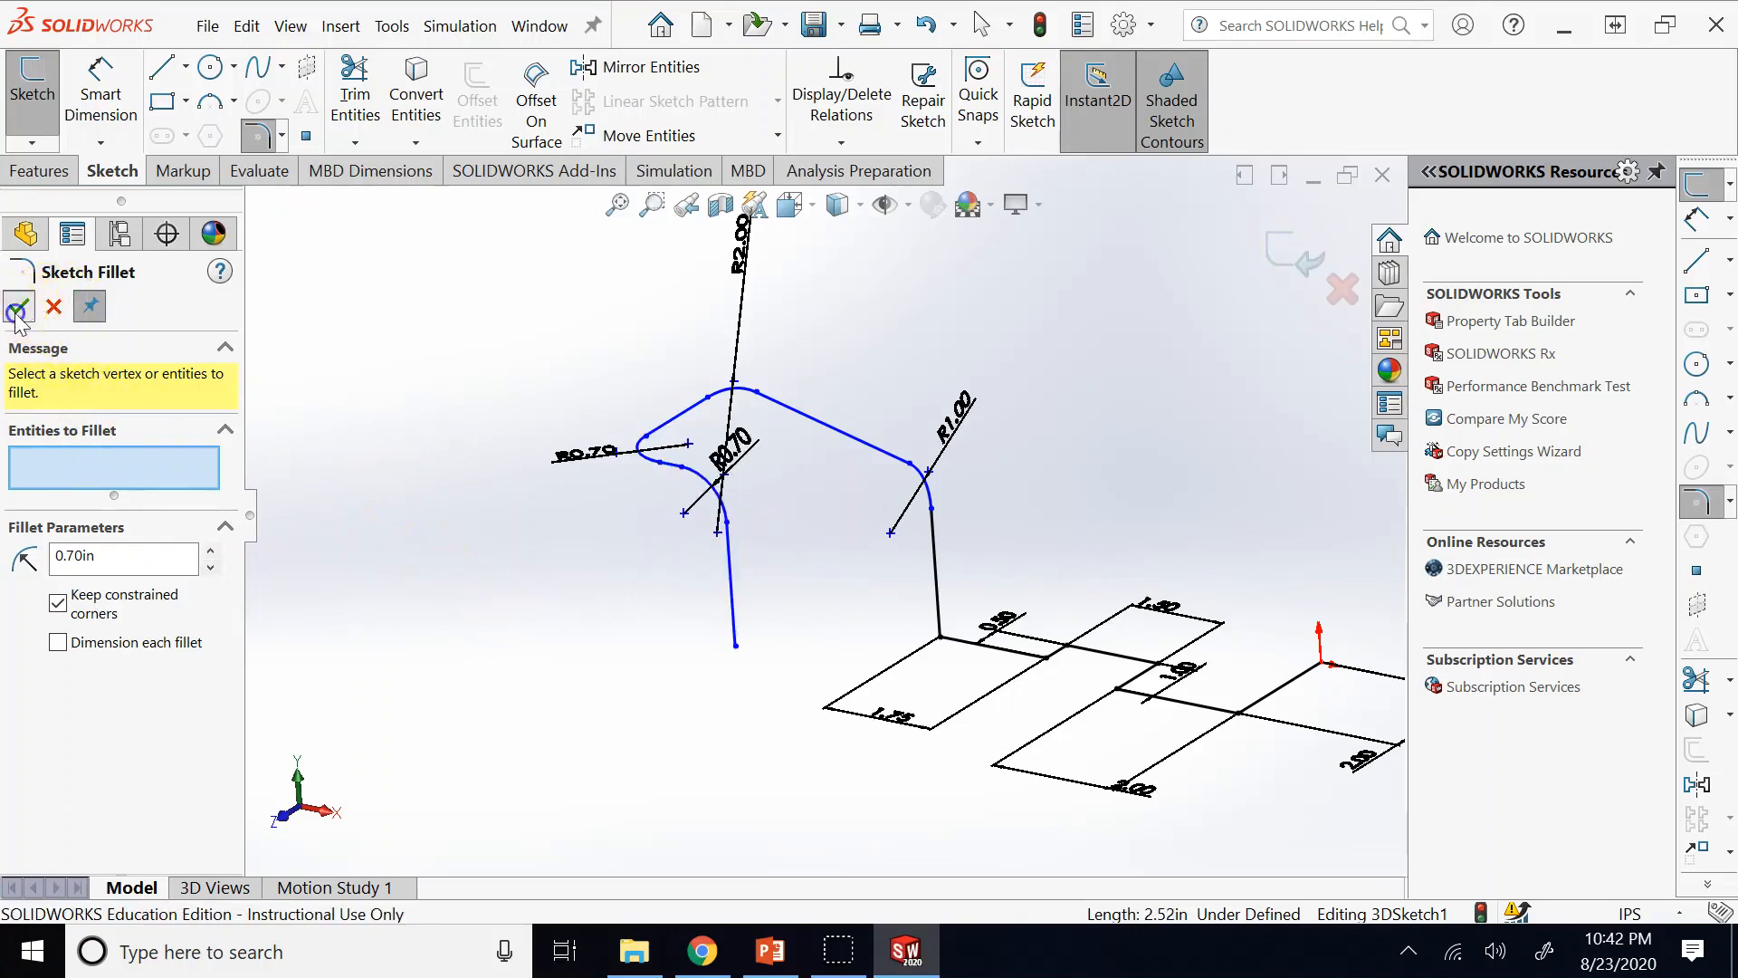
# Zoom out and rotate the view to examine the dimensioned and filleted 3D path.
pyautogui.press('z')
pyautogui.press('z')
pyautogui.press('z')
pyautogui.press('Down')
pyautogui.press('Down')
pyautogui.press('Down')
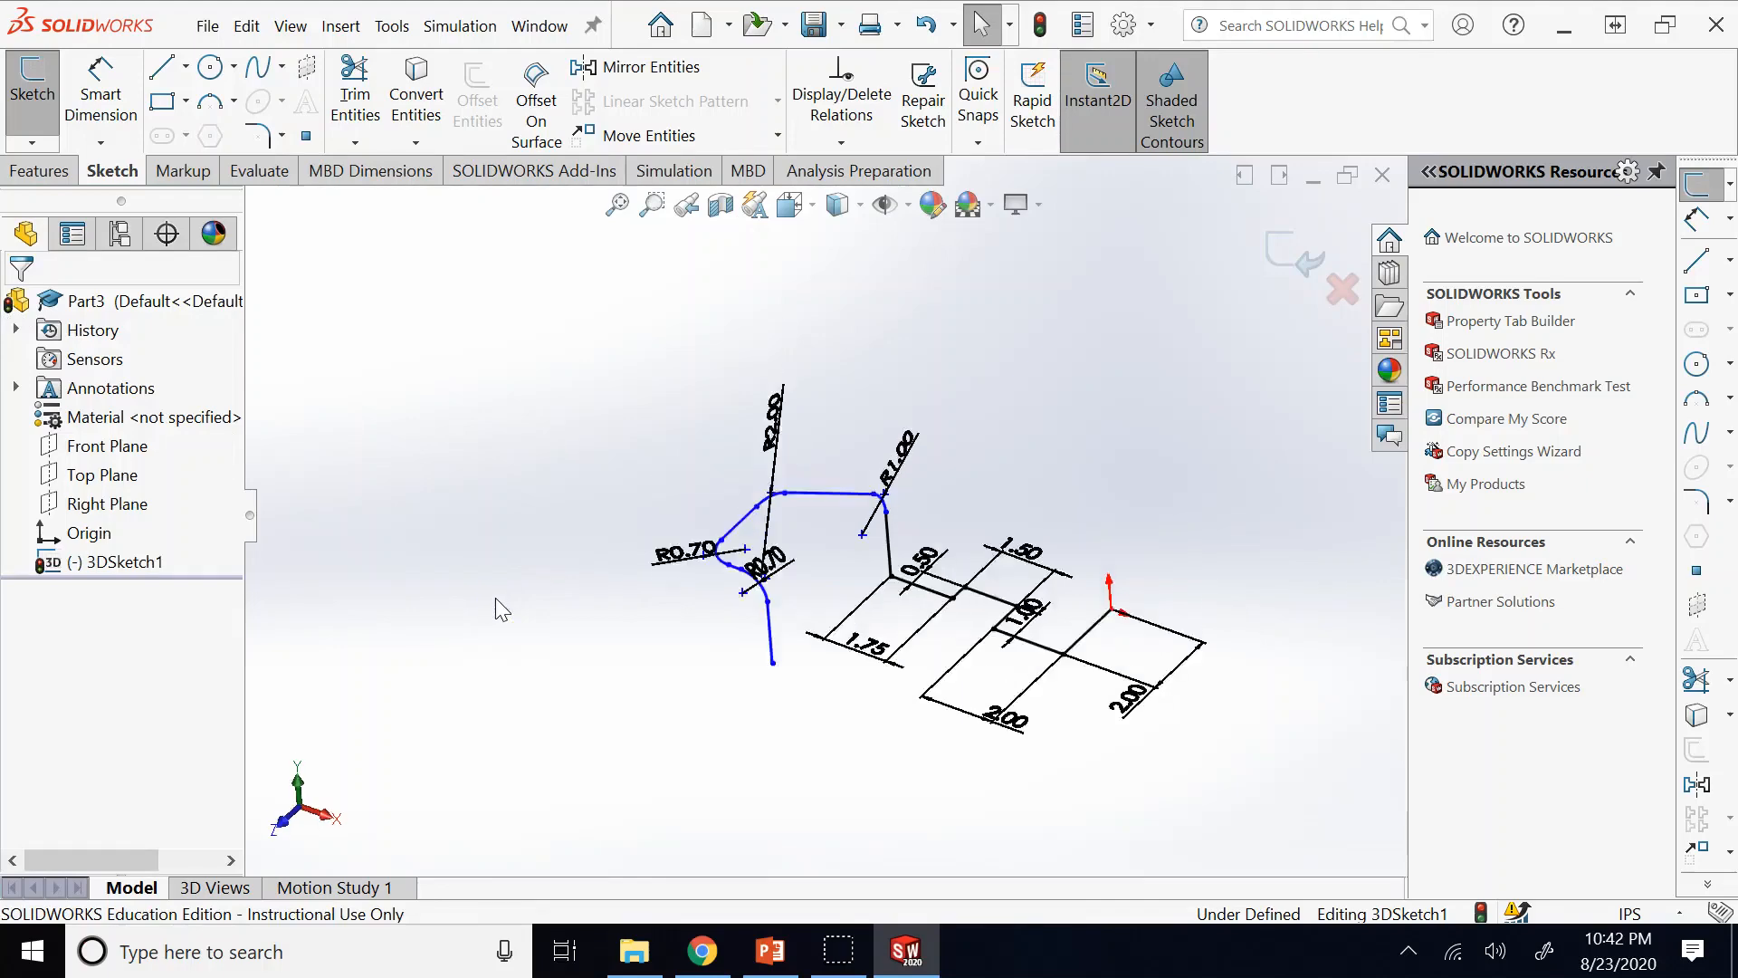
pyautogui.press('Up')
pyautogui.press('Left')
pyautogui.press('Left')
pyautogui.press('Left')
pyautogui.press('Left')
pyautogui.press('Left')
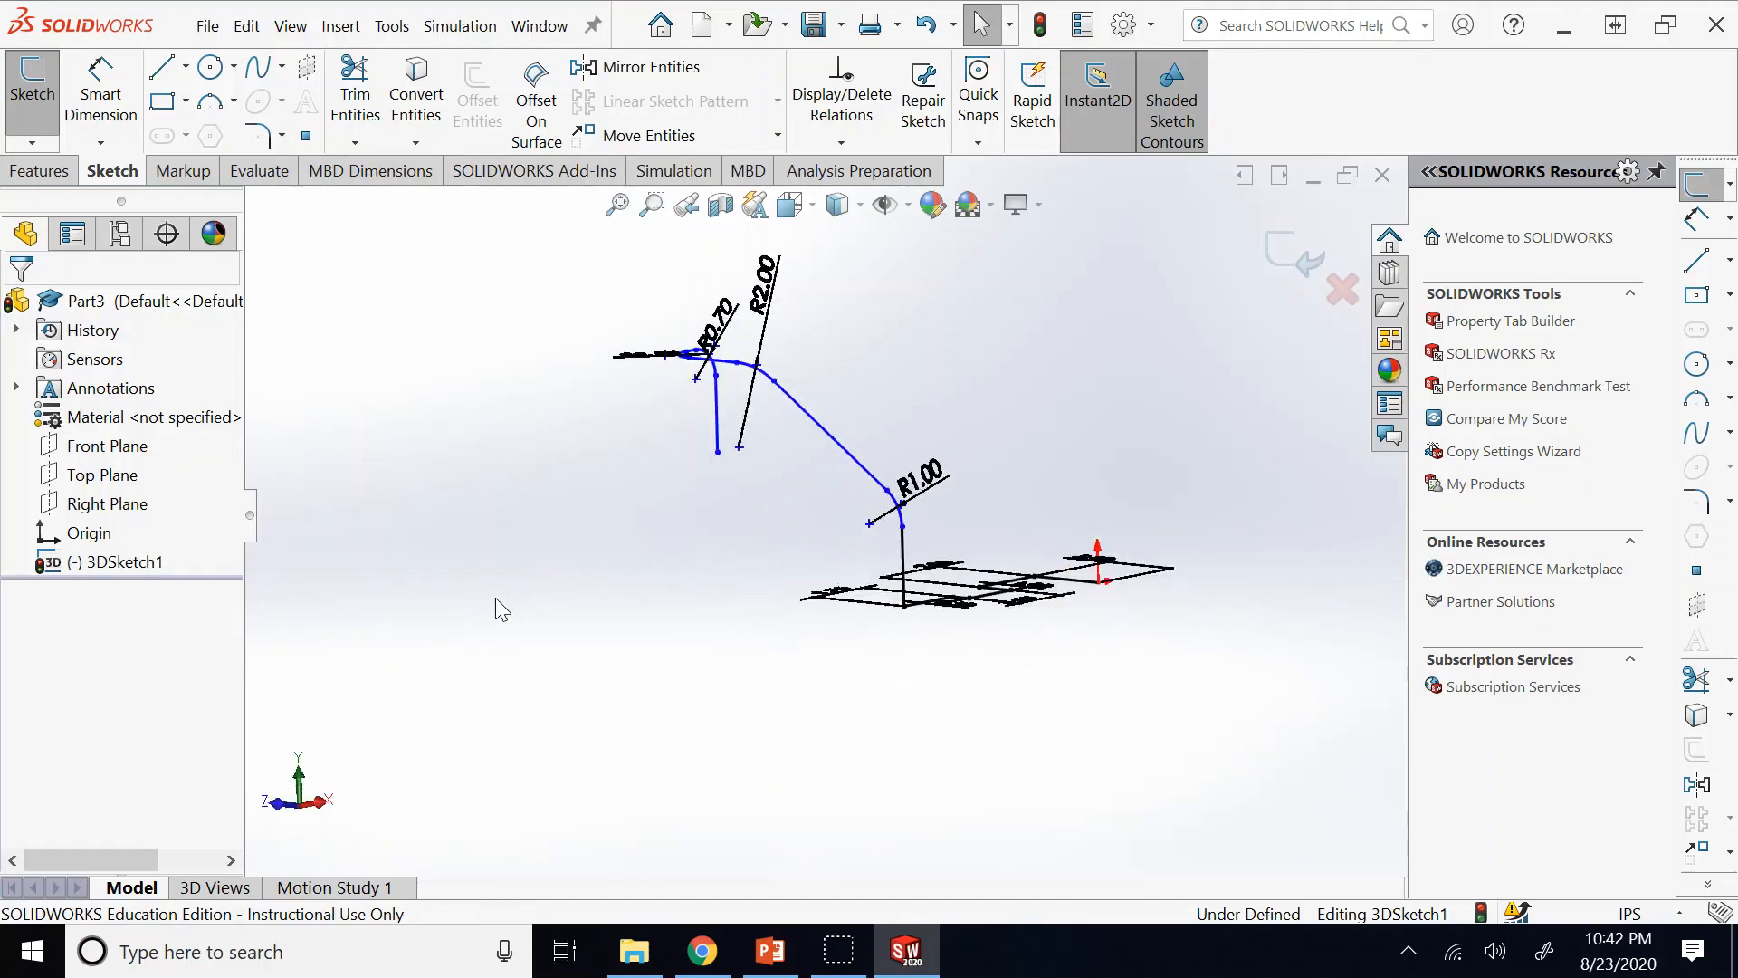
pyautogui.press('Right')
pyautogui.press('Right')
pyautogui.press('Right')
pyautogui.press('Right')
pyautogui.press('Right')
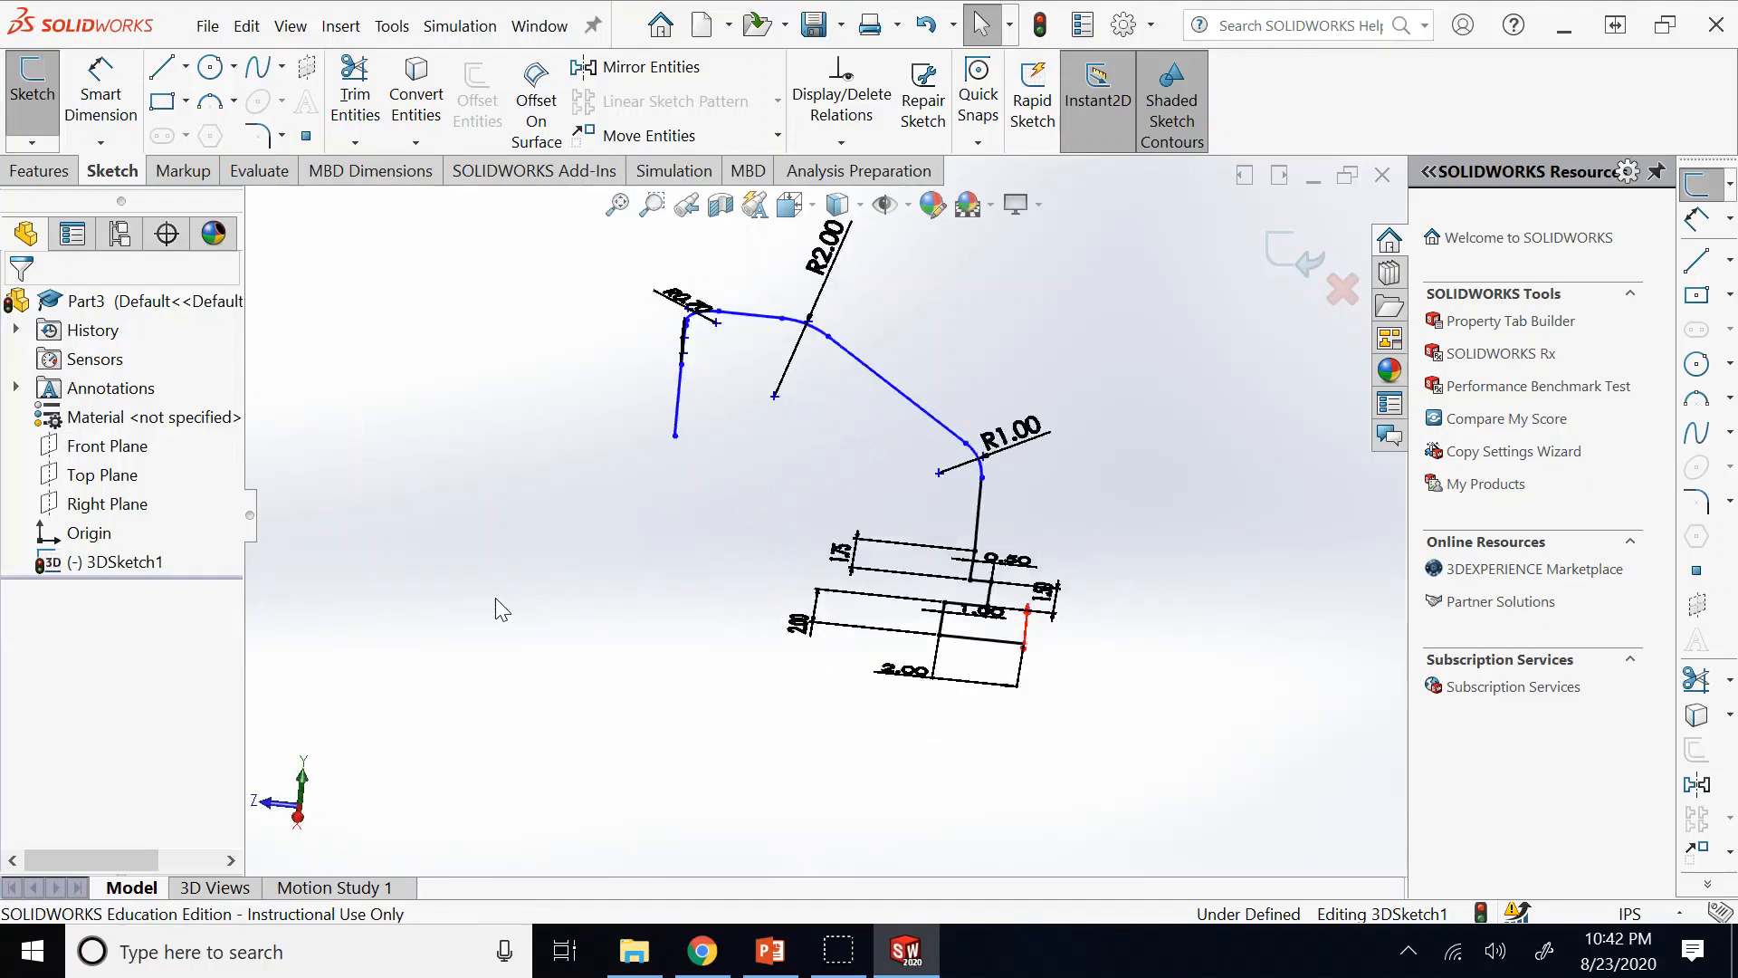
# Examine the finished 3D path from several viewing angles, ending on a view that shows all three axes.
pyautogui.press('Down')
pyautogui.press('Down')
pyautogui.press('Down')
pyautogui.press('Down')
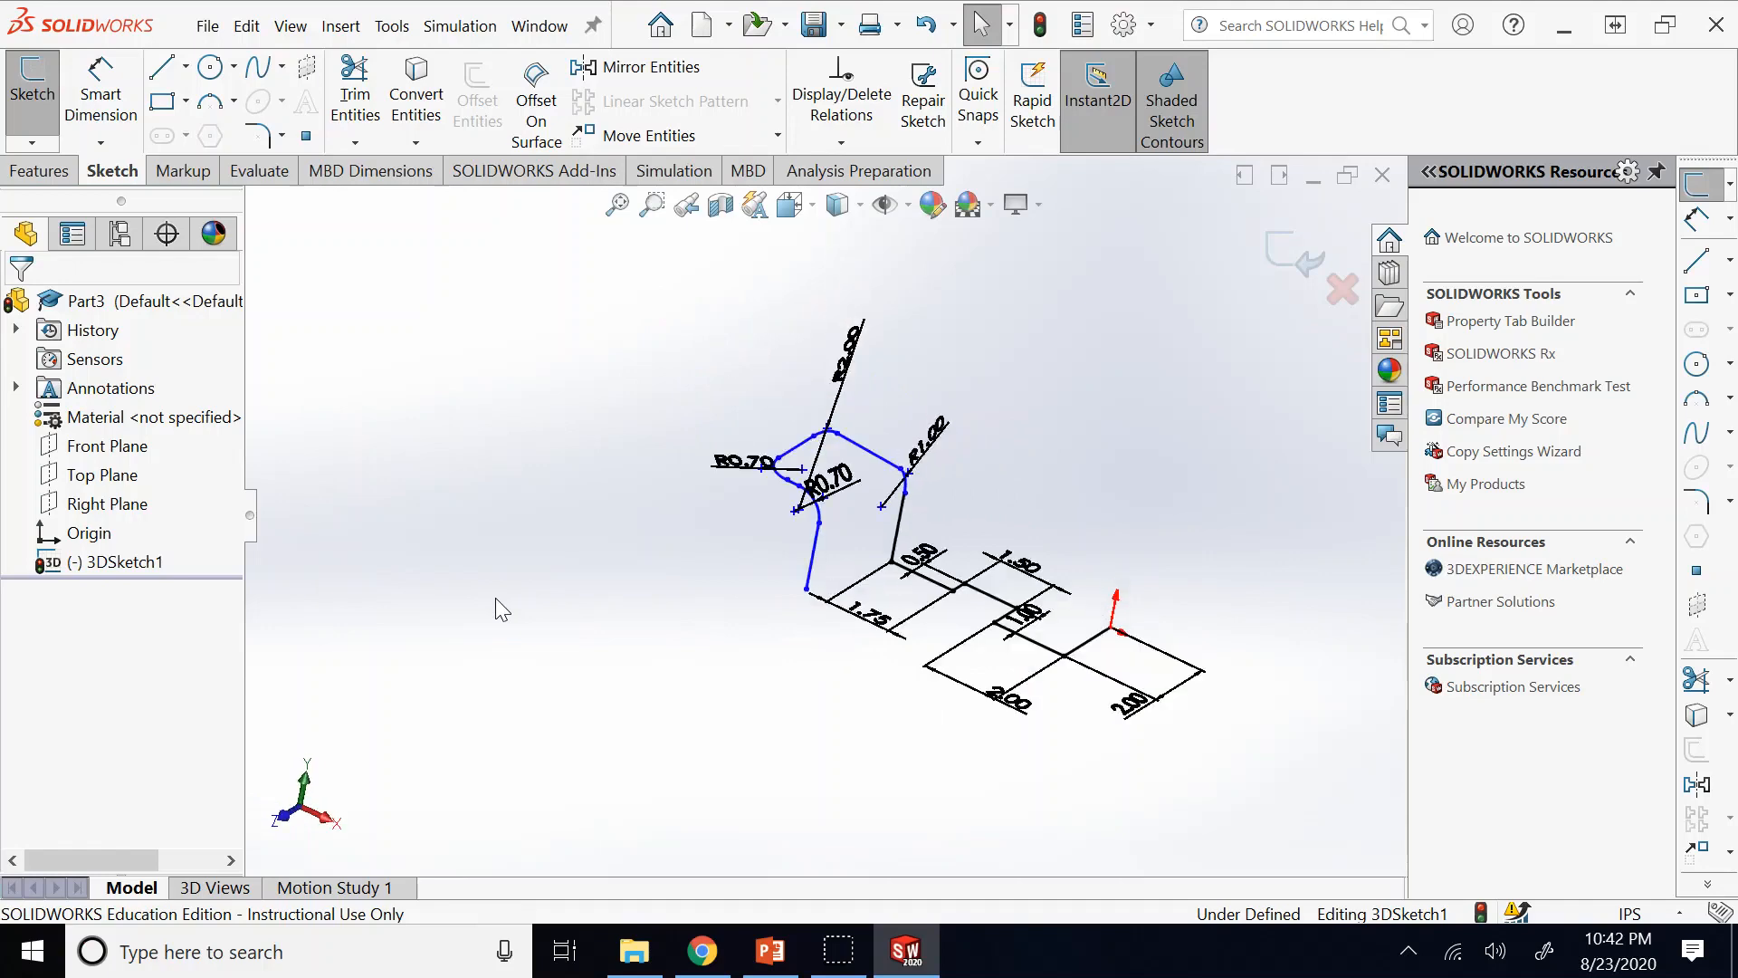
pyautogui.press('Up')
pyautogui.press('Up')
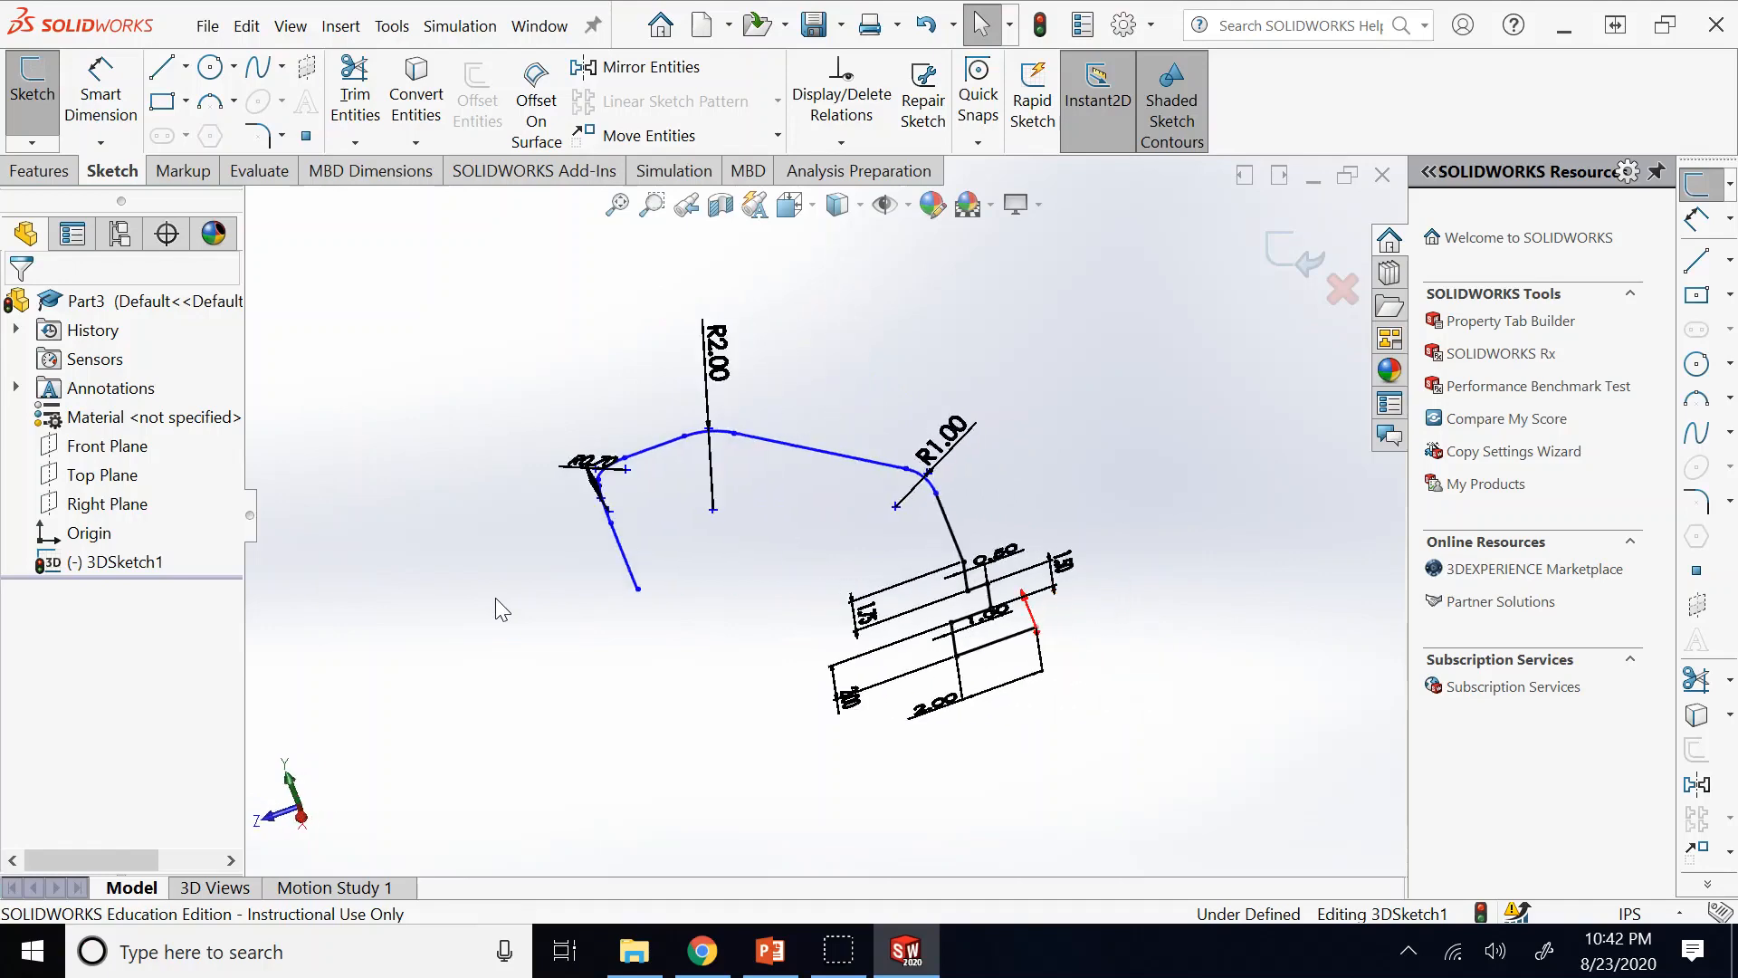
pyautogui.press('Down')
pyautogui.press('Down')
pyautogui.press('Right')
pyautogui.press('Up')
pyautogui.press('Up')
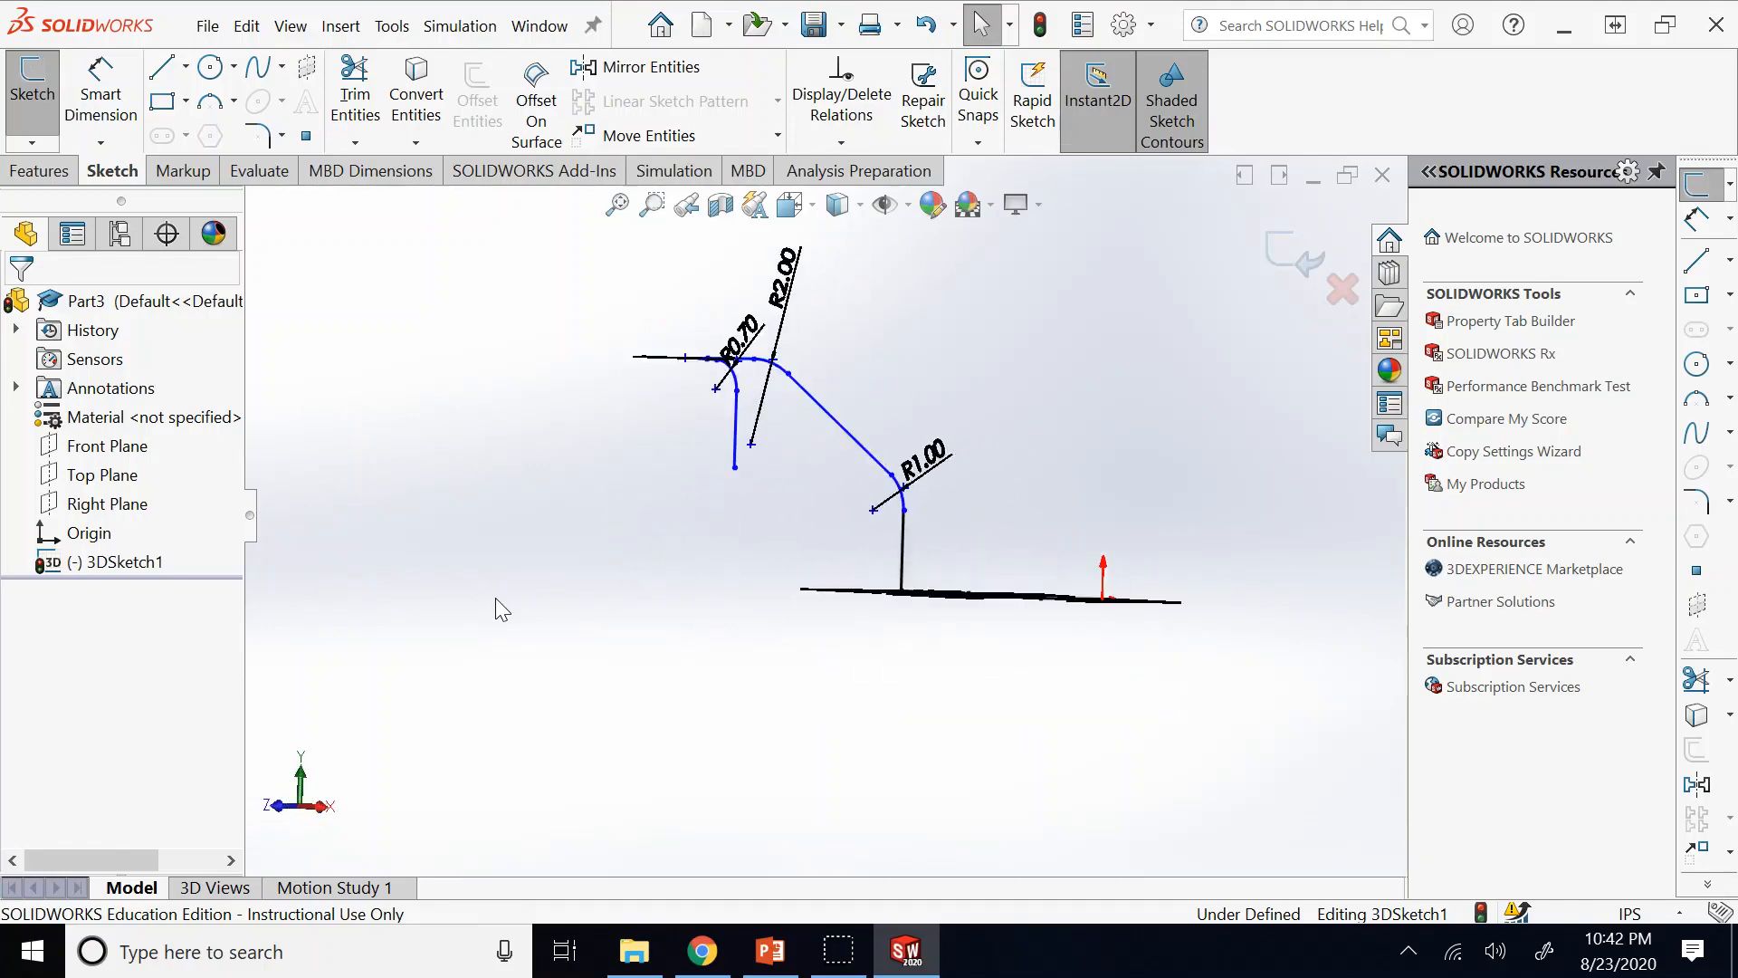
pyautogui.press('Left')
pyautogui.press('Left')
pyautogui.press('Left')
pyautogui.press('Down')
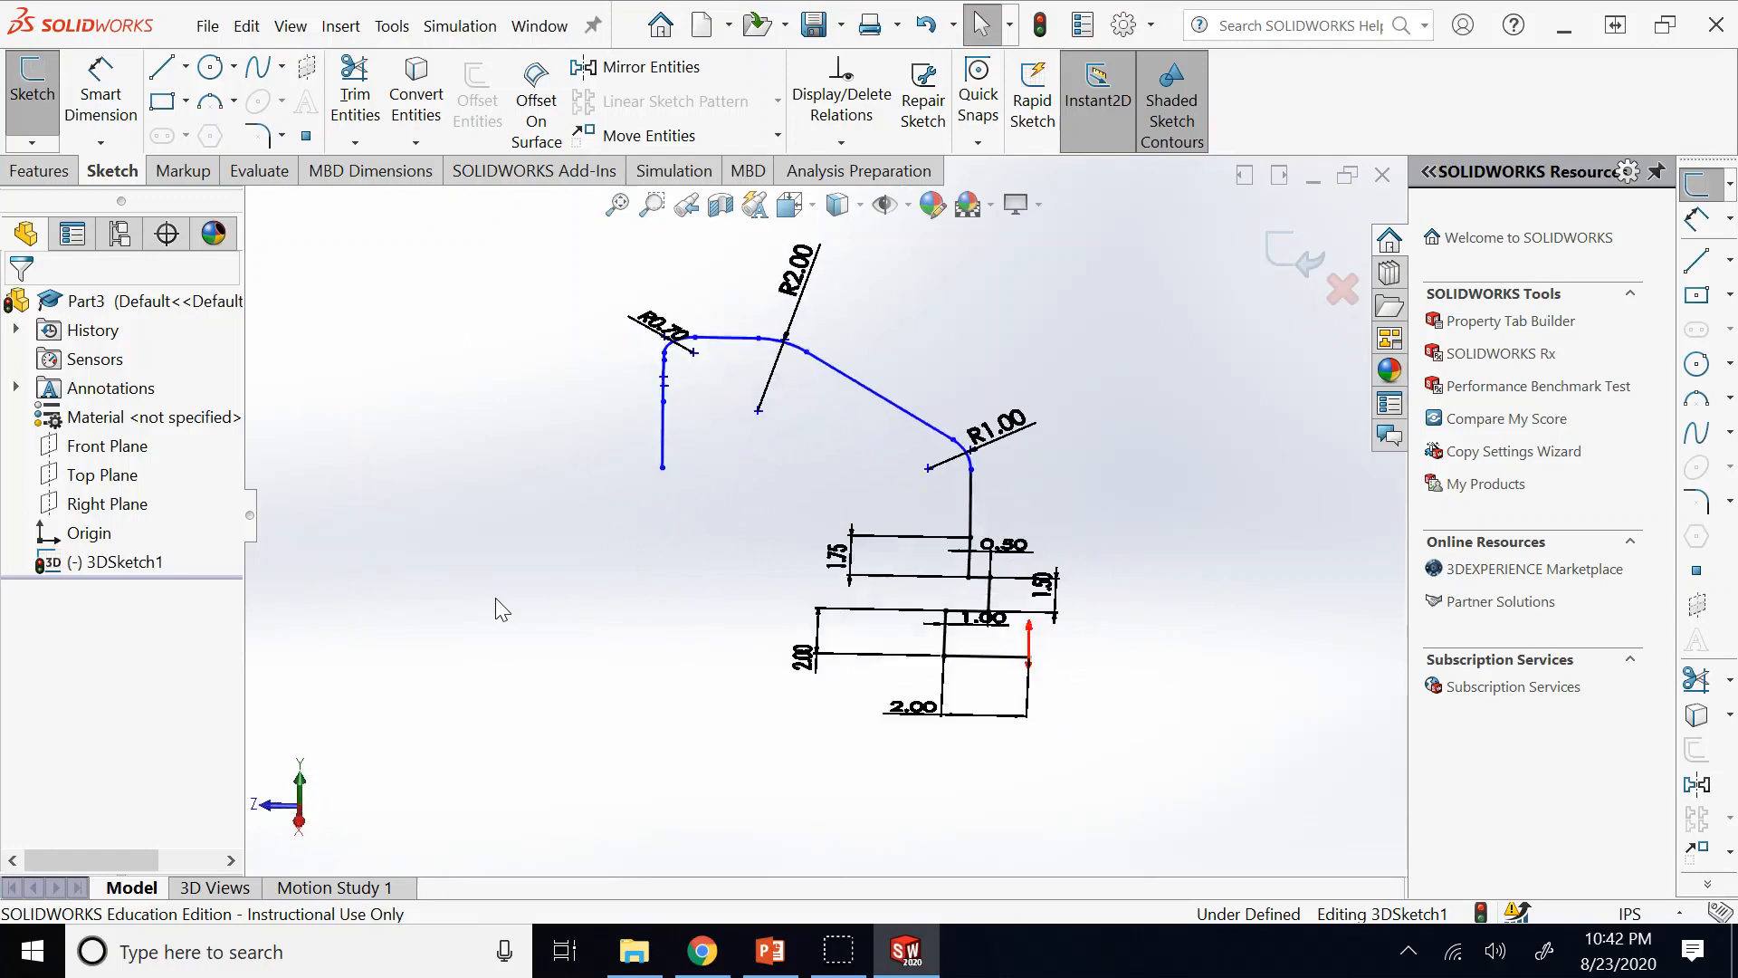
pyautogui.press('Right')
pyautogui.press('Right')
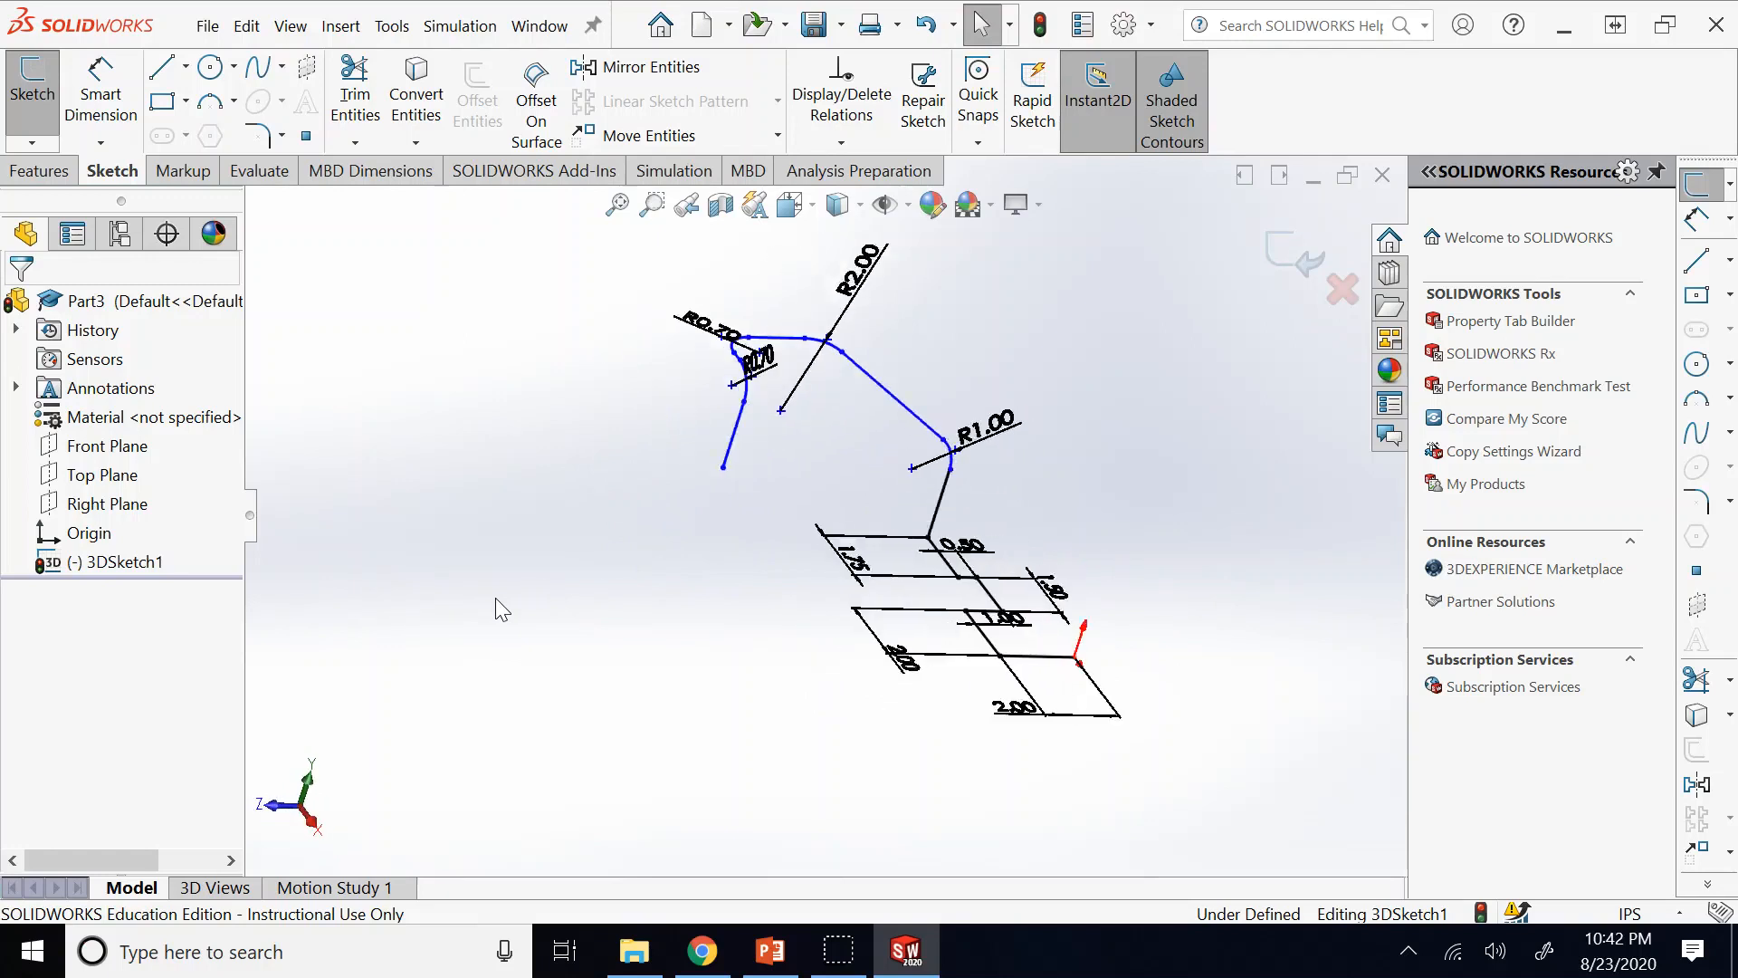
pyautogui.press('Down')
pyautogui.press('Up')
pyautogui.press('Up')
pyautogui.press('Up')
pyautogui.press('Right')
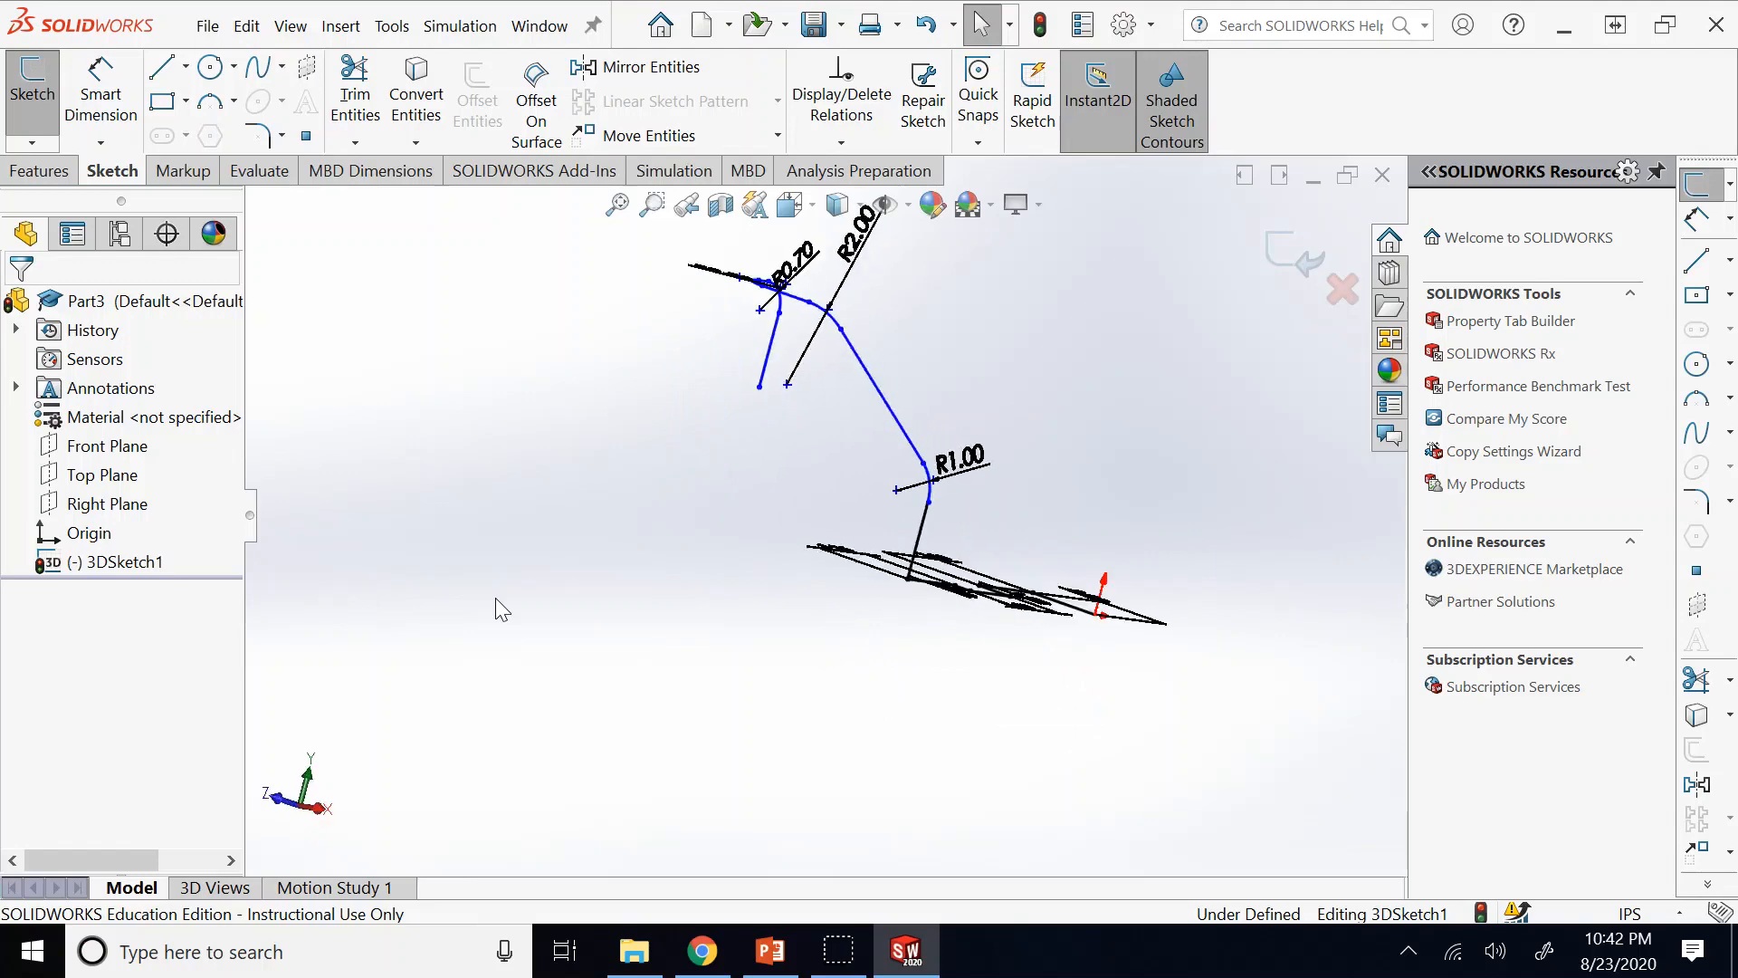
pyautogui.press('Right')
pyautogui.press('Right')
pyautogui.press('Right')
pyautogui.press('Right')
pyautogui.press('Down')
pyautogui.press('Down')
pyautogui.press('Left')
pyautogui.press('Left')
pyautogui.press('Left')
pyautogui.press('Left')
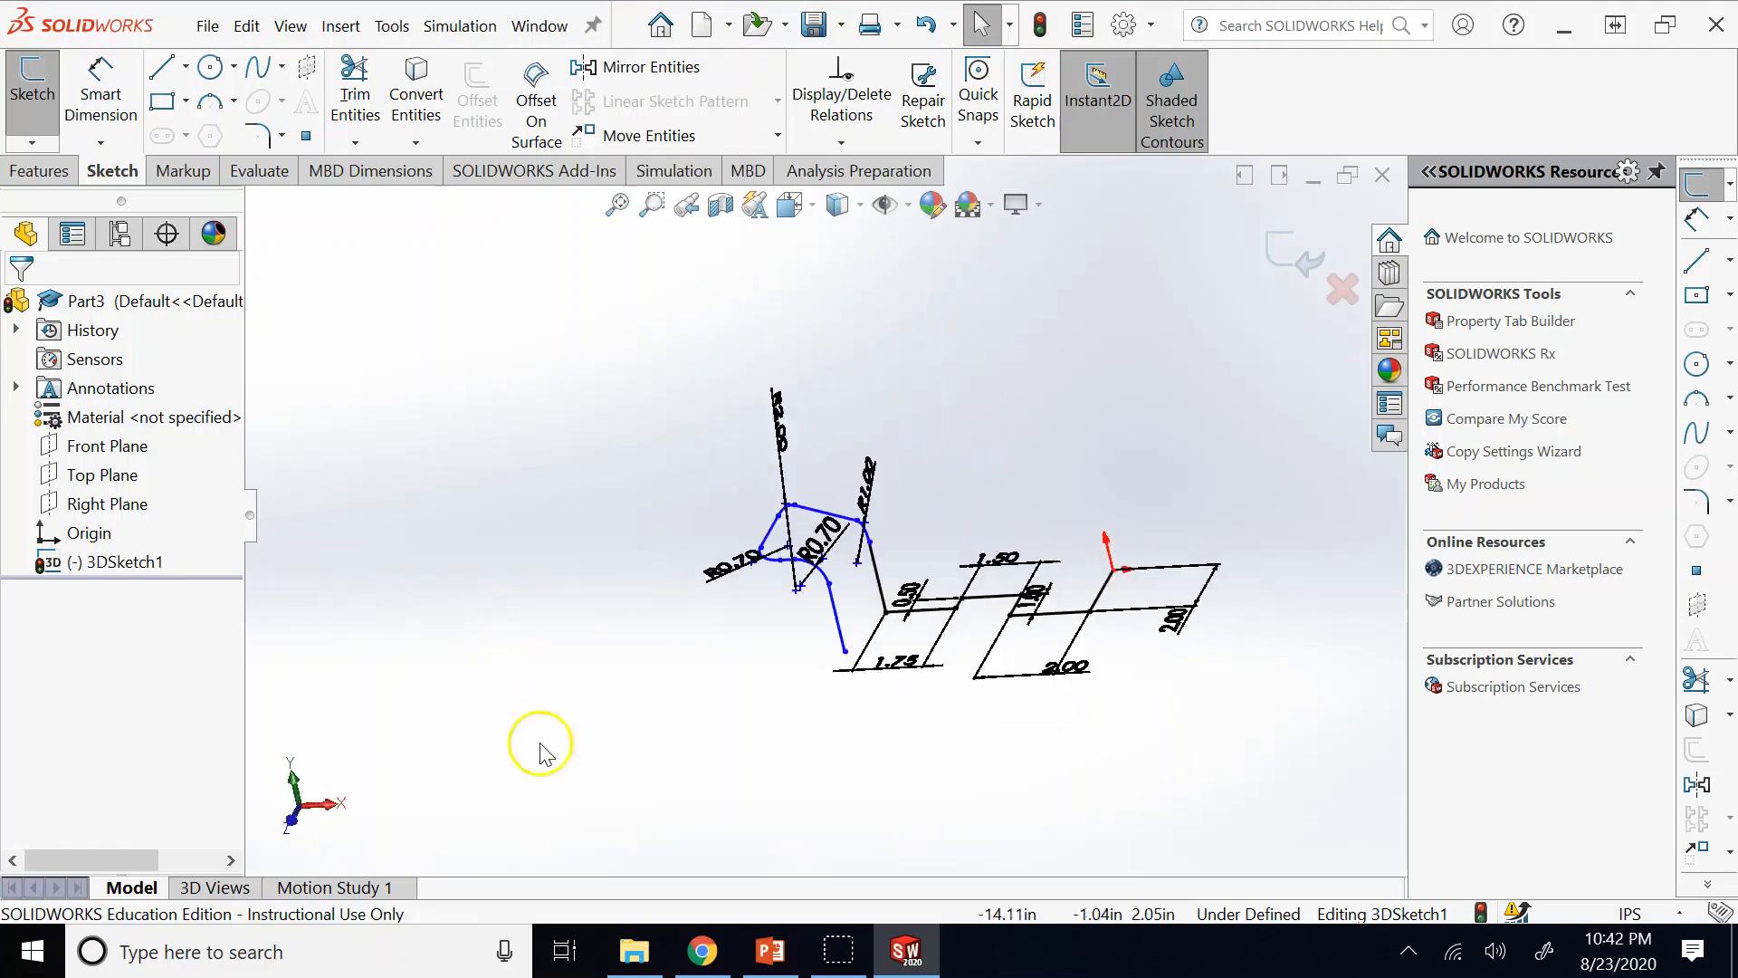
pyautogui.press('Down')
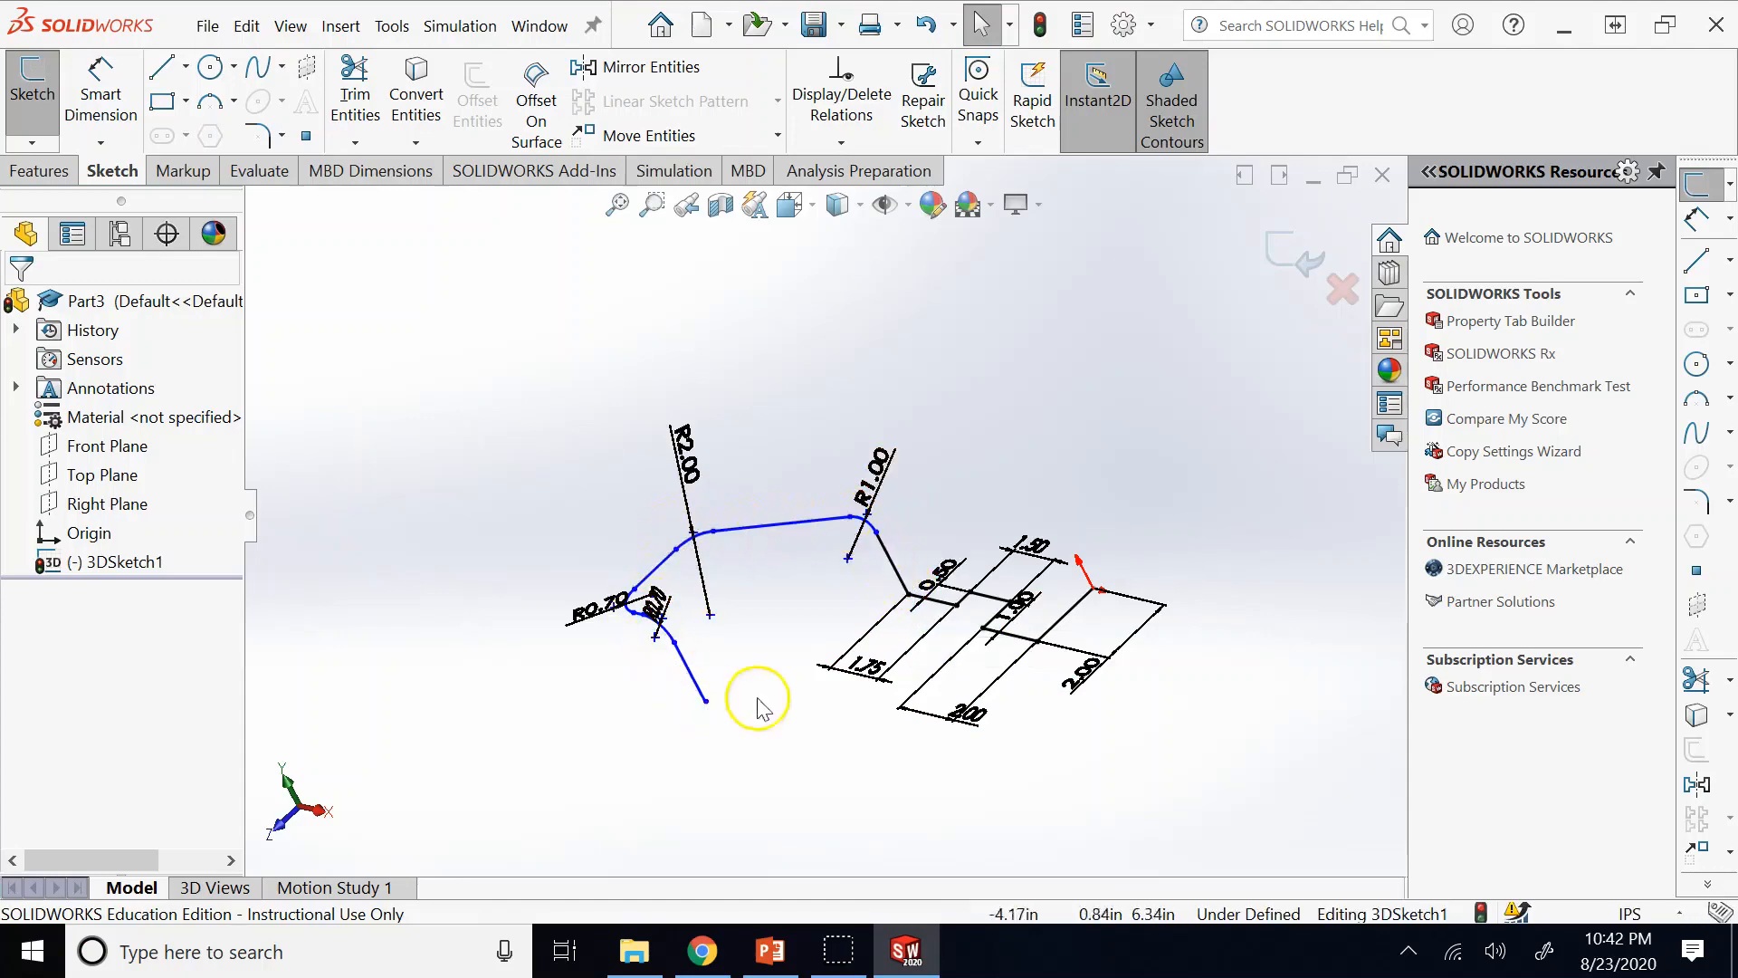
pyautogui.press('Right')
pyautogui.press('Right')
pyautogui.press('Right')
pyautogui.press('Right')
pyautogui.press('Right')
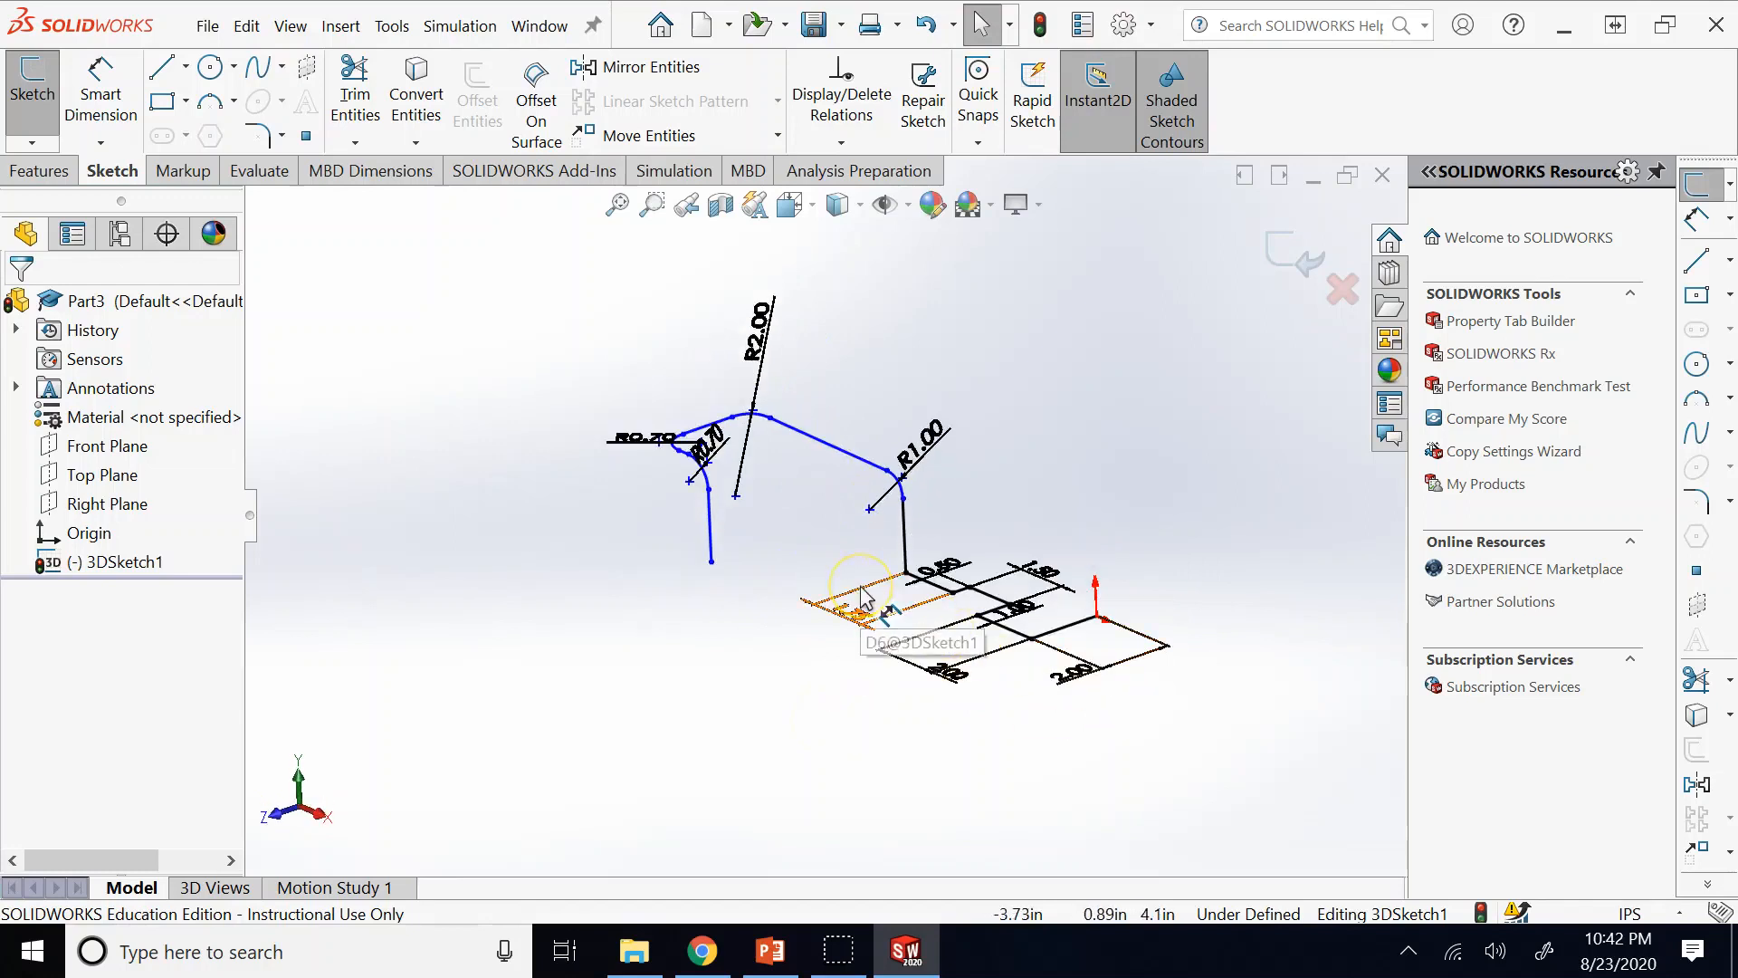
pyautogui.click(1097, 478)
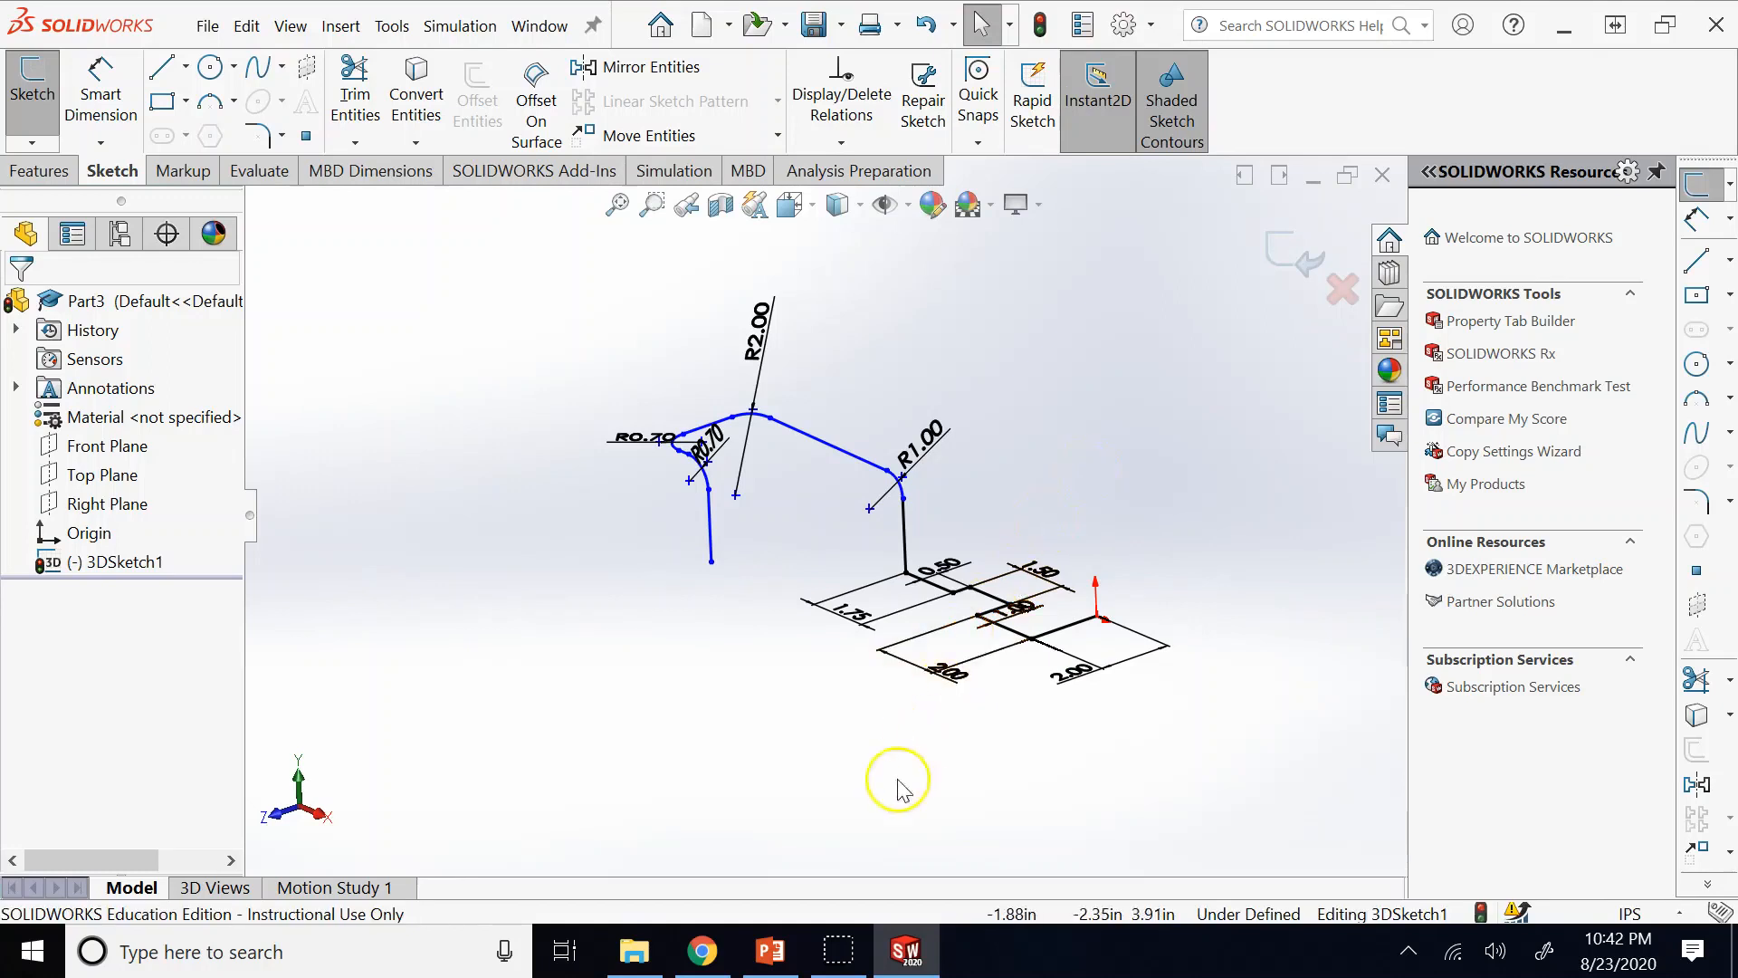
# Switch to the PowerPoint presentation, look through the in-class practice slides 1 to 4, and return to SOLIDWORKS.
pyautogui.click(788, 955)
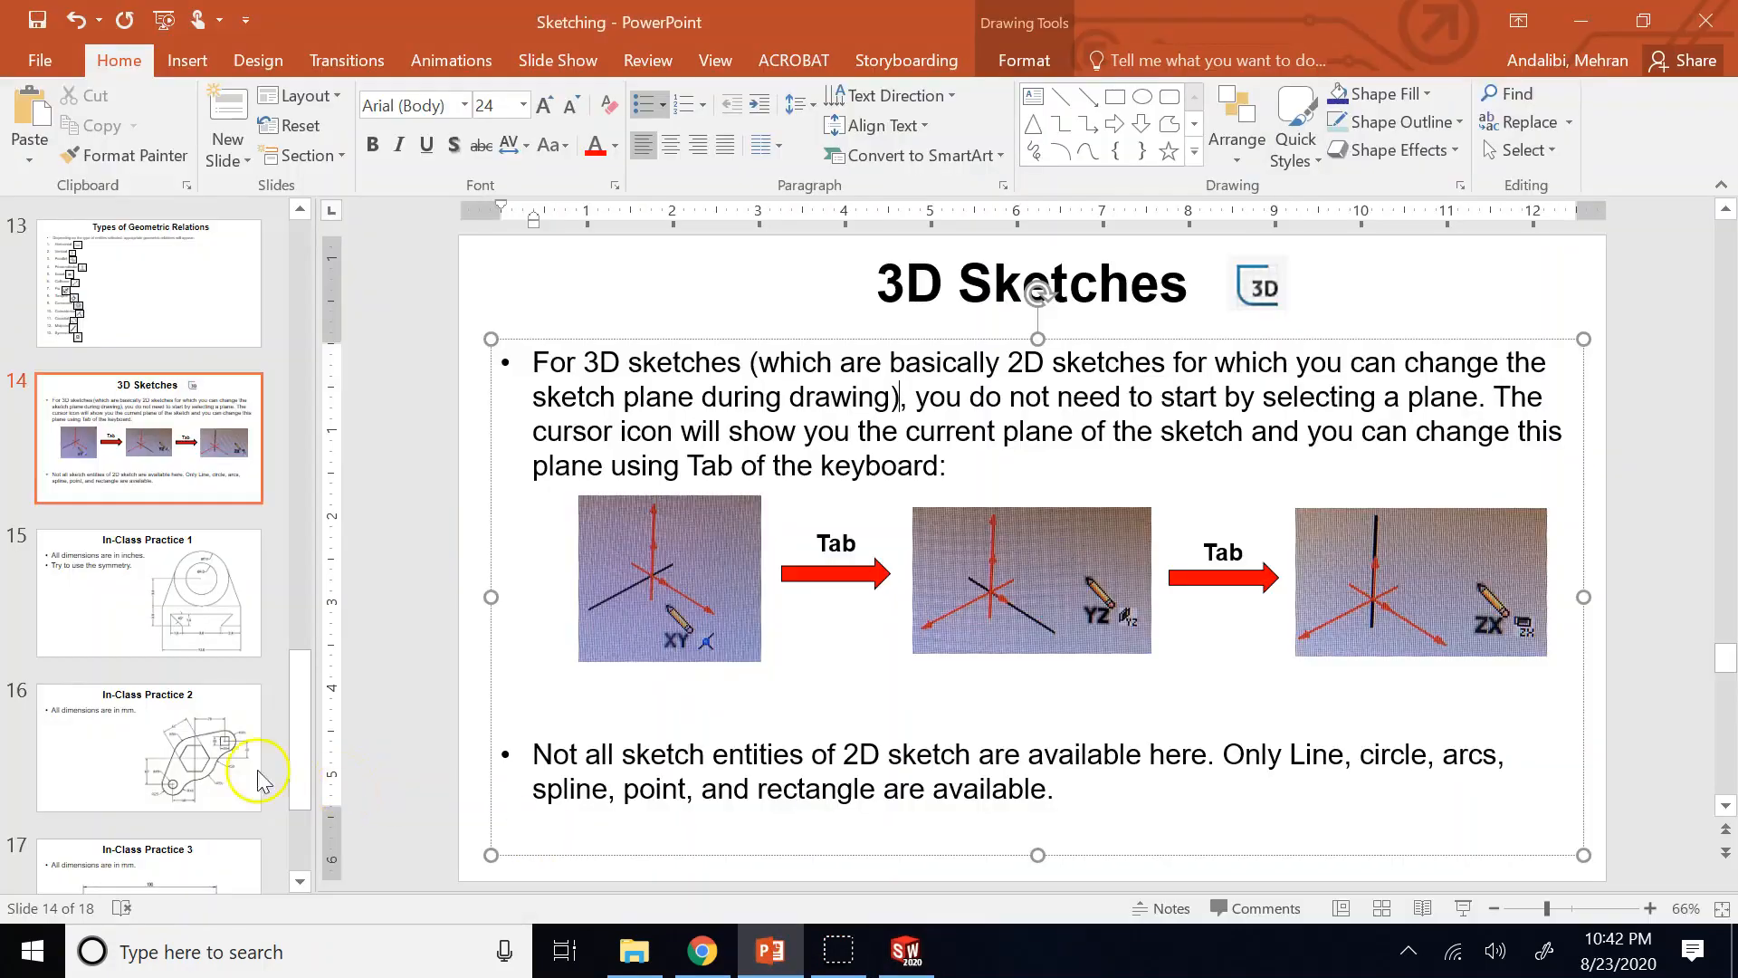
pyautogui.click(155, 603)
pyautogui.scroll(-3, 155, 603)
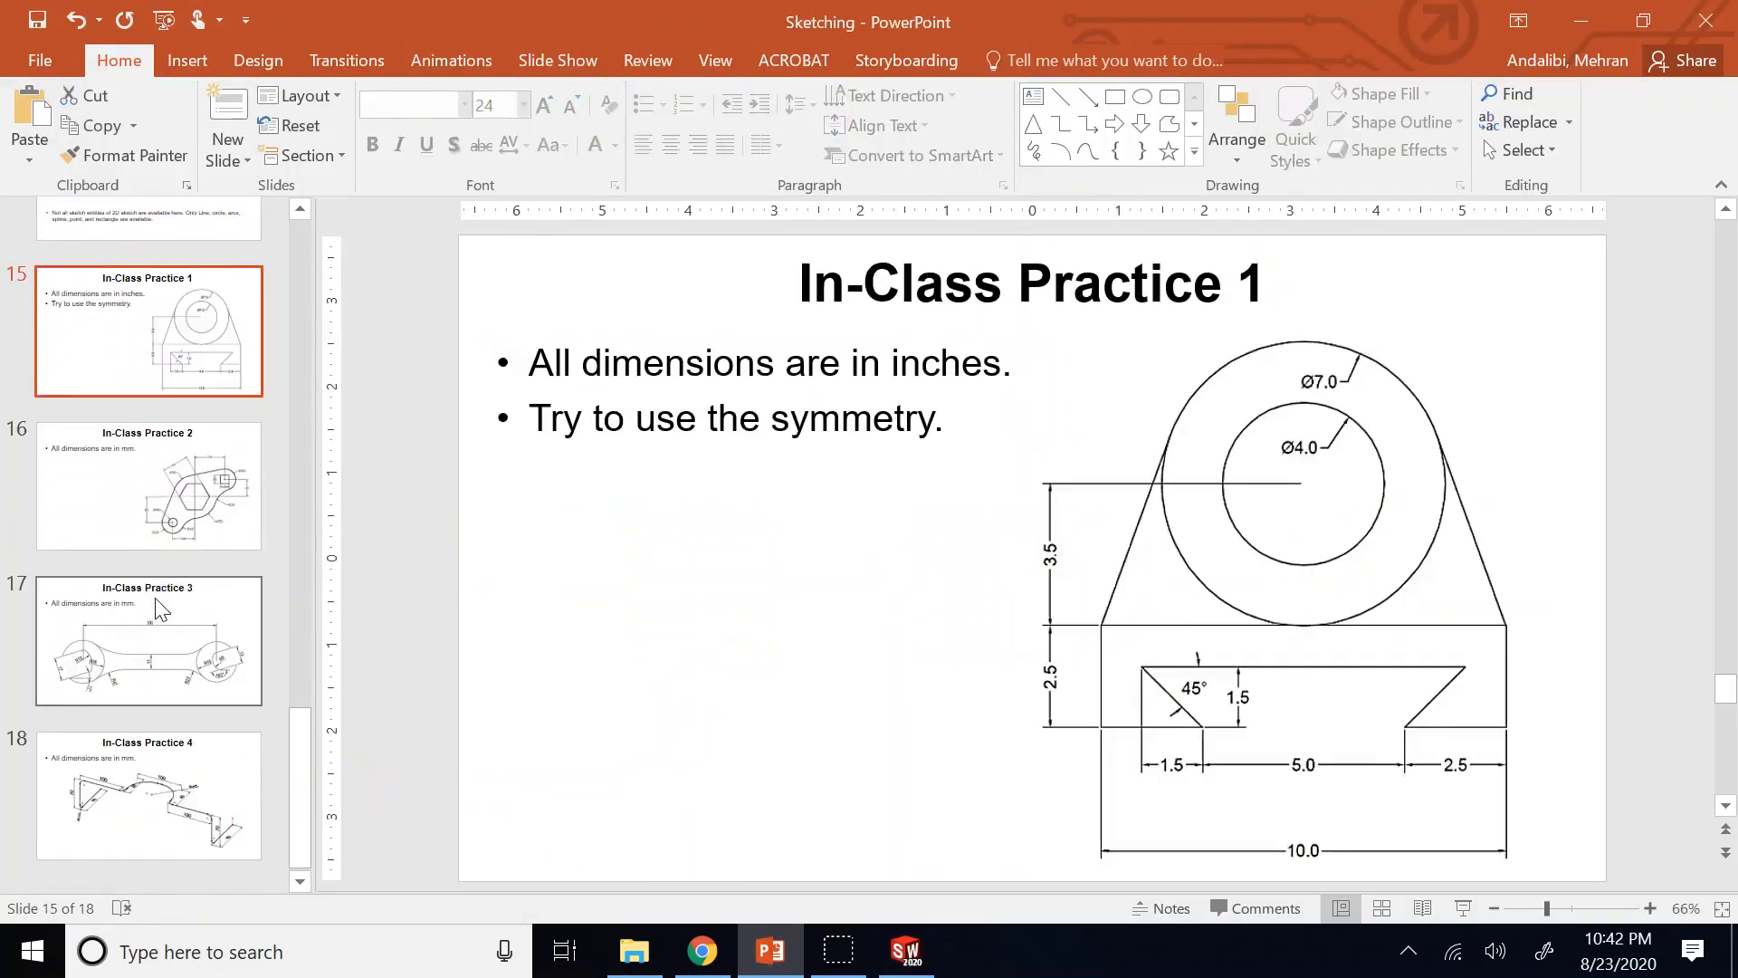
pyautogui.click(170, 725)
pyautogui.click(166, 596)
pyautogui.click(167, 490)
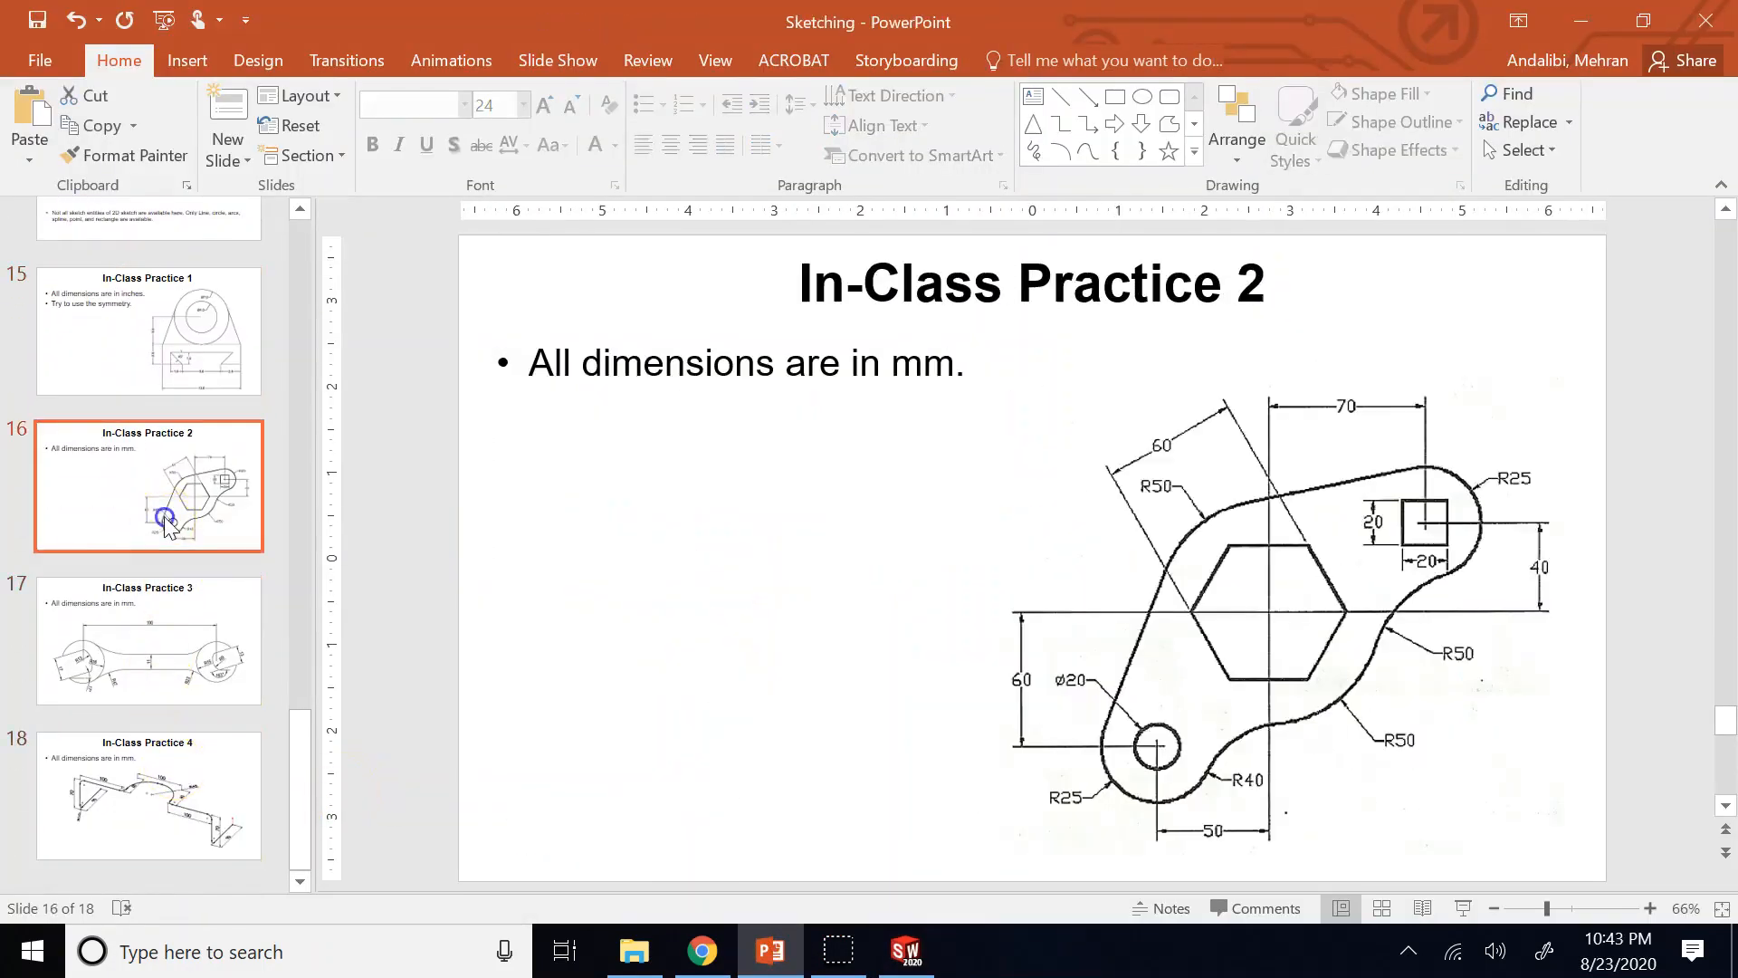
pyautogui.click(880, 952)
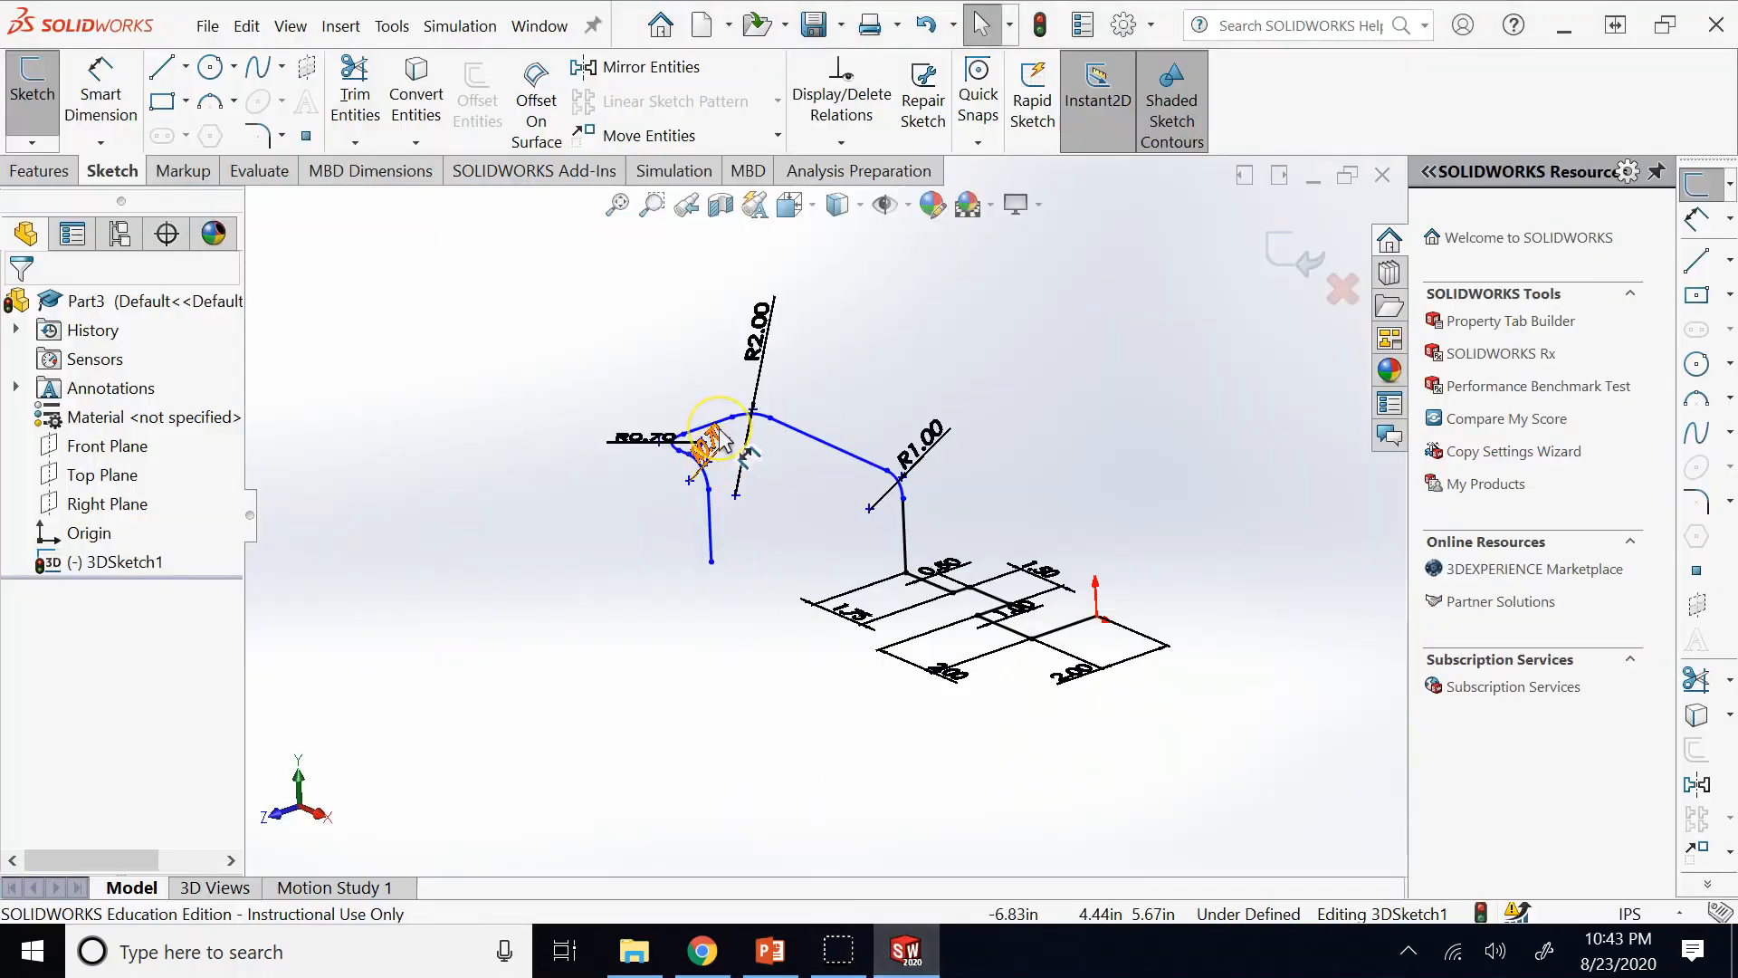
# Display all relations in the 3D sketch and inspect the distance relations Distance3 and Distance11 and the radius relation Radius0.
pyautogui.click(168, 137)
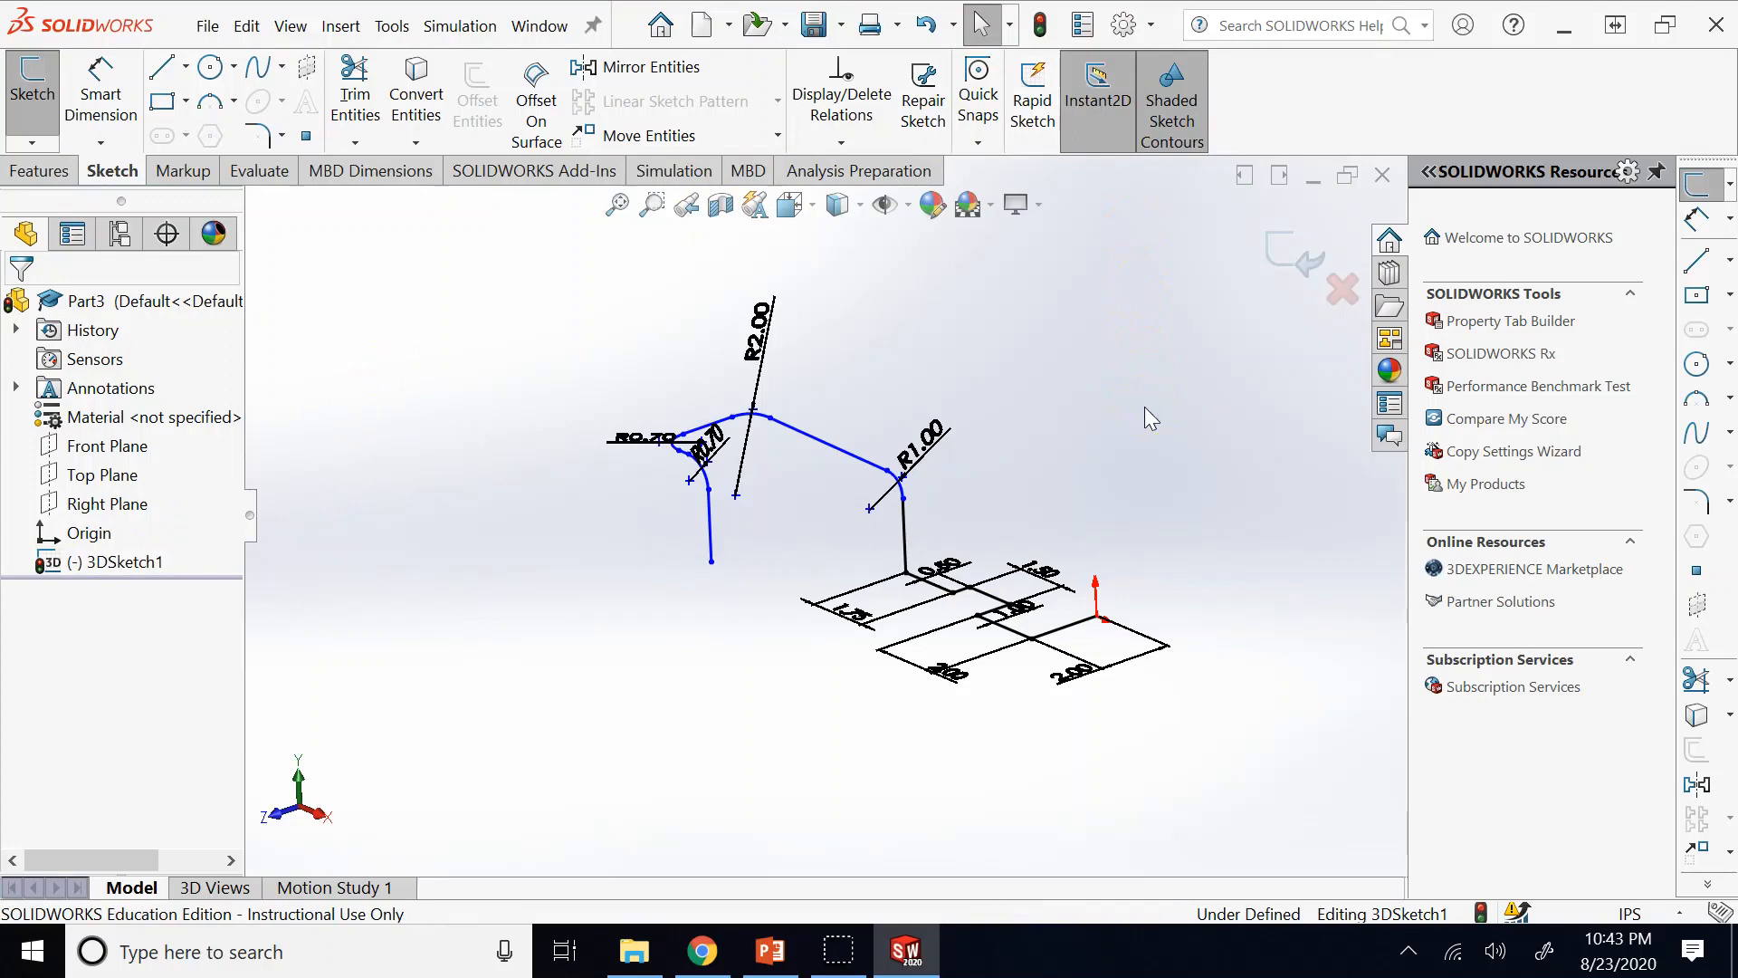
pyautogui.click(856, 110)
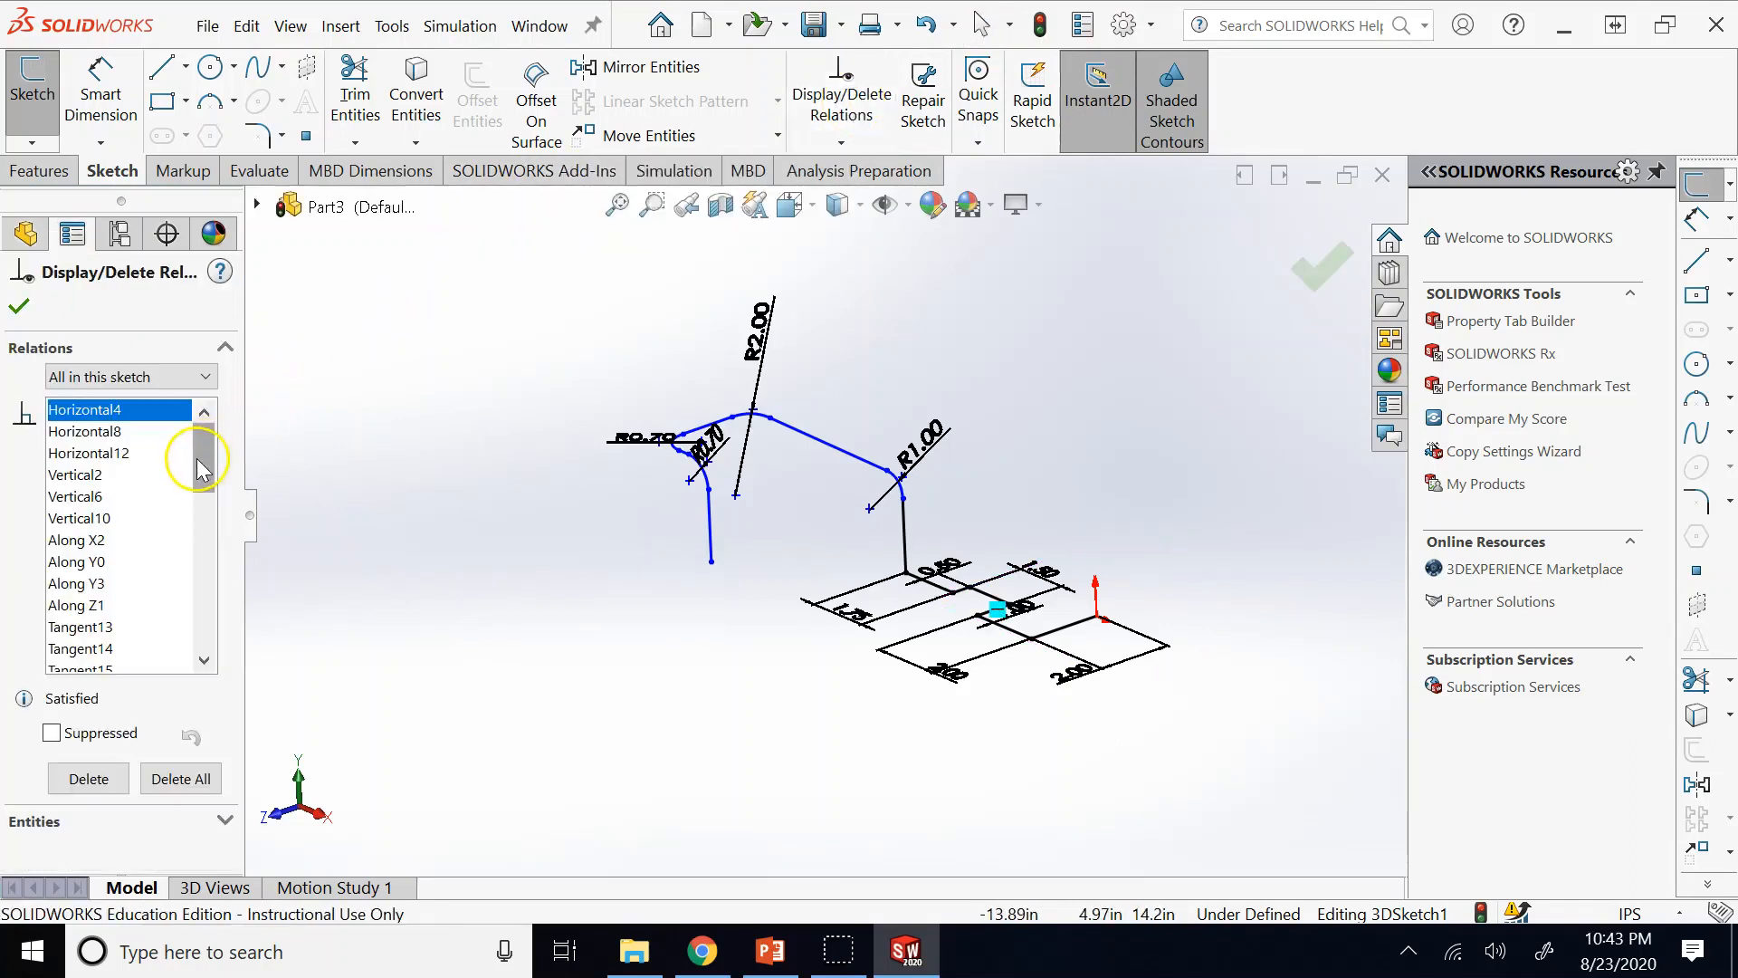
pyautogui.moveTo(201, 470); pyautogui.dragTo(201, 574)
pyautogui.click(112, 545)
pyautogui.click(107, 475)
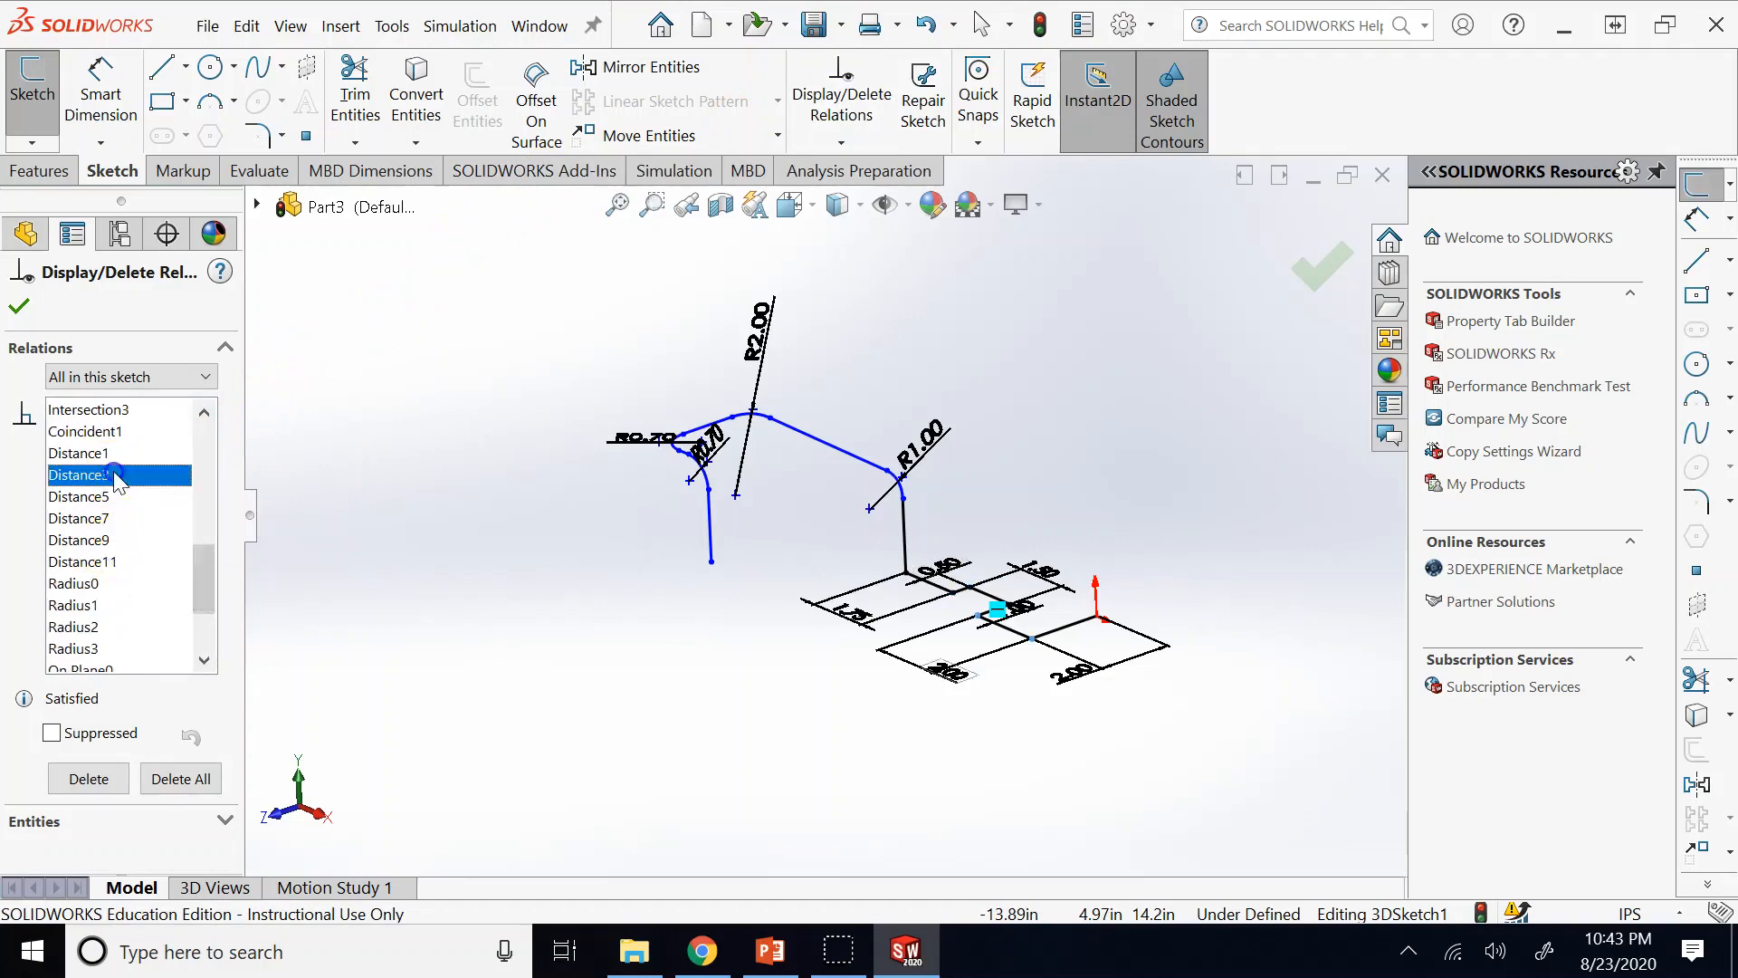
pyautogui.click(102, 562)
pyautogui.click(98, 584)
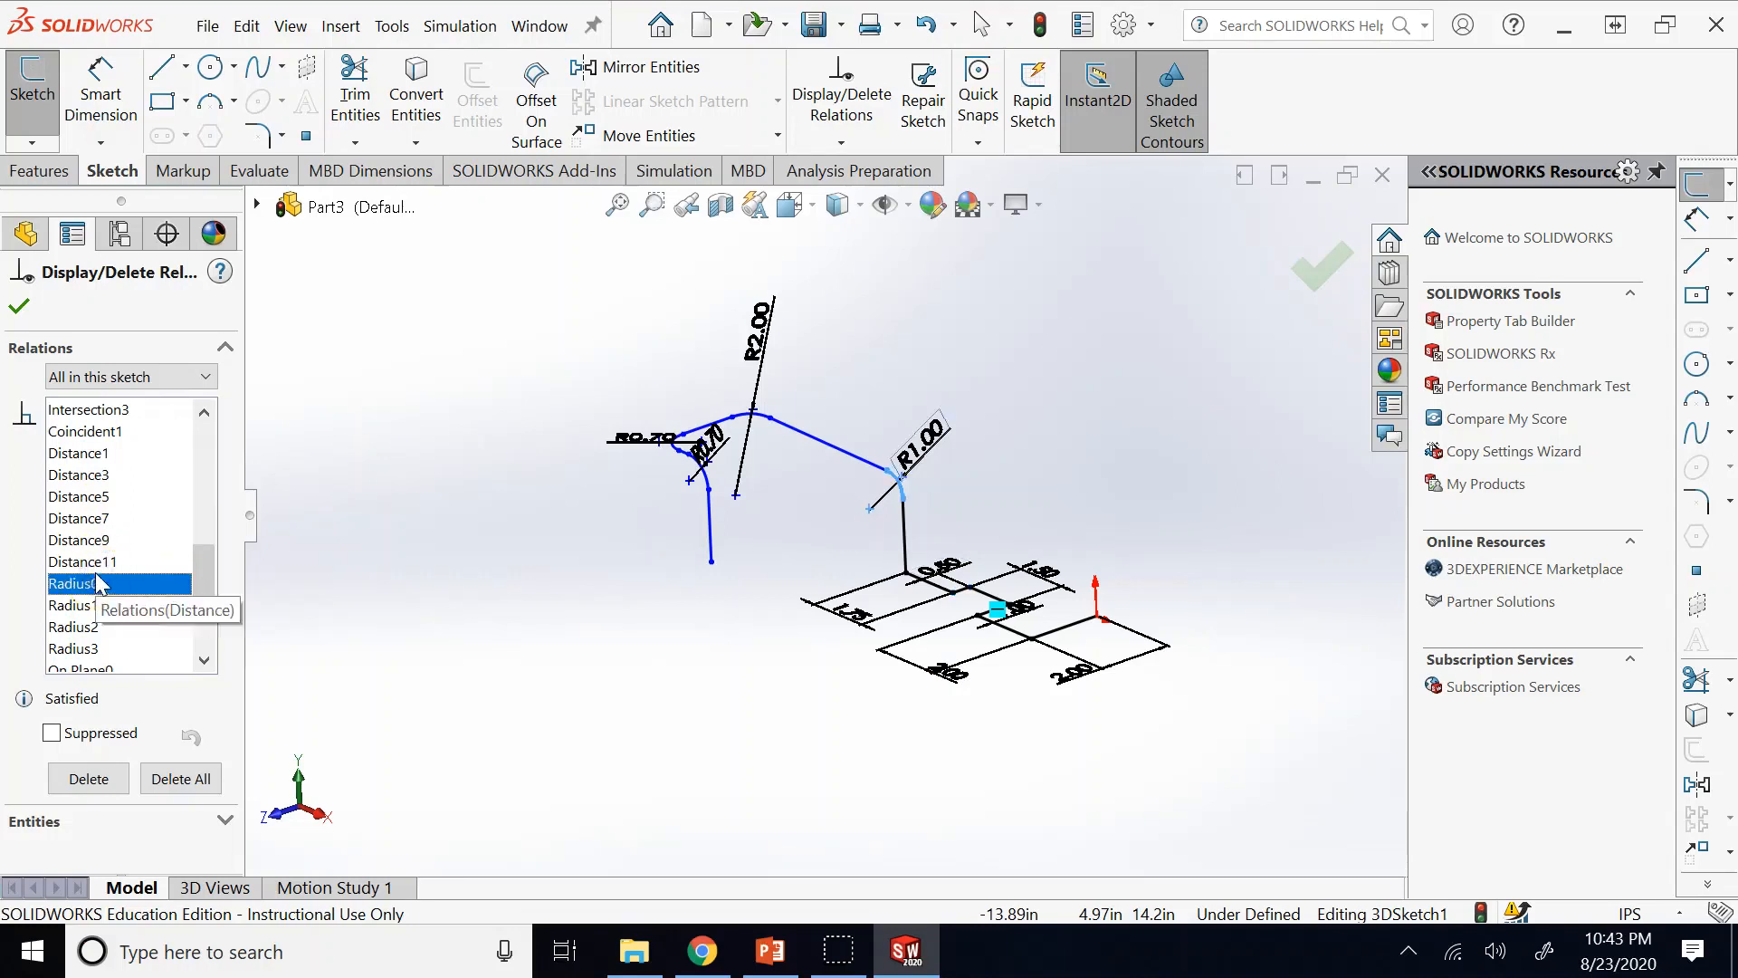
# Inspect more distance and radius relations and the On Plane relations, checking which sketch line On Plane3 ties to the Top Plane.
pyautogui.click(90, 541)
pyautogui.moveTo(215, 516)
pyautogui.mouseDown()
pyautogui.moveTo(219, 438)
pyautogui.moveTo(205, 536)
pyautogui.mouseUp()
pyautogui.click(109, 583)
pyautogui.click(90, 518)
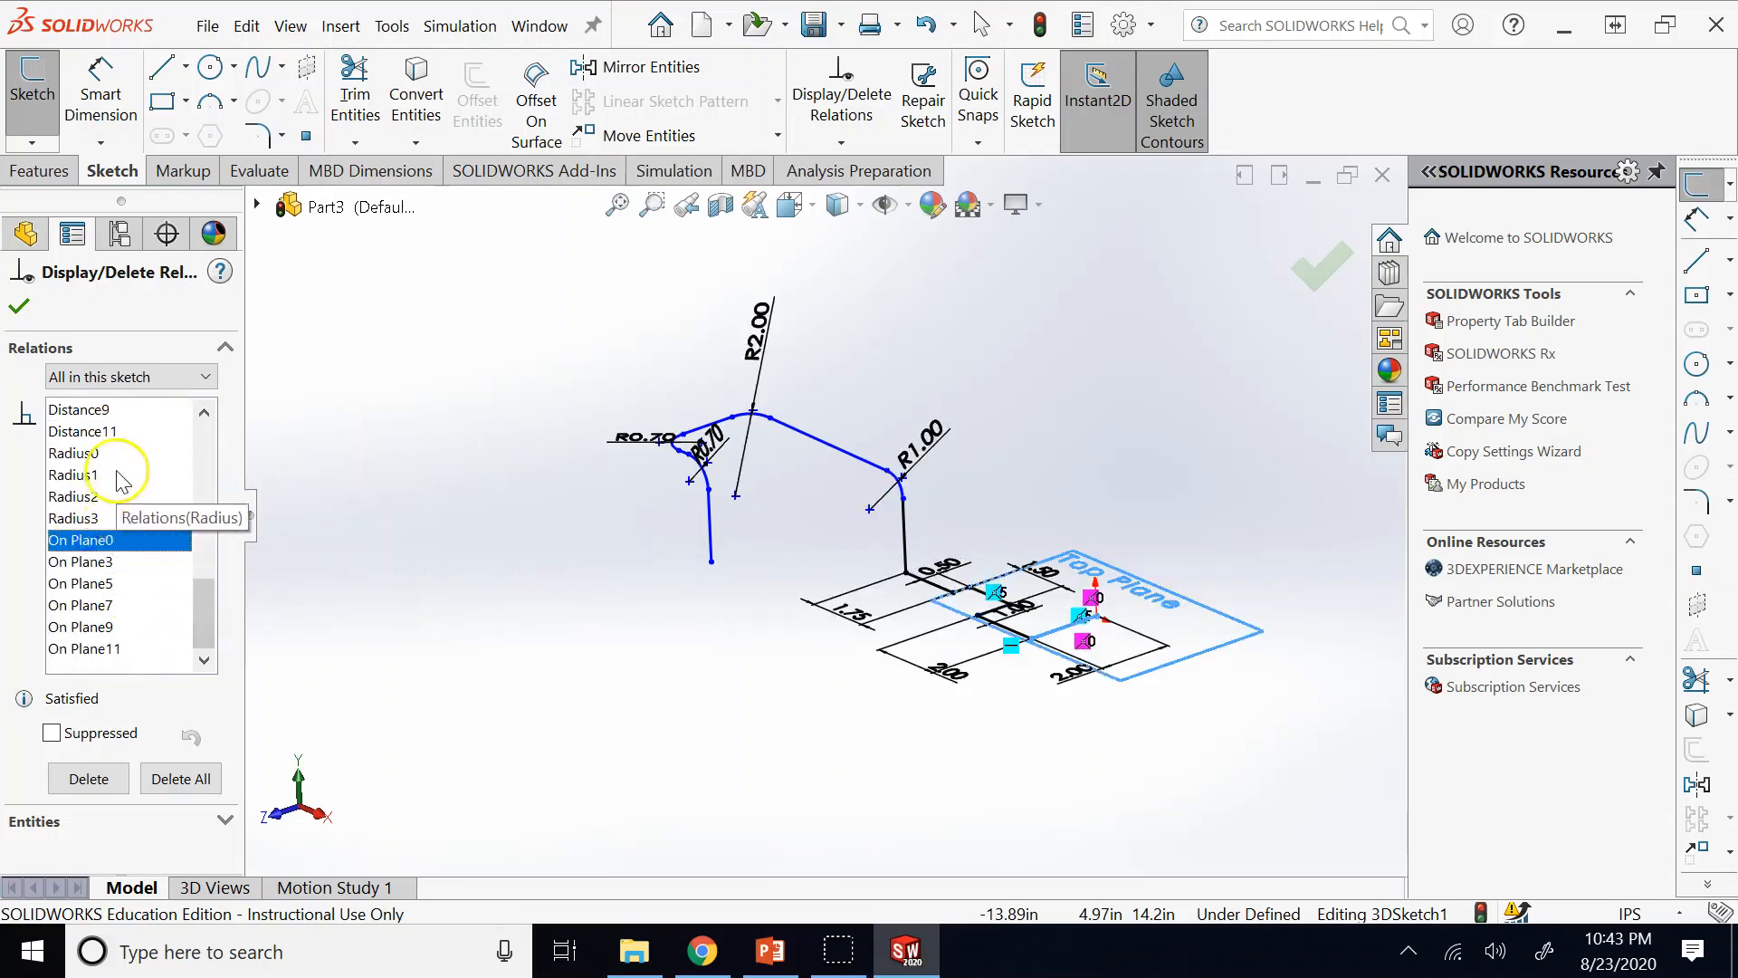
pyautogui.click(84, 431)
pyautogui.click(81, 452)
pyautogui.click(96, 519)
pyautogui.click(89, 561)
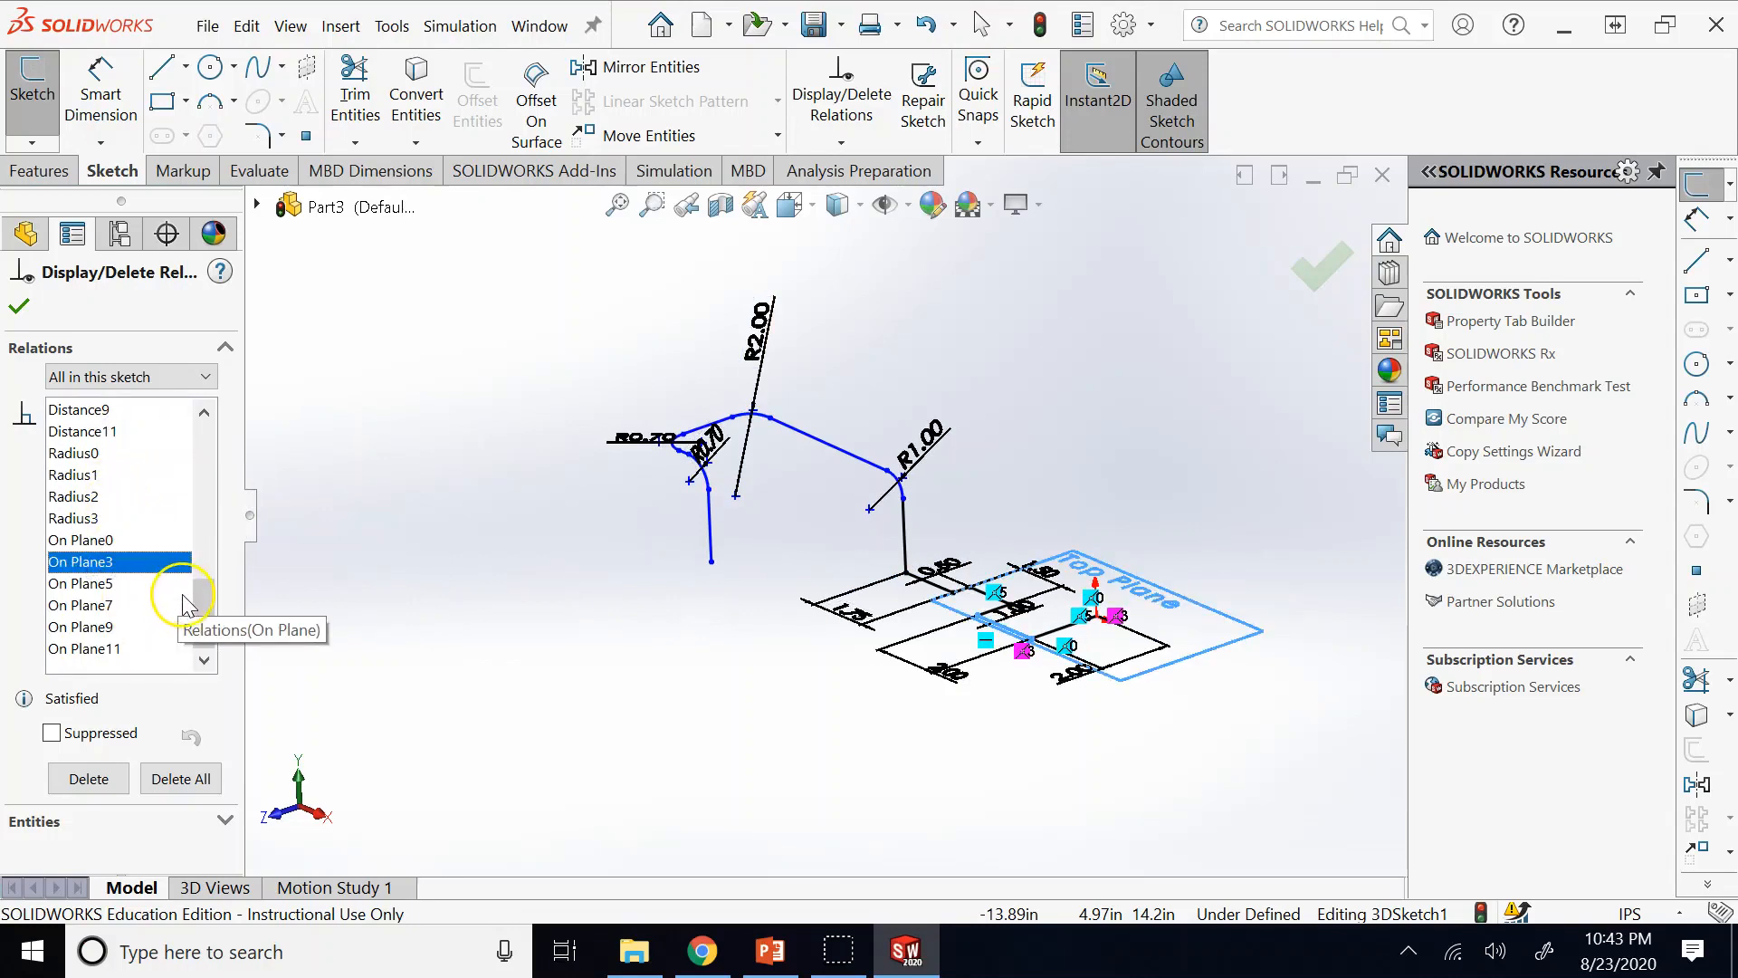
pyautogui.scroll(-5, 1110, 646)
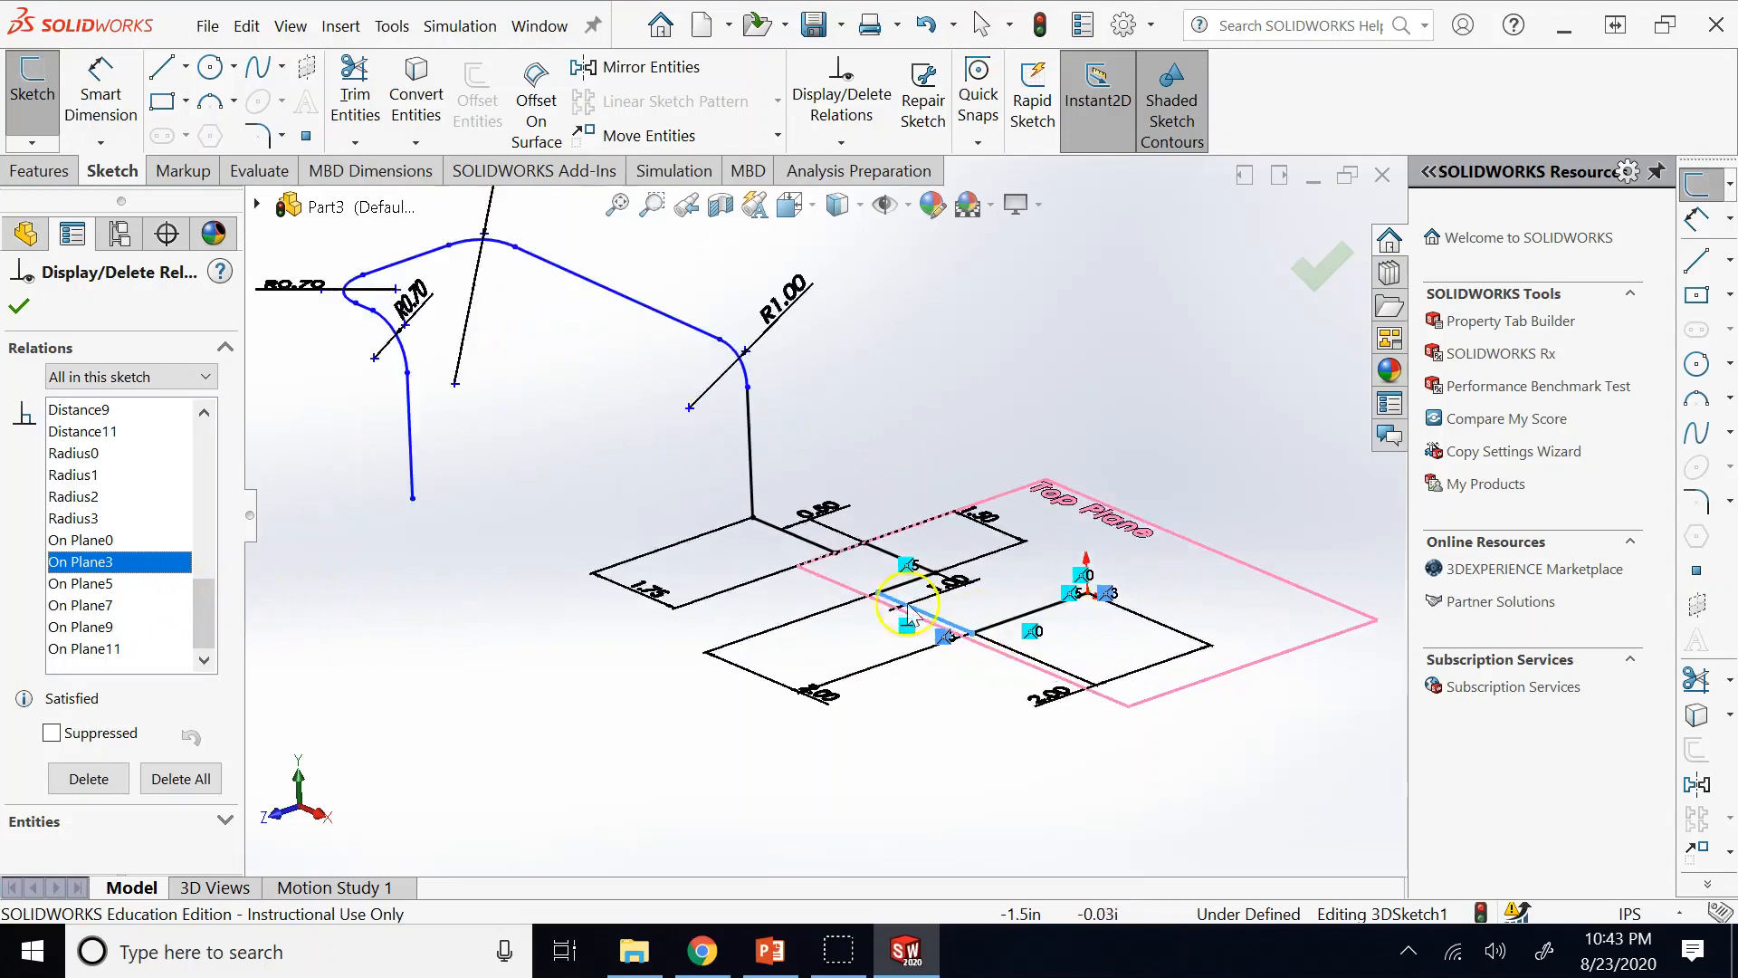
pyautogui.scroll(2, 908, 607)
pyautogui.scroll(-3, 883, 385)
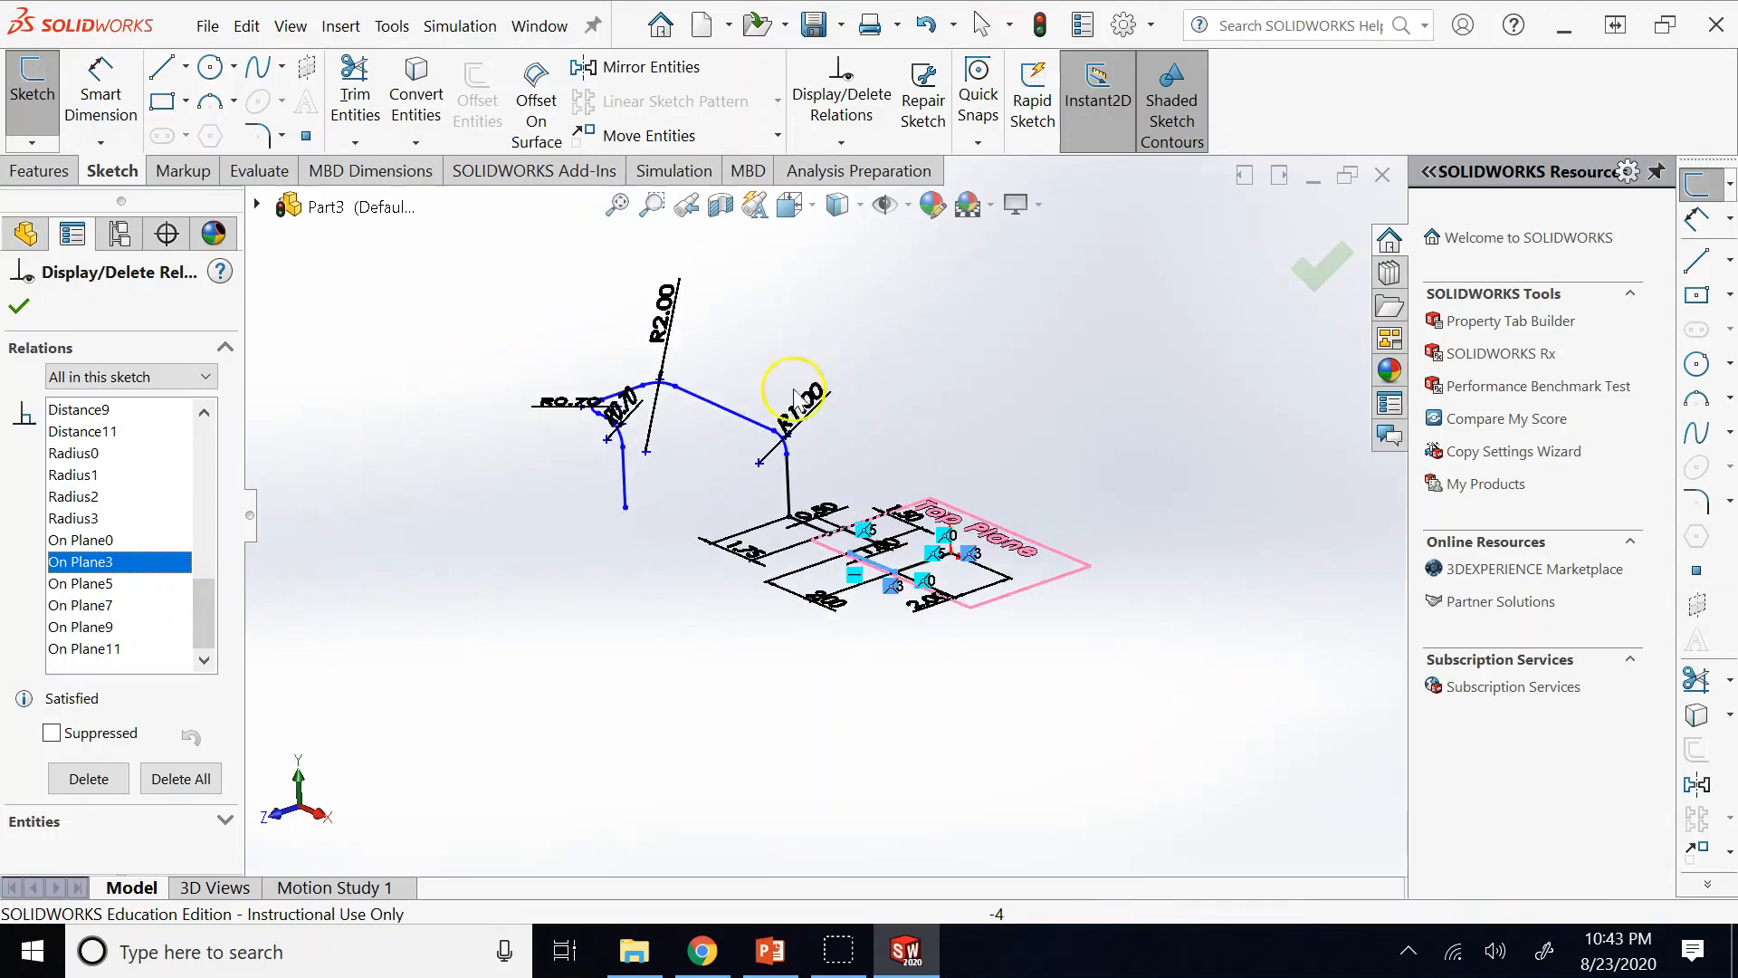
pyautogui.click(1101, 501)
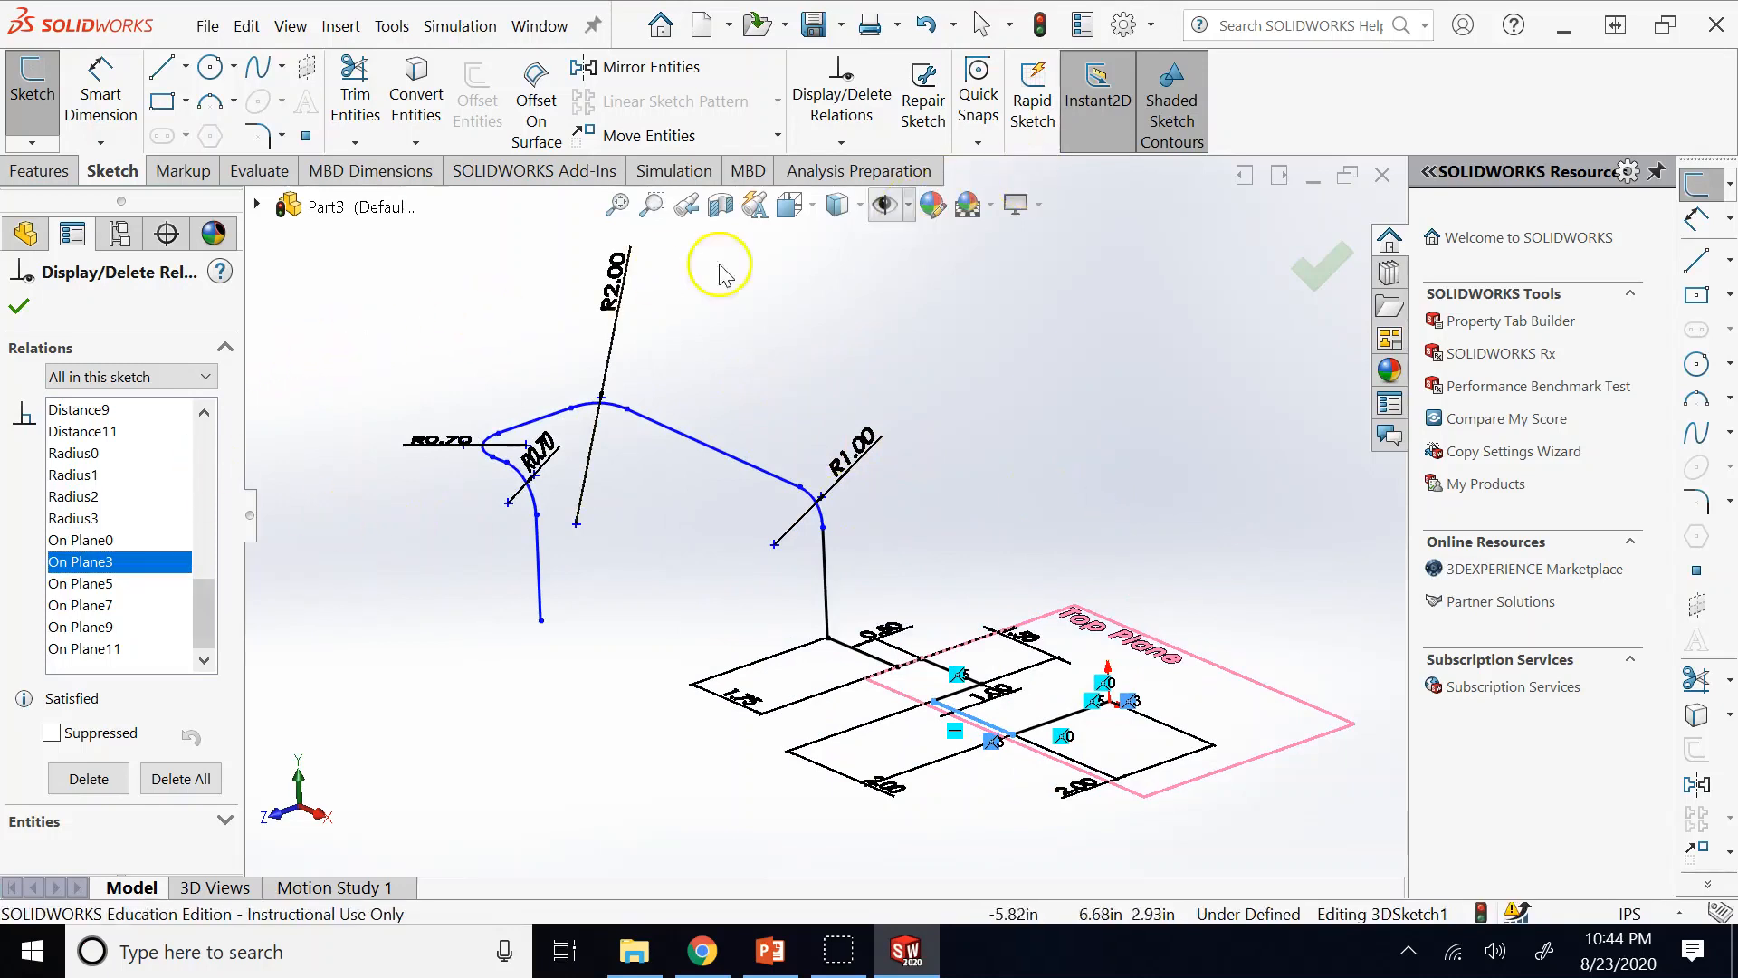
# Inspect the Horizontal12, Vertical6 and Horizontal4 relations and identify the sketch line each one controls.
pyautogui.moveTo(204, 582); pyautogui.dragTo(204, 425)
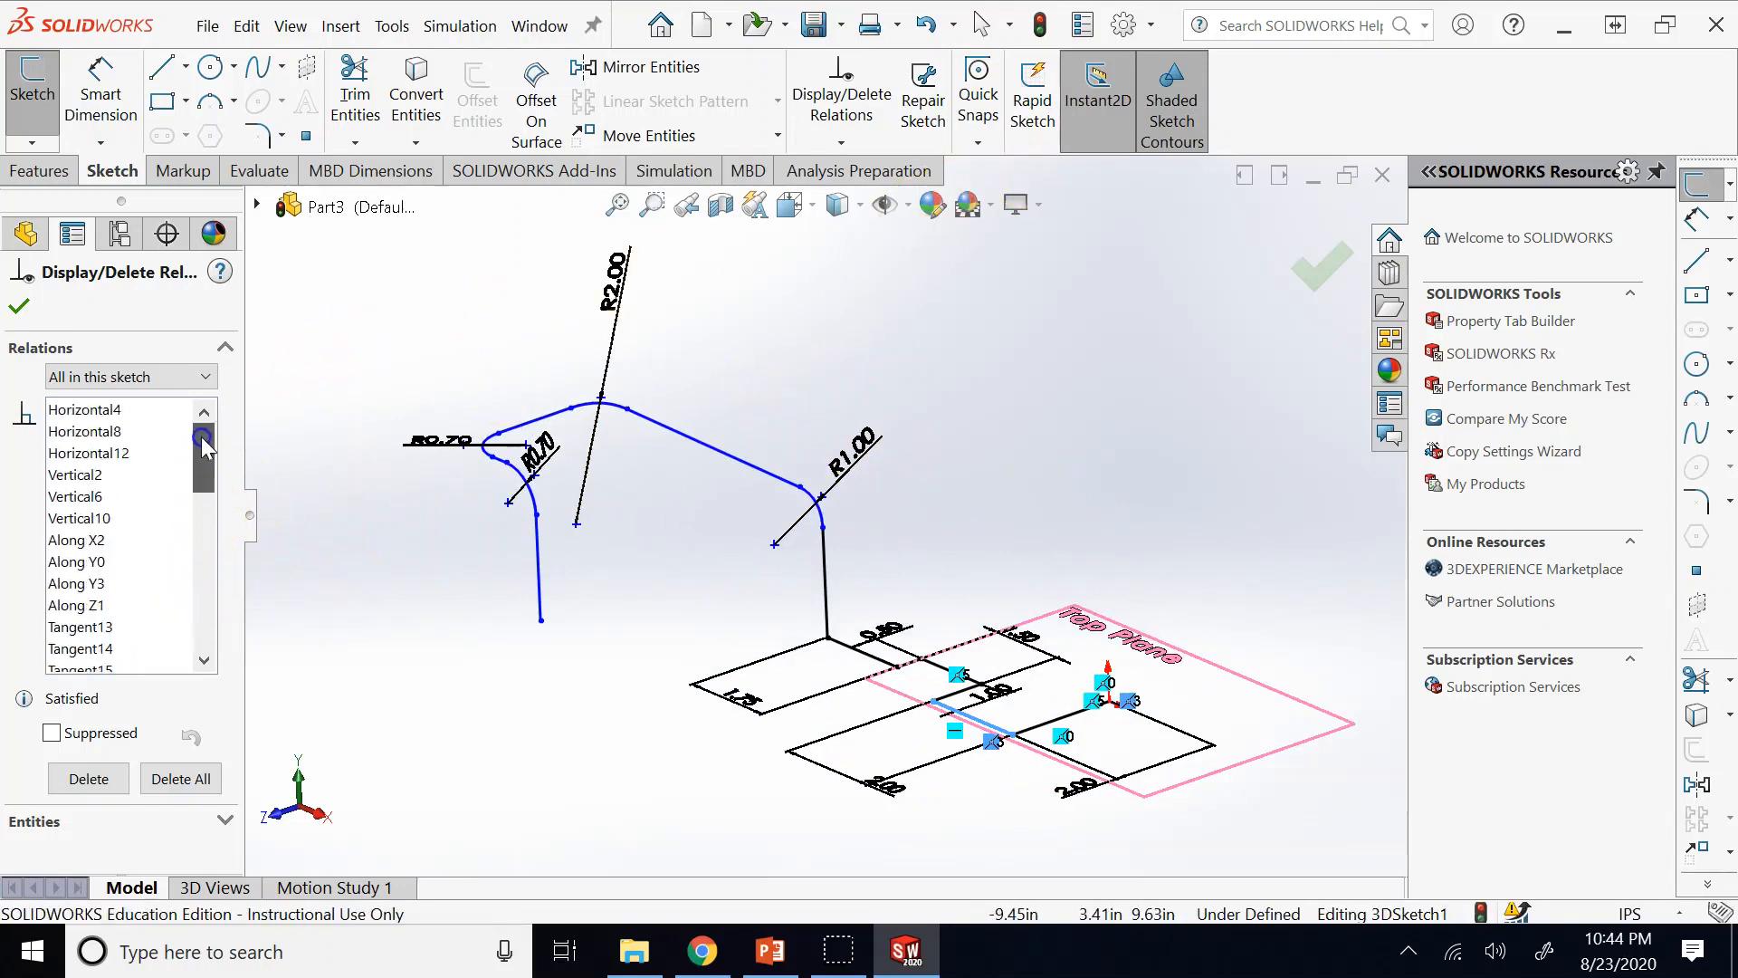
pyautogui.click(99, 453)
pyautogui.click(96, 496)
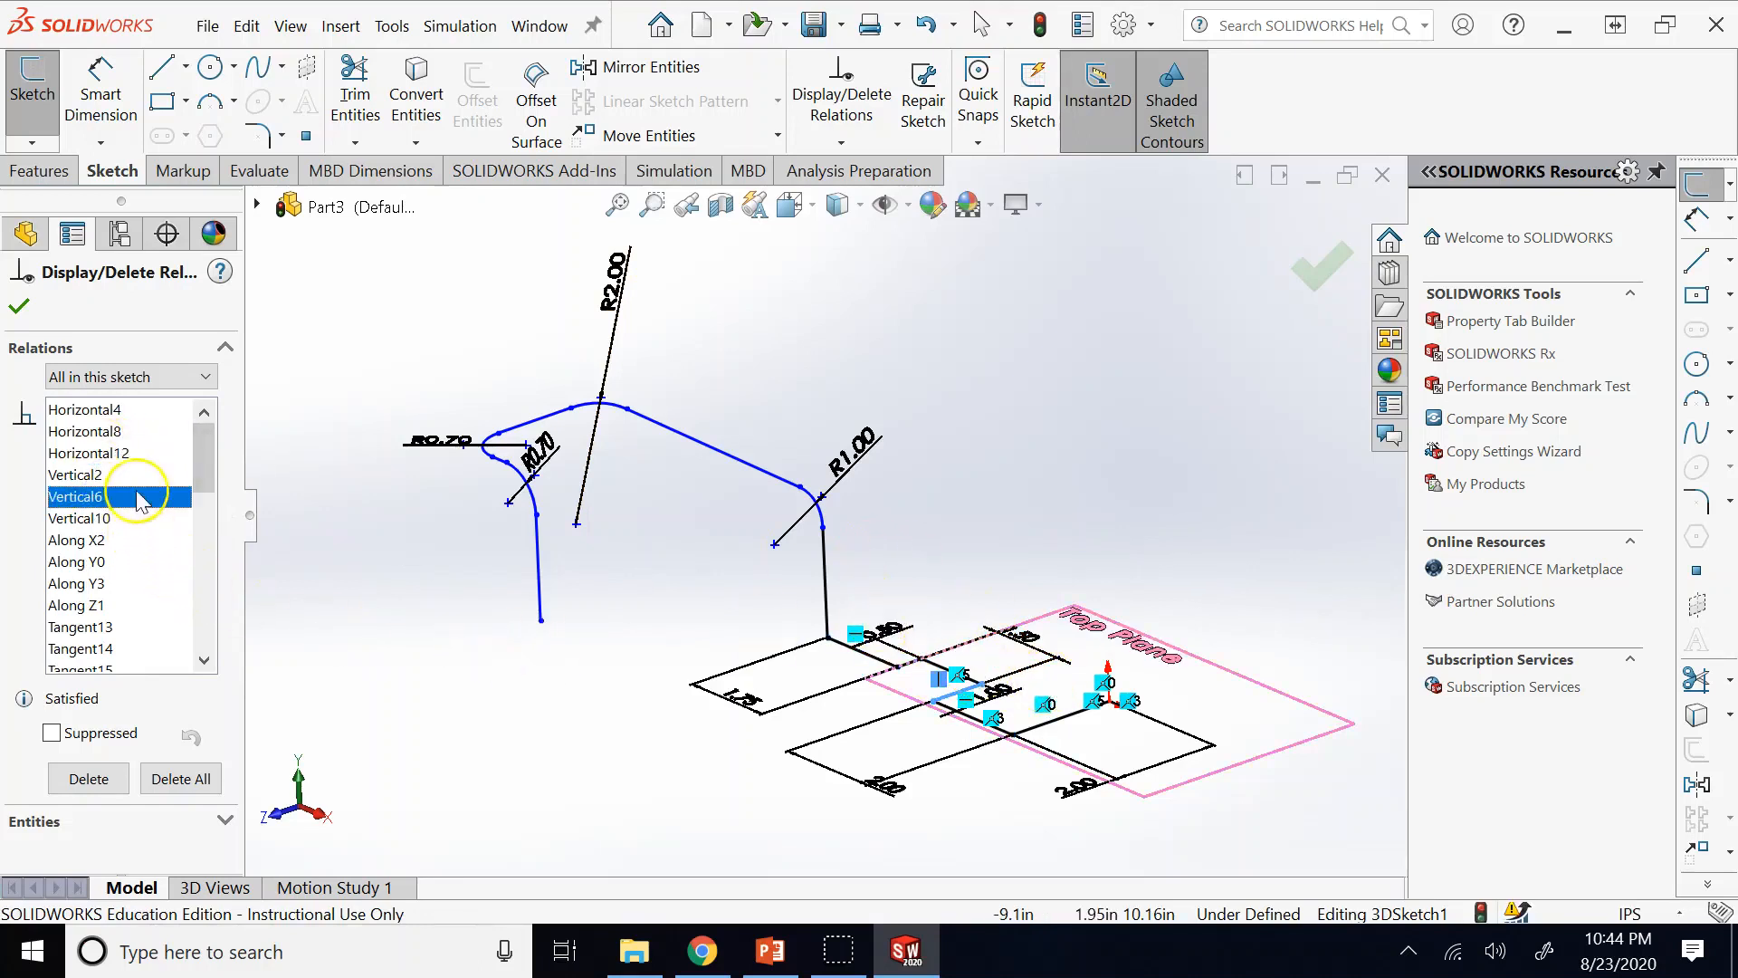
pyautogui.click(95, 410)
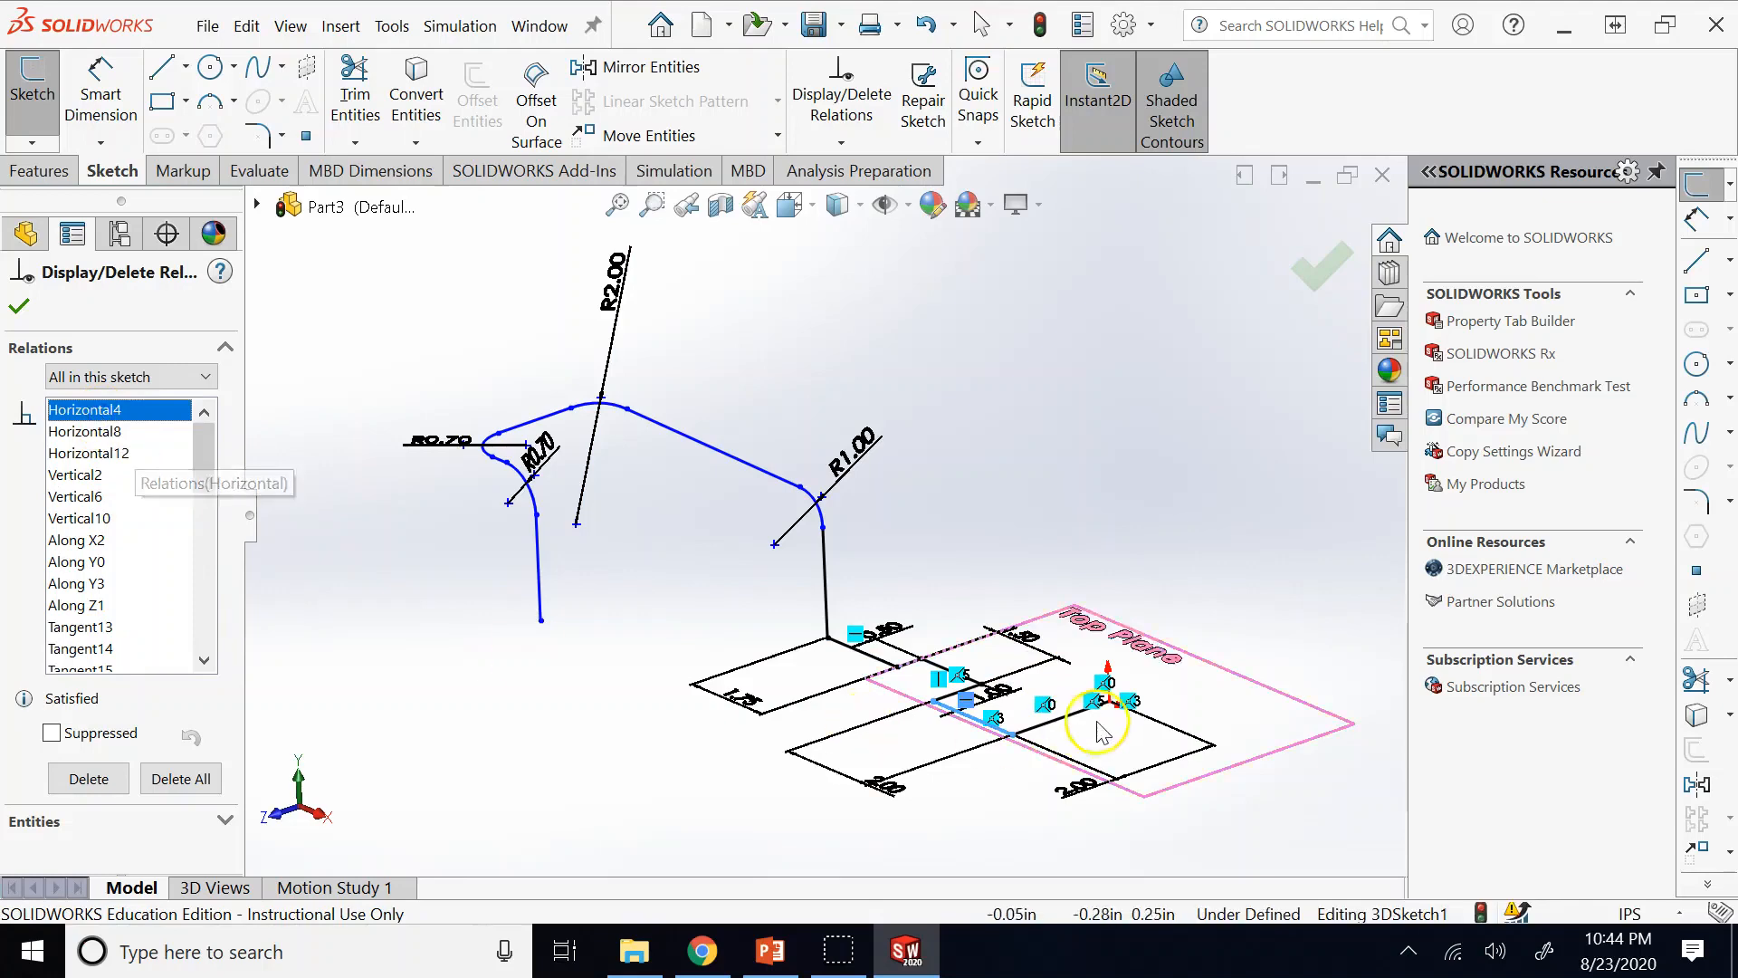
# Delete the Vertical6 relation from the 1.00 in line of the flat zigzag.
pyautogui.scroll(-3, 939, 716)
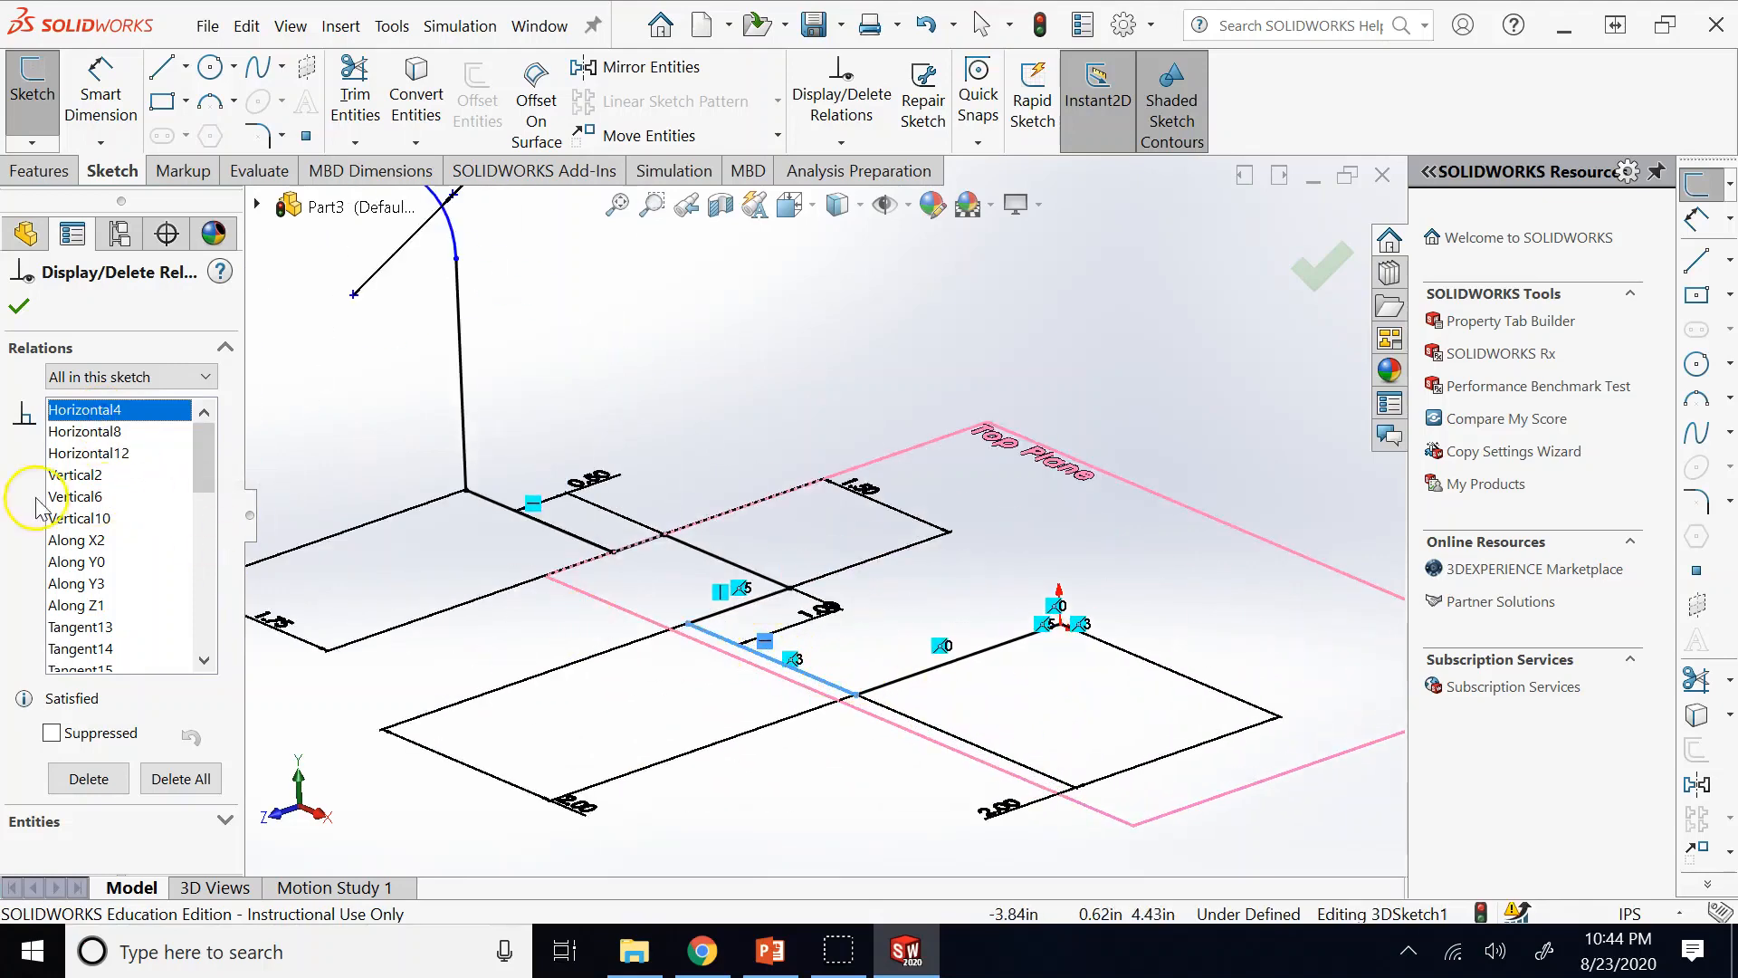
pyautogui.click(94, 500)
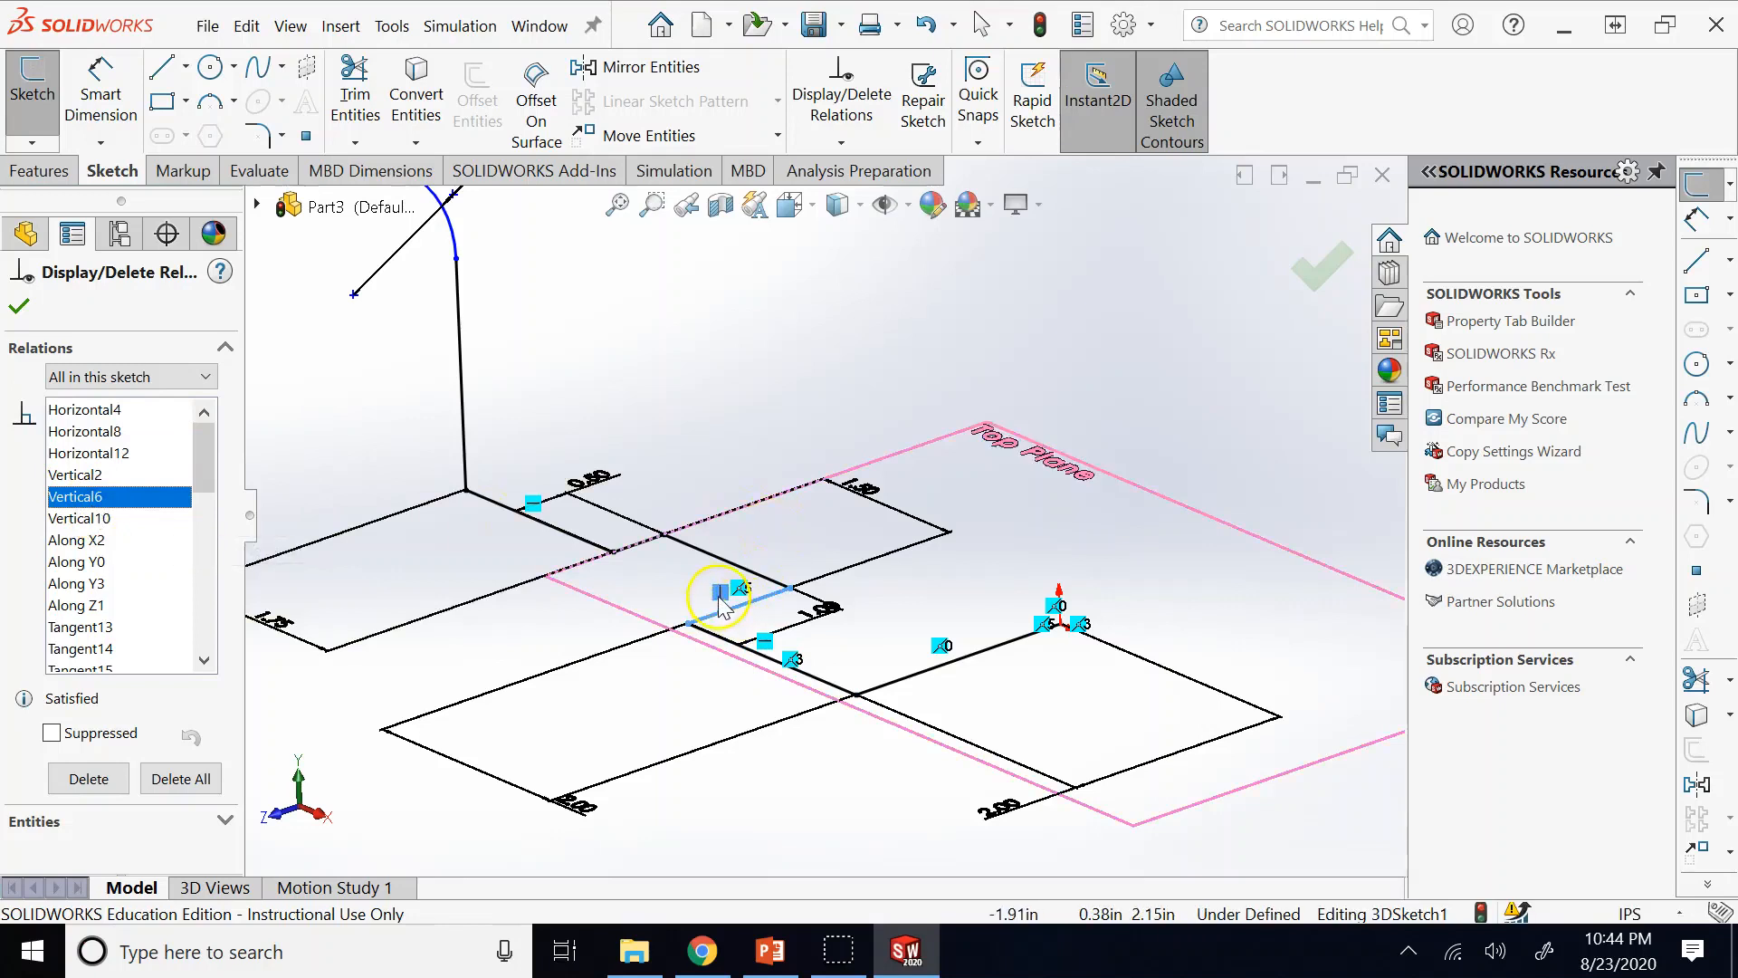
pyautogui.click(89, 778)
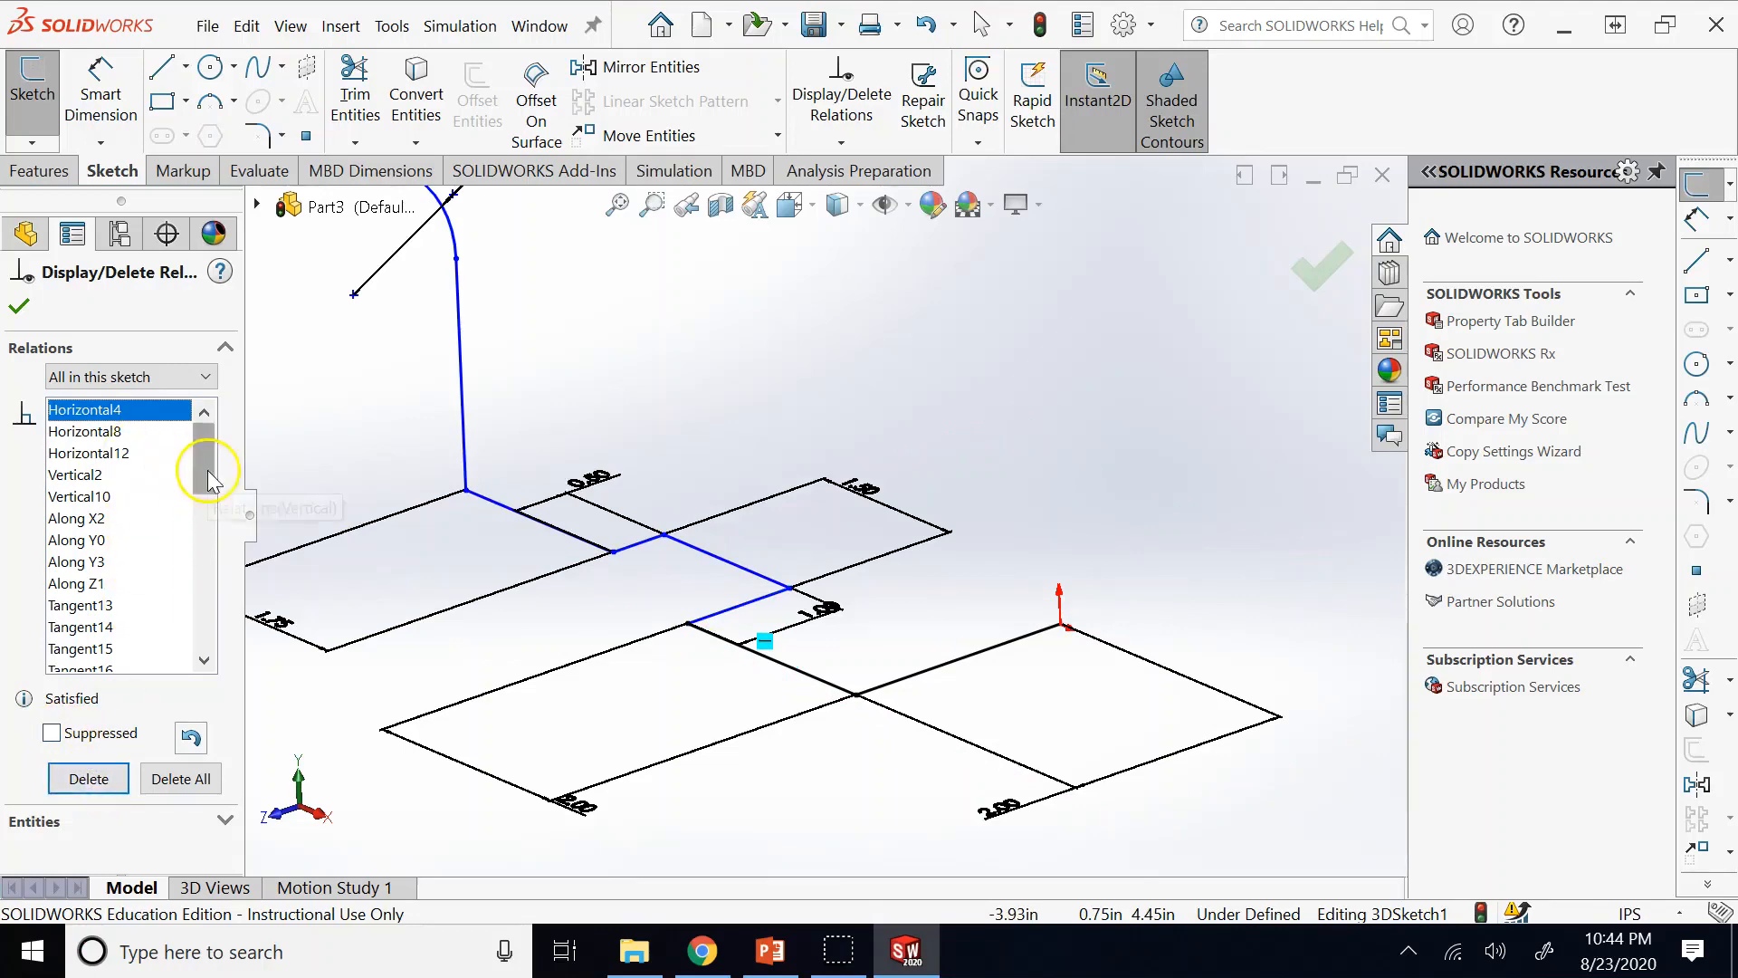
pyautogui.scroll(5, 677, 502)
pyautogui.scroll(2, 677, 503)
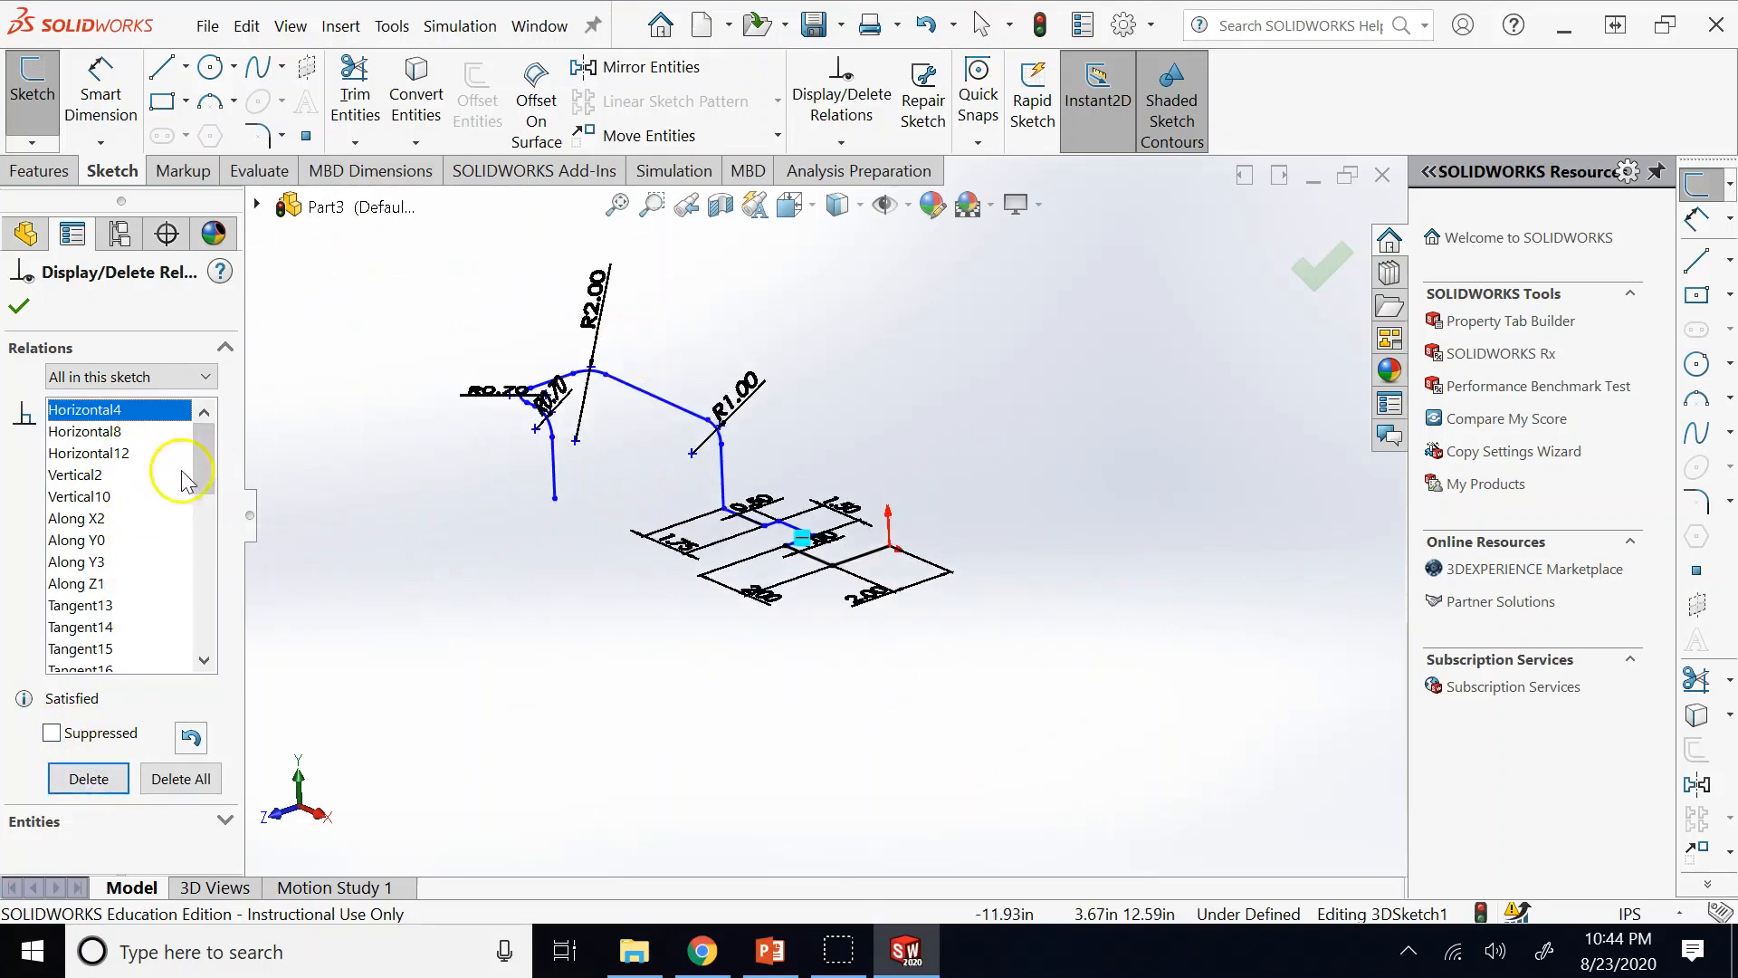
pyautogui.moveTo(195, 462); pyautogui.dragTo(201, 611)
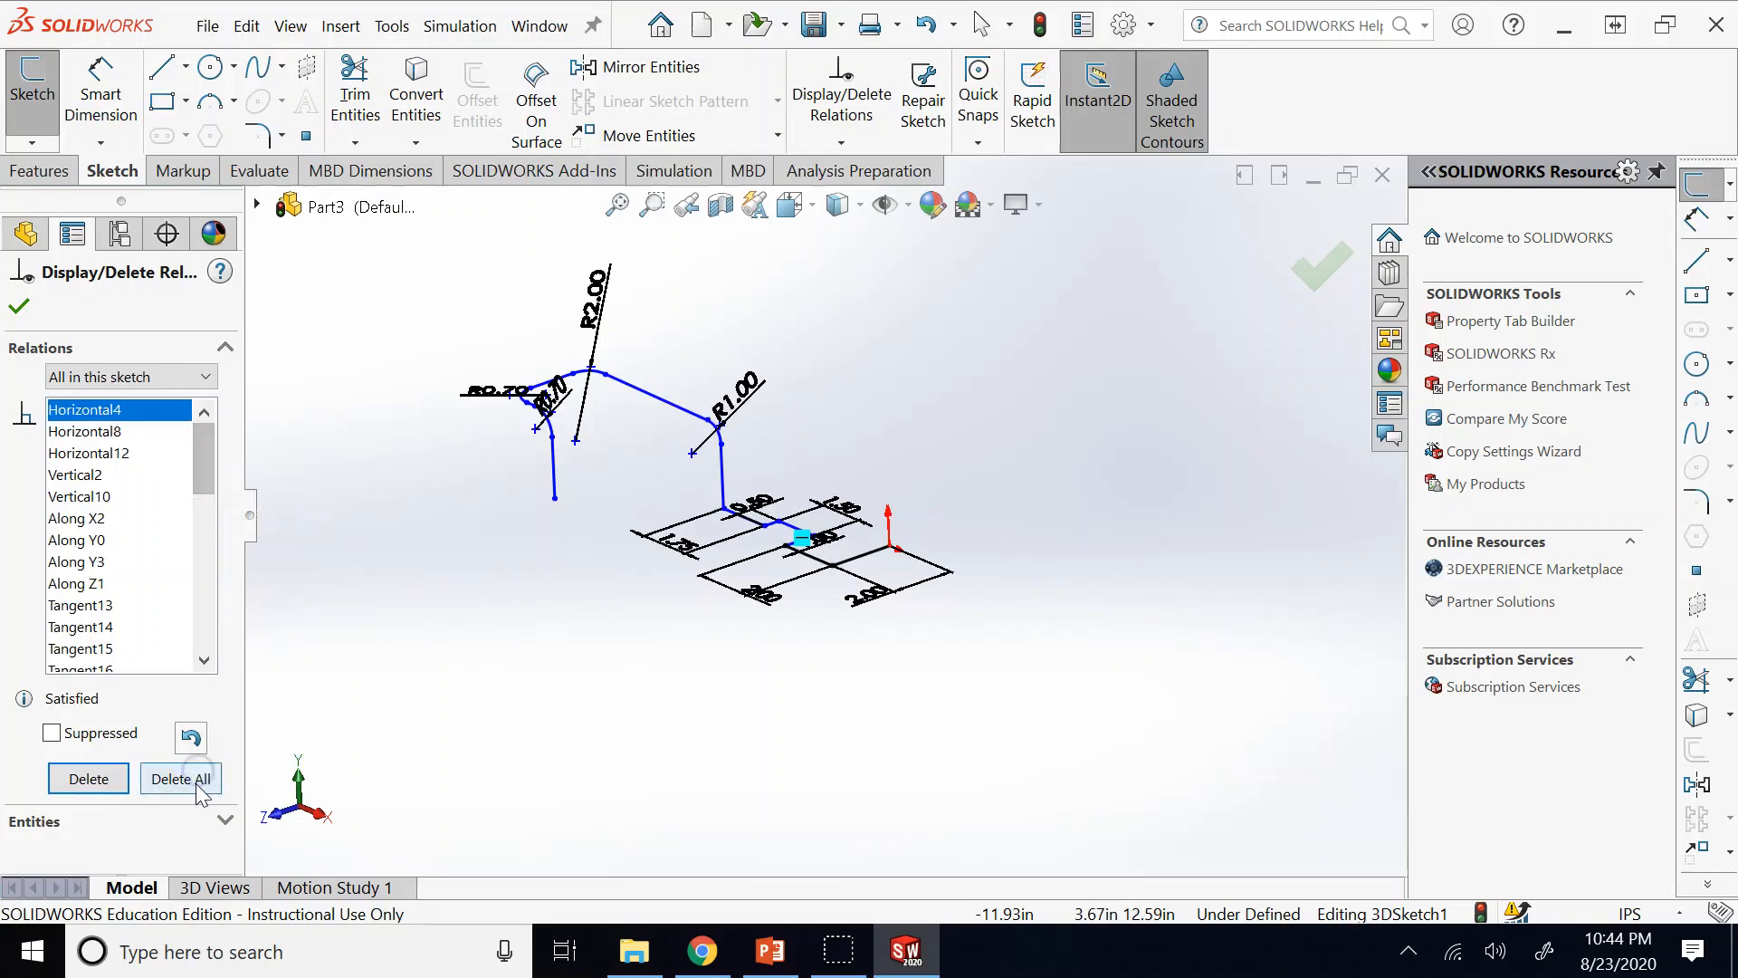